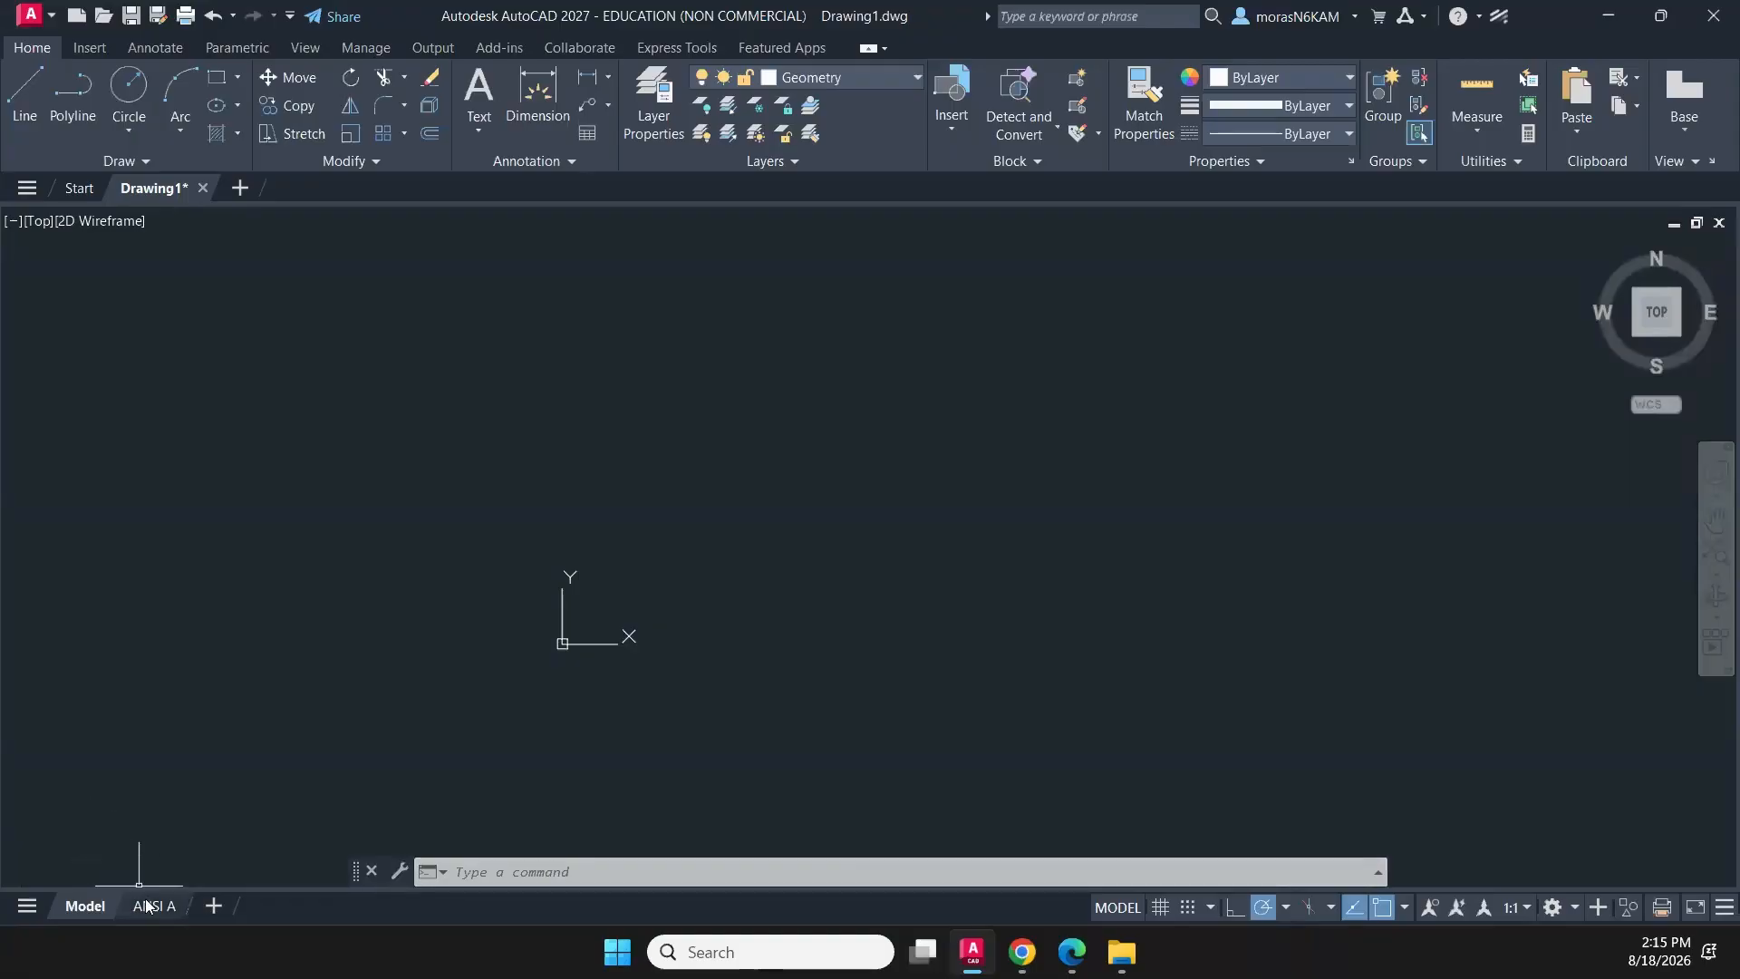
- Return to model space after viewing the ANSI A layout, and disable press-and-drag lasso selection in the program options
left_click(155, 905)
left_click(86, 905)
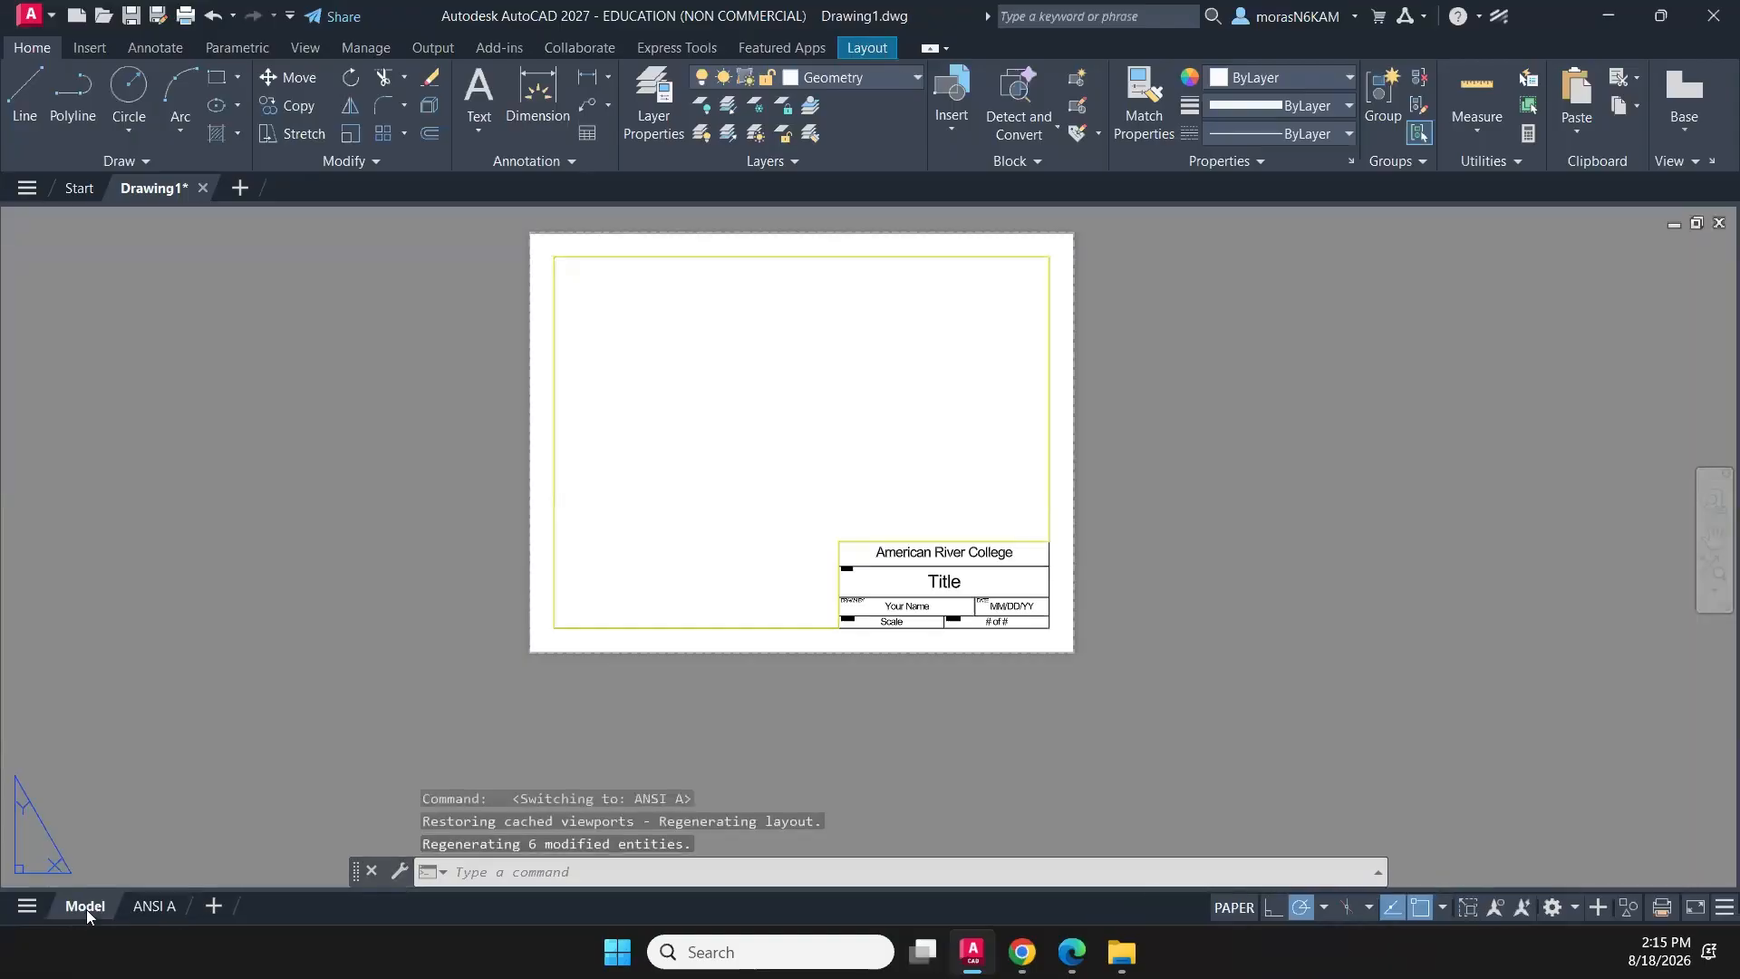
right_click(794, 492)
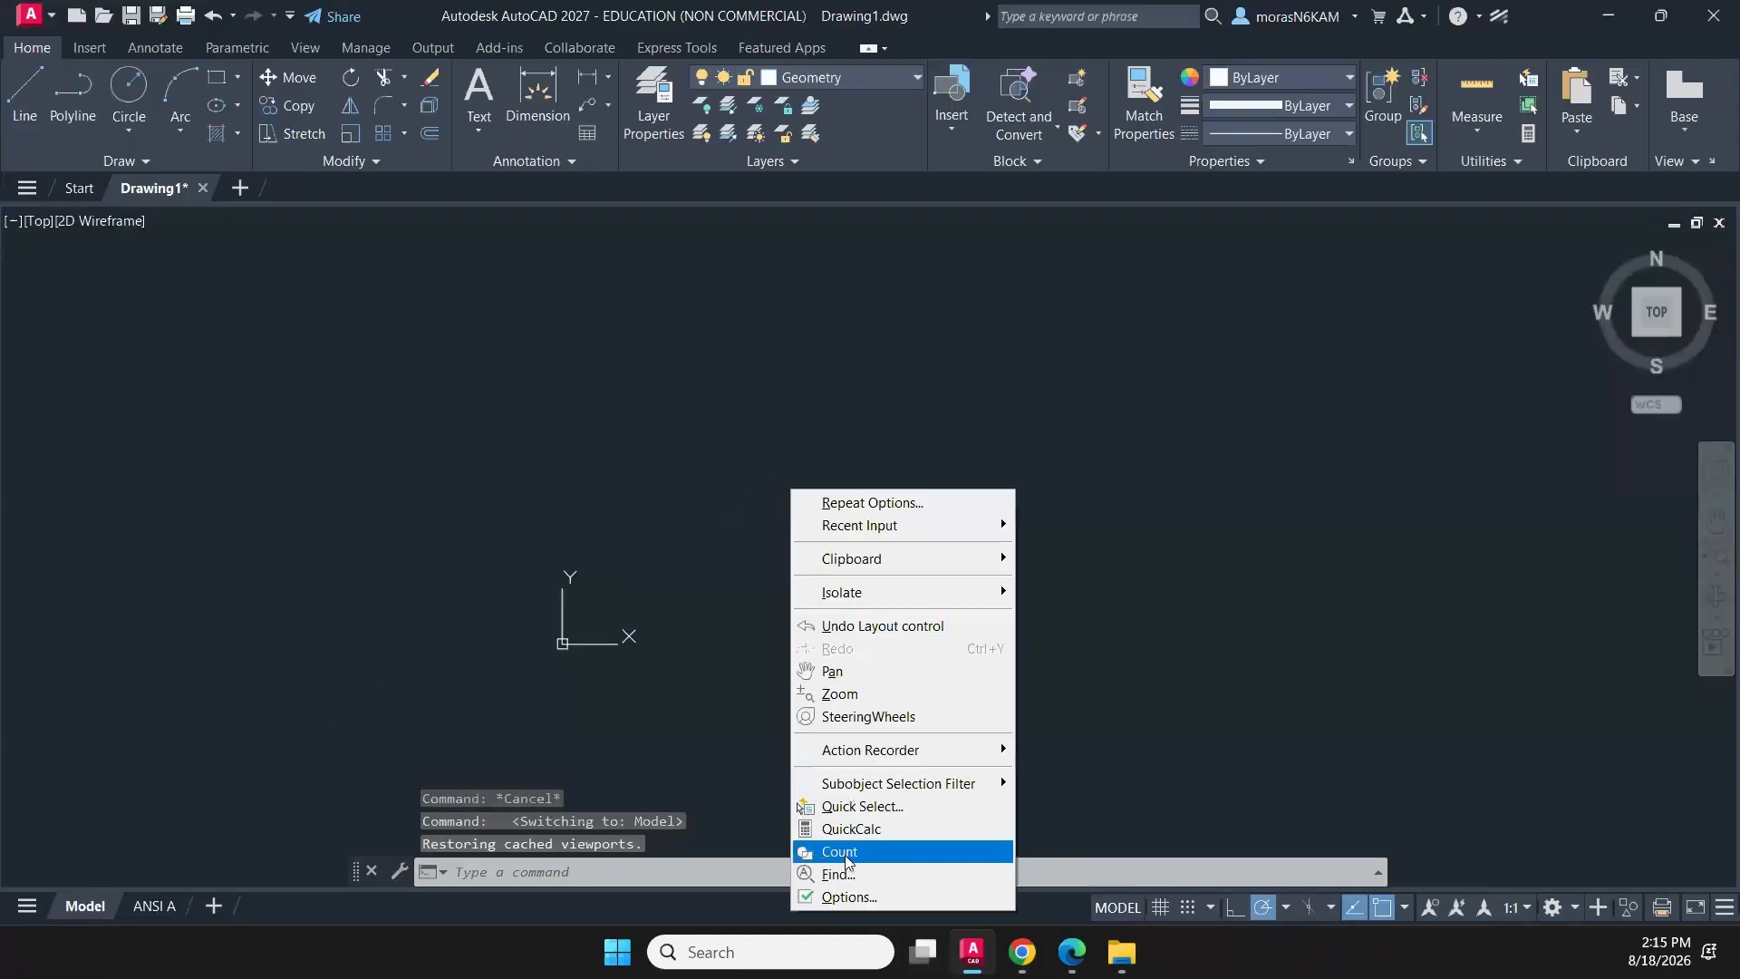
left_click(852, 902)
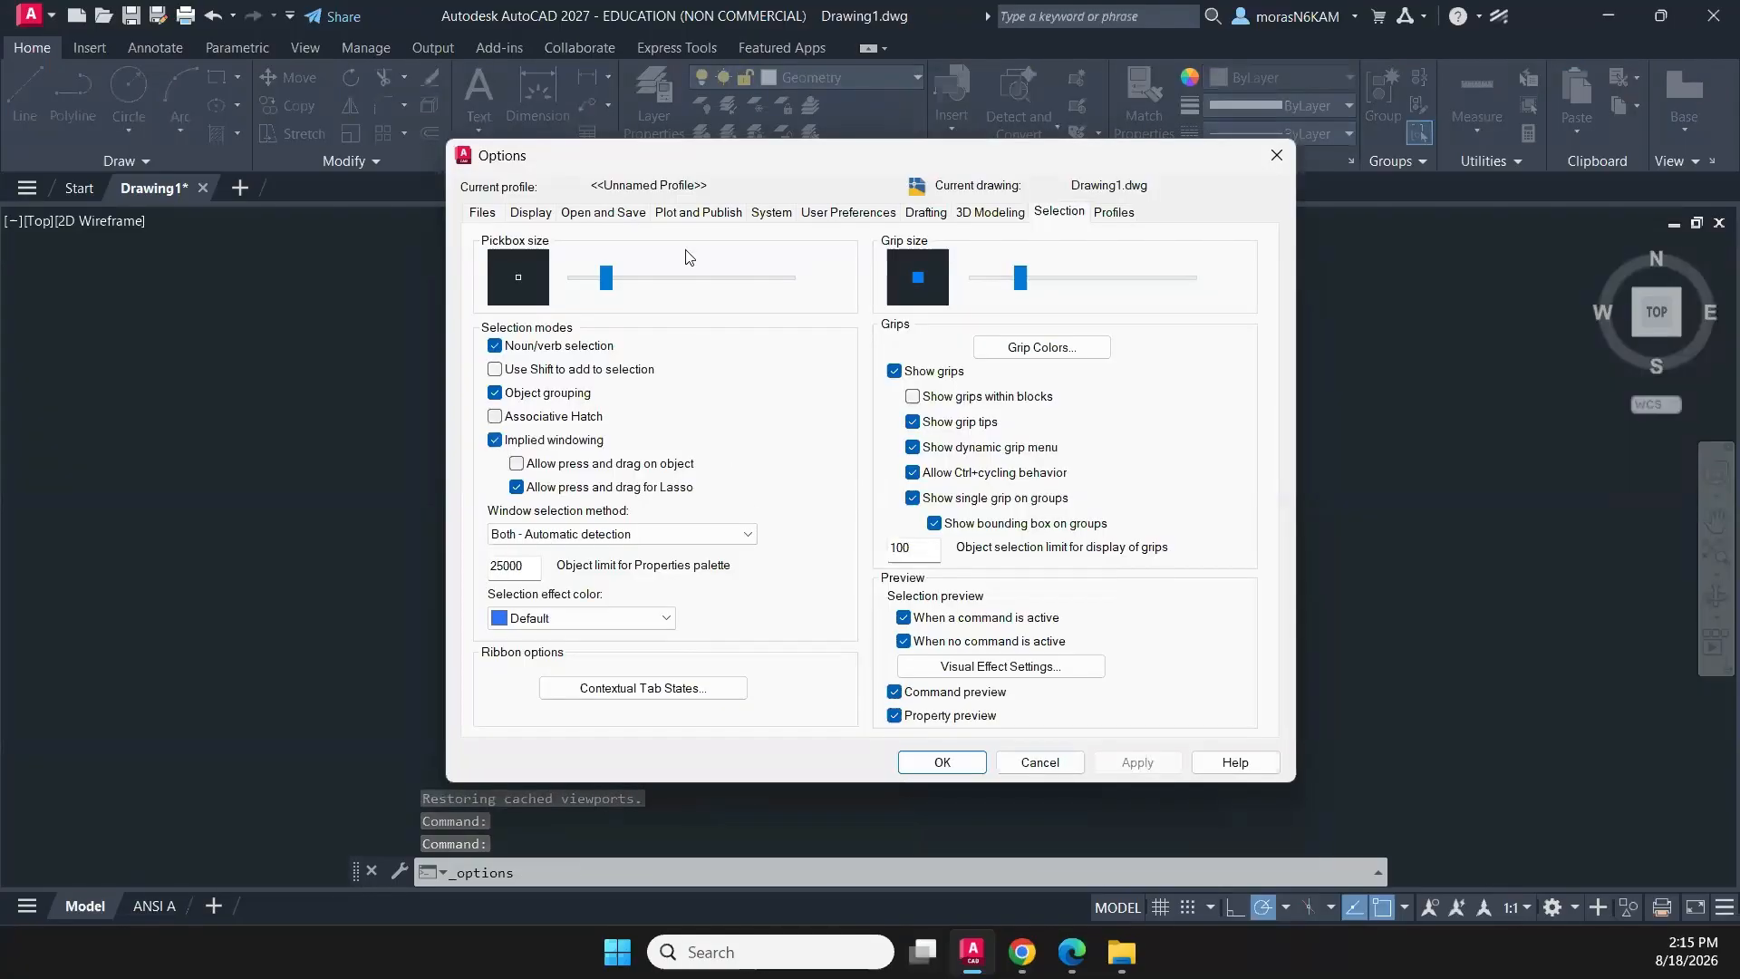
left_click(555, 487)
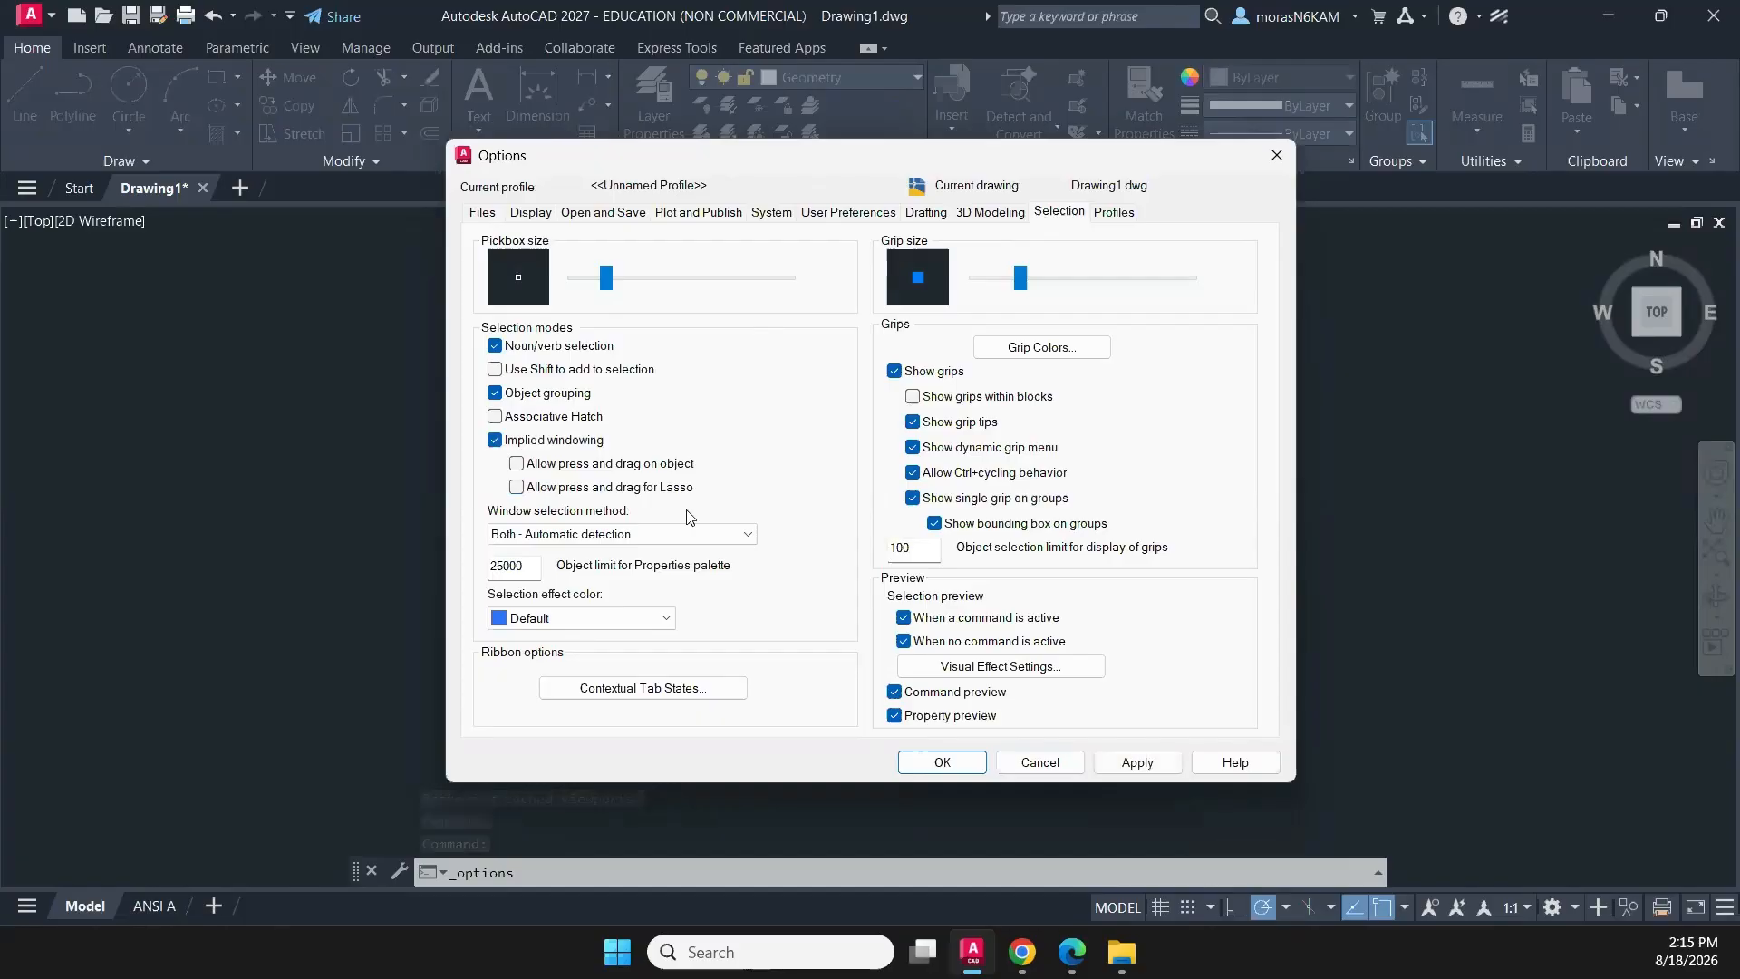
left_click(943, 761)
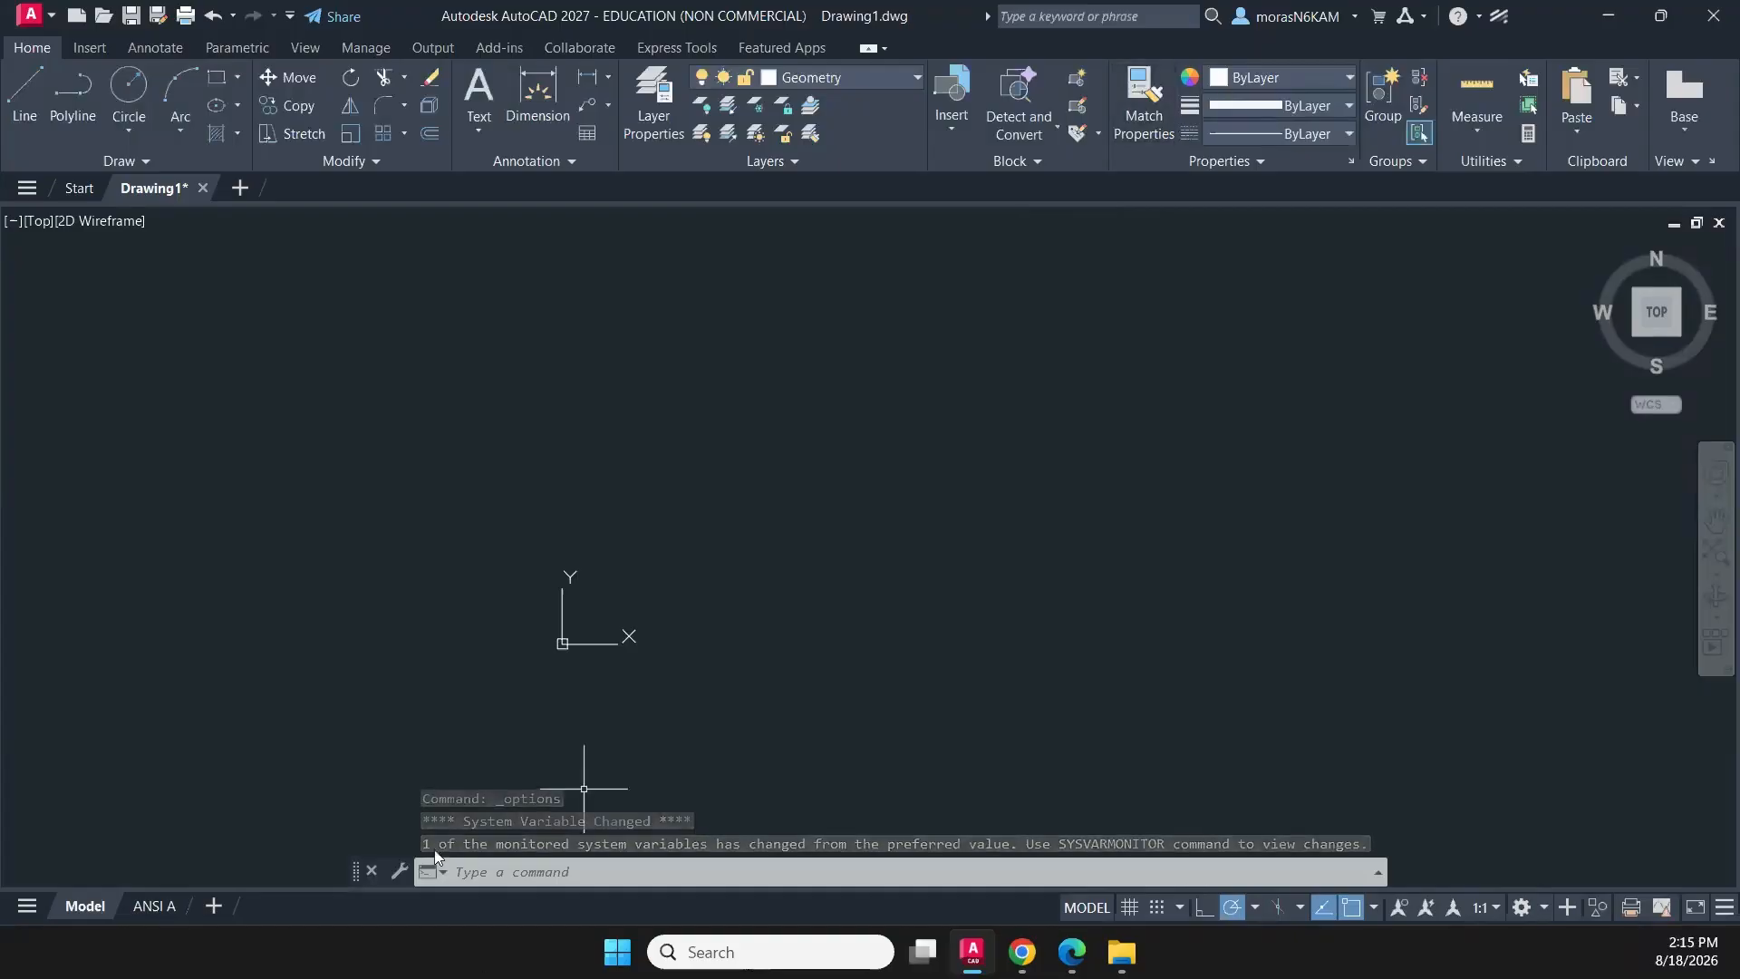
- Draw a vertical polyline segment 3/8 long, going straight up from a start point in the empty drawing area
middle_click_drag(1008, 462, 949, 505)
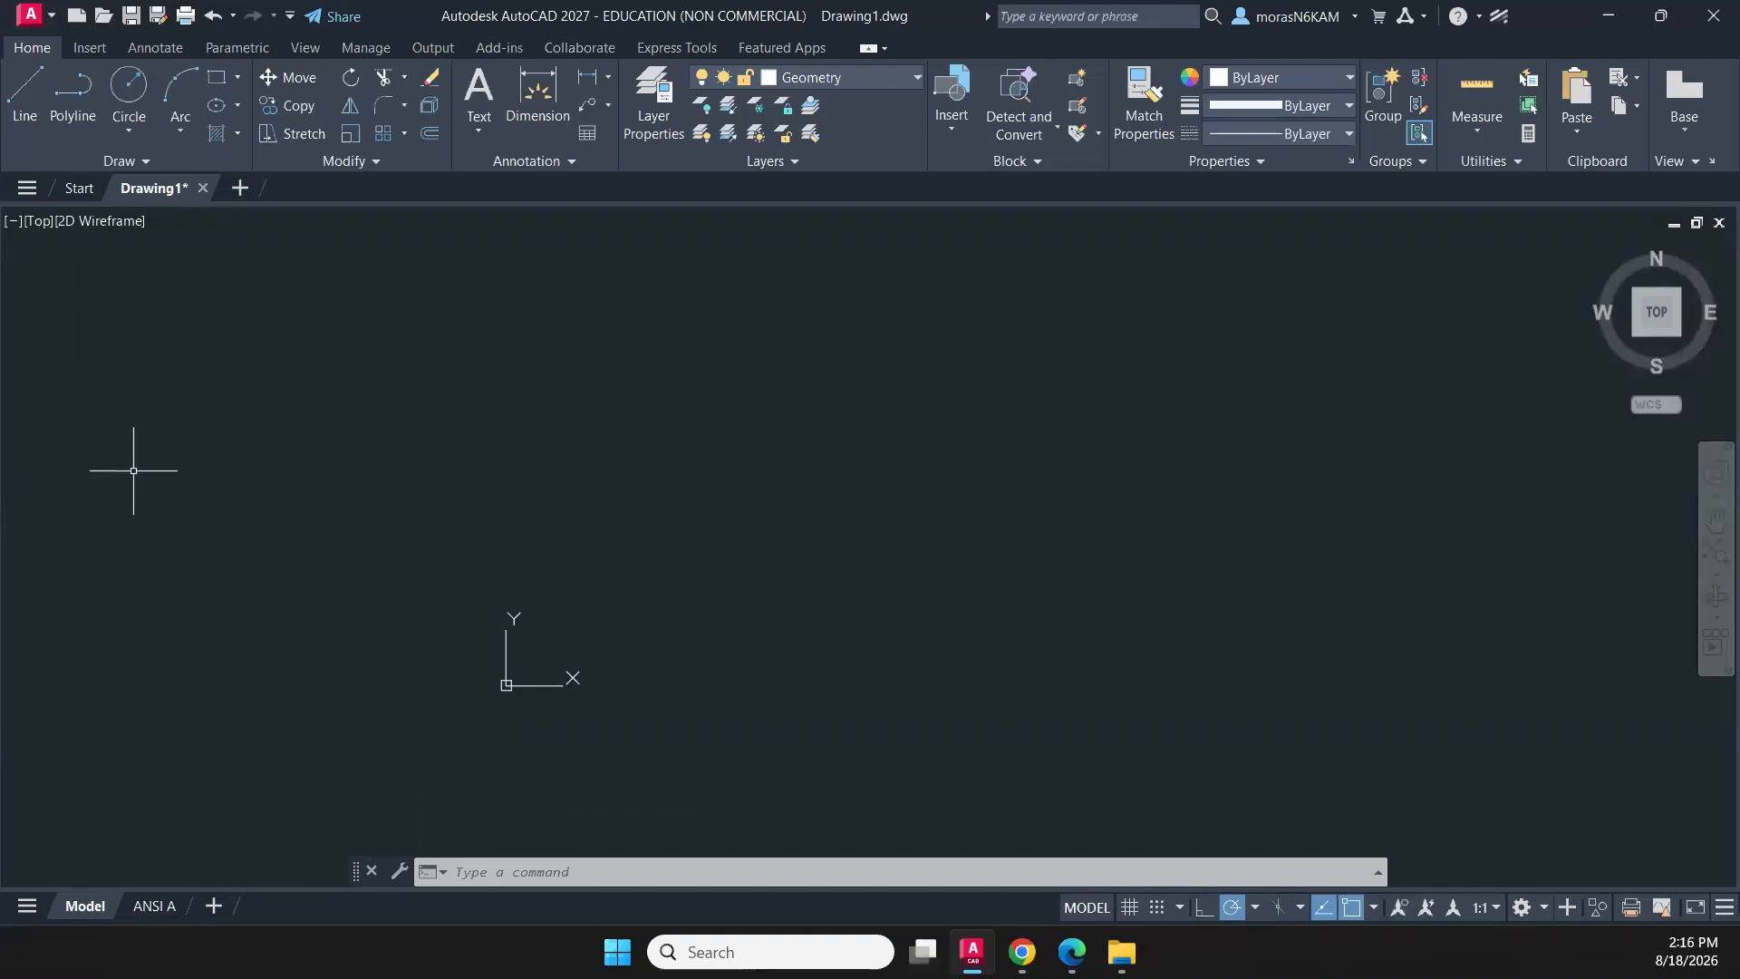
middle_click_drag(882, 425, 839, 480)
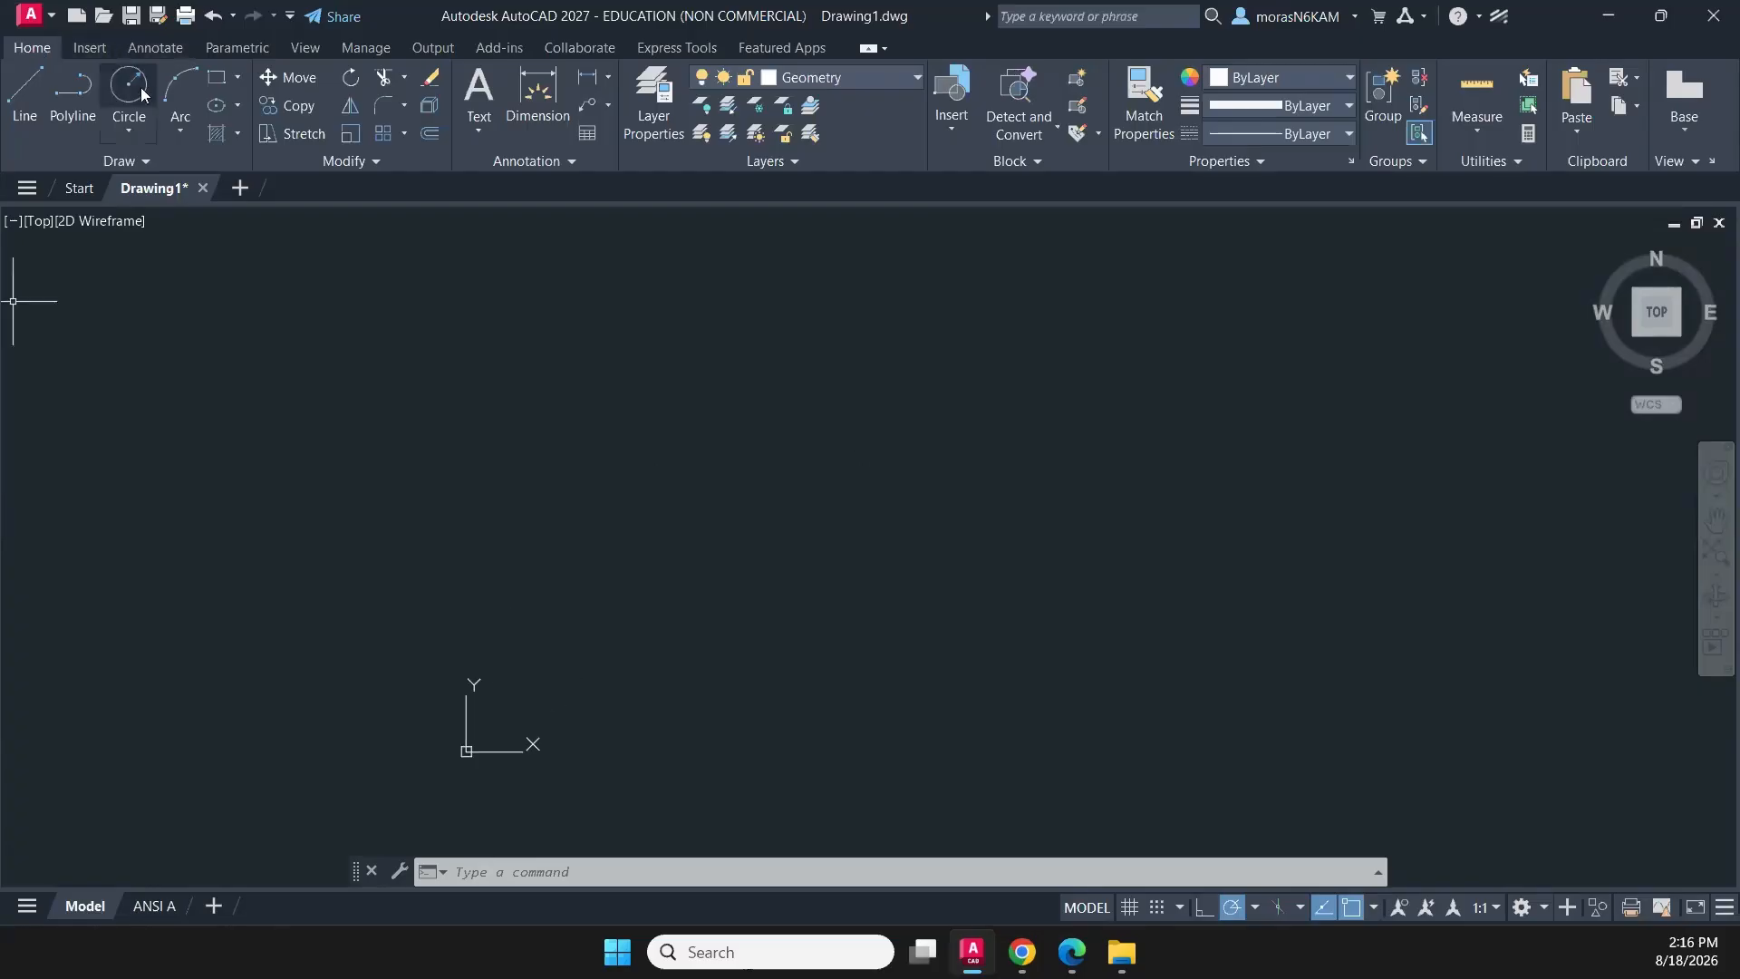
left_click(76, 104)
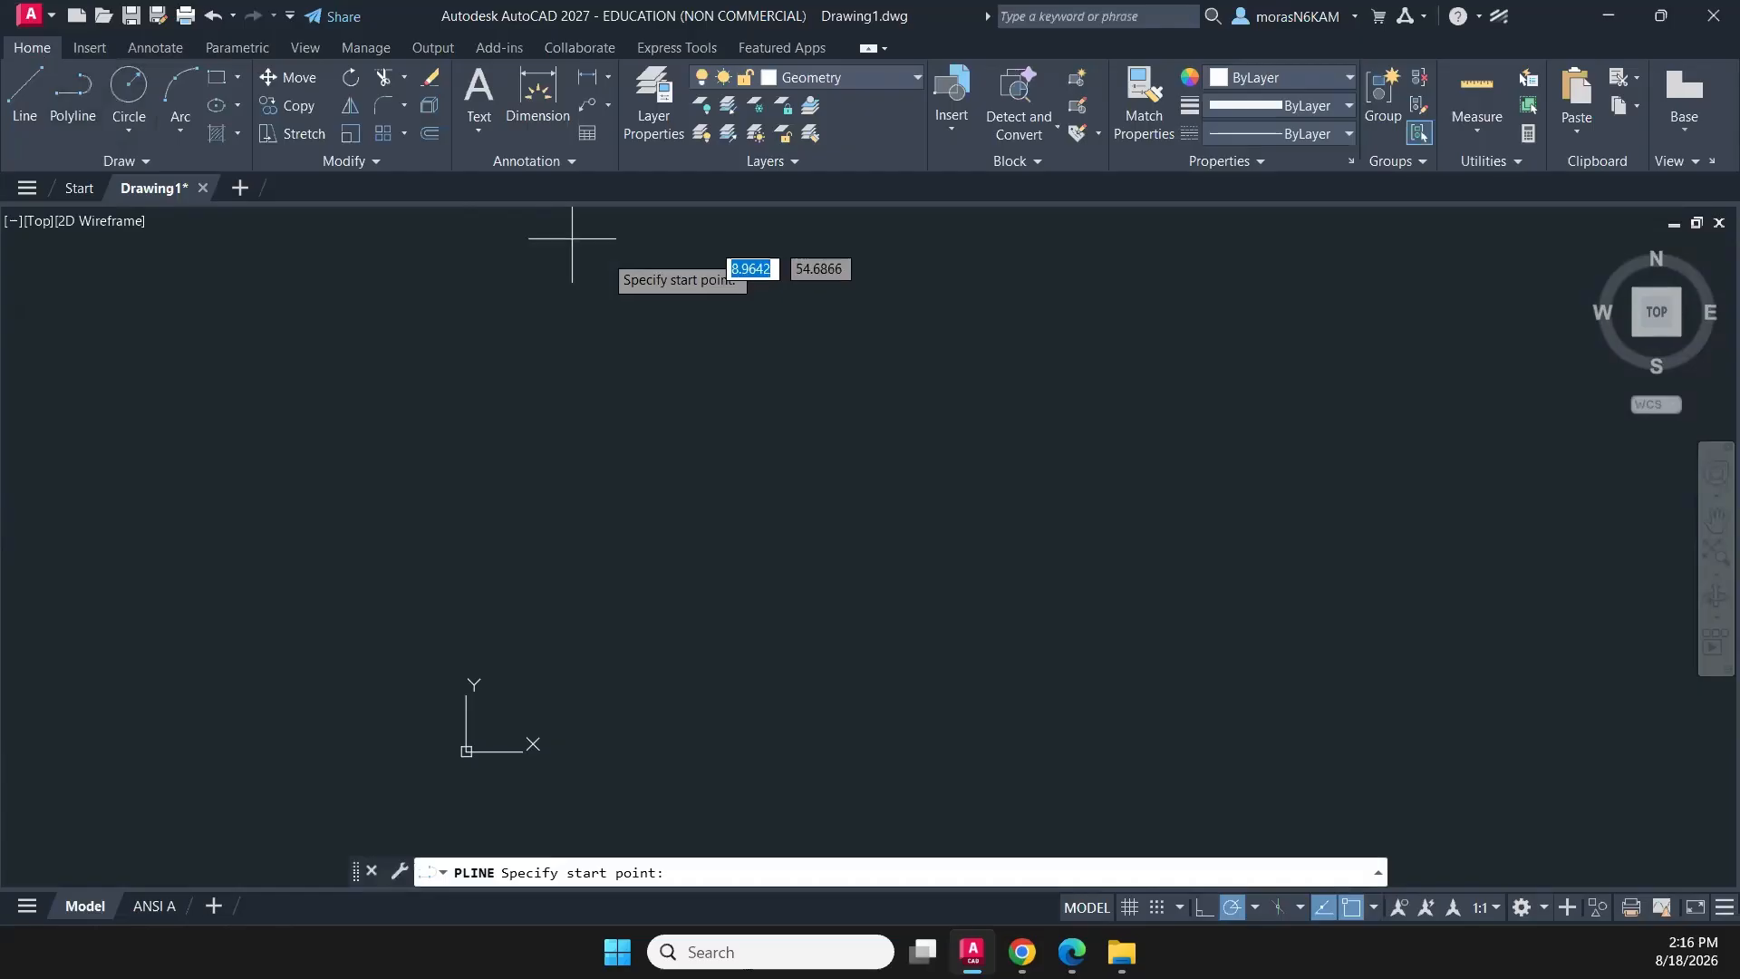
left_click(823, 433)
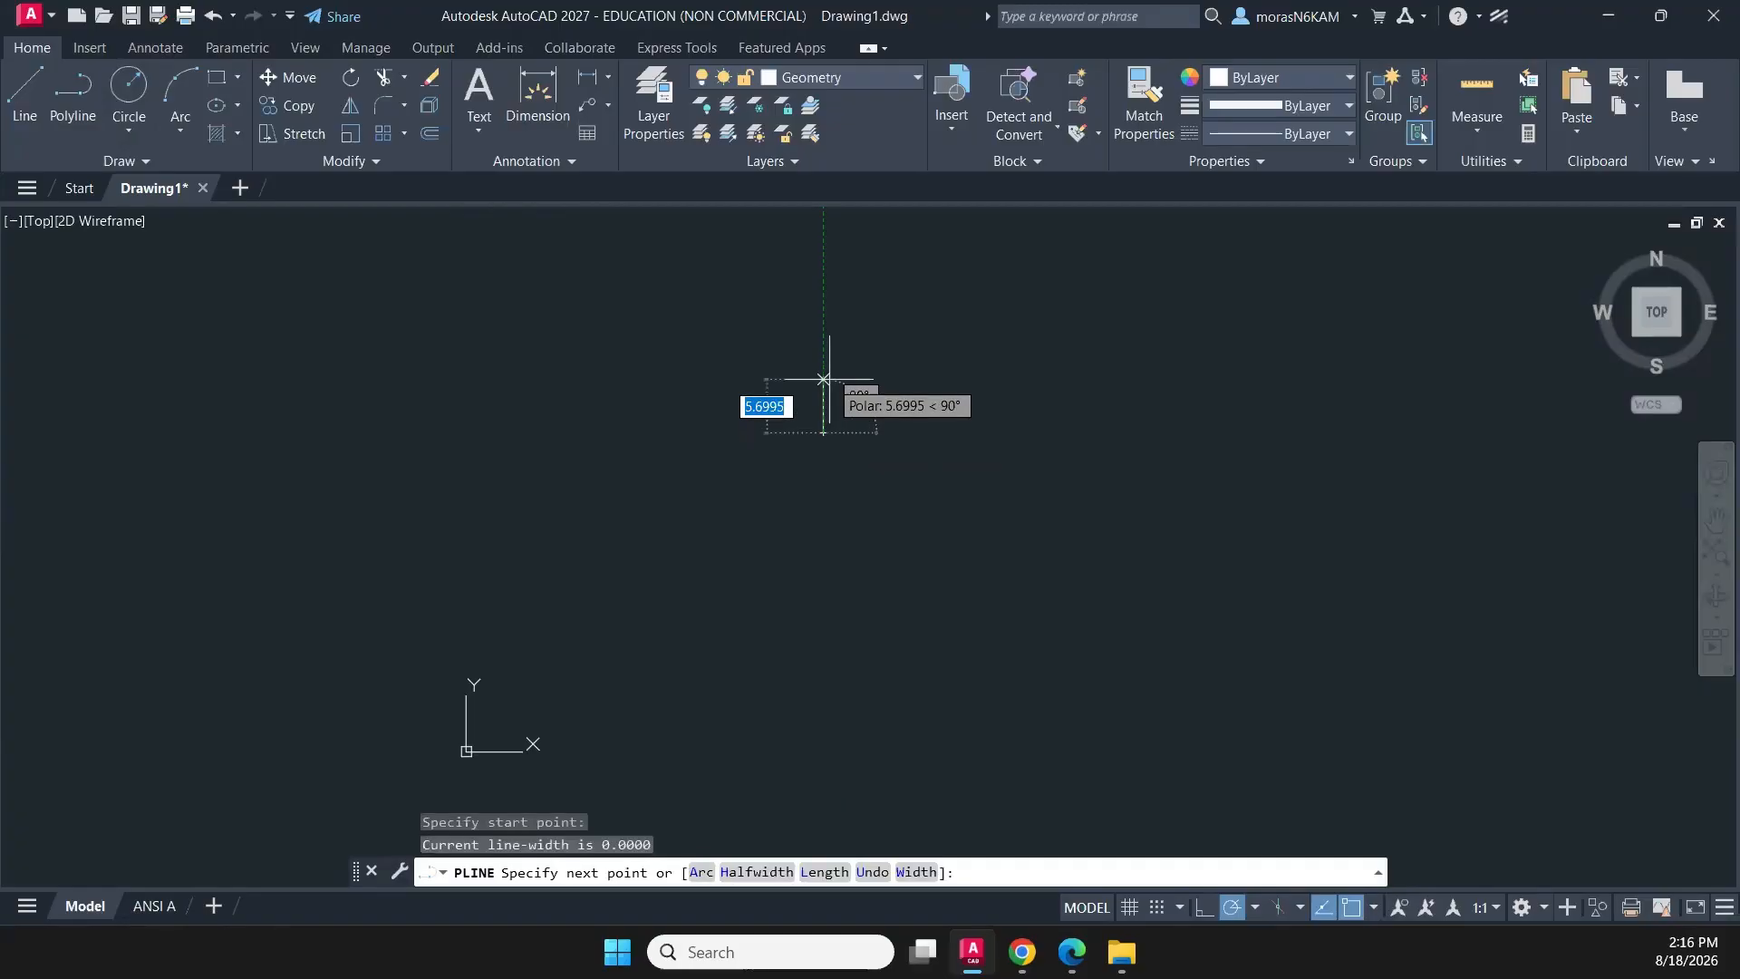
type("3/8")
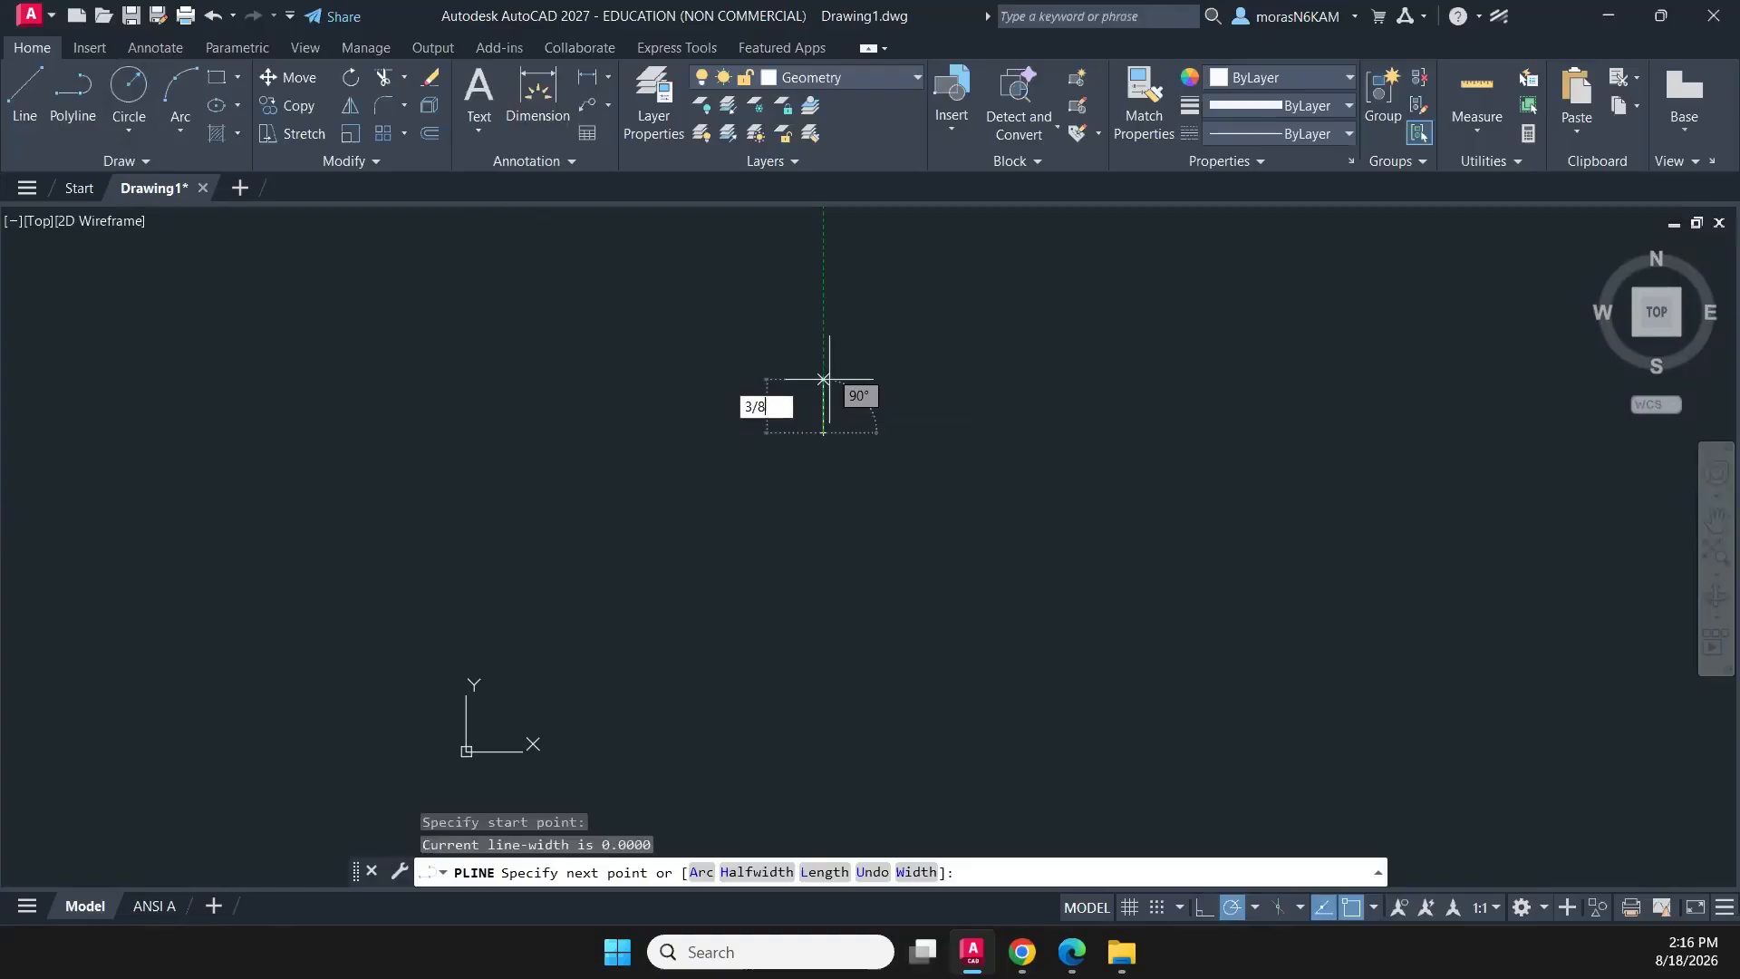
key("Return")
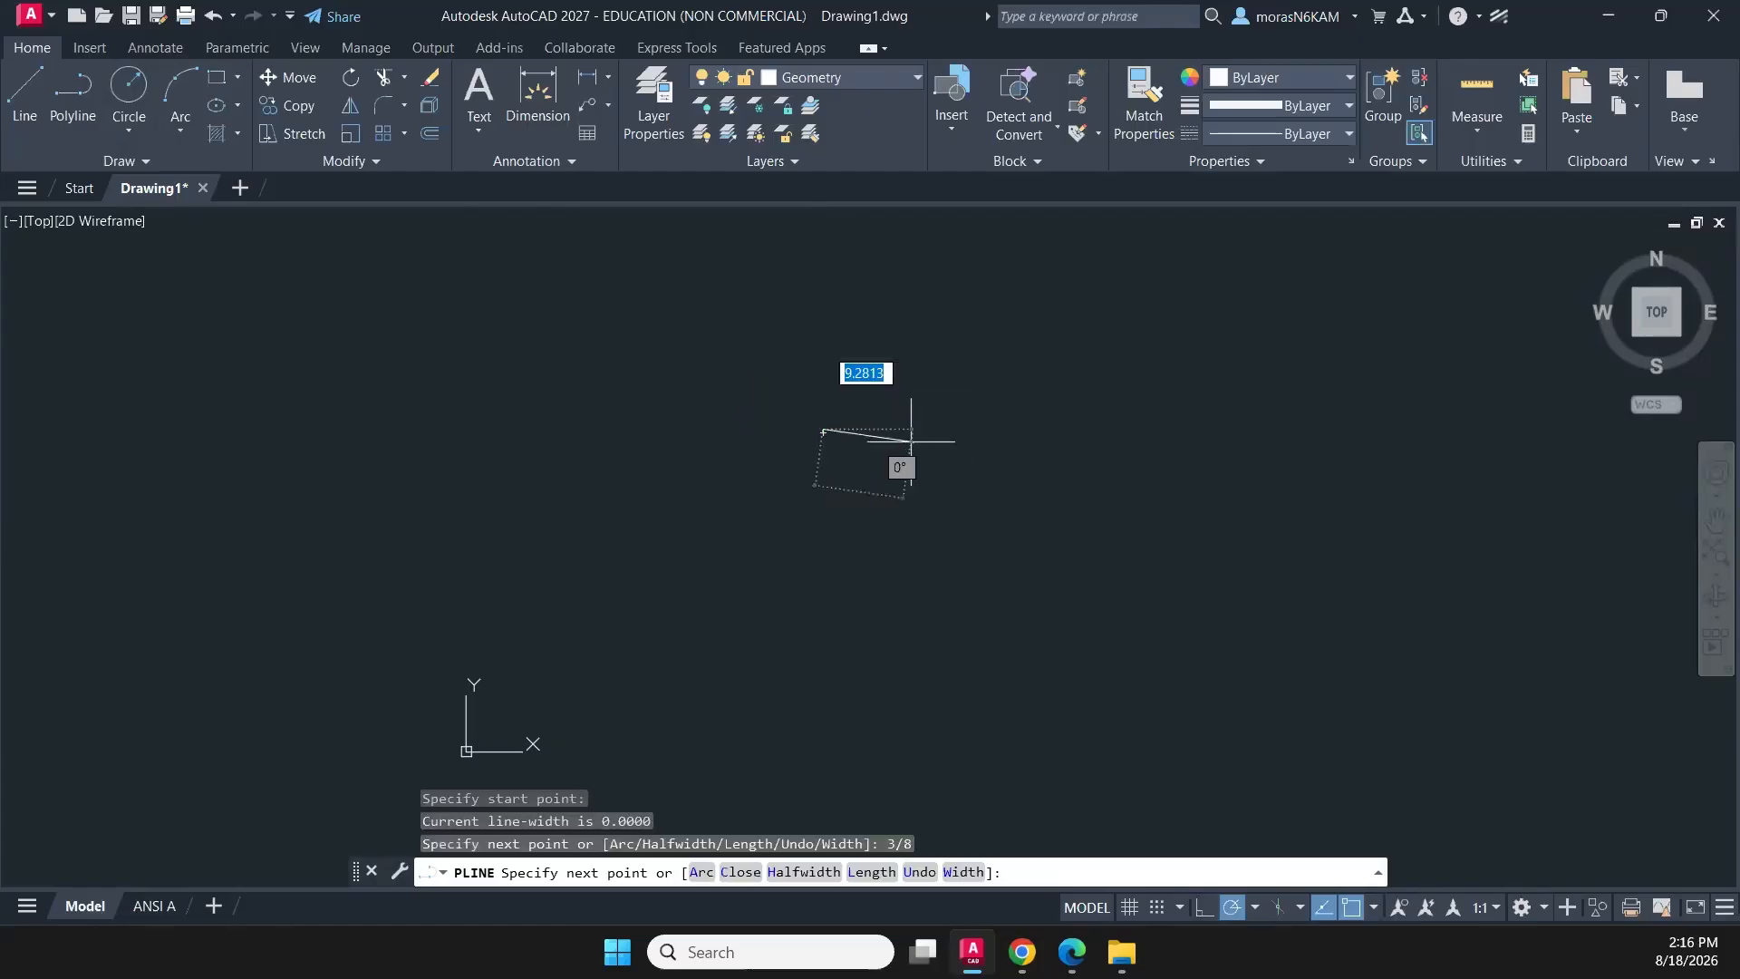
scroll(798, 444, "up", 5)
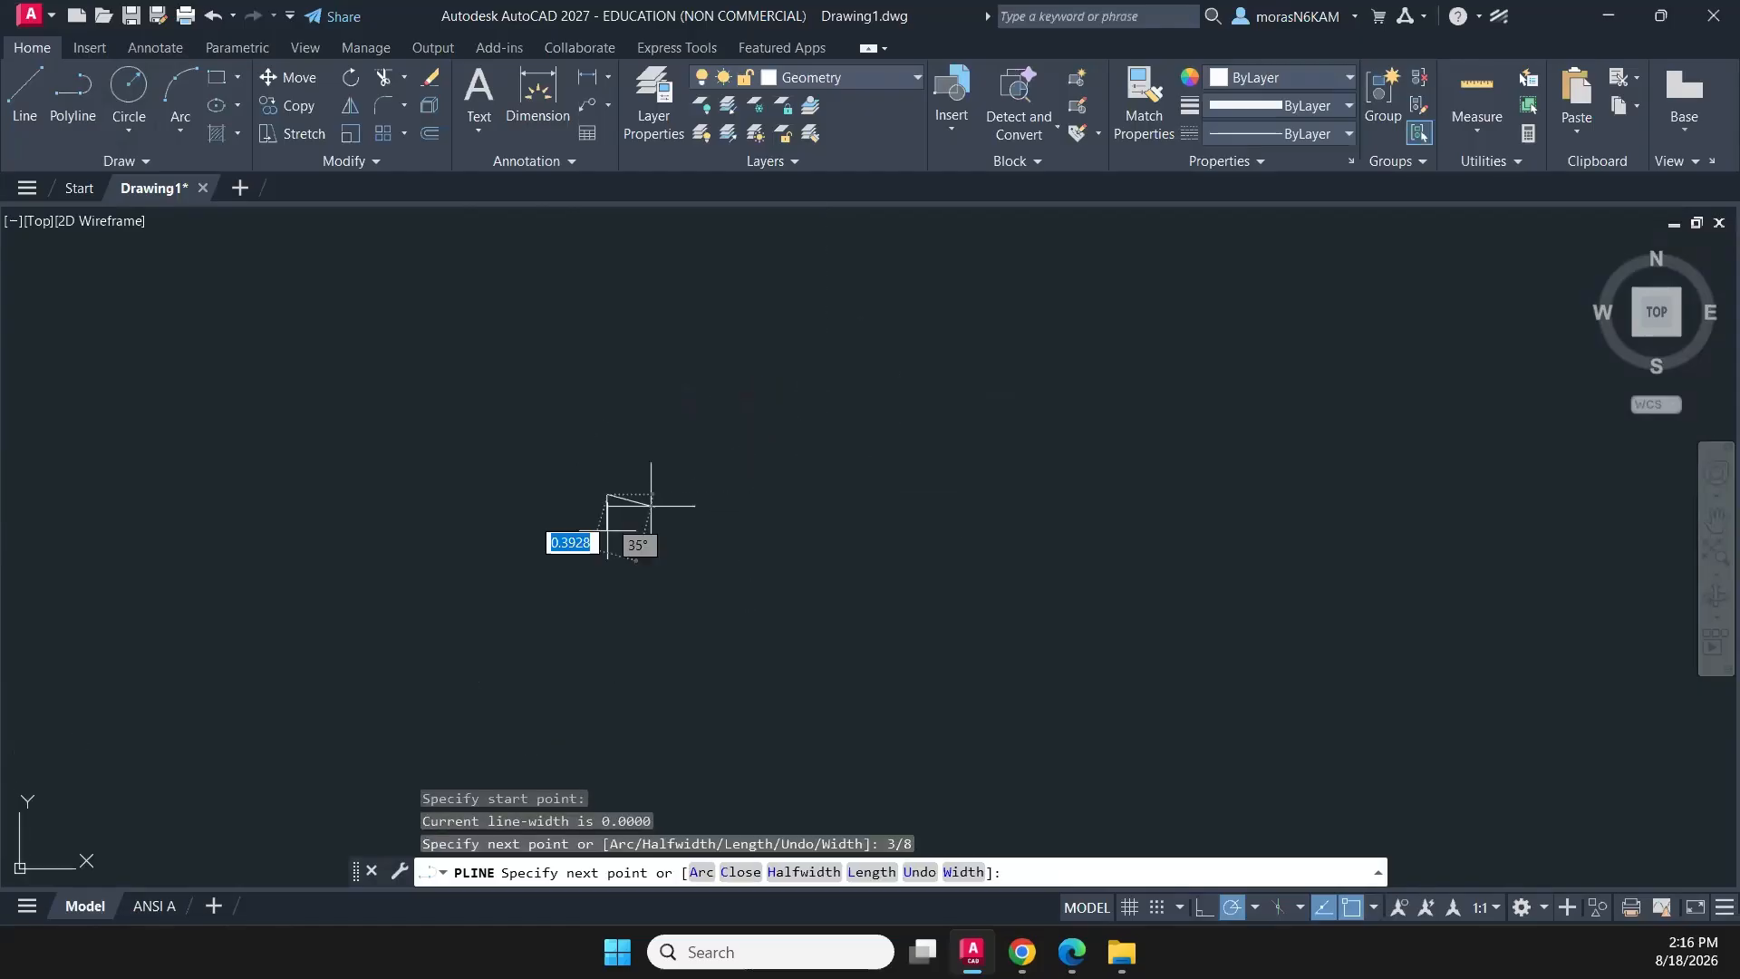
key("Escape")
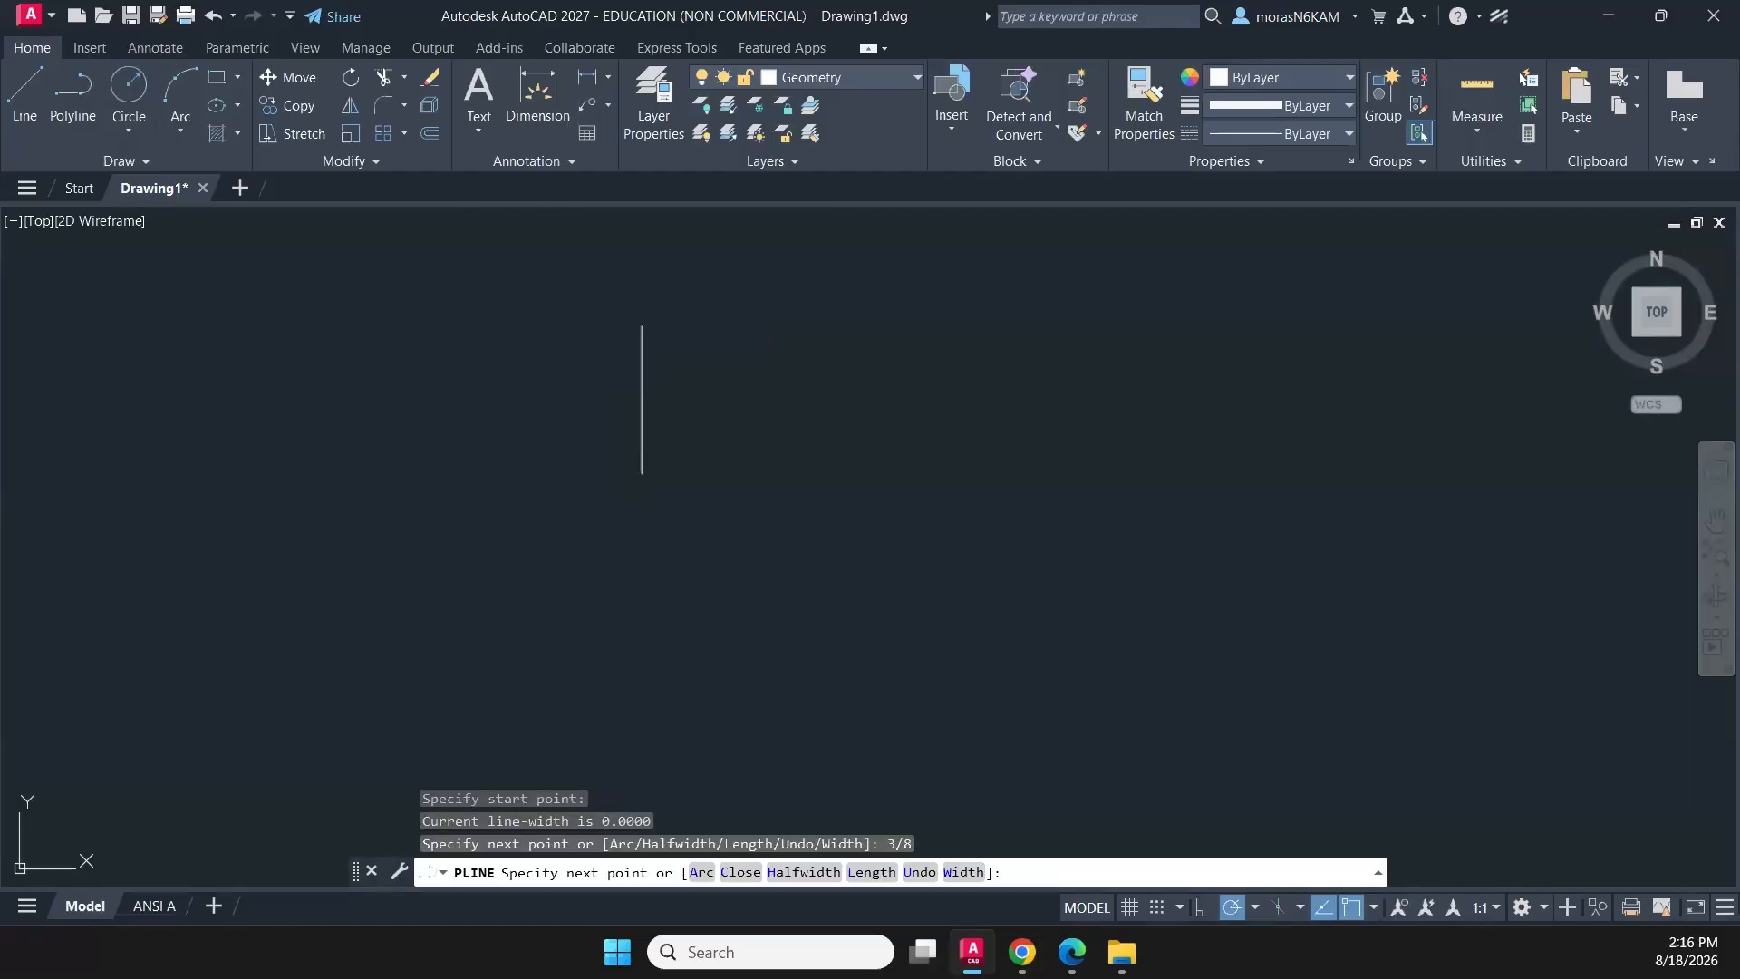
- Draw a polyline from the vertical segment's lower end 3/8 horizontally to the right and back to its upper end, completing a right triangle
left_click(72, 90)
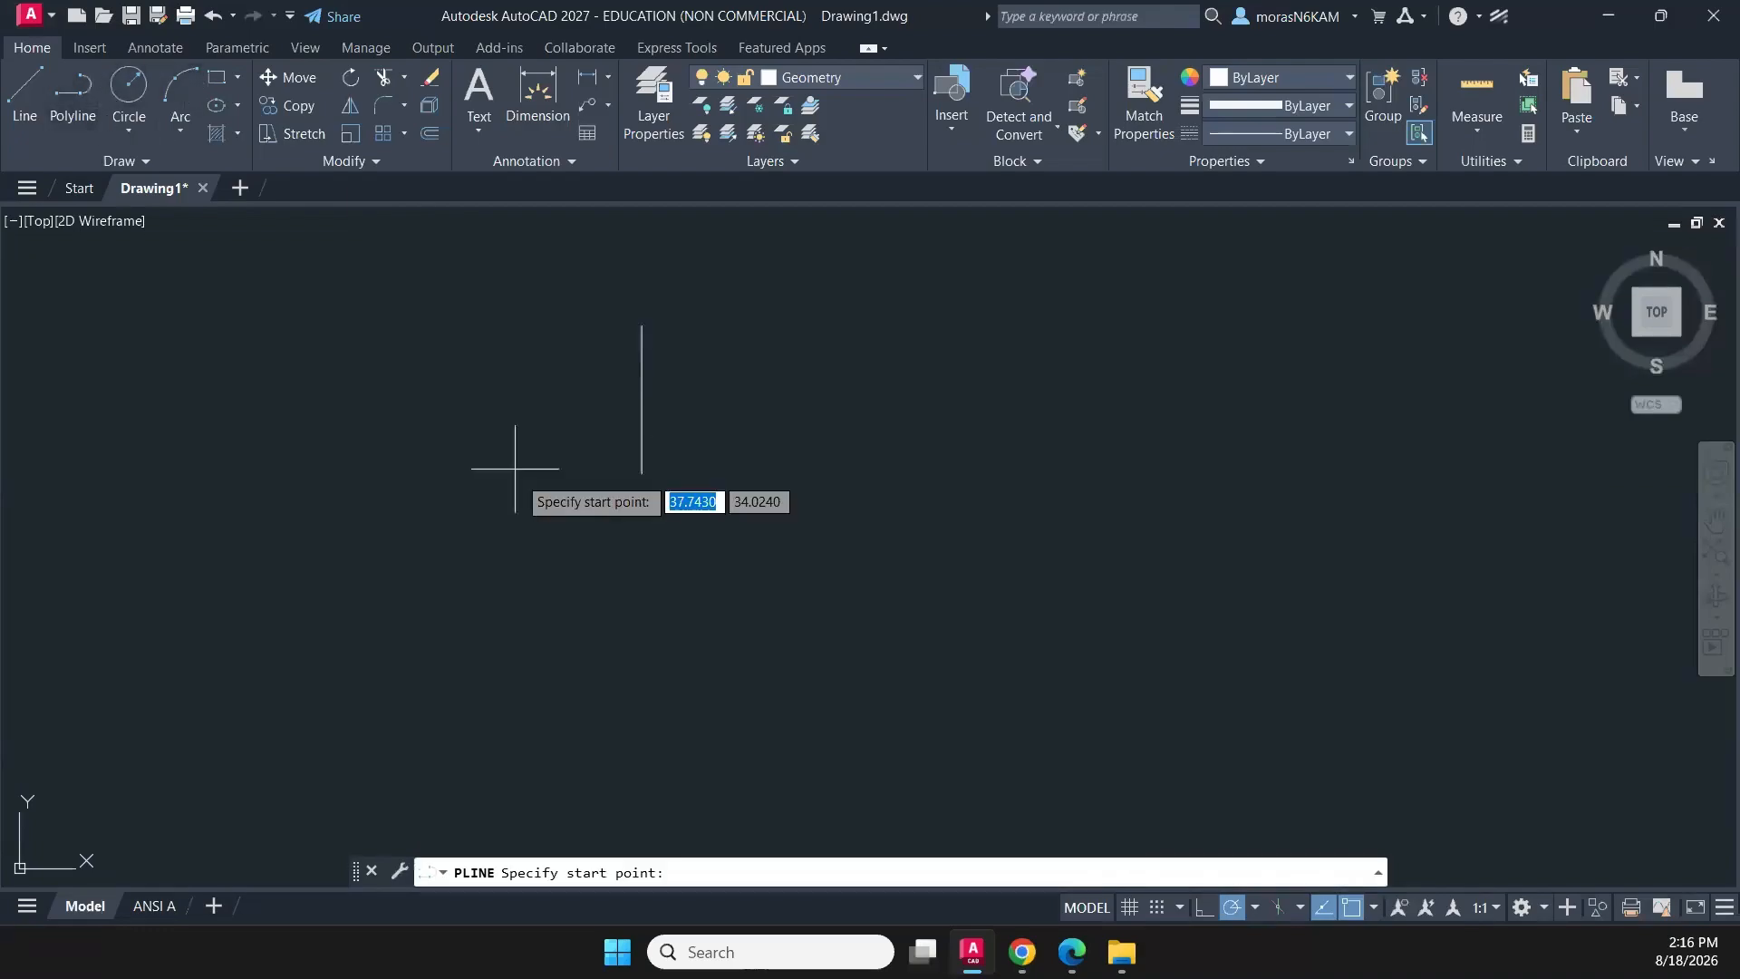
left_click(642, 472)
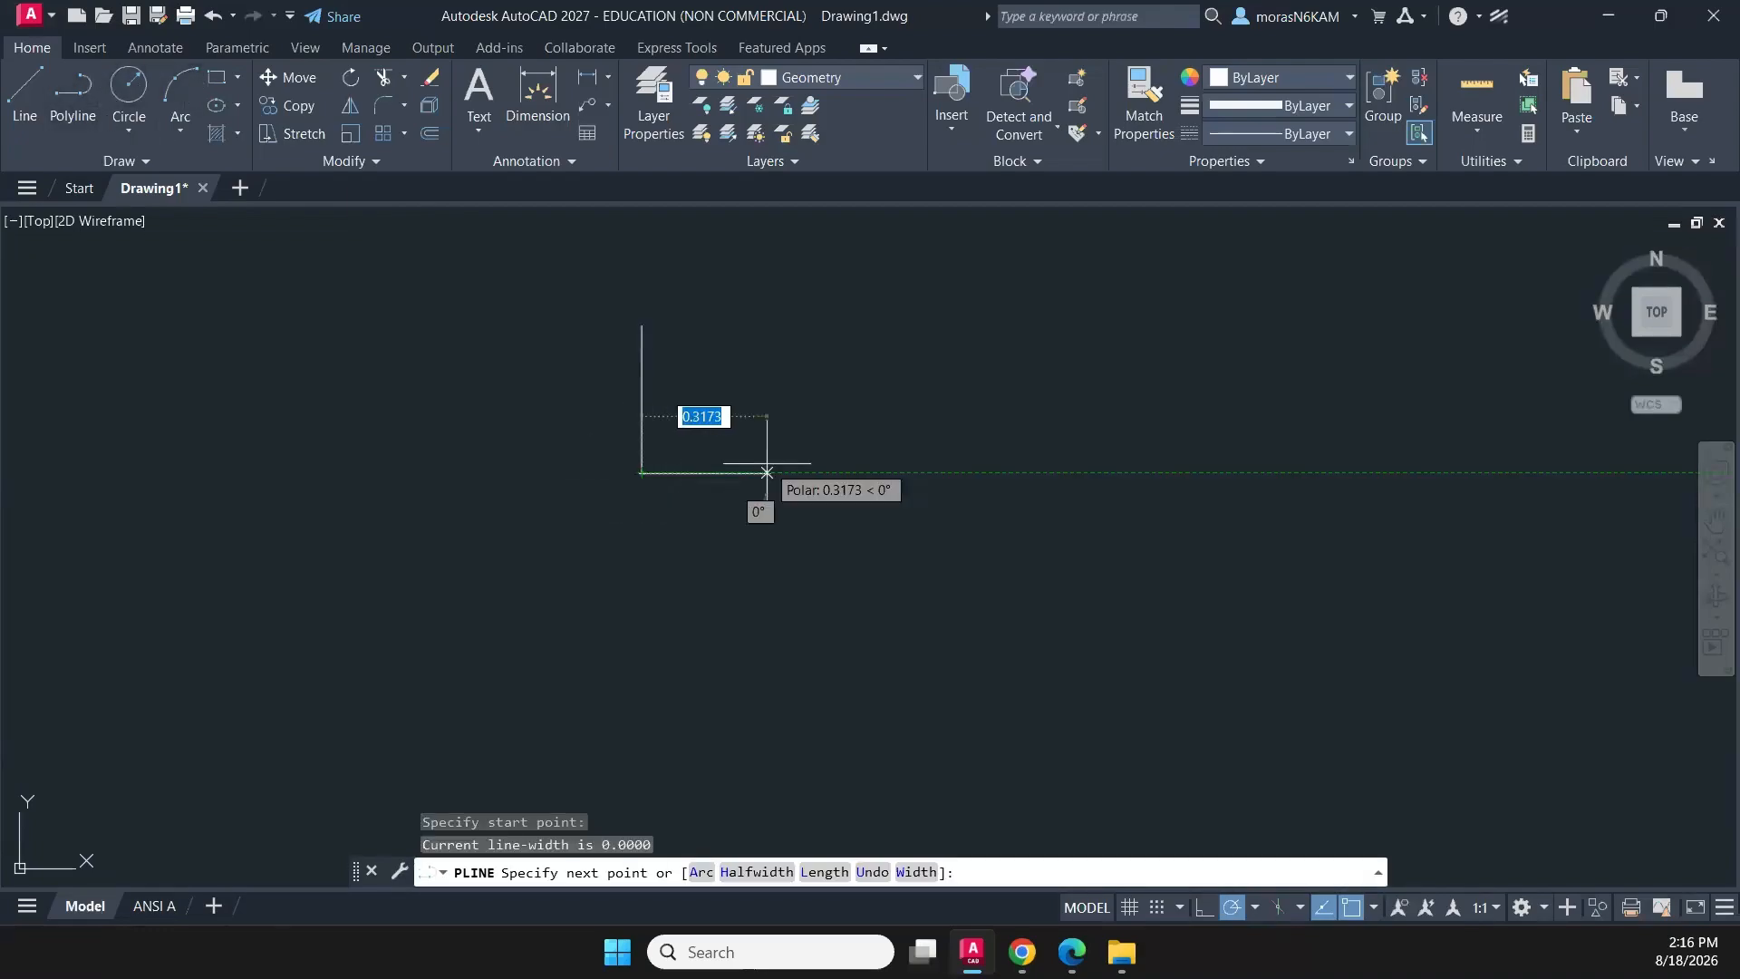
type("3/8")
key("Return")
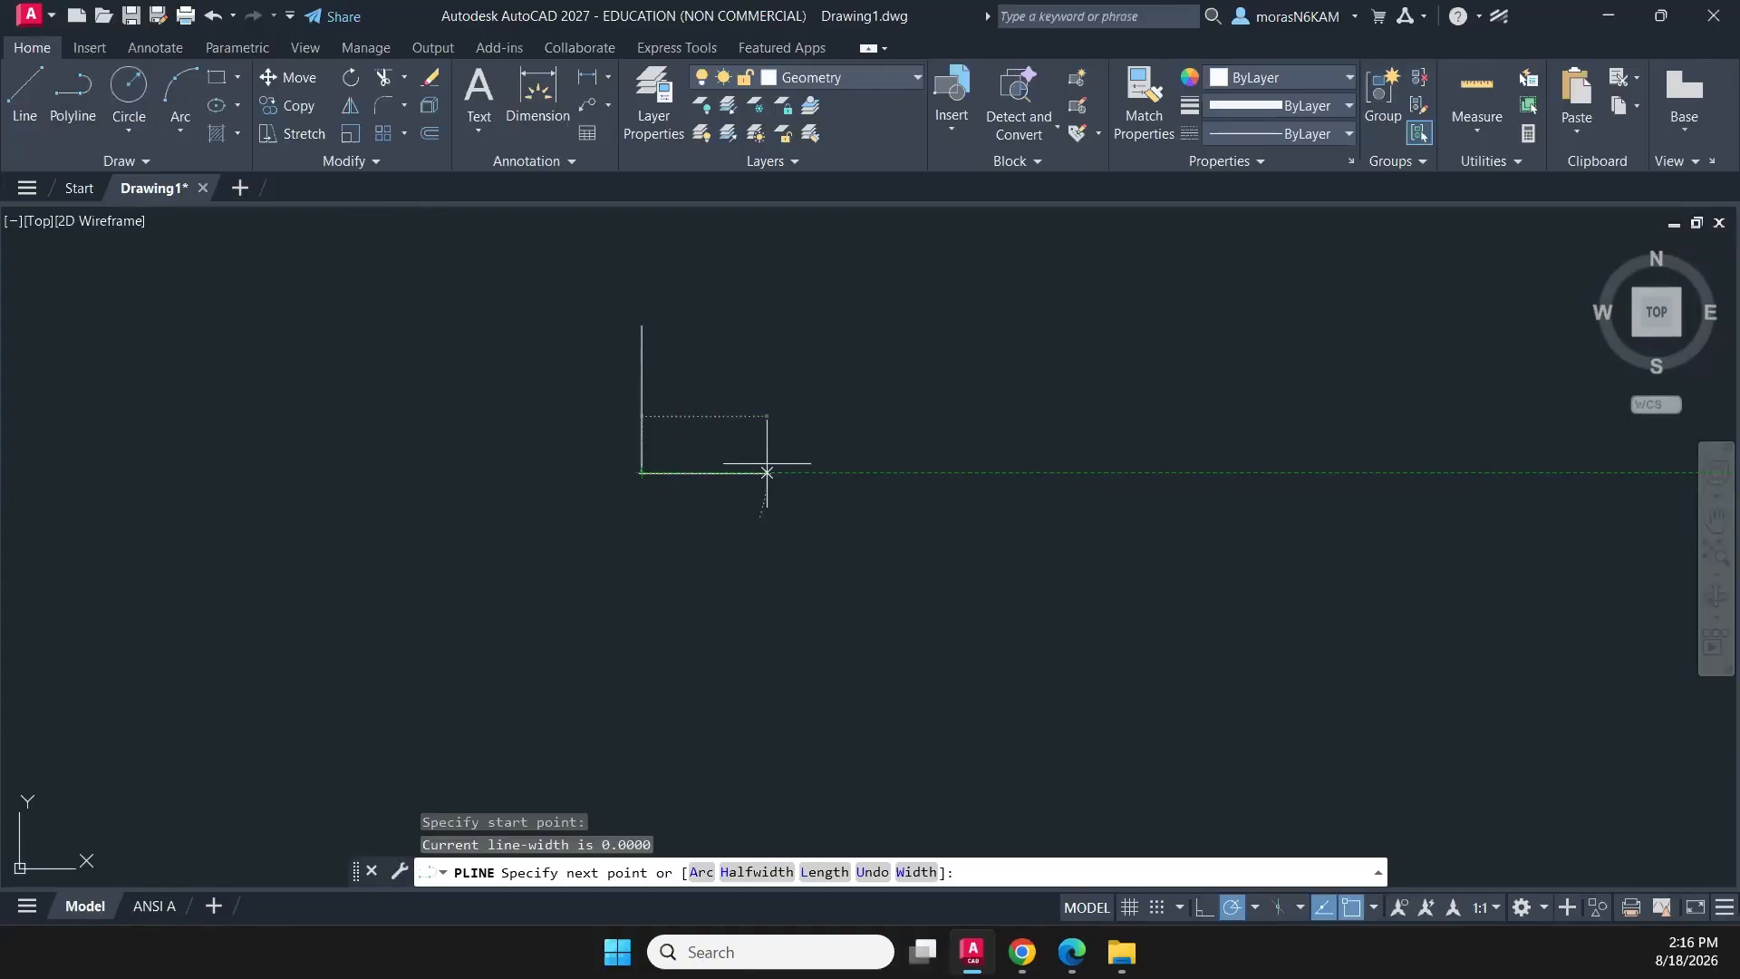
left_click(642, 324)
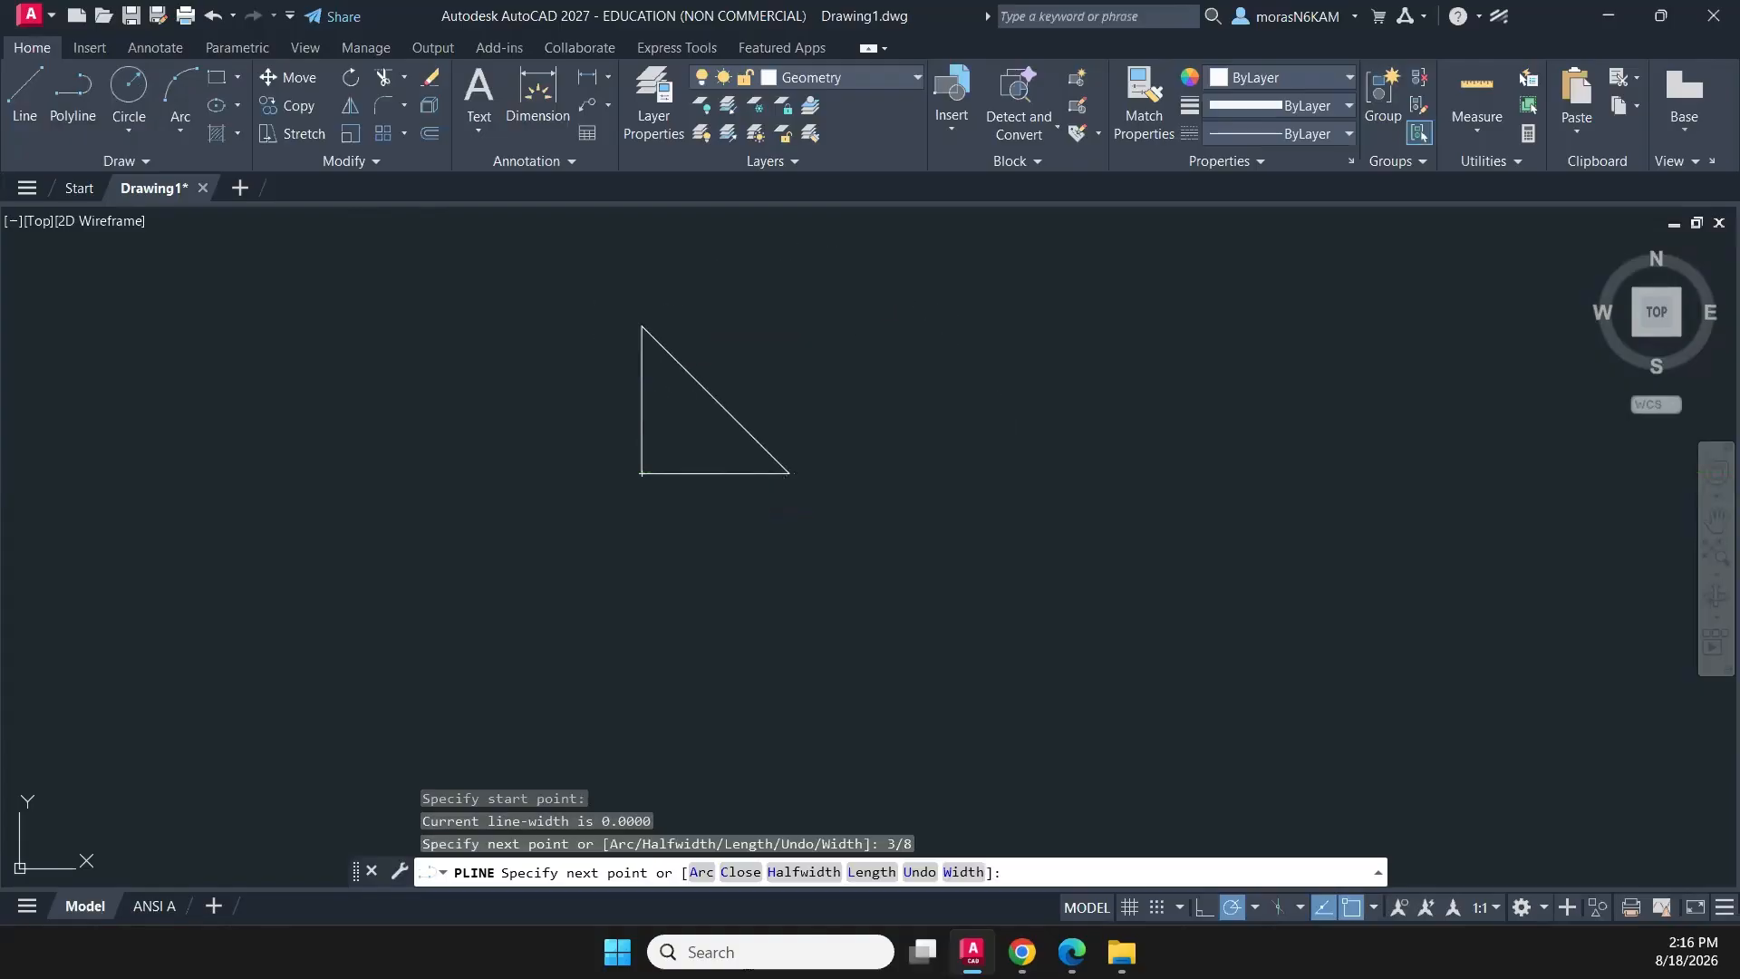
scroll(868, 359, "down", 4)
key("Escape")
- Join the two triangle polylines into a single polyline
left_click(890, 311)
left_click(710, 460)
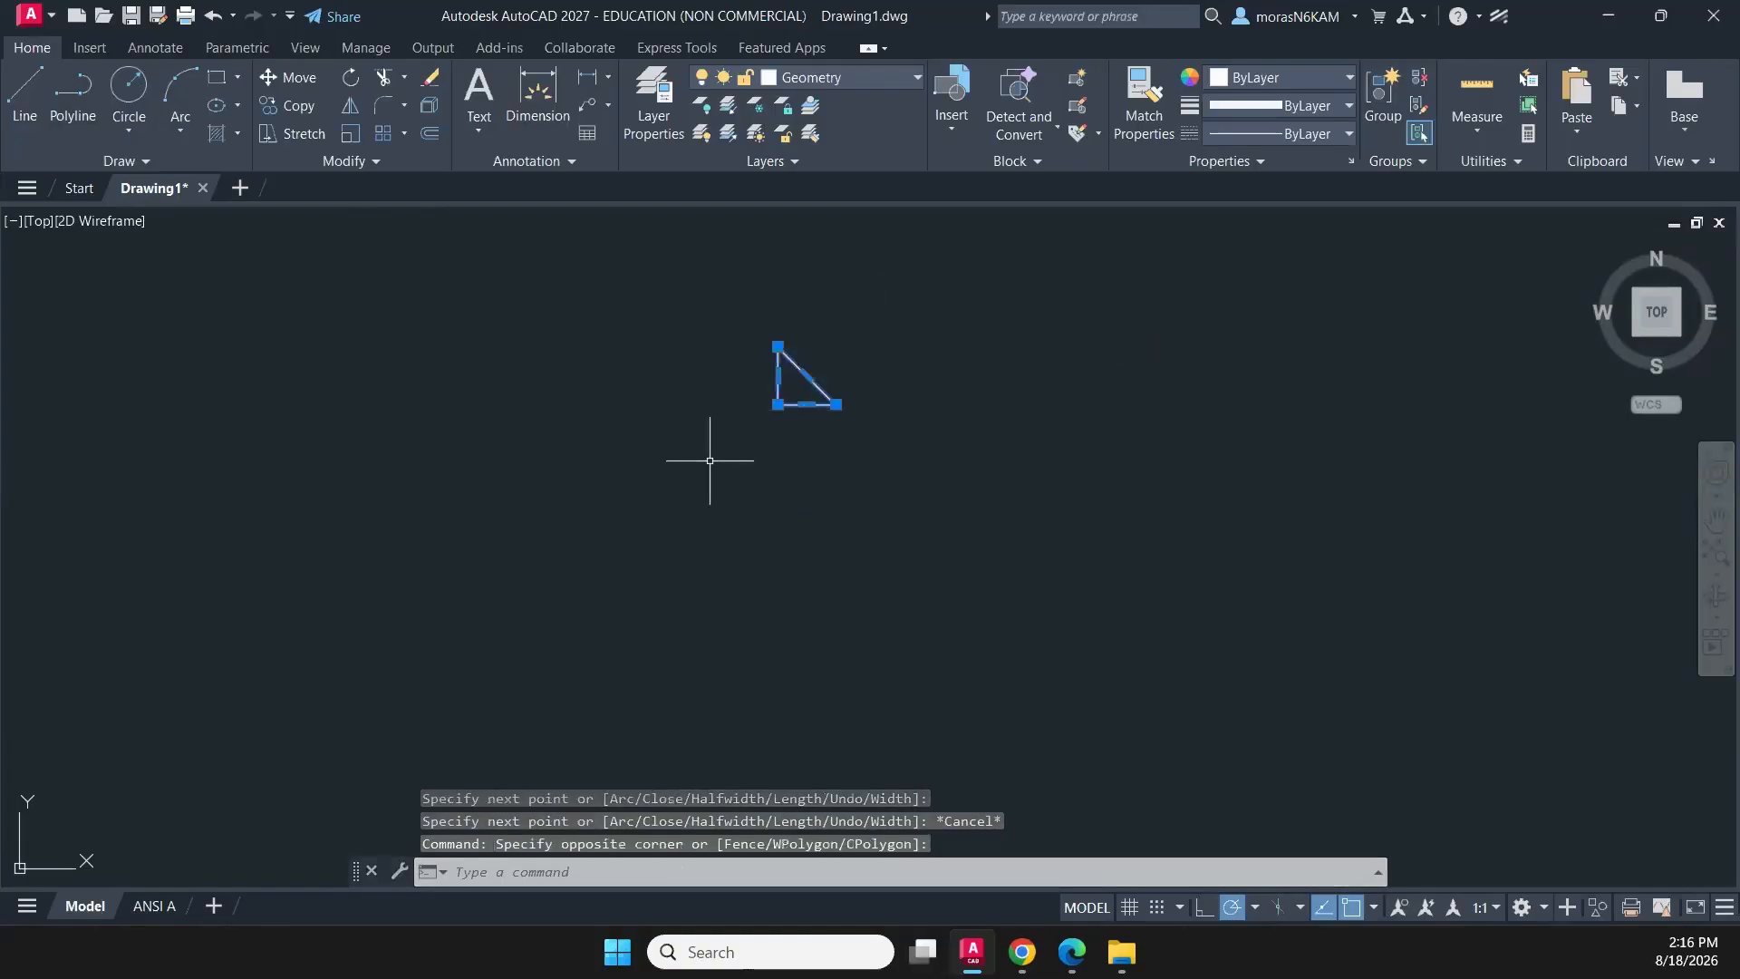
type("j")
key("Return")
- Create an associative polar array of the triangle with 4 items around its lower-right corner, forming a pinwheel
middle_click_drag(851, 346, 759, 392)
left_click(759, 391)
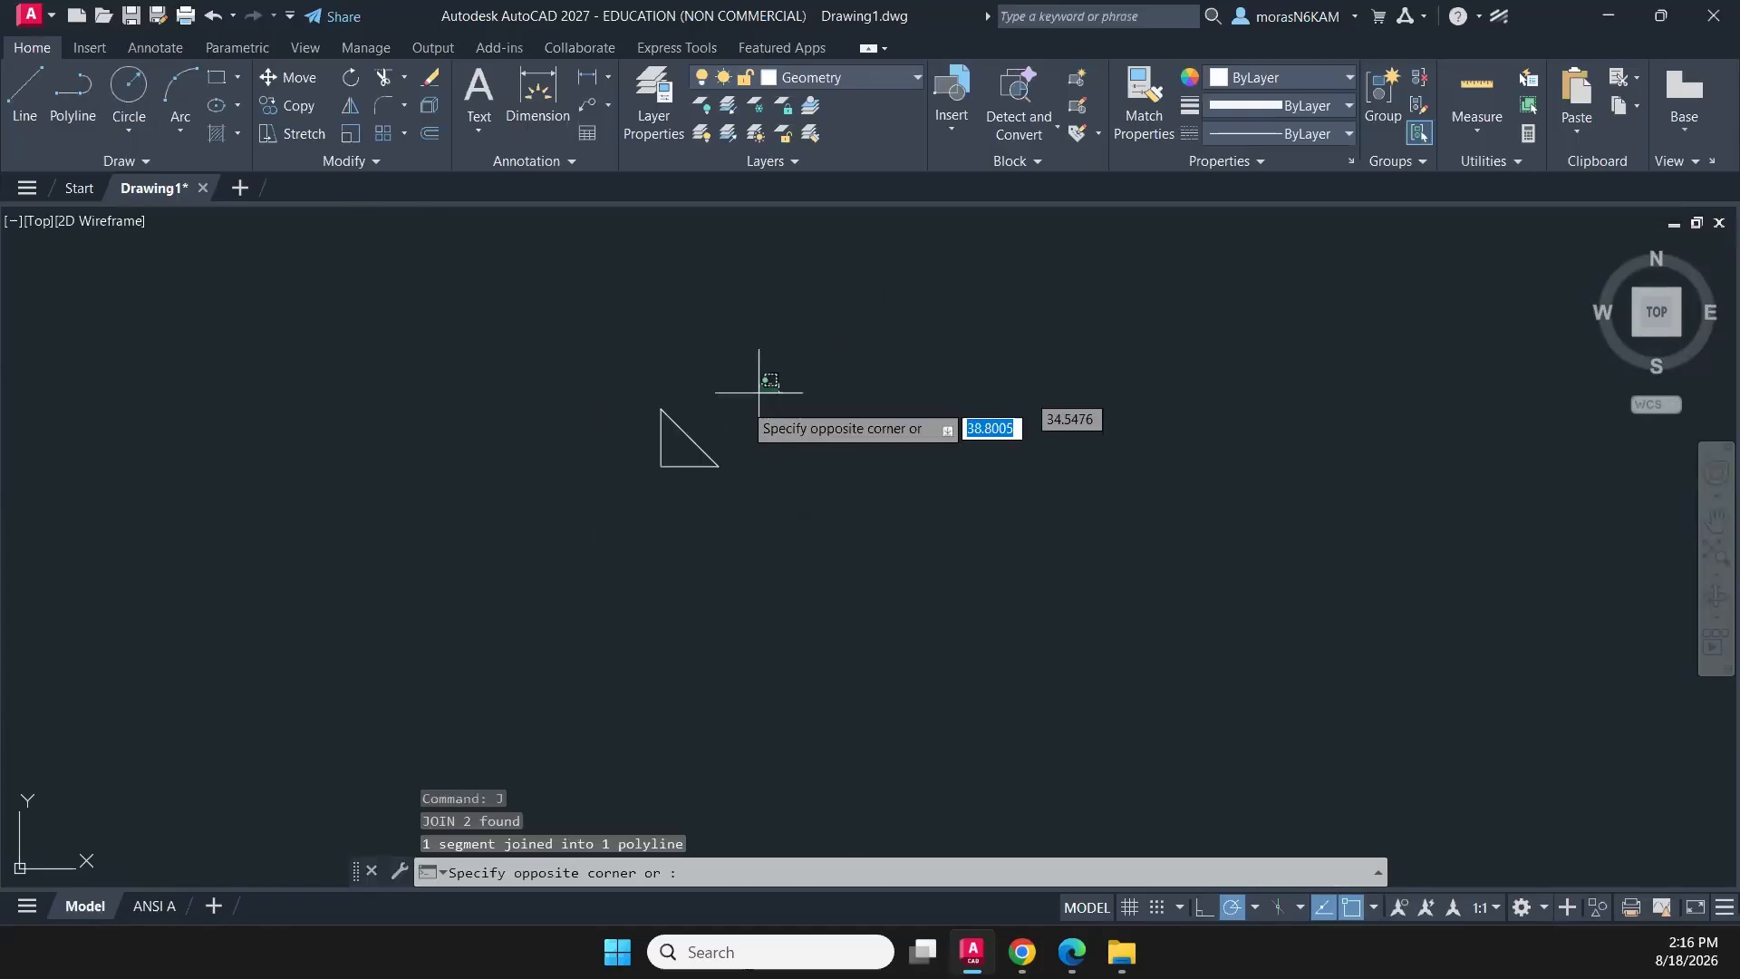
left_click(610, 481)
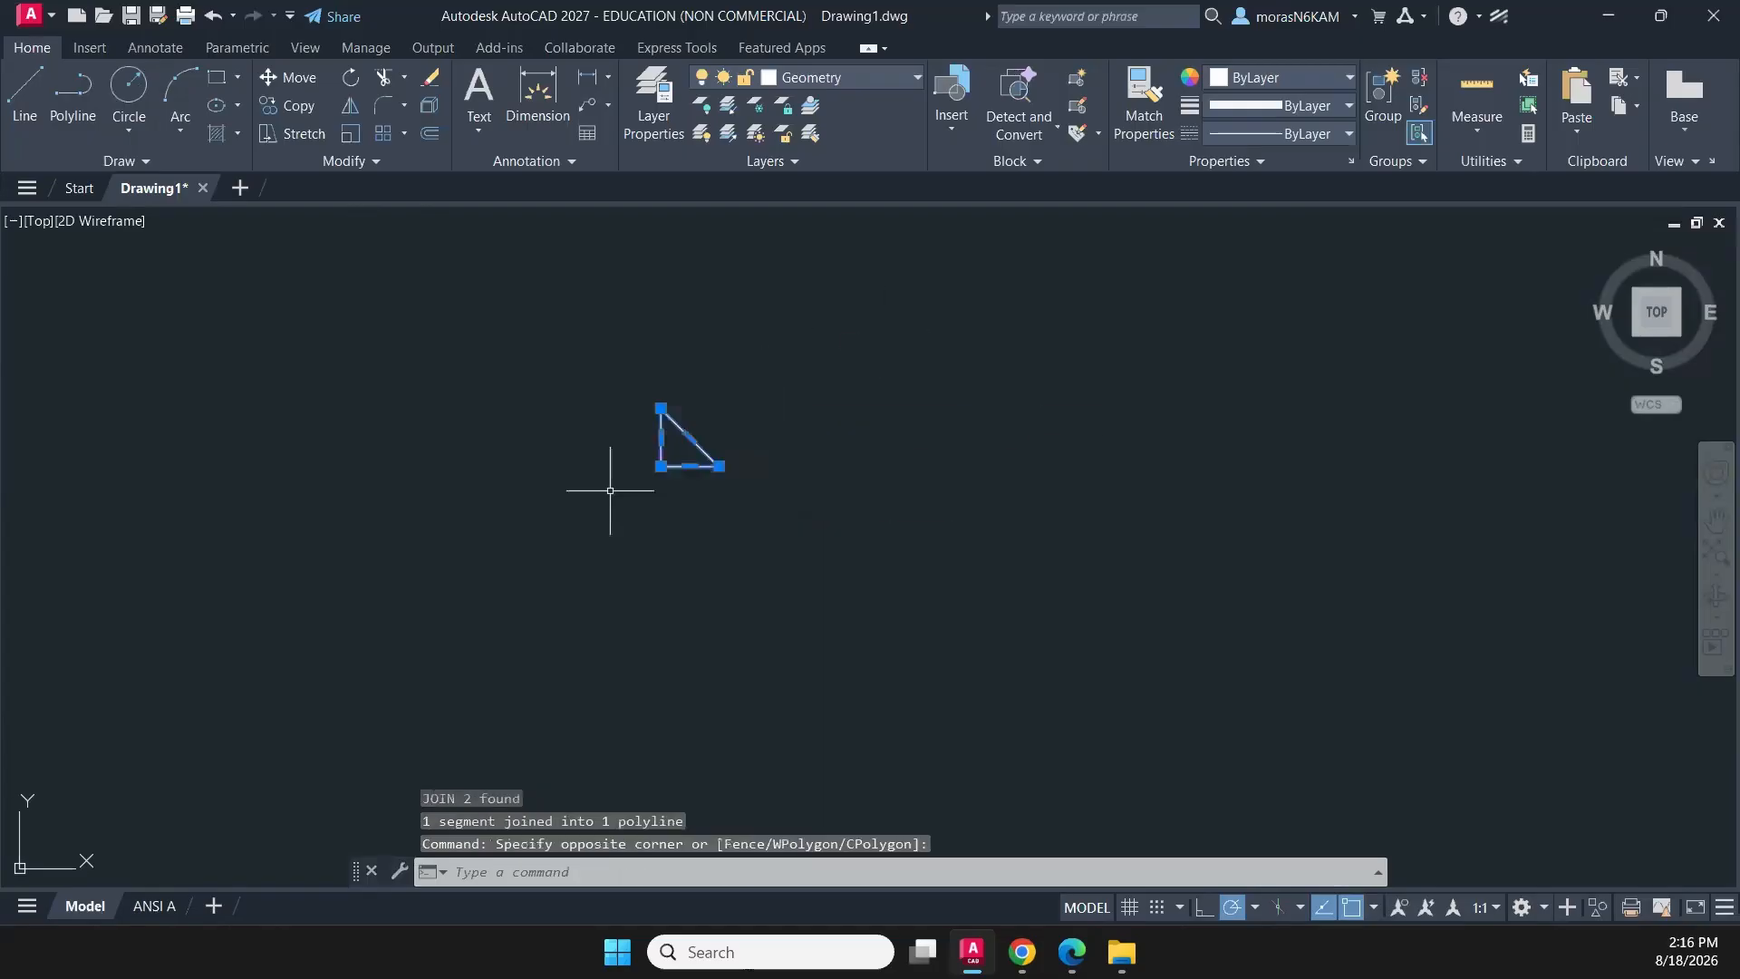
left_click(404, 135)
left_click(442, 263)
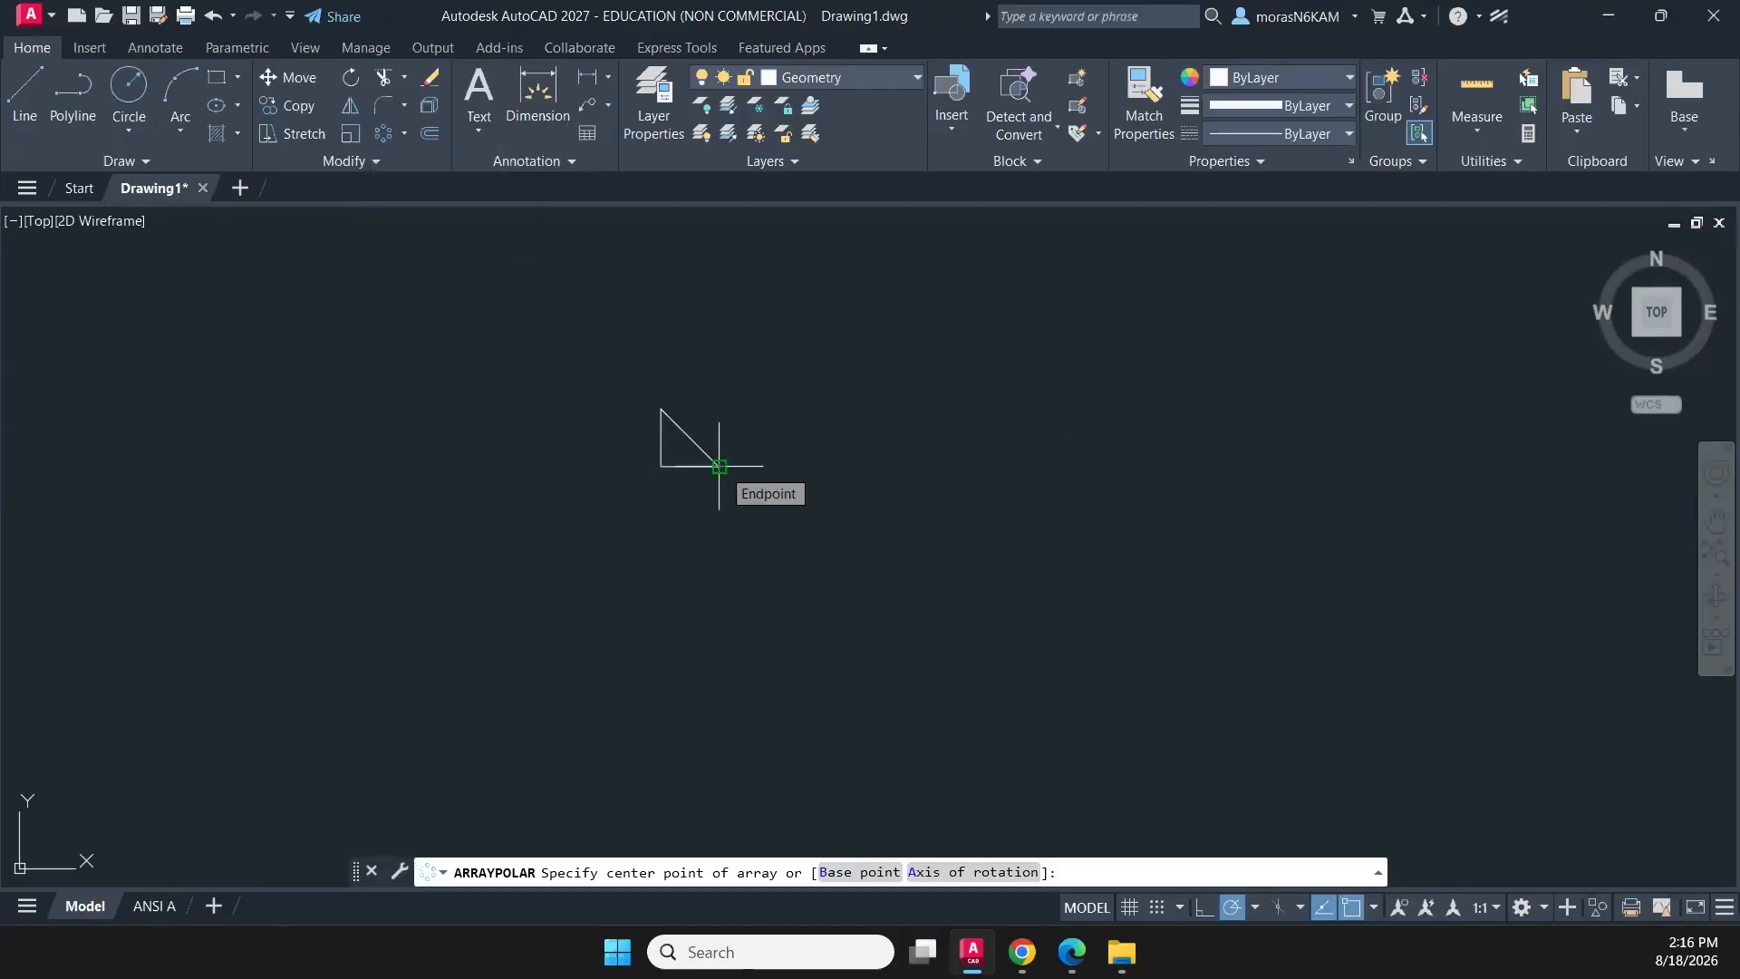
left_click(718, 466)
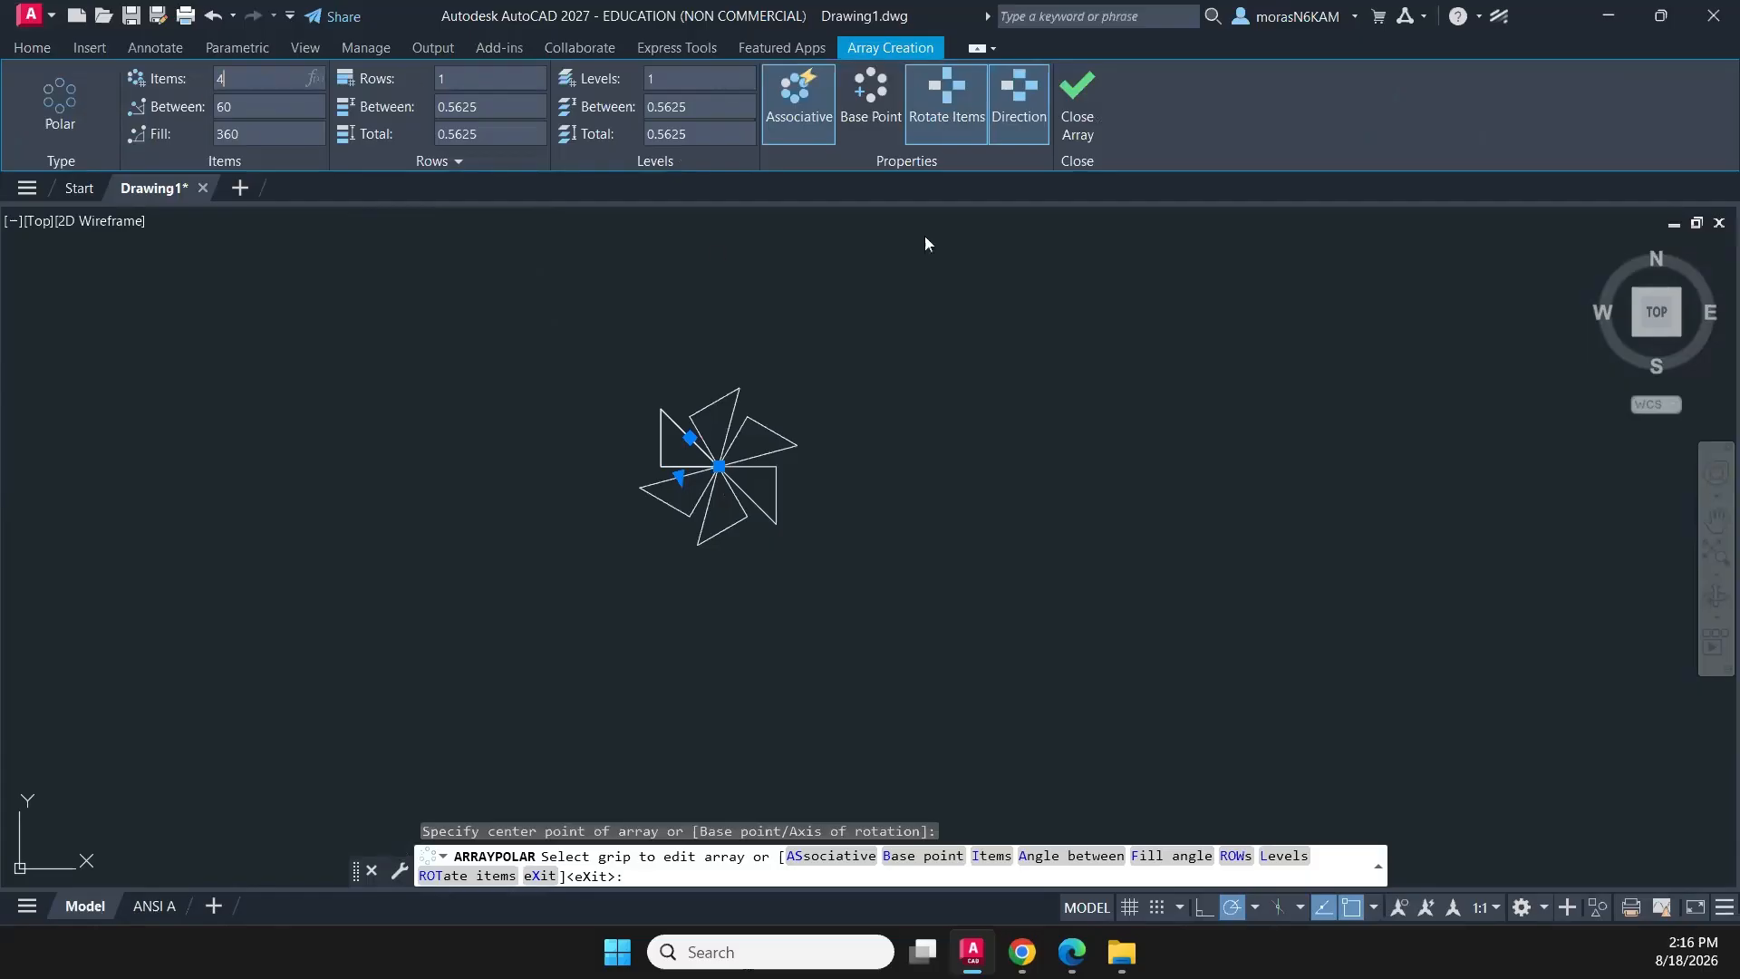
left_click(1065, 98)
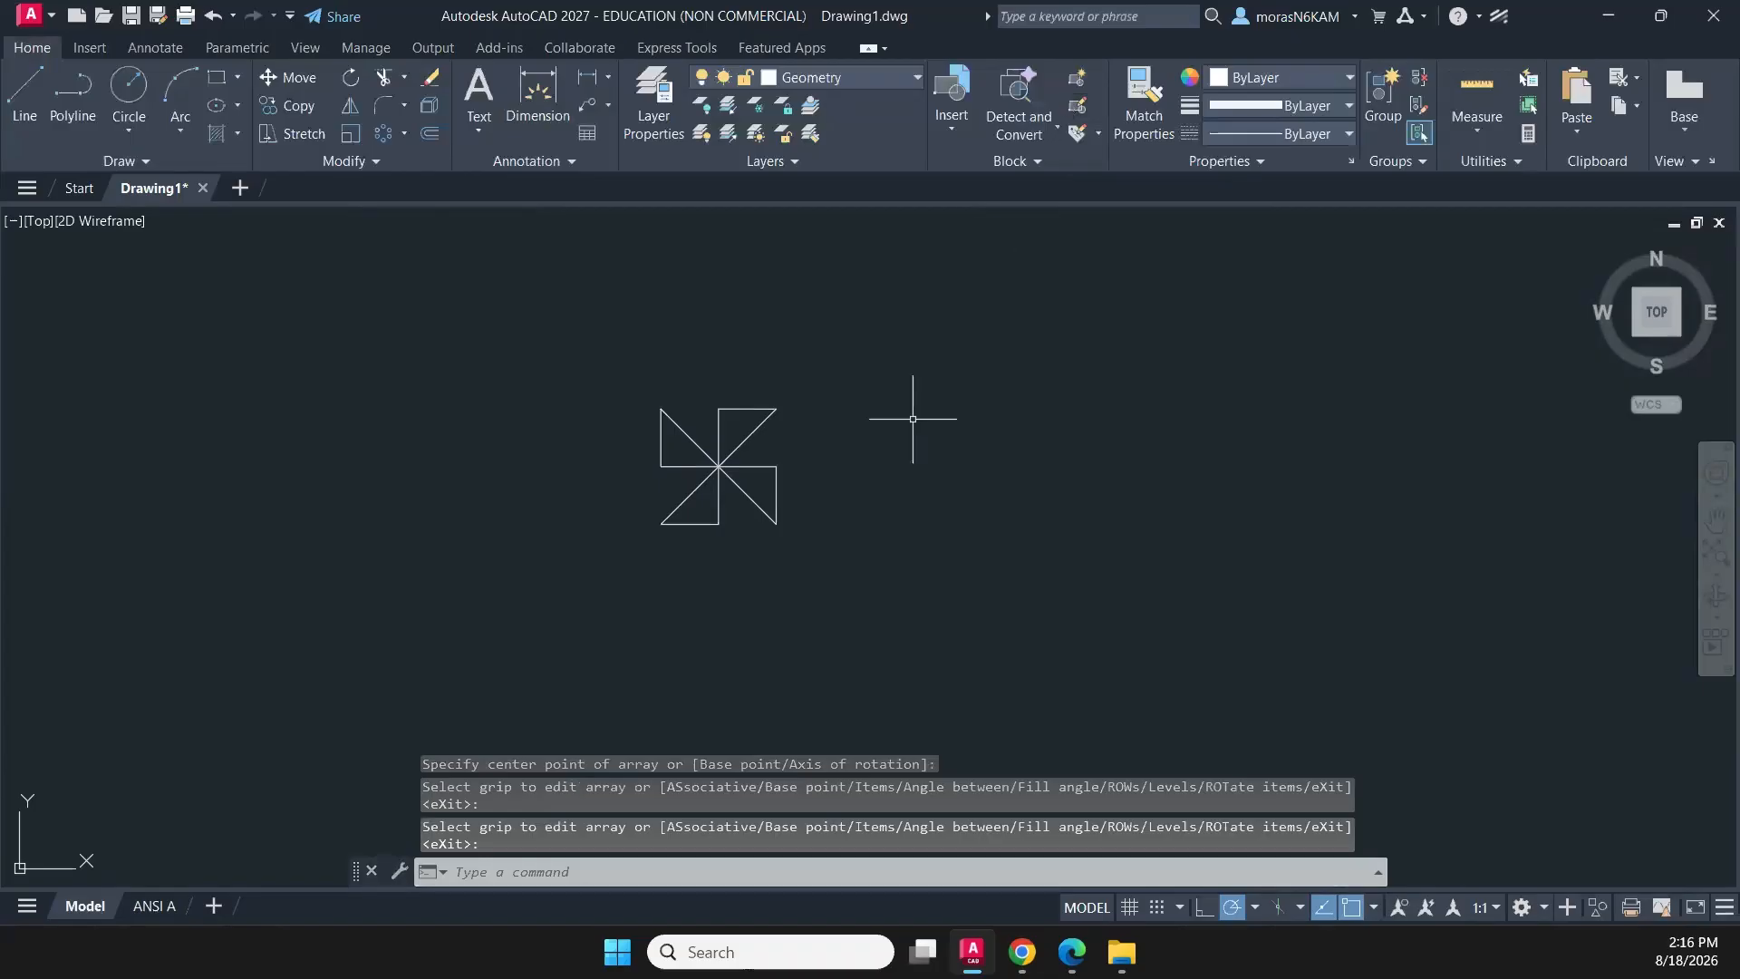
left_click(777, 514)
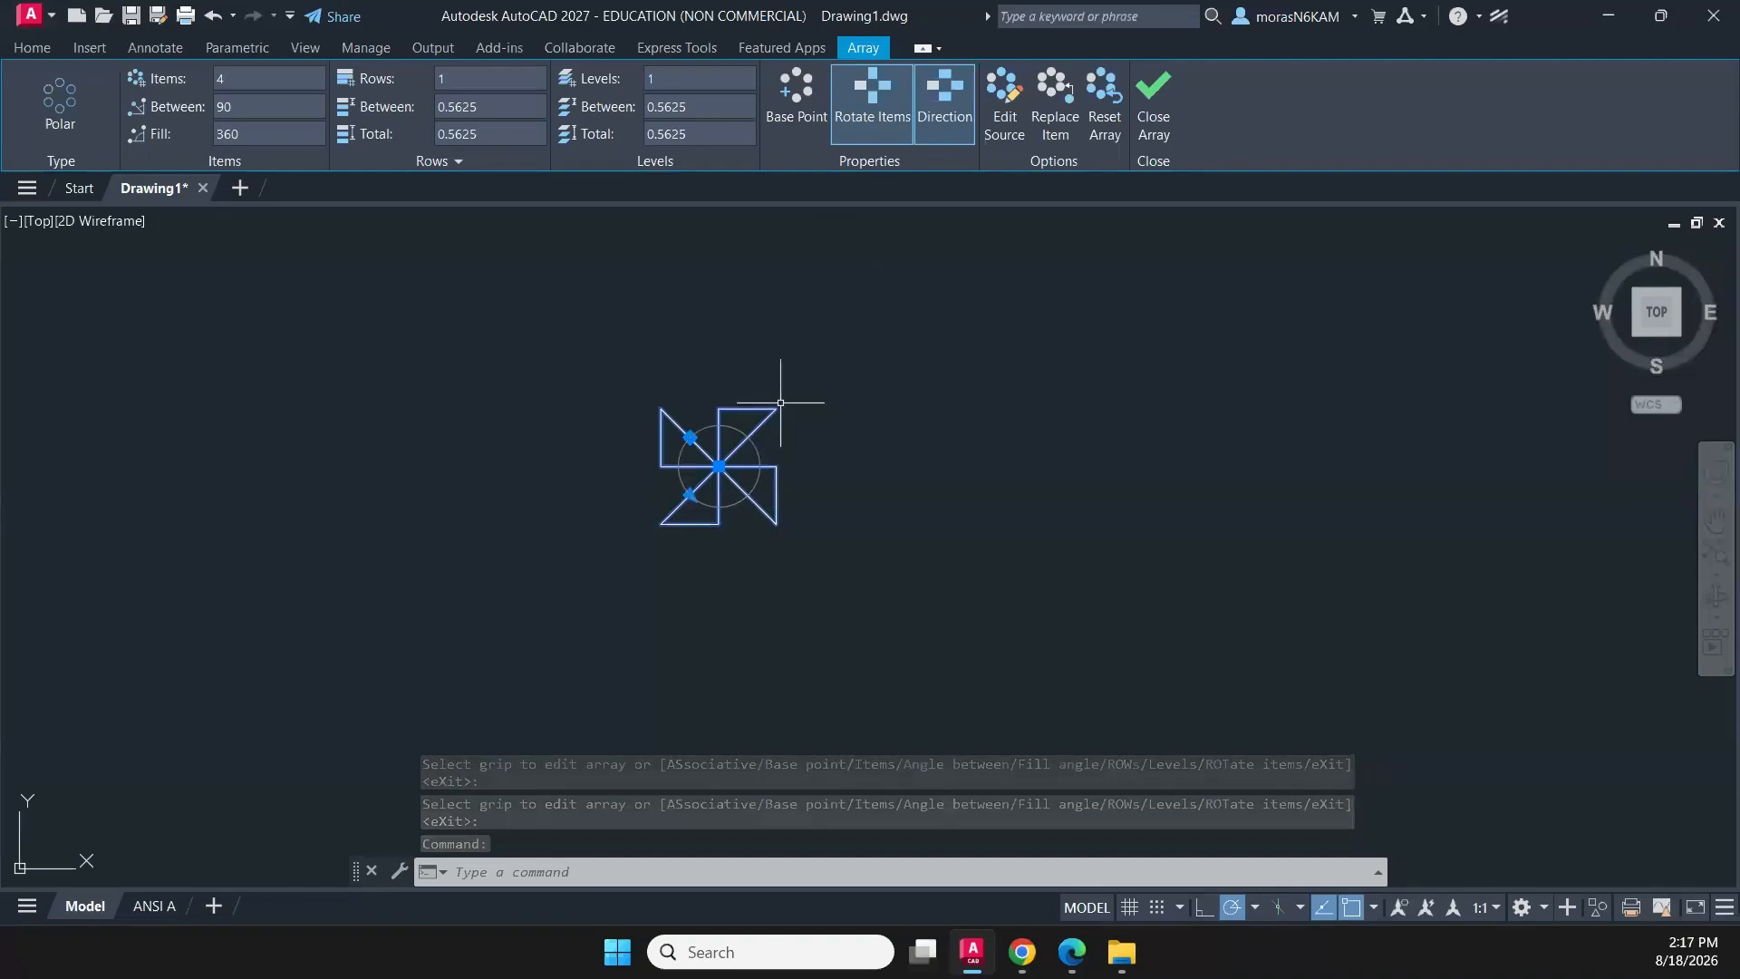
left_click(1143, 106)
- Make CONSTRUCTION the current layer and draw a 1/8 line horizontally to the right from the pinwheel's upper-right tip
scroll(843, 671, "down", 1)
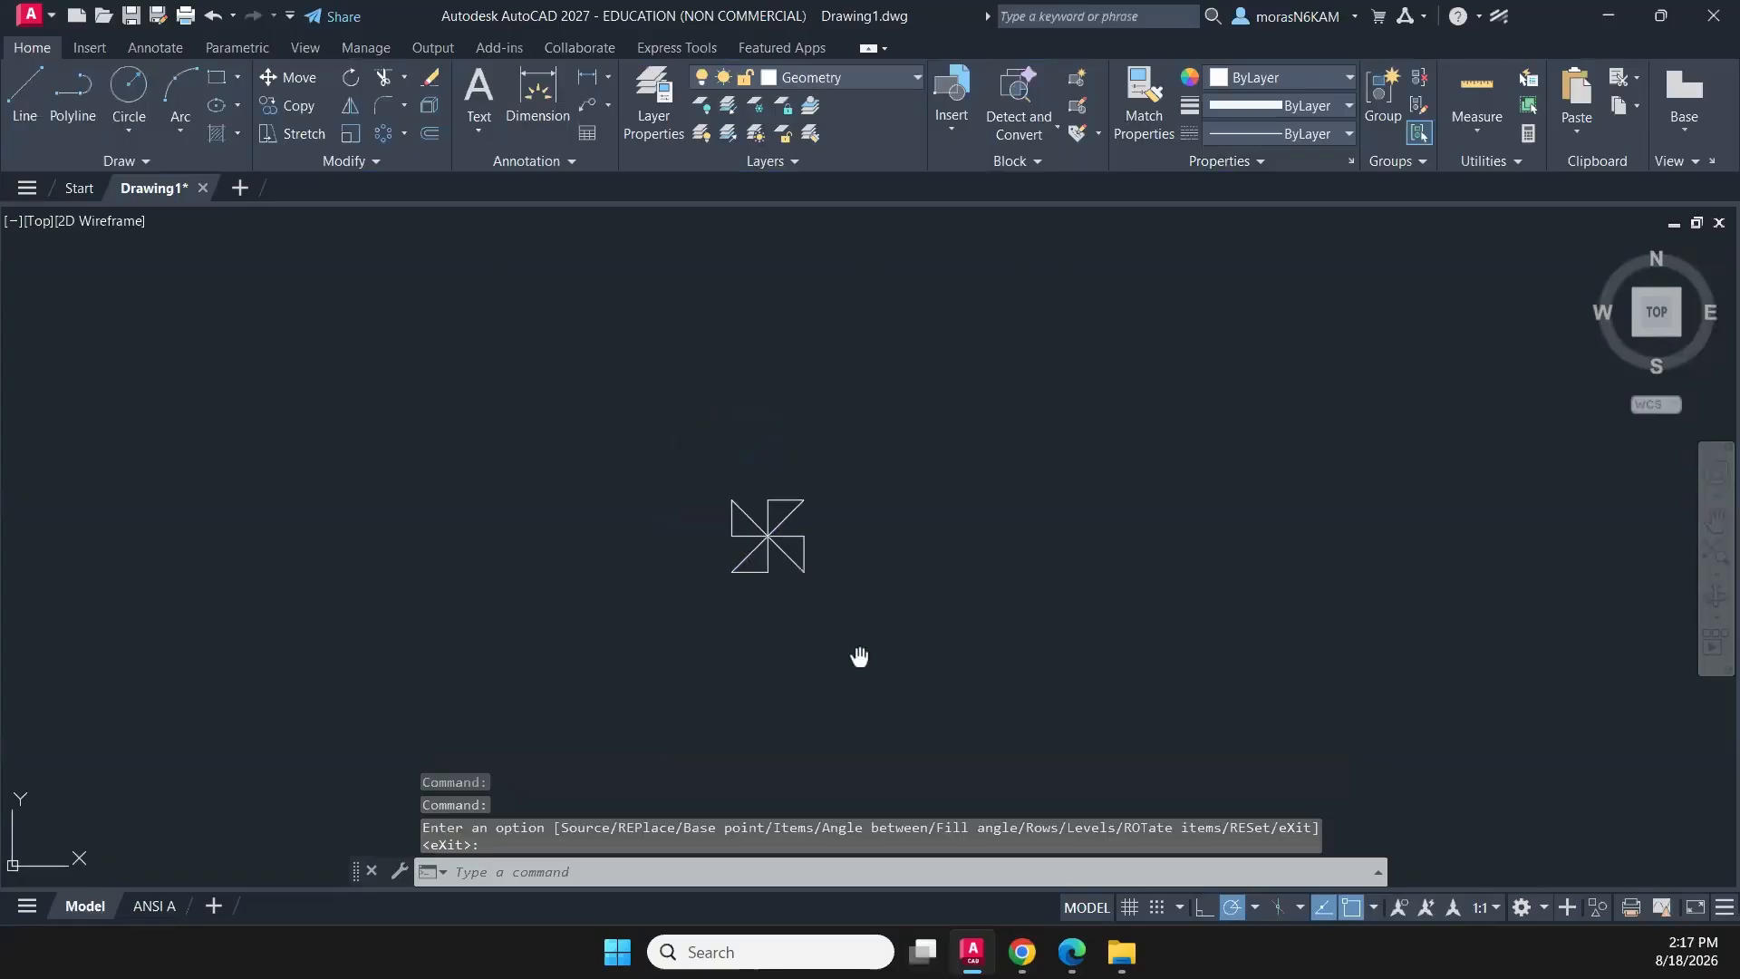
middle_click_drag(861, 661, 742, 673)
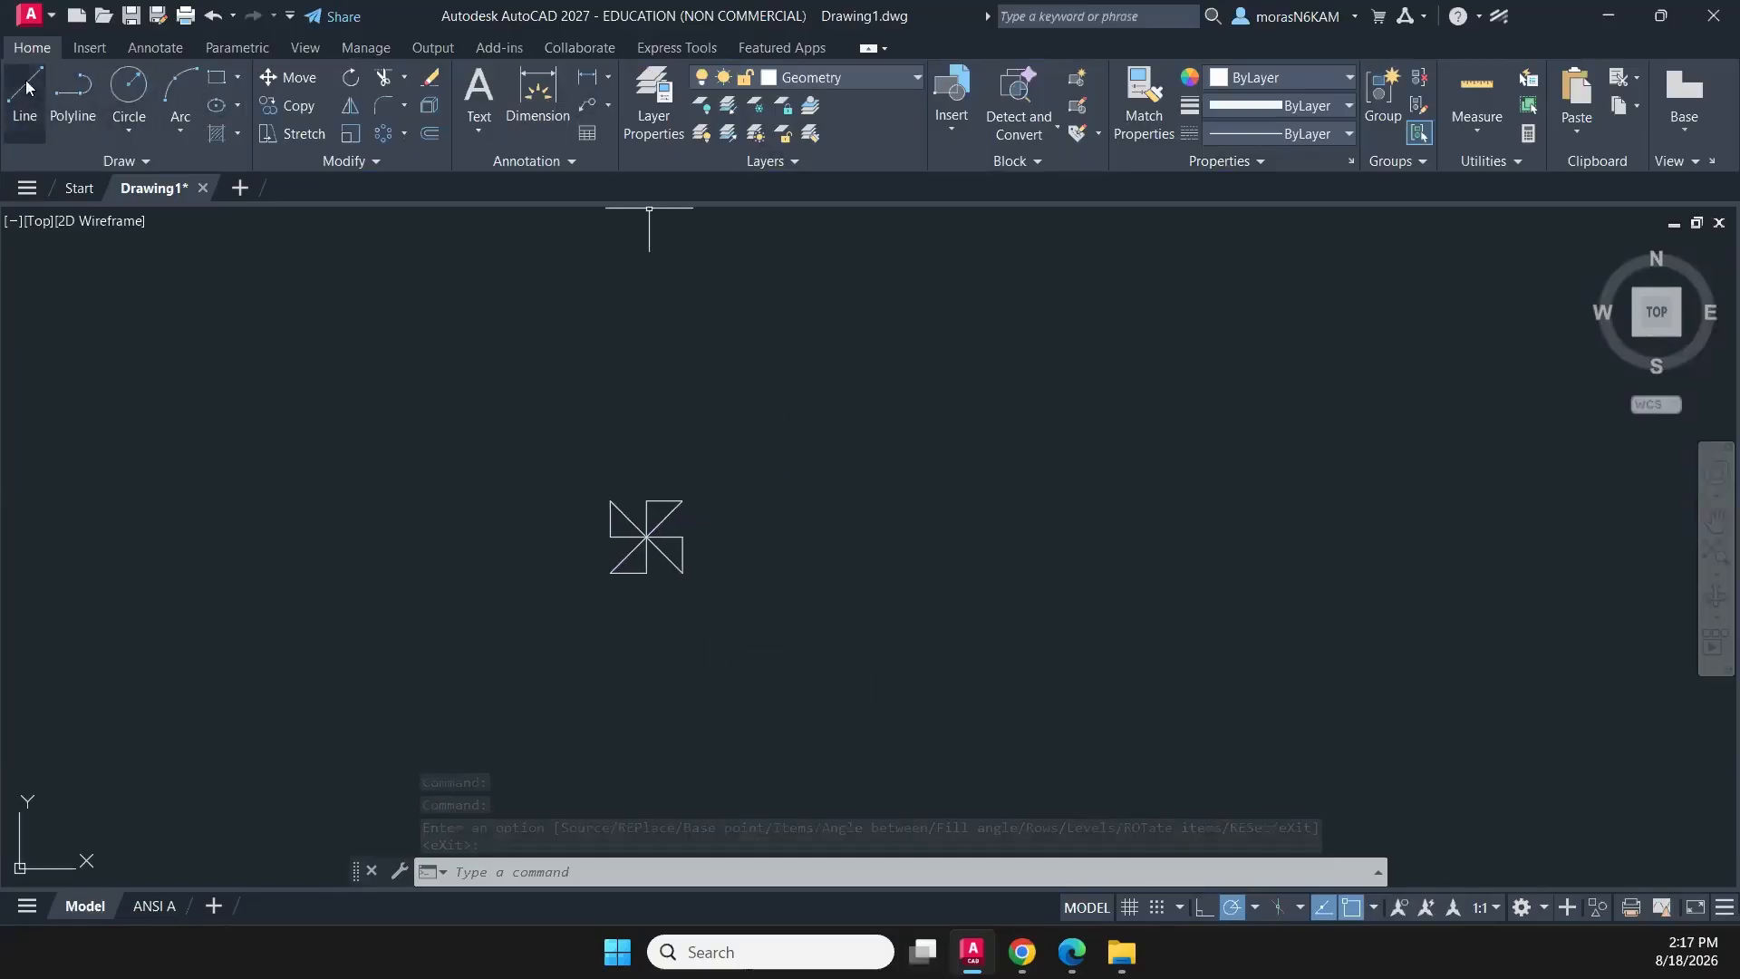
left_click(881, 82)
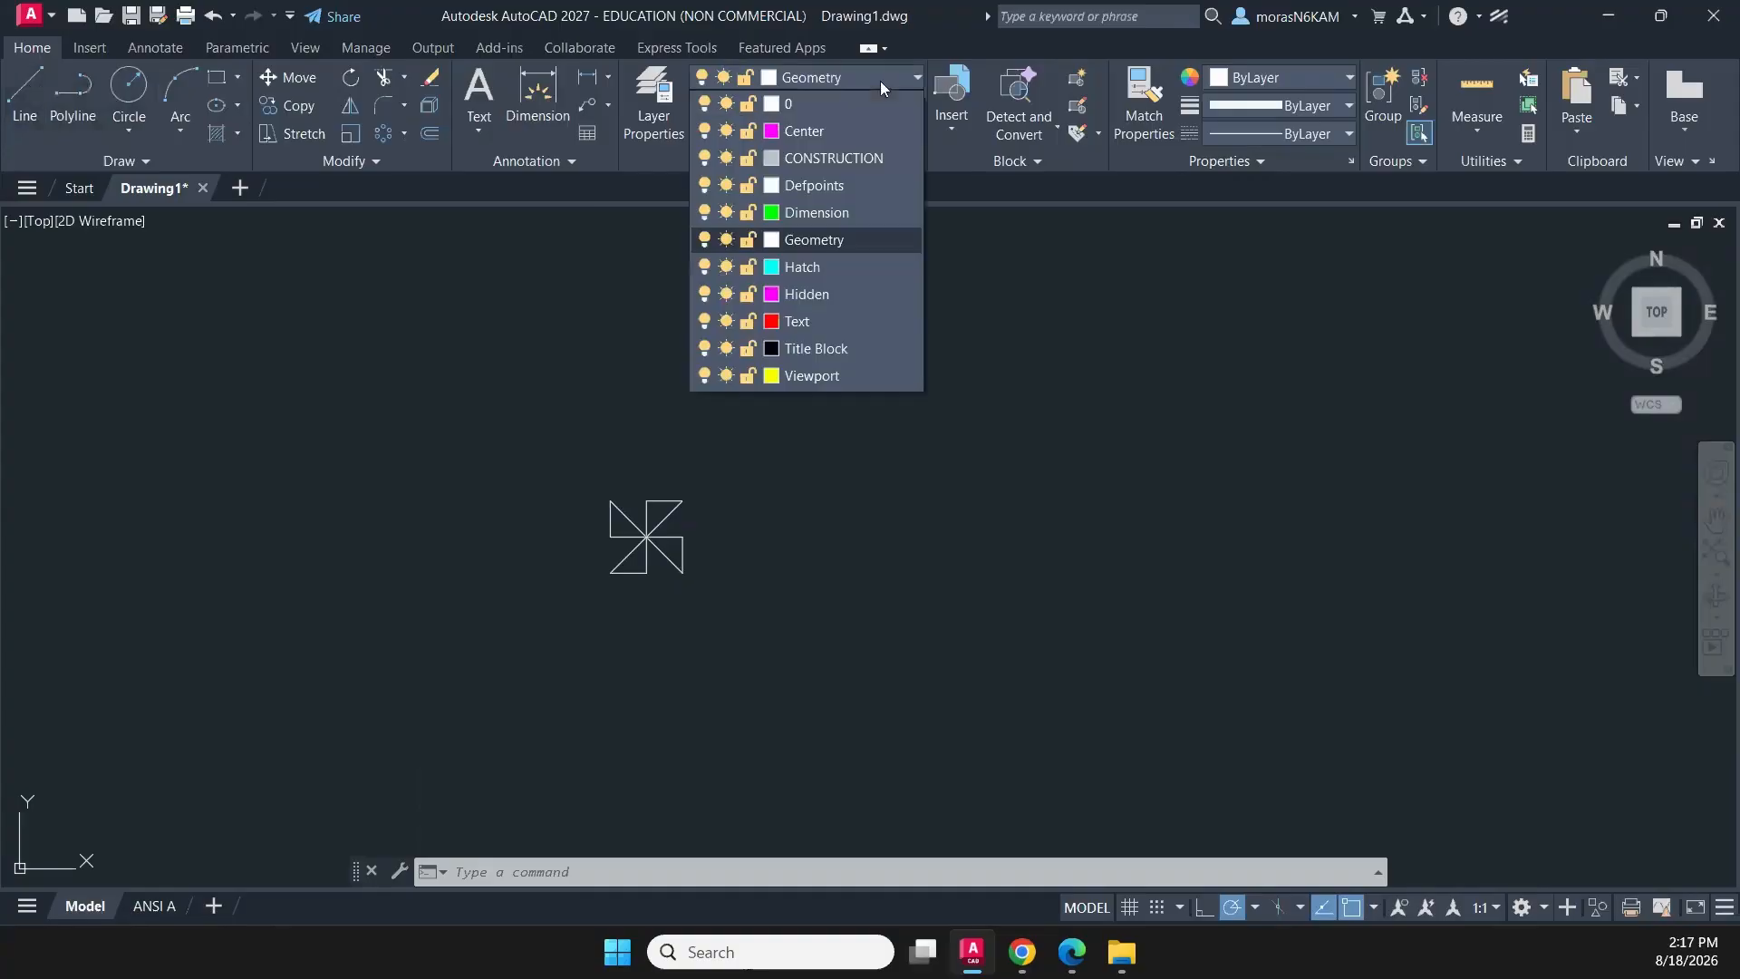
left_click(861, 153)
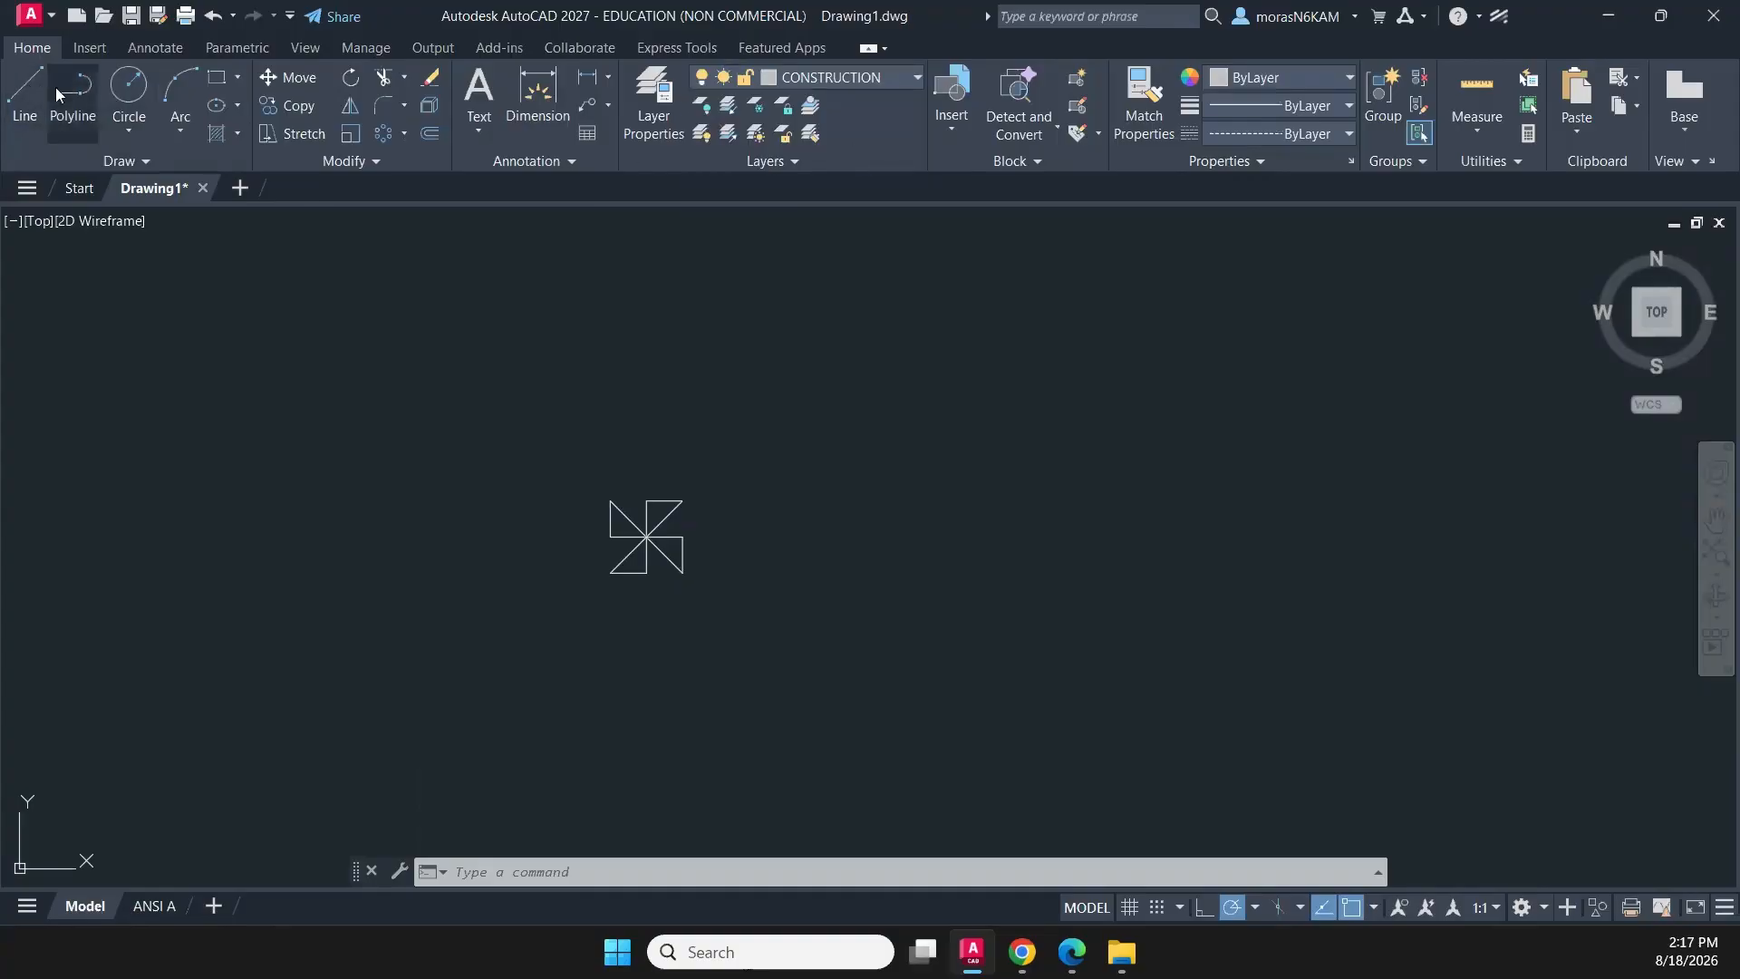
left_click(13, 88)
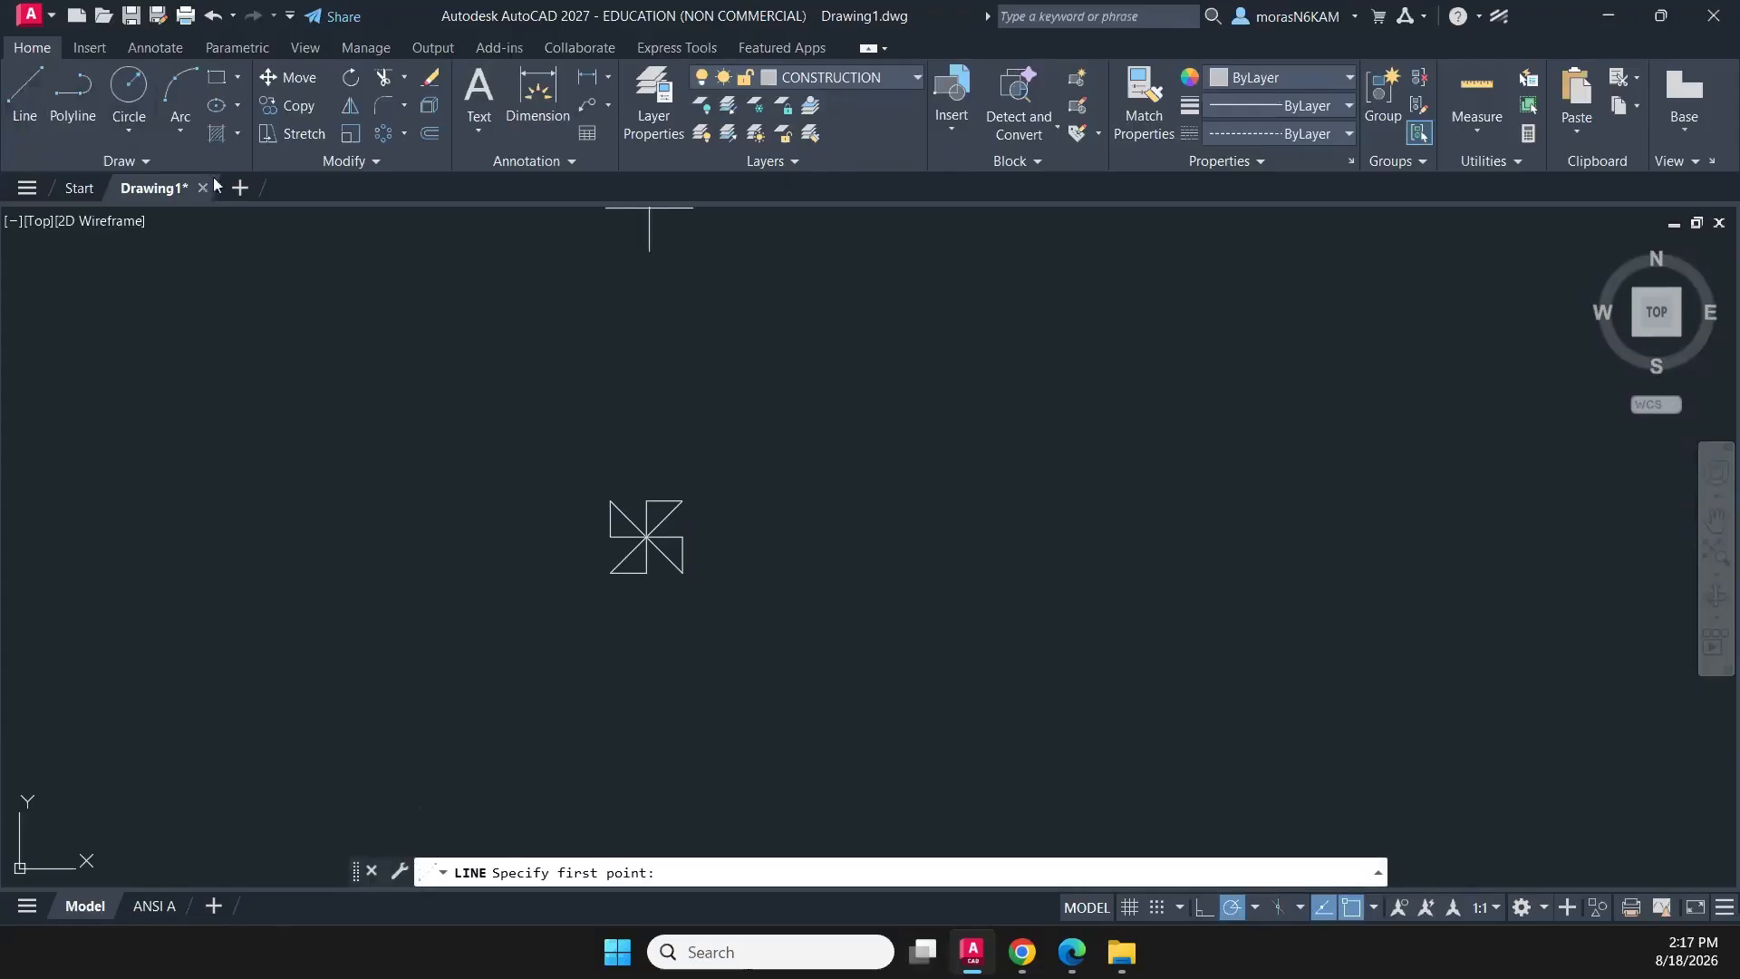
left_click(682, 499)
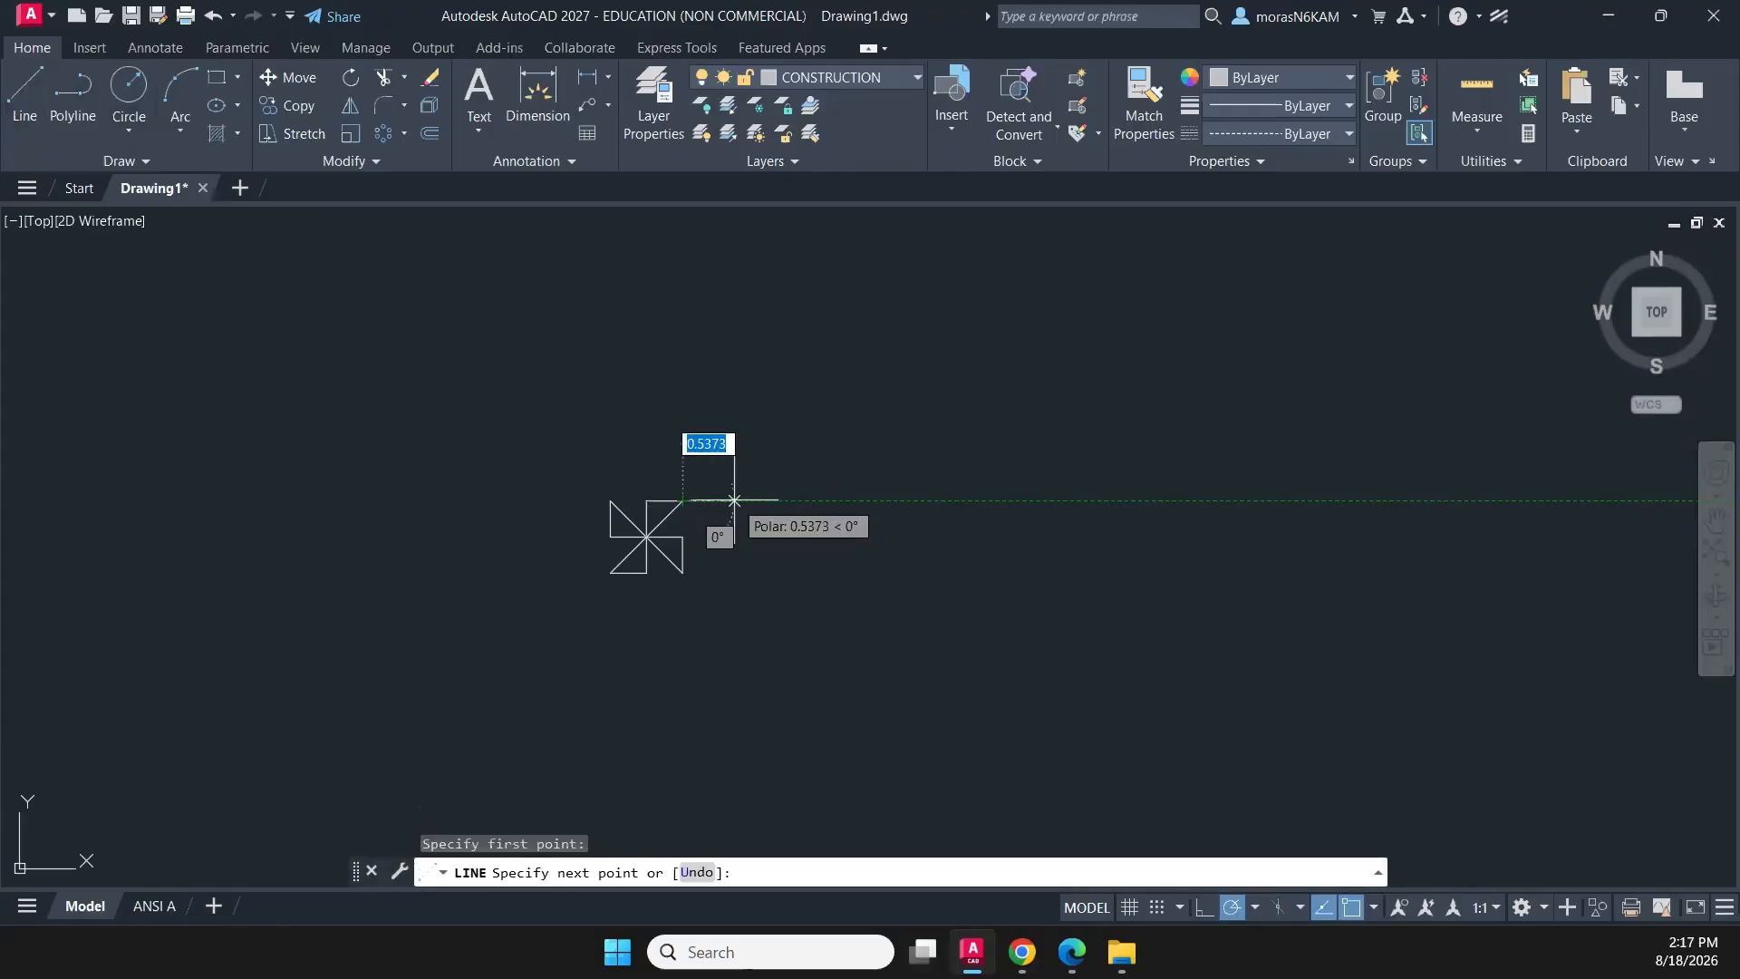
type("1")
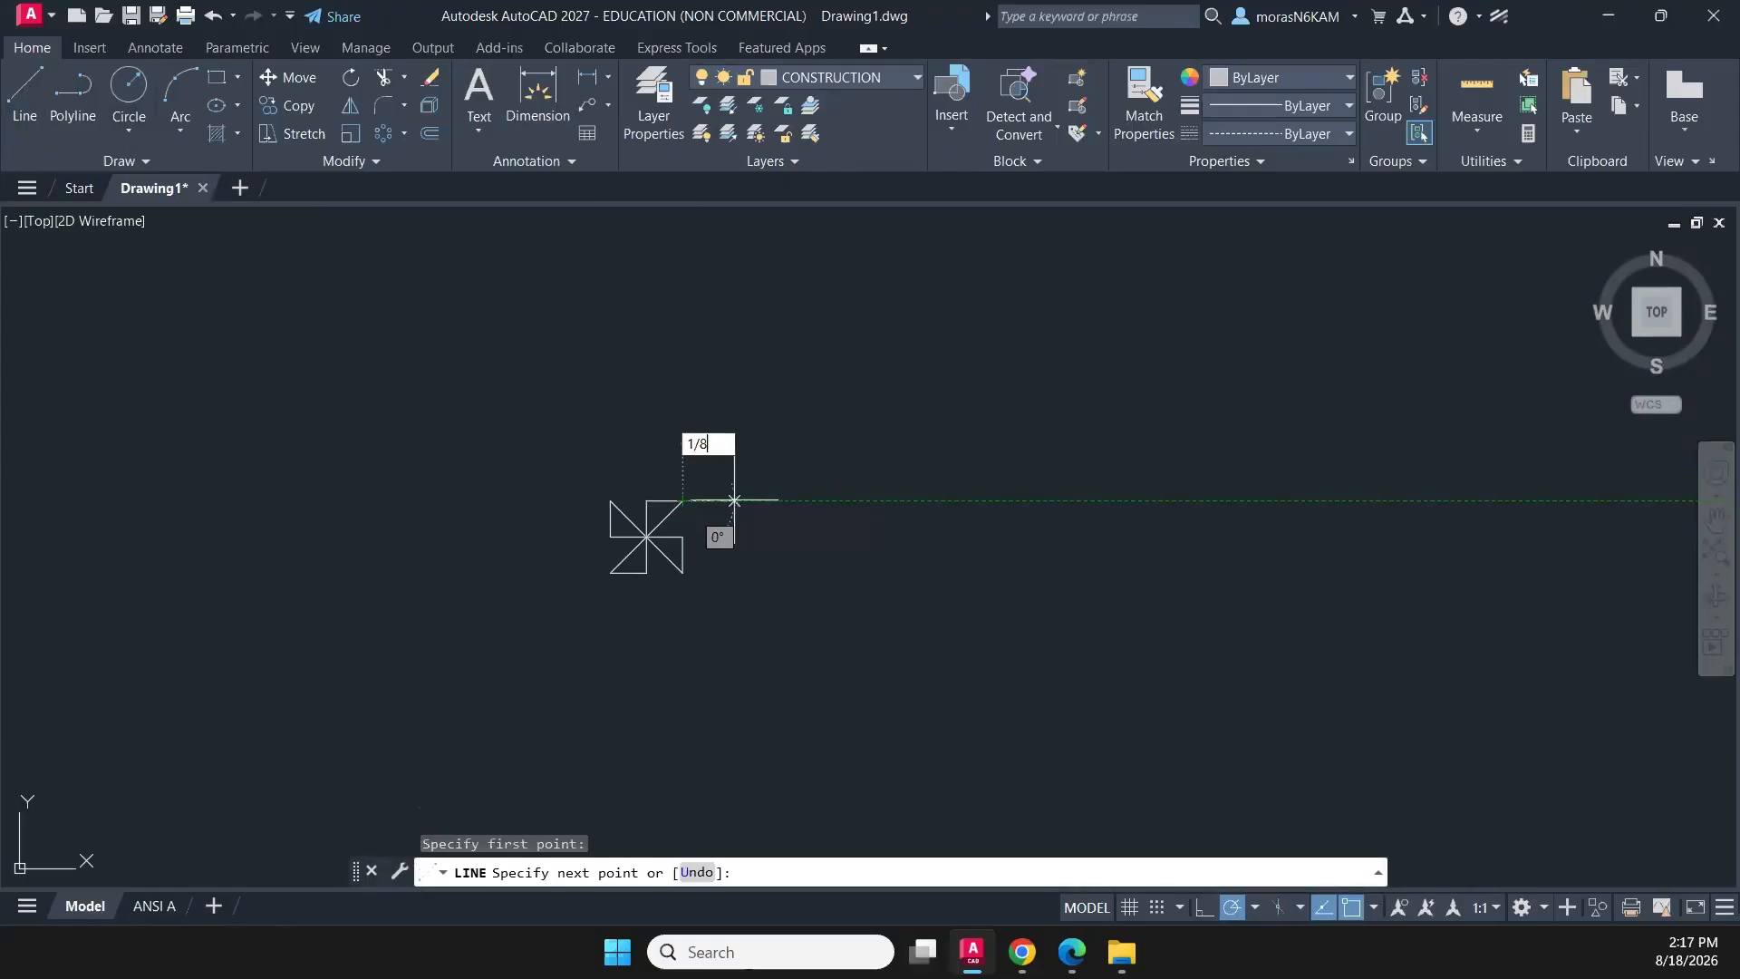
type("/8")
key("Return")
key("Escape")
- Draw a 1/8 construction line straight down from the pinwheel's lower-left tip
scroll(736, 537, "up", 5)
mouse_move(692, 532)
middle_mouse_down()
mouse_move(657, 480)
mouse_move(758, 426)
middle_mouse_up()
left_click(25, 91)
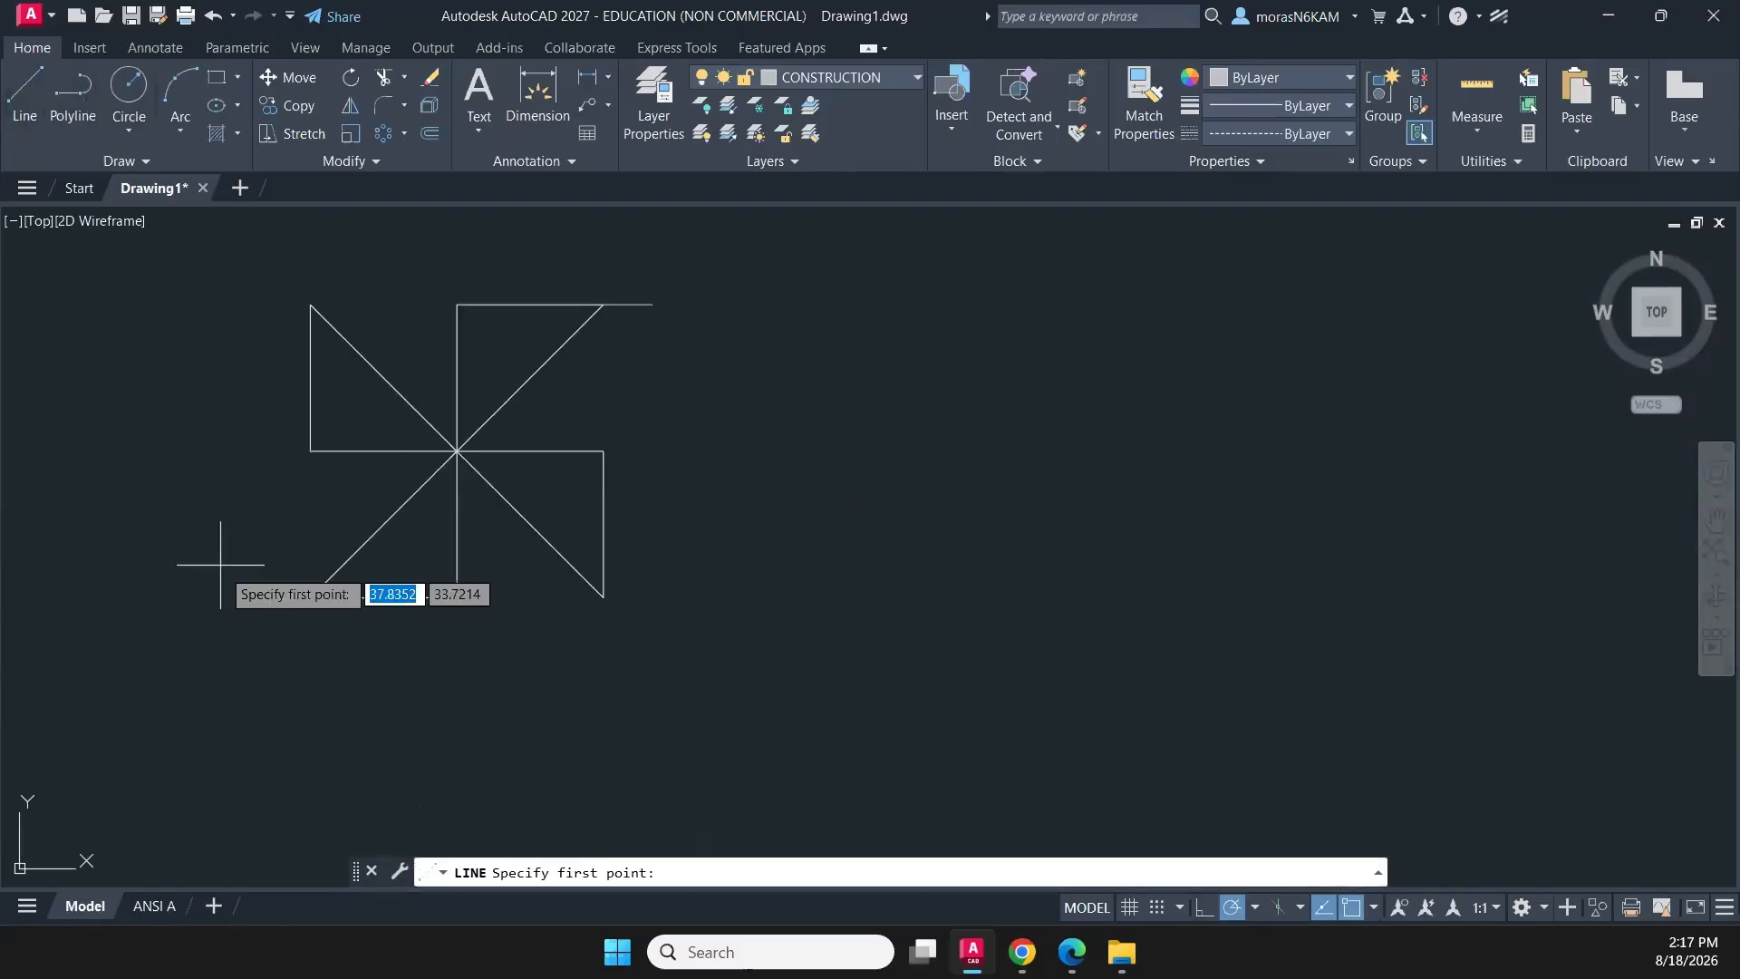
left_click(310, 597)
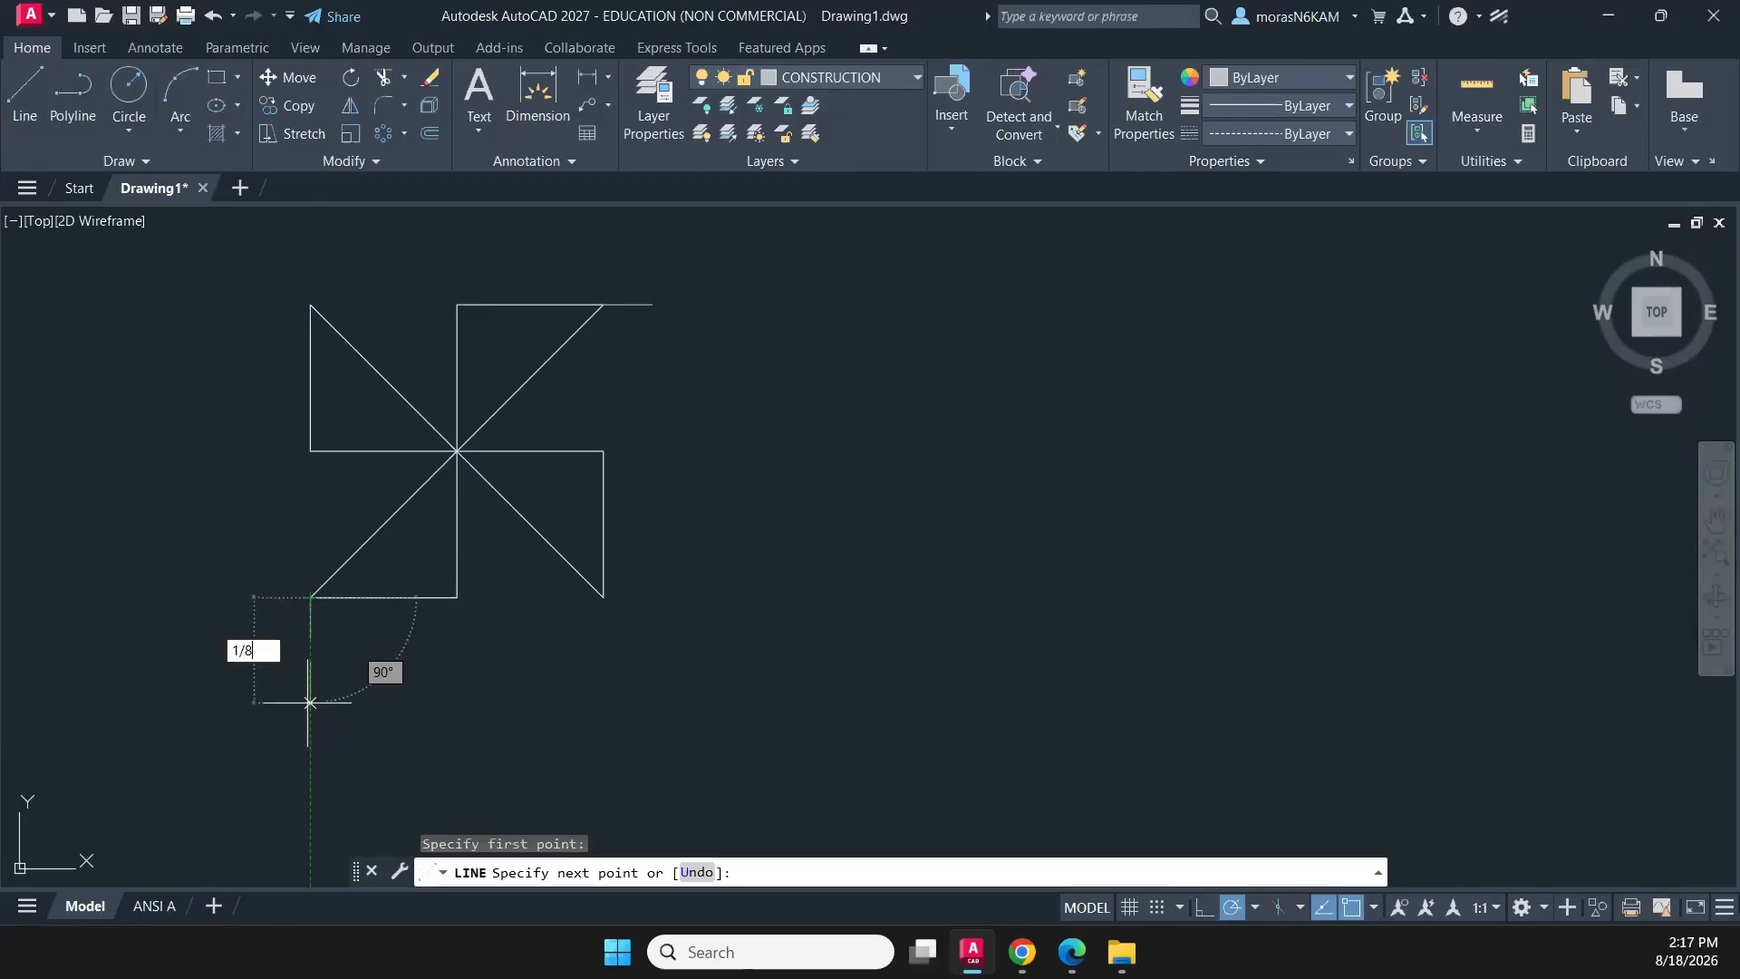
key("Return")
key("Escape")
- Create an associative rectangular array of the pinwheel with 4 columns and 4 rows
scroll(475, 578, "down", 4)
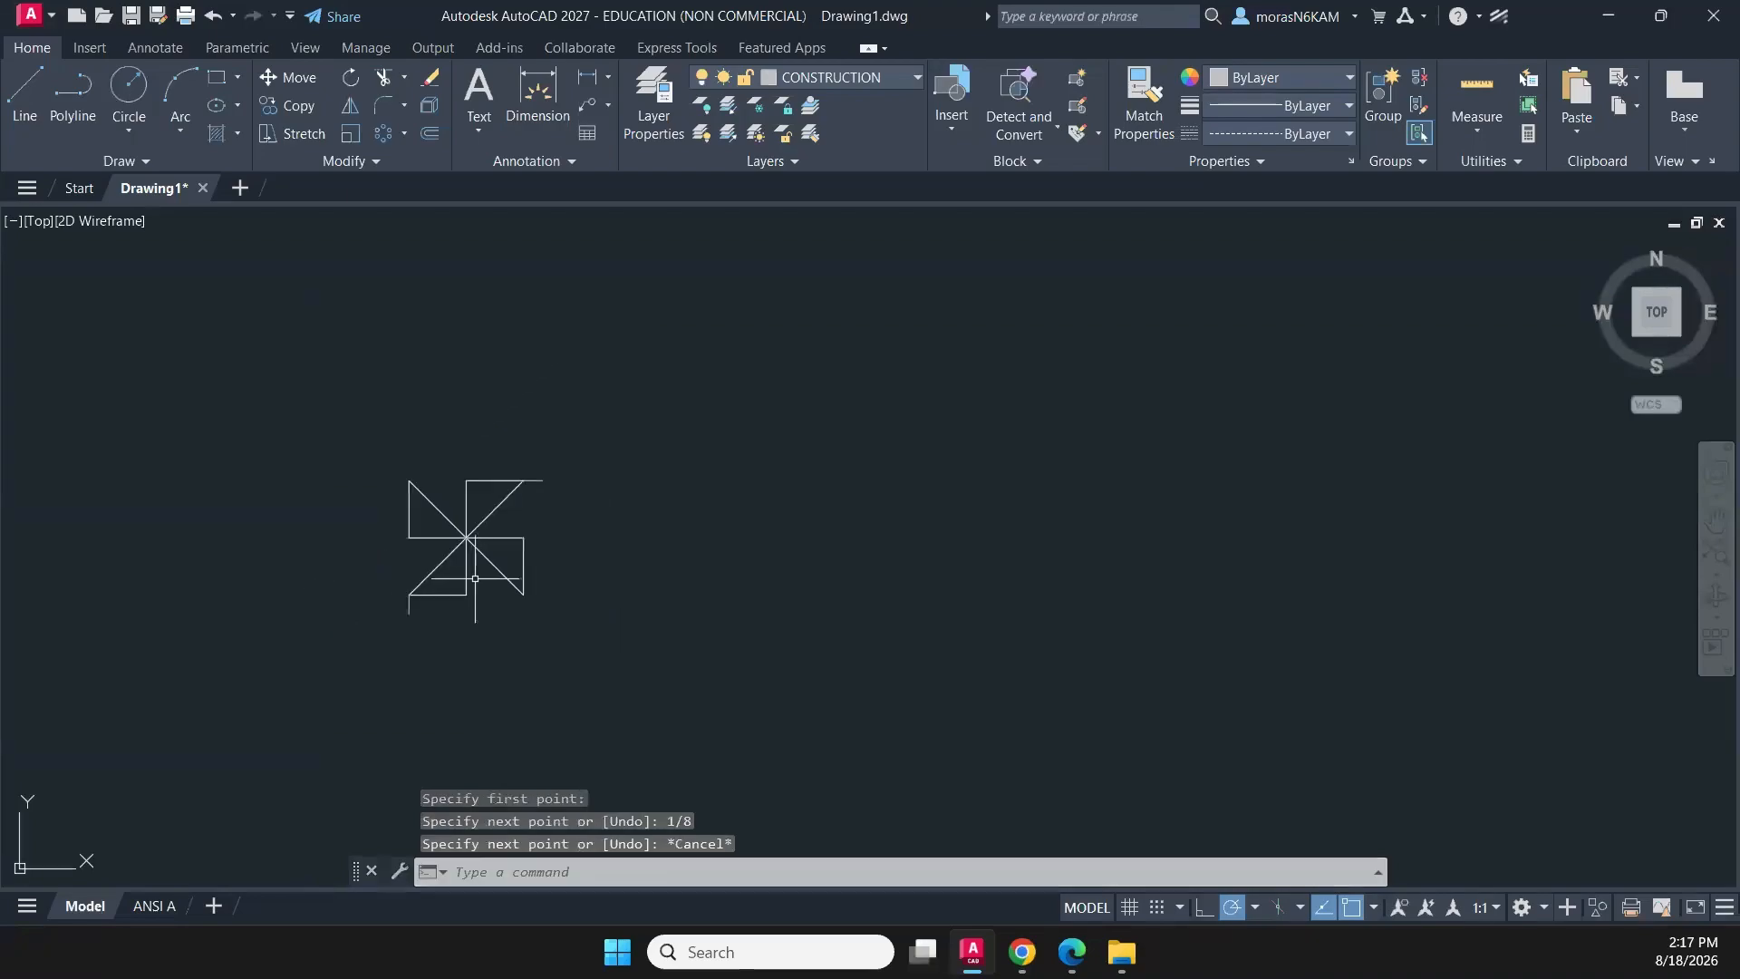
left_click(510, 522)
left_click(426, 549)
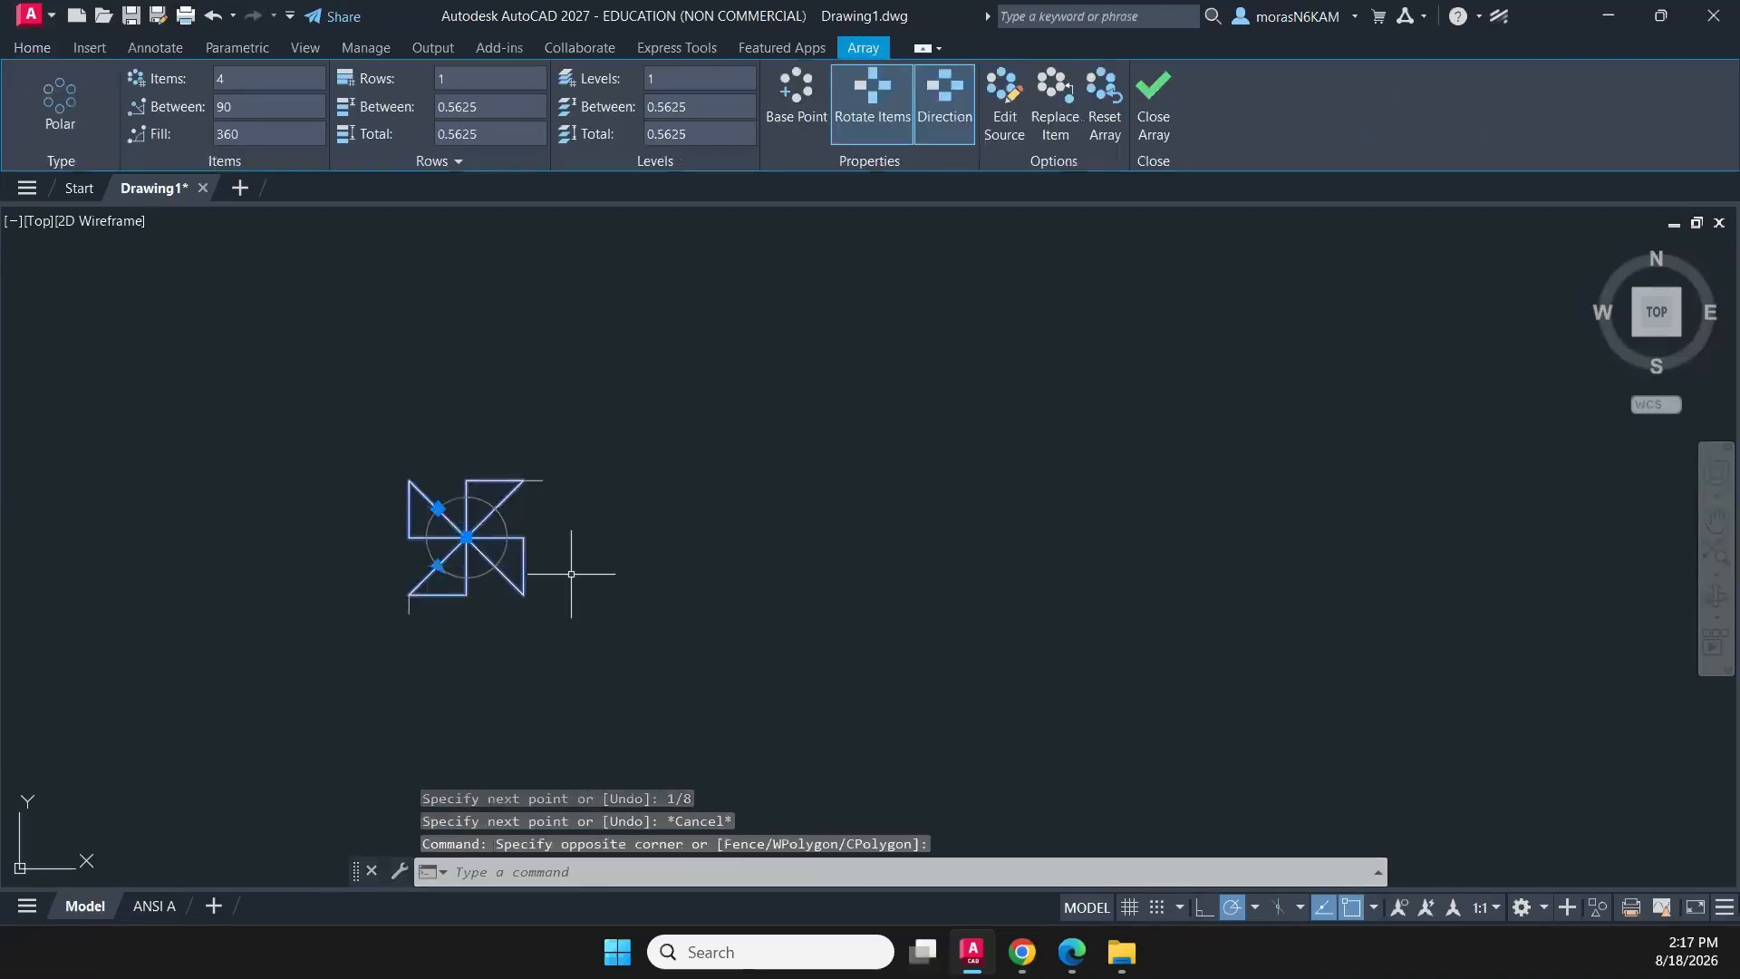
left_click(31, 47)
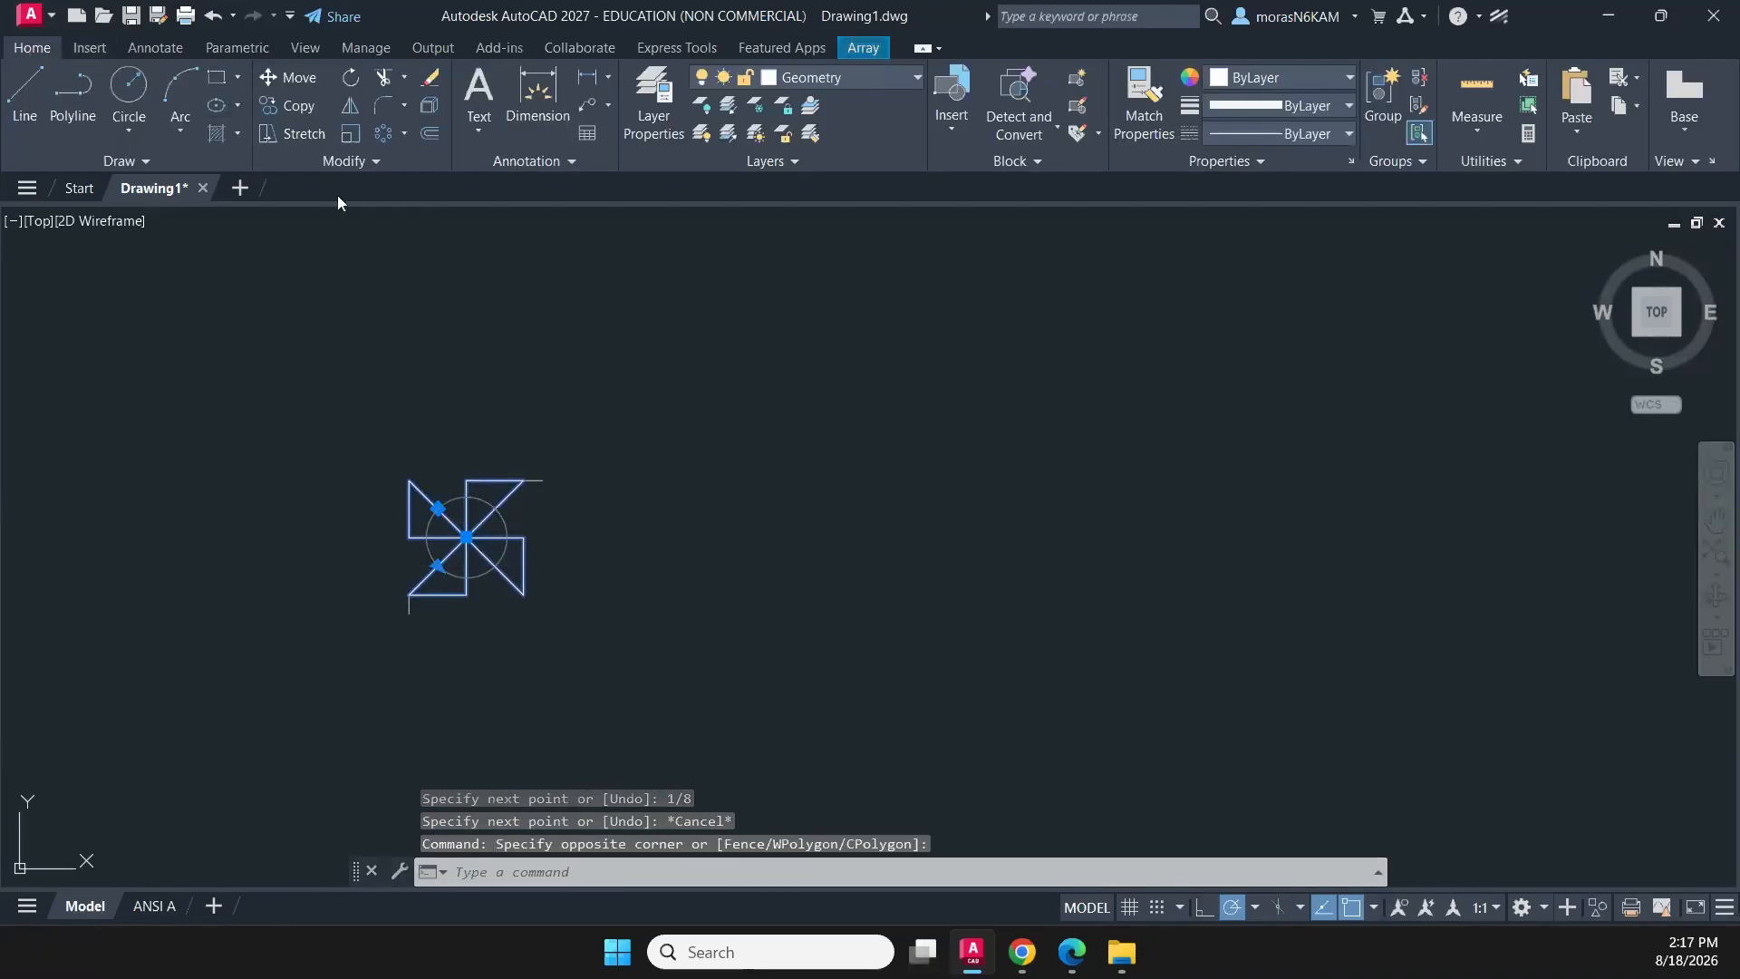
left_click(404, 134)
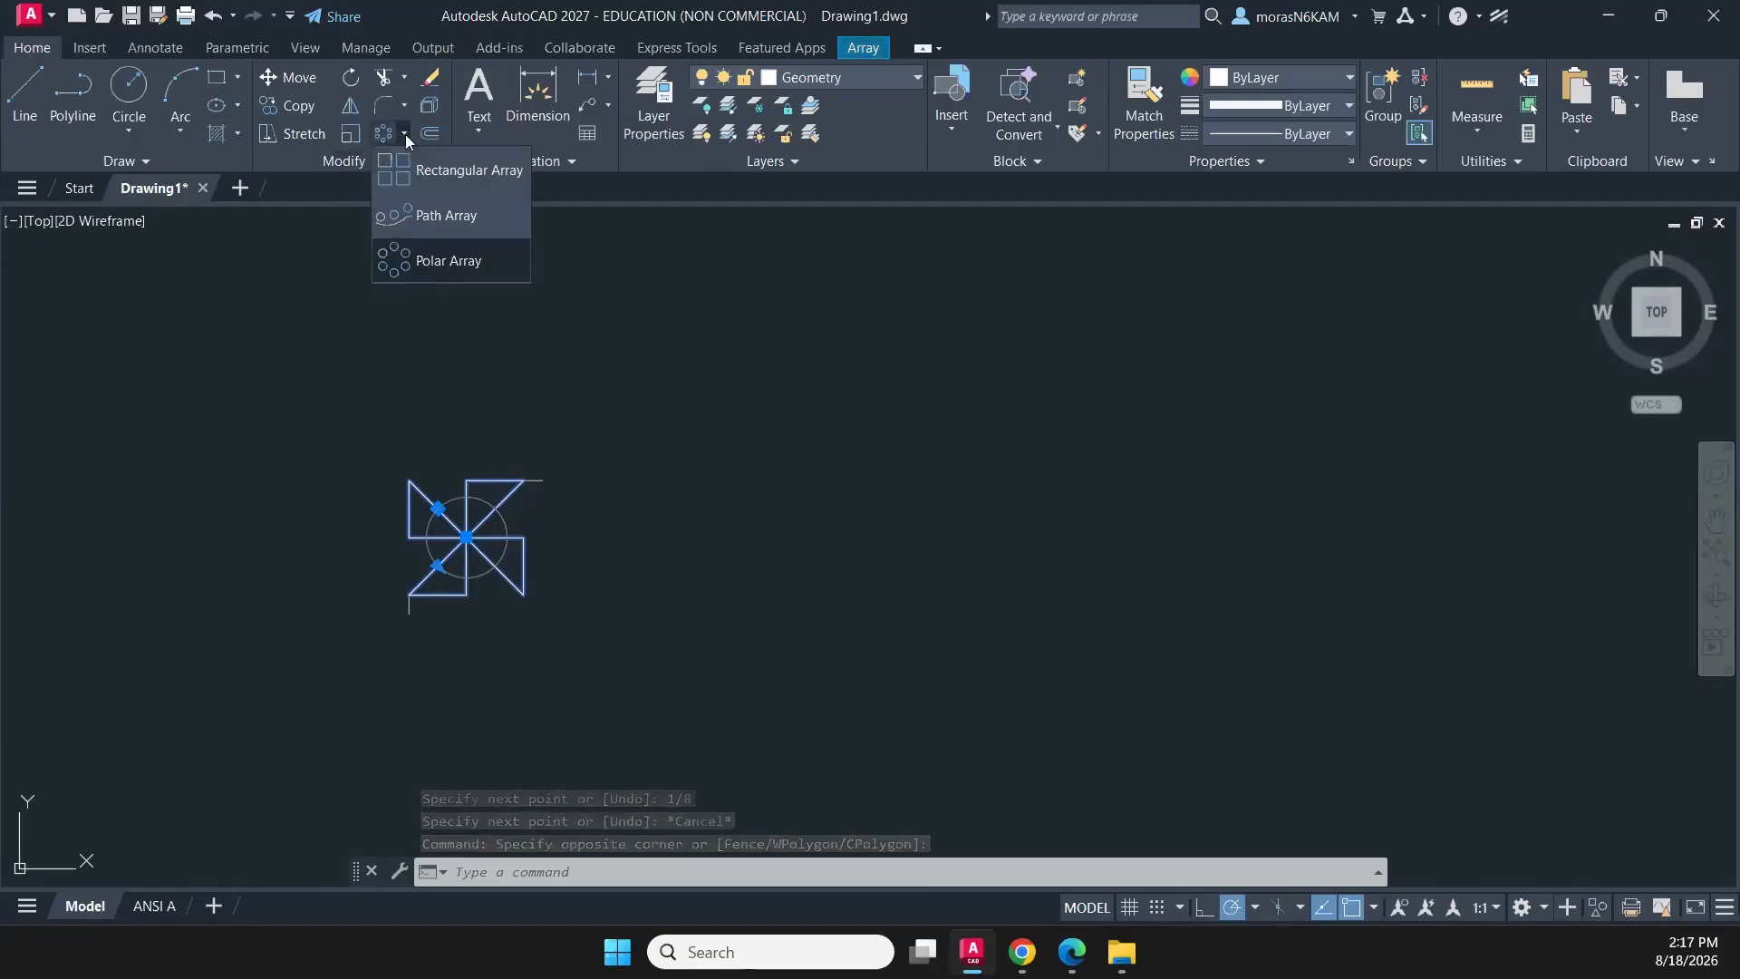
left_click(453, 171)
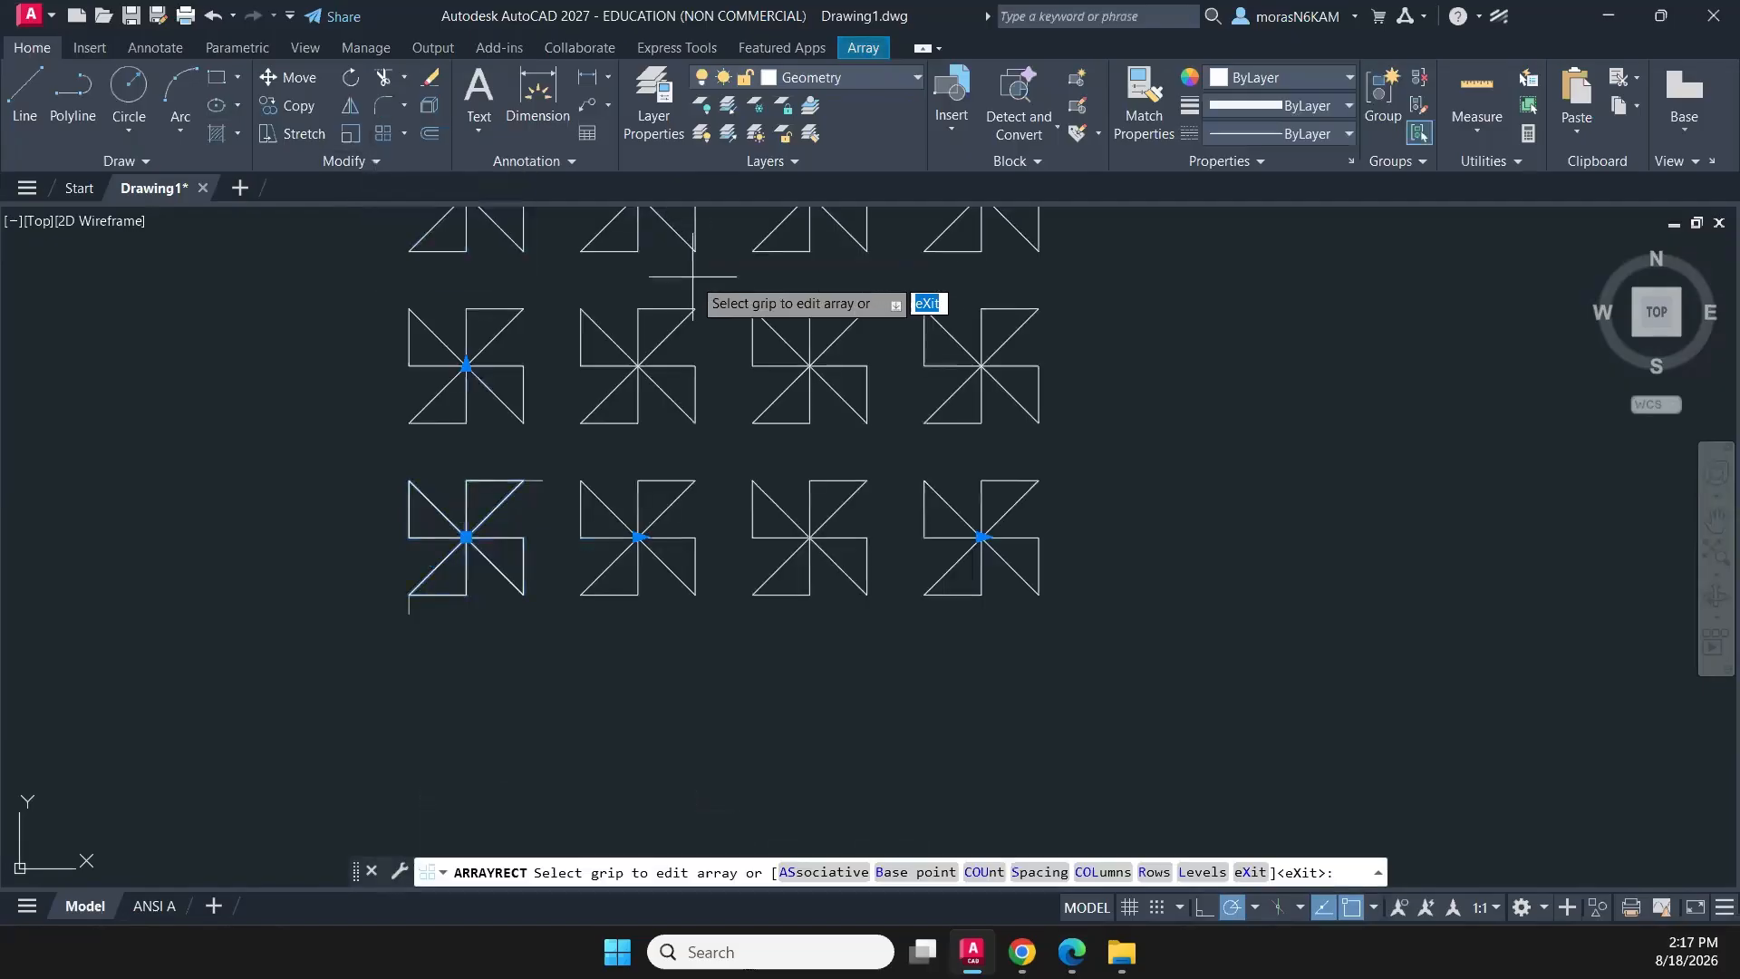
scroll(589, 381, "down", 4)
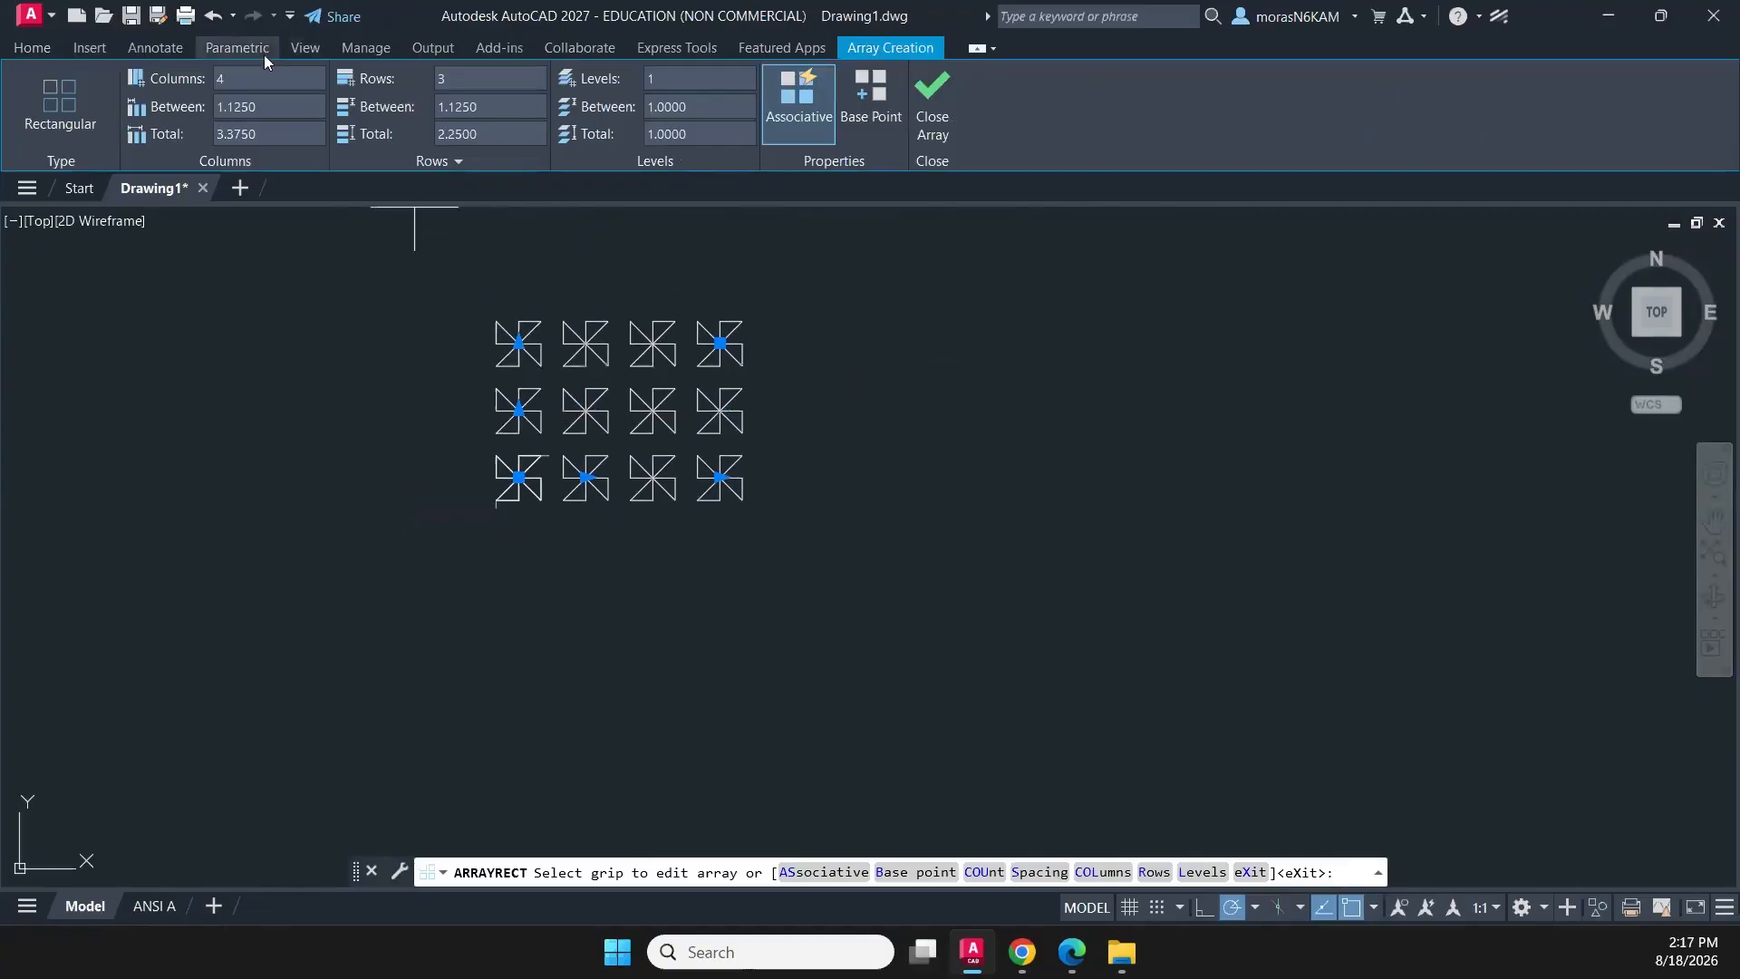
left_click(436, 80)
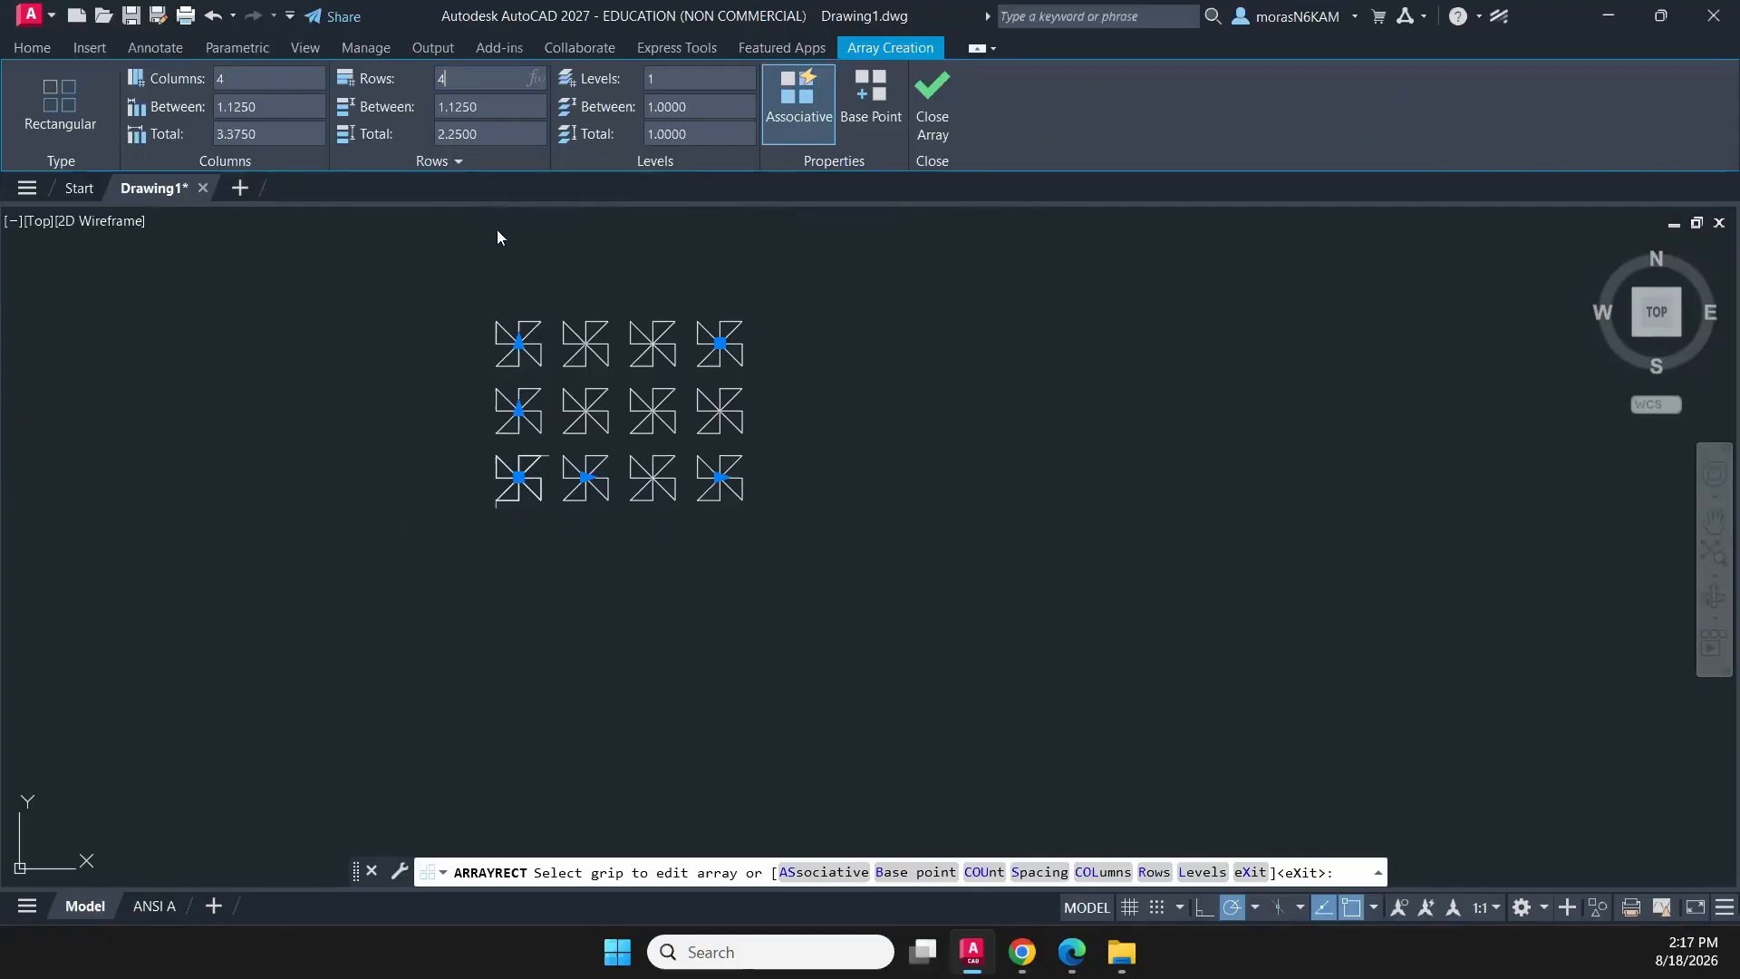
key("Return")
- Set the array's column spacing to 1/8
scroll(534, 348, "up", 6)
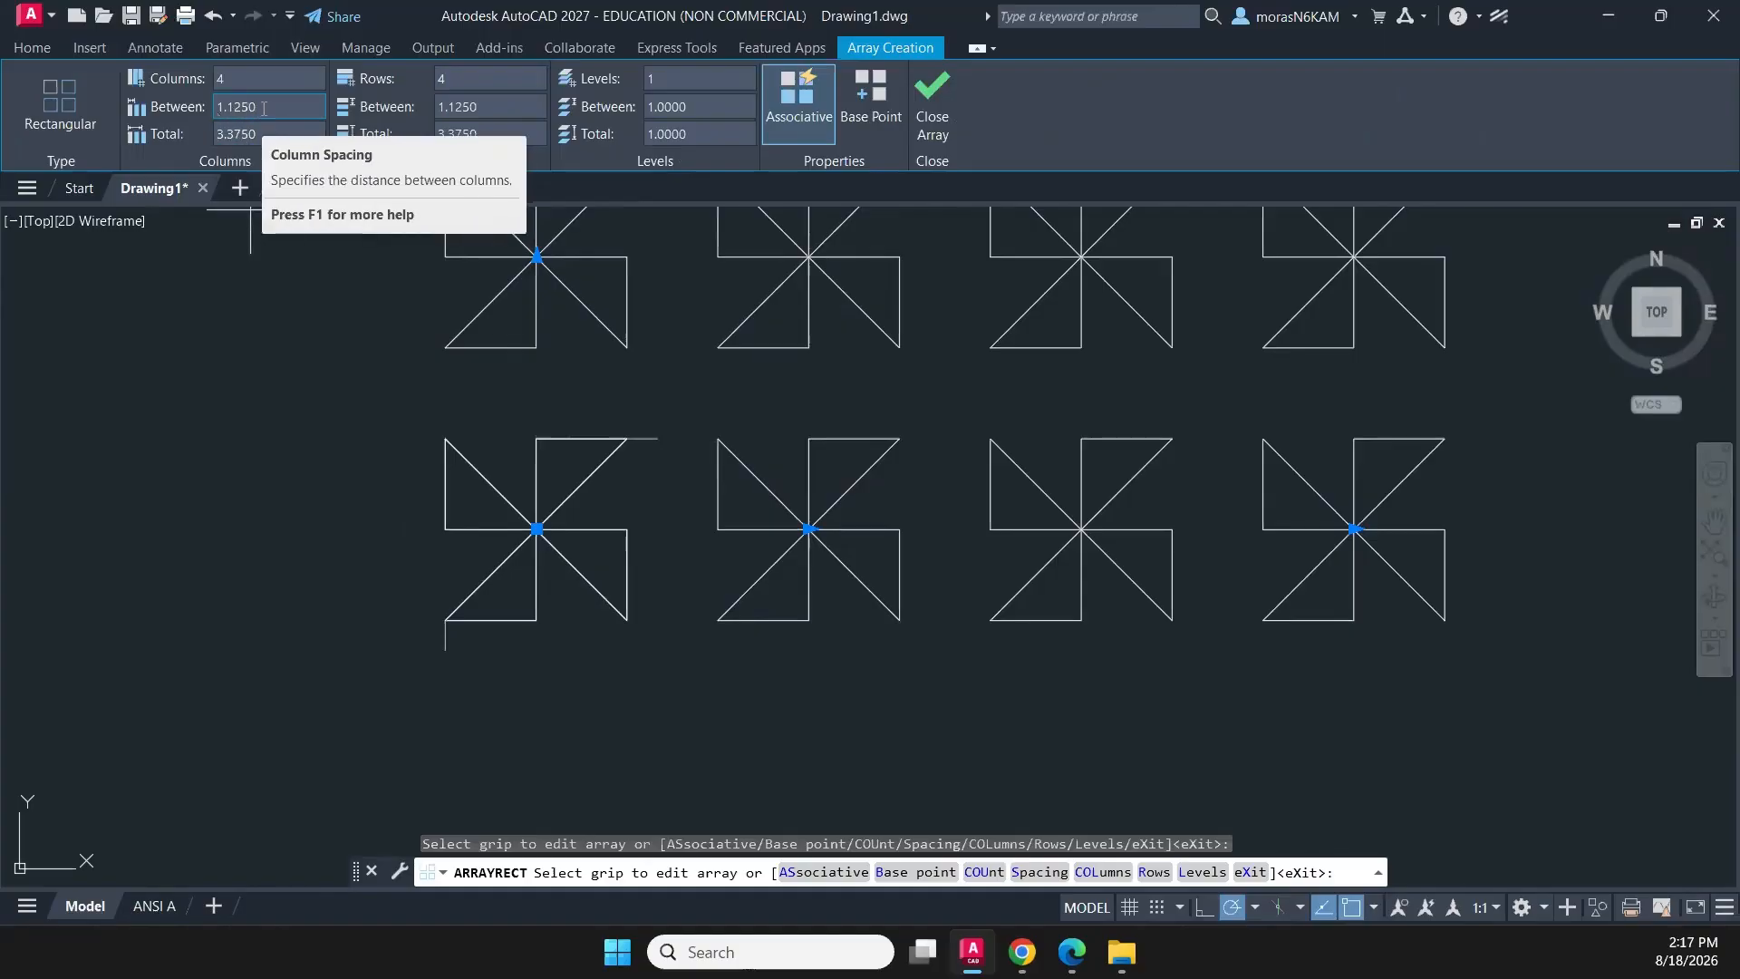
left_click(220, 110)
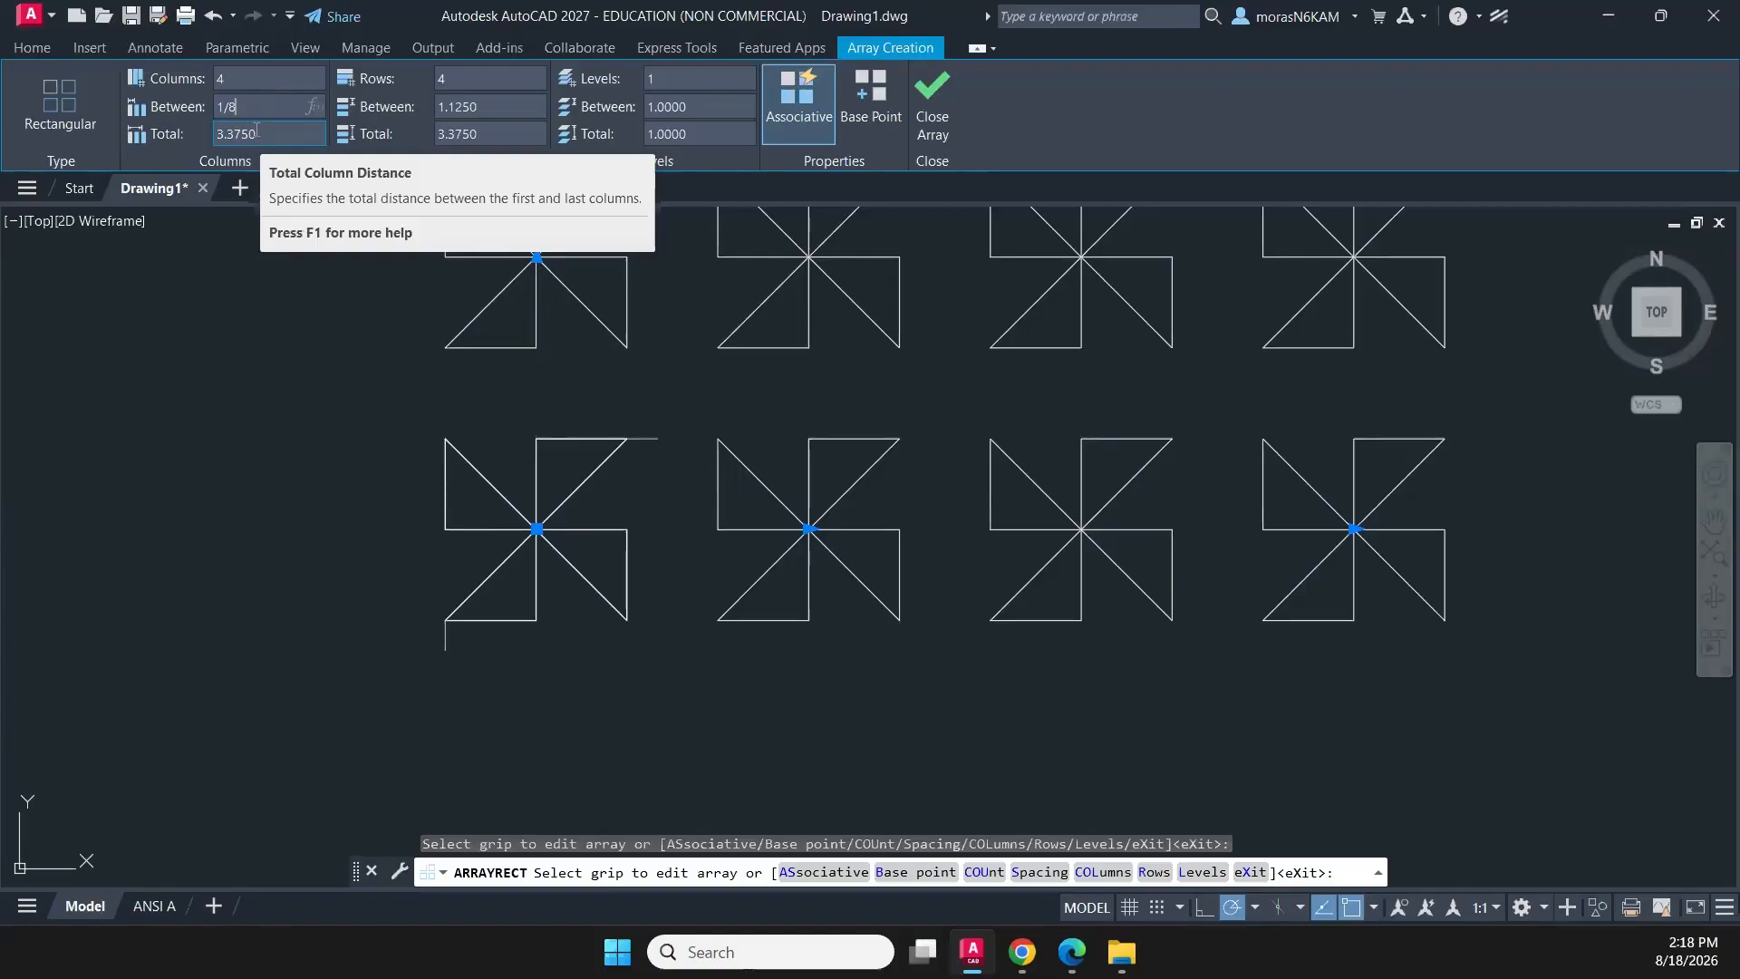
key("Return")
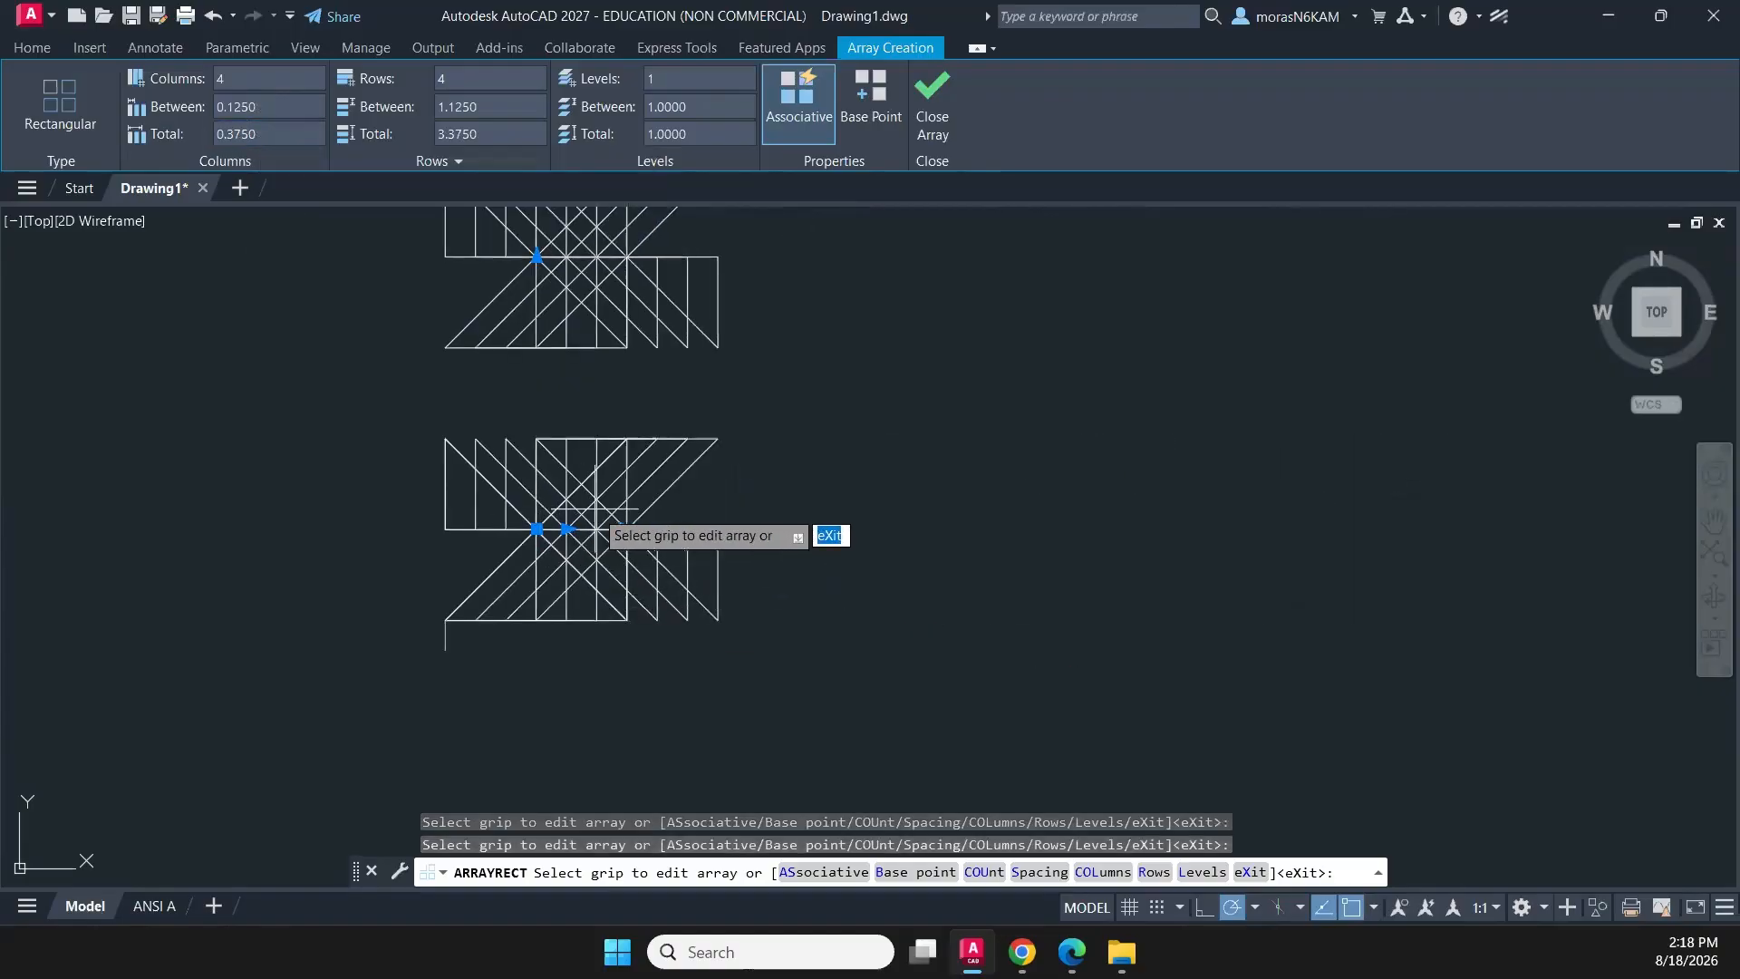
- Open Calculator and check the pinwheel pattern's dimensions in the Assignment 4.3 Arrays workbook page
left_click(759, 959)
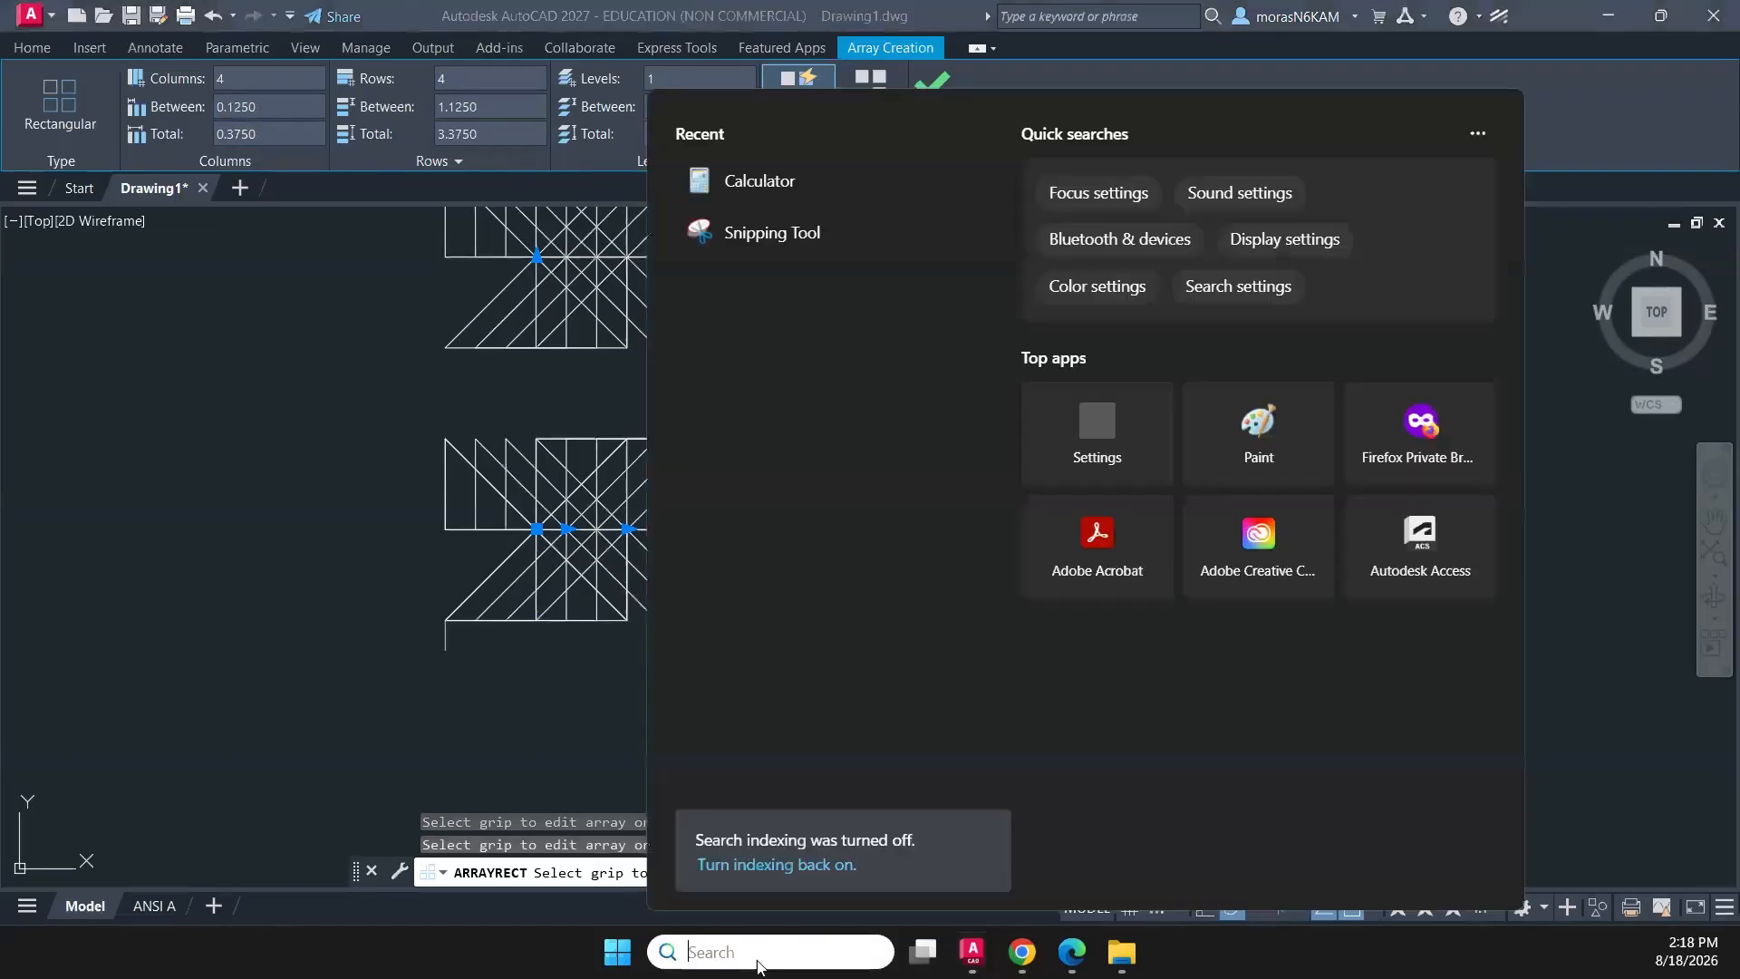
left_click(758, 190)
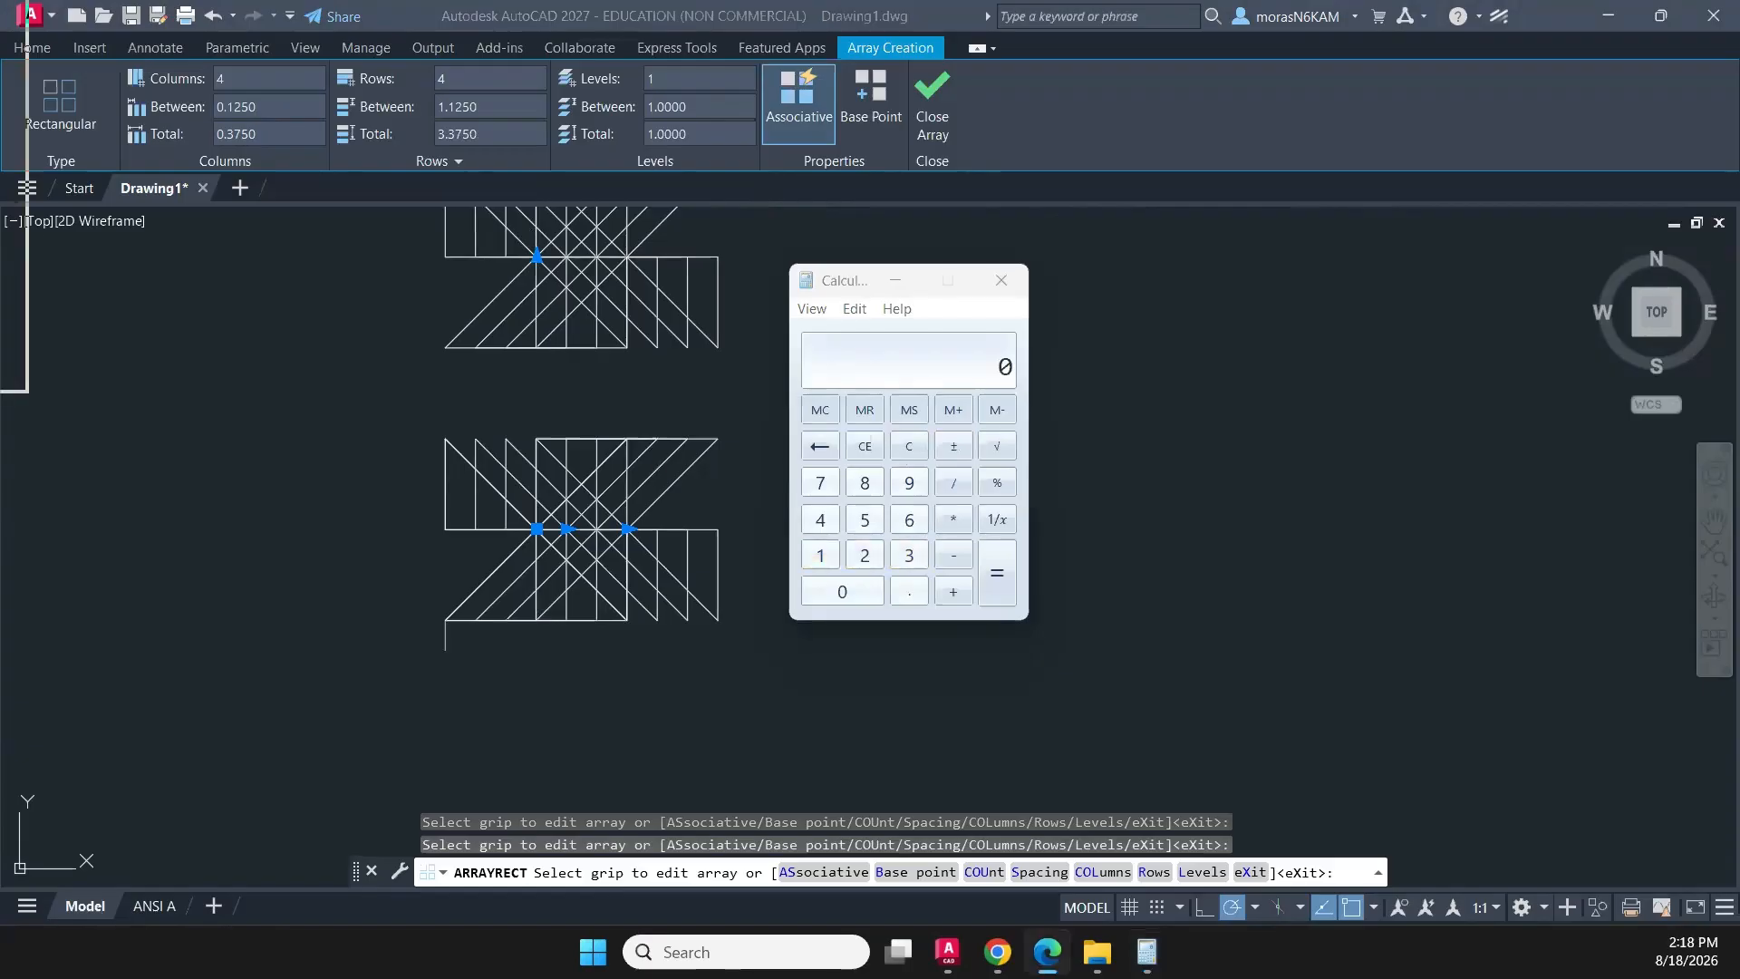
left_click_drag(0, 49, 748, 16)
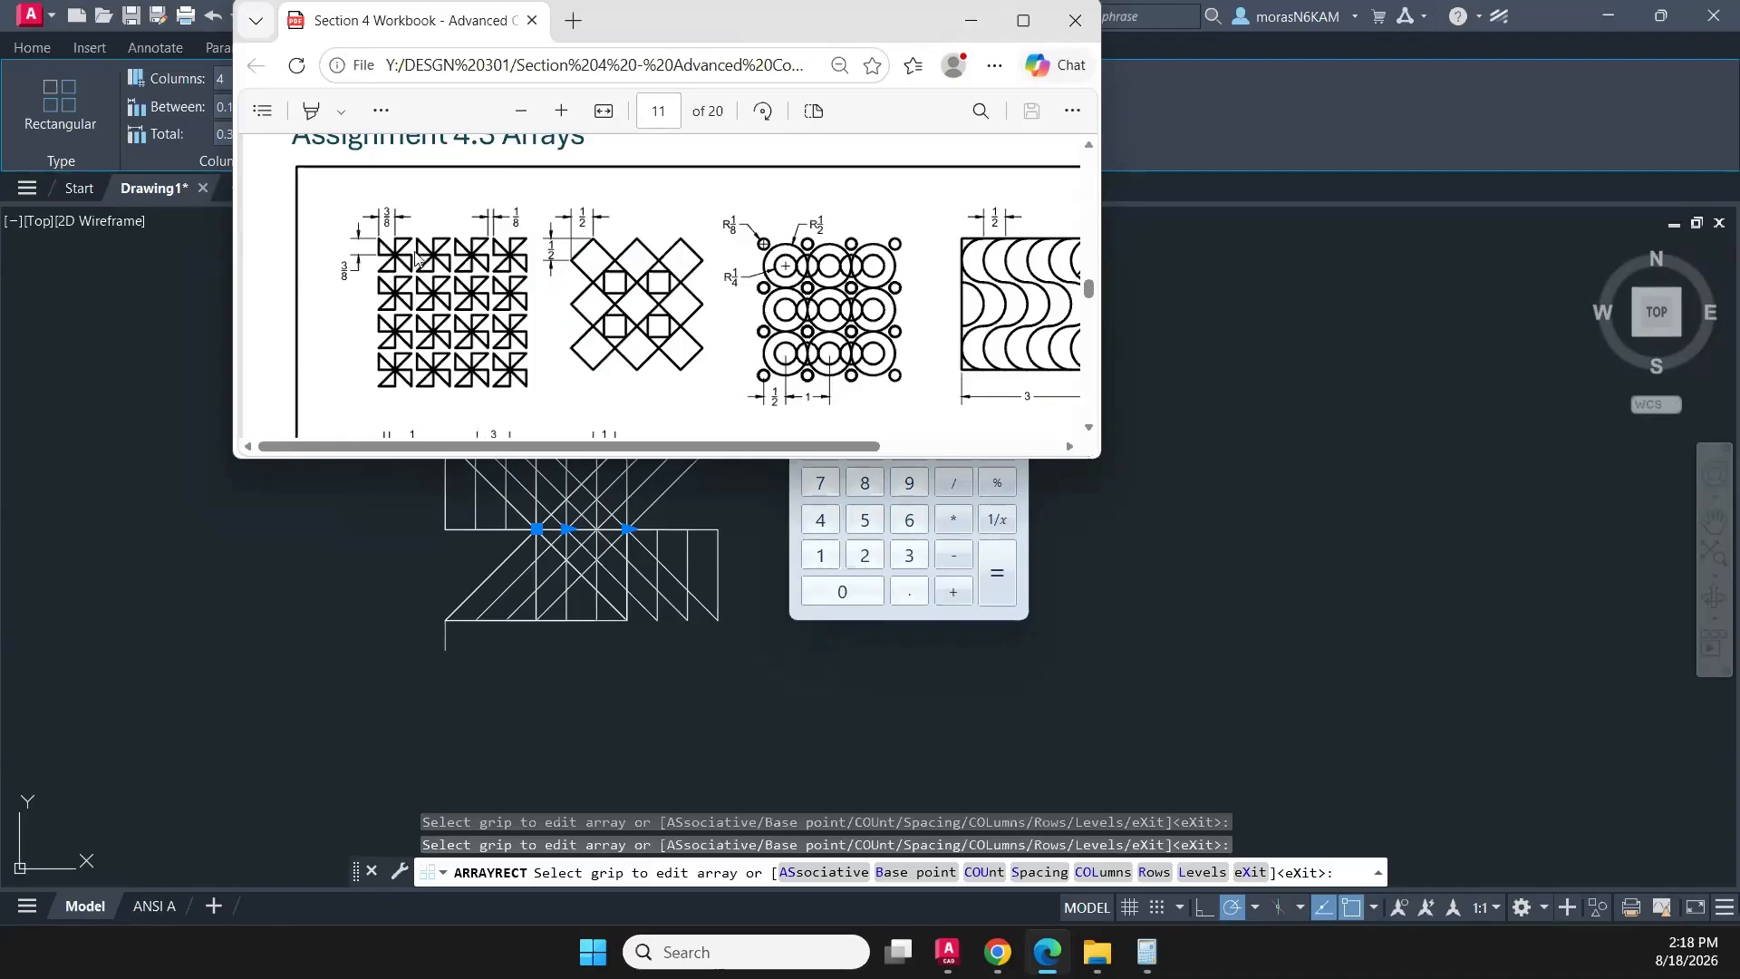
left_click(970, 20)
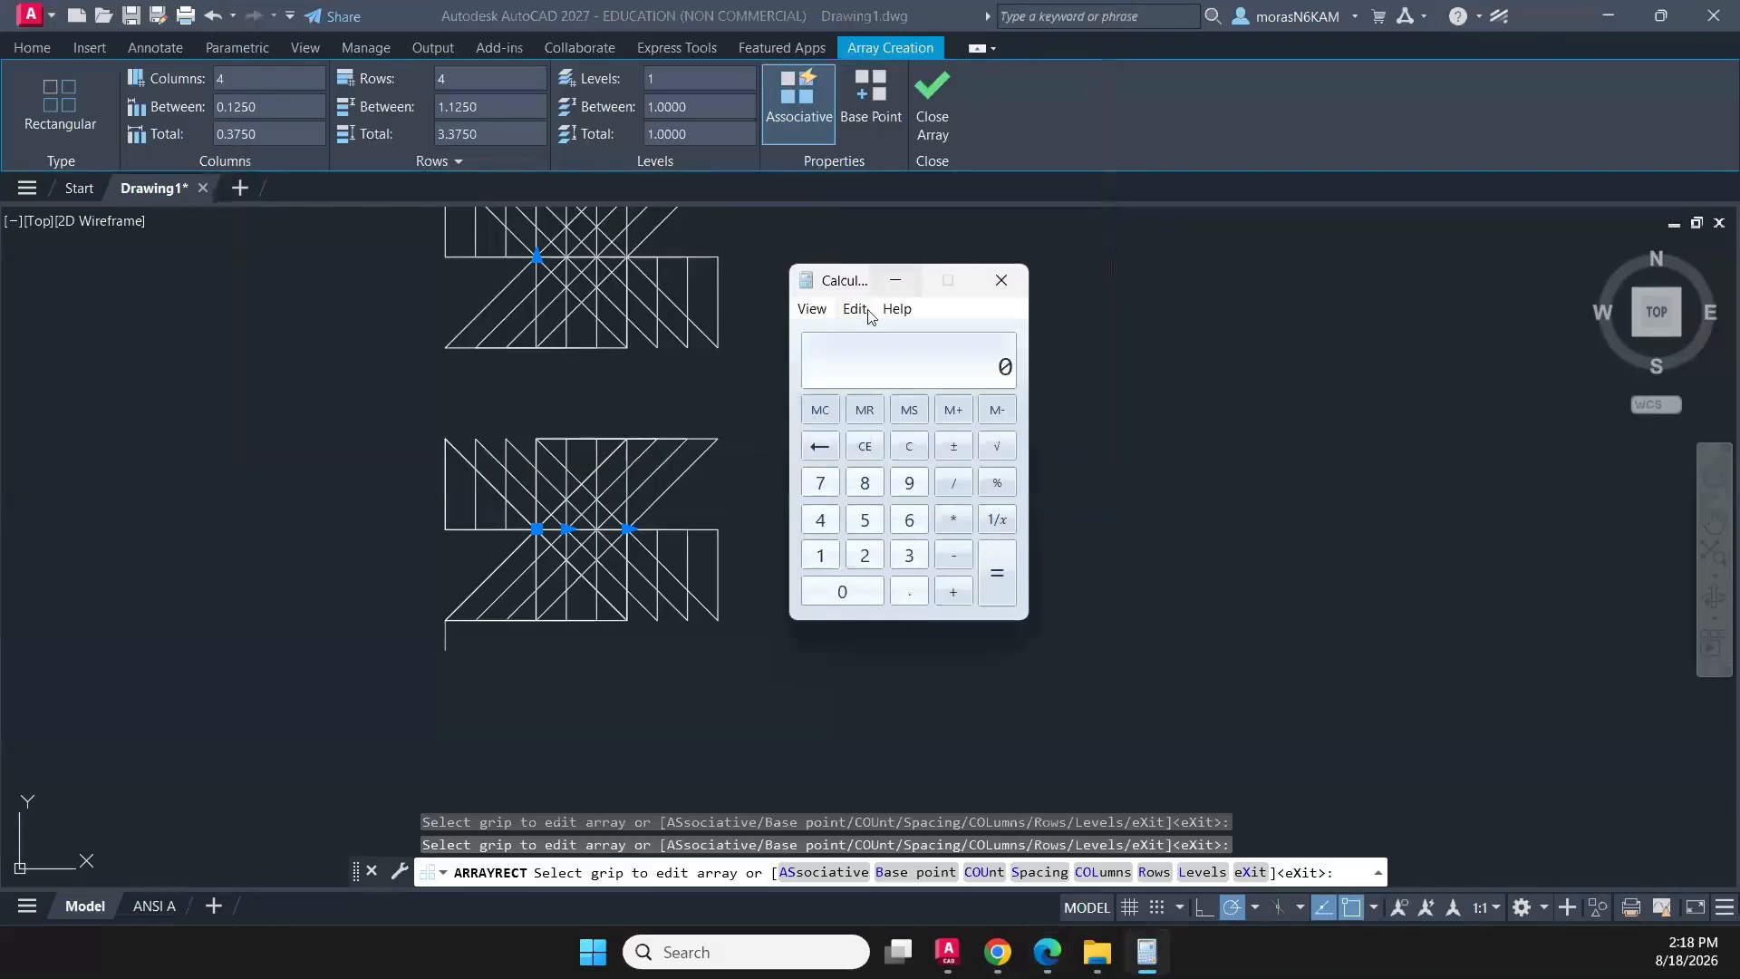
- Convert the 1/8 gap to a decimal in Calculator, then clear the calculation
left_click(820, 555)
left_click(953, 482)
left_click(872, 482)
left_click(997, 573)
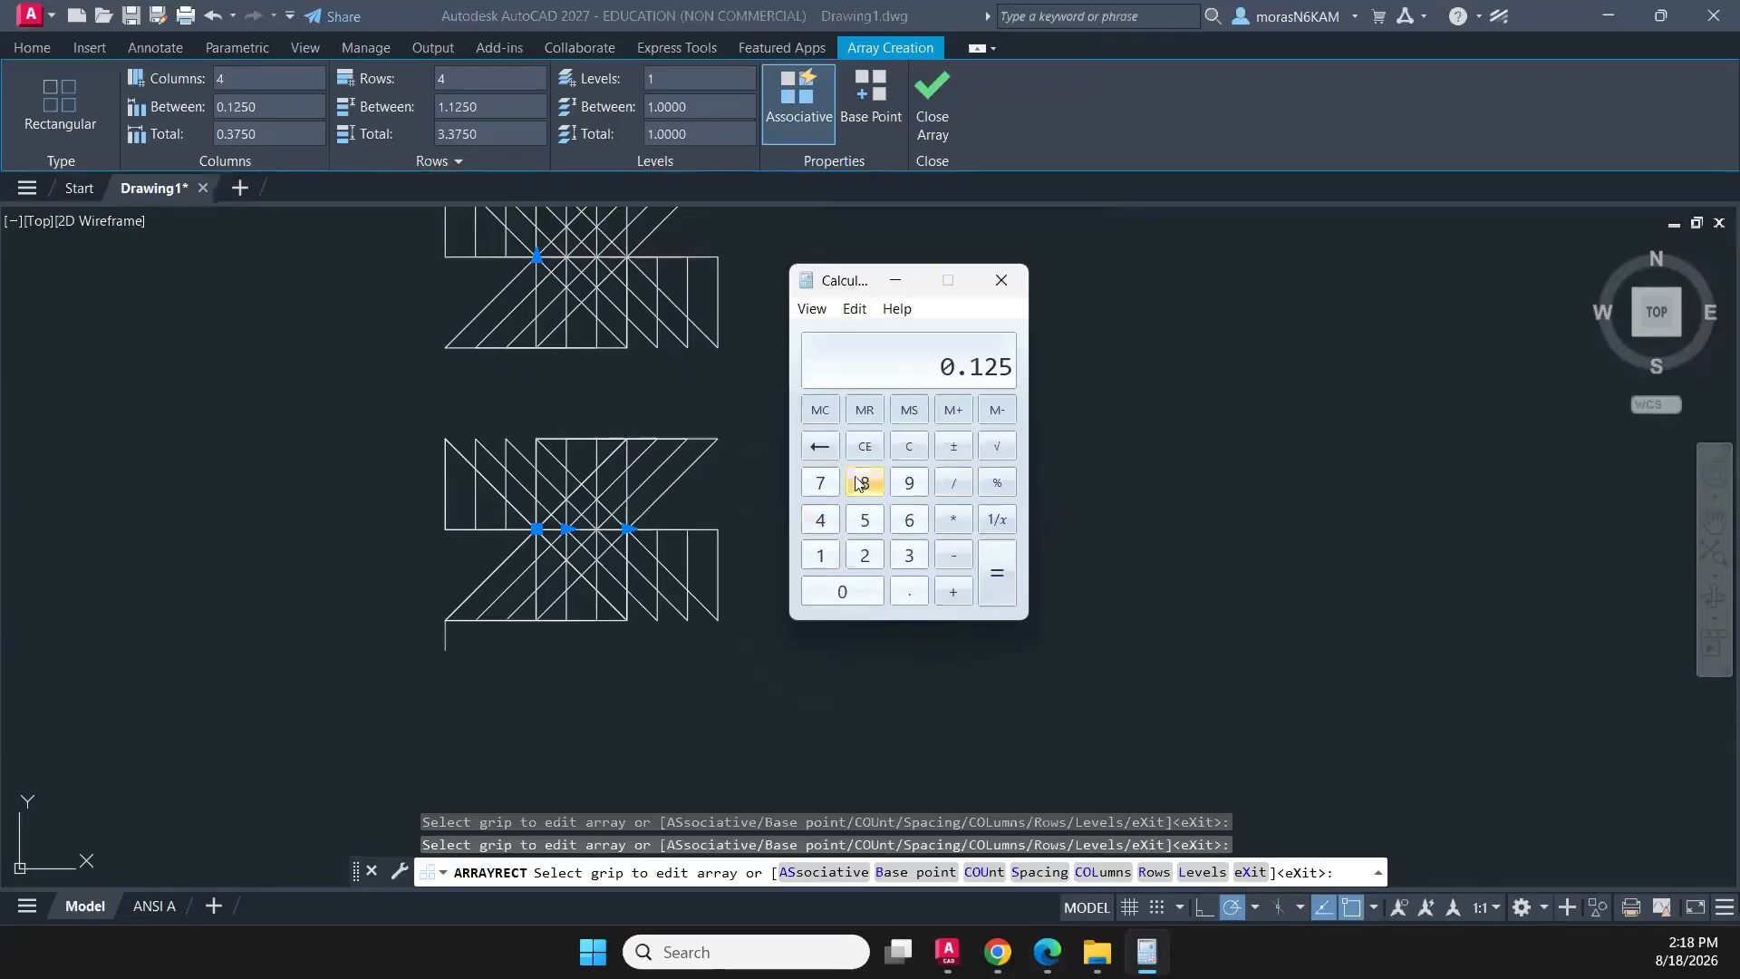
left_click(907, 447)
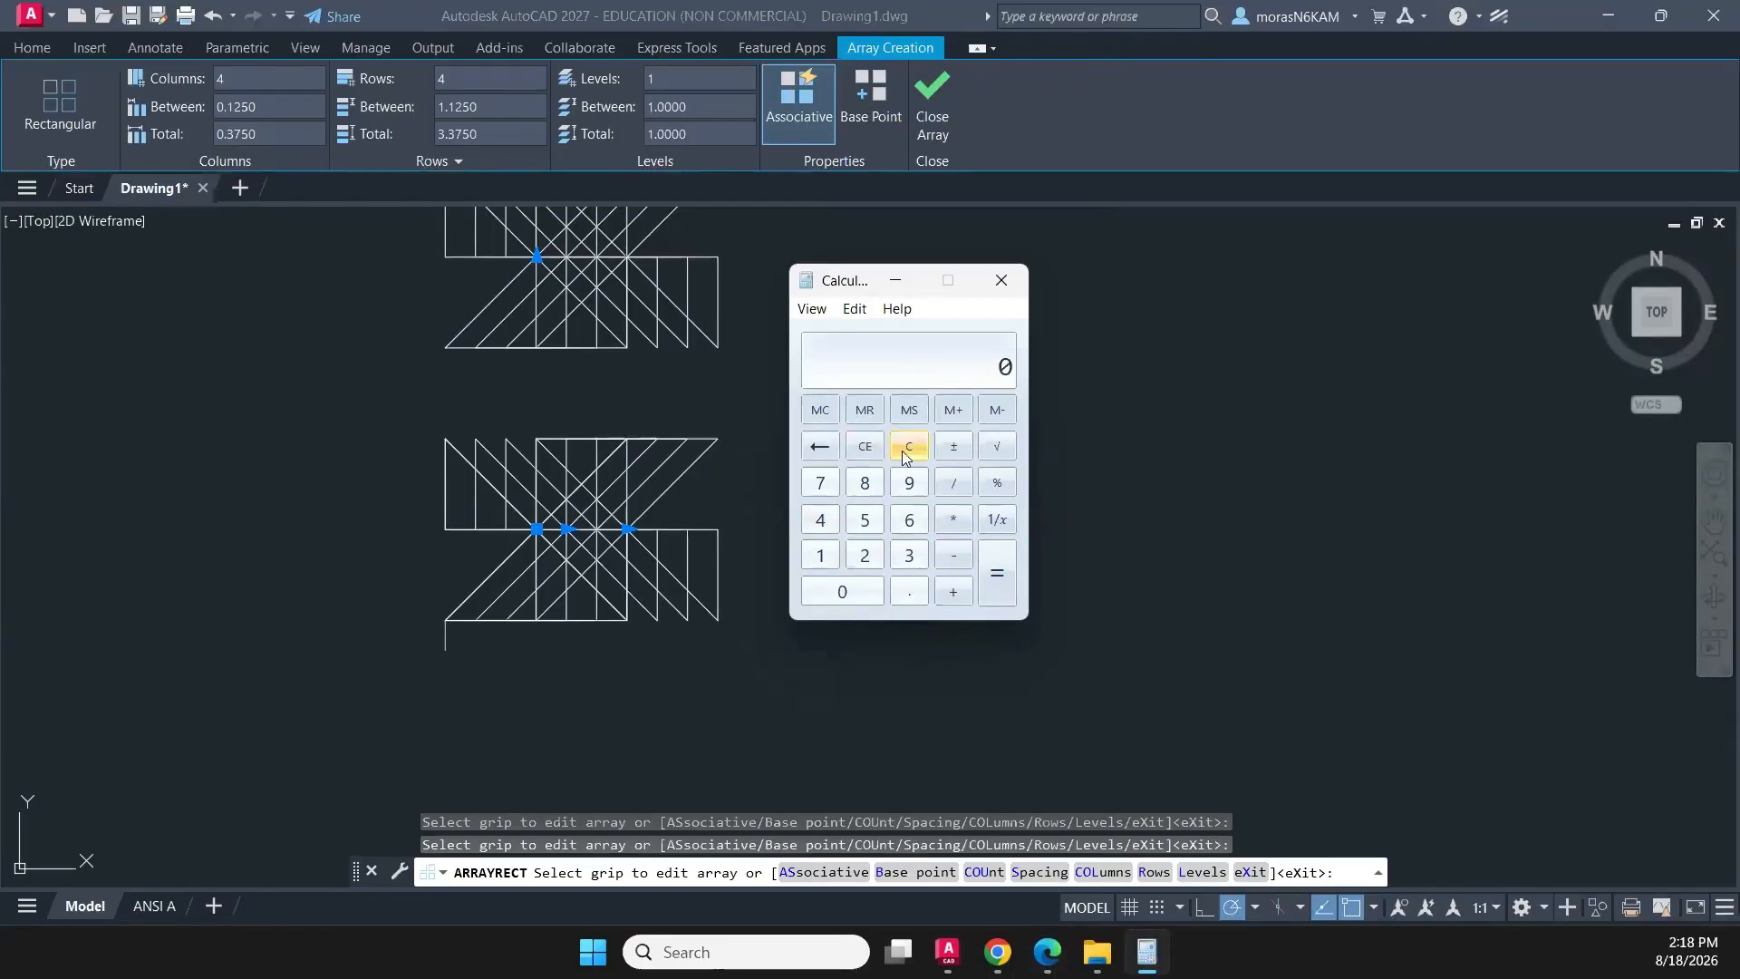
- Calculate the pinwheel spacing in Calculator as 3/8 times 2 plus 0.125
left_click(909, 554)
left_click(953, 482)
left_click(866, 485)
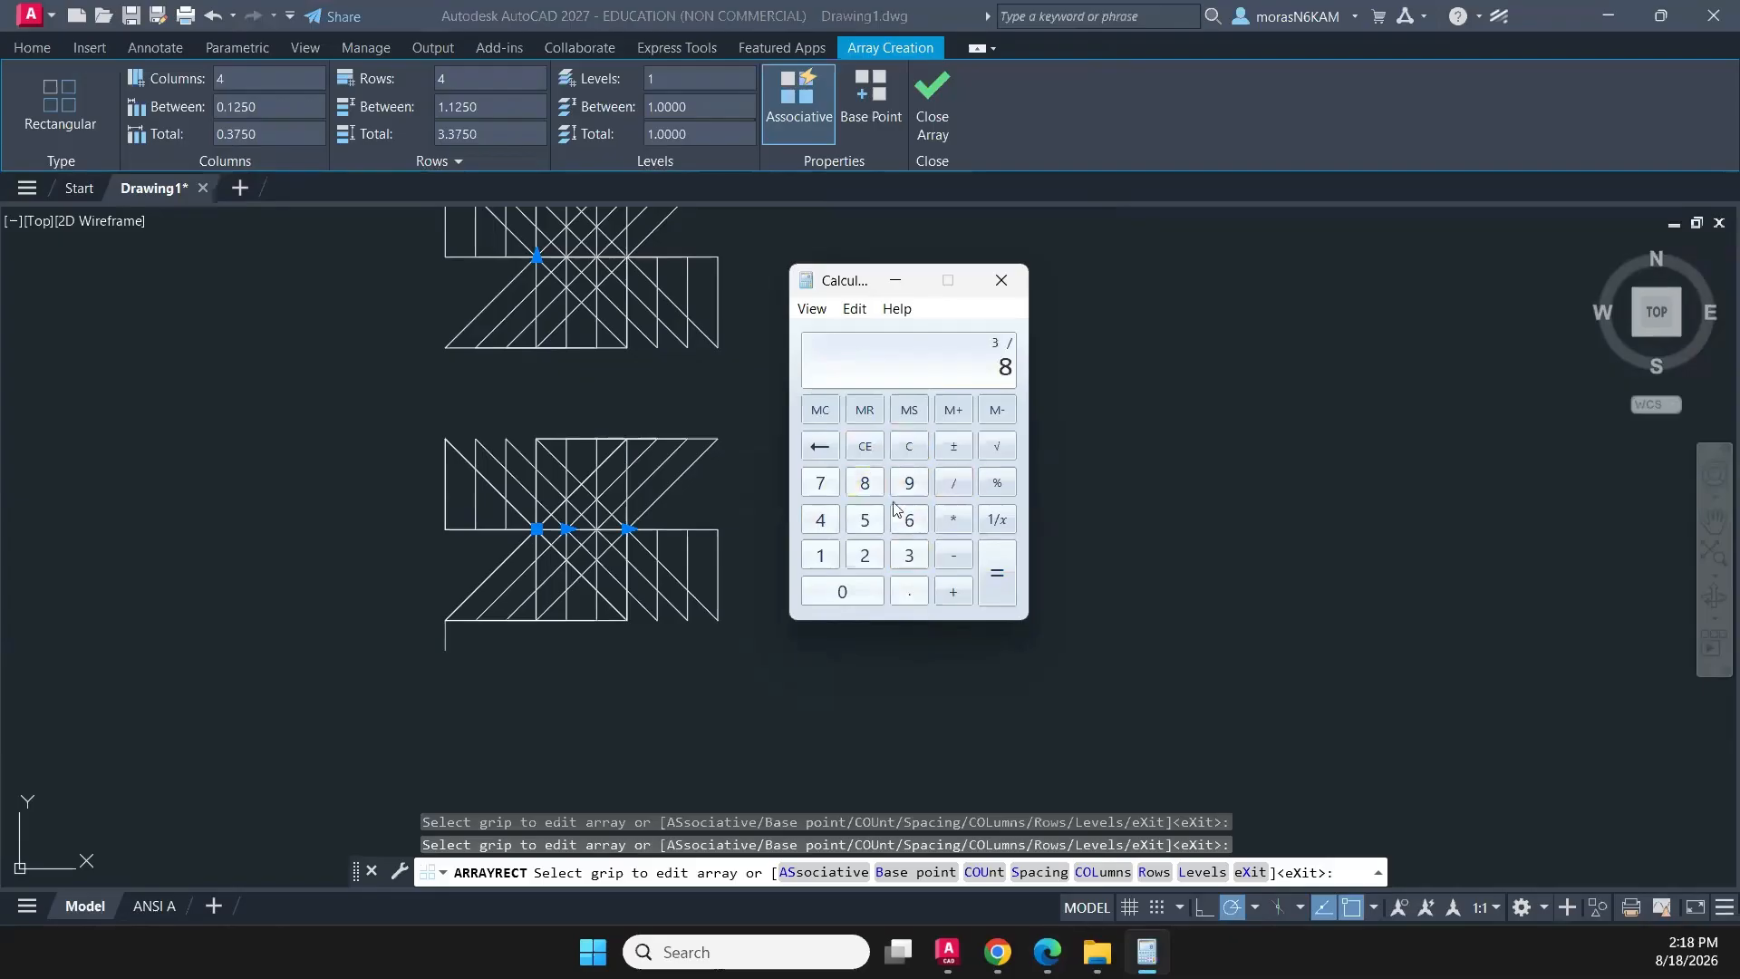
left_click(982, 569)
left_click(953, 524)
left_click(865, 555)
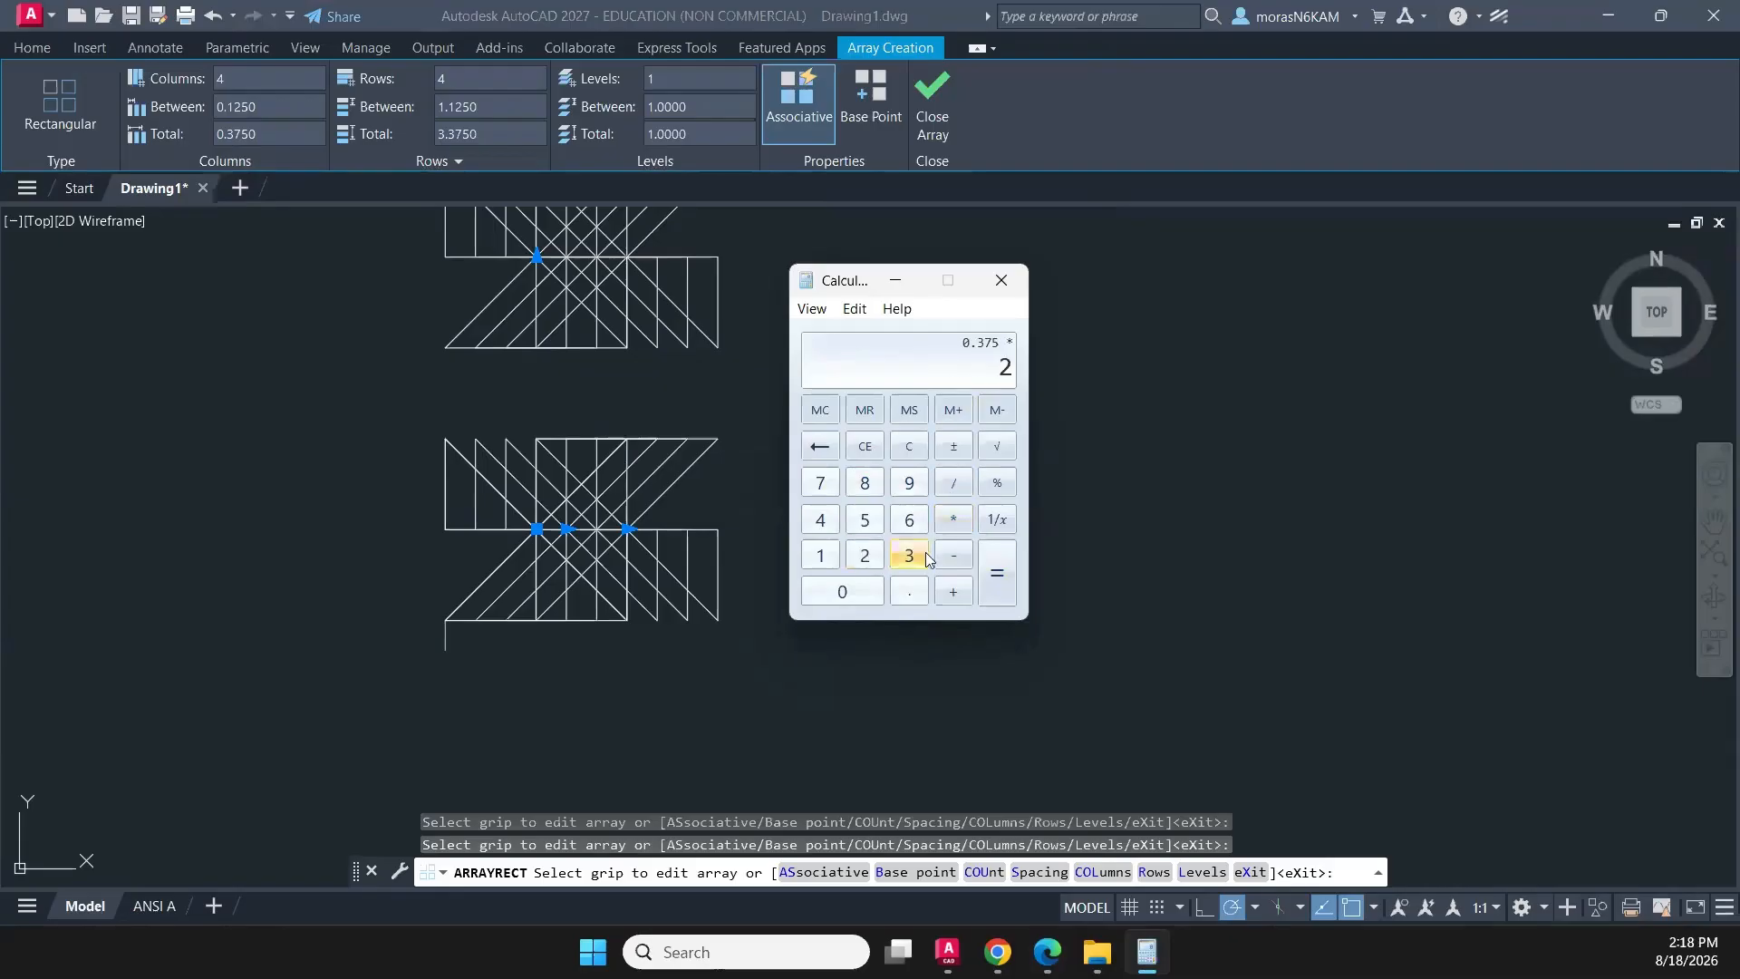
left_click(993, 569)
left_click(949, 583)
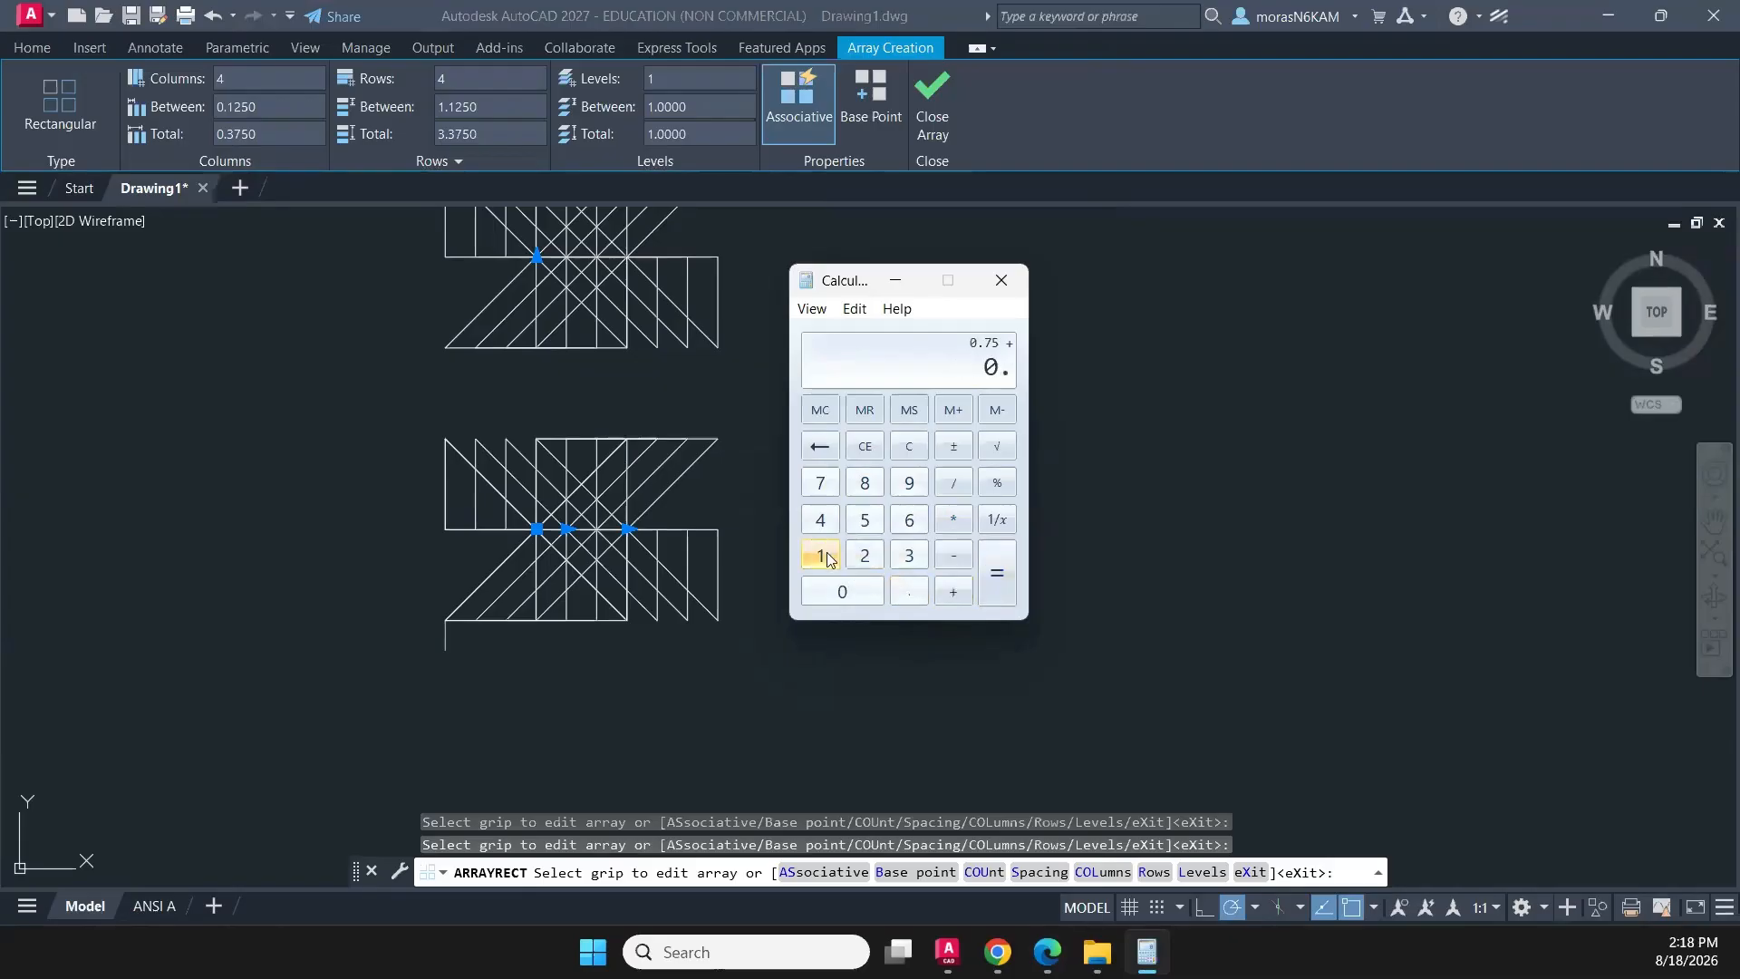
left_click(824, 556)
left_click(865, 554)
left_click(865, 524)
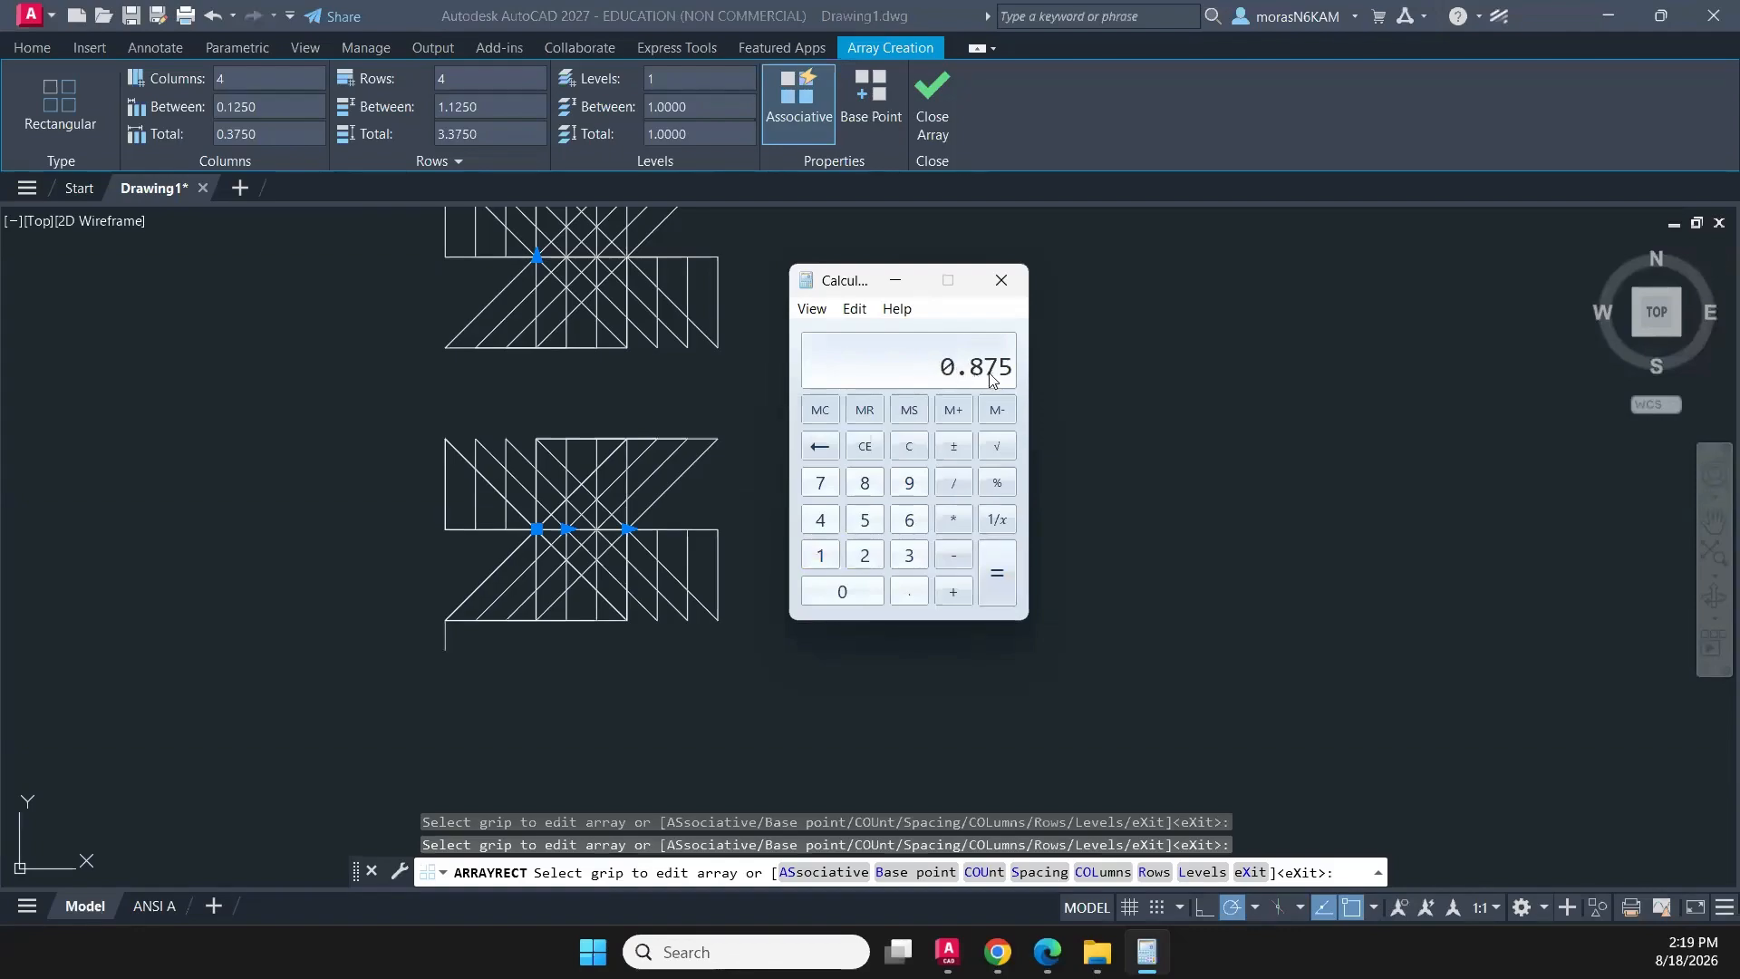
- Return to AutoCAD, set both the column and row spacing of the array to .875, and finish the array
left_click(263, 106)
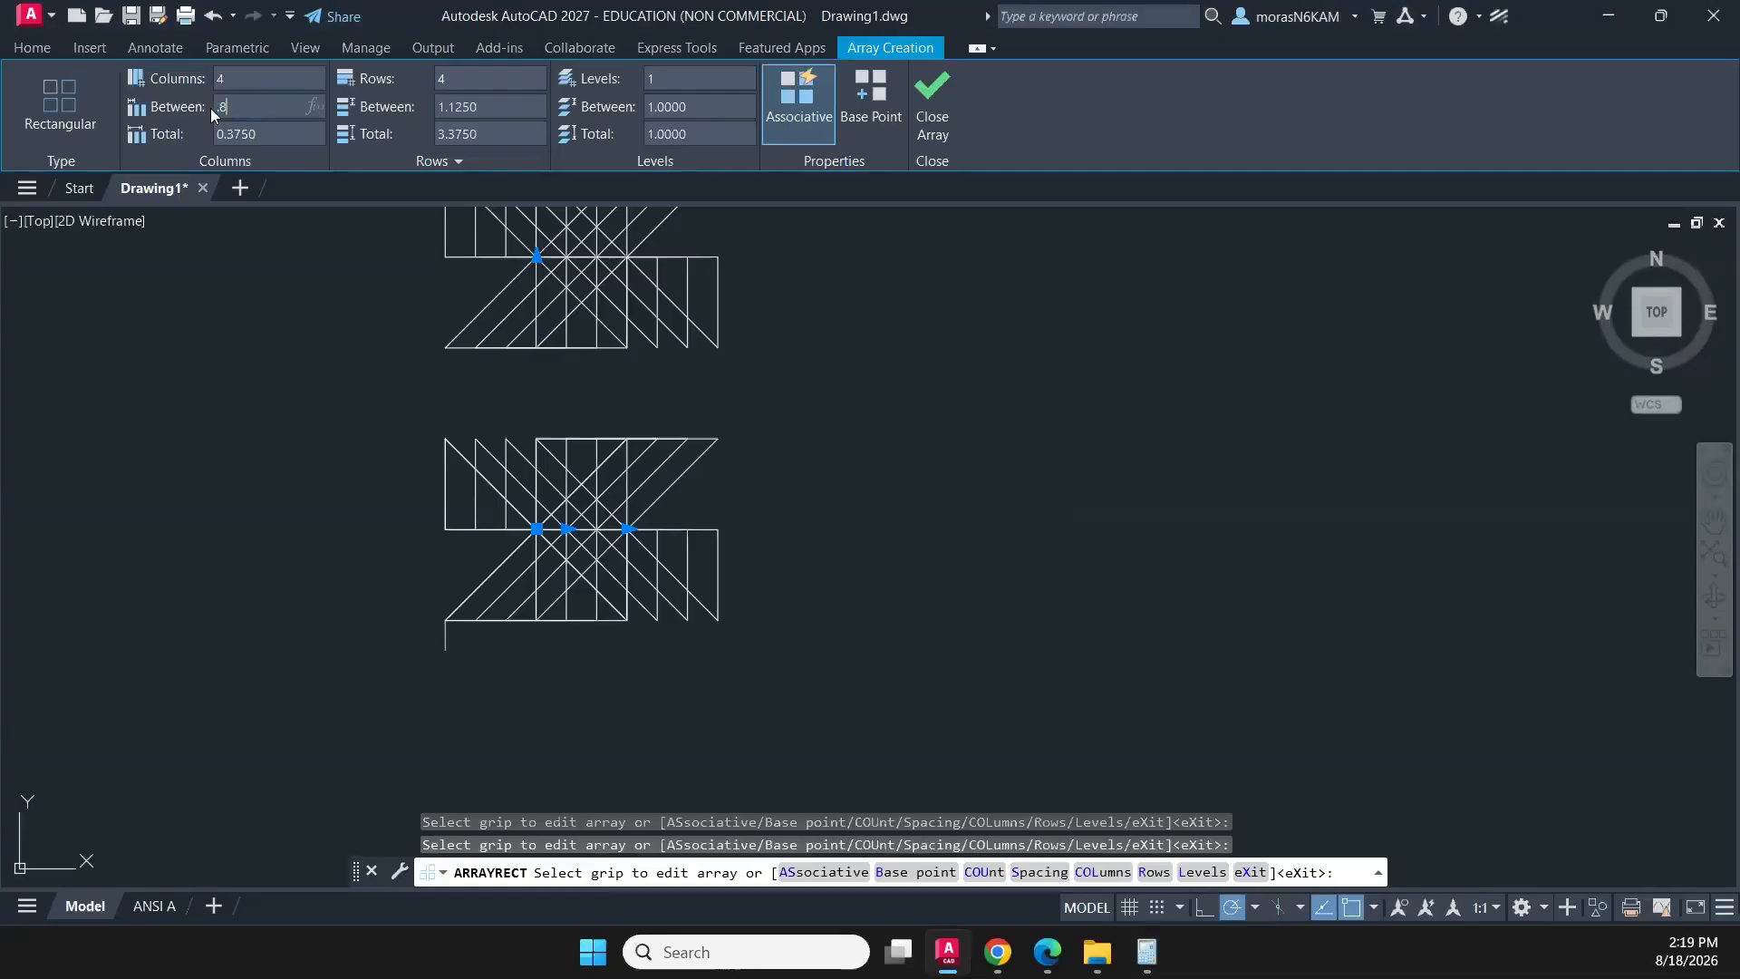
type(".875")
key("Return")
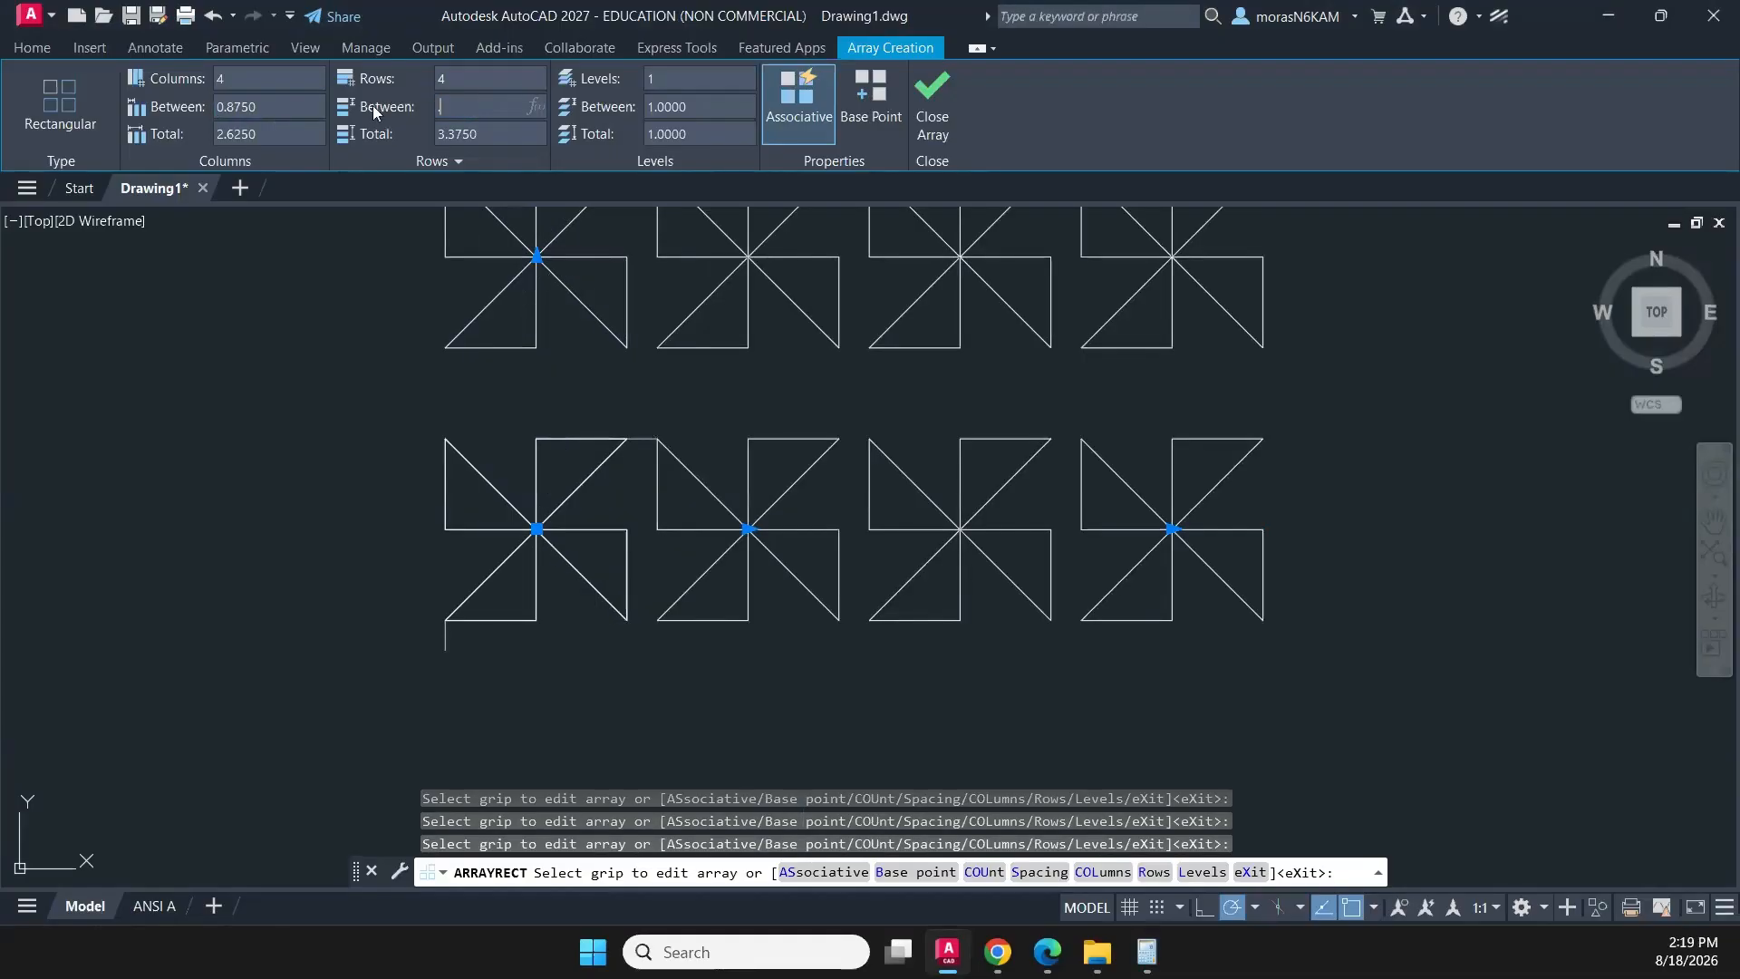
type(".875")
key("Return")
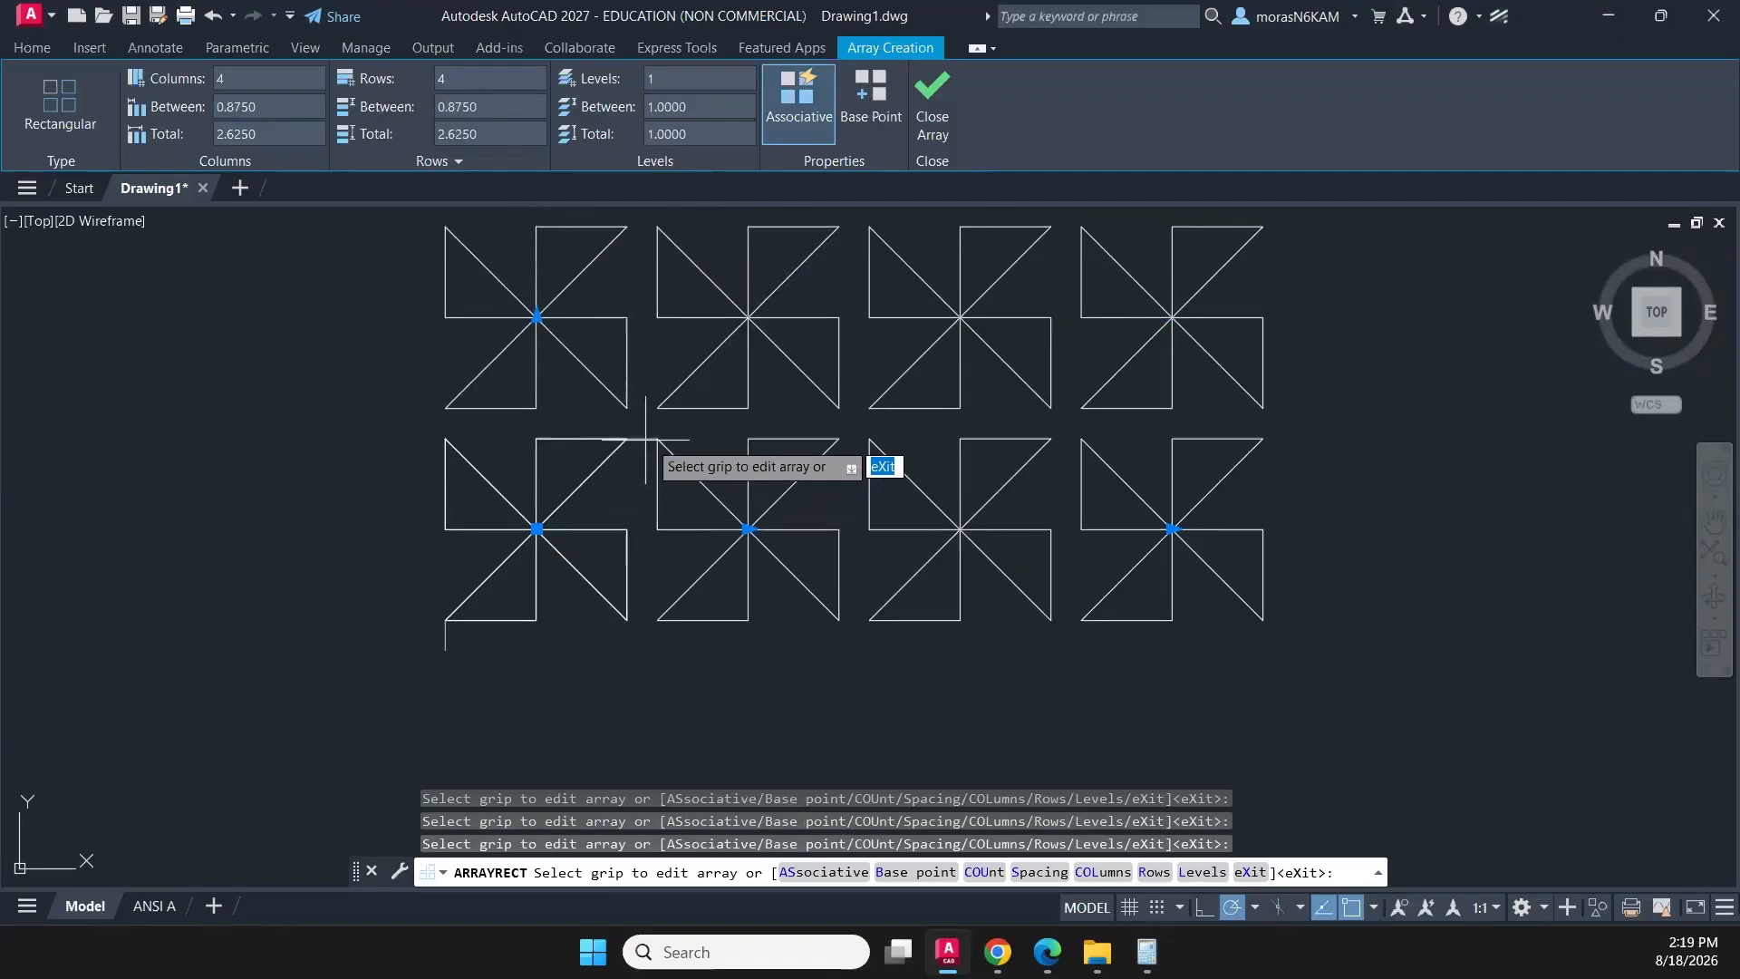
scroll(641, 437, "down", 2)
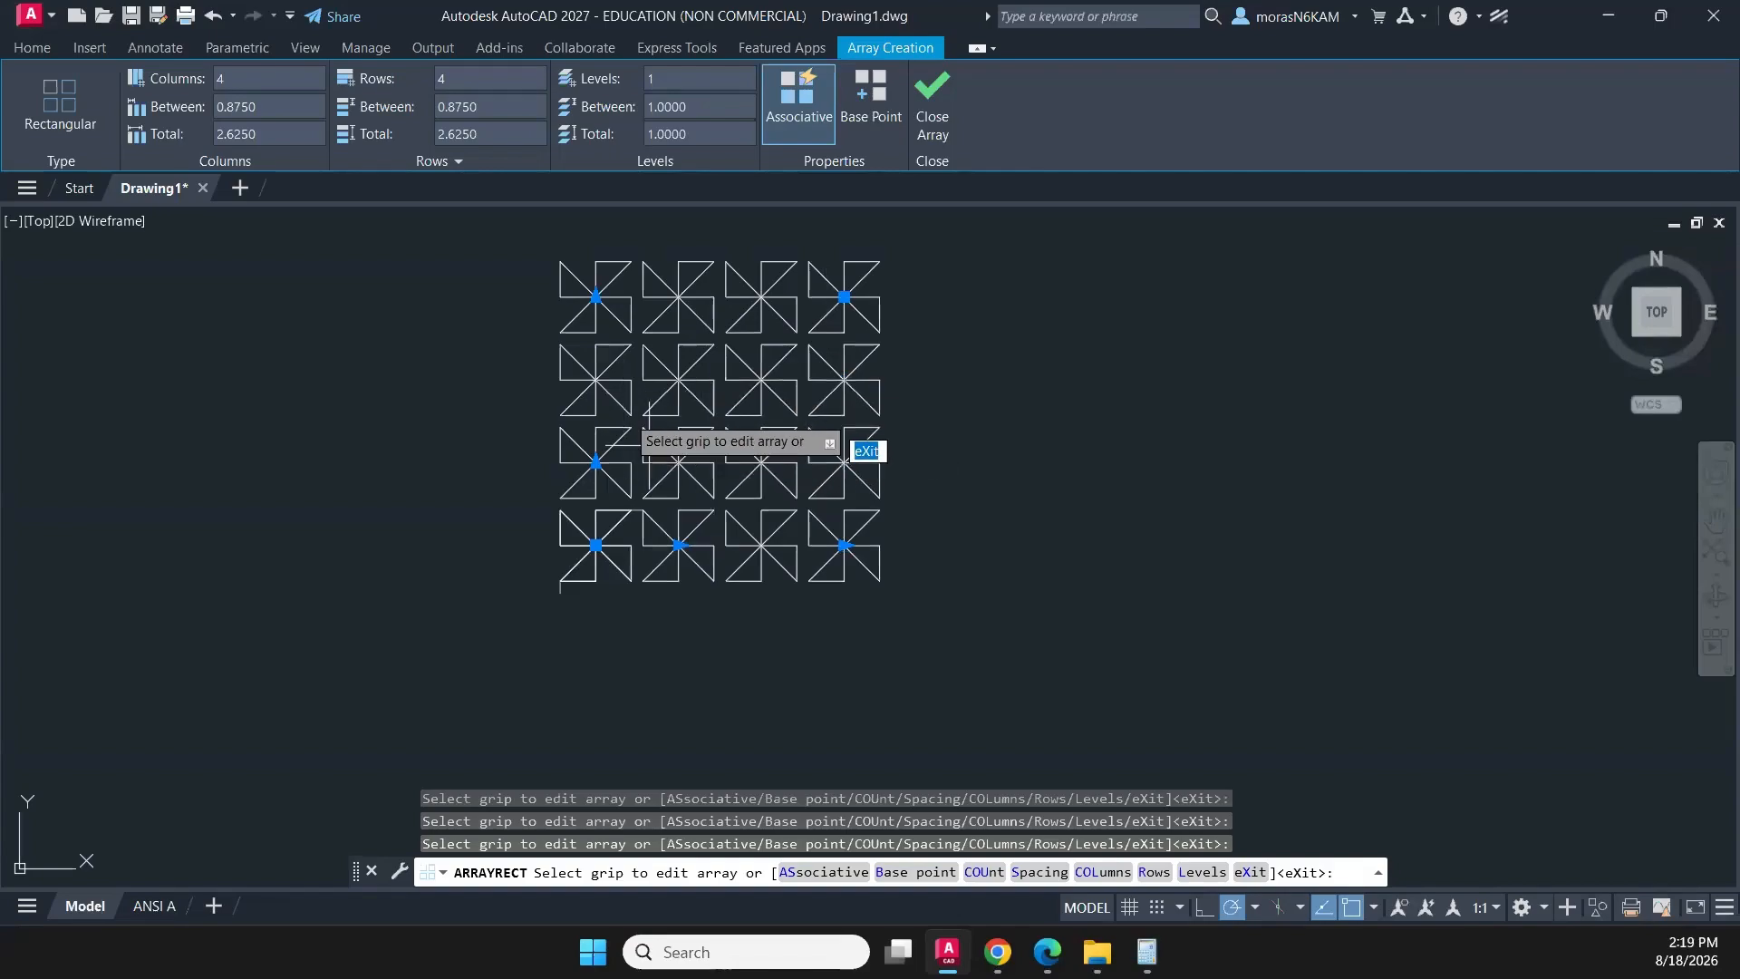
left_click(920, 107)
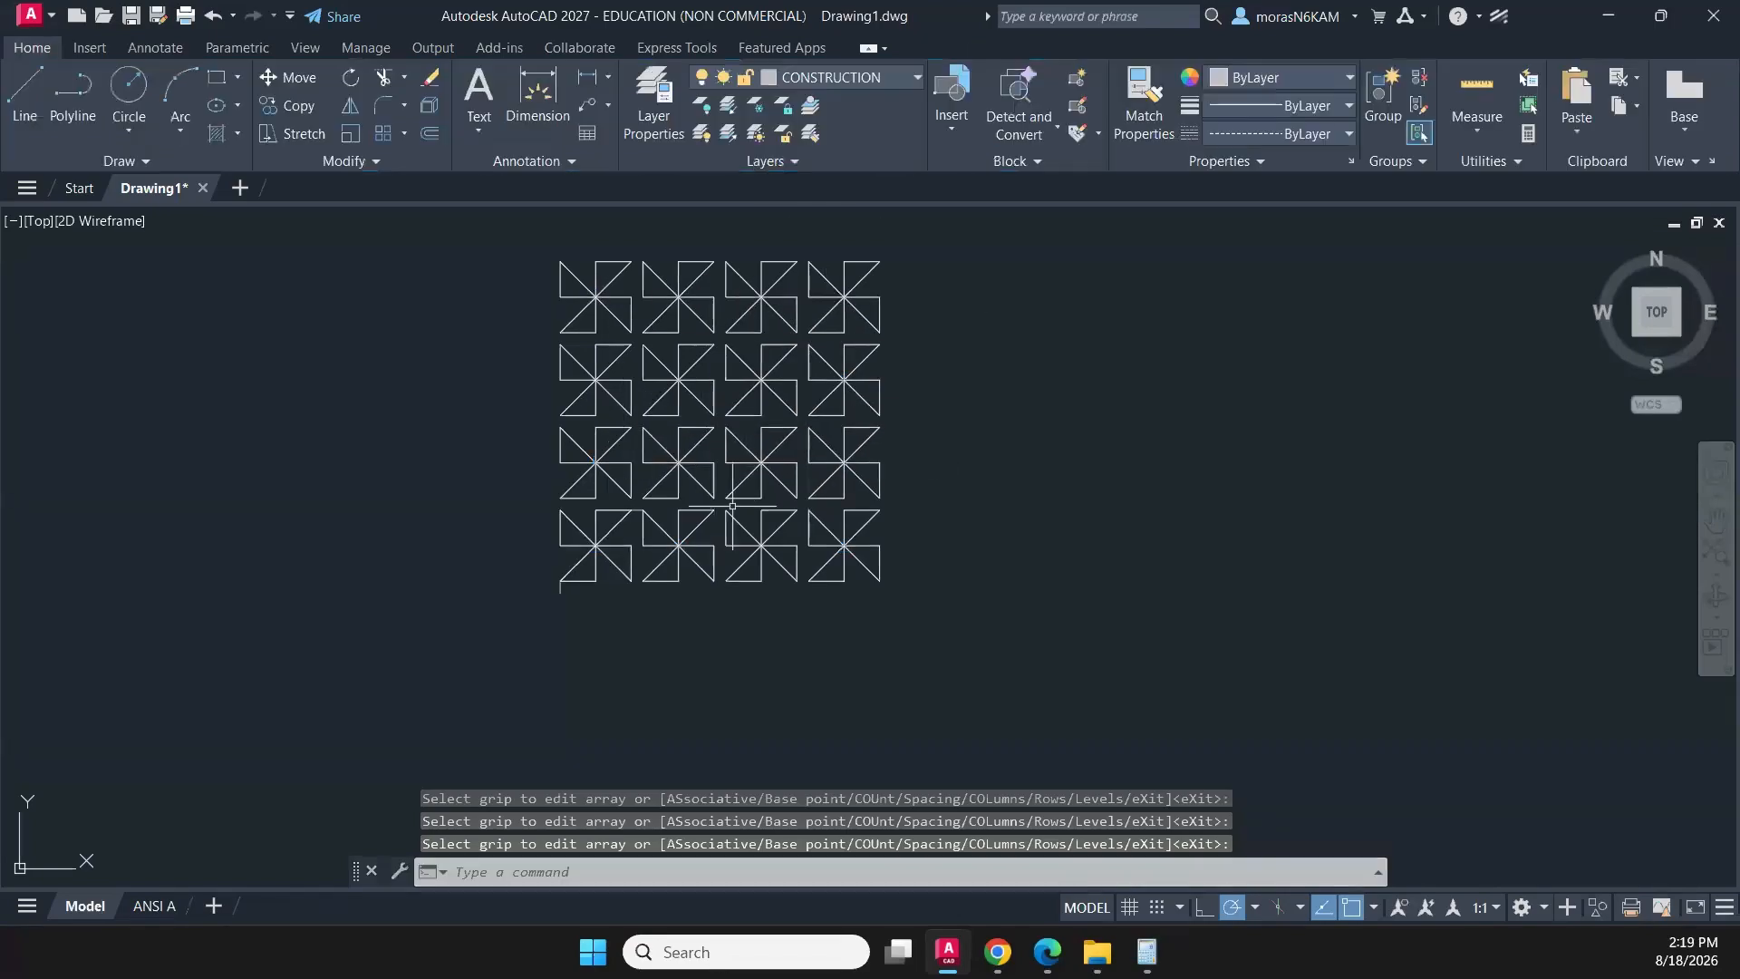
- Move the vertical 1/8 construction line from below the lower-left pinwheel into the gap between the two bottom rows to check the spacing
scroll(684, 559, "up", 5)
left_click(198, 669)
left_click(158, 685)
mouse_move(162, 684)
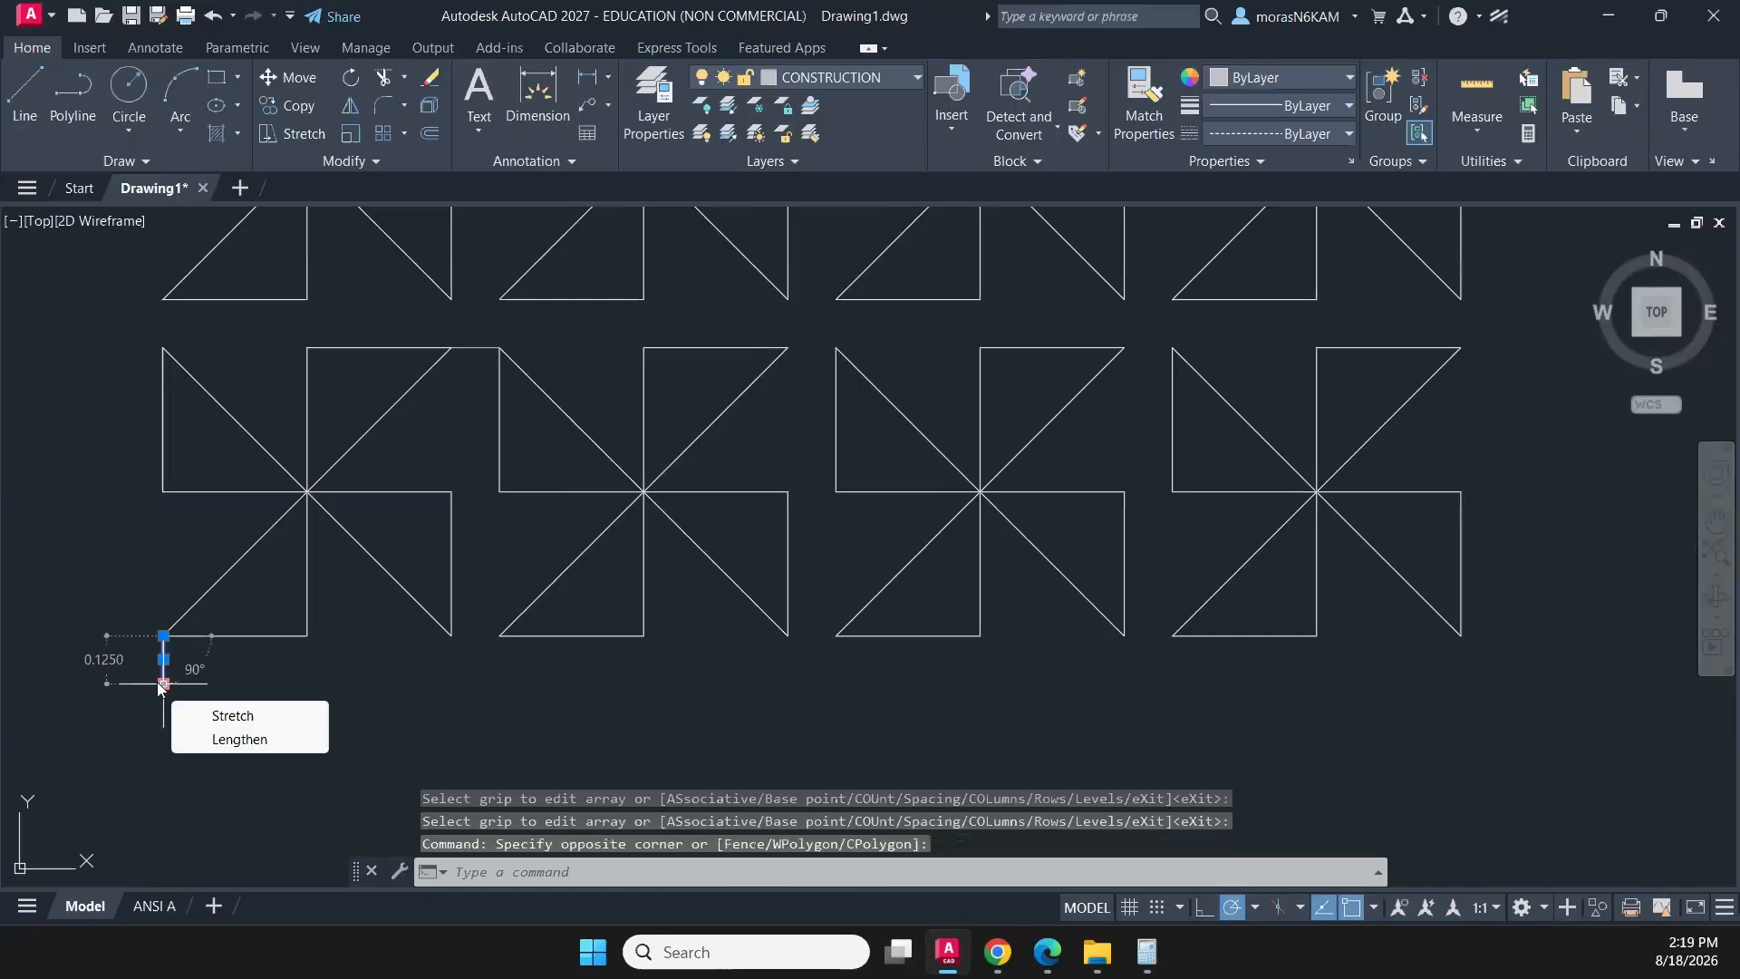
type("M")
key("Return")
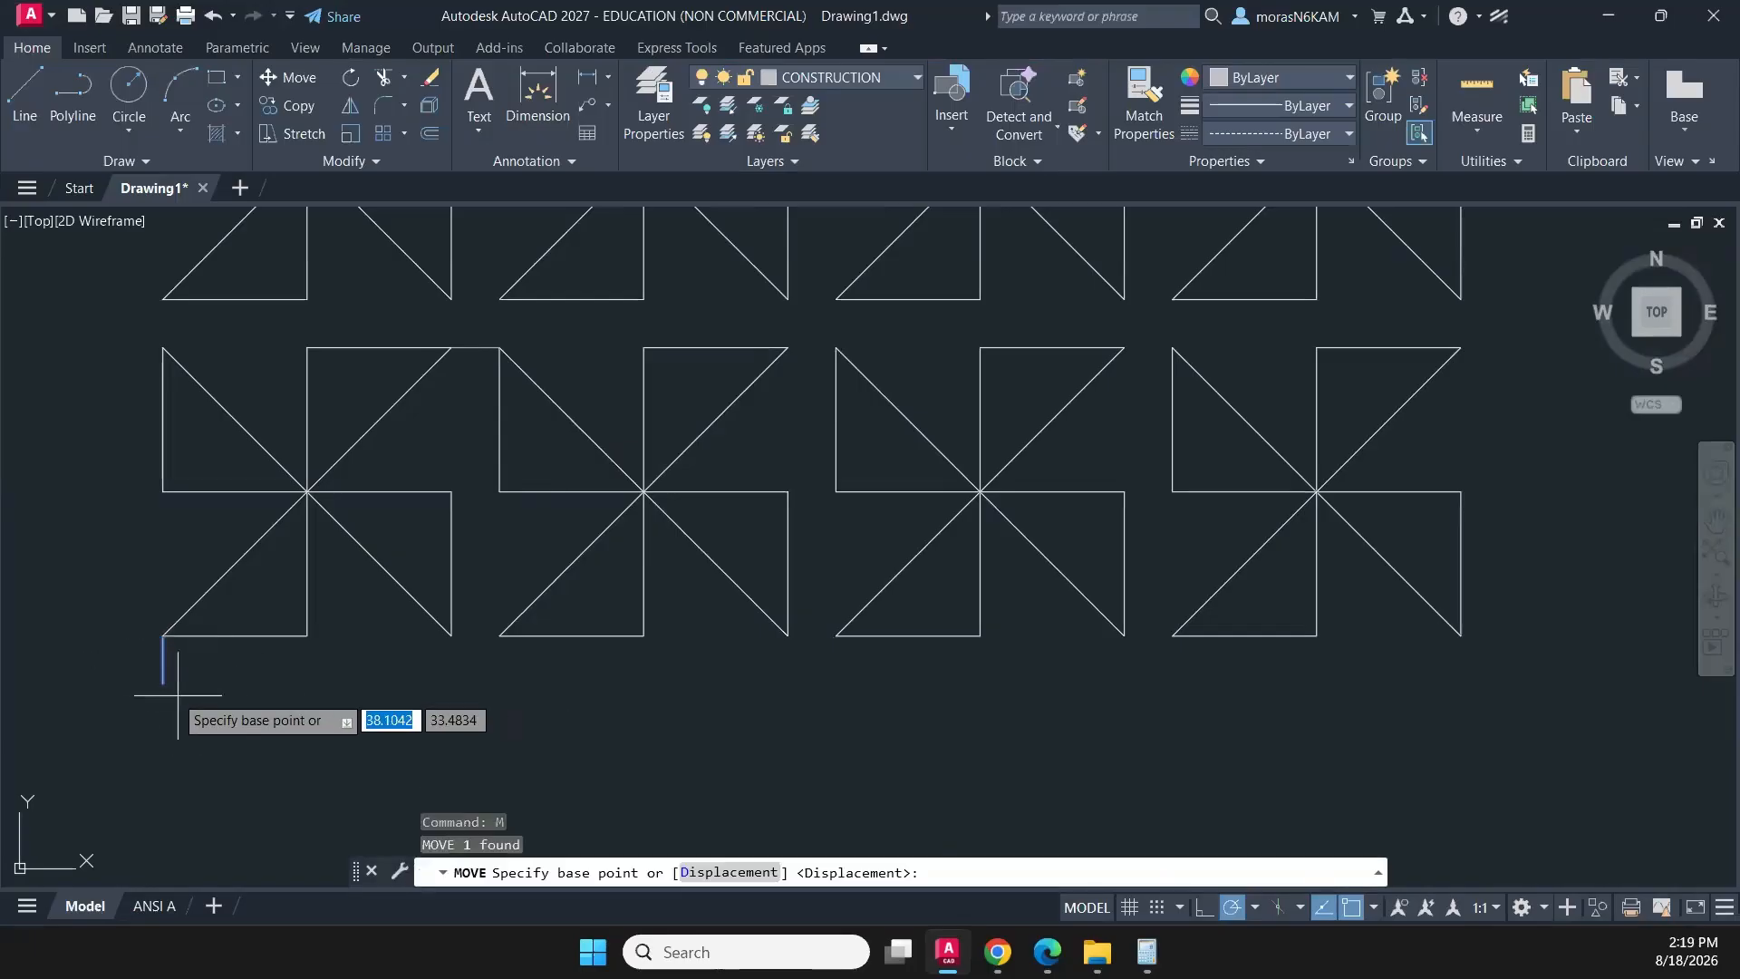
left_click(163, 684)
left_click(163, 300)
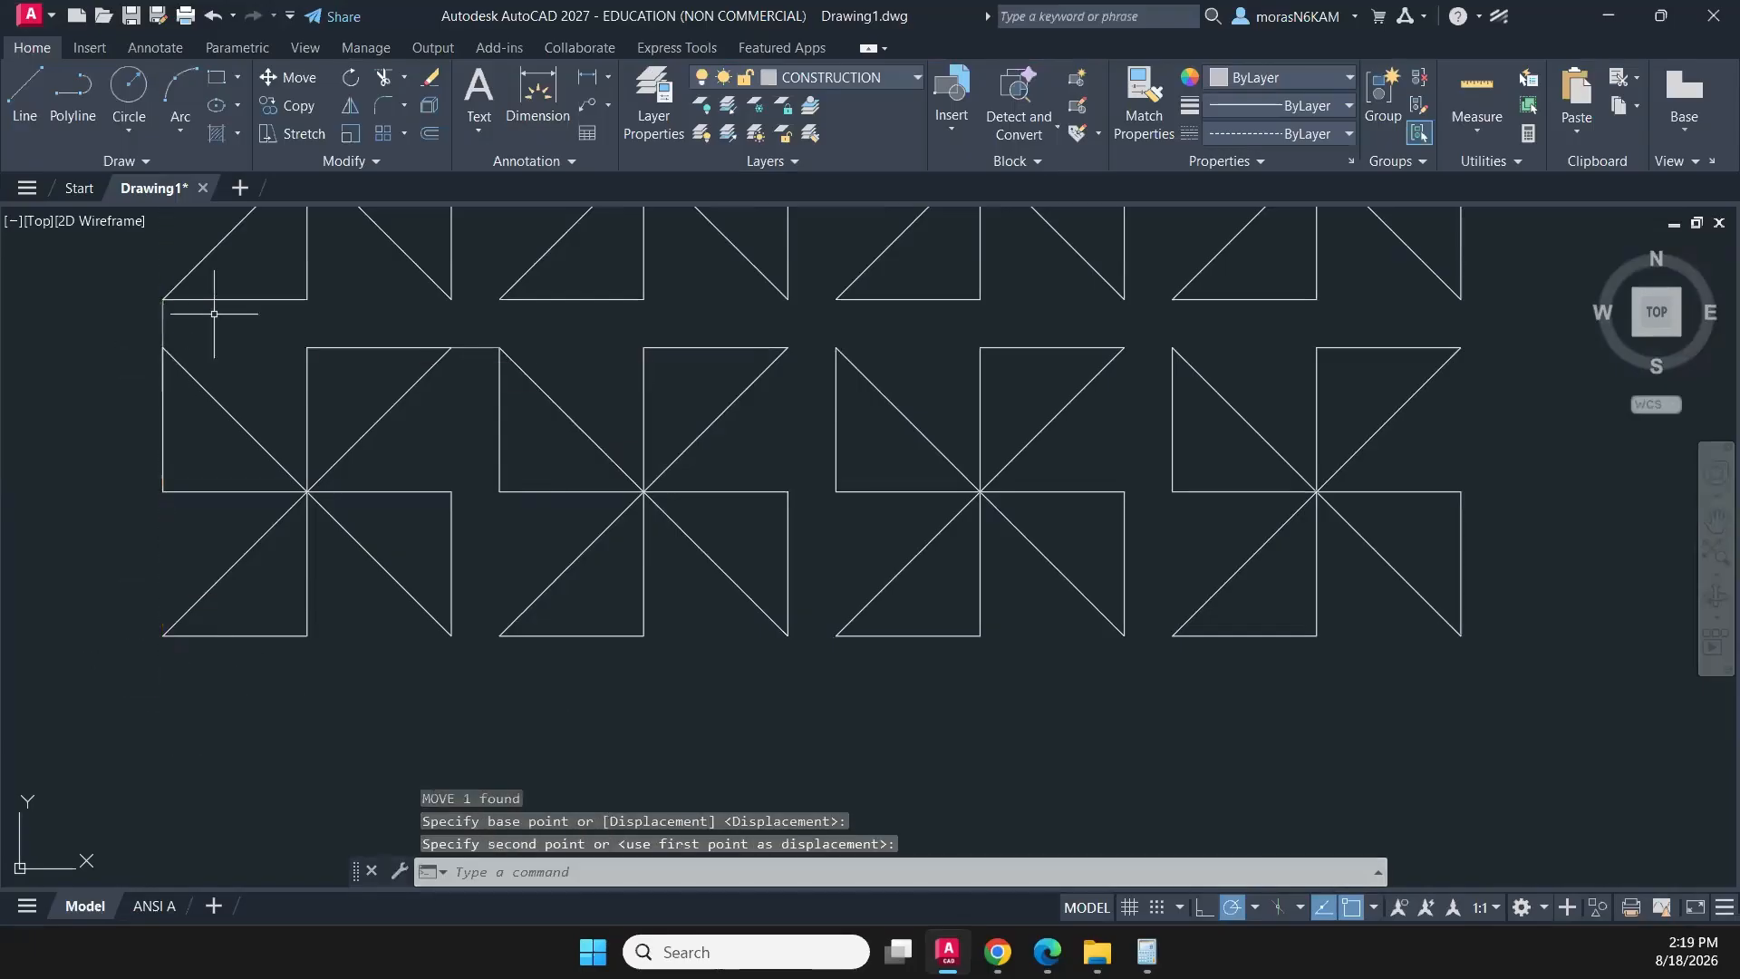
- Delete the vertical and horizontal 1/8 construction lines from the gaps around the lower-left pinwheel
left_click(165, 337)
left_click(292, 342)
left_click(471, 359)
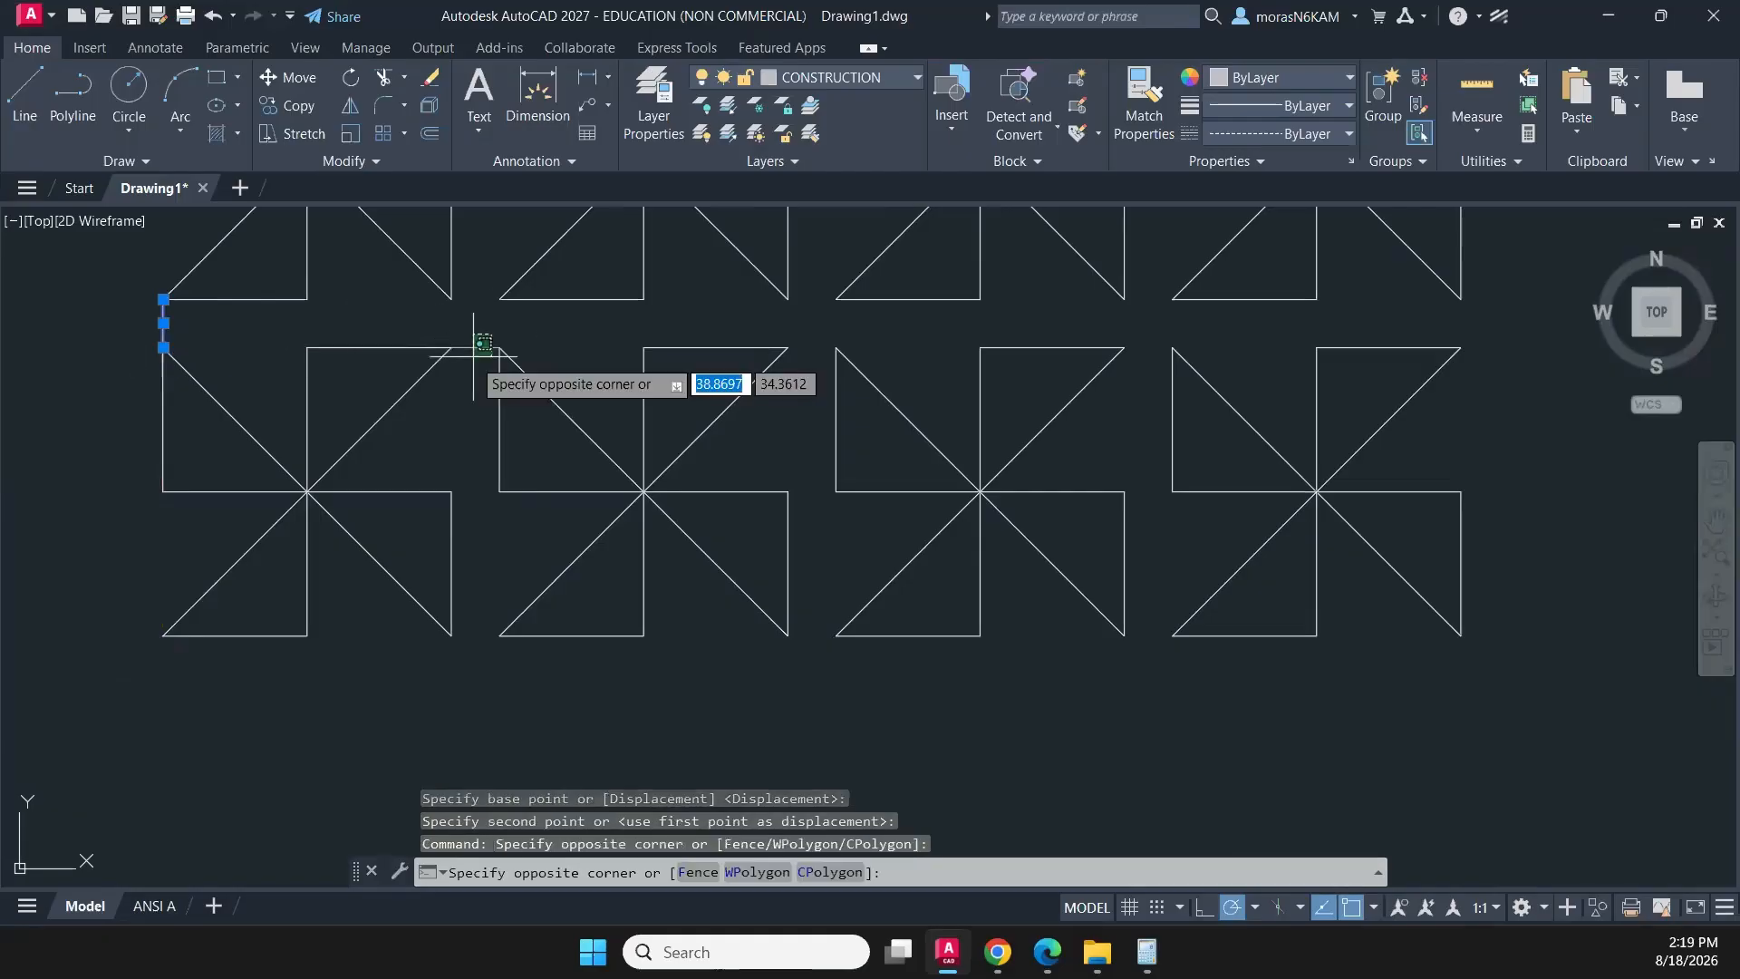
left_click(459, 337)
key("Delete")
scroll(548, 384, "down", 6)
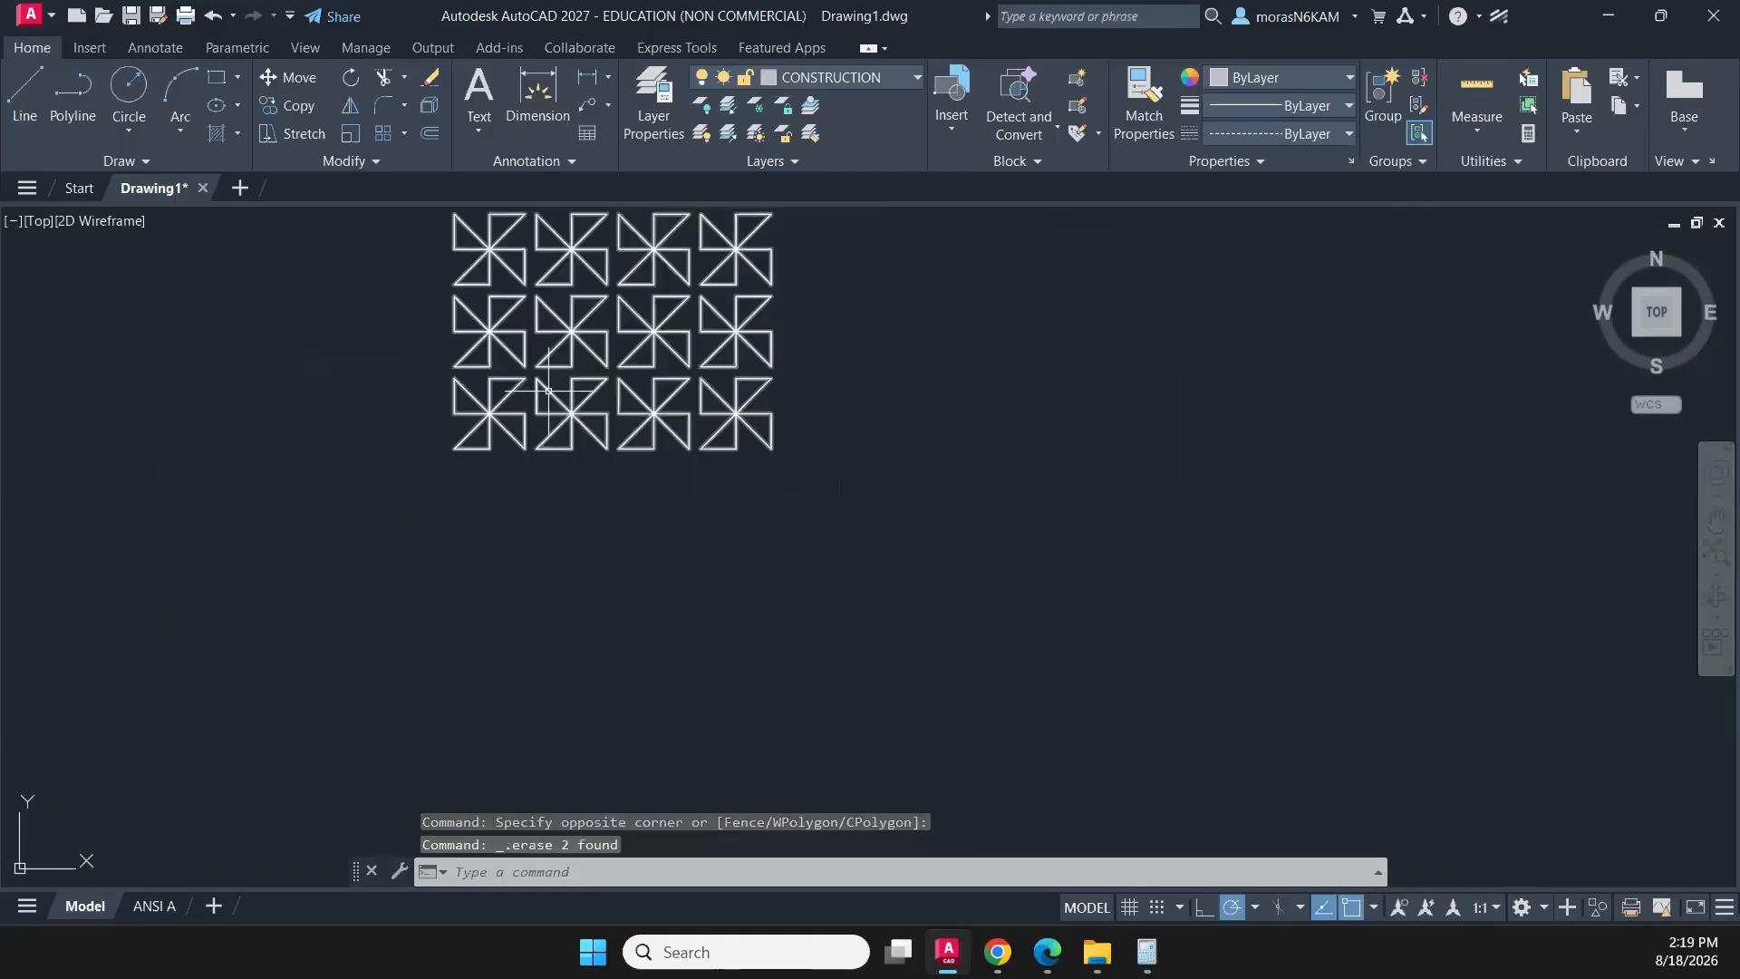
middle_click_drag(548, 390, 563, 526)
middle_click_drag(564, 438, 547, 475)
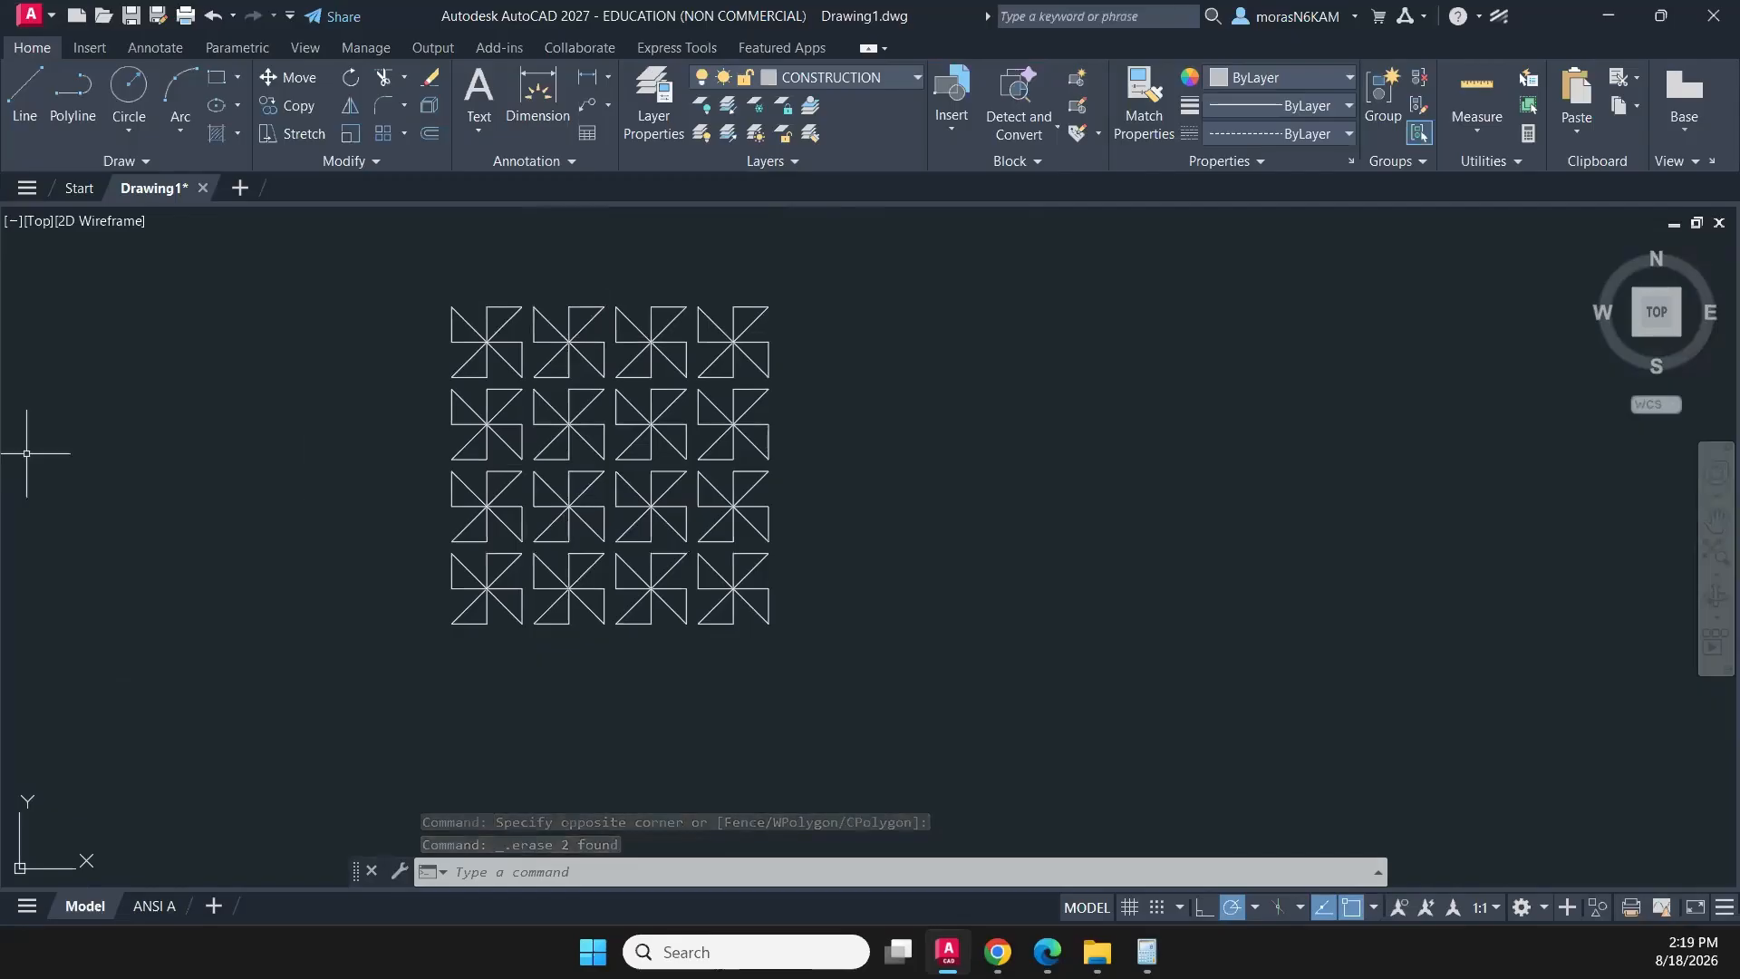
- Start a polyline in the empty area right of the pinwheel array and set the polar tracking angle to 45 degrees
key("alt+Tab")
key("alt+Tab")
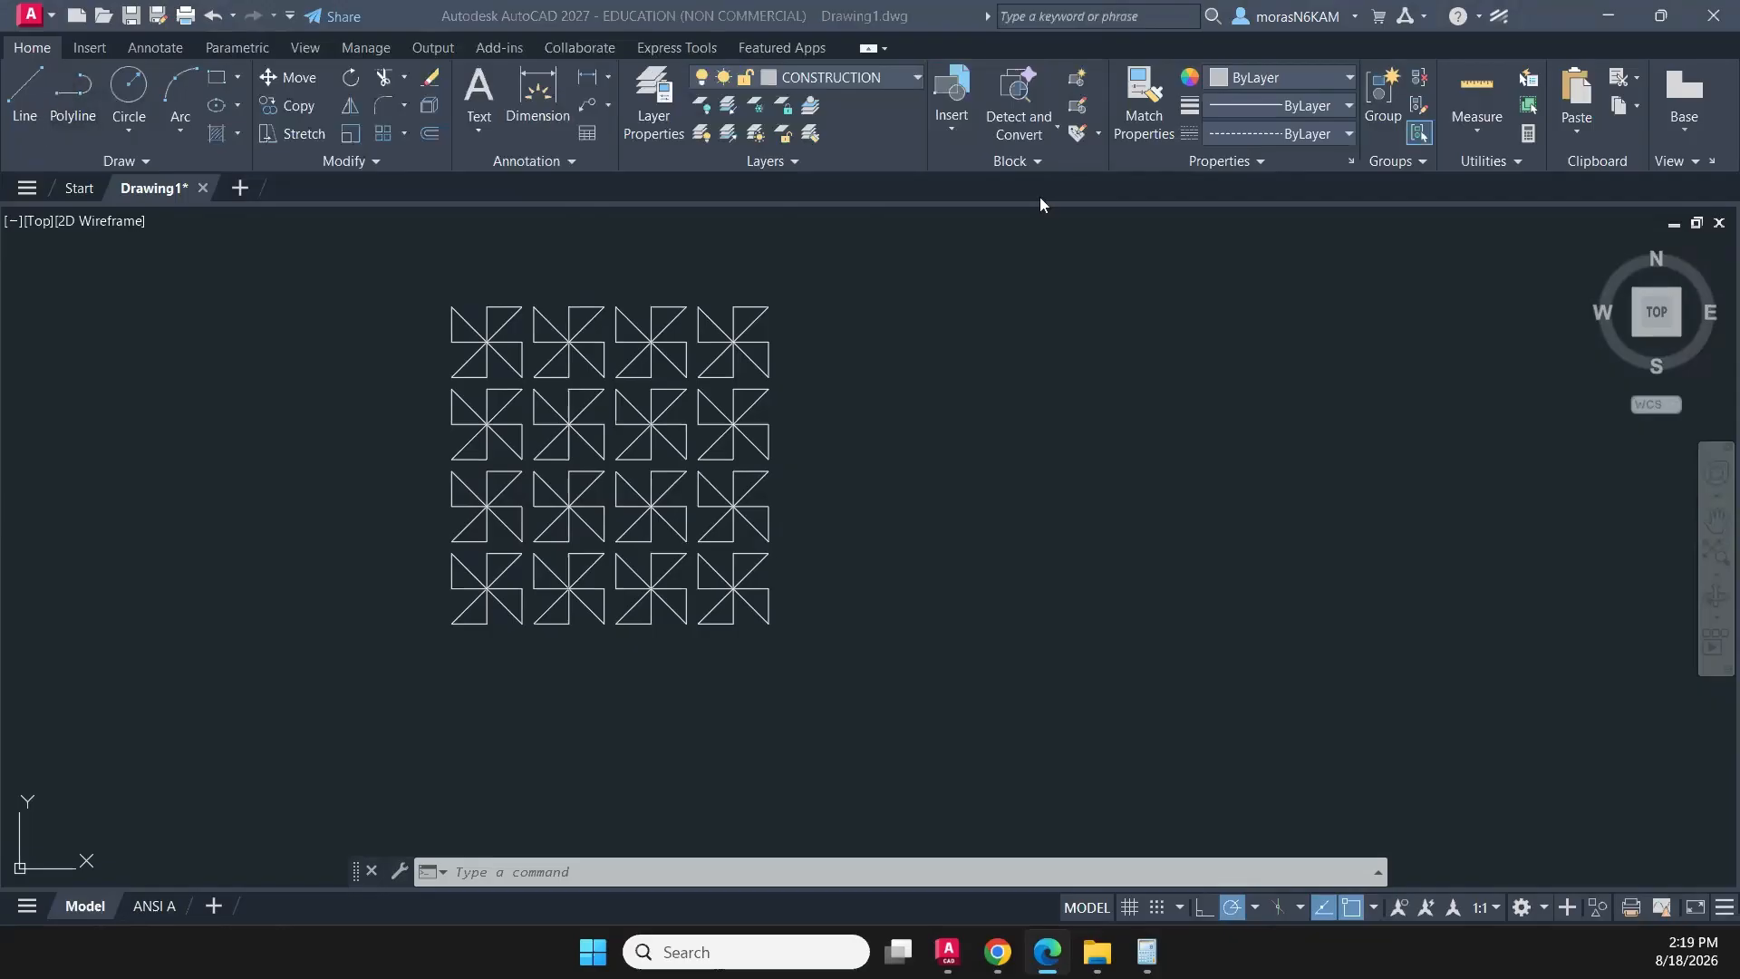
left_click(83, 111)
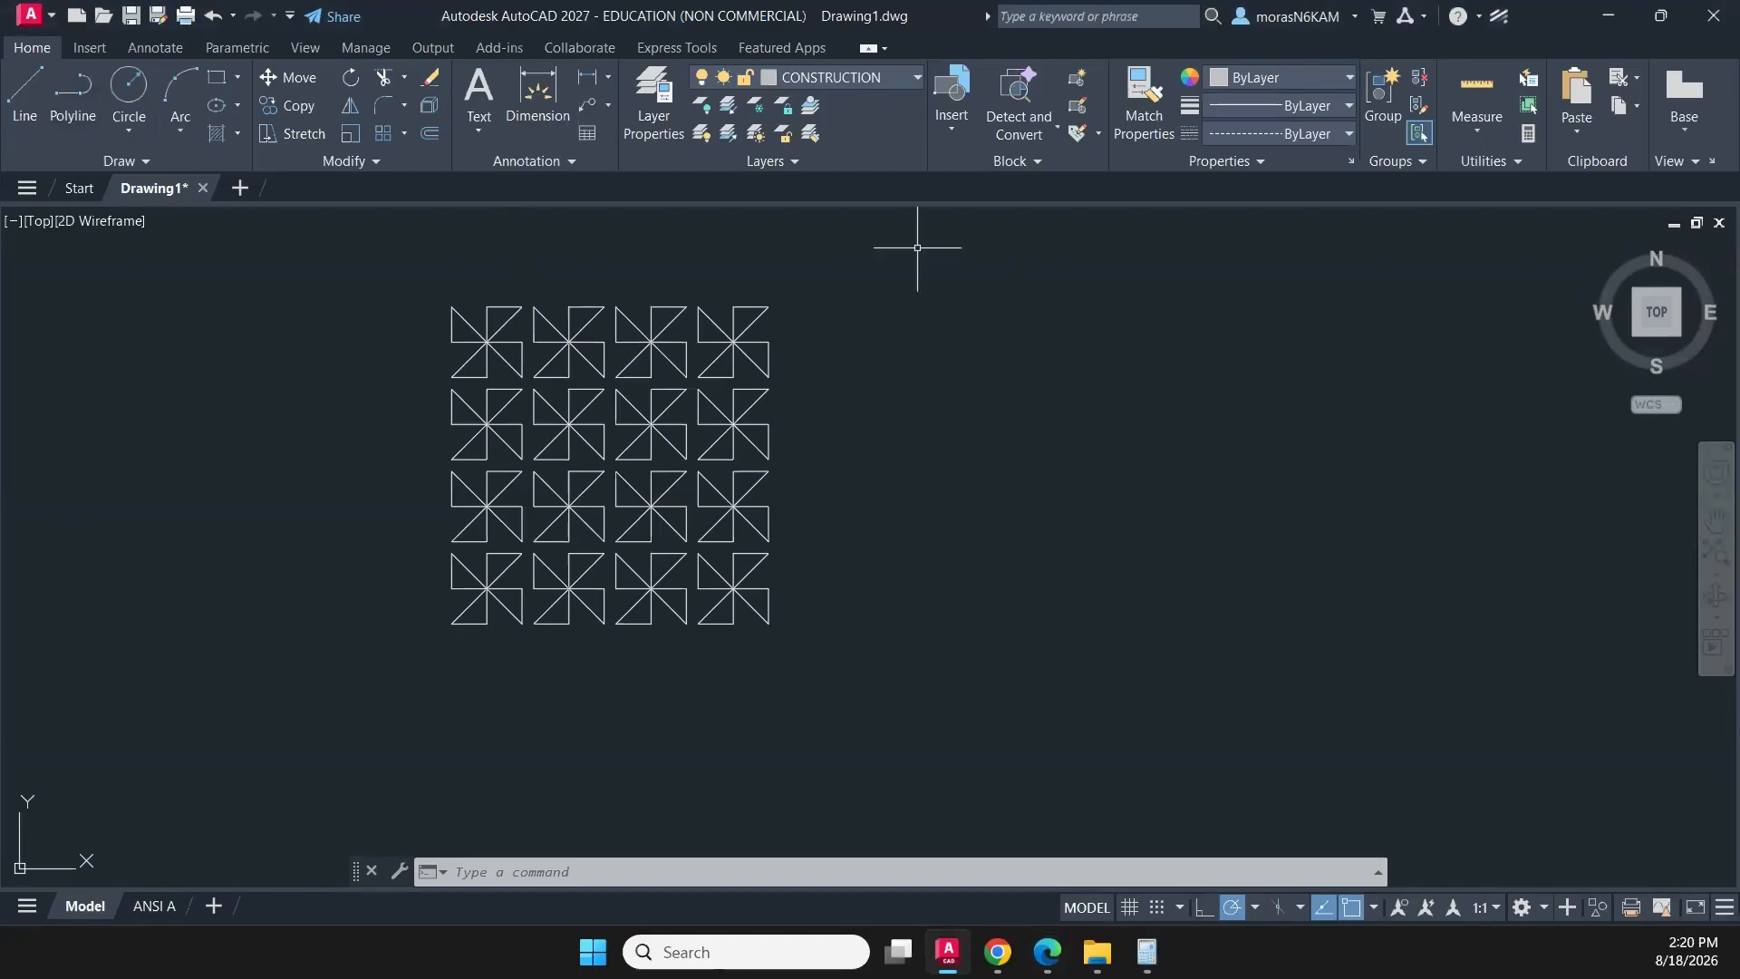
left_click(82, 105)
left_click(934, 378)
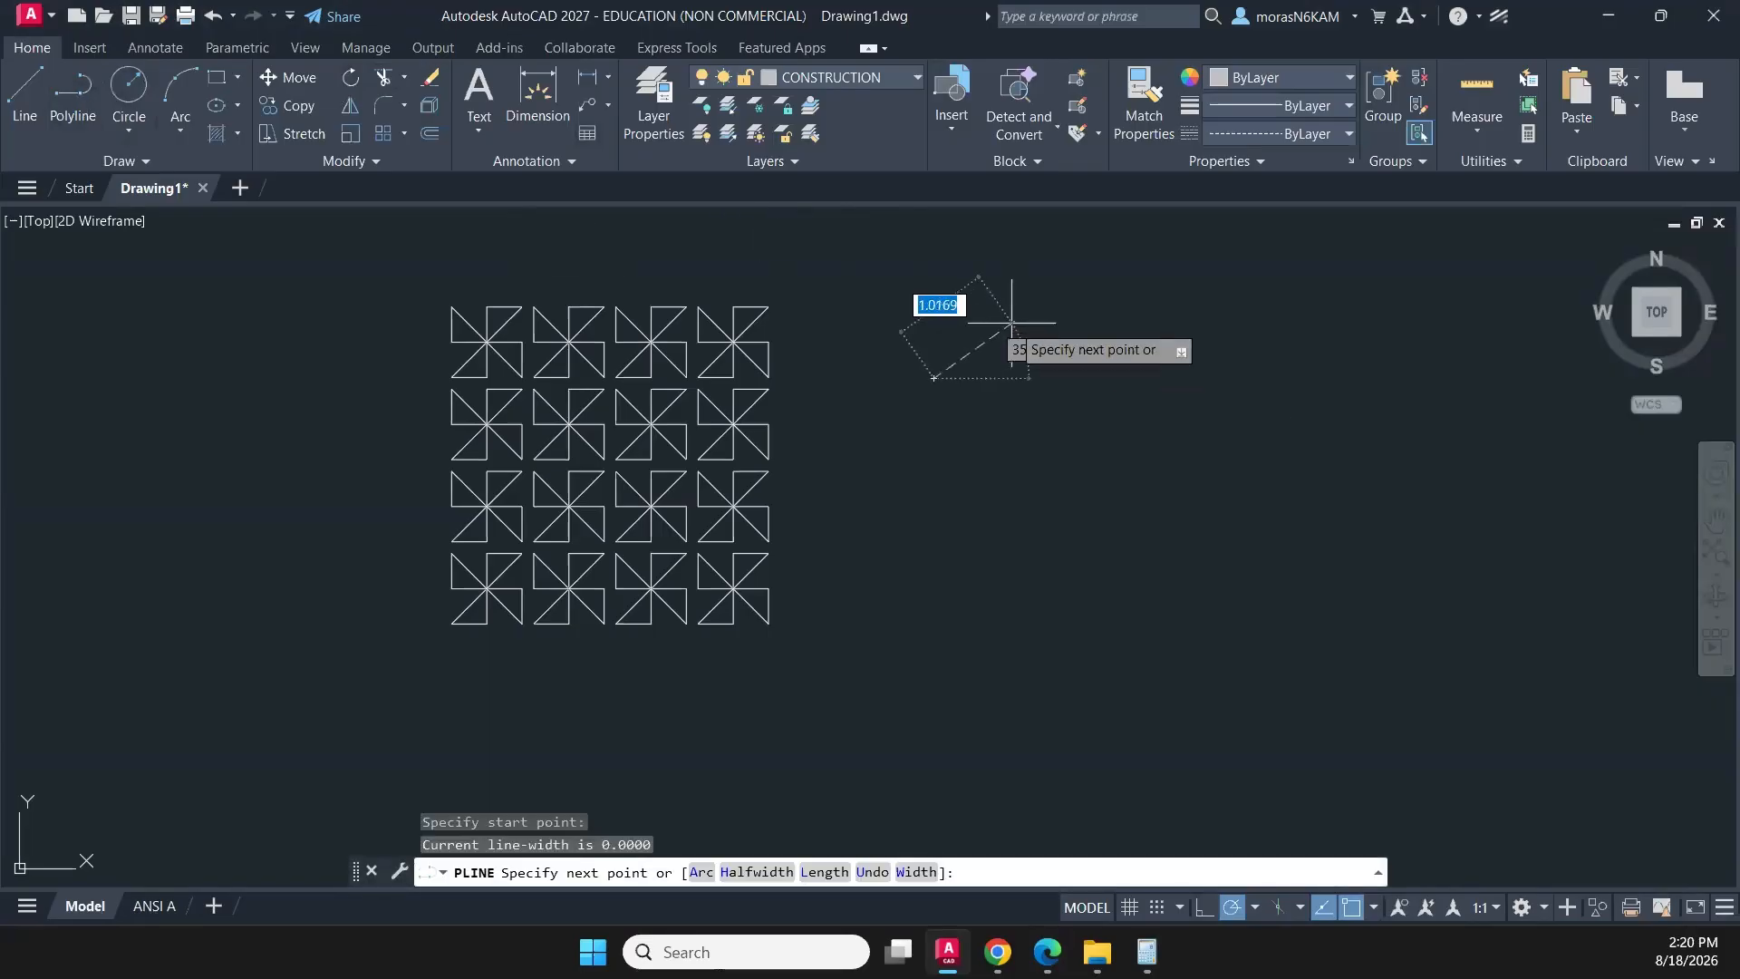
left_click(1255, 907)
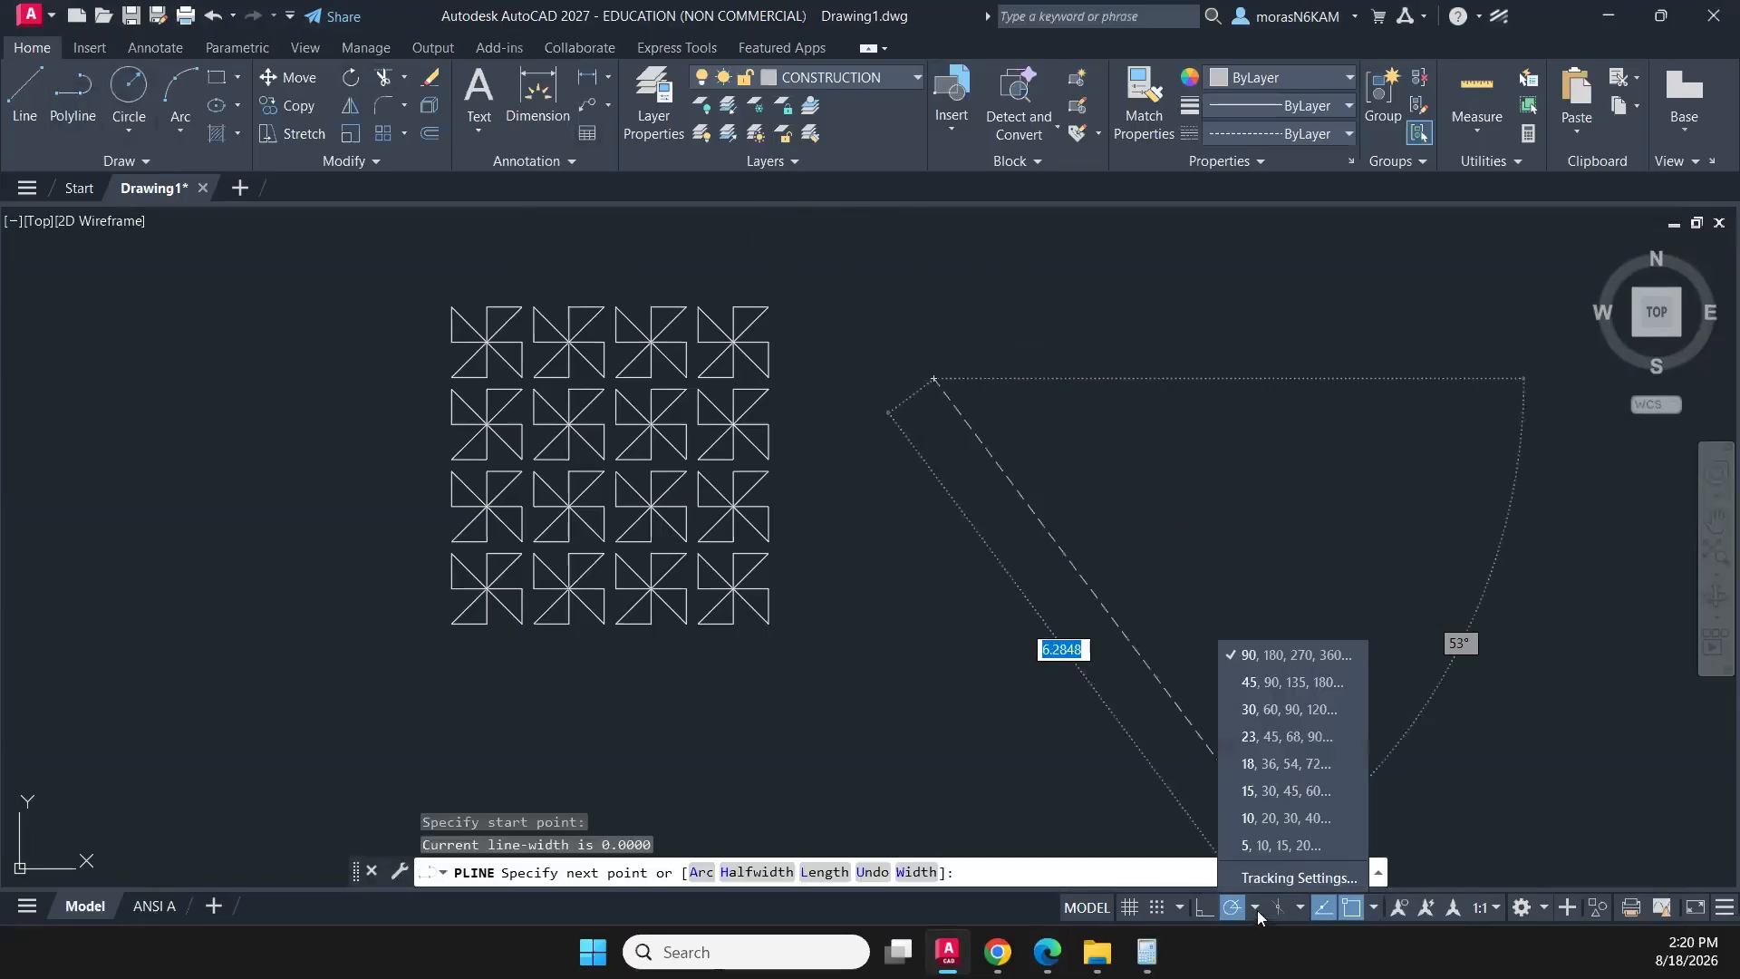
left_click(1275, 682)
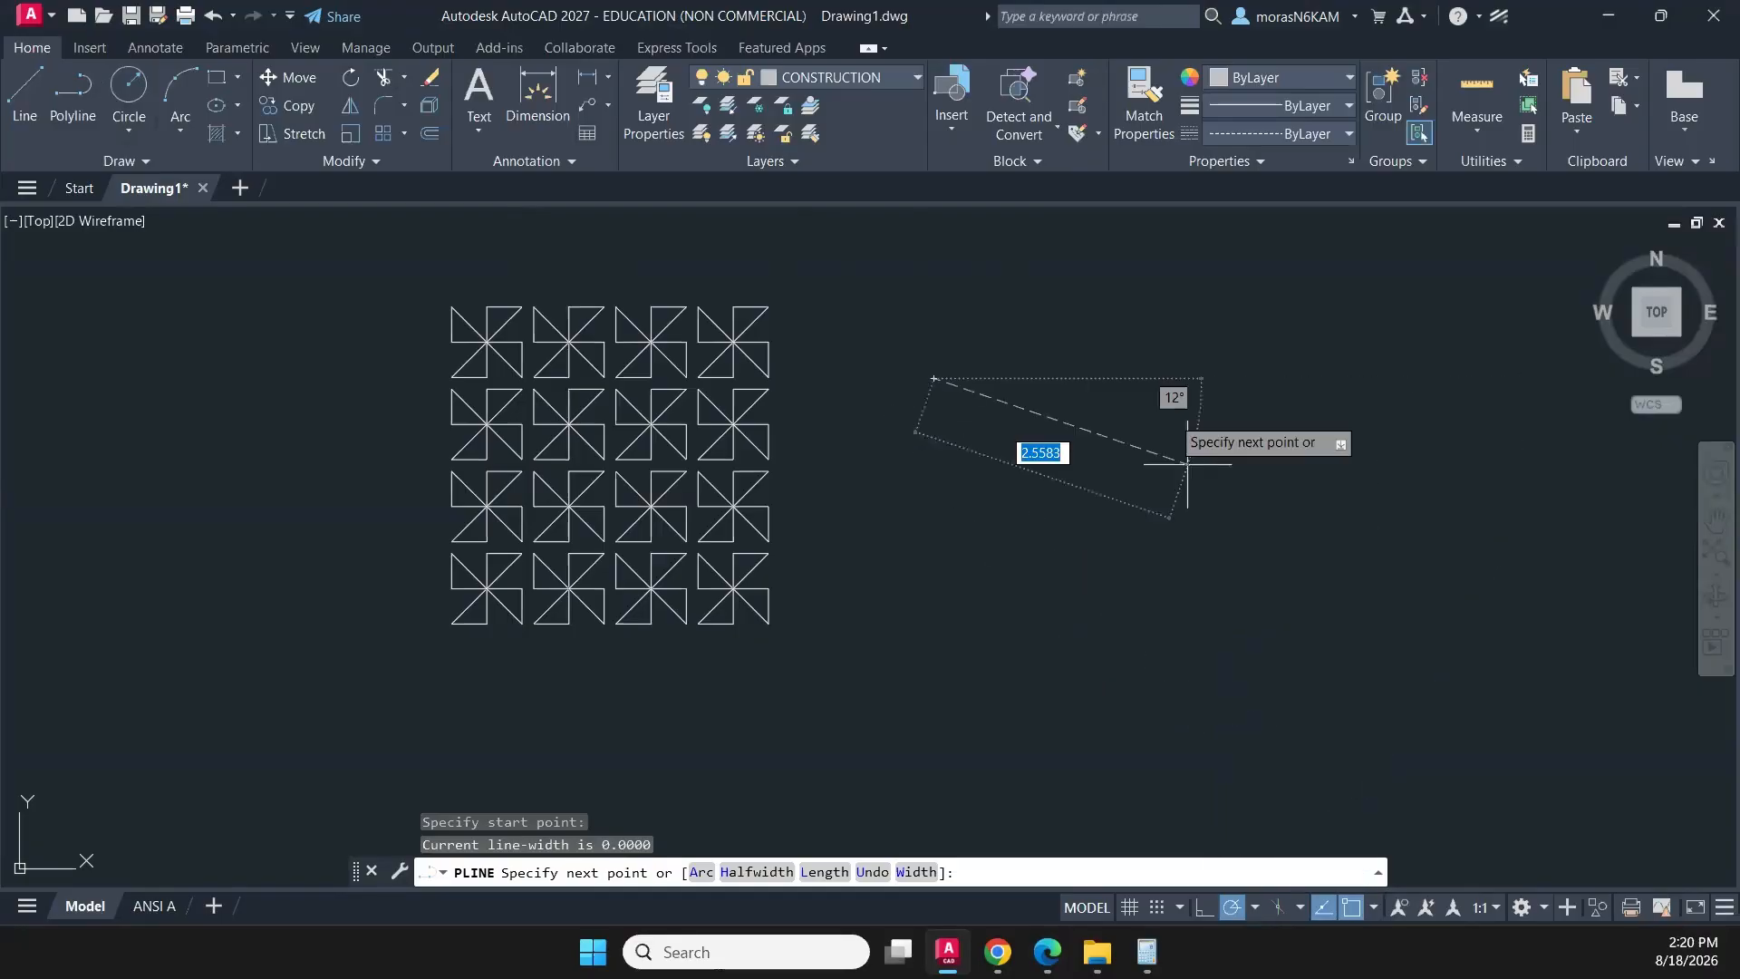
left_click(1255, 908)
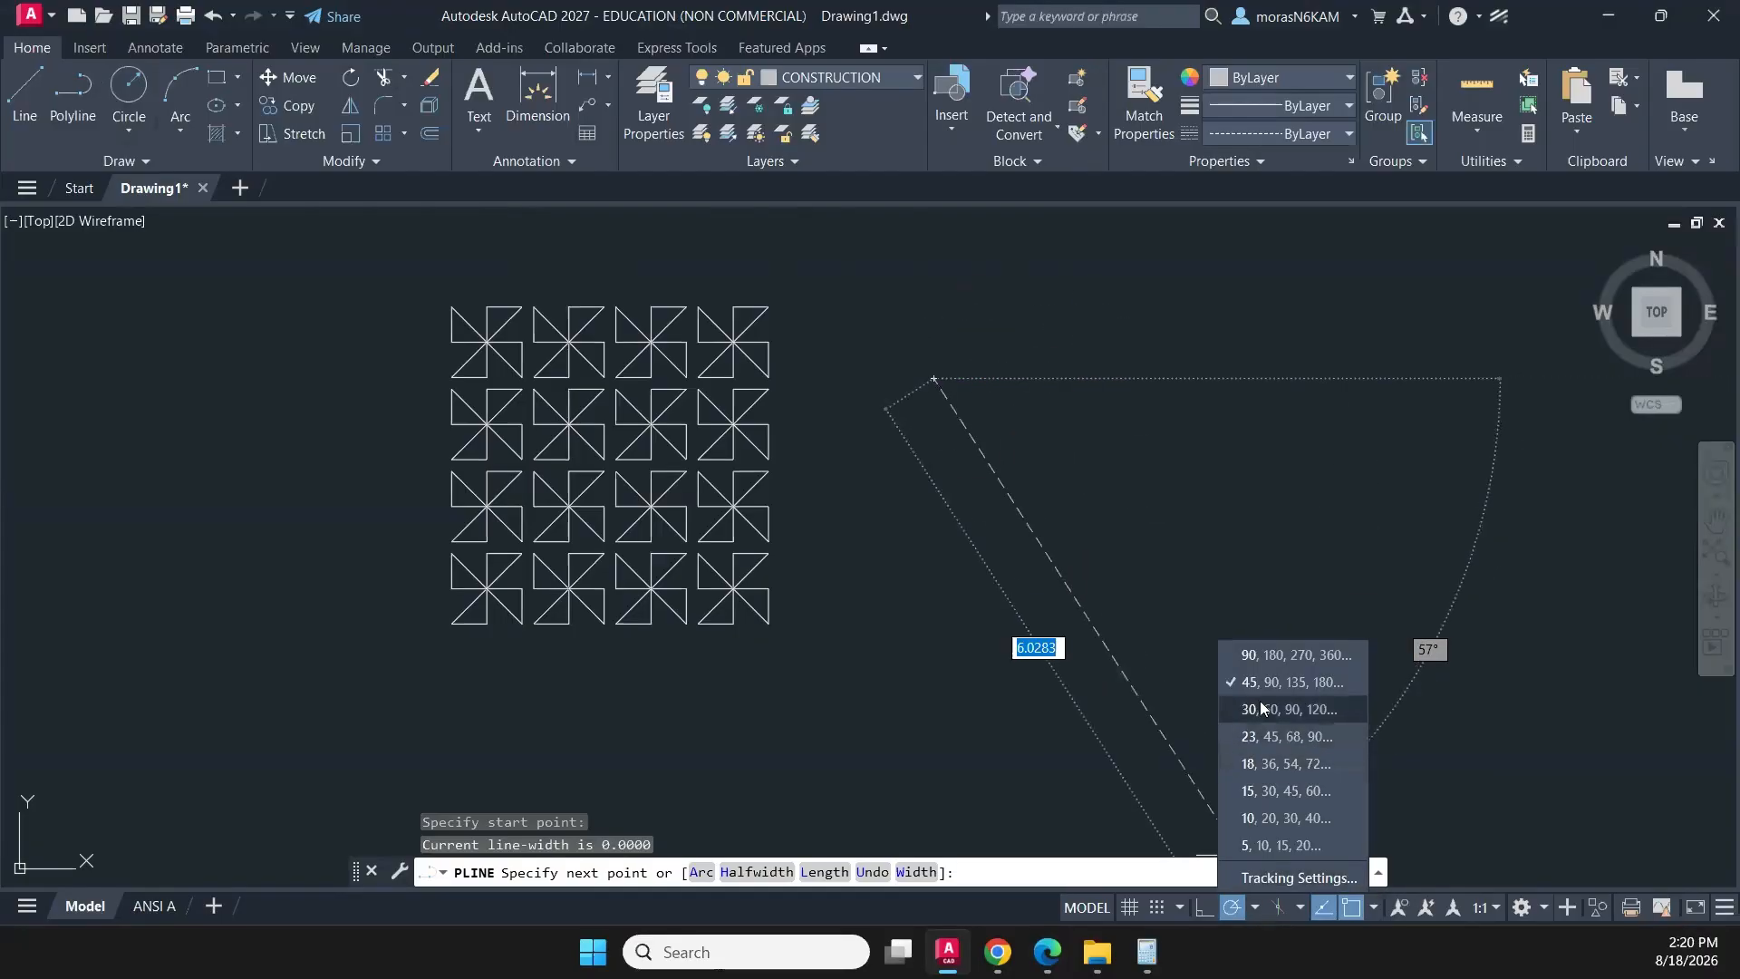
left_click(1071, 282)
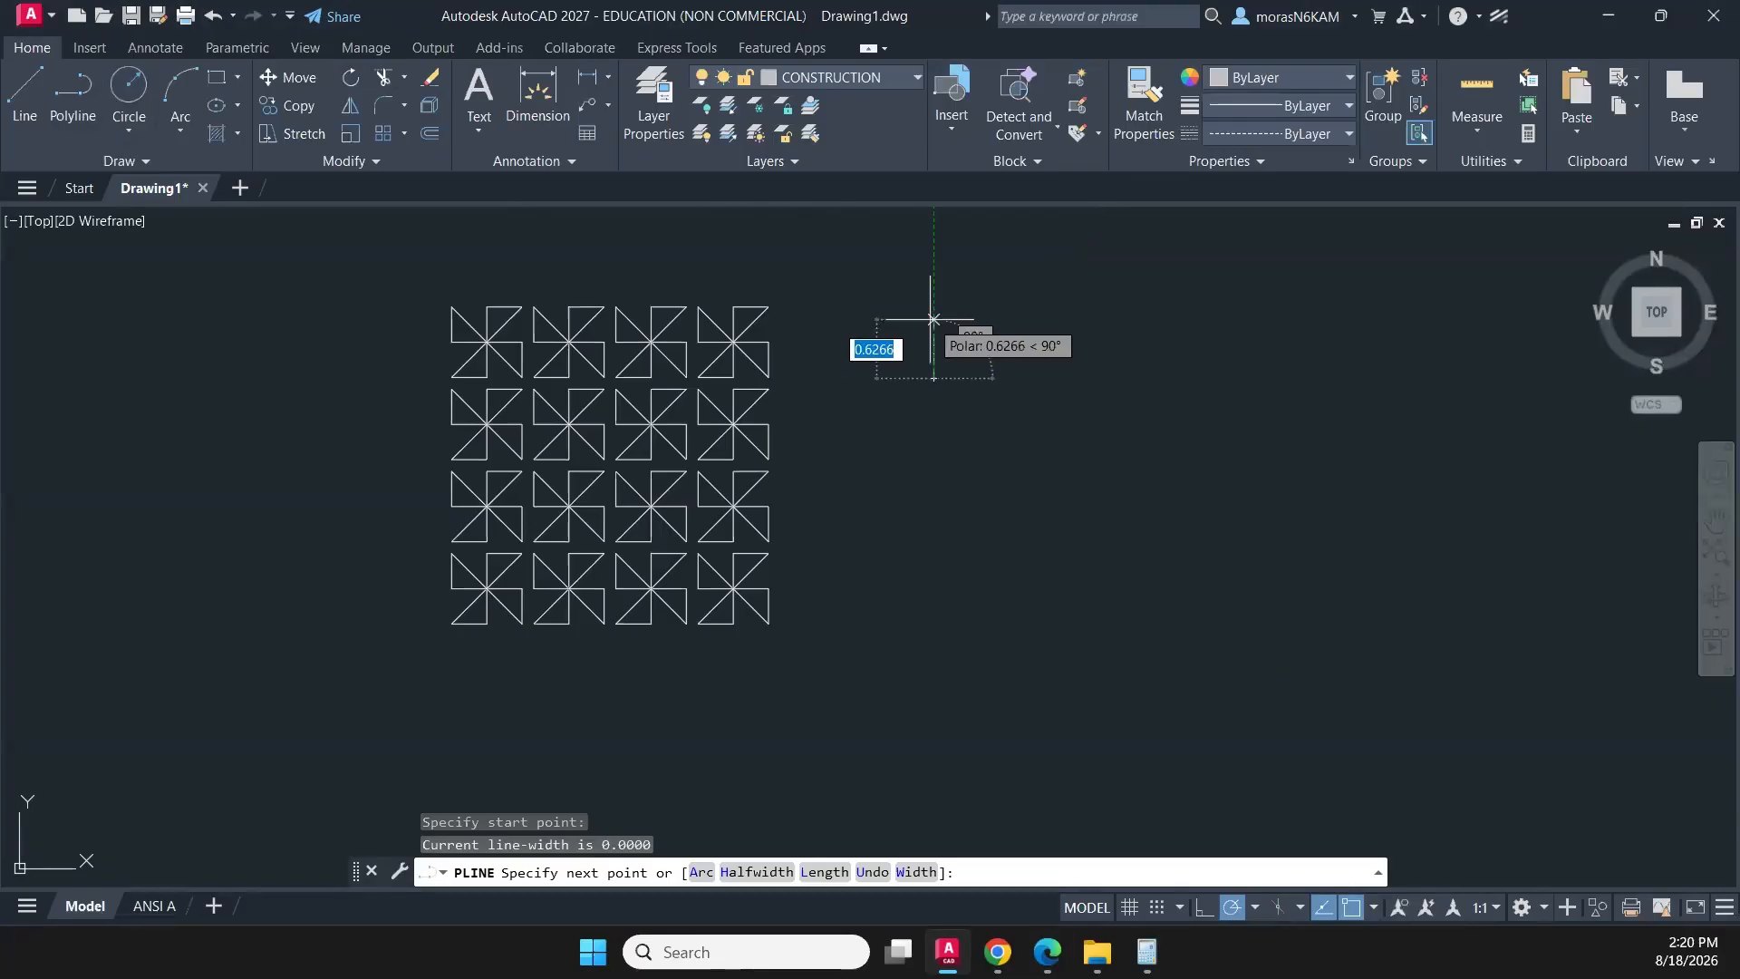
- Draw the construction polyline .5 straight up and then .5 horizontally to the right, and end it there
key("BackSpace")
type(".5")
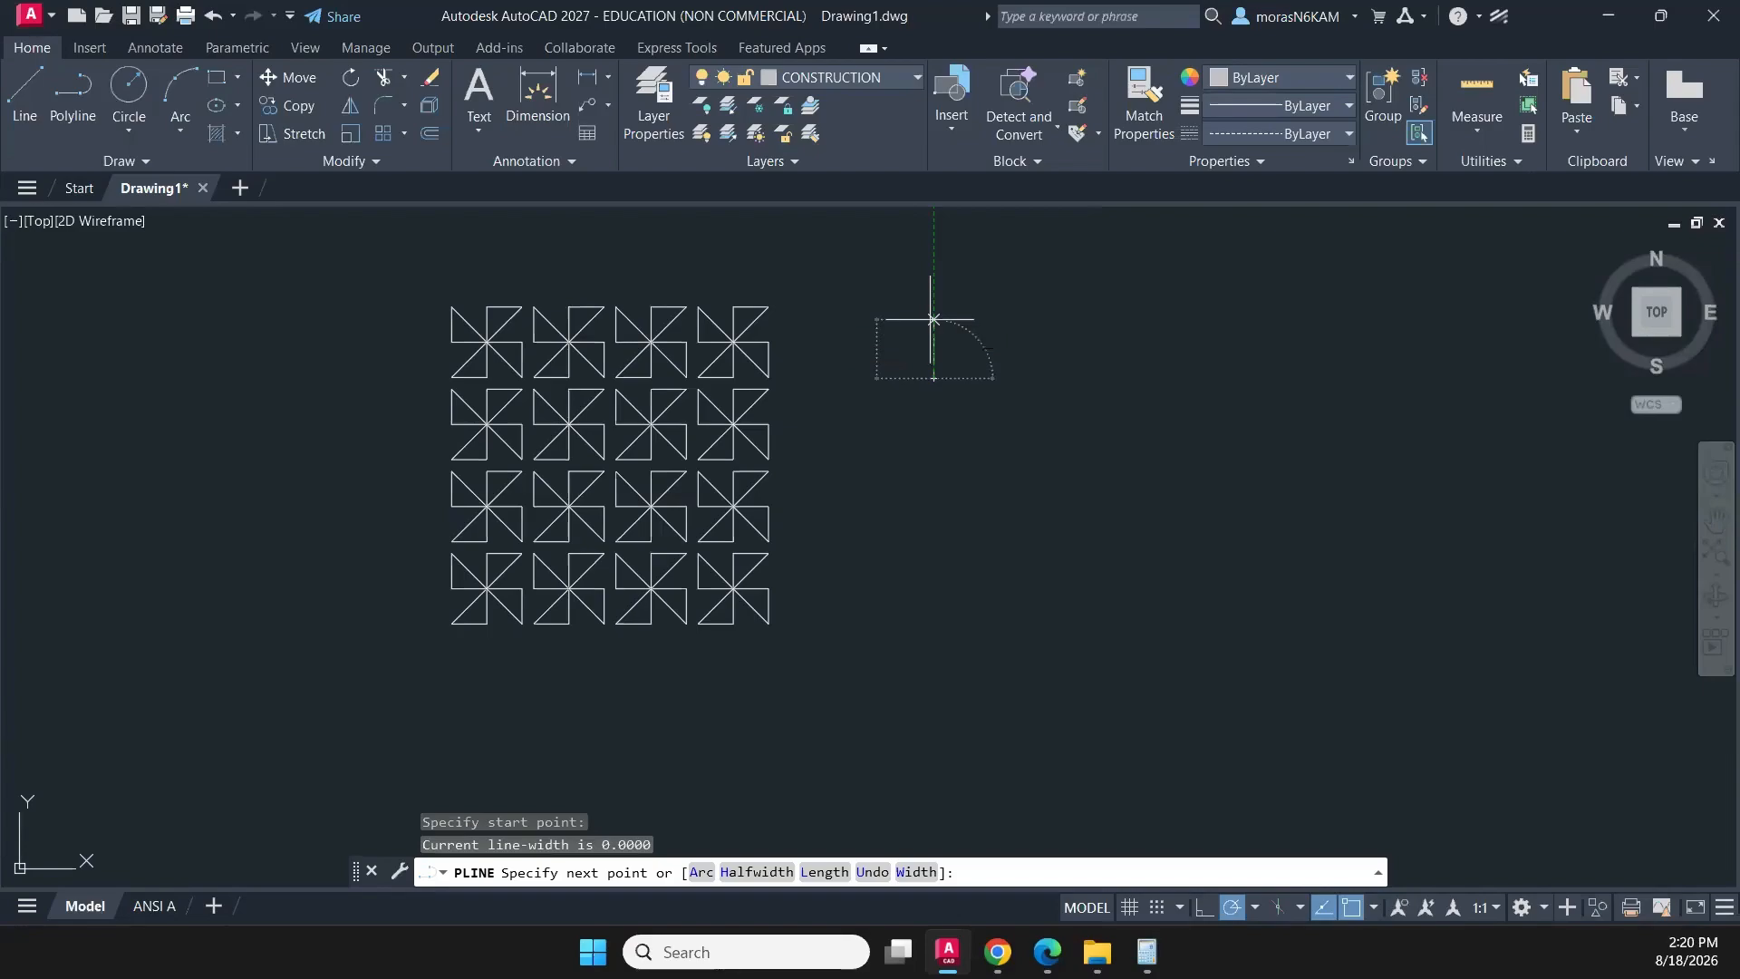
key("Return")
key("BackSpace")
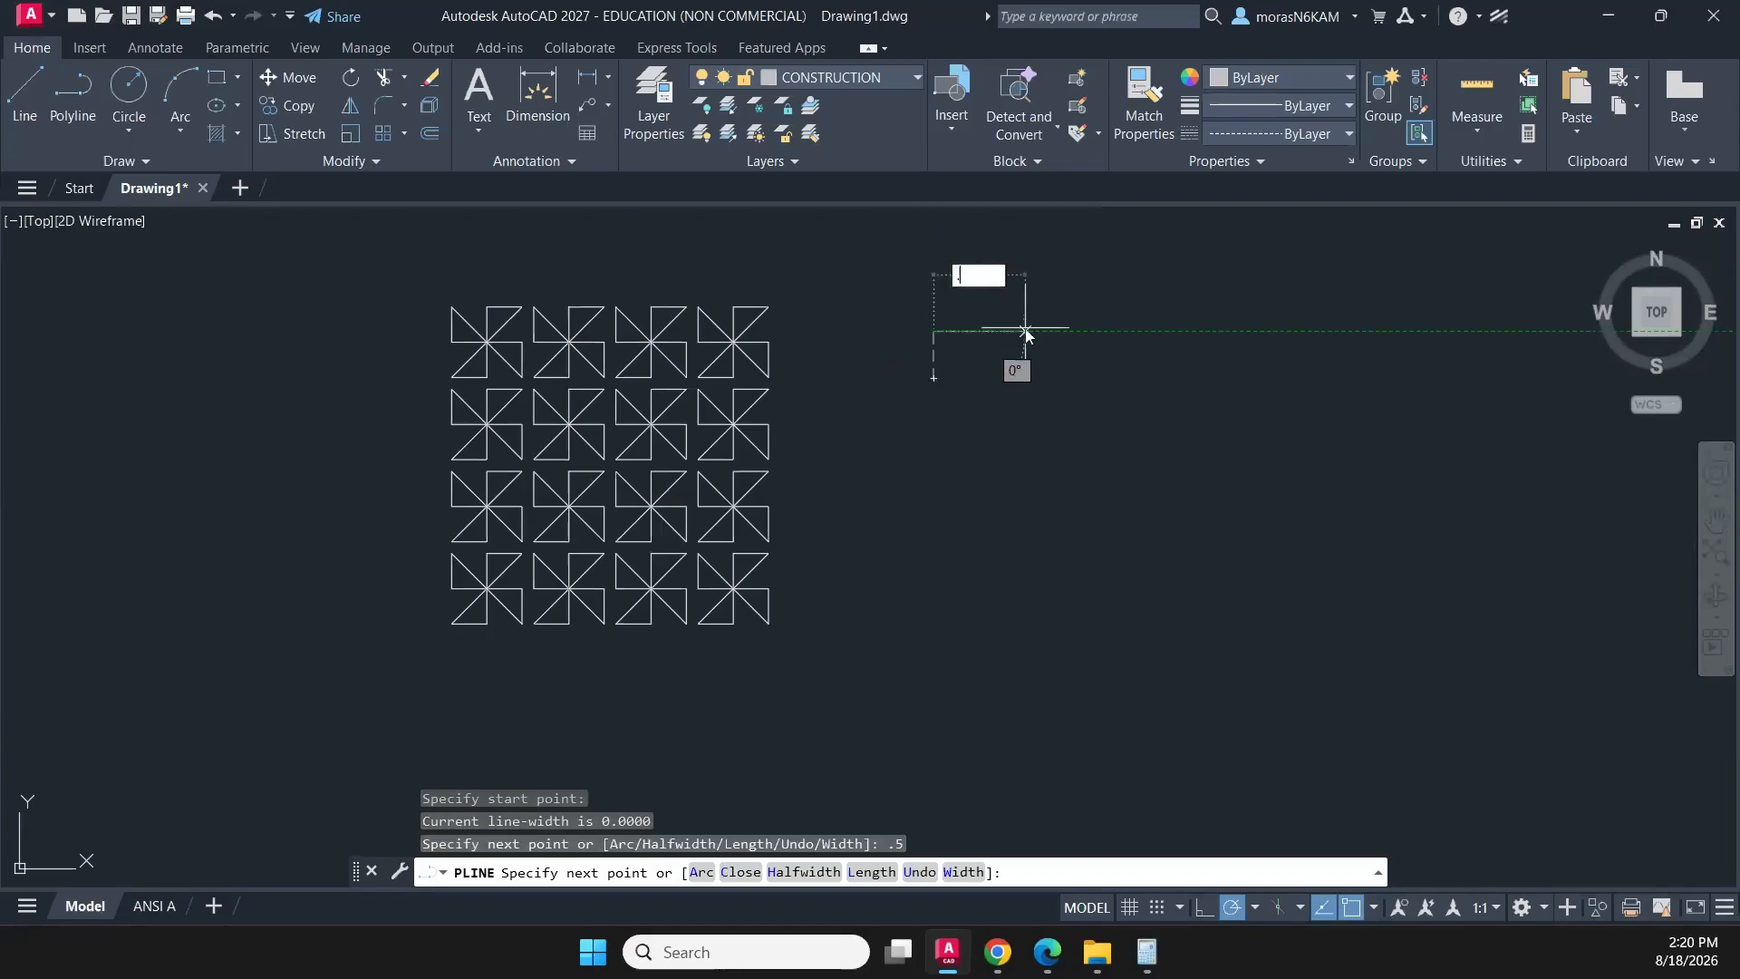
type(".5")
key("Return")
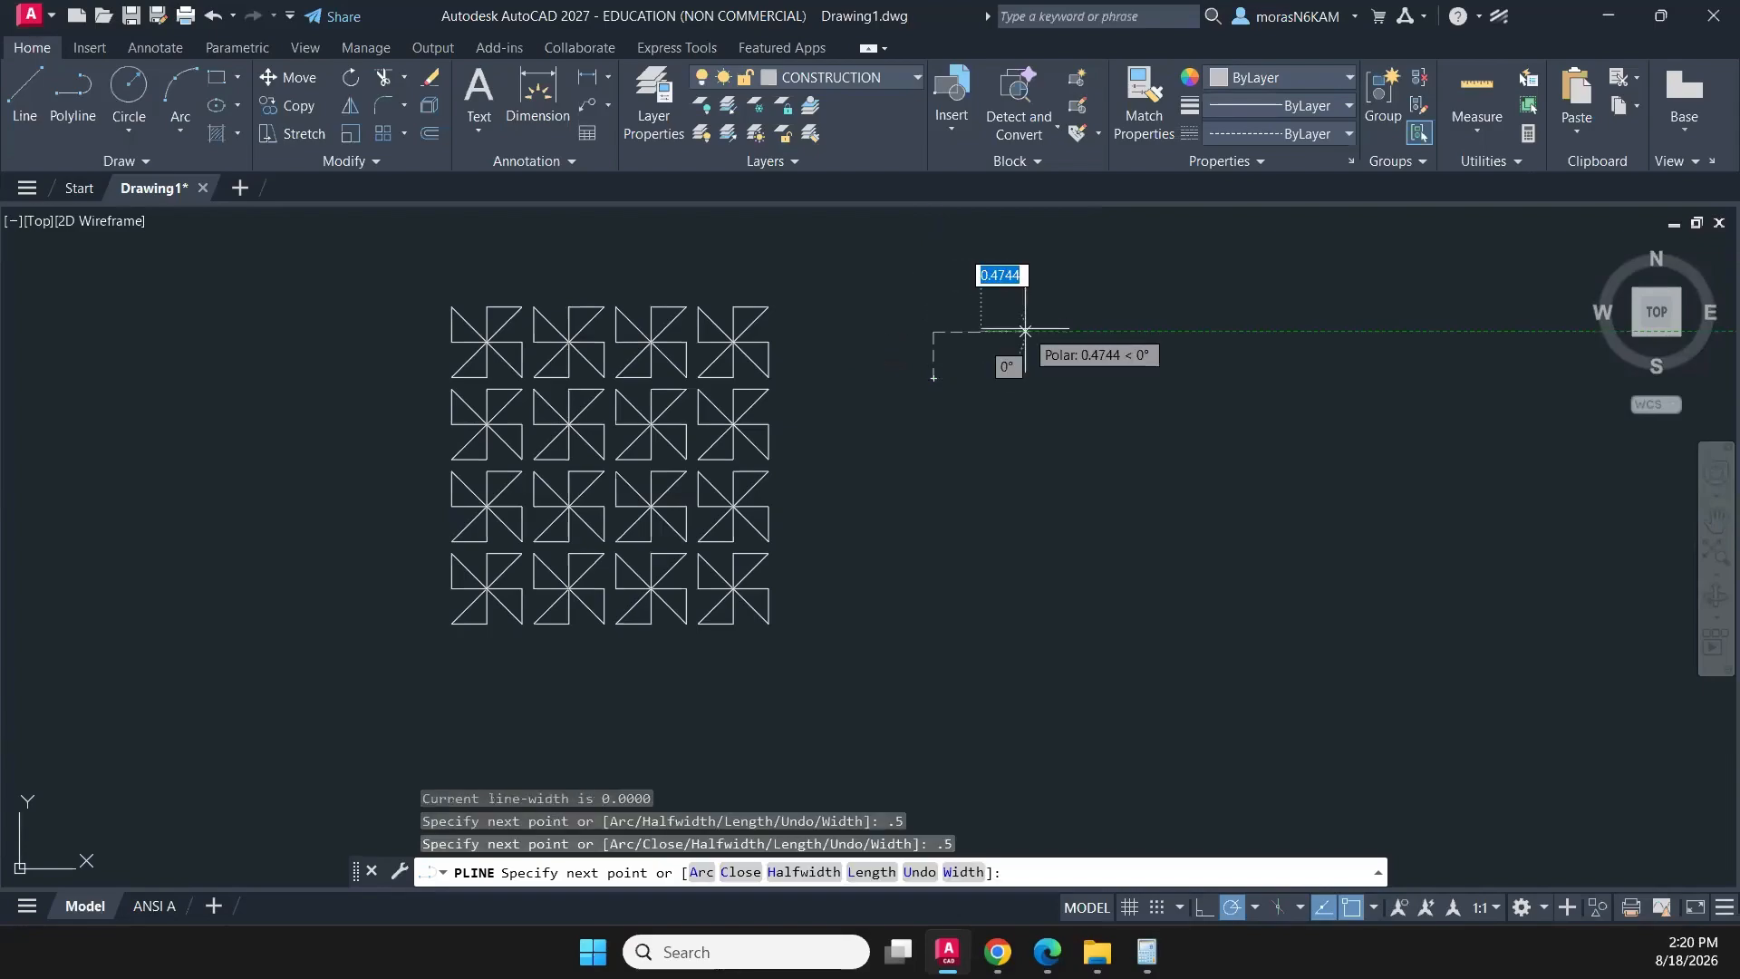
key("Escape")
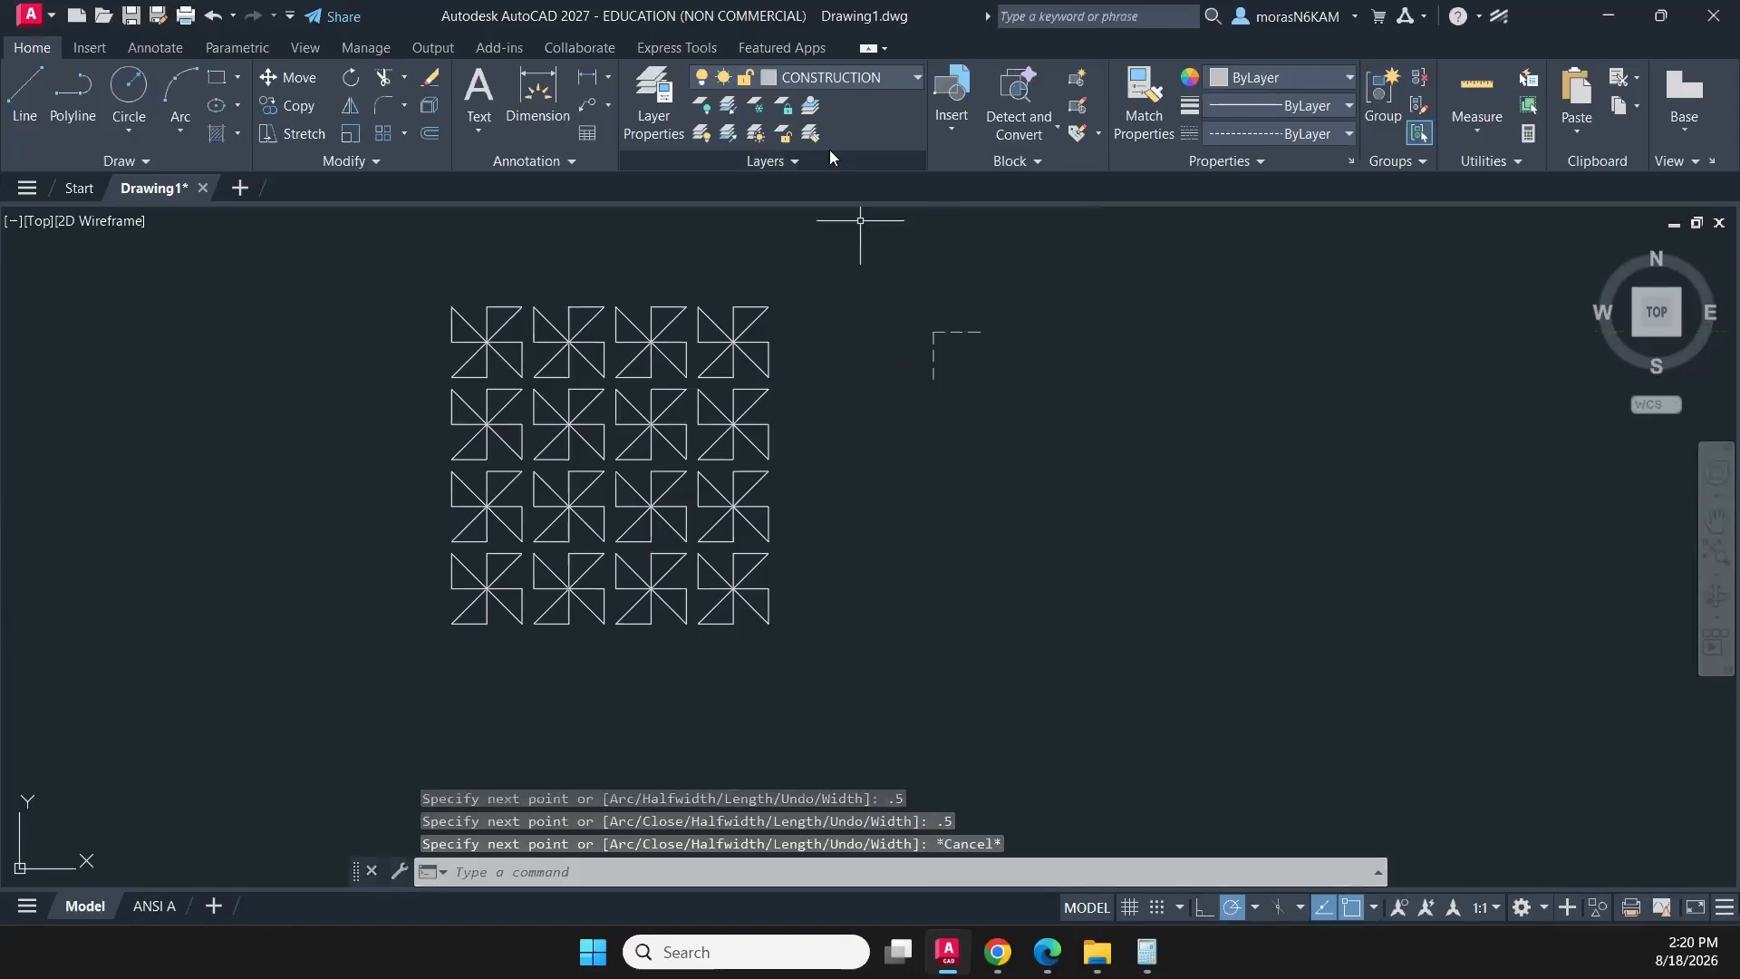
- Make Geometry the current layer and draw a polyline's first side diagonally between the two free ends of the construction corner
left_click(814, 89)
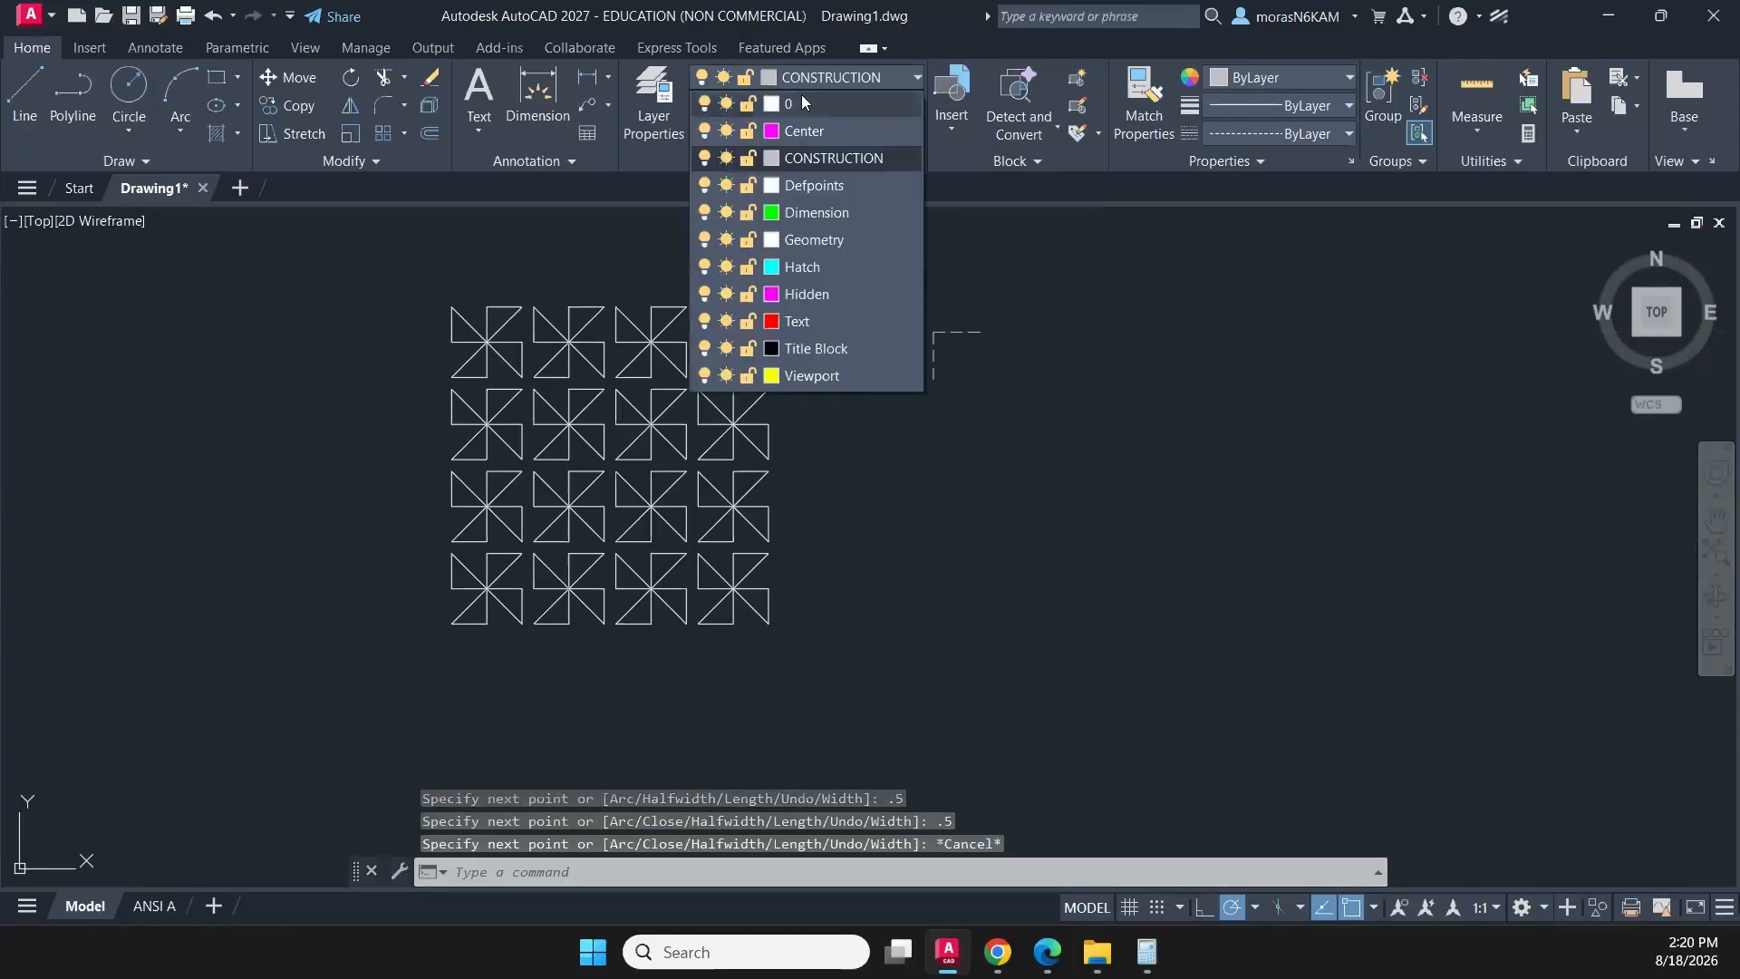
left_click(813, 240)
left_click(93, 101)
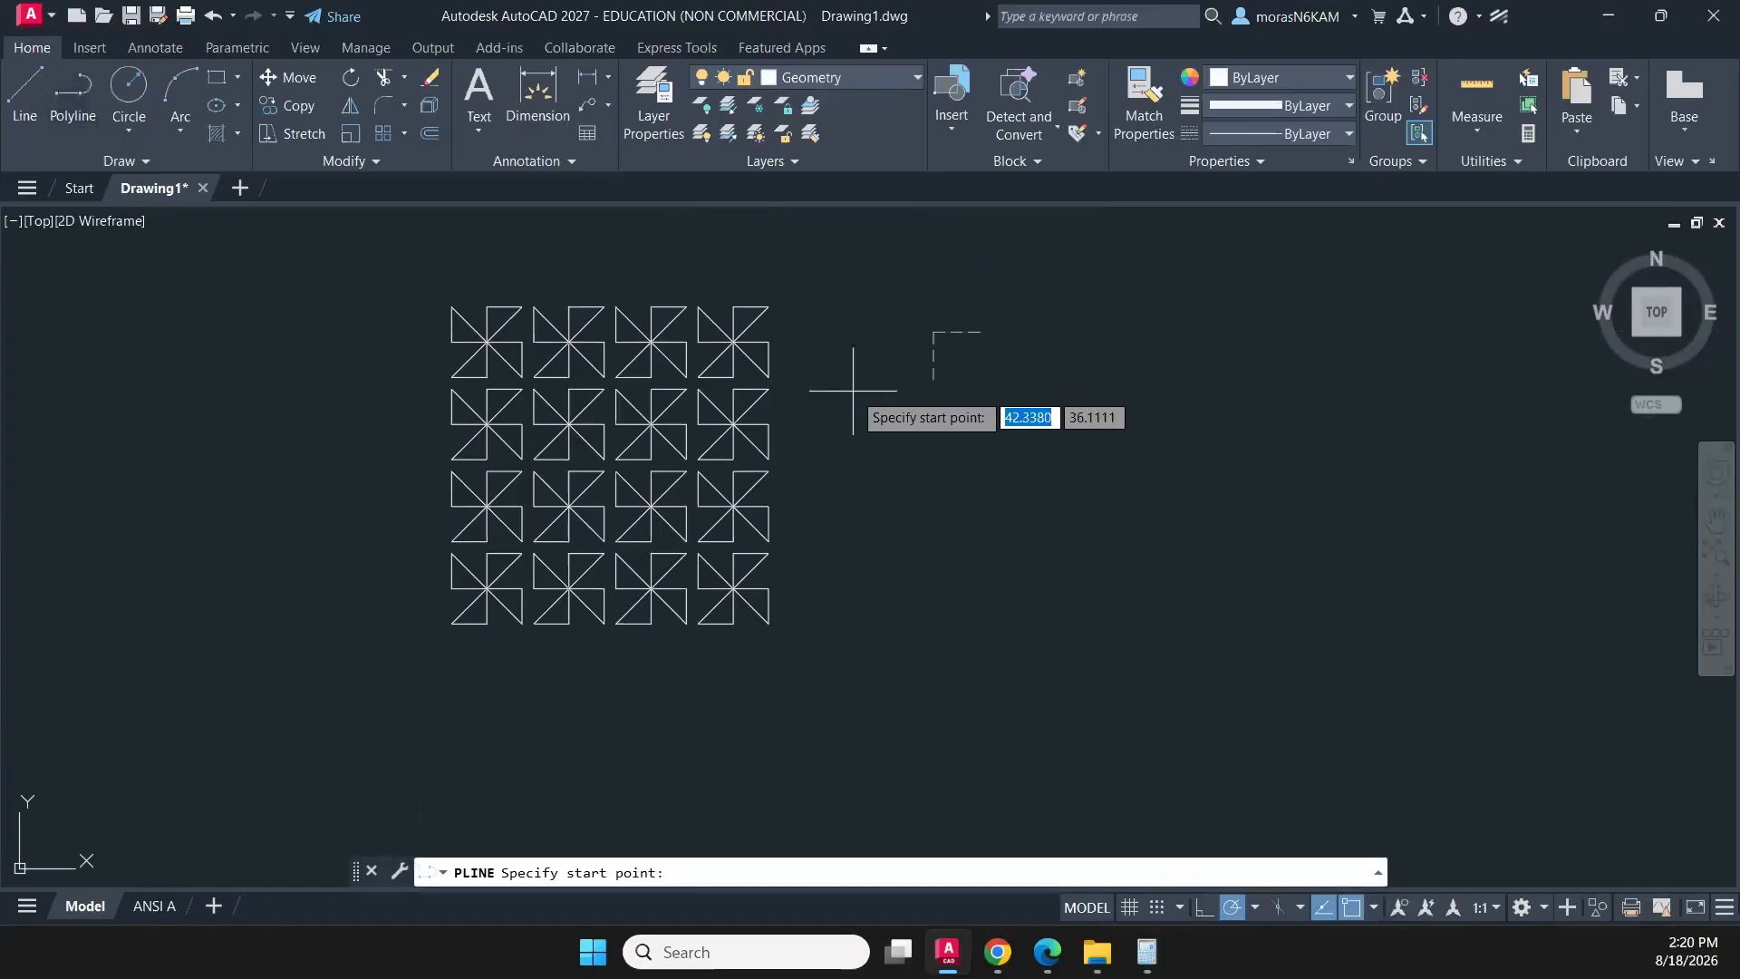
left_click(933, 377)
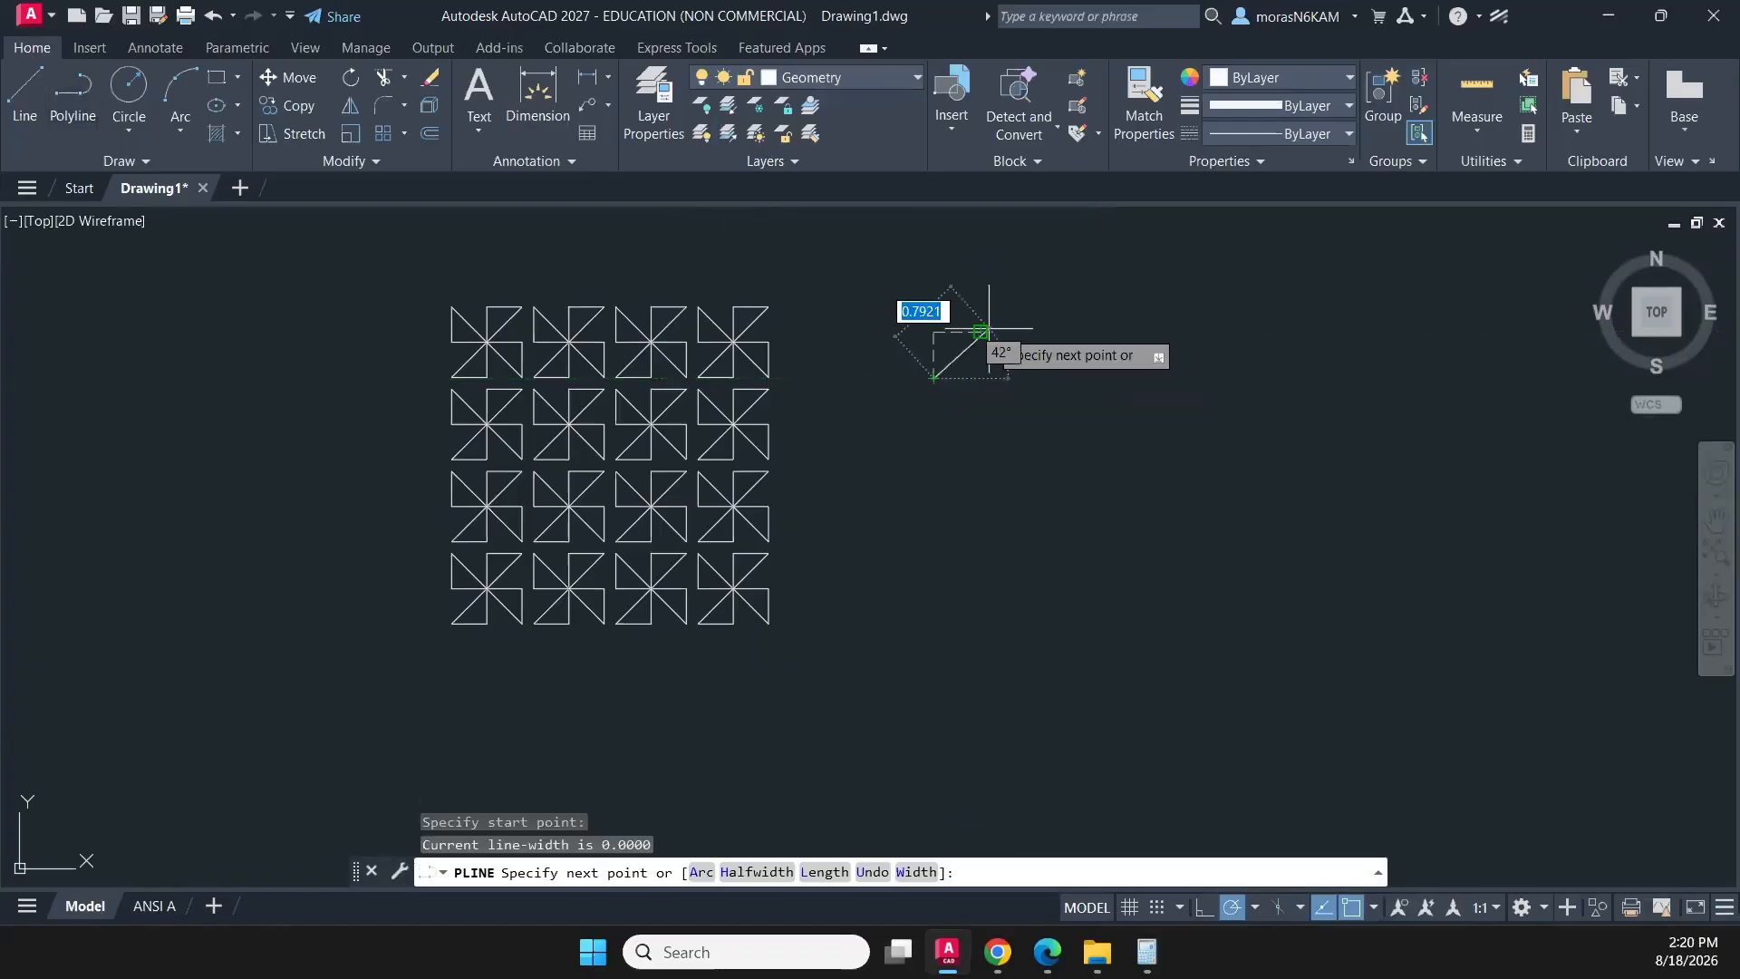
scroll(980, 332, "up", 6)
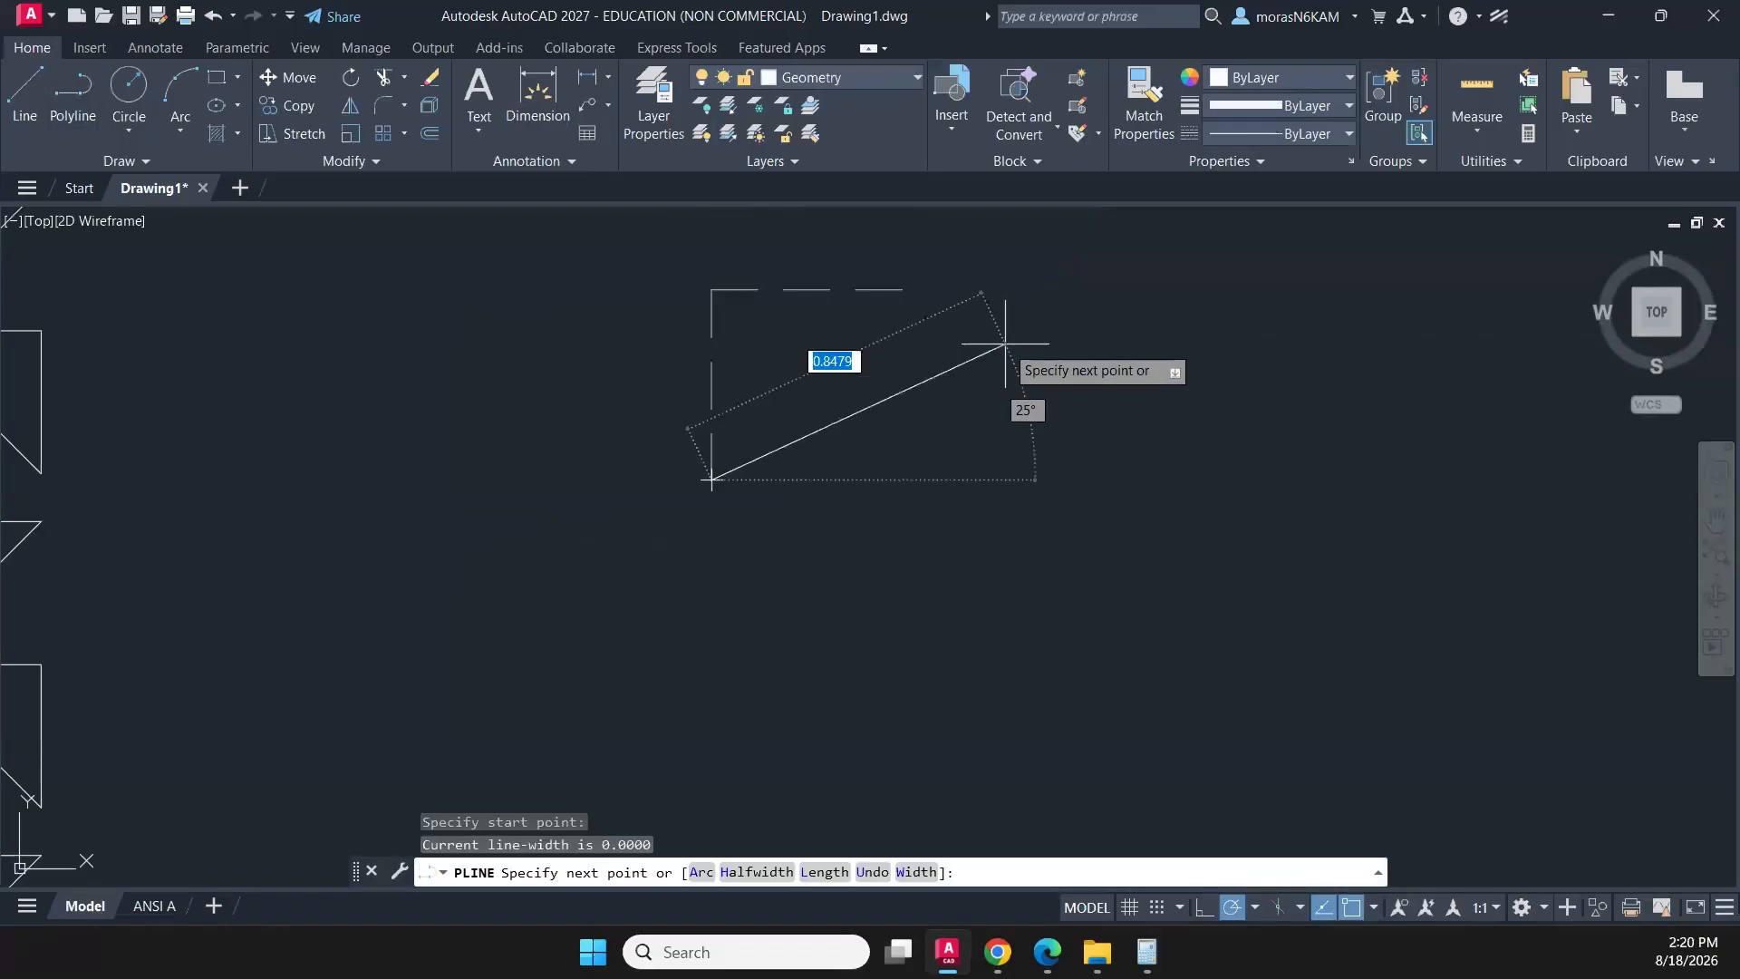
left_click(902, 288)
- Complete the diamond with three more equal 45-degree sides back to the polyline's start point, and end the polyline
scroll(1003, 459, "down", 2)
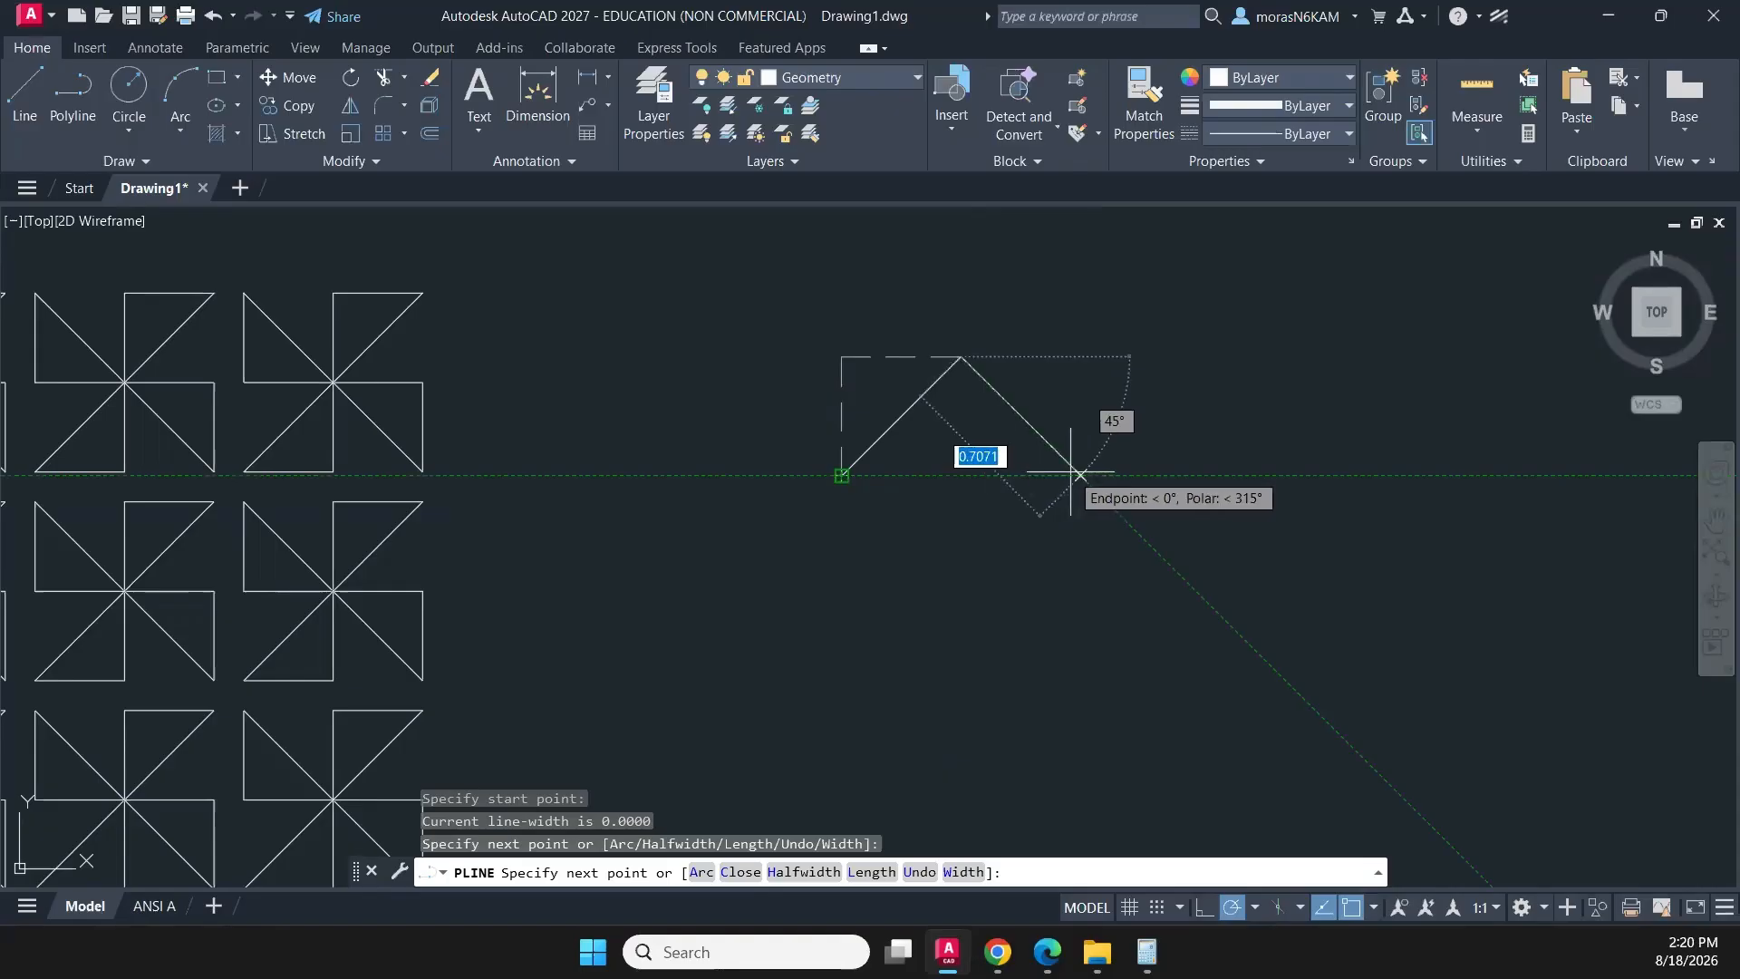
left_click(1079, 474)
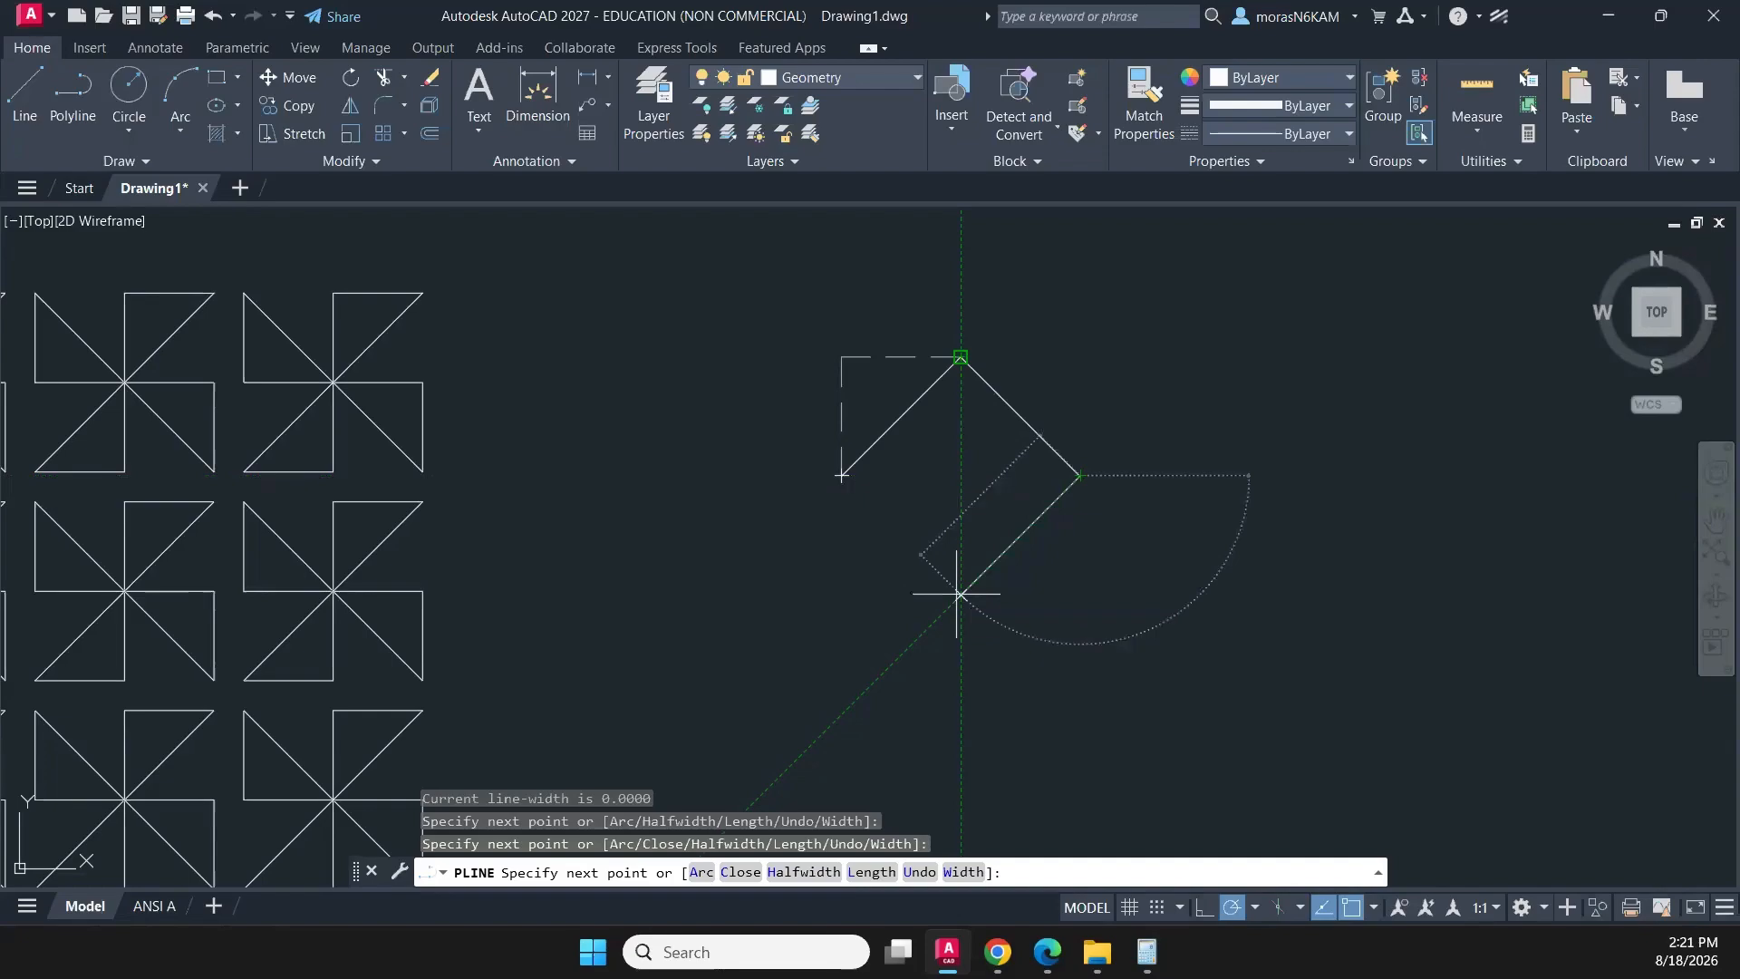
left_click(959, 594)
left_click(842, 474)
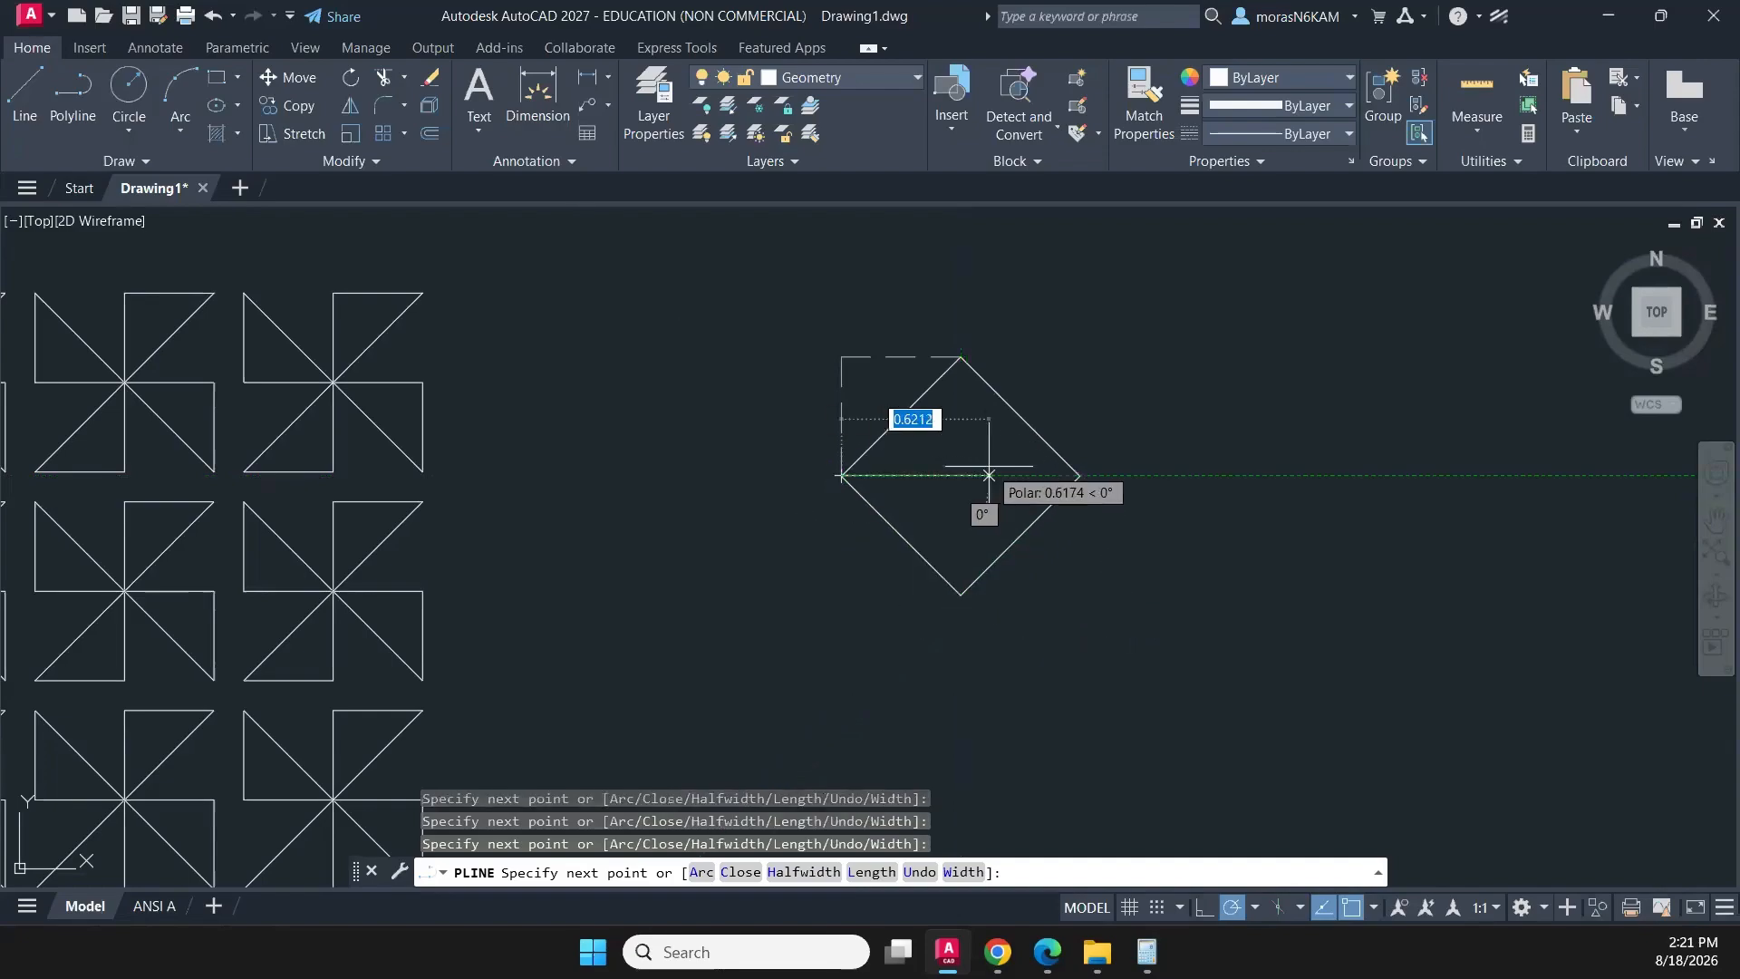
middle_click_drag(1022, 467, 987, 483)
key("Escape")
scroll(988, 399, "down", 3)
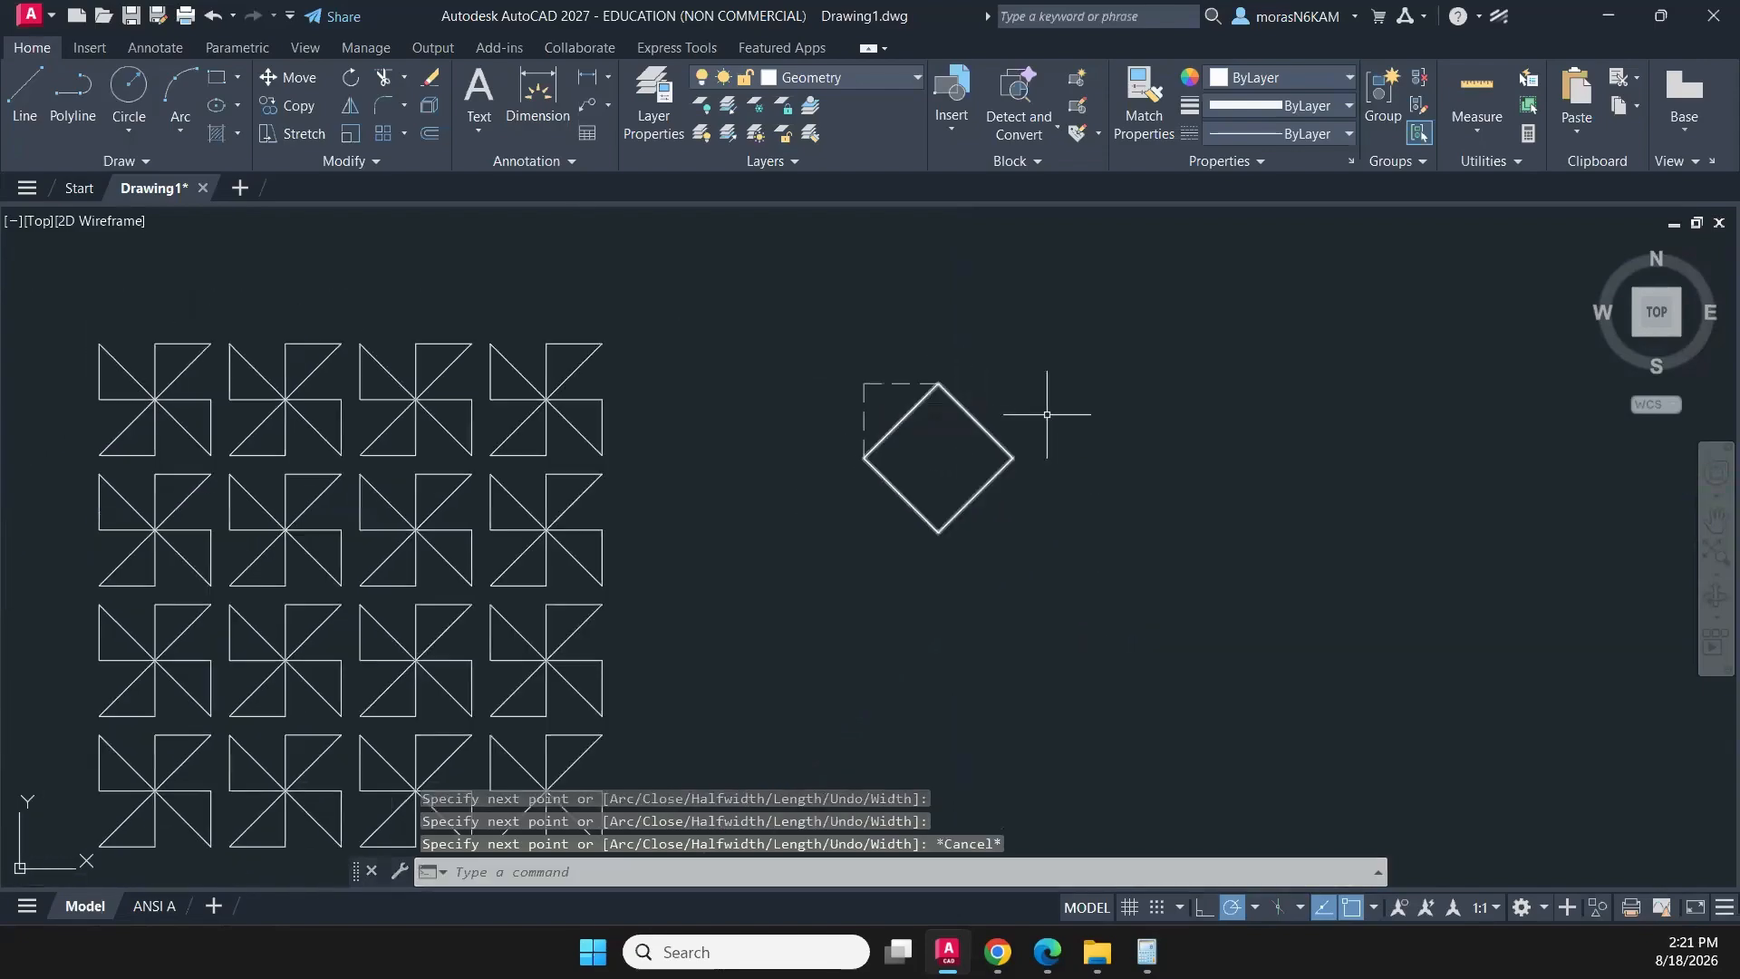
scroll(1040, 399, "down", 2)
left_click(1051, 413)
left_click(1013, 462)
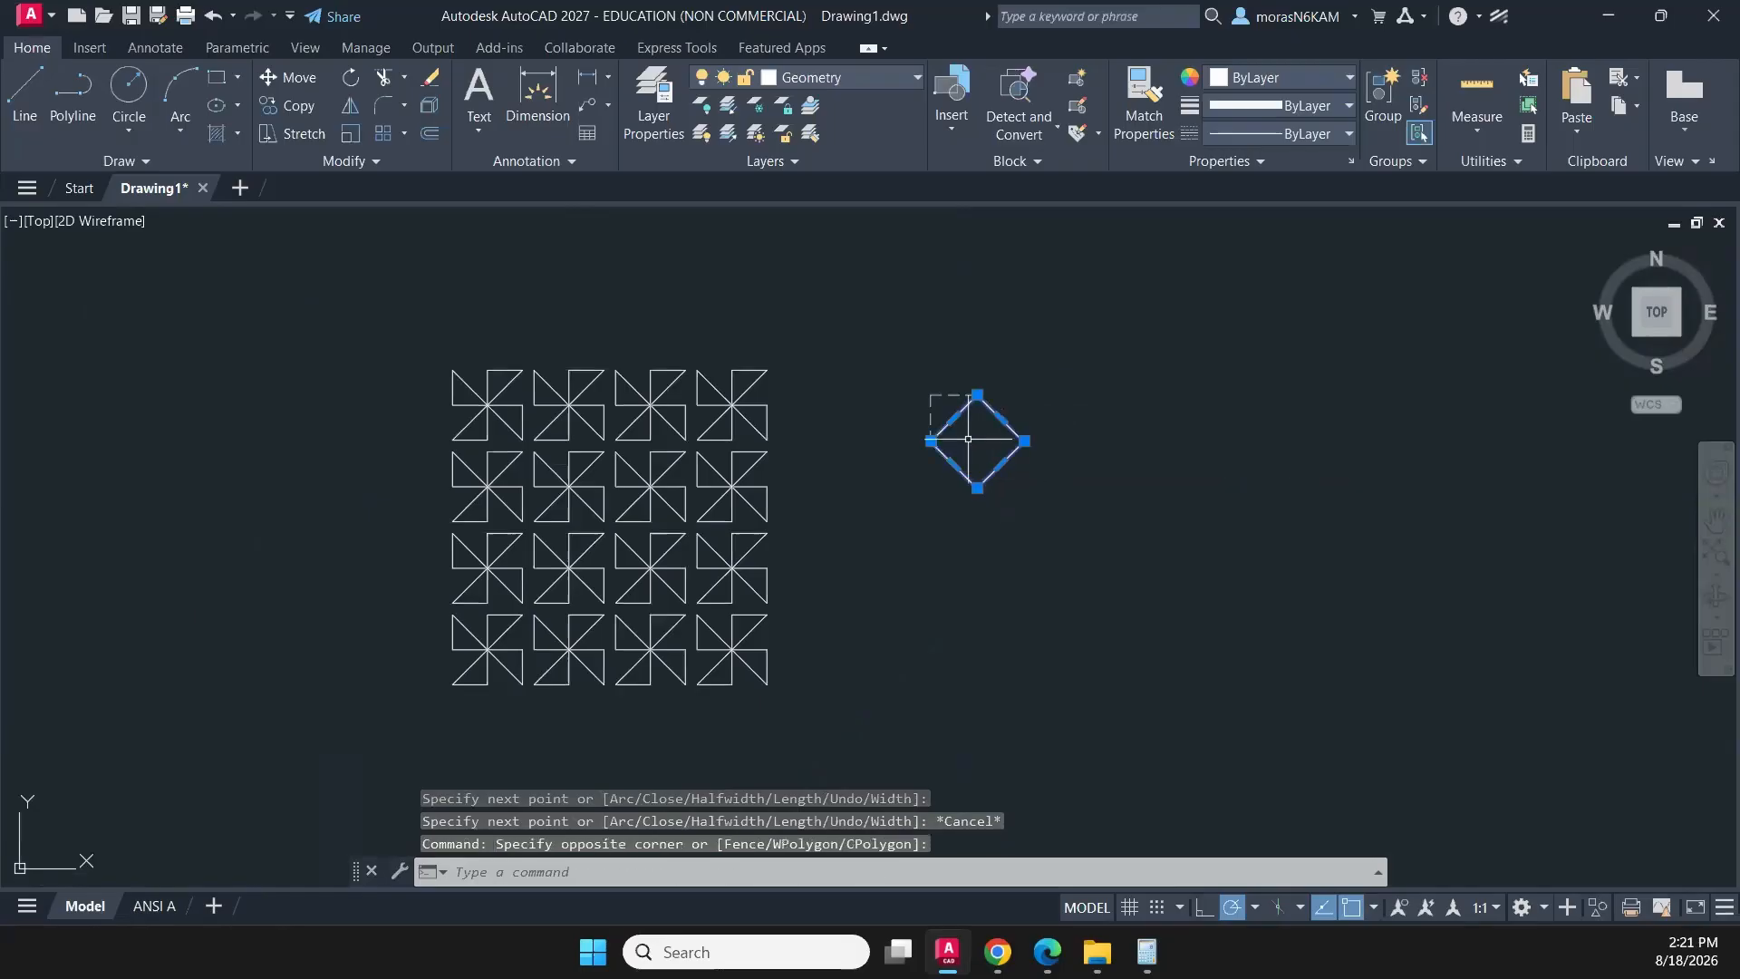
key("Return")
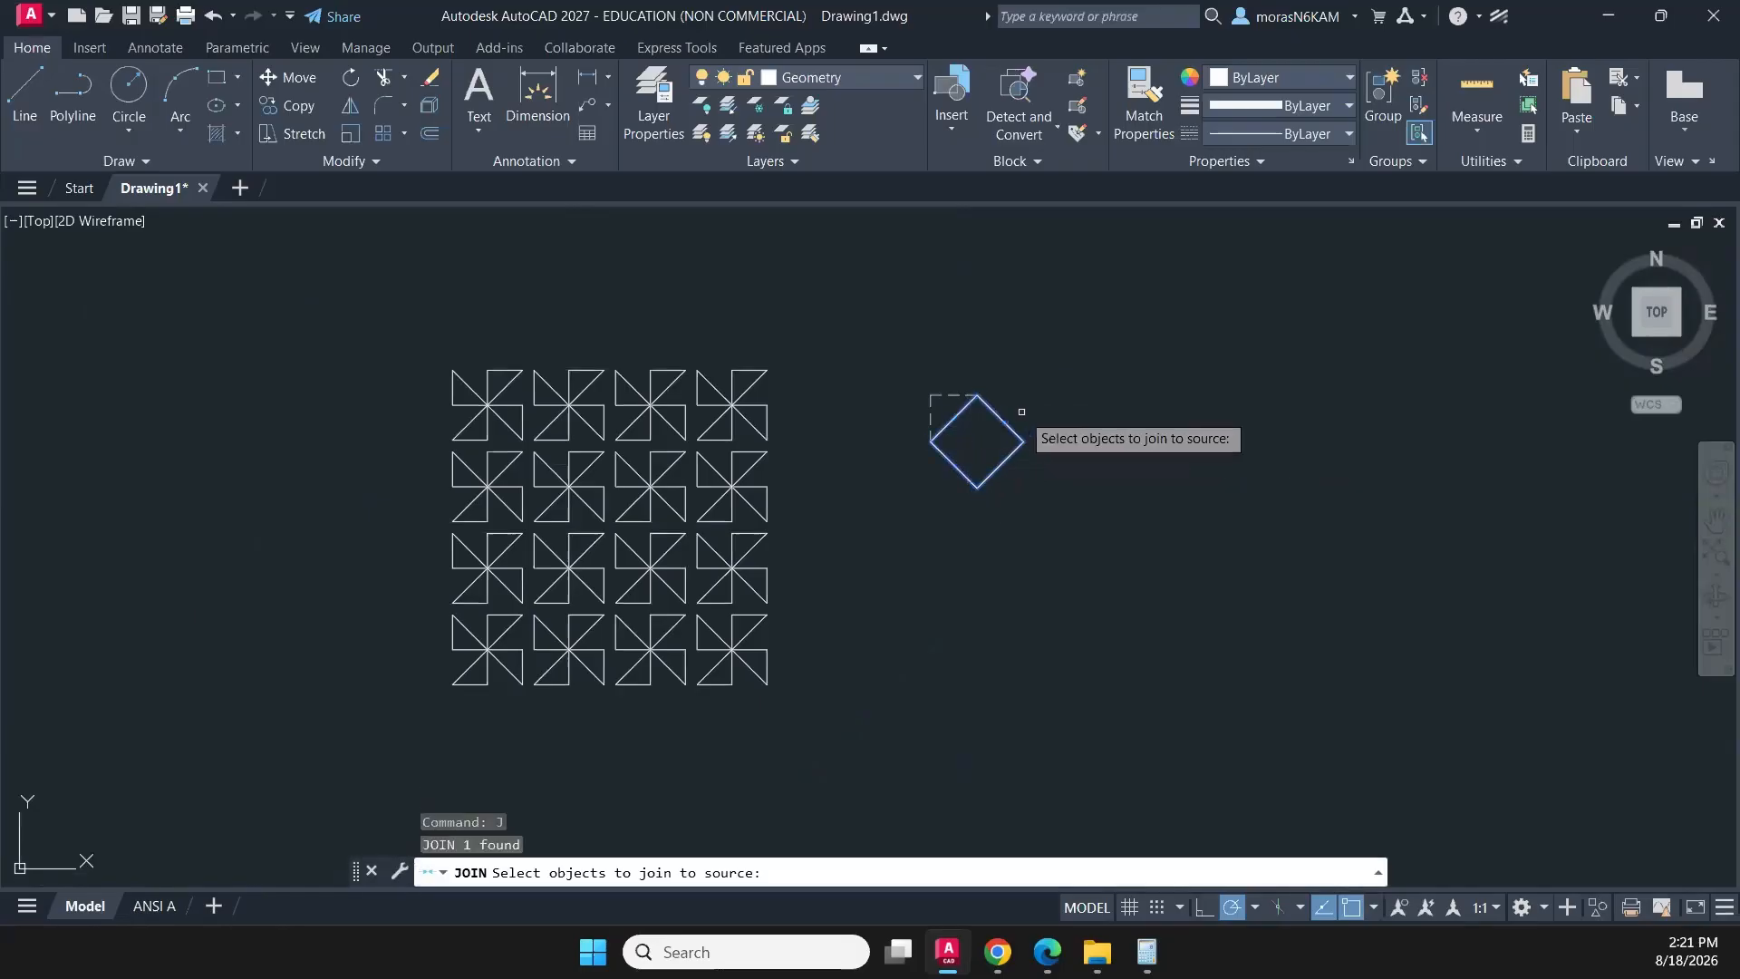
key("Escape")
- Create a rectangular array of the diamond with 3 columns and 3 rows
left_click(1021, 411)
left_click(995, 442)
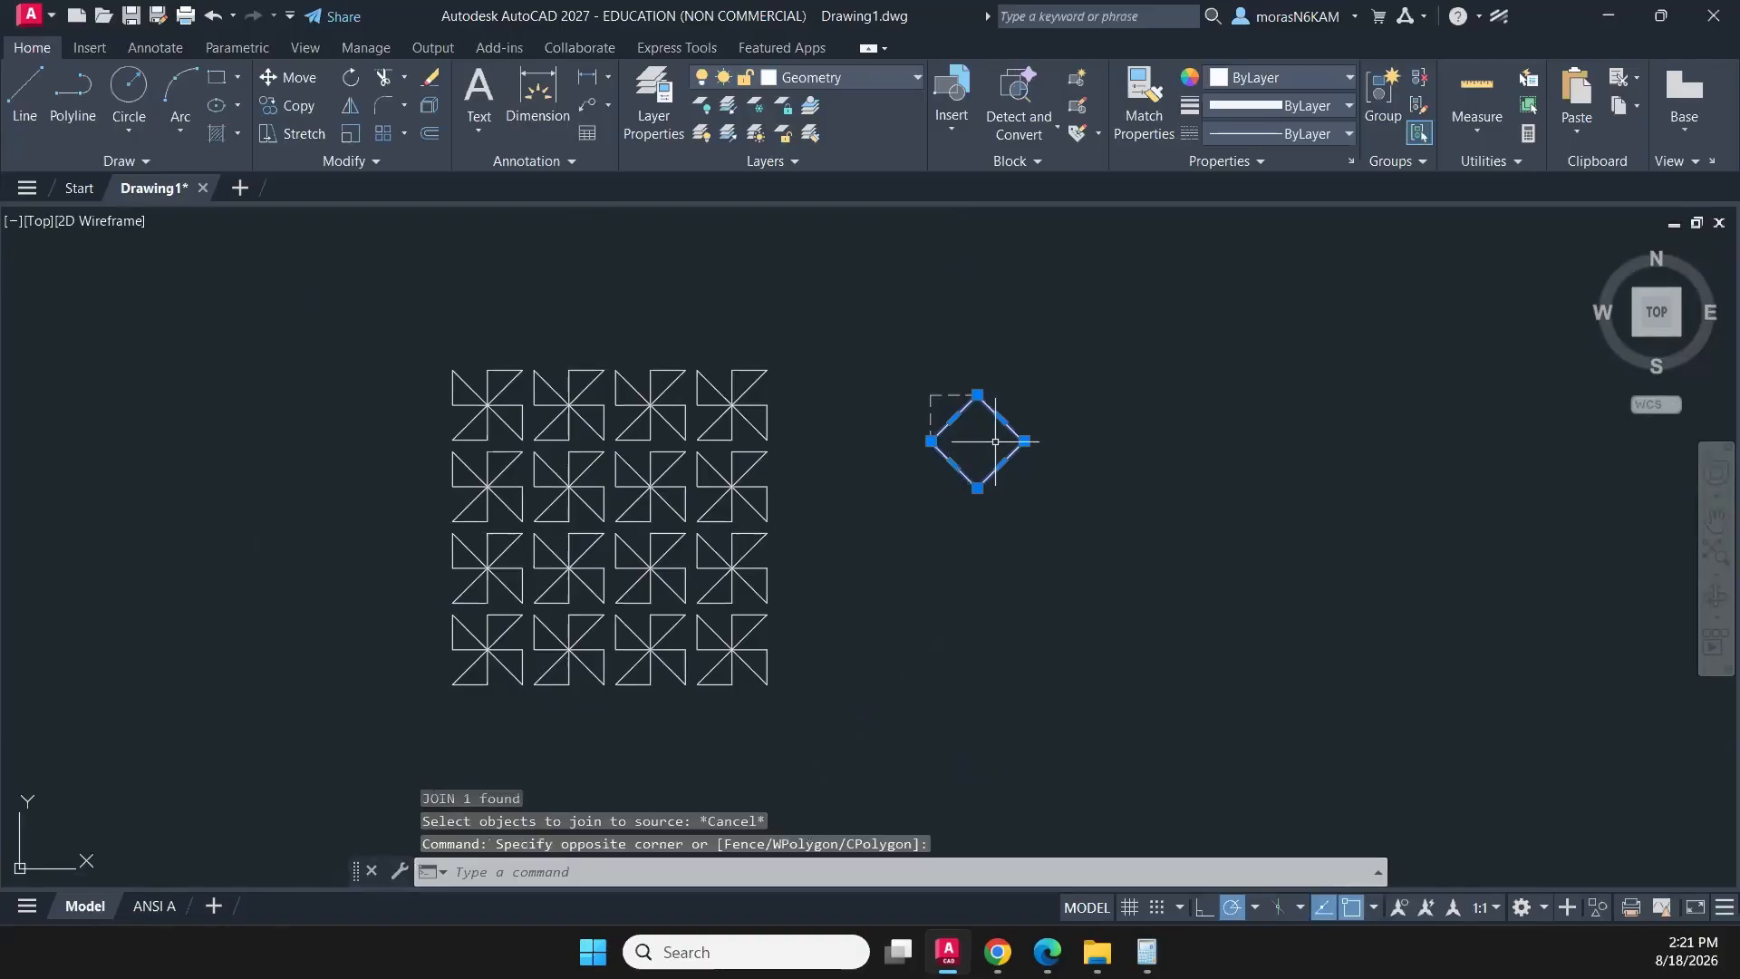
left_click(383, 133)
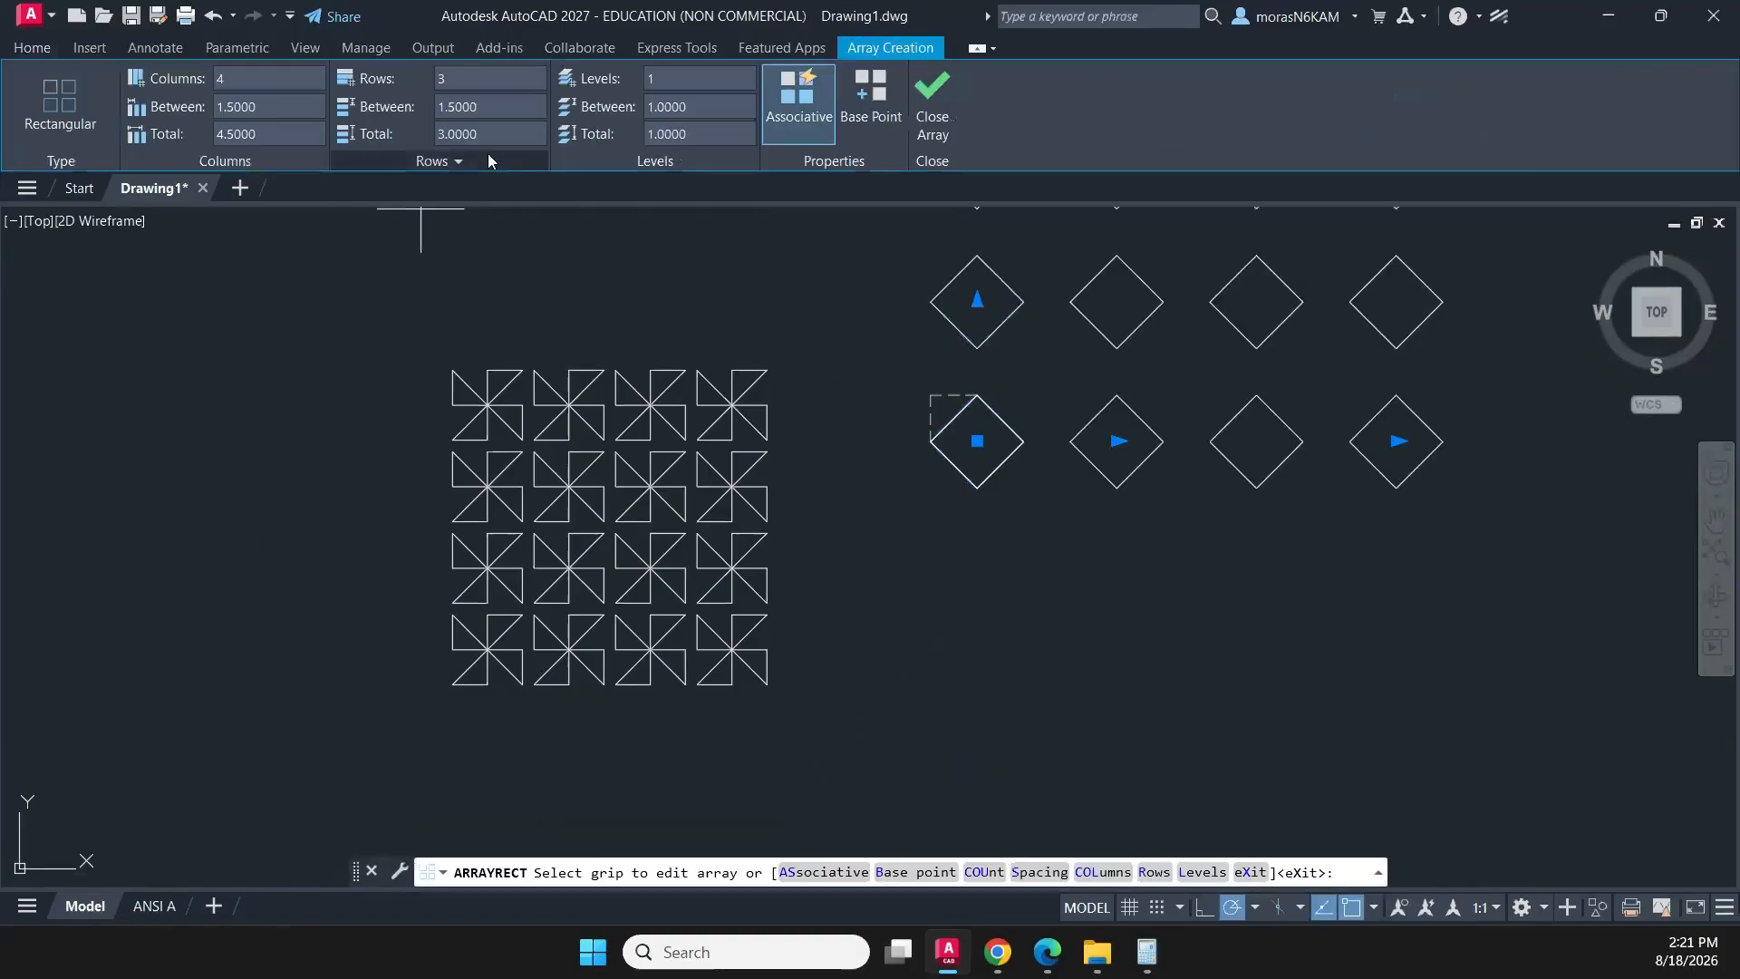
scroll(932, 377, "down", 3)
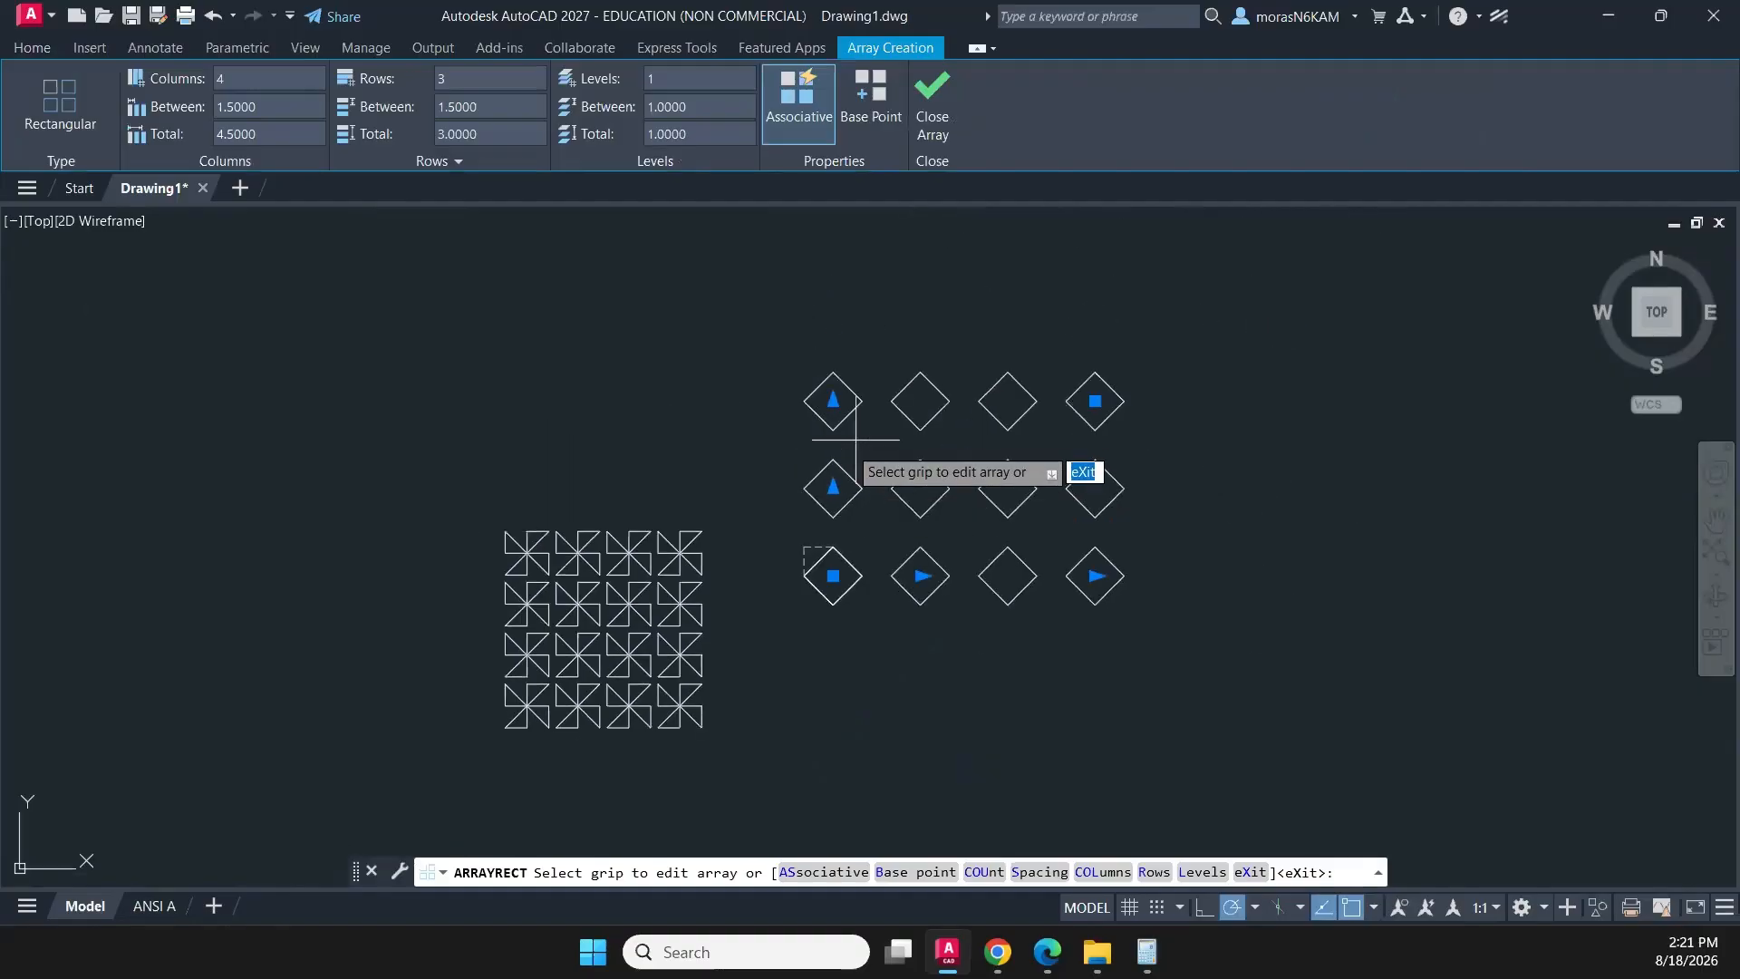
left_click(220, 79)
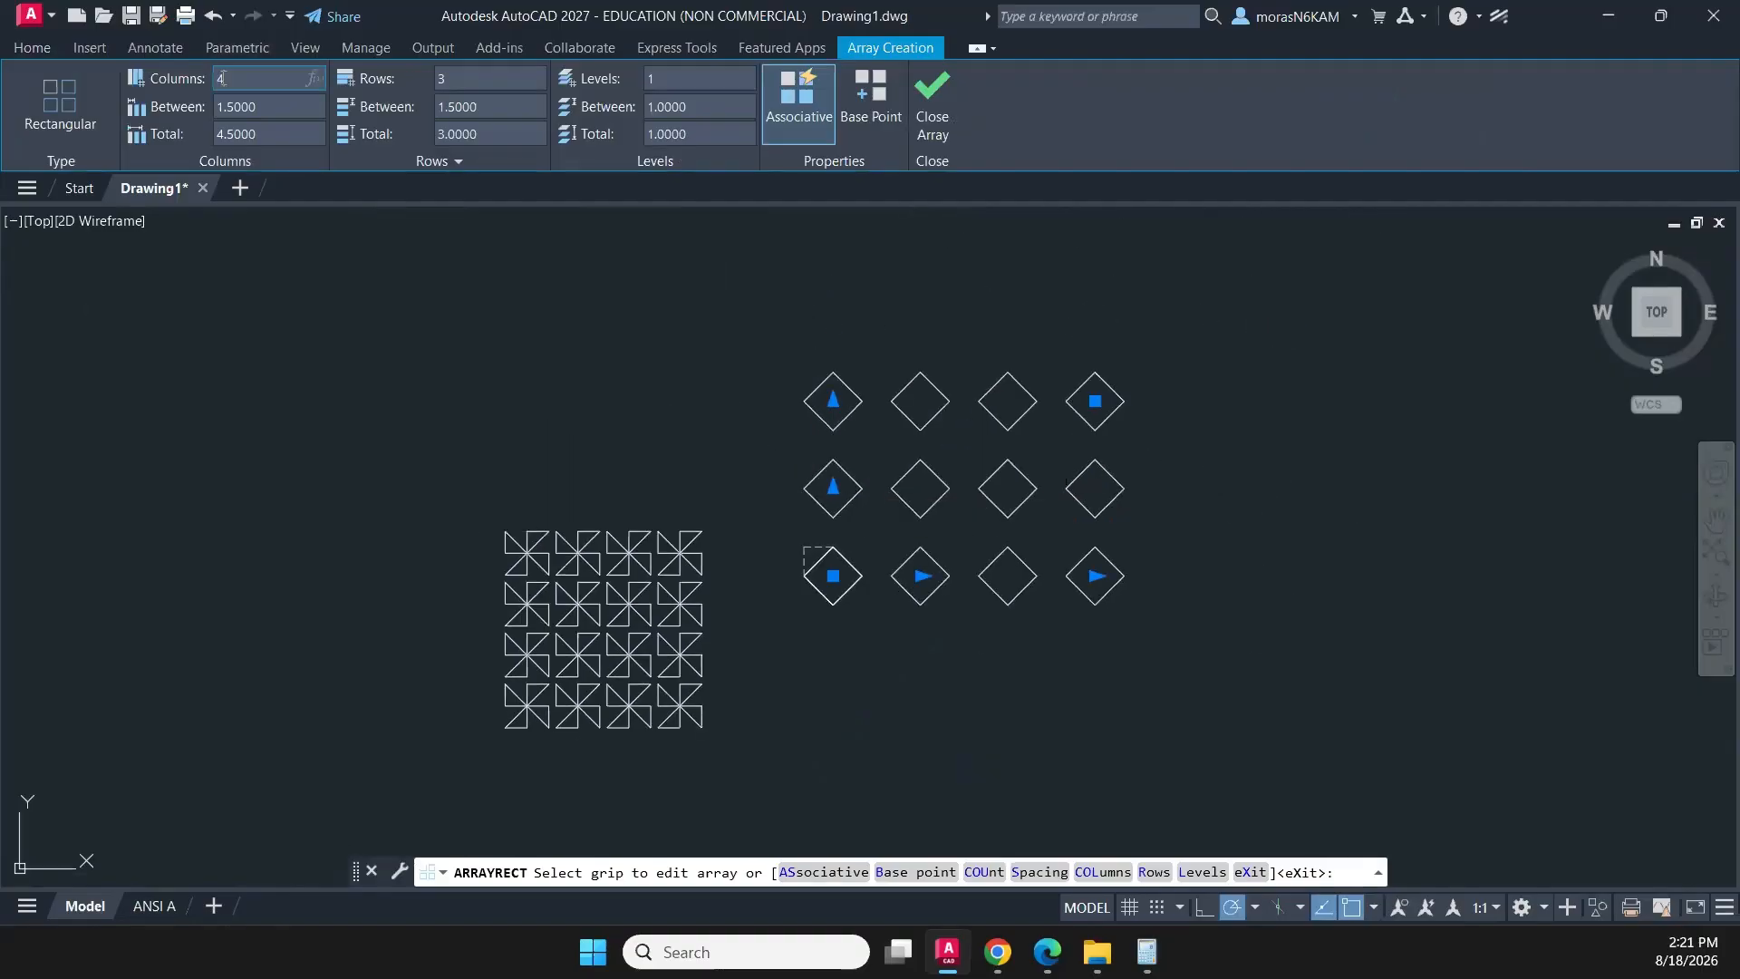
left_click_drag(220, 79, 207, 79)
type("3")
key("Return")
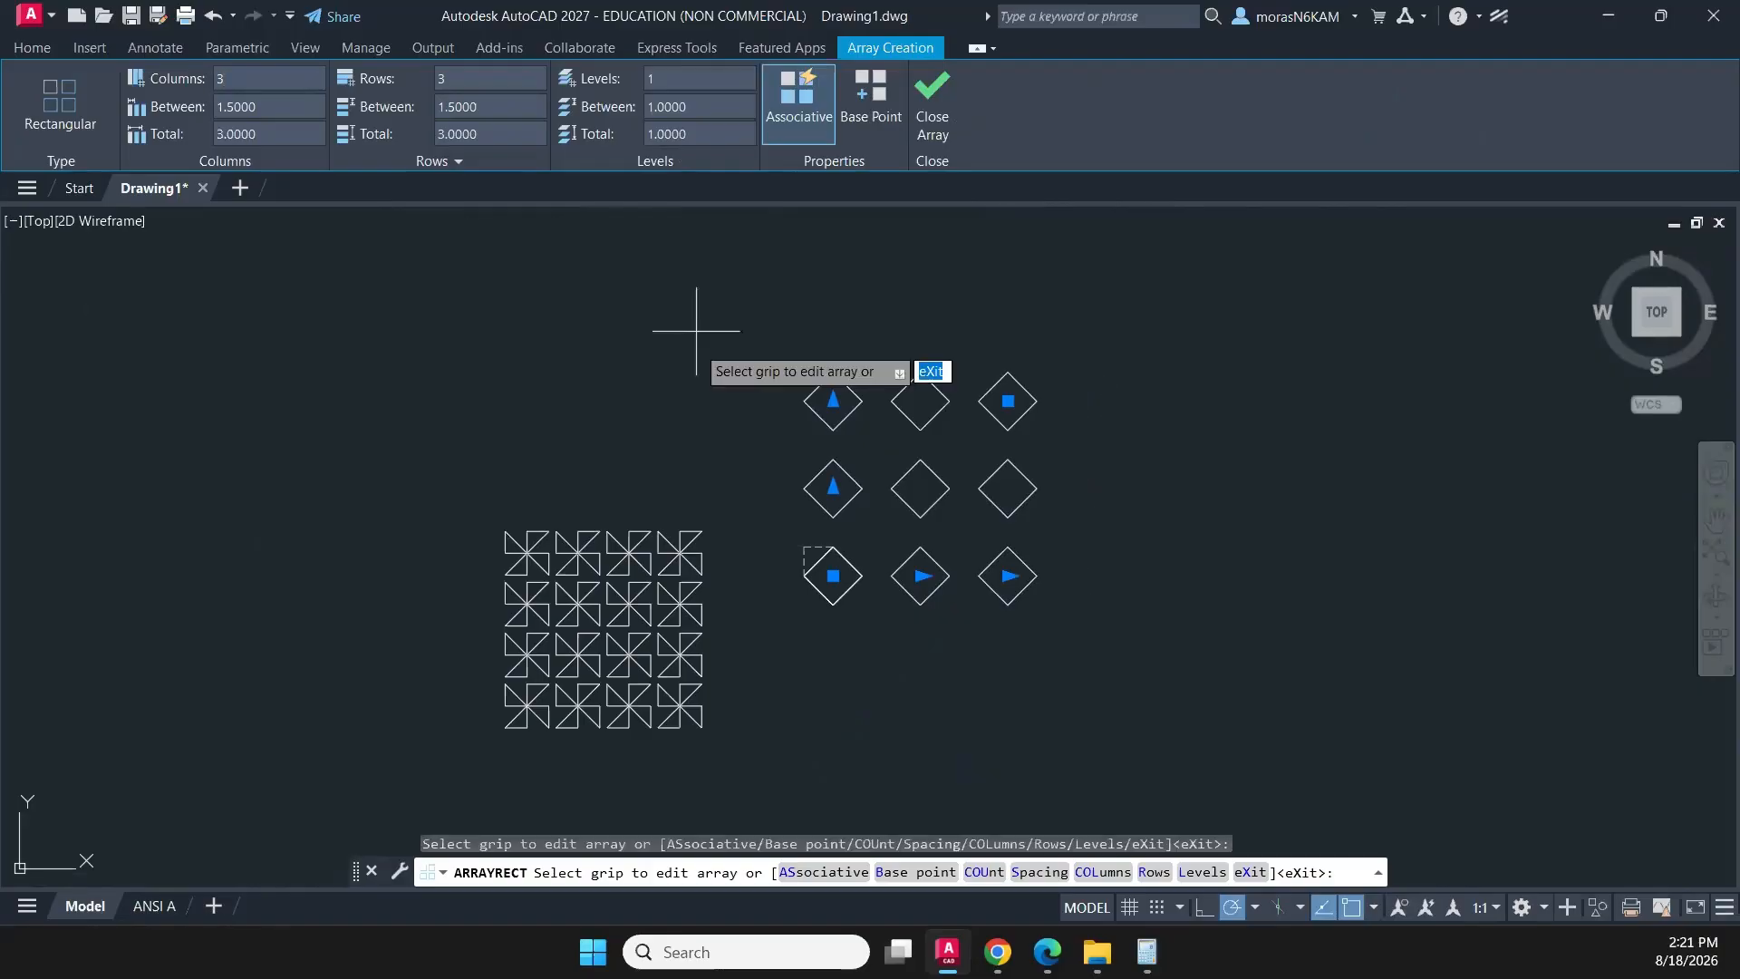
scroll(835, 571, "up", 4)
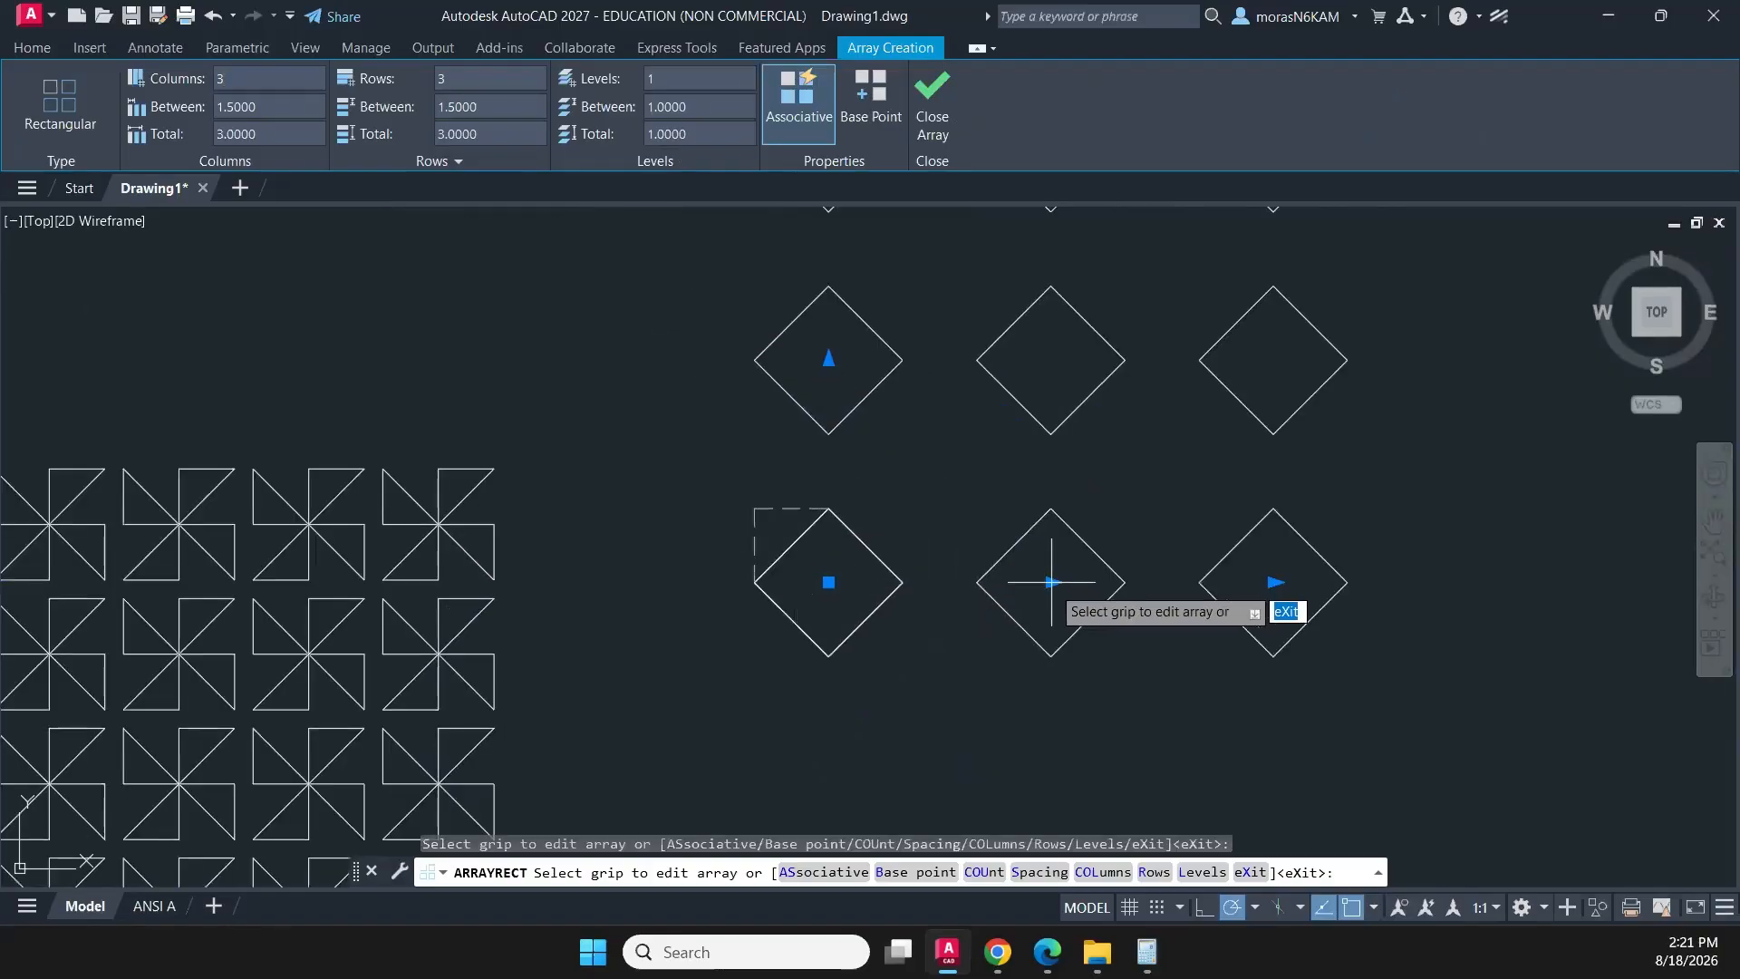
left_click(921, 577)
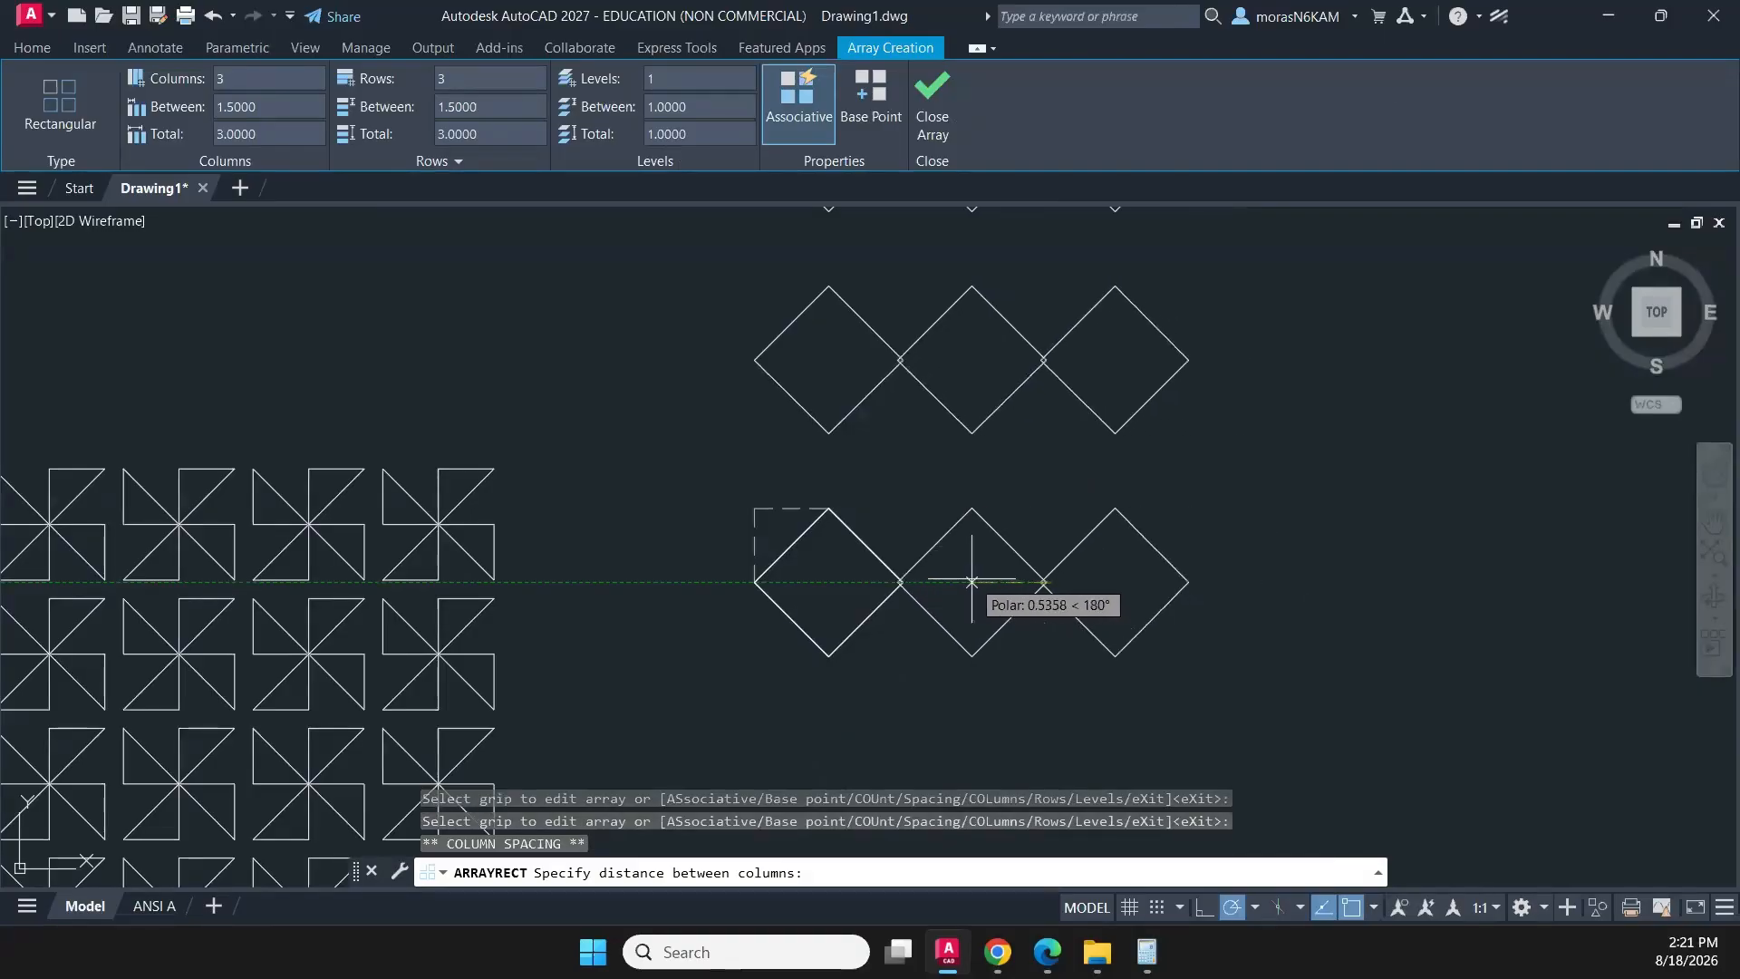
scroll(972, 583, "up", 4)
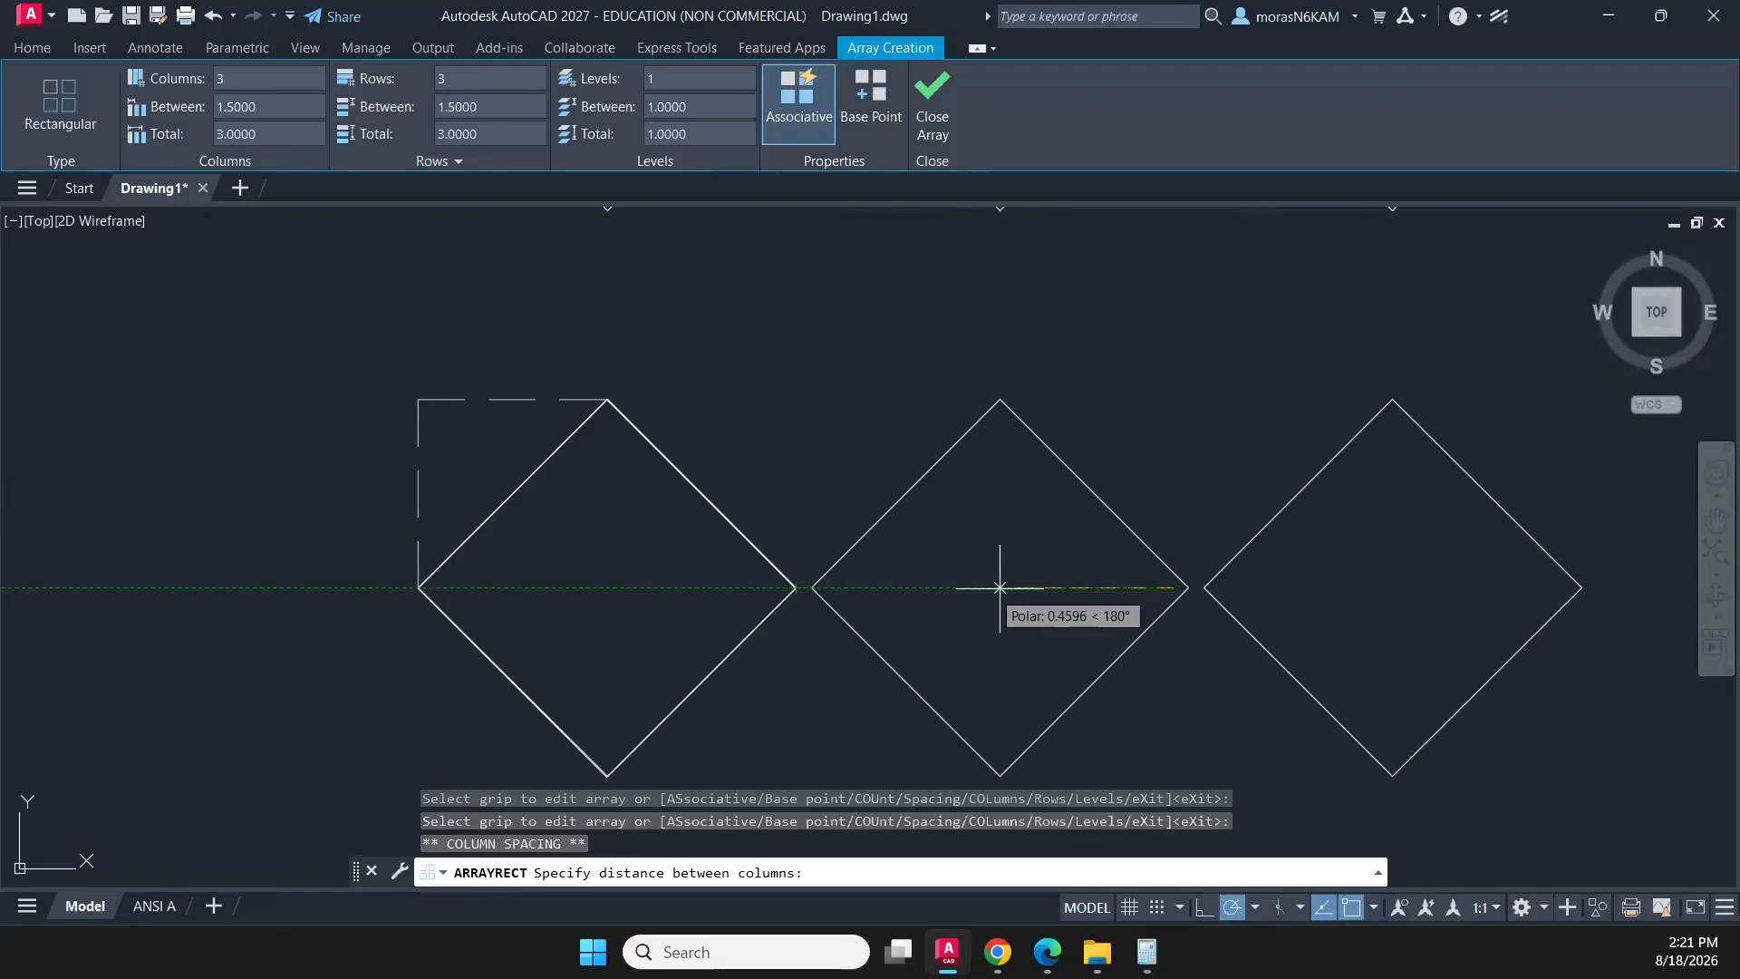
scroll(979, 595, "up", 6)
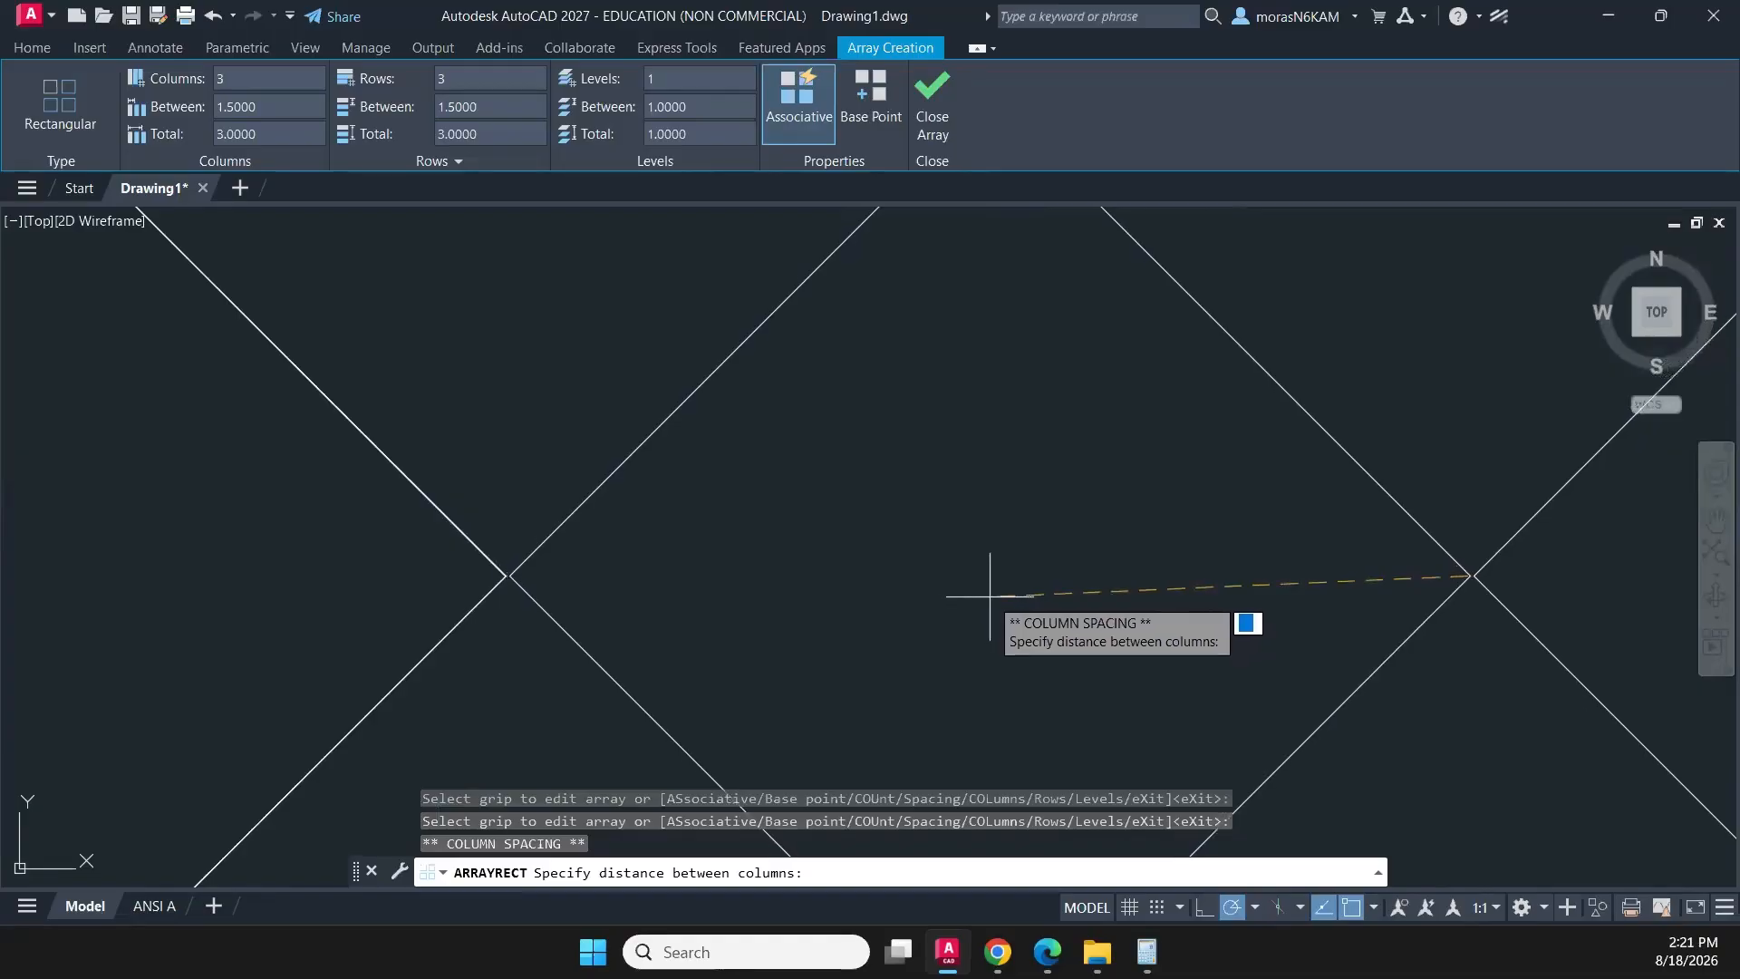
scroll(991, 596, "down", 8)
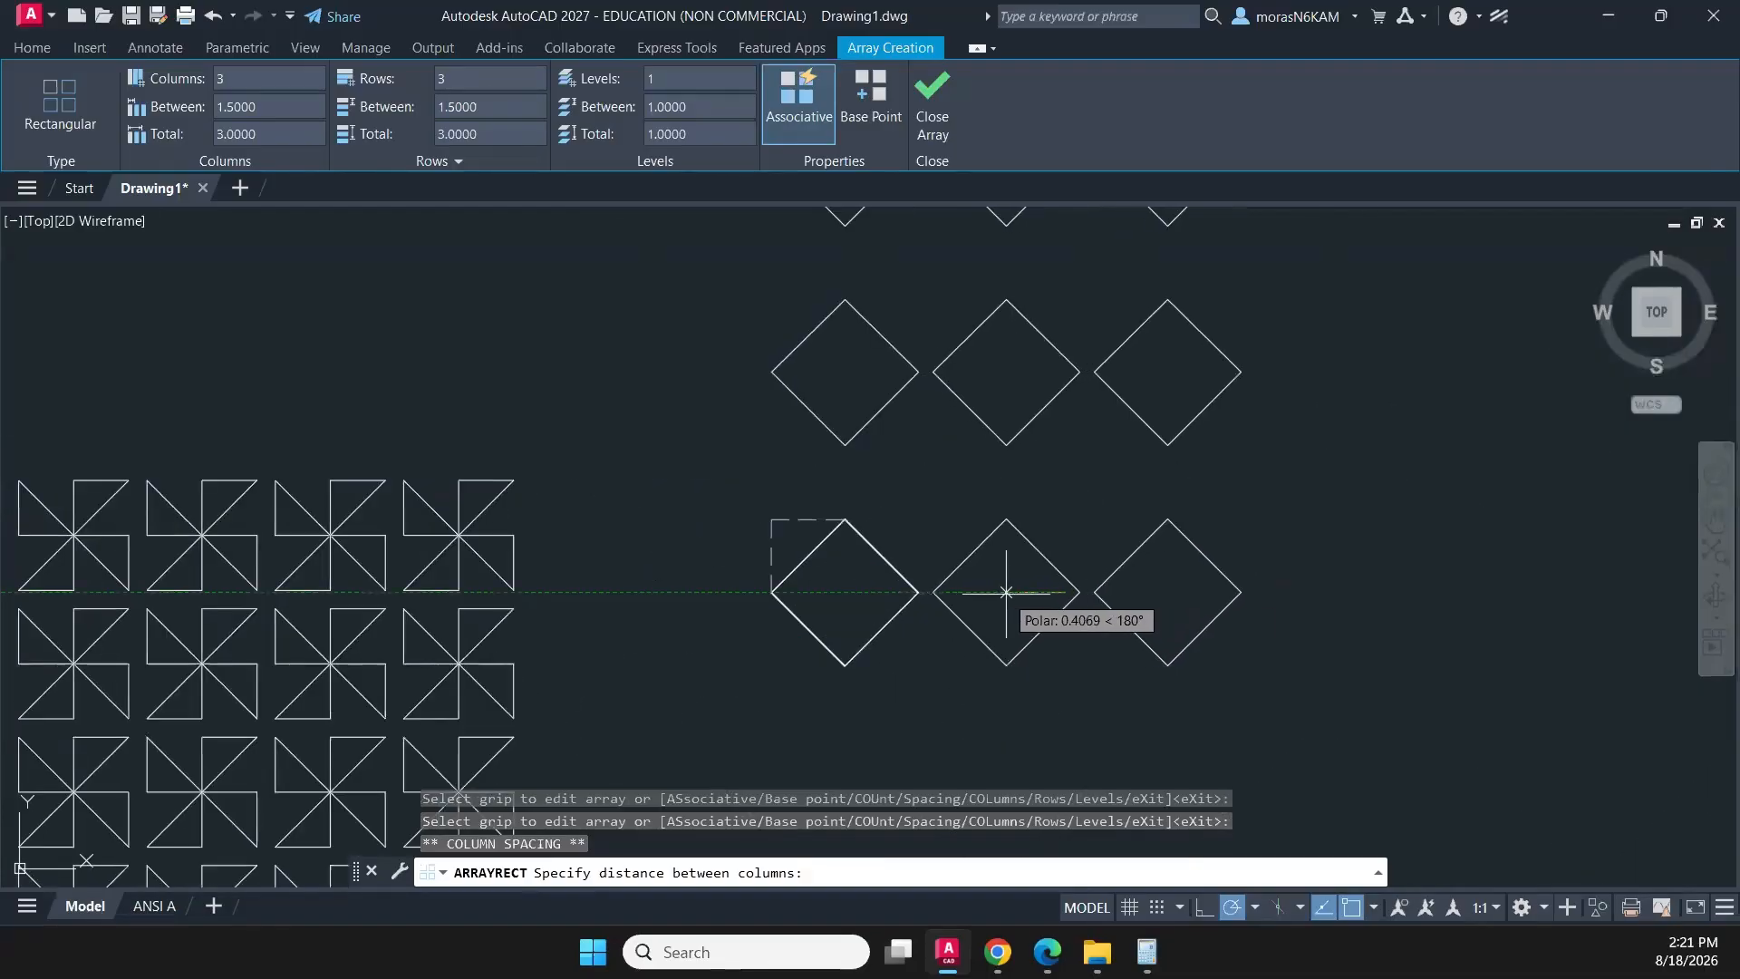
key("Escape")
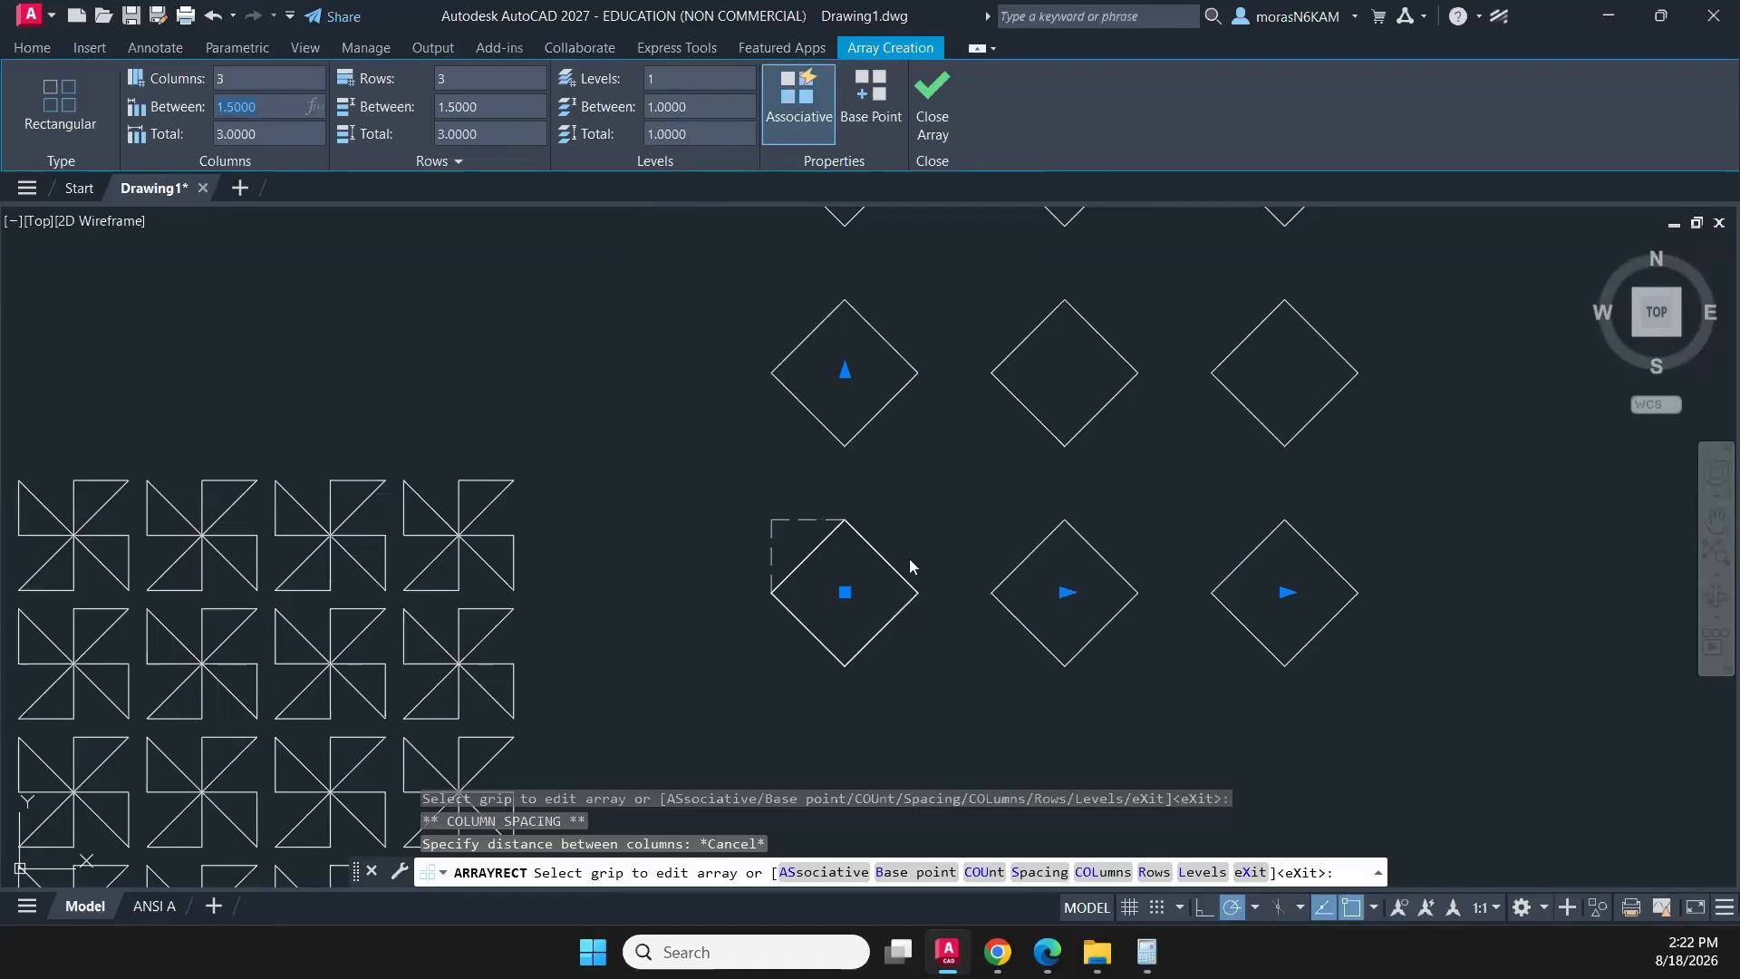
- Set both the column and row spacing of the diamond array to 1, finish the array, and select it
type("1")
key("Return")
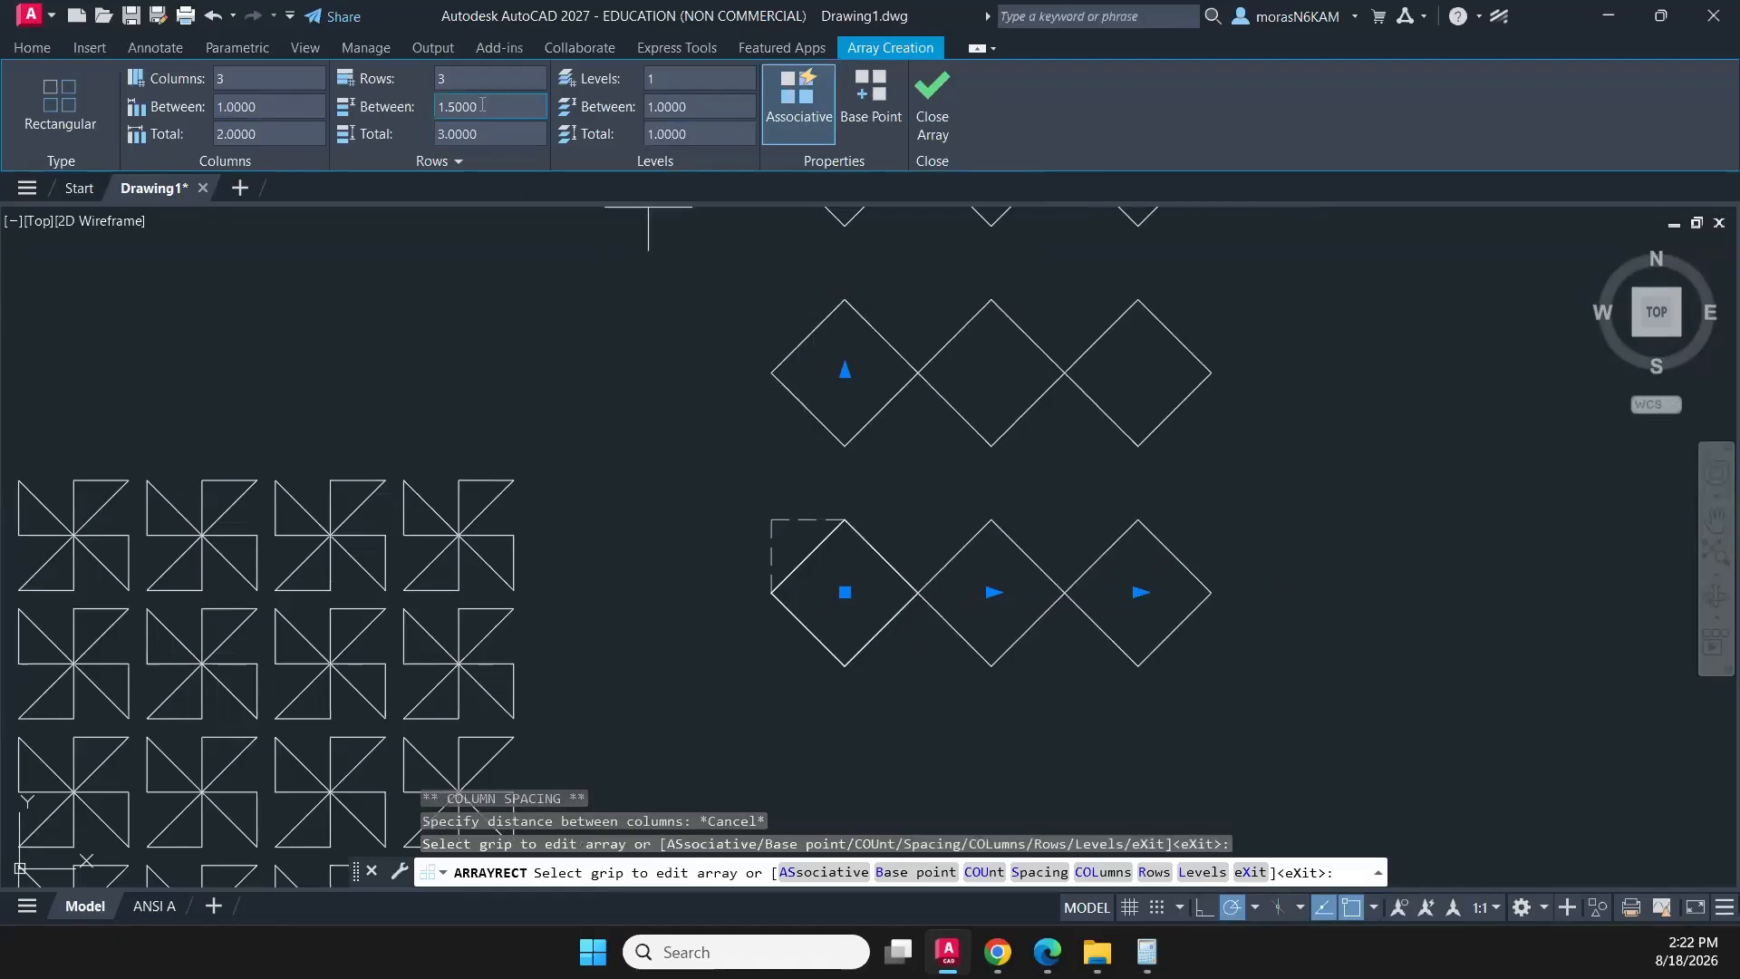
type("1")
key("Return")
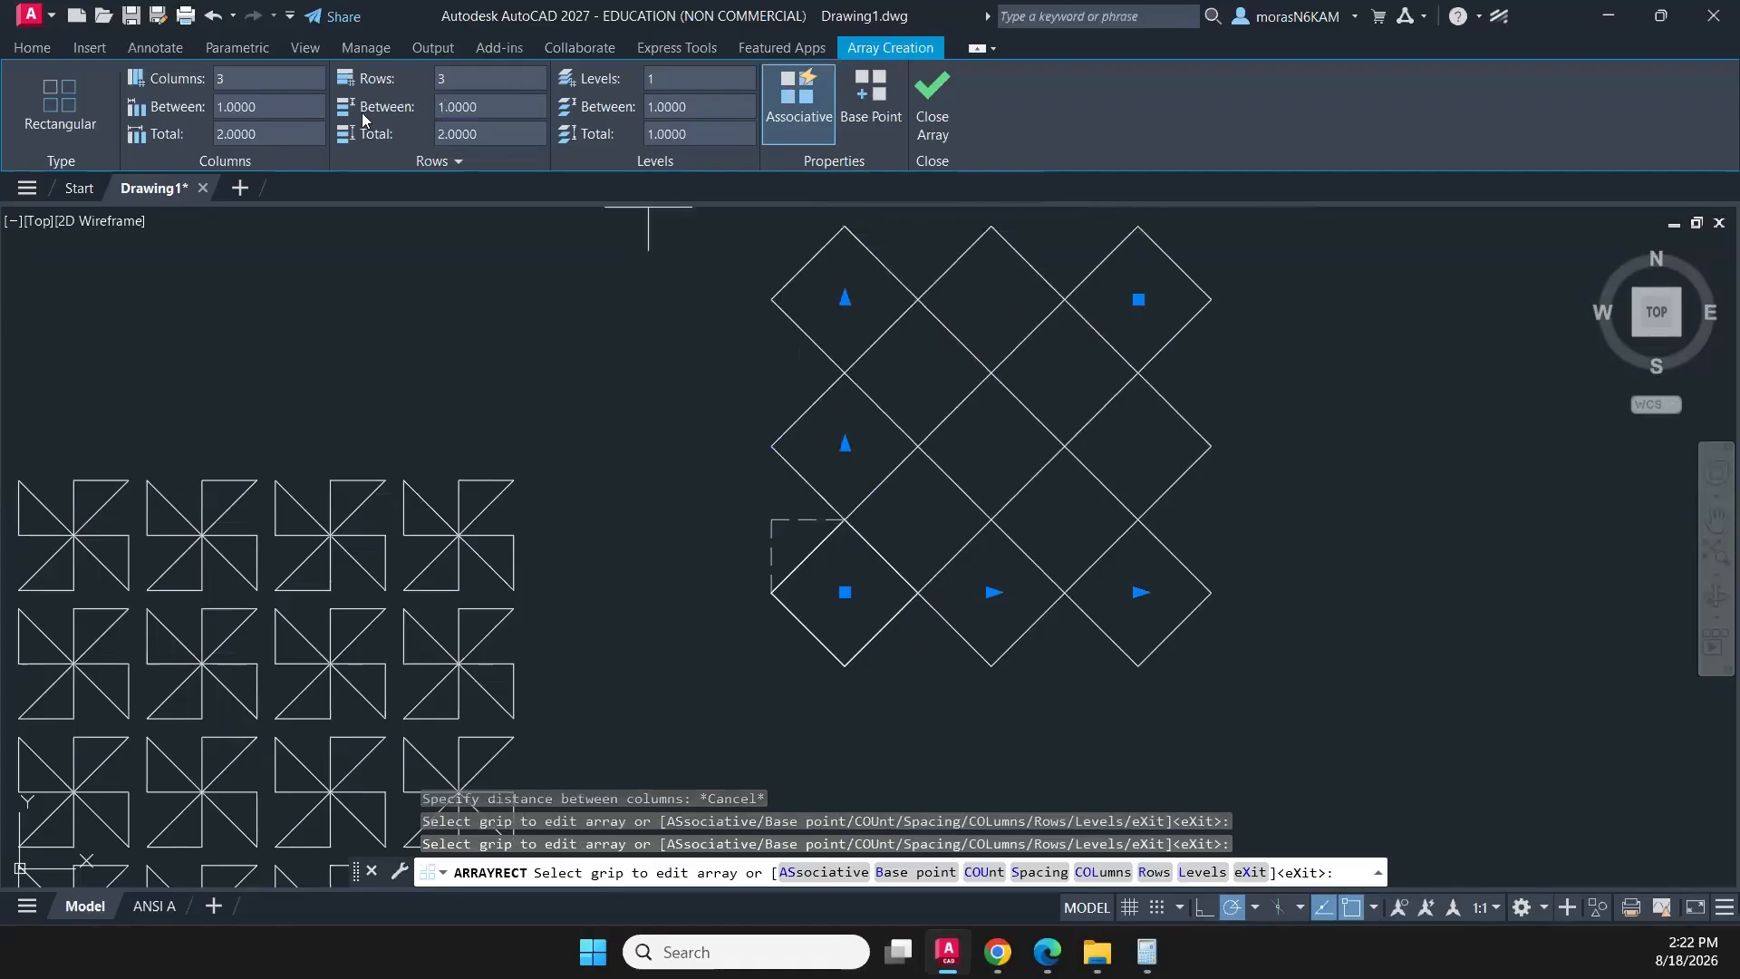
left_click(932, 118)
scroll(1179, 376, "down", 3)
left_click(1018, 436)
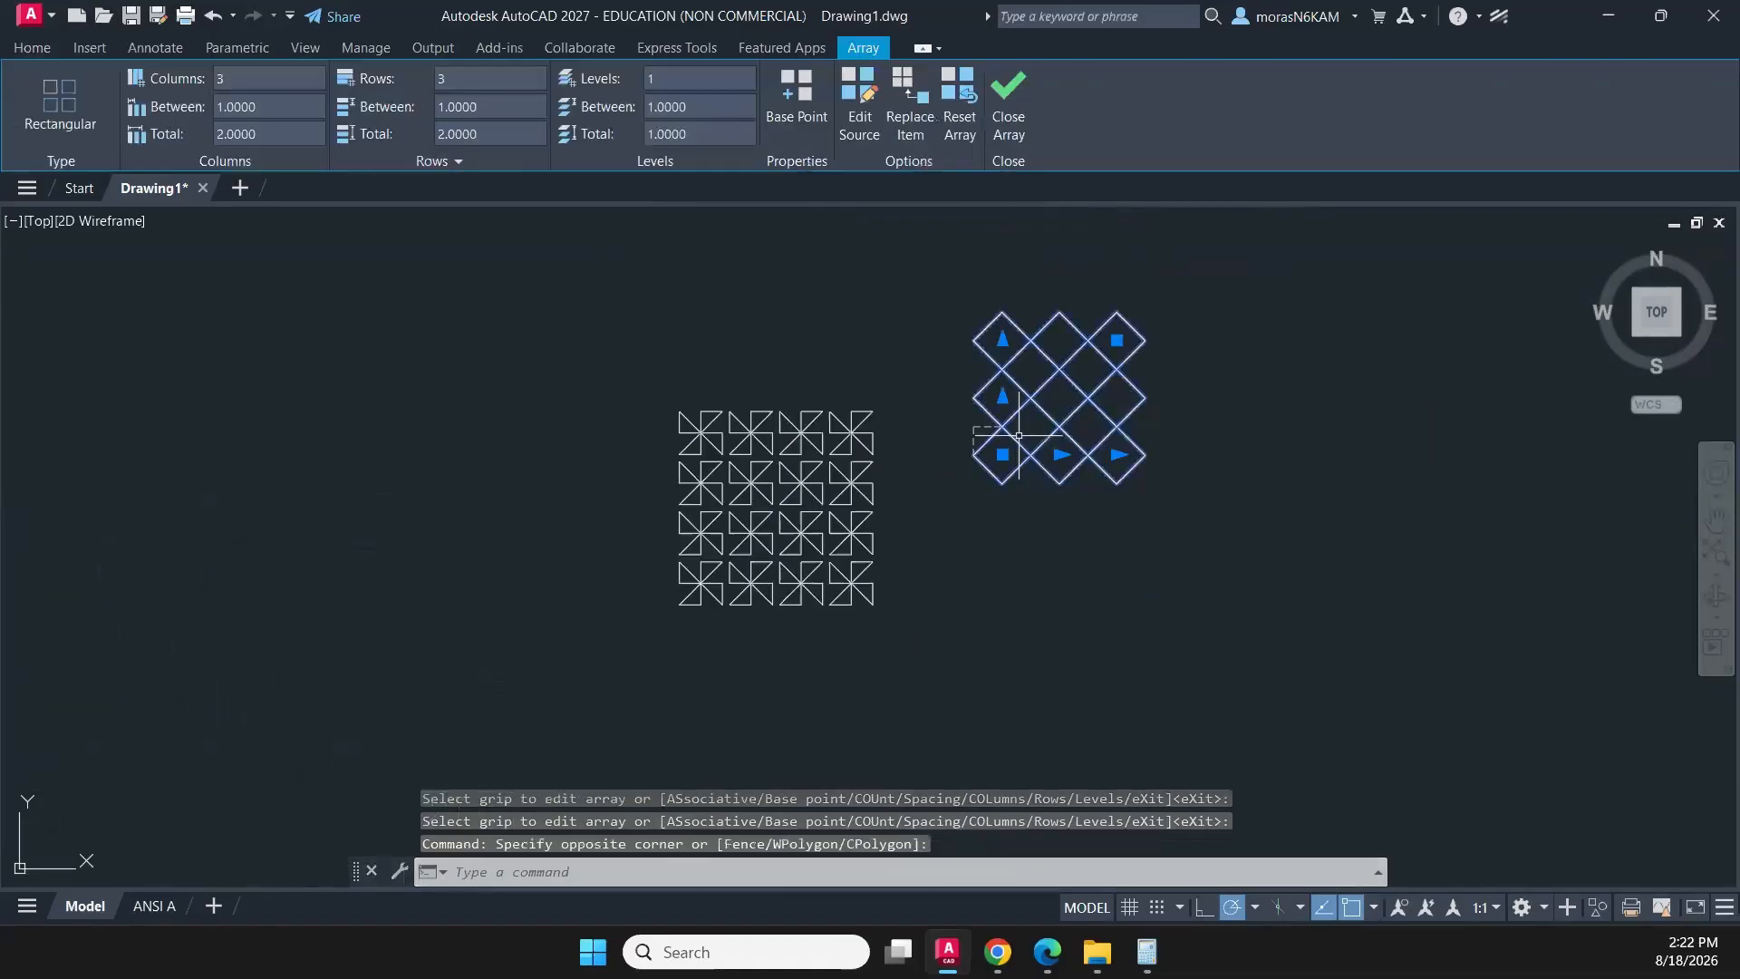
- Erase the construction corner at the lower-left diamond of the array
scroll(997, 432, "up", 2)
key("Escape")
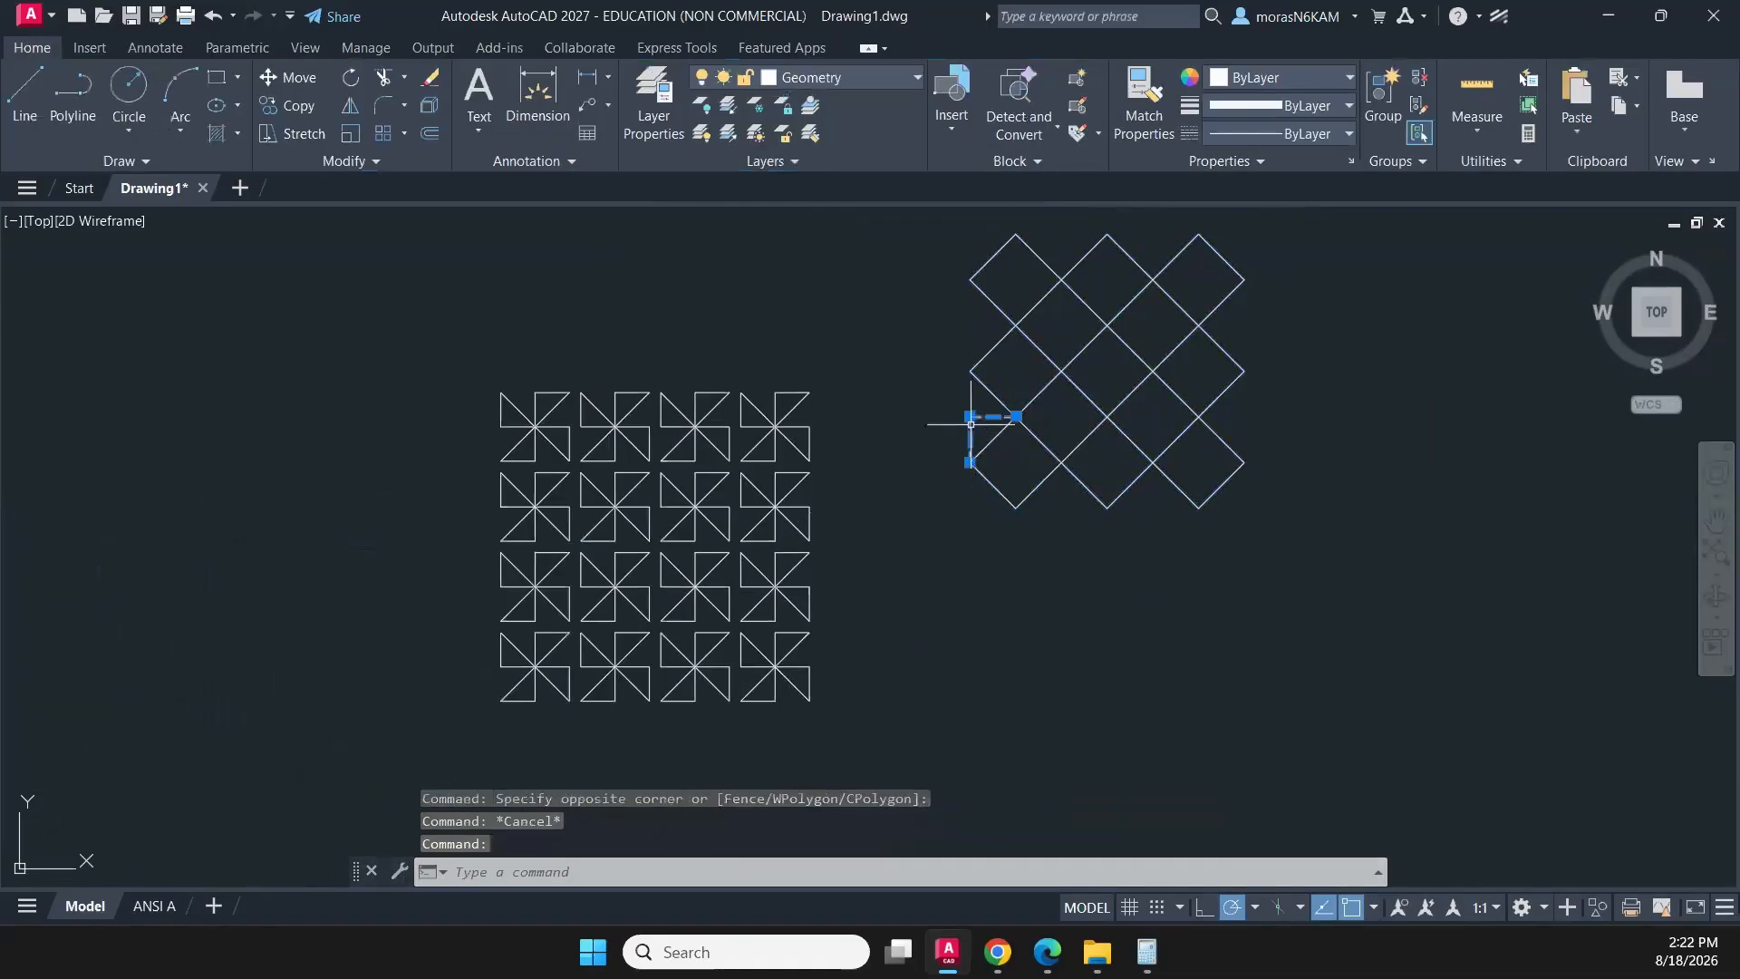
key("Delete")
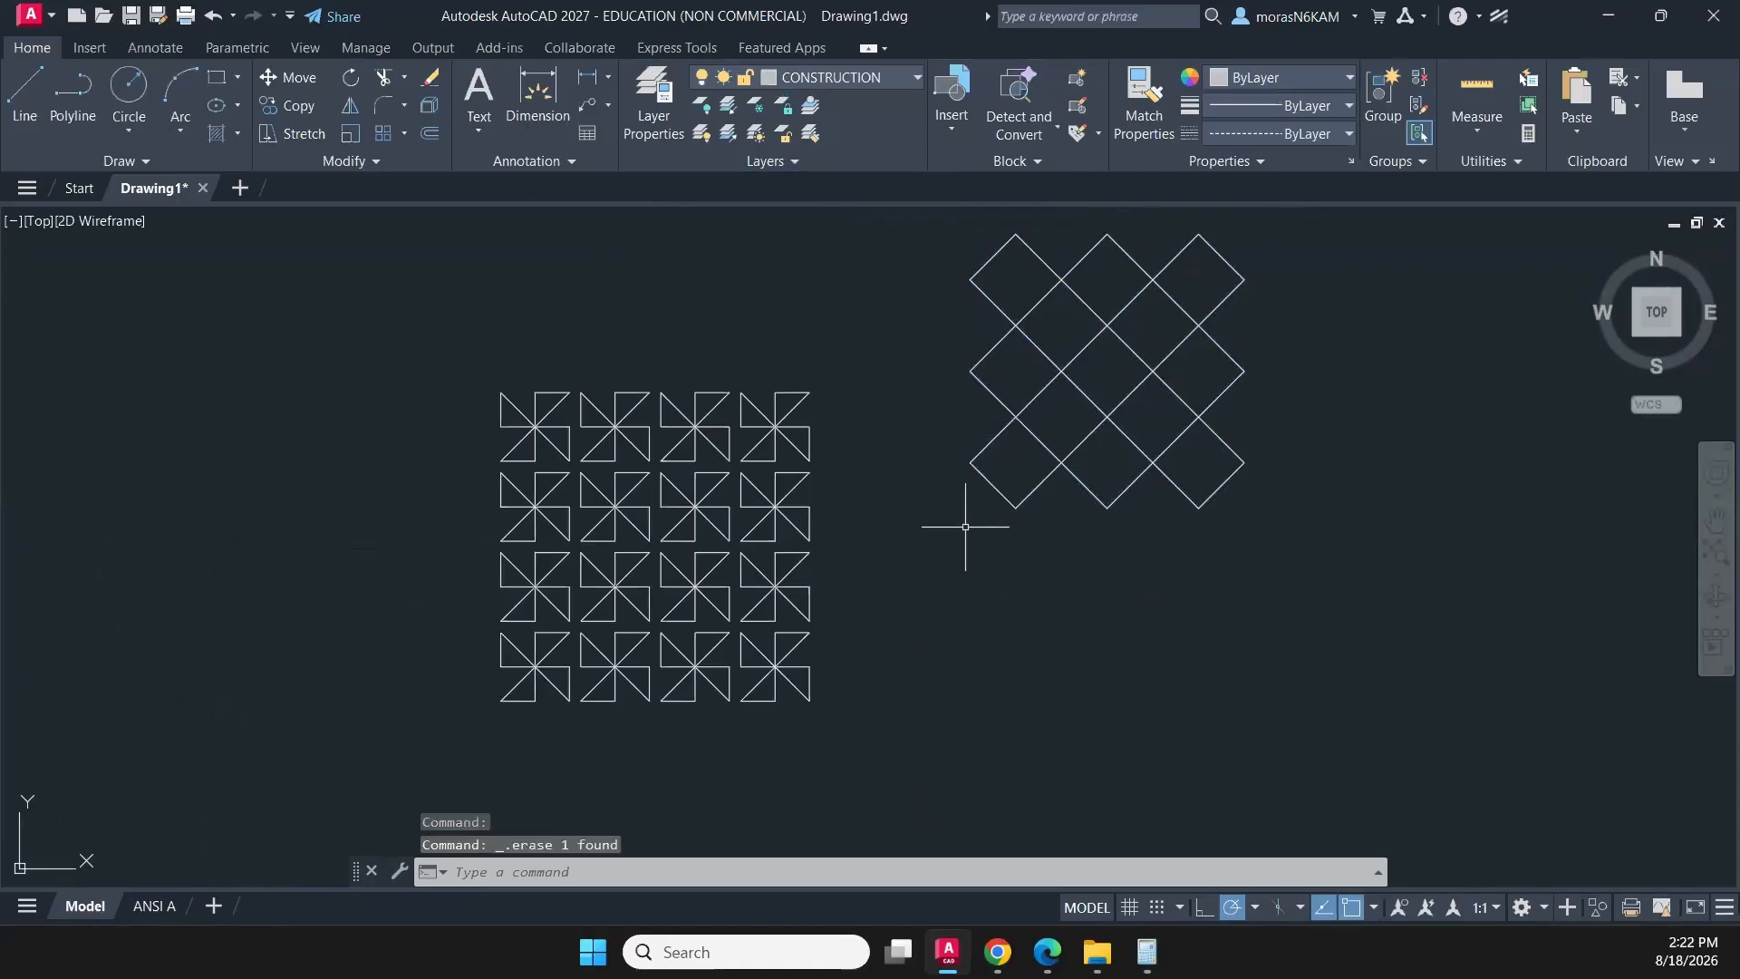
- Move the diamond array straight down from its top-left vertex, aligning that vertex with the top edge of the pinwheel array
left_click(1120, 535)
left_click(1032, 421)
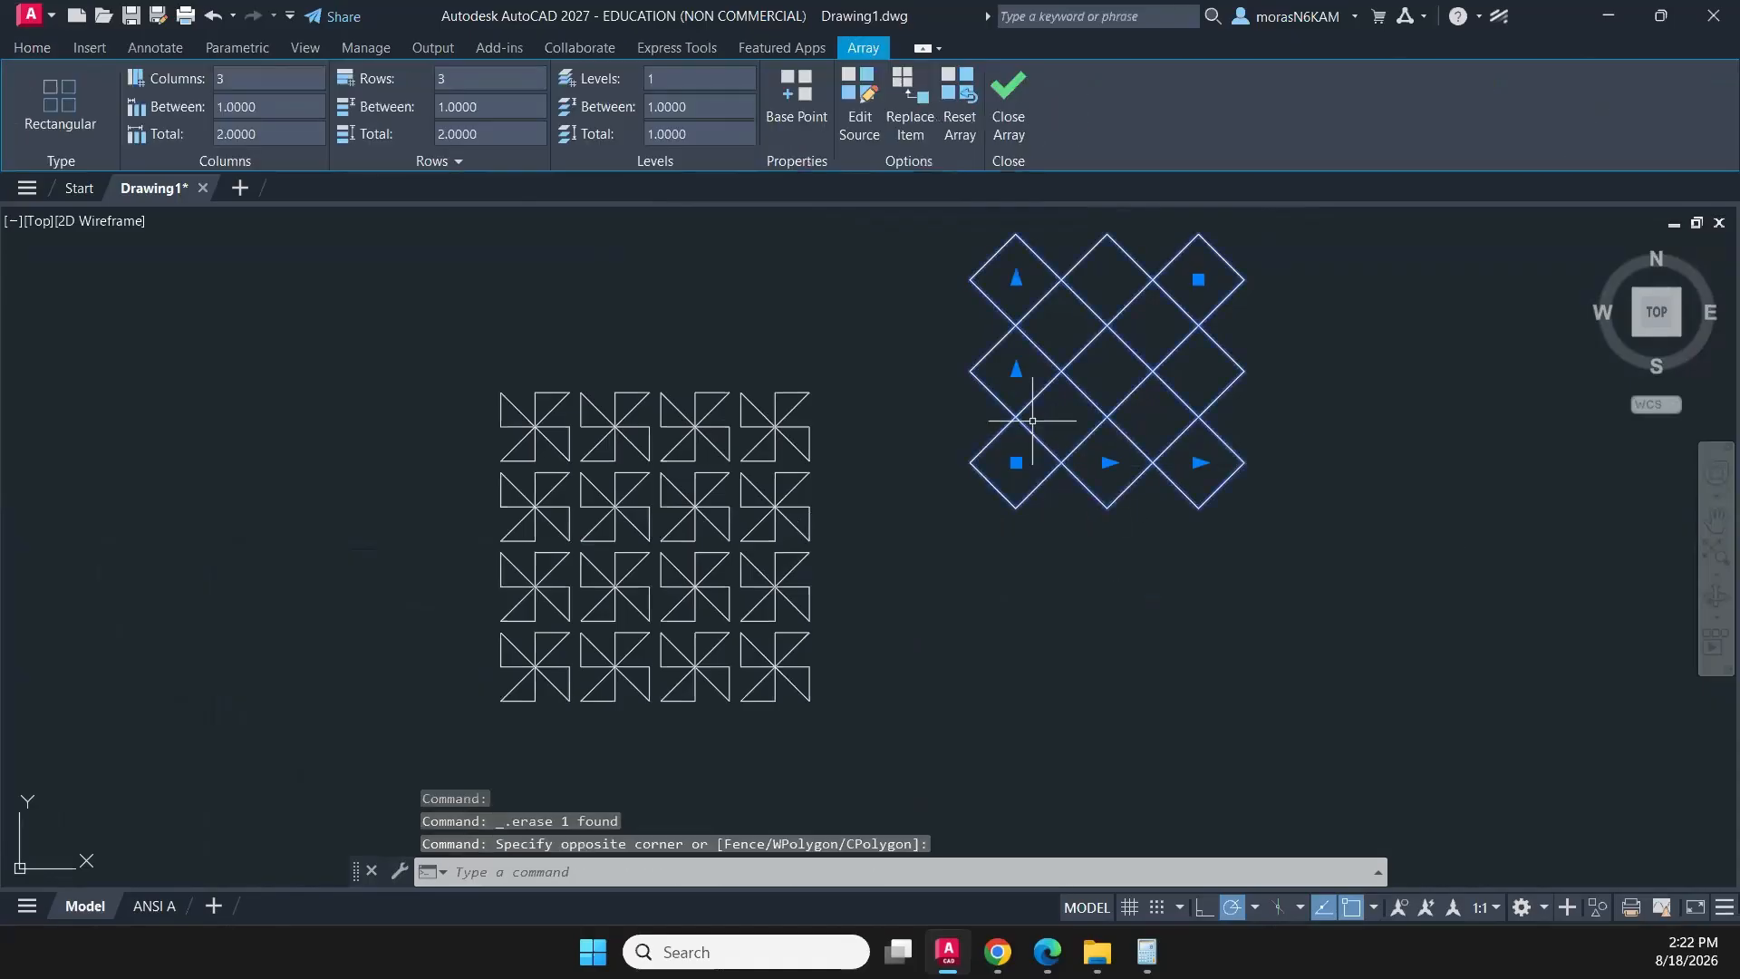
type("m")
key("Return")
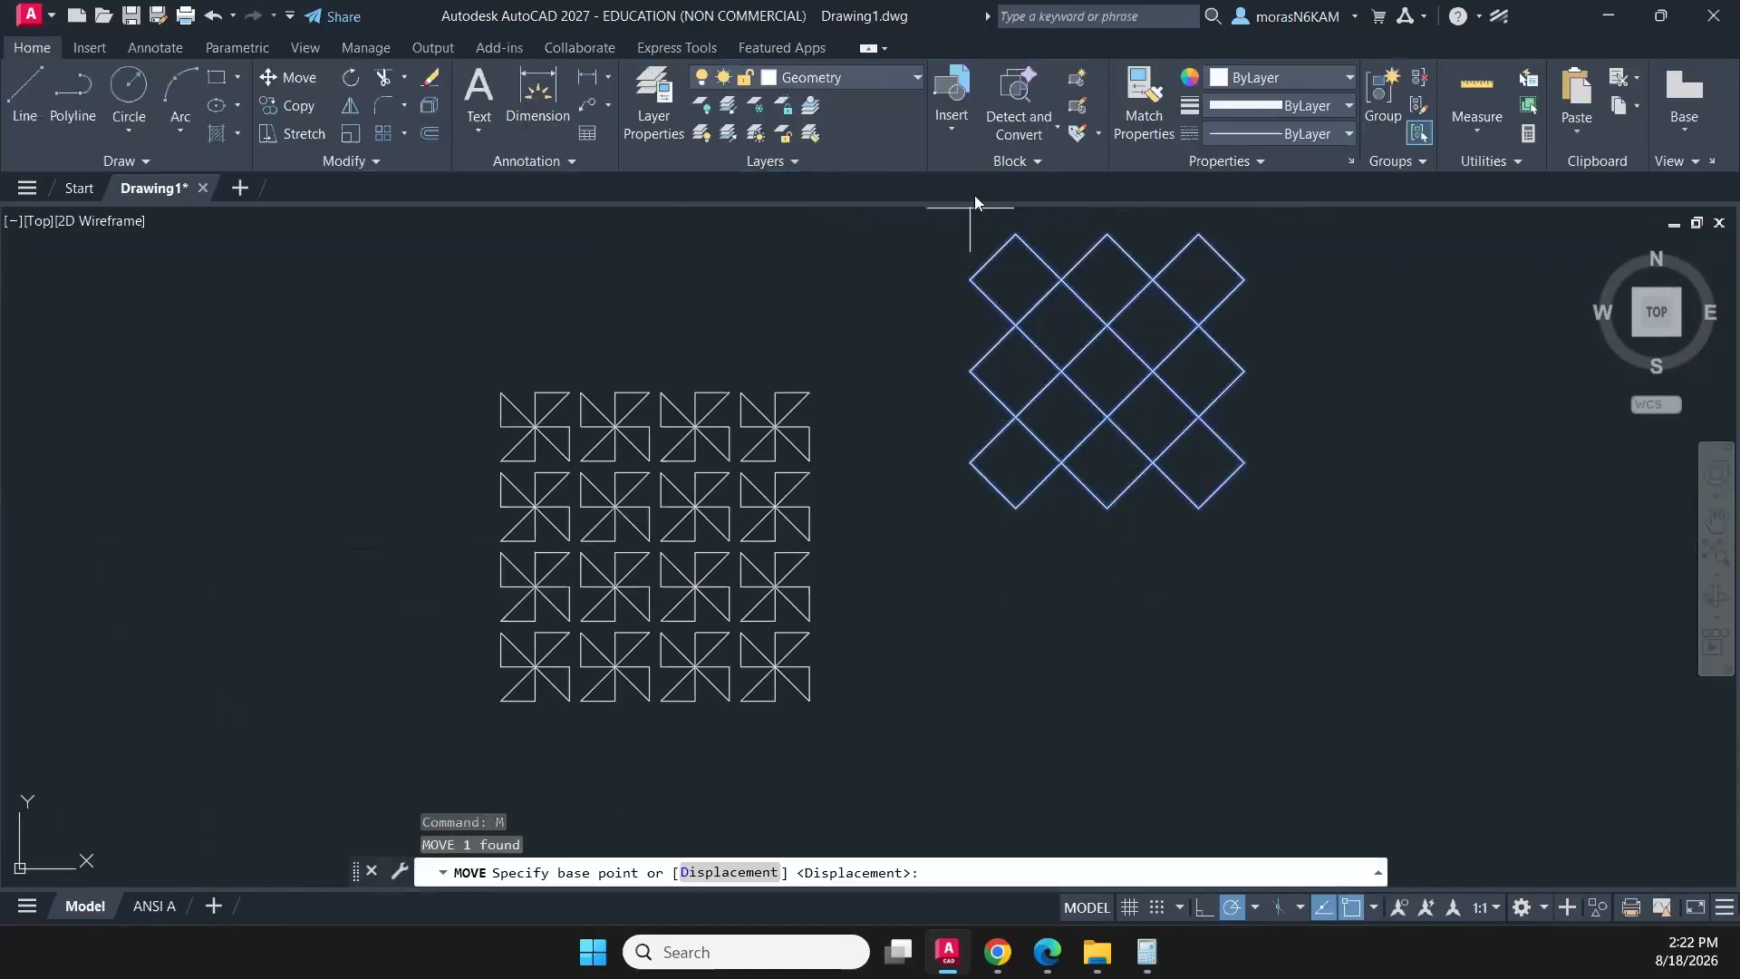
left_click(1015, 233)
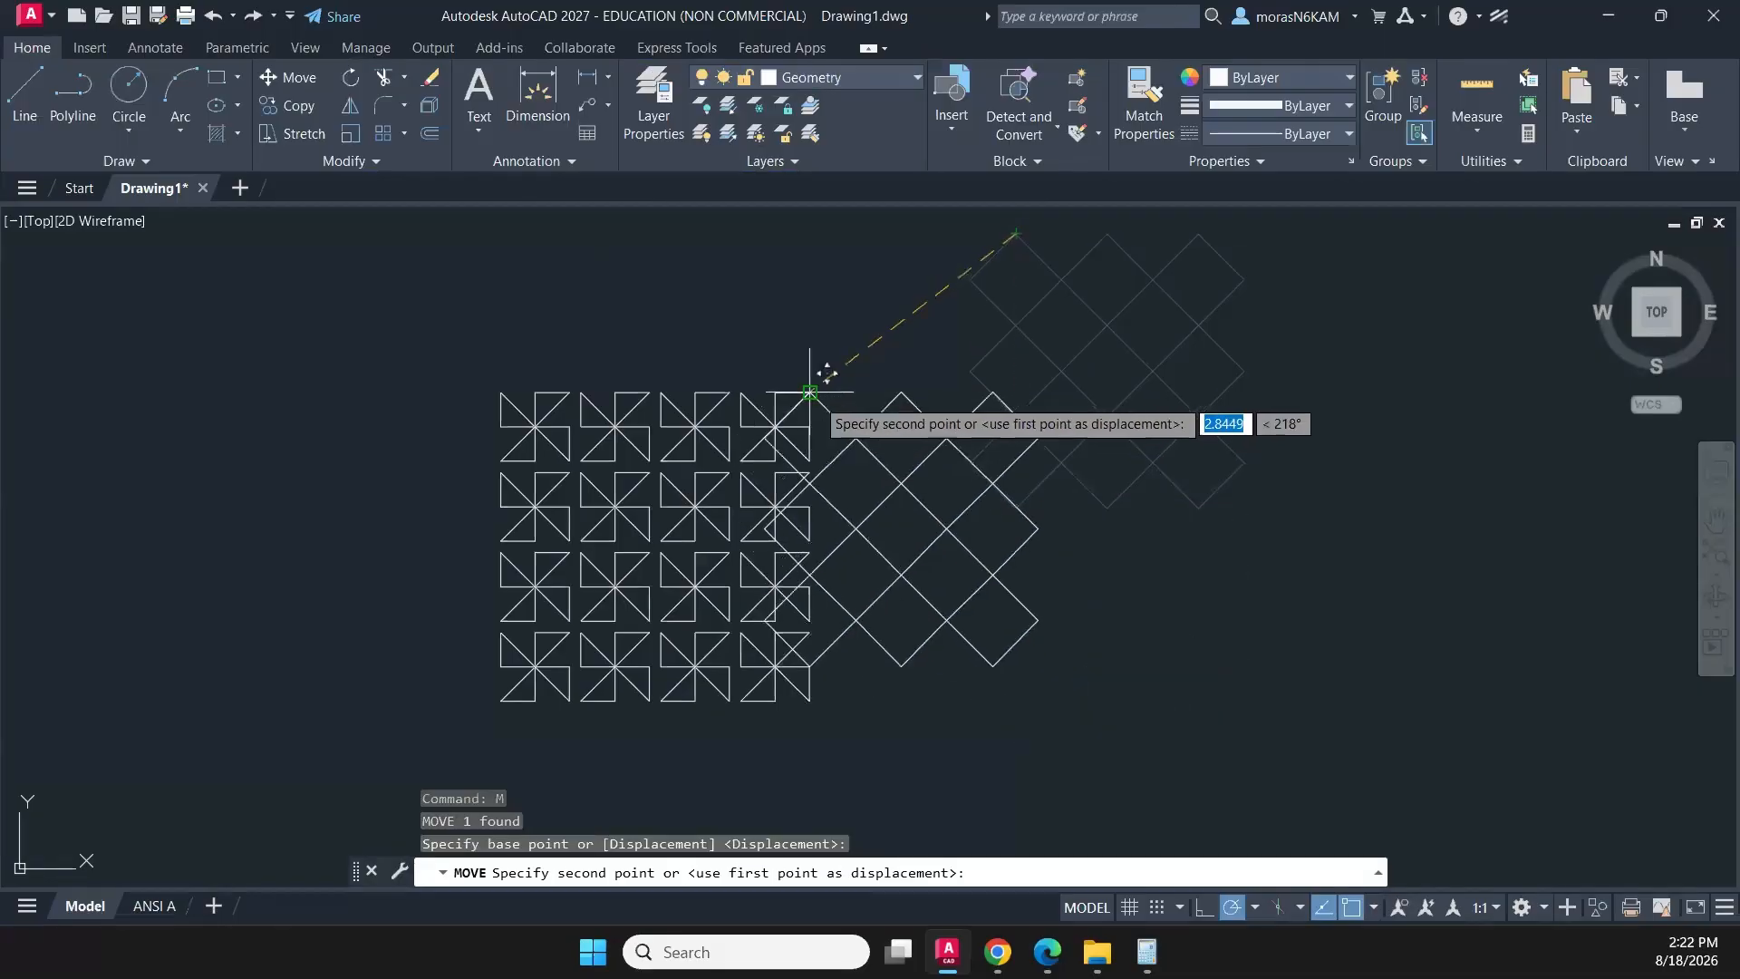
left_click(1026, 393)
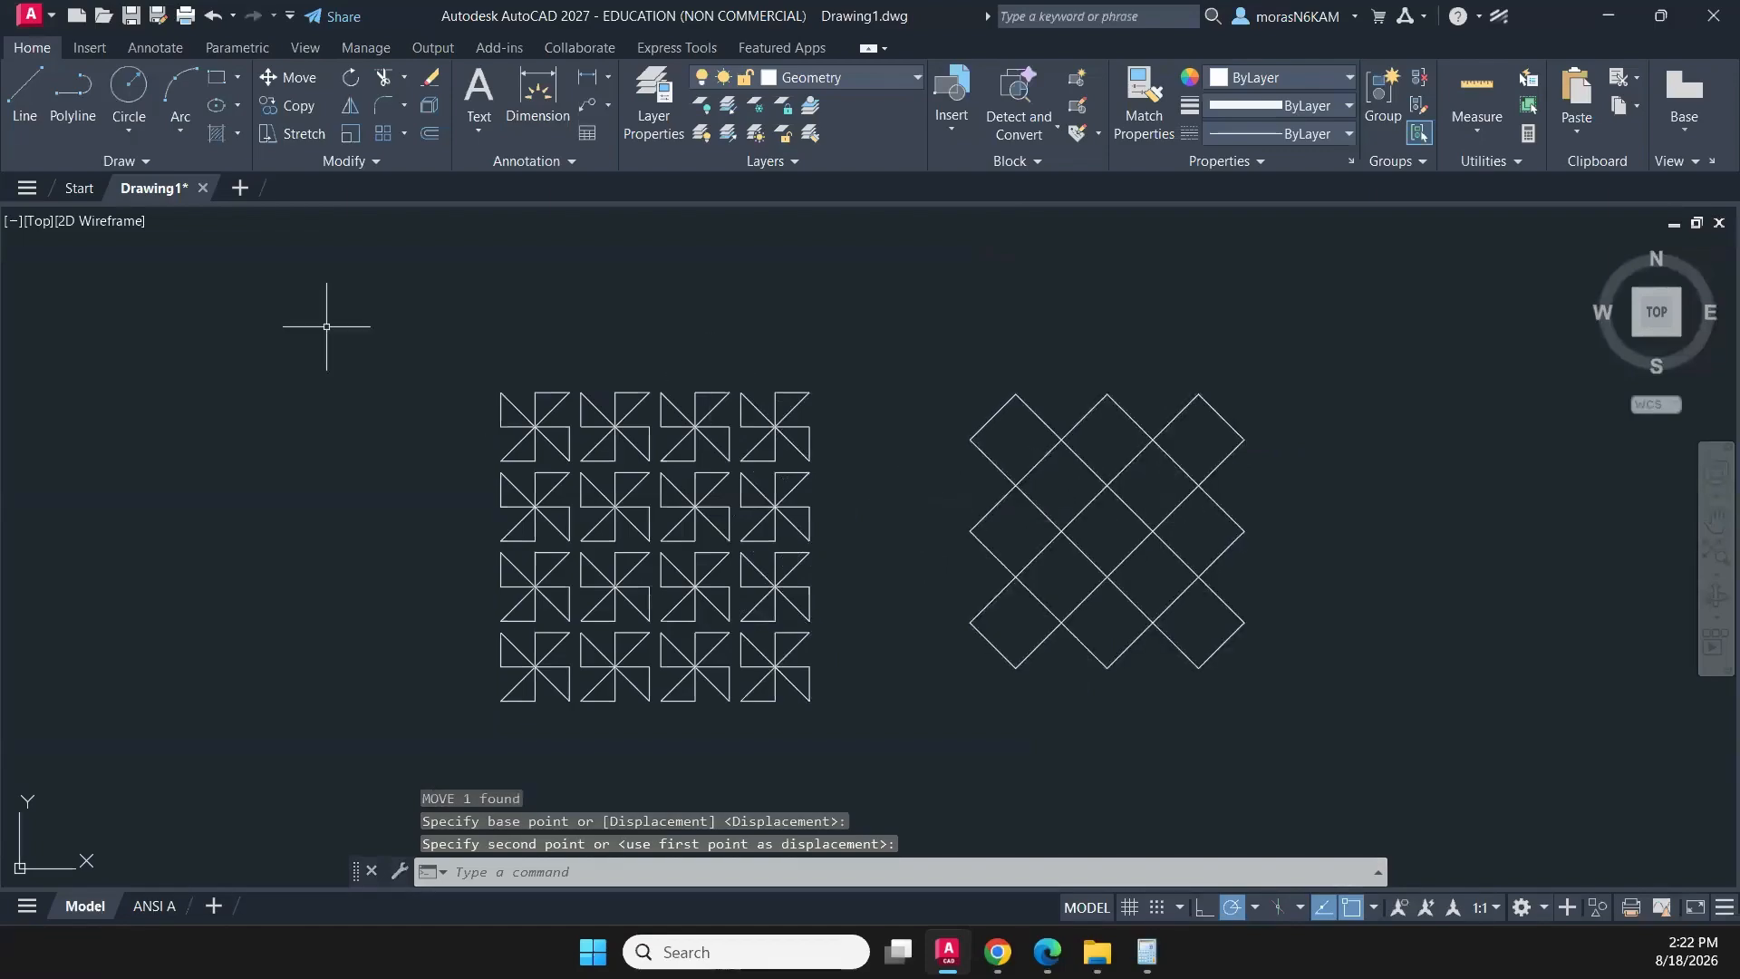
- Draw a square in each of the two upper inner gaps between the diamonds, from side midpoint to opposite side midpoint
left_click(211, 83)
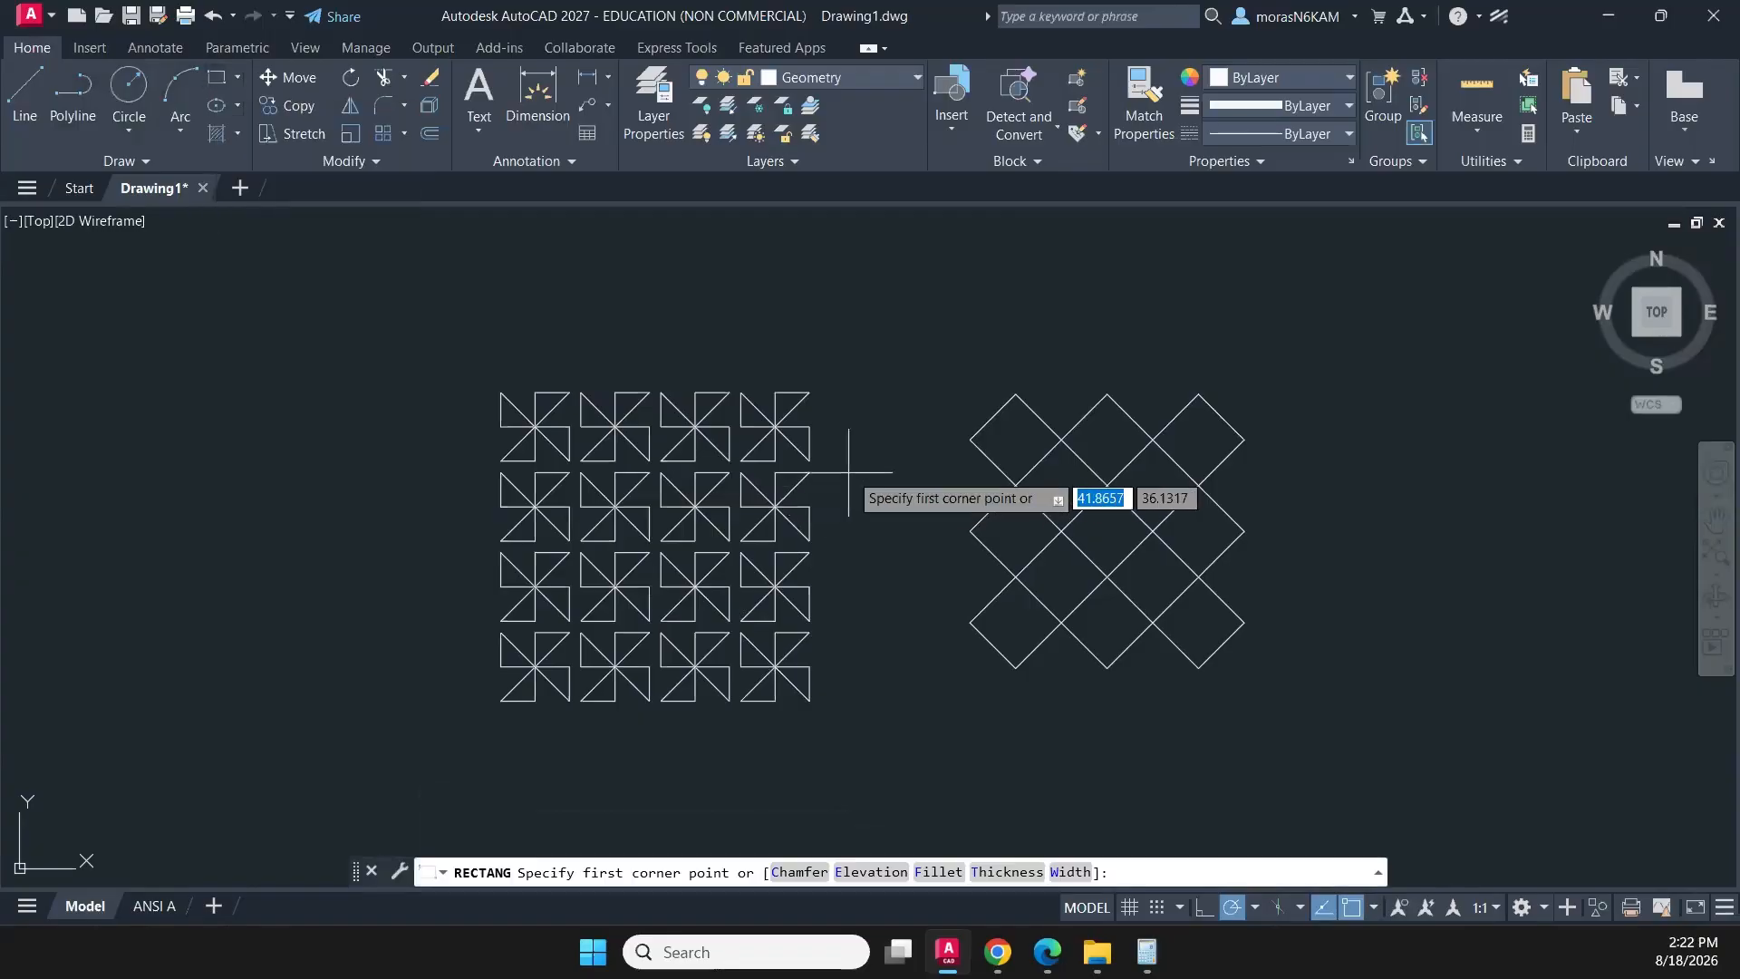
scroll(812, 389, "up", 2)
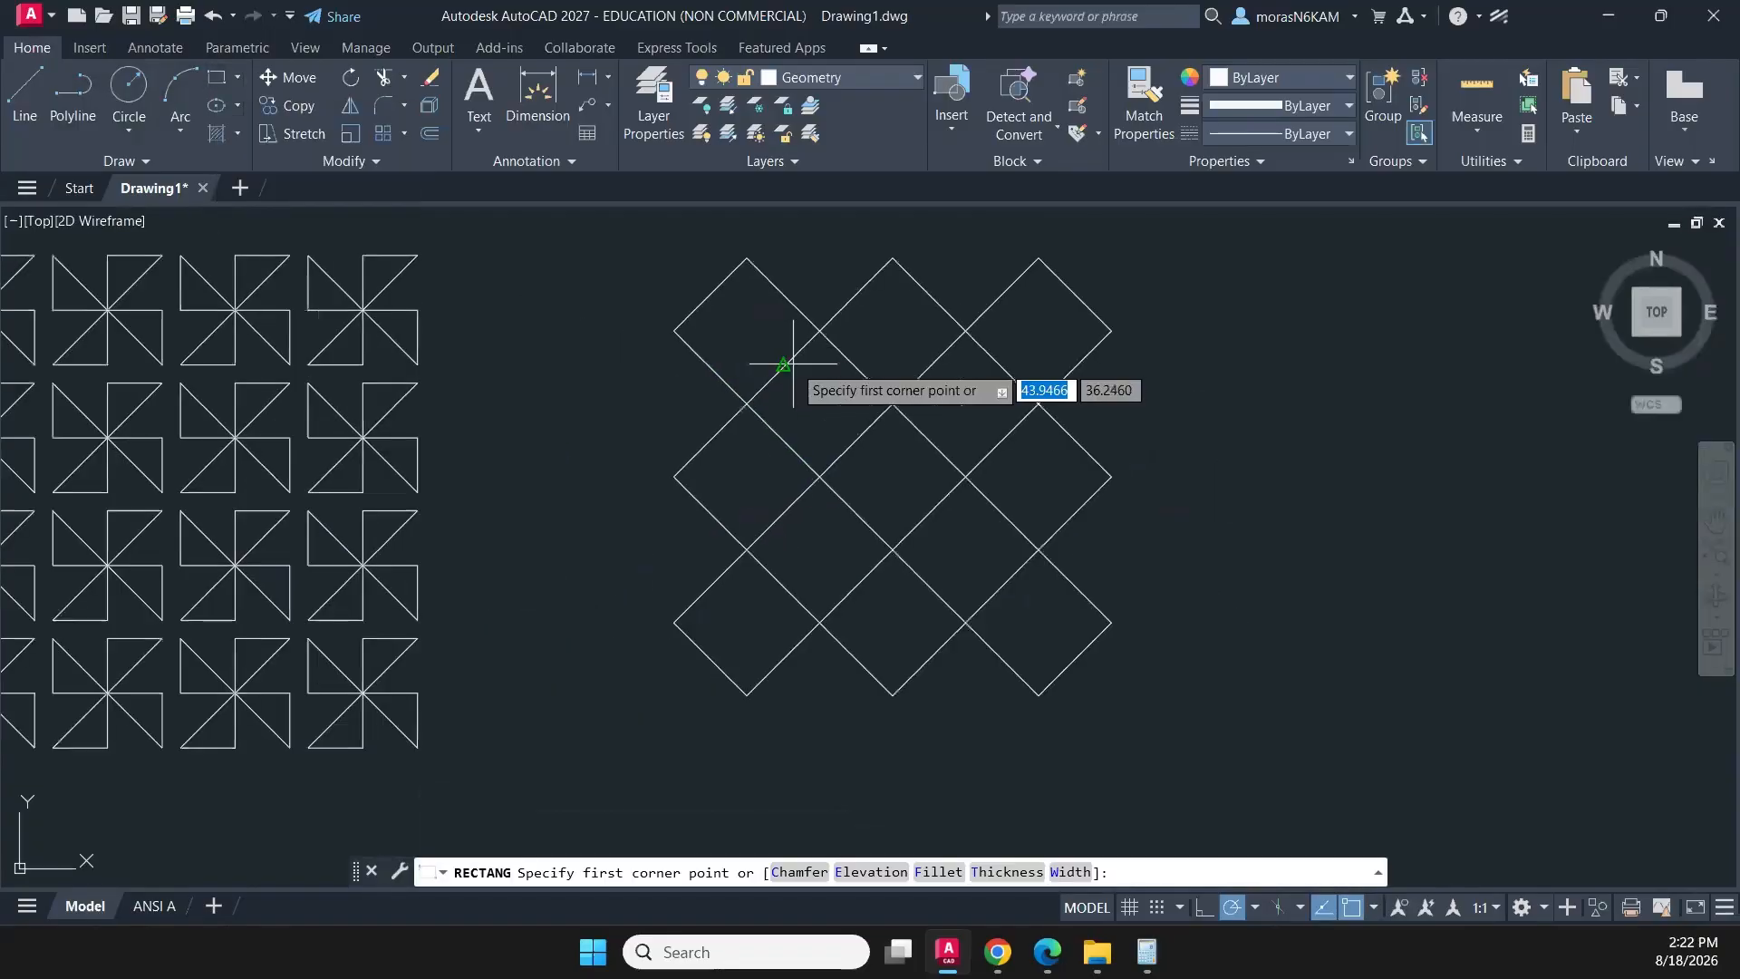
left_click(784, 366)
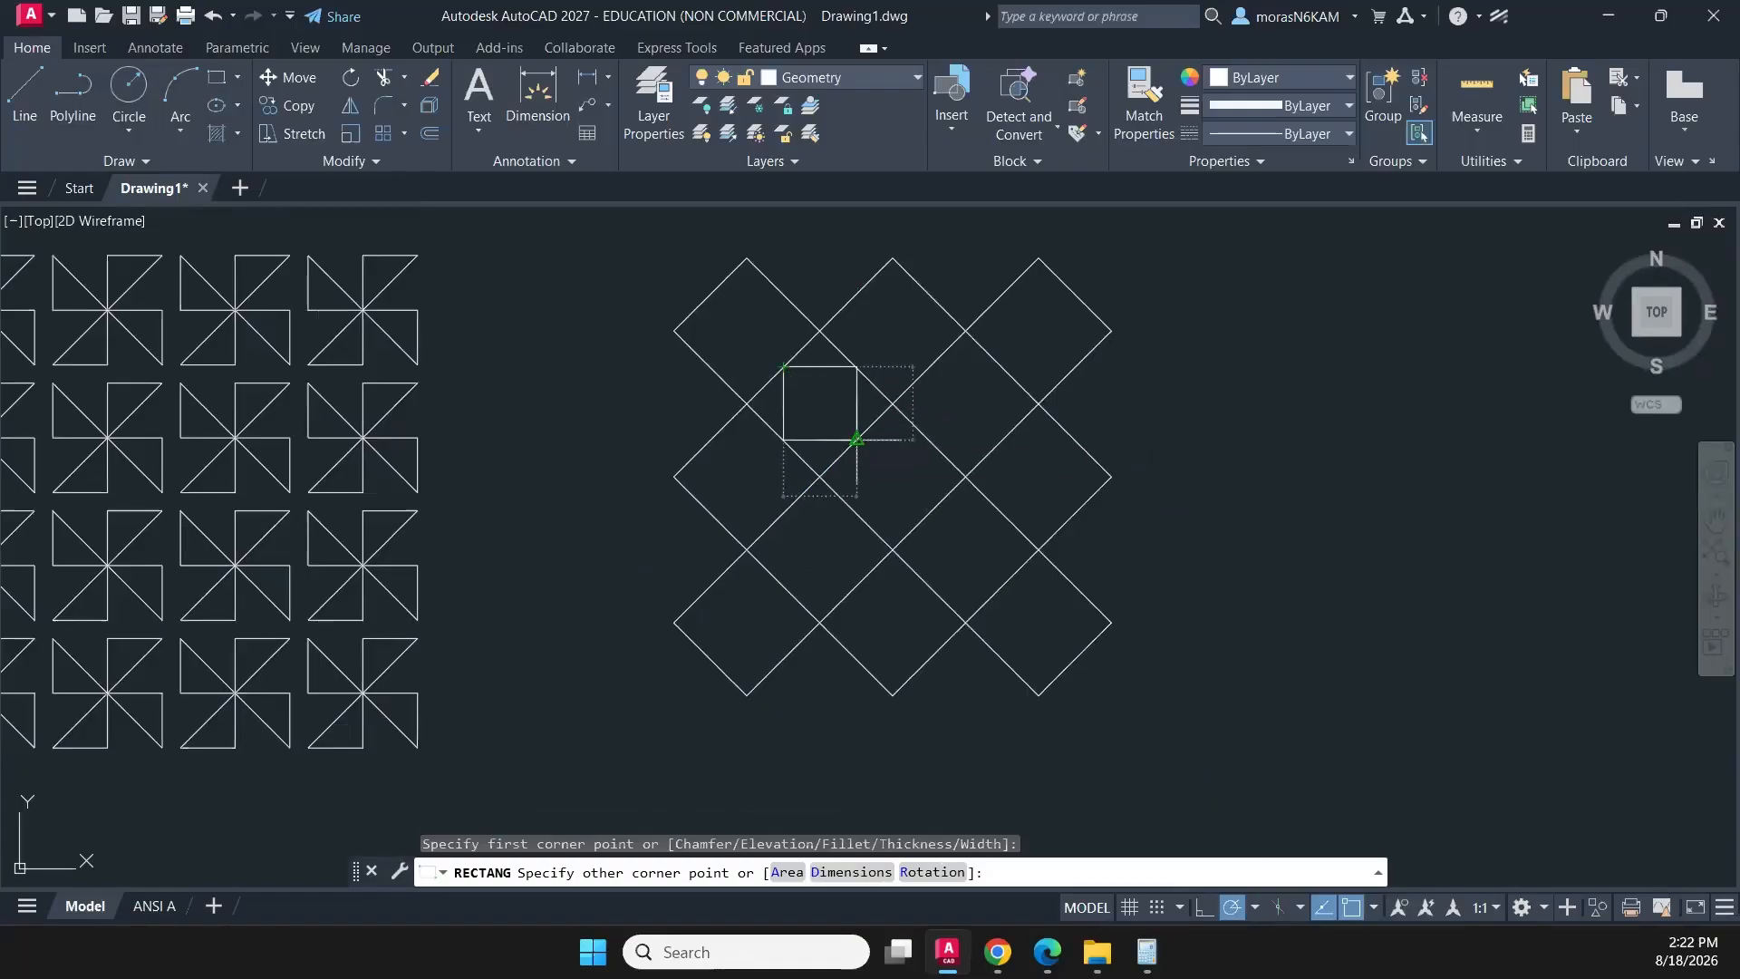
left_click(856, 439)
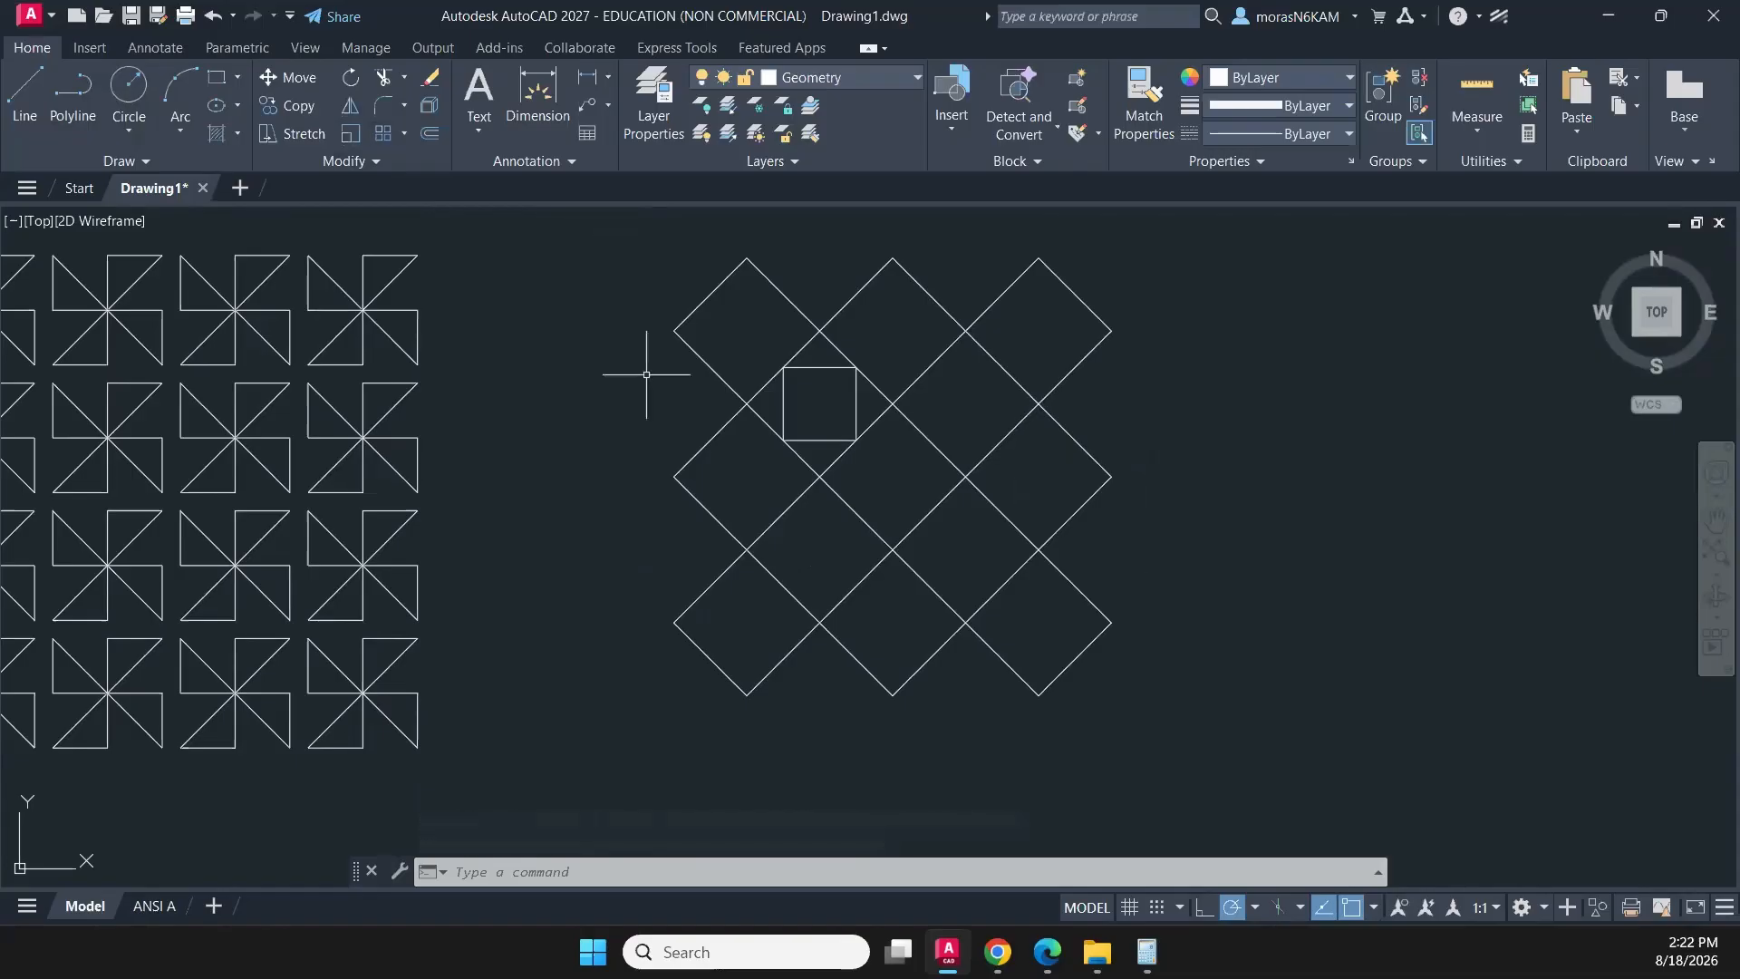
left_click(216, 77)
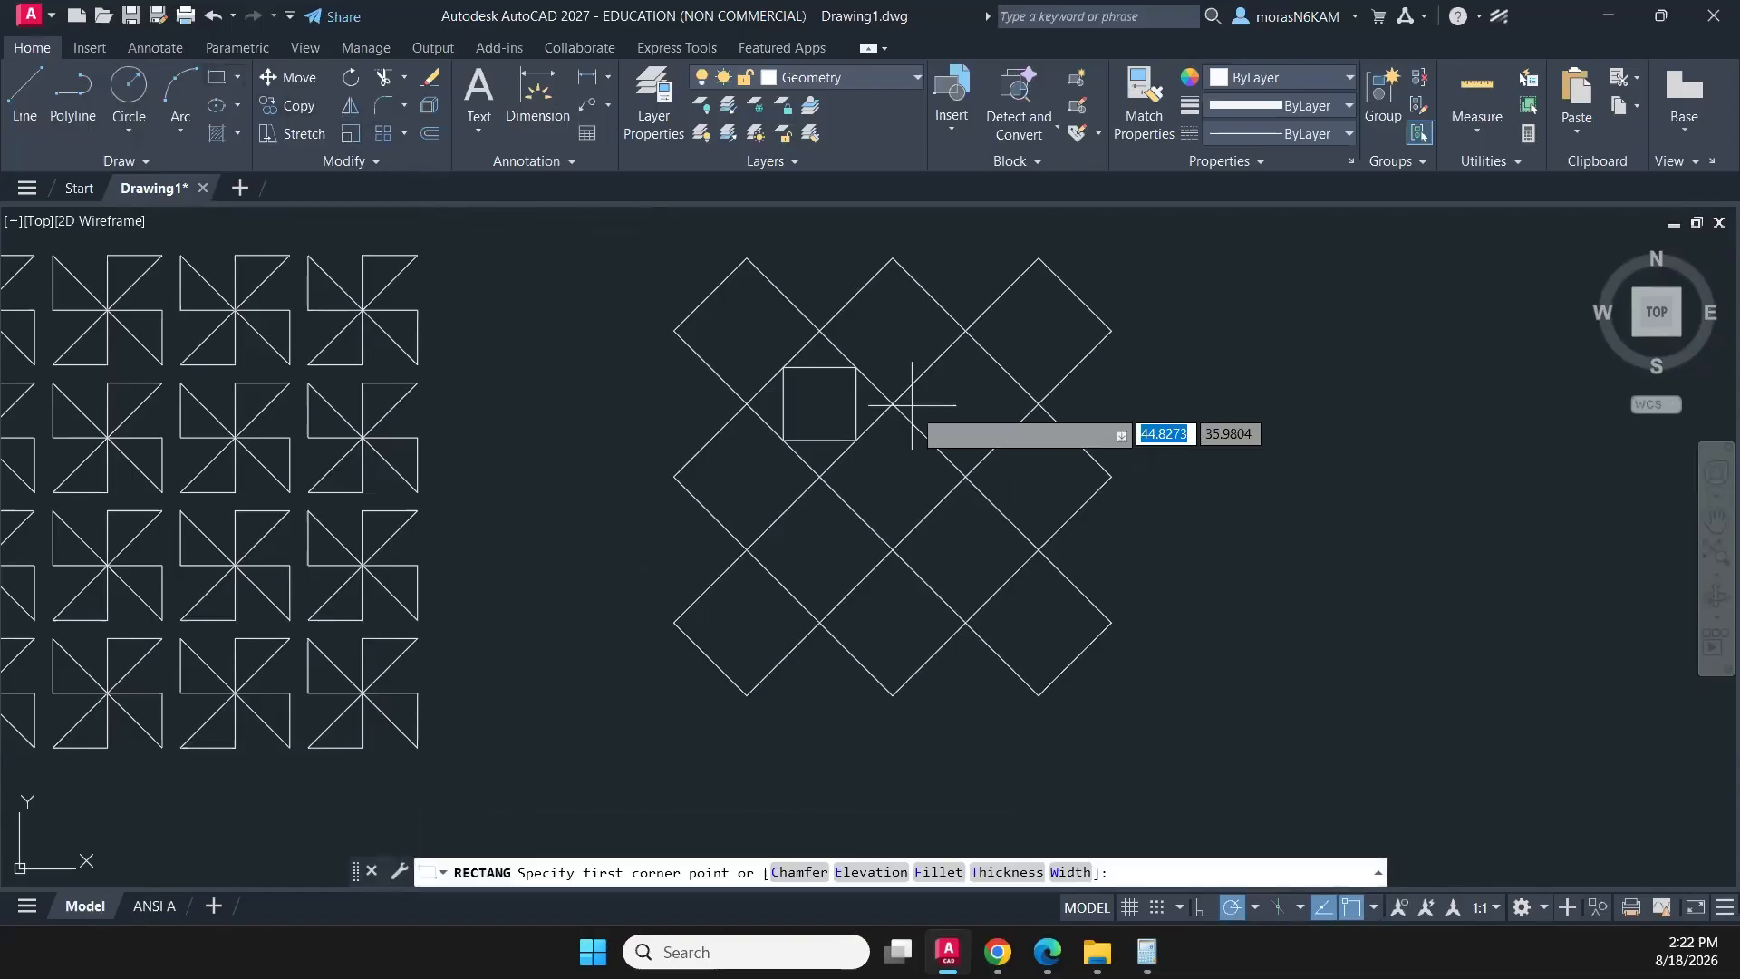
left_click(929, 367)
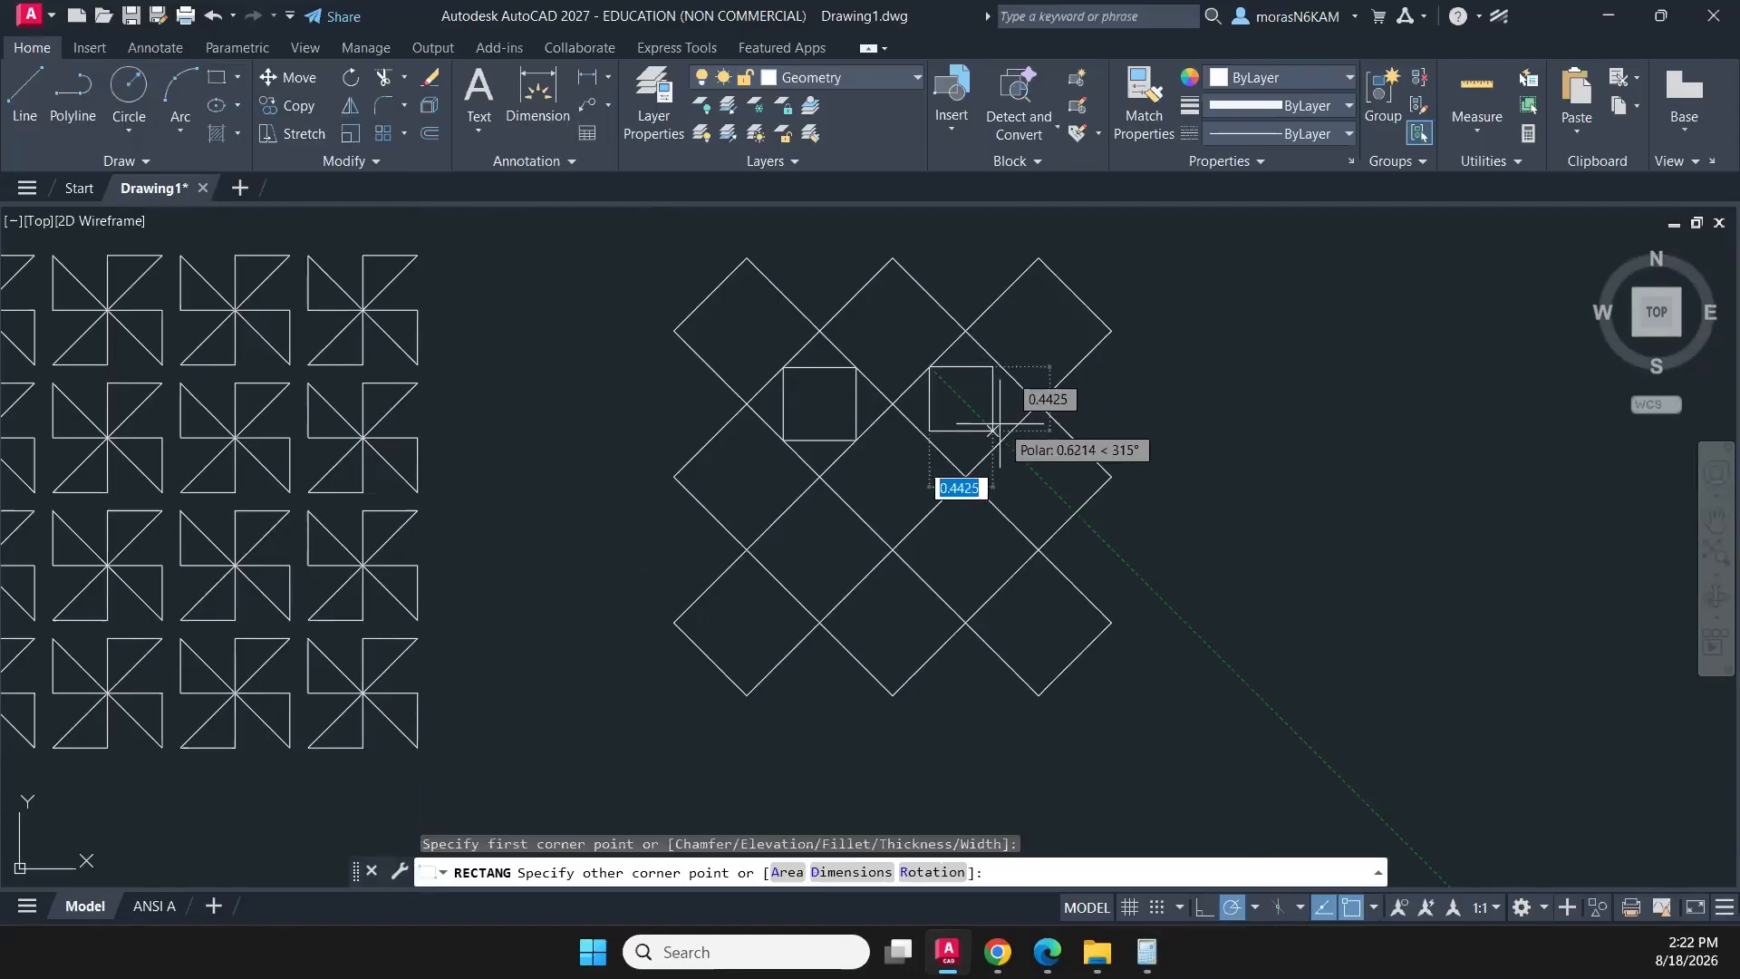
left_click(1009, 432)
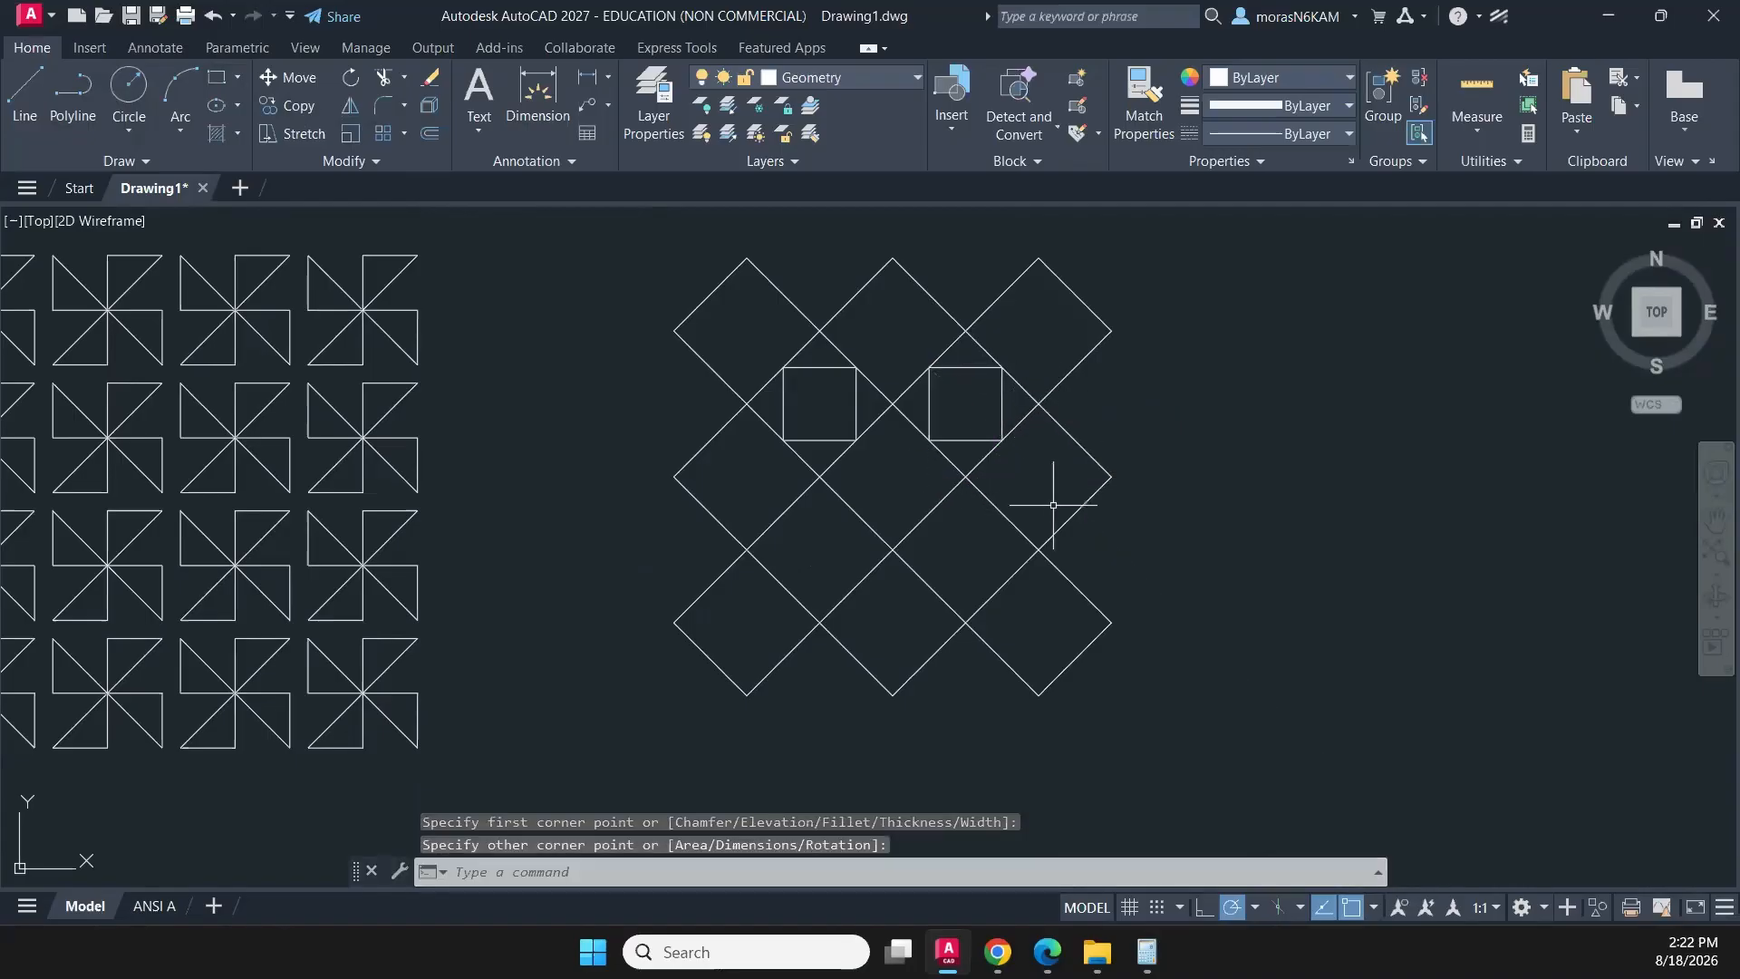
type("P")
key("Return")
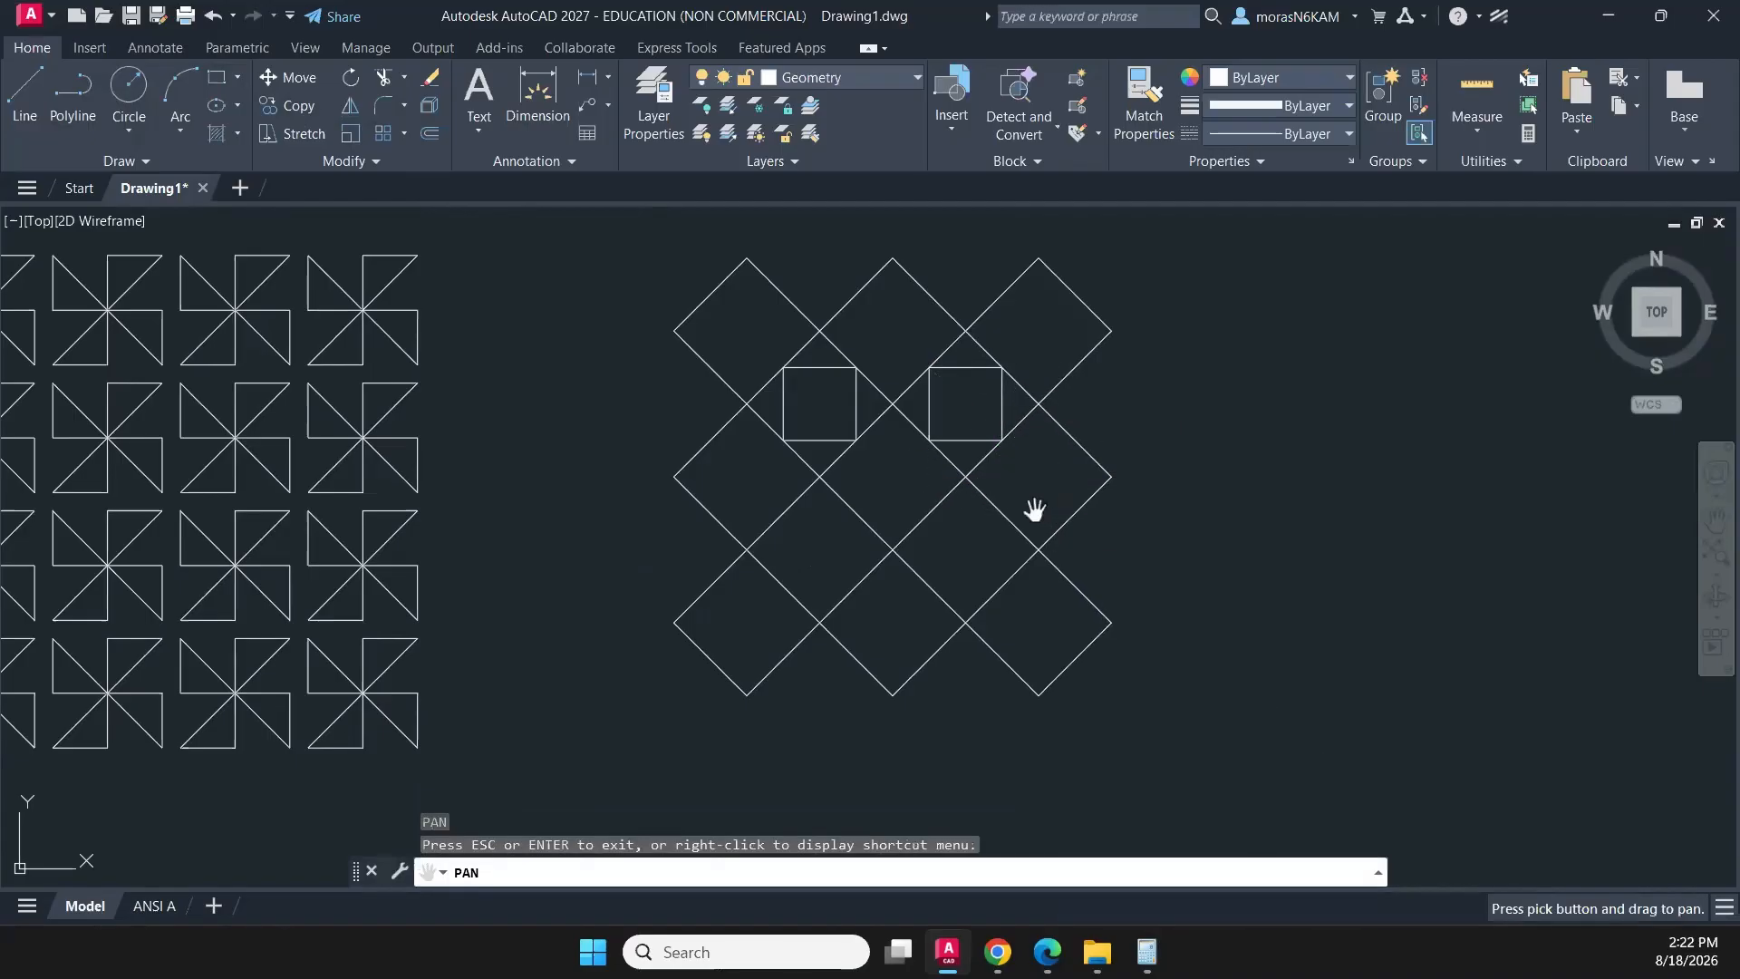
key("Escape")
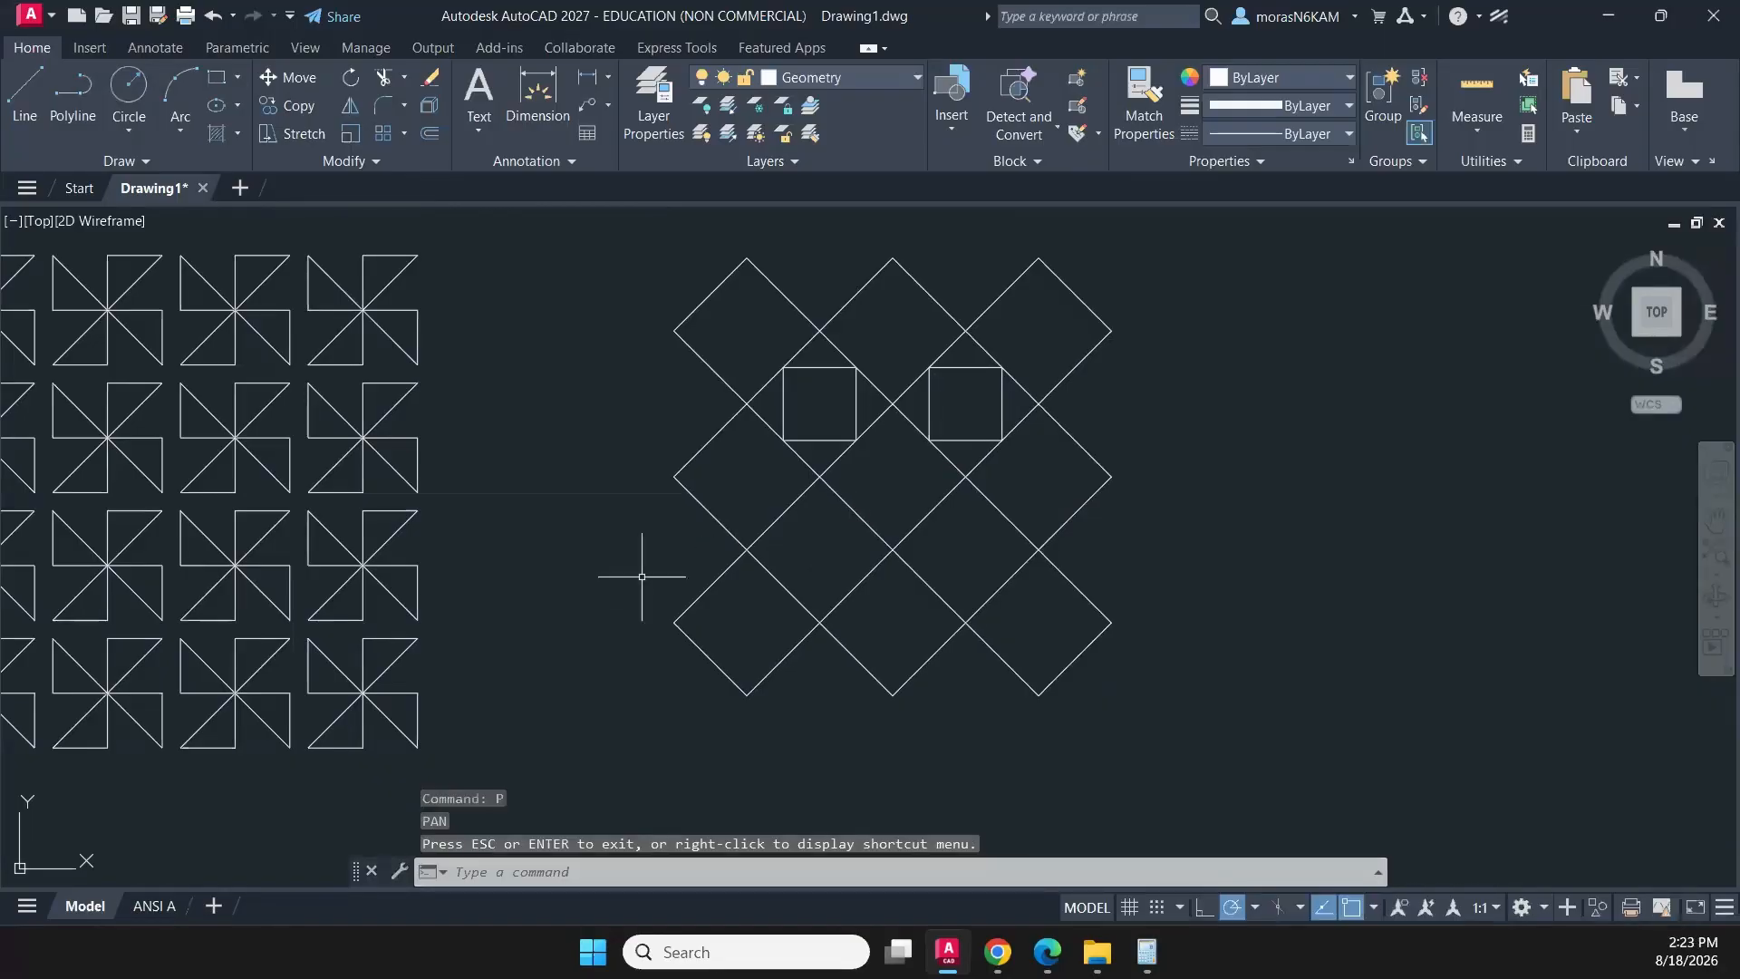
type("p")
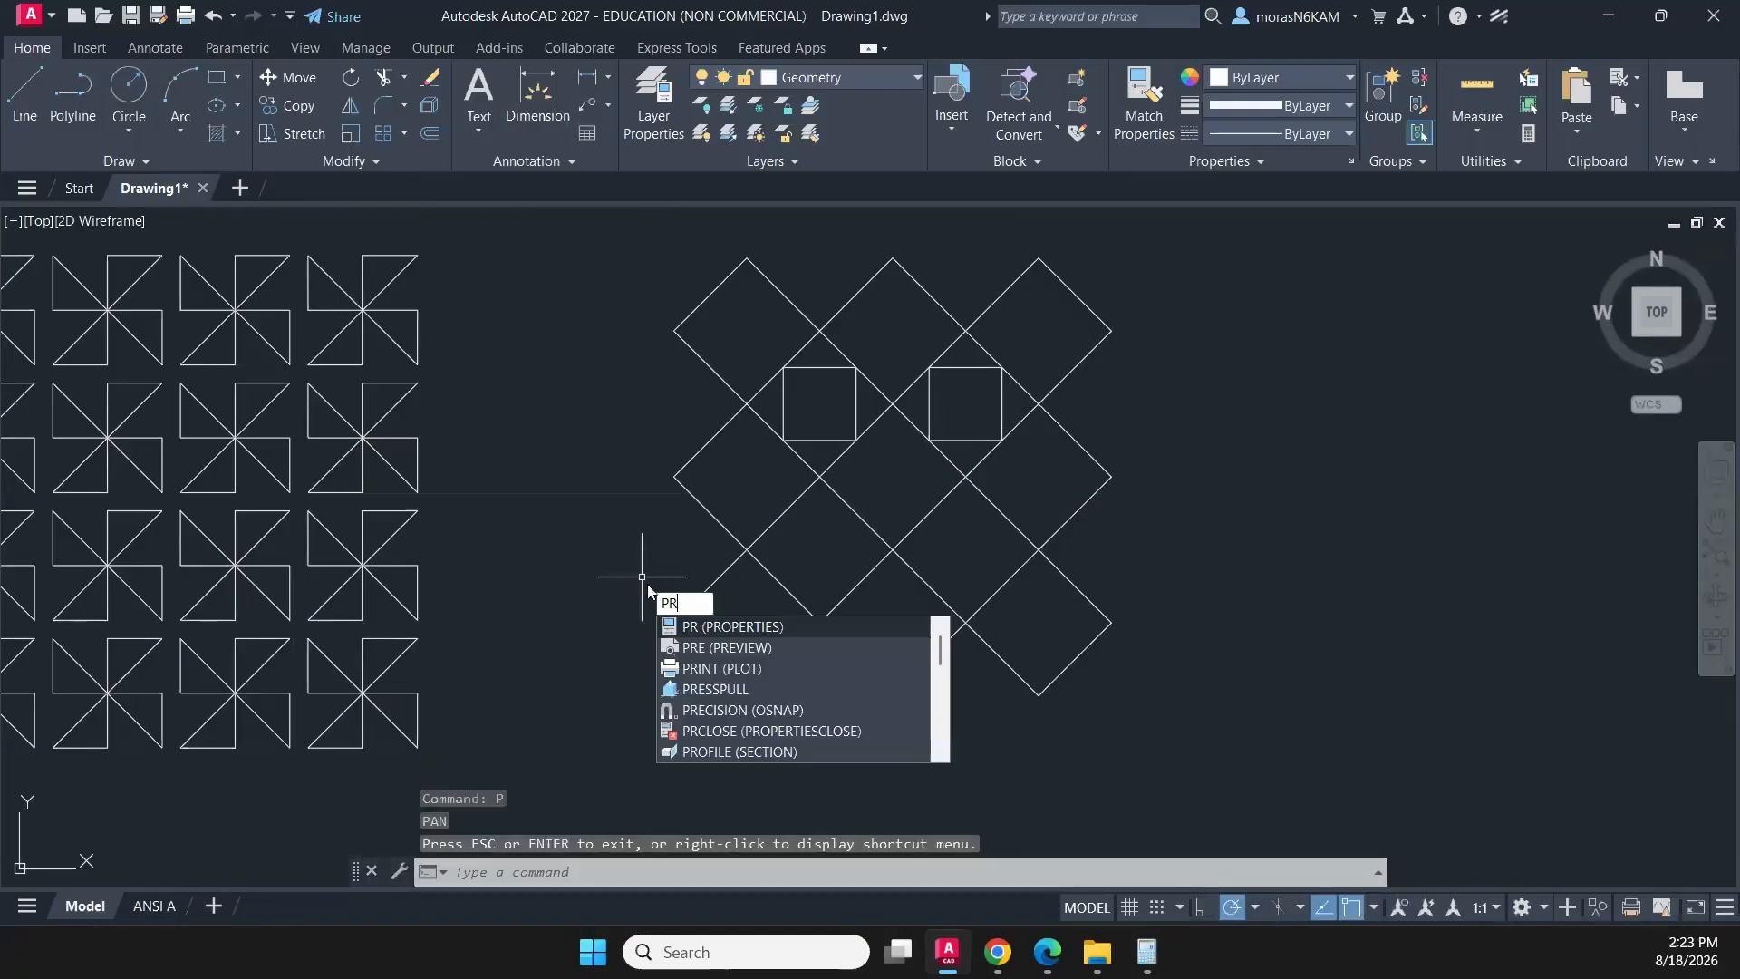
type("REV")
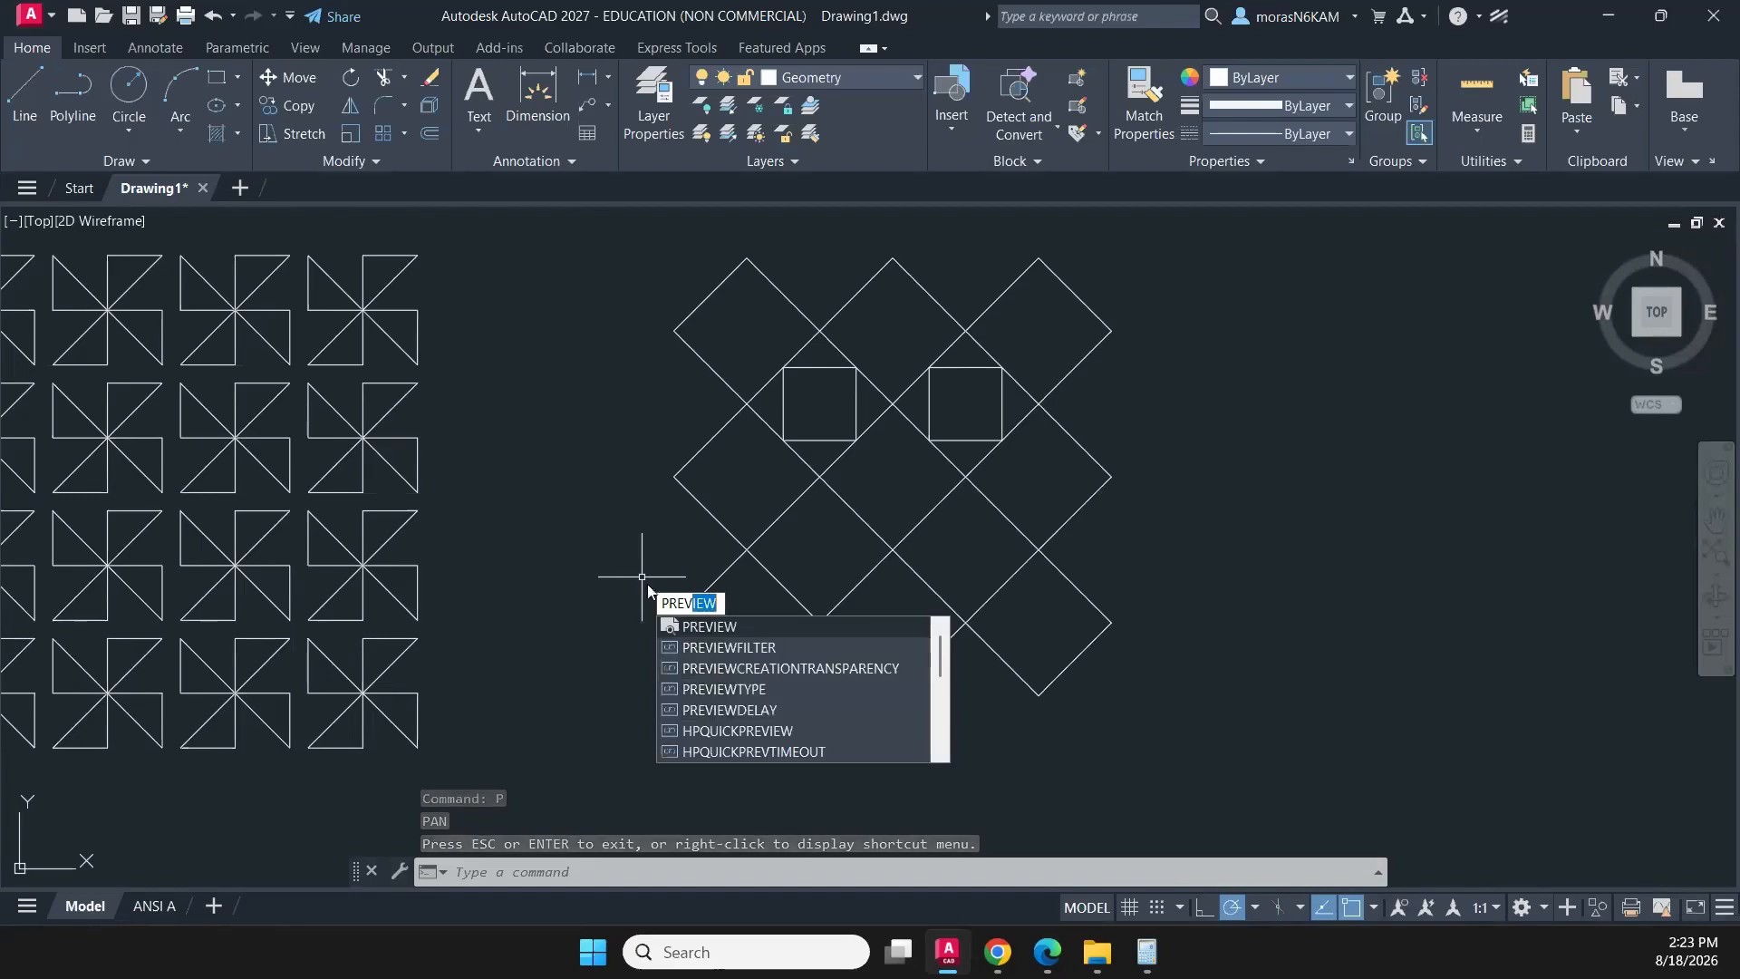
type("ious")
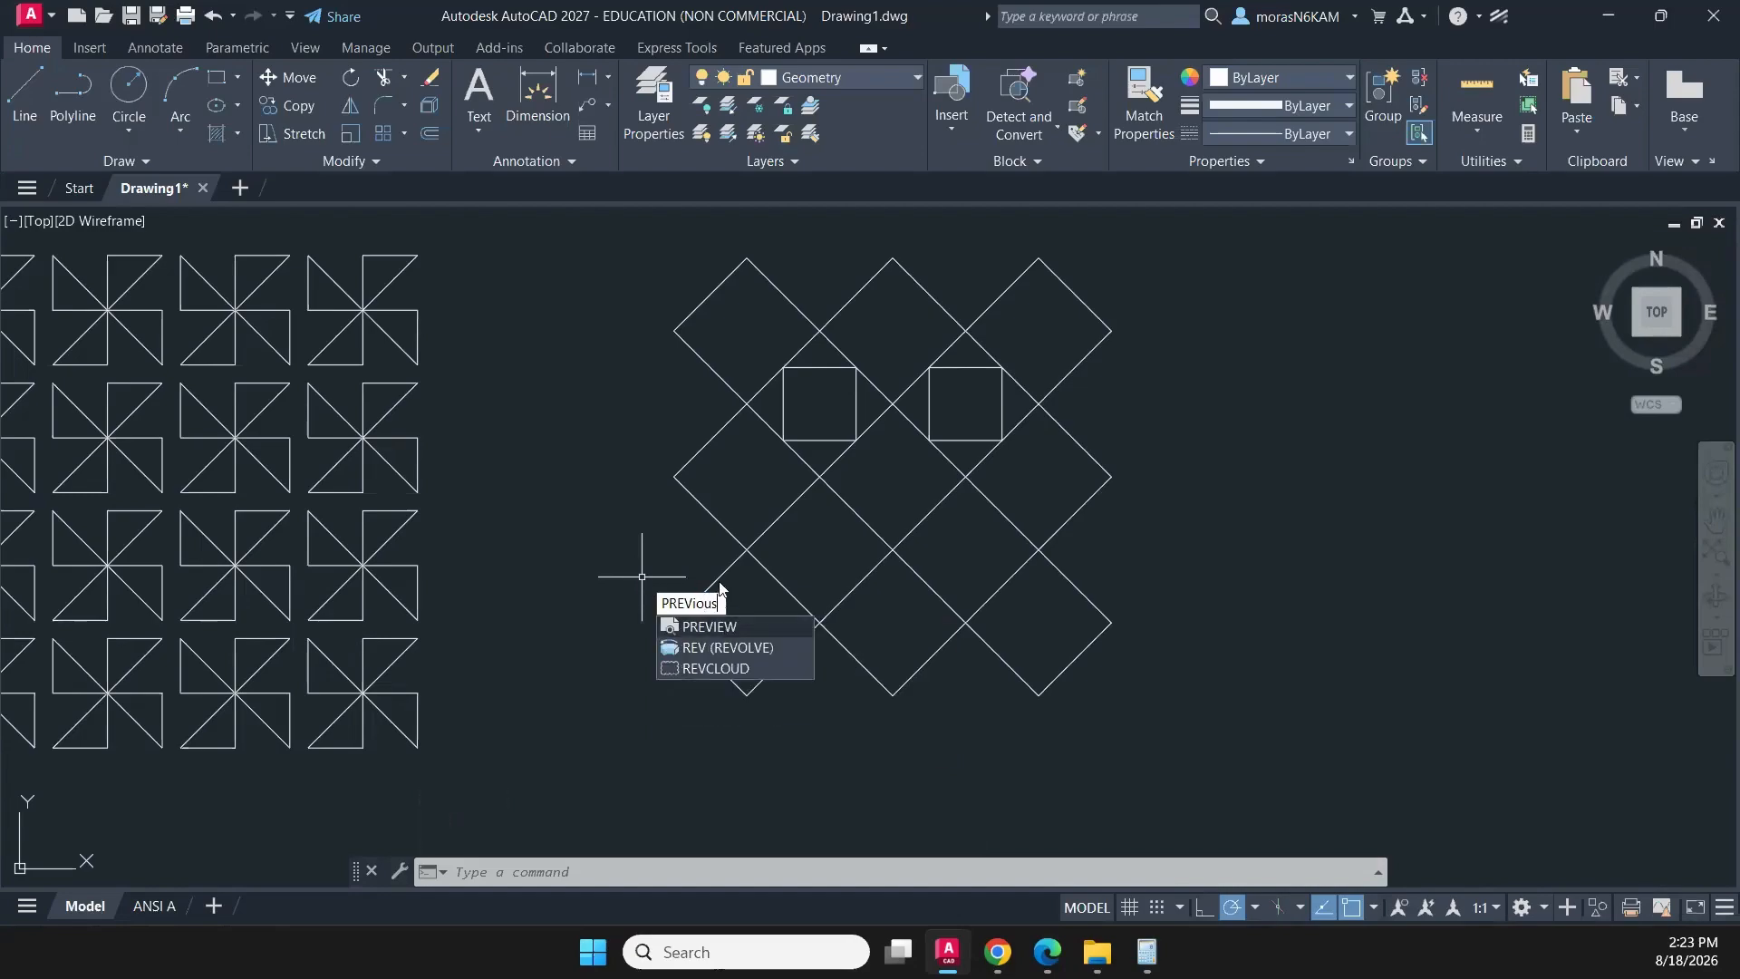
key("Return")
key("Escape")
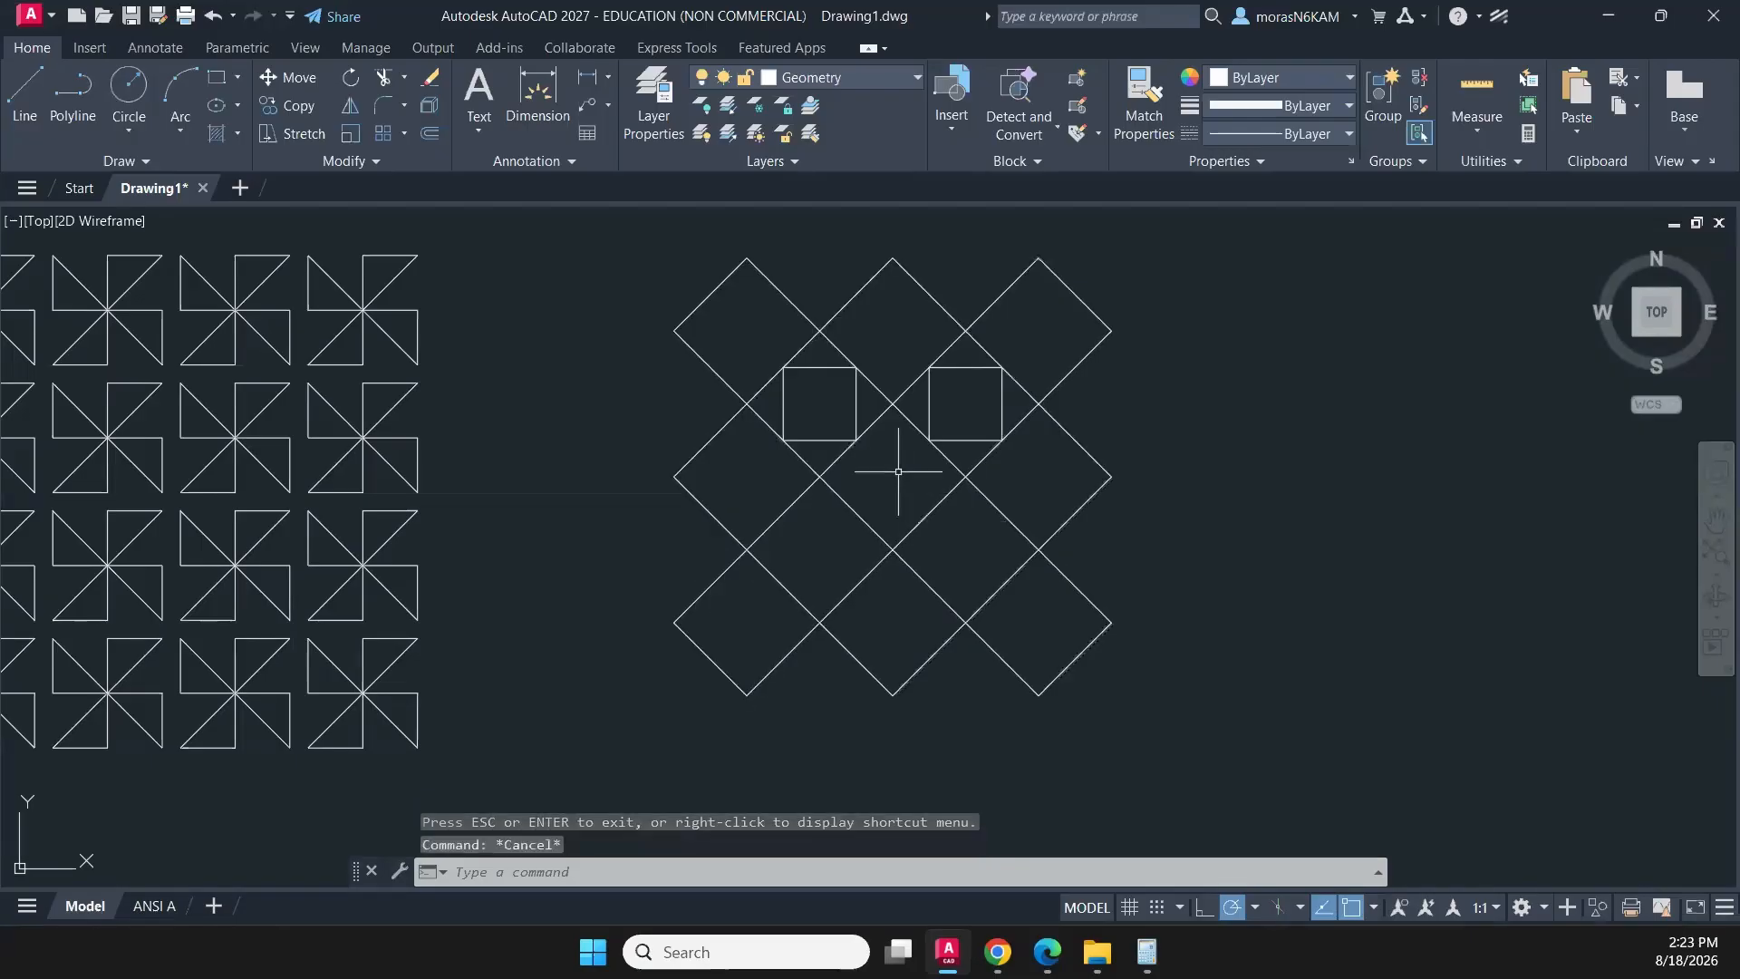
- Draw matching squares in the two lower inner gaps between the diamonds, each with corners on the side midpoints
left_click(218, 78)
left_click(784, 513)
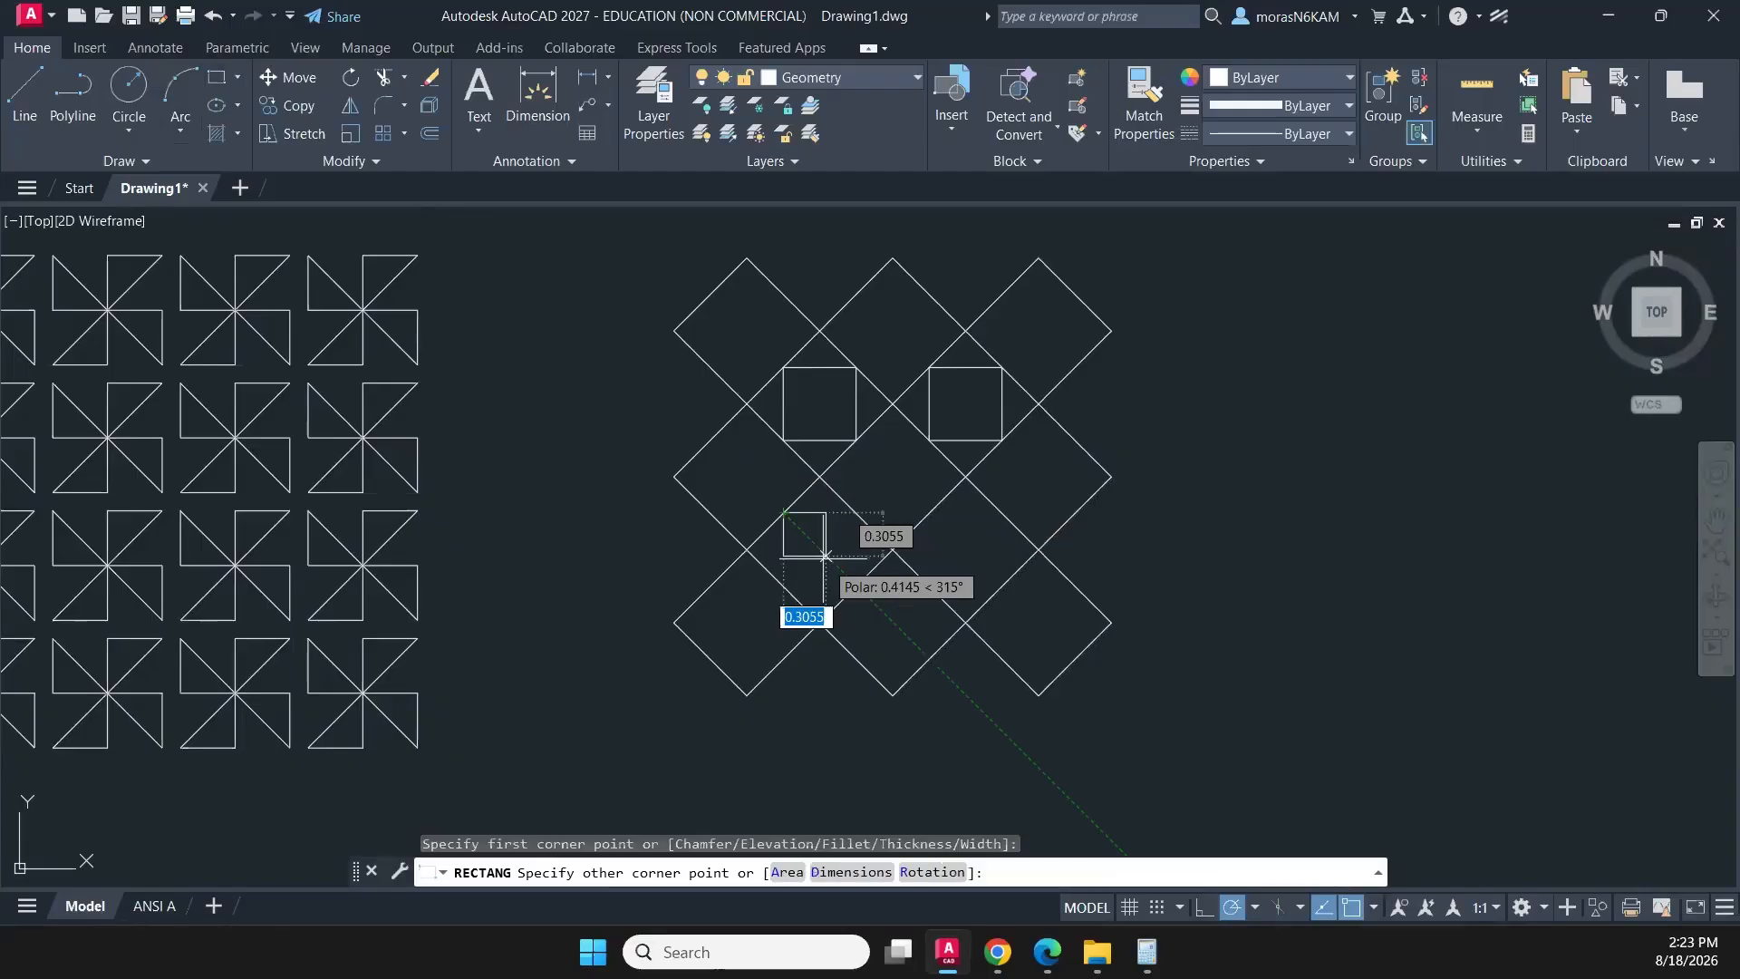
left_click(857, 585)
key("Escape")
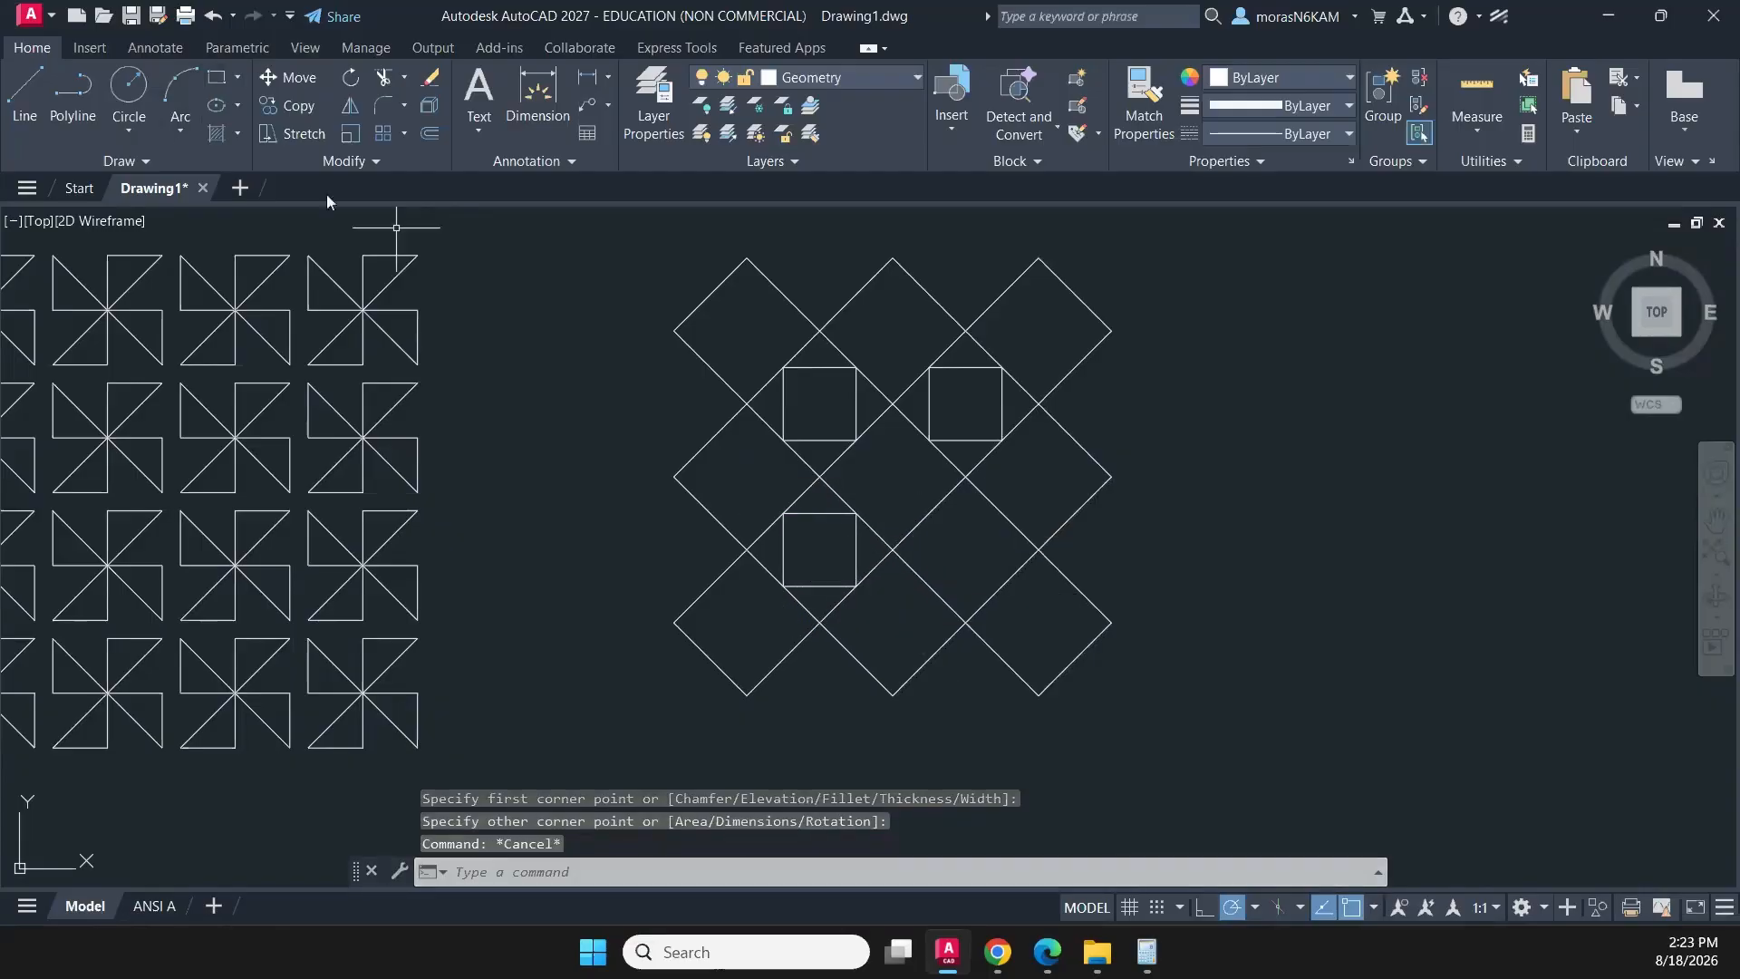
key("Return")
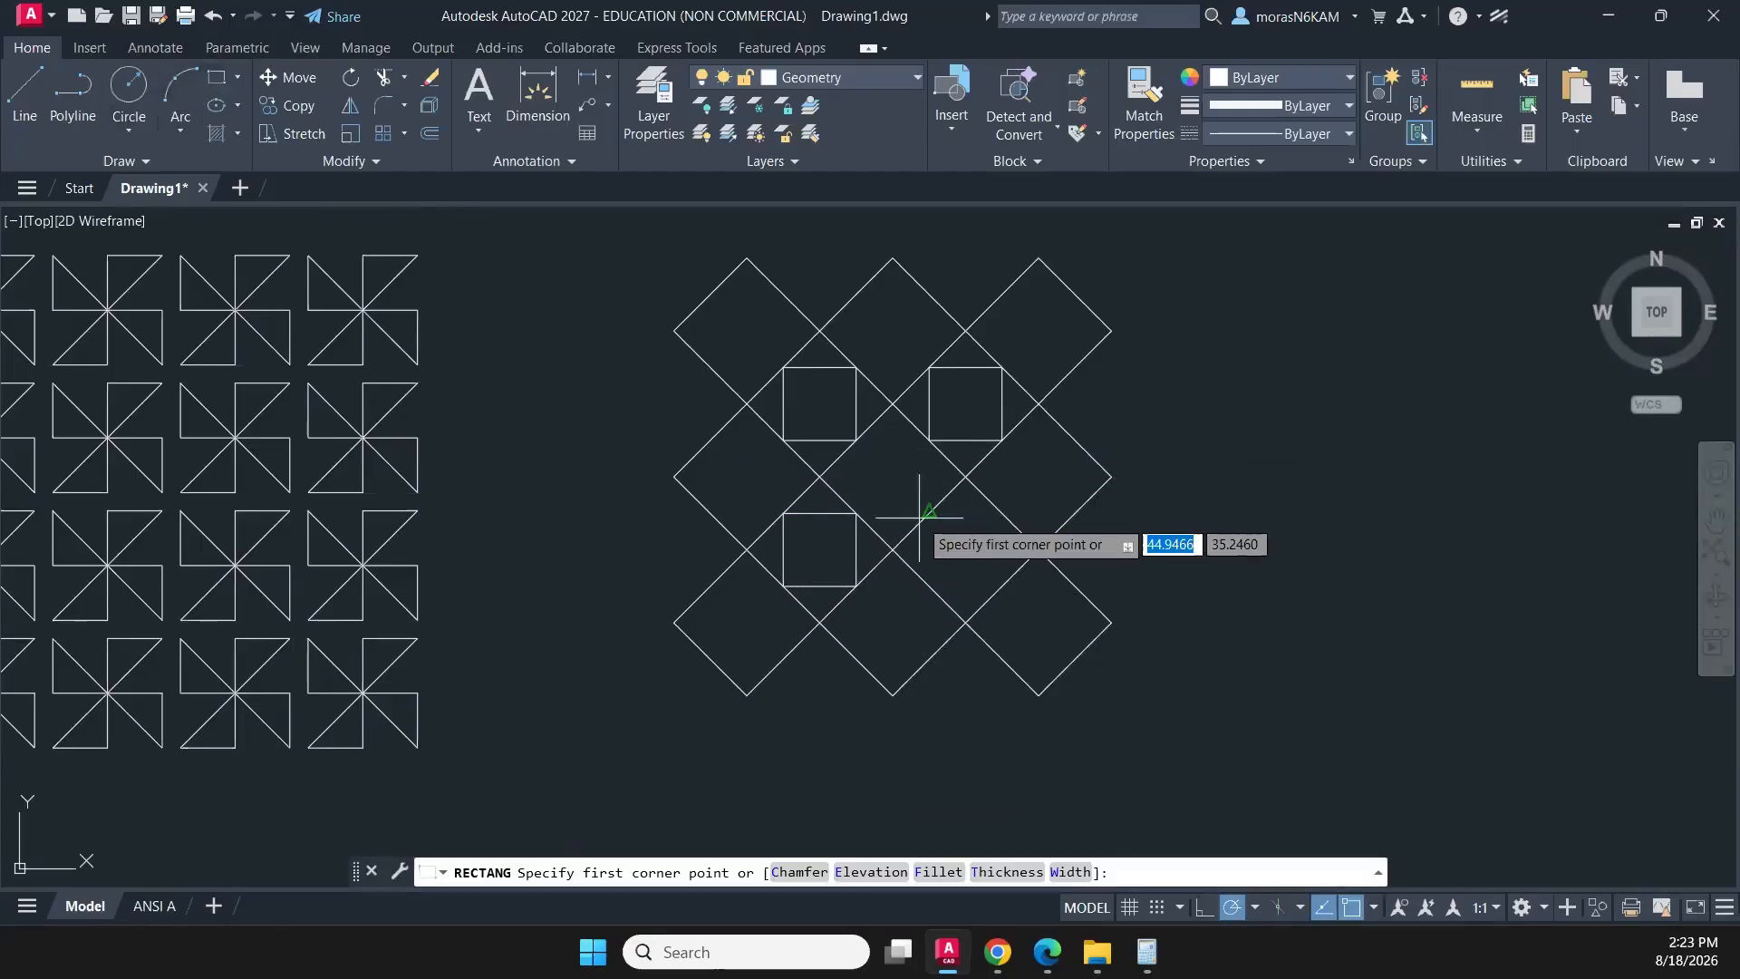
left_click(929, 513)
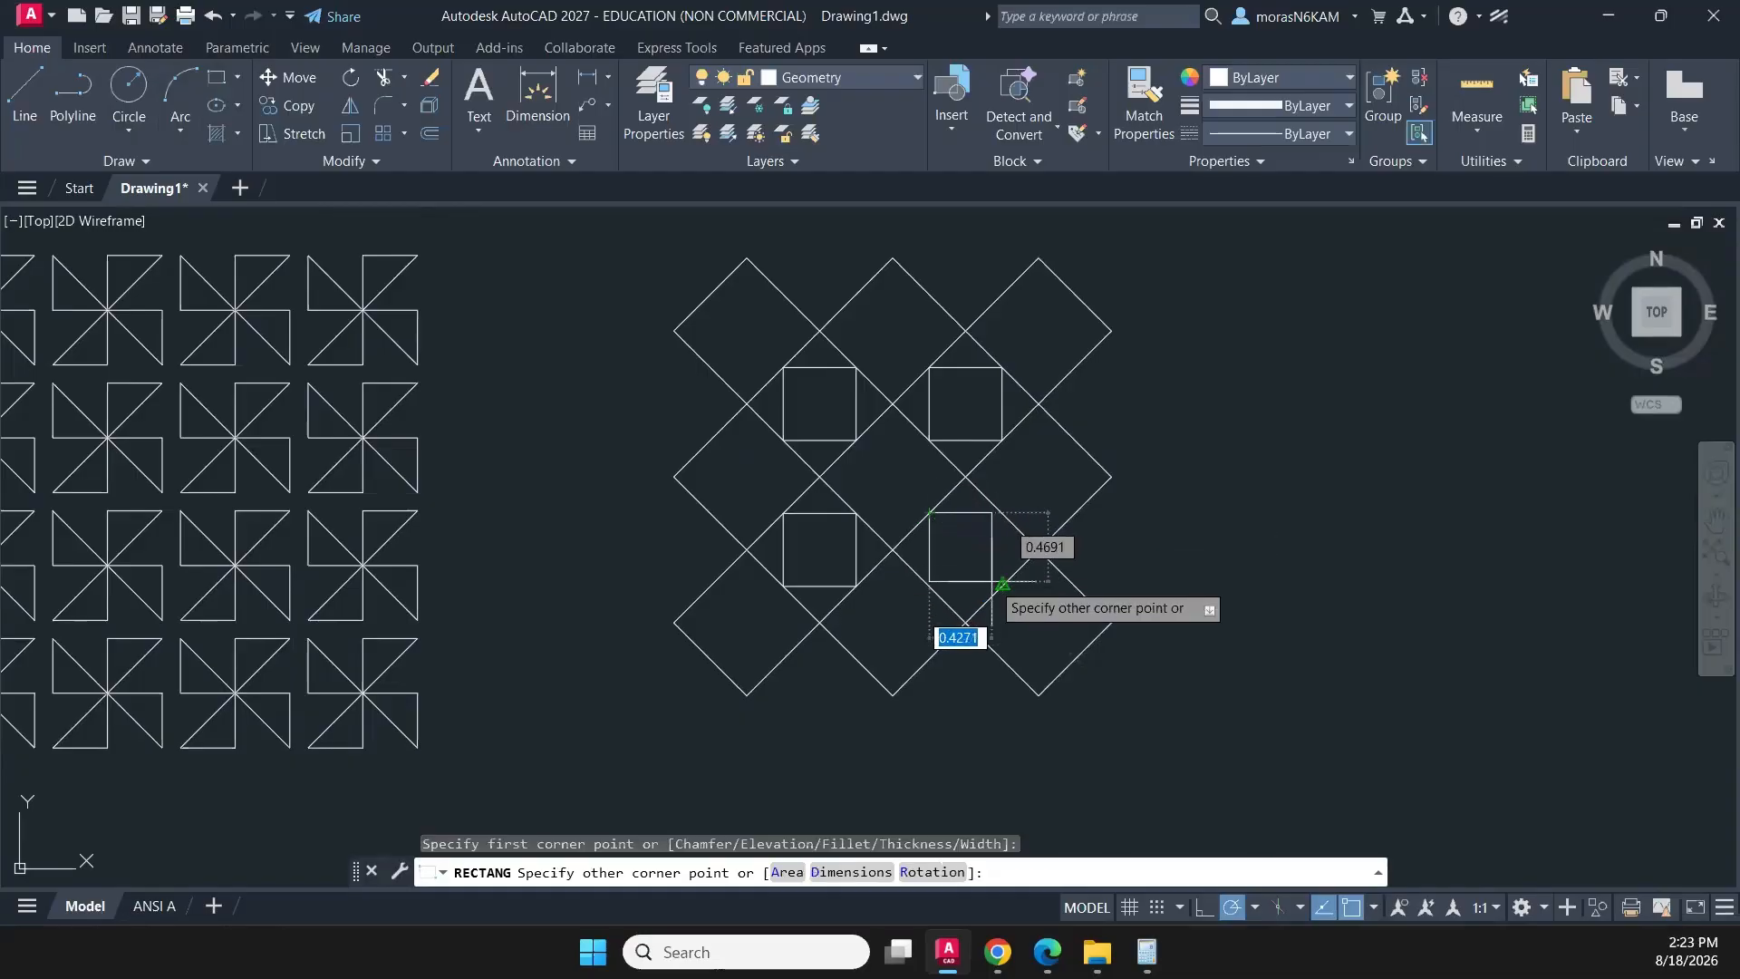
left_click(1000, 586)
key("Escape")
- Select the diamond array with its four inner squares and move them horizontally to the right, away from the pinwheels
scroll(1037, 399, "down", 2)
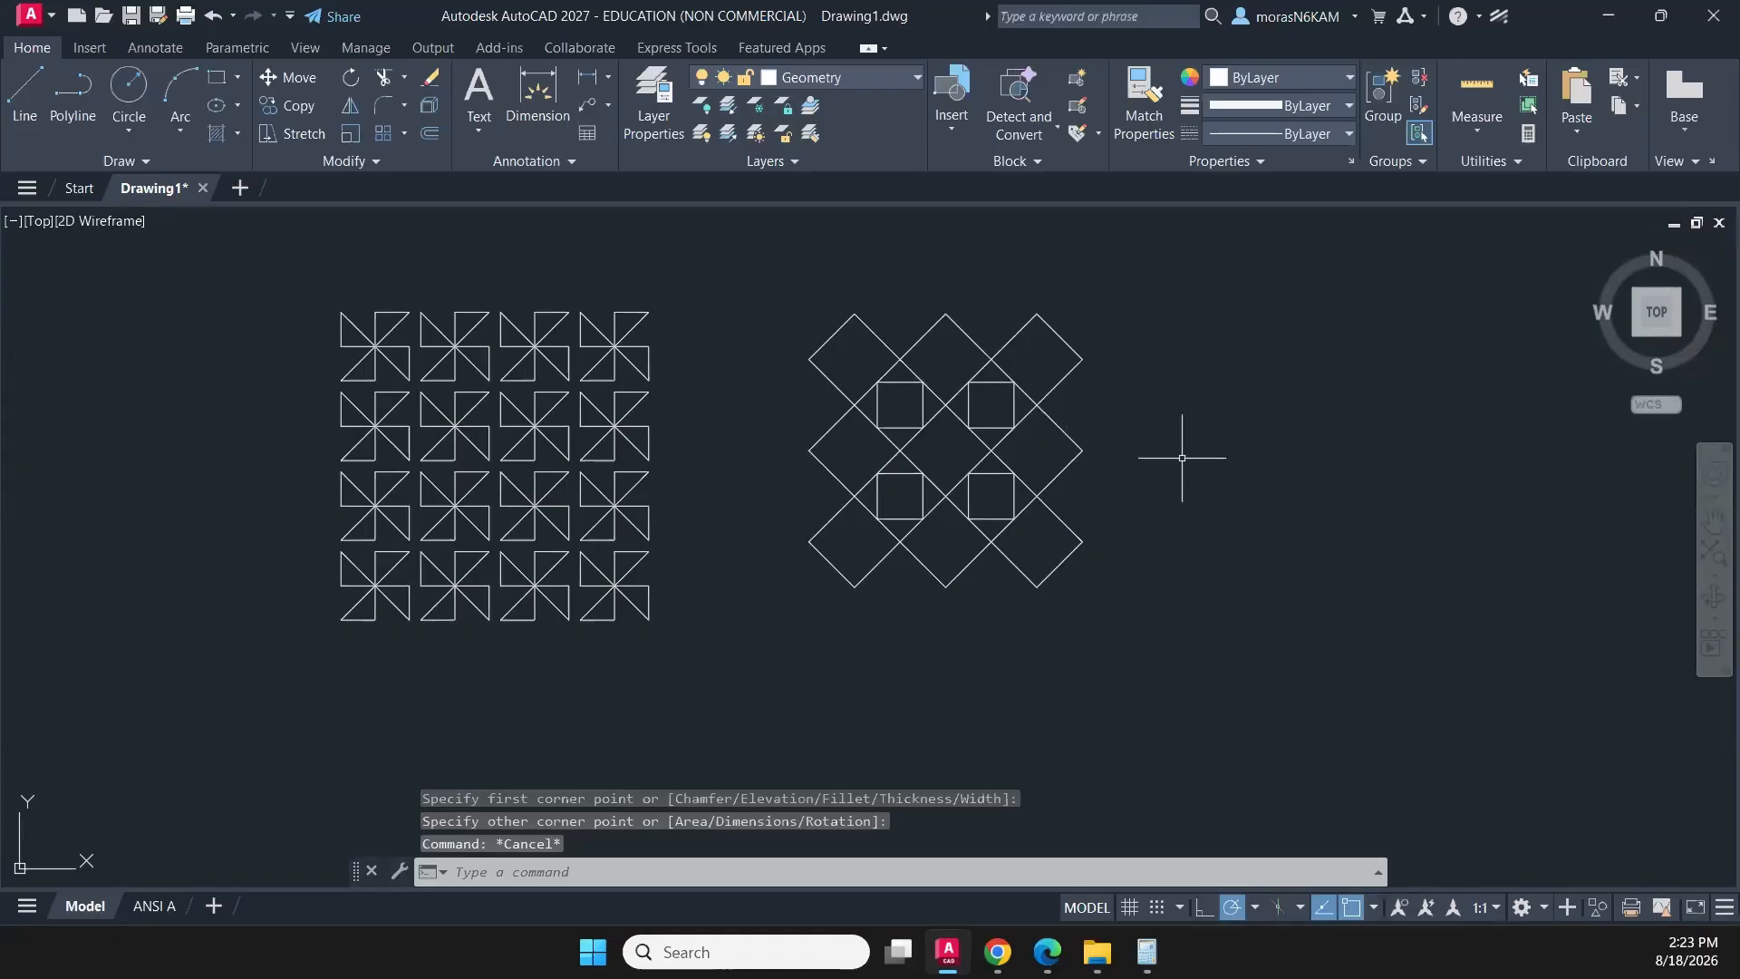
middle_click_drag(1178, 459, 990, 459)
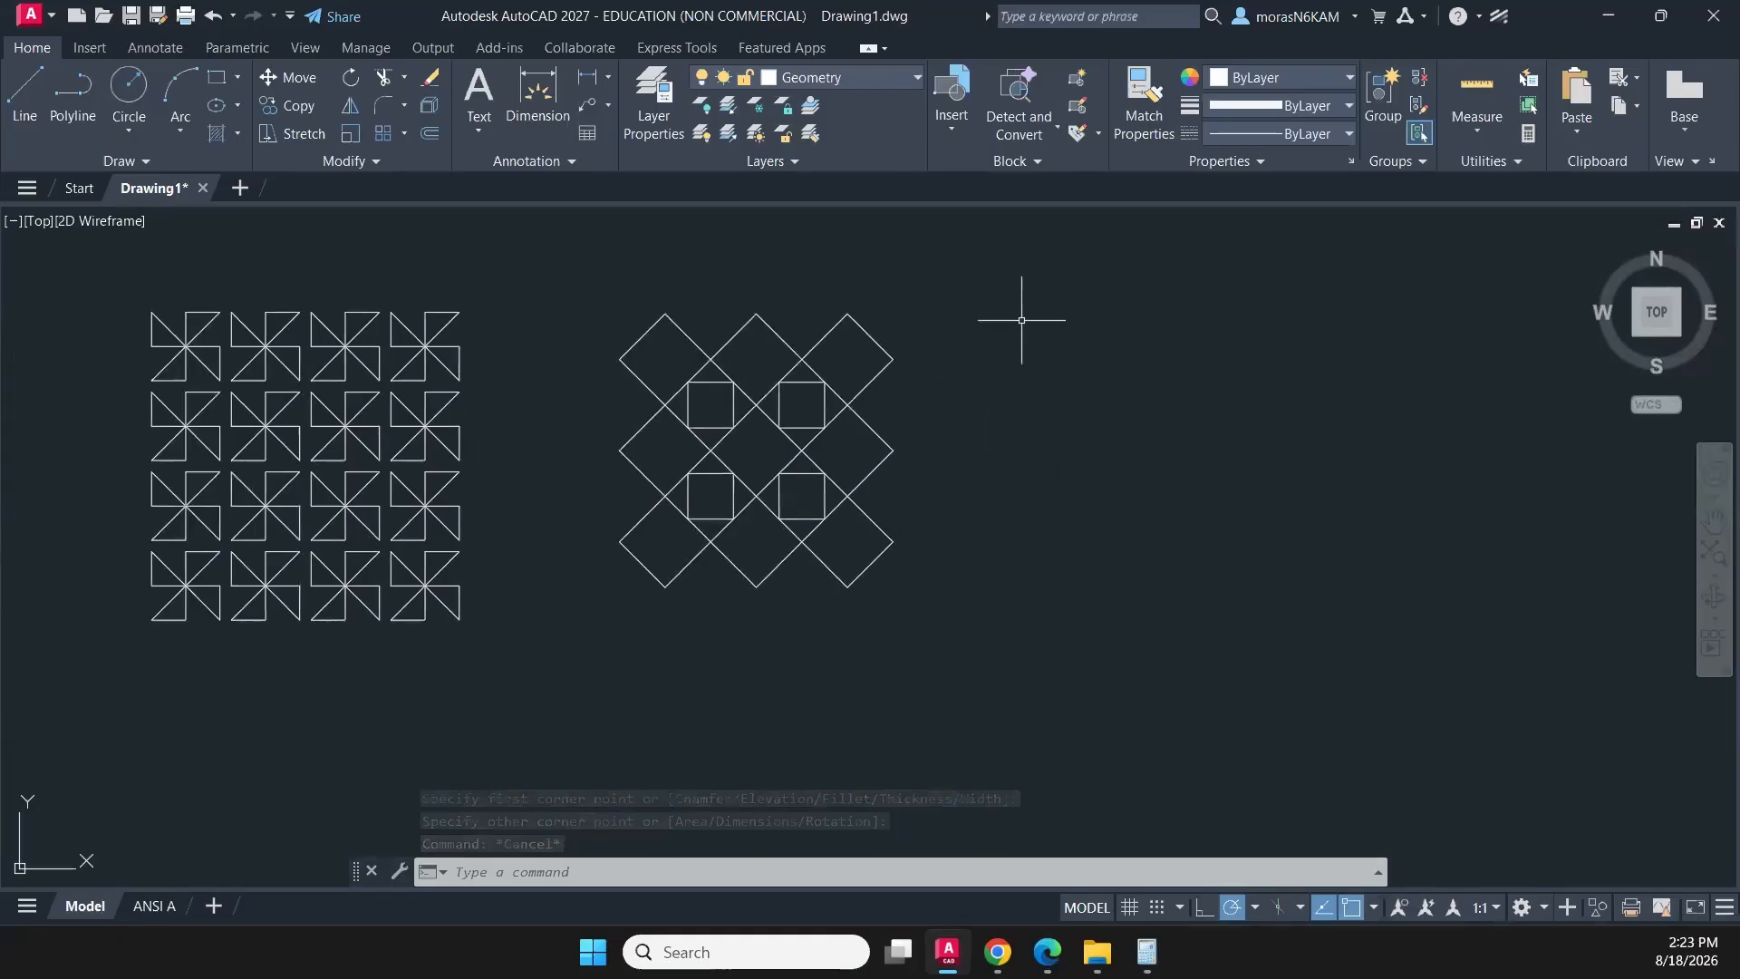
left_click(914, 332)
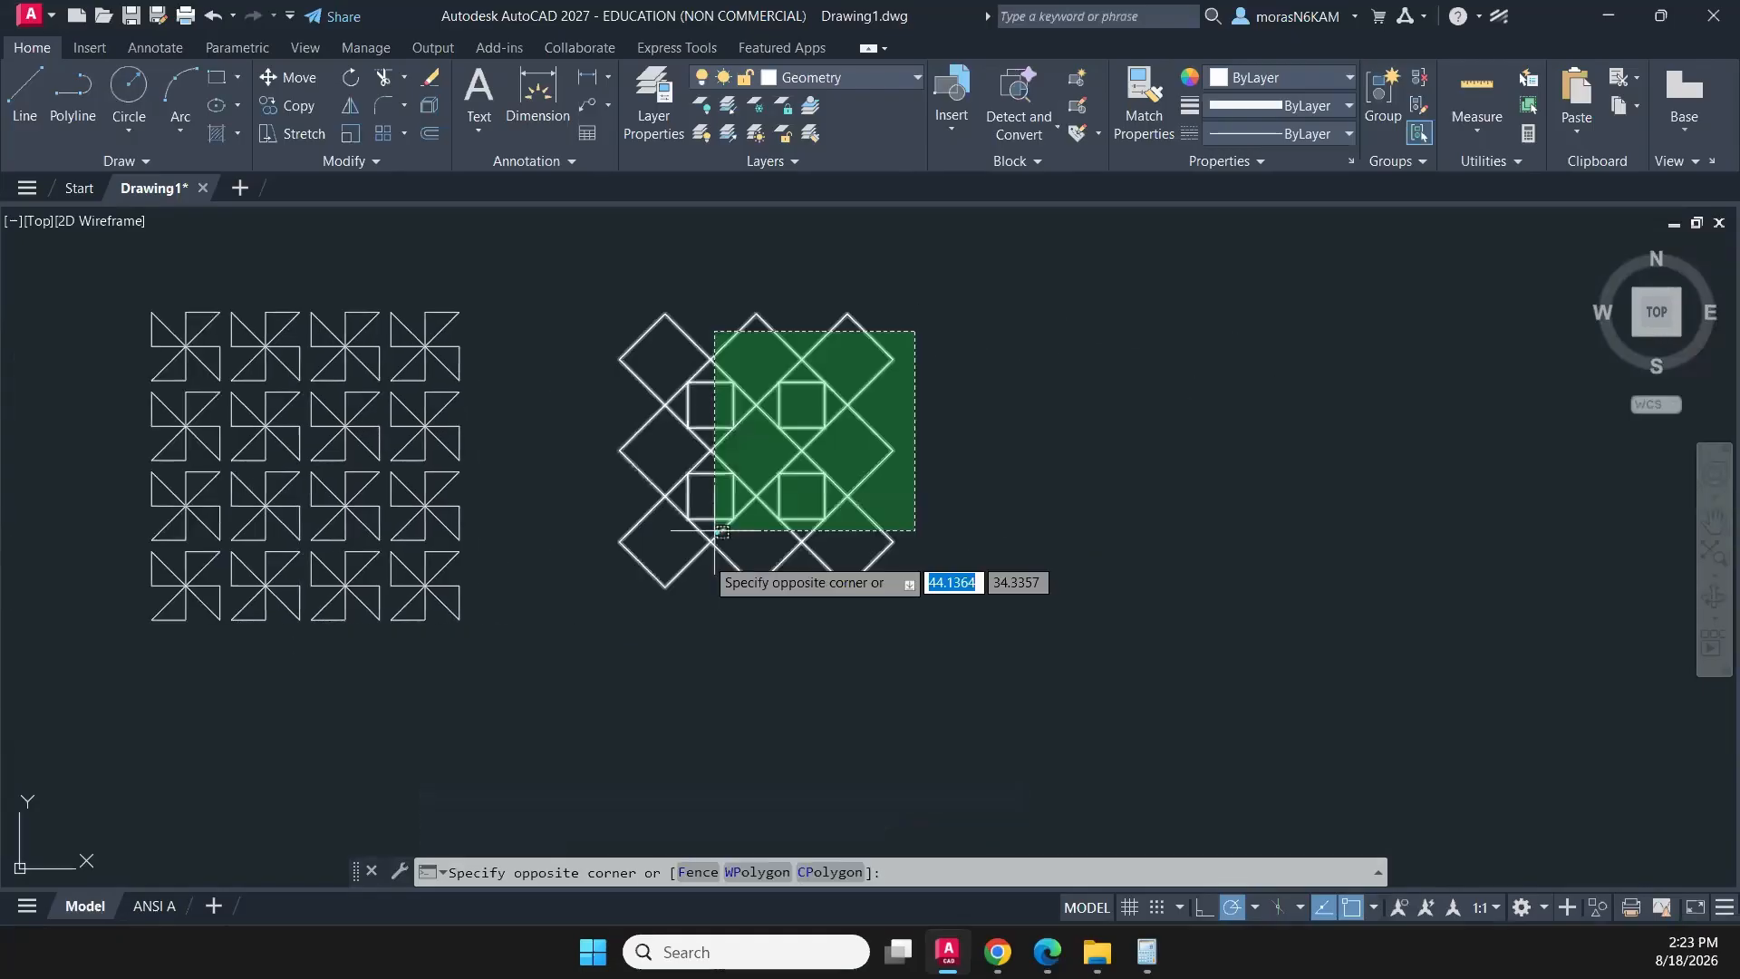
left_click(621, 575)
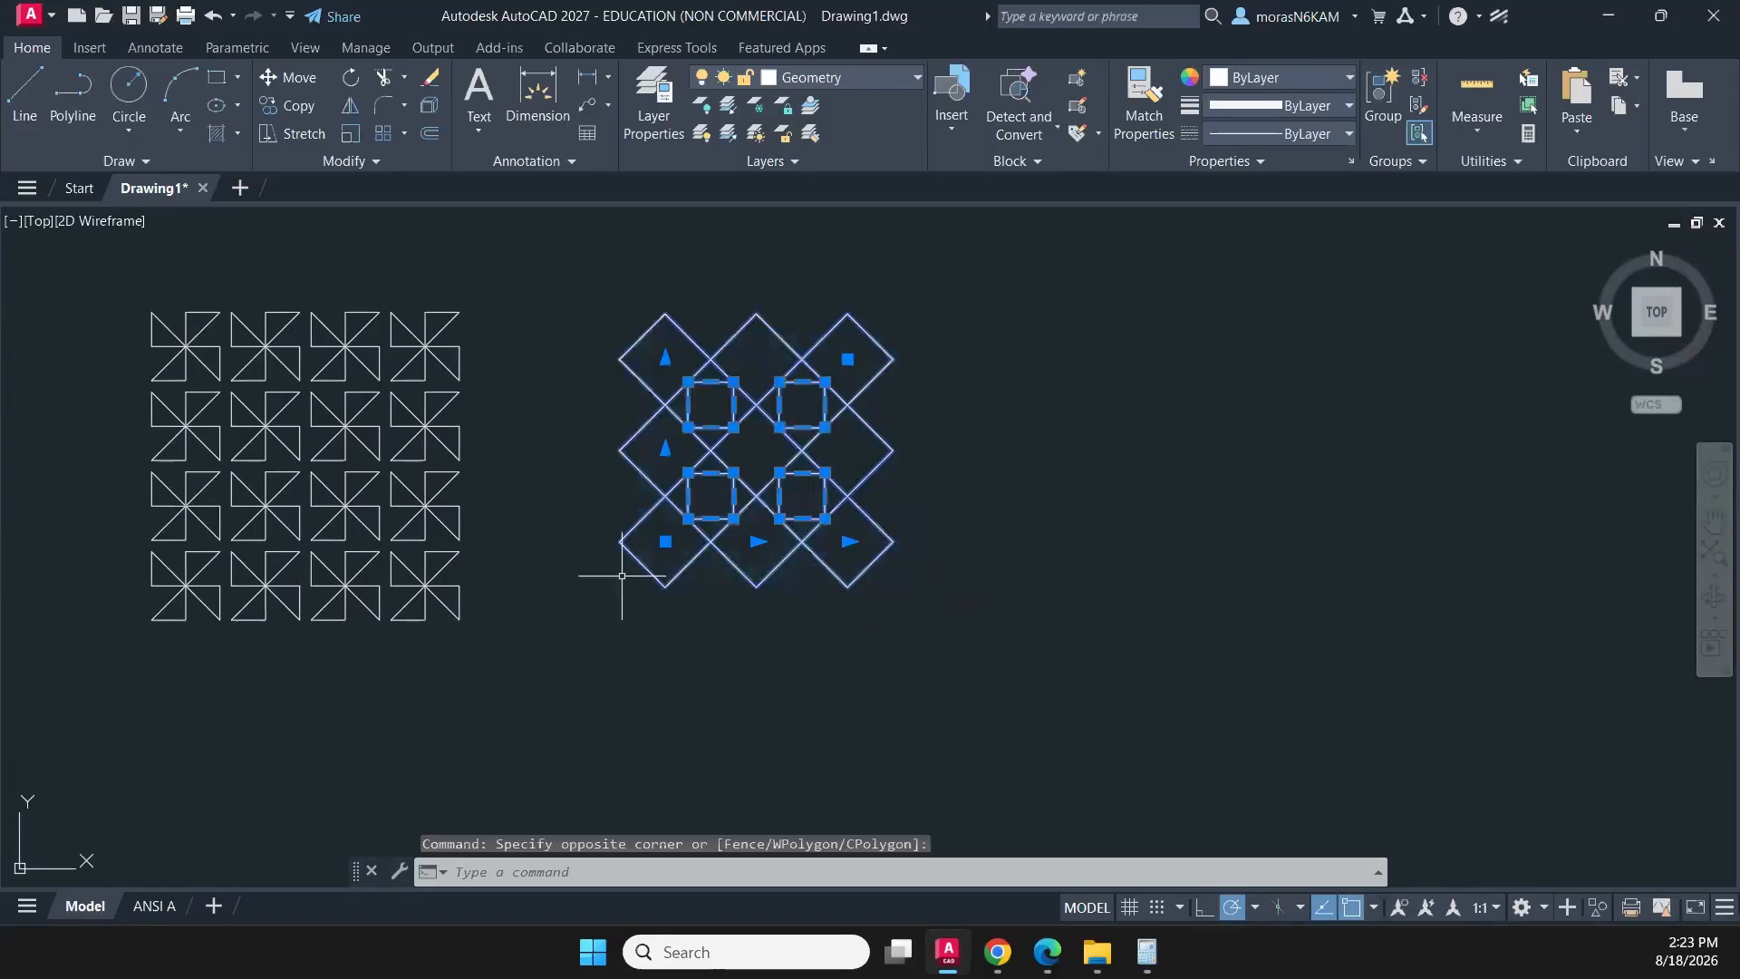
left_click(275, 80)
left_click(907, 430)
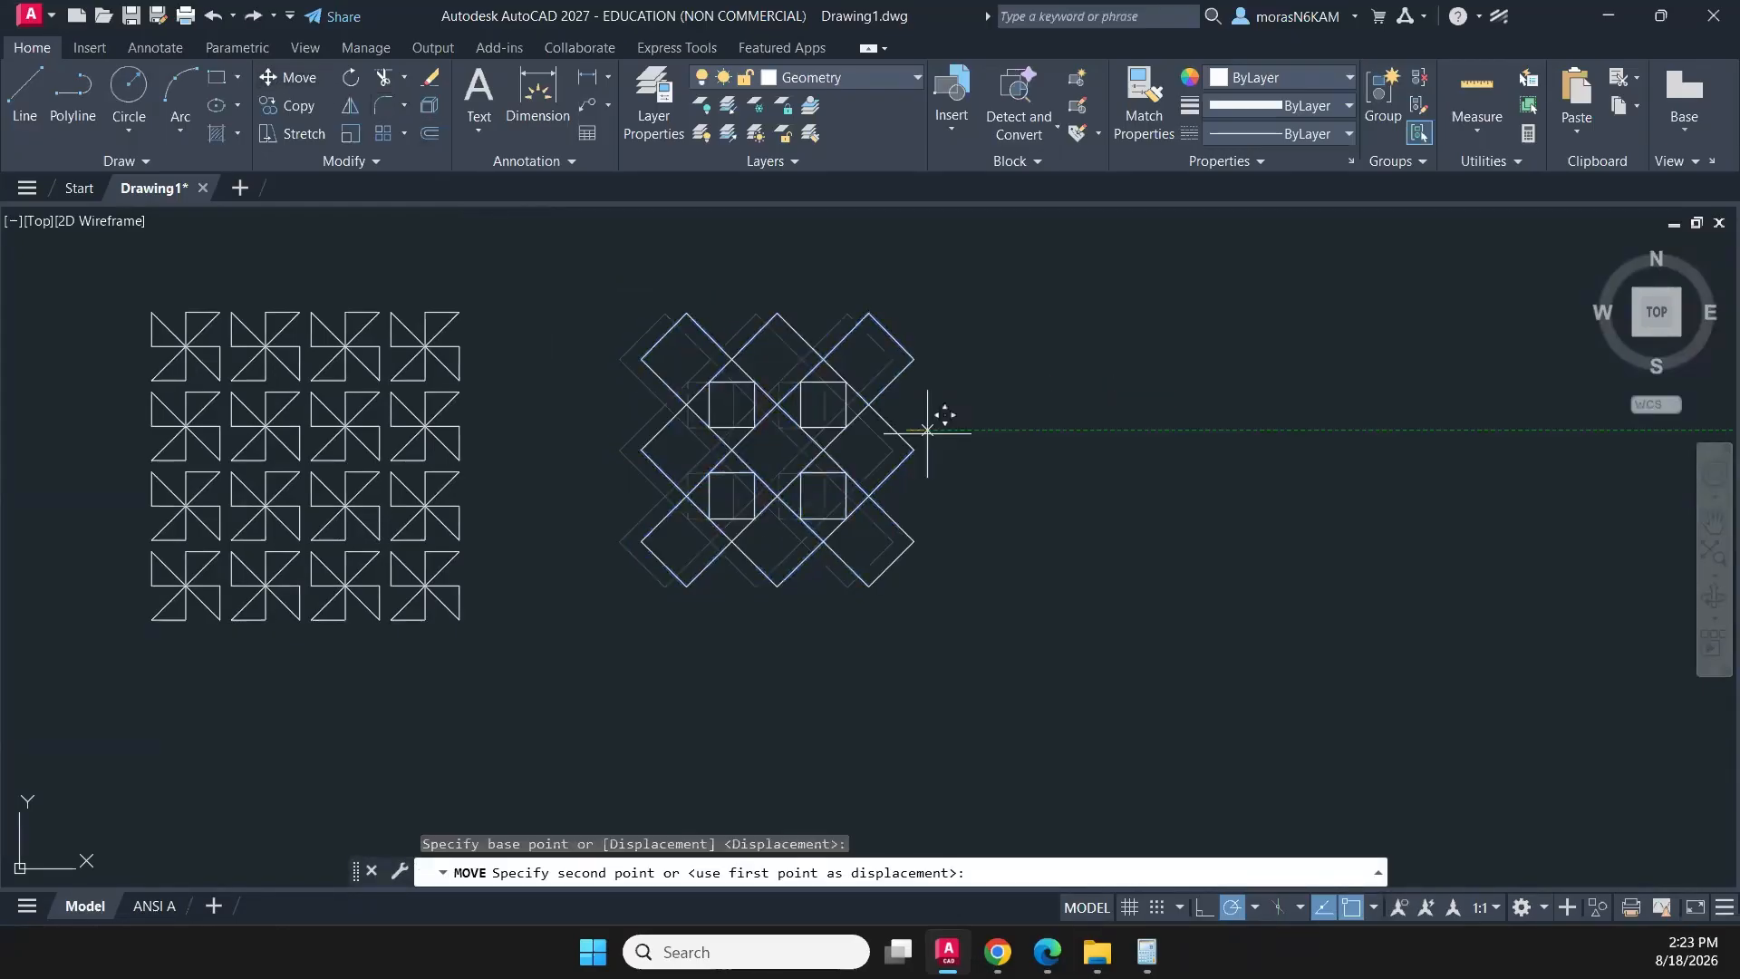
left_click(1111, 430)
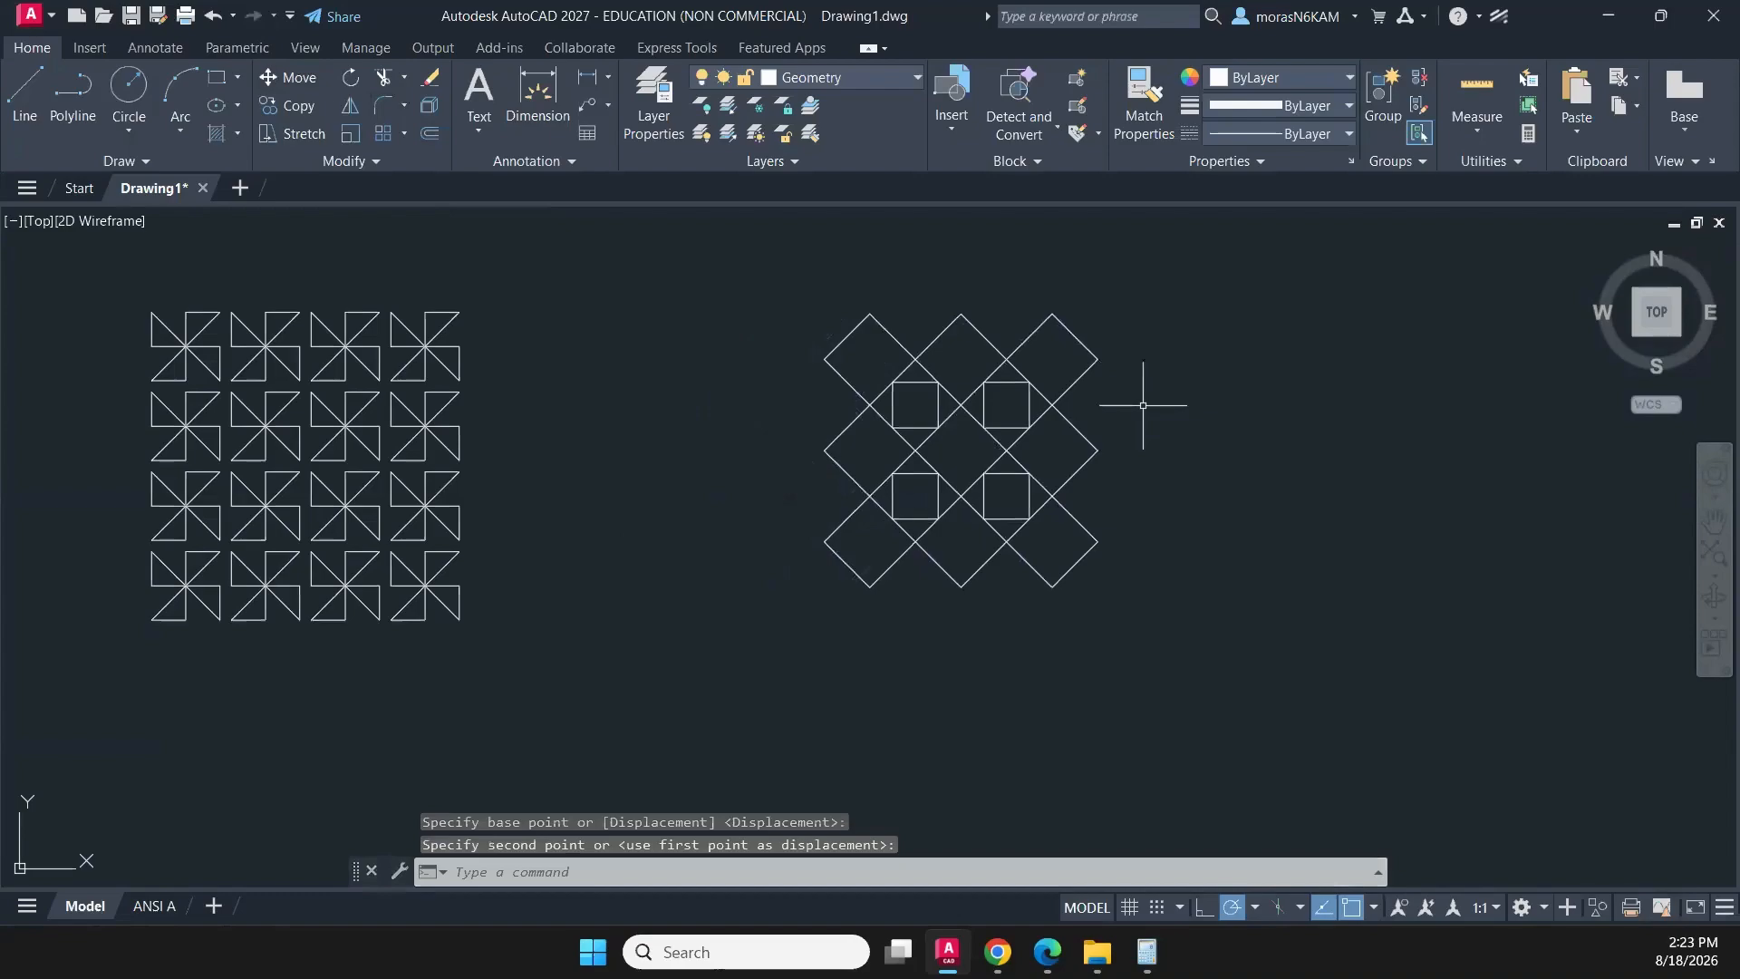
- Move the same objects horizontally back toward the pinwheels, reusing the previous selection set
key("Return")
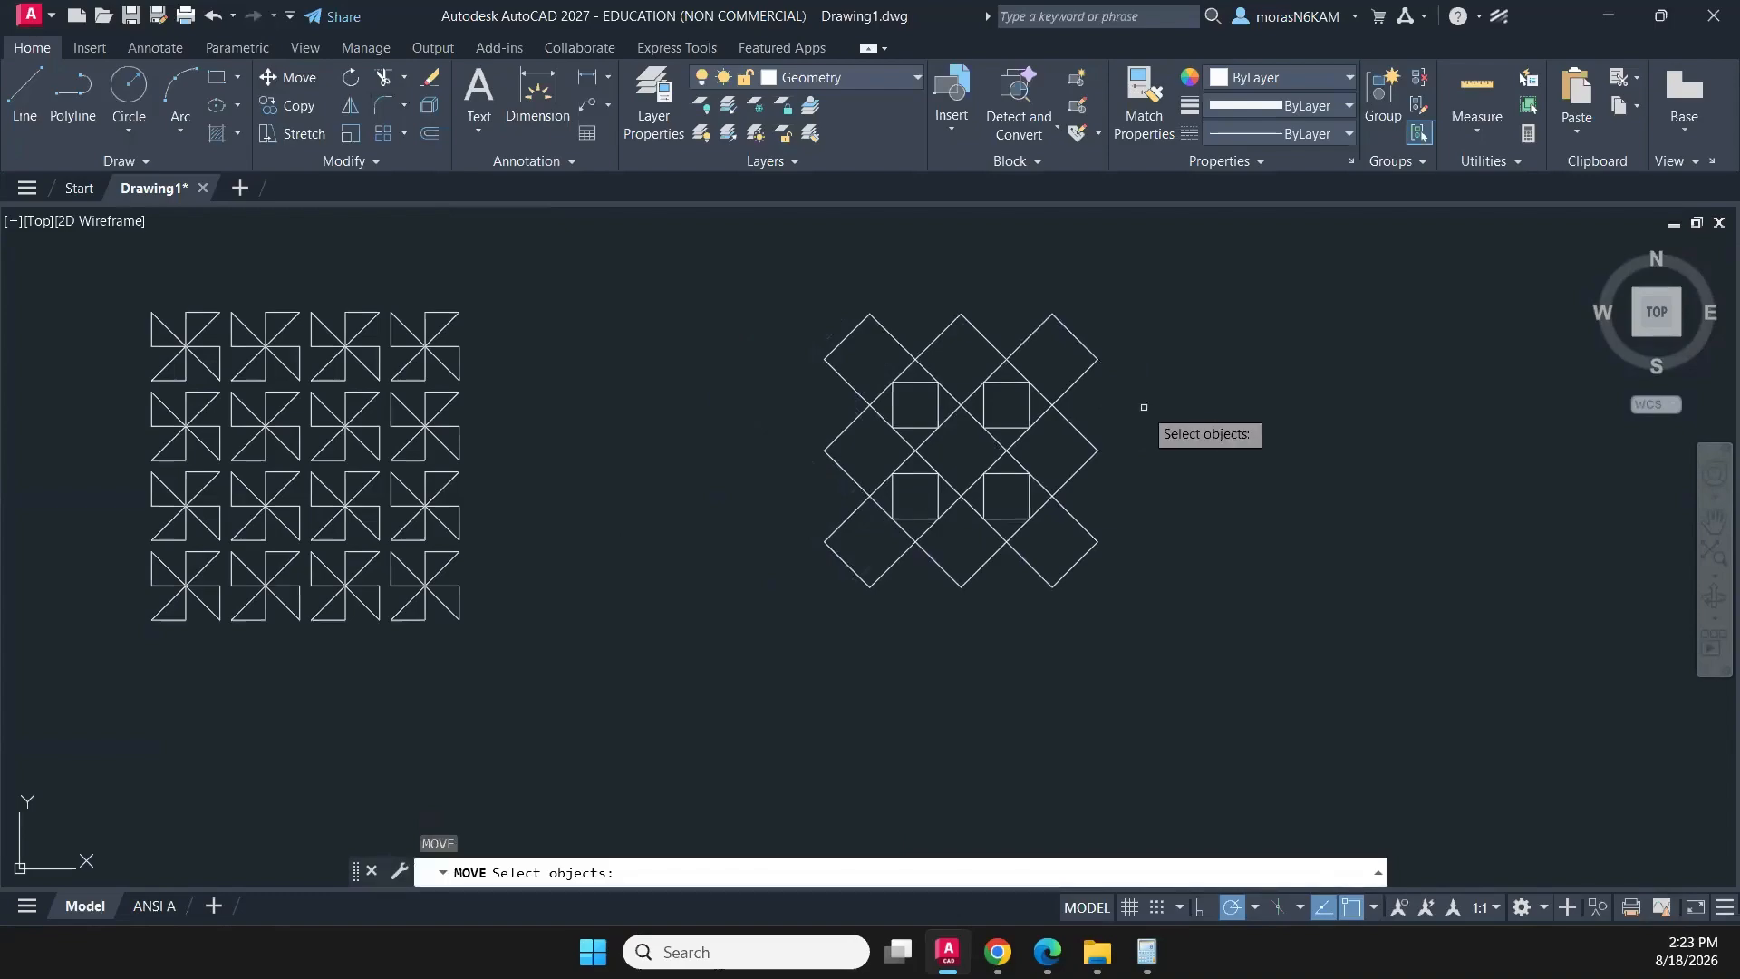
type("p")
key("Return")
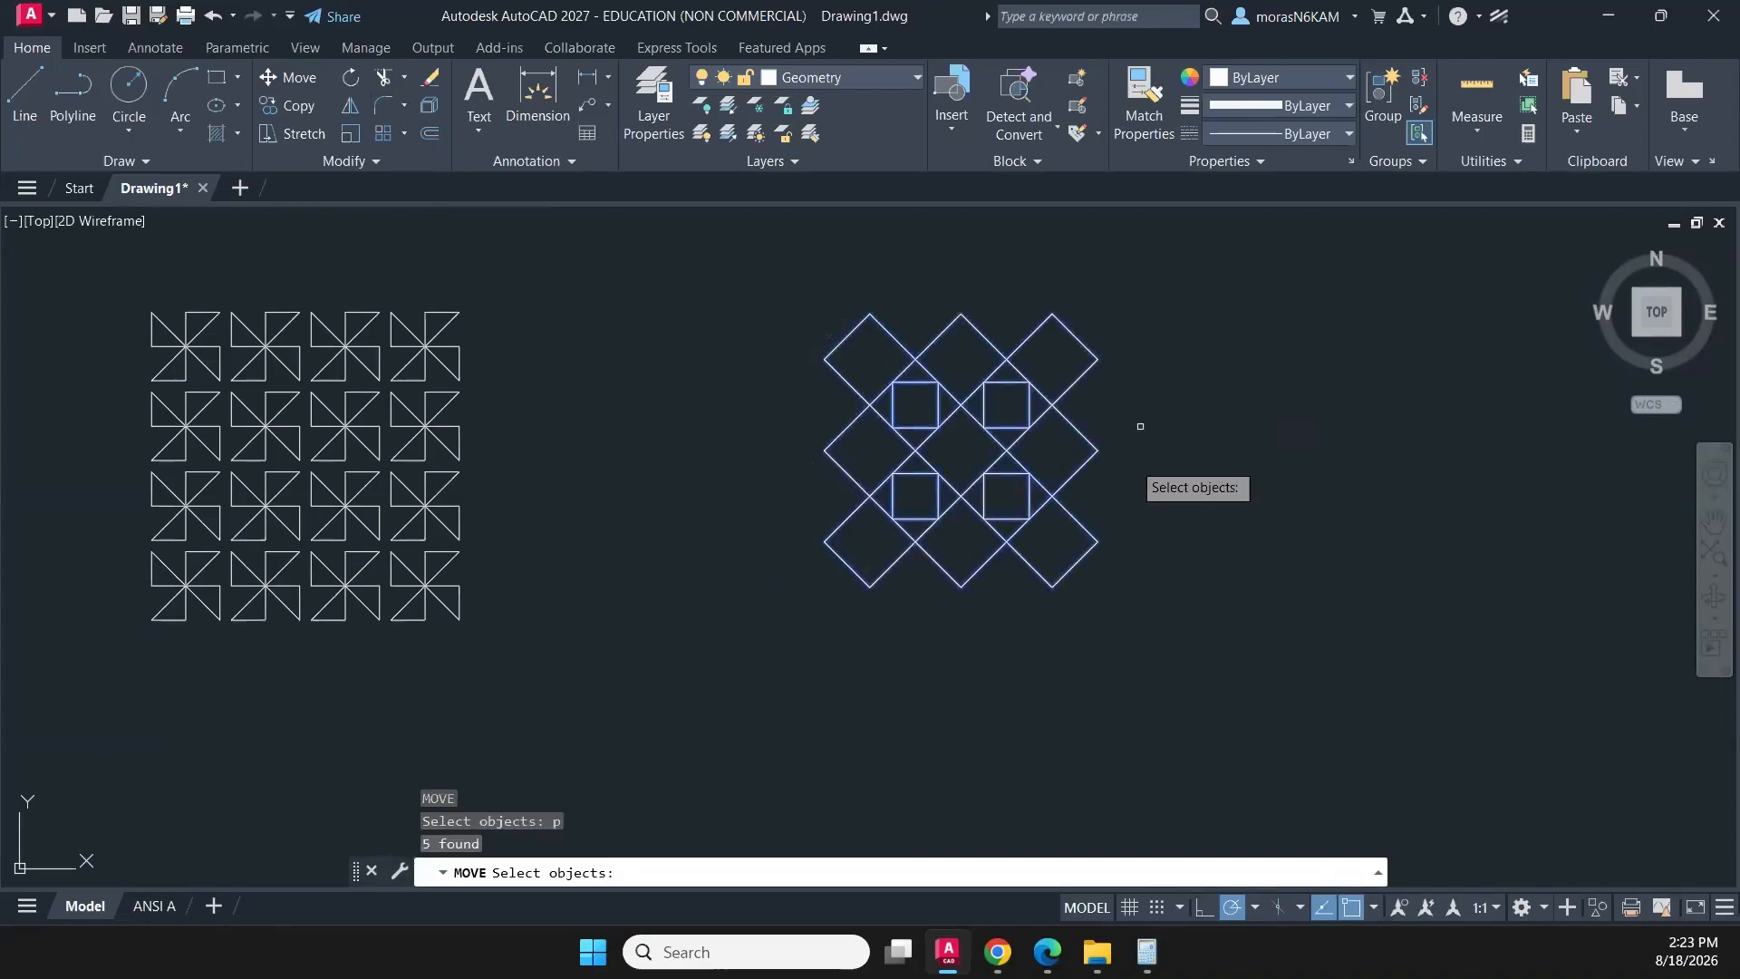
key("Return")
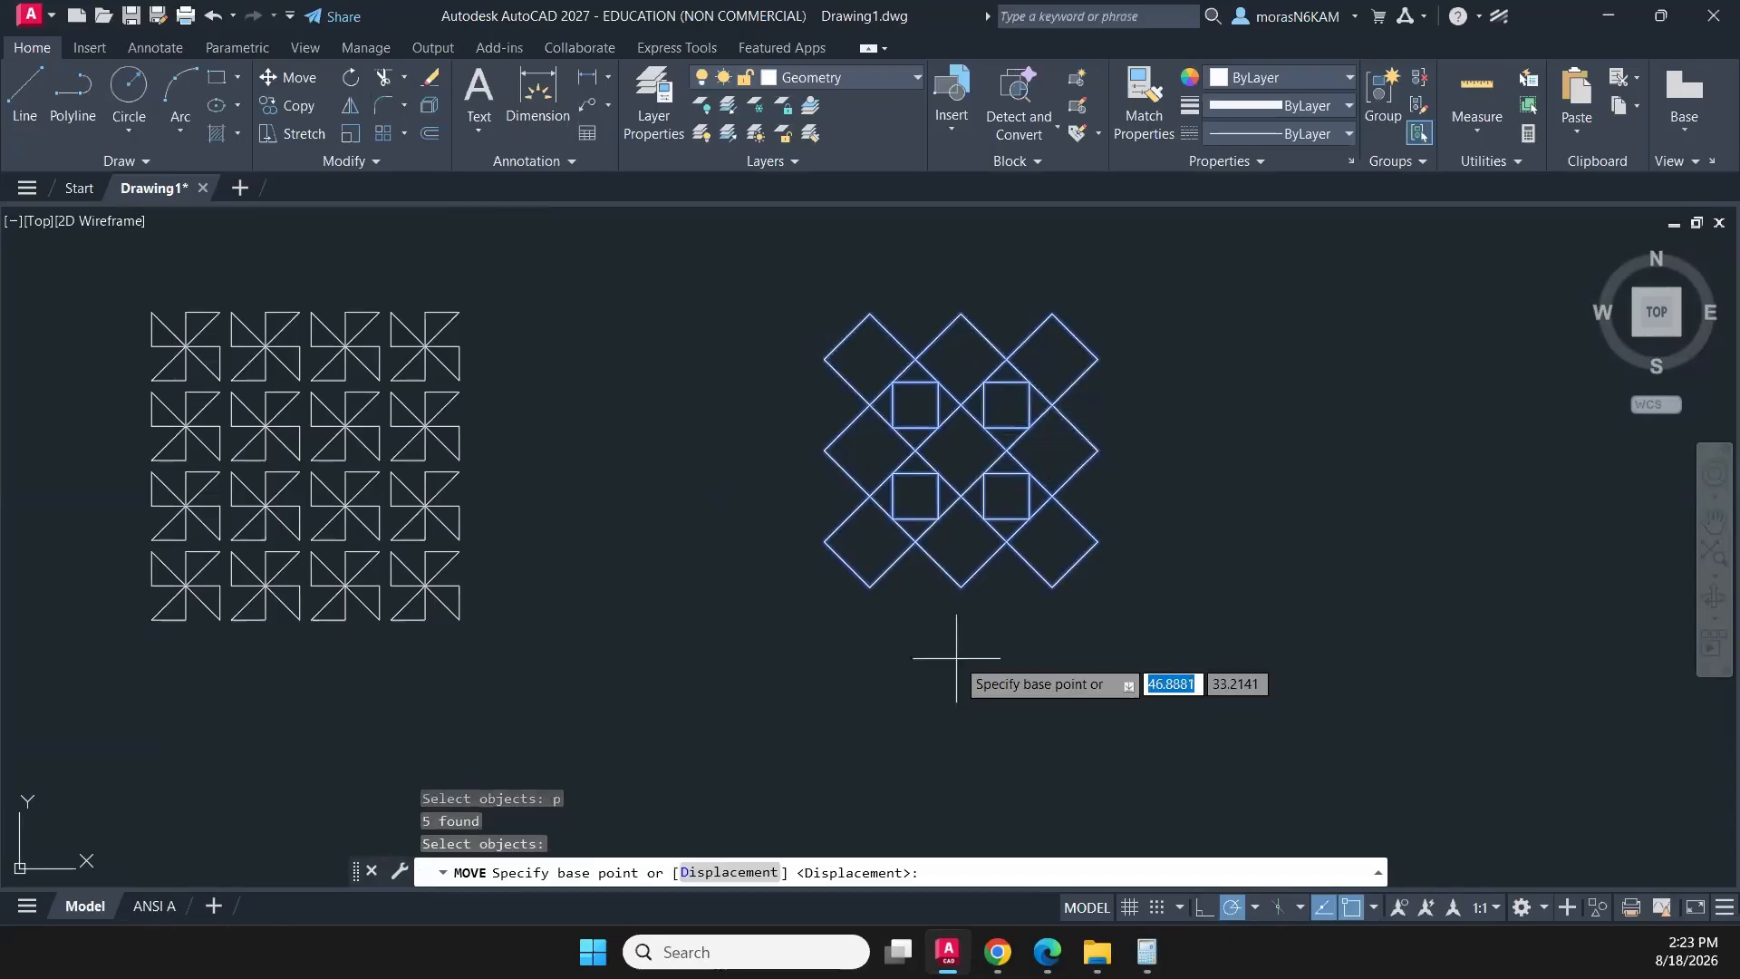
left_click(960, 642)
left_click(769, 642)
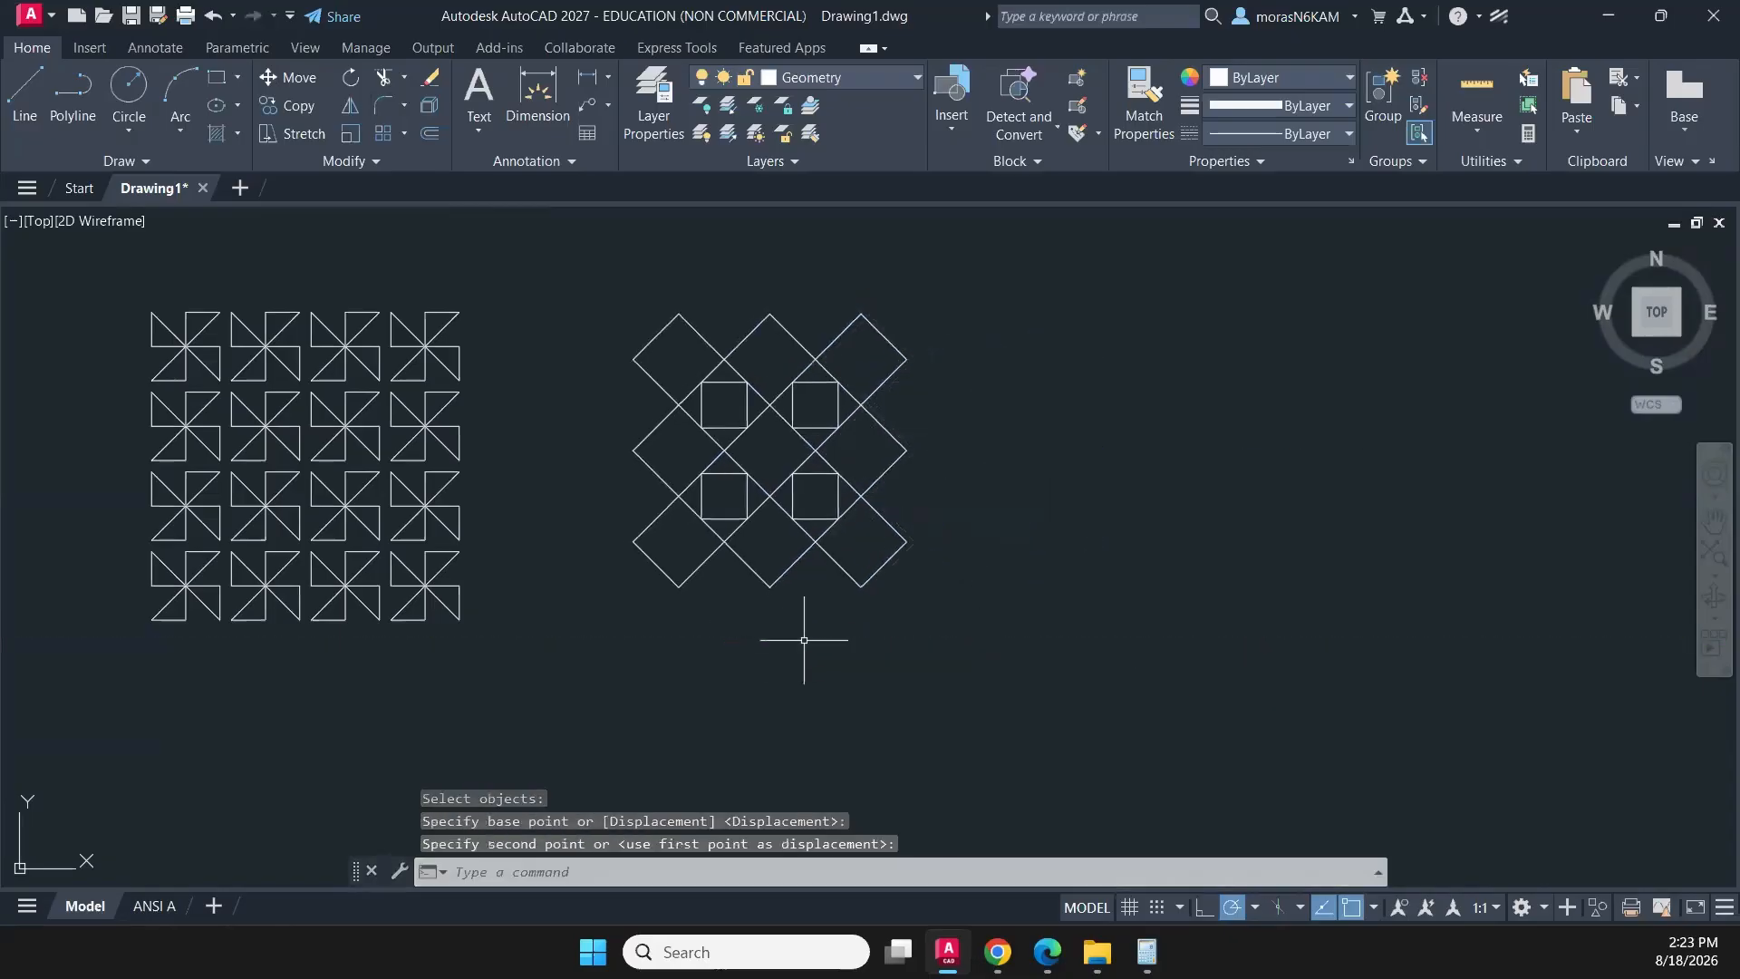
key("Escape")
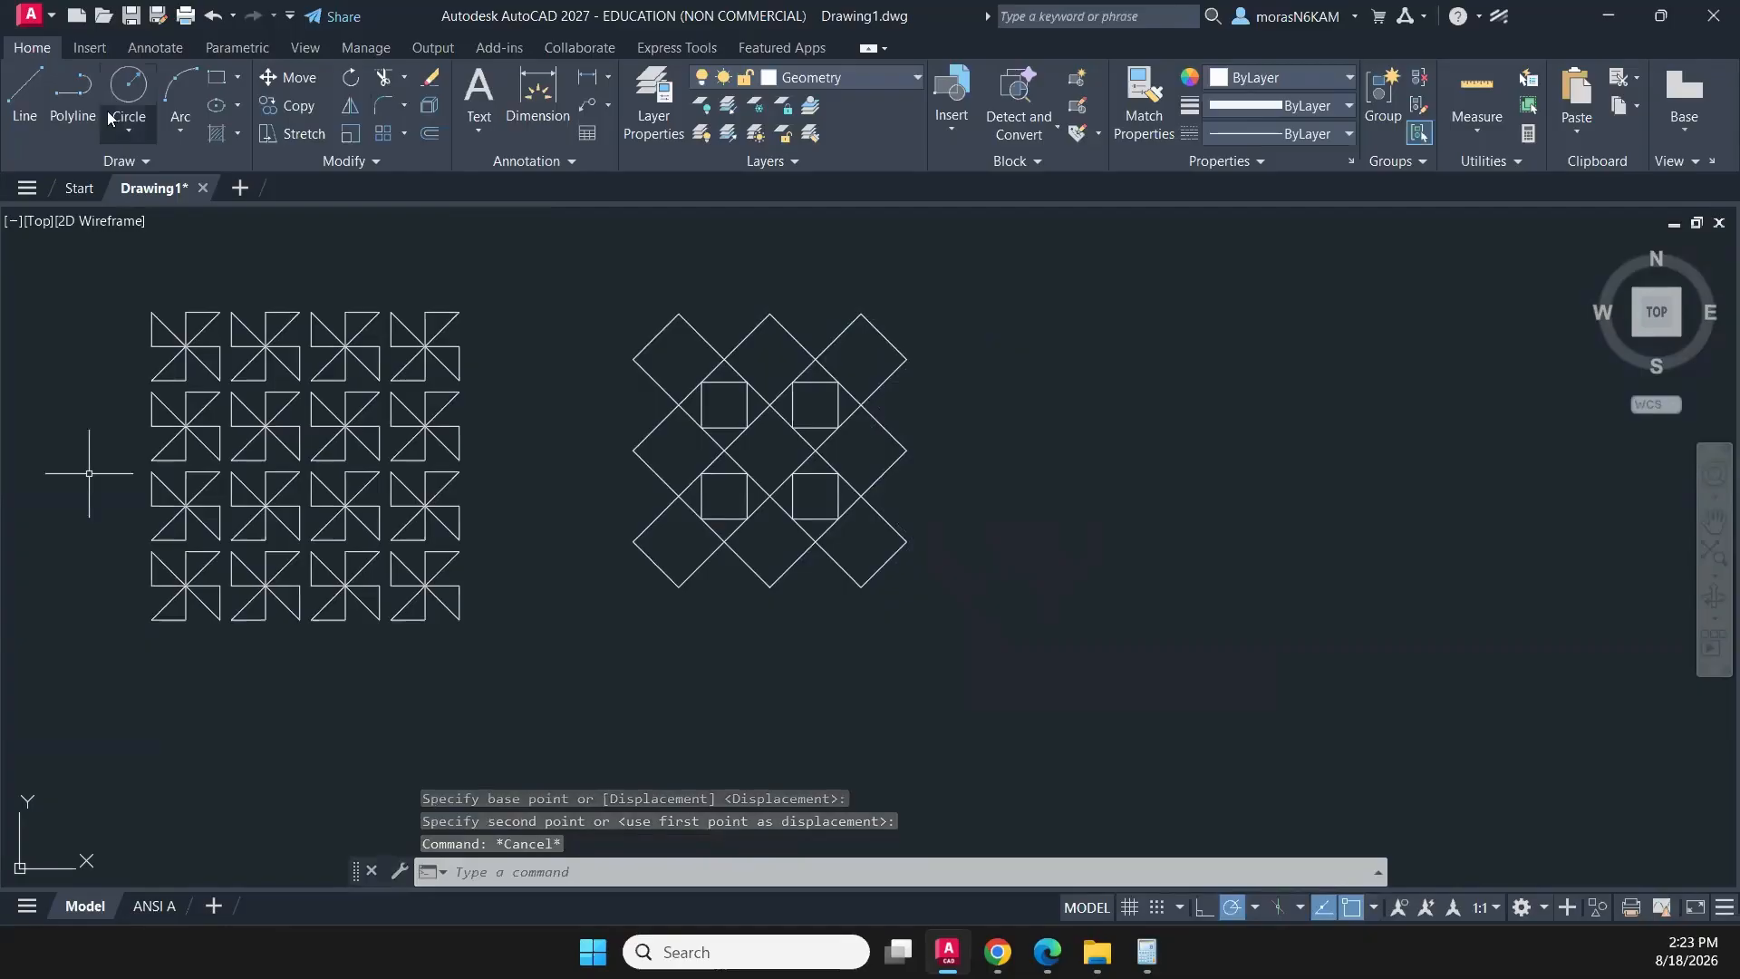
- Draw a circle of radius 0.5 in the empty space to the right of the diamond pattern
type("c")
key("Return")
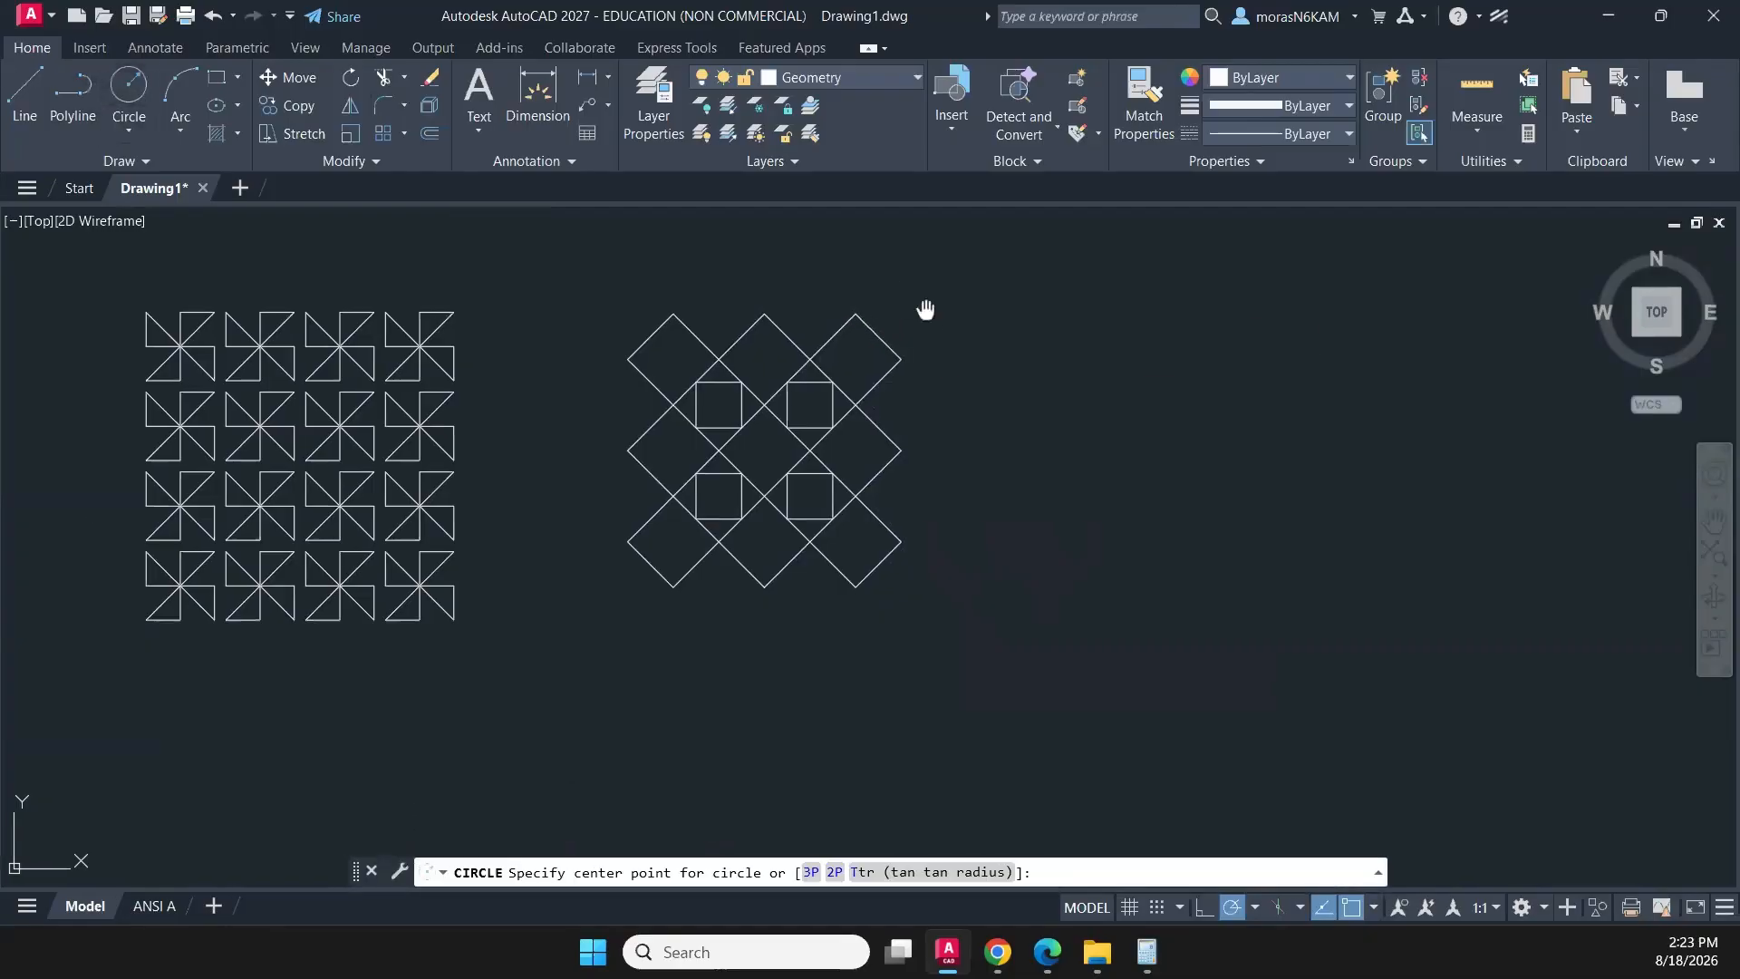
middle_click_drag(924, 304, 533, 295)
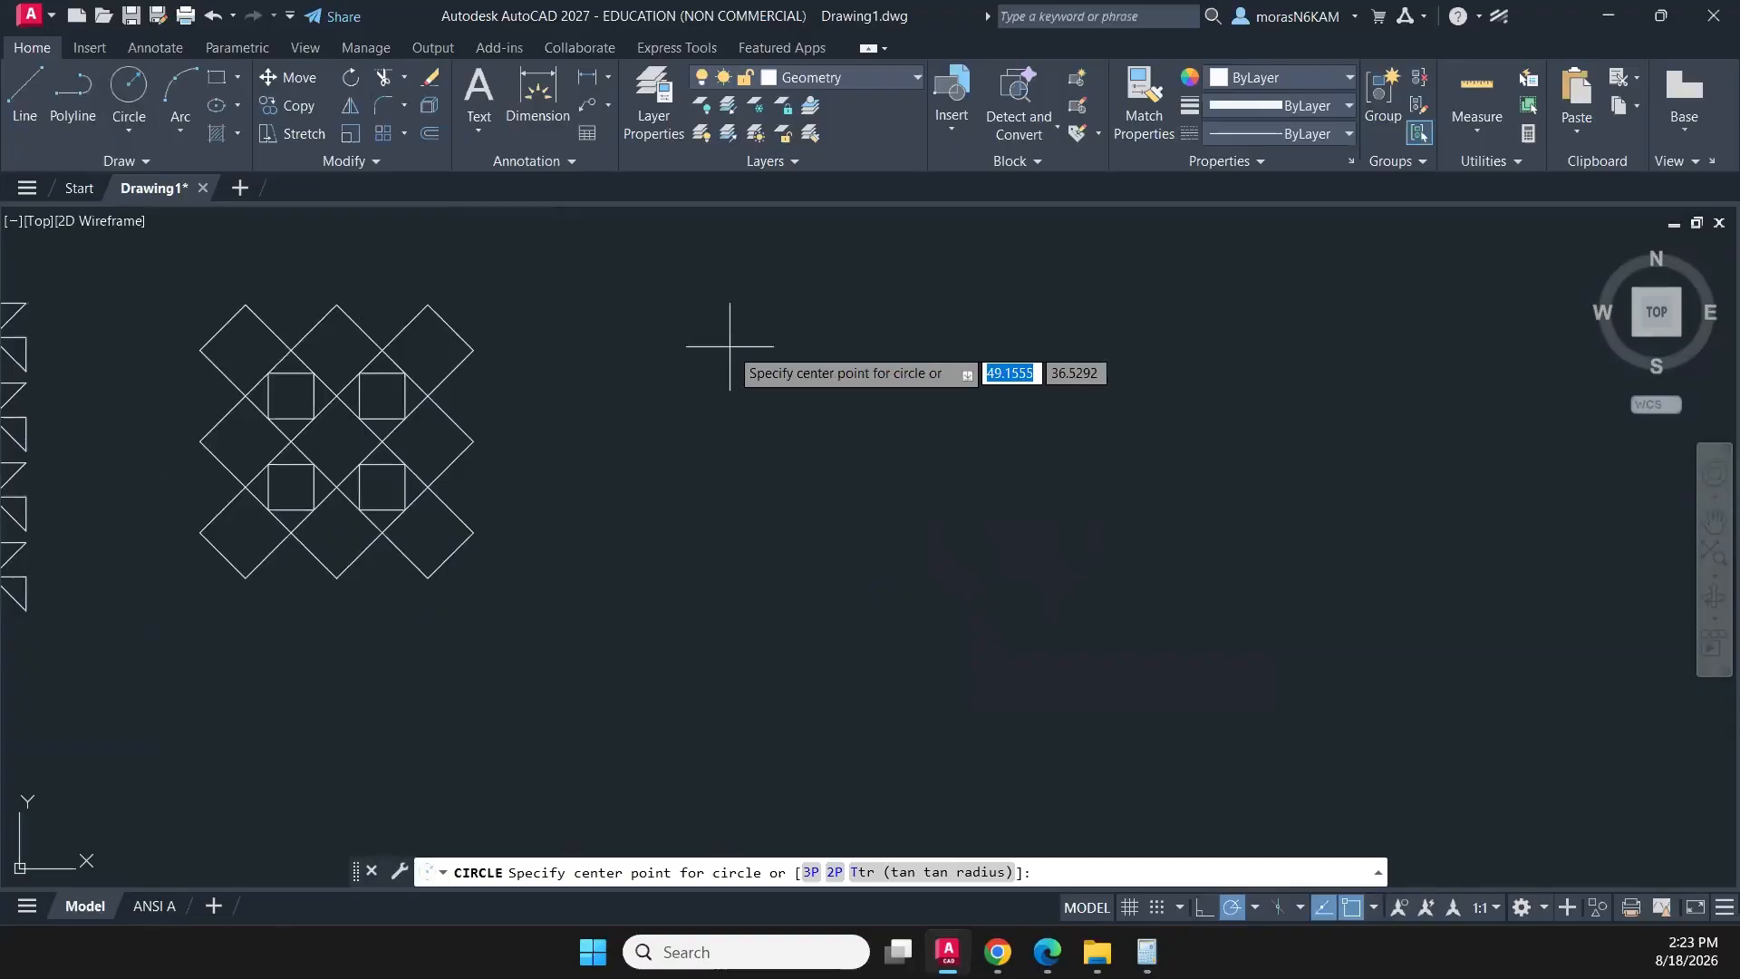
left_click(729, 347)
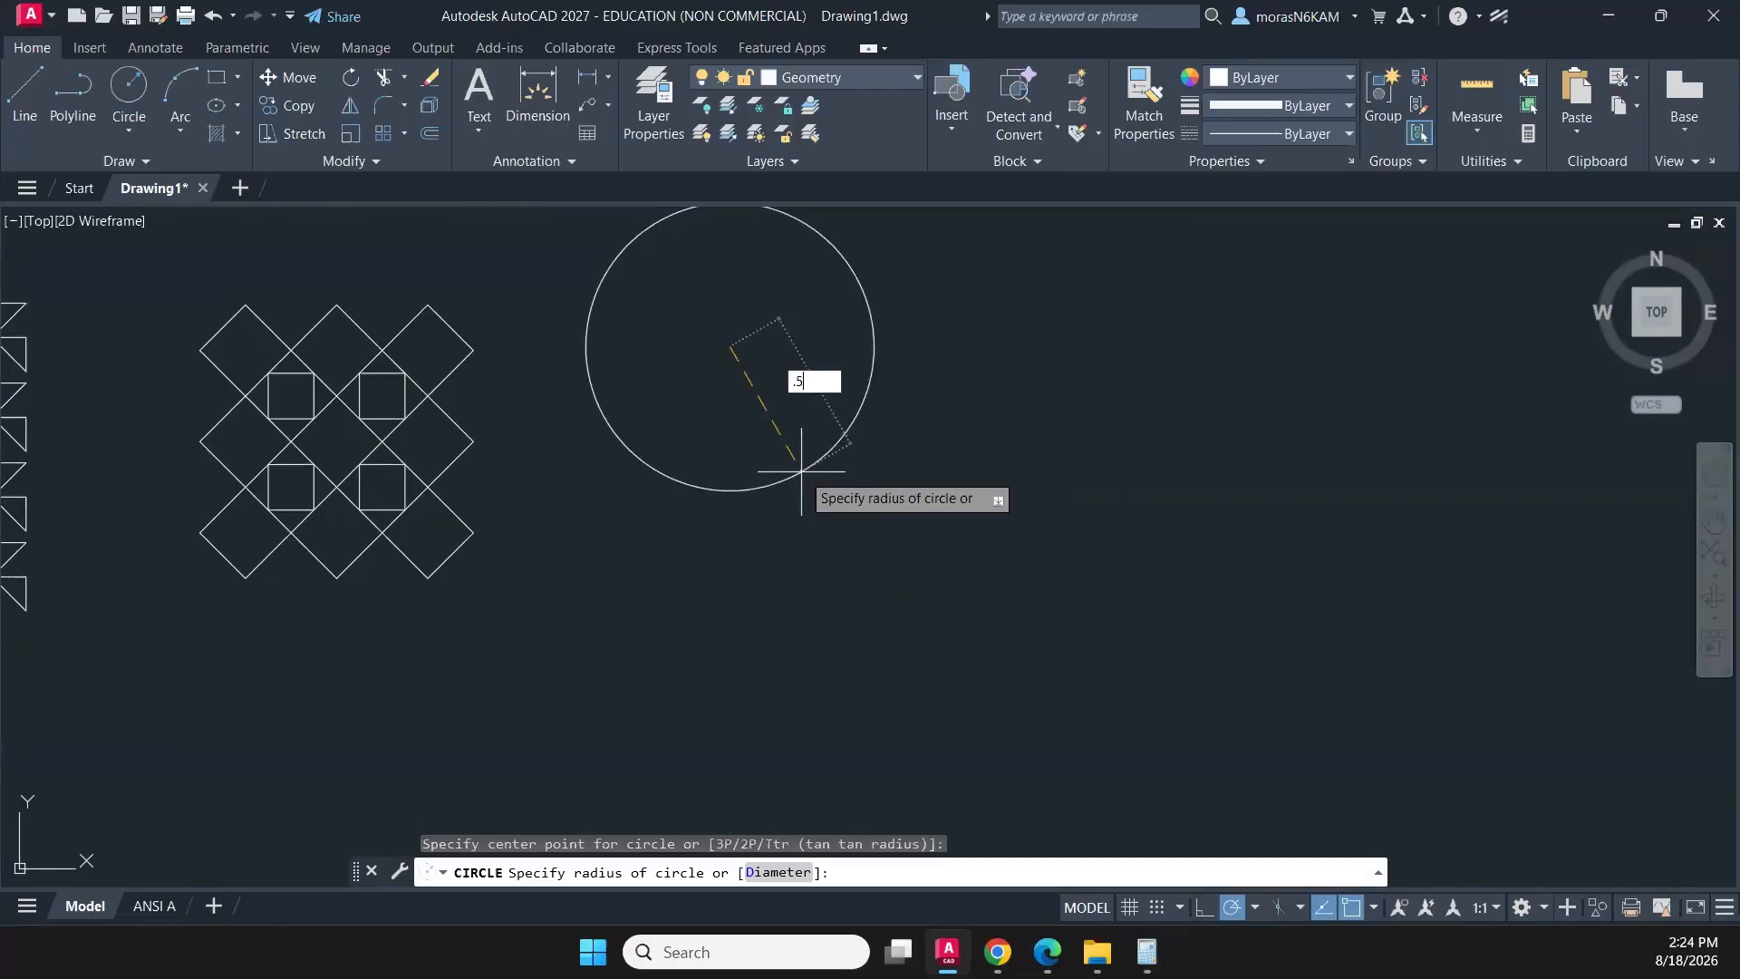
key("Return")
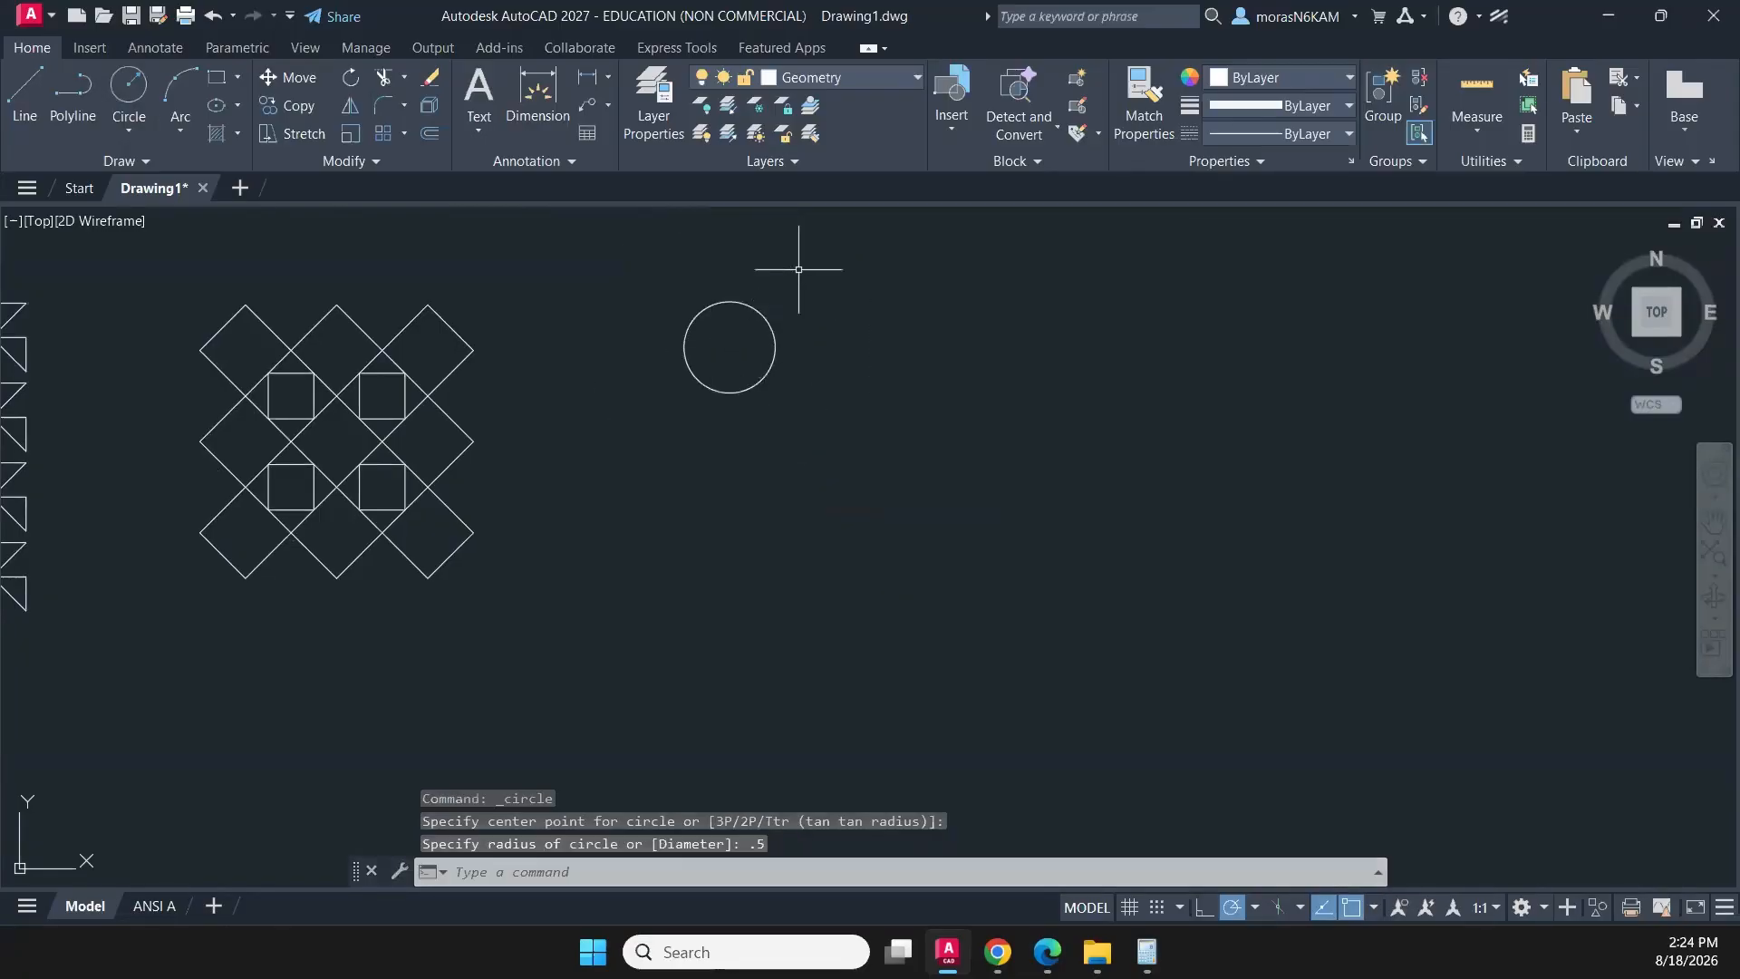
- Draw a concentric circle of radius 0.25 inside the 0.5-radius circle
left_click(129, 90)
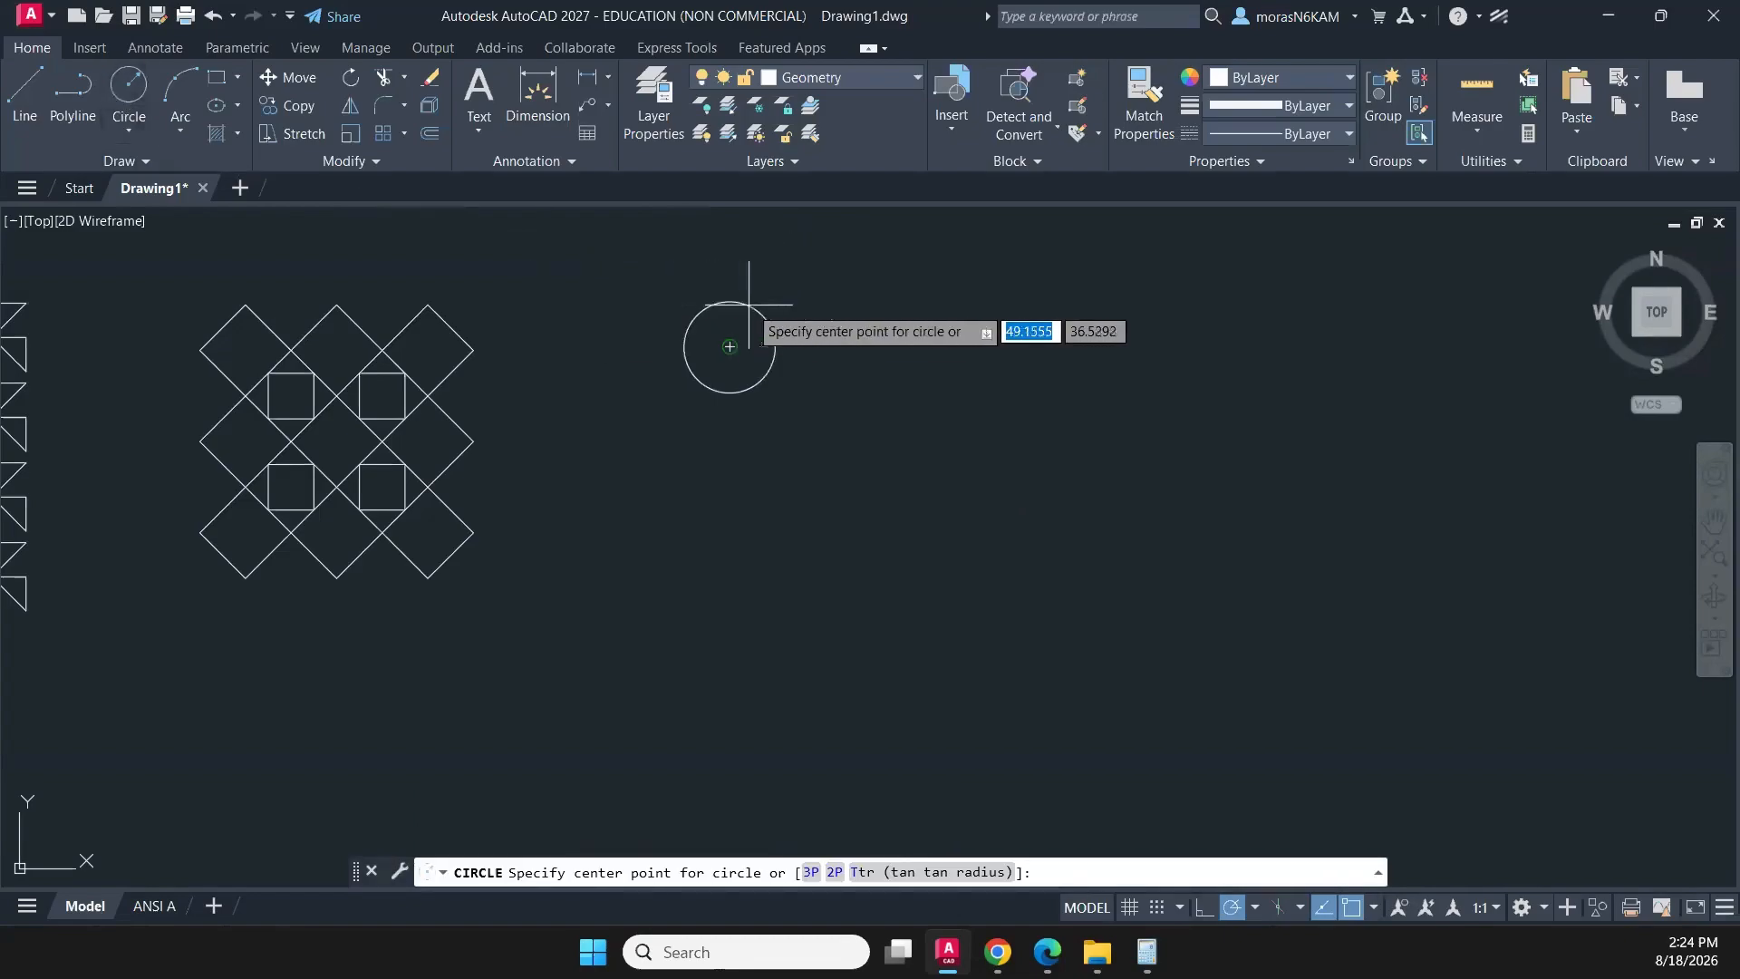
scroll(763, 315, "up", 2)
left_click(707, 366)
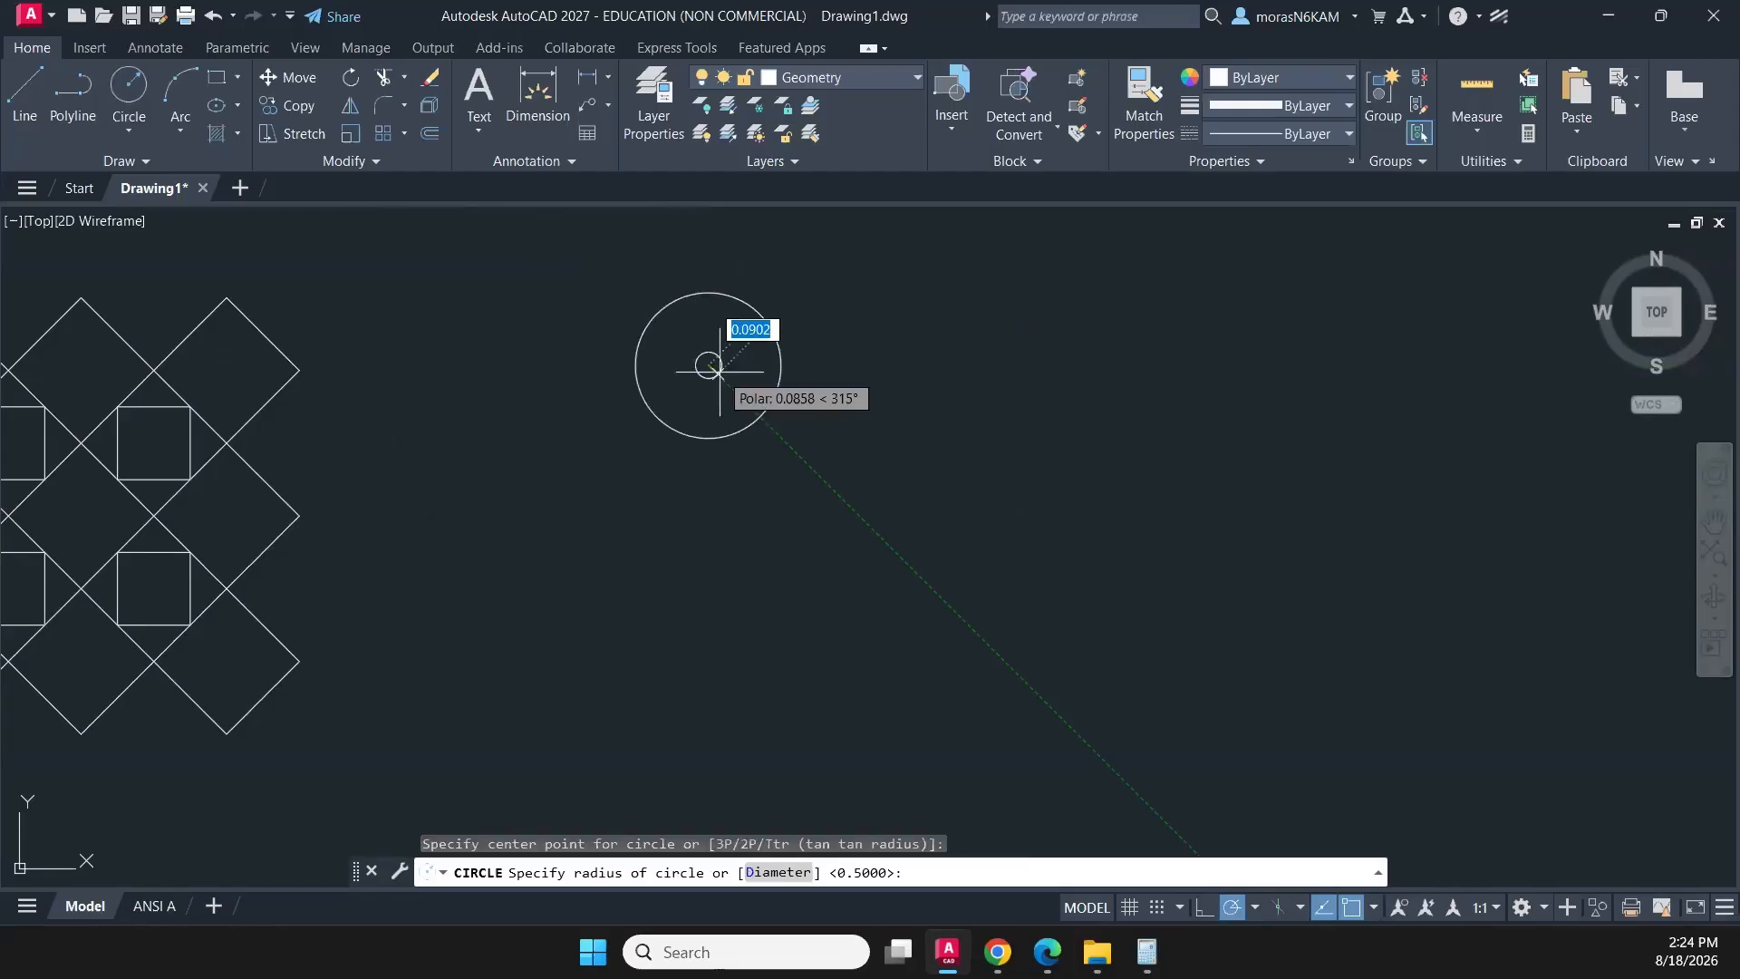
type("1/4")
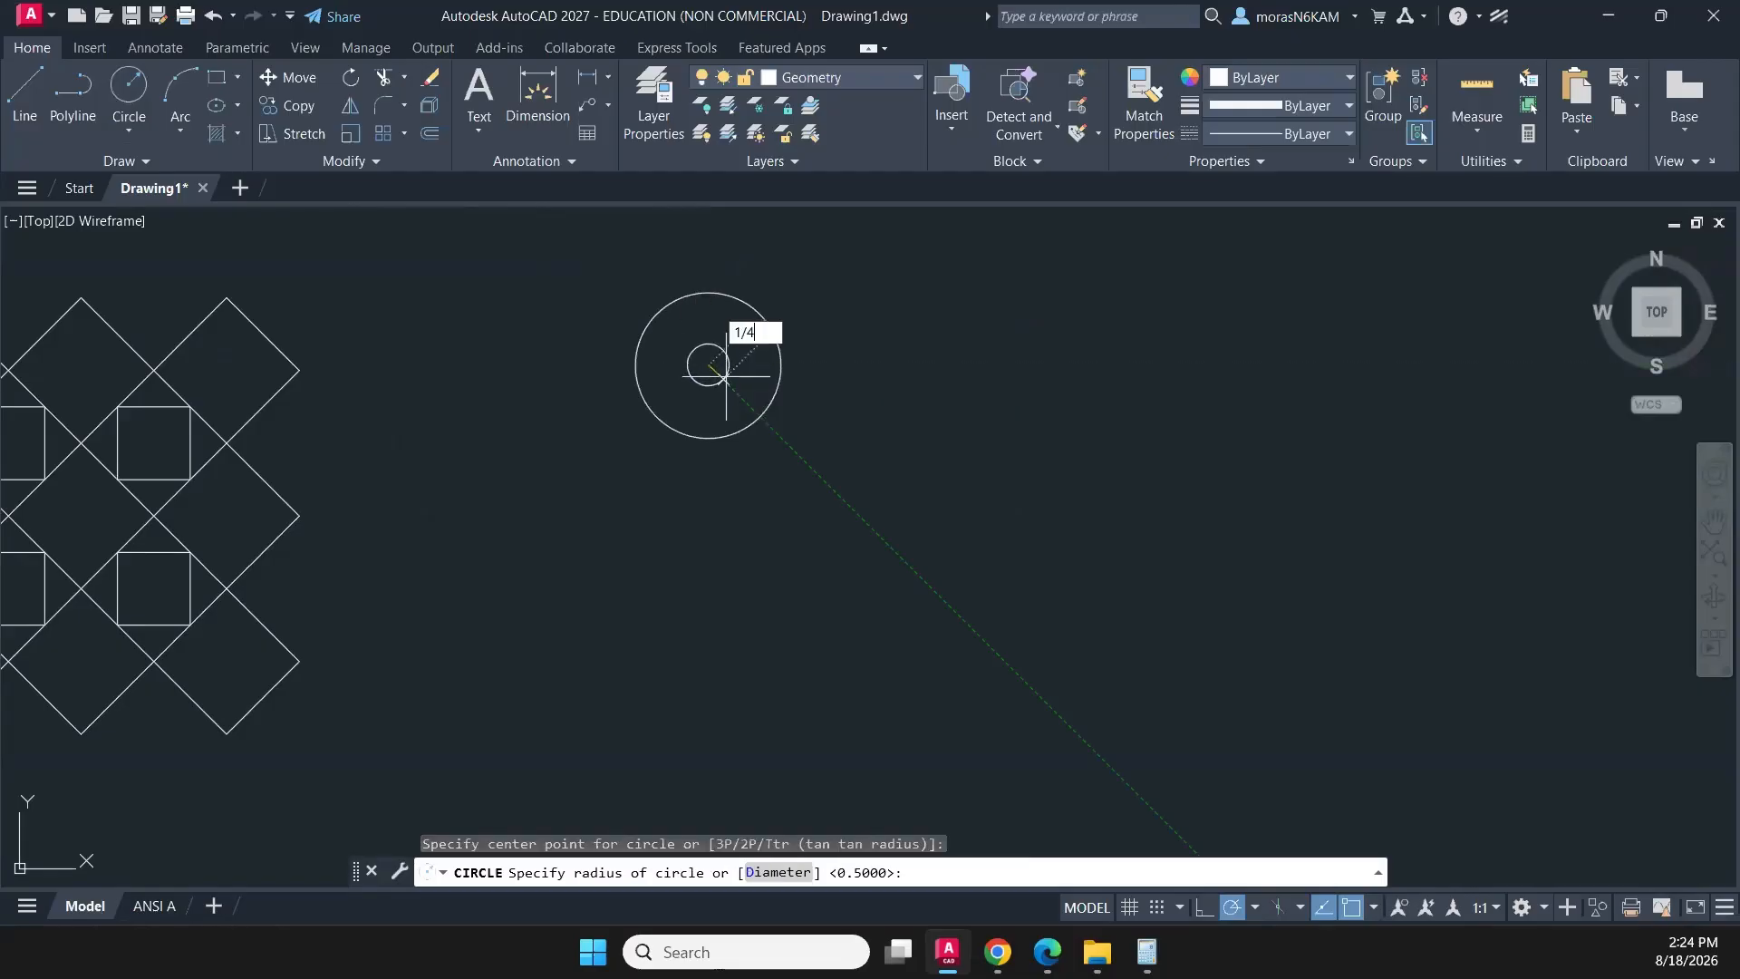
key("Return")
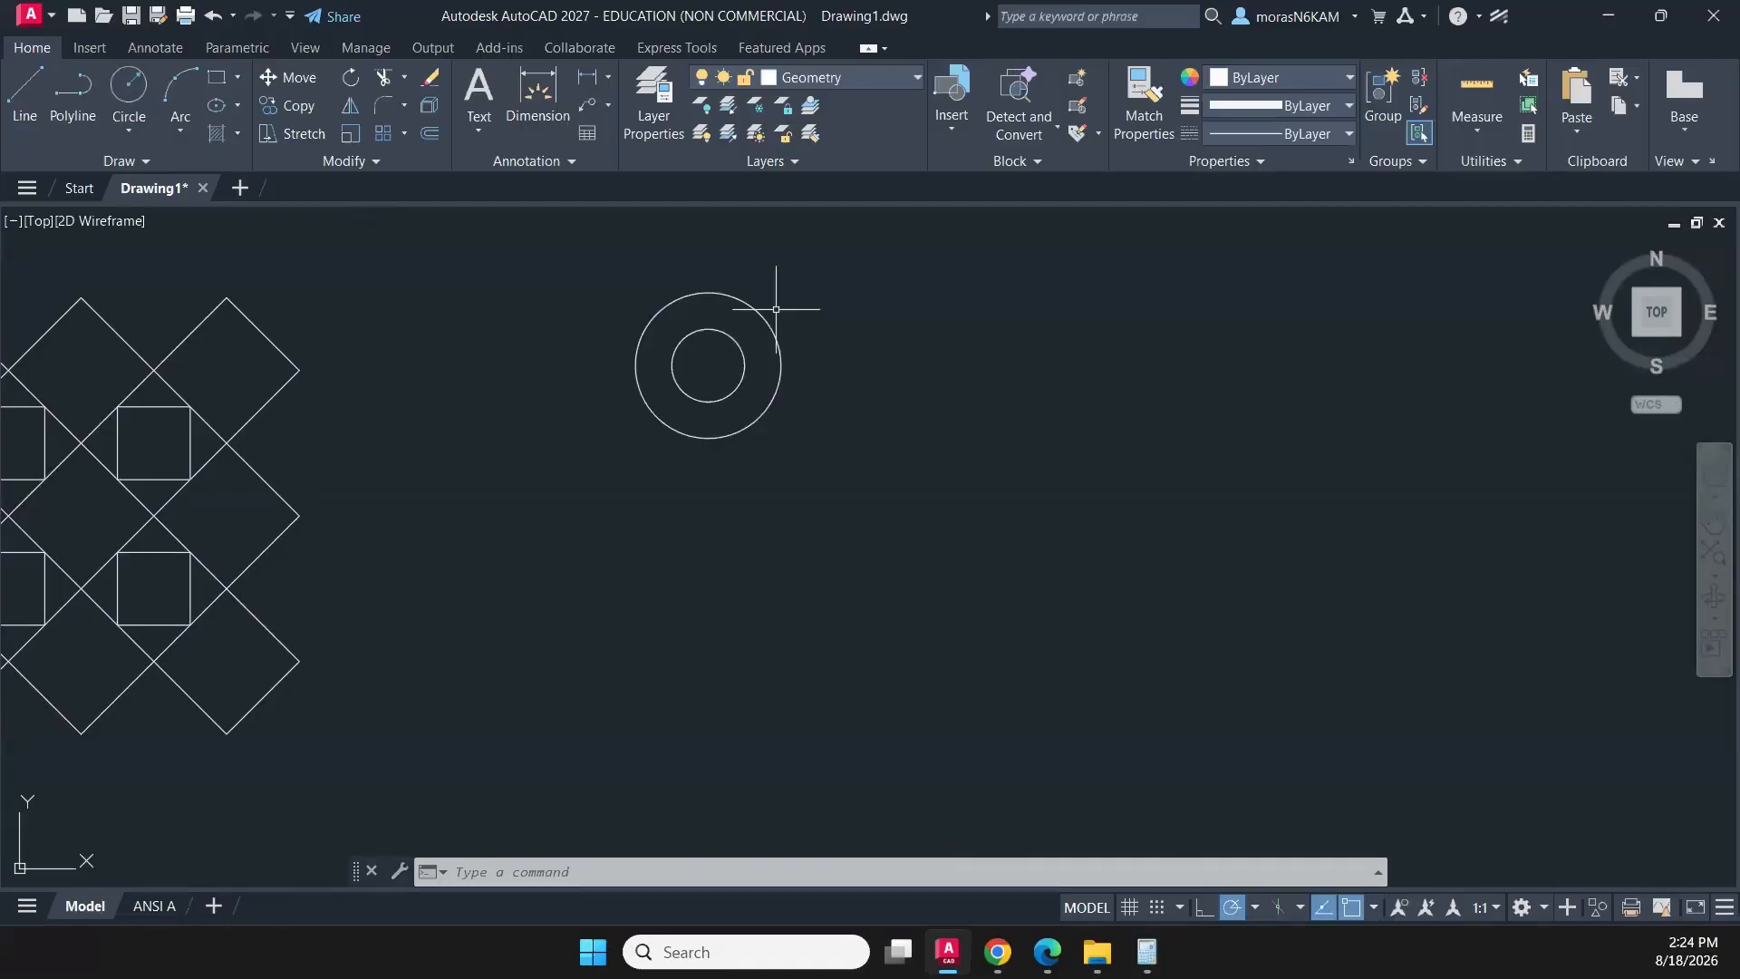
left_click(820, 310)
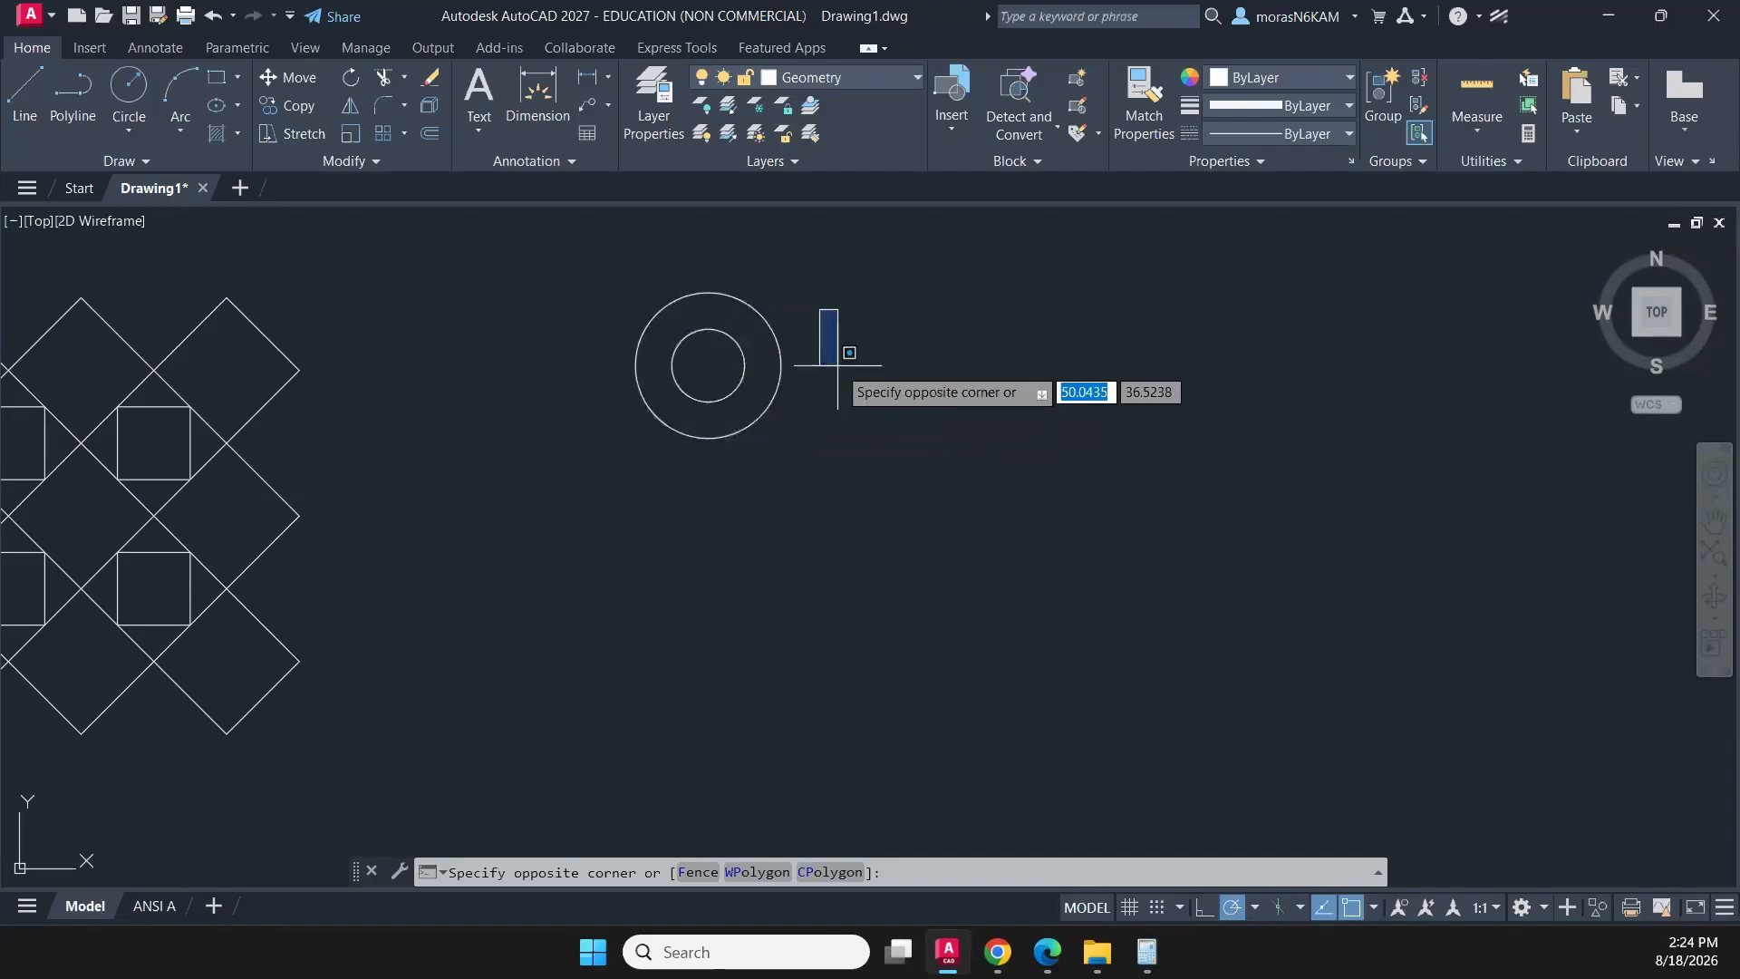
left_click(837, 365)
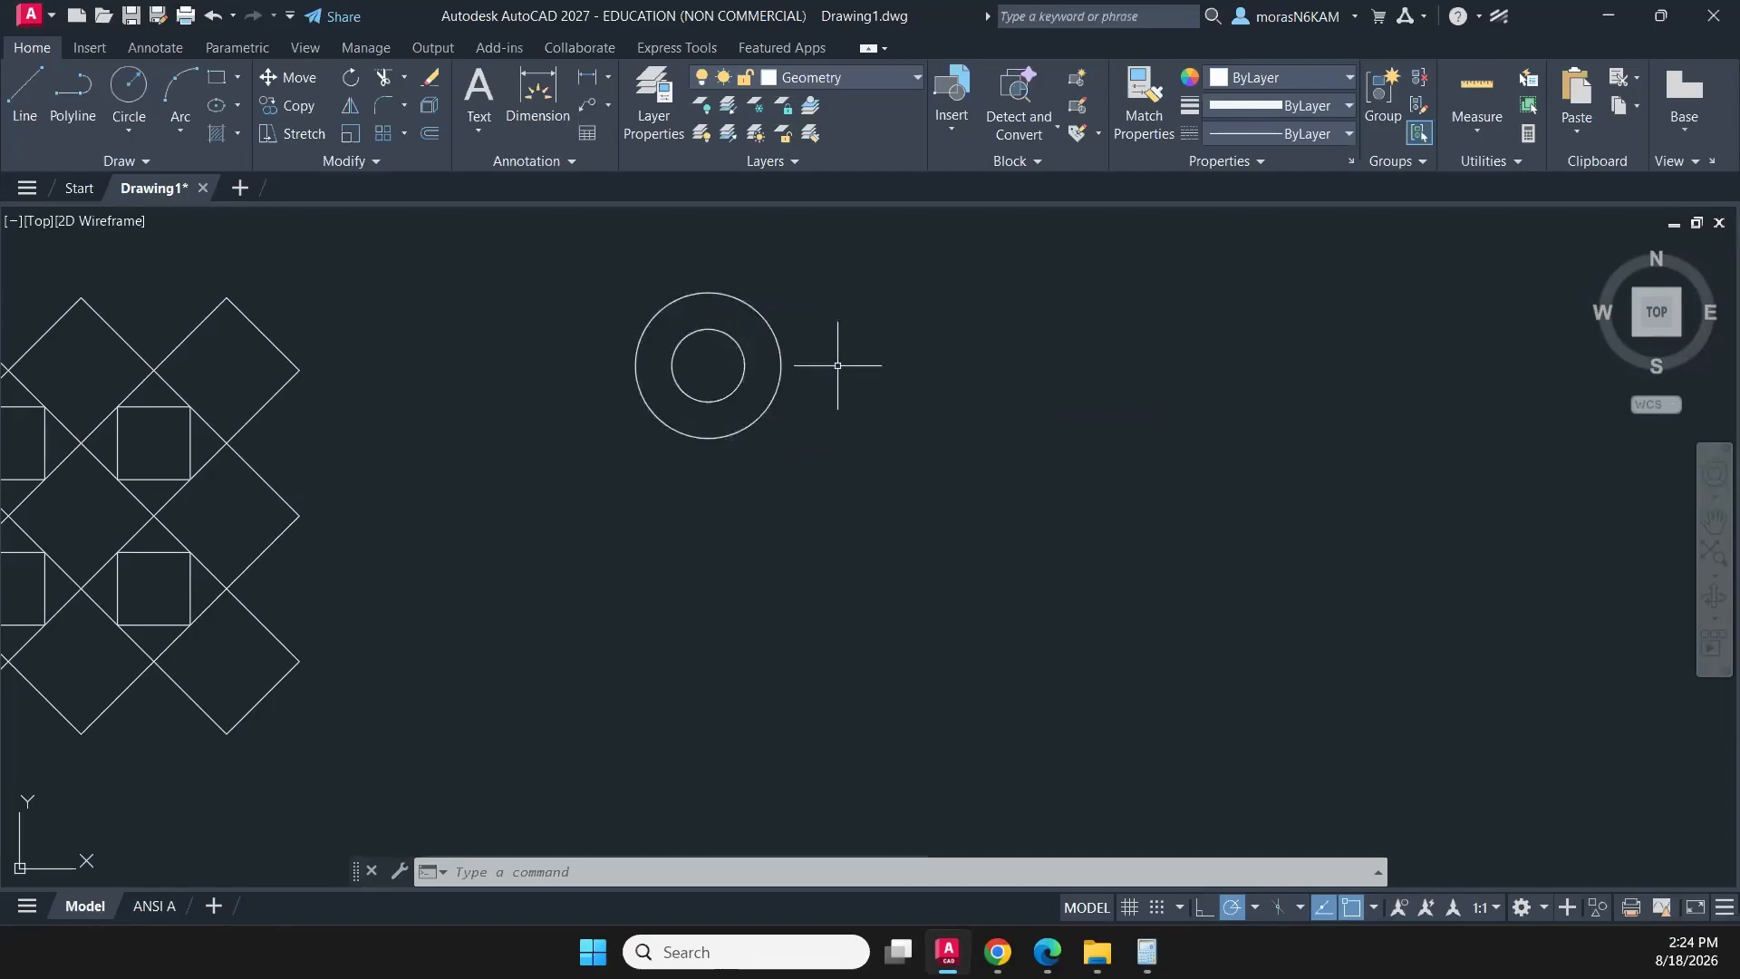
- Draw a circle of radius 1/8 centred 0.5 to the left of the concentric circles' centre
left_click(129, 88)
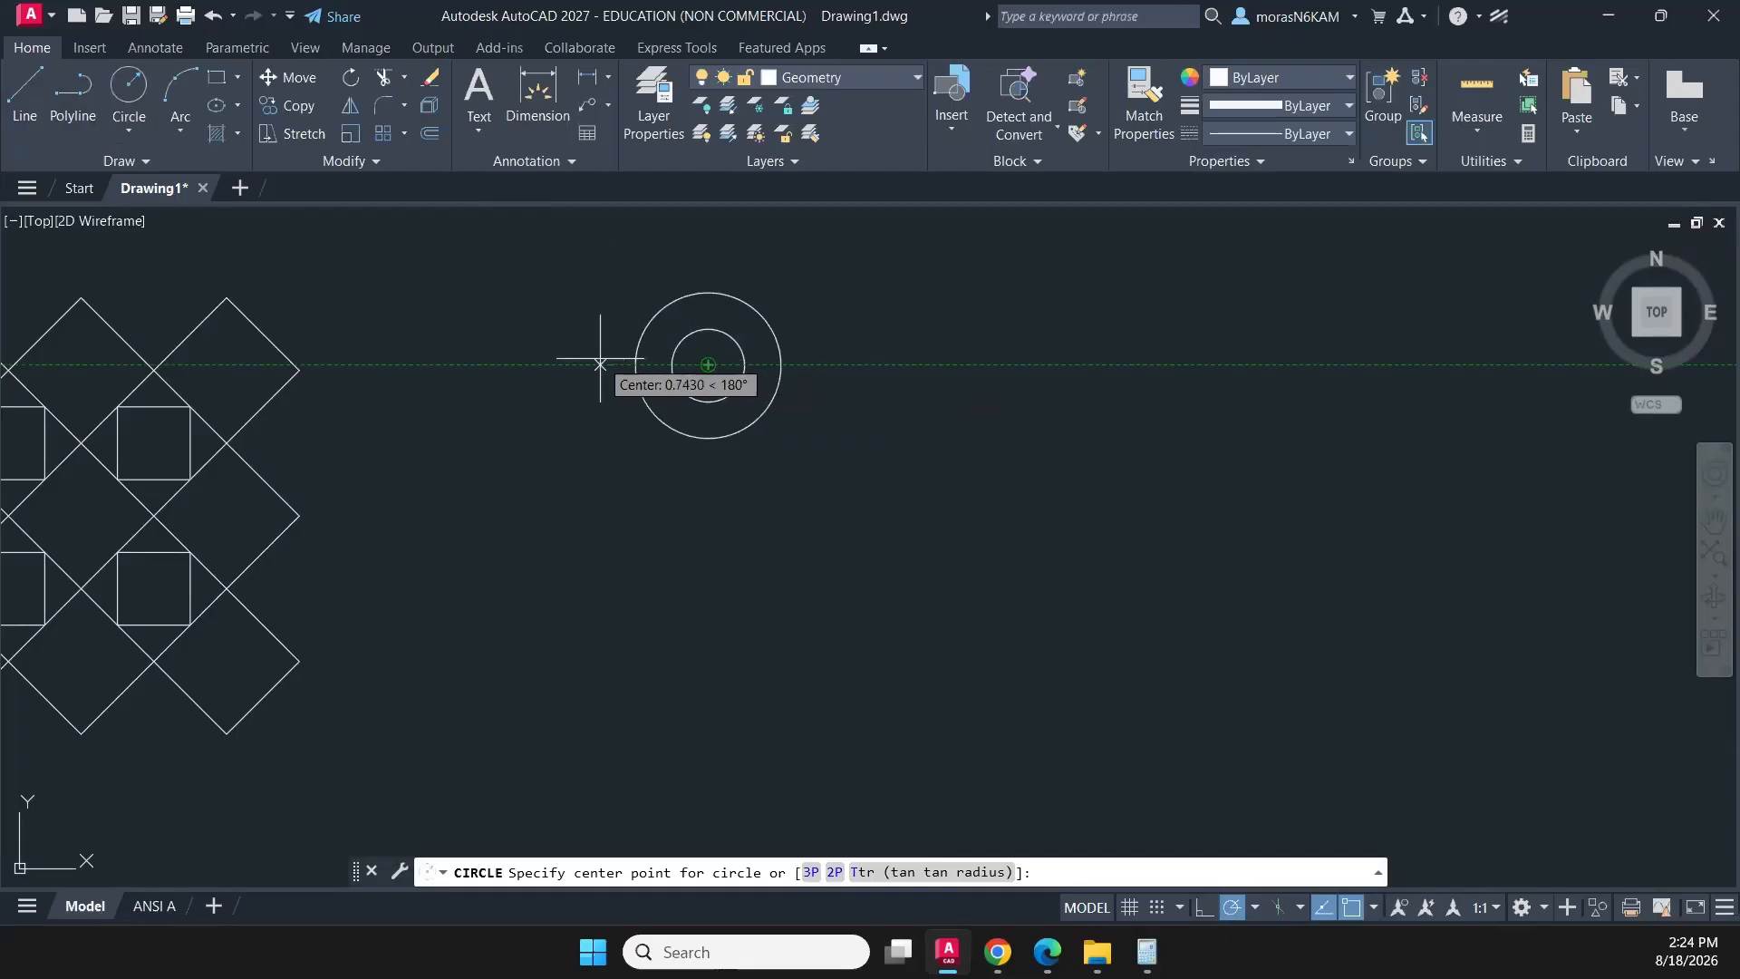
type(".5")
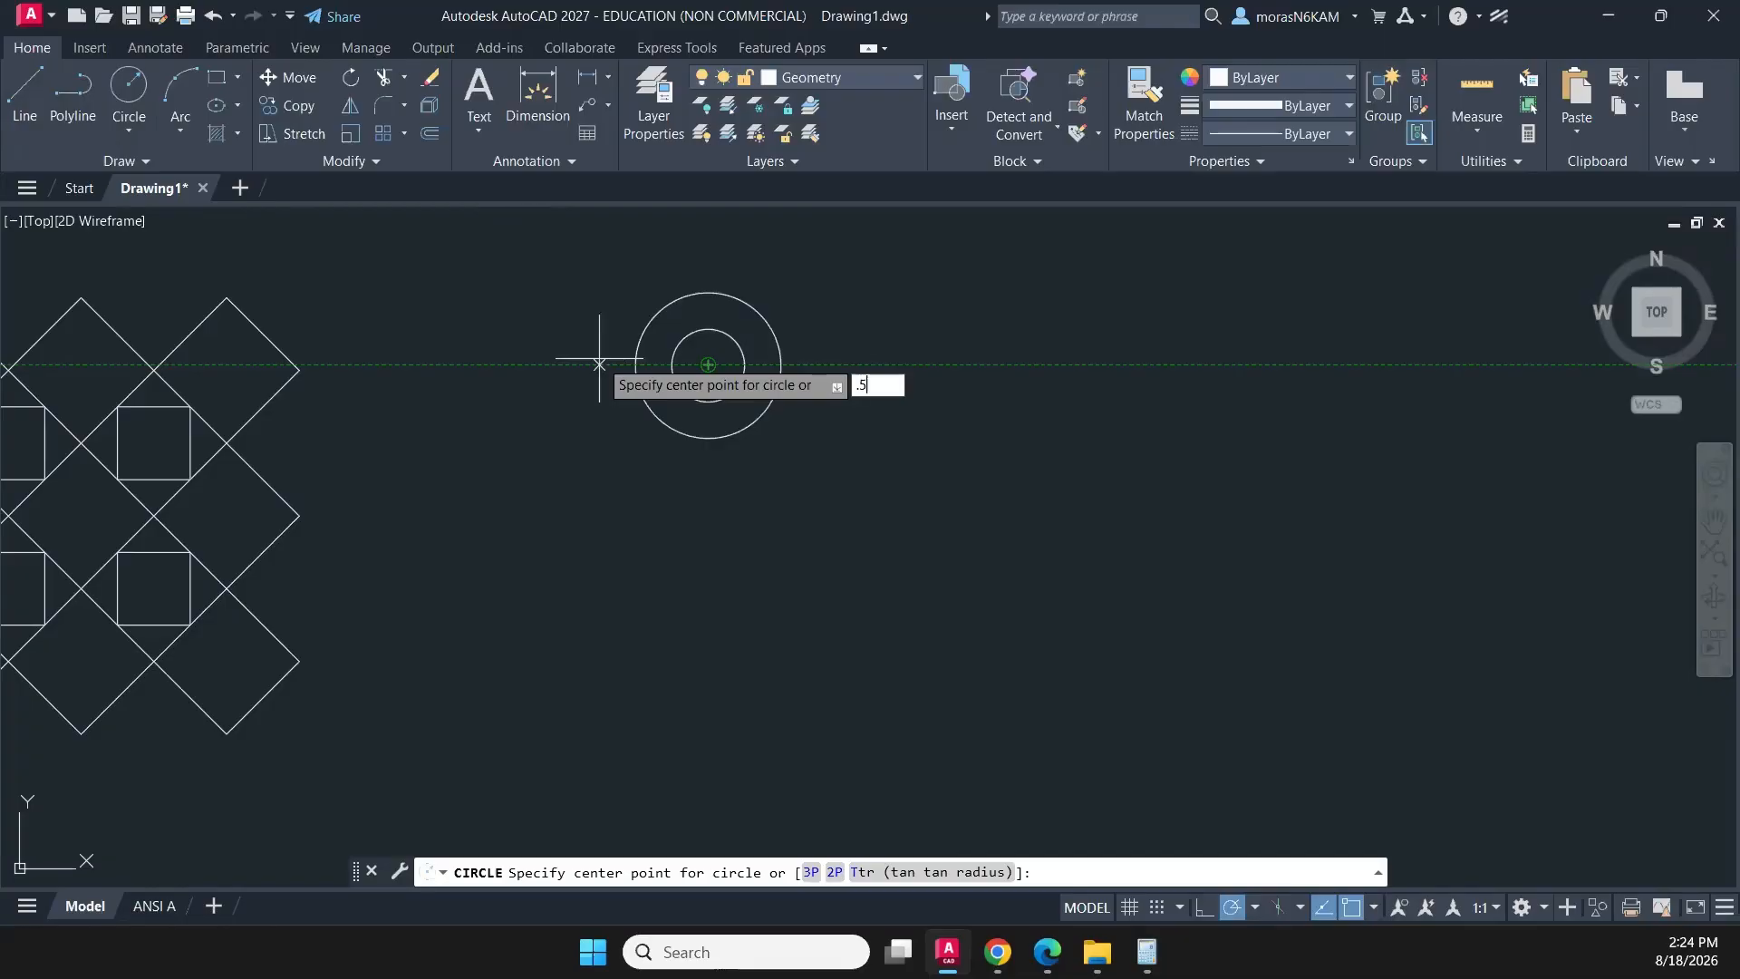
key("Return")
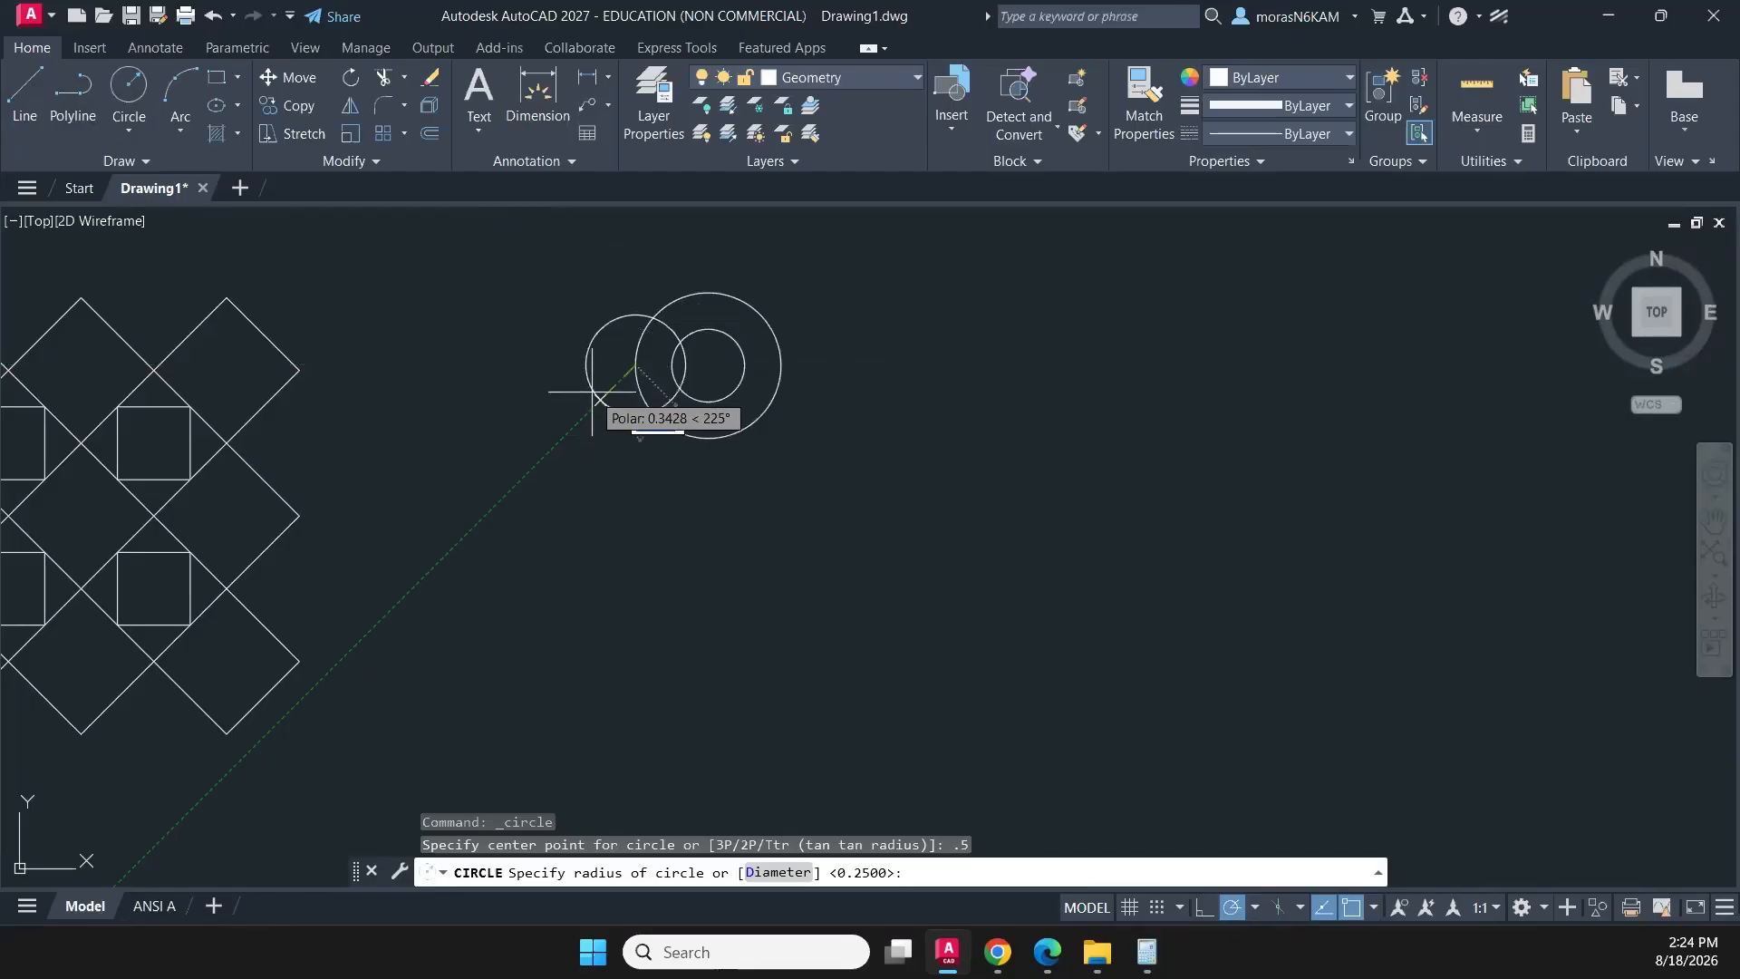
type("1/8")
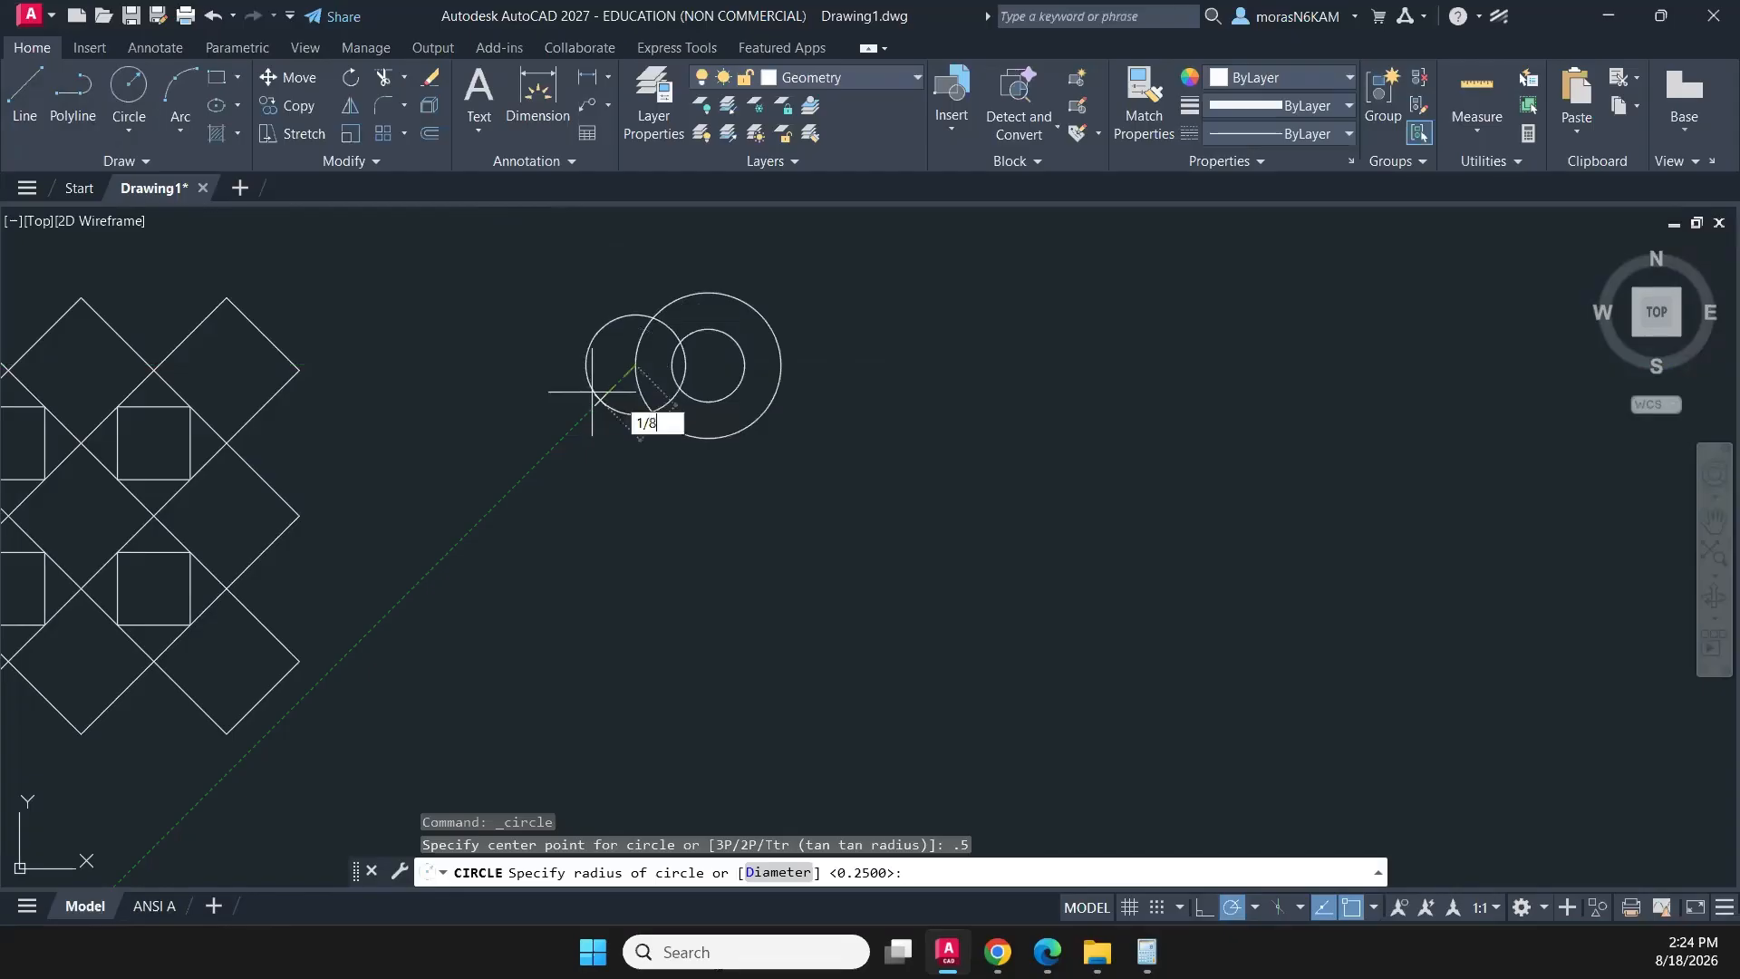
key("Return")
- Move the small 1/8-radius circle straight up by 0.5 using its centre grip
left_click(647, 365)
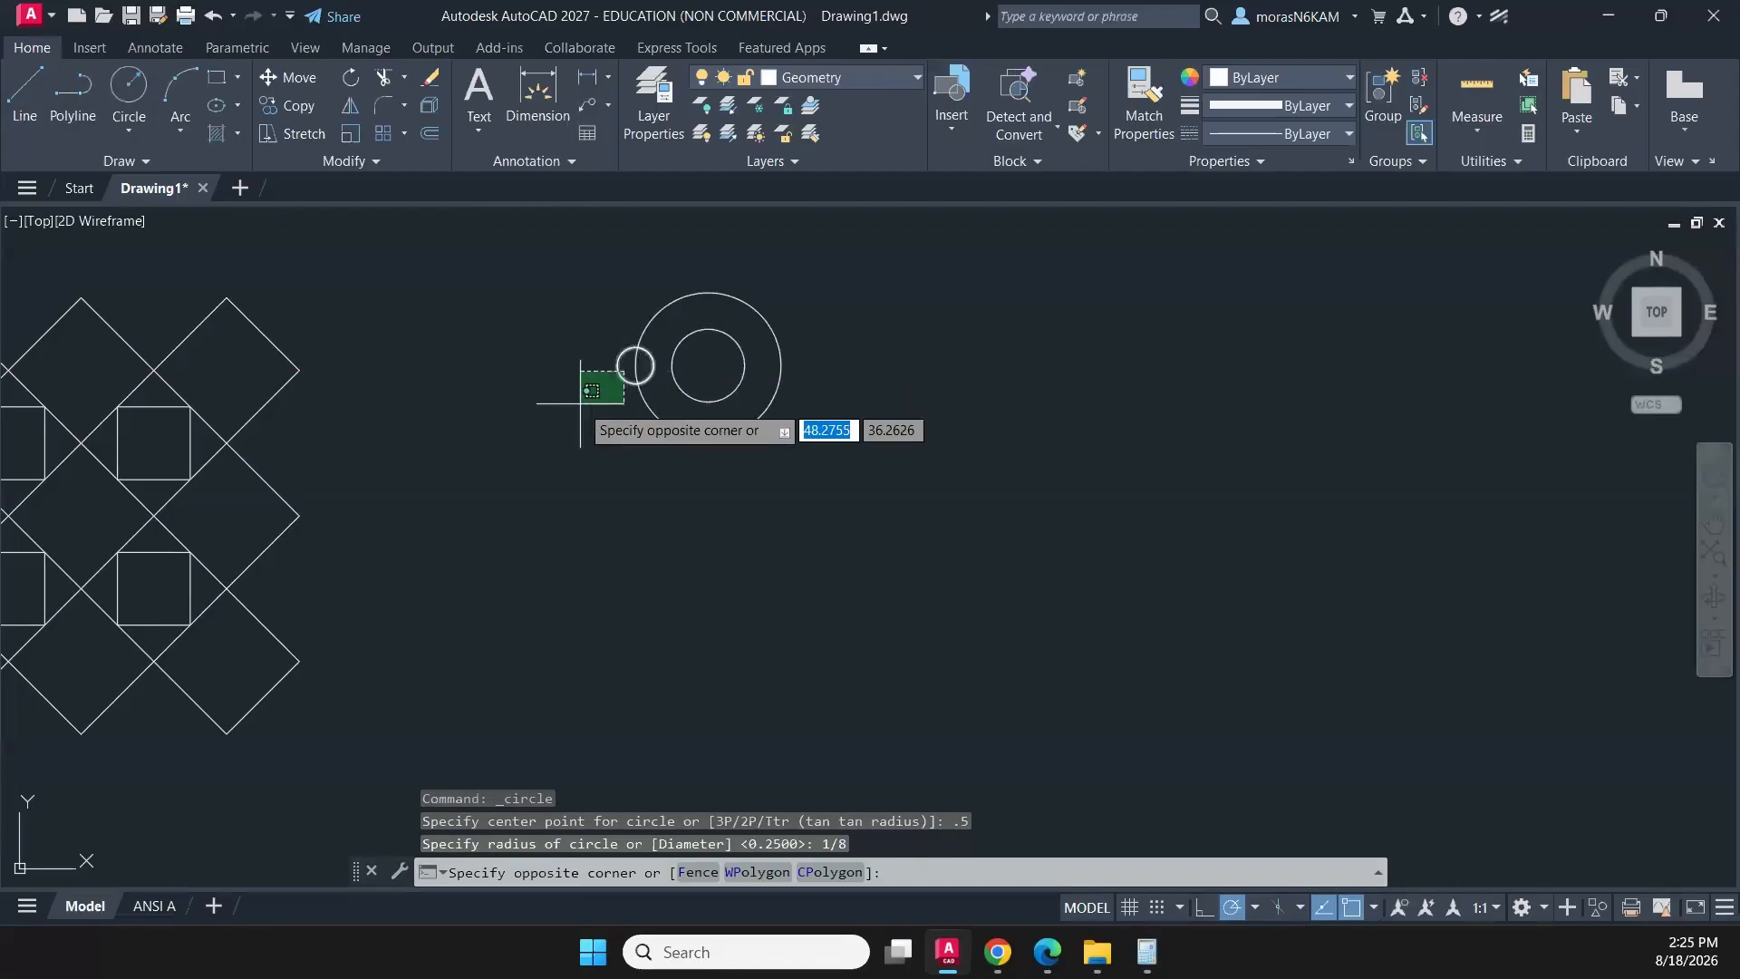
left_click(585, 400)
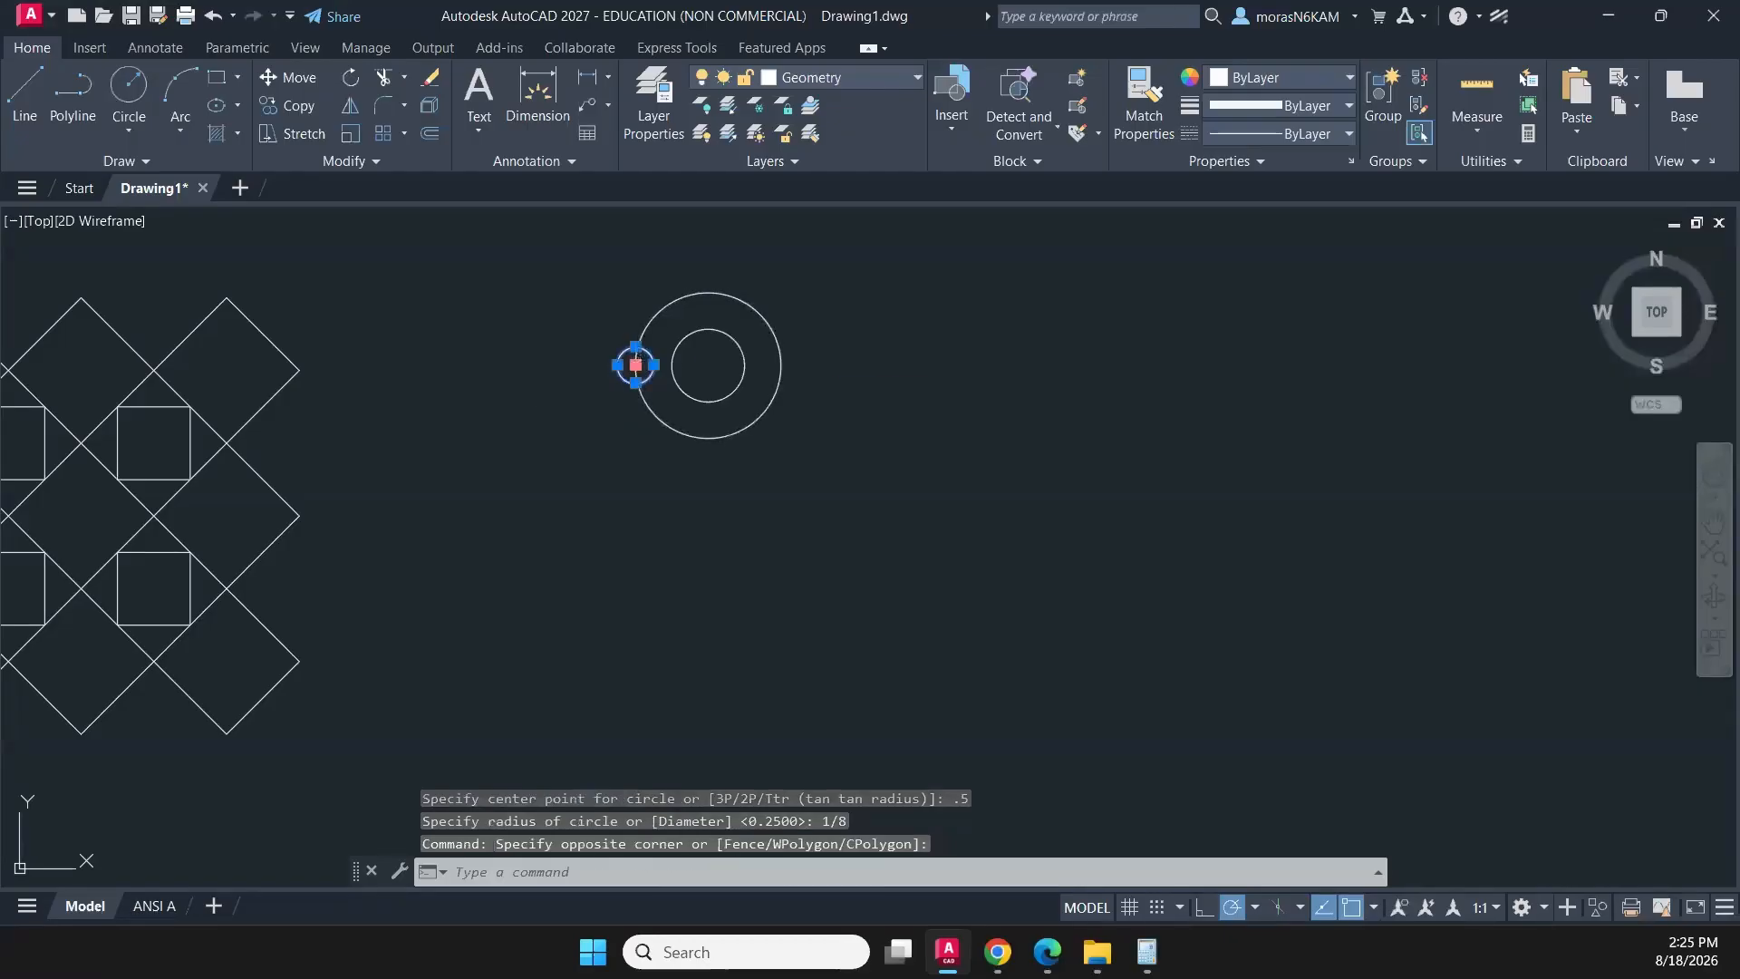
left_click(636, 364)
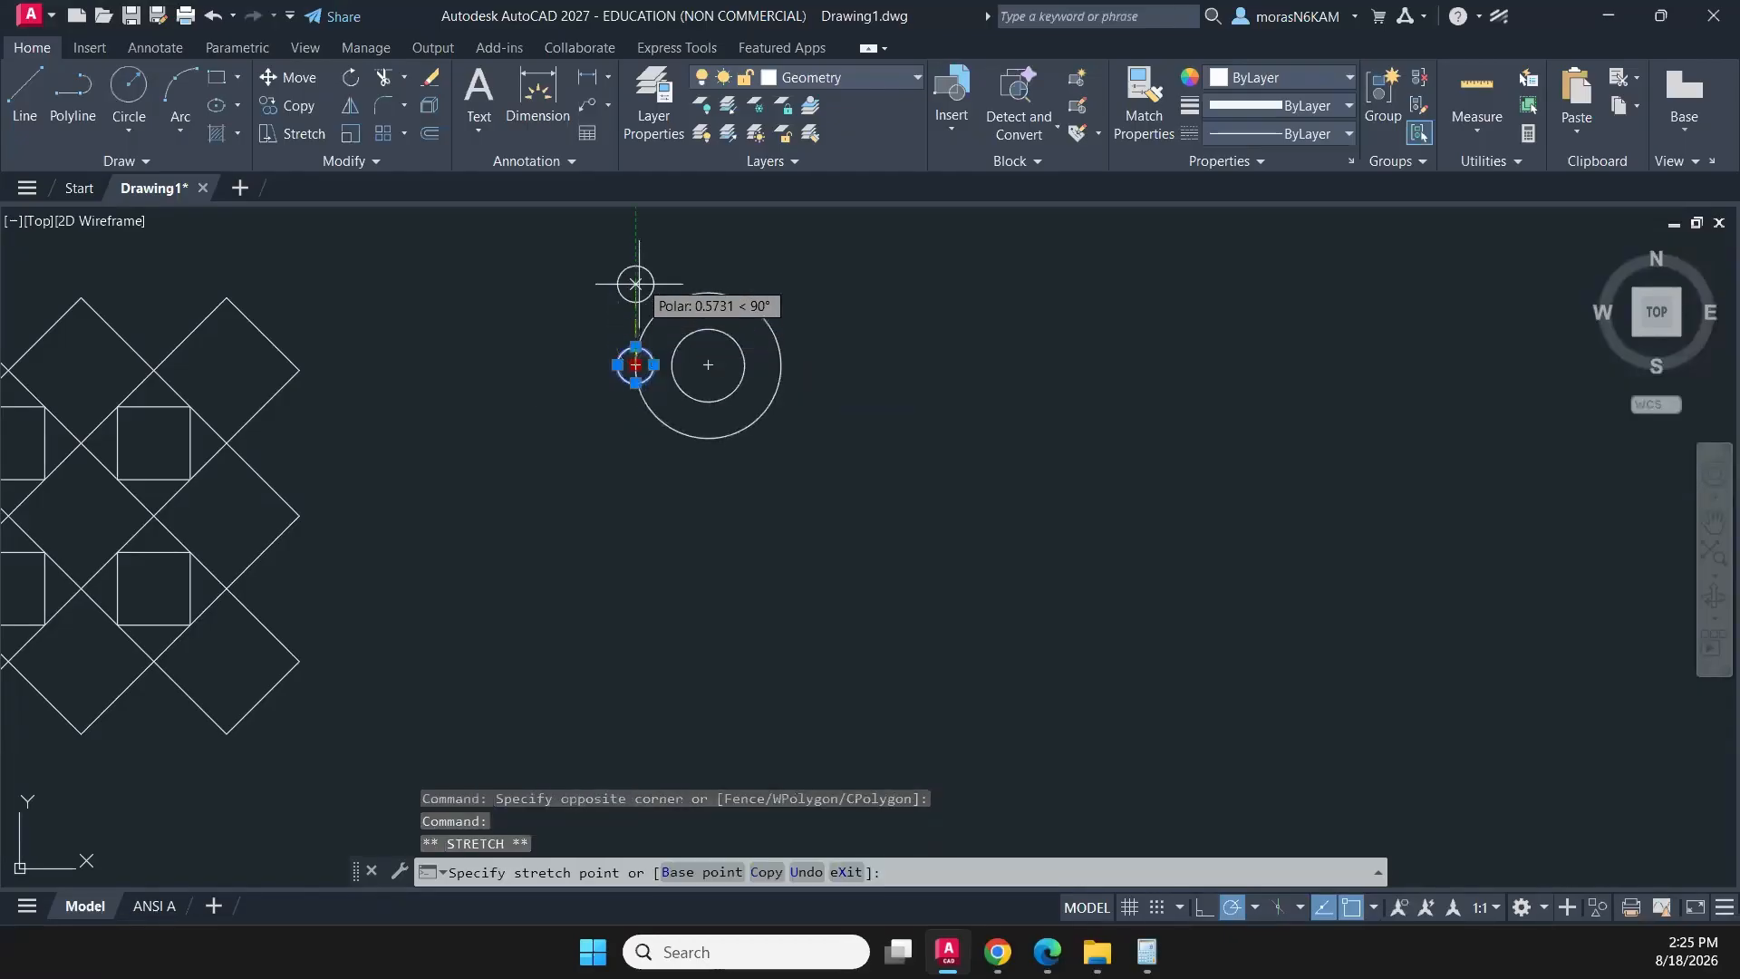
type(".5")
key("Return")
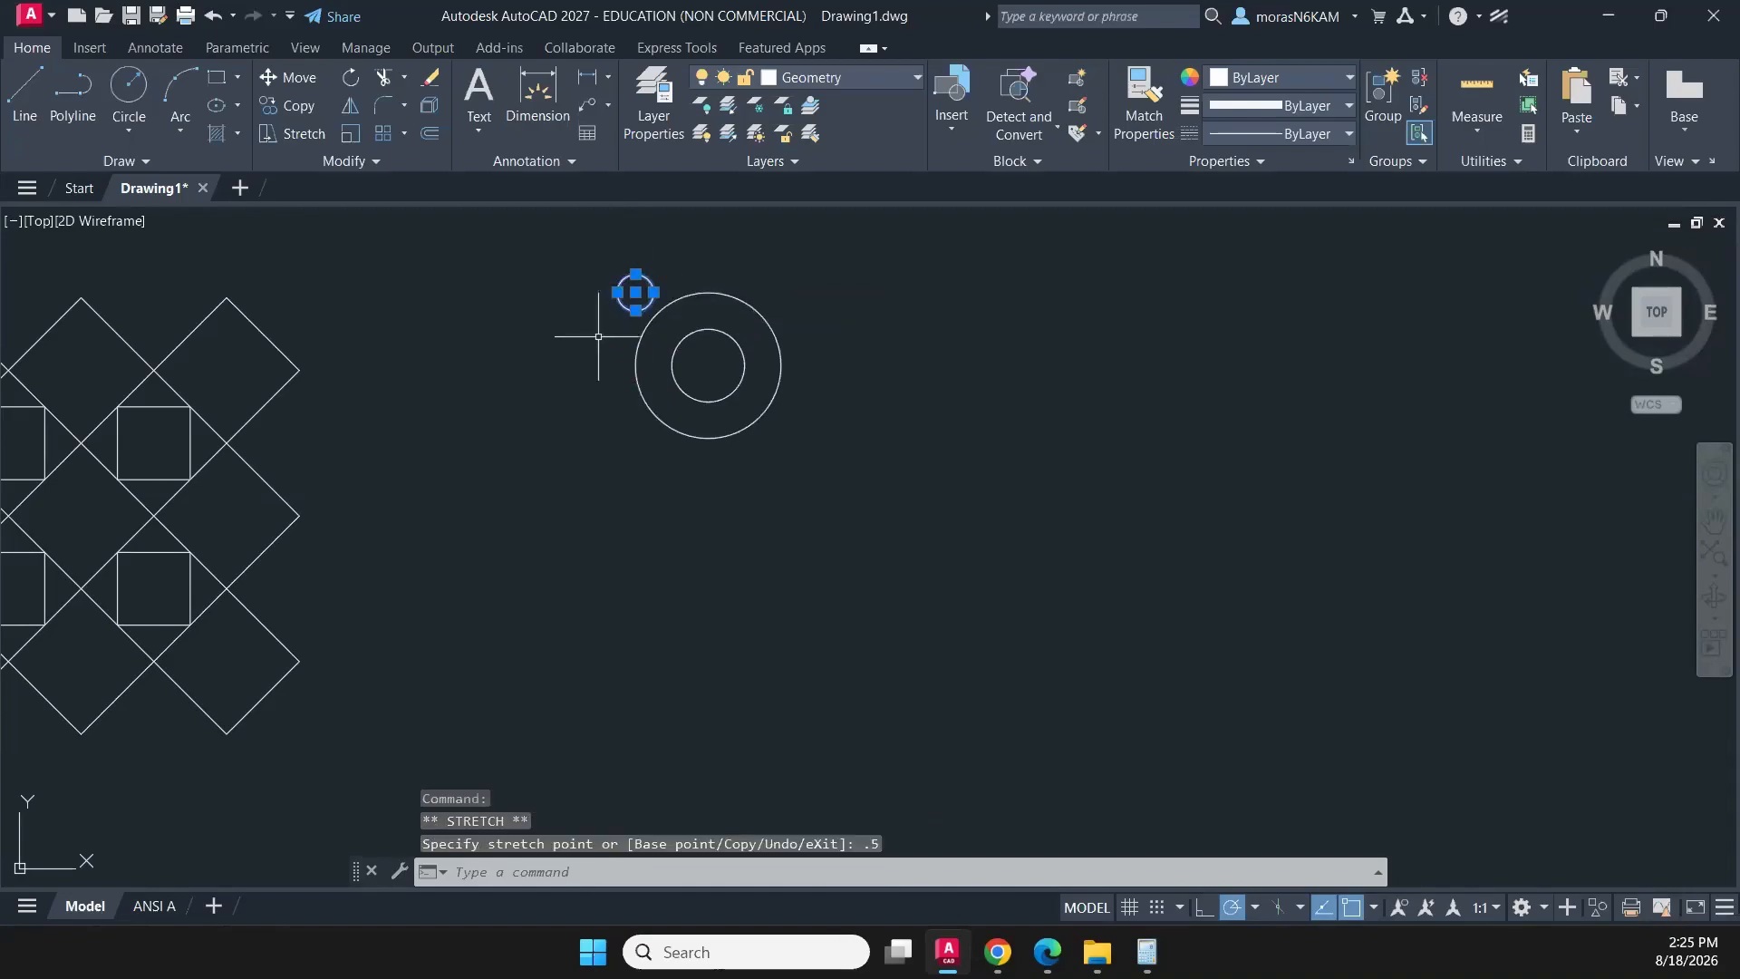
key("Escape")
- Create a non-associative polar array of the small circle with 4 items around the concentric circles' centre
left_click(633, 267)
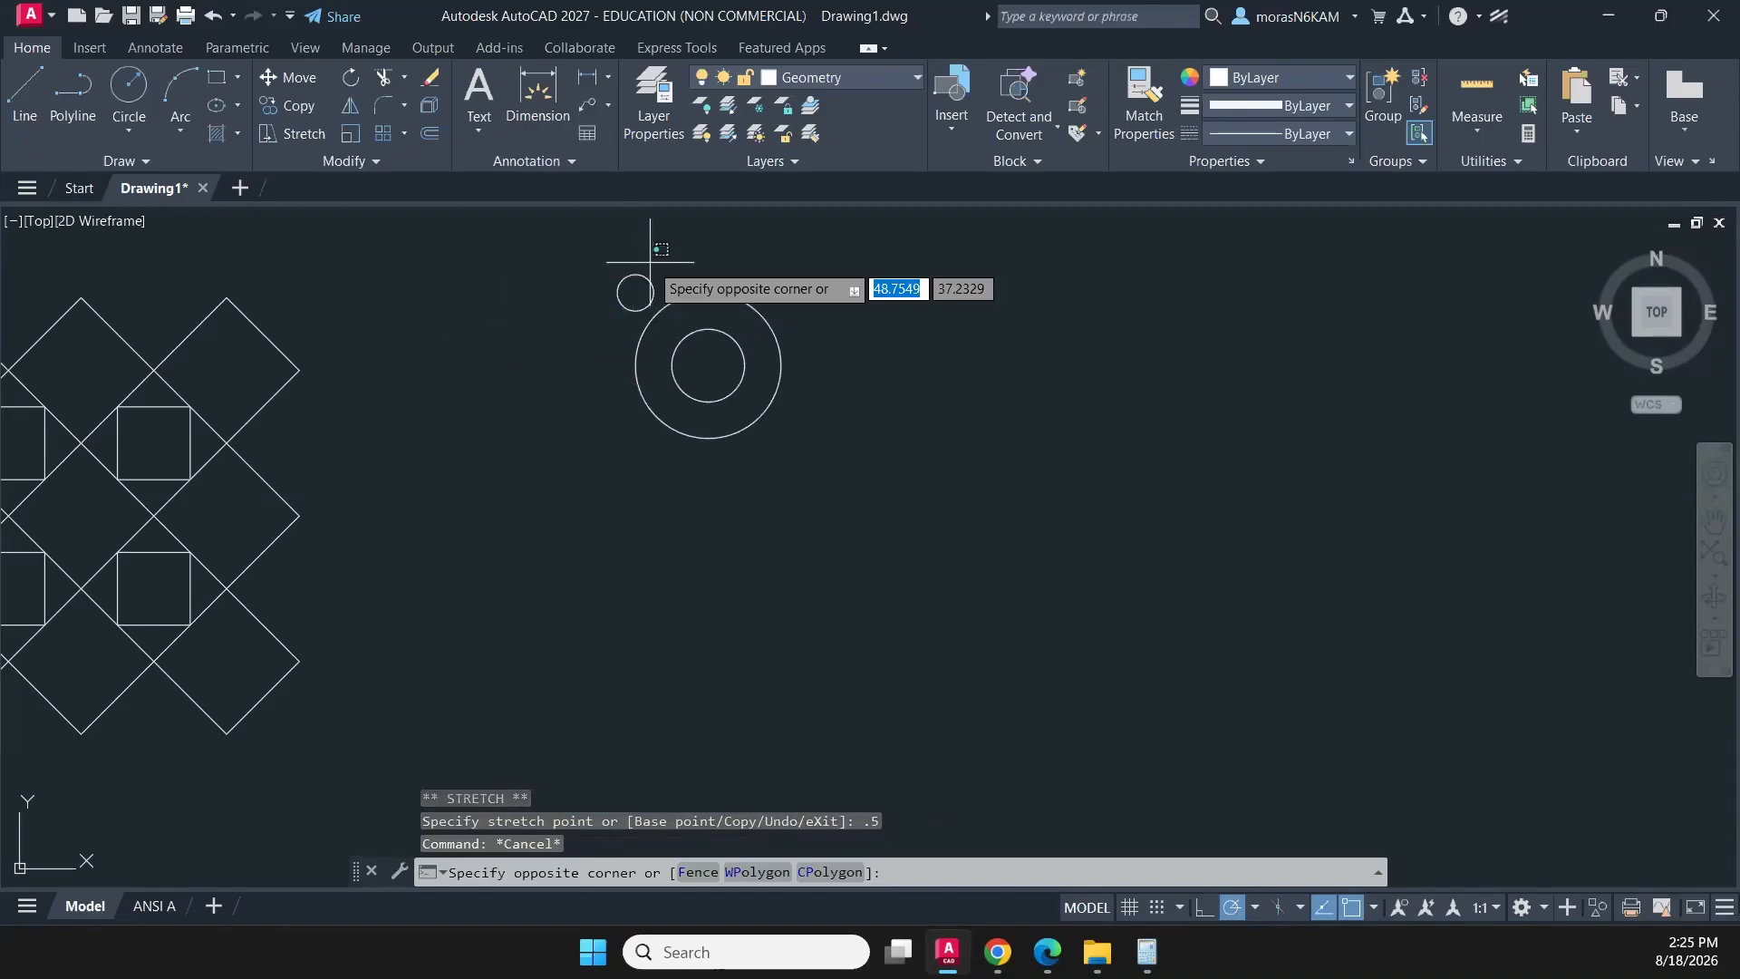
left_click(617, 291)
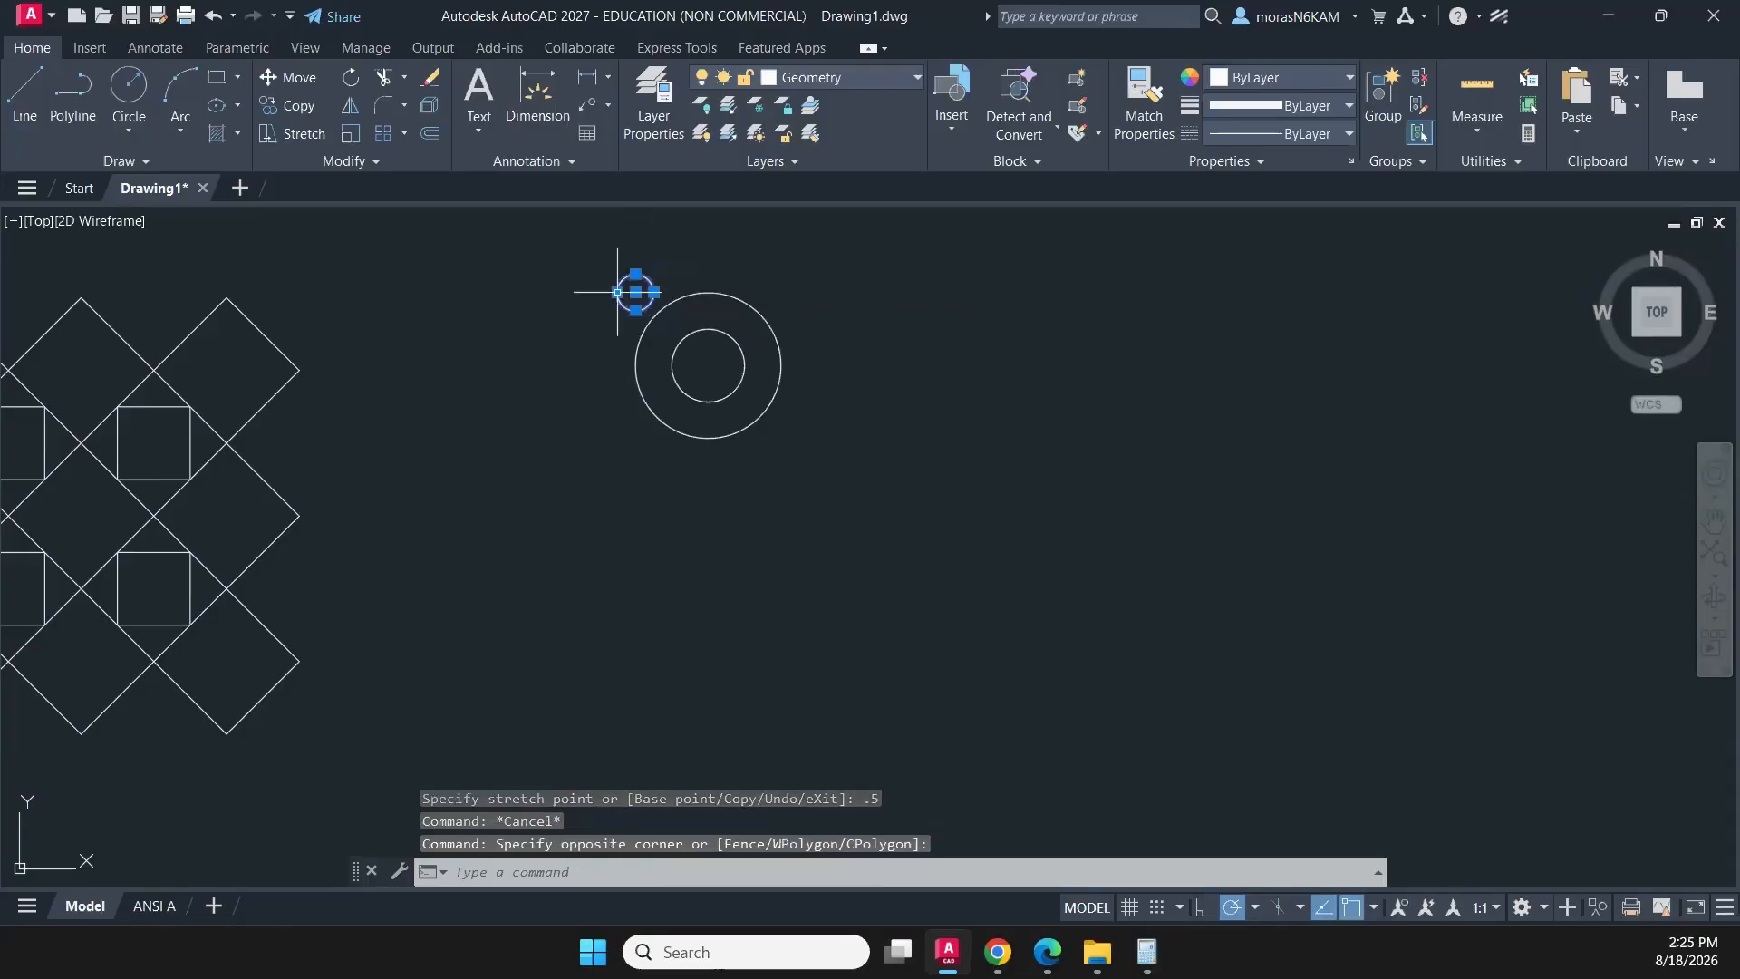
left_click(402, 133)
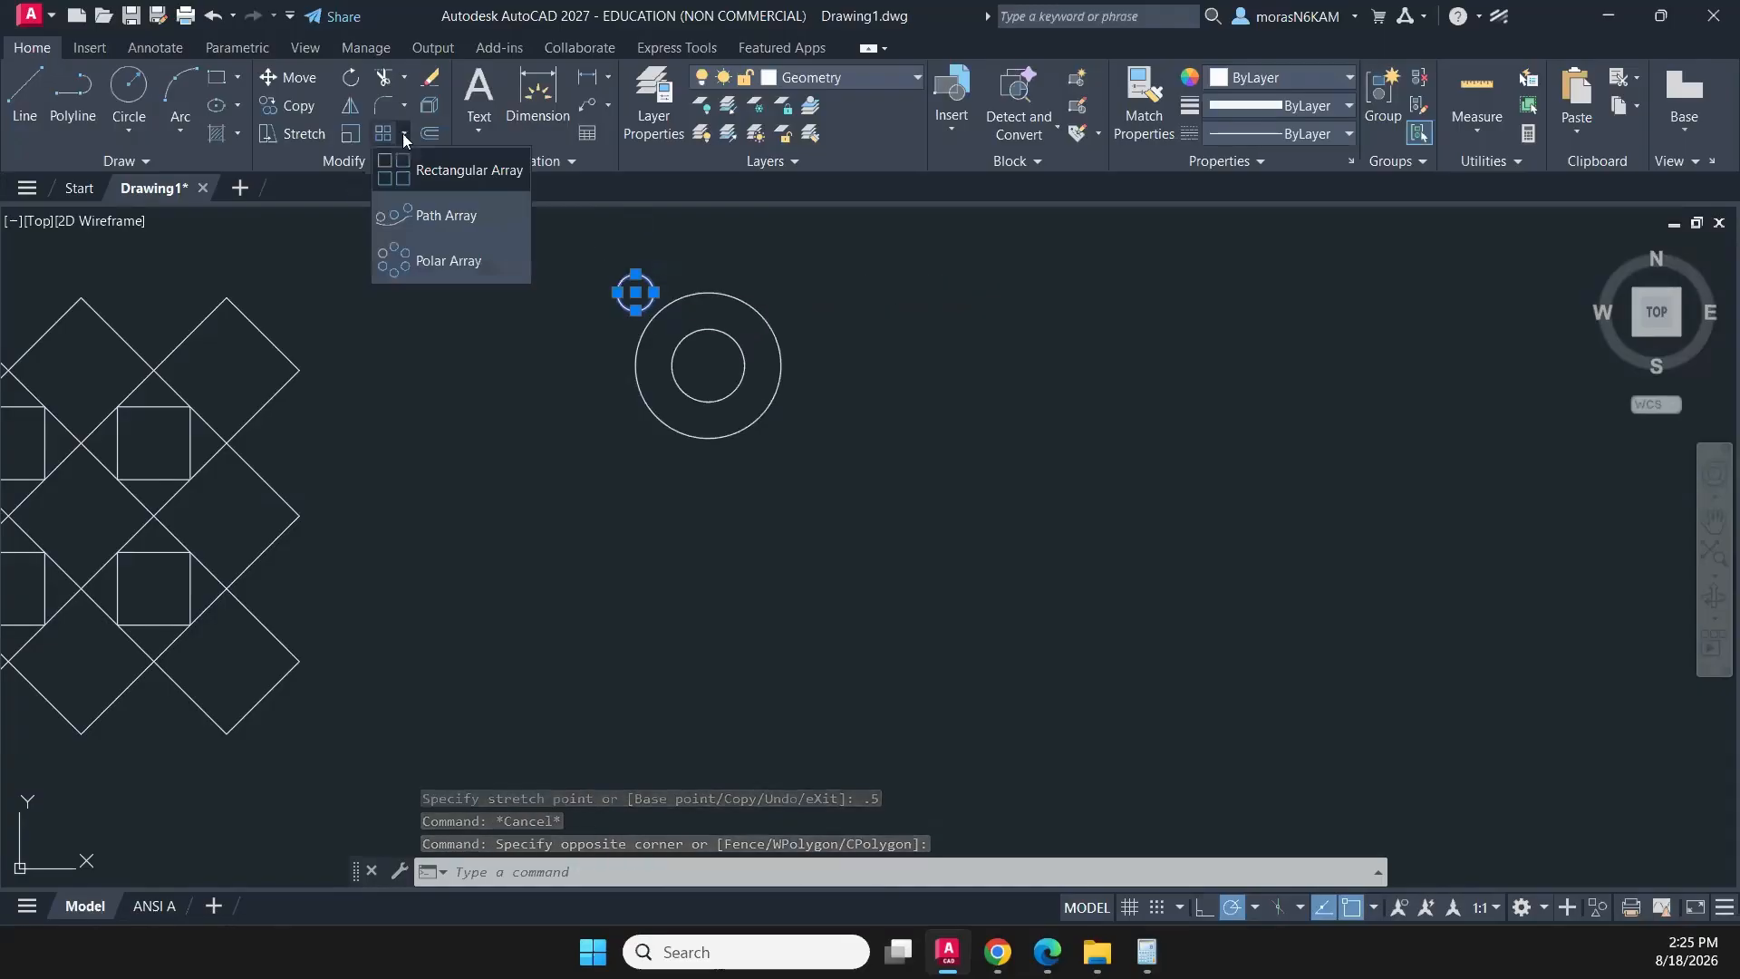
left_click(437, 263)
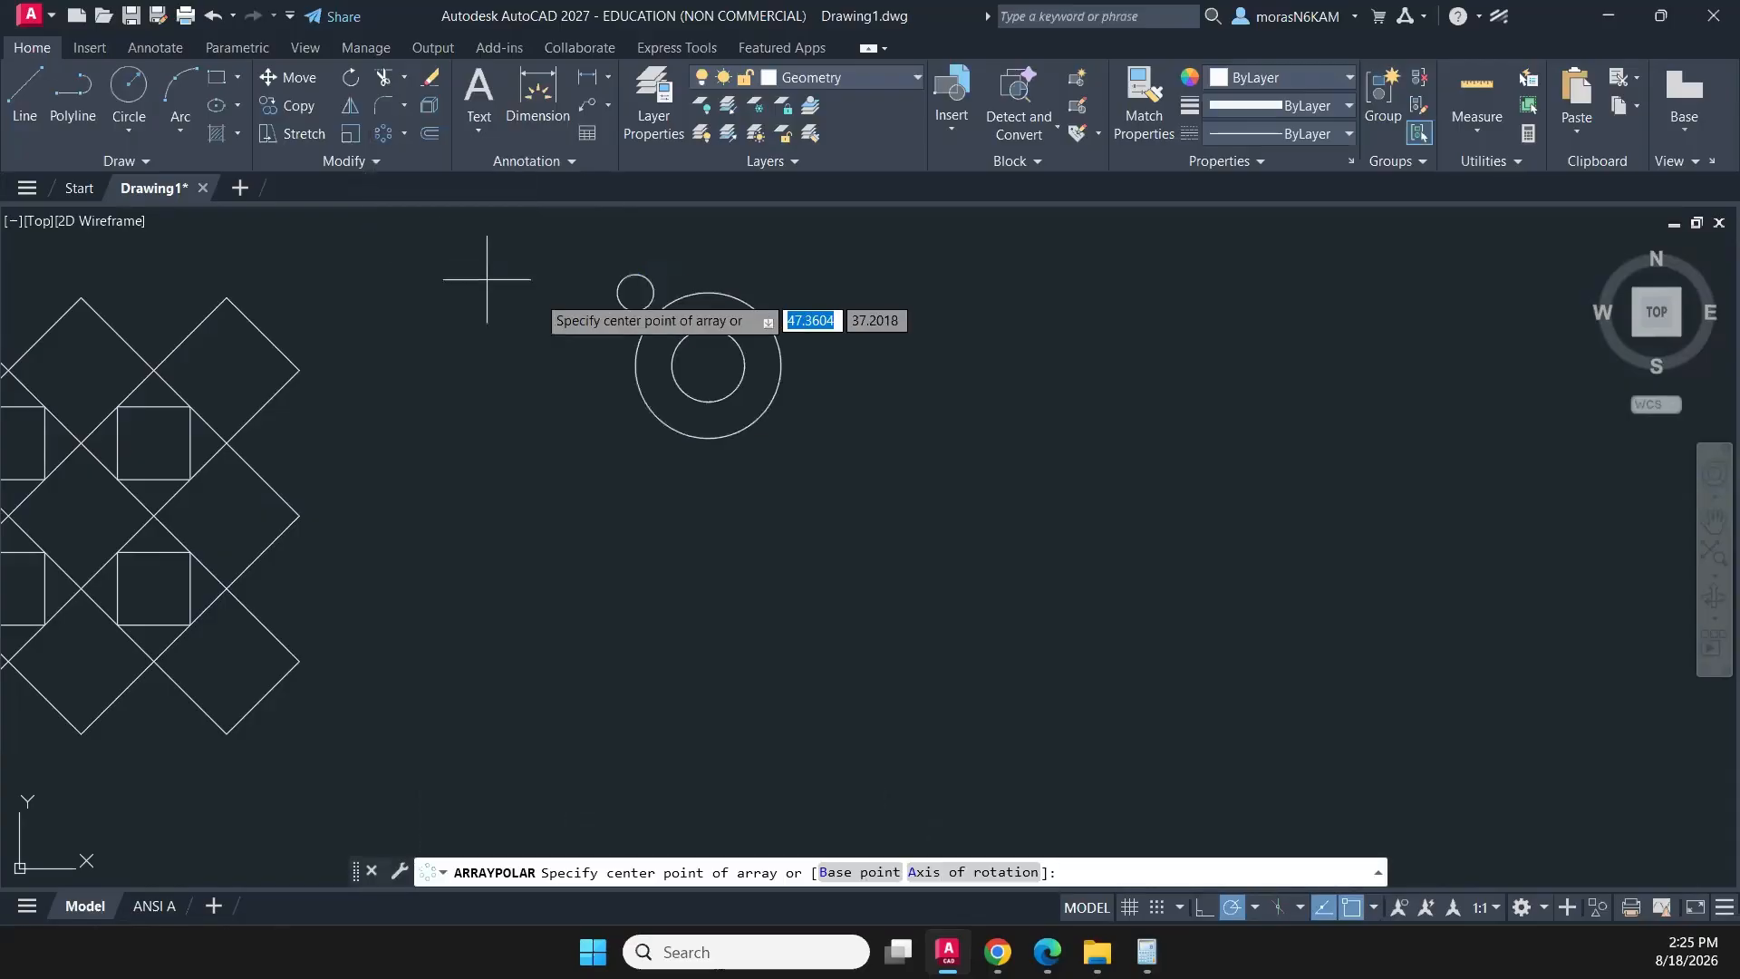
left_click(707, 364)
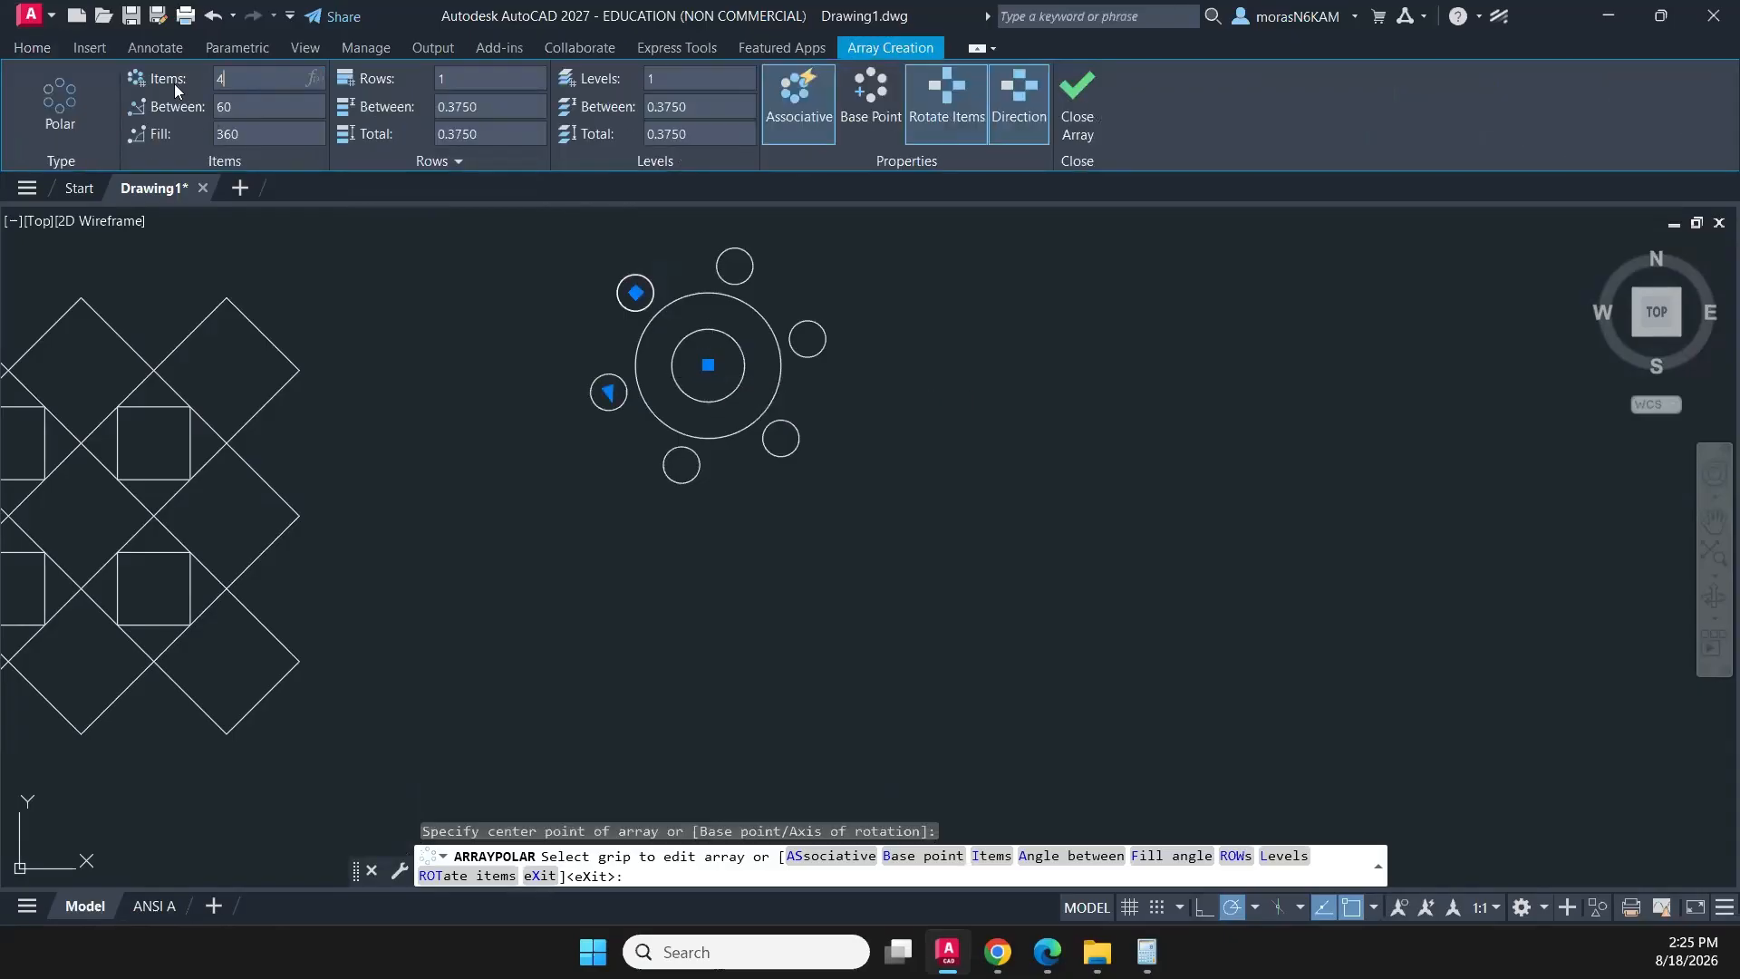
left_click(804, 112)
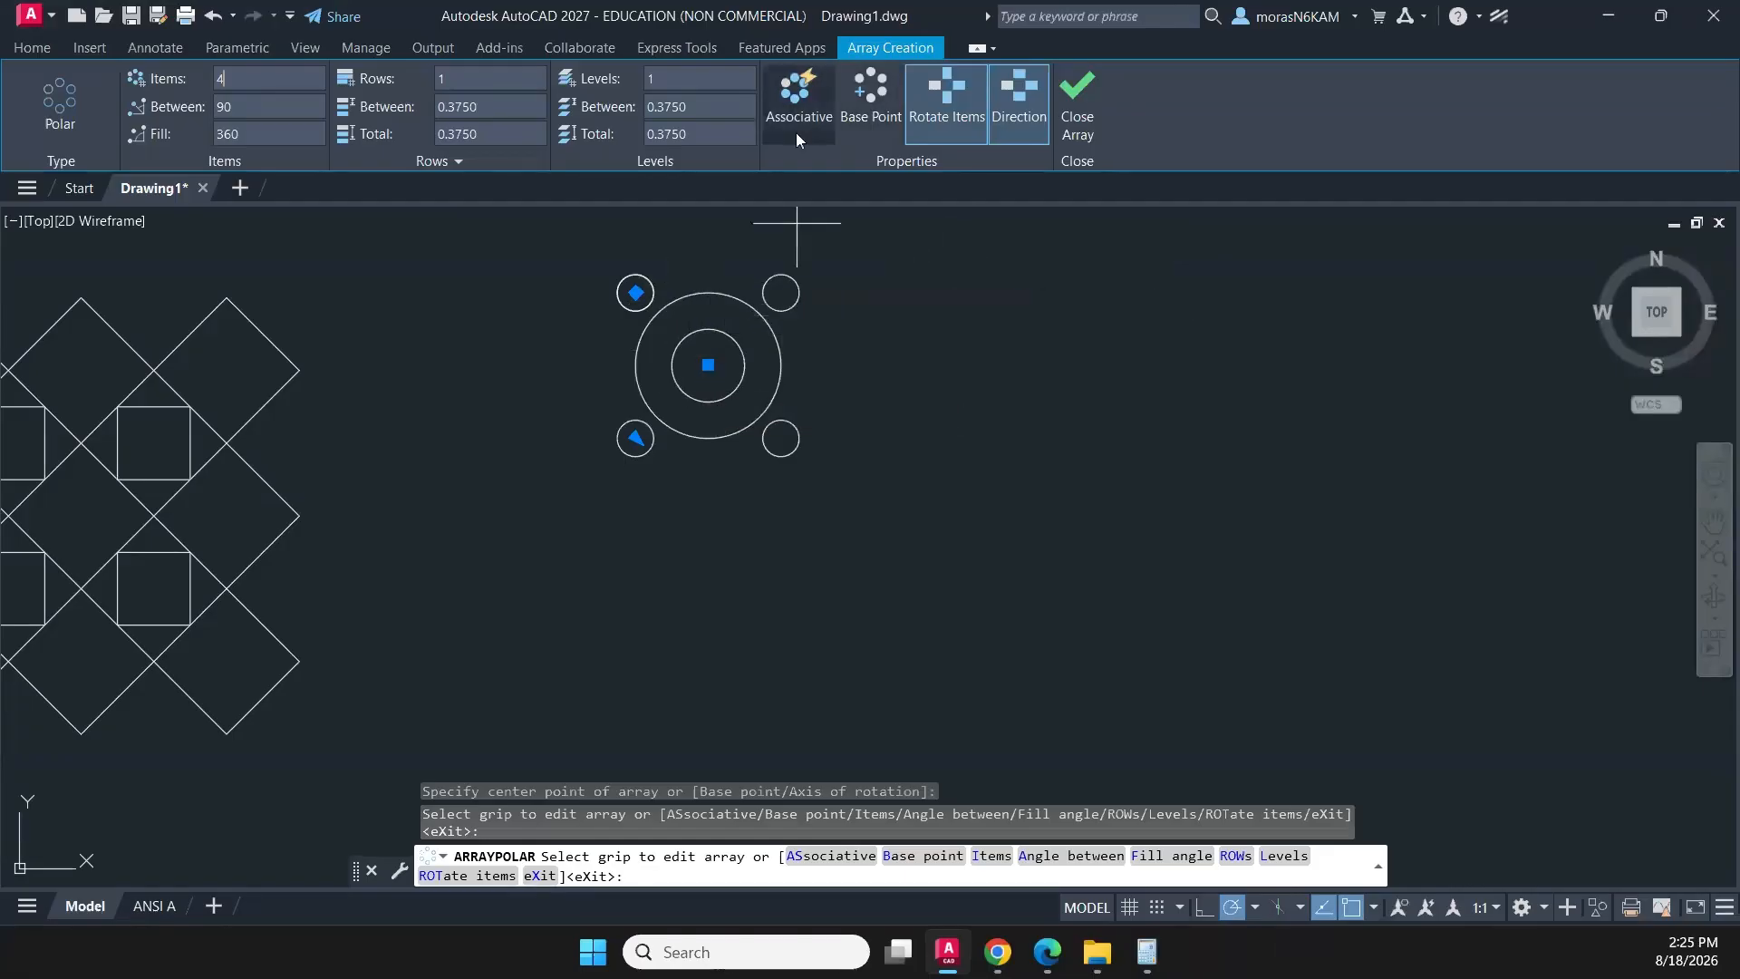
left_click(1090, 94)
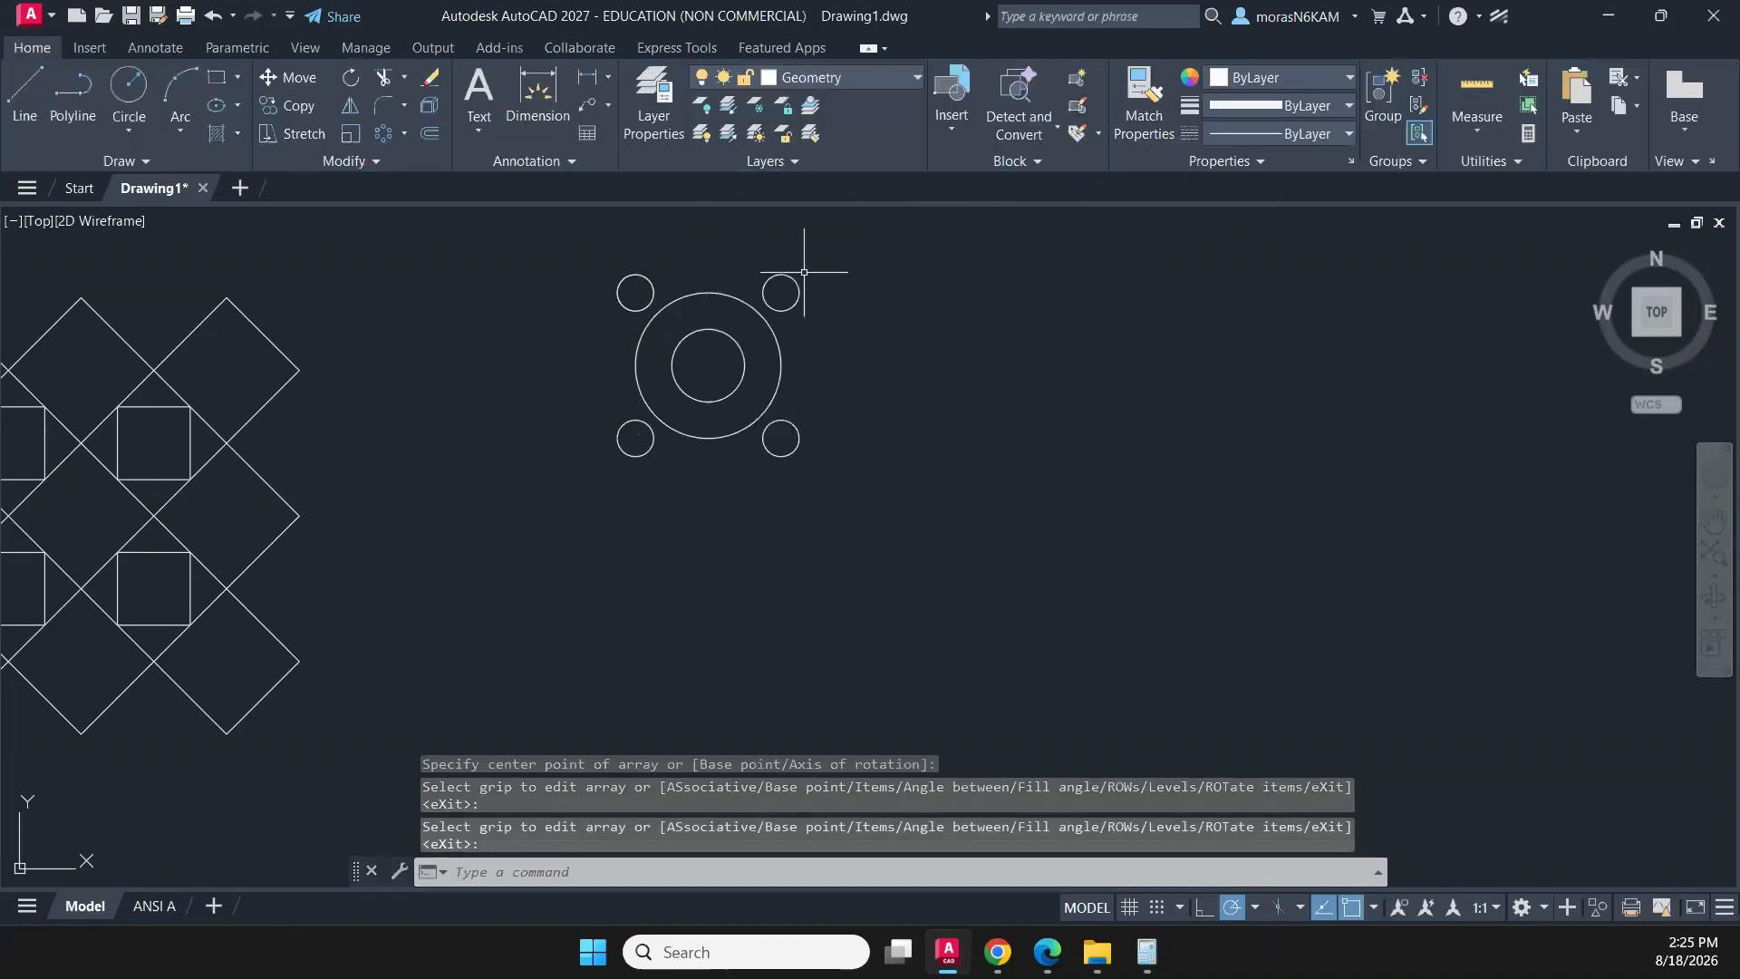
left_click(805, 272)
left_click(771, 292)
left_click(804, 459)
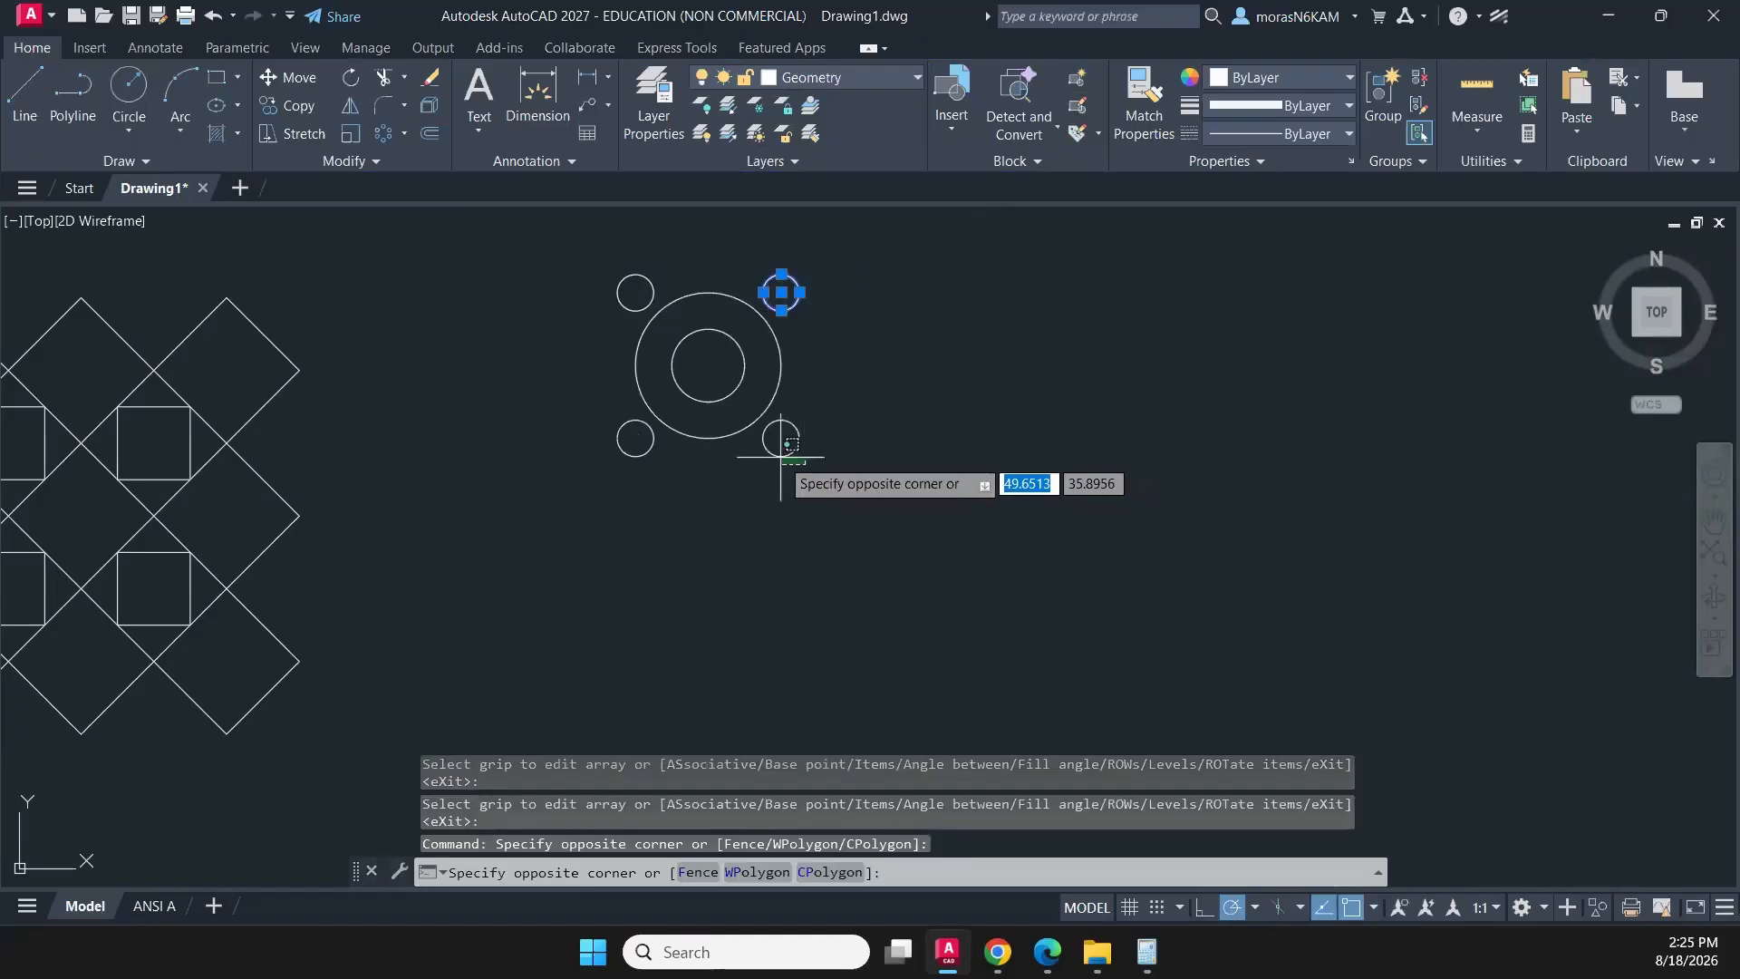
left_click(779, 453)
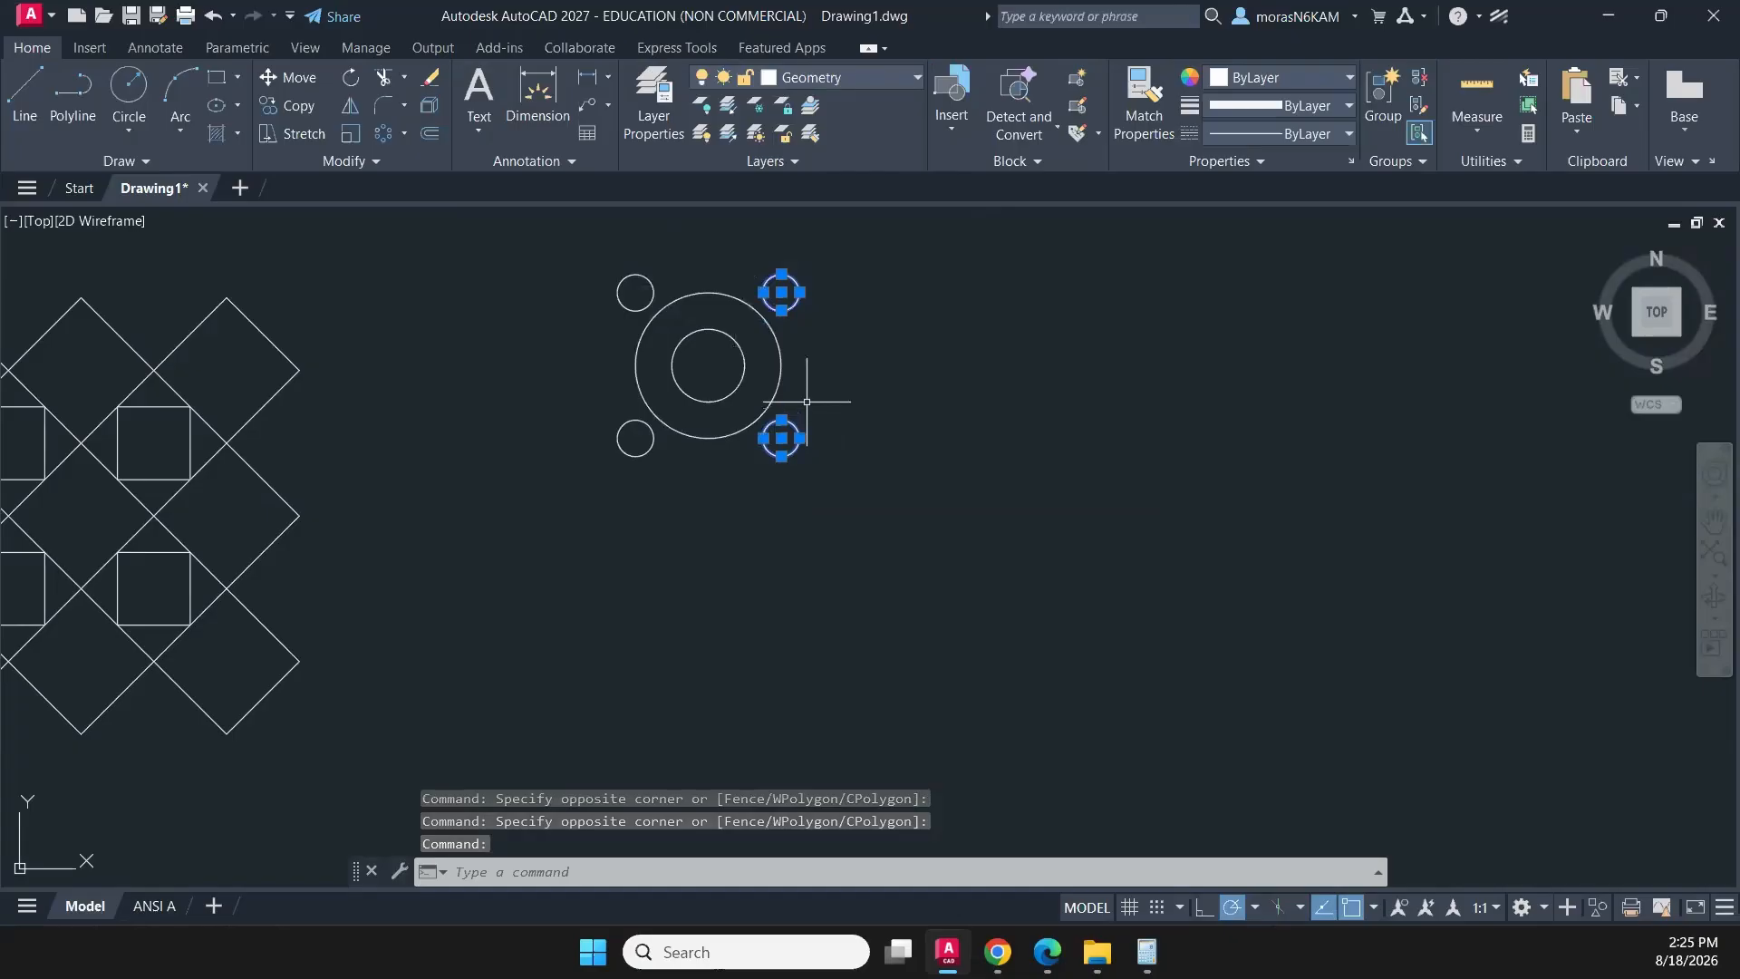
key("Escape")
- Start a rectangular array of all six circles with 3 columns spaced 1 apart
left_click(841, 268)
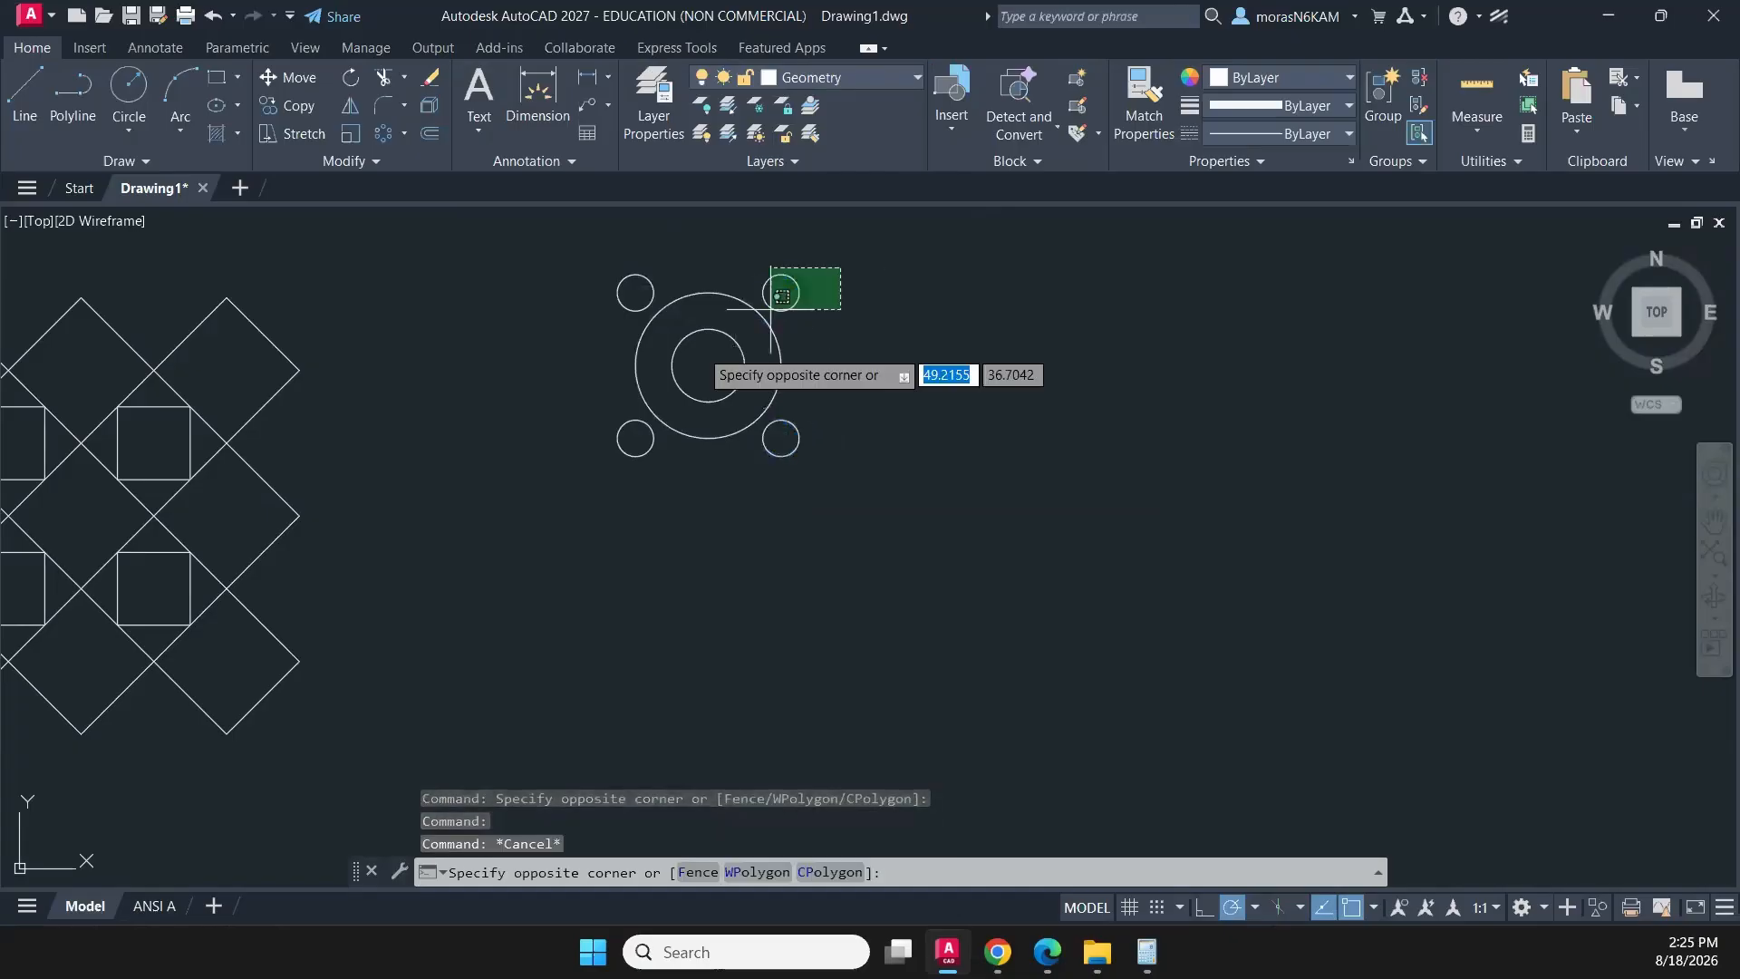
left_click(602, 470)
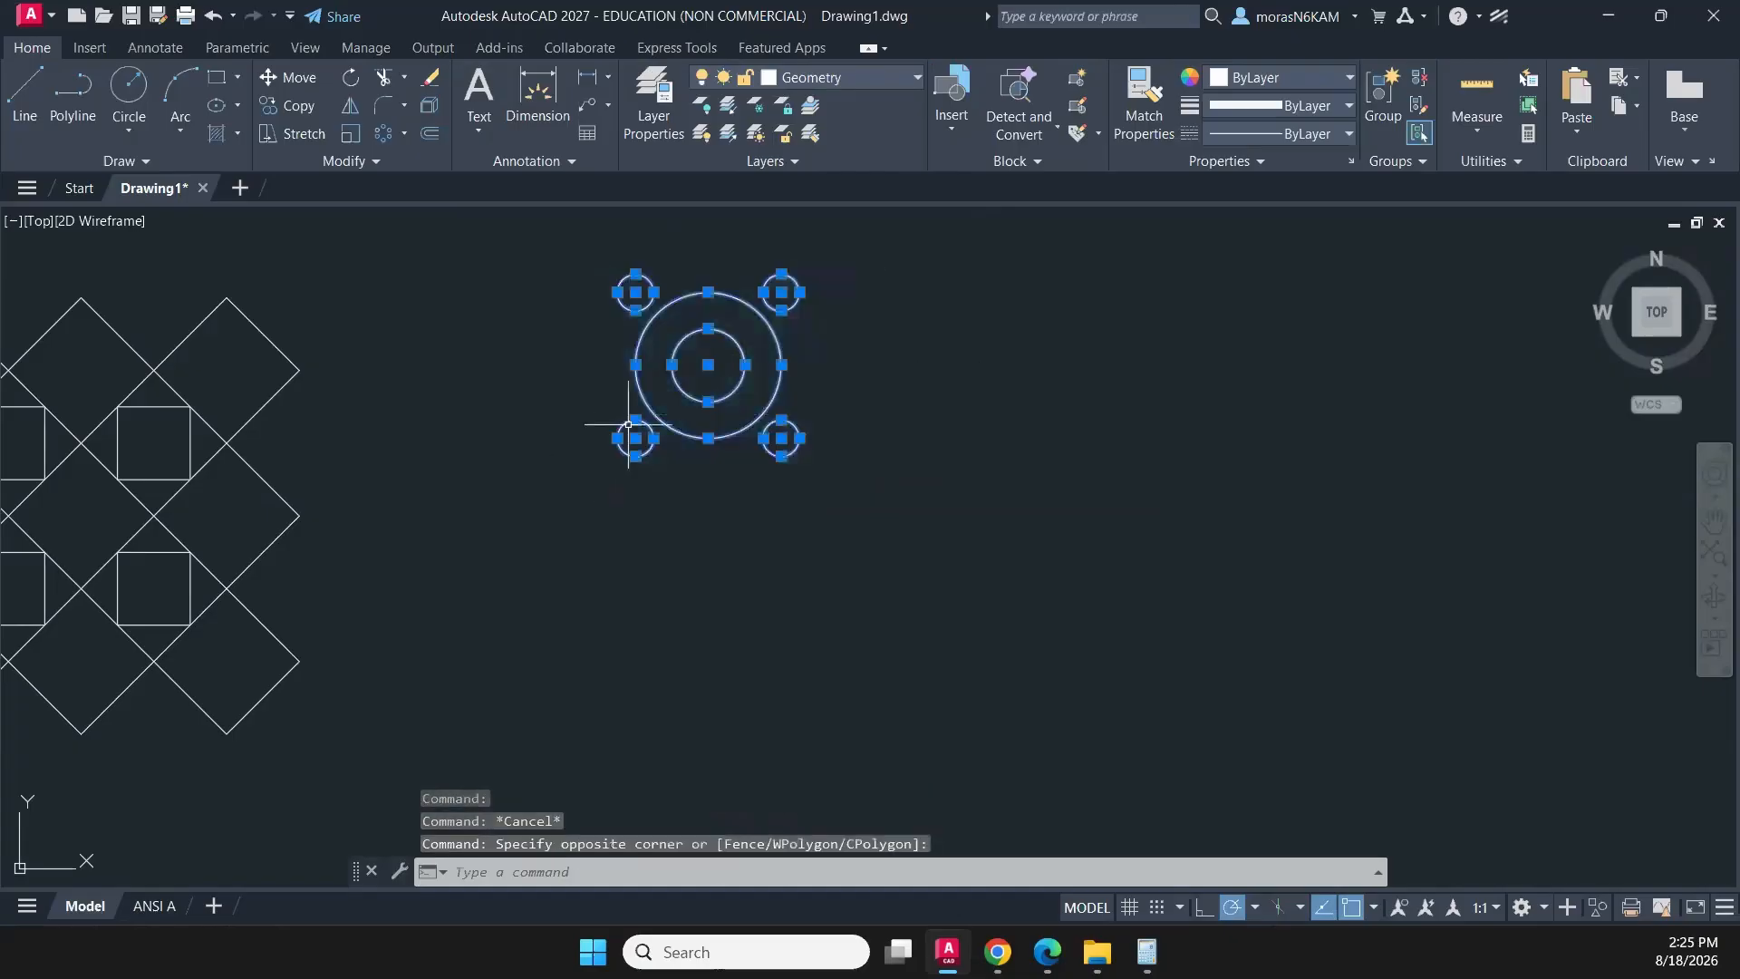
left_click(405, 134)
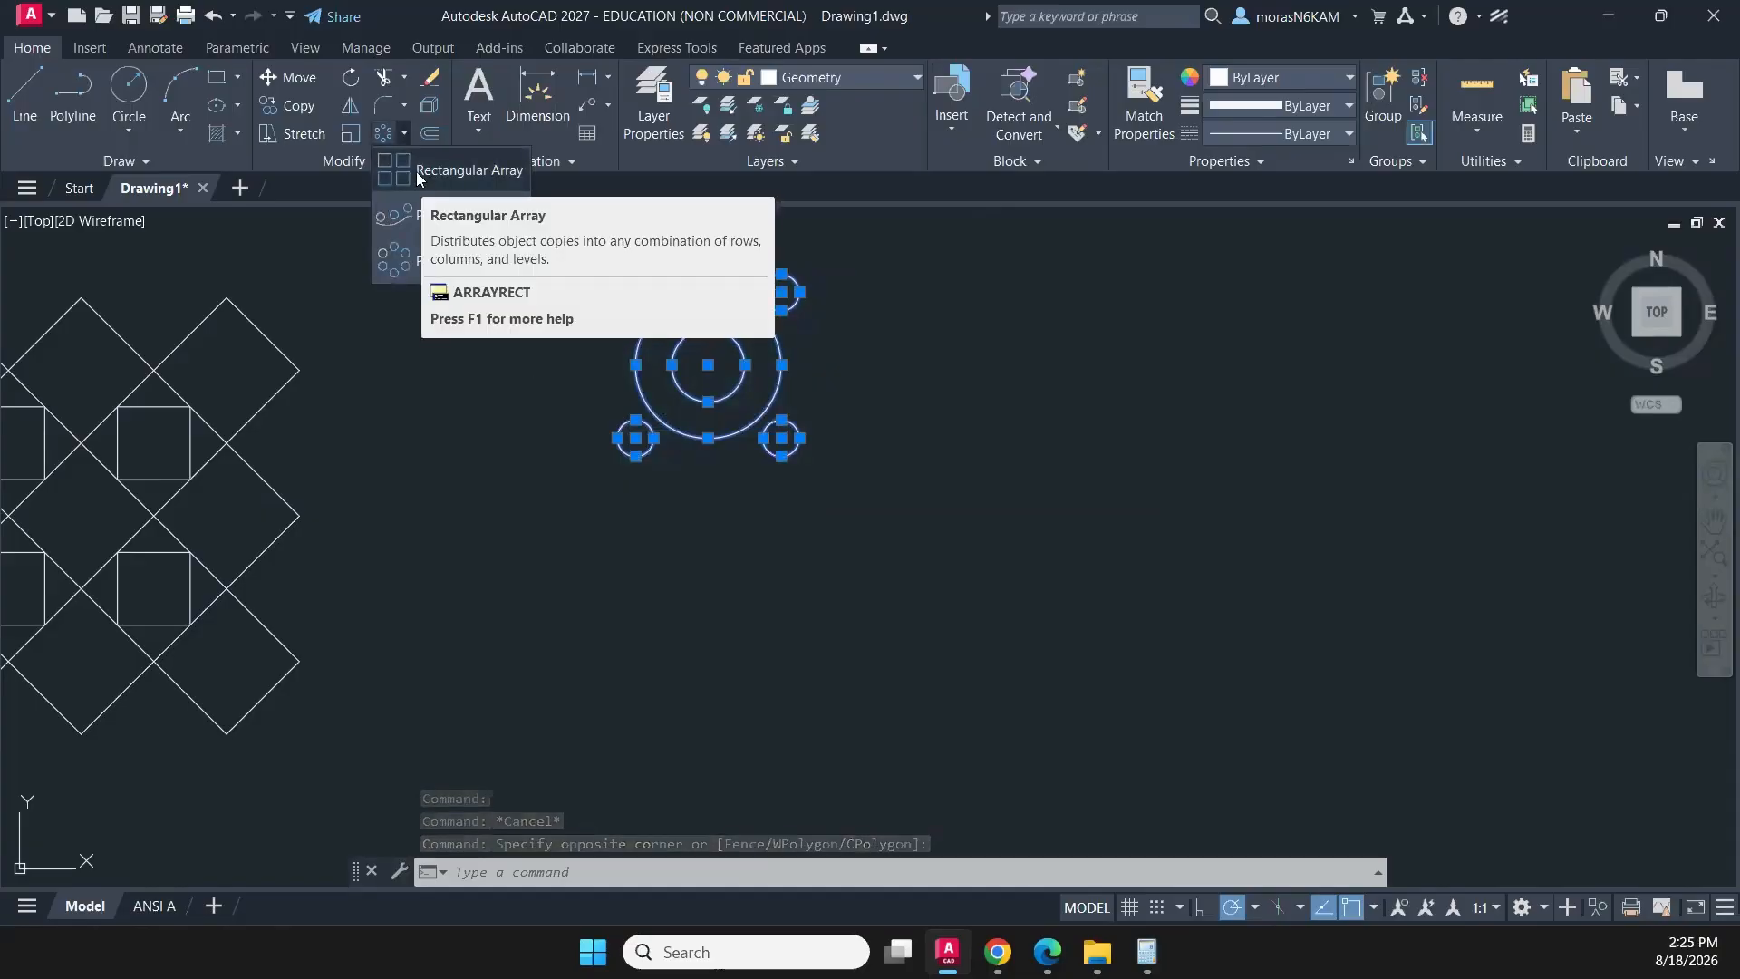
left_click(416, 171)
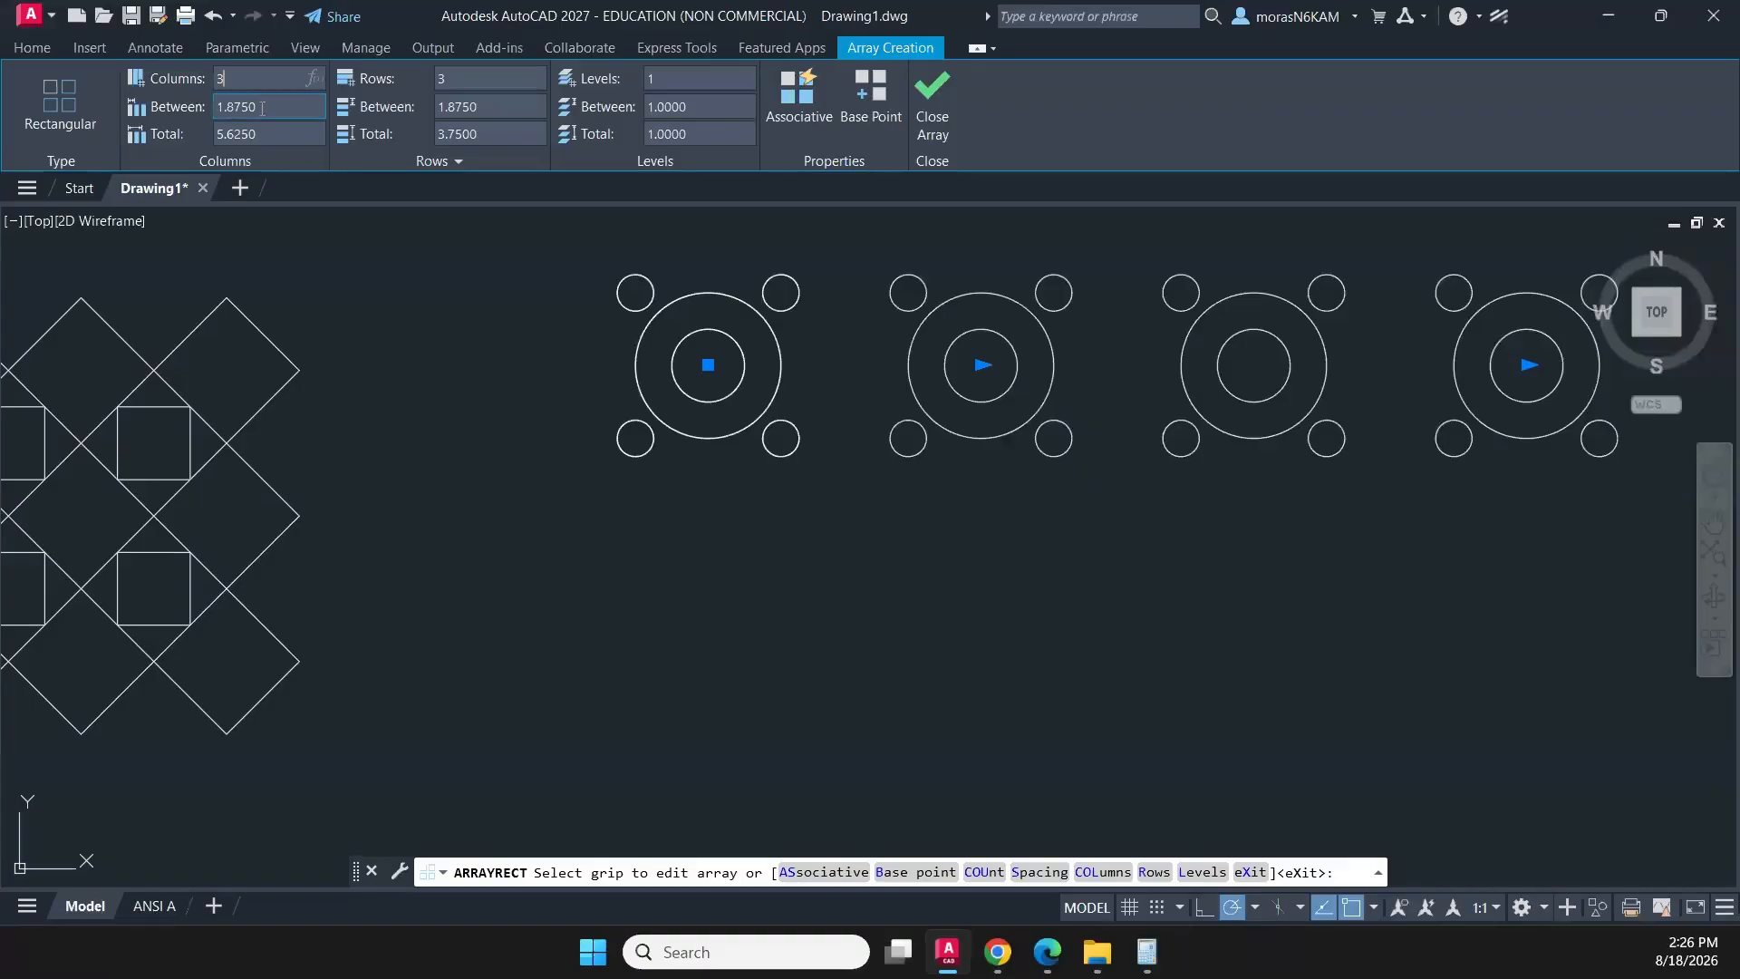
type("3")
key("Return")
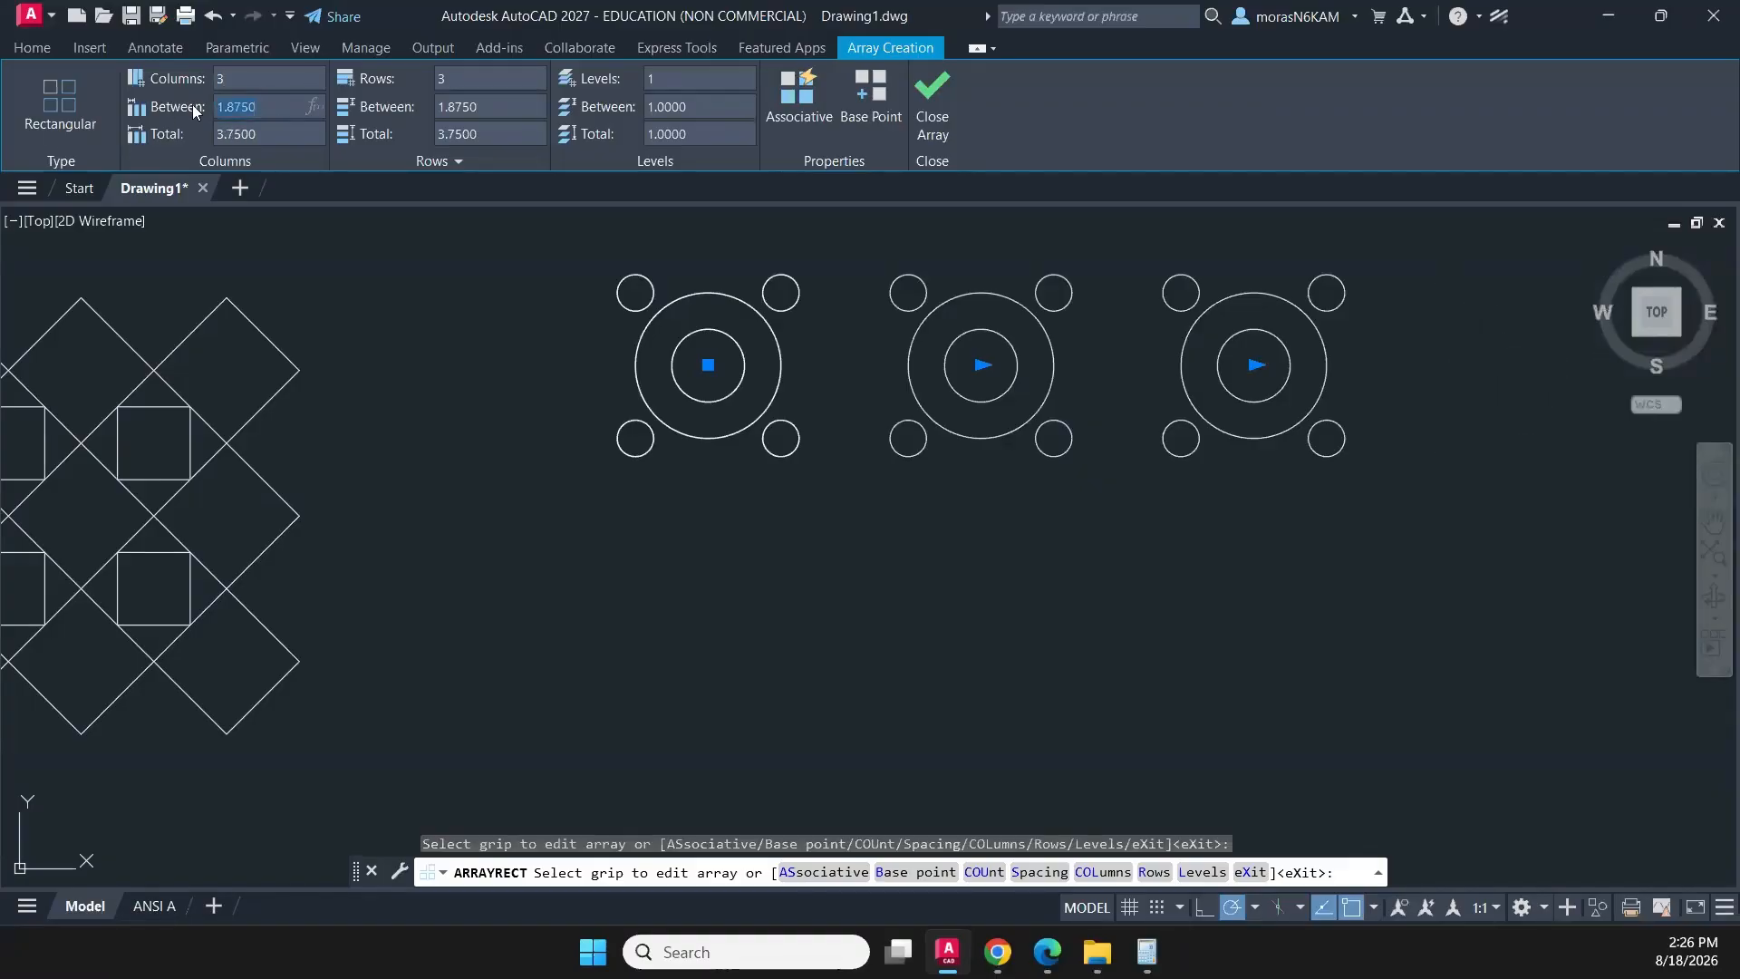
type("1")
key("Return")
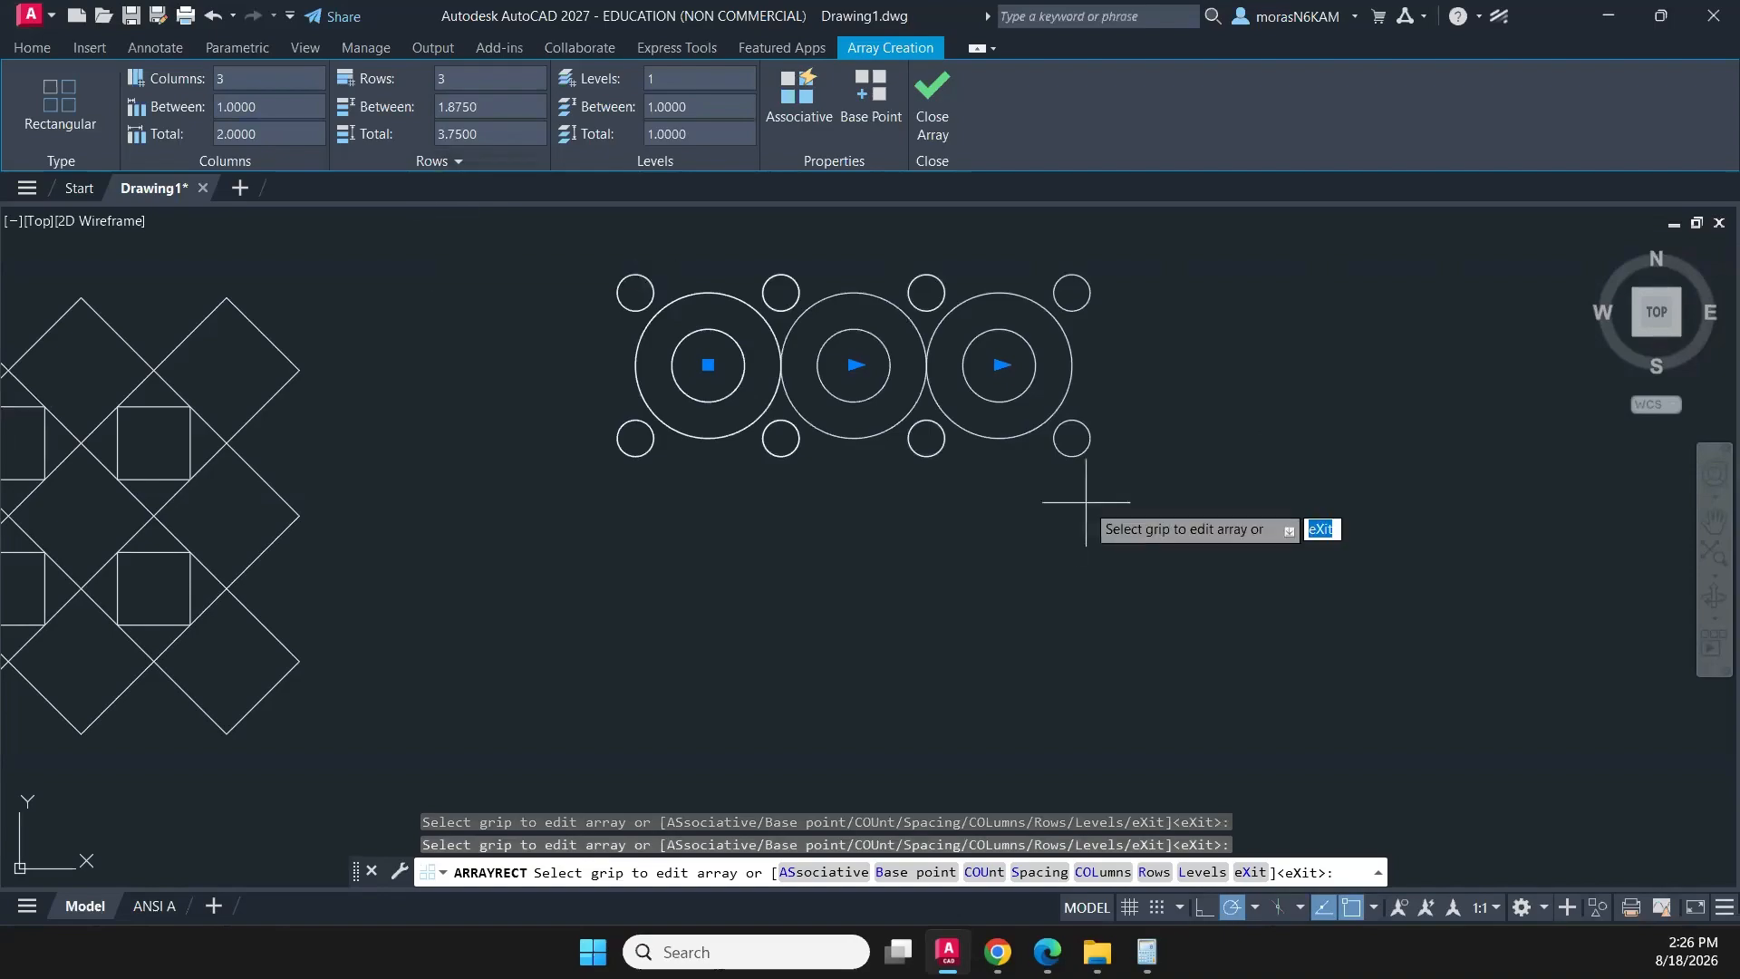
- Set the spacing between the circle array's rows to 1
scroll(1004, 417, "down", 3)
mouse_move(1006, 408)
middle_mouse_down()
mouse_move(811, 421)
mouse_move(696, 465)
middle_mouse_up()
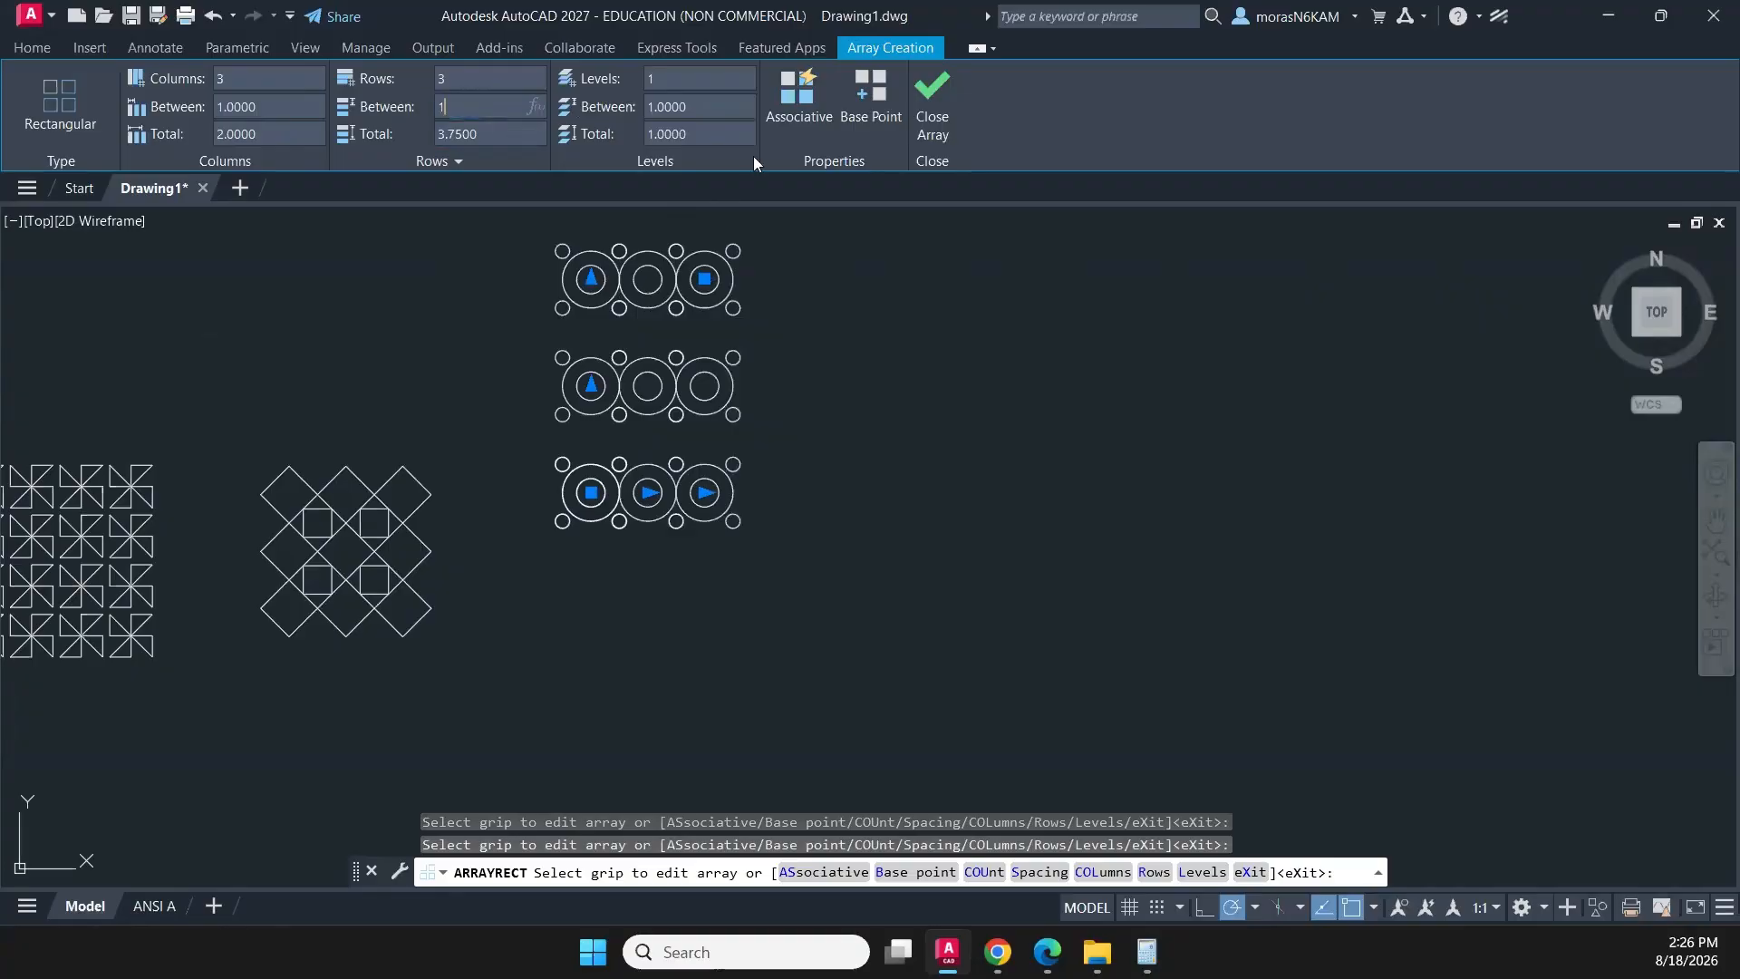
key("Return")
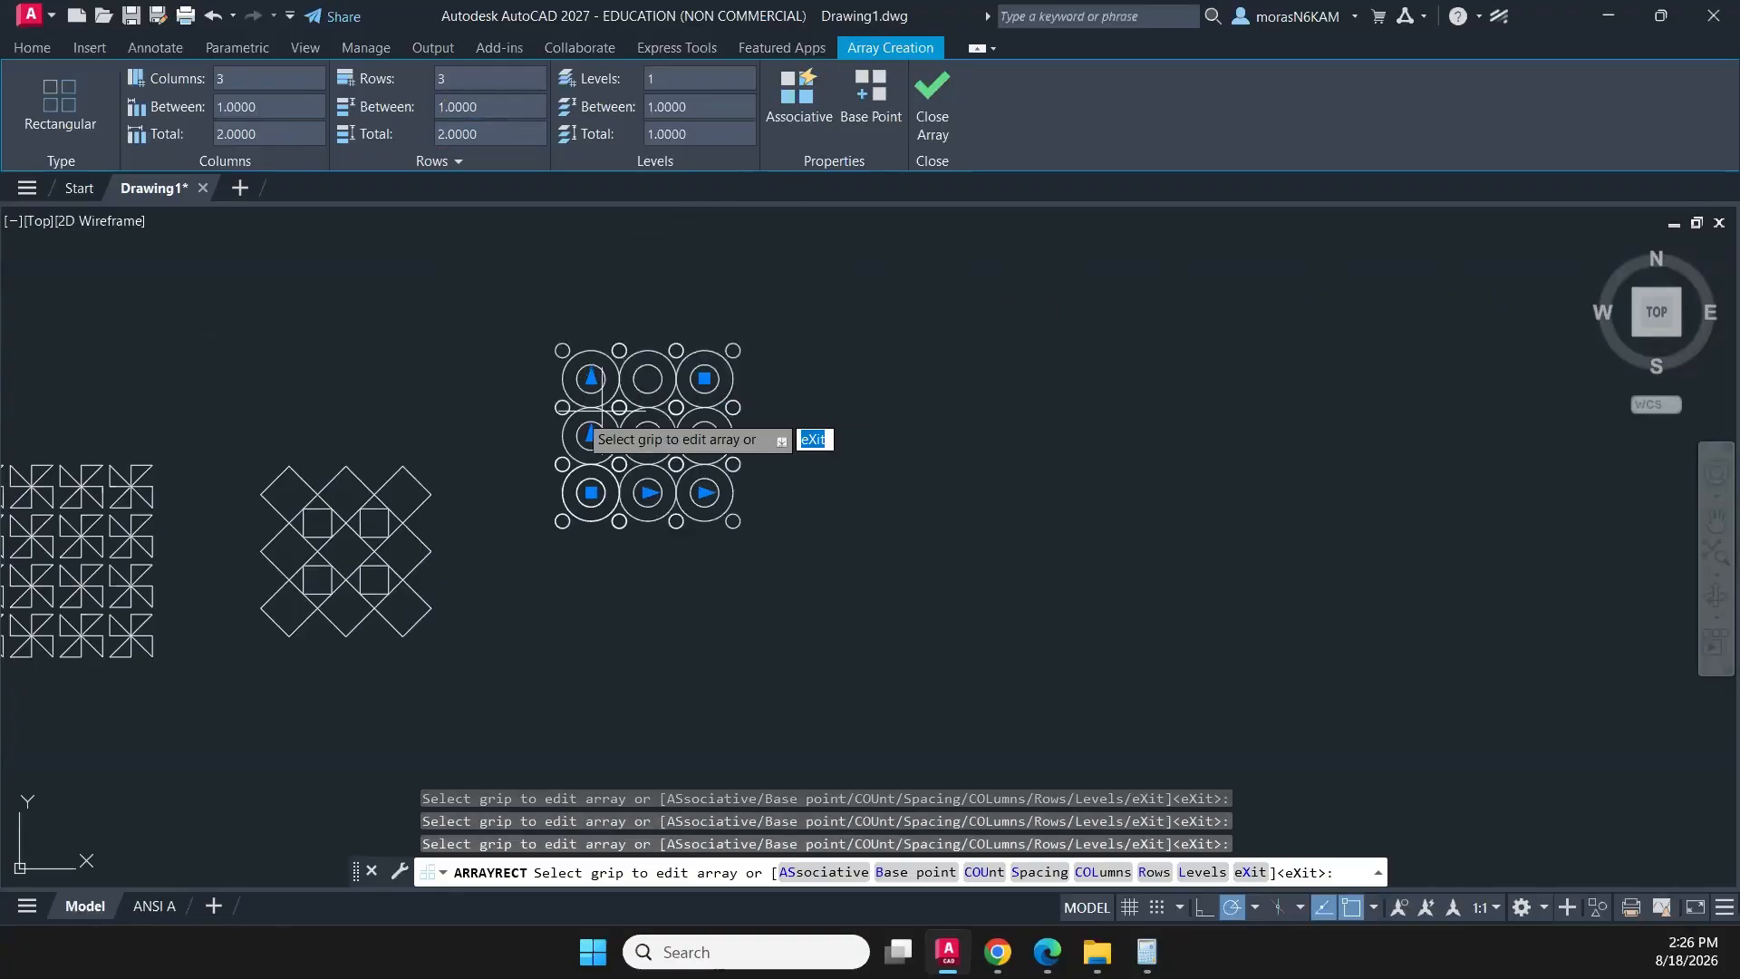
- Finish the rectangular array and move the whole circle pattern straight down, from its upper-left big circle's centre to its lower-left big circle's centre
scroll(580, 412, "up", 2)
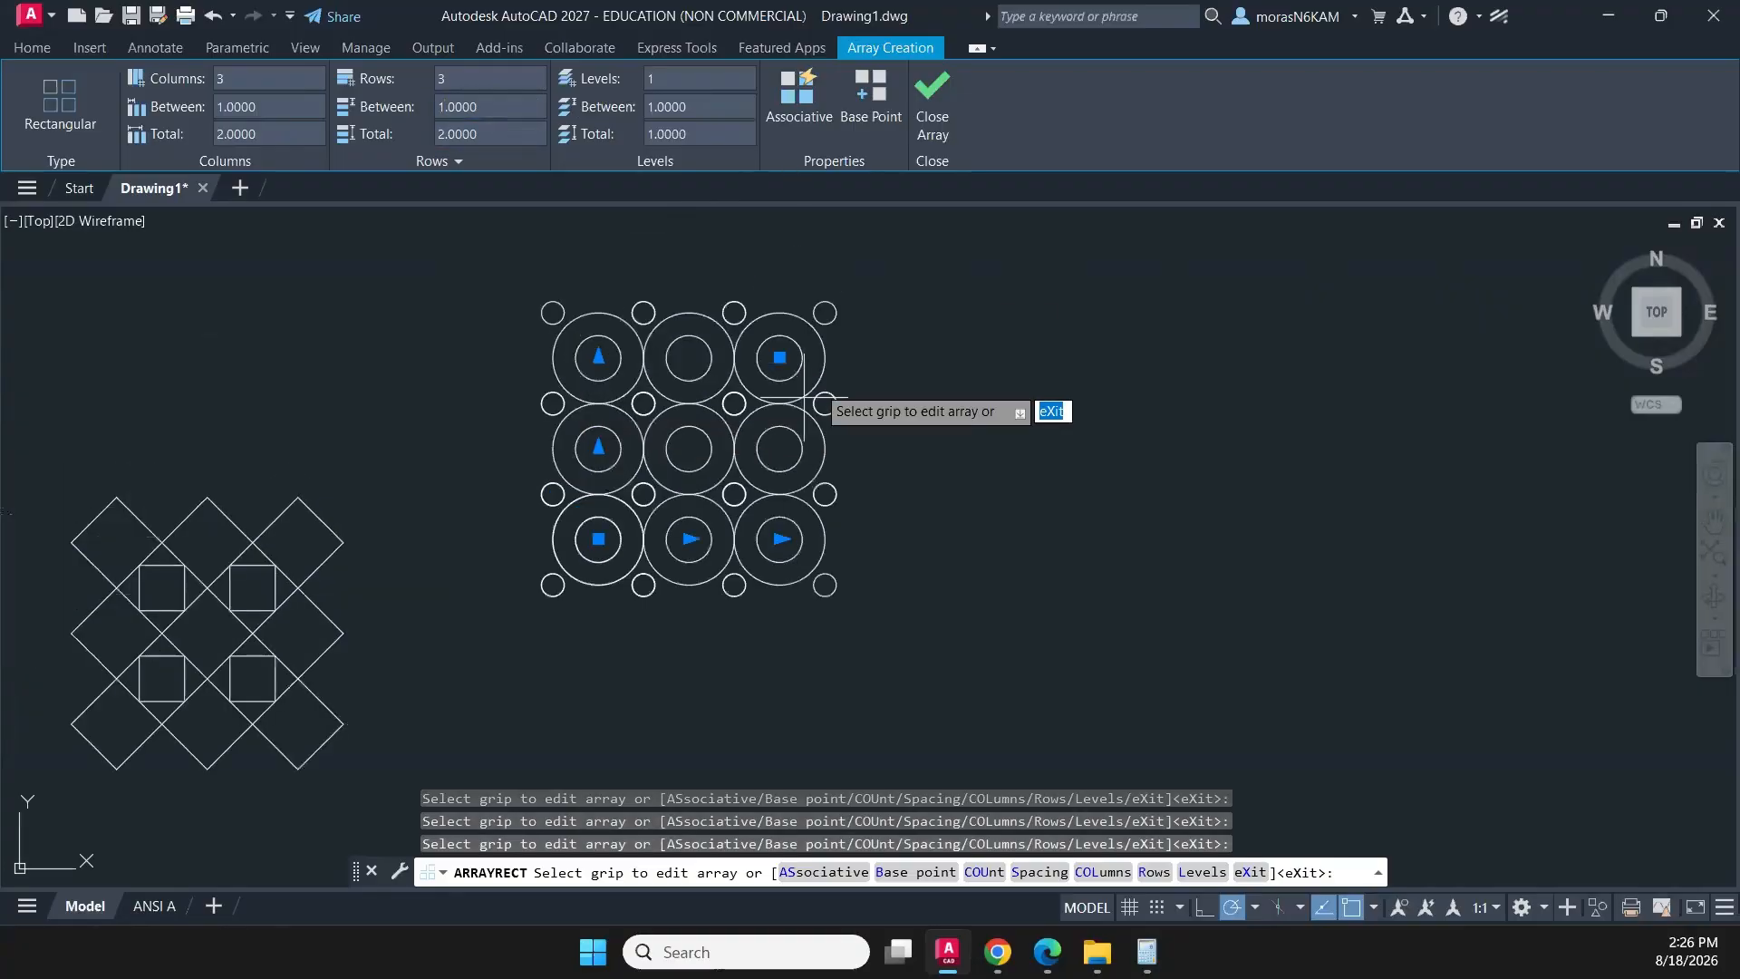
left_click(921, 103)
left_click(472, 266)
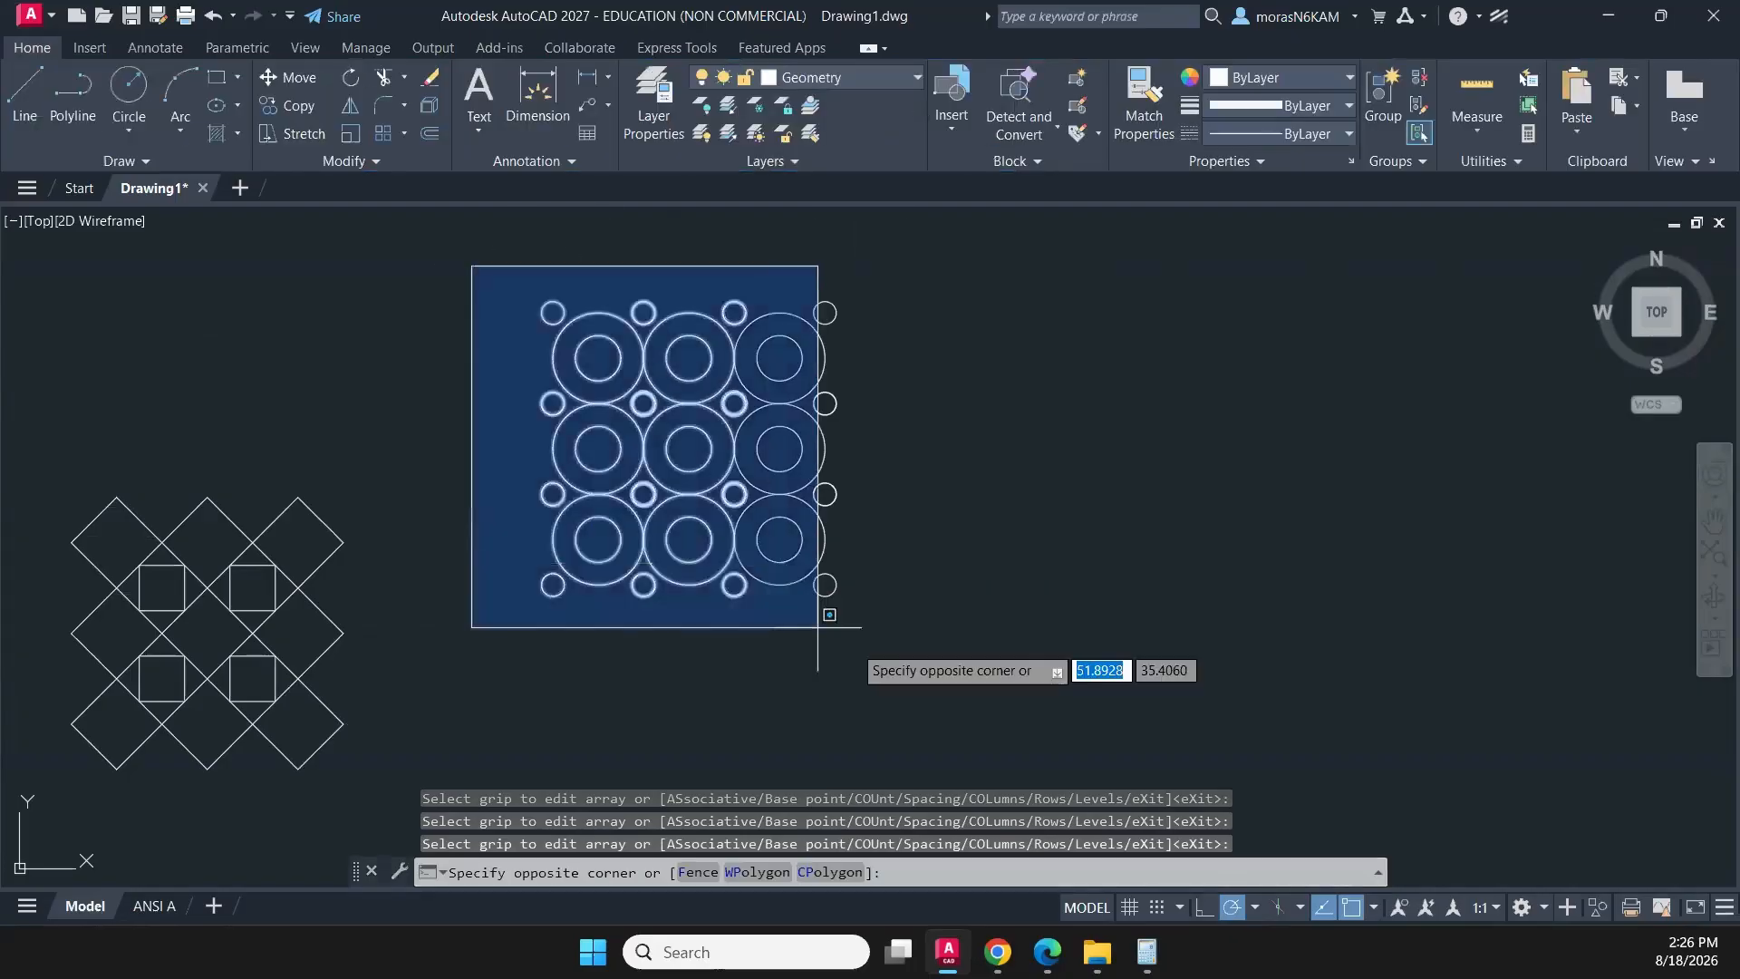
left_click(896, 649)
type("M")
key("Return")
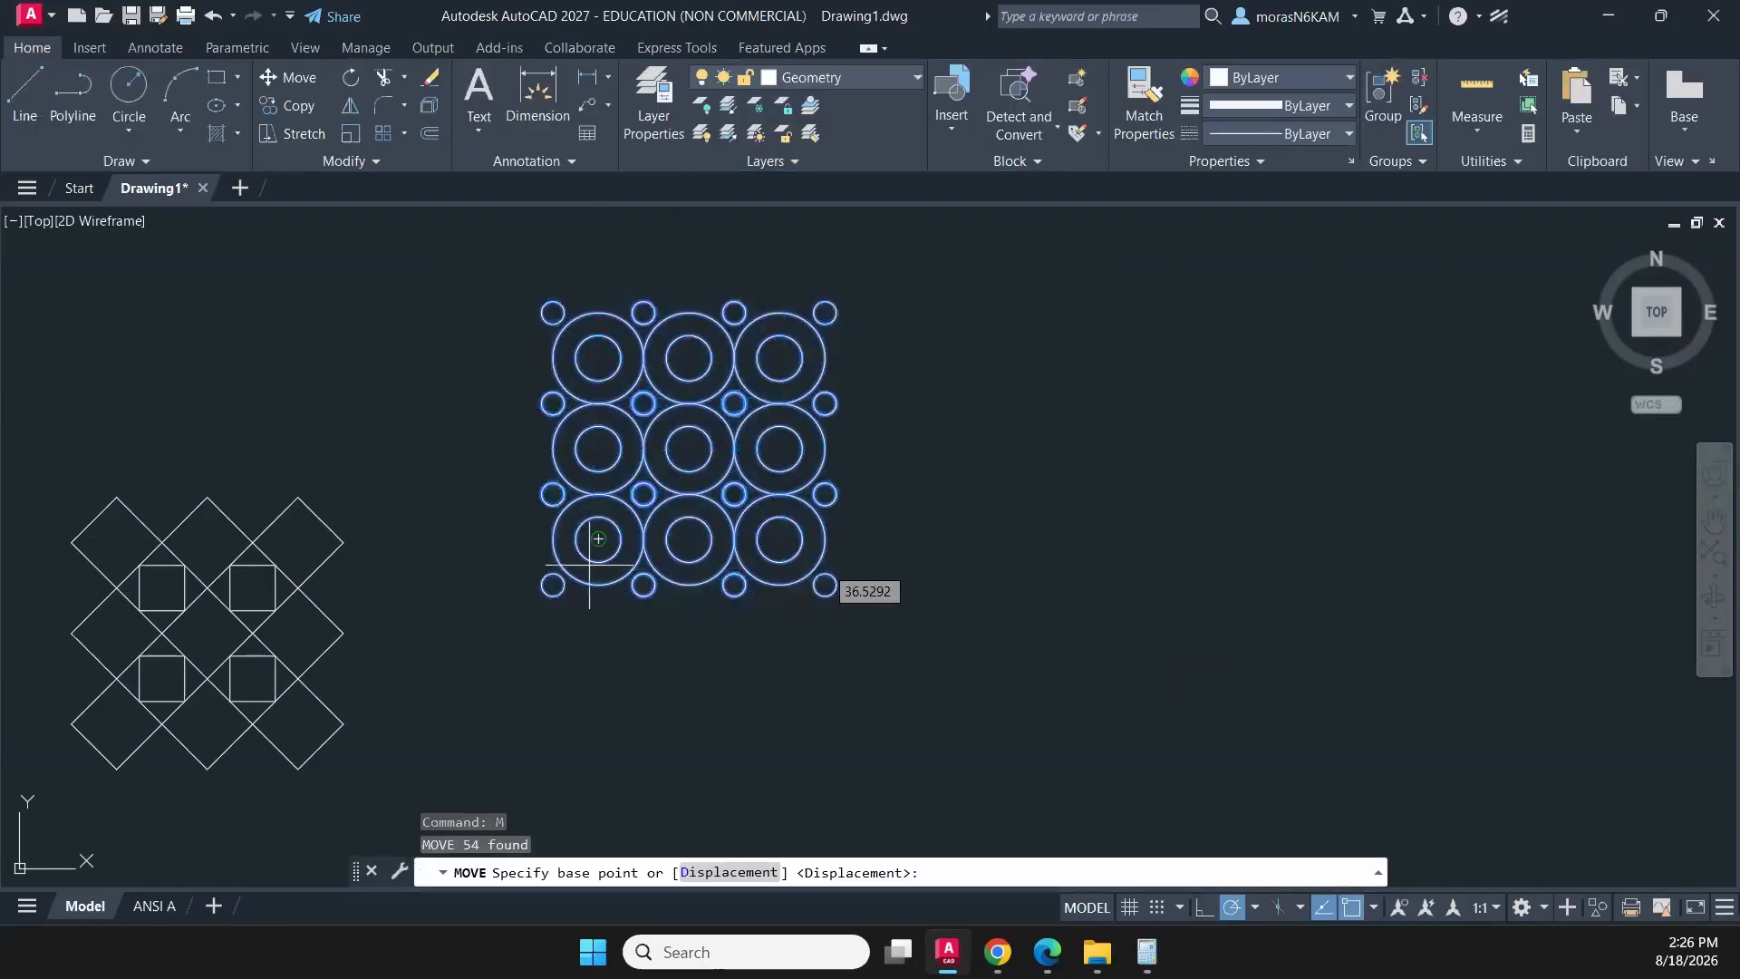
scroll(601, 498, "up", 3)
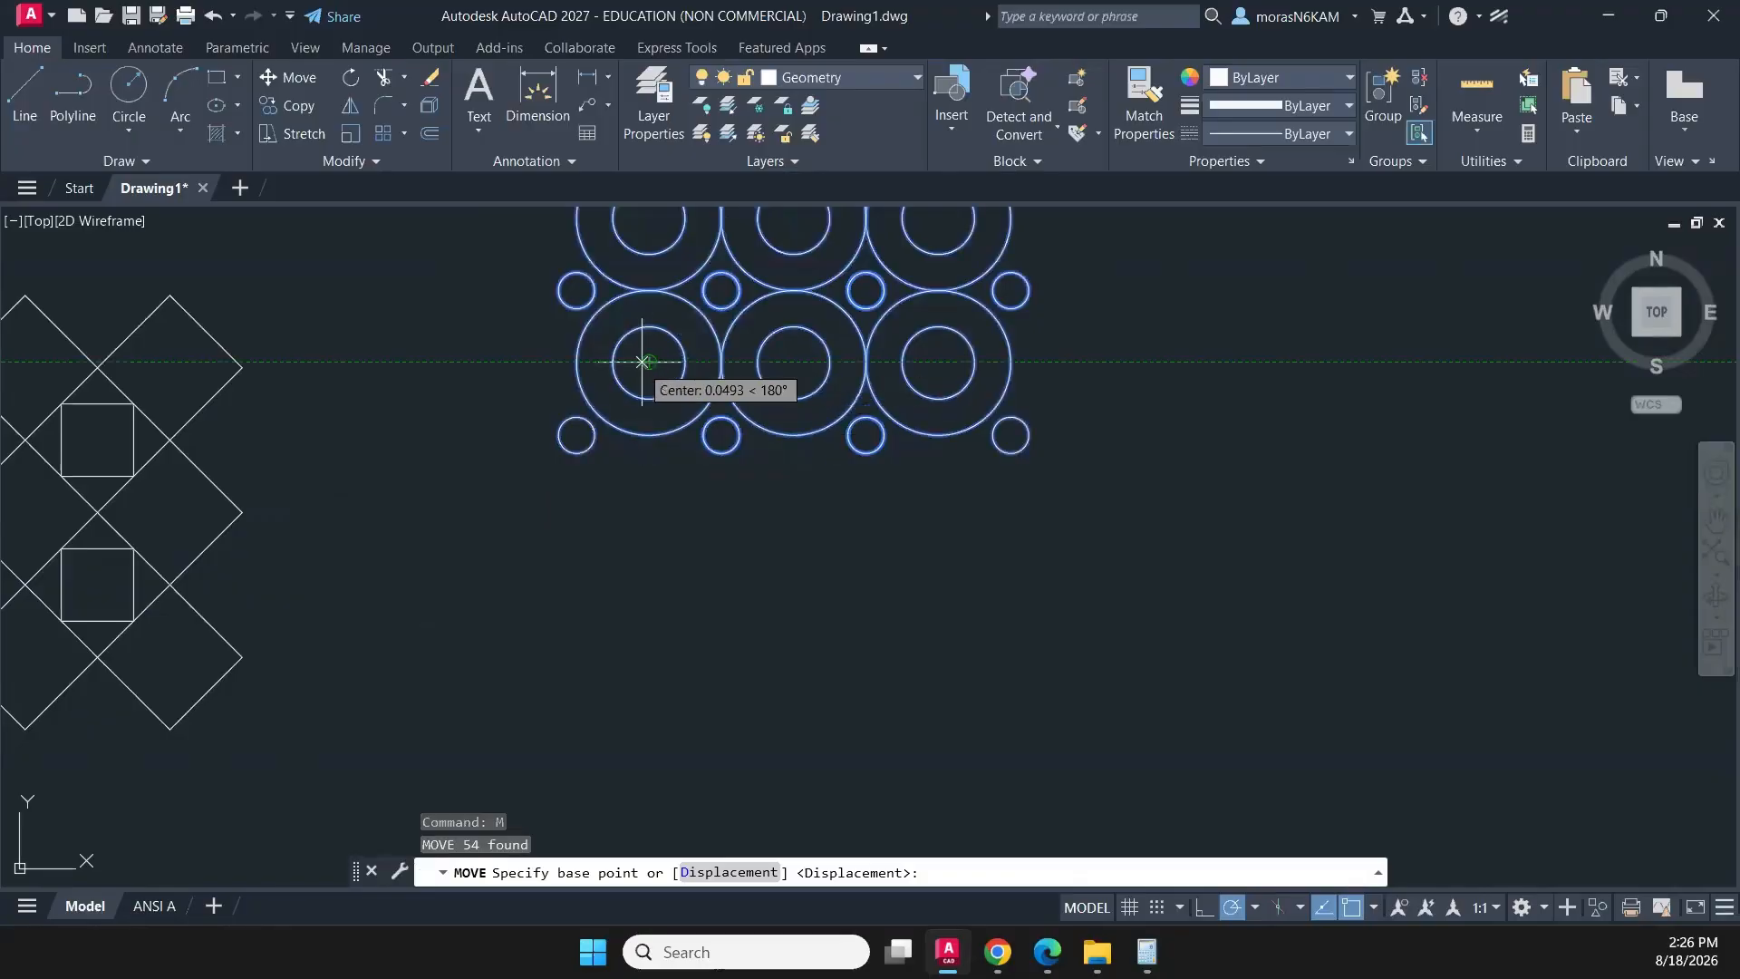
scroll(645, 361, "down", 6)
scroll(622, 399, "up", 2)
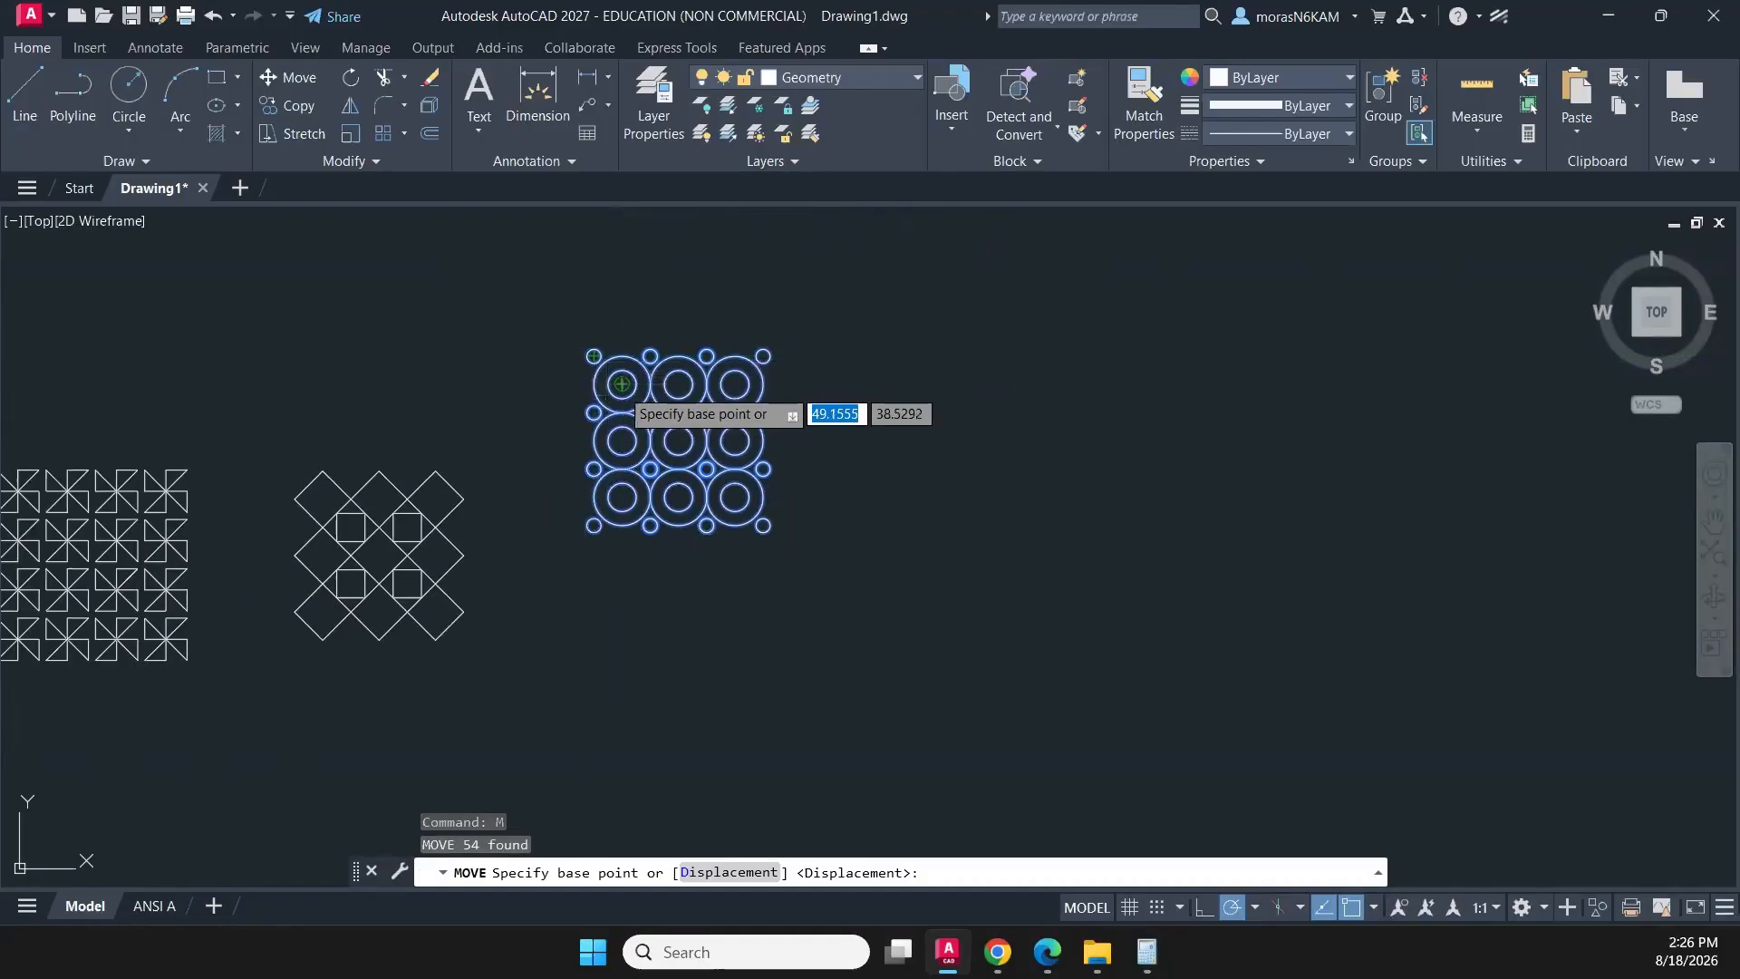
left_click(622, 384)
left_click(621, 497)
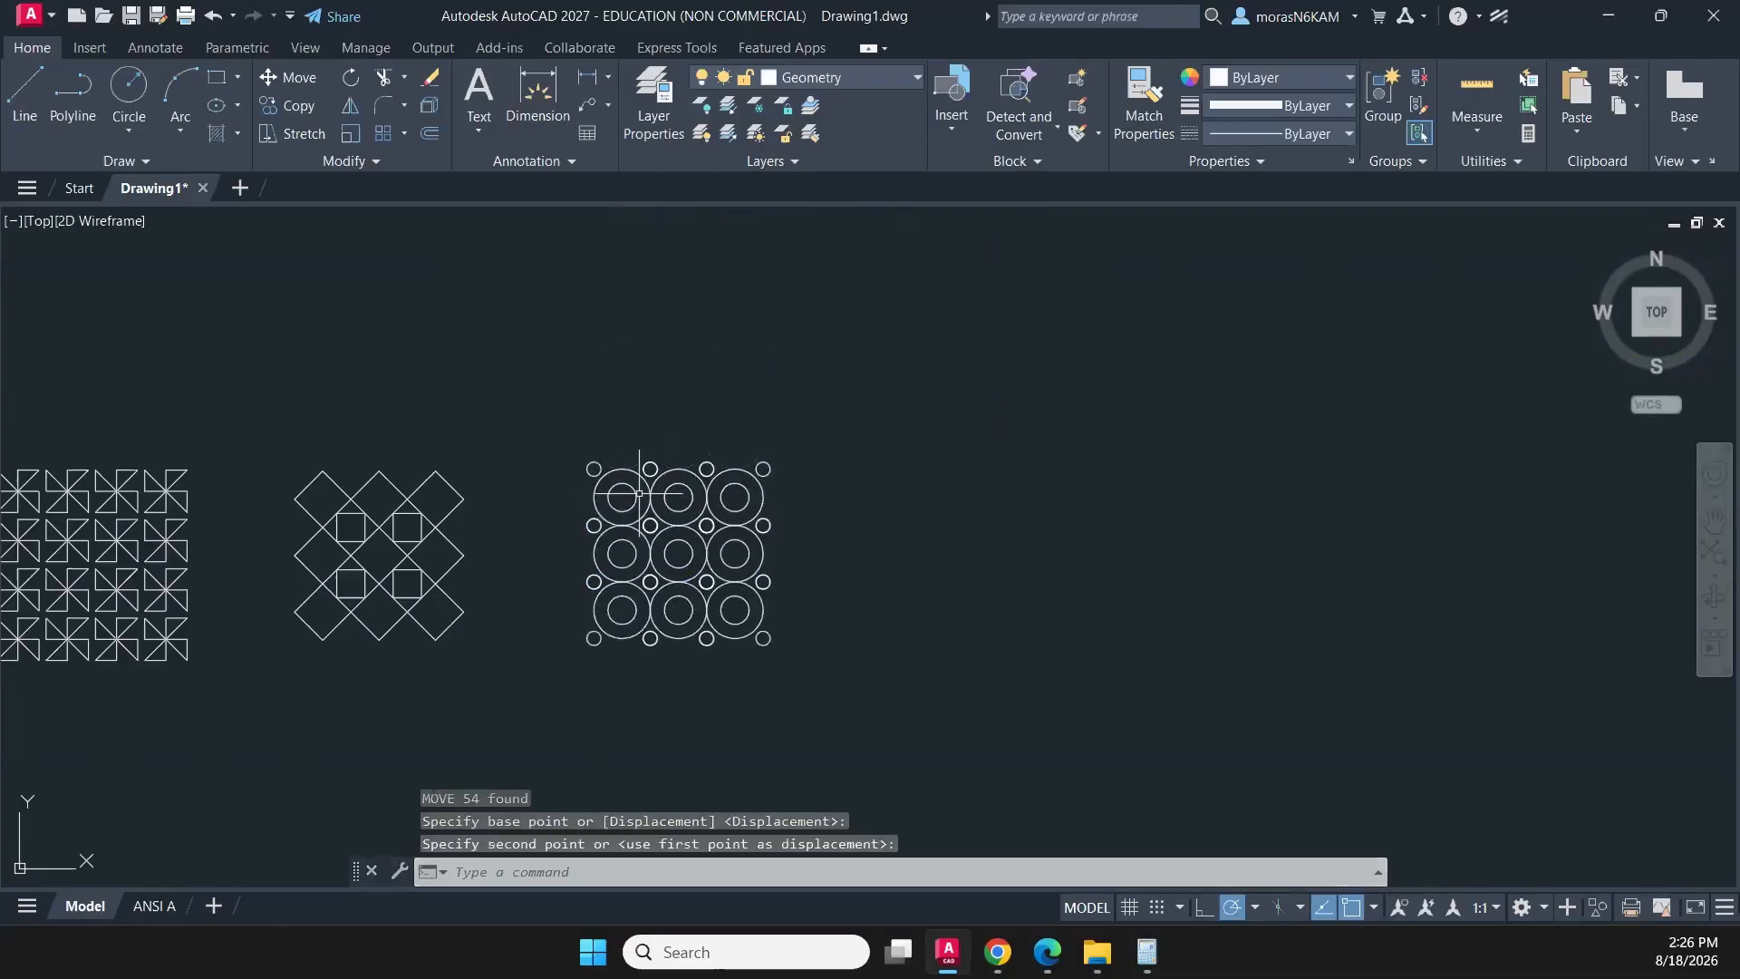
scroll(630, 471, "up", 4)
scroll(658, 412, "down", 2)
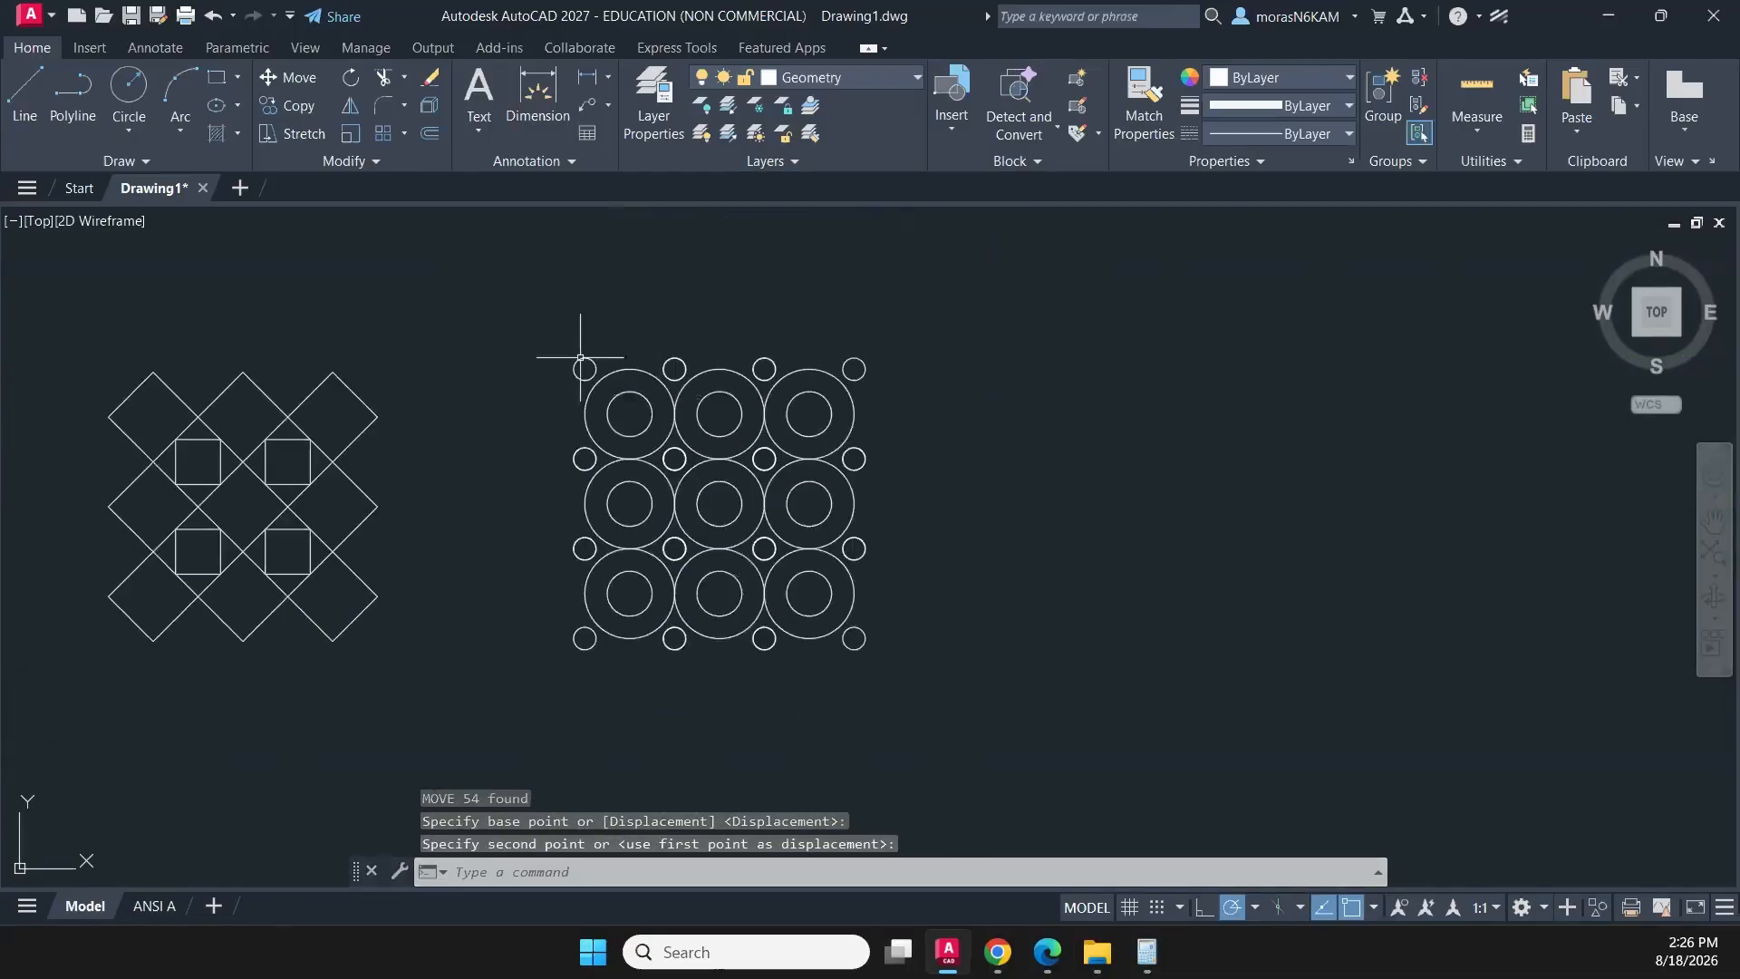
left_click(535, 337)
left_click(921, 706)
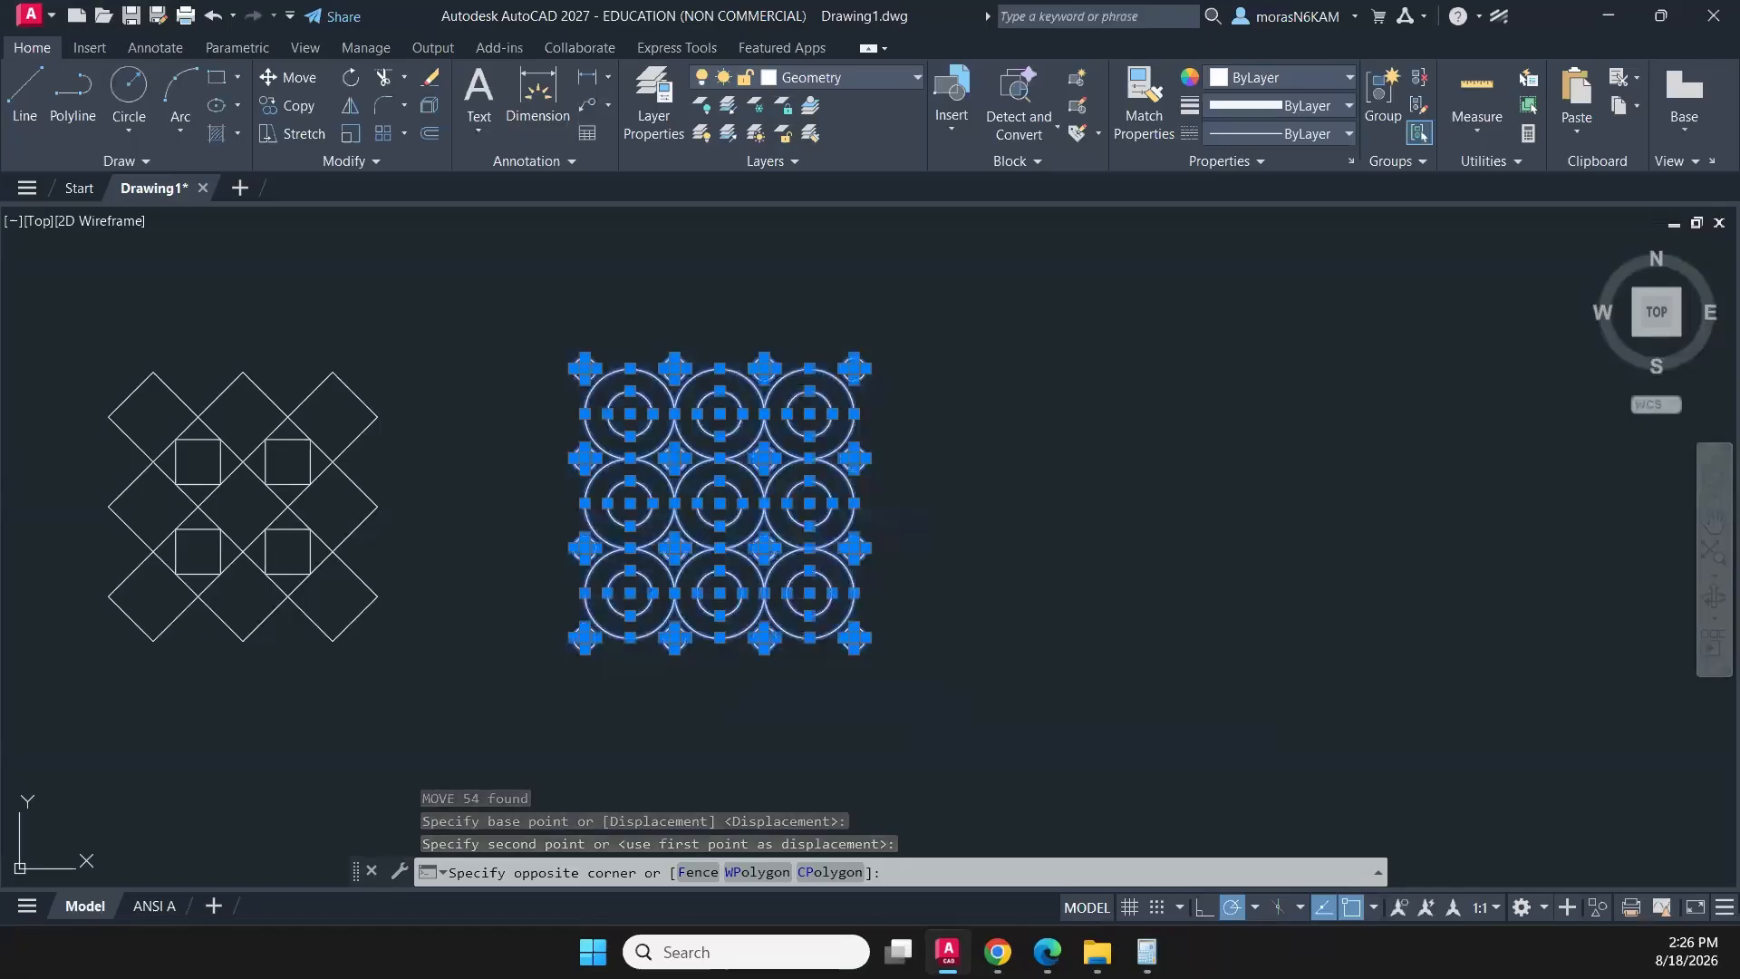
key("Escape")
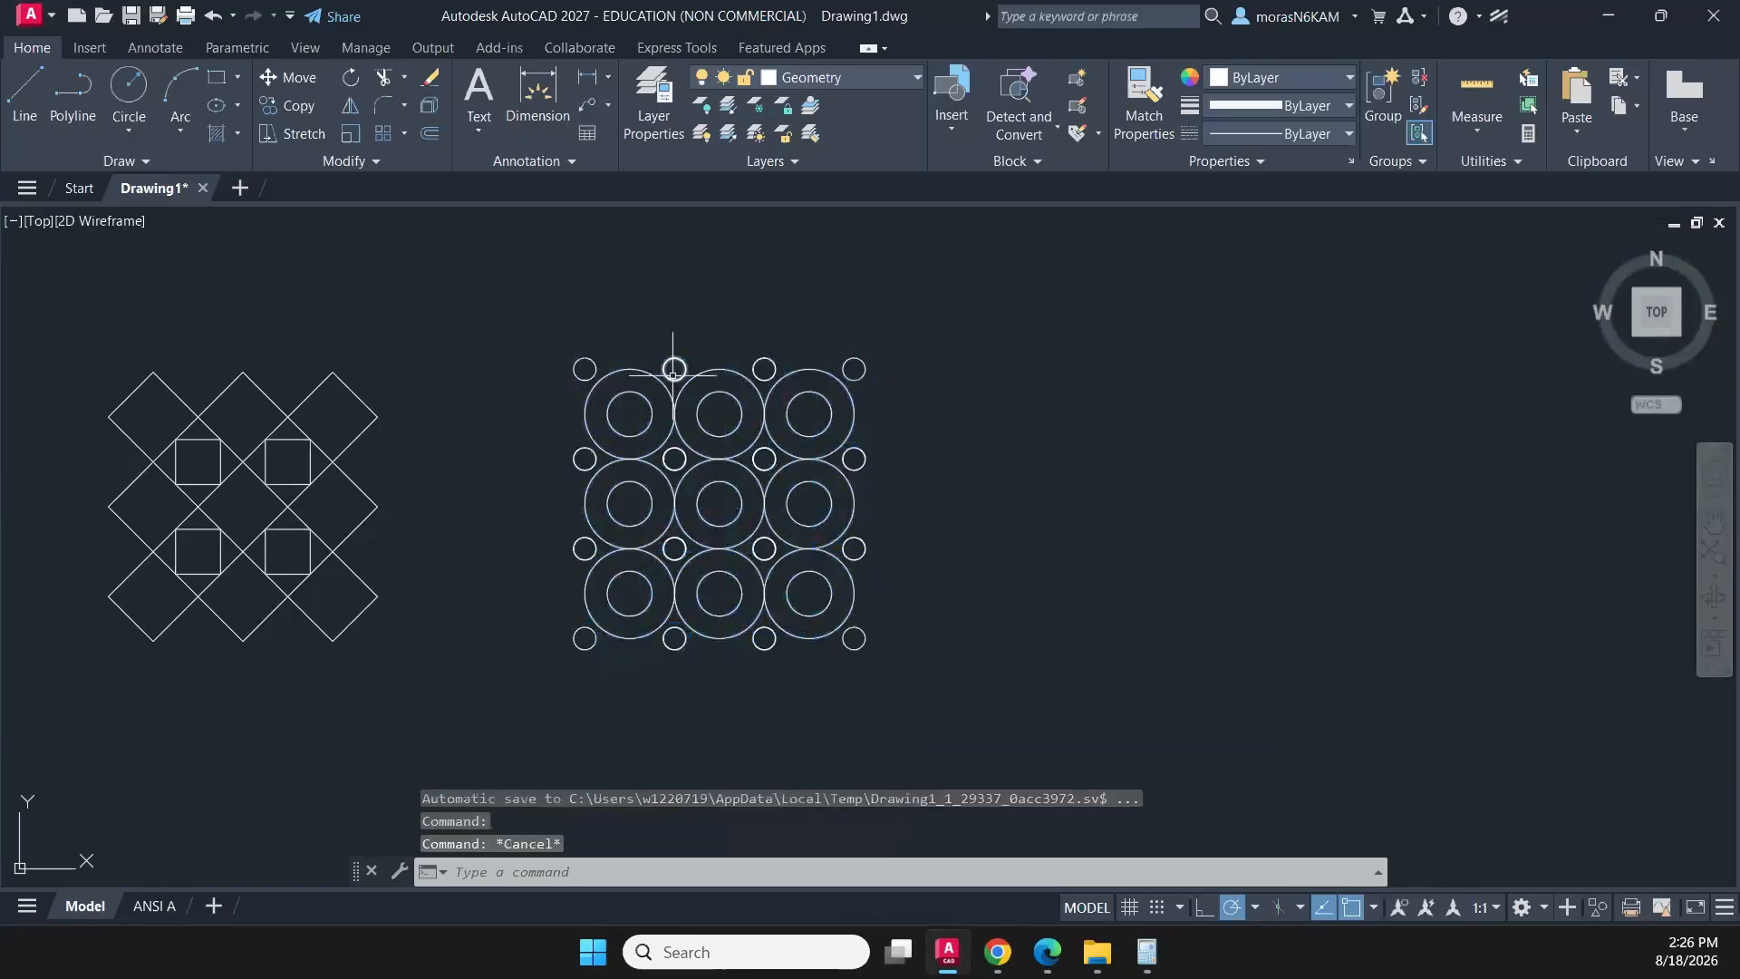
left_click(674, 379)
scroll(671, 367, "up", 8)
left_click(598, 305)
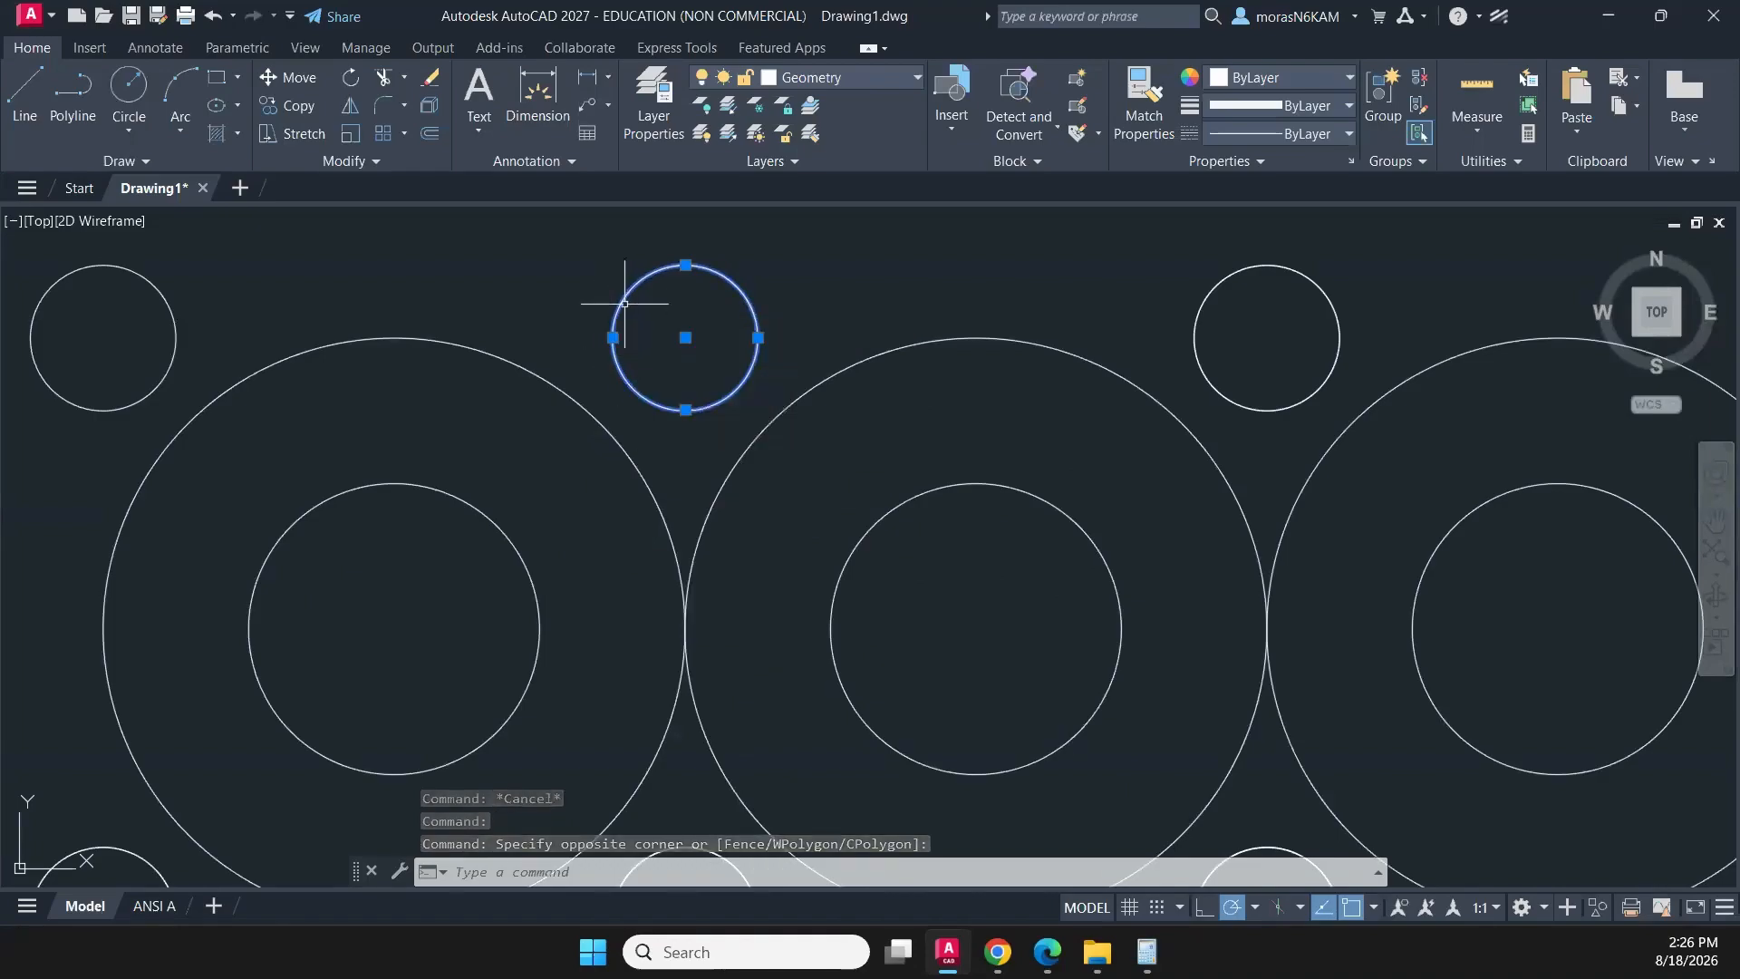
key("Escape")
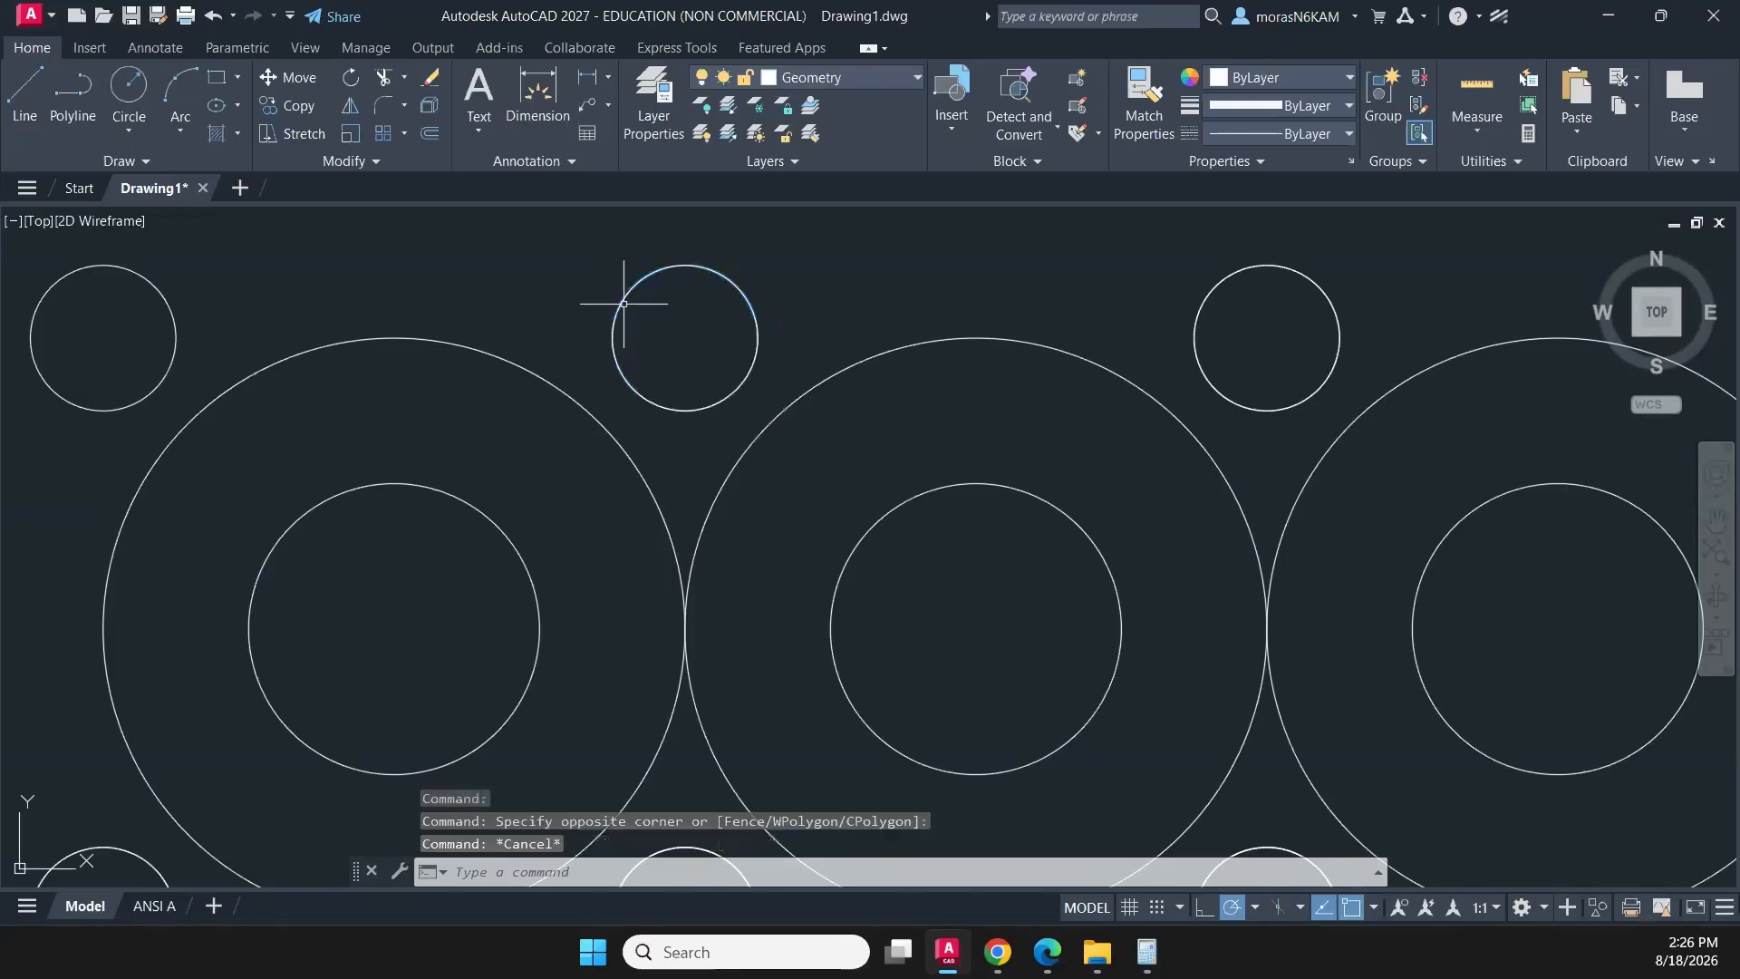
- Delete the duplicate objects in the whole circle pattern with Overkill, keeping the tolerance of 0.000001 and the default options
scroll(612, 317, "down", 6)
left_click(426, 284)
left_click(1004, 798)
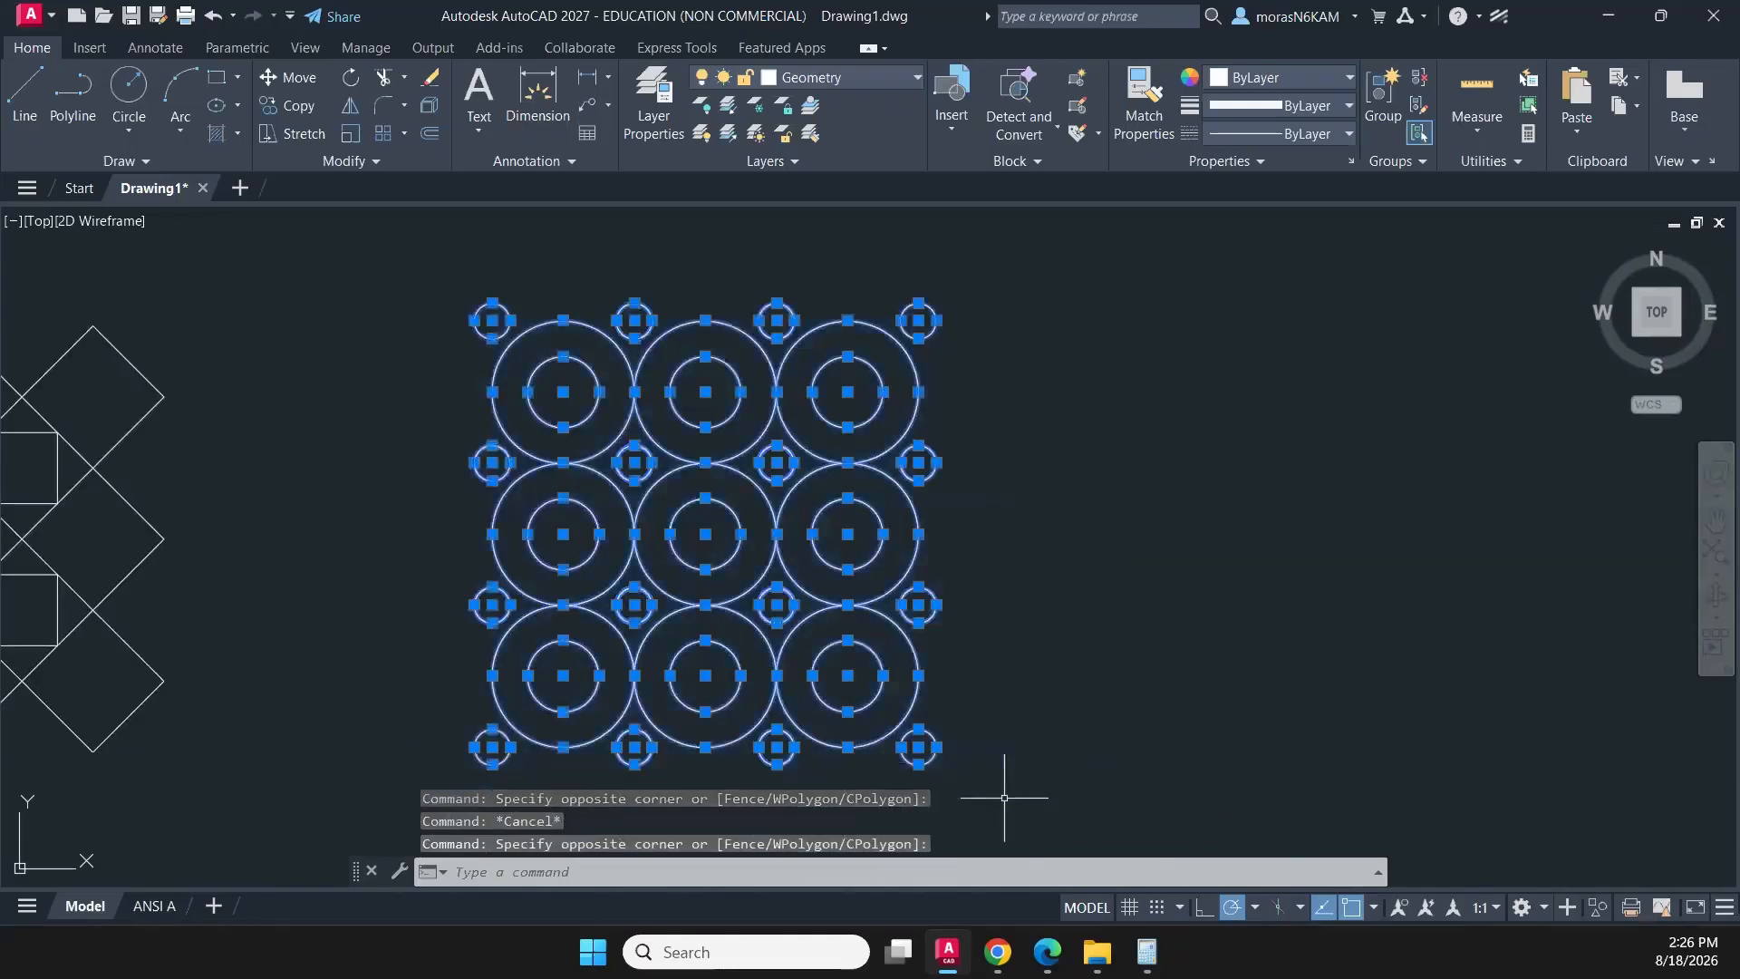
left_click(324, 166)
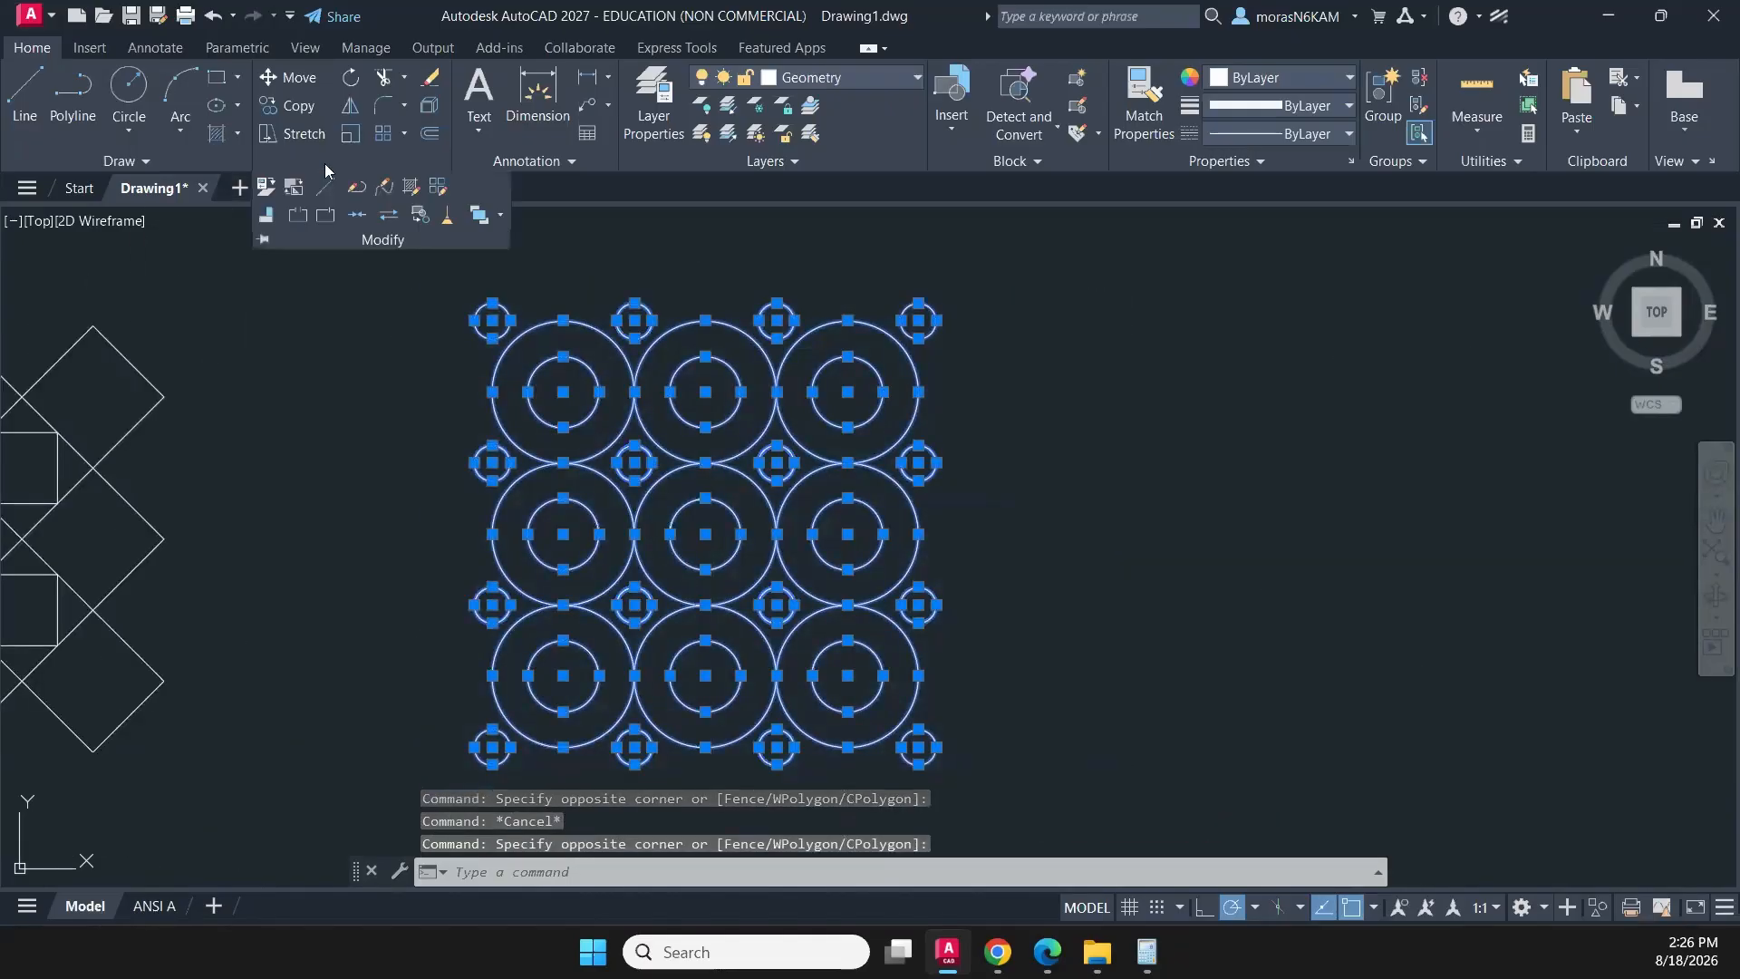
left_click(449, 221)
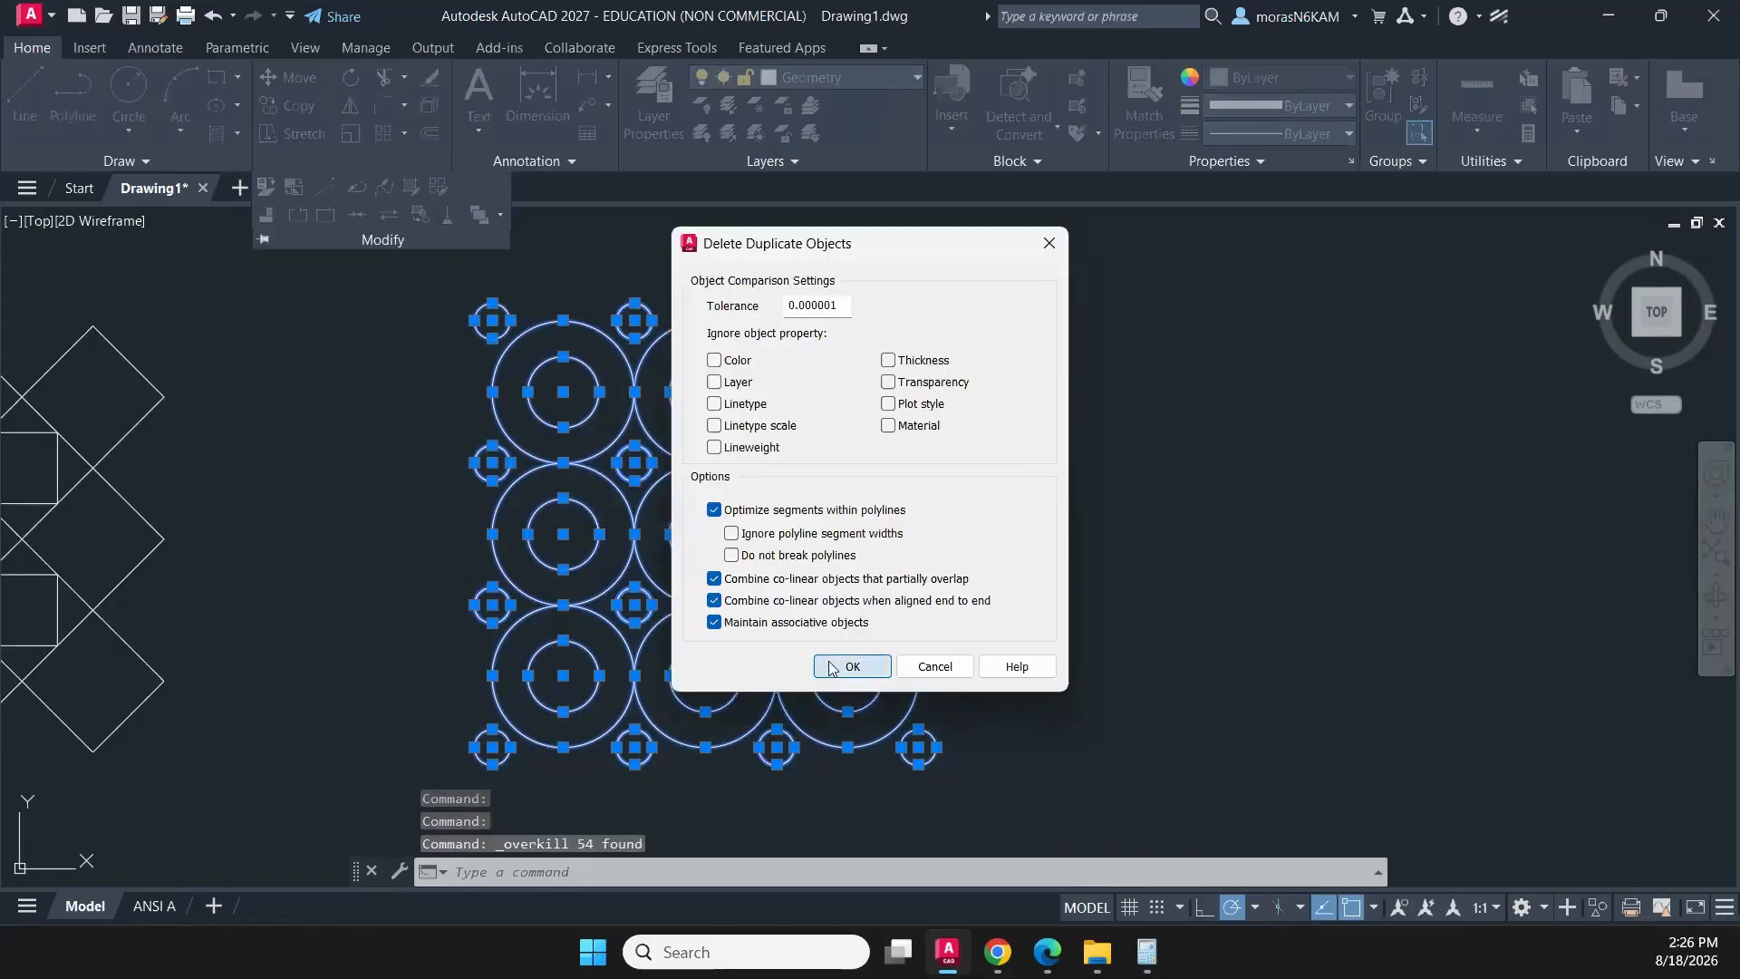
left_click(847, 666)
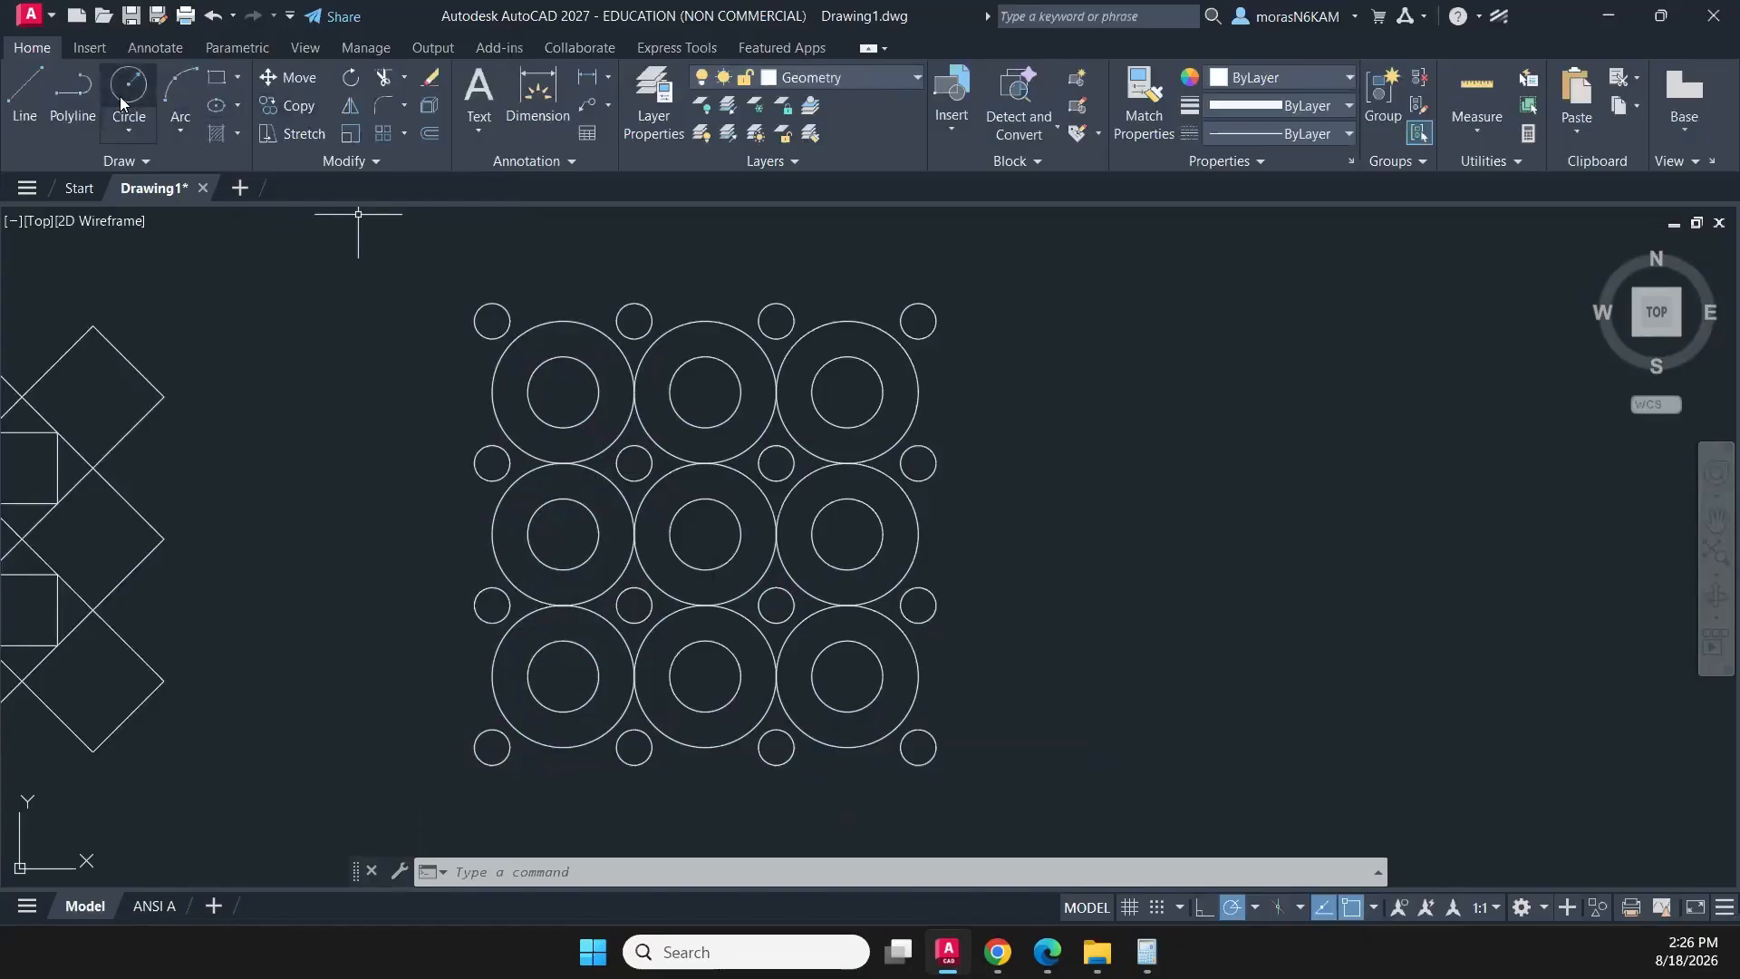
- Draw a two-point circle between the facing quadrants of the first and second inner circles in the pattern's top row
left_click(131, 128)
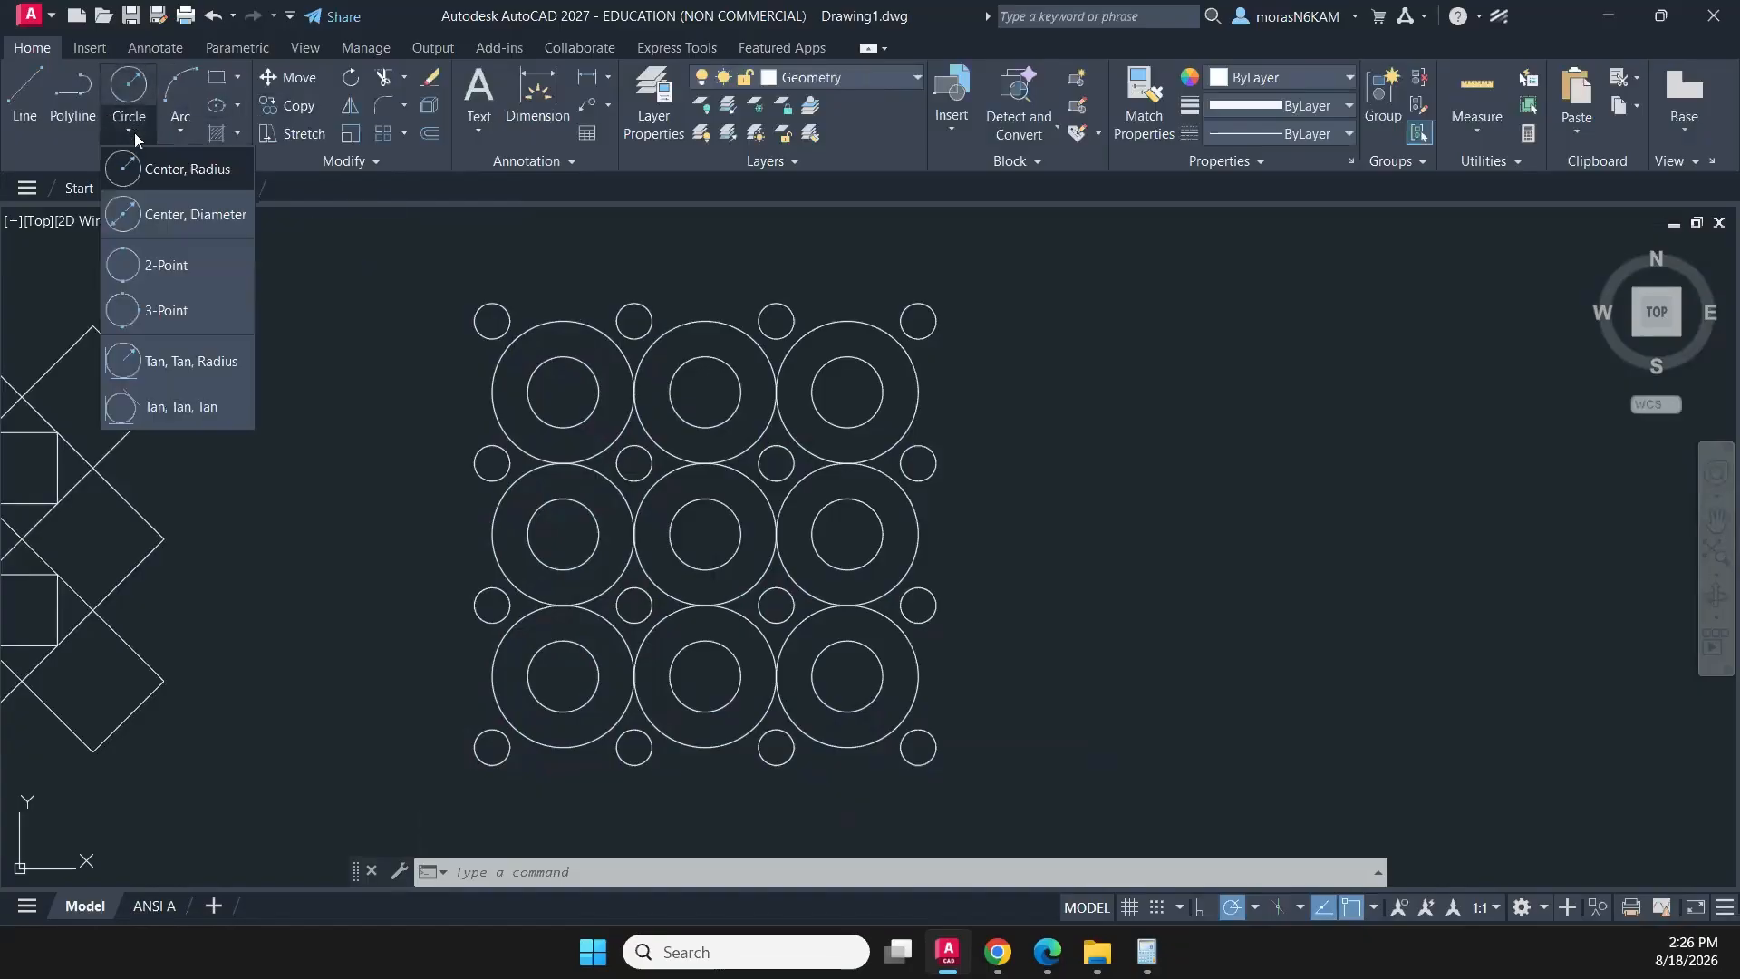
left_click(175, 267)
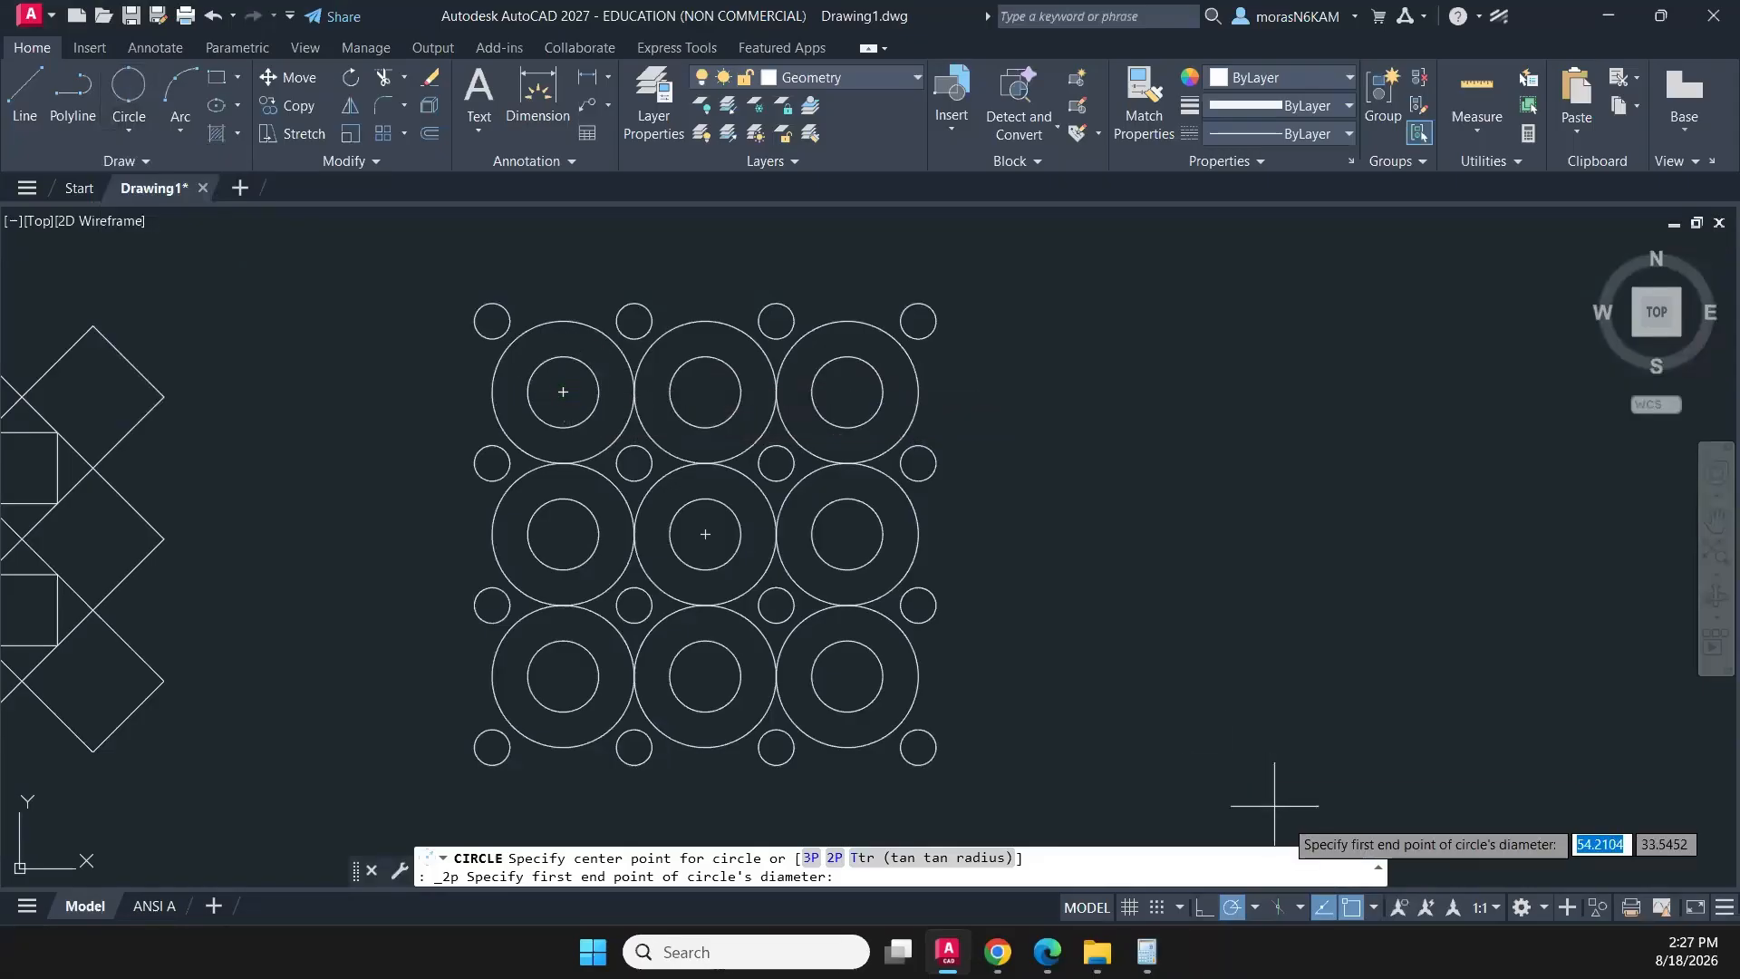
left_click(1374, 907)
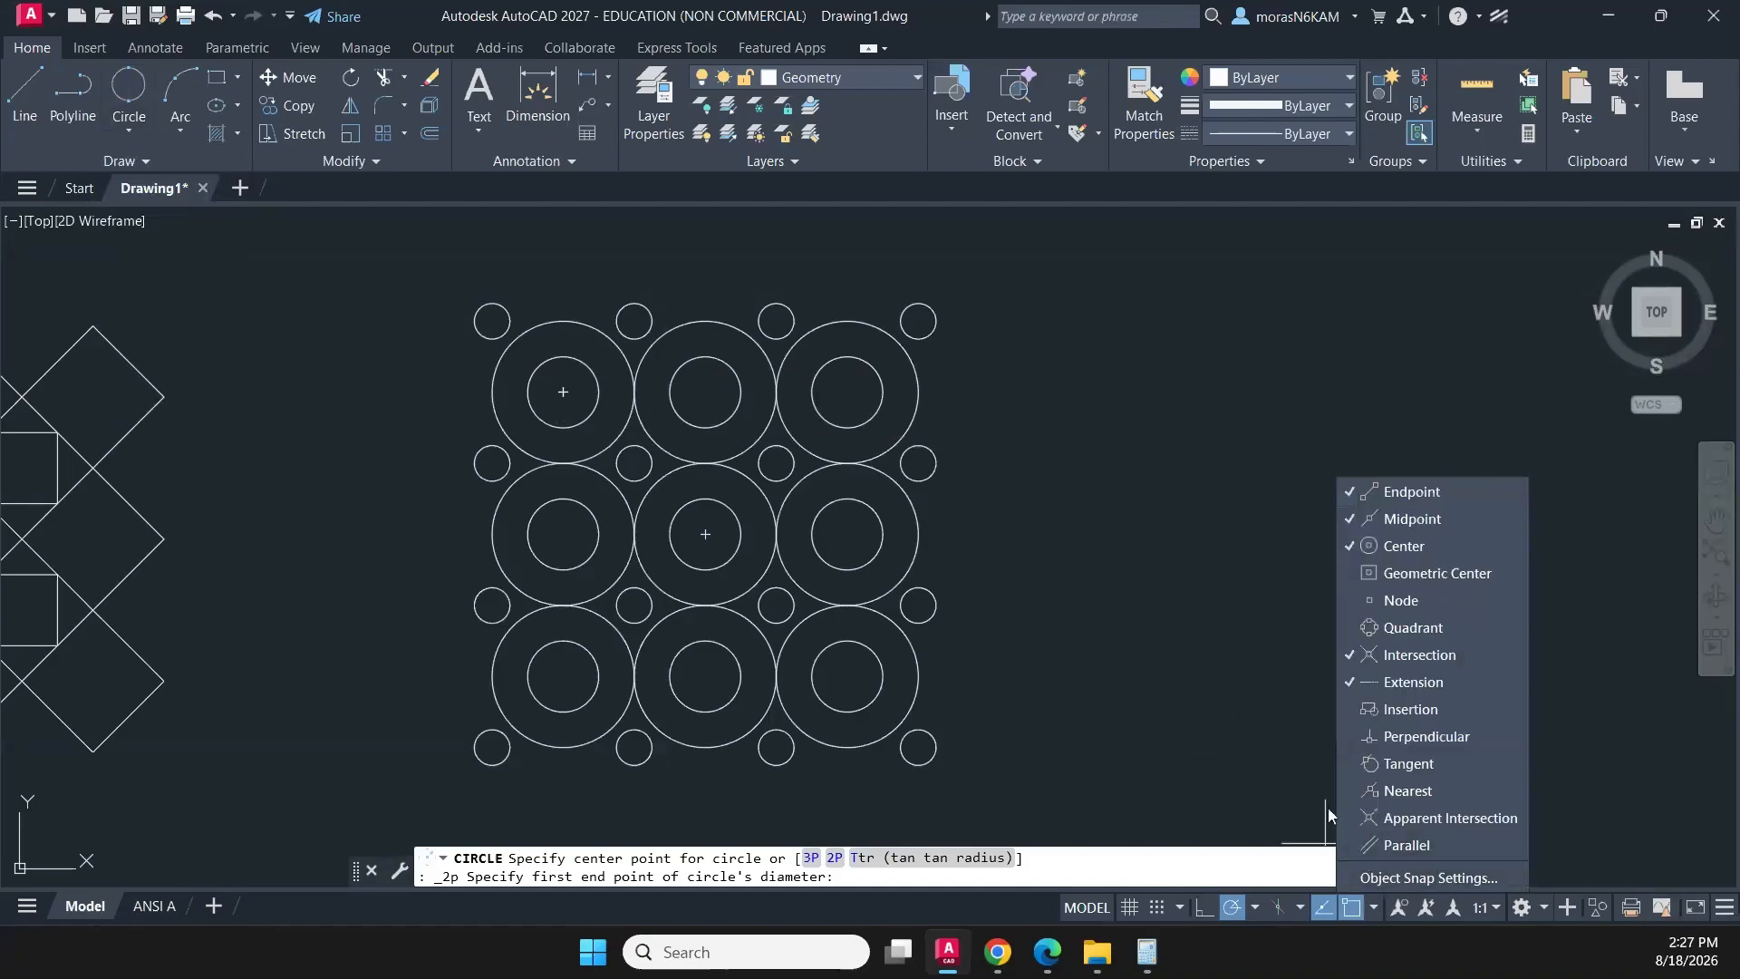
left_click(1385, 628)
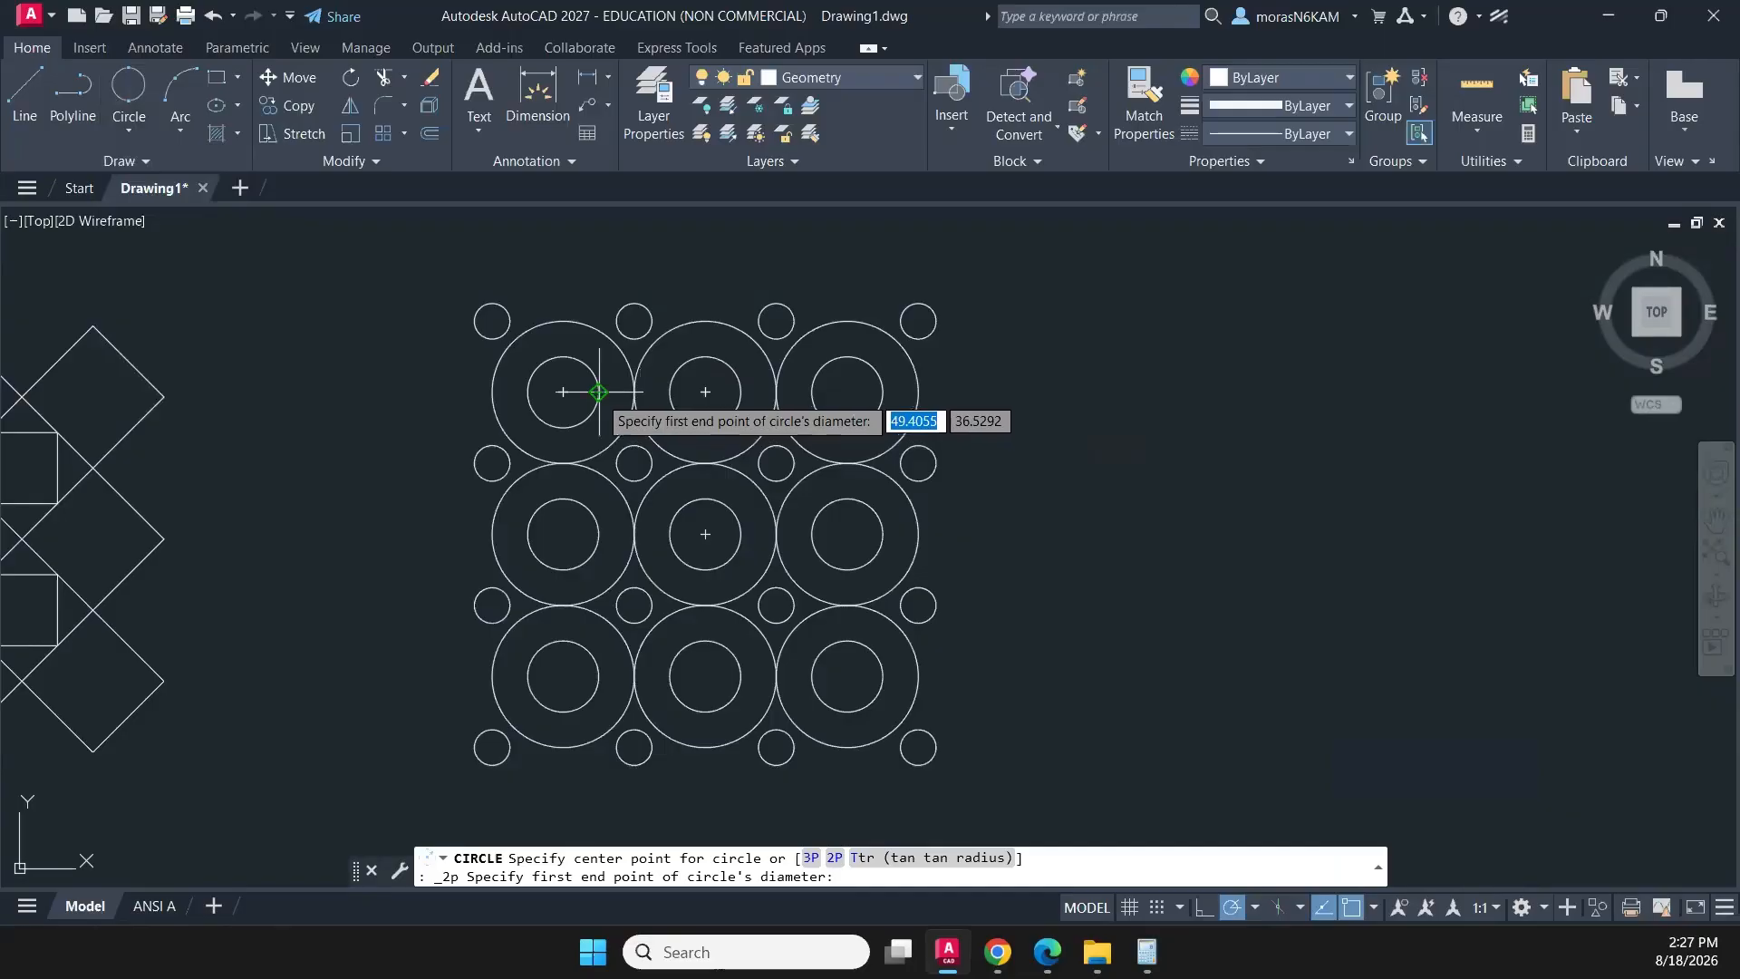
left_click(598, 391)
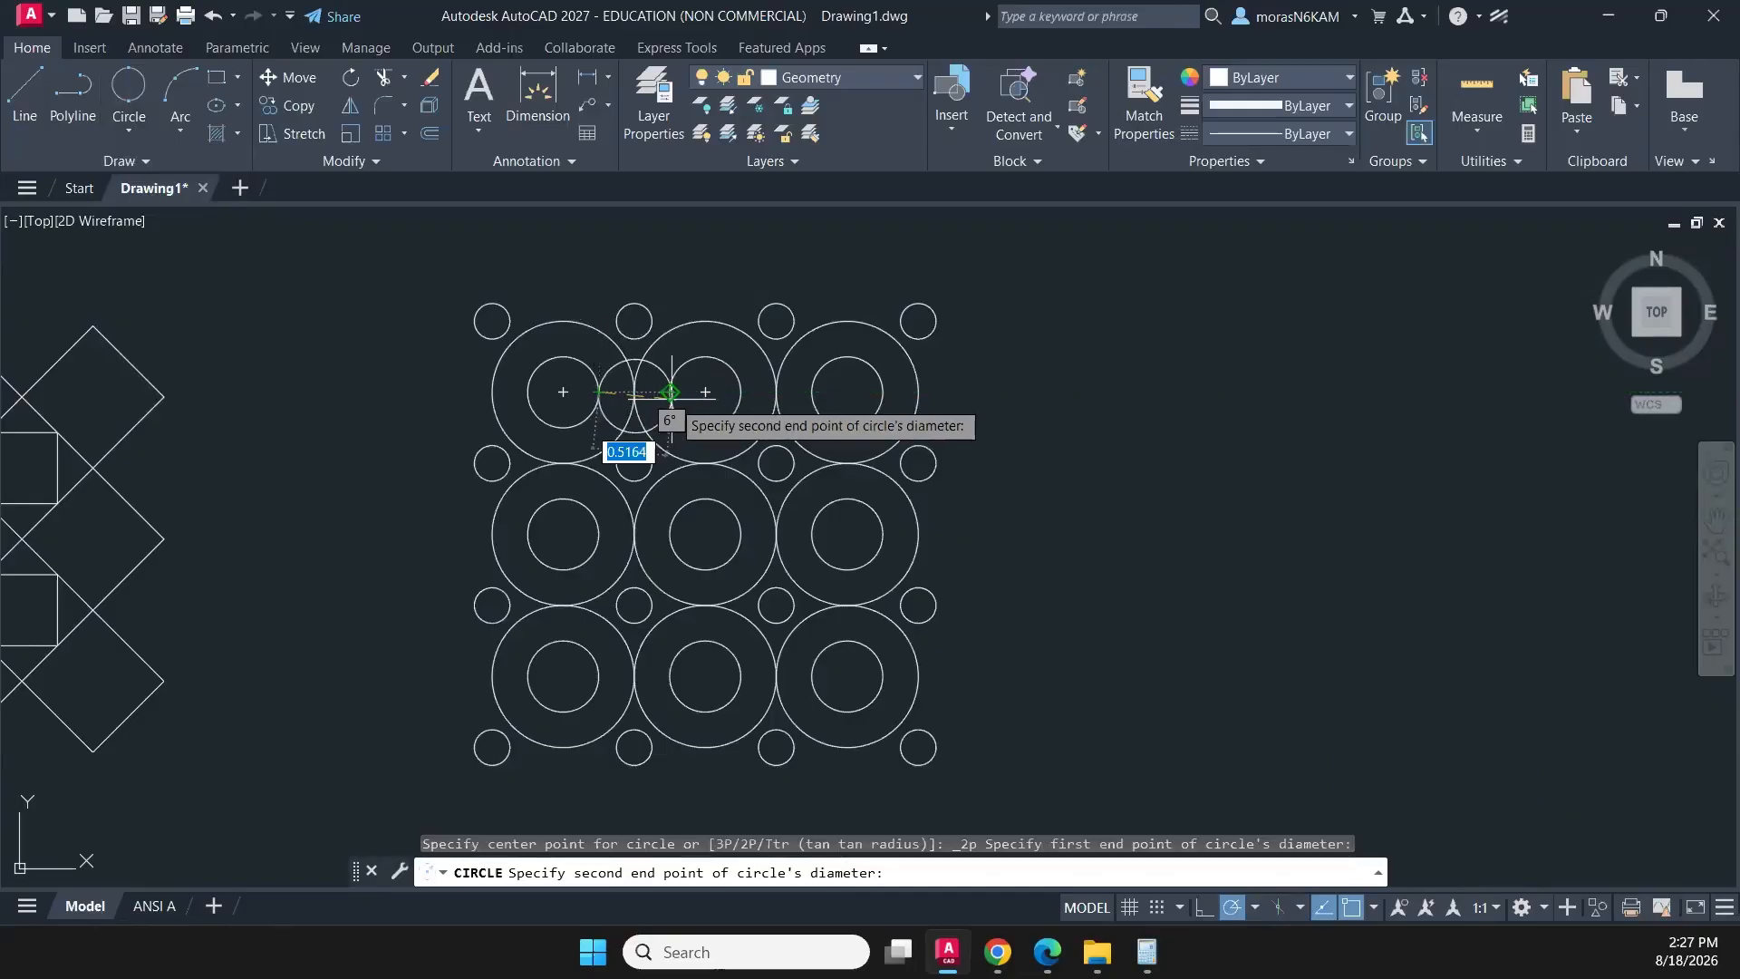
left_click(671, 391)
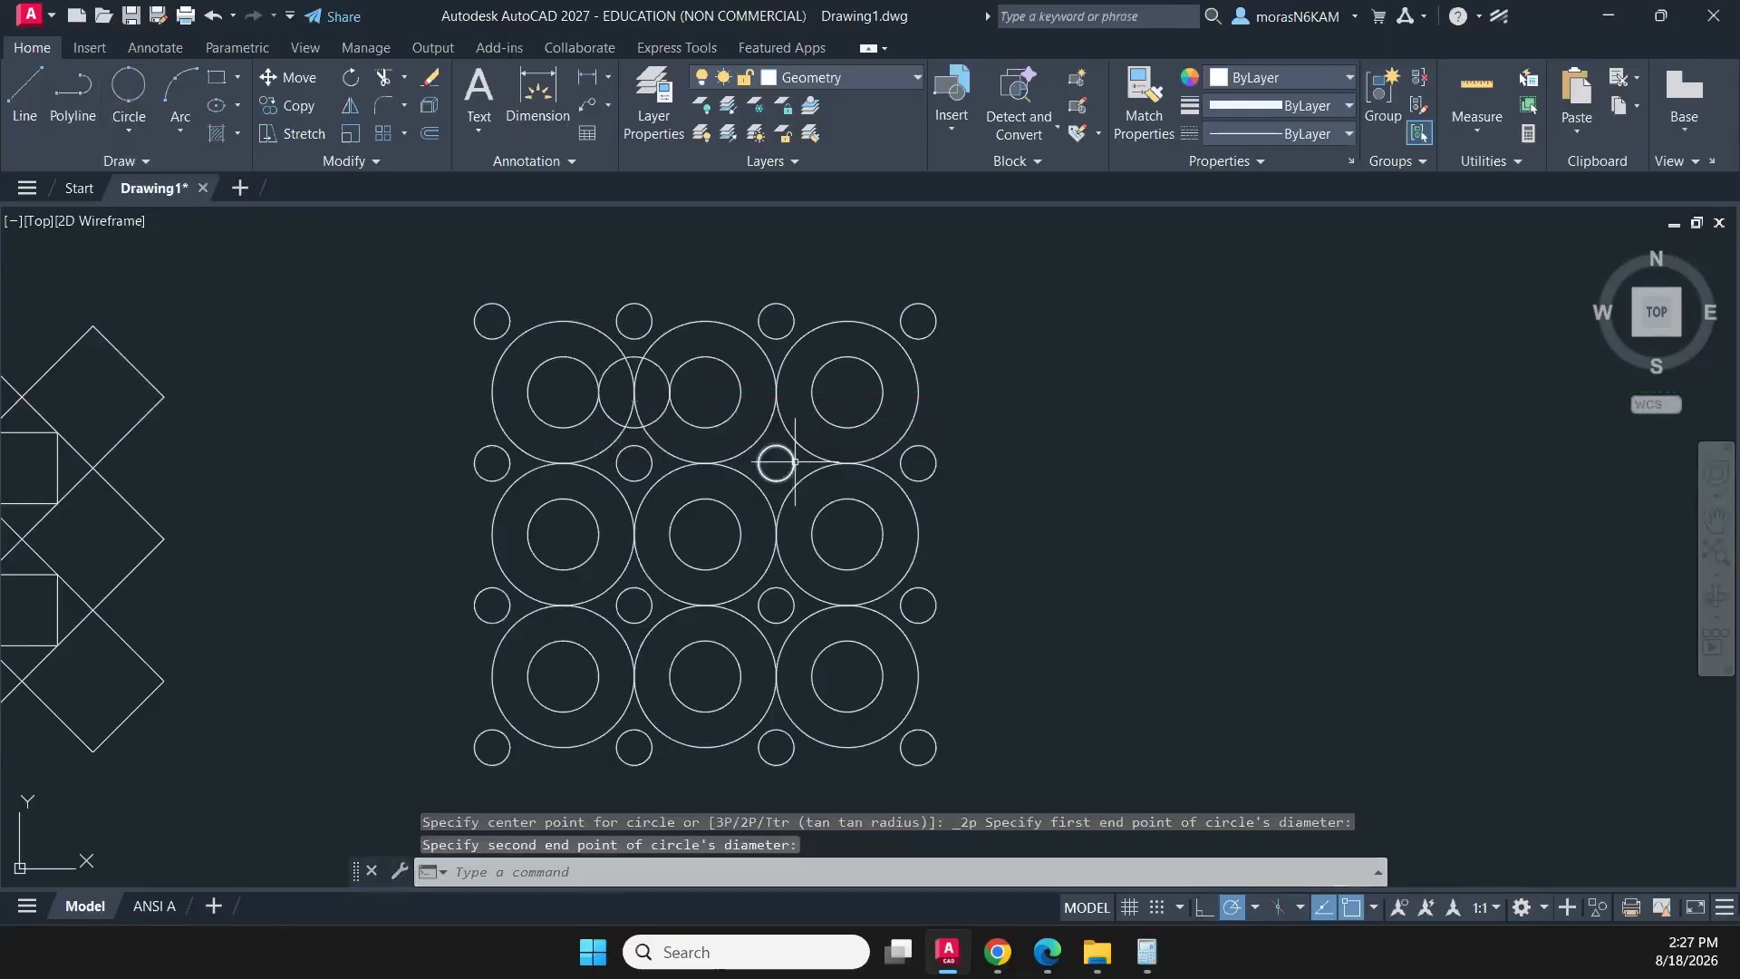
- Erase the two-point circle just drawn between the first two inner circles
scroll(660, 427, "up", 2)
scroll(652, 420, "up", 2)
left_click(668, 404)
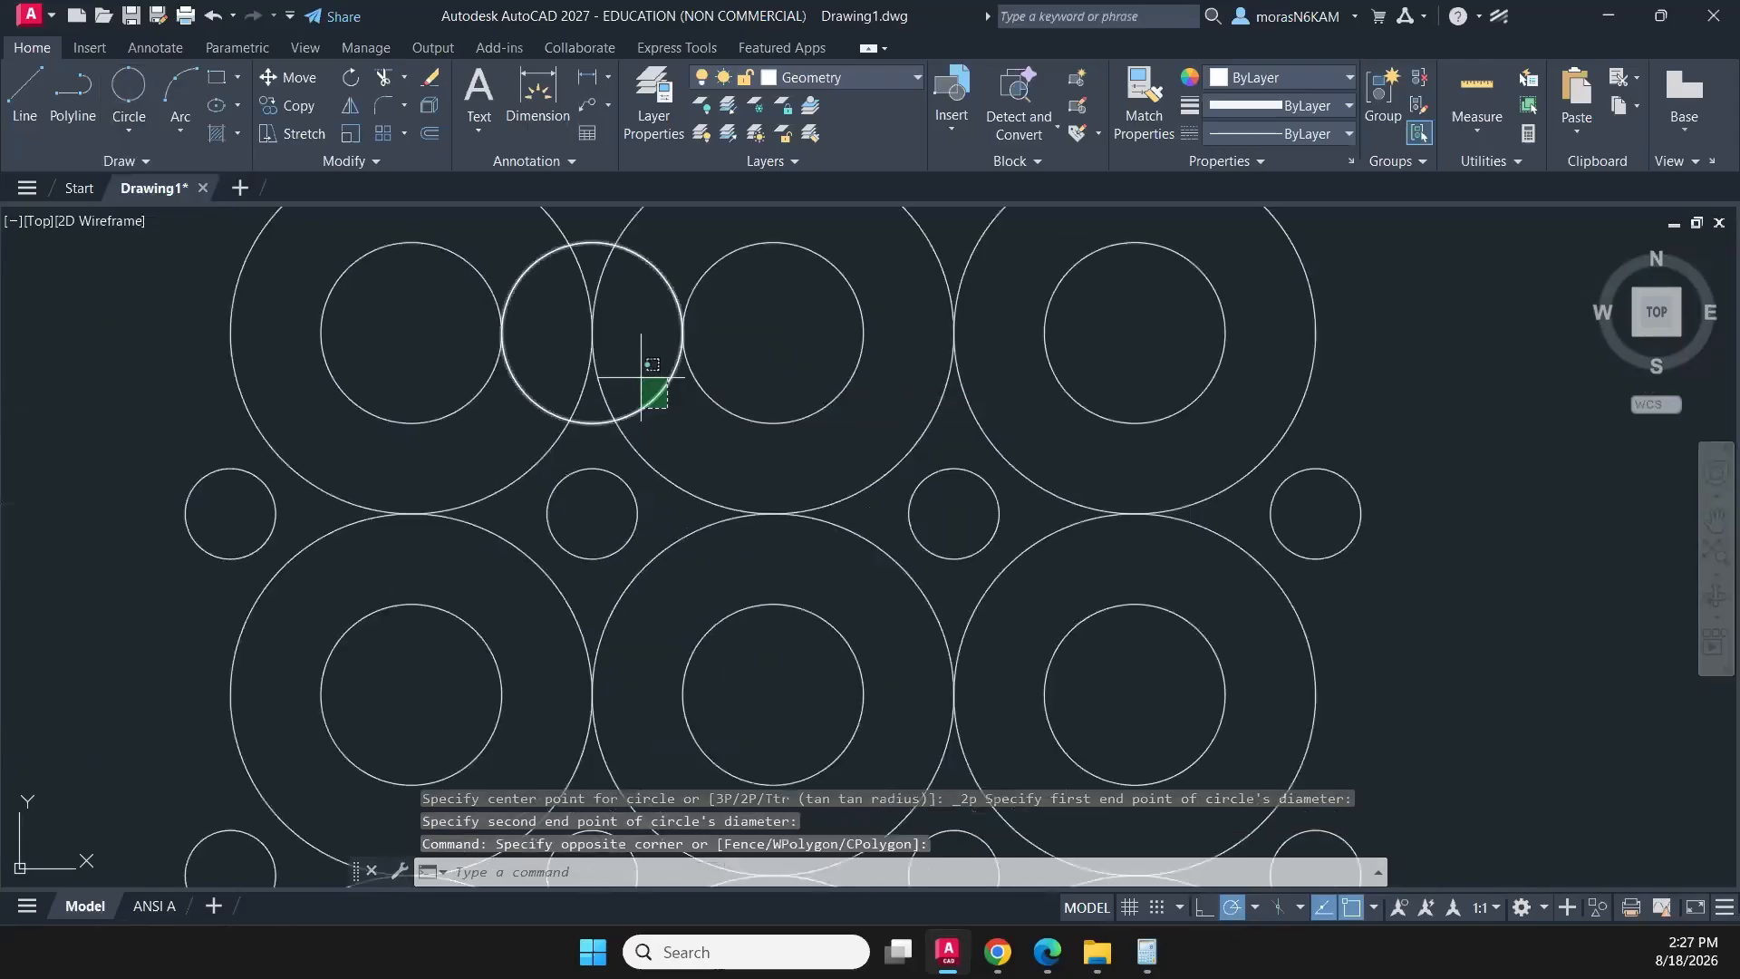
left_click(634, 373)
key("Delete")
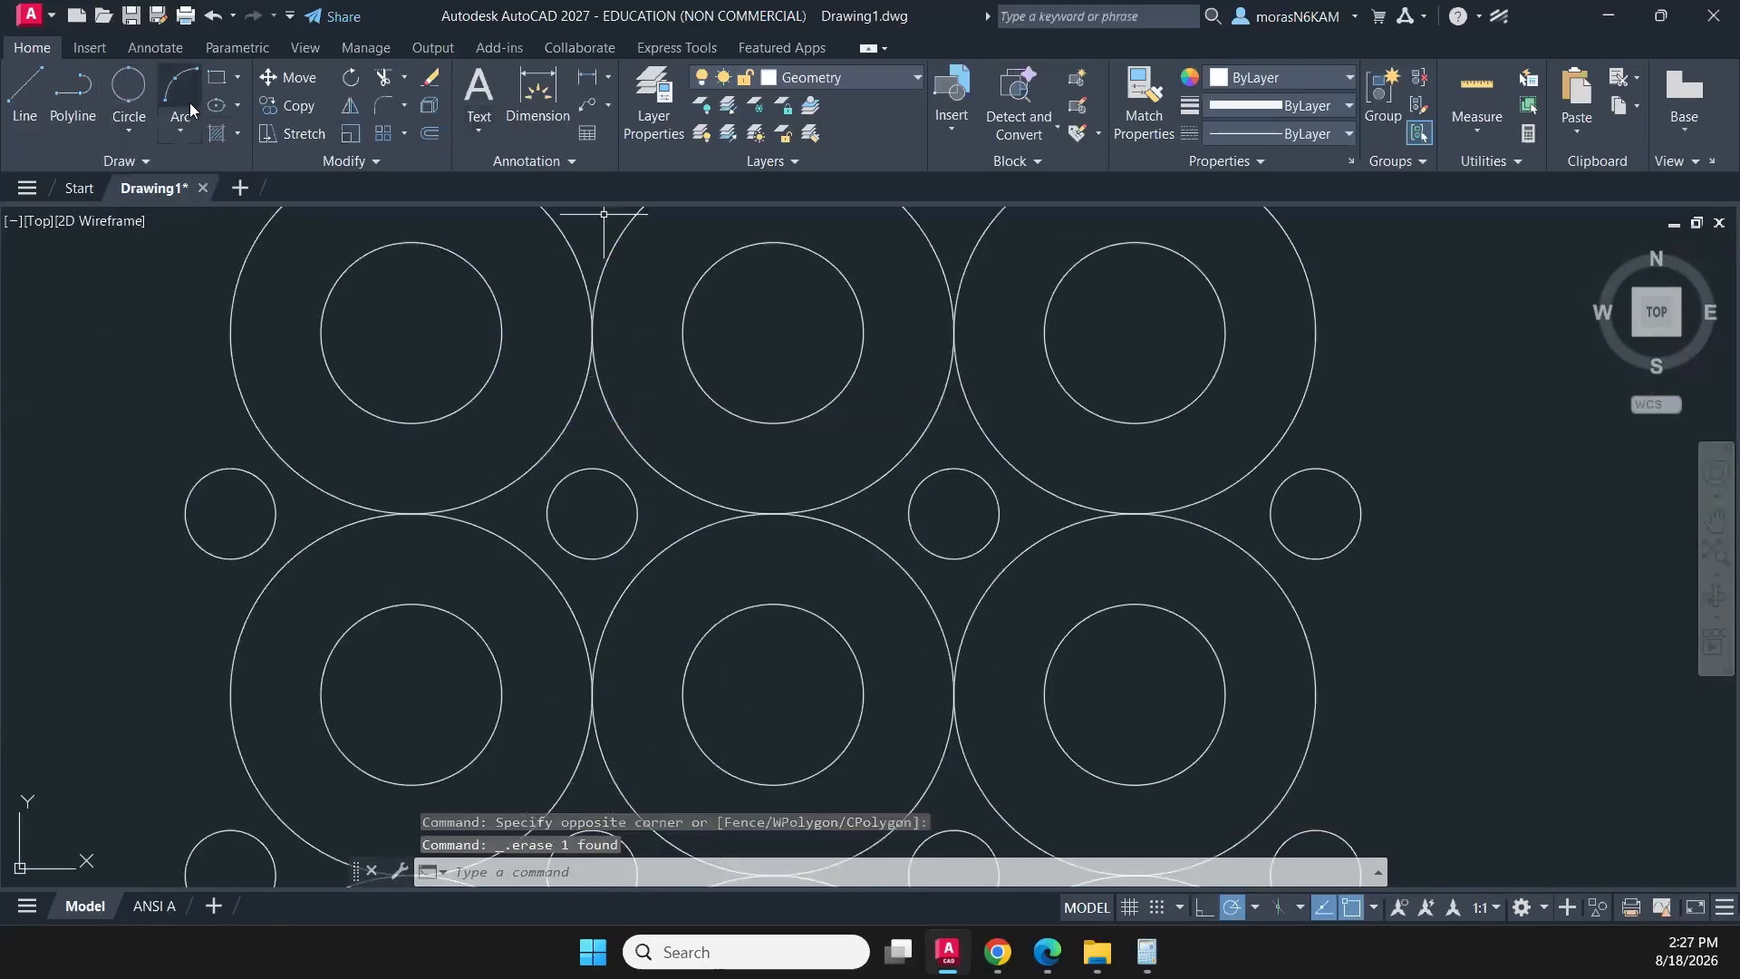
- Redraw the two-point circle from the first top-row inner circle's right quadrant to the second one's left quadrant
left_click(129, 91)
left_click(501, 331)
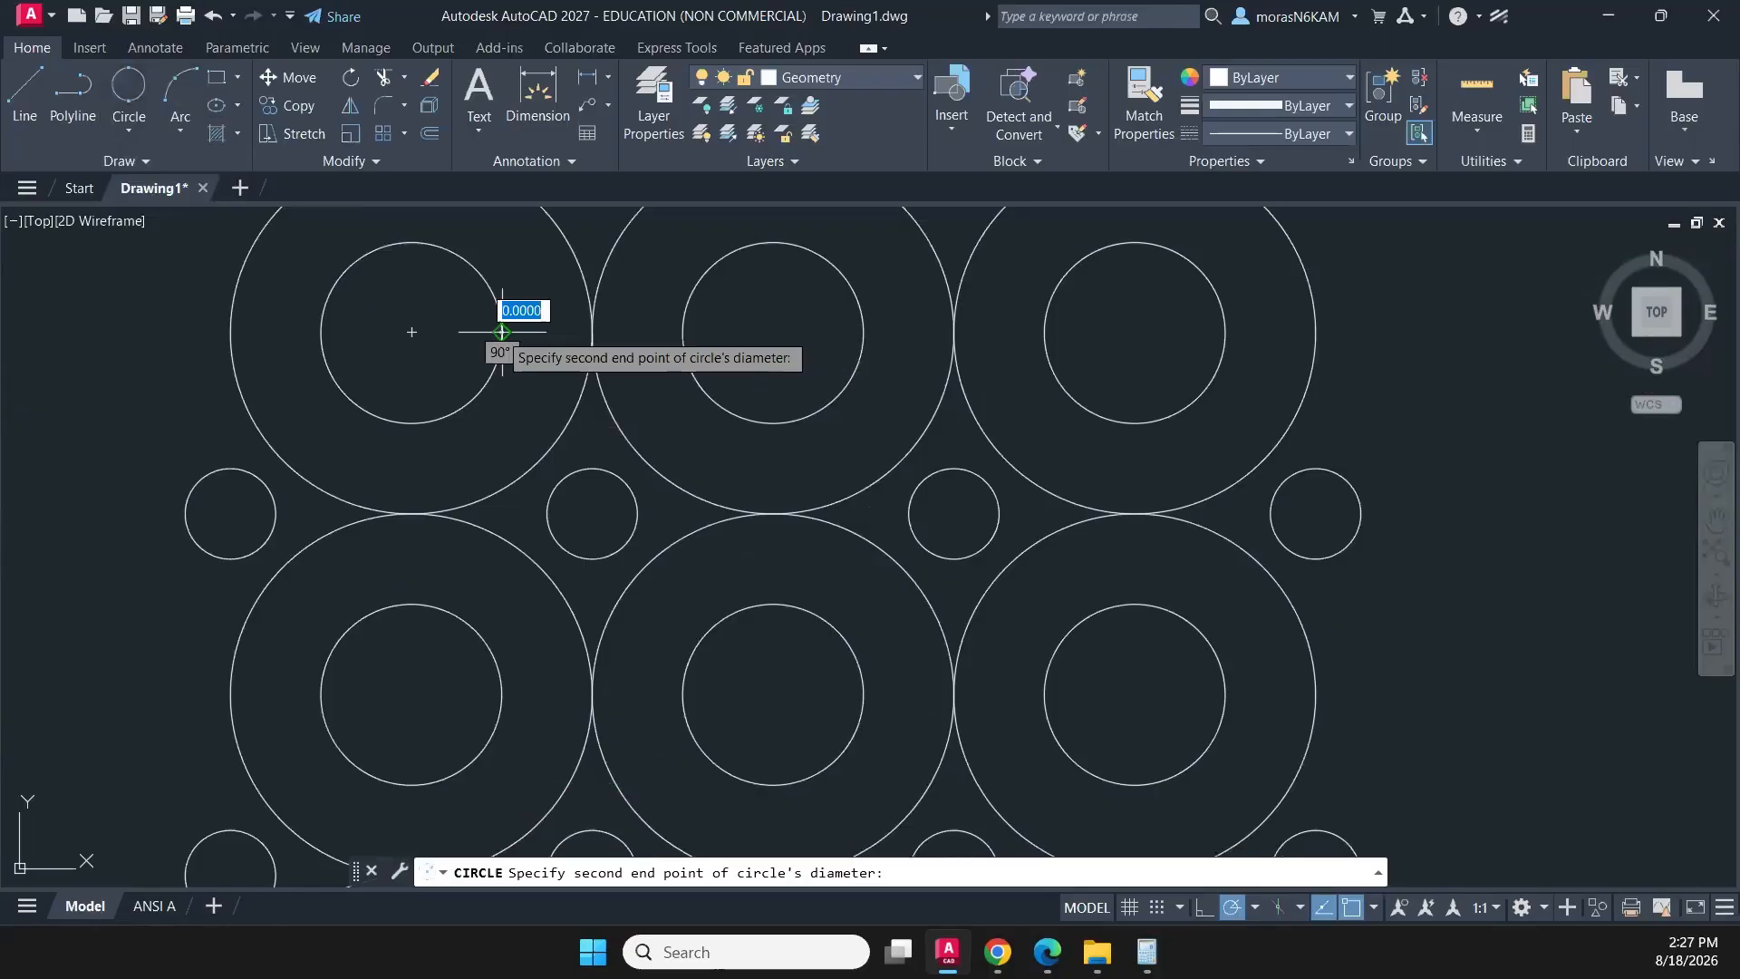
left_click(683, 332)
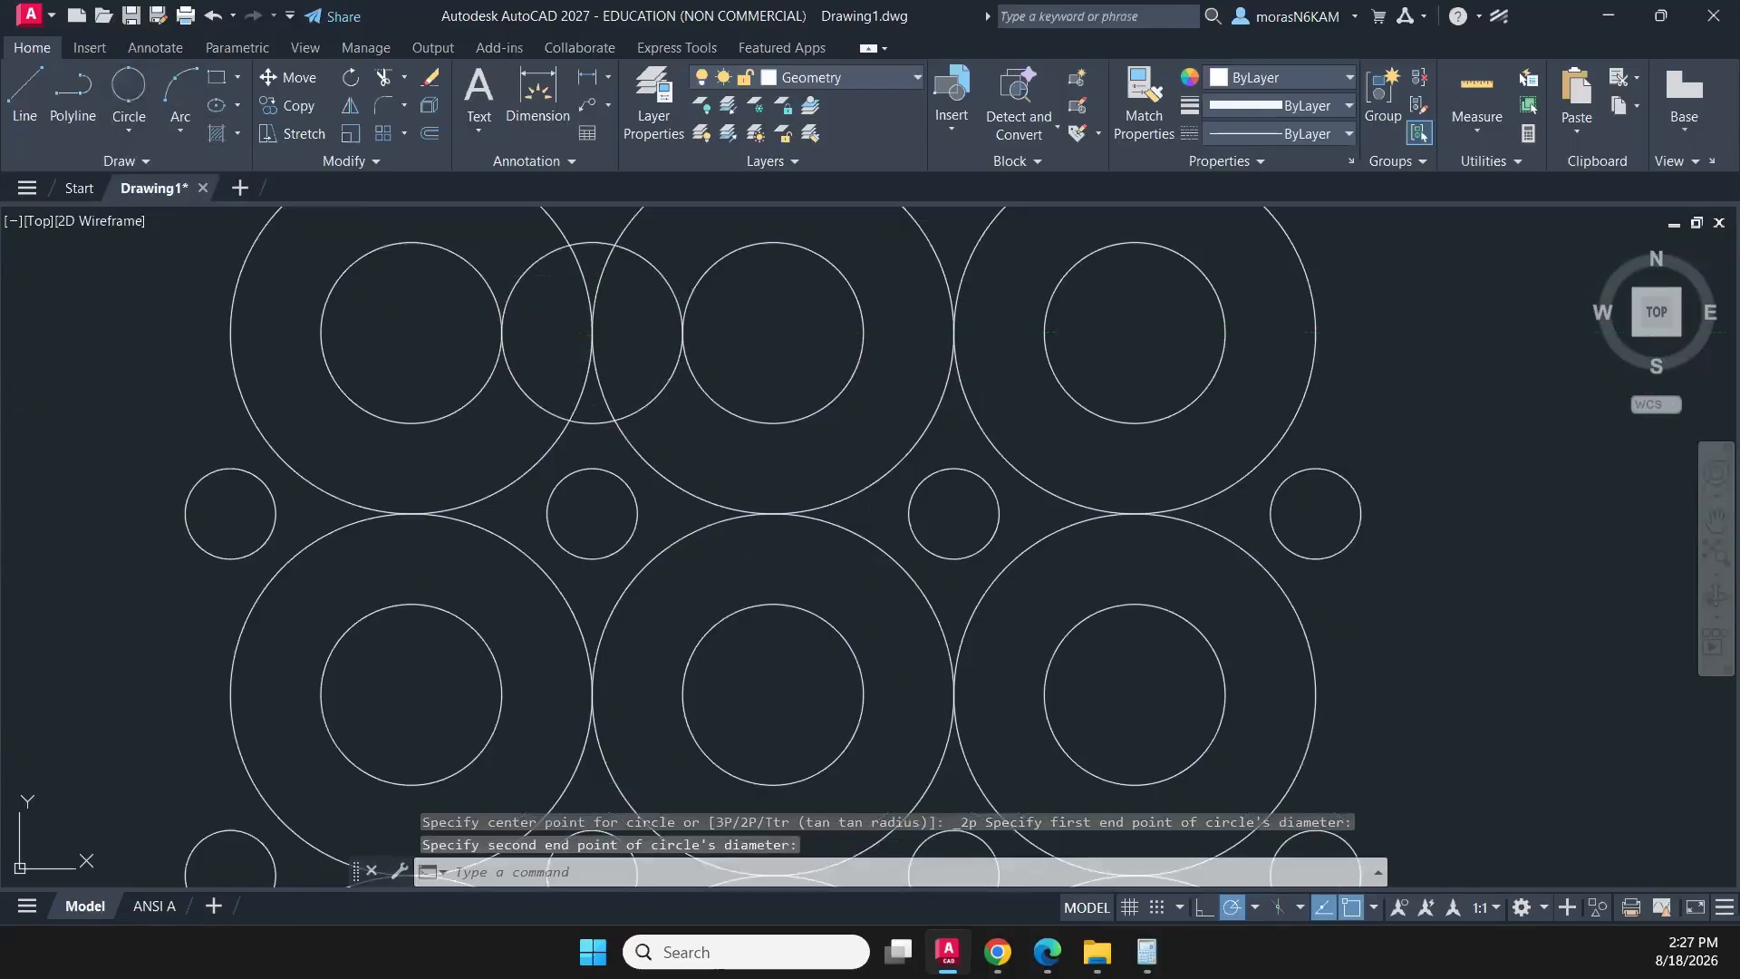
- Start a rectangular array of the new linking circle with 2 columns spaced 1 apart
left_click(675, 398)
left_click(669, 378)
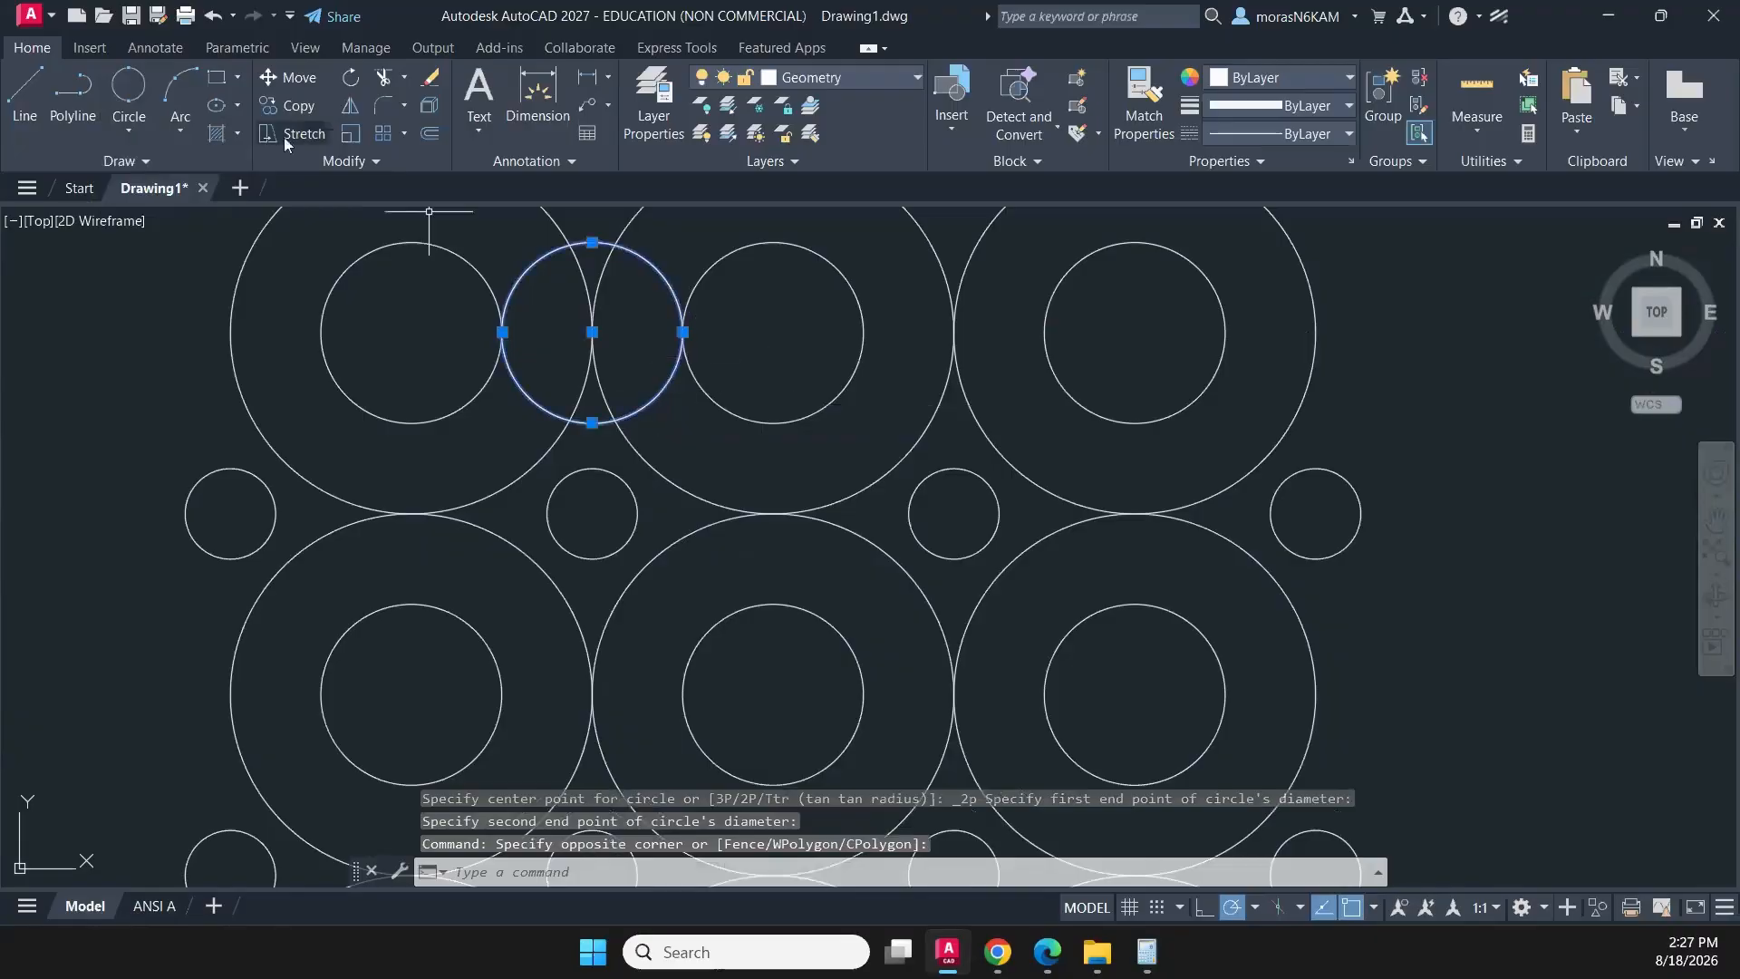
left_click(383, 136)
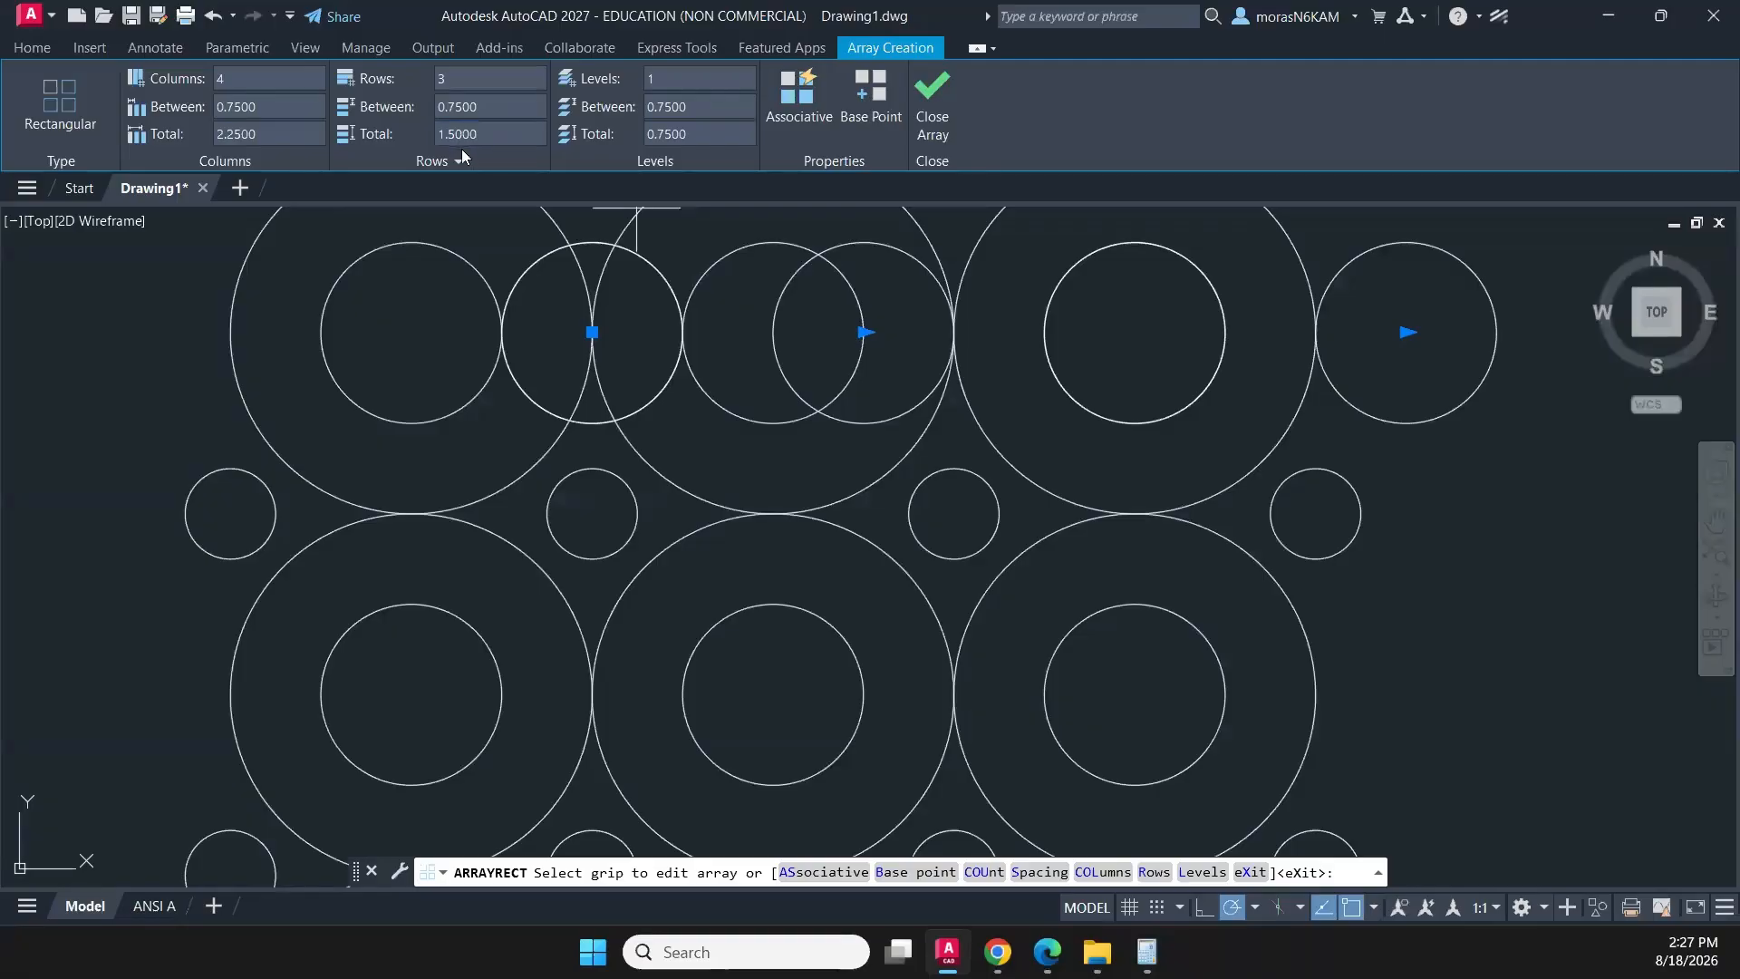
left_click(225, 78)
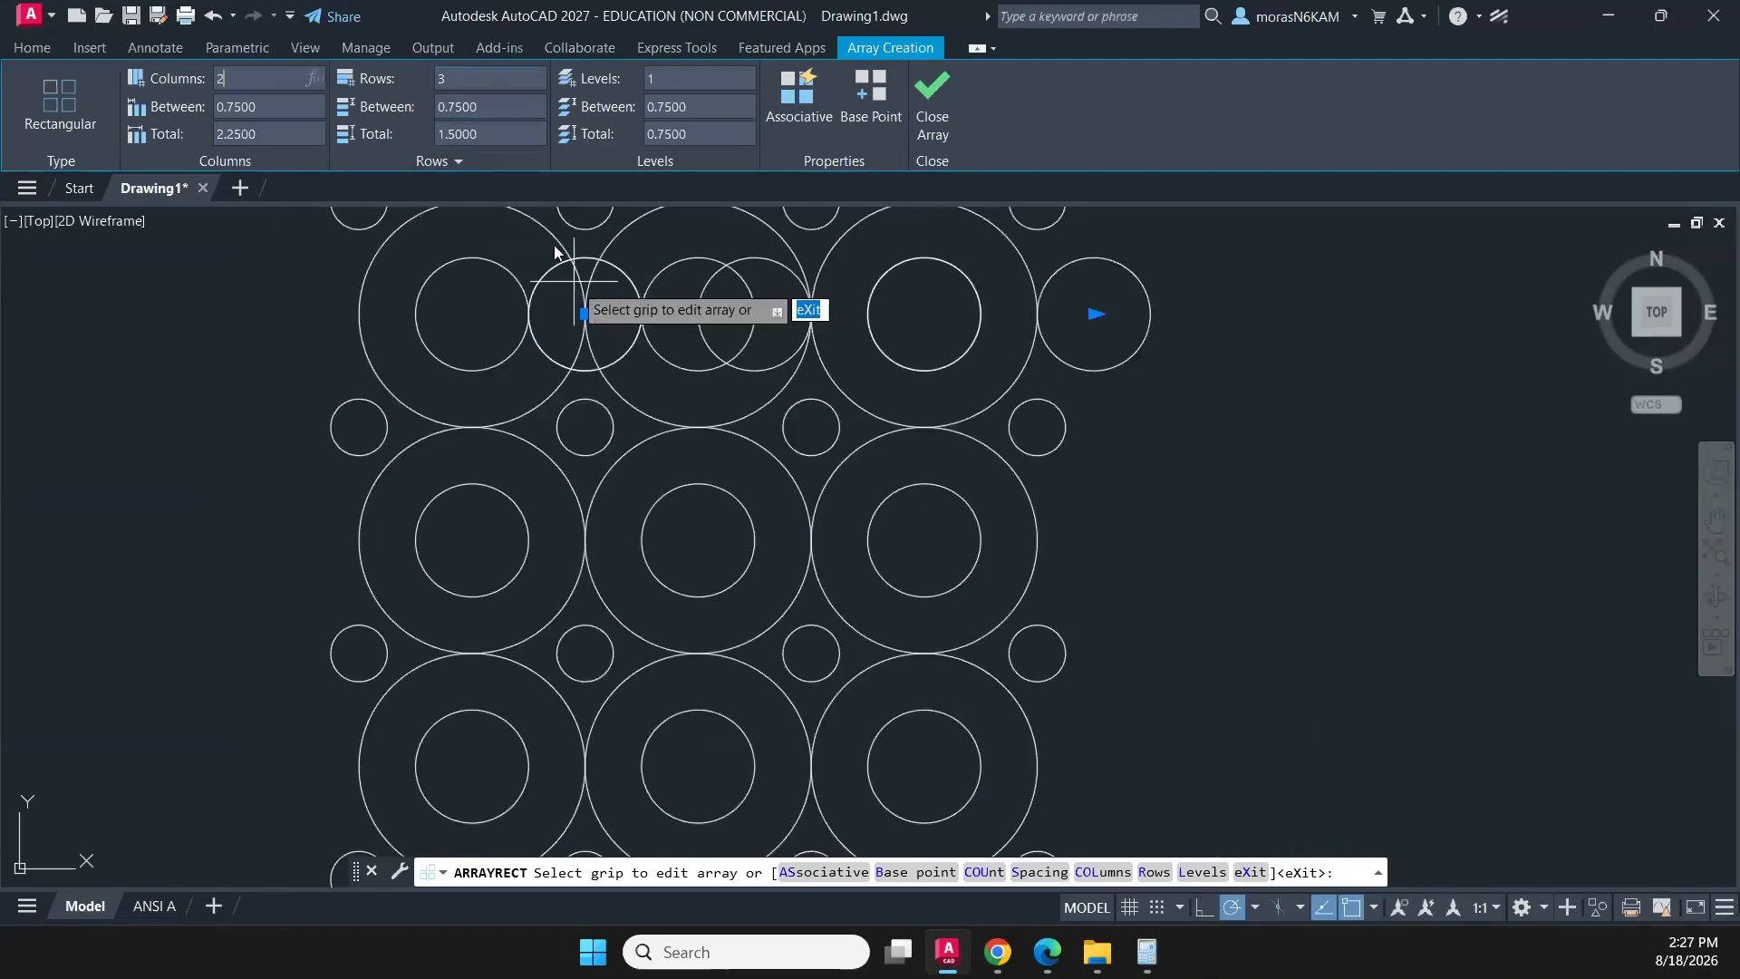
scroll(671, 372, "down", 10)
scroll(678, 334, "up", 5)
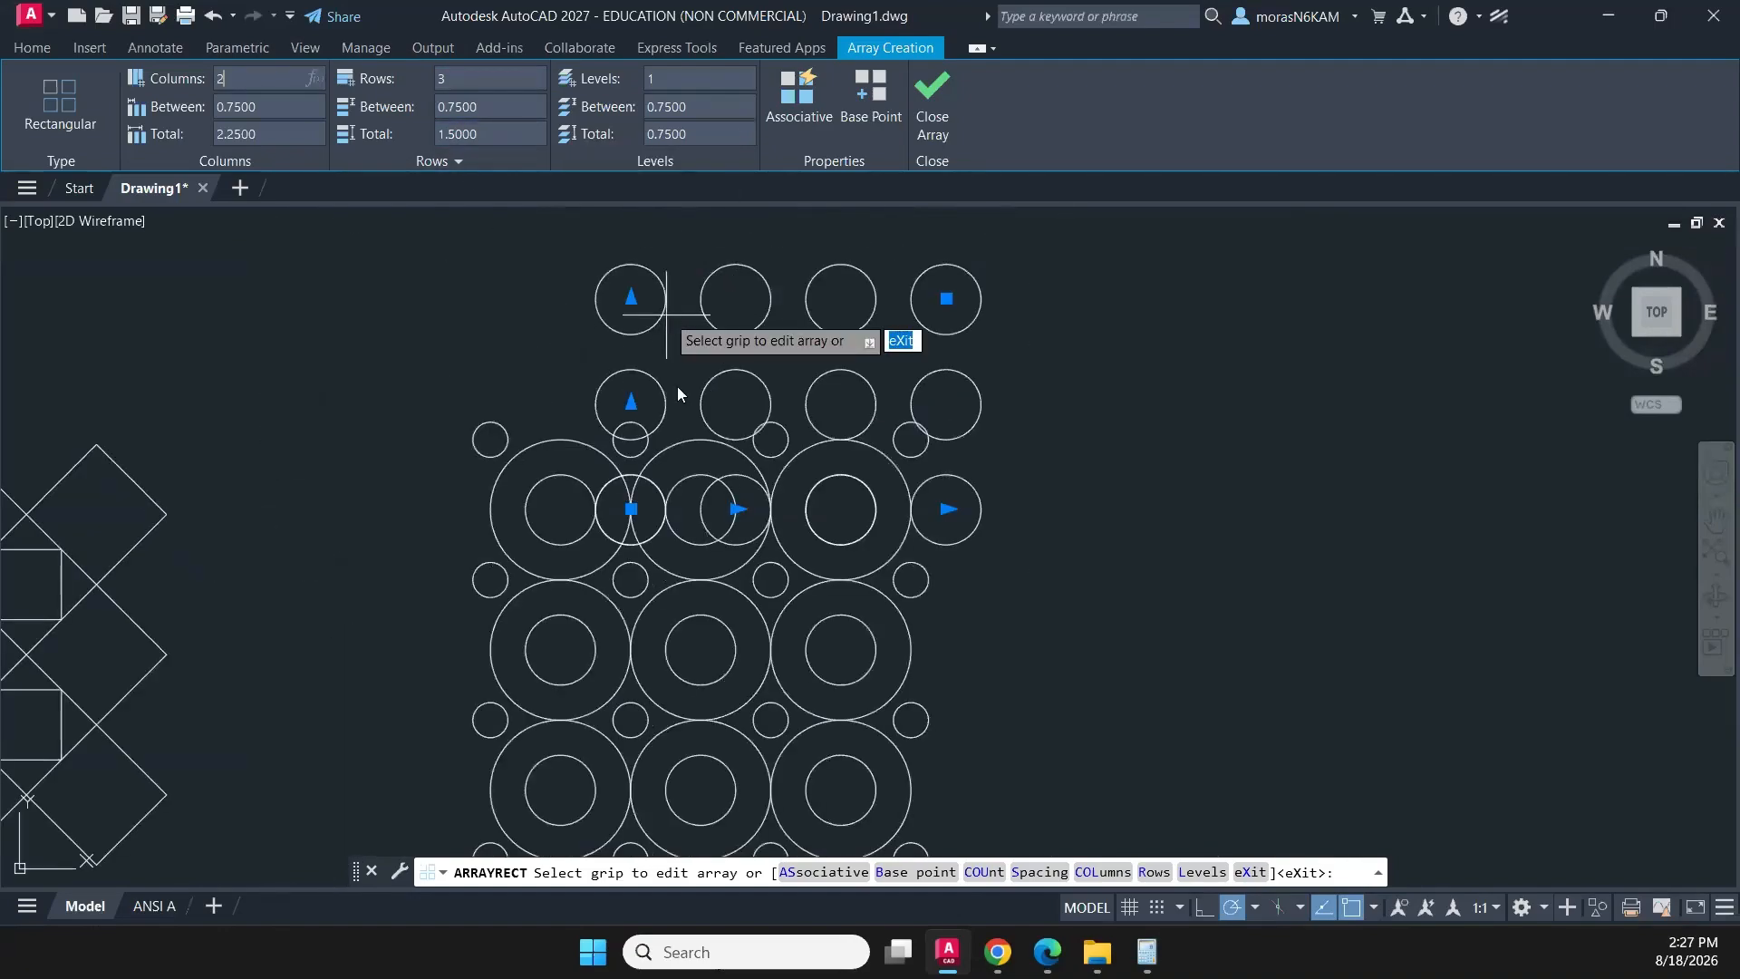
key("Return")
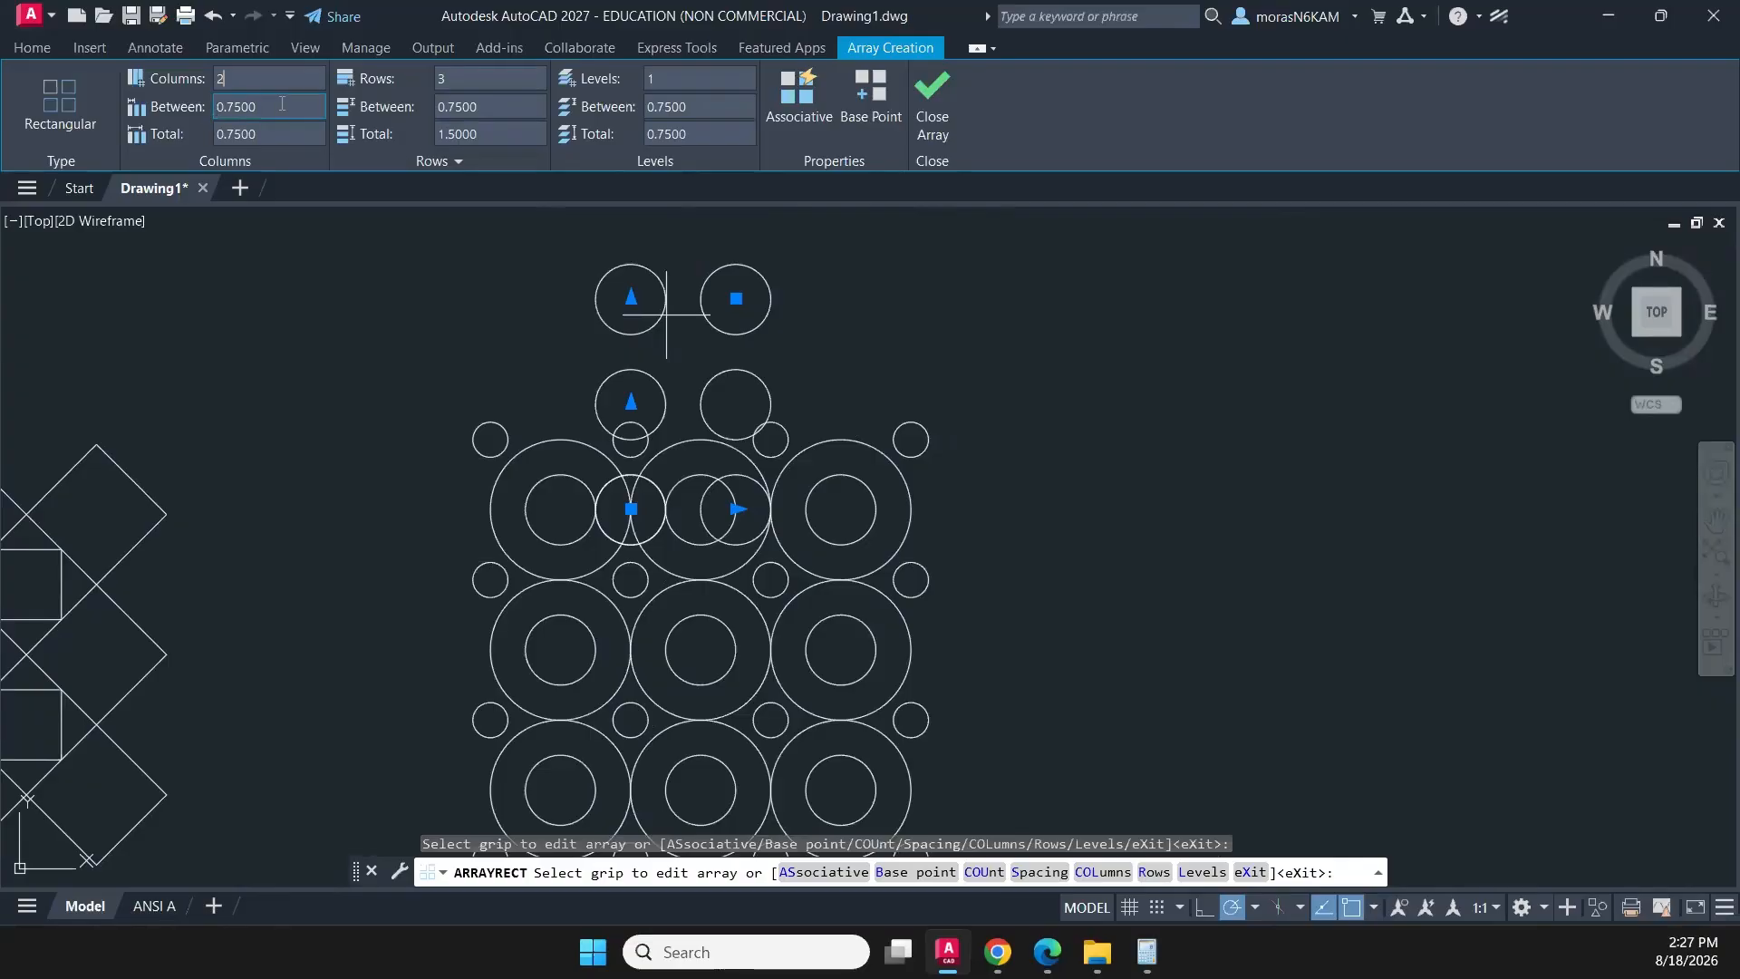
type("1")
key("Return")
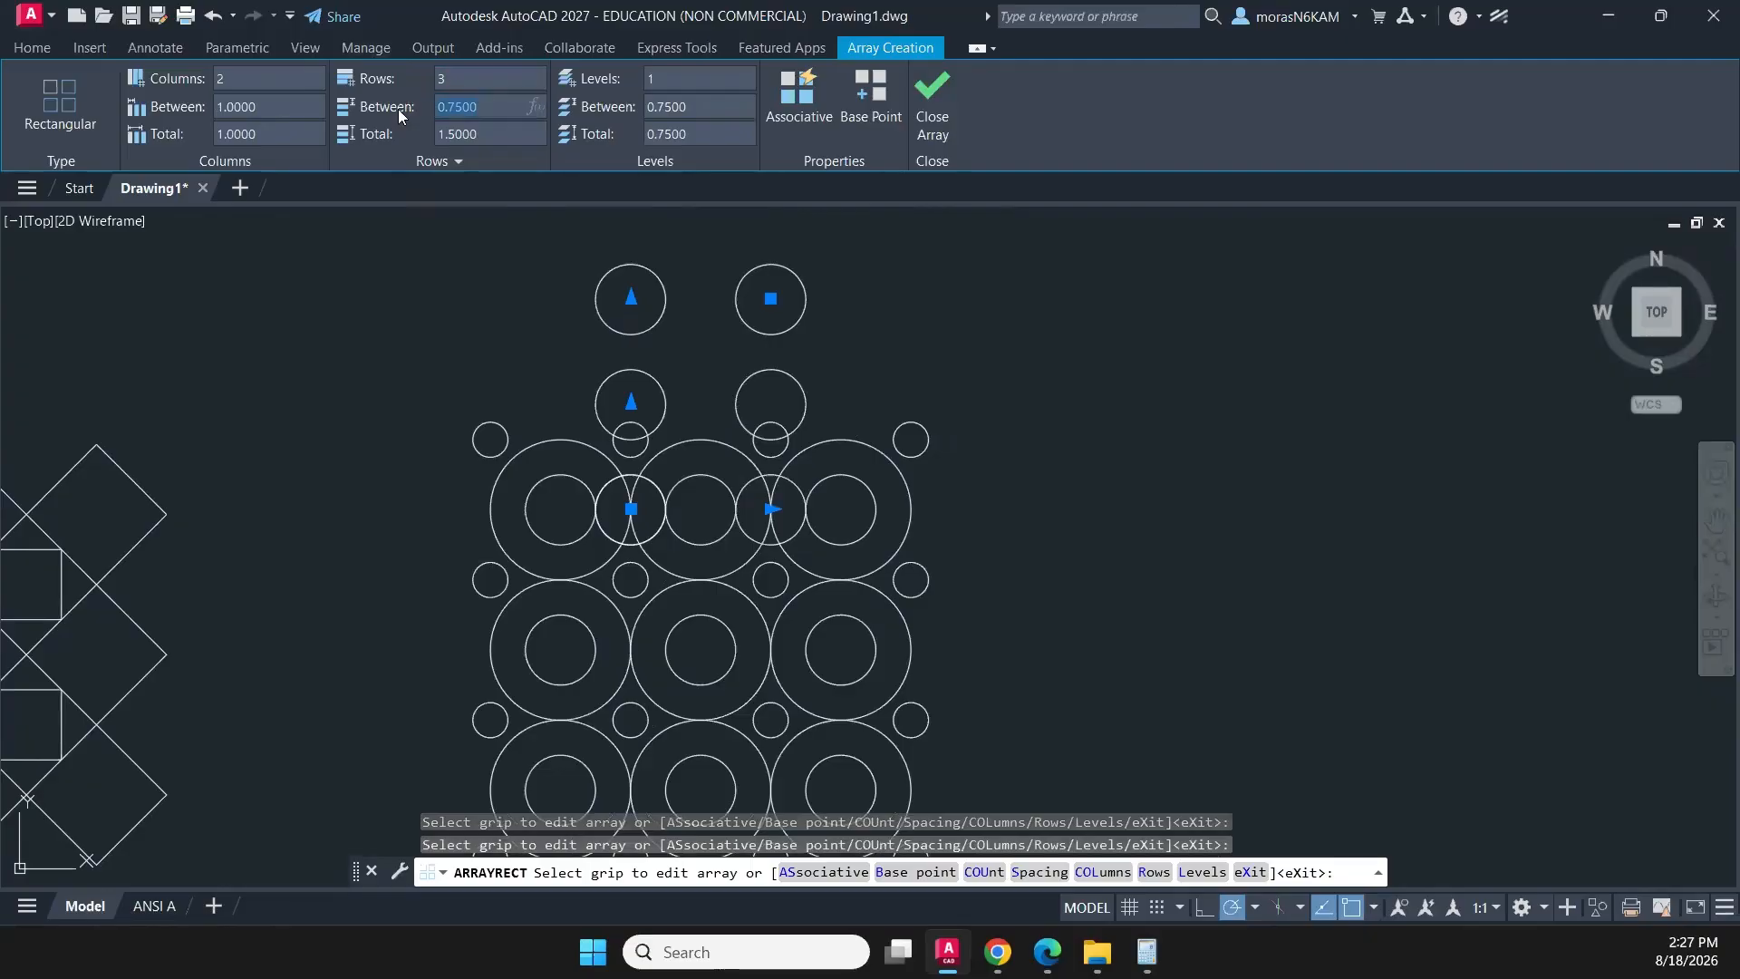
- Set the spacing between the linking circle array's 3 rows to -1 and finish the array
key("Return")
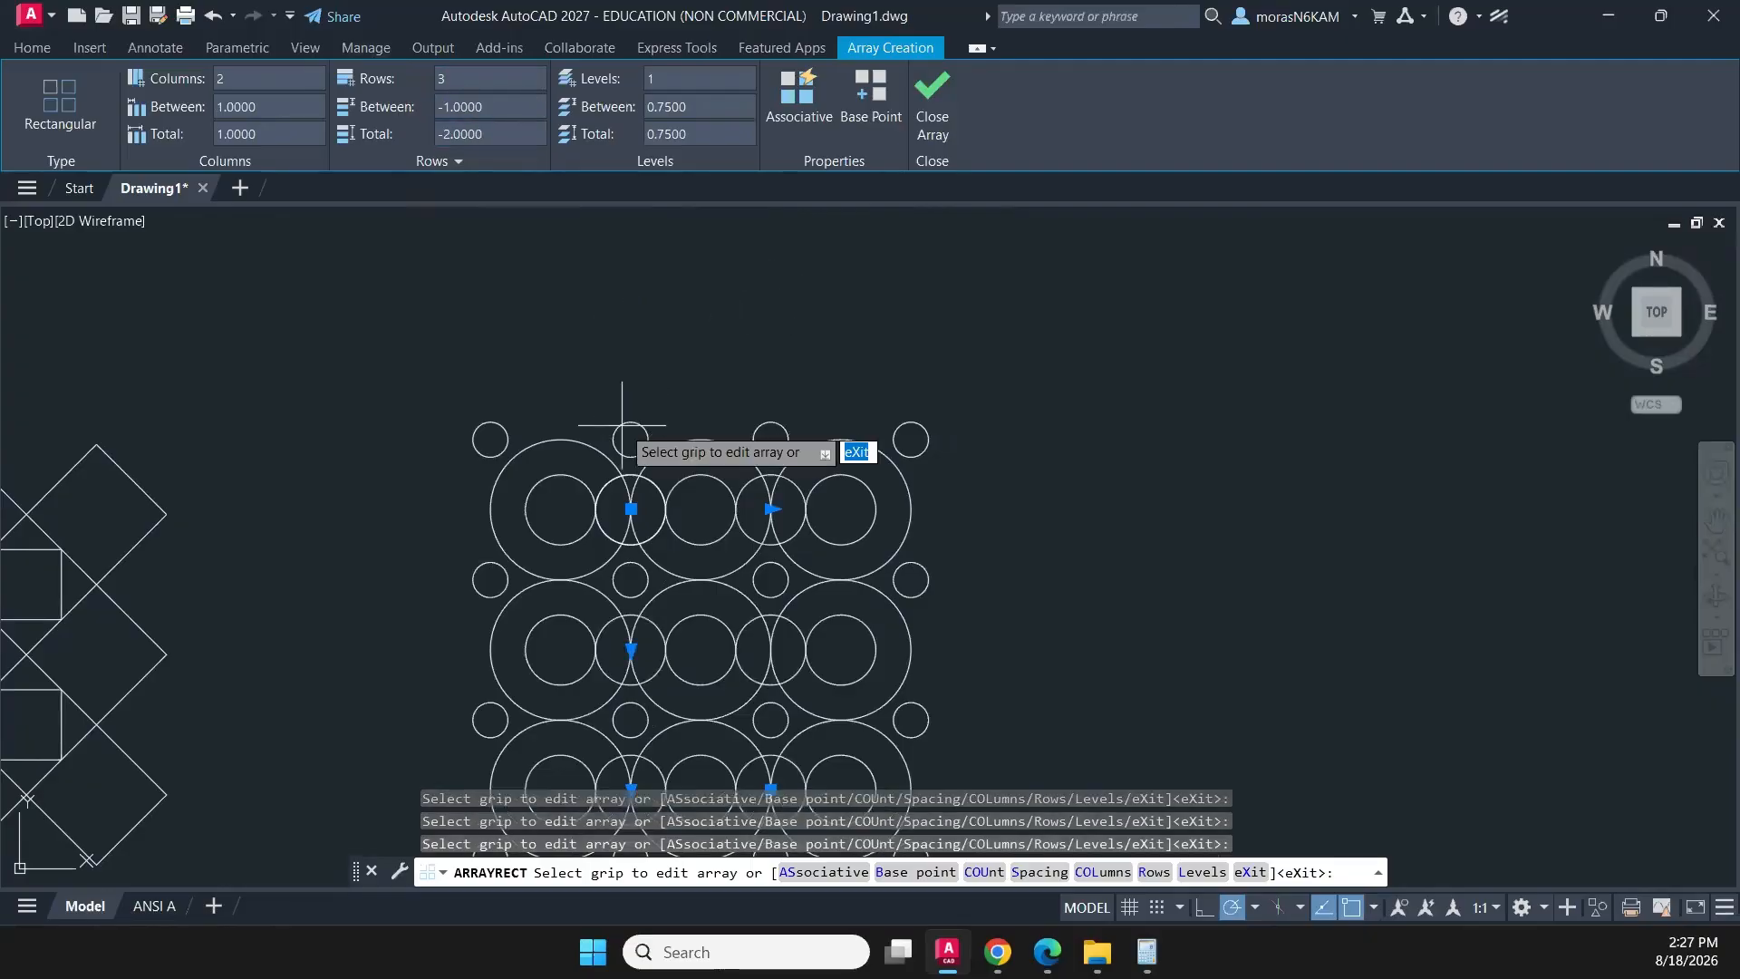
scroll(625, 417, "down", 4)
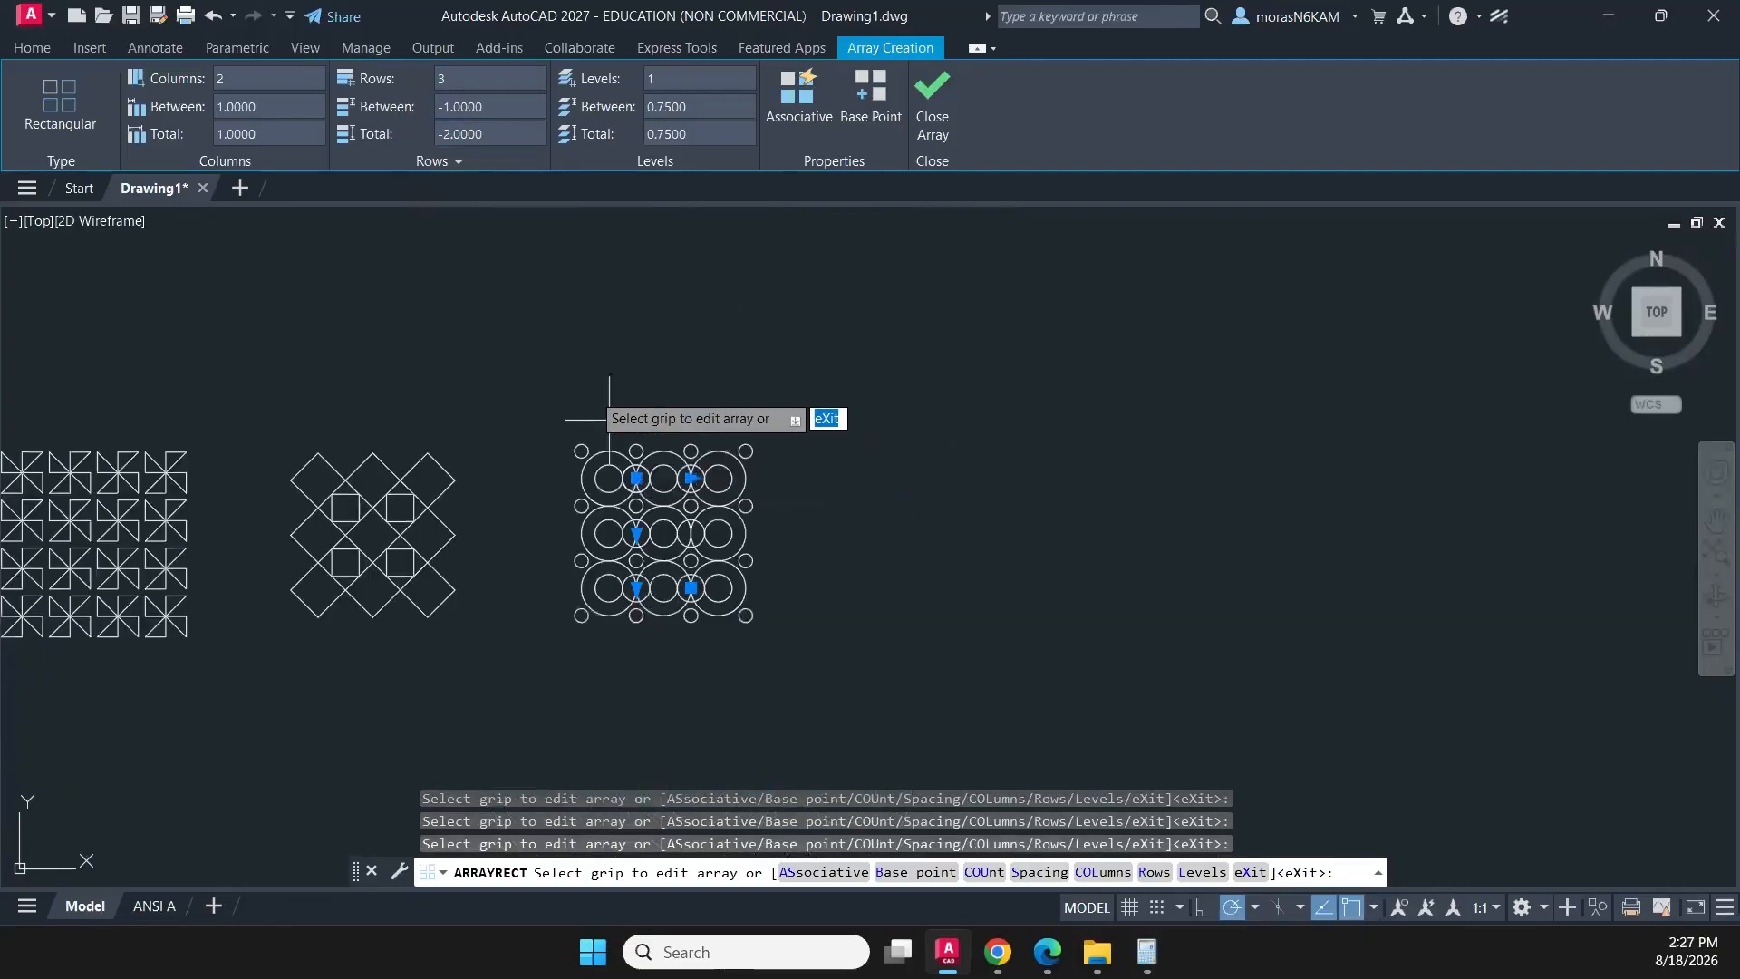
left_click(939, 112)
scroll(707, 483, "up", 2)
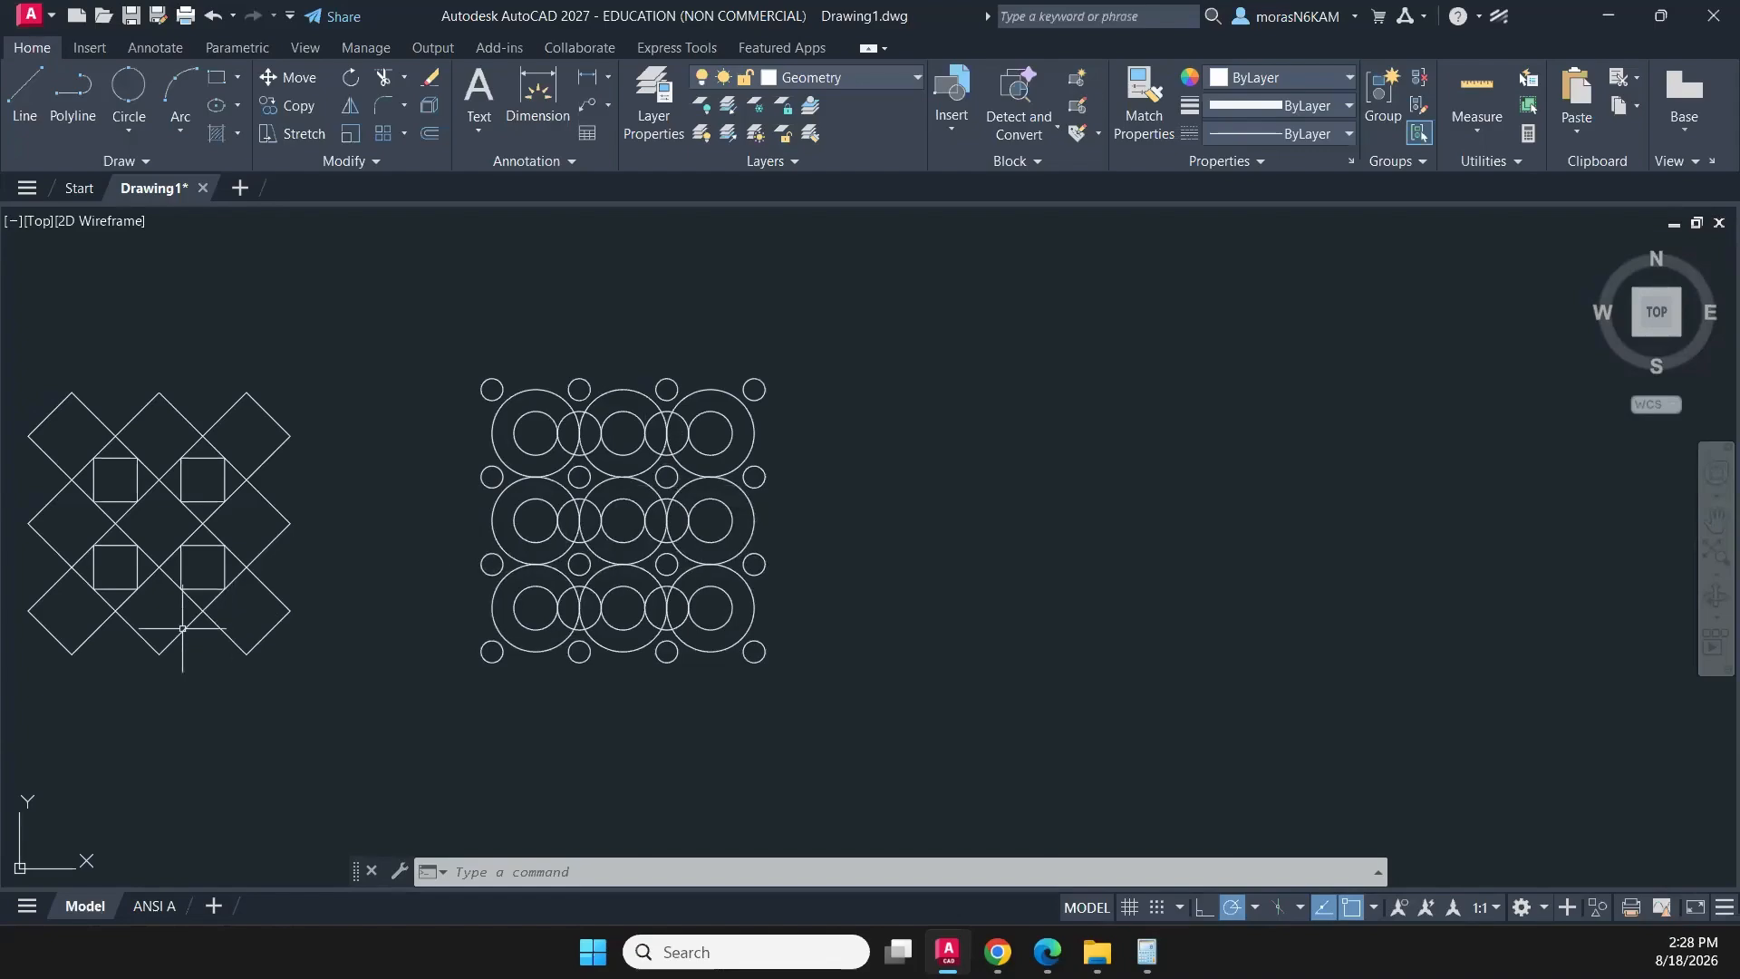
middle_click_drag(364, 665, 597, 543)
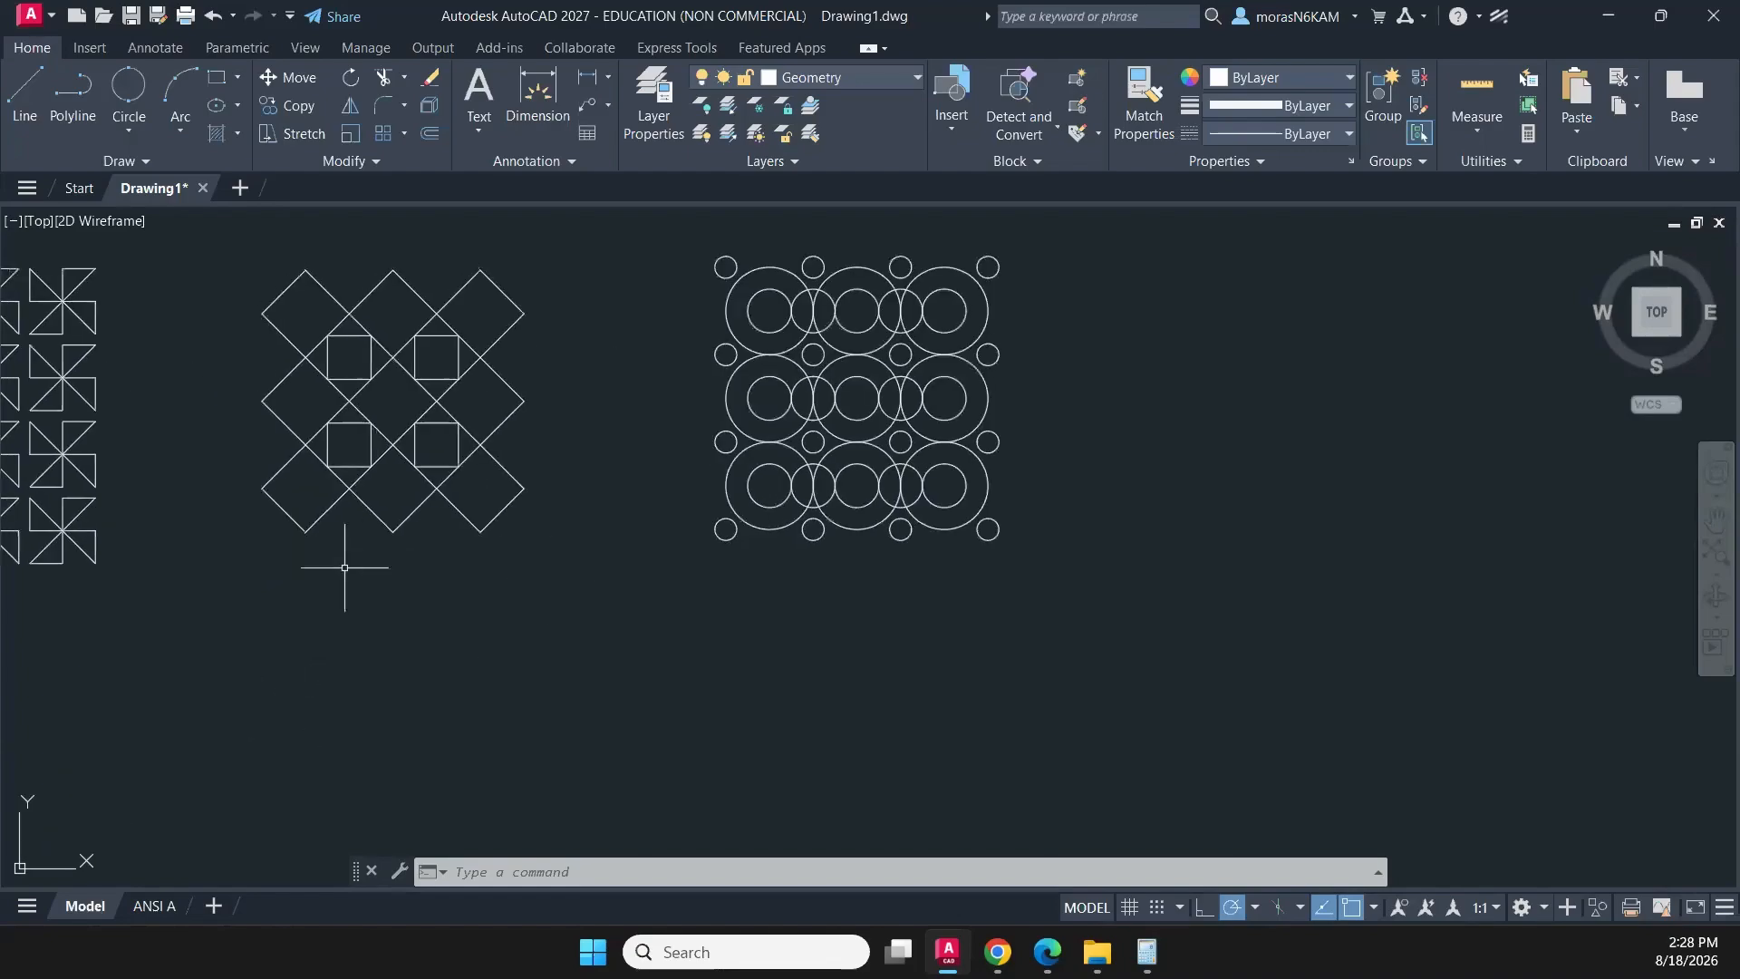
- Draw a closed 3-by-3 square polyline beside the linked circle pattern, starting from its lower-left corner
scroll(811, 572, "down", 2)
mouse_move(804, 582)
middle_mouse_down()
mouse_move(734, 563)
mouse_move(443, 563)
middle_mouse_up()
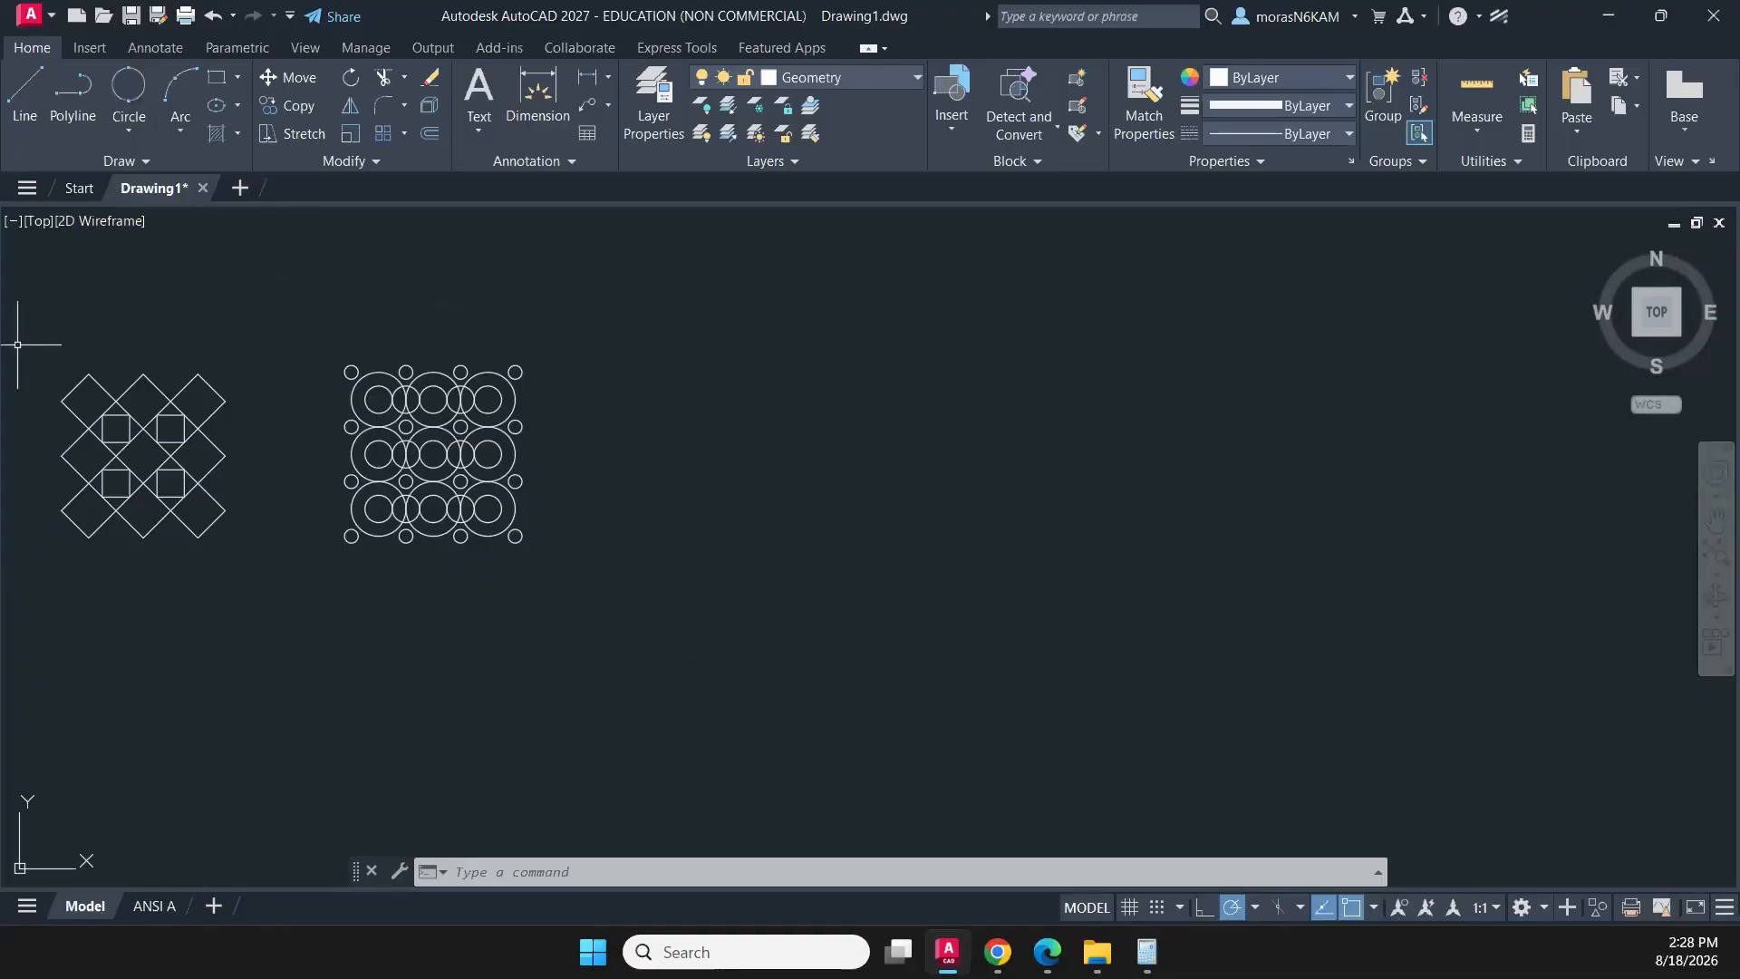
left_click(218, 81)
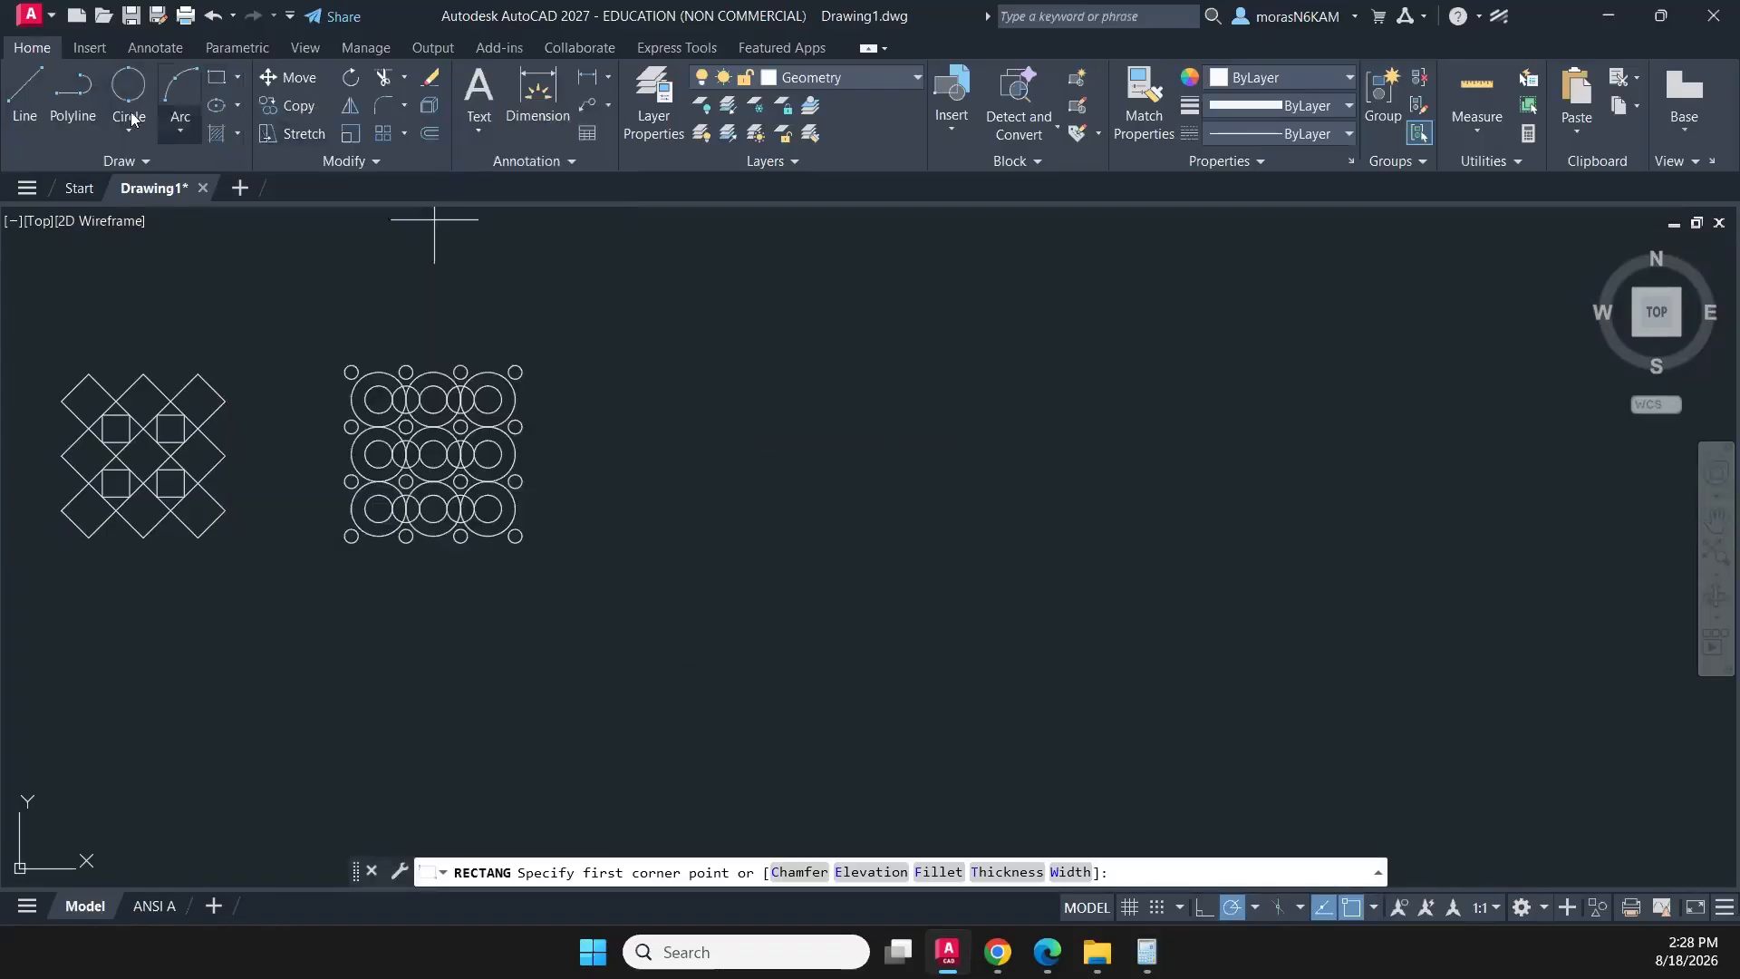
left_click(73, 91)
left_click(653, 546)
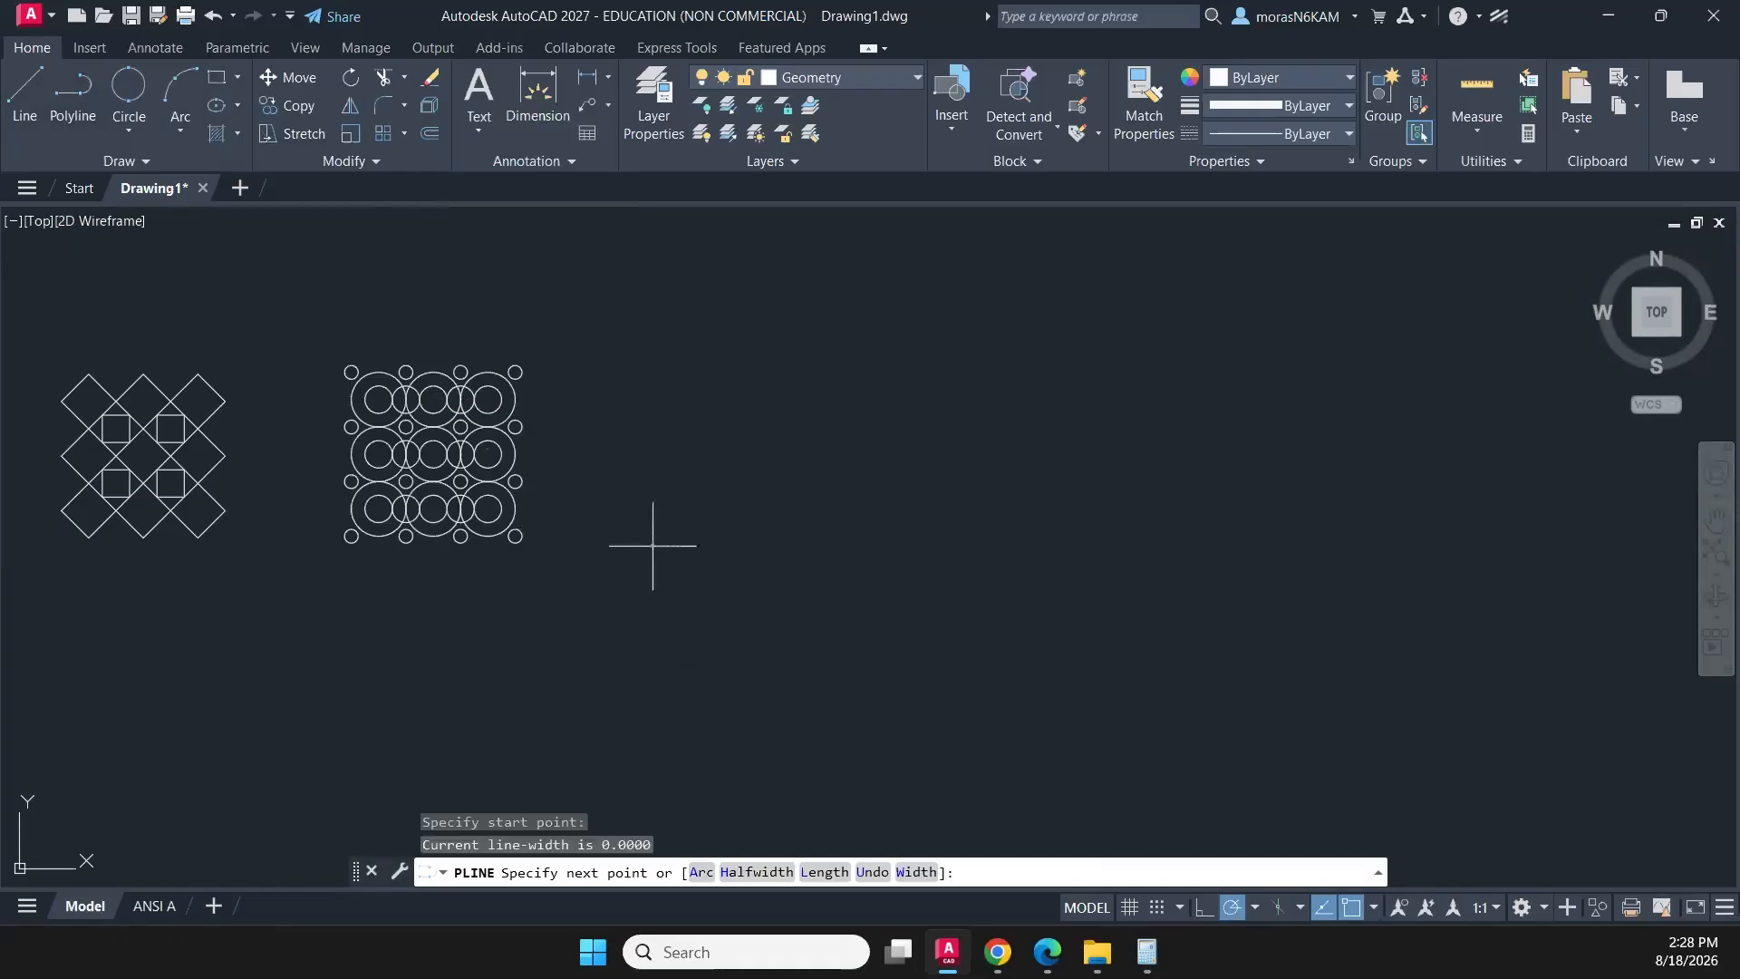
key("BackSpace")
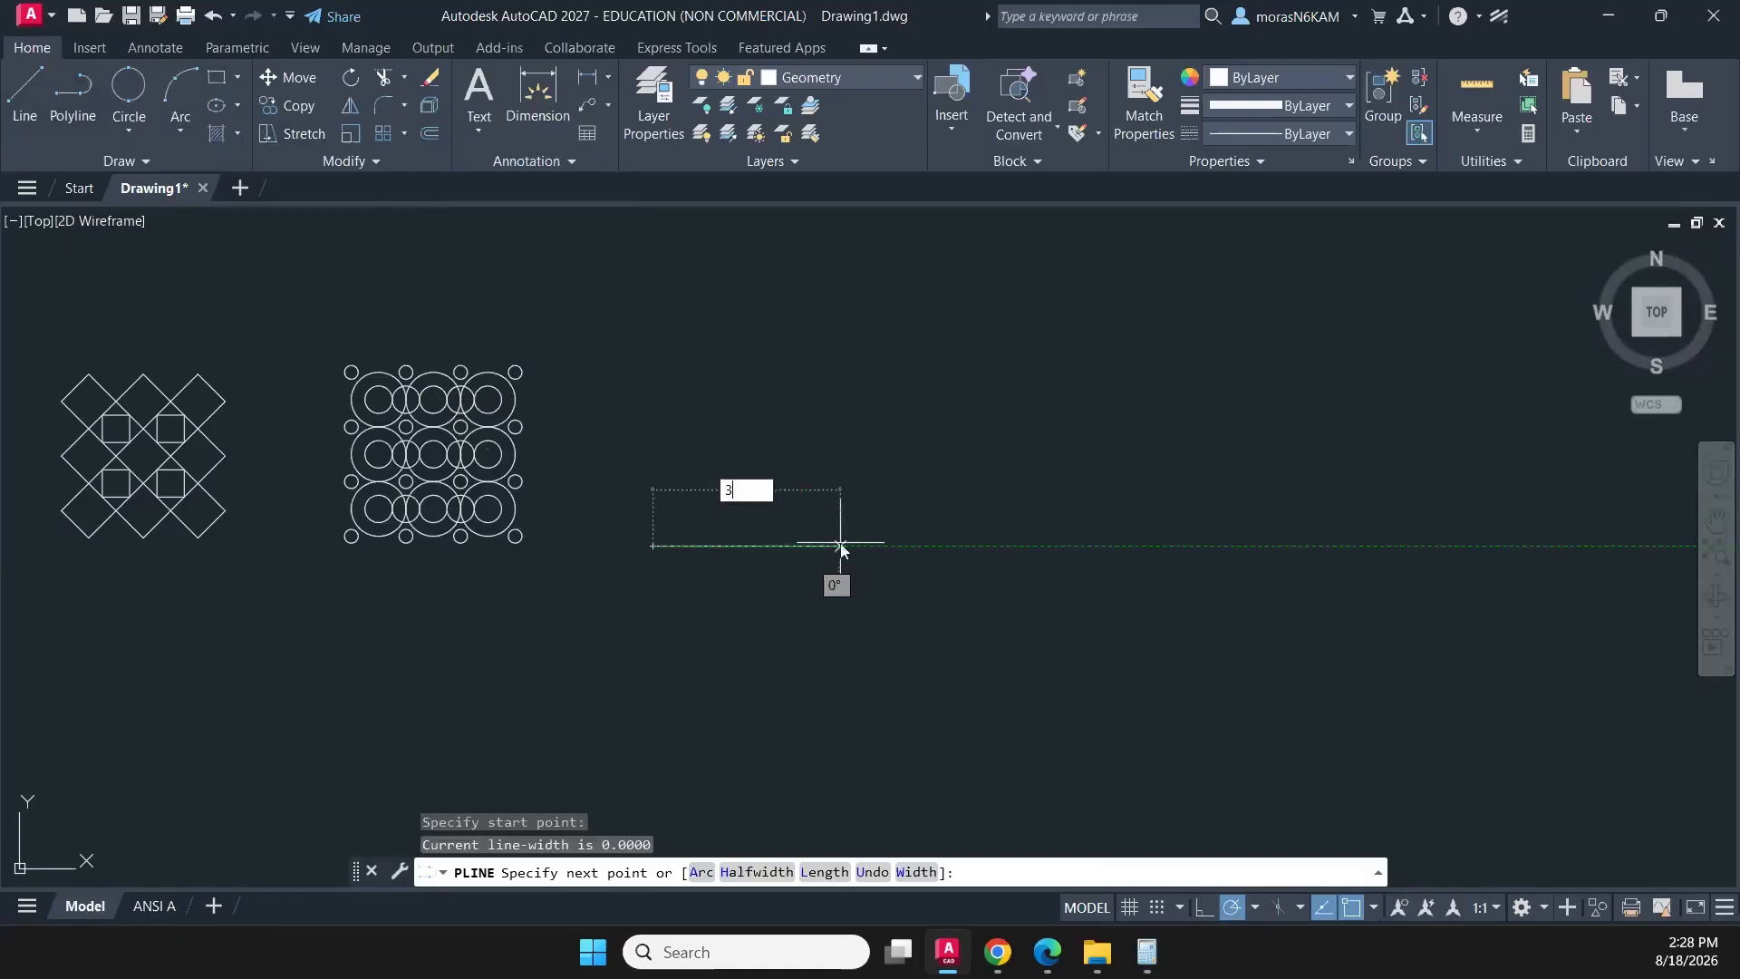
type("3")
key("Return")
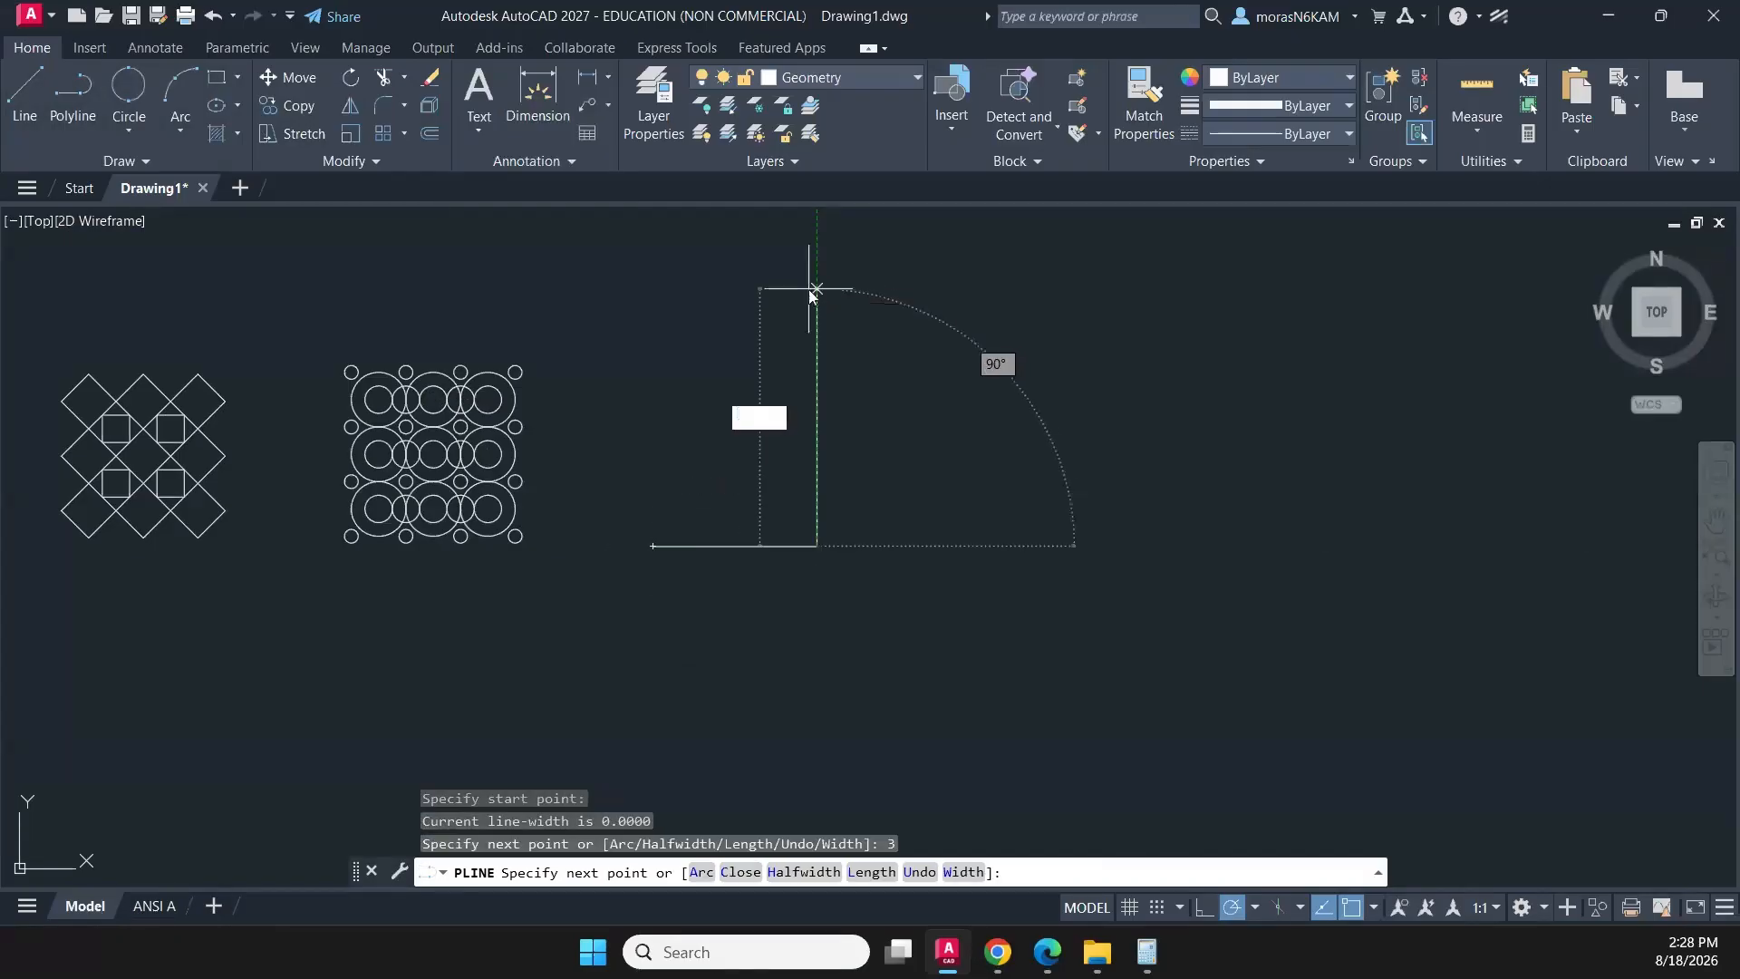
type("3")
key("Return")
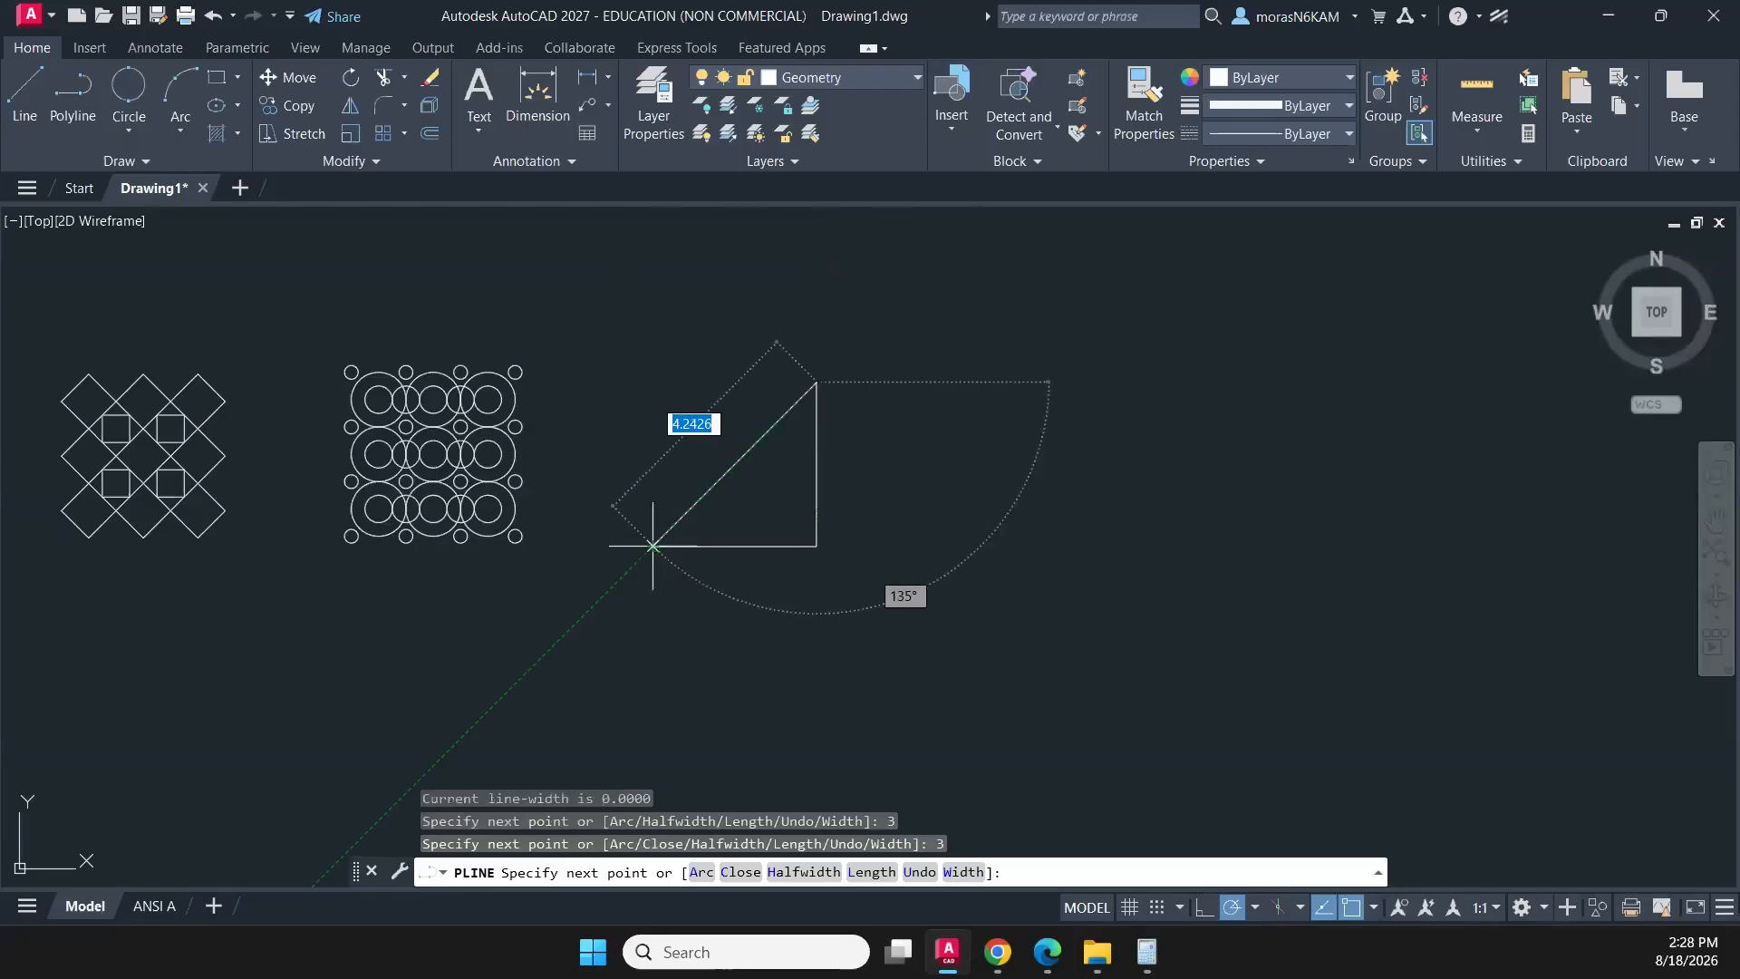
left_click(653, 383)
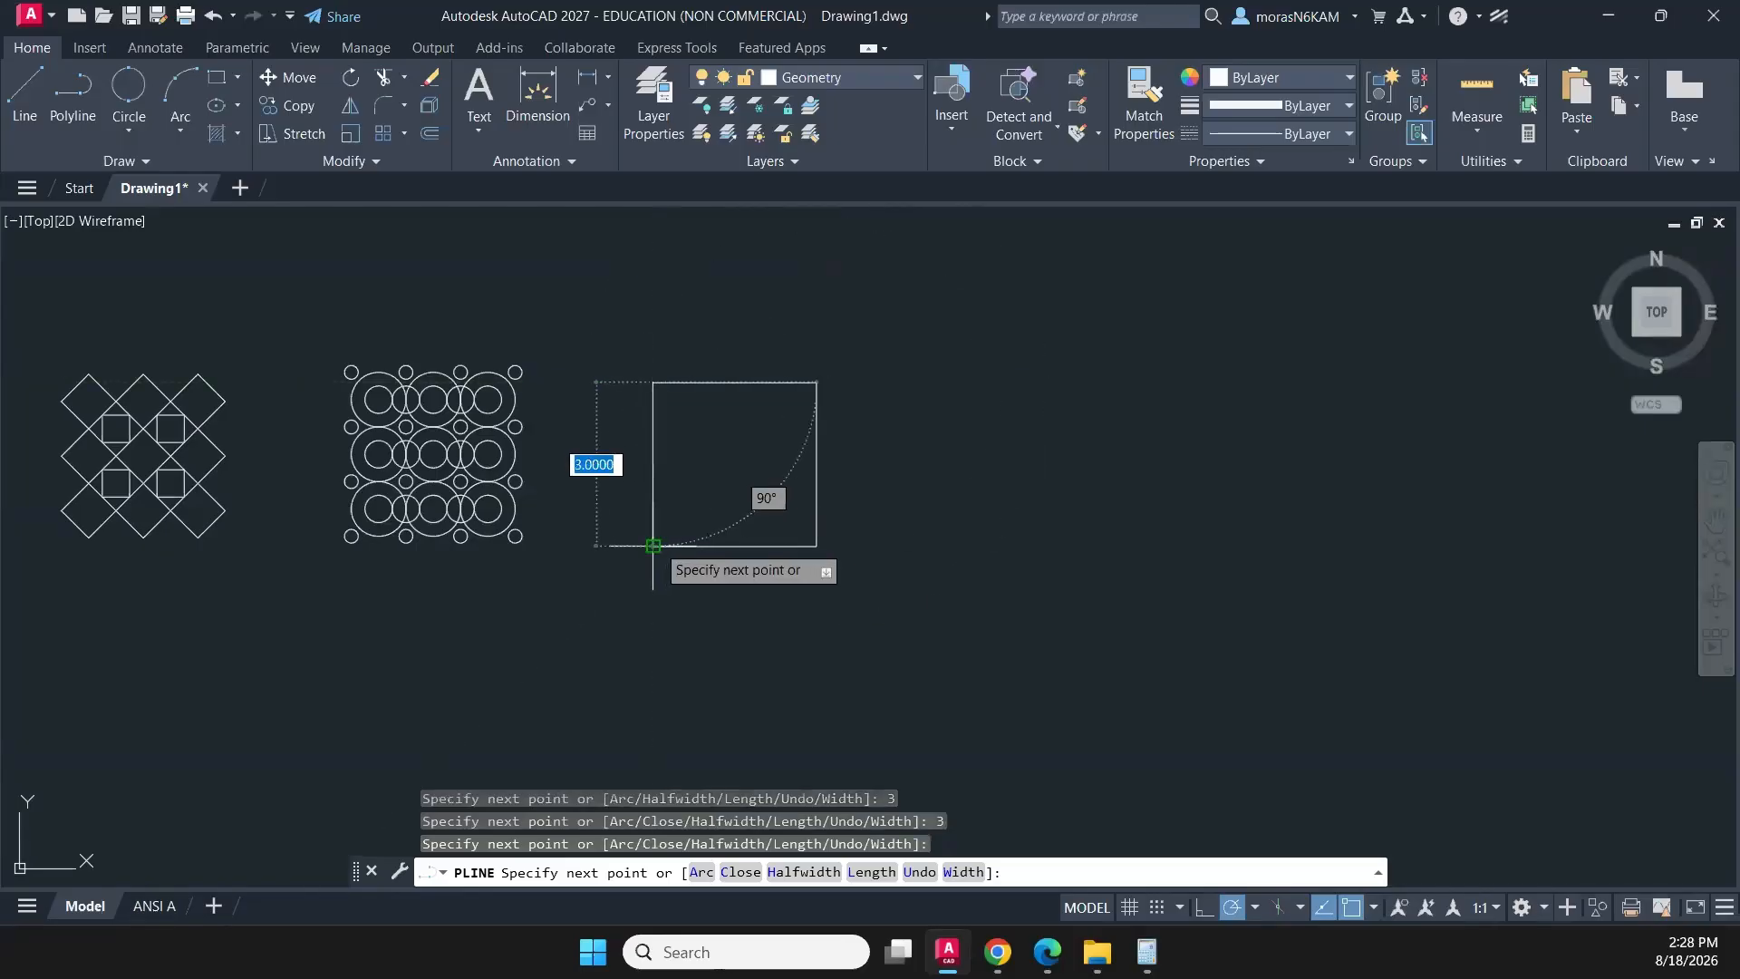
left_click(652, 545)
key("Escape")
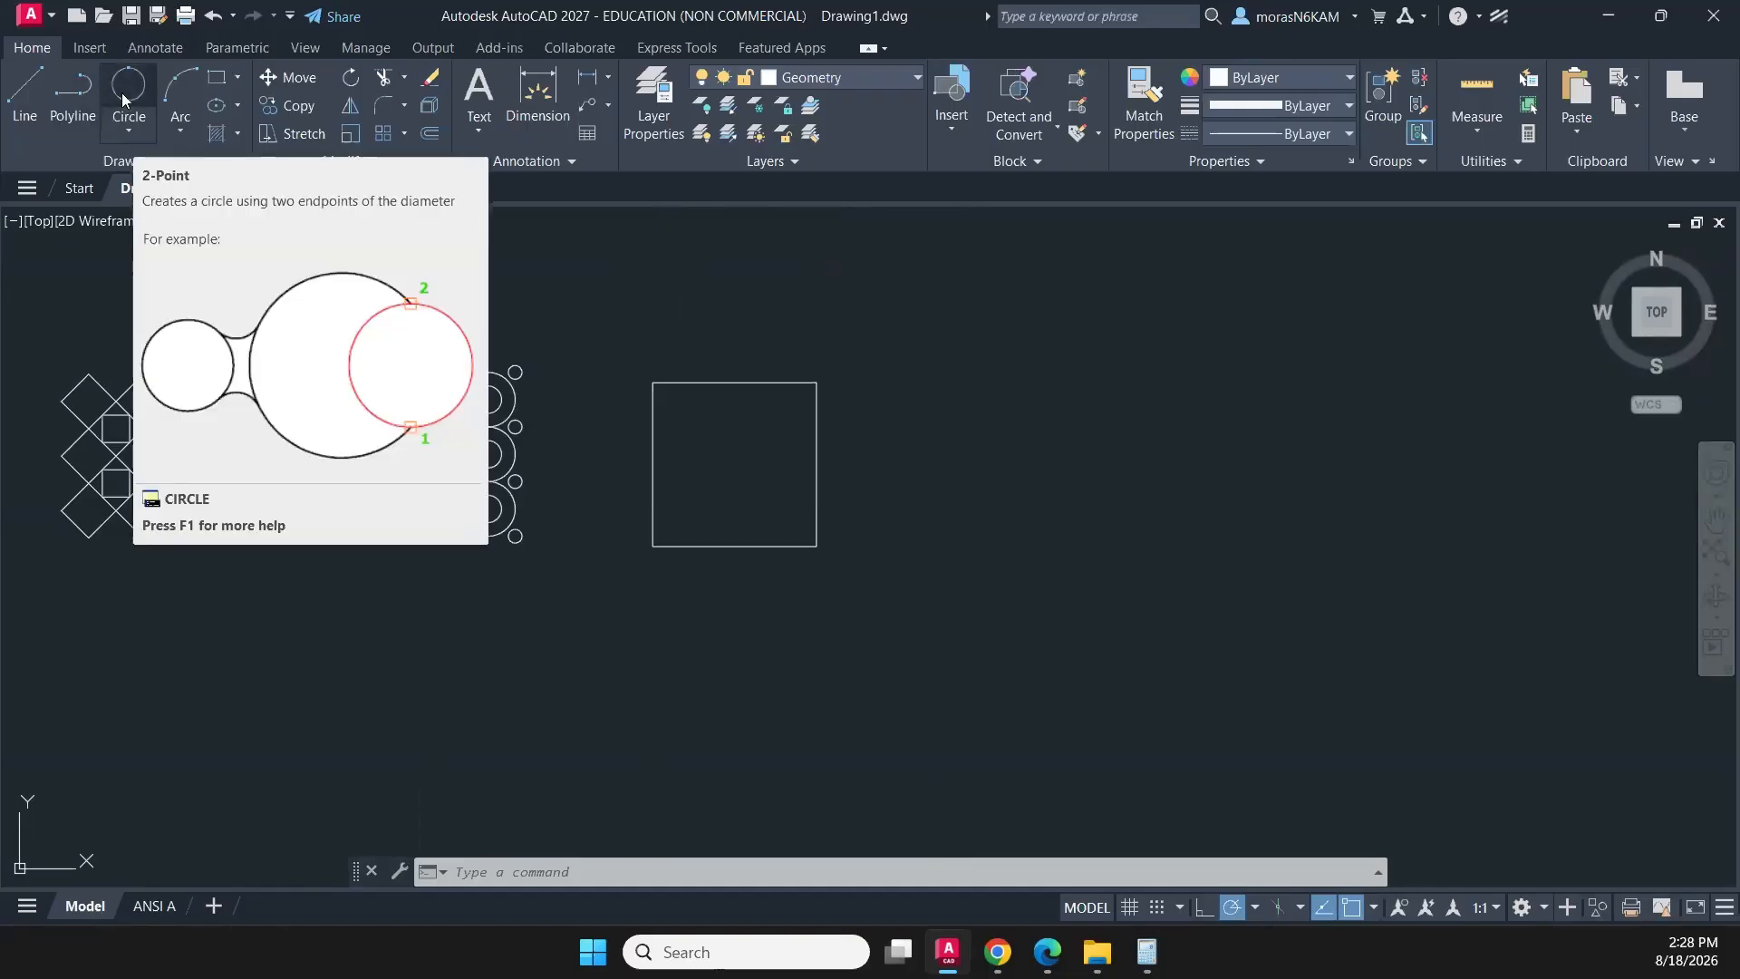
- Draw a circle with a 0.5 radius centred on the midpoint of the square's left edge
left_click(132, 136)
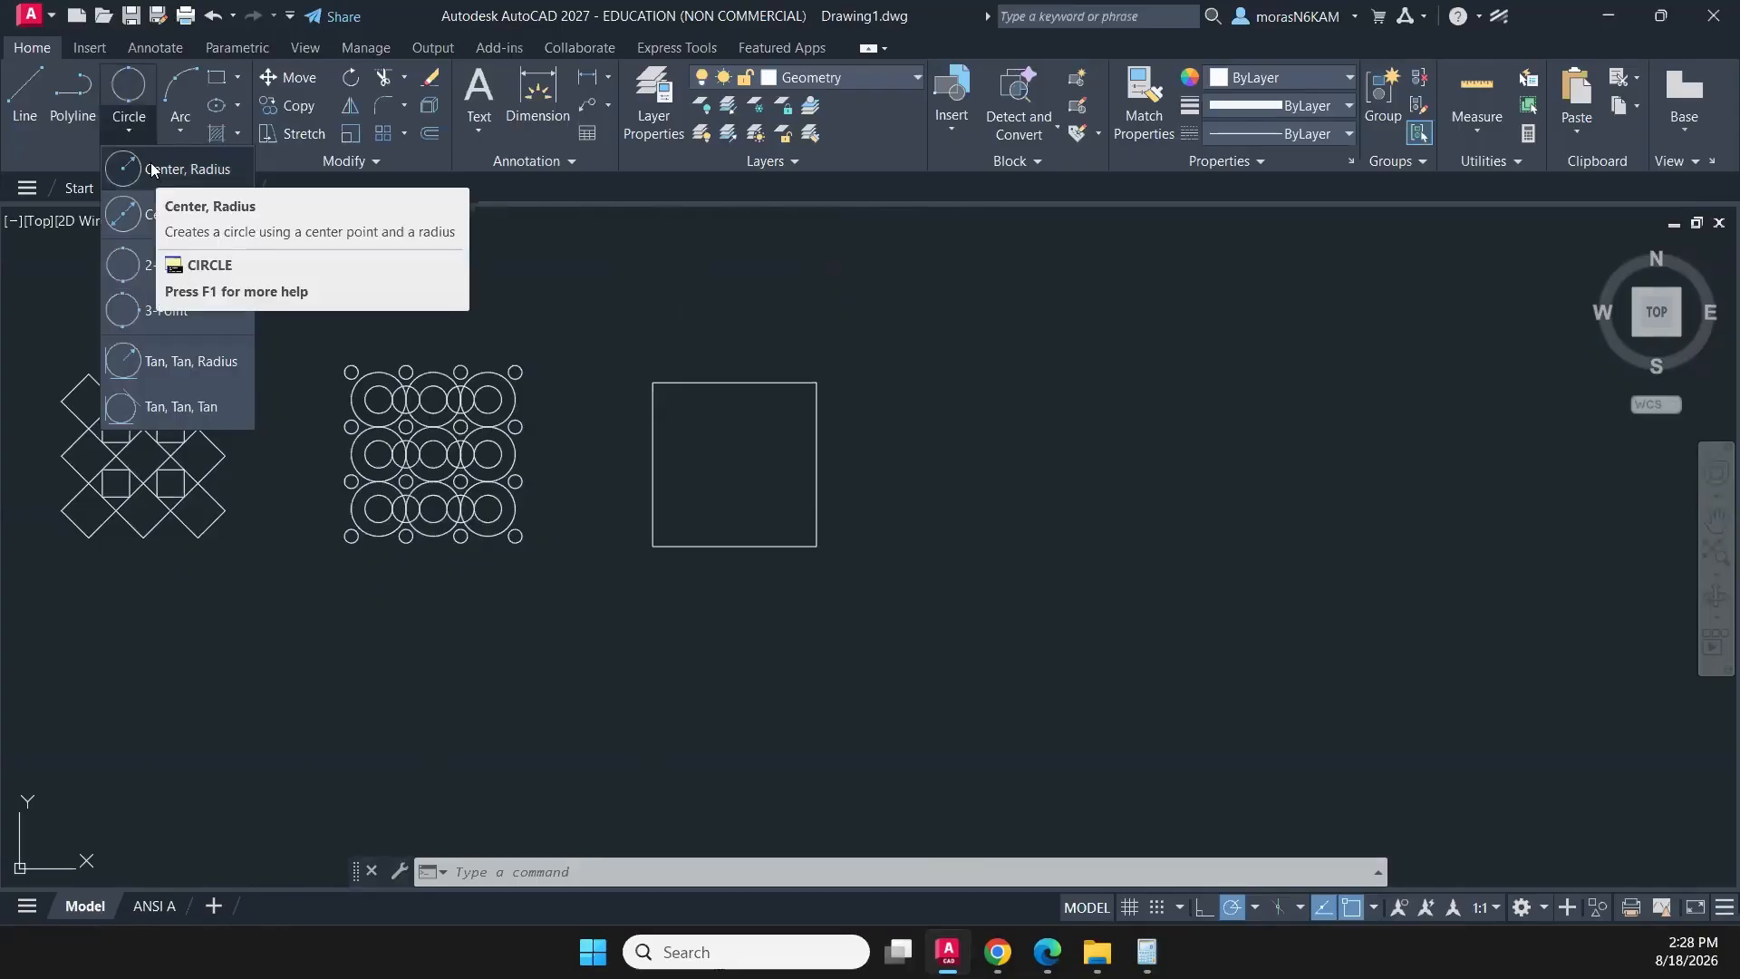
left_click(153, 169)
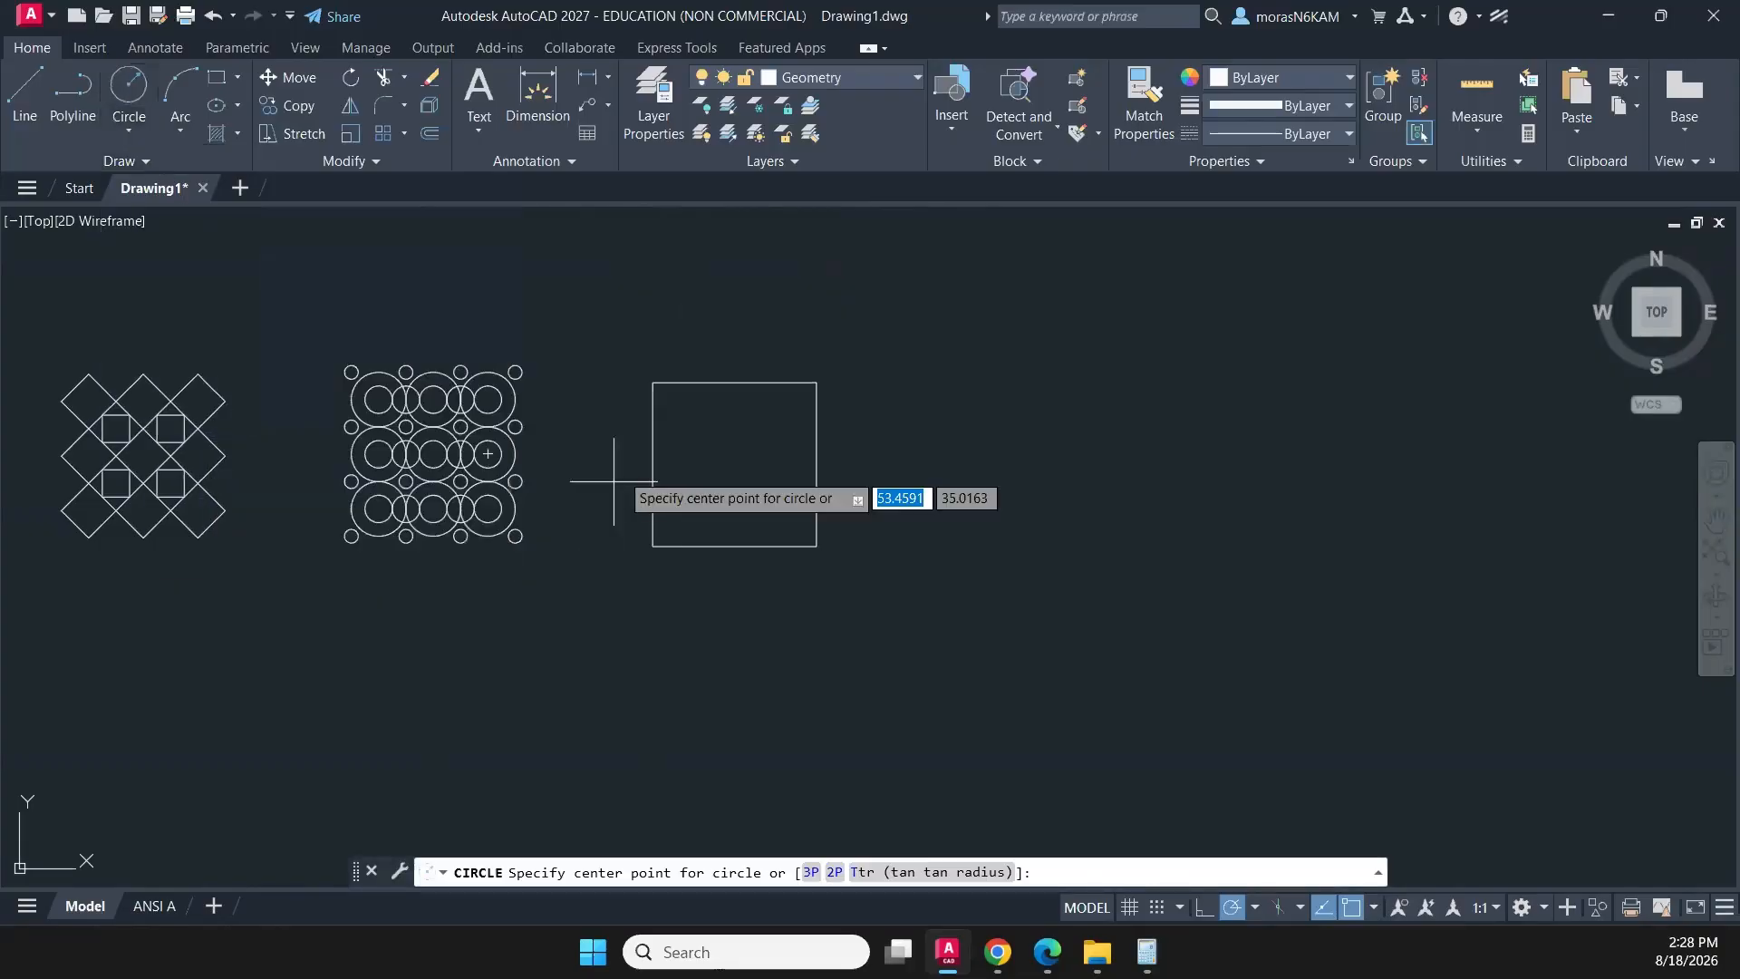
left_click(652, 464)
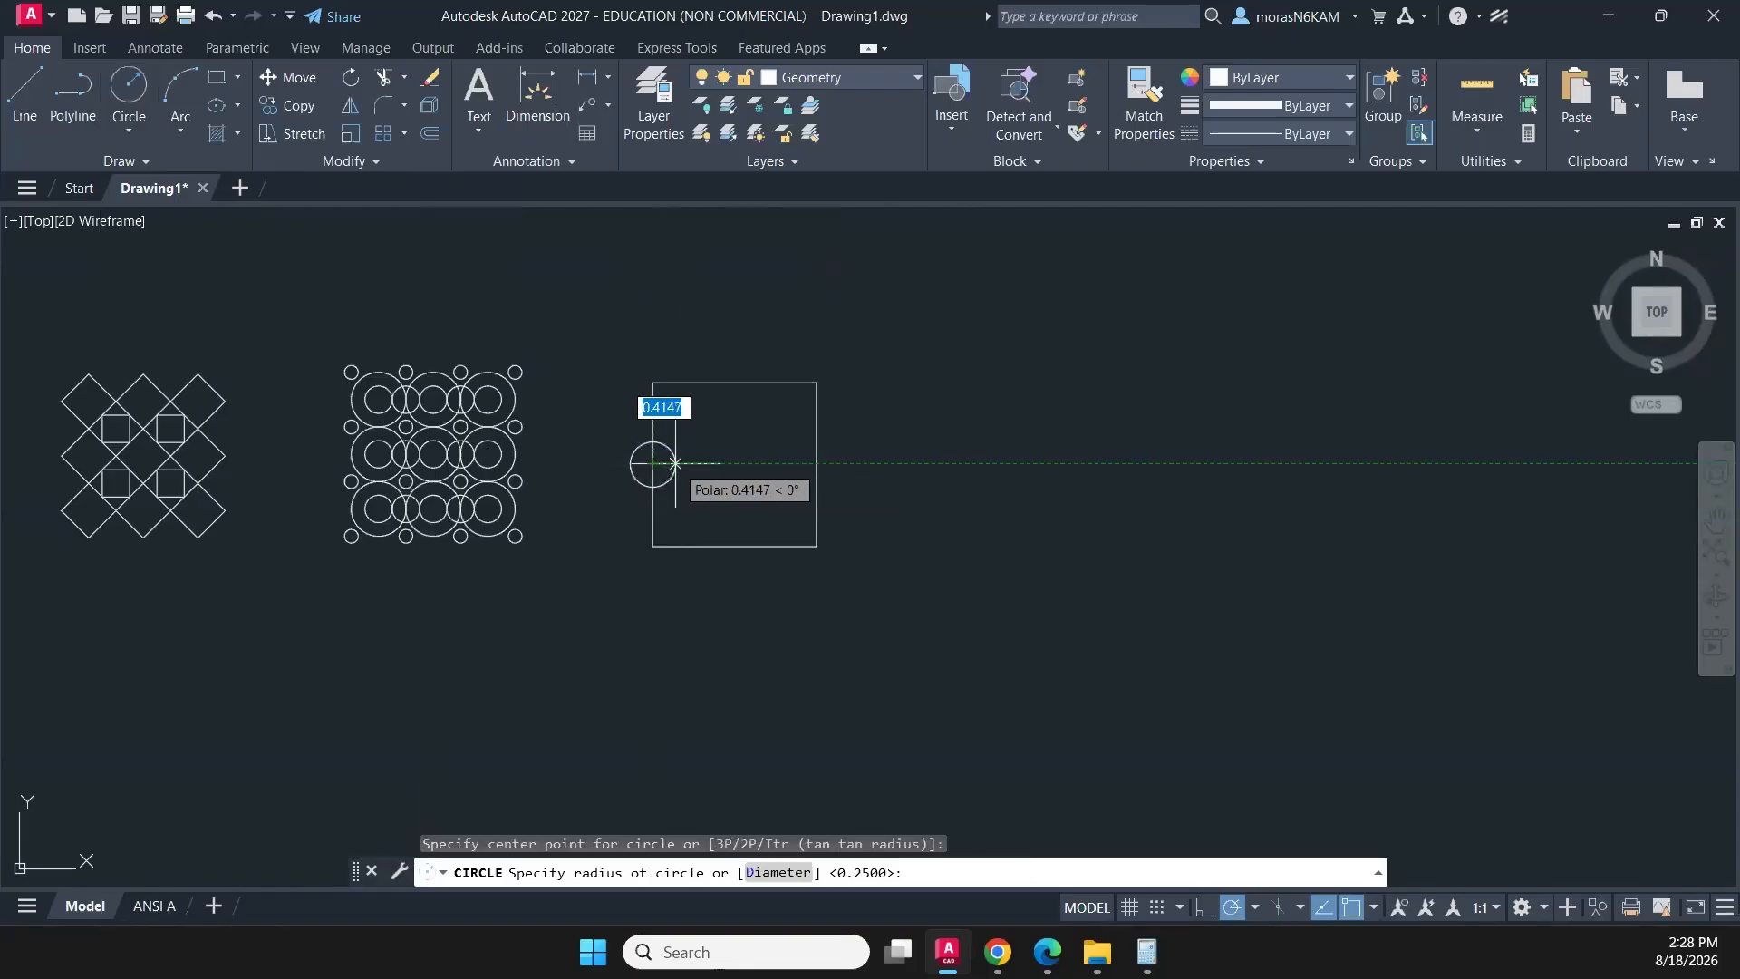
type("1/2")
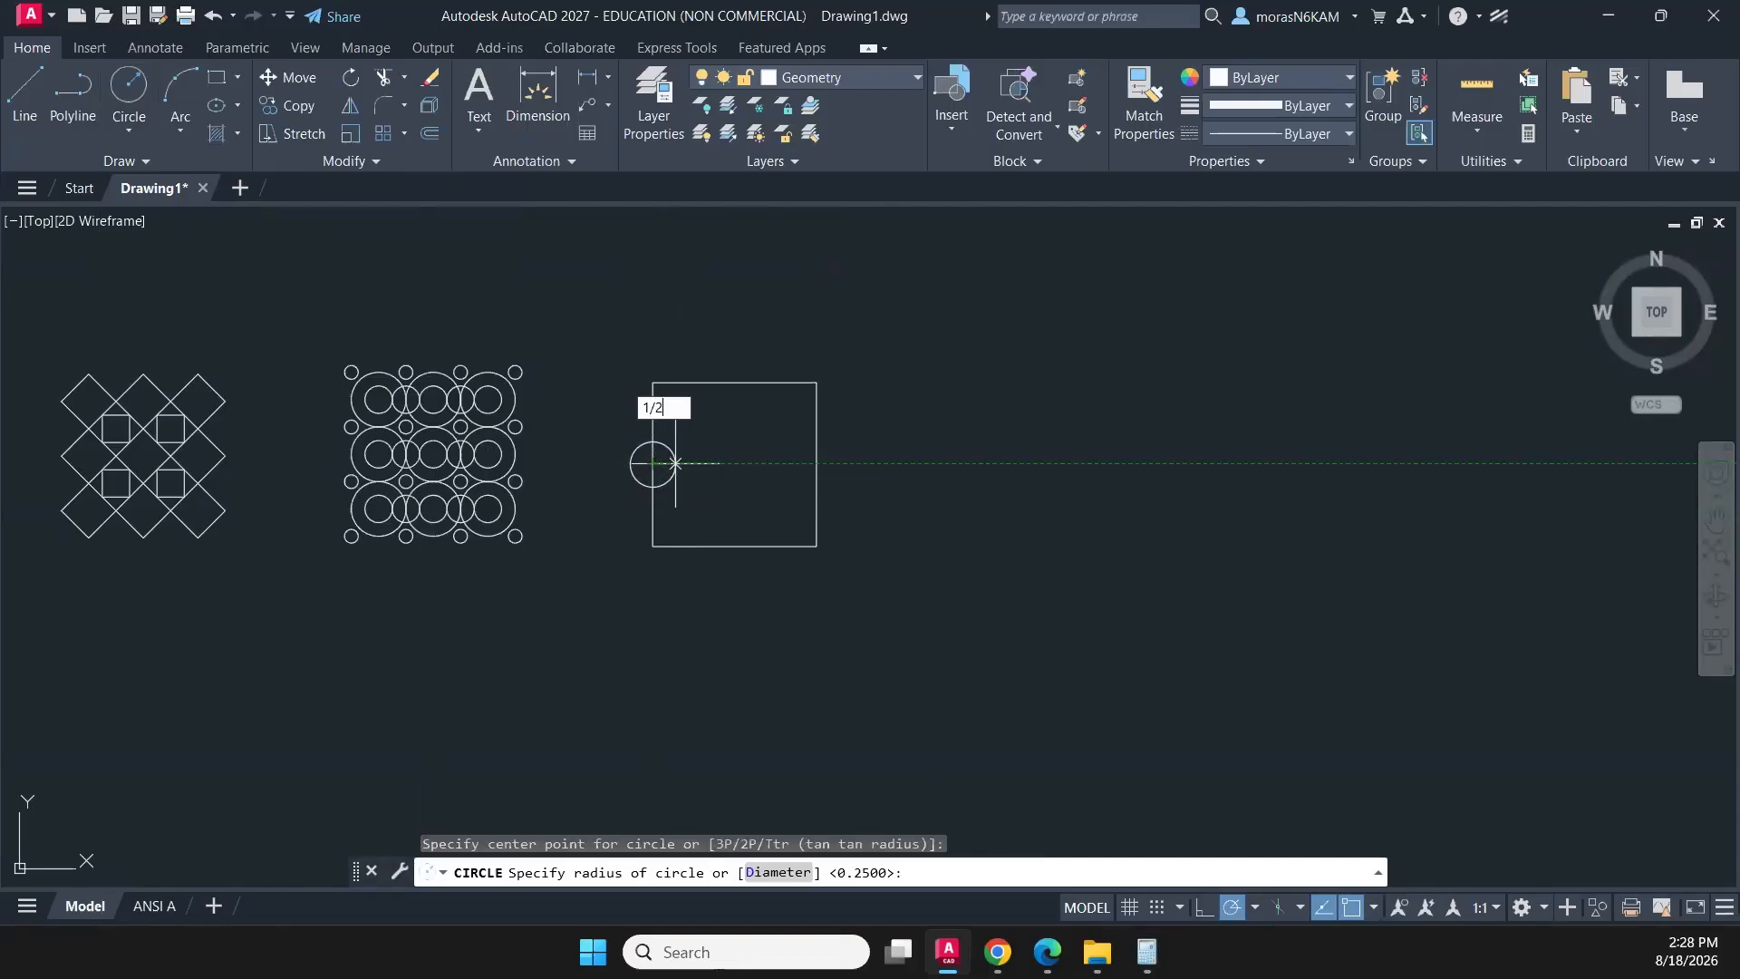
key("Return")
- Trim away the half of the circle that lies outside the square's left edge
scroll(673, 463, "up", 4)
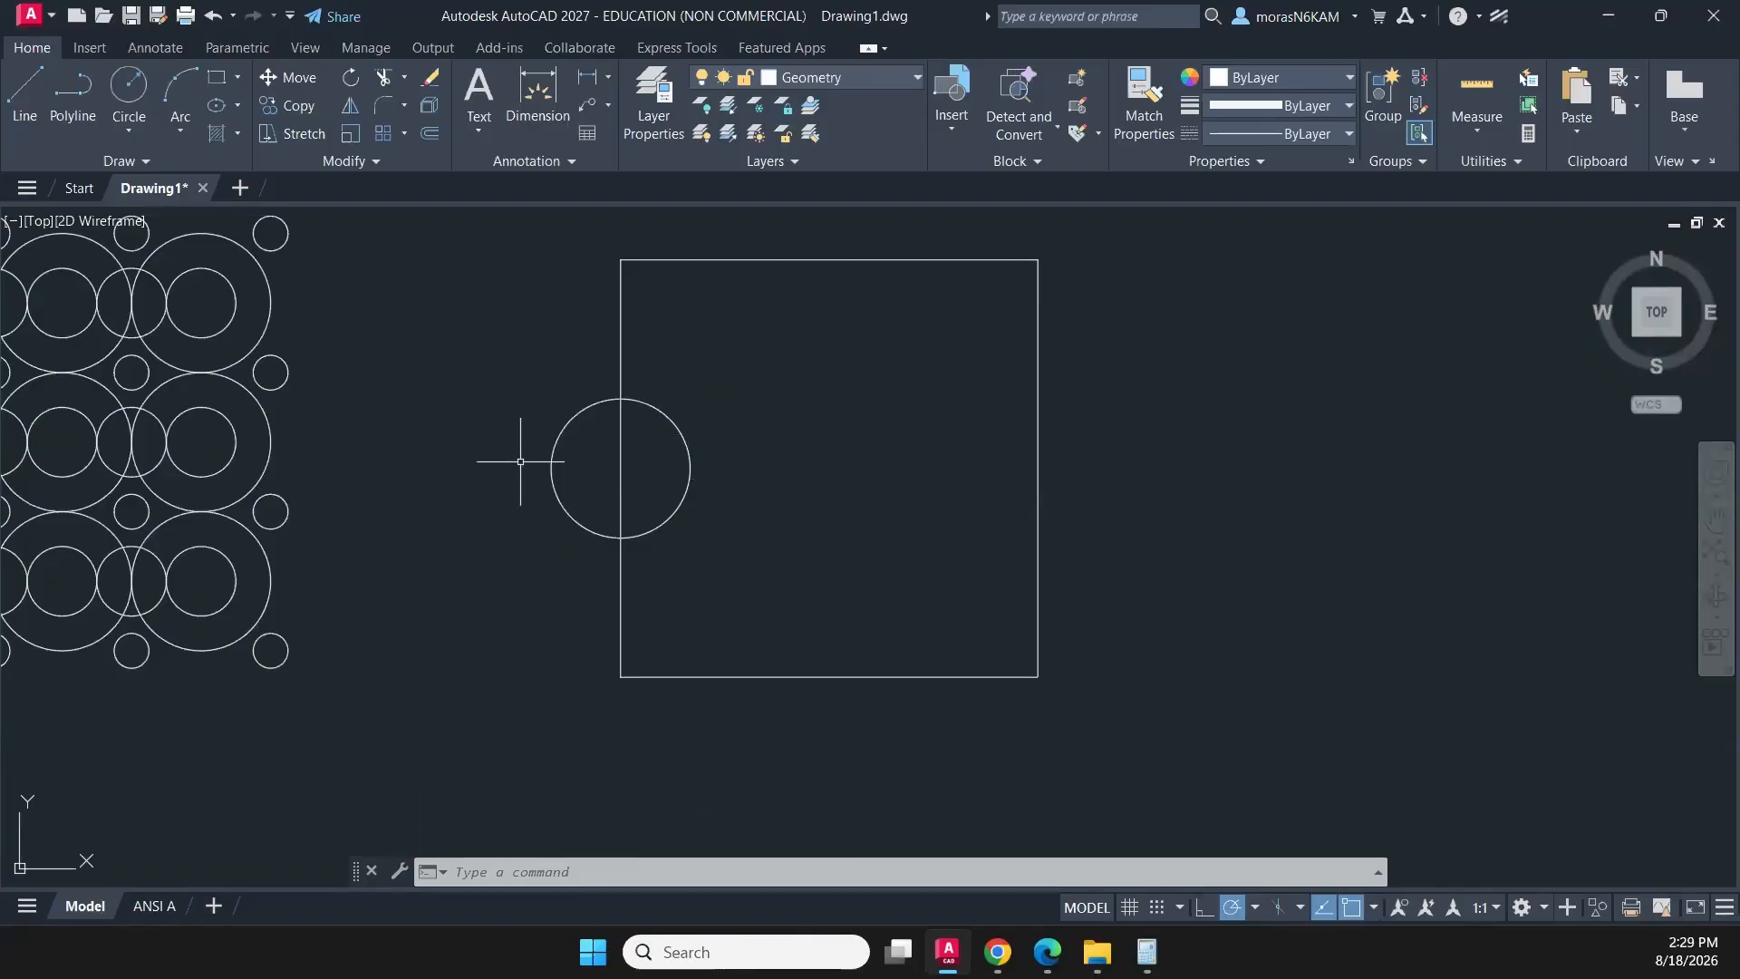
type("tr")
key("Return")
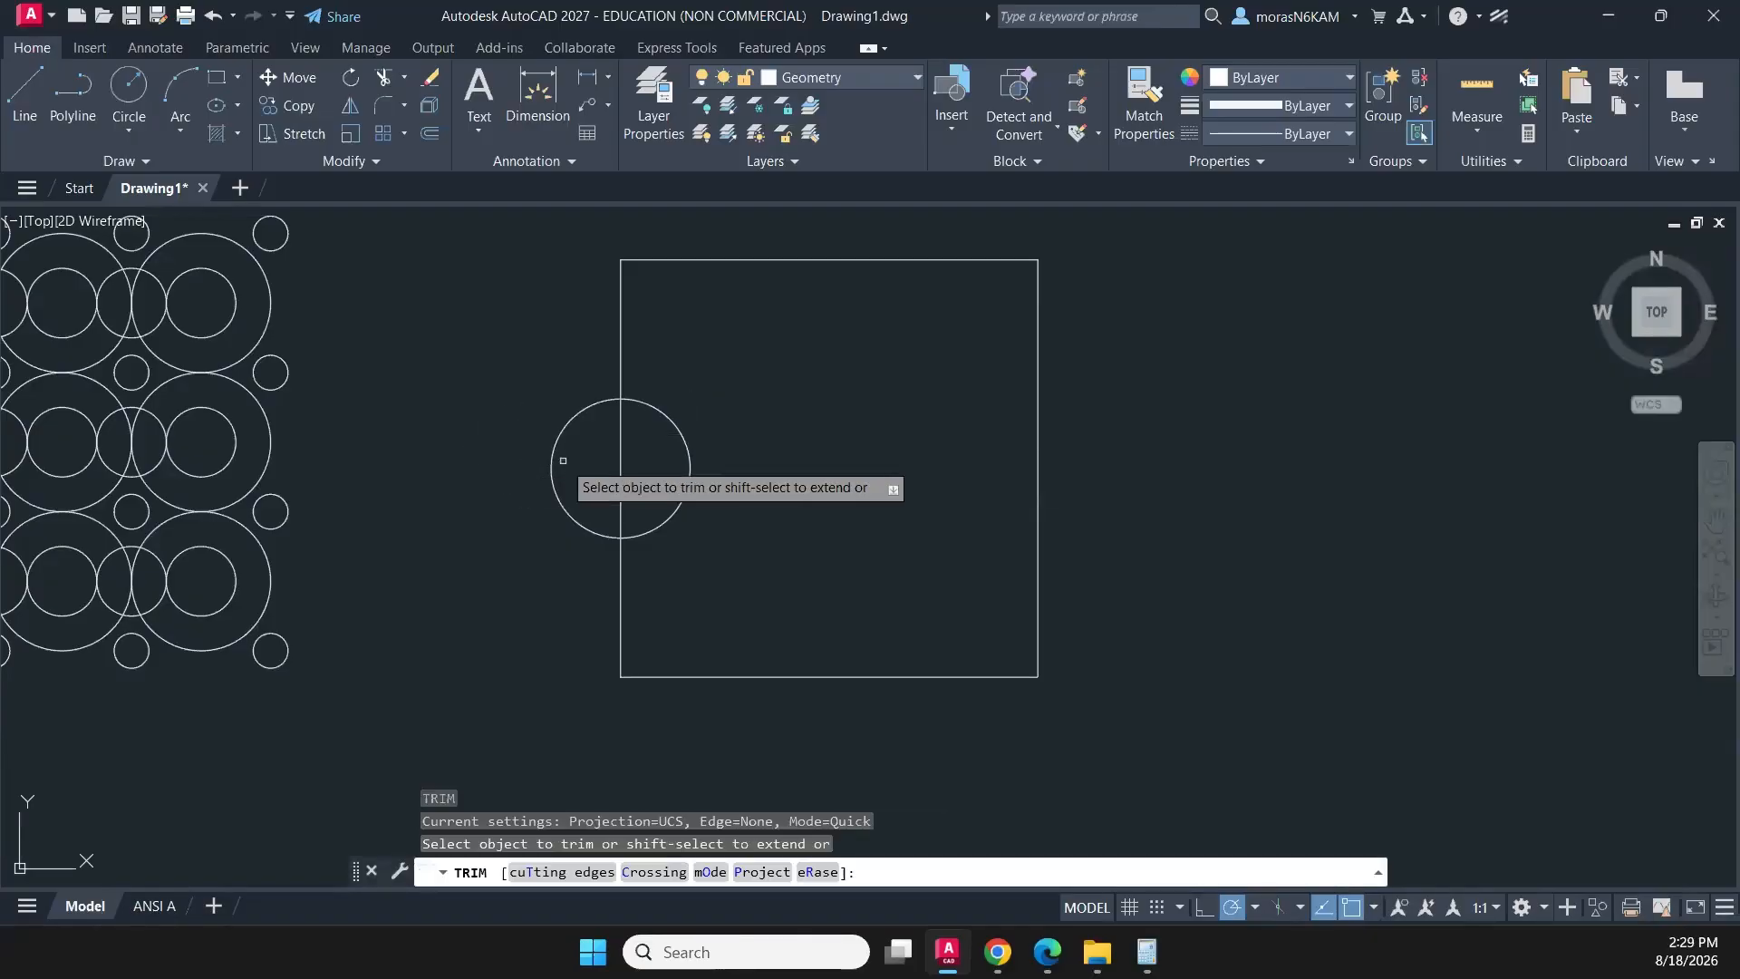
left_click_drag(564, 462, 515, 487)
key("Escape")
left_click(700, 424)
left_click(657, 464)
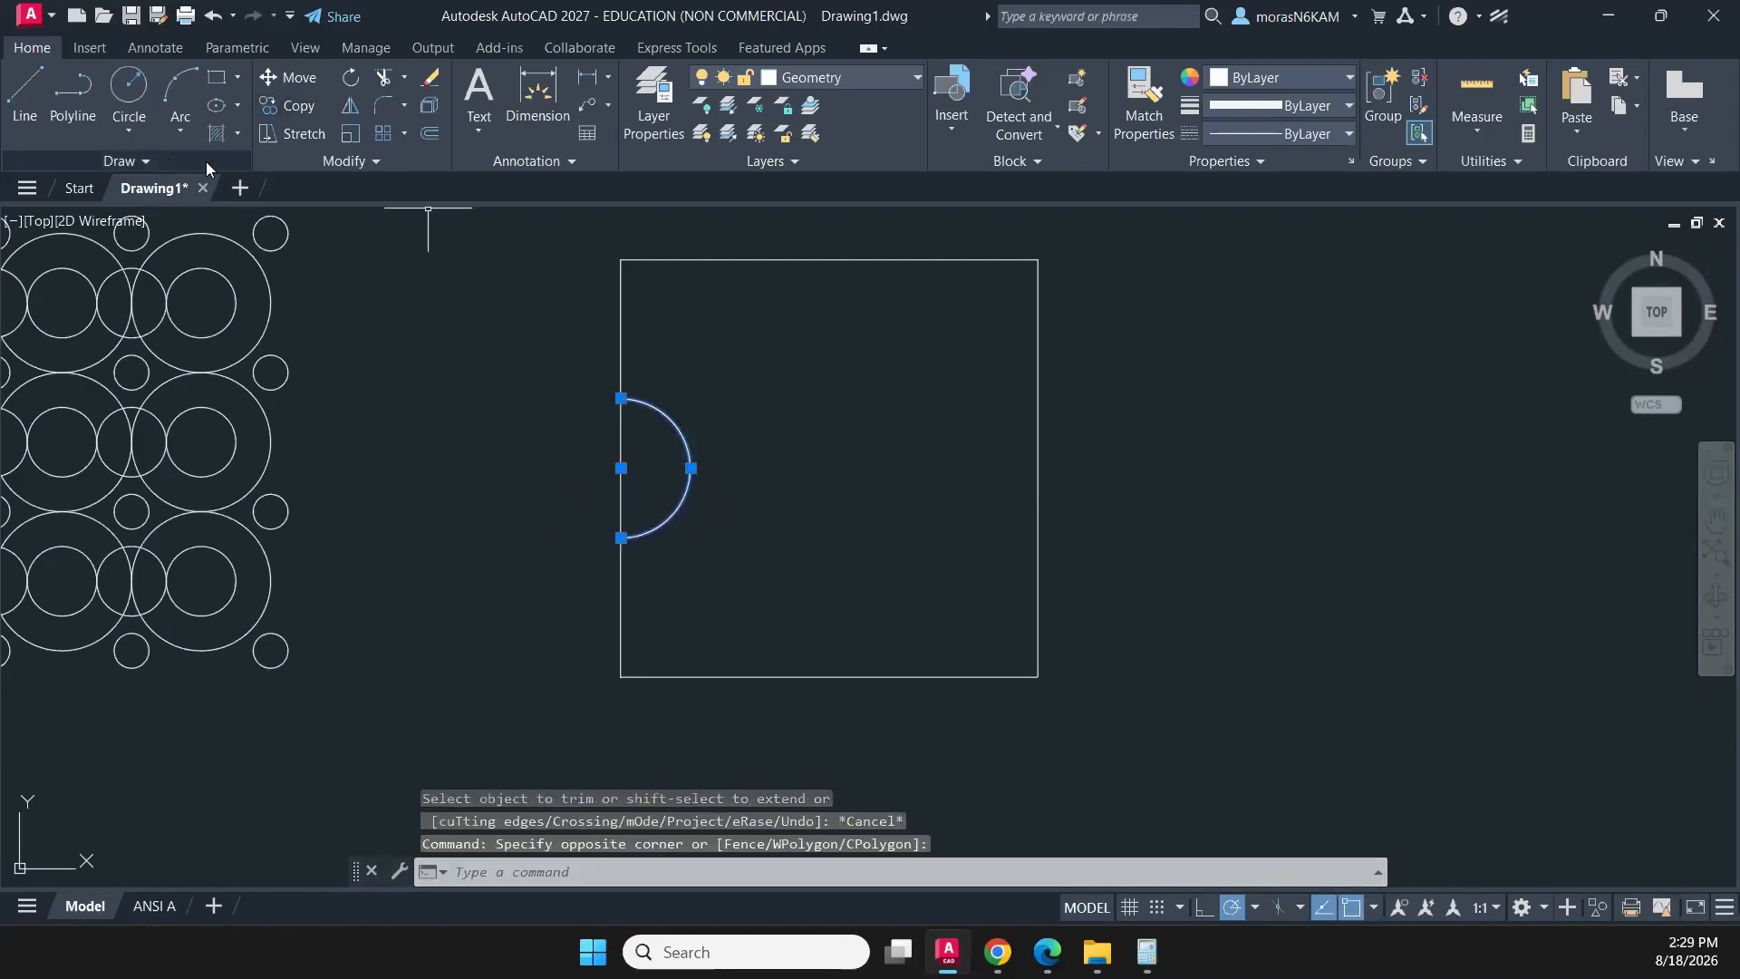
left_click(401, 136)
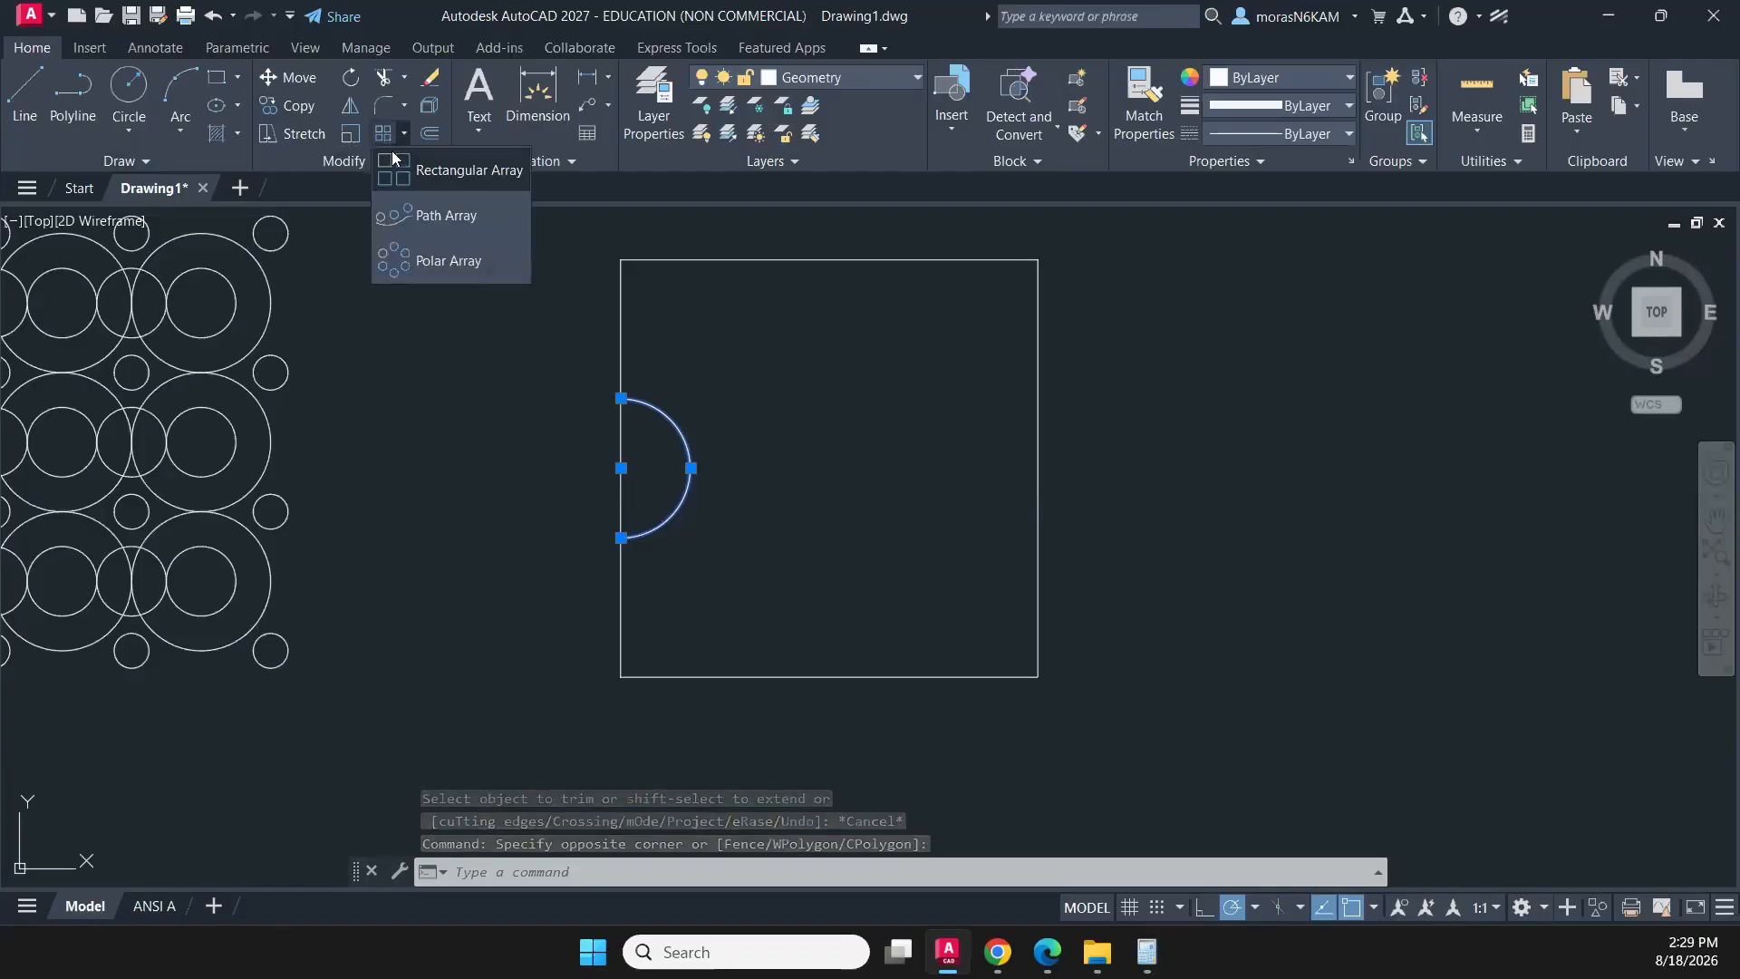
left_click(441, 217)
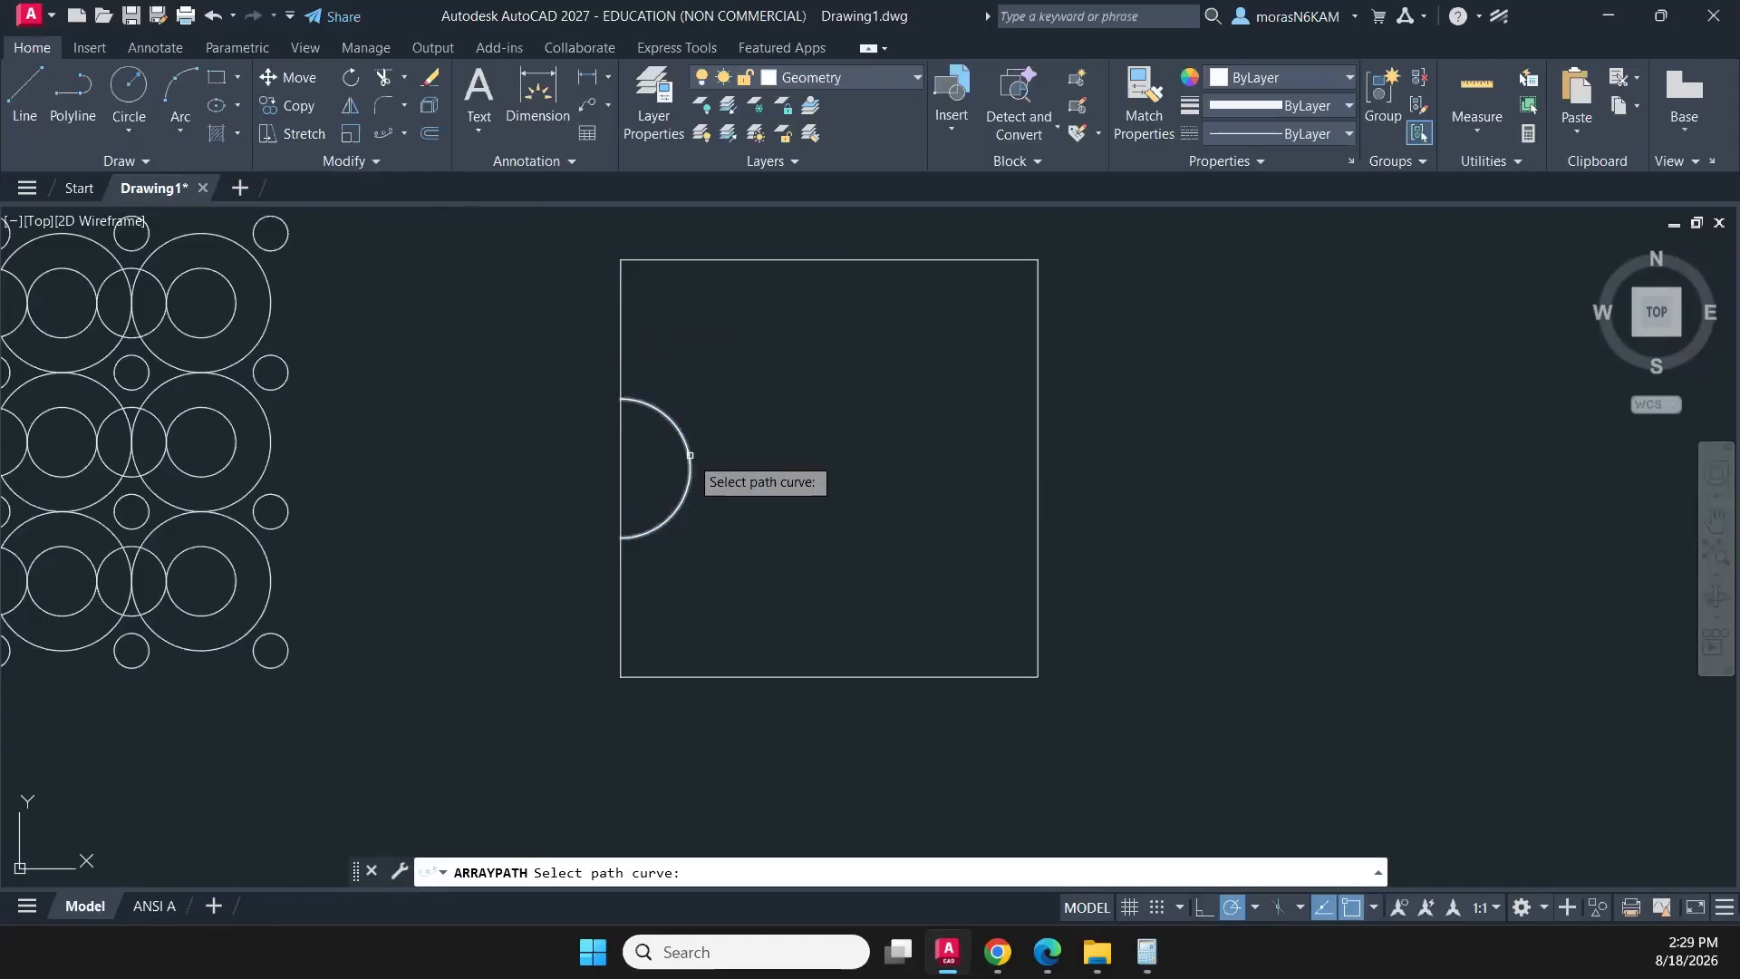
left_click(691, 455)
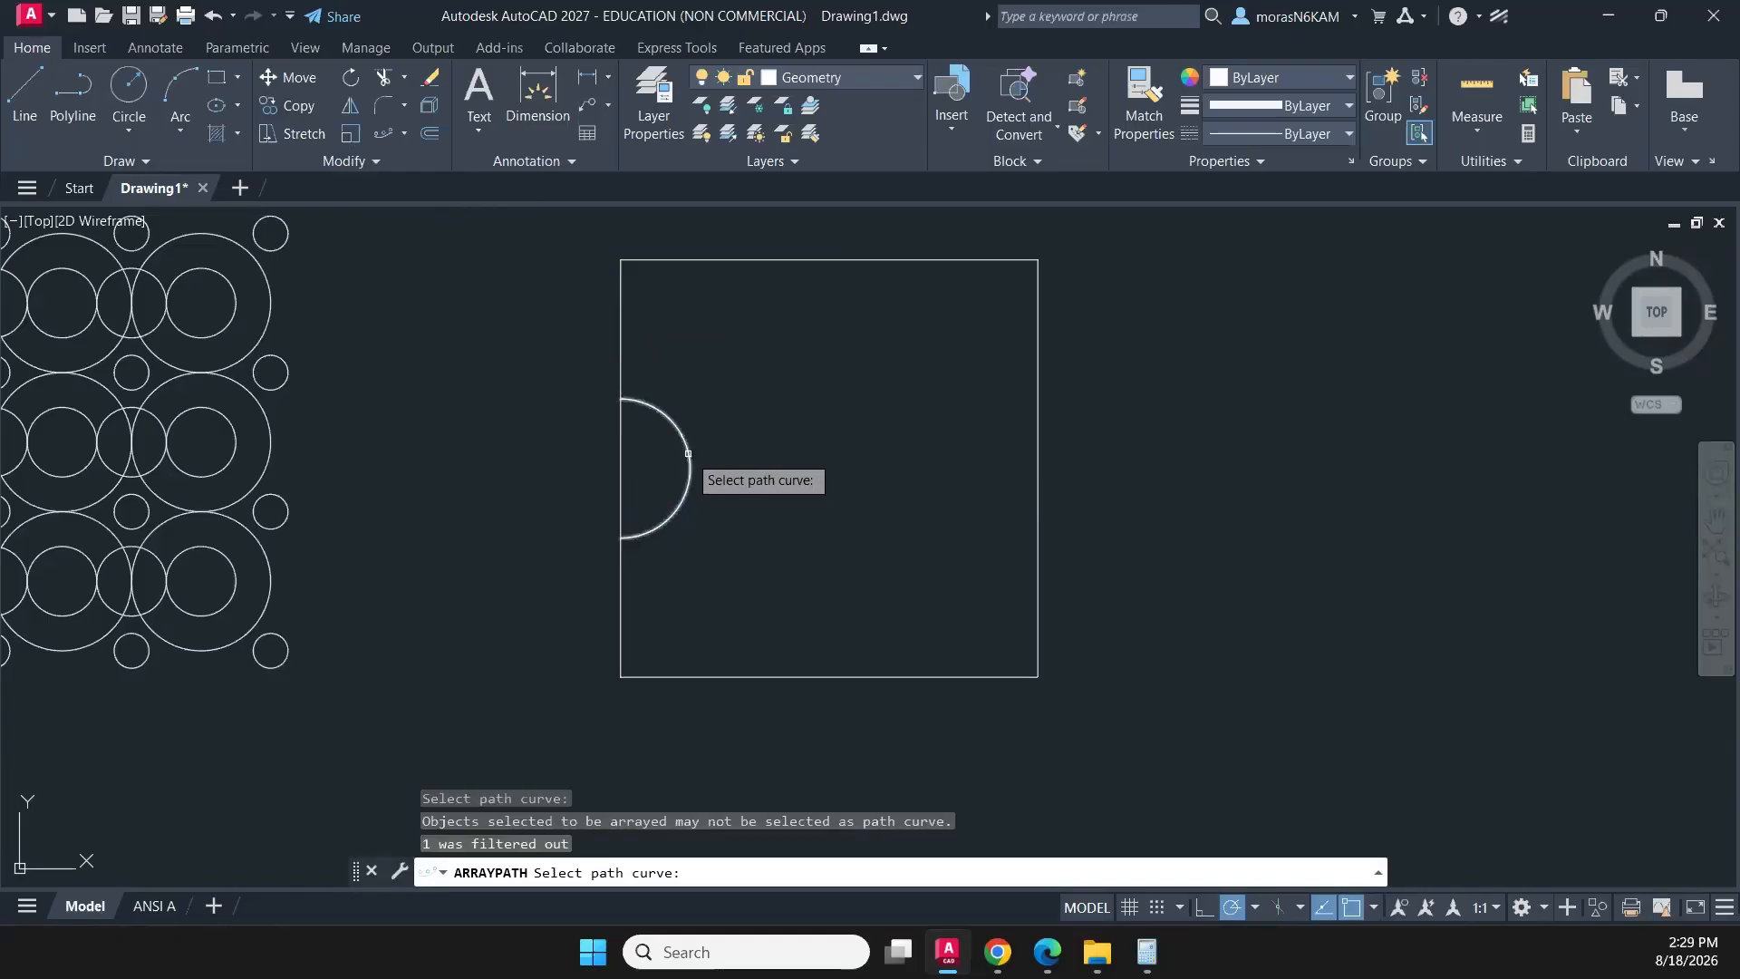
key("Escape")
left_click(784, 490)
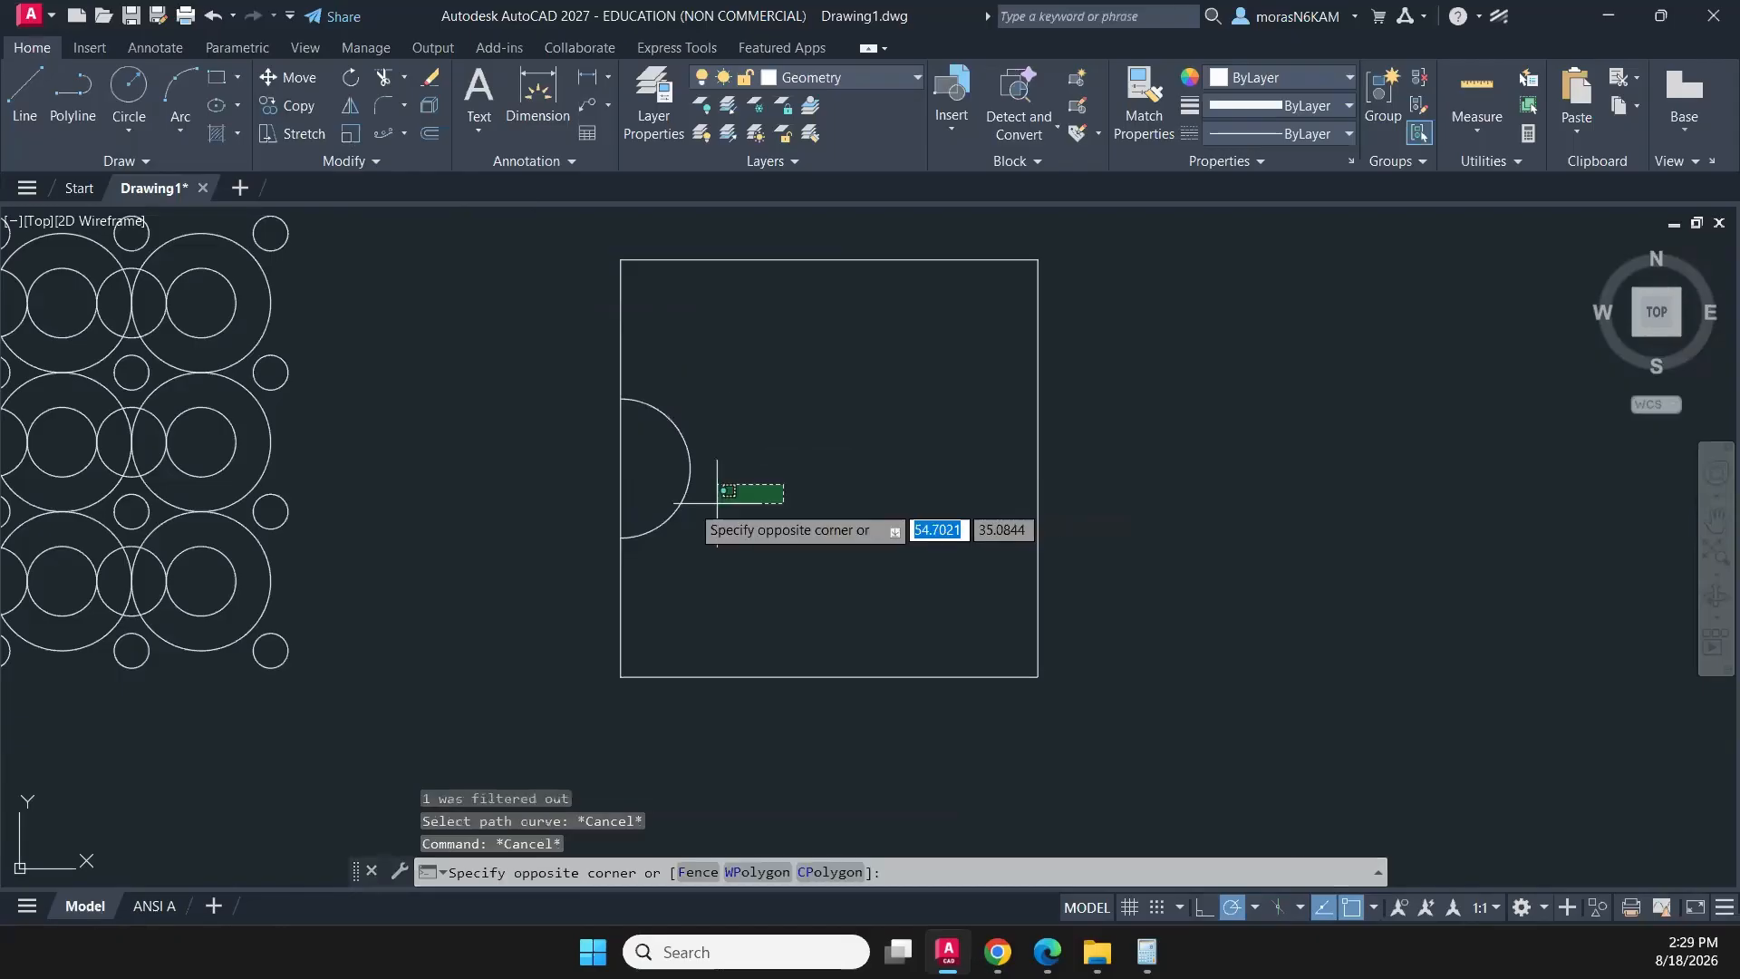
left_click(663, 487)
left_click(397, 133)
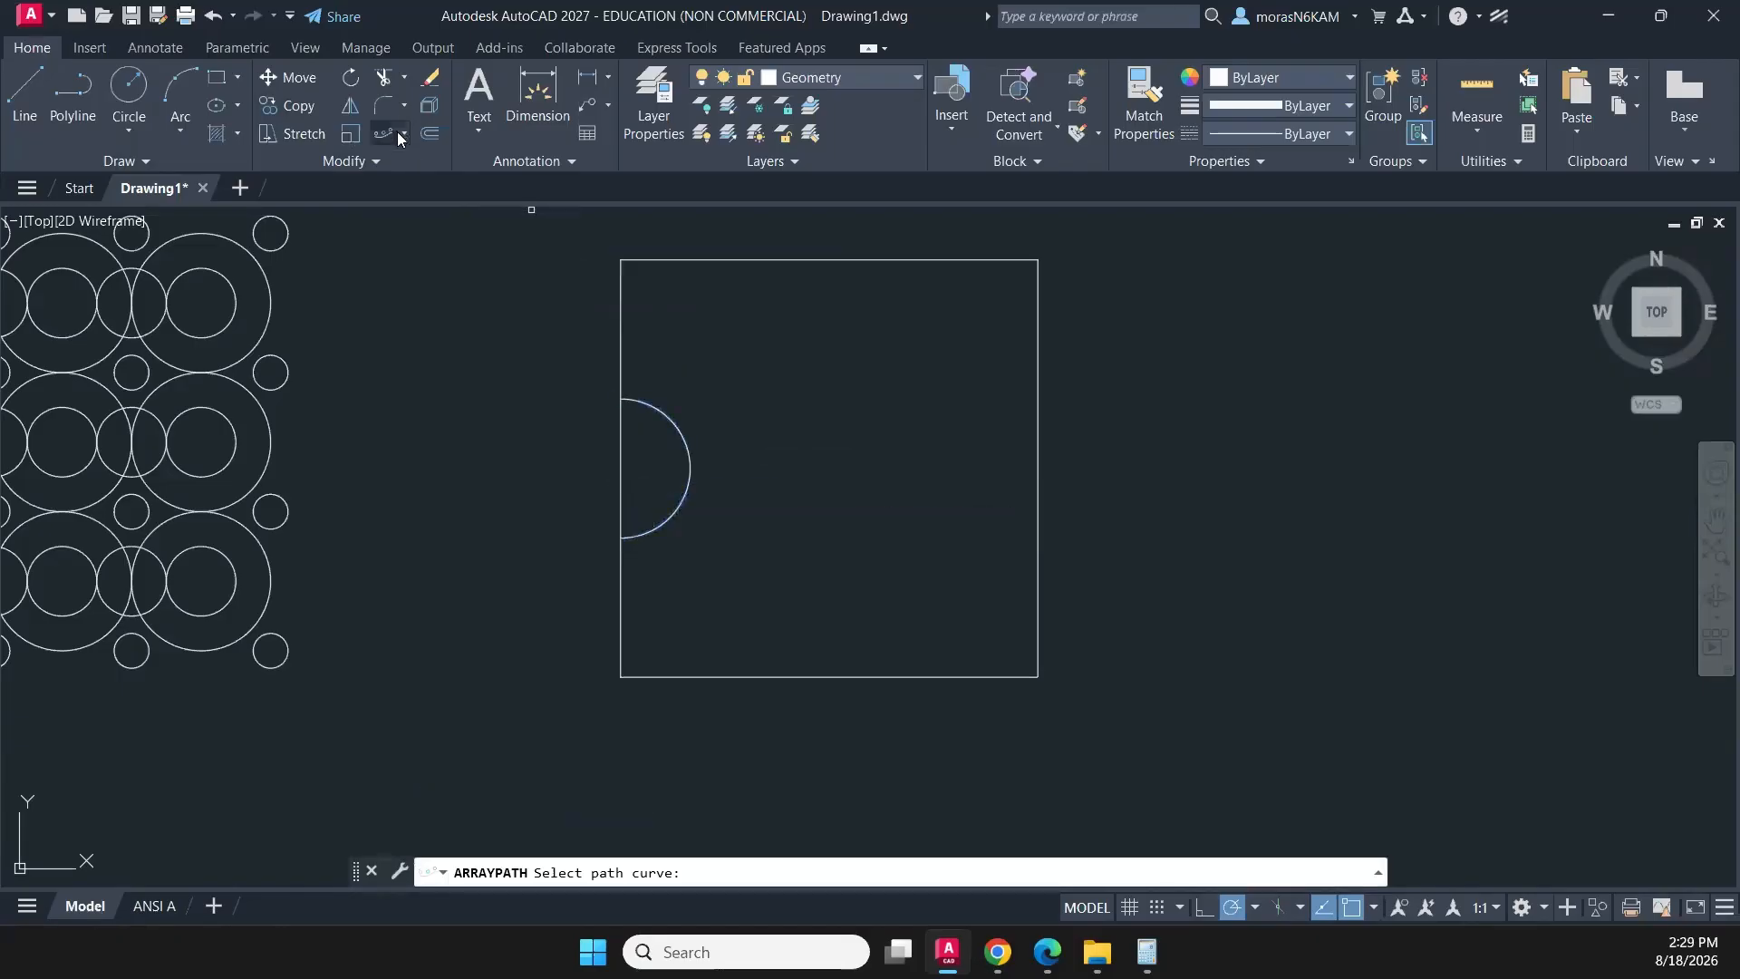
key("Escape")
key("Escape")
- Start a rectangular array of the half-circle arc with the columns spaced 0.5 apart
left_click(713, 447)
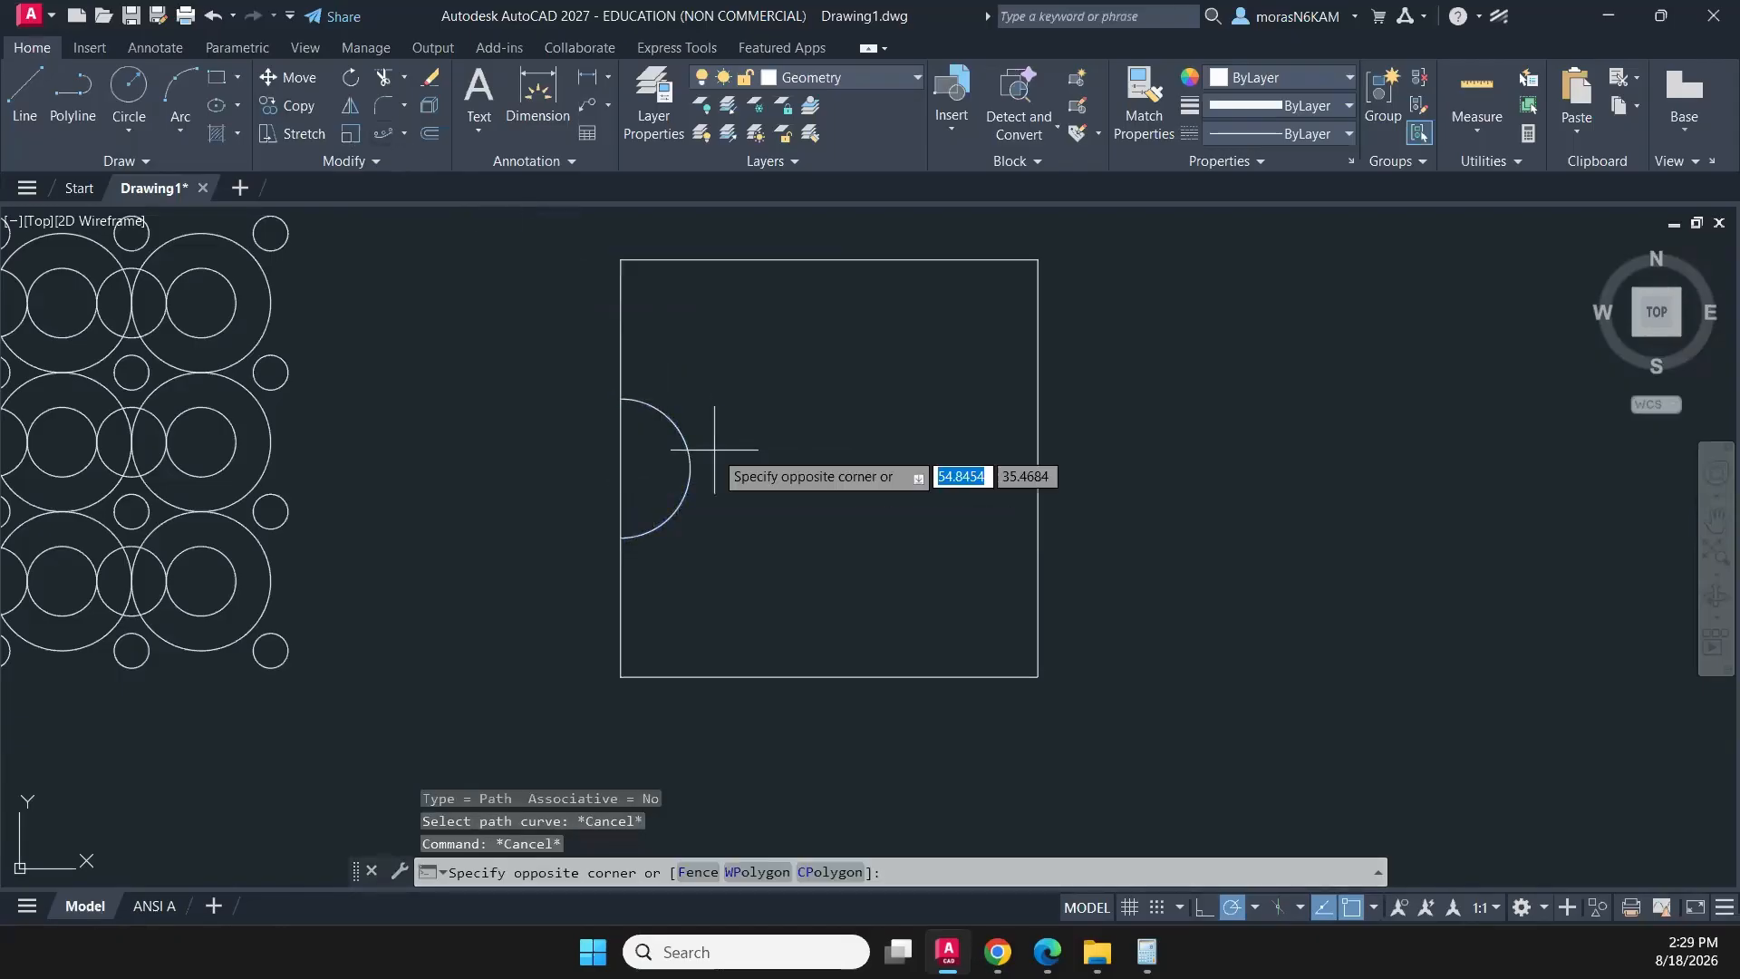
left_click(689, 476)
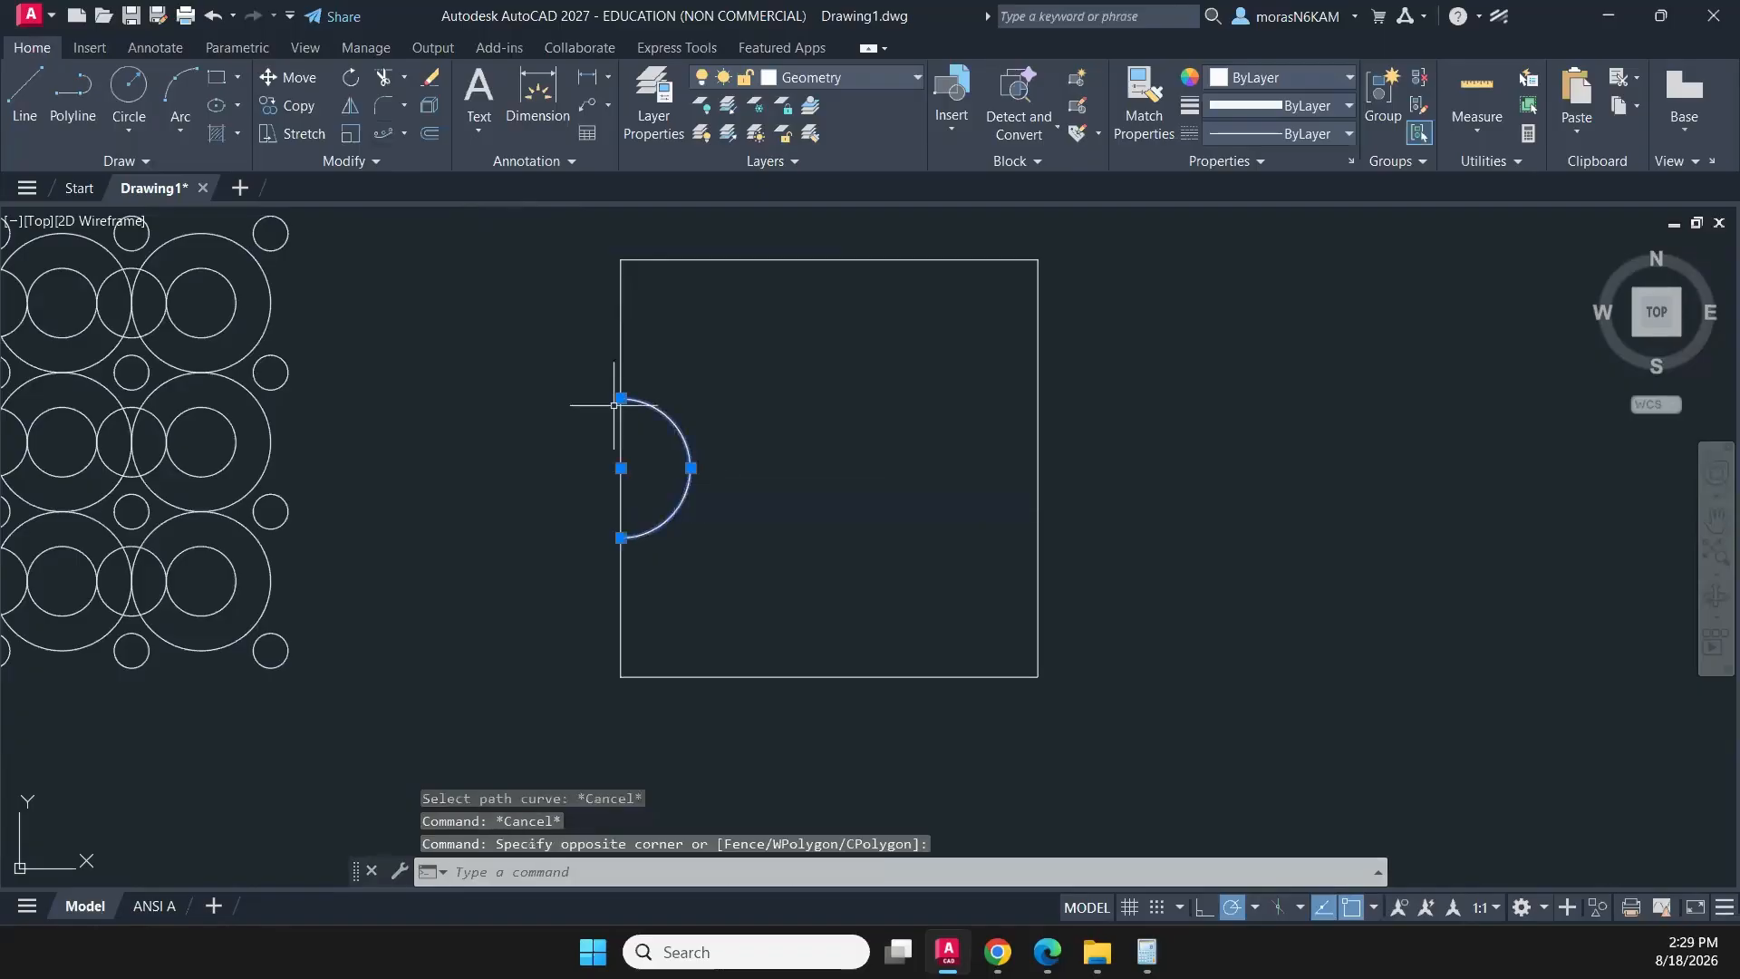
left_click(401, 133)
left_click(411, 180)
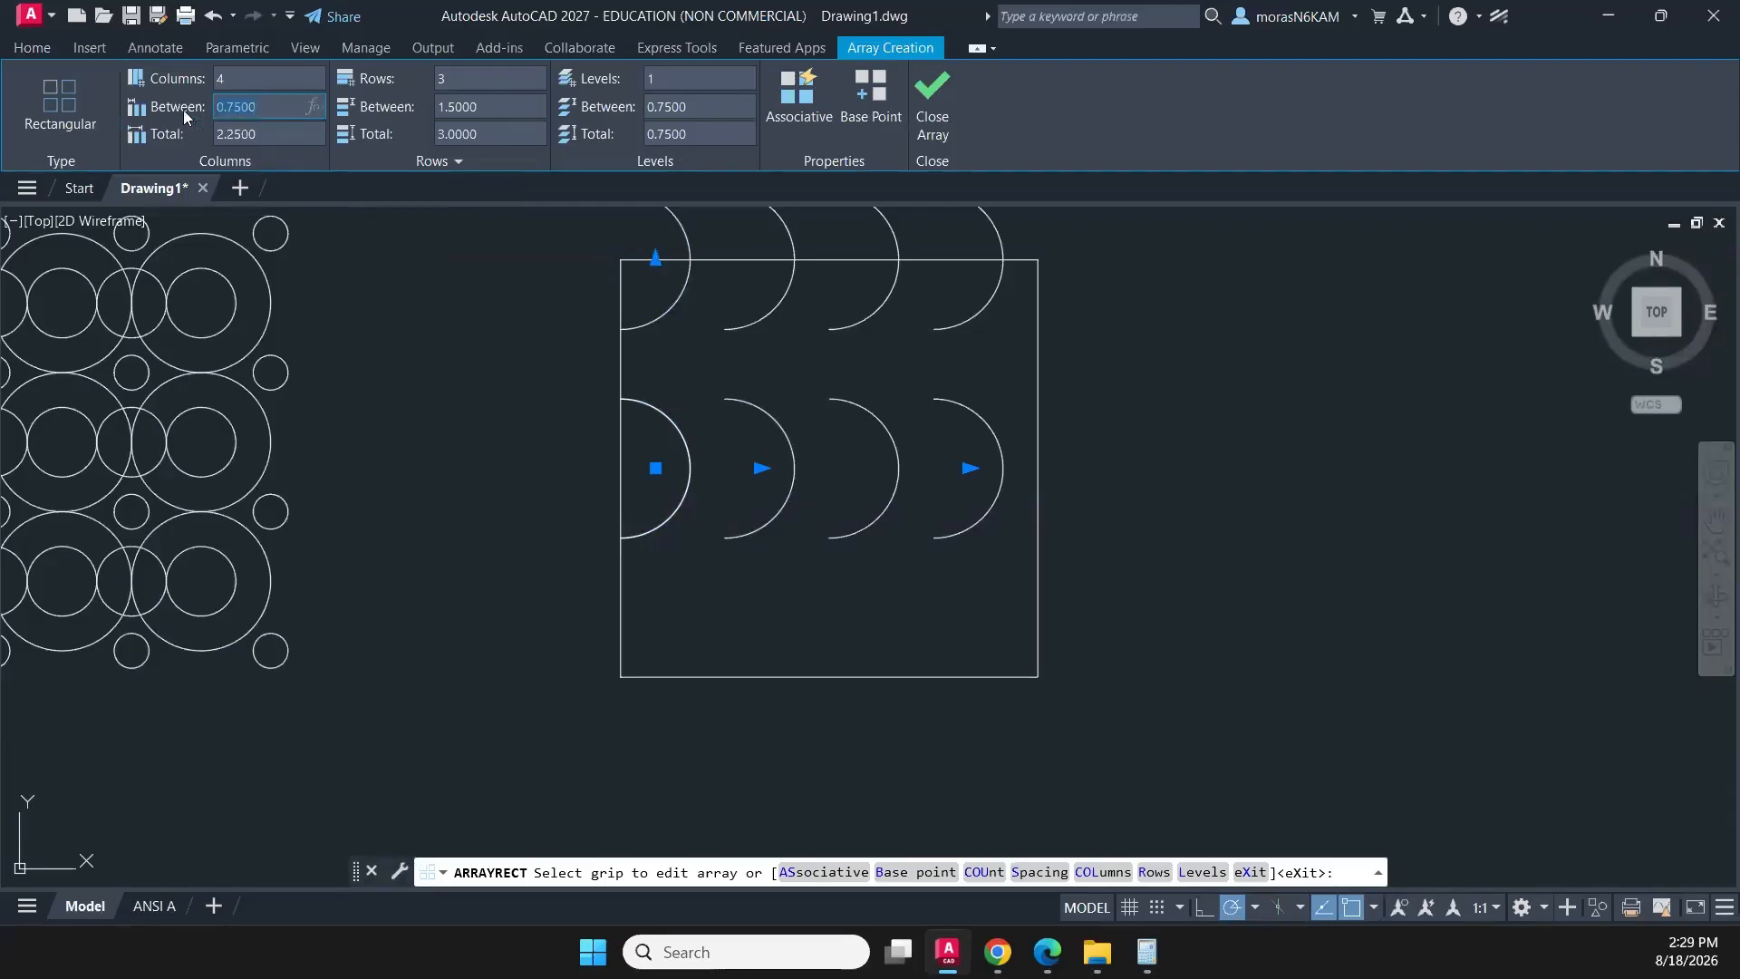
key("BackSpace")
key("Return")
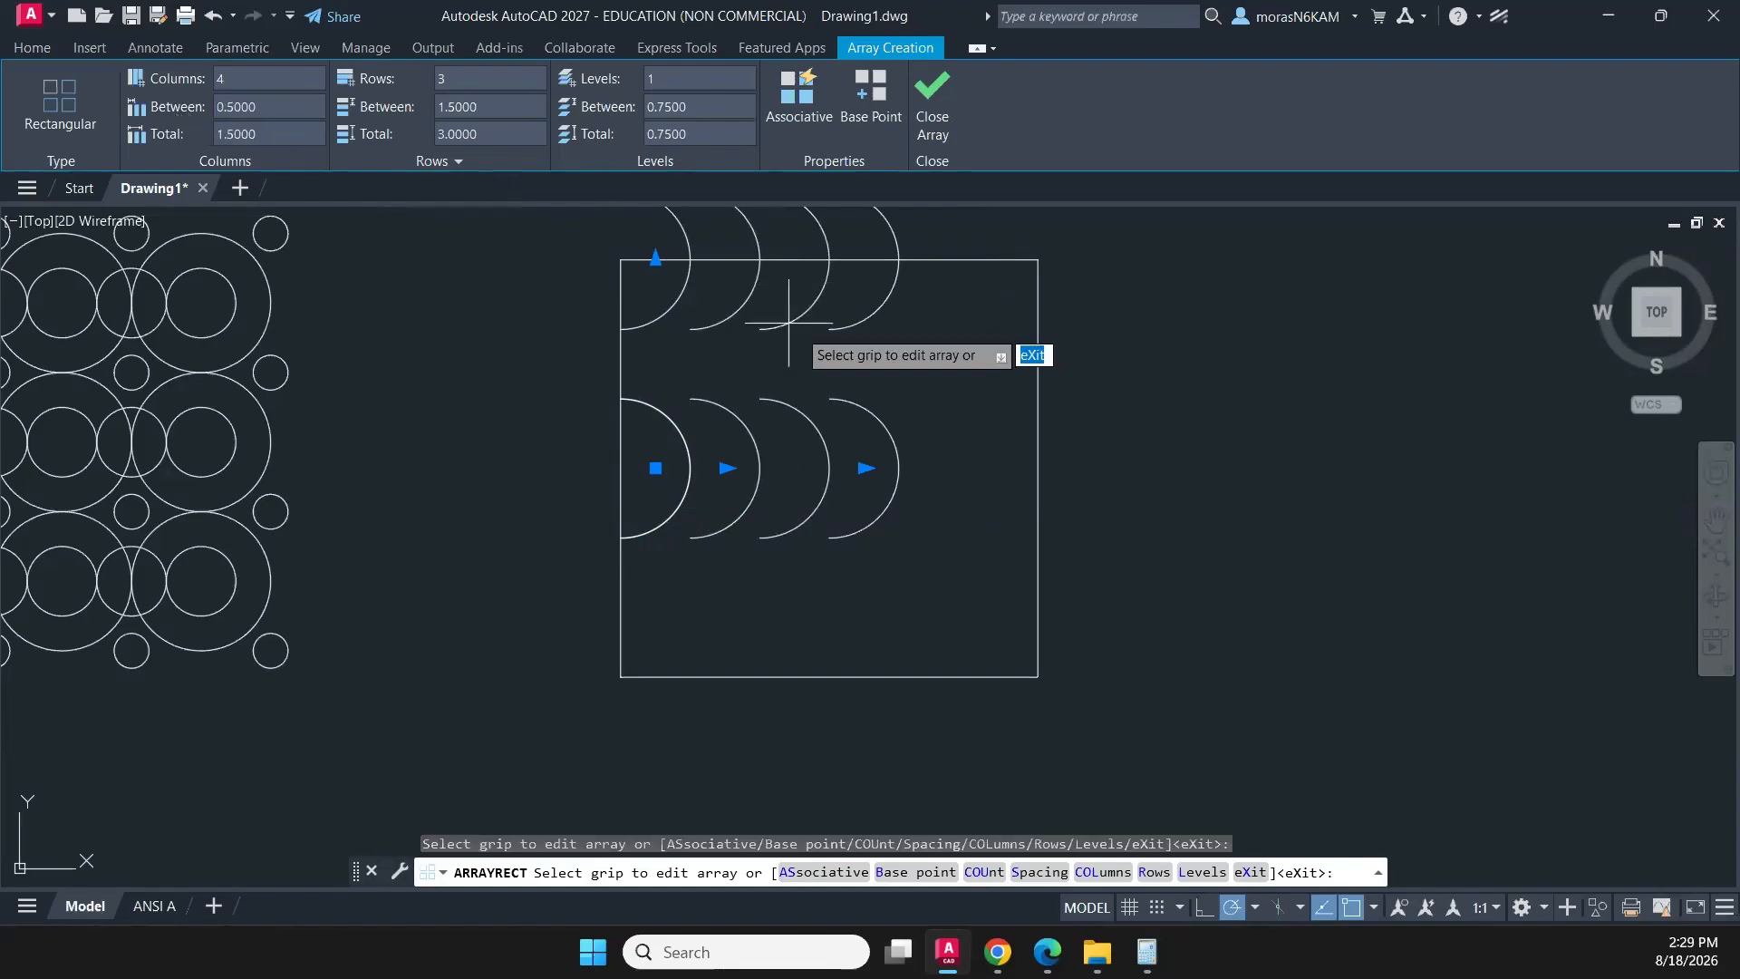
- Extend the arc array to 6 columns reaching the square's right edge, limit it to 1 row, and finish the array
middle_click_drag(921, 342, 827, 380)
left_click(777, 511)
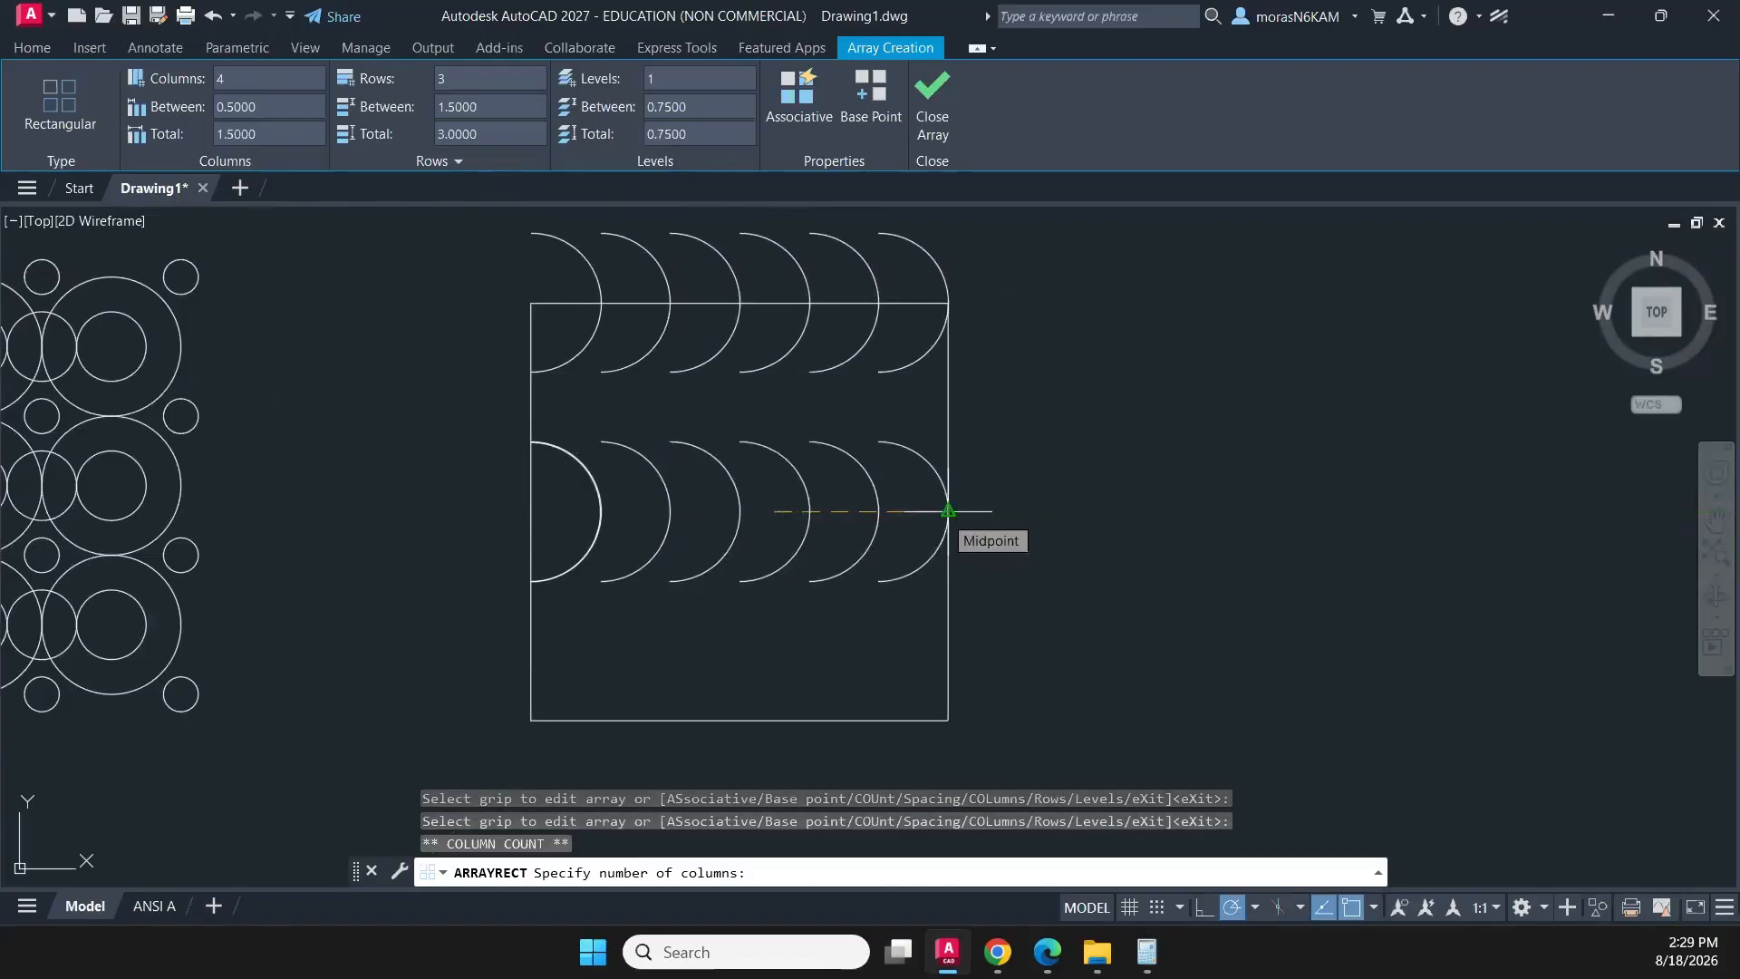
left_click(948, 511)
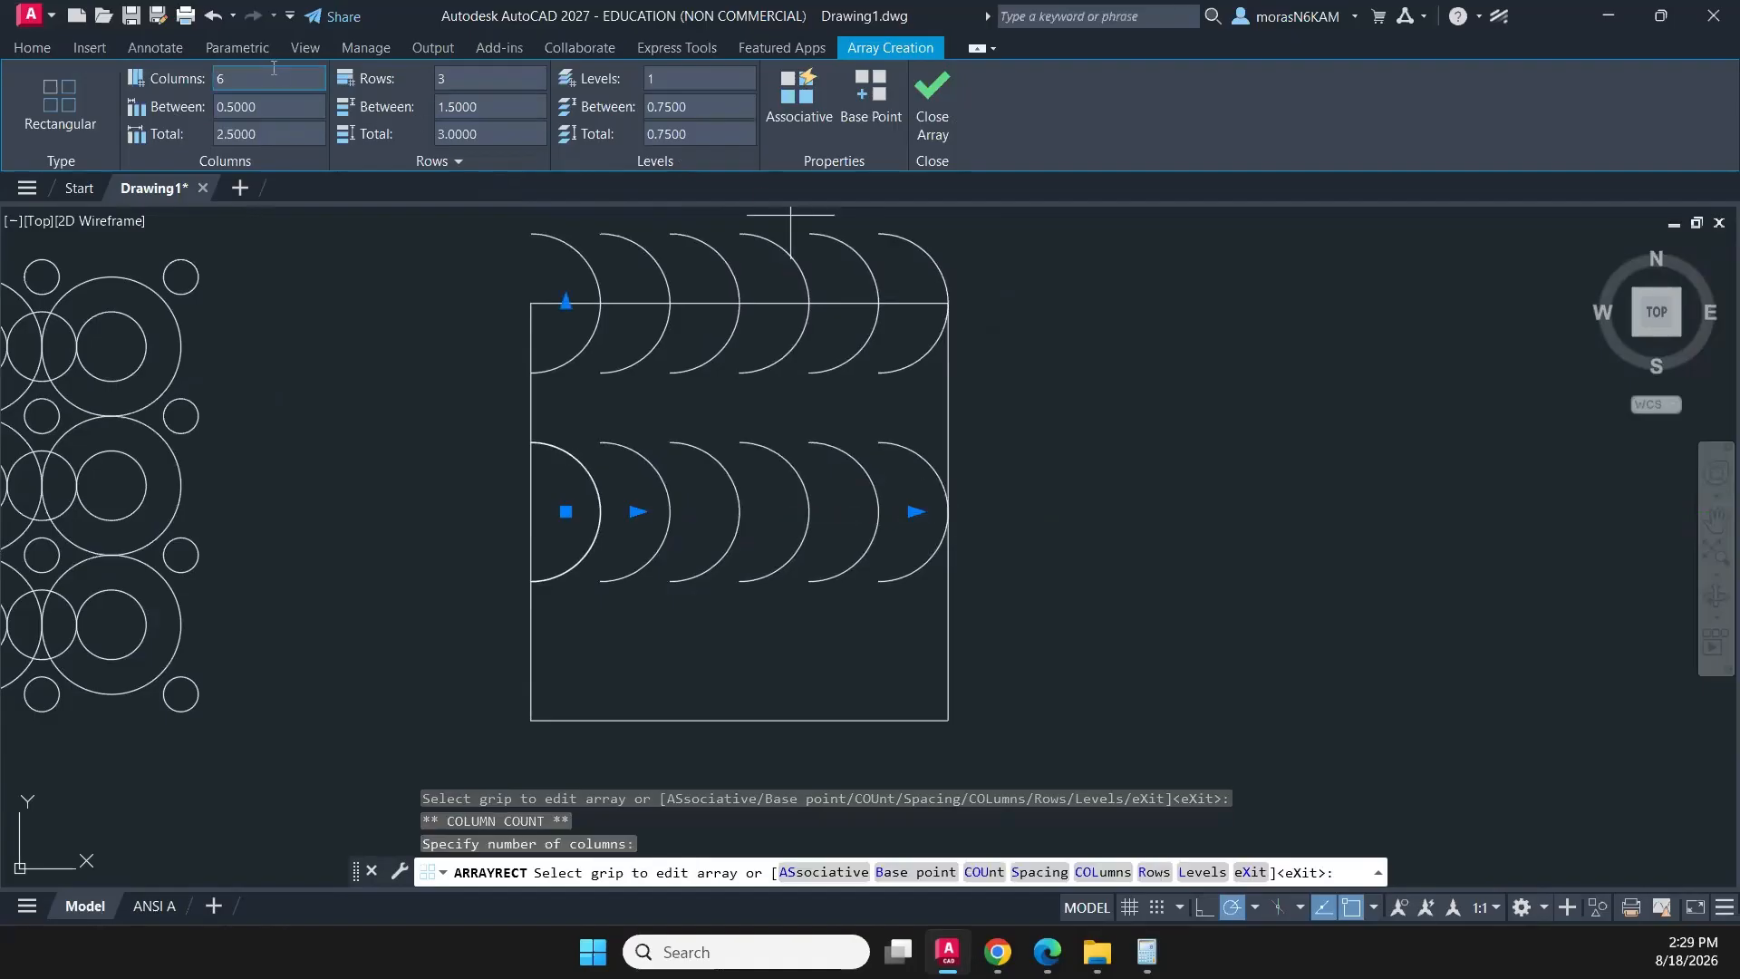
left_click(509, 77)
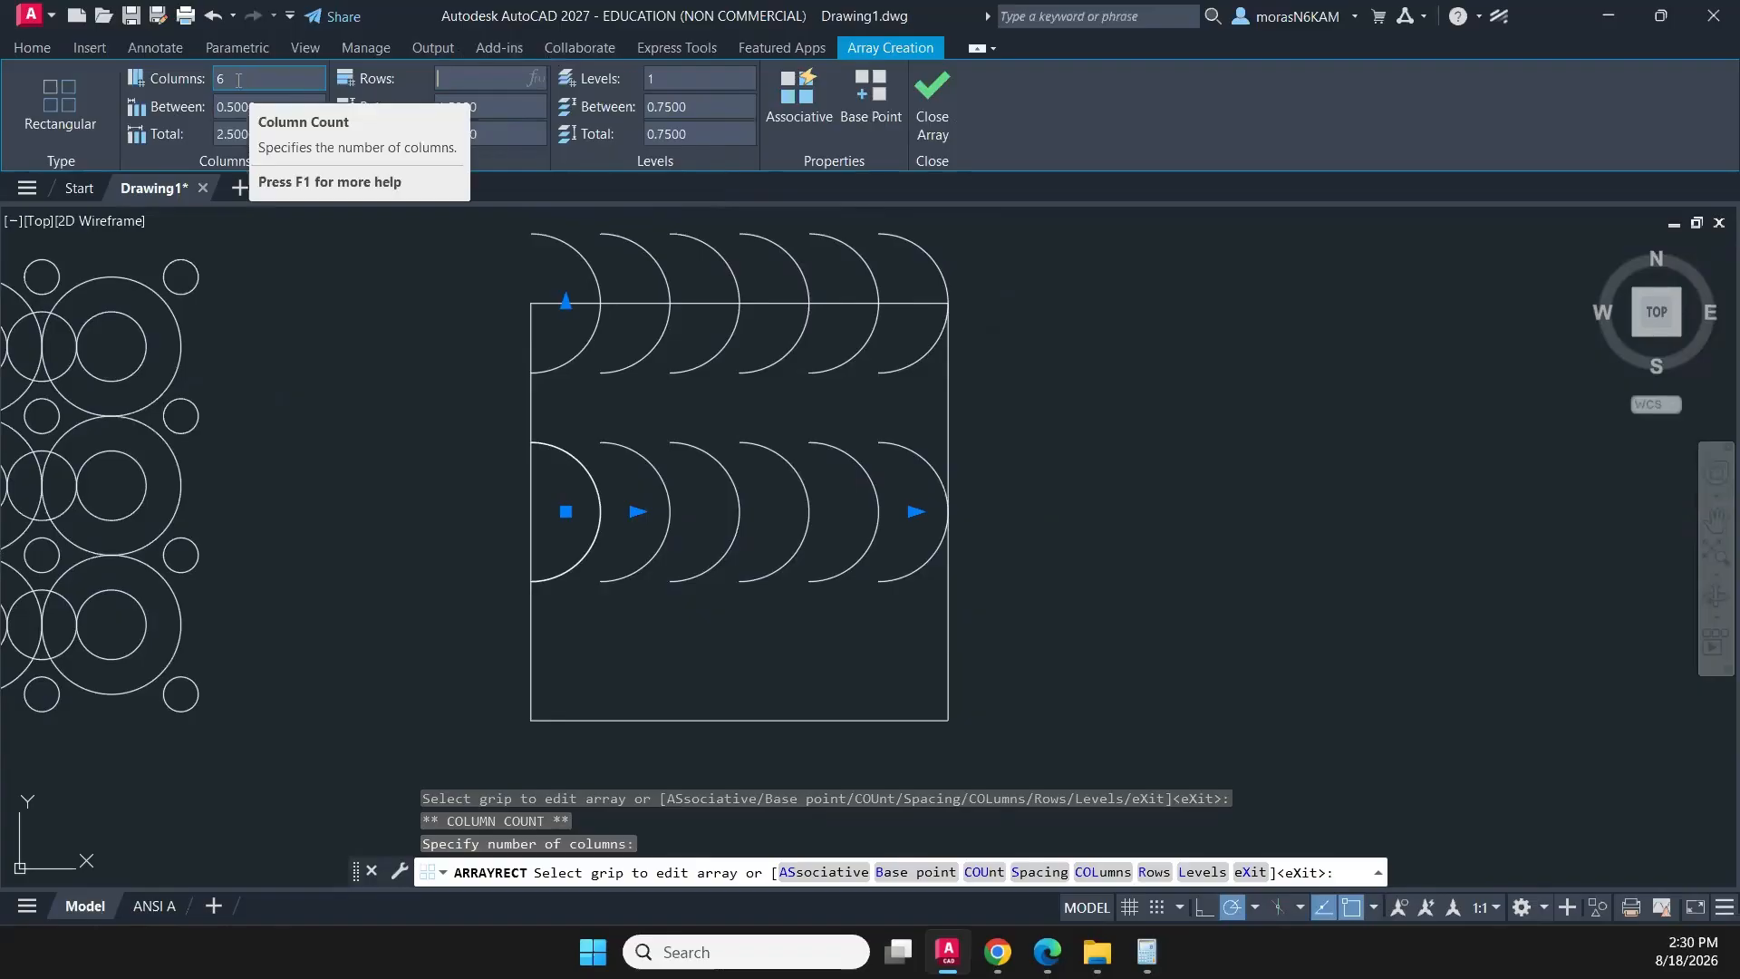
type("1")
key("Return")
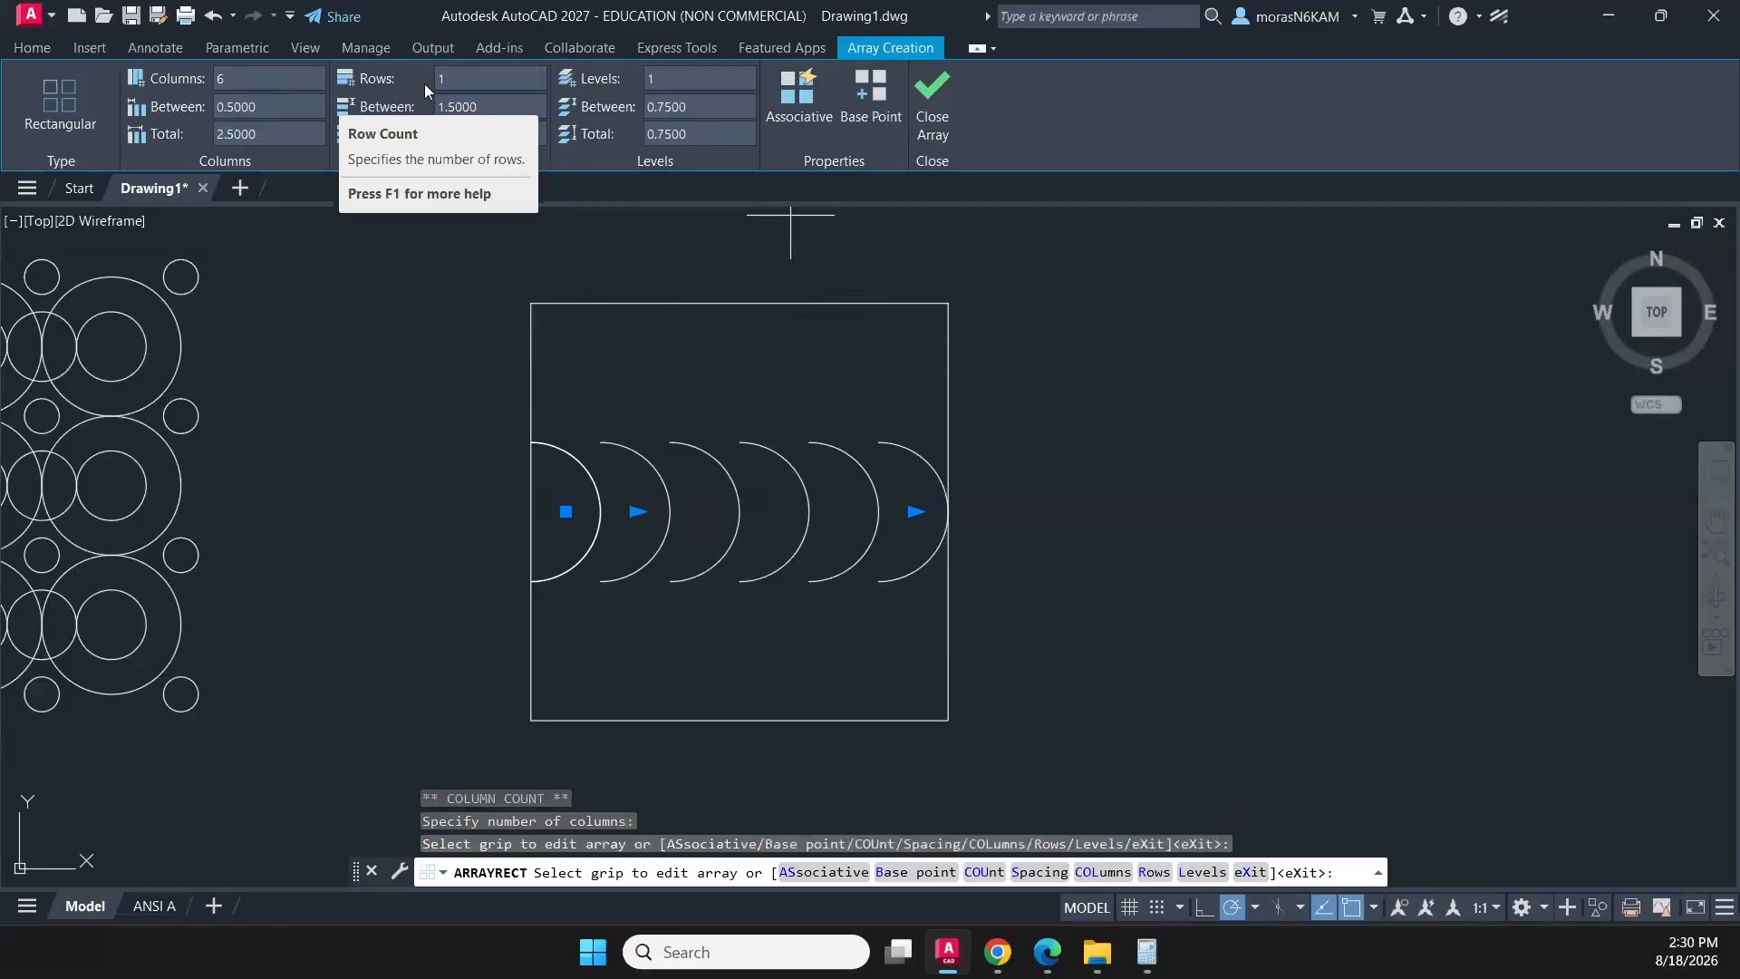
left_click(935, 116)
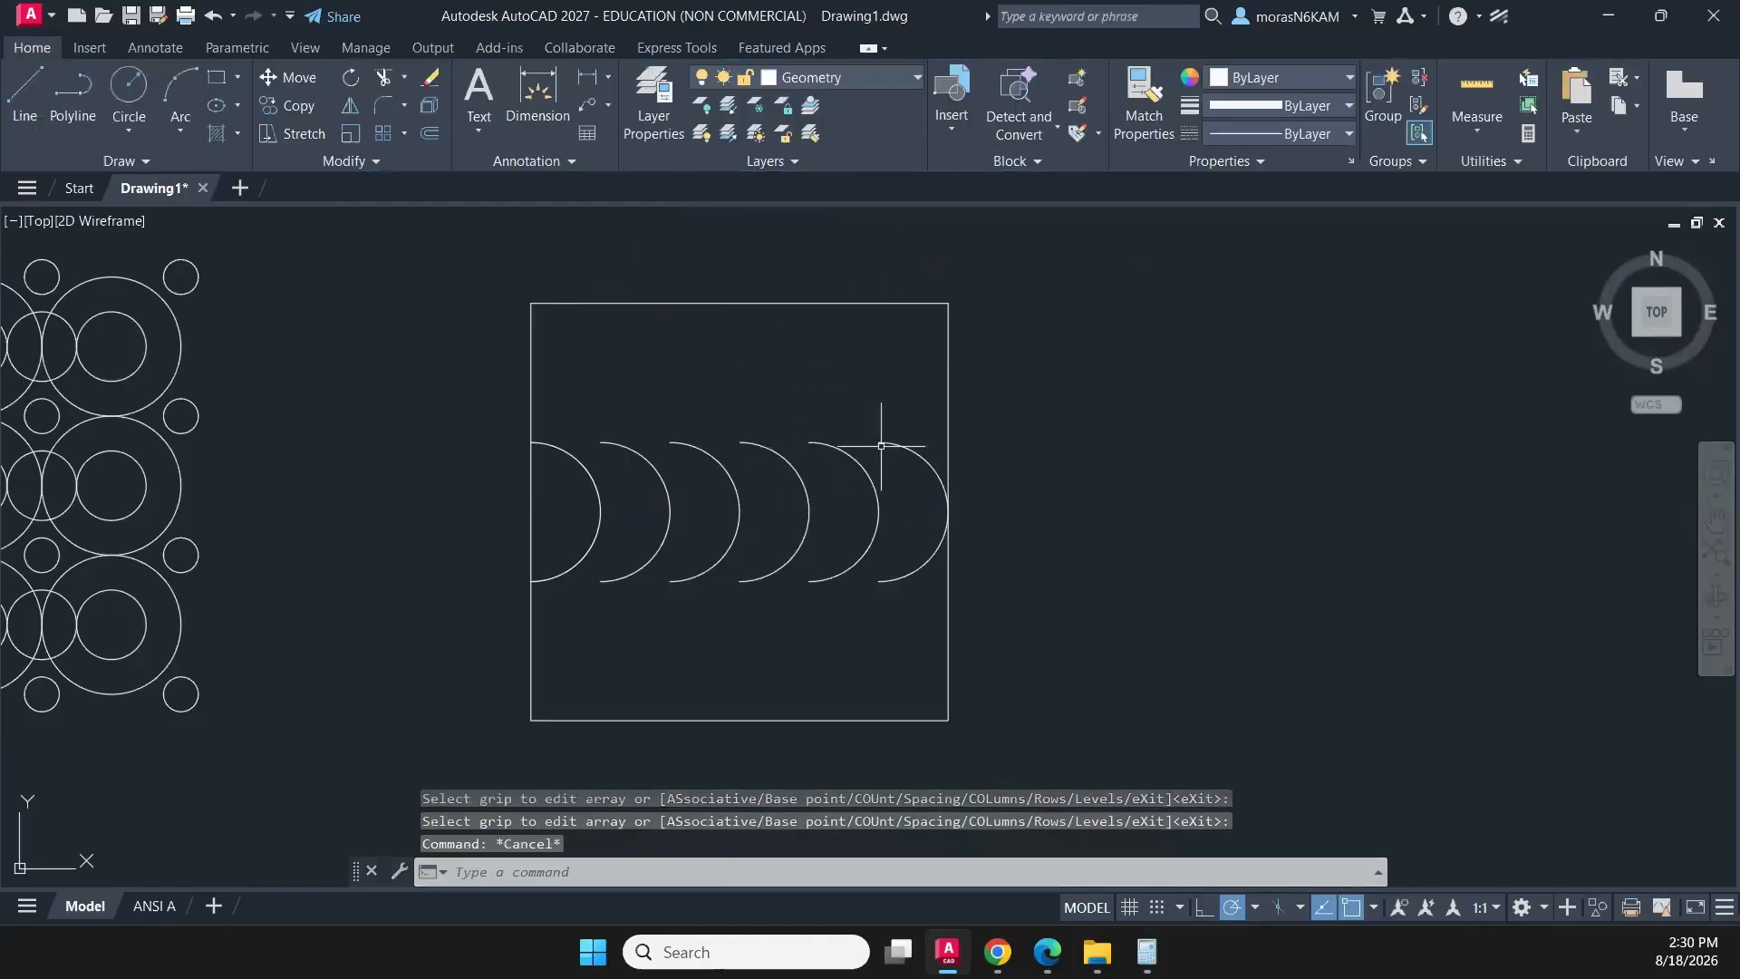
left_click(919, 436)
left_click(558, 530)
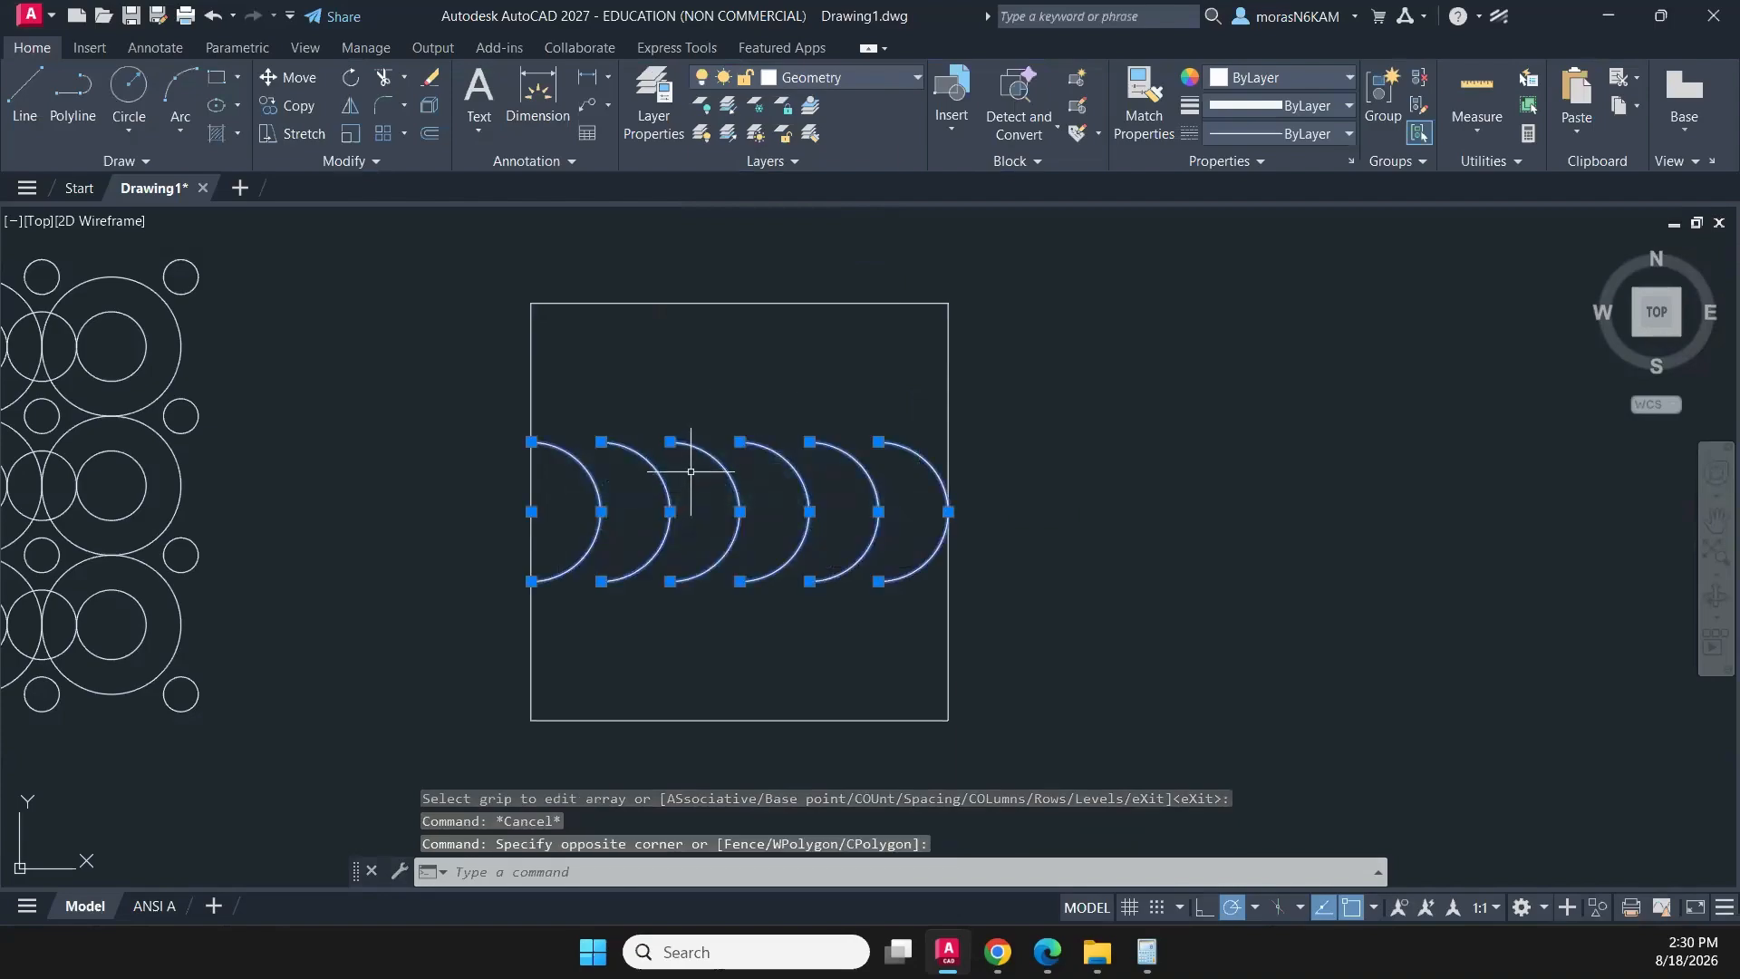
type("mi")
key("Return")
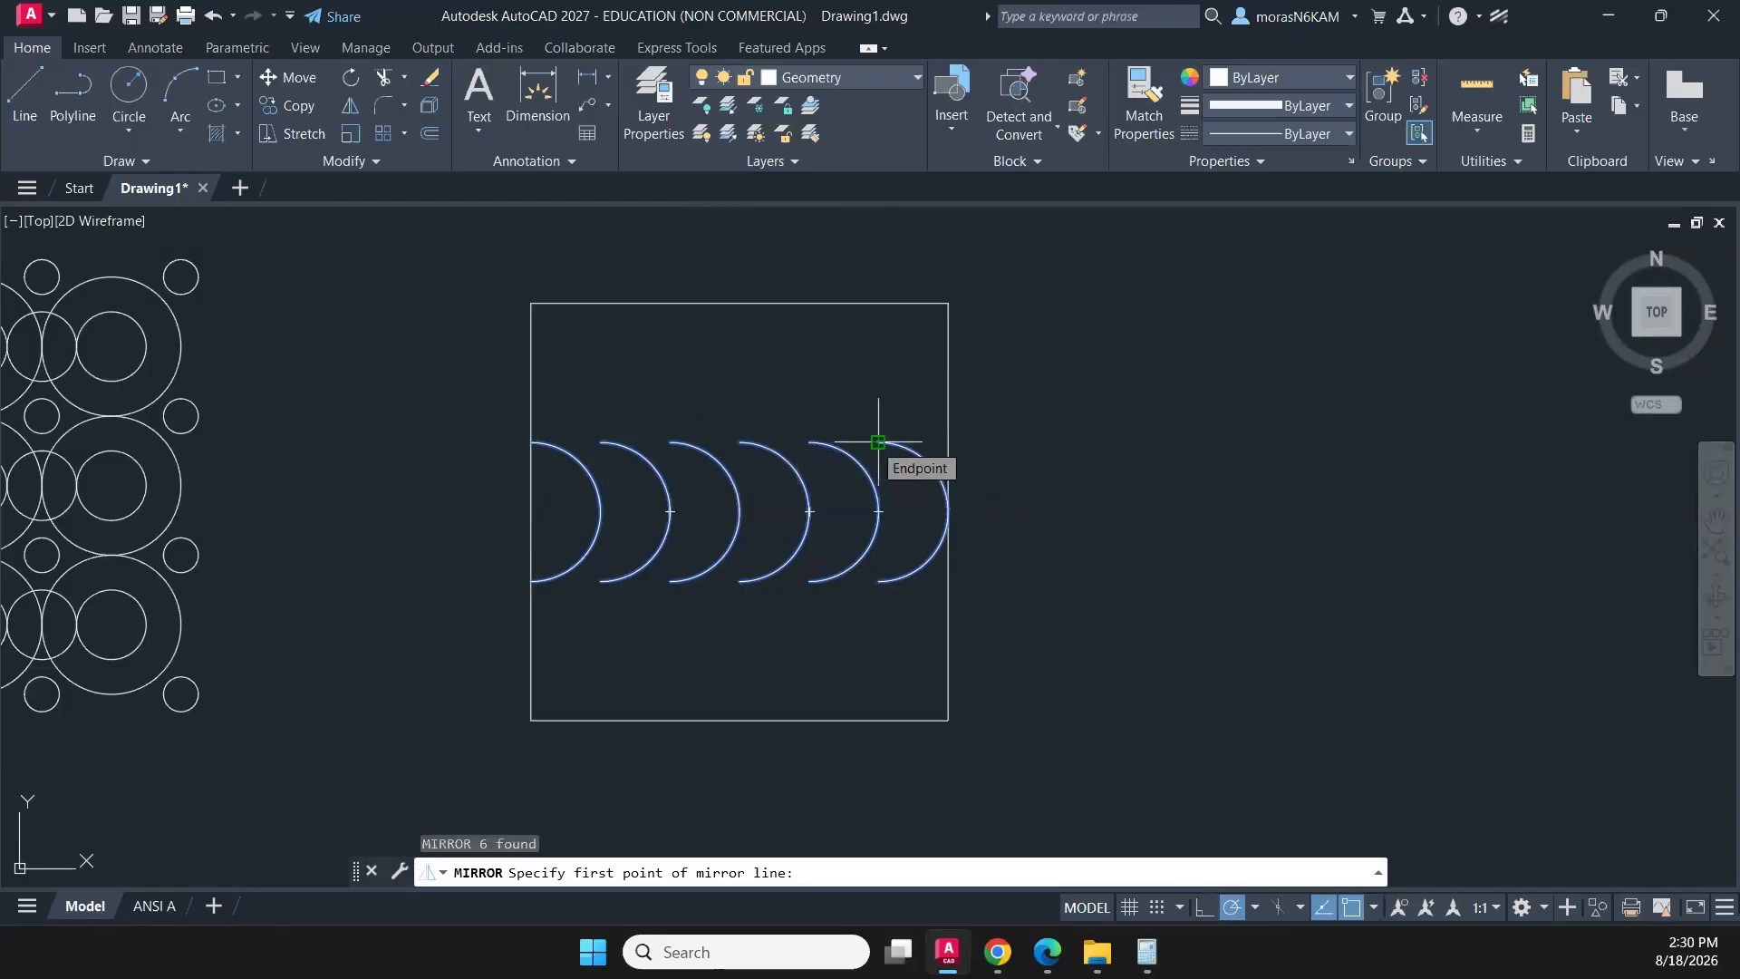
left_click(879, 443)
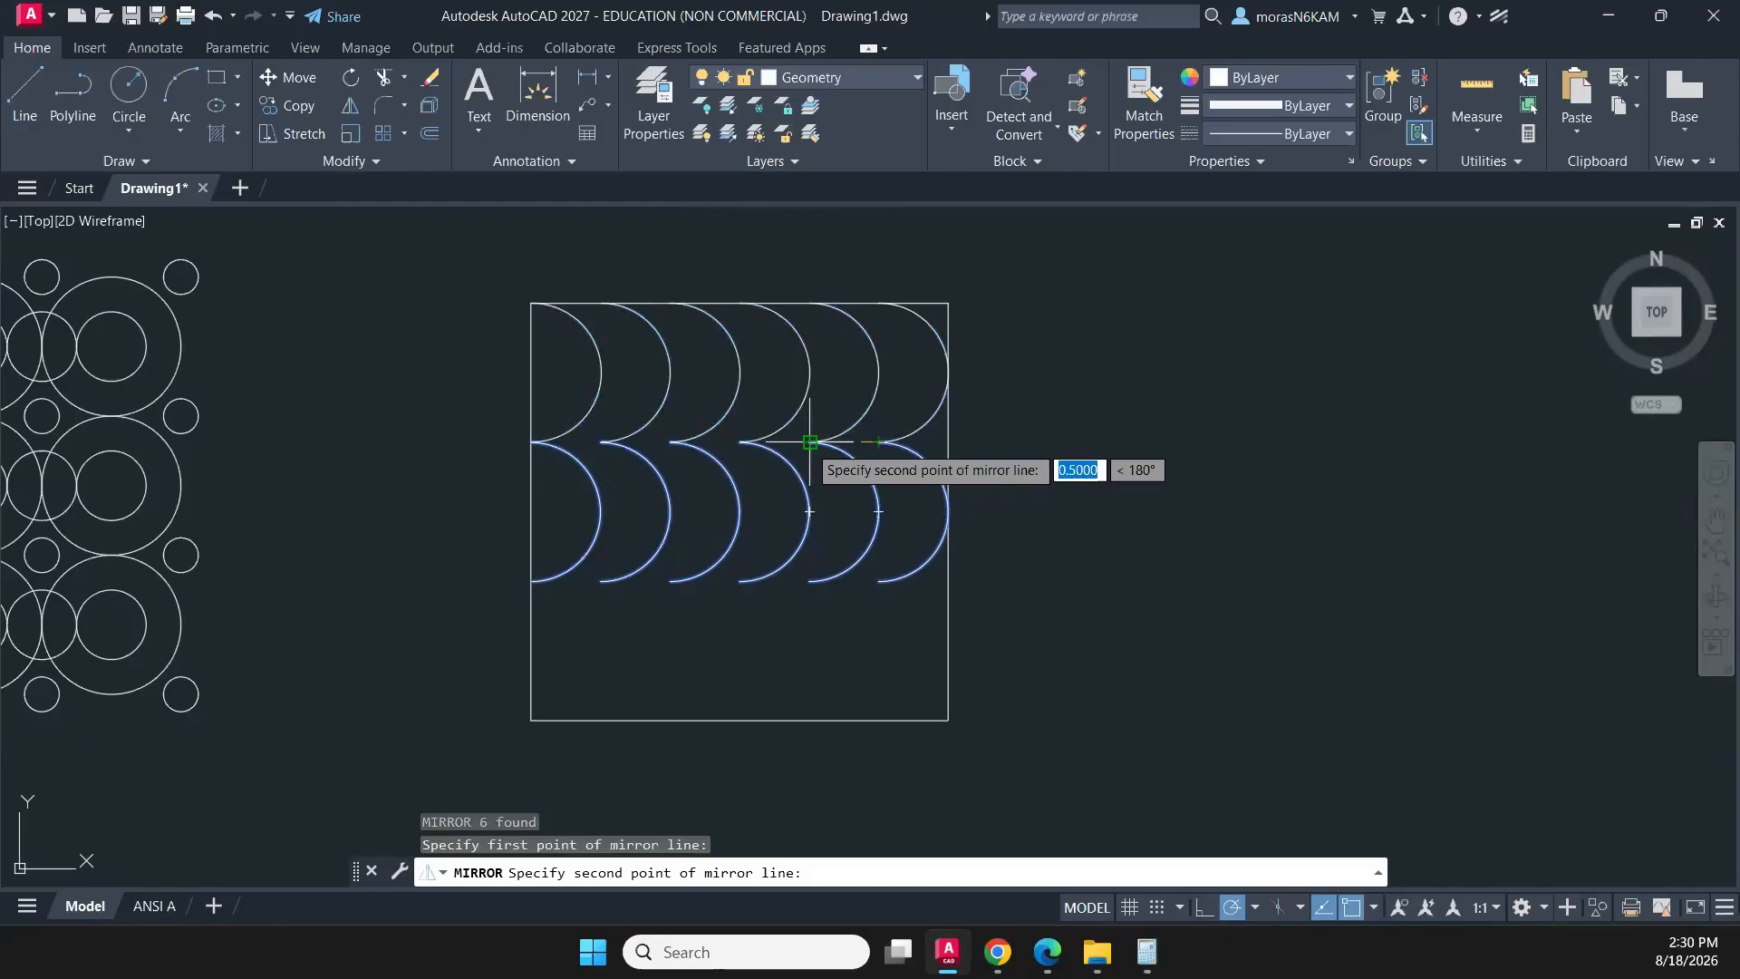
key("Escape")
- Mirror the middle row of six arcs upward about the horizontal line through their upper endpoints, keeping the source arcs
left_click(899, 434)
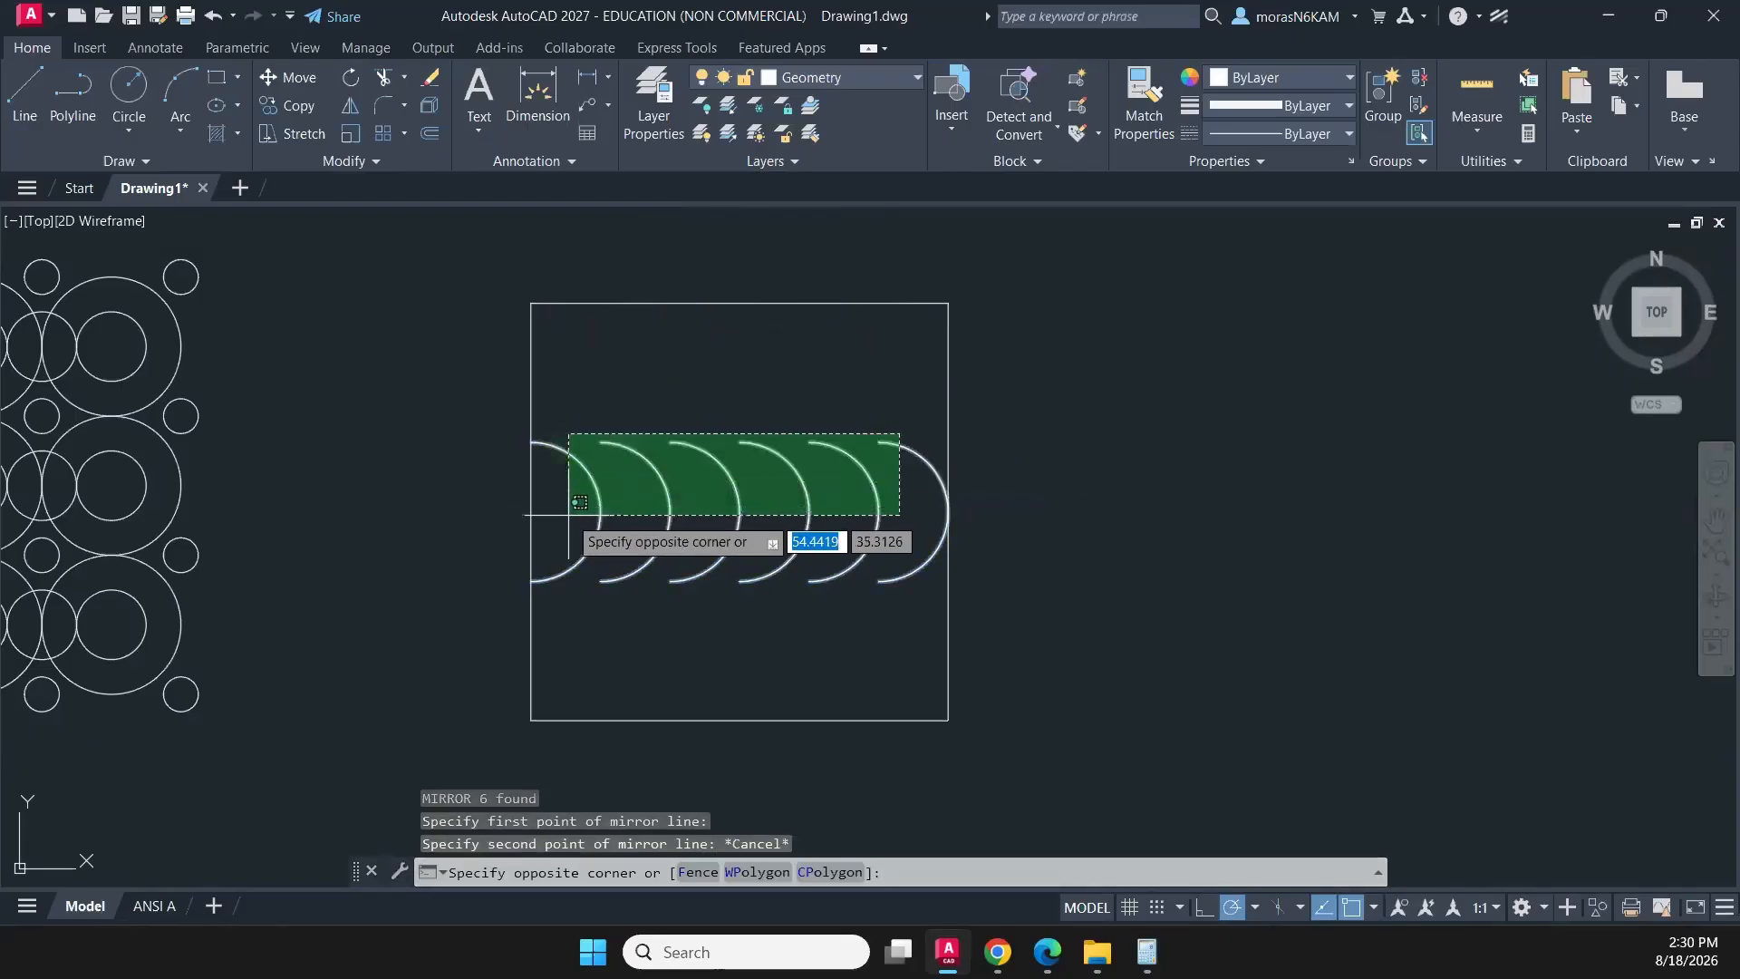
left_click(568, 515)
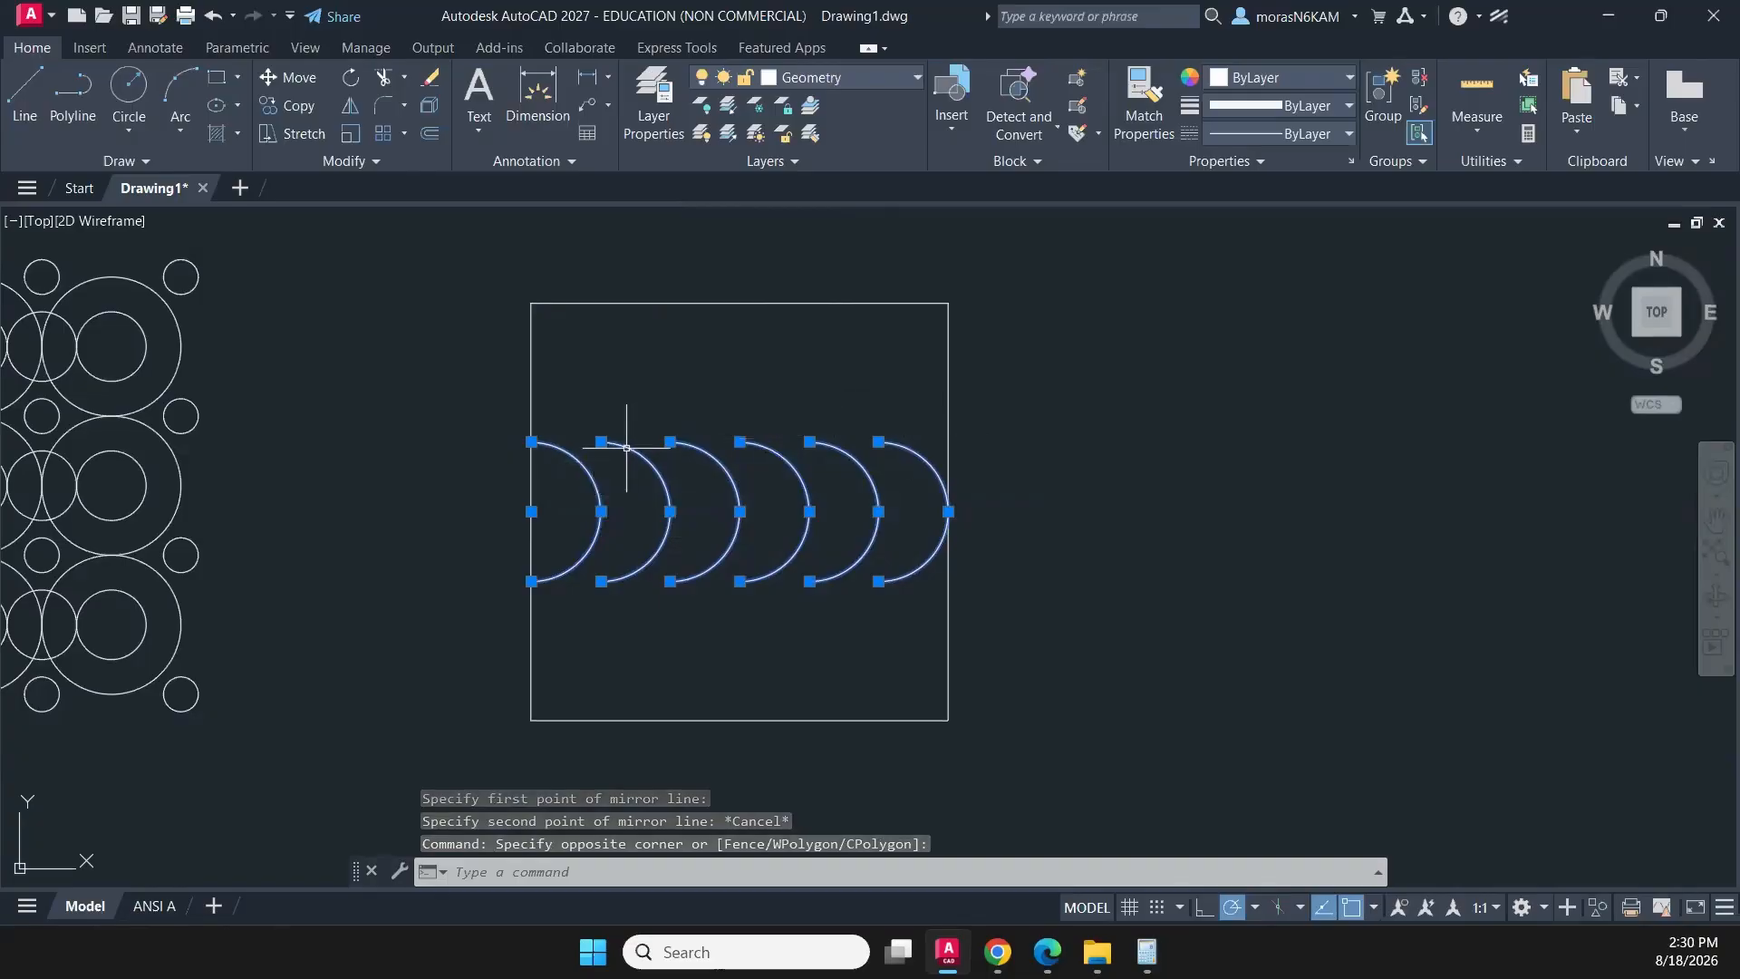
key("Return")
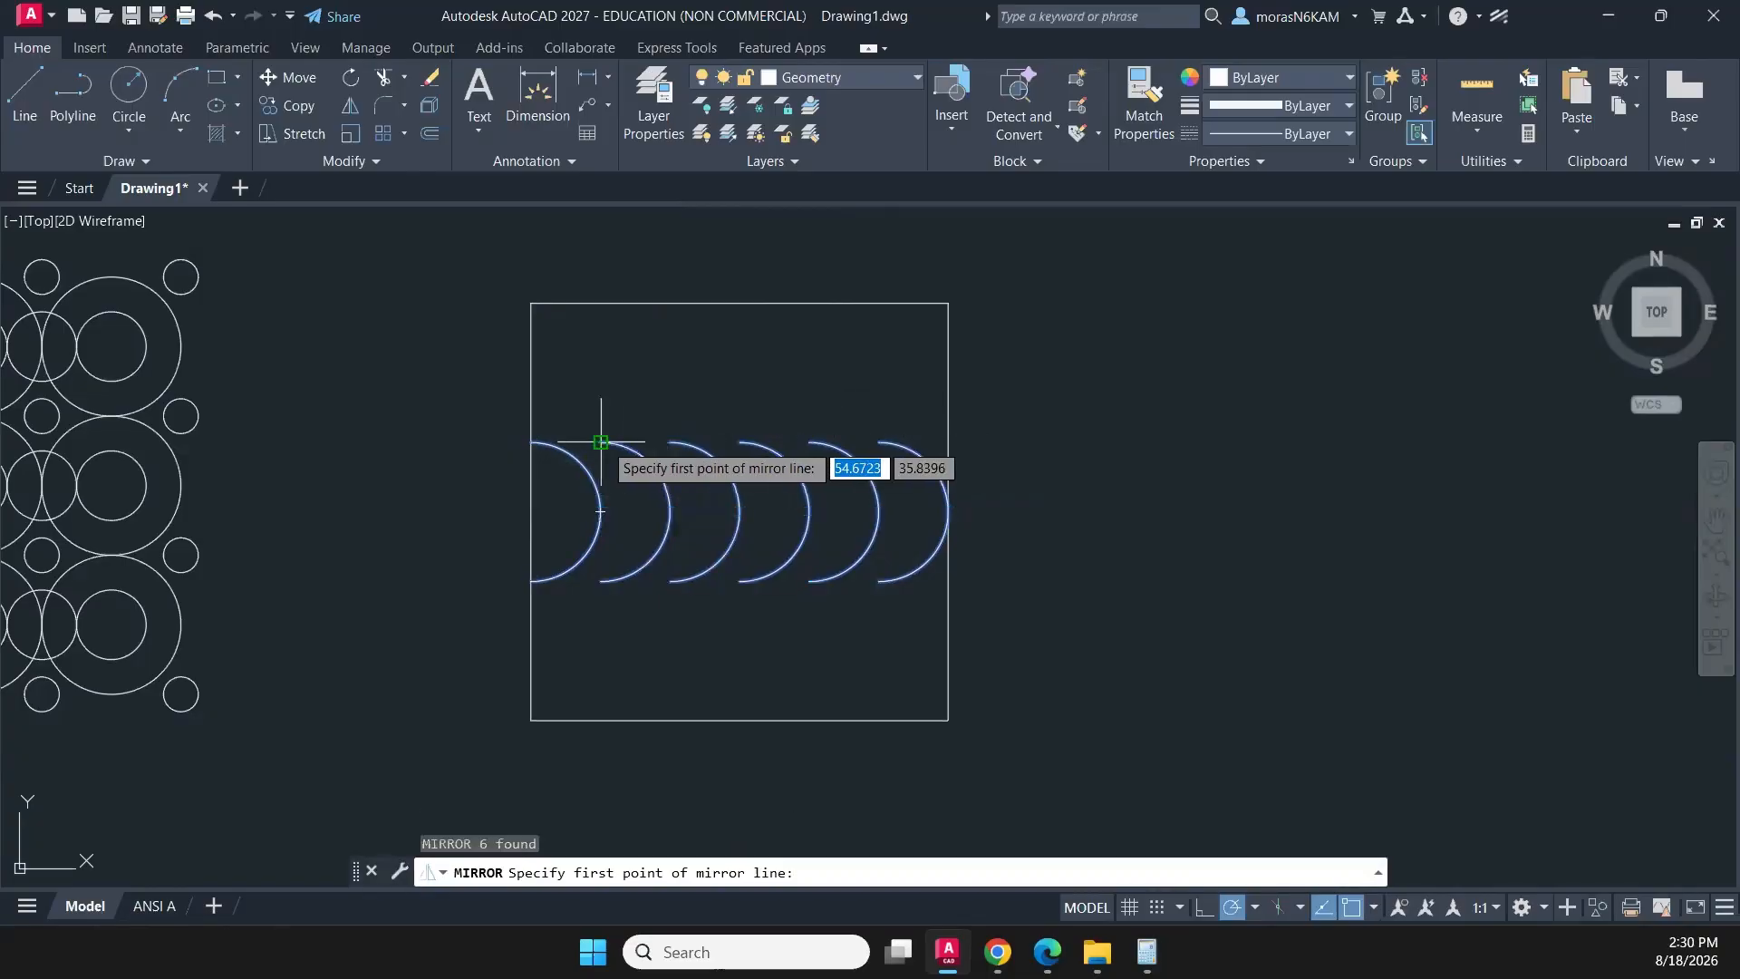
left_click(601, 441)
left_click(1052, 443)
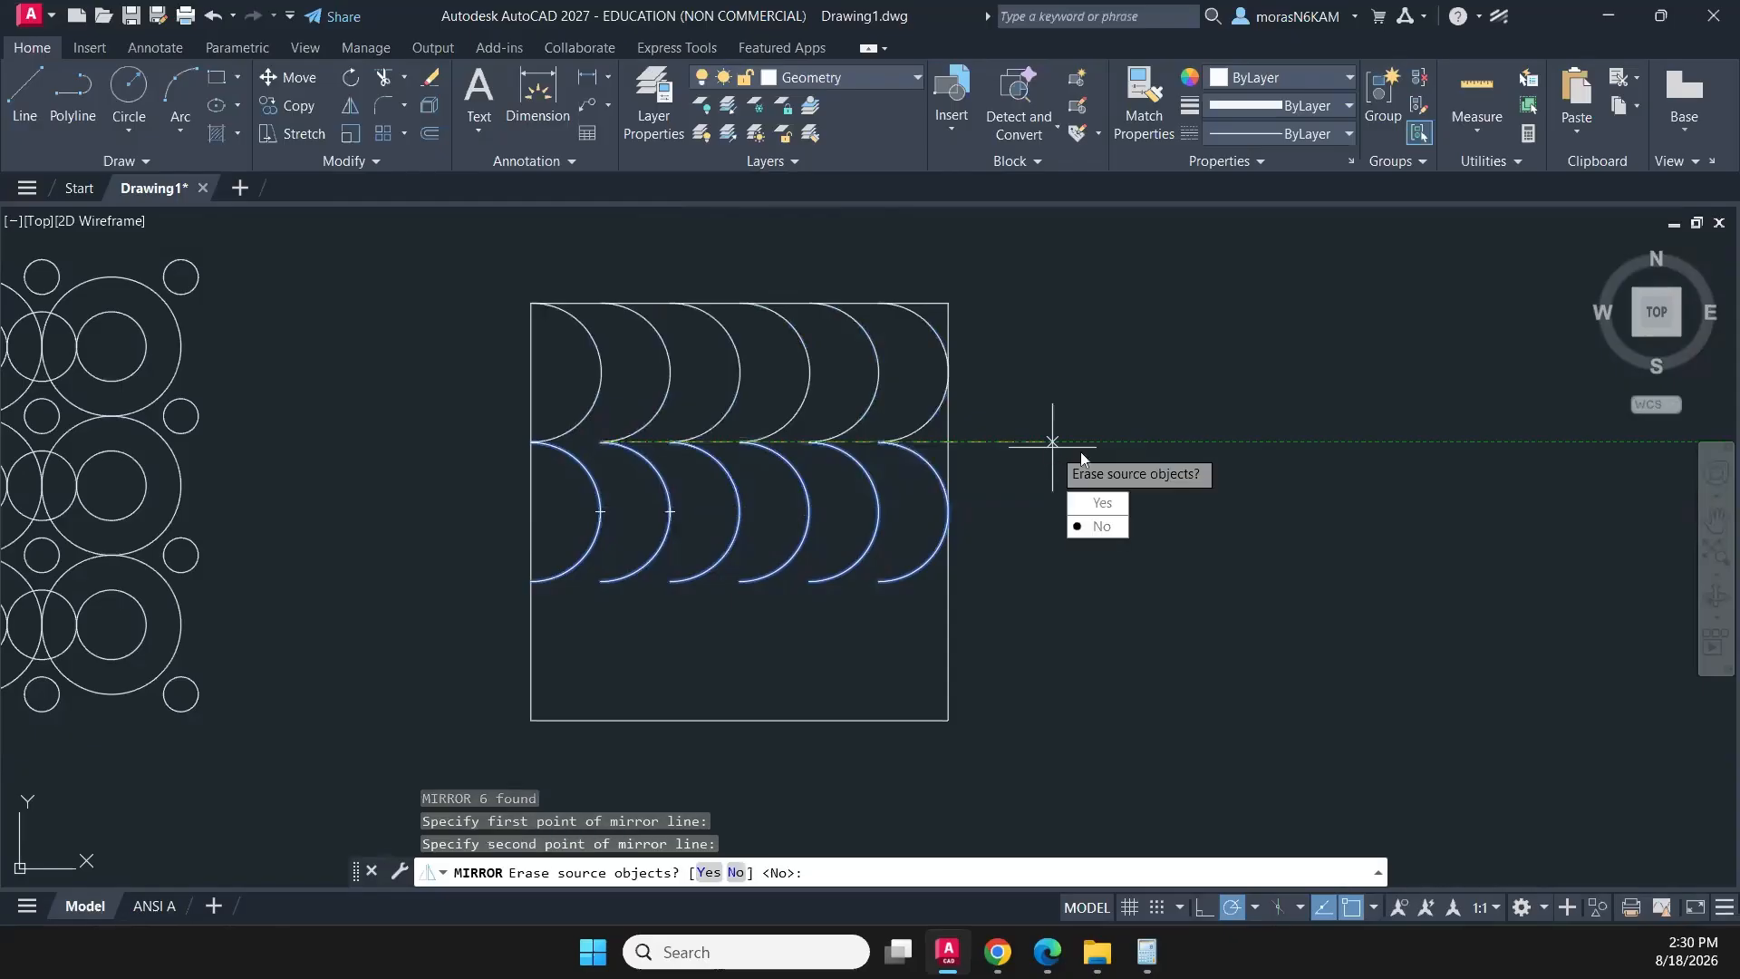
type("n")
key("Return")
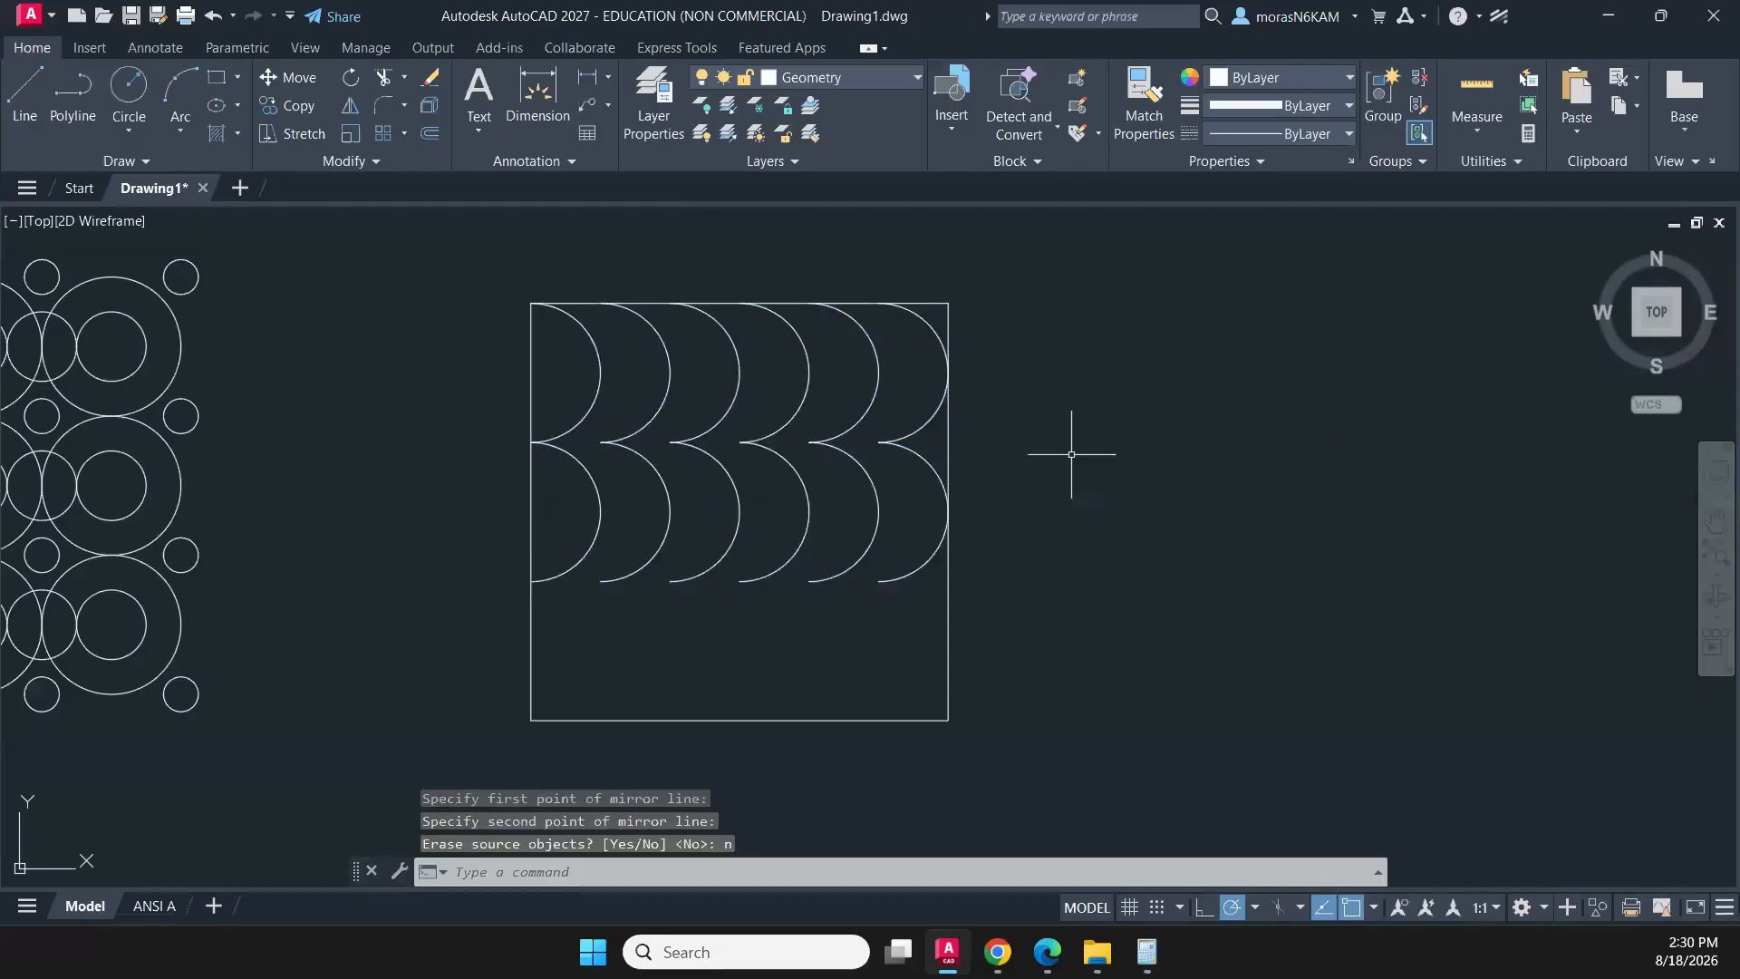
- Mirror the top row of arcs about the square's vertical centre line and erase the source arcs
left_click(928, 427)
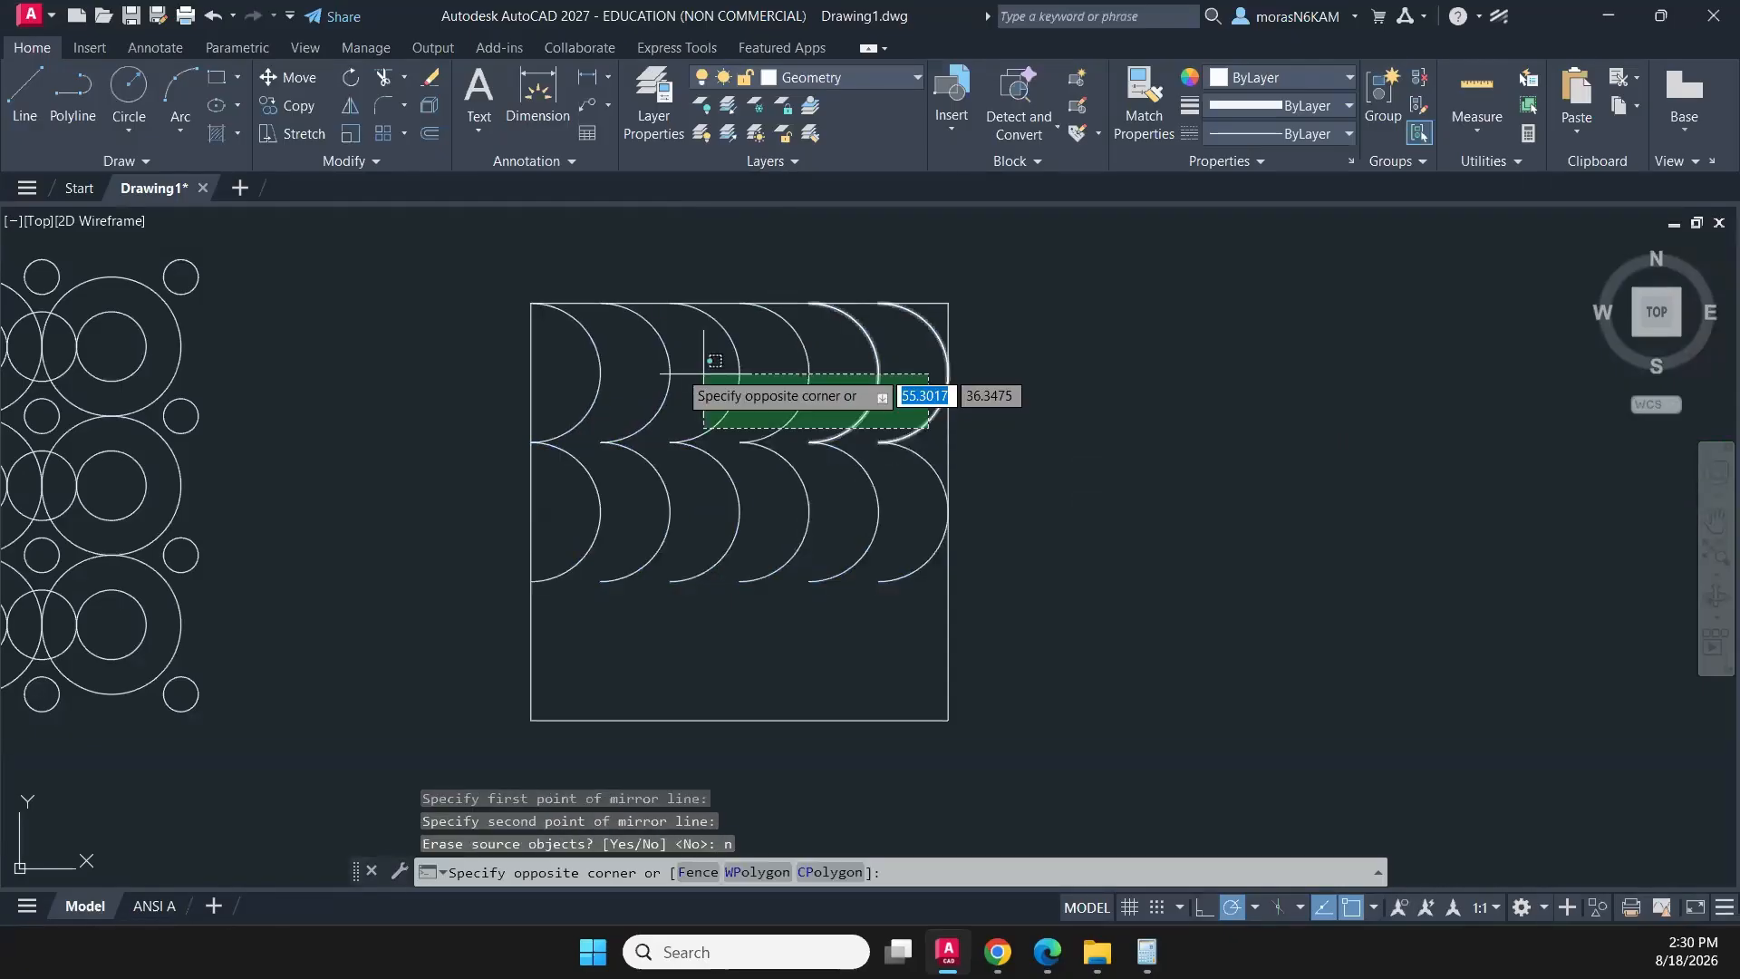
left_click(557, 362)
type("mi")
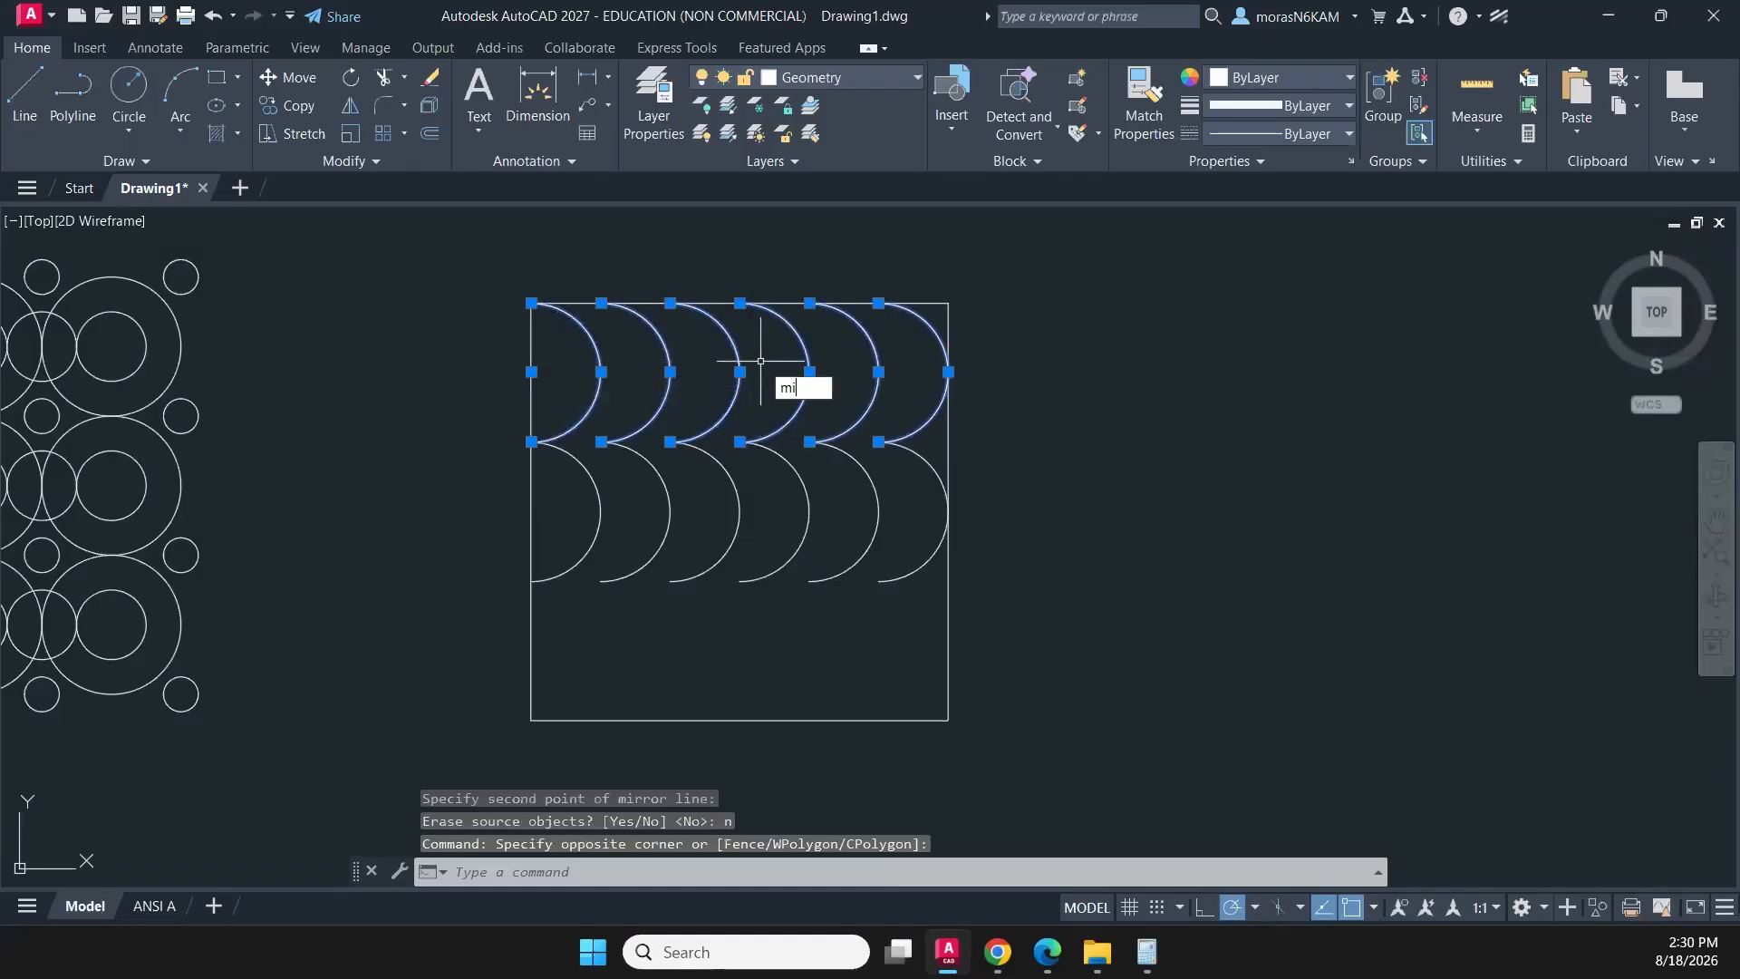
key("Return")
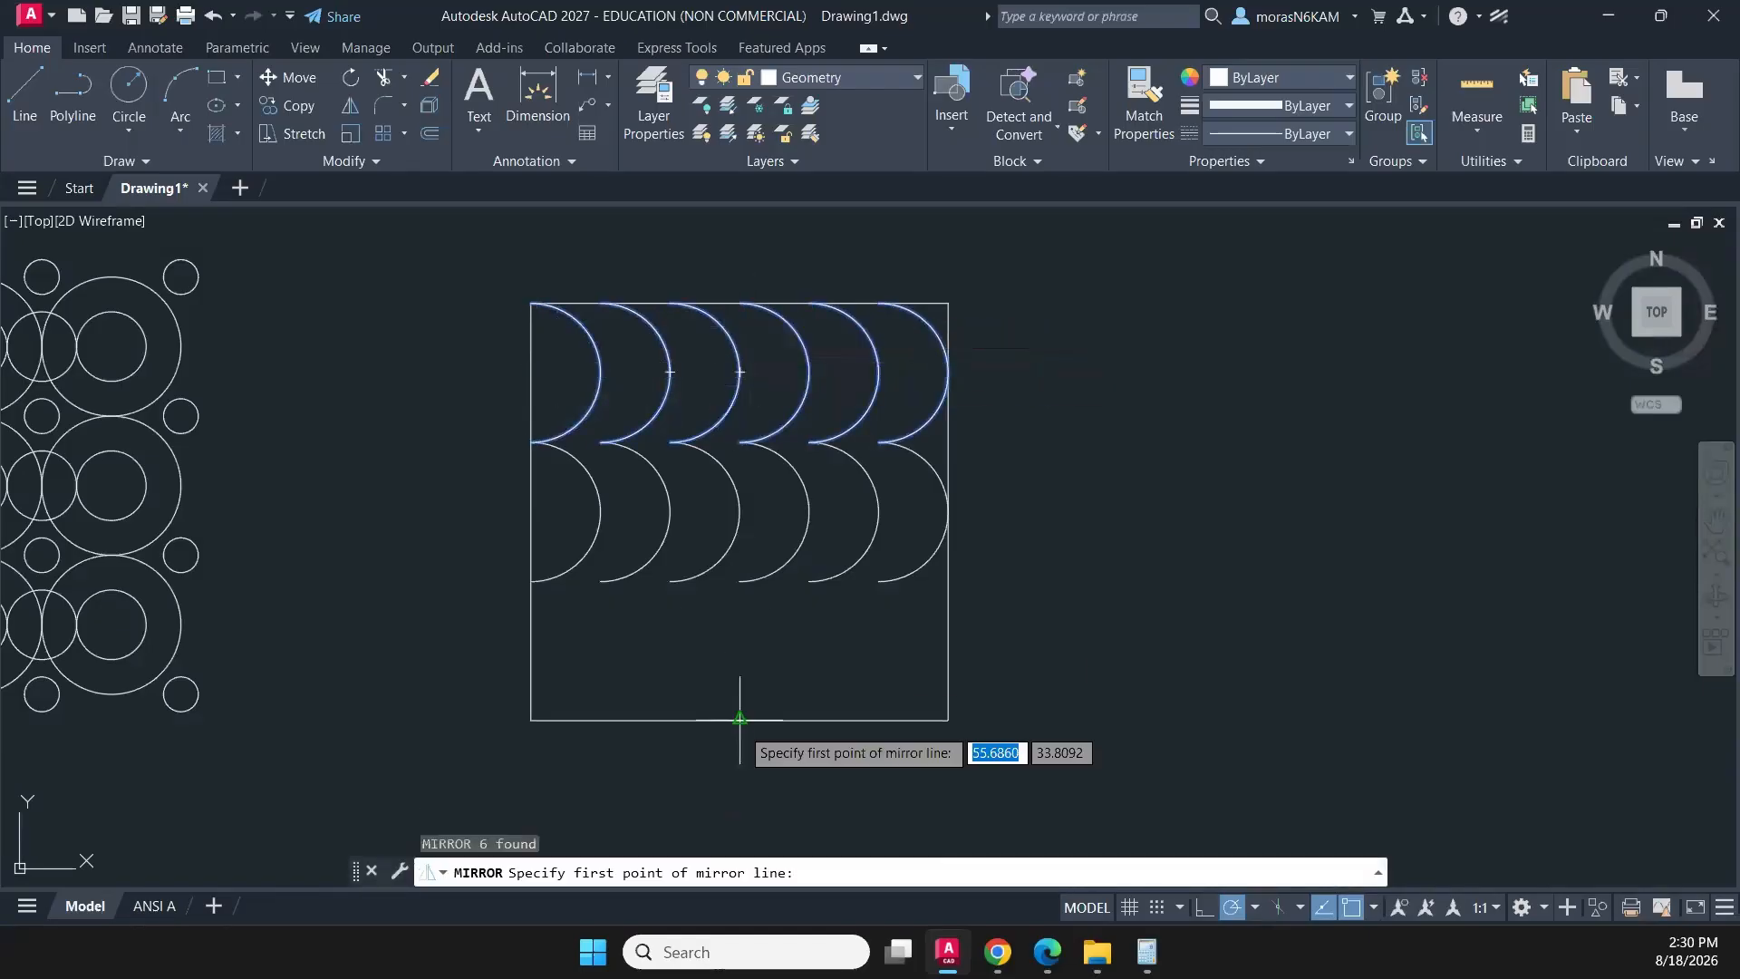
left_click(740, 721)
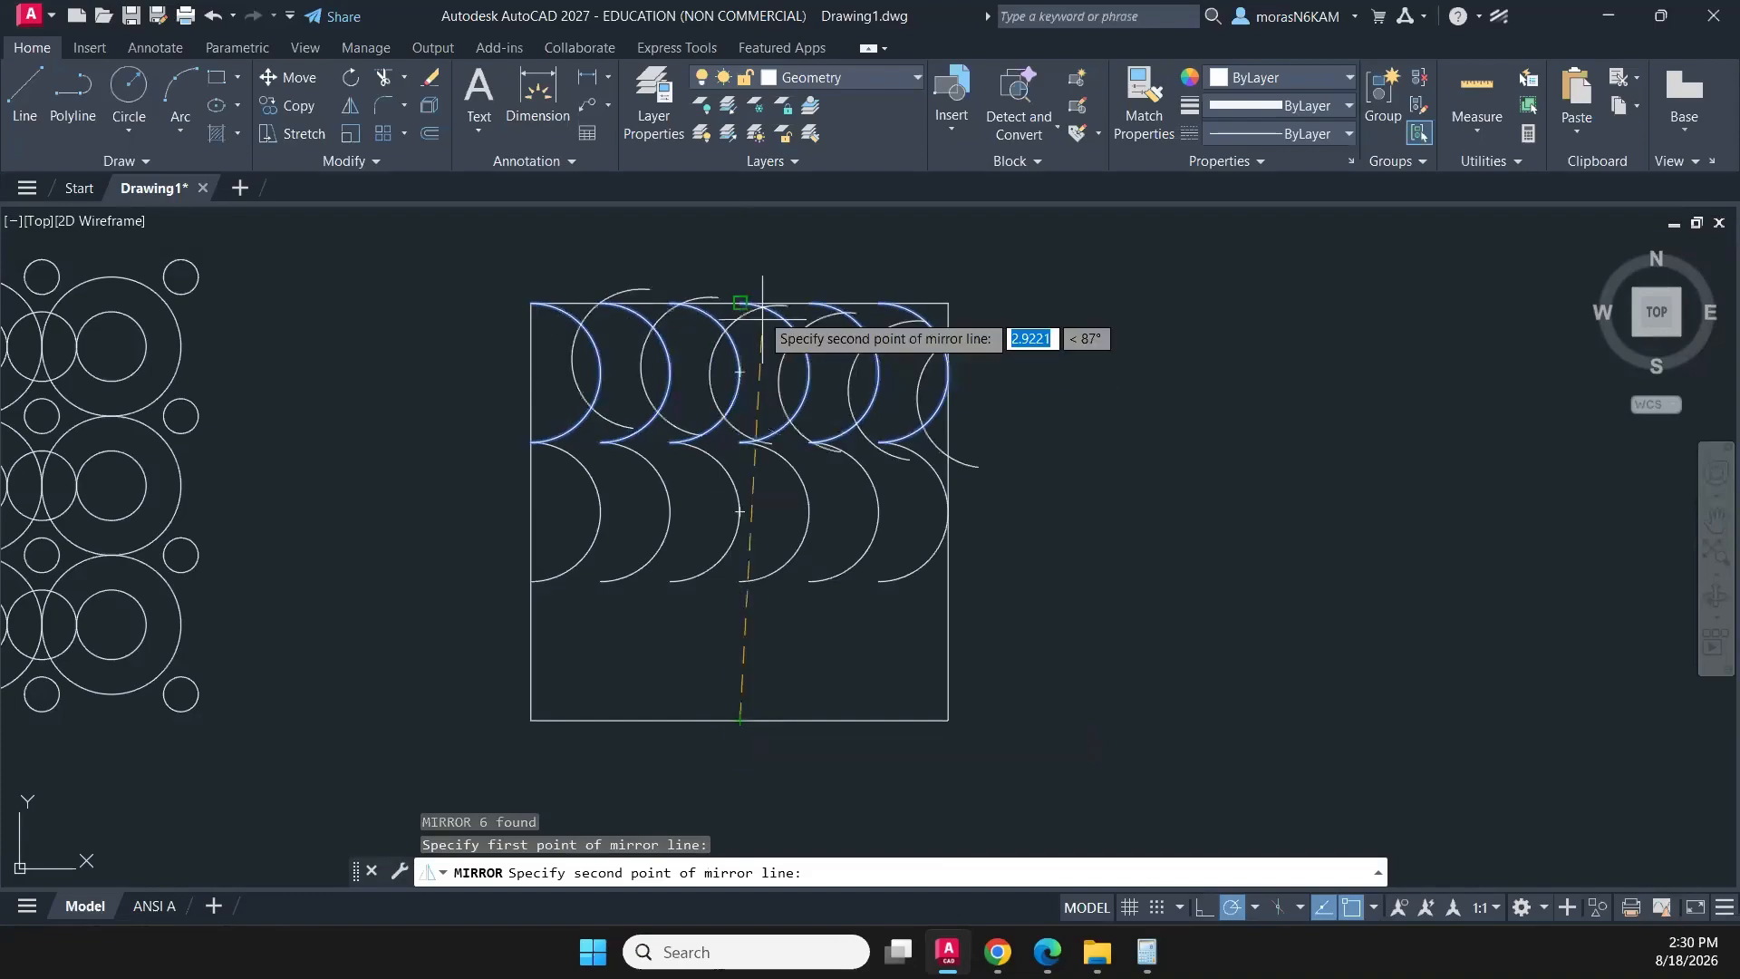
left_click(740, 240)
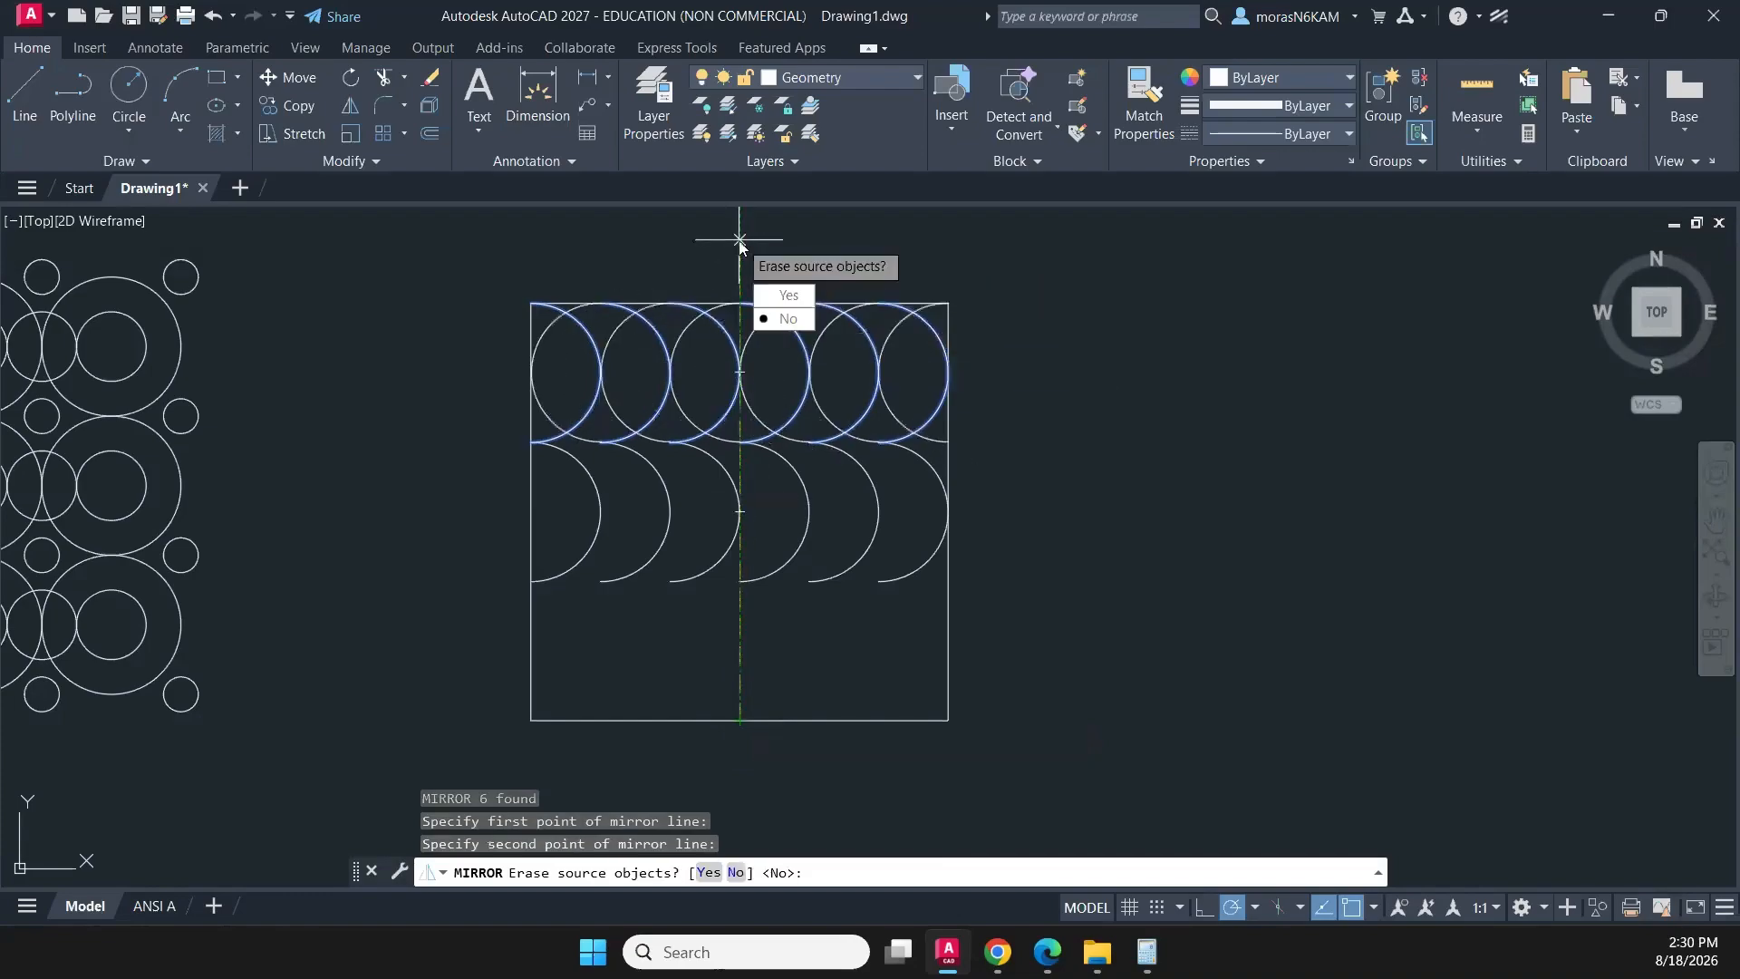
type("y")
key("Return")
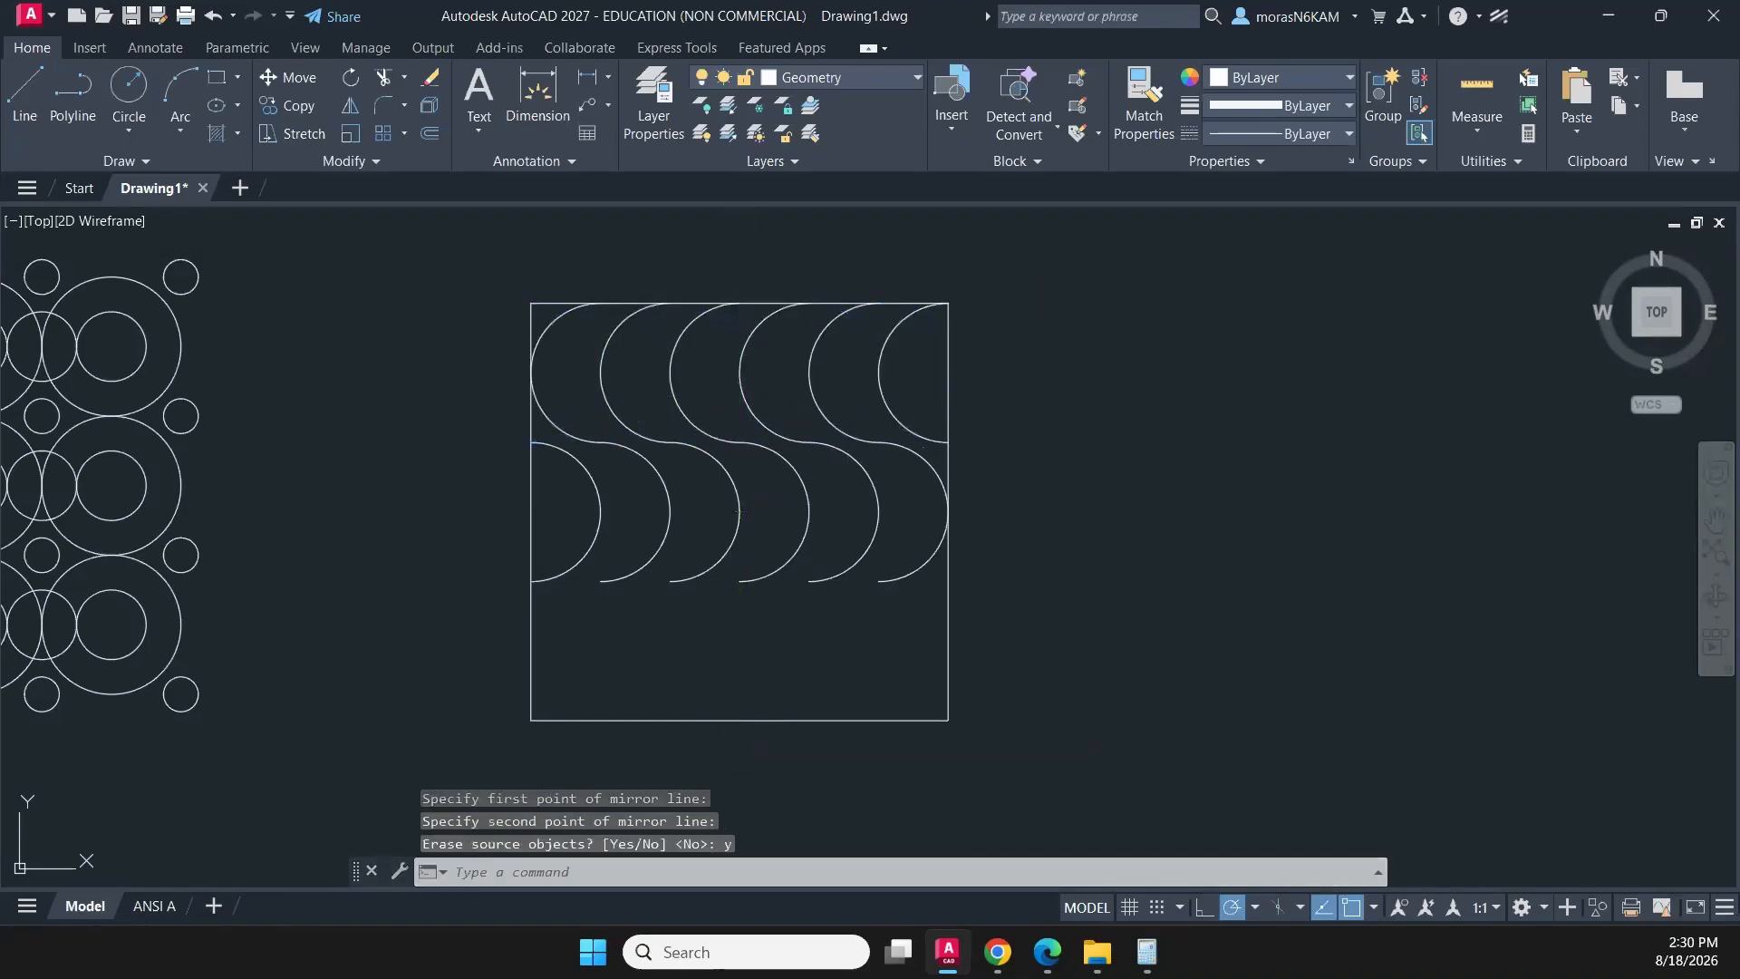
- Mirror the top row of arcs about the square's horizontal centre line to fill the bottom row, keeping the source arcs
left_click(911, 372)
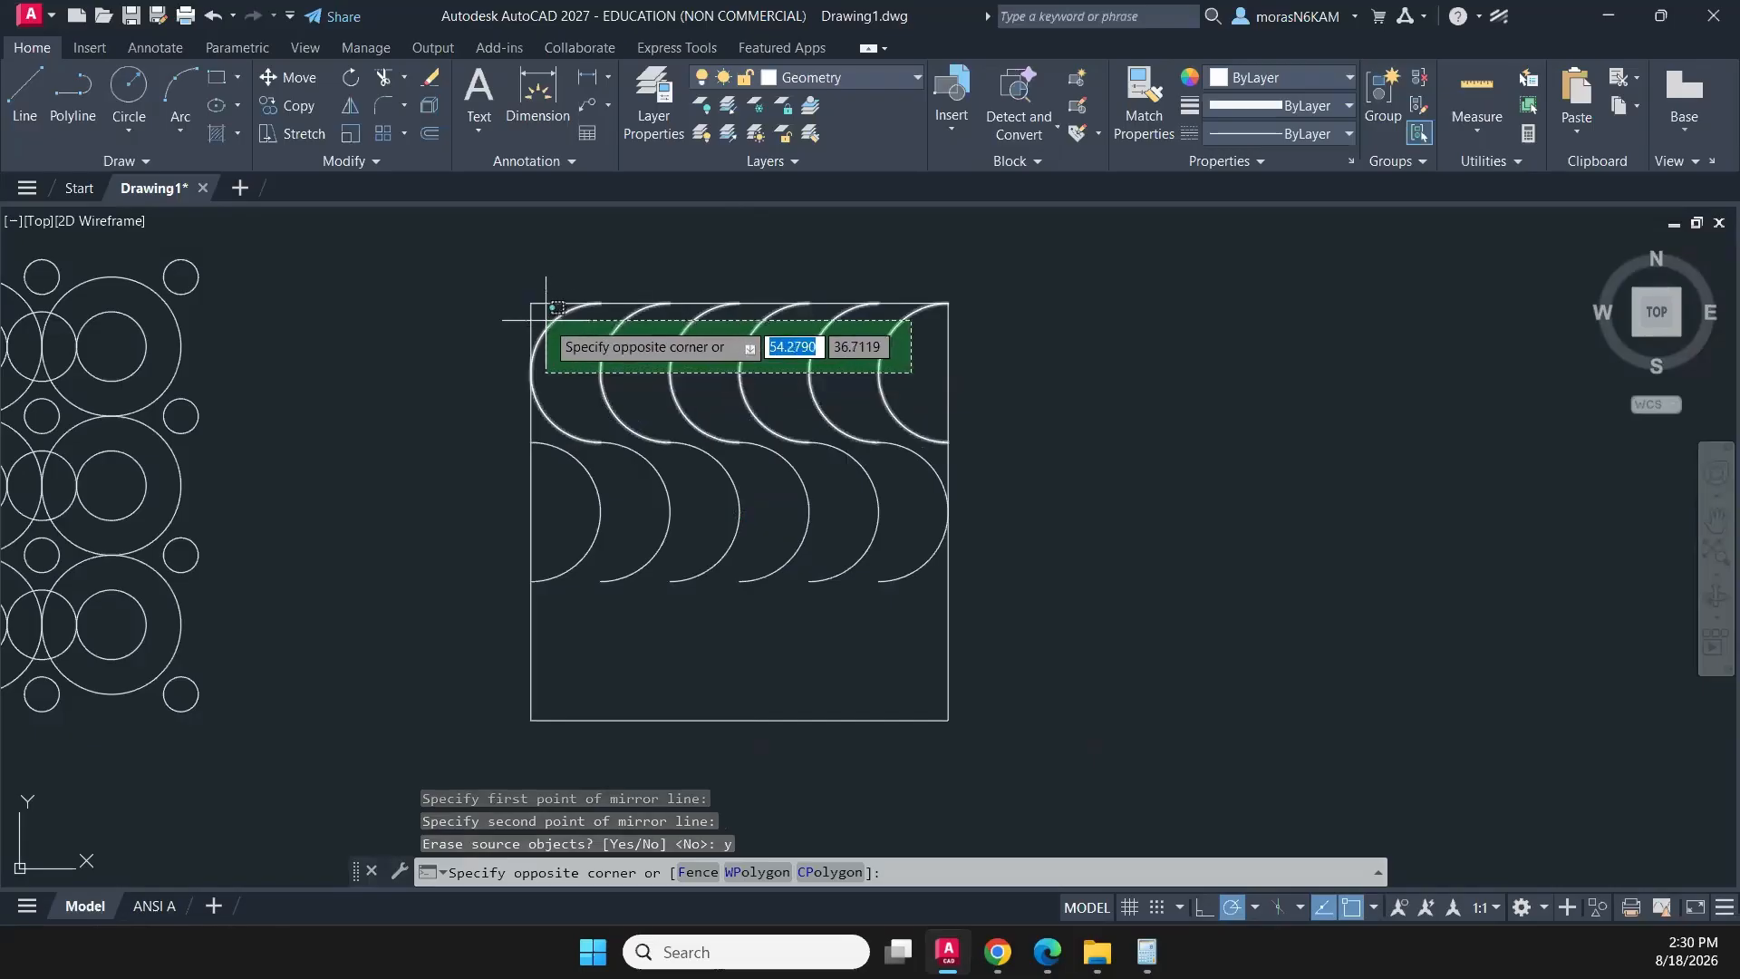
left_click(546, 319)
type("mi")
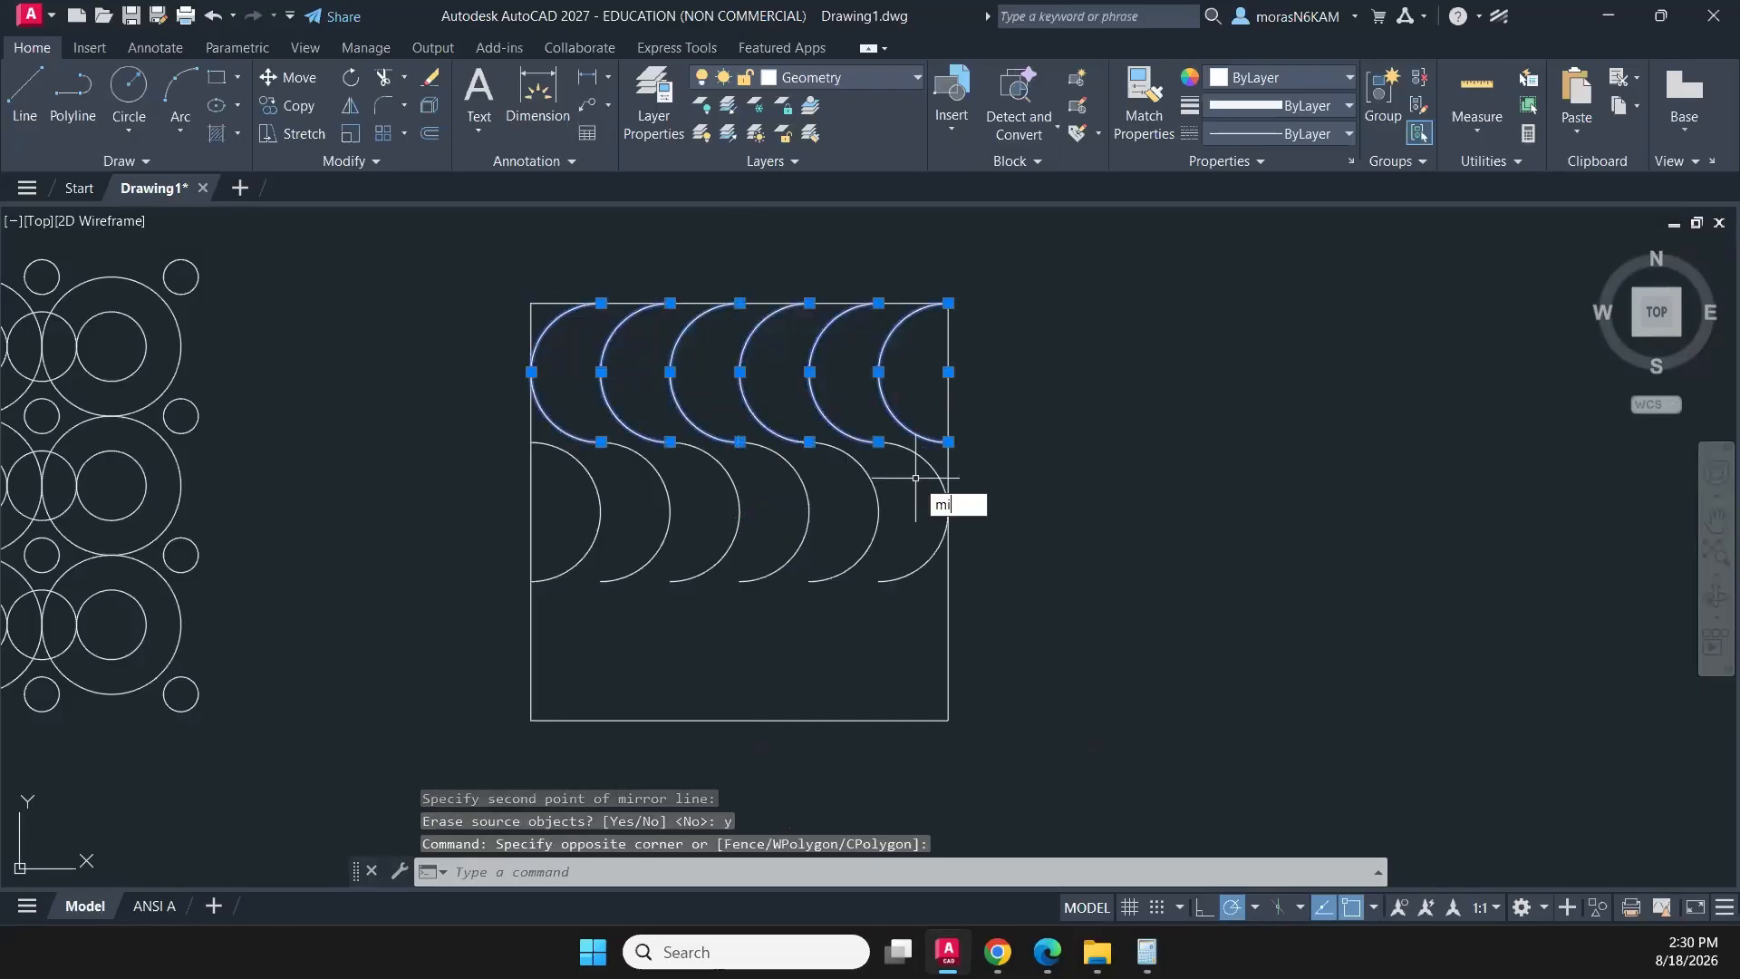
key("Return")
left_click(920, 512)
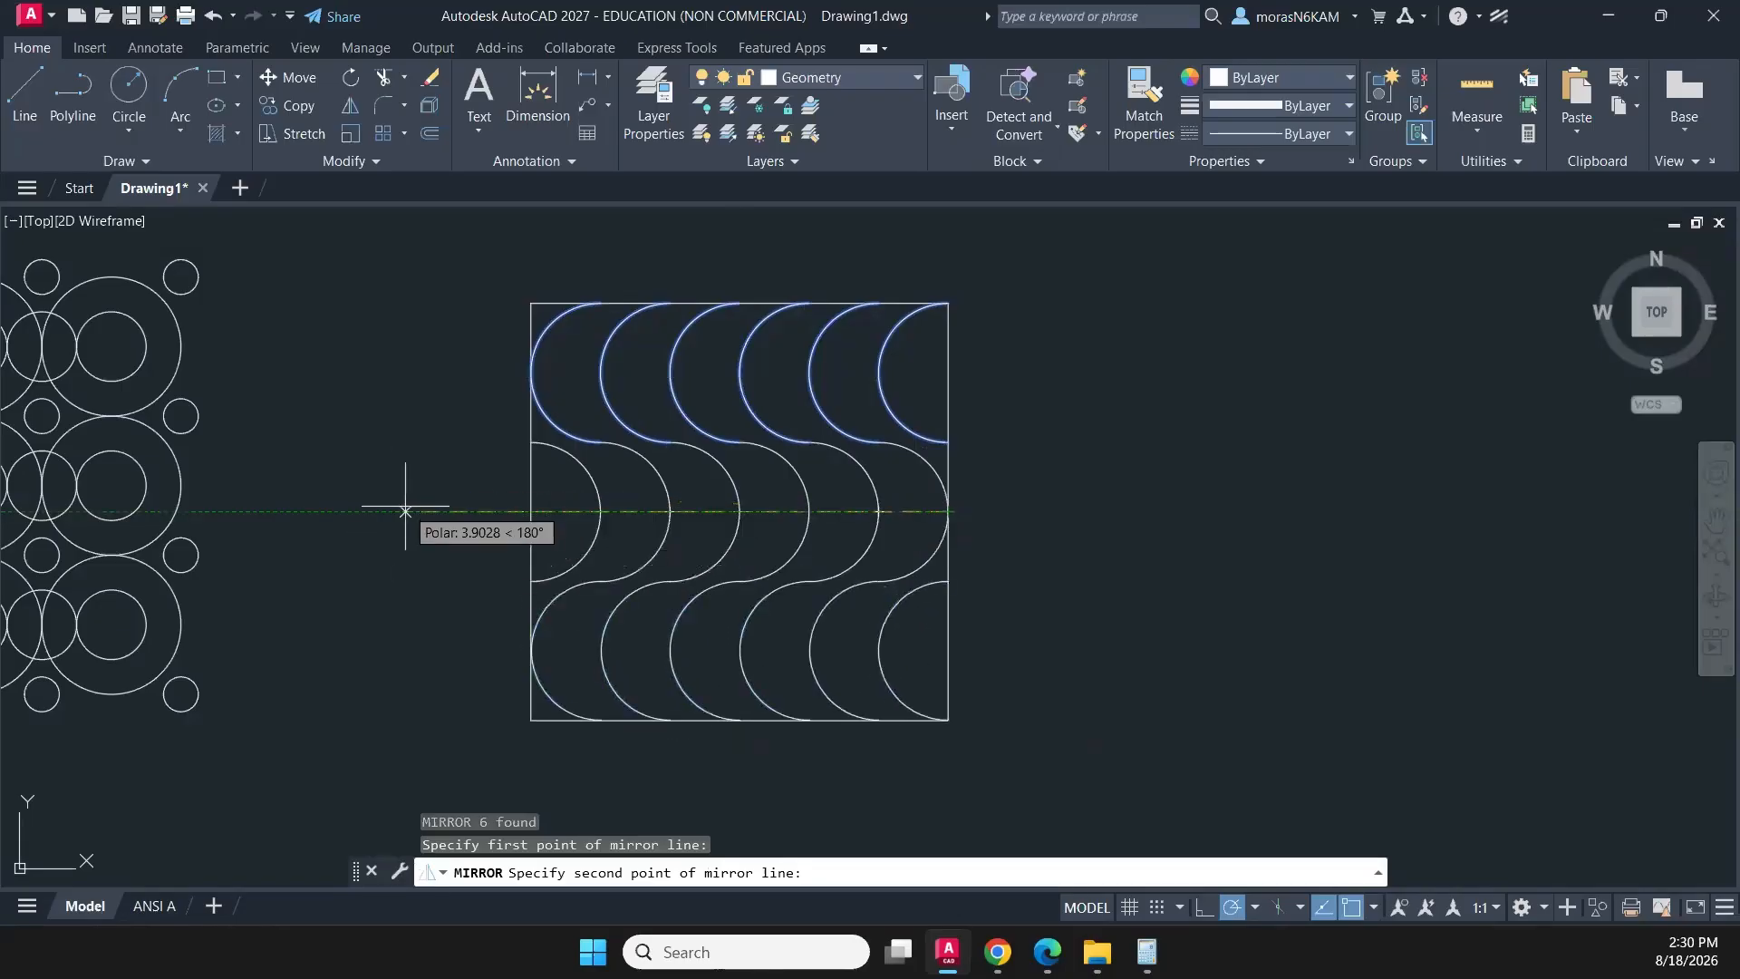
left_click(405, 512)
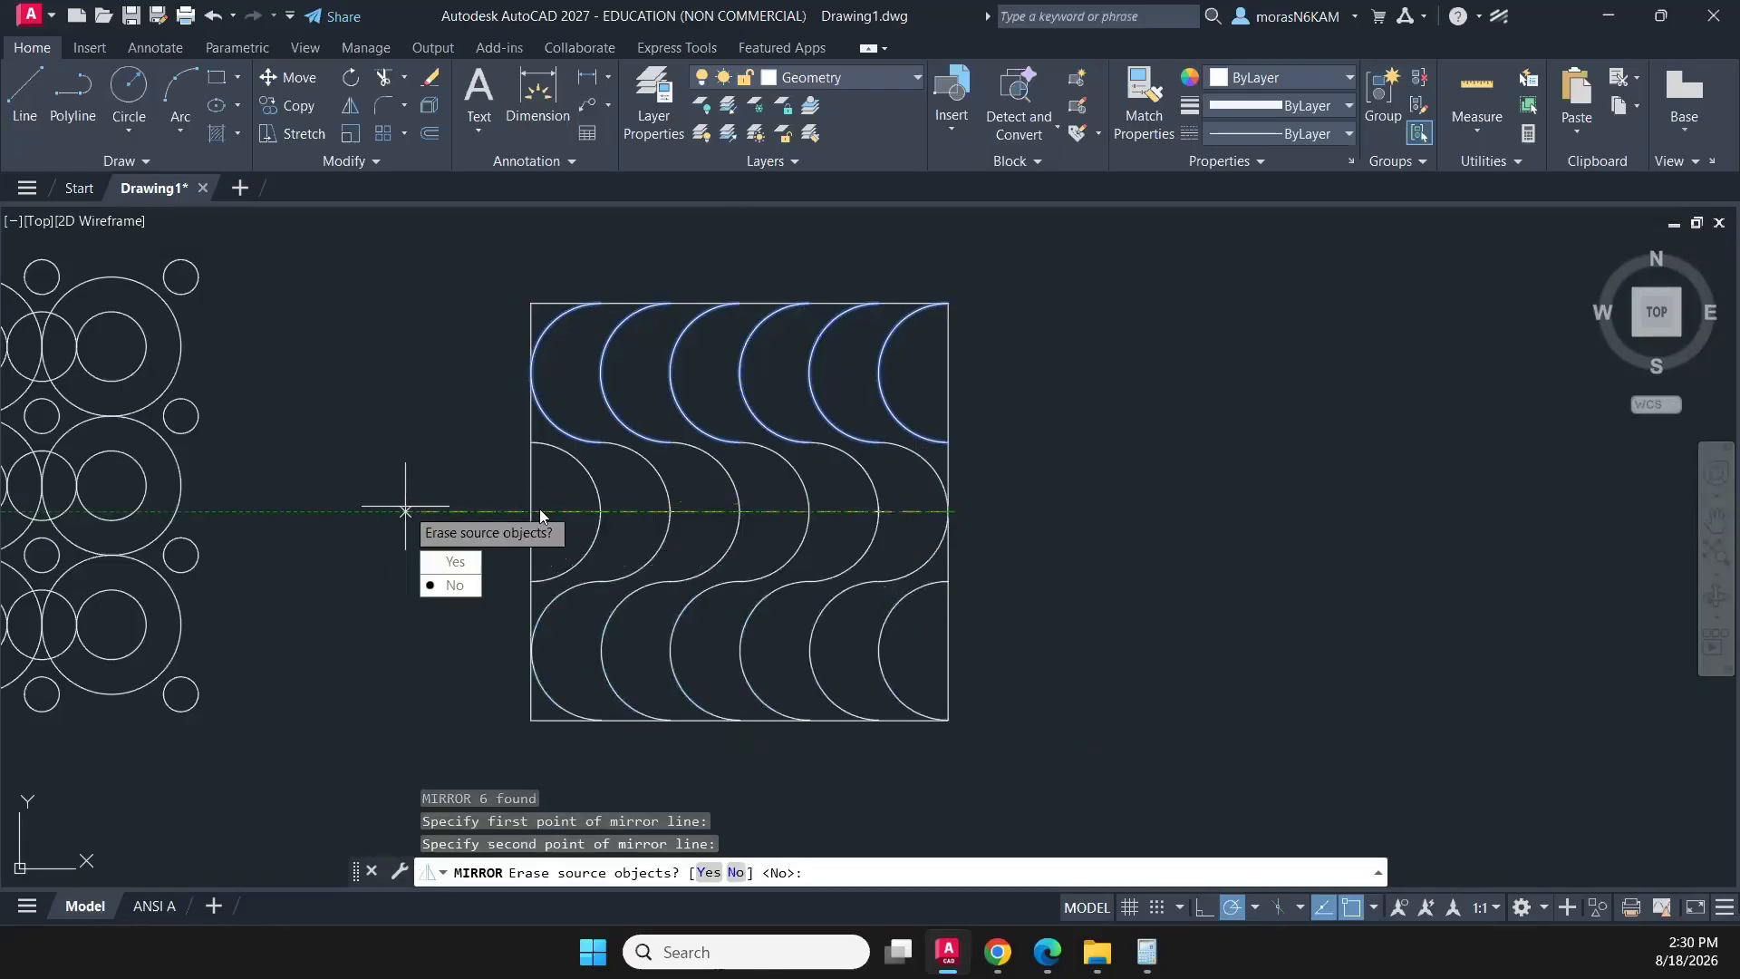
type("n")
key("Return")
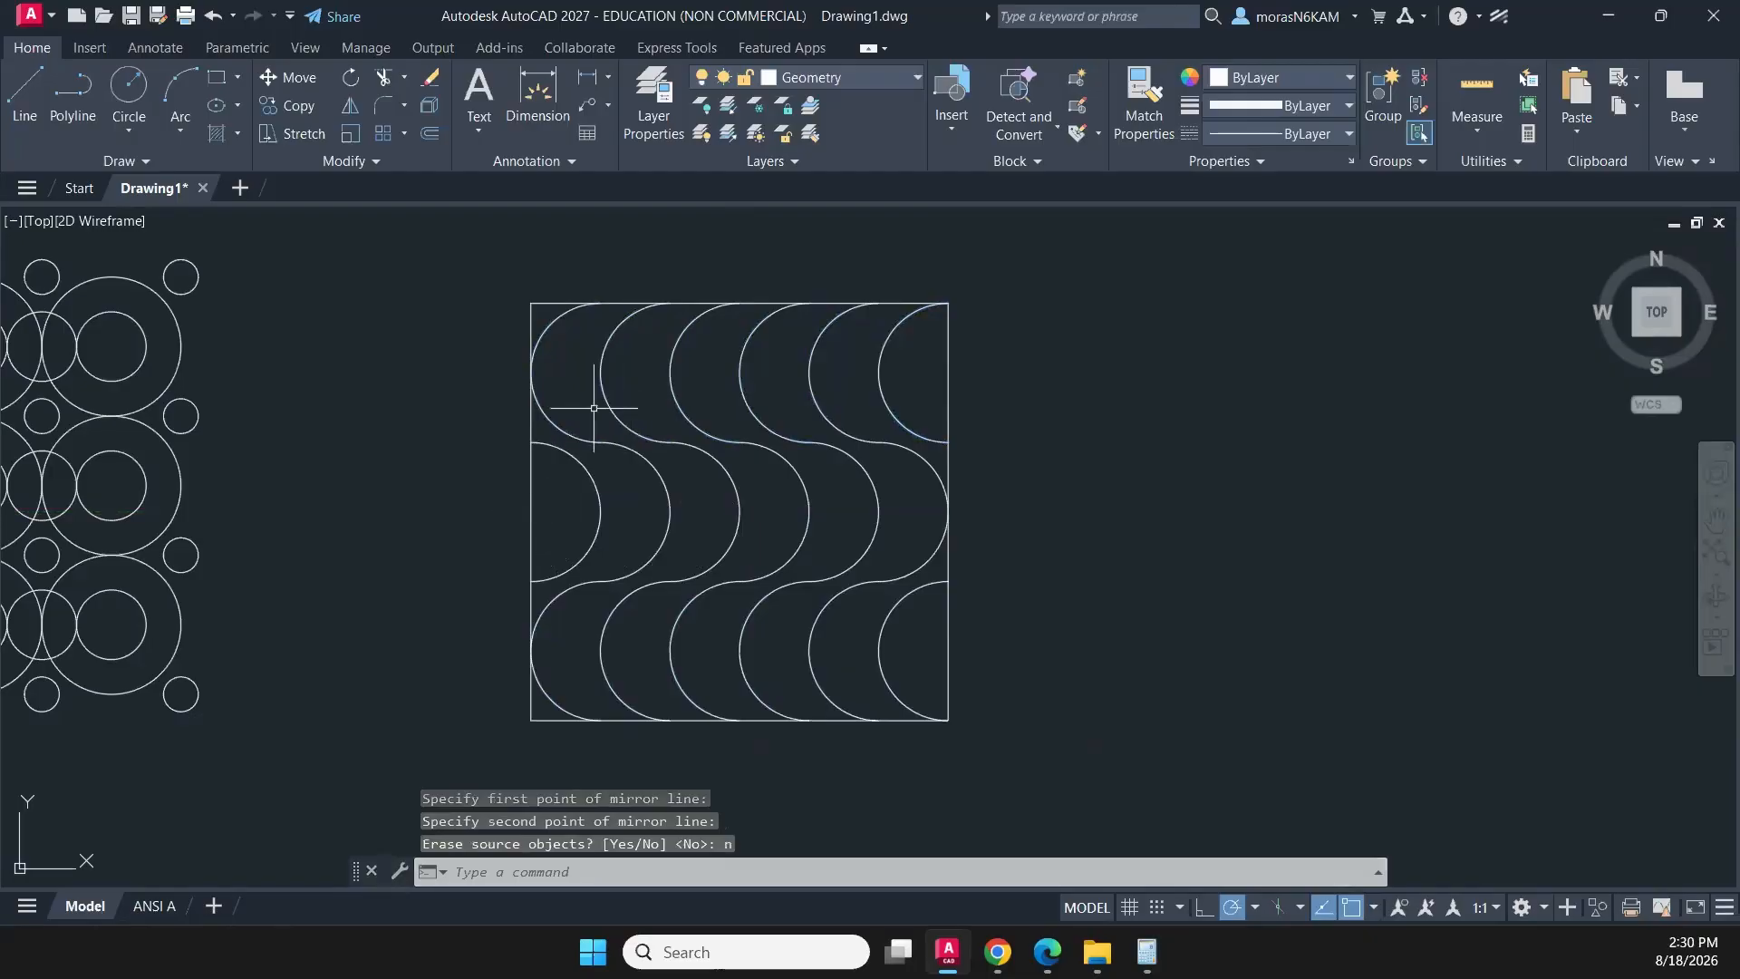
- Join all the arcs and edges of the square wave pattern with the Join command
scroll(553, 417, "down", 2)
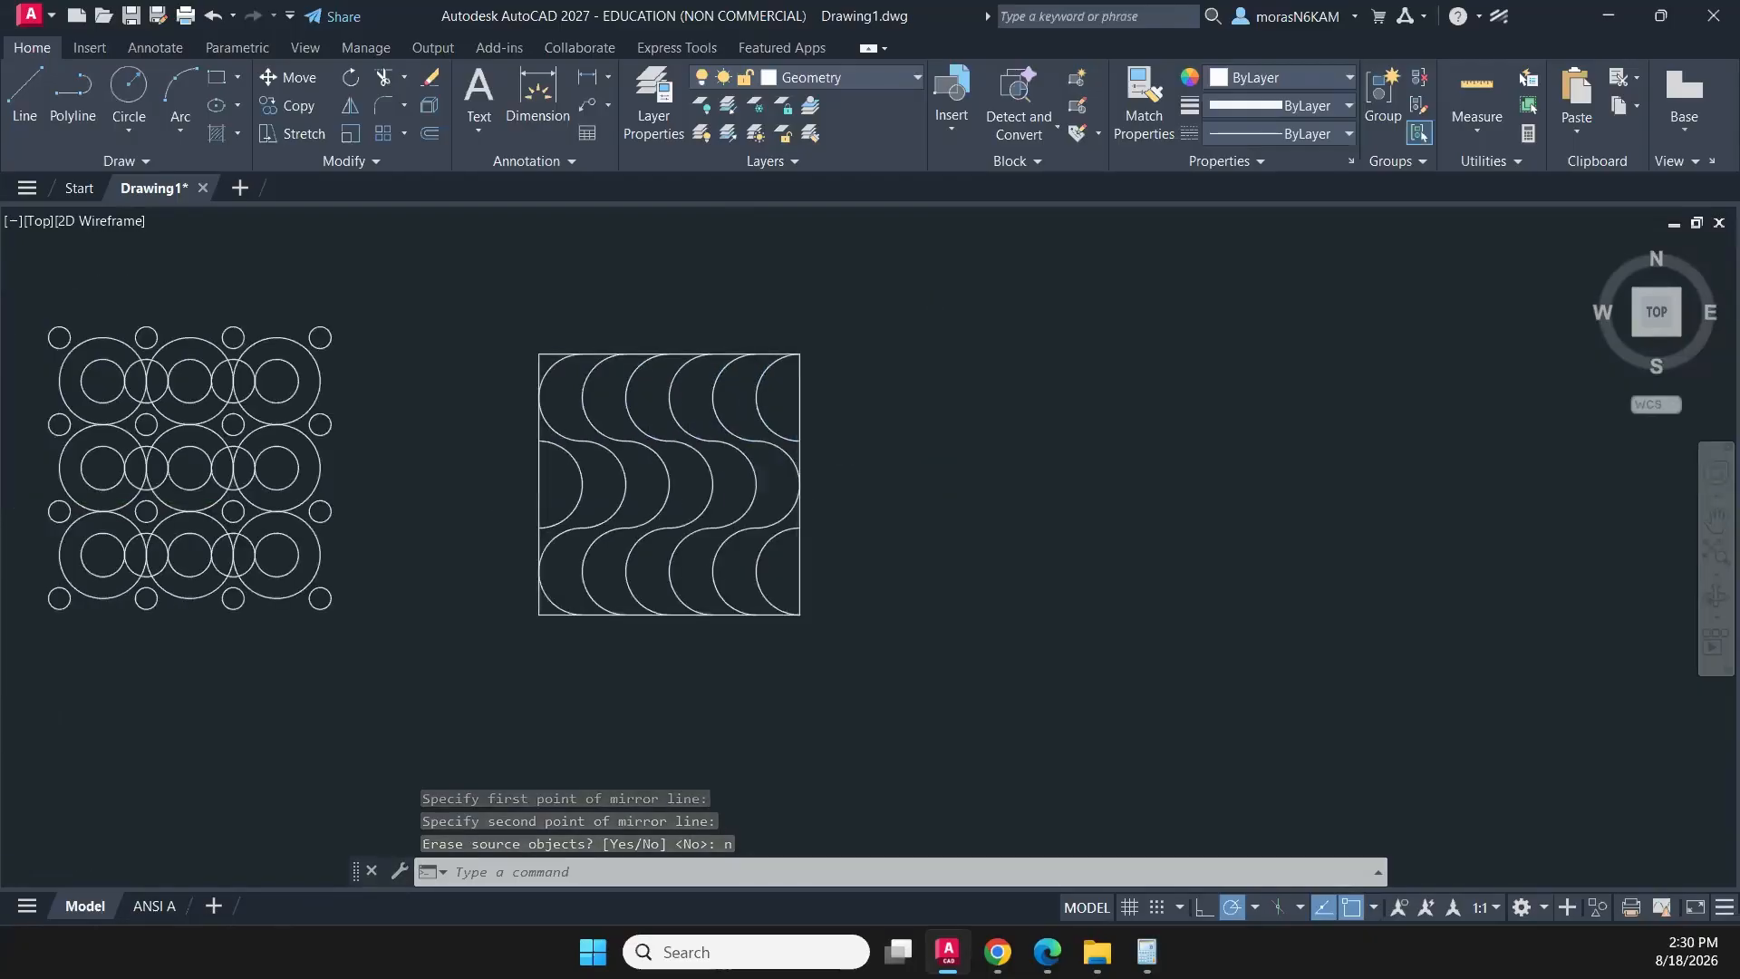
scroll(481, 416, "down", 2)
middle_click_drag(480, 416, 828, 357)
middle_click_drag(927, 326, 1025, 464)
left_click(1253, 376)
left_click(1032, 594)
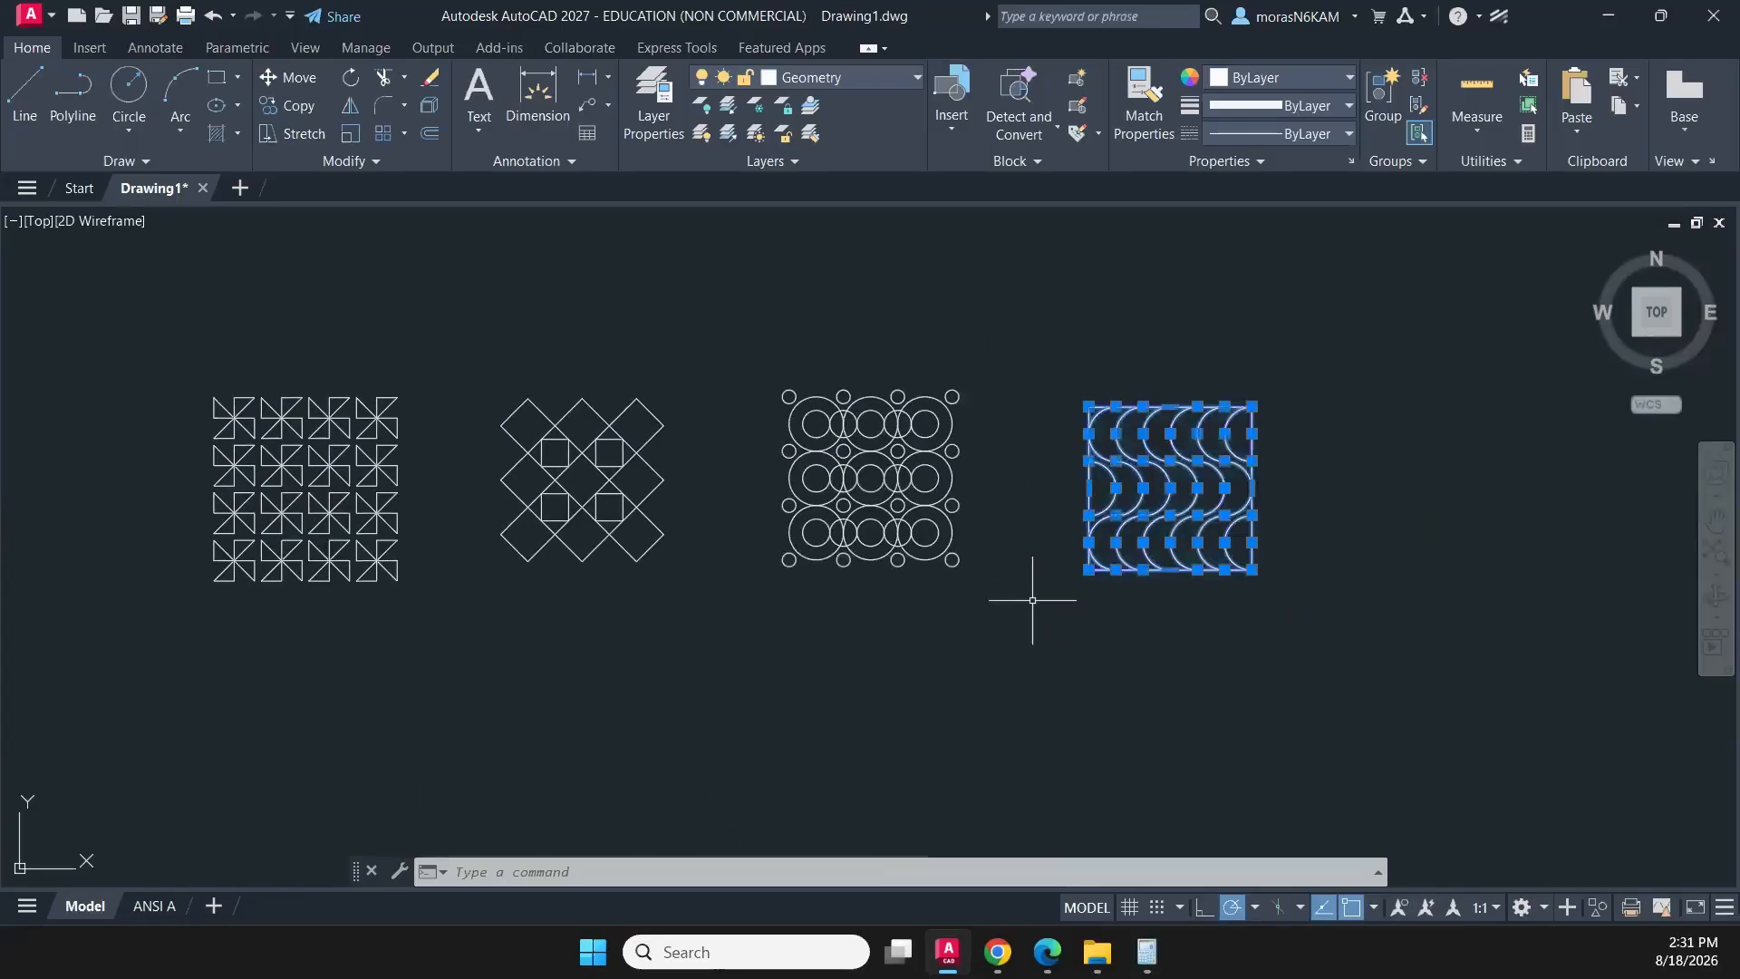
type("j")
key("Return")
- Move the wave pattern about 0.34 up and to the left, with polar tracking off, to line it up with the other patterns
left_click(1323, 382)
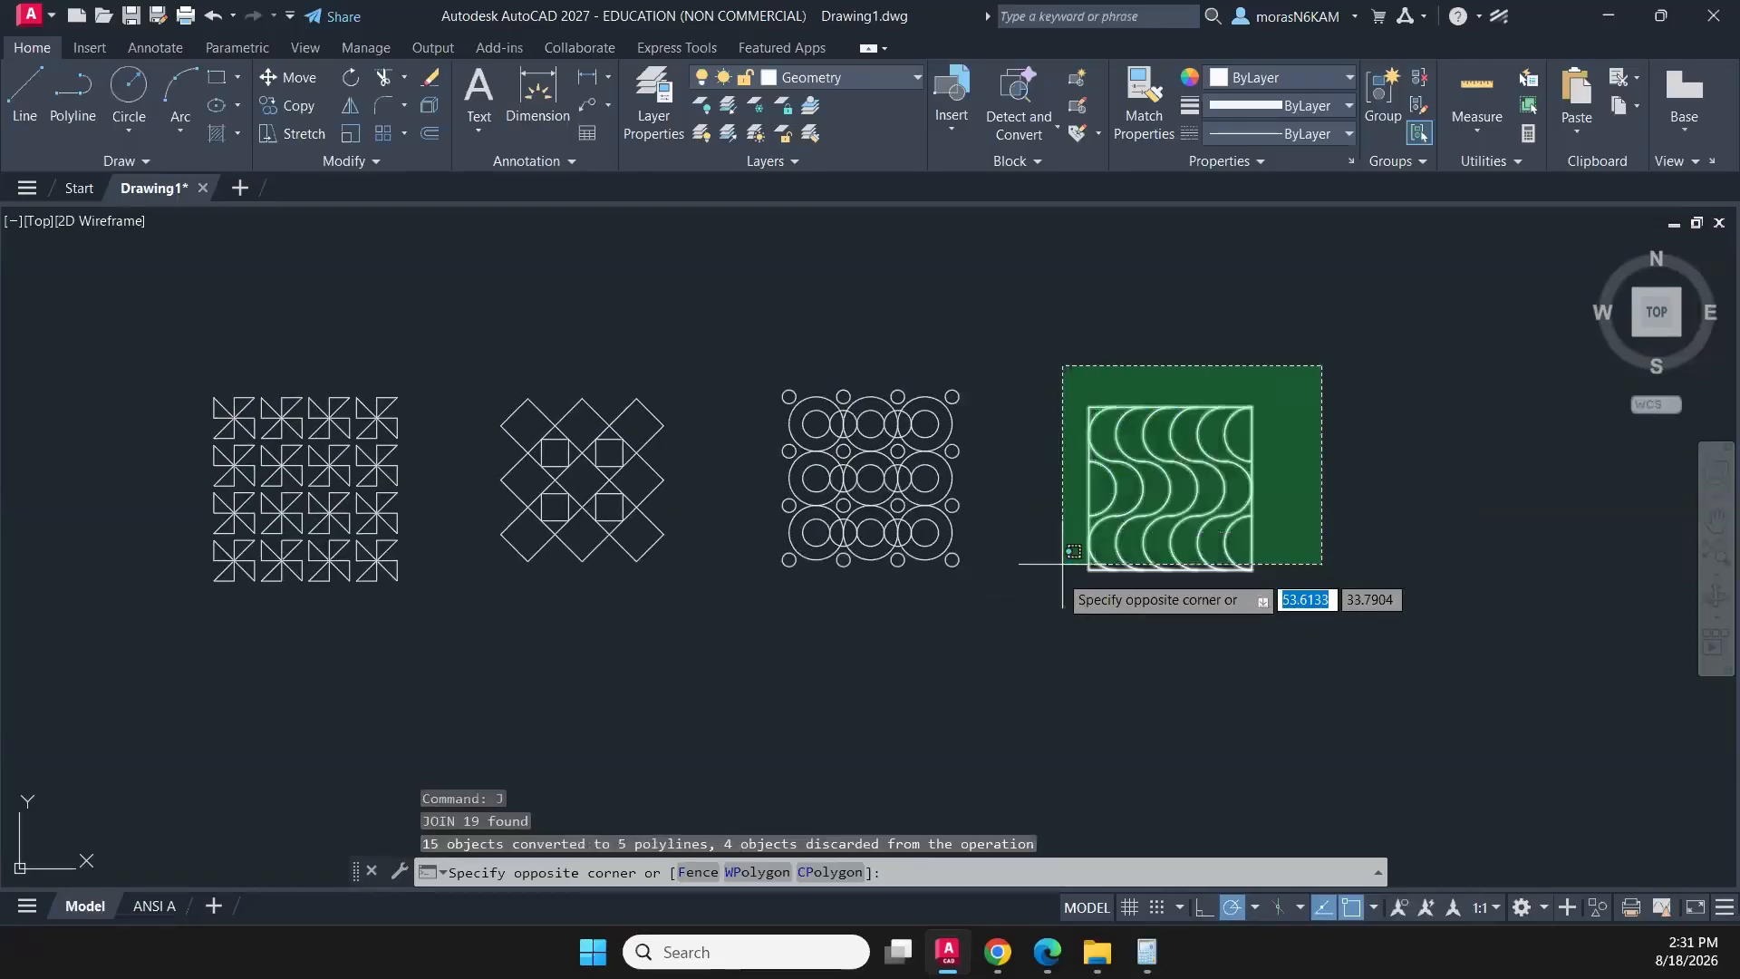
left_click(1059, 580)
type("m")
key("Return")
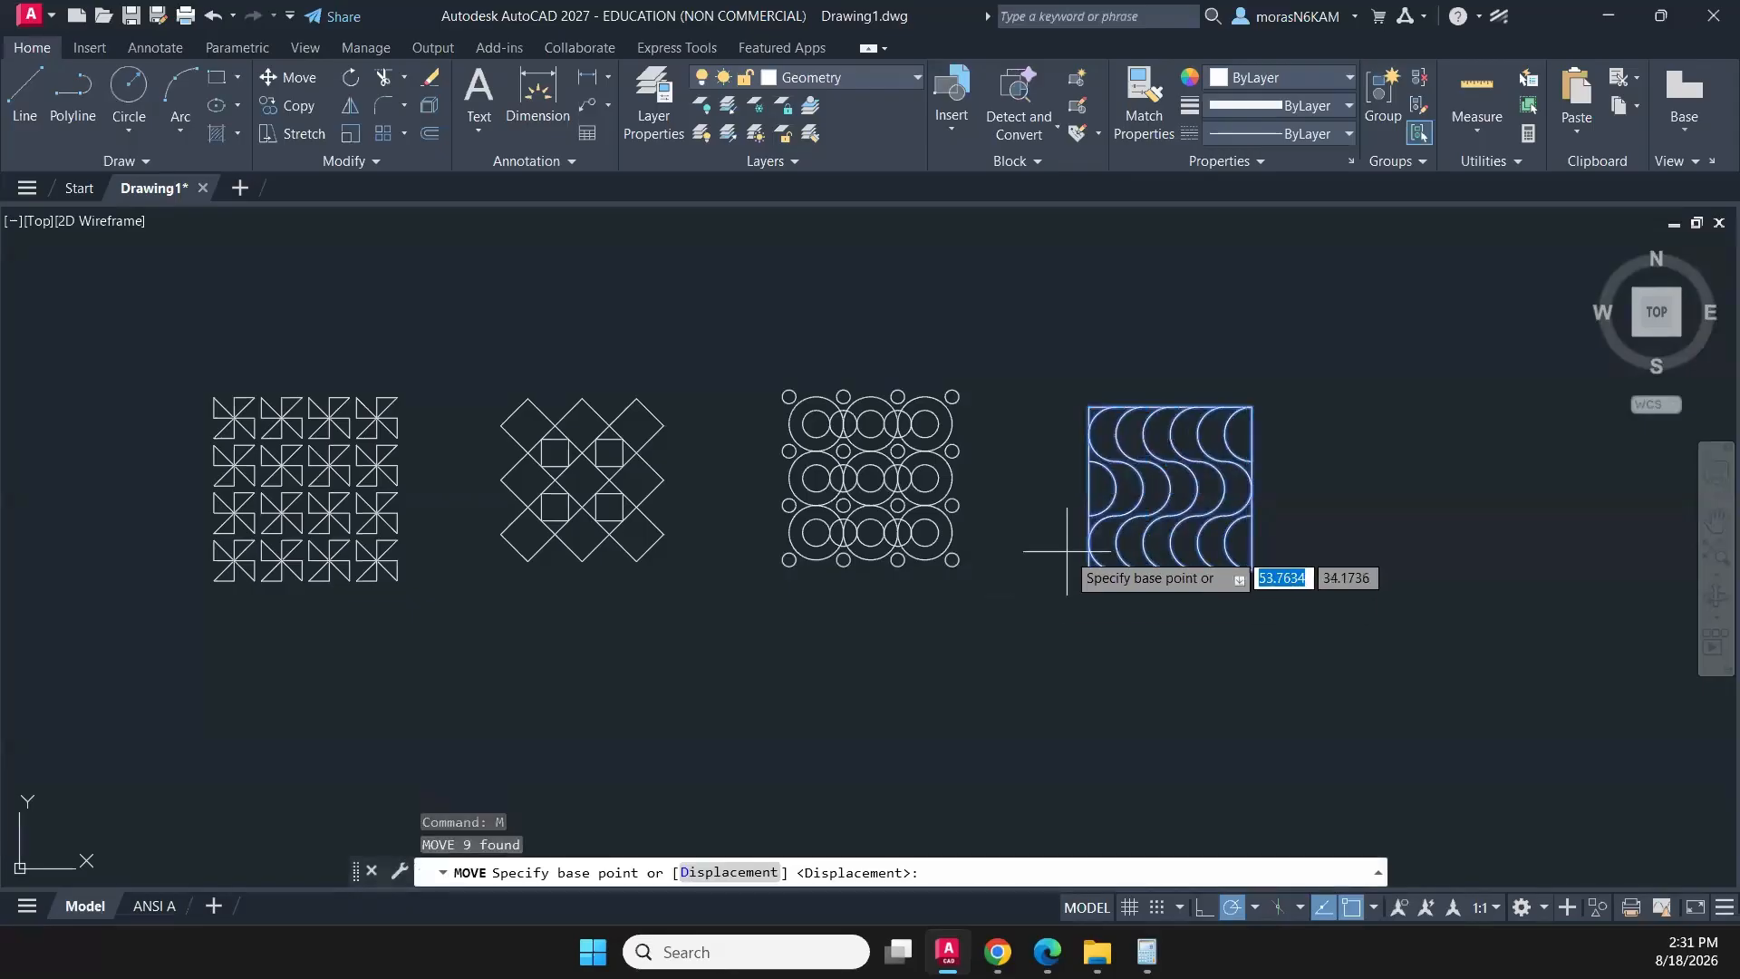
left_click(1066, 550)
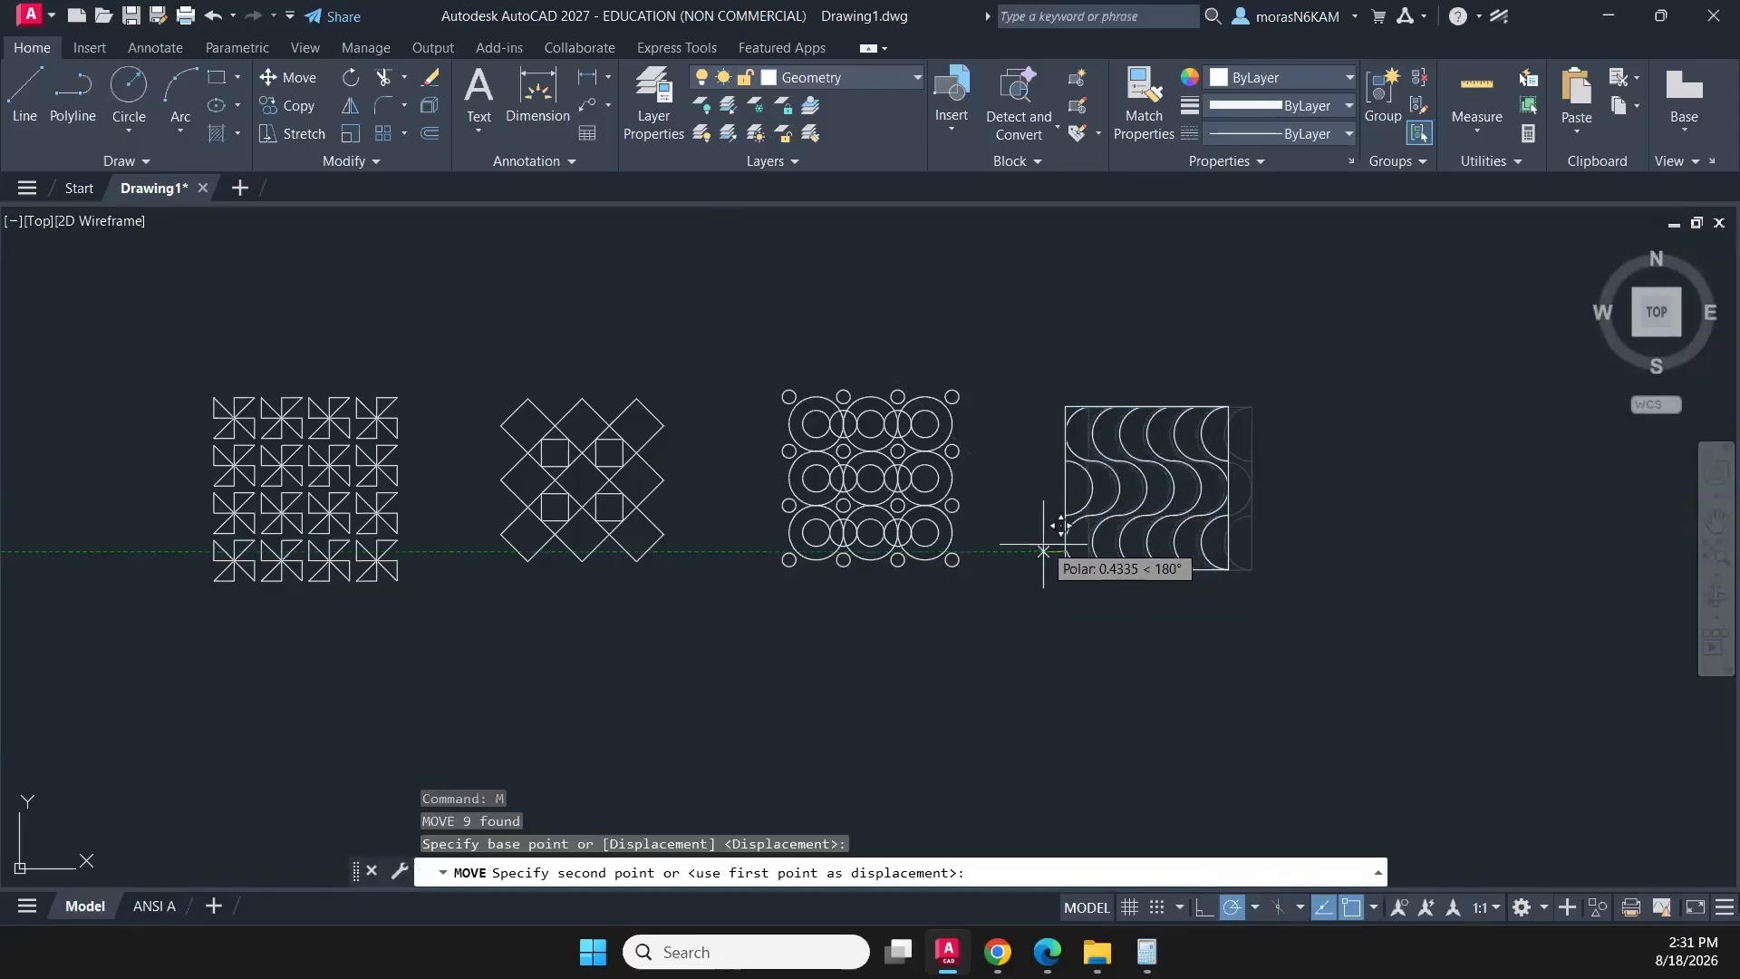
left_click(1238, 908)
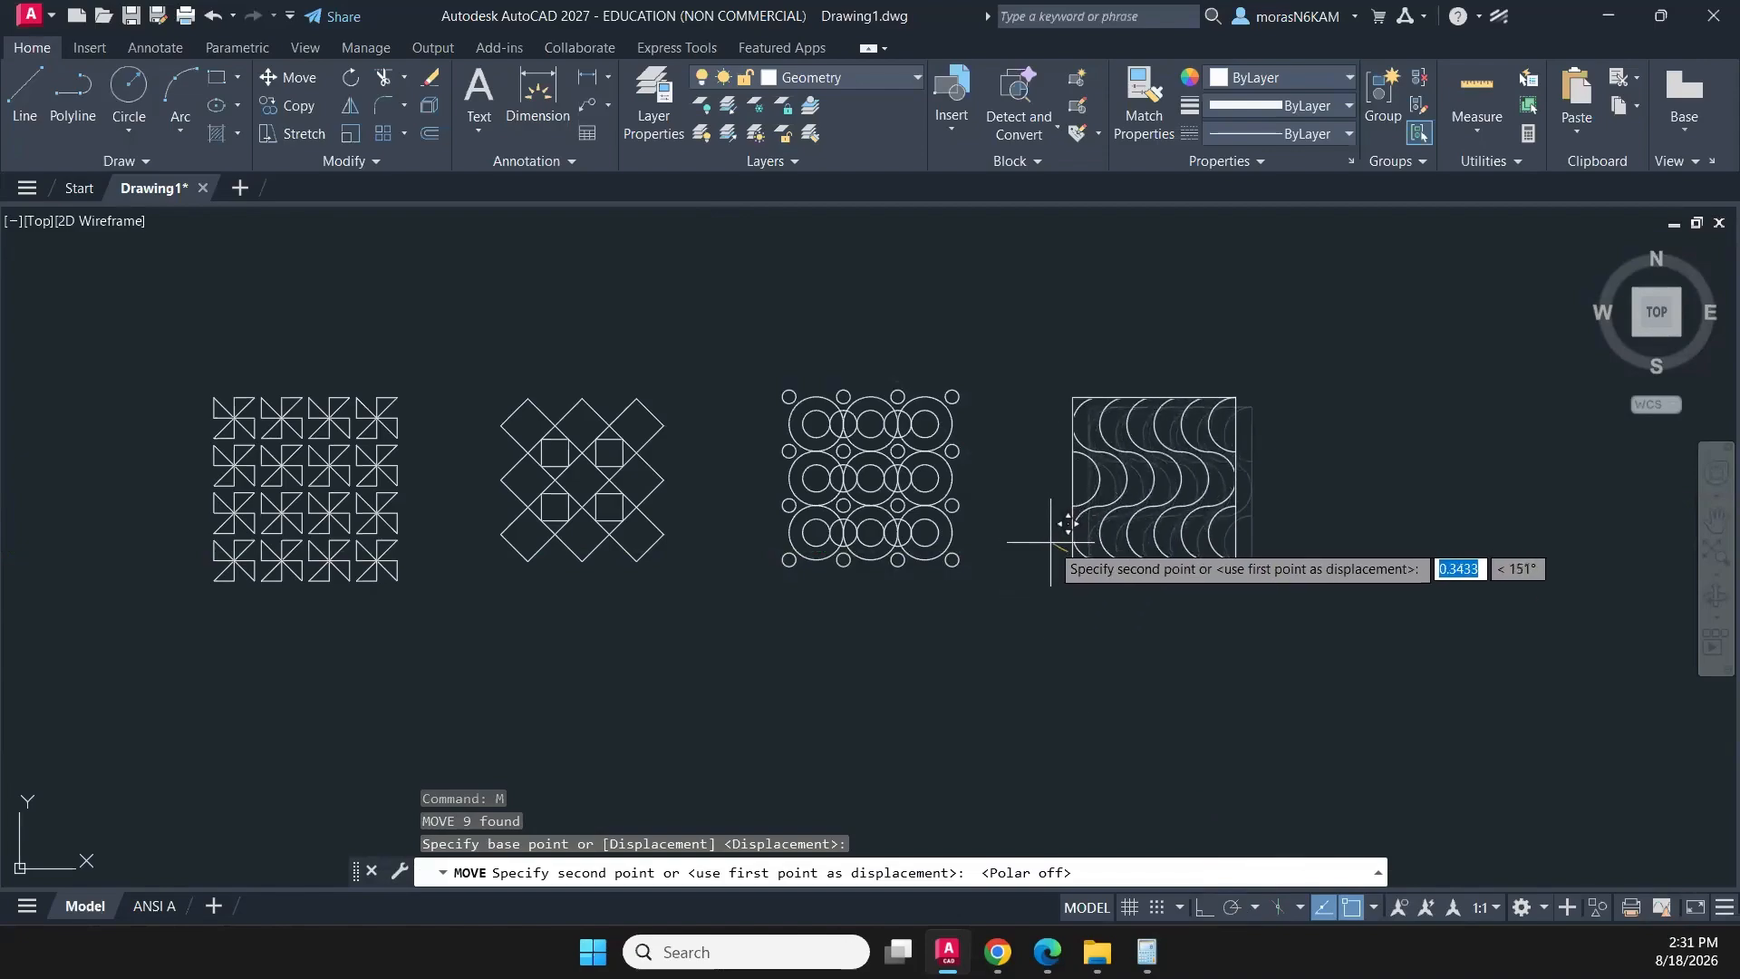
left_click(1052, 542)
middle_click_drag(1044, 732, 1157, 602)
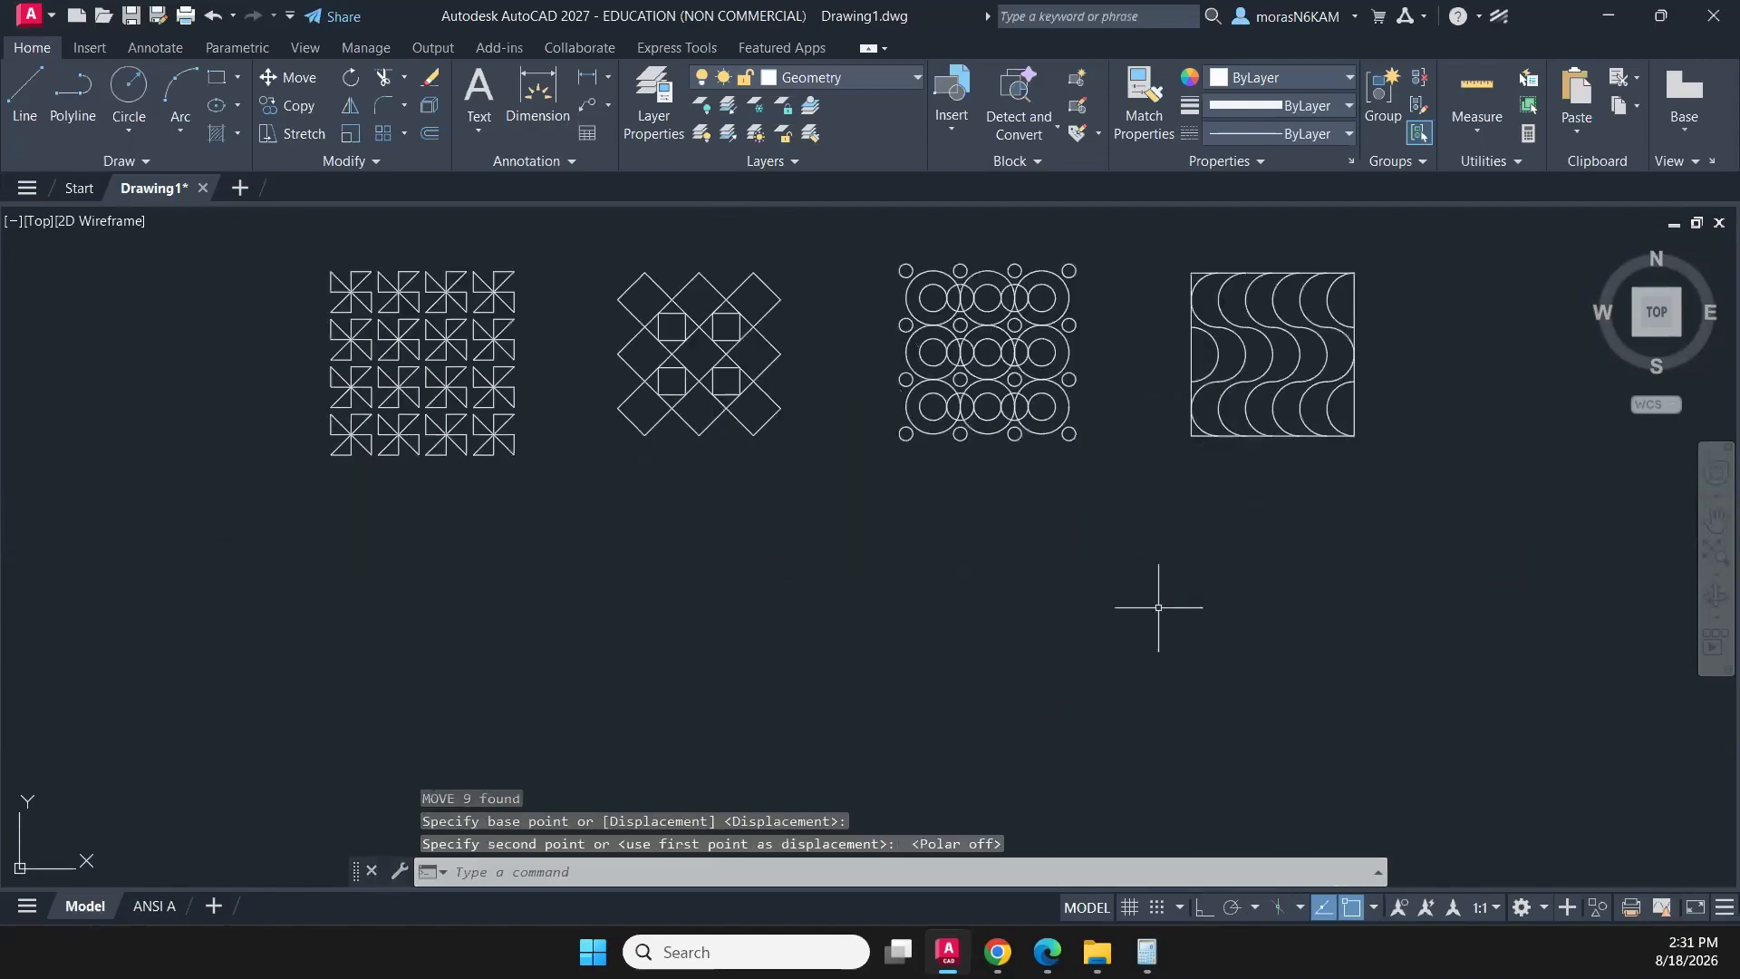
key("Escape")
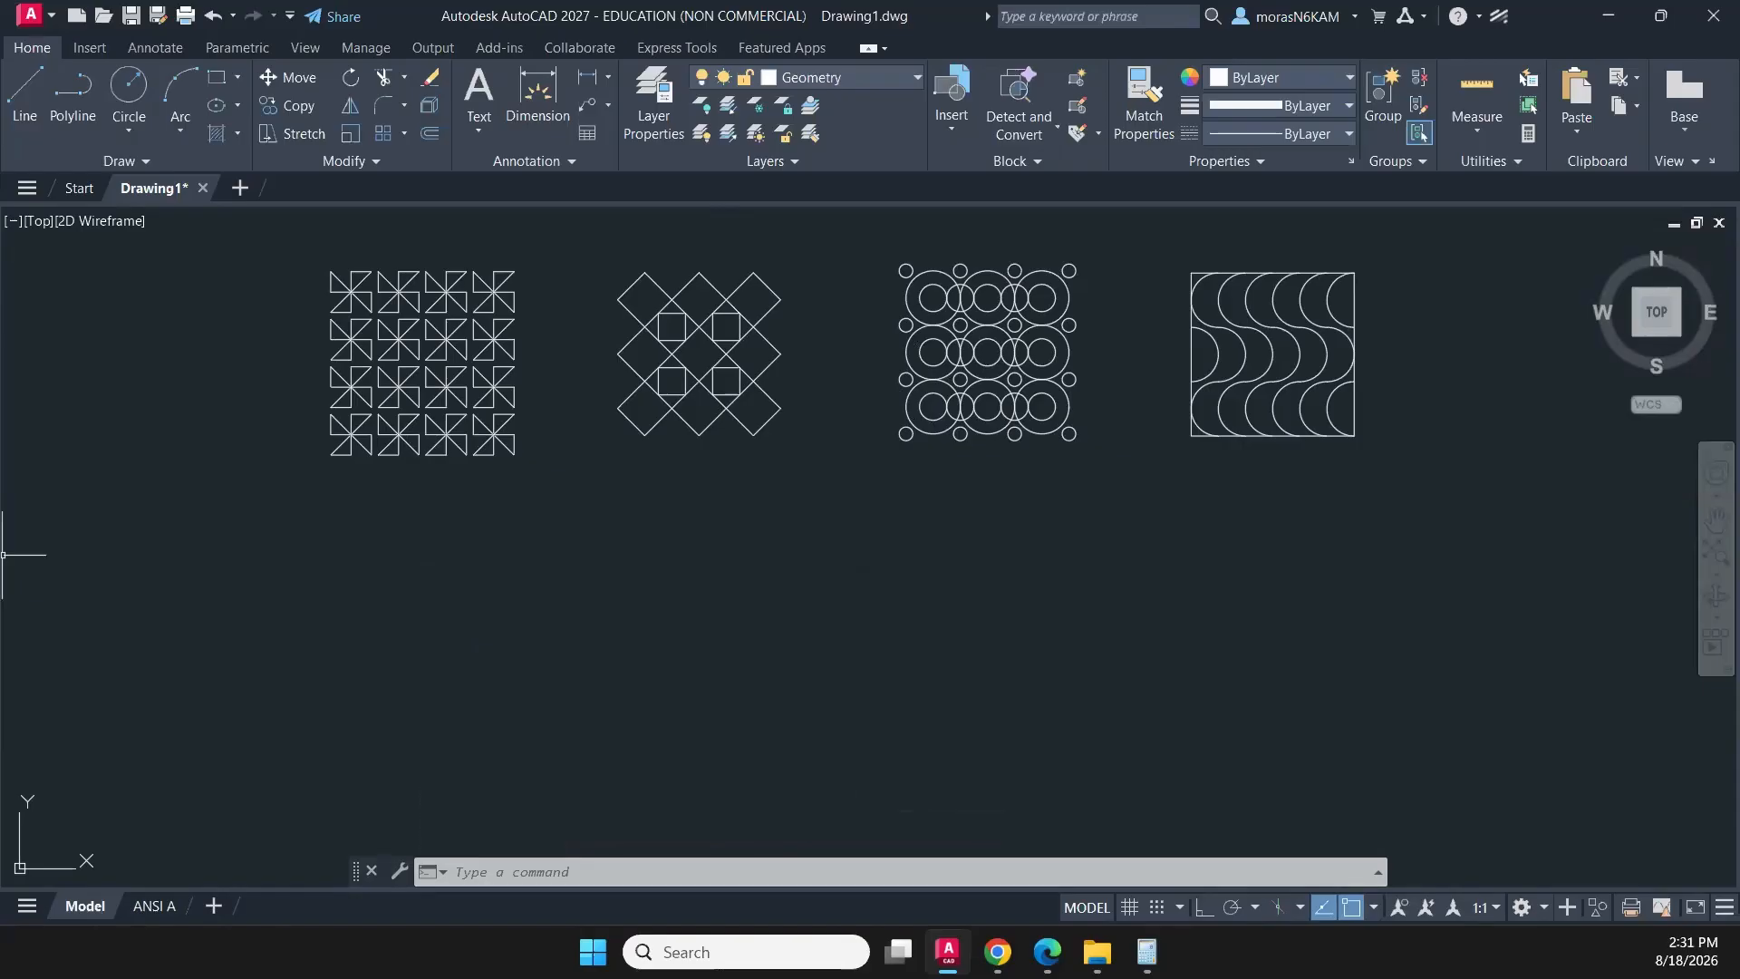
- Draw a vertical line 3/4 long below the pinwheel pattern, aligned with that pattern's left edge
left_click(26, 97)
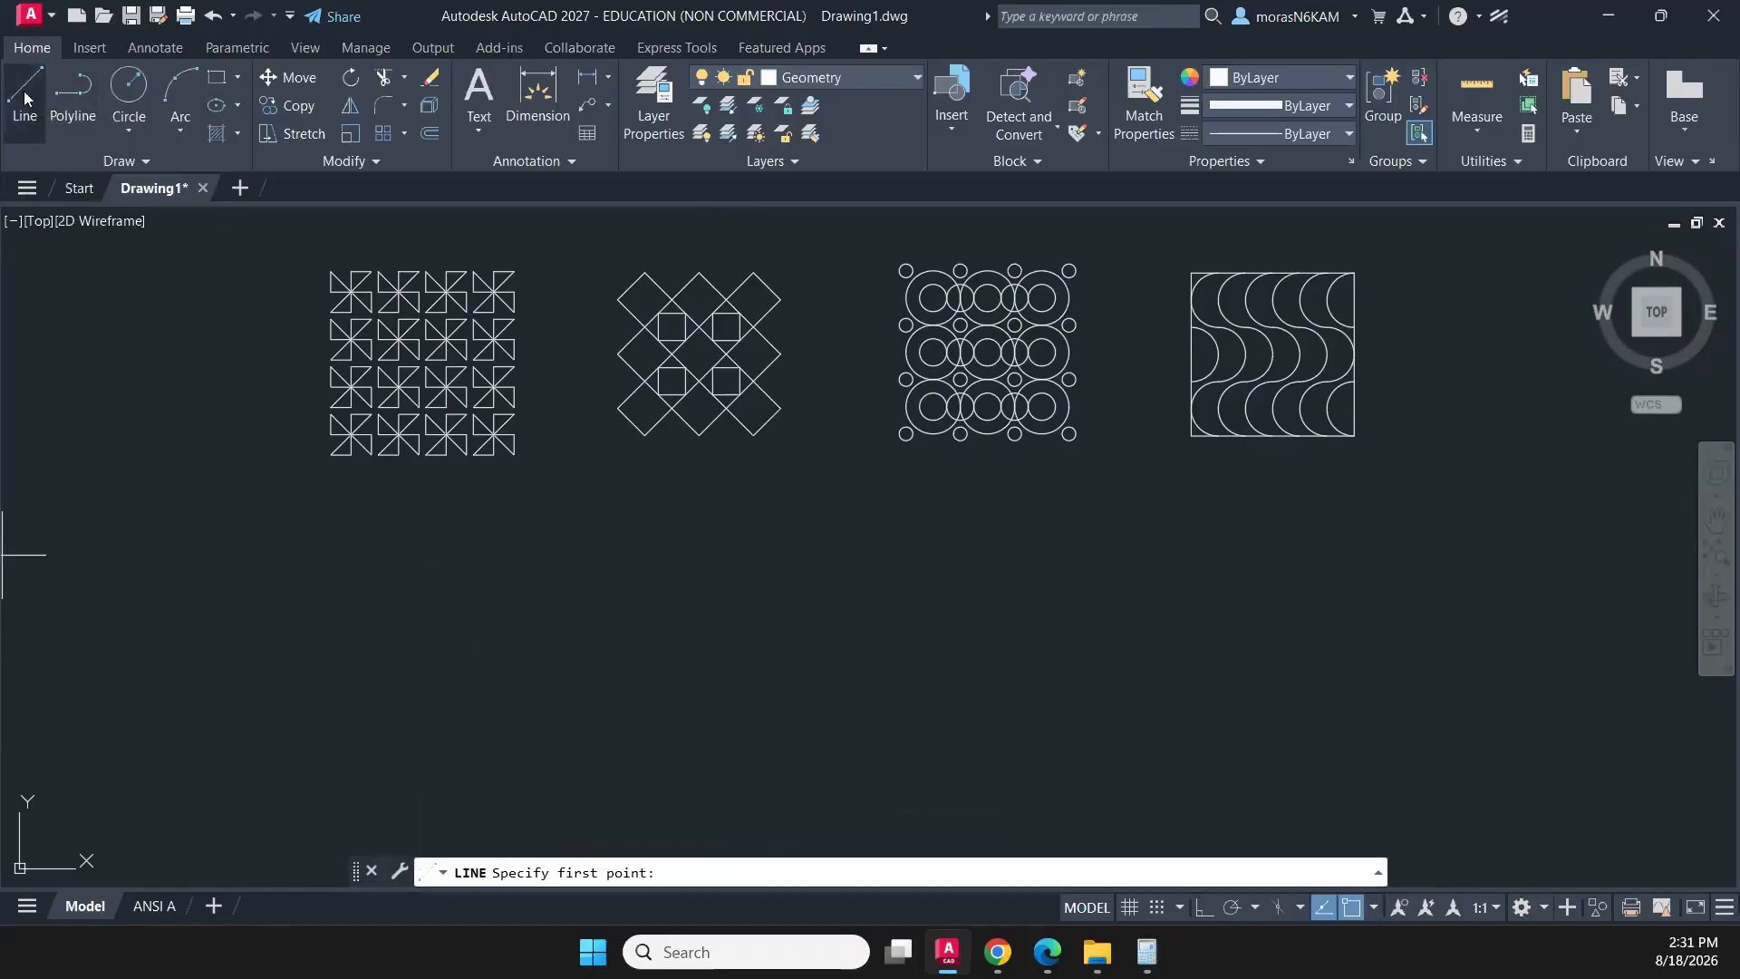
middle_click_drag(368, 543, 465, 486)
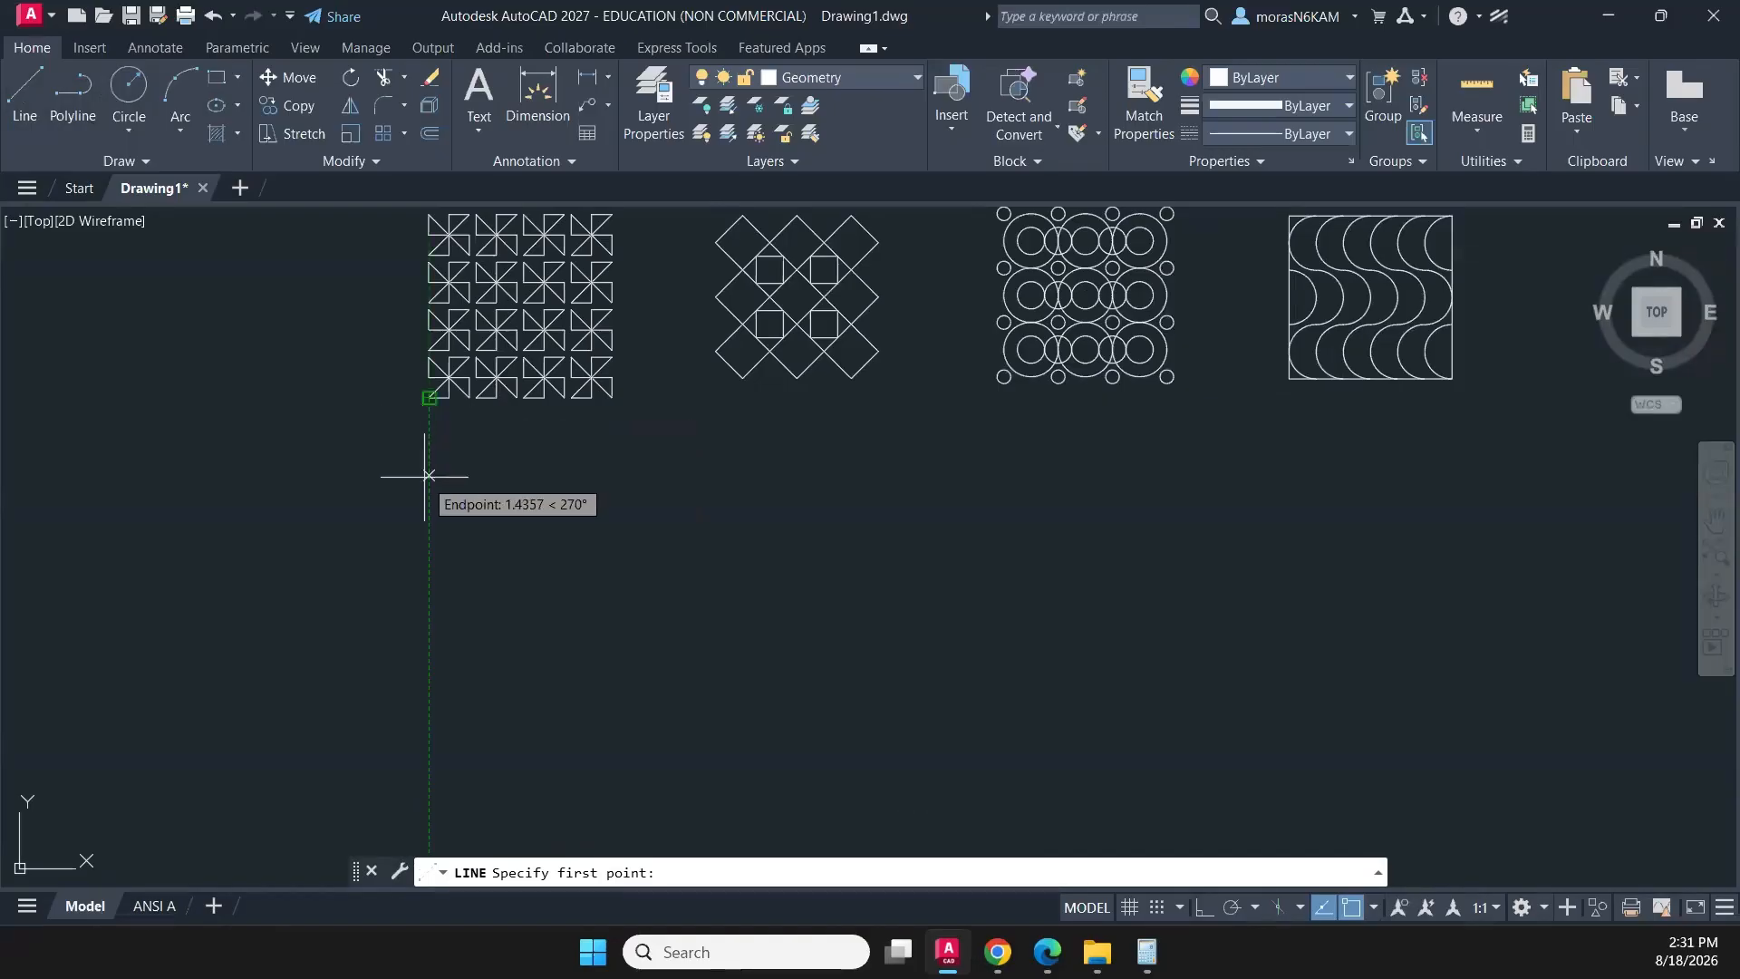
left_click(430, 471)
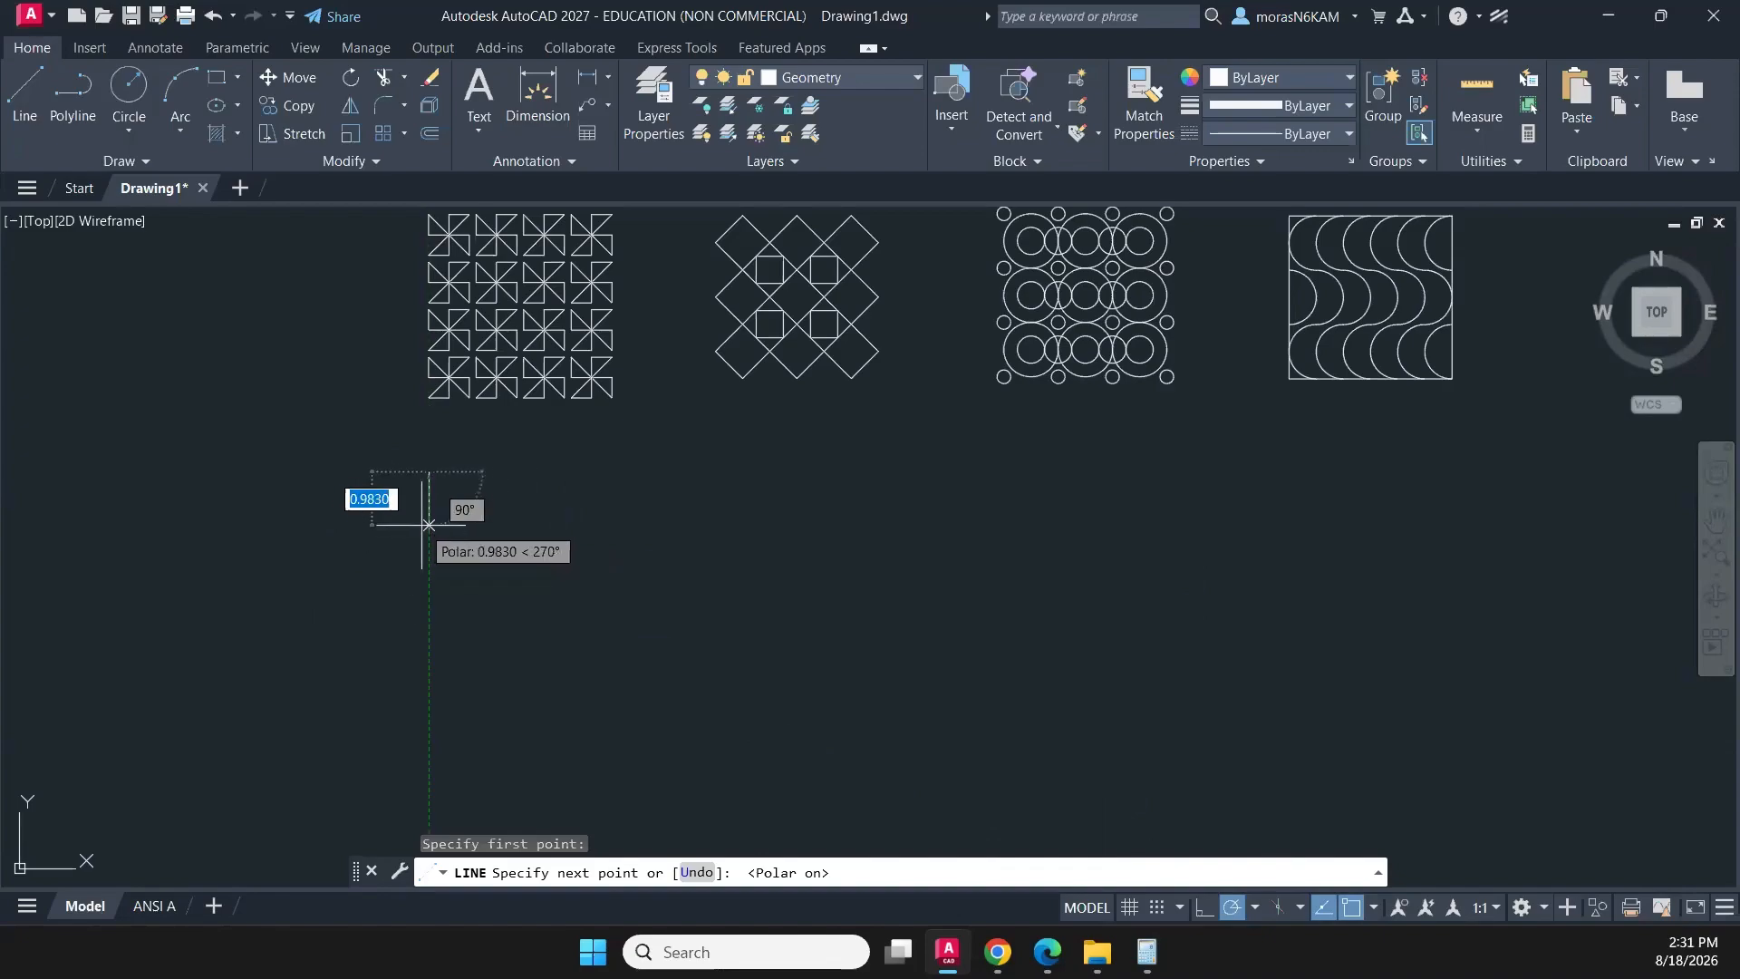
type("3")
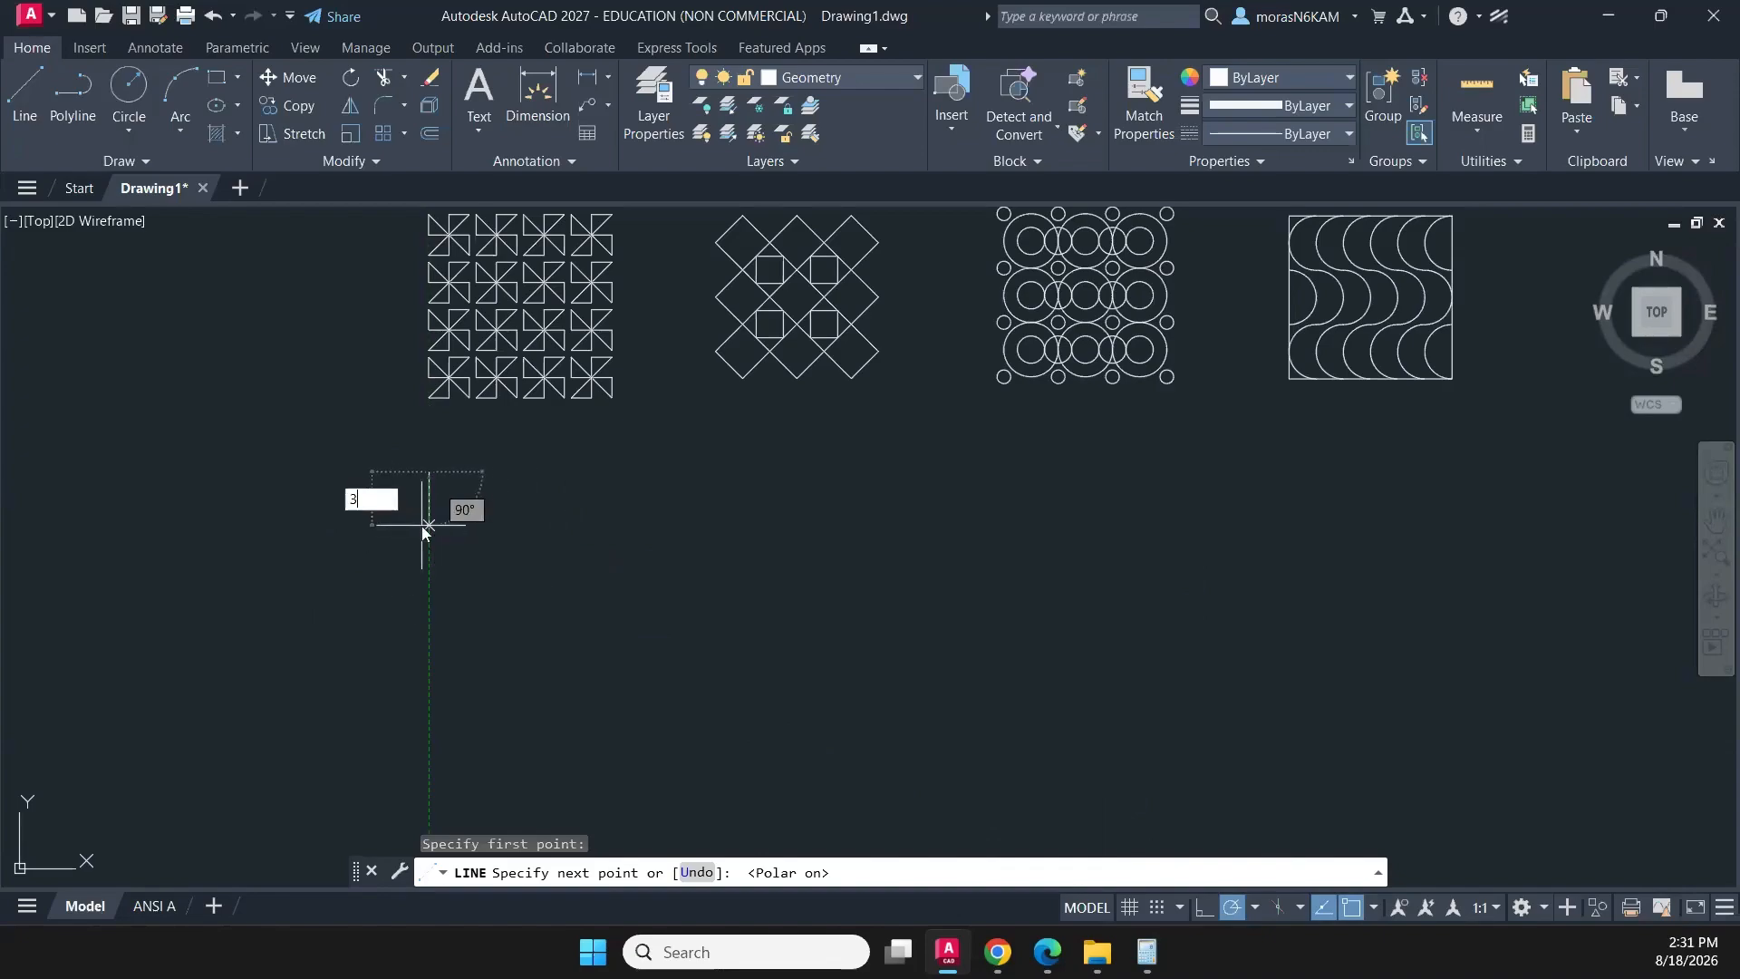
type("/4")
key("Return")
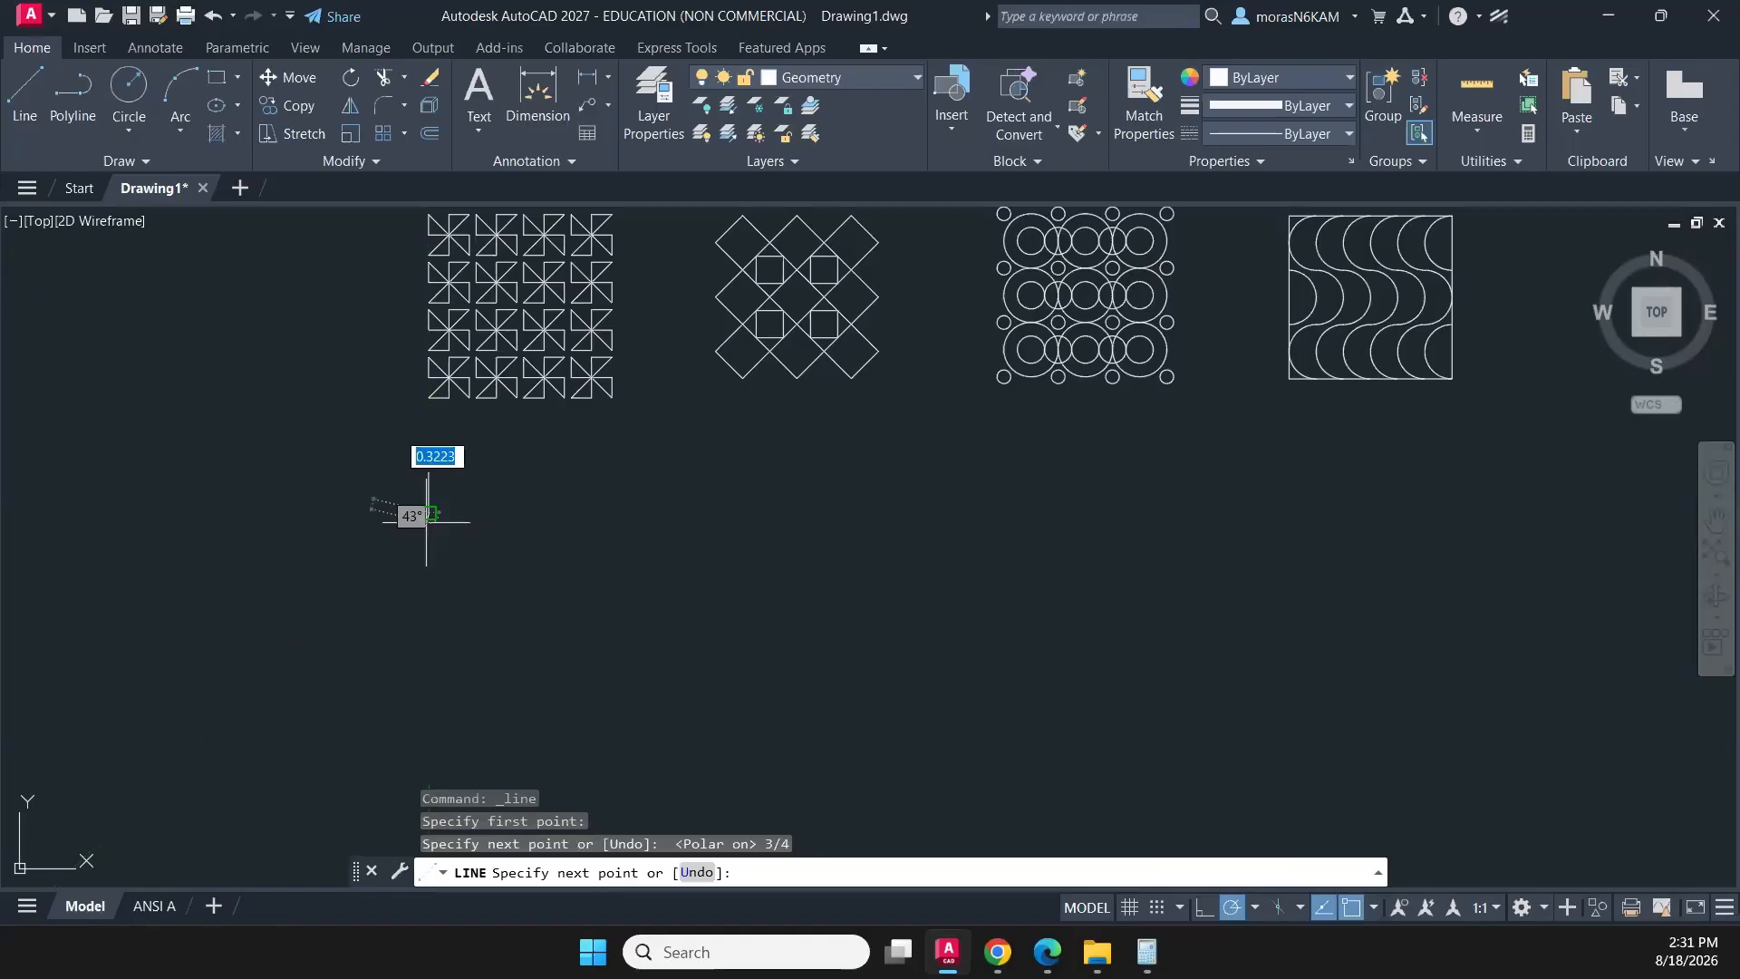
scroll(436, 509, "up", 4)
key("Escape")
scroll(435, 441, "down", 3)
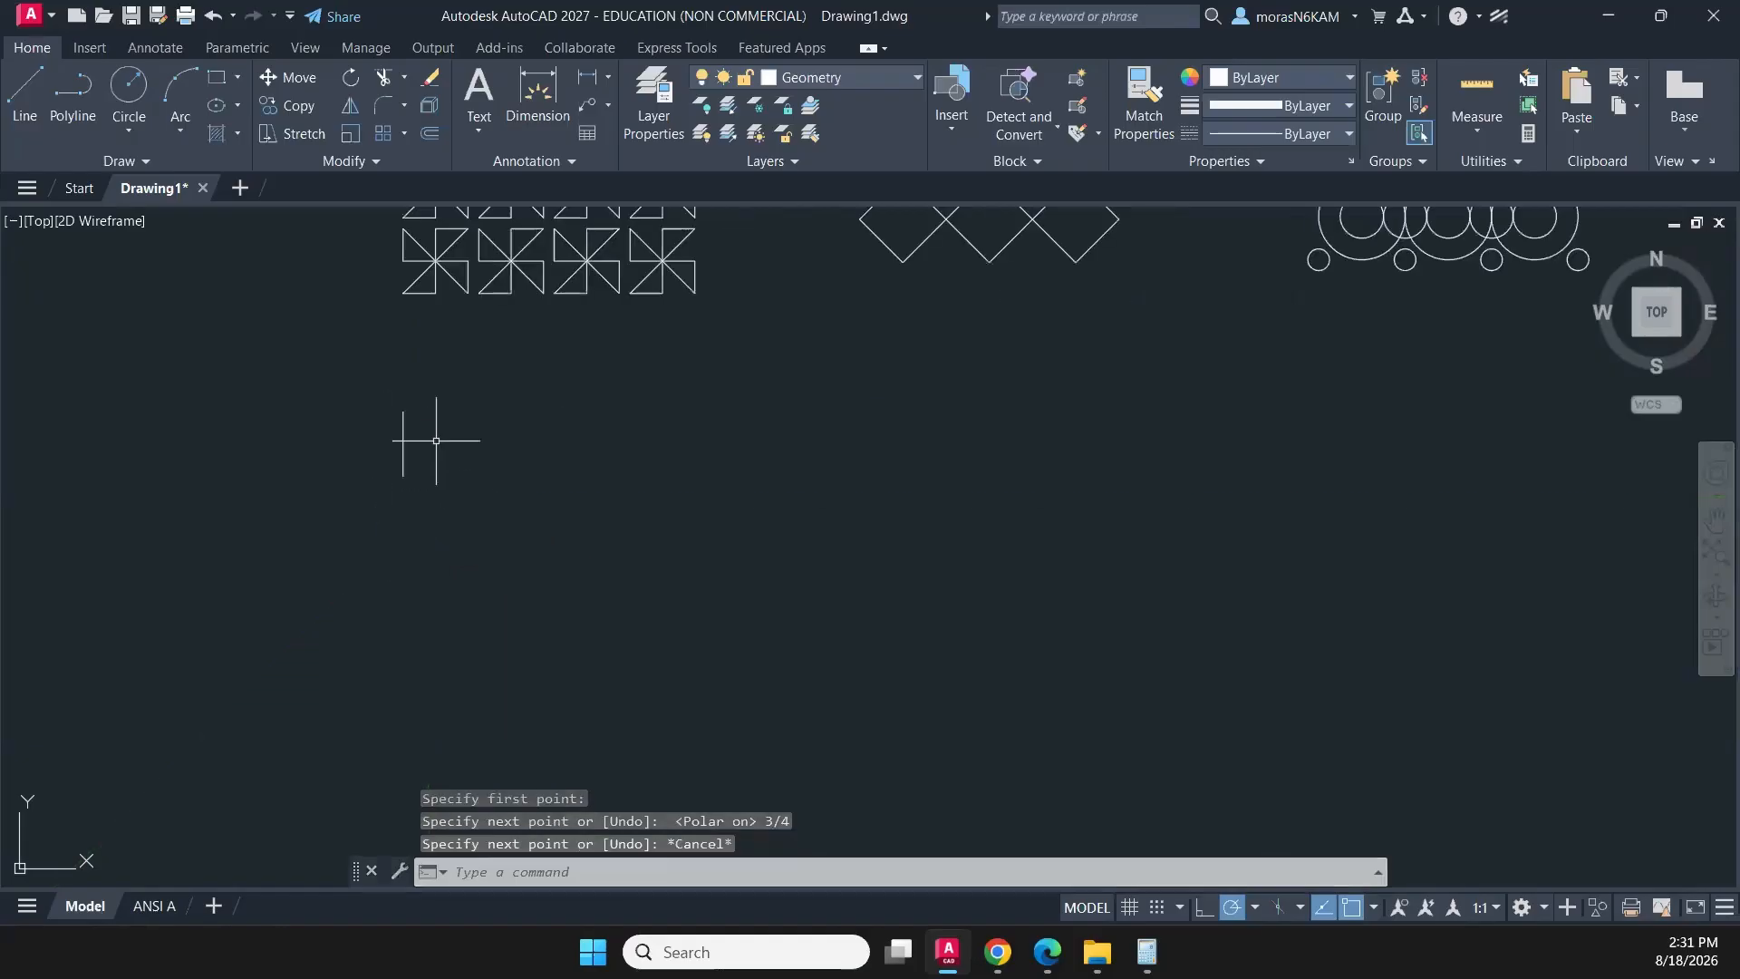
- Start a rectangular array of the short vertical line and limit it to 1 row
left_click(433, 442)
left_click(350, 466)
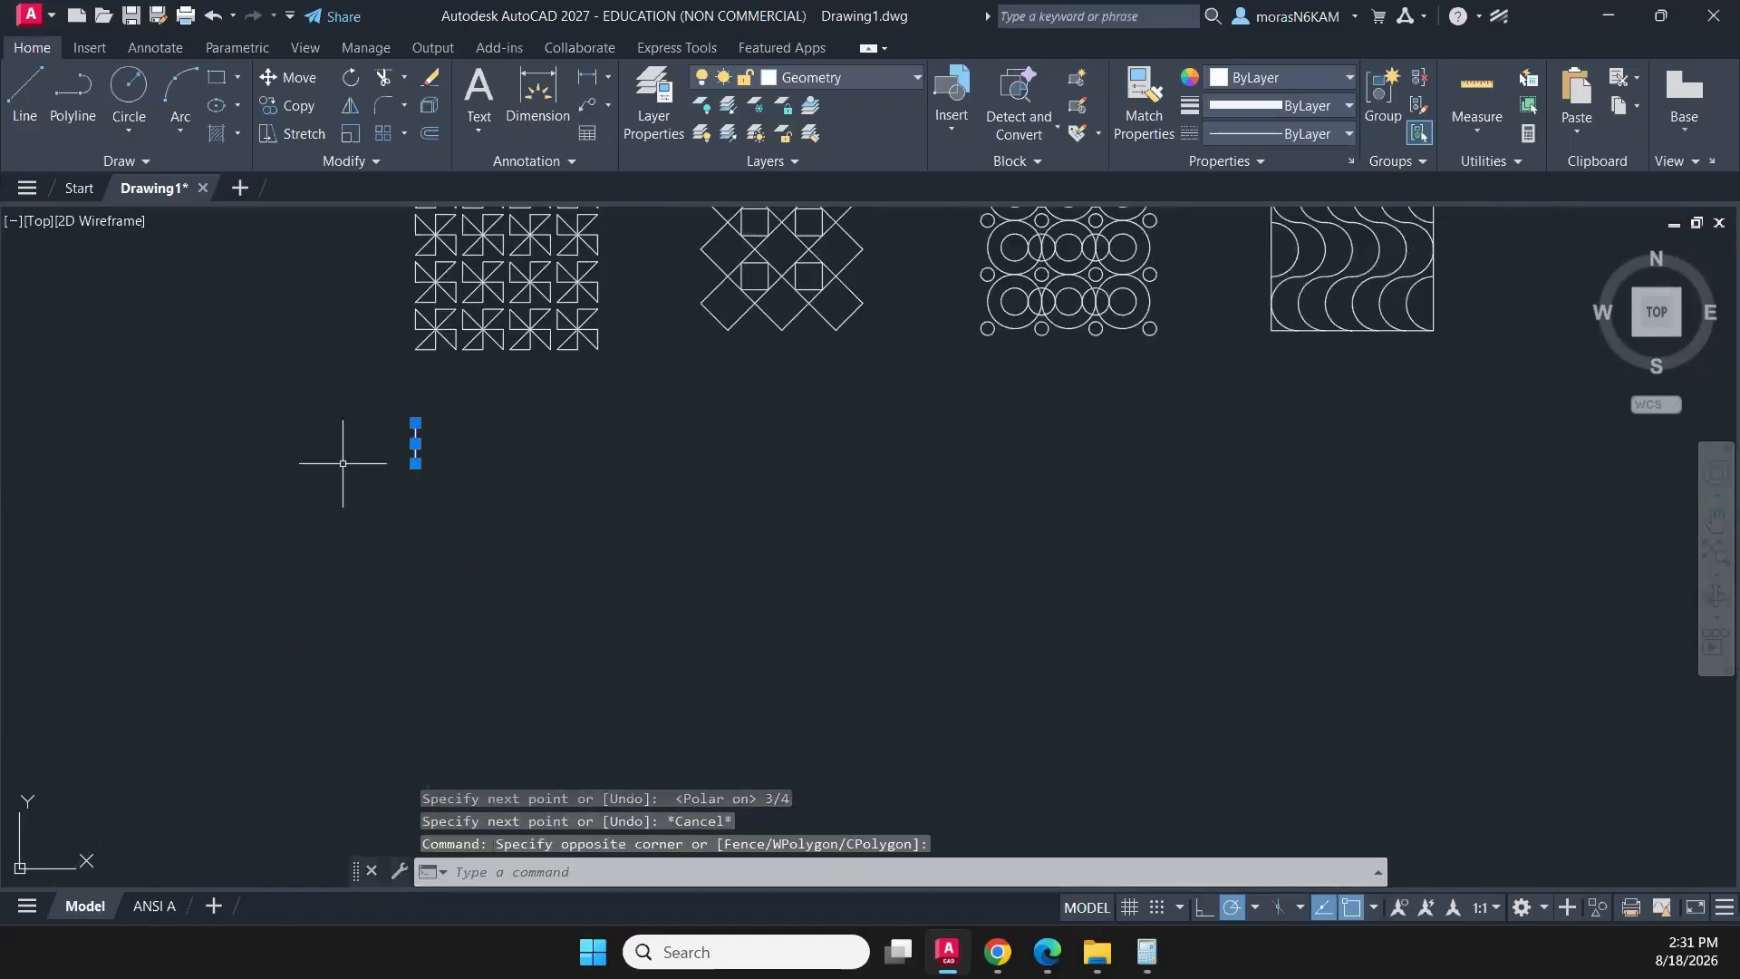
left_click(403, 135)
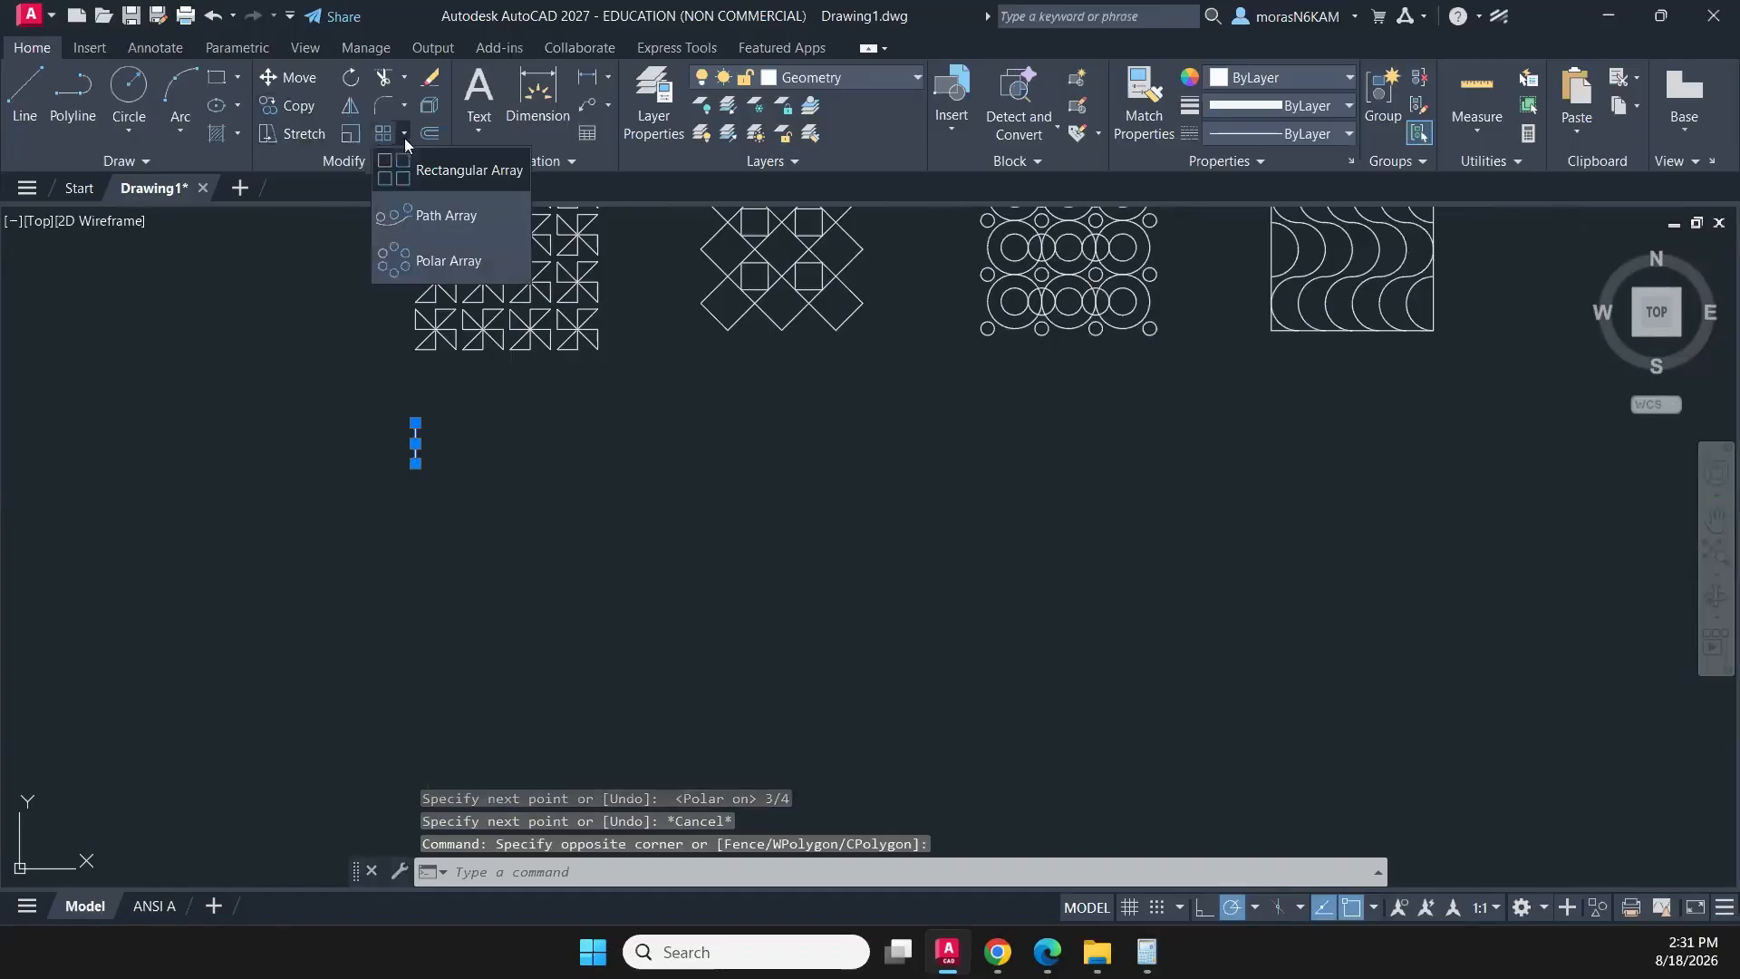
left_click(440, 183)
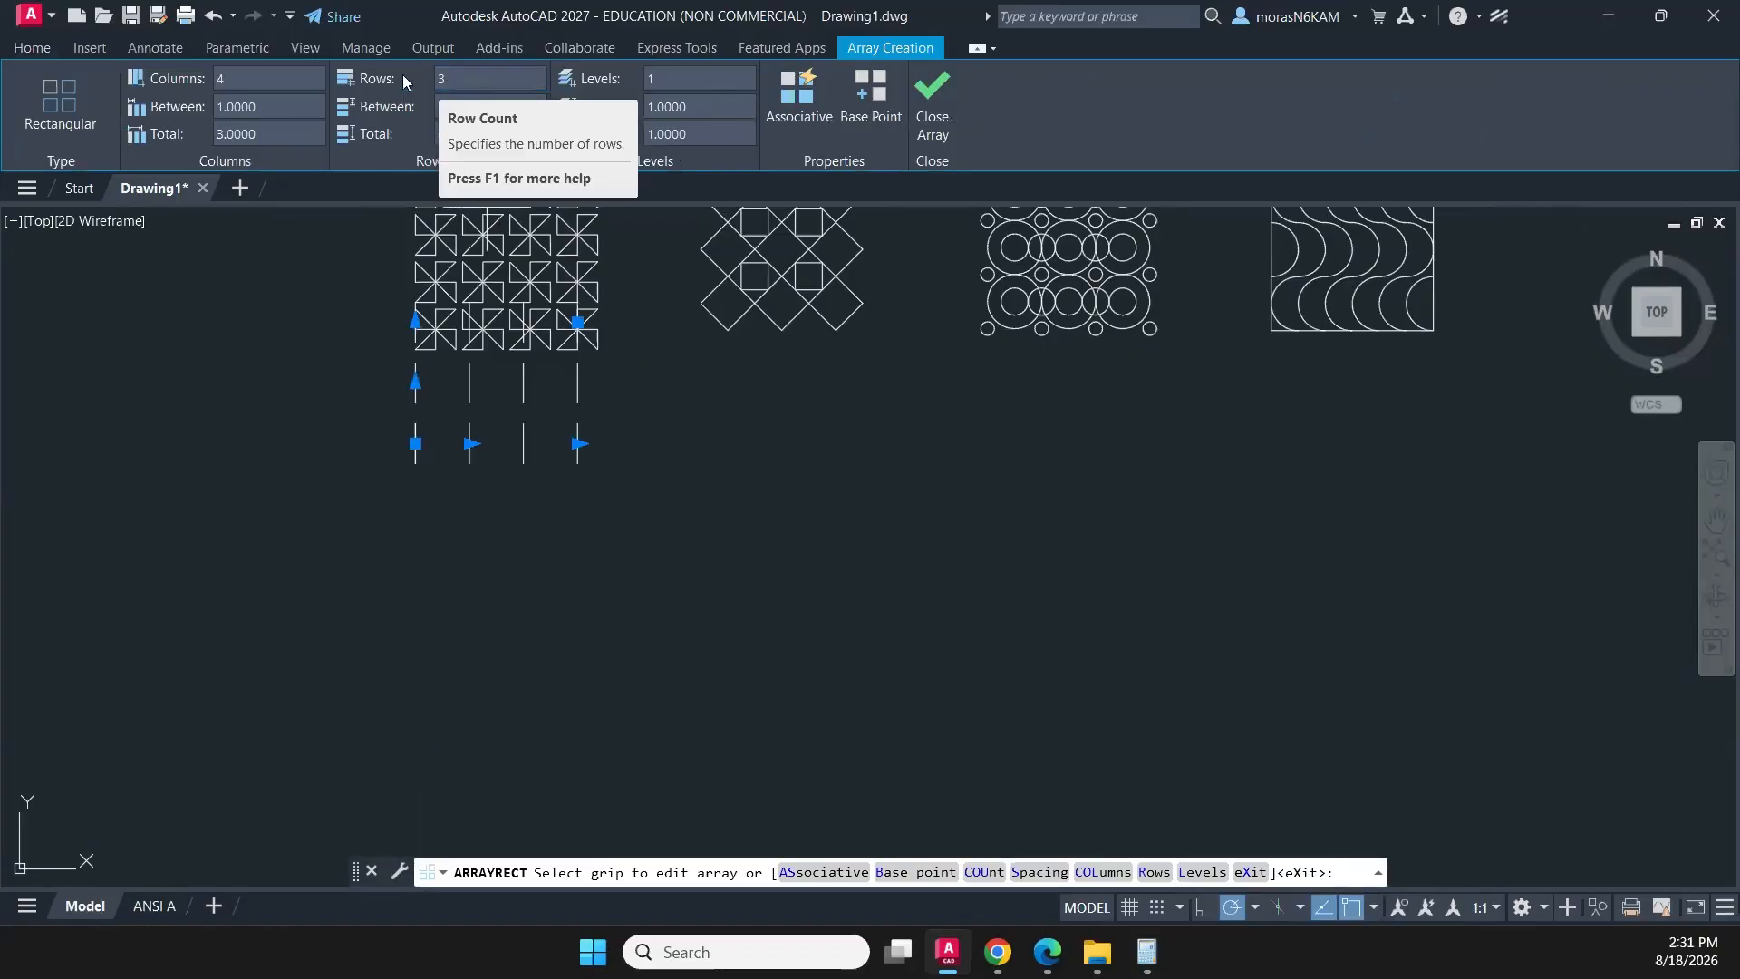
left_click(442, 78)
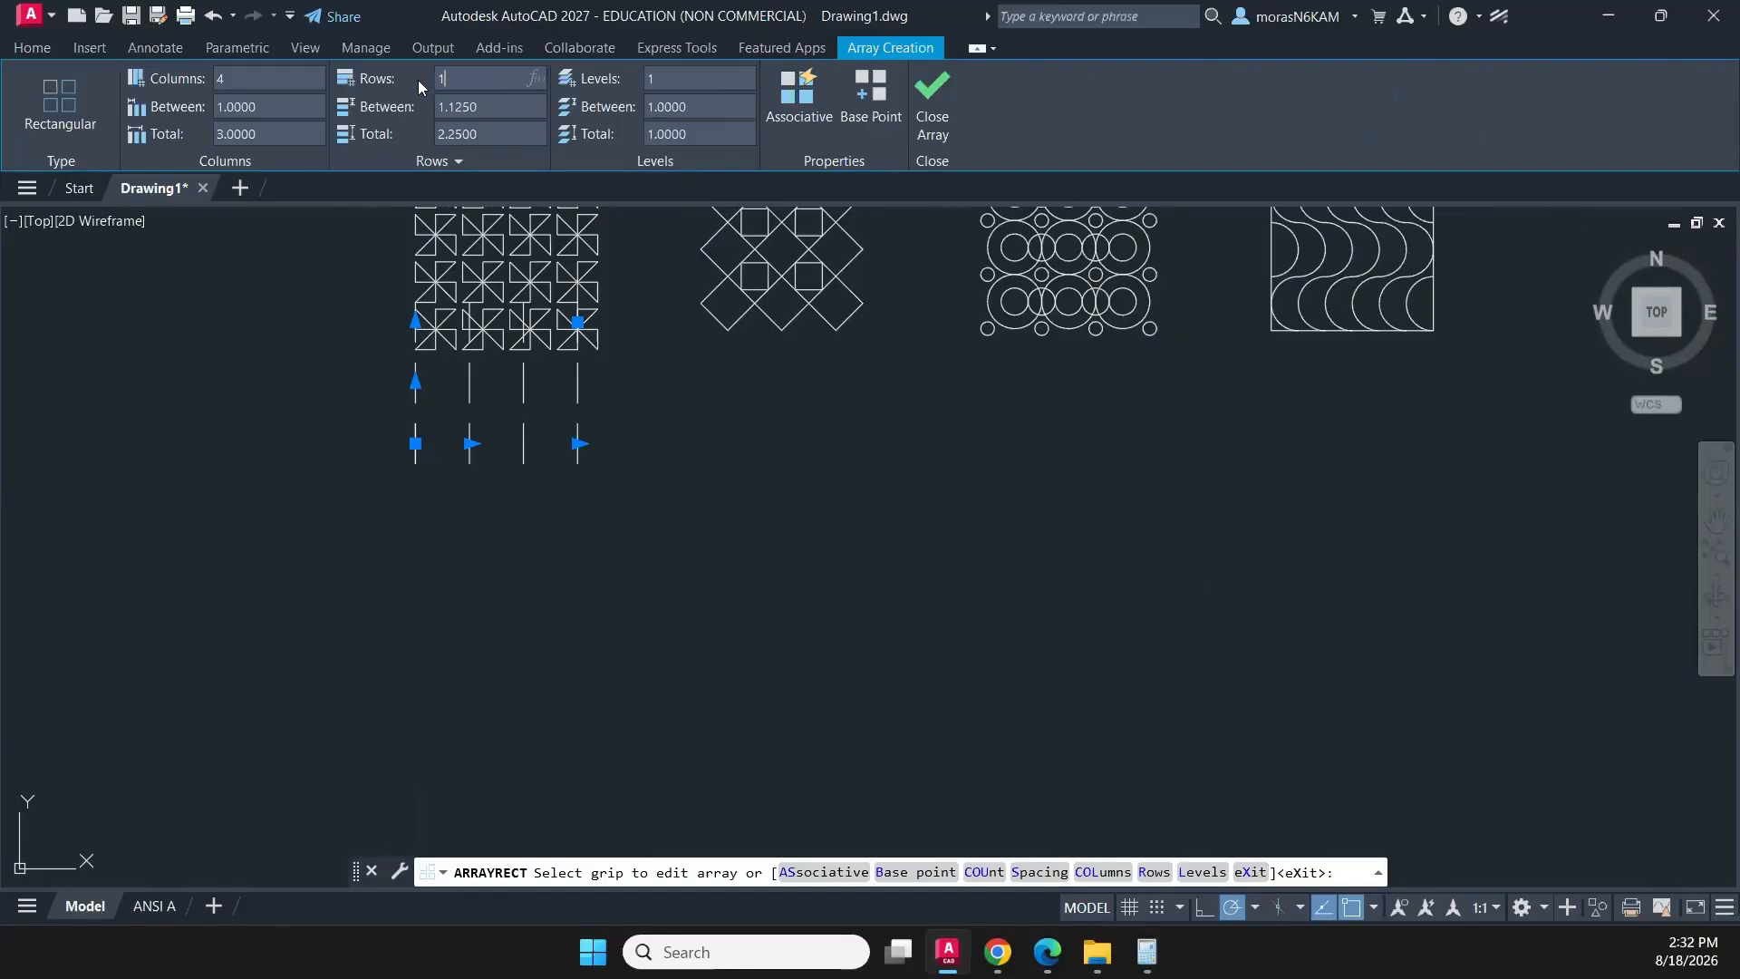
key("Return")
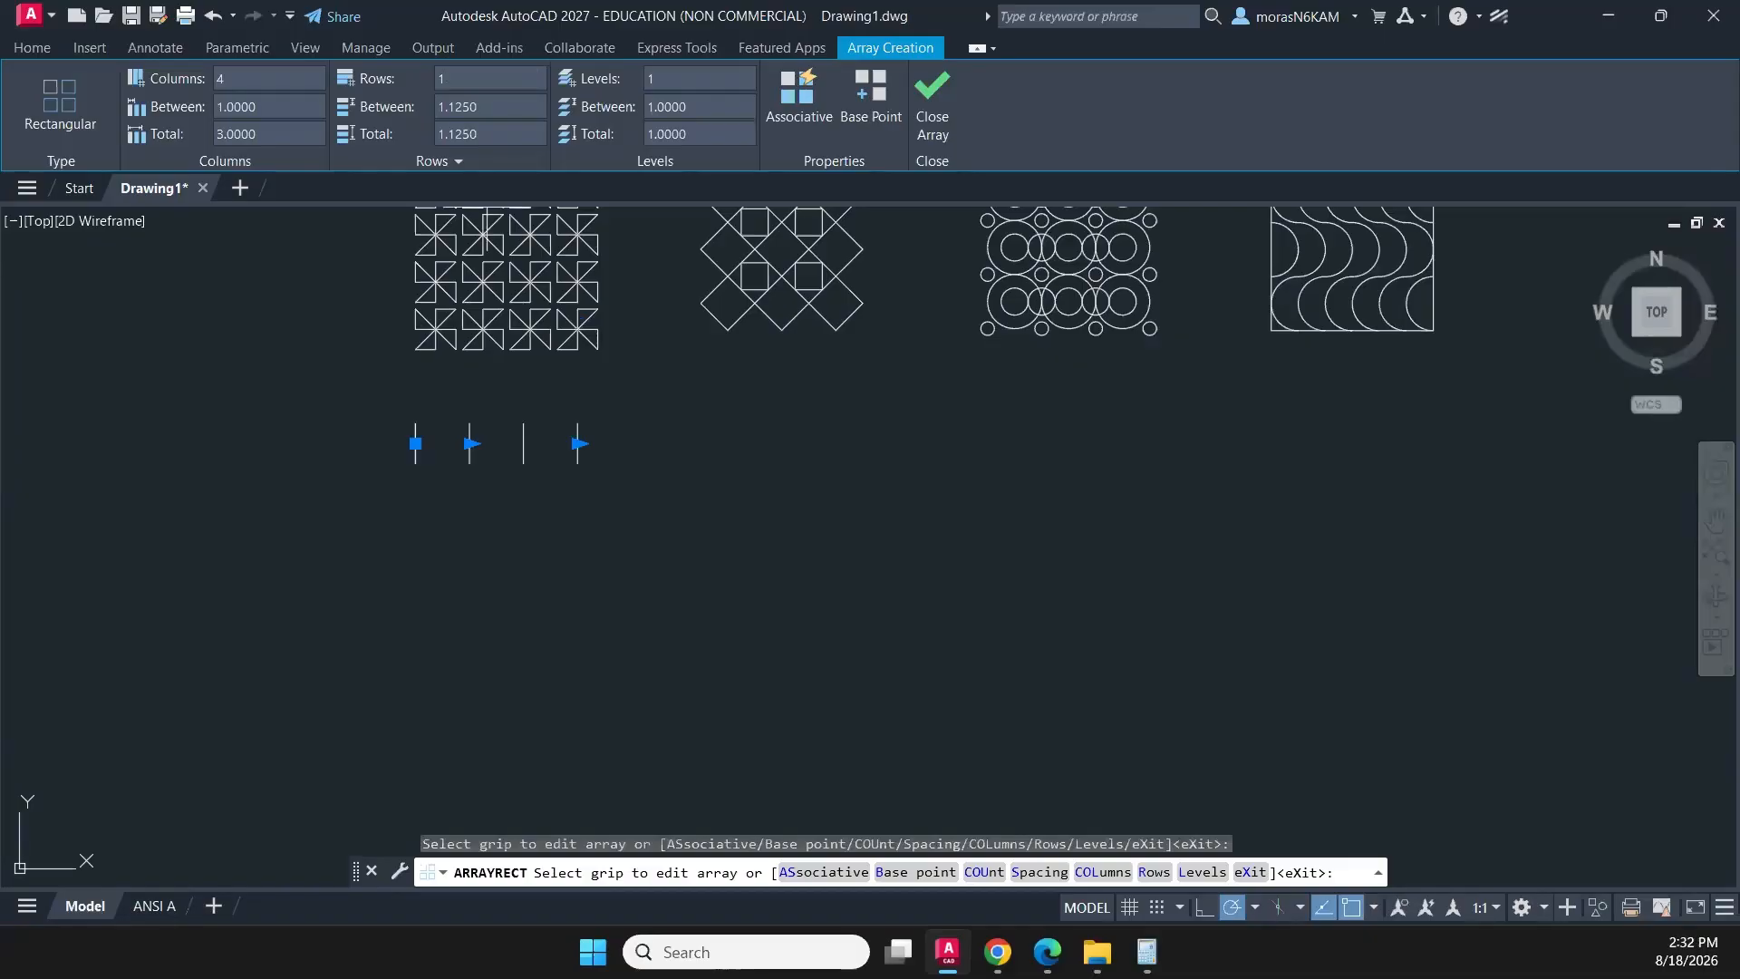
- Set the line array's column spacing to 0.125, then its total column distance to 0.75
left_click(258, 108)
left_click(276, 111)
type(".125")
key("Return")
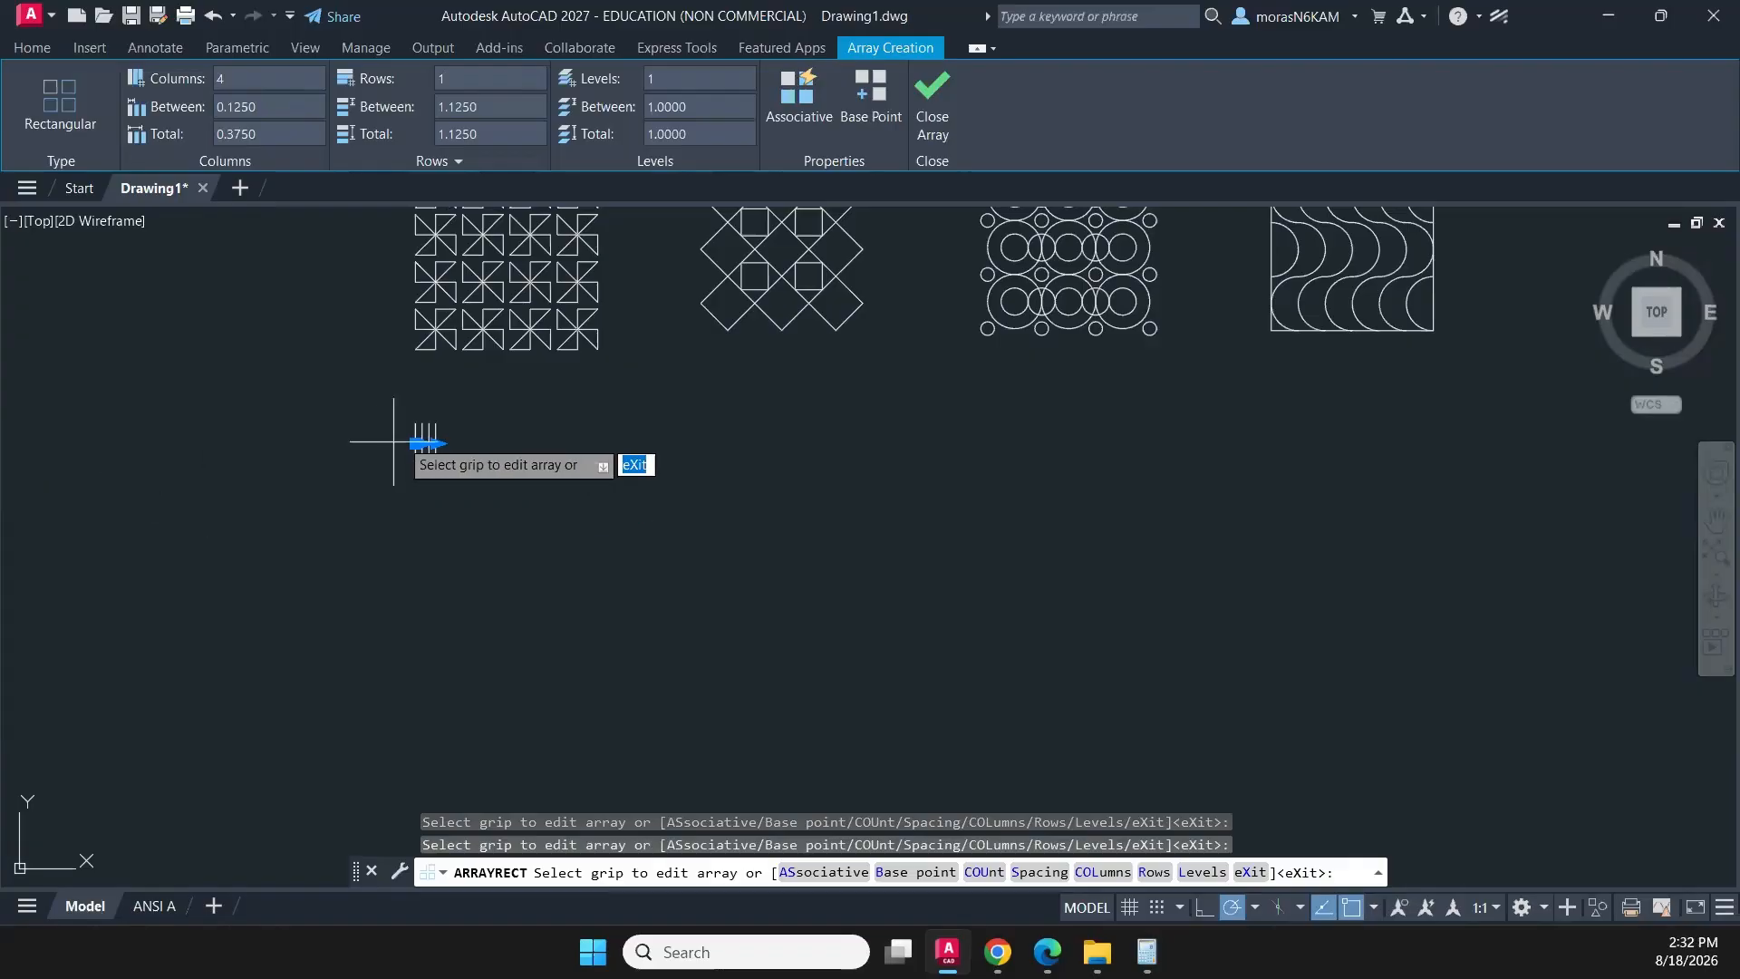
left_click(267, 133)
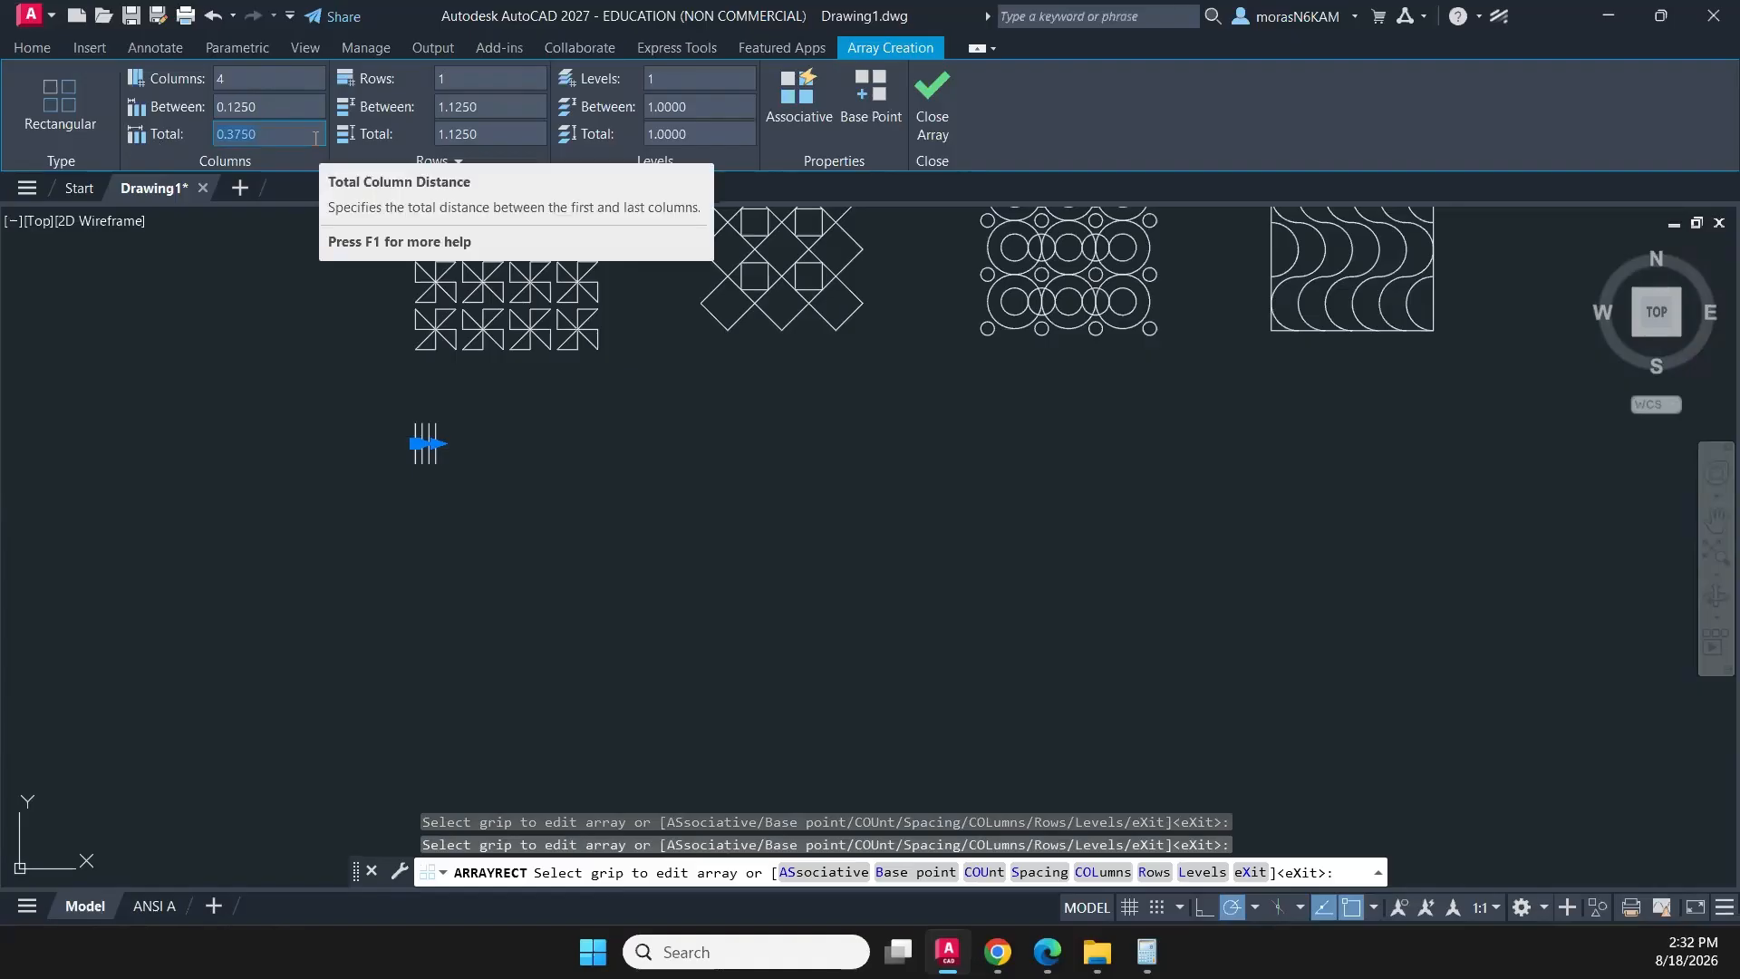
key("BackSpace")
key("Return")
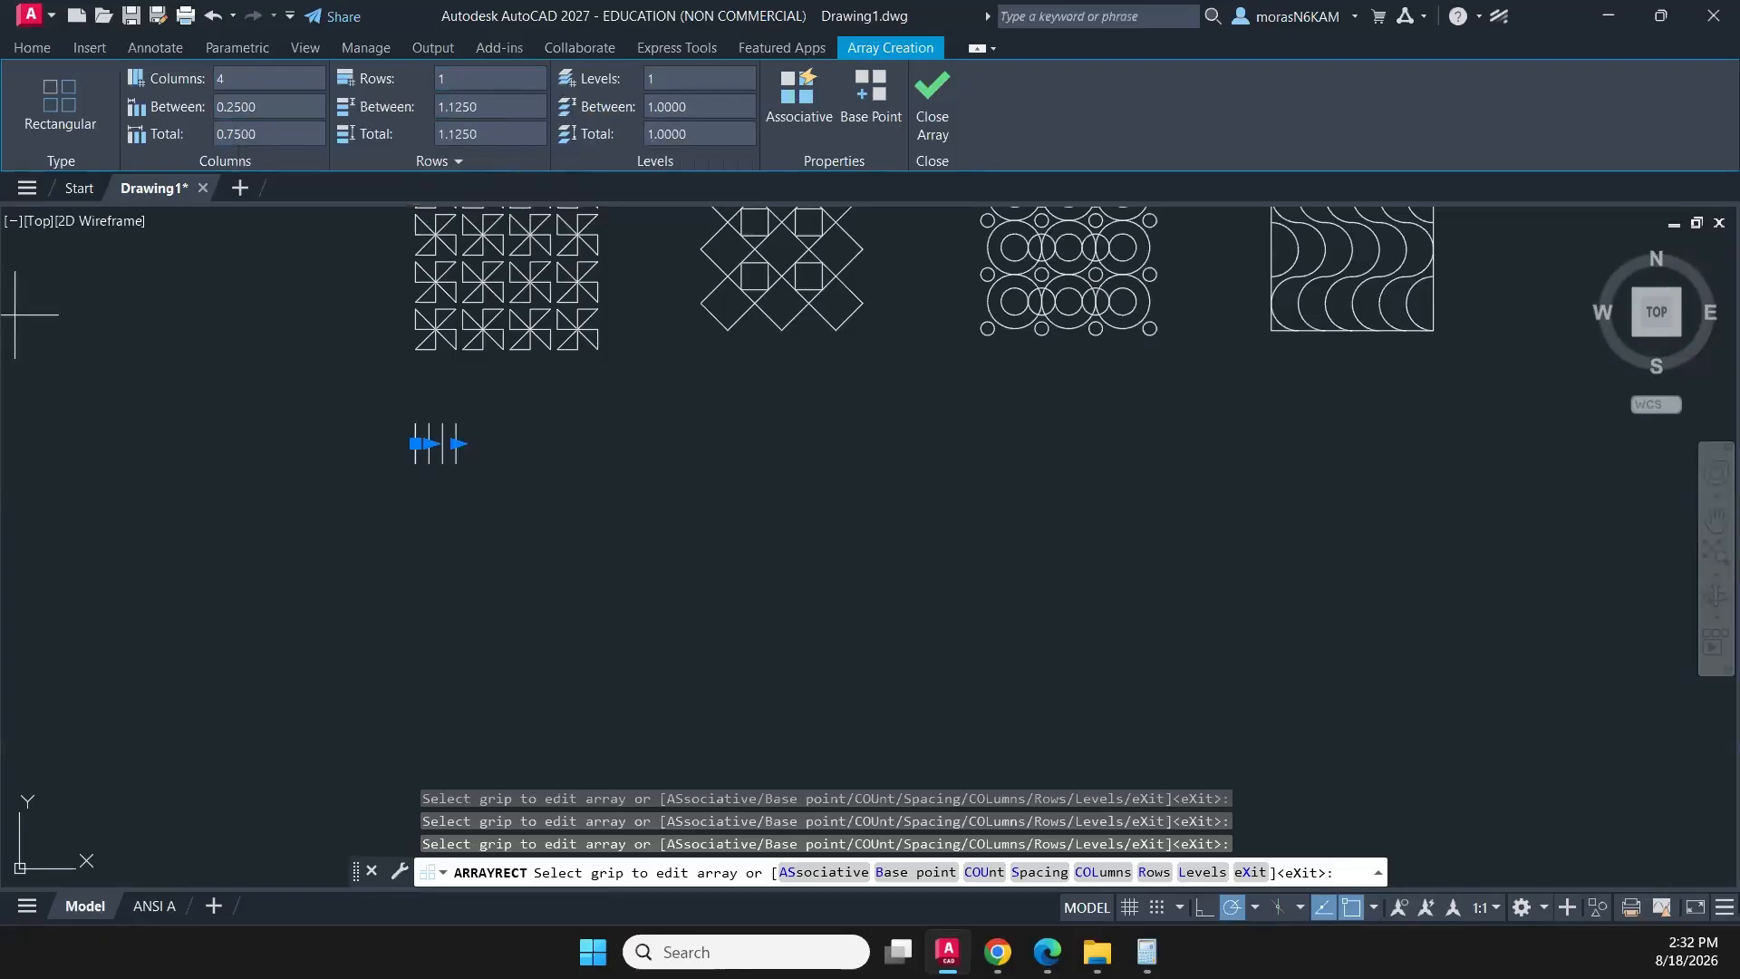
- Finish the rectangular array of the short vertical line with 7 columns spaced 1/8 apart
key("alt+Tab")
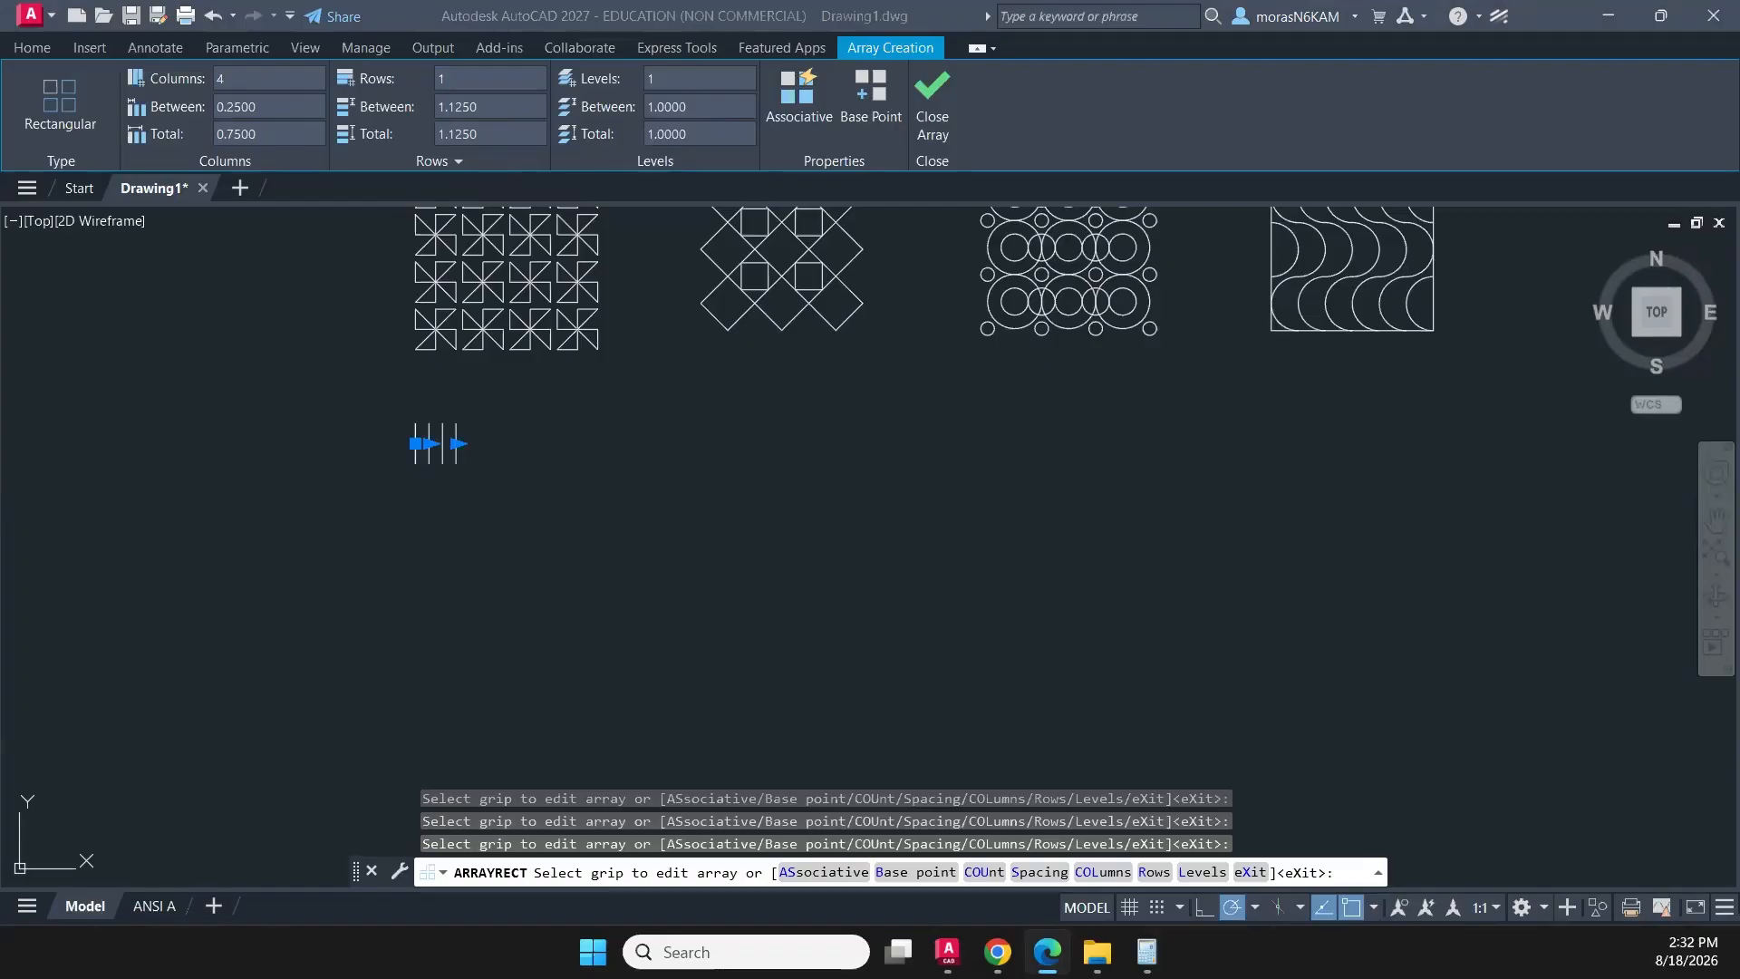
key("alt+Tab")
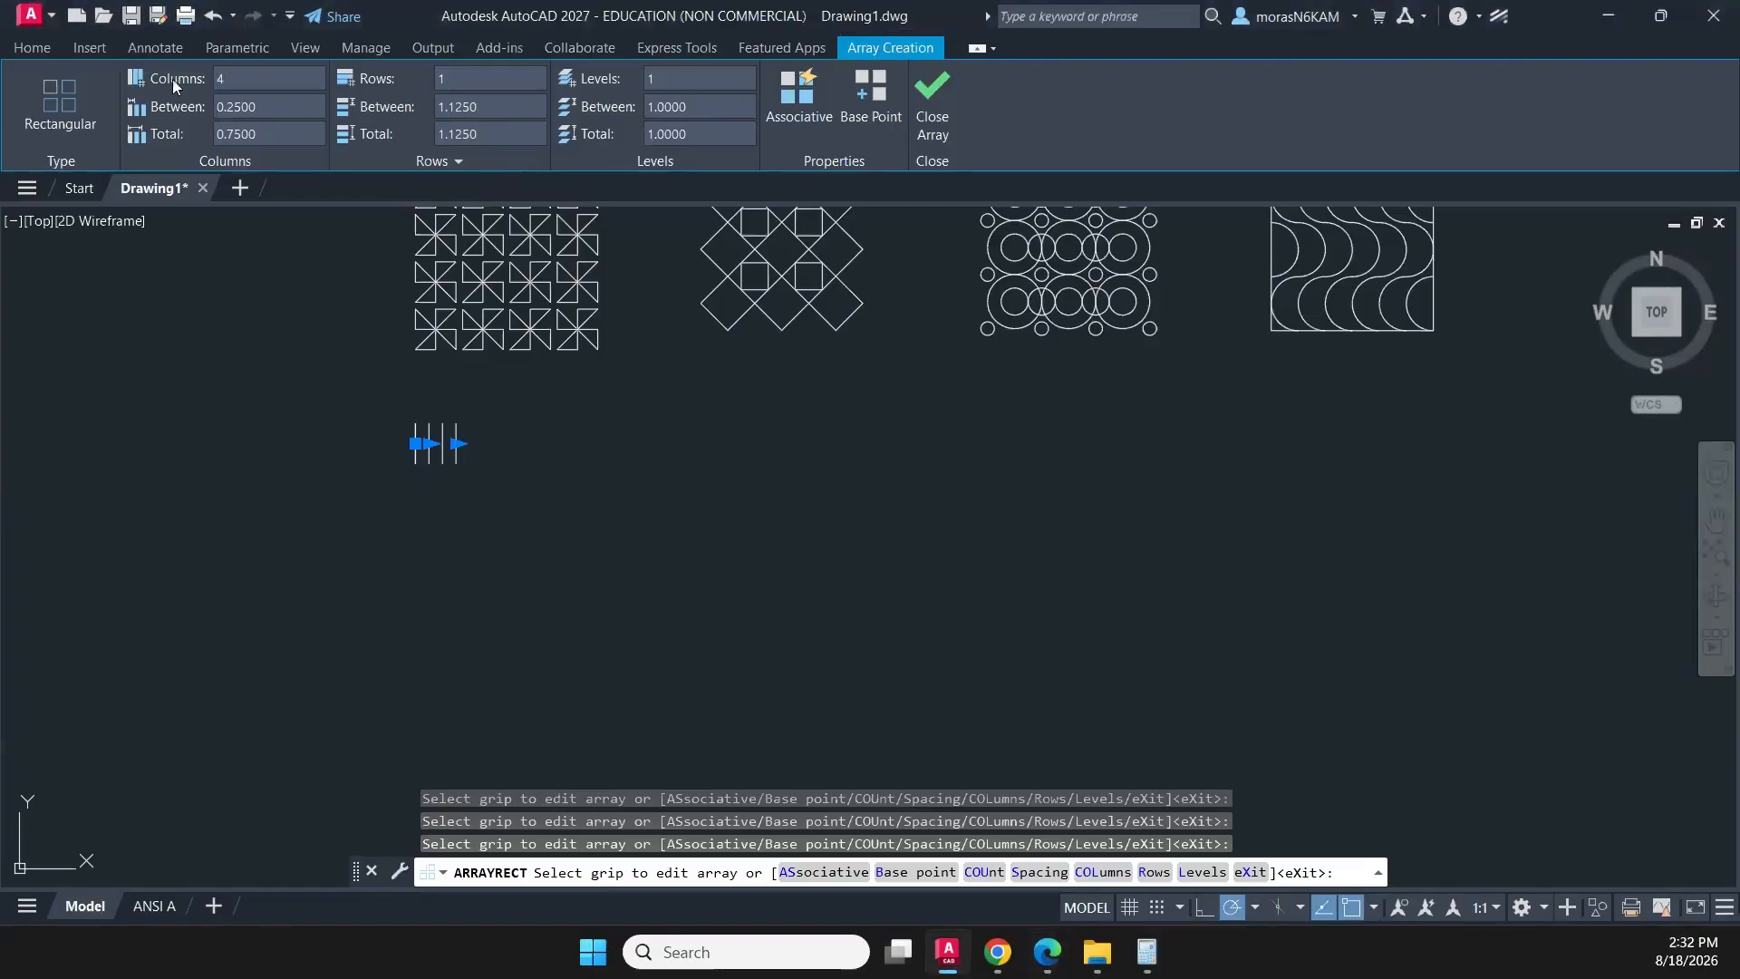
left_click_drag(227, 78, 206, 77)
type("7")
key("Return")
key("Tab")
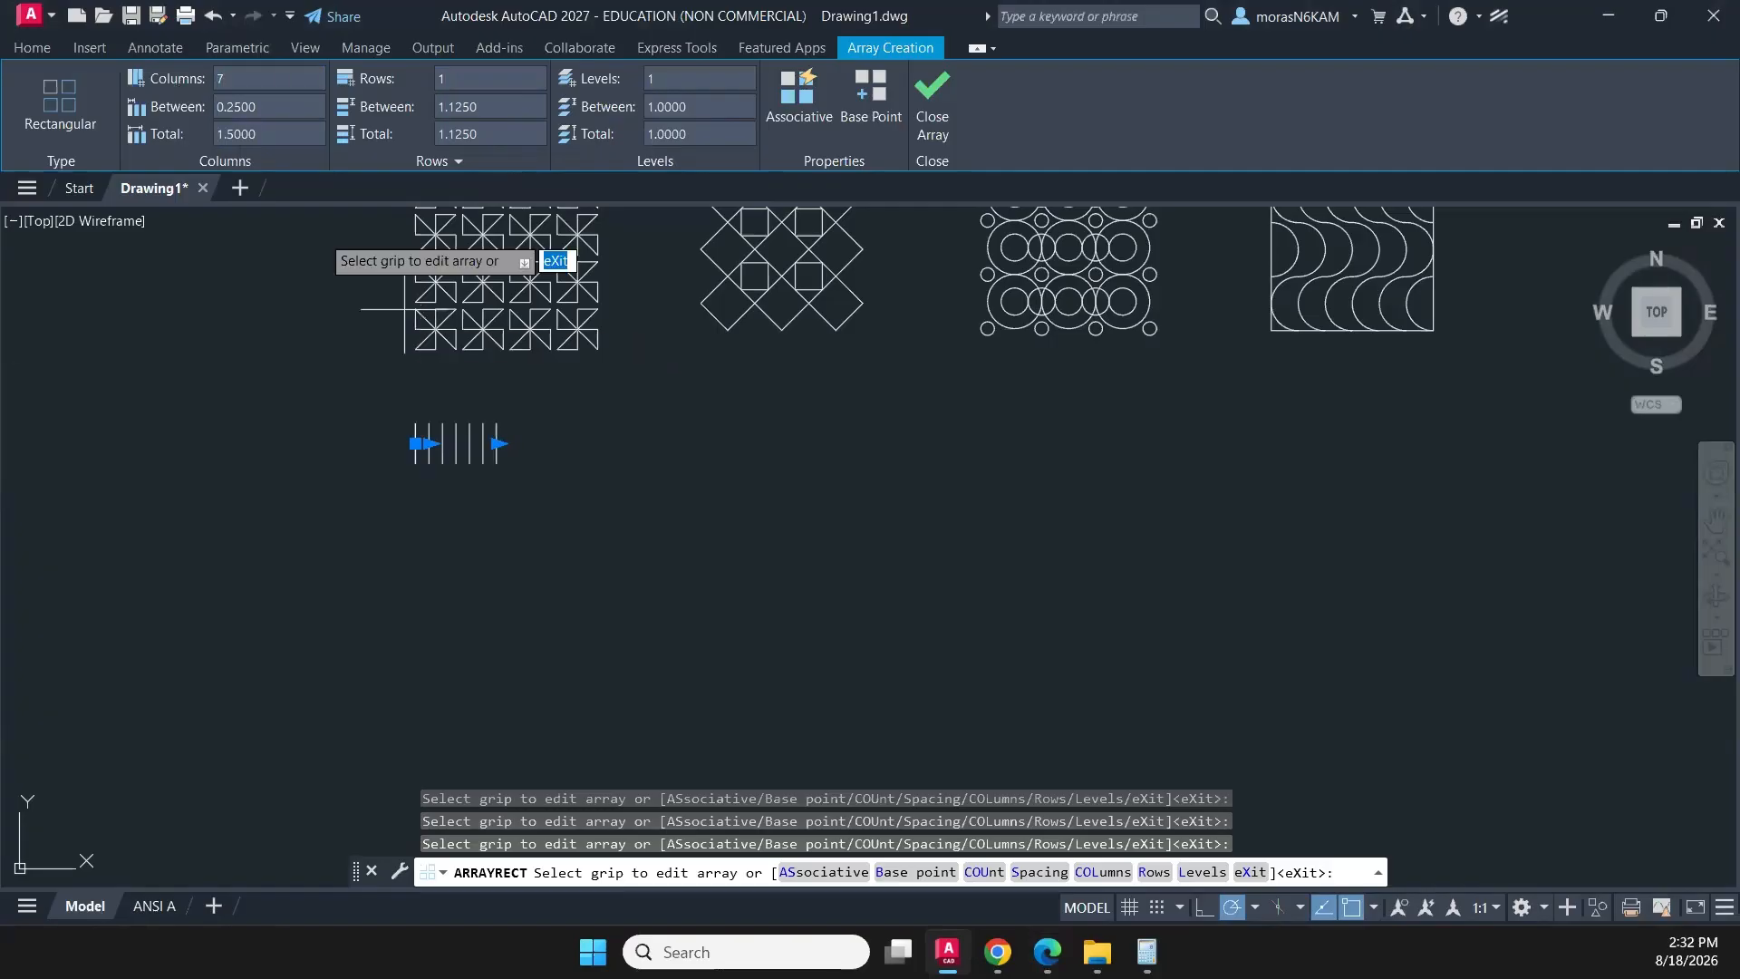
type("1/")
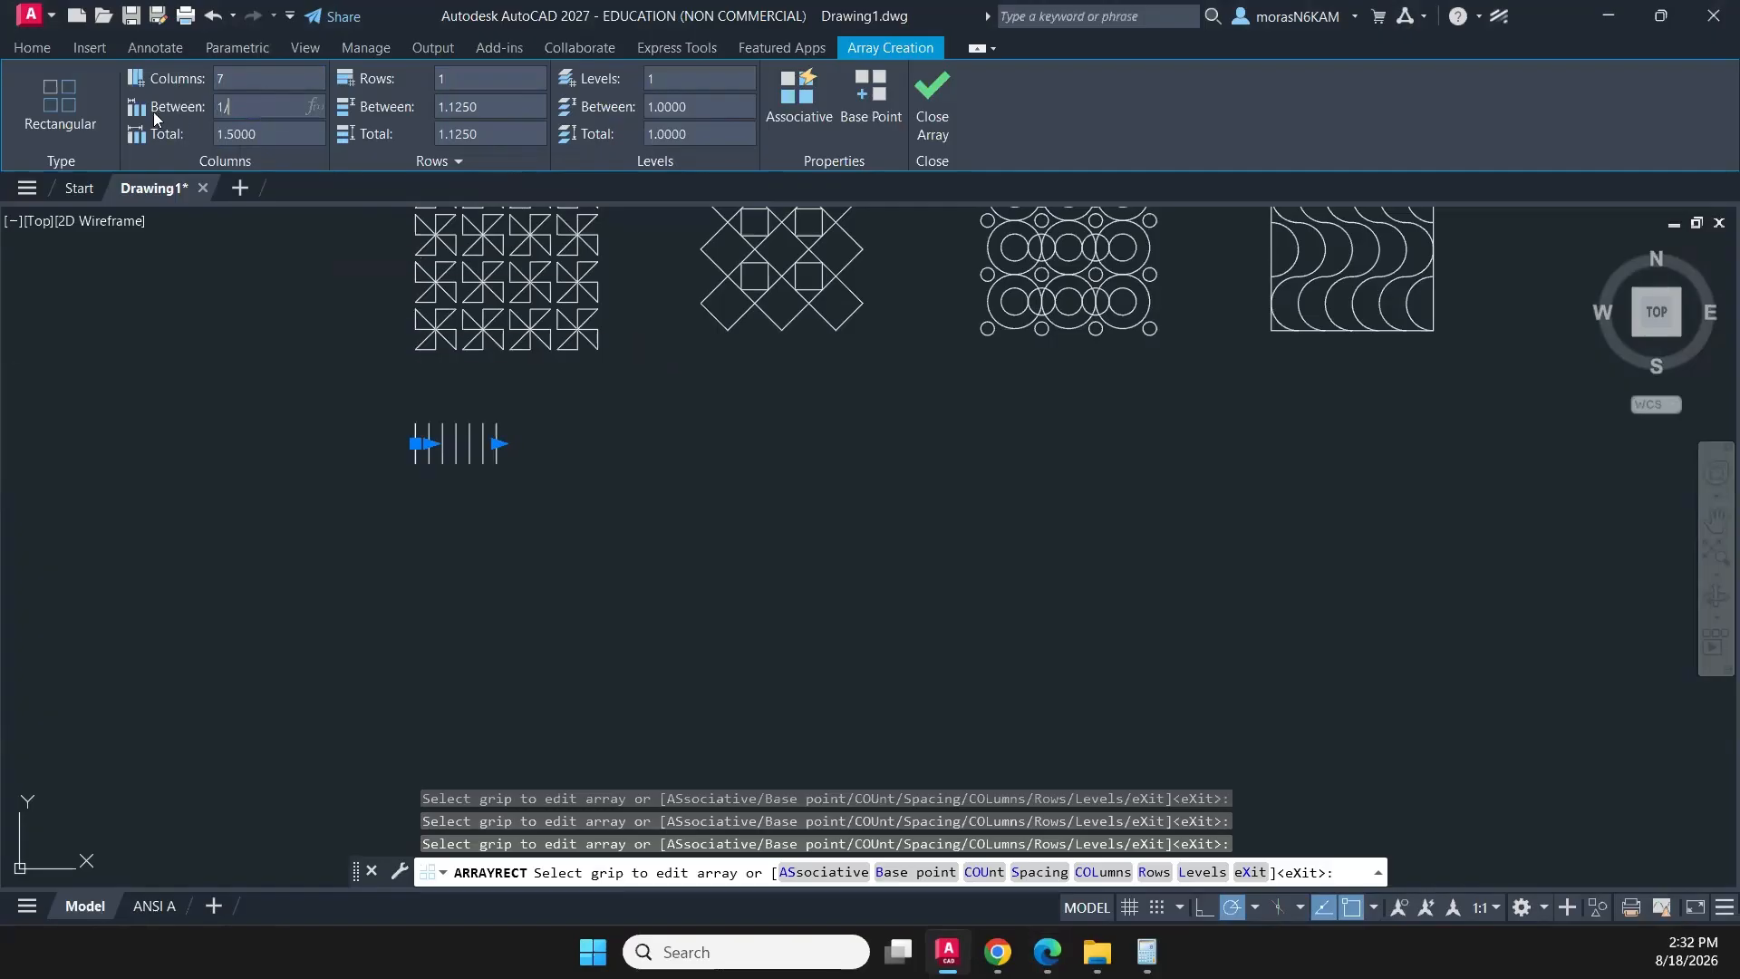
type("8")
key("Return")
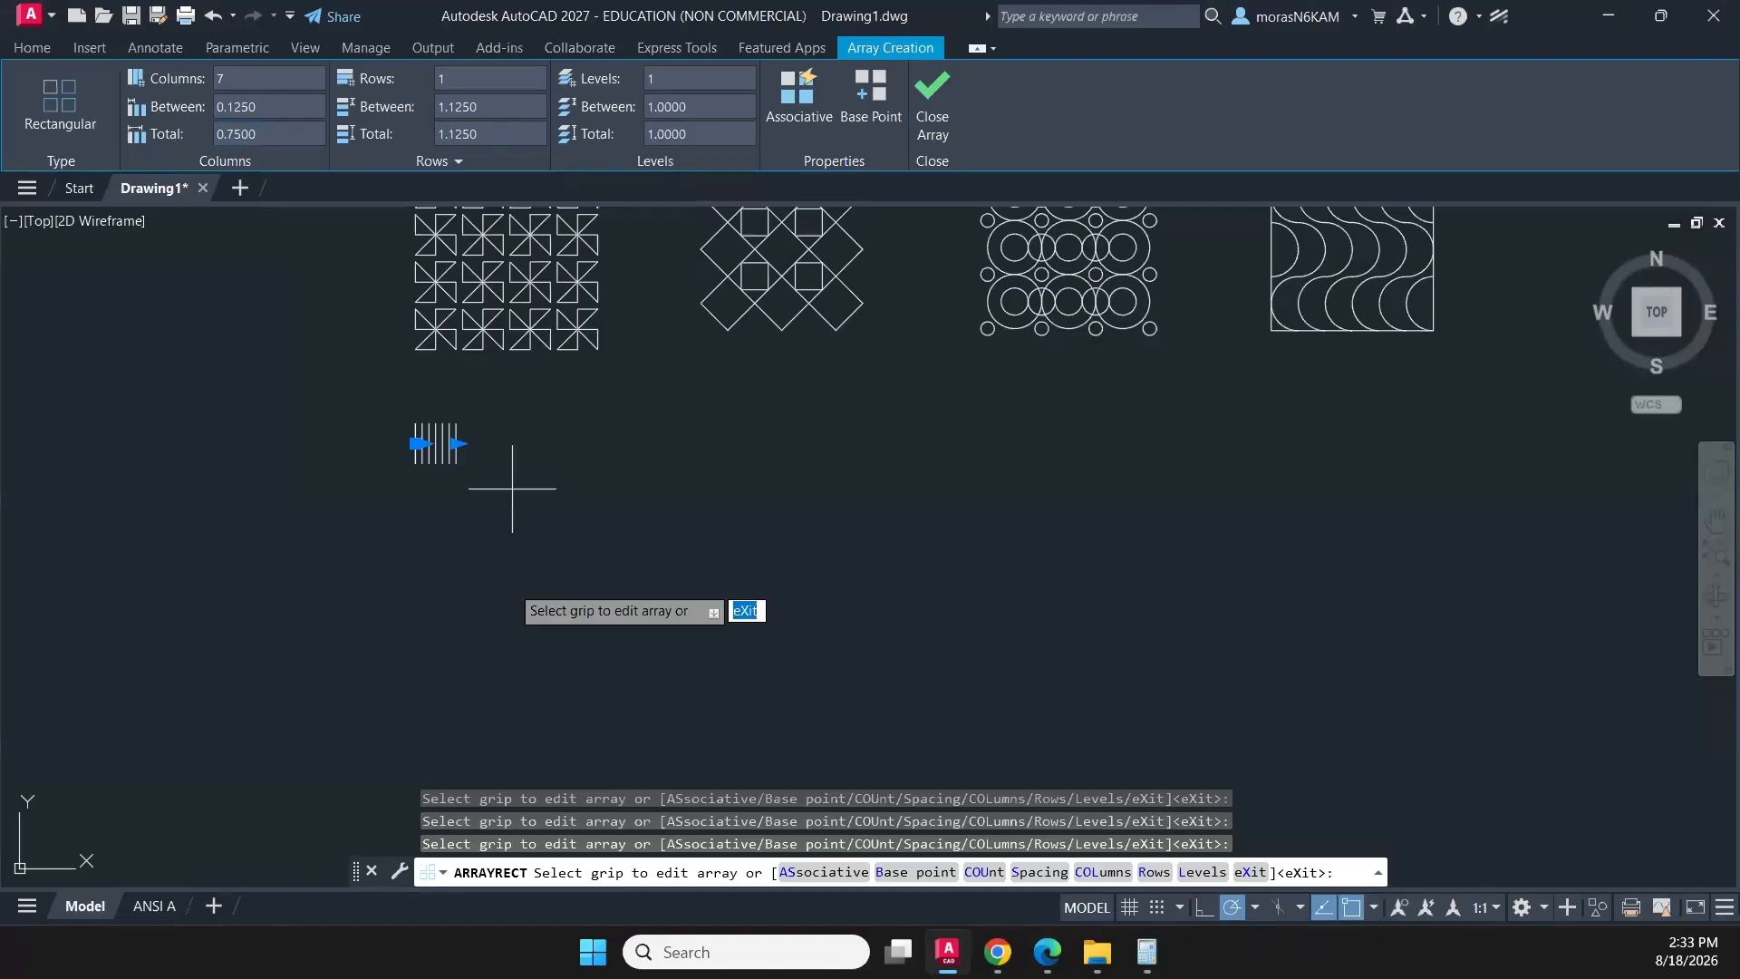
left_click(931, 109)
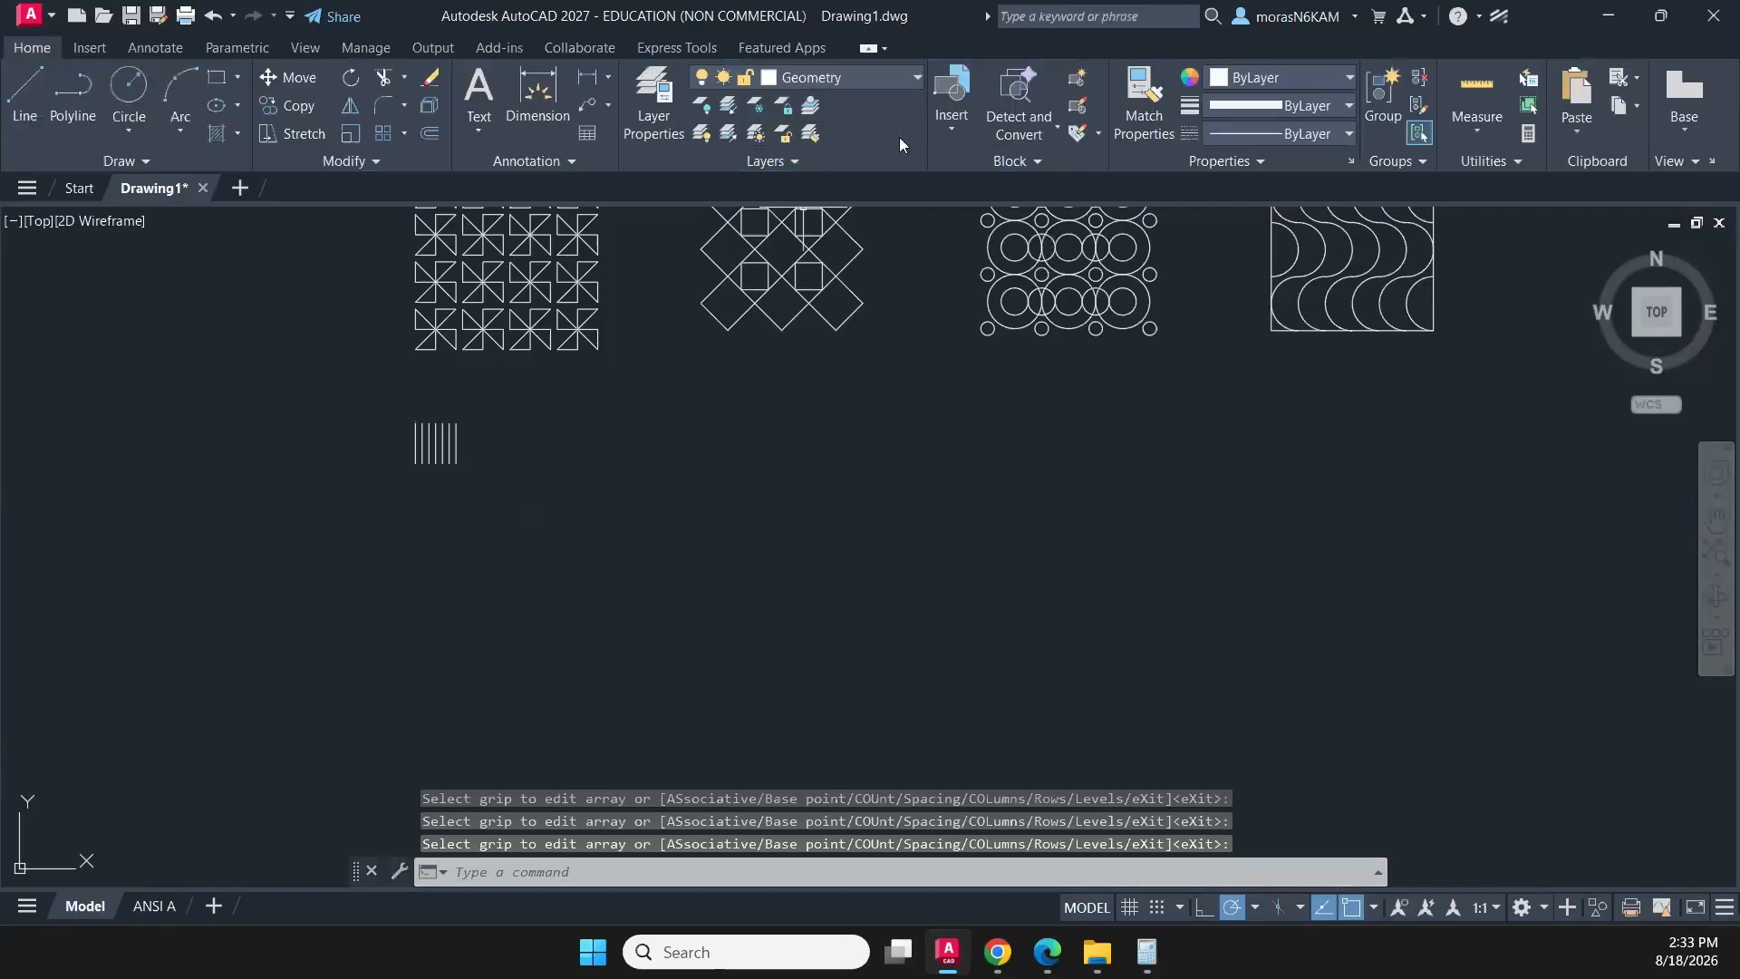
- Create an associative polar array of all seven vertical lines with 4 items, centred on the lower endpoint of the rightmost line
left_click(481, 426)
left_click(357, 486)
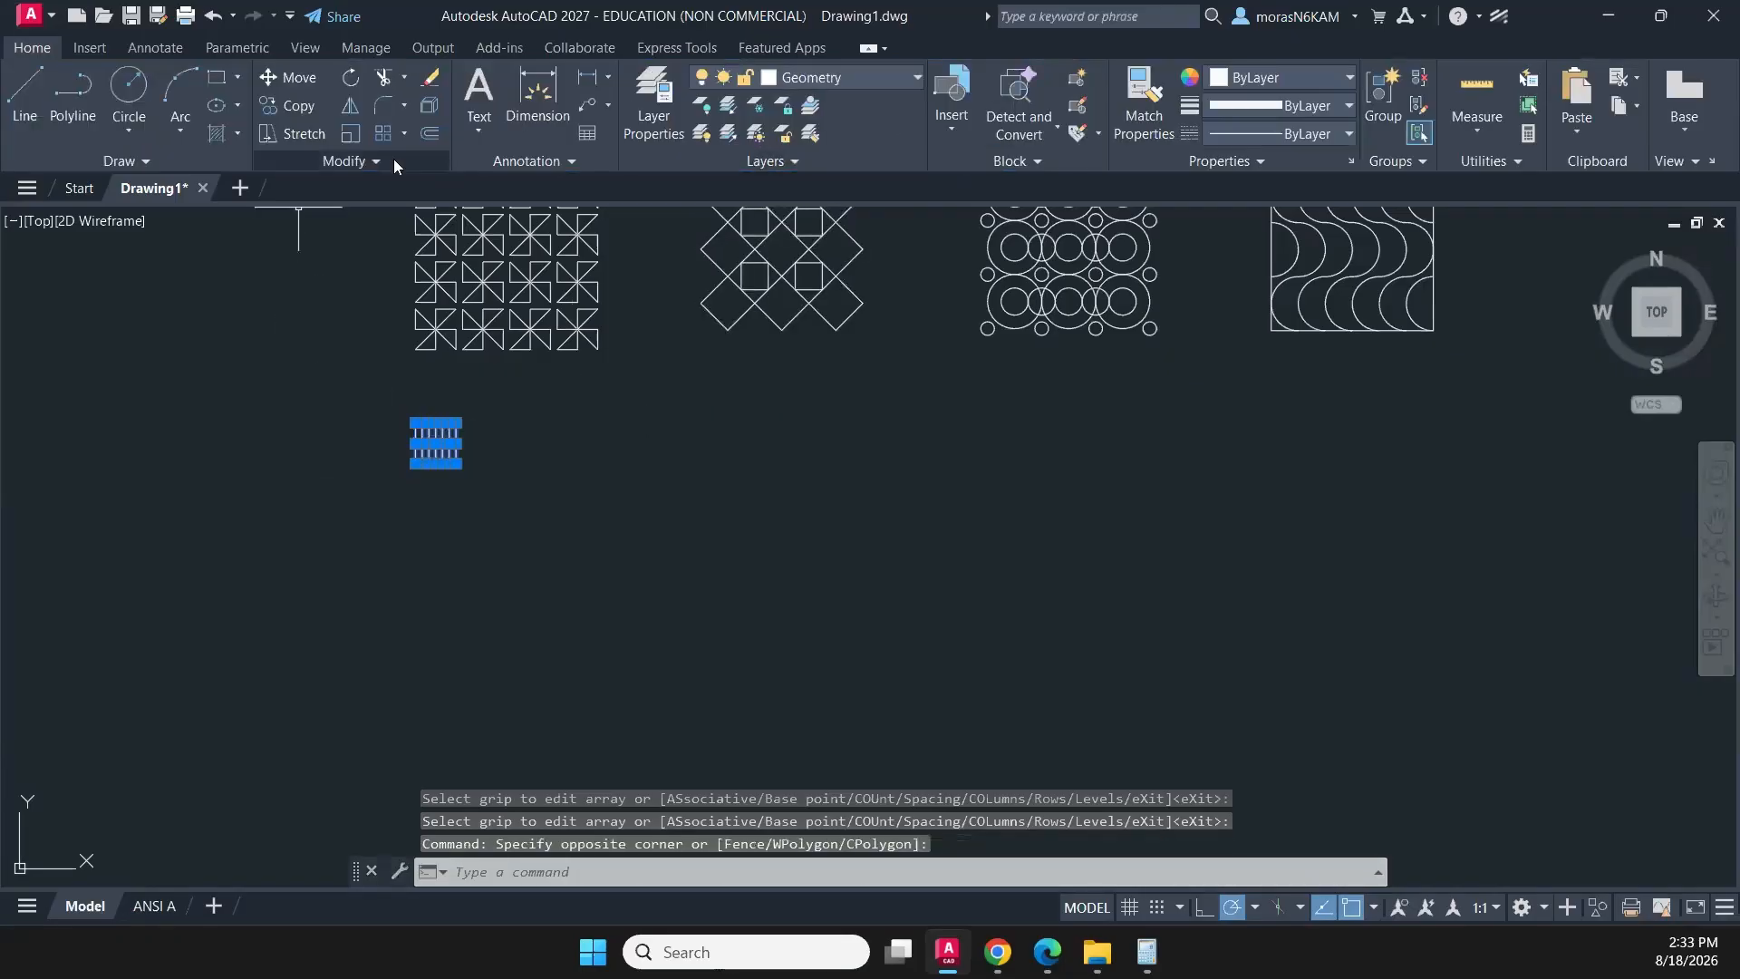
left_click(403, 135)
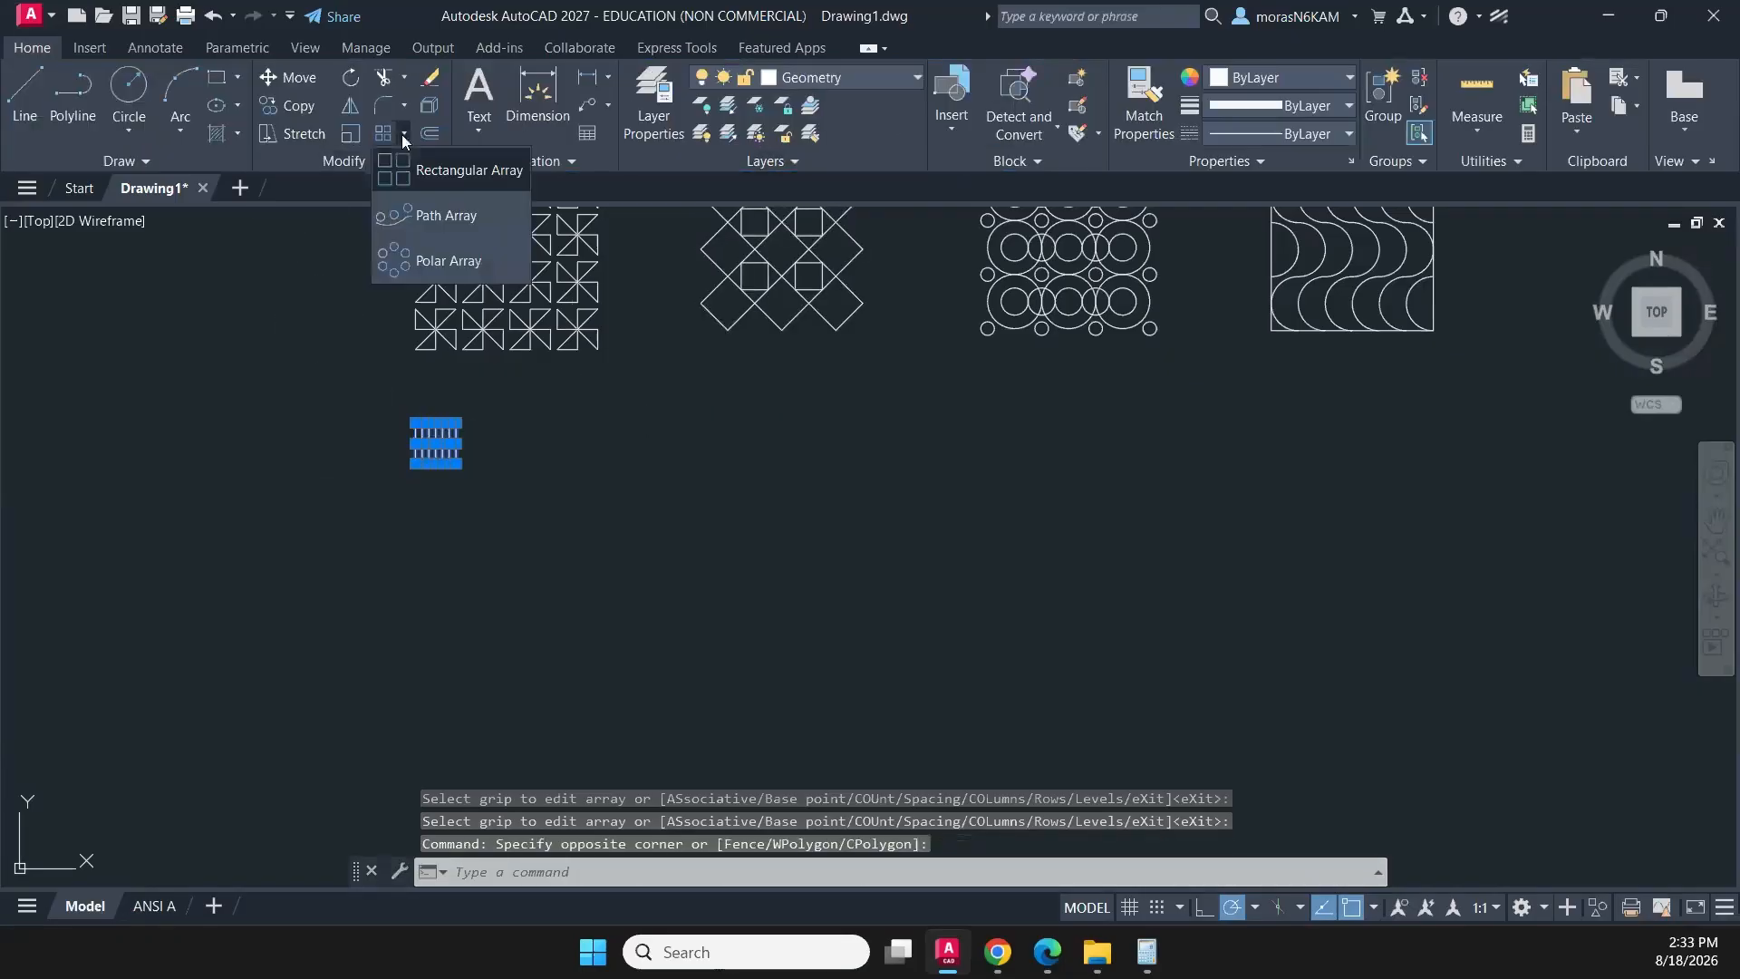
left_click(440, 260)
left_click(456, 463)
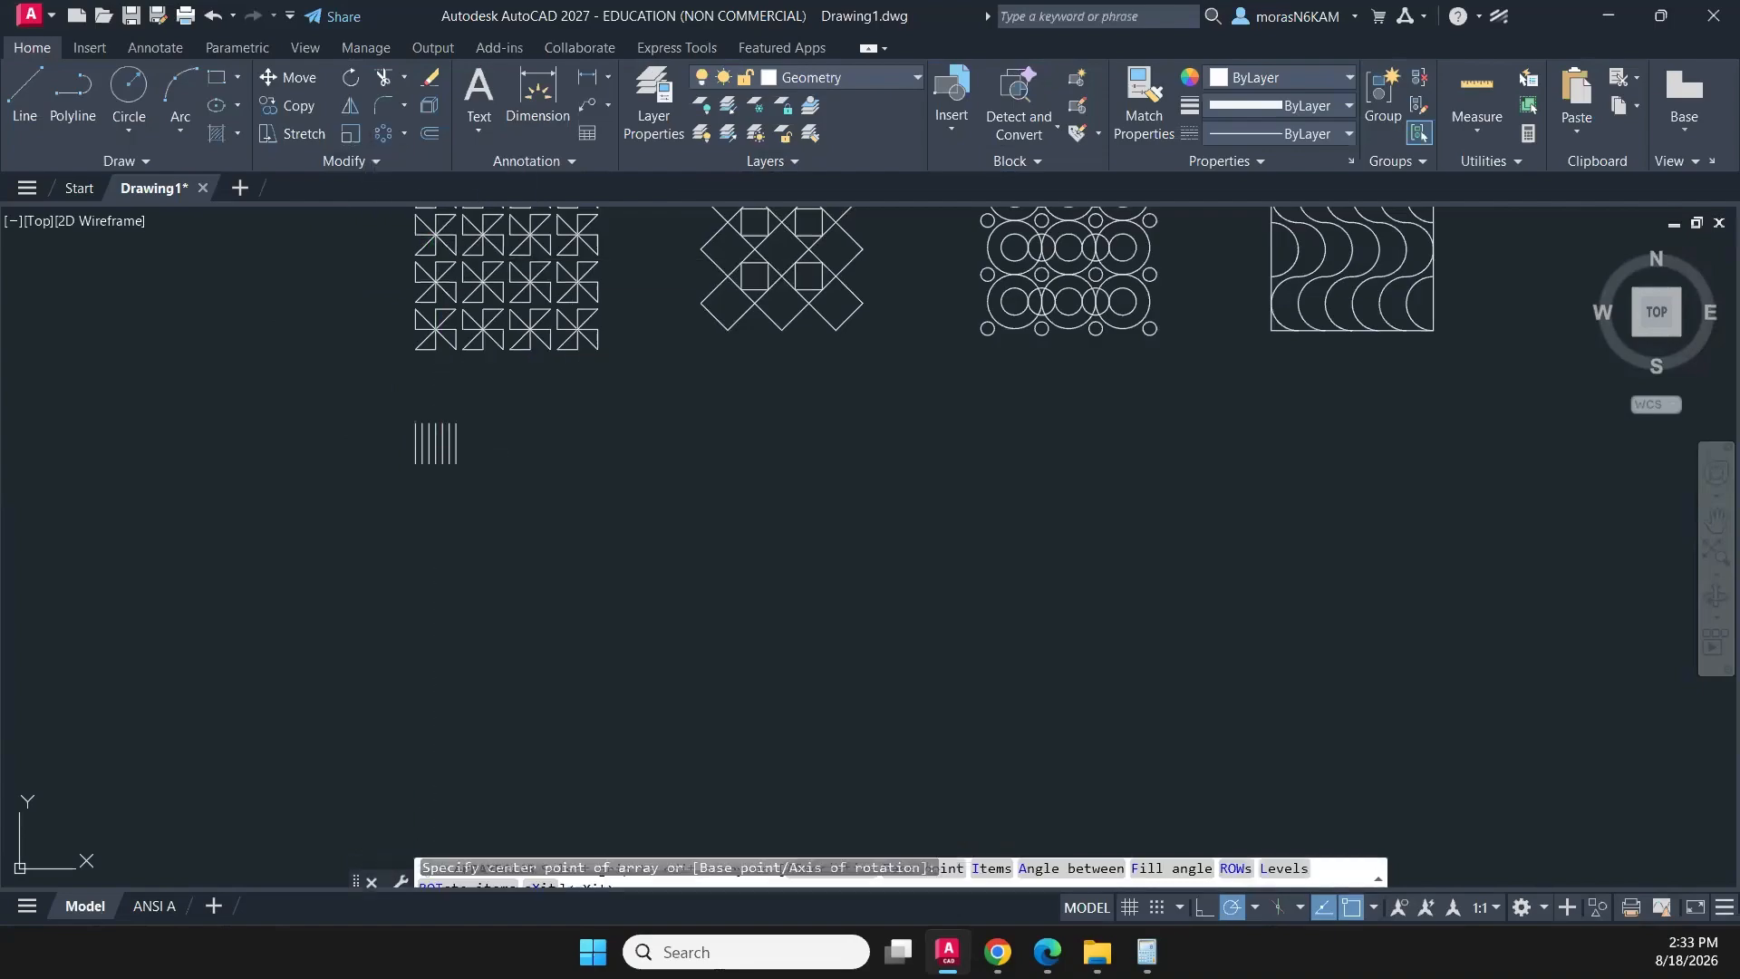
left_click(248, 80)
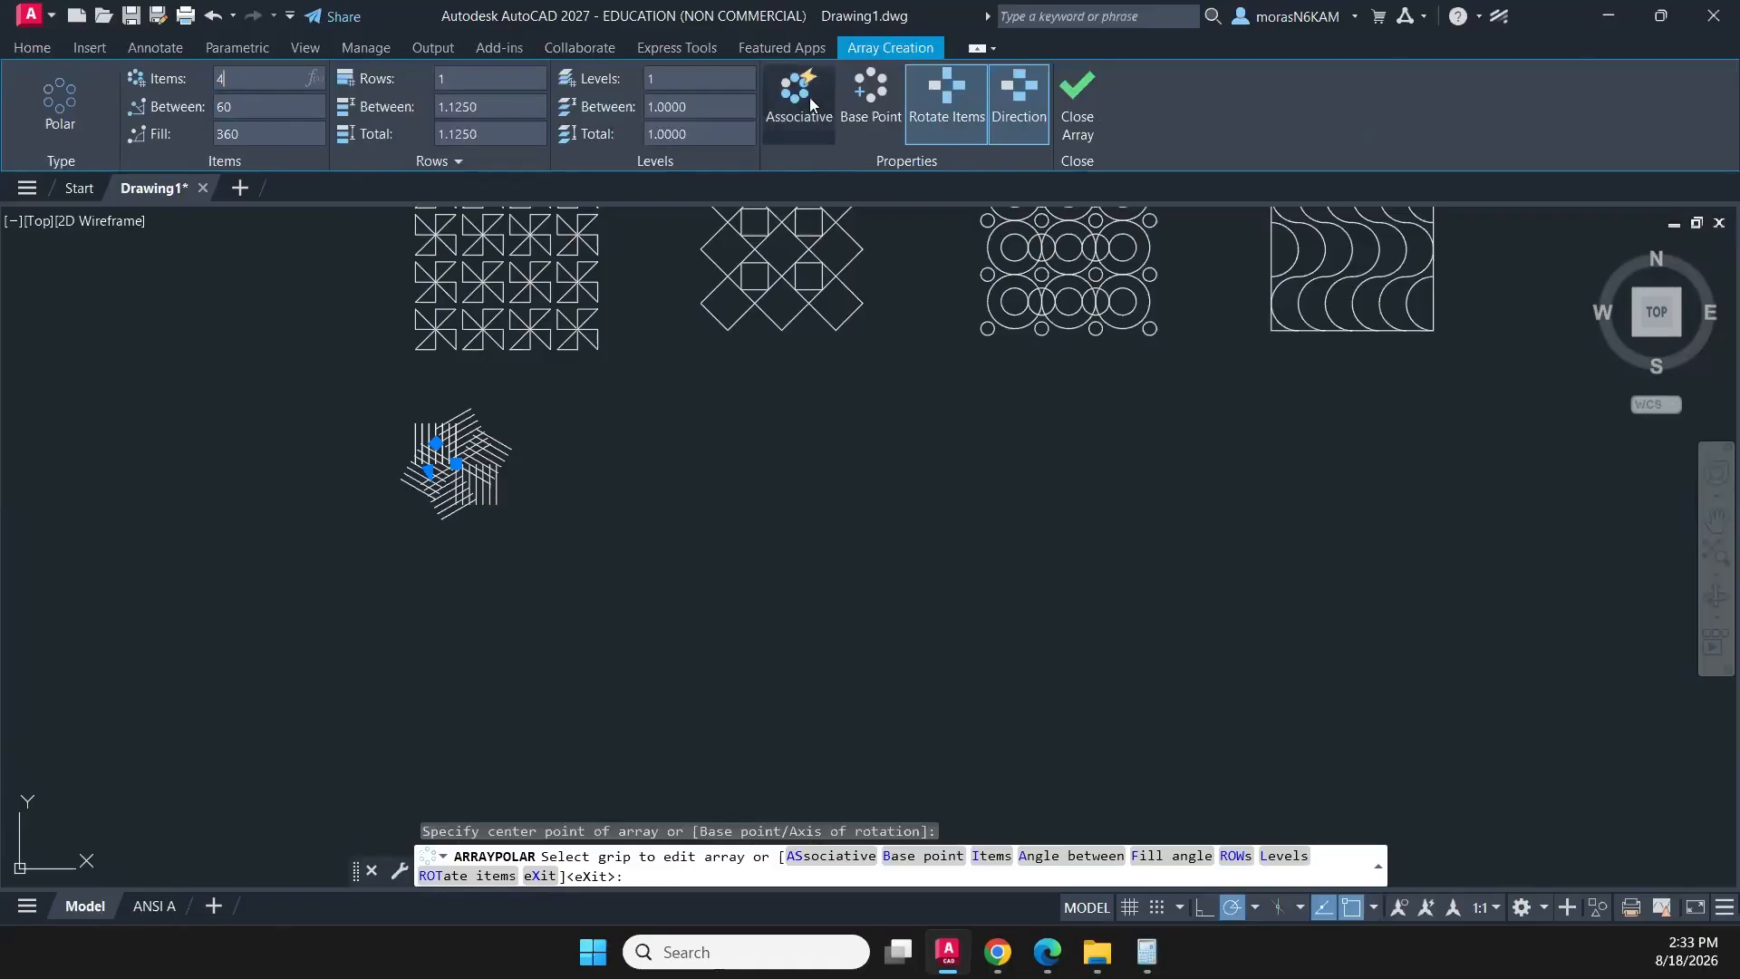
key("Return")
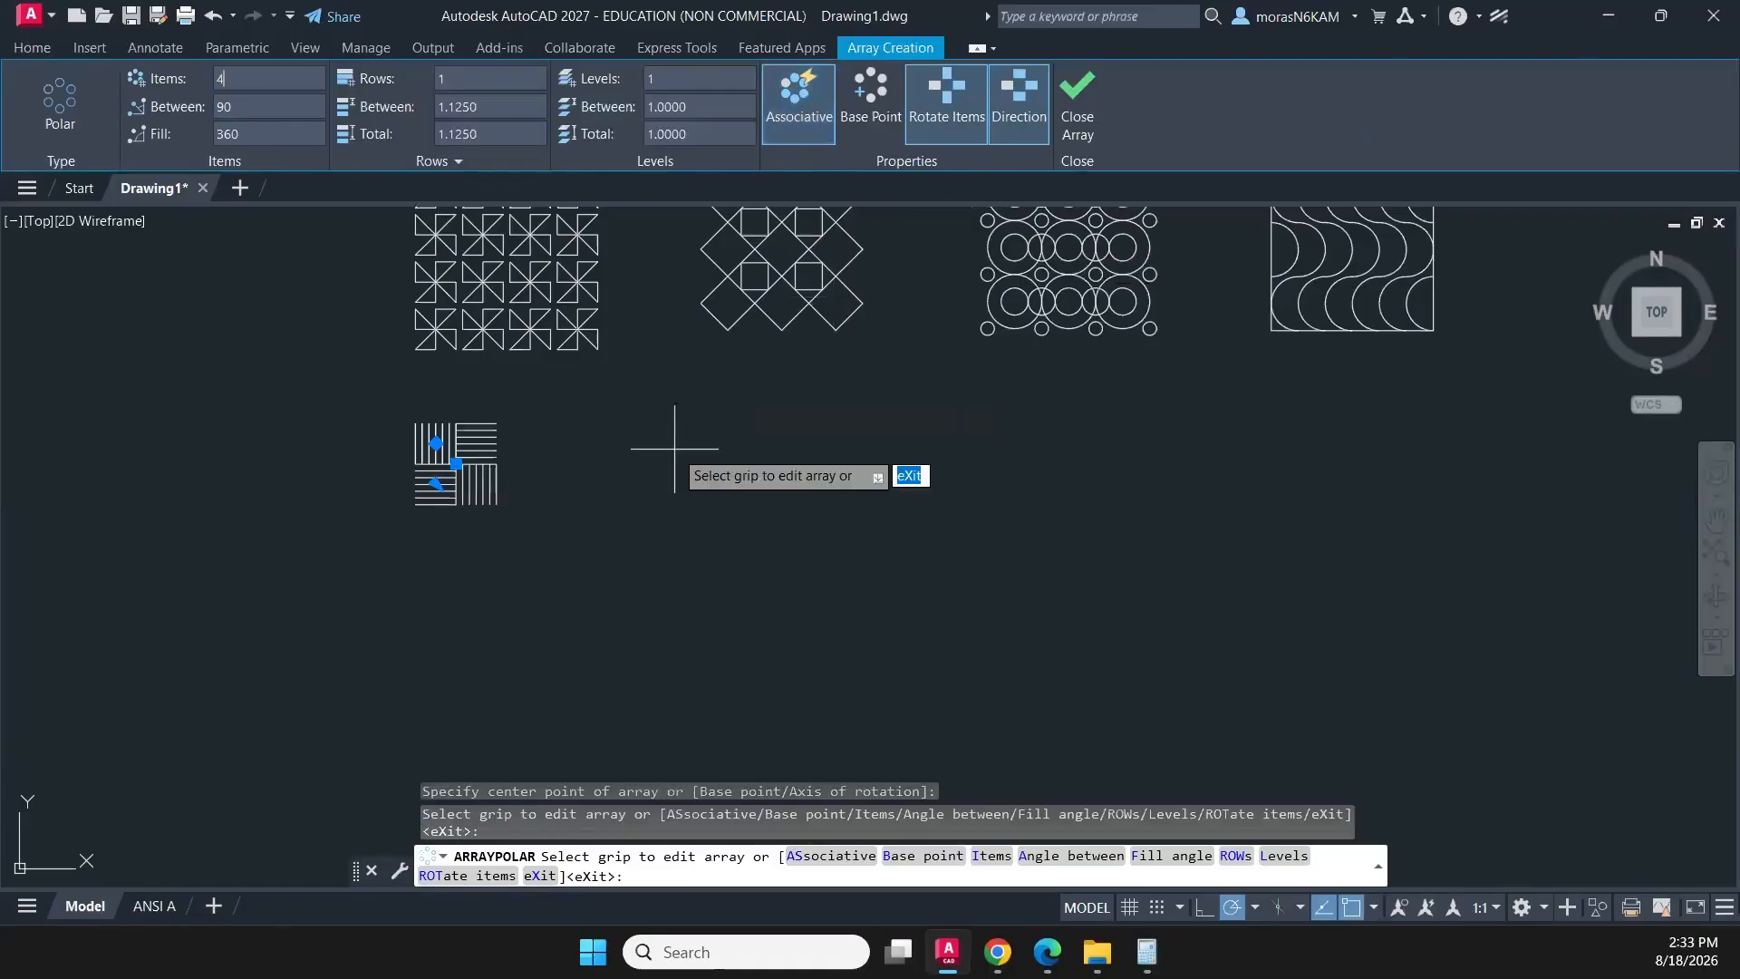
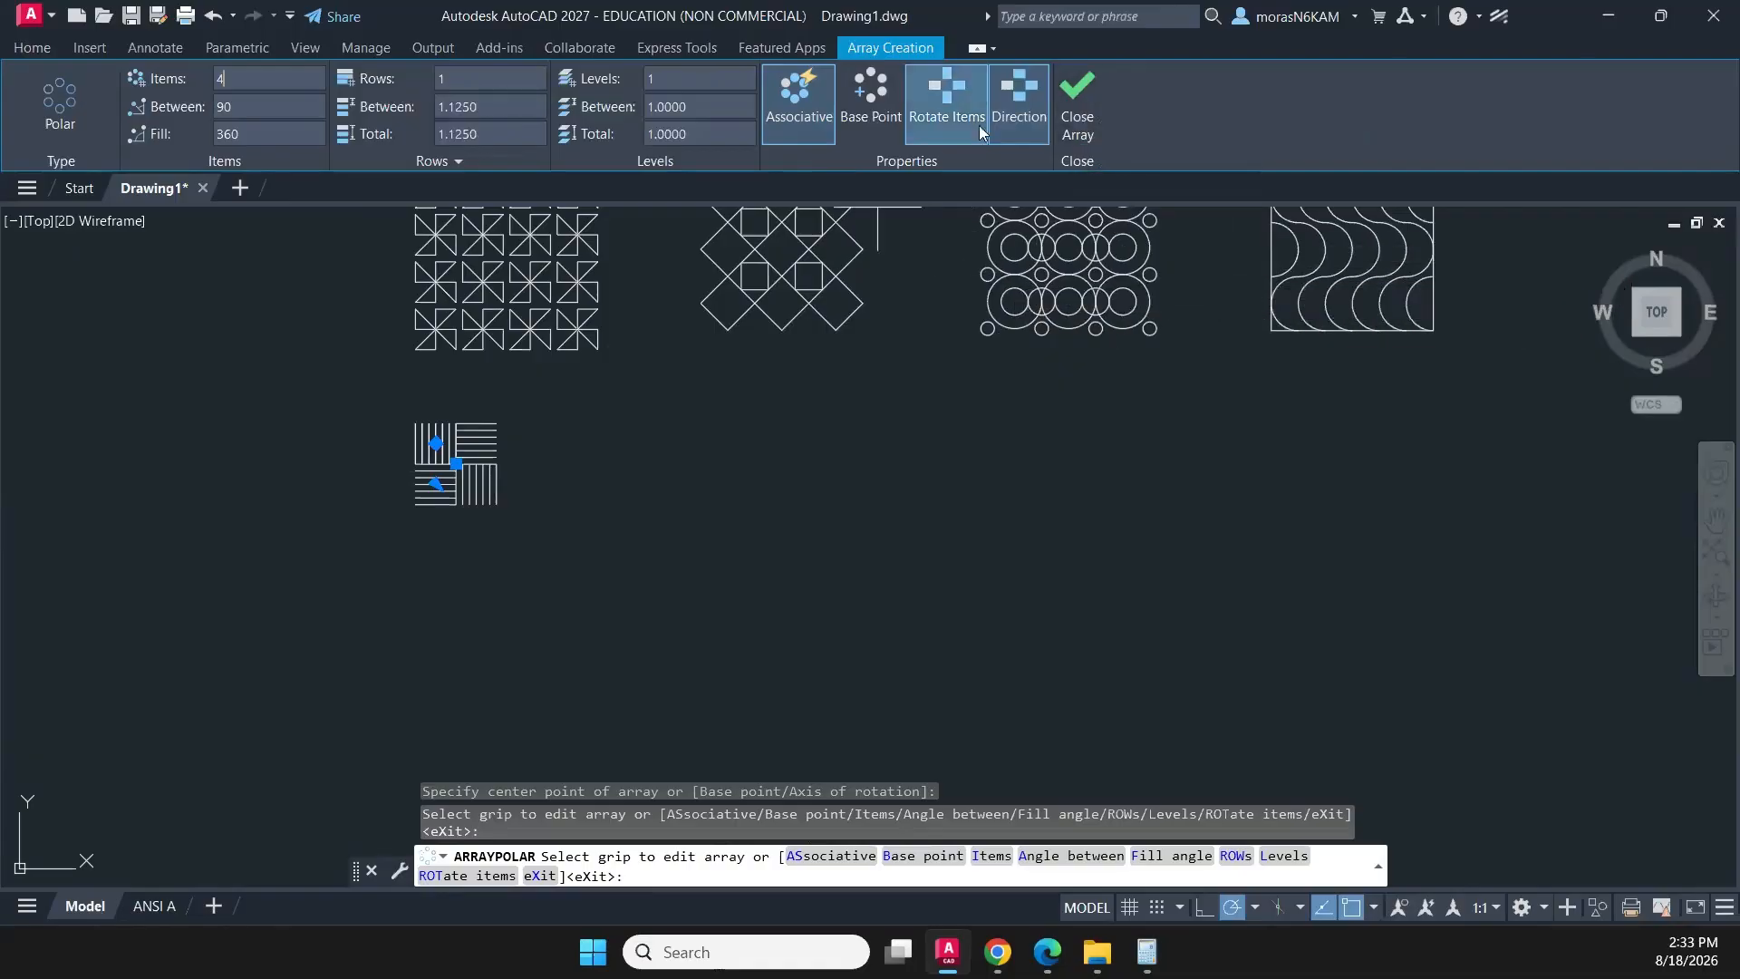
- Create an associative polar array of the four-group line block with 4 items, centred on the block's lower-right endpoint
left_click(1080, 117)
left_click(569, 397)
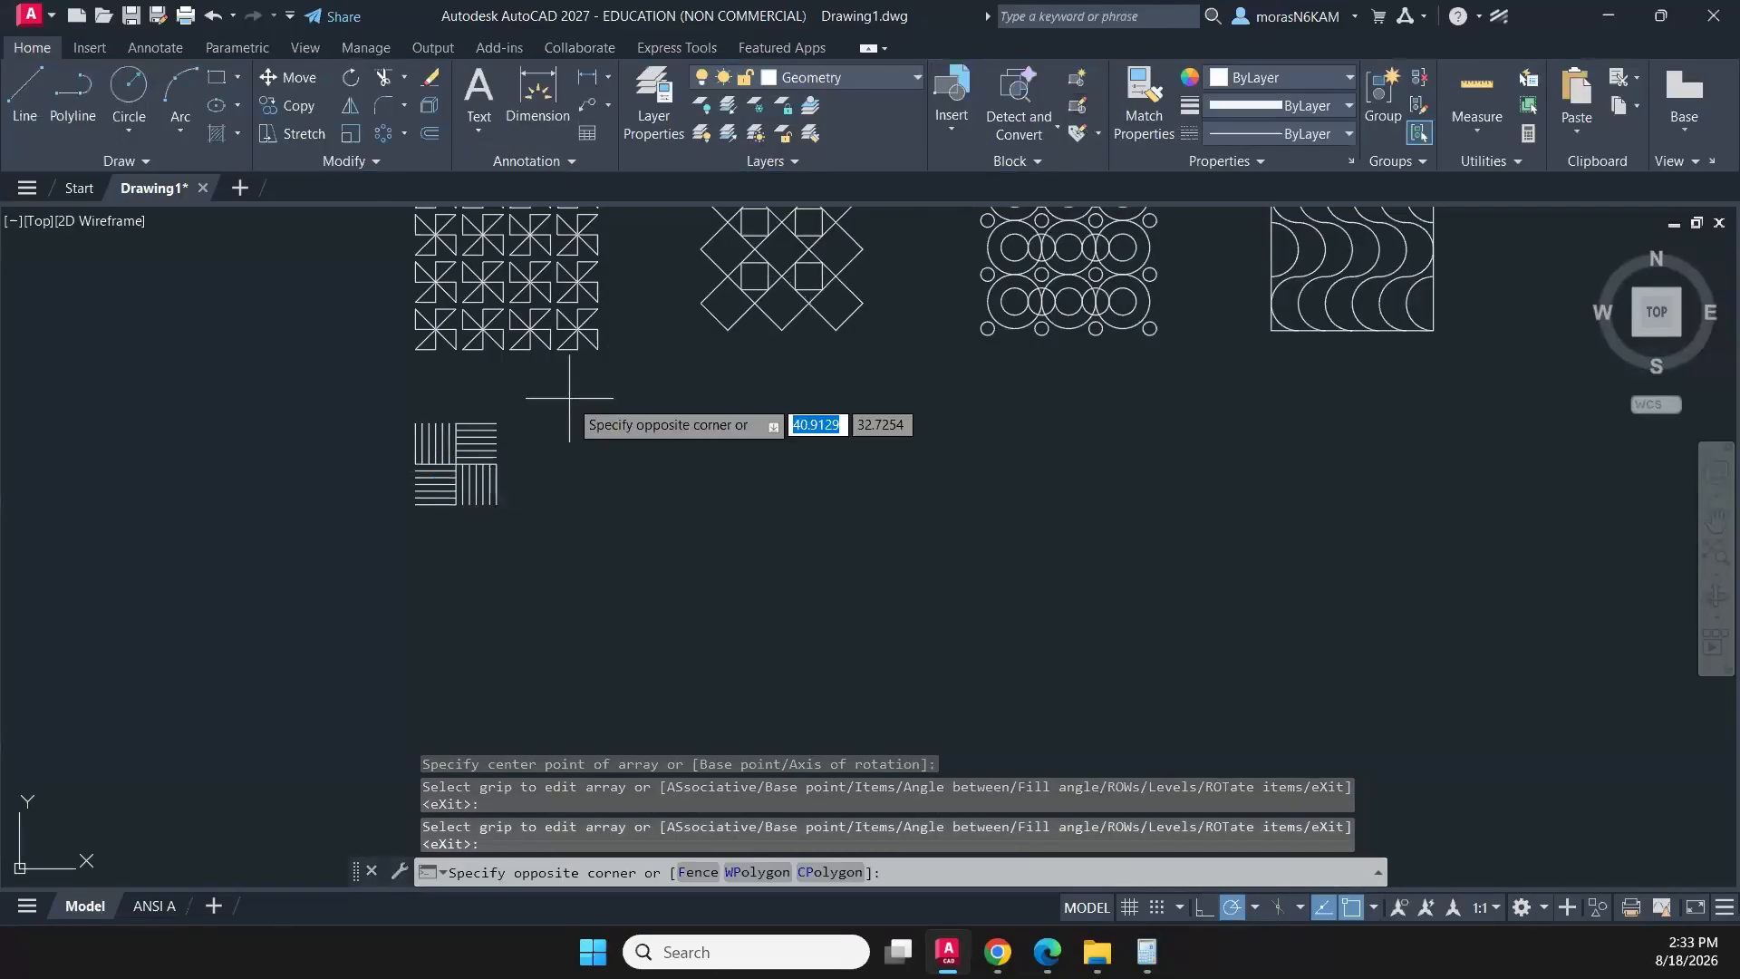
left_click(361, 563)
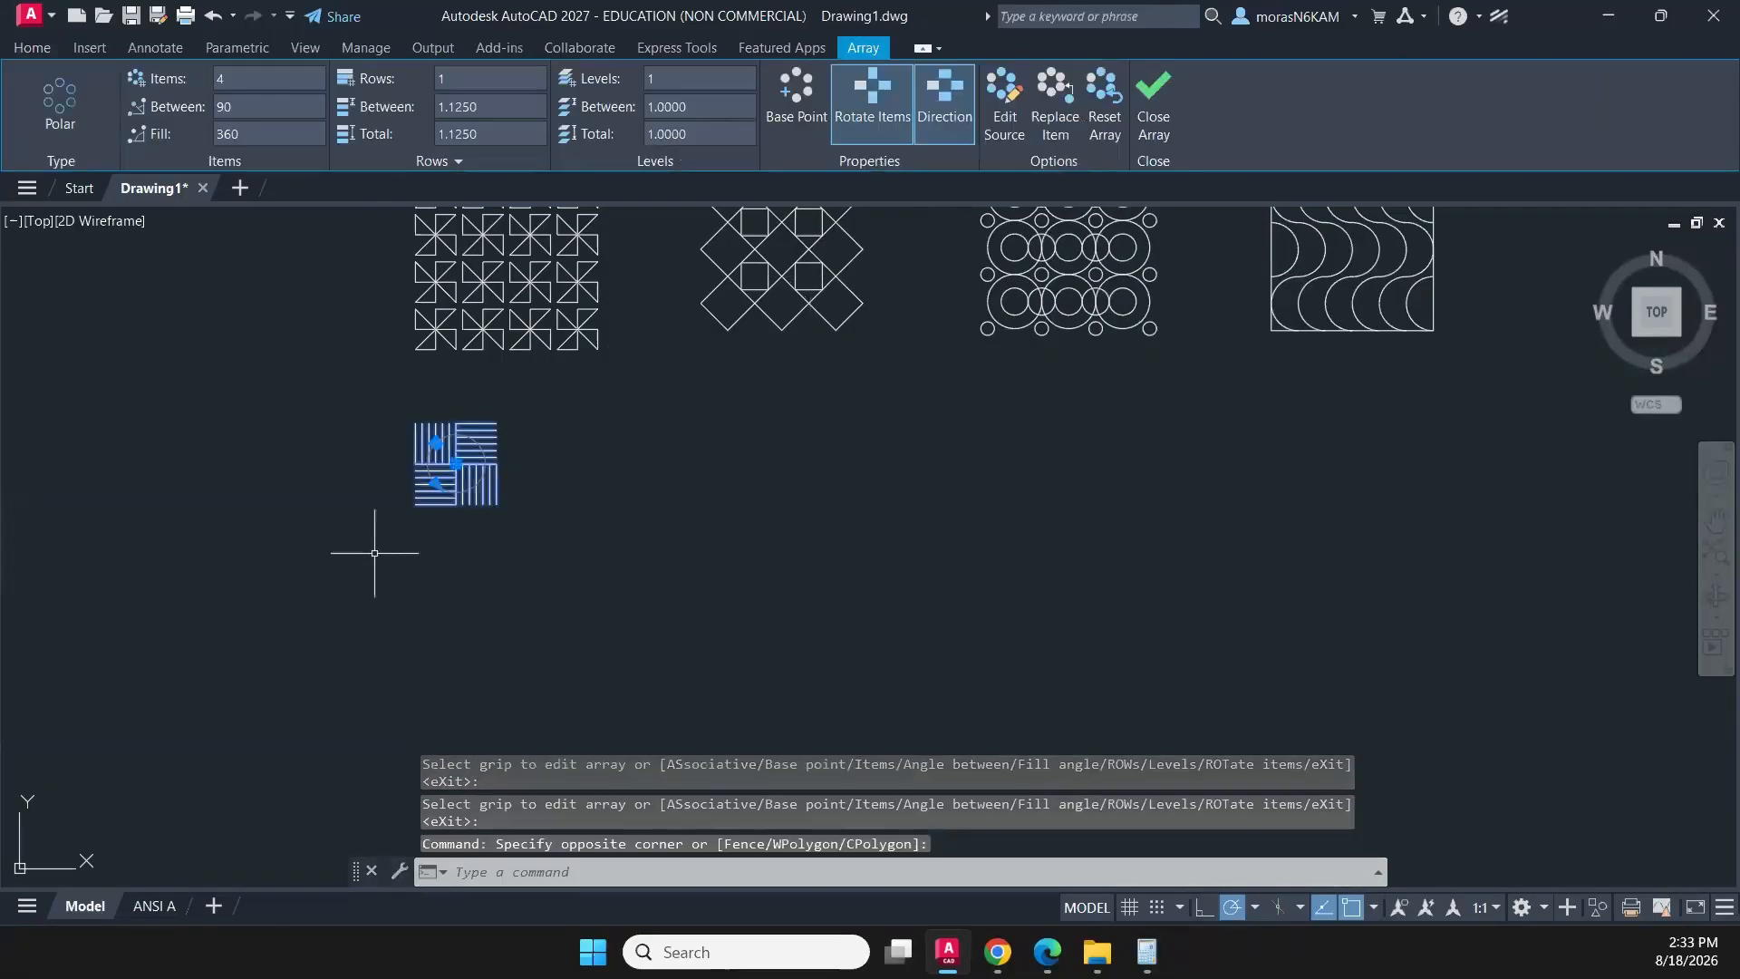
scroll(450, 498, "down", 2)
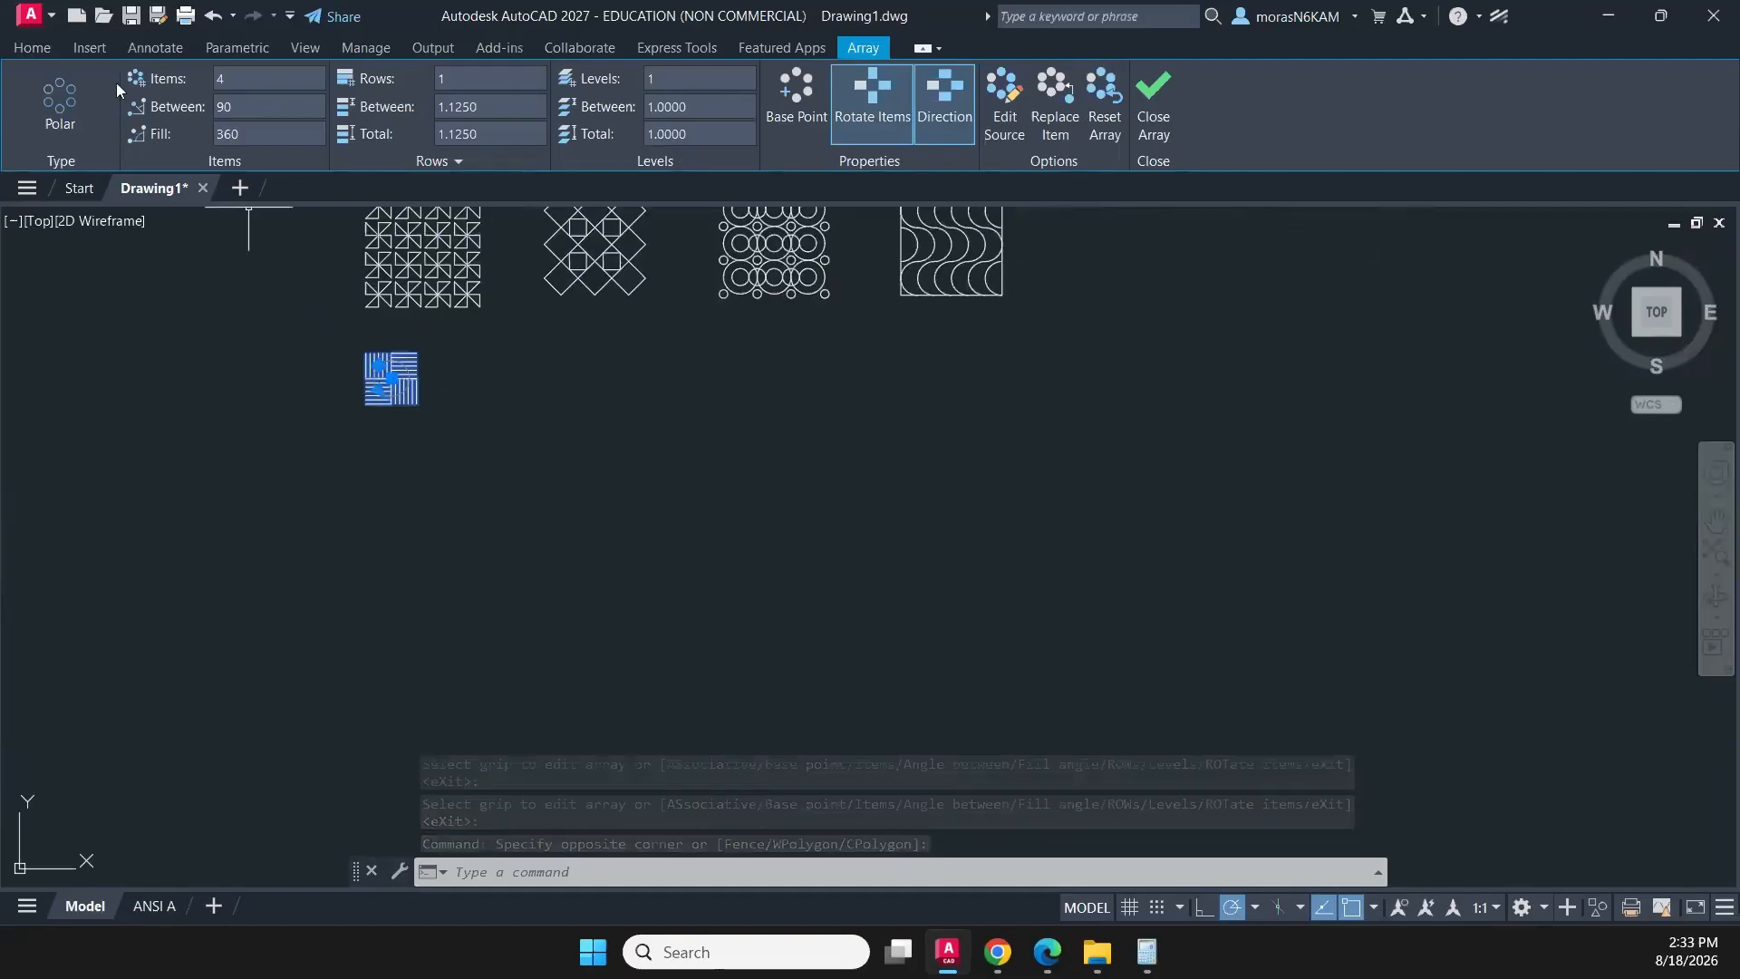
left_click(32, 48)
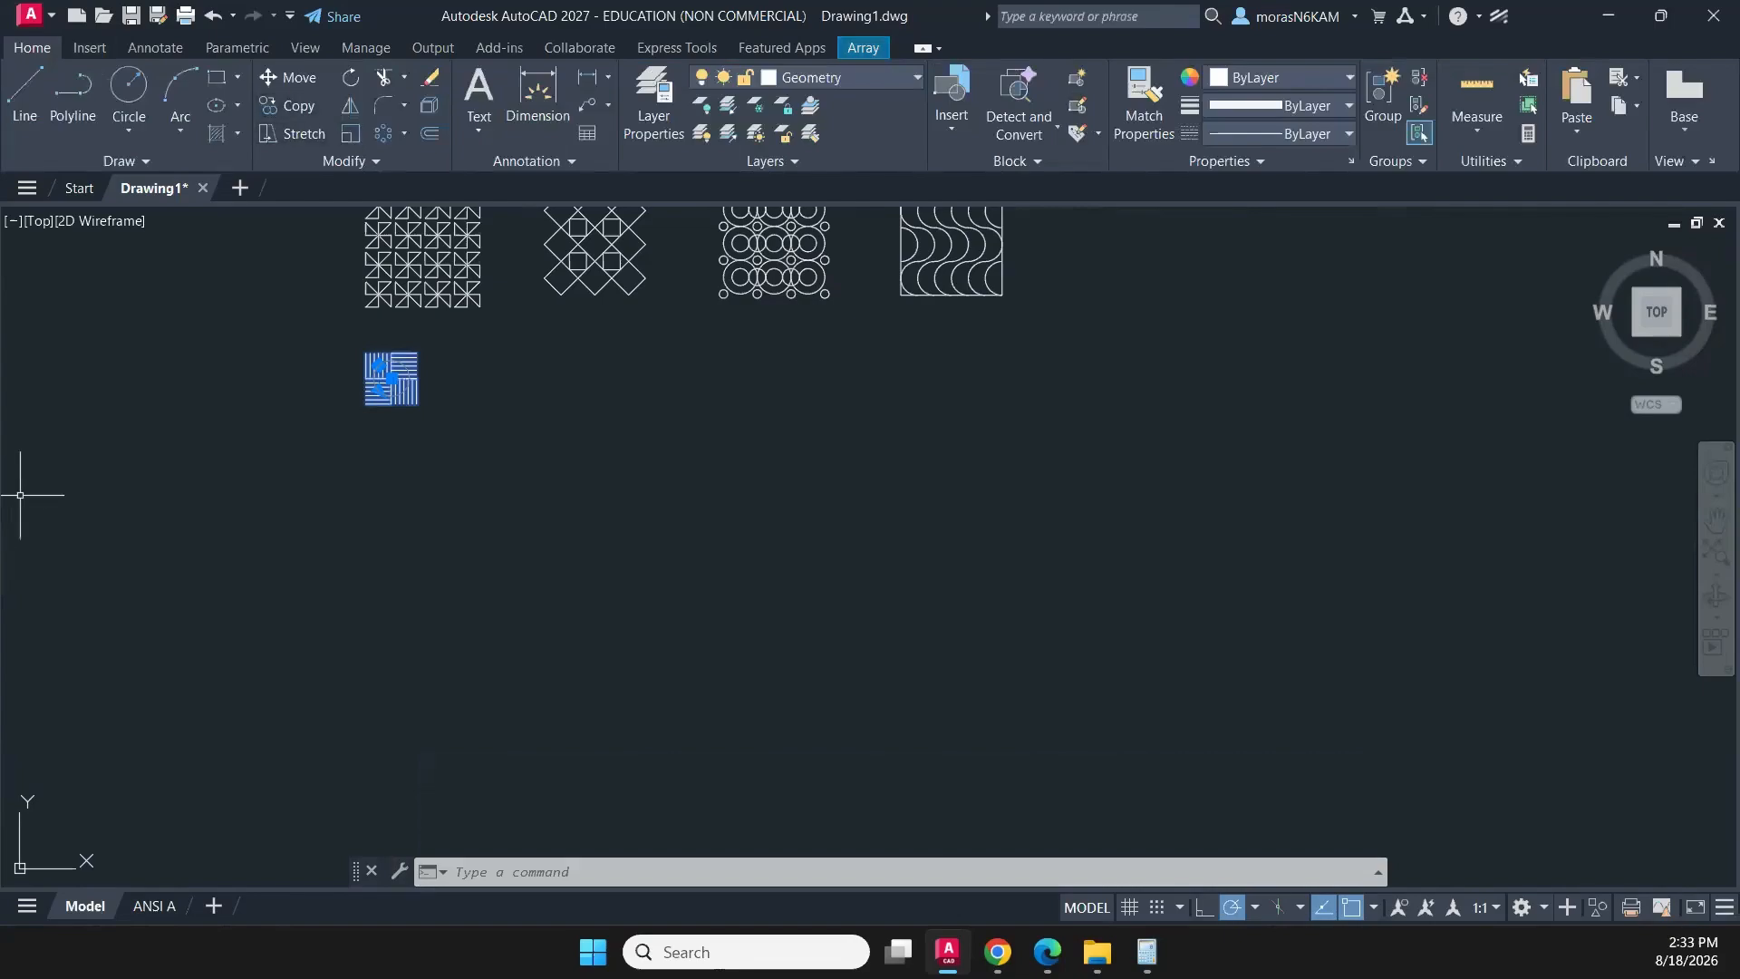
scroll(391, 366, "up", 4)
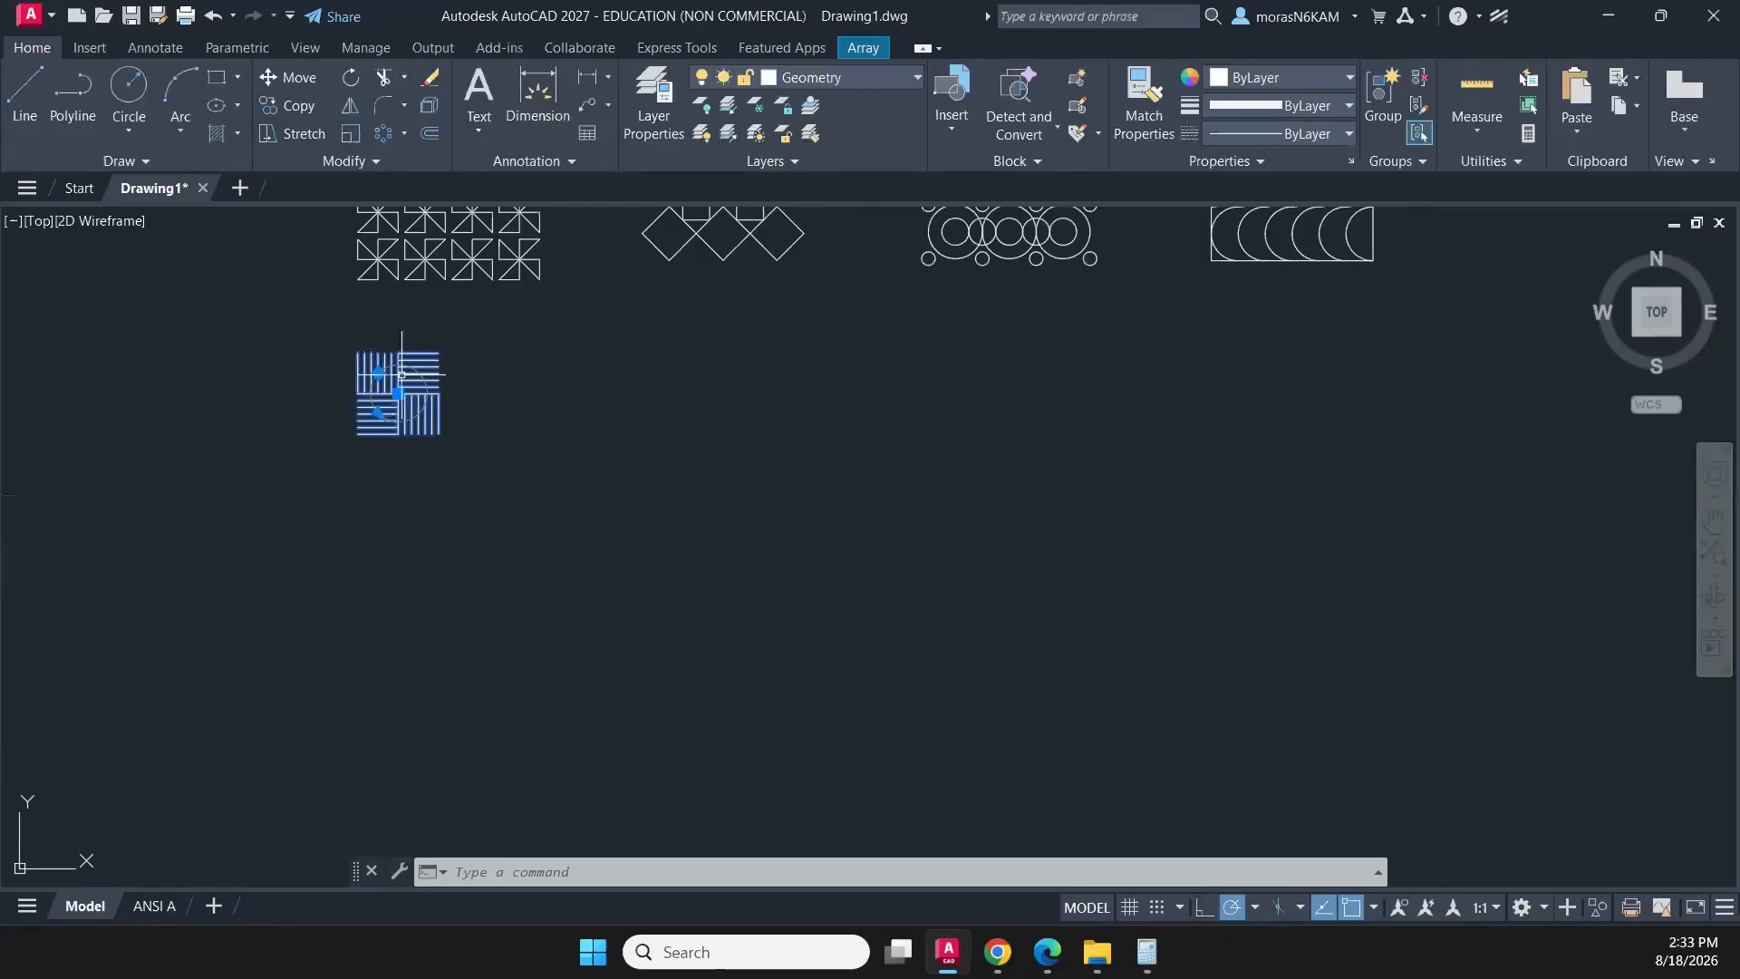
left_click(384, 135)
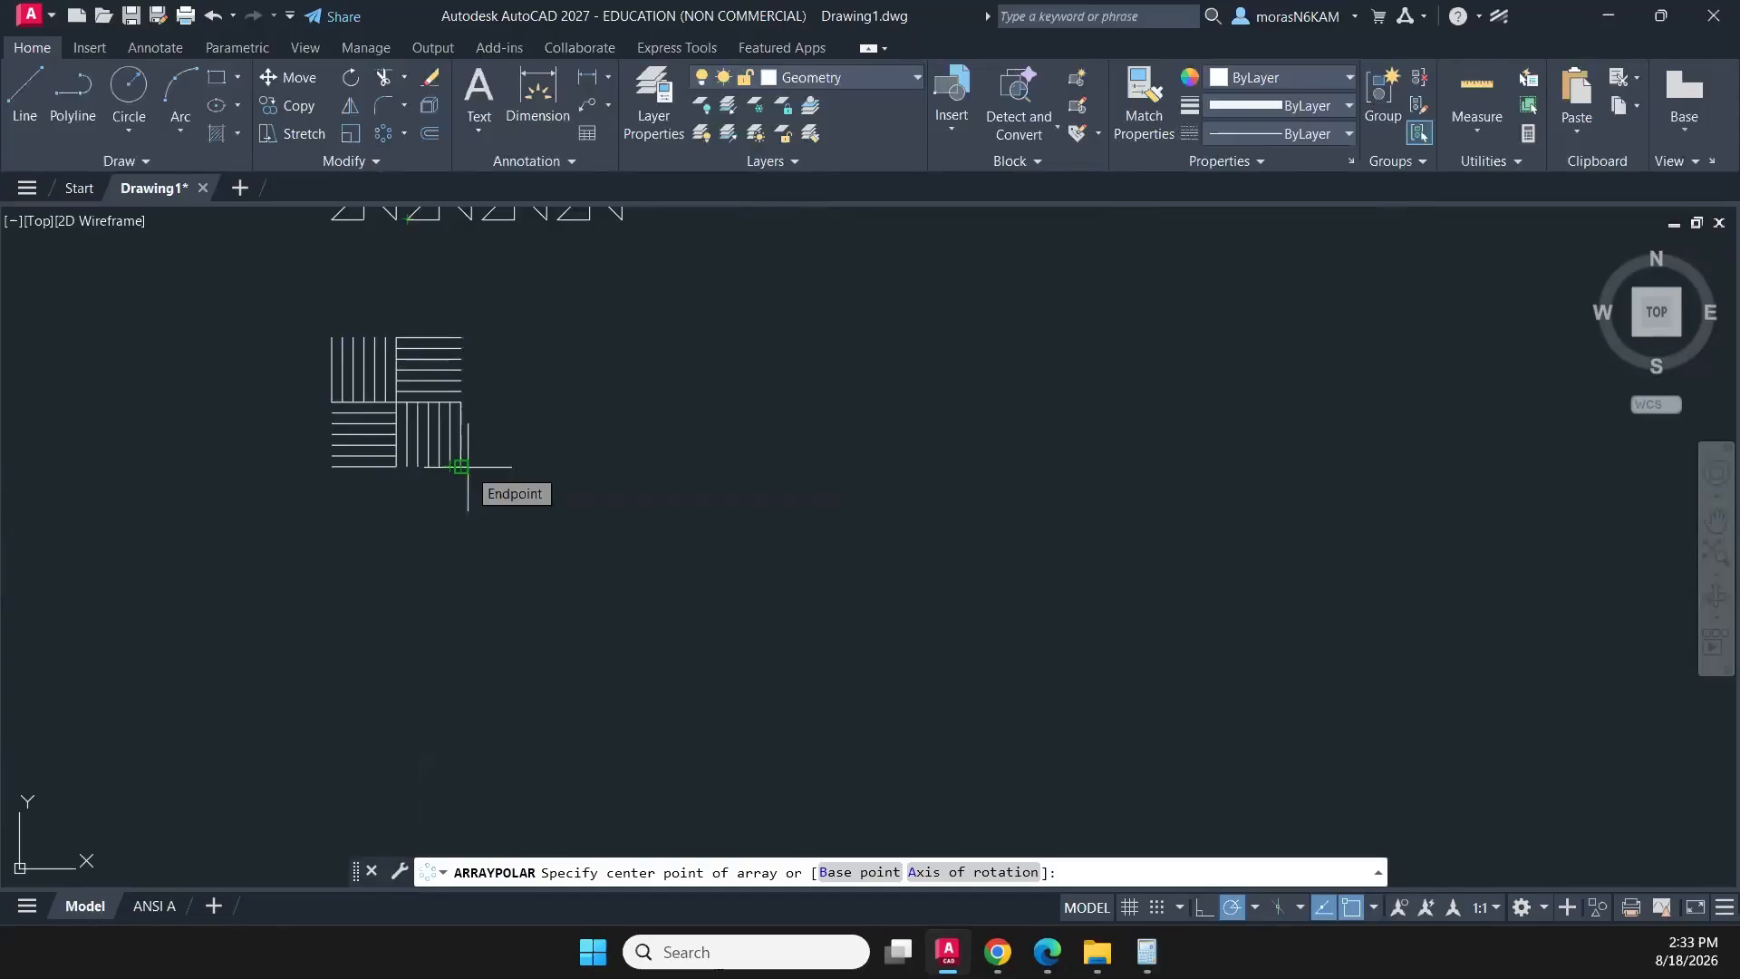
left_click(460, 466)
left_click(226, 79)
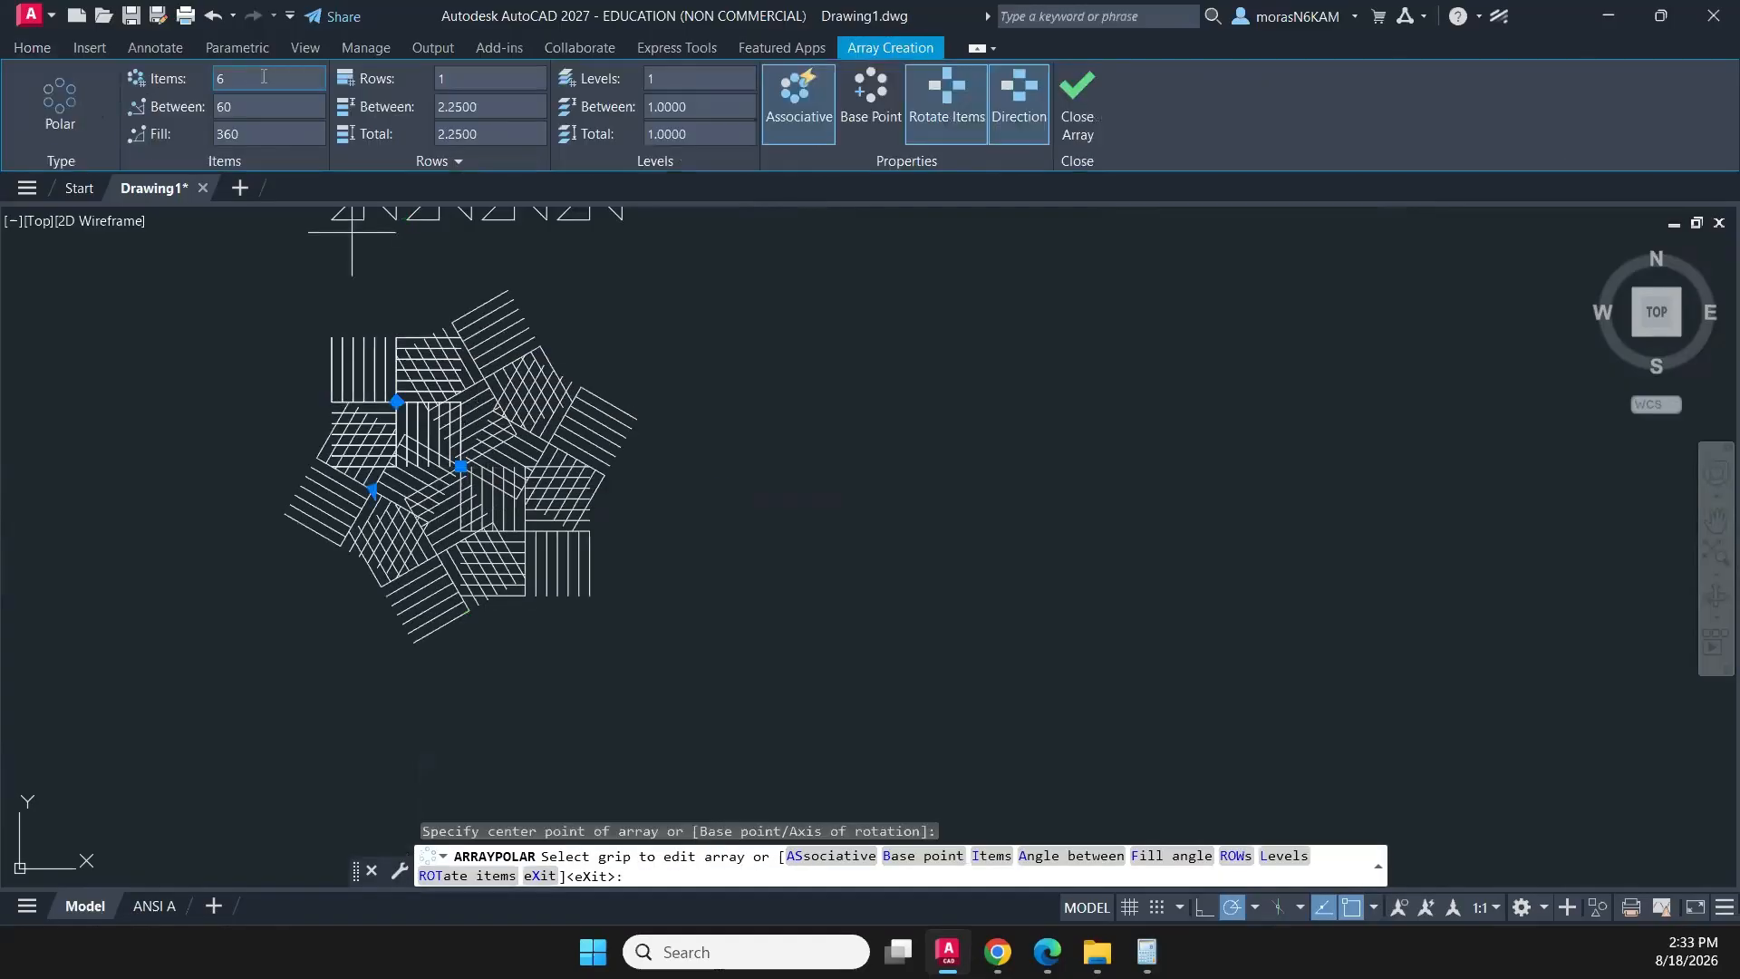
left_click_drag(226, 80, 205, 86)
type("4")
key("Return")
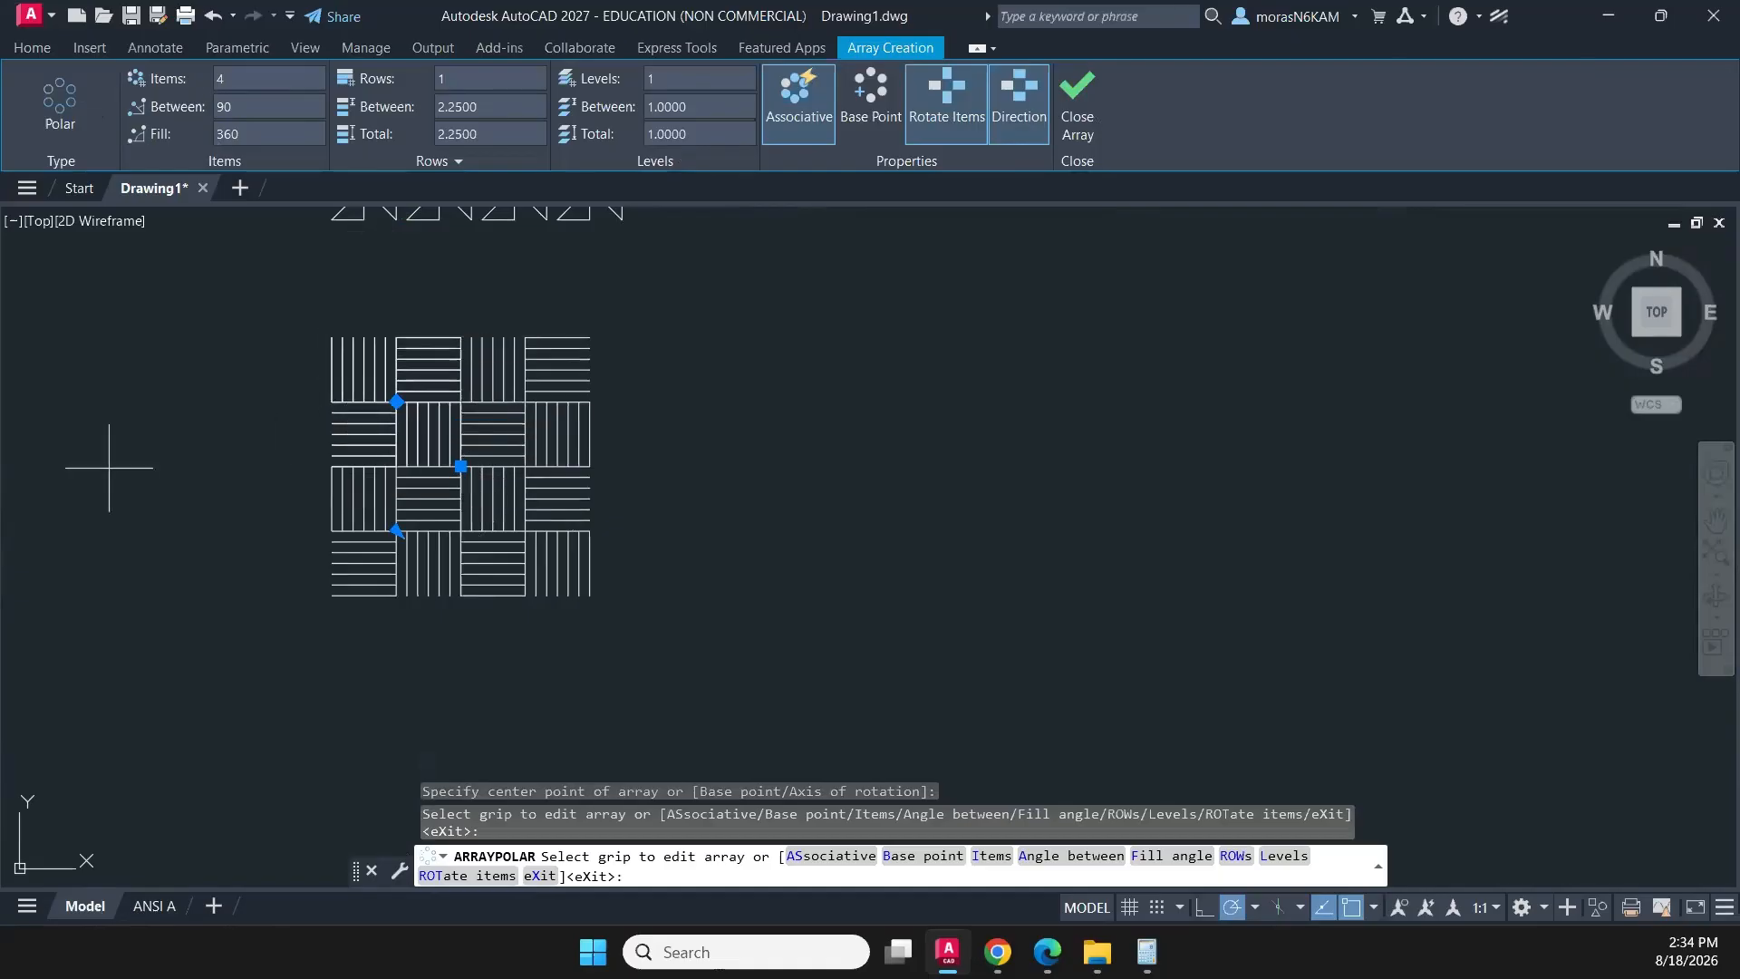
left_click(1080, 100)
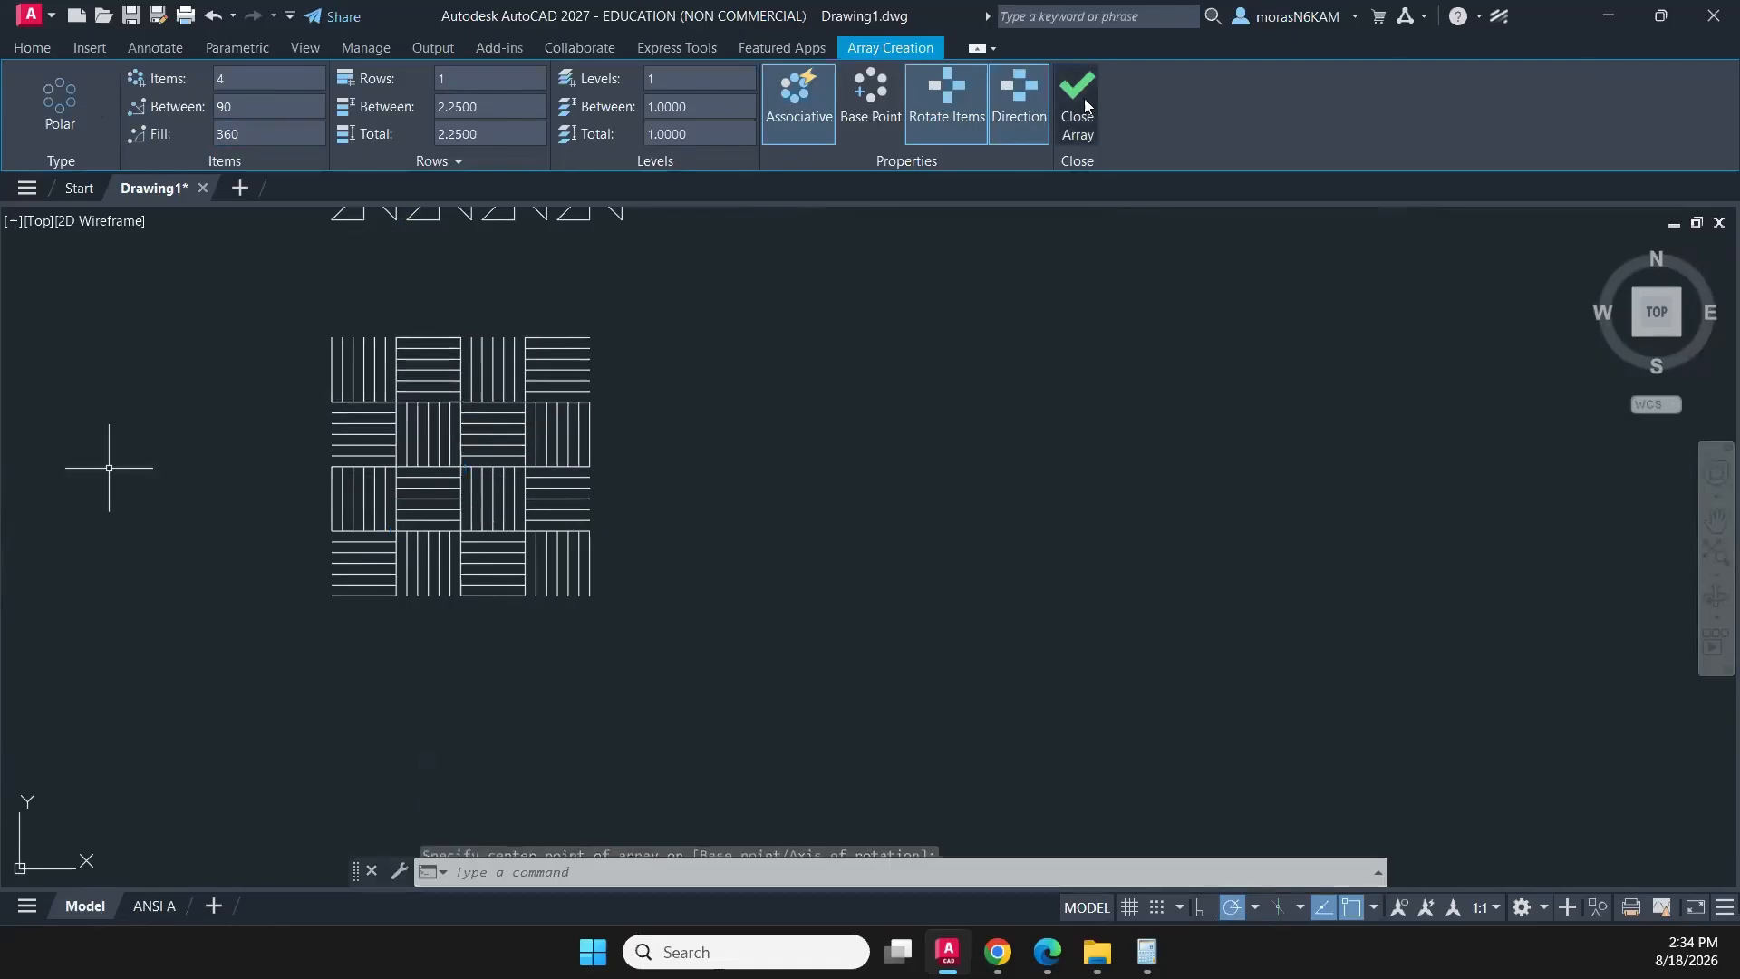
- Draw an L-shaped polyline beside the basket-weave pattern, running 0.5 straight up and then 0.5 horizontally to the right
scroll(764, 348, "down", 4)
mouse_move(769, 381)
middle_mouse_down()
mouse_move(699, 458)
mouse_move(637, 421)
middle_mouse_up()
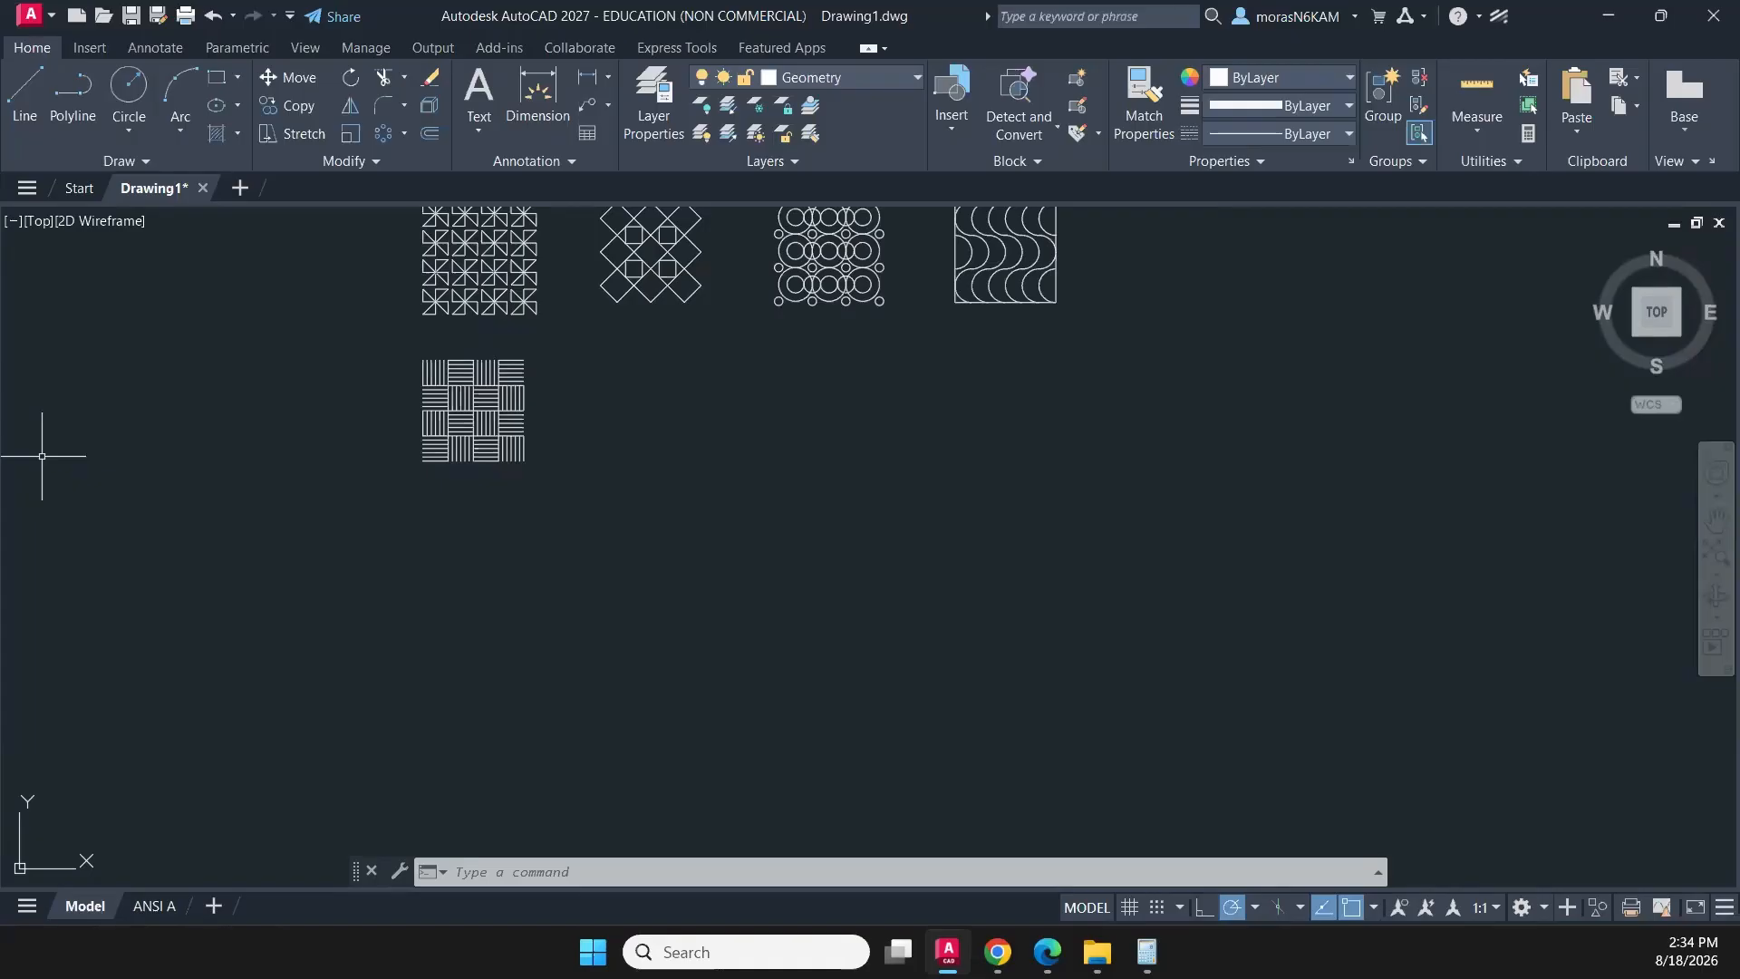
left_click(62, 88)
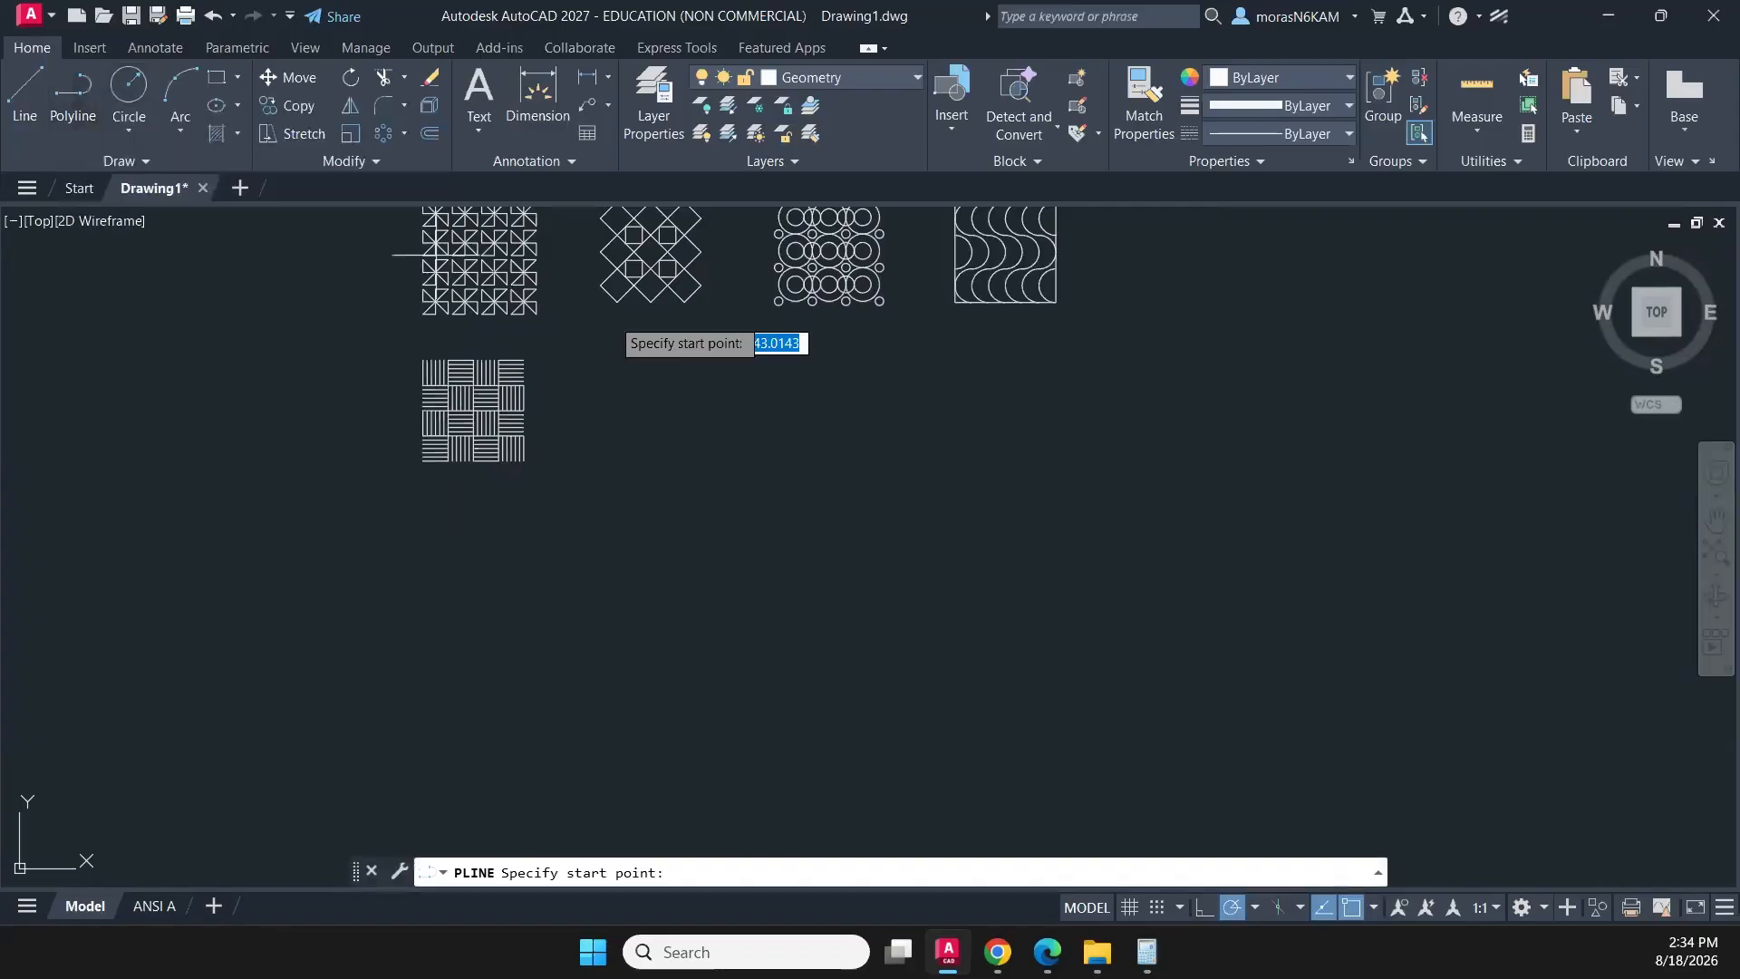
scroll(598, 362, "up", 5)
scroll(626, 521, "down", 2)
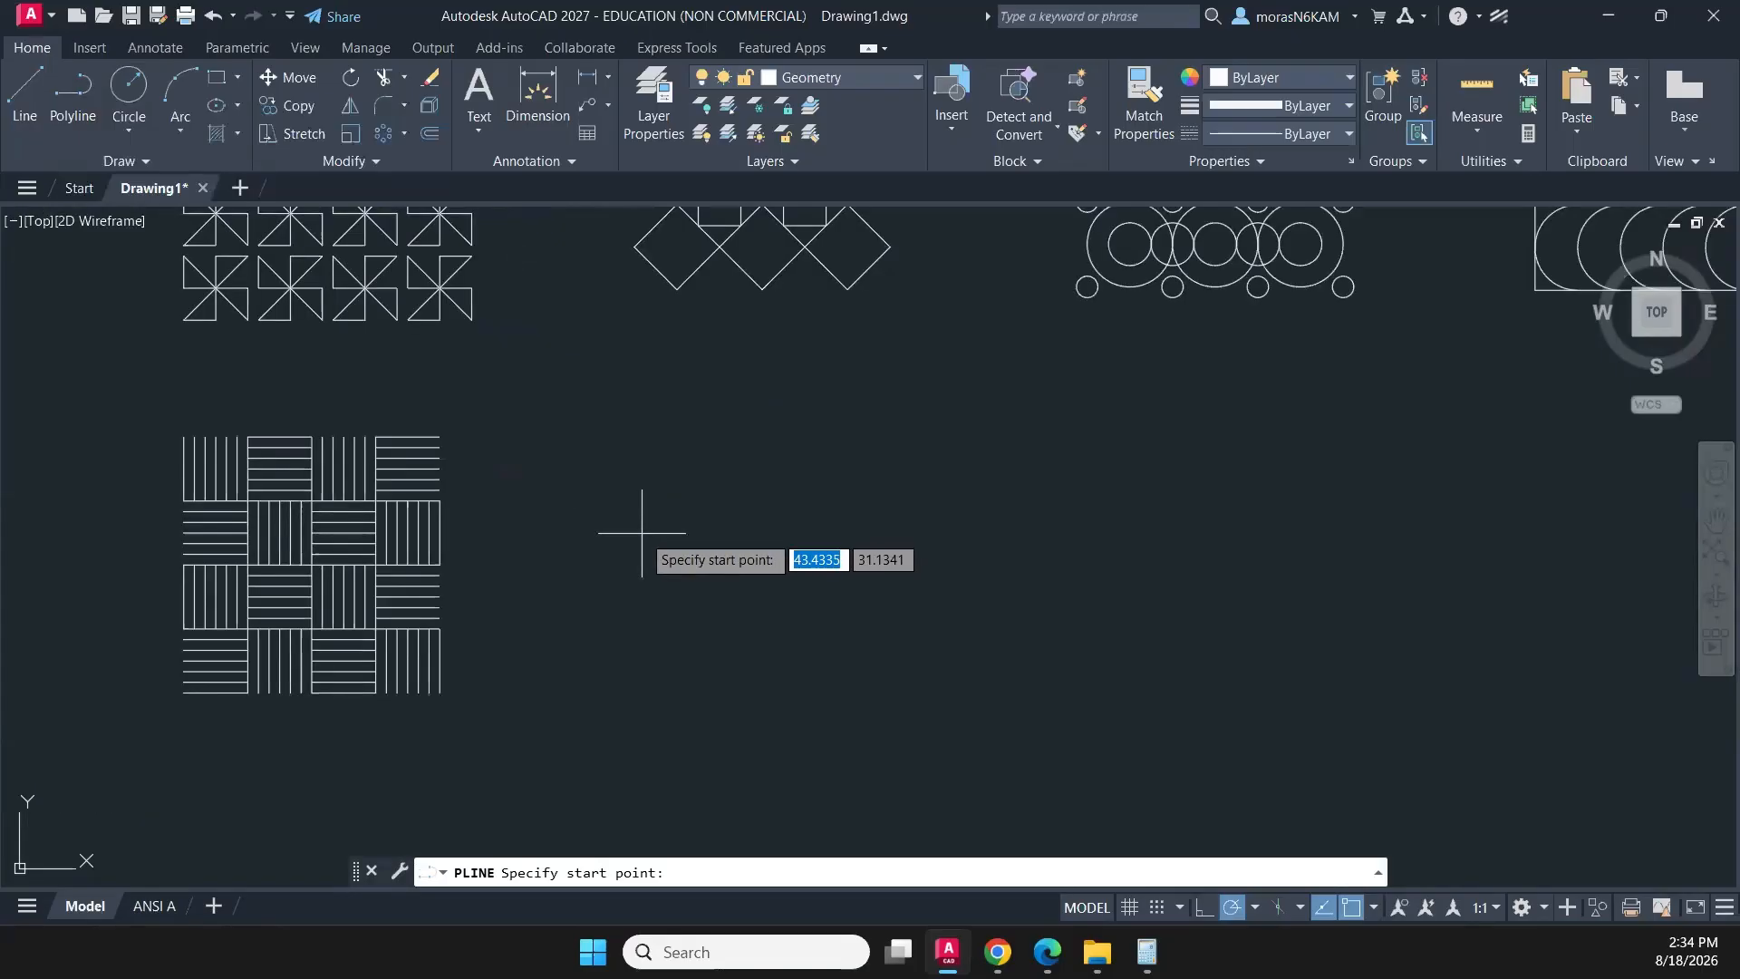
left_click(642, 533)
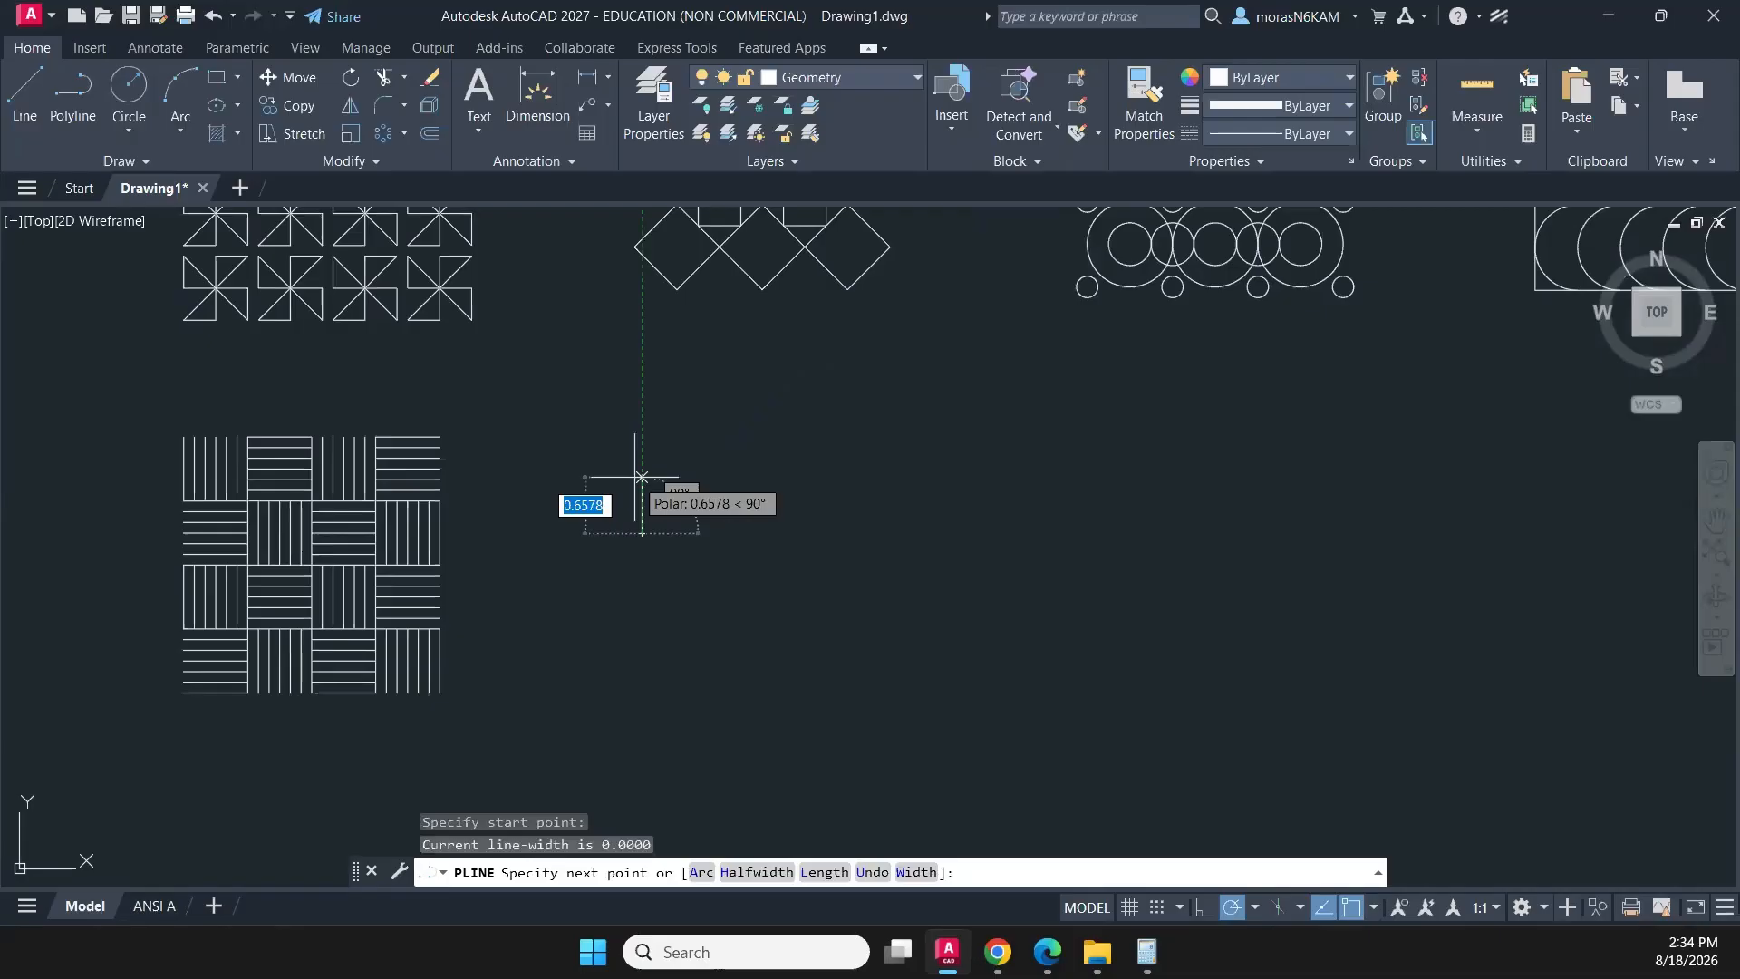
type("3")
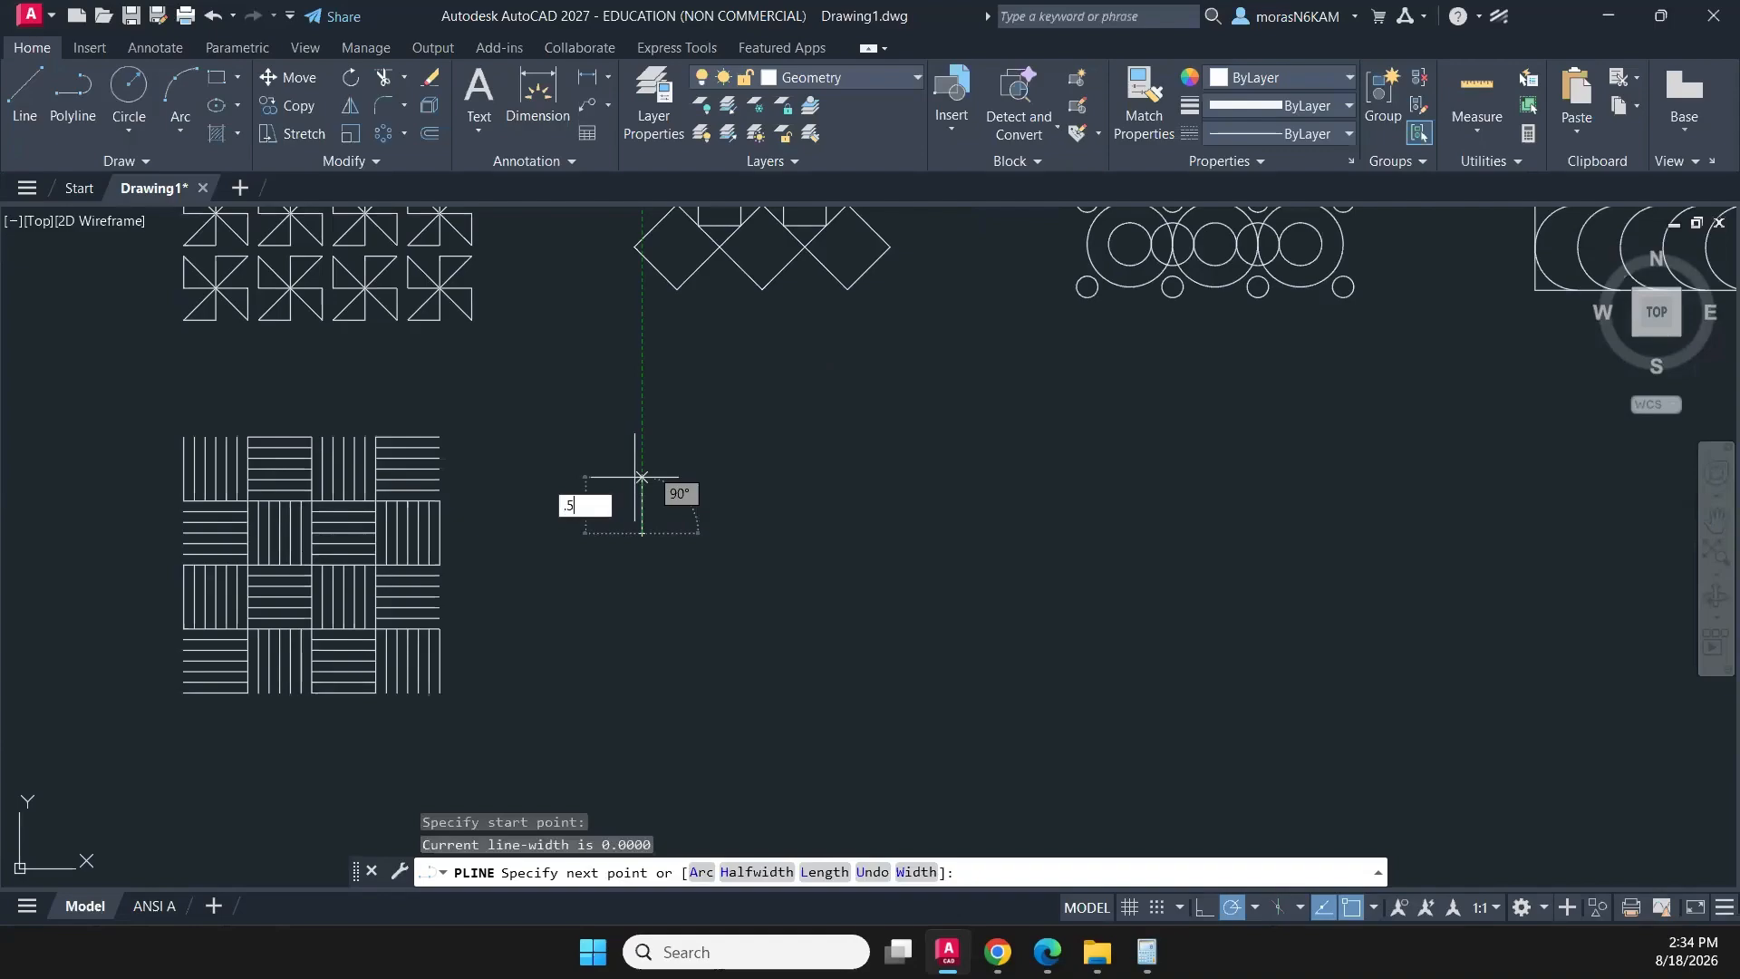
key("Return")
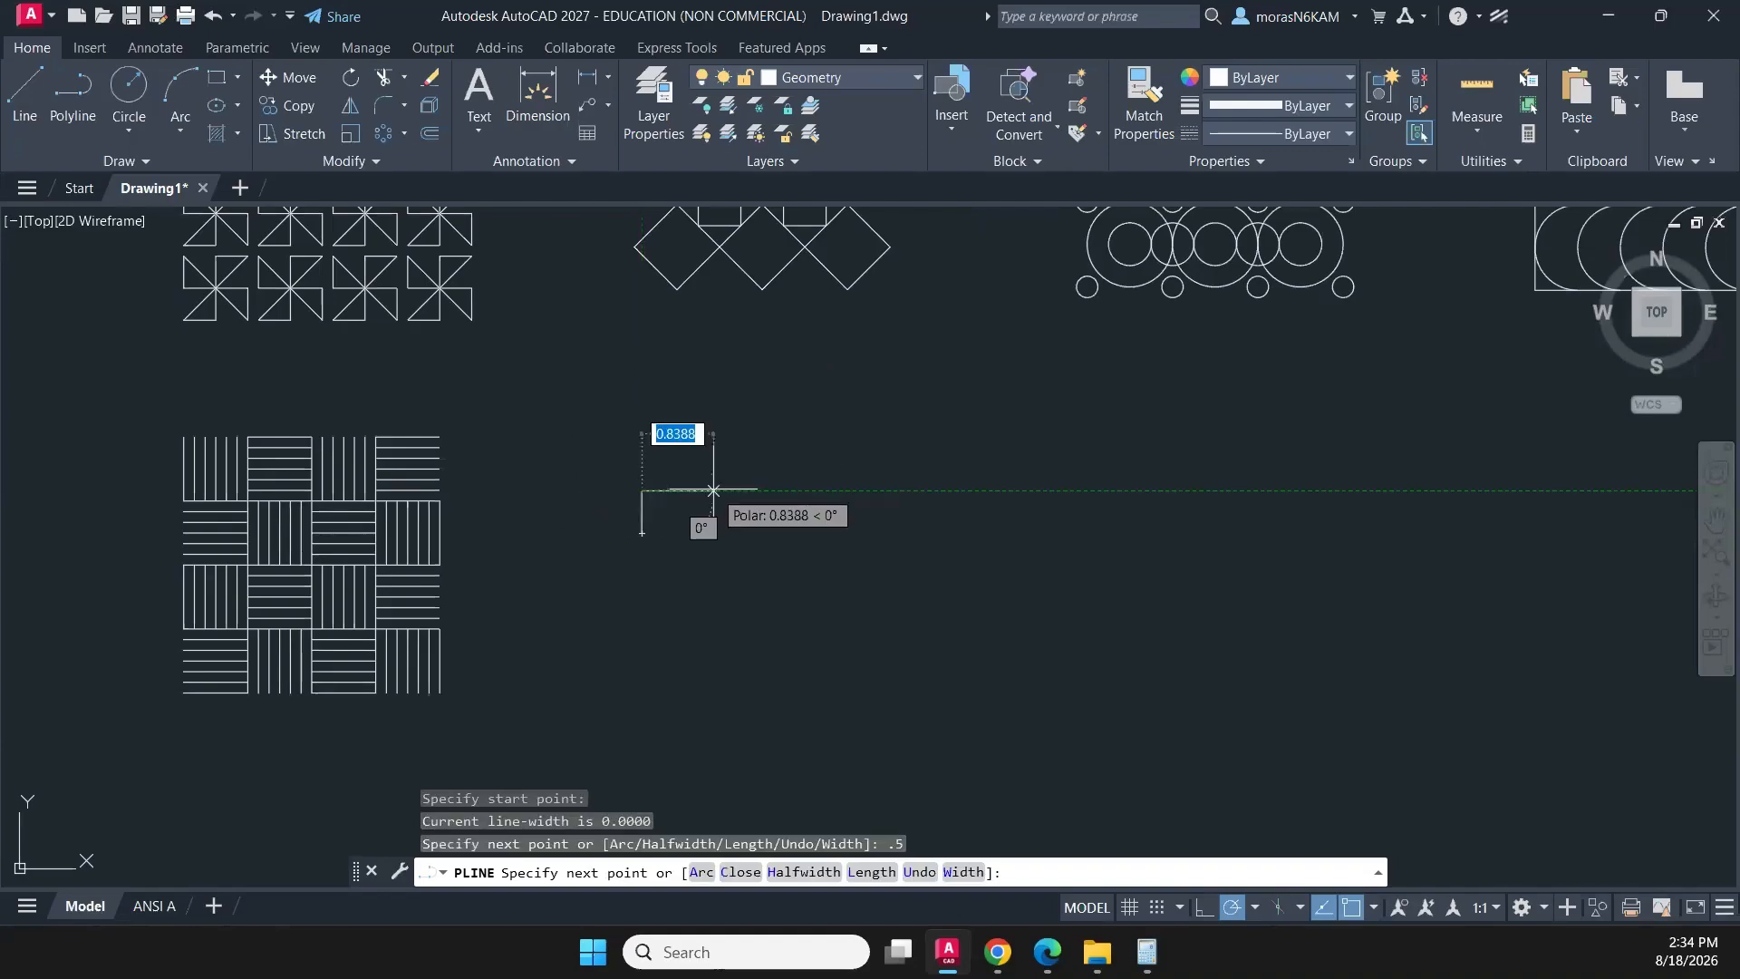
type(".5")
key("Return")
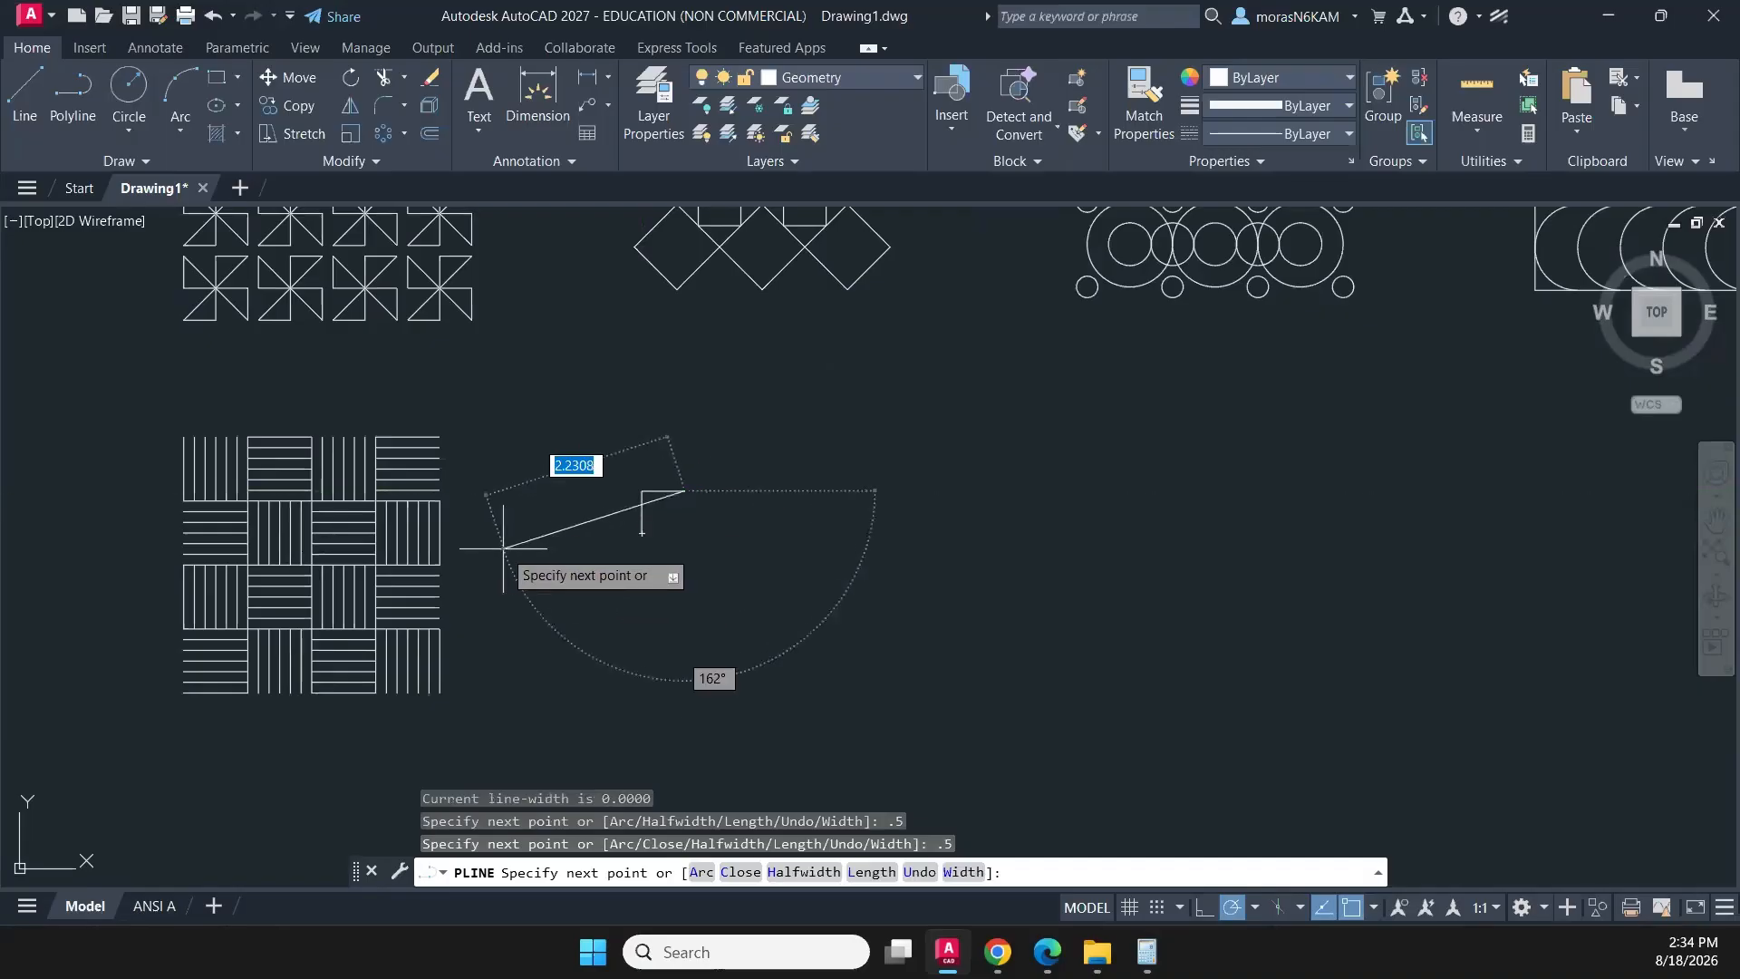
key("Escape")
- Put the L-shaped polyline on the CONSTRUCTION layer, keeping Geometry as the current layer
left_click(709, 467)
left_click(640, 556)
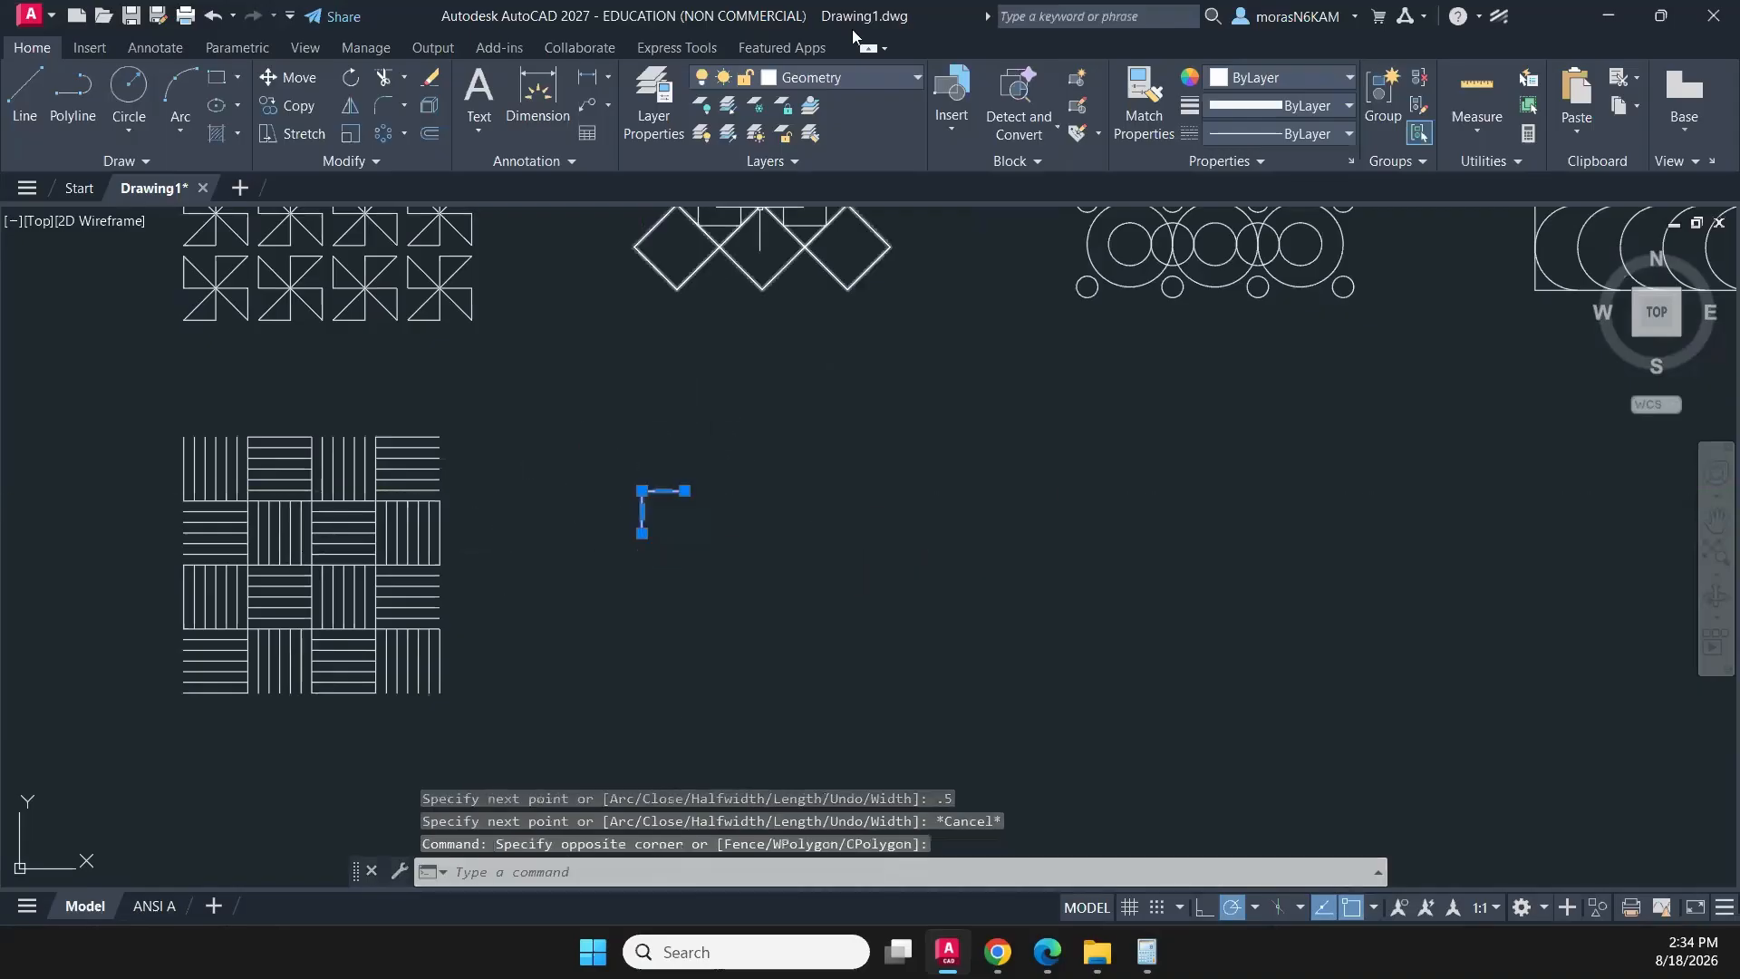
left_click(852, 69)
left_click(829, 152)
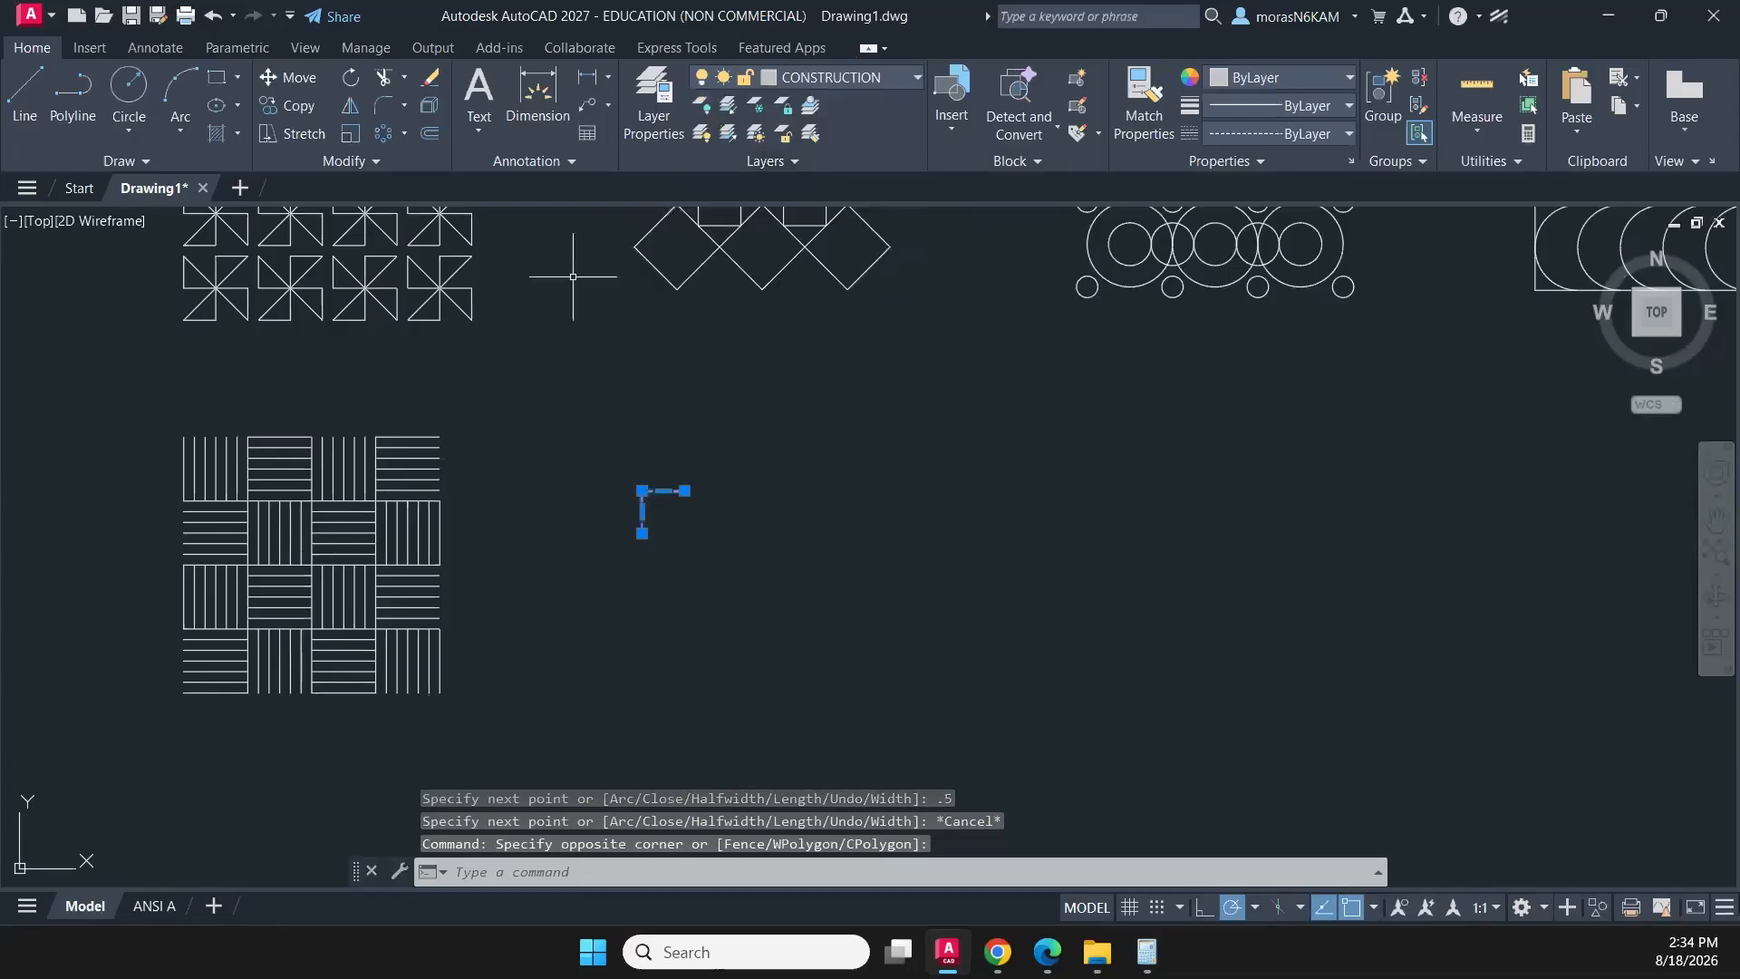
key("Escape")
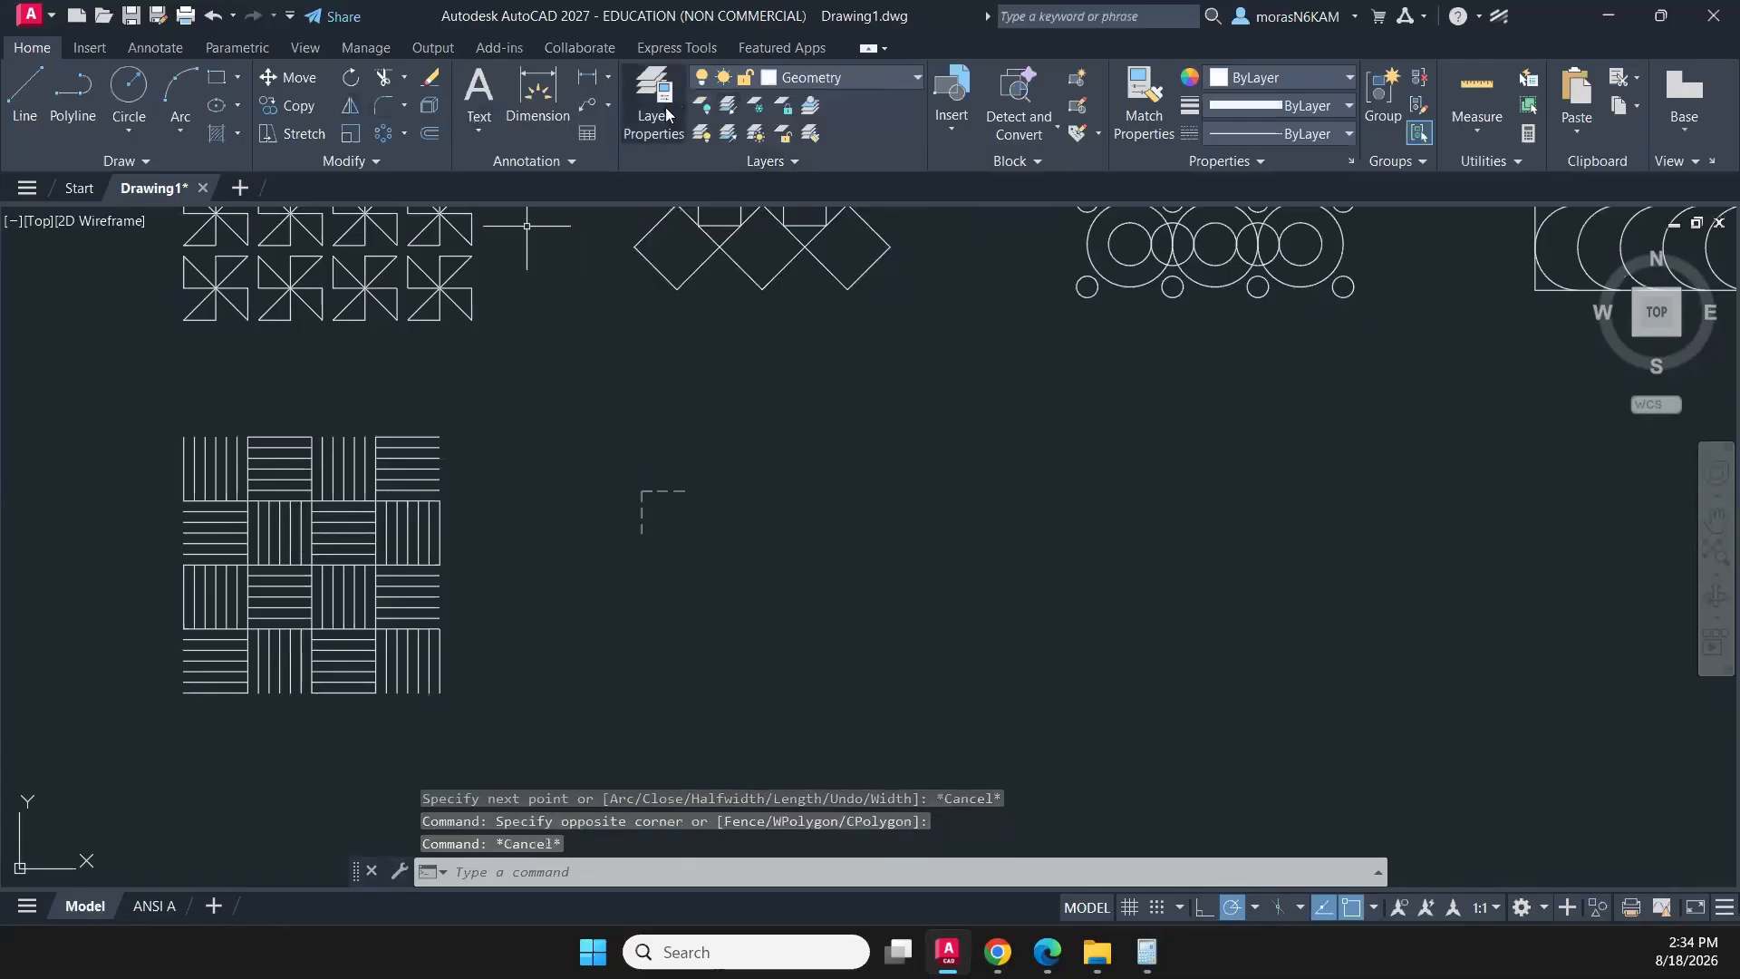
left_click(834, 80)
left_click(828, 242)
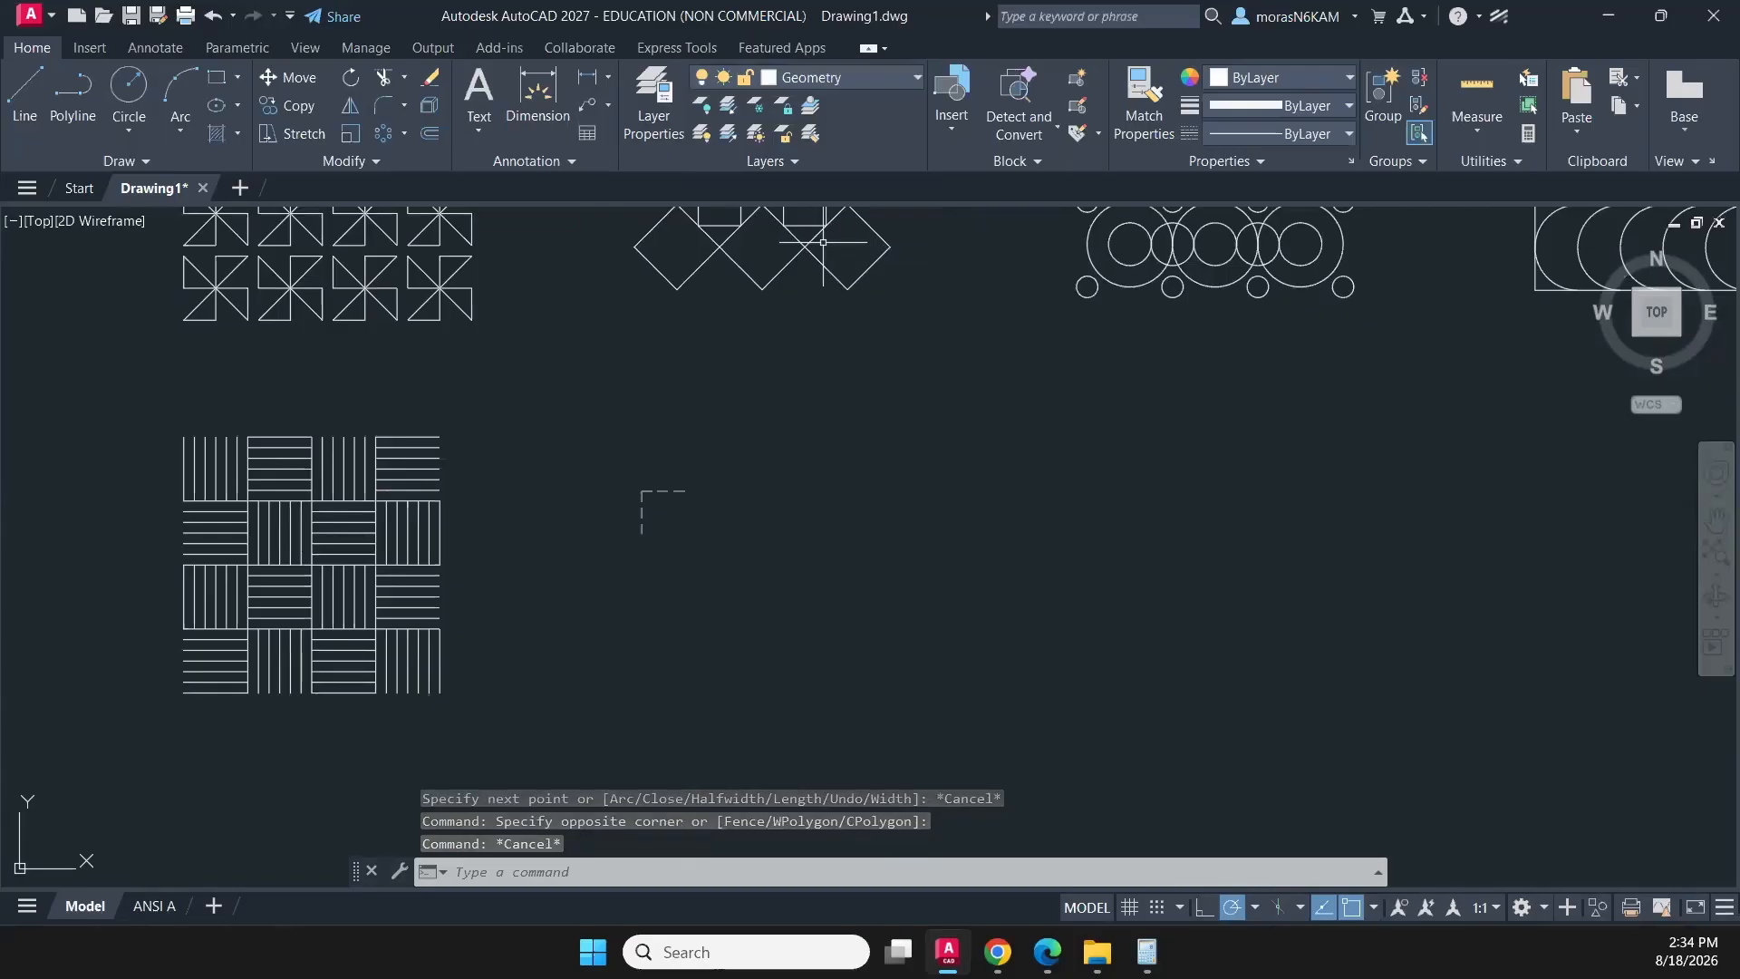
- Draw a peak-shaped polyline from the construction L's lower end to its right end, then down at 45° to the start point's level
left_click(64, 95)
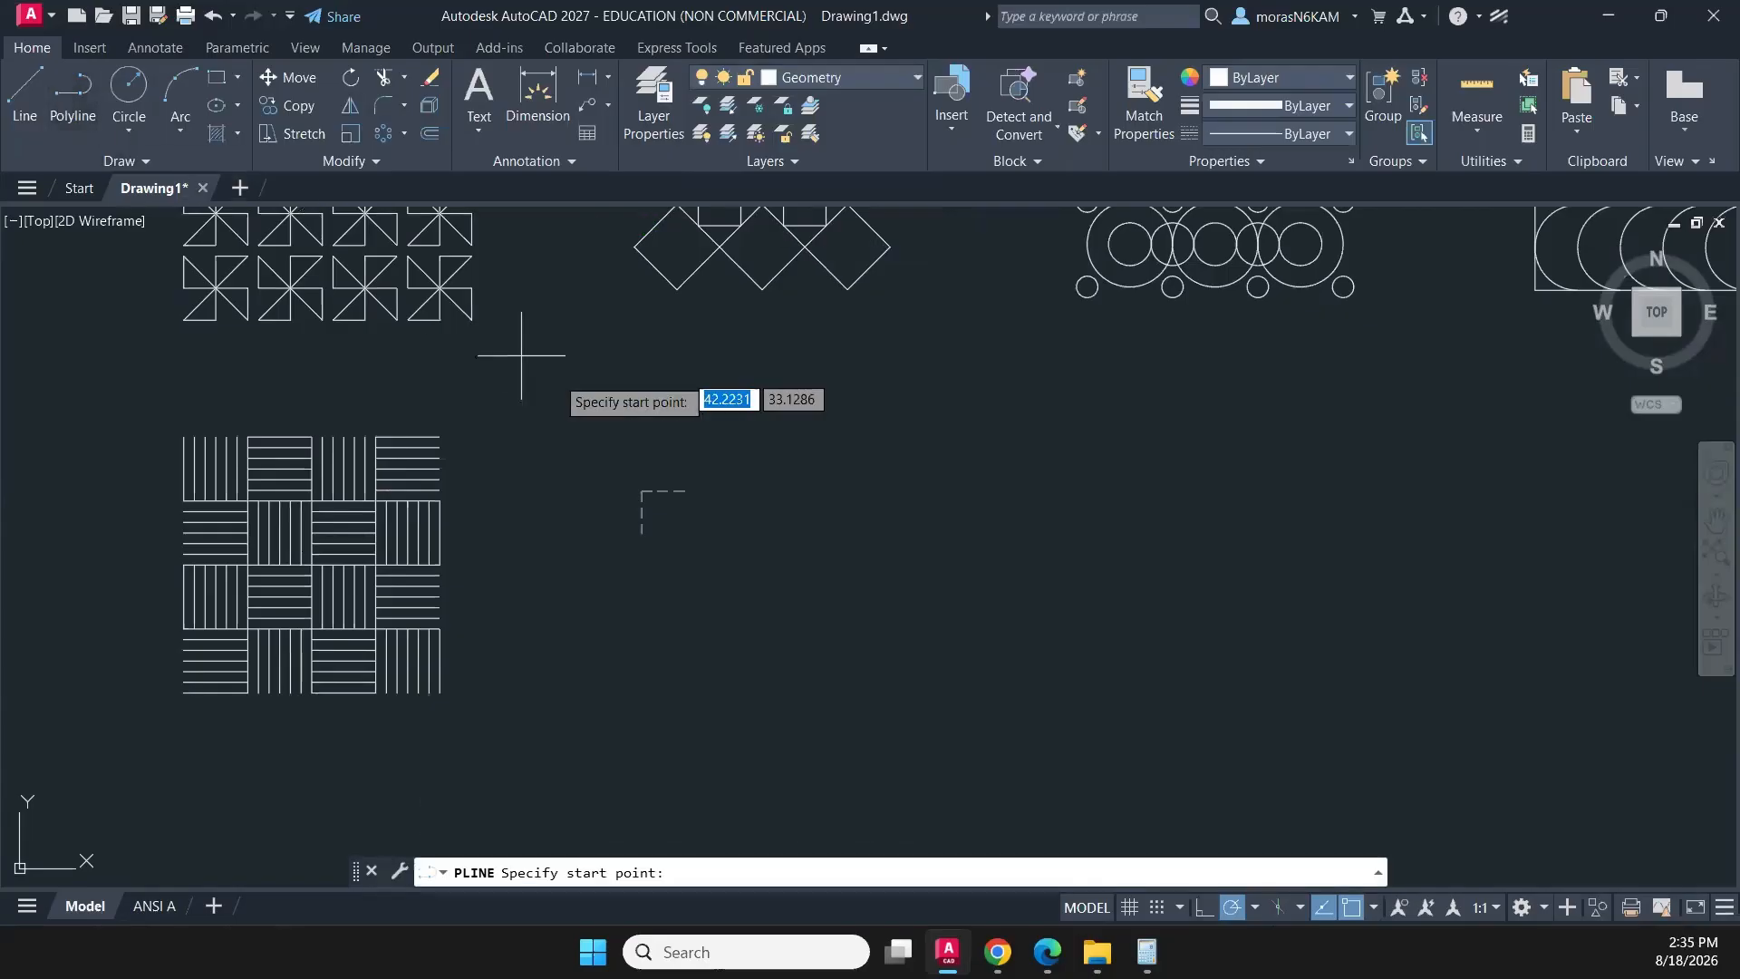
left_click(642, 532)
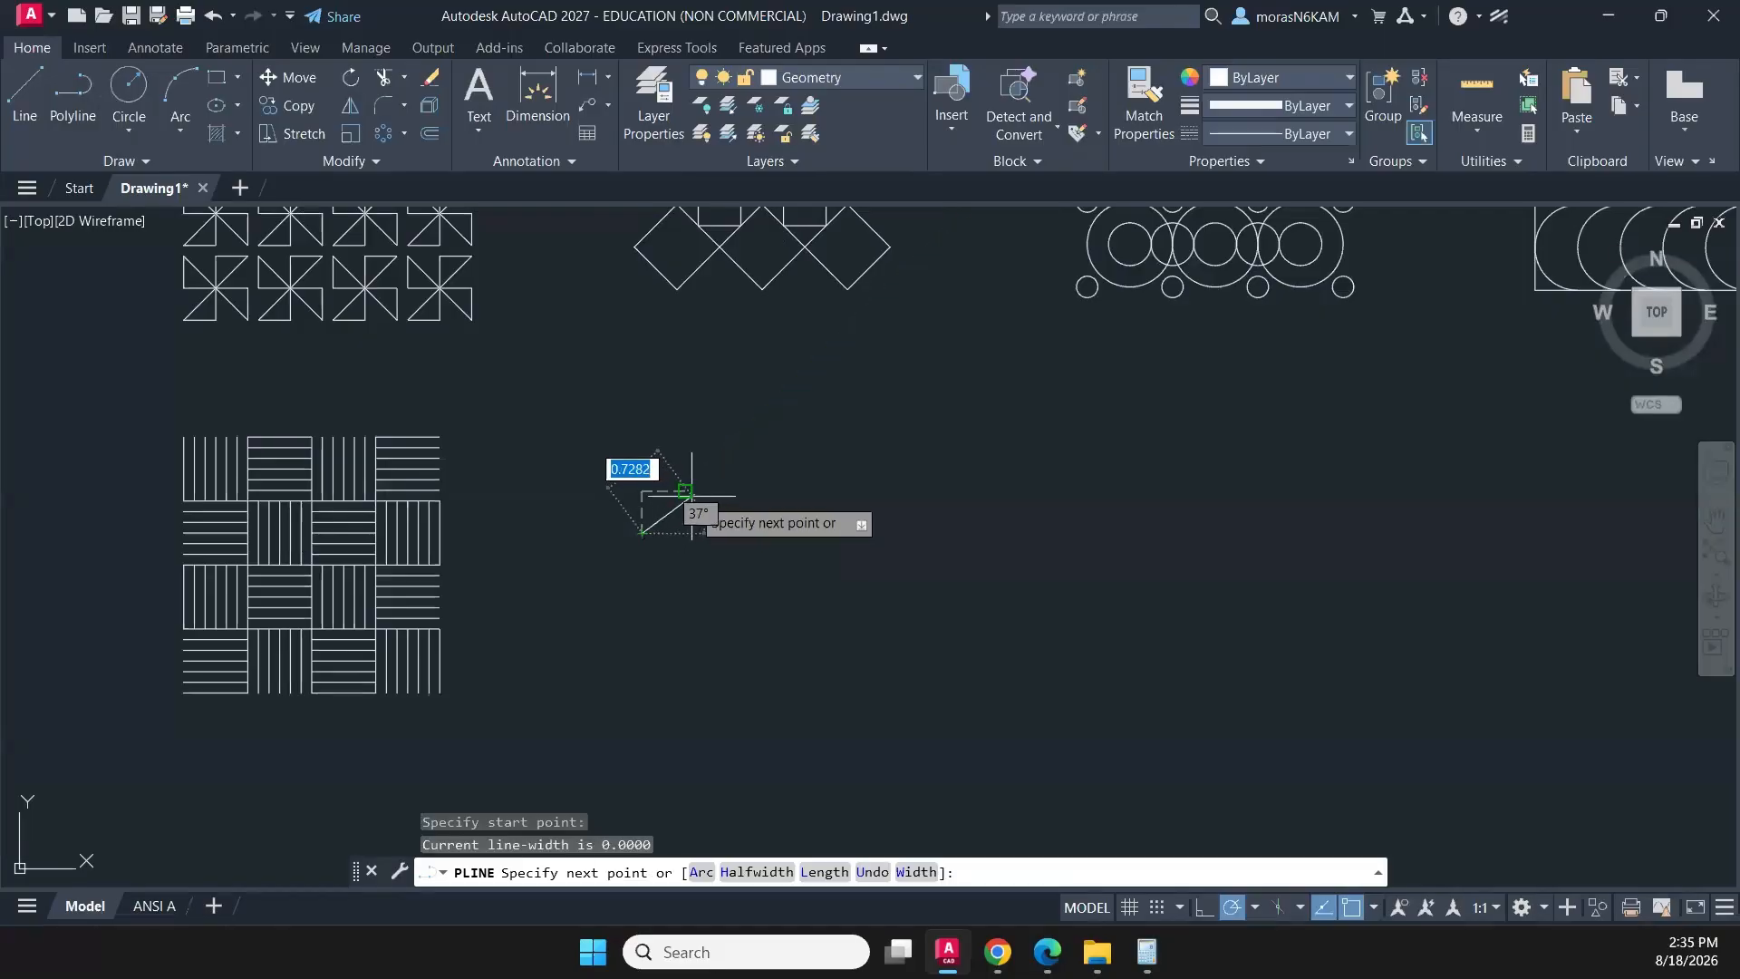
left_click(686, 491)
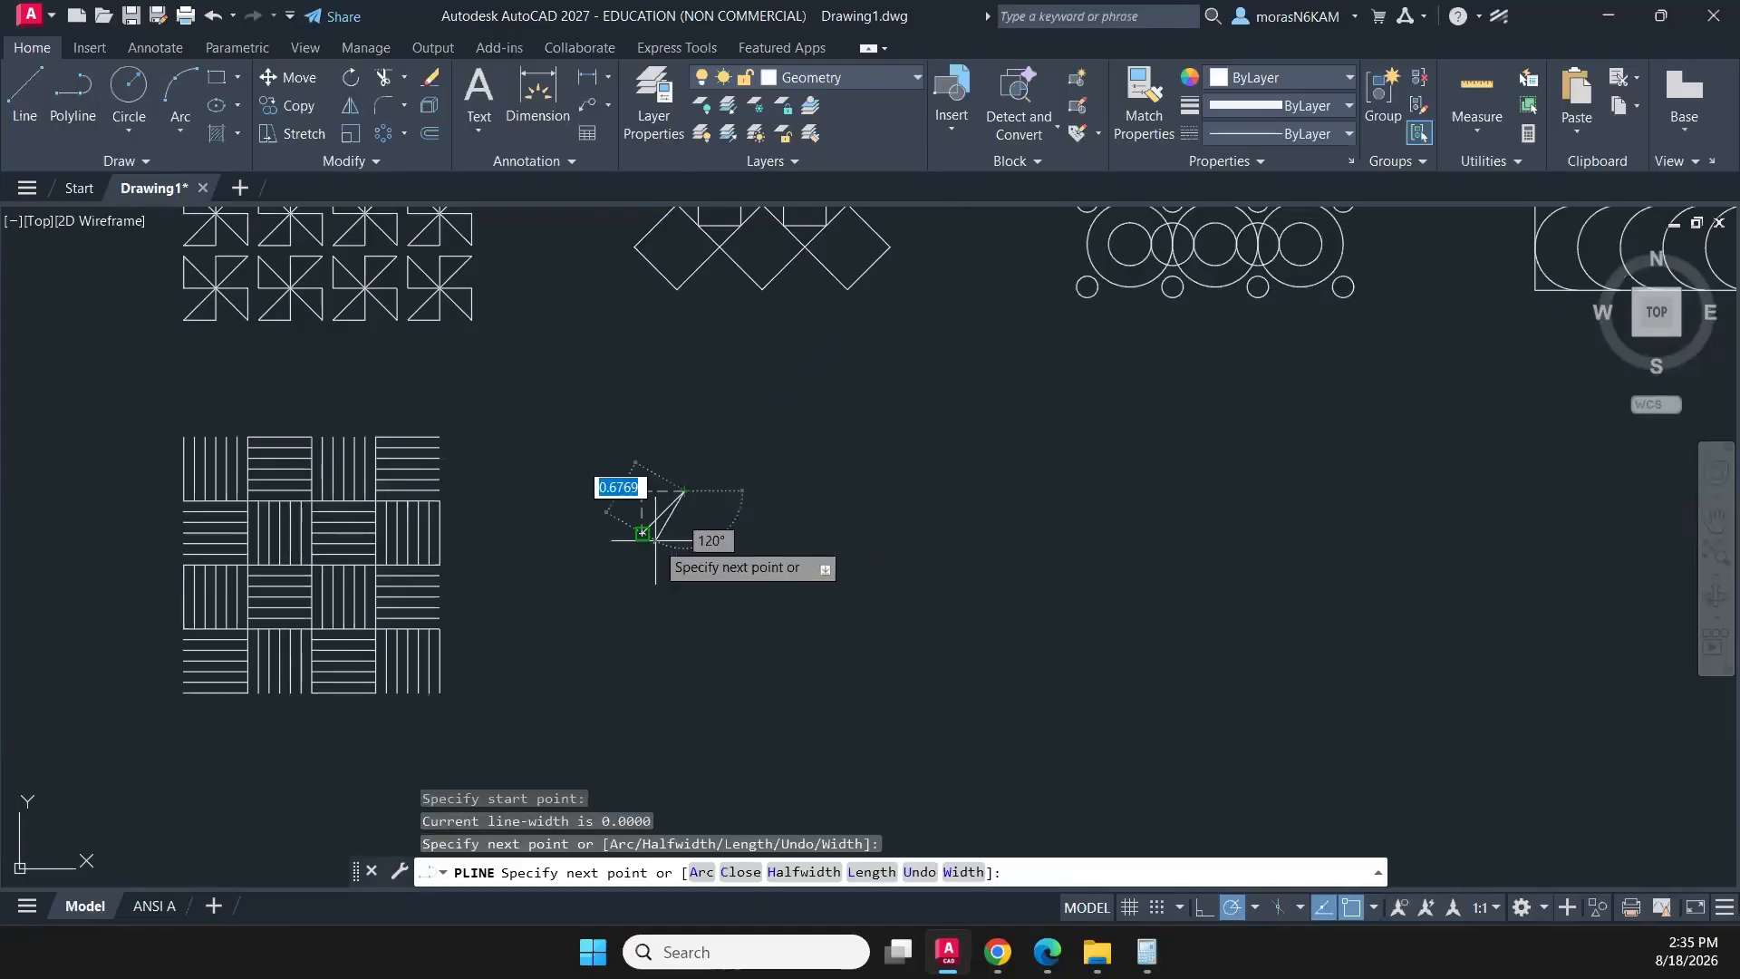
left_click(726, 532)
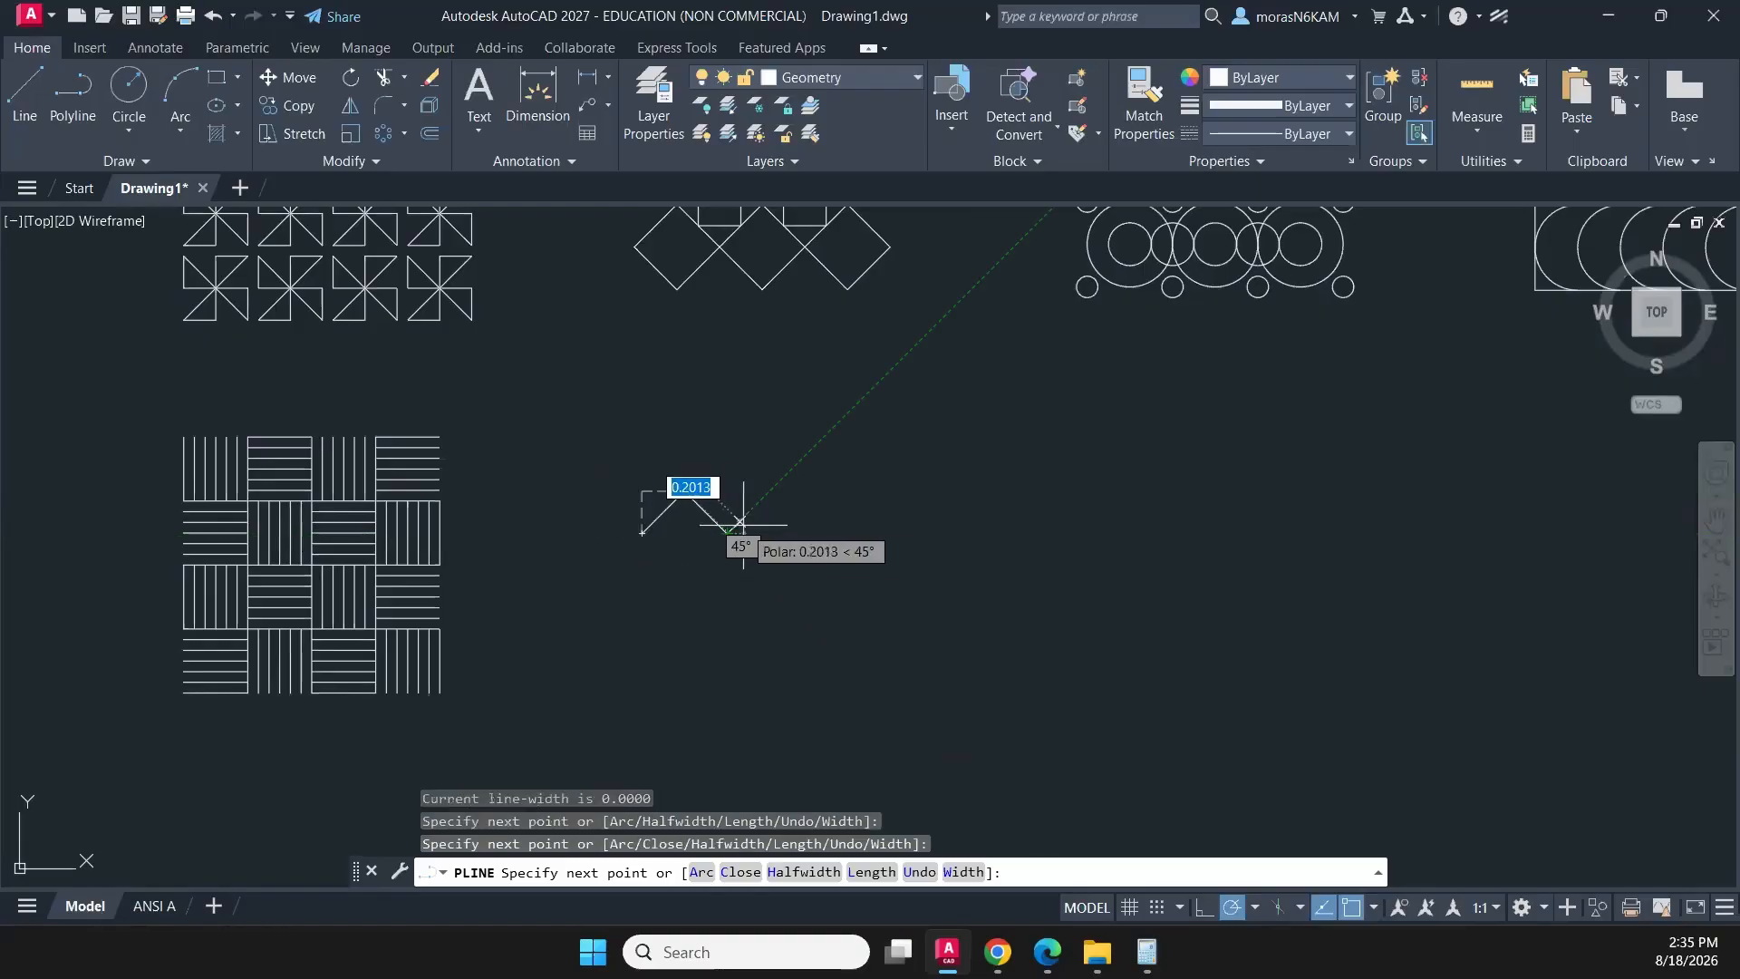
key("Escape")
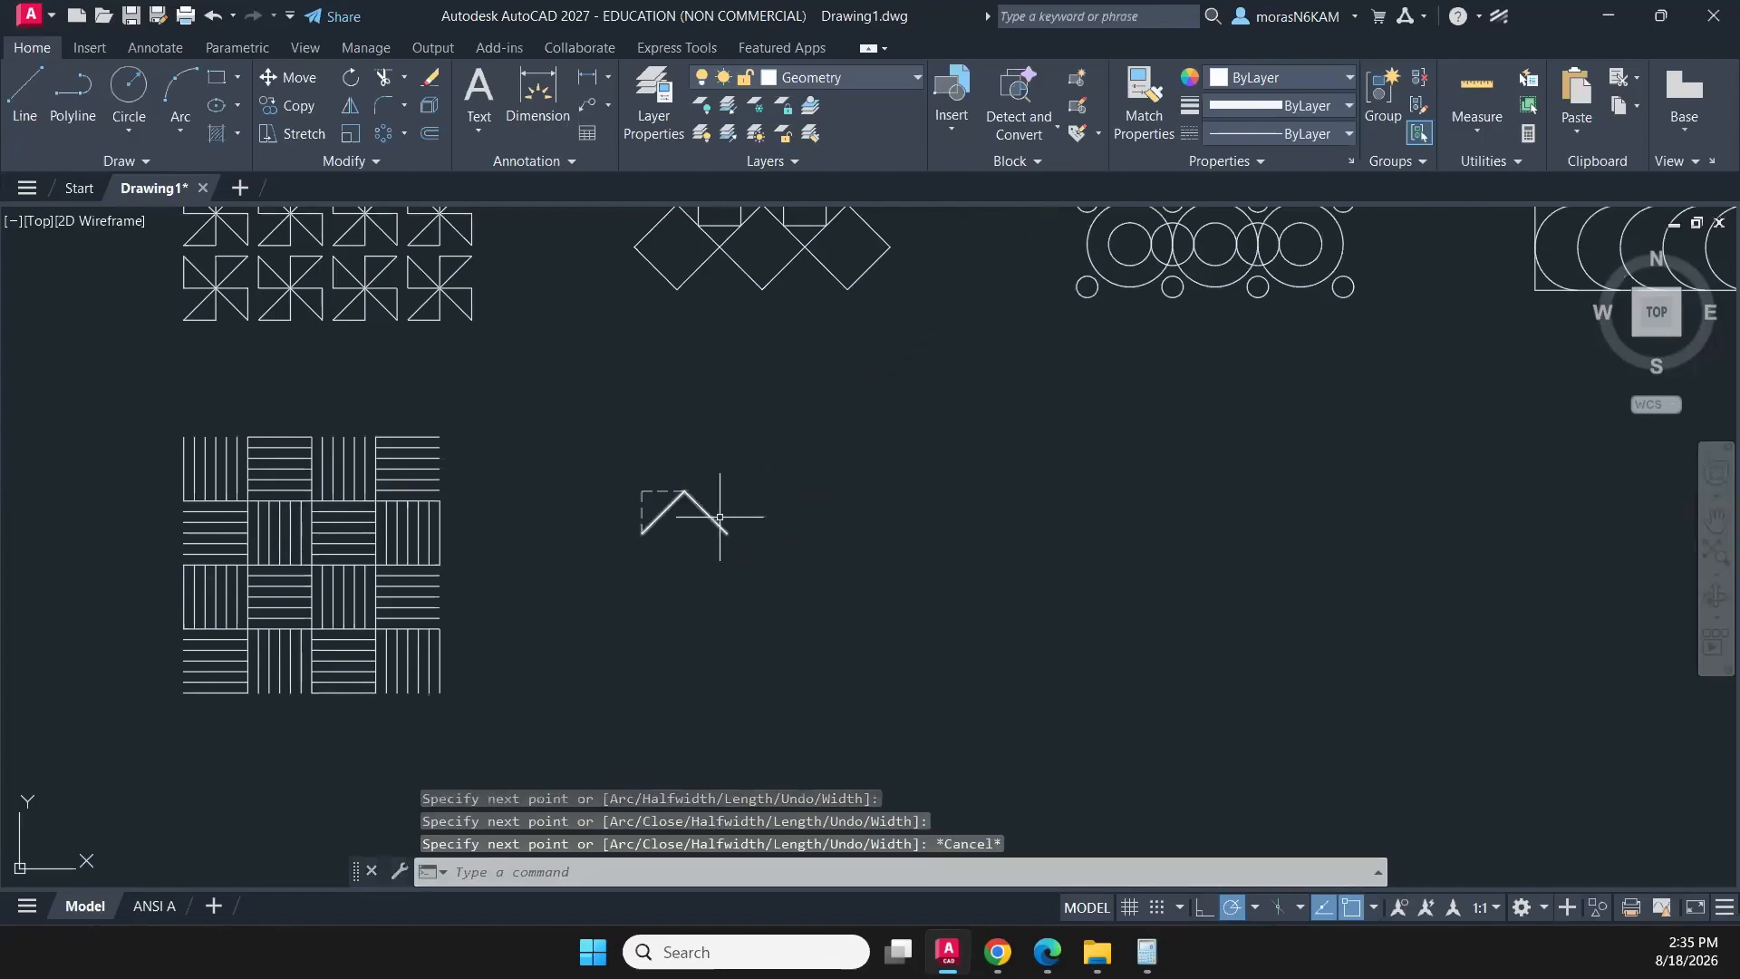
scroll(725, 508, "up", 2)
left_click(725, 507)
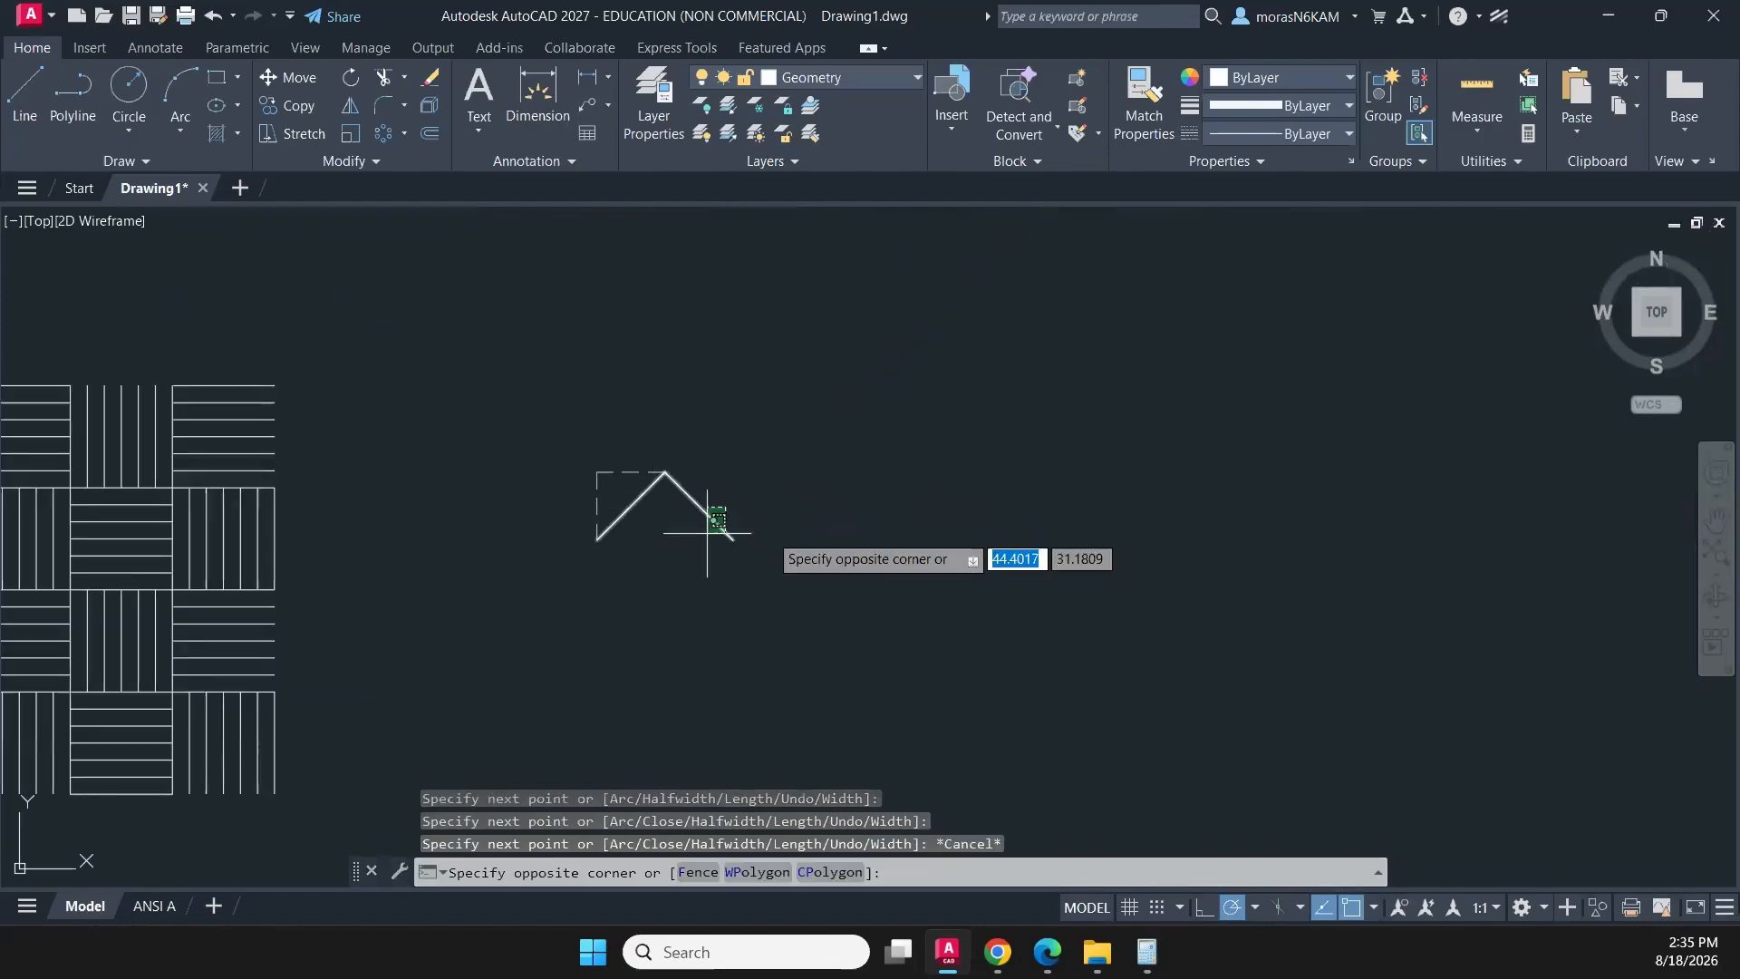
left_click(834, 504)
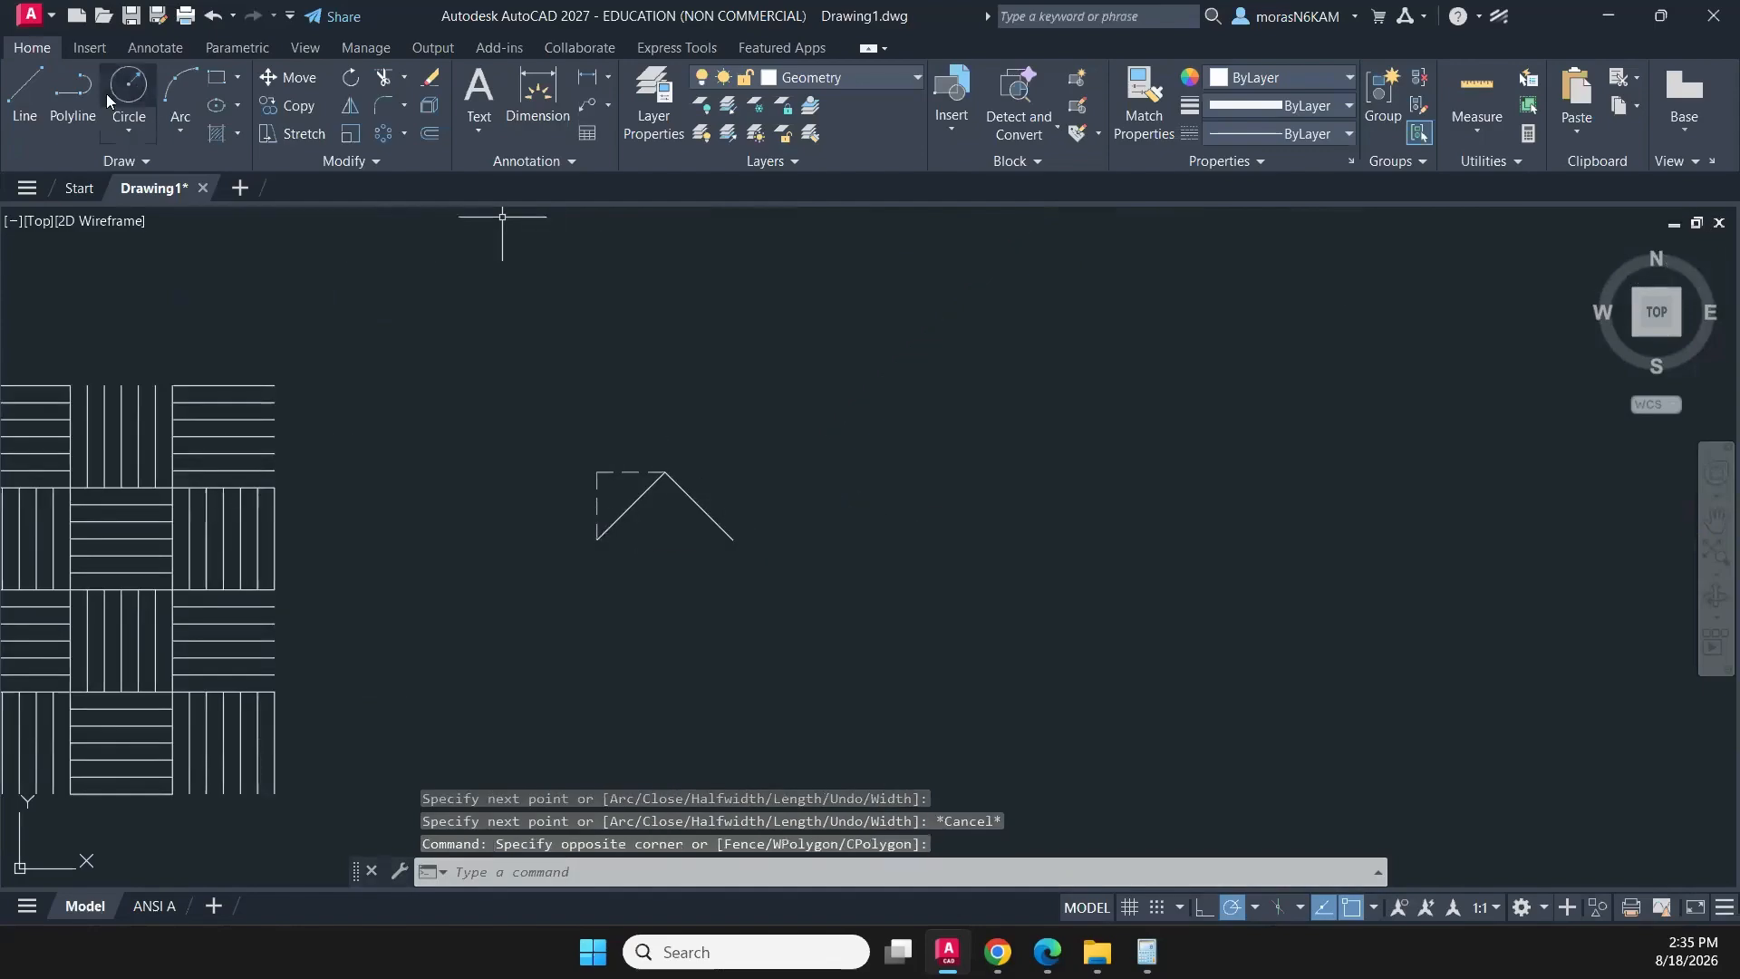
key("Return")
left_click(597, 539)
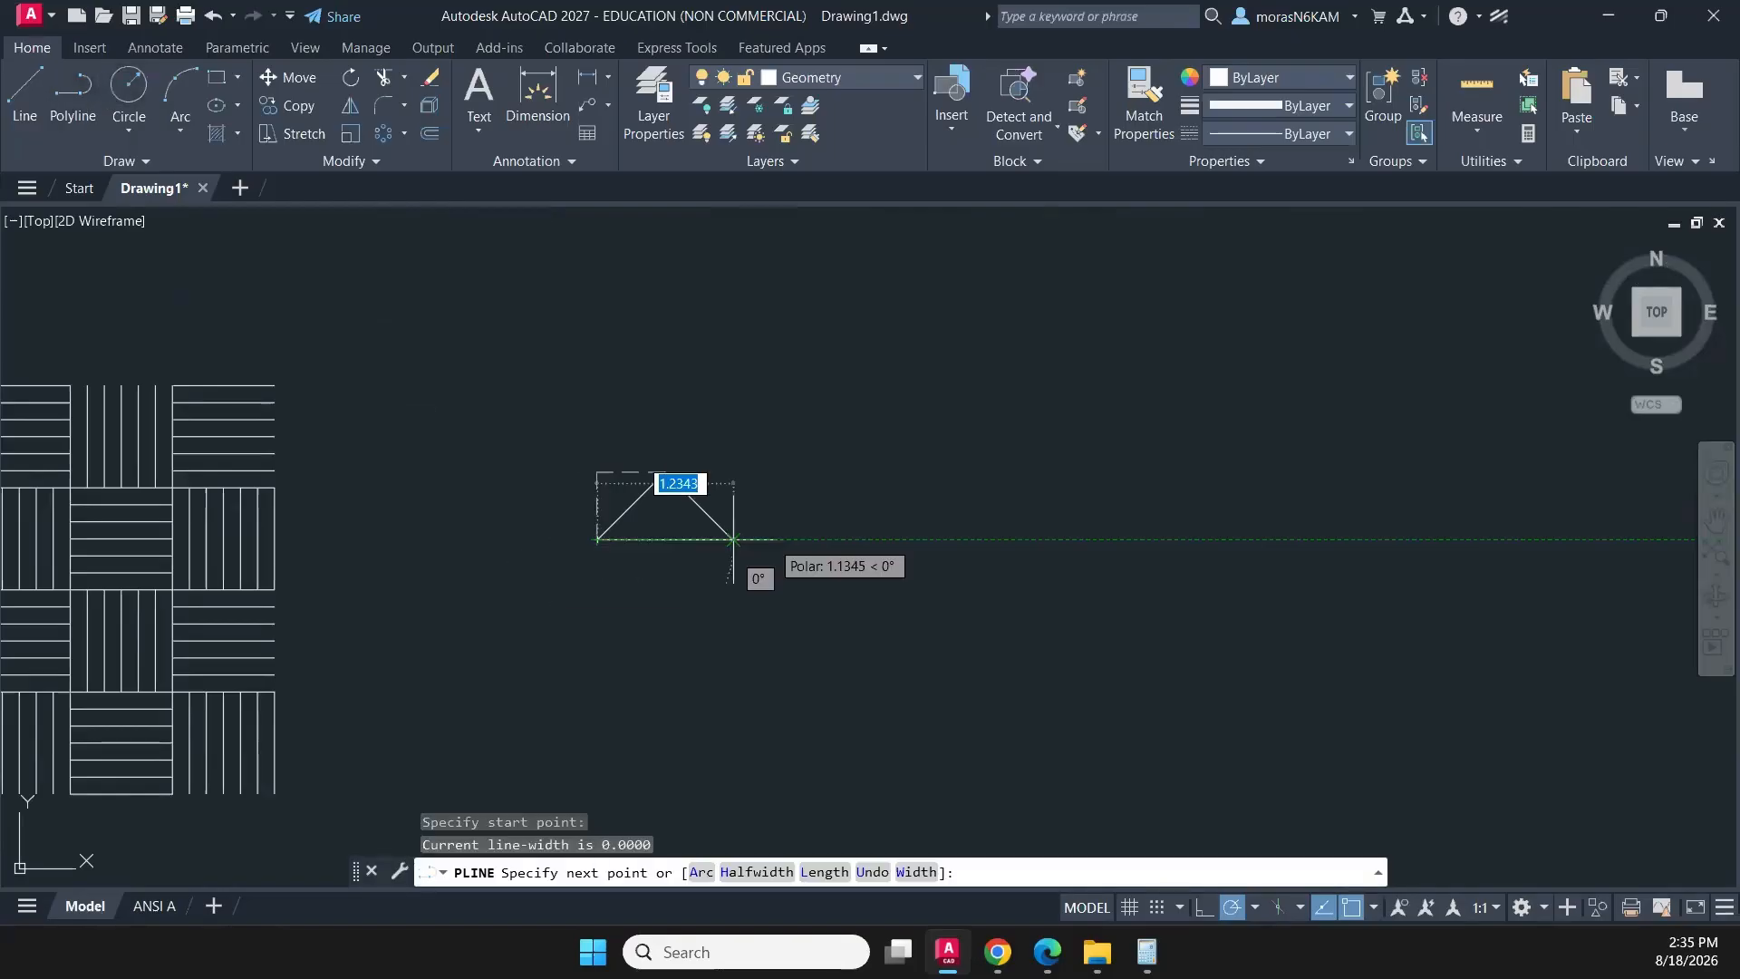
key("Escape")
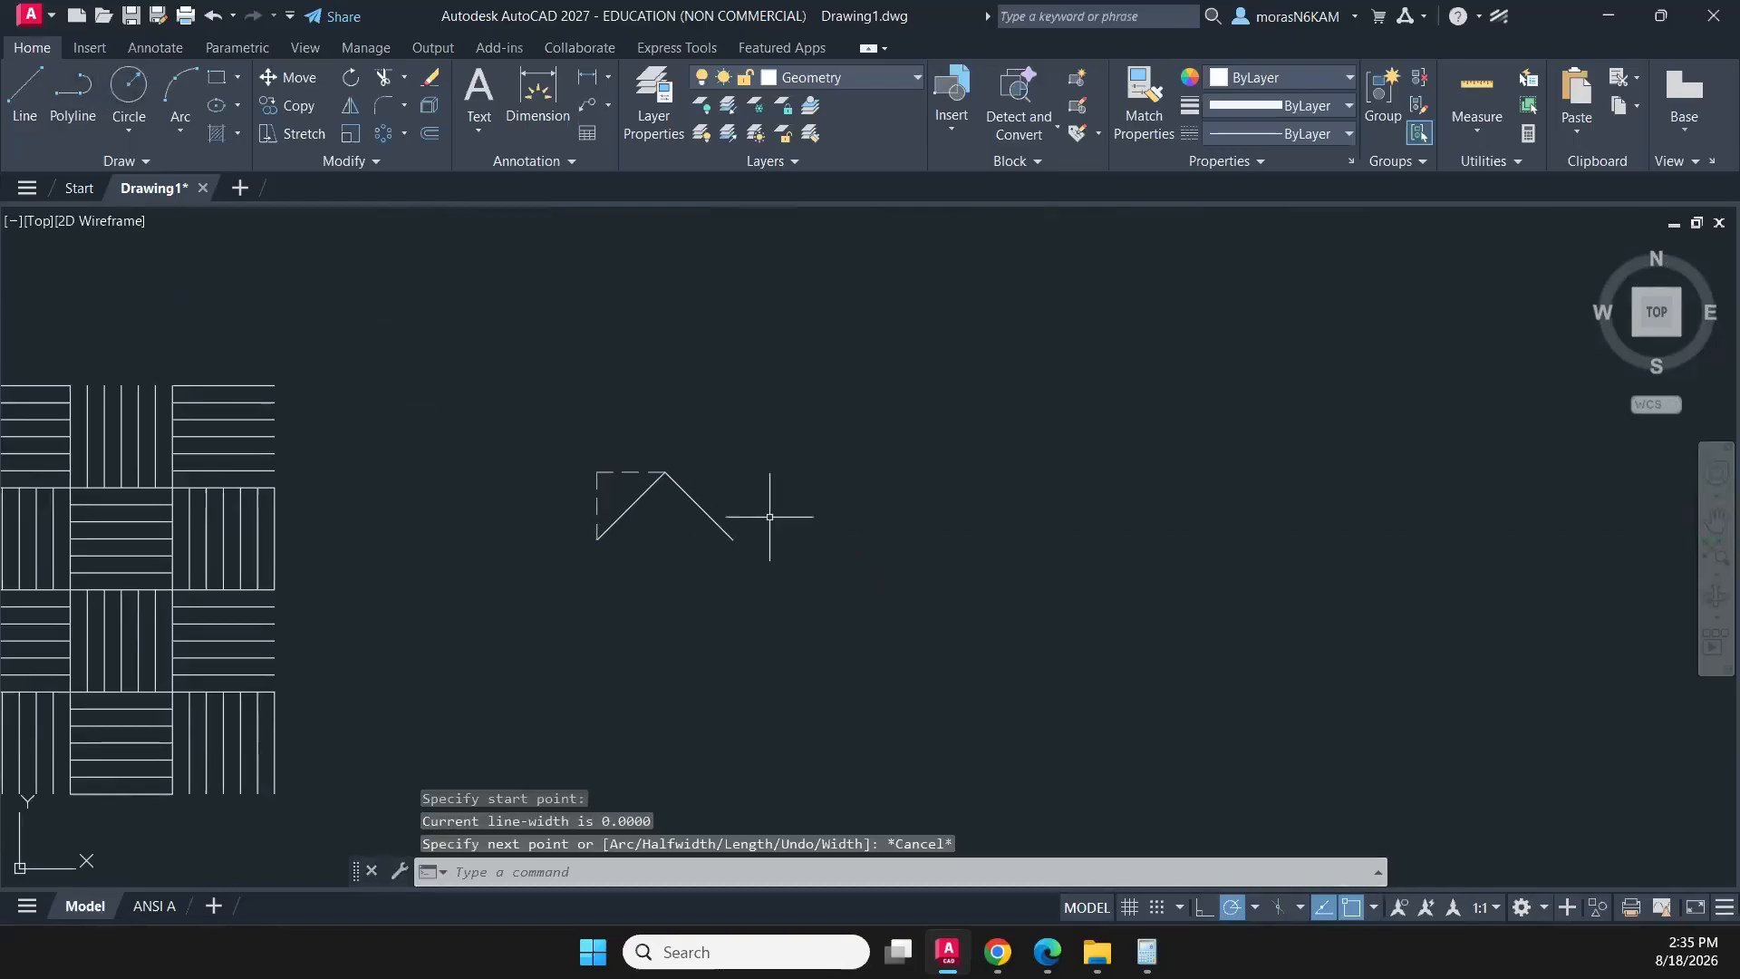
- Start an associative rectangular array of the peak-shaped polyline and set its column spacing to 1
left_click(773, 509)
left_click(646, 502)
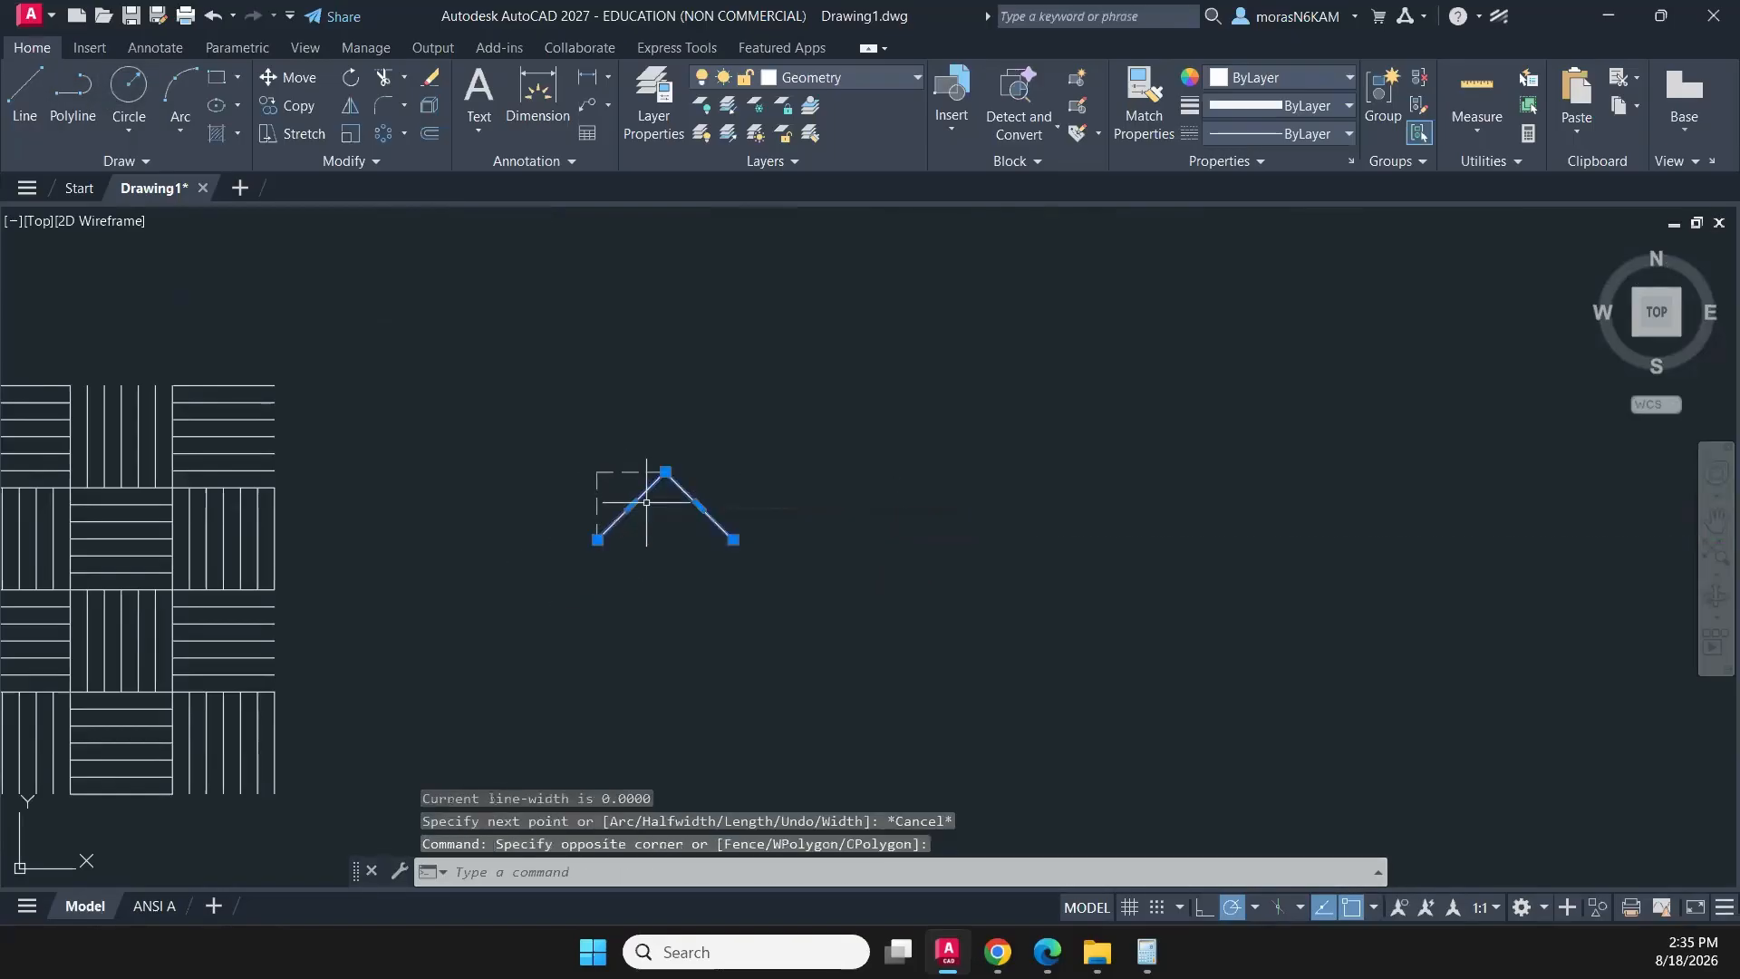
left_click(405, 133)
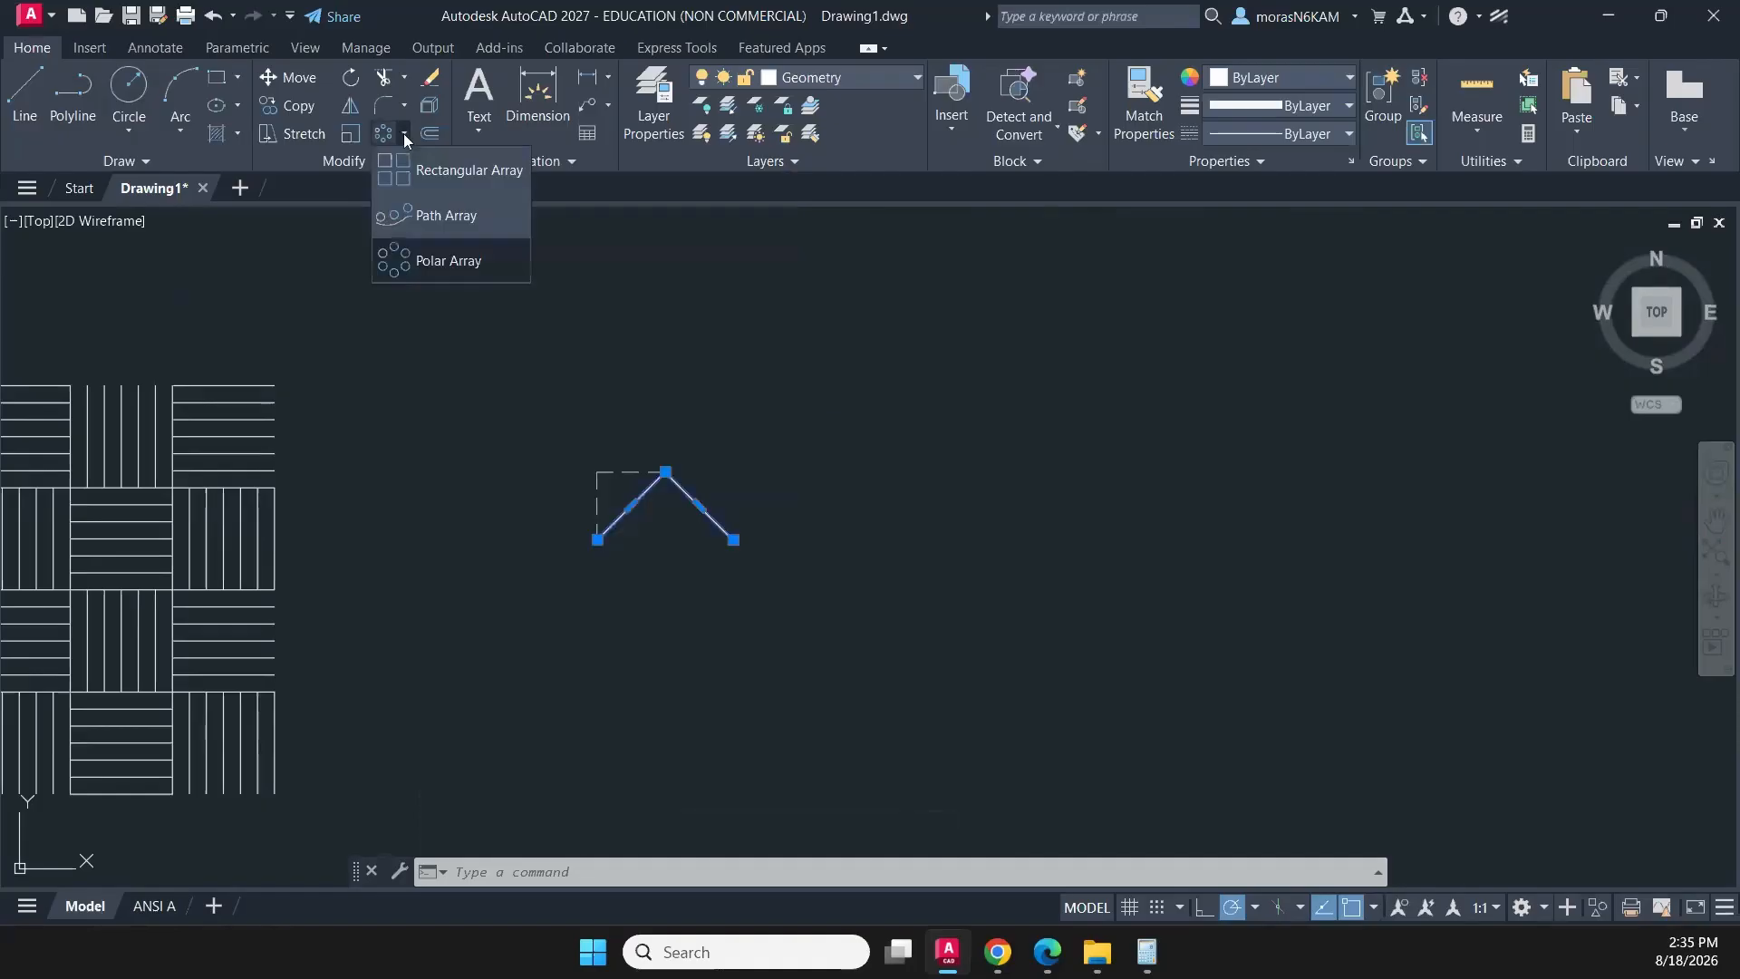
left_click(443, 177)
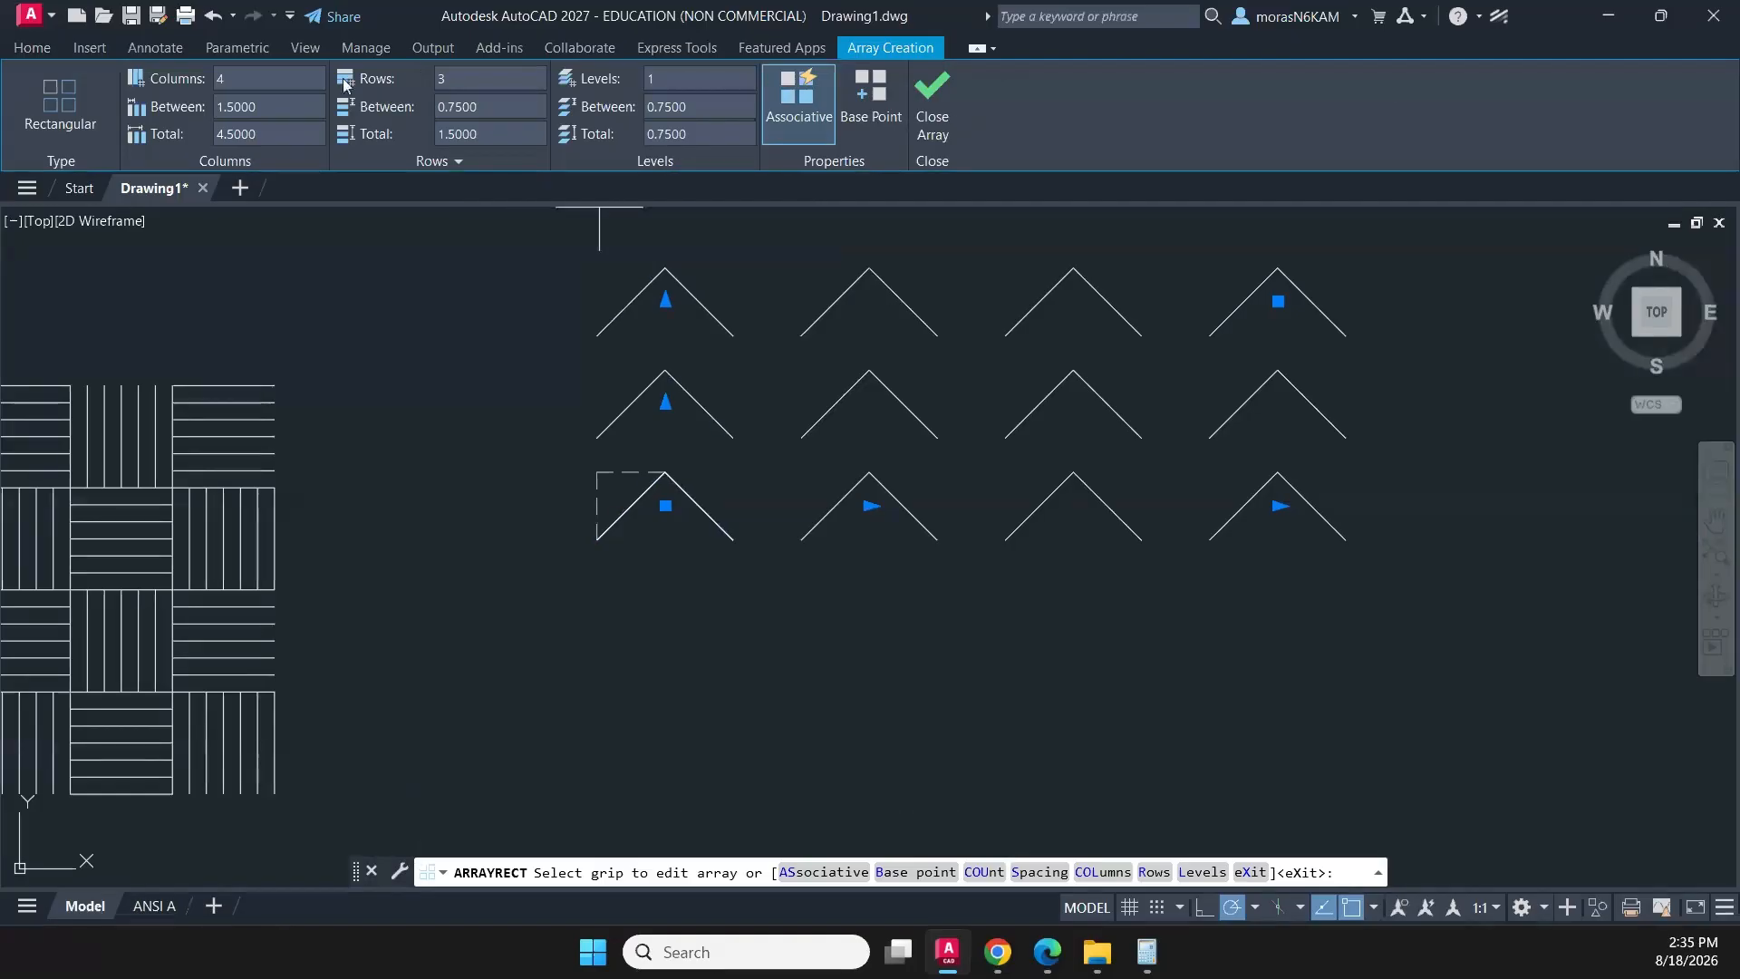
left_click(254, 106)
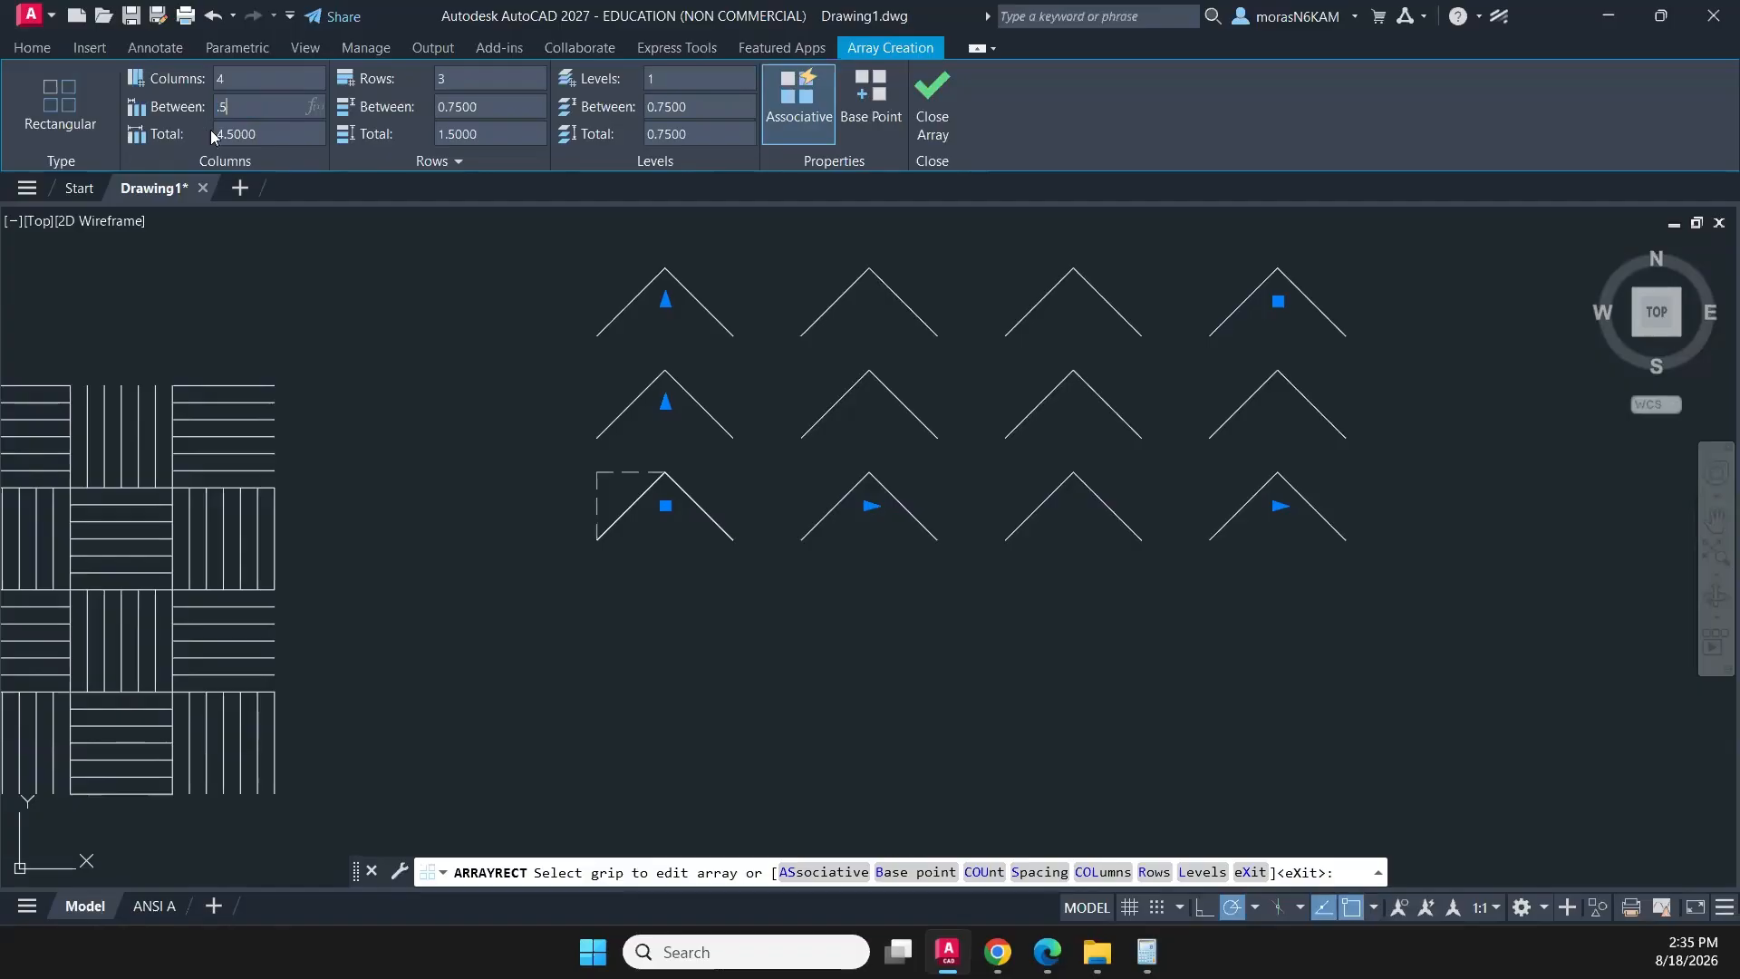
key("Return")
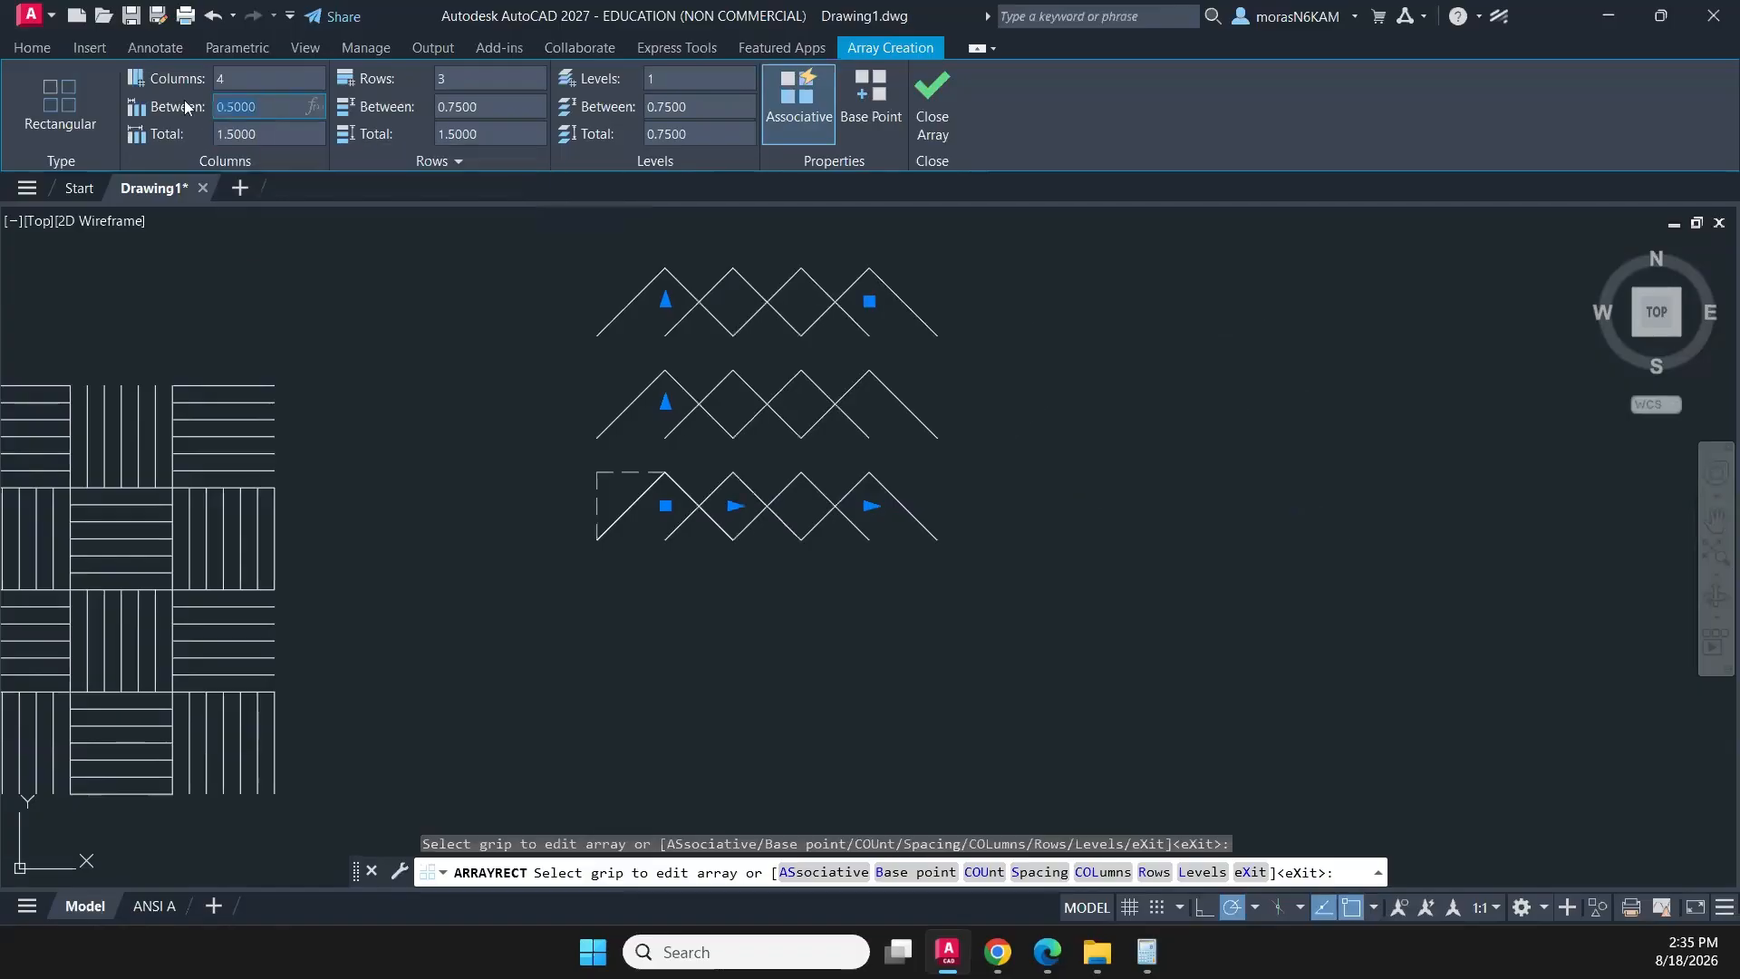
type("1")
key("Return")
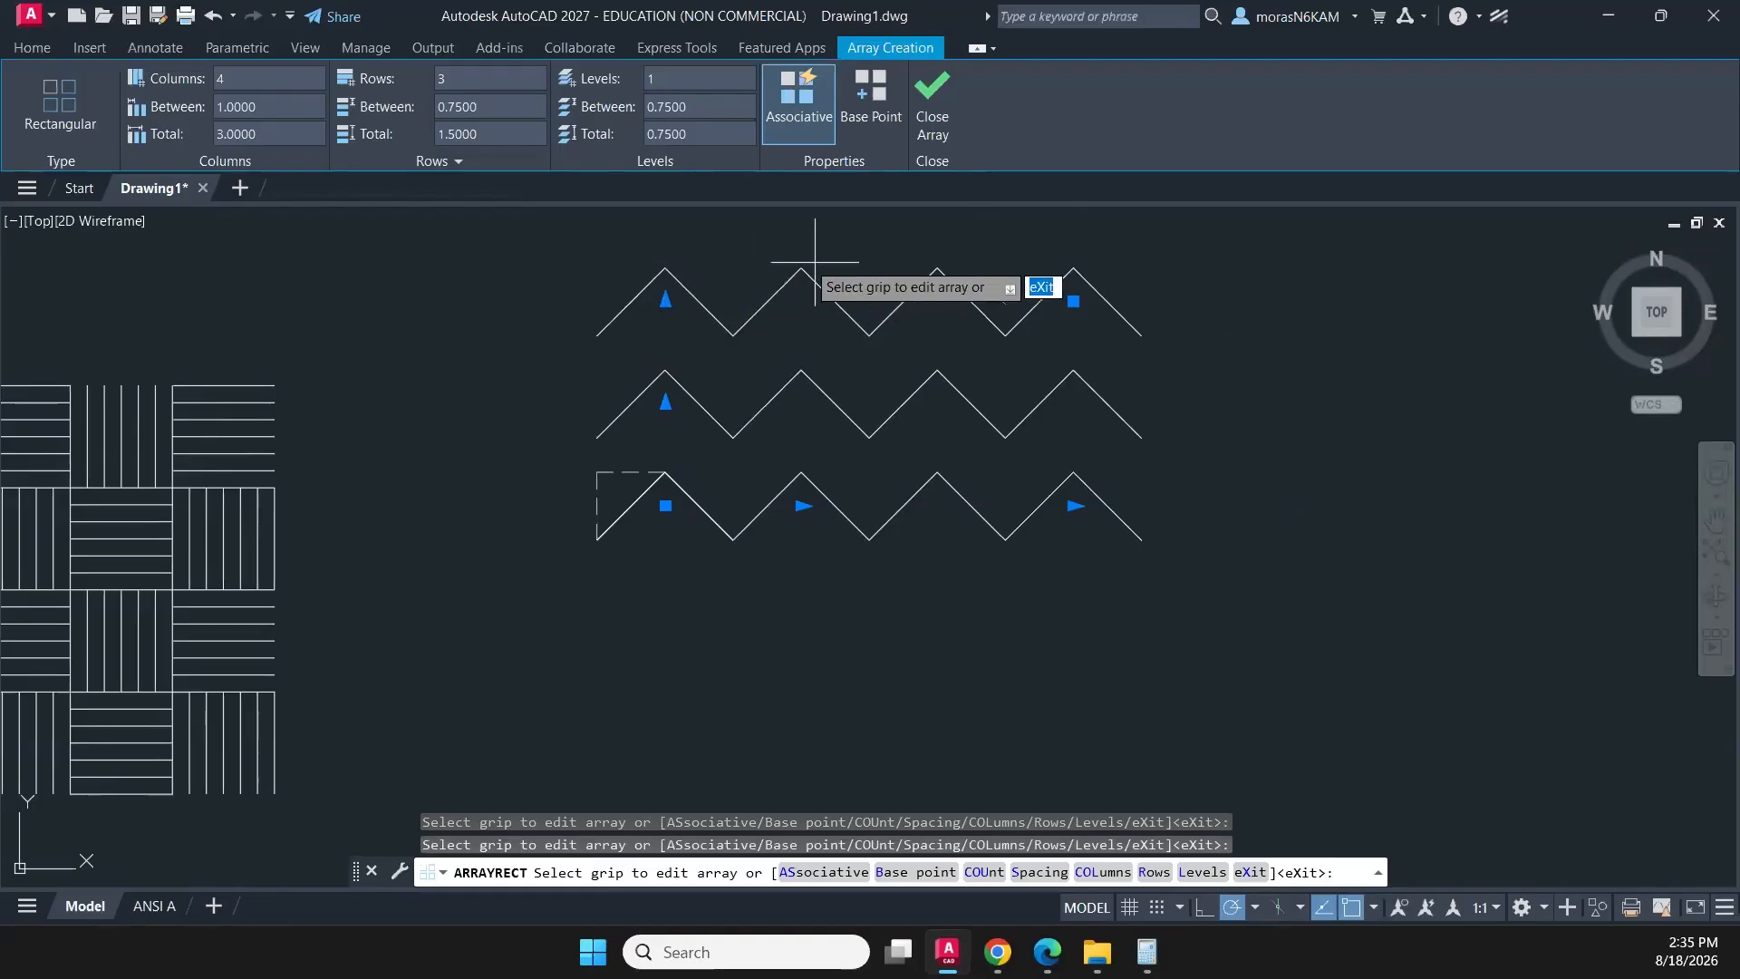
- Set the zigzag array to 3 columns and 5 rows with a row spacing of 1/4, and finish the array
scroll(774, 421, "down", 2)
middle_click_drag(845, 462, 657, 562)
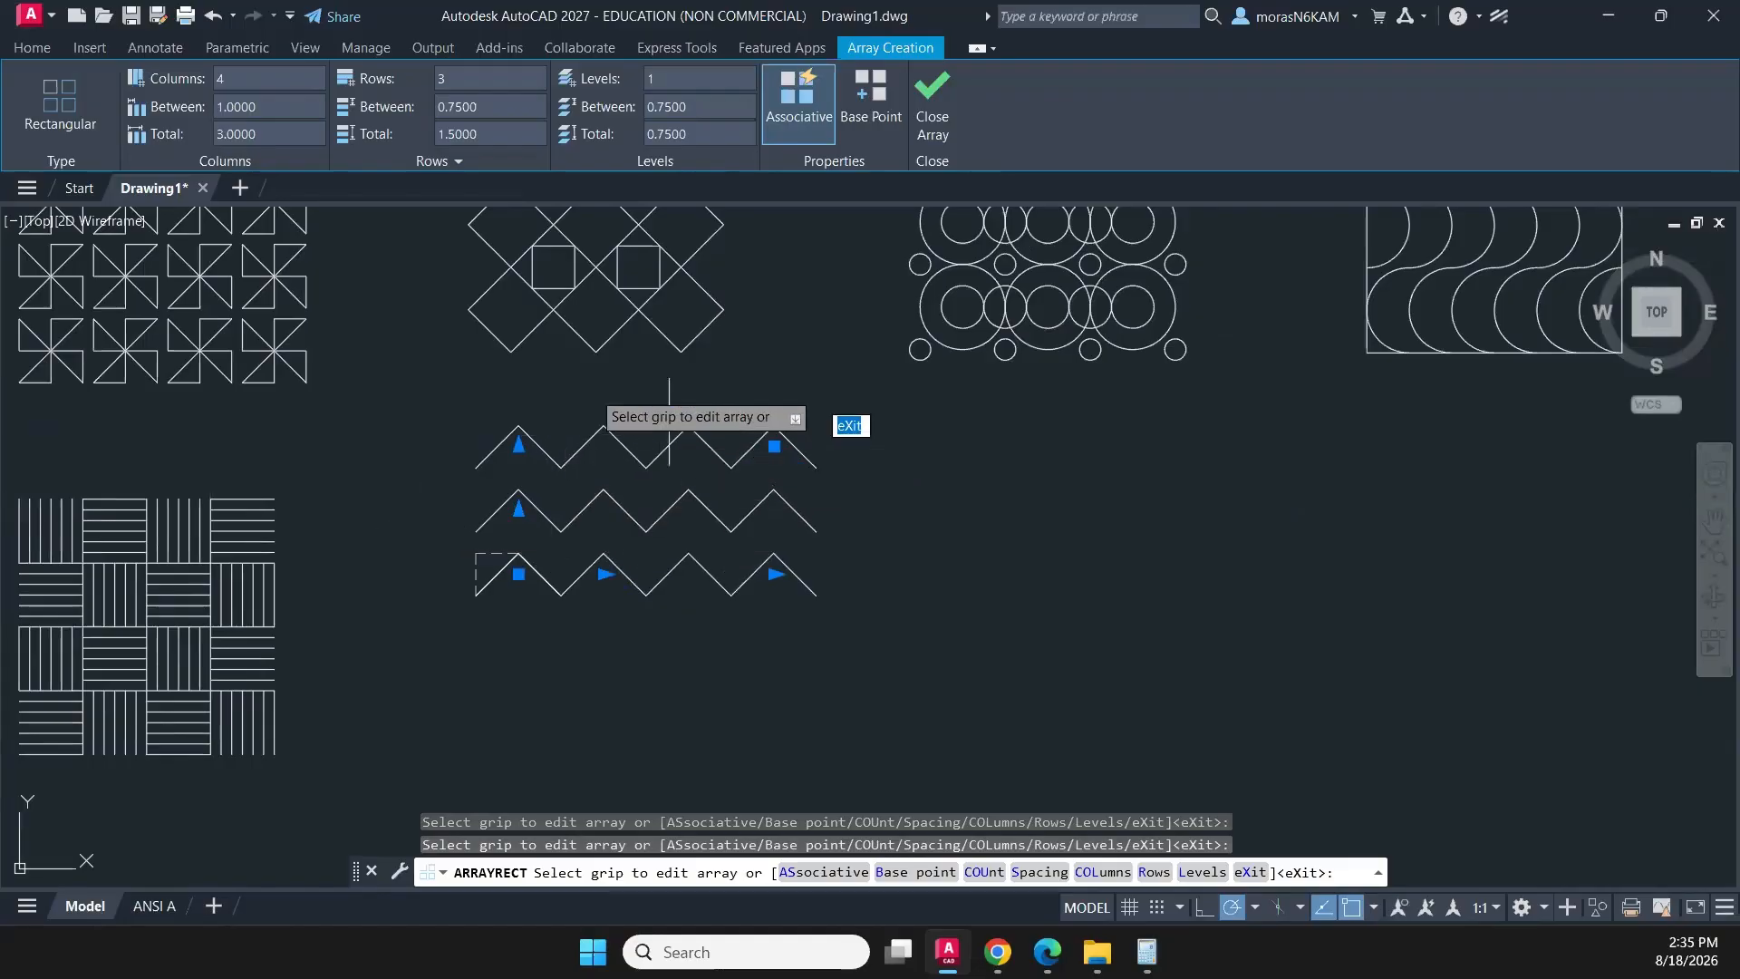
left_click(264, 78)
type("3")
key("Return")
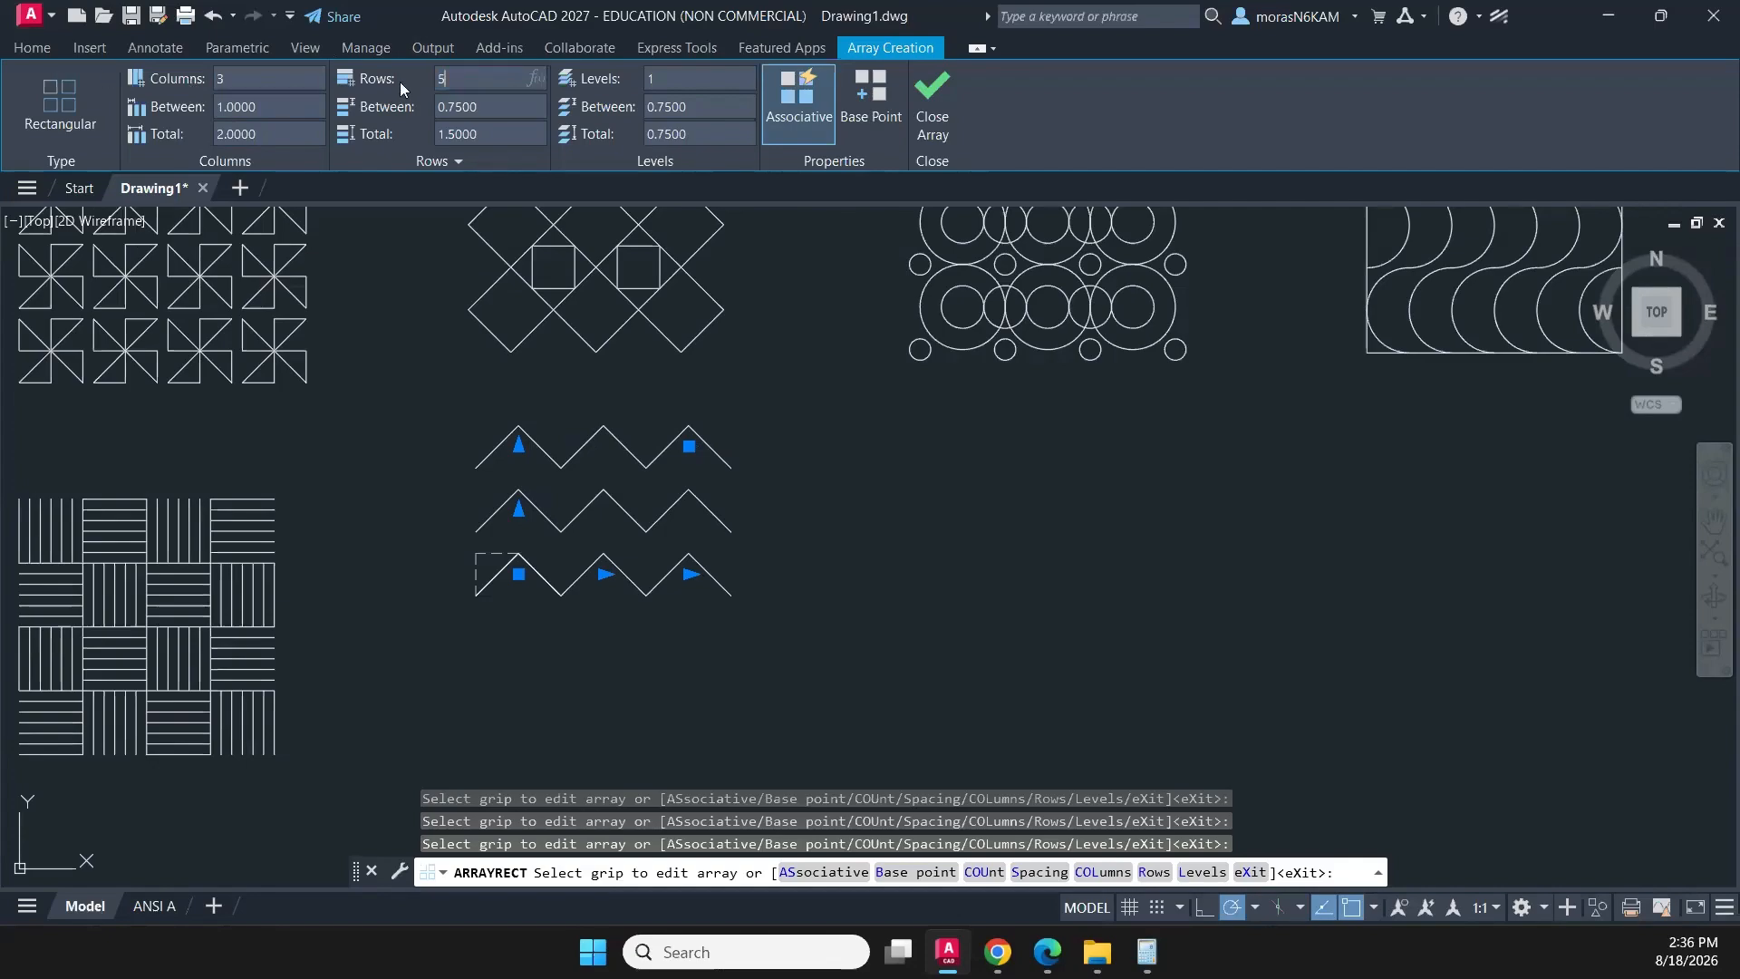
key("Return")
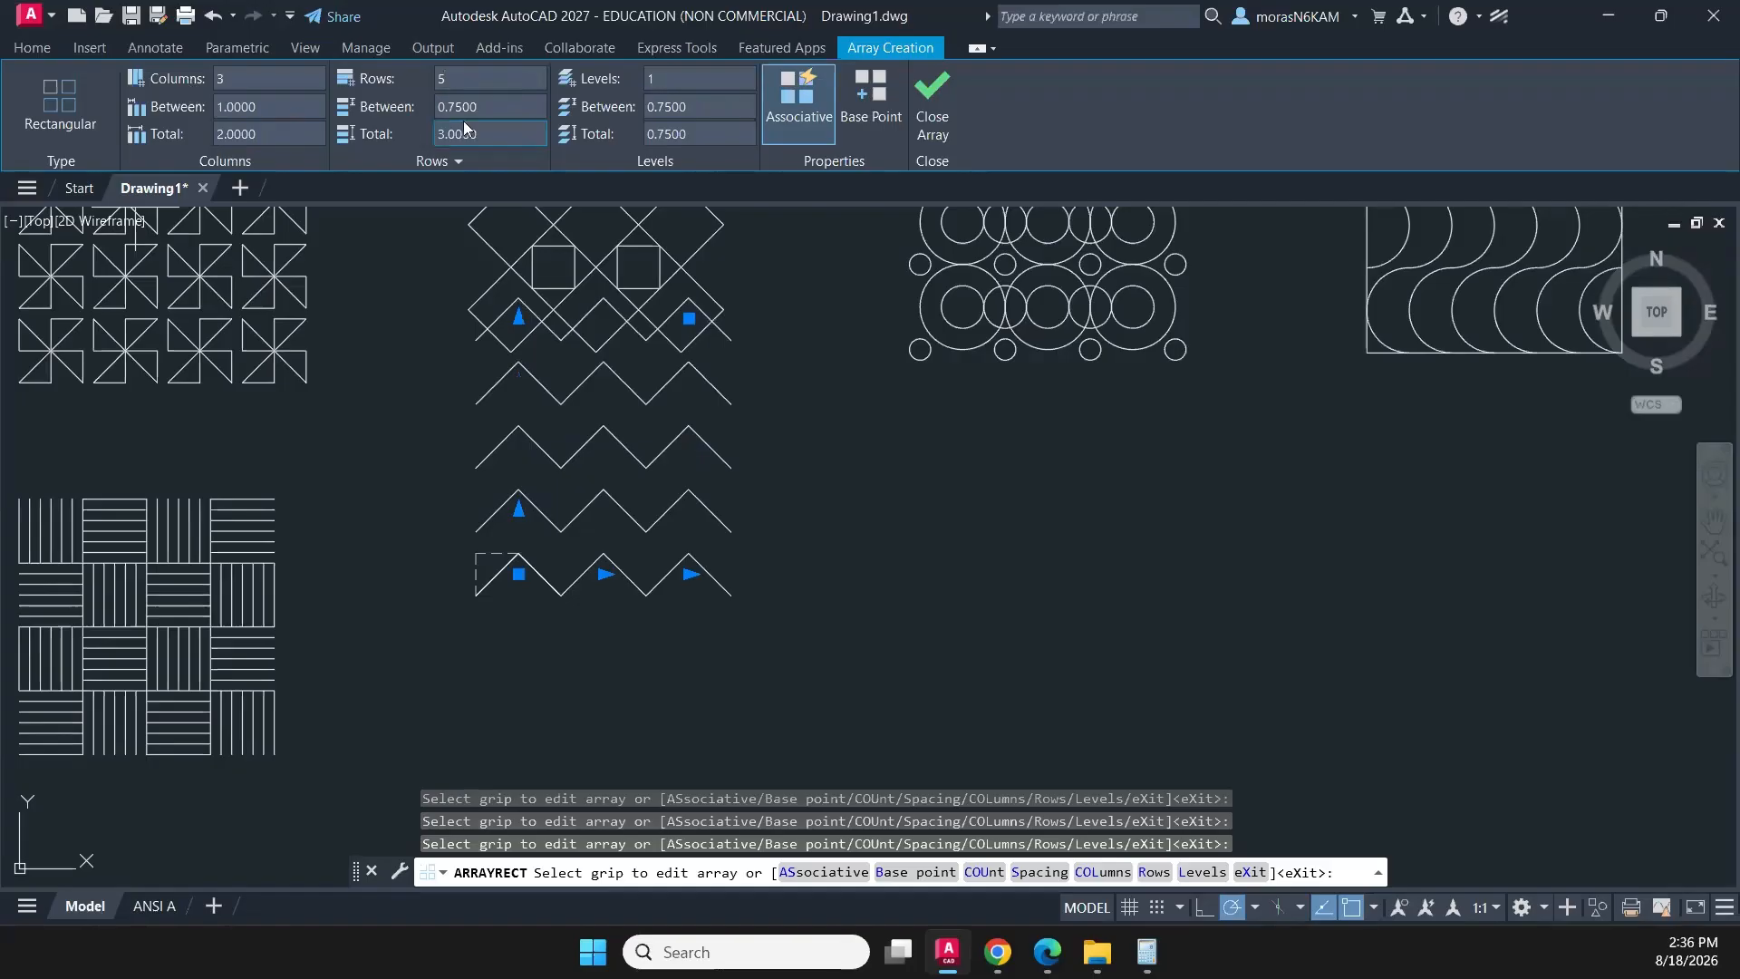
key("Tab")
type("1/4")
key("Return")
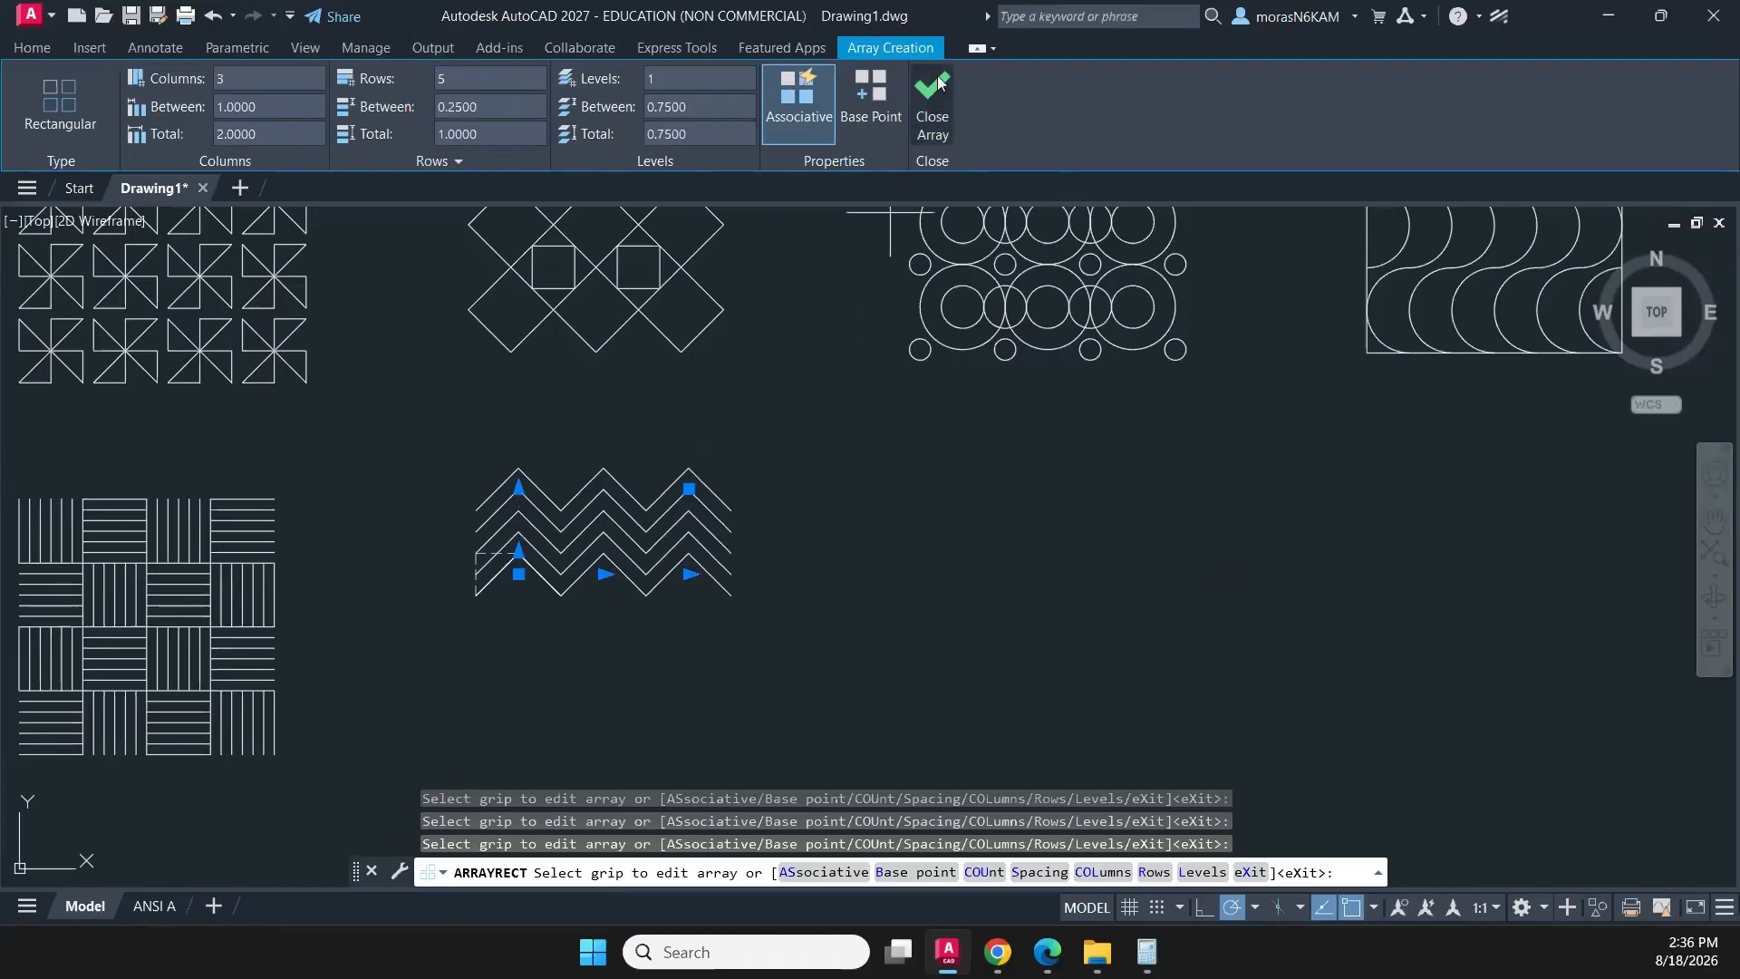
left_click(929, 107)
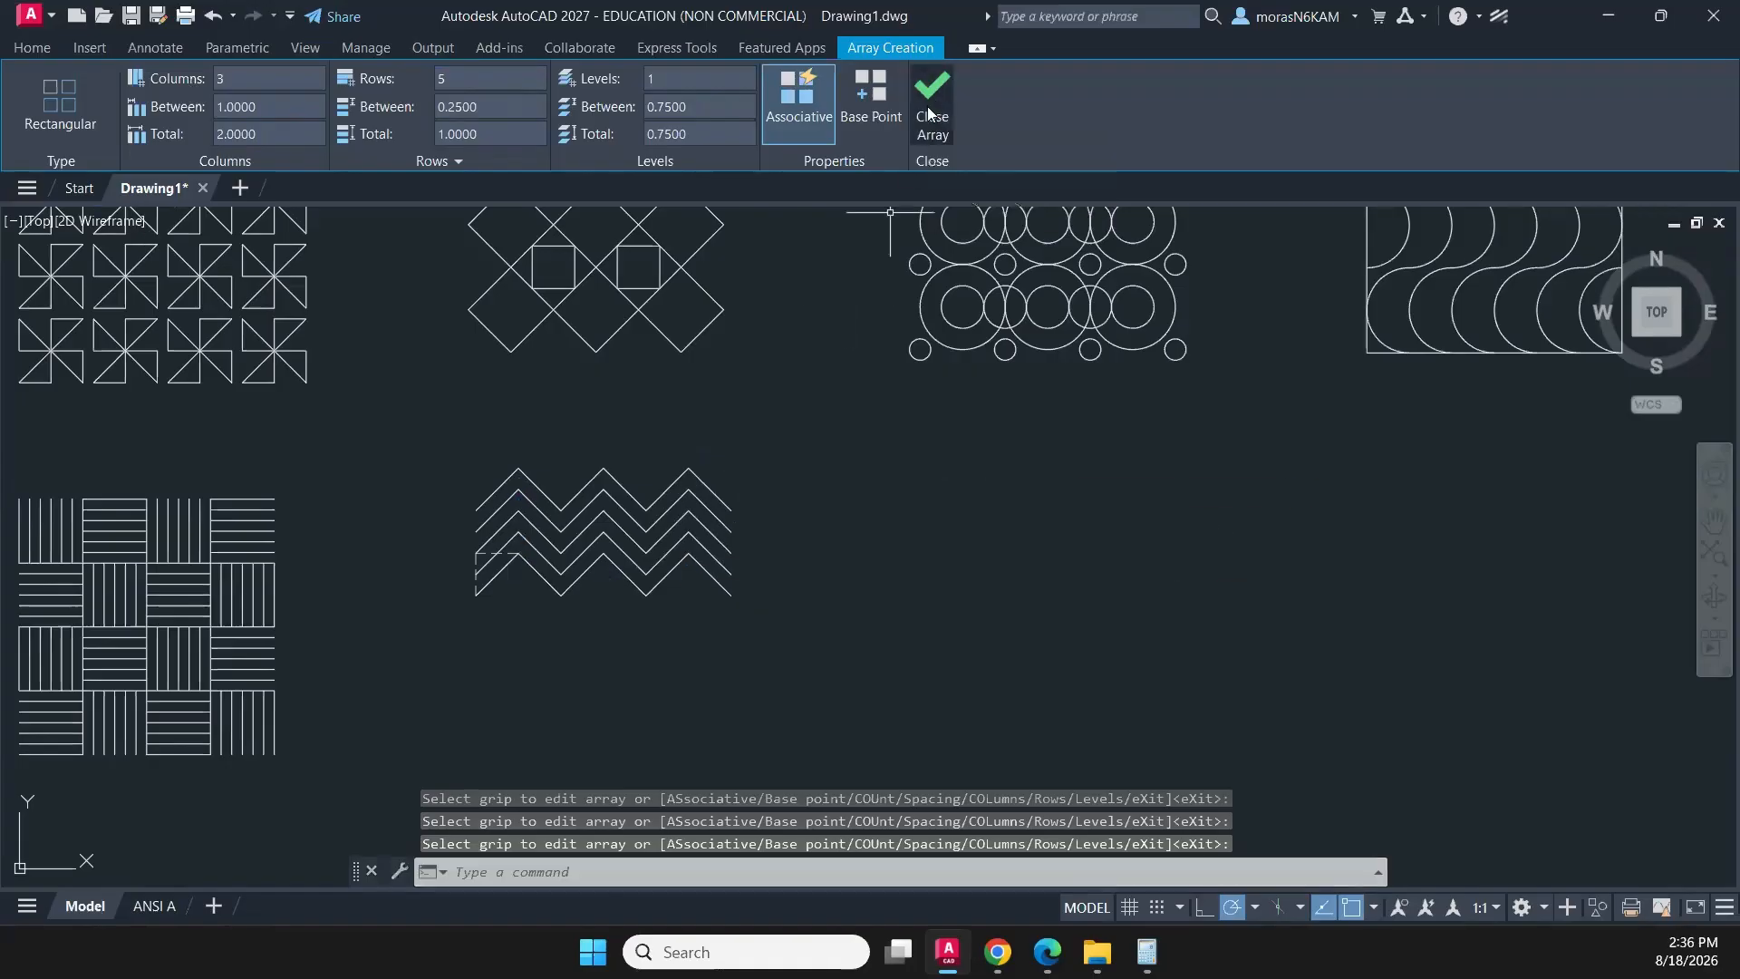
- Delete the dashed construction L at the zigzag array's lower-left corner
scroll(519, 577, "up", 4)
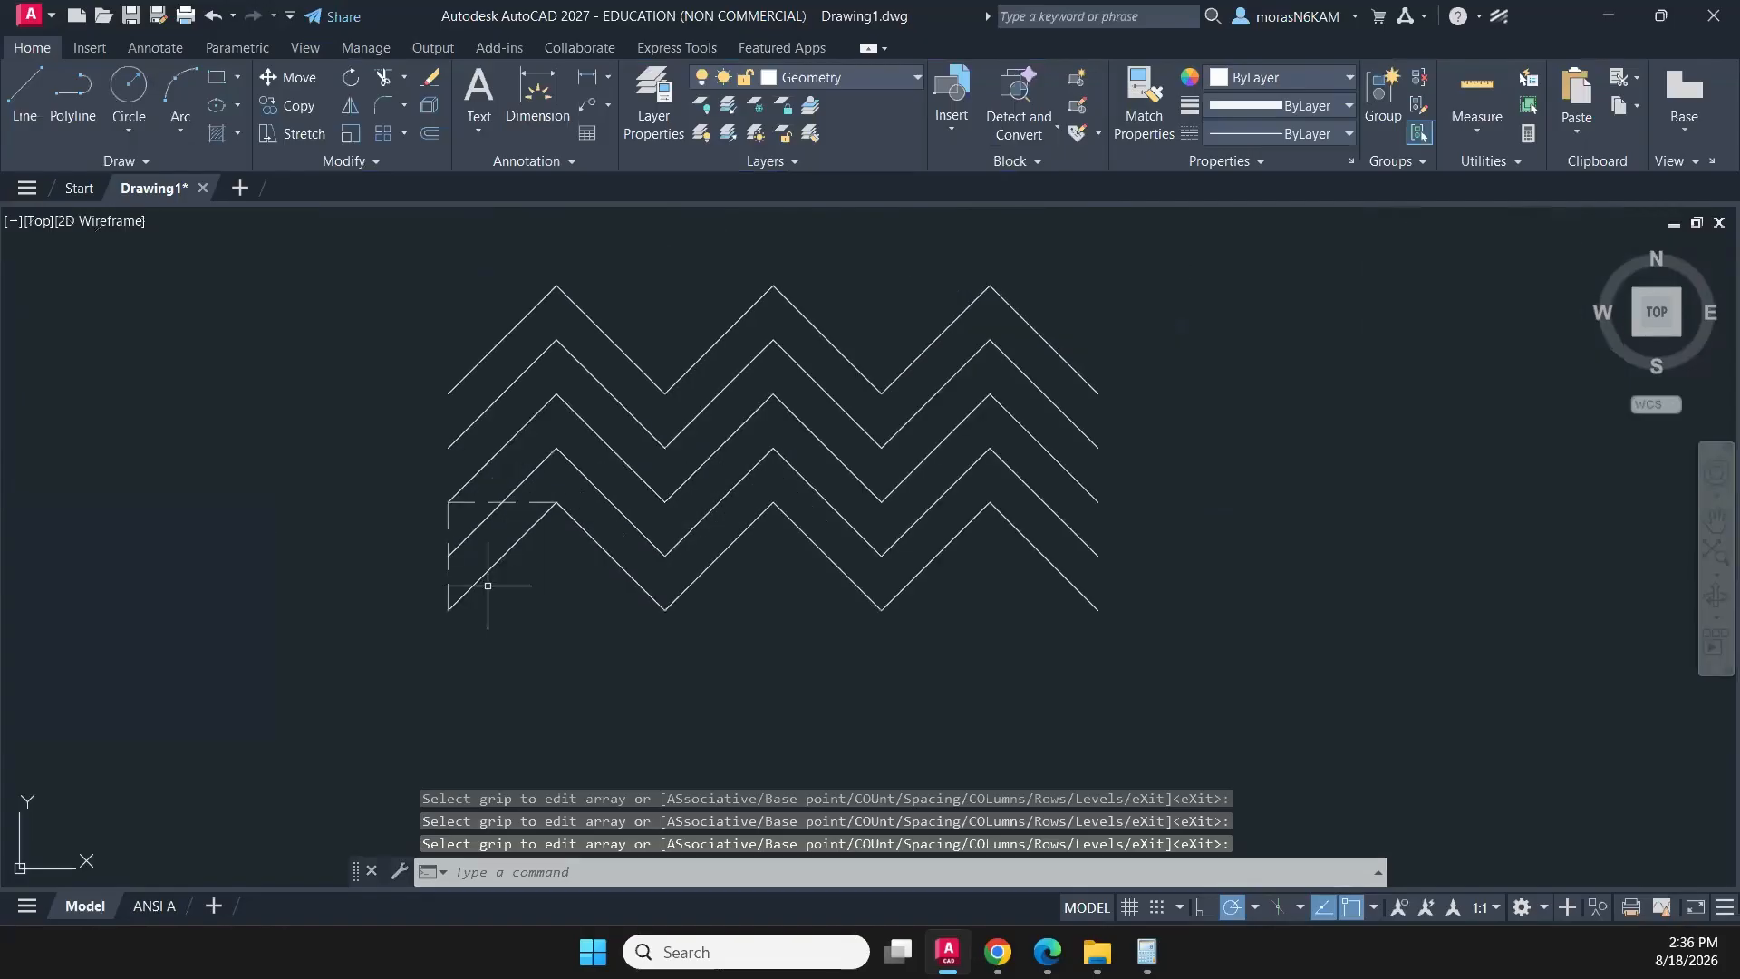
left_click(441, 598)
left_click(556, 552)
key("Delete")
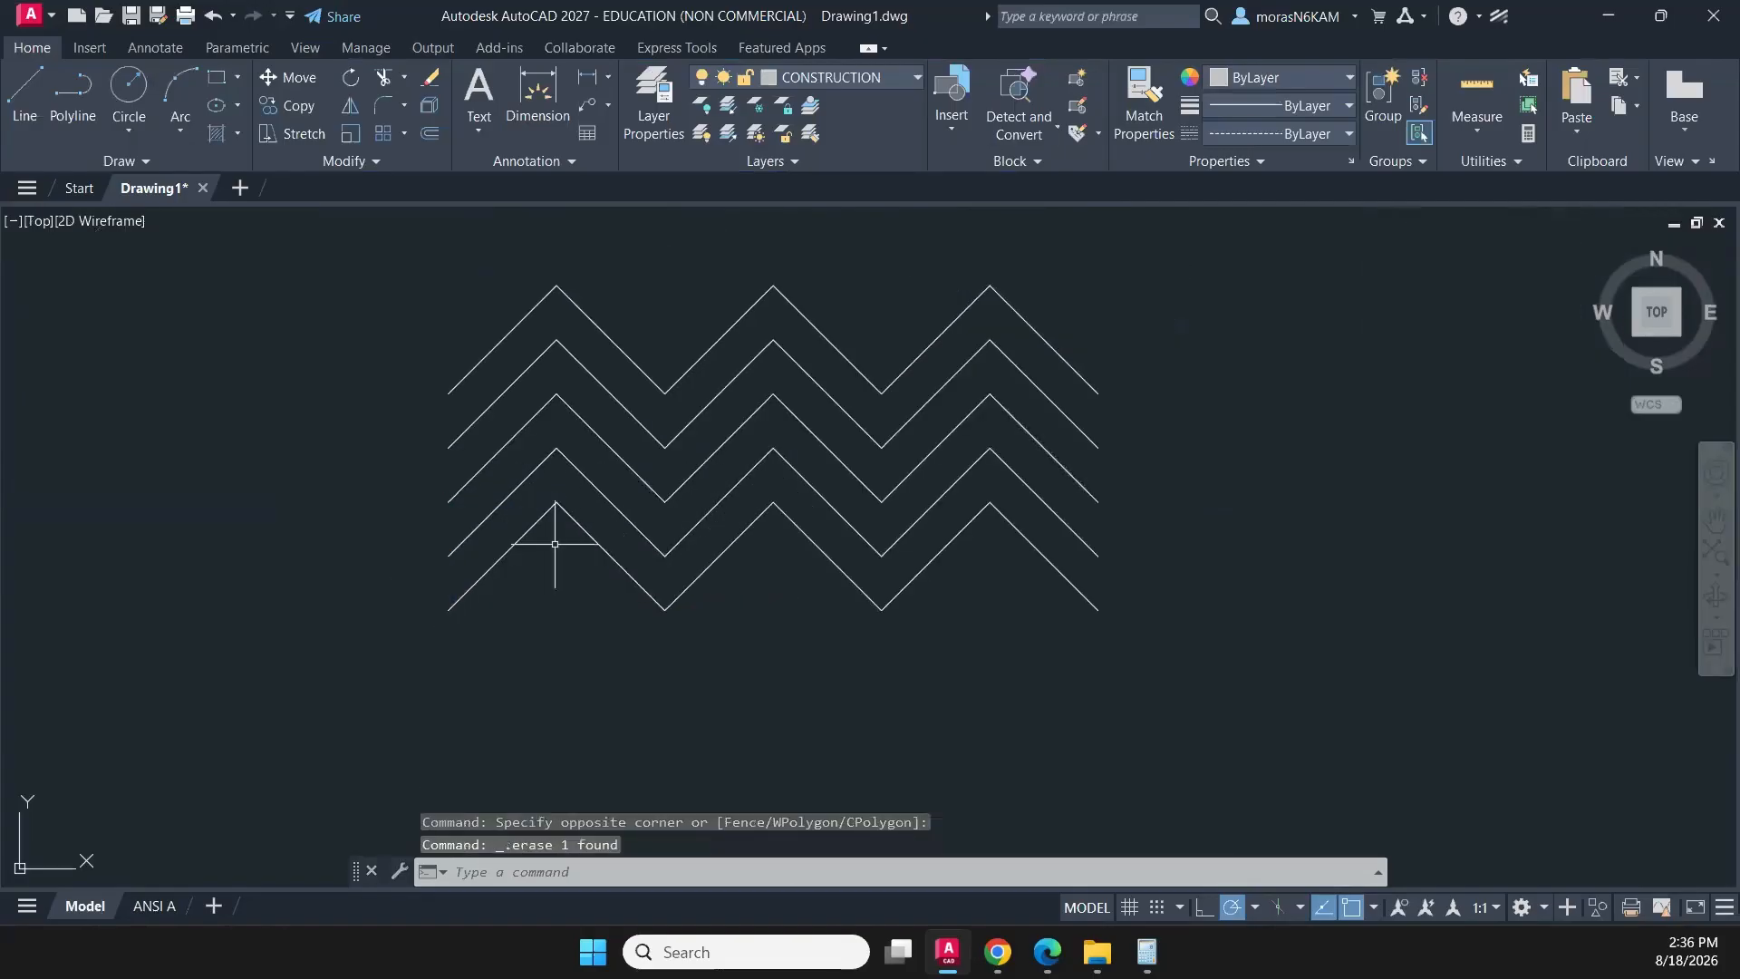
- Mirror the zigzag array downward about a horizontal line through its lowest right endpoint, keeping the source array
scroll(1260, 275, "down", 2)
left_click(1251, 273)
left_click(666, 547)
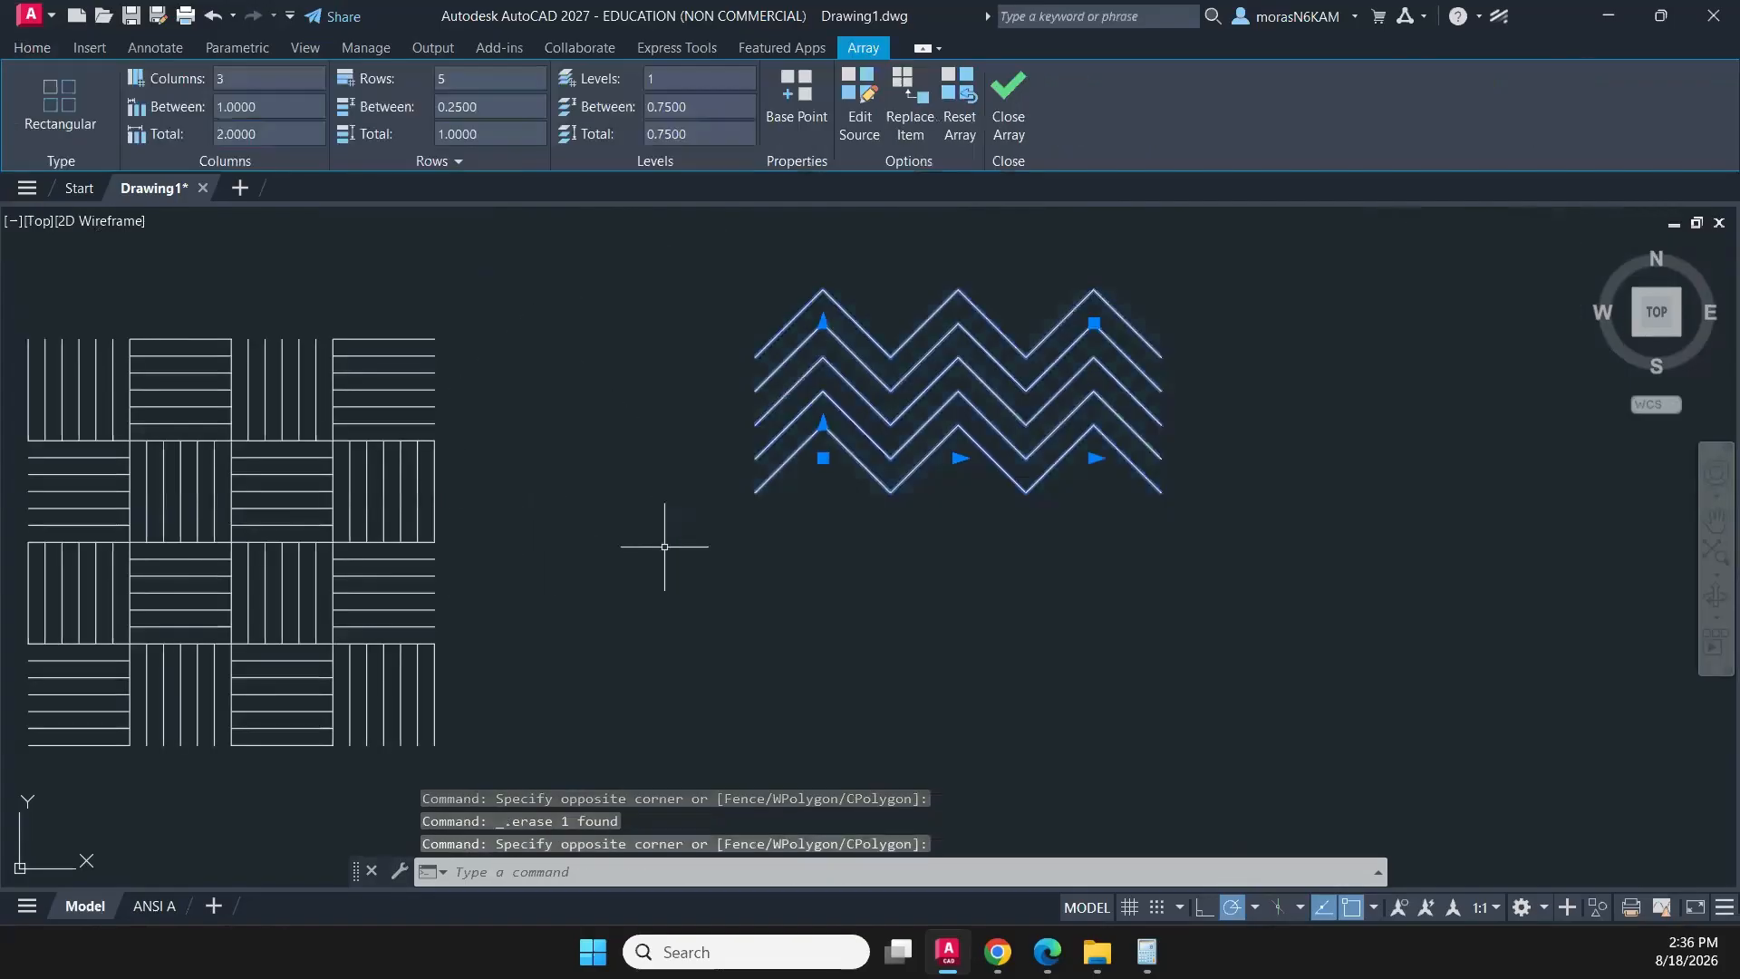
type("mi")
key("Return")
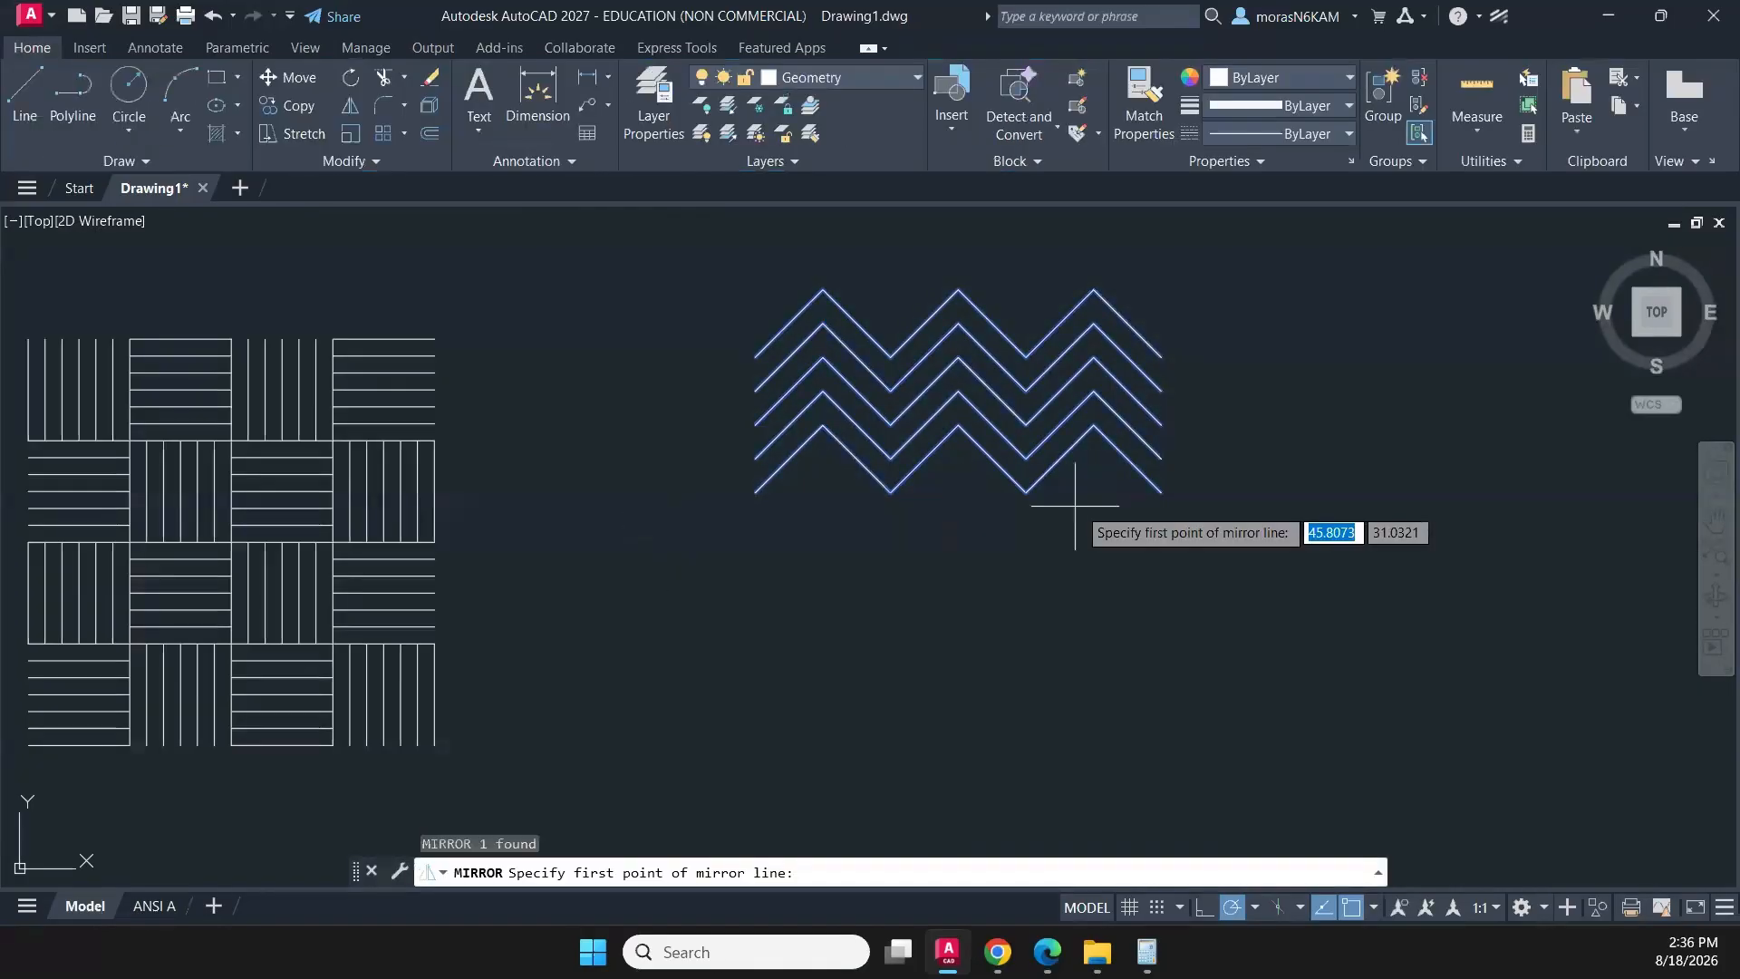
left_click(1161, 492)
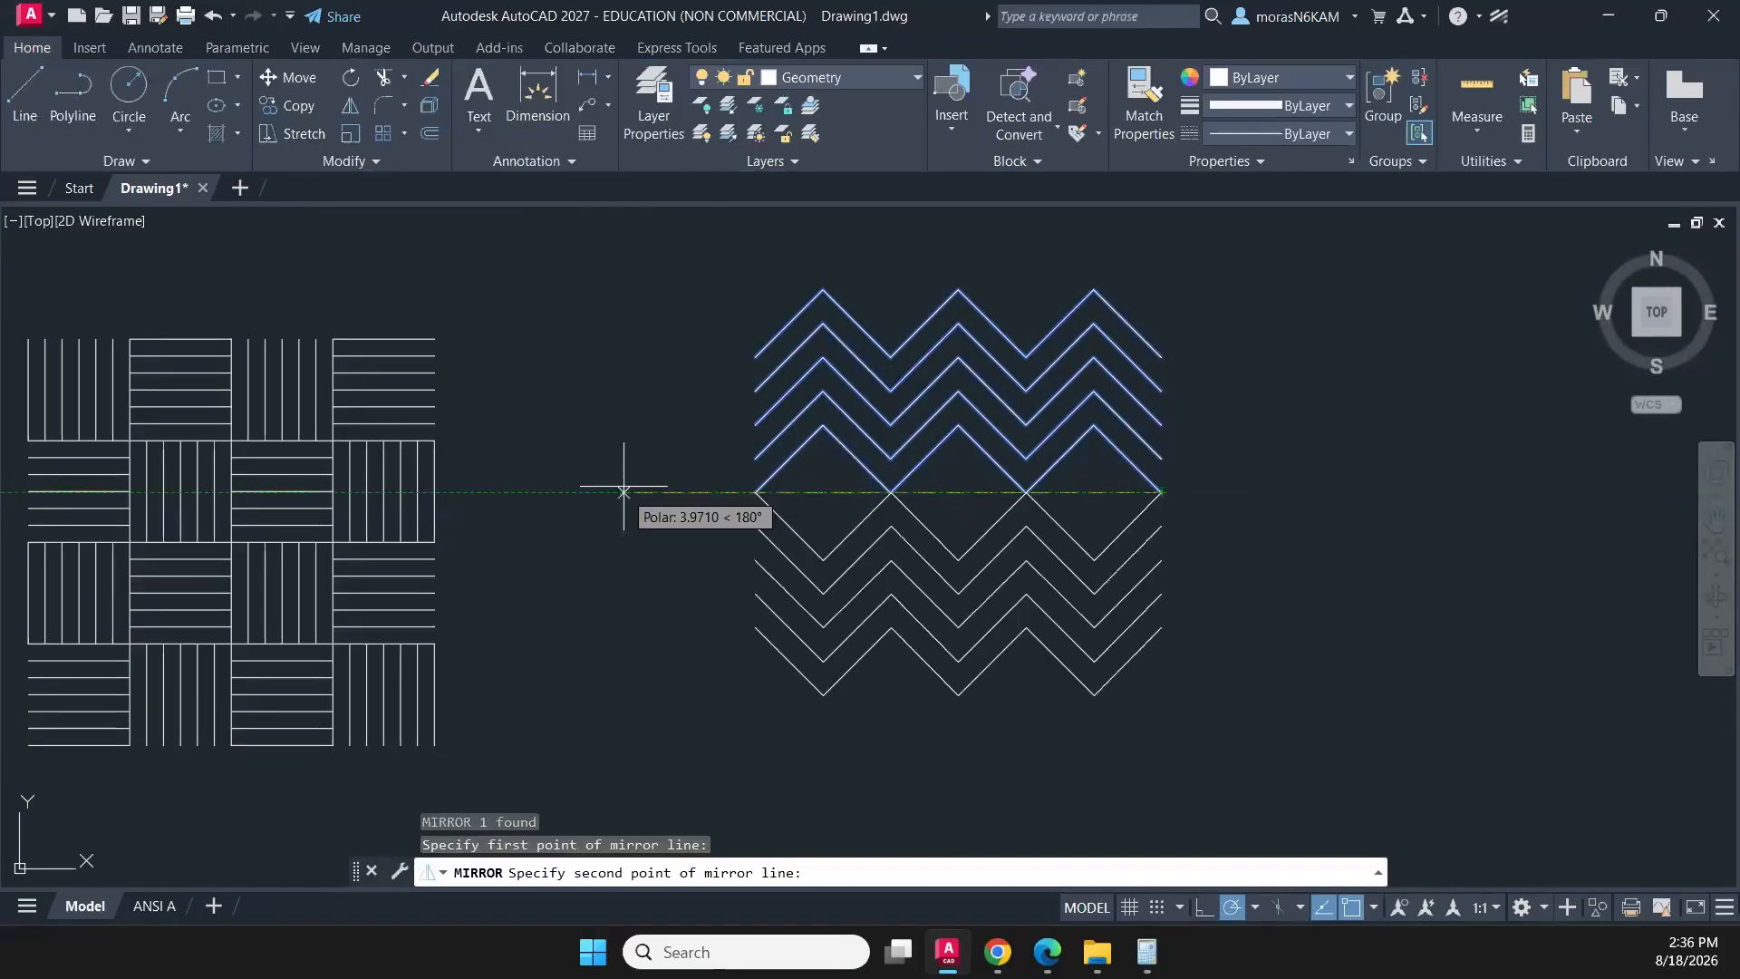
left_click(622, 492)
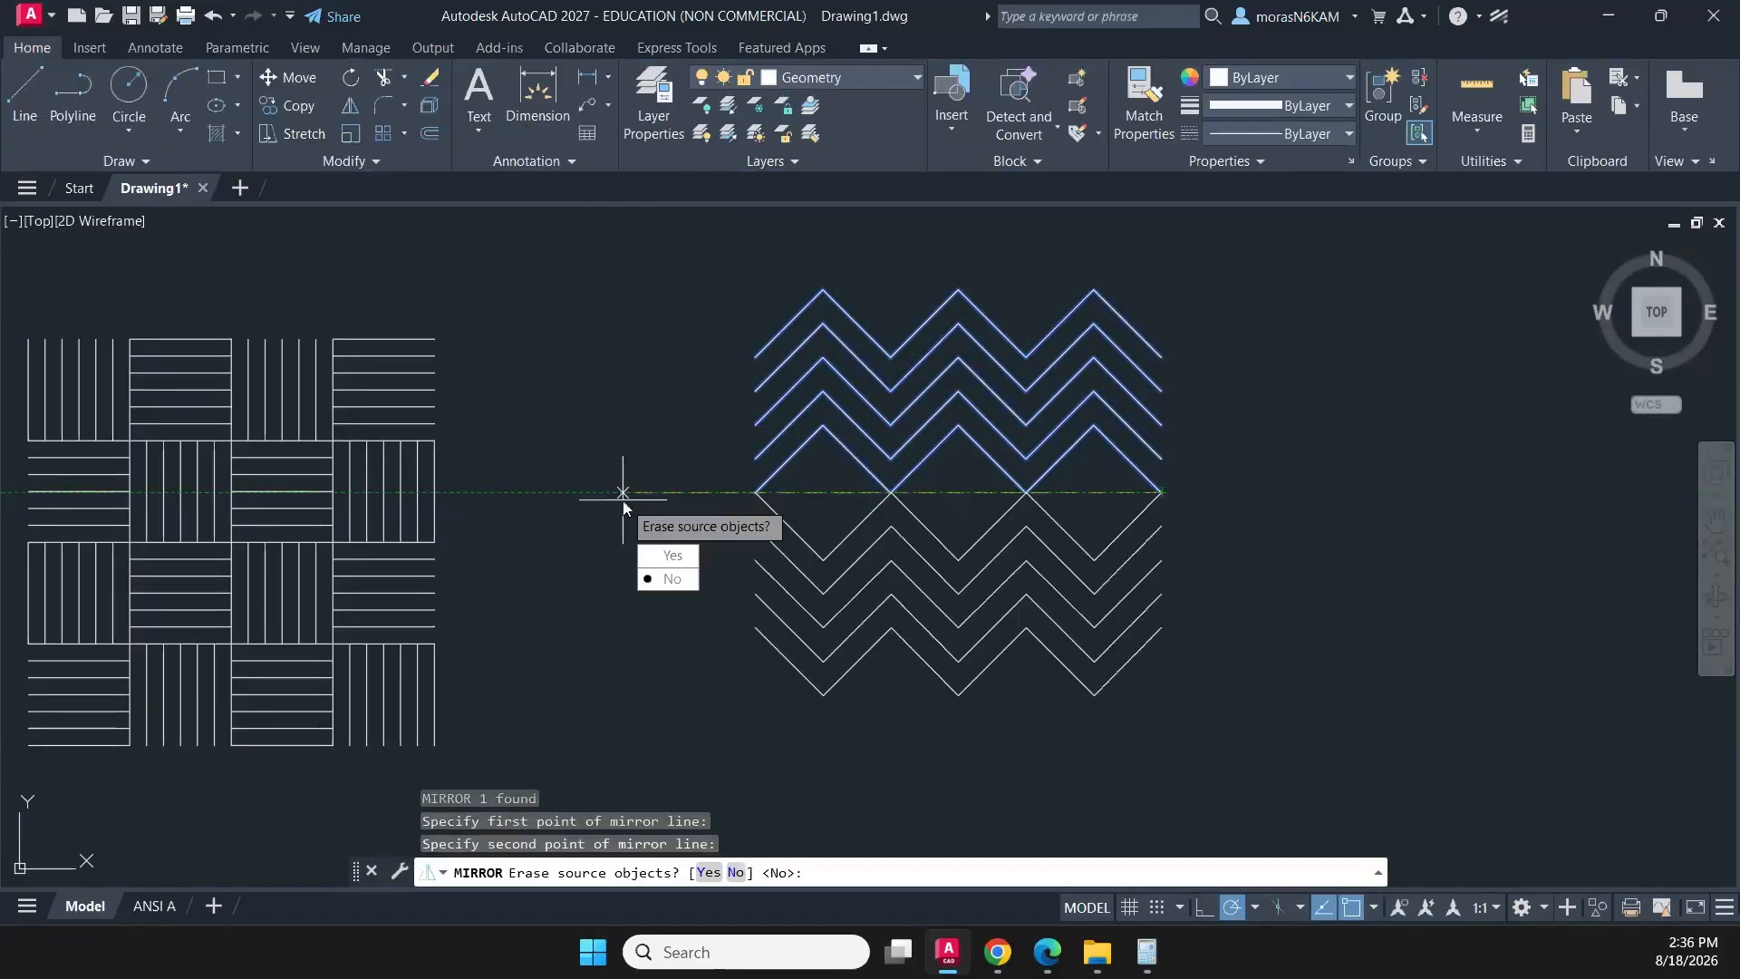
left_click(675, 580)
- Draw a 3 by 3 rectangle framing the mirrored zigzag pattern, with corners aligned to its outer peaks and side endpoints
scroll(605, 558, "down", 2)
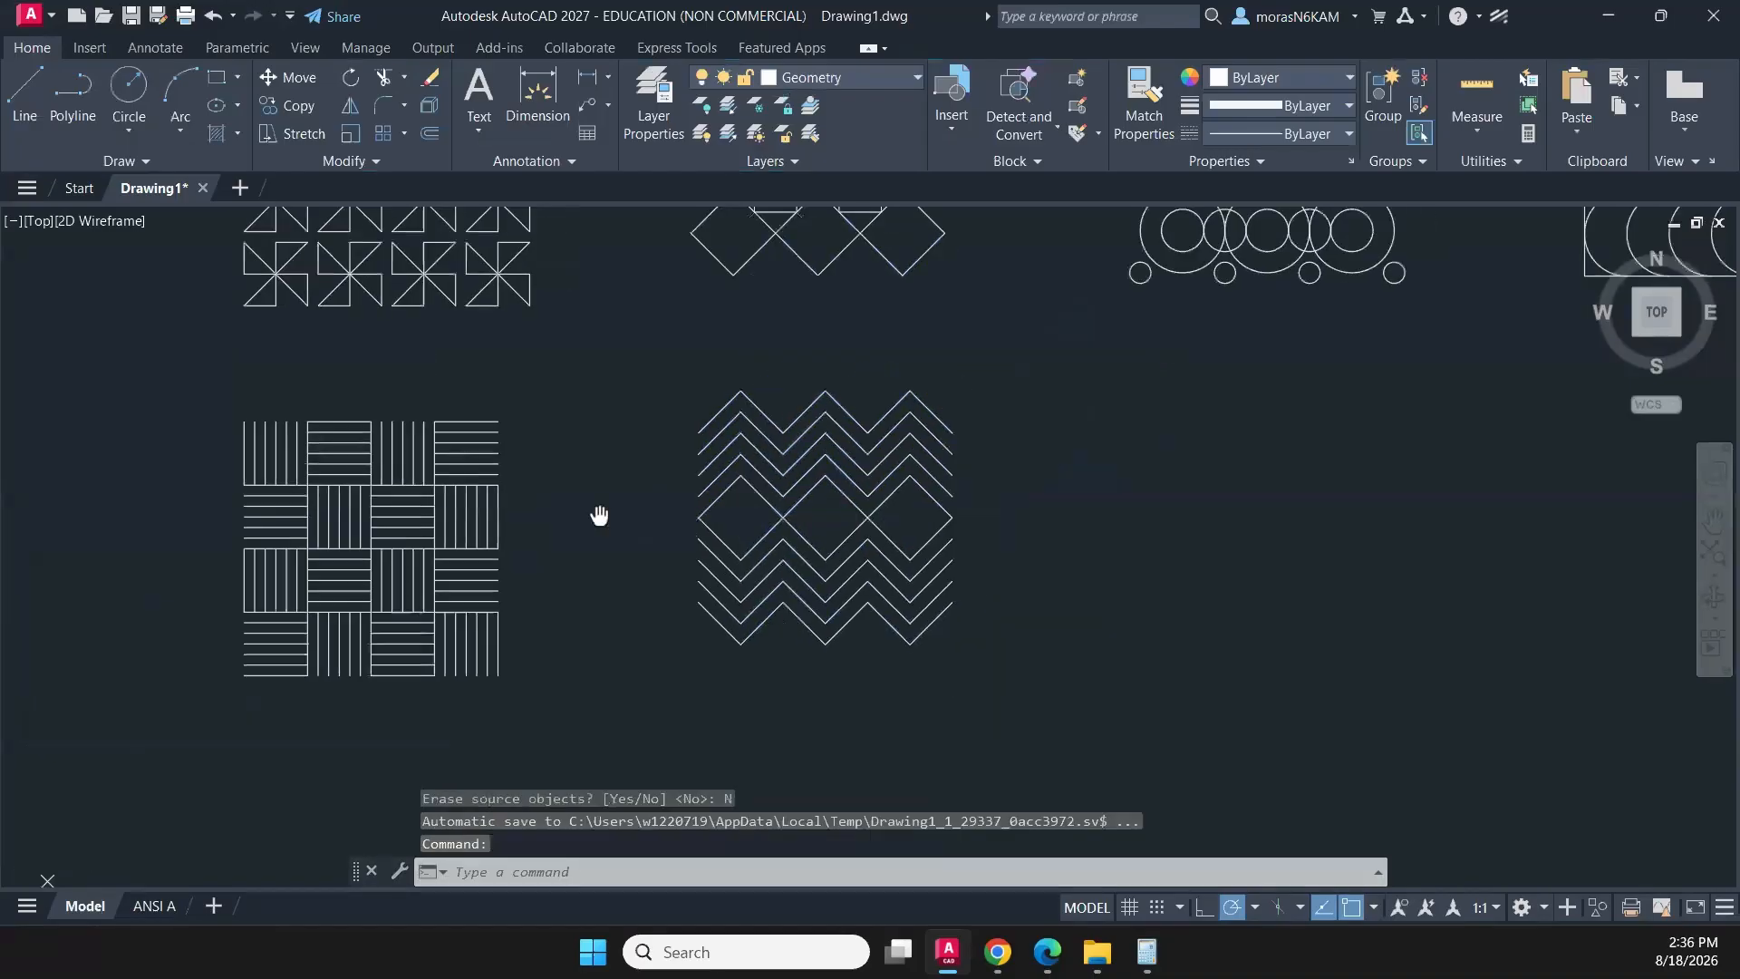
middle_click_drag(599, 515, 507, 565)
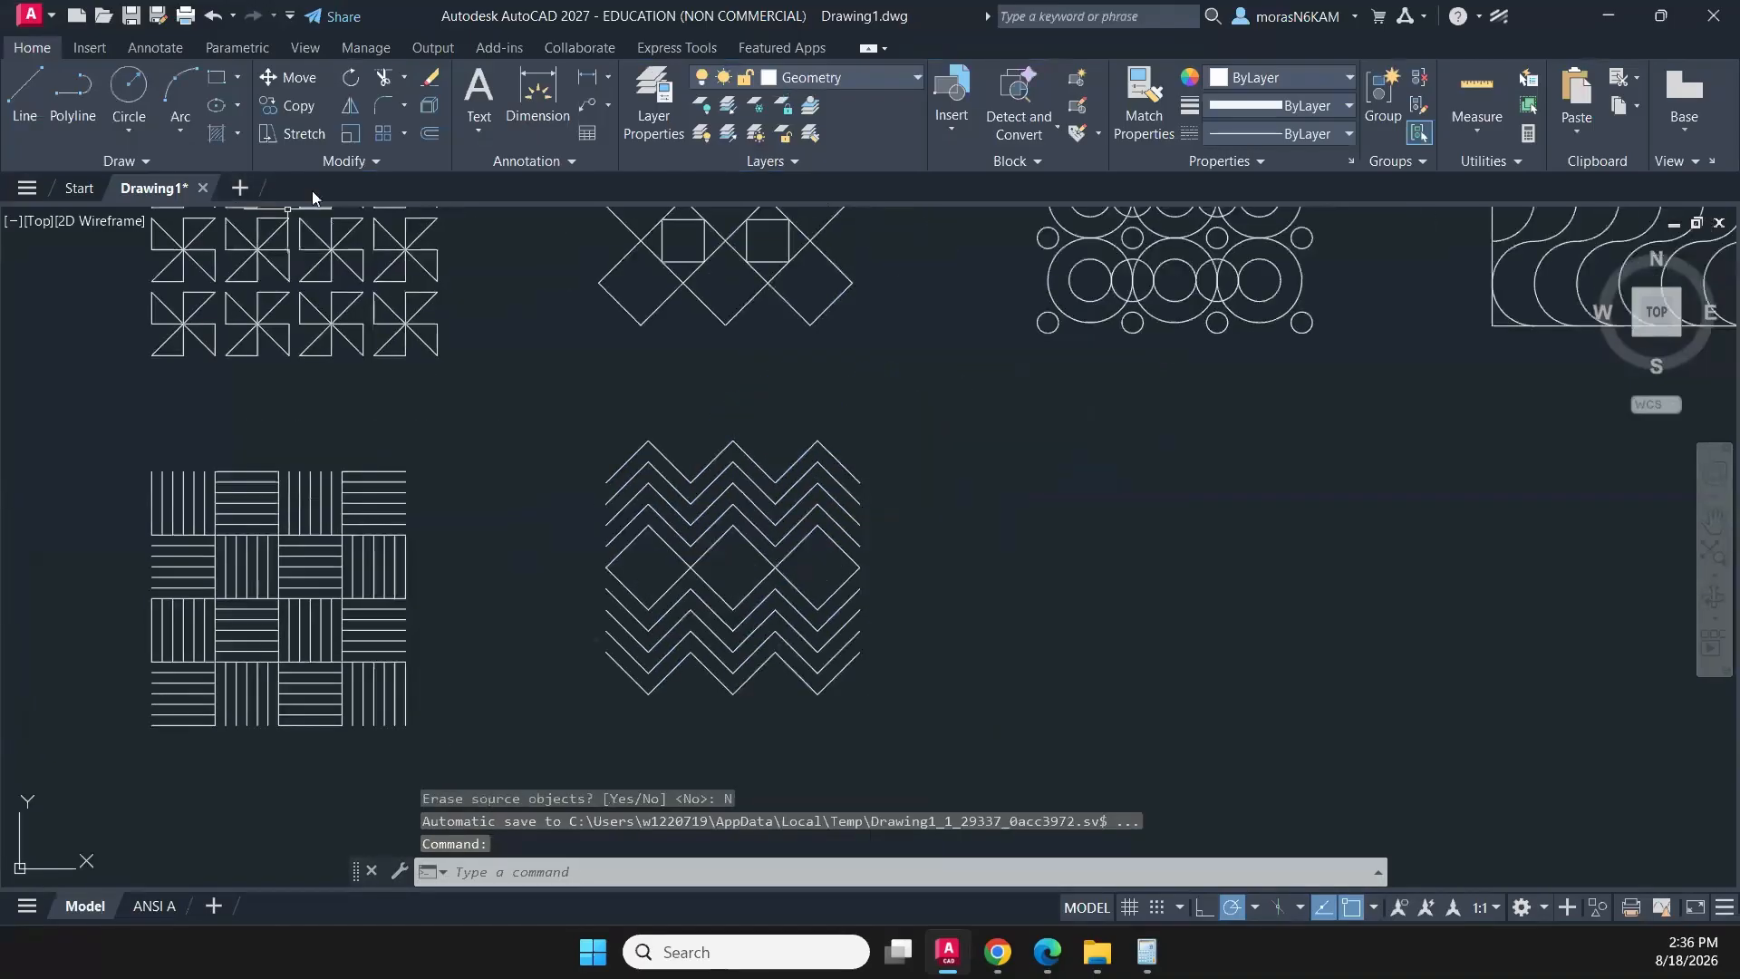
left_click(217, 80)
scroll(643, 444, "up", 4)
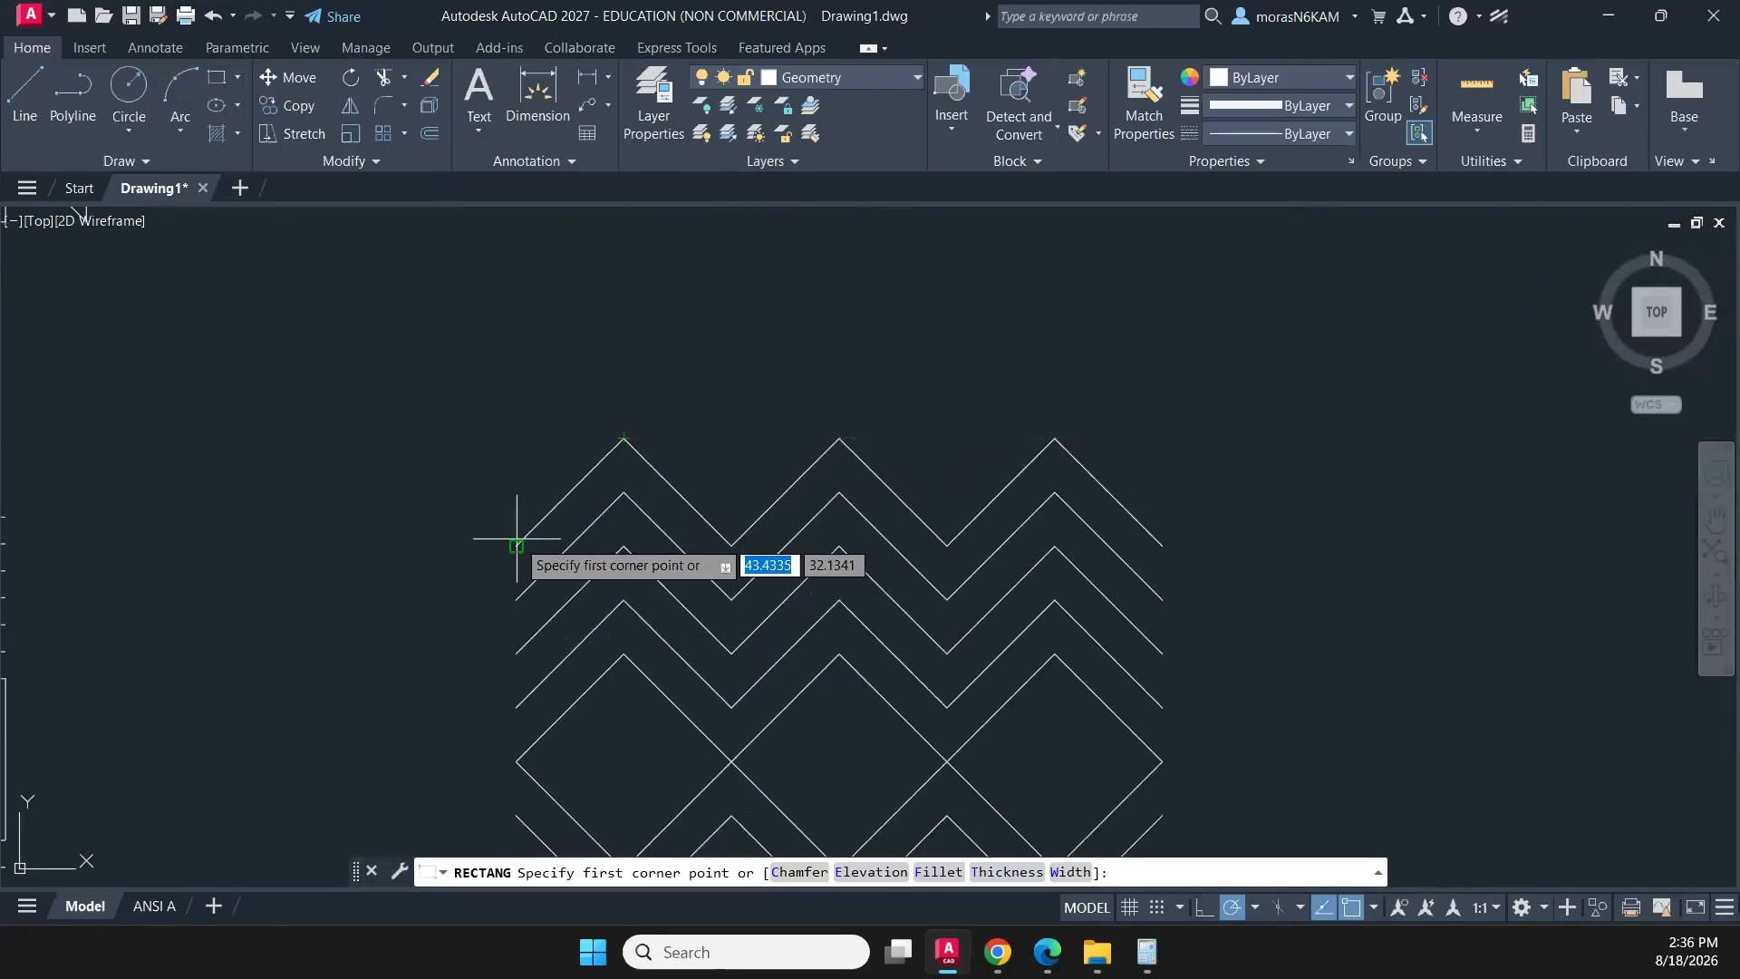
left_click(519, 434)
middle_click_drag(924, 705, 748, 398)
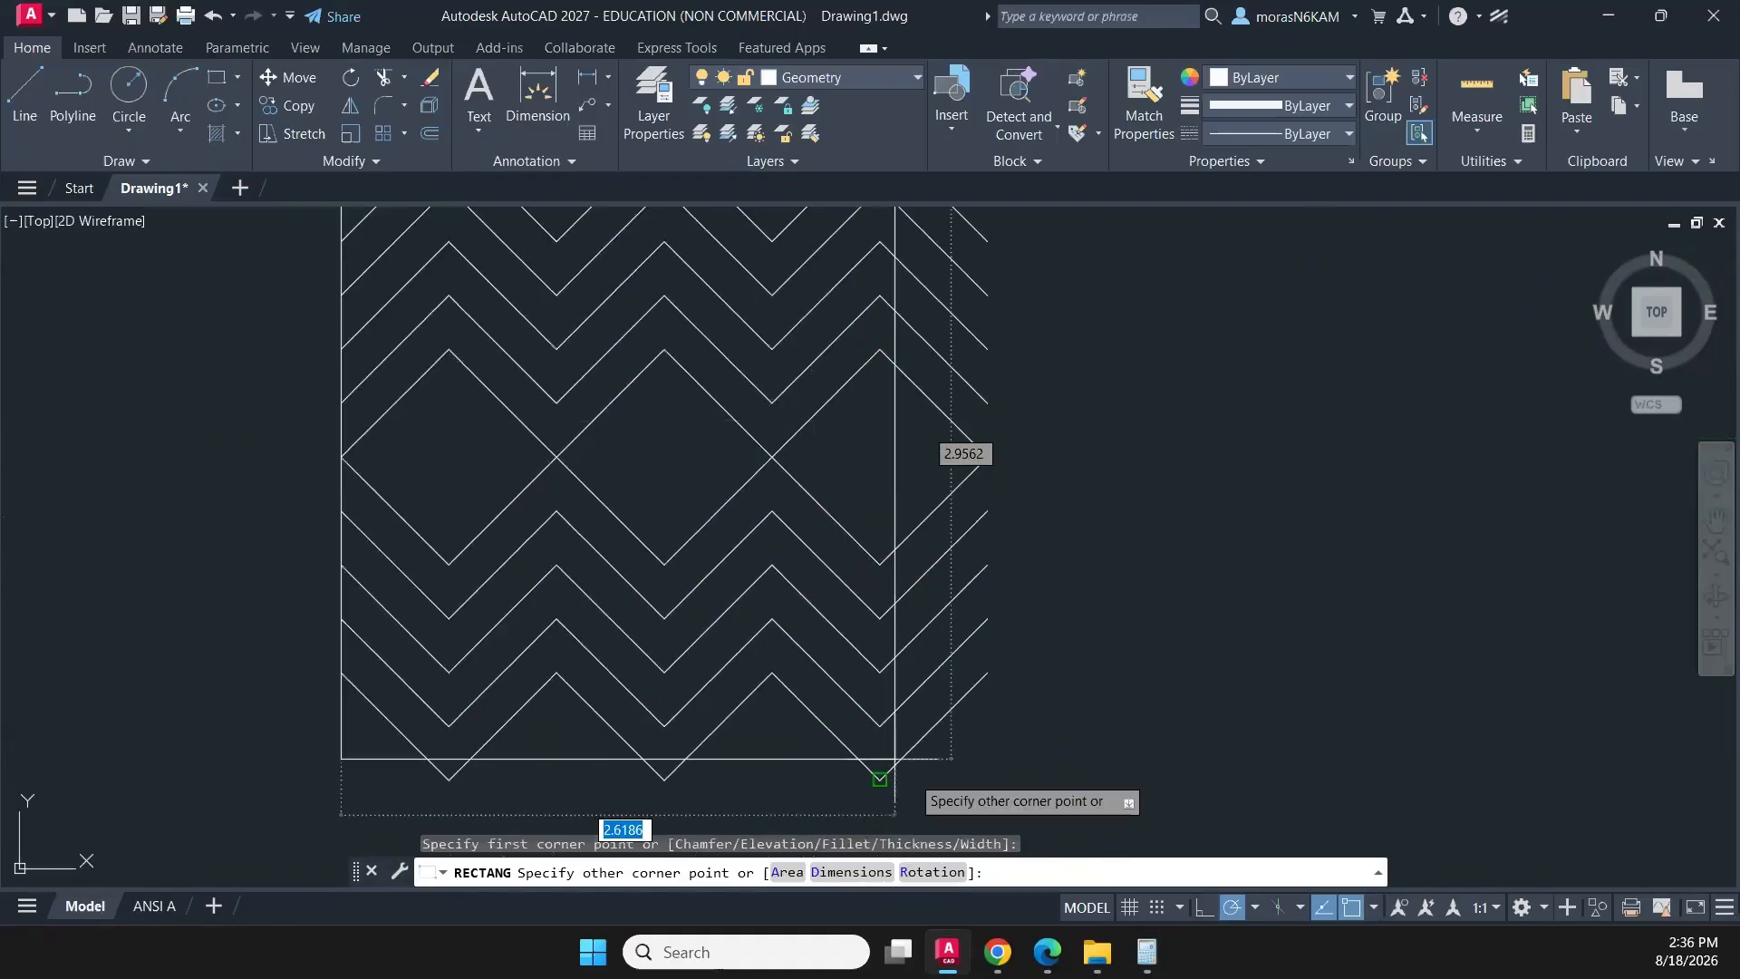
middle_click_drag(879, 780, 852, 598)
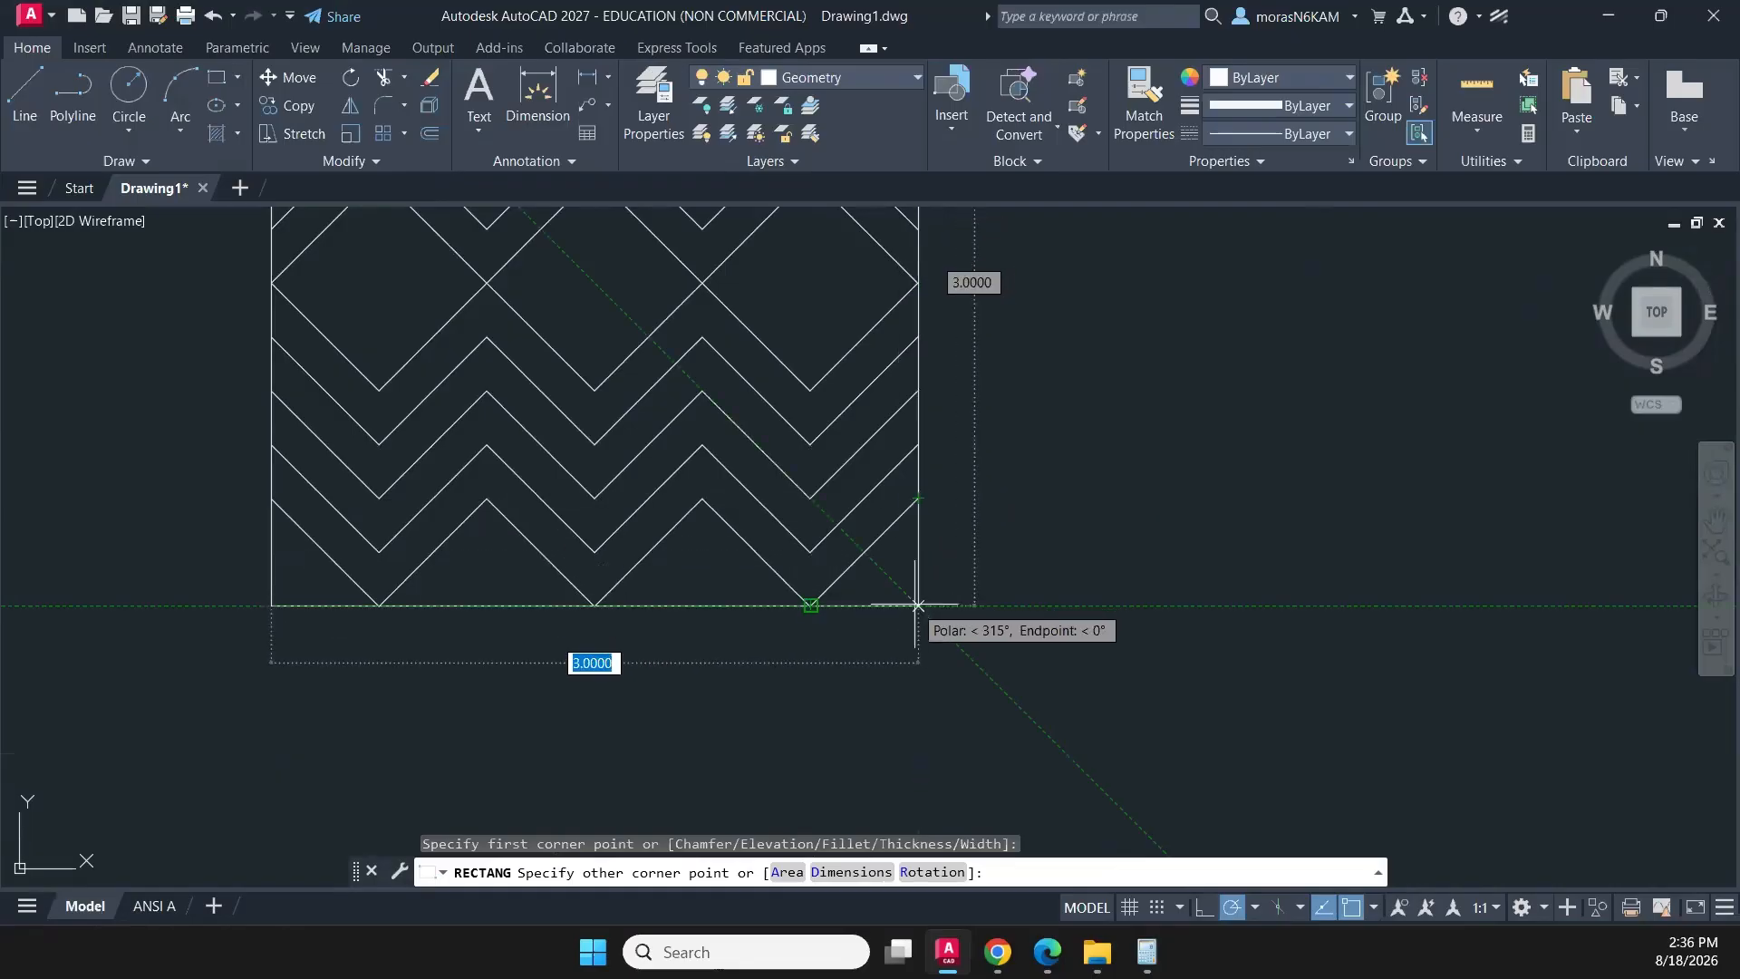
key("Escape")
scroll(991, 563, "down", 4)
middle_click_drag(1002, 492, 933, 602)
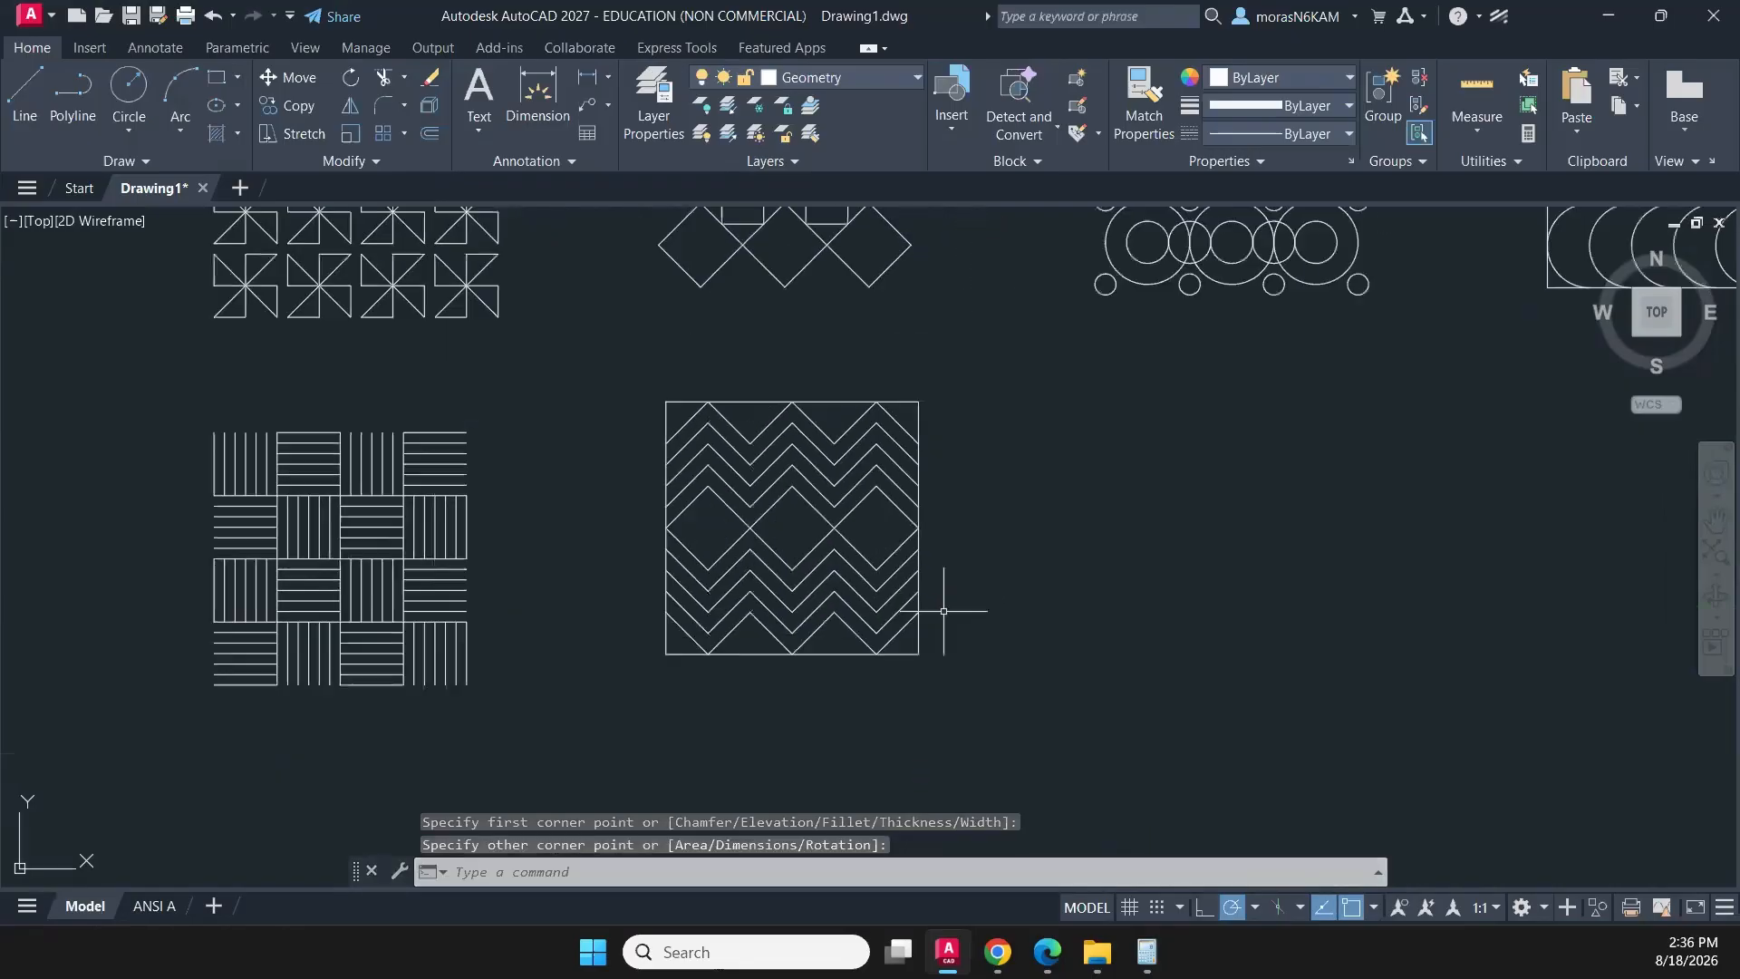
key("Escape")
- Move the framed zigzag pattern slightly down to line up better with the basket-weave pattern
left_click(980, 379)
left_click(601, 690)
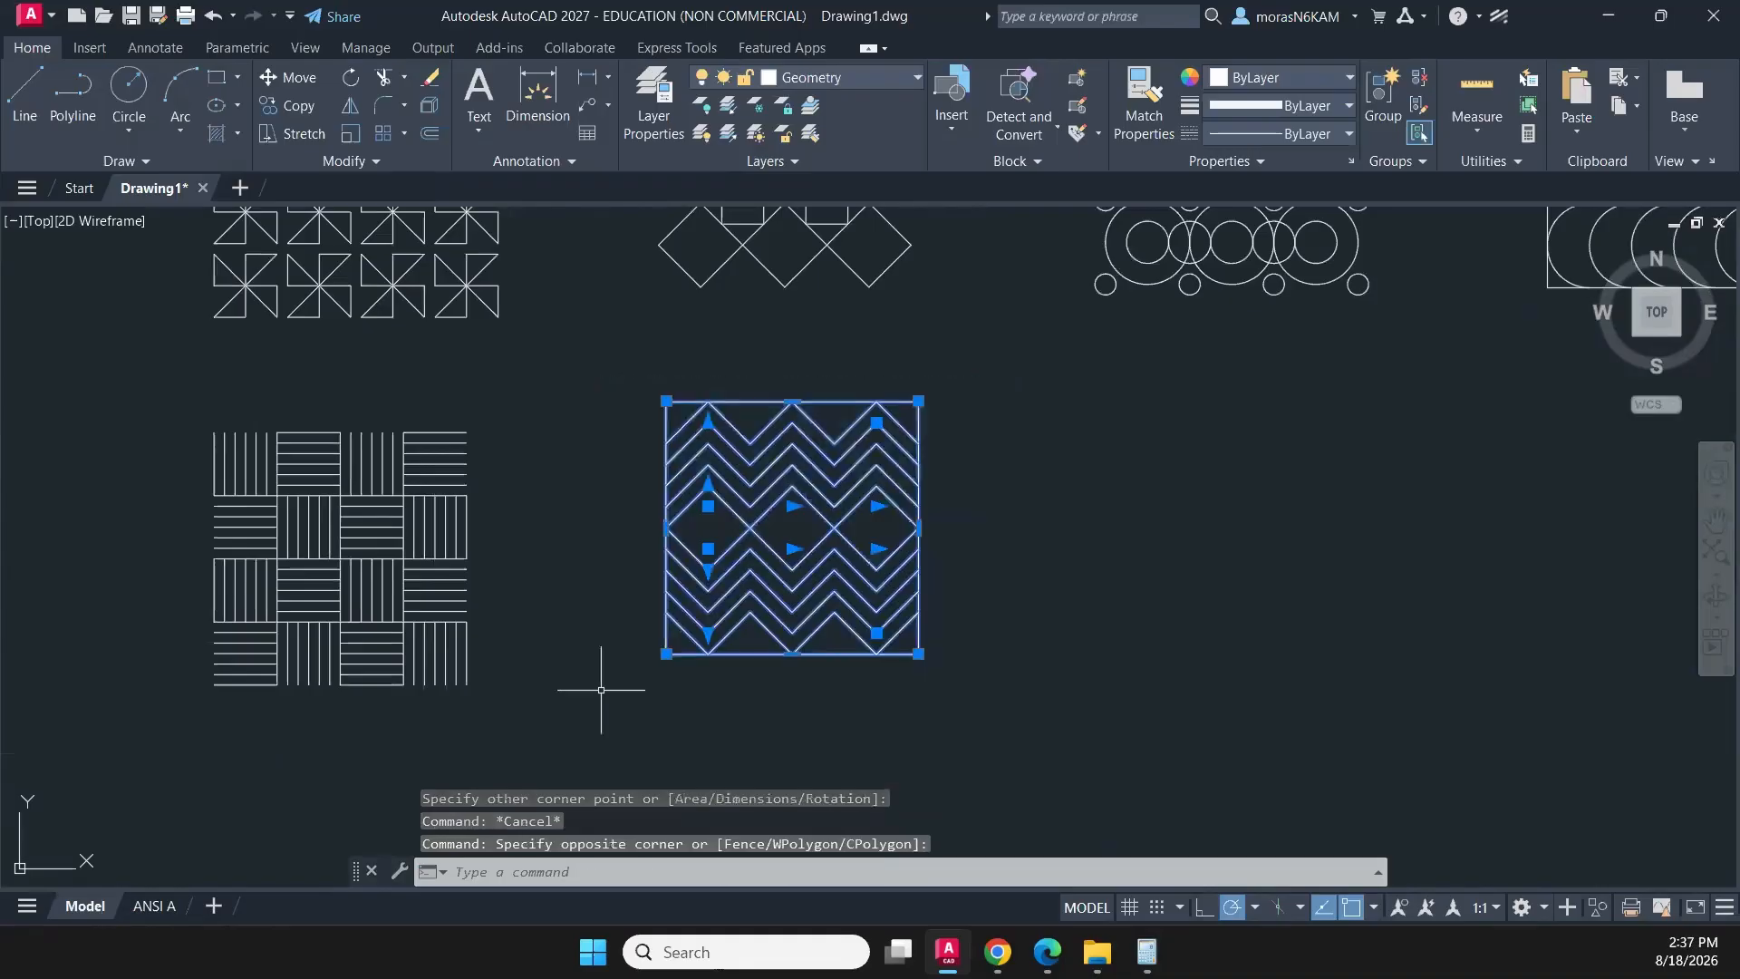
type("m")
key("Return")
left_click(971, 489)
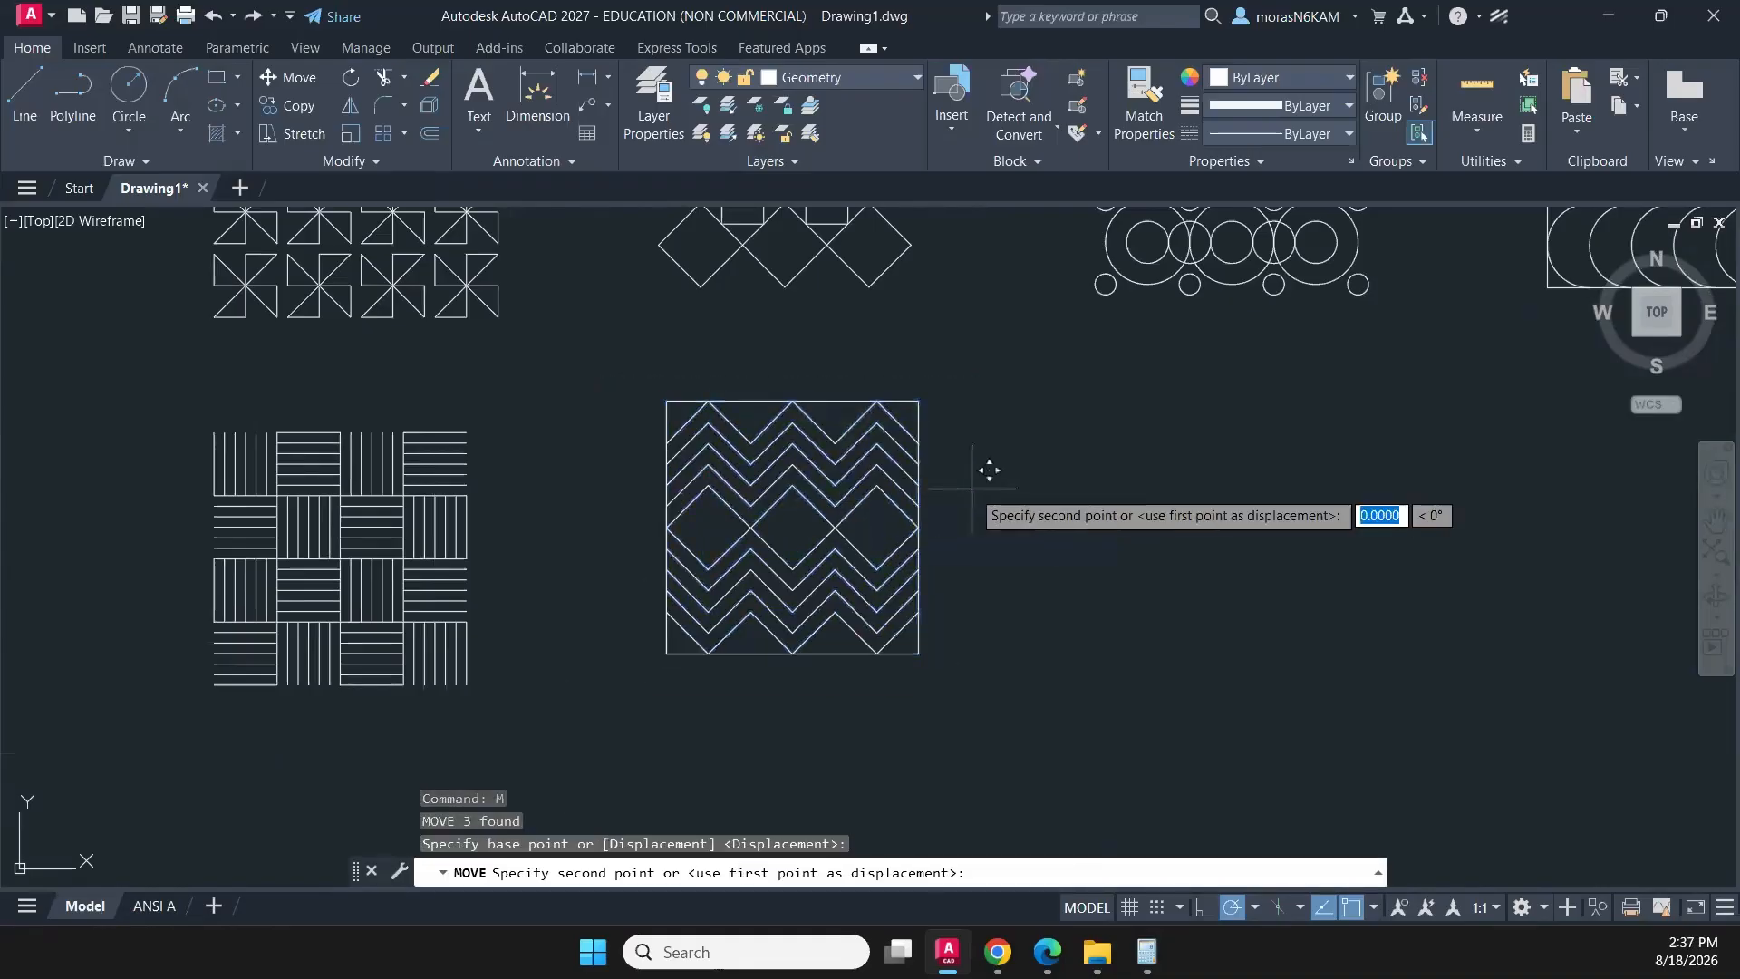
left_click(973, 507)
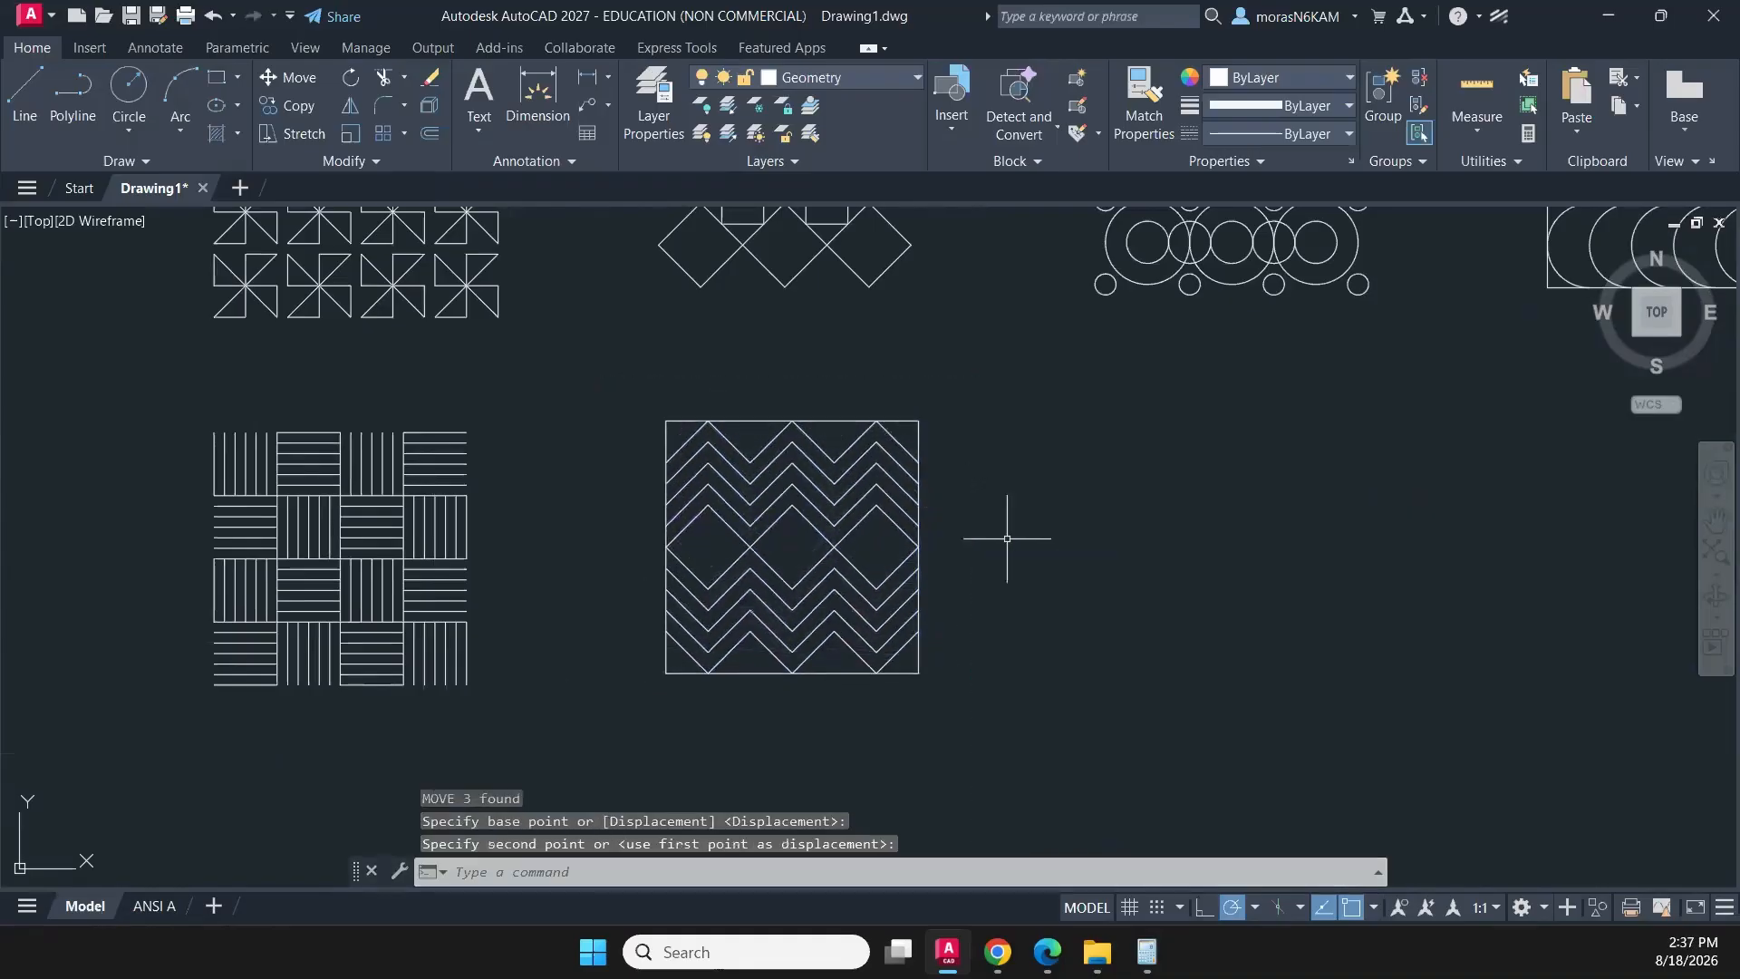
middle_click_drag(1042, 556, 784, 539)
middle_click_drag(969, 511, 753, 493)
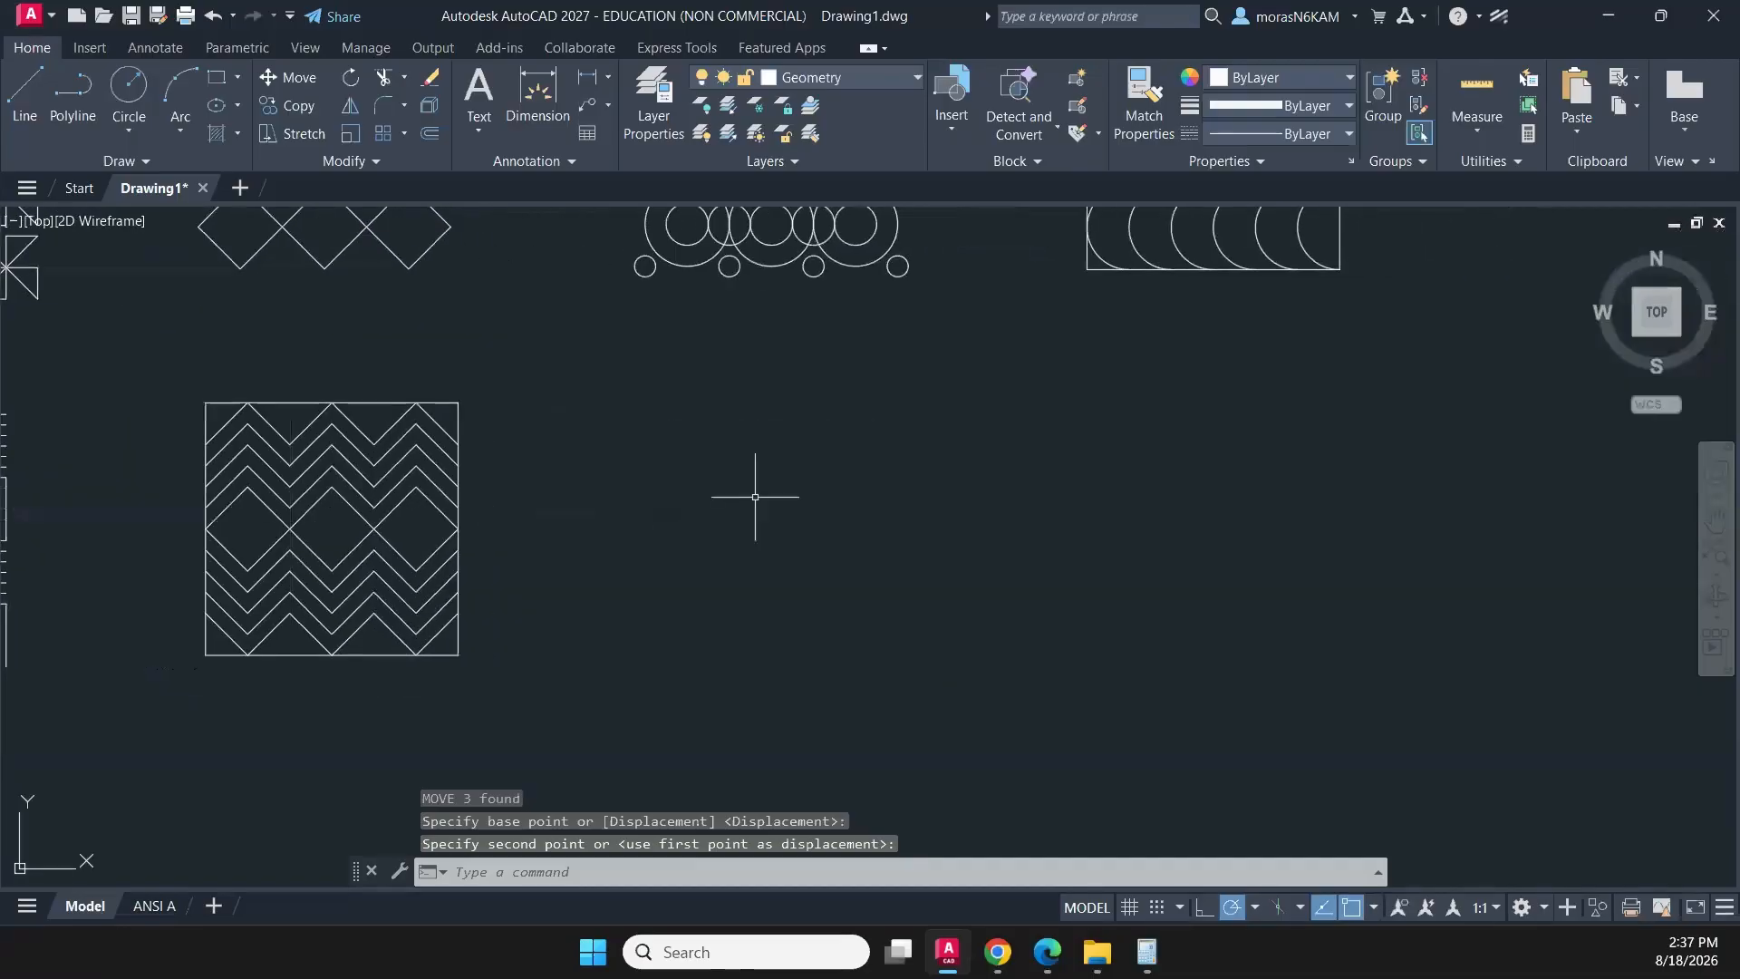
scroll(766, 430, "down", 2)
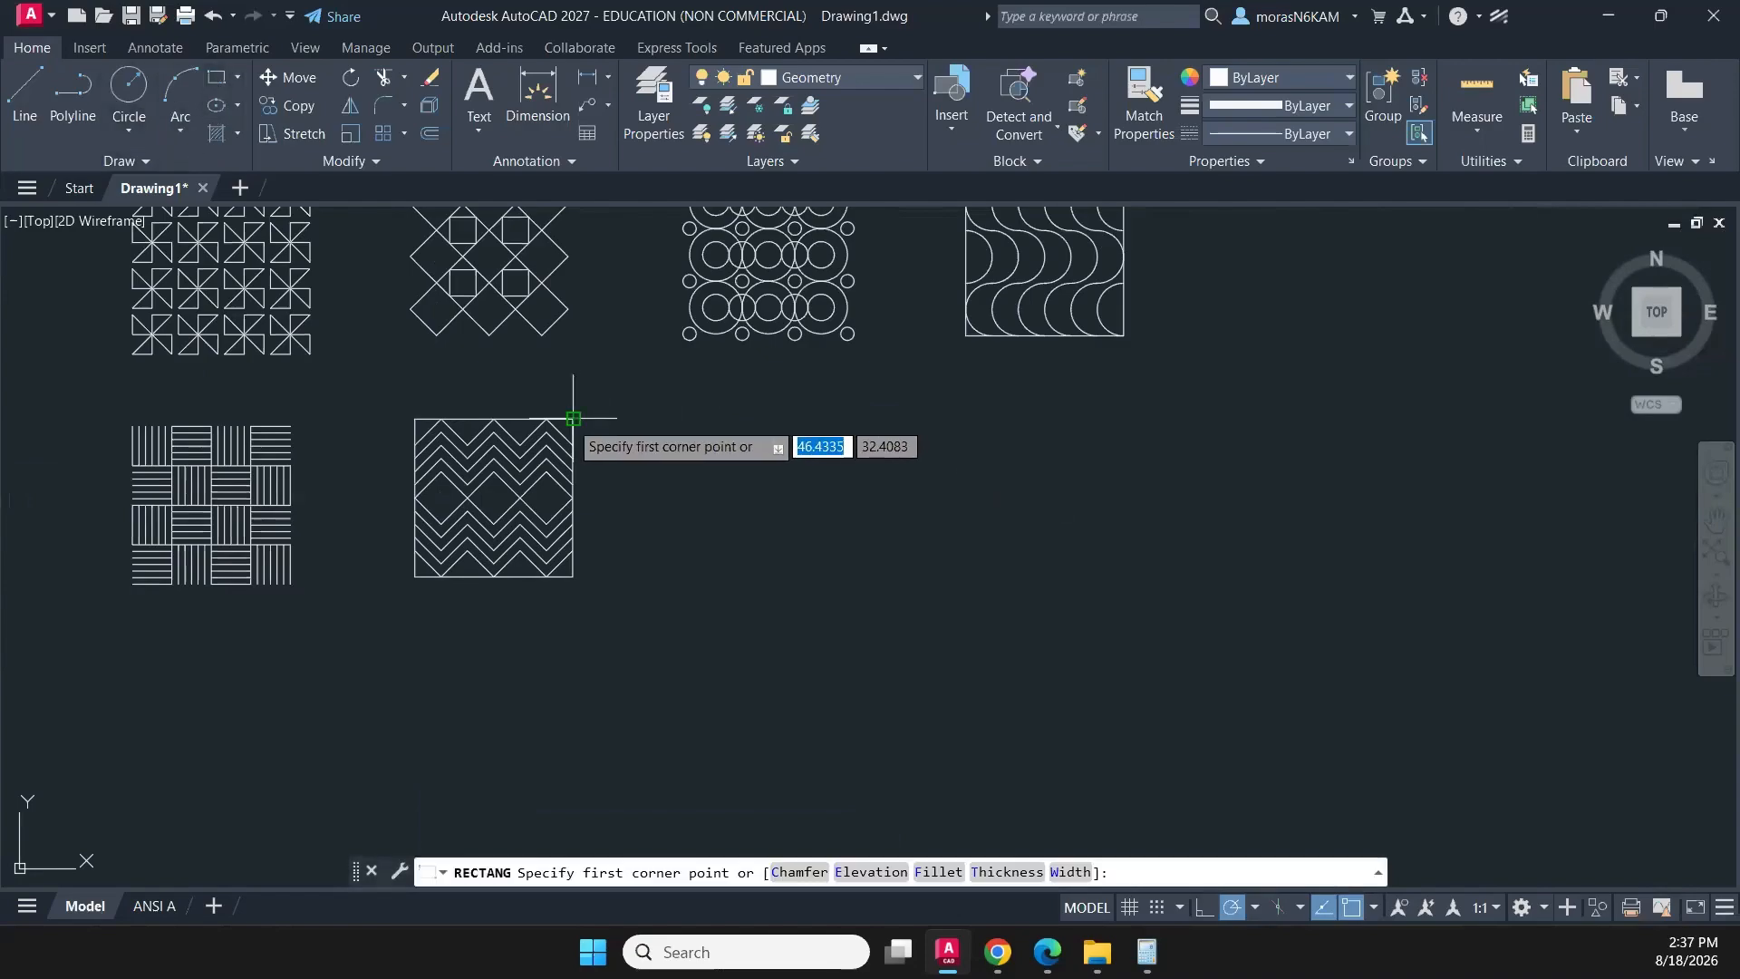
left_click(685, 418)
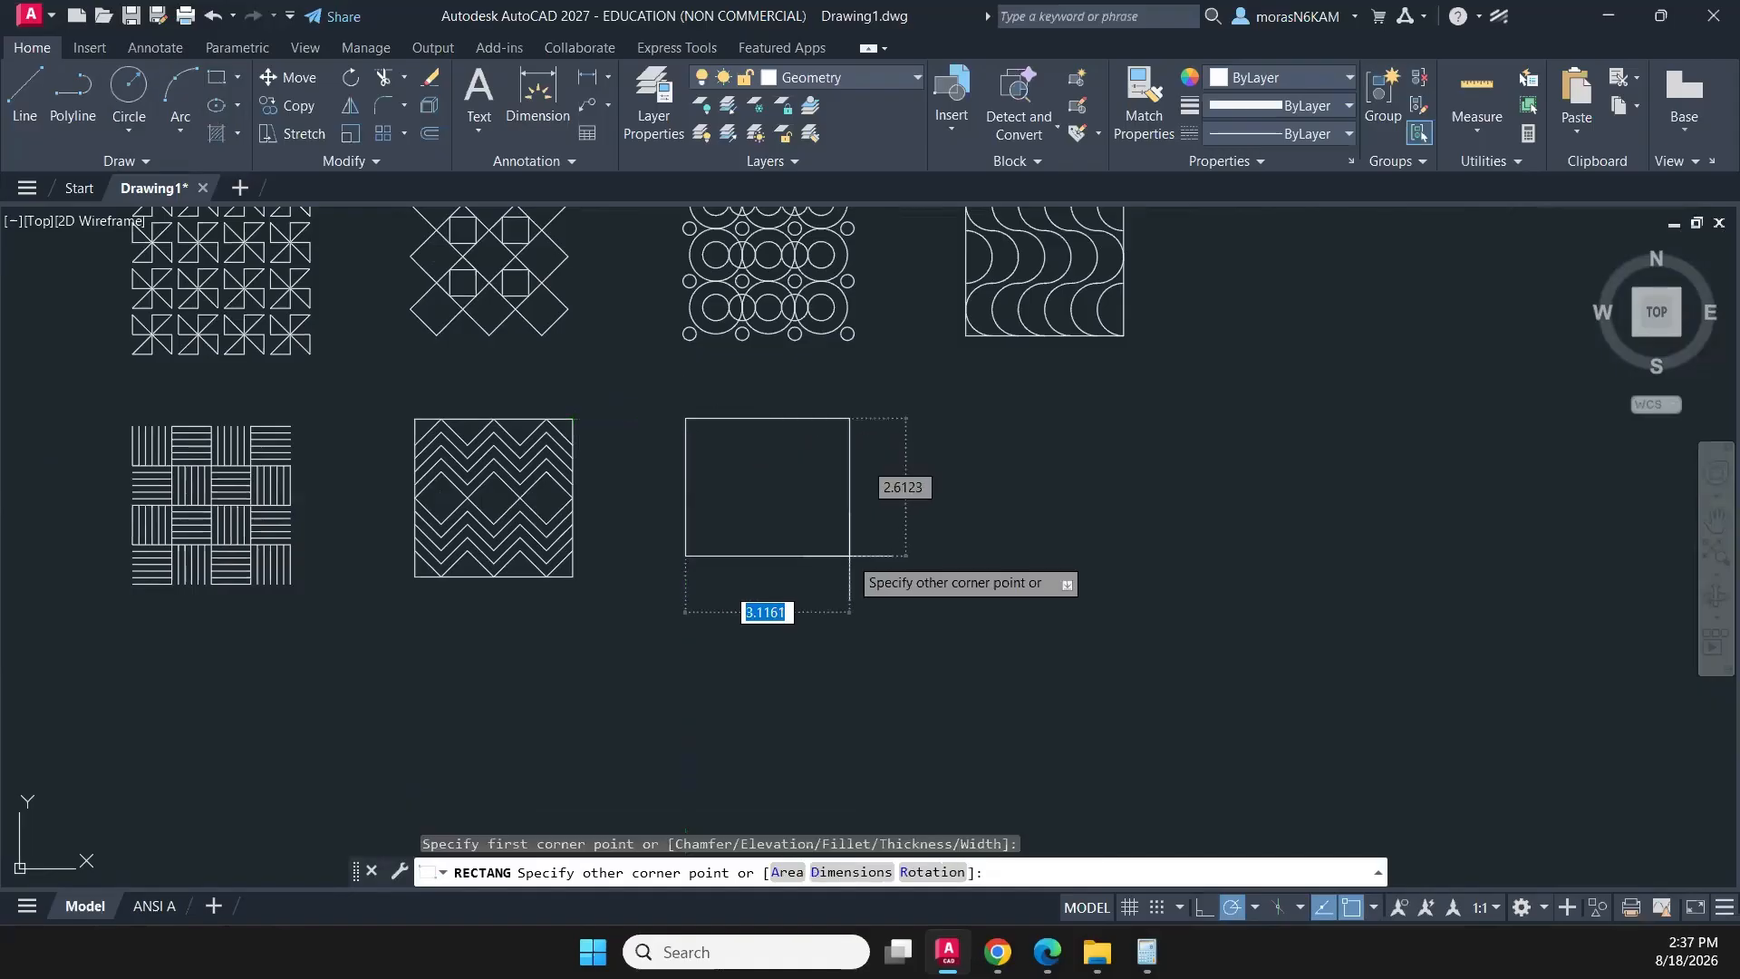
type("3")
key("Return")
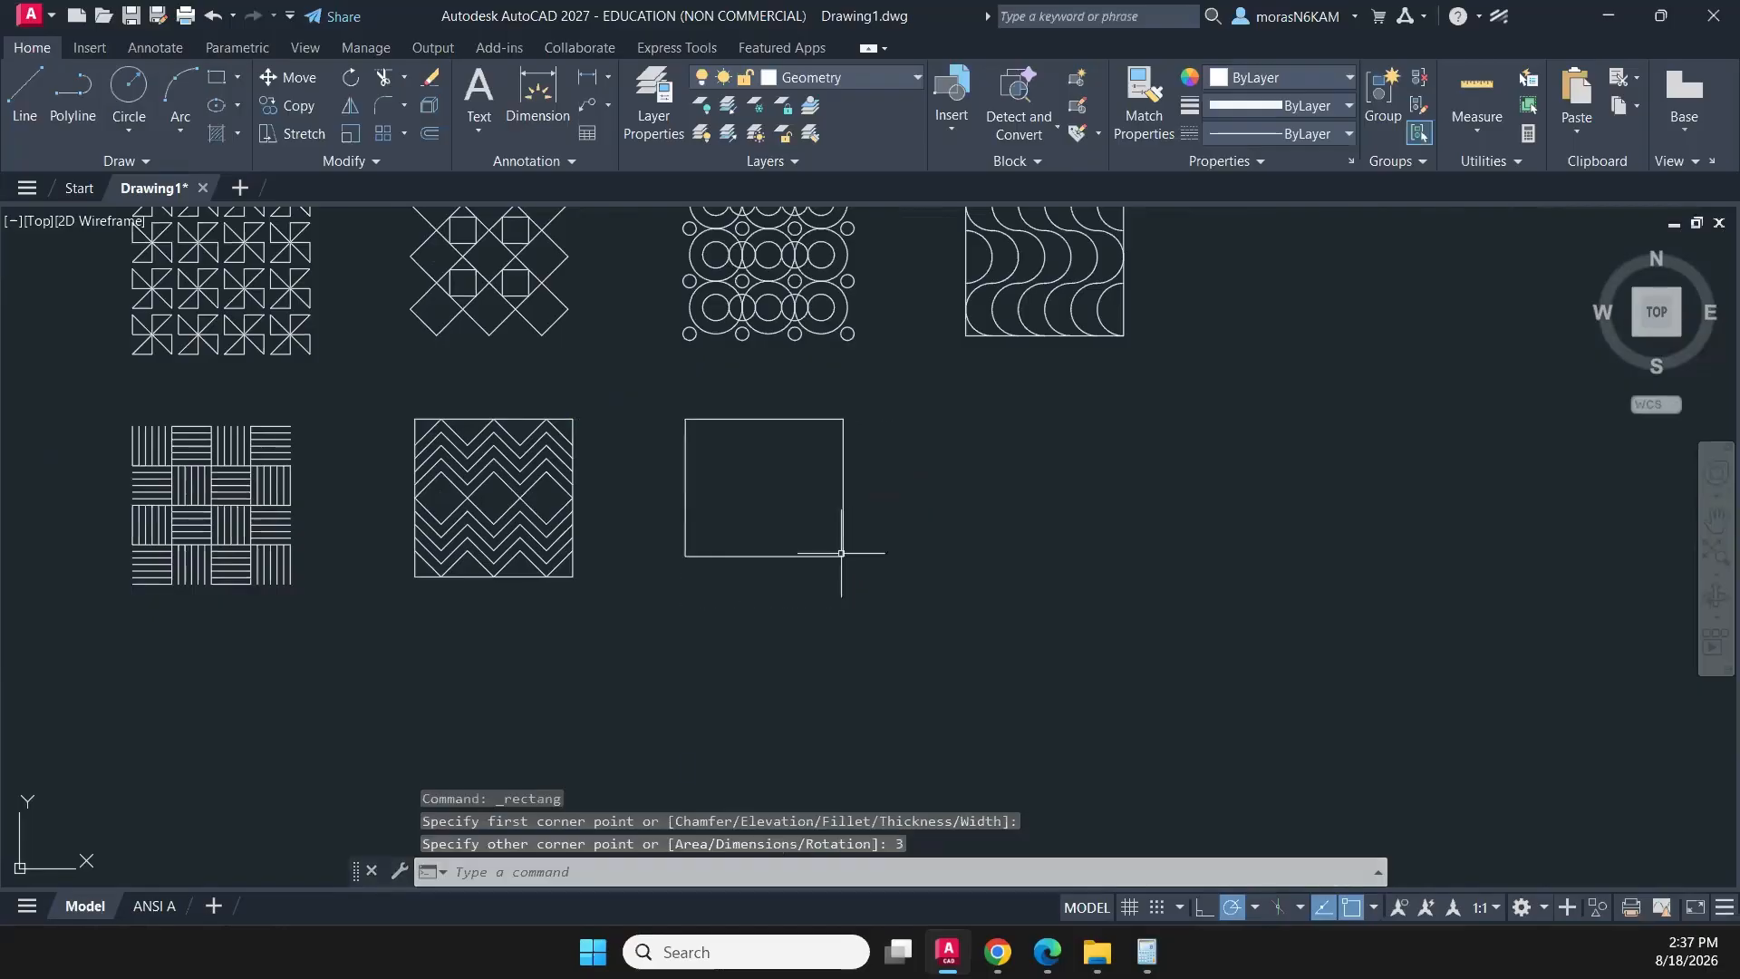
left_click(904, 455)
left_click(764, 556)
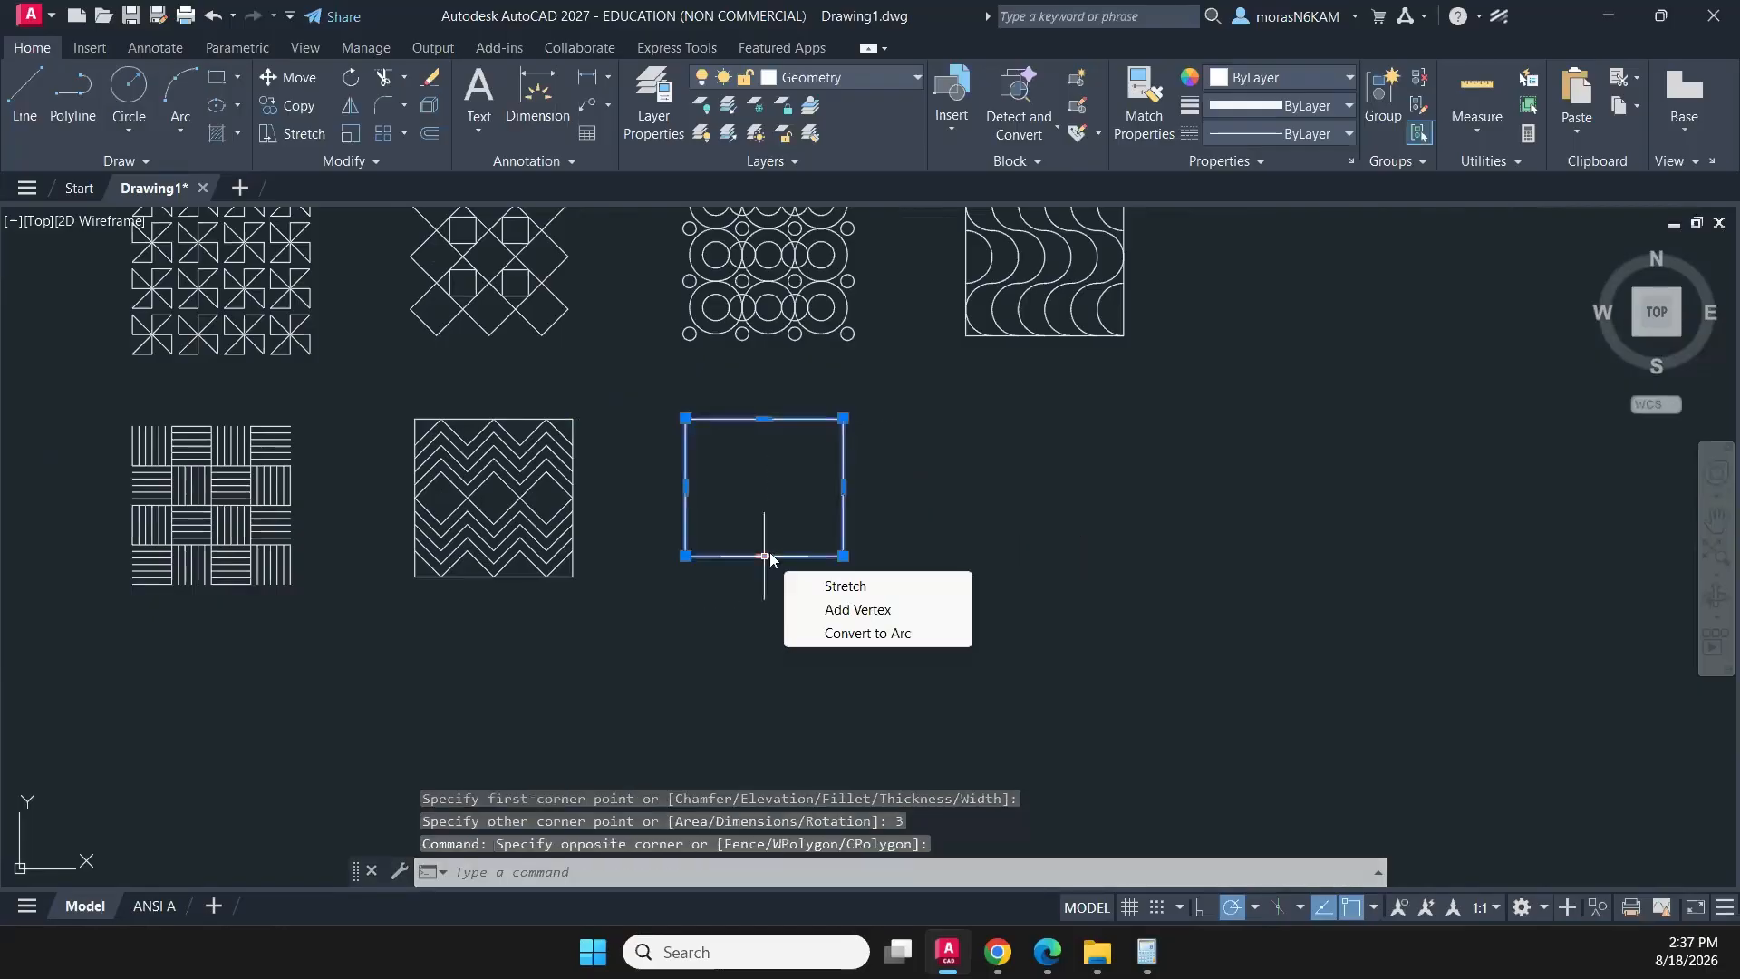
key("Delete")
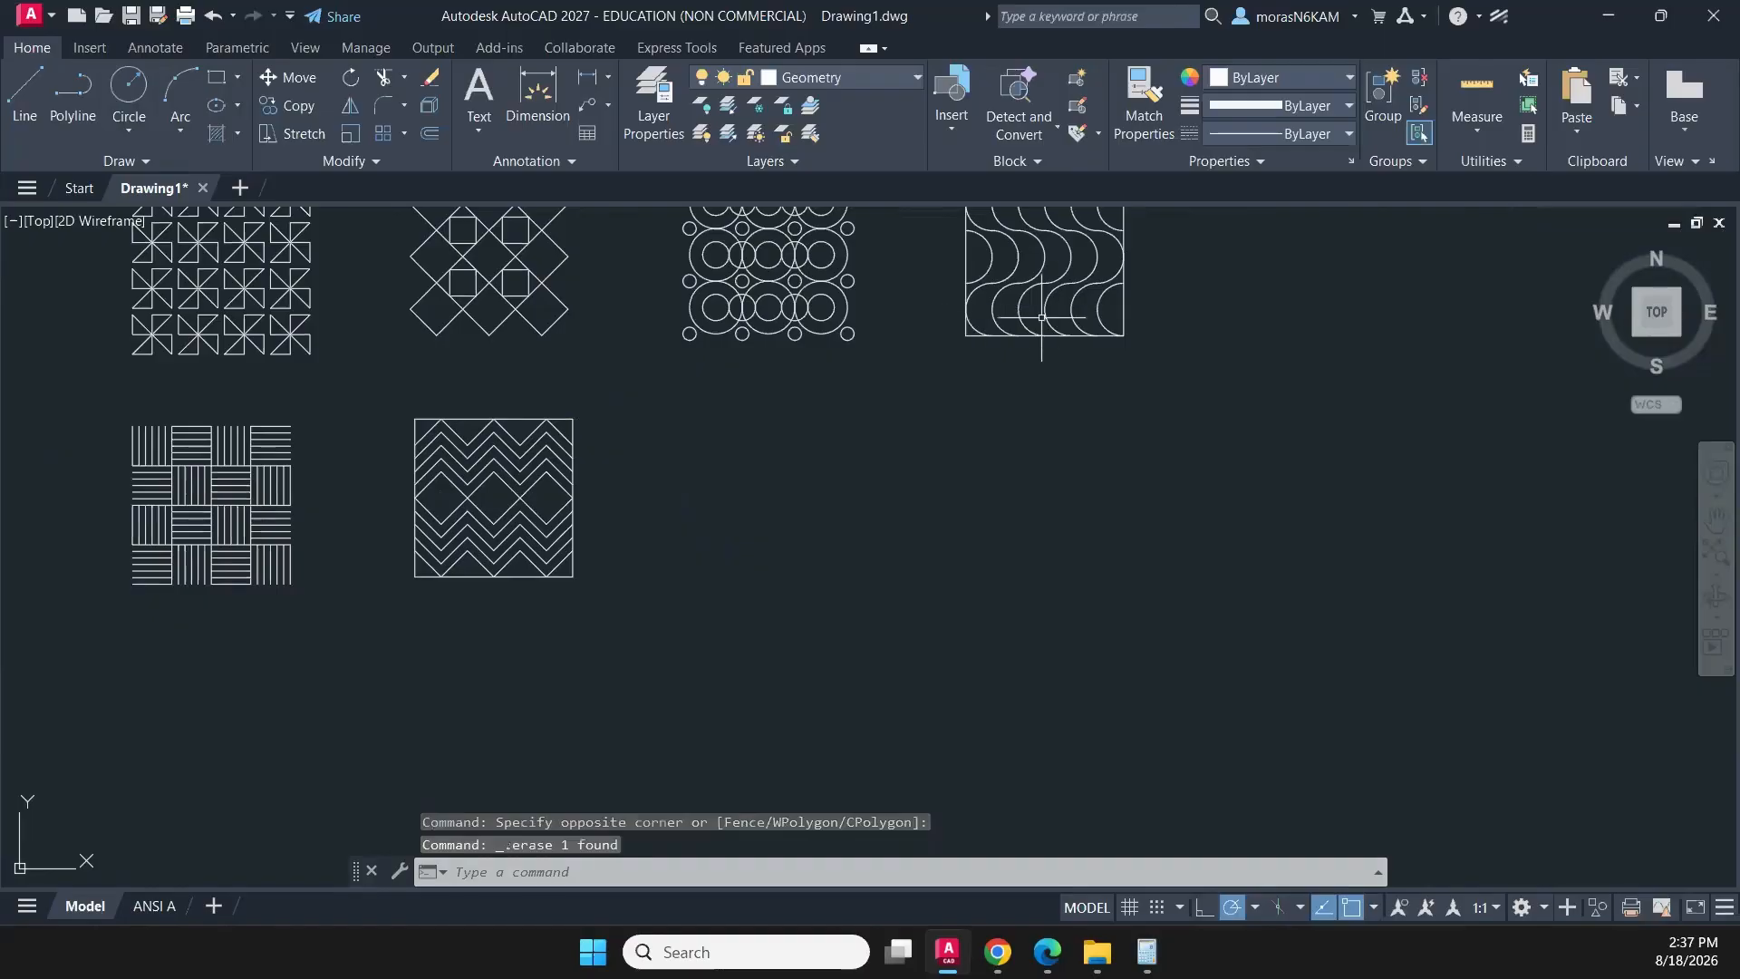
- Draw a rectangle 3 long and 3 wide to the right of the zigzag pattern, level with its top edge
left_click(218, 77)
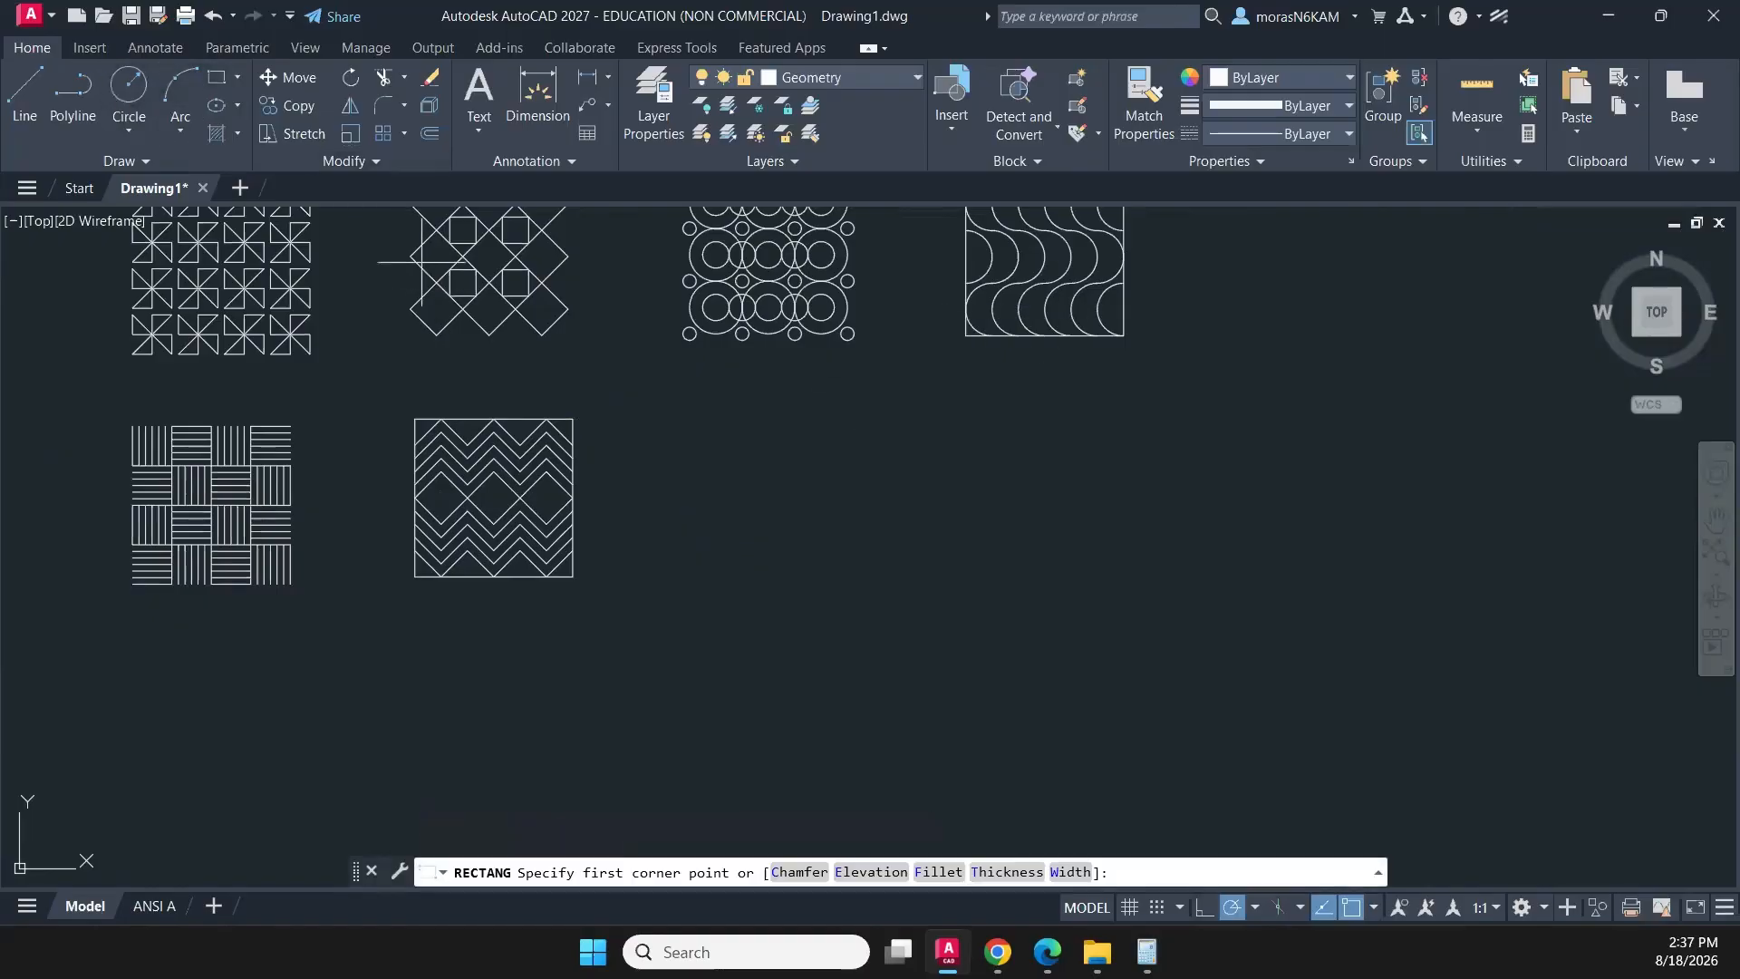
left_click(682, 418)
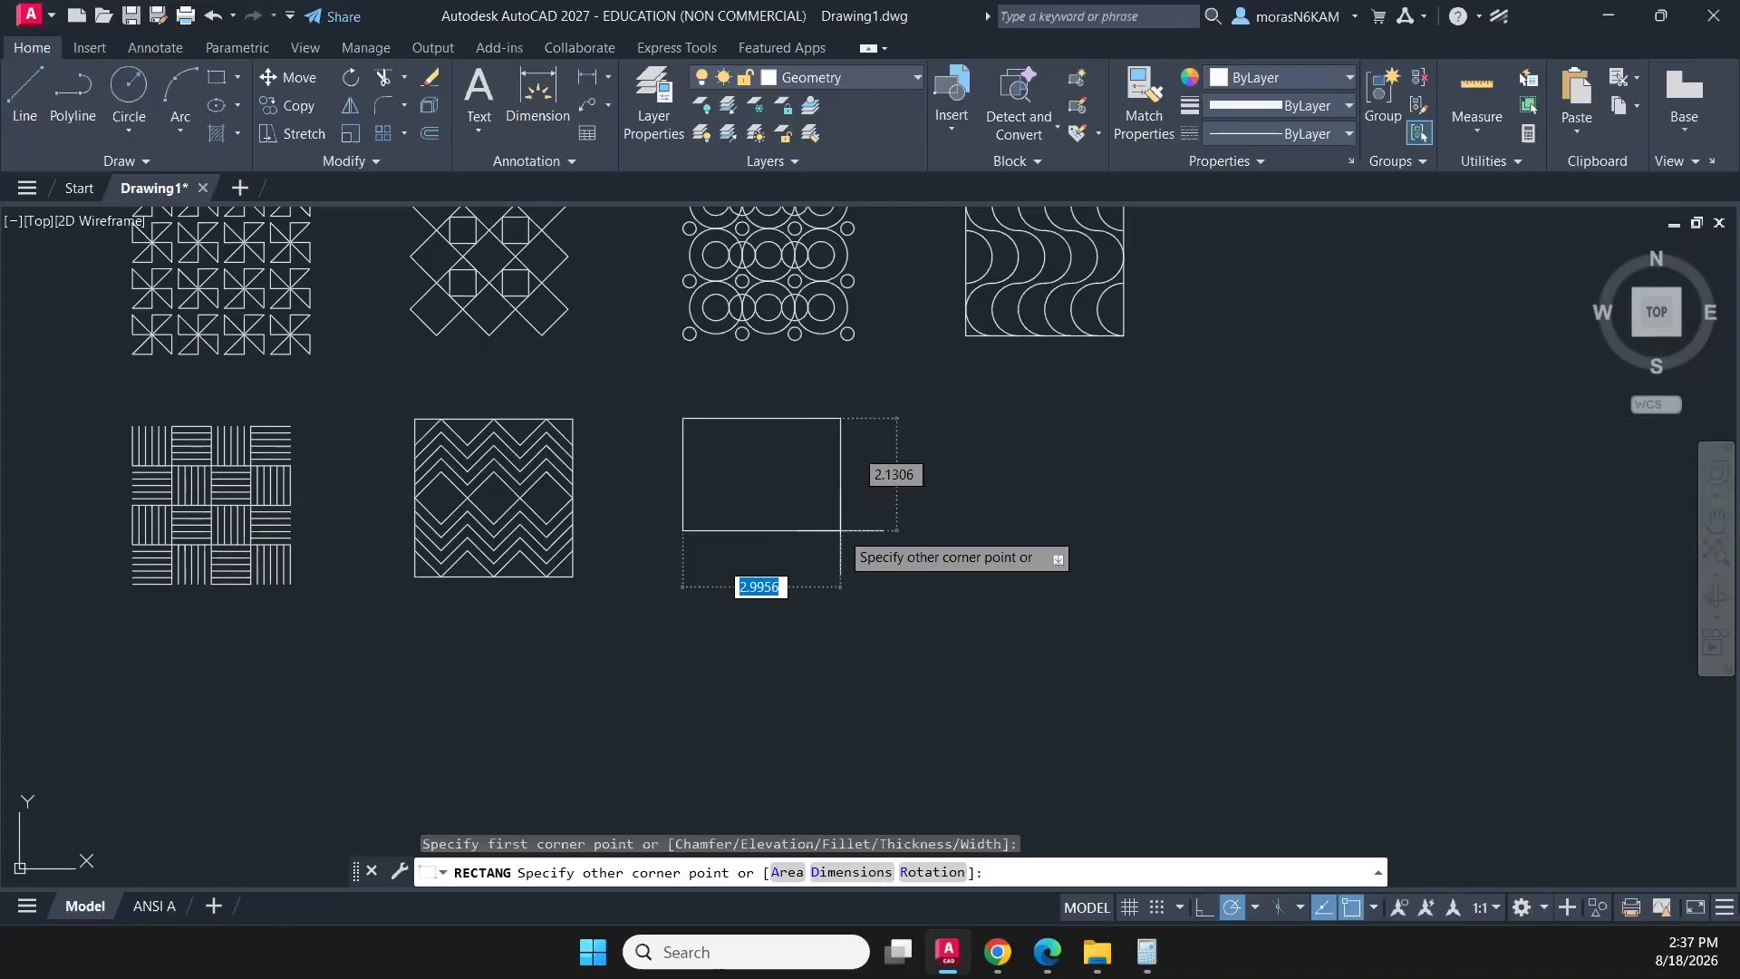
left_click(850, 871)
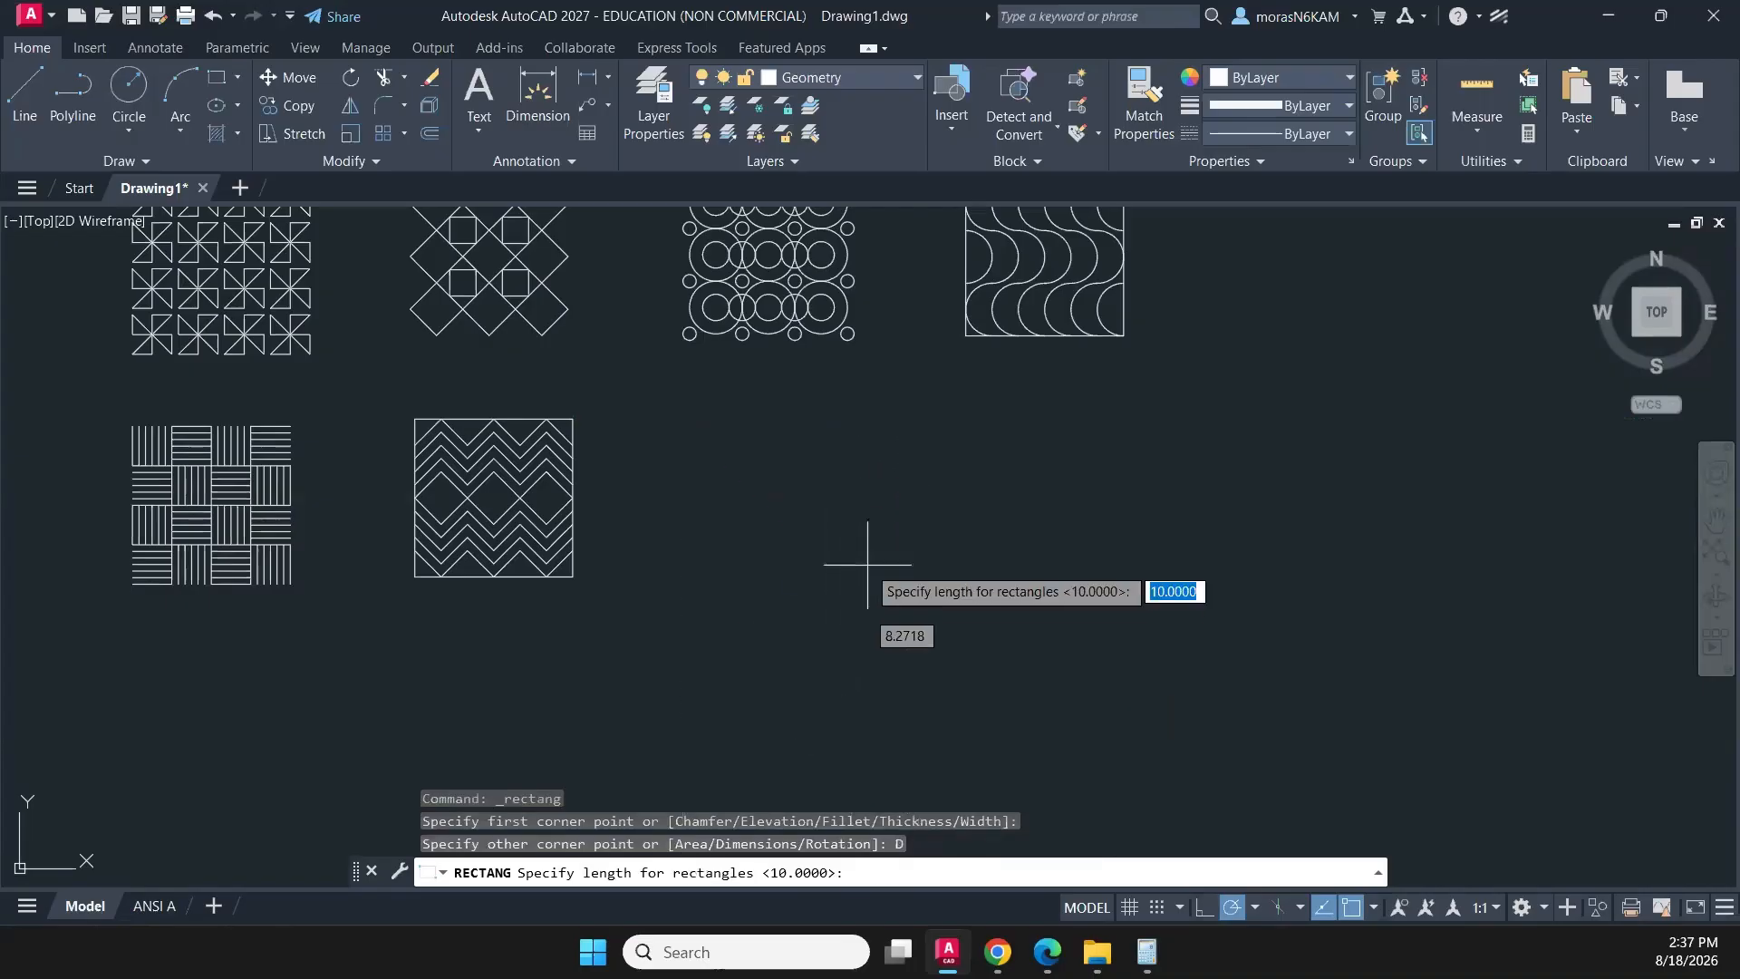
type("3")
key("Return")
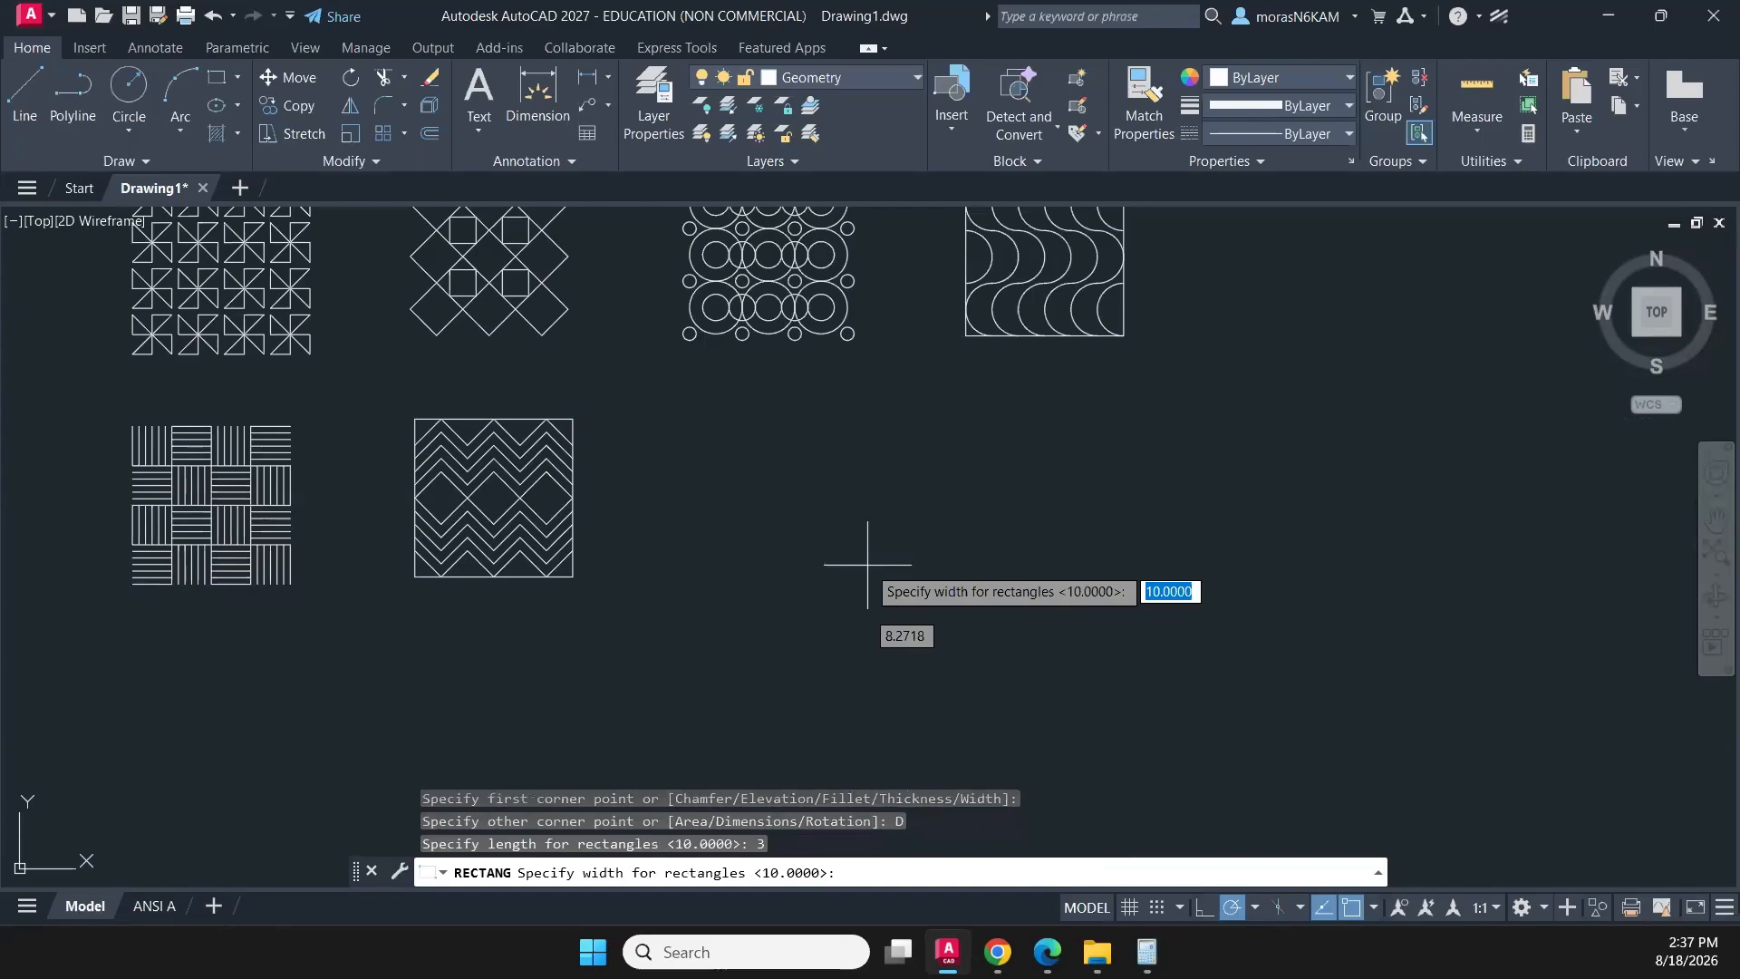
type("3")
key("Return")
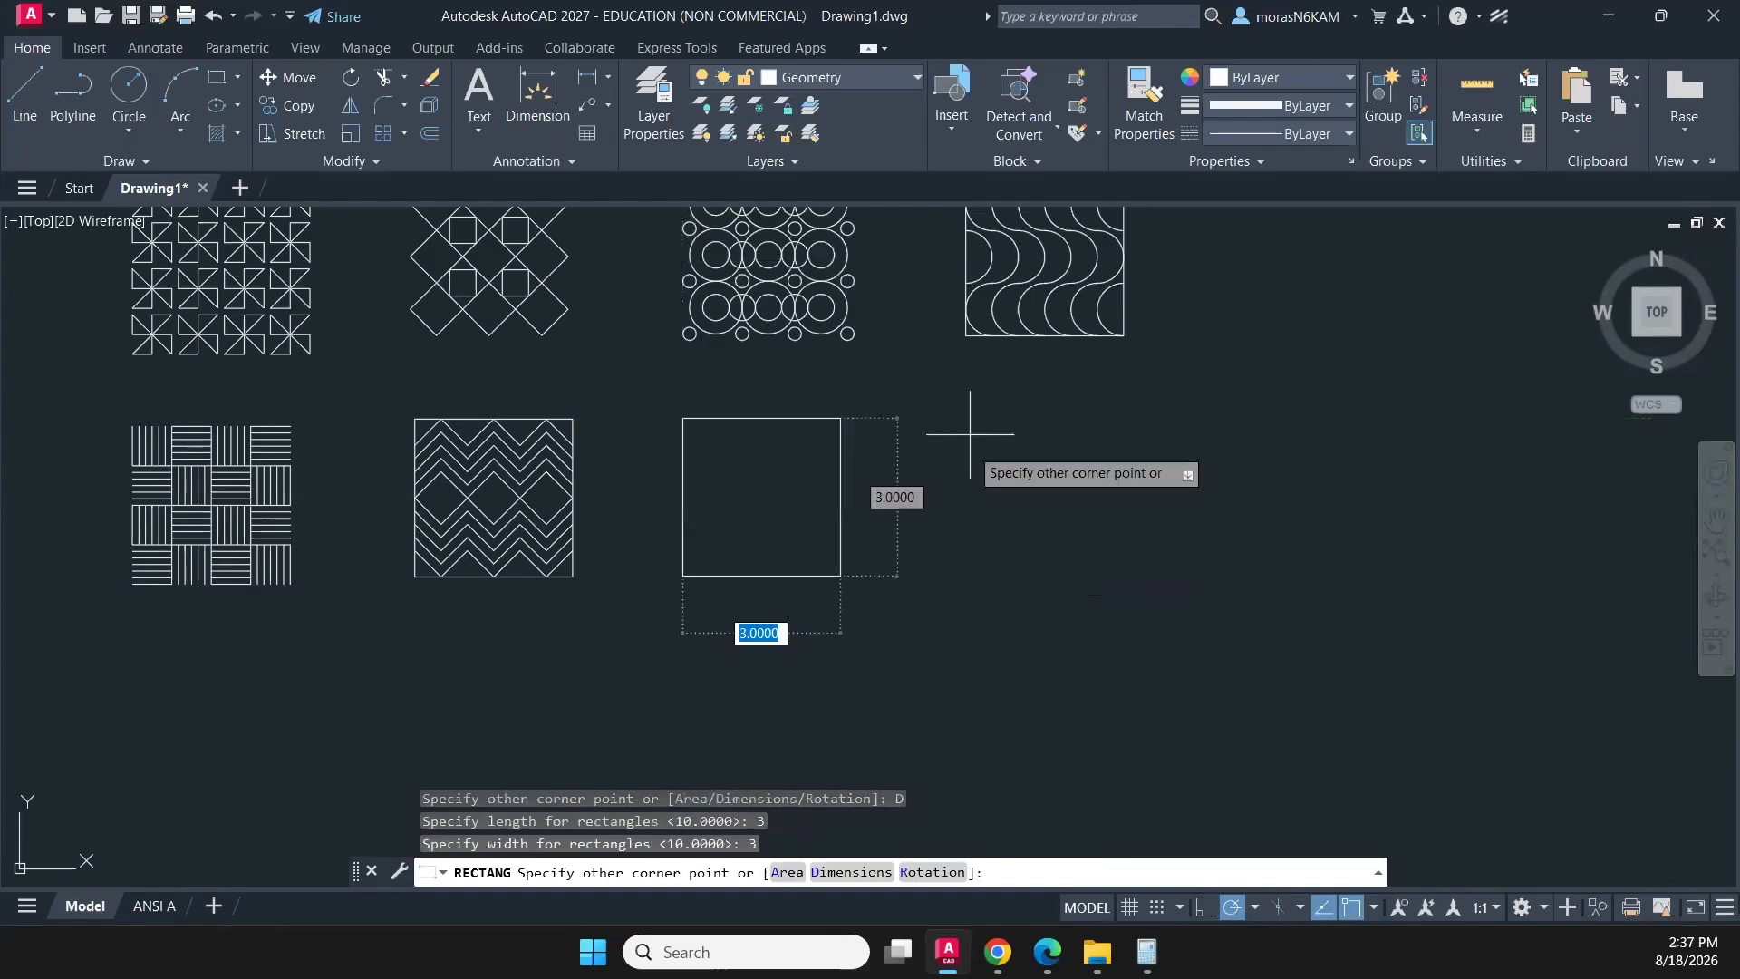
left_click(971, 510)
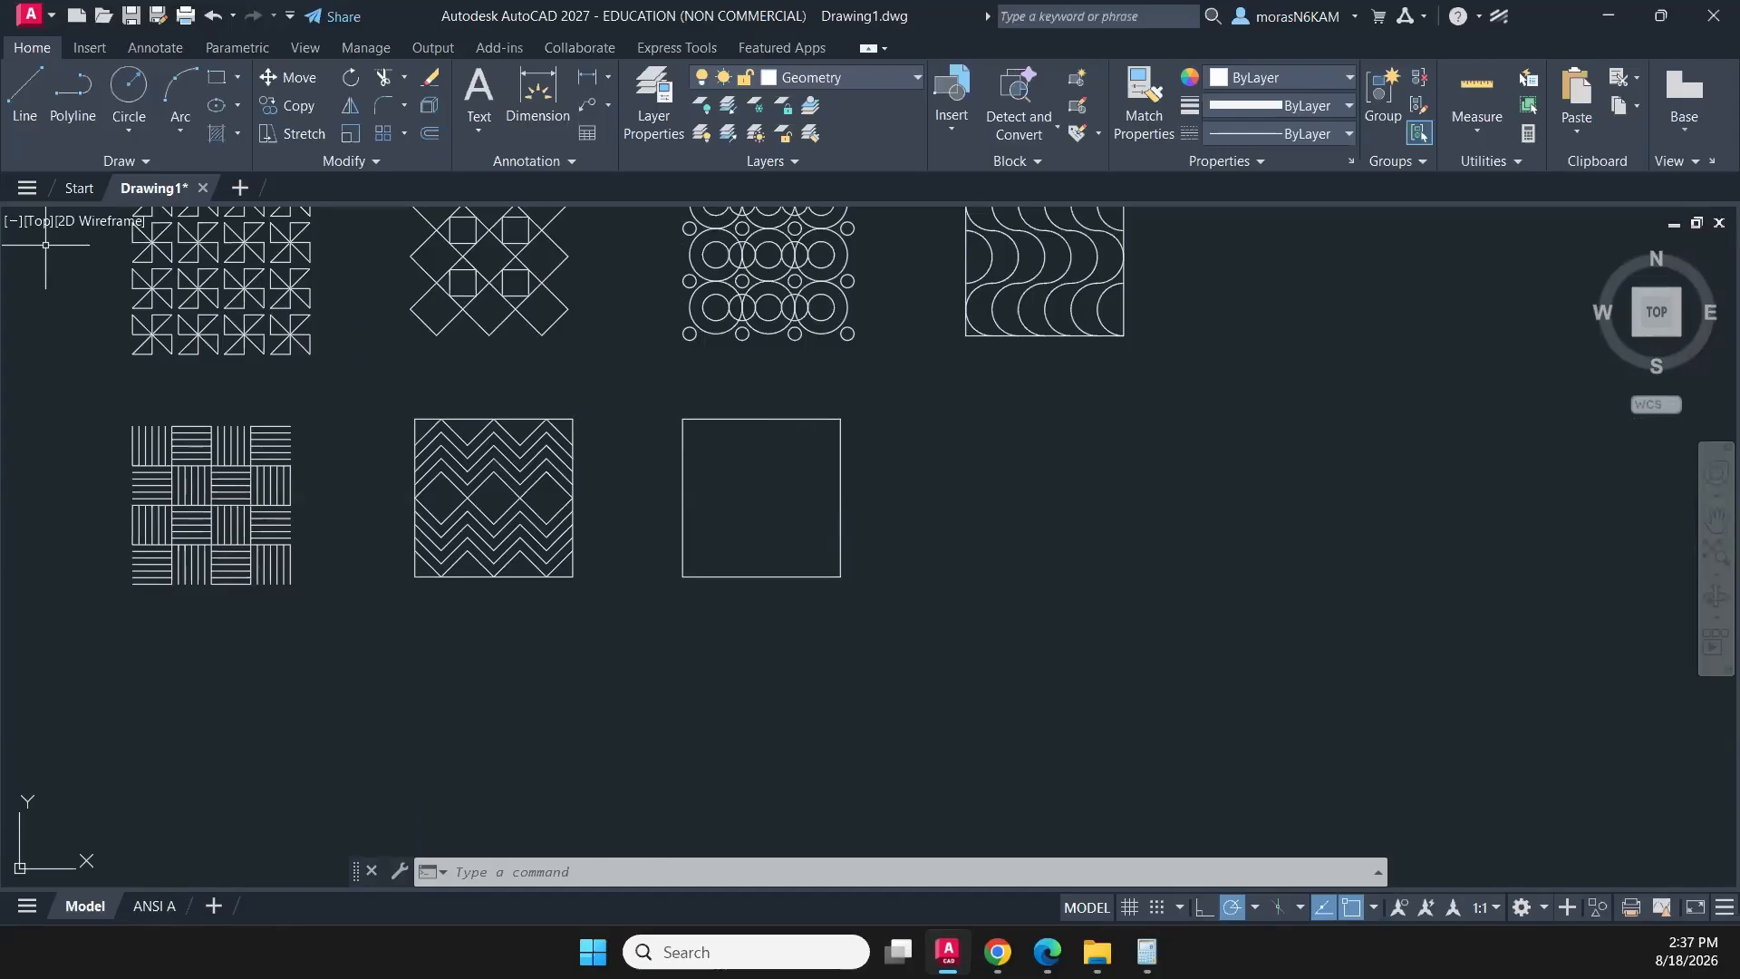
- Switch to the workbook PDF in Edge, maximize it to examine the stair-step pattern's dimensions, and return to AutoCAD
key("alt+Tab")
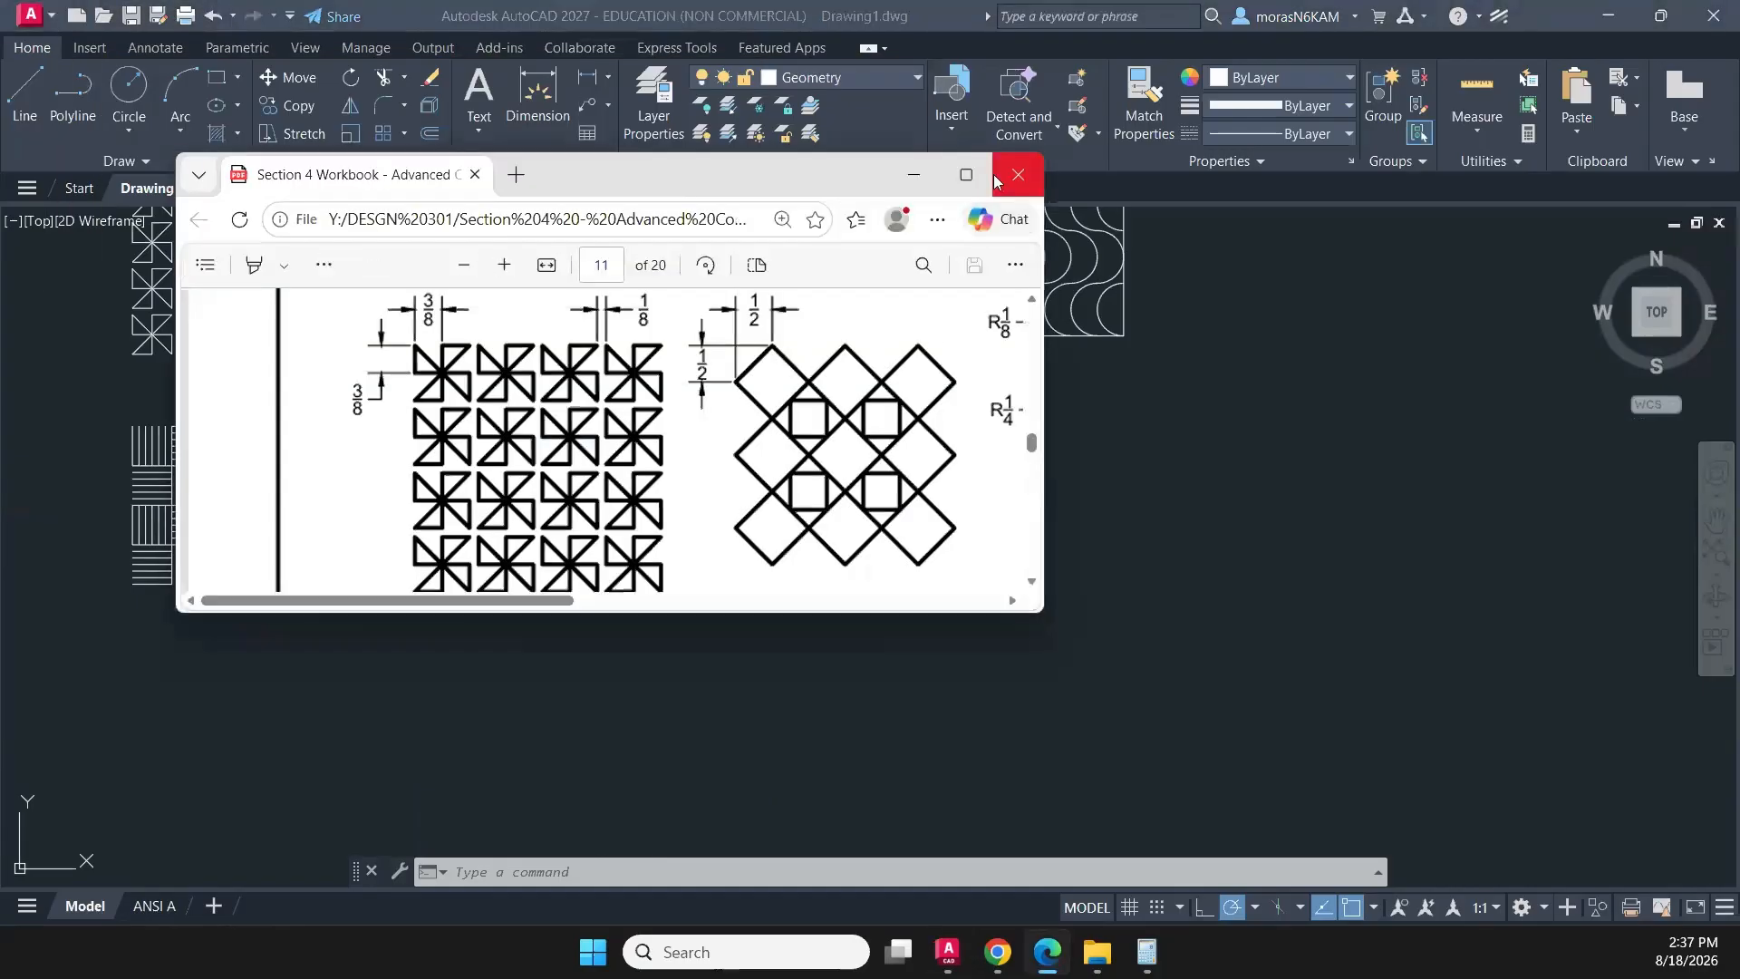
left_click(966, 174)
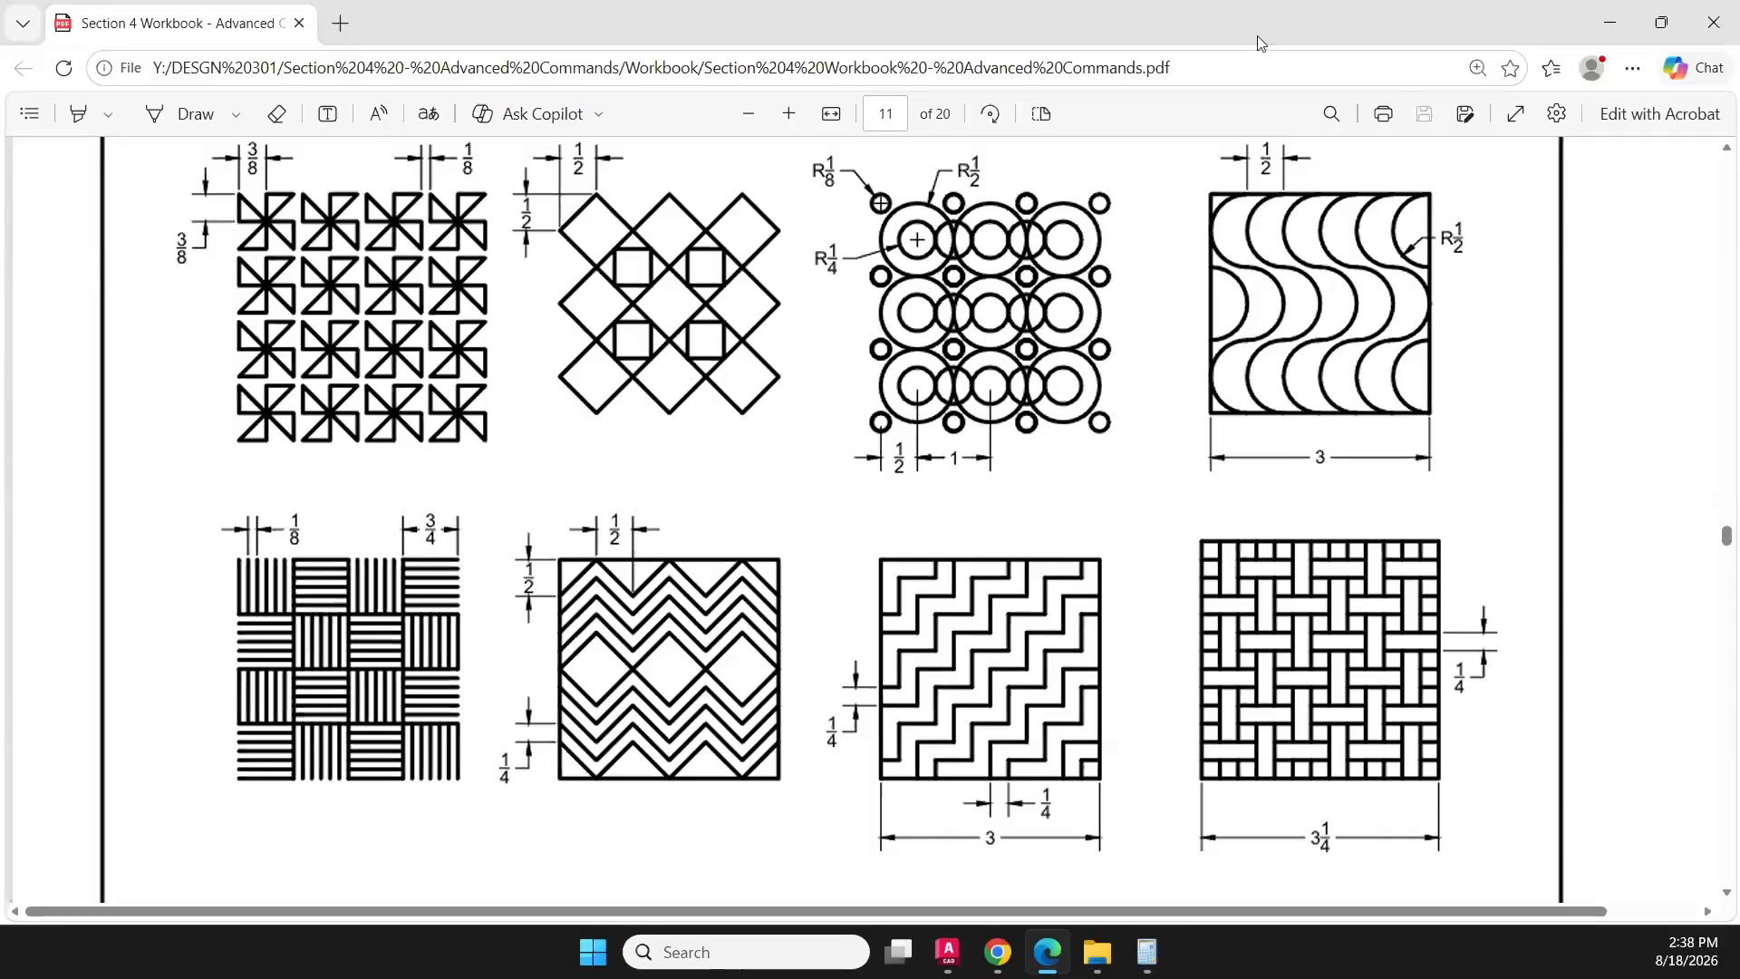
key("alt+Tab")
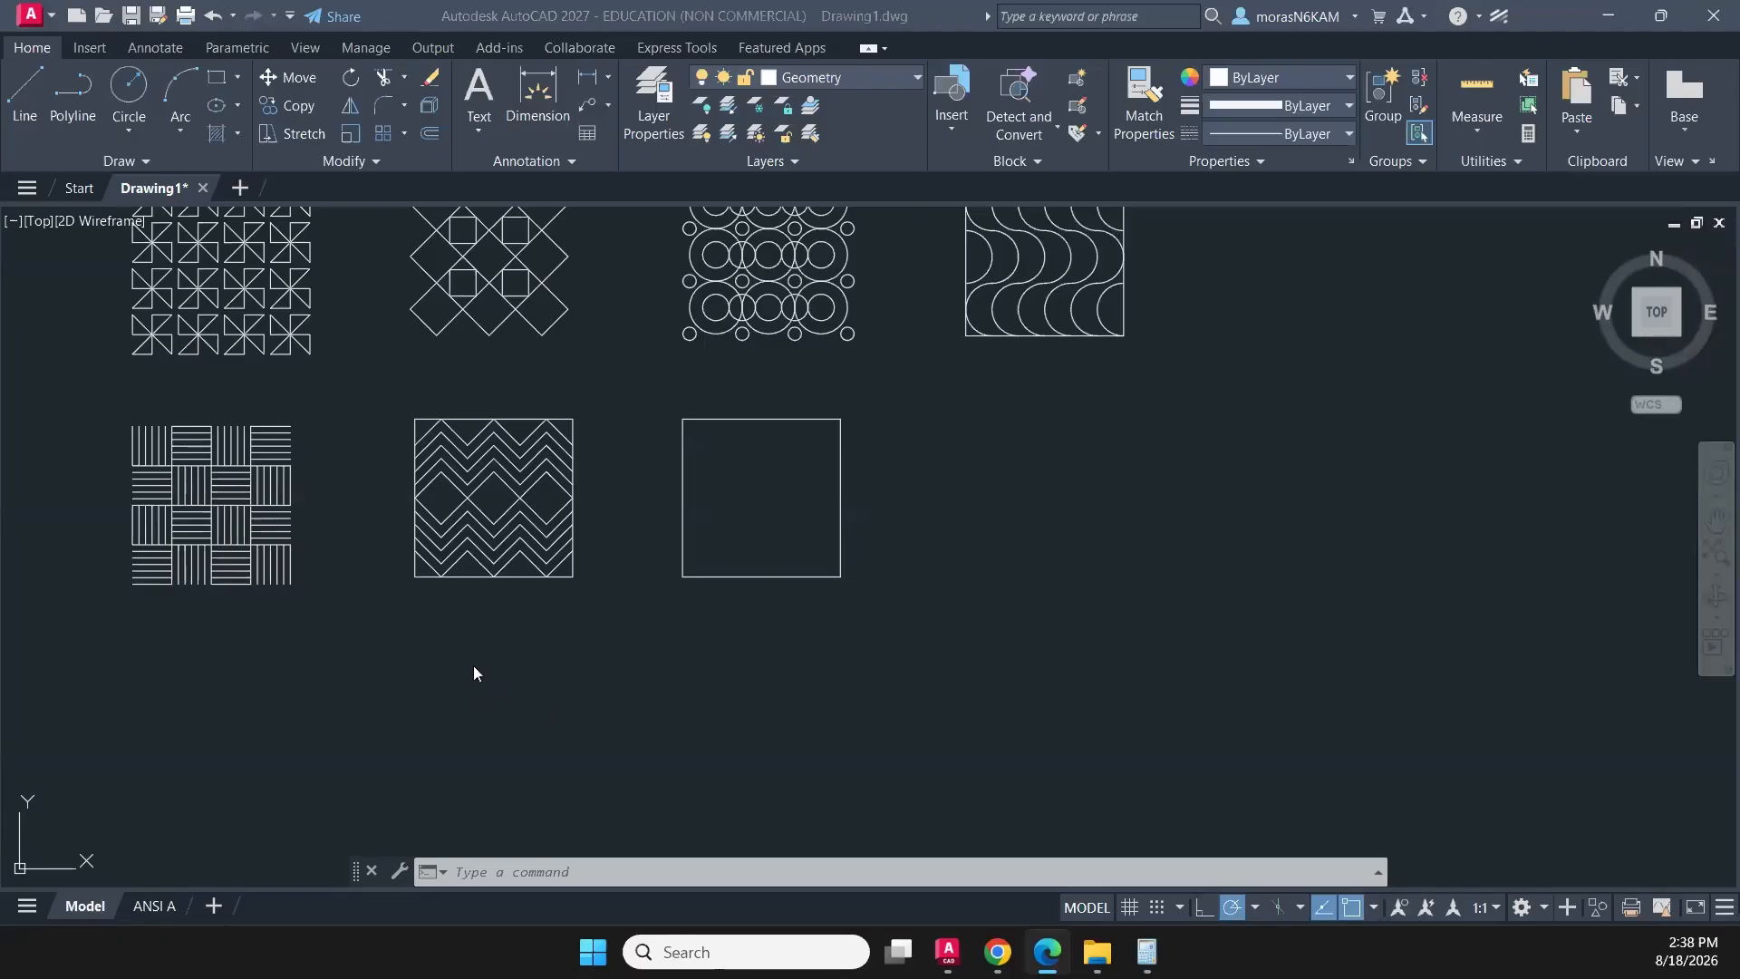
- Draw a vertical polyline across the full height of the empty square, 1/4 inside its left edge
left_click(72, 92)
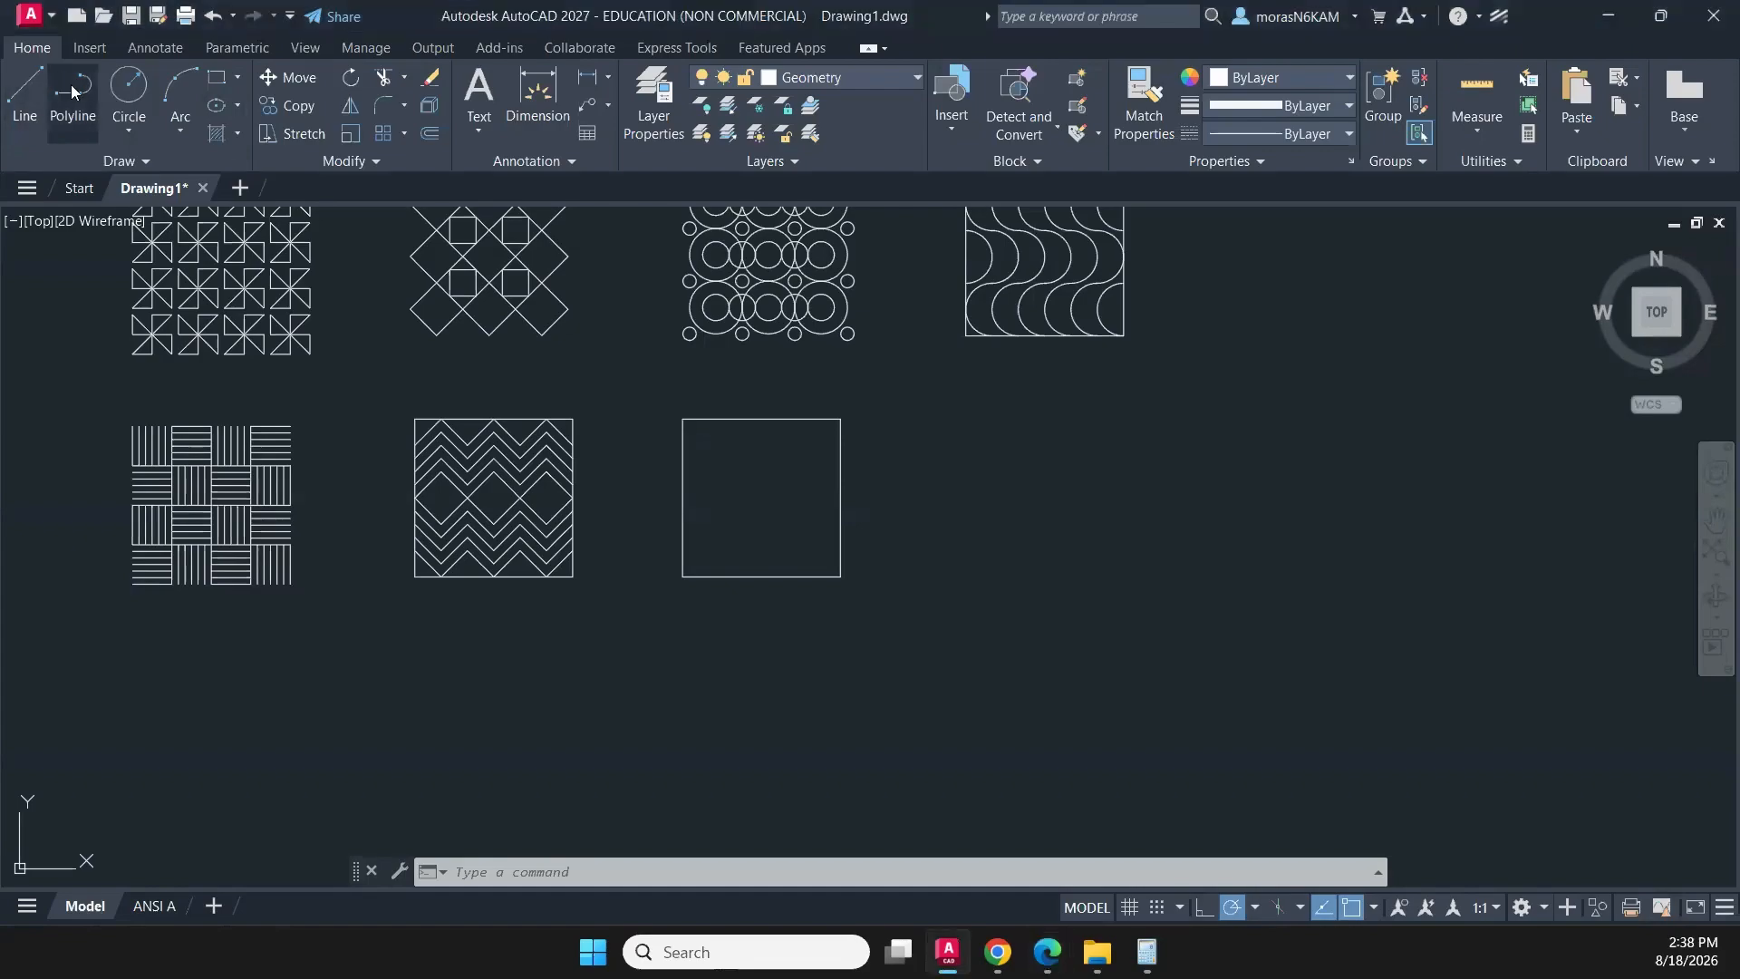
scroll(720, 477, "up", 4)
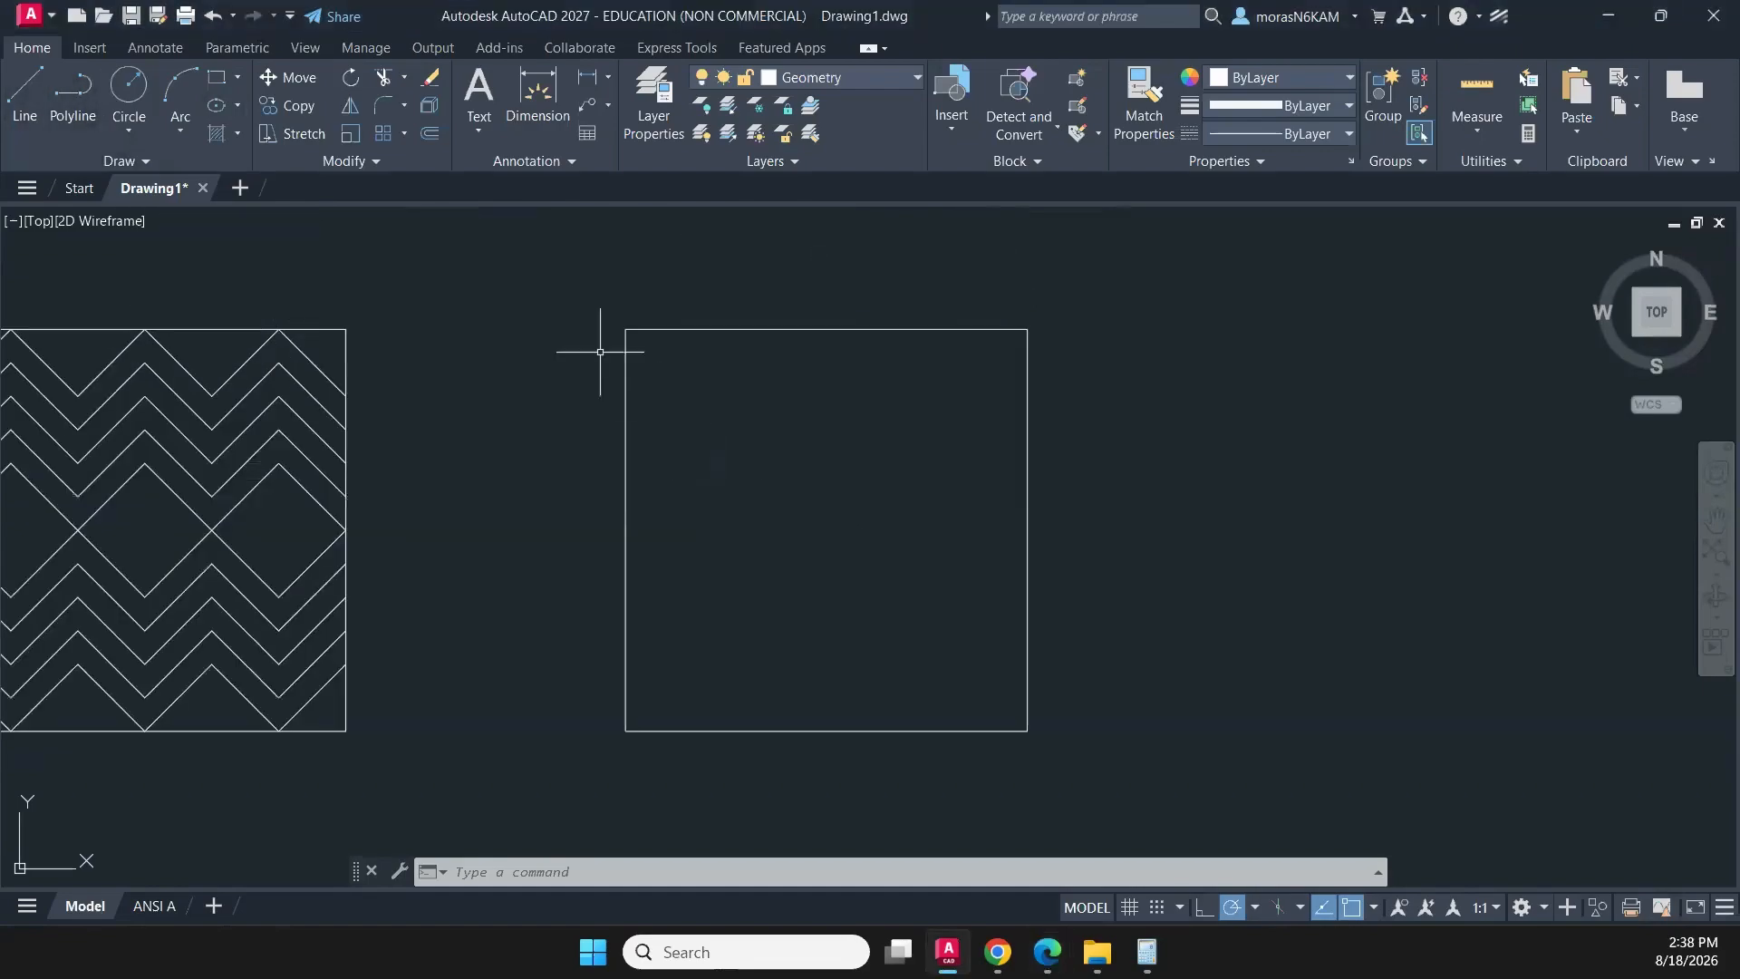
left_click(72, 91)
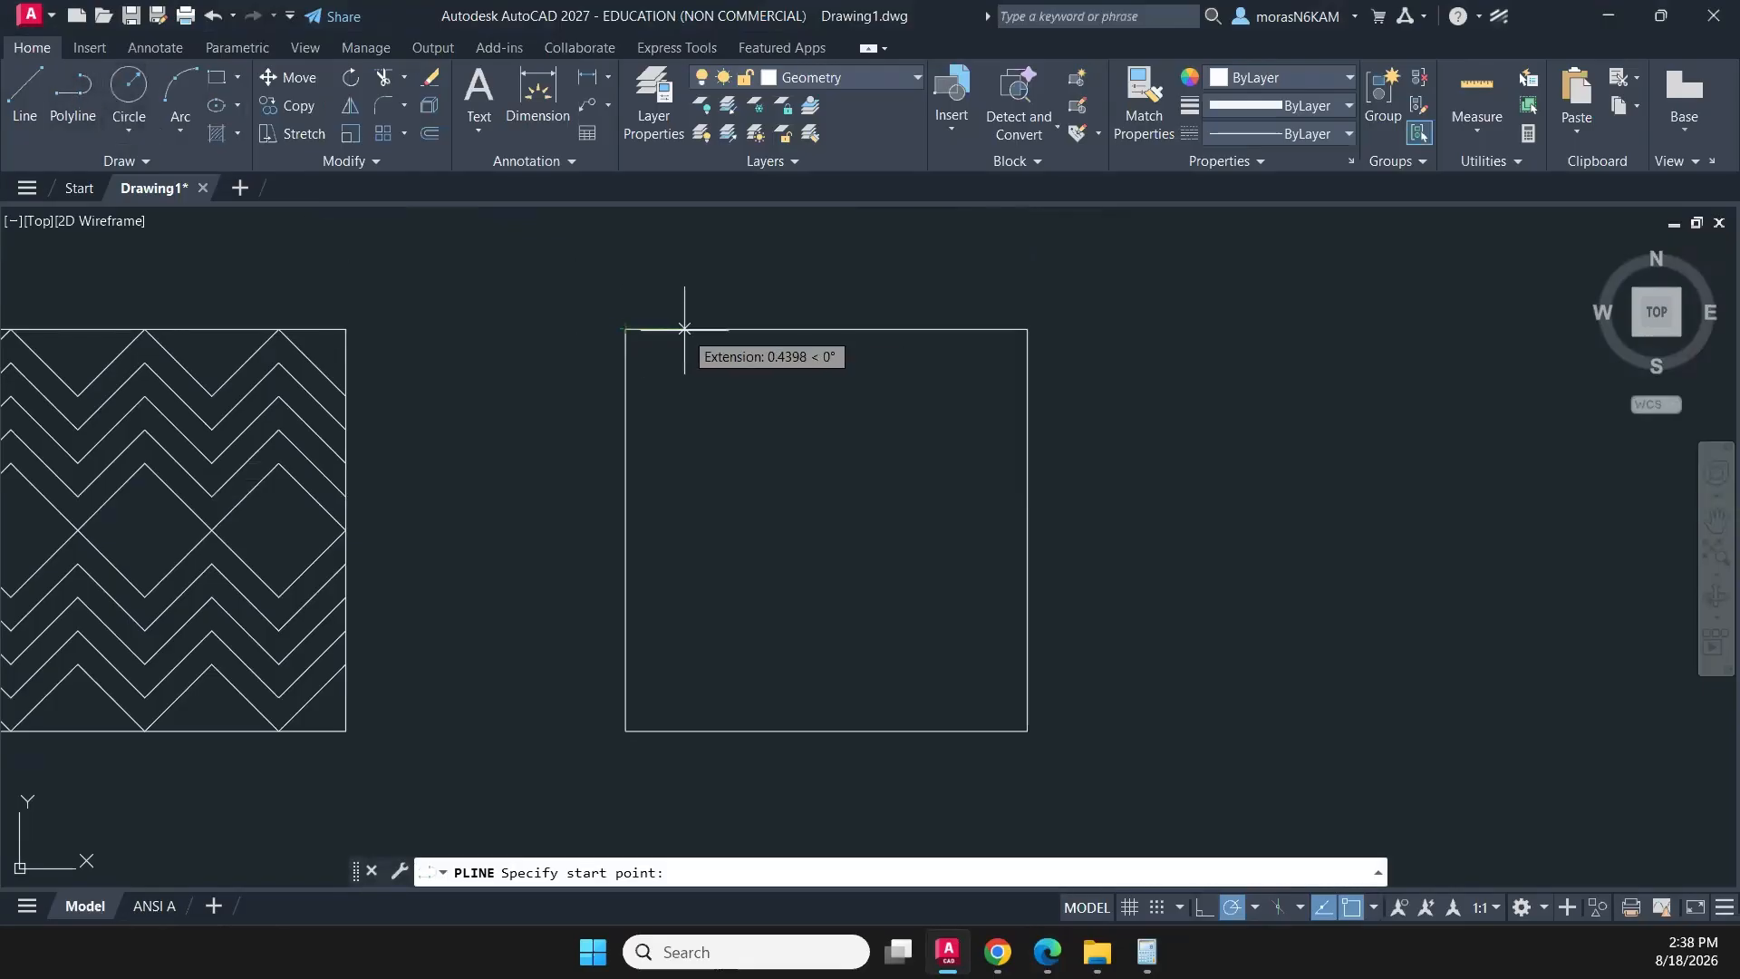
type("1/4")
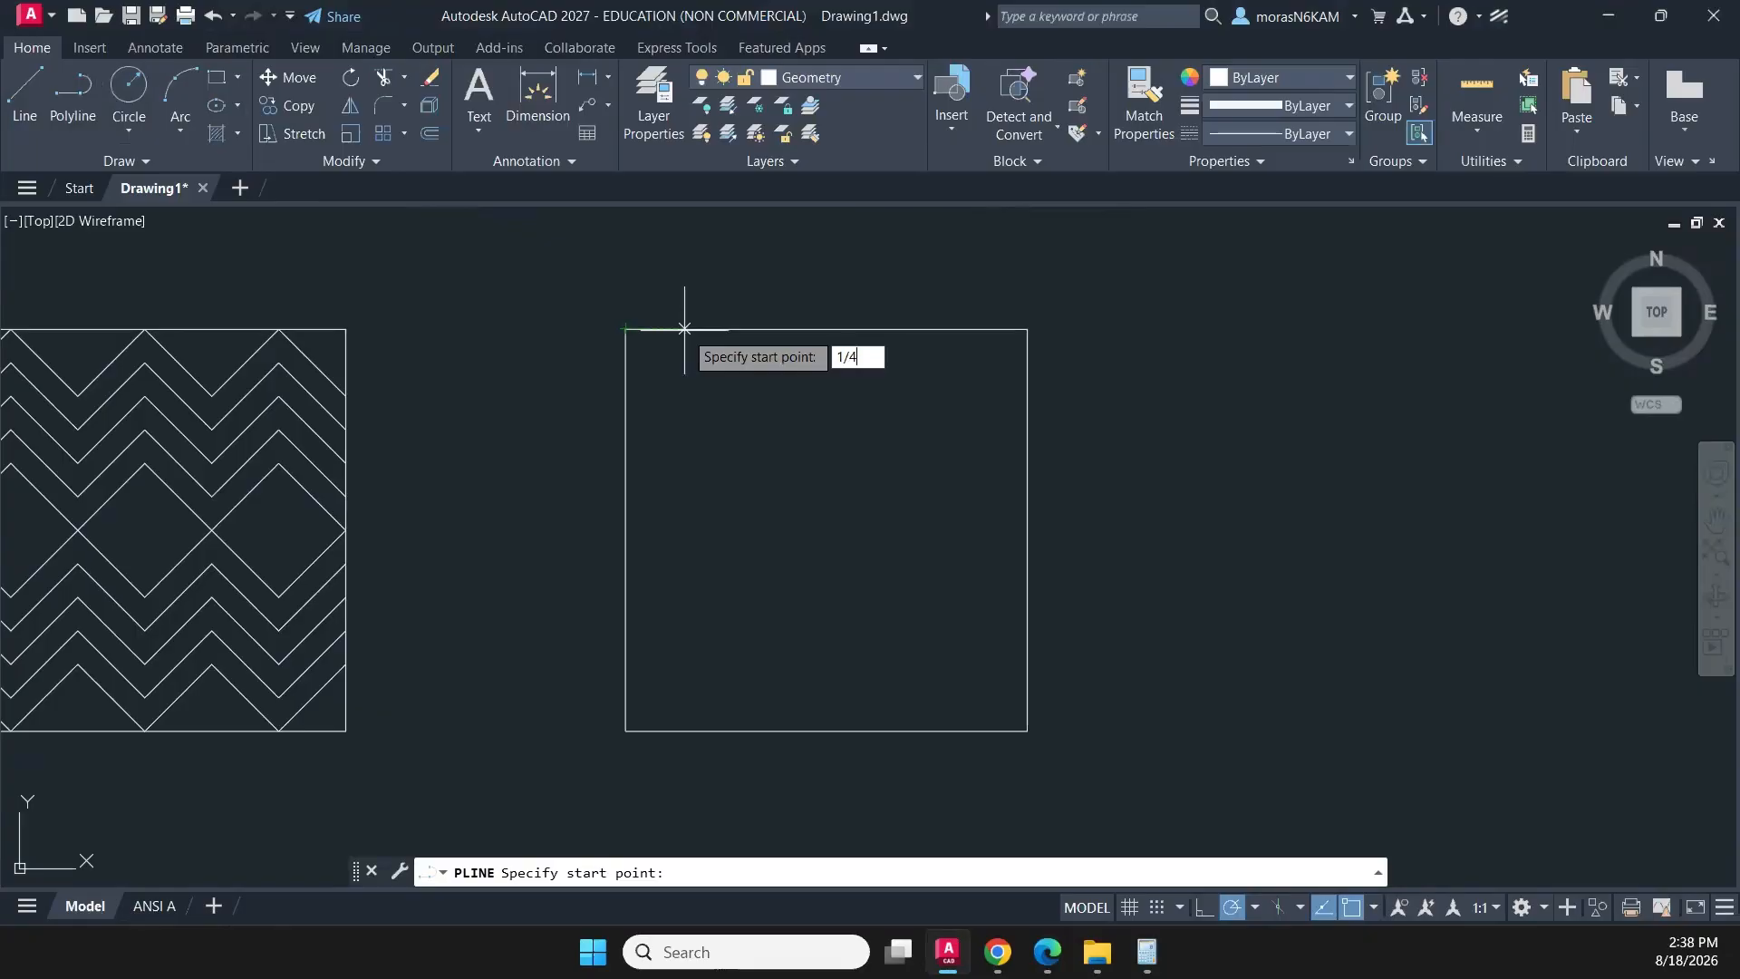
key("Return")
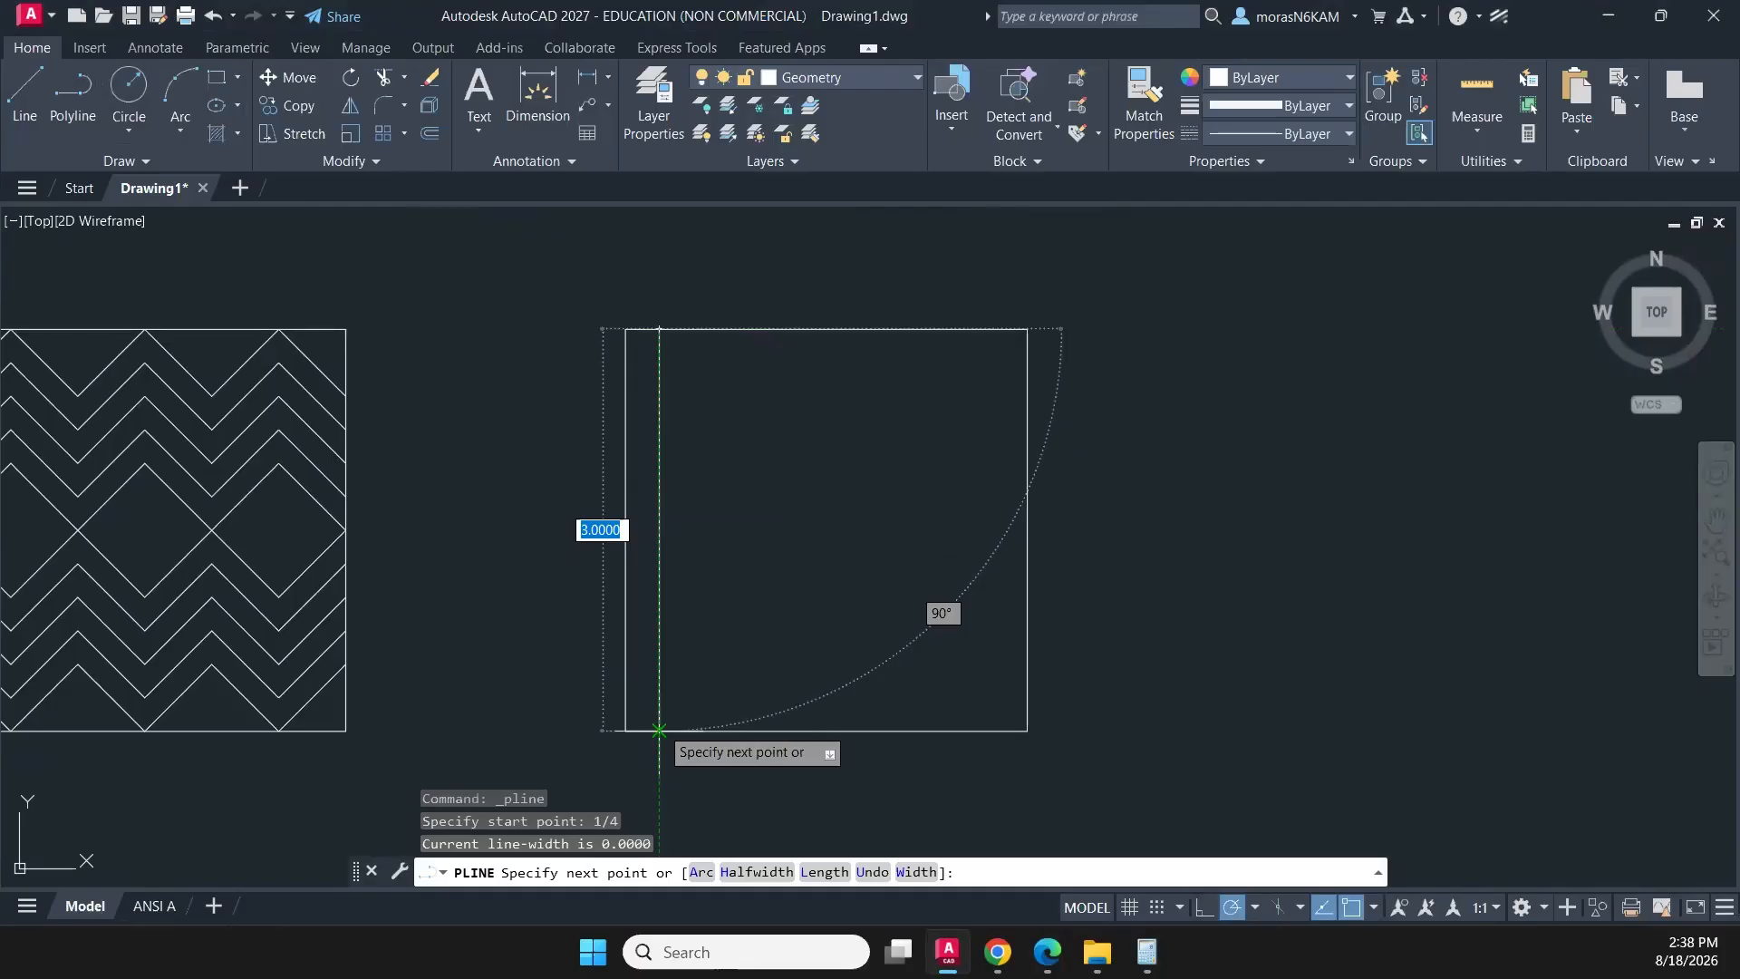
left_click(659, 730)
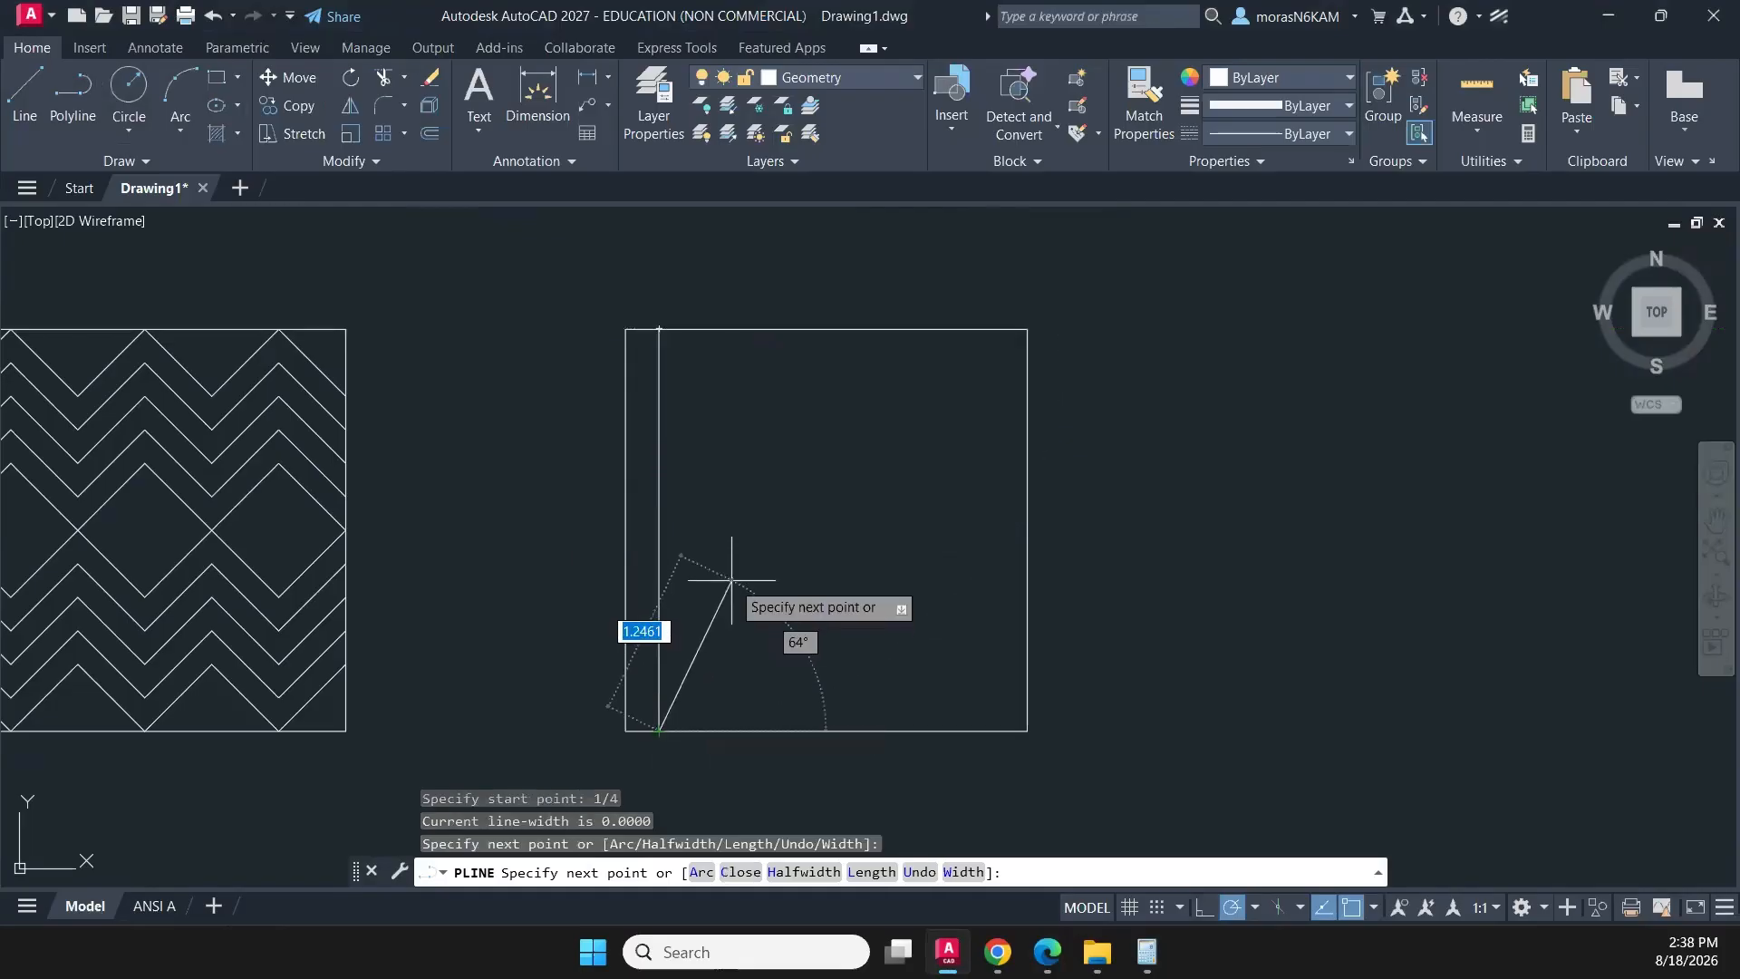
key("Escape")
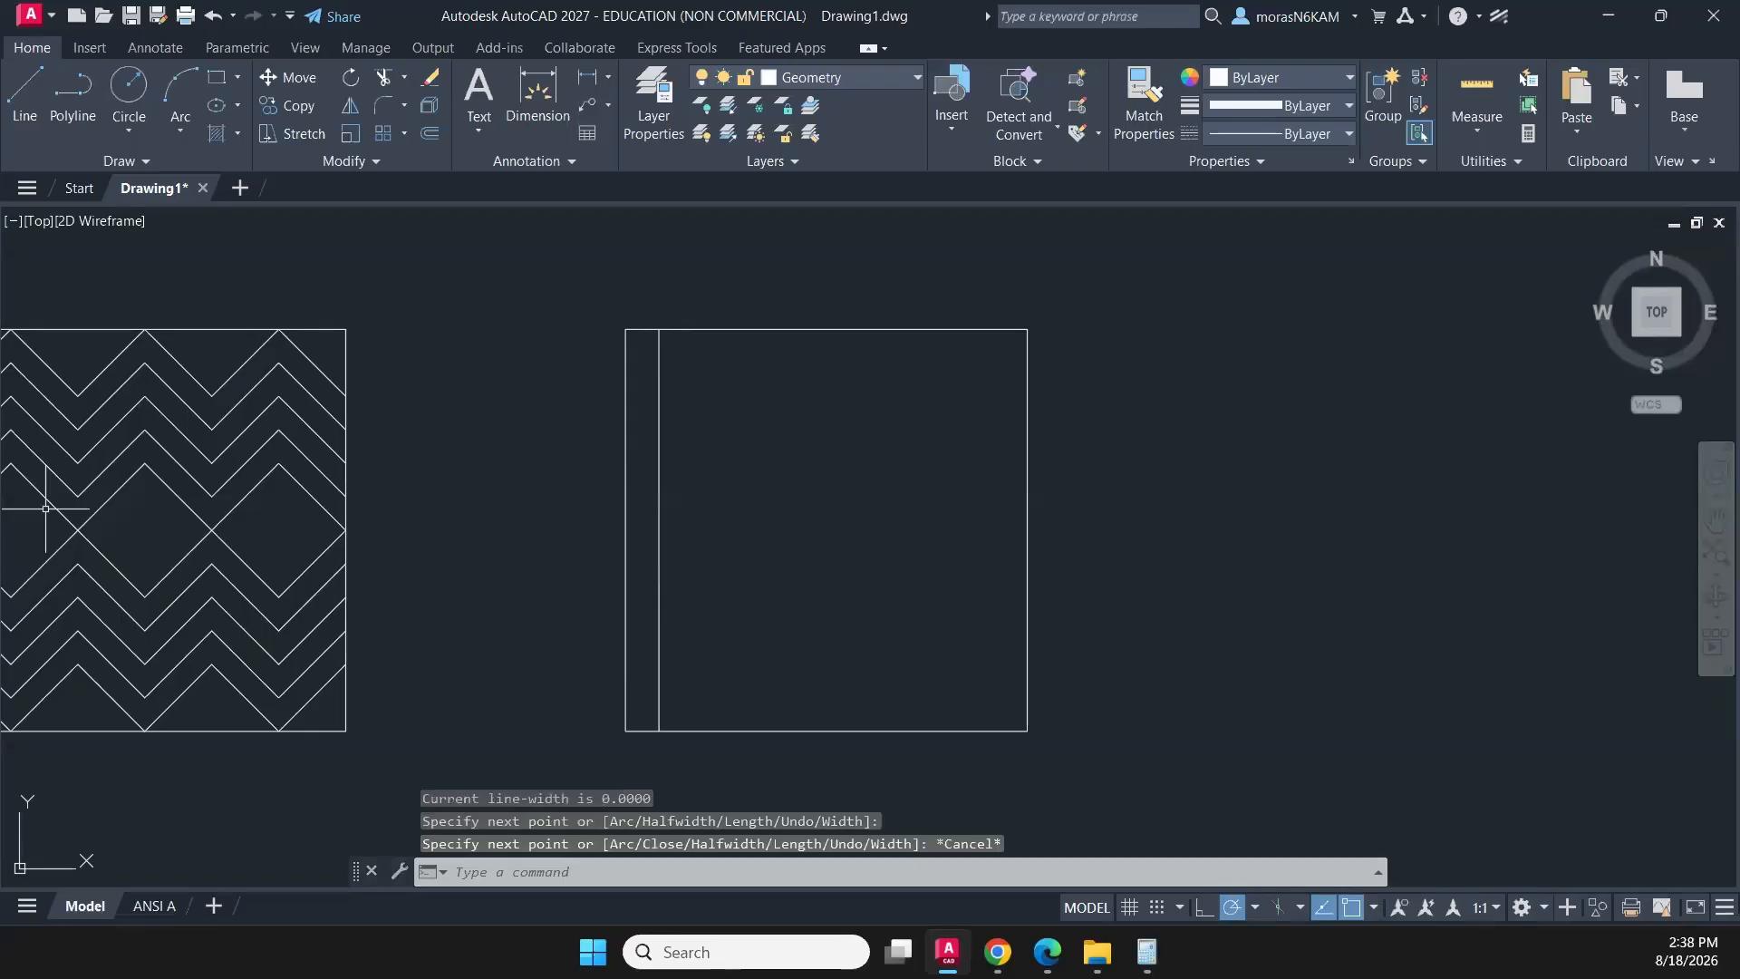
left_click(714, 475)
left_click(648, 498)
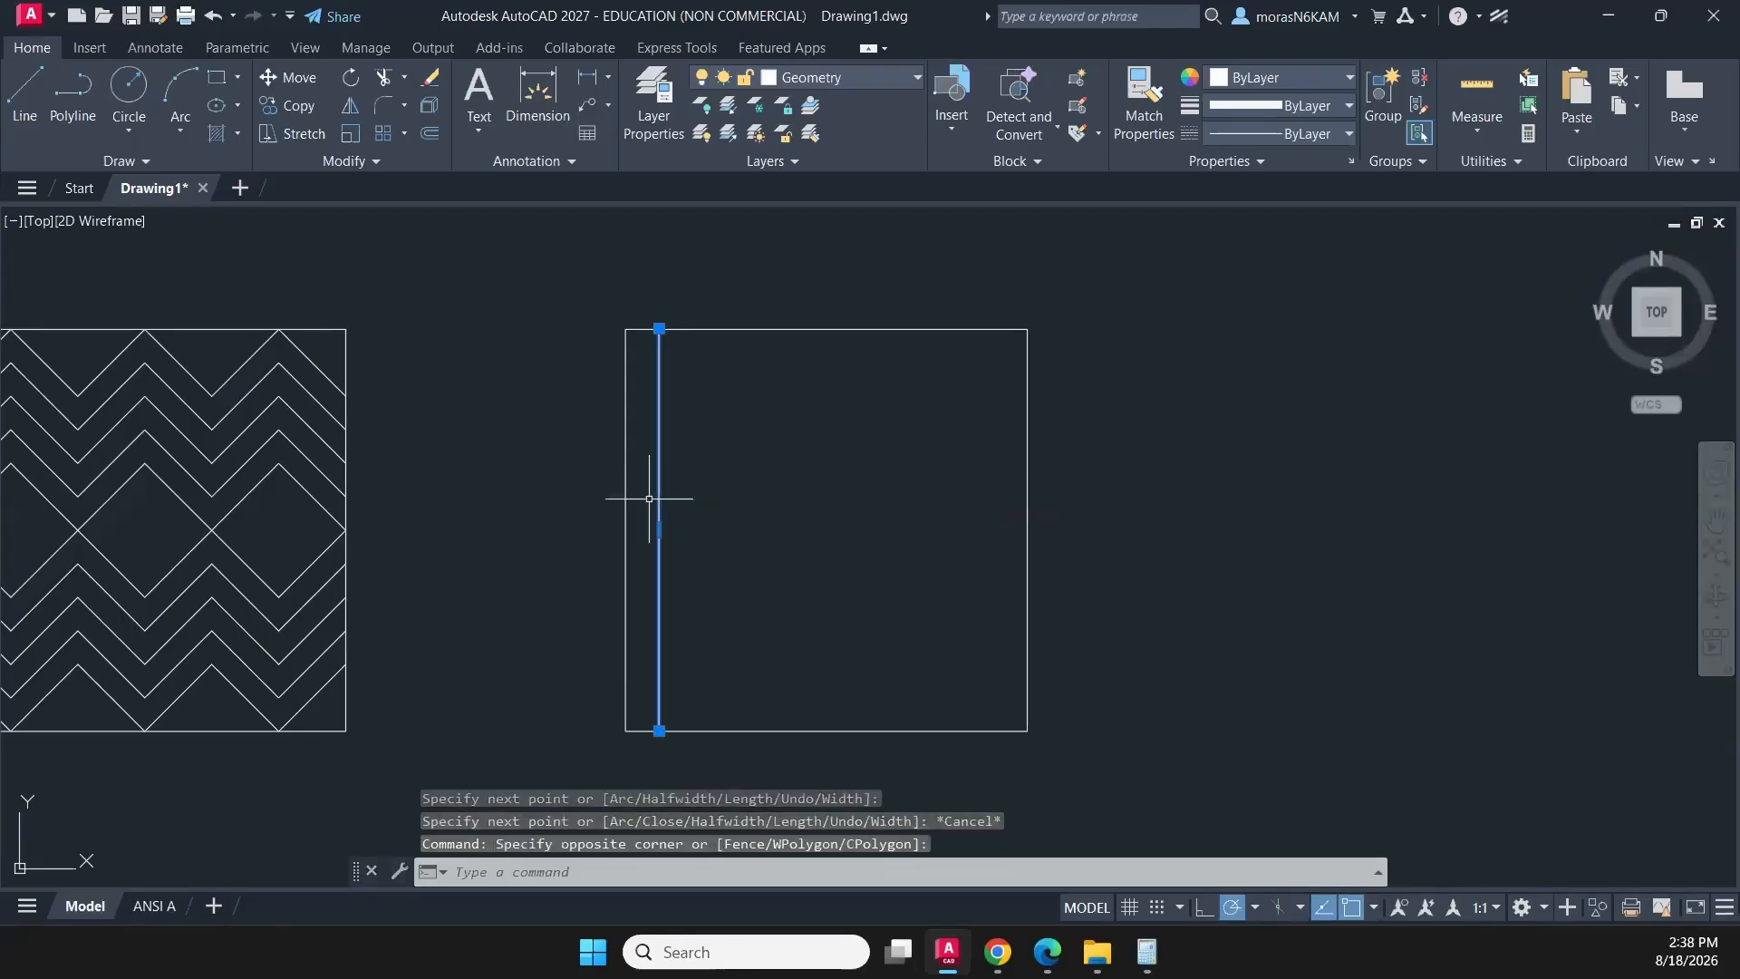
key("Escape")
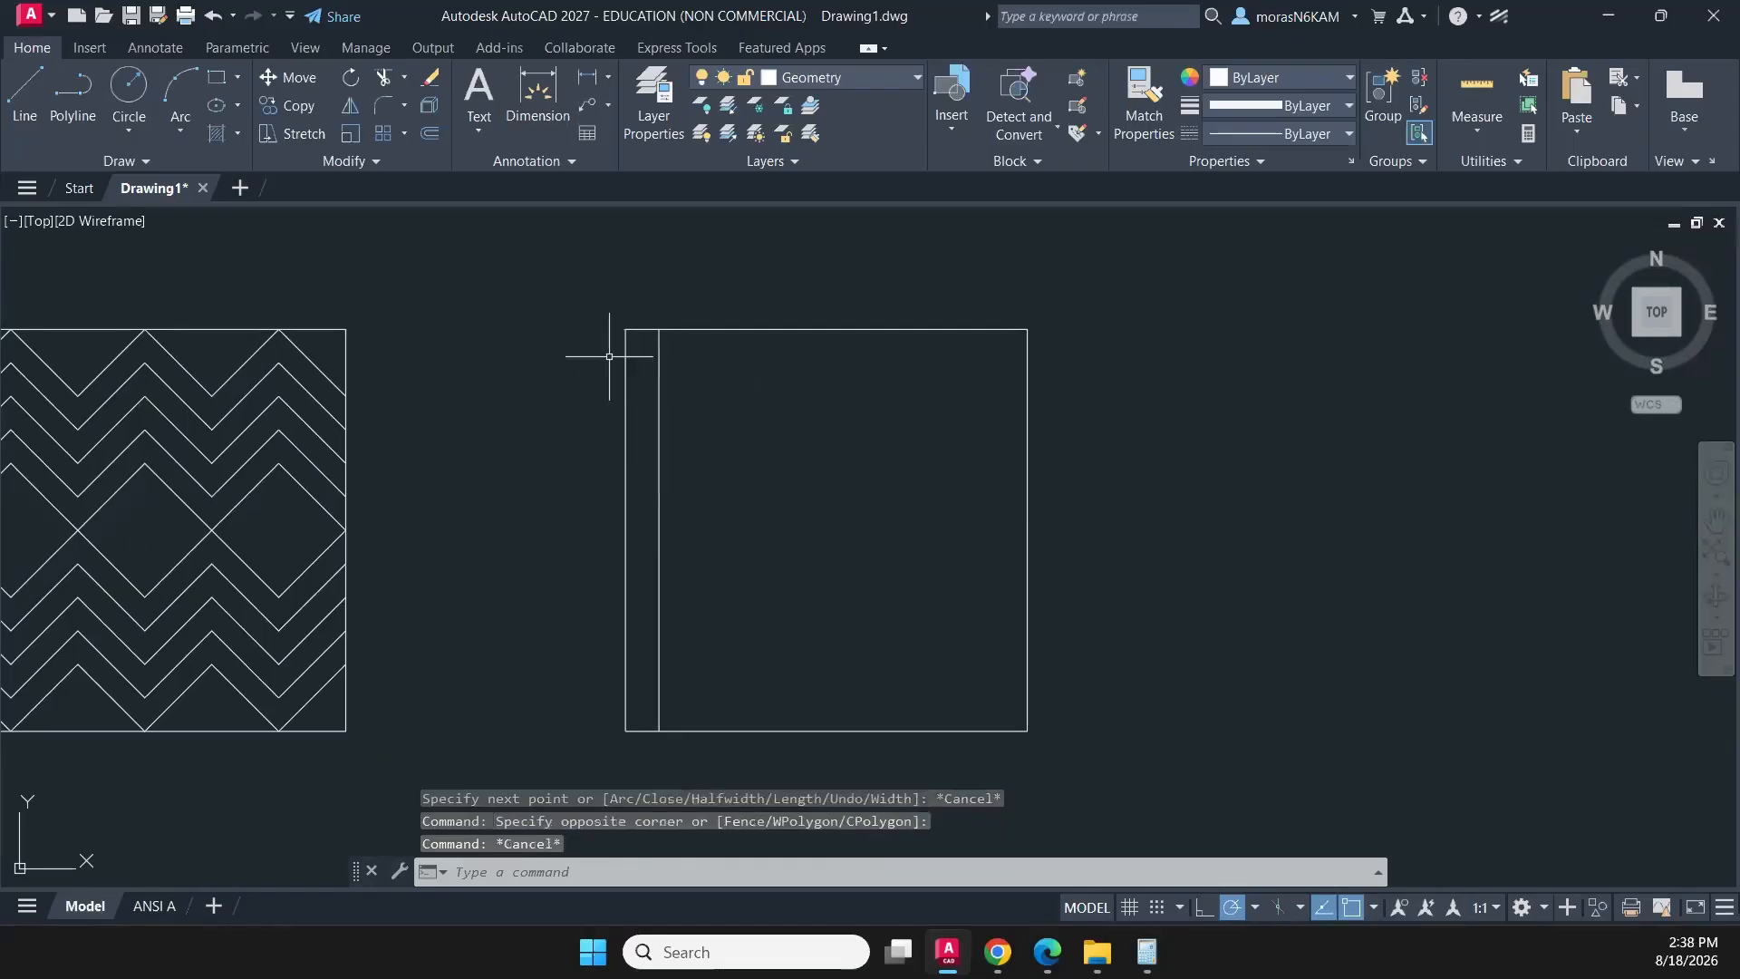
- Draw a horizontal polyline across the full width of the square, 1/4 below its top edge
left_click(650, 366)
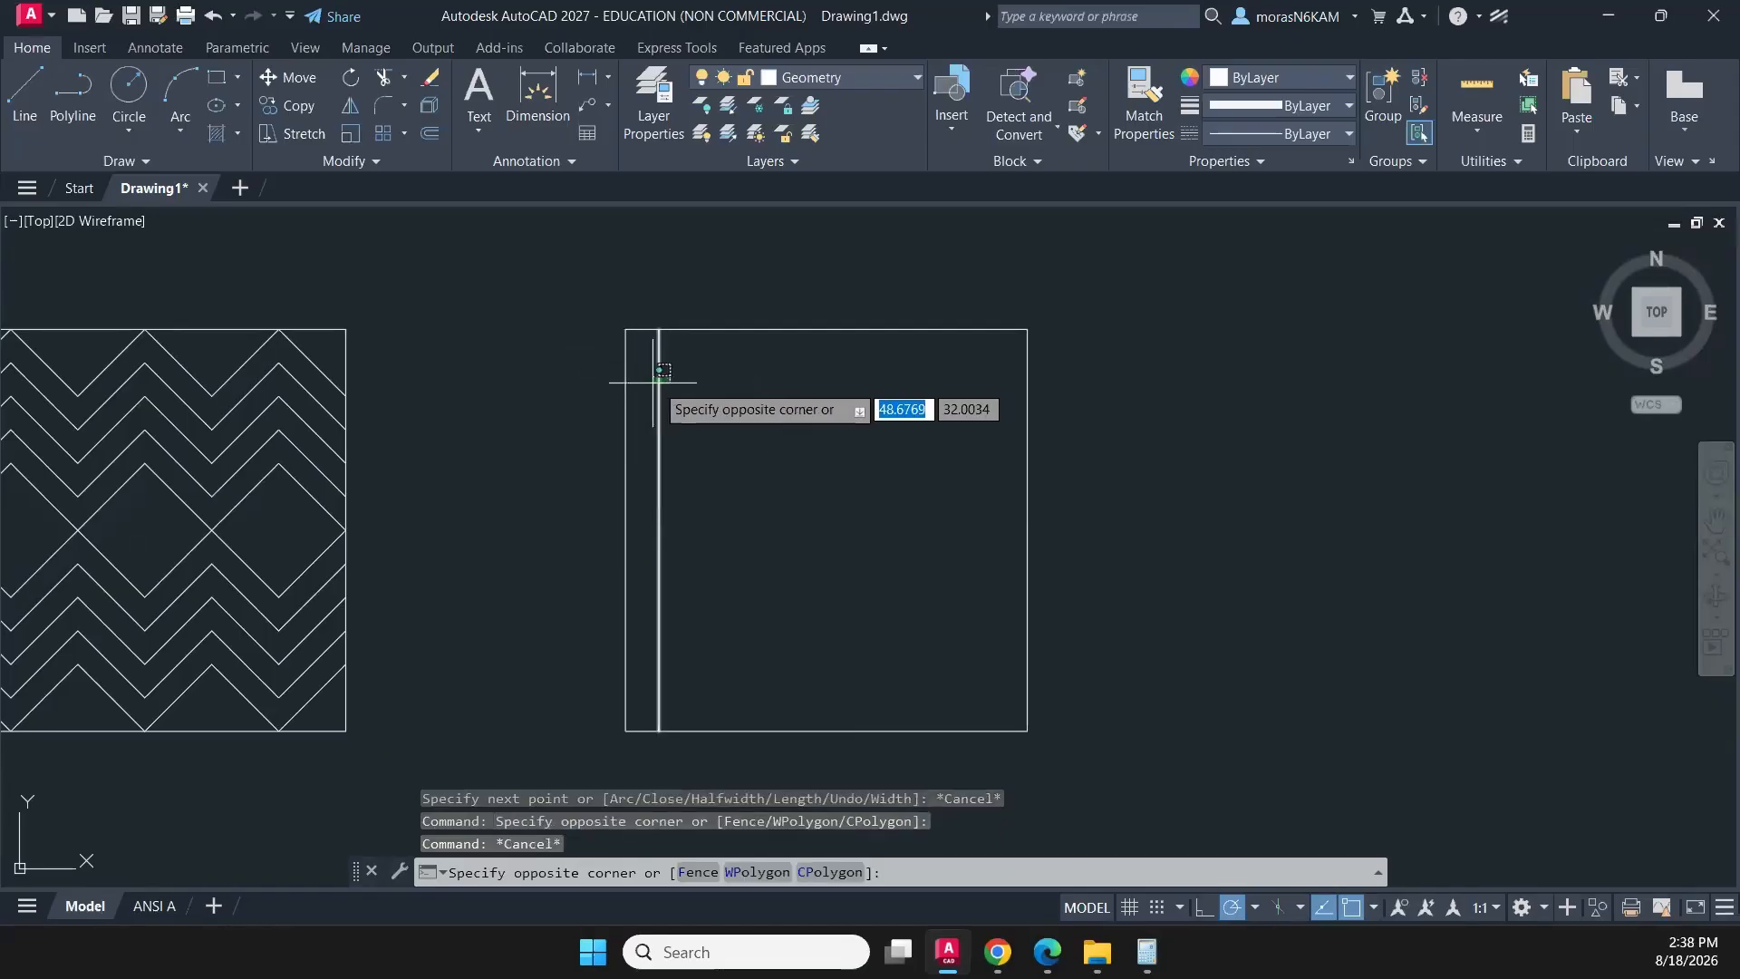
left_click(728, 366)
left_click(91, 84)
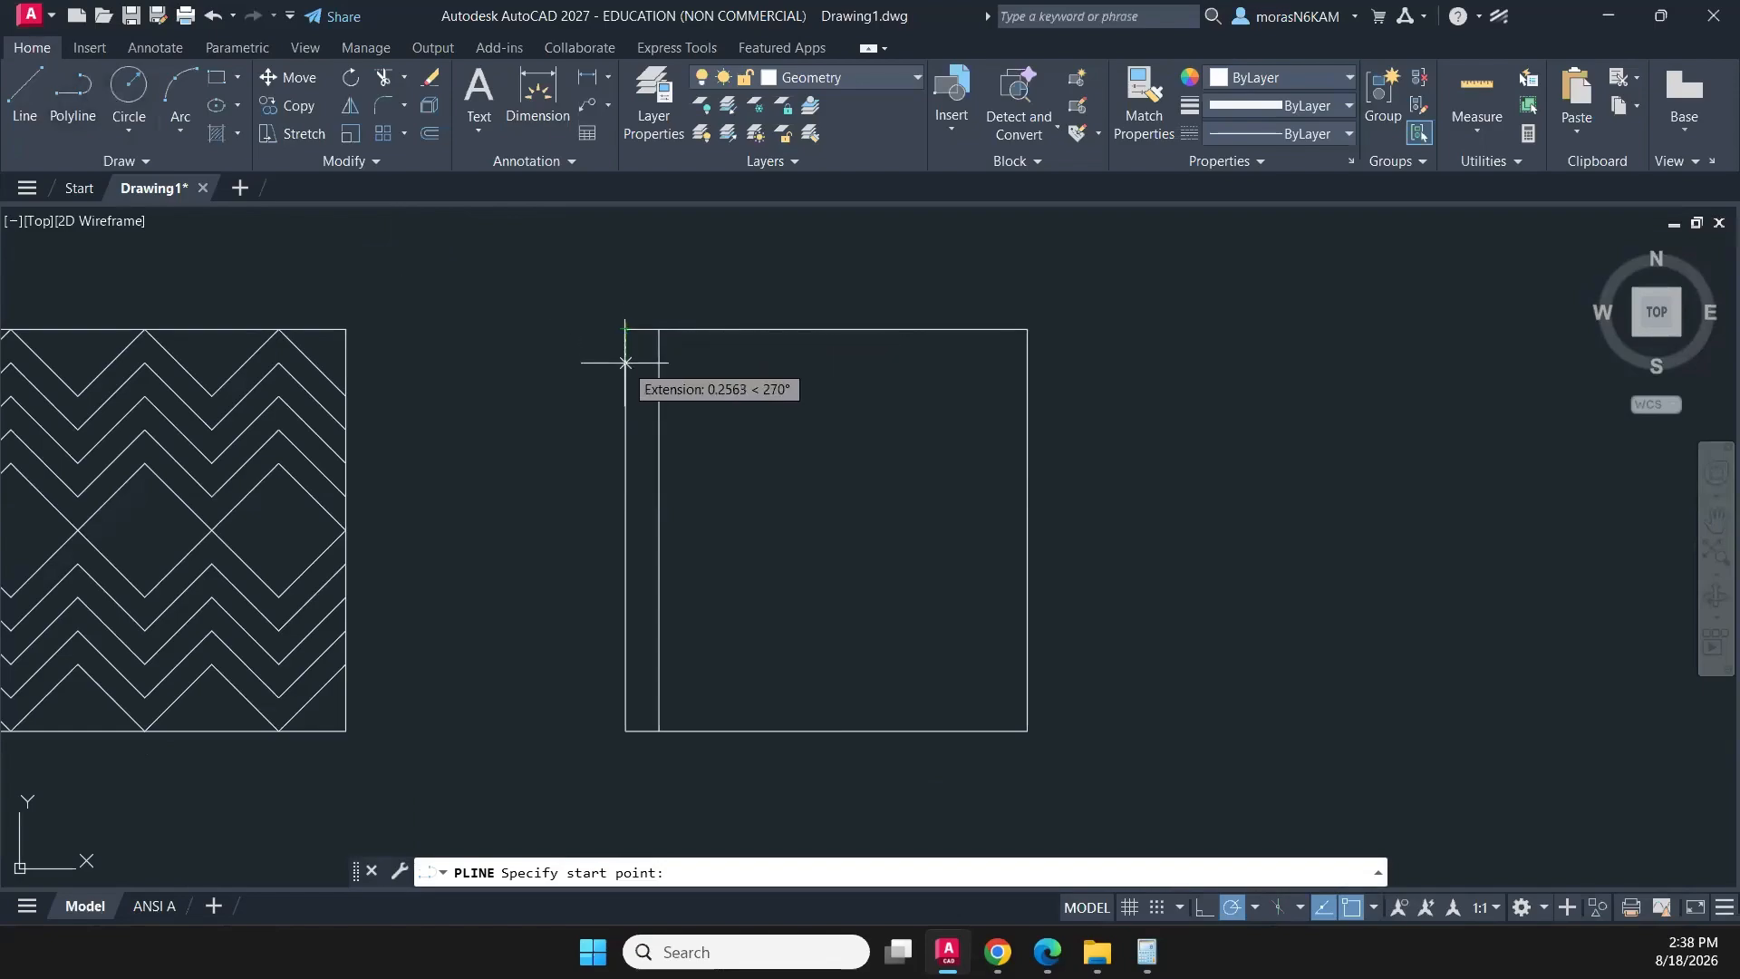
type("1/4")
key("Return")
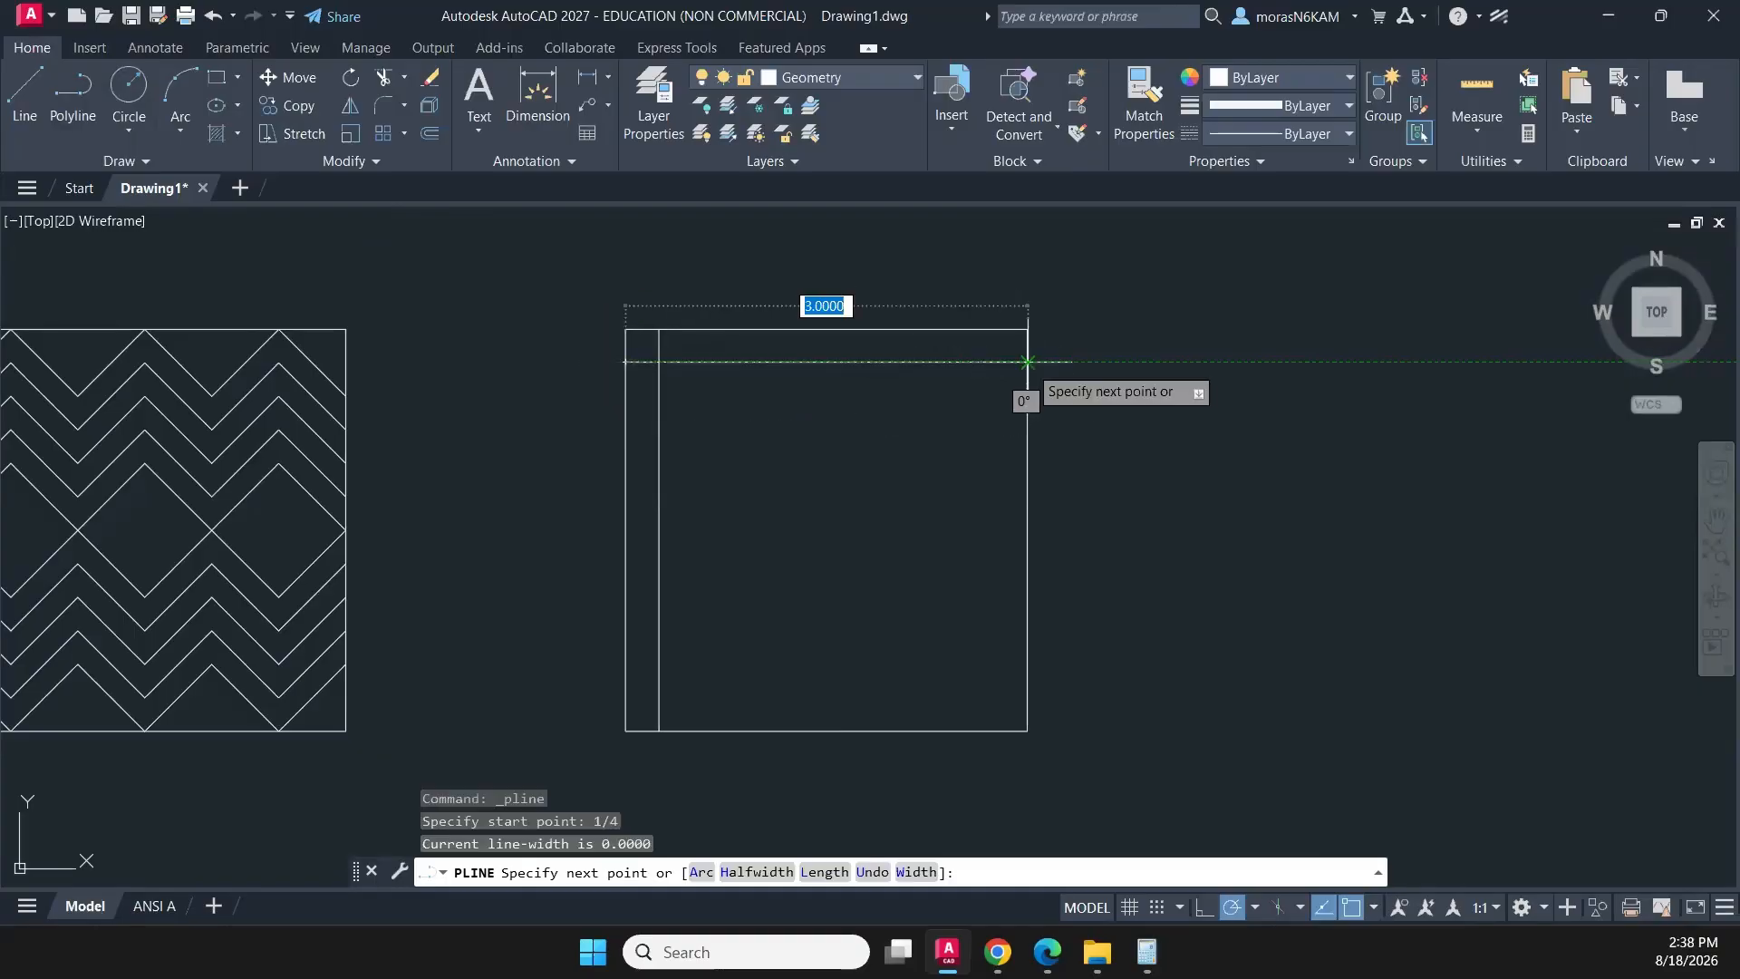
left_click(1027, 361)
key("Escape")
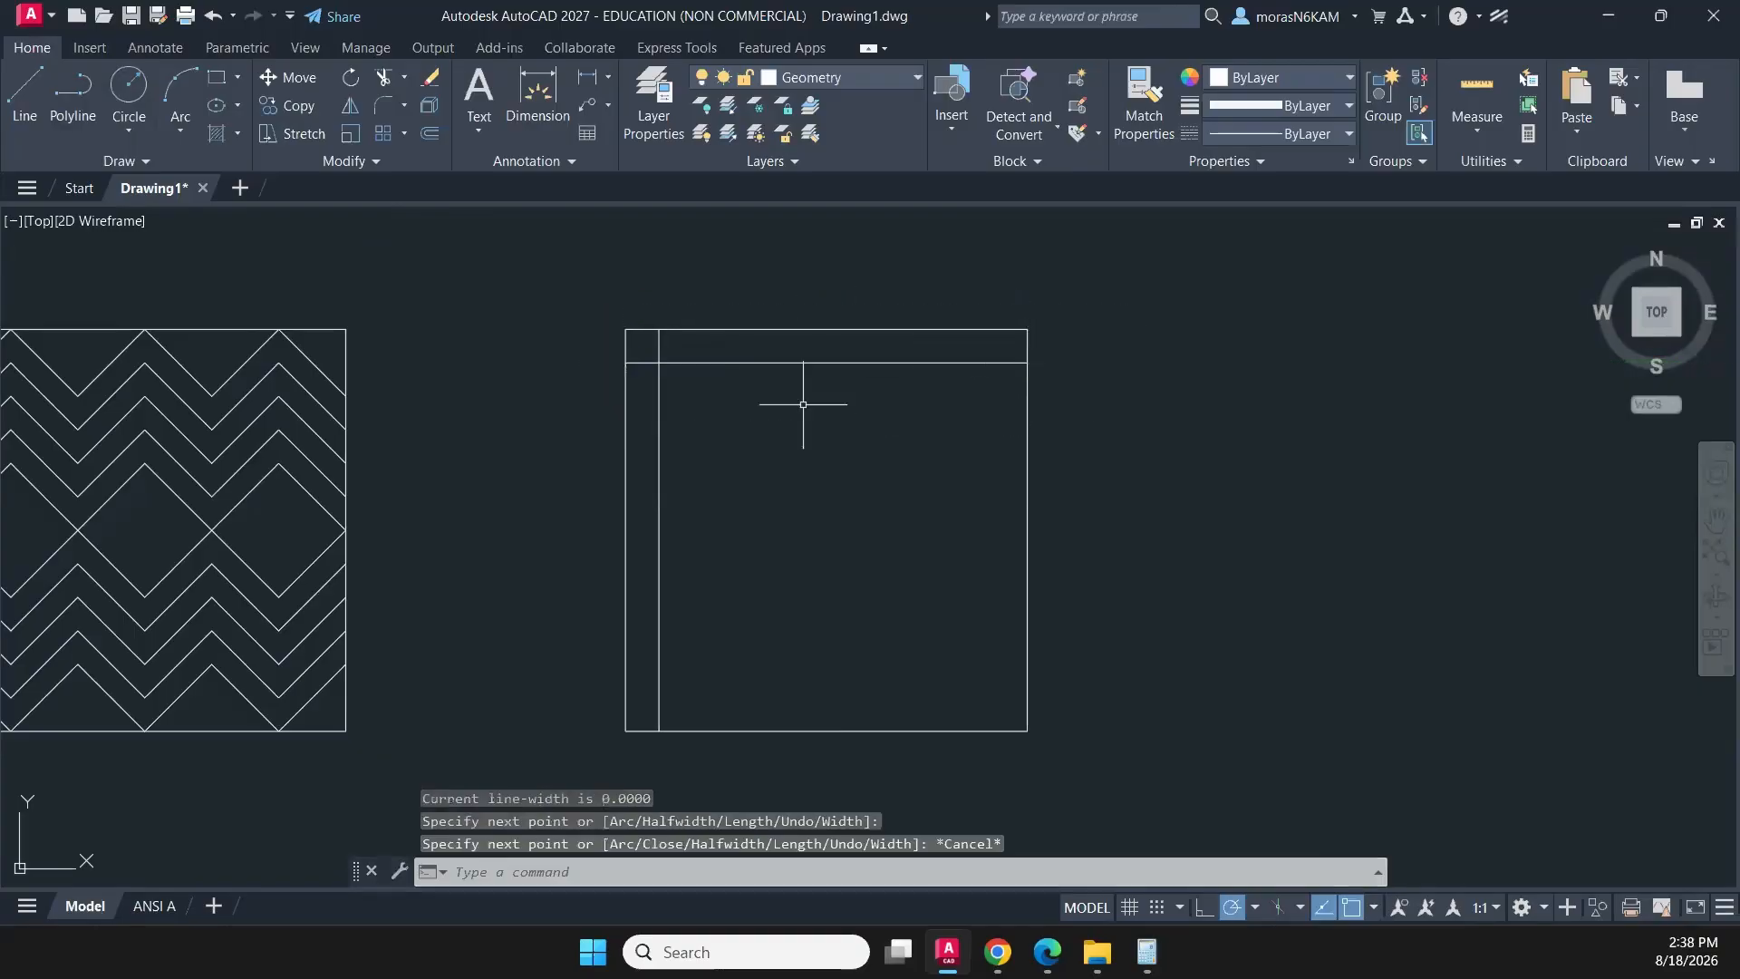
- Create a rectangular array of the vertical line with 1 row and a column spacing of 1/4
left_click(681, 441)
left_click(647, 456)
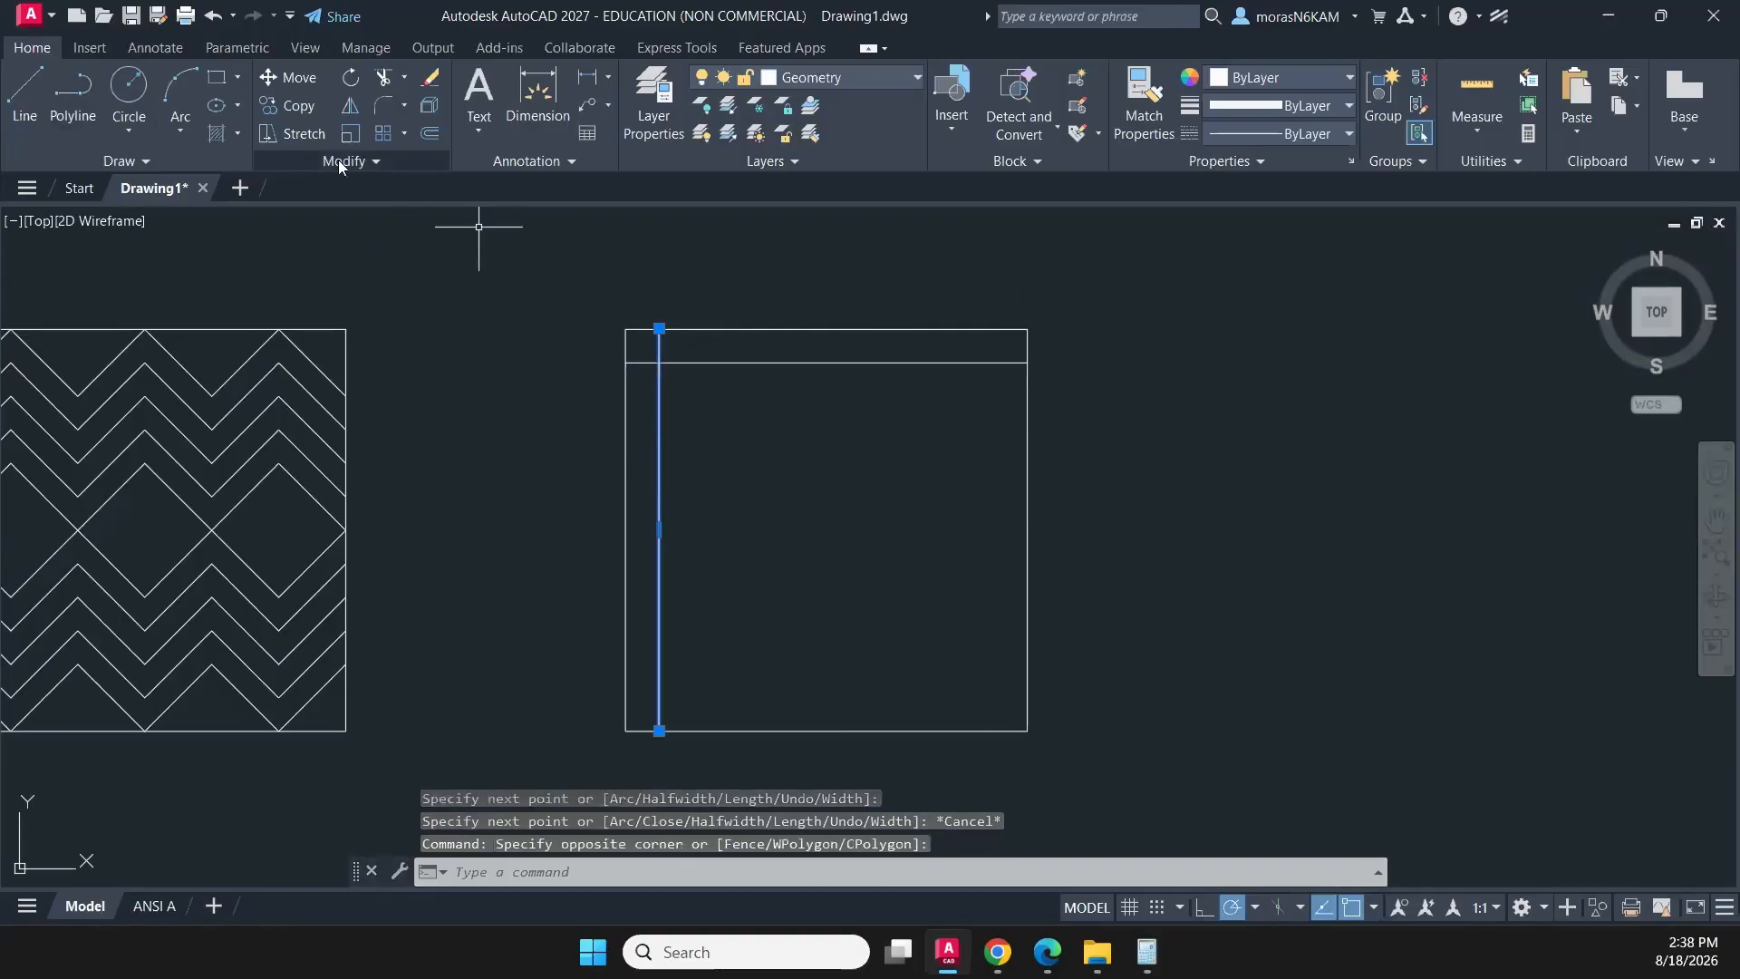
left_click(384, 134)
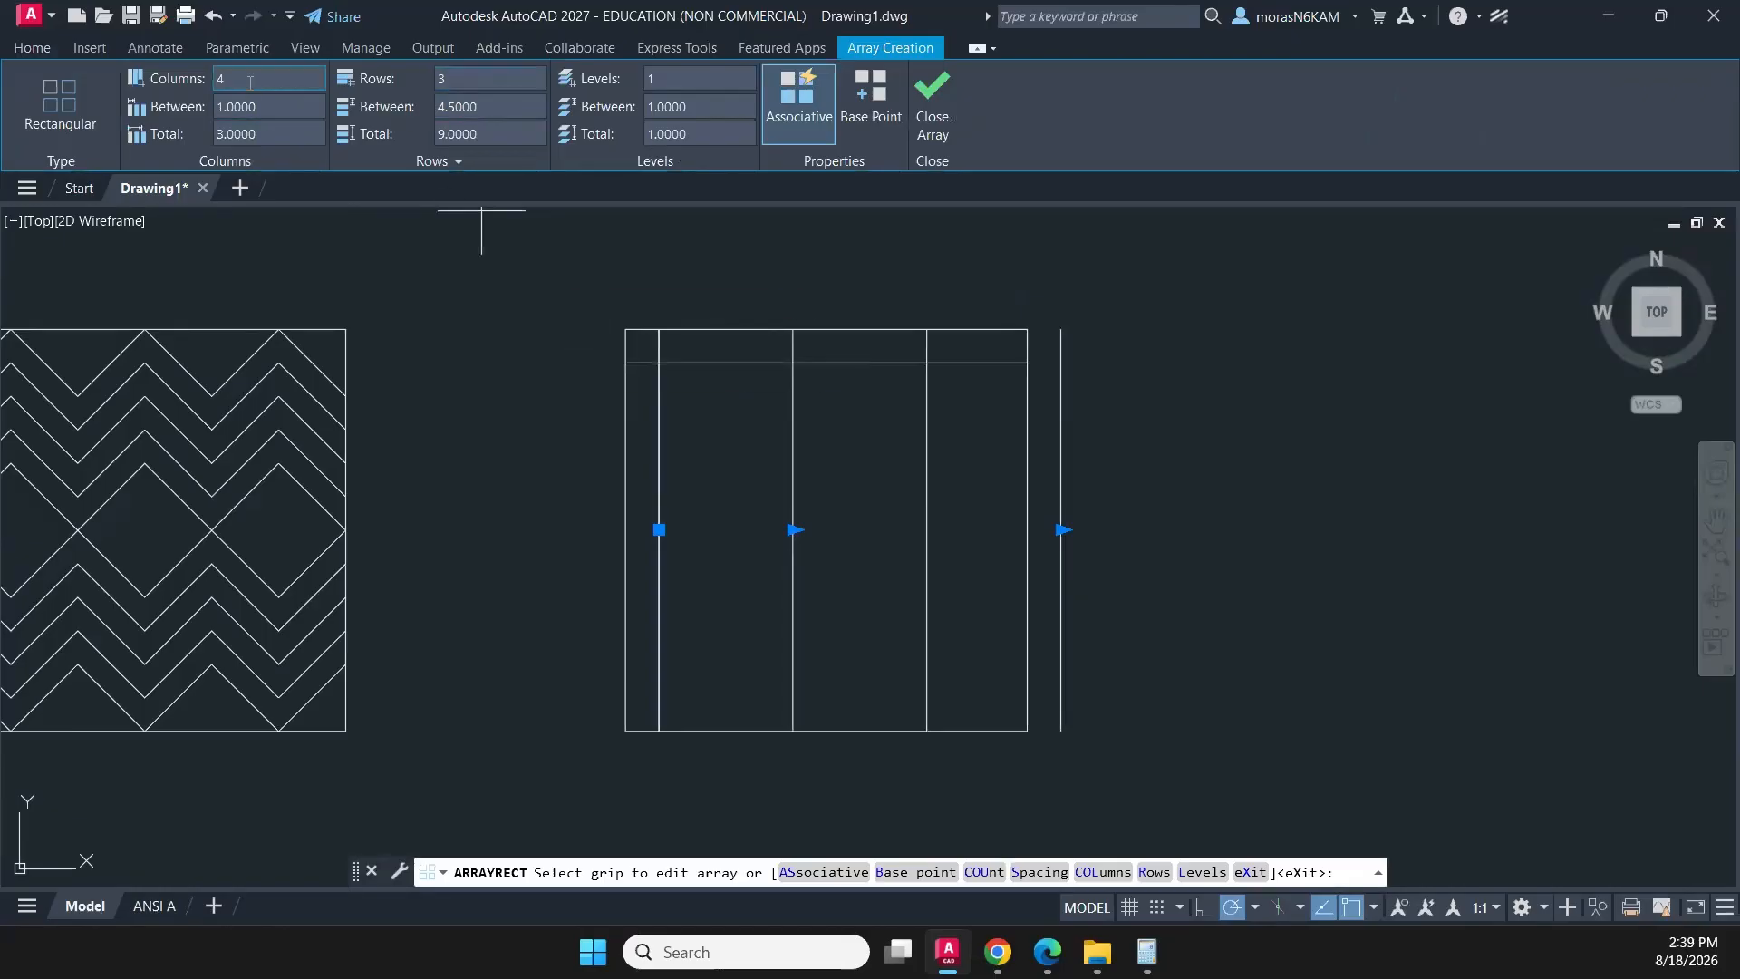
left_click(397, 78)
key("Return")
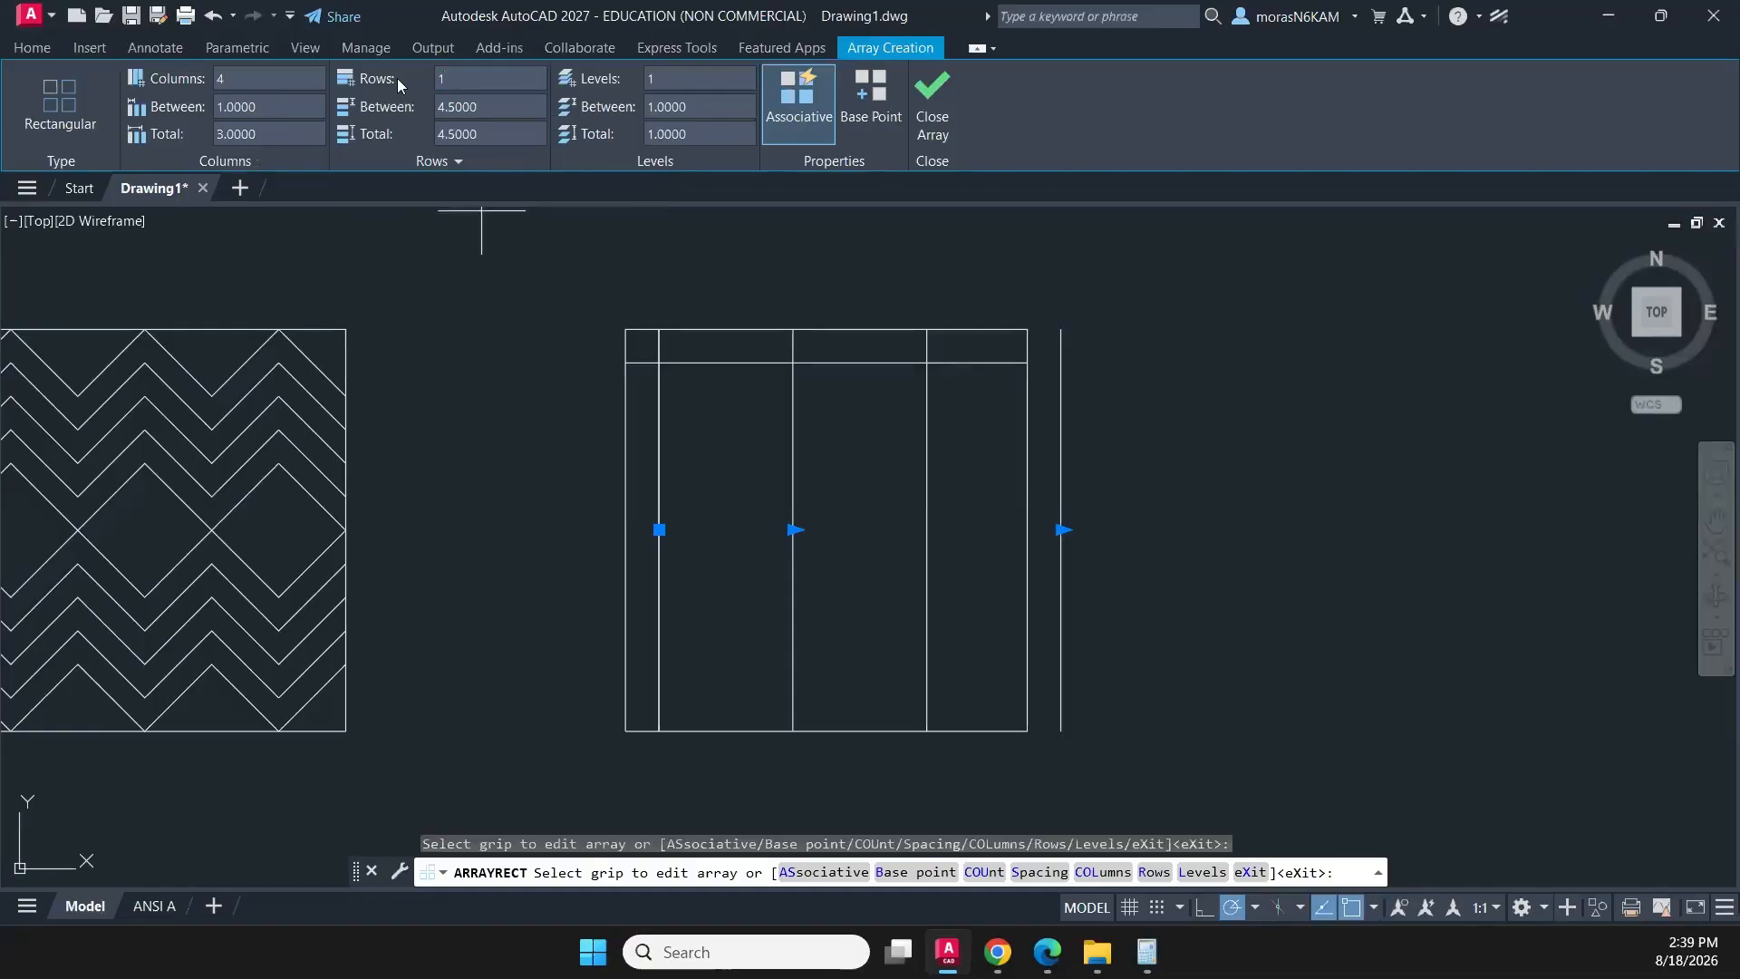
left_click(254, 108)
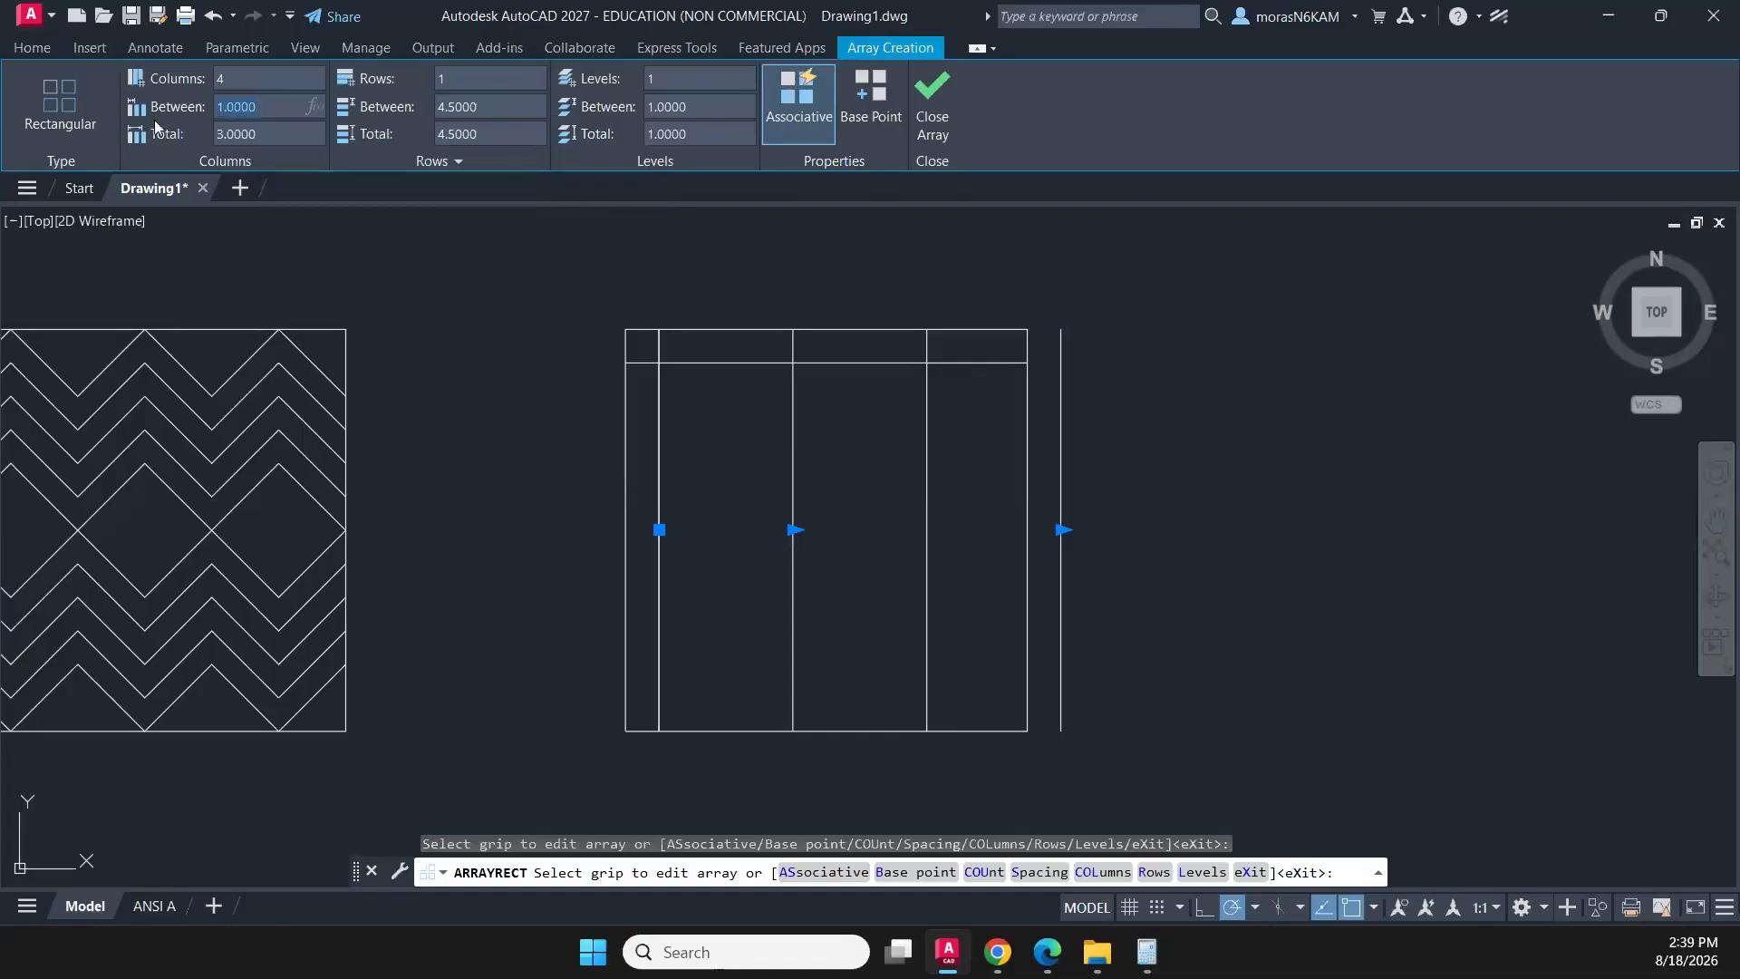
type("1/4")
key("Return")
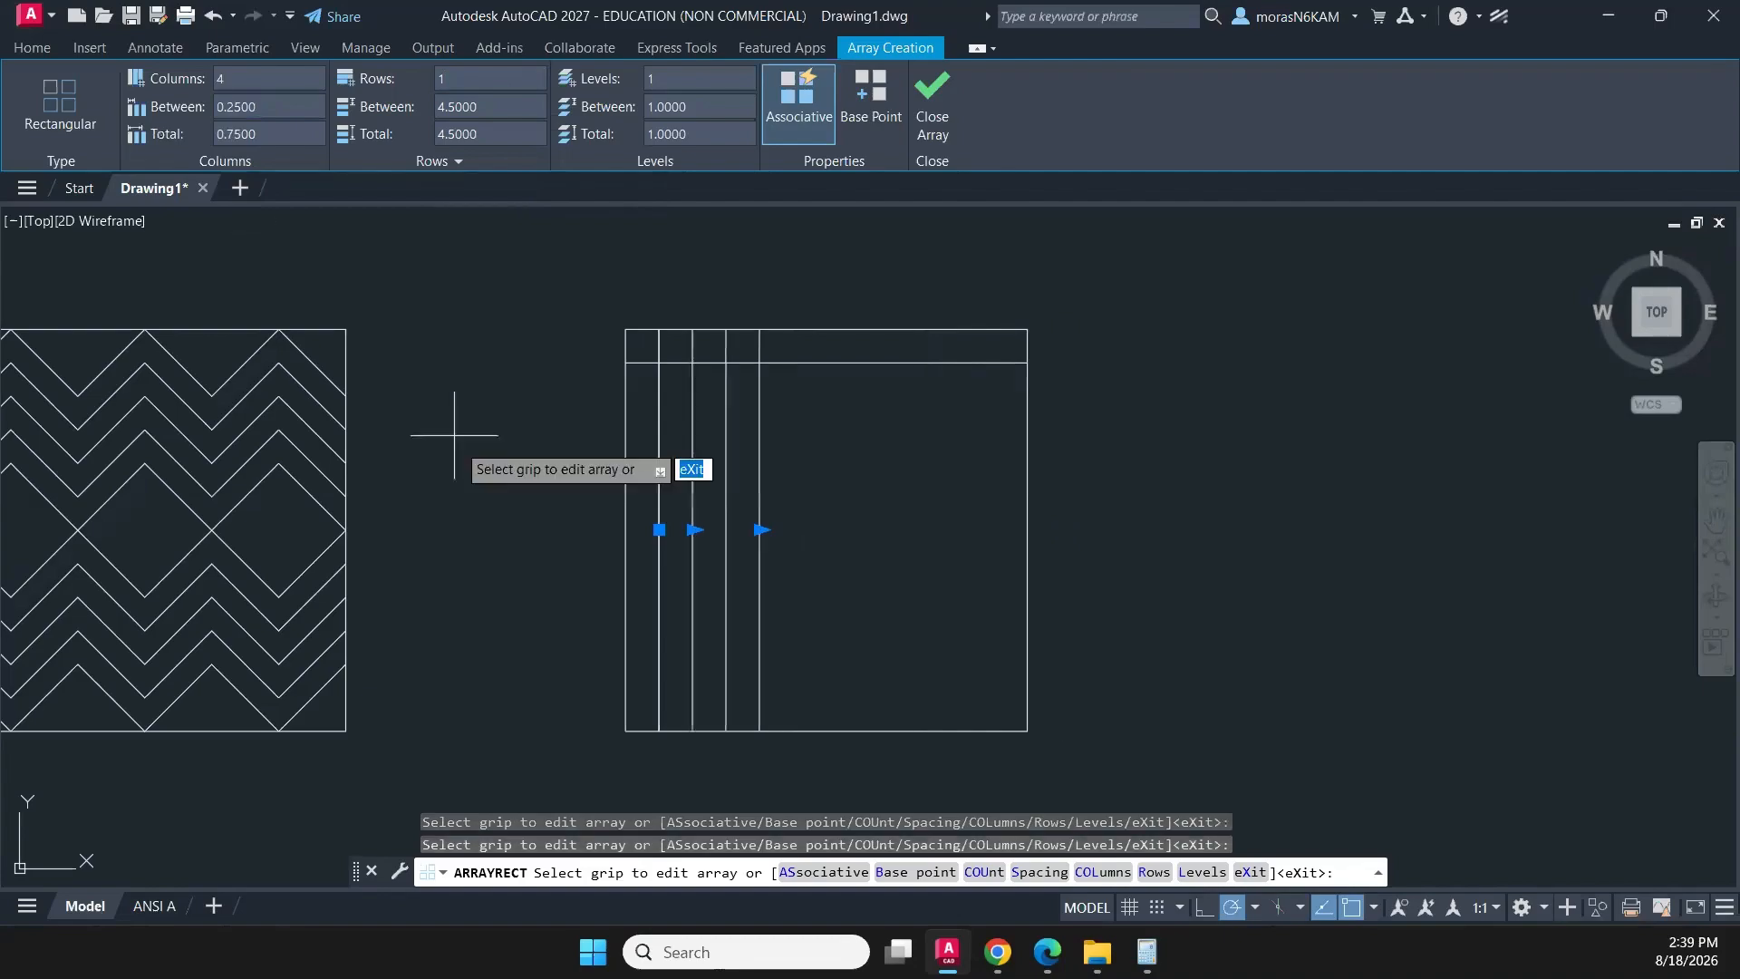
- Extend the vertical line array to 11 columns across the square and finish it as non-associative
left_click(760, 529)
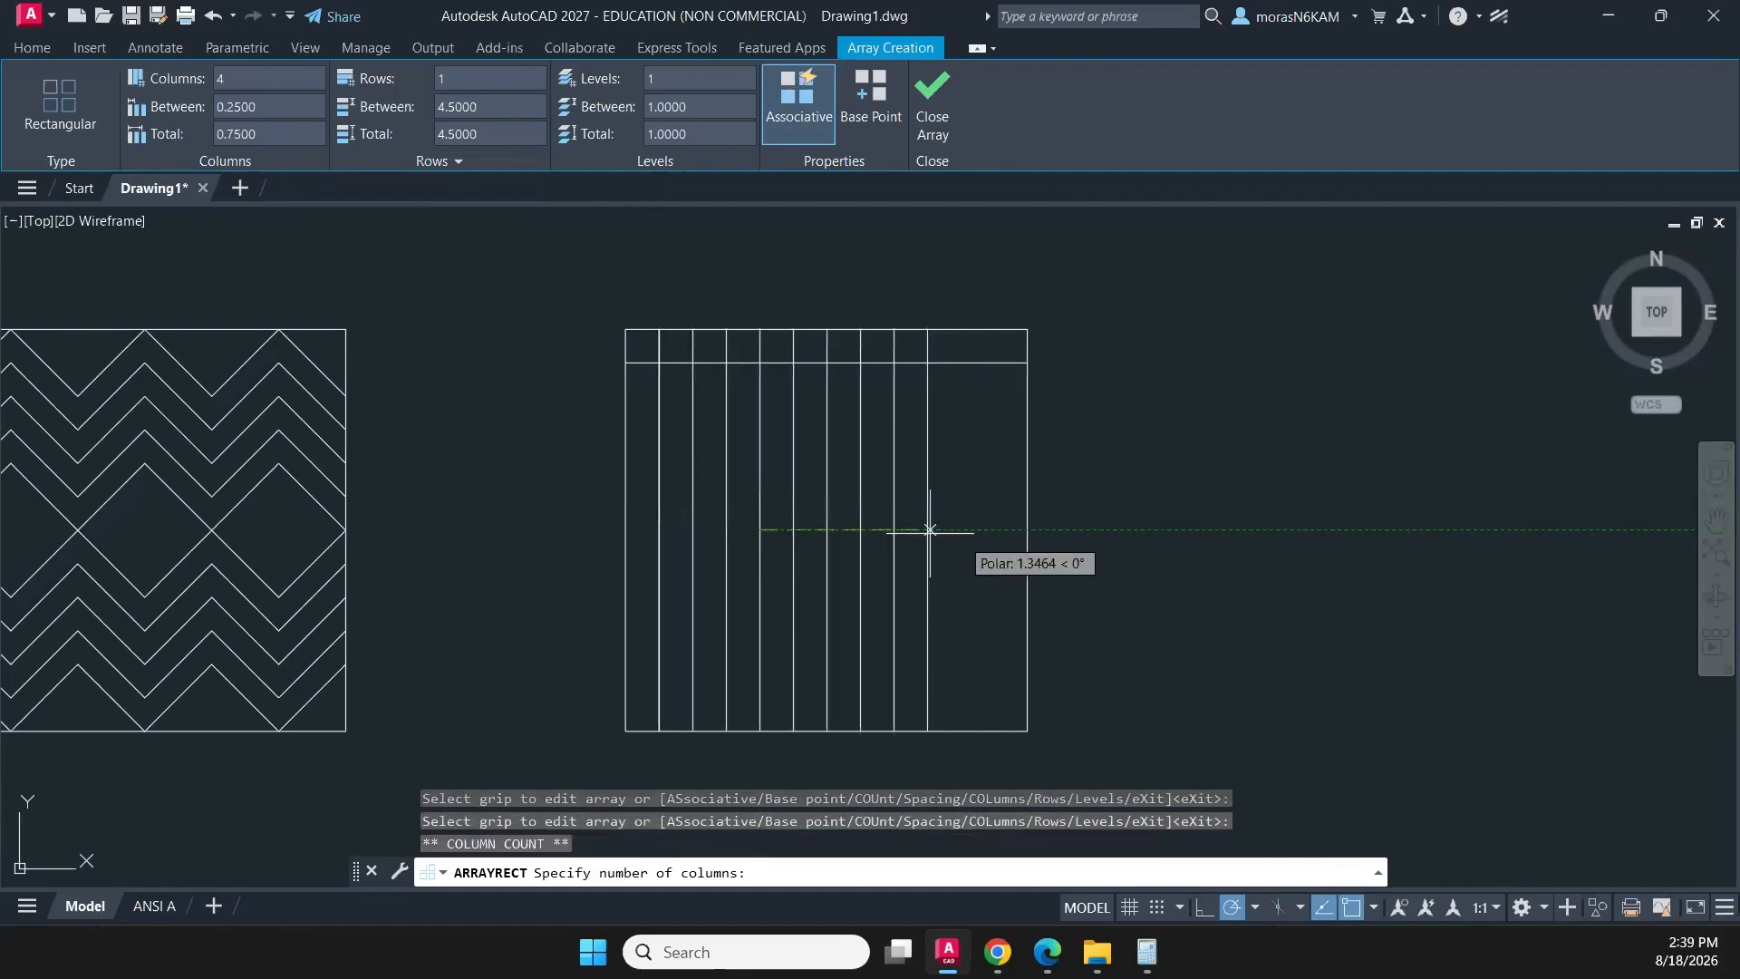
left_click(1011, 529)
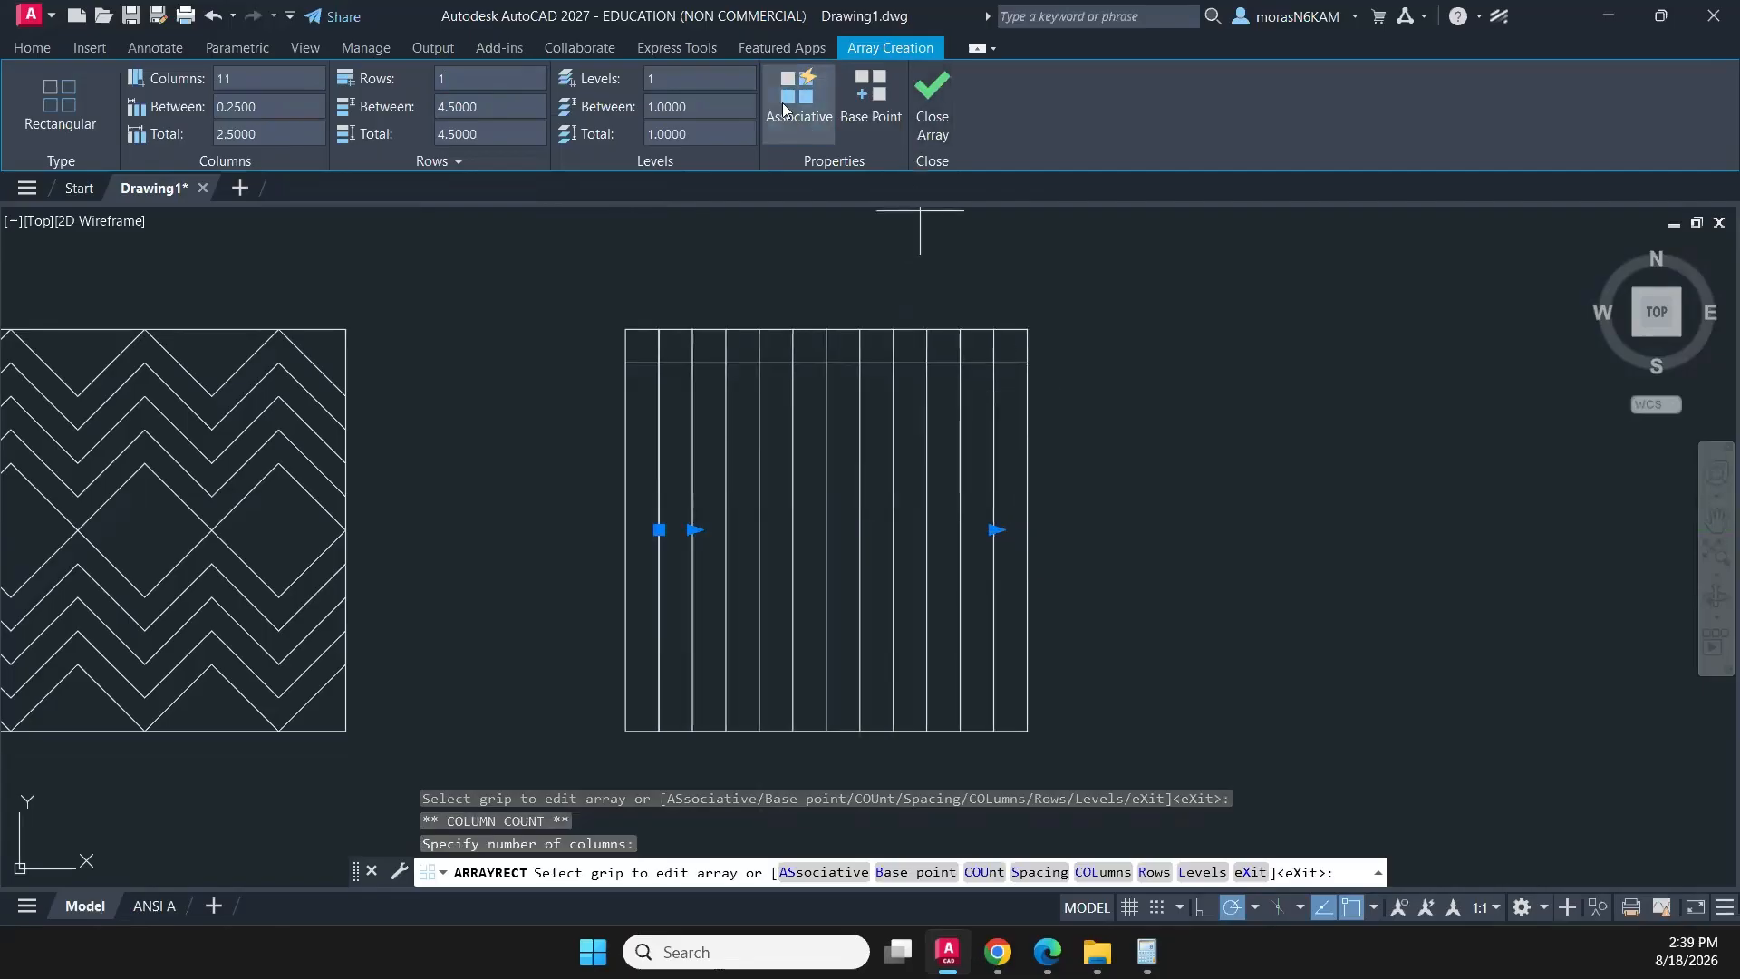
left_click(806, 115)
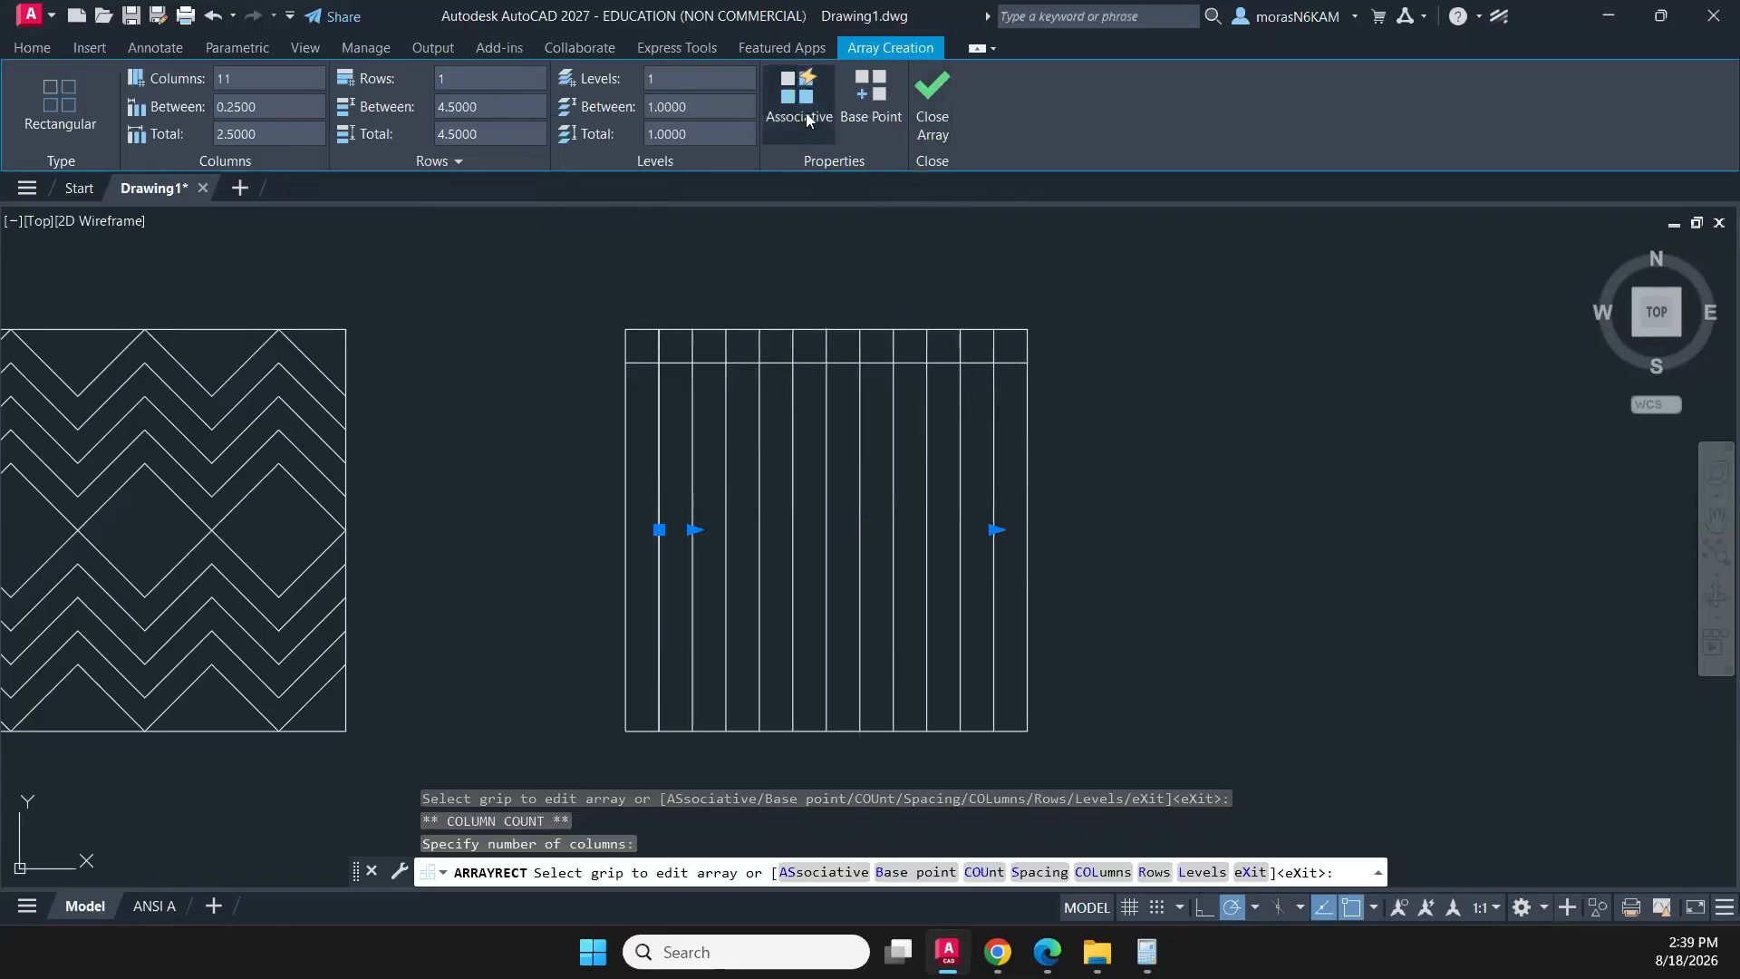
left_click(935, 88)
- Create a rectangular array of the horizontal line with 1 column and a row spacing of -1/4
left_click(845, 351)
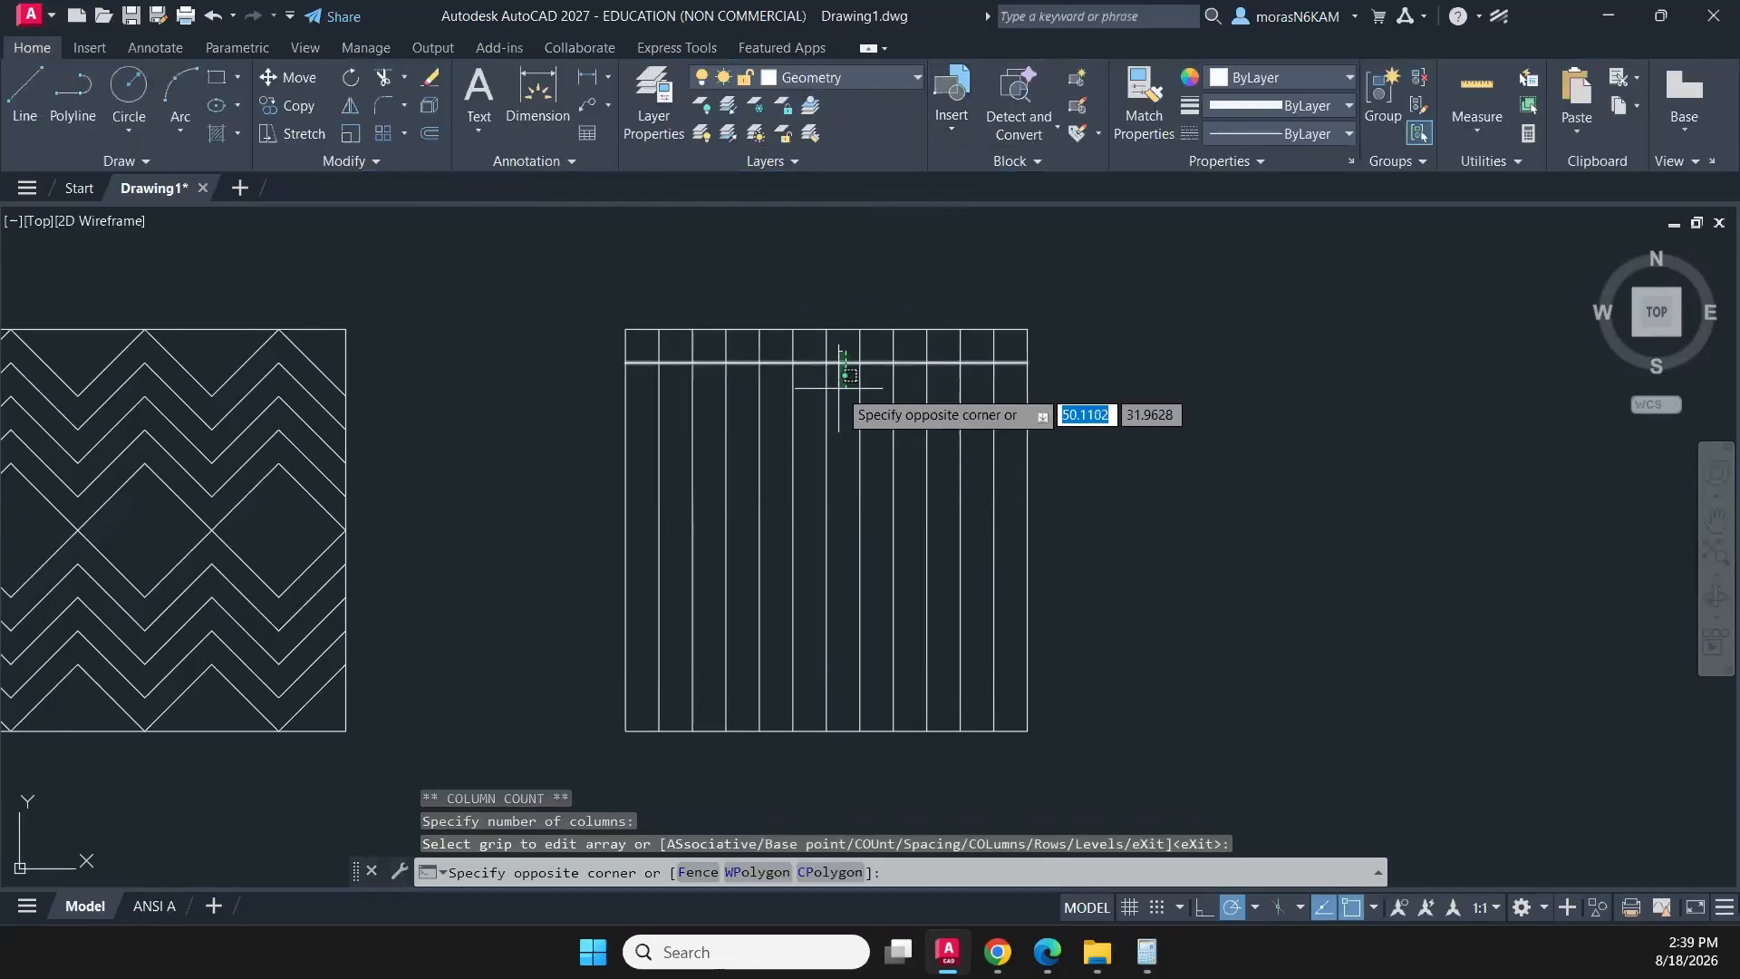
left_click(829, 374)
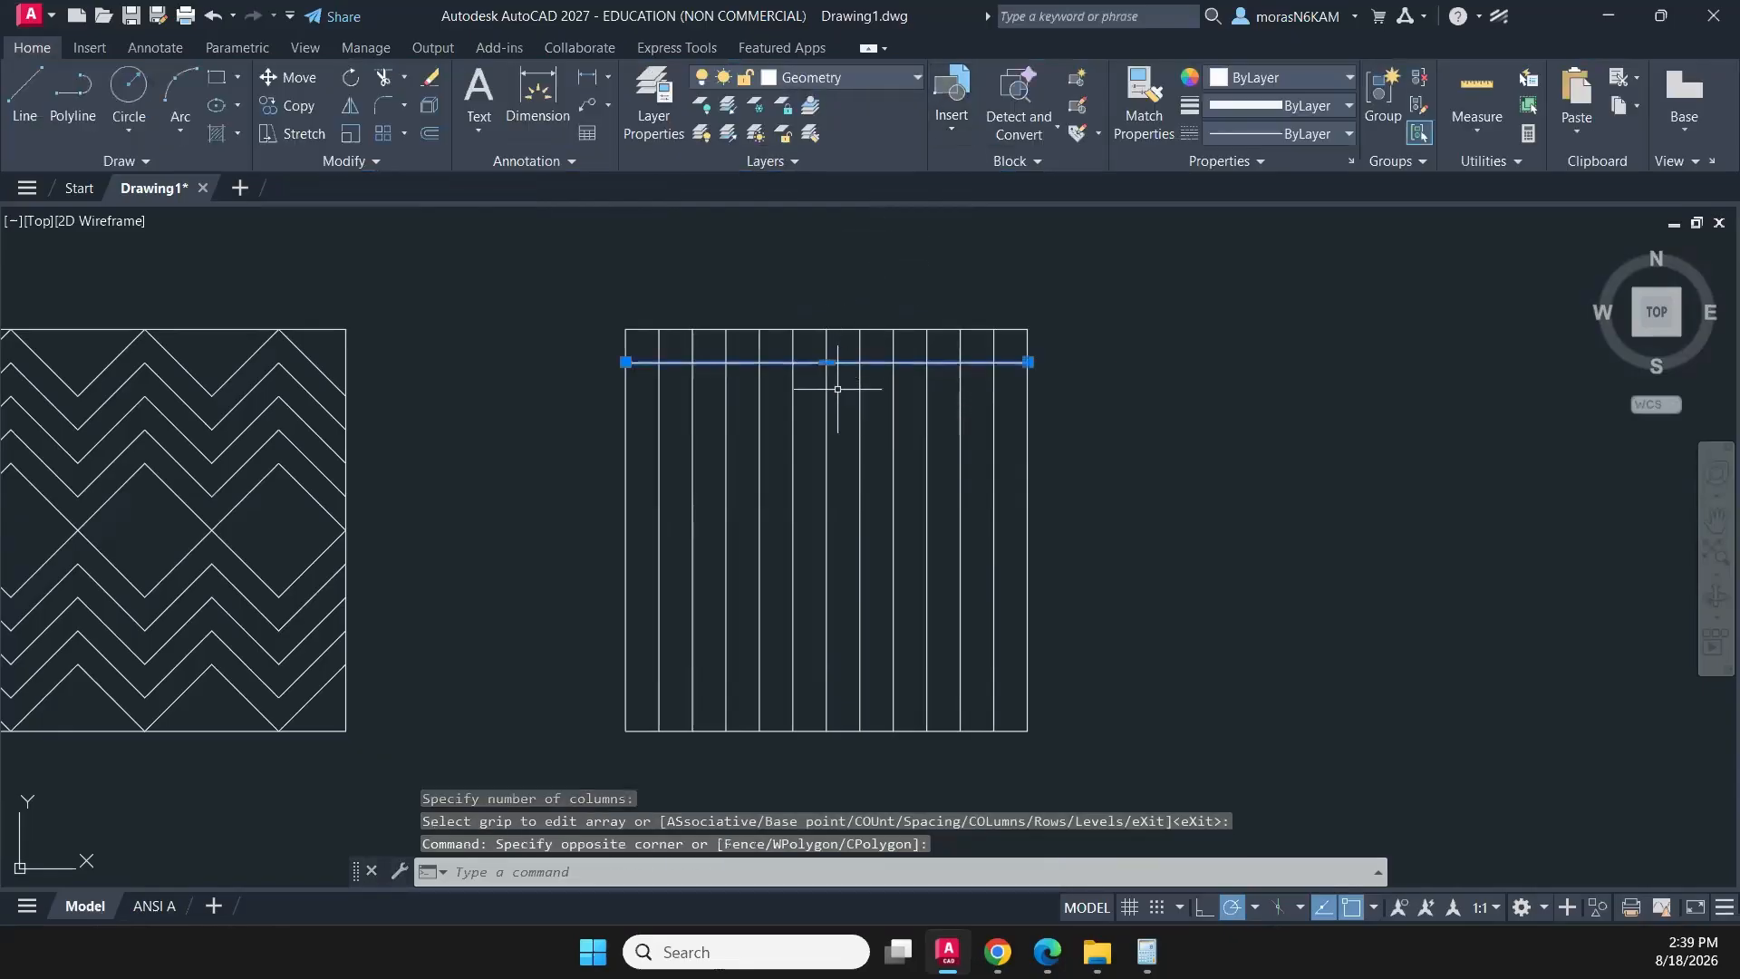
left_click(383, 138)
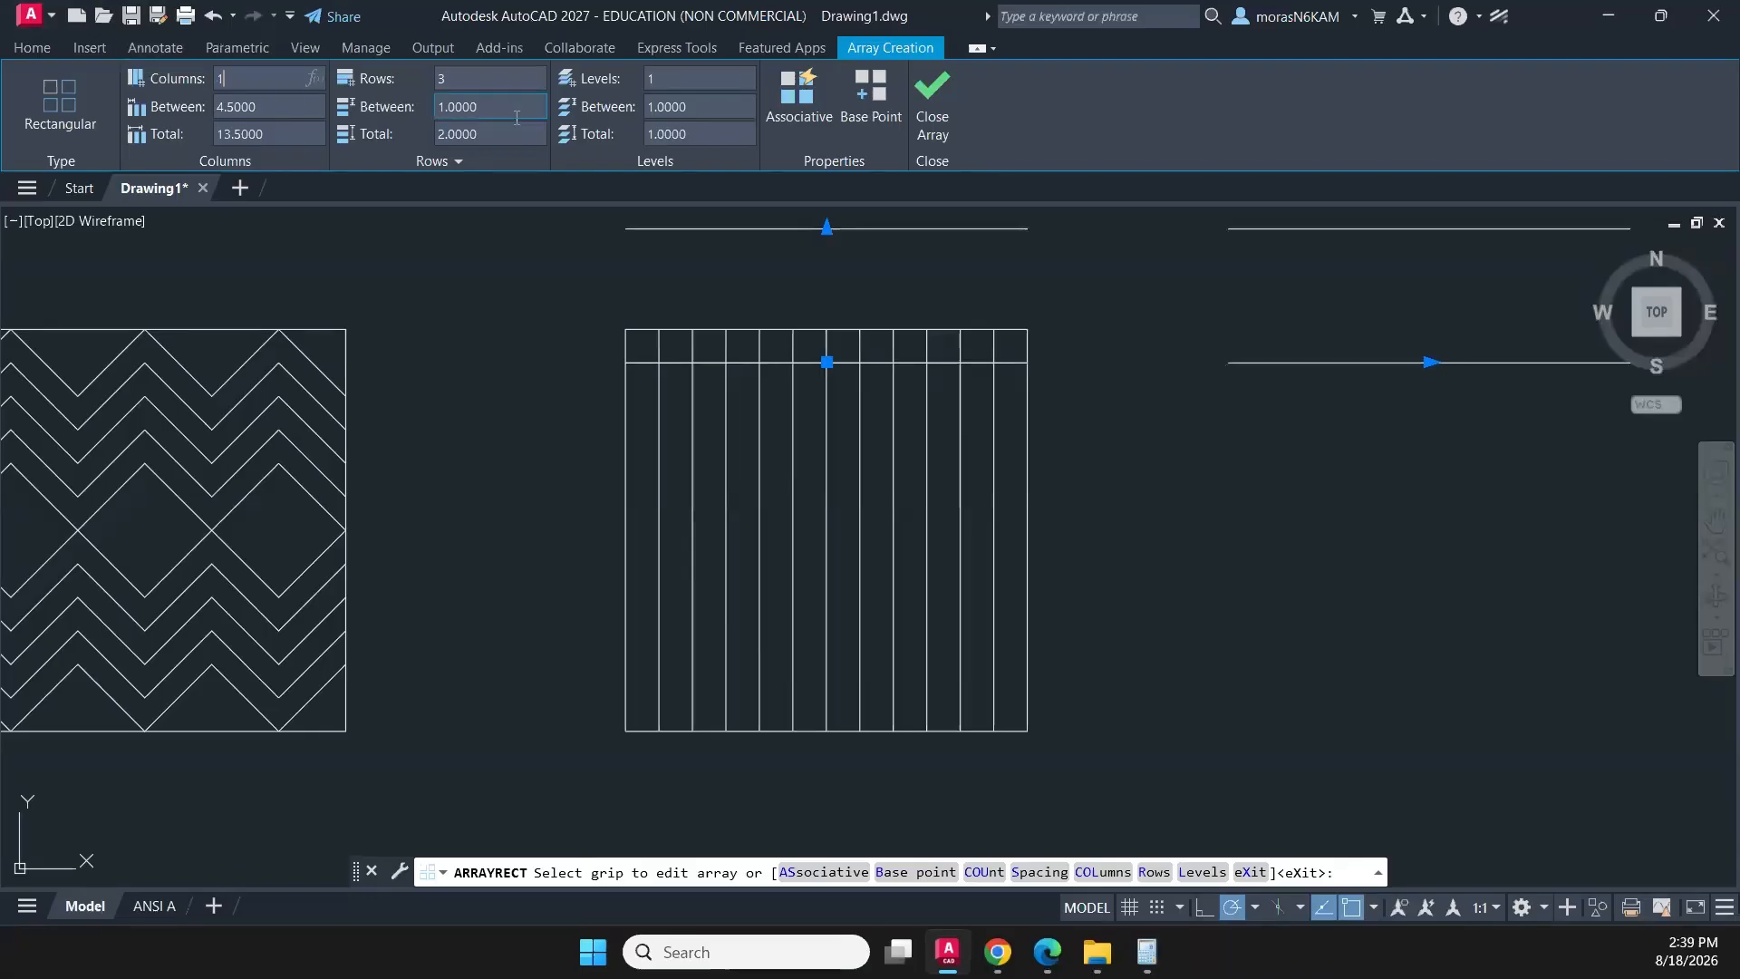
scroll(1020, 302, "down", 4)
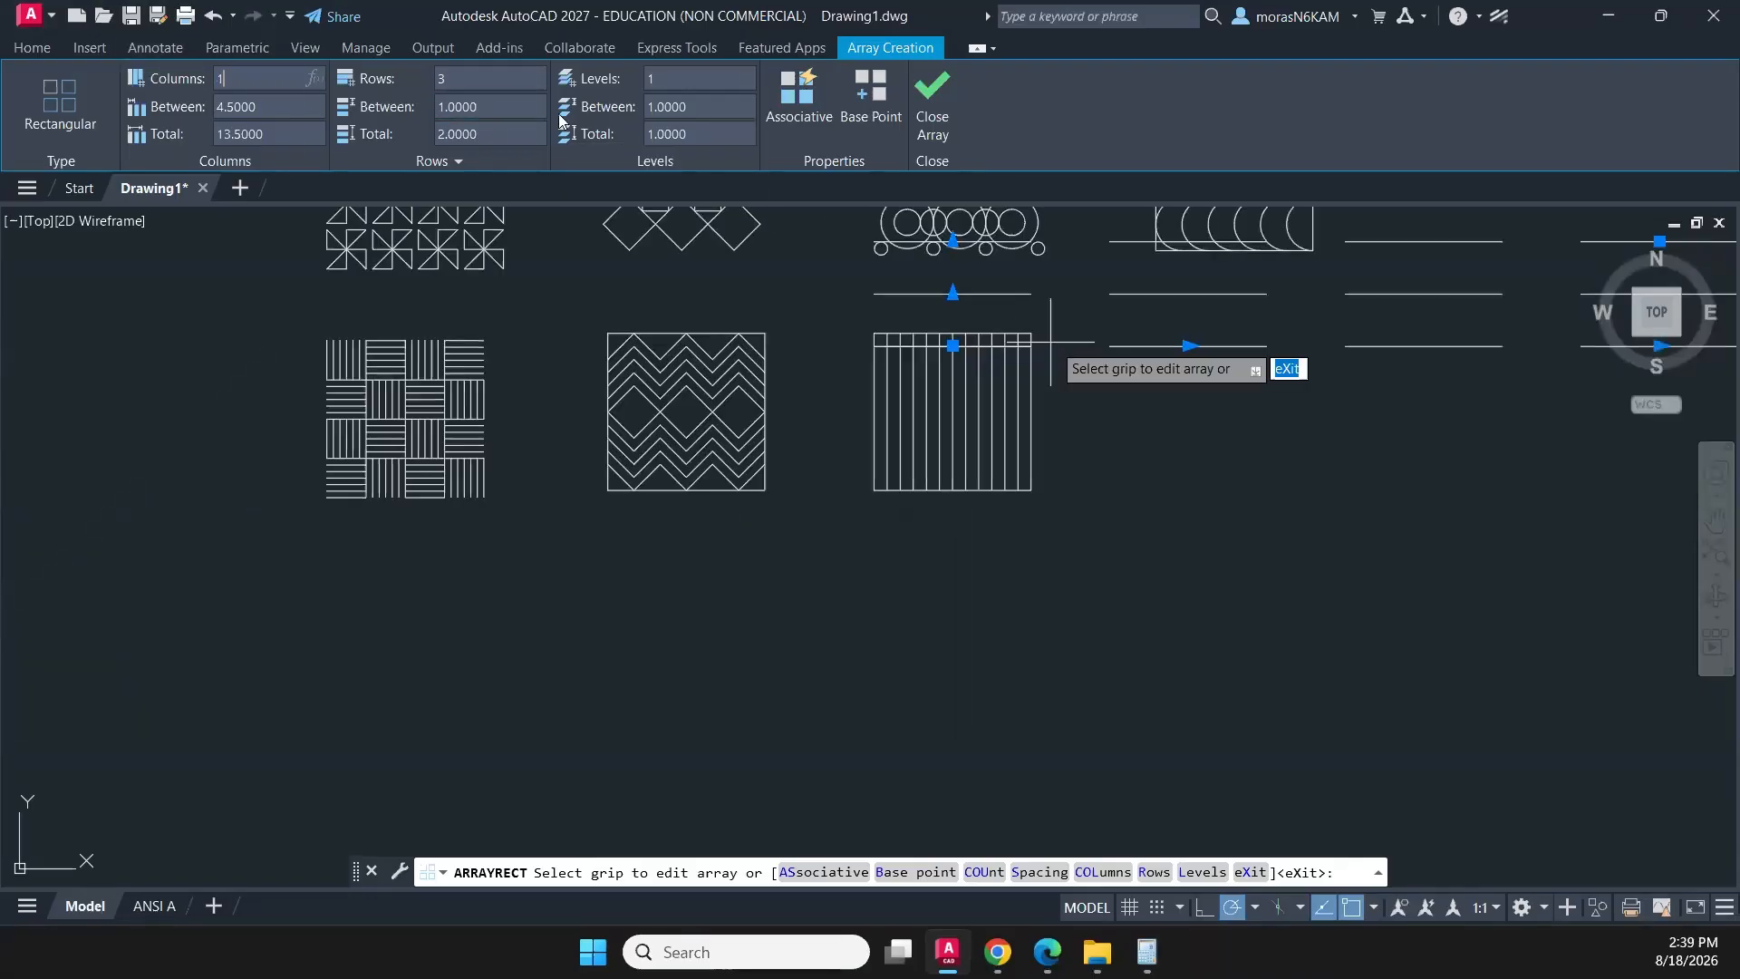
key("Return")
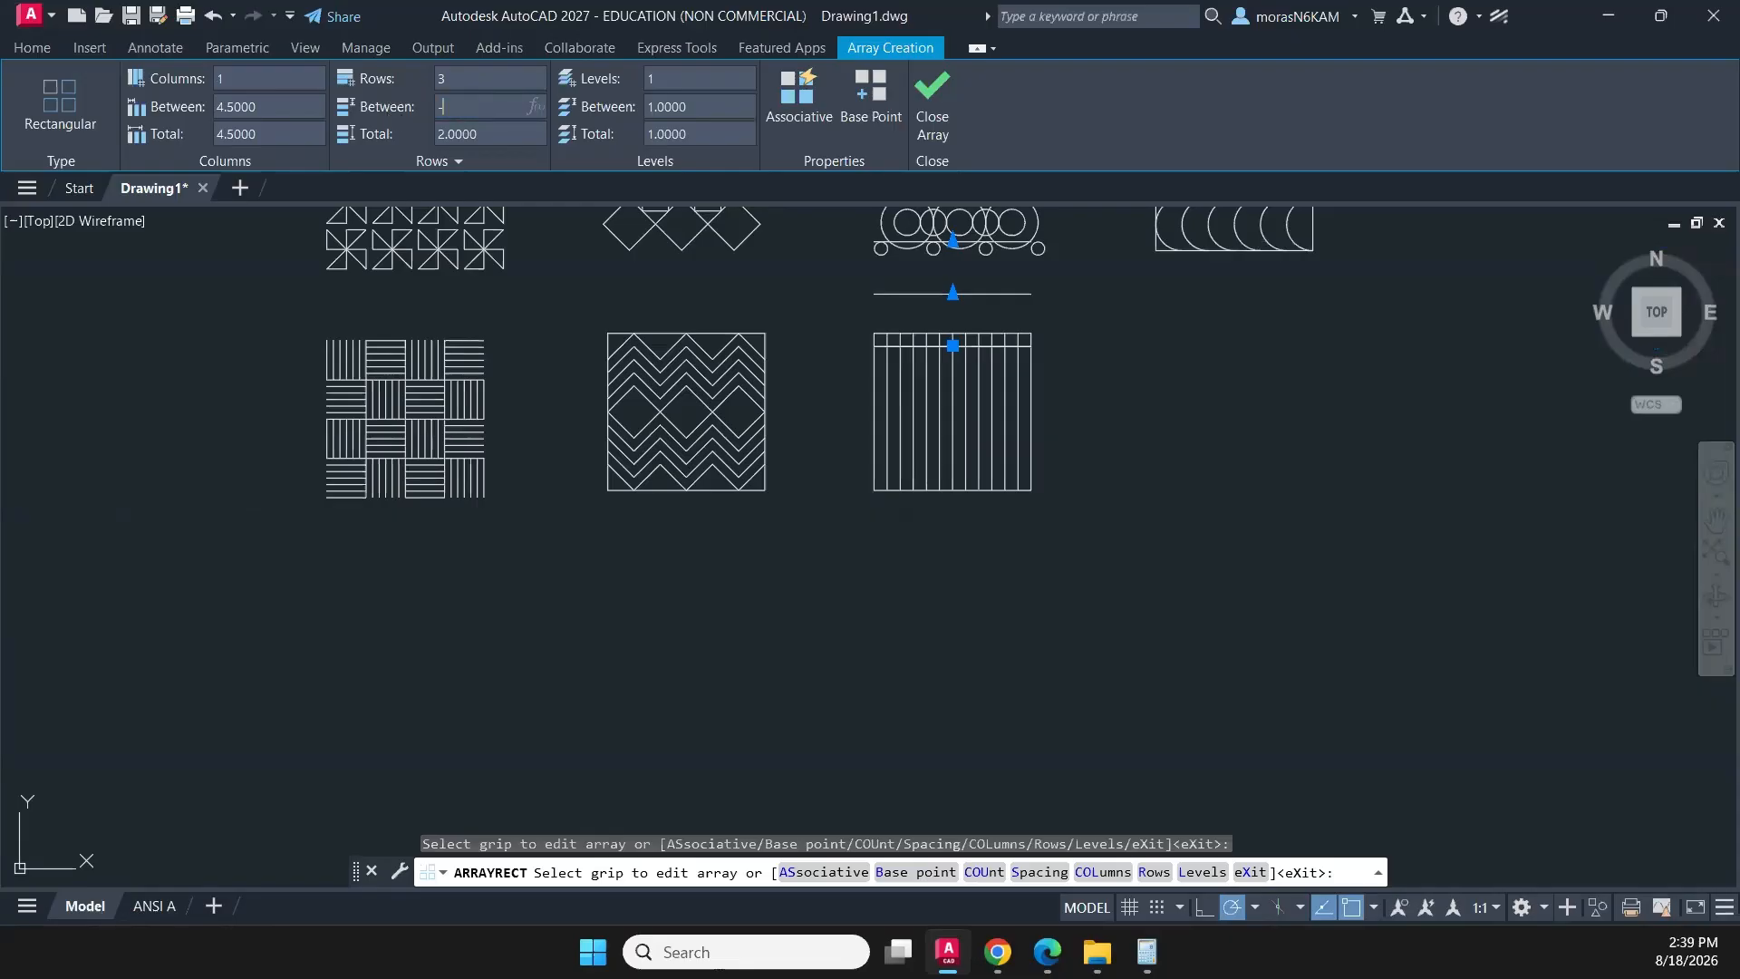
type("-1/4")
key("Return")
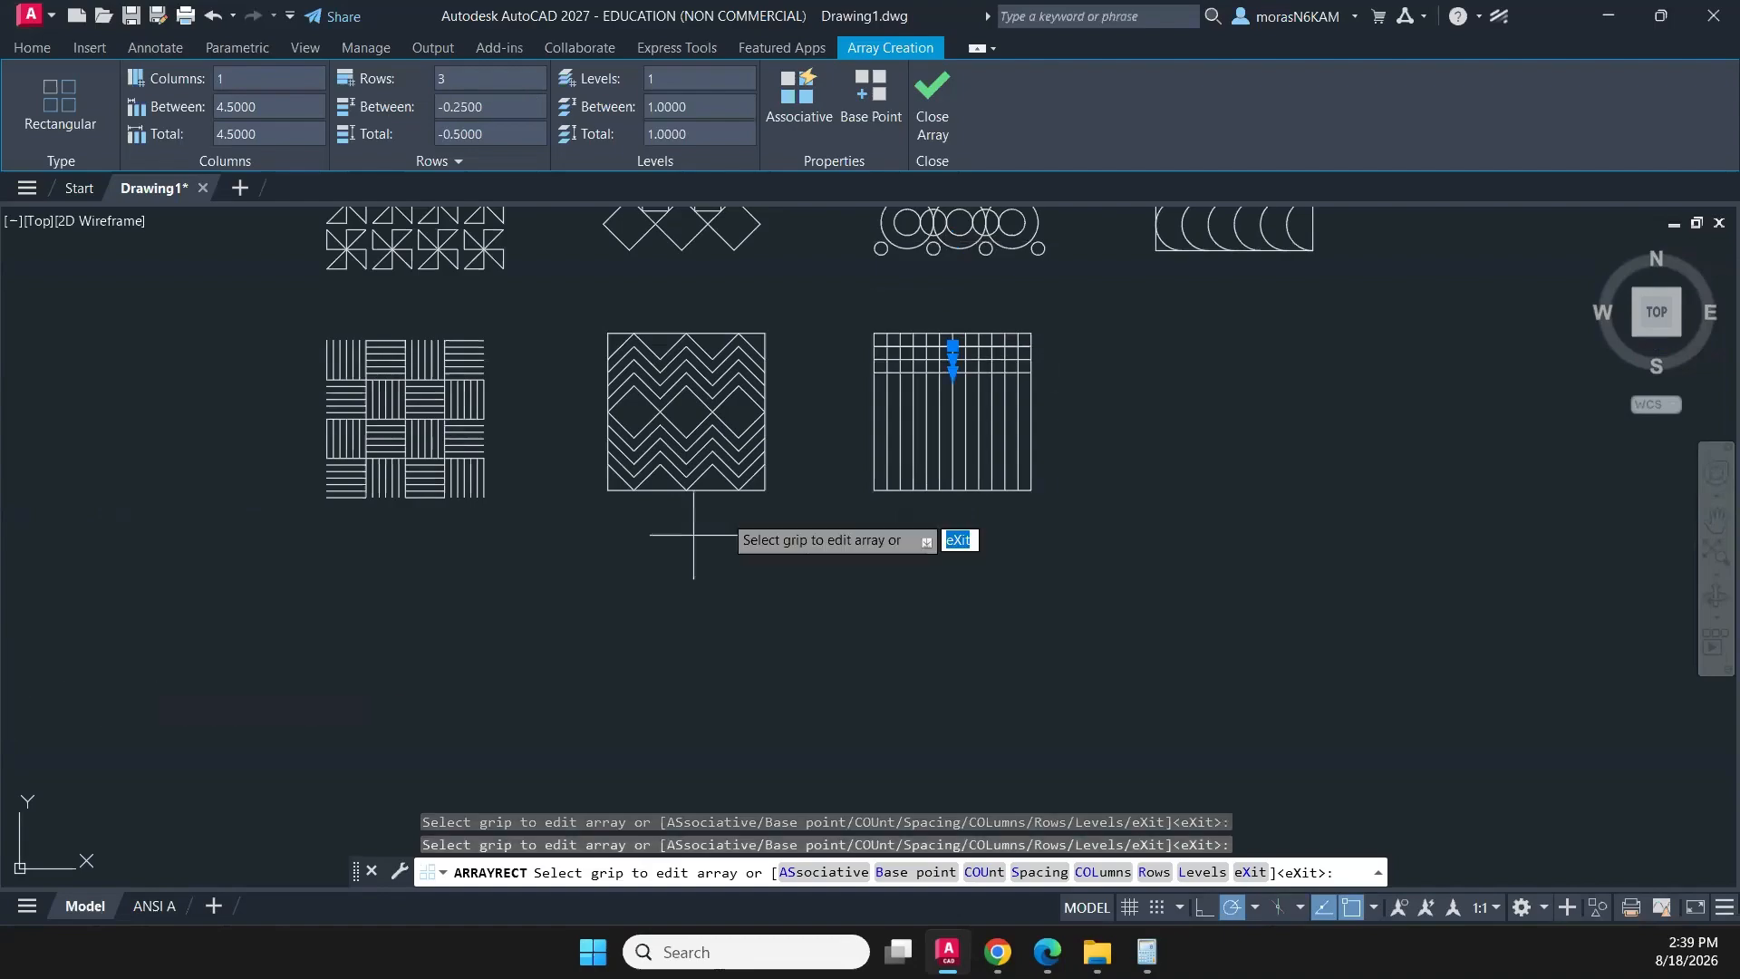
- Extend the horizontal line array to 11 rows down the square and finish the array
scroll(779, 534, "up", 5)
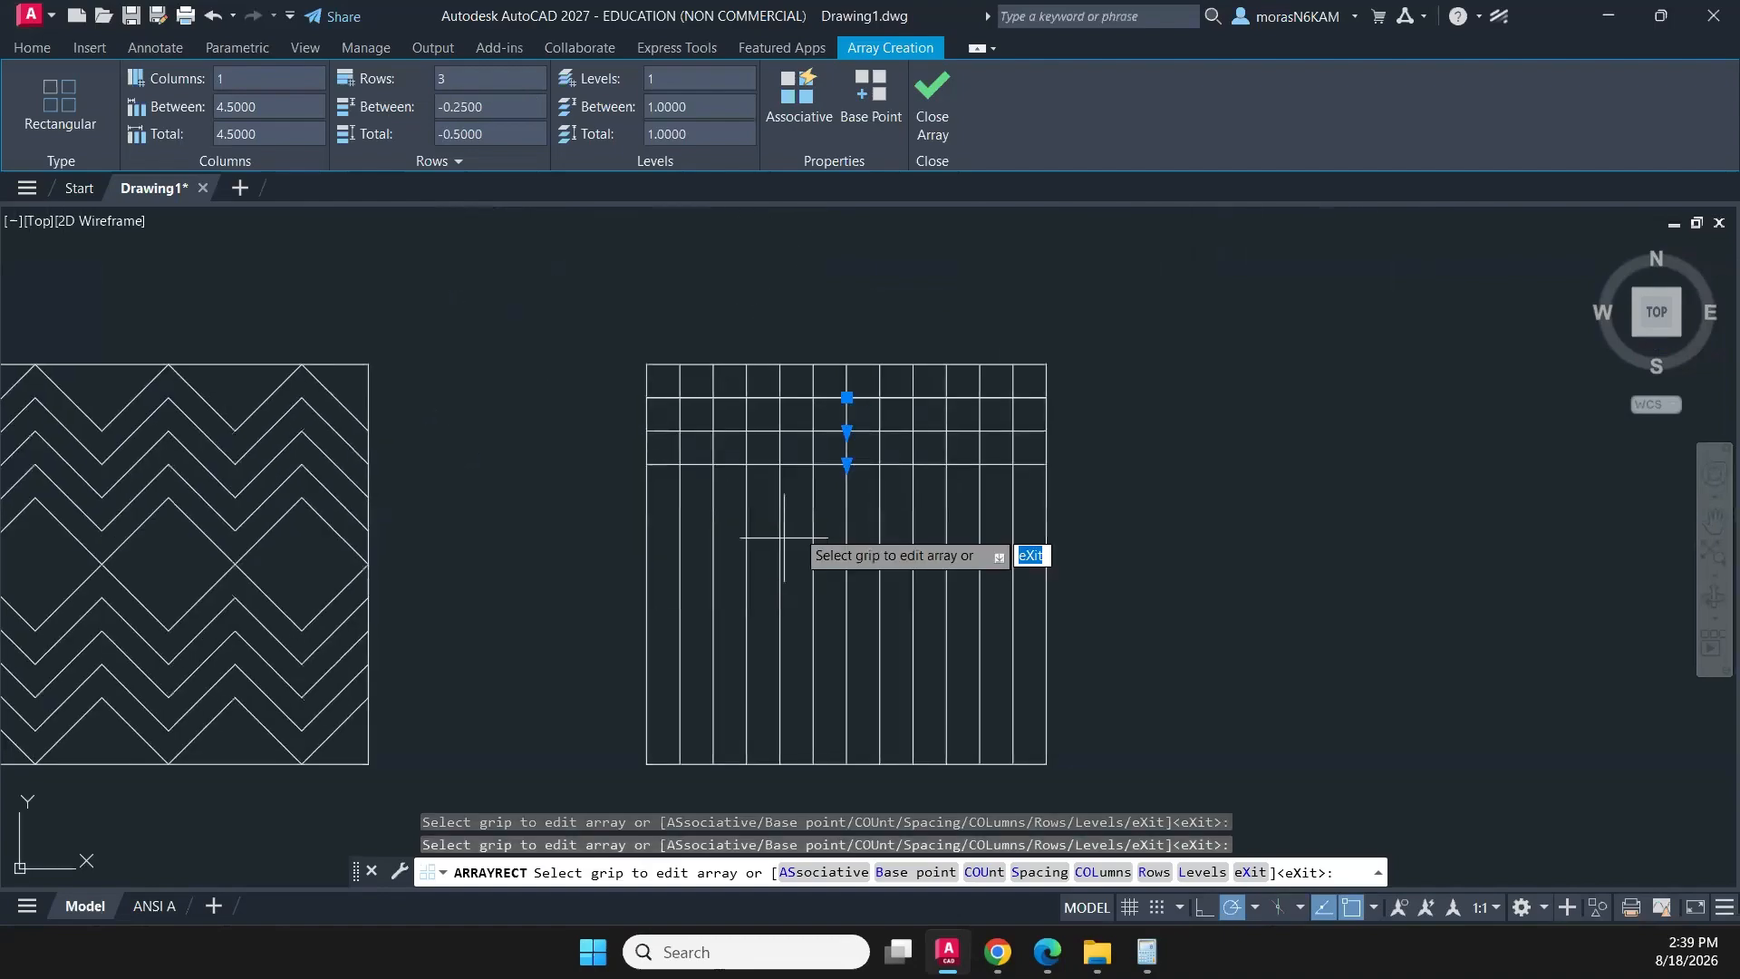
left_click(847, 464)
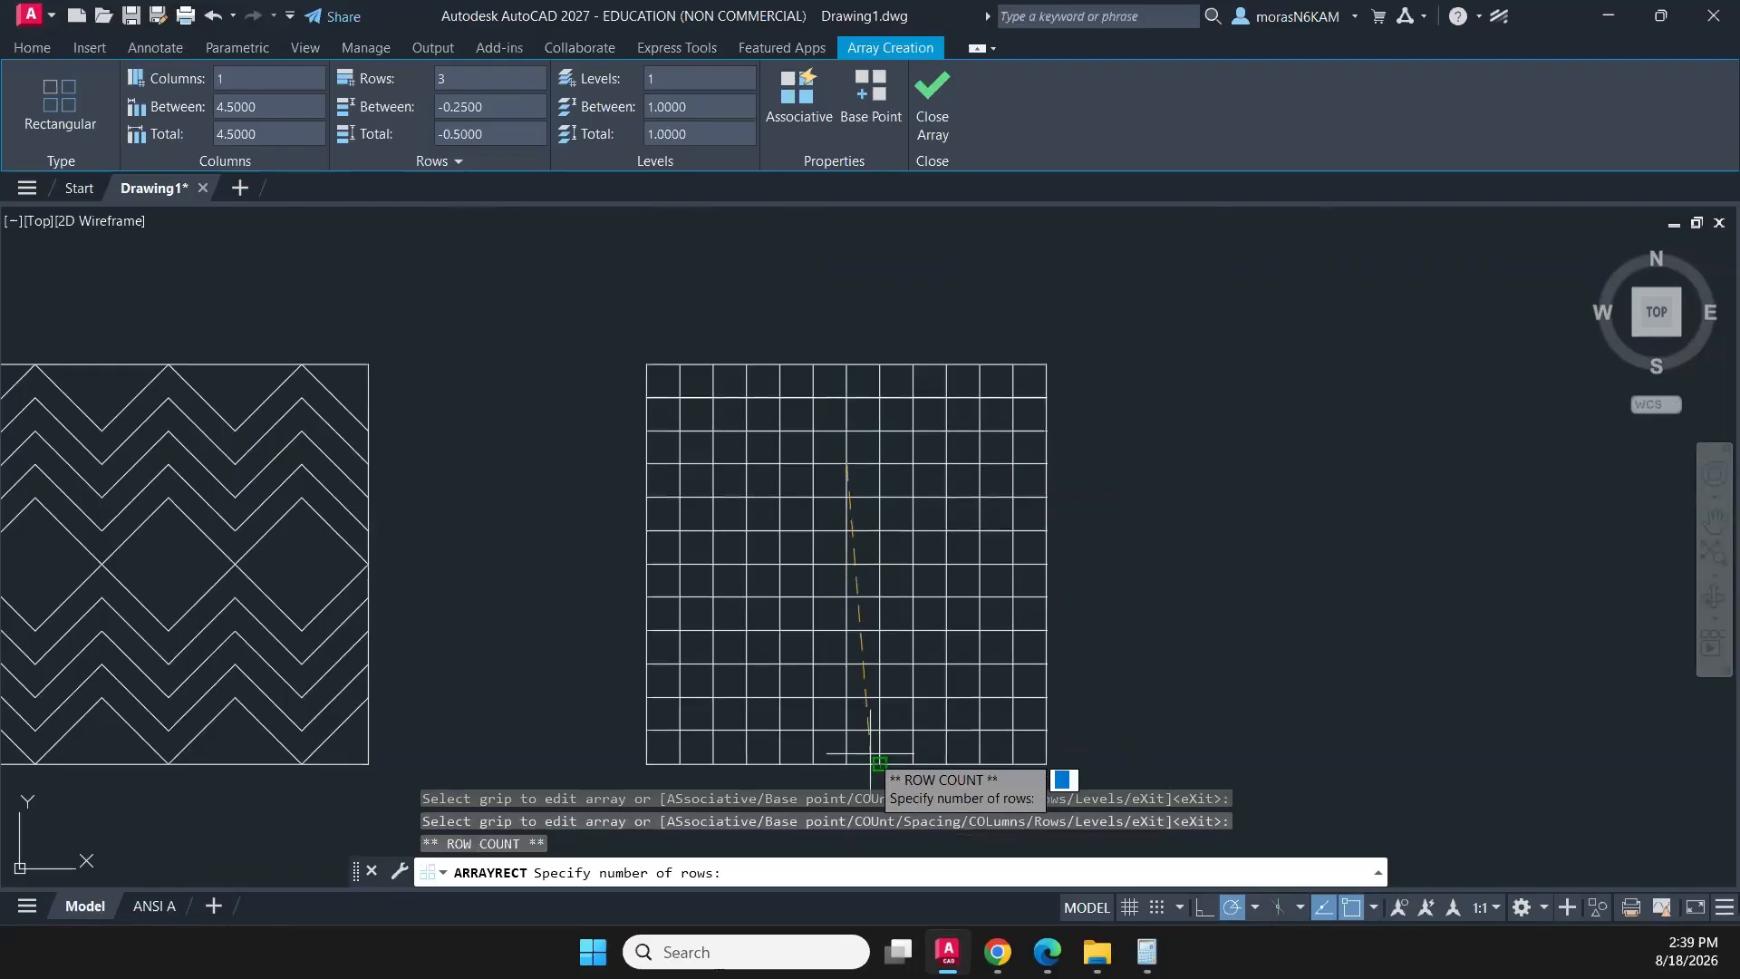
left_click(879, 742)
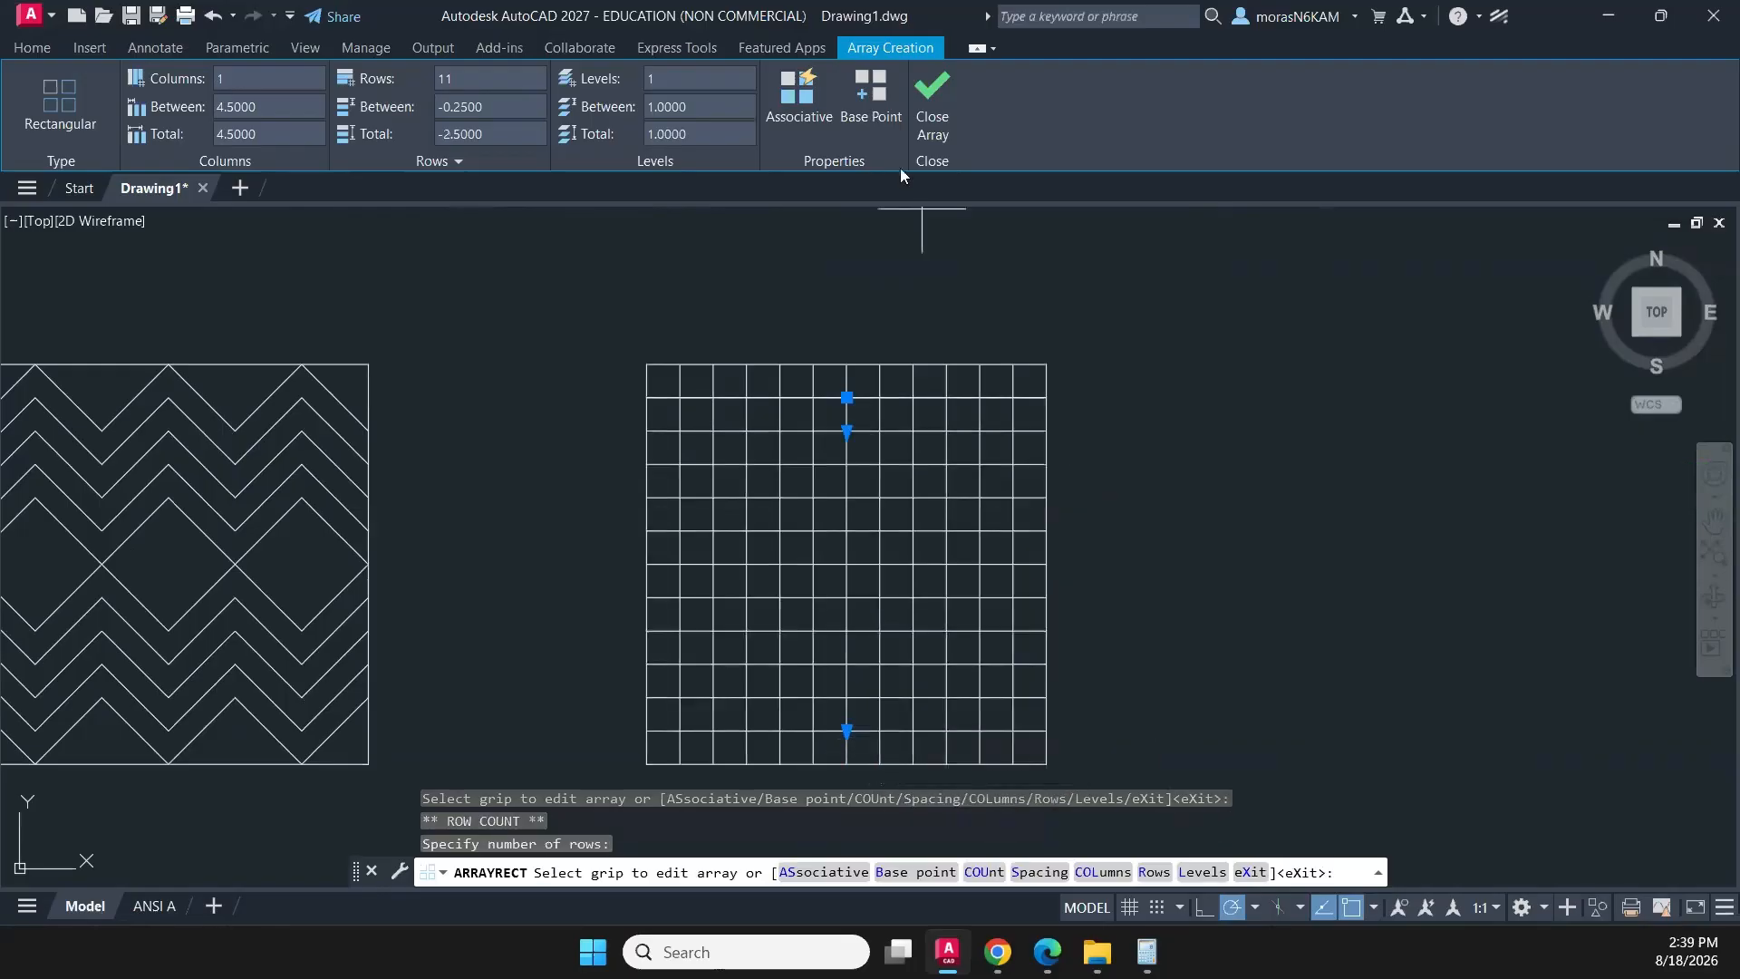
left_click(938, 122)
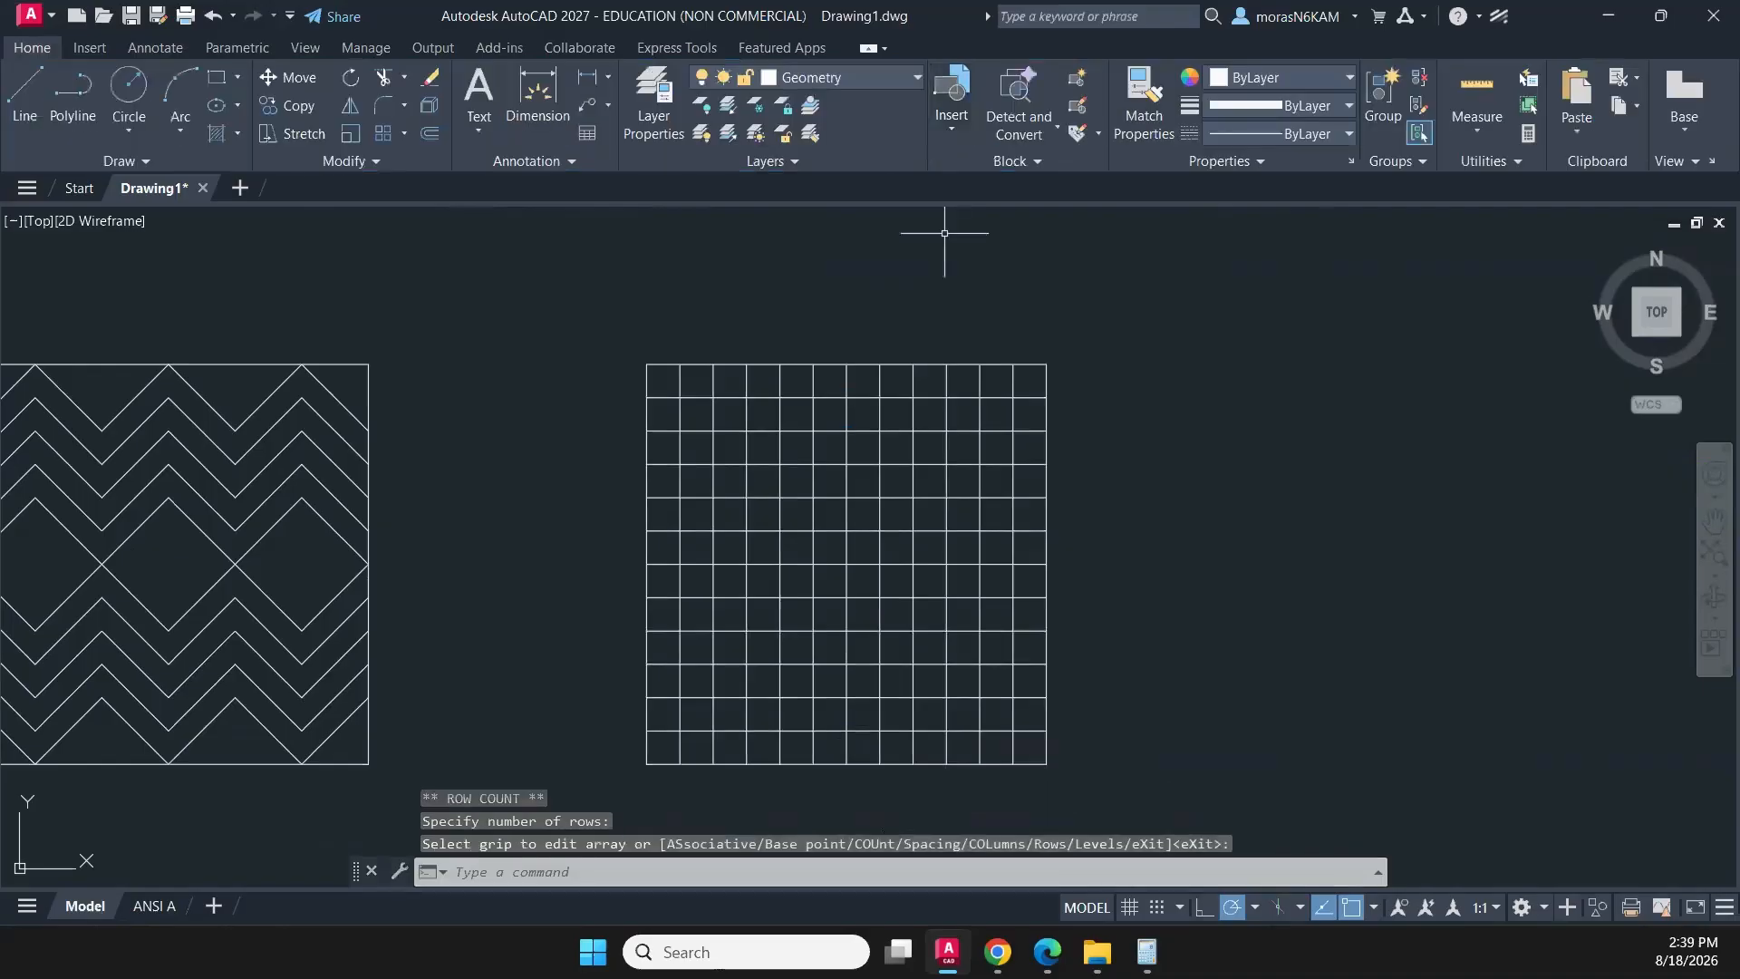
- Trim the two inner grid segments enclosing the top-left corner cell of the 3 by 3 square's grid
scroll(859, 523, "down", 2)
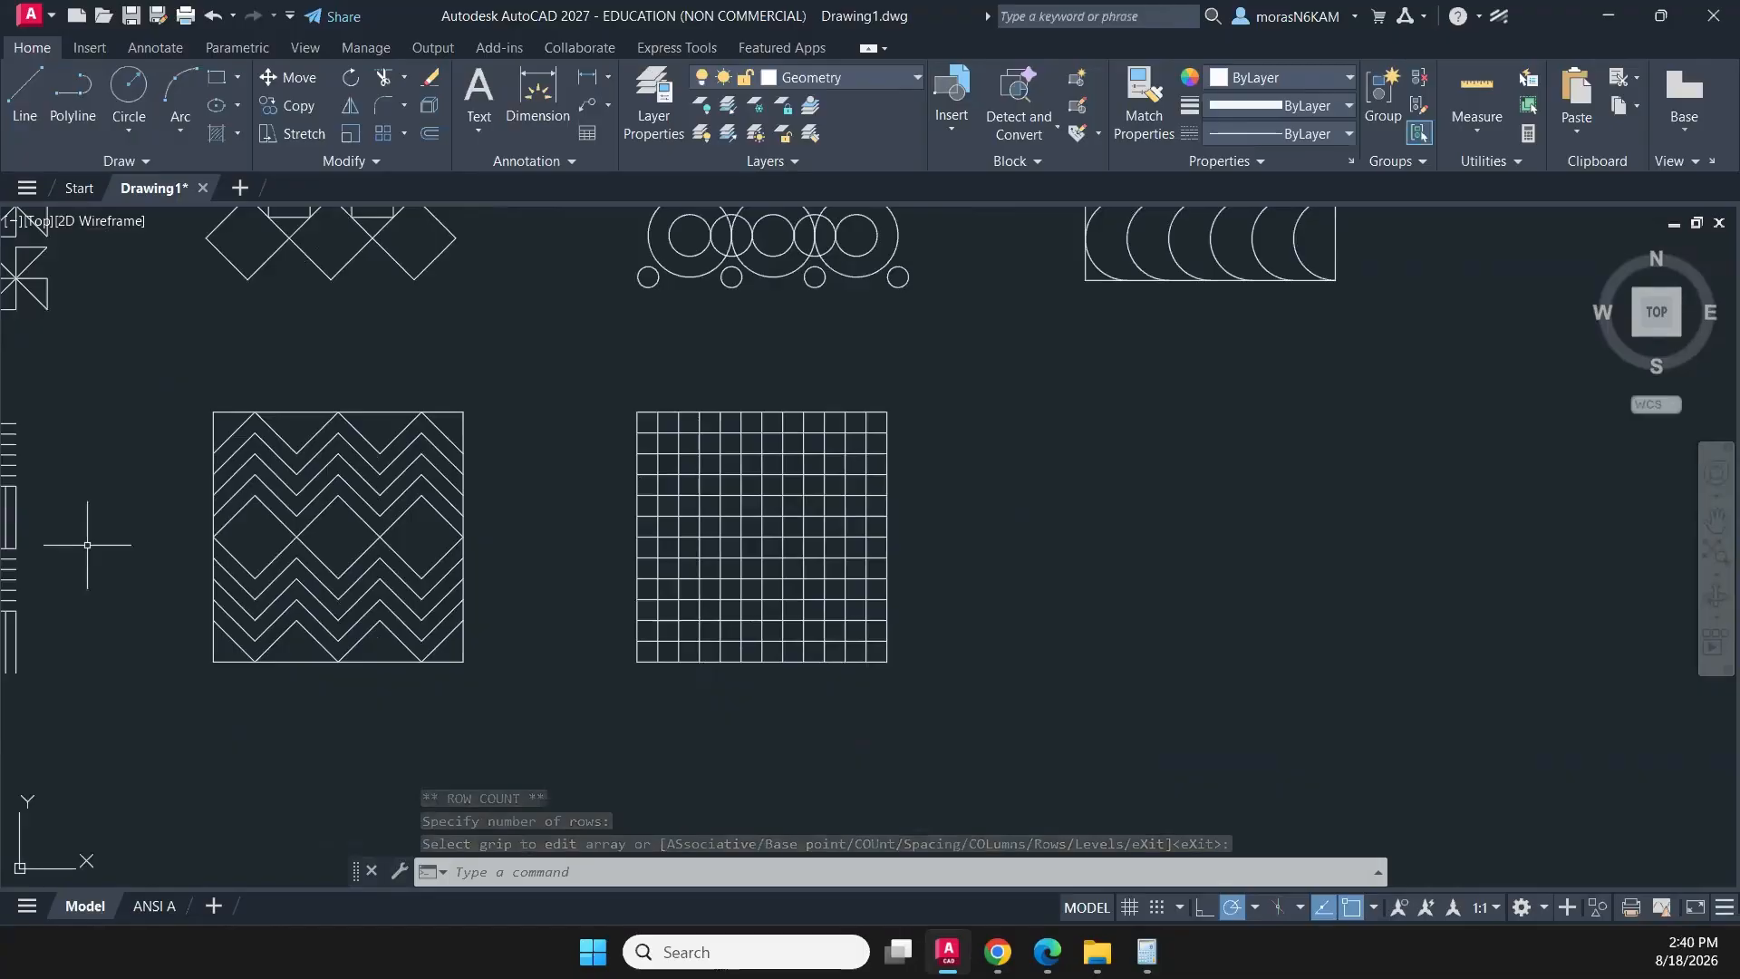
type("tr")
key("Return")
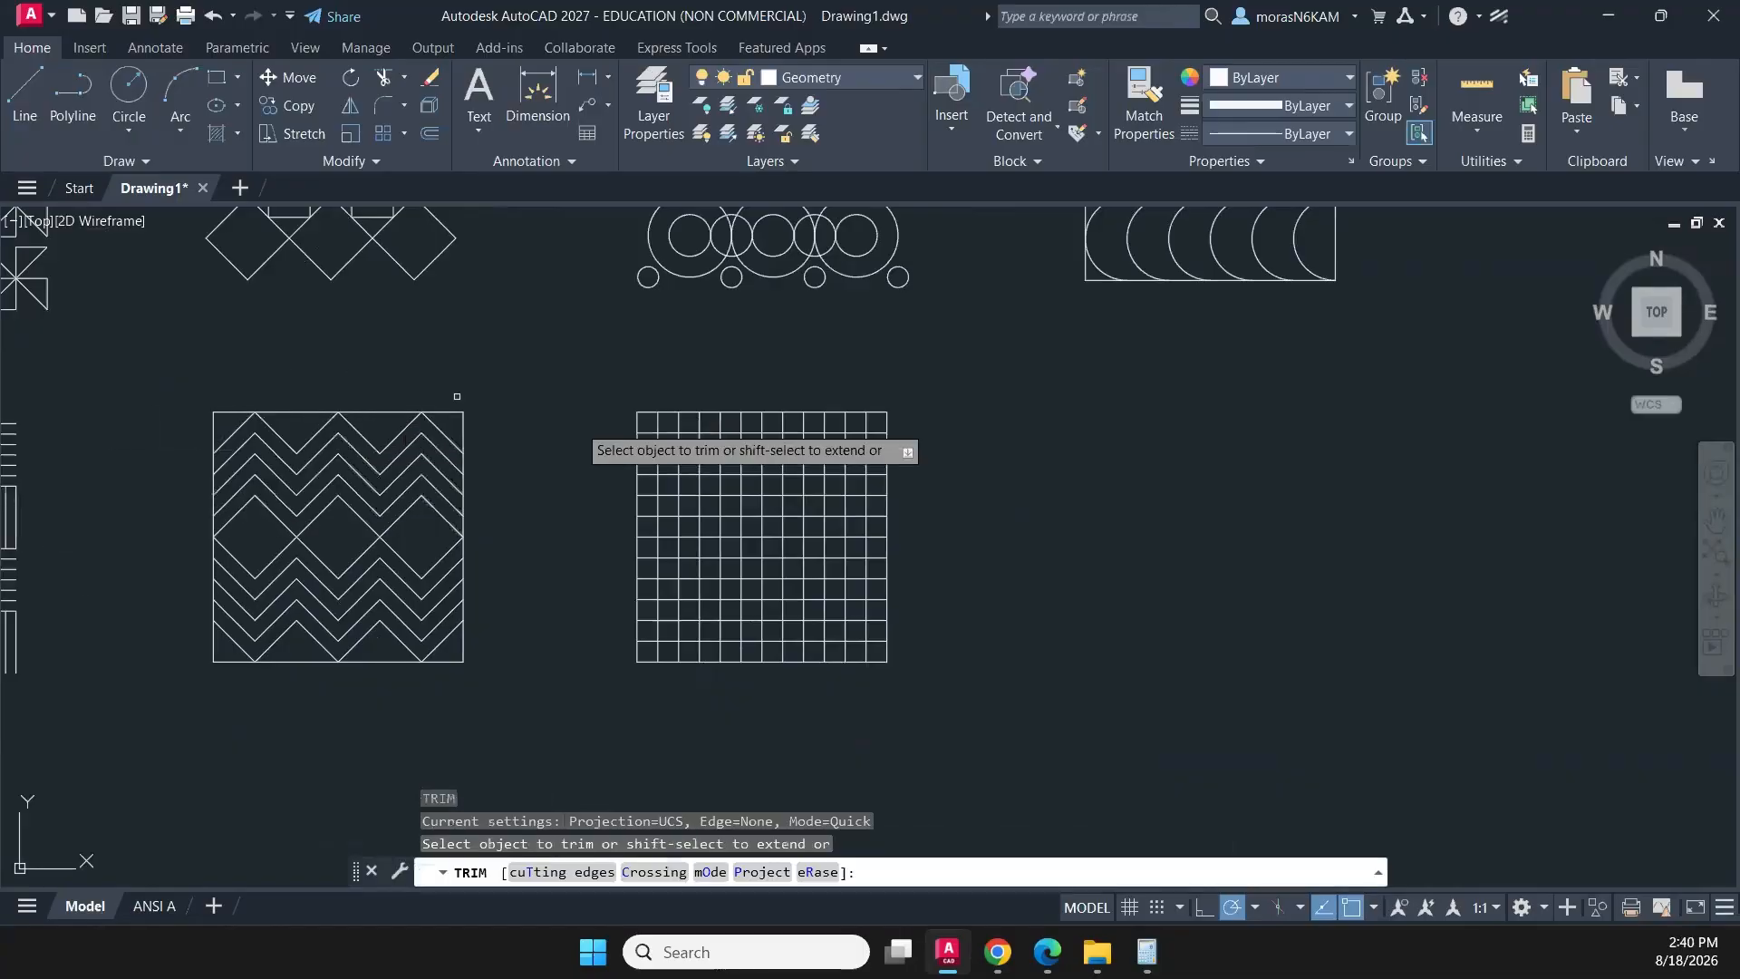
scroll(587, 428, "up", 2)
scroll(698, 426, "up", 1)
mouse_move(705, 420)
left_mouse_down()
mouse_move(672, 423)
mouse_move(676, 462)
mouse_move(689, 453)
left_mouse_up()
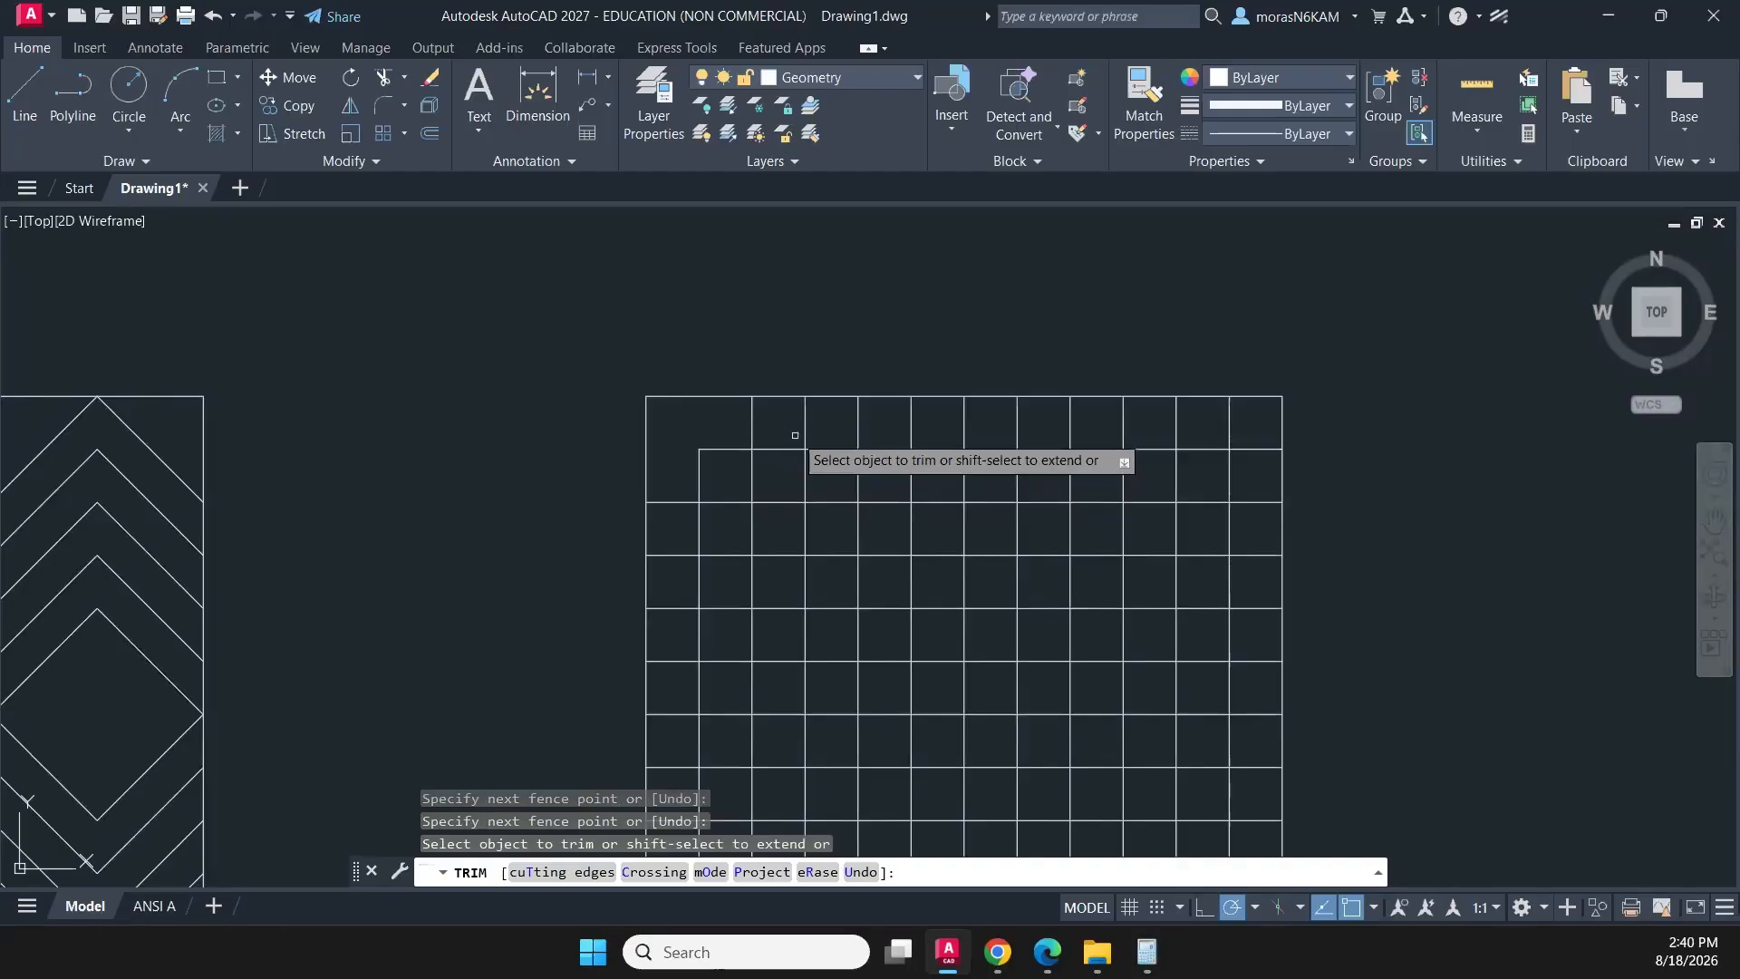
- Trim the grid segments along the next diagonal band to form the first stair-step line around the corner
left_click(785, 429)
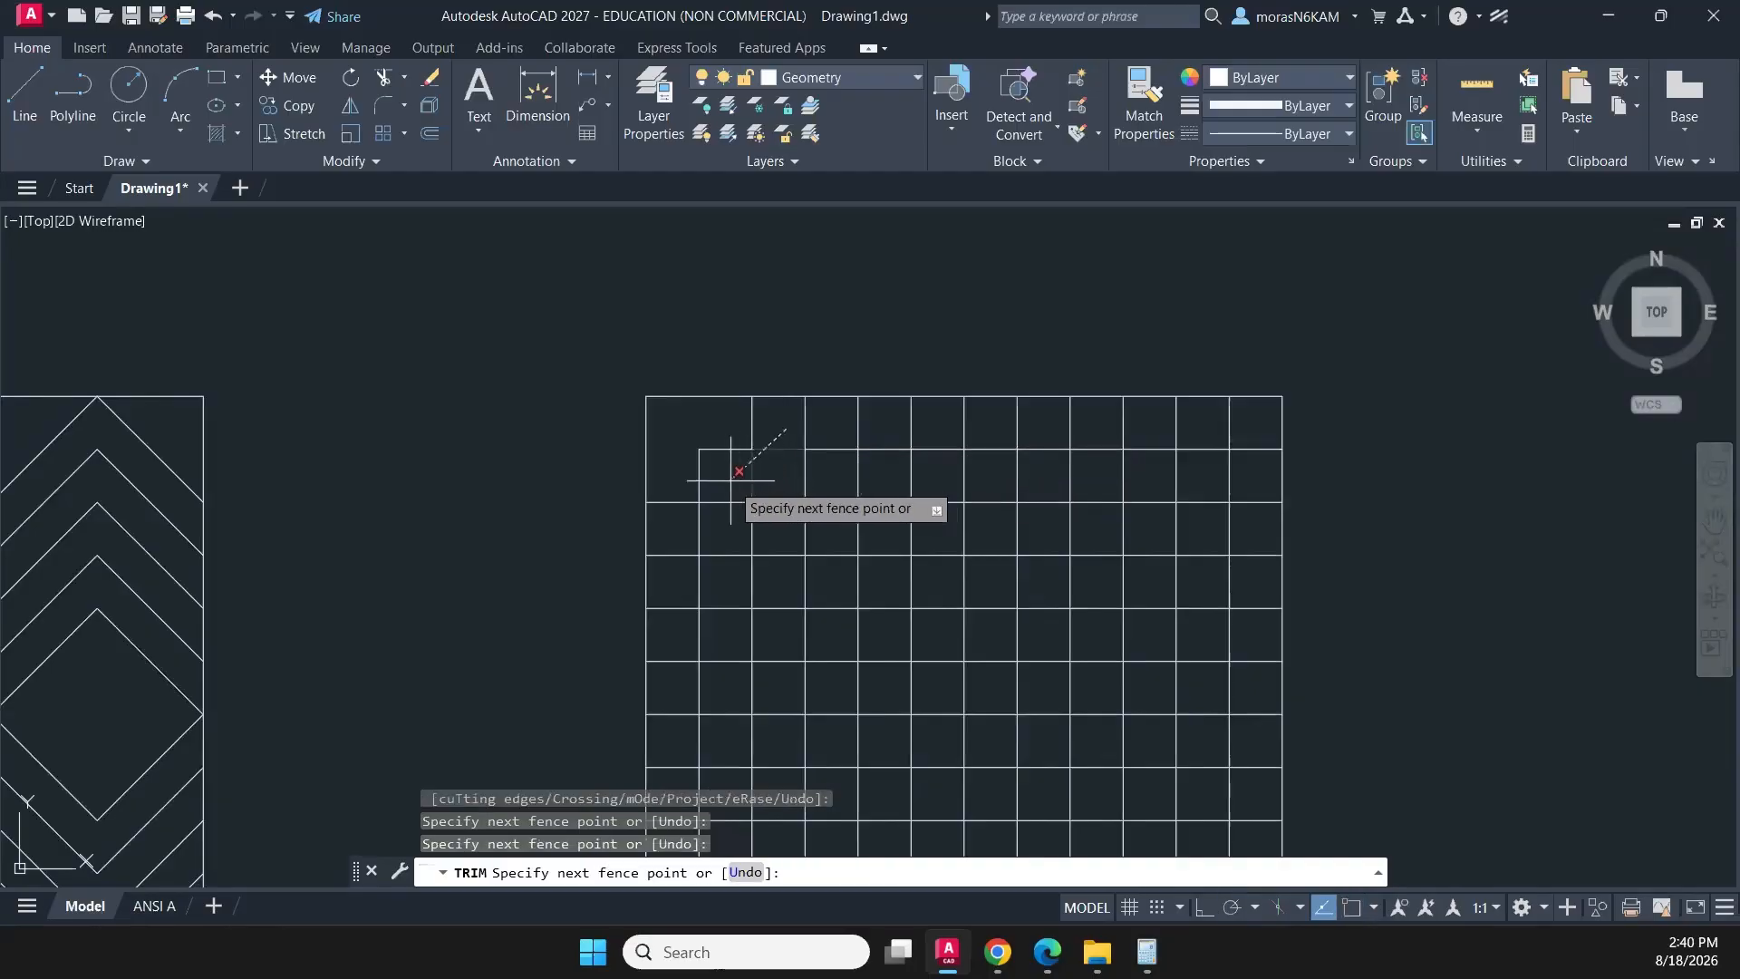
left_click(733, 481)
left_click(728, 491)
left_click(723, 520)
left_click(692, 520)
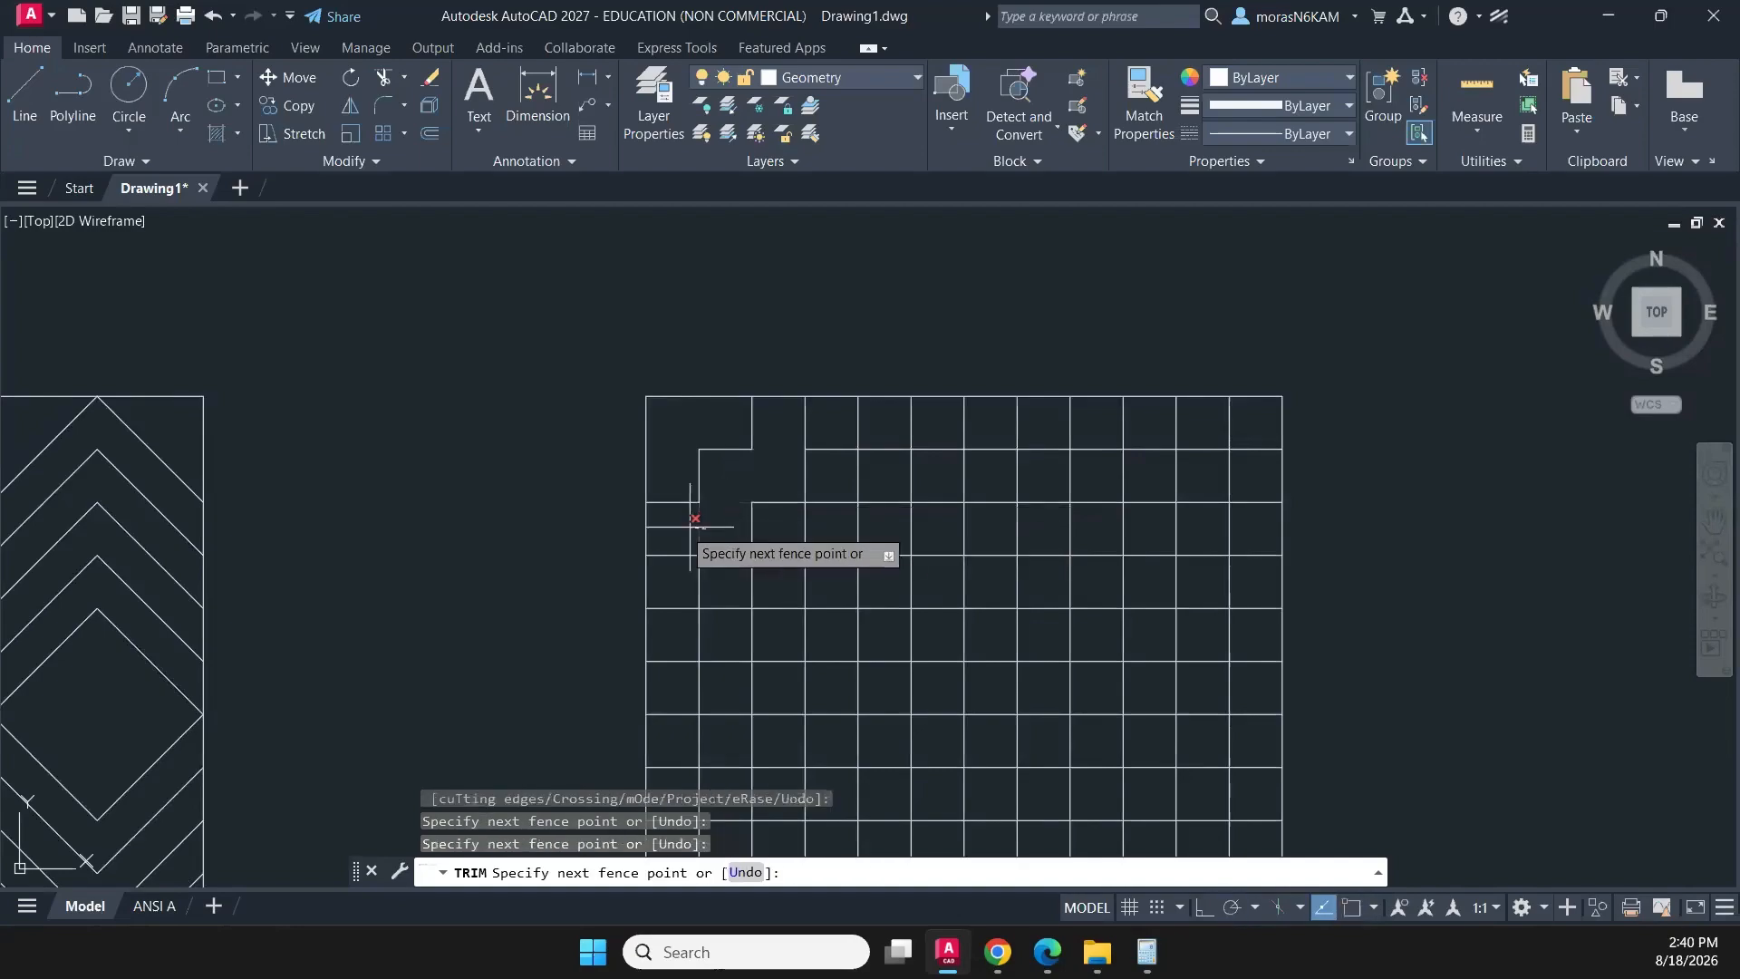
left_click(743, 533)
- Trim the segments of the third diagonal band from the square's left edge up to its top edge to form another stair-step line
middle_click_drag(675, 485, 602, 427)
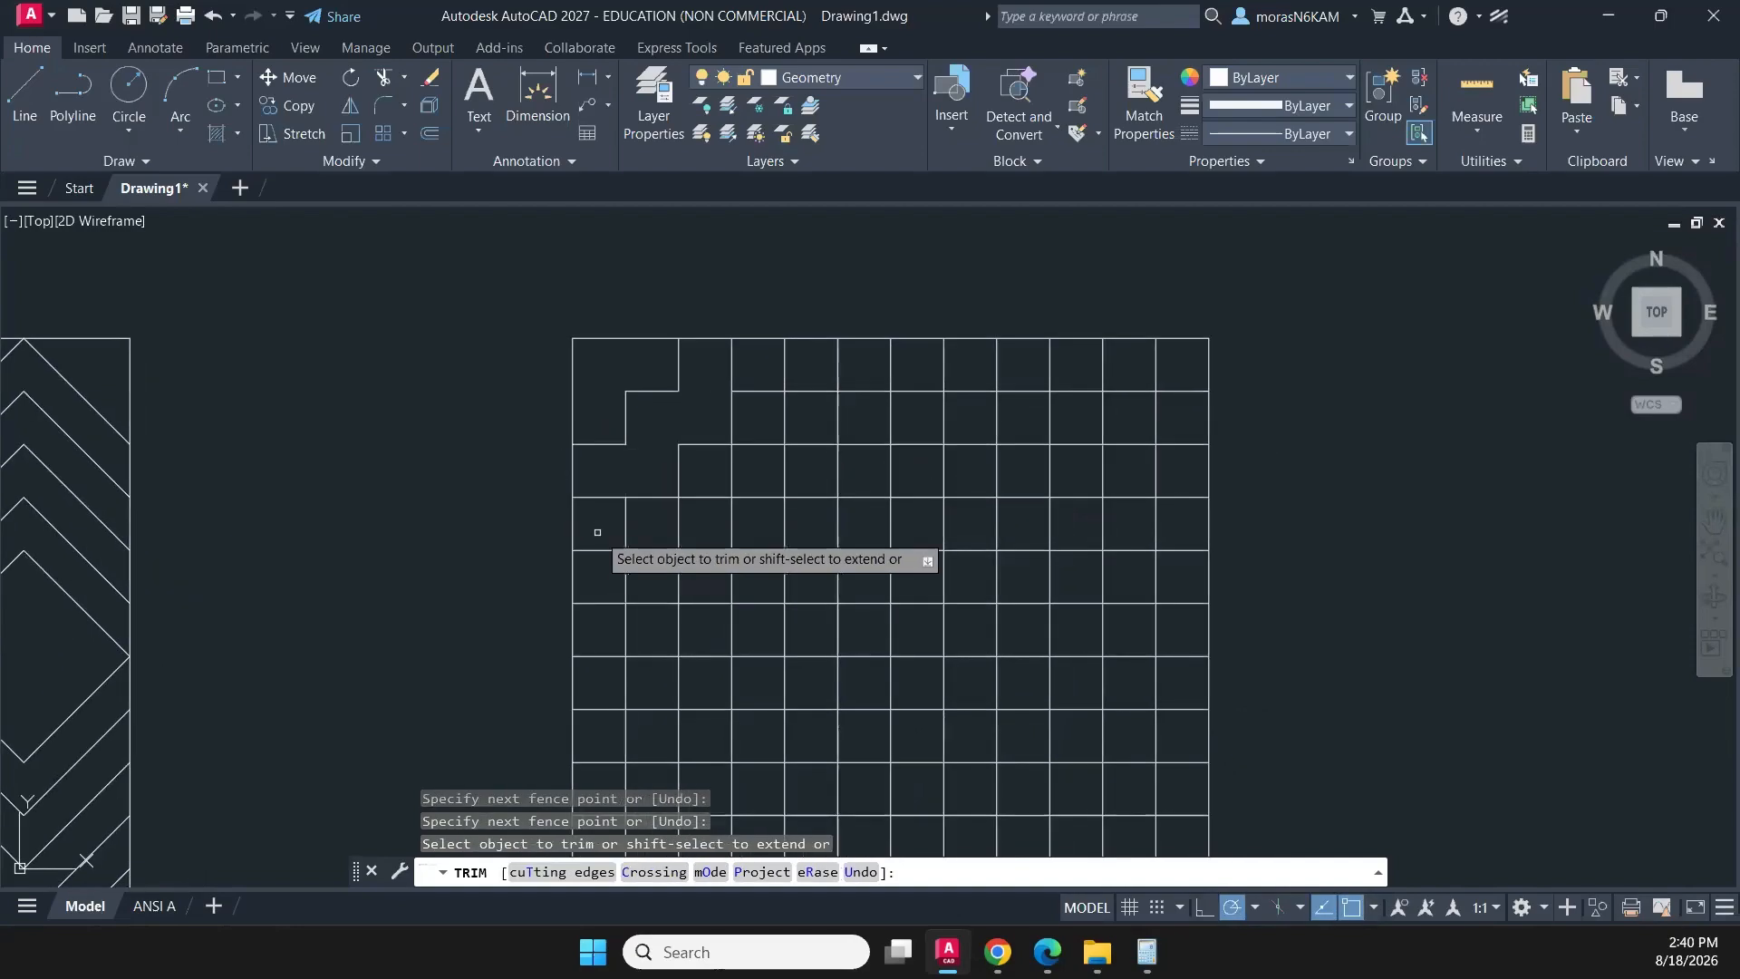
left_click(606, 564)
left_click(599, 578)
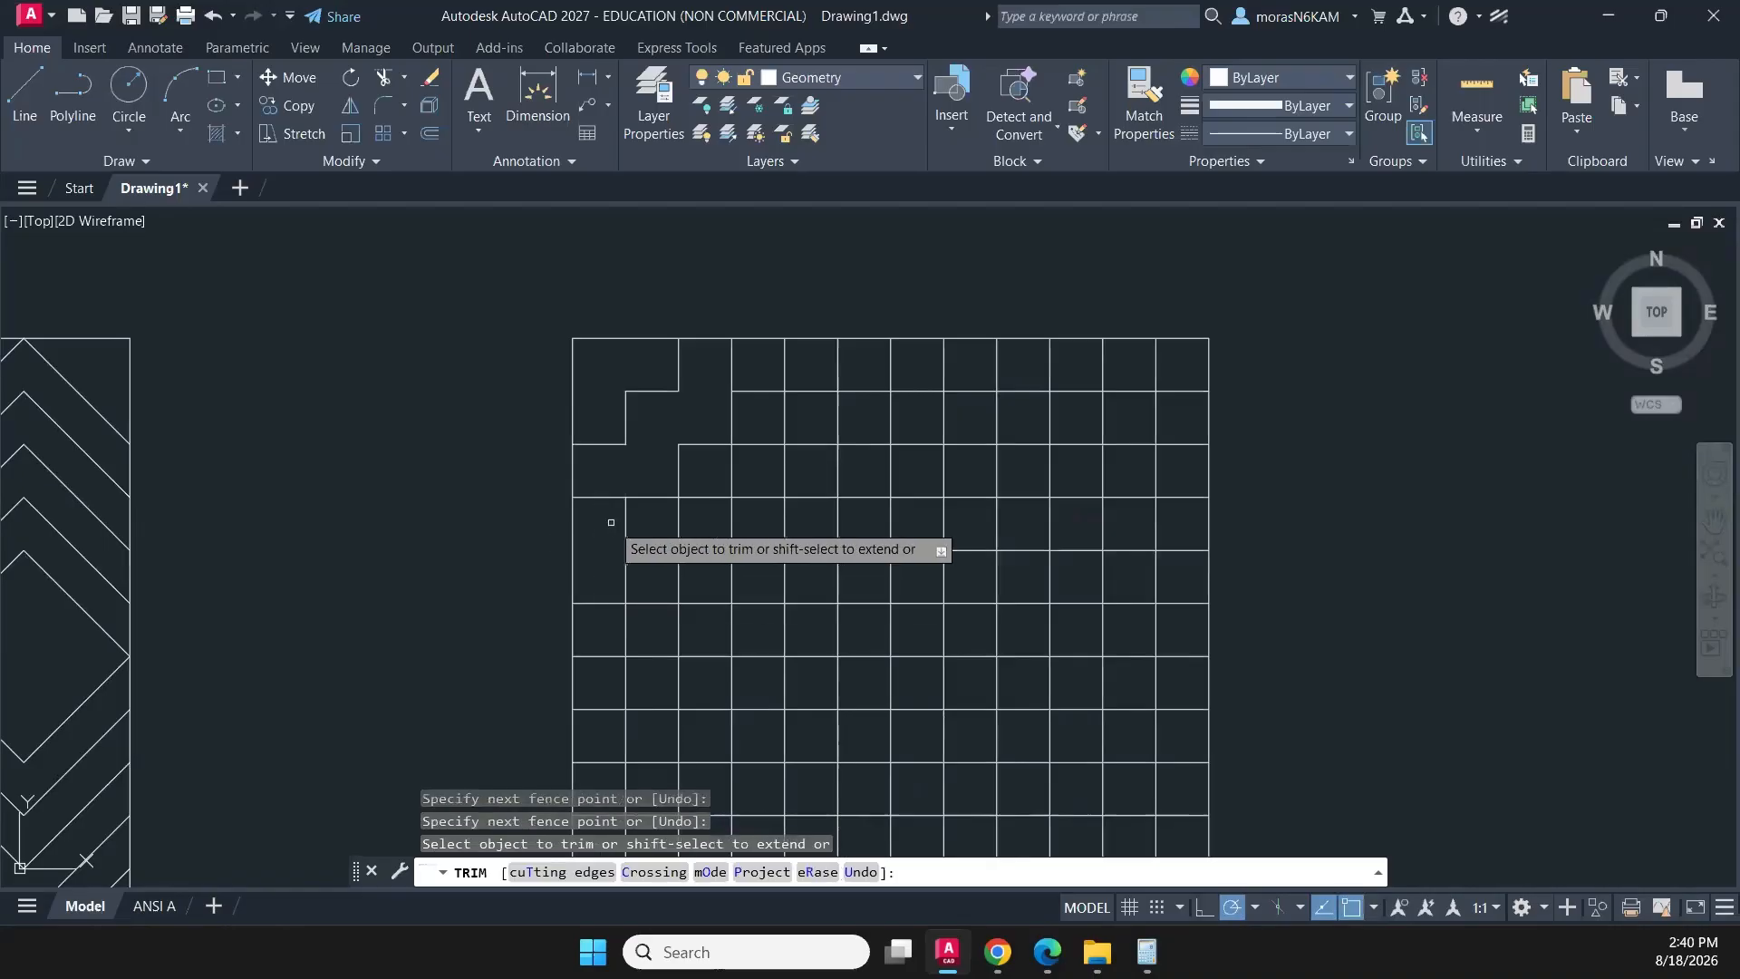
left_click(613, 524)
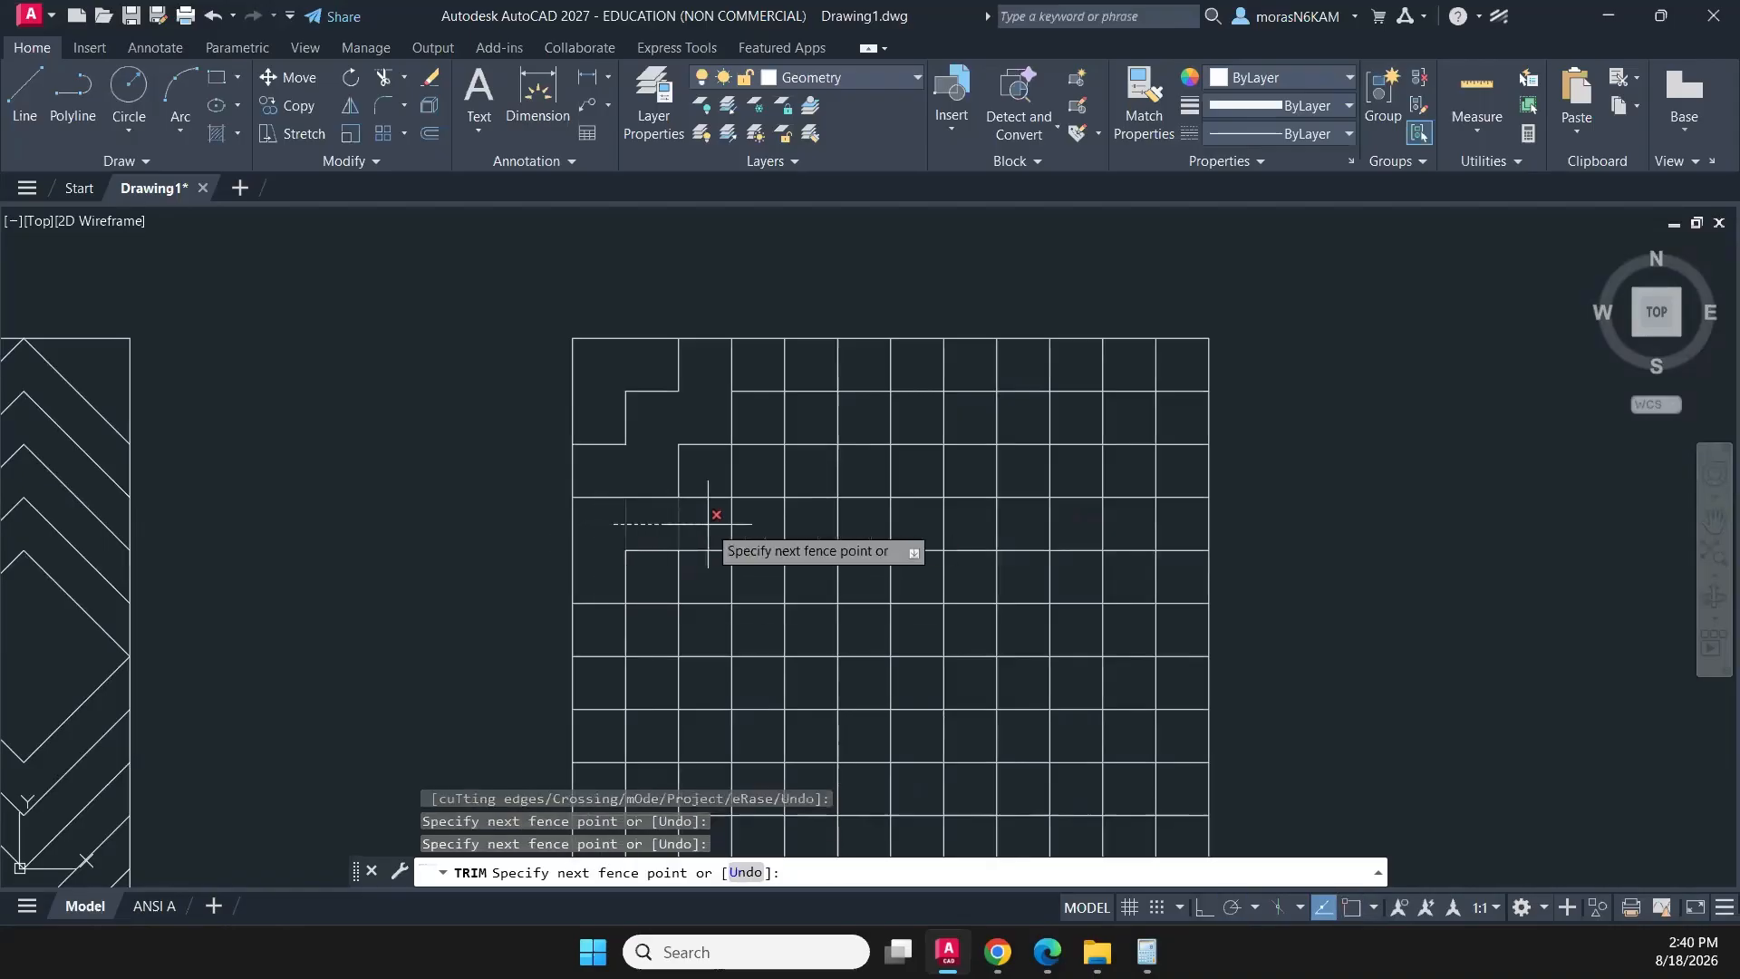
left_click(708, 524)
left_click(708, 517)
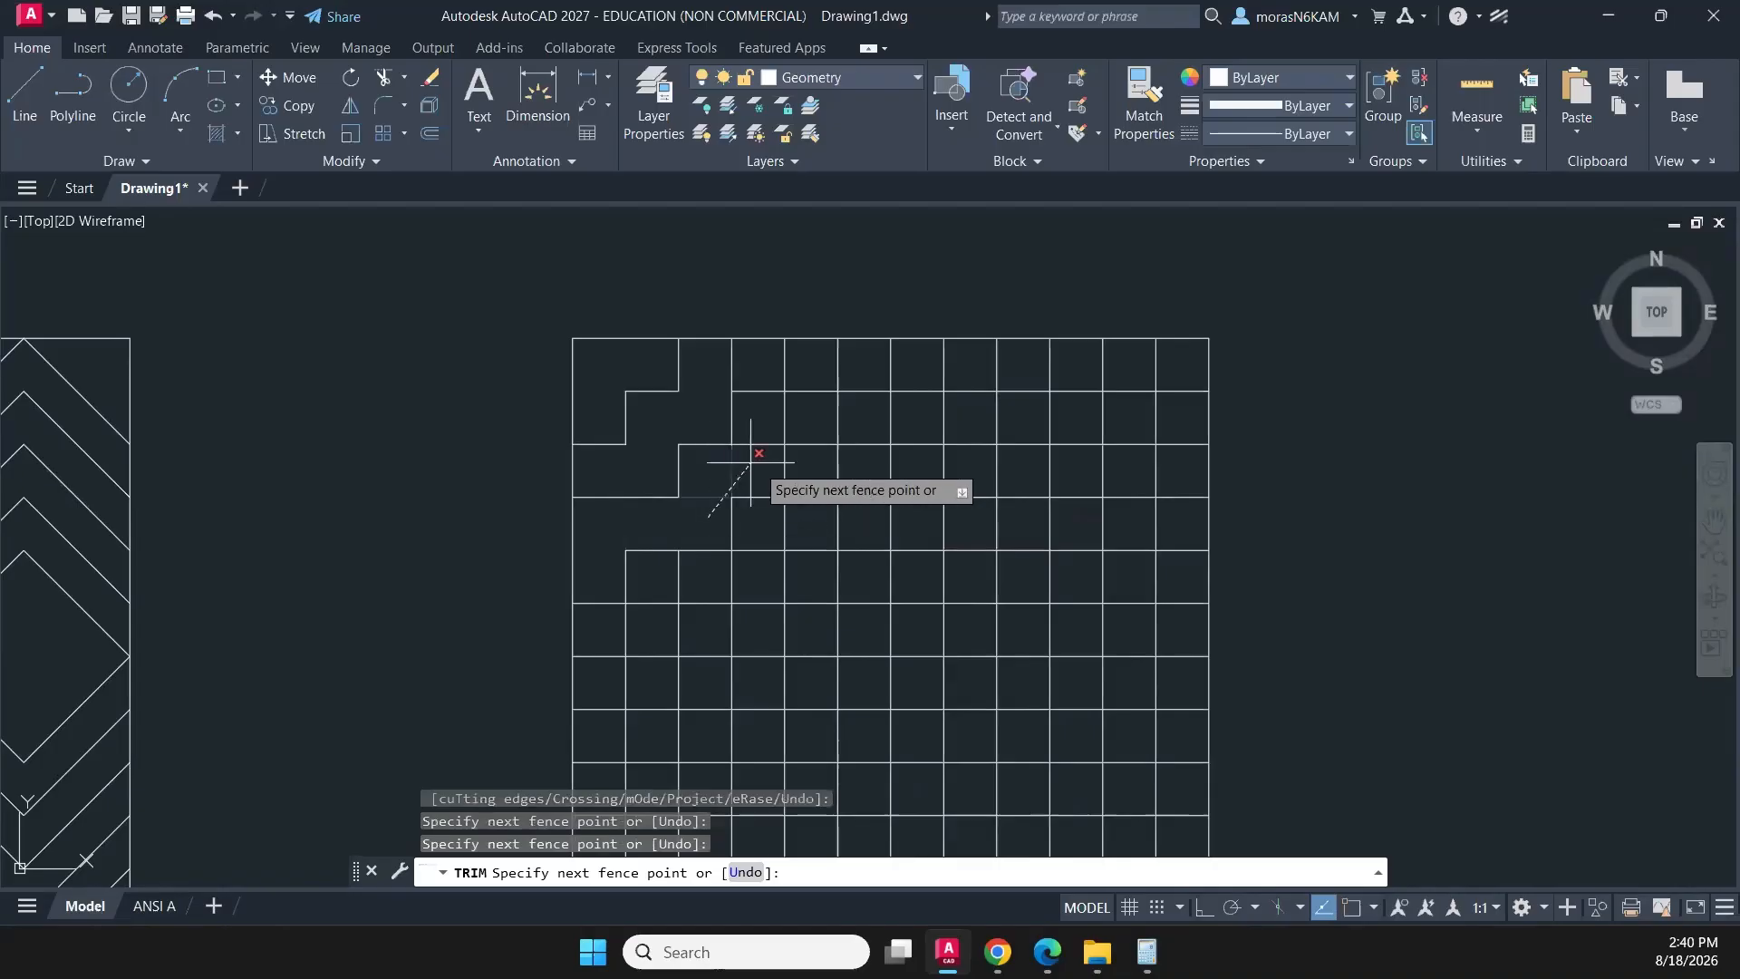
left_click(755, 461)
left_click(754, 459)
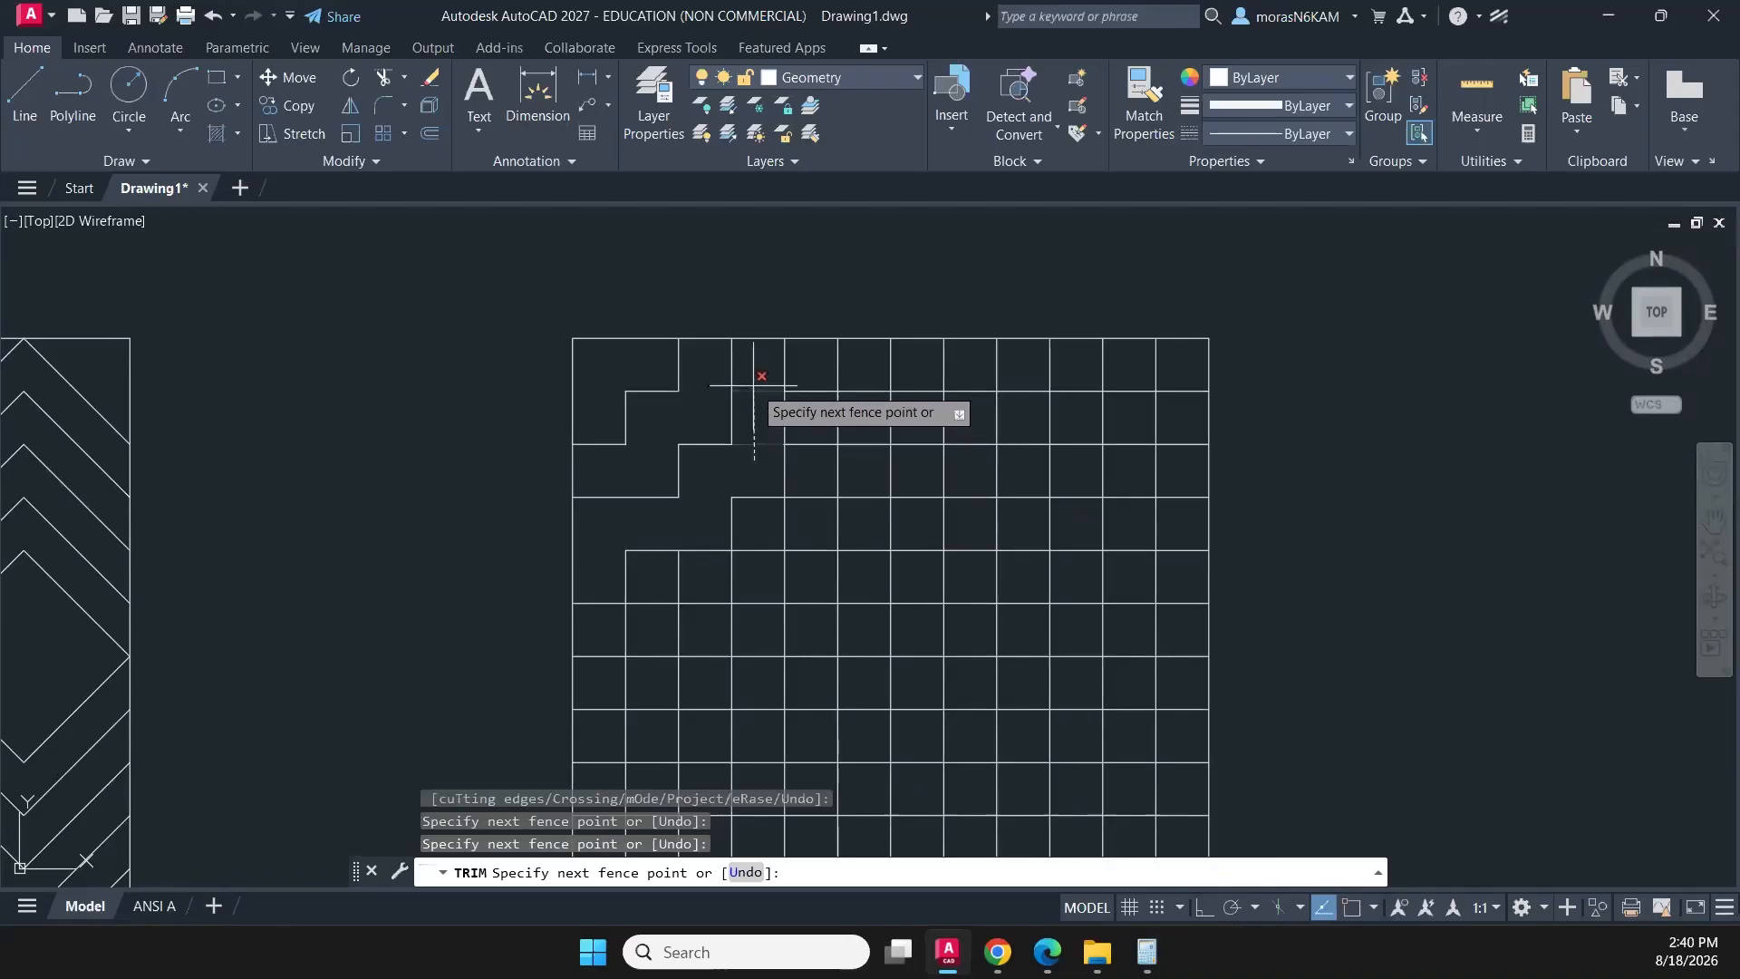
left_click(753, 383)
left_click(761, 376)
left_click(798, 357)
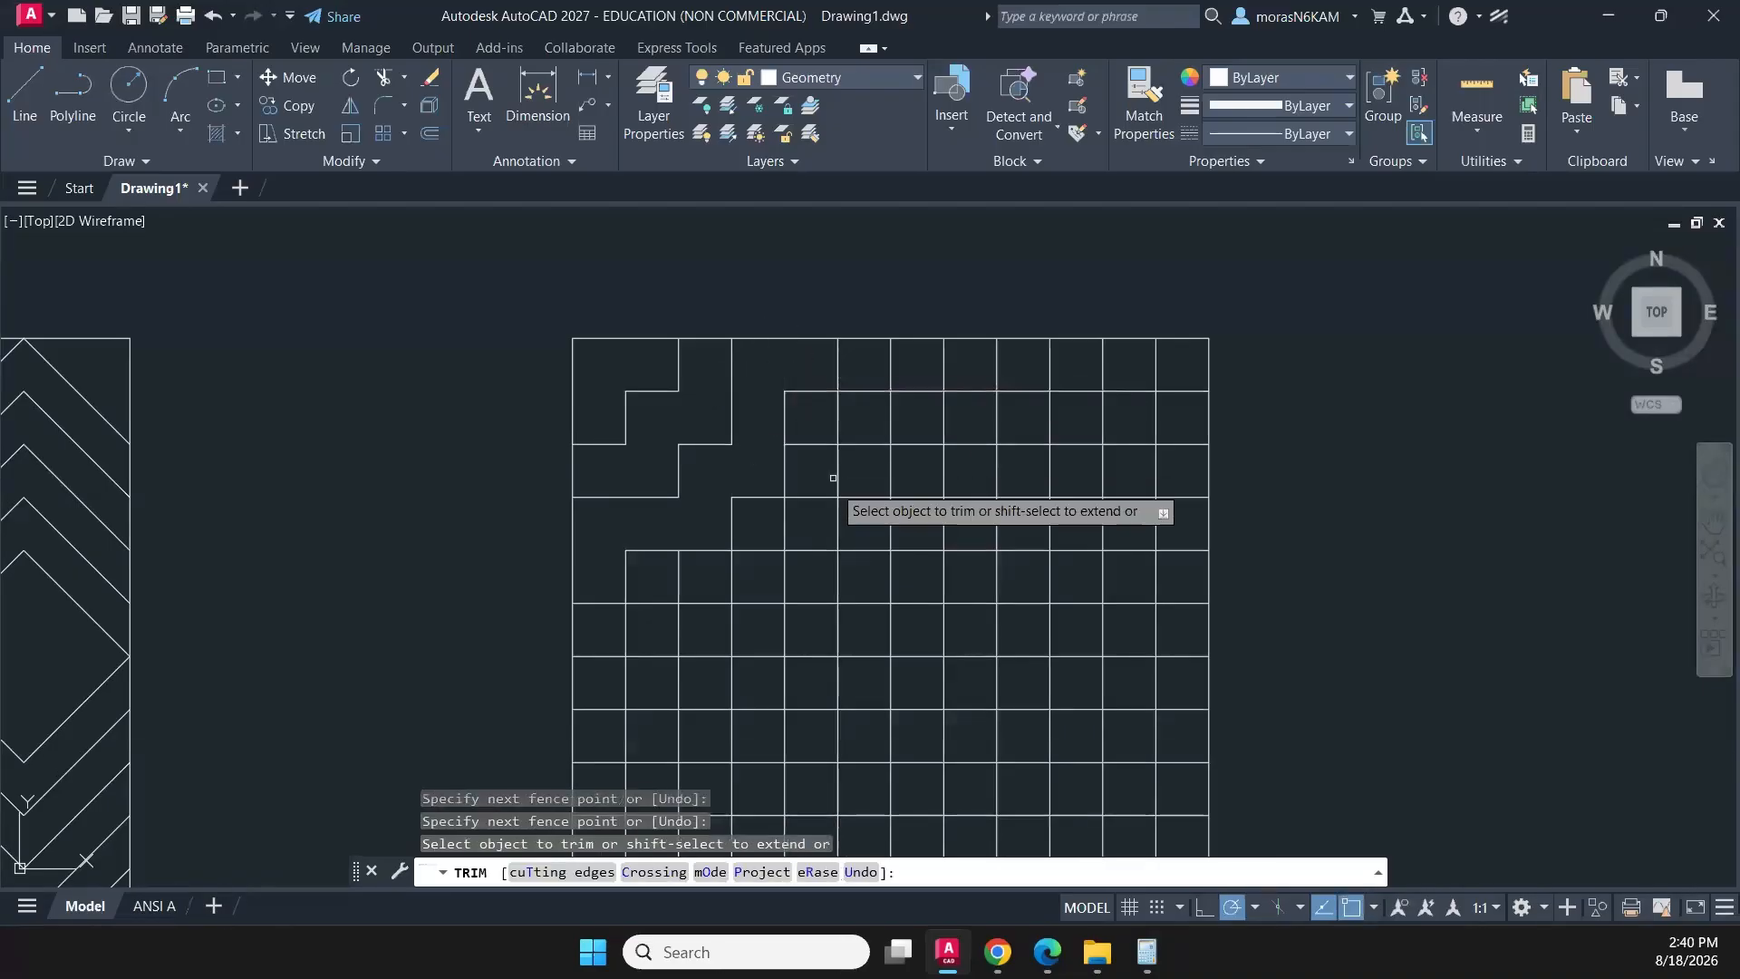
- Trim the segments along the fourth diagonal band, from the square's top edge stepping down to its left edge
middle_click_drag(849, 454, 799, 402)
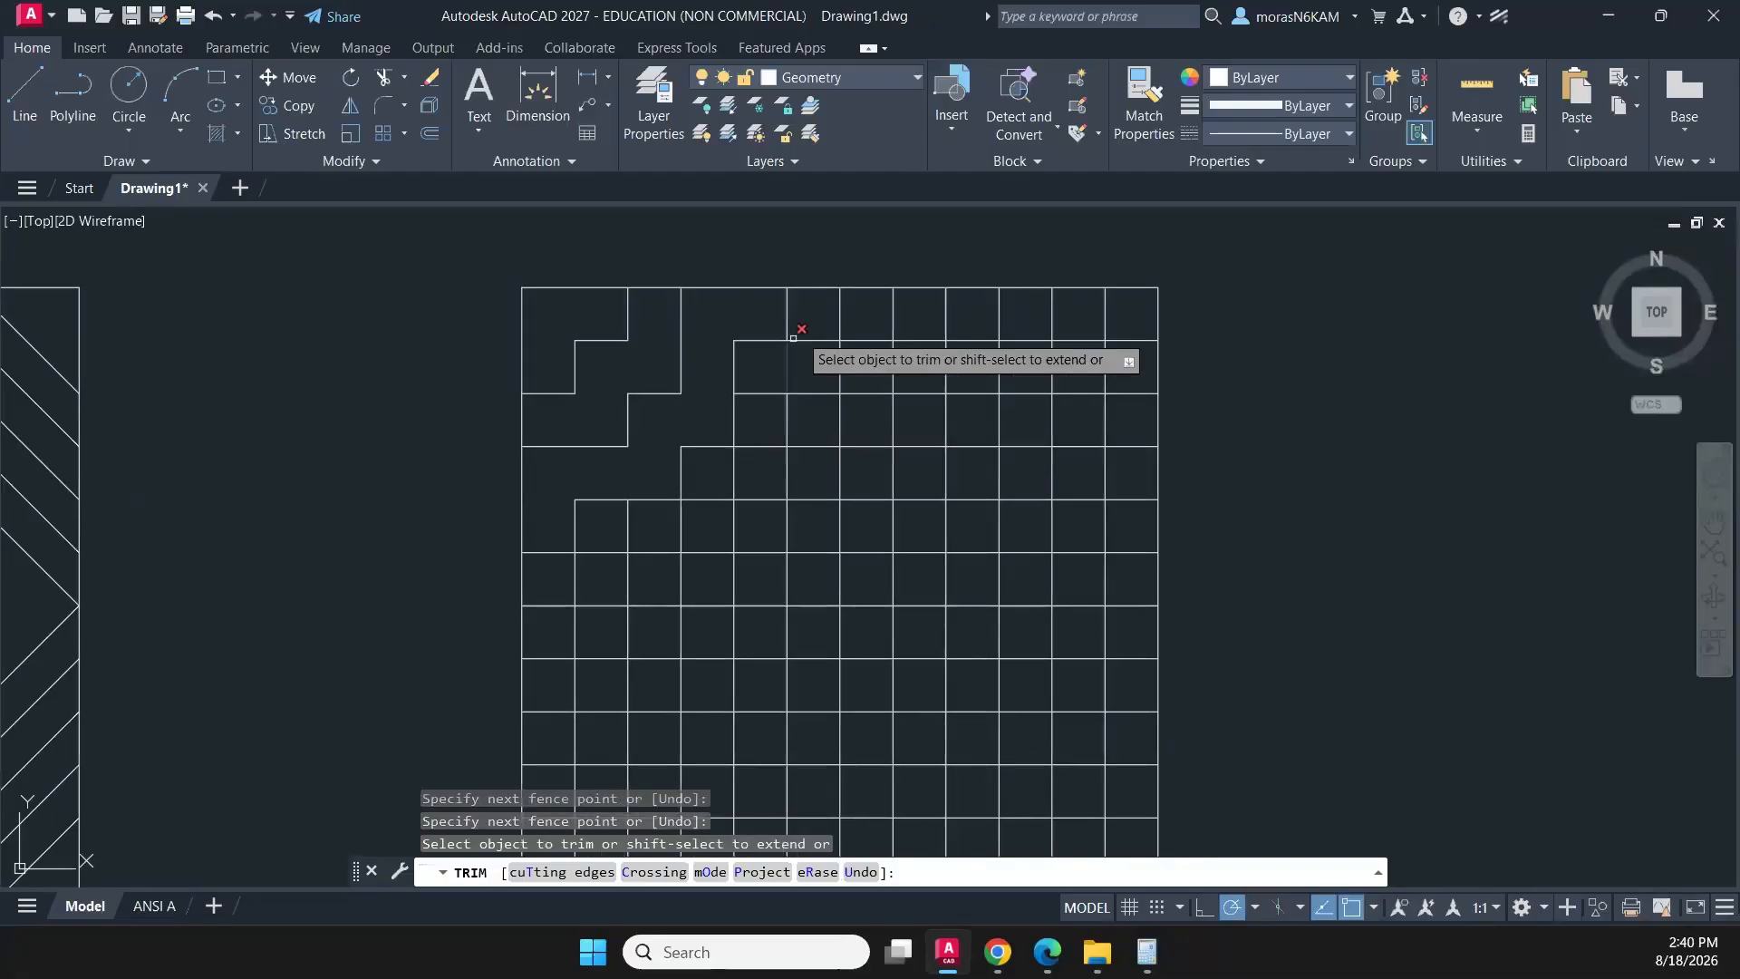
left_click(816, 316)
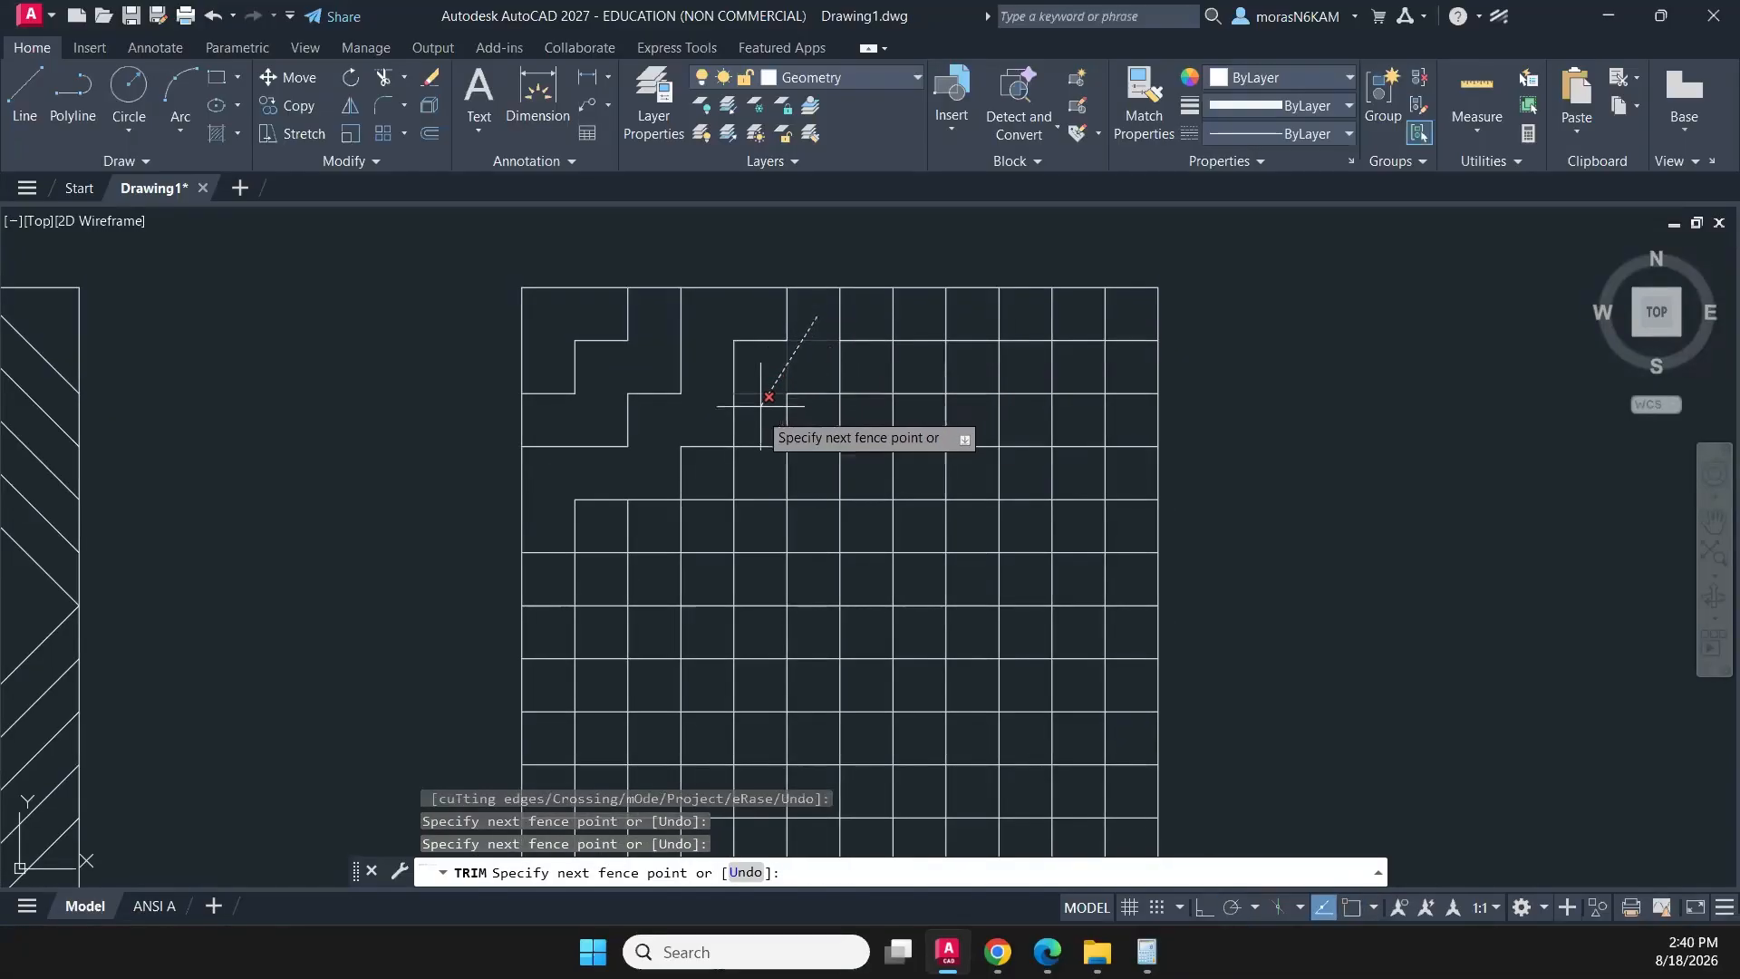
key("Return")
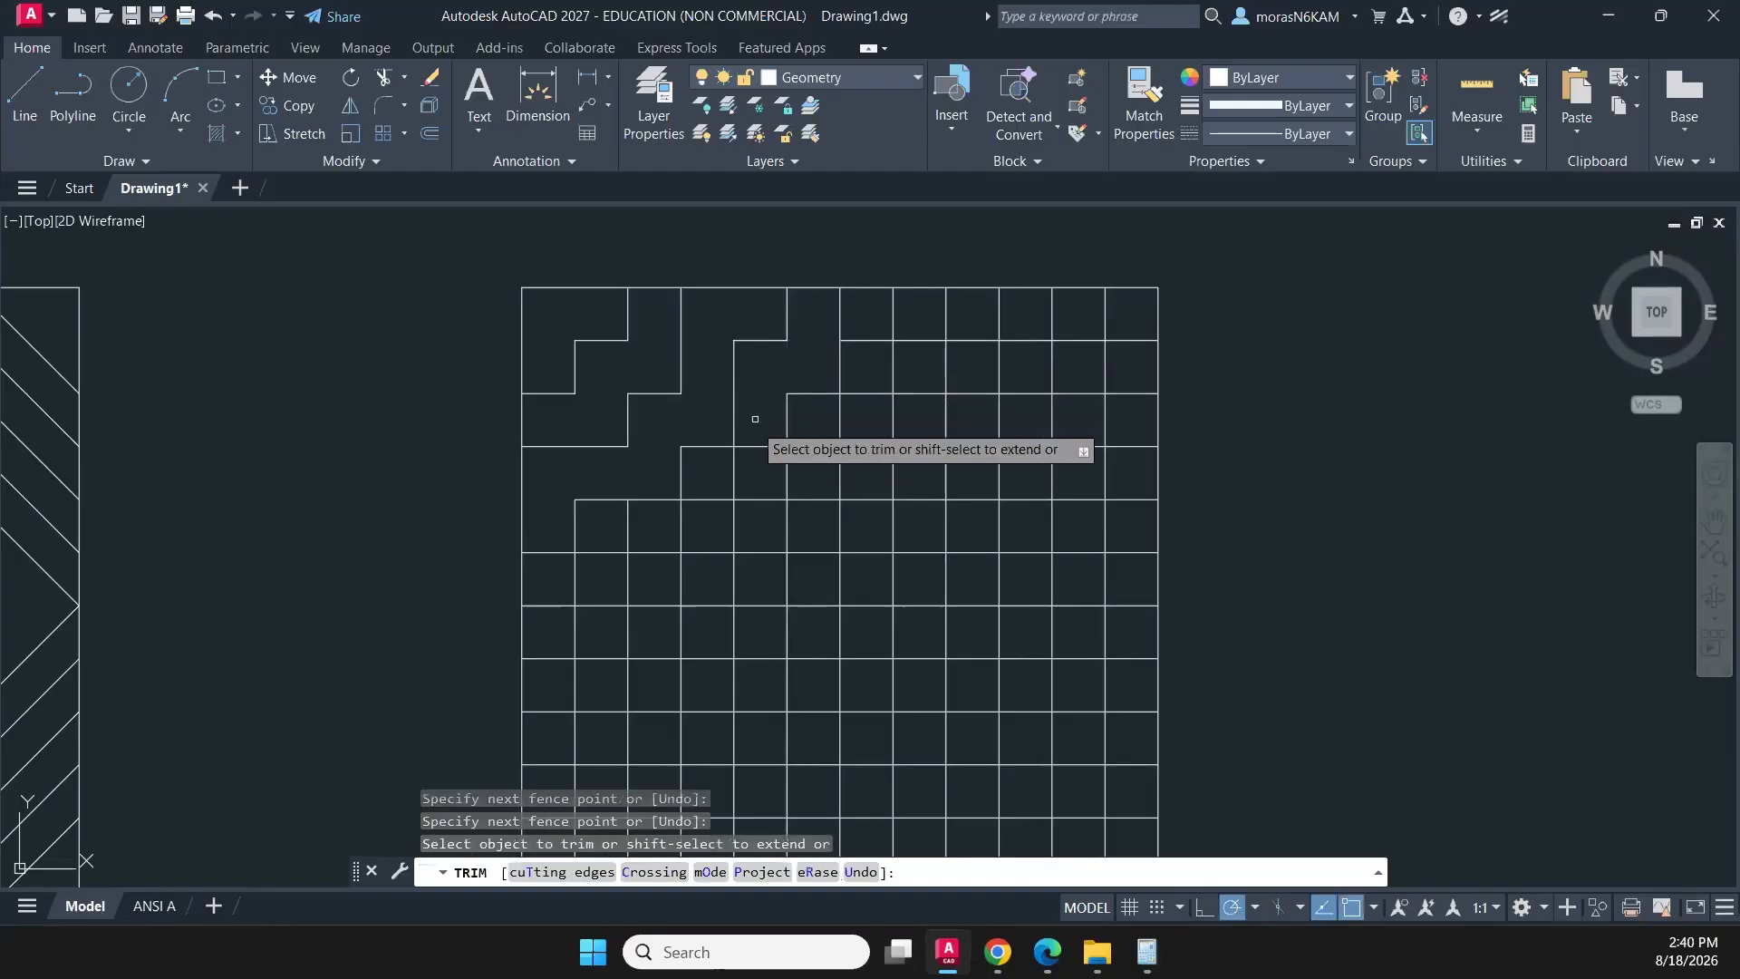
left_click(754, 438)
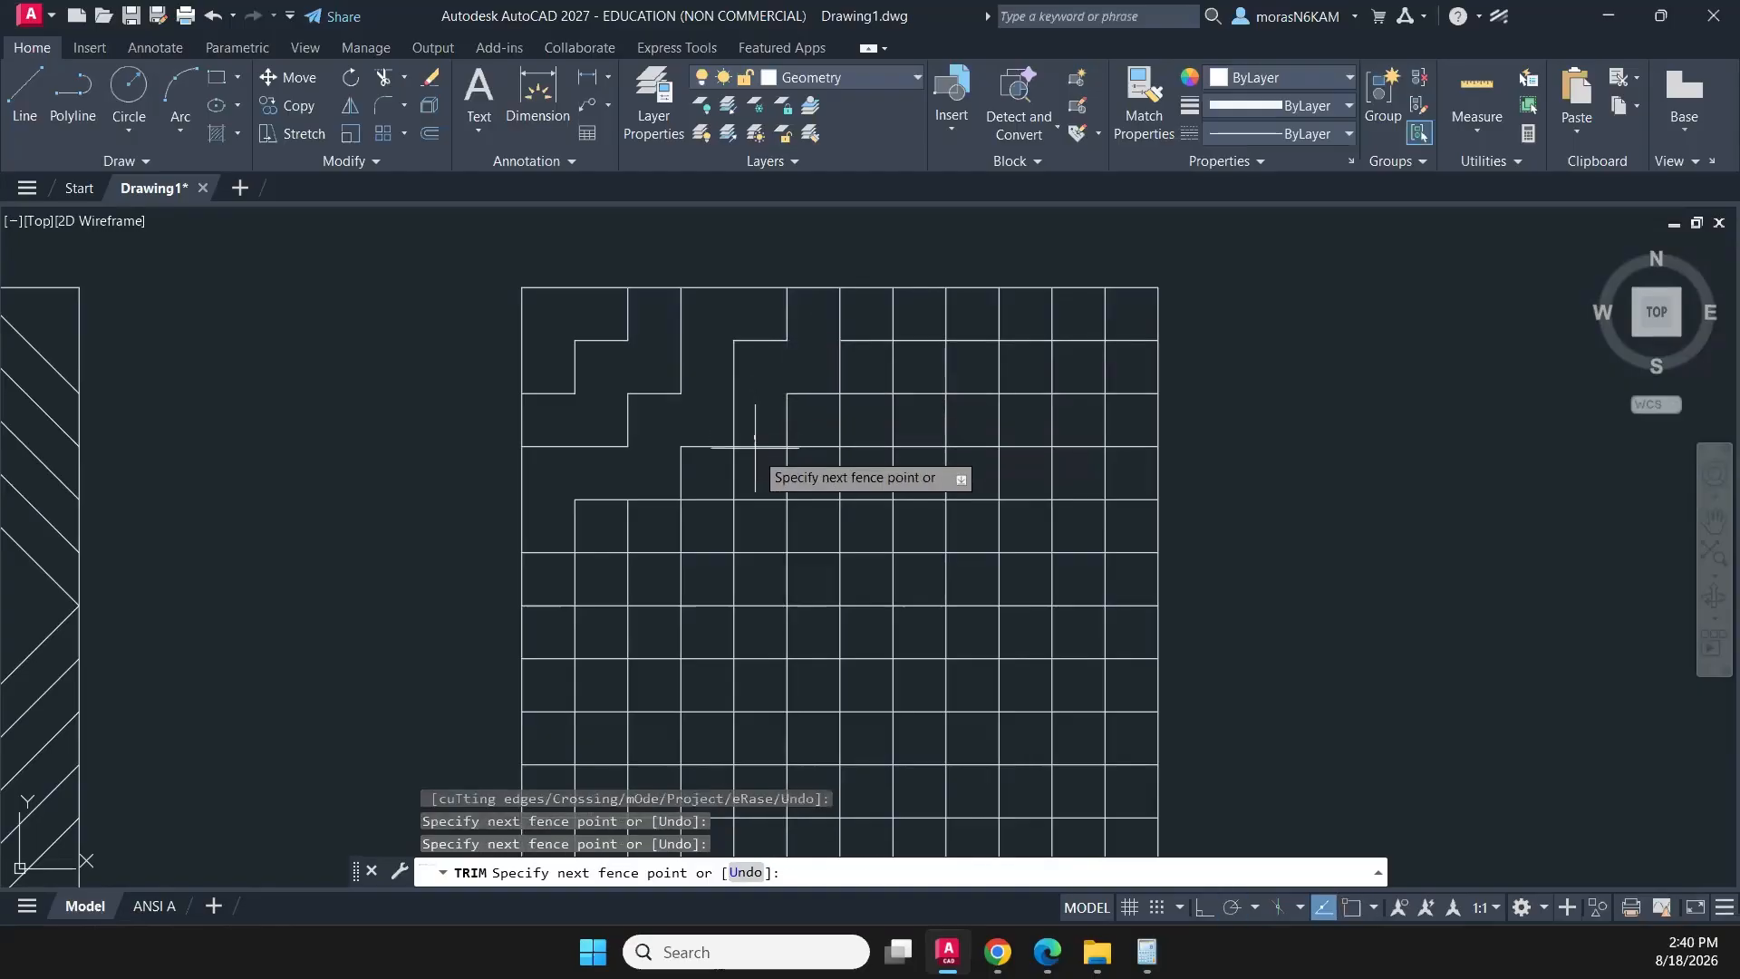
key("Return")
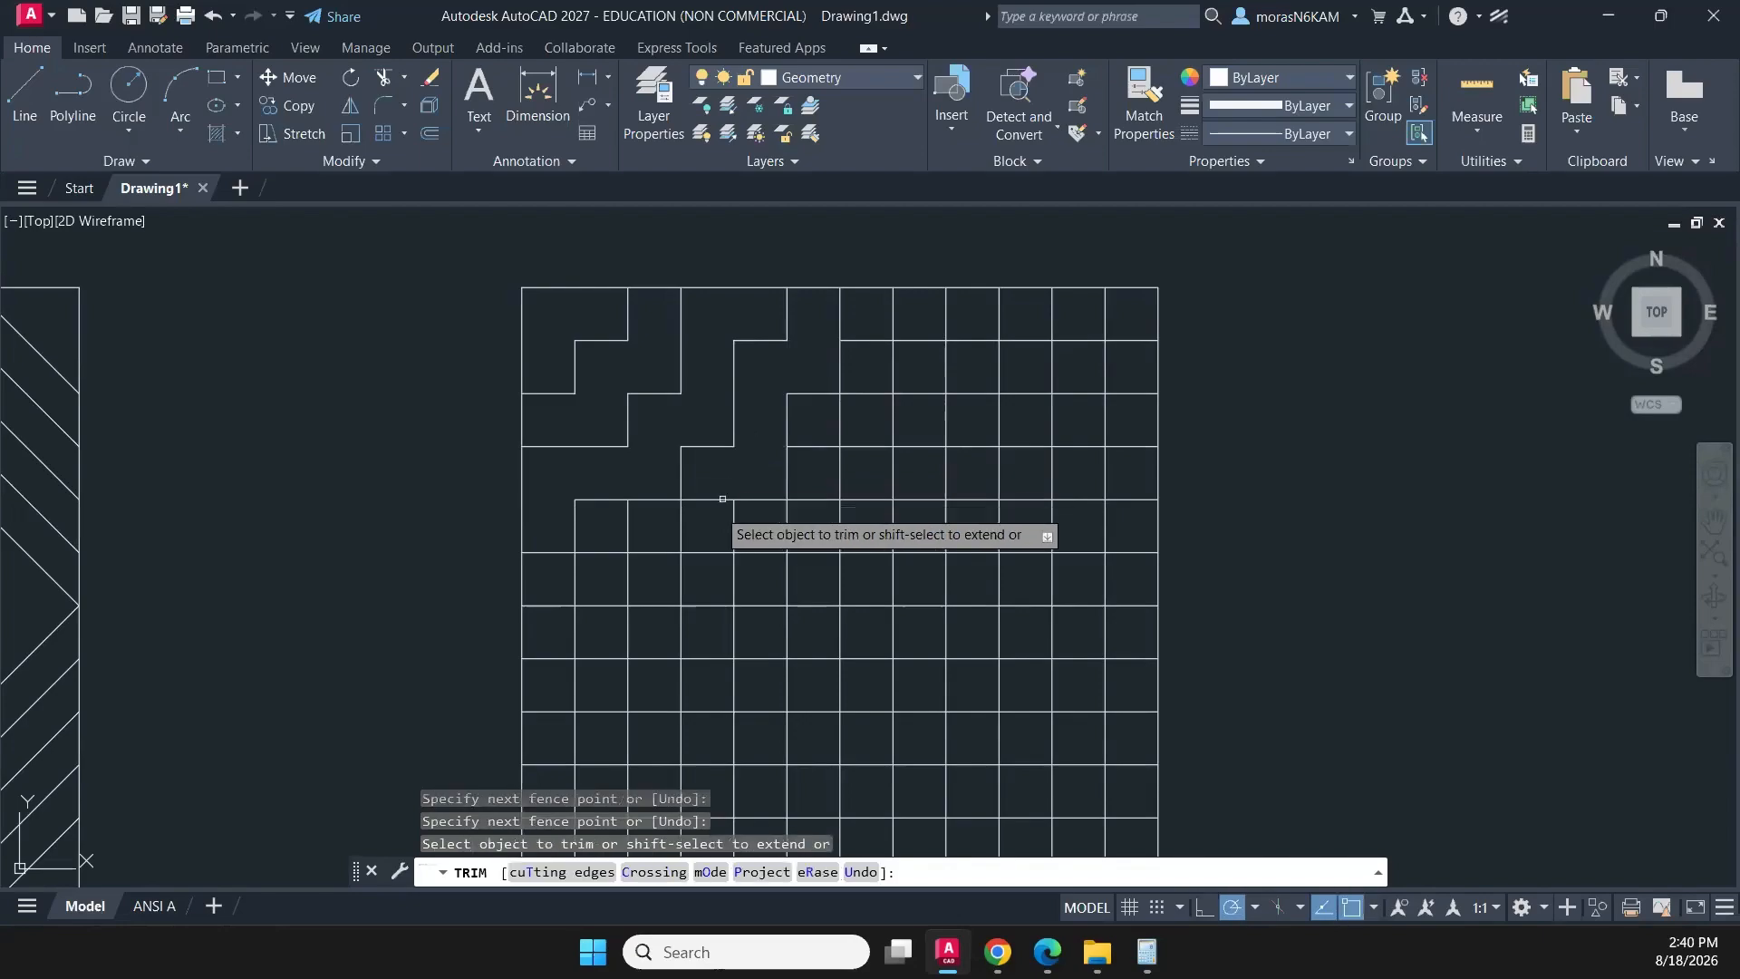
left_click(711, 494)
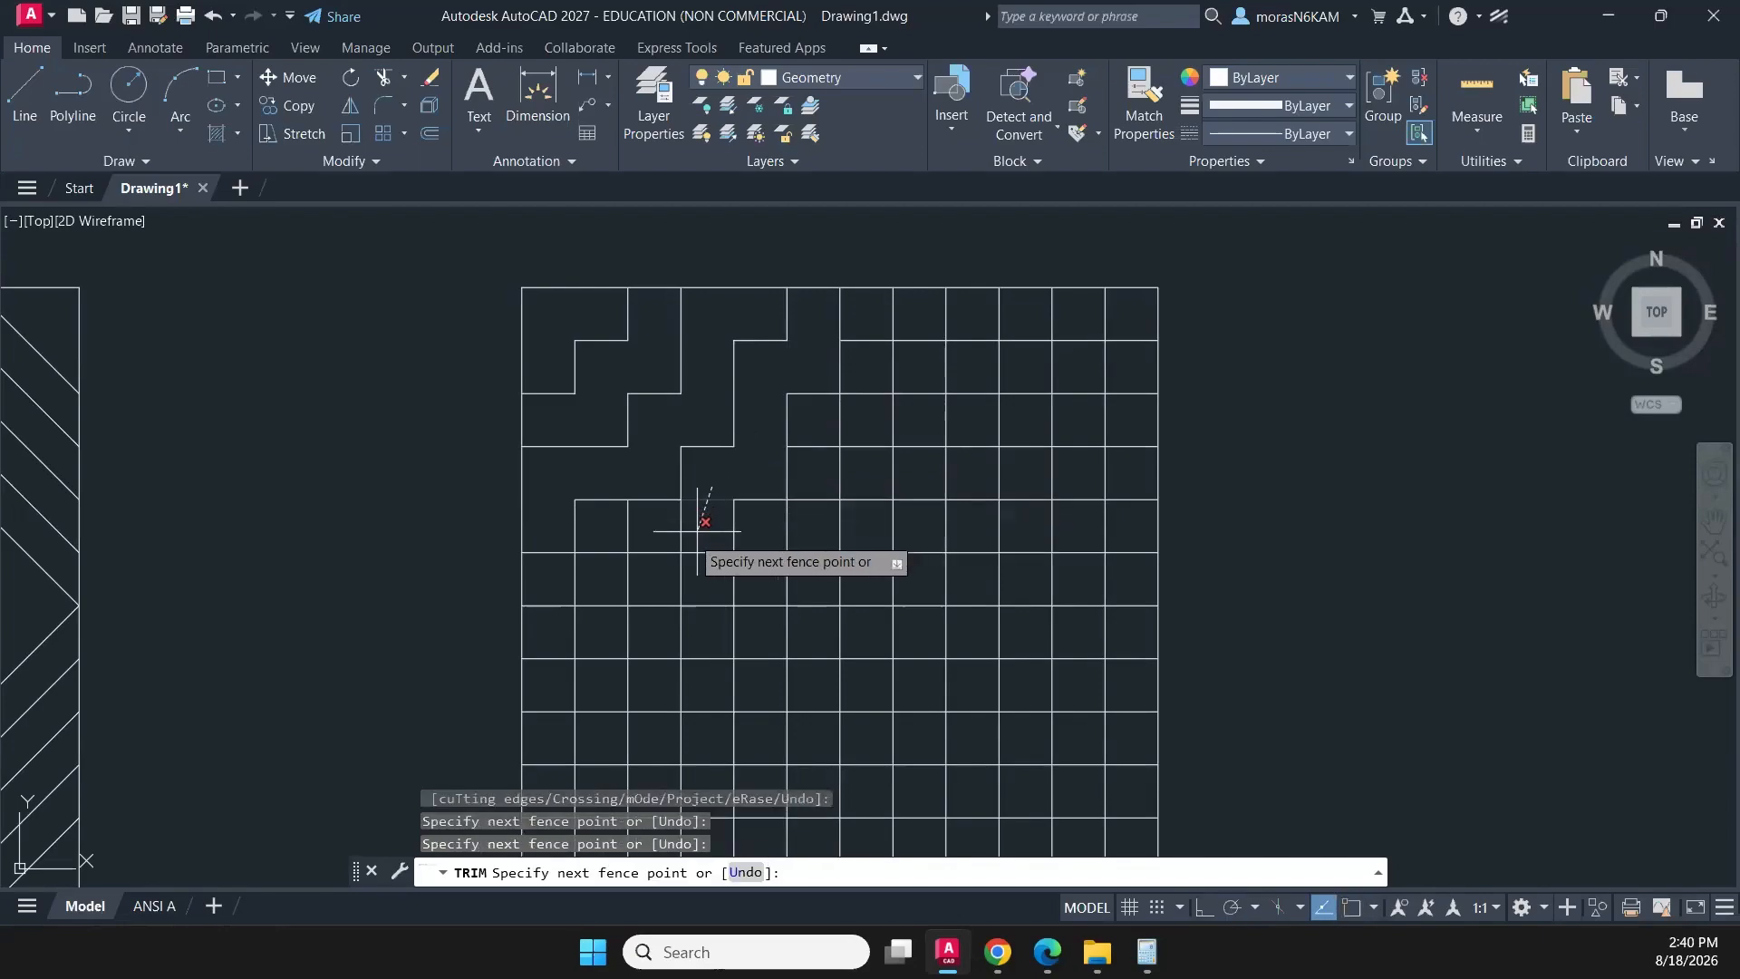
key("Return")
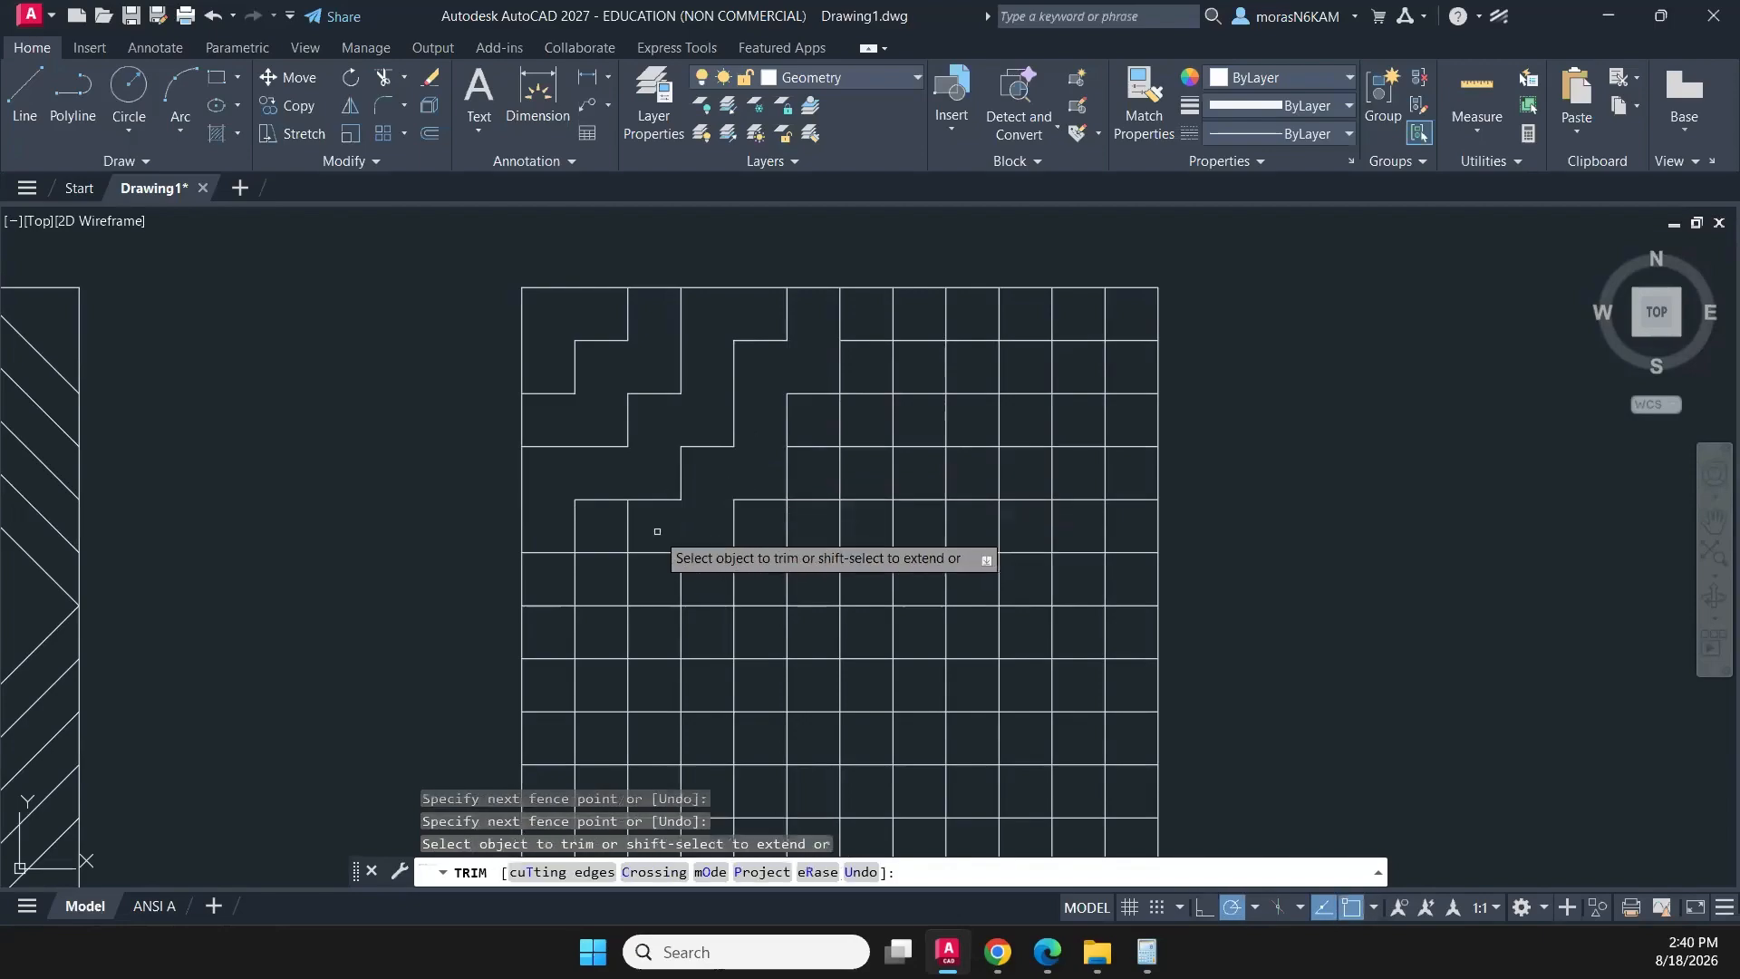
left_click(657, 531)
key("Return")
left_click(560, 576)
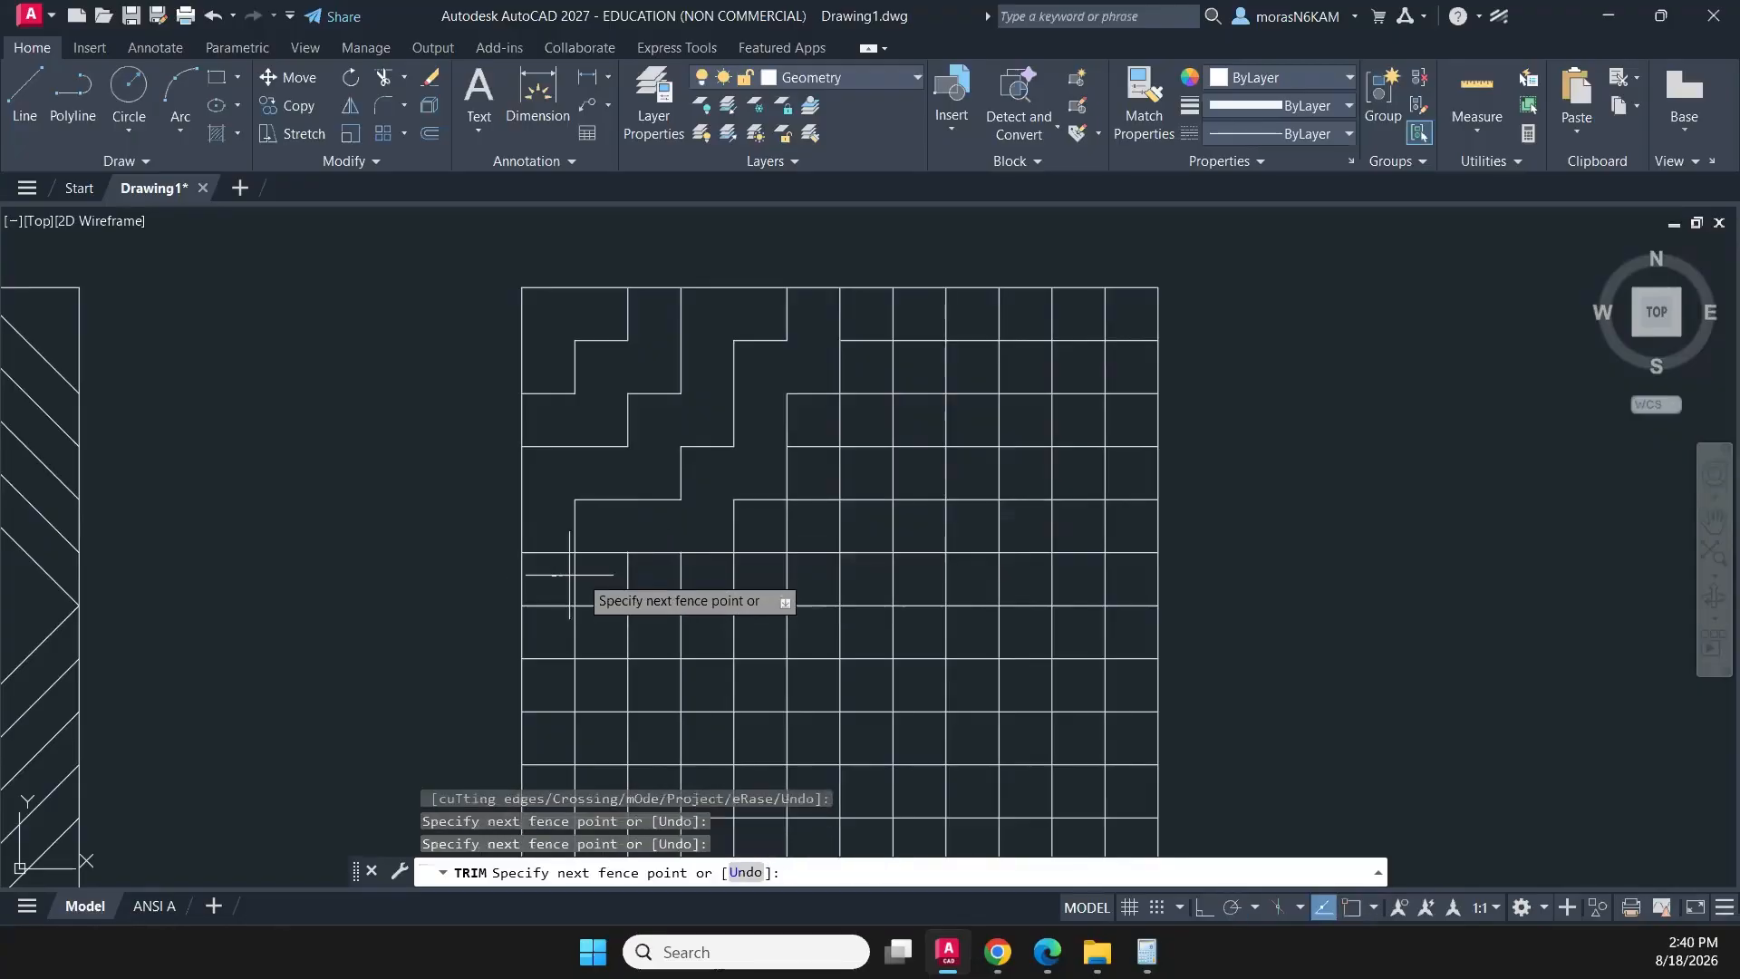
key("Return")
left_click(604, 537)
key("Return")
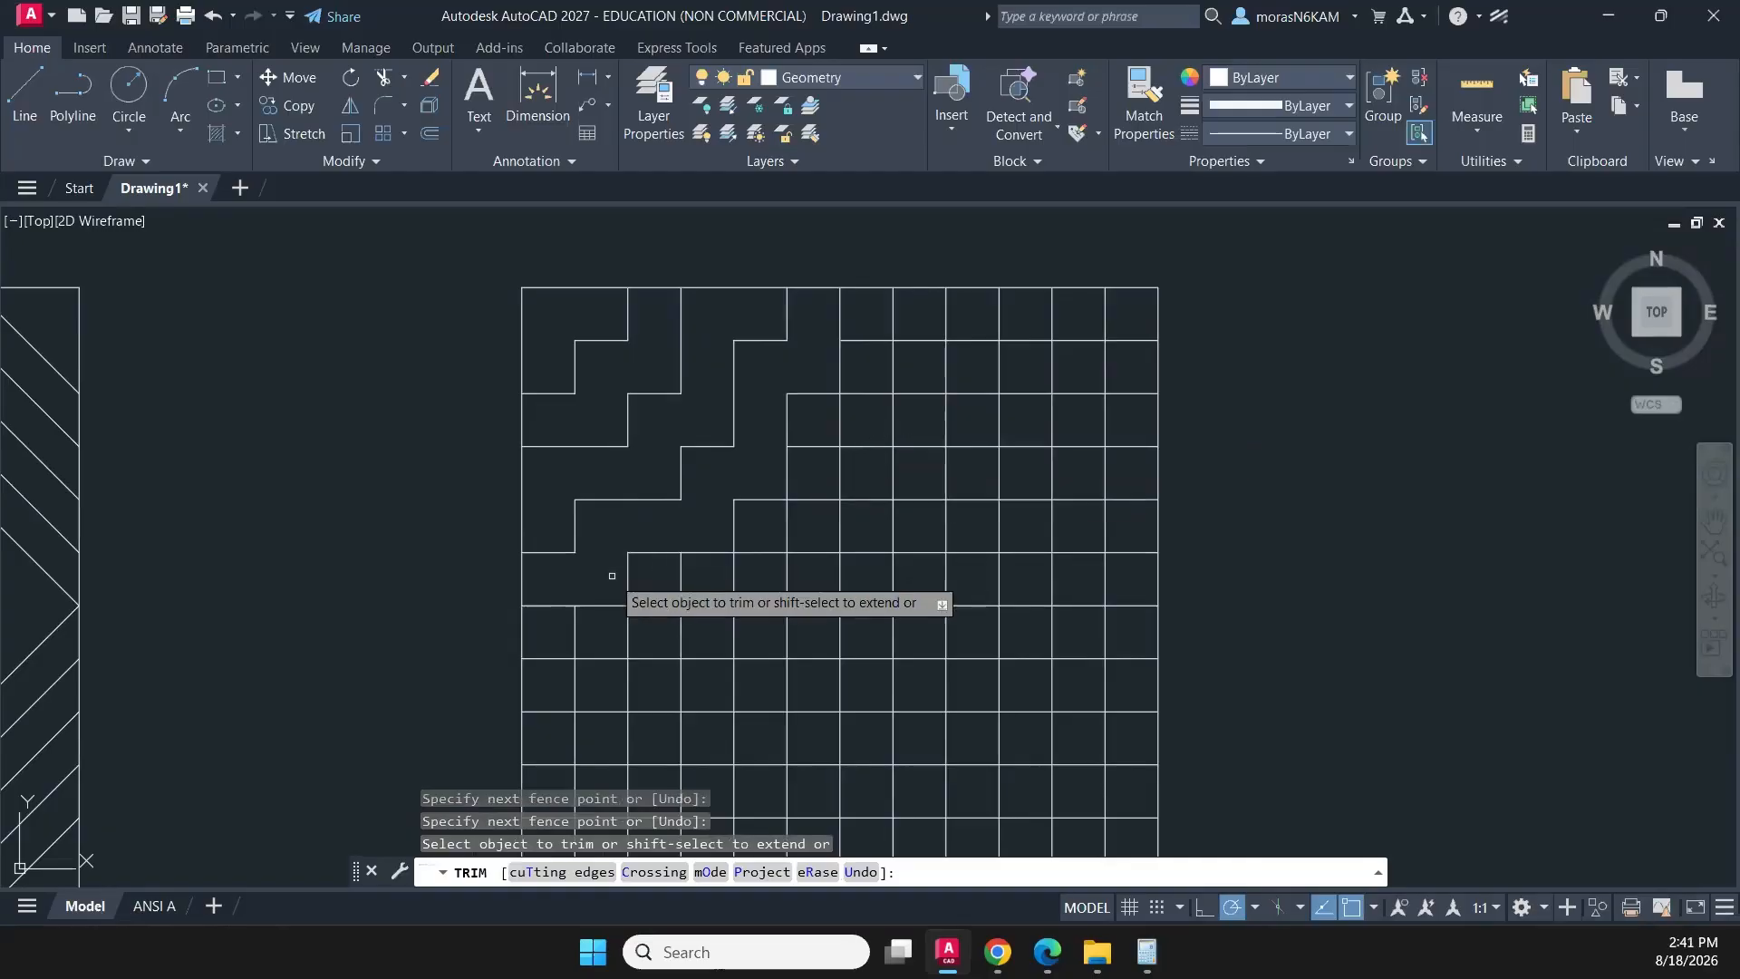
- Trim one horizontal segment in the grid's first column, below the stair-step lines
mouse_move(617, 562)
middle_mouse_down()
mouse_move(640, 486)
mouse_move(626, 454)
mouse_move(610, 459)
middle_mouse_up()
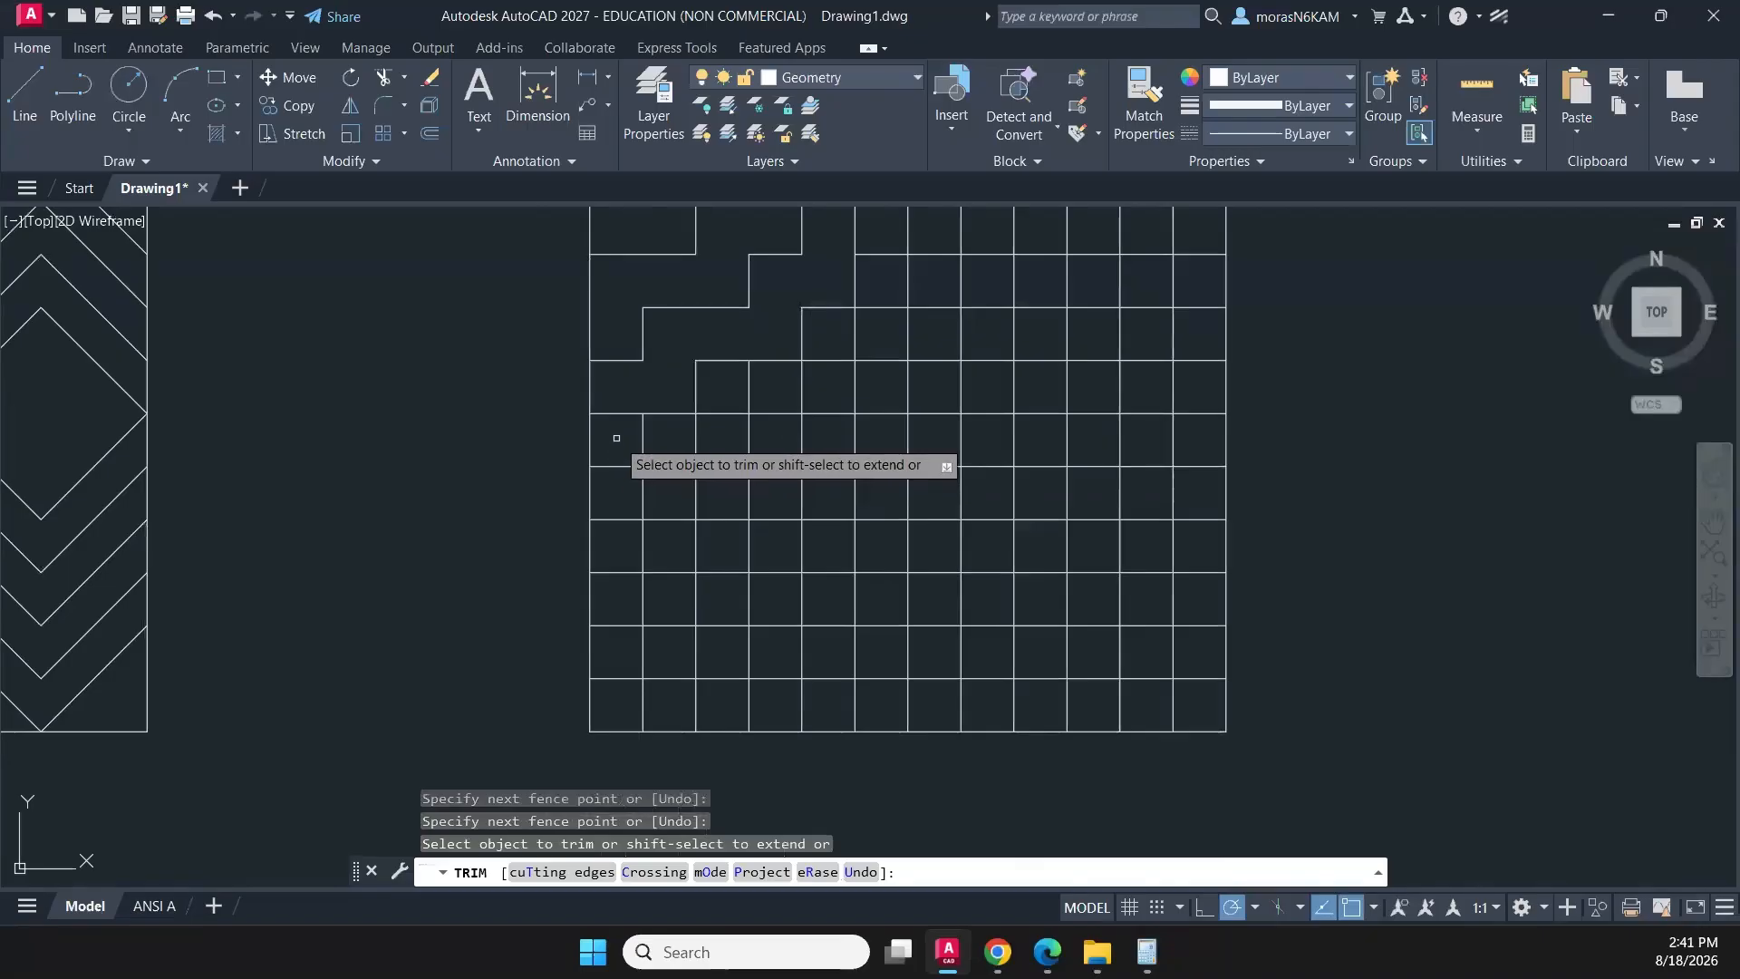
left_click_drag(617, 450, 611, 510)
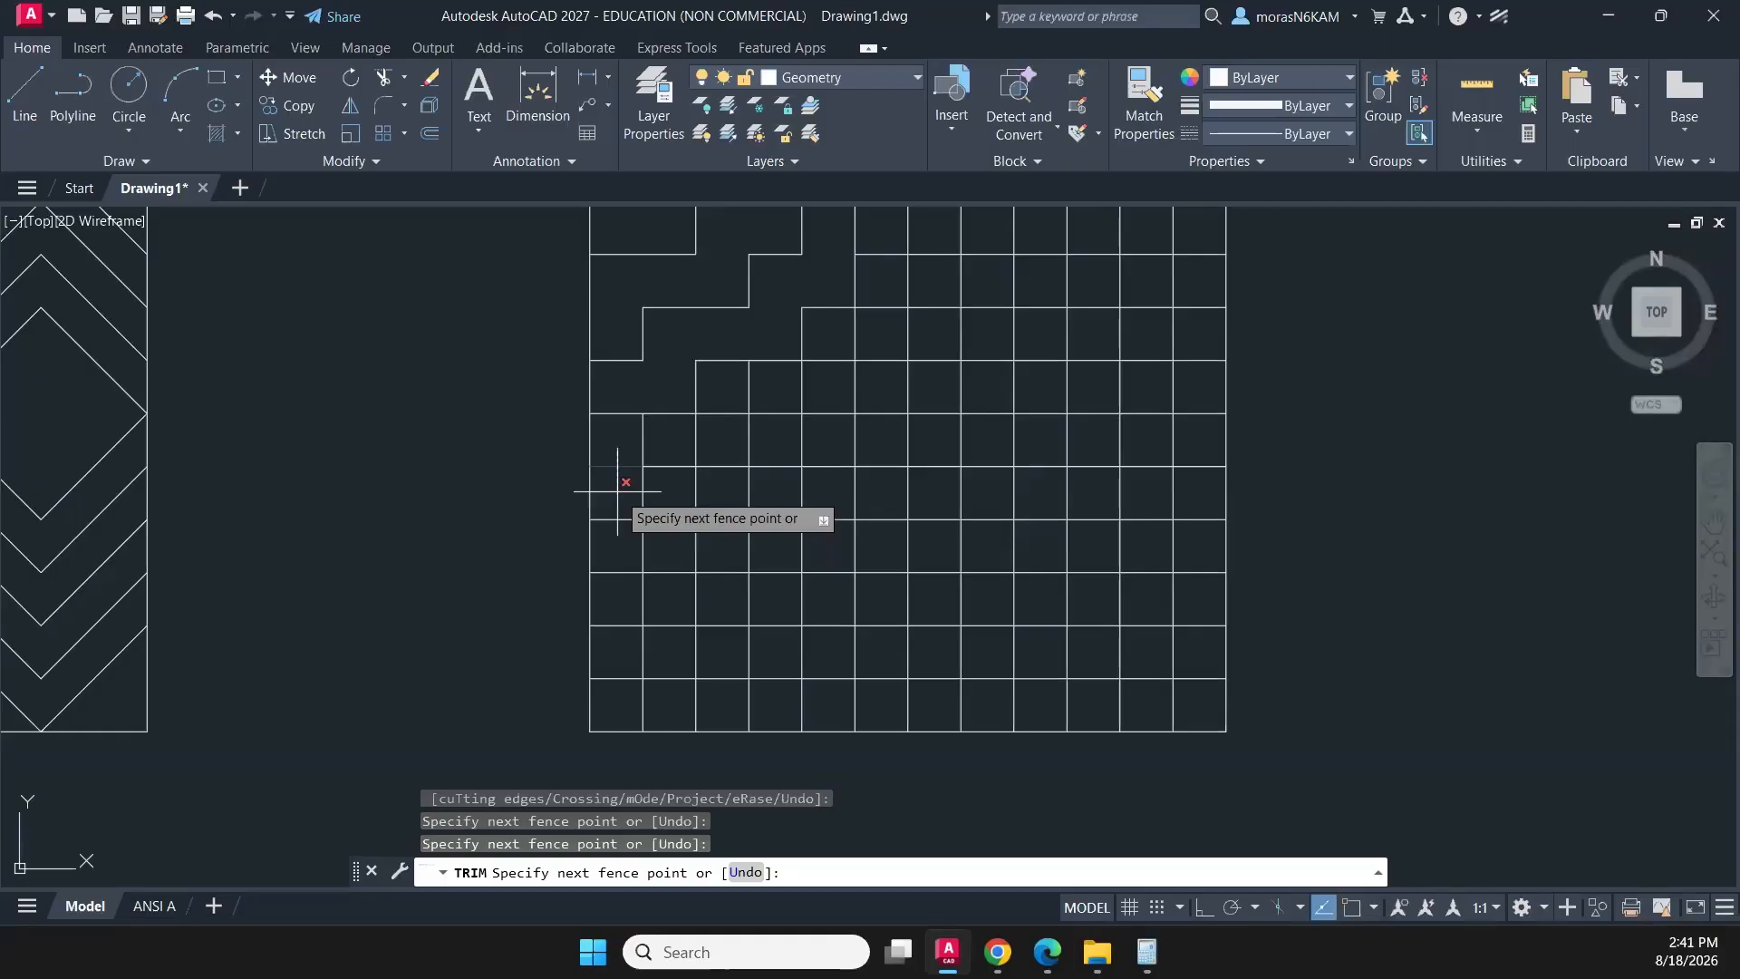
left_click_drag(617, 490, 615, 497)
- Check the partial stair-step pattern and undo the whole trim operation on the grid
scroll(603, 500, "down", 2)
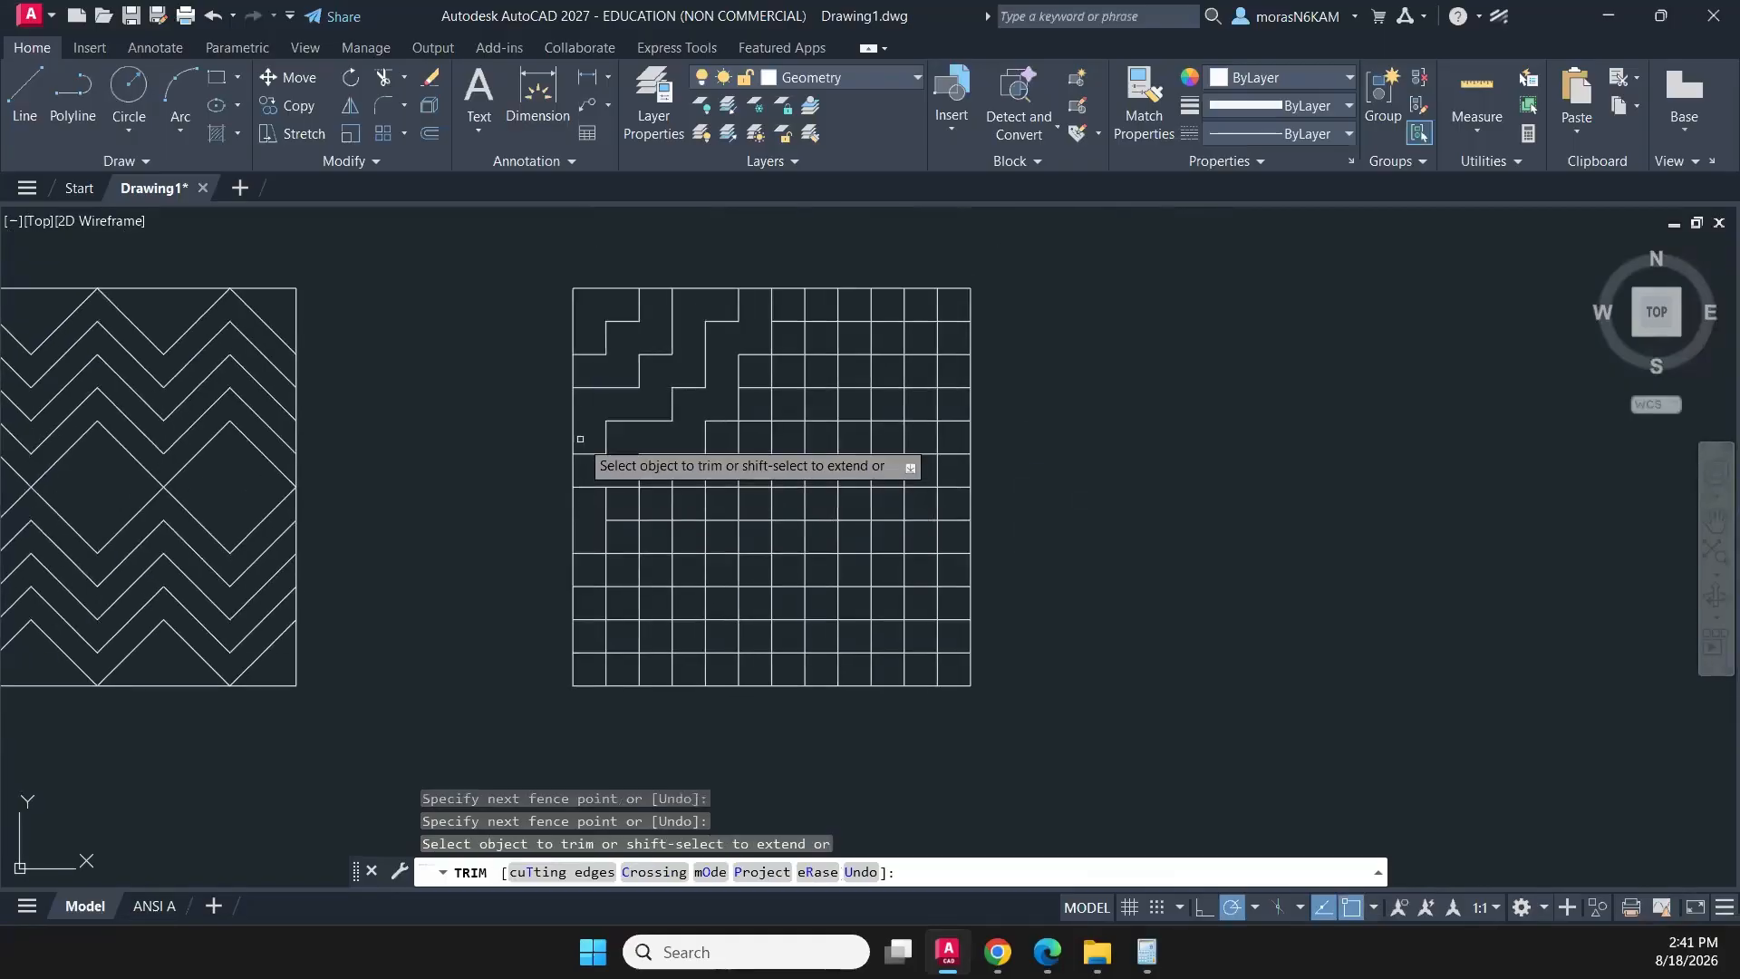
scroll(583, 438, "up", 2)
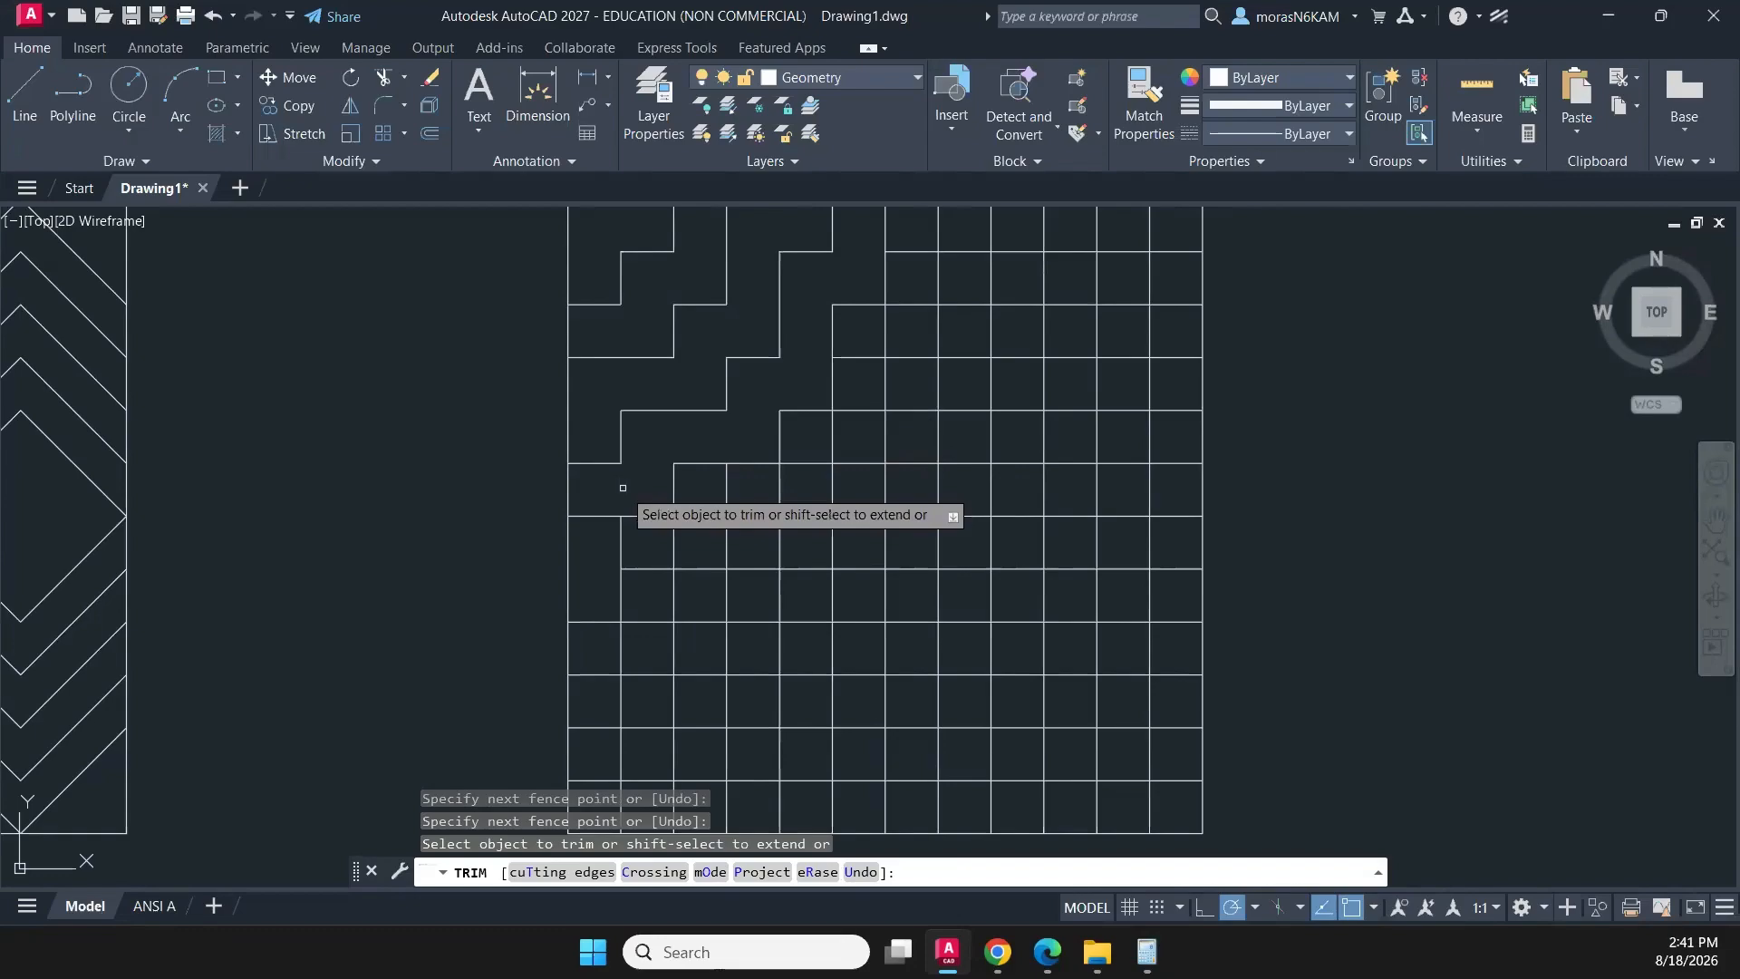
scroll(622, 487, "down", 4)
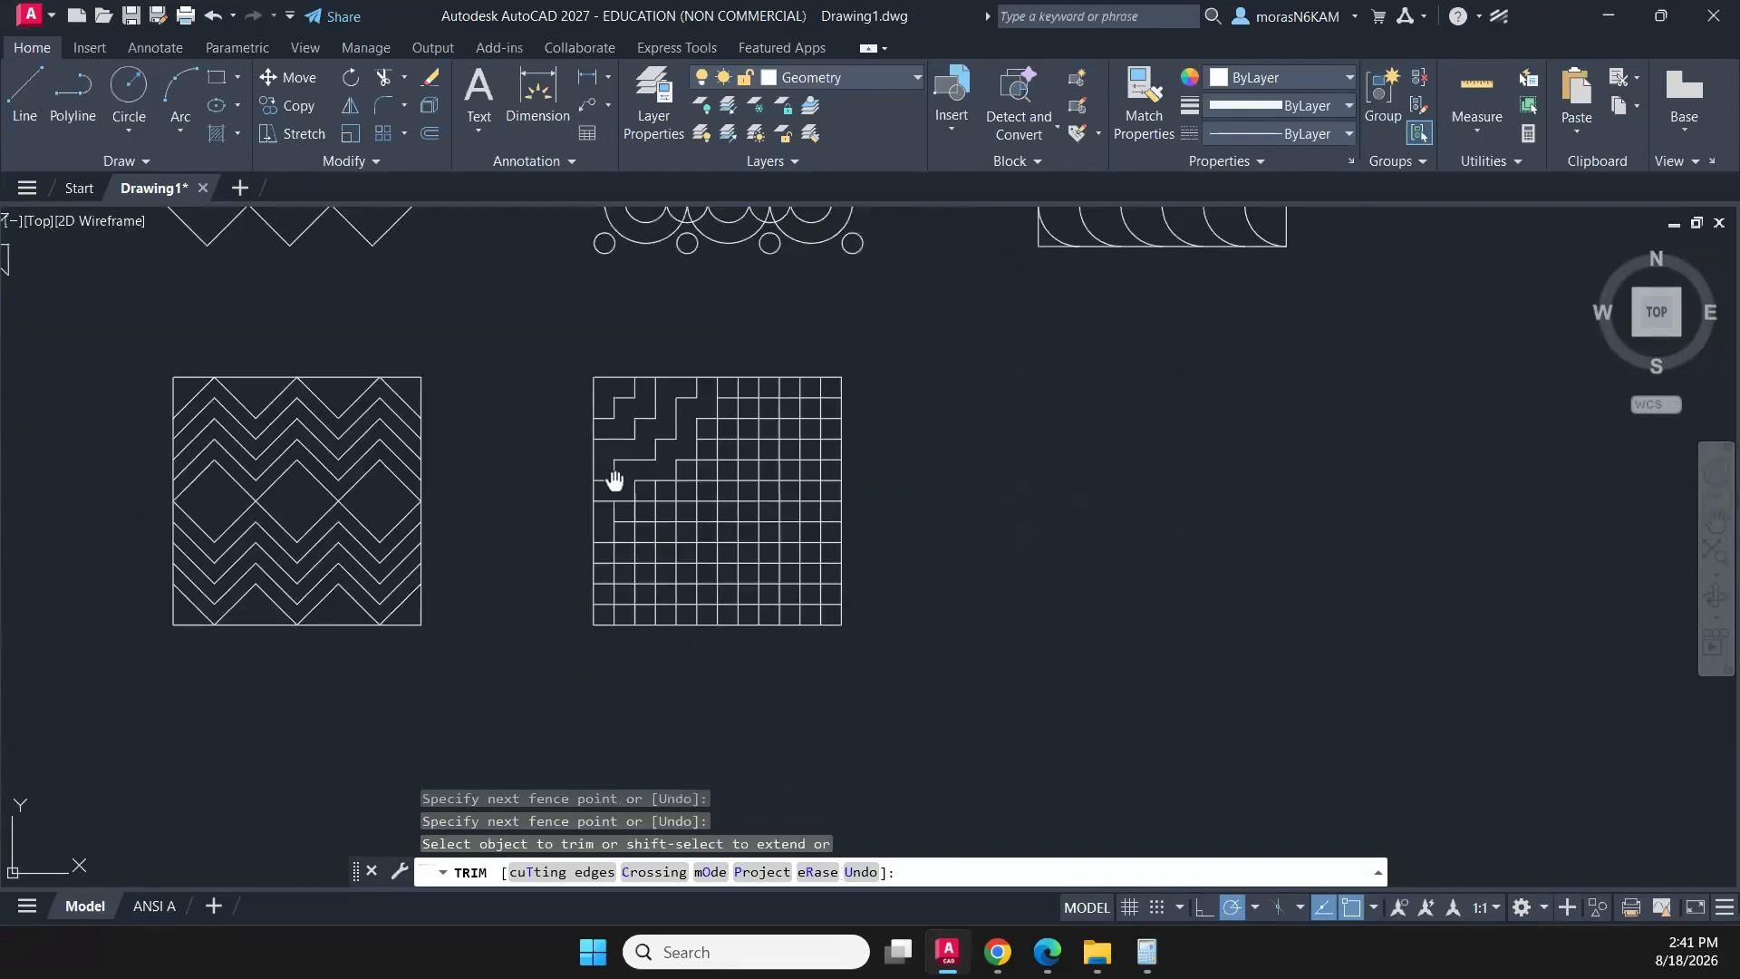
scroll(576, 435, "up", 4)
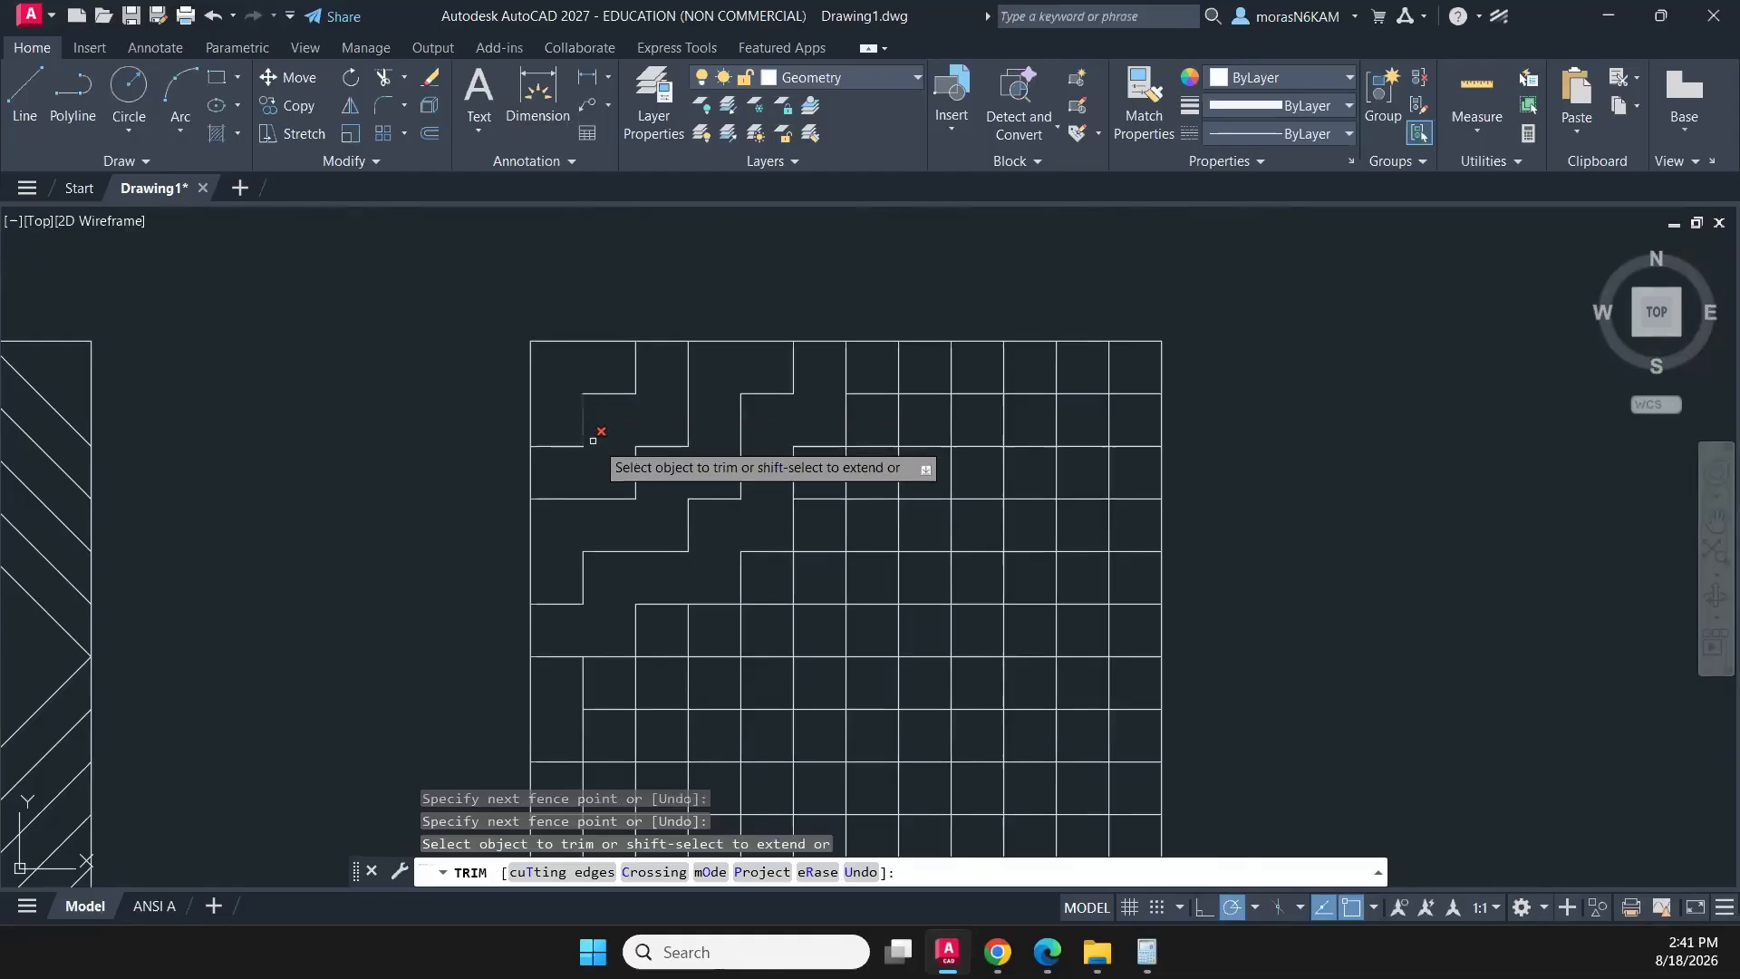
key("Escape")
key("ctrl+z")
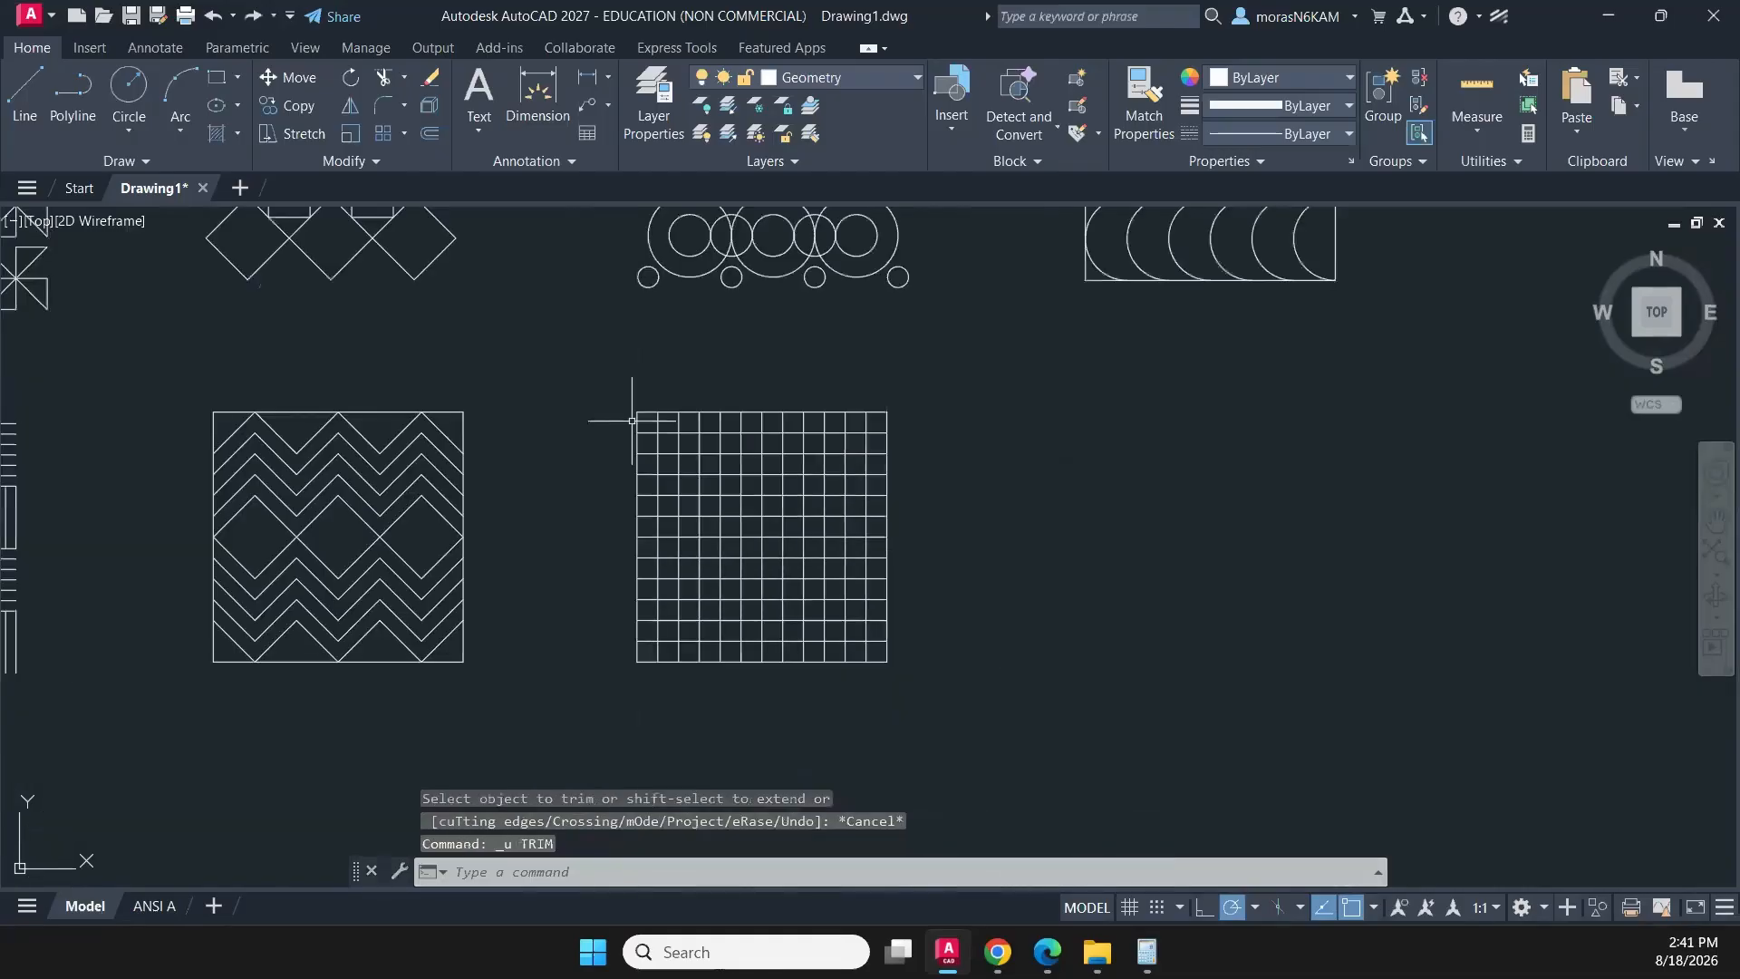
- Trim the grid's top-left corner again, clearing two segments along each edge and the next band to form wider nested stair-step lines
scroll(694, 491, "up", 2)
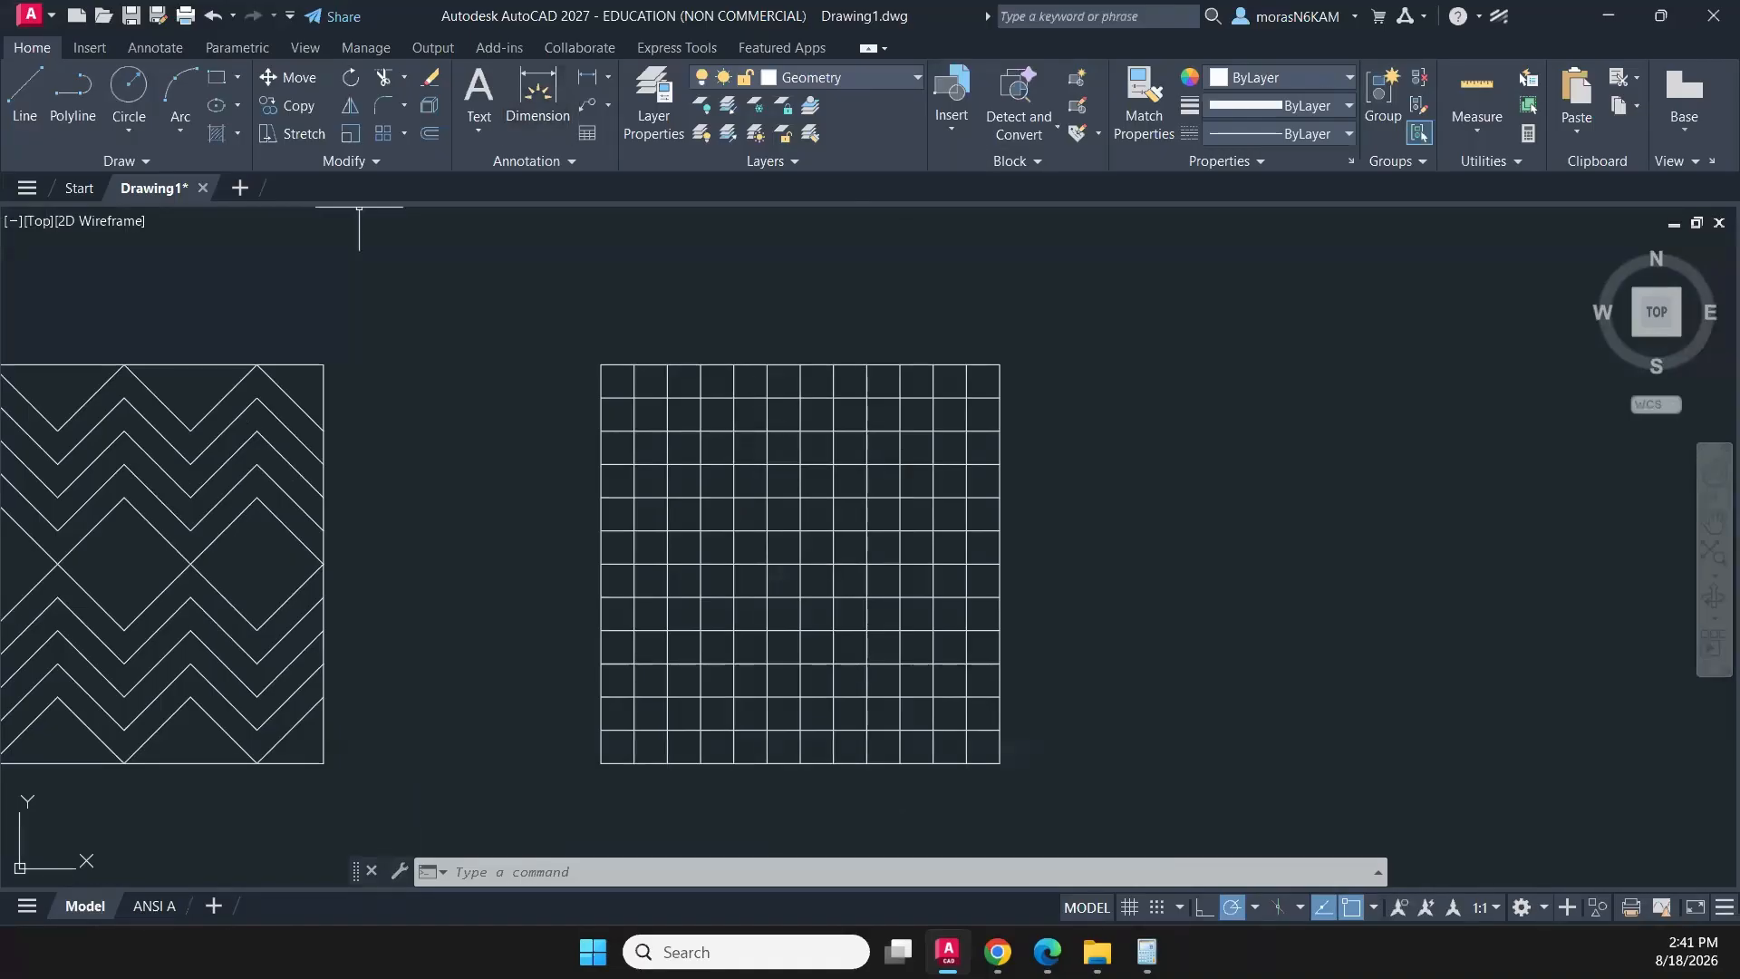
type("TRIM")
key("Return")
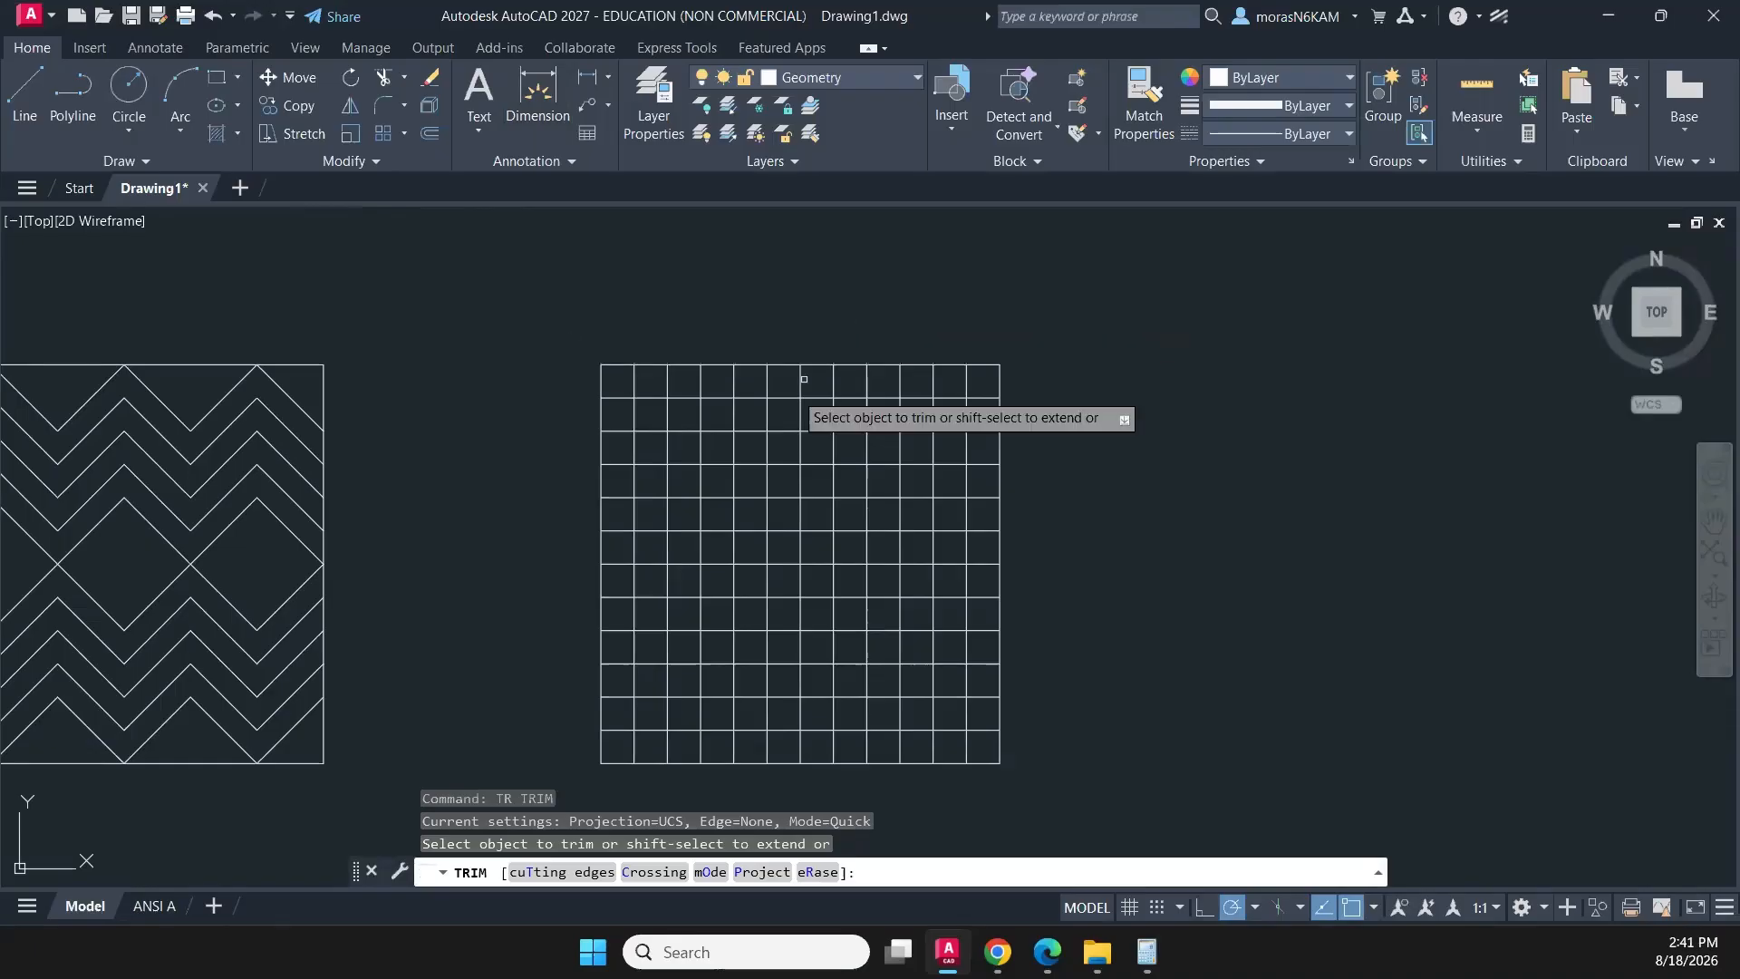
left_click_drag(619, 386, 615, 449)
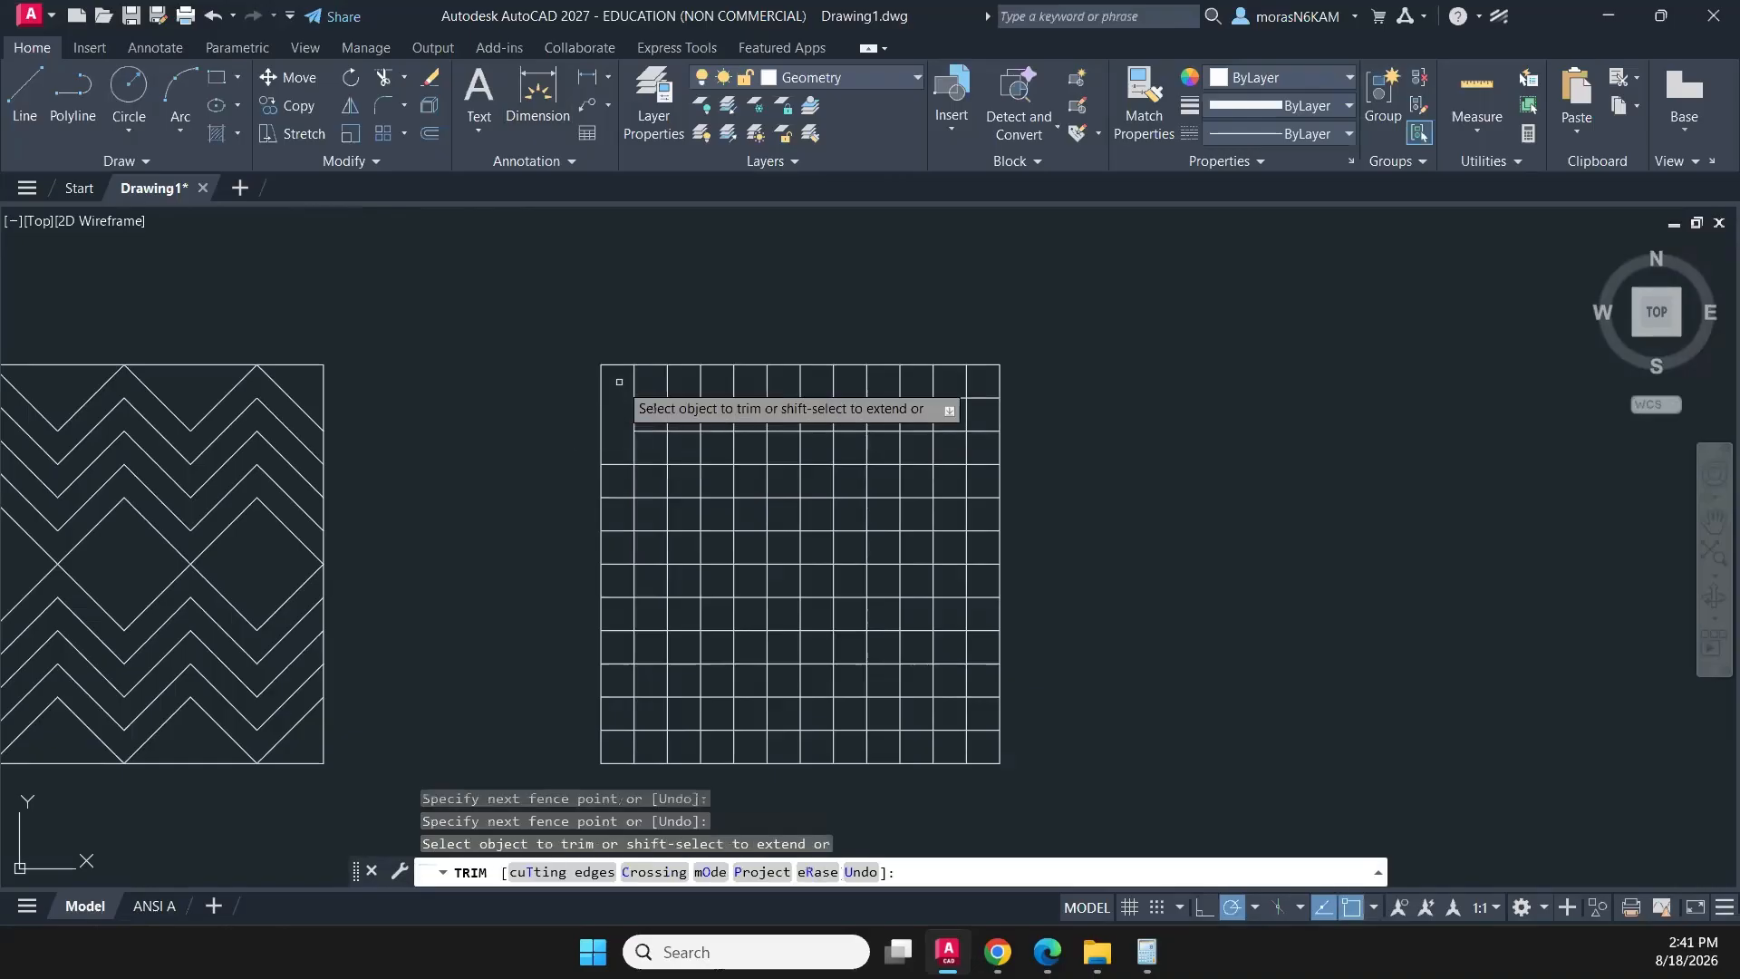
left_click_drag(620, 381, 687, 382)
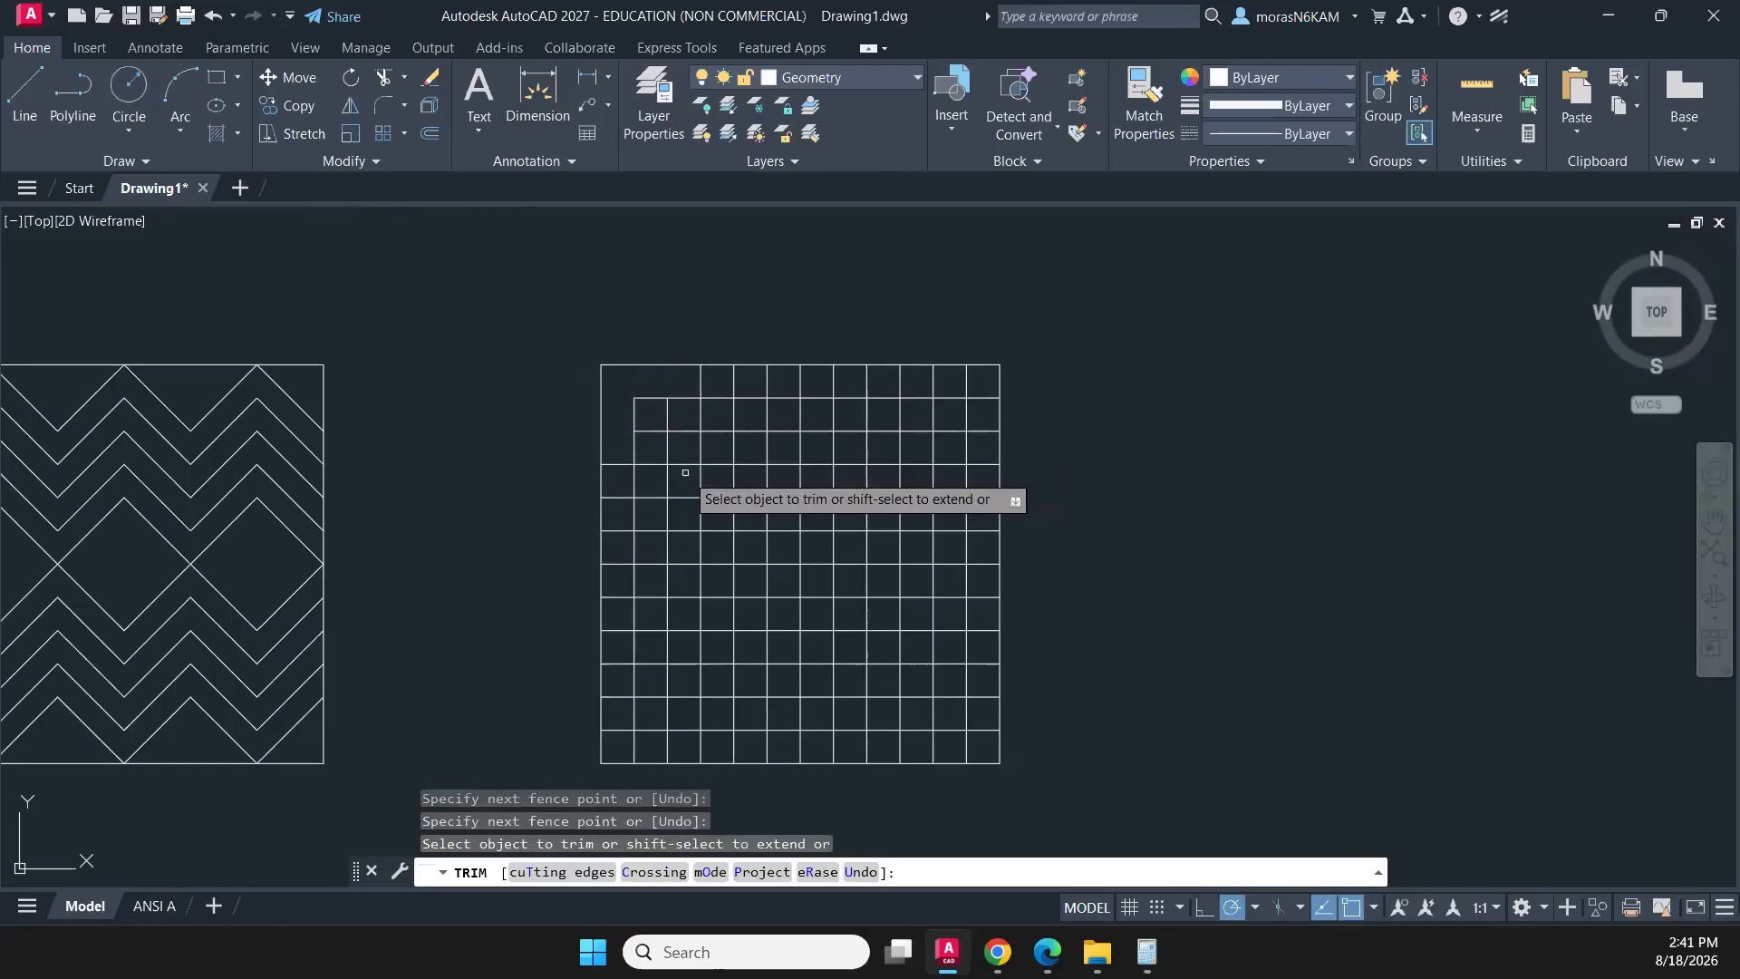
left_click_drag(620, 476, 658, 479)
mouse_move(654, 412)
left_mouse_down()
mouse_move(655, 468)
mouse_move(664, 415)
mouse_move(733, 401)
left_mouse_up()
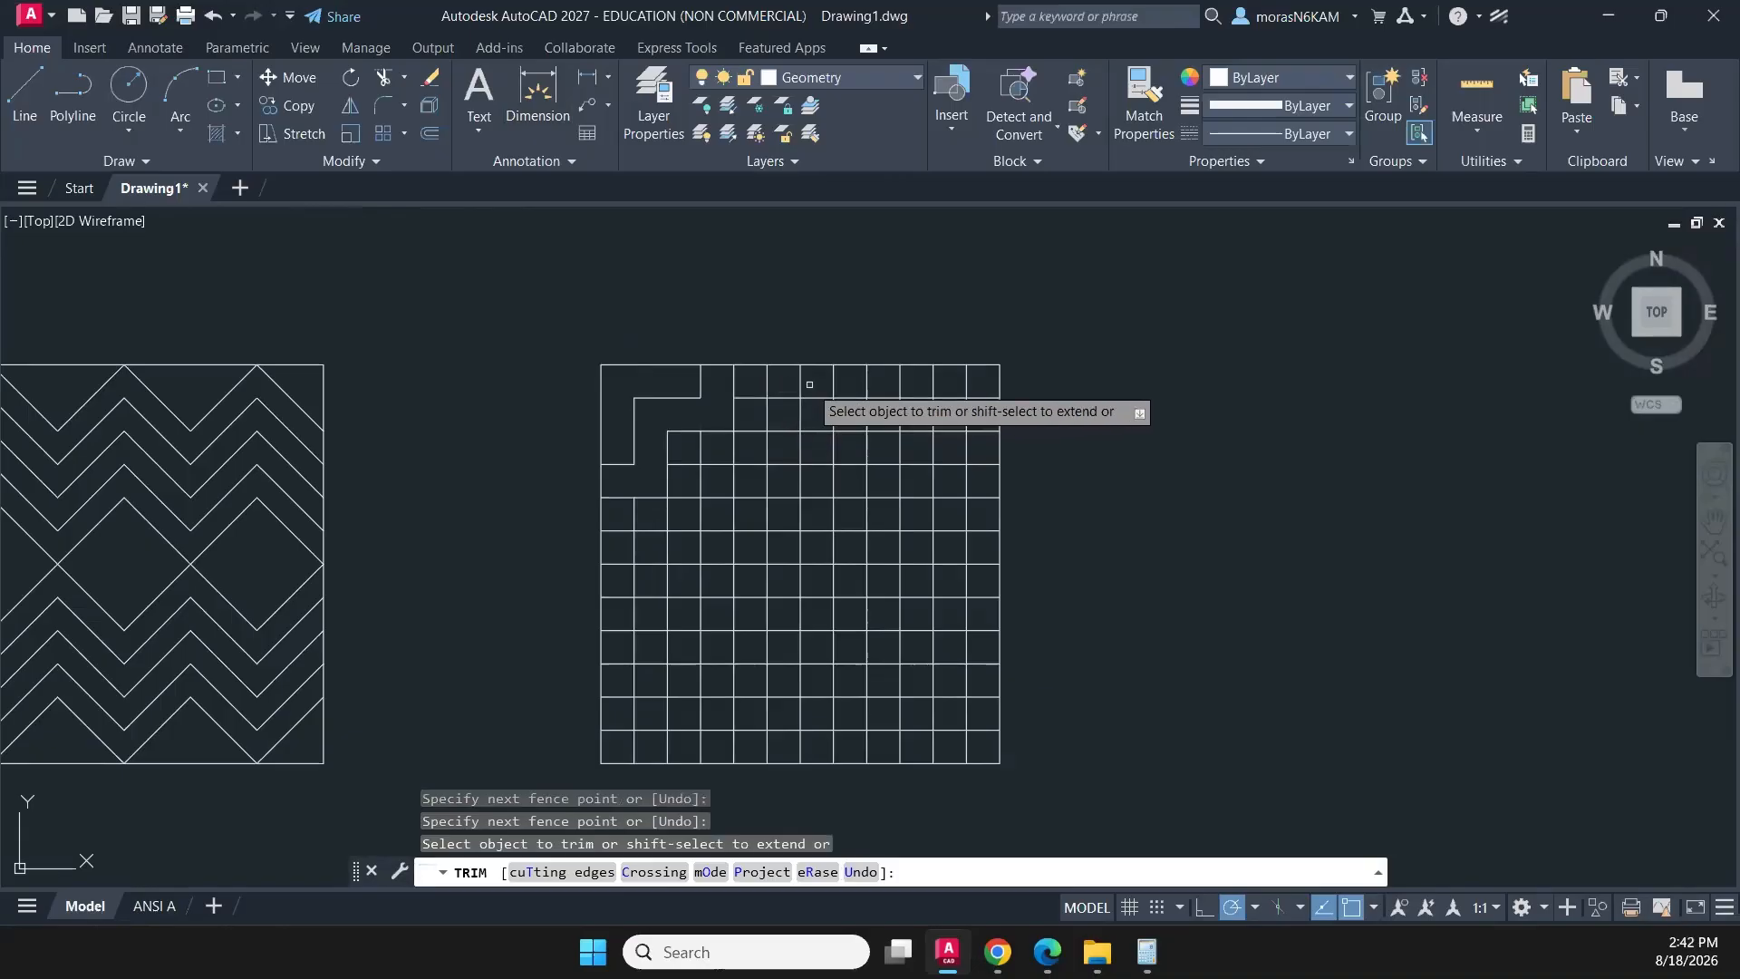
- Trim two pairs of vertical segments in the grid's top row and the upper two horizontal segments in the fifth column
left_click_drag(809, 384, 761, 391)
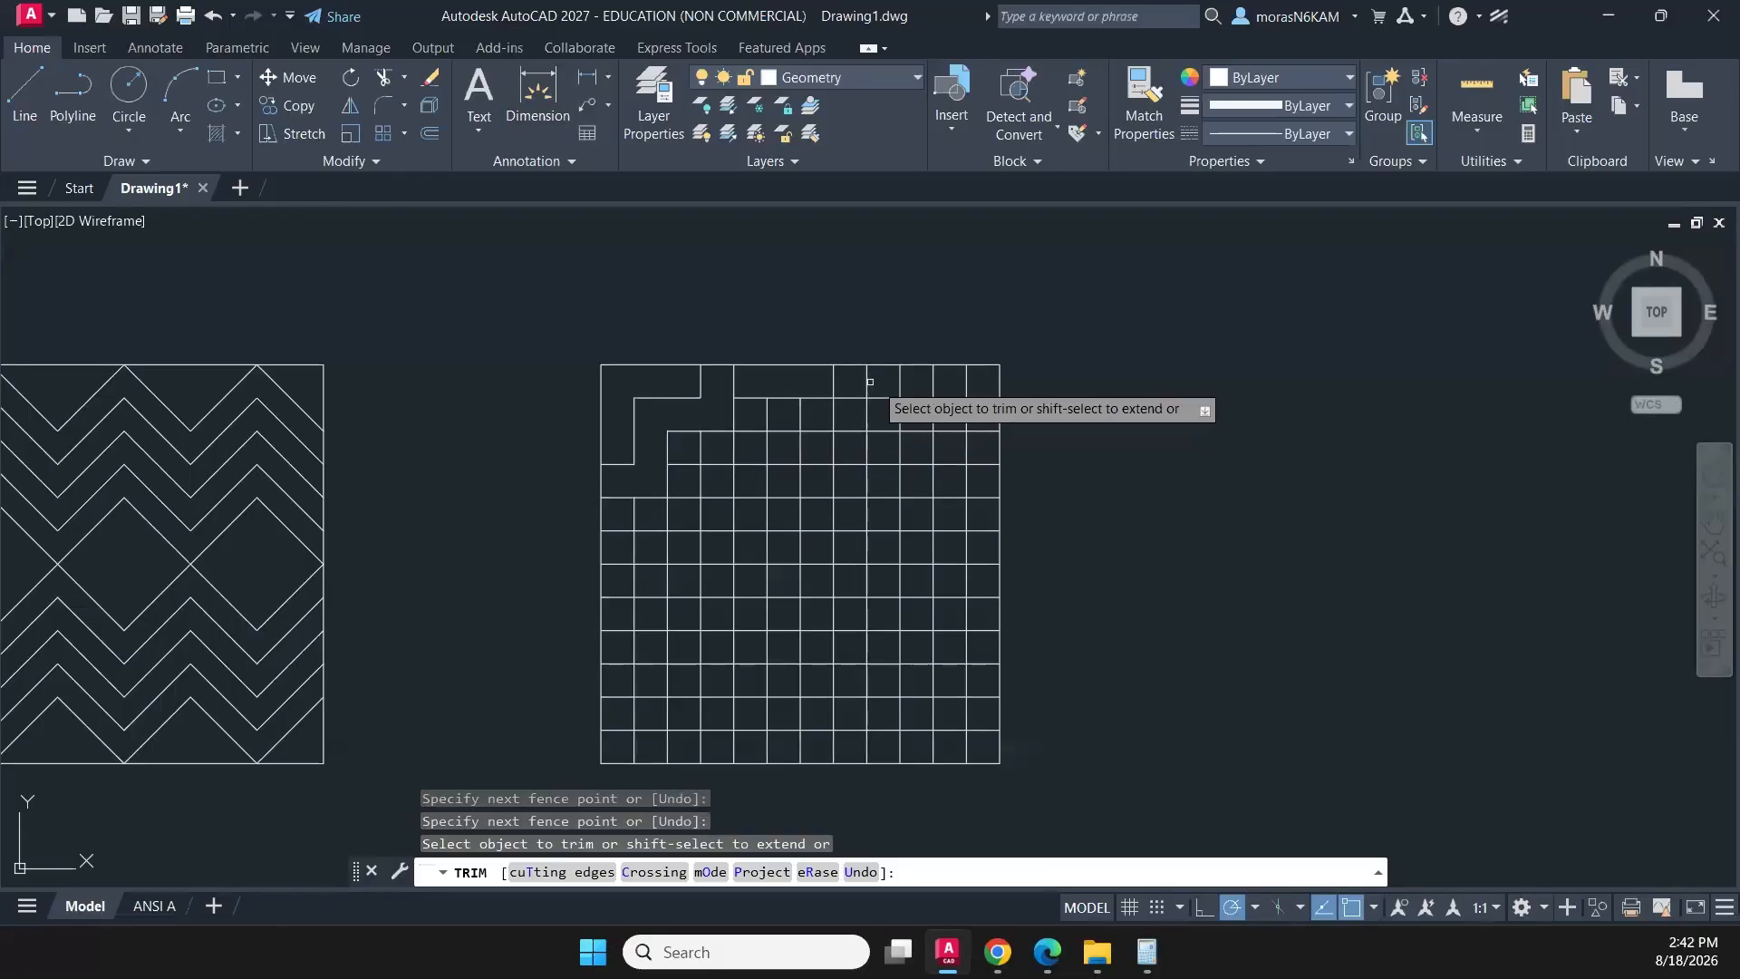
left_click_drag(883, 383, 944, 381)
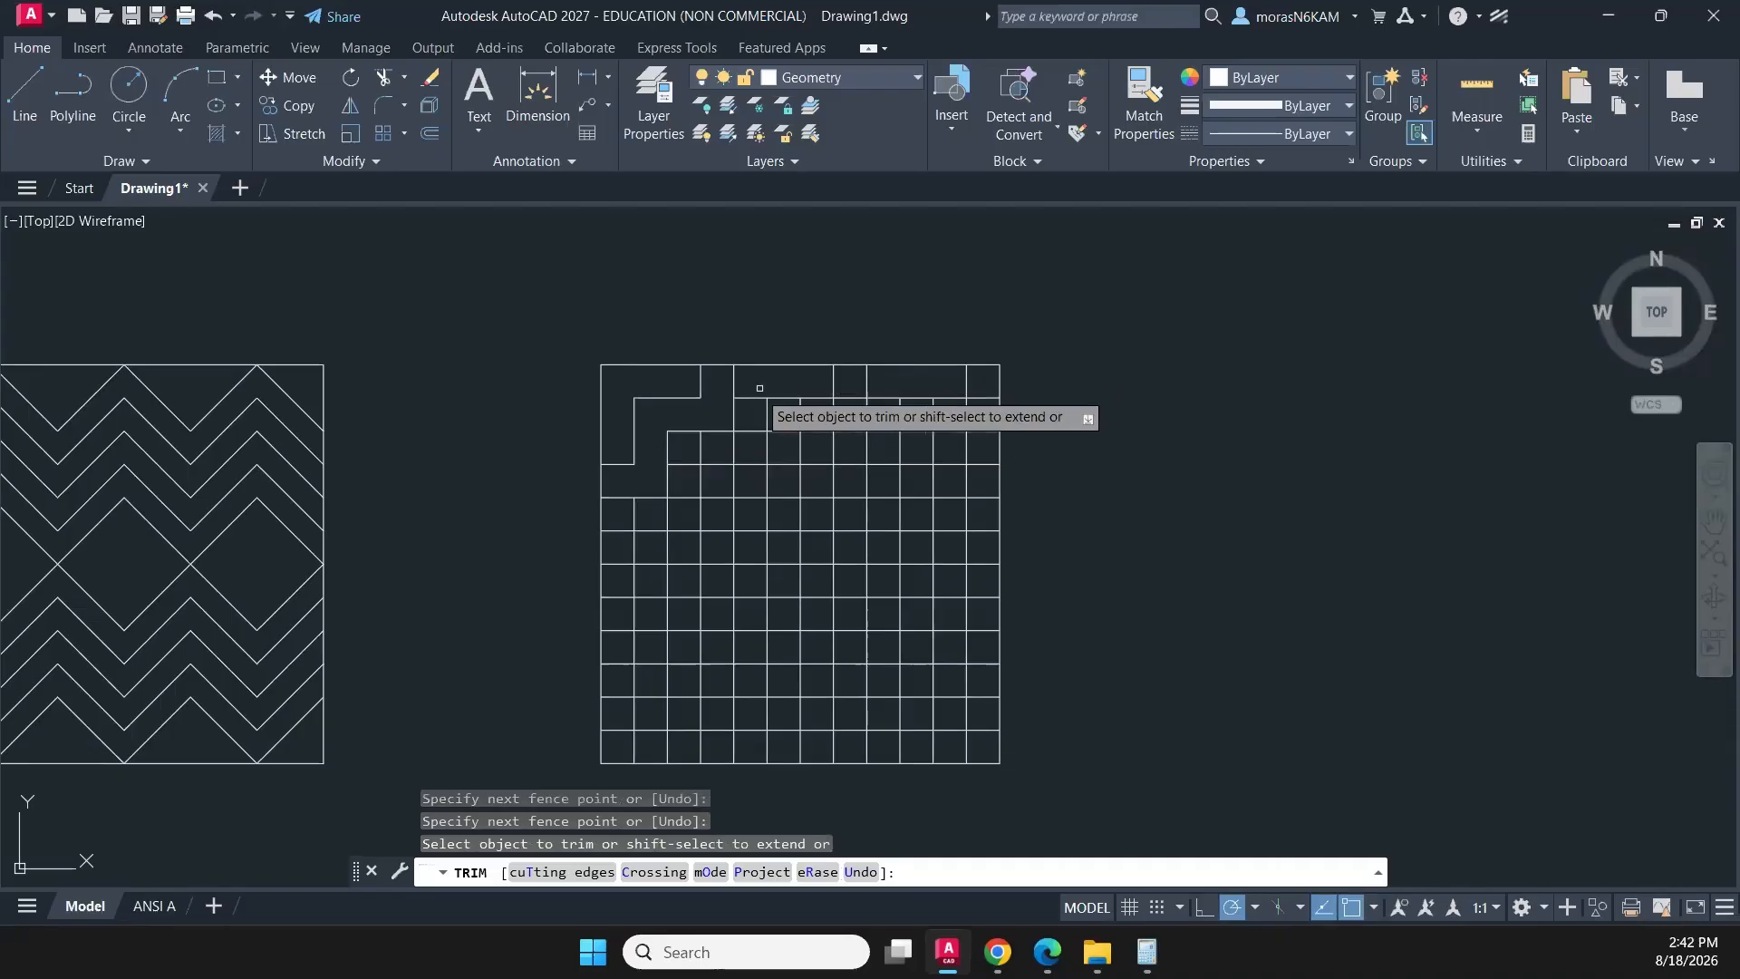
left_click_drag(754, 390, 747, 440)
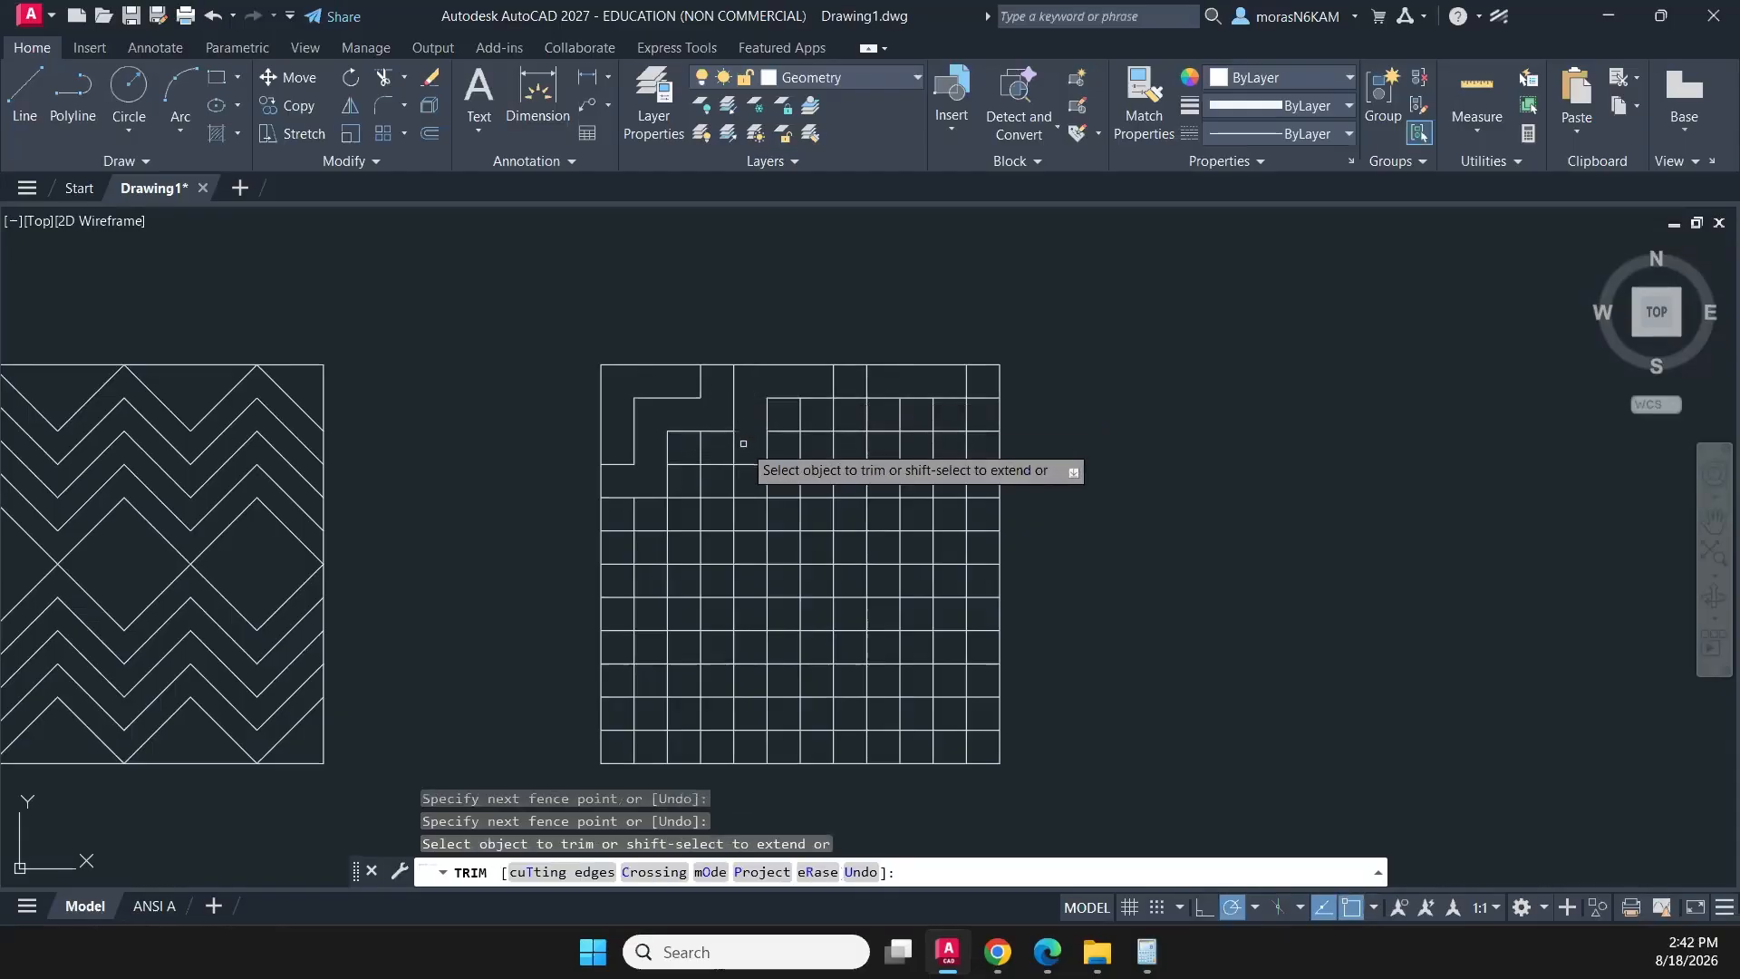
- Trim the next three diagonal bands of grid segments below the existing stair-step lines, down to the grid's first column
mouse_move(741, 442)
left_mouse_down()
mouse_move(684, 458)
mouse_move(682, 516)
mouse_move(622, 513)
mouse_move(618, 730)
left_mouse_up()
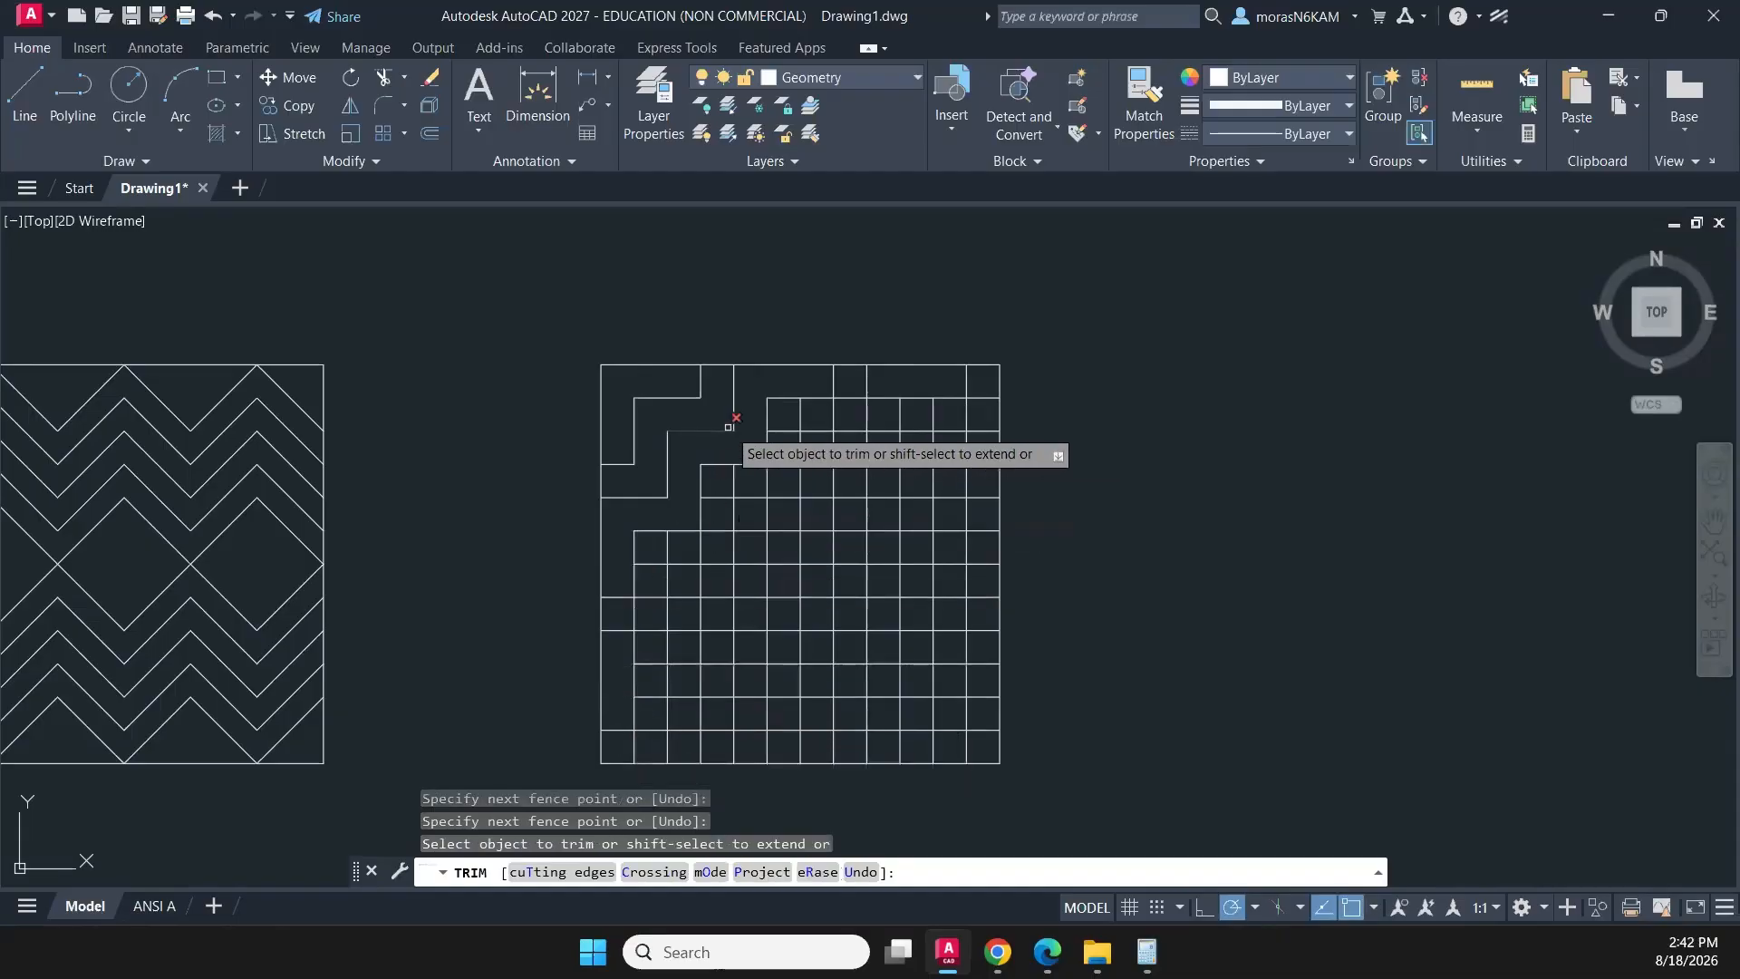
middle_click_drag(777, 404, 730, 315)
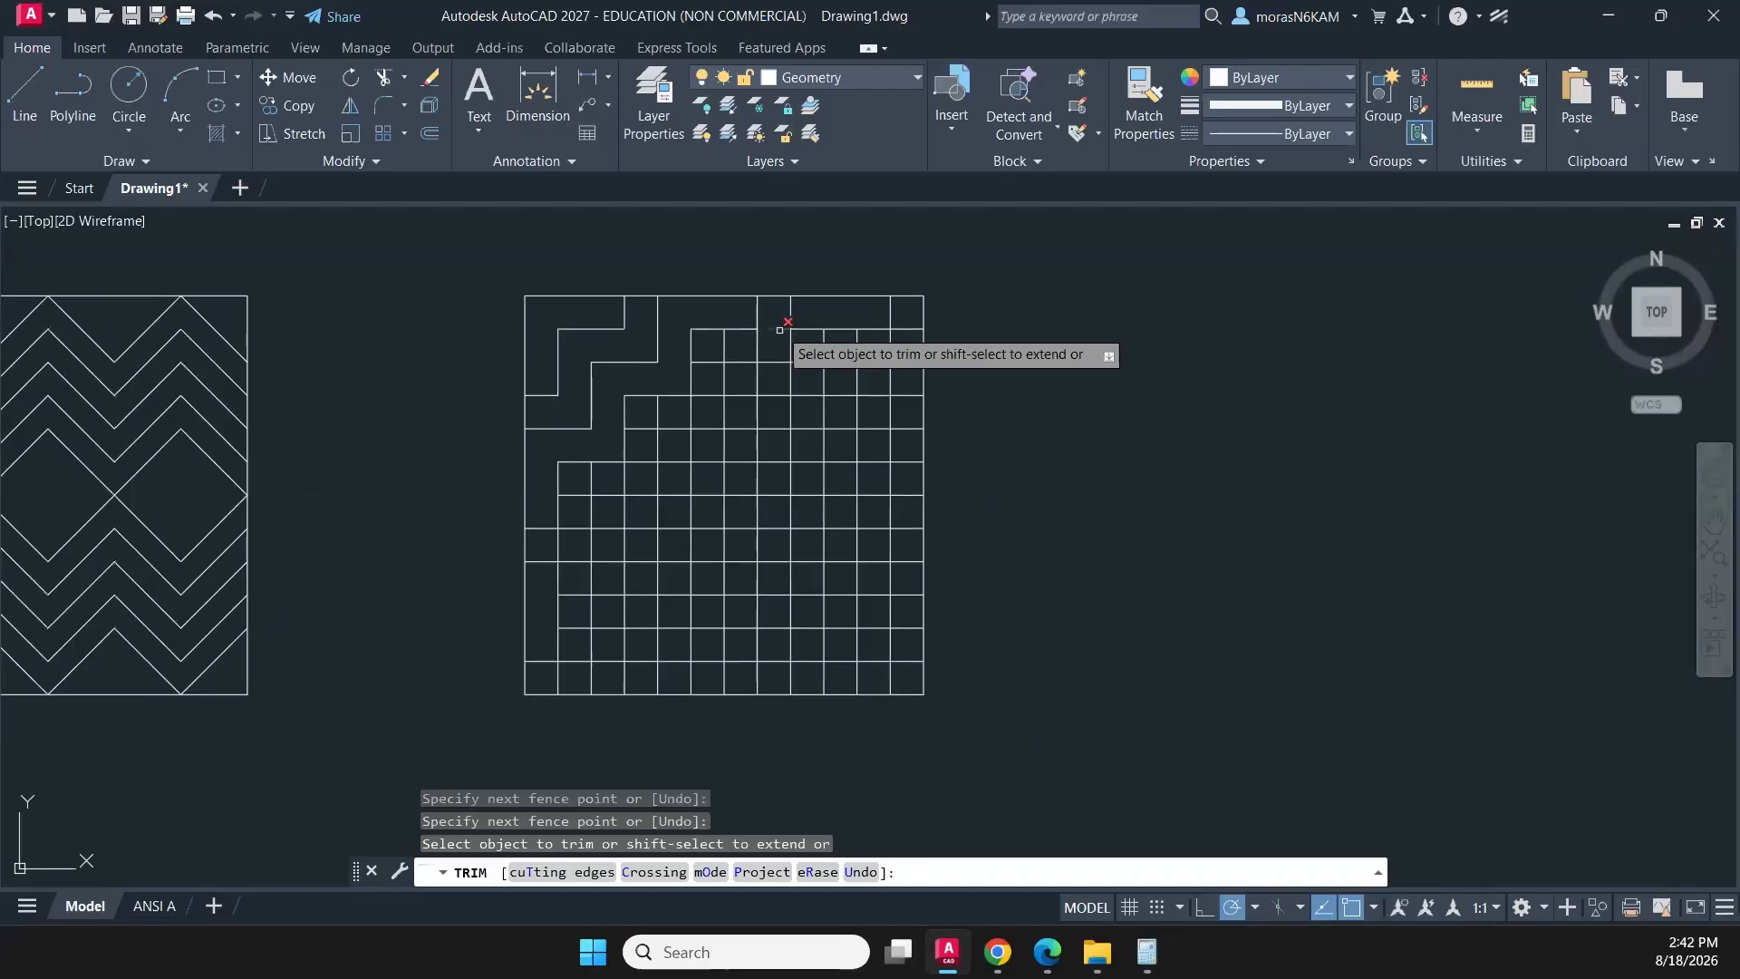
mouse_move(776, 315)
left_mouse_down()
mouse_move(777, 351)
mouse_move(716, 349)
mouse_move(713, 409)
mouse_move(650, 425)
mouse_move(647, 459)
mouse_move(573, 494)
mouse_move(566, 545)
mouse_move(549, 544)
left_mouse_up()
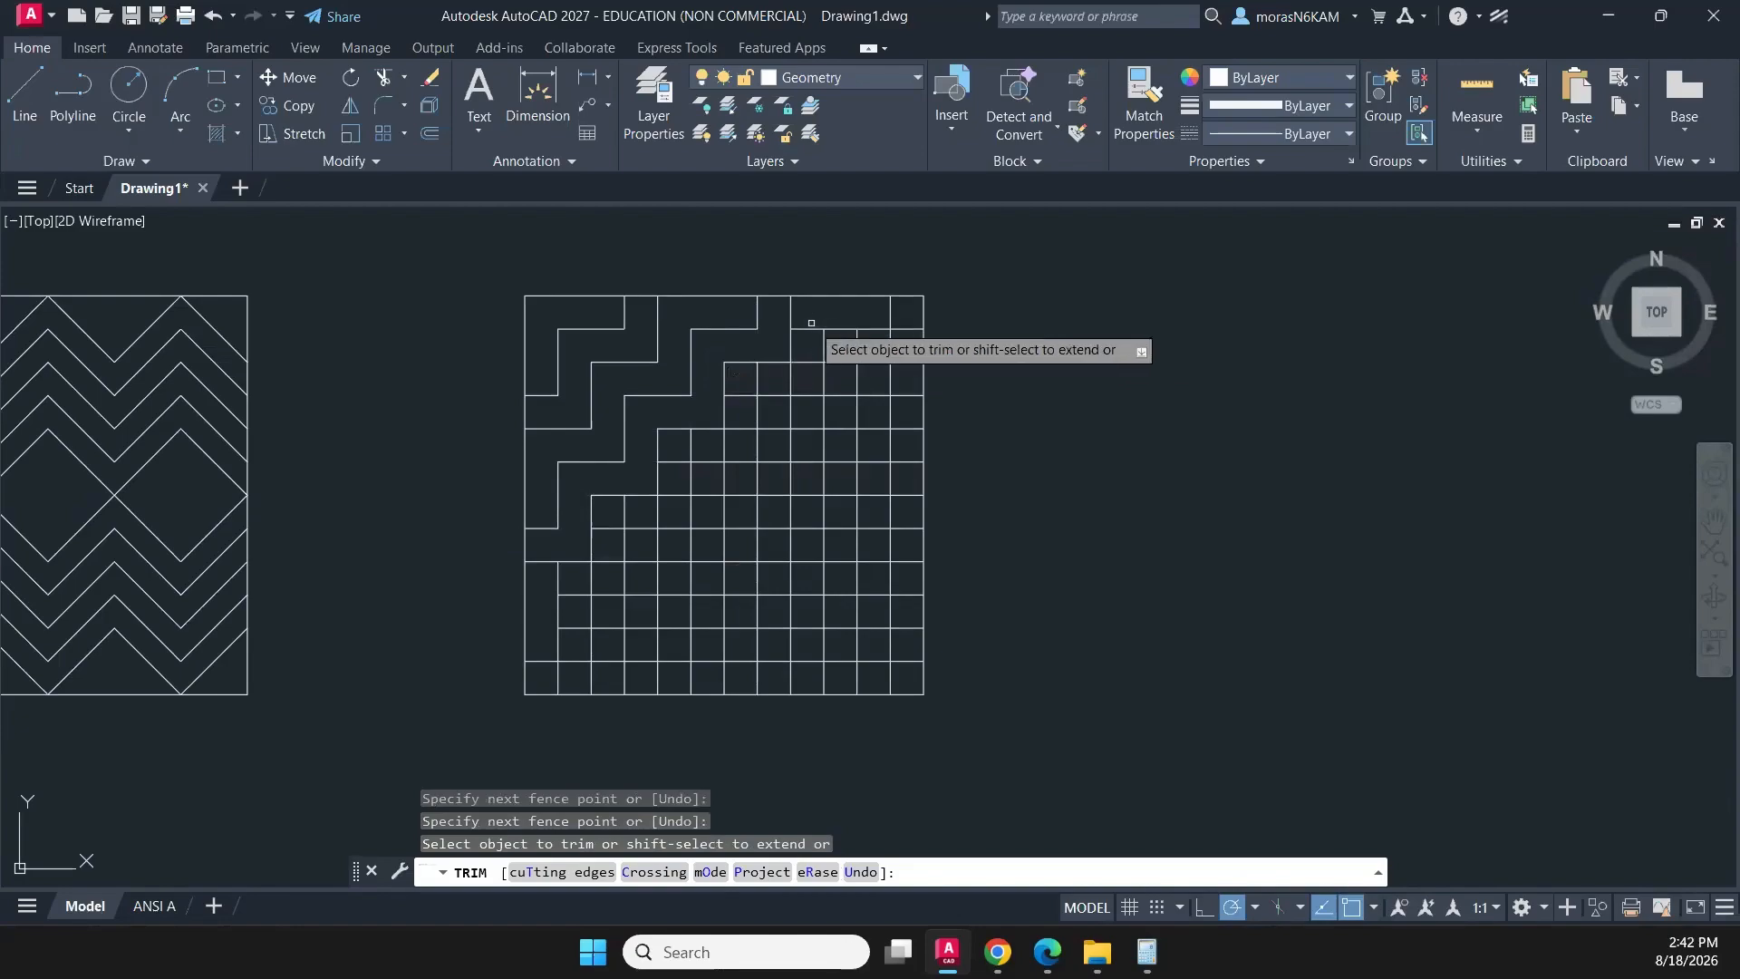
mouse_move(819, 334)
left_mouse_down()
mouse_move(794, 384)
mouse_move(741, 387)
left_mouse_up()
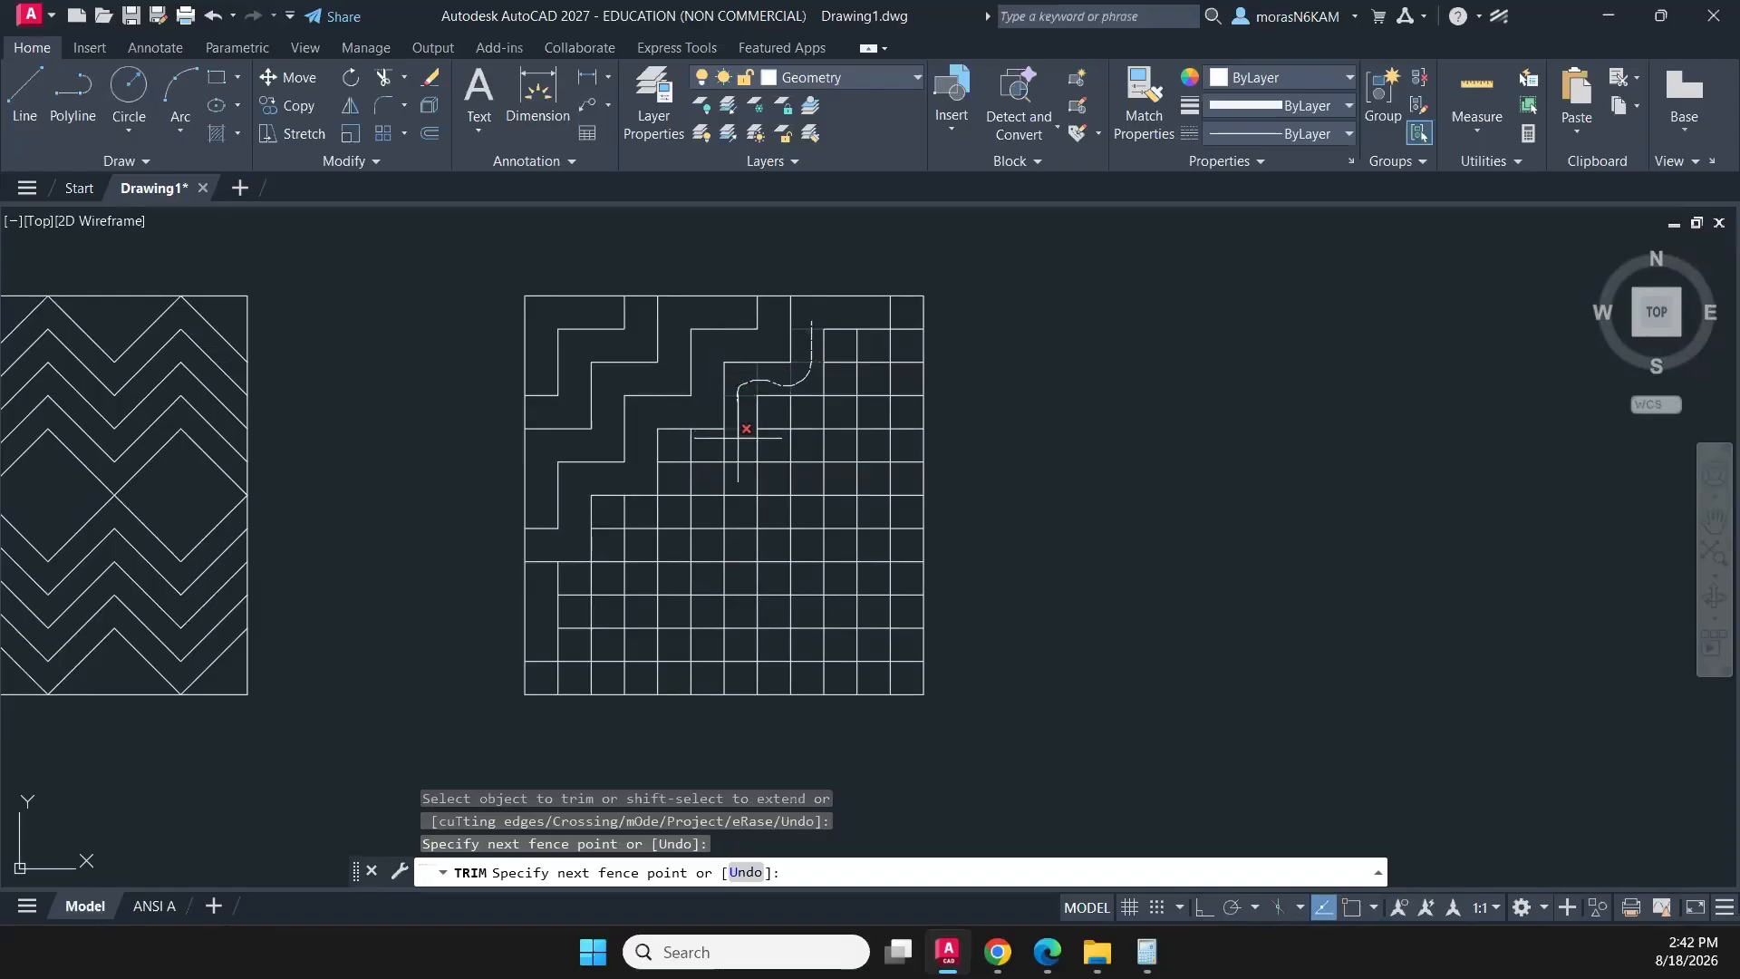
mouse_move(737, 434)
left_mouse_down()
mouse_move(674, 465)
mouse_move(666, 509)
mouse_move(612, 563)
mouse_move(557, 580)
left_mouse_up()
- Trim the diagonal band of grid segments running from the square's top-right corner cell to its bottom-left area
middle_click_drag(792, 435, 765, 359)
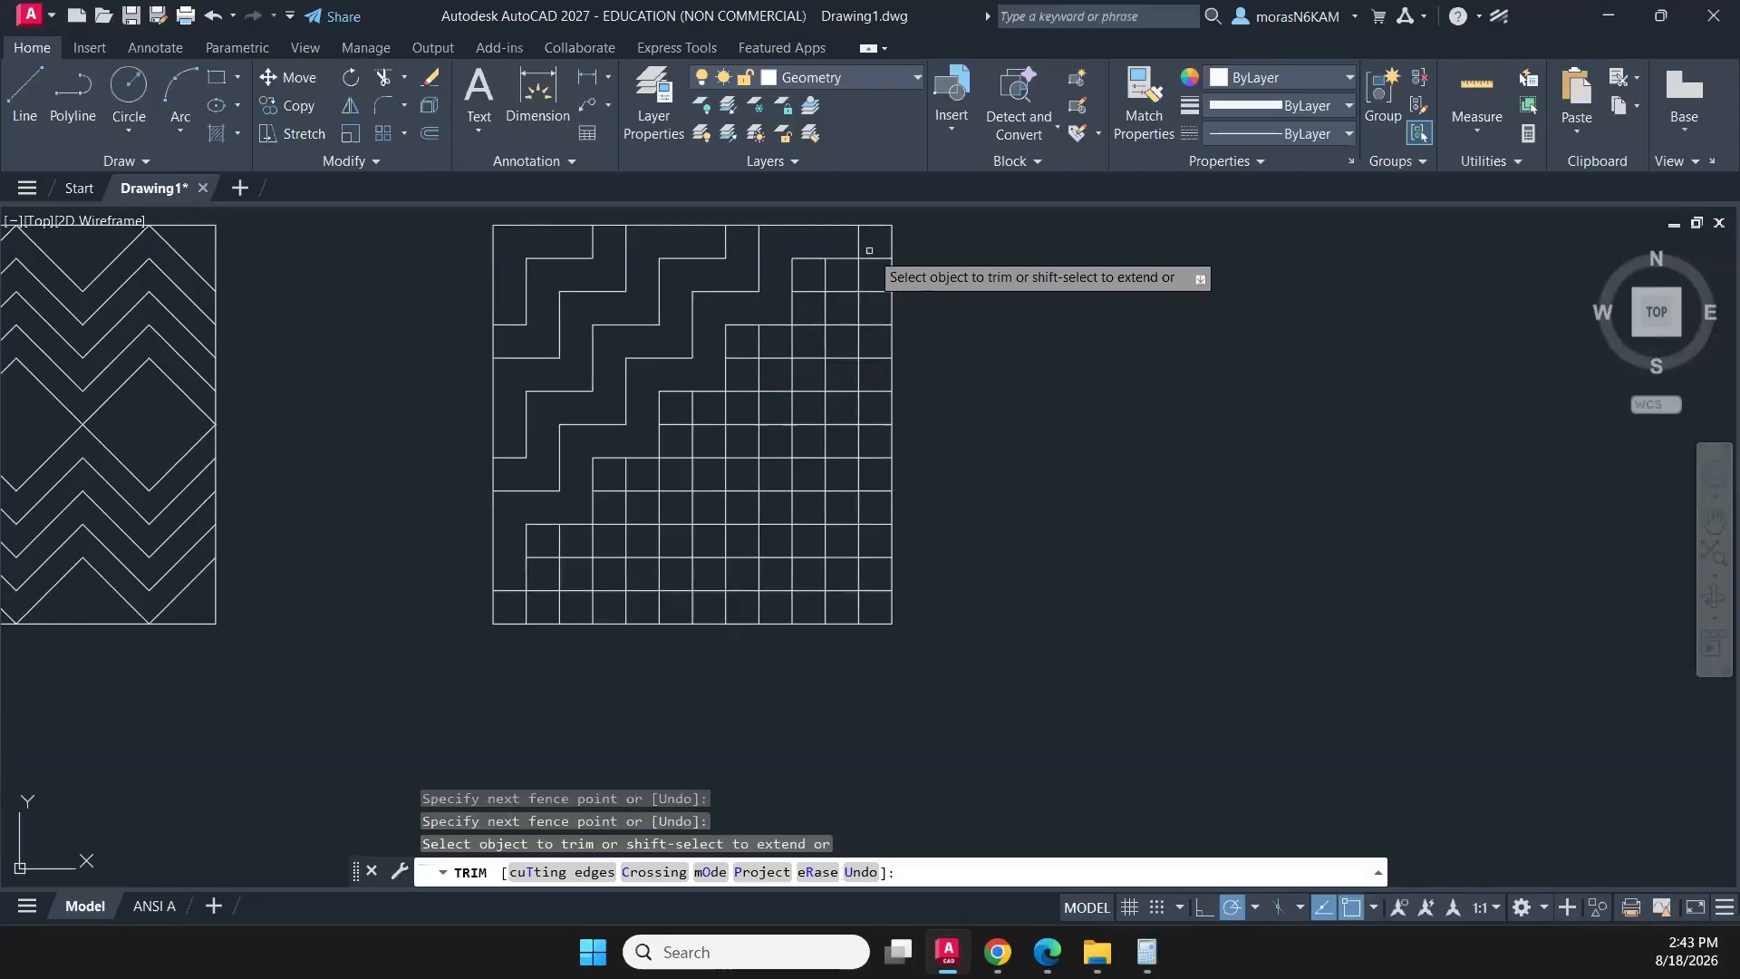
mouse_move(872, 251)
left_mouse_down()
mouse_move(873, 269)
mouse_move(814, 292)
mouse_move(798, 340)
left_mouse_up()
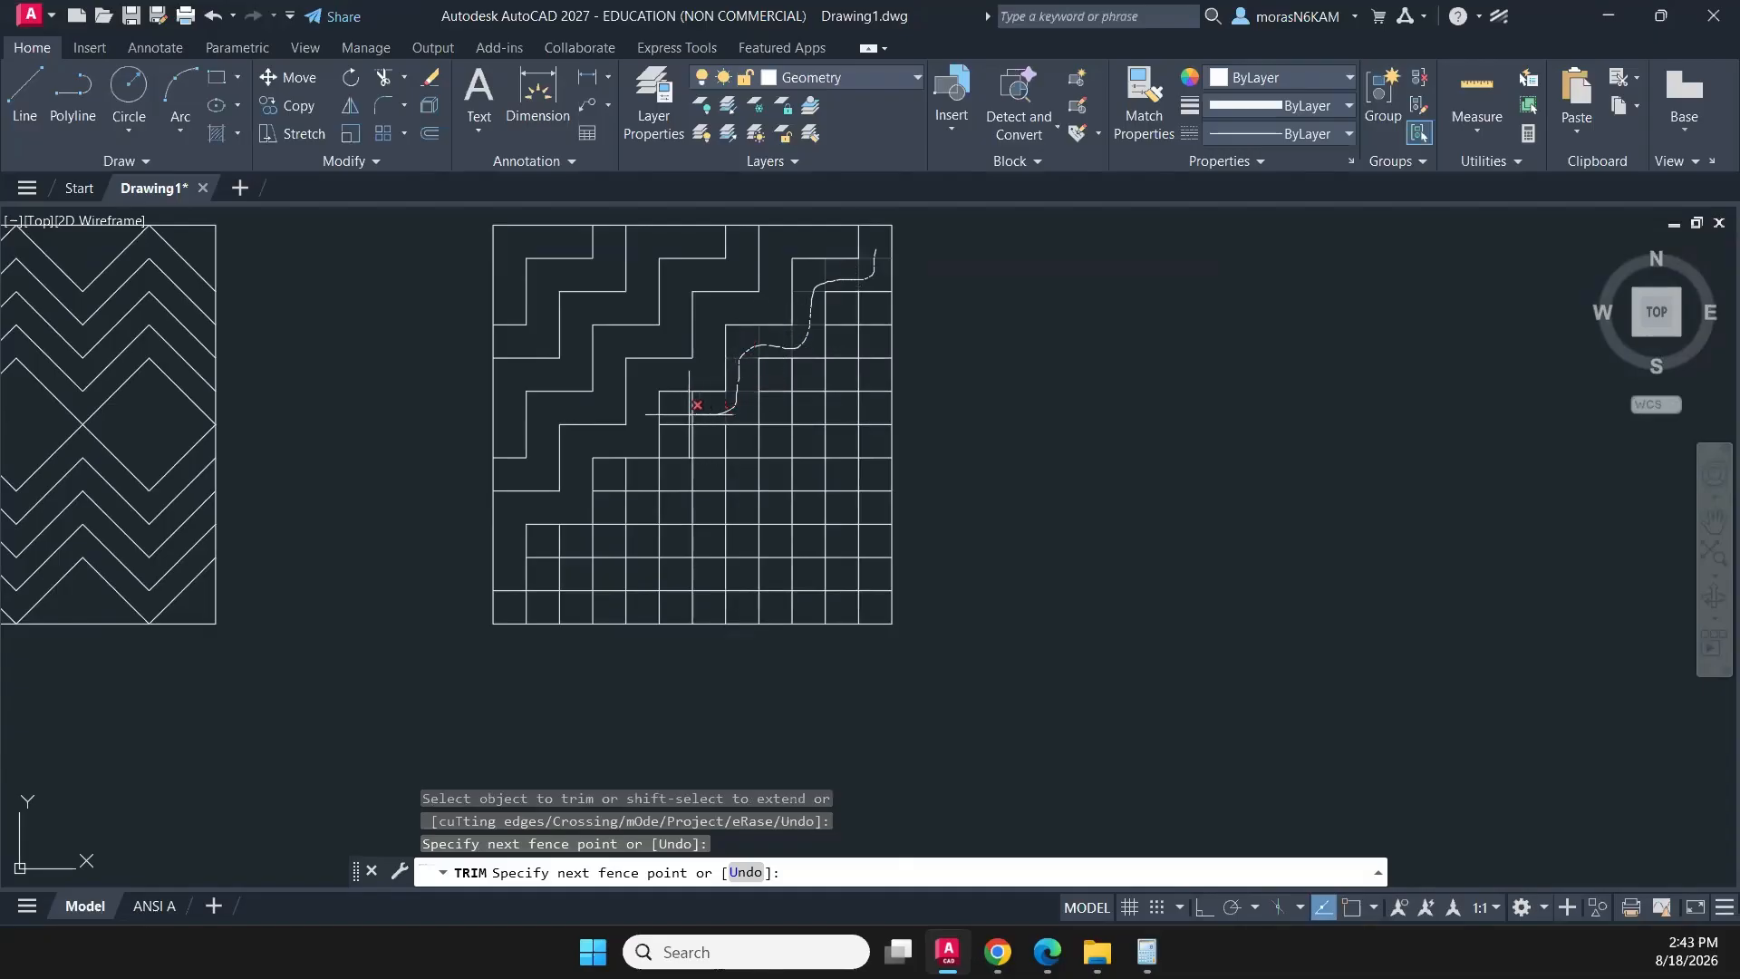
mouse_move(679, 419)
left_mouse_down()
mouse_move(658, 473)
mouse_move(615, 489)
left_mouse_up()
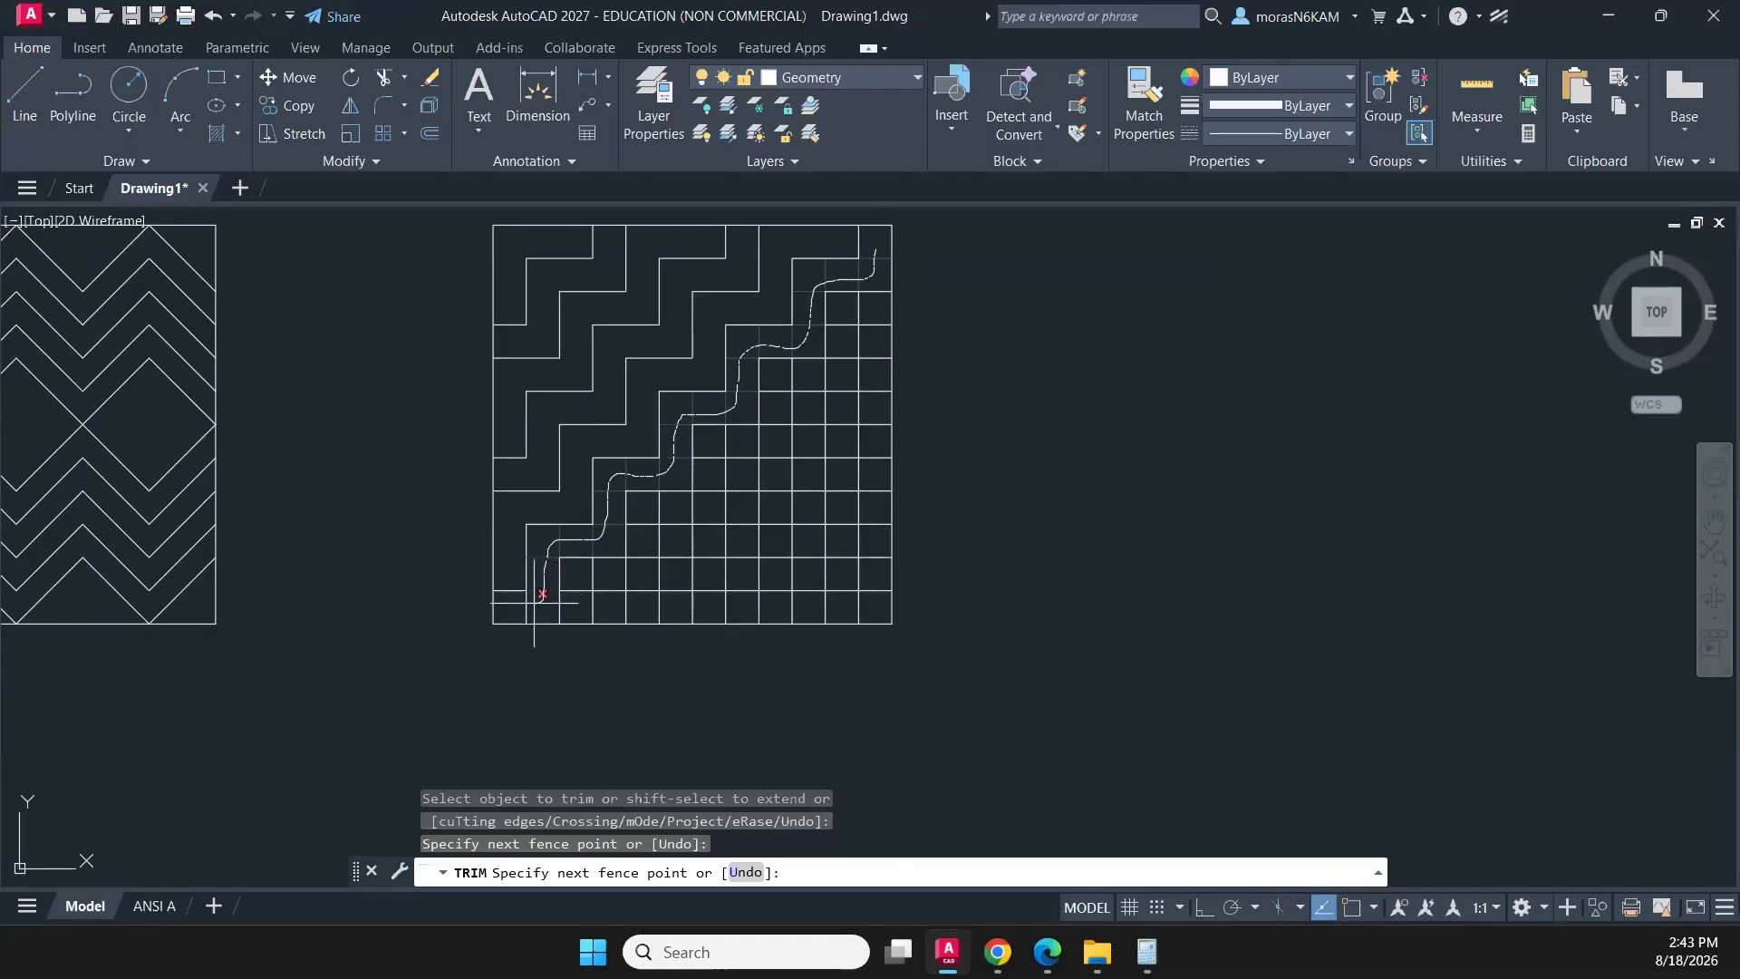
key("Return")
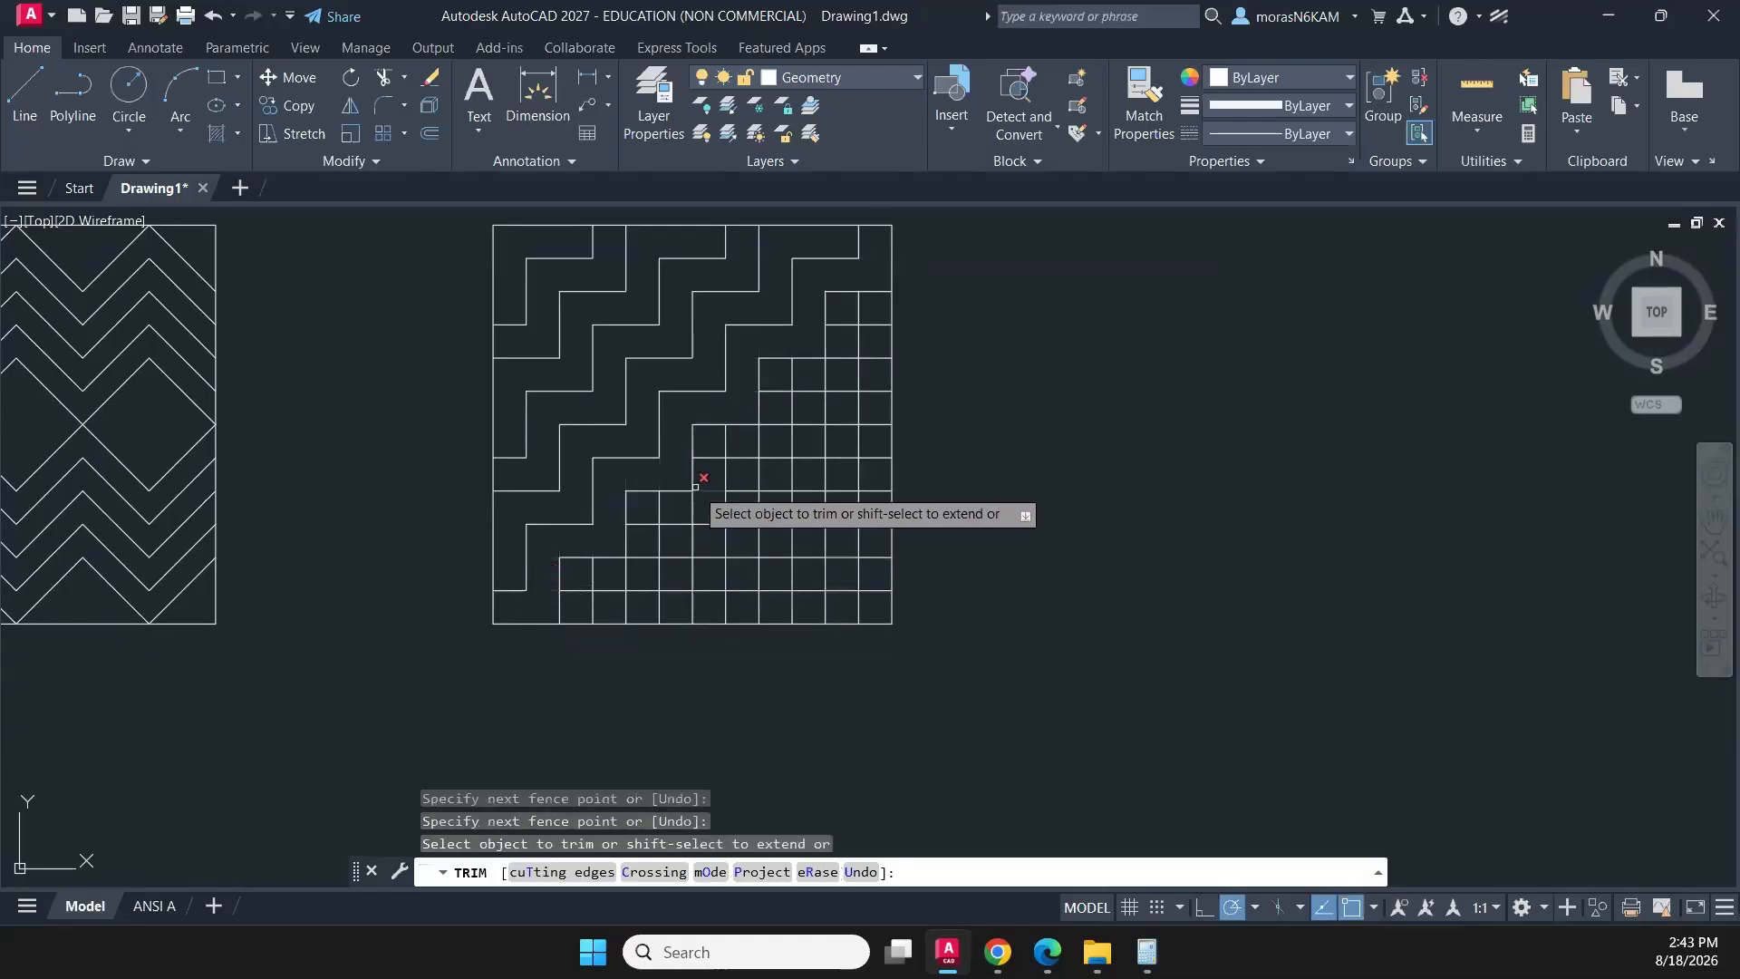
- Trim the next diagonal band below the corner-to-corner stair line, from the square's right edge down to its bottom row
middle_click_drag(661, 412, 633, 357)
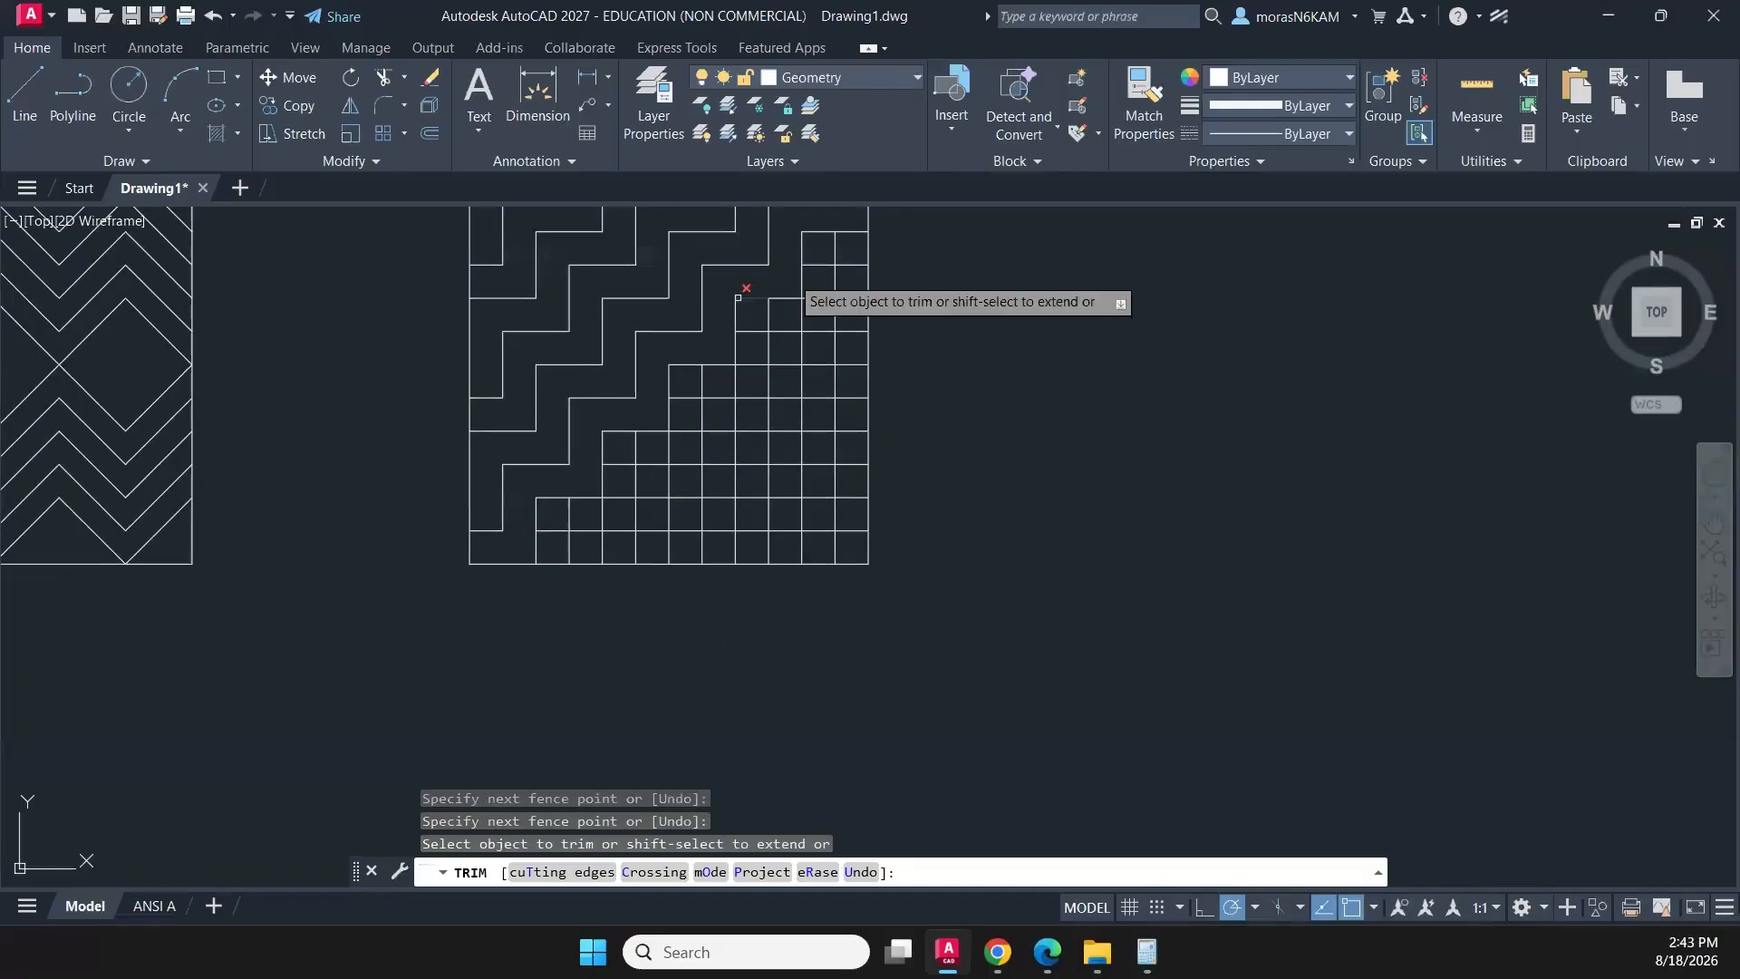
middle_click_drag(850, 324, 741, 348)
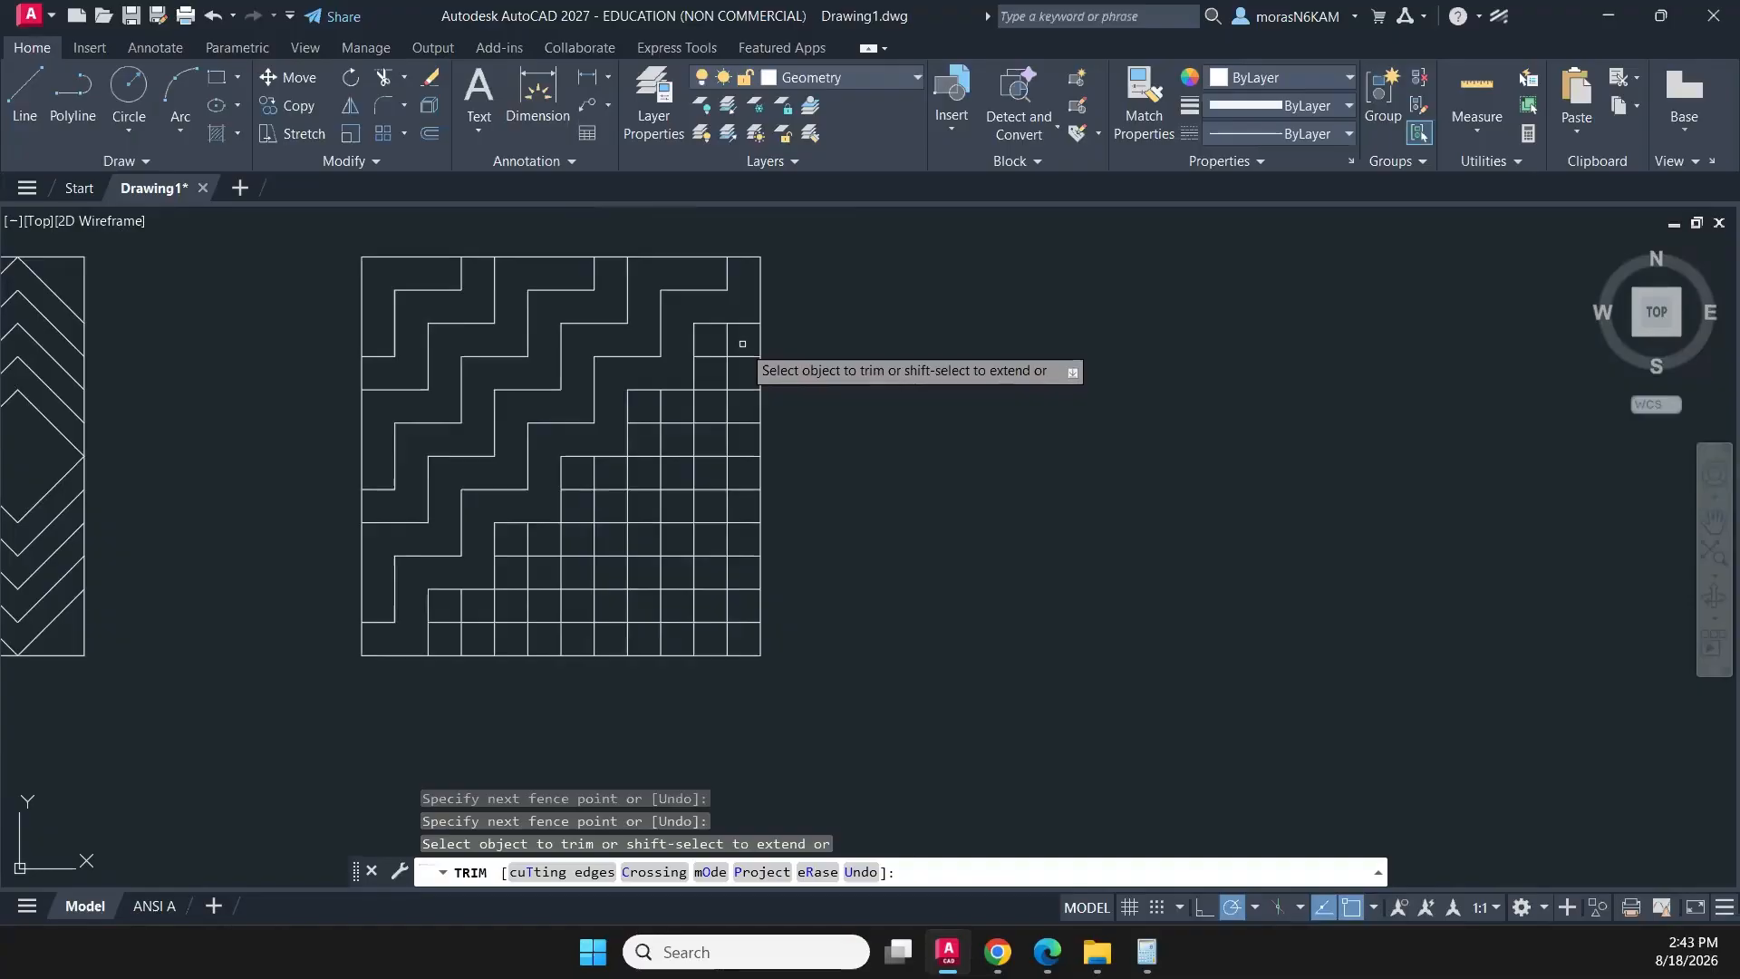
left_click(727, 341)
mouse_move(708, 362)
left_mouse_down()
mouse_move(713, 393)
mouse_move(651, 431)
mouse_move(640, 471)
left_mouse_up()
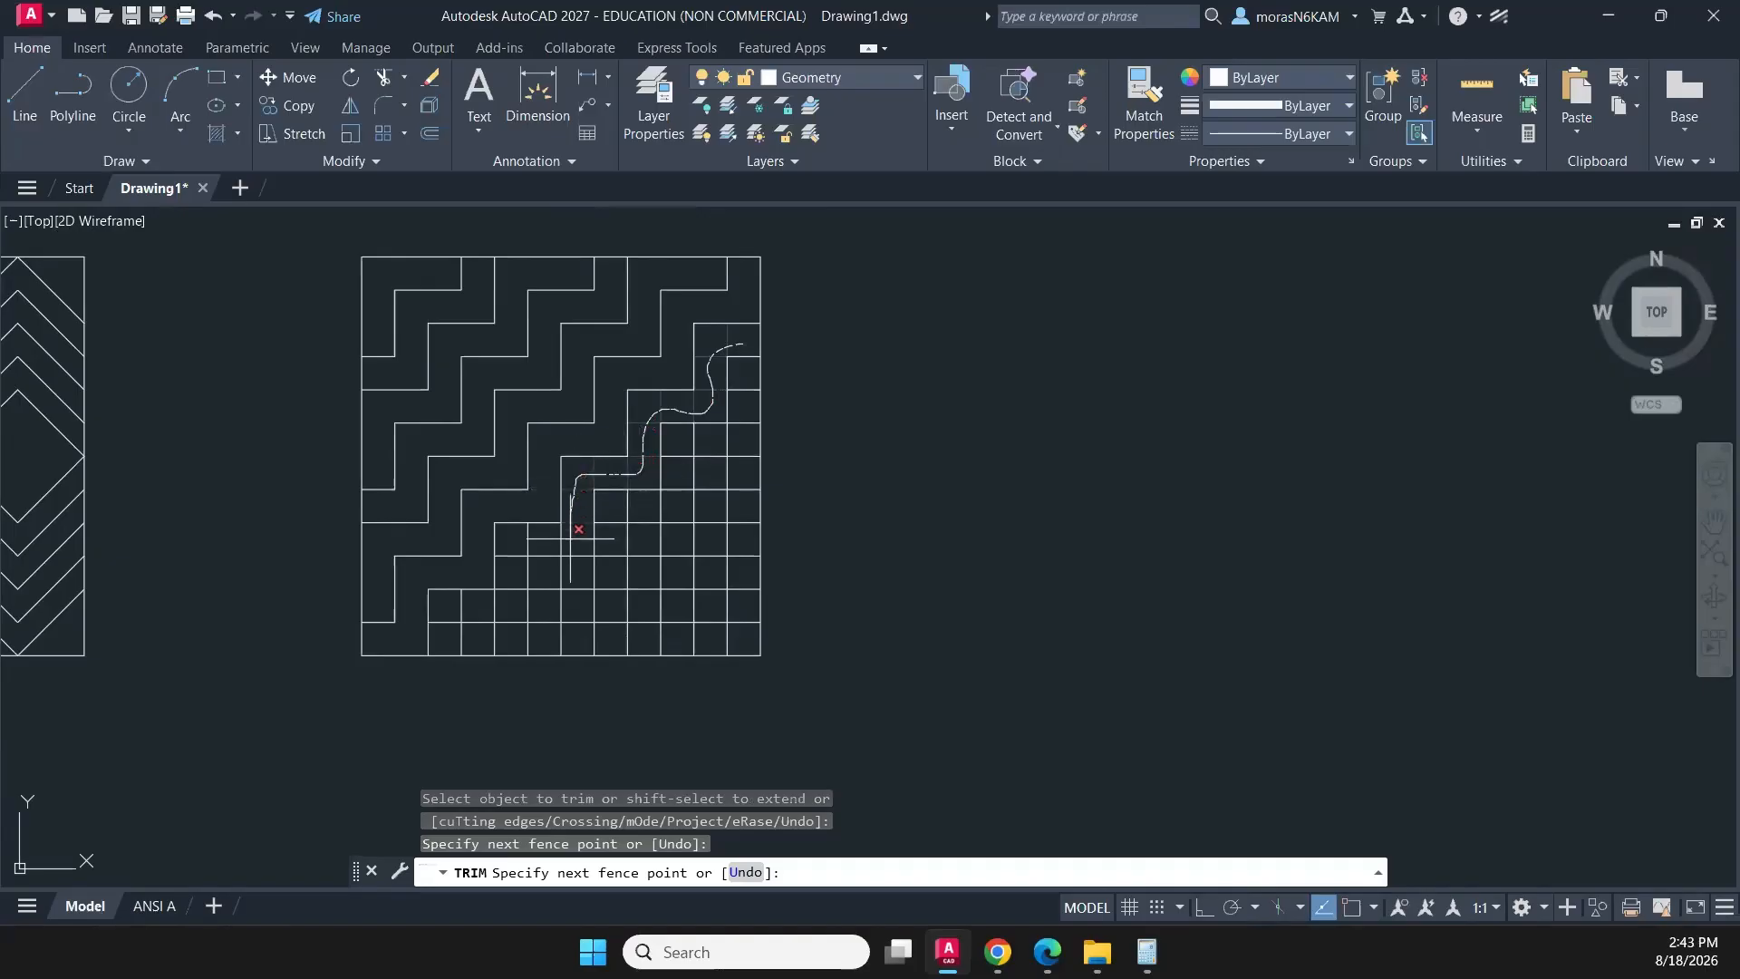
mouse_move(534, 534)
left_mouse_down()
mouse_move(515, 584)
mouse_move(450, 622)
left_mouse_up()
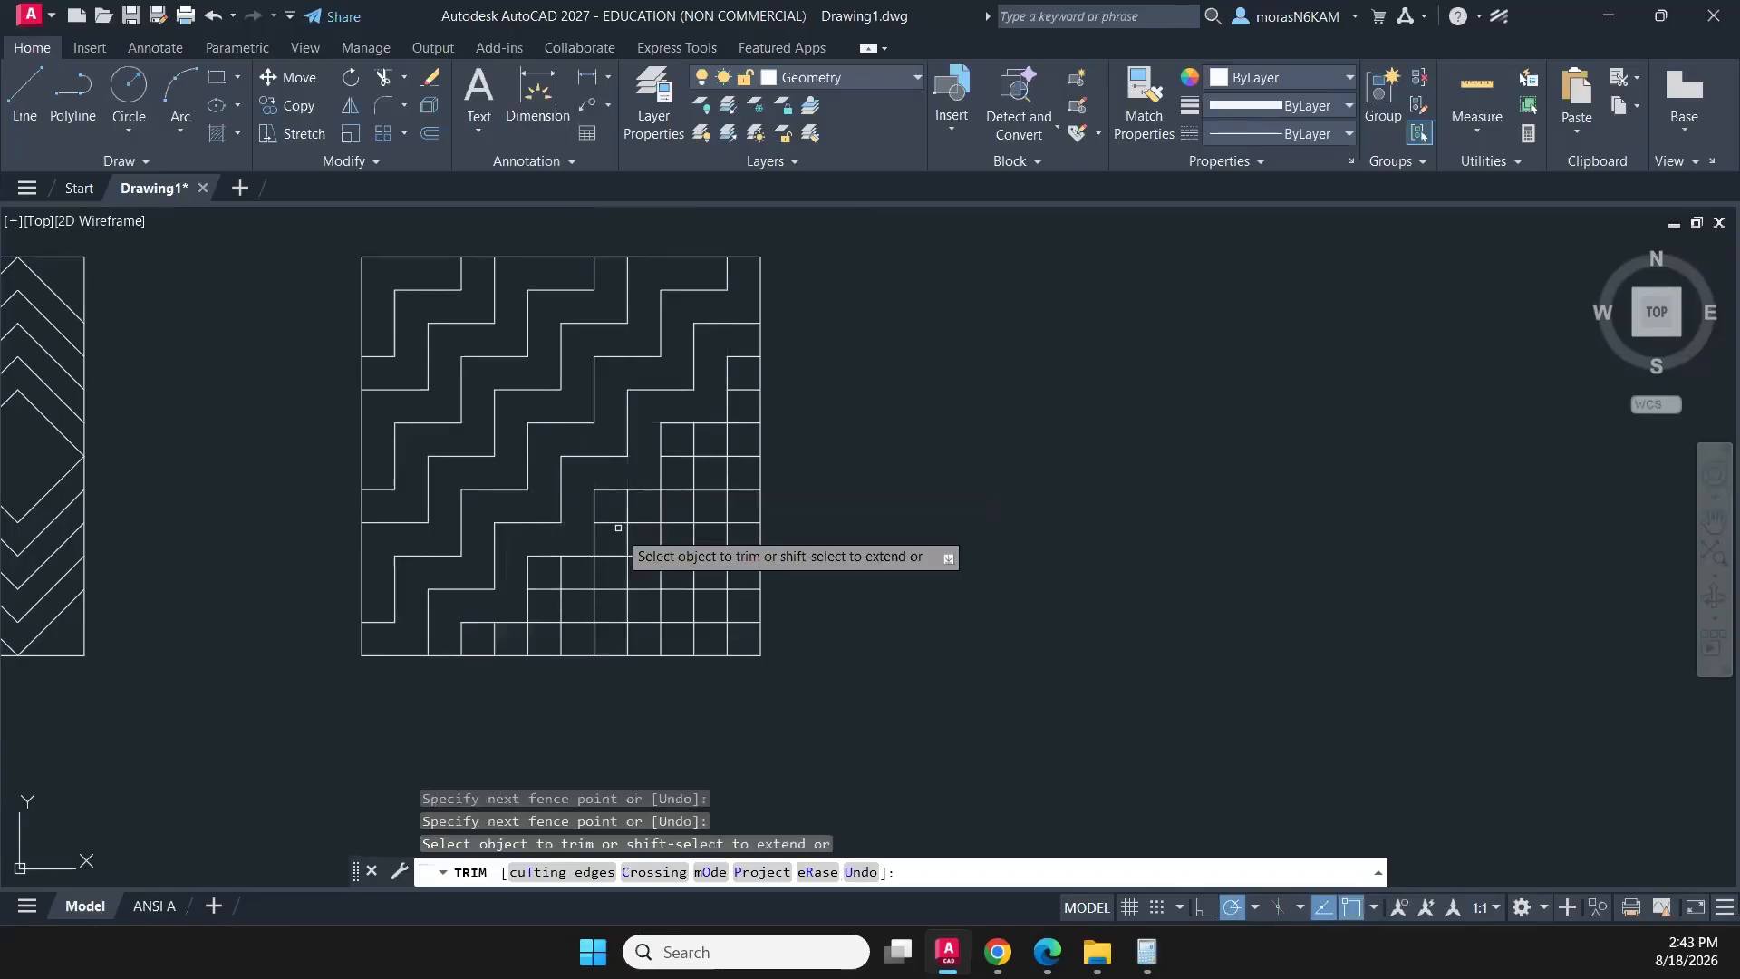
- Trim two pairs of vertical segments in the grid's bottom row and the upper three interior horizontal segments in its last column
middle_click_drag(588, 542, 556, 439)
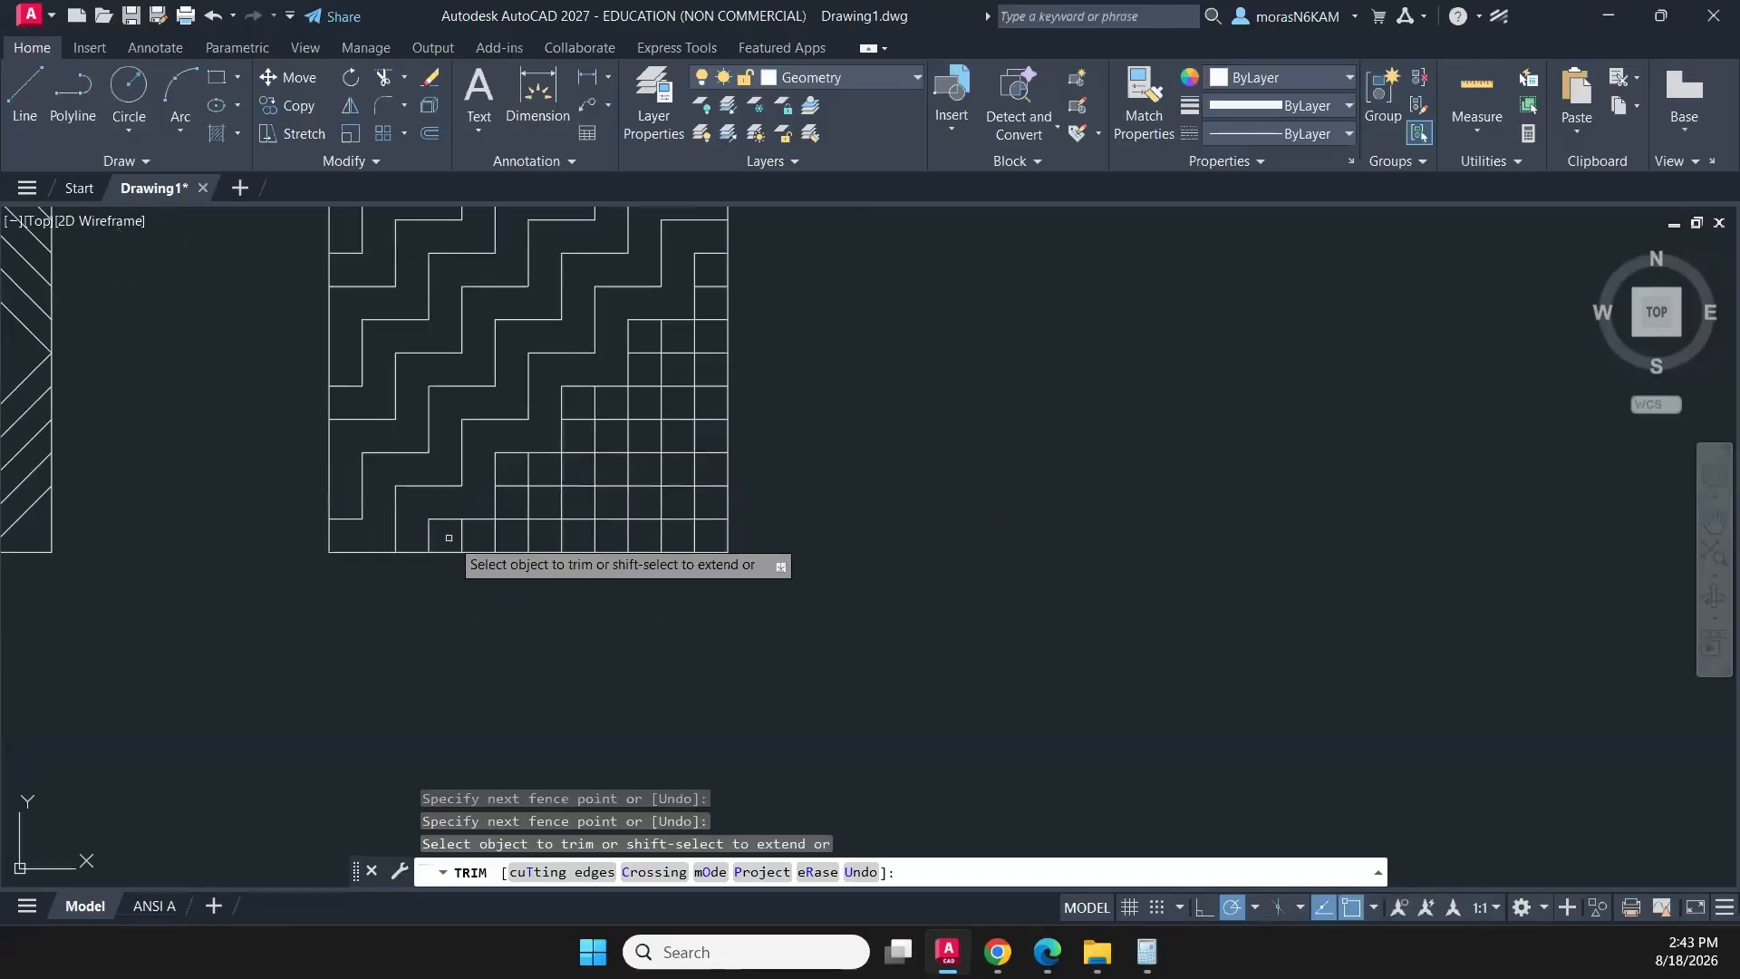
left_click_drag(448, 537, 666, 540)
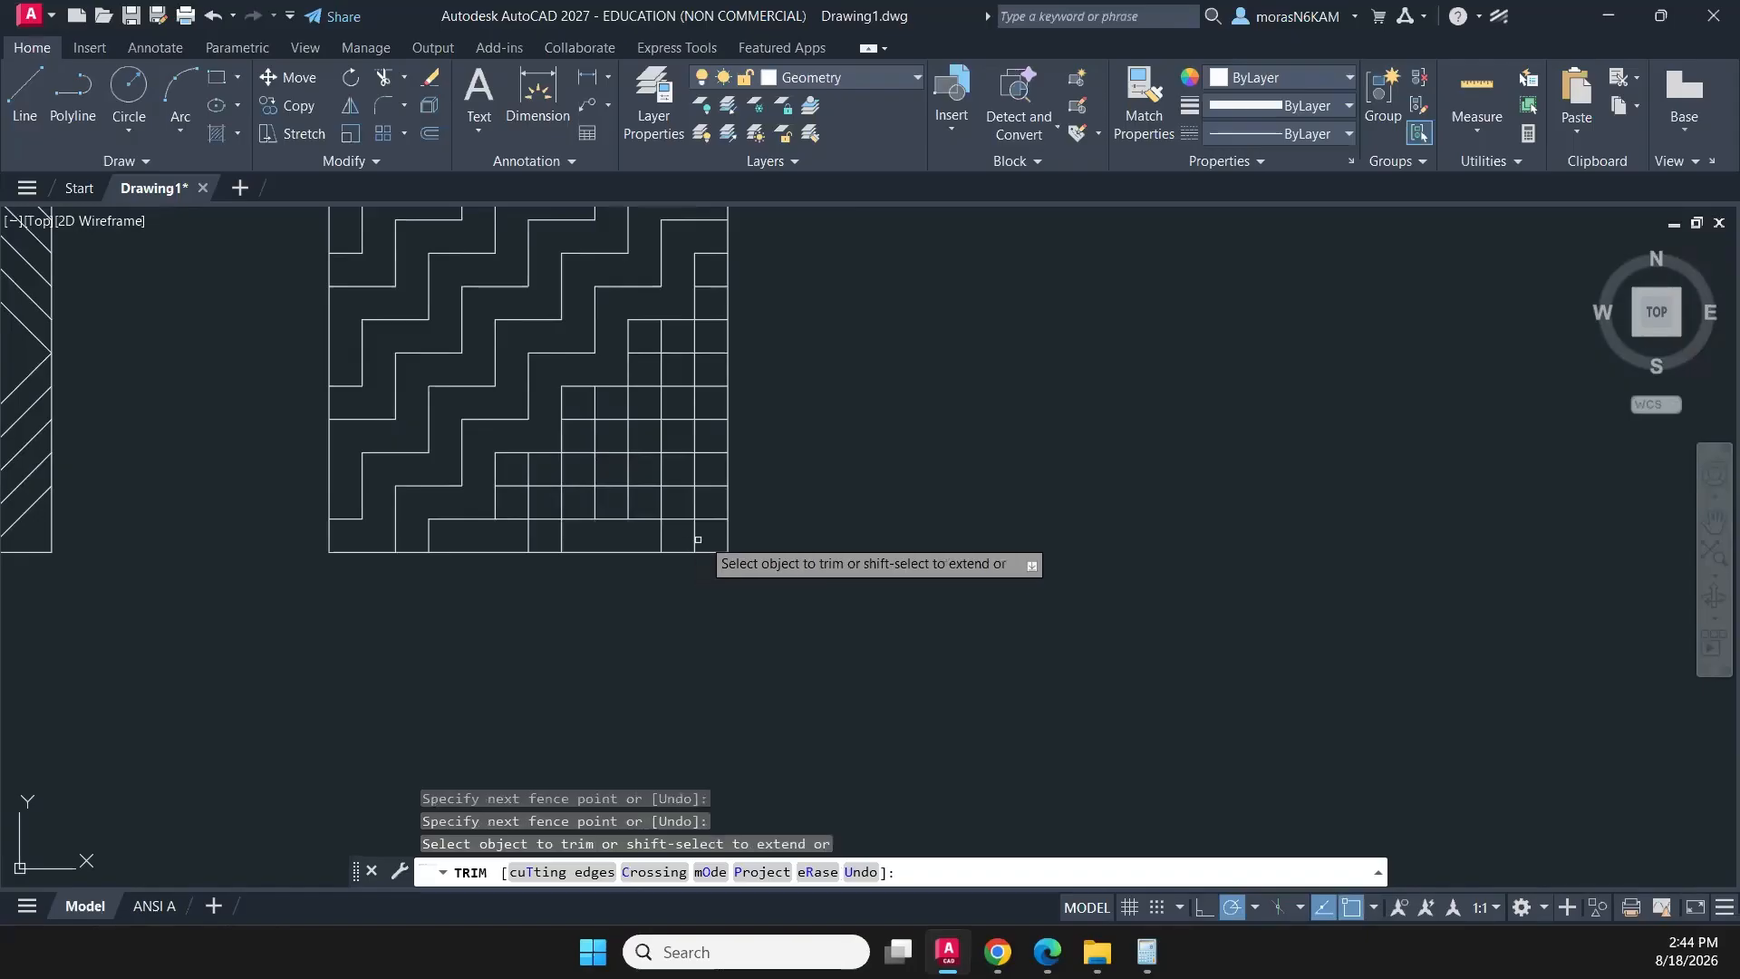
middle_click_drag(709, 367, 629, 427)
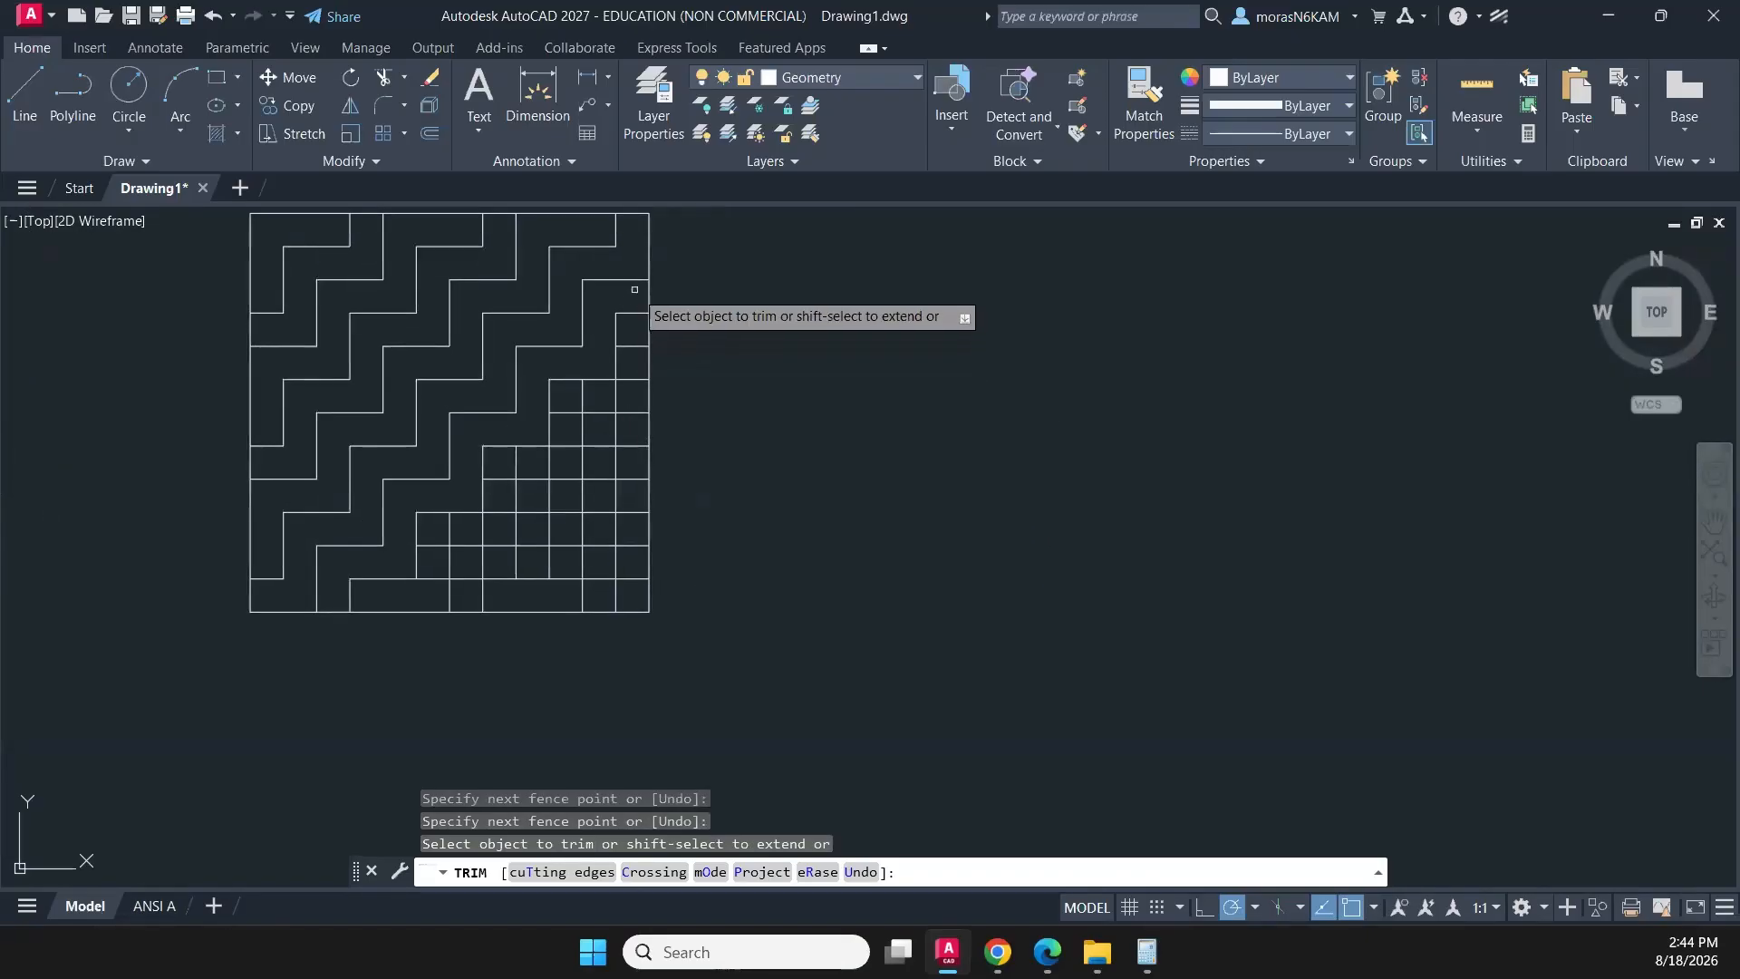
left_click_drag(632, 333, 630, 418)
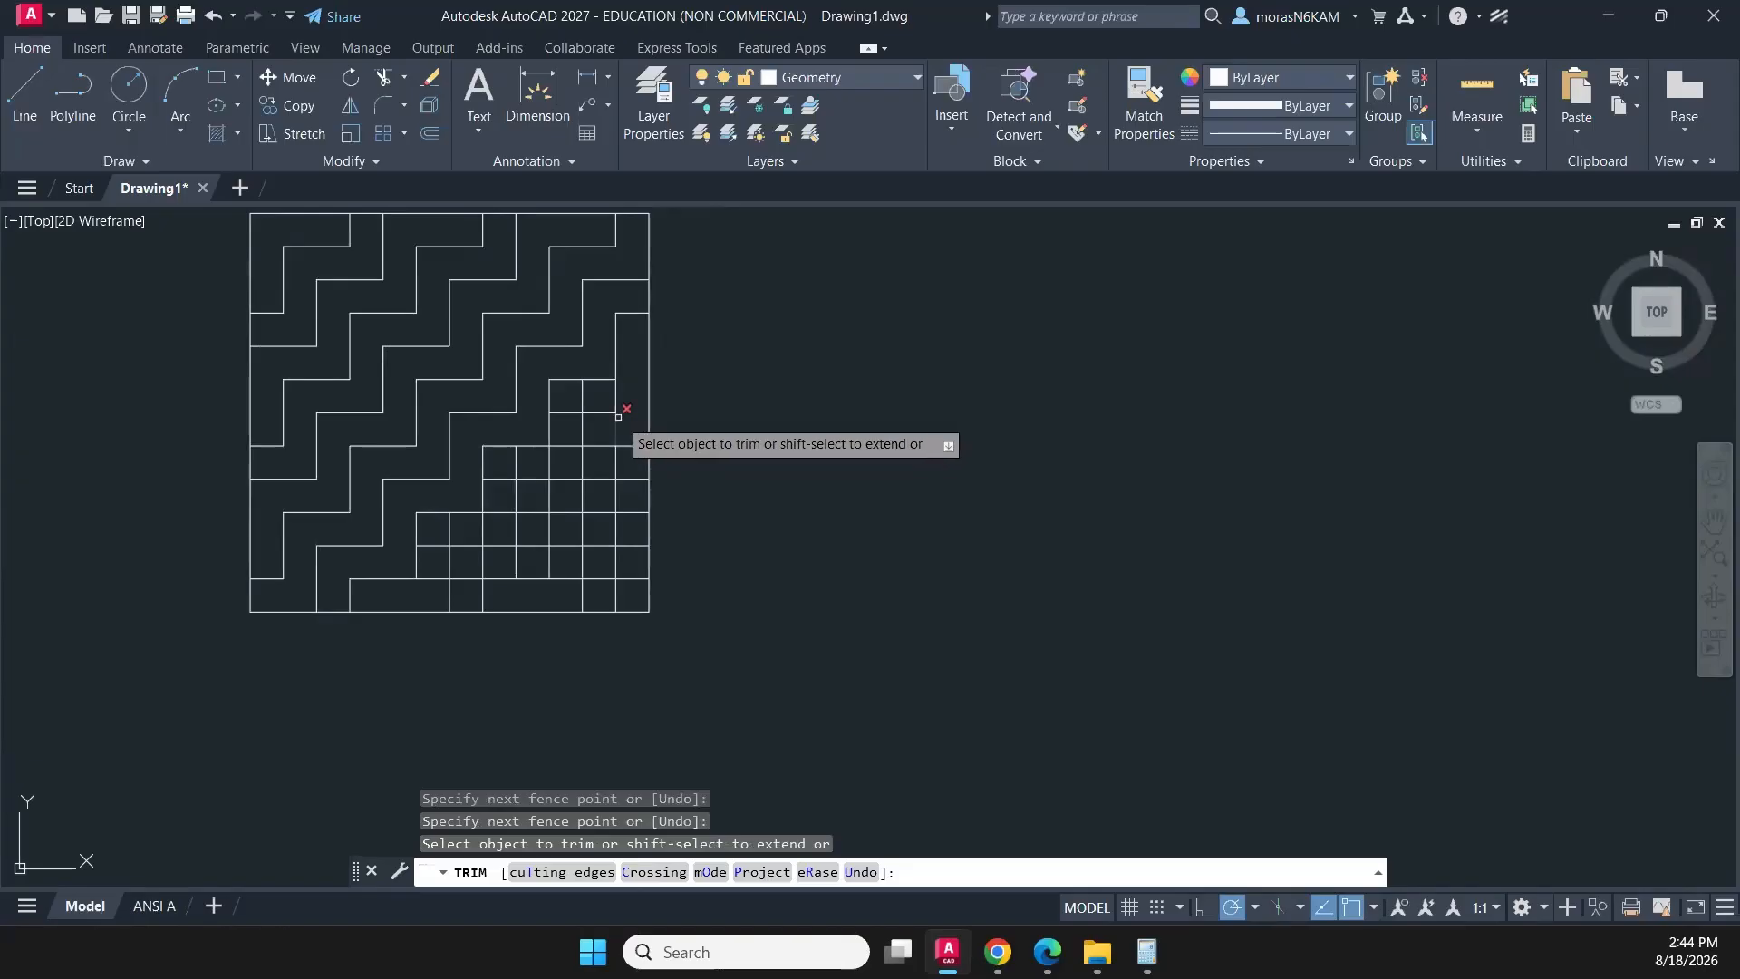
key("Escape")
- Draw a line across the last column to the square's right edge, replacing the over-trimmed third horizontal segment
scroll(624, 418, "up", 2)
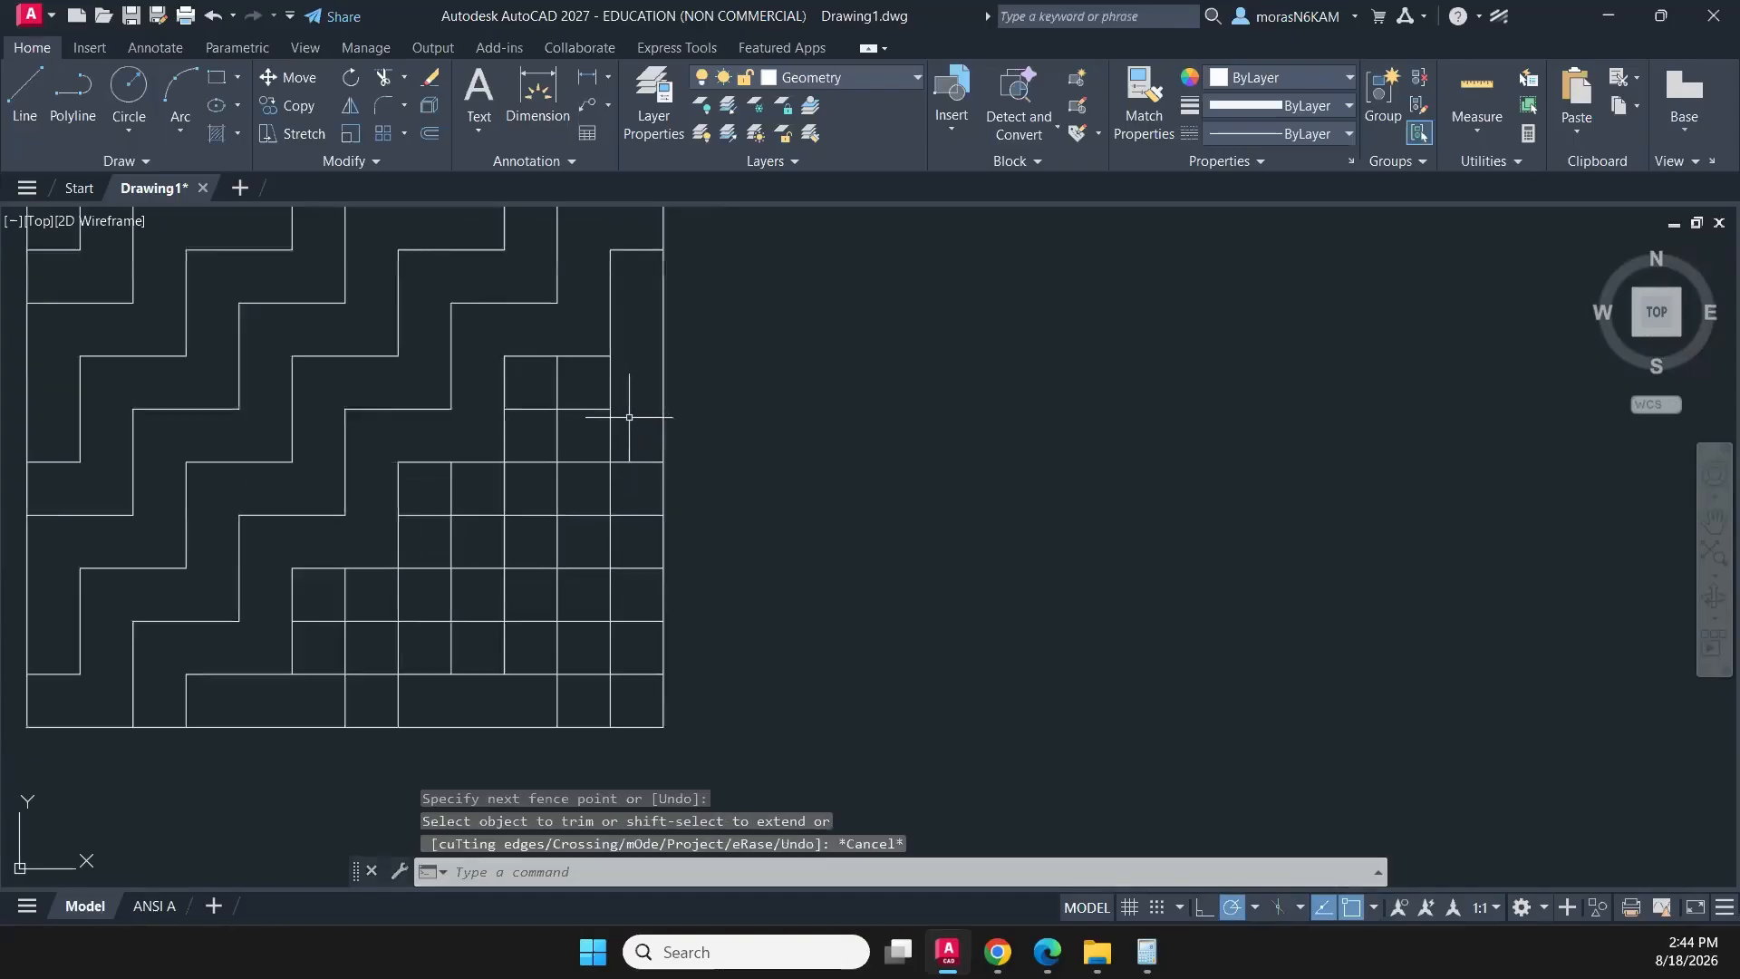
key("Escape")
key("Escape")
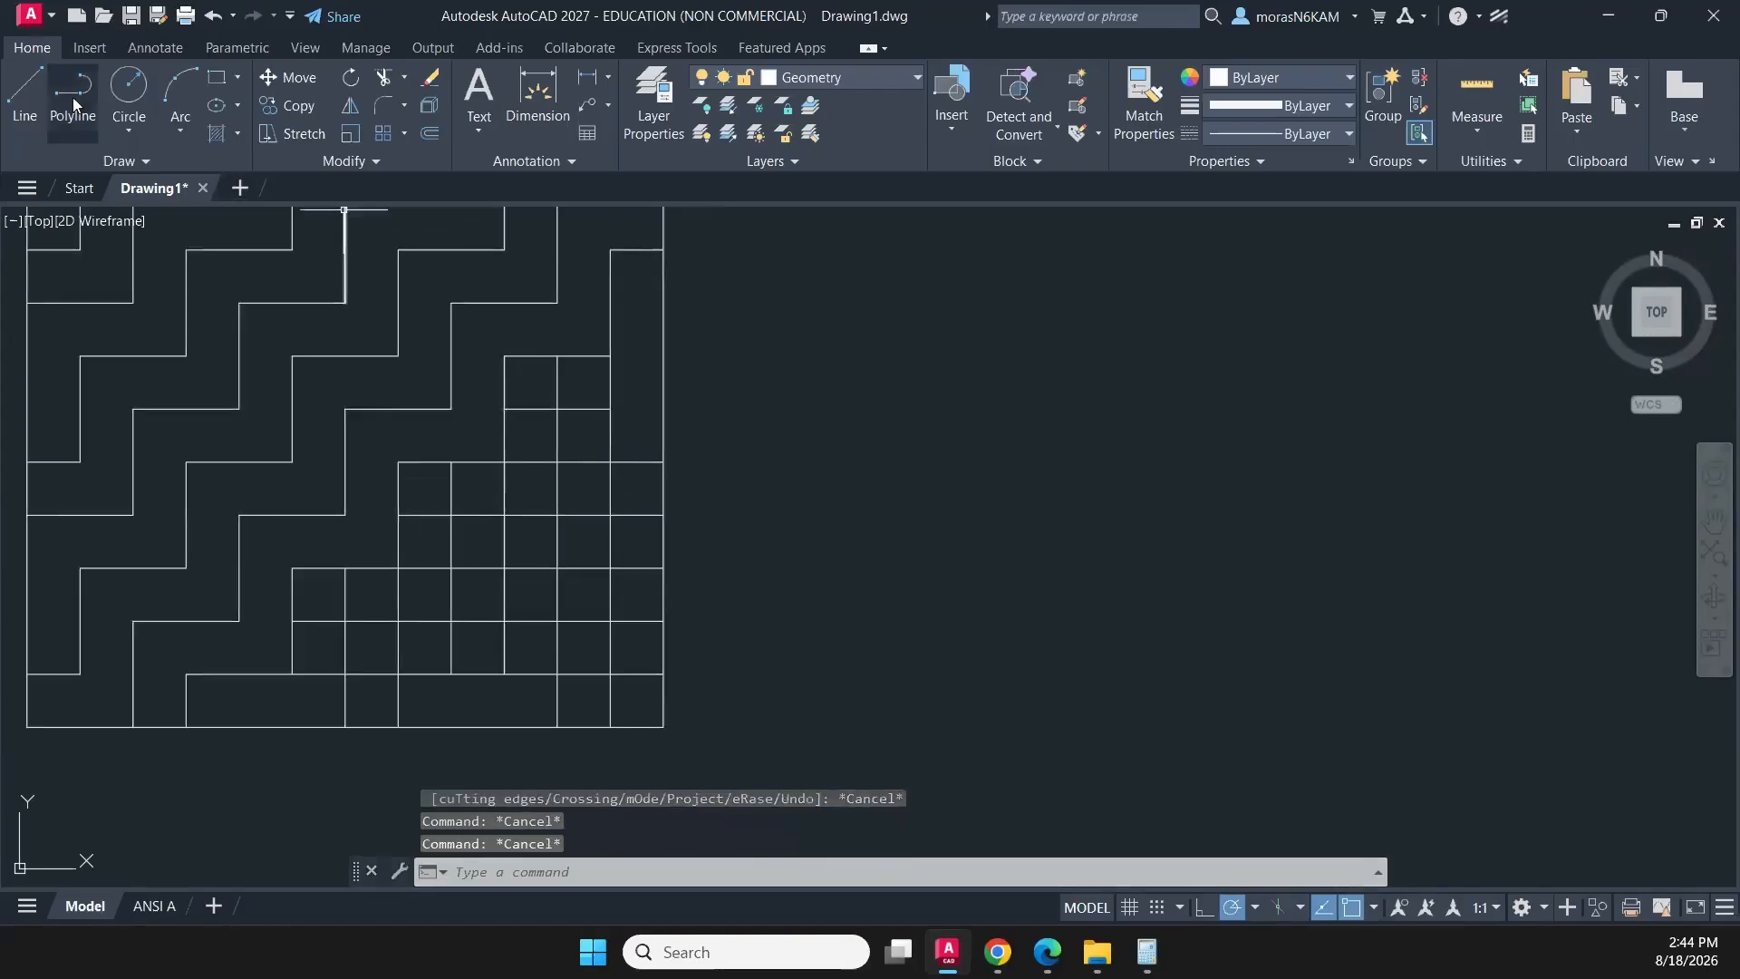
left_click(24, 89)
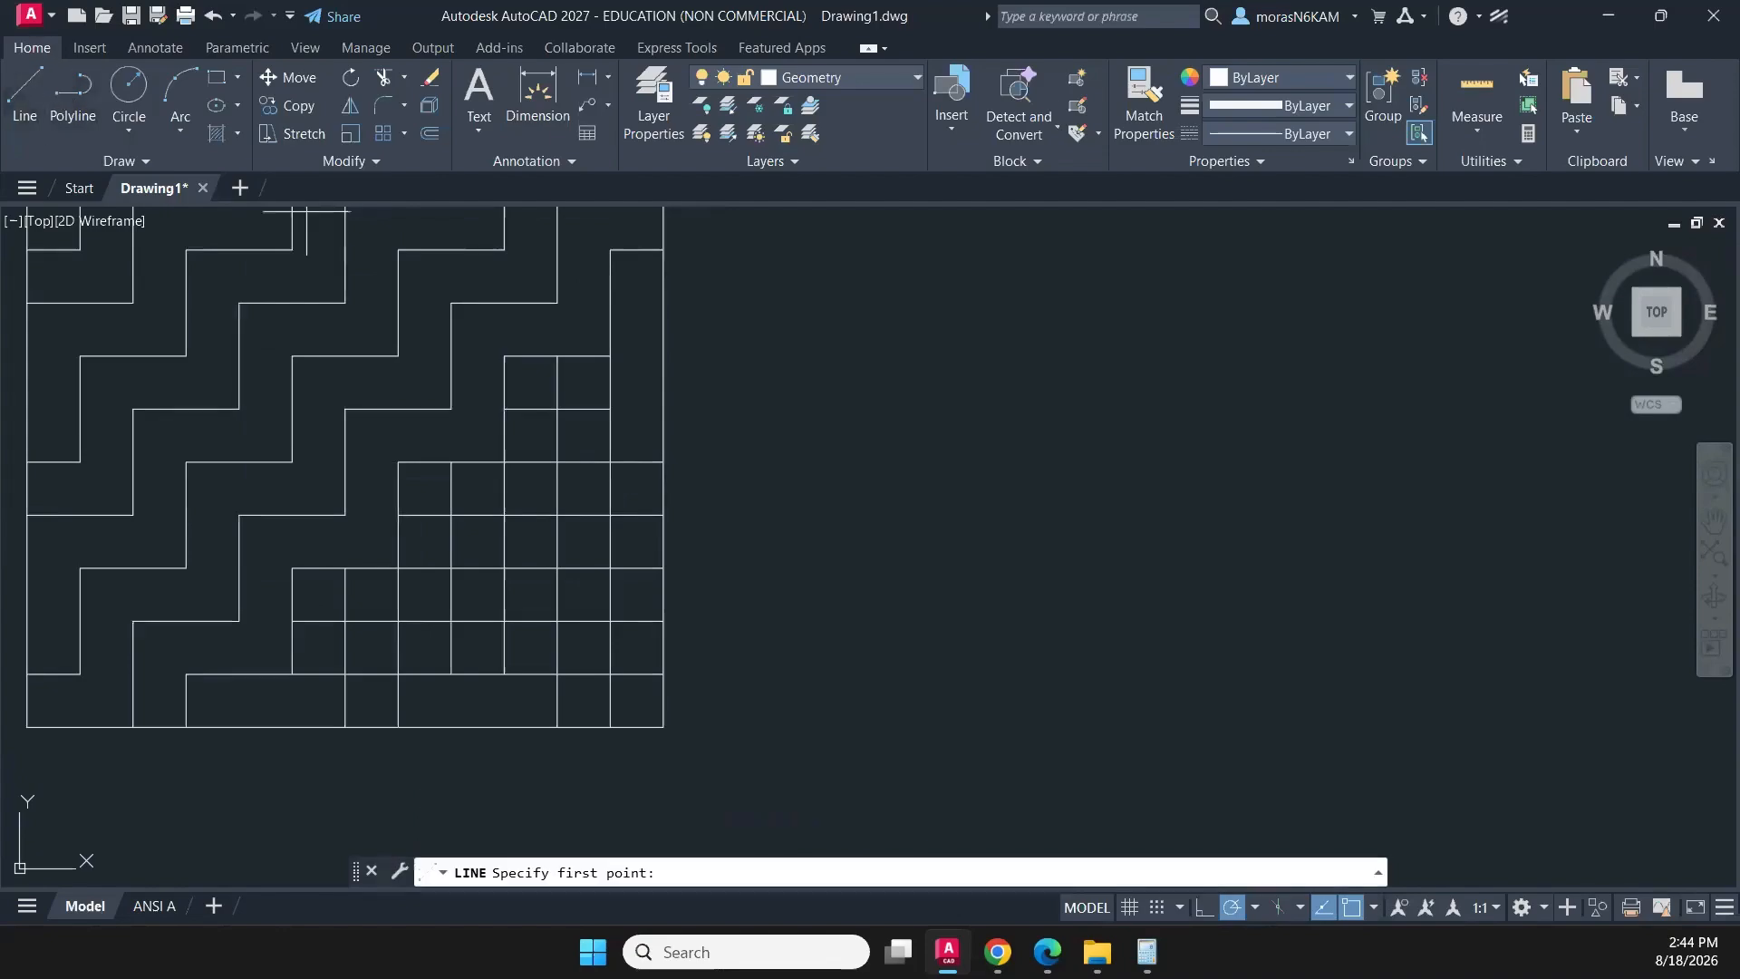
left_click(610, 408)
left_click(664, 407)
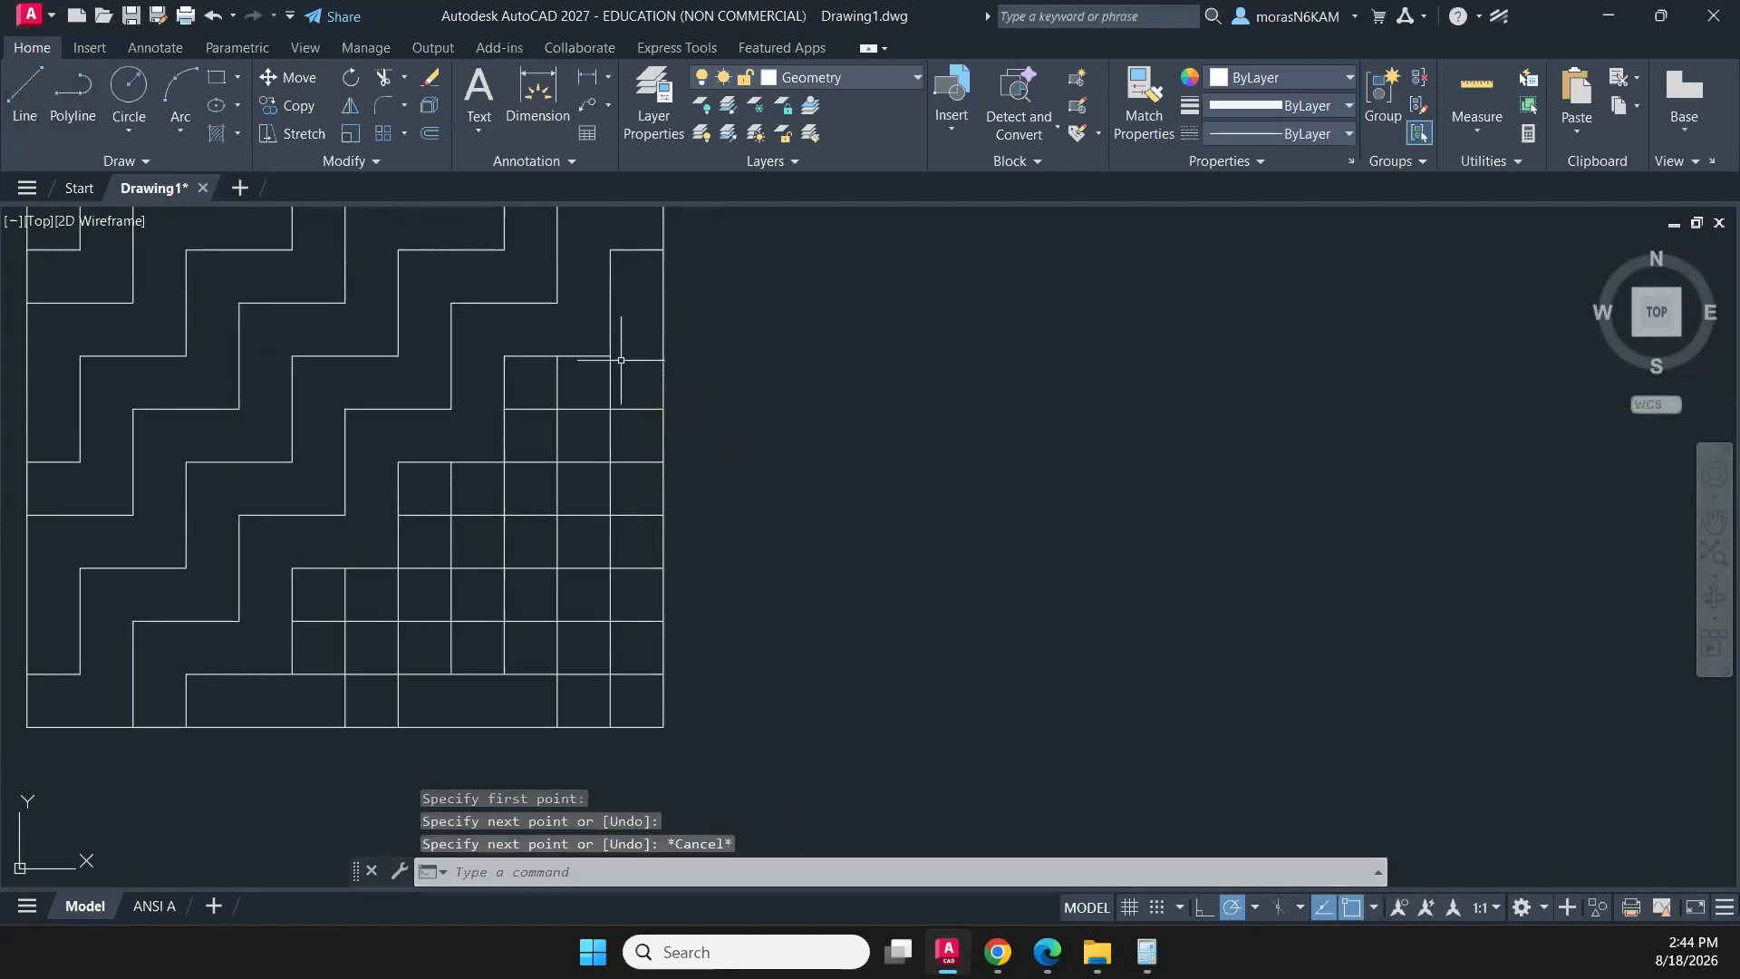
key("Escape")
- Trim the remaining grid segments in the lower-right part of the square to complete the nested stair-step pattern
scroll(659, 357, "down", 2)
type("tr")
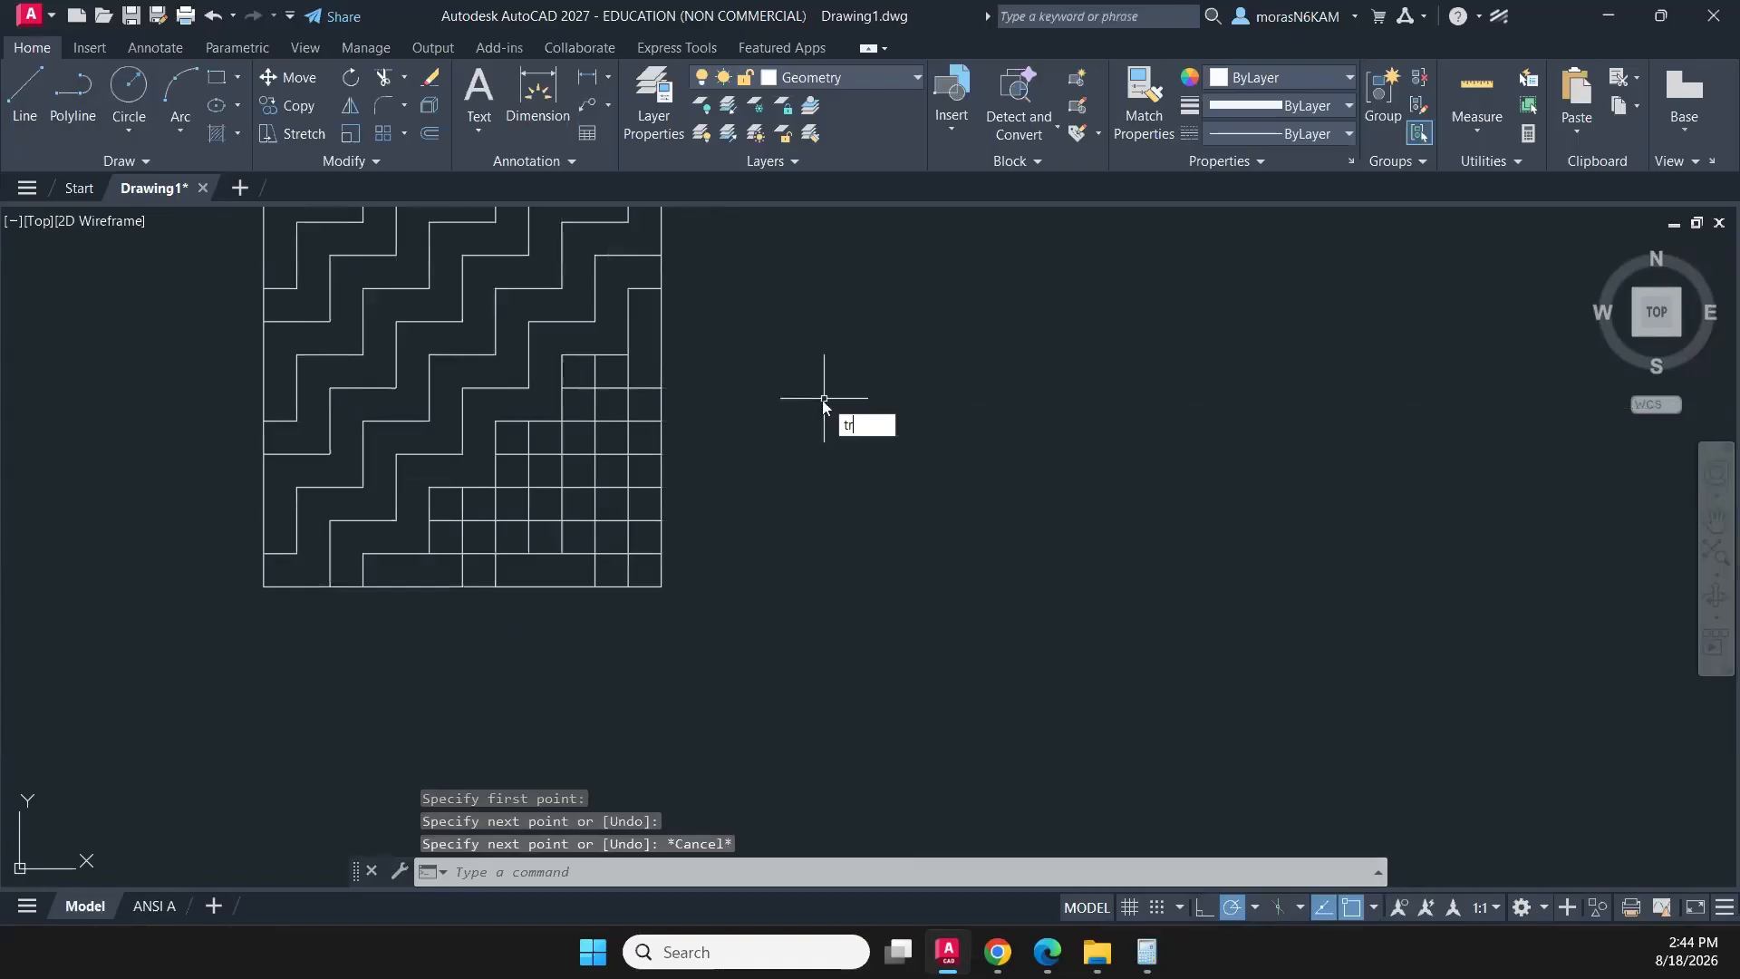
key("Return")
left_click(627, 367)
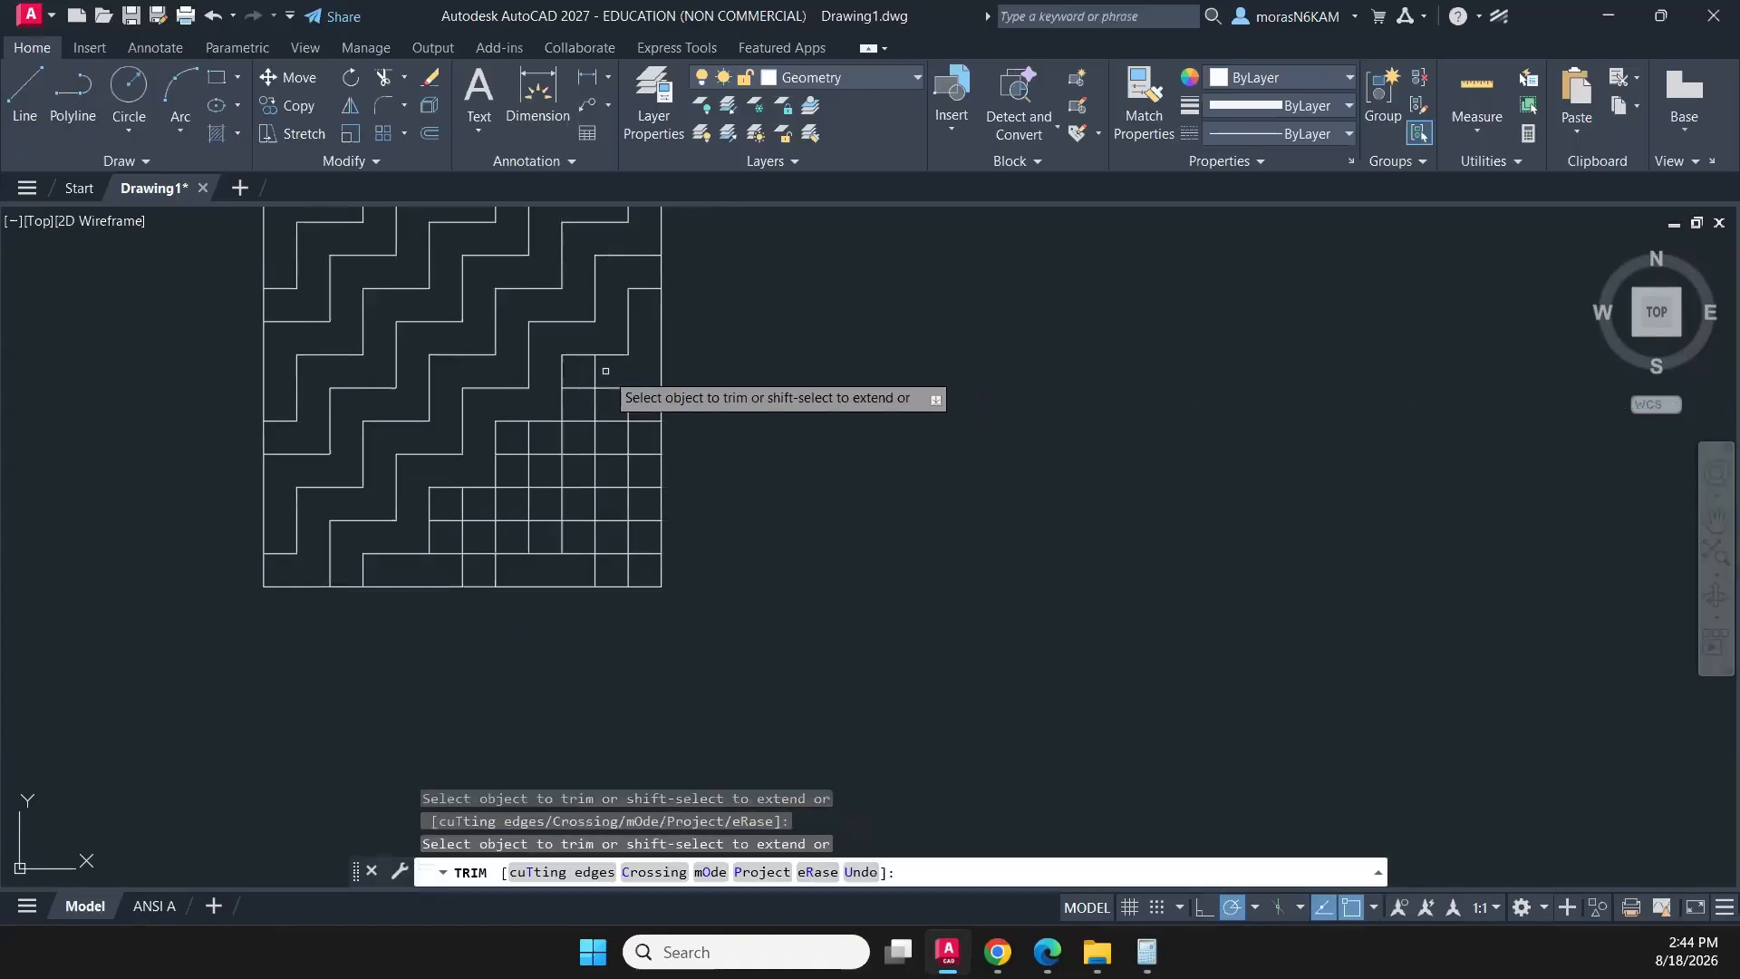
left_click(589, 372)
mouse_move(593, 415)
left_mouse_down()
mouse_move(582, 440)
mouse_move(526, 438)
mouse_move(504, 498)
mouse_move(448, 523)
mouse_move(439, 562)
mouse_move(547, 529)
mouse_move(551, 486)
mouse_move(612, 472)
mouse_move(622, 410)
mouse_move(644, 442)
mouse_move(636, 504)
mouse_move(577, 515)
mouse_move(573, 562)
mouse_move(629, 535)
mouse_move(670, 542)
left_mouse_up()
scroll(679, 542, "down", 2)
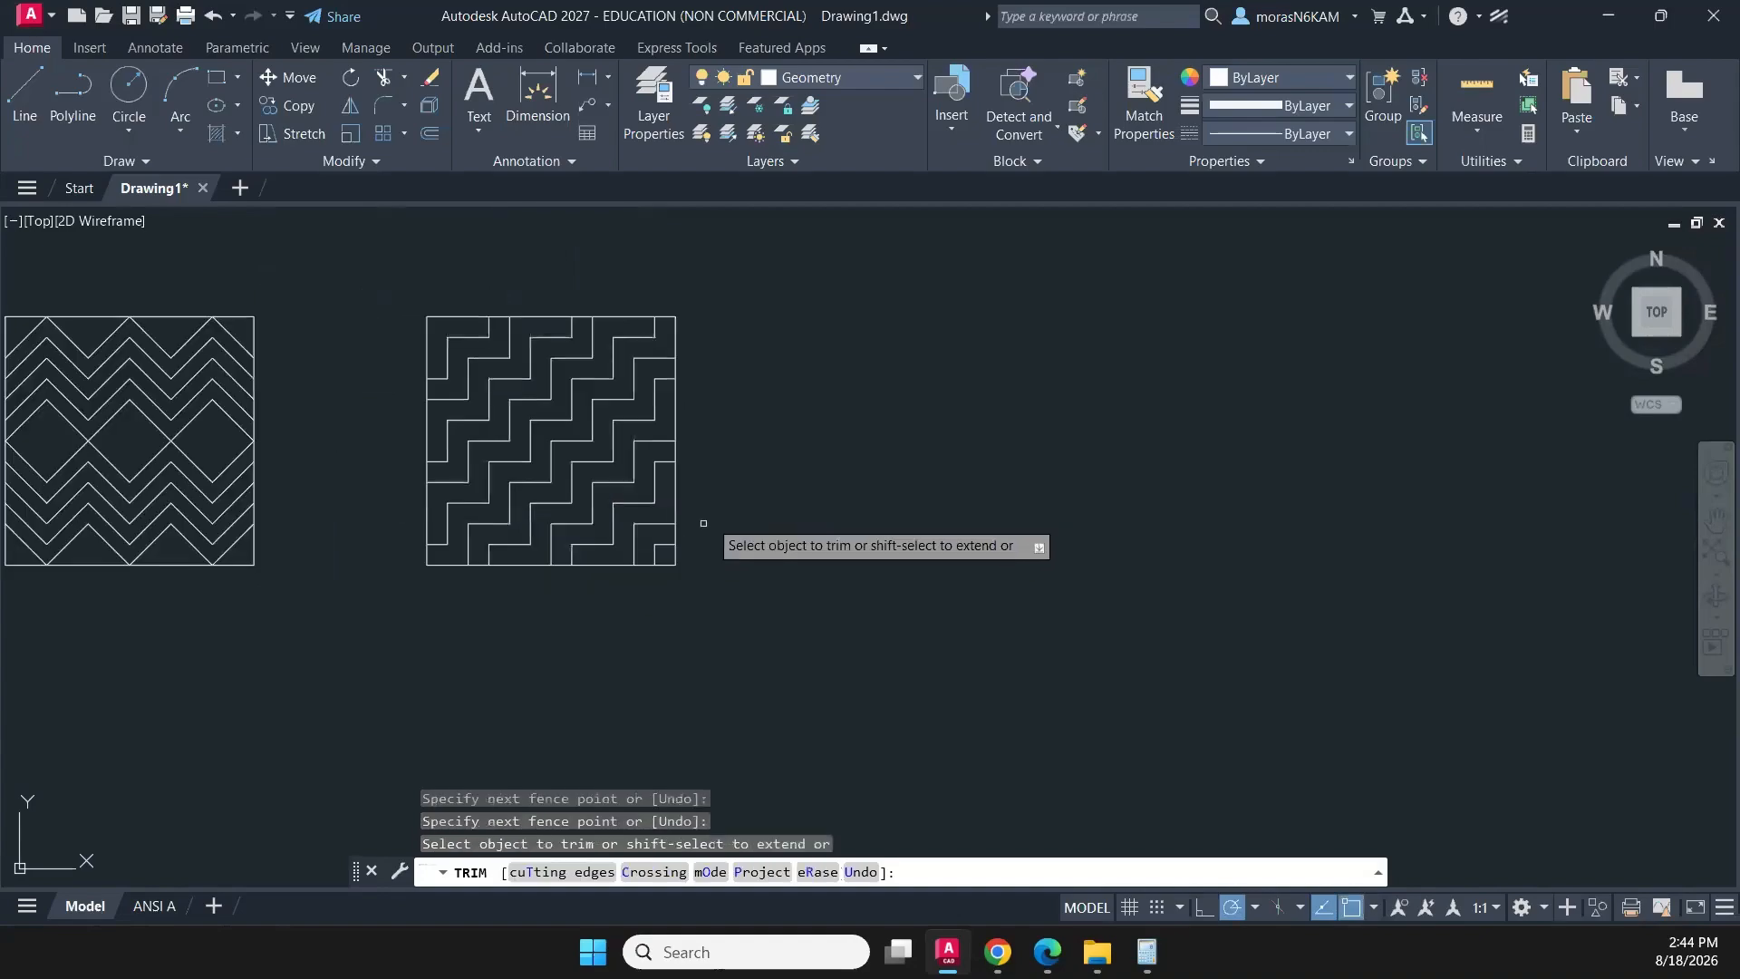
key("Escape")
- Draw a 3.25 by 3.25 rectangle to the right of the stair-step square, with its top edge aligned to that square
scroll(734, 408, "down", 2)
middle_click_drag(739, 377, 644, 364)
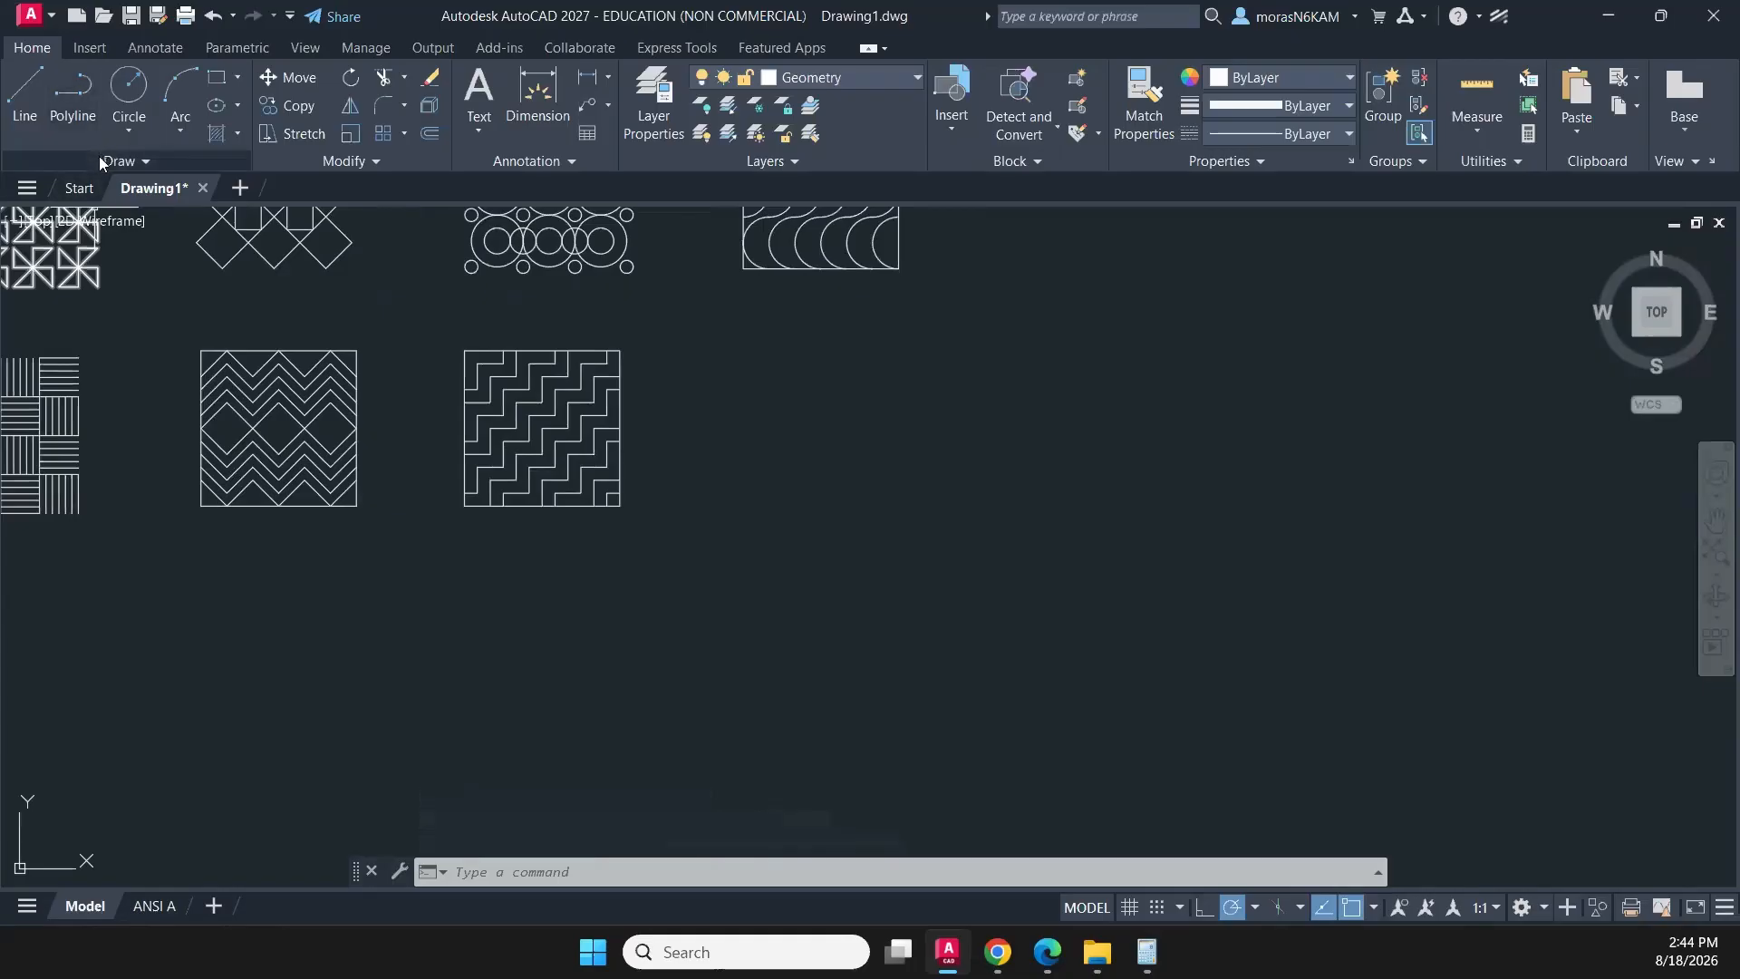
left_click(218, 83)
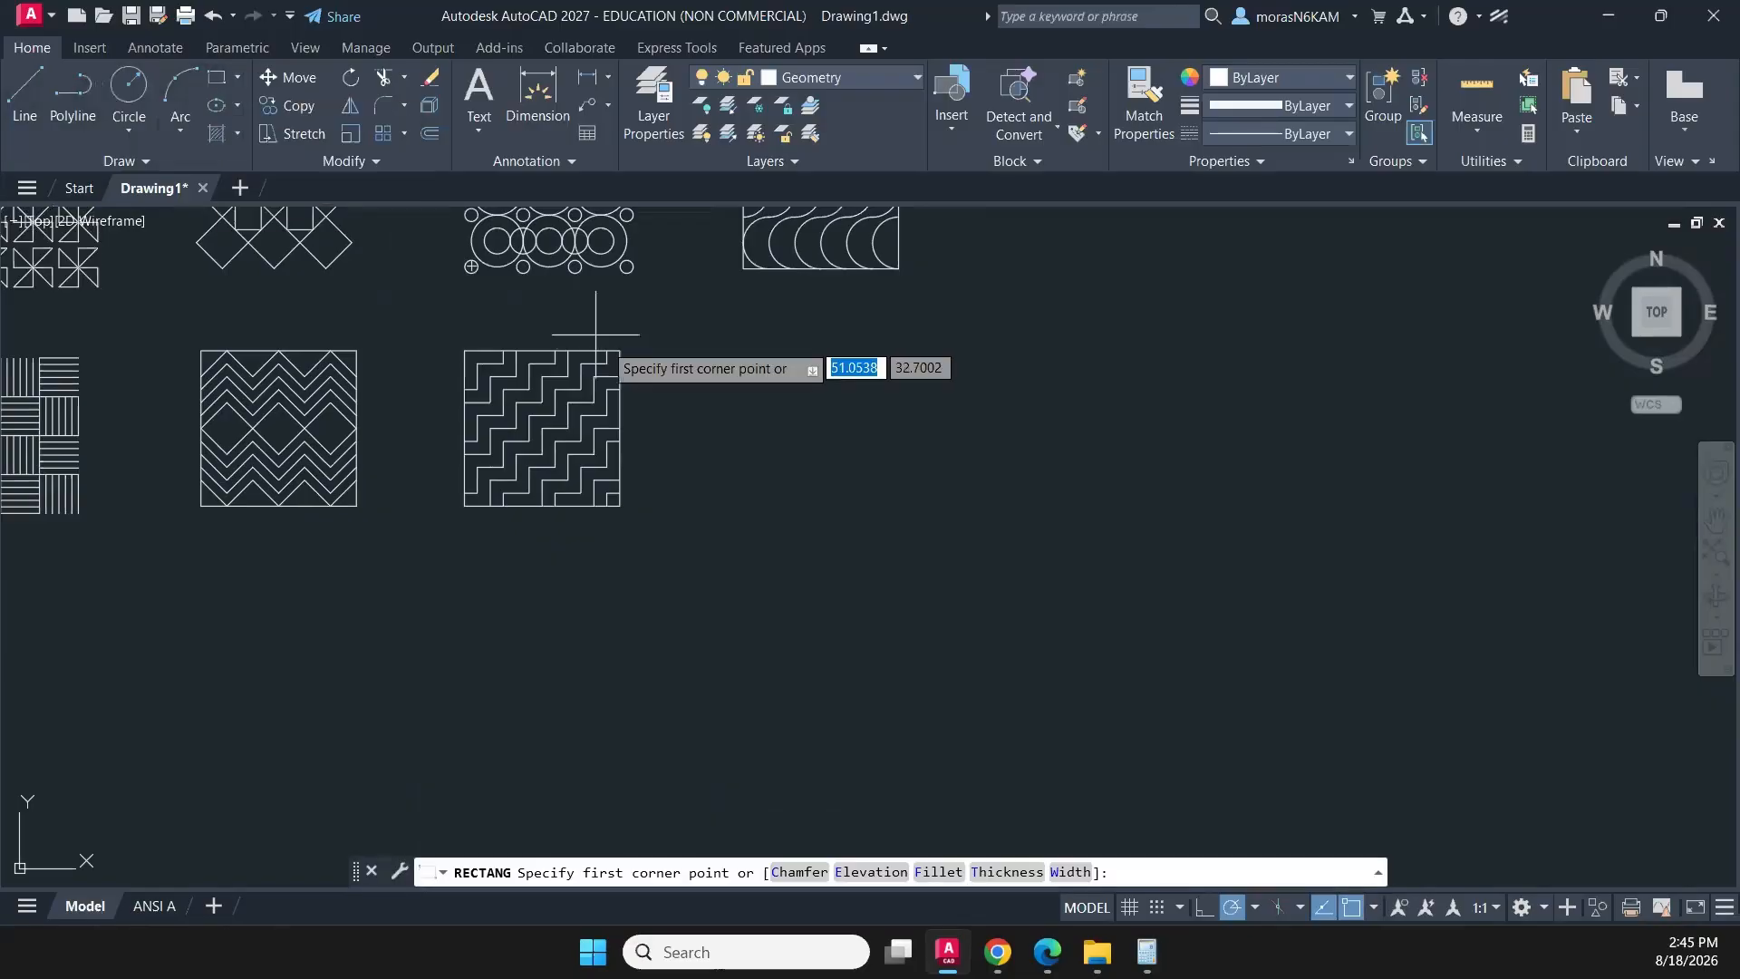
left_click(728, 350)
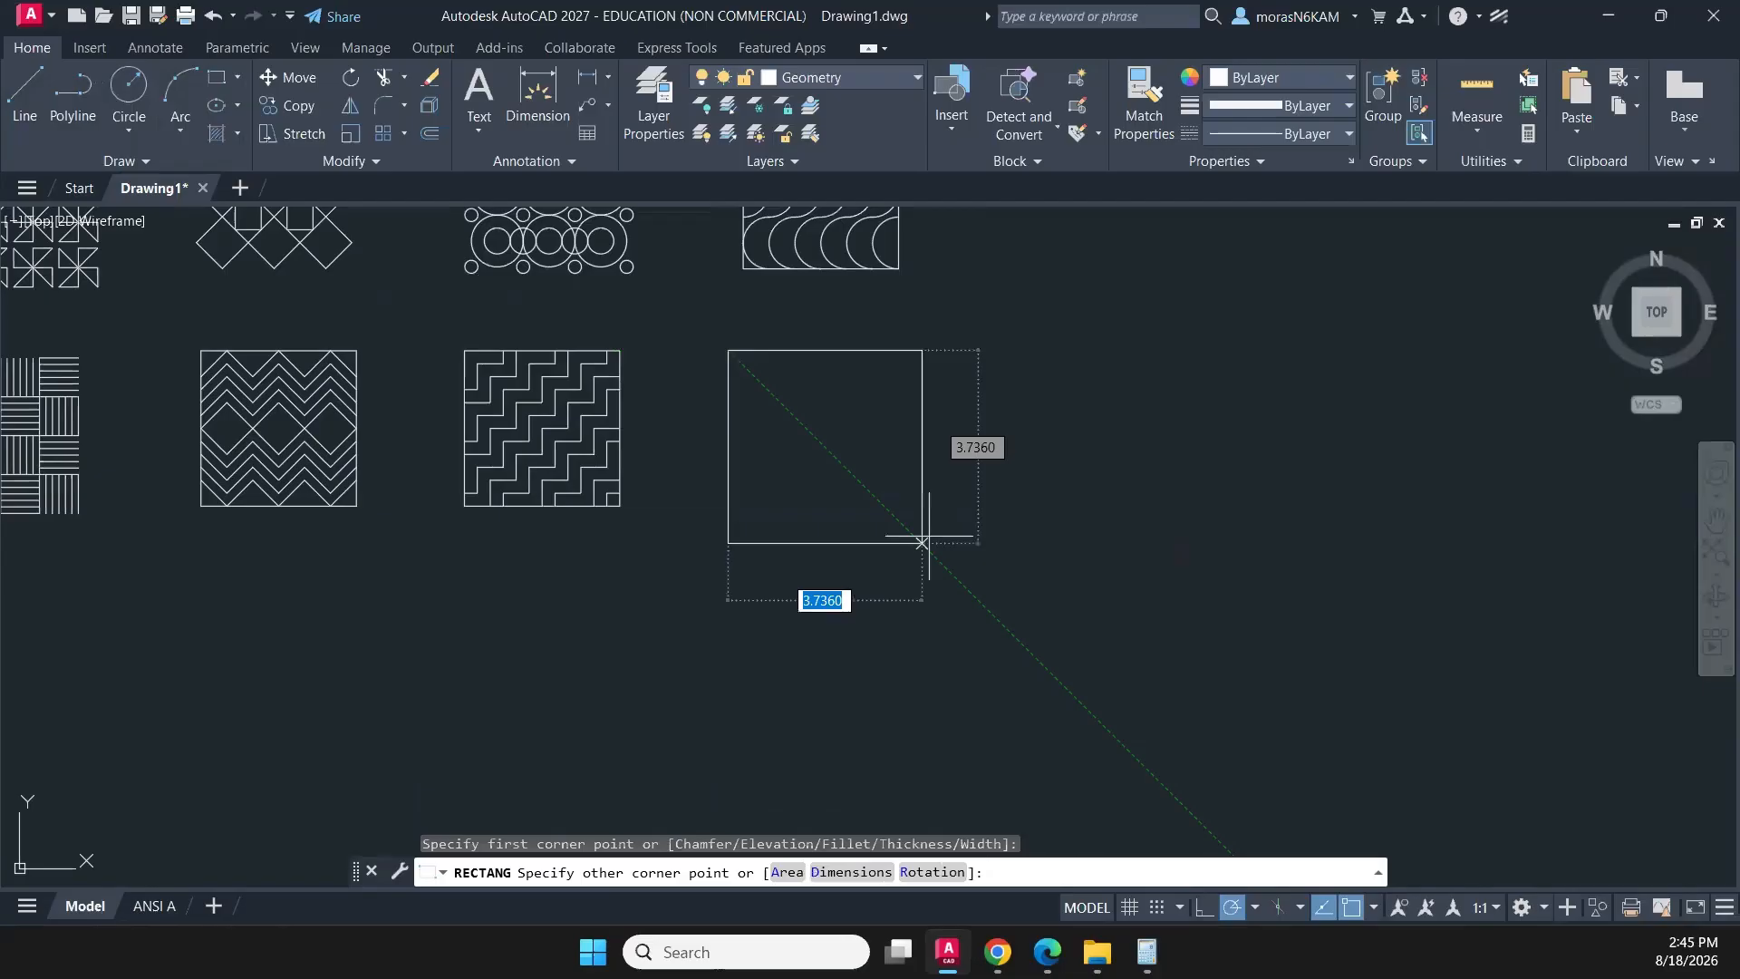
type("D")
key("Return")
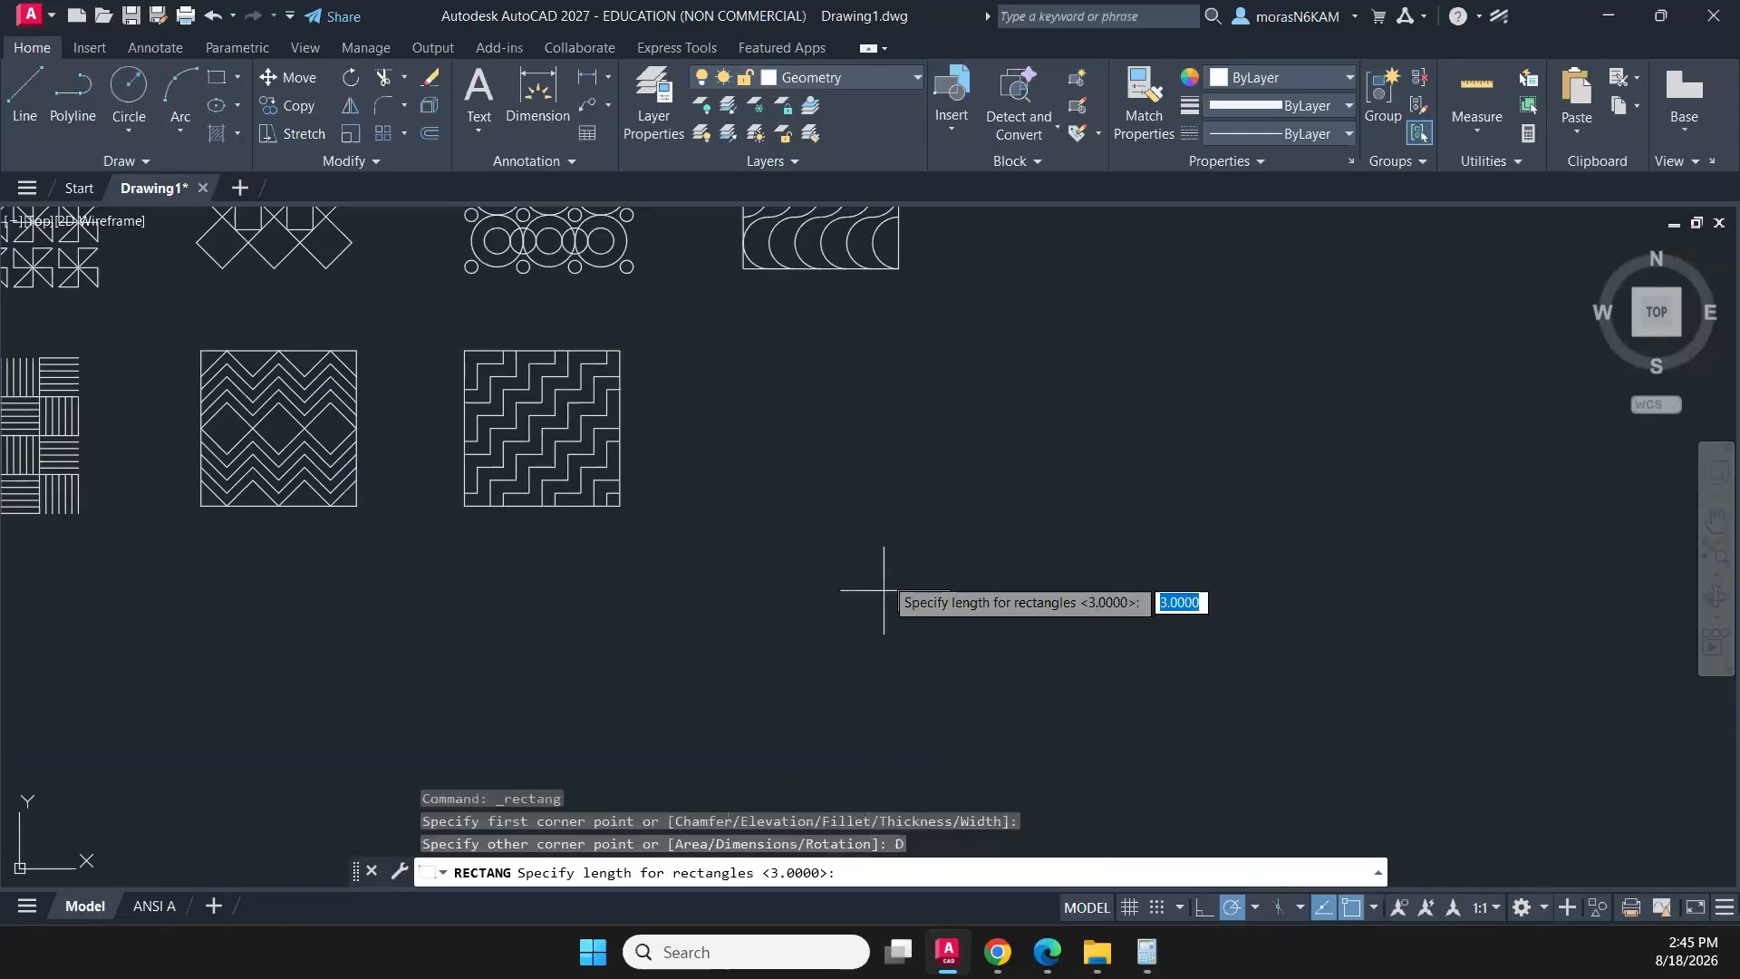
type("3.25")
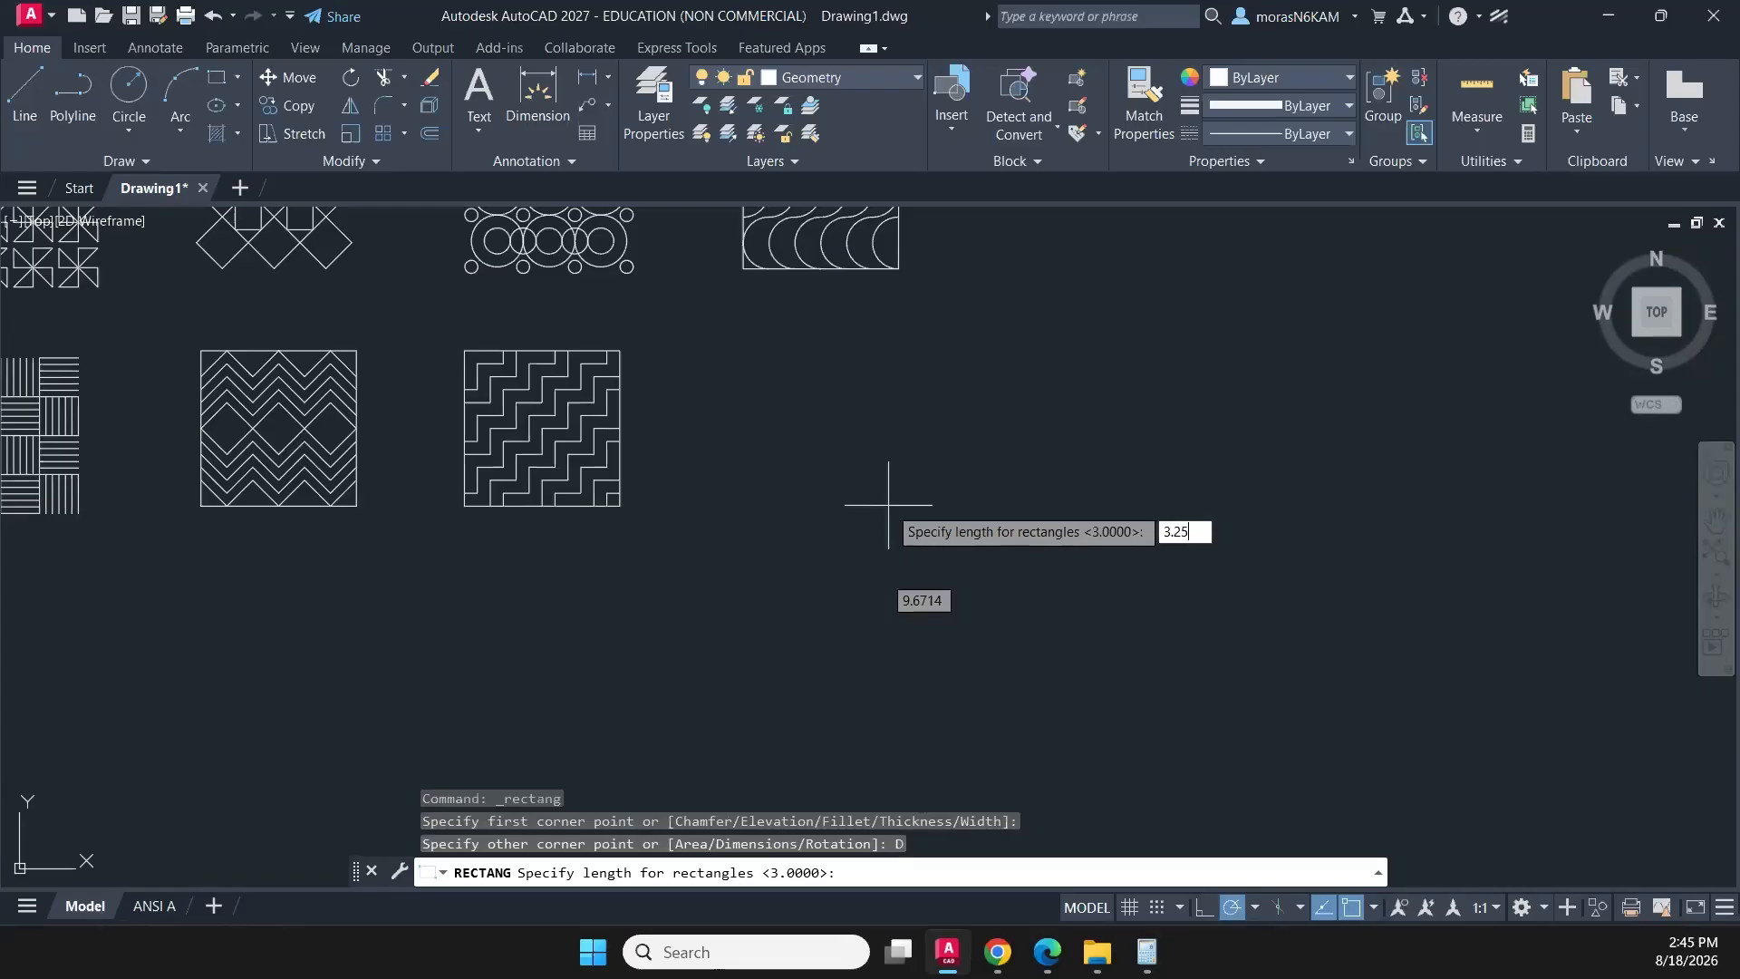
key("Return")
type("3.25")
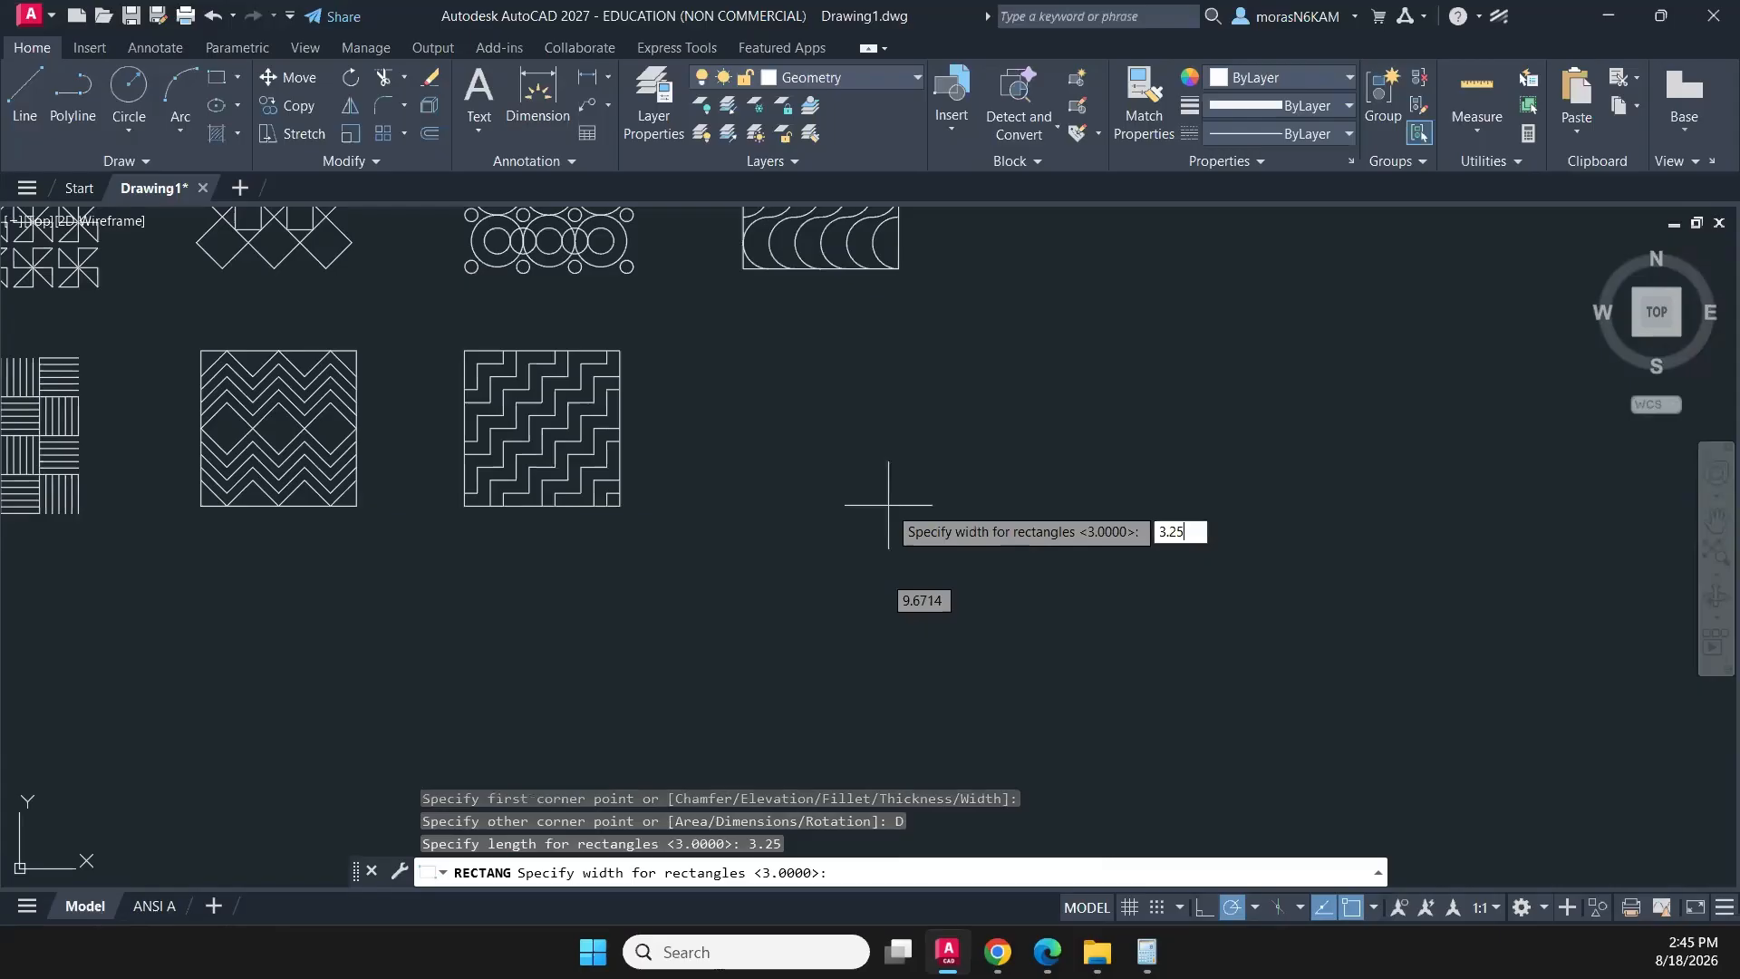
key("Return")
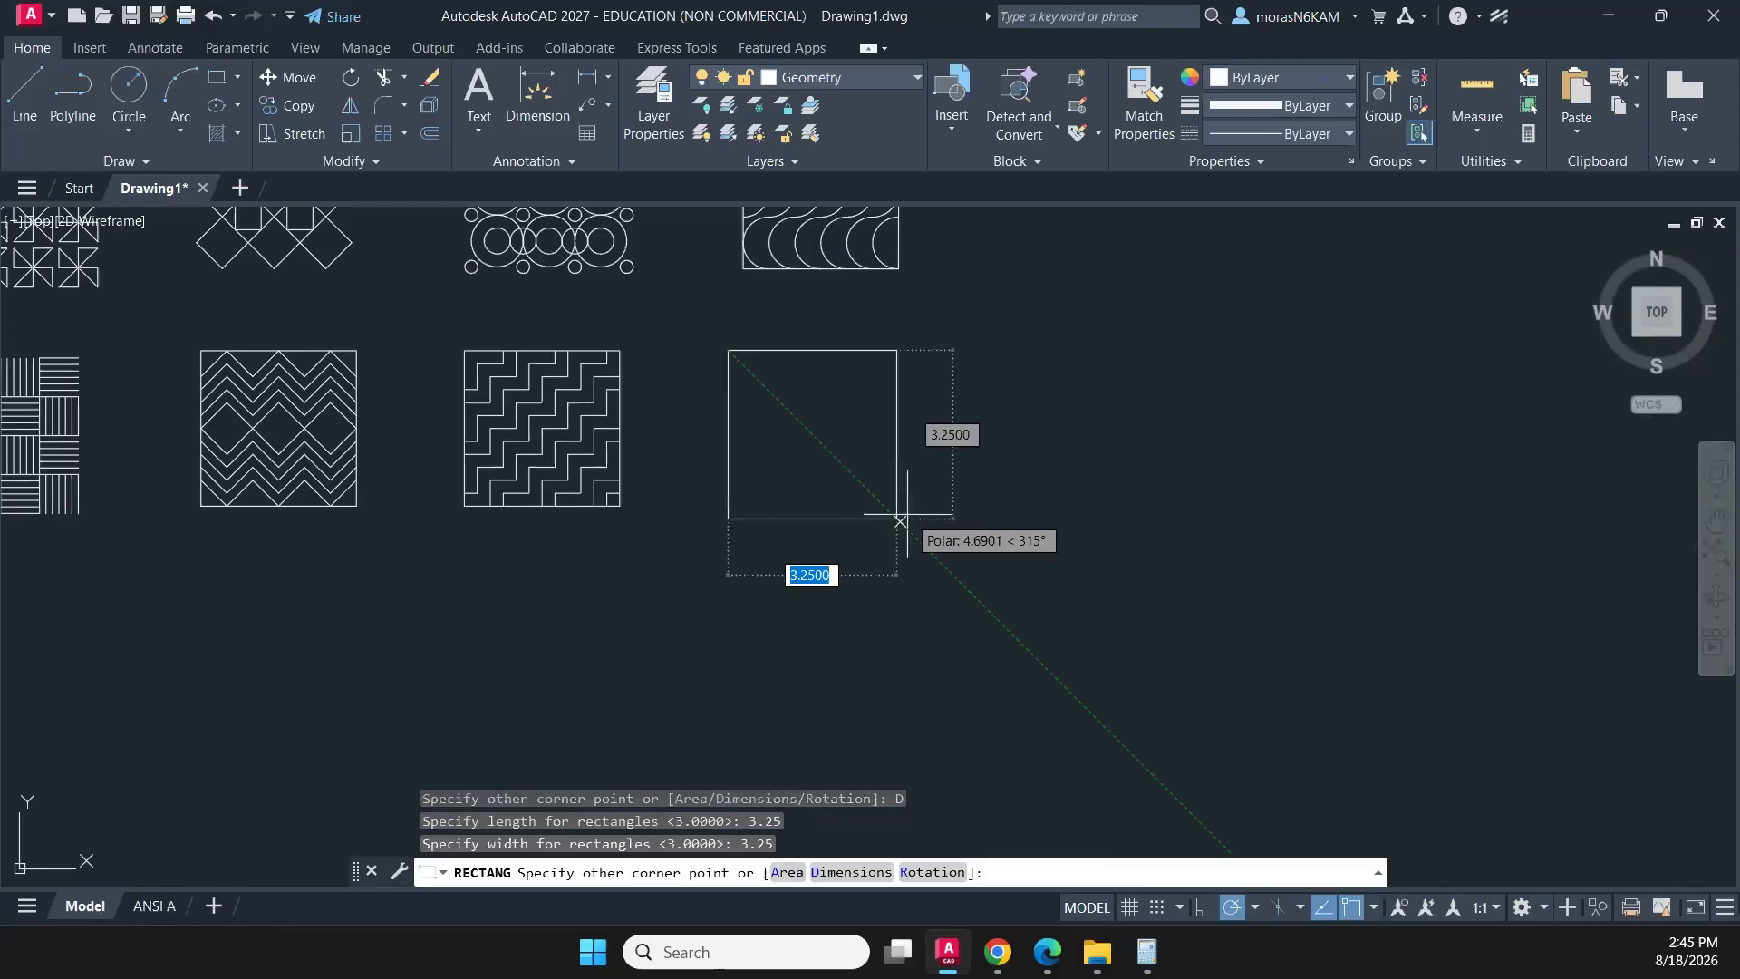
left_click(906, 526)
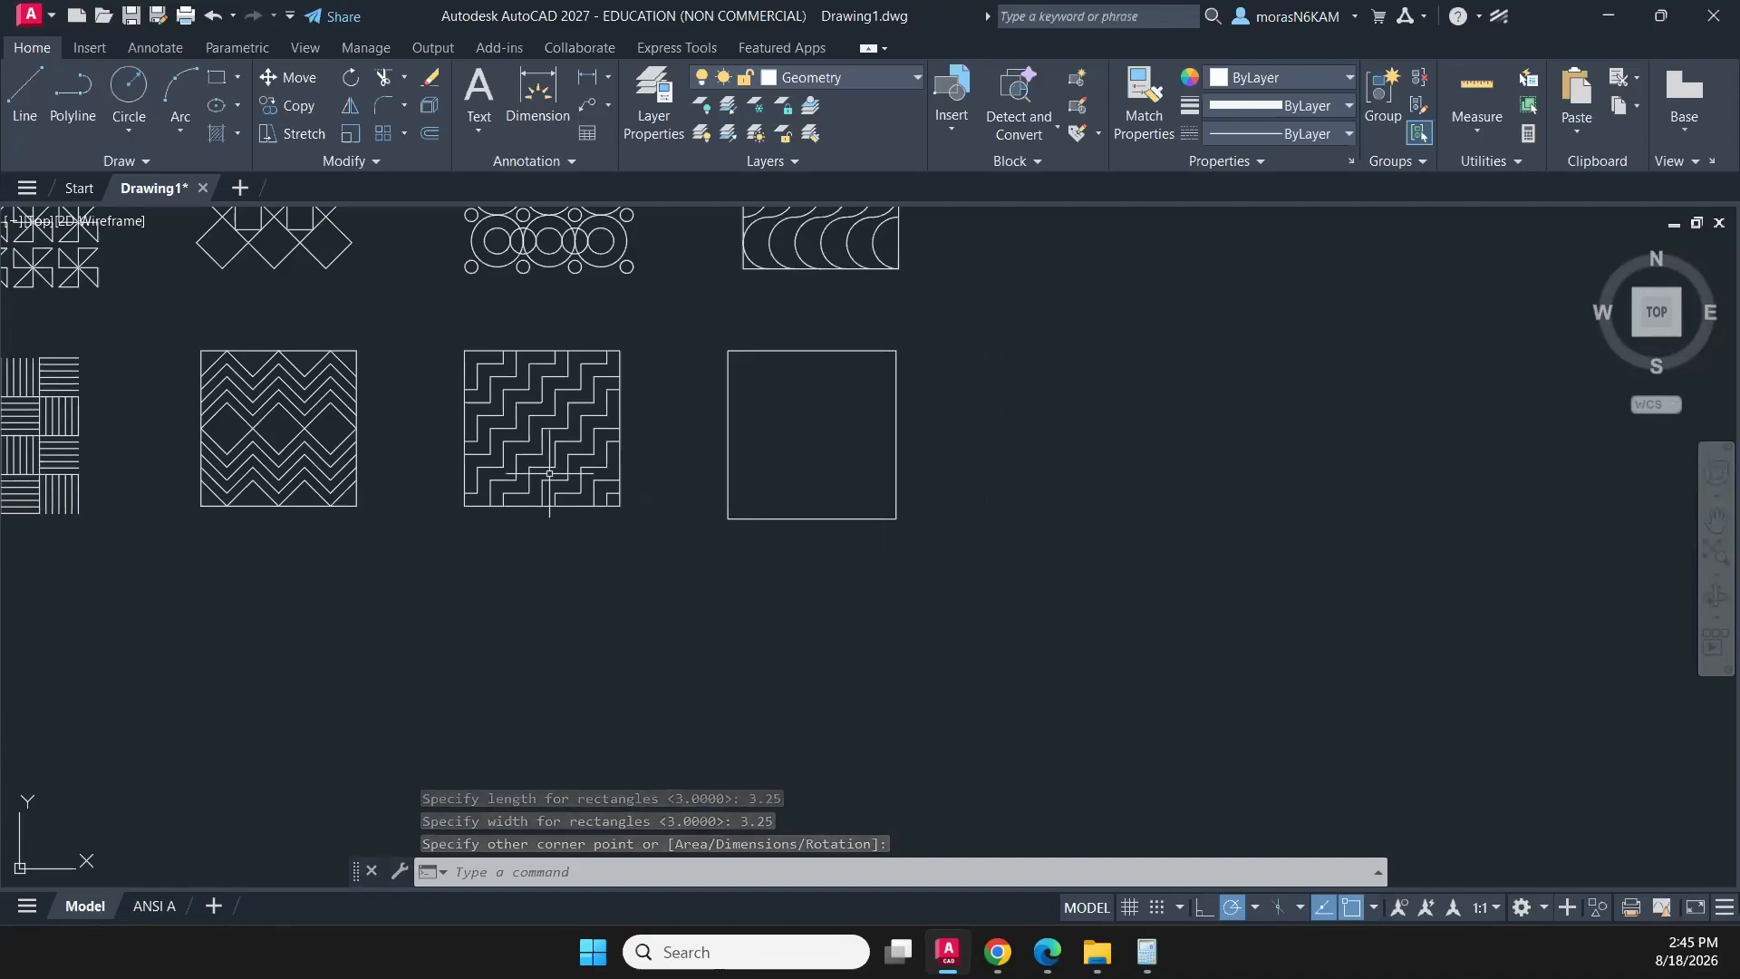
- Draw a vertical polyline across the new square, starting 1/4 from its top-left corner and ending on the bottom edge
left_click(89, 96)
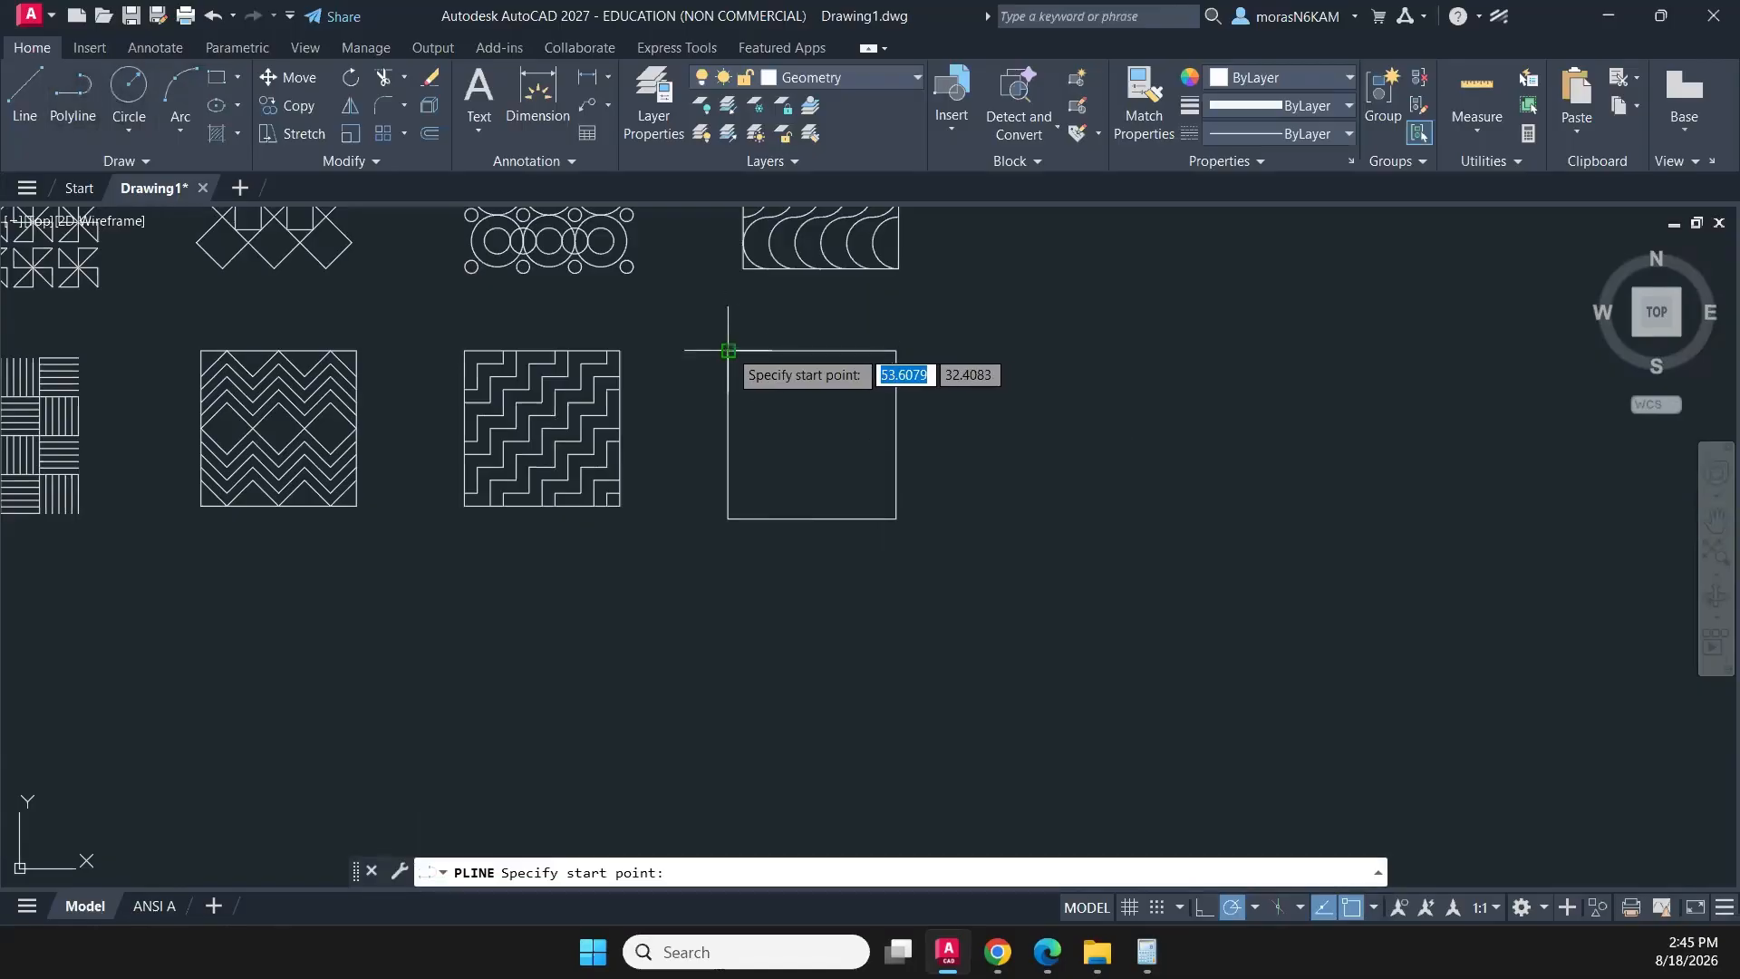
type("1/4")
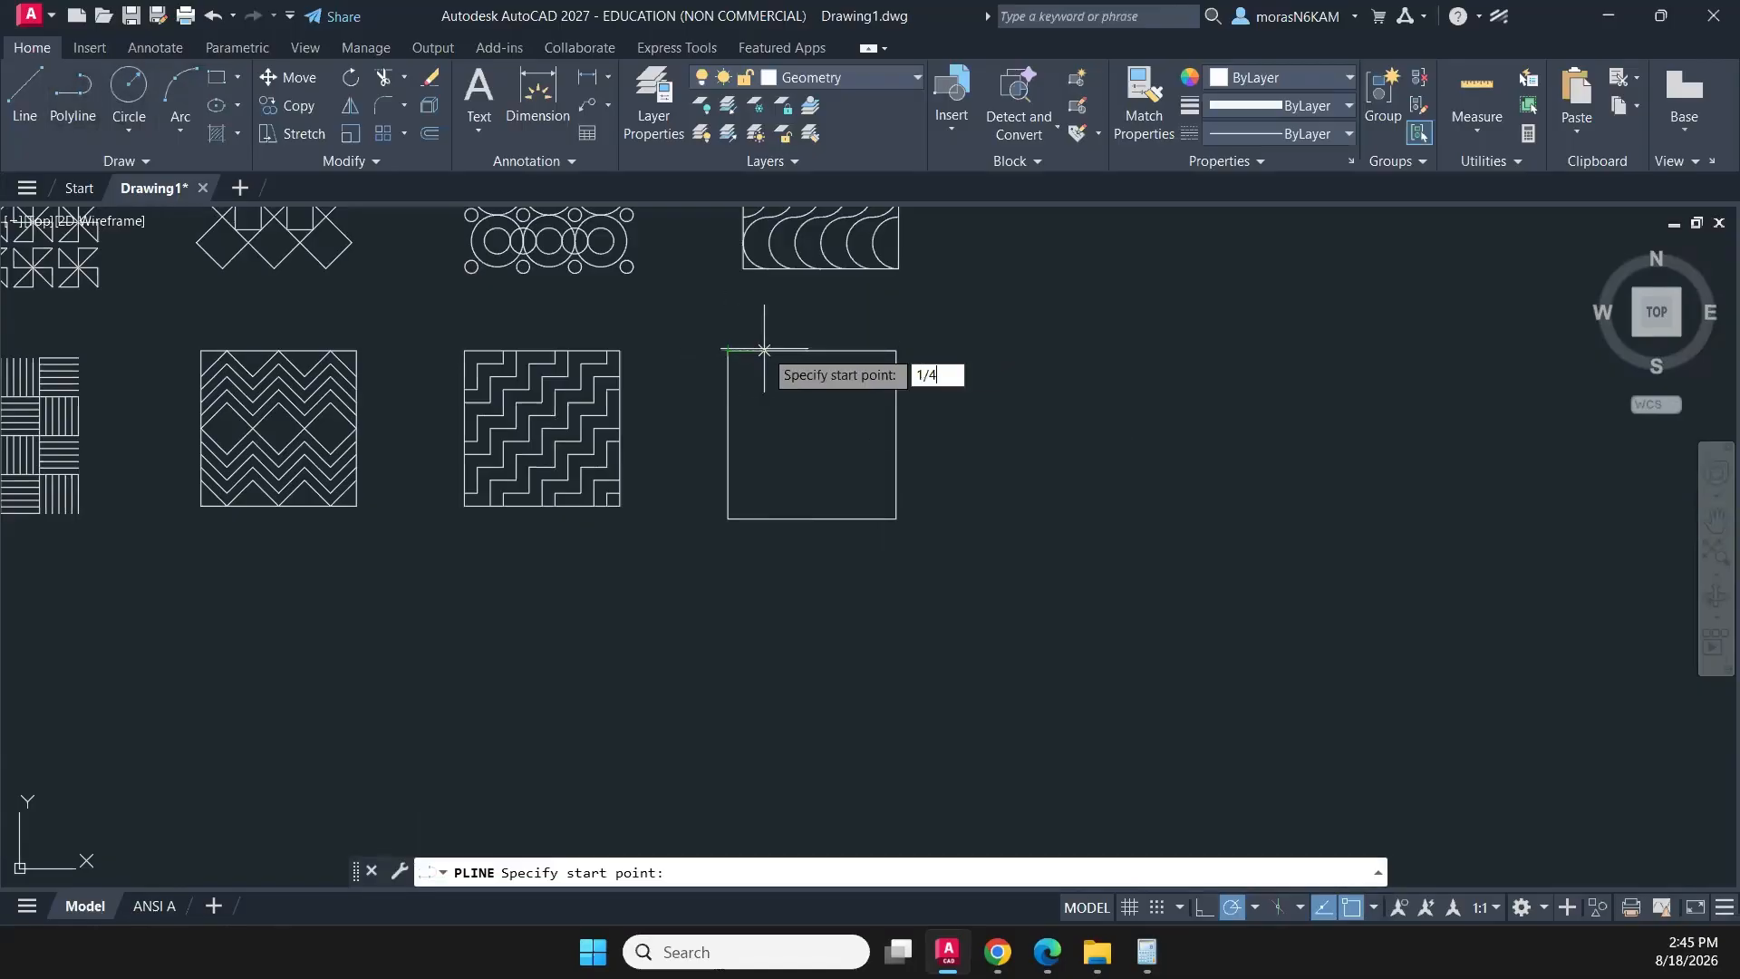
key("Return")
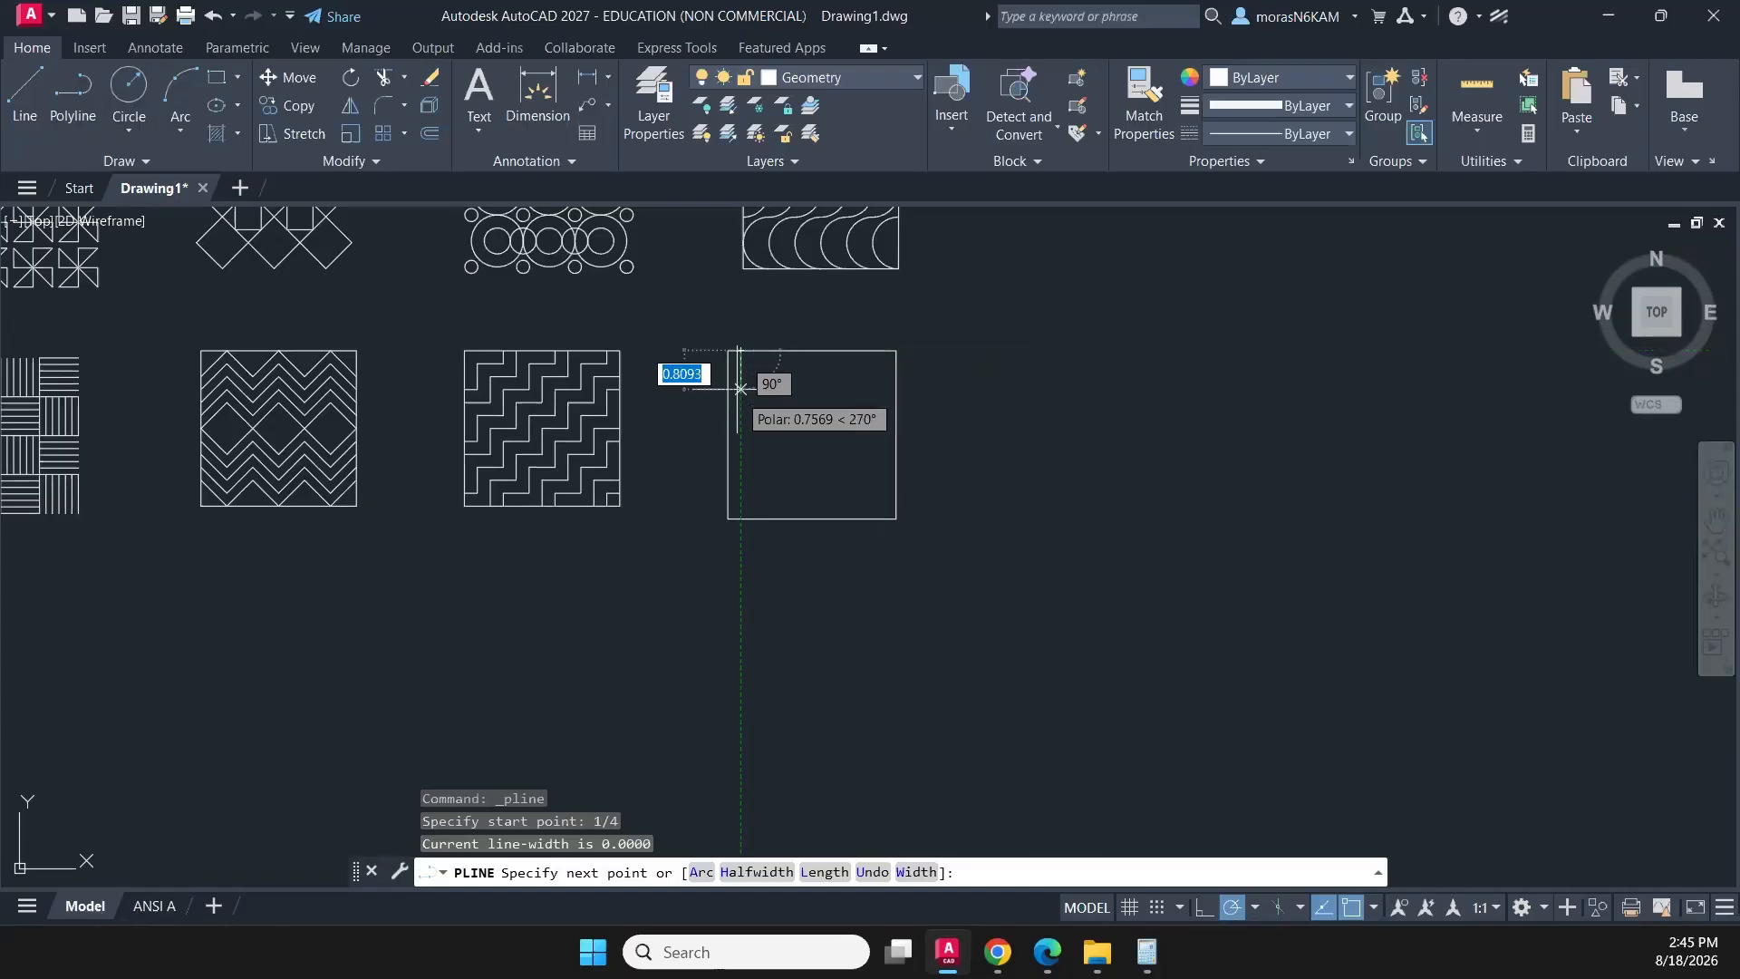
left_click(740, 518)
scroll(758, 456, "up", 3)
key("Escape")
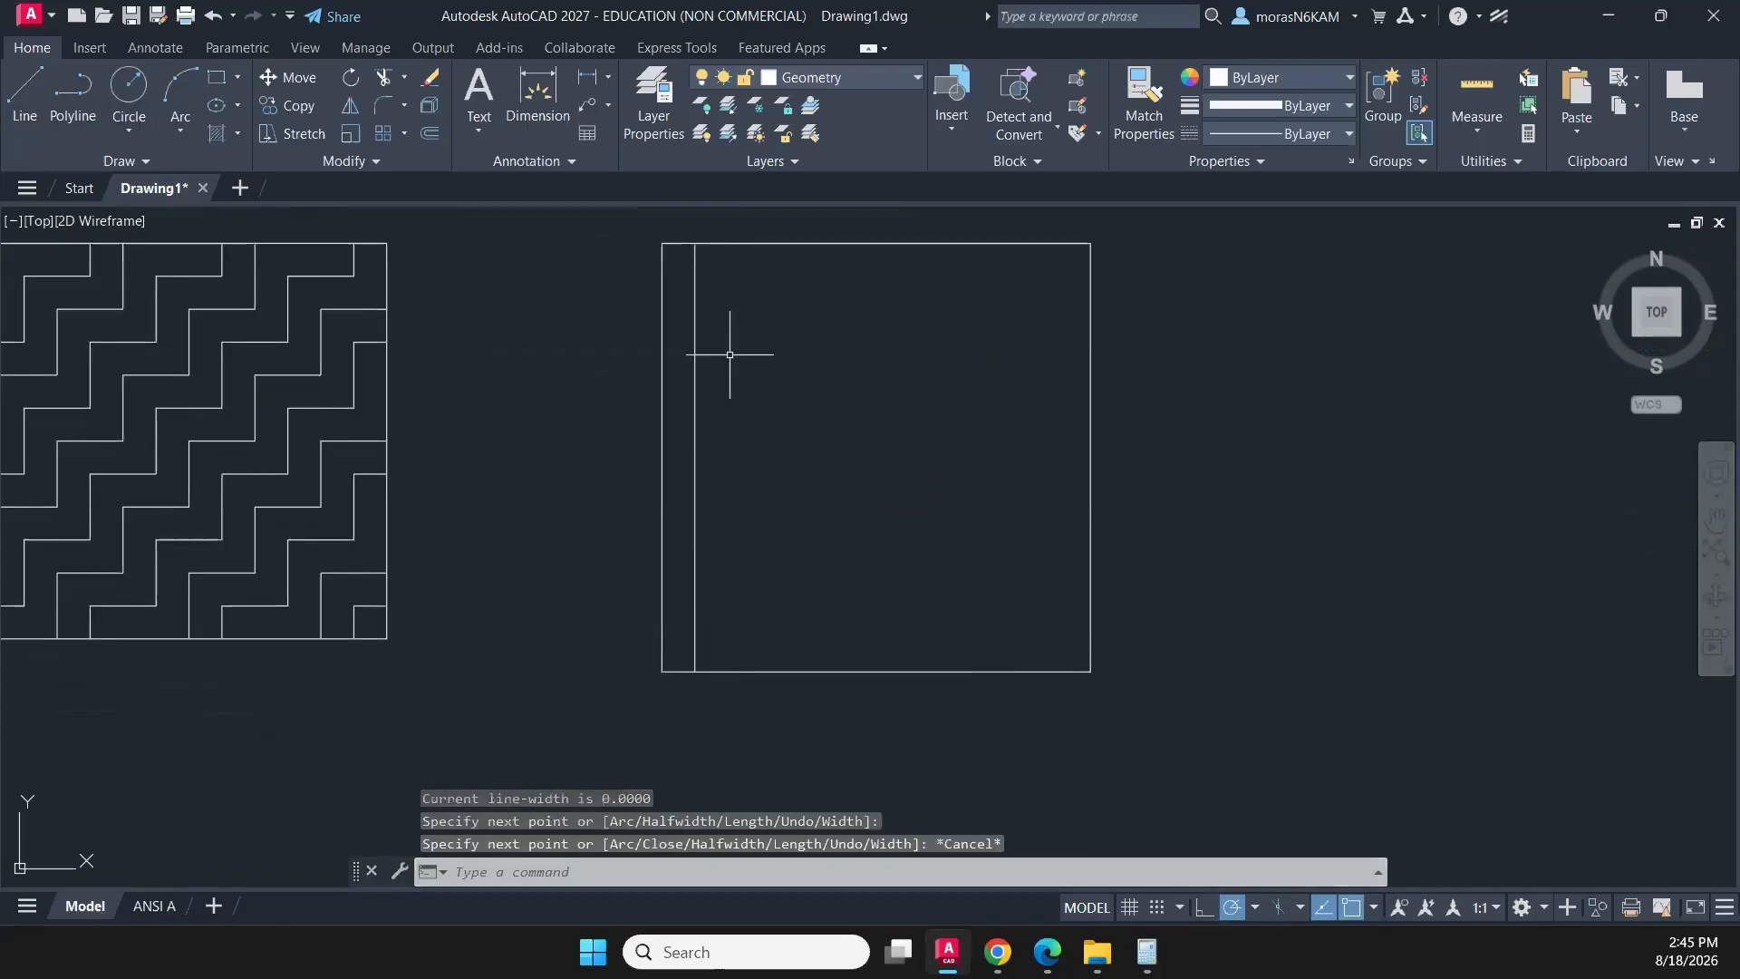
- Start a rectangular array of the square's vertical line with a 1/4 spacing between columns
left_click(716, 342)
left_click(695, 366)
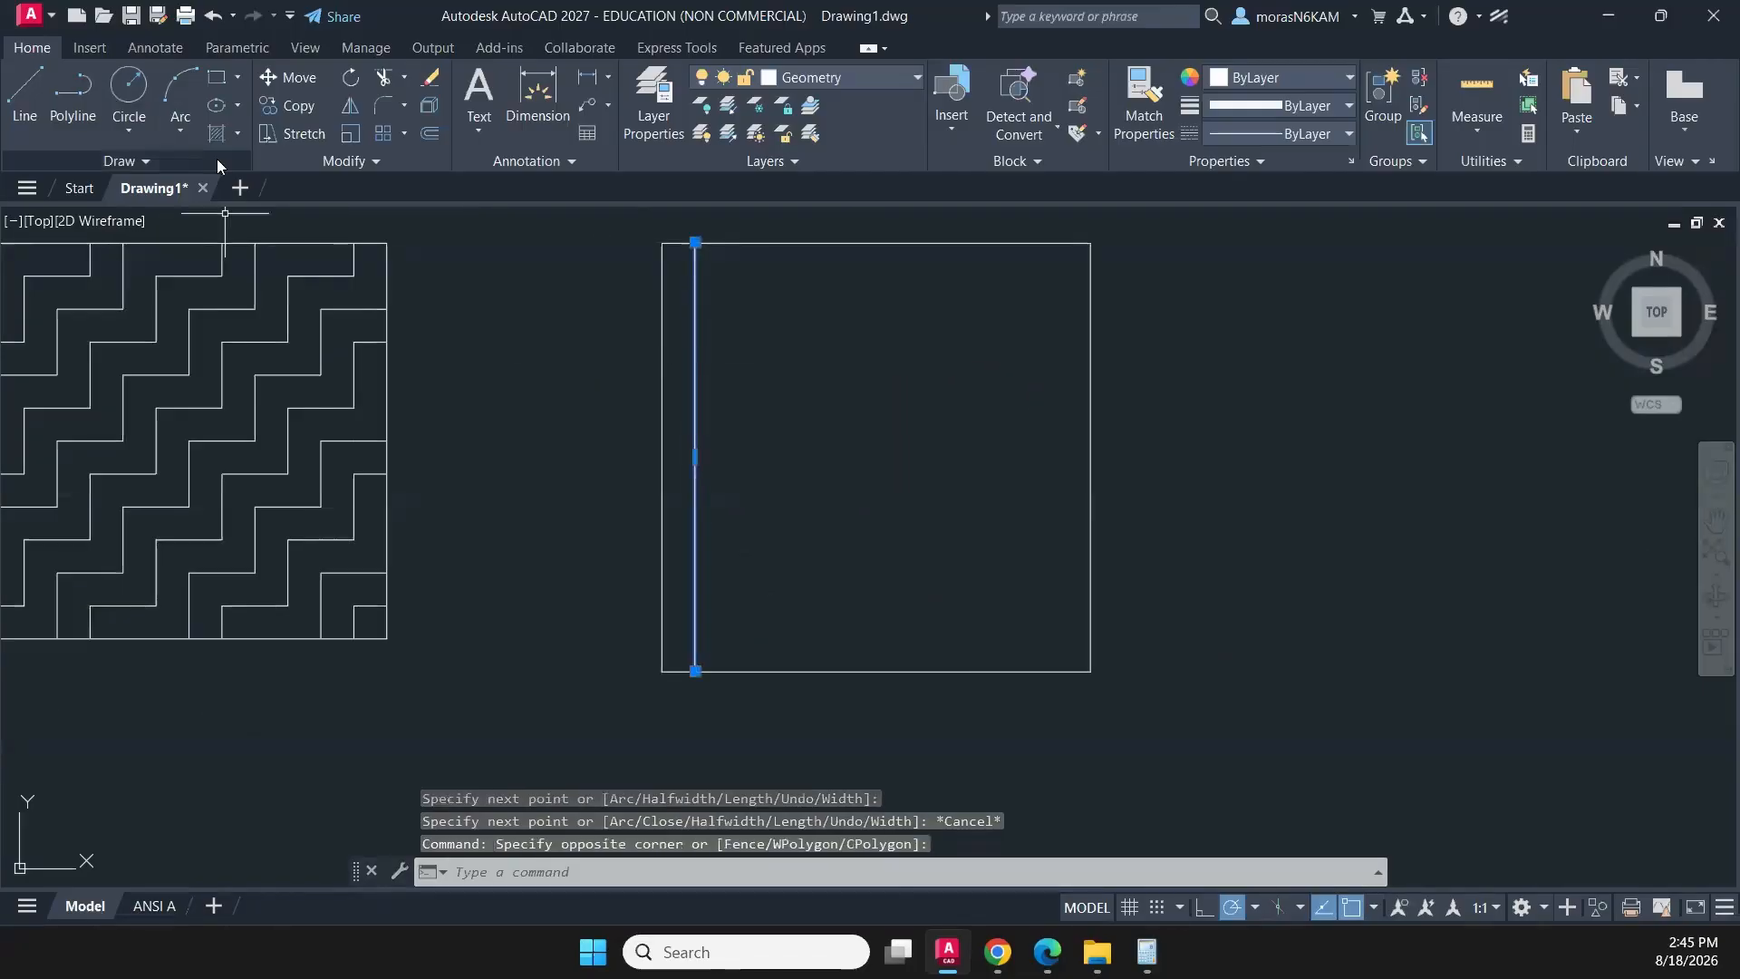
left_click(383, 134)
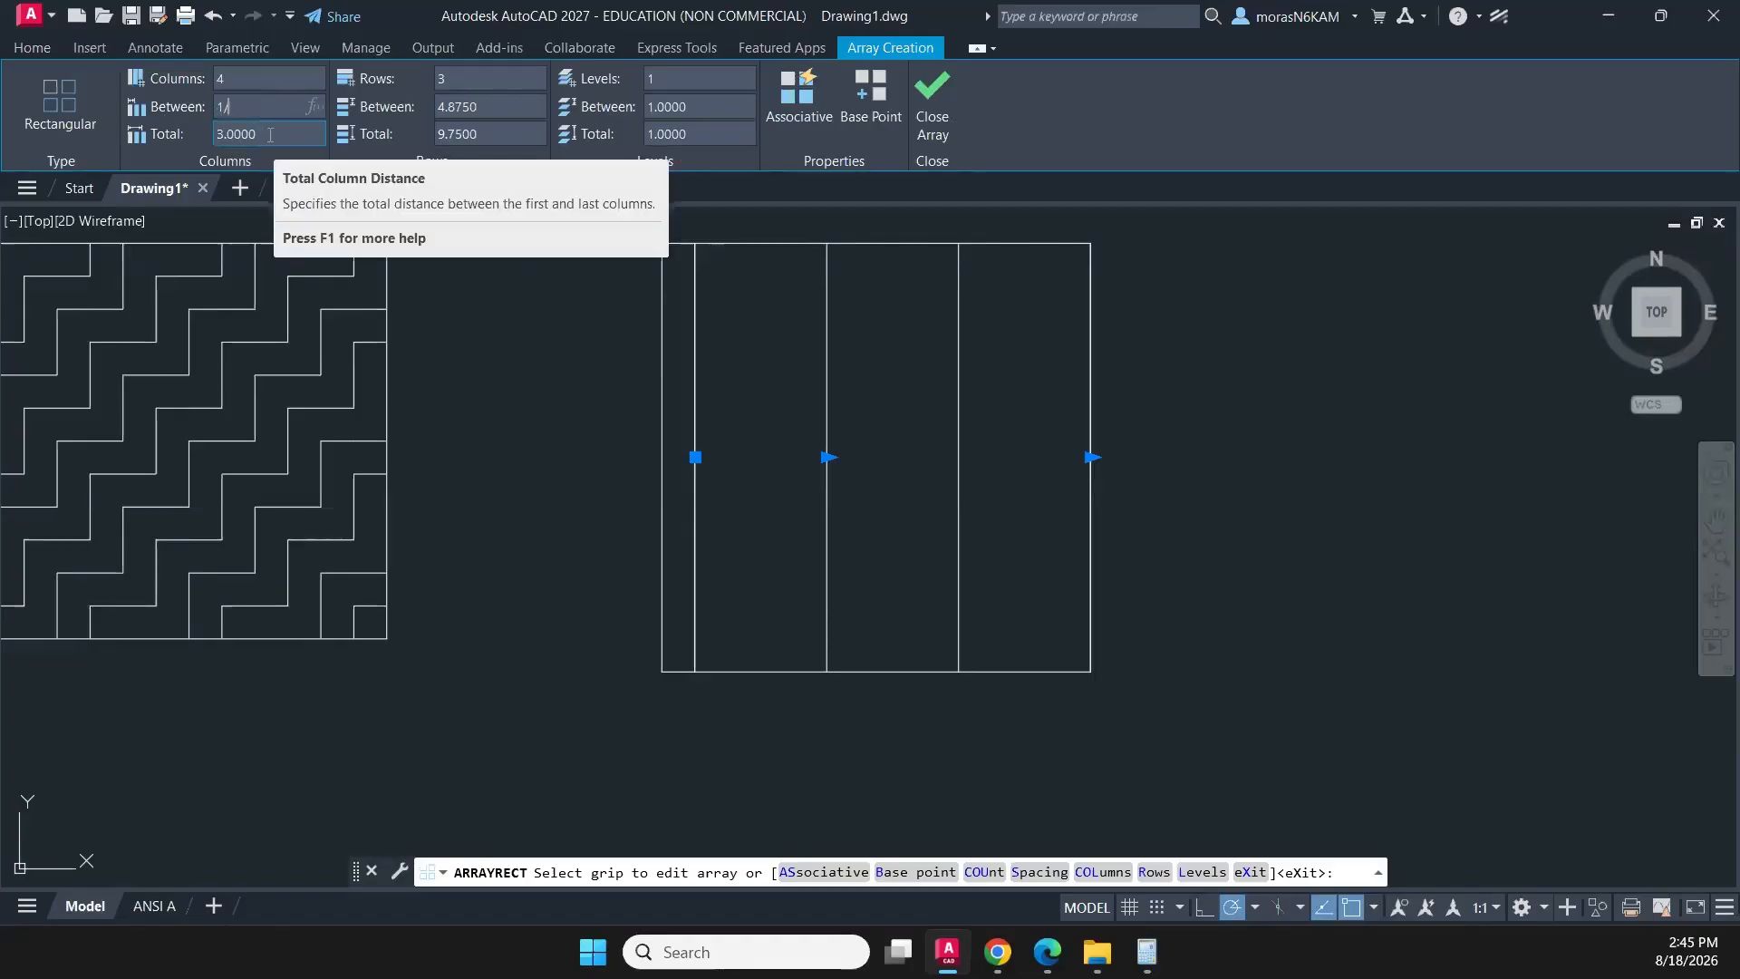
key("Return")
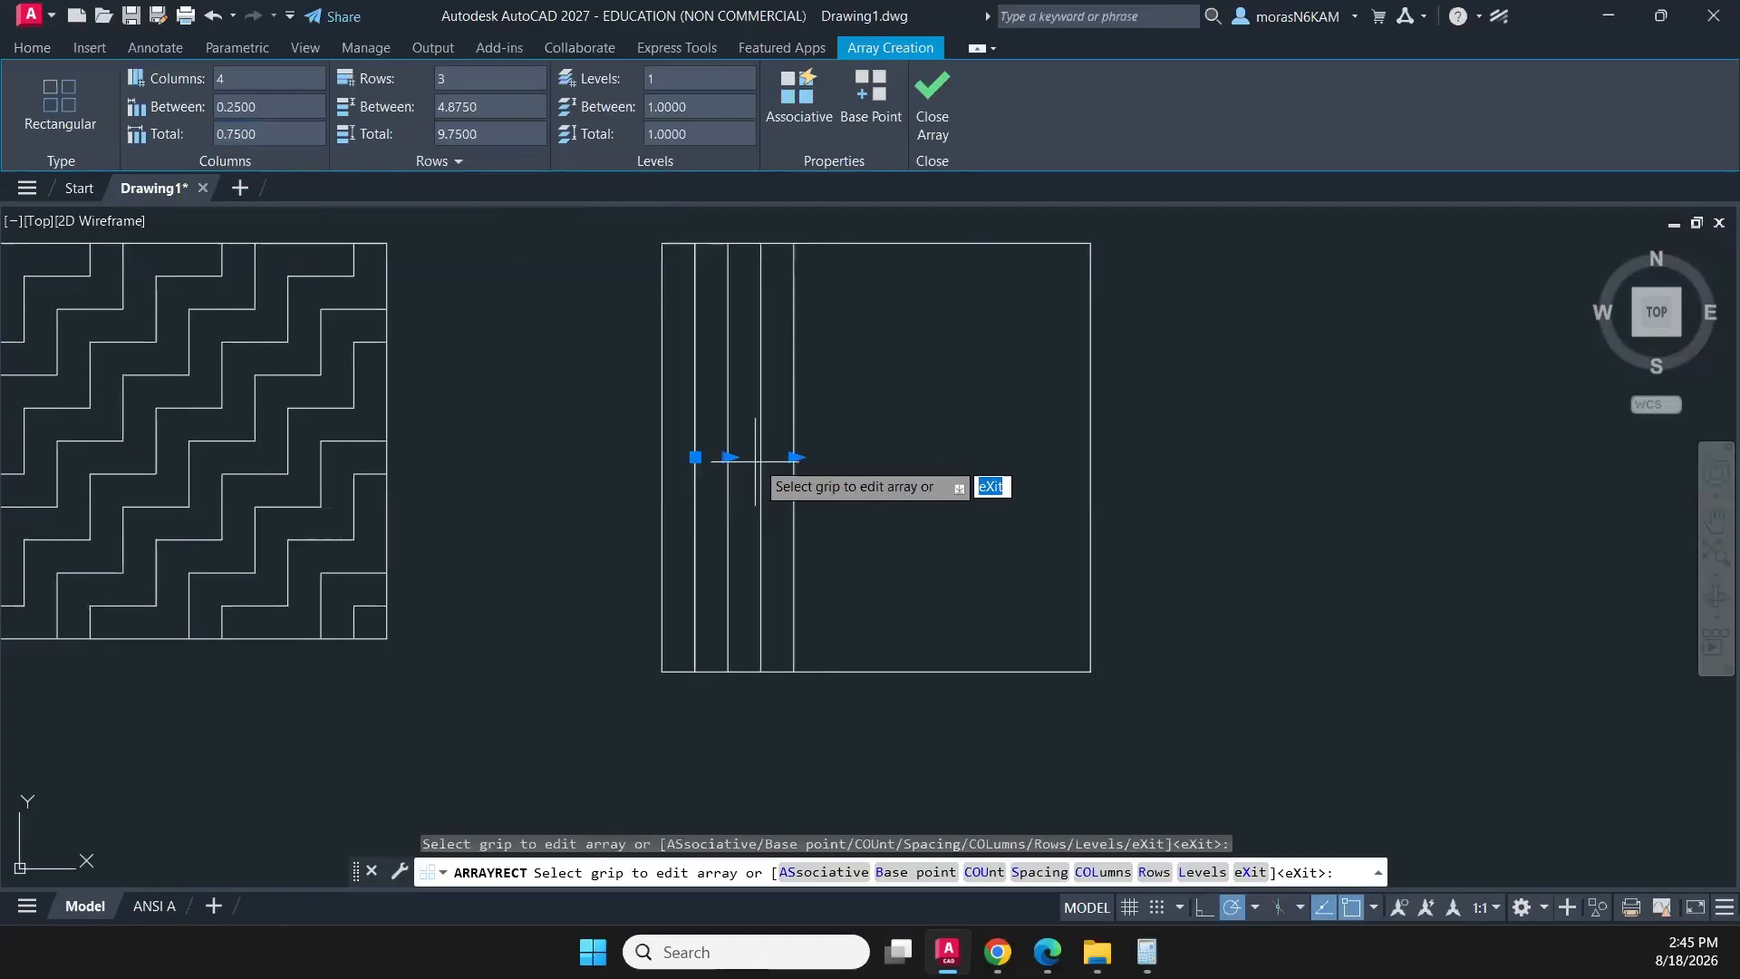
- Extend the vertical line array to 12 columns, reduce it to 1 row, and finish the array
left_click(795, 457)
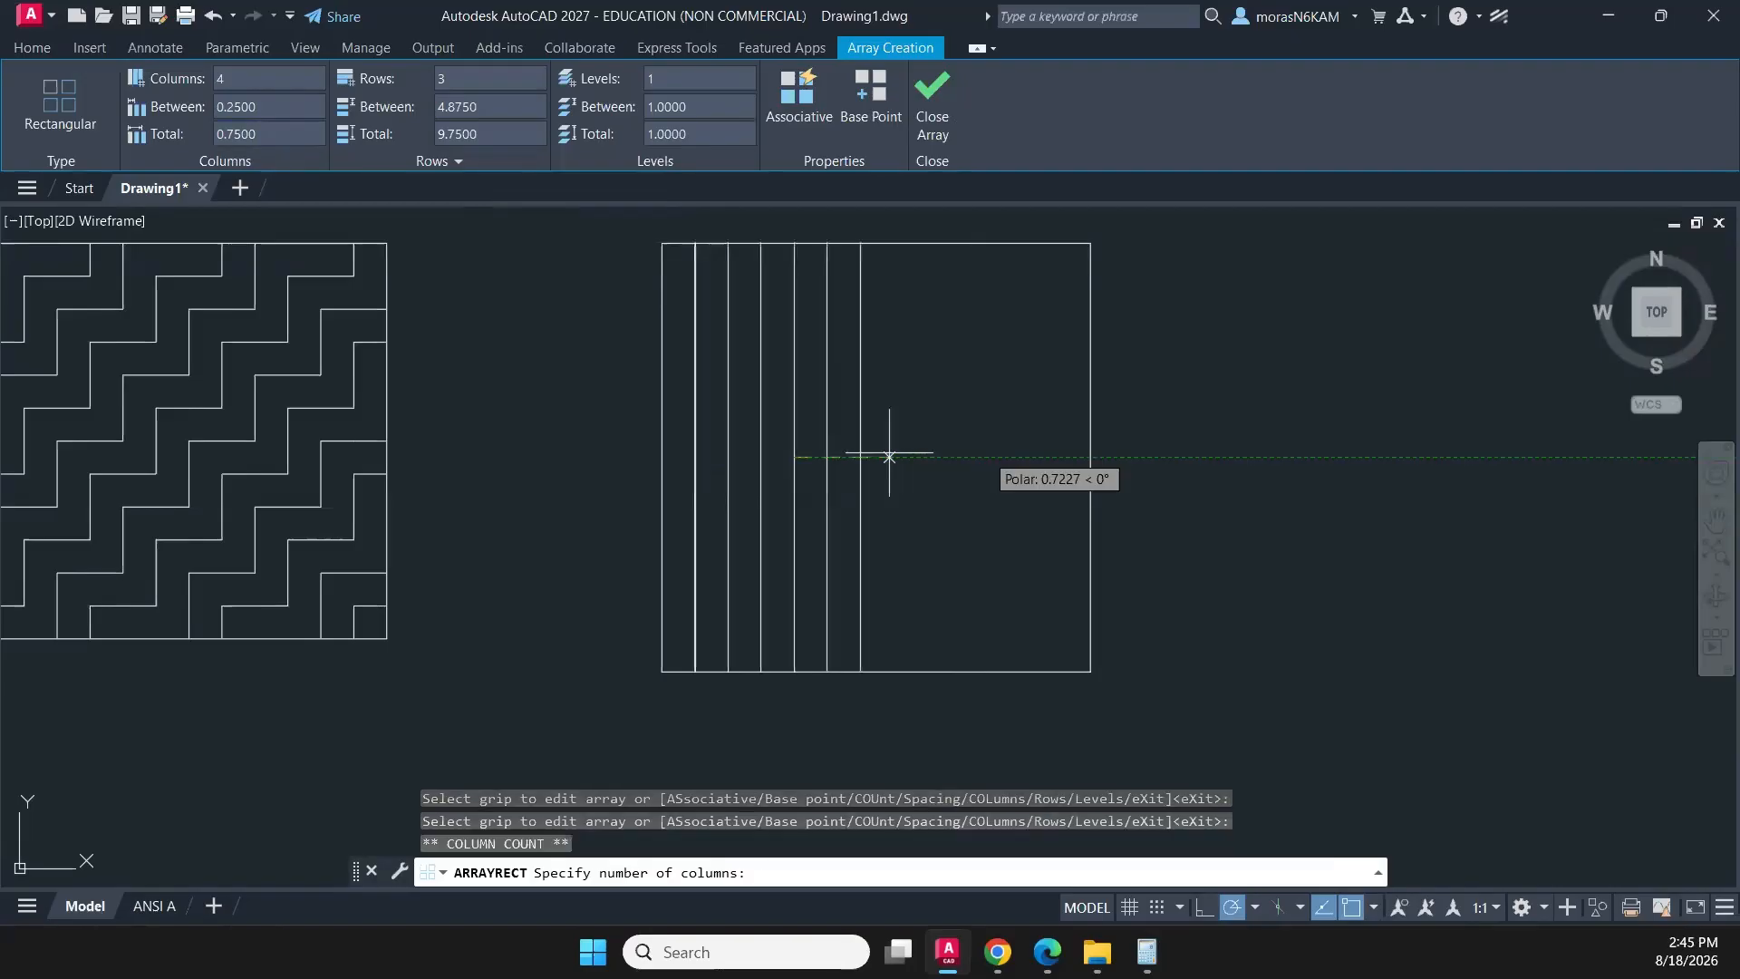
left_click(1092, 458)
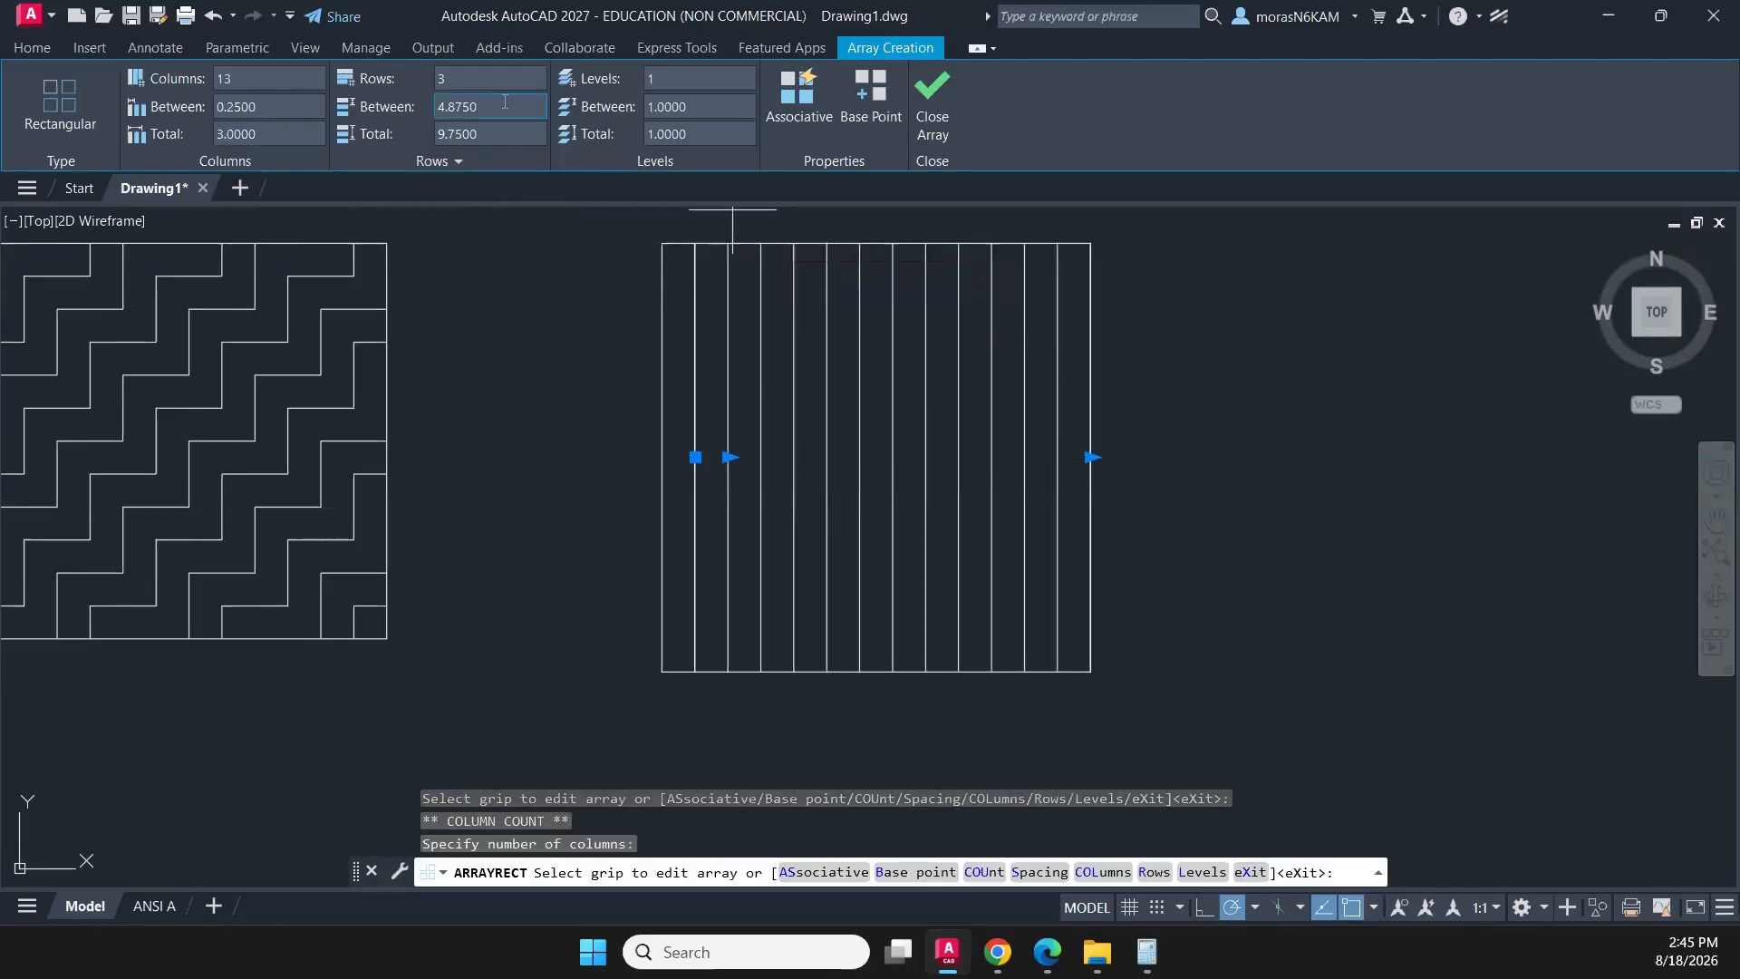
left_click(1091, 458)
left_click(1067, 457)
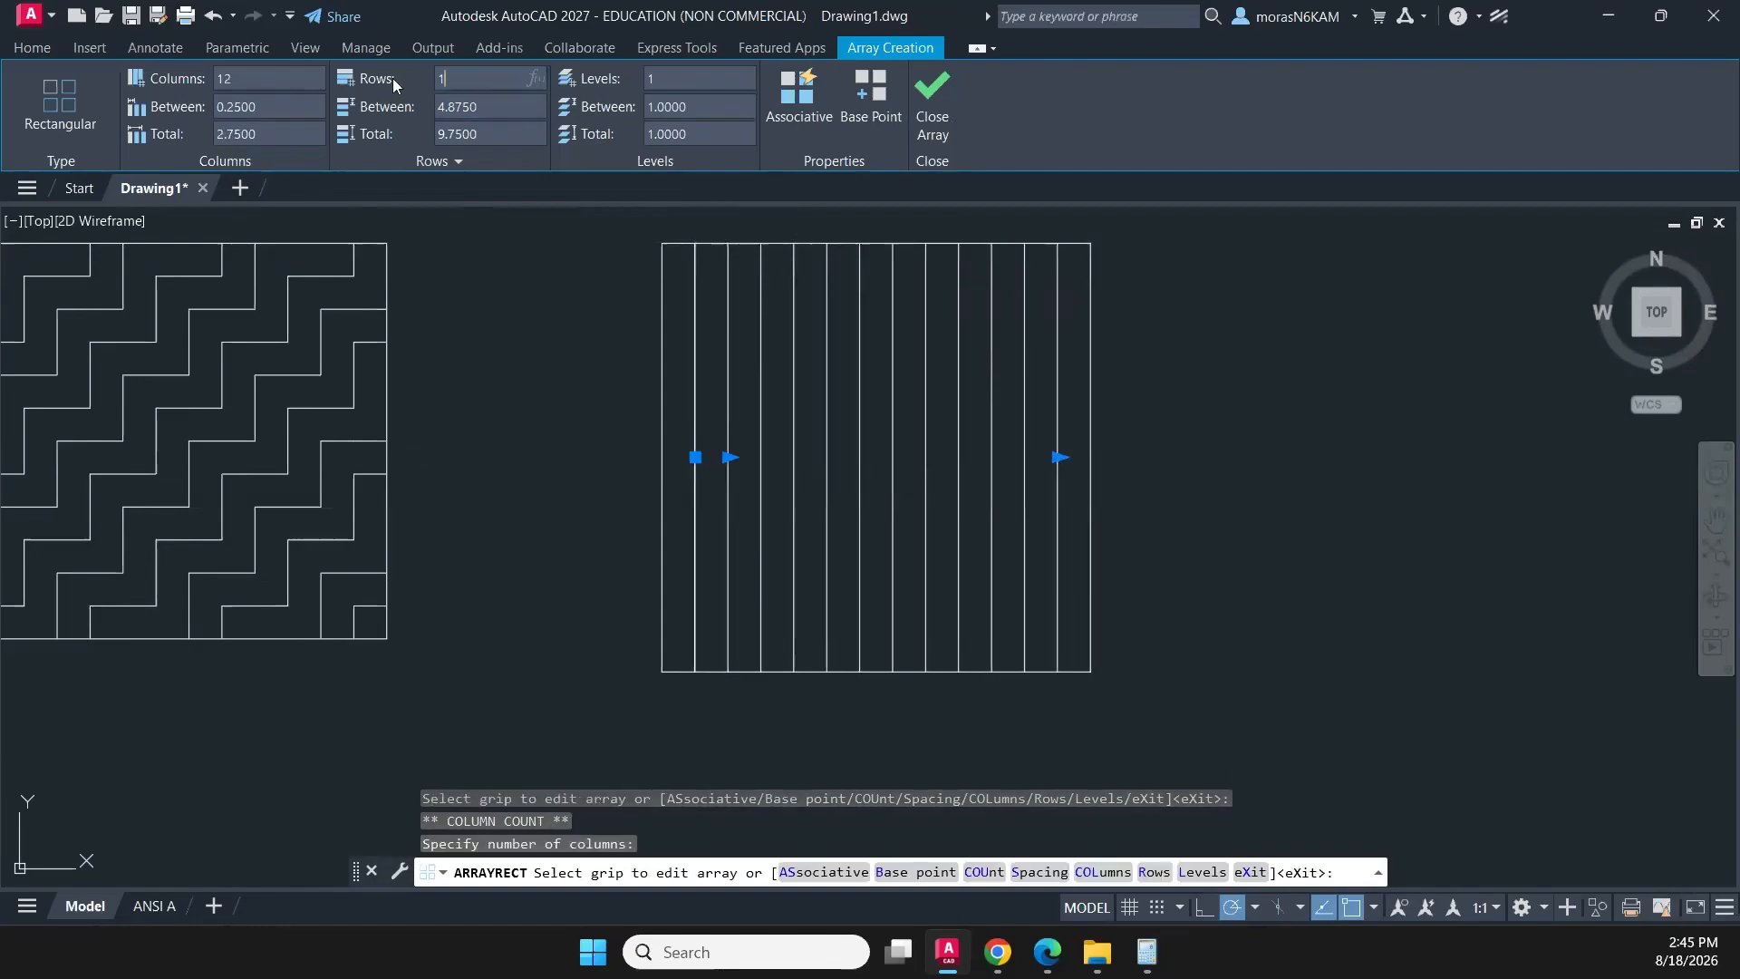
type("1")
key("Return")
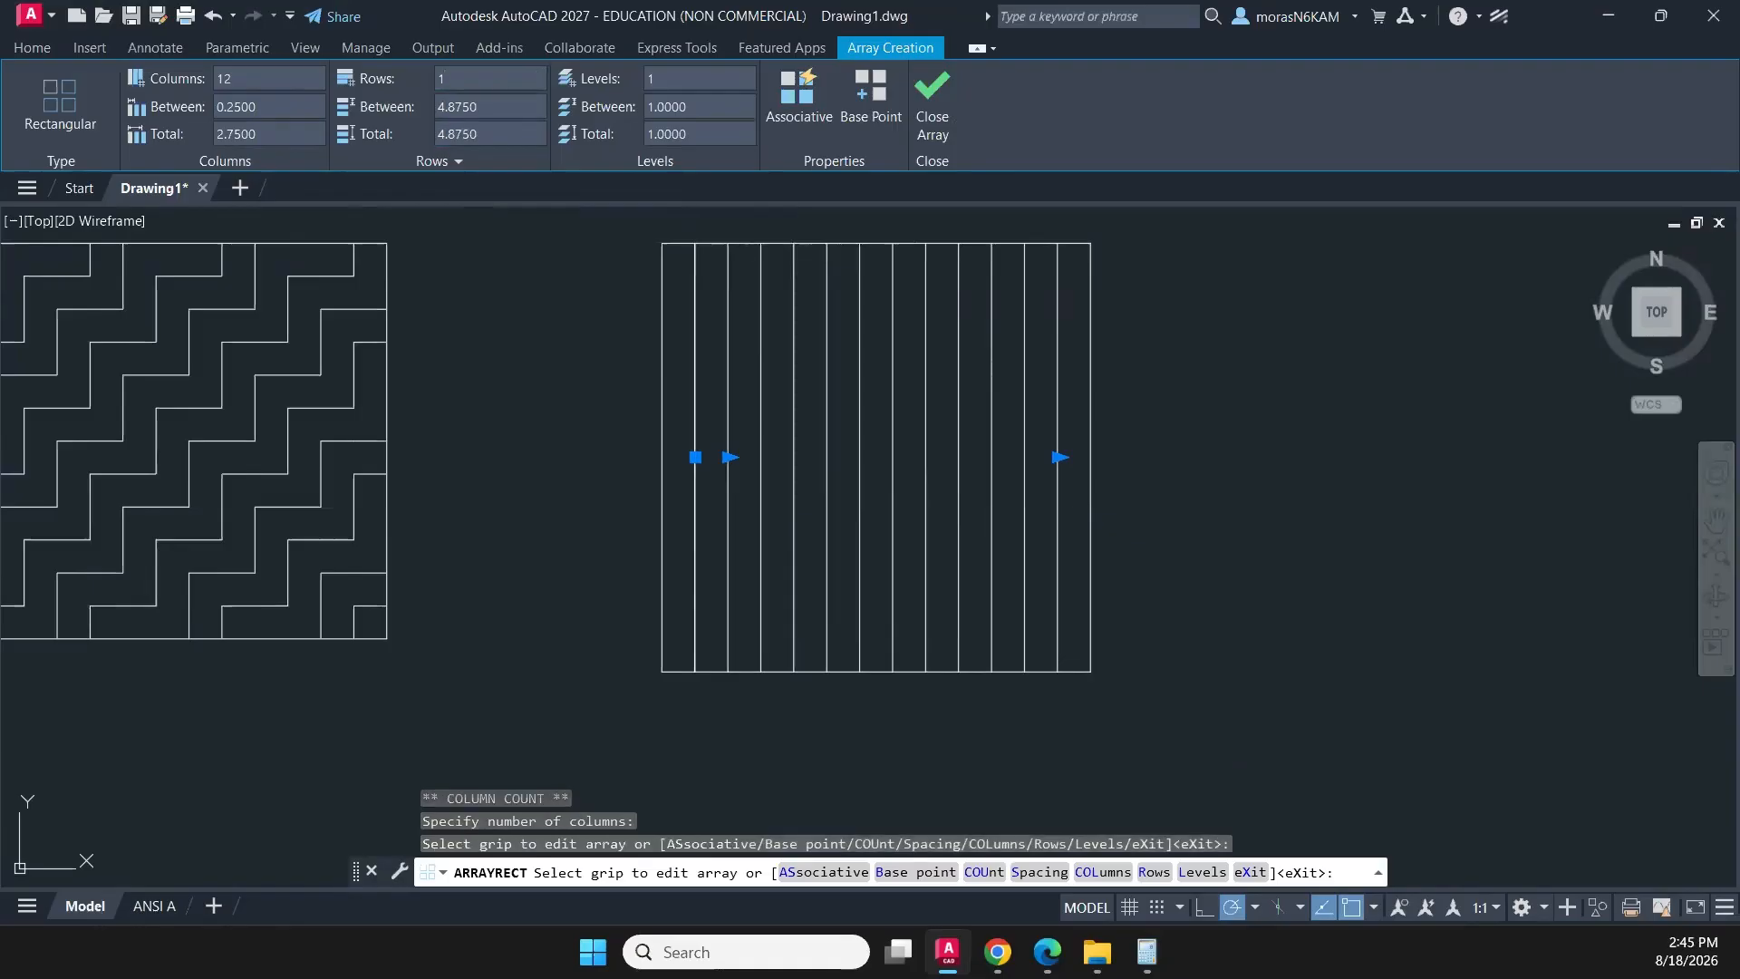
scroll(870, 272, "down", 5)
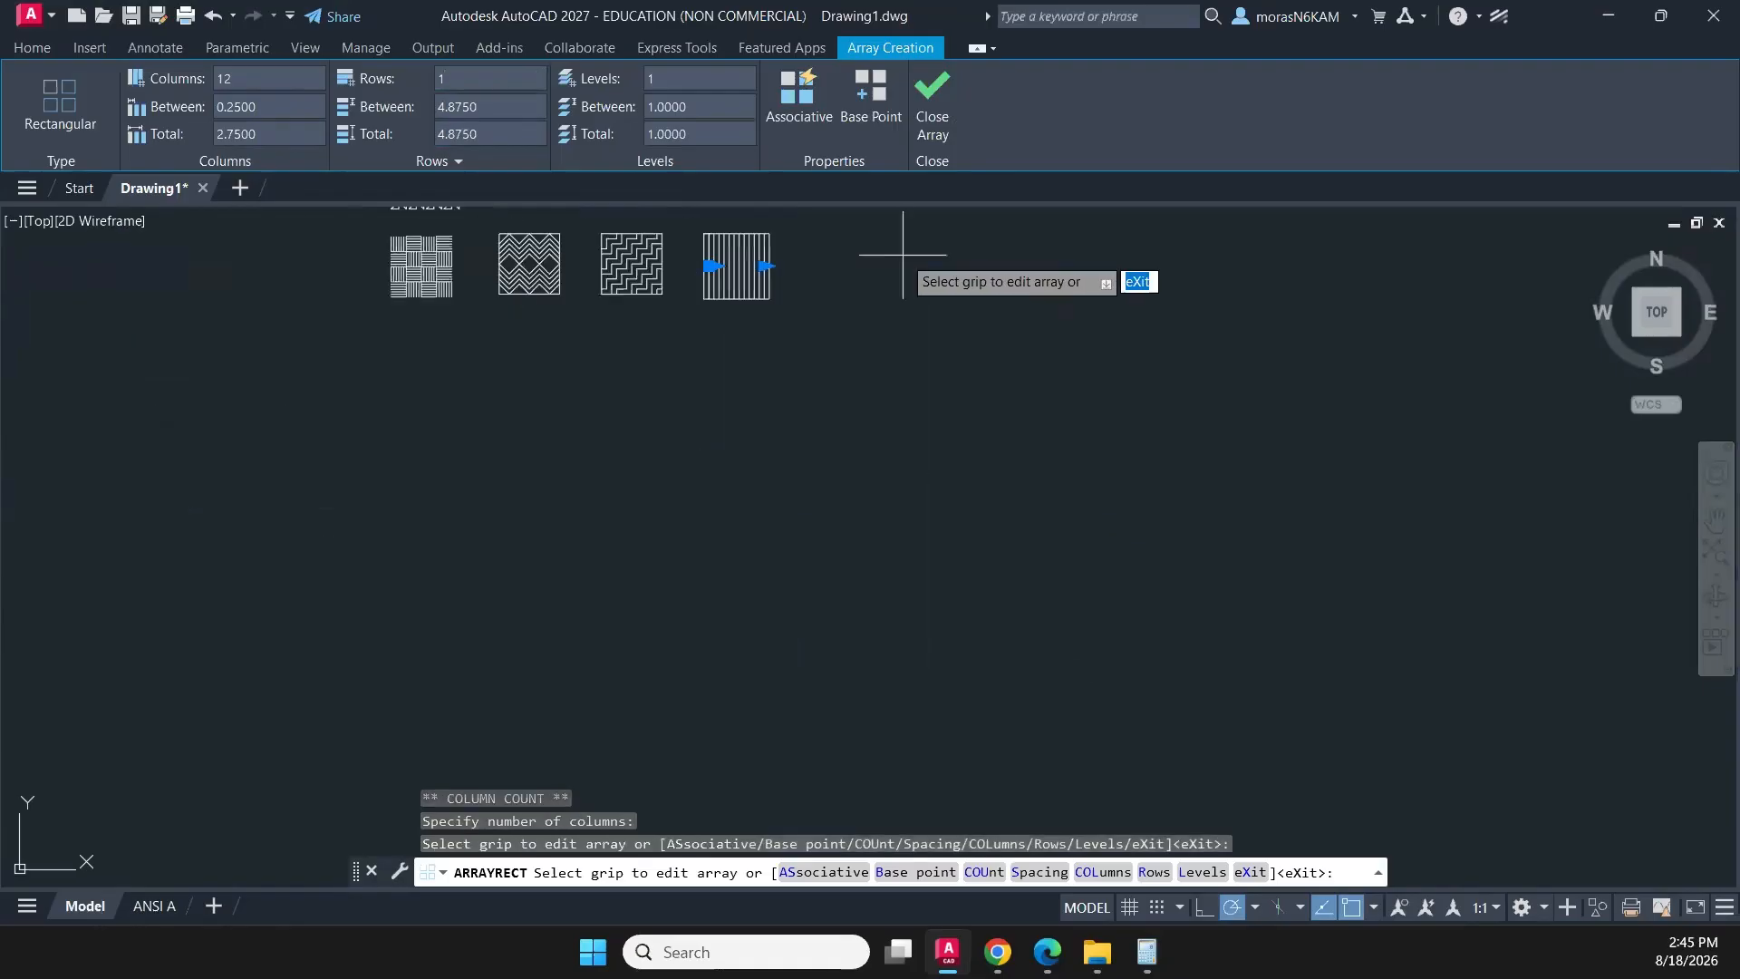
left_click(926, 99)
- Draw a horizontal polyline across the square, starting 1/4 below its top-right corner and ending on the left edge
scroll(846, 341, "up", 4)
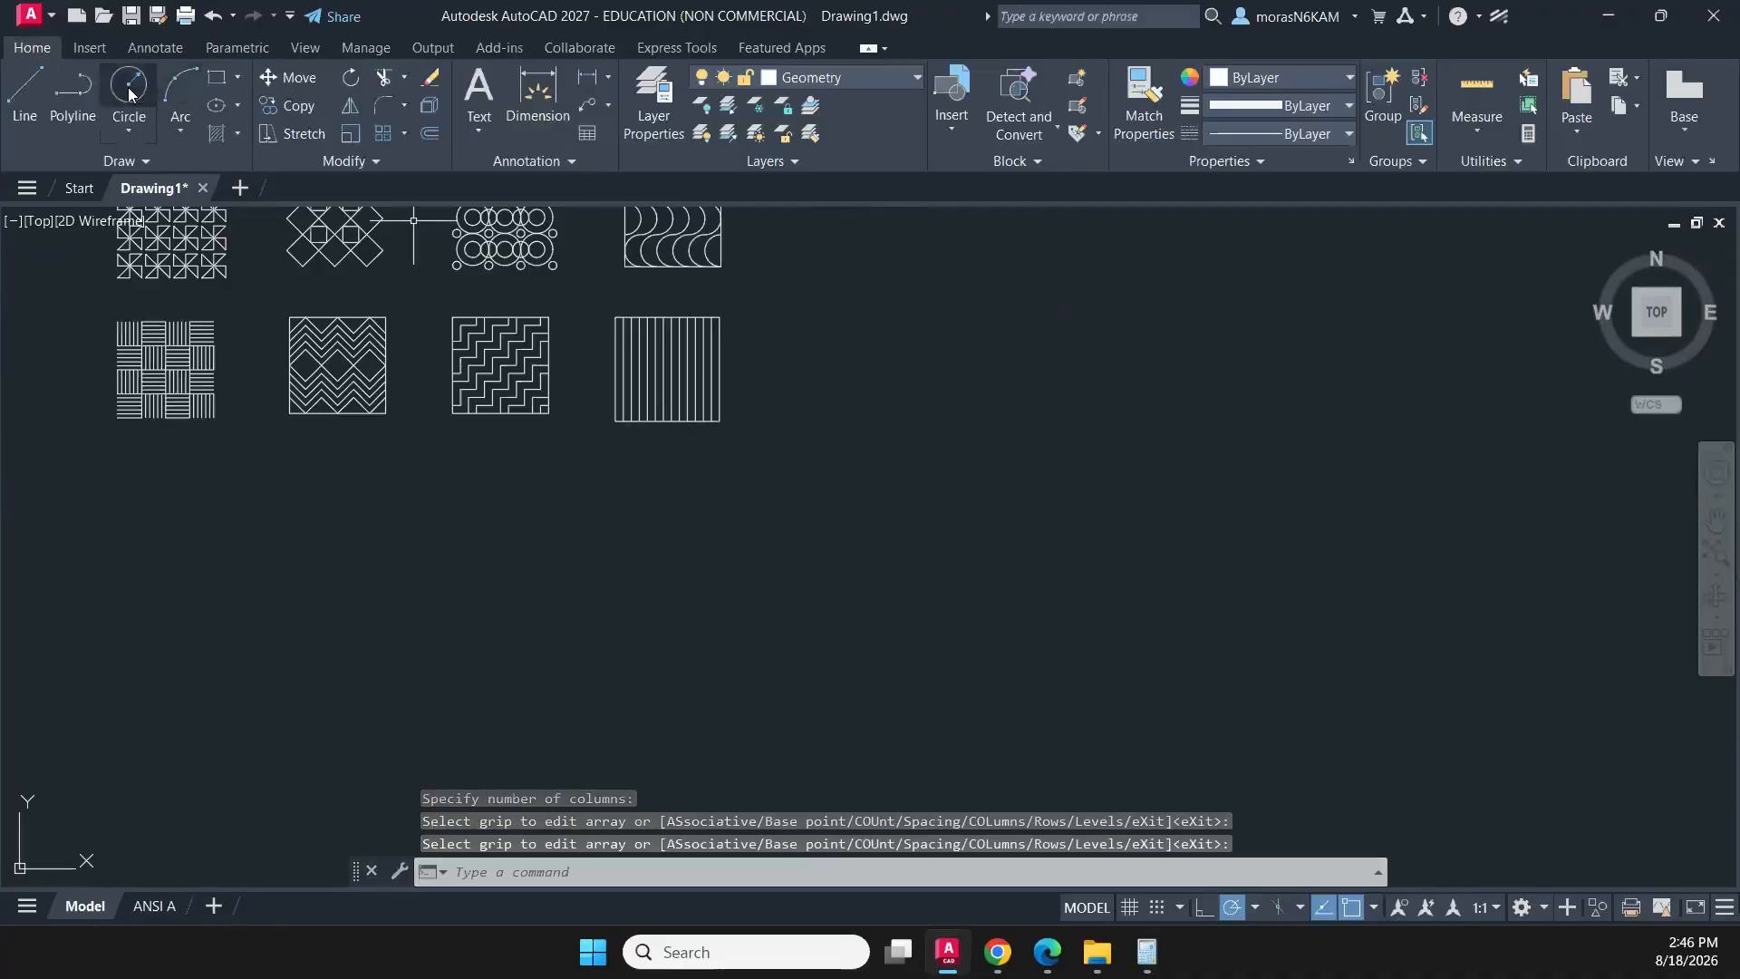
left_click(73, 86)
scroll(716, 363, "up", 5)
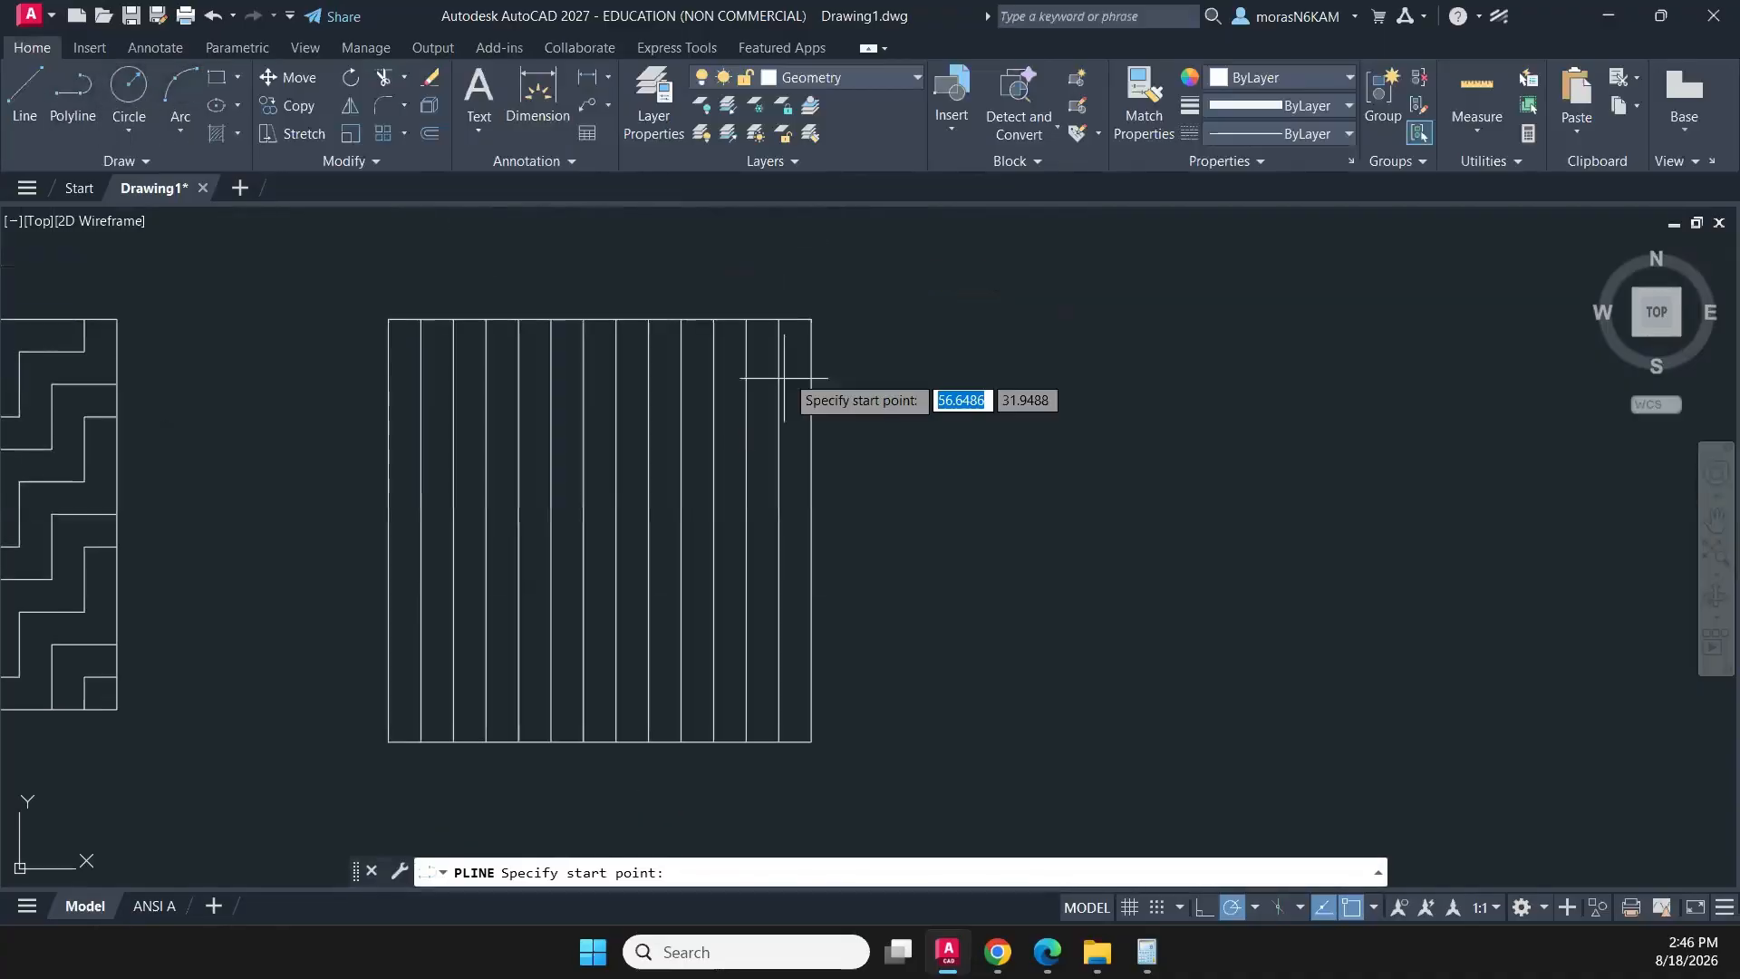
type("1")
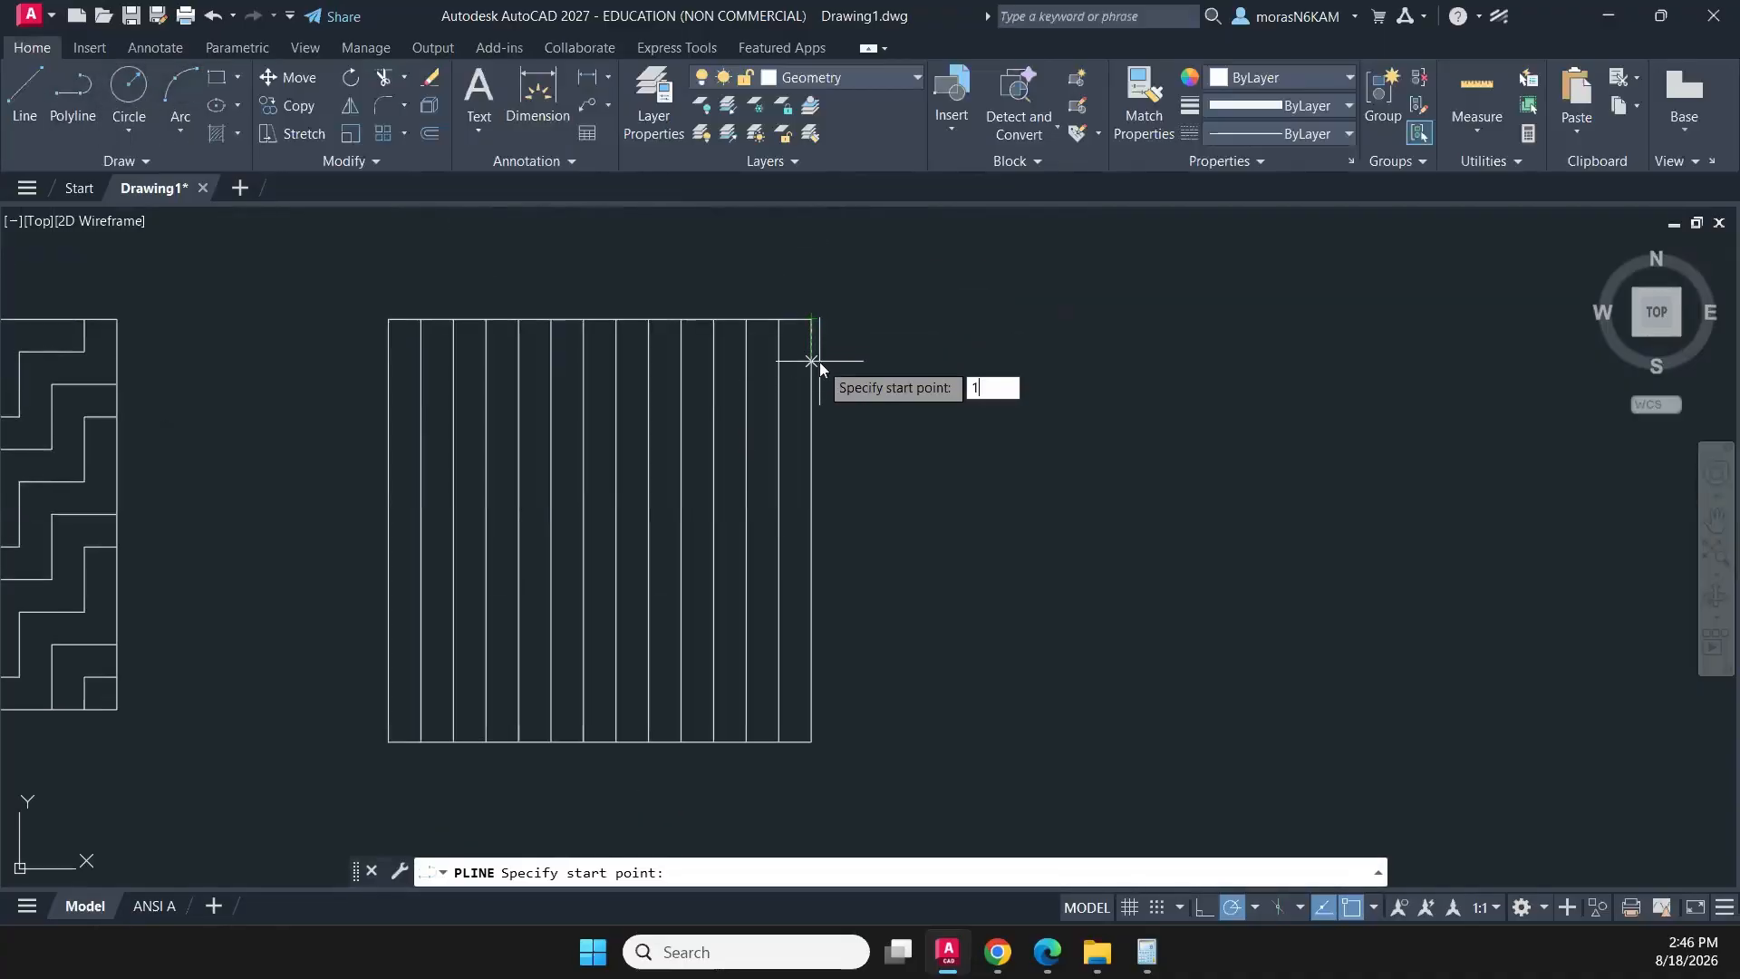
type("/4")
key("Return")
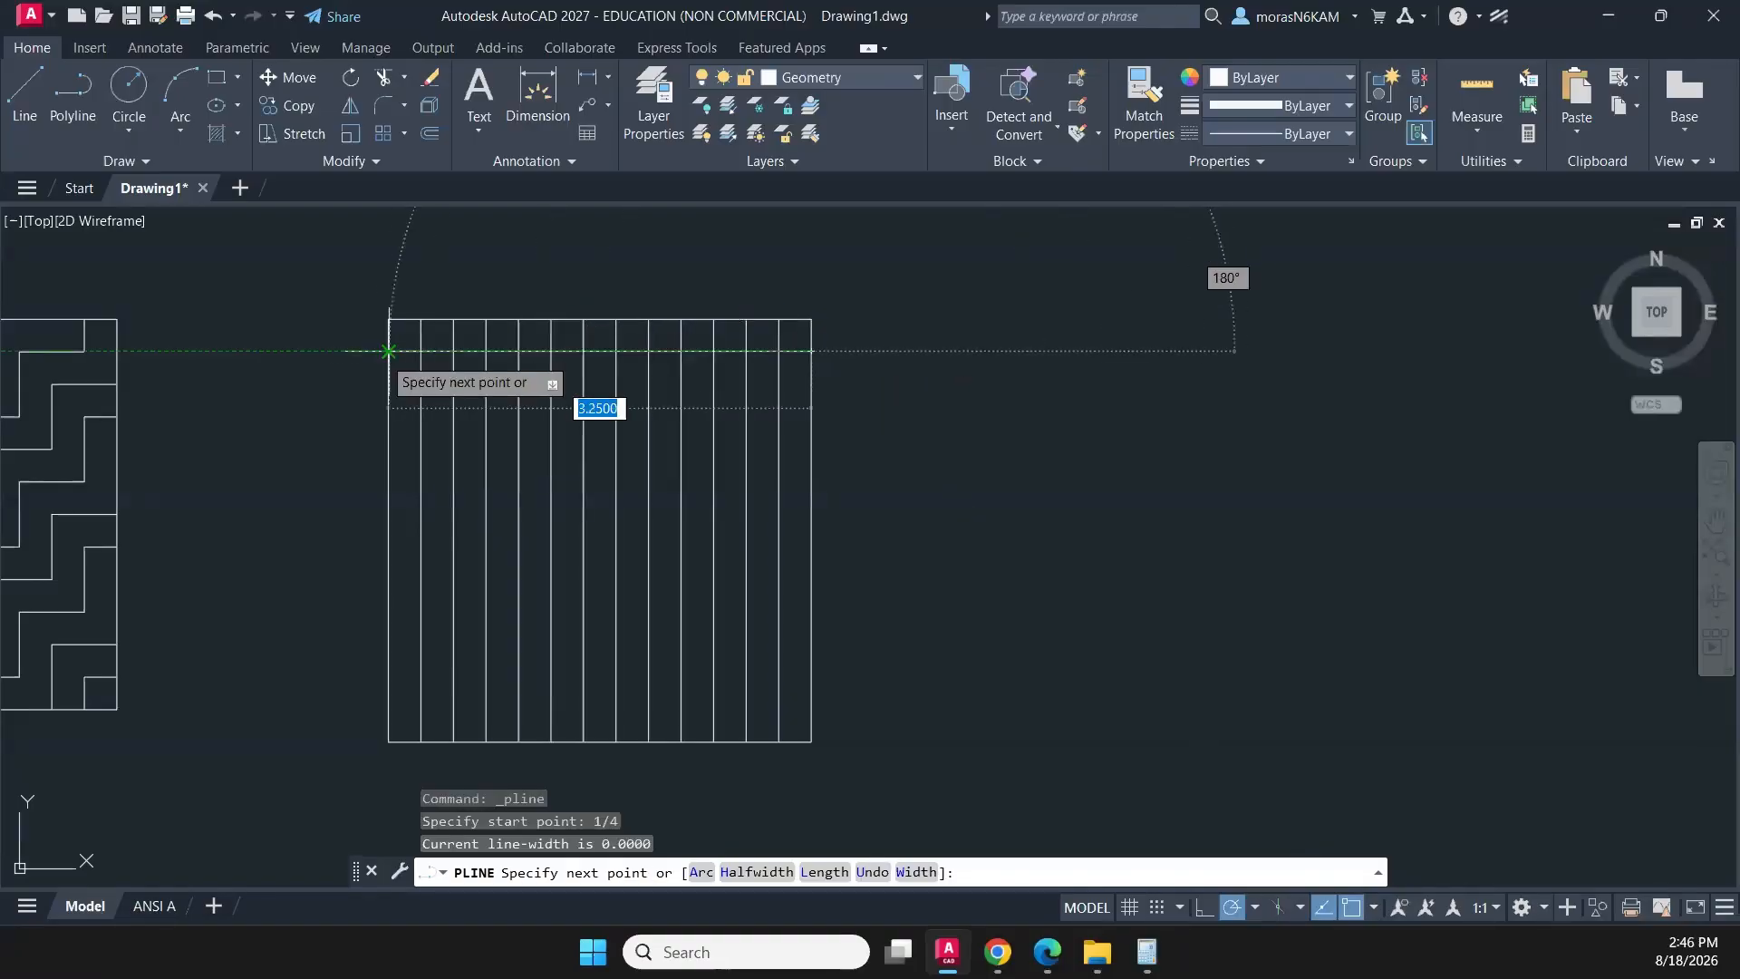
left_click(389, 350)
key("Escape")
- Create a rectangular array of the horizontal line with 1 column and a row spacing of -1/4
left_click(447, 362)
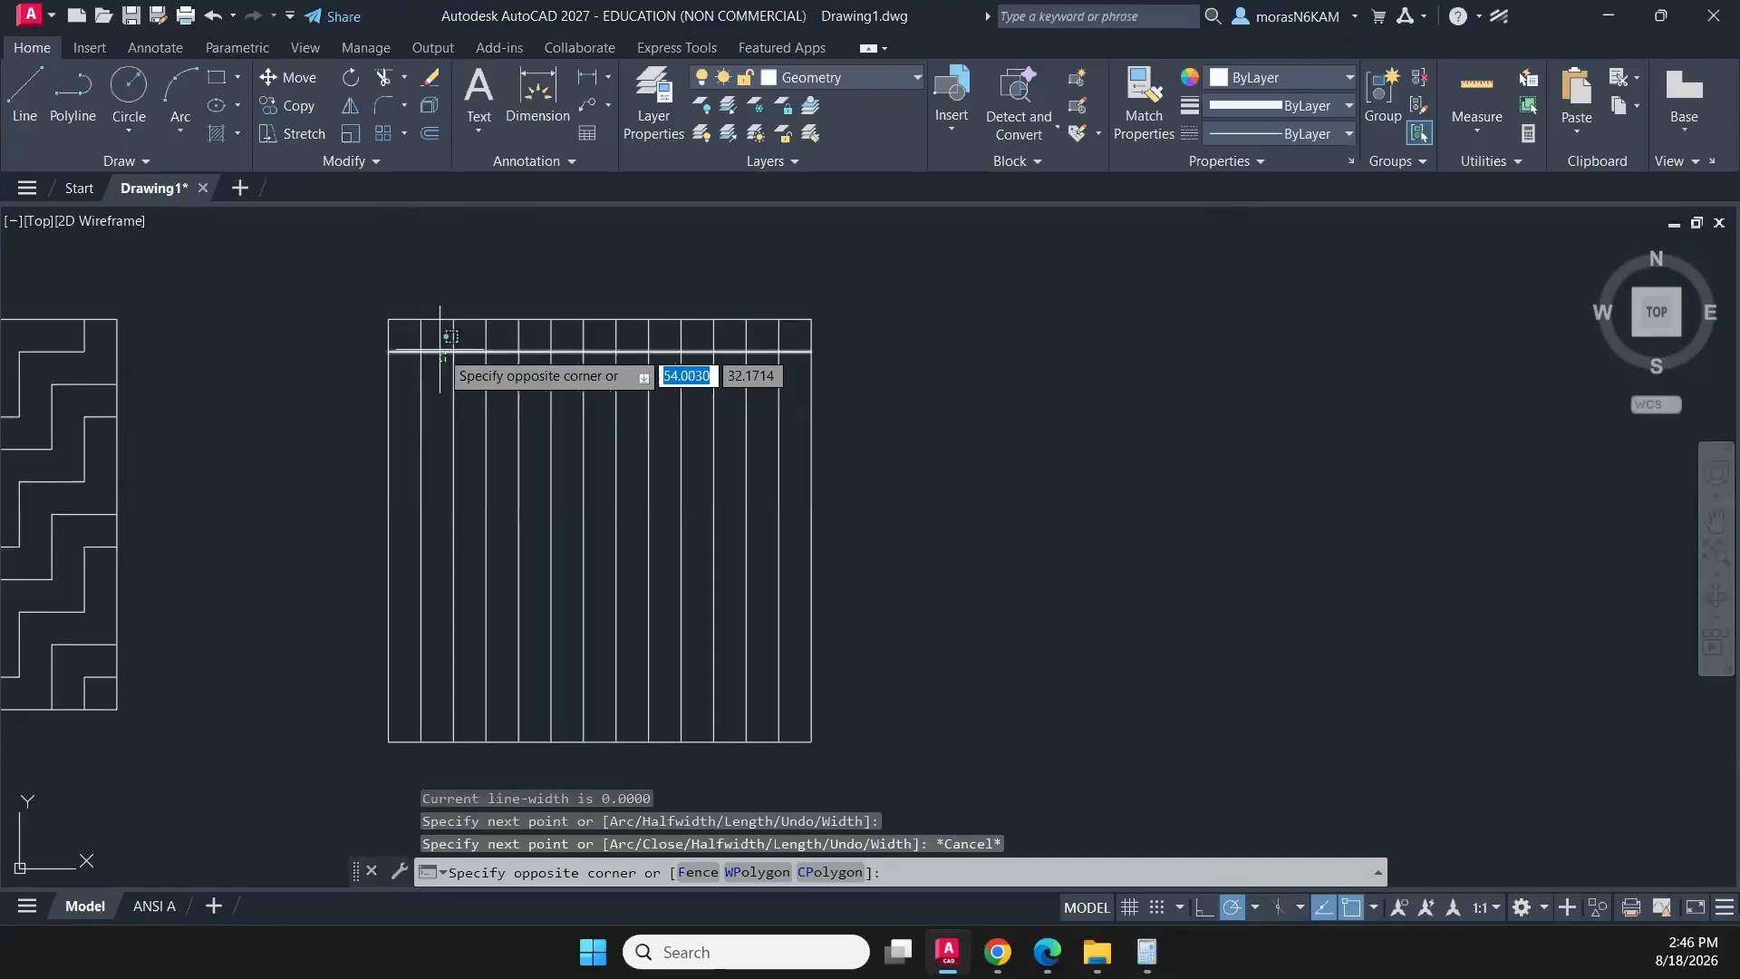
left_click(440, 350)
left_click(382, 134)
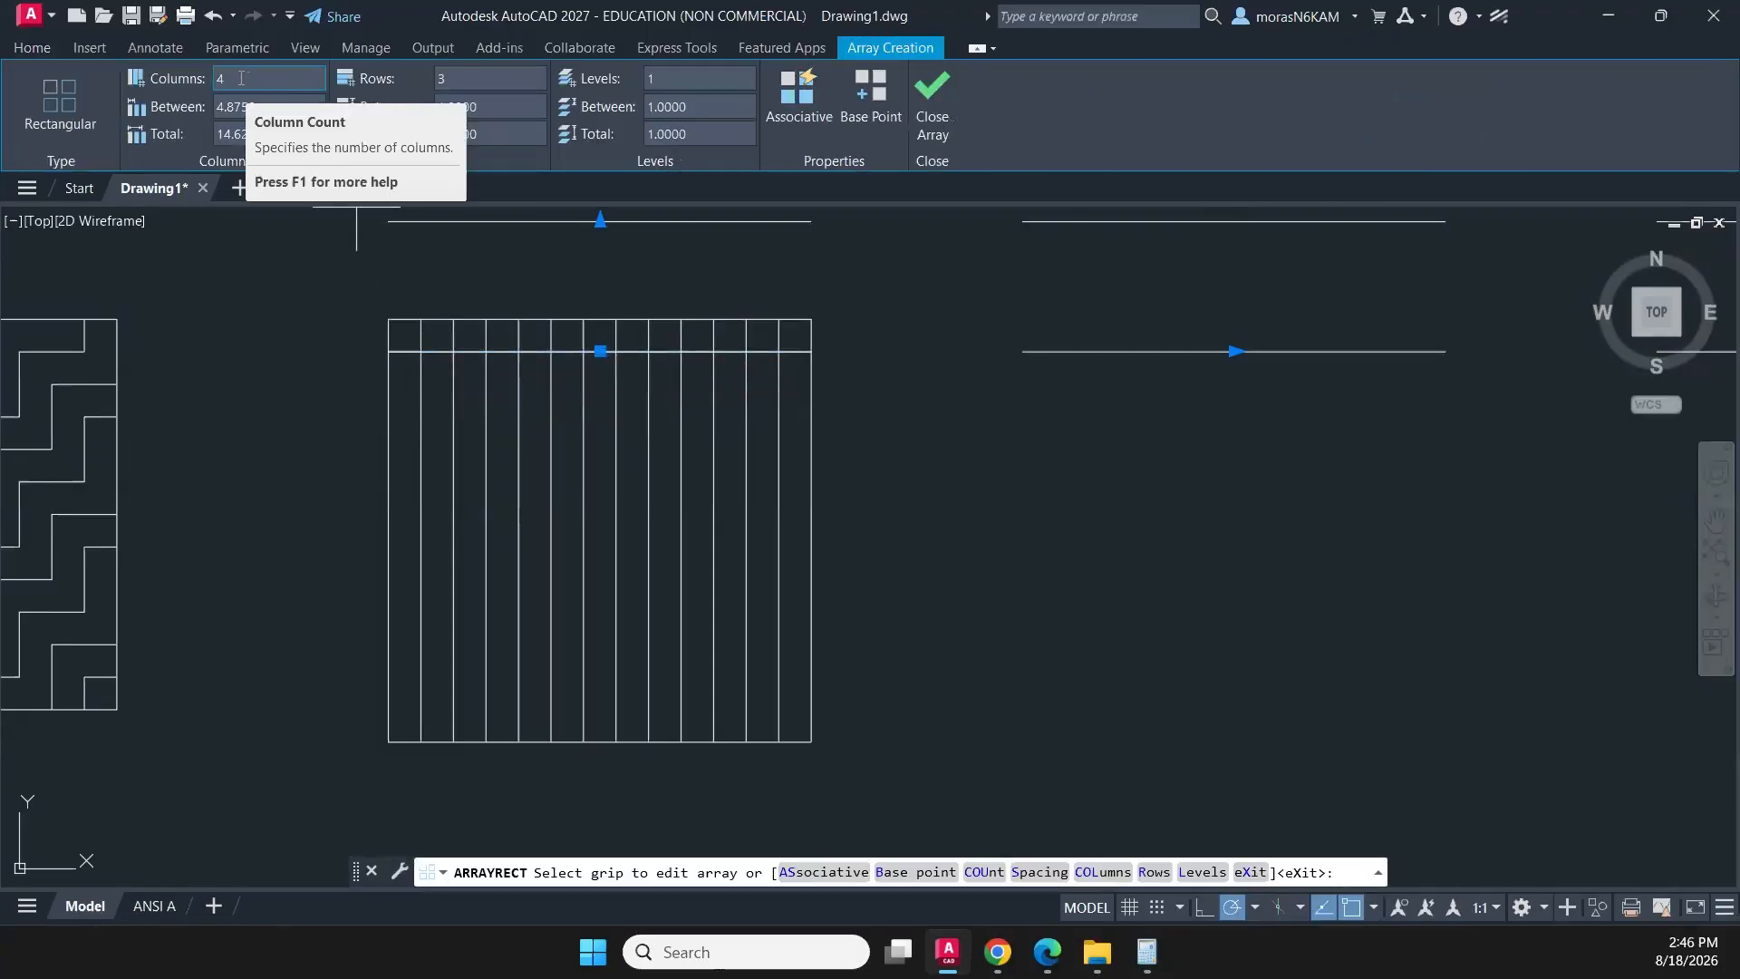
left_click(219, 79)
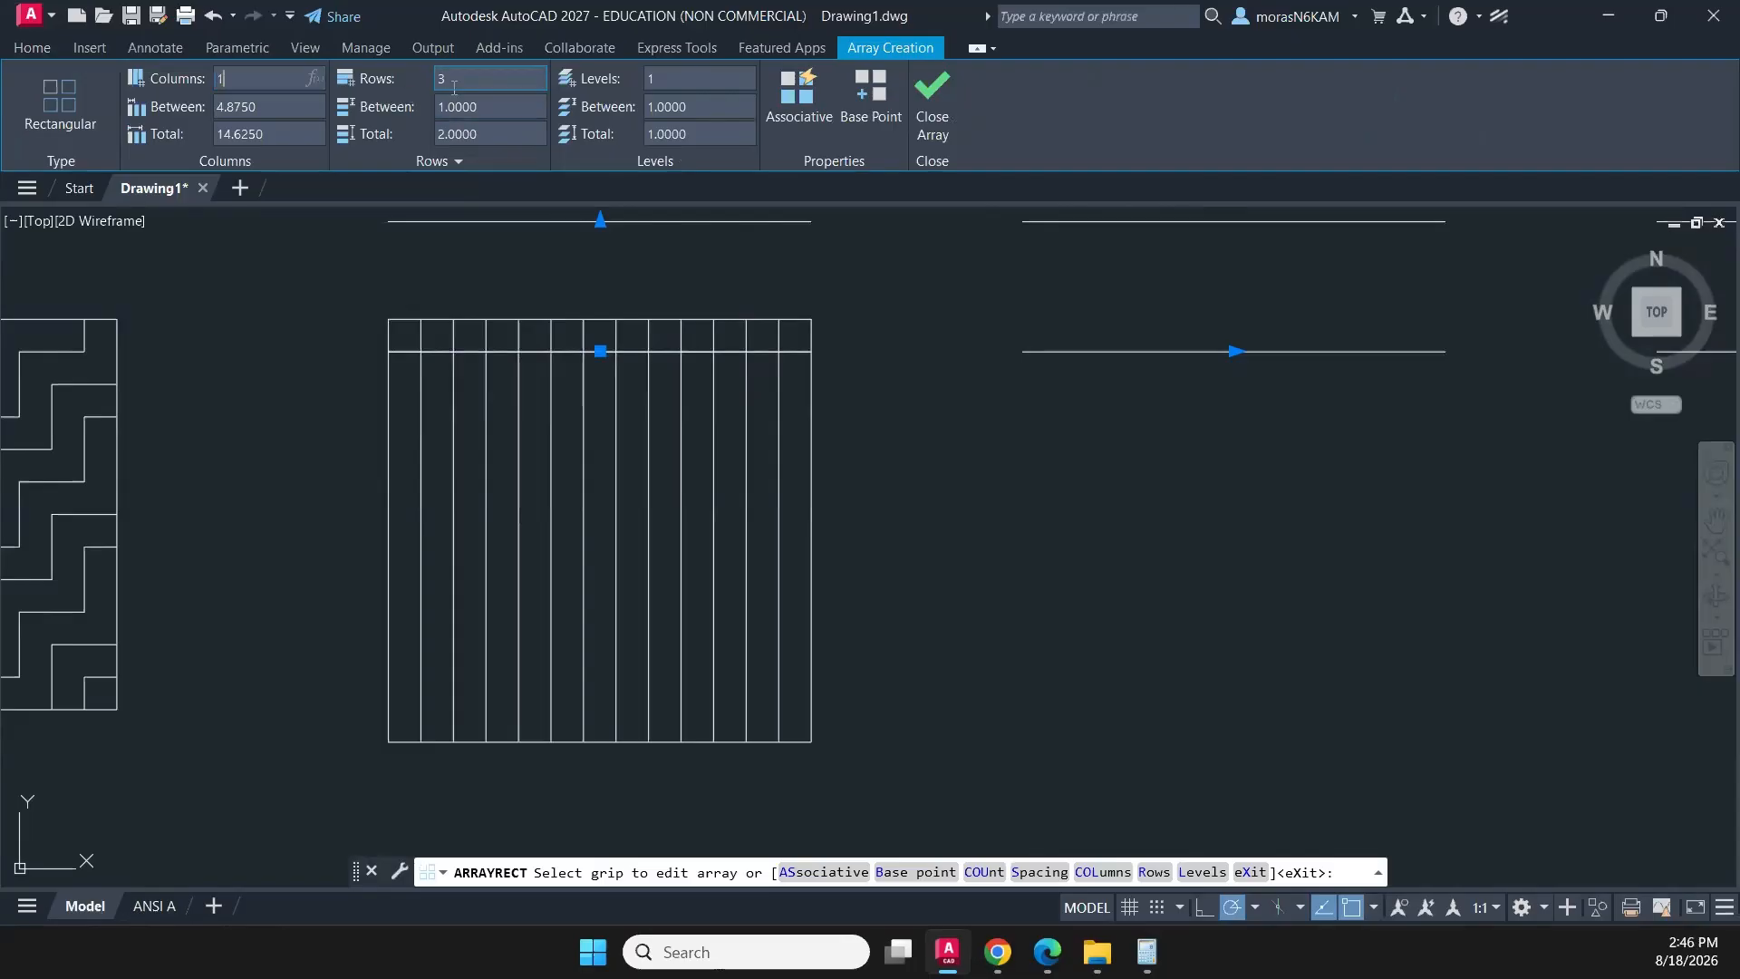
type("1")
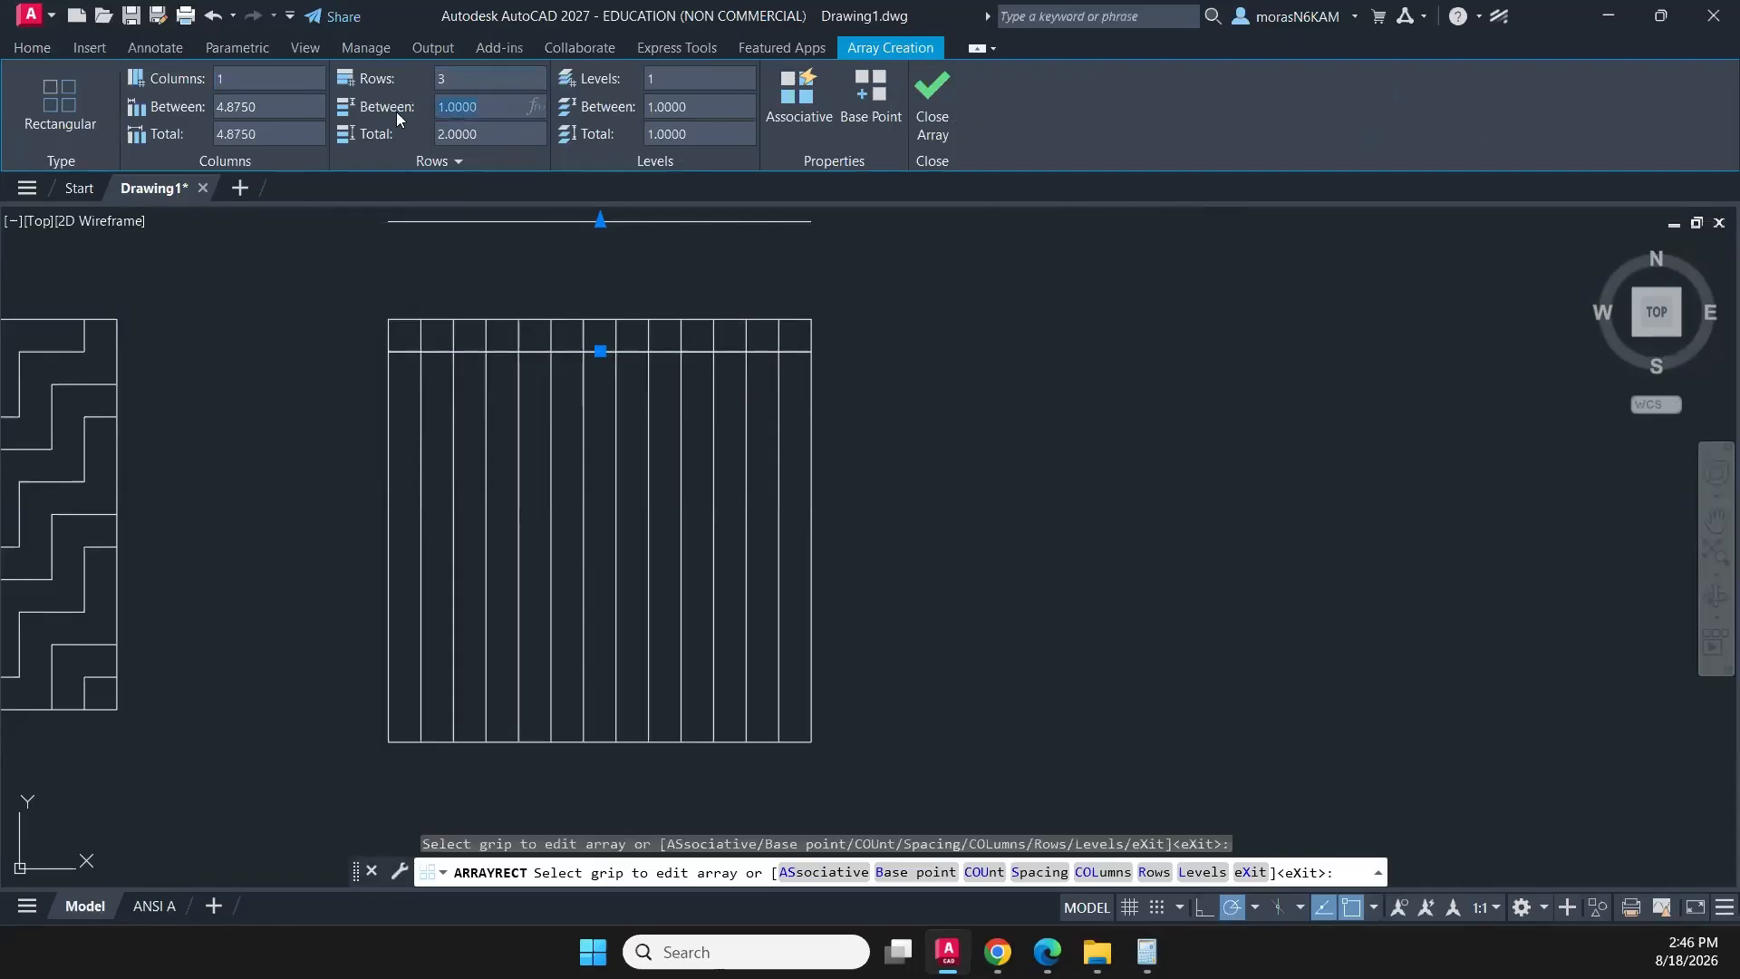
type("-1/4")
key("Return")
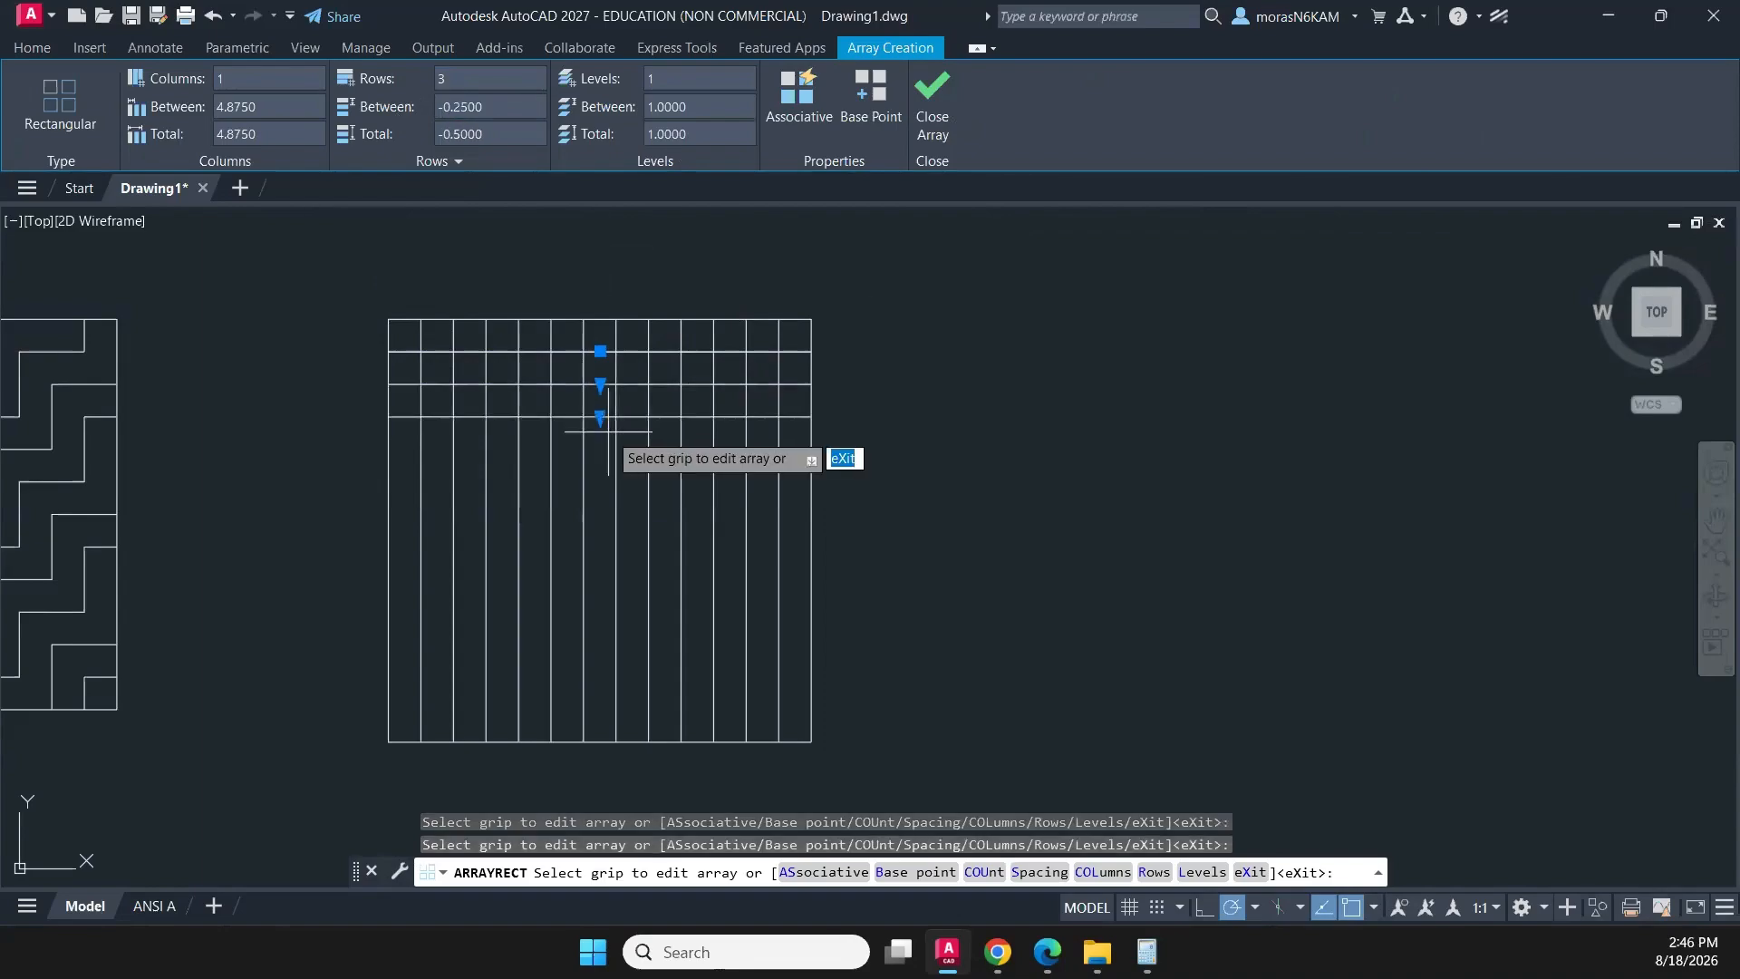
- Extend the horizontal line array down the square to 12 rows and finish the array
left_click(600, 417)
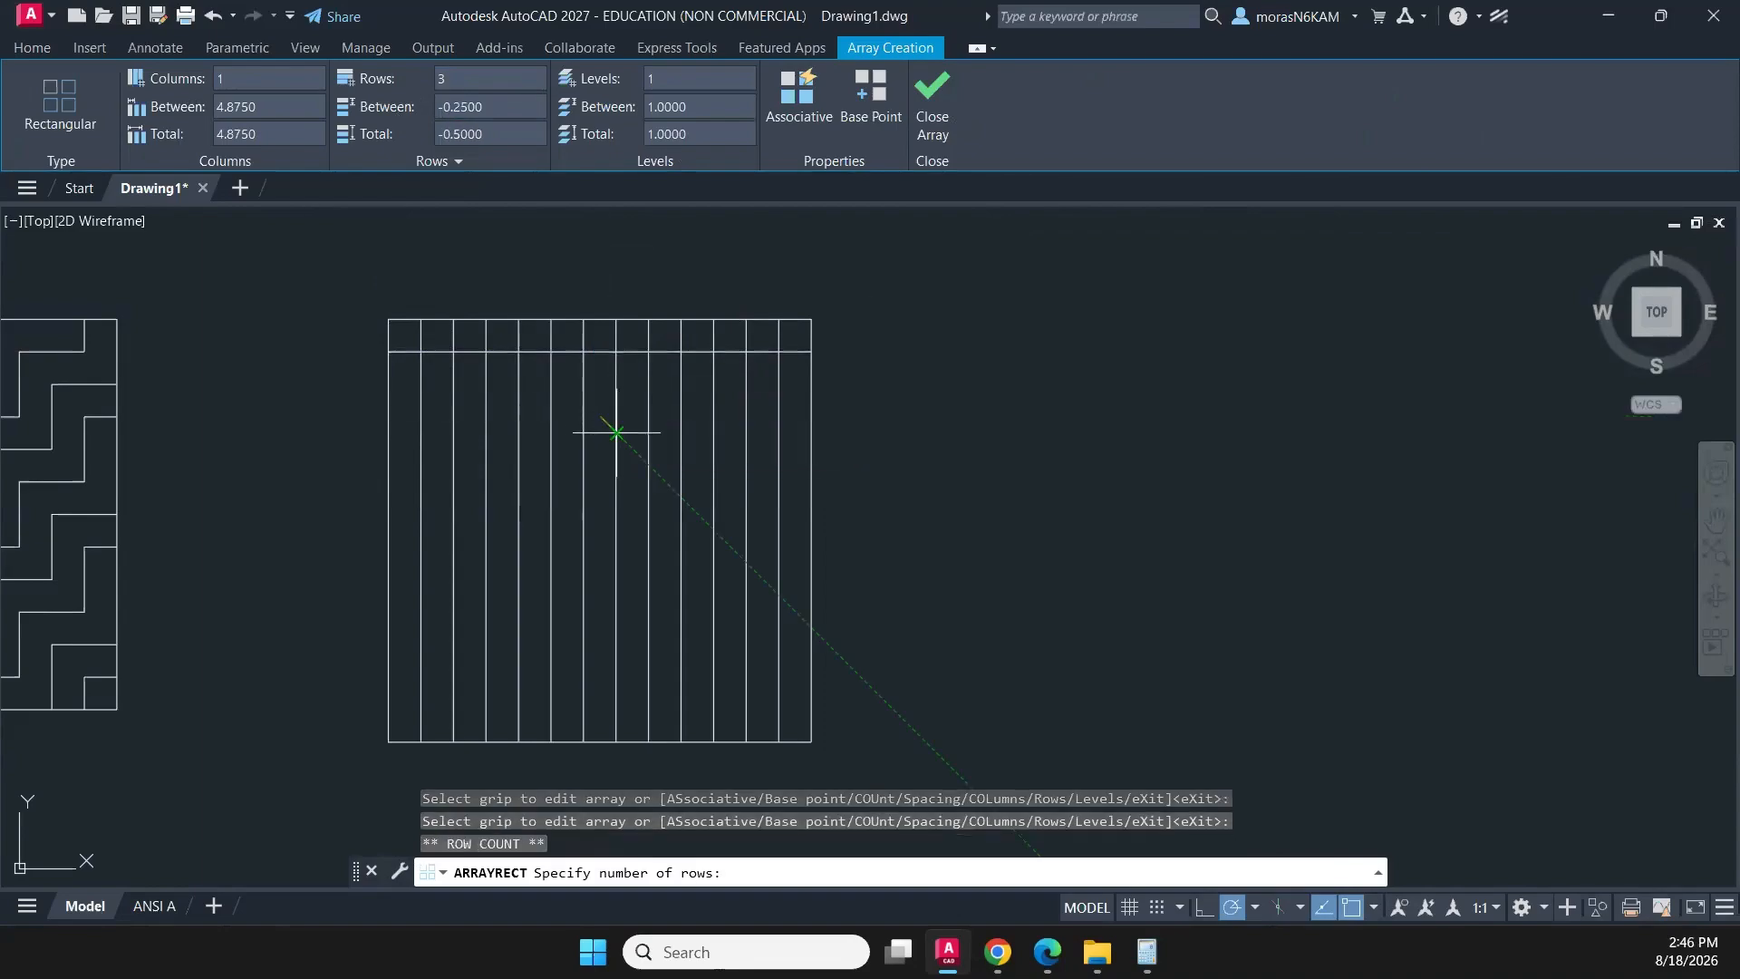
left_click(607, 716)
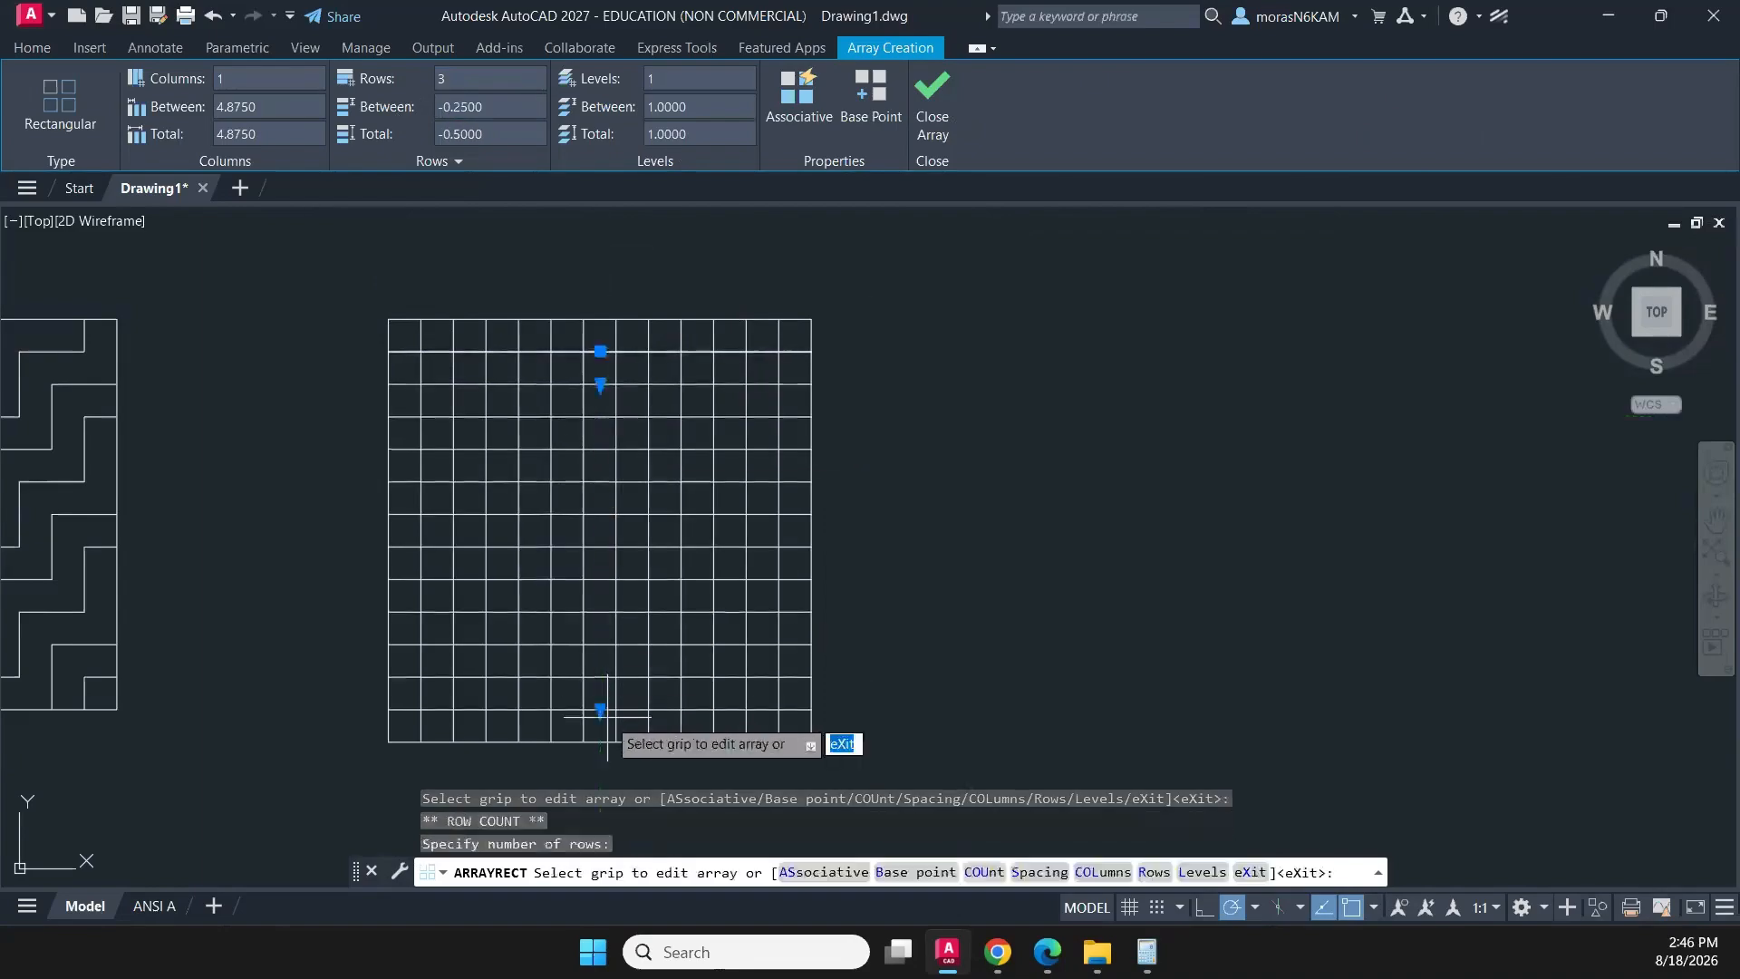
left_click(919, 116)
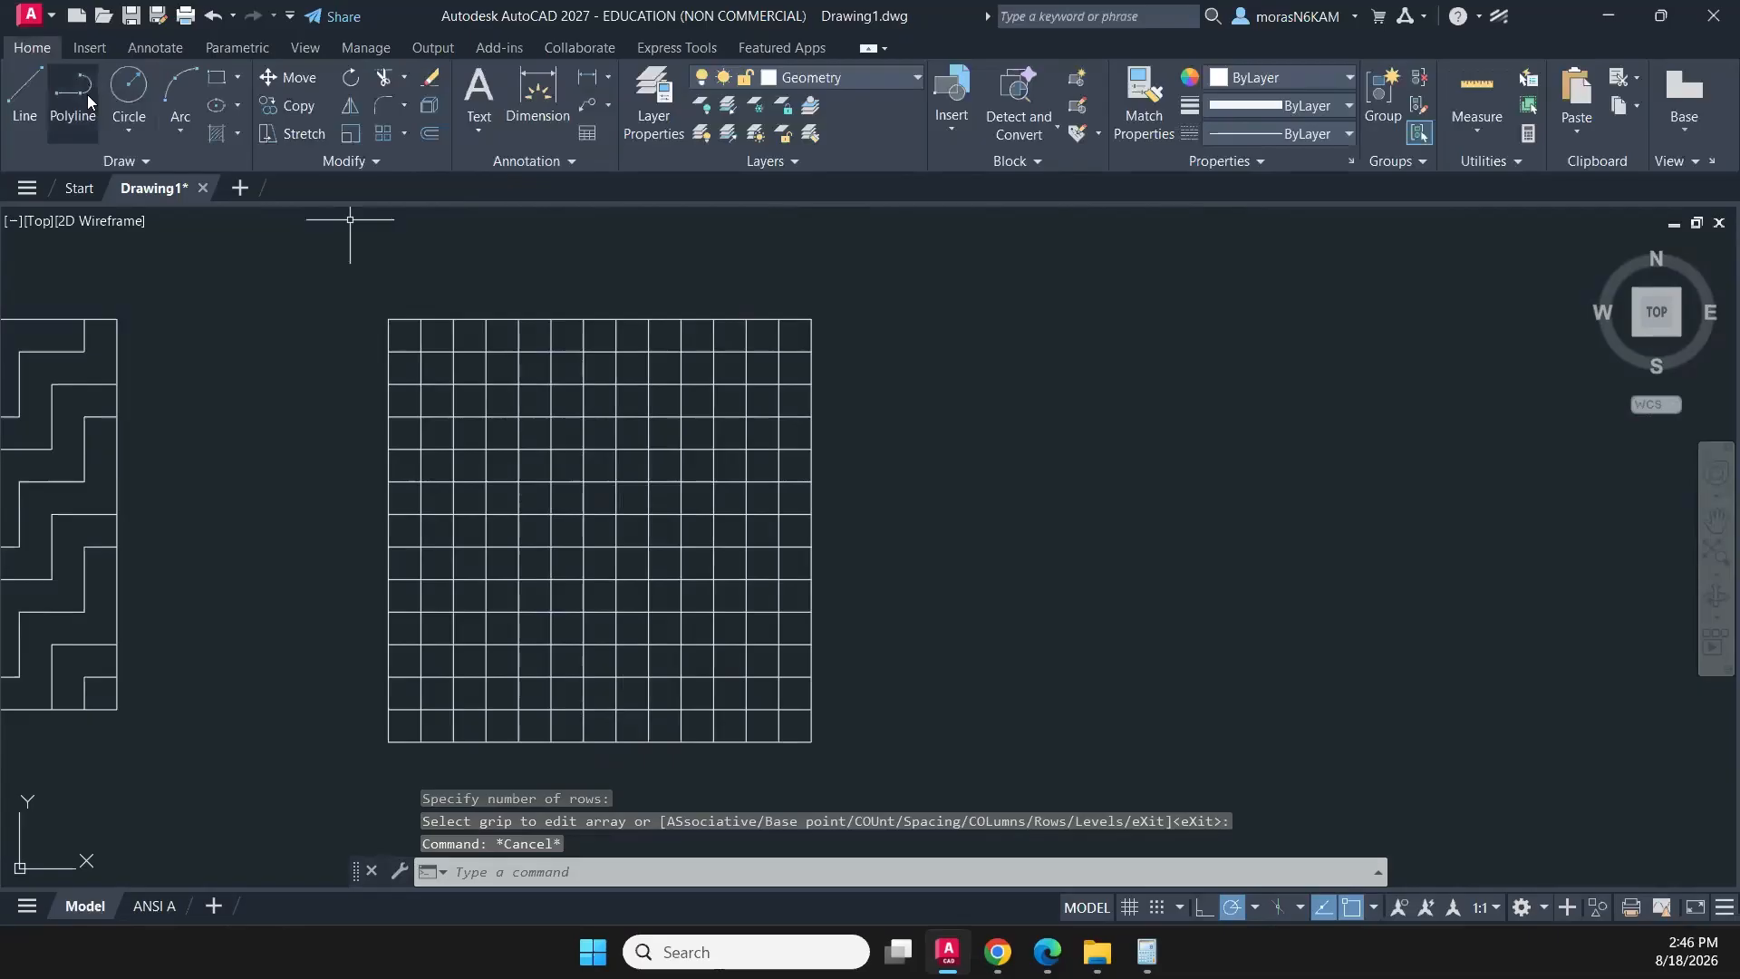
- Trim the two lowest inner horizontal segments in the grid's fourth, eighth and twelfth columns
type("TR")
key("Return")
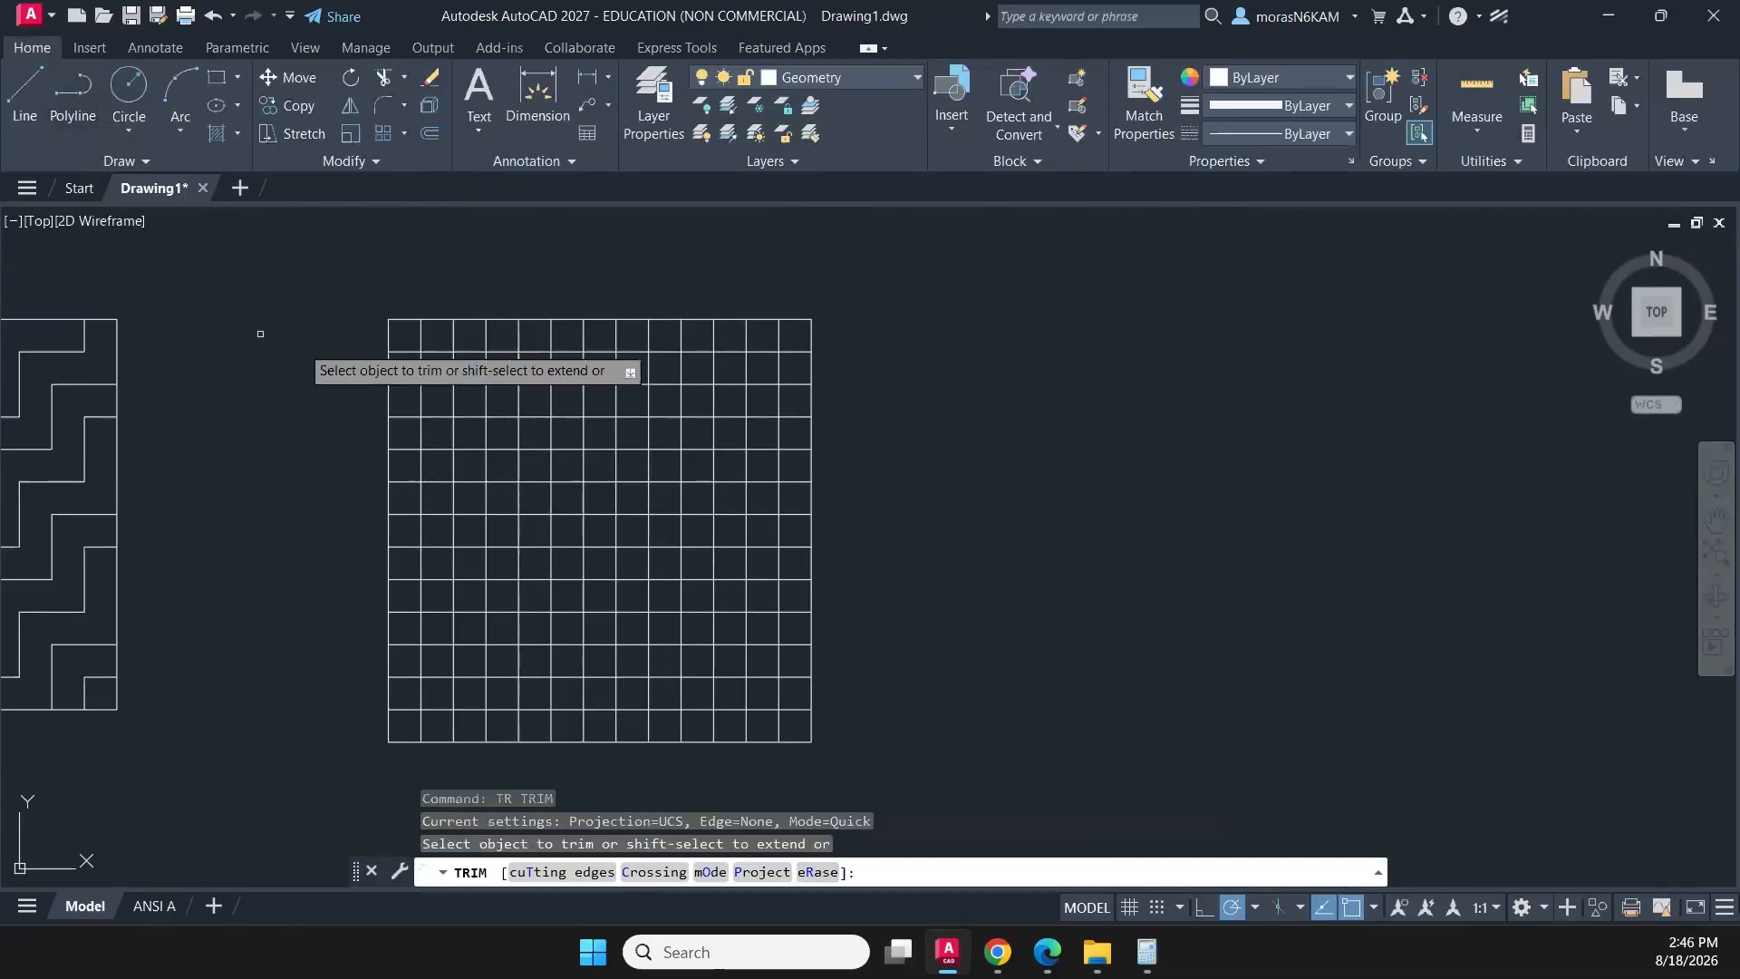
middle_click_drag(465, 485, 322, 363)
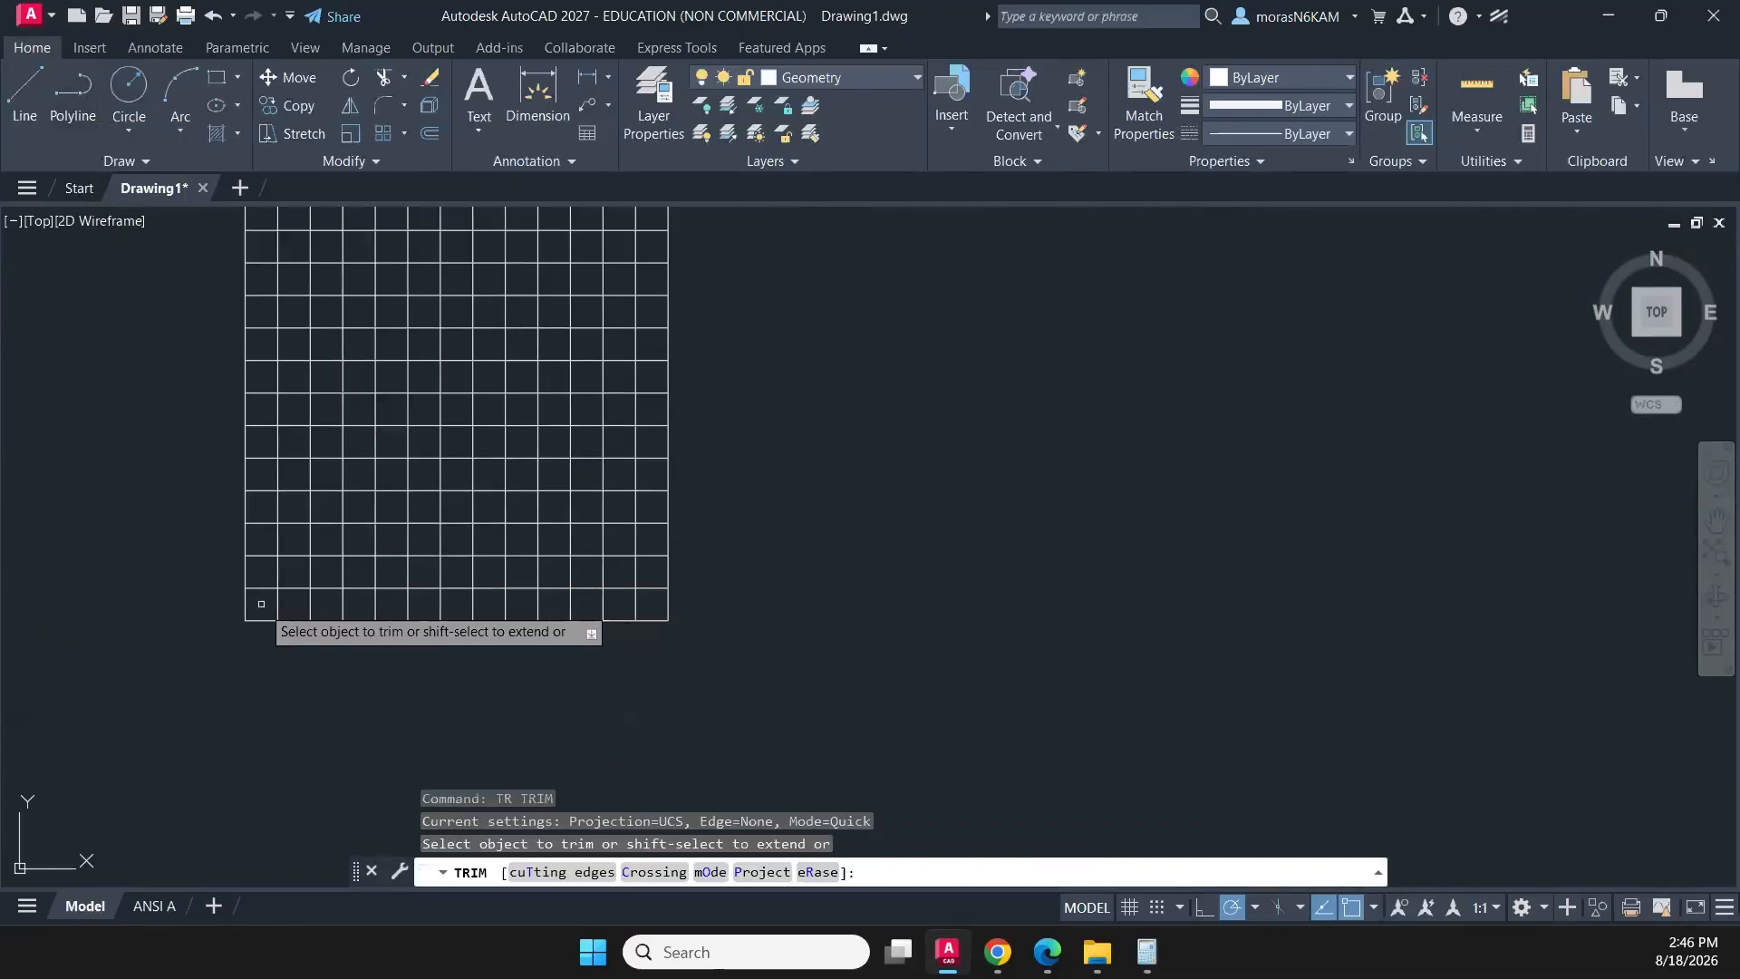
left_click(358, 603)
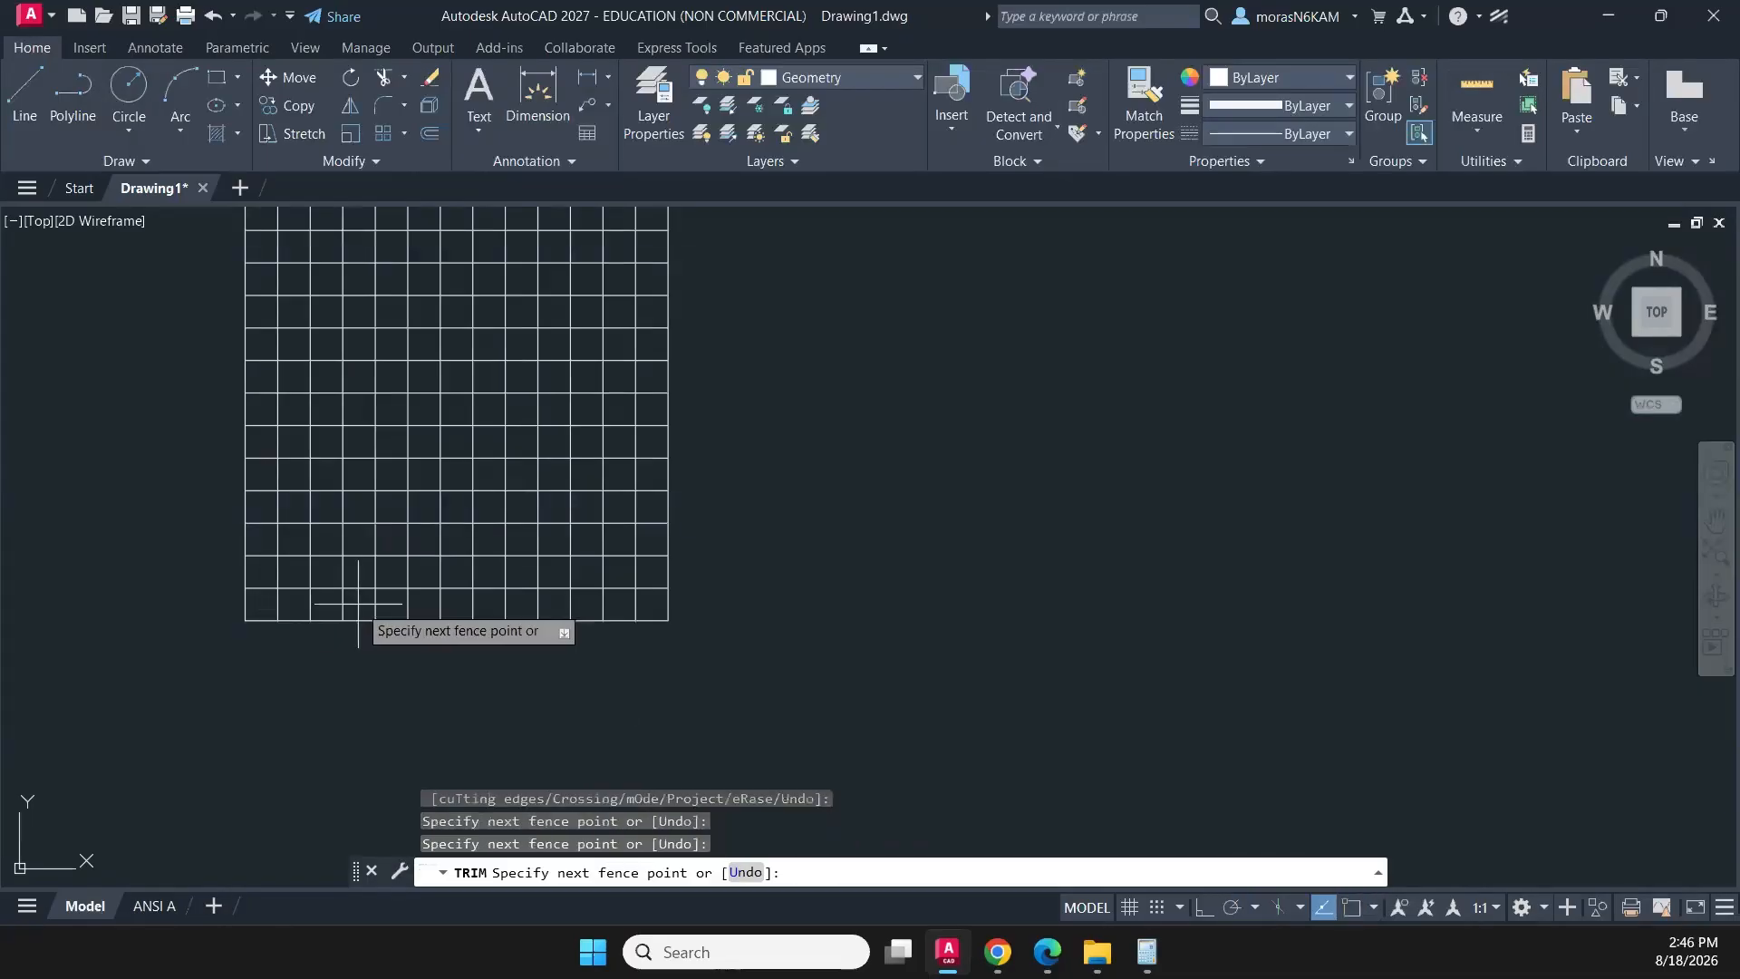
key("Return")
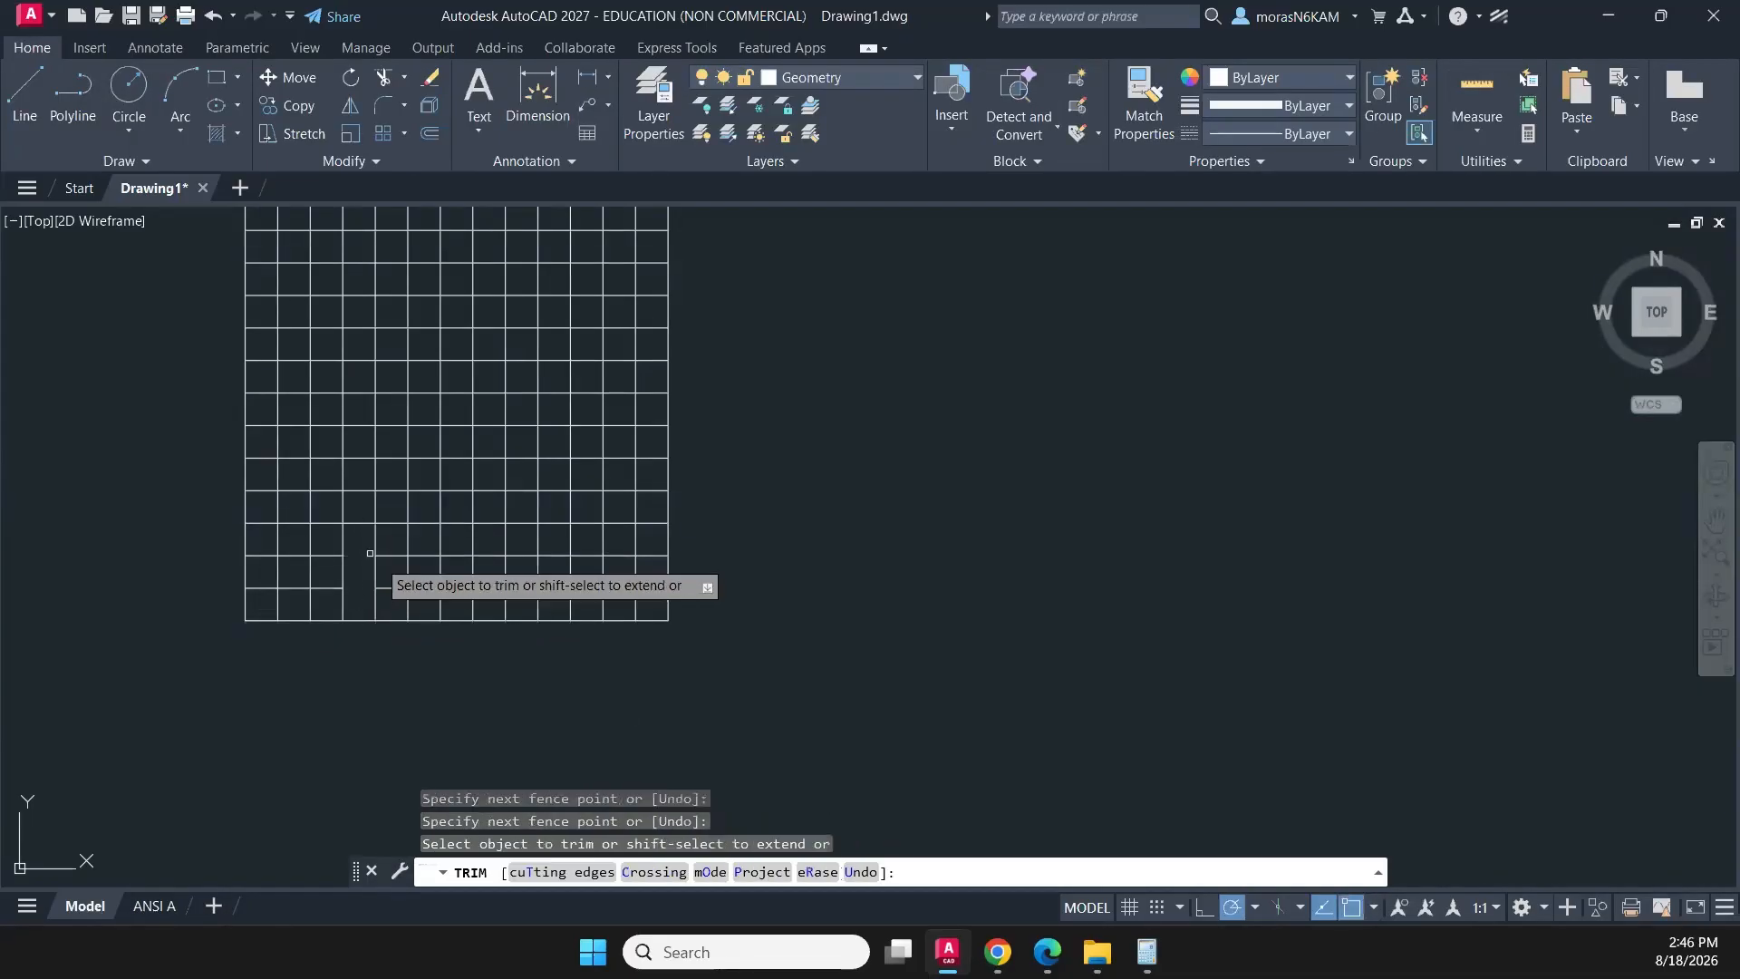
left_click(408, 606)
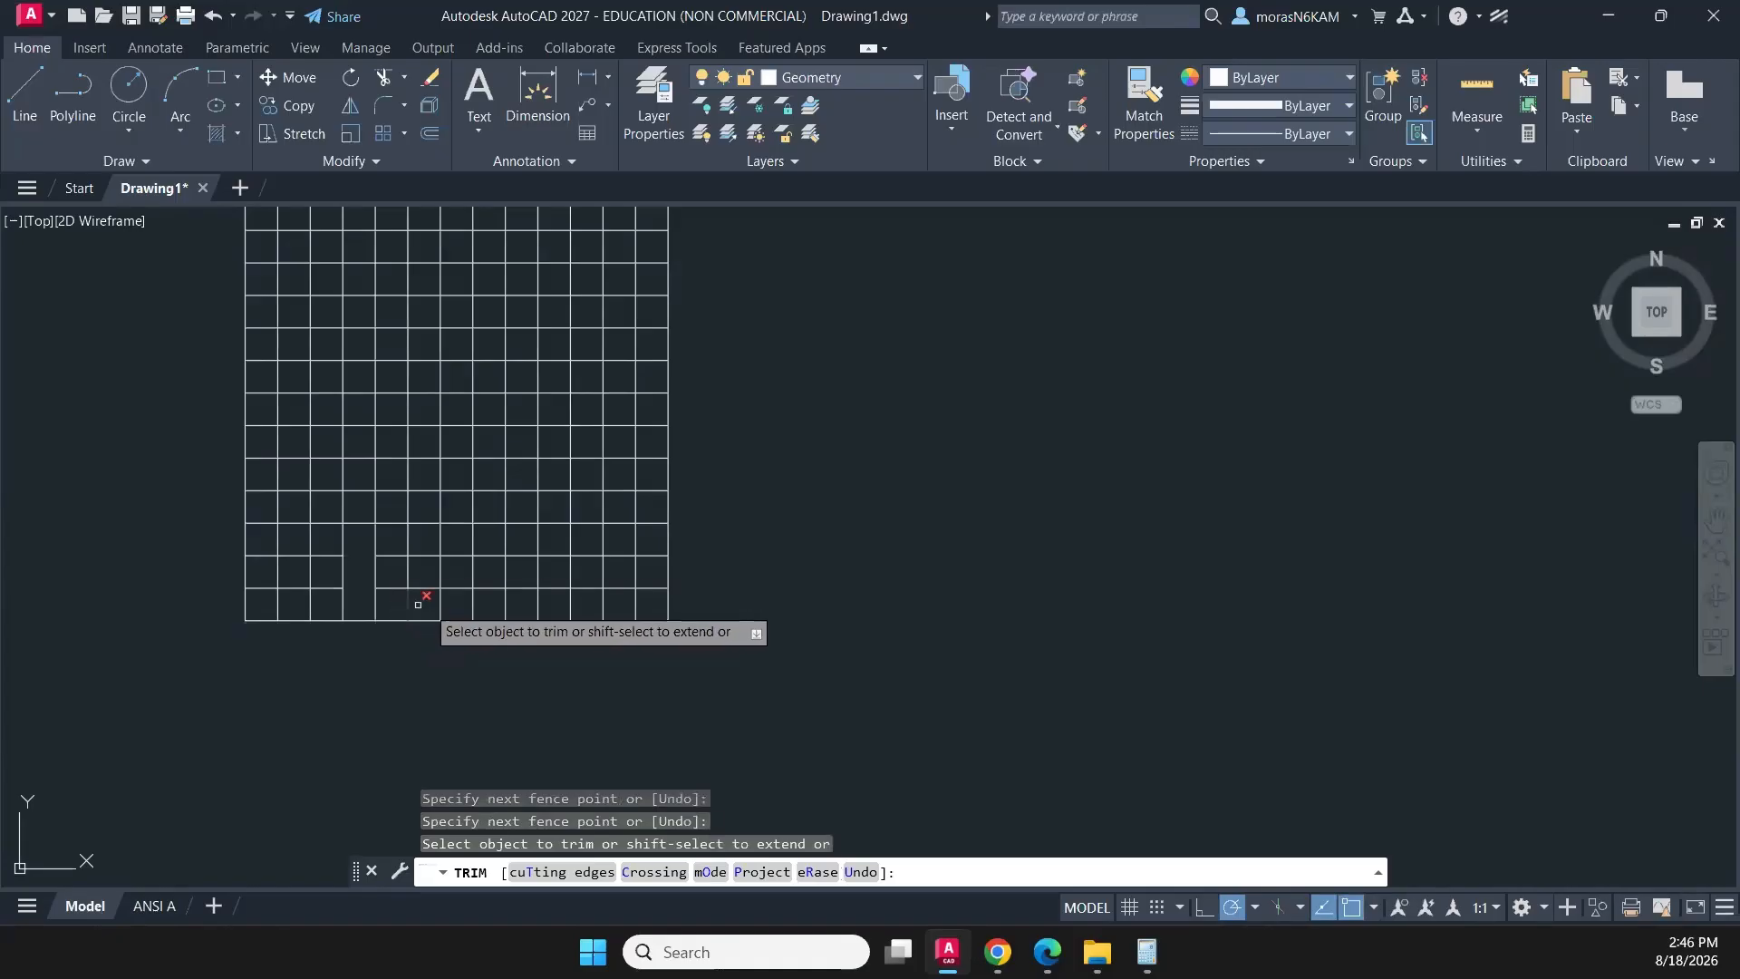
left_click(456, 606)
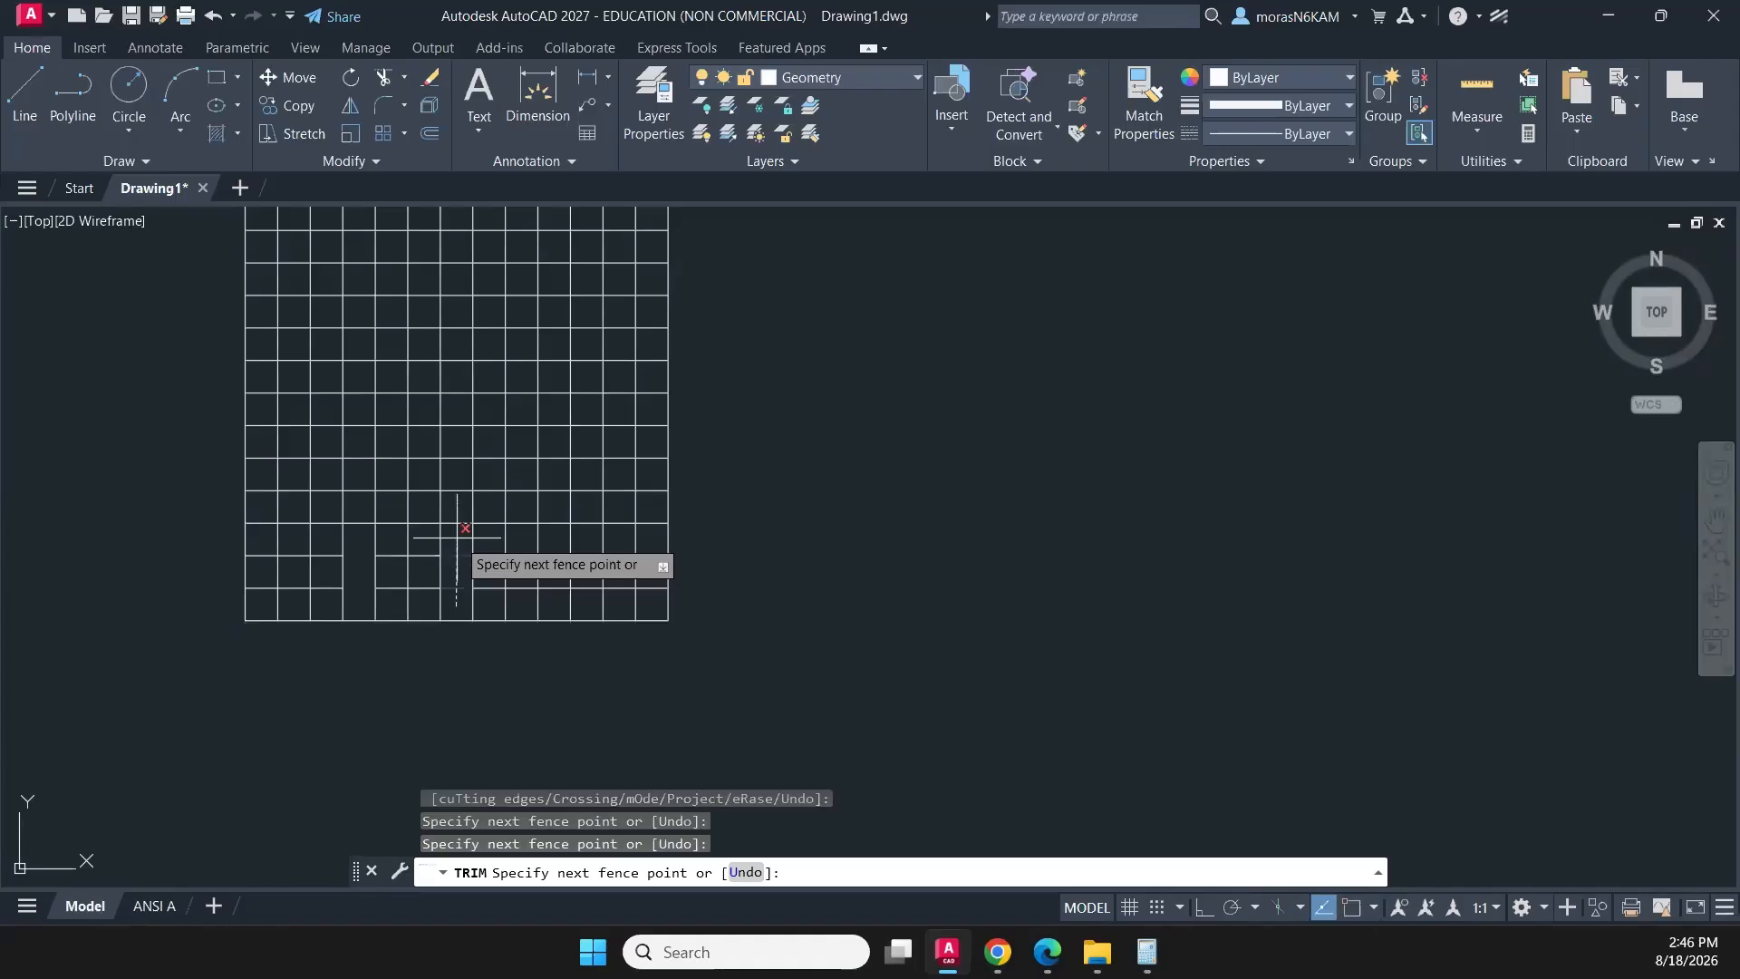
key("Return")
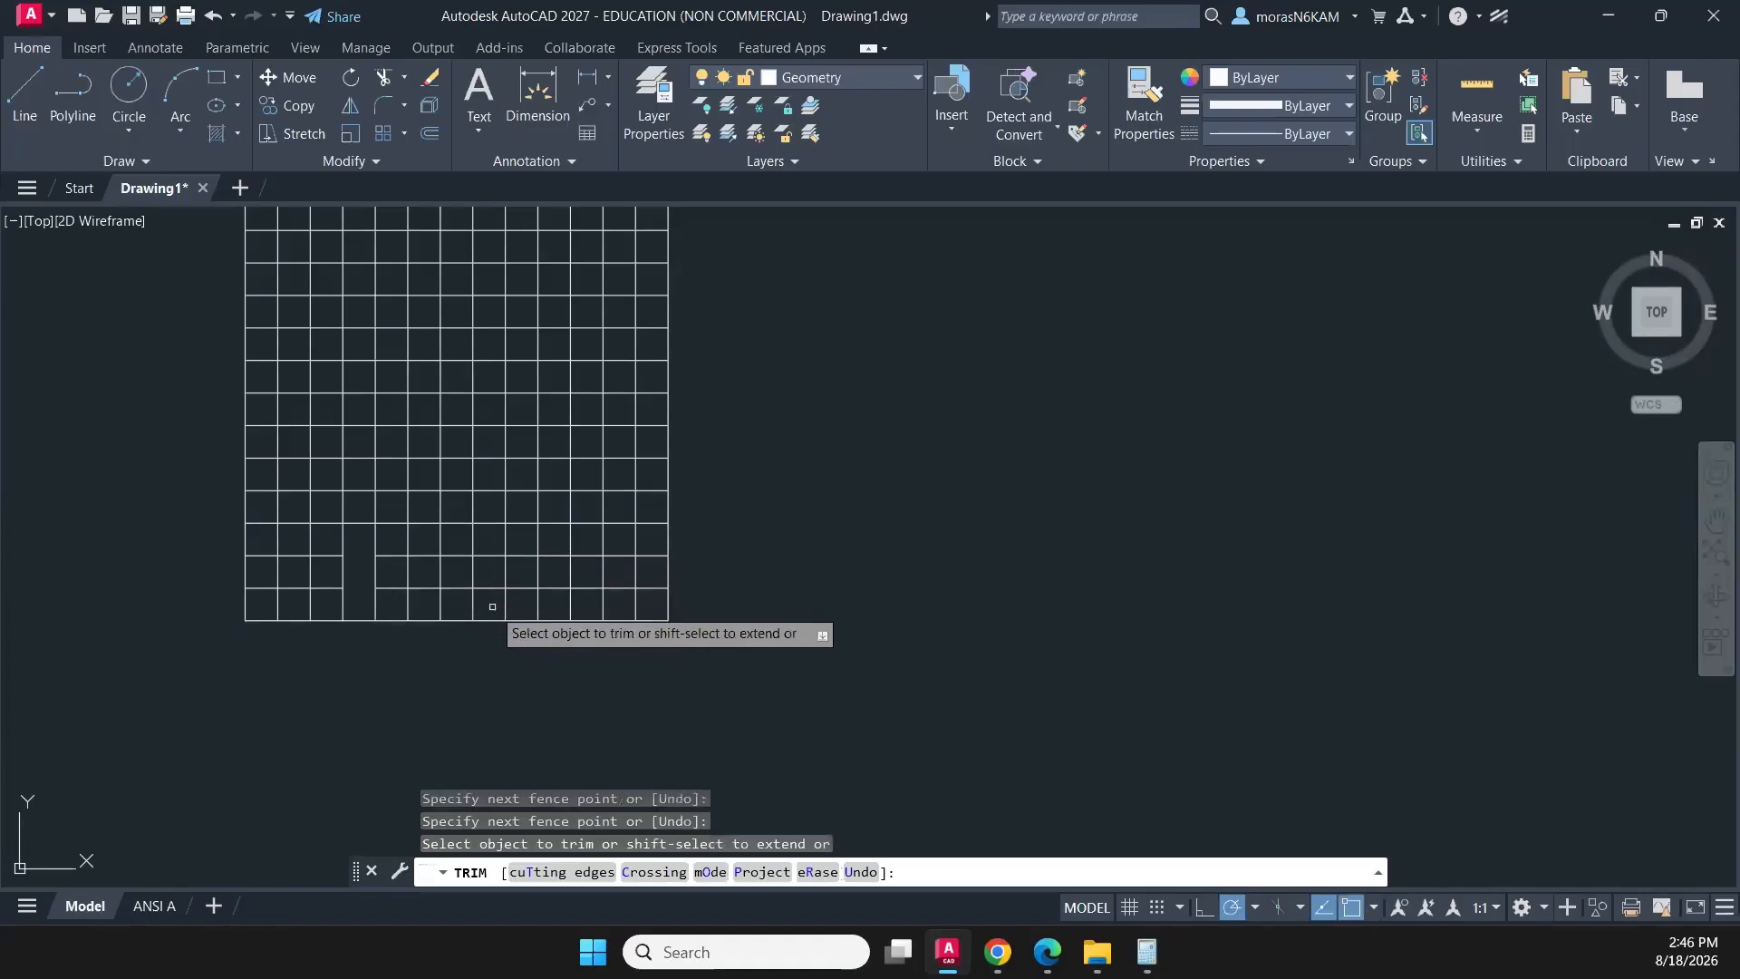
left_click(492, 607)
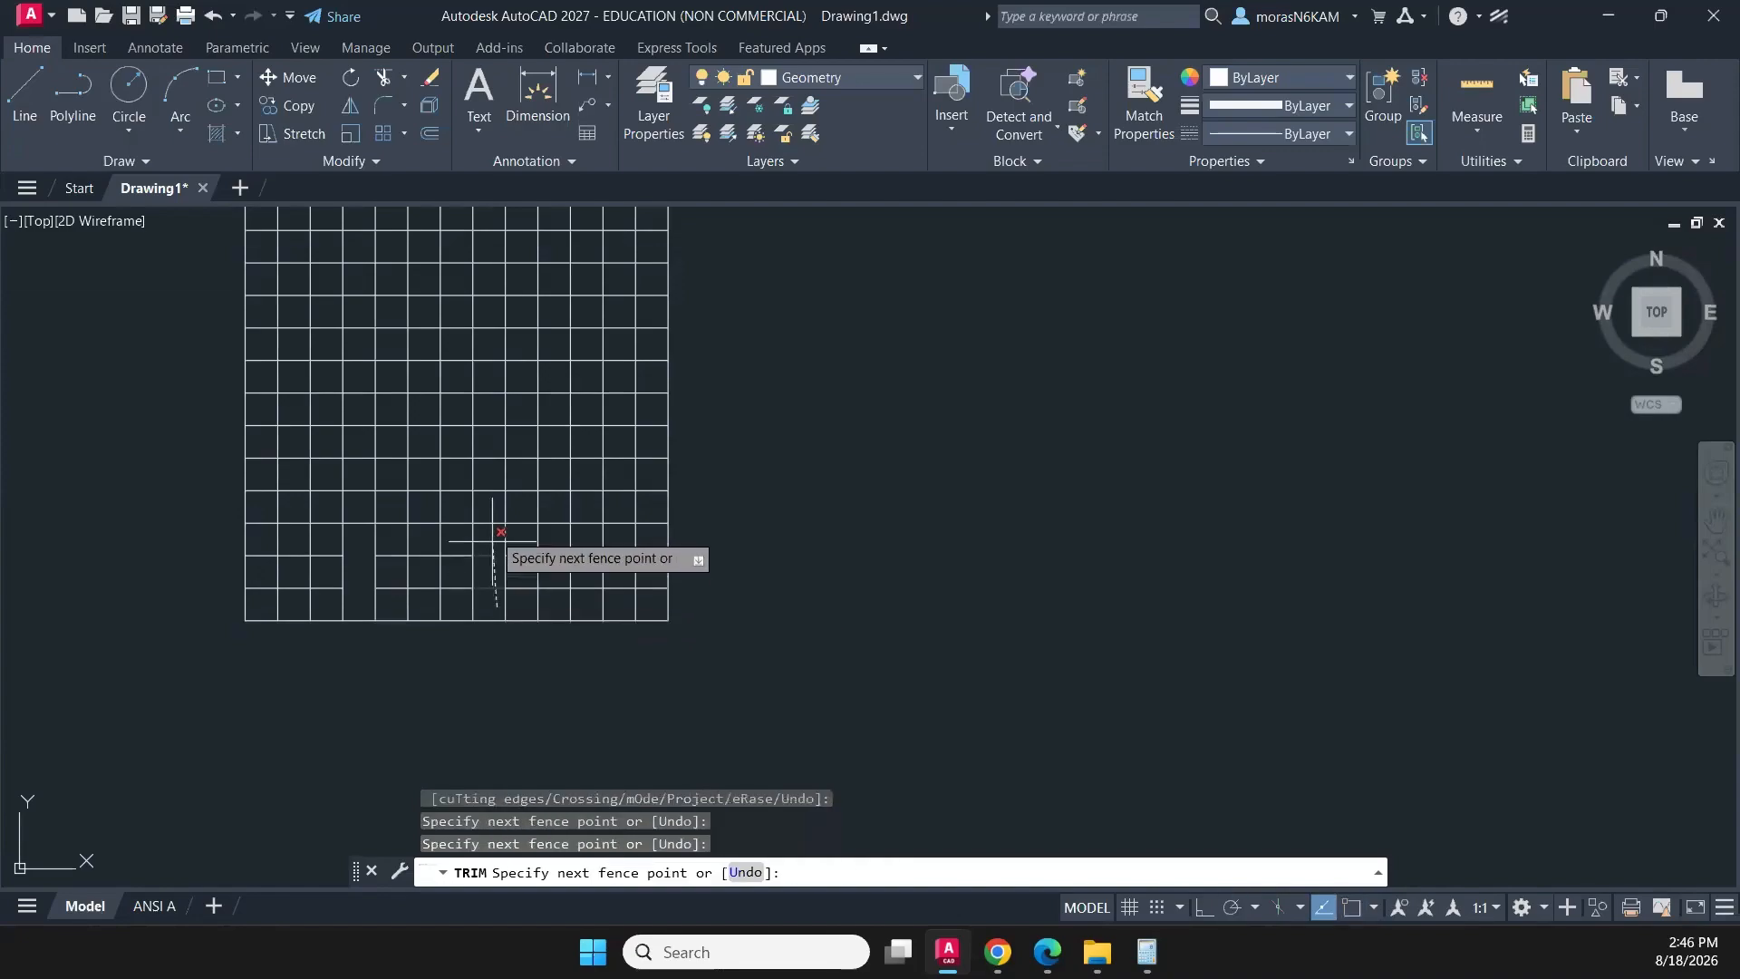
key("Return")
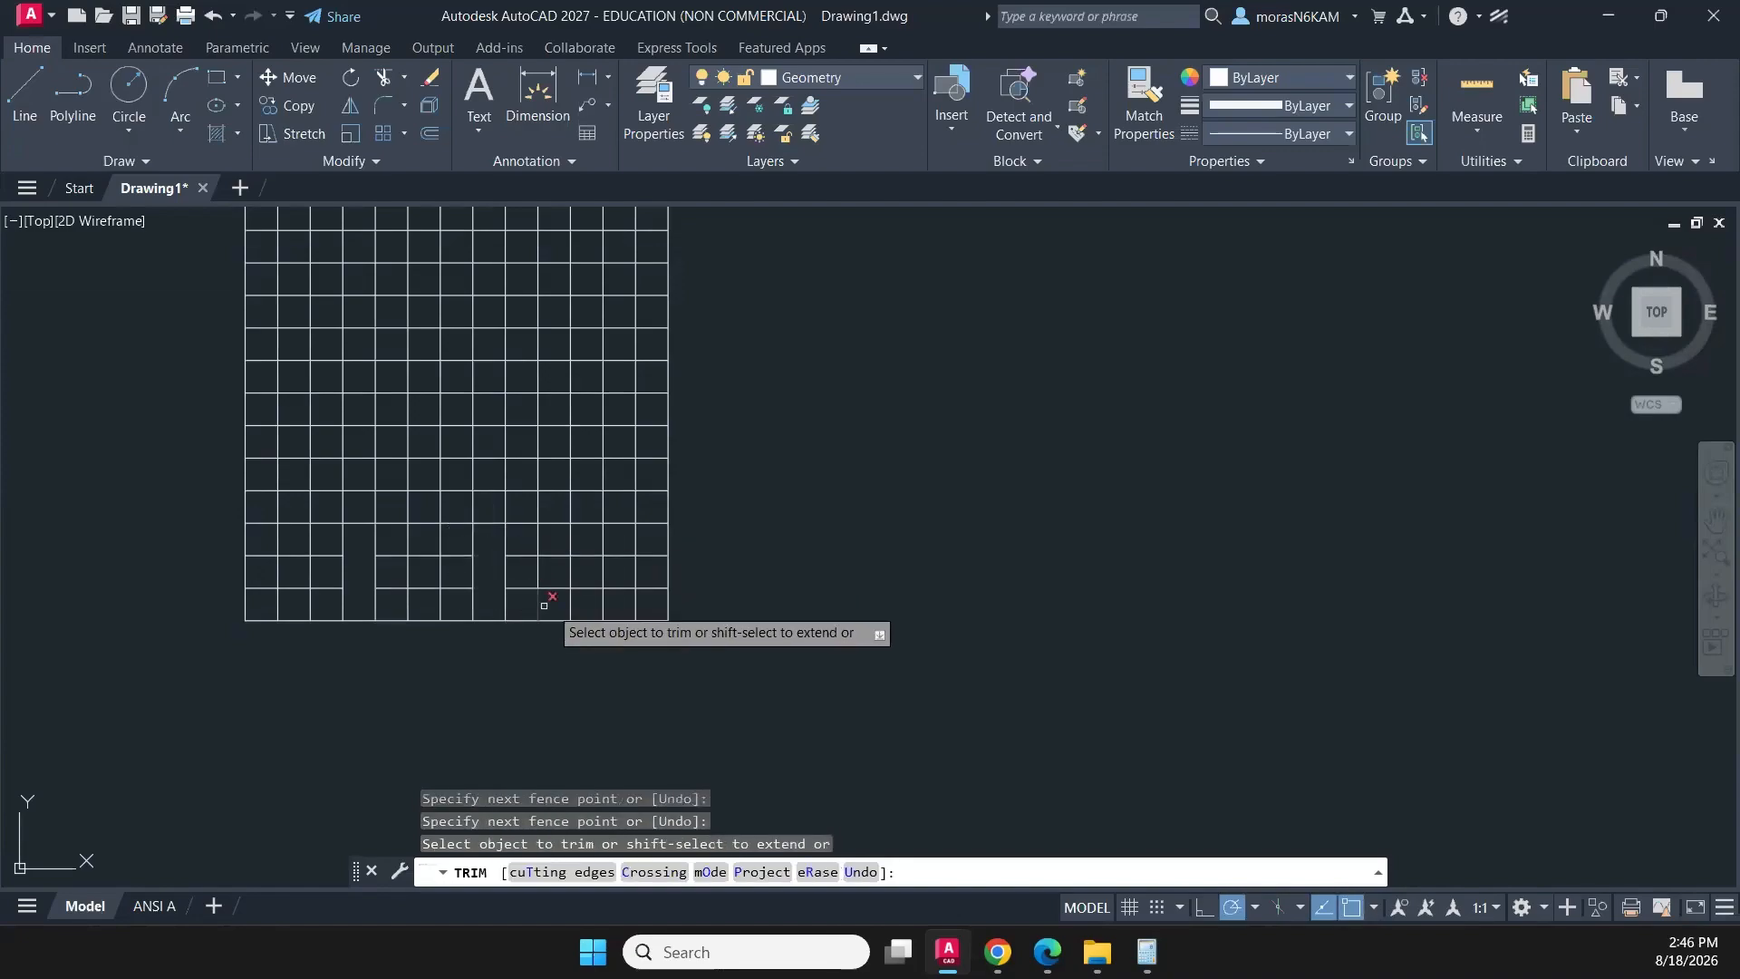
left_click(602, 605)
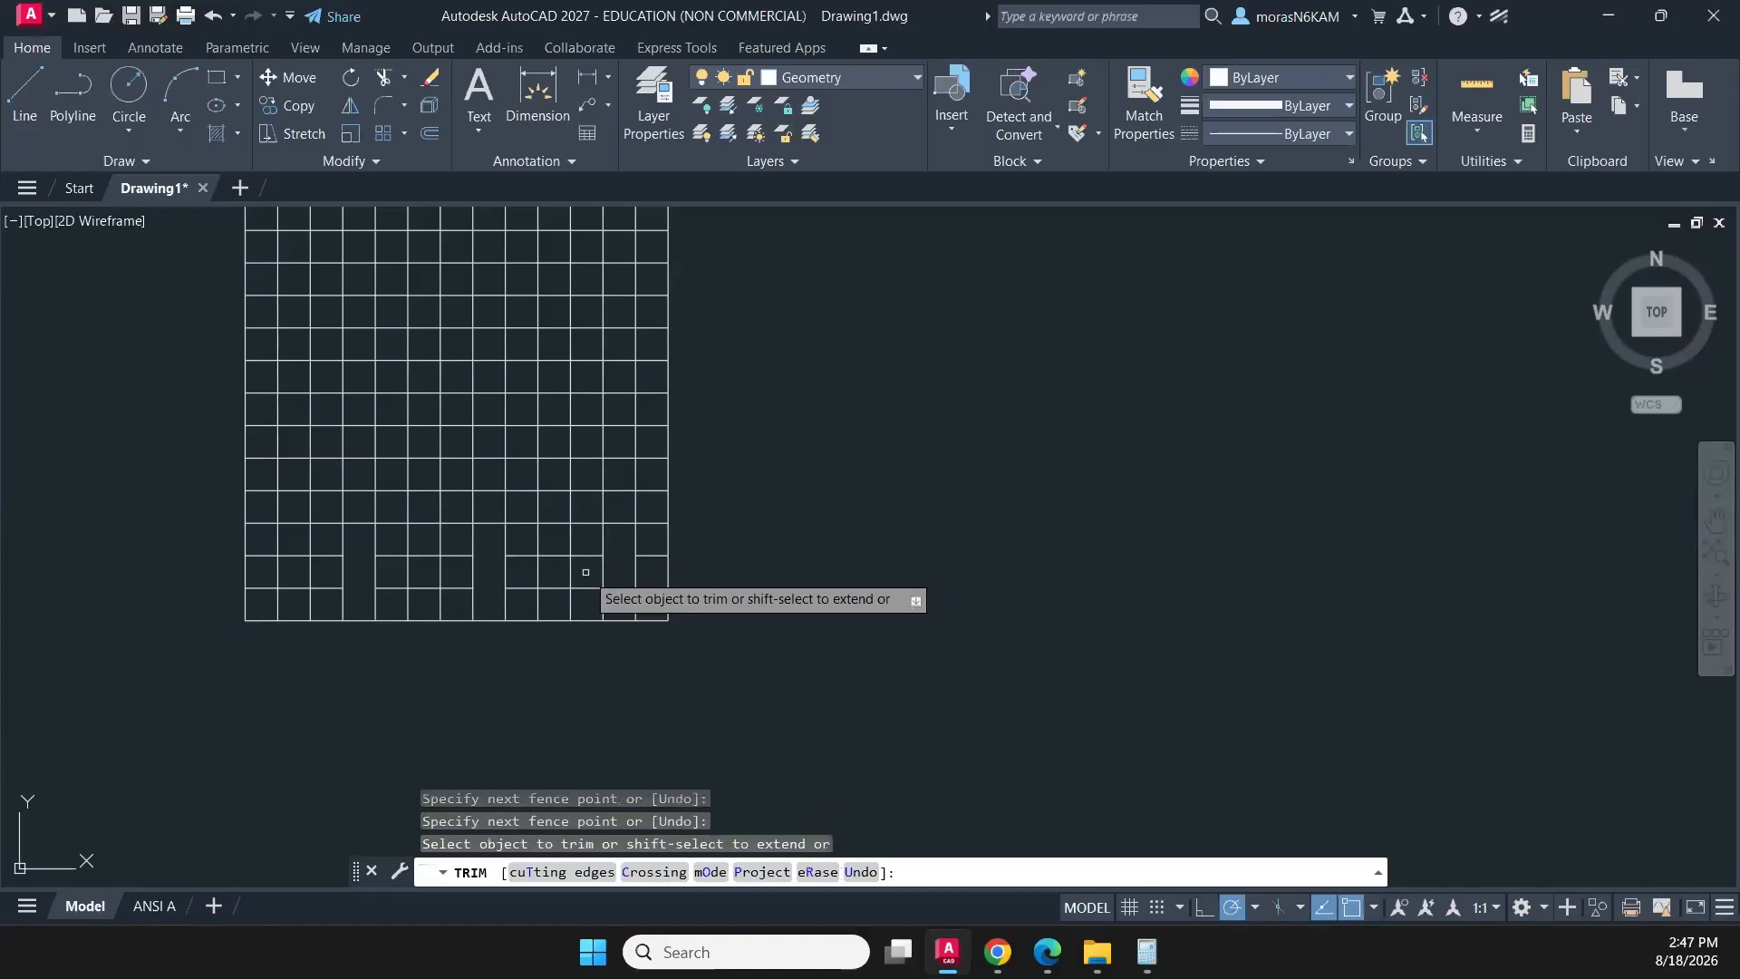
- Trim the inner vertical segments in the second row from the bottom, leaving three-cell-wide horizontal blocks between the open columns
left_click(587, 572)
key("Return")
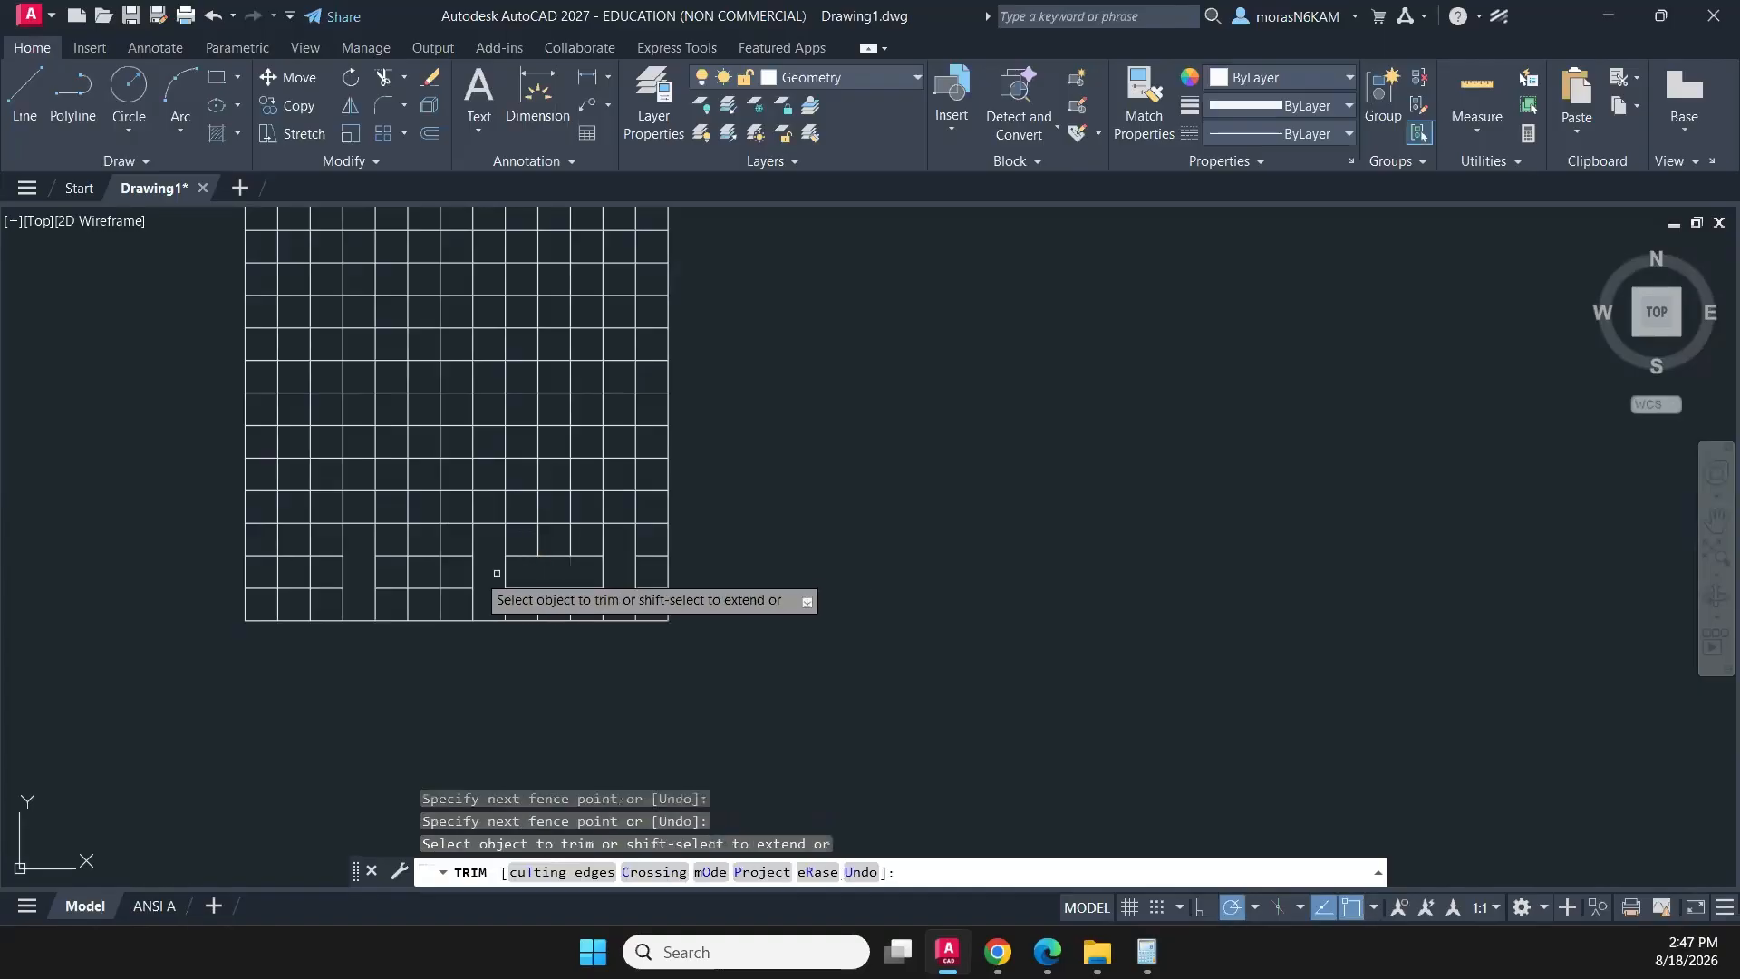
left_click(460, 573)
key("Return")
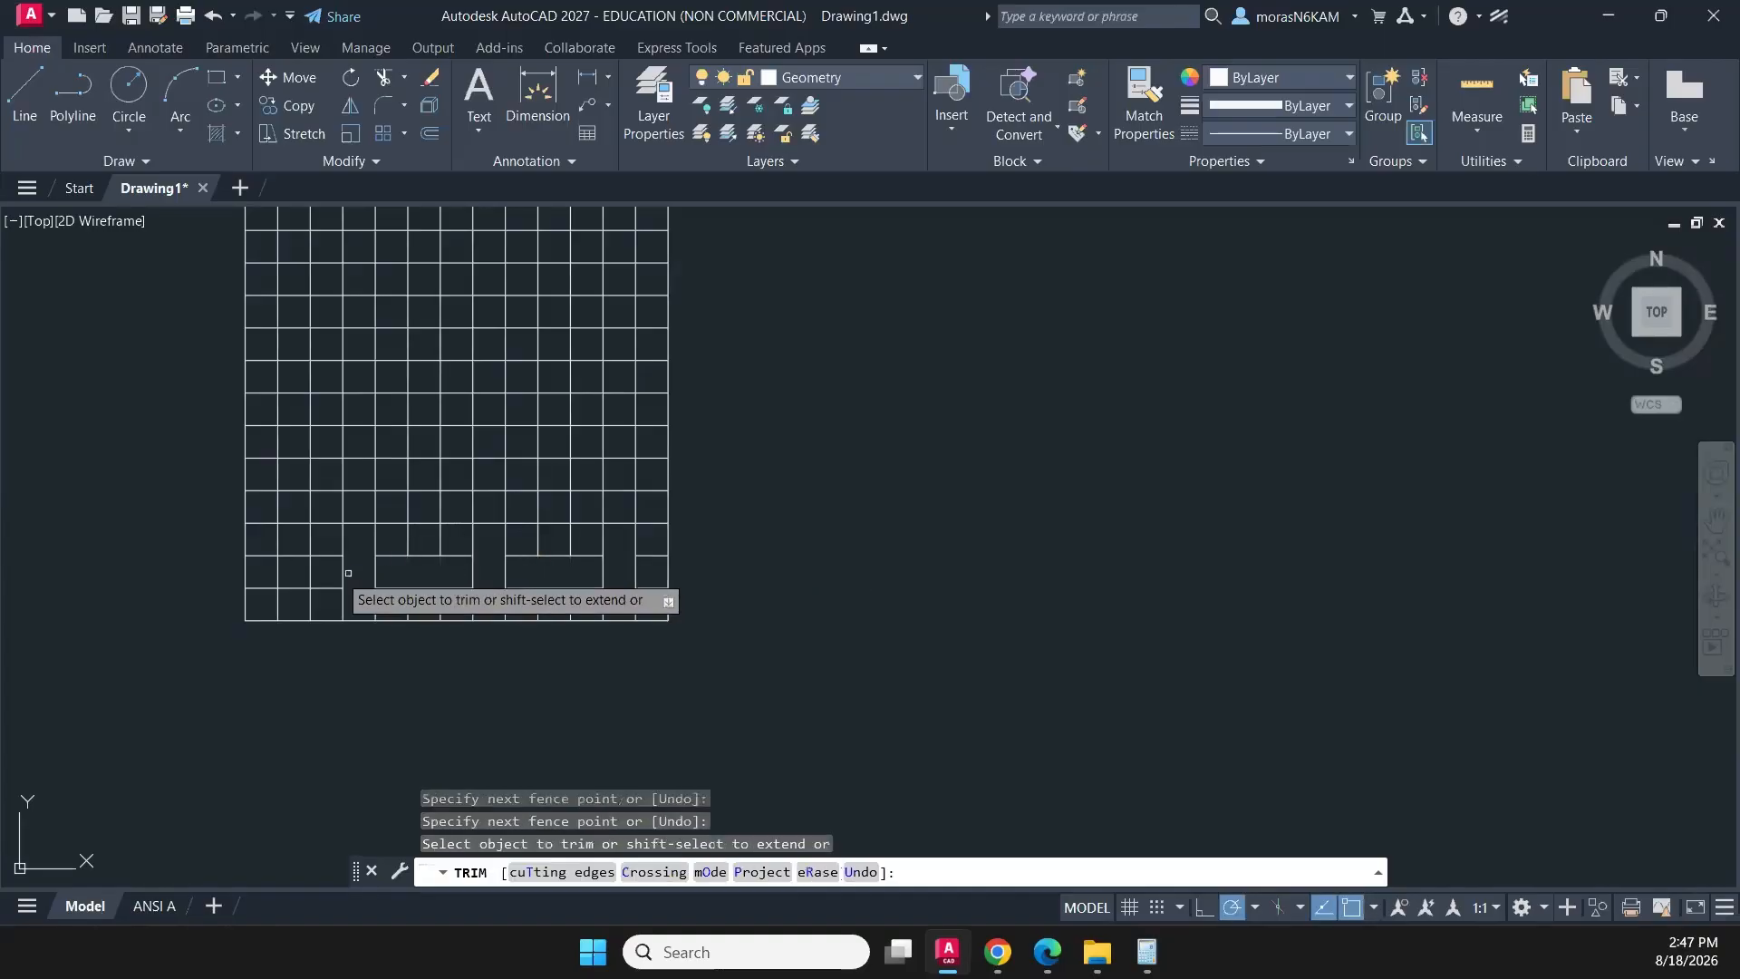
left_click(333, 571)
key("Return")
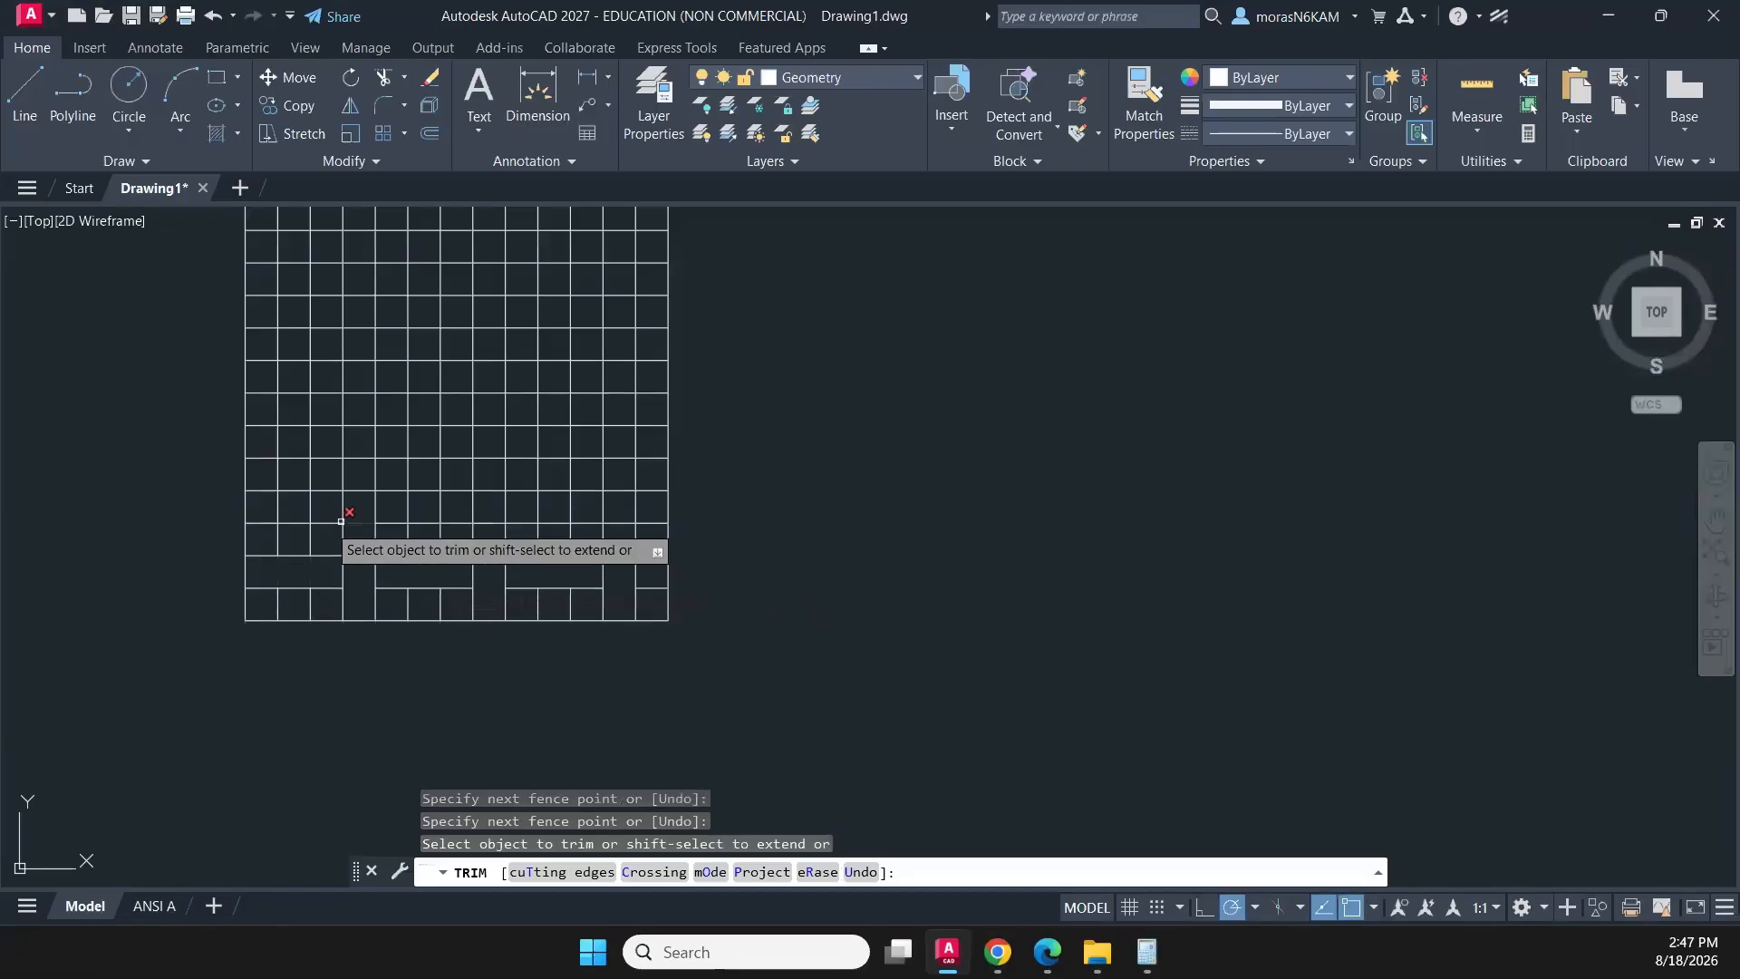
- Trim the inner horizontal segments in the second, sixth and tenth columns across the third to fifth rows from the bottom
left_click(292, 512)
left_click(291, 467)
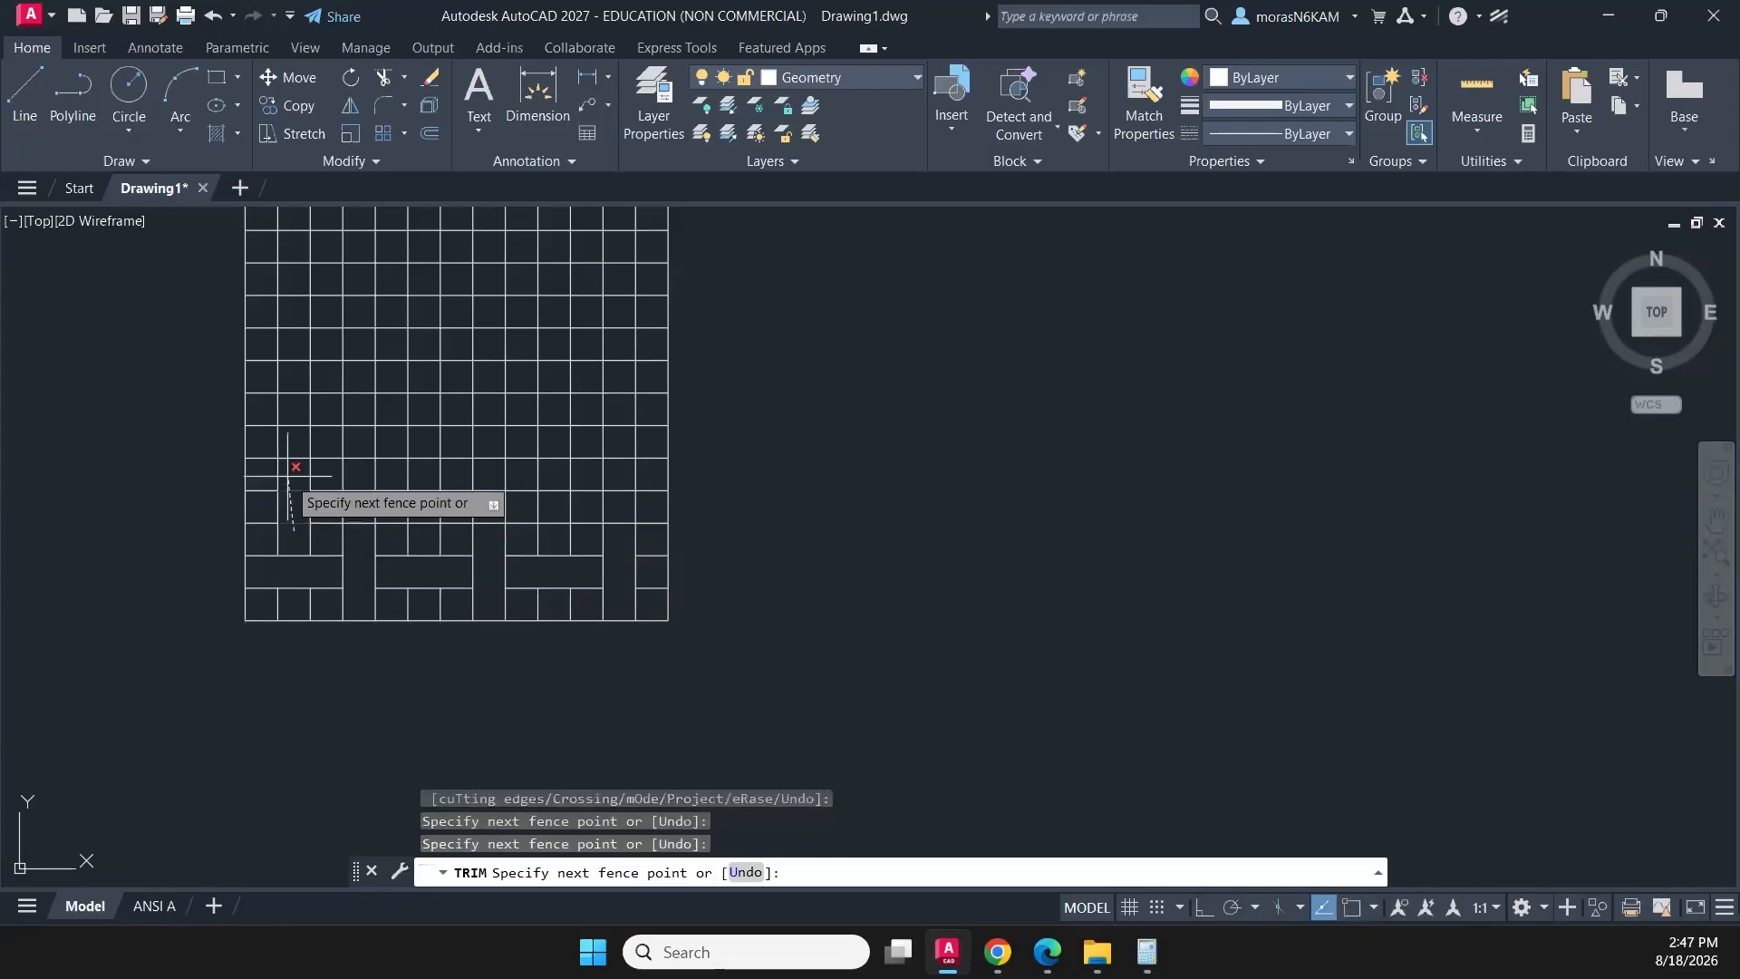
key("Return")
left_click(430, 541)
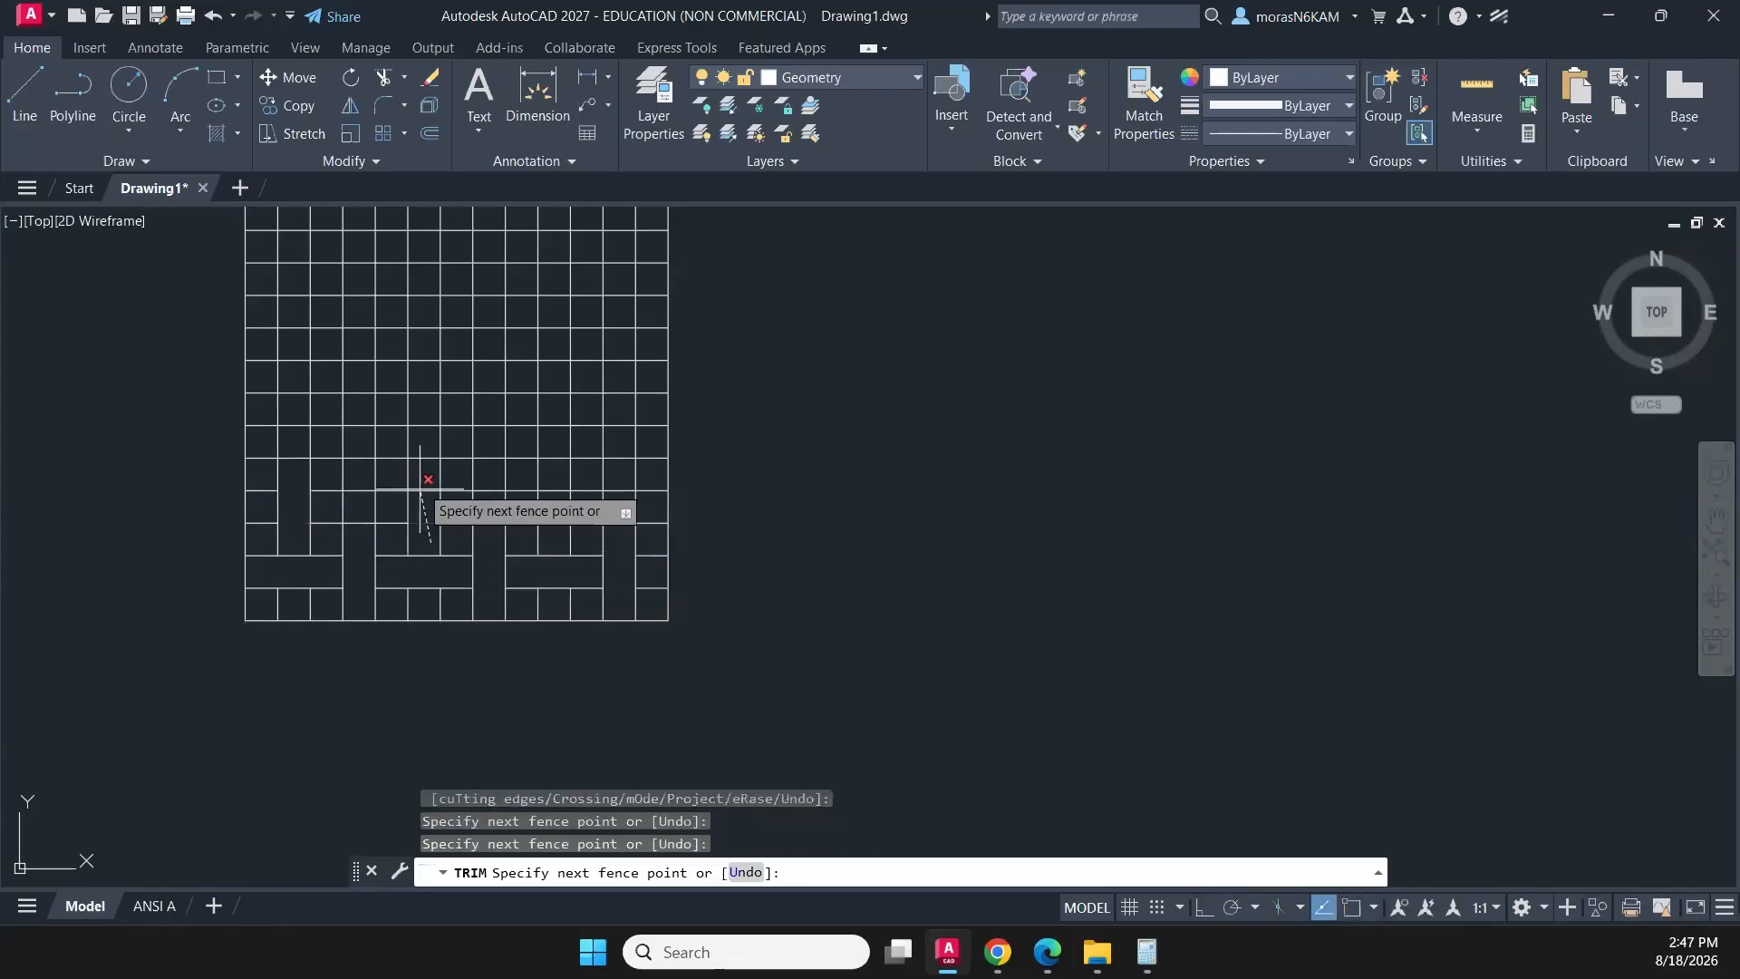
left_click(420, 460)
key("Return")
left_click(560, 538)
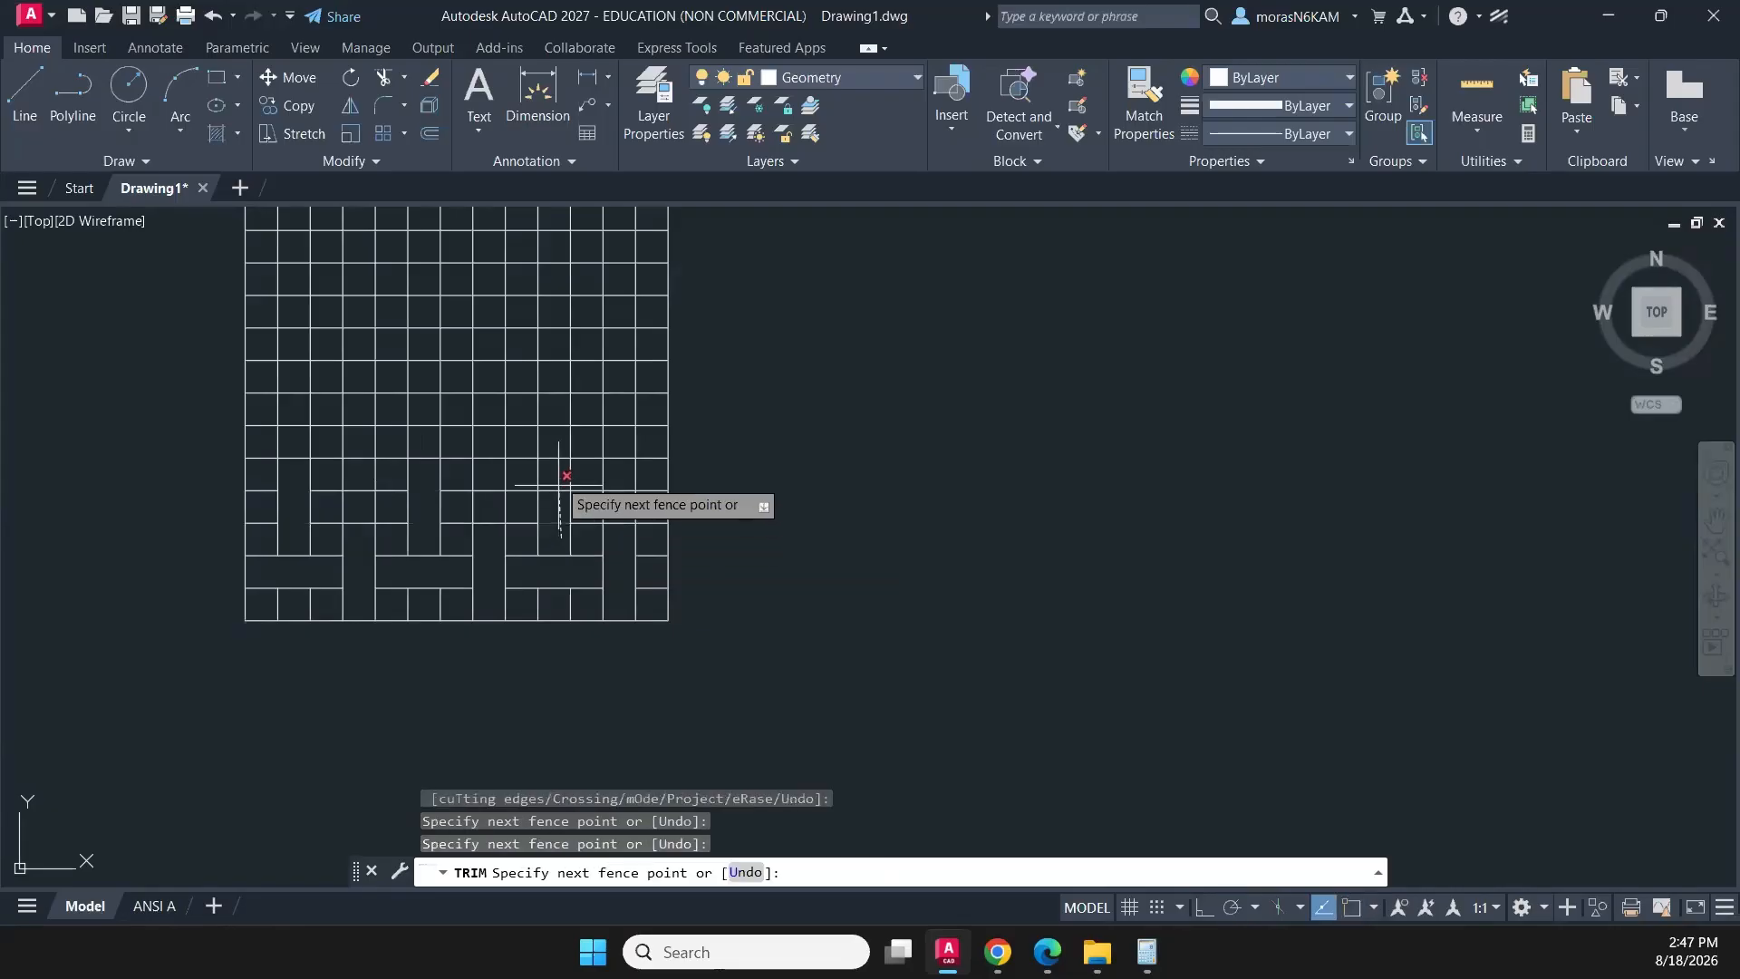
left_click(566, 469)
key("Return")
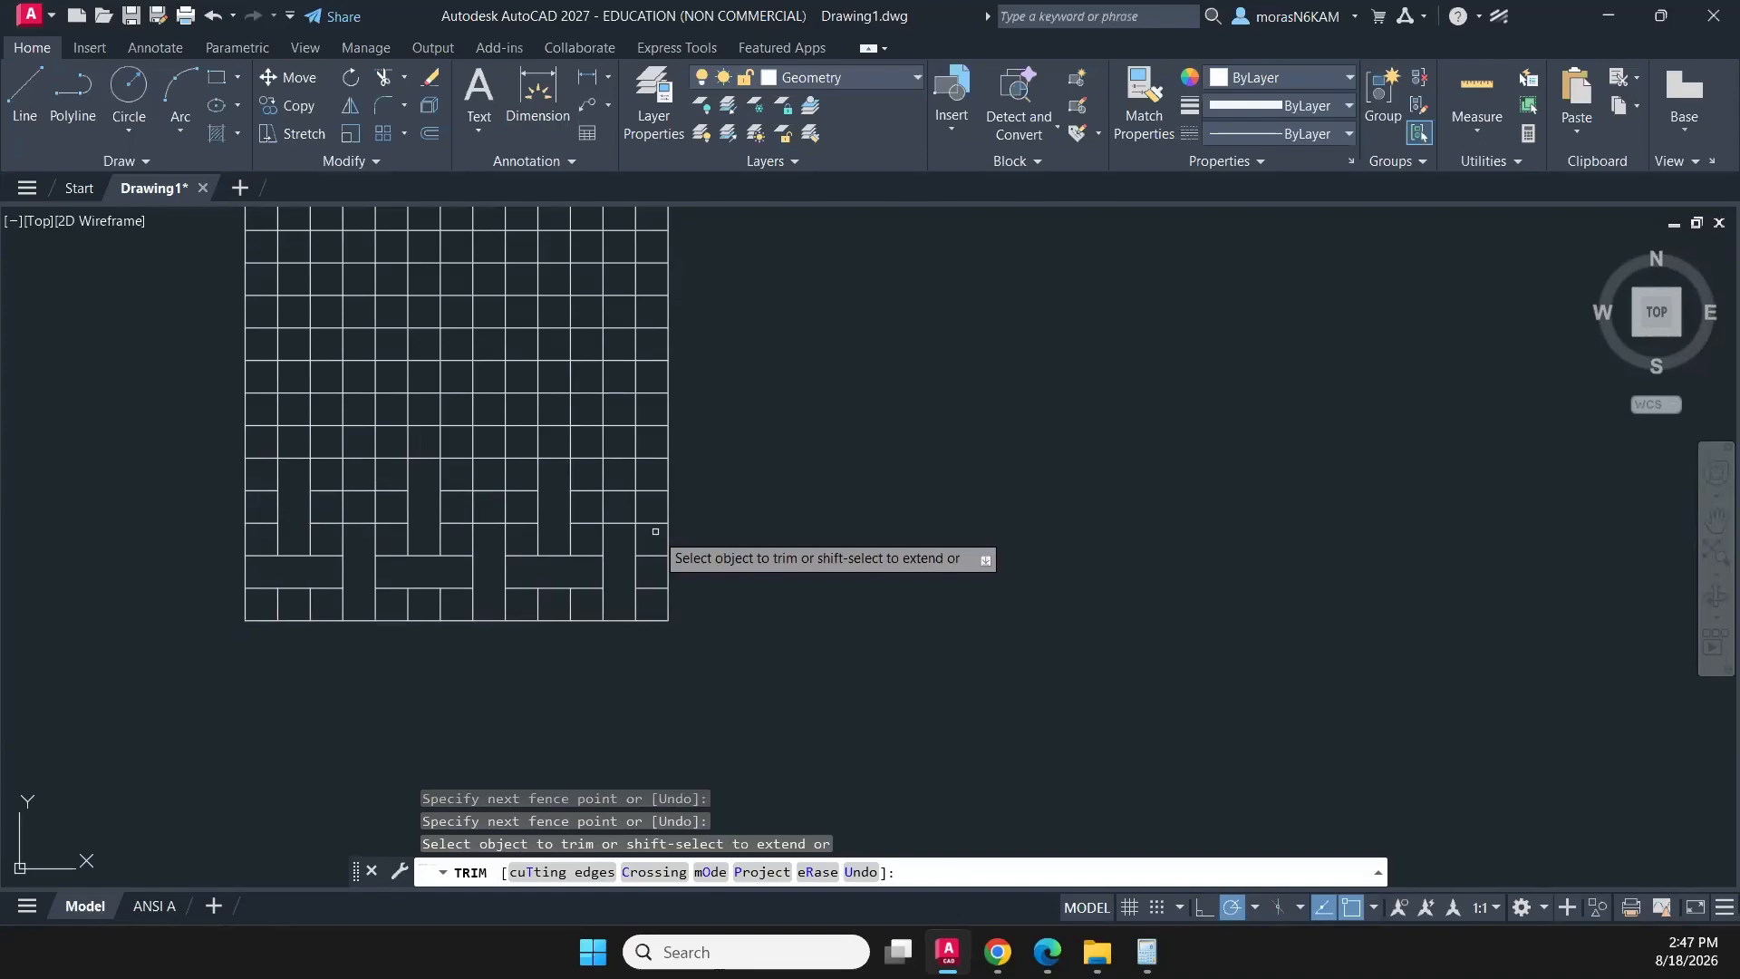
- Trim the inner vertical segments in the fourth row from the bottom, leaving three-cell-wide horizontal blocks between the open columns
left_click(653, 503)
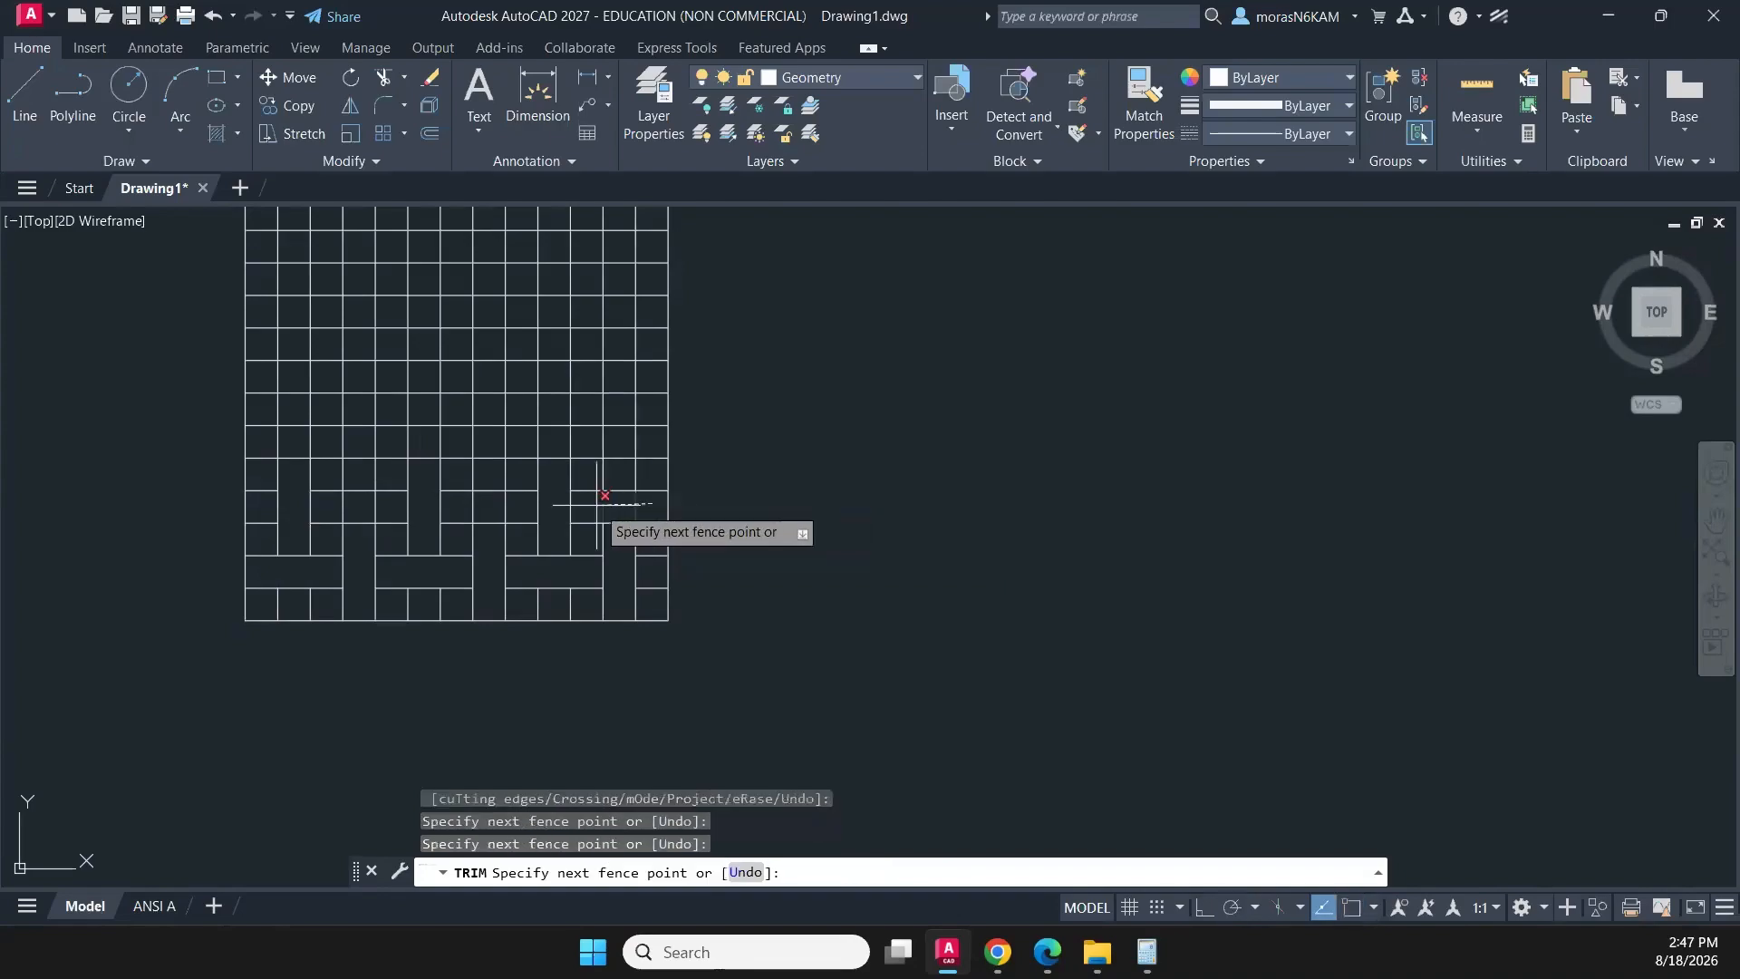
key("Return")
left_click(519, 504)
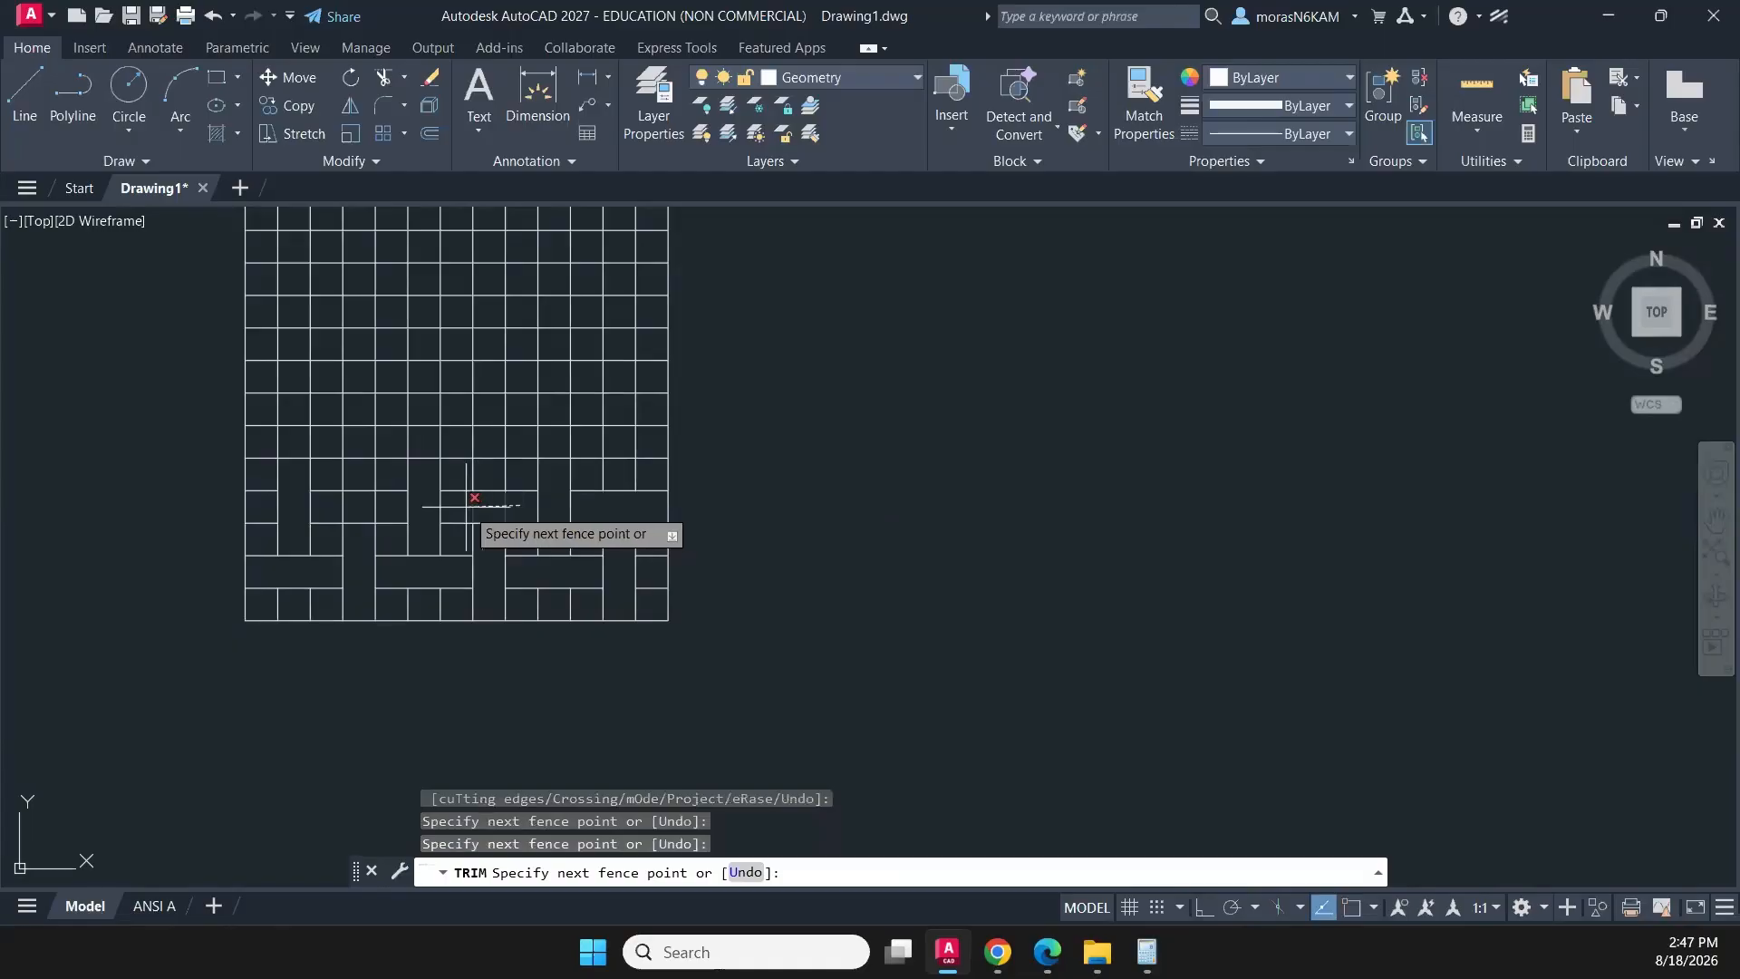
key("Return")
left_click(356, 507)
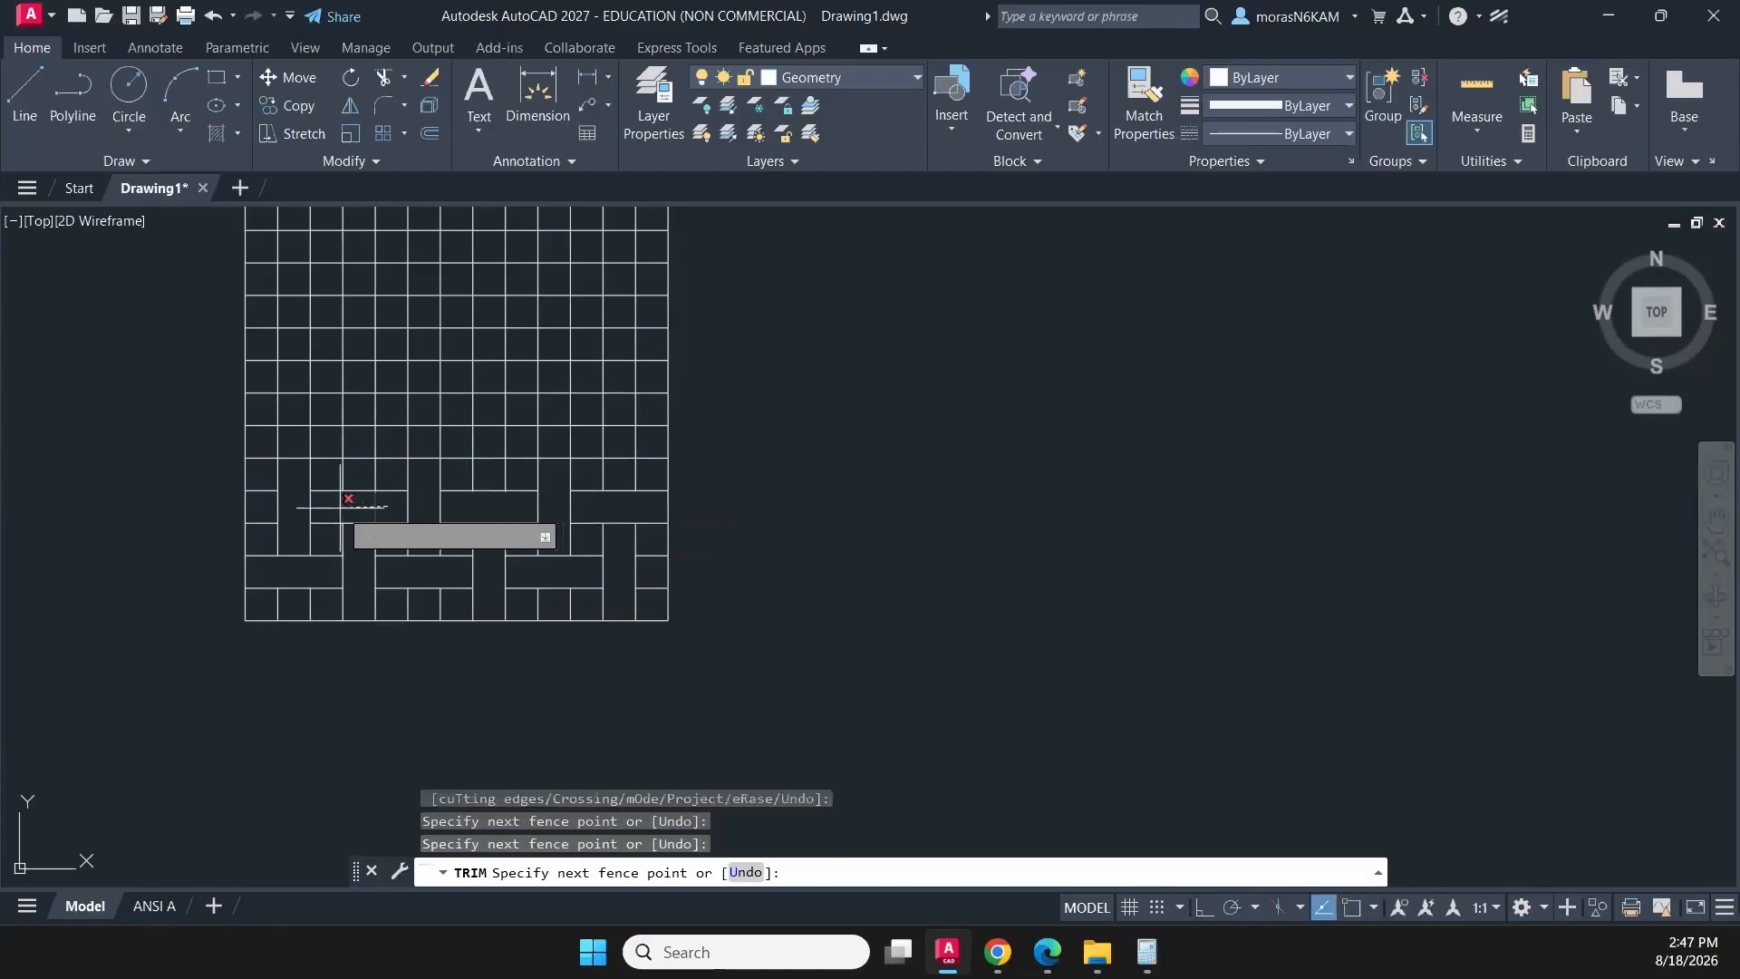
key("Return")
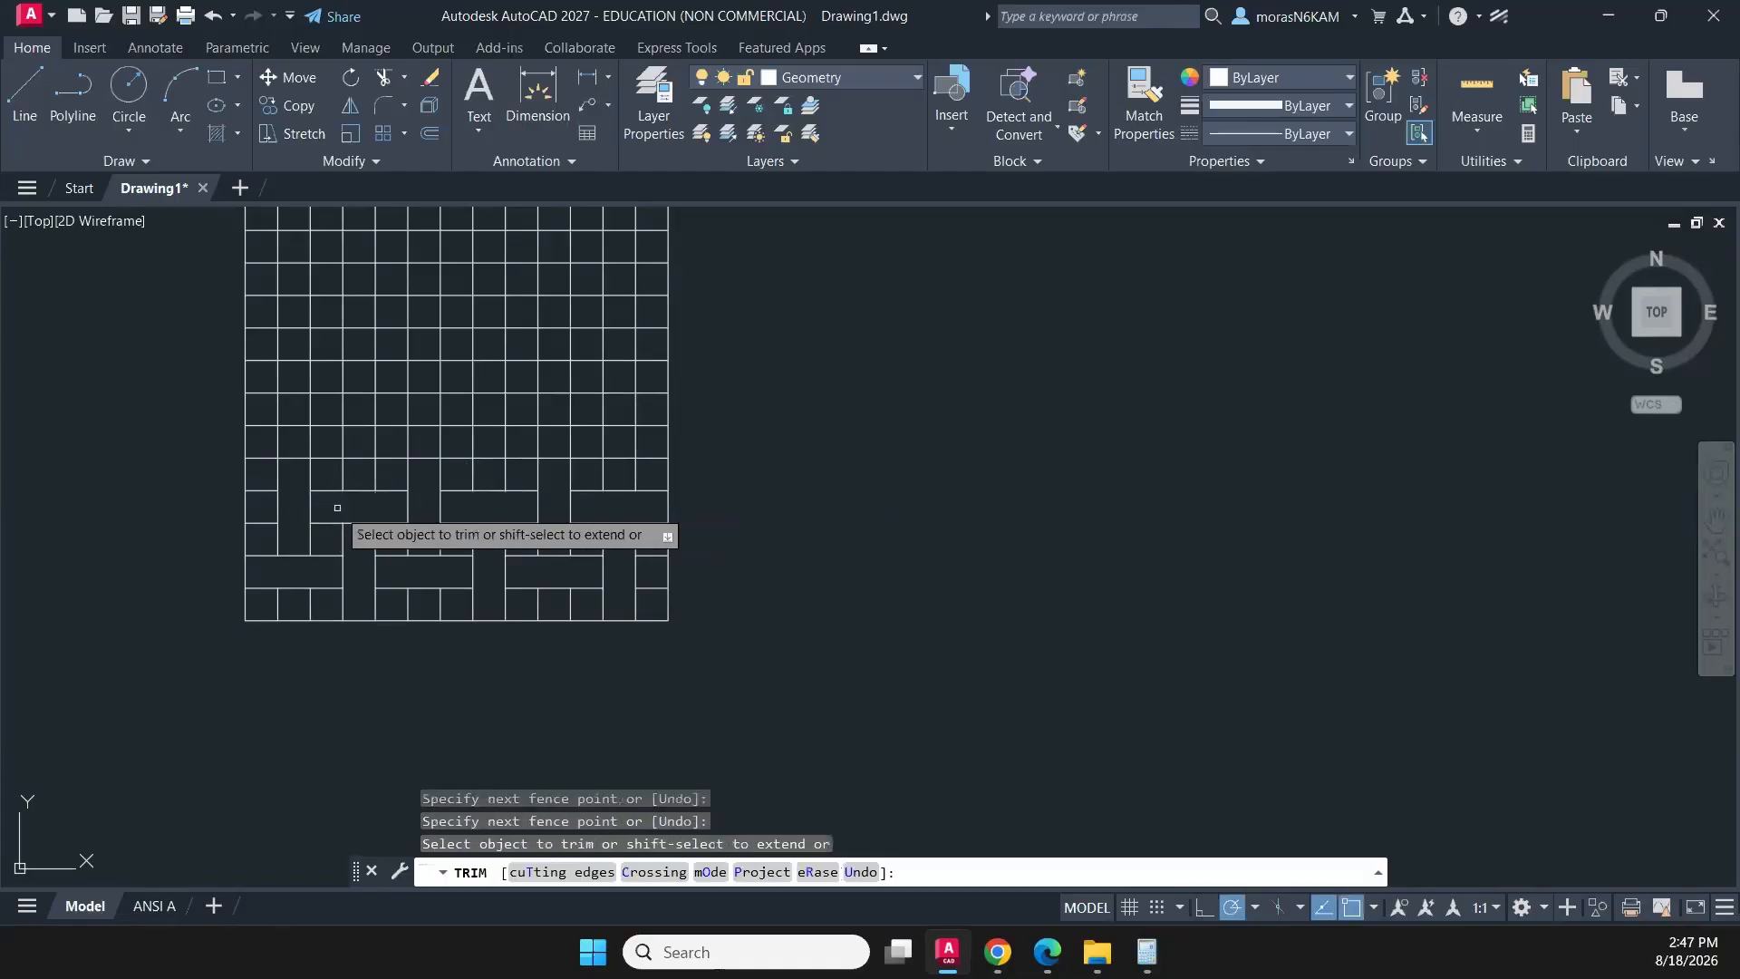
- Trim vertical segments in the sixth row from the bottom to form three-cell-wide blocks at columns 1–3, 5–7 and 9–11
left_click(258, 442)
key("Return")
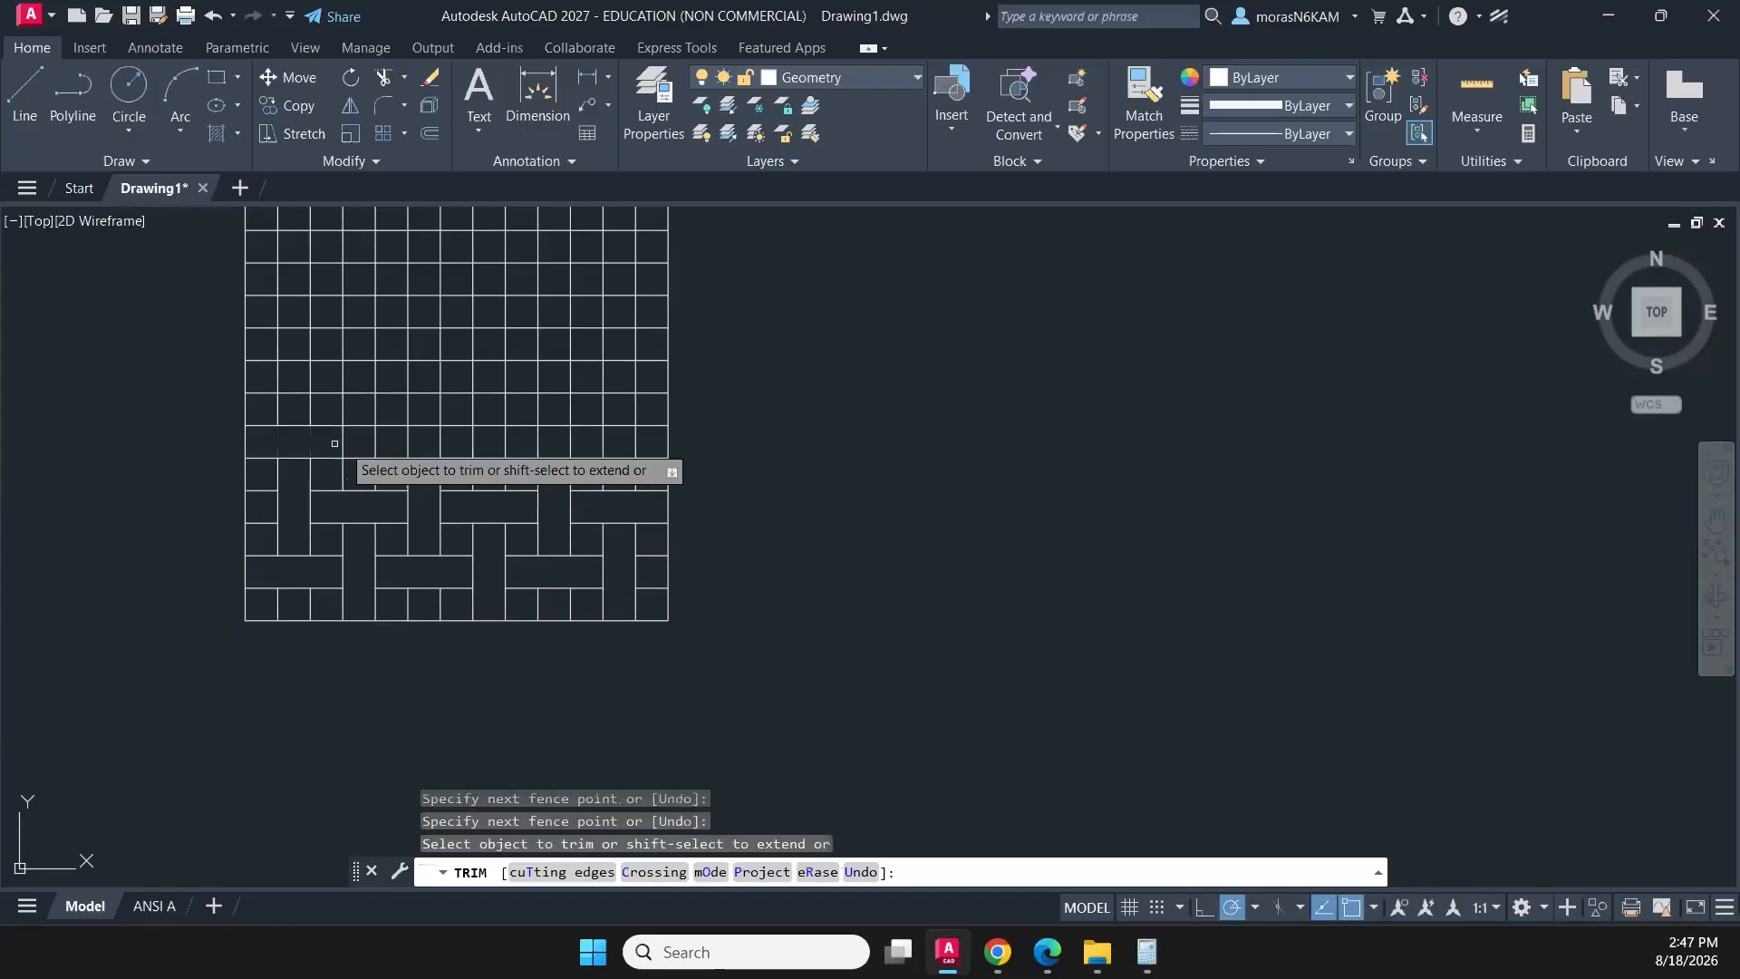
left_click(402, 444)
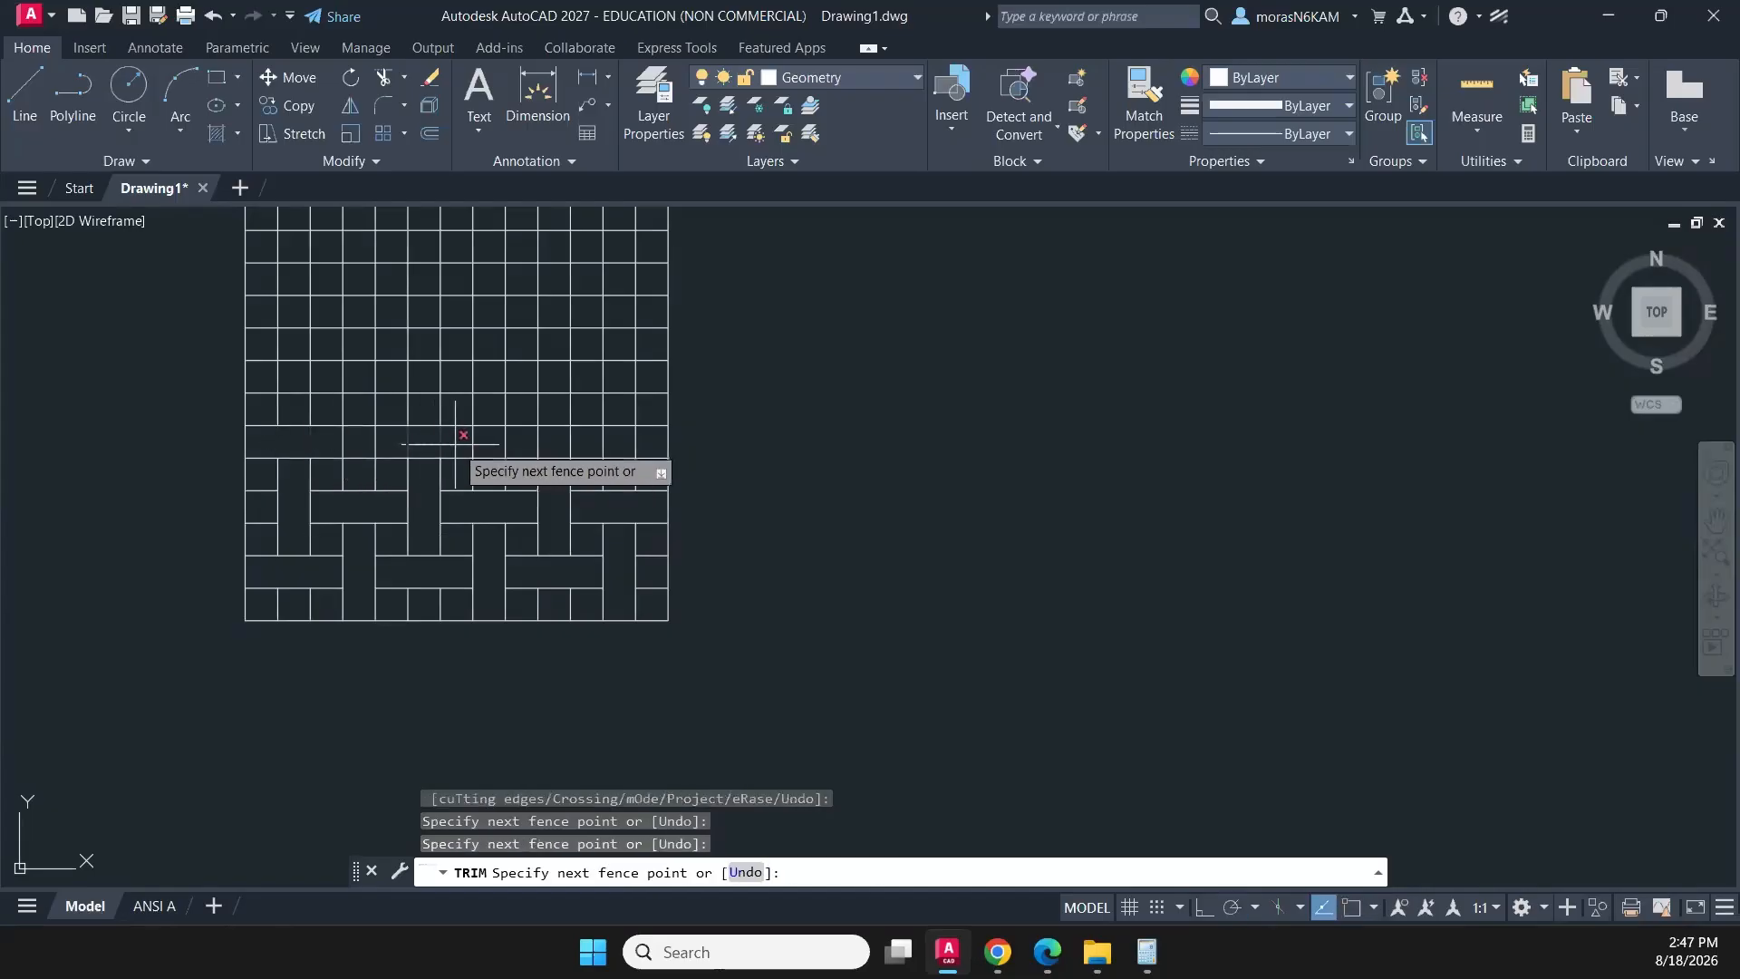
key("Return")
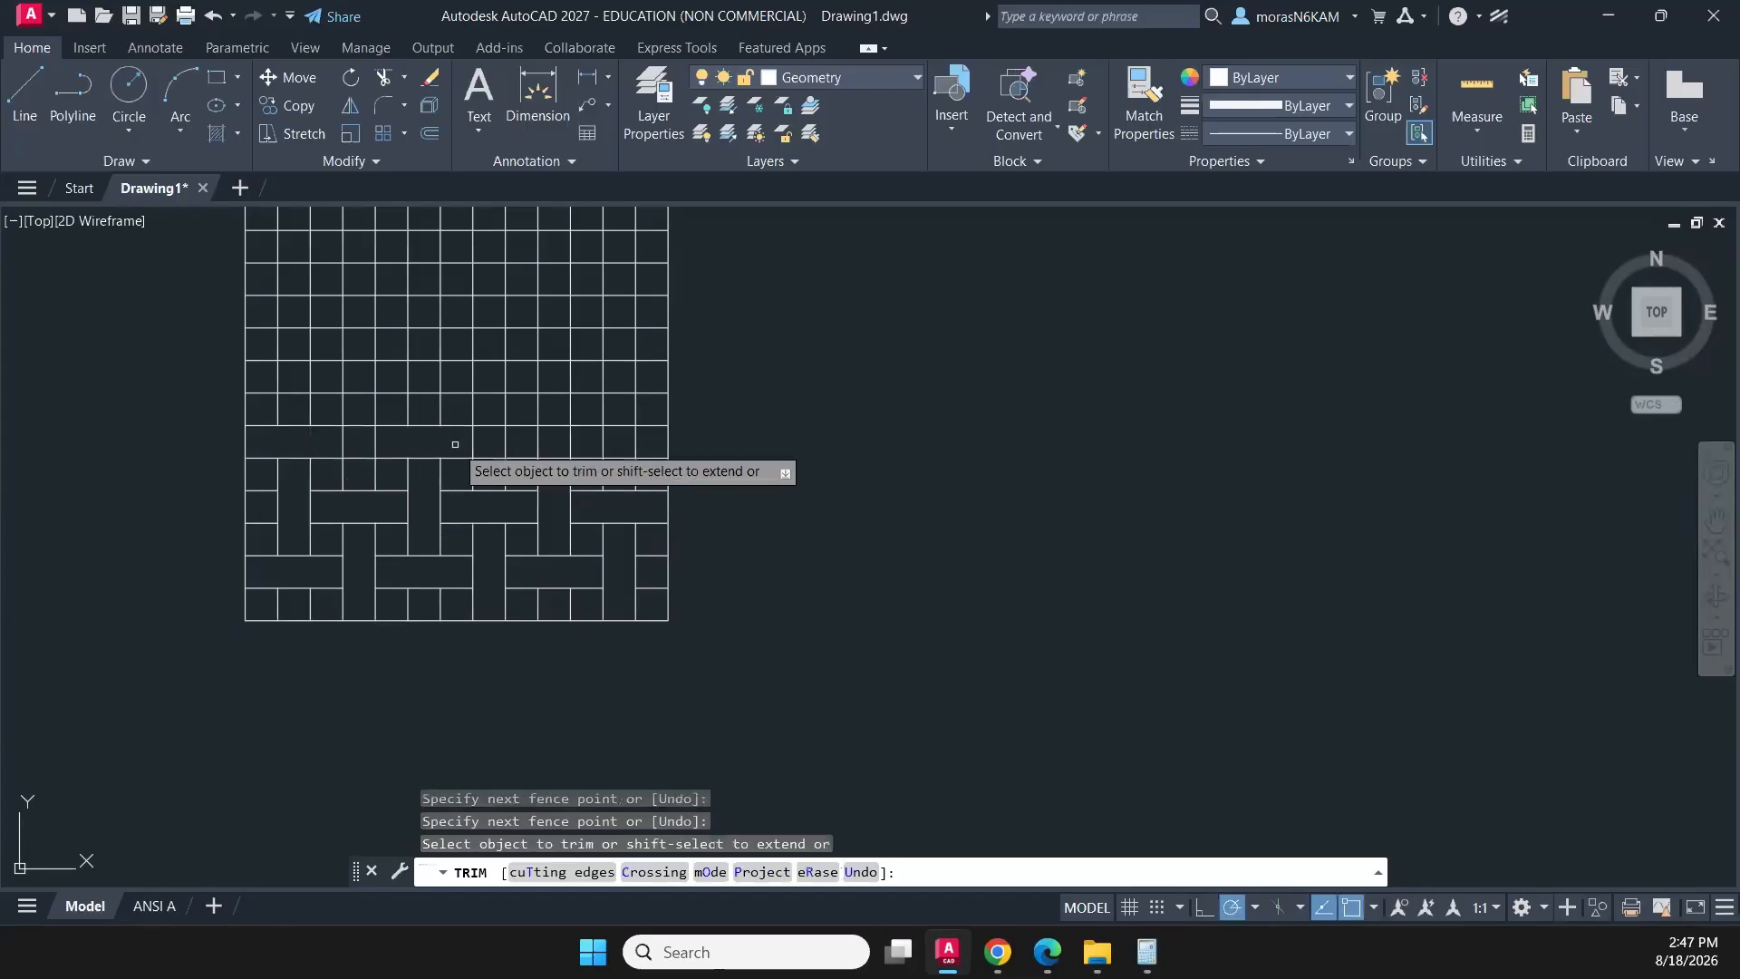
left_click(515, 438)
key("Return")
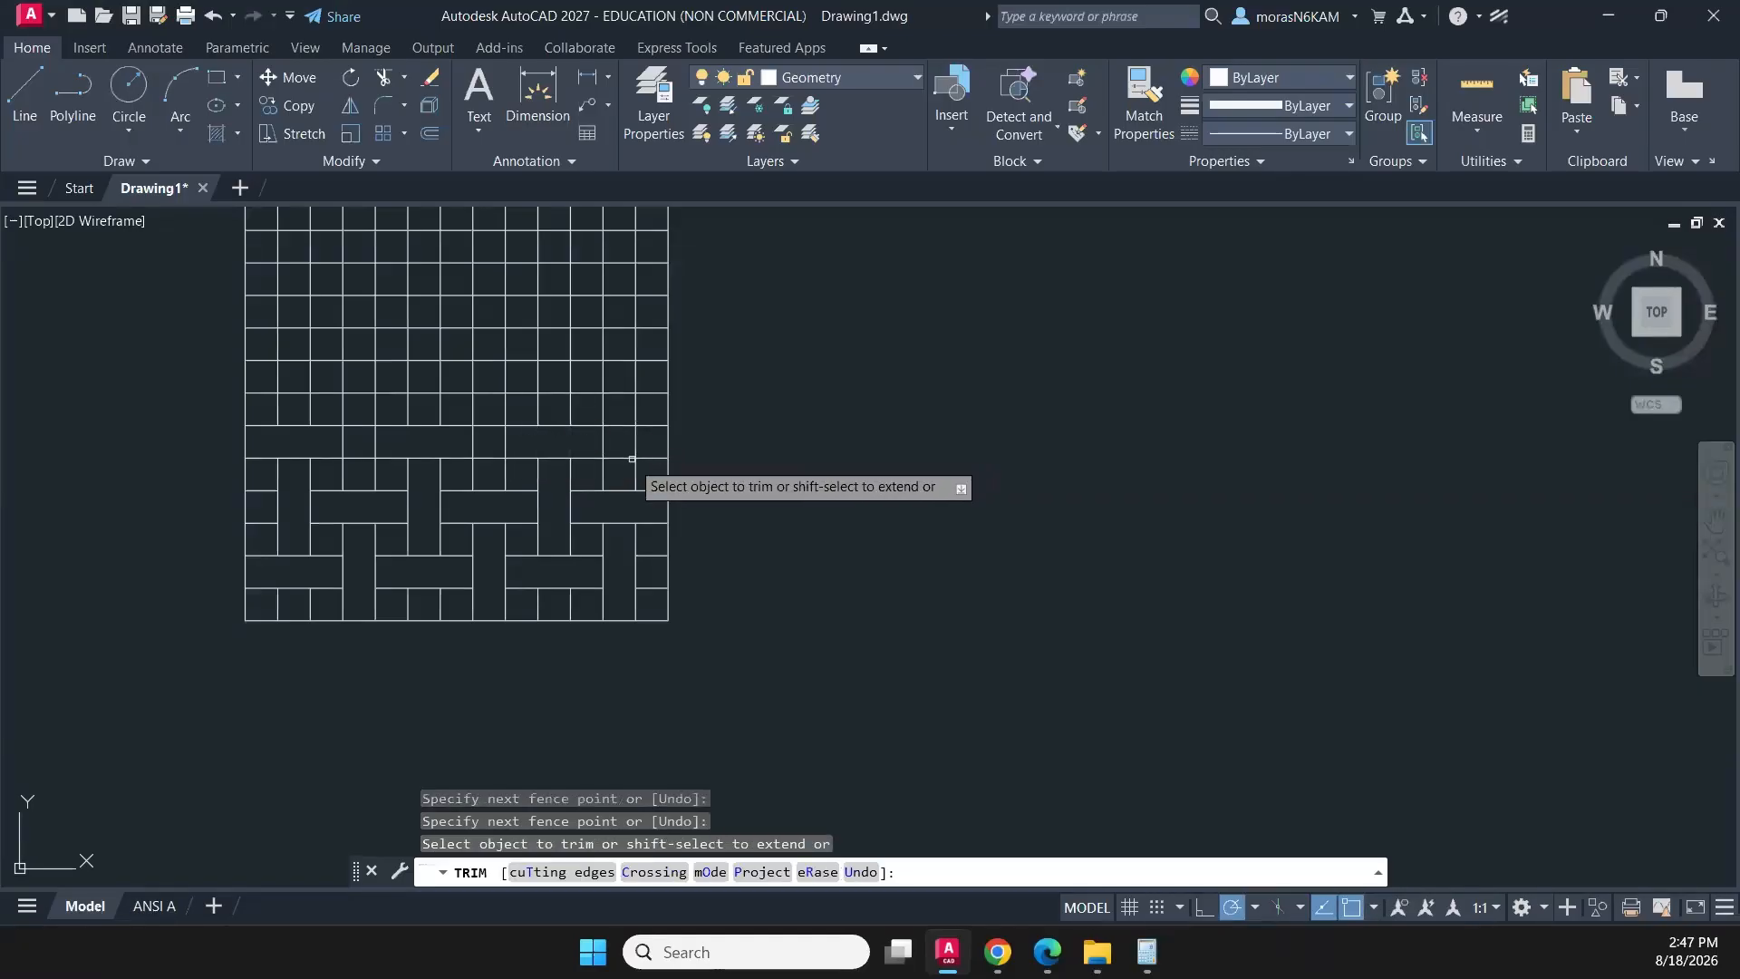
- Trim the inner horizontal segments in the twelfth, eighth and fourth columns across the fifth to seventh rows from the bottom
left_click(623, 468)
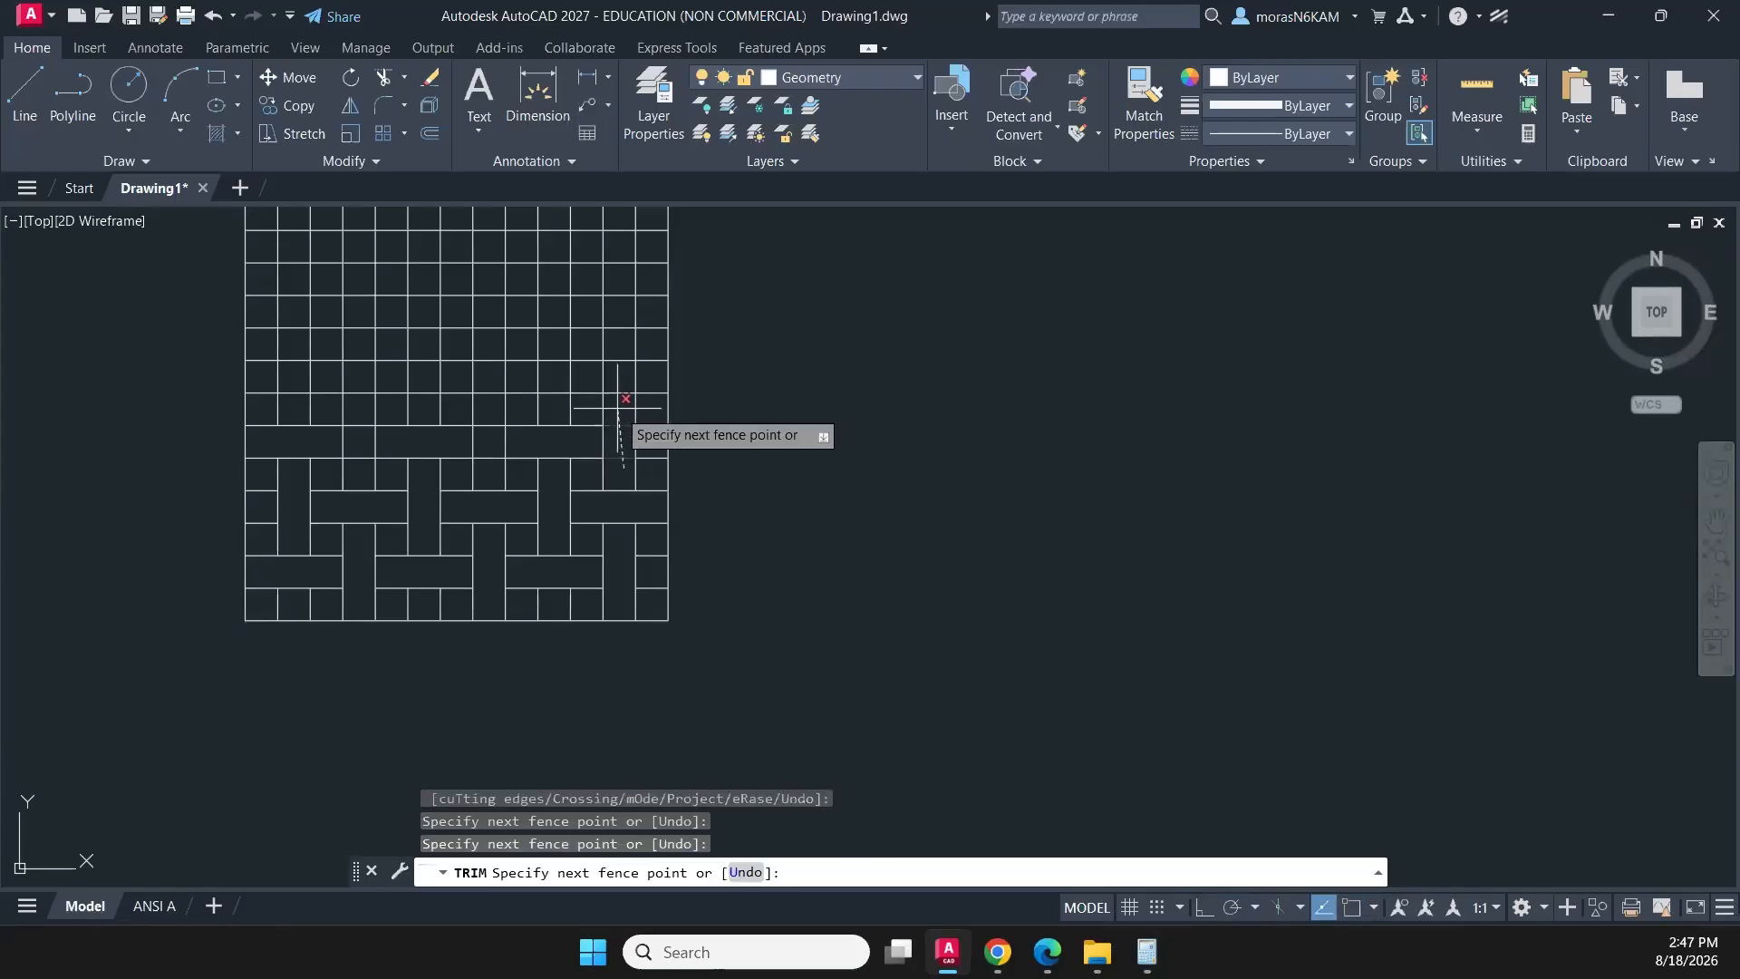
key("Return")
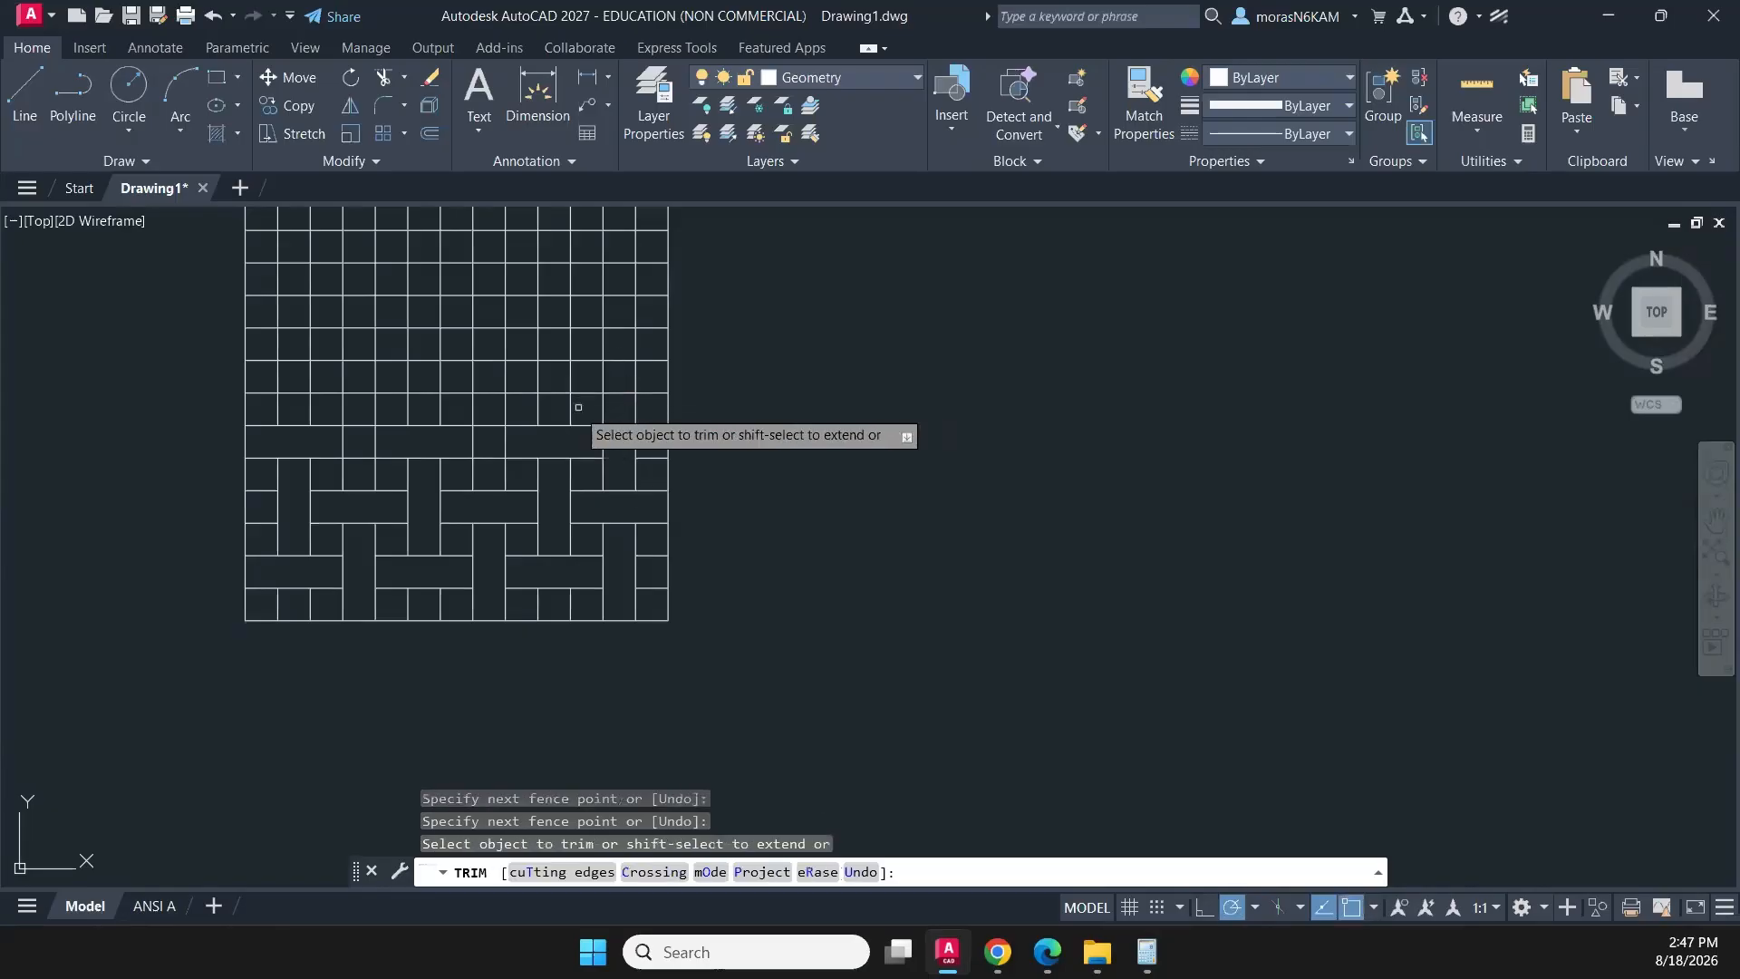
left_click(490, 471)
left_click(490, 418)
key("Return")
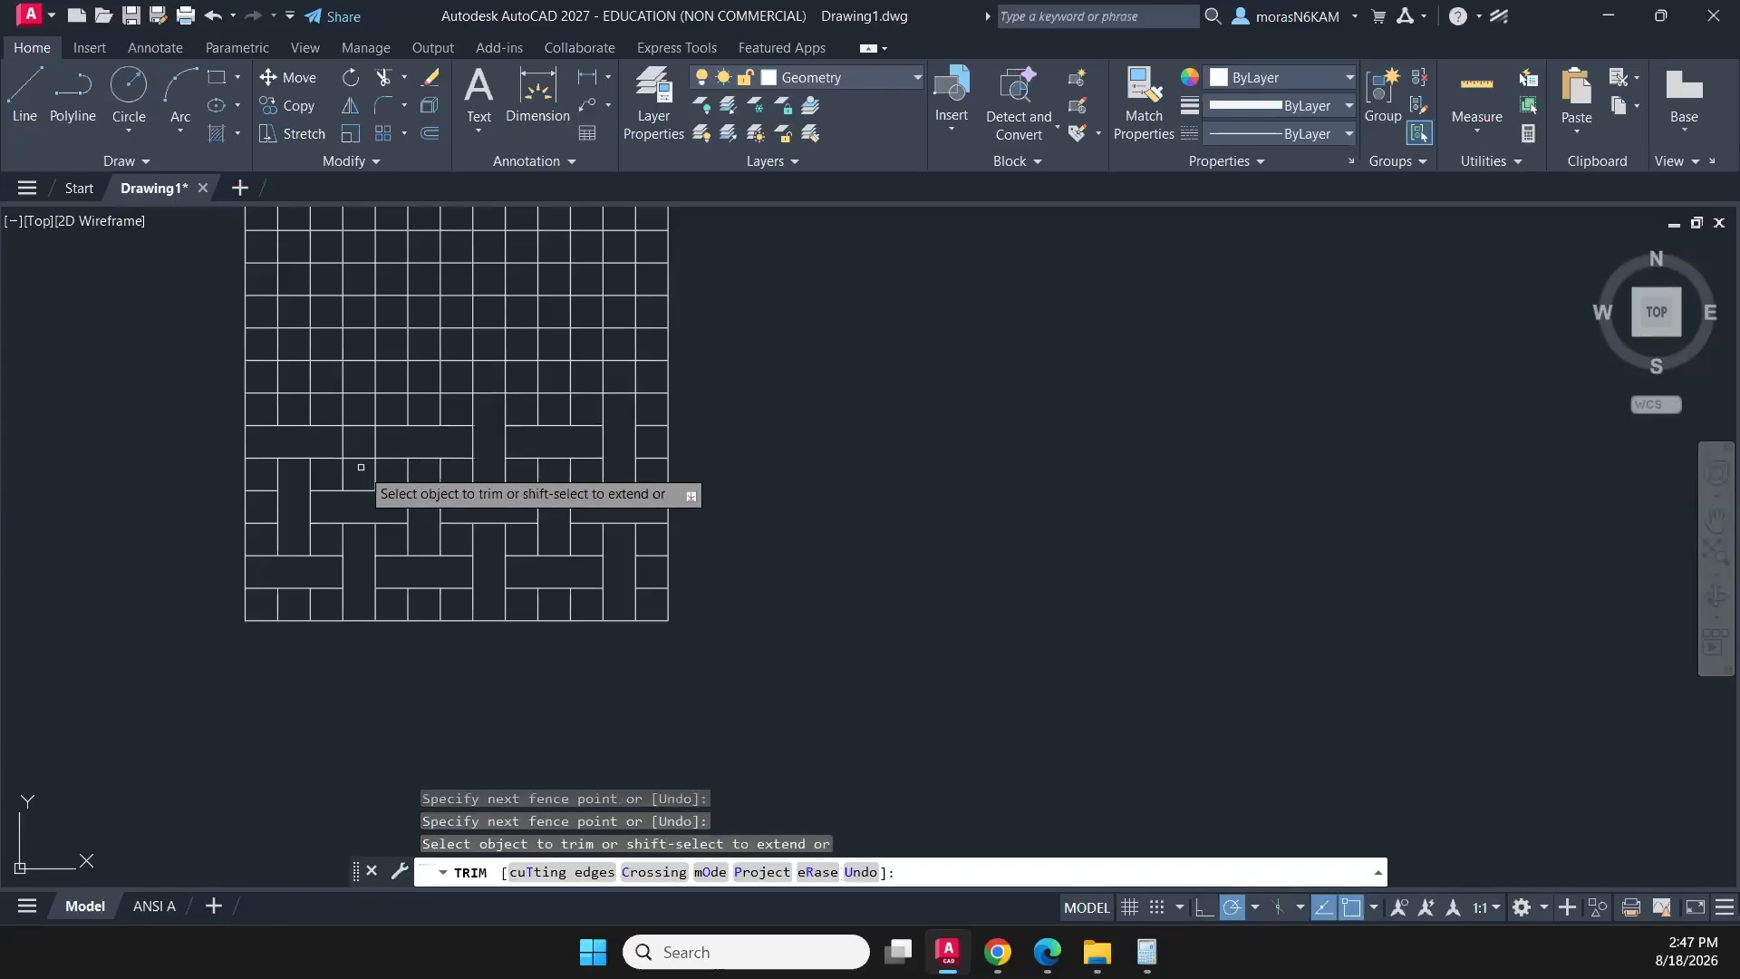
left_click(361, 467)
left_click(375, 398)
key("Return")
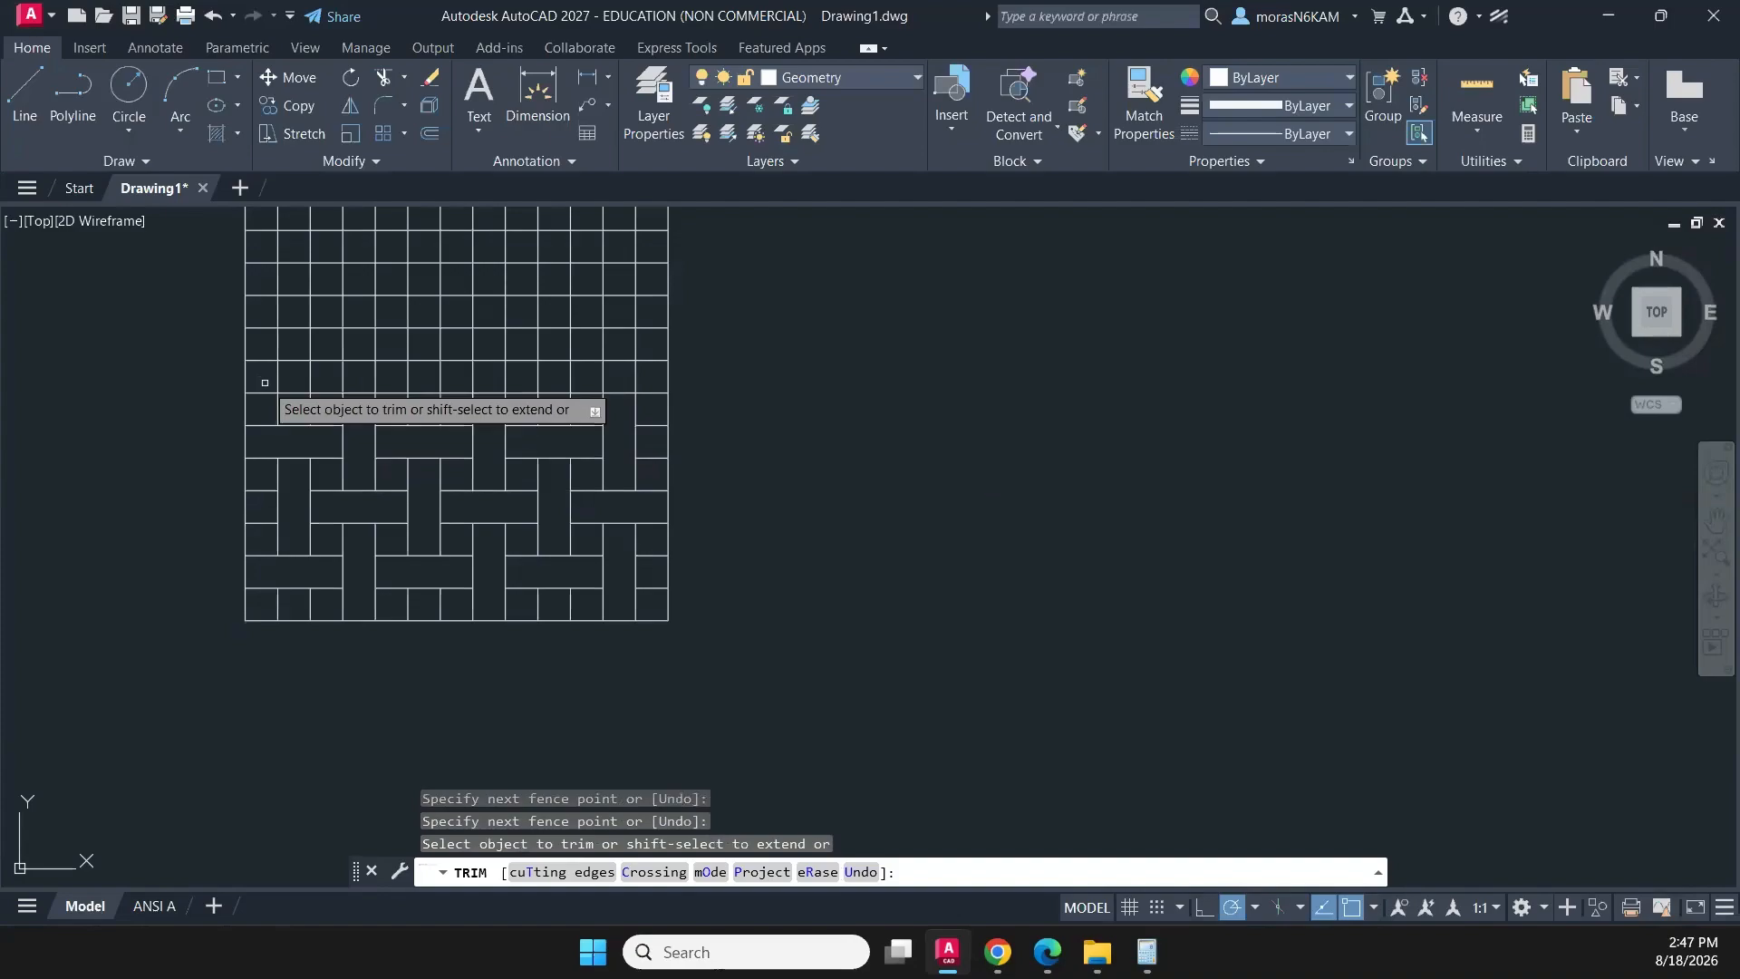
- Trim three-cell-tall blocks in columns 2 and 6 across rows 7–9 from the bottom, and the row 8 block between them
middle_click_drag(450, 411, 446, 492)
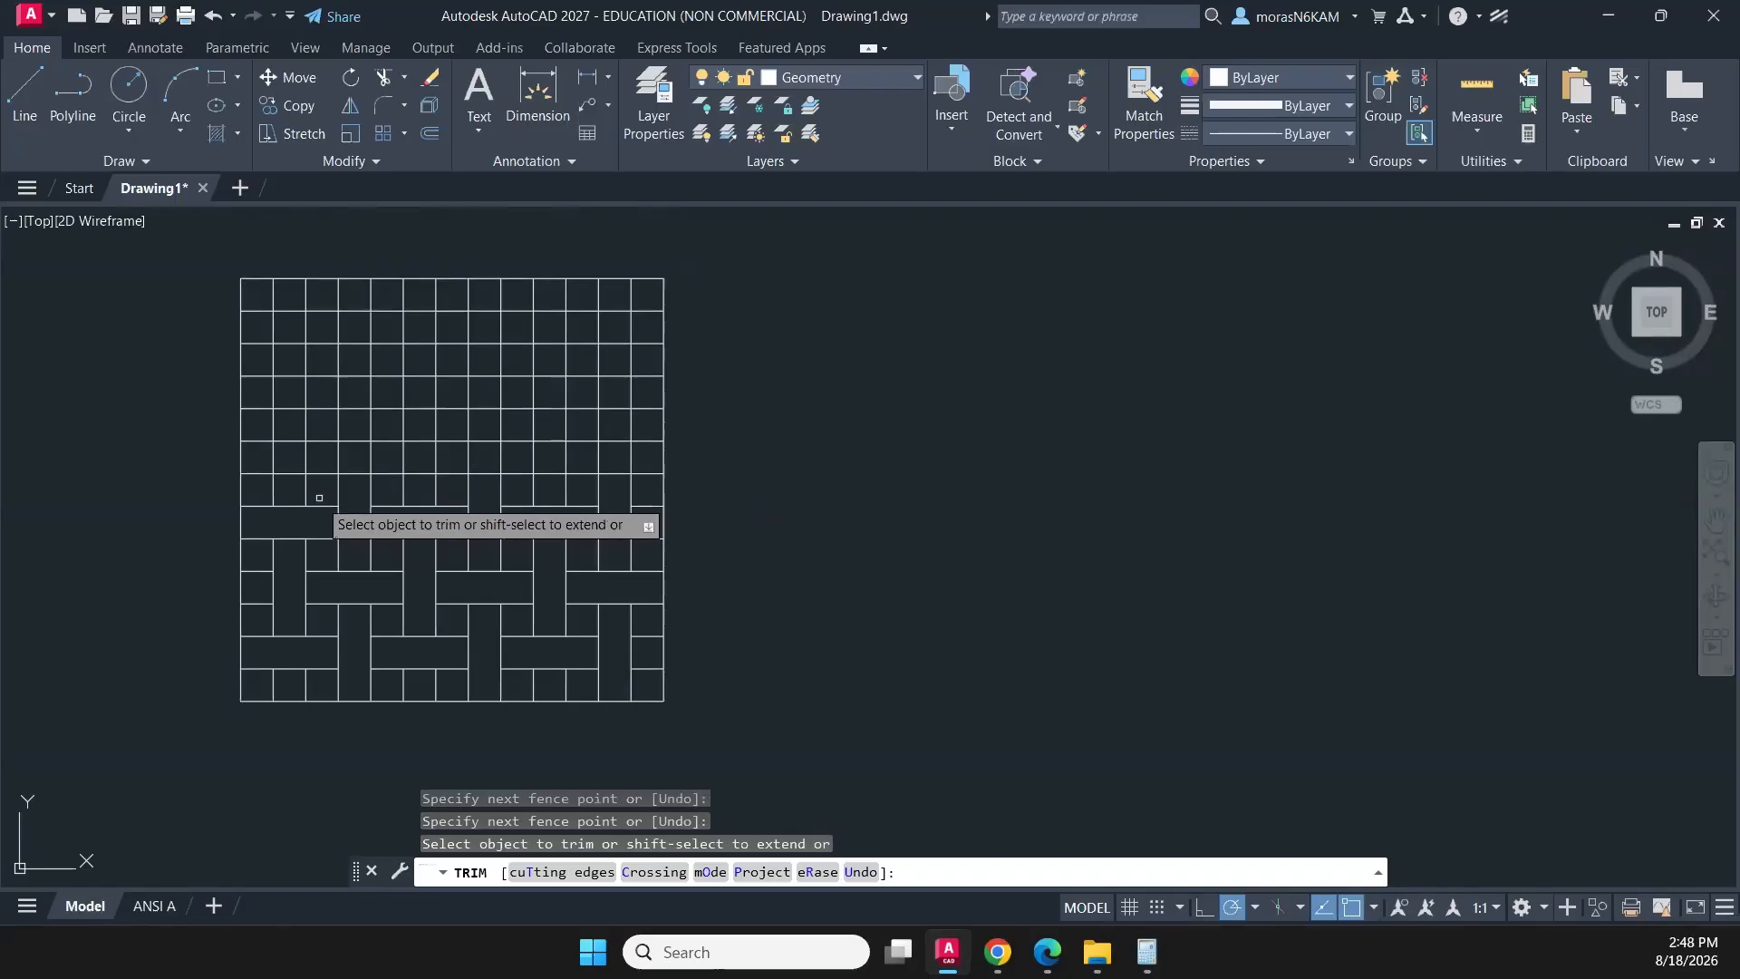
left_click(292, 489)
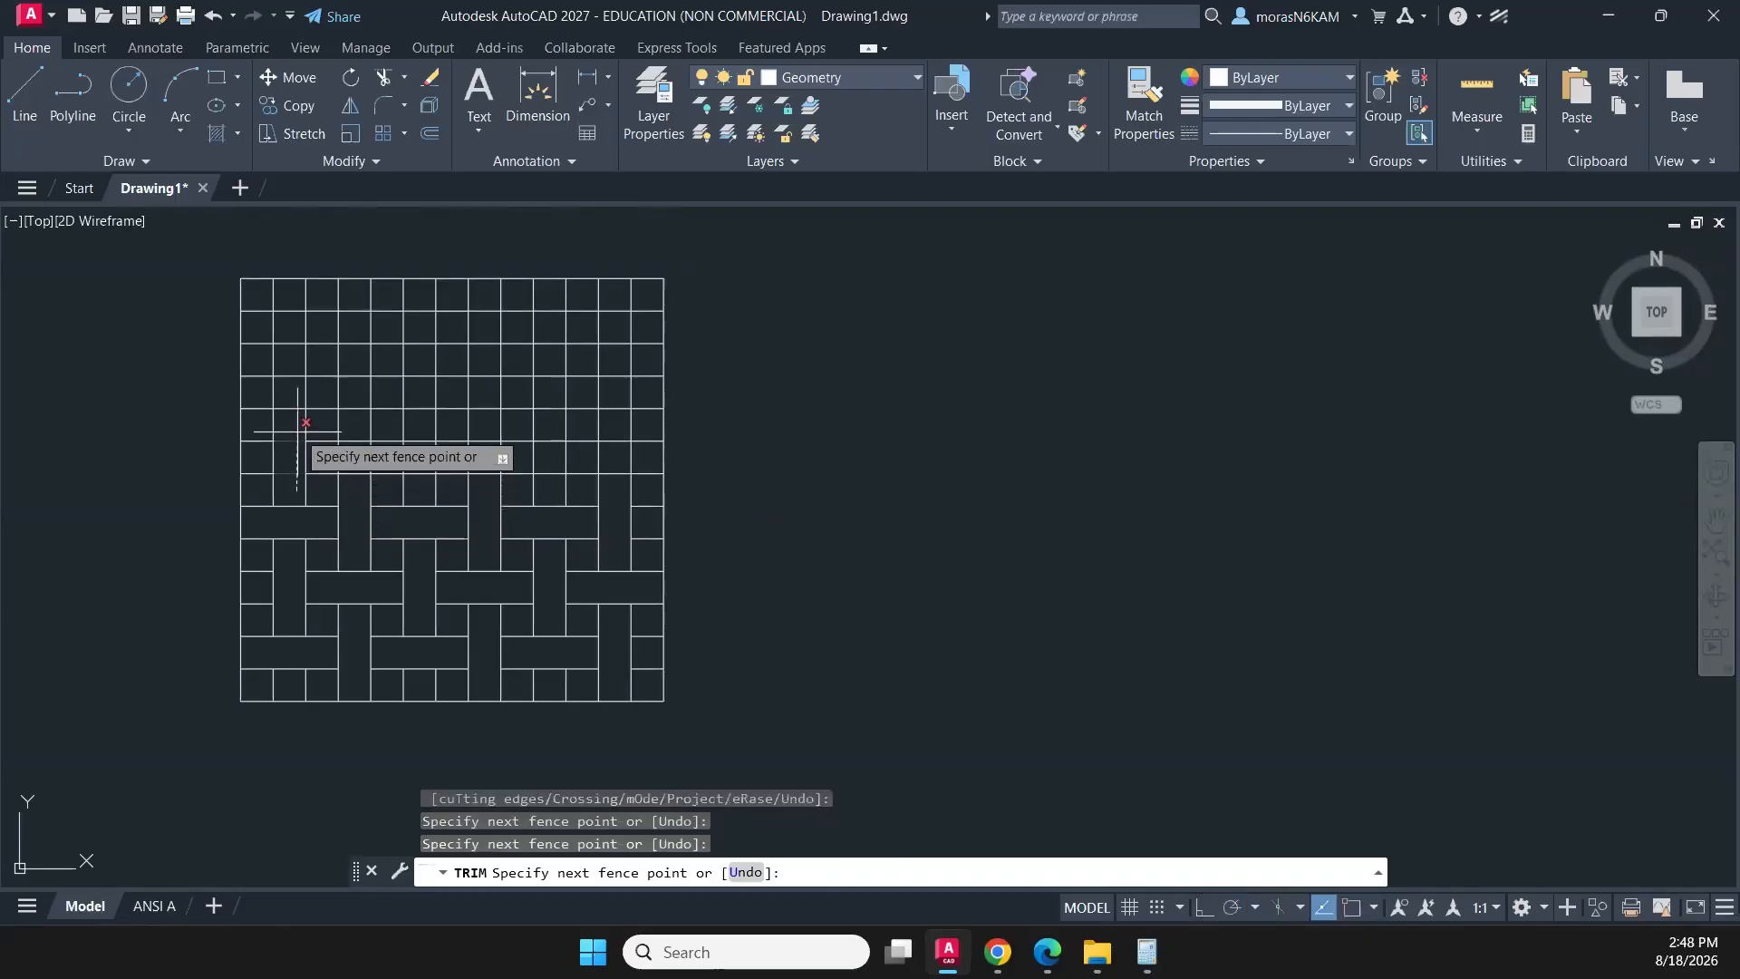
key("Return")
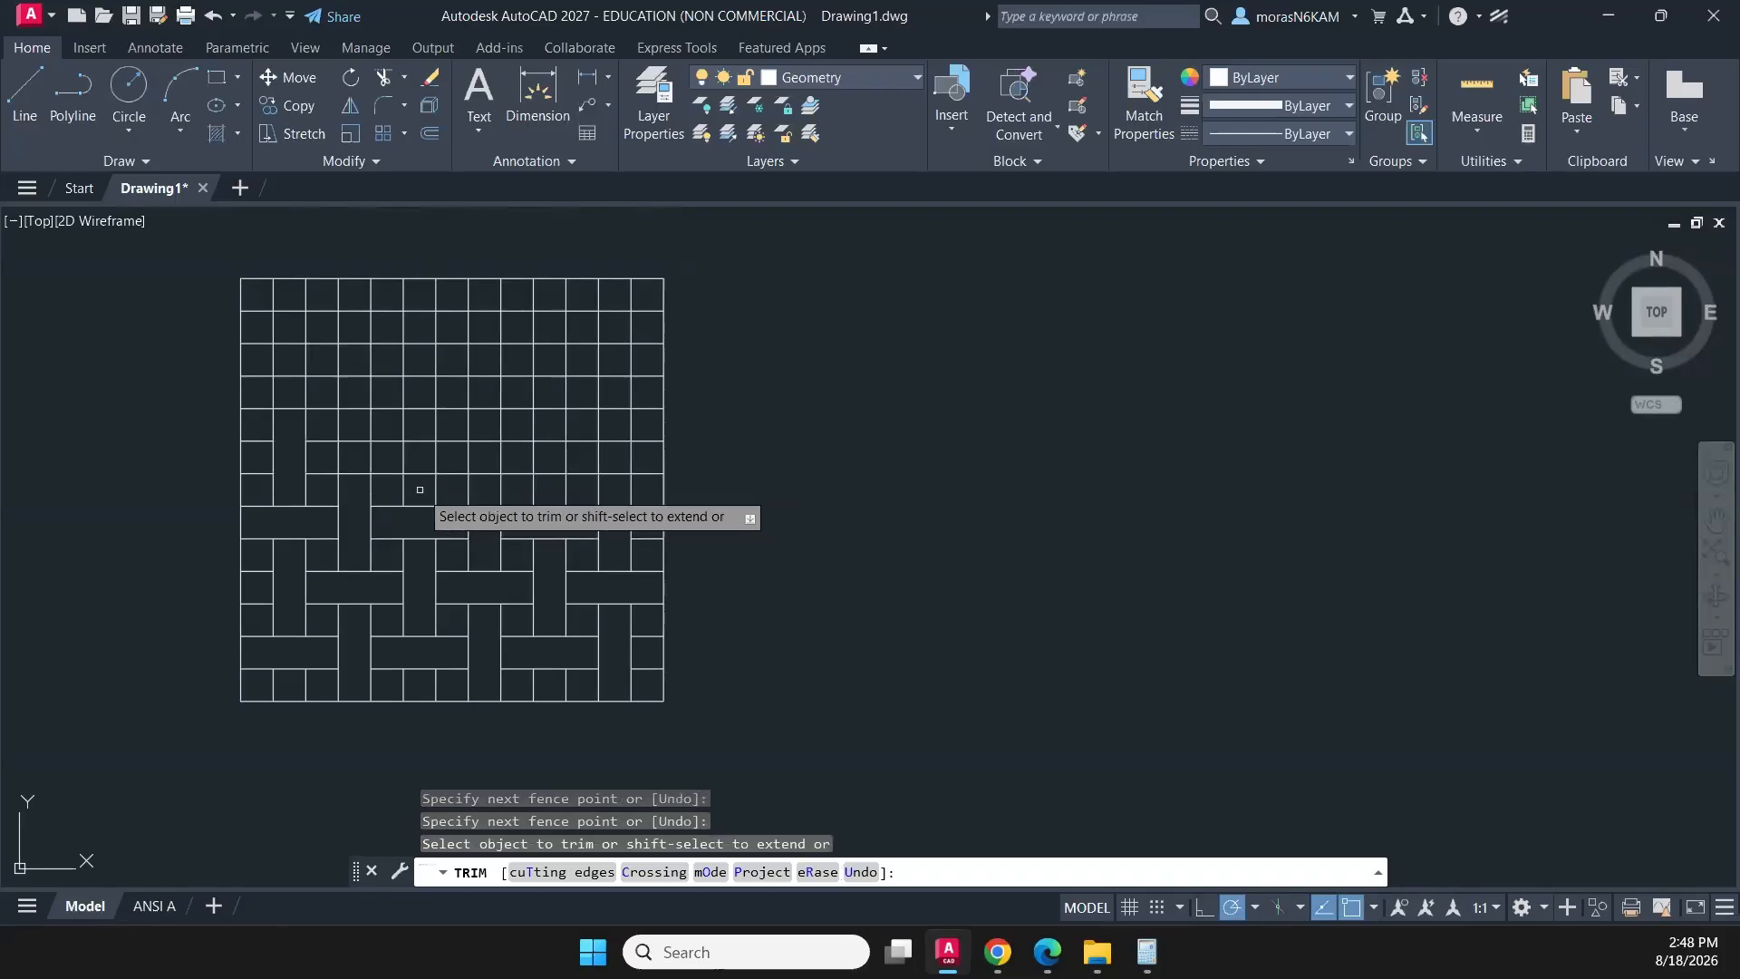
left_click(421, 495)
left_click(421, 432)
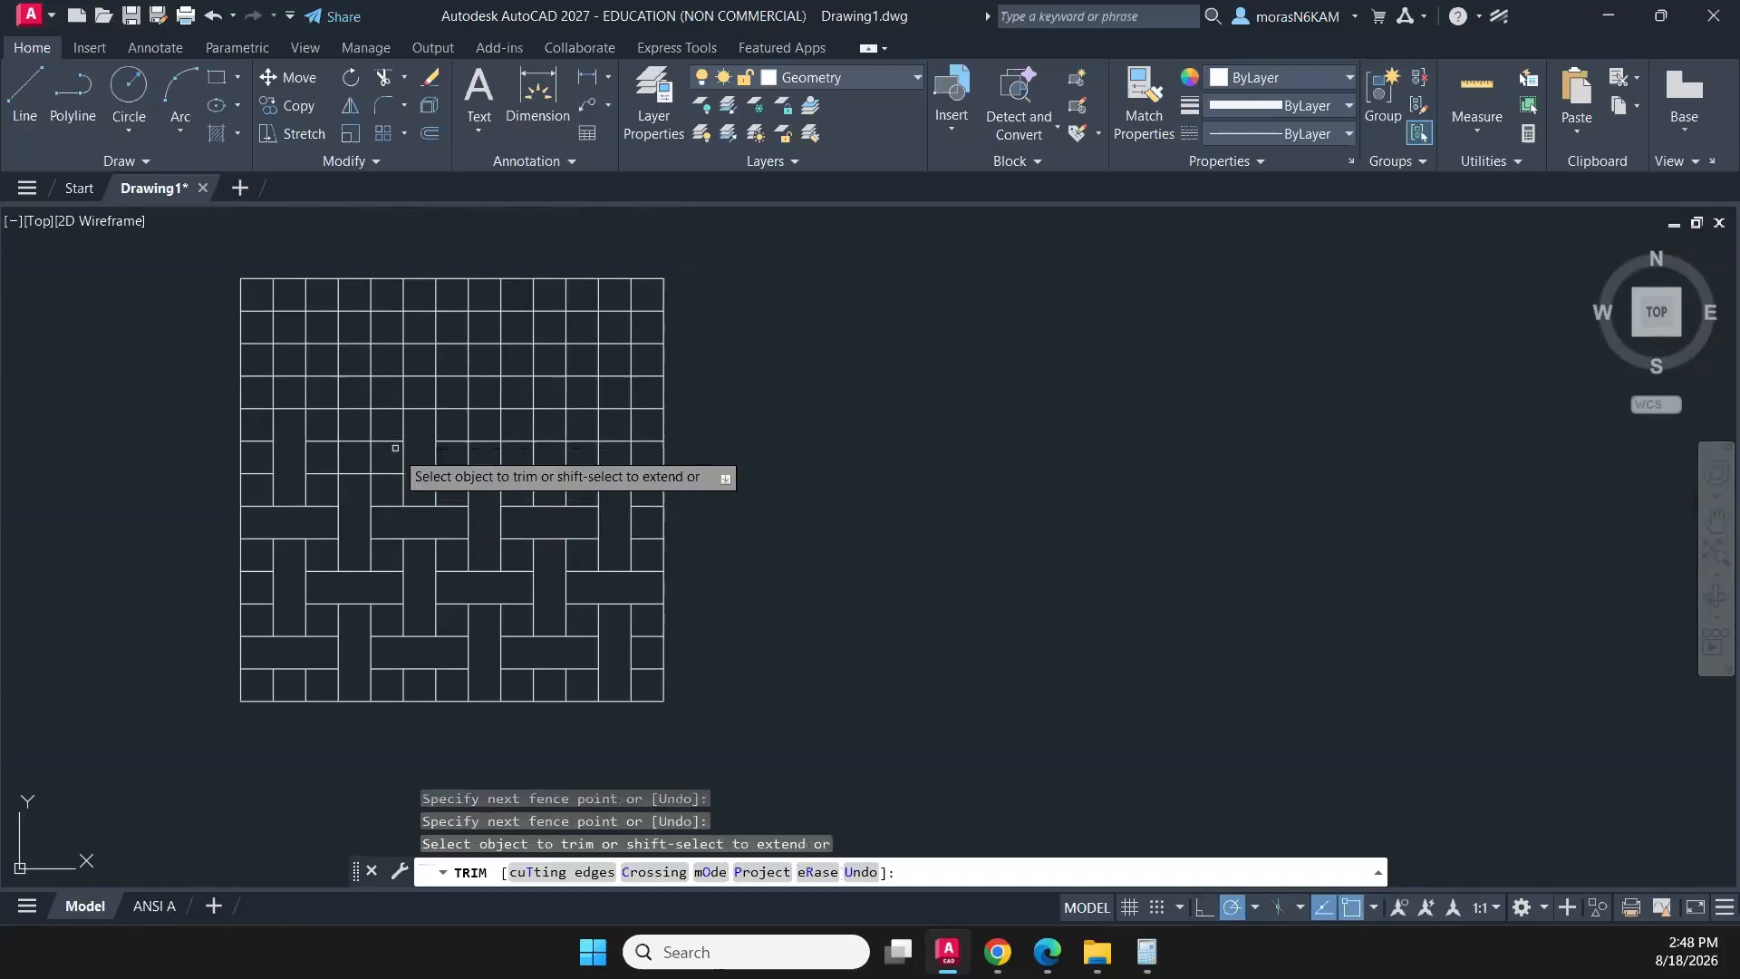
left_click(387, 460)
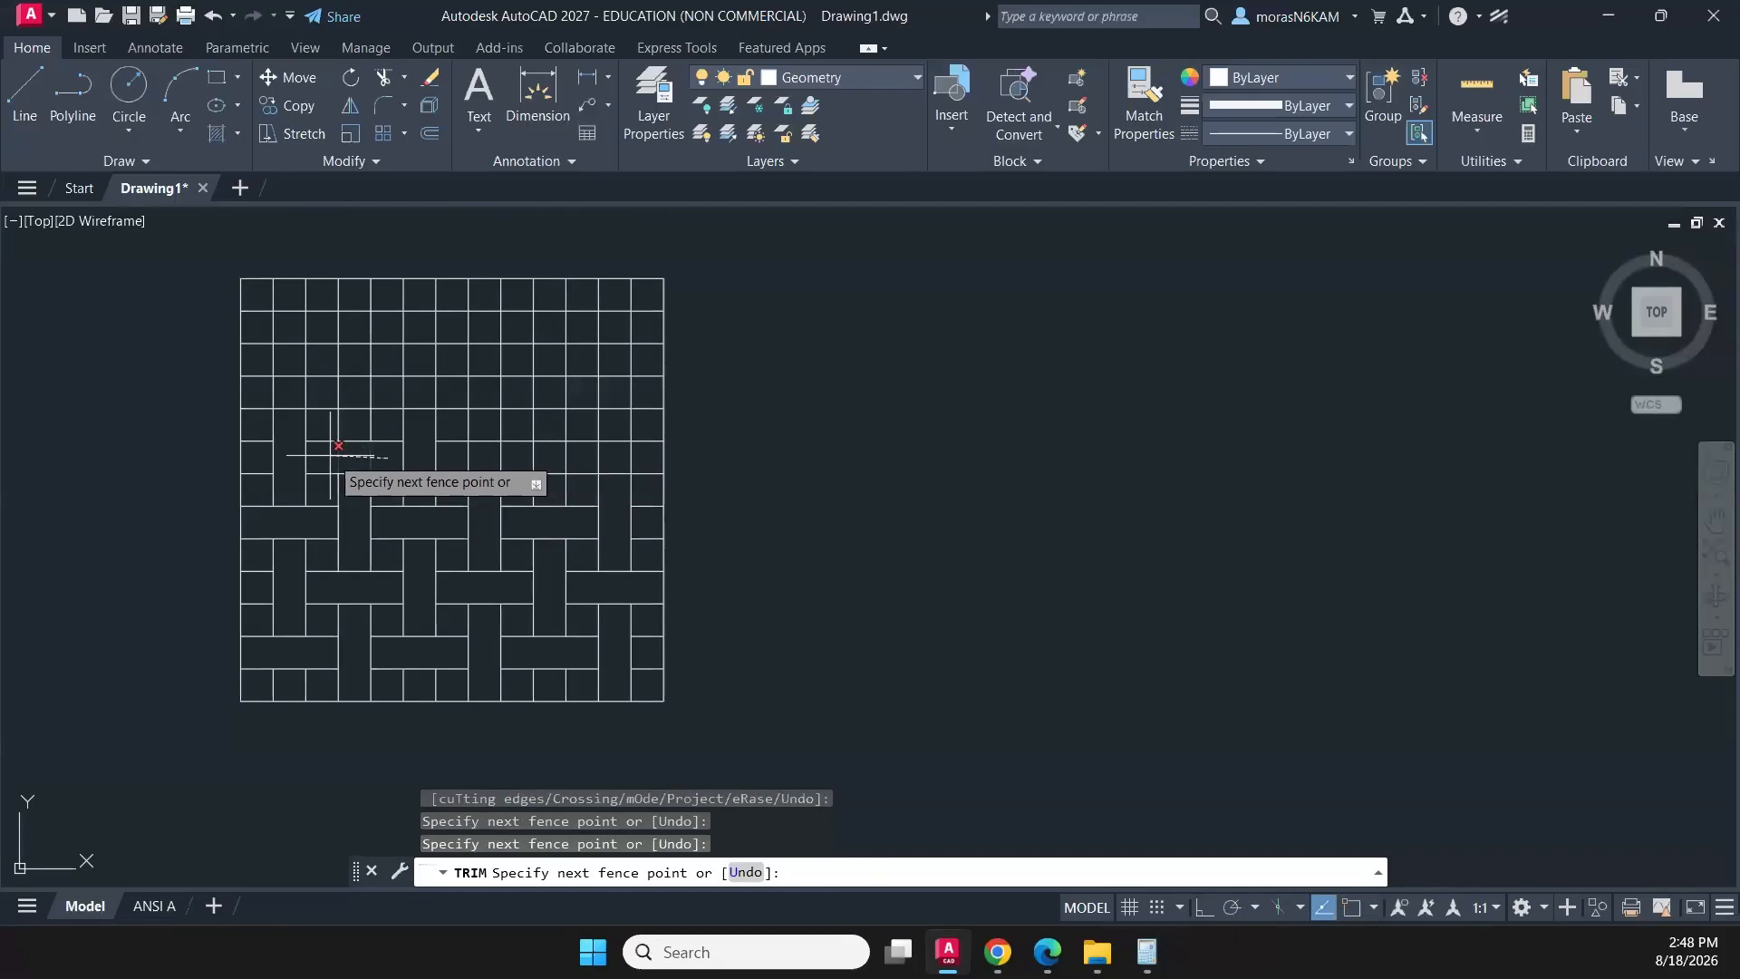
key("Return")
- Trim the tenth column's block across rows 7–9 from the bottom and the three-cell-wide row 8 blocks on both sides of it
left_click(459, 455)
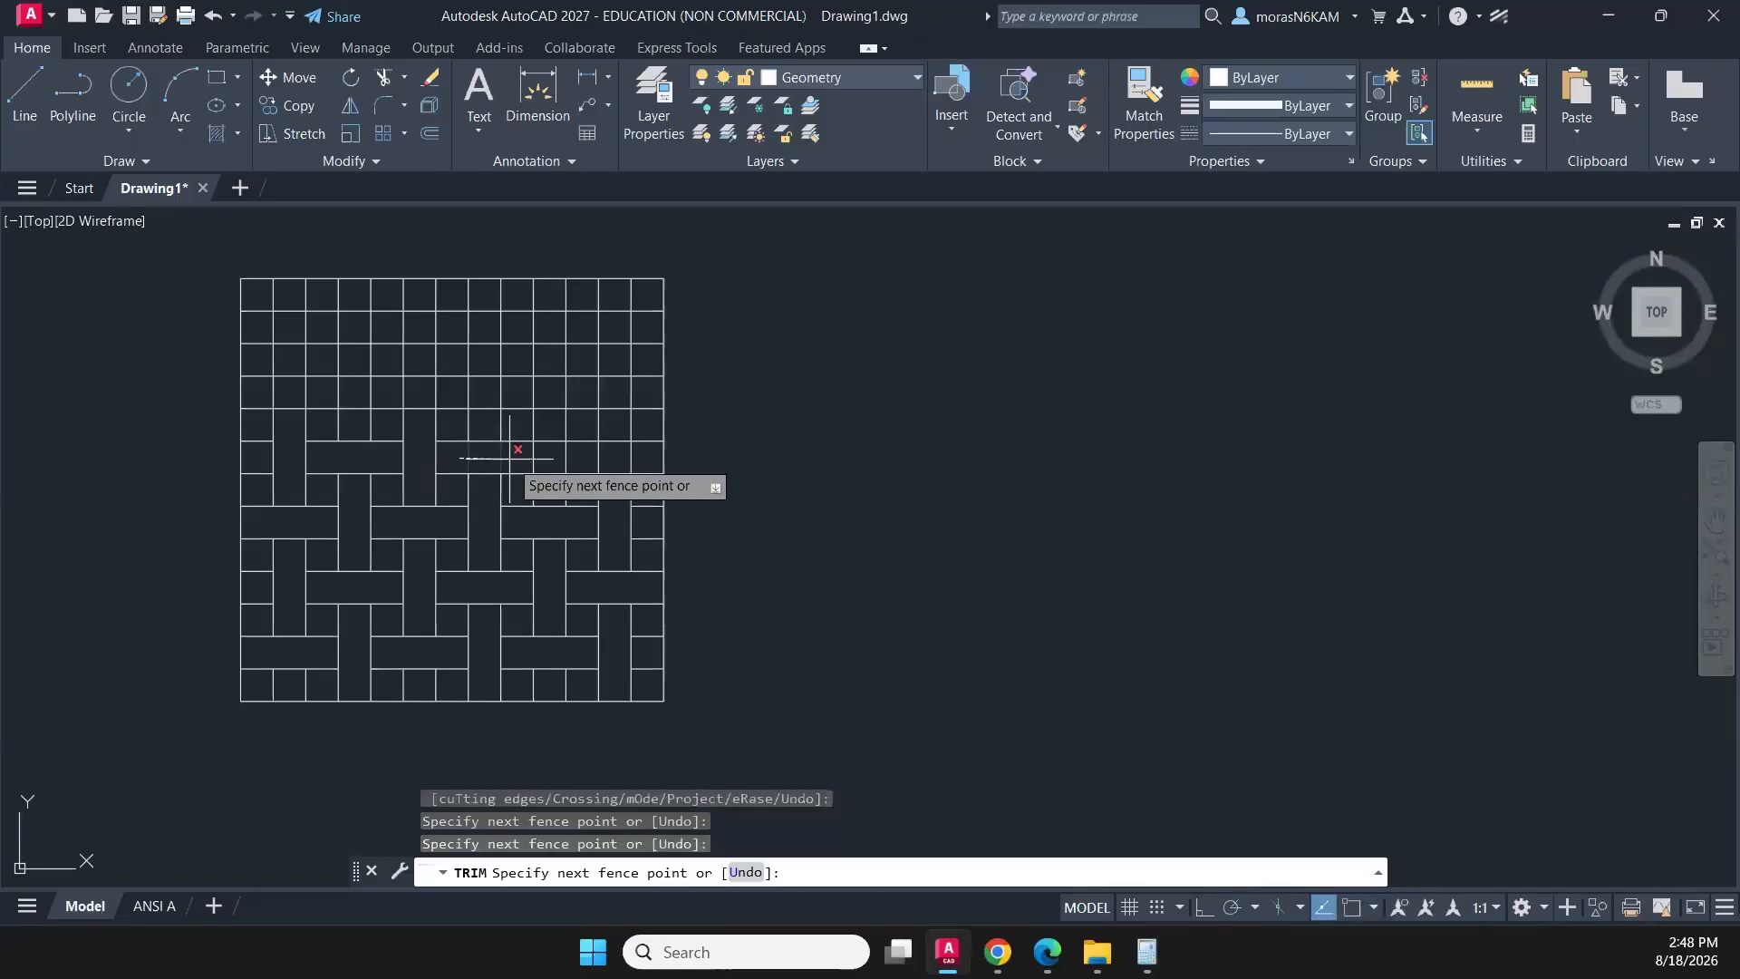
key("Return")
left_click(548, 485)
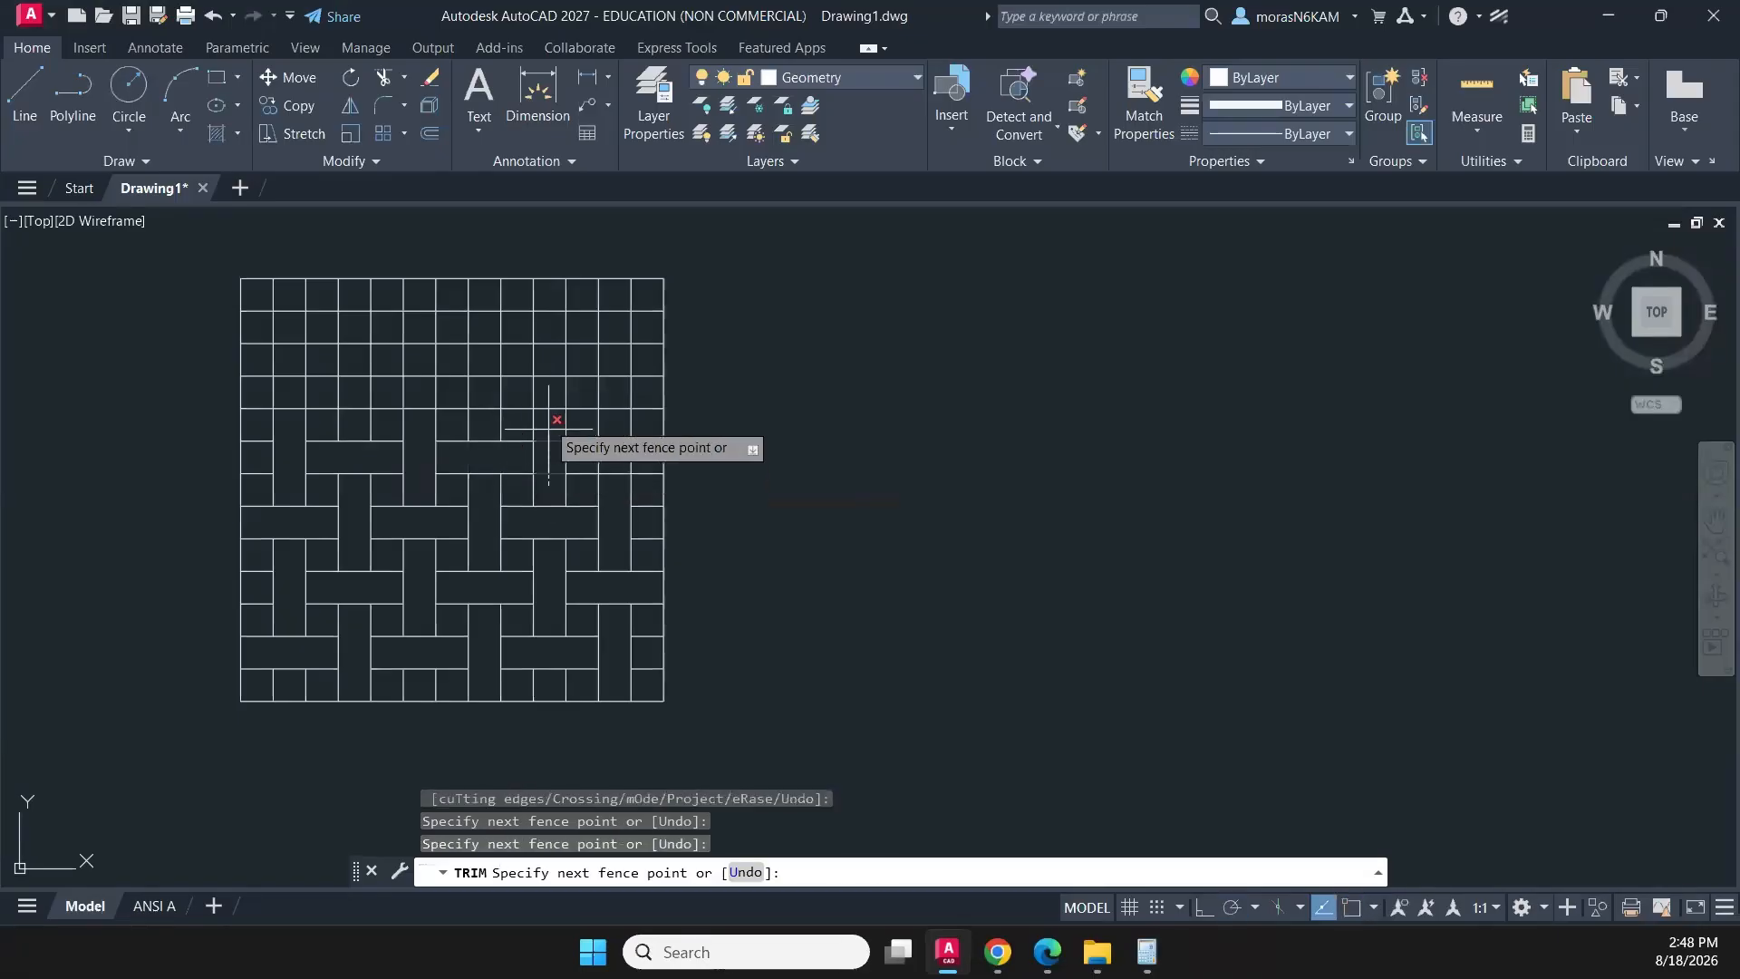
key("Return")
left_click(578, 454)
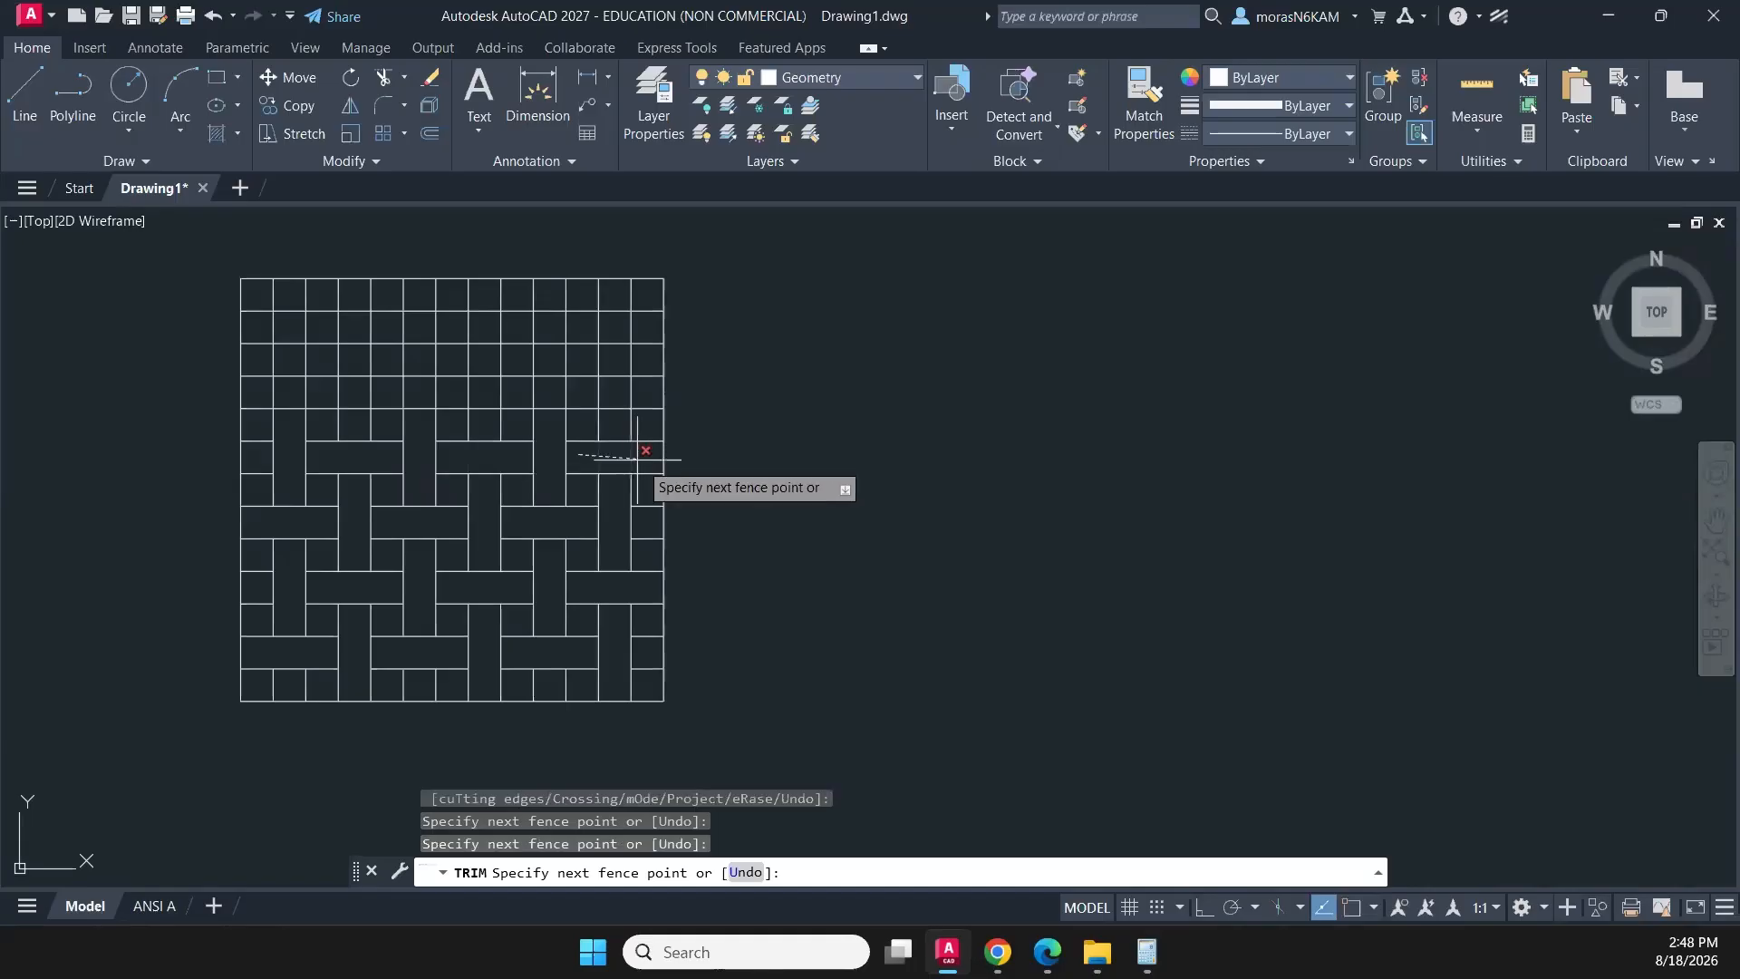
key("Return")
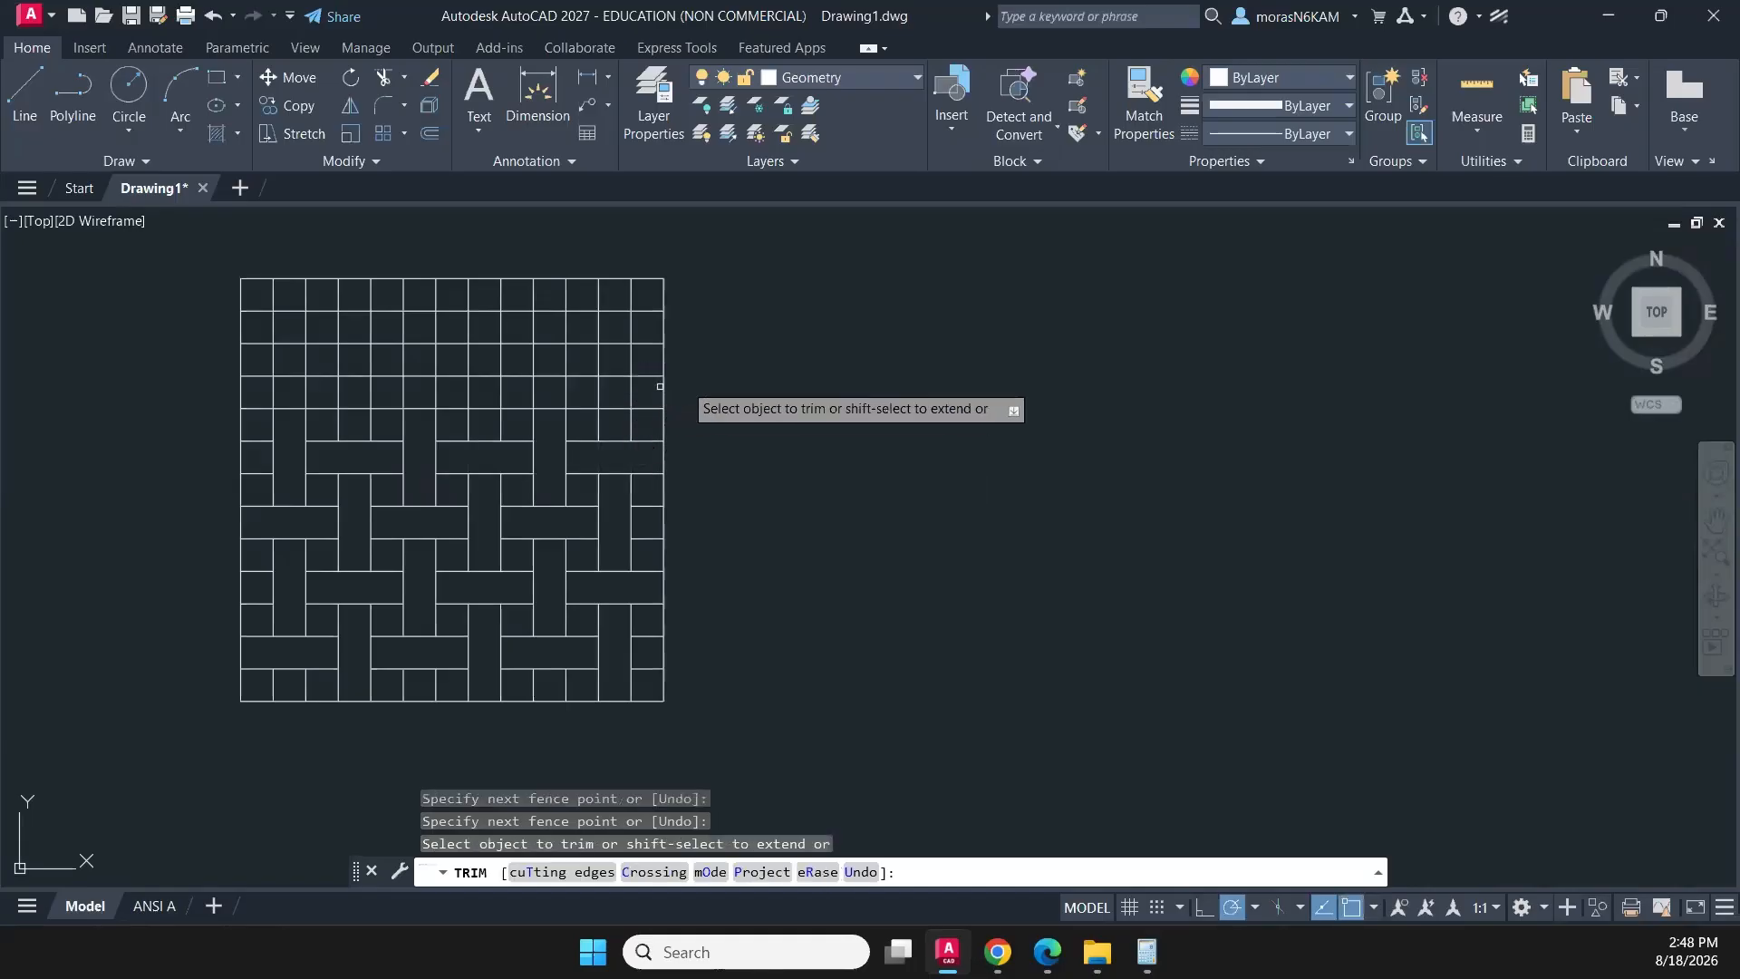
- Trim the twelfth column's block across rows 9–11 from the bottom and the three-cell-wide row 10 block at columns 9–11
left_click(635, 399)
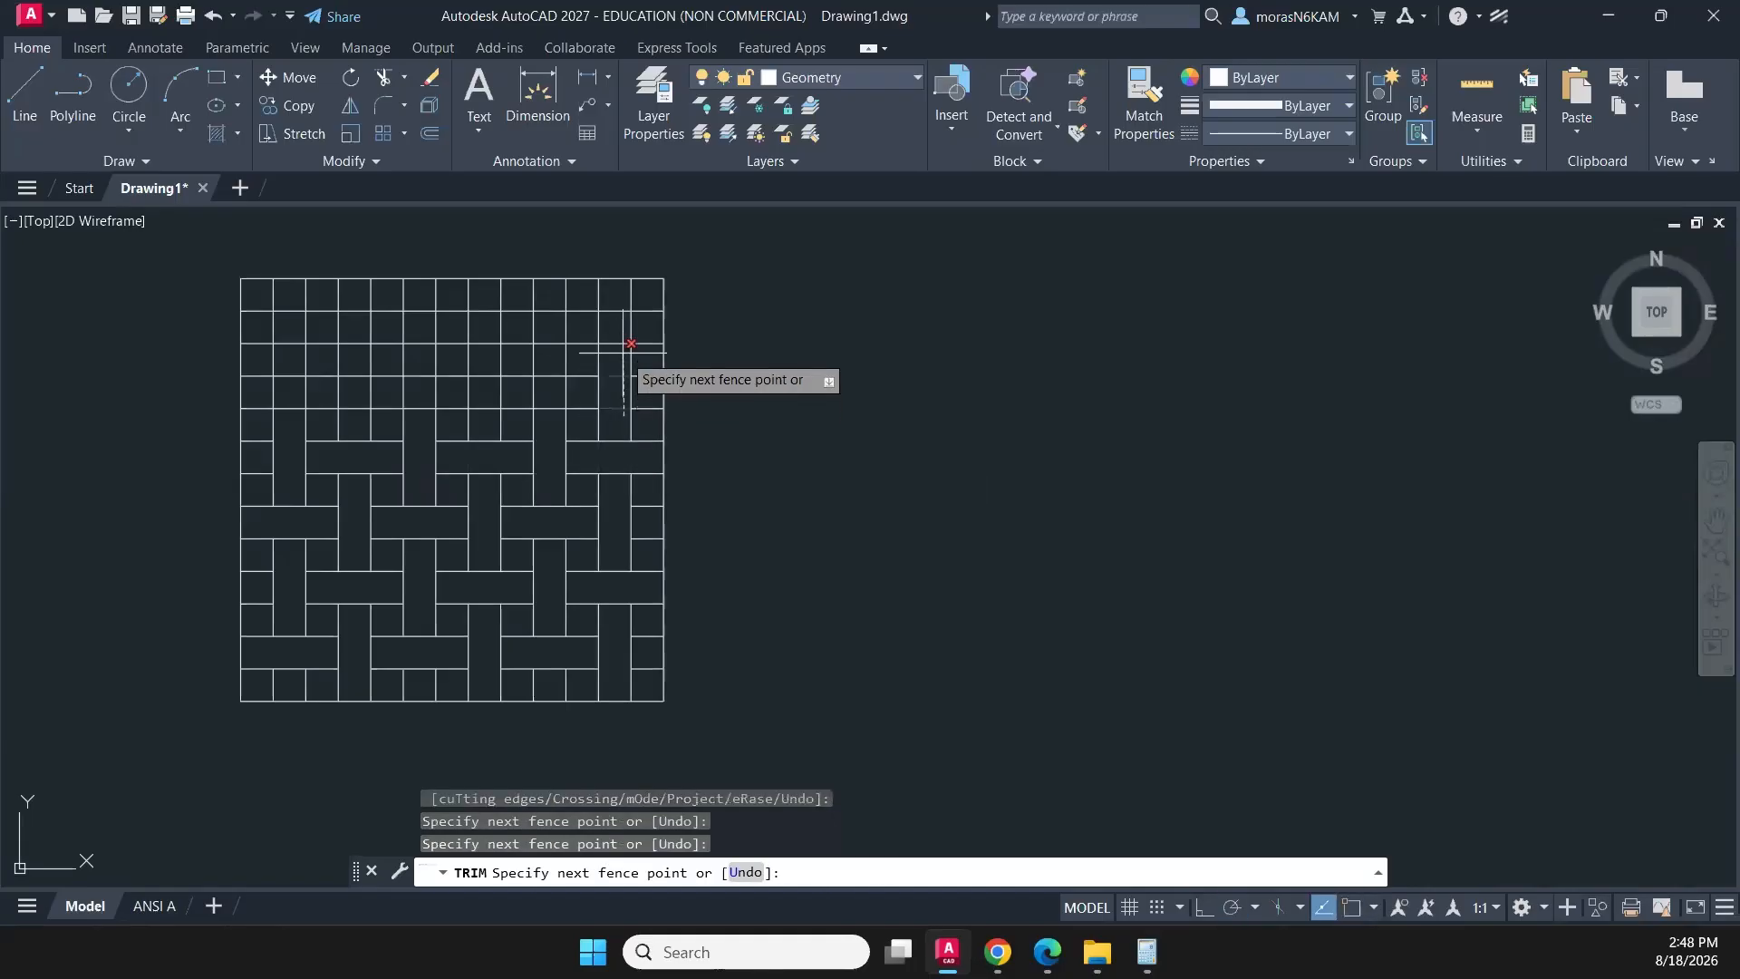
key("Return")
left_click(589, 392)
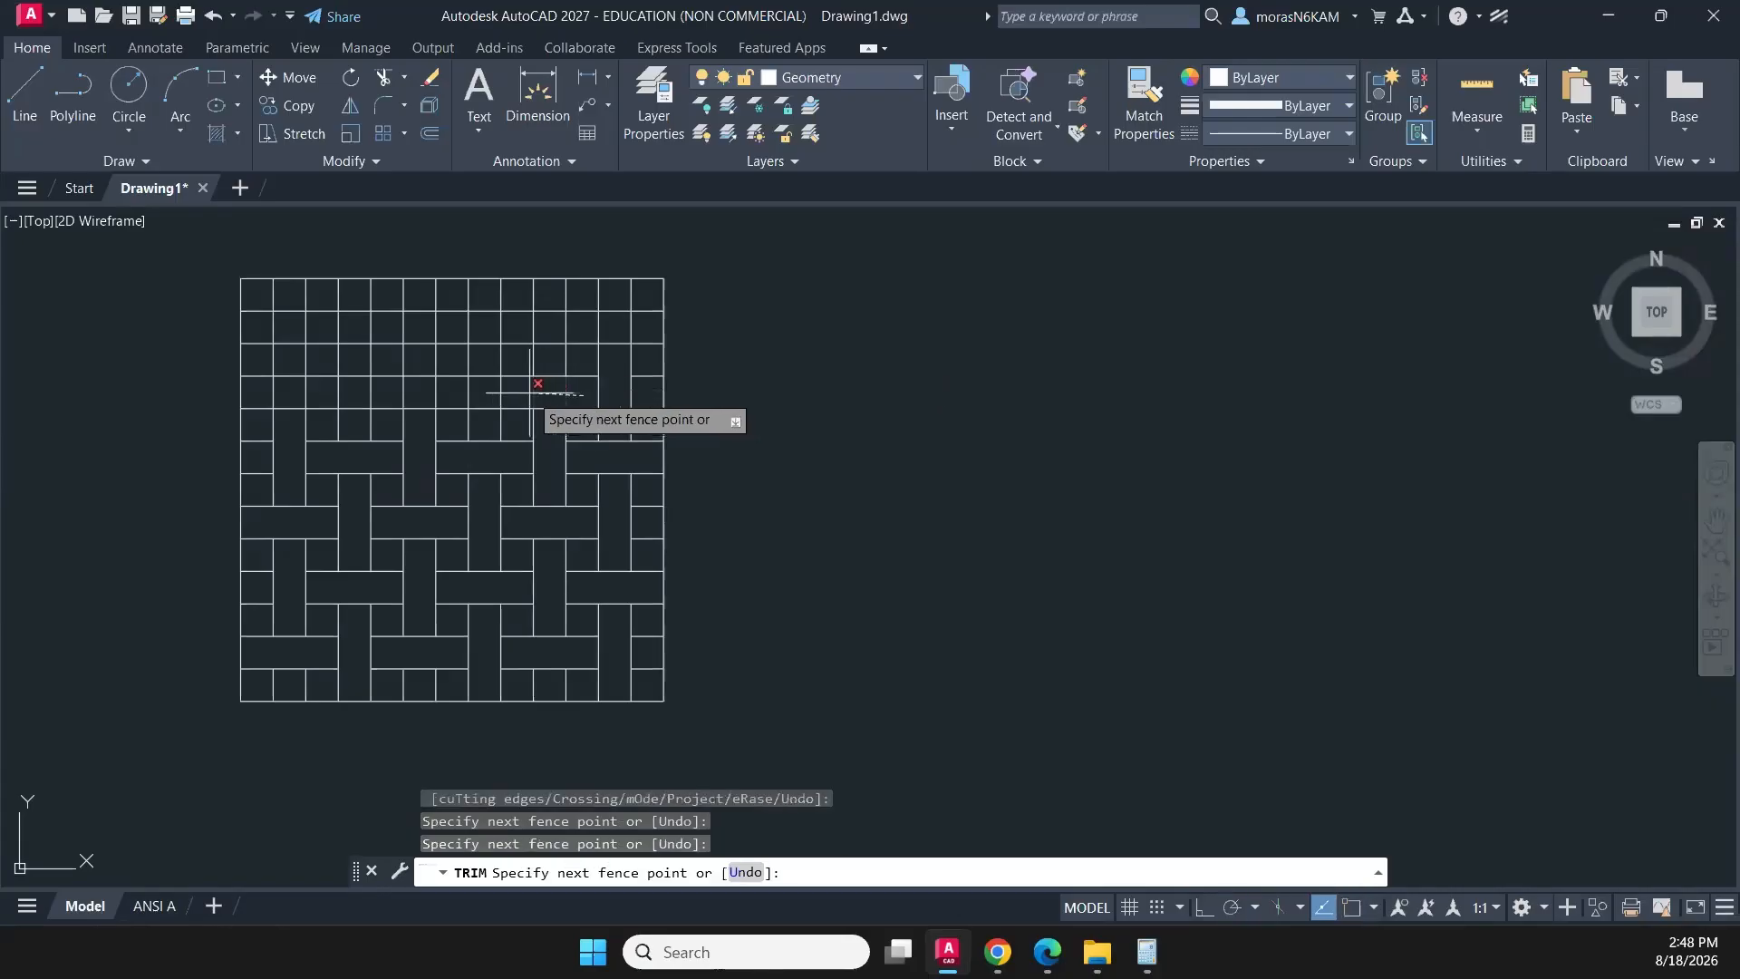
key("Return")
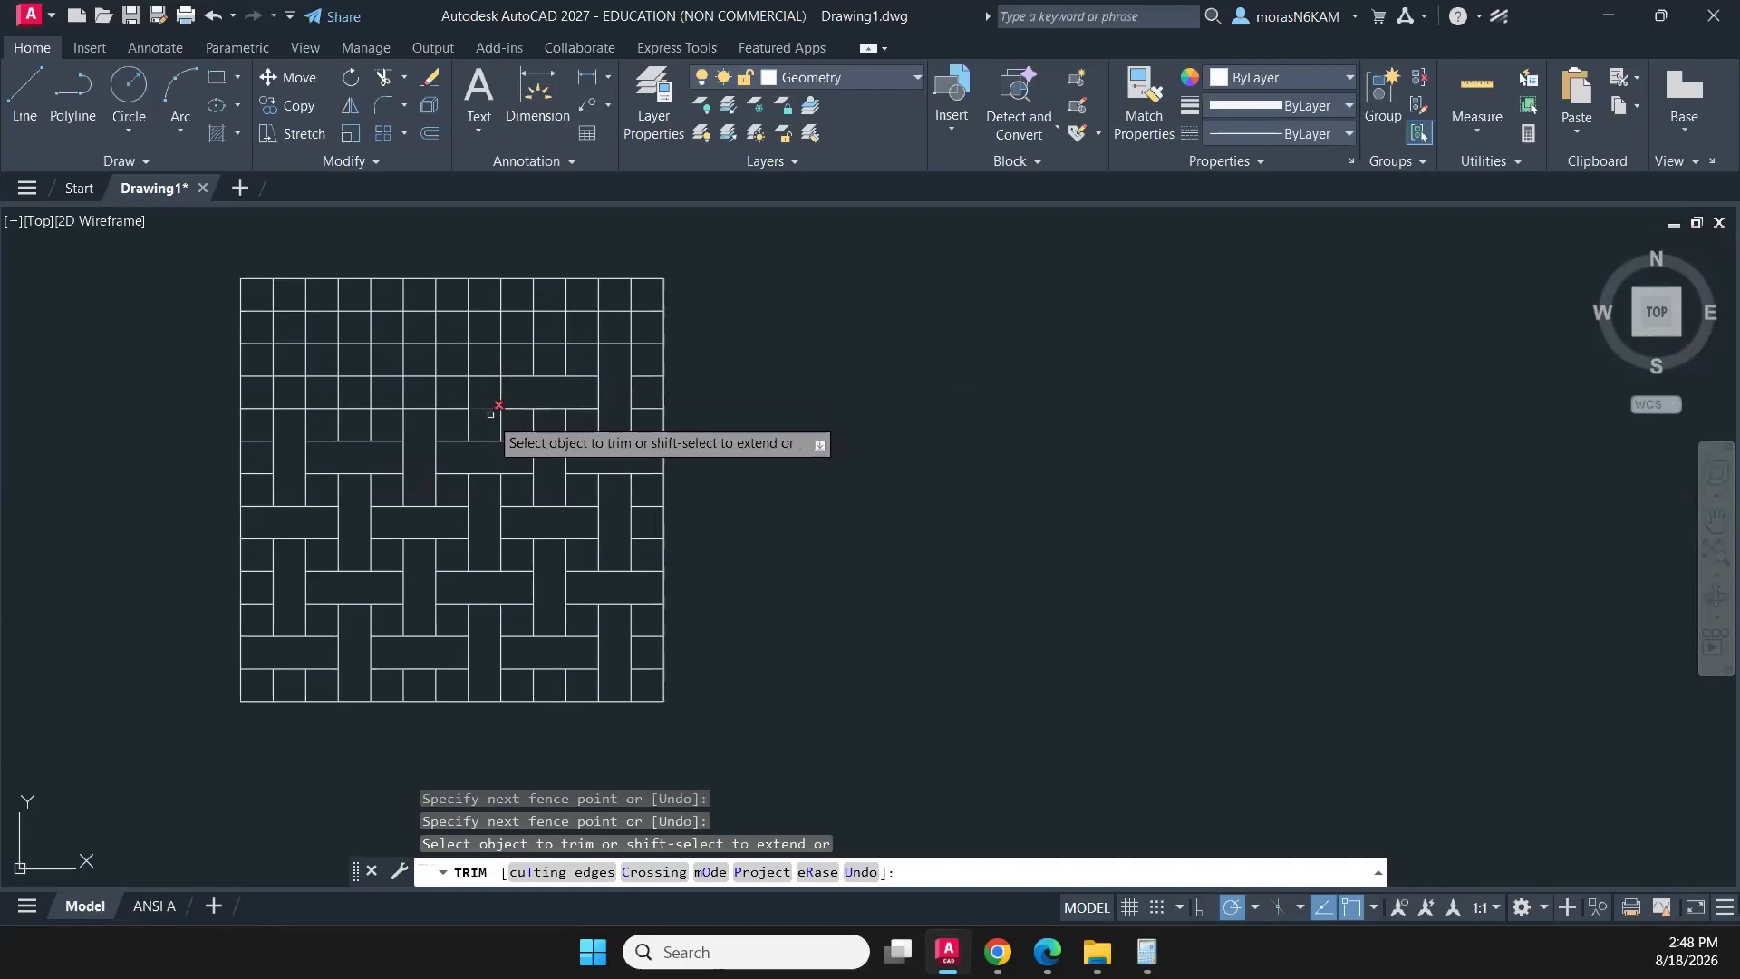
- Trim the remaining grid segments up to the square's upper edge in the same interlocking pattern and end the trimming
mouse_move(490, 416)
left_mouse_down()
mouse_move(492, 352)
mouse_move(426, 394)
mouse_move(395, 397)
mouse_move(345, 346)
mouse_move(318, 394)
mouse_move(258, 385)
mouse_move(295, 299)
left_mouse_up()
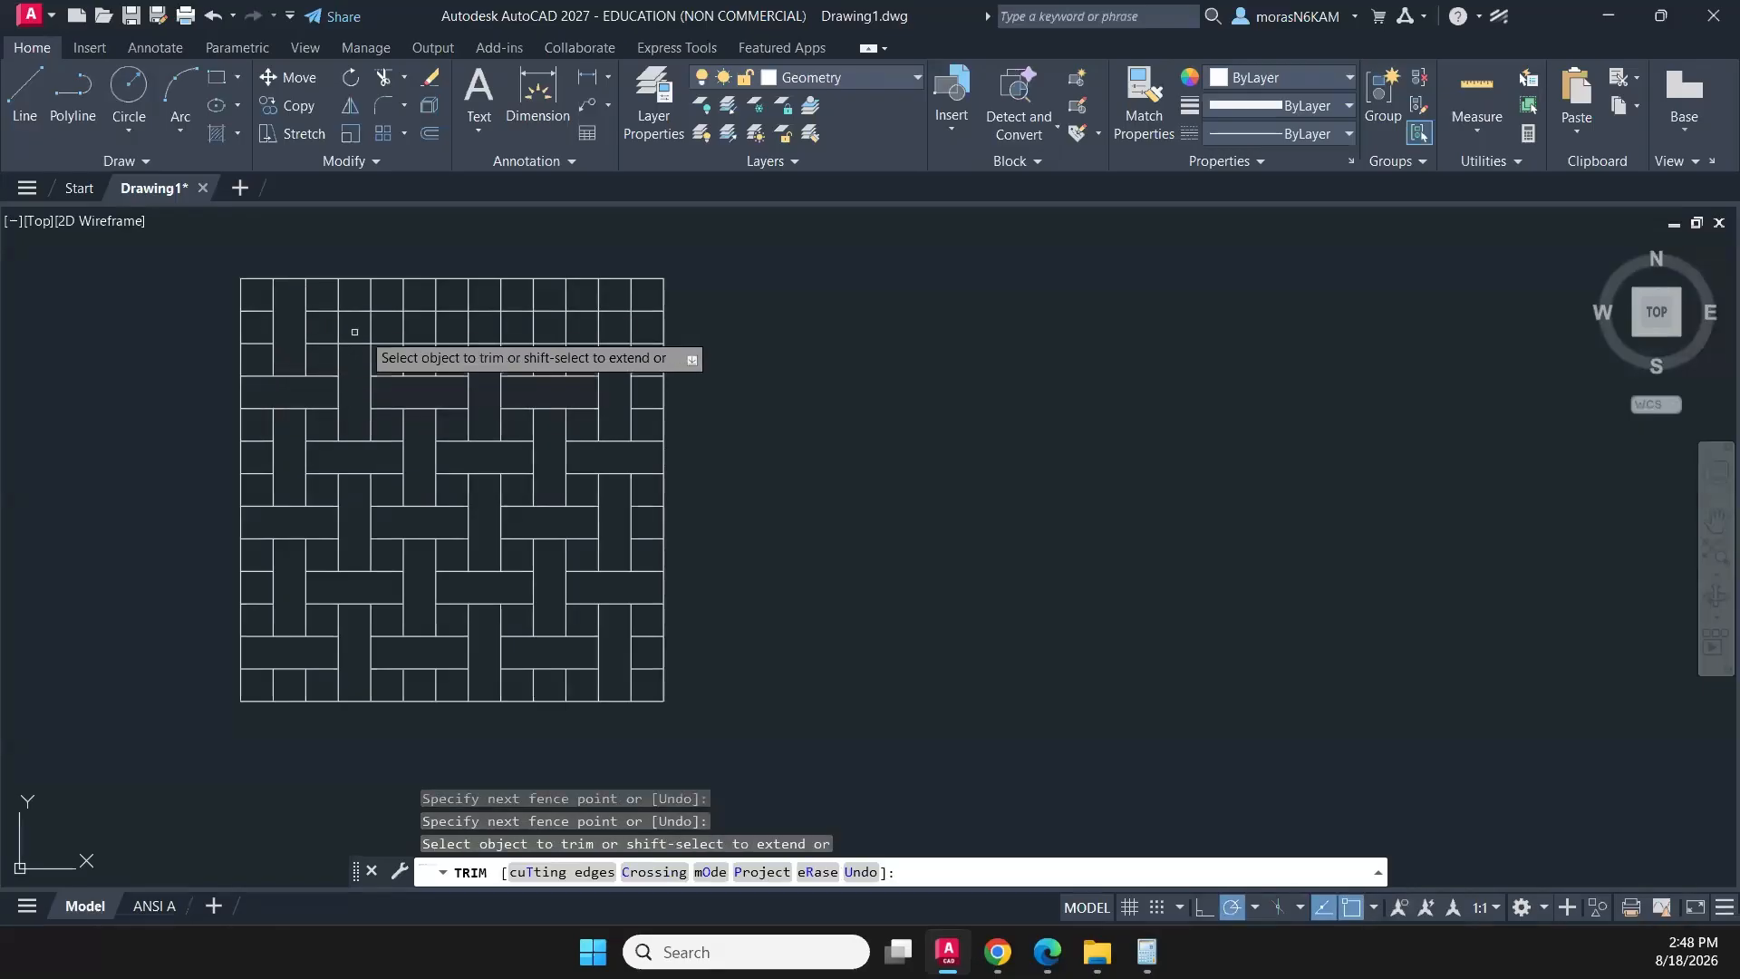
mouse_move(378, 330)
left_mouse_down()
mouse_move(379, 308)
mouse_move(379, 328)
mouse_move(421, 331)
mouse_move(415, 298)
mouse_move(554, 348)
mouse_move(543, 299)
mouse_move(632, 319)
mouse_move(741, 401)
left_mouse_up()
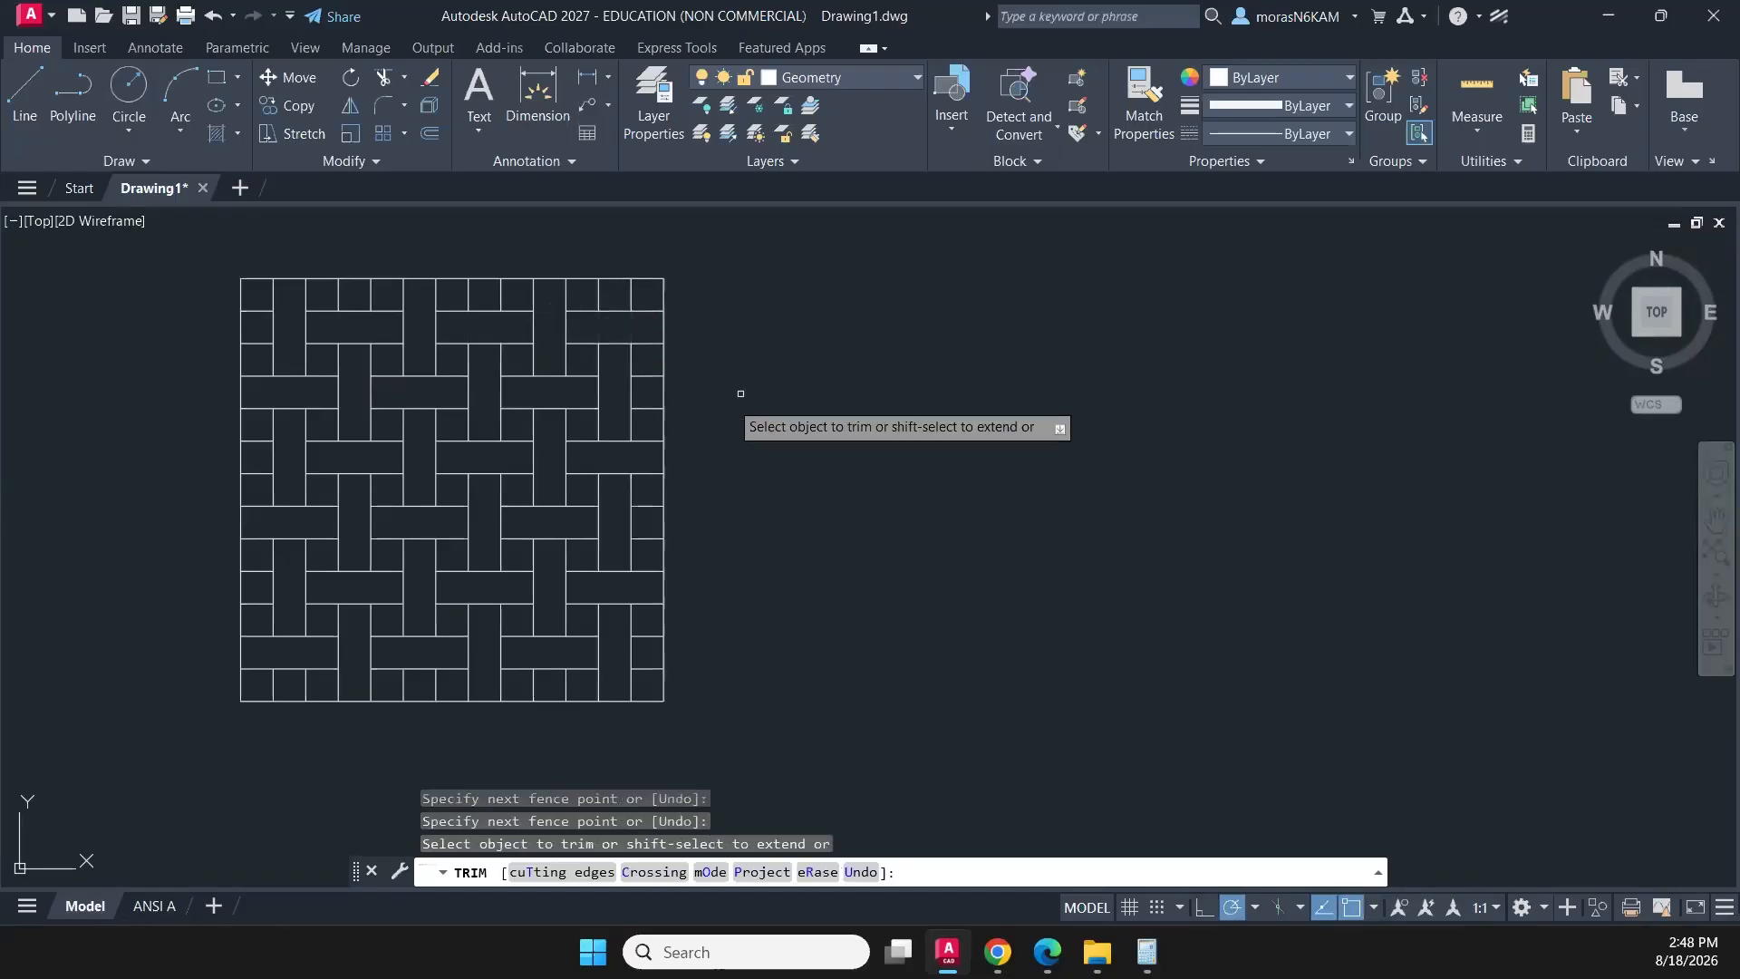
key("Escape")
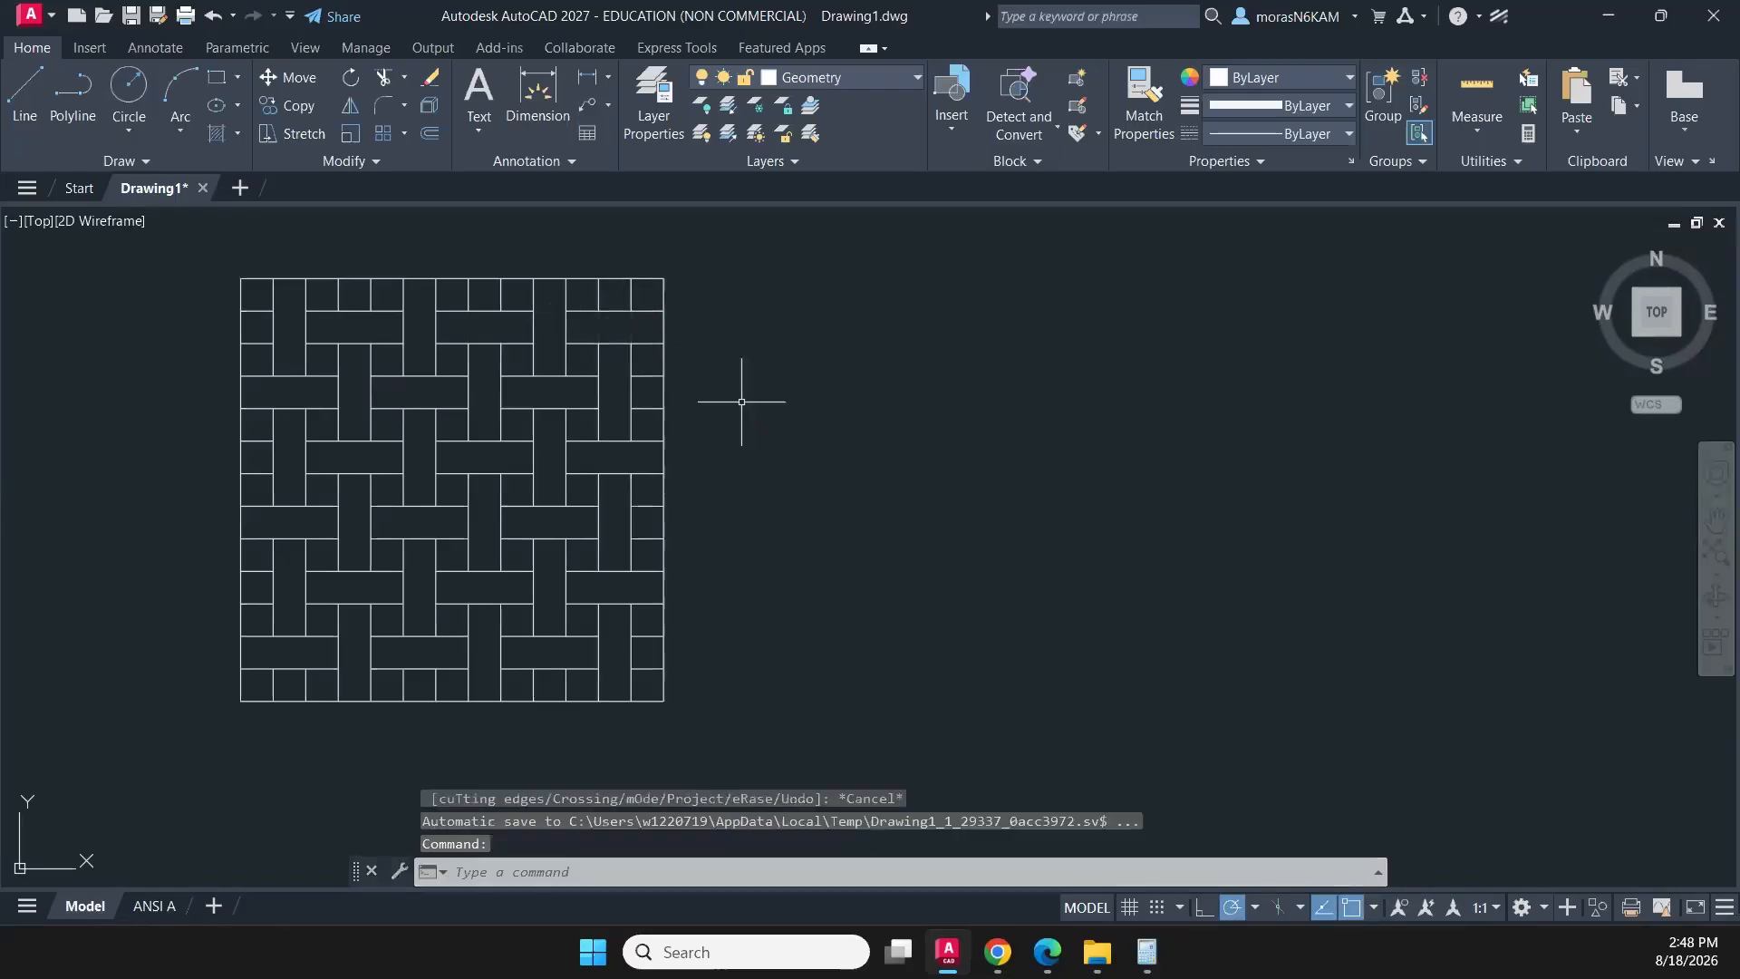
scroll(751, 412, "down", 5)
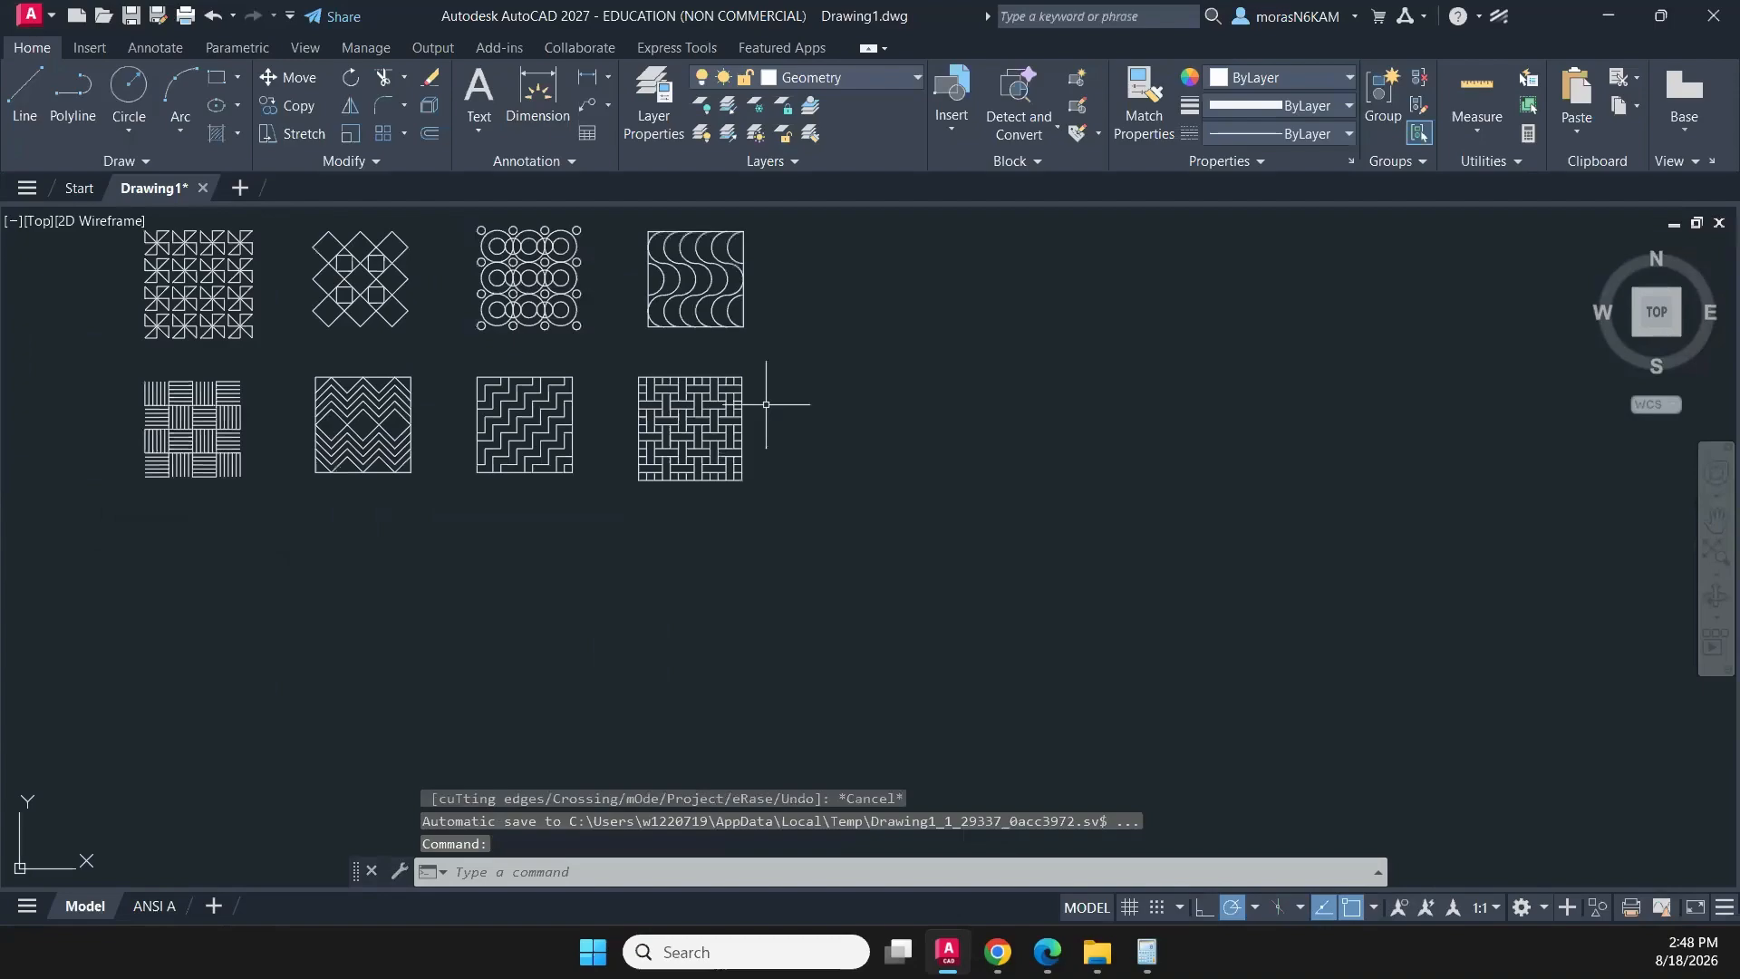
middle_click_drag(773, 407, 744, 480)
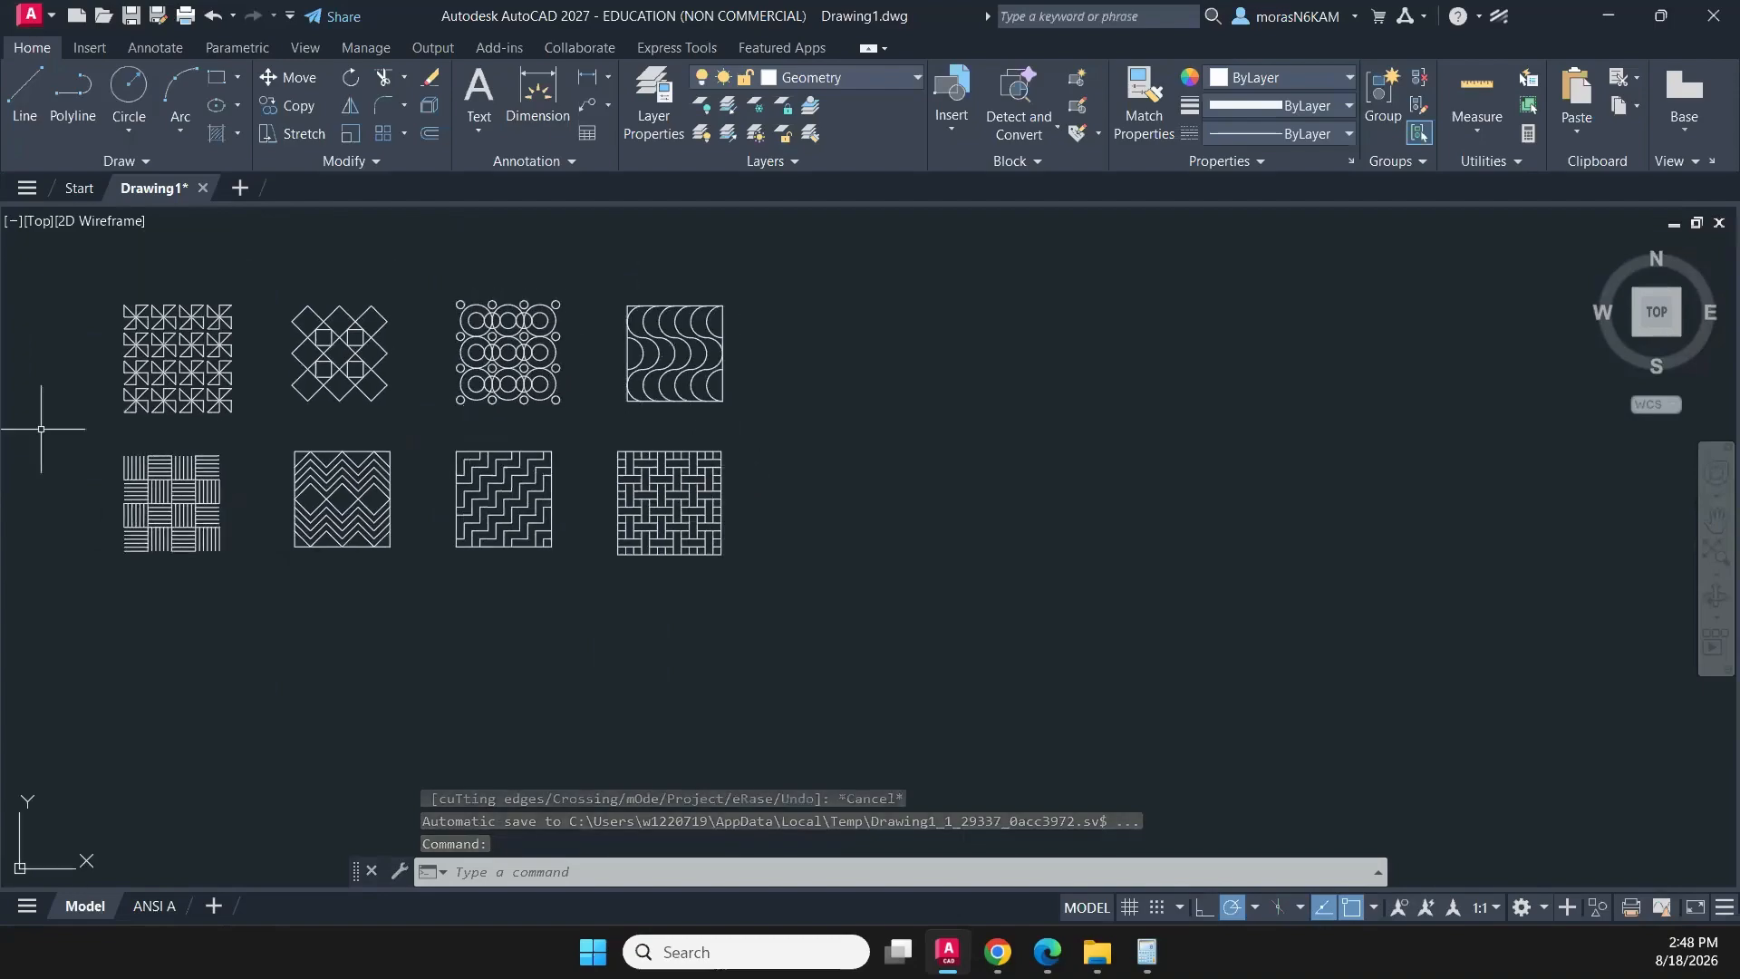
middle_click_drag(907, 440, 1002, 474)
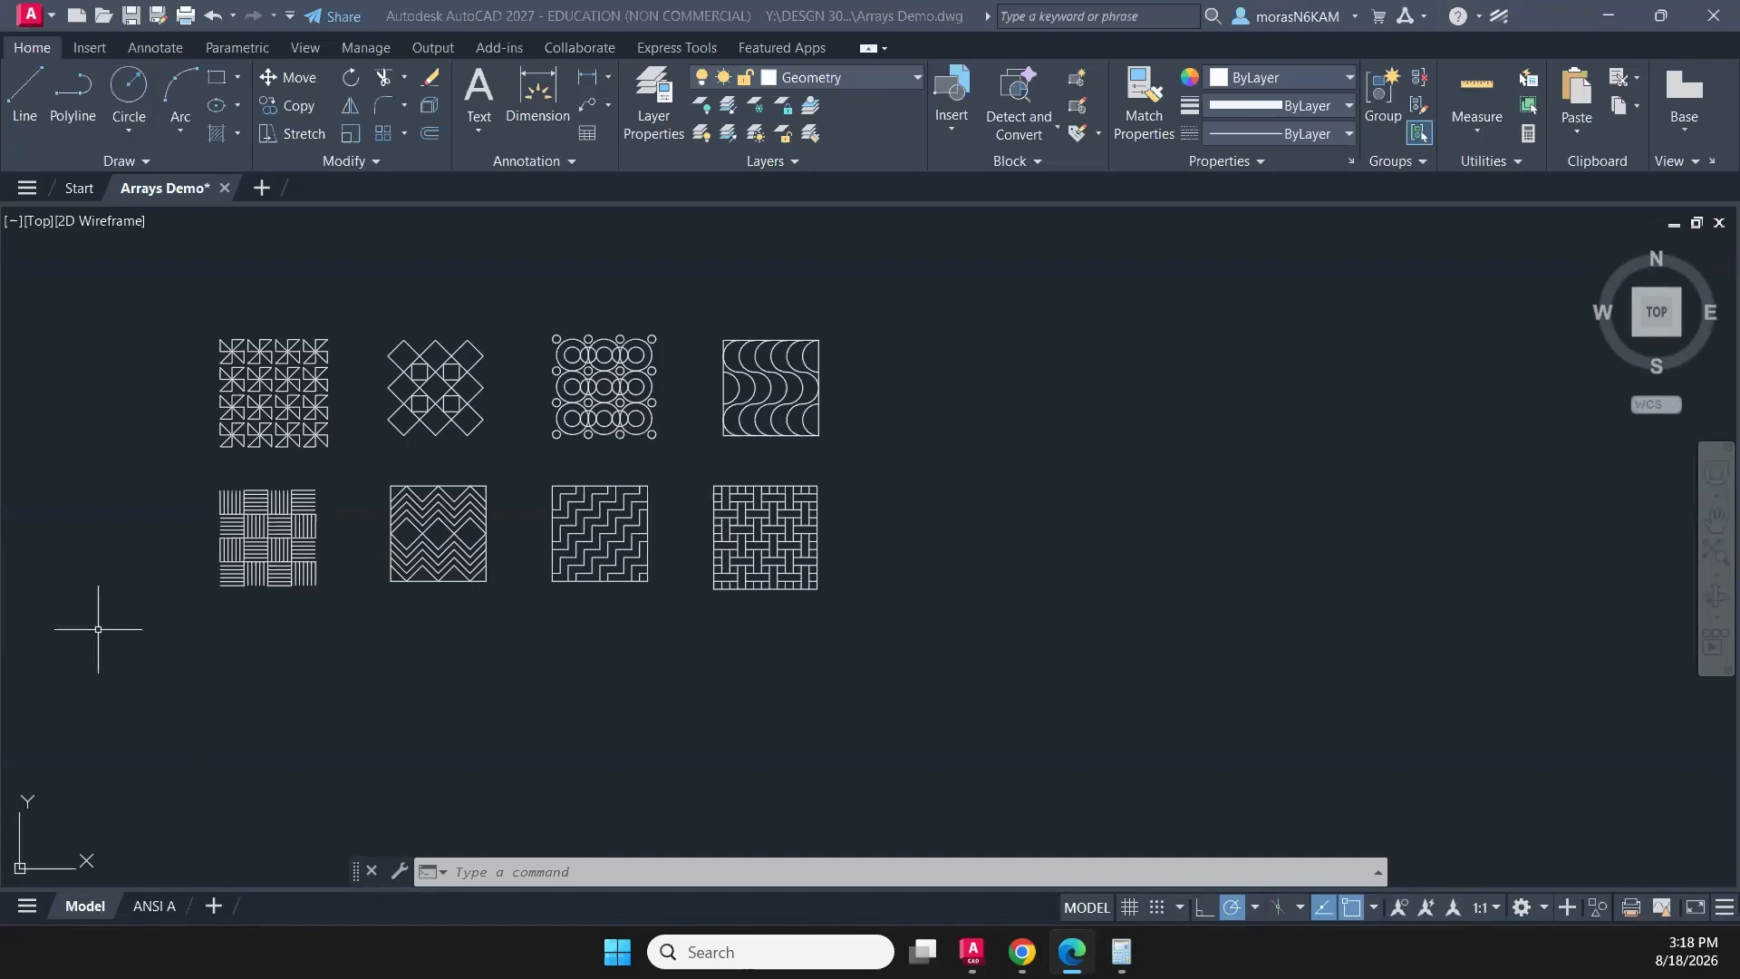
- Draw a 3.25 by 3.25 square below the basket-weave line pattern that starts the second row
left_click(217, 82)
middle_click_drag(415, 641, 478, 550)
scroll(279, 562, "up", 4)
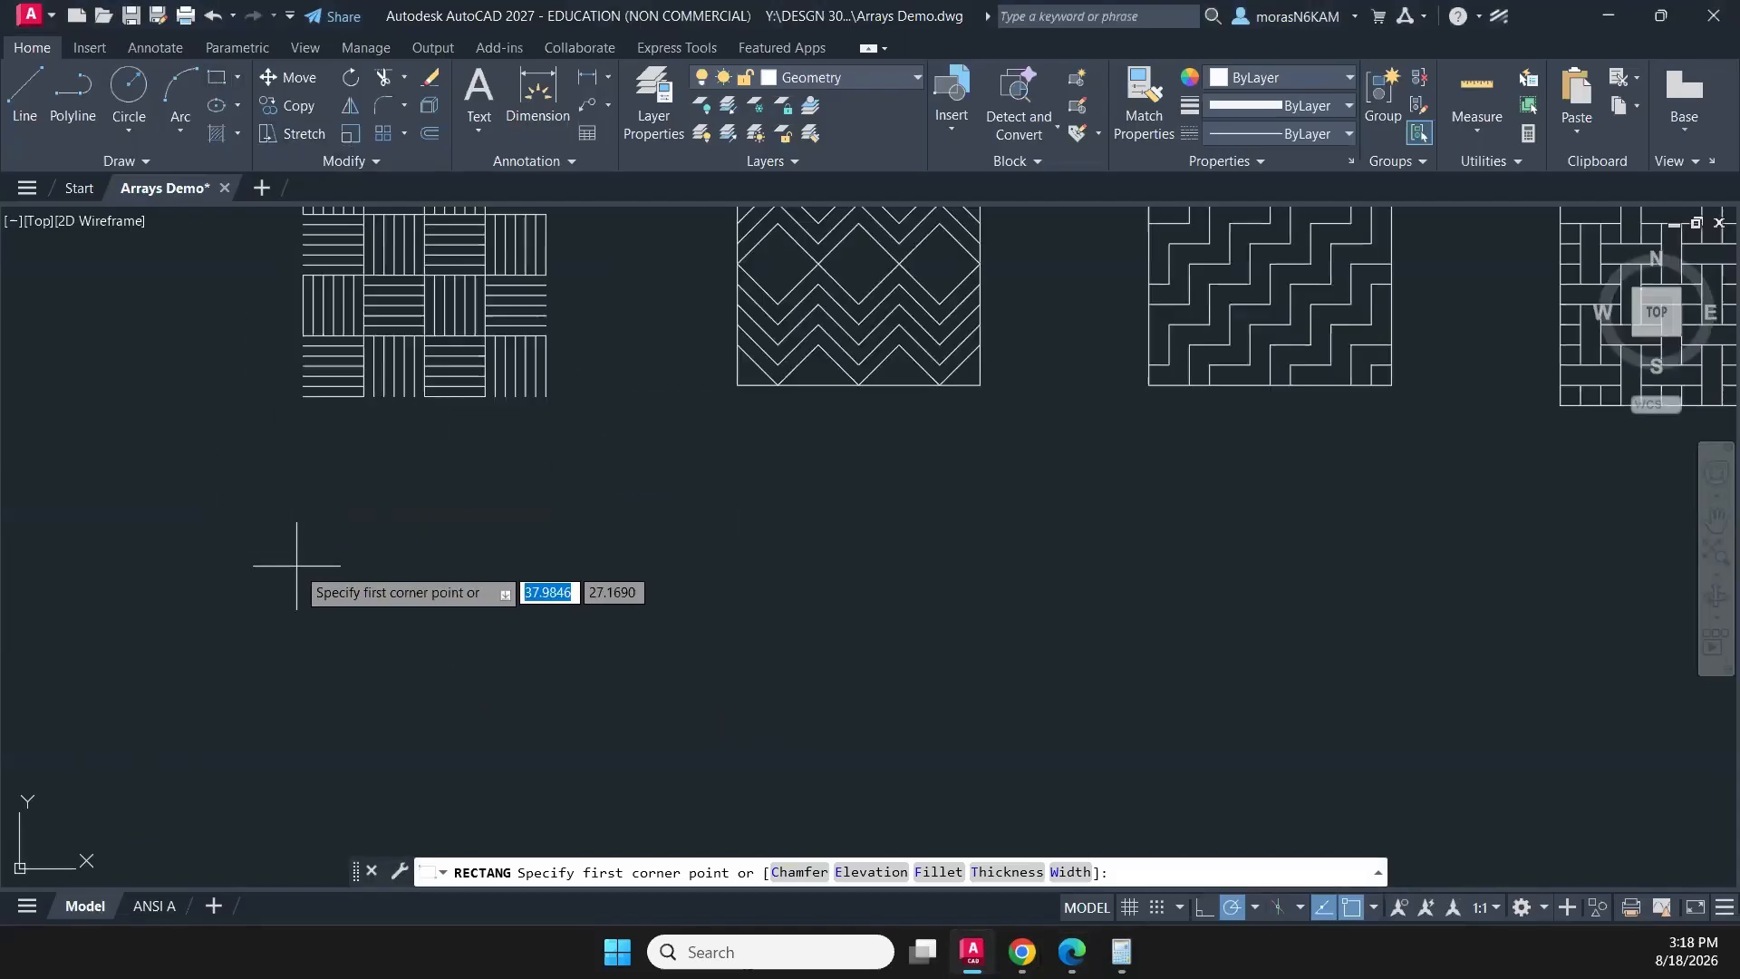
left_click(299, 565)
middle_click_drag(557, 715, 498, 576)
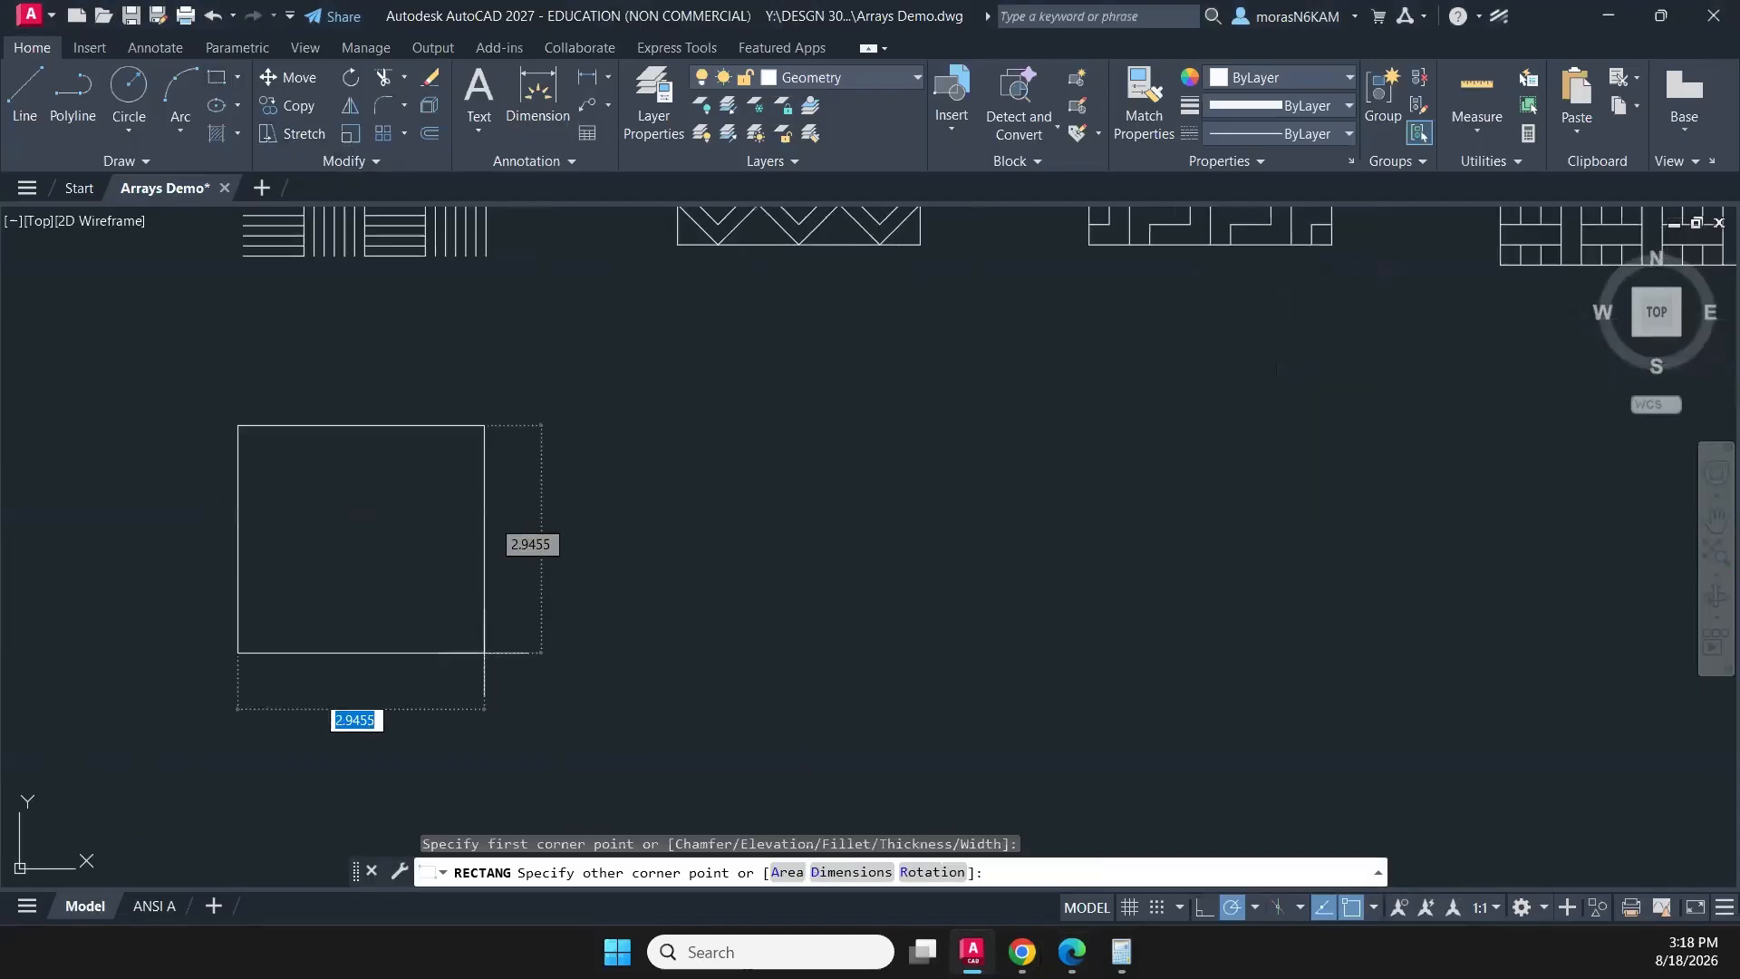
type("d")
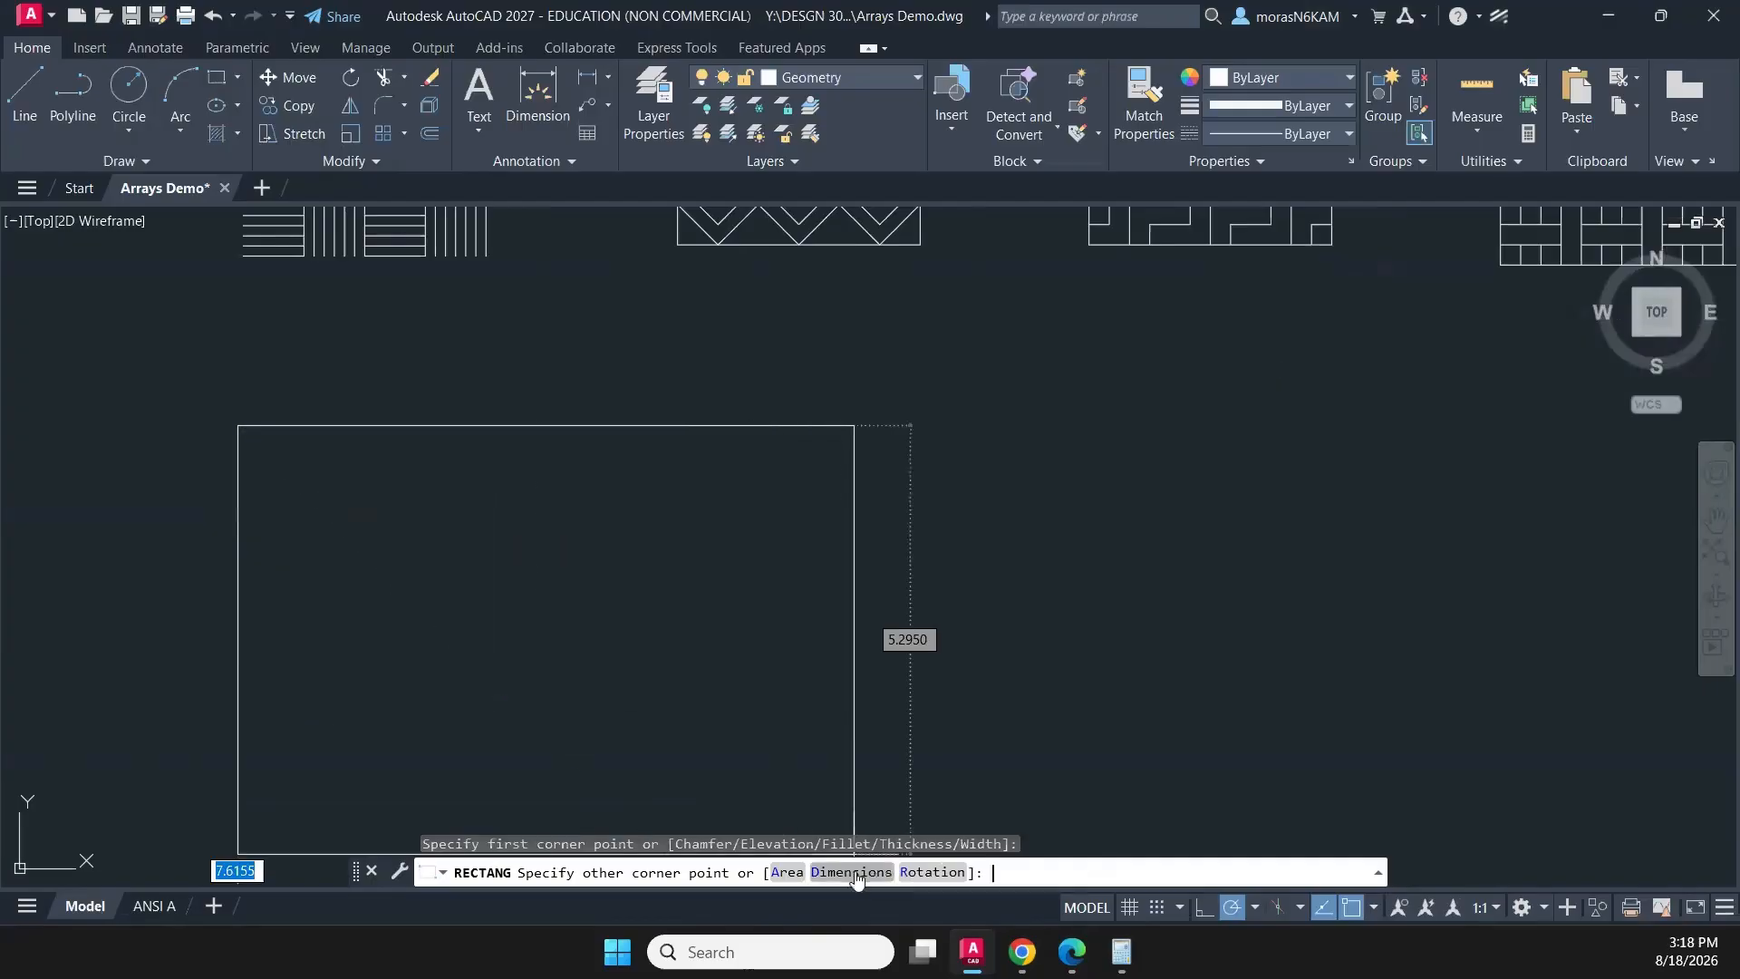
key("Return")
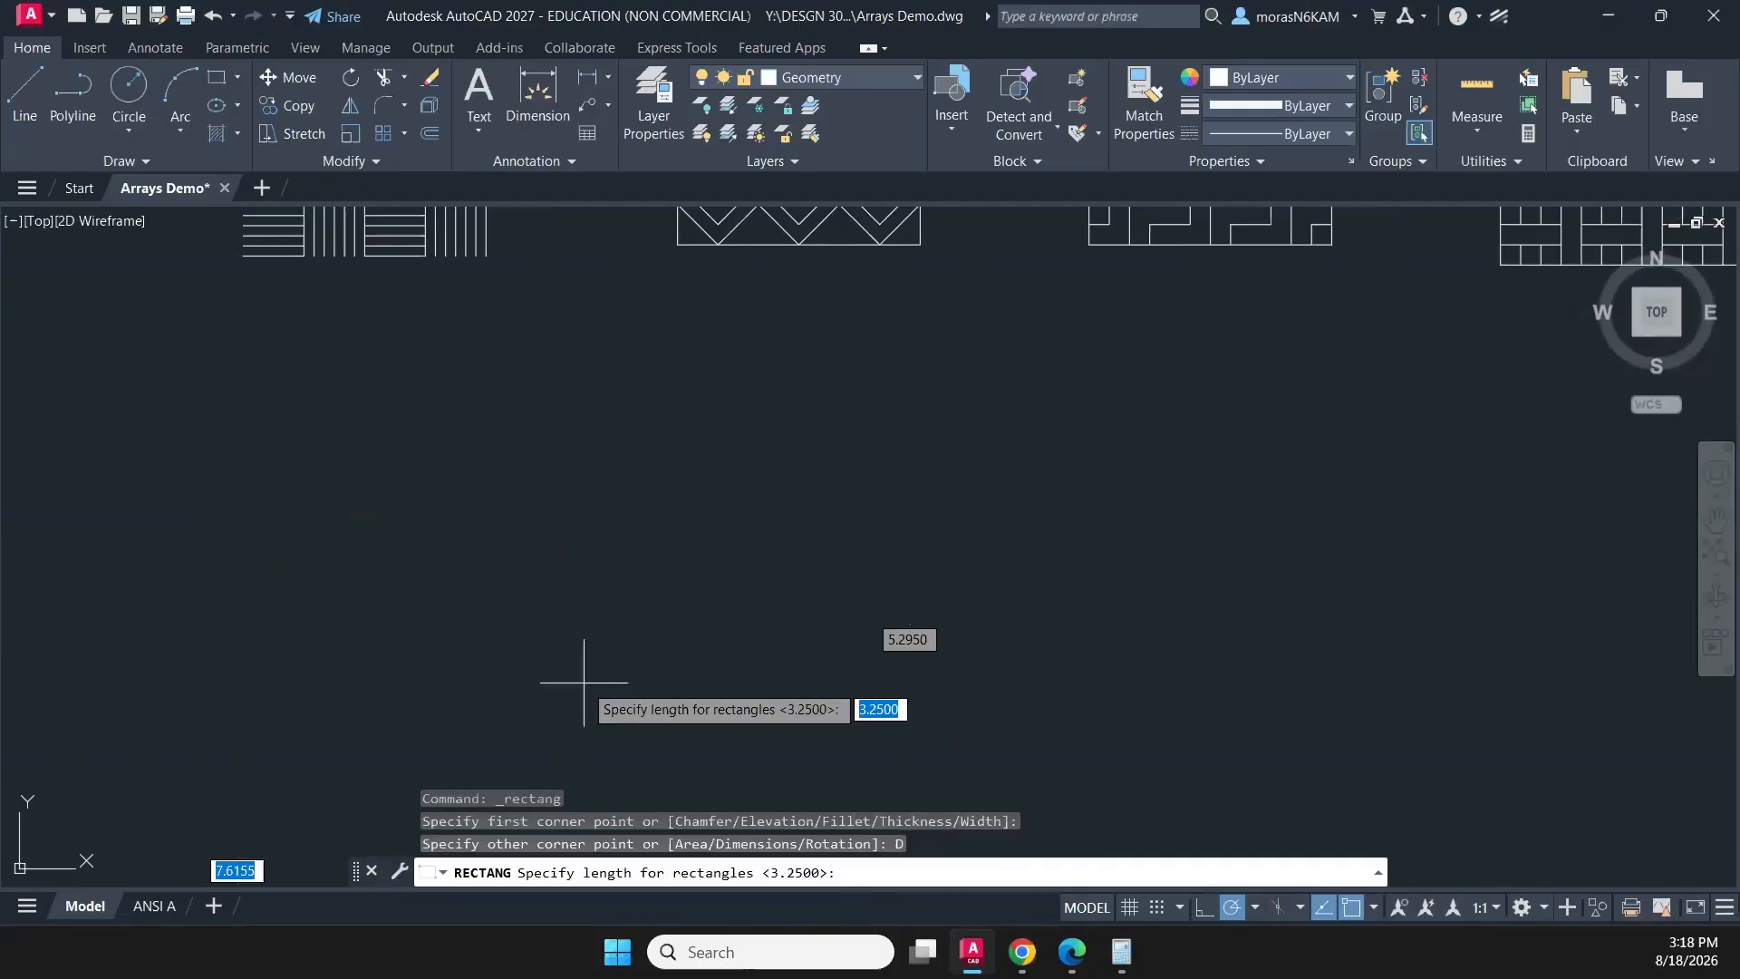
key("BackSpace")
key("Return")
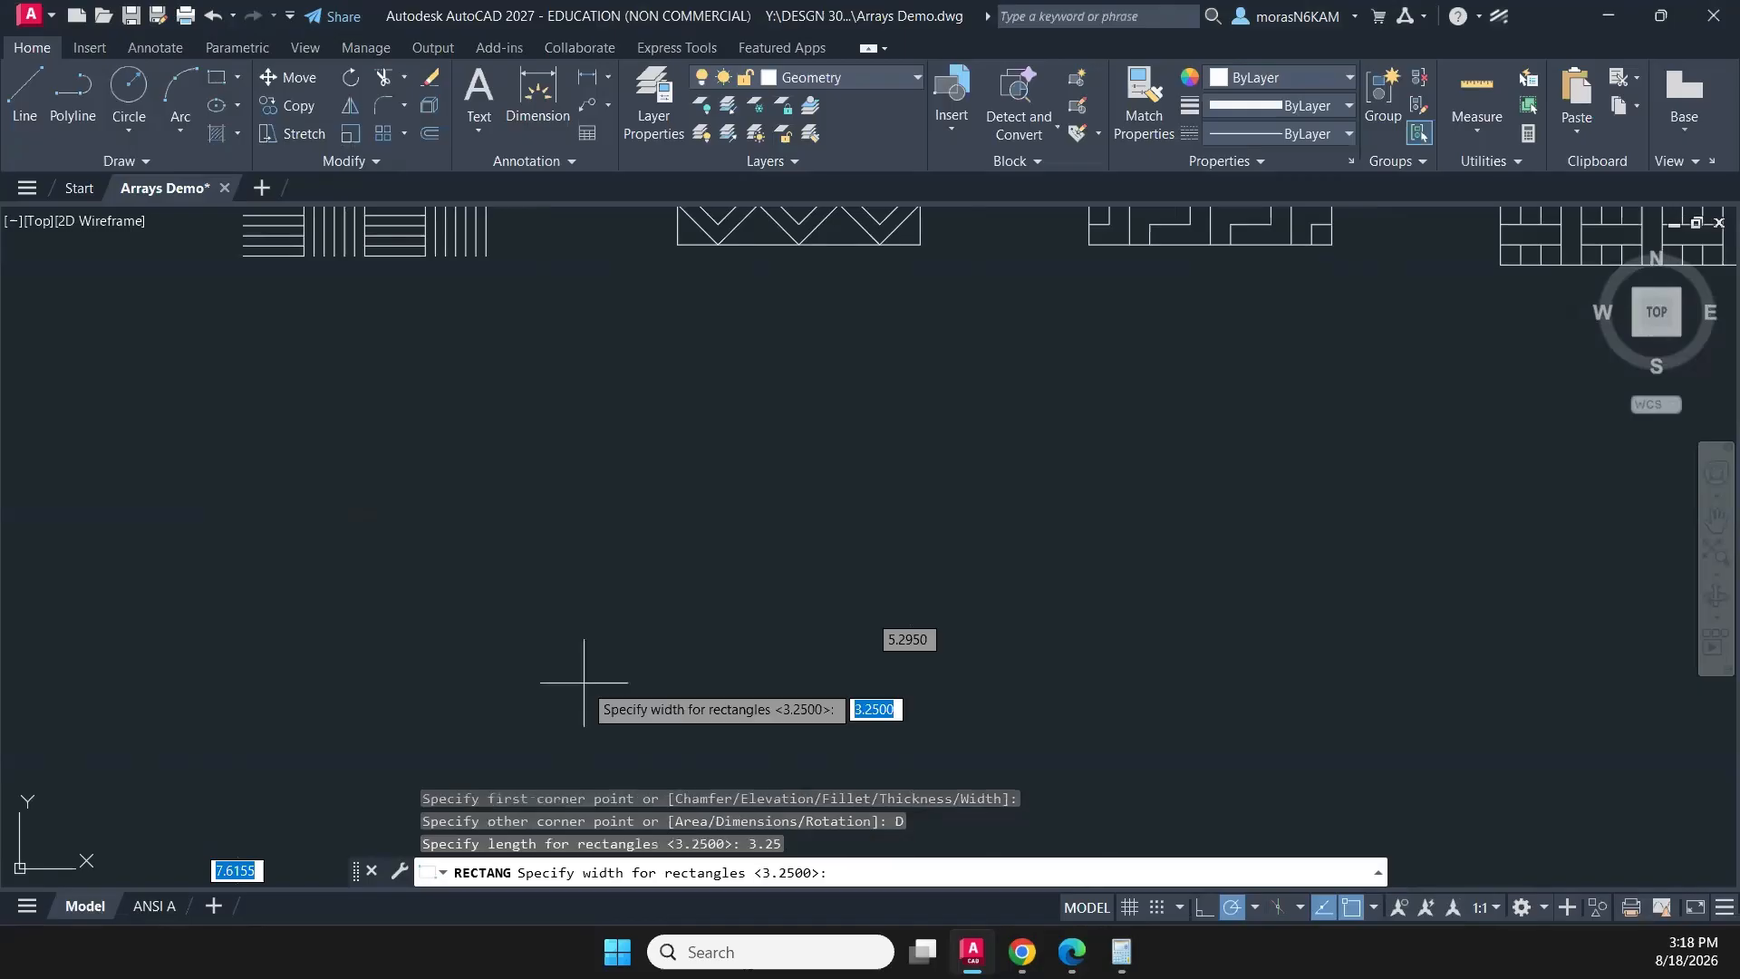
key("Return")
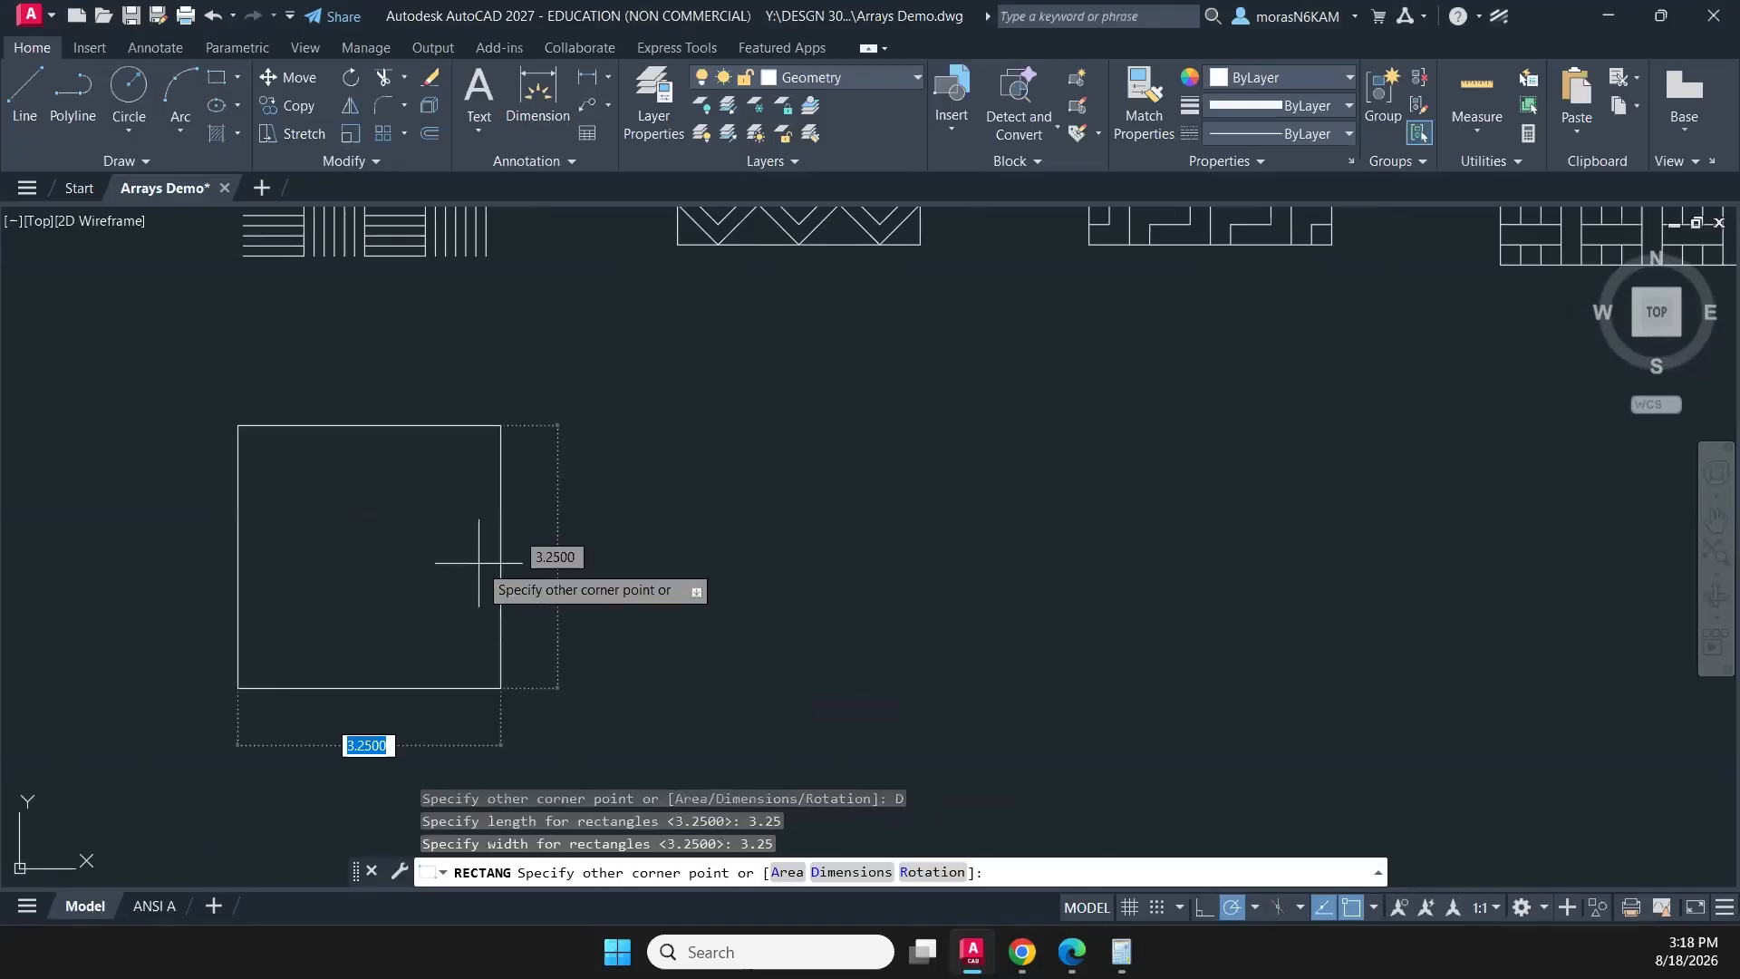
key("Escape")
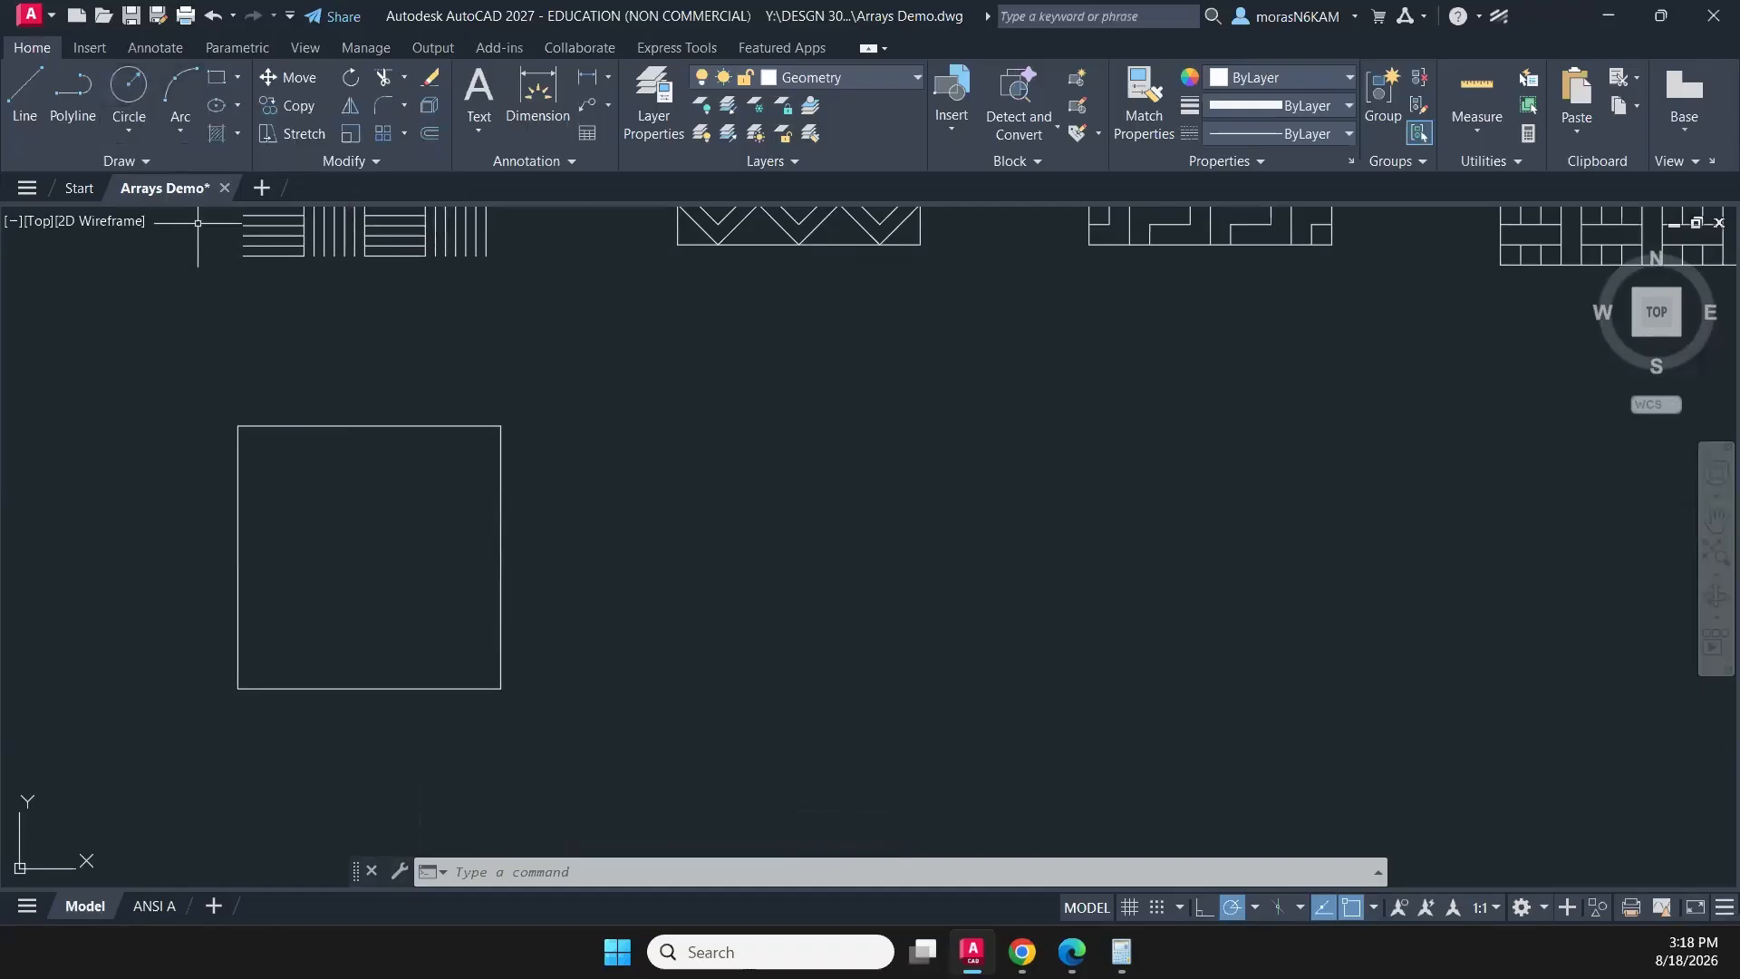
- Draw a circle of radius 2.298 centred on the new square's upper-right corner
left_click(128, 86)
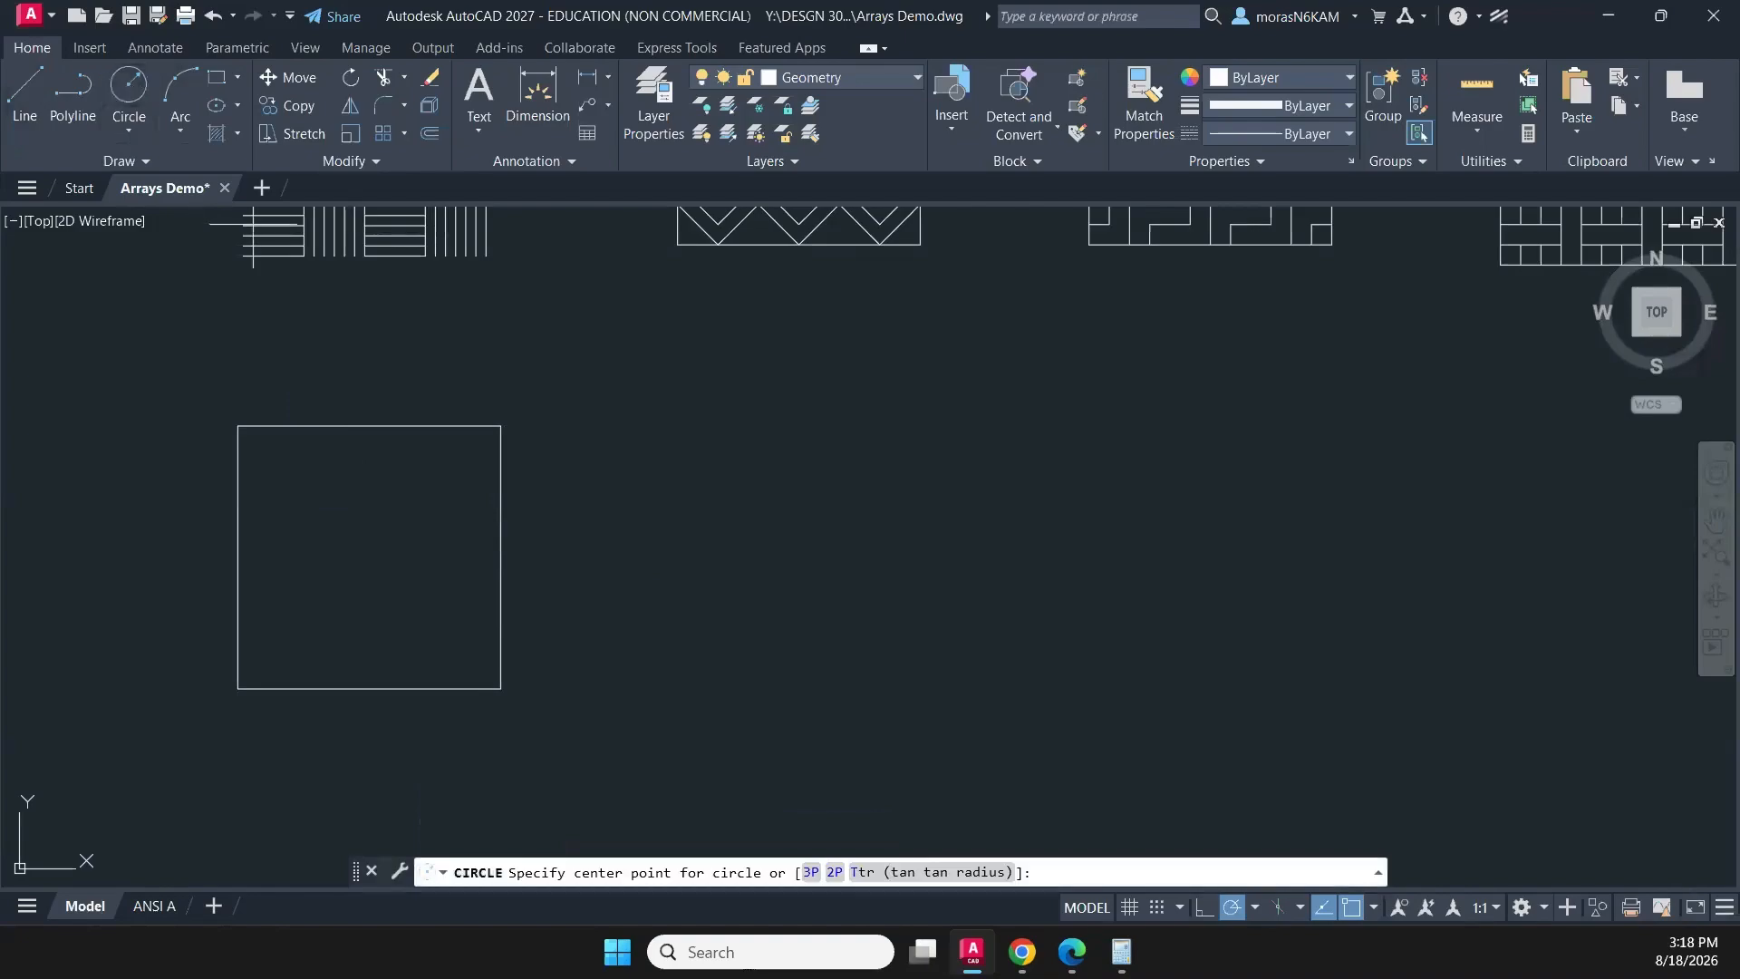
left_click(500, 426)
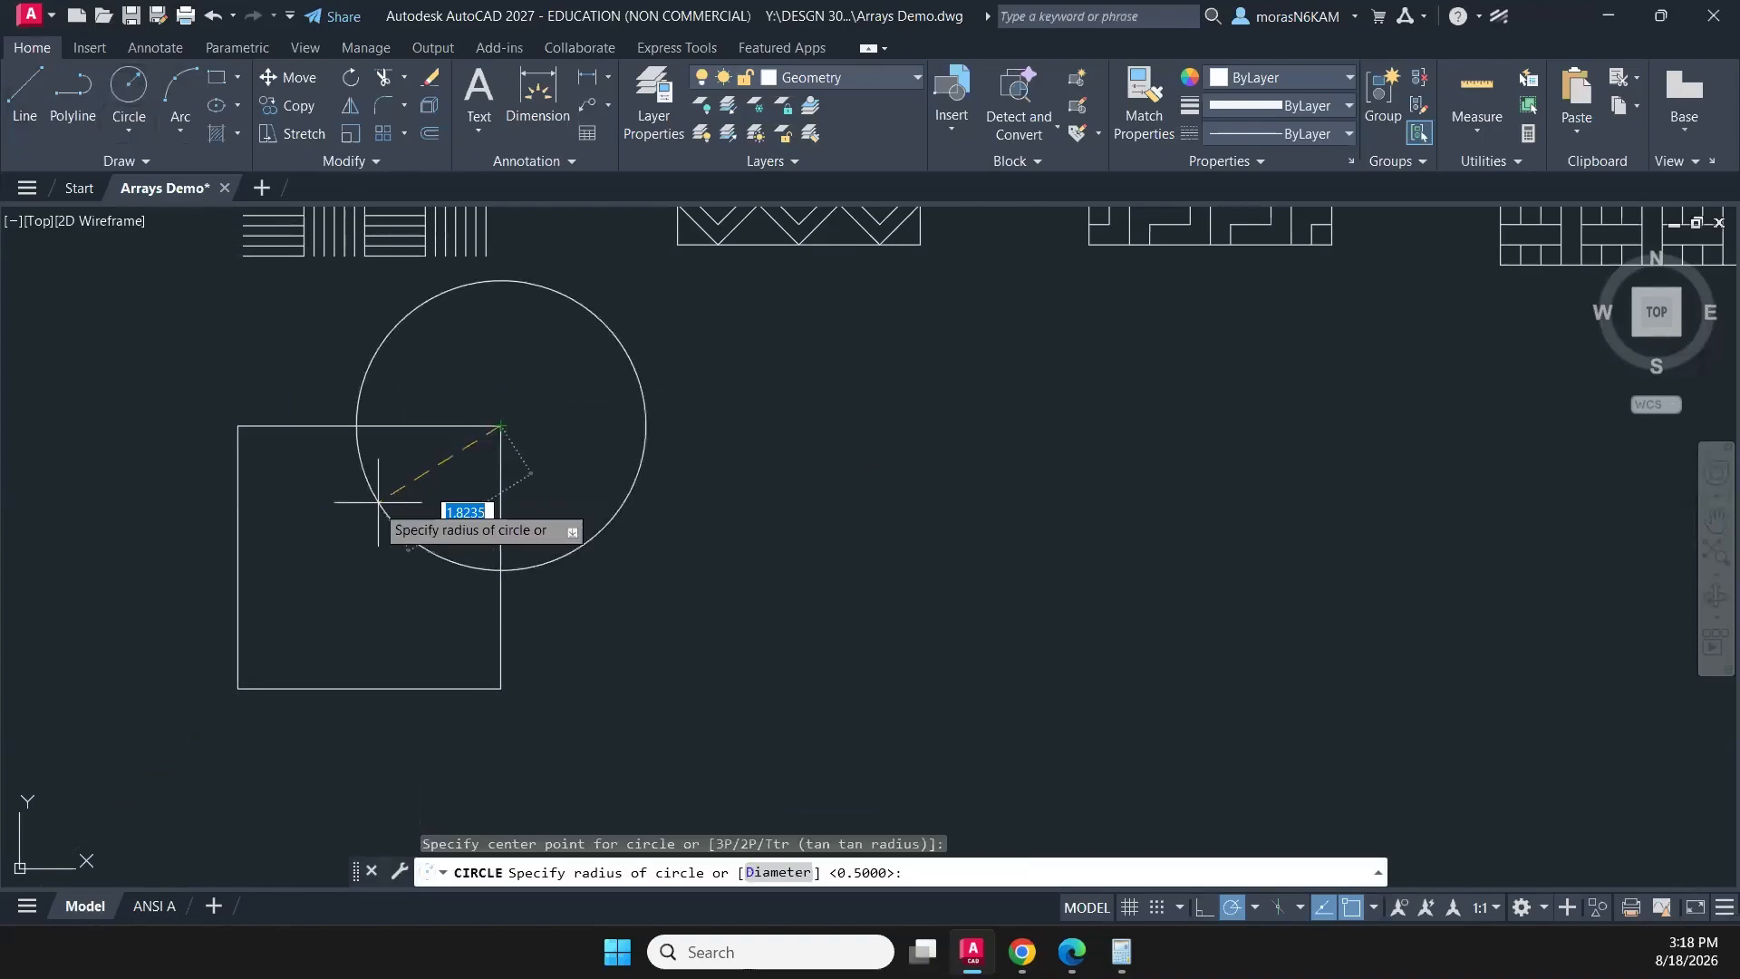
type("1")
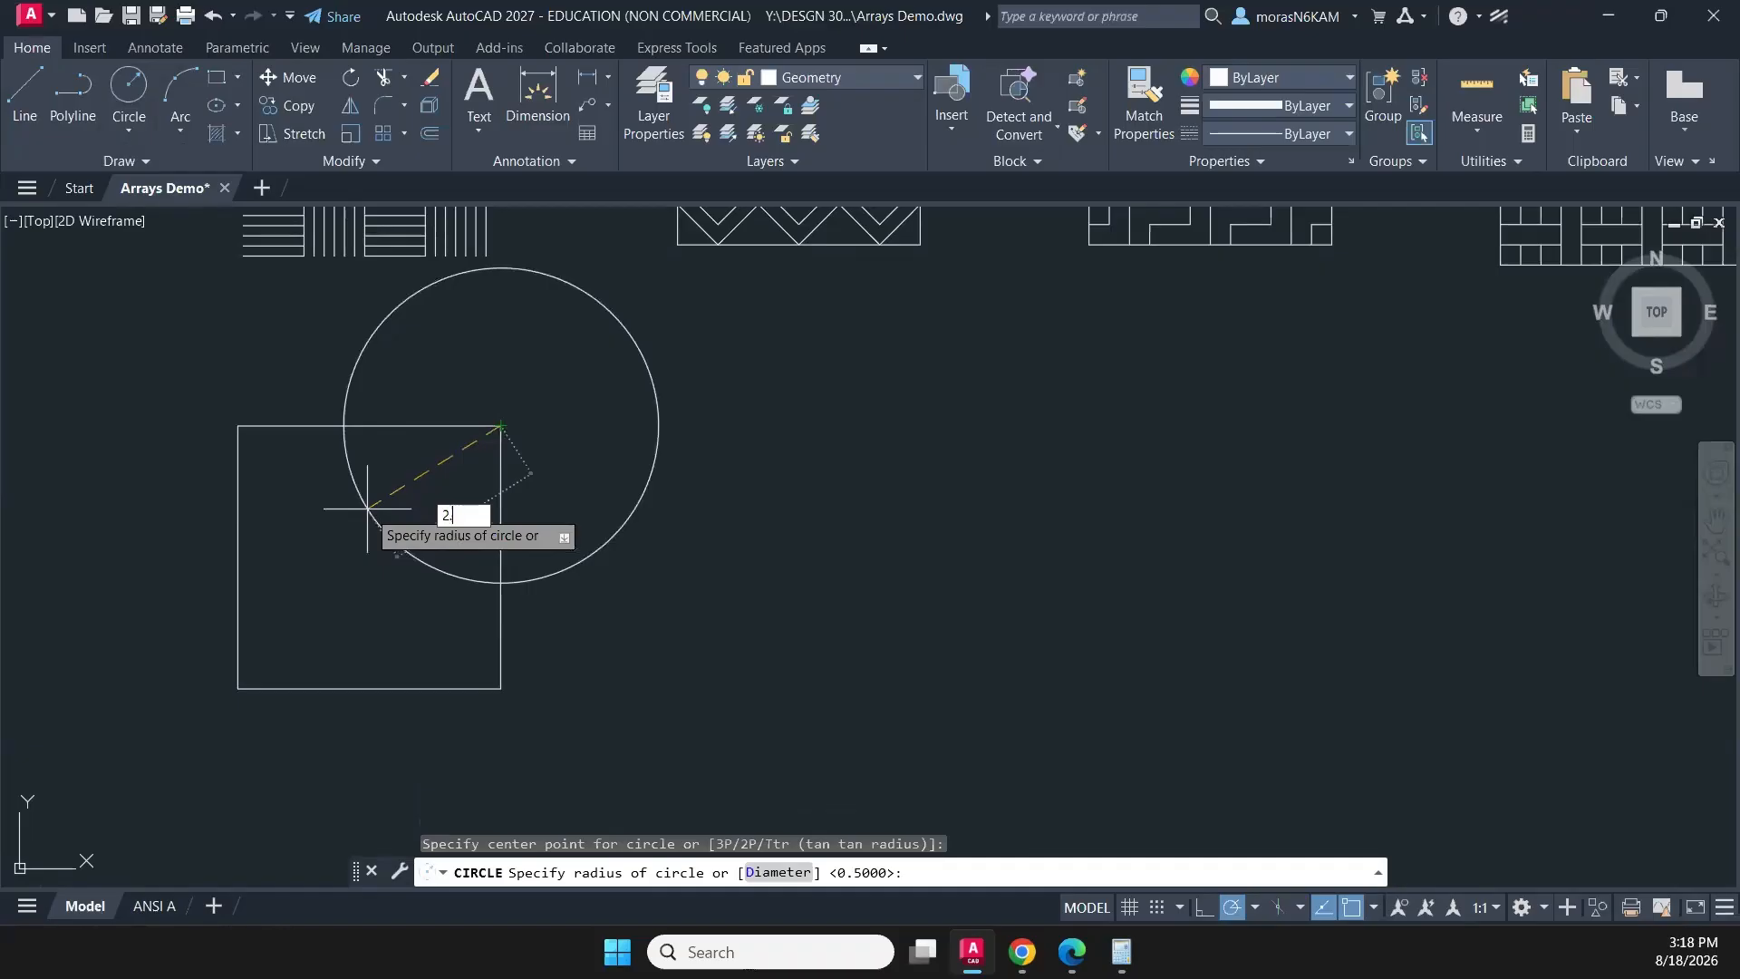
key("Return")
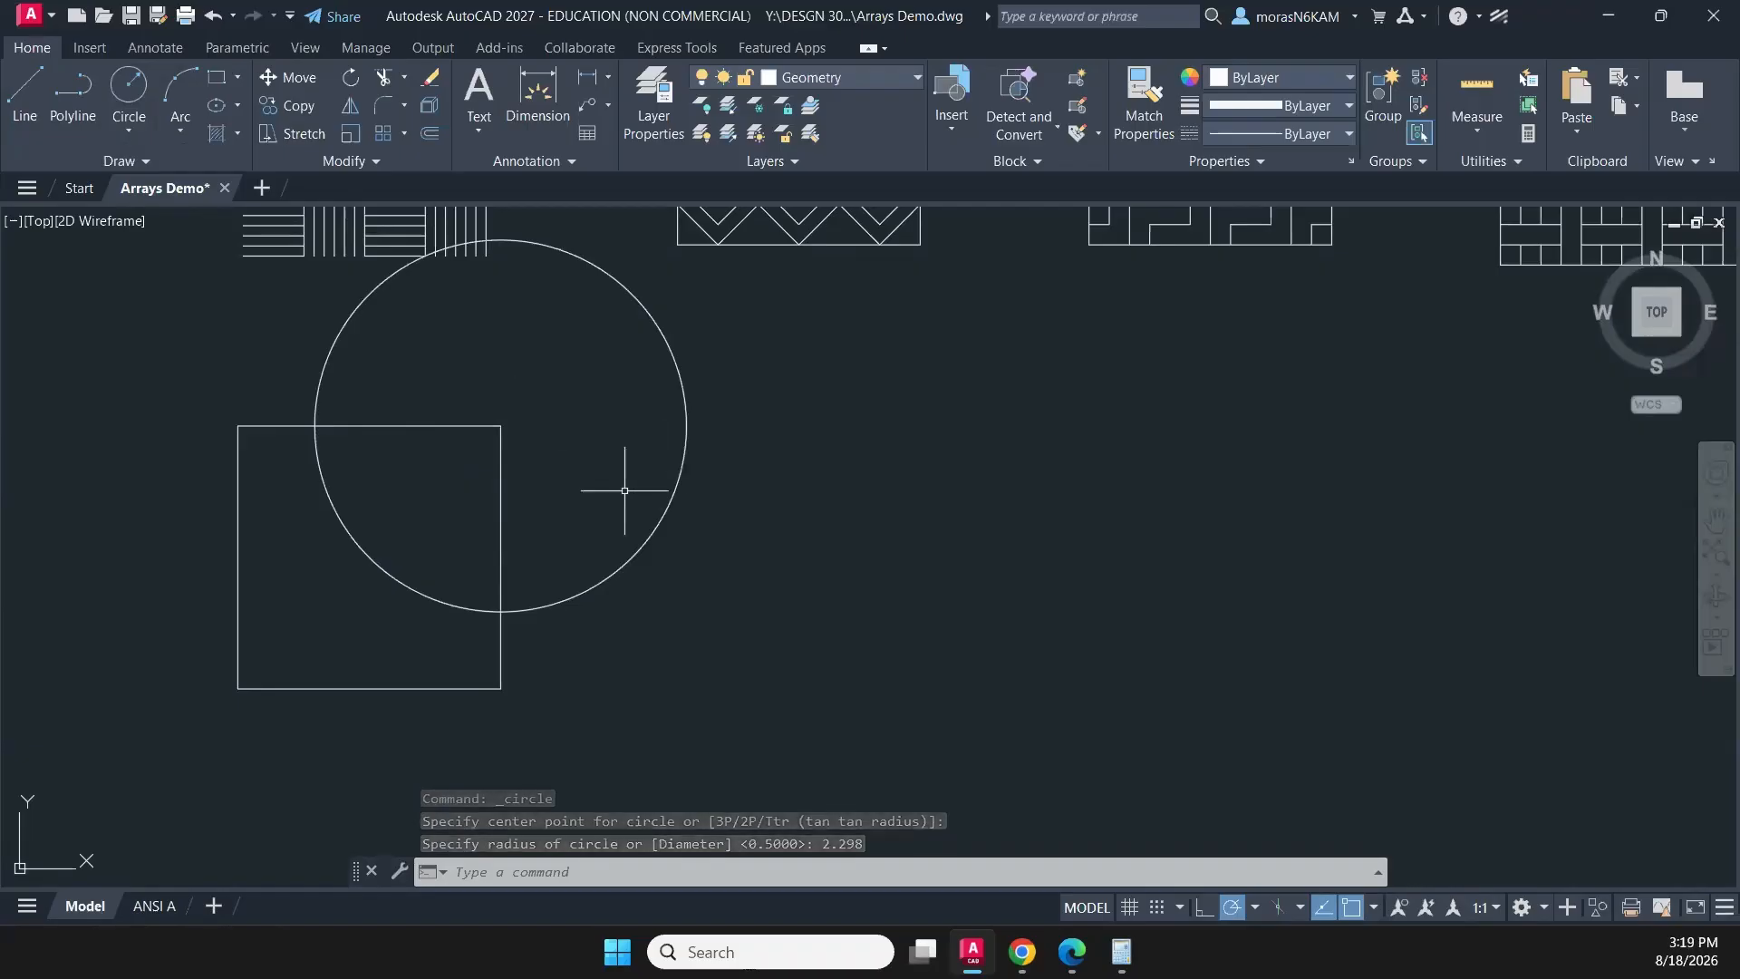
- Trim the parts of the circle outside the square, keeping the quarter arc inside it, and end the trimming
type("tr")
key("Return")
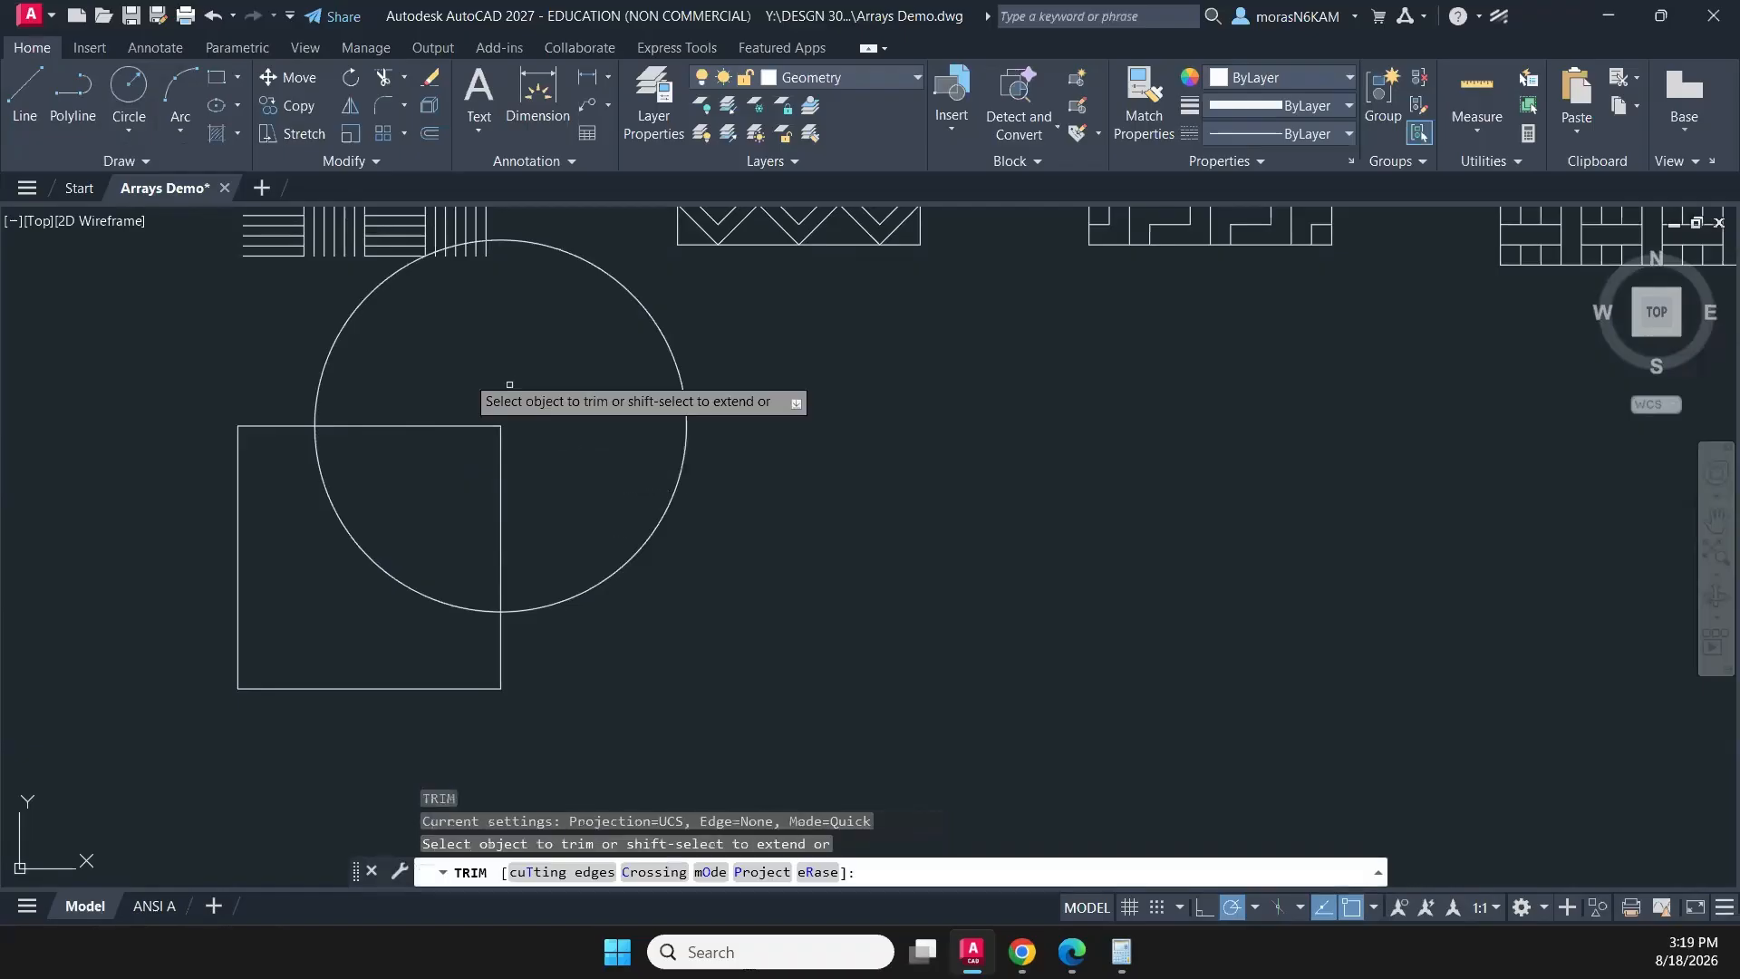
left_click(382, 360)
left_click(291, 338)
key("Return")
left_click(544, 387)
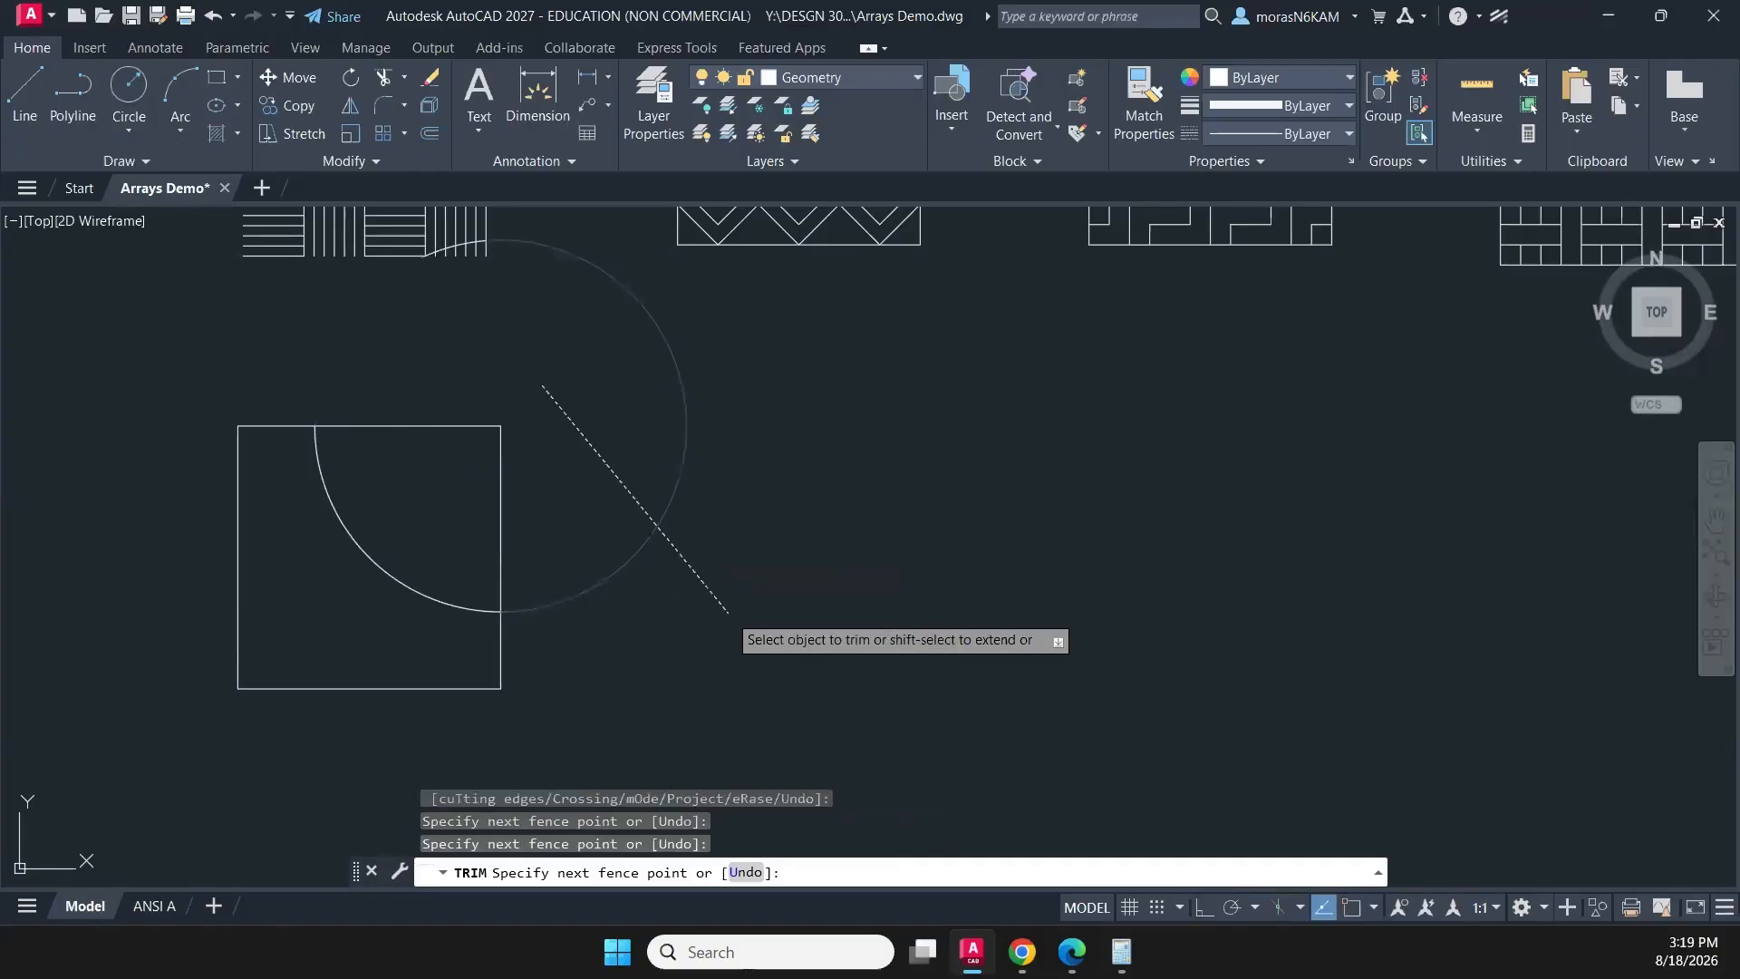
left_click(746, 632)
key("Return")
scroll(491, 336, "up", 2)
middle_click_drag(491, 336, 484, 453)
key("Escape")
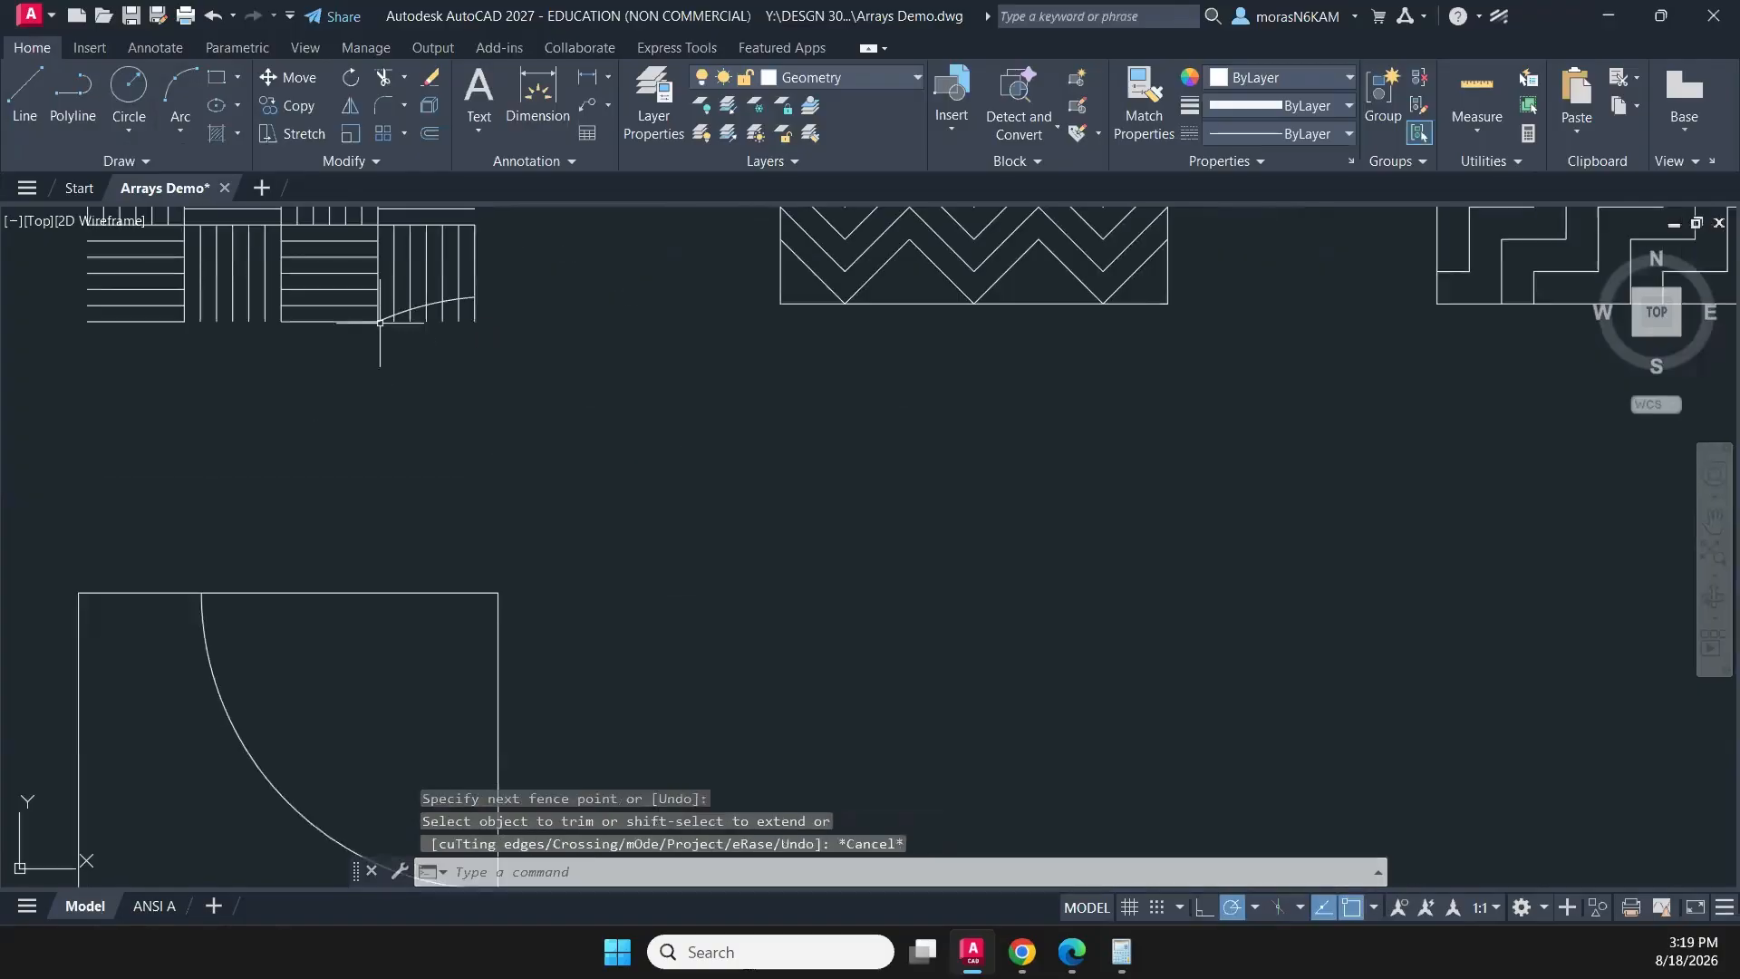
- Delete the leftover arc fragment crossing the lower-right cell of the line pattern above the square
left_click(359, 288)
left_click(599, 397)
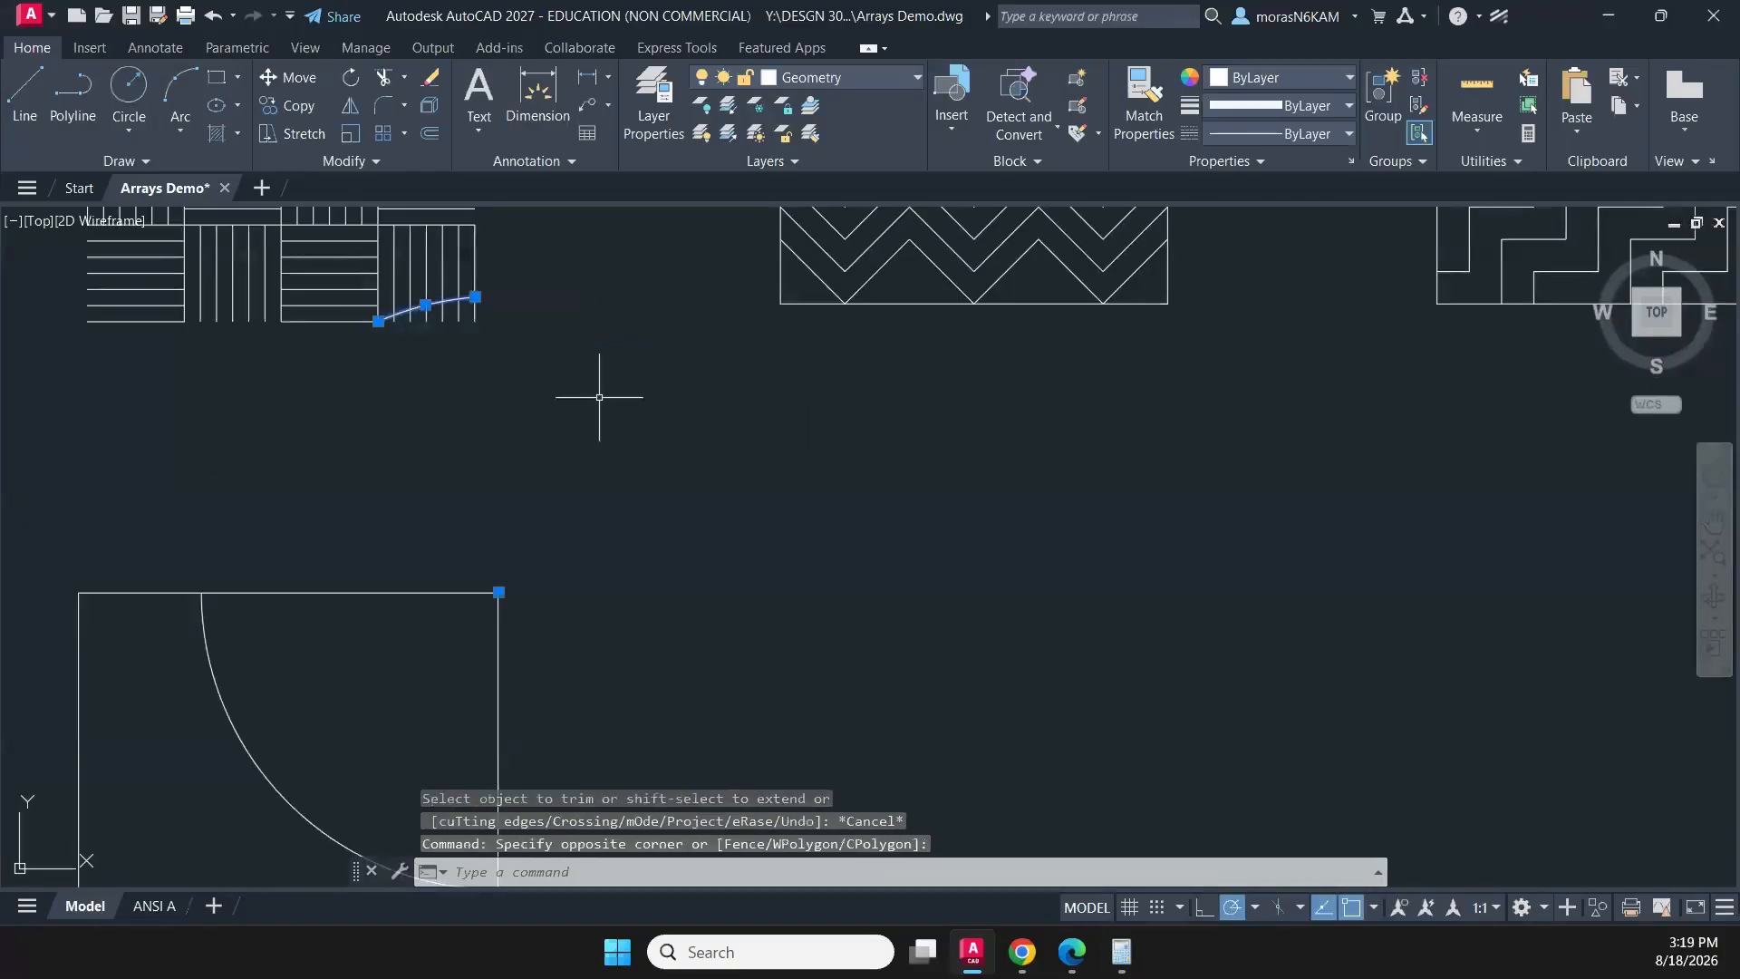
key("Delete")
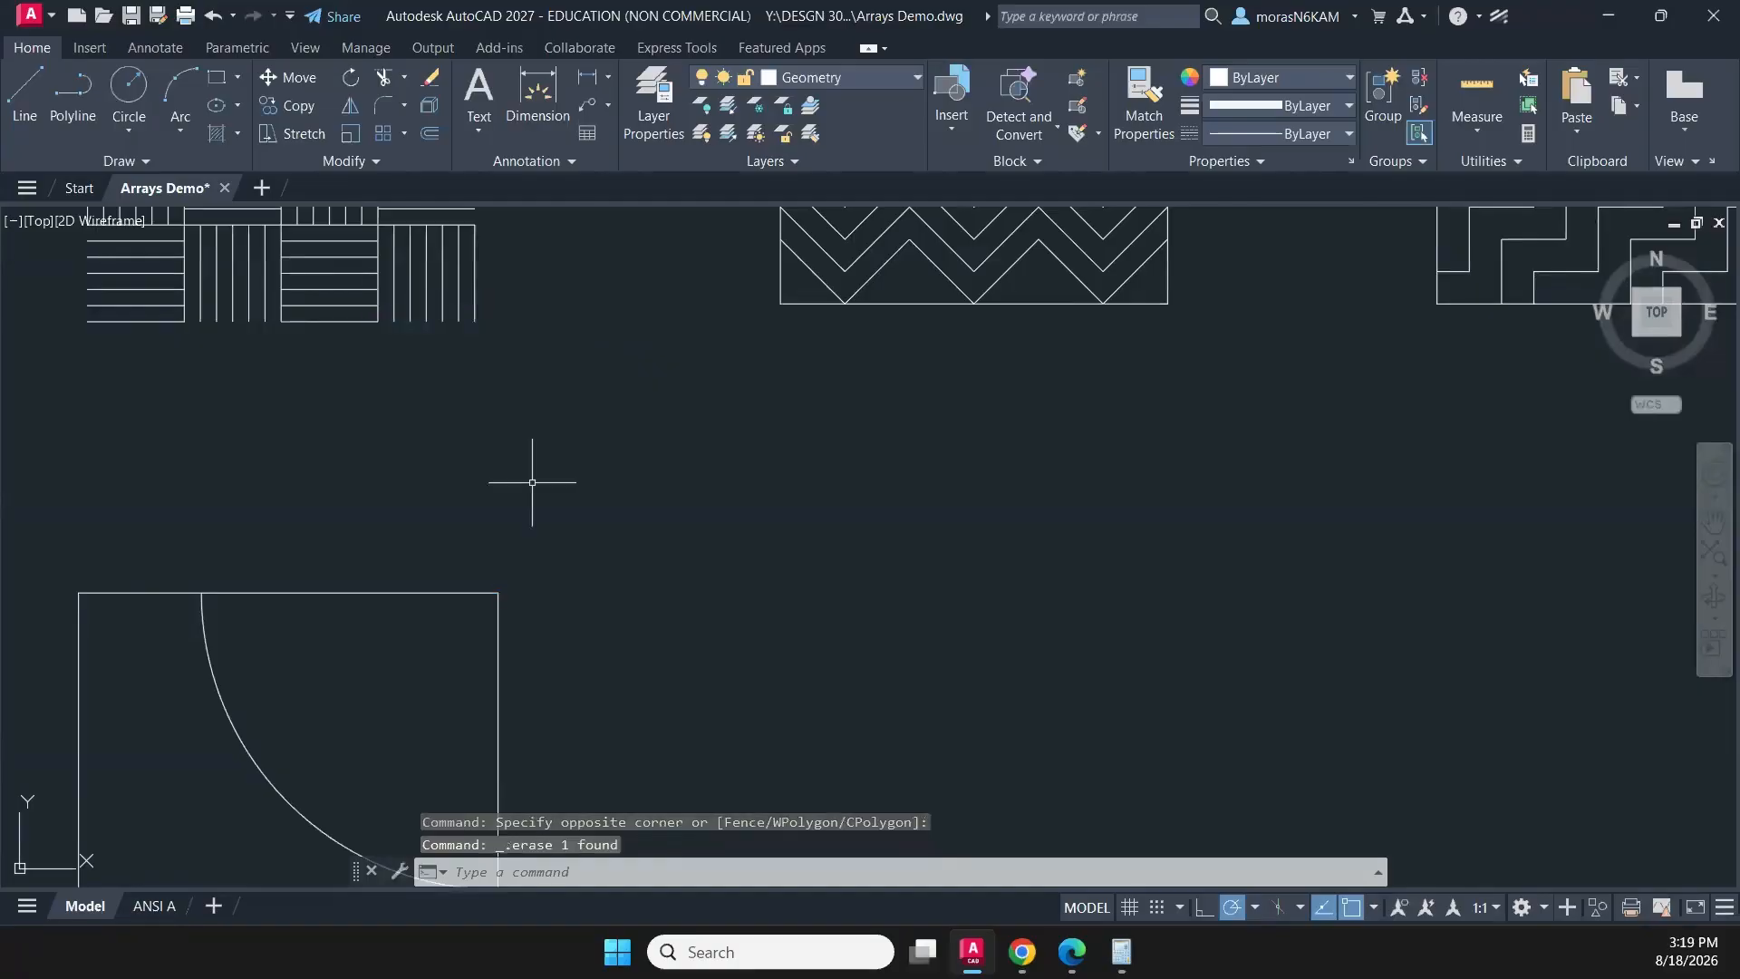
scroll(532, 474, "down", 3)
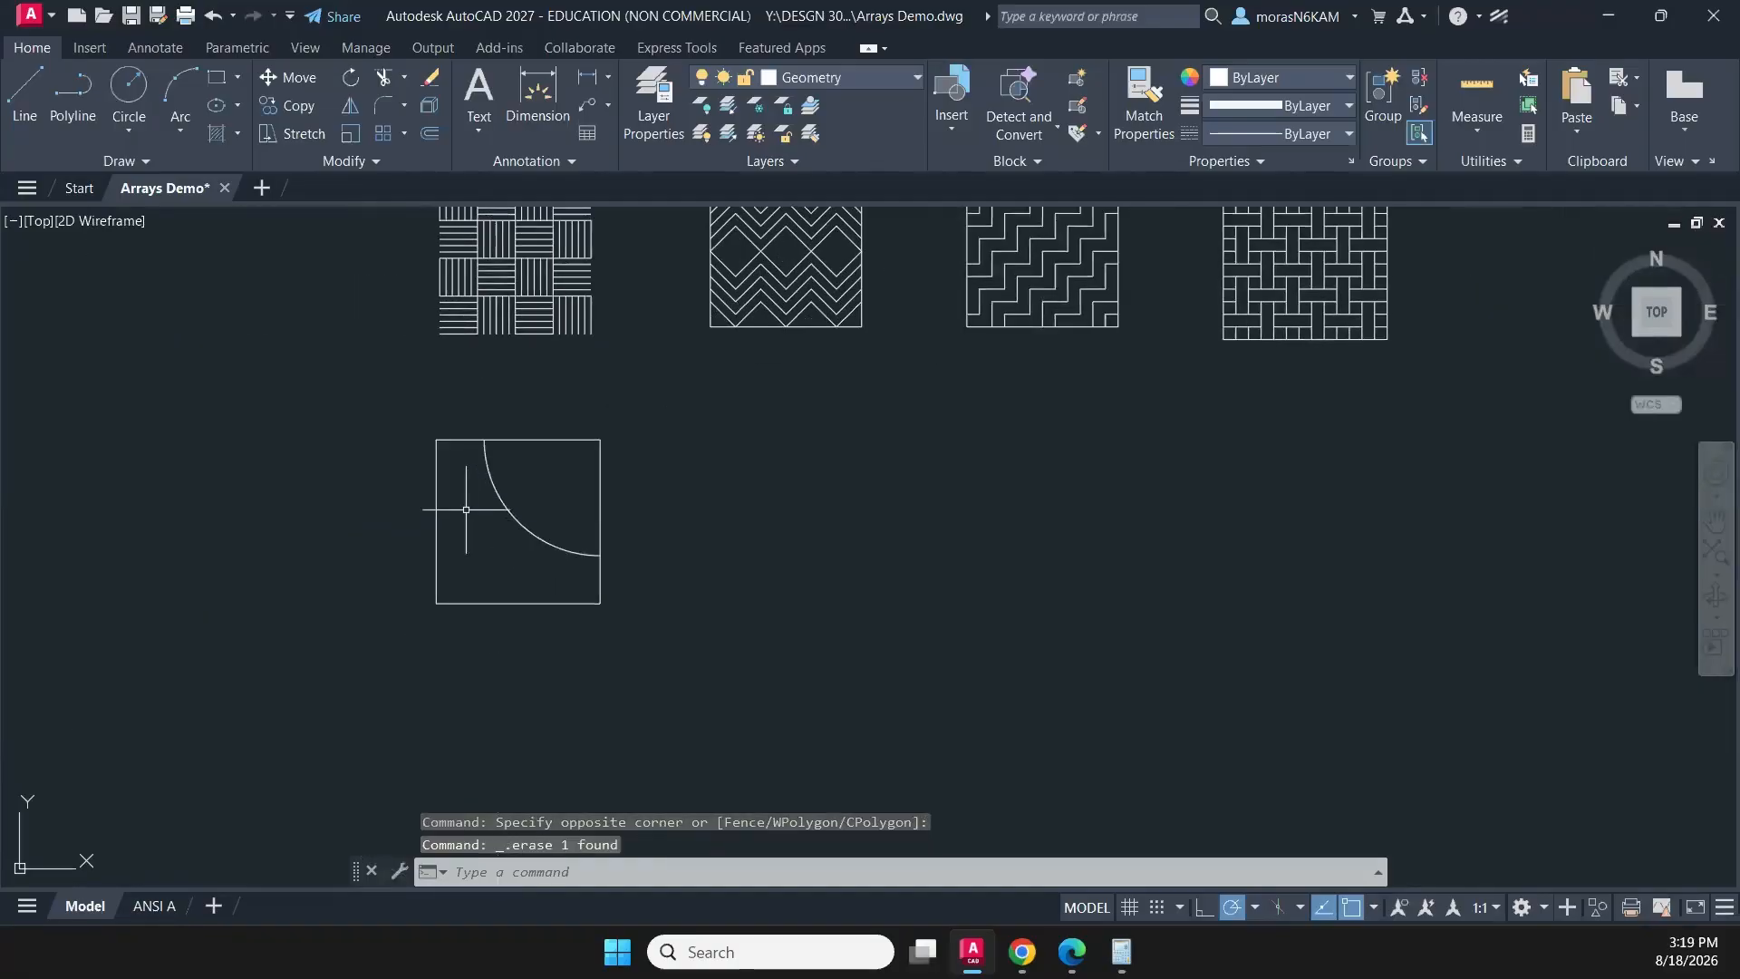
- Try a polar array of the quarter arc with 4 items over 360° around the square's centre, and undo it
scroll(462, 509, "up", 2)
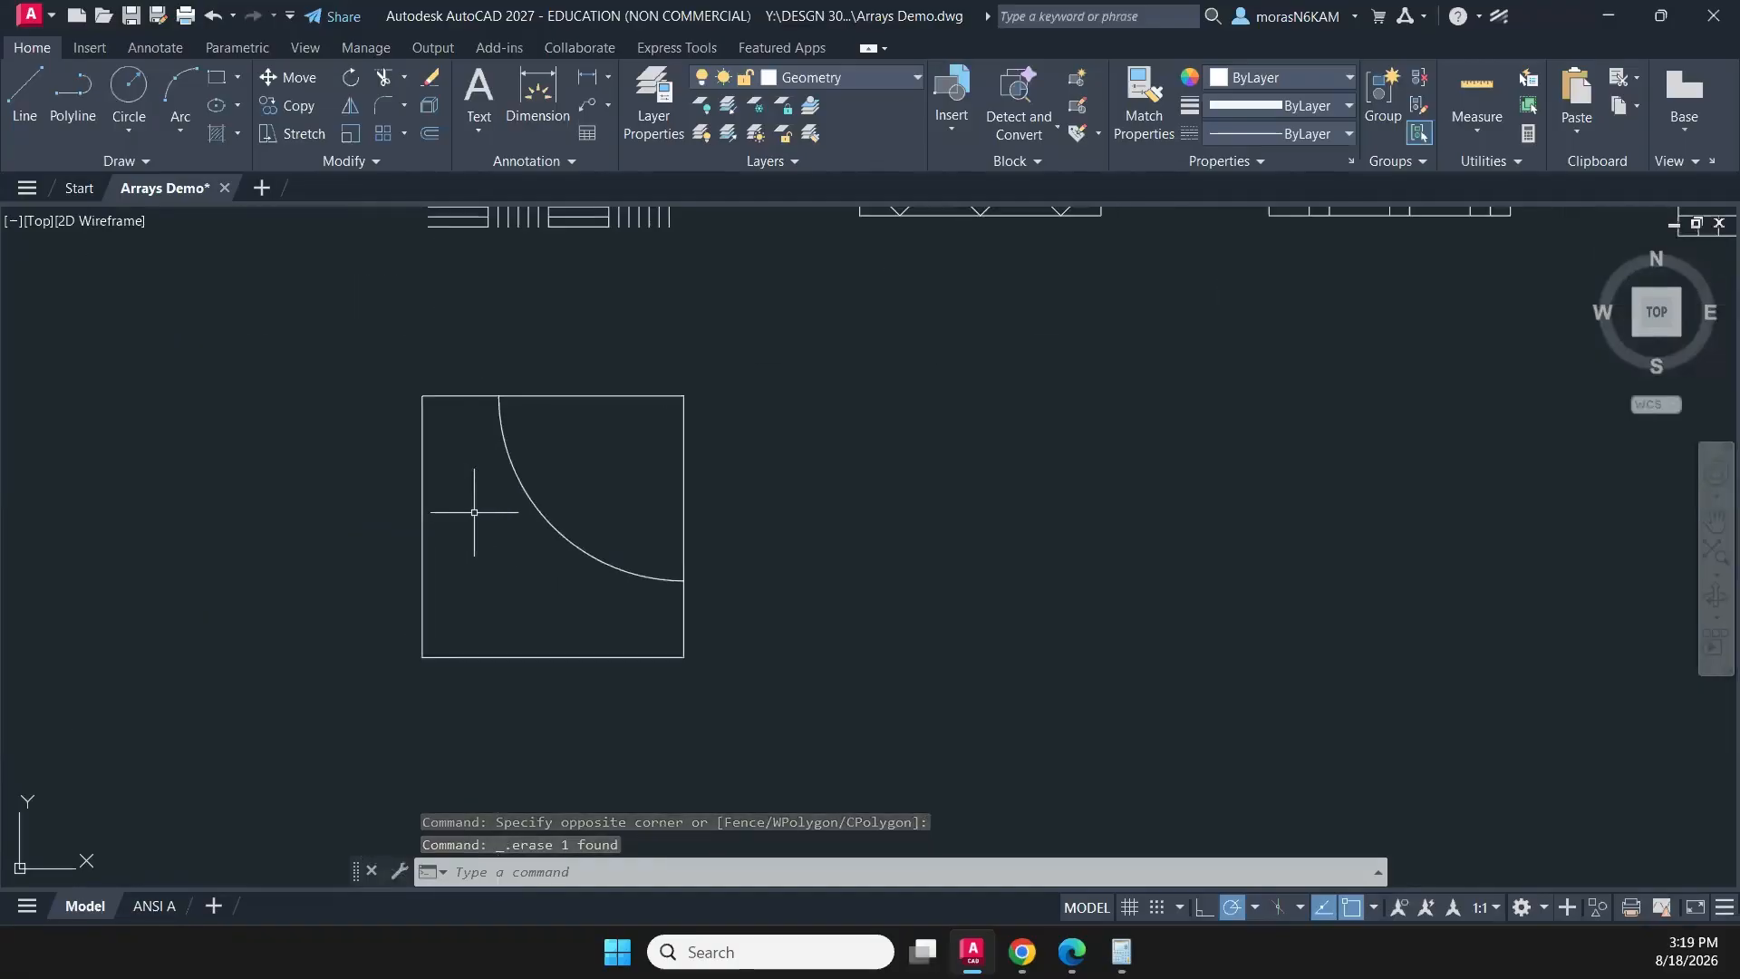
left_click(571, 478)
left_click(551, 587)
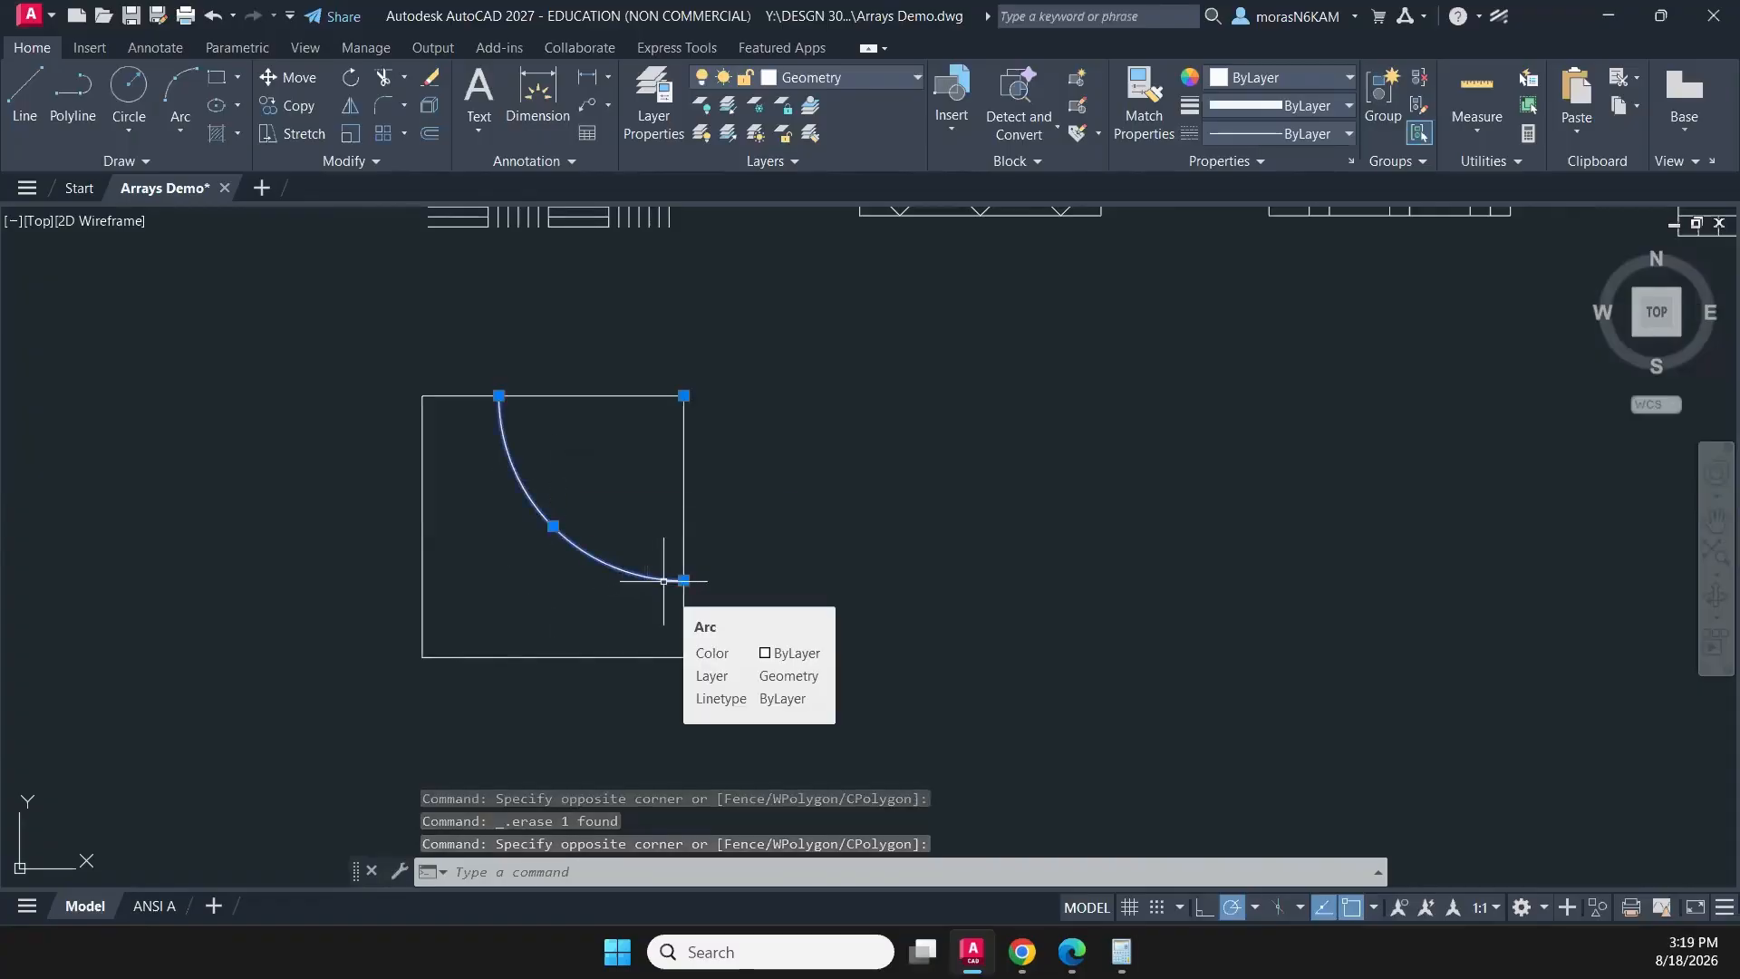
left_click(405, 133)
left_click(448, 260)
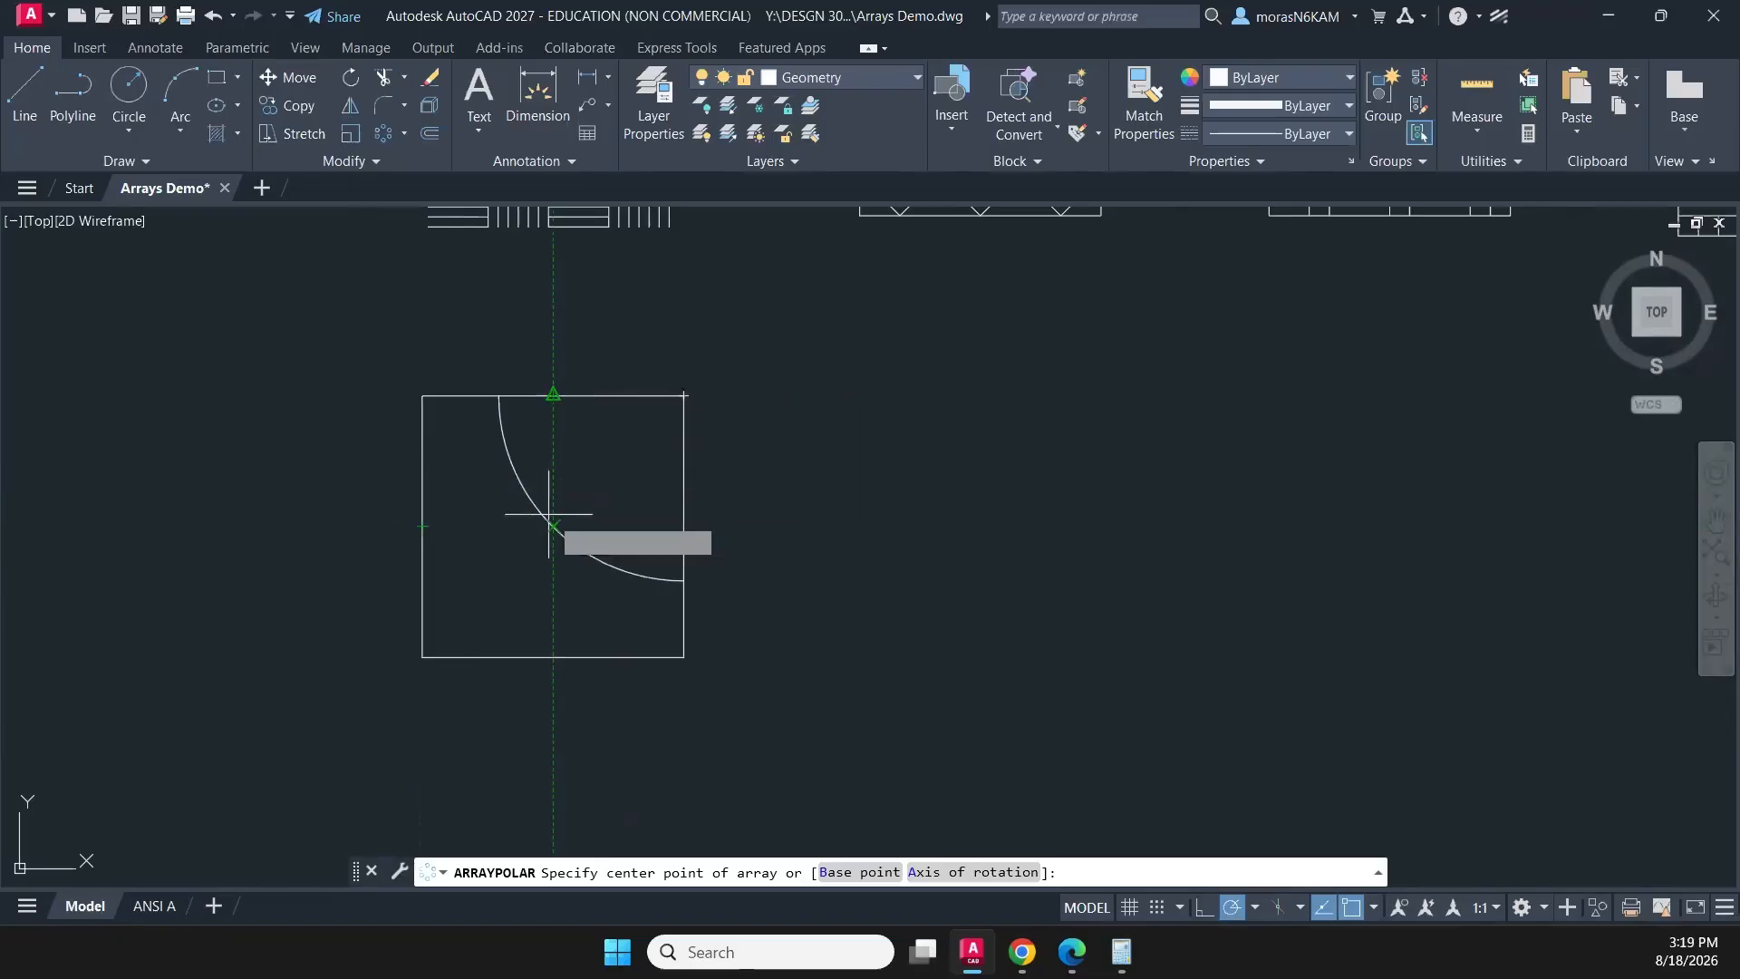
left_click(553, 525)
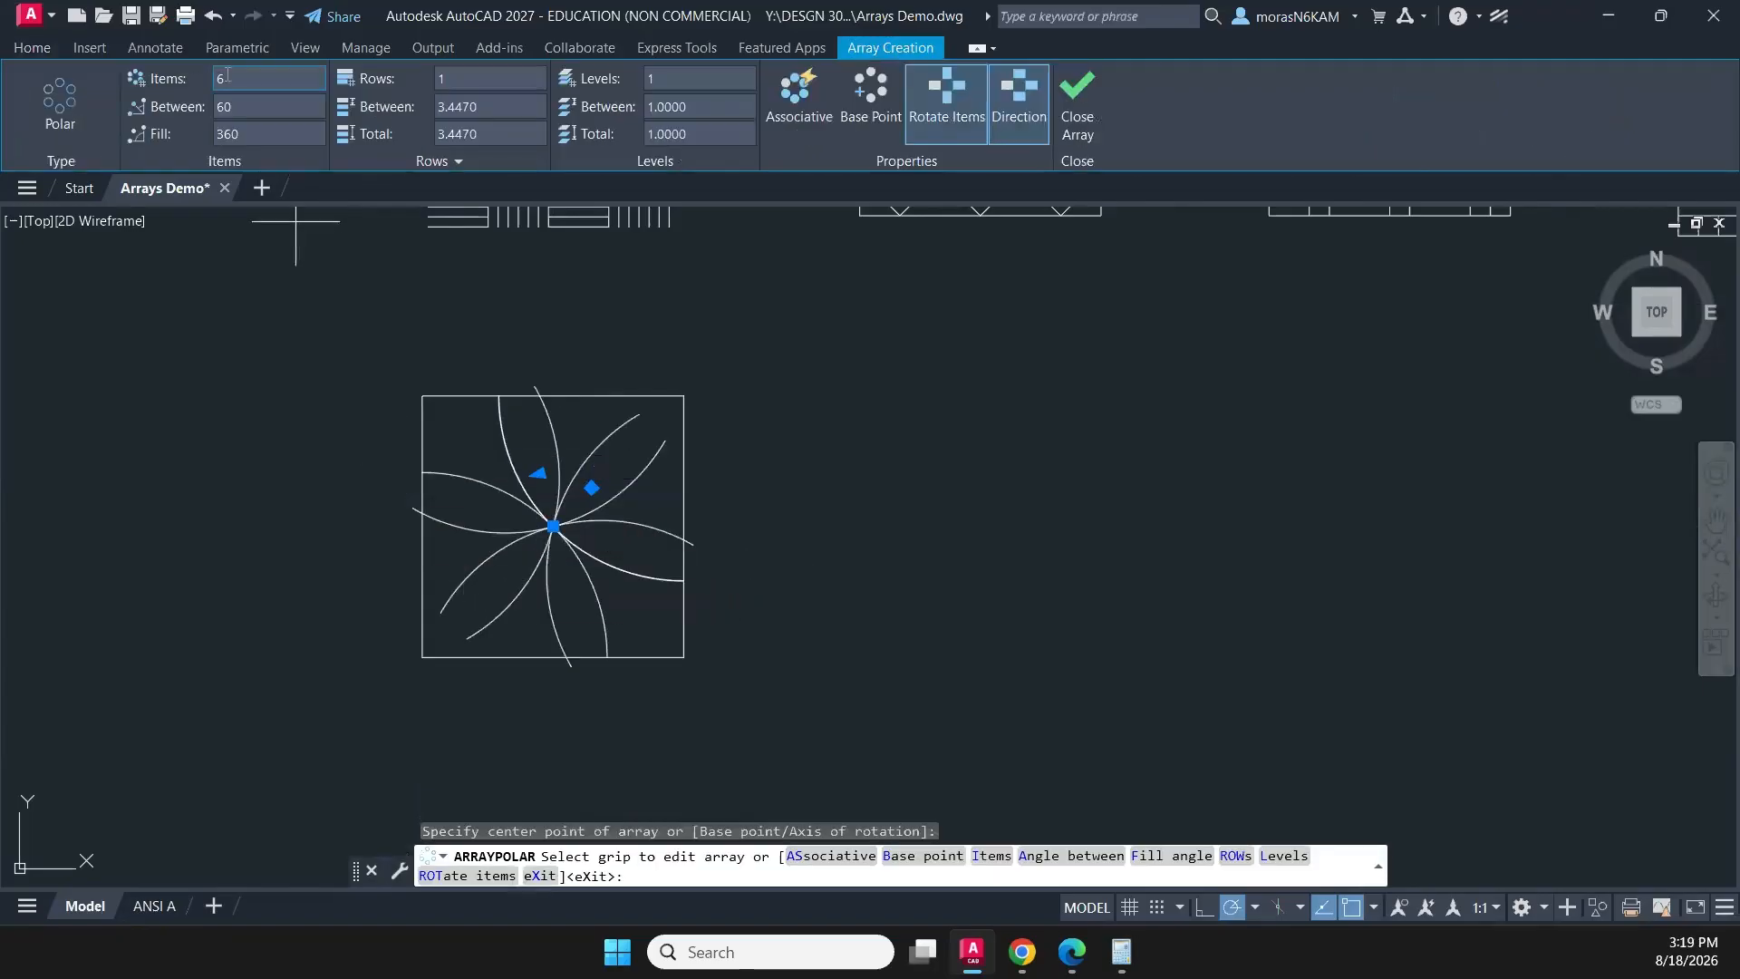
left_click(223, 77)
type("4")
key("Return")
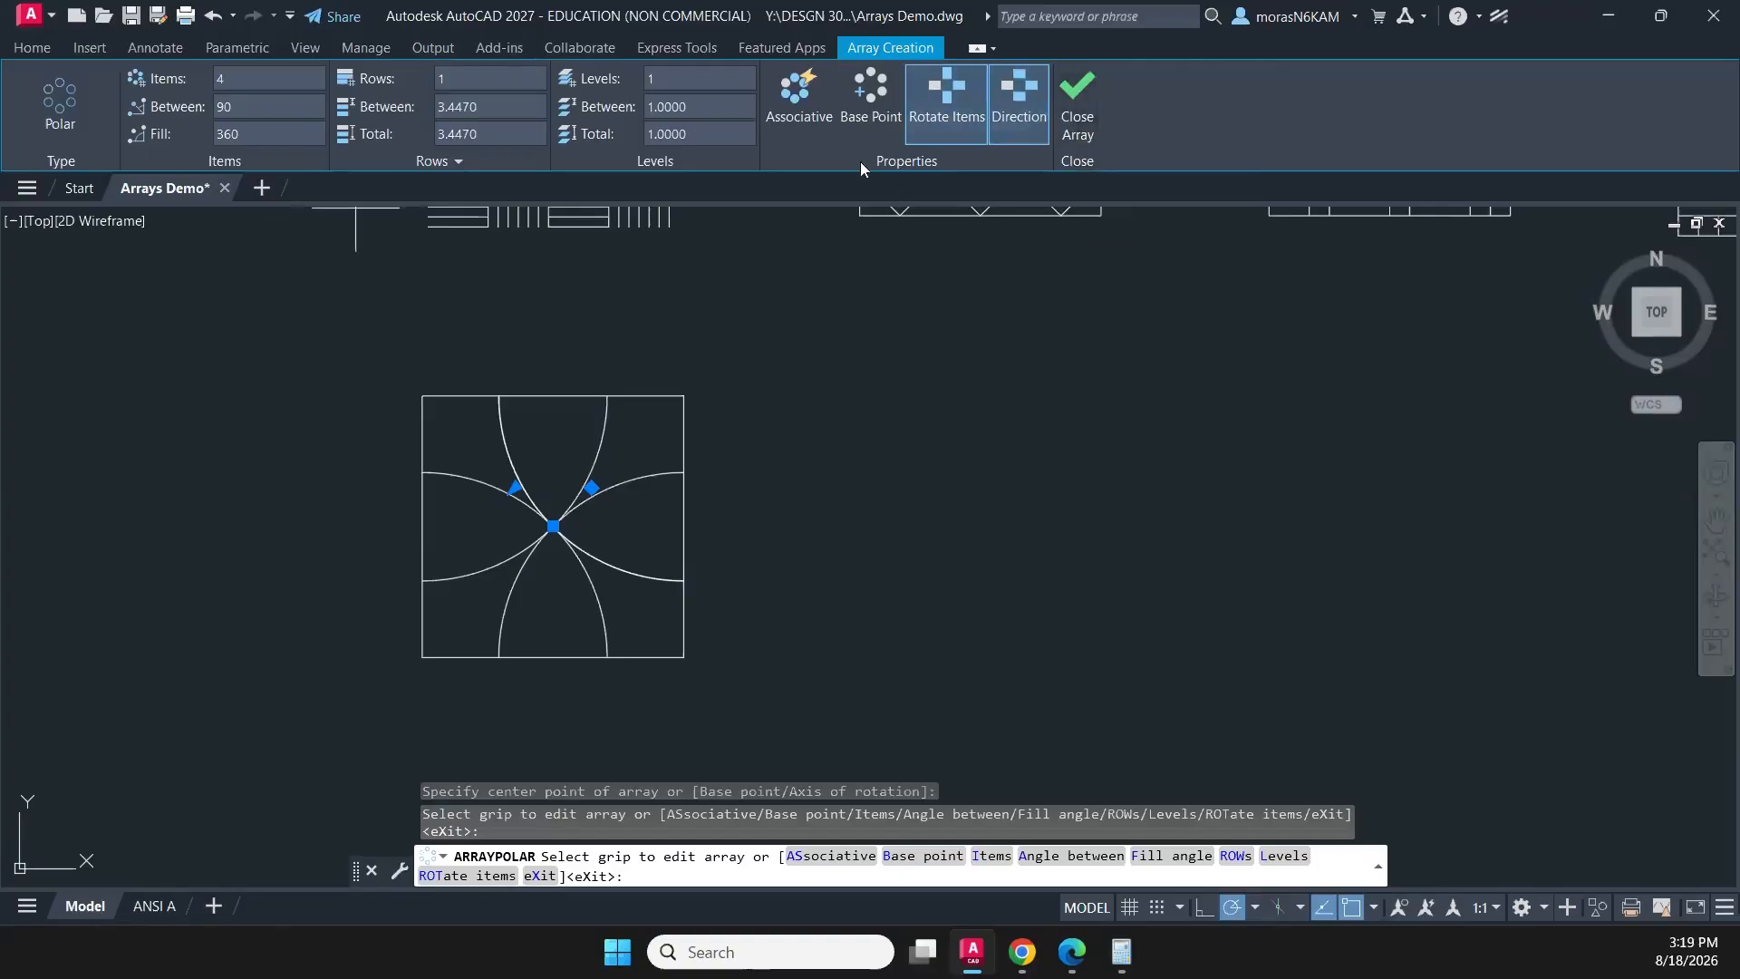
left_click(1077, 101)
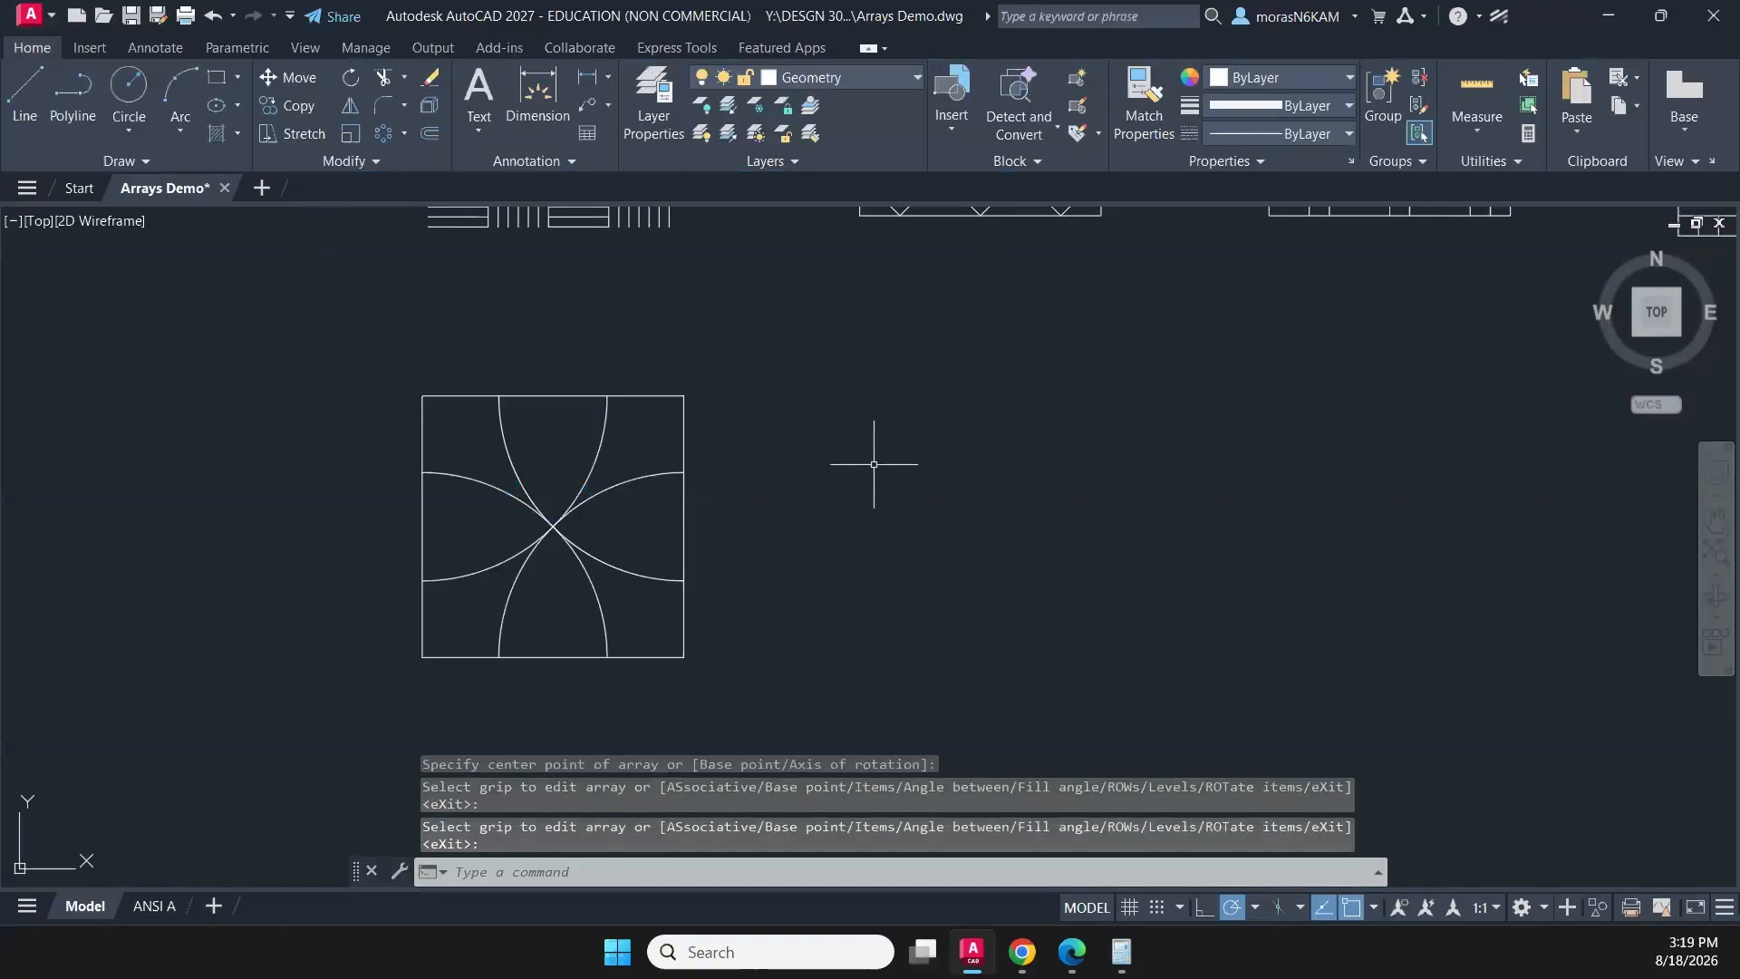
key("ctrl+z")
- Mirror the quarter arc across the square's diagonal from the lower-right to the upper-left corner, keeping the source arc
left_click(557, 498)
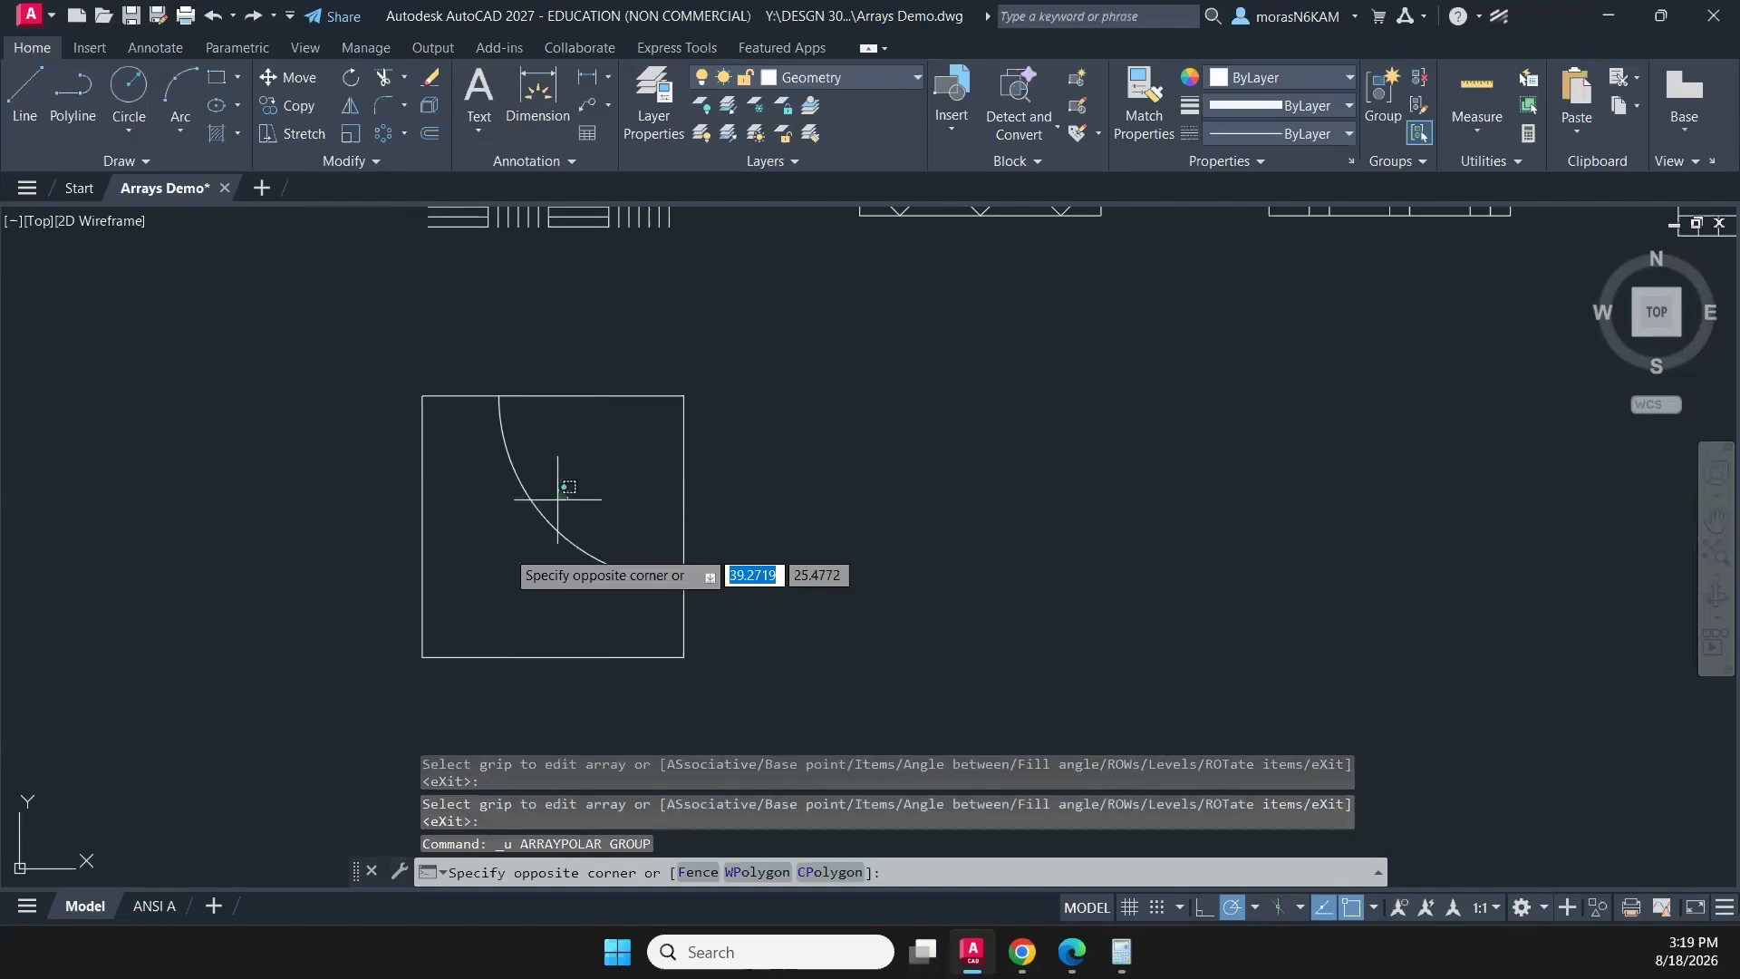
left_click(476, 571)
type("mi")
key("Return")
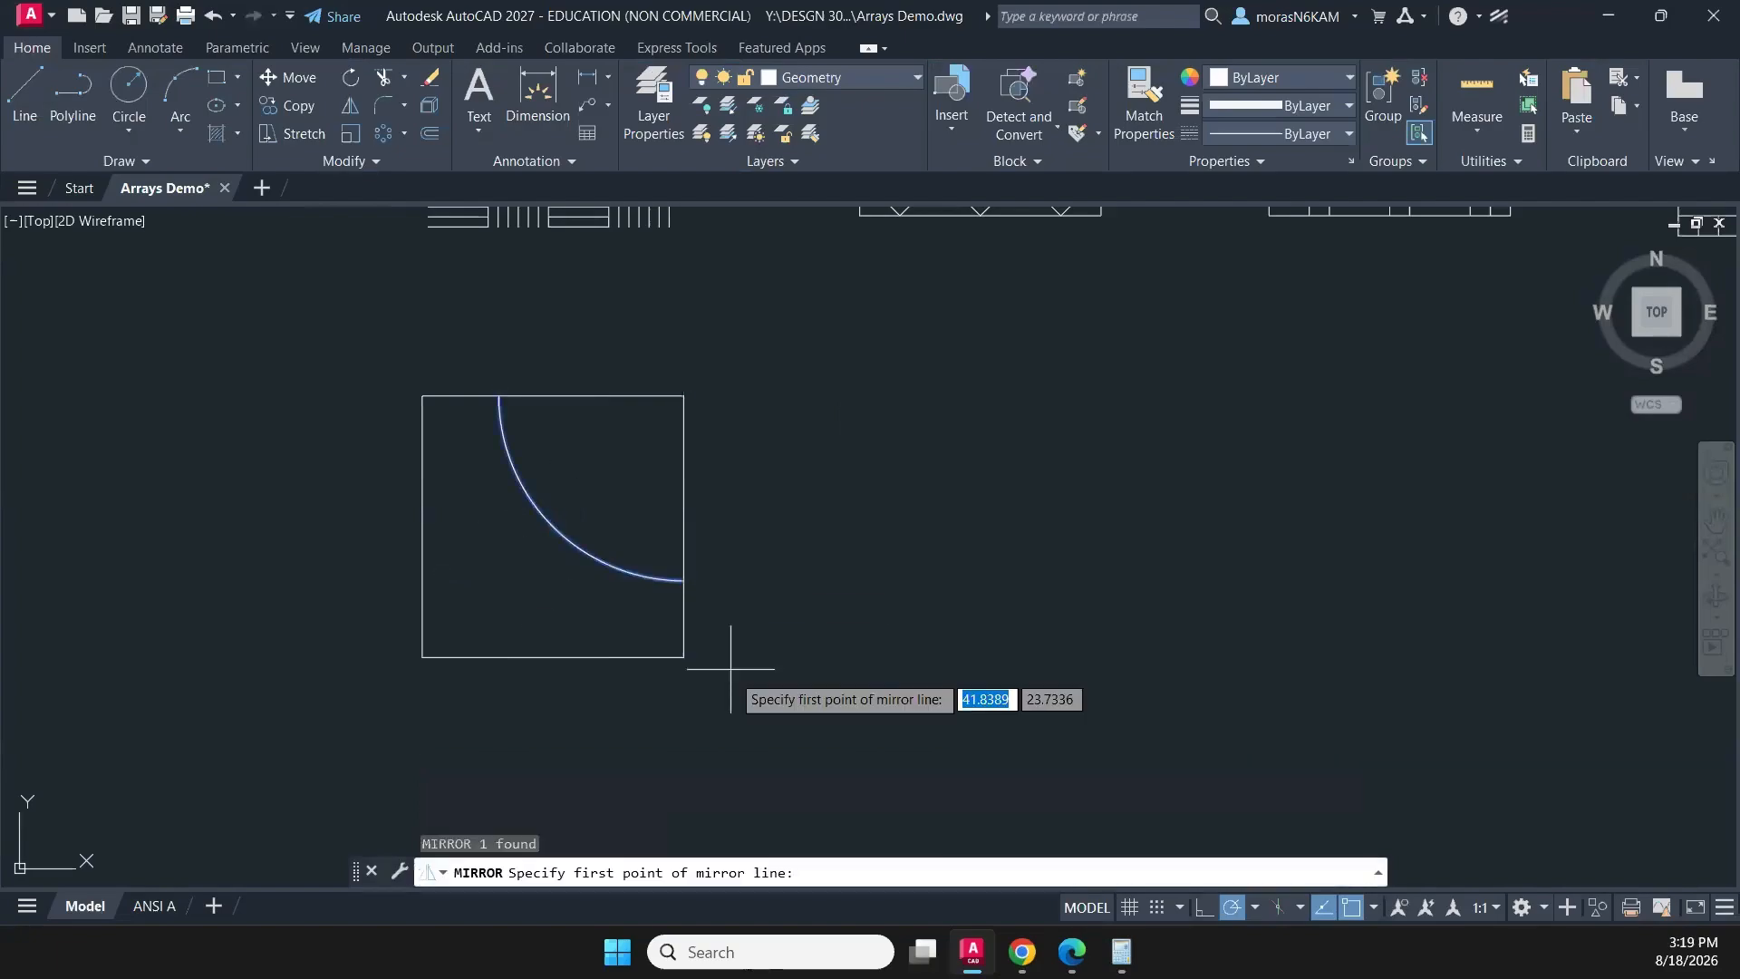
left_click(683, 657)
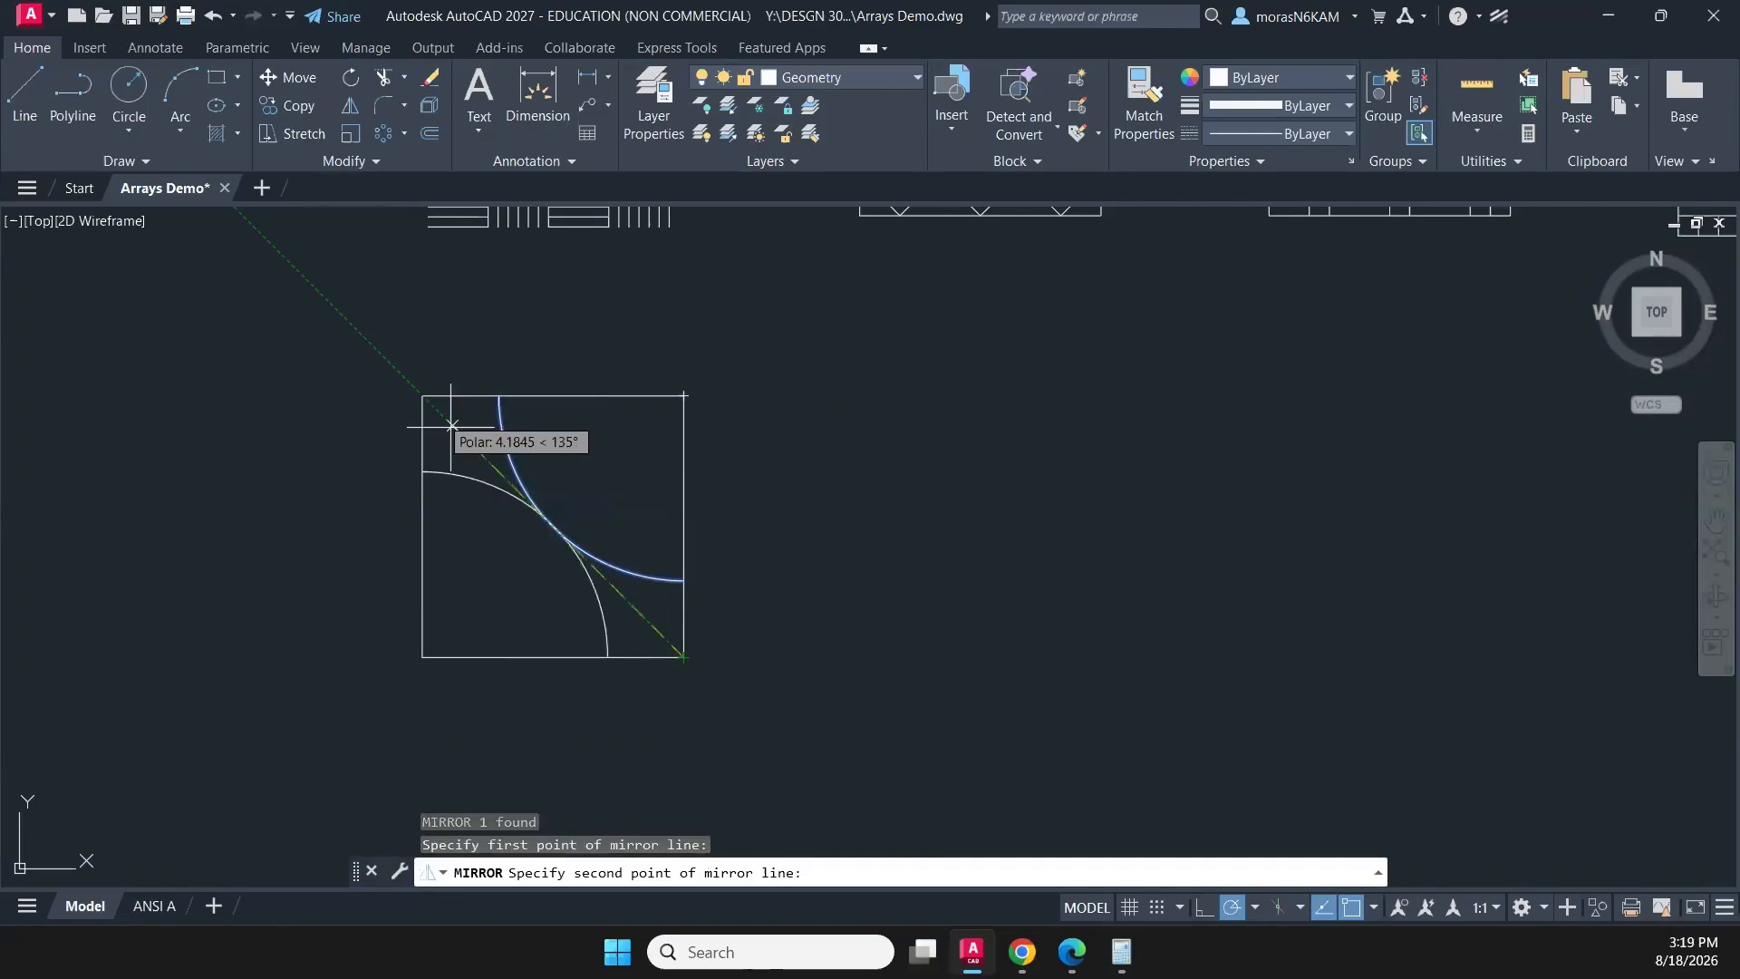
left_click(422, 396)
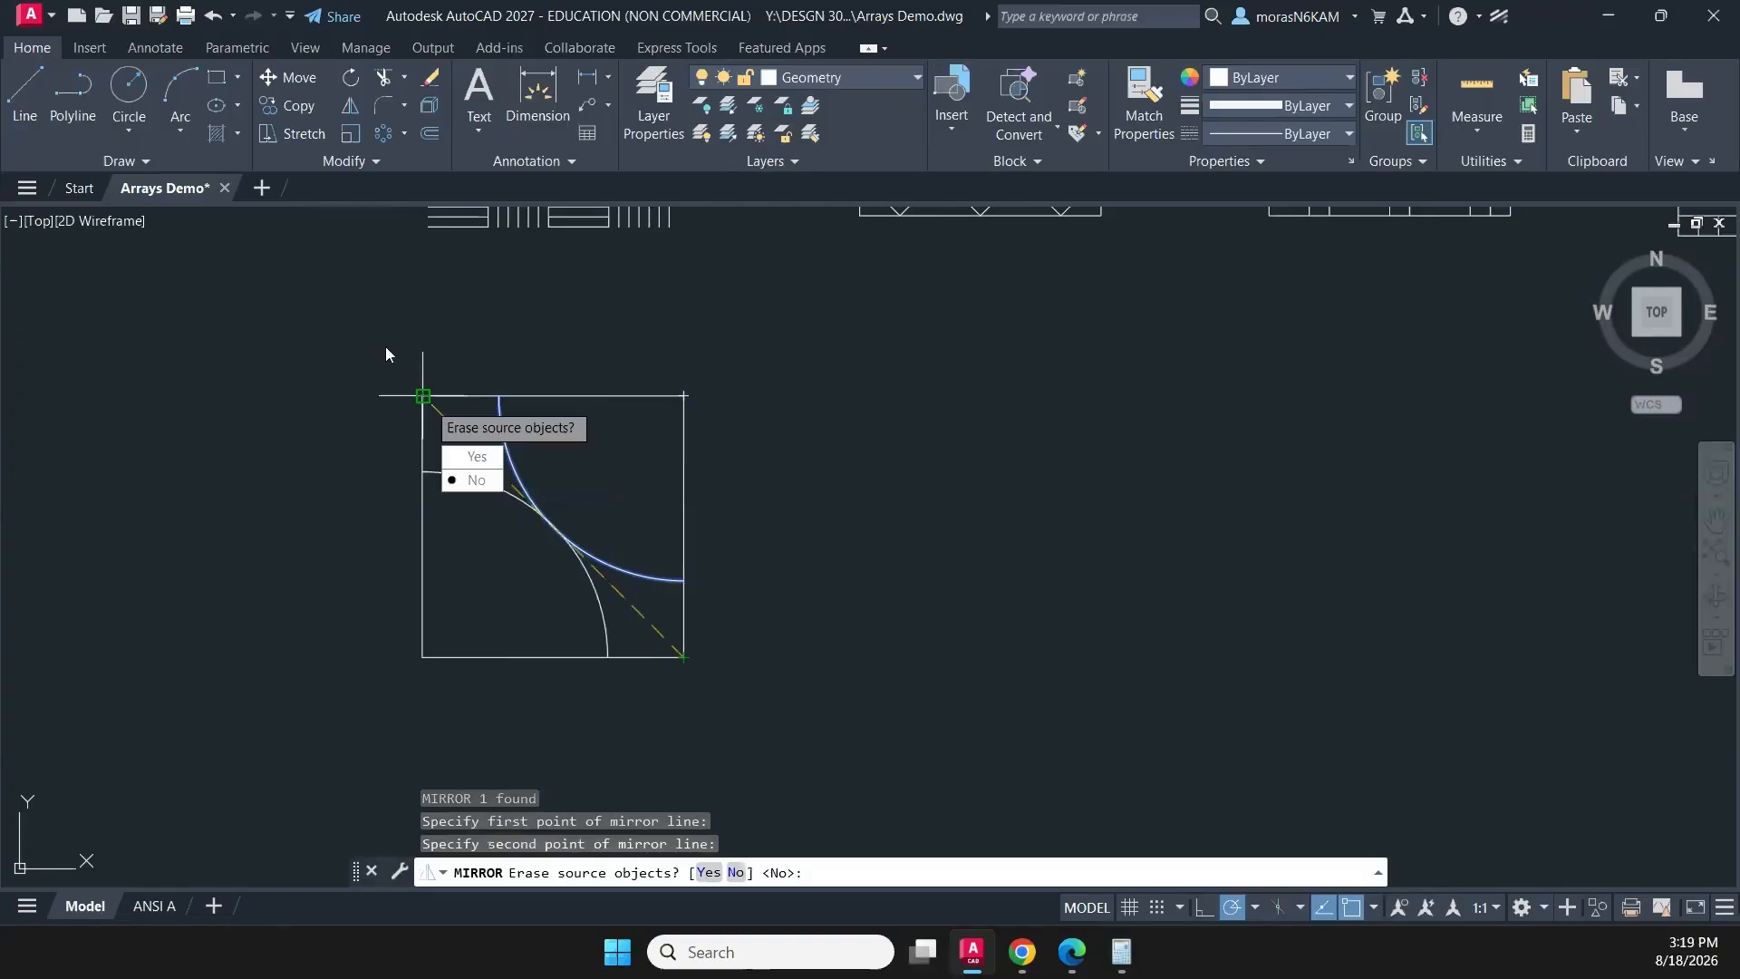
left_click(465, 477)
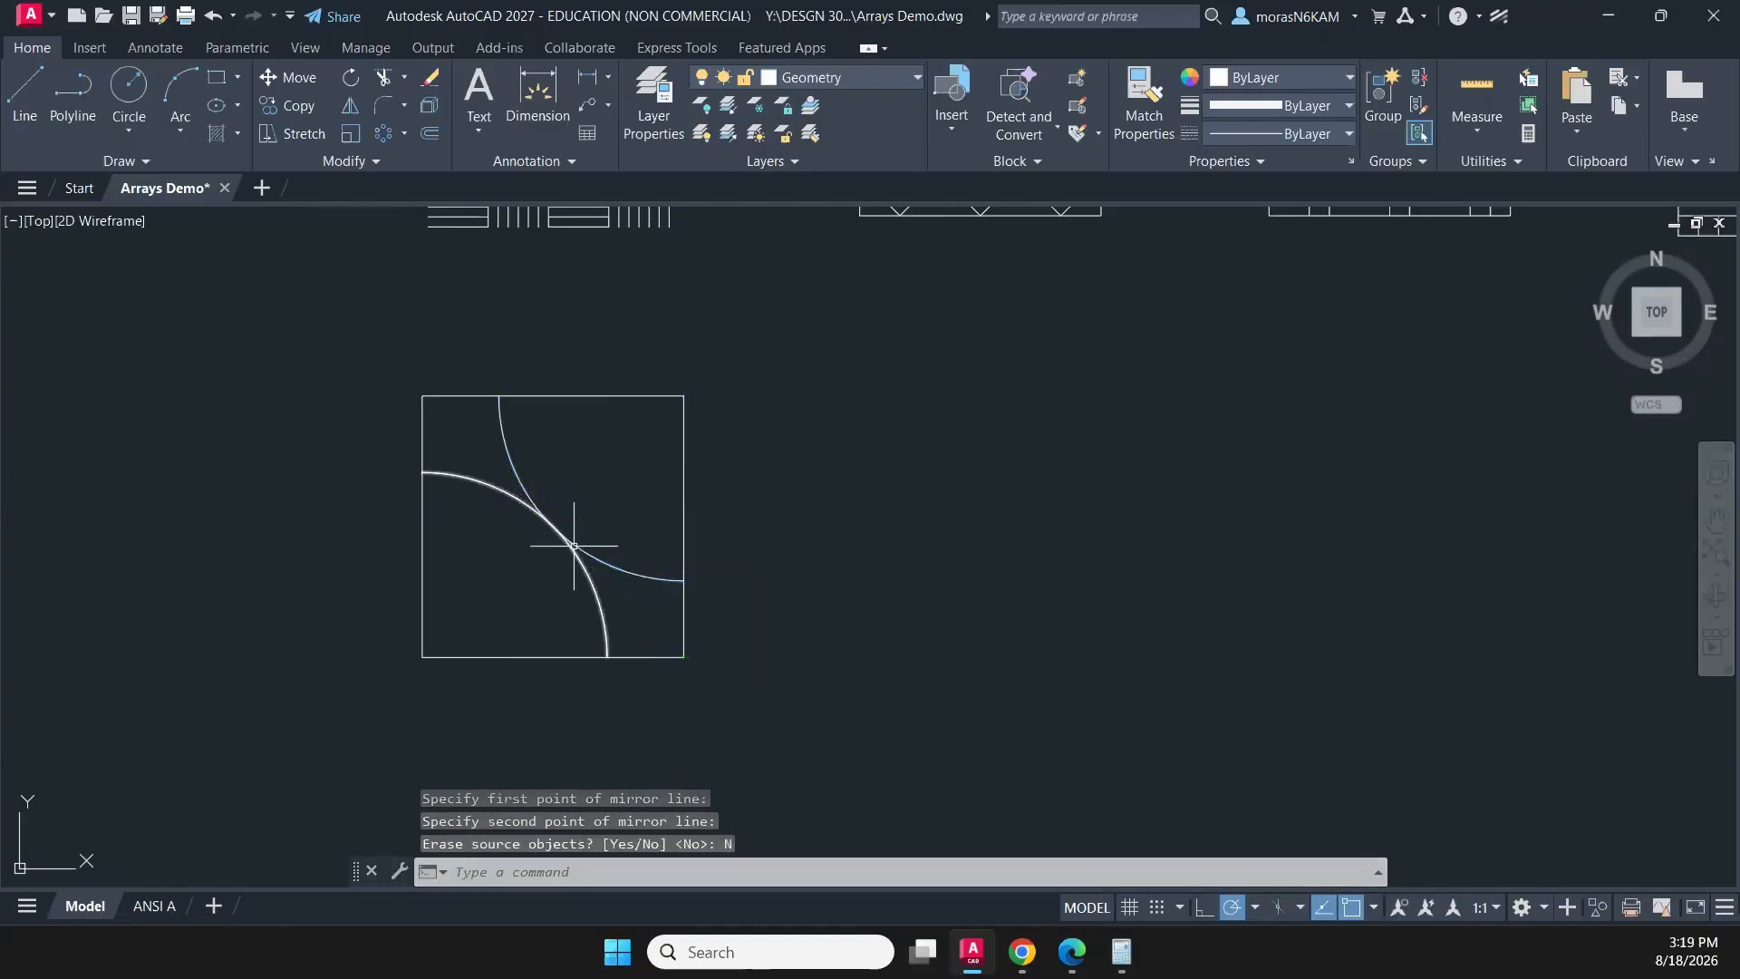
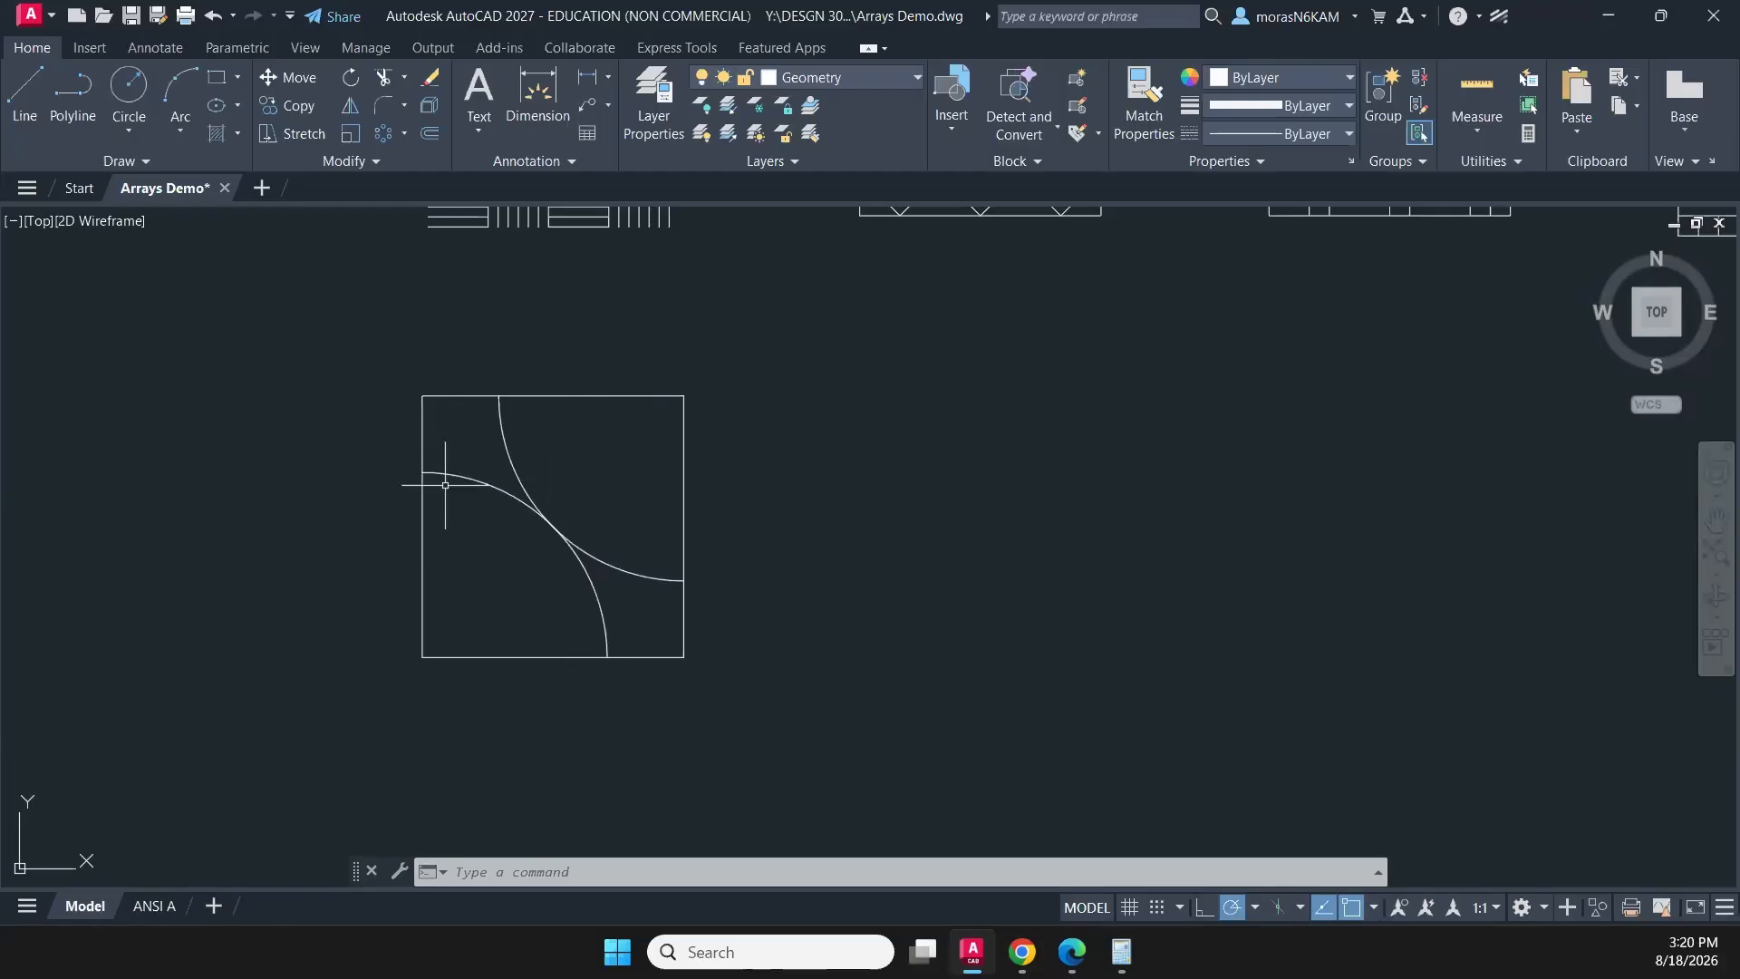
- Draw a polyline from the midpoint of the square's upper edge to its centre and on to the midpoint of its left edge
left_click(74, 95)
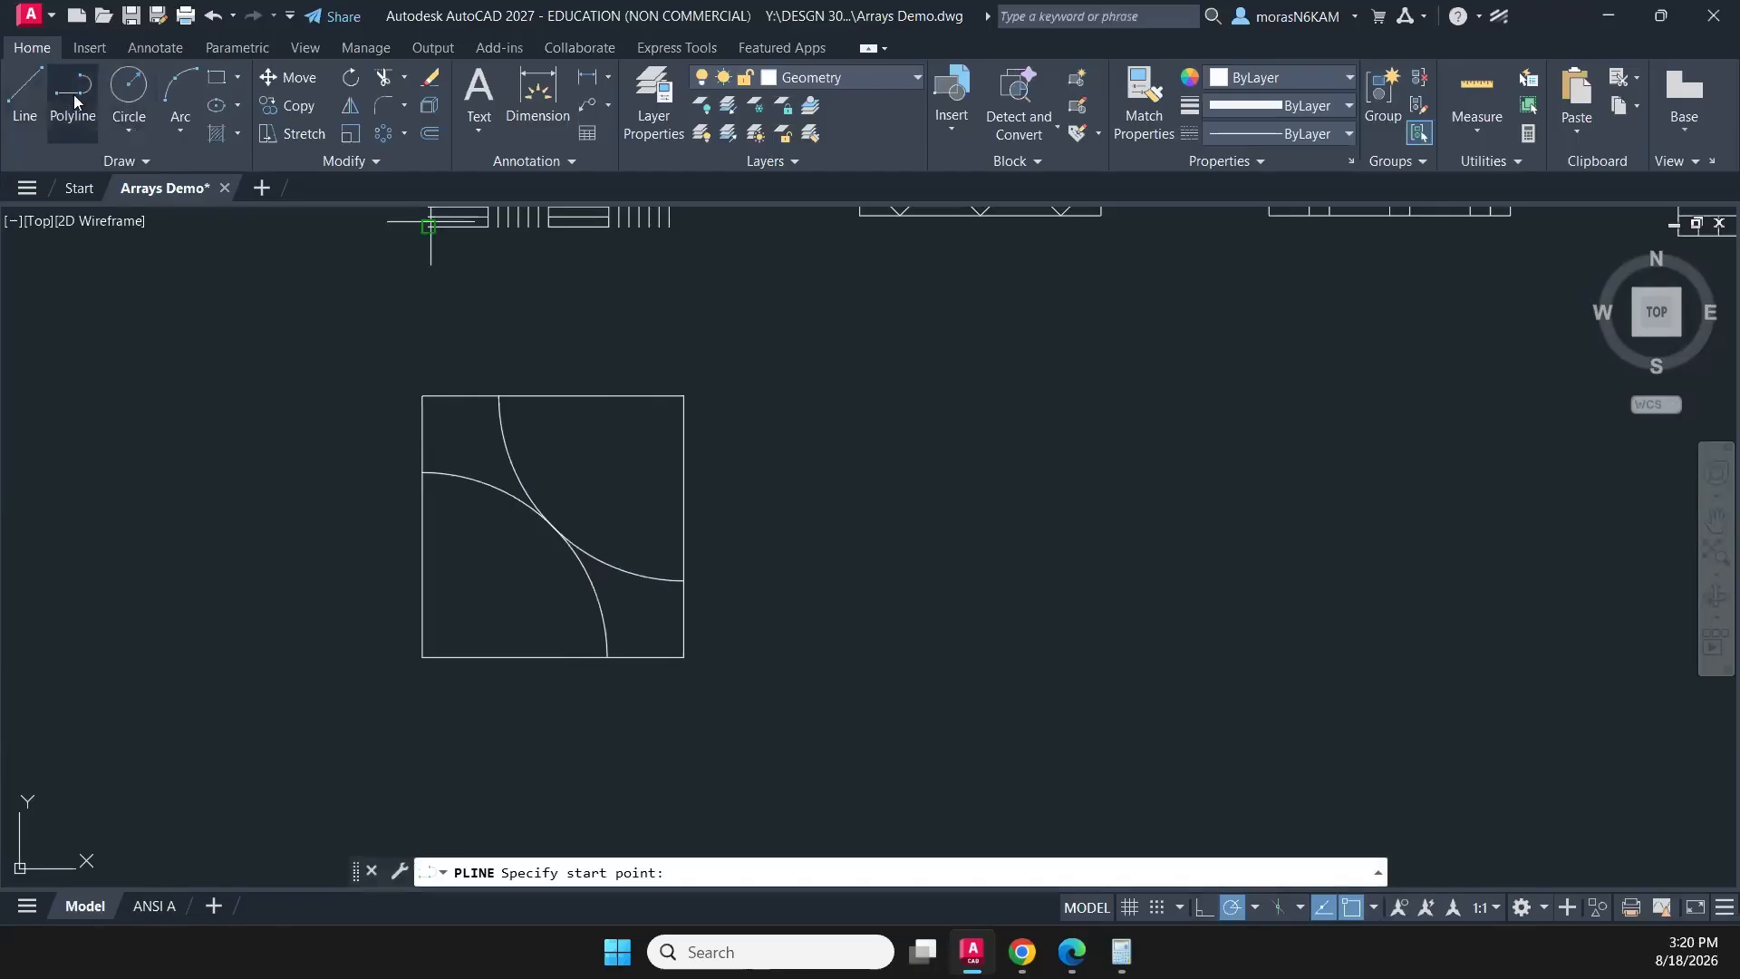
left_click(554, 396)
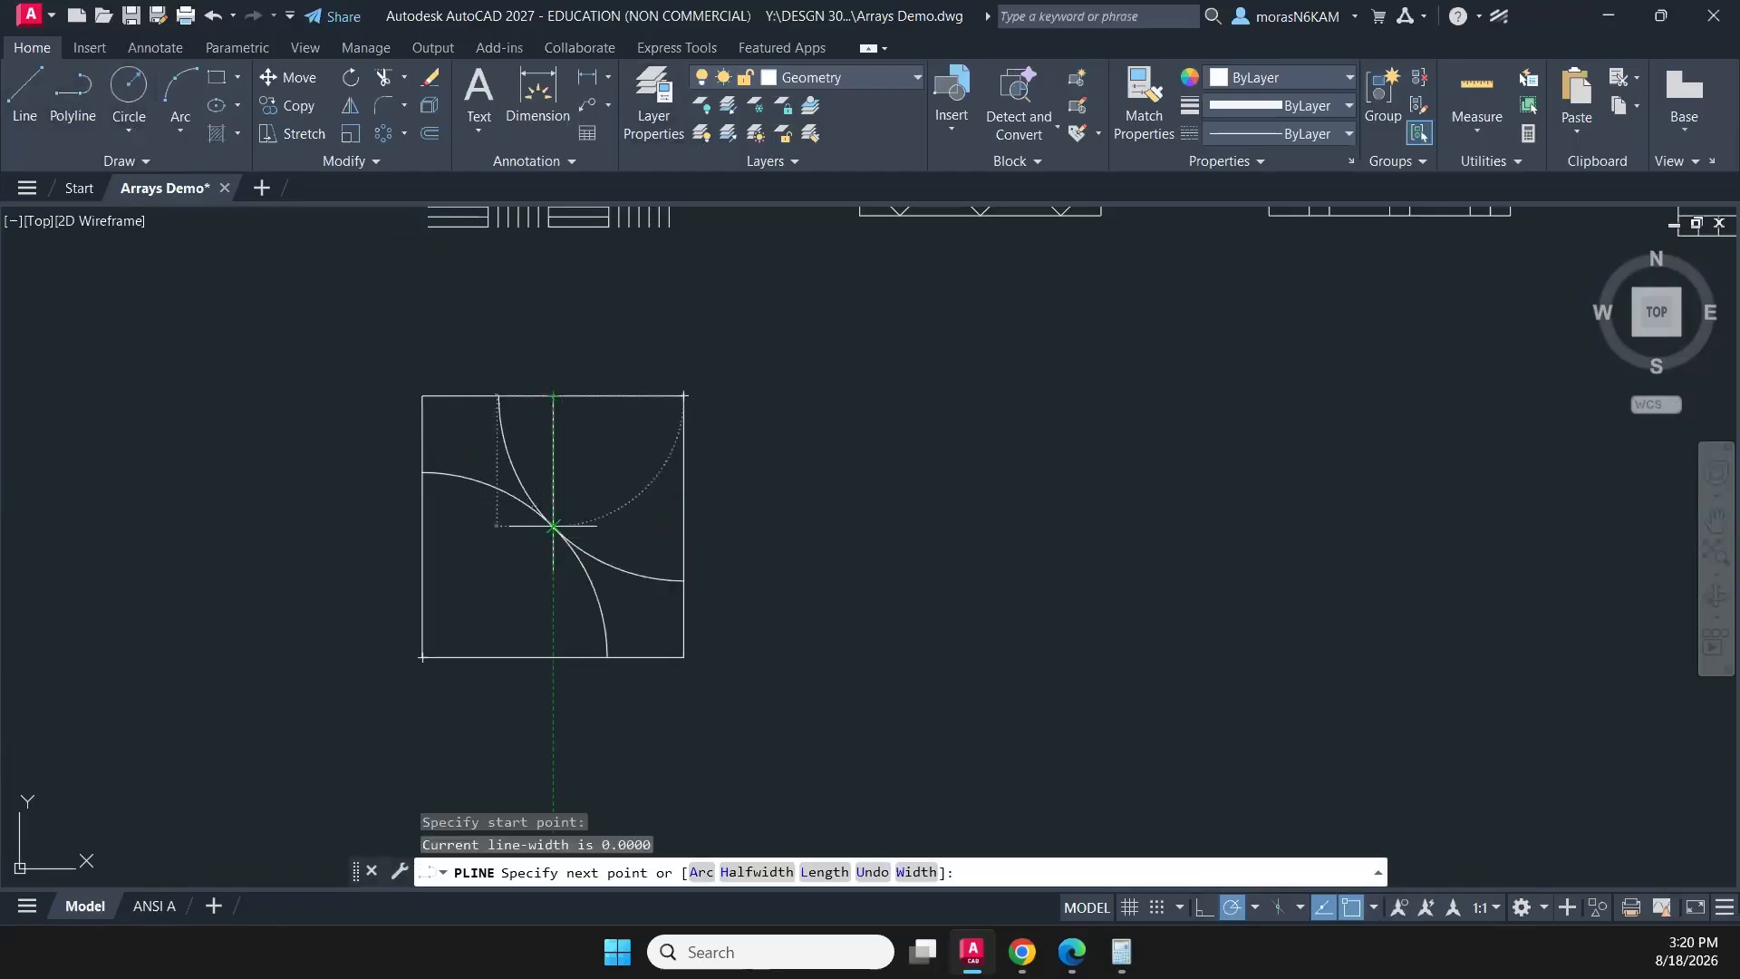
left_click(554, 526)
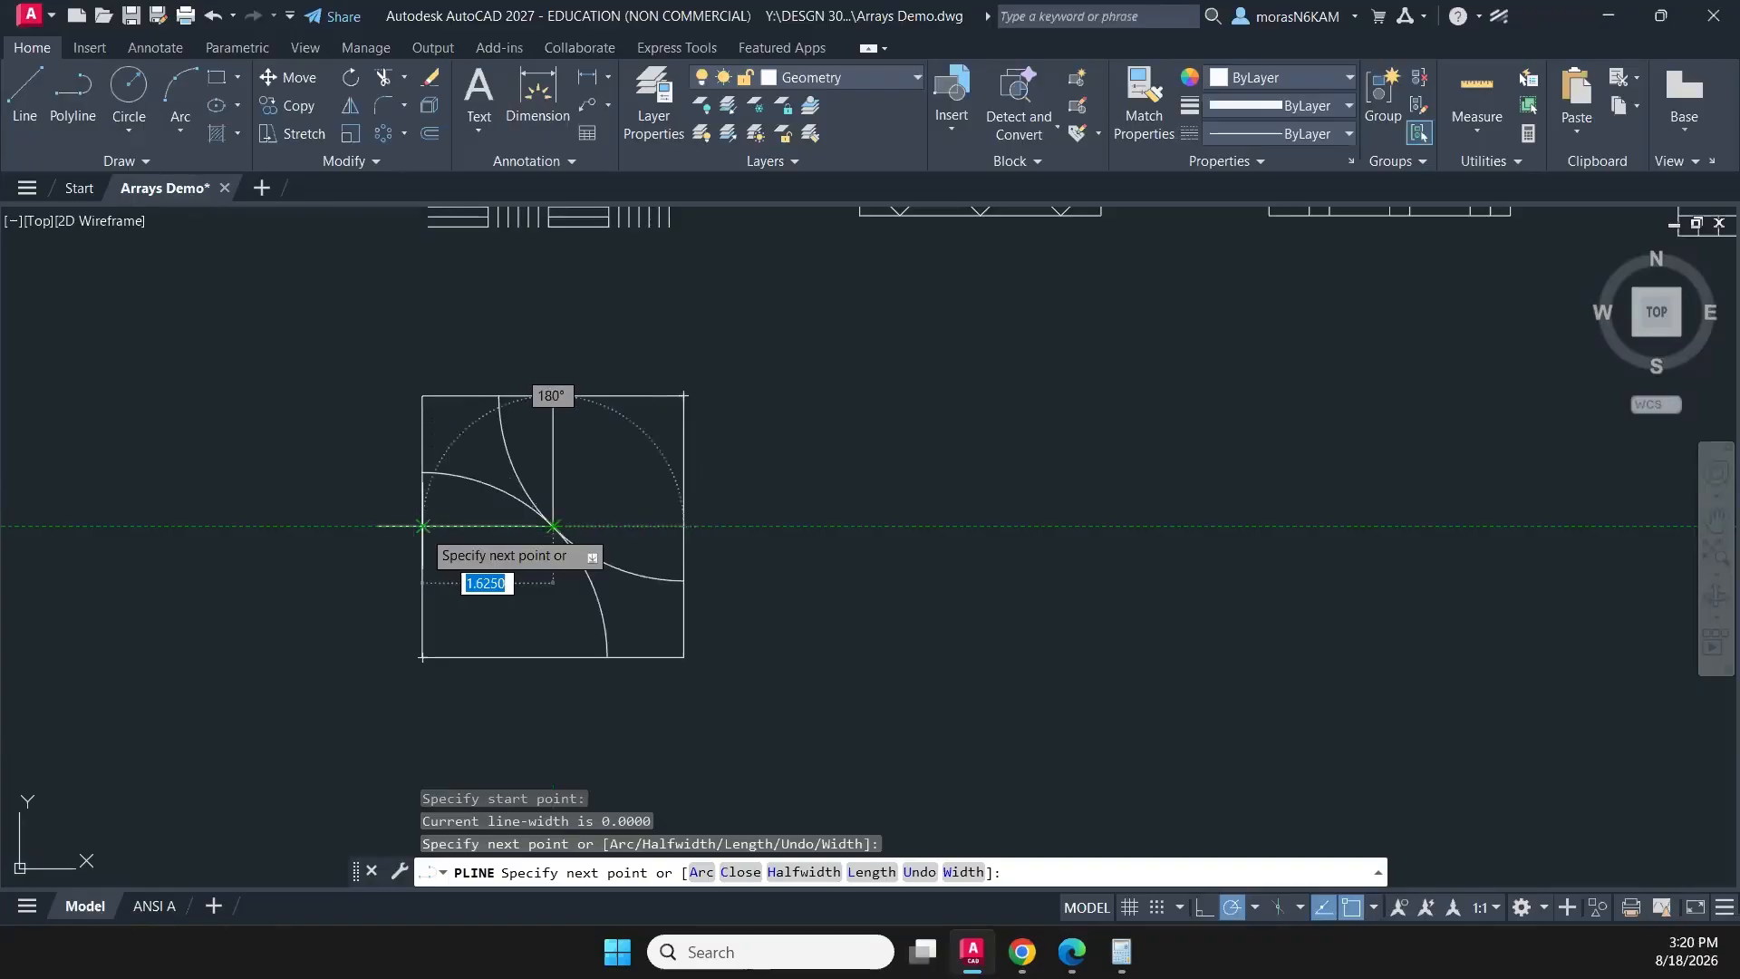
scroll(422, 525, "up", 6)
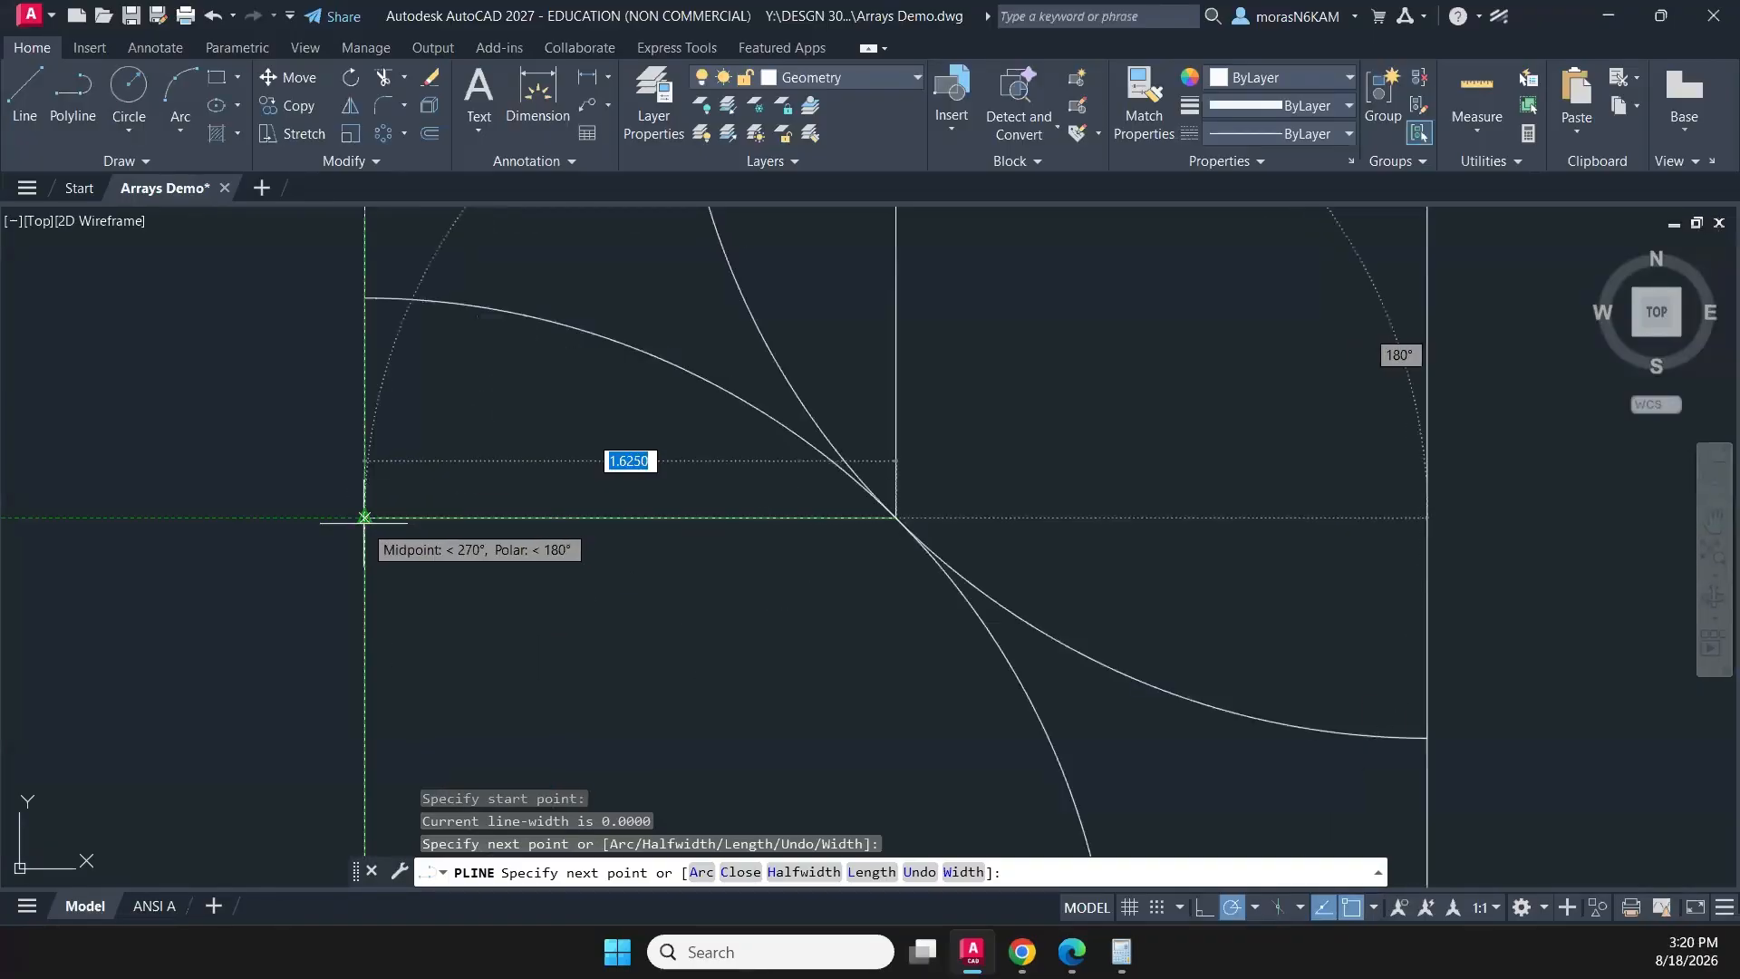
left_click(364, 517)
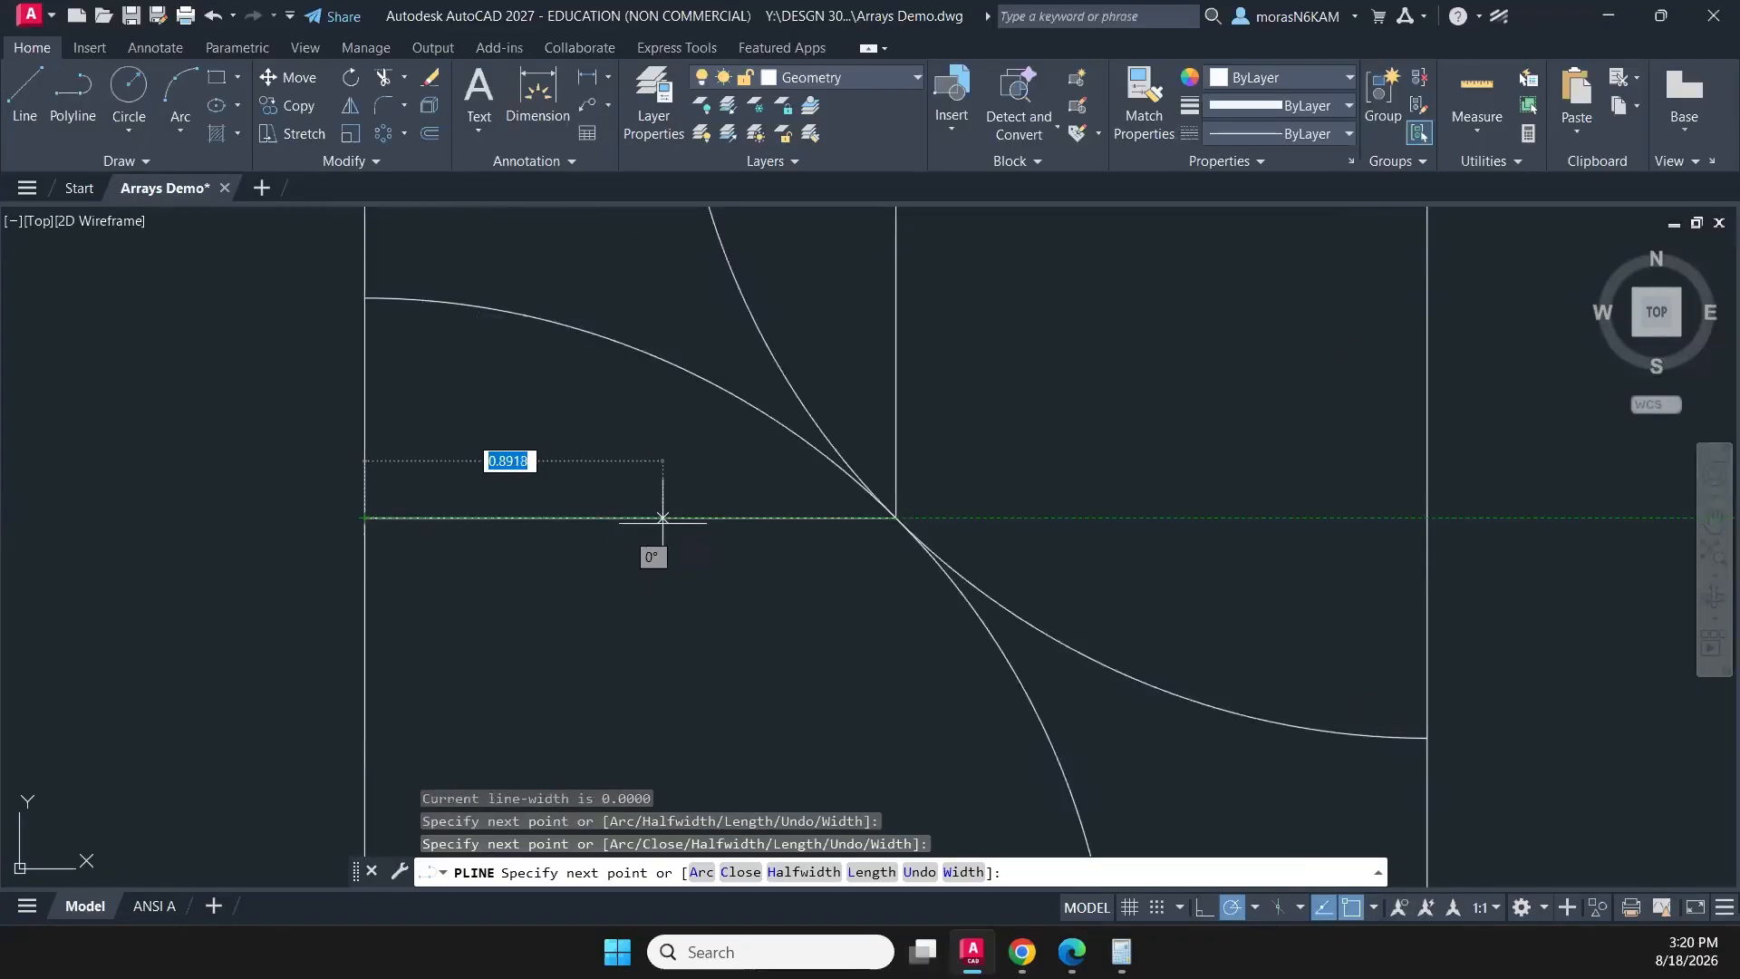
scroll(663, 517, "down", 6)
key("Escape")
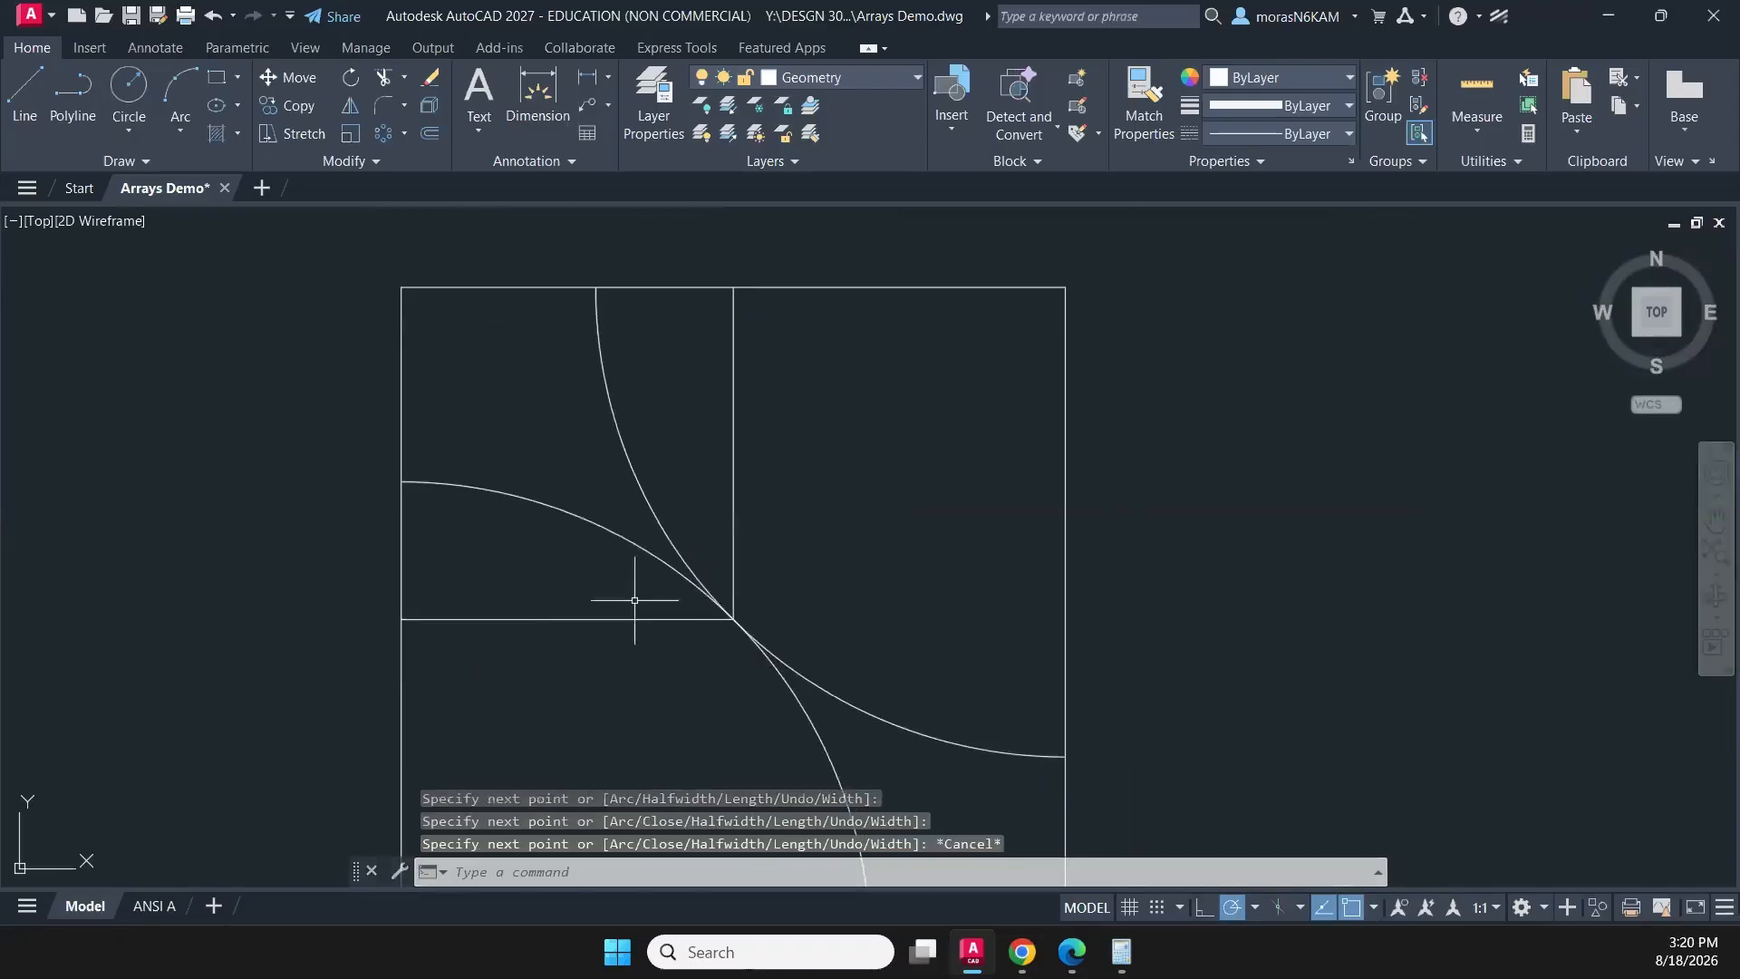
scroll(770, 727, "up", 4)
scroll(764, 690, "down", 4)
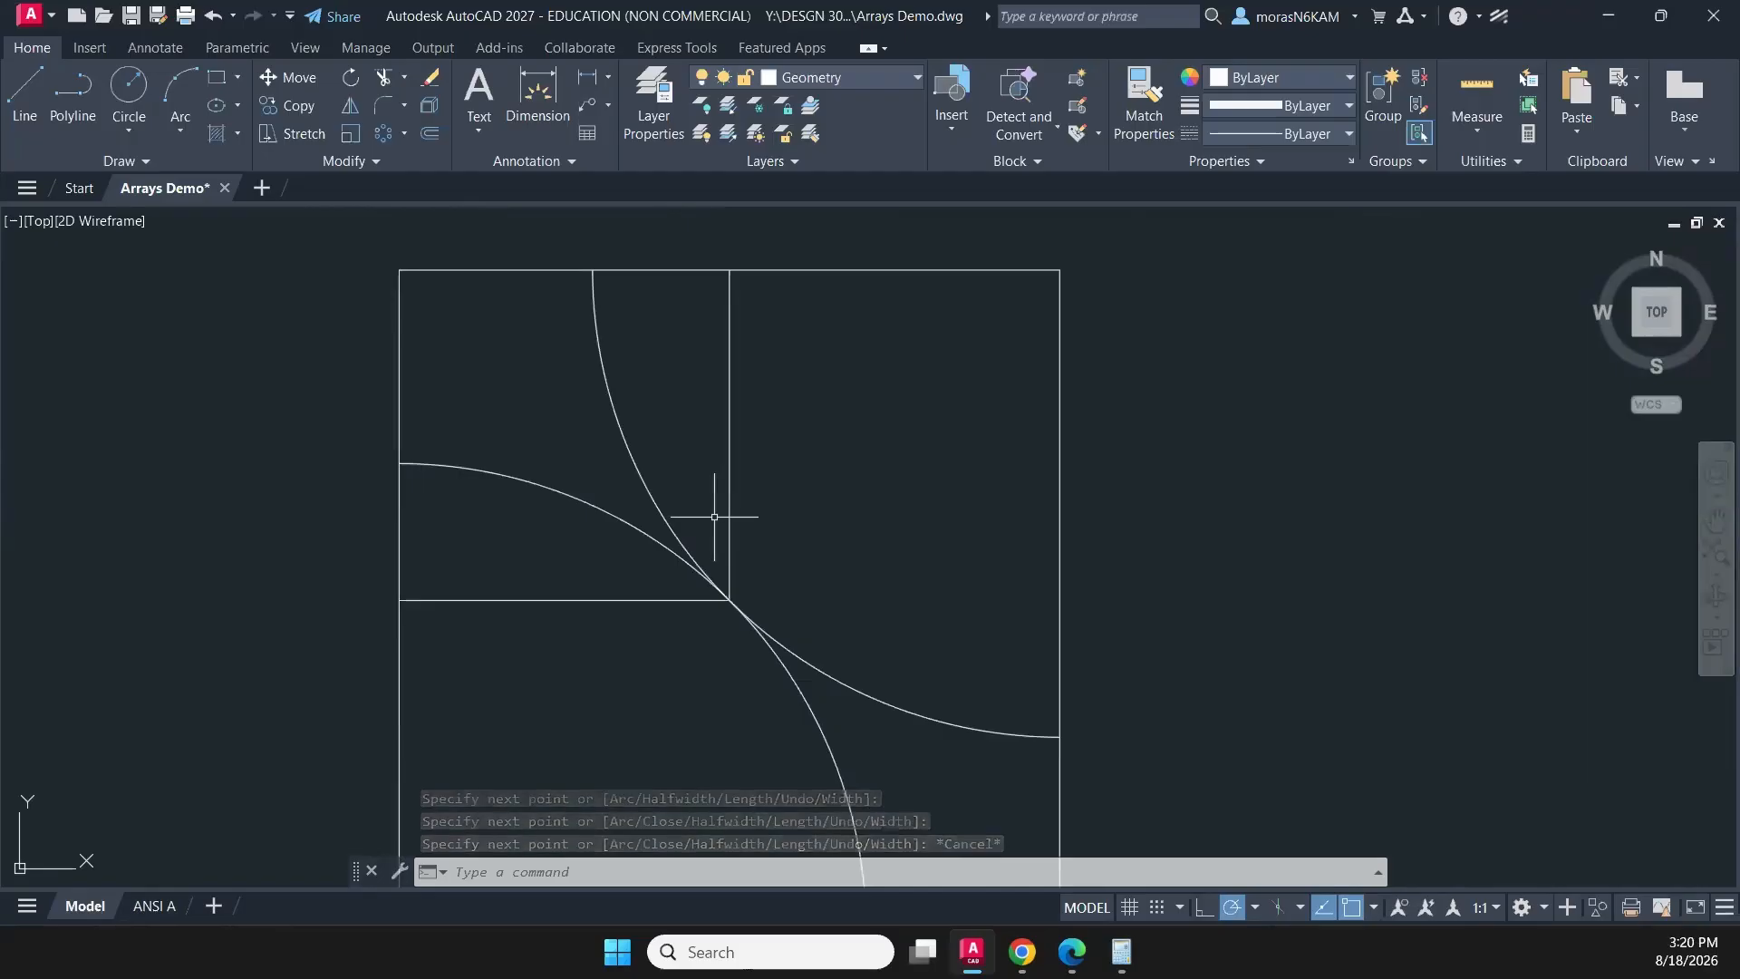
- Delete the two quarter arcs and the polyline inside the square
type("TR")
key("Escape")
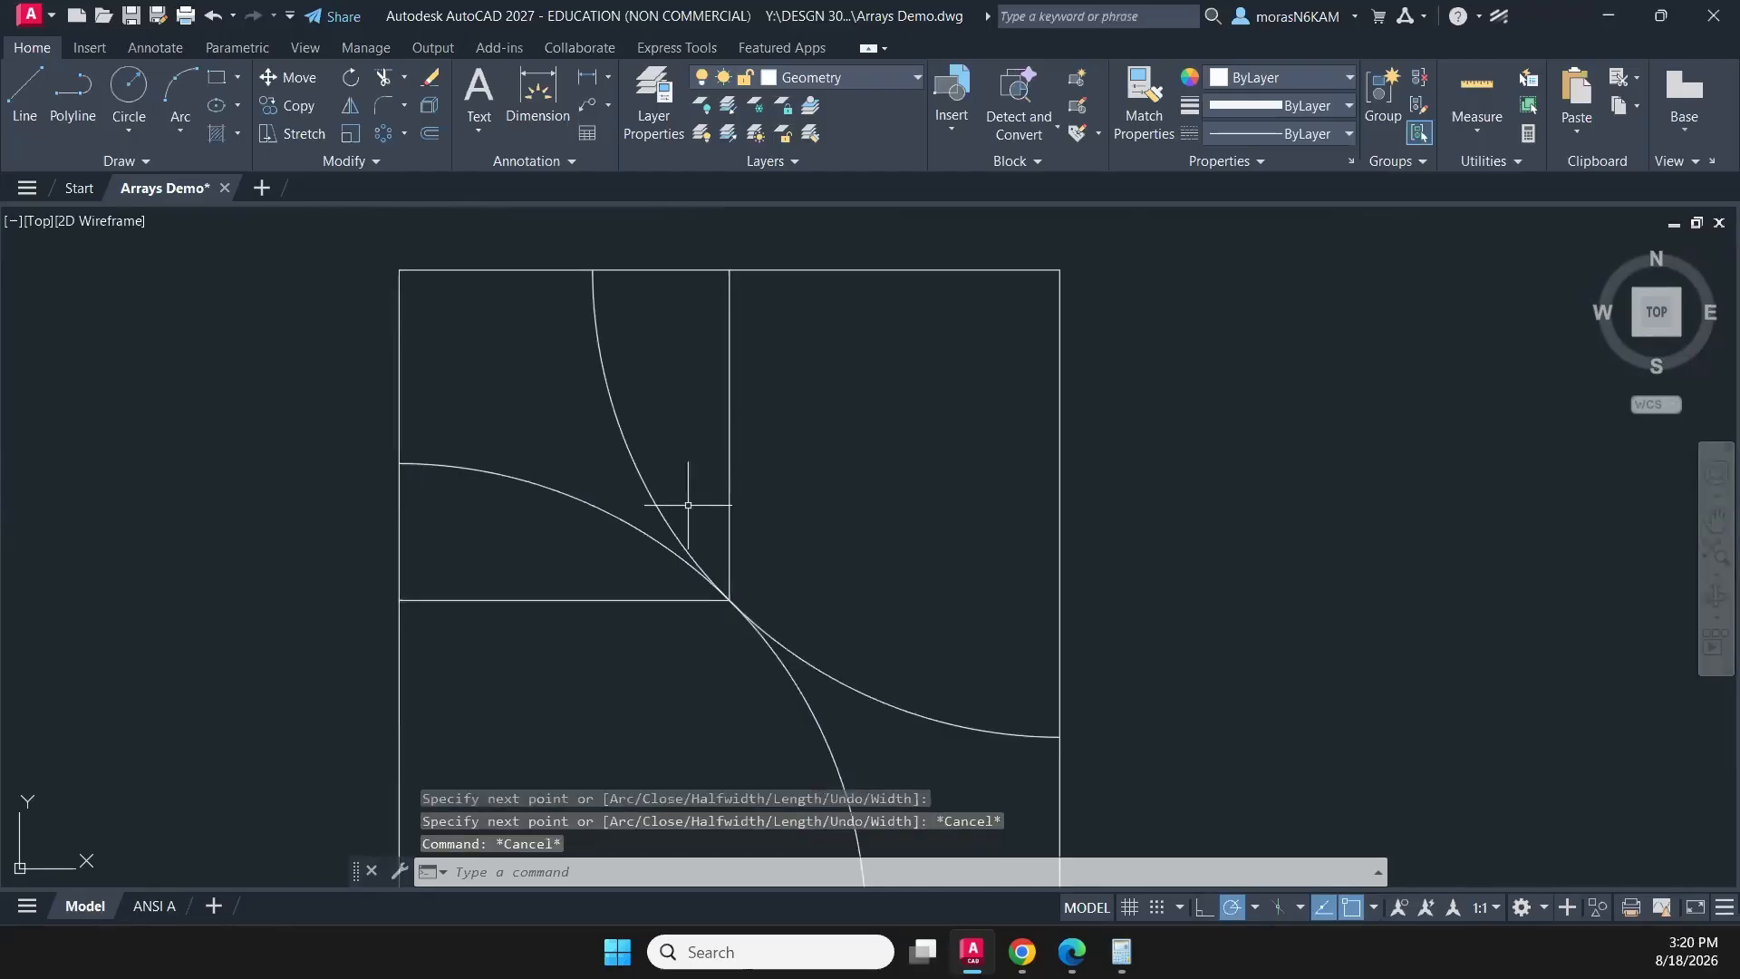
left_click(691, 508)
left_click(543, 556)
left_click(802, 589)
left_click(640, 679)
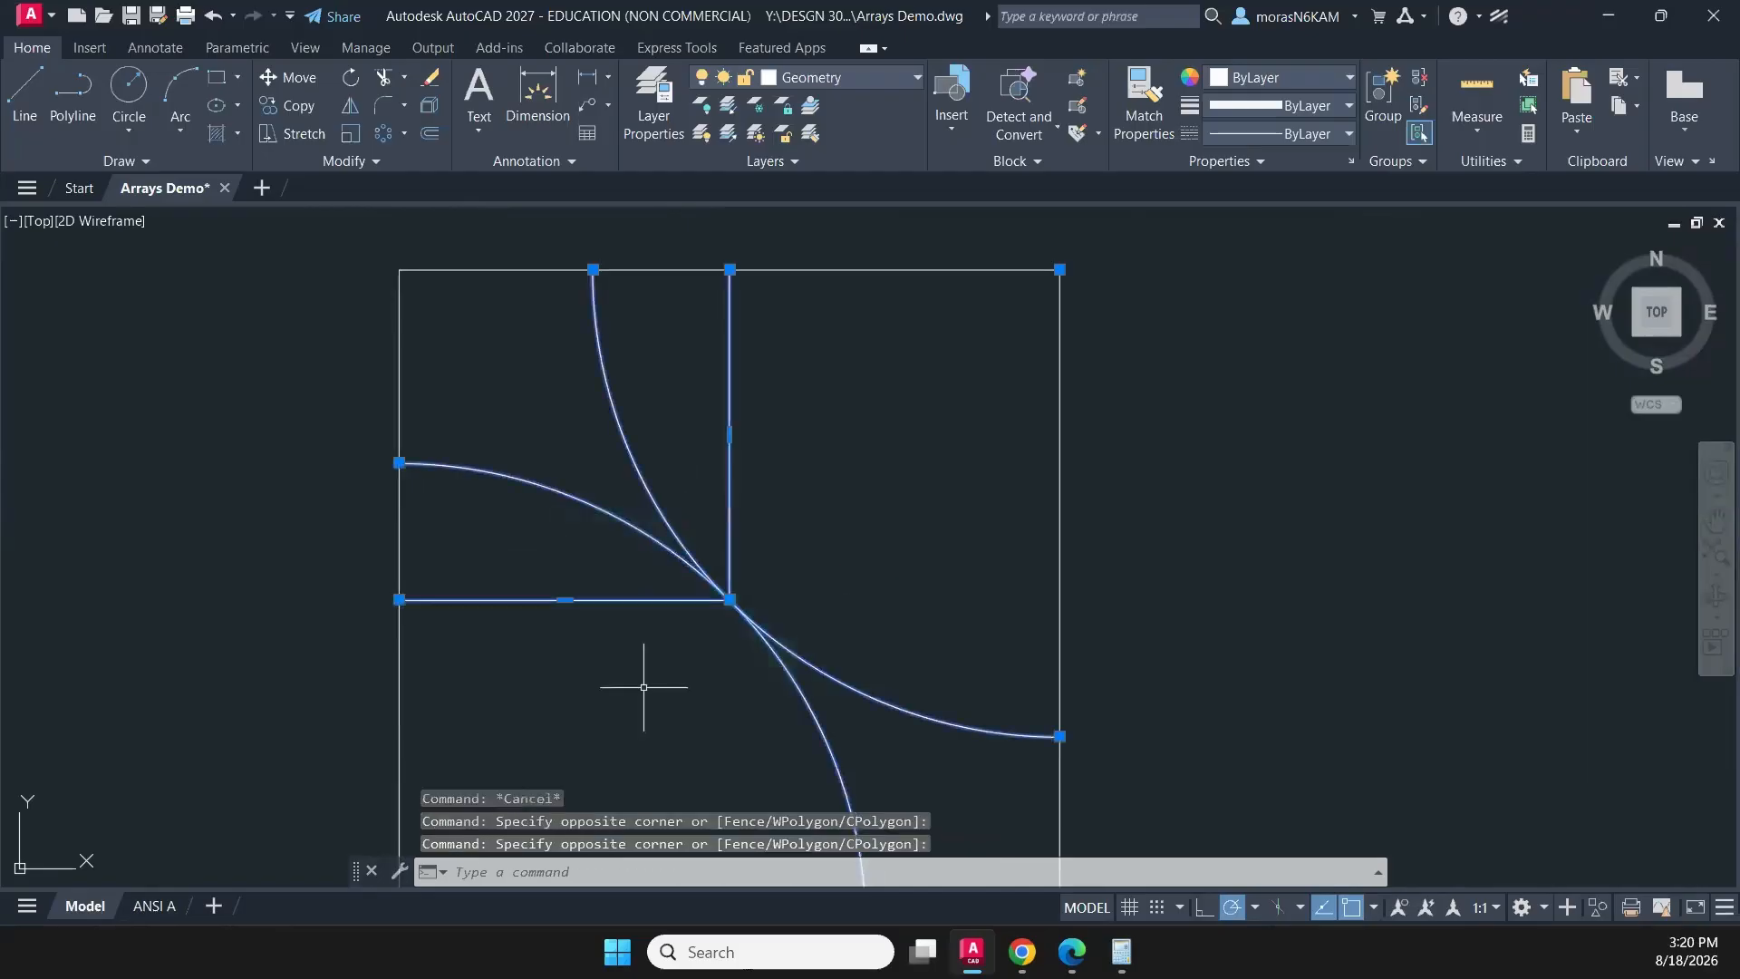
key("Delete")
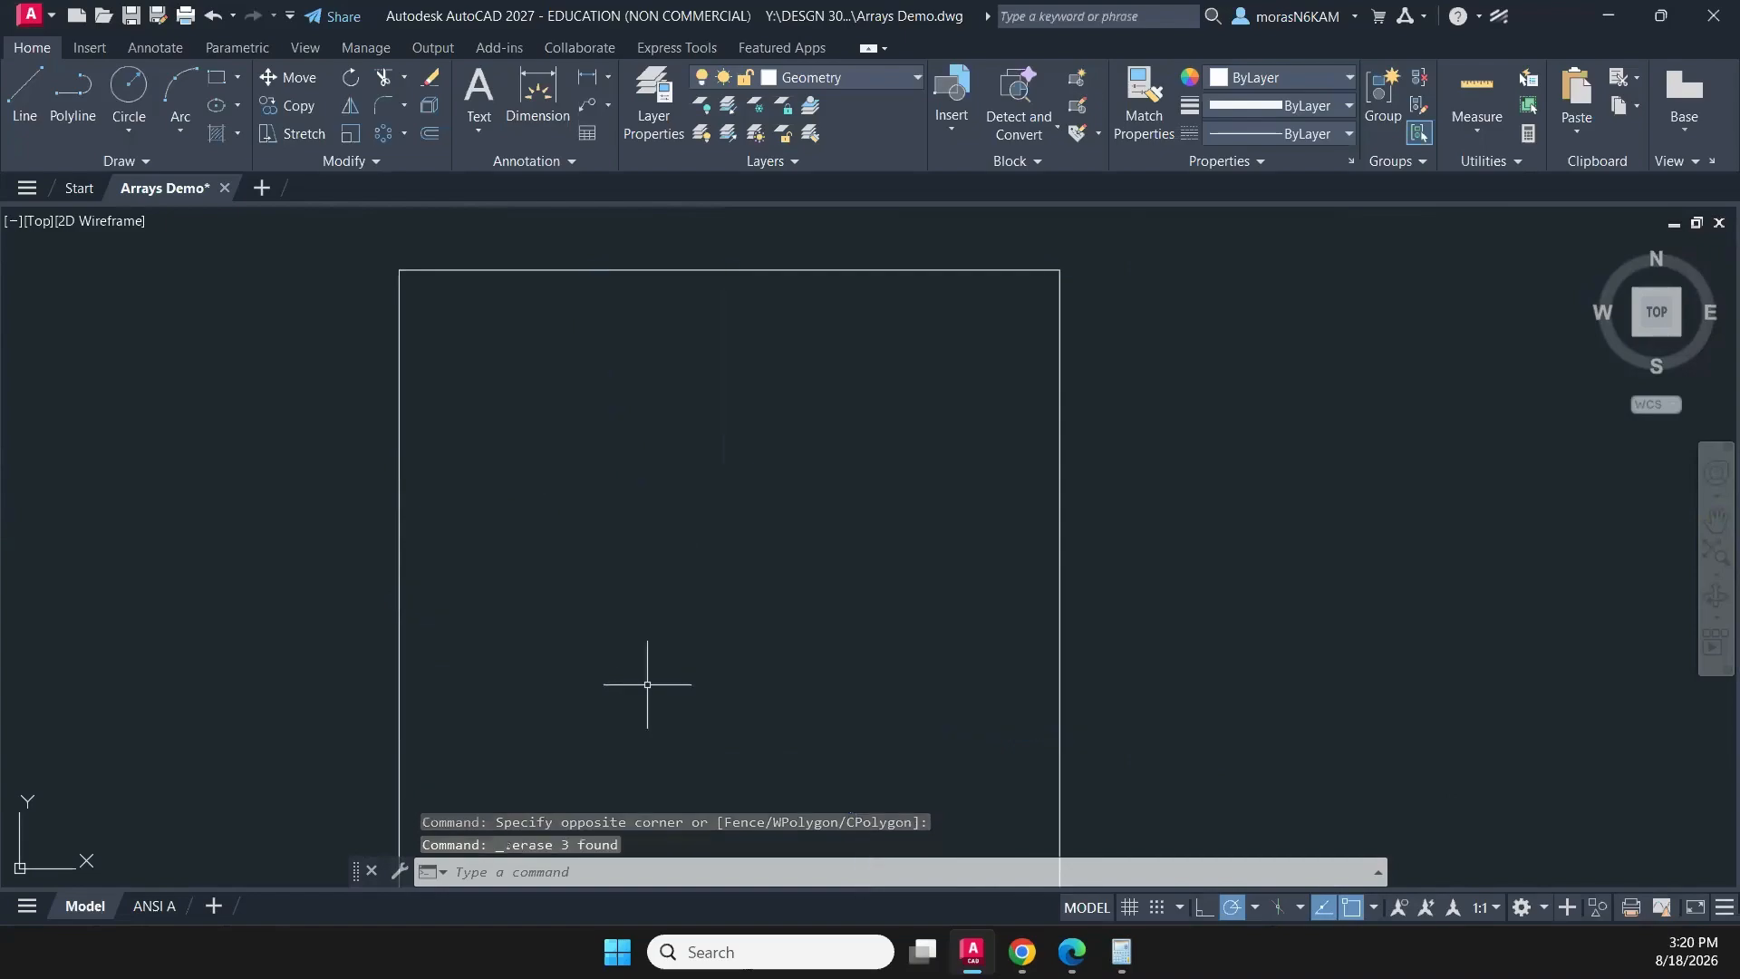
- Draw a polyline from the midpoint of the square's left edge to its centre and up to the midpoint of its upper edge
left_click(74, 102)
left_click(399, 599)
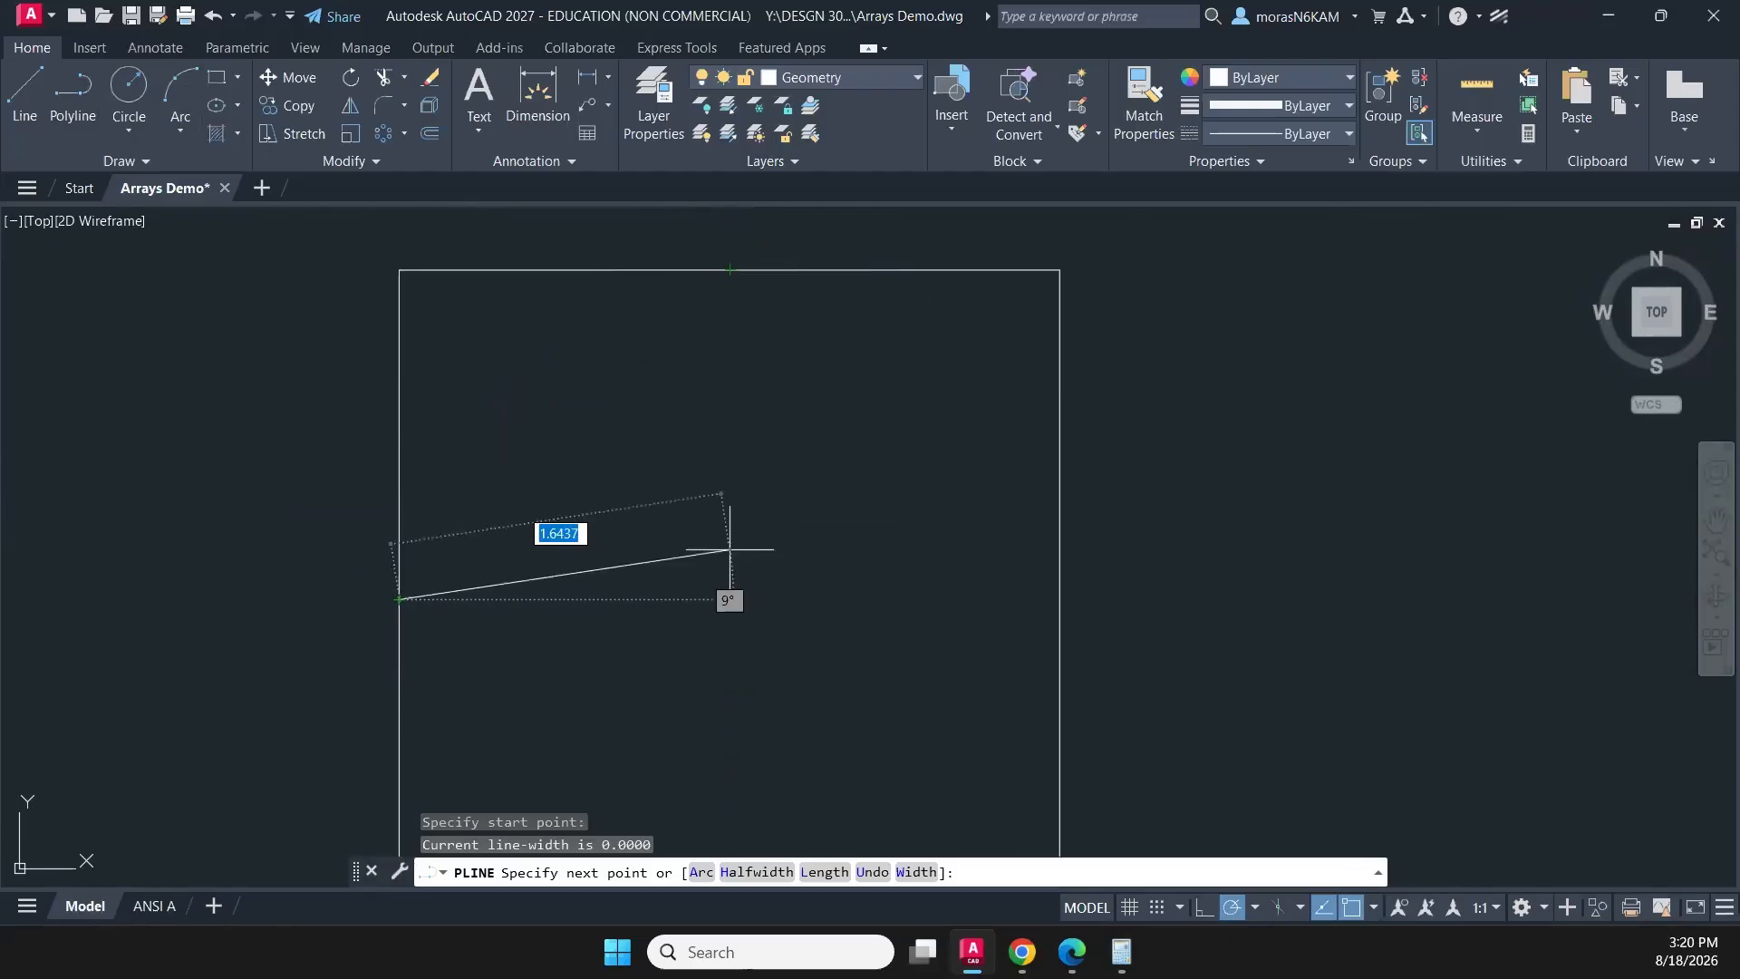
left_click(729, 599)
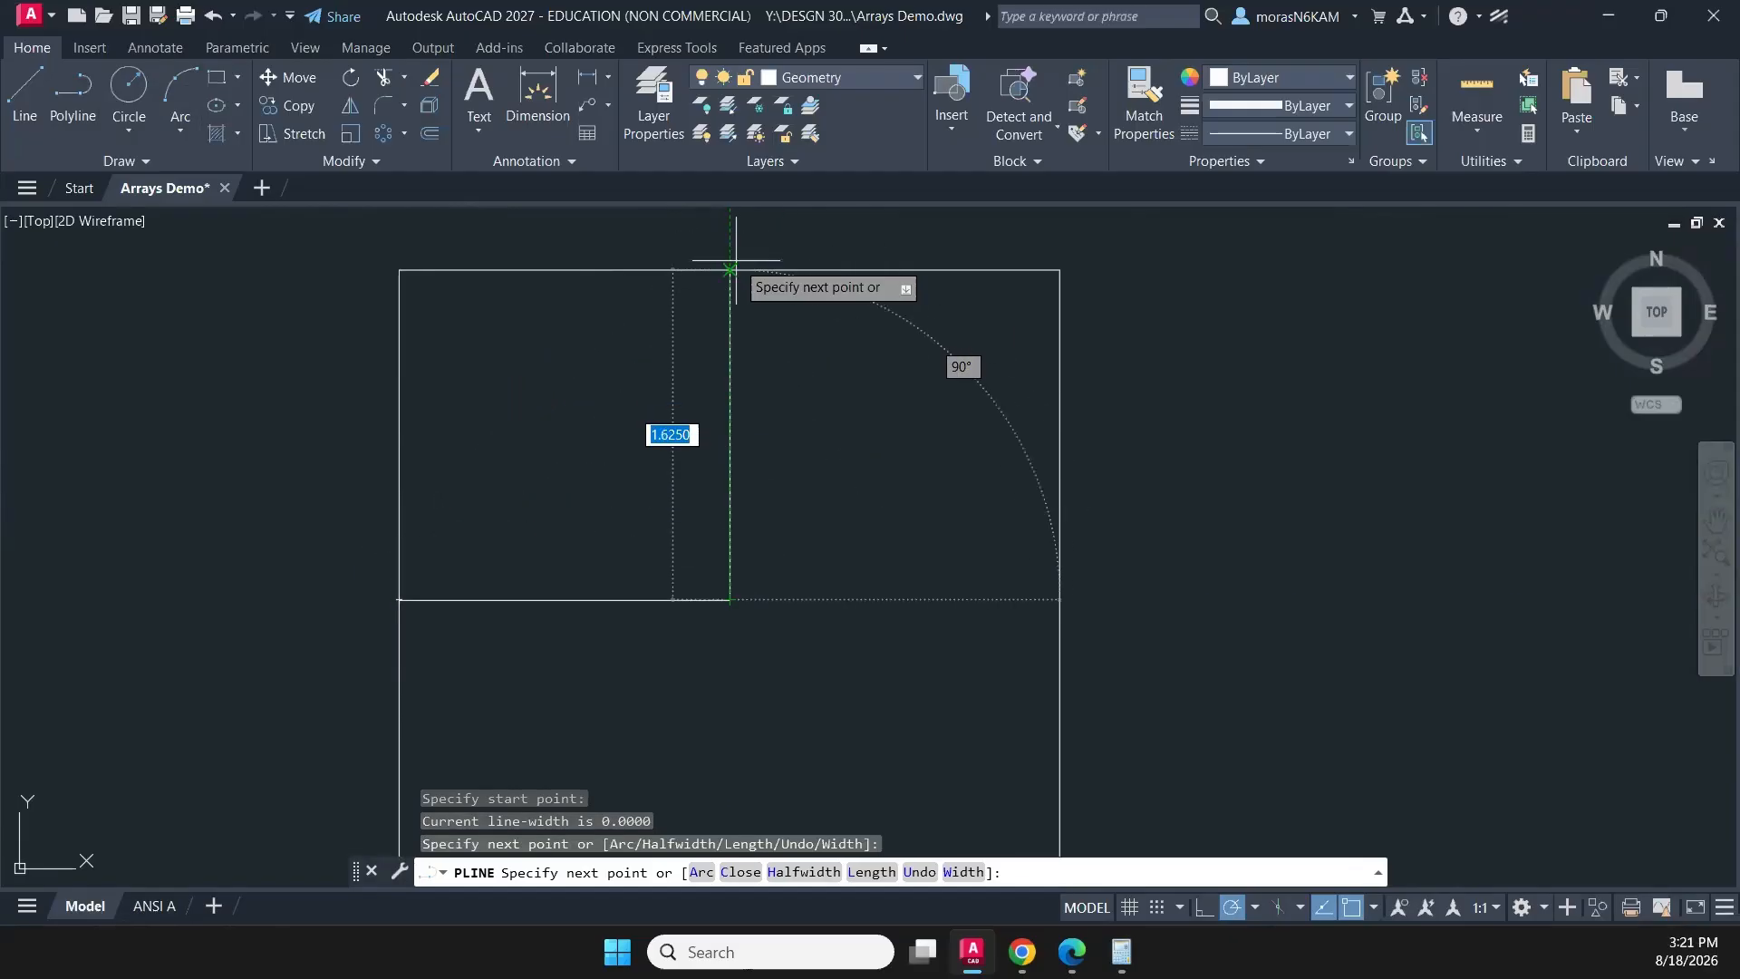
left_click(730, 269)
key("Escape")
- Move the L-shaped polyline inside the square to the CONSTRUCTION layer
left_click(795, 397)
left_click(661, 493)
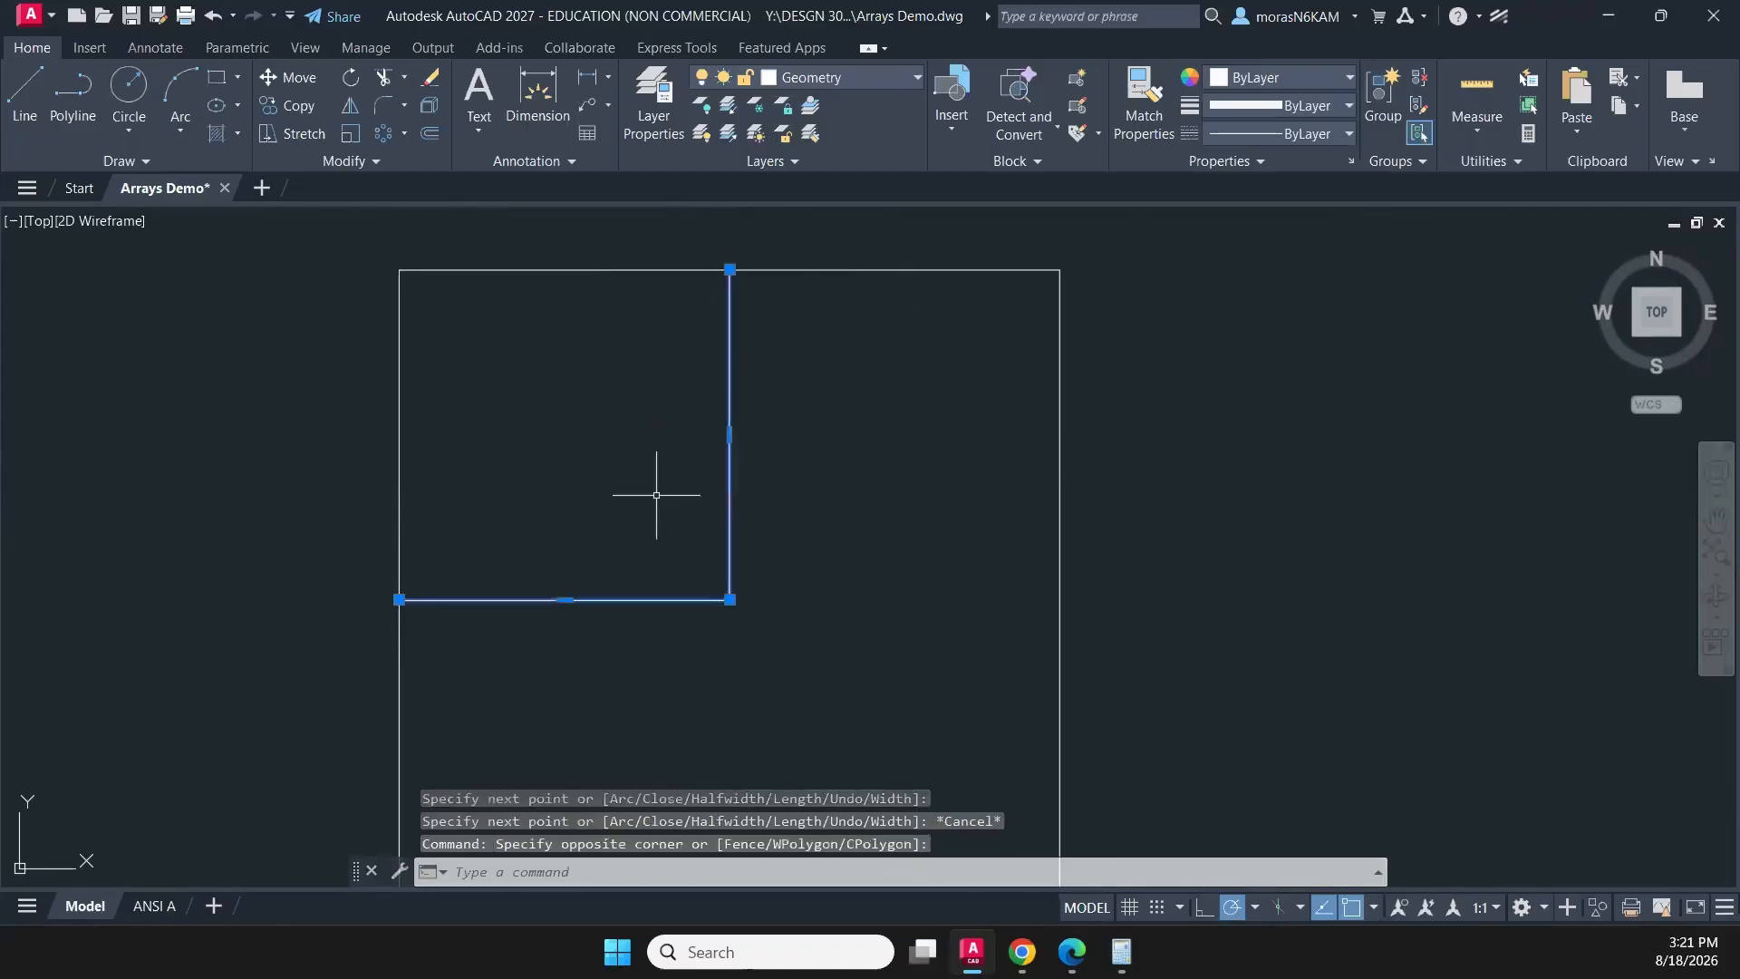
left_click(830, 78)
left_click(886, 167)
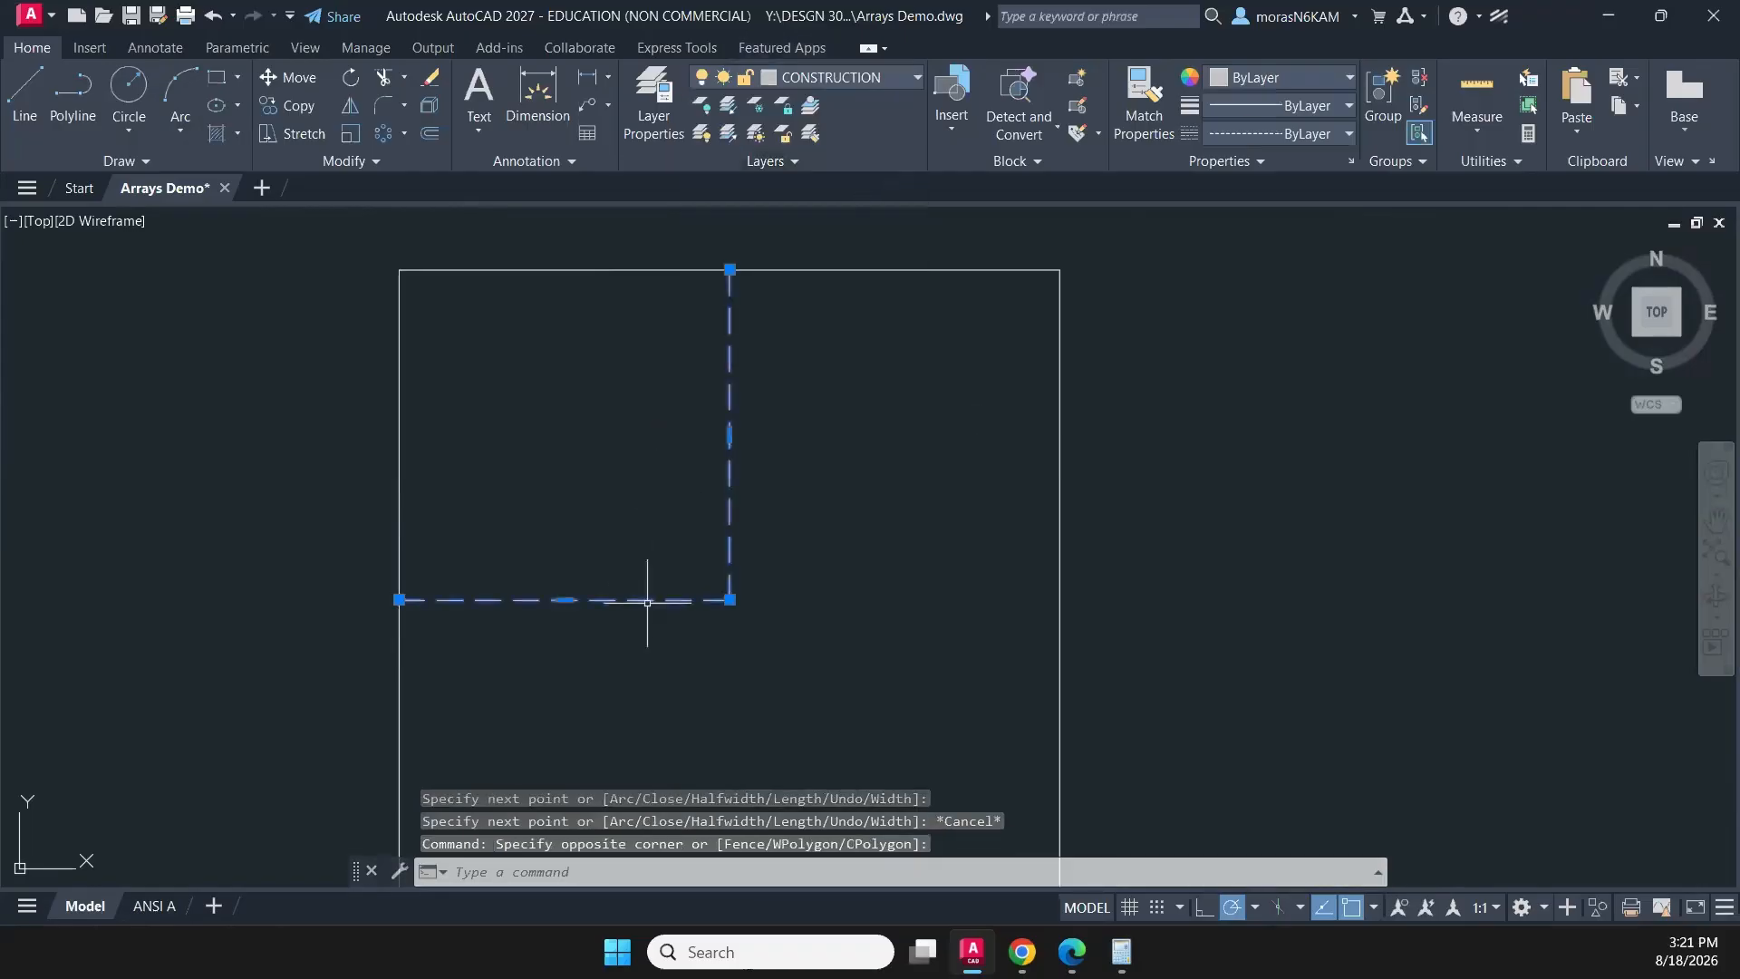
key("Escape")
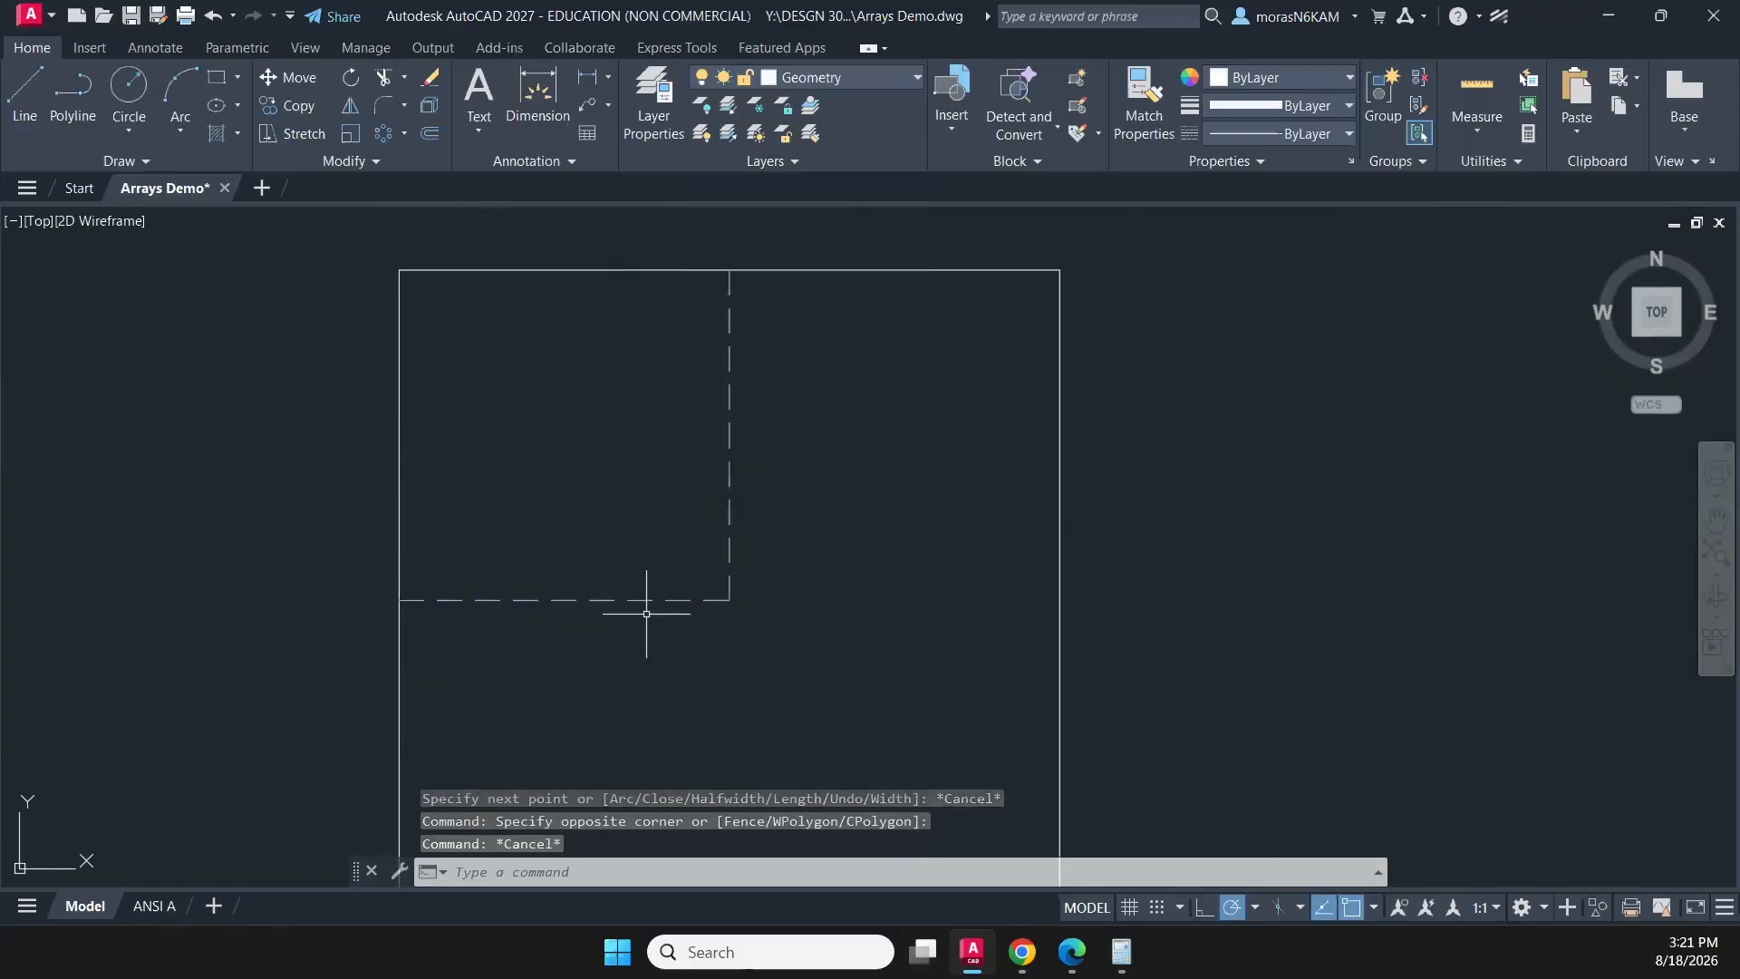
- Draw a circle centred on the square's lower-left corner and passing through the square's centre
left_click(132, 100)
middle_click_drag(426, 497, 401, 424)
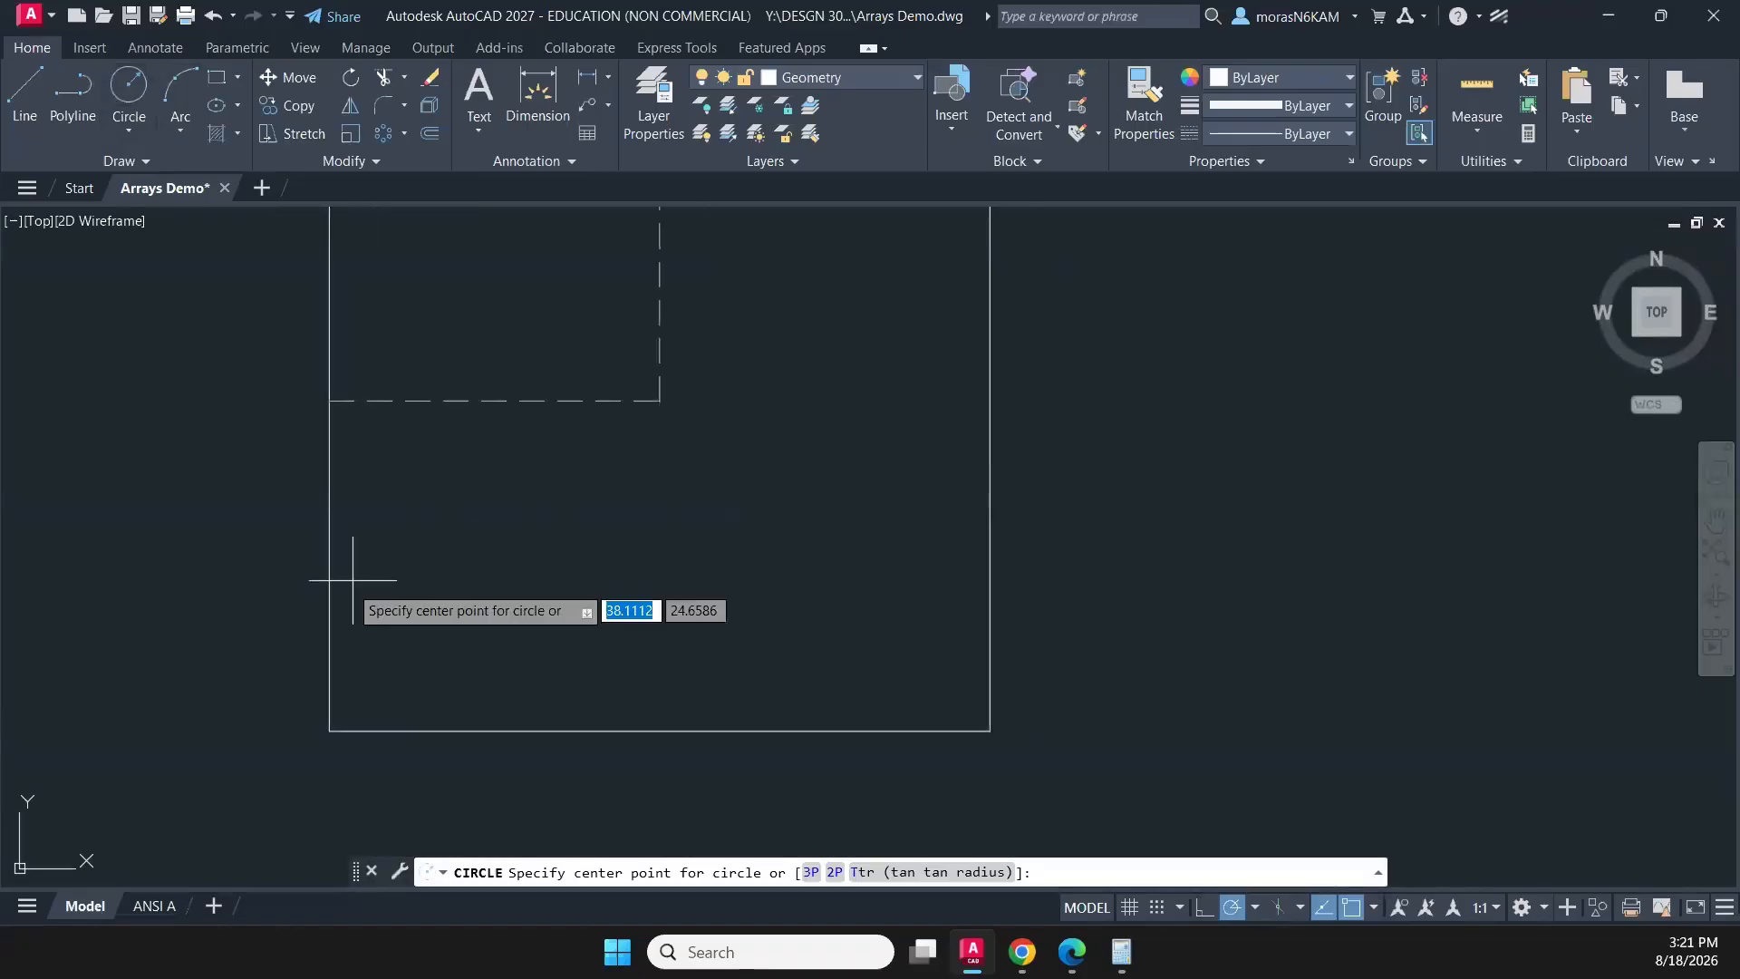
left_click(329, 730)
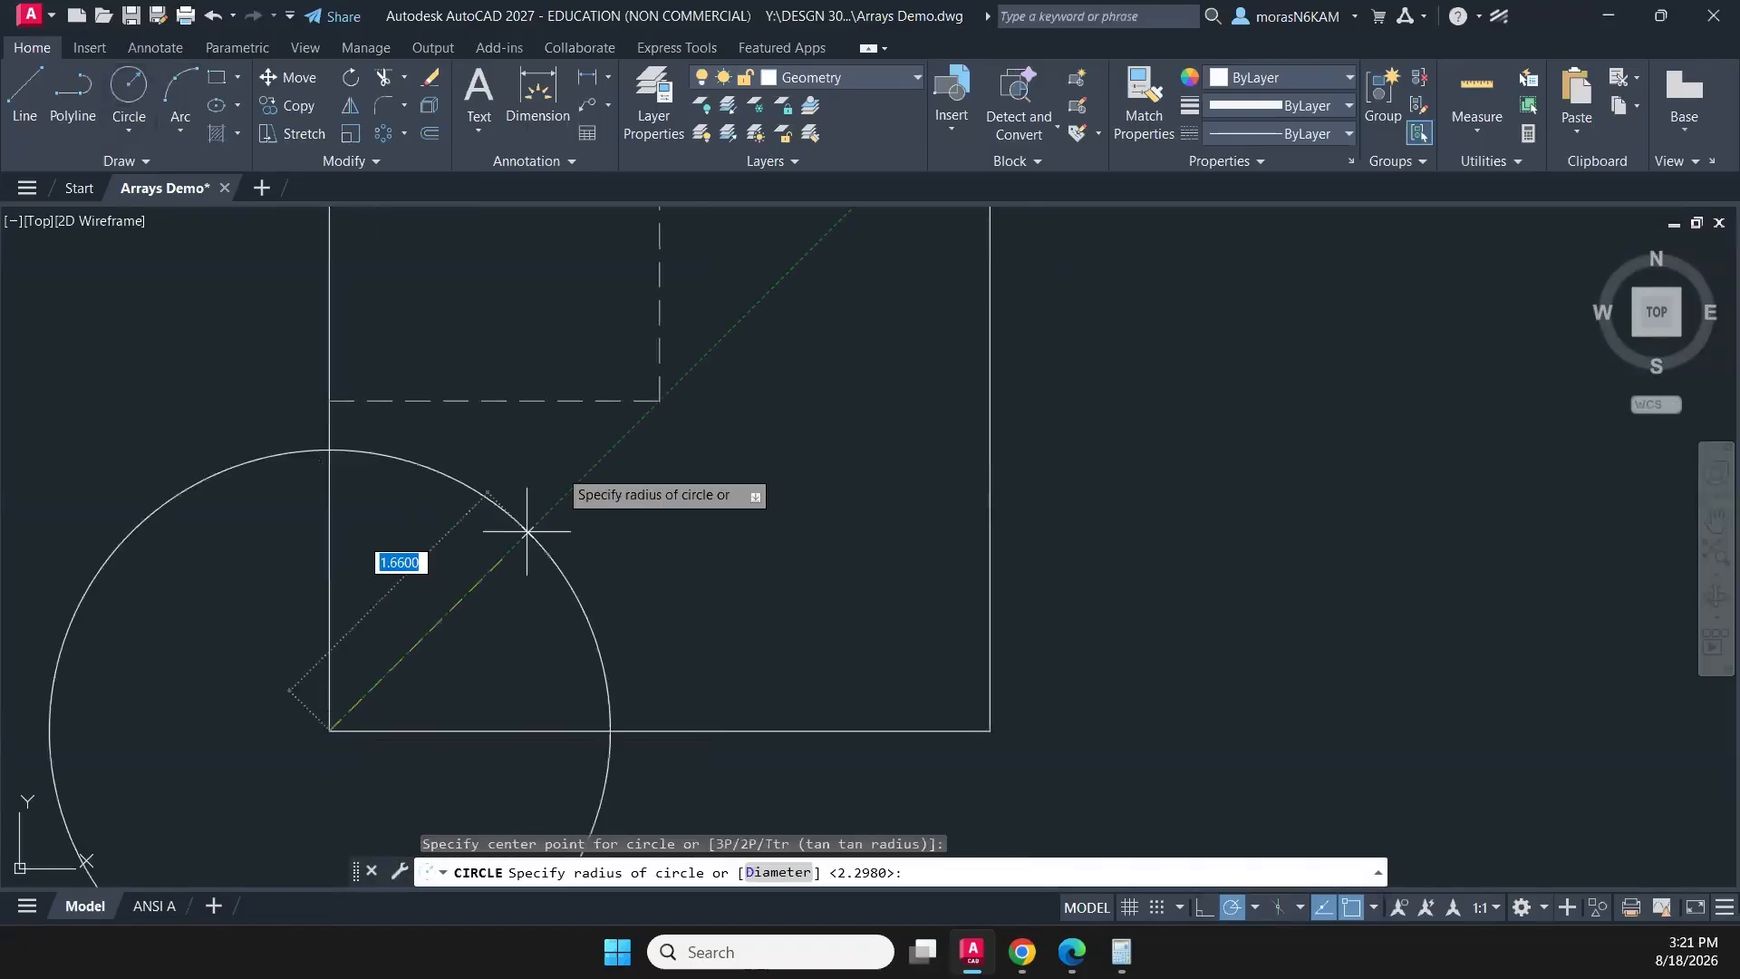
left_click(671, 397)
- Trim the circle outside the square and below its centre, keeping only the arc from the left edge to the centre
scroll(739, 471, "down", 4)
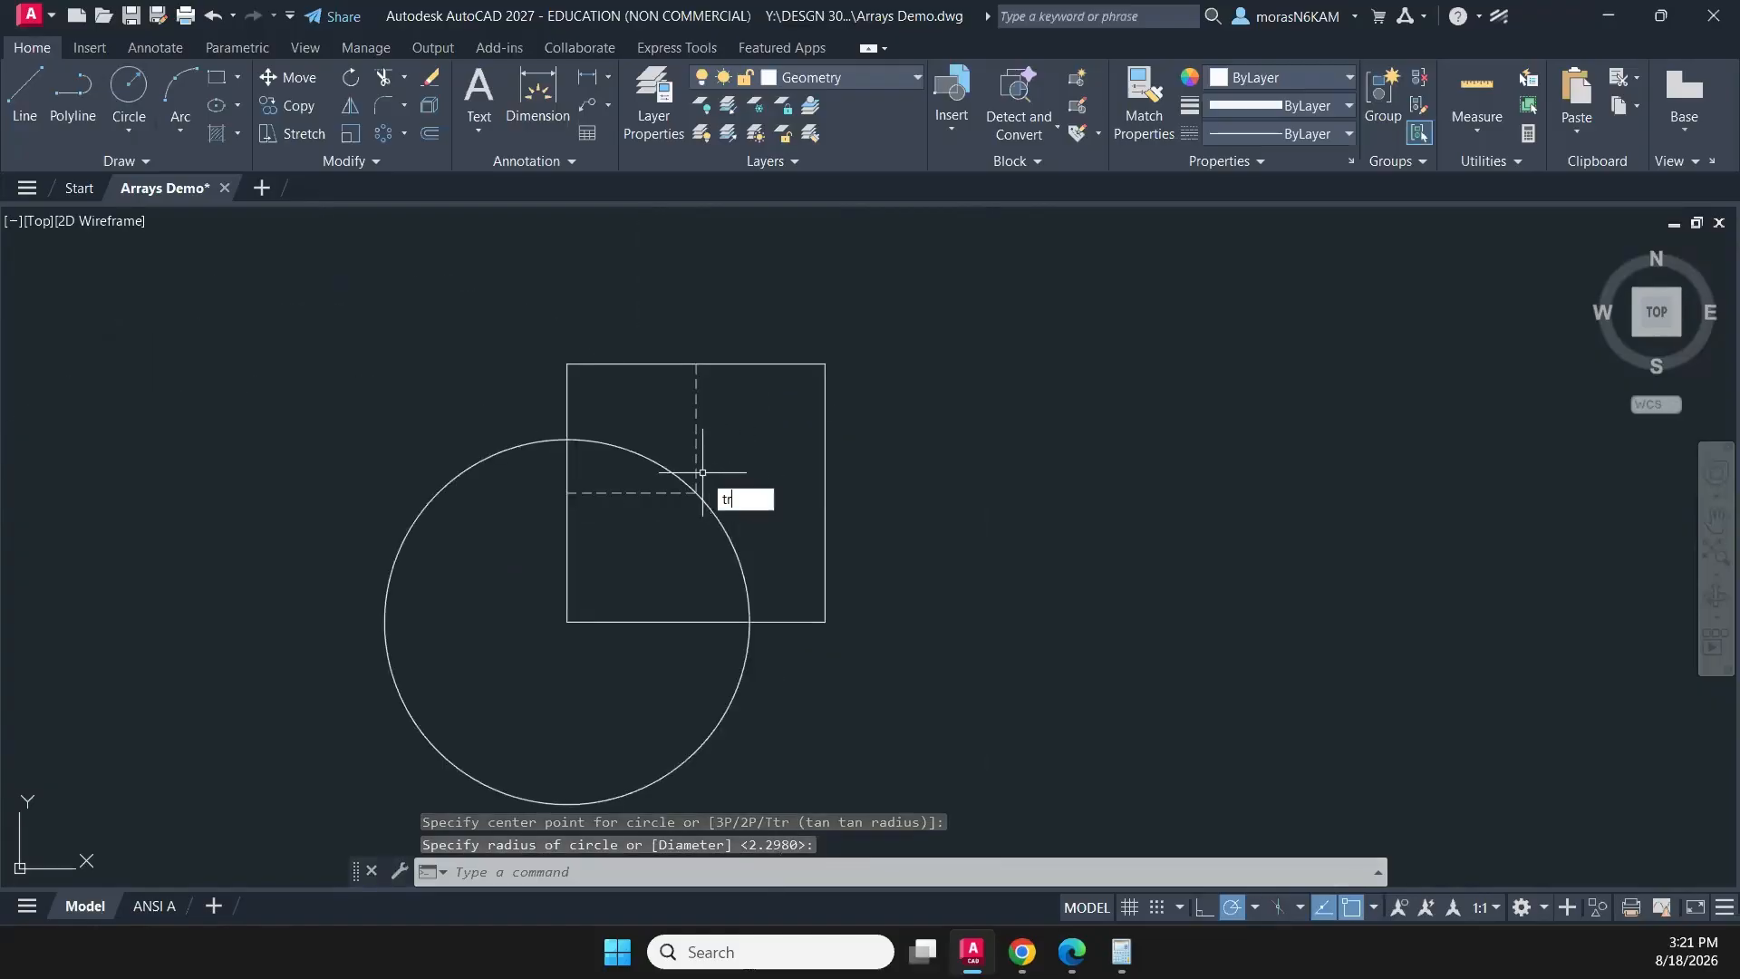
key("Return")
left_click(446, 529)
left_click(375, 445)
left_click(763, 502)
left_click(727, 568)
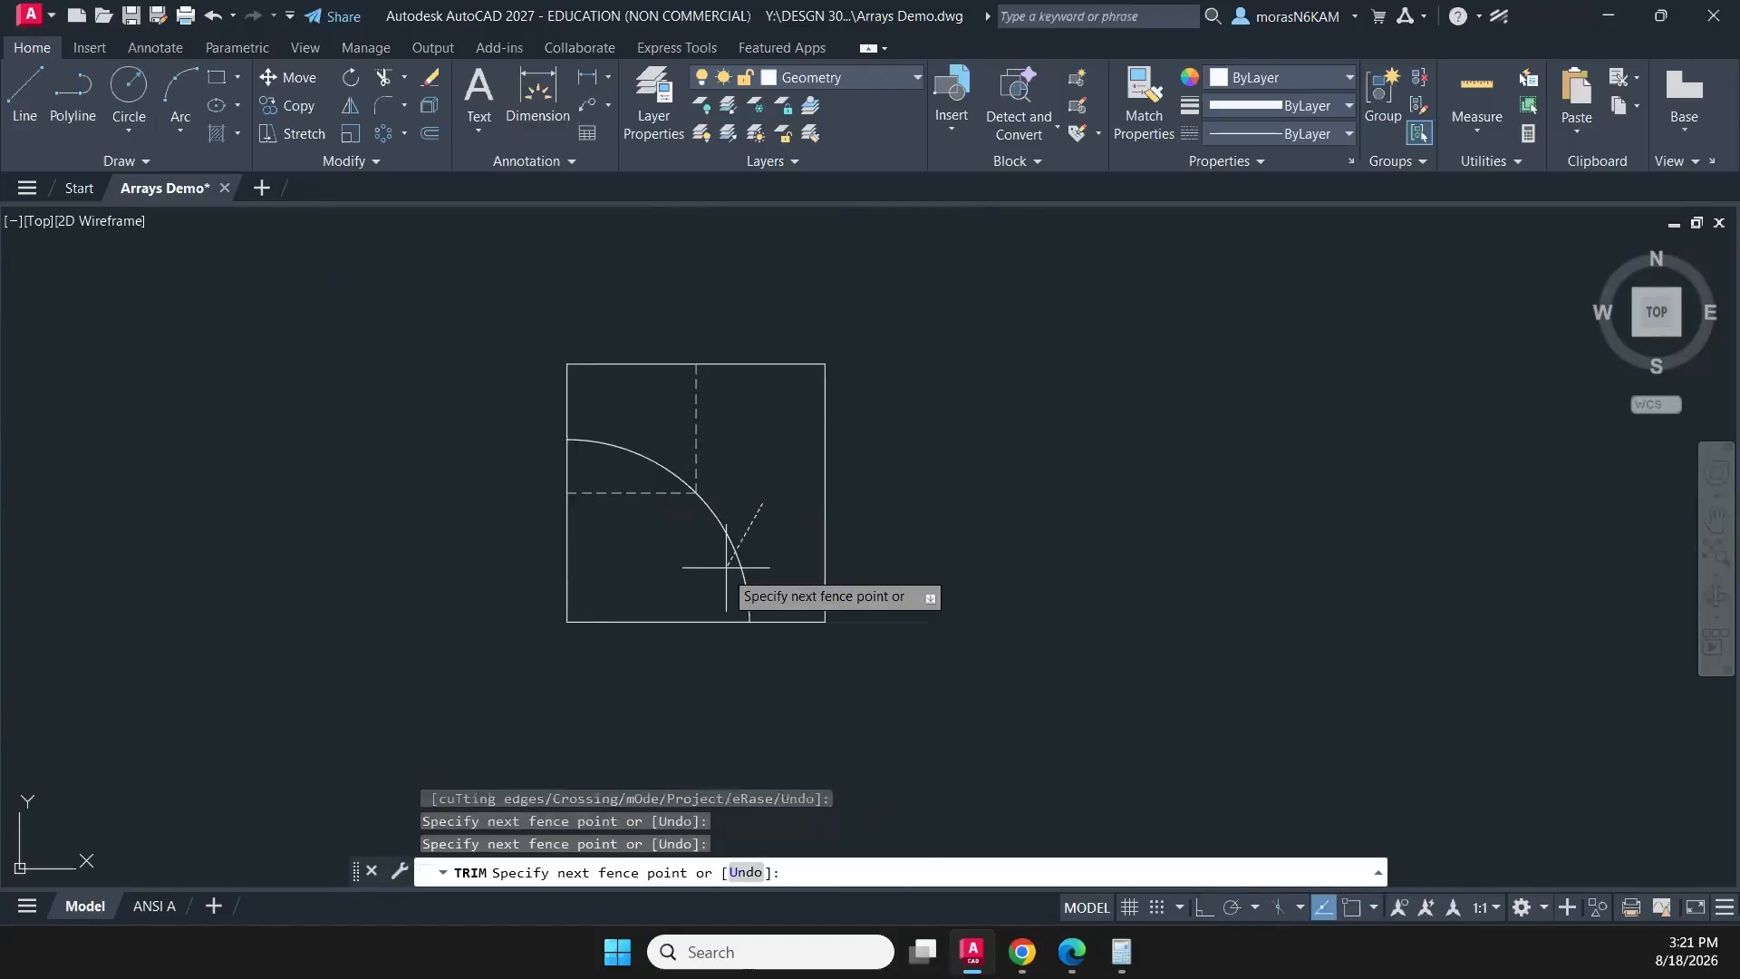
key("Return")
key("Escape")
- Mirror the arc across the diagonal from the square's centre through its upper-left corner, keeping the source arc
left_click(666, 497)
left_click(566, 434)
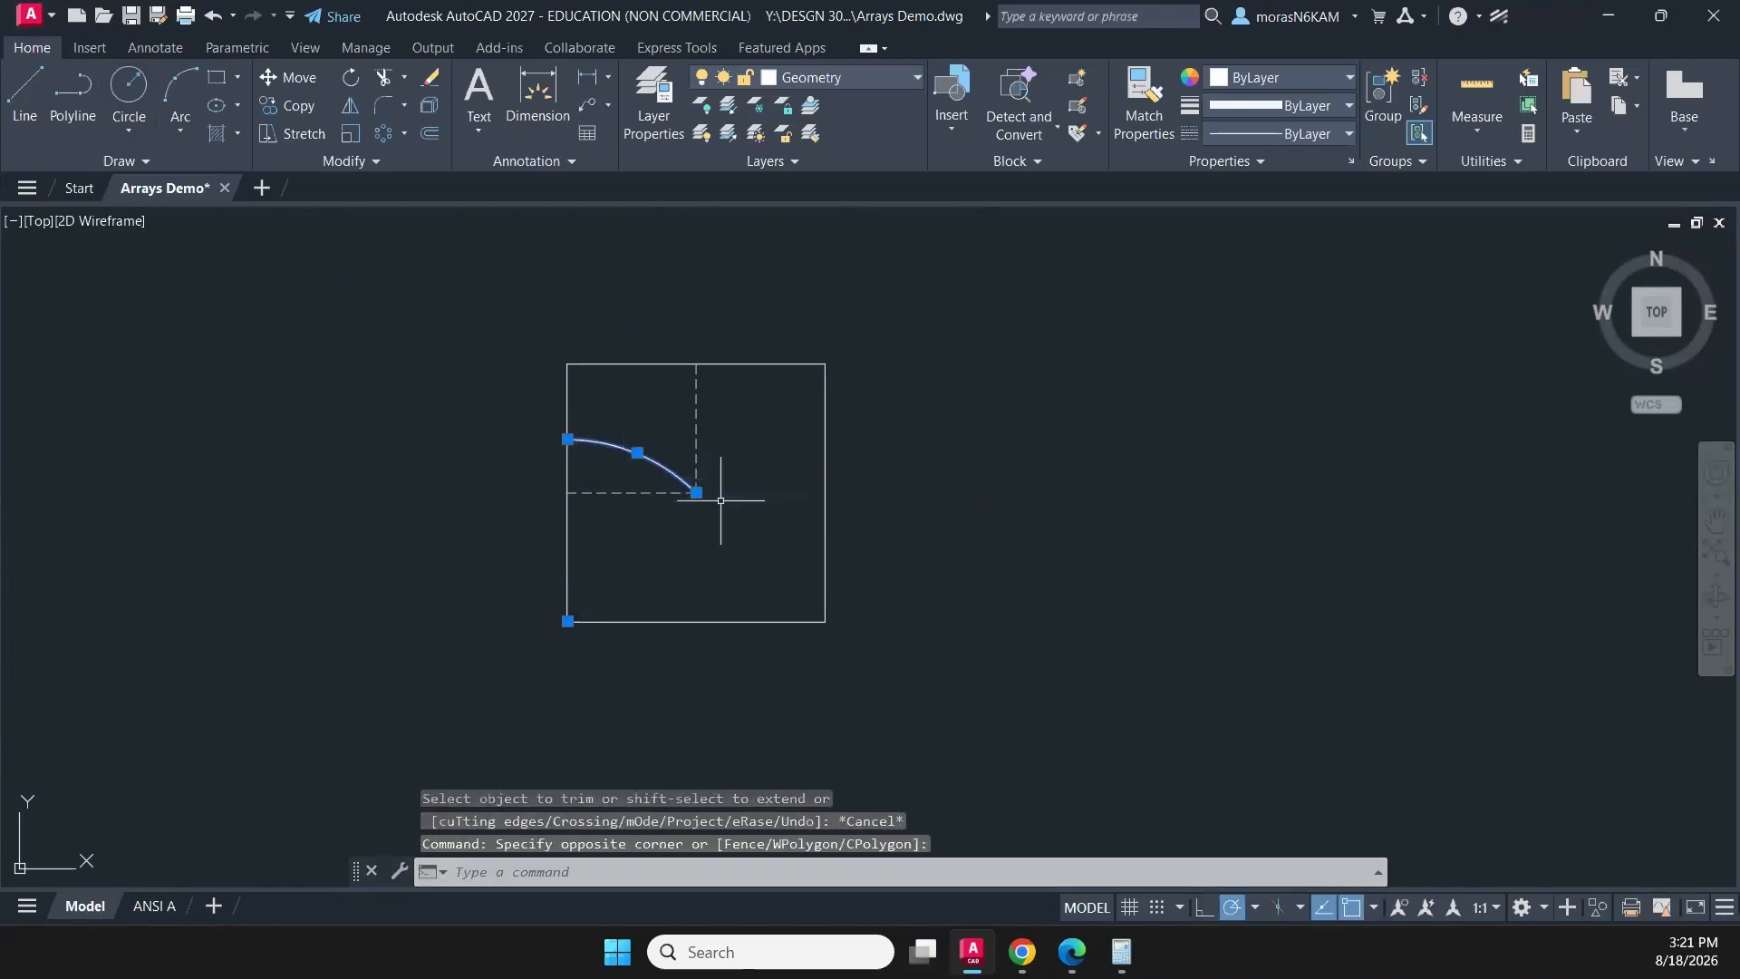
type("mi")
key("Return")
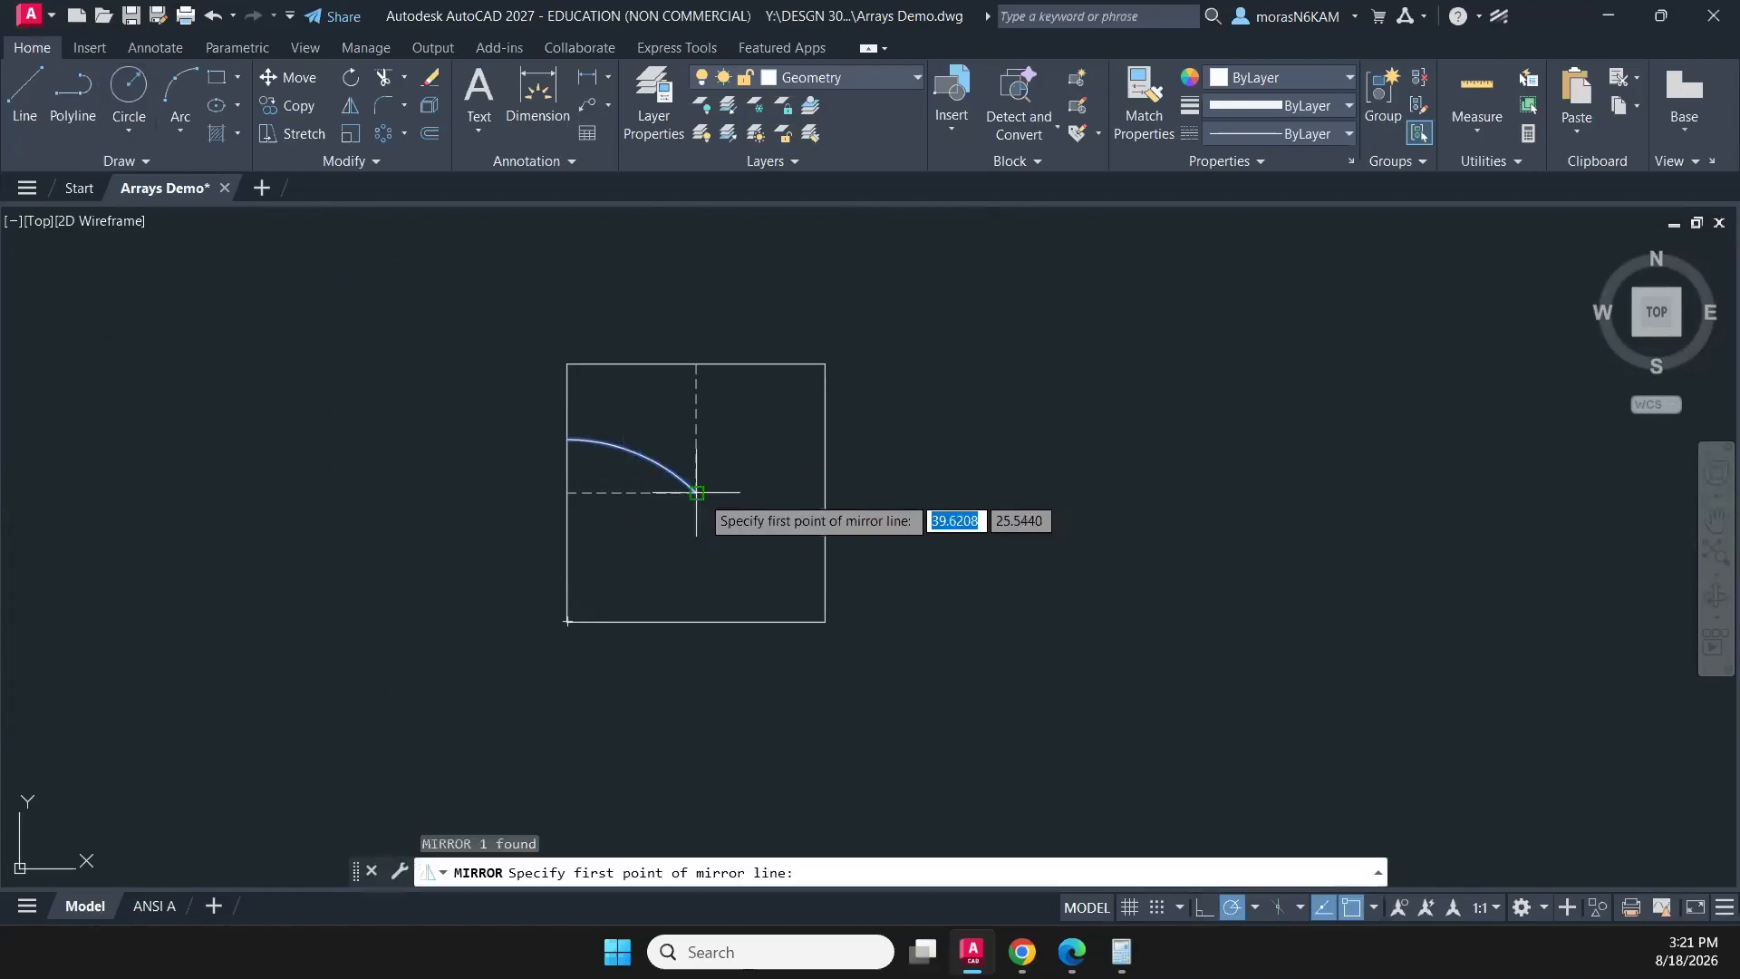
left_click(696, 492)
left_click(552, 348)
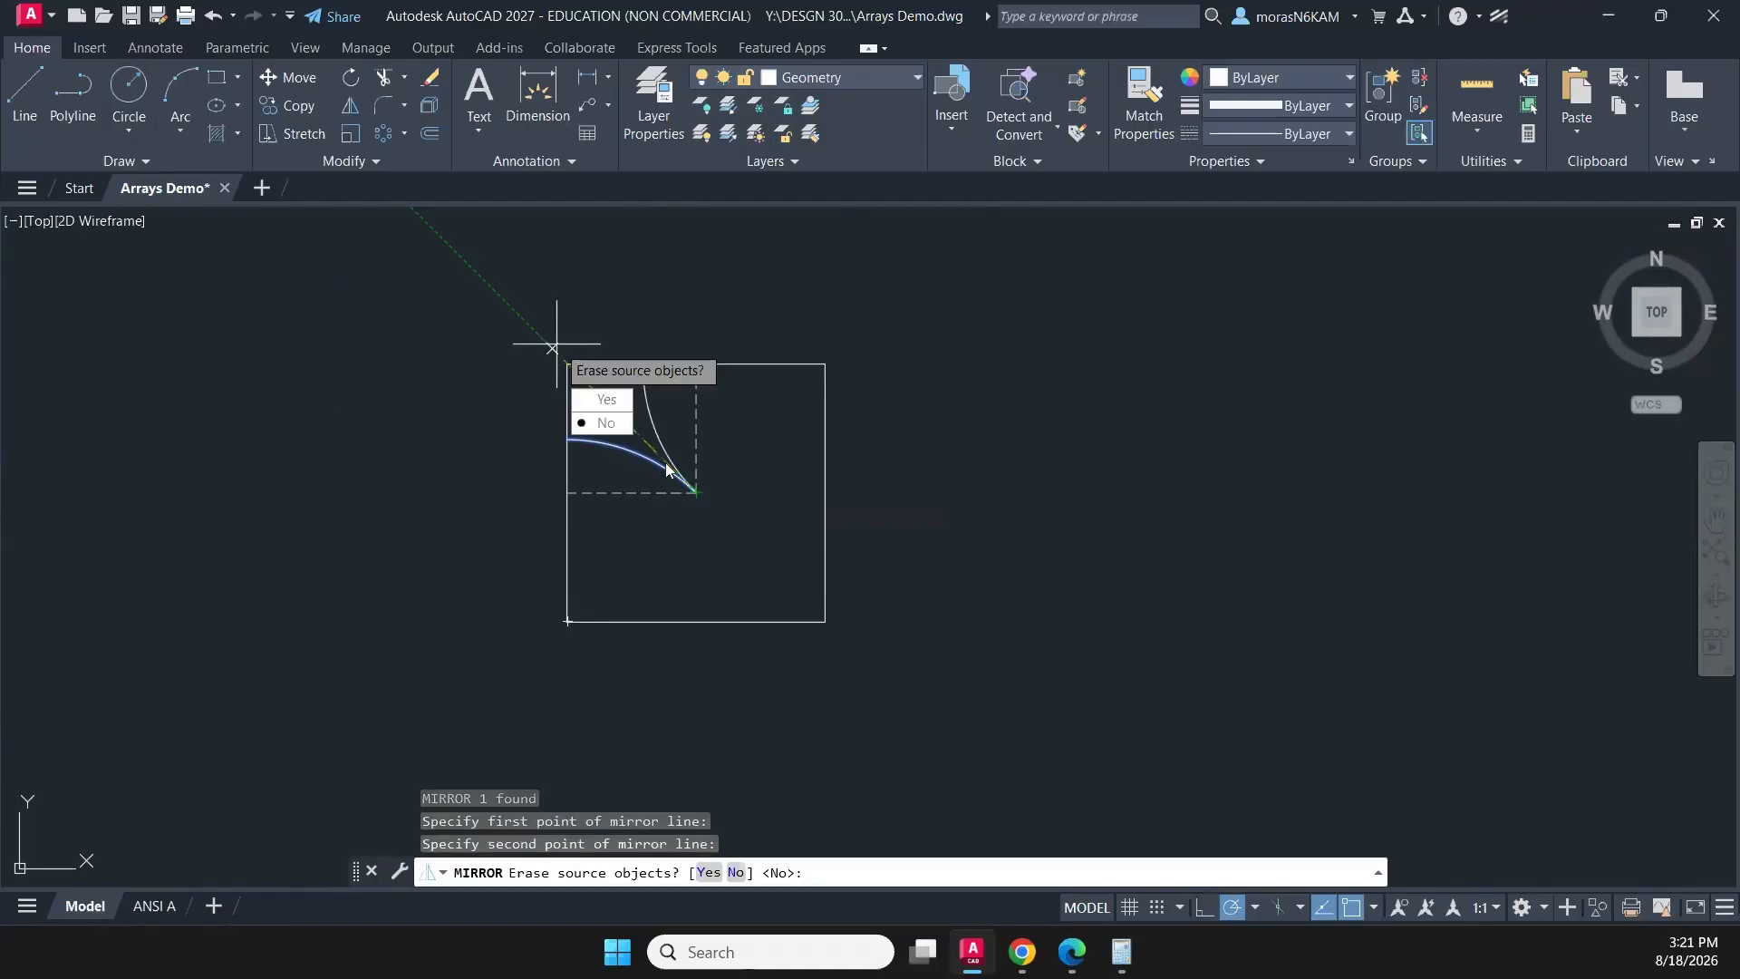
left_click(613, 424)
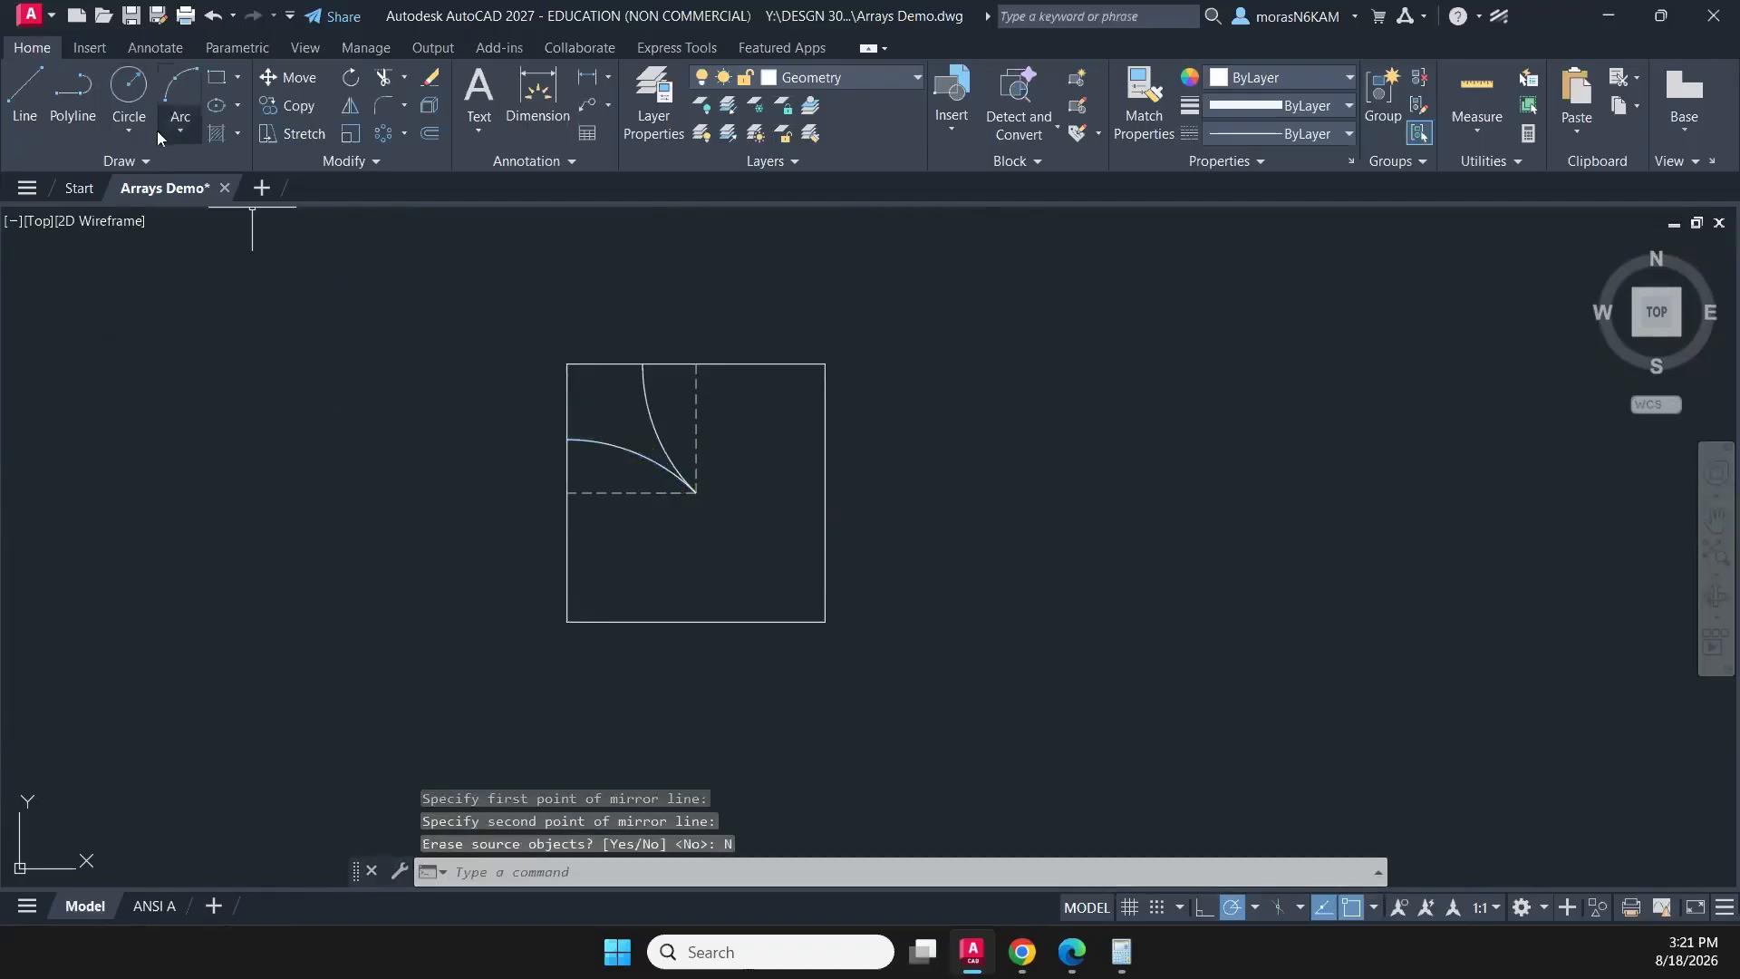
- Draw a diagonal polyline joining the outer ends of the two arcs on the square's left and upper edges
left_click(69, 95)
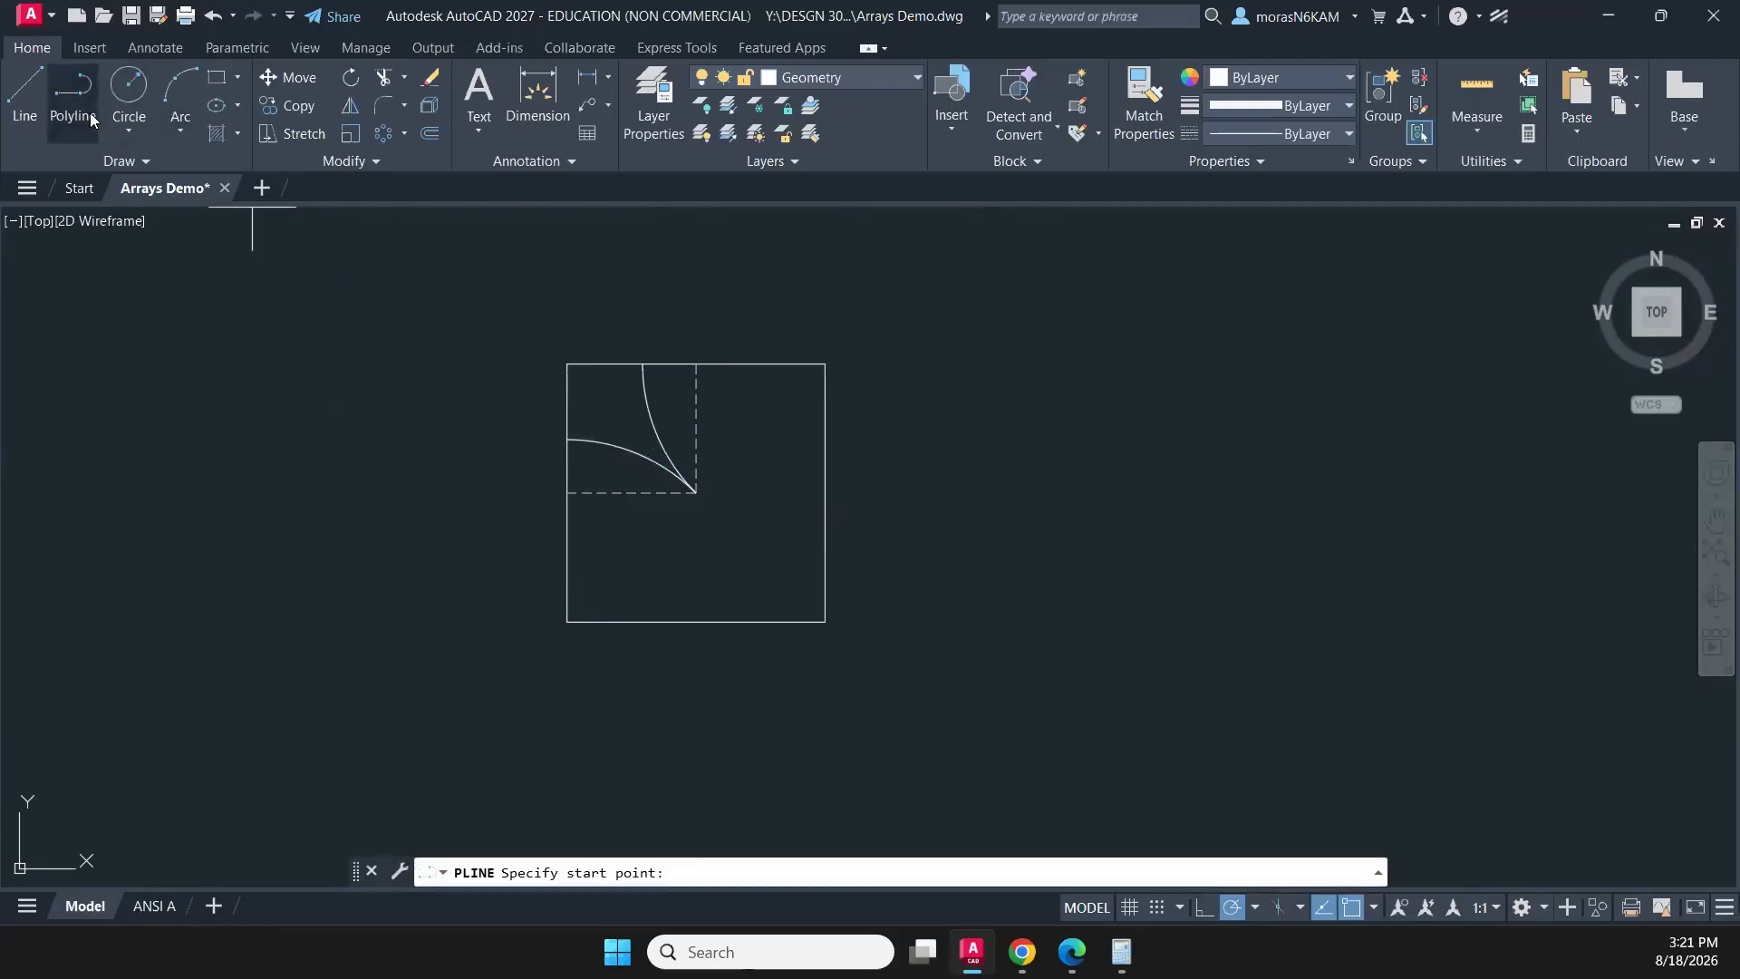
left_click(568, 440)
left_click(644, 365)
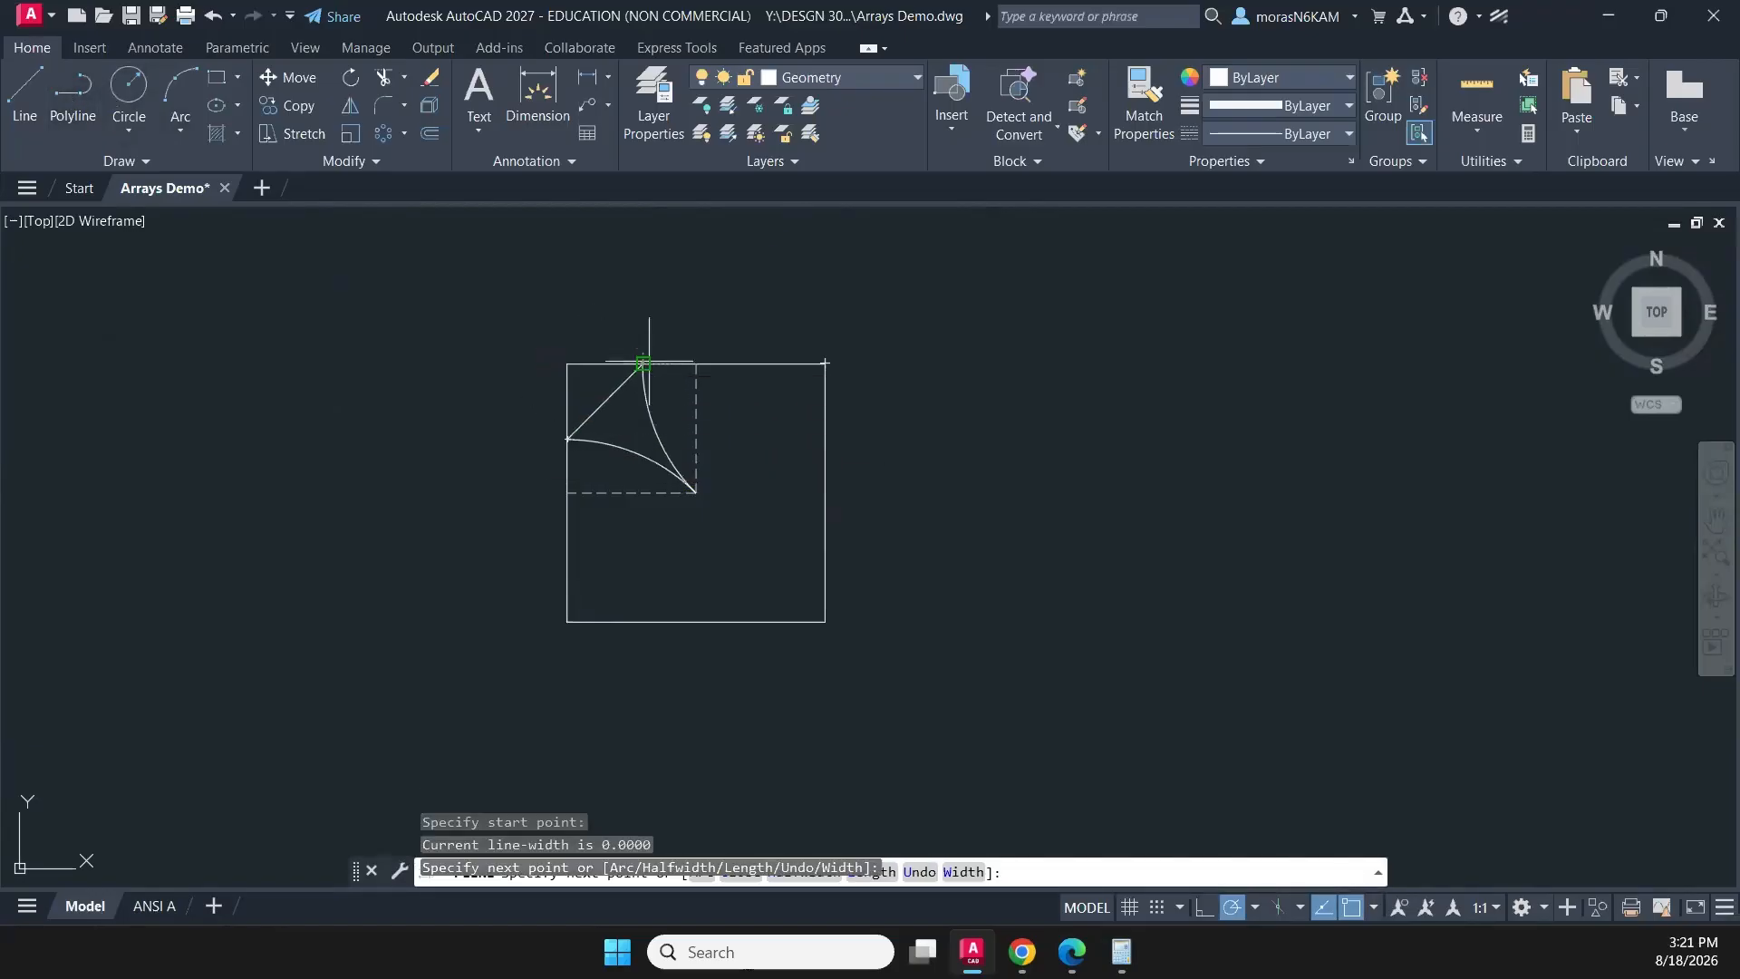
mouse_move(826, 476)
middle_mouse_down()
mouse_move(698, 508)
mouse_move(678, 557)
middle_mouse_up()
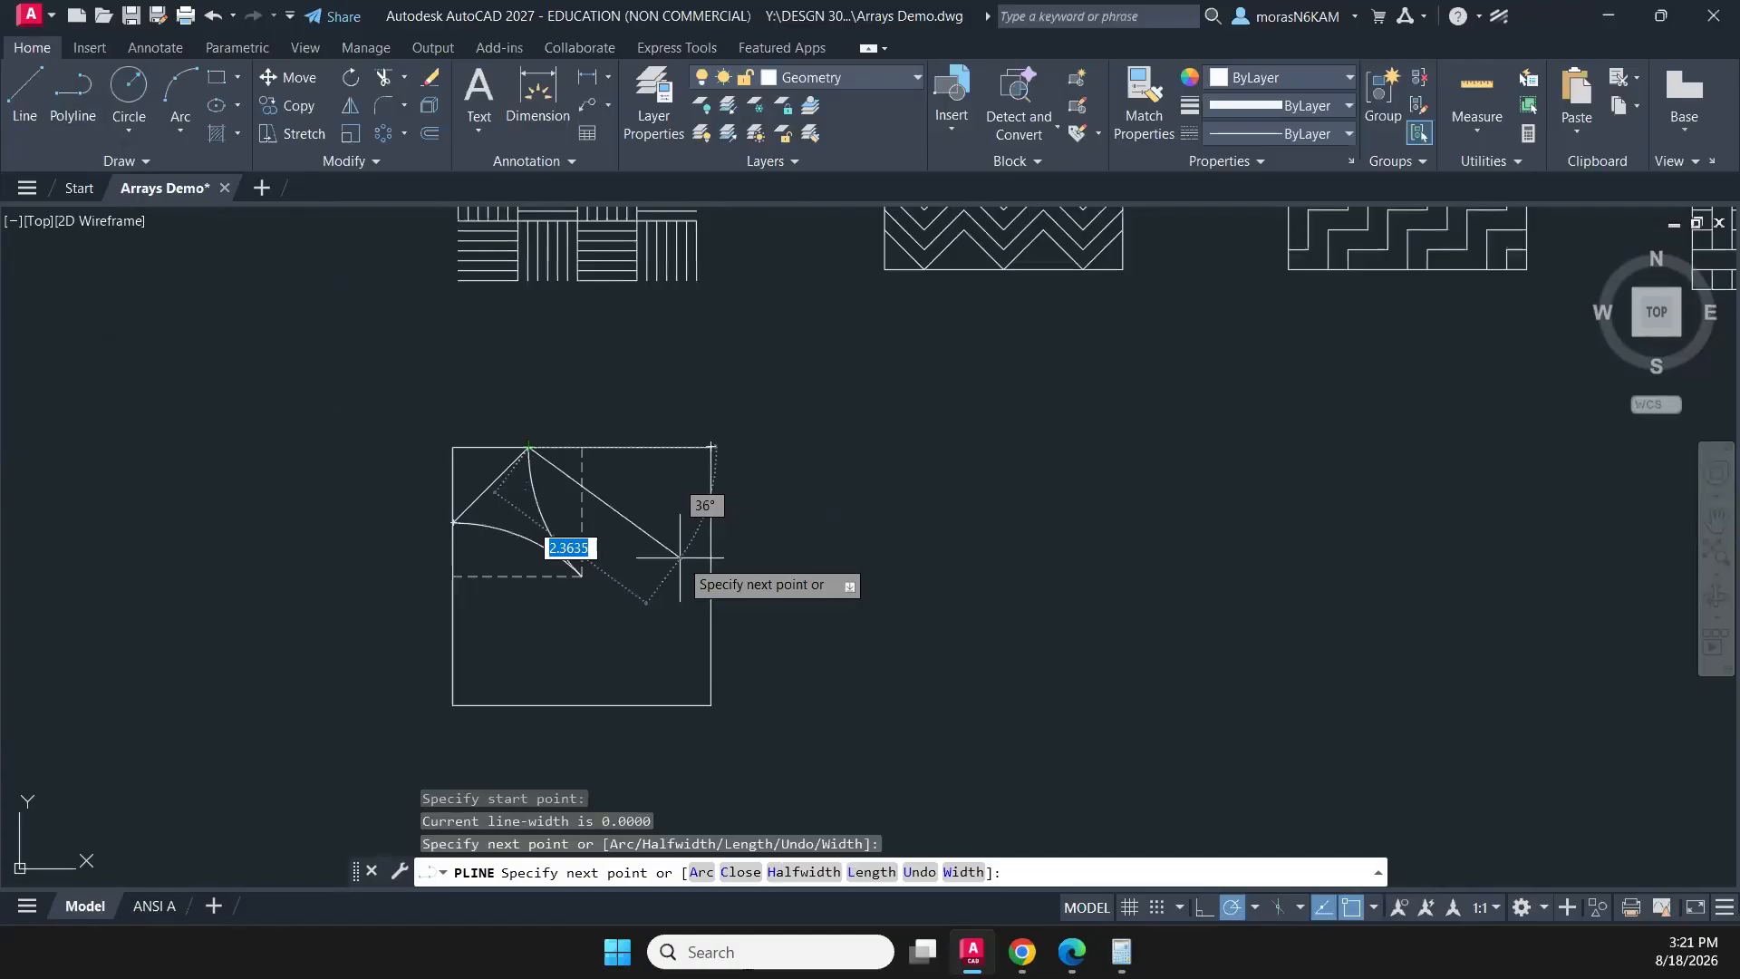
key("Escape")
- Draw a diagonal polyline from the midpoint of the square's upper edge to the midpoint of its left edge
scroll(517, 375, "up", 4)
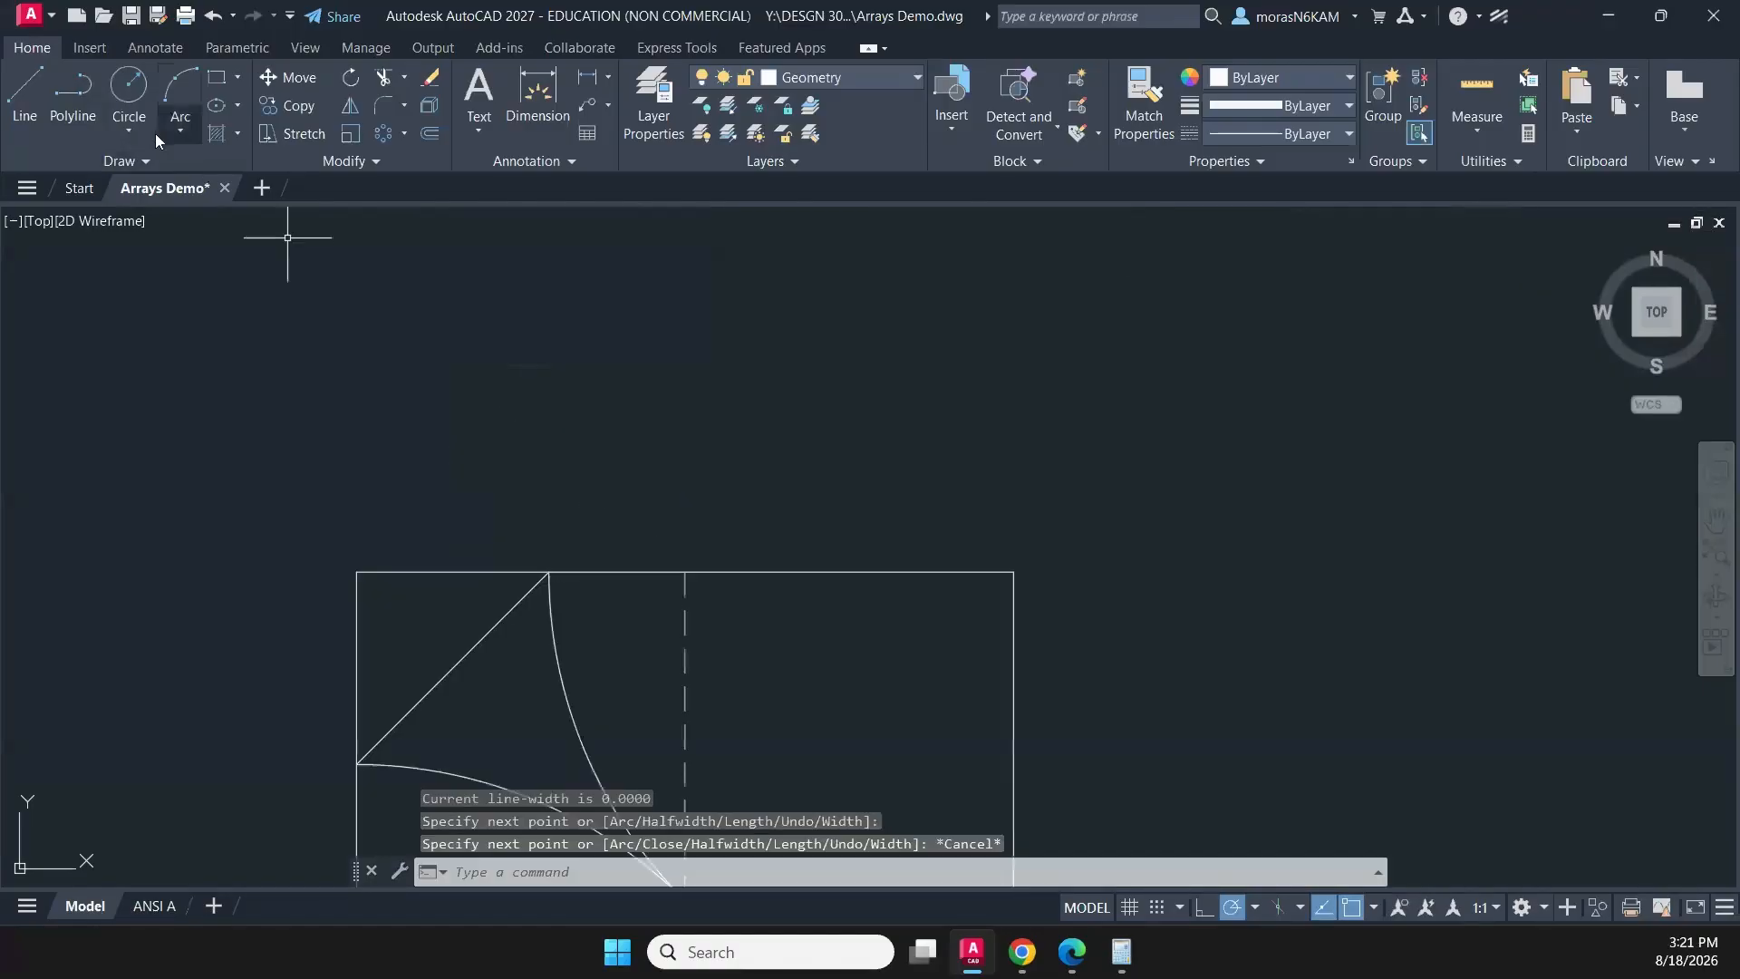
left_click(90, 102)
middle_click_drag(582, 524, 634, 411)
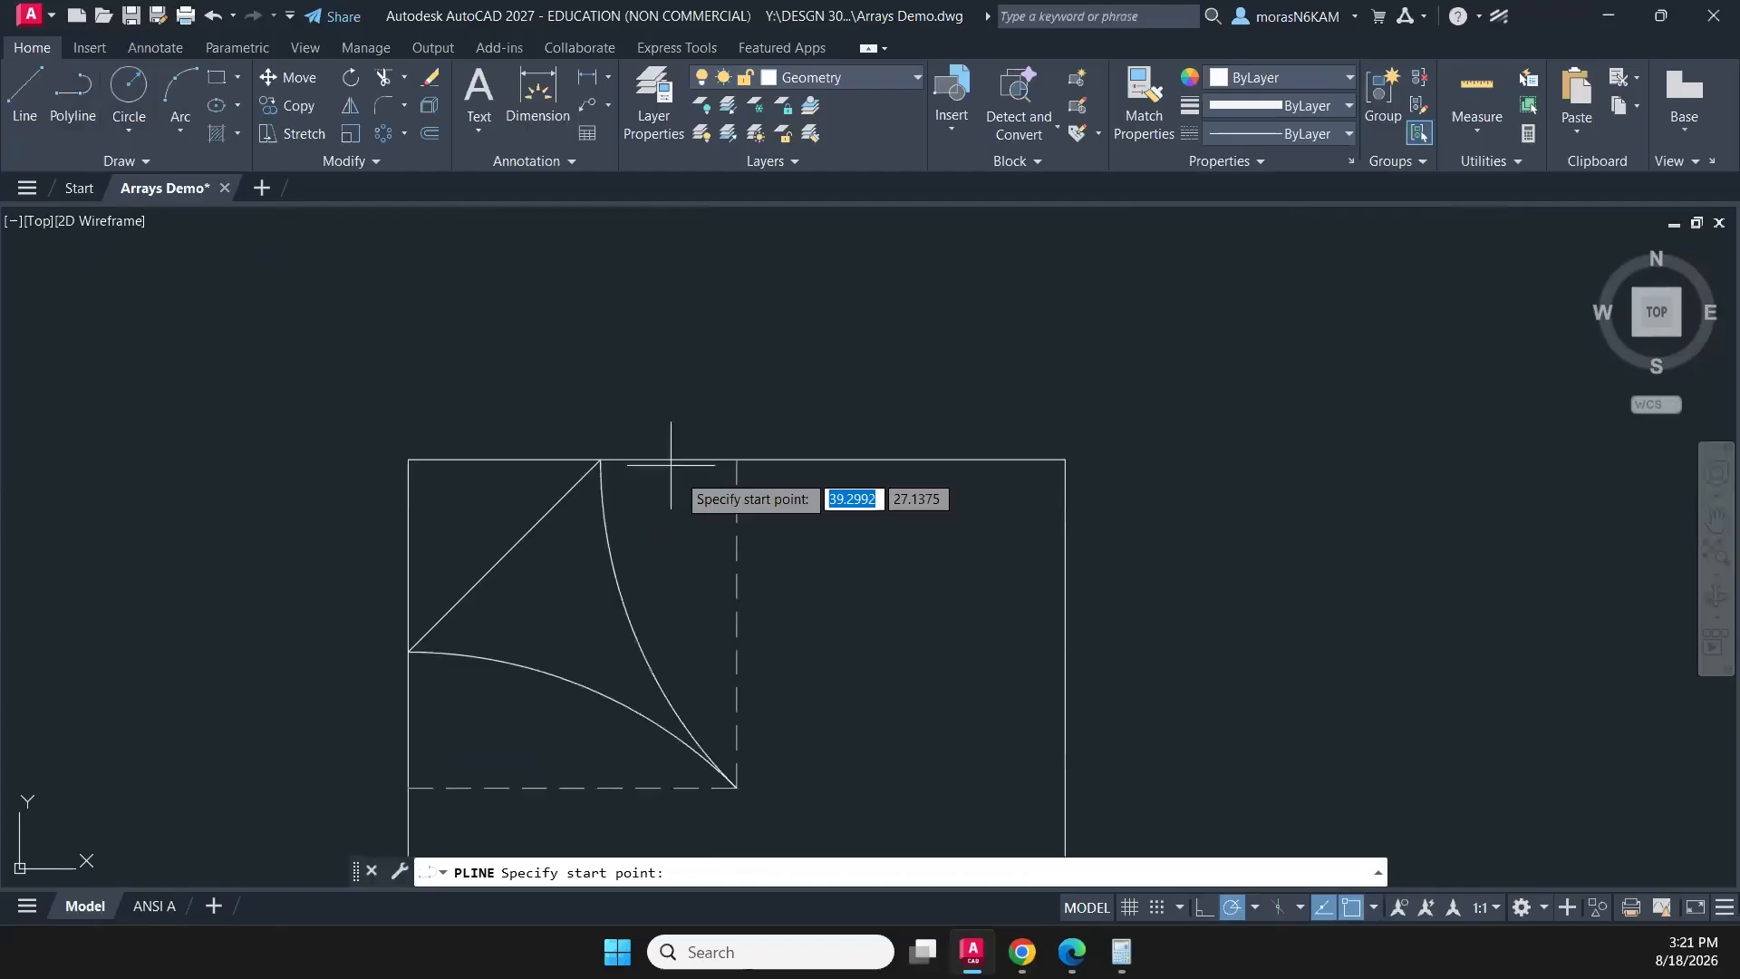
left_click(736, 459)
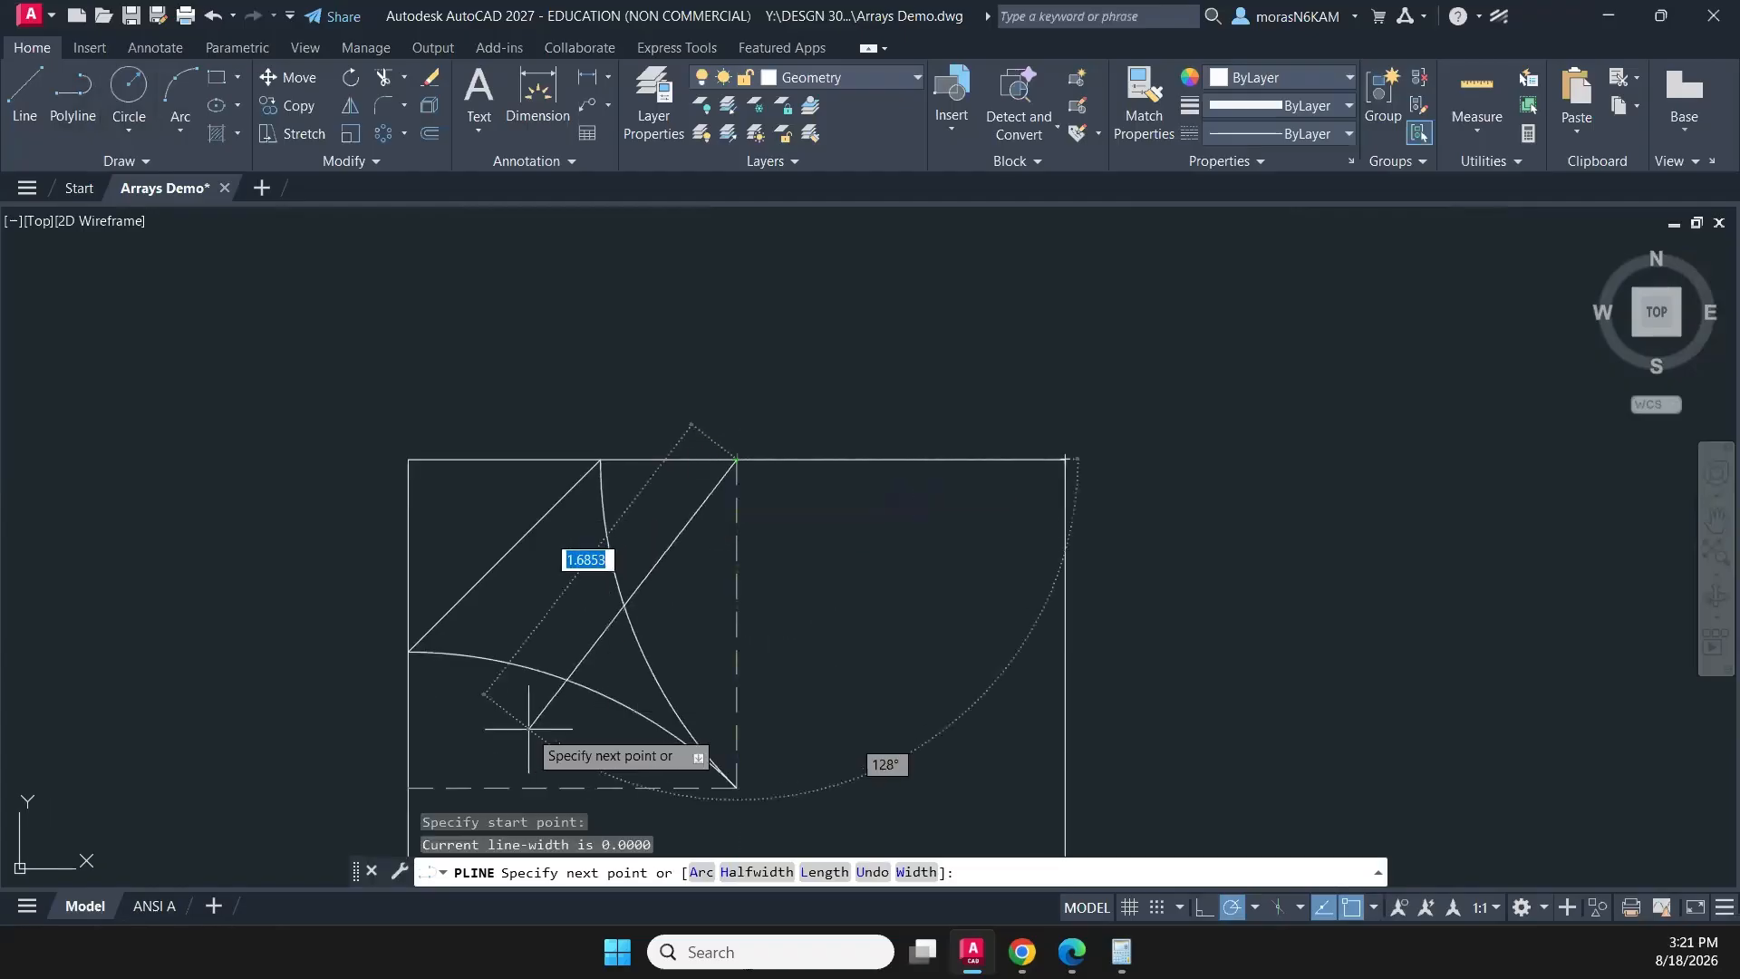
left_click(409, 788)
key("Escape")
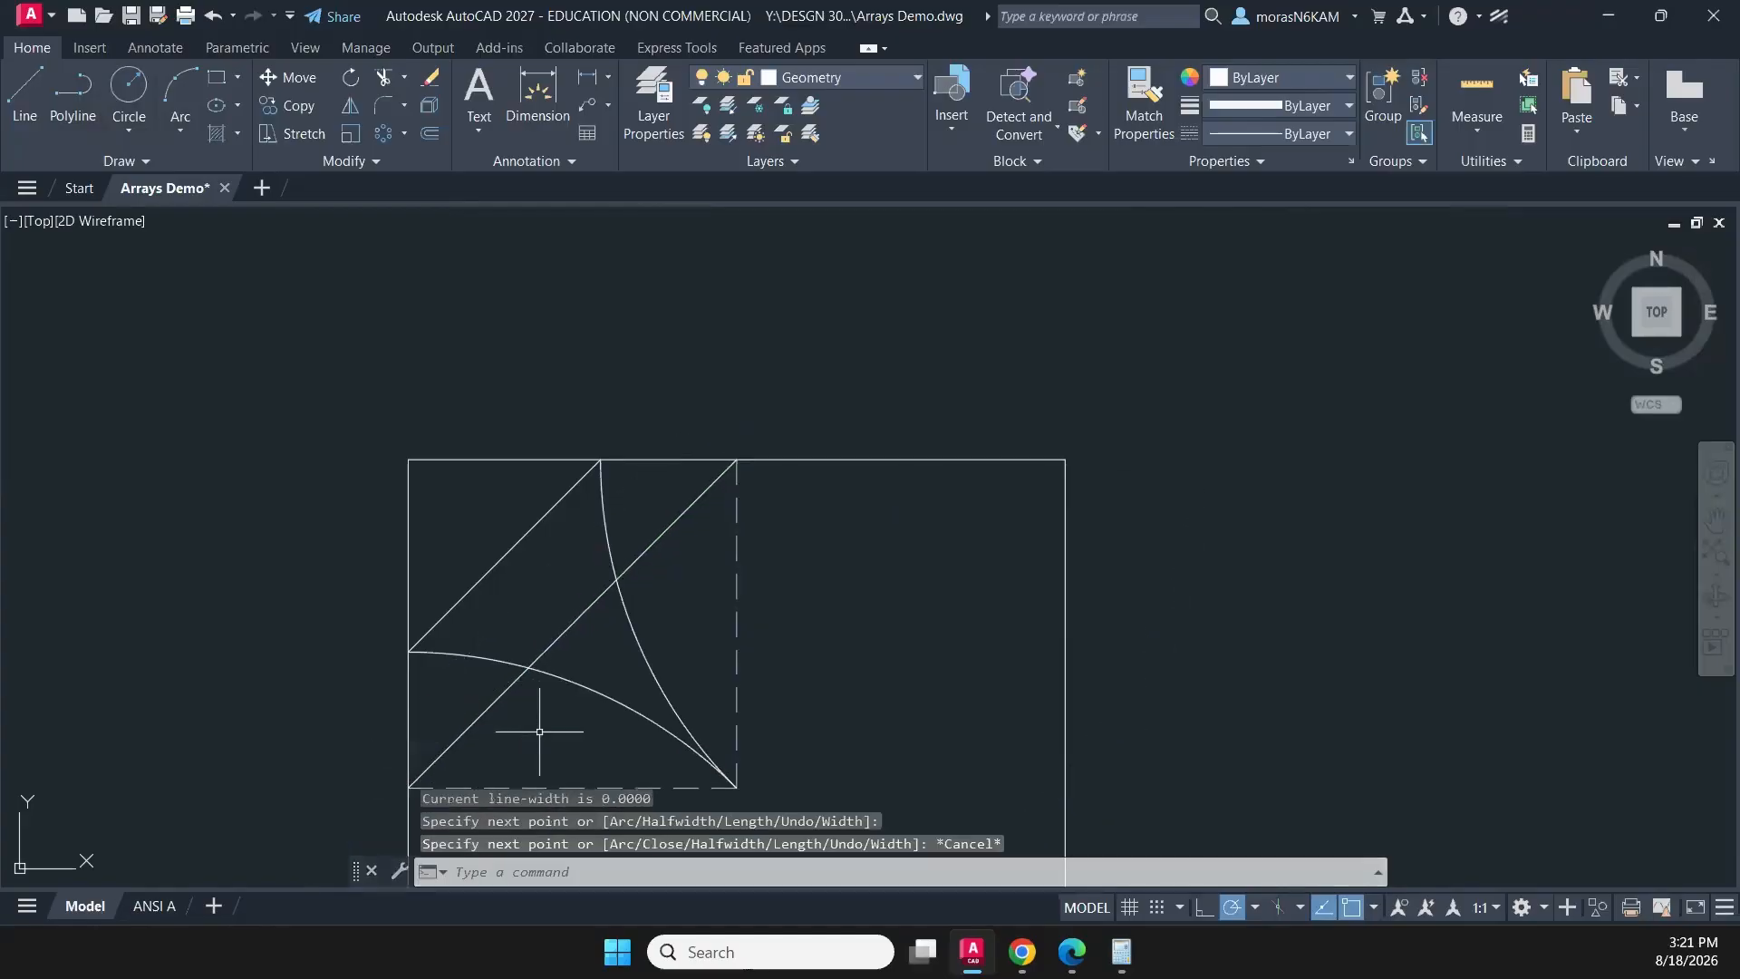
- Offset the diagonal between the edge midpoints by 3/8 towards the square's centre
left_click(538, 725)
left_click(478, 702)
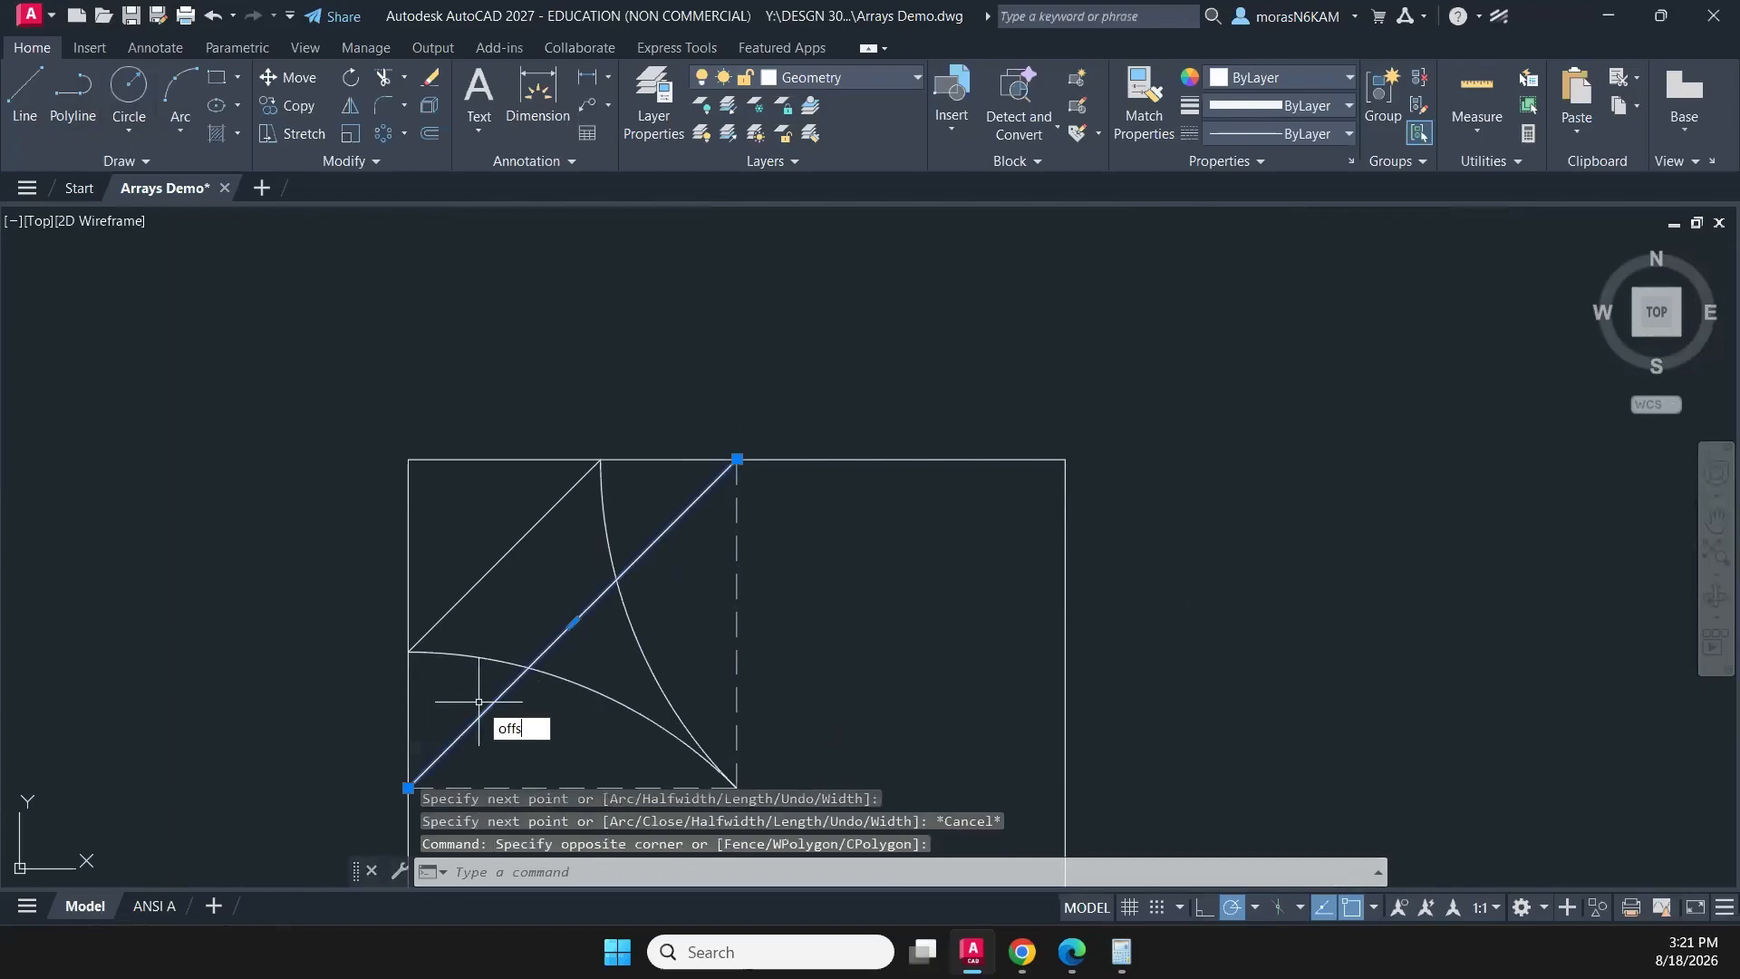
key("Return")
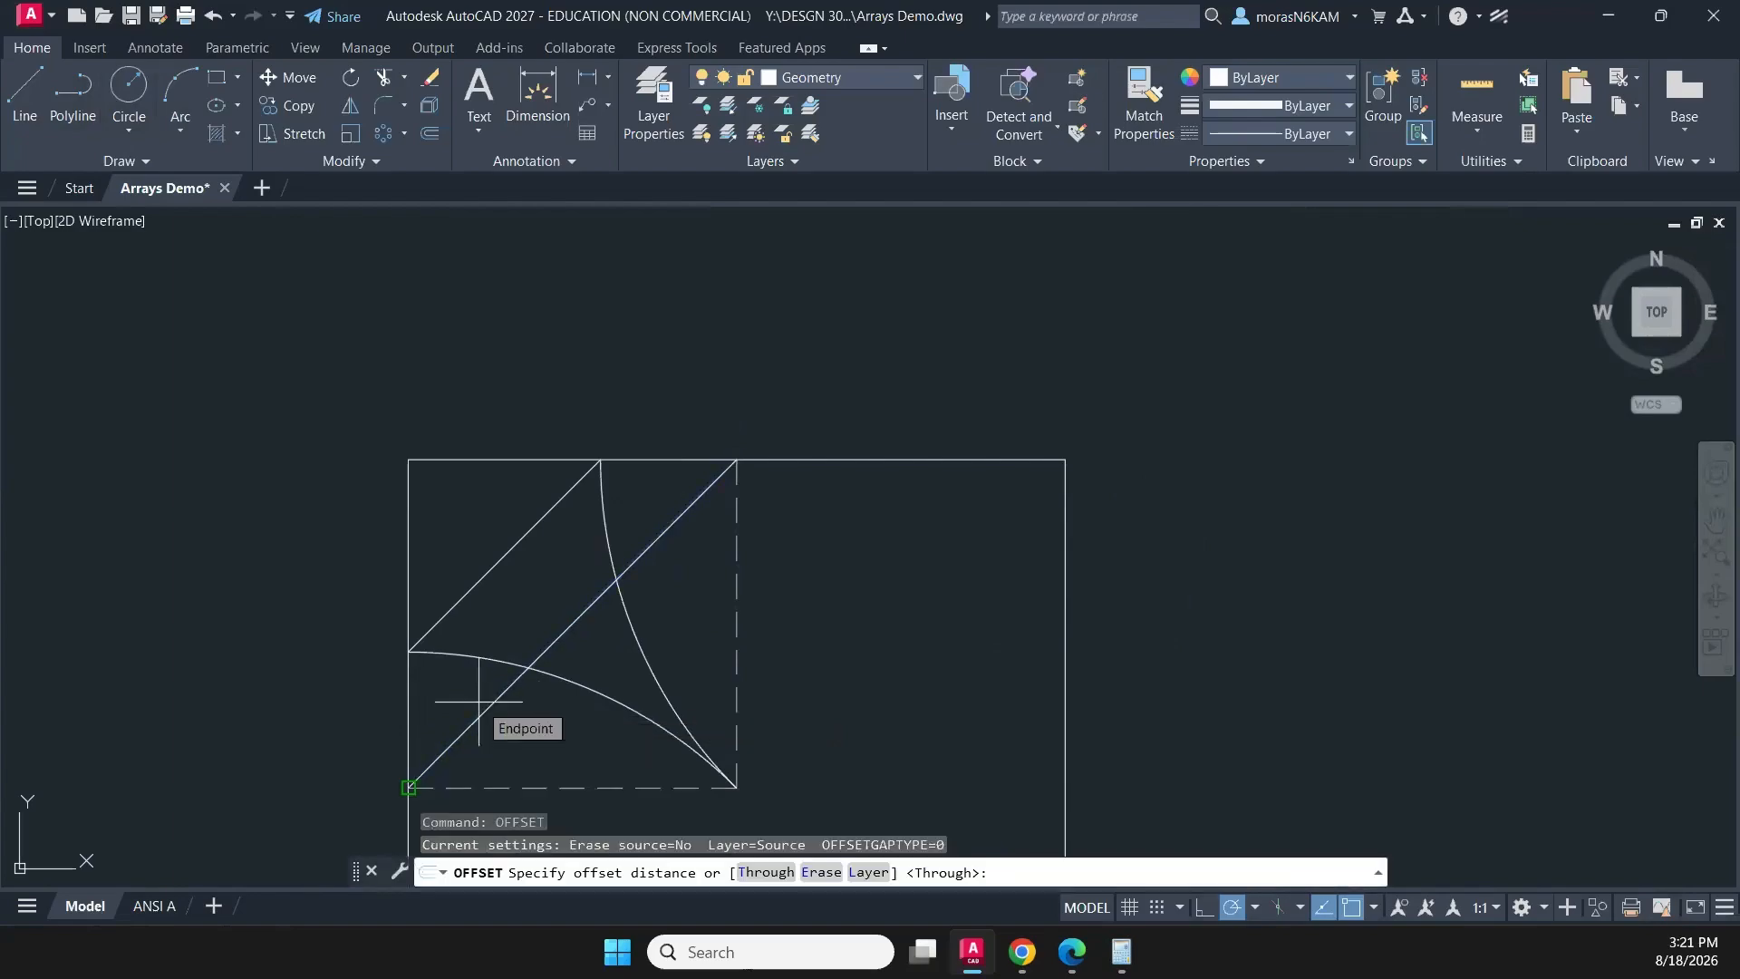
type("3/8")
key("Return")
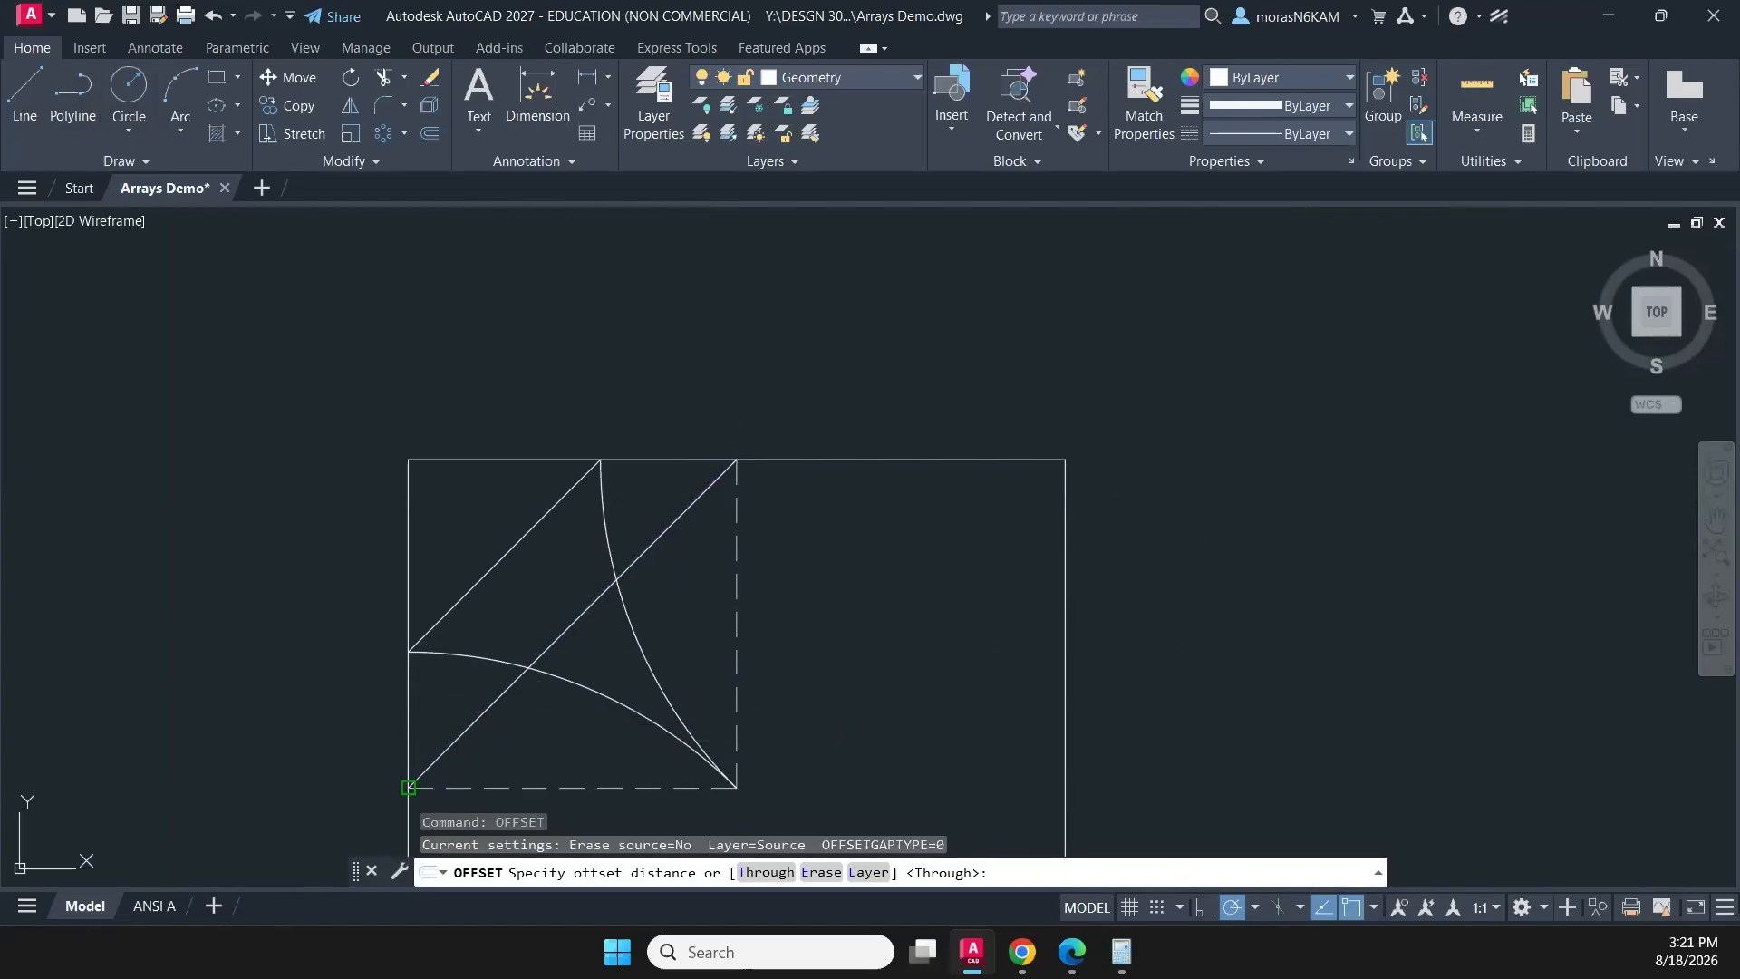
left_click(485, 710)
left_click(643, 778)
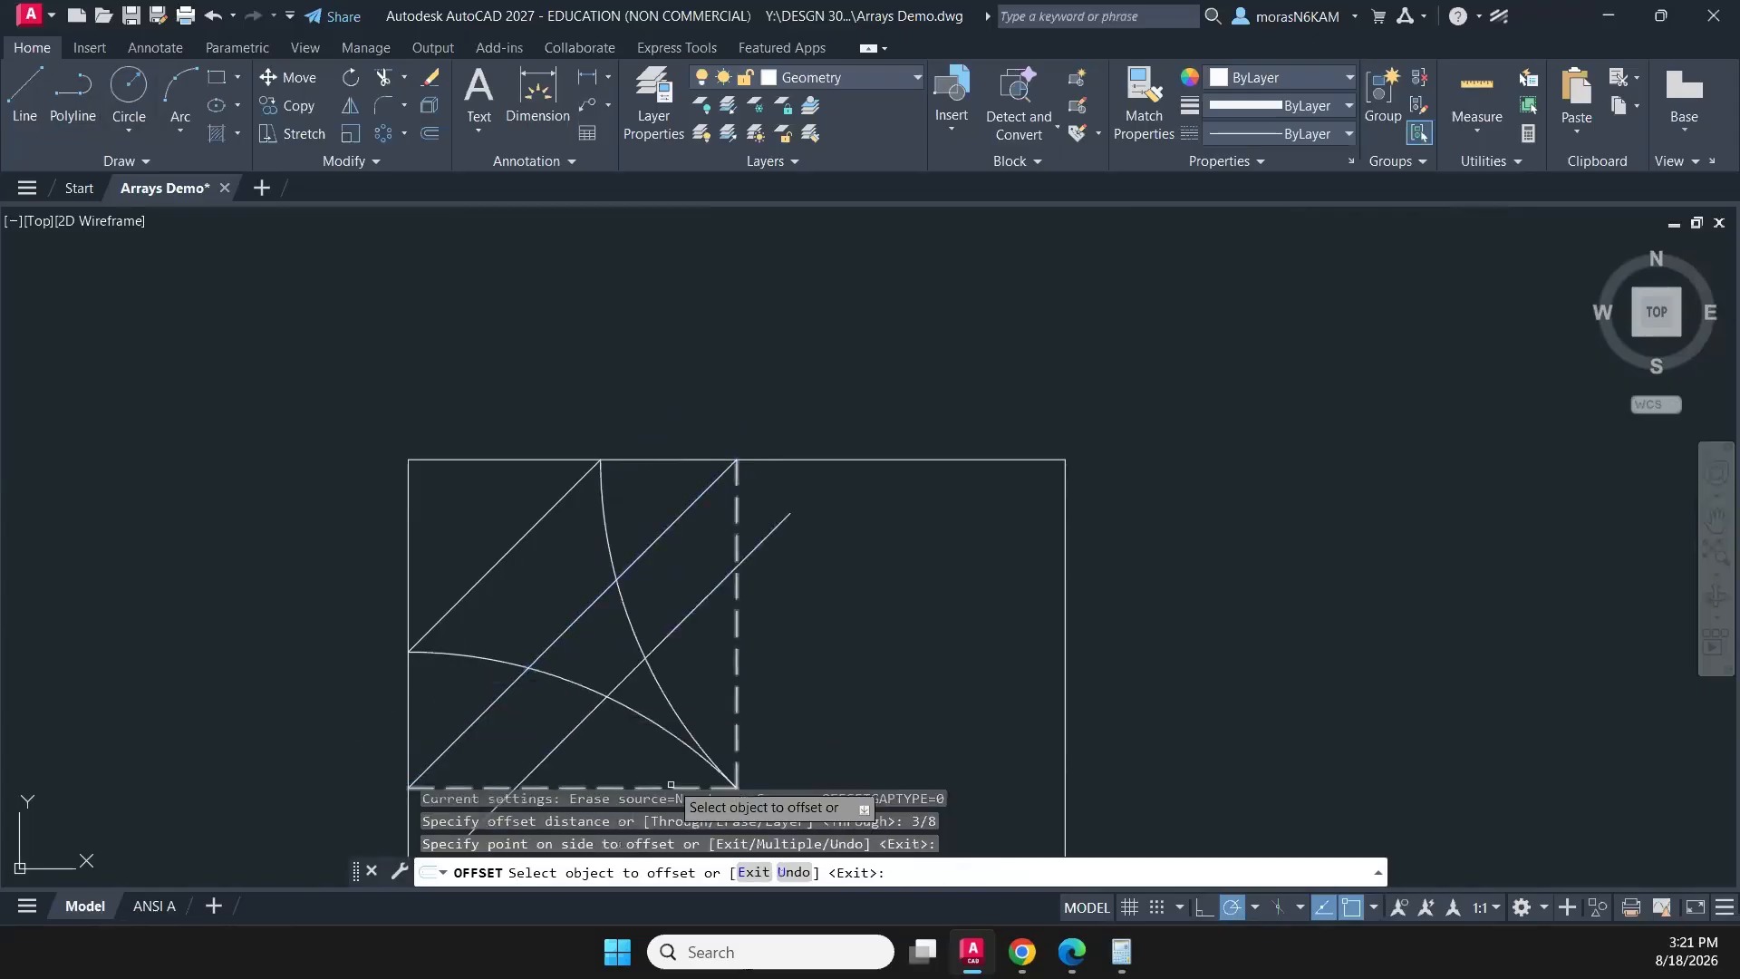
middle_click_drag(649, 780, 652, 668)
key("Escape")
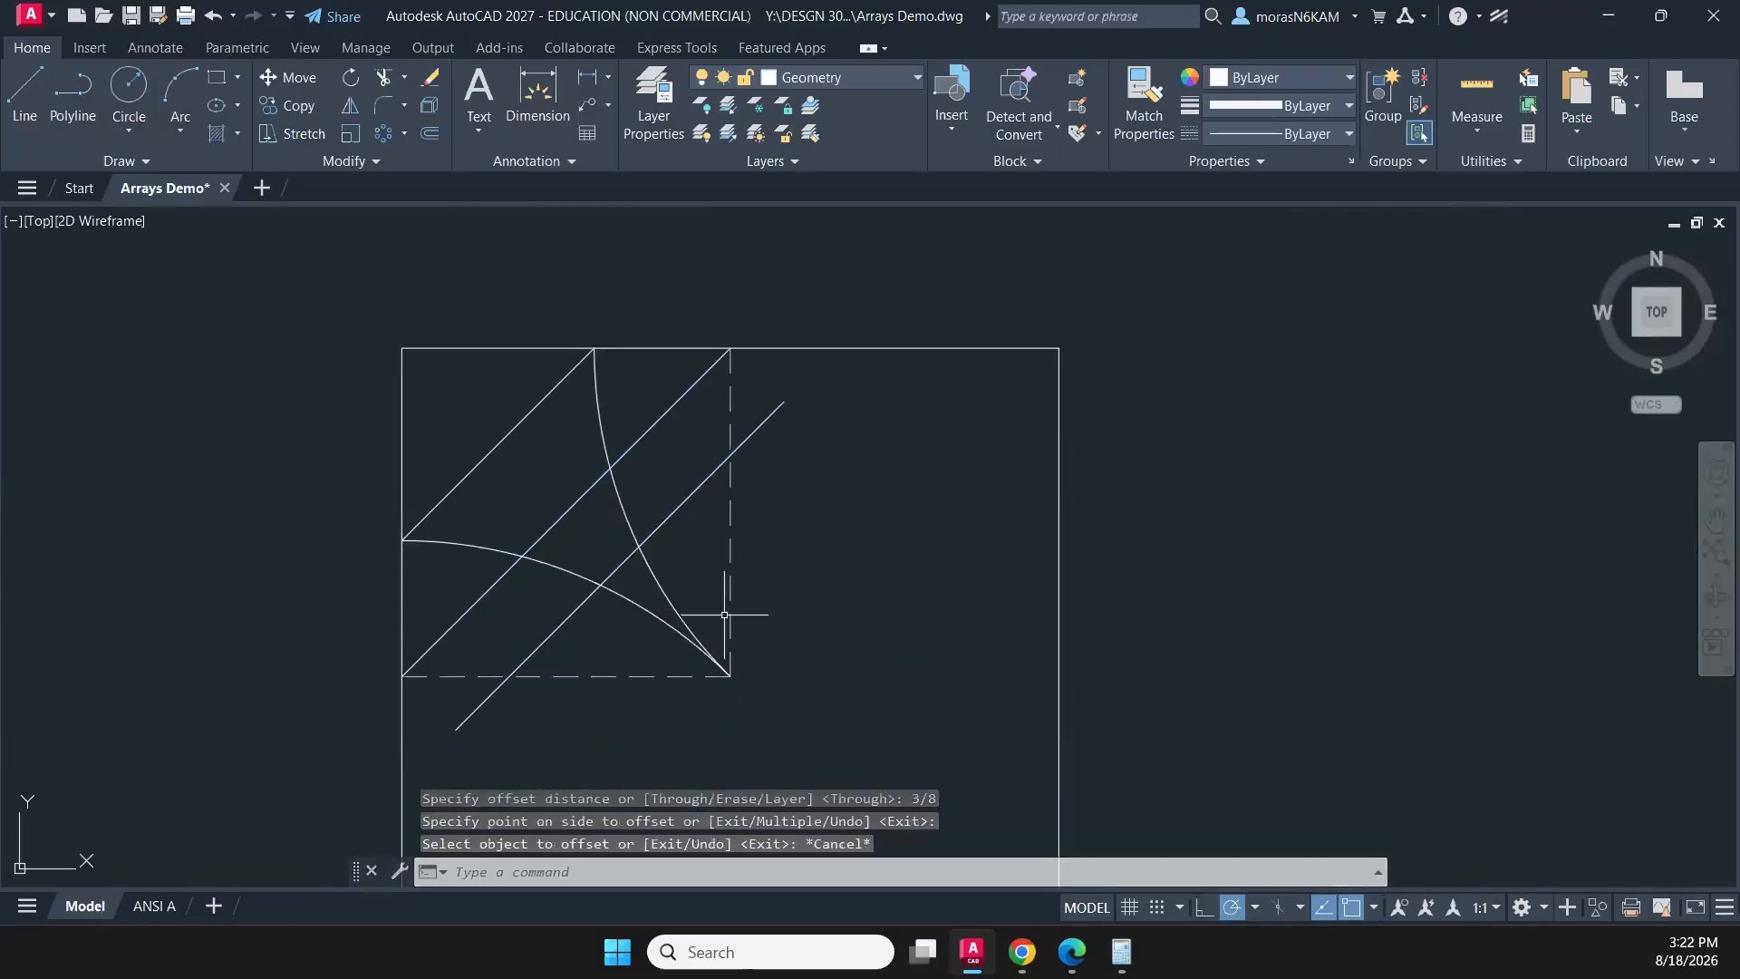
- Trim both diagonals between the two arcs, trim the offset diagonal's ends at the dashed guide lines, and erase the dashed guide polyline
type("tr")
key("Return")
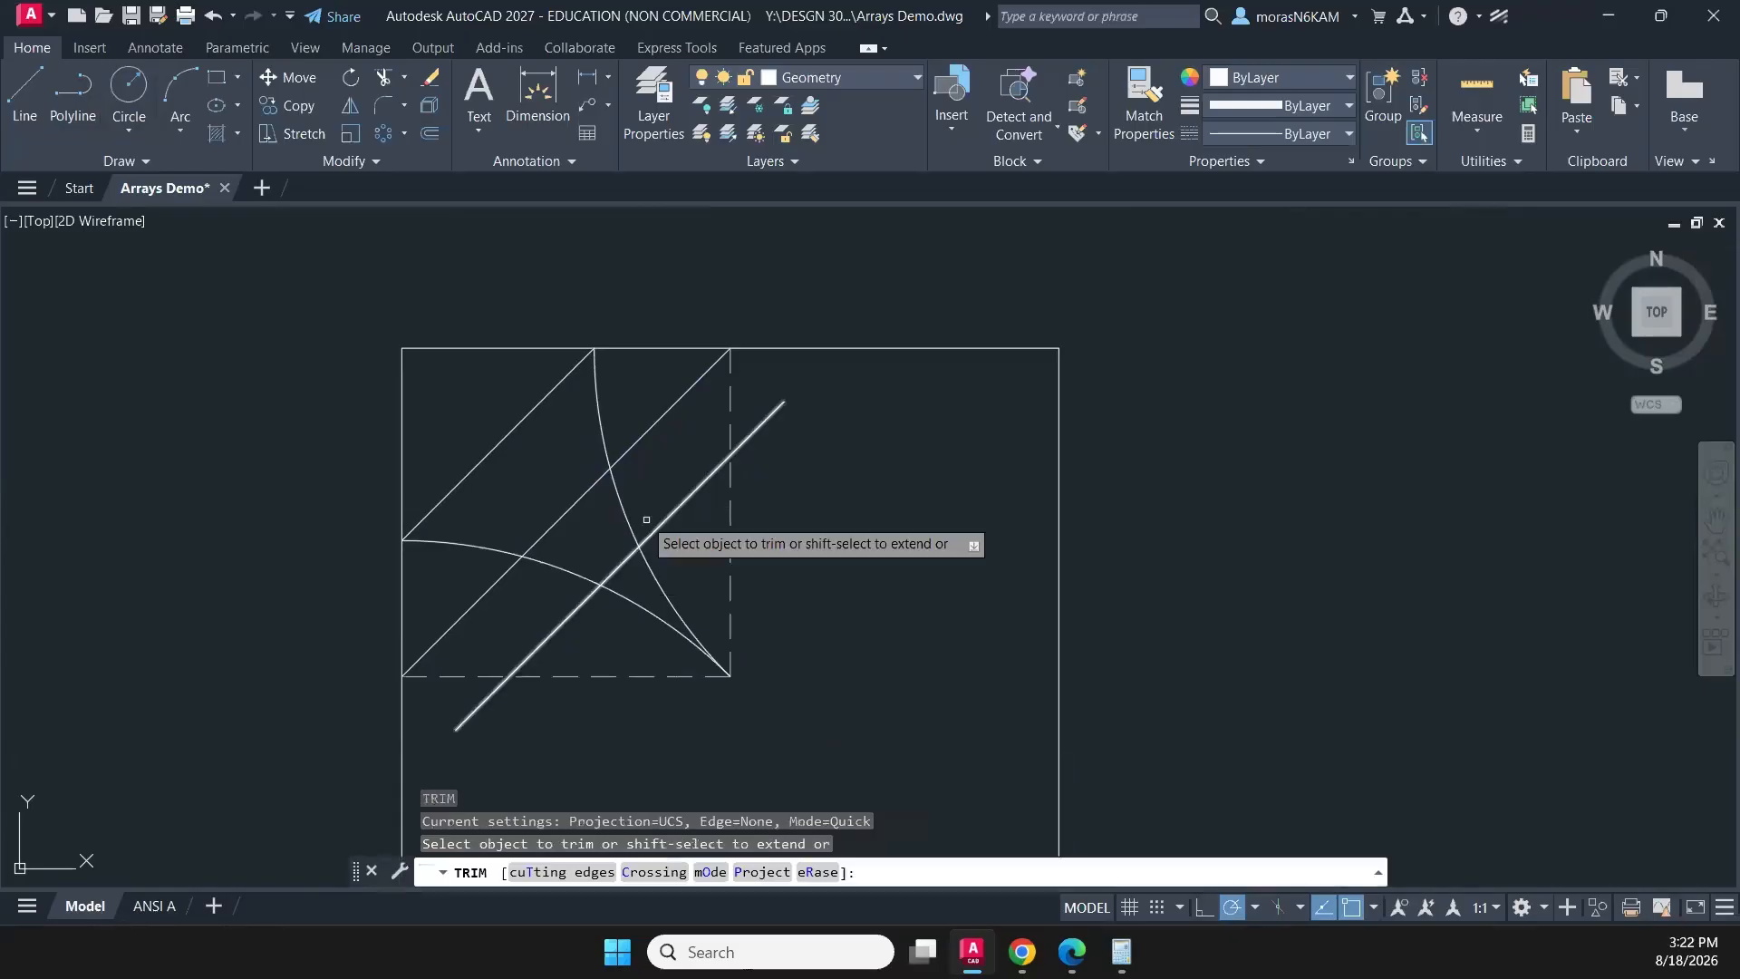
mouse_move(636, 567)
left_mouse_down()
mouse_move(515, 448)
mouse_move(536, 458)
left_mouse_up()
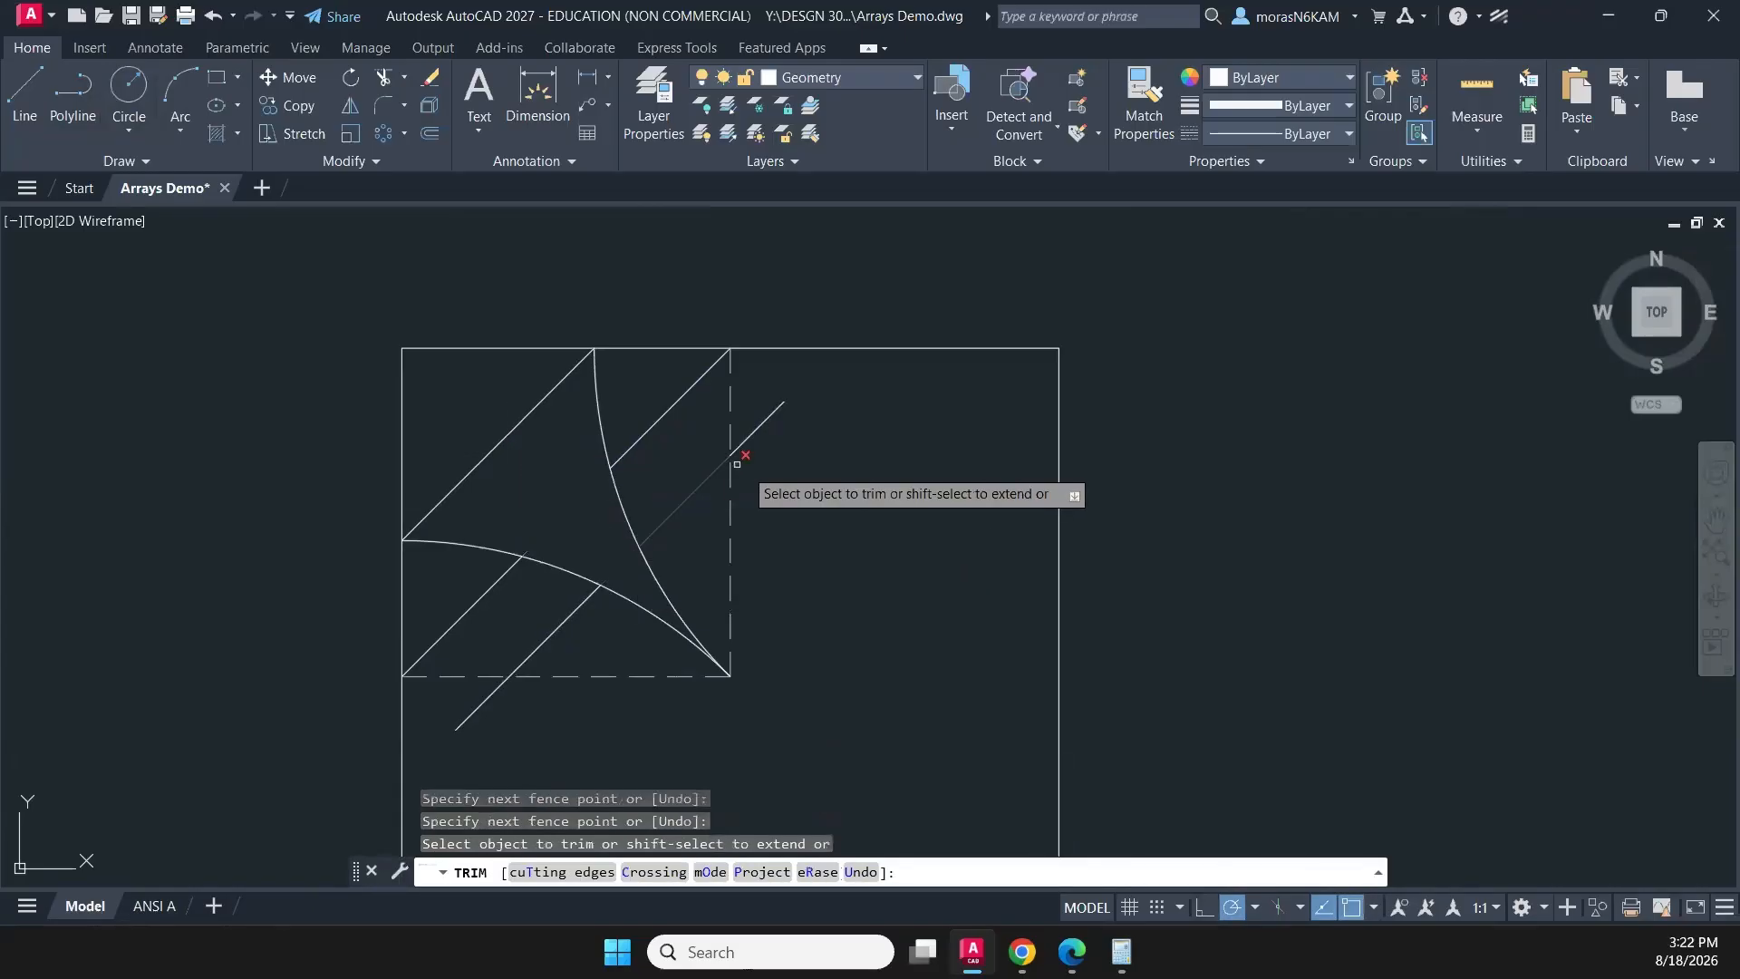
mouse_move(772, 426)
left_mouse_down()
mouse_move(777, 379)
mouse_move(760, 429)
left_mouse_up()
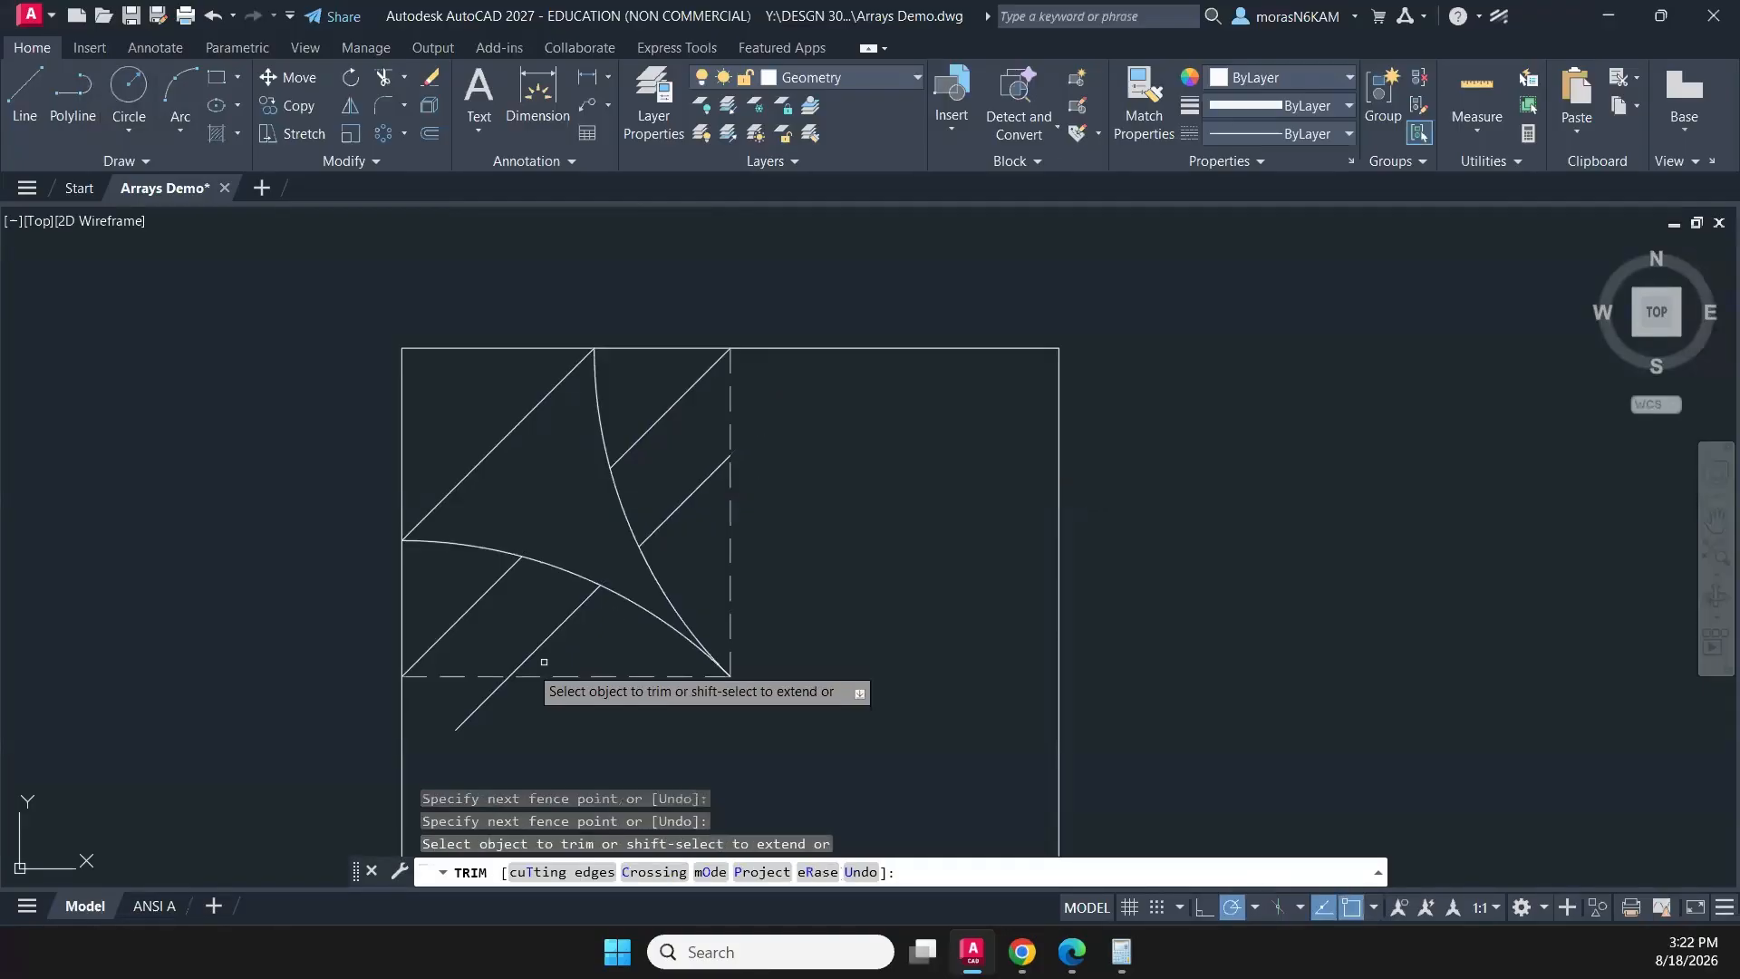
left_click(480, 704)
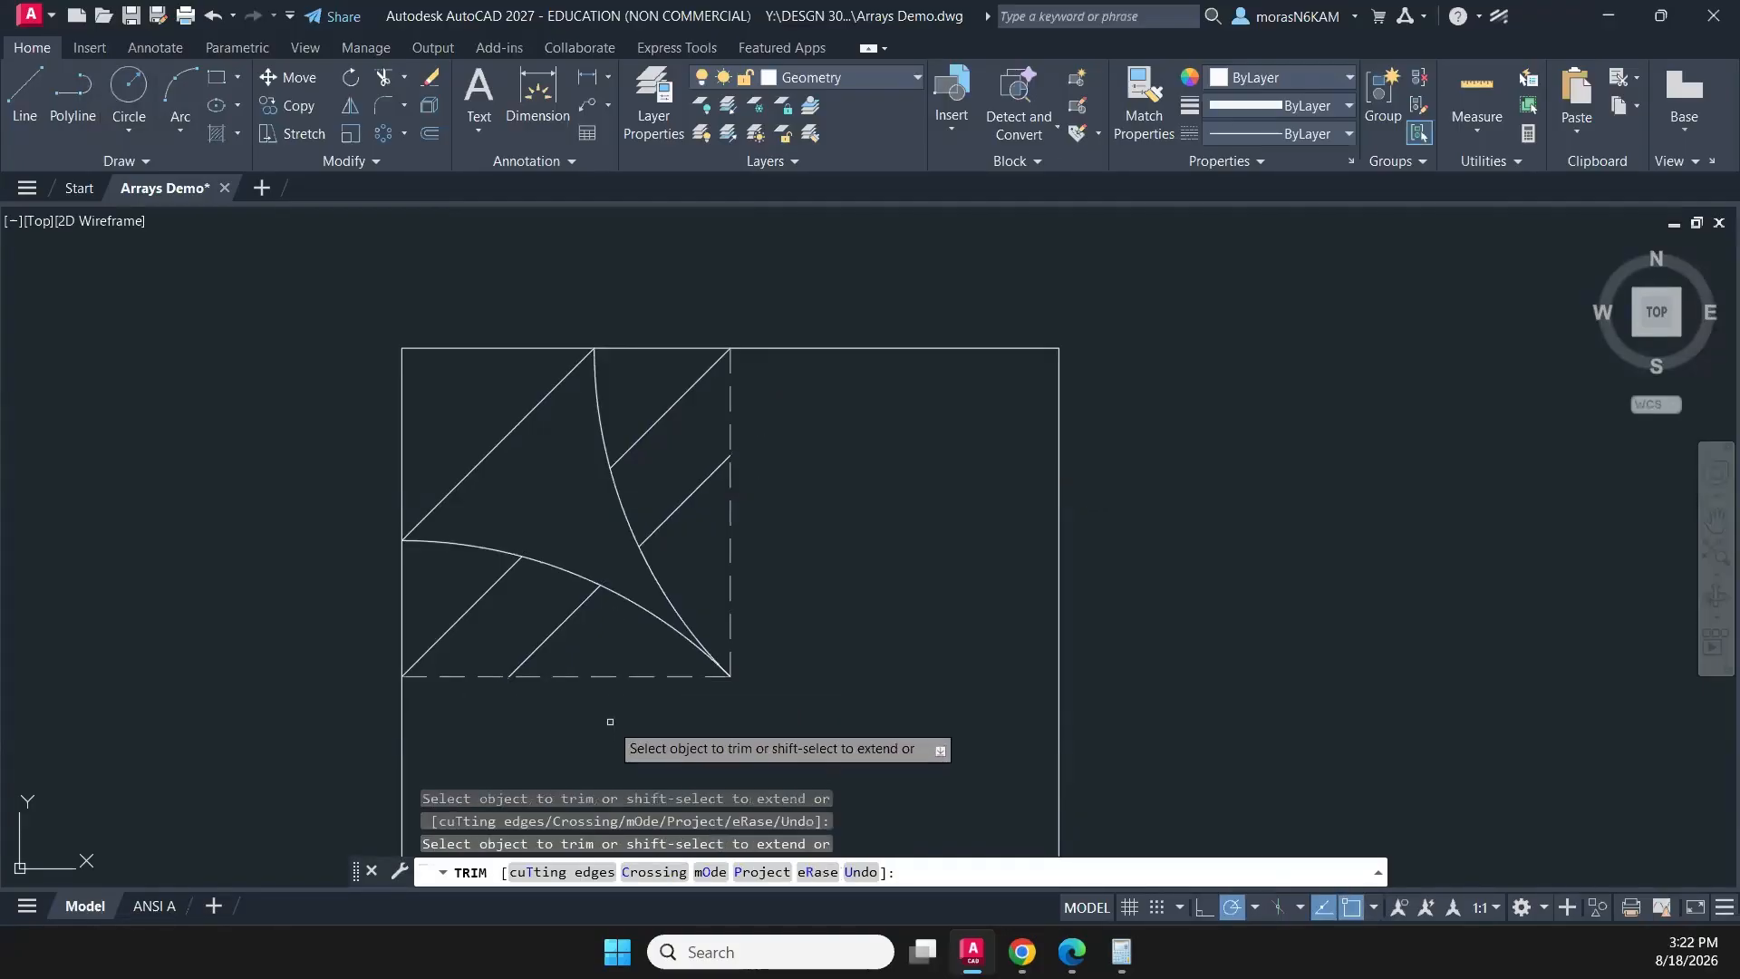
key("Escape")
left_click(592, 677)
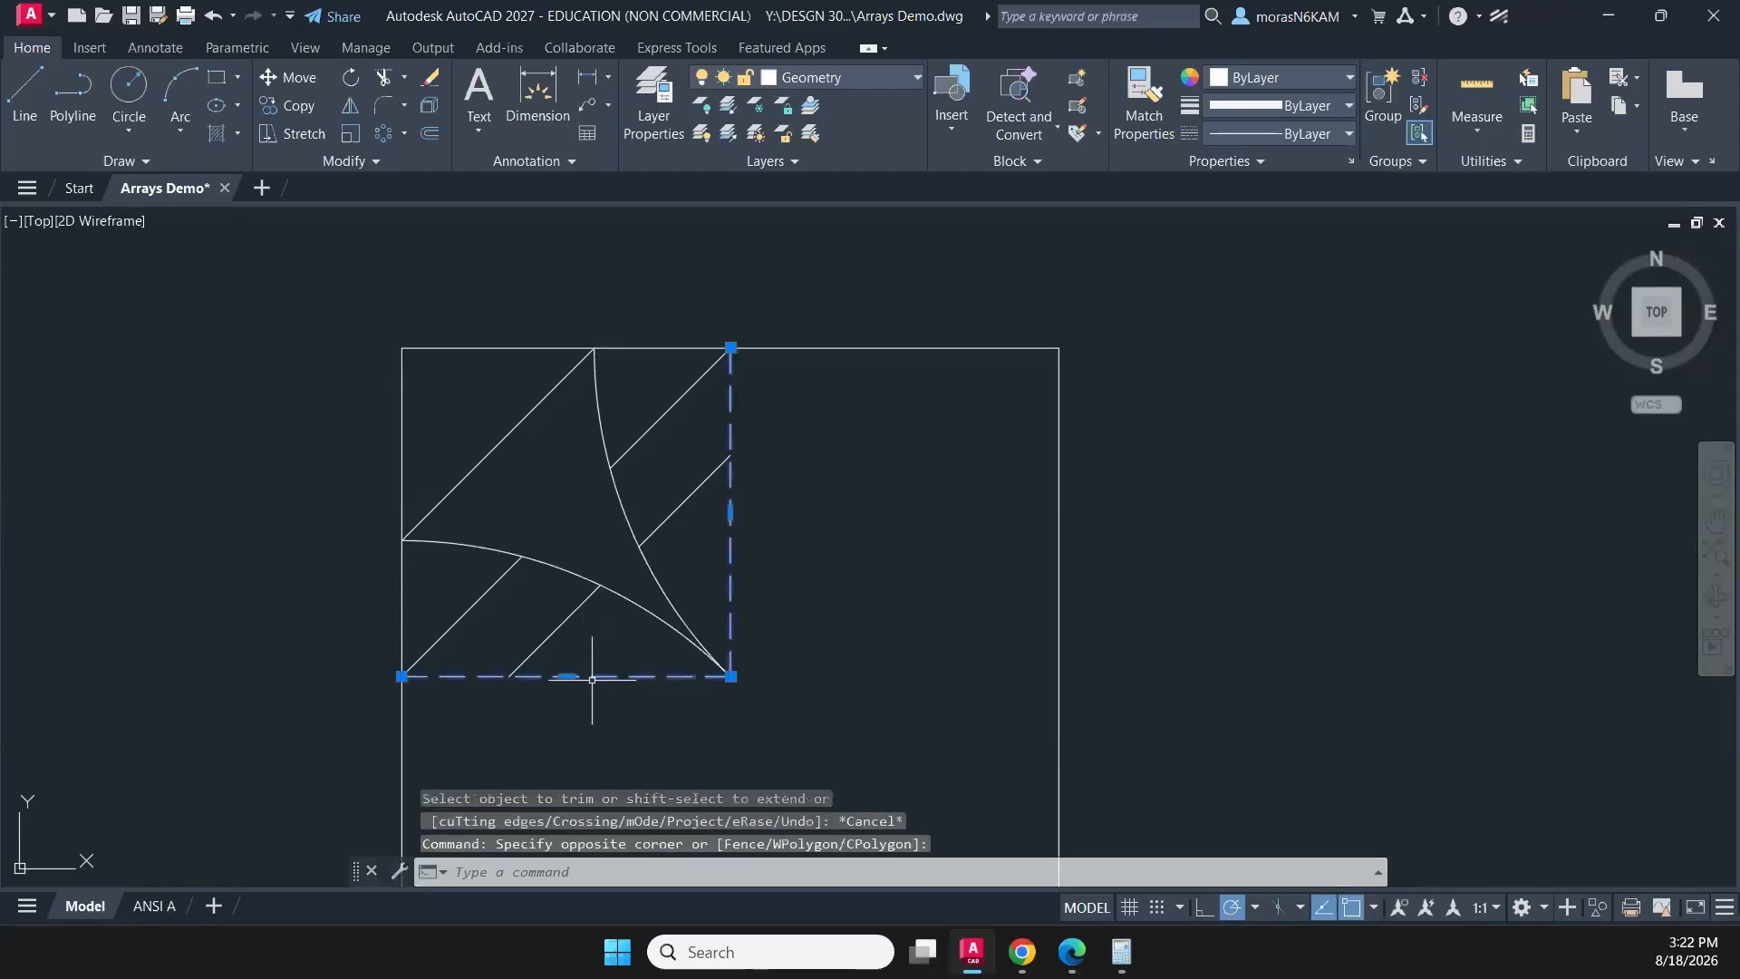
key("Delete")
- Join the quadrant's two arcs with the outer corner diagonal into a single polyline
left_click(777, 477)
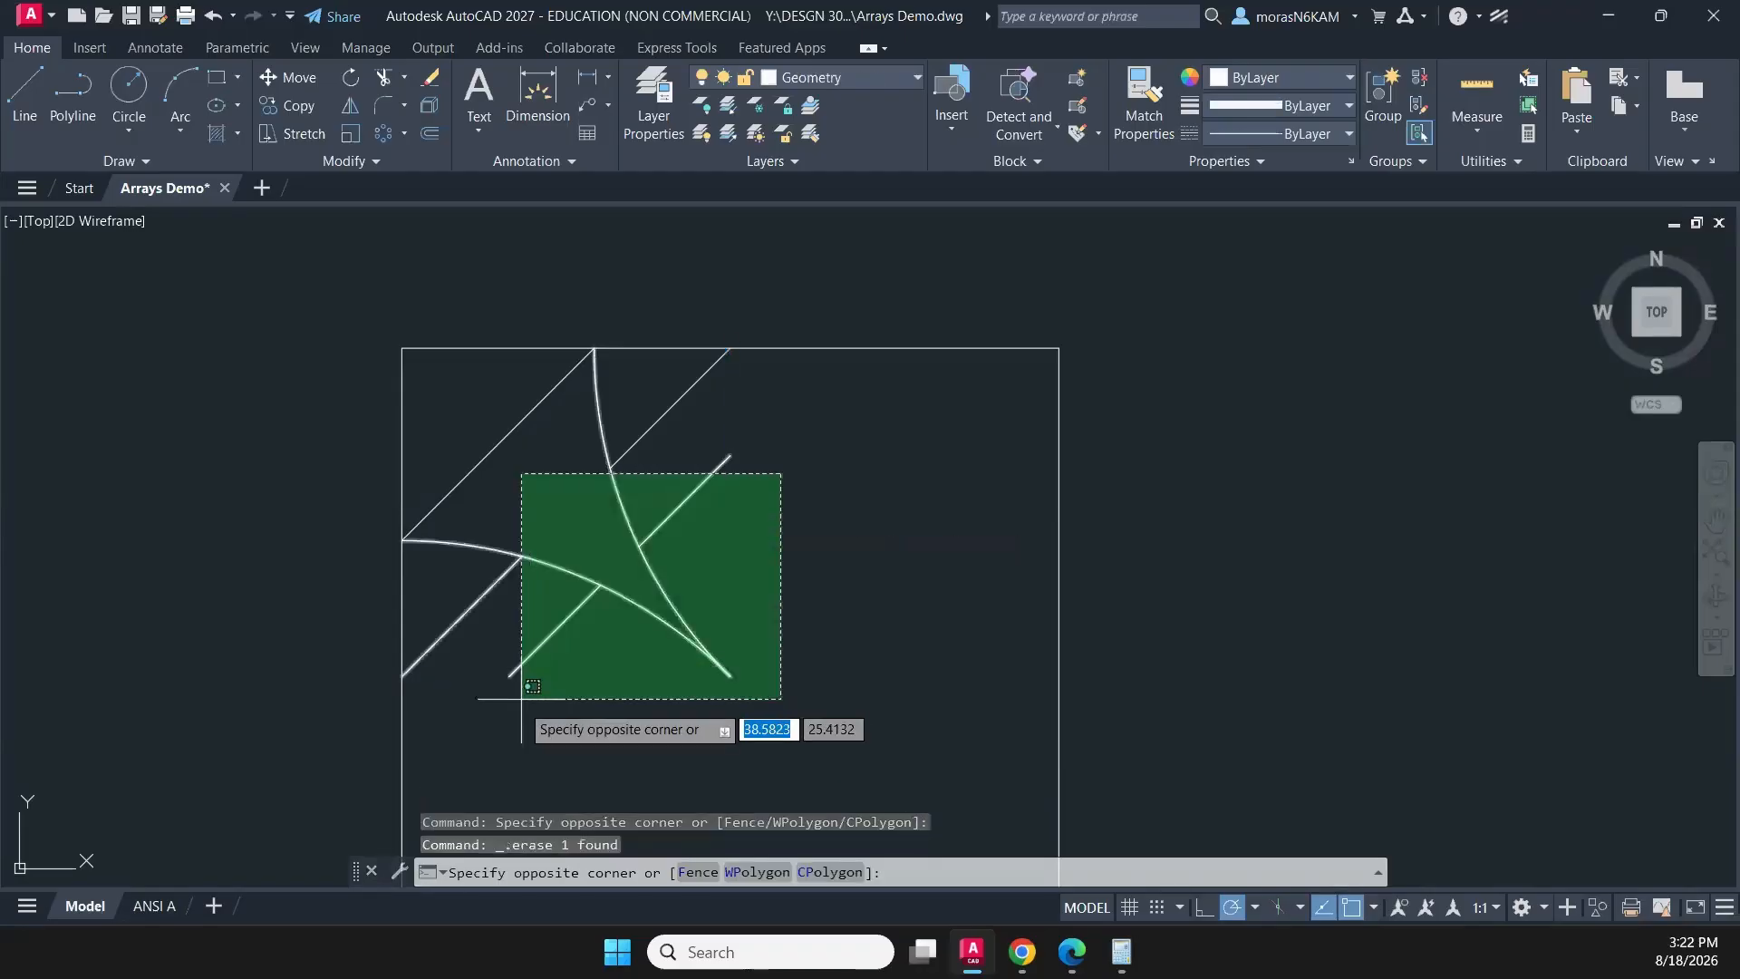
left_click(497, 708)
type("j")
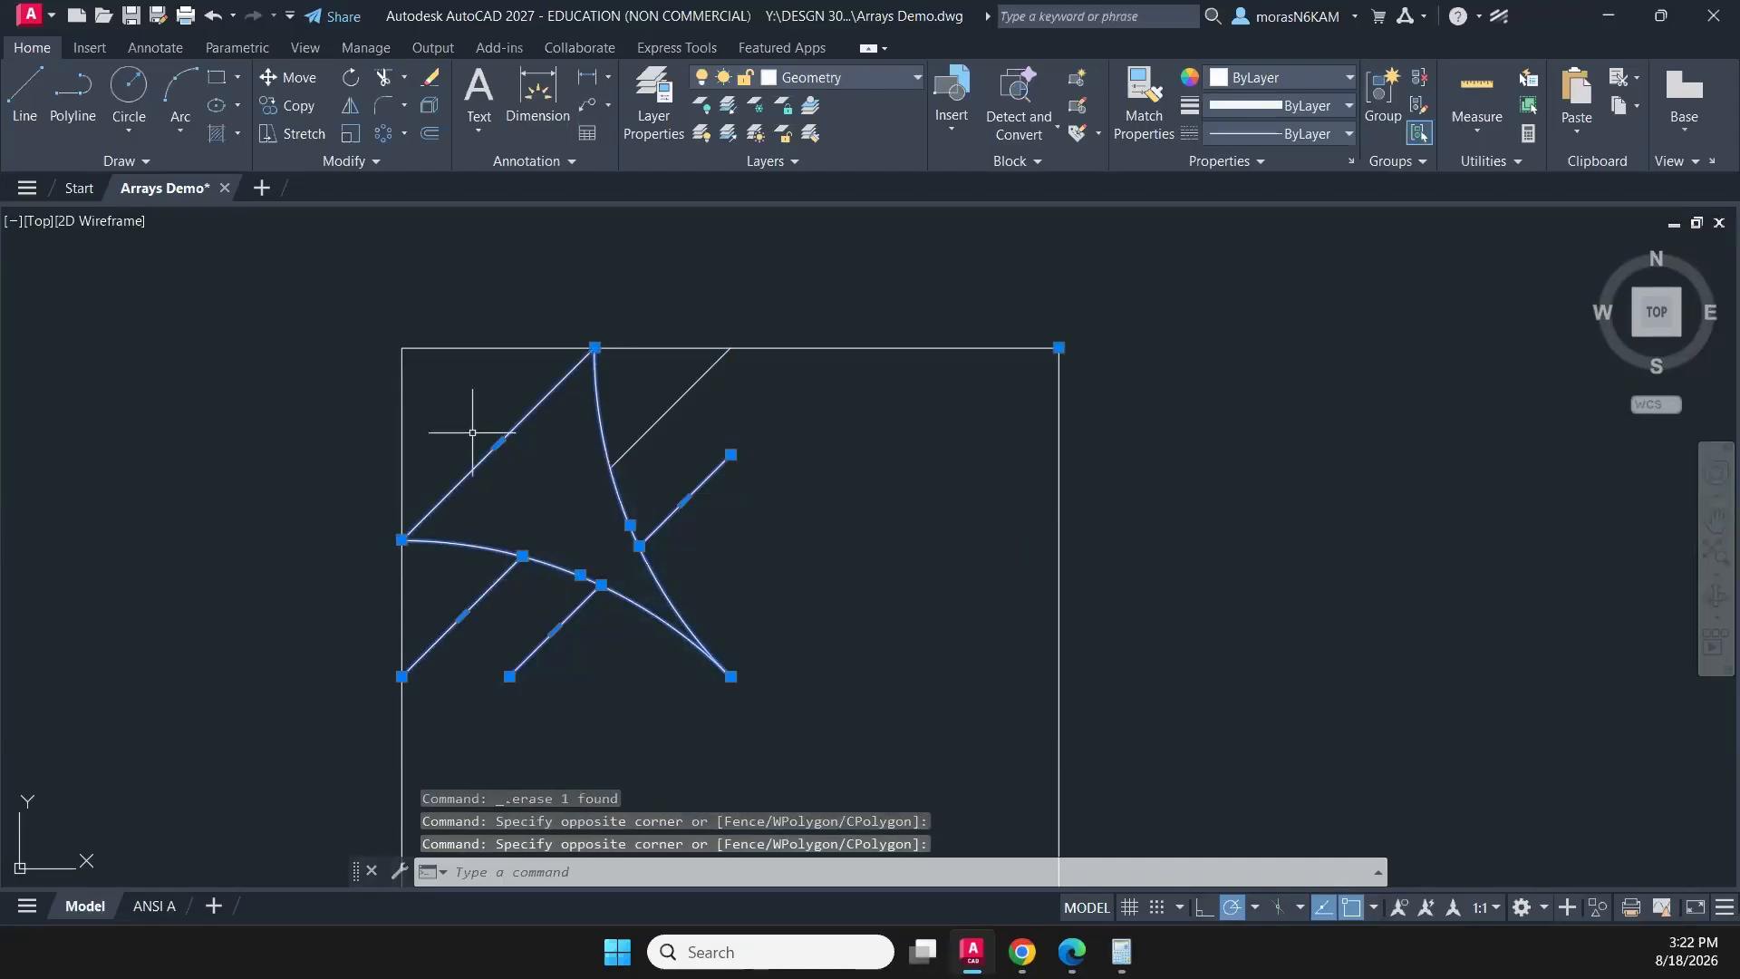
key("Return")
- Create a polar array of the quadrant's arcs and diagonals around the square's centre with 4 items over 360 degrees
left_click(787, 413)
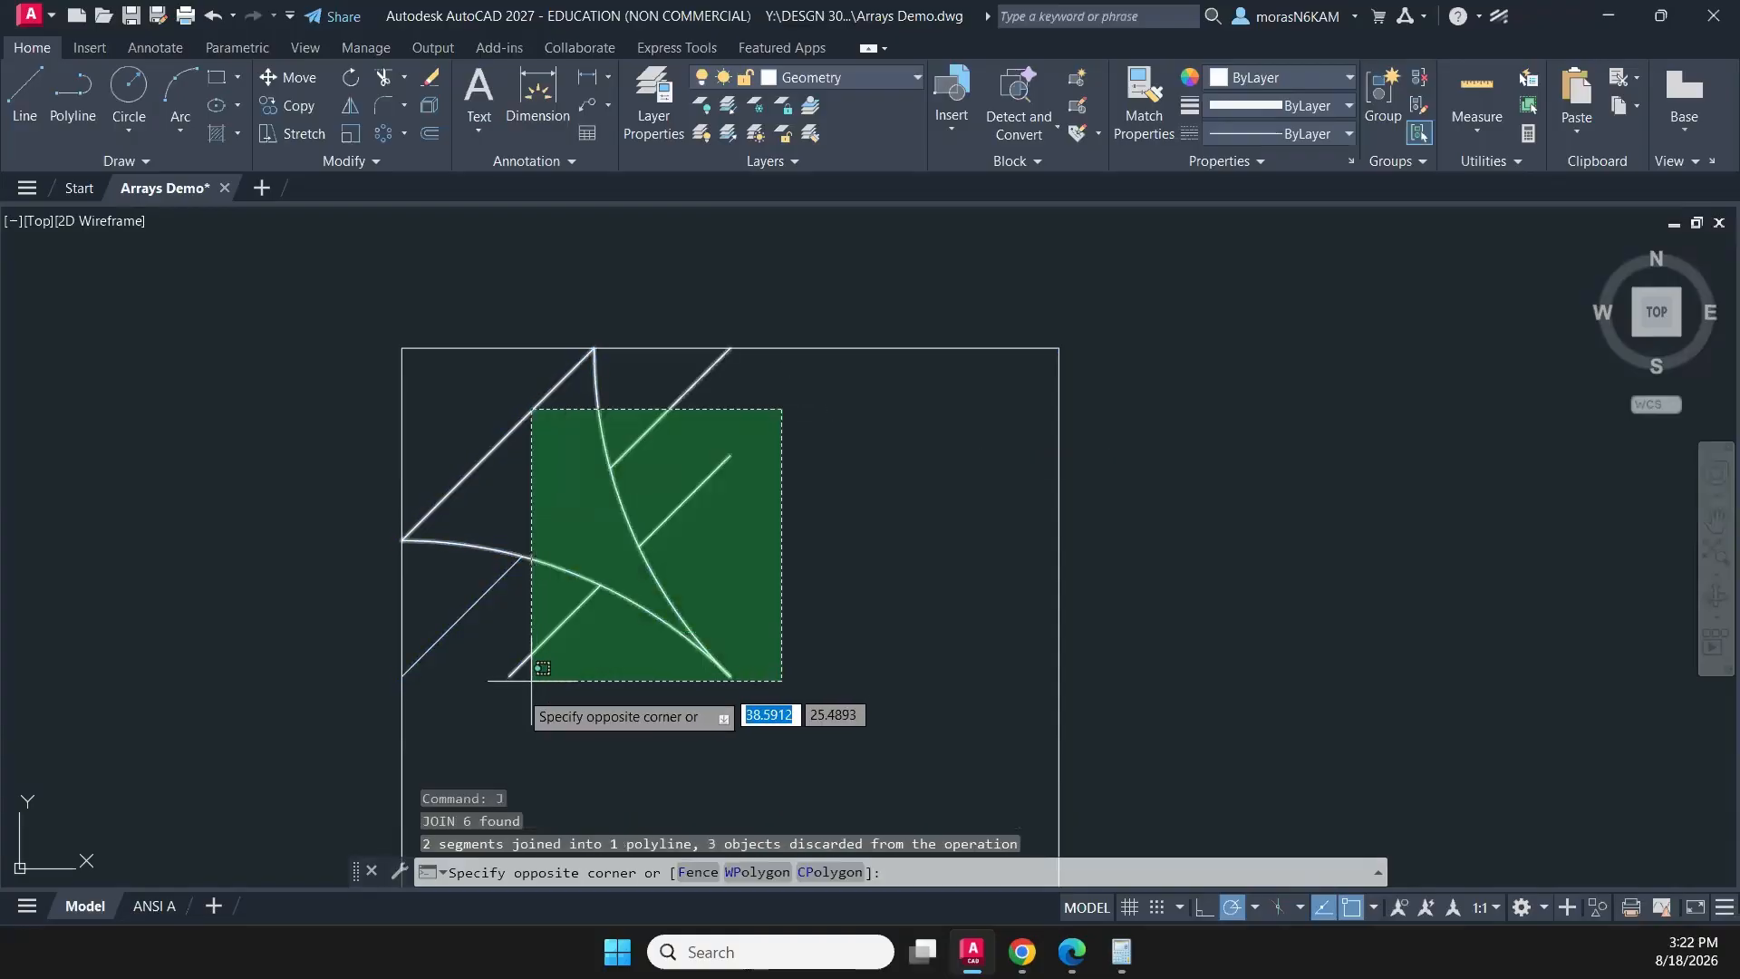
left_click(473, 713)
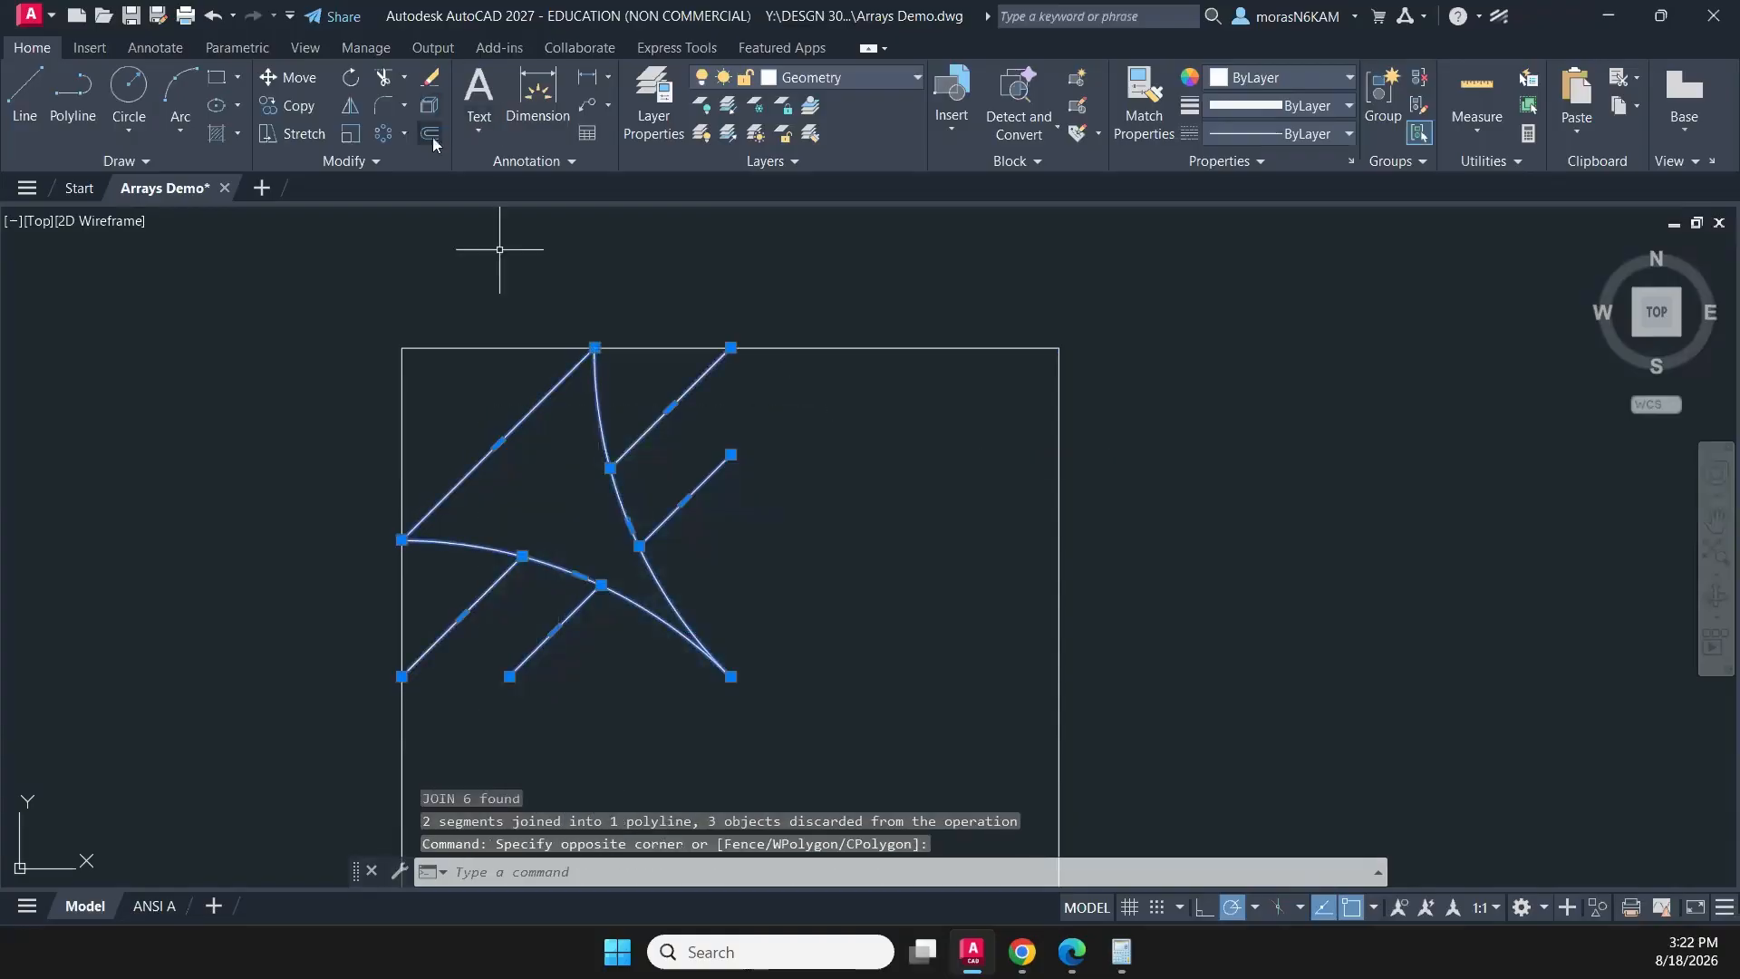
left_click(383, 134)
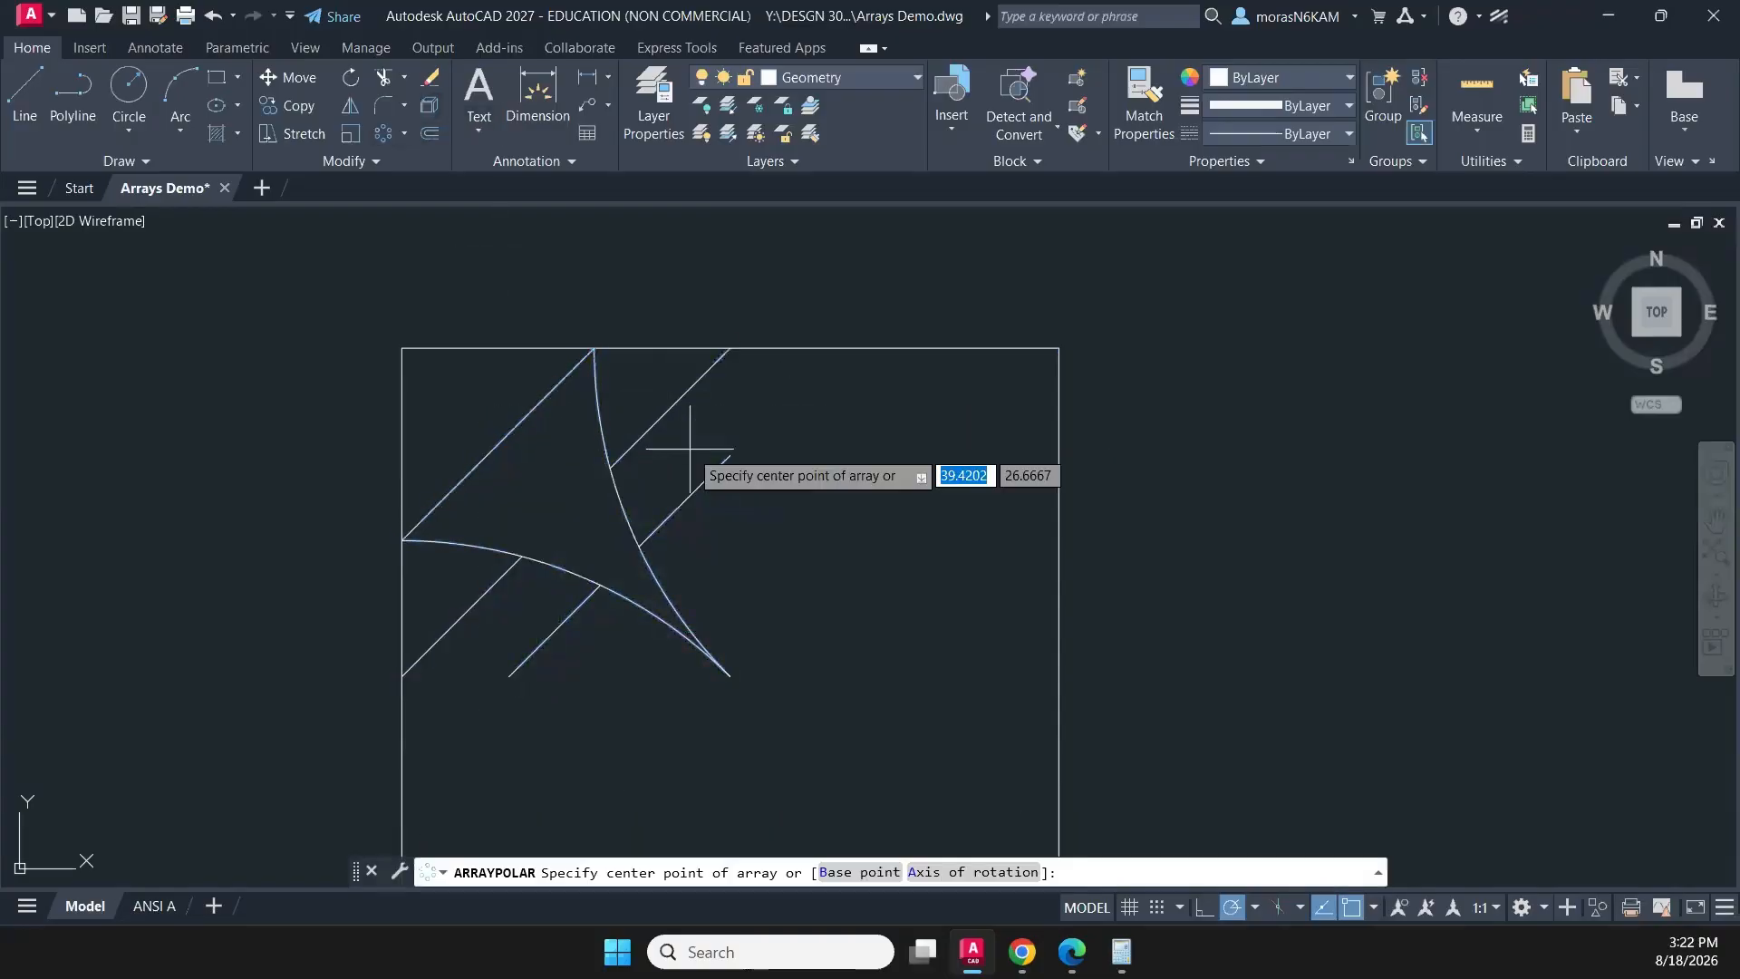
left_click(731, 676)
key("BackSpace")
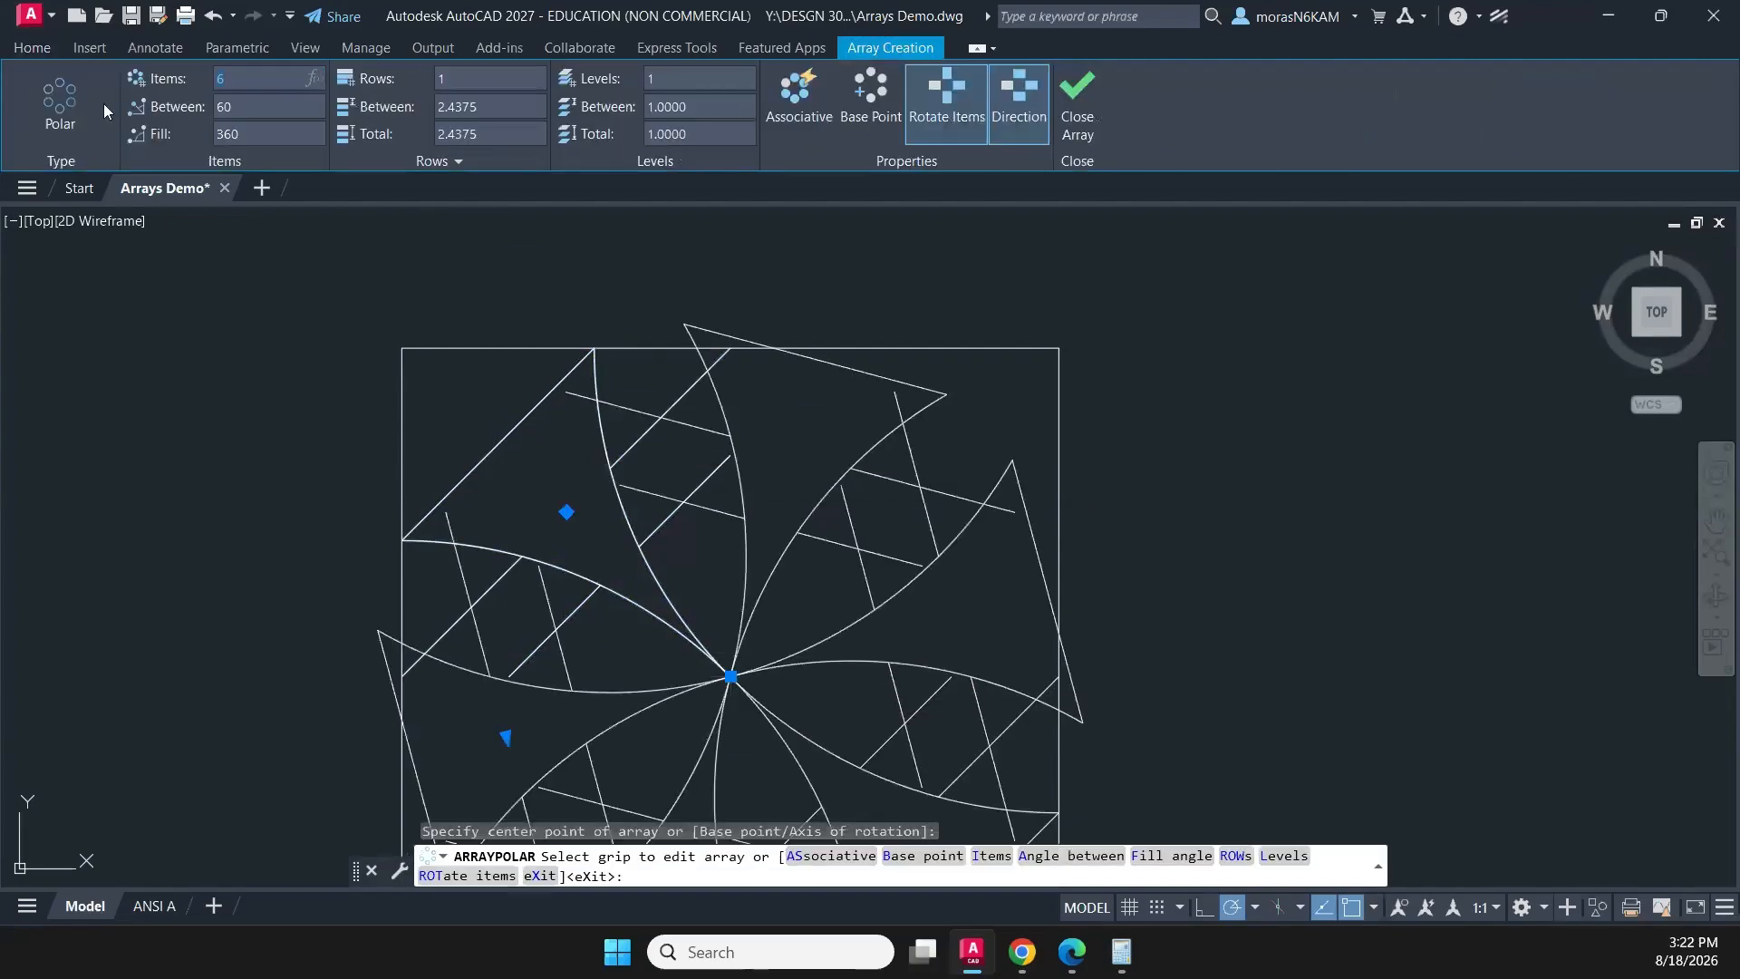
type("4")
key("Return")
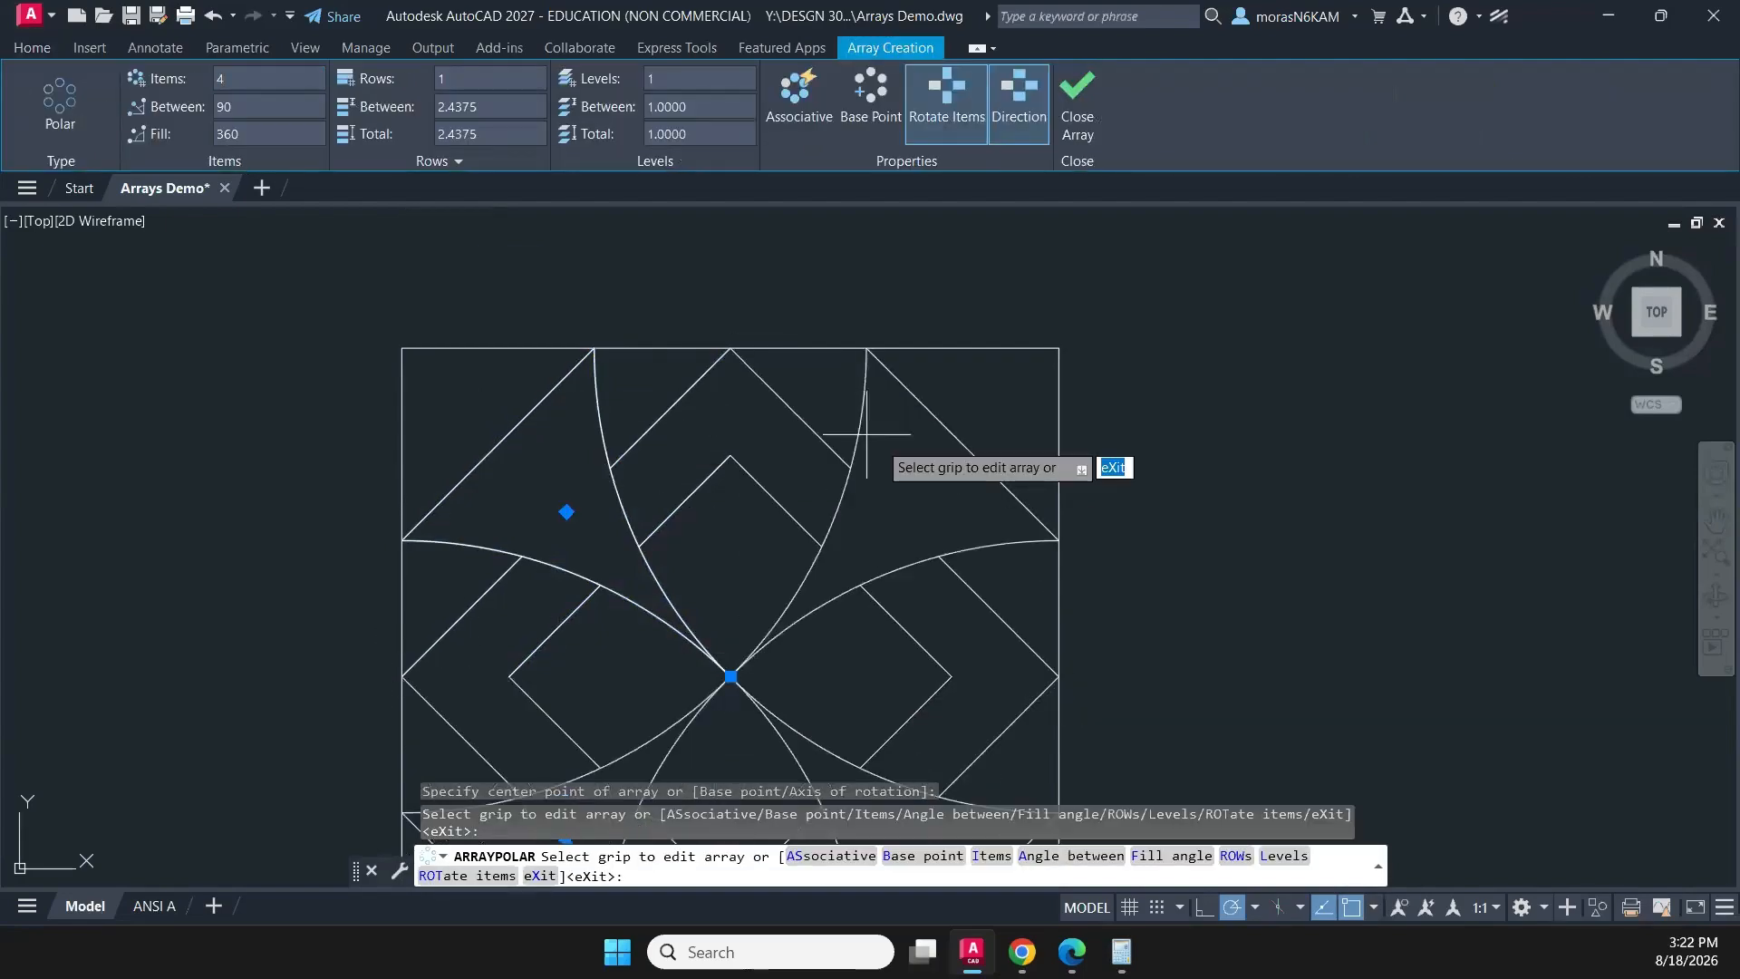
middle_click_drag(888, 494, 886, 226)
left_click(1076, 100)
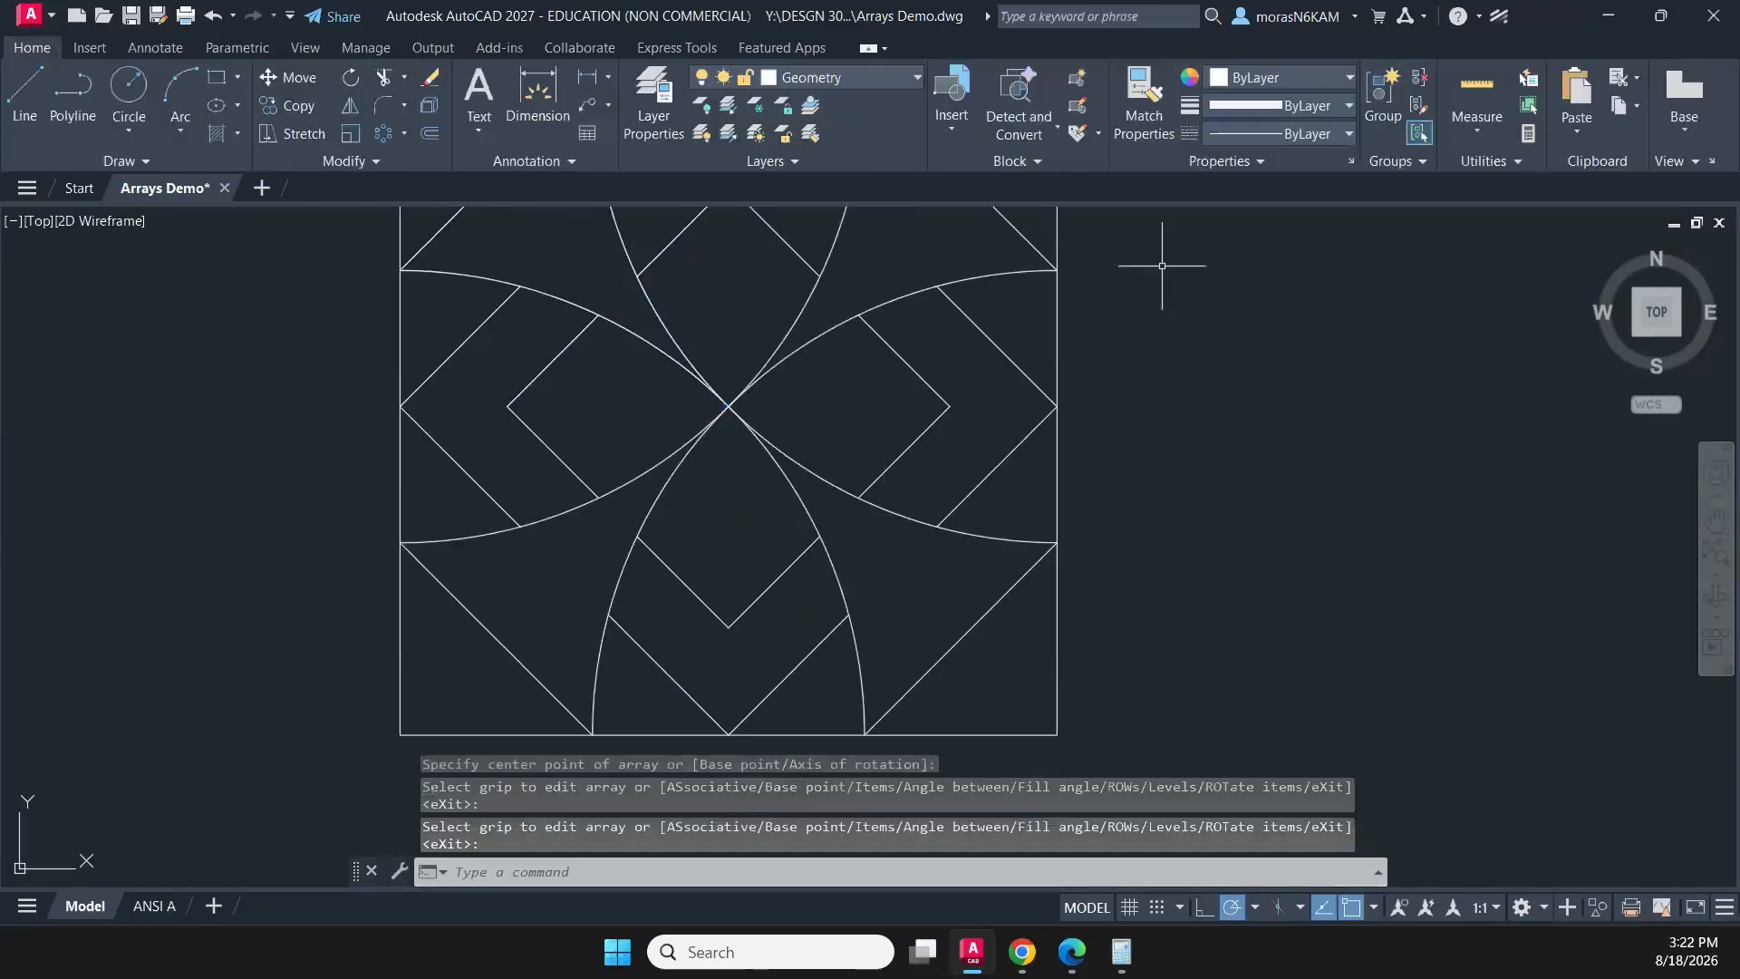
- Draw a circle with a diameter of 3.5 beside the finished square pattern in the third row
scroll(1156, 382, "down", 4)
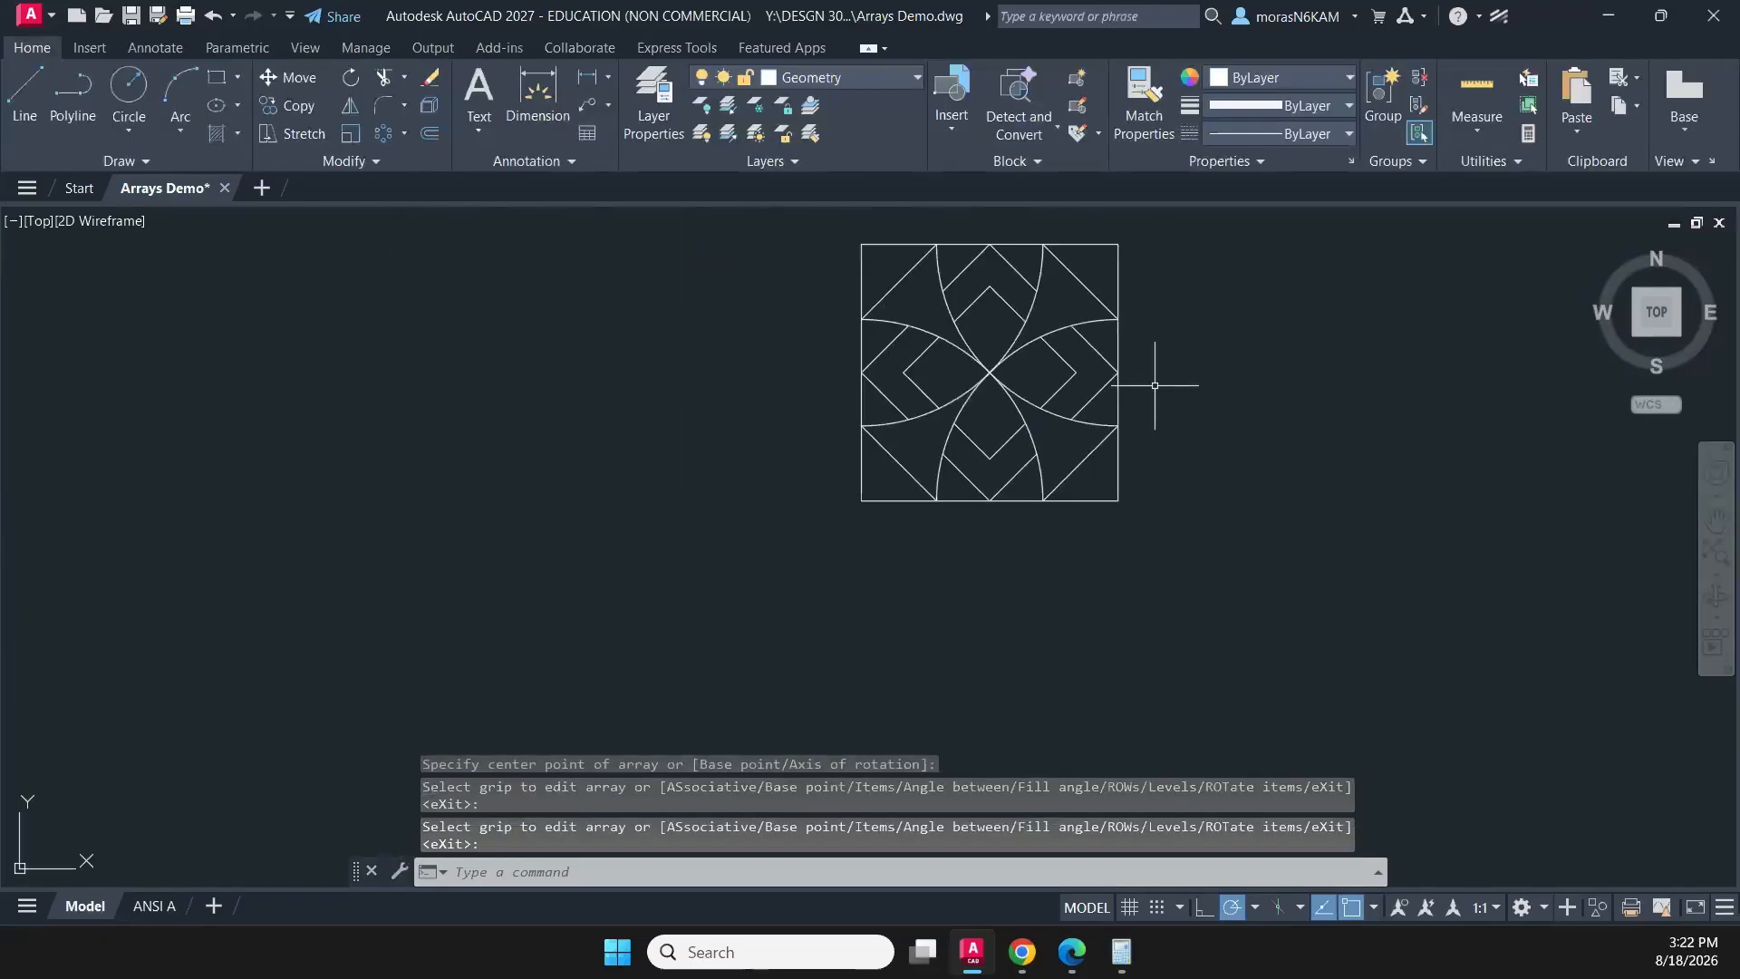
scroll(1152, 407, "down", 2)
middle_click_drag(1152, 408, 1025, 502)
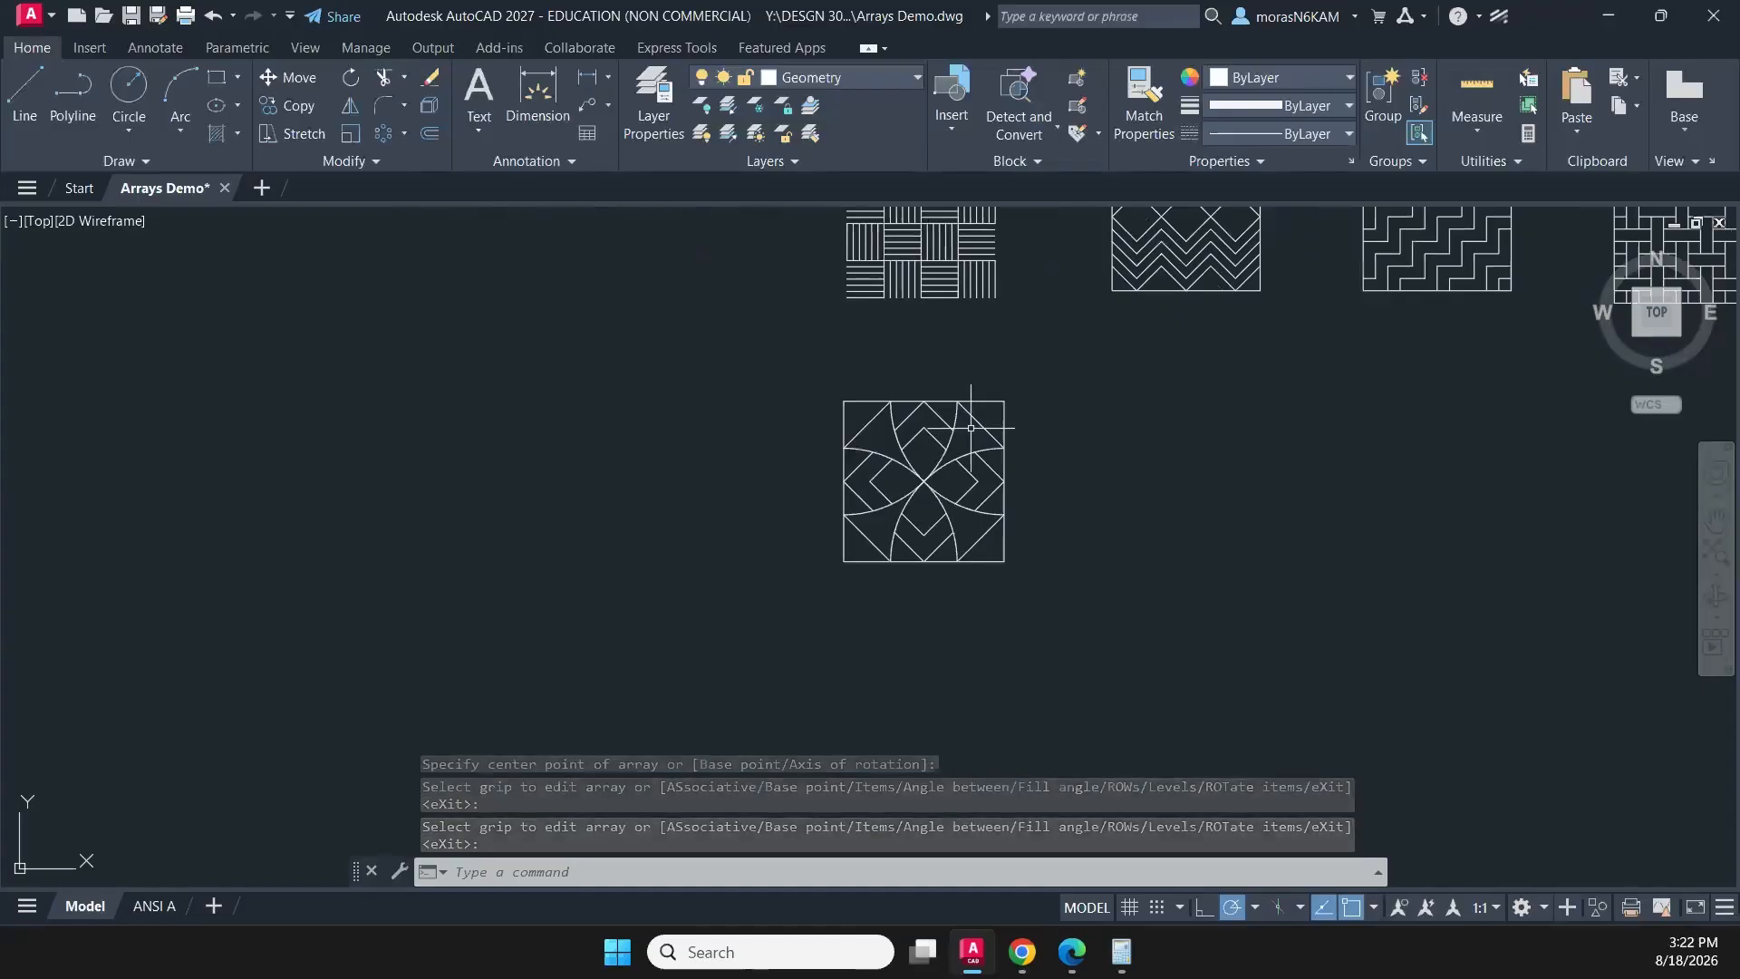
middle_click_drag(1205, 408, 972, 464)
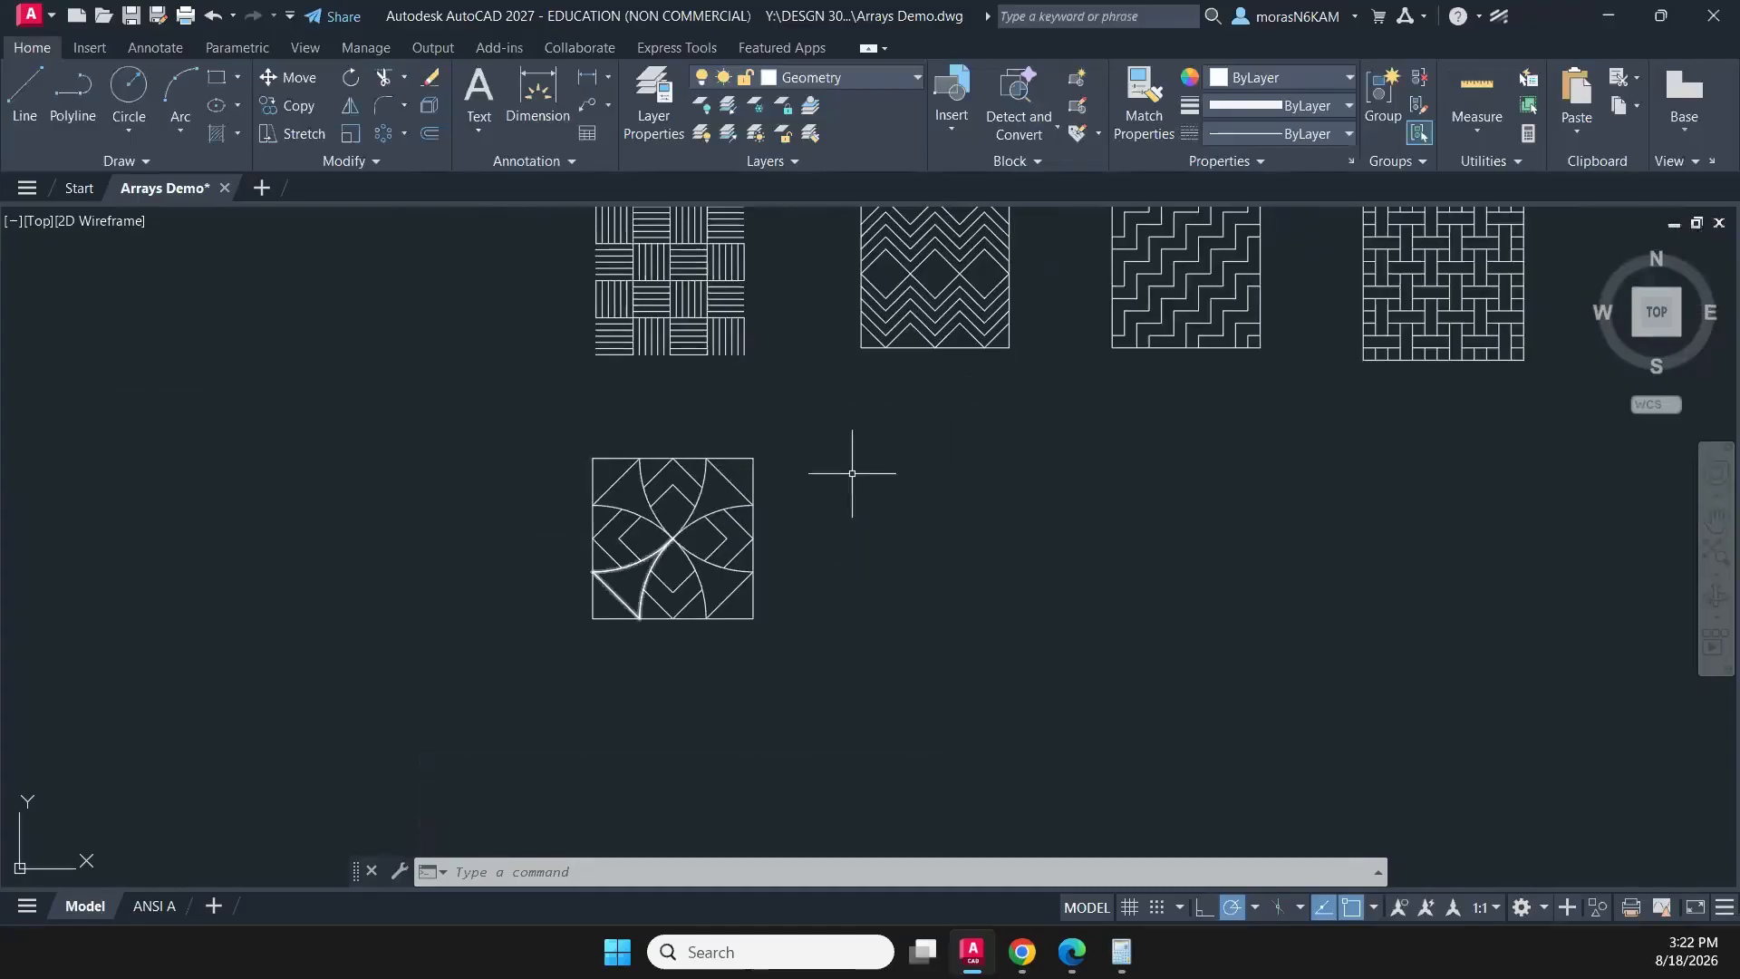
middle_click_drag(852, 472, 644, 462)
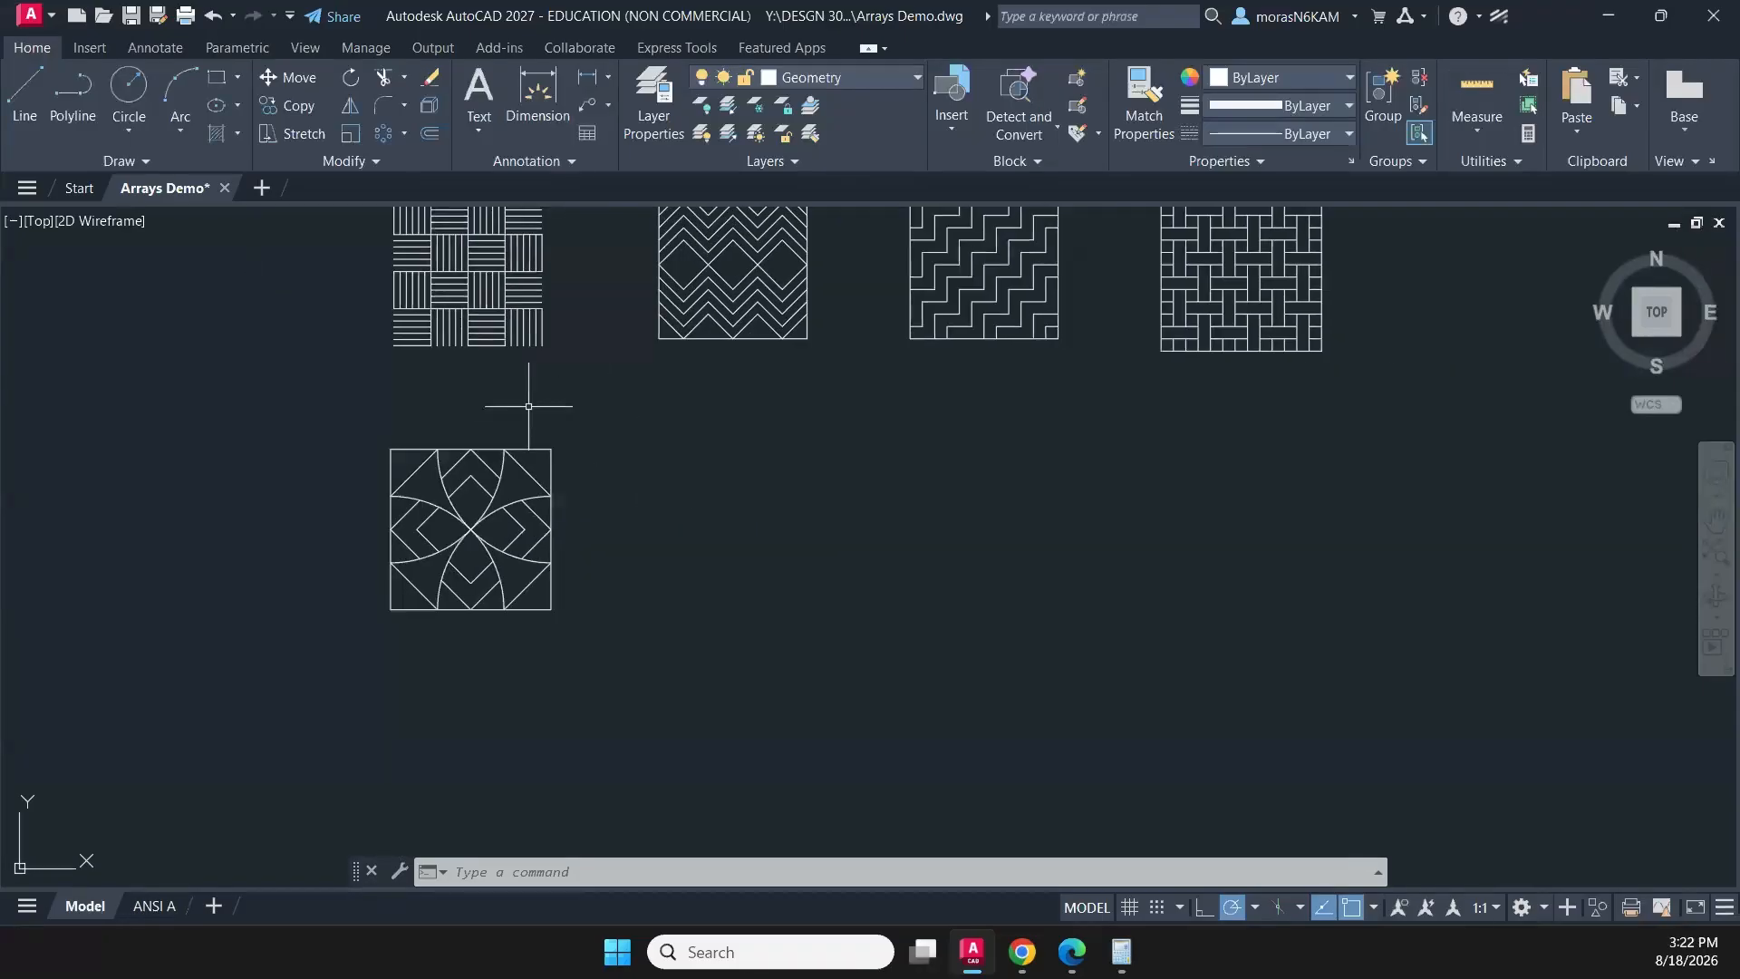
left_click(129, 91)
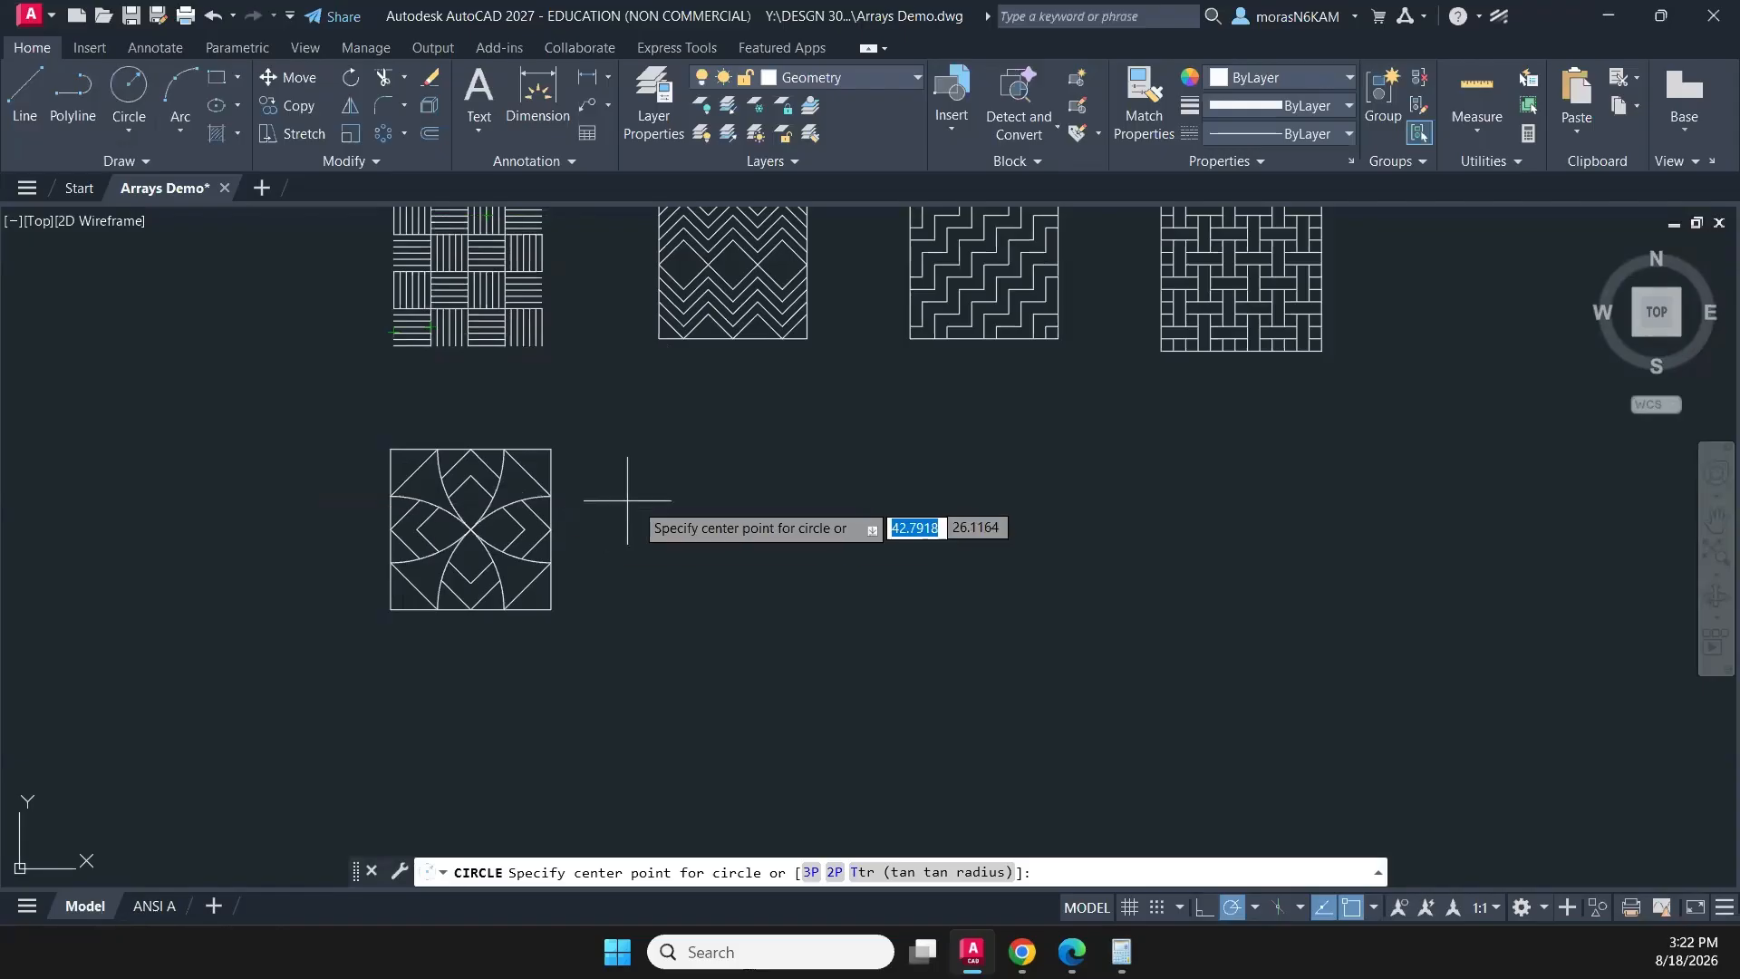
left_click(739, 508)
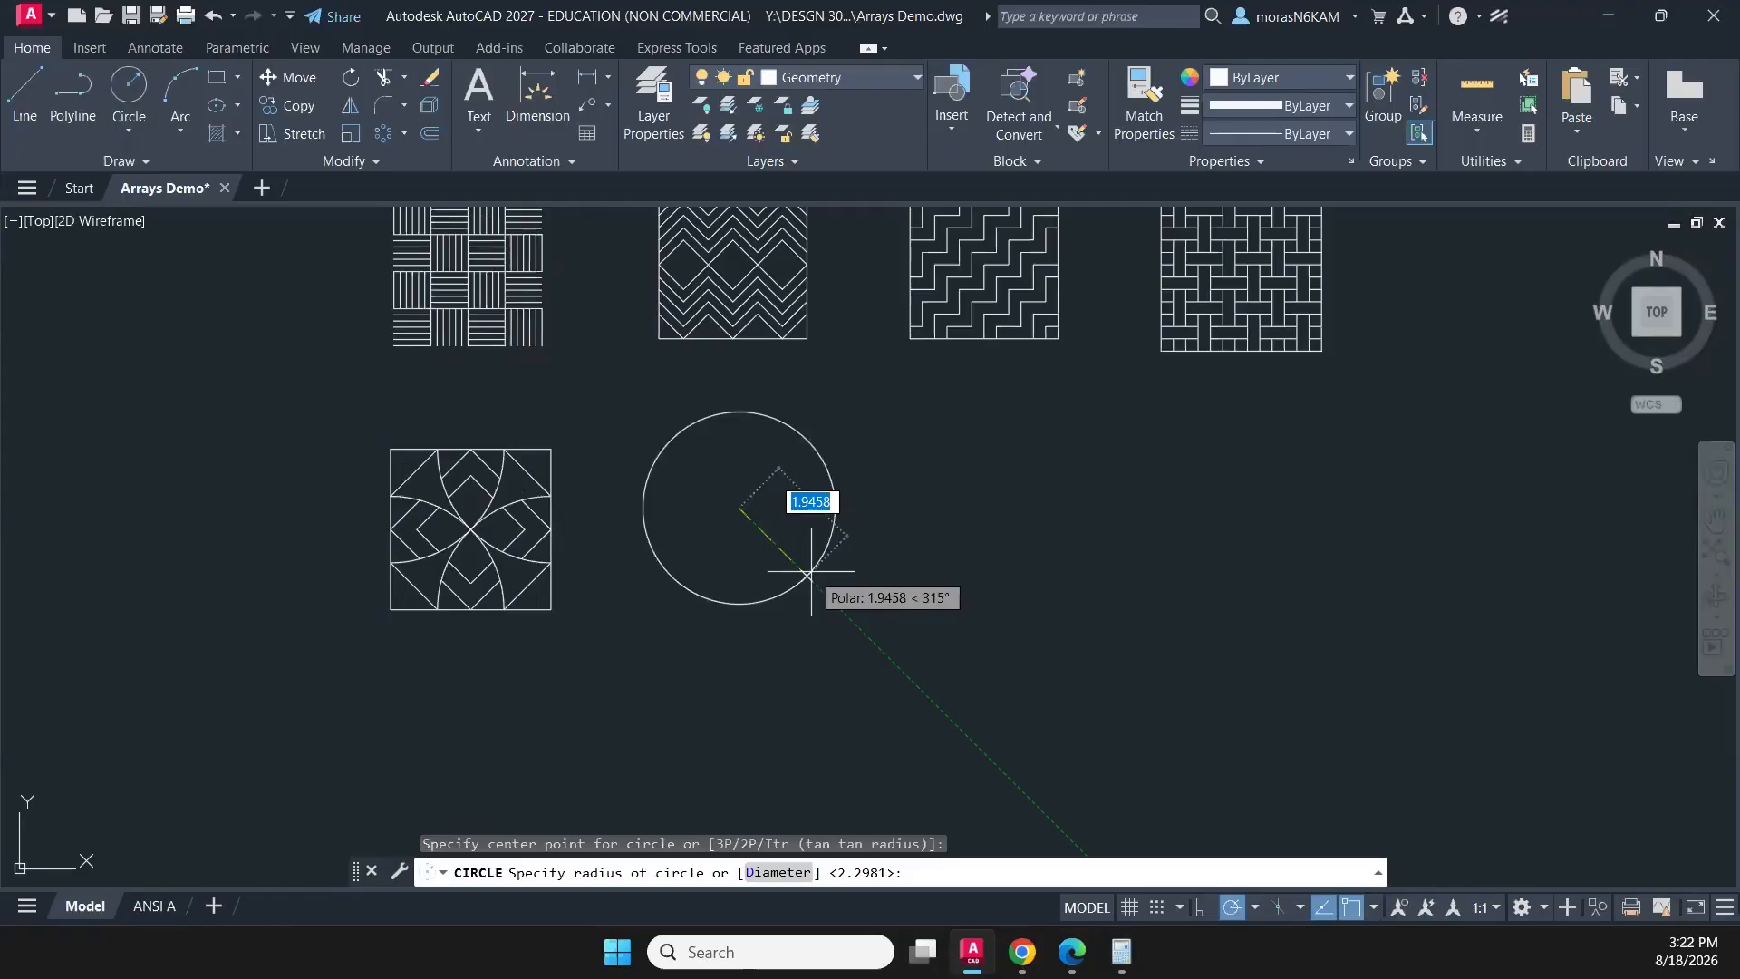
key("Return")
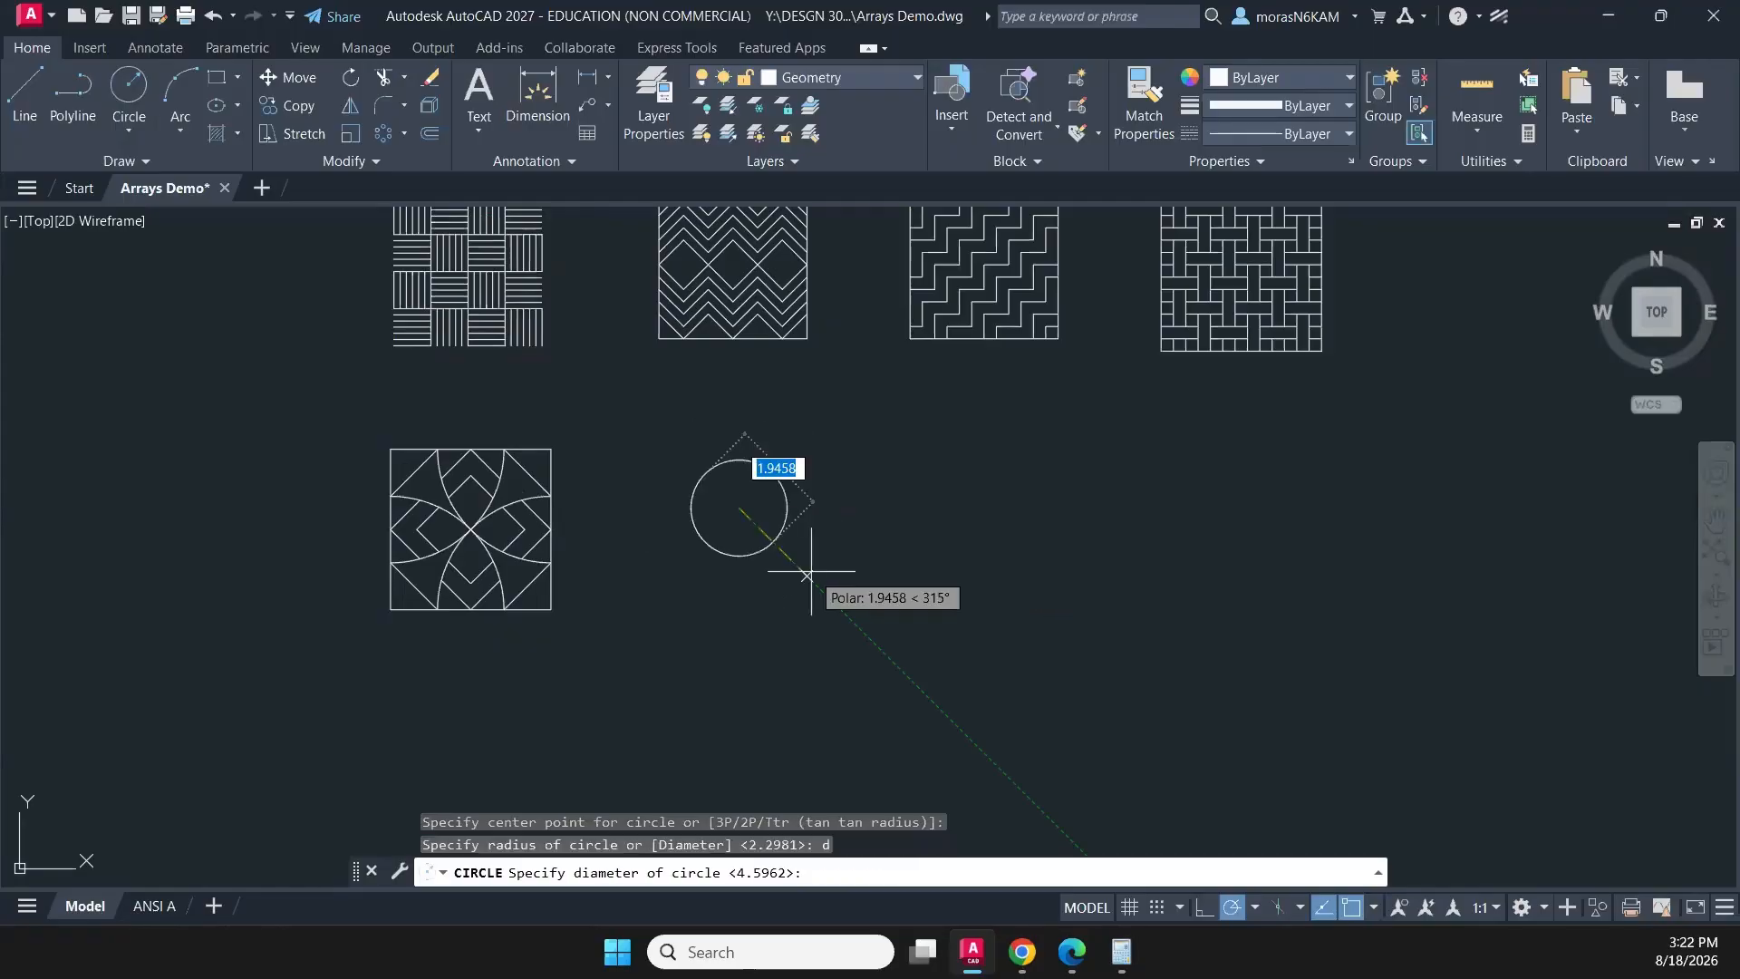
key("Return")
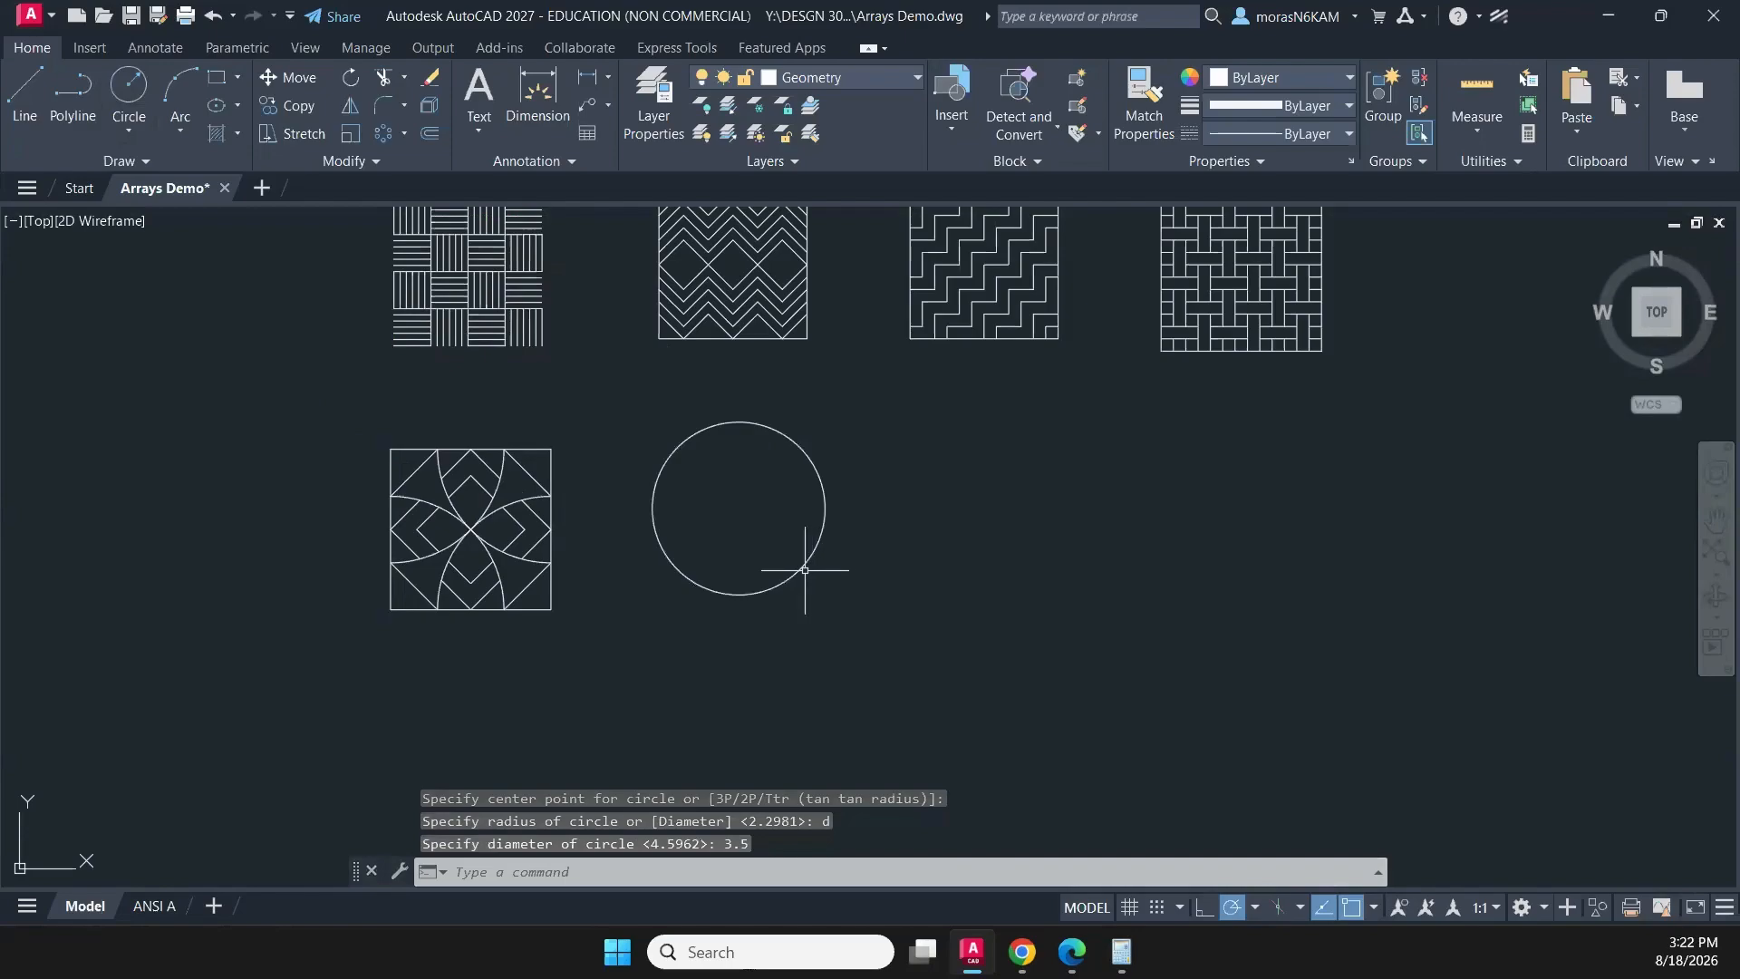
key("Escape")
- Offset the 3.5 diameter circle inwards by .25
left_click(688, 515)
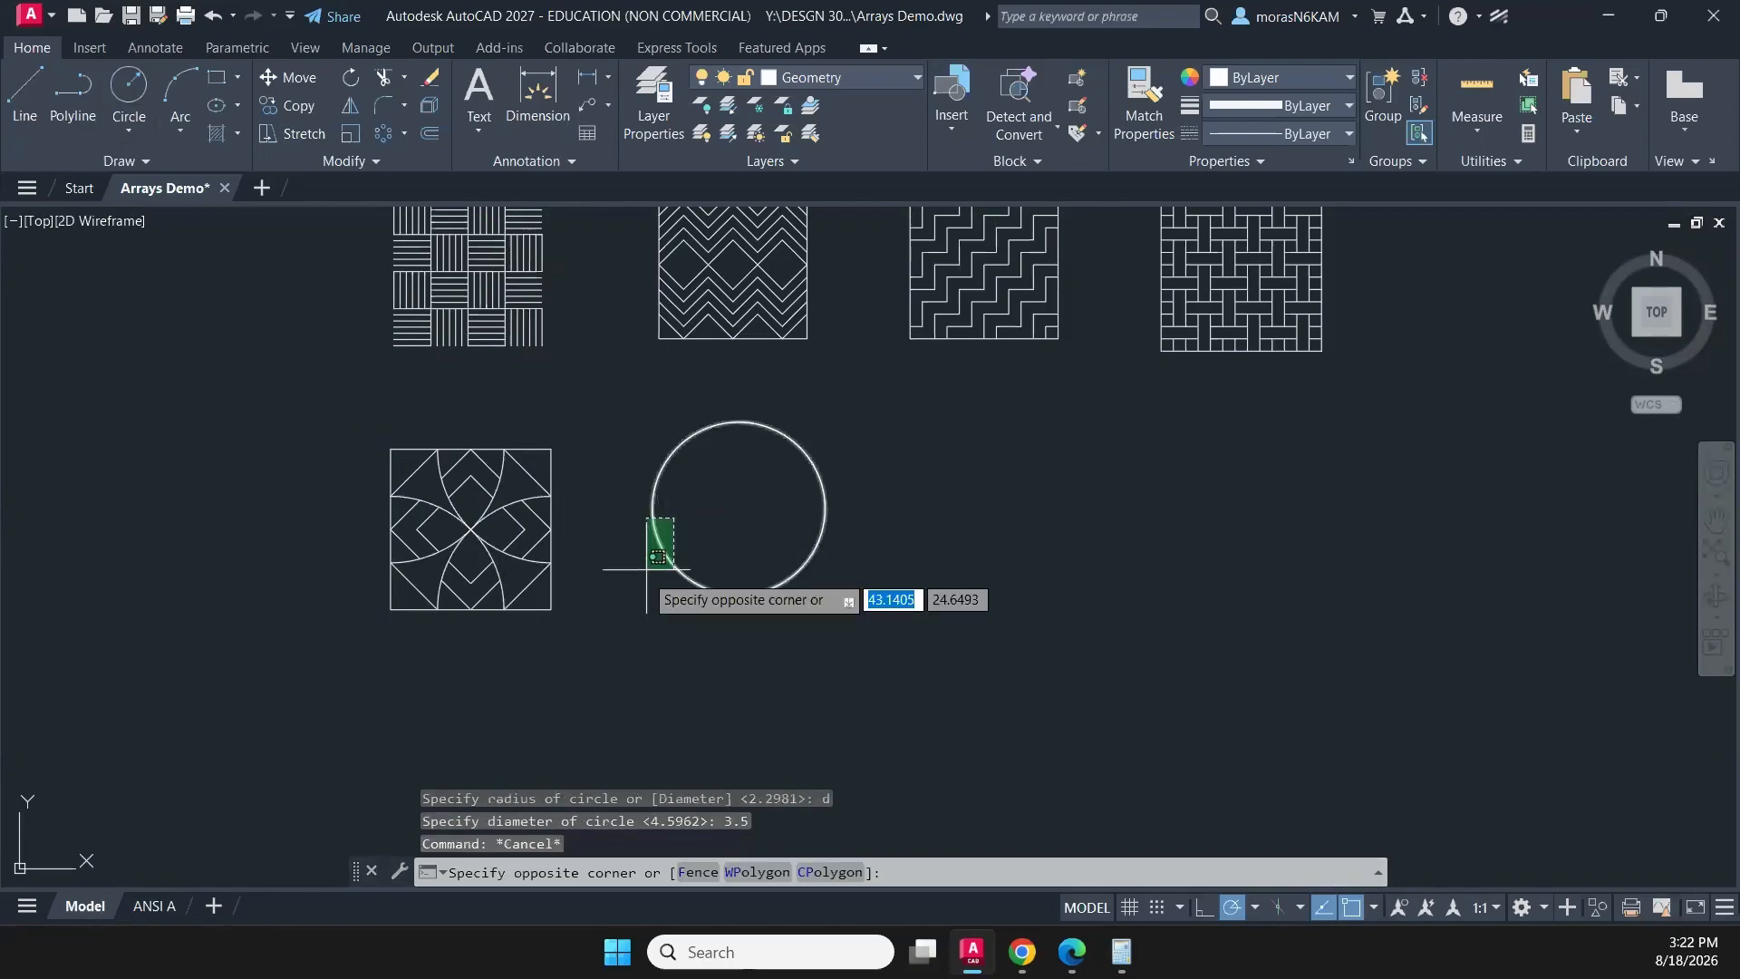
left_click(643, 573)
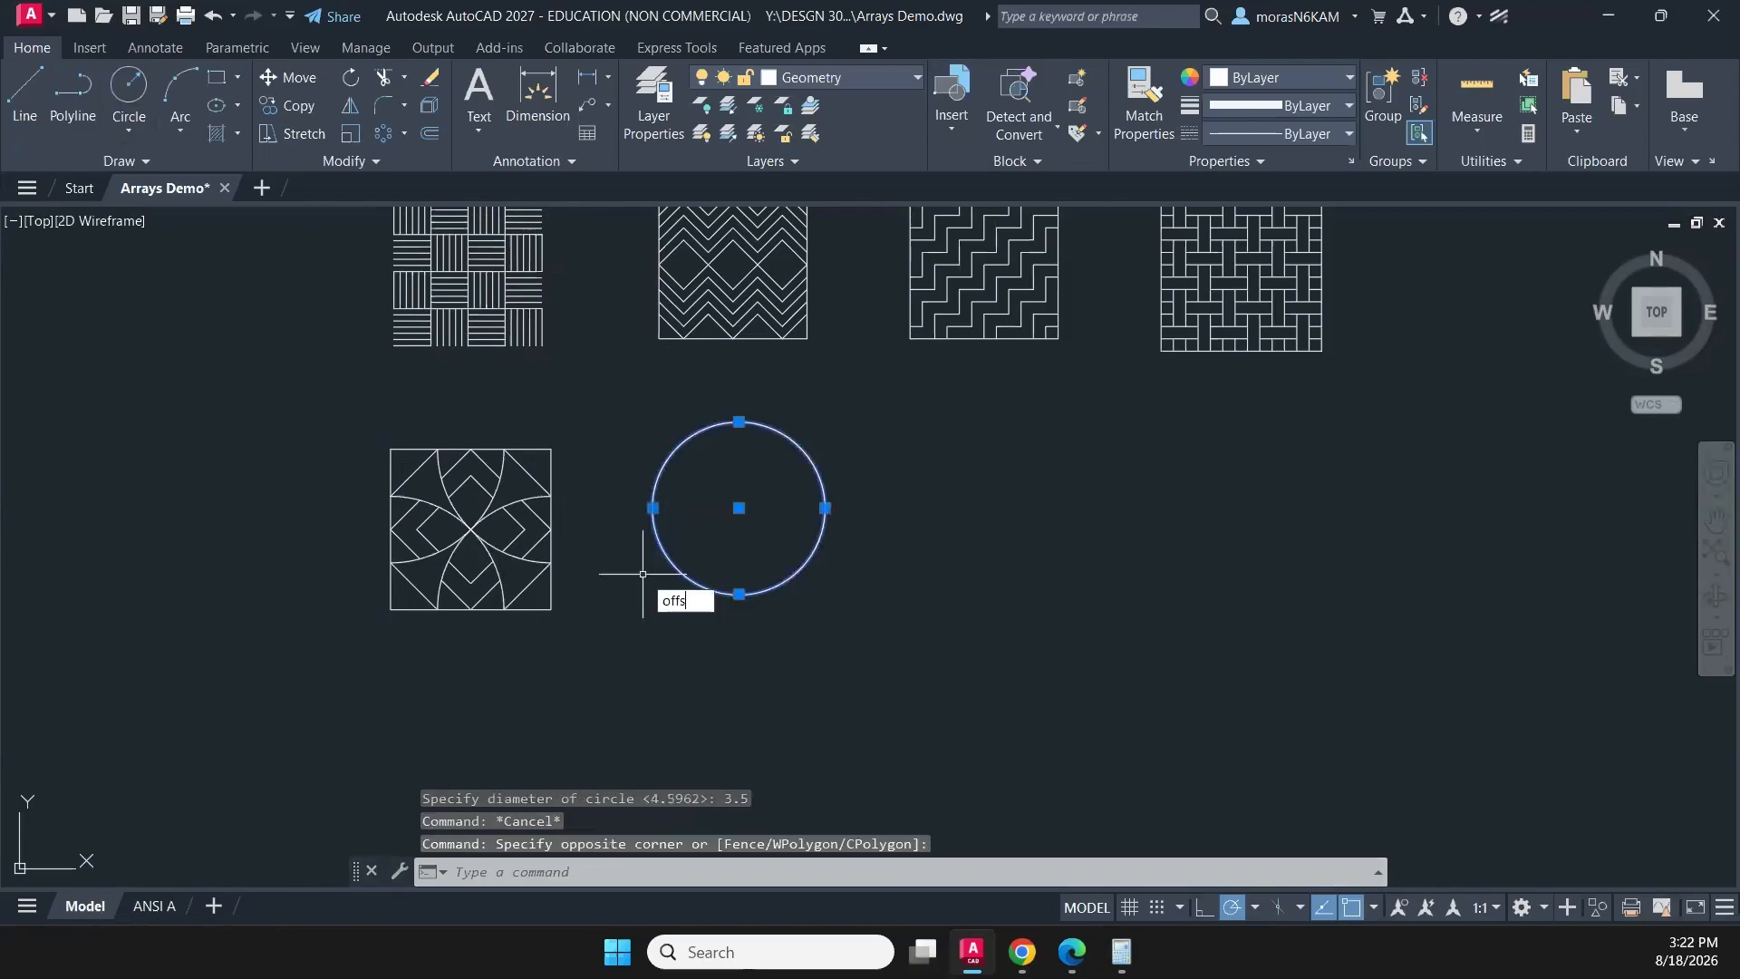
key("Return")
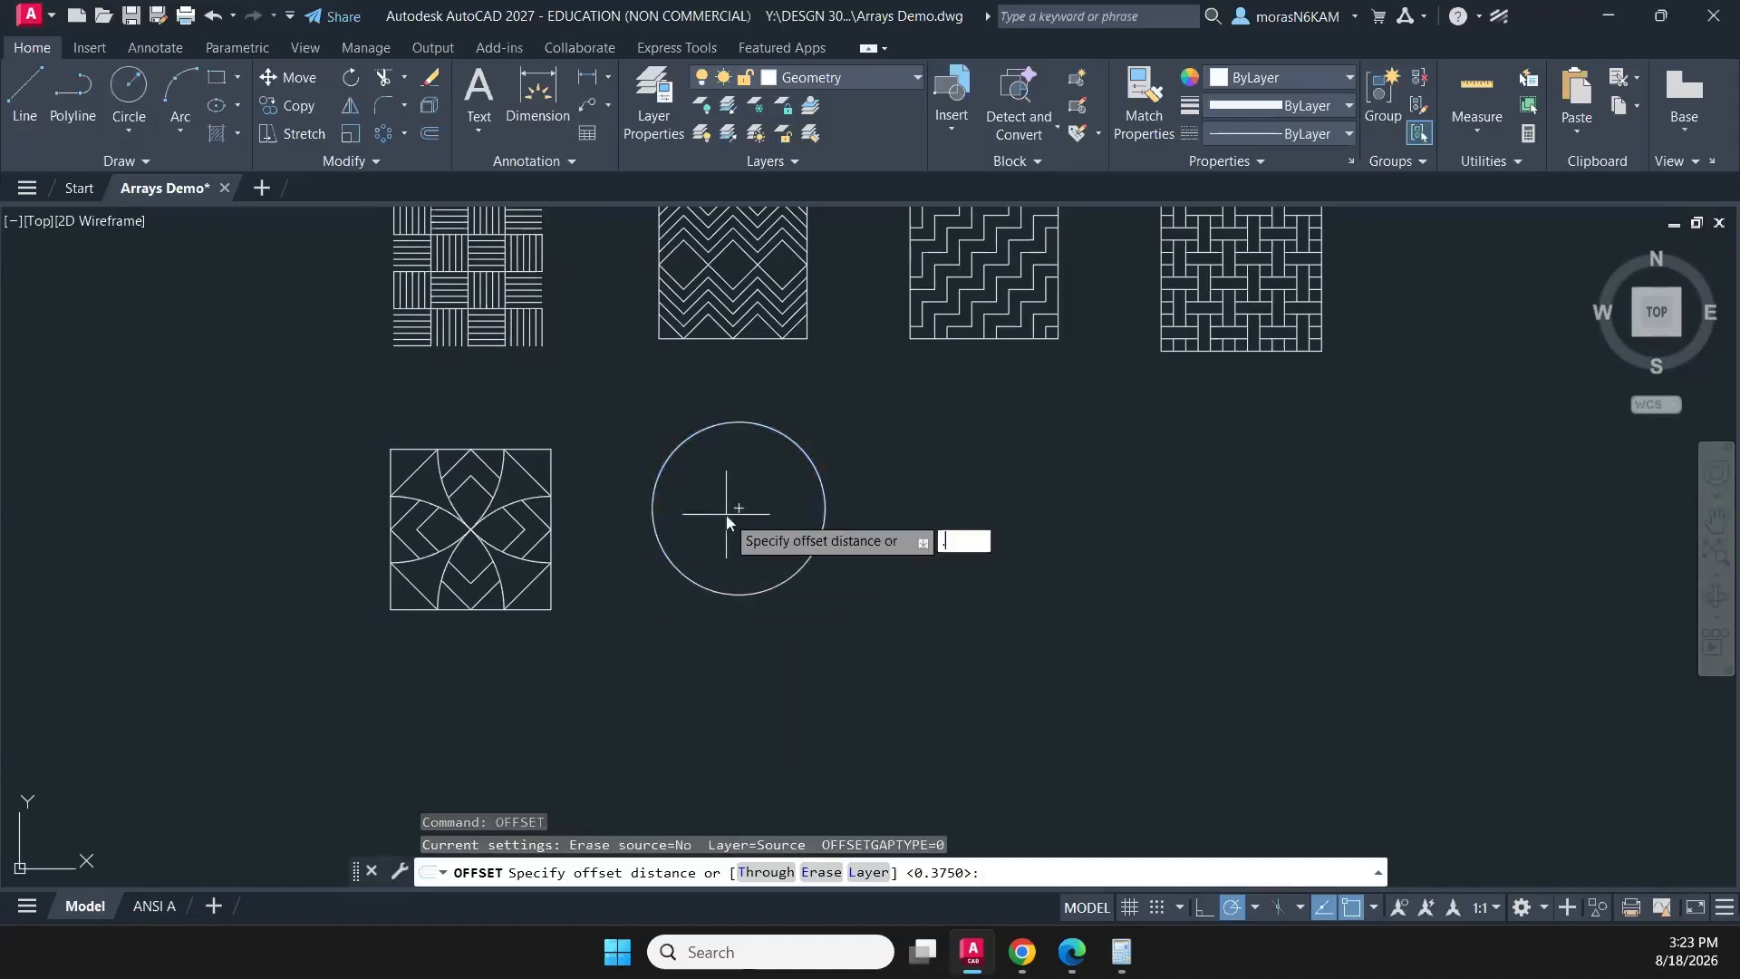
type(".25")
key("Return")
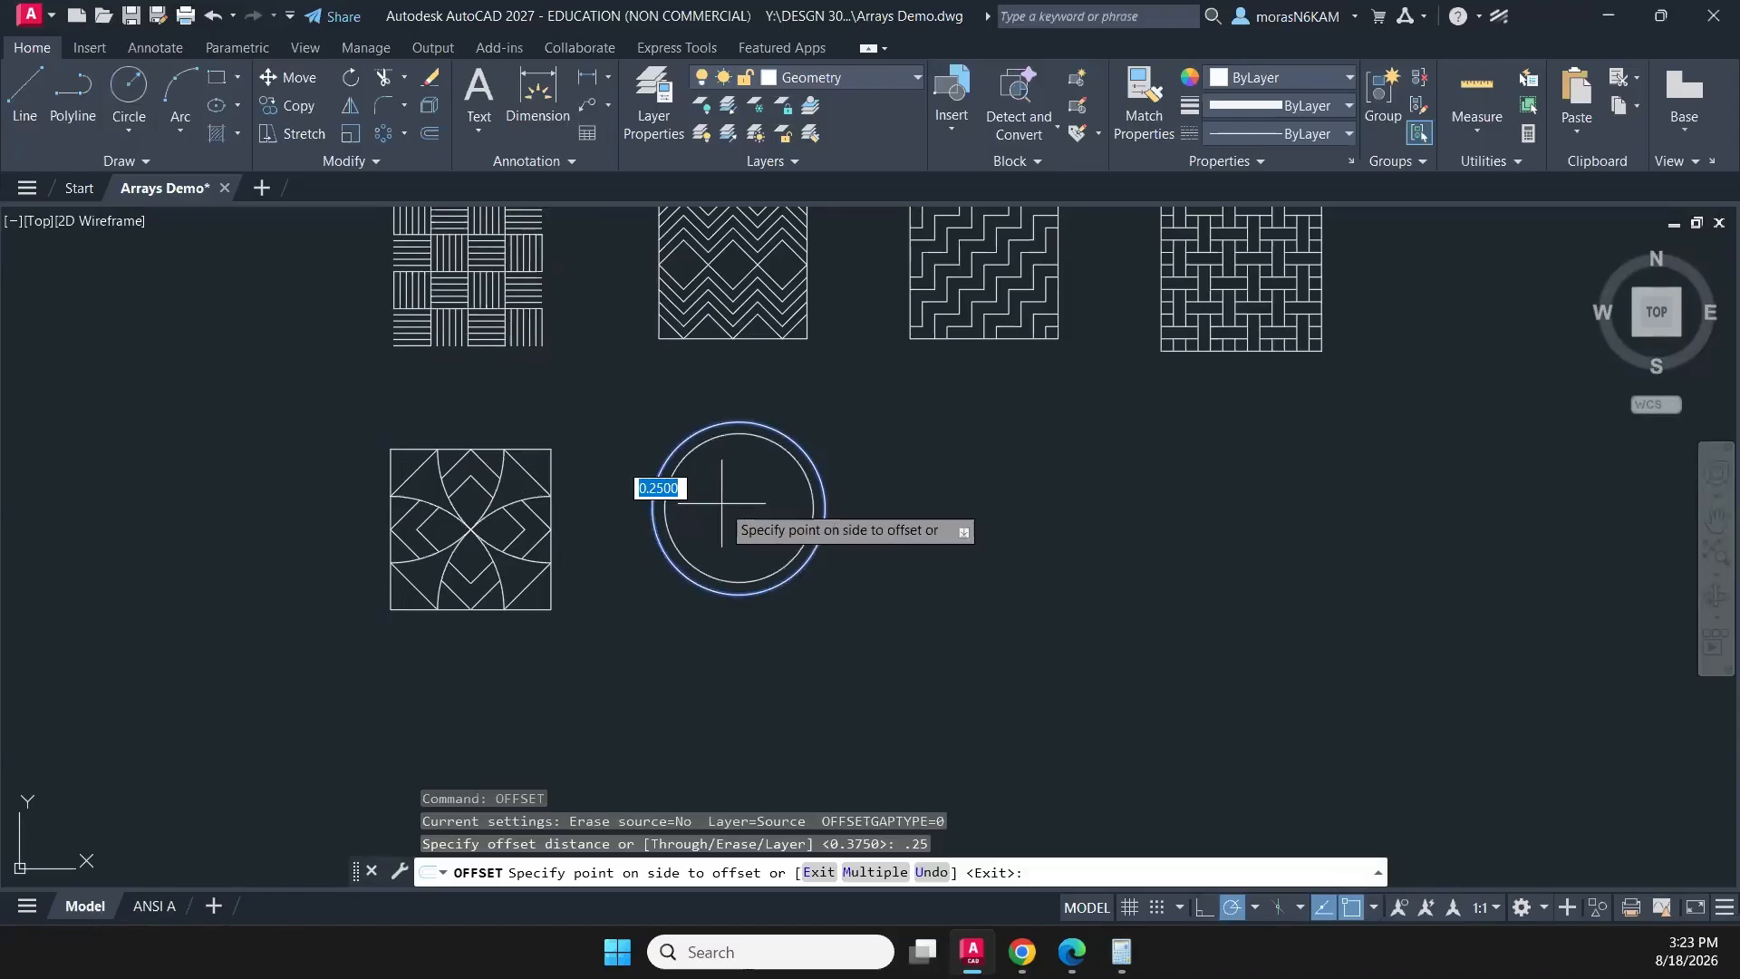
left_click(721, 503)
key("Escape")
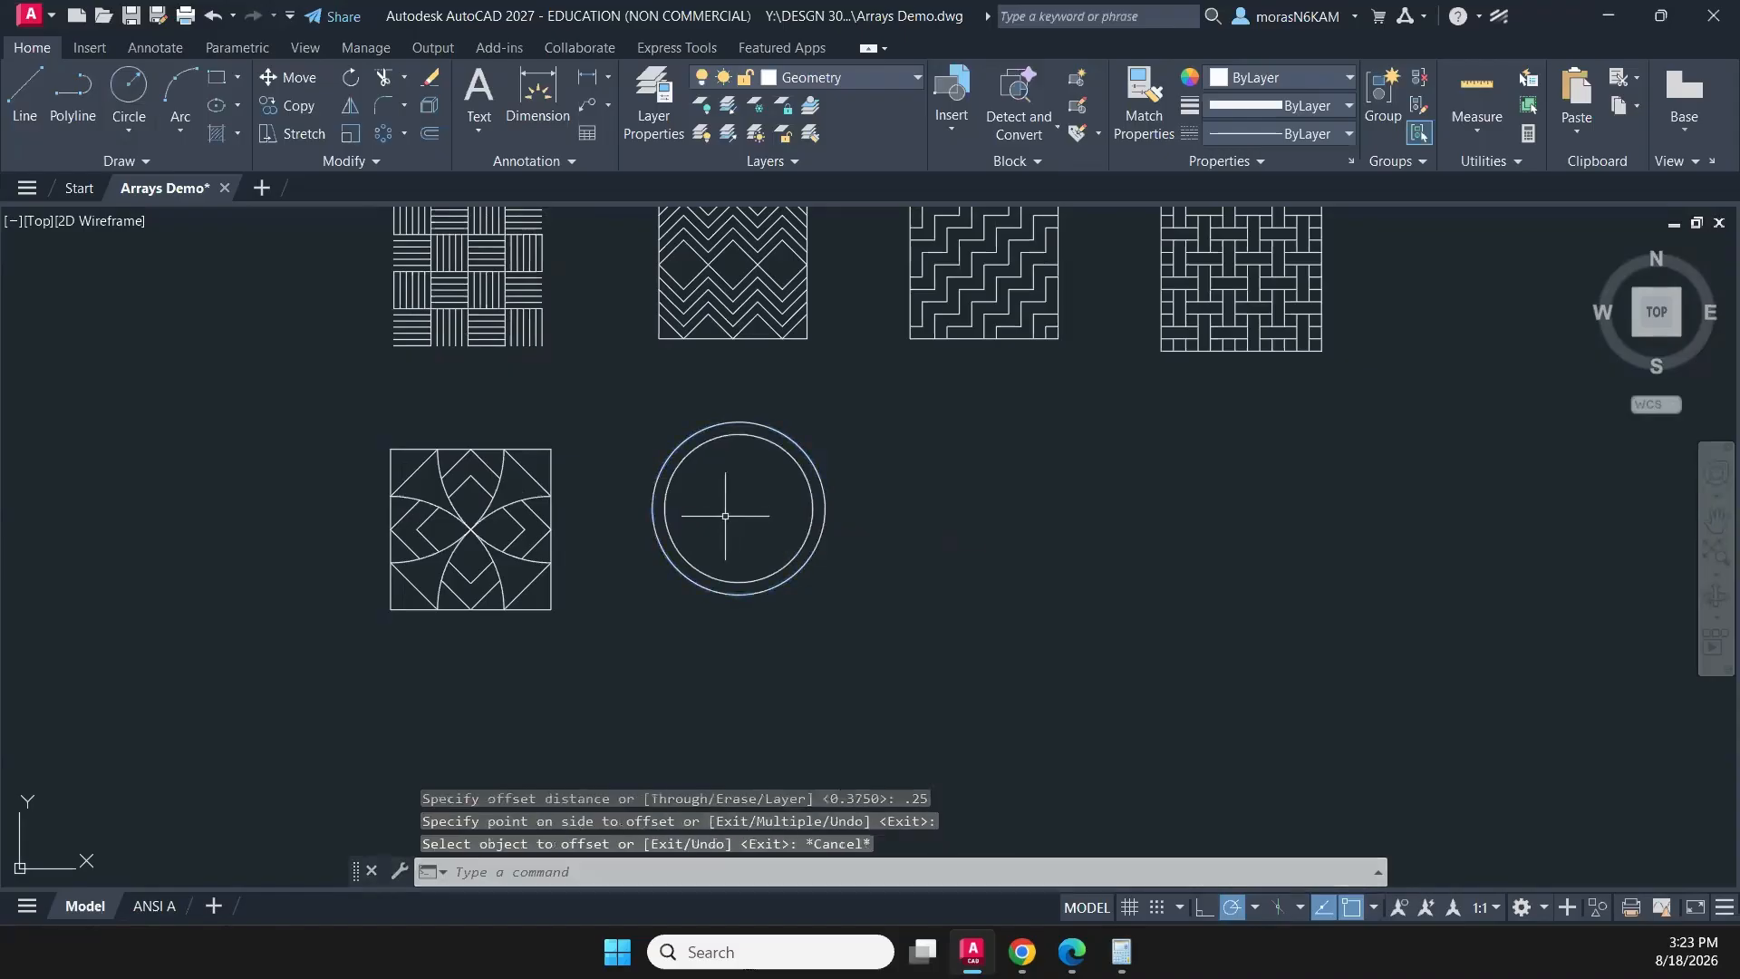
- Draw a two-point circle from the centre of the concentric circles to the inner circle's top quadrant
scroll(714, 522, "up", 3)
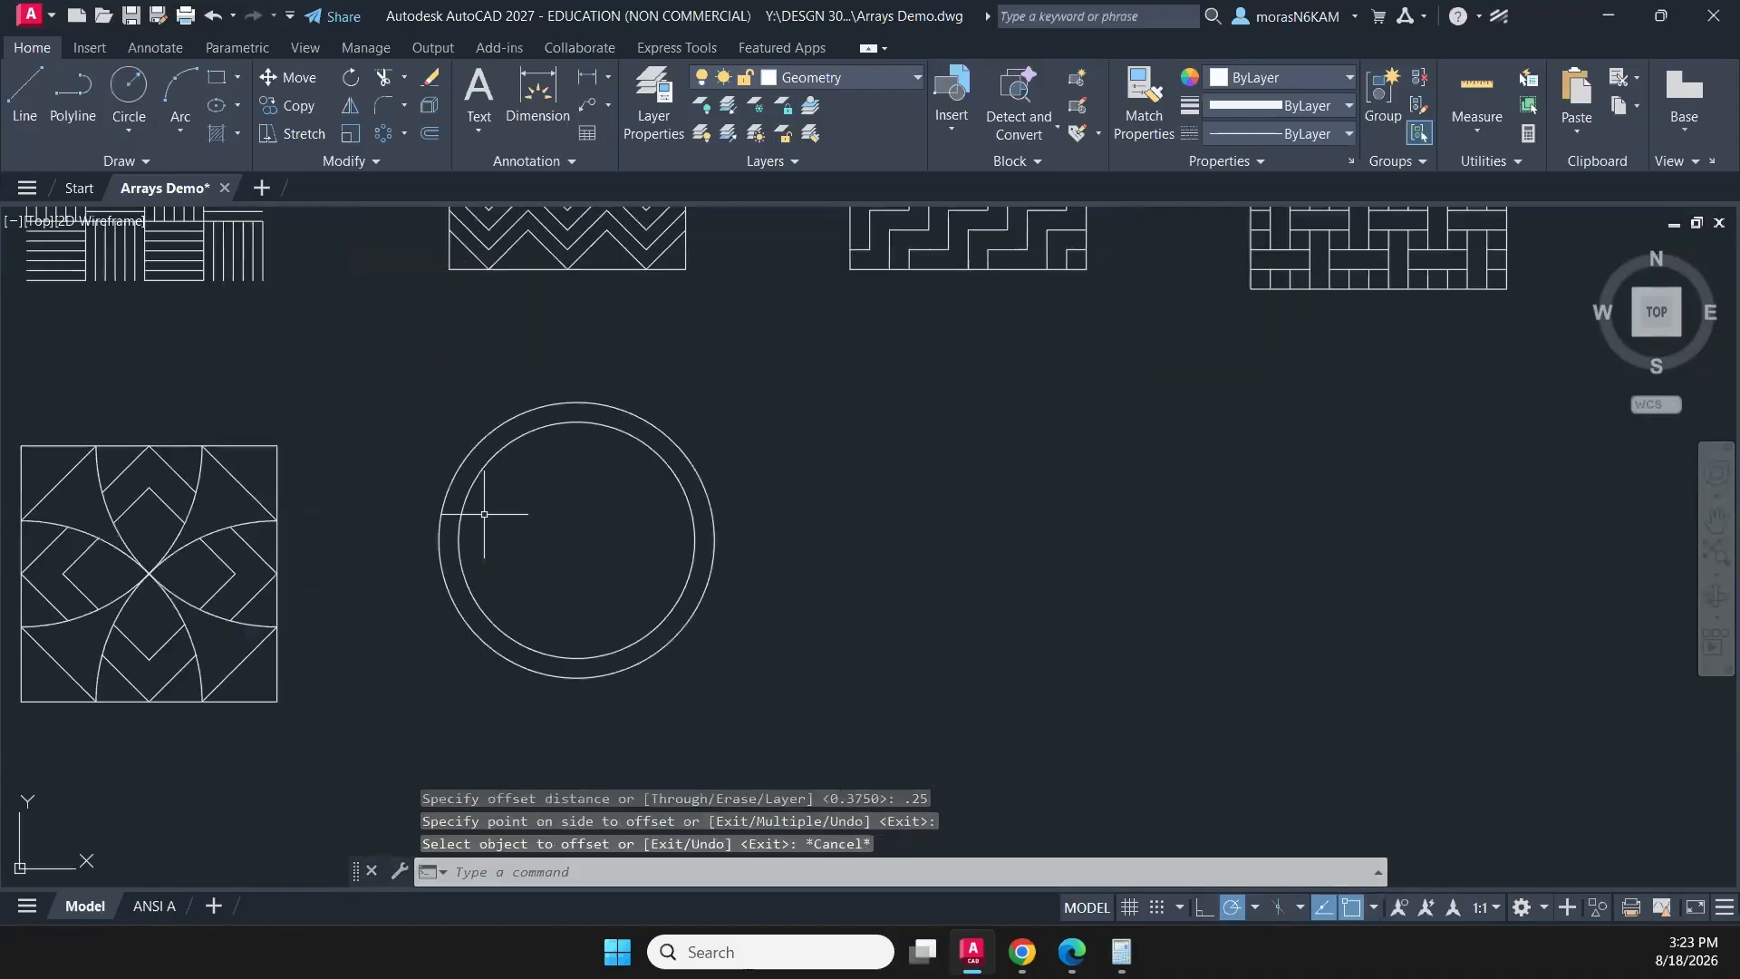
left_click(126, 131)
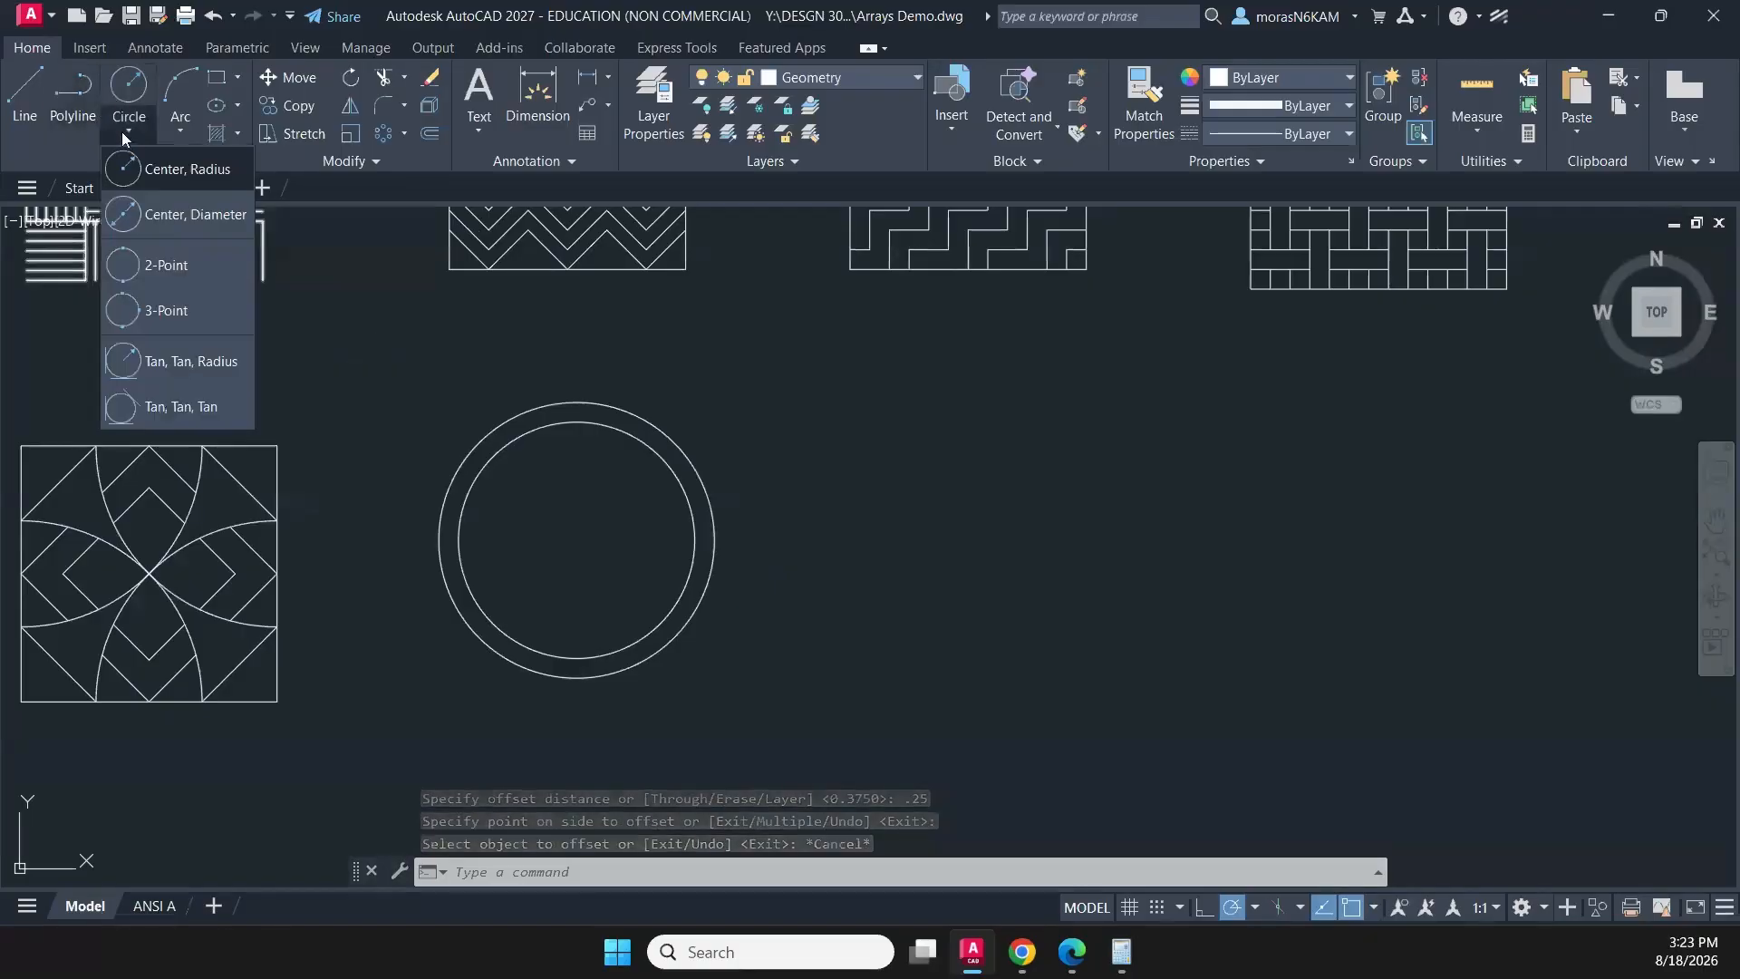
left_click(166, 266)
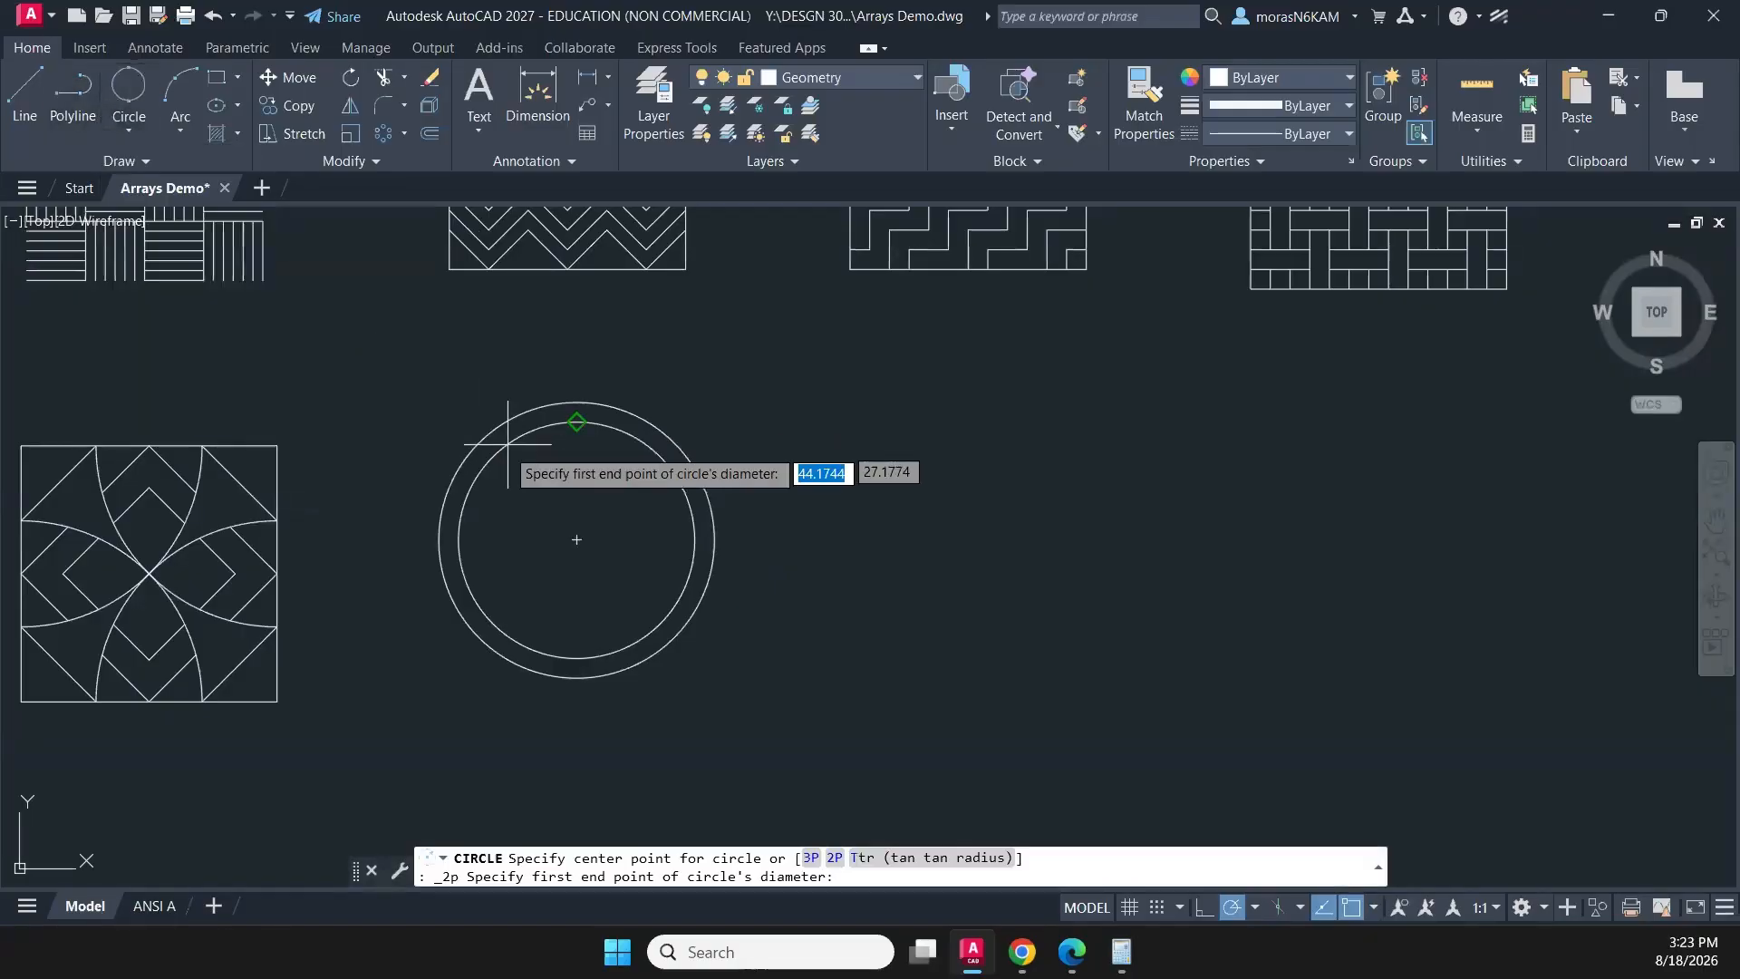
left_click(577, 539)
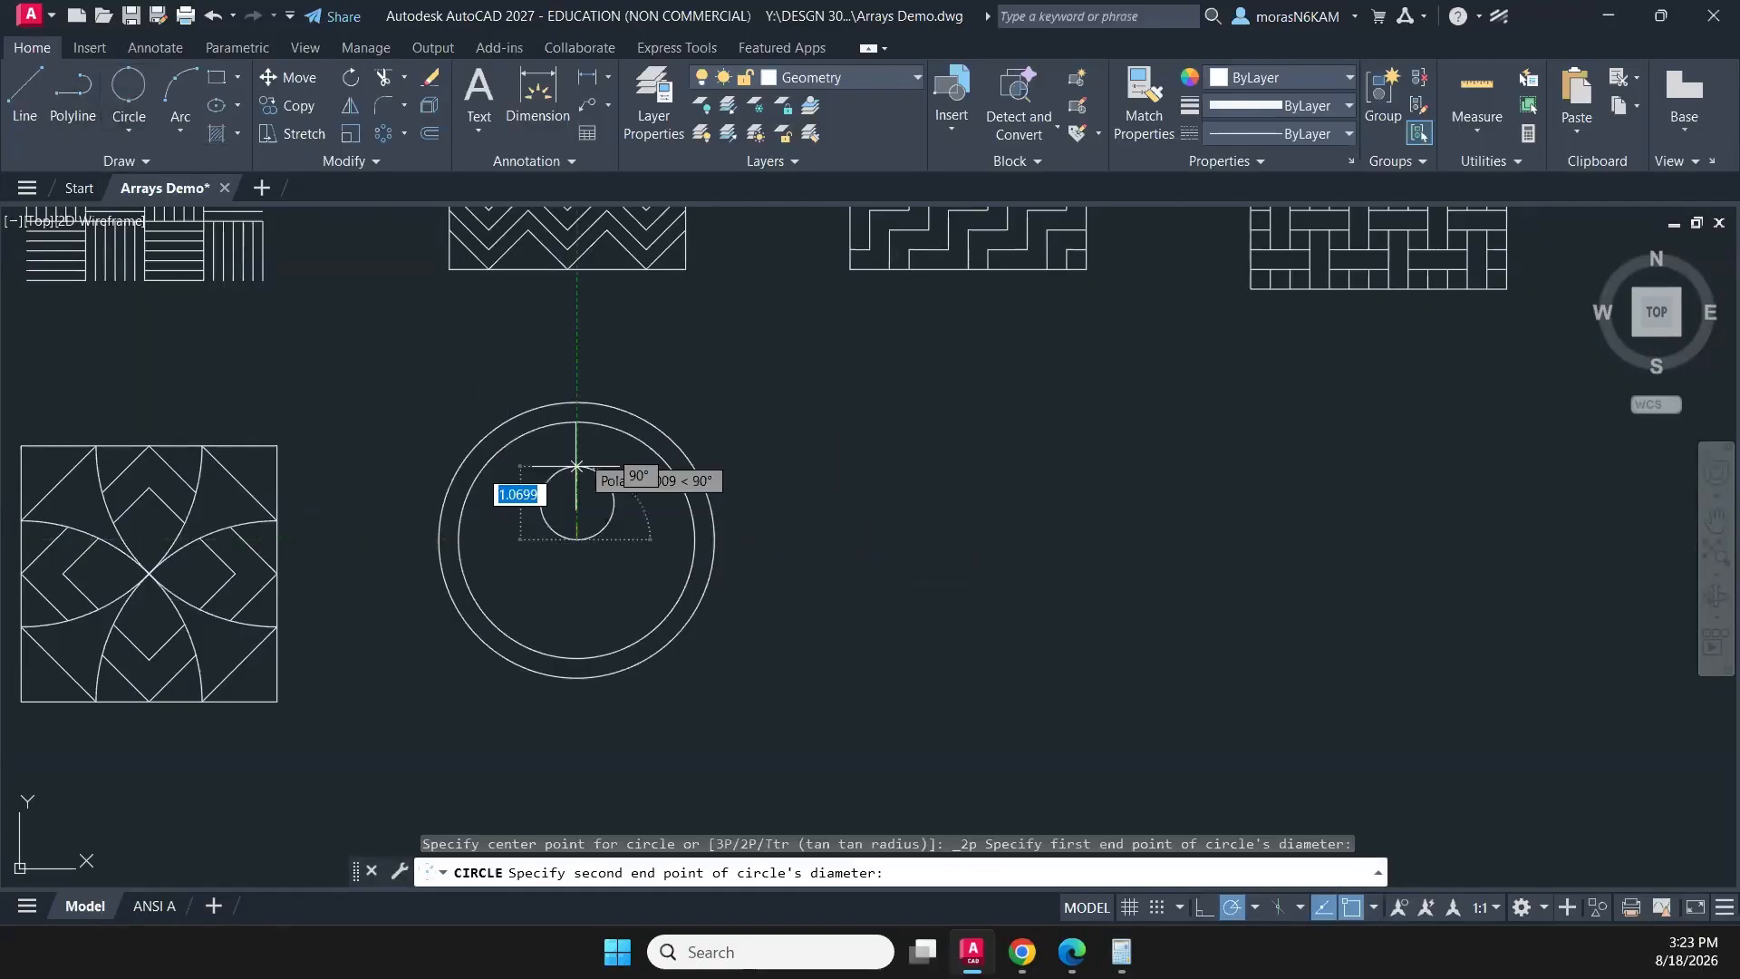
left_click(576, 422)
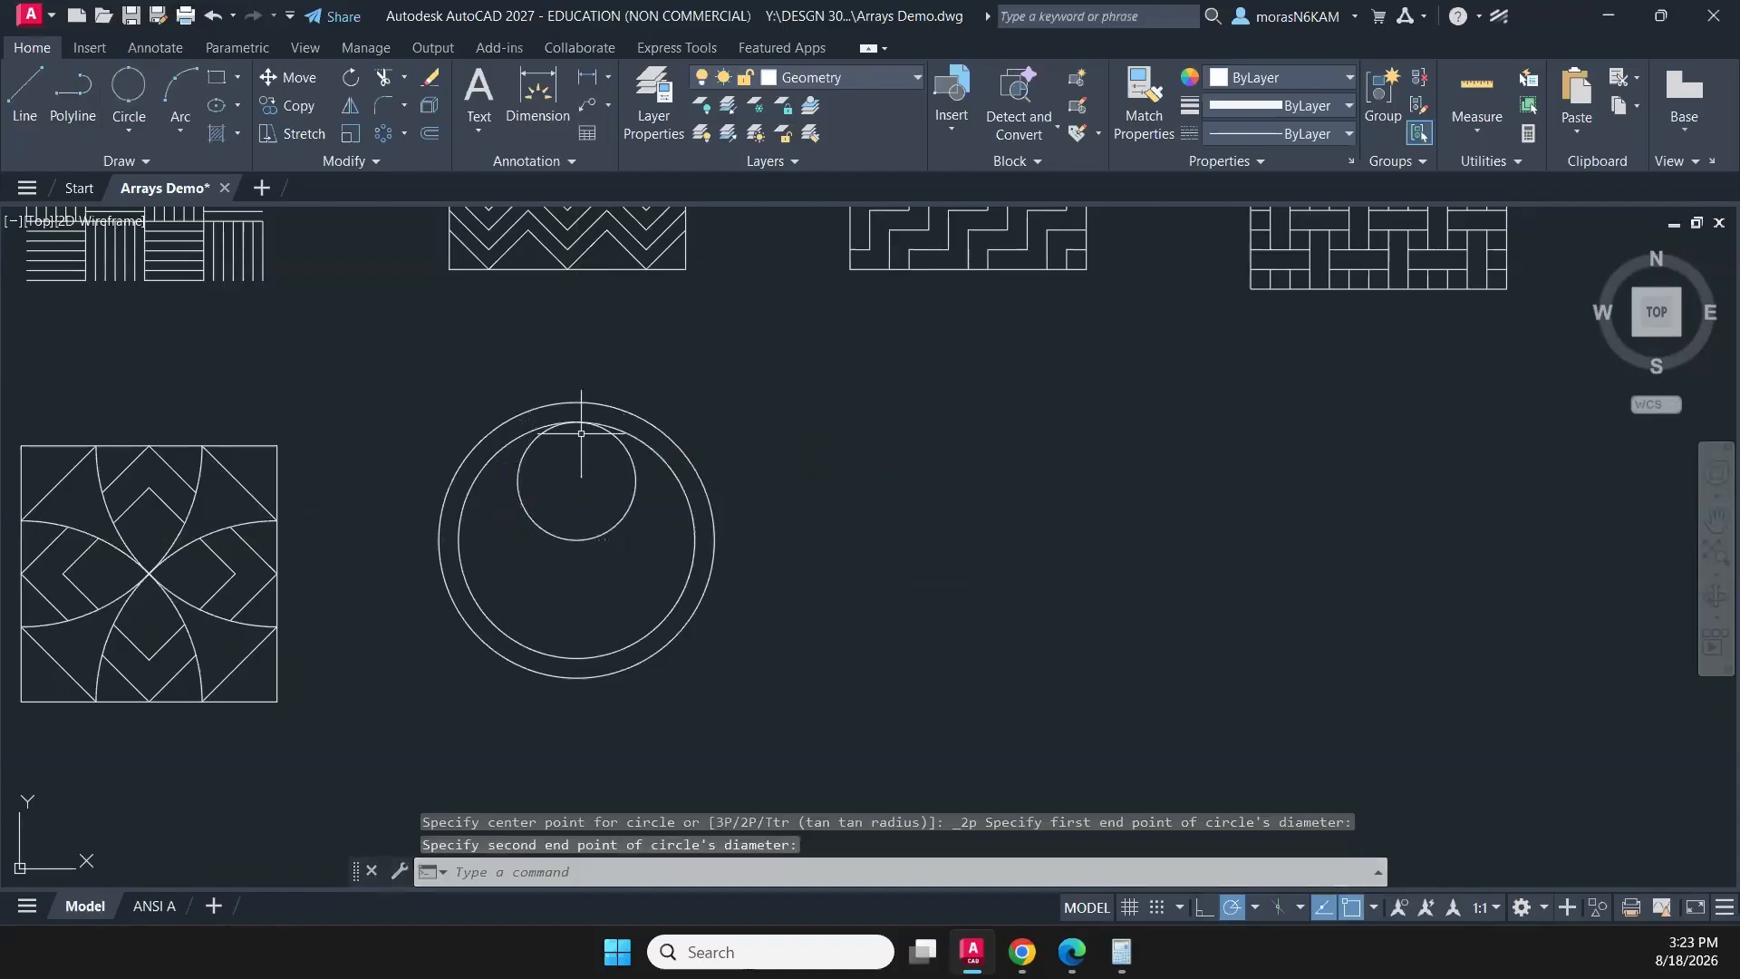
key("Escape")
- Offset the small two-point circle inwards by 0.25
left_click(641, 544)
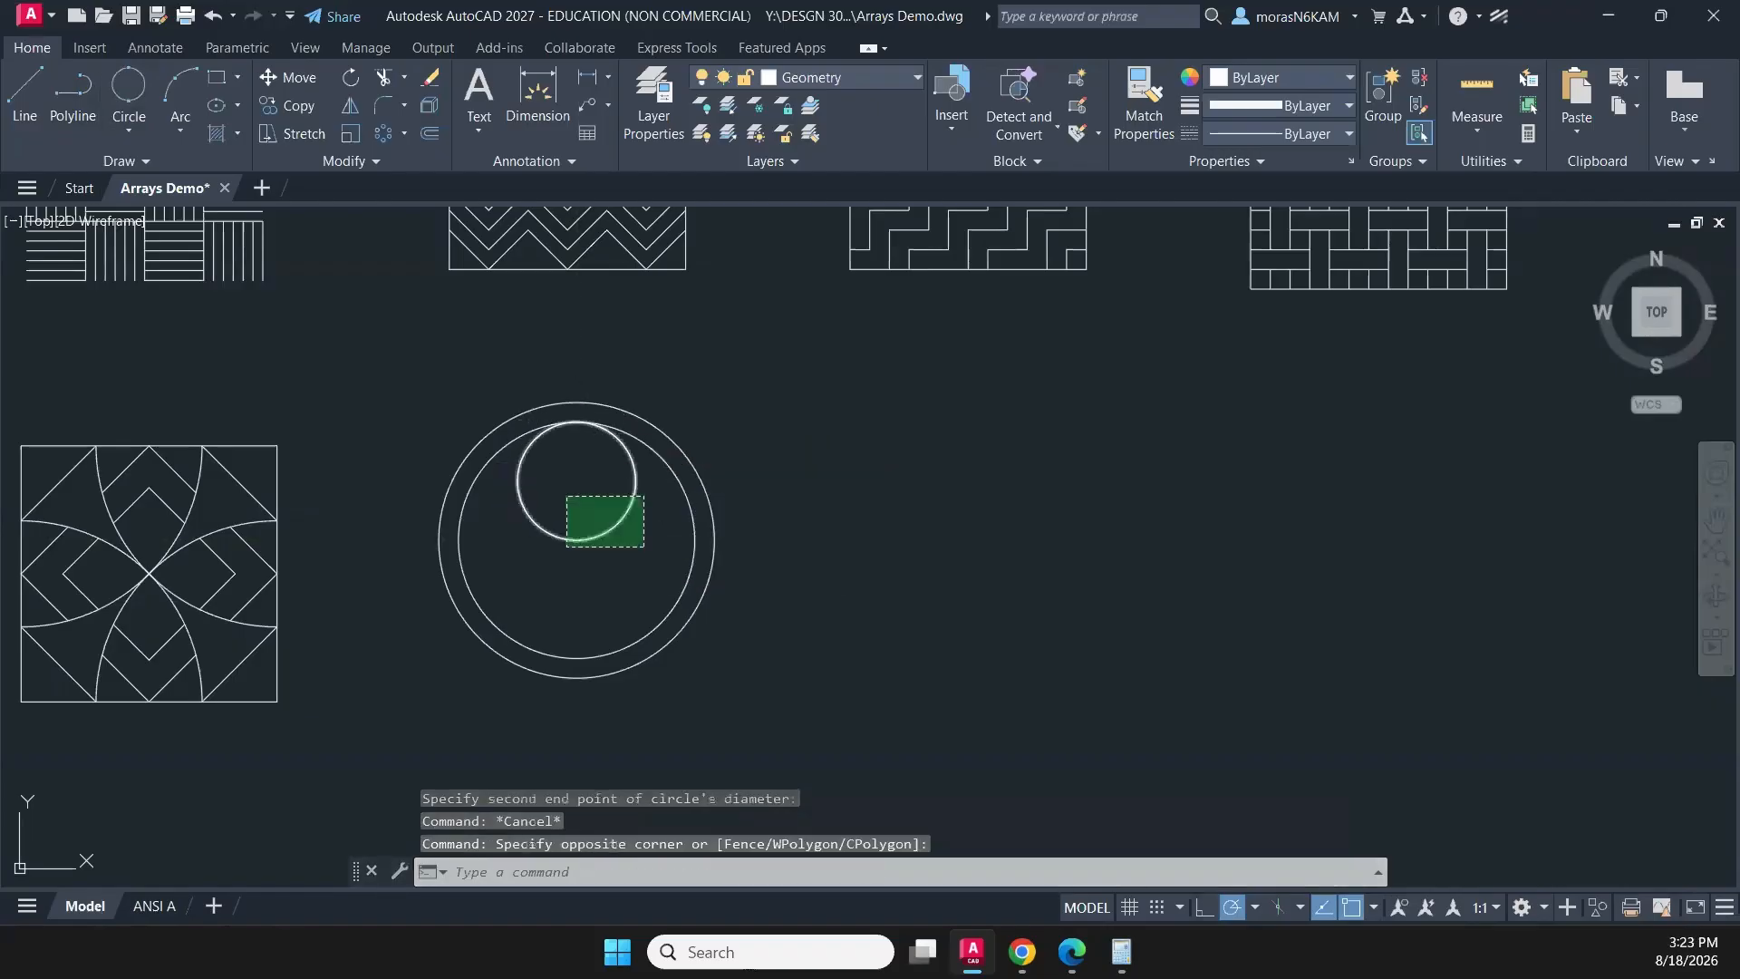
left_click(566, 496)
type("offset")
key("Return")
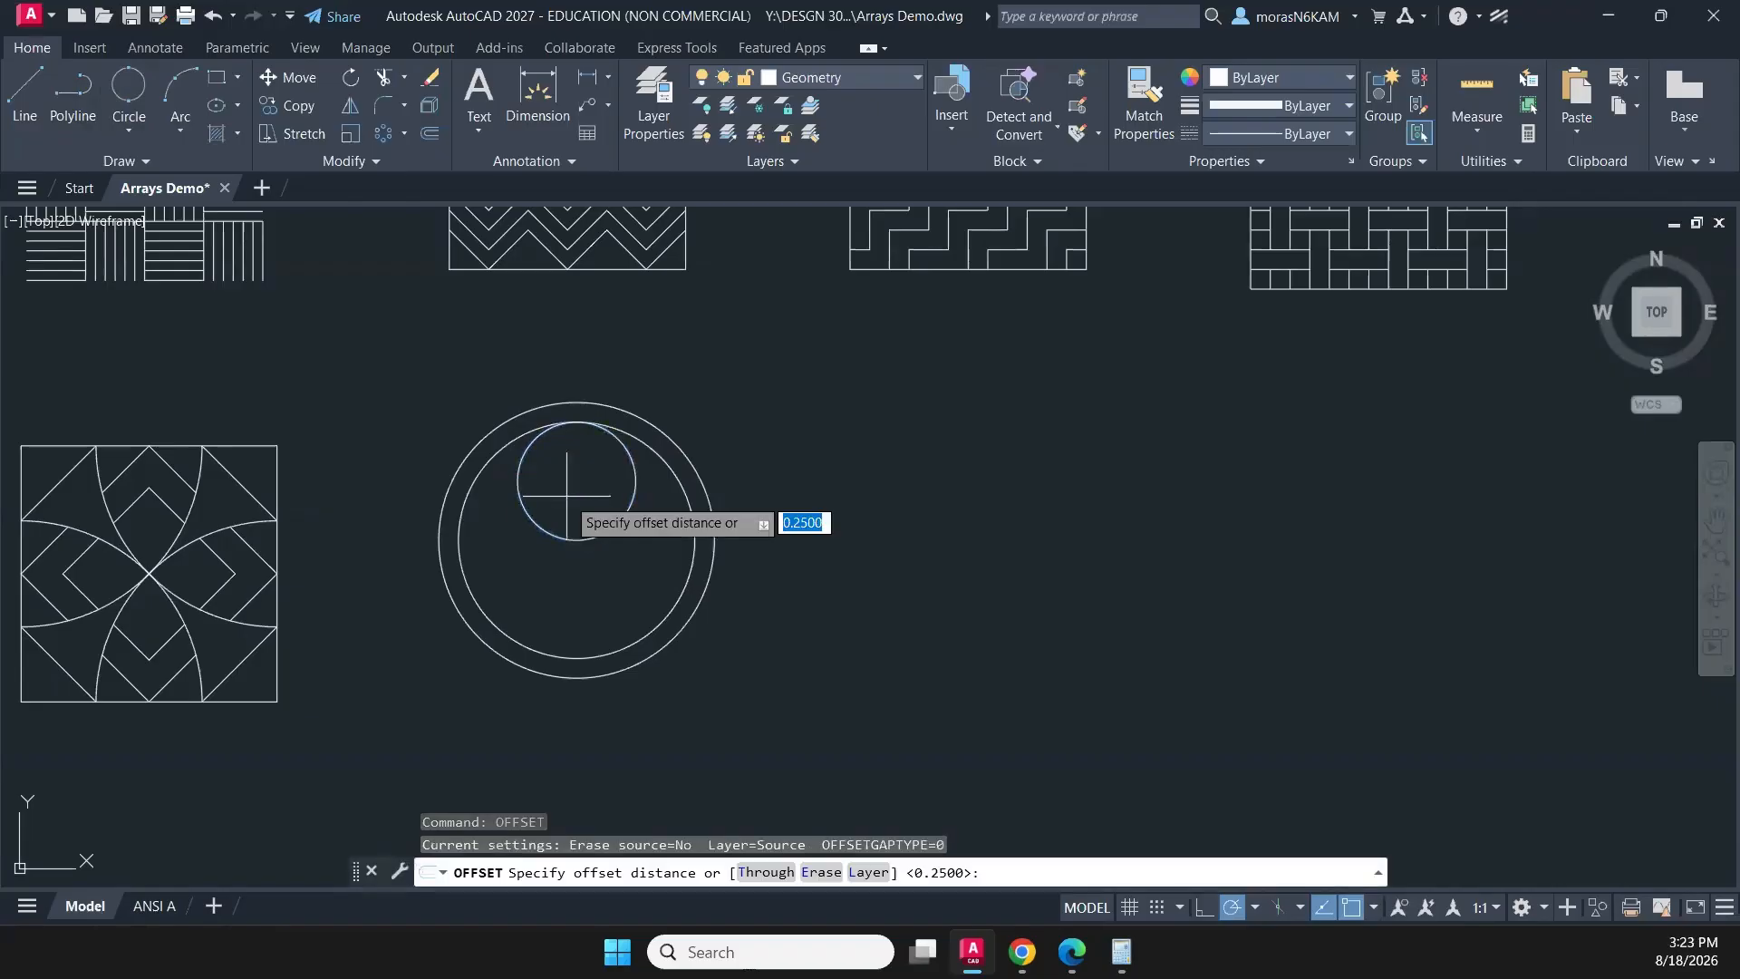
key("Return")
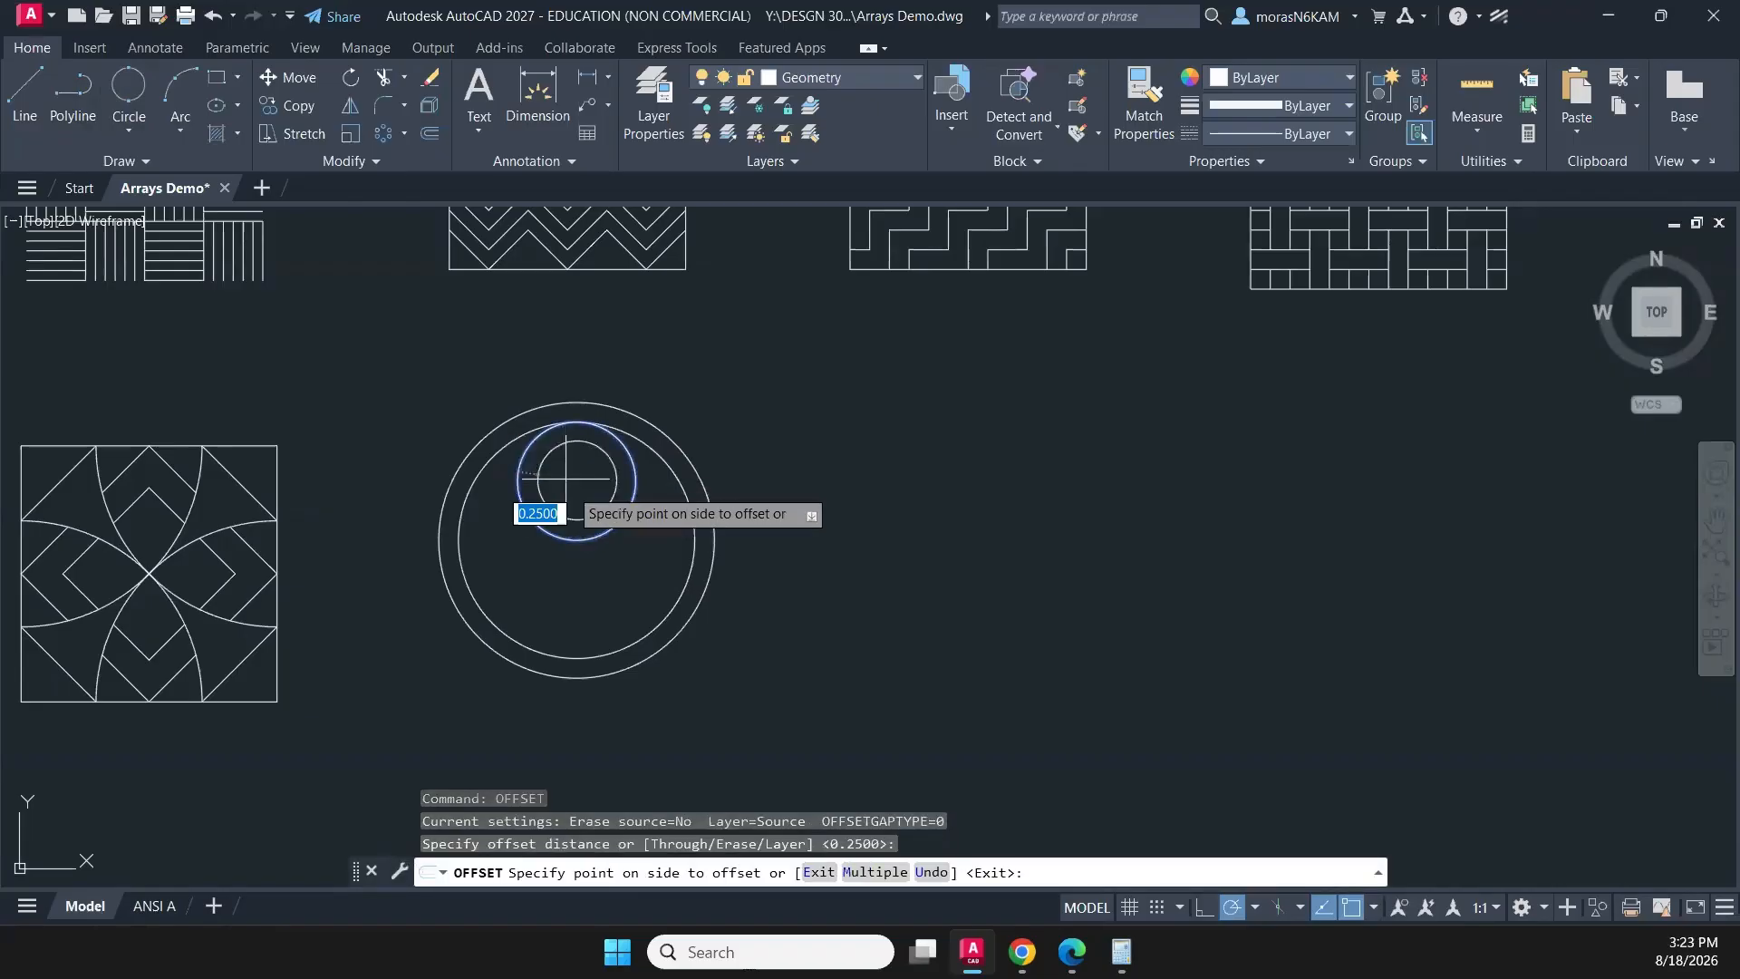
left_click(572, 490)
key("Escape")
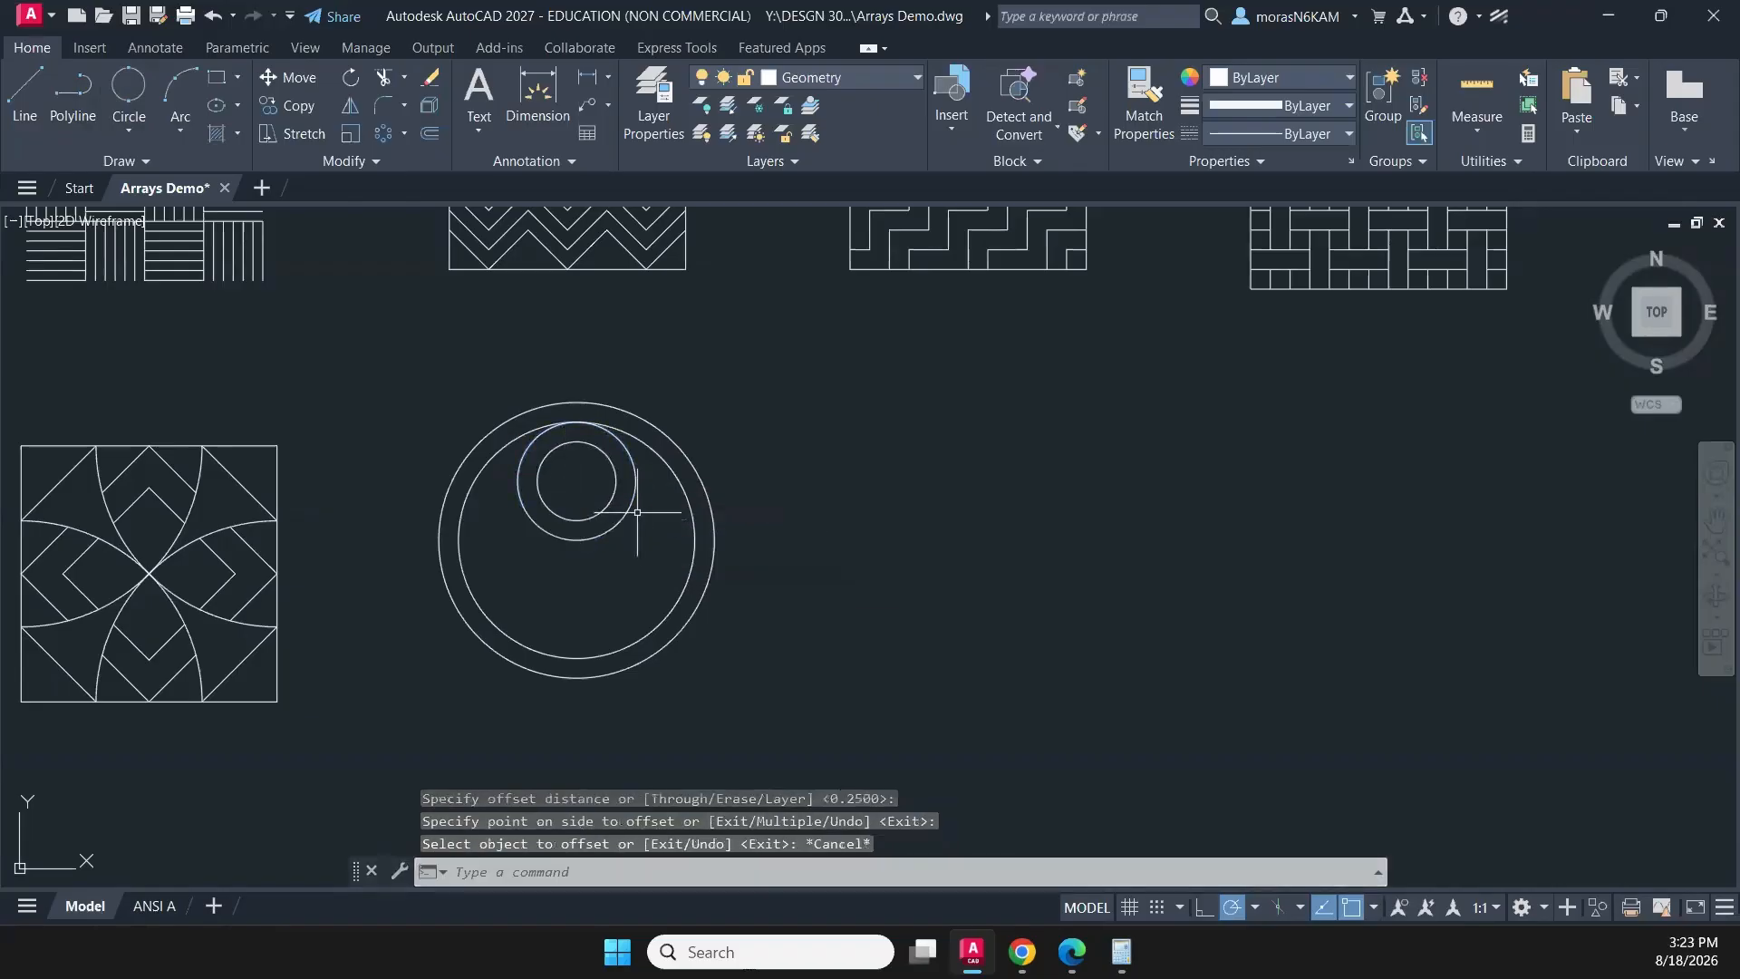
- Create a six-item, 360-degree polar array of the two small circles about the centre of the large concentric circles
scroll(636, 512, "up", 4)
left_click(641, 583)
left_click(464, 399)
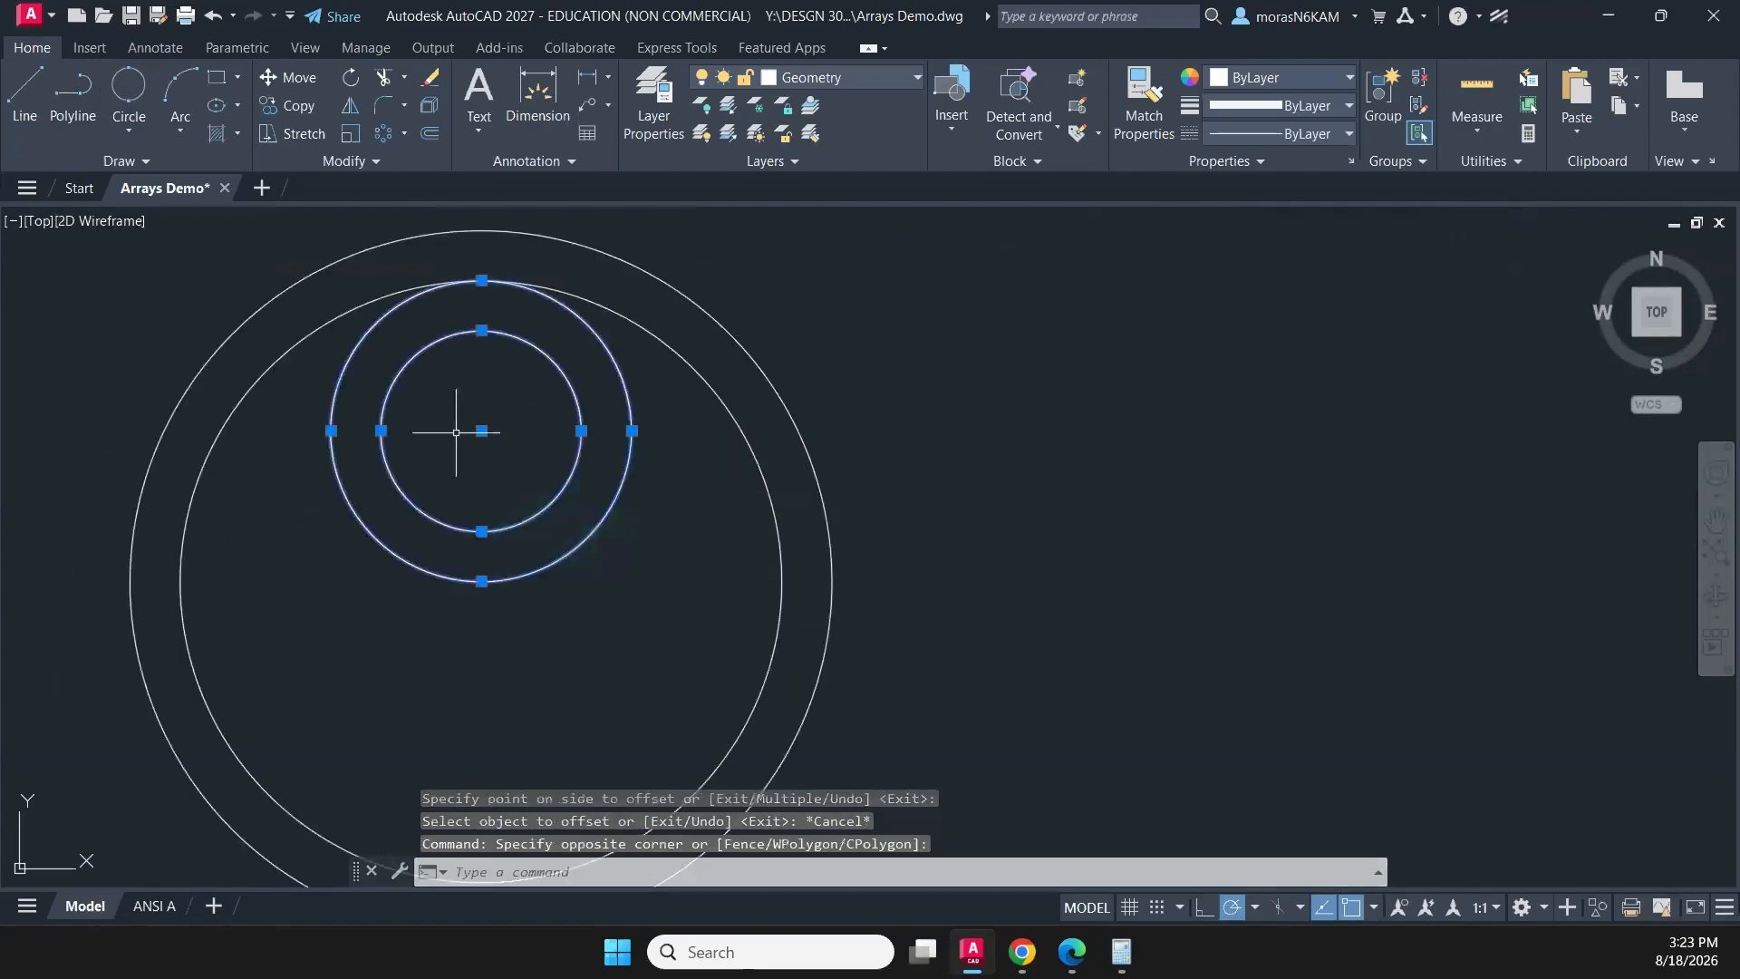
left_click(383, 134)
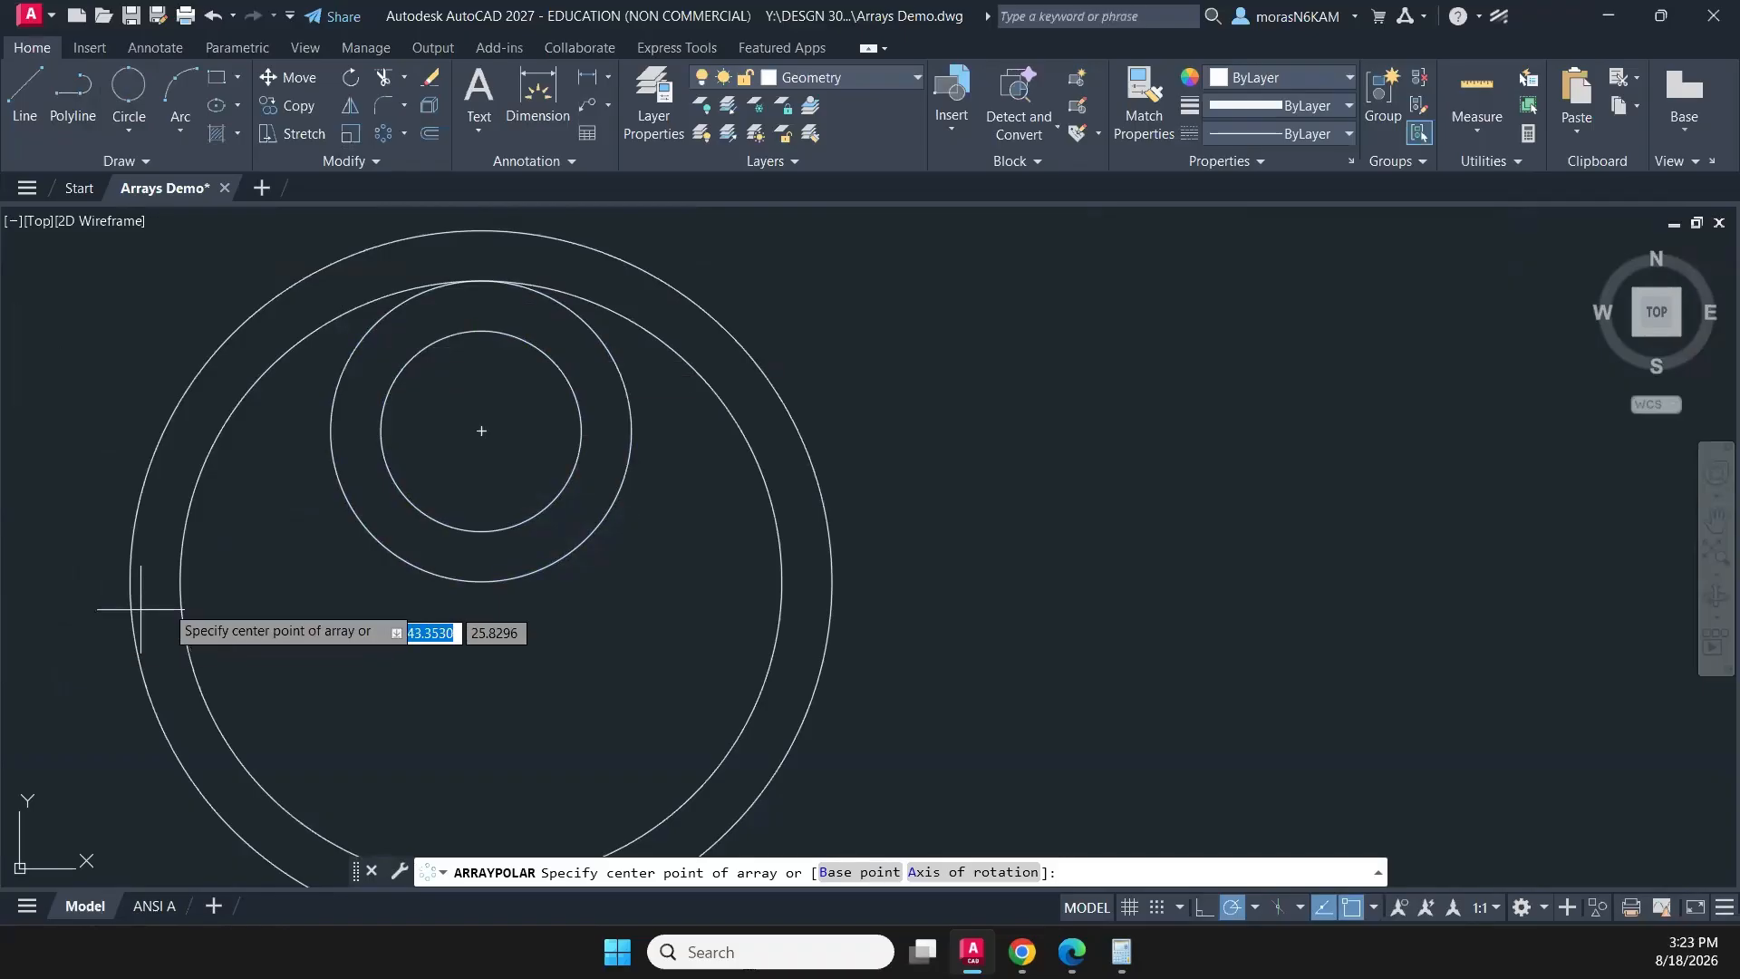
left_click(489, 582)
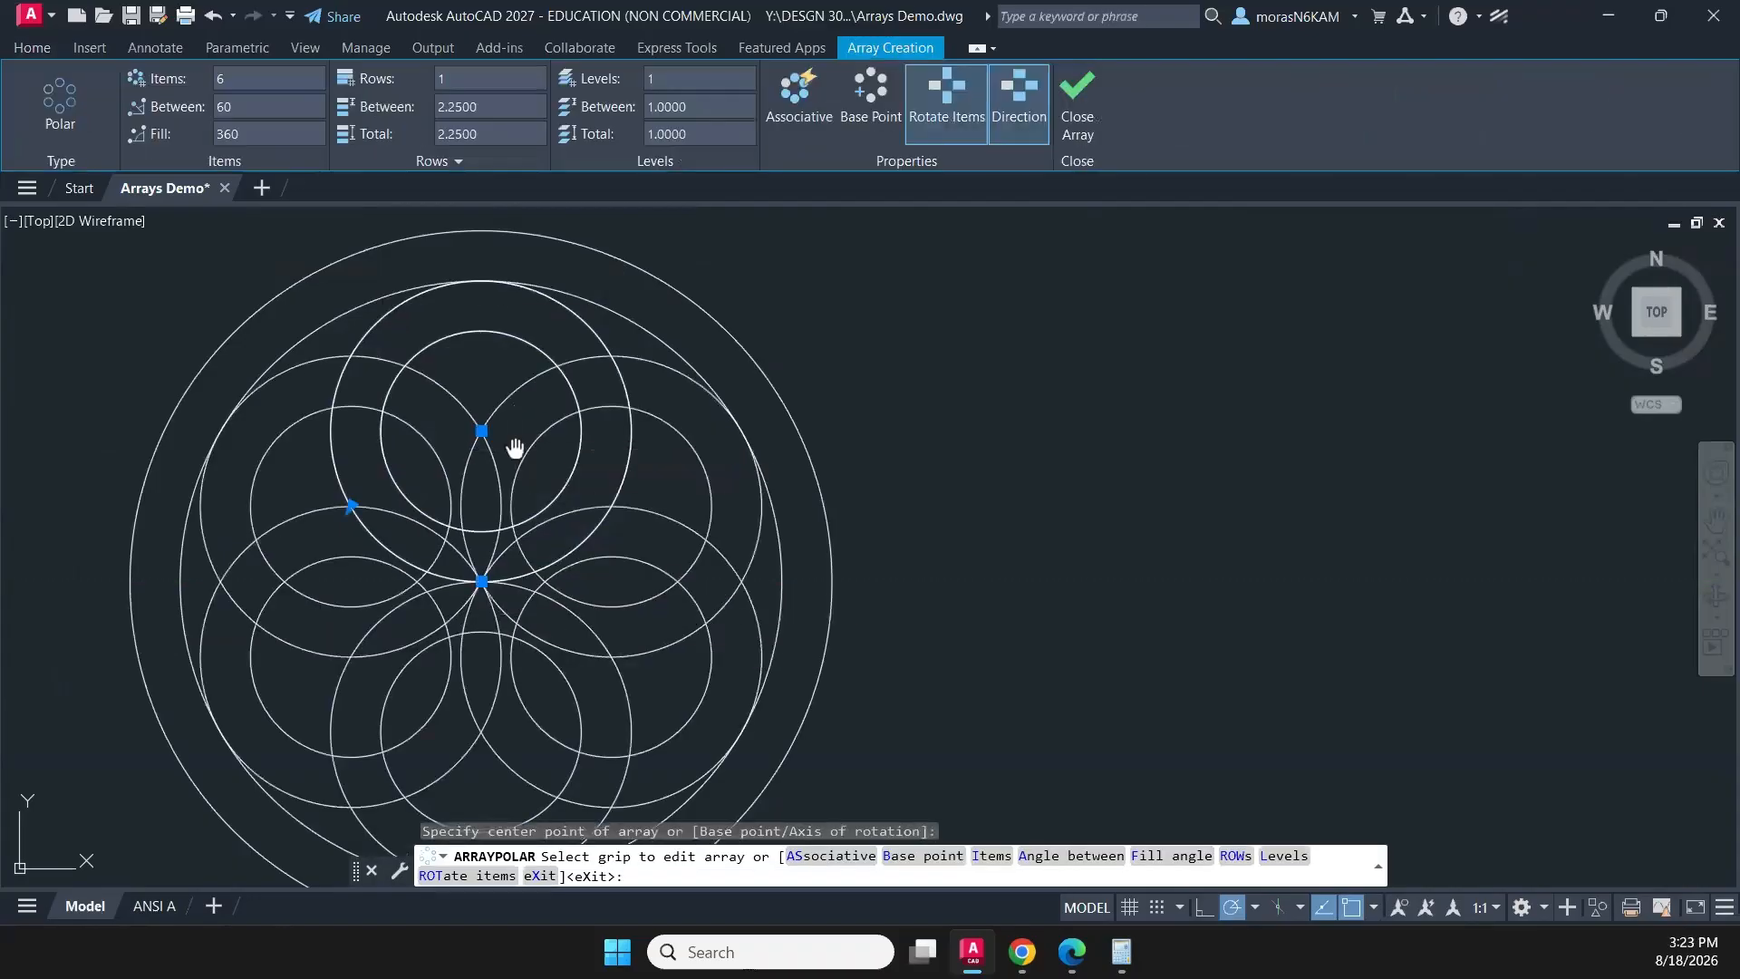
scroll(529, 381, "down", 3)
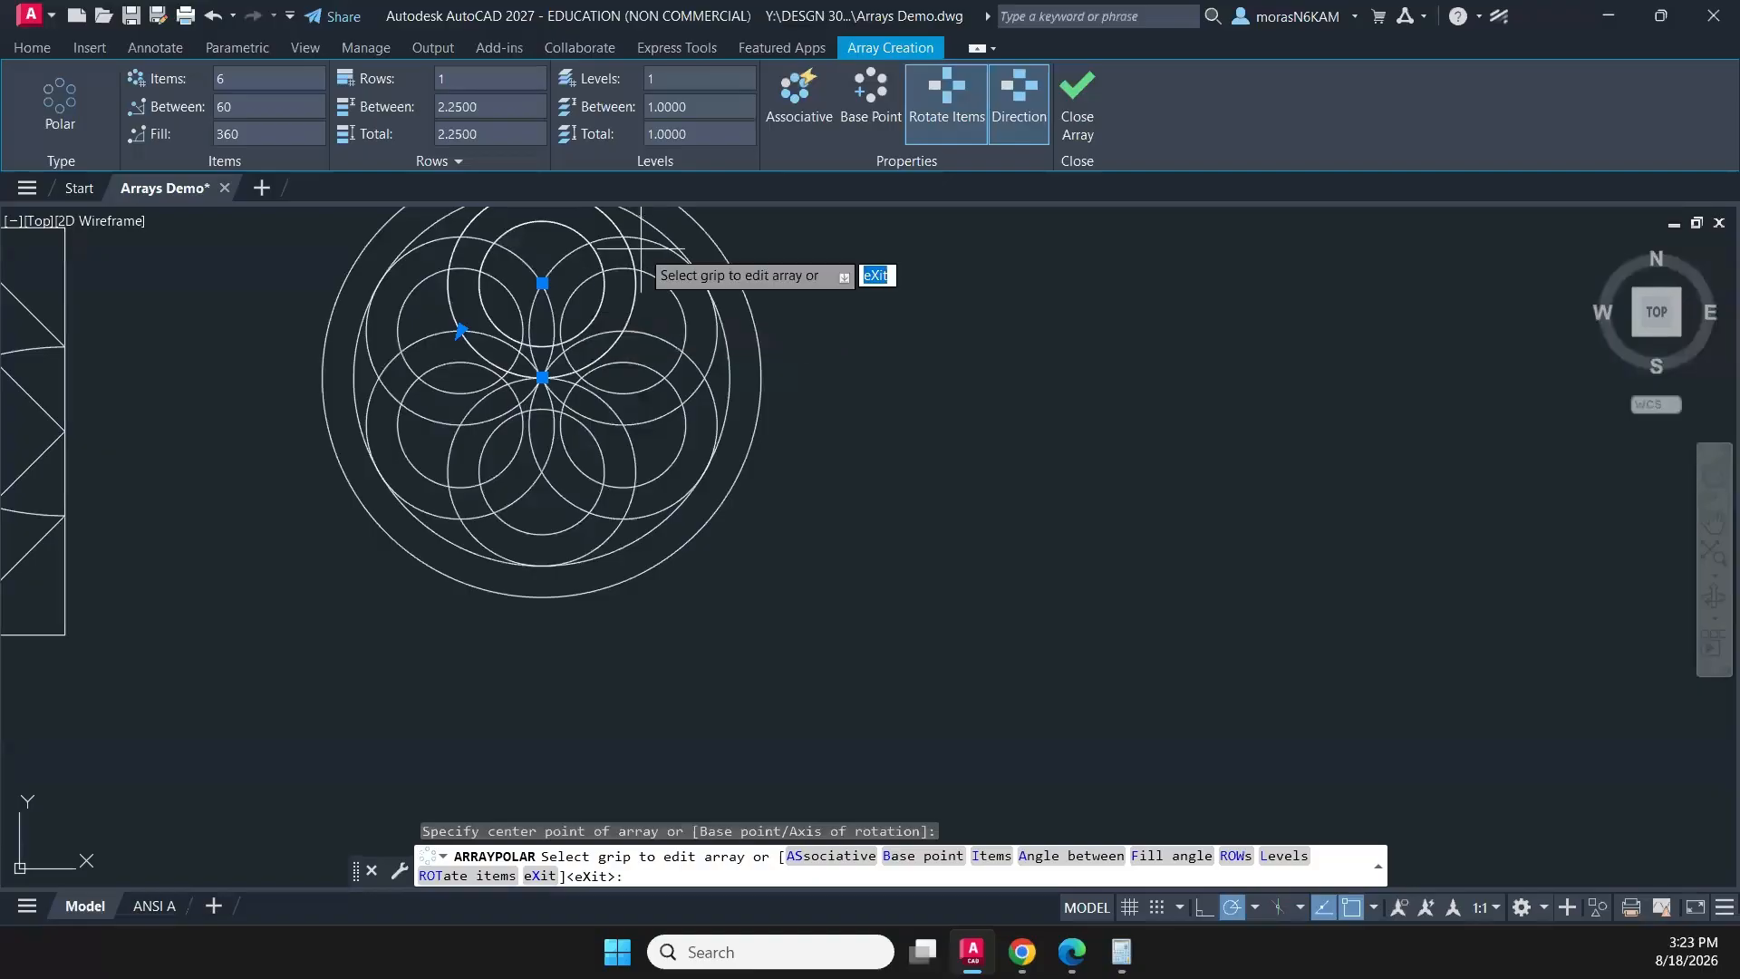
left_click(1068, 105)
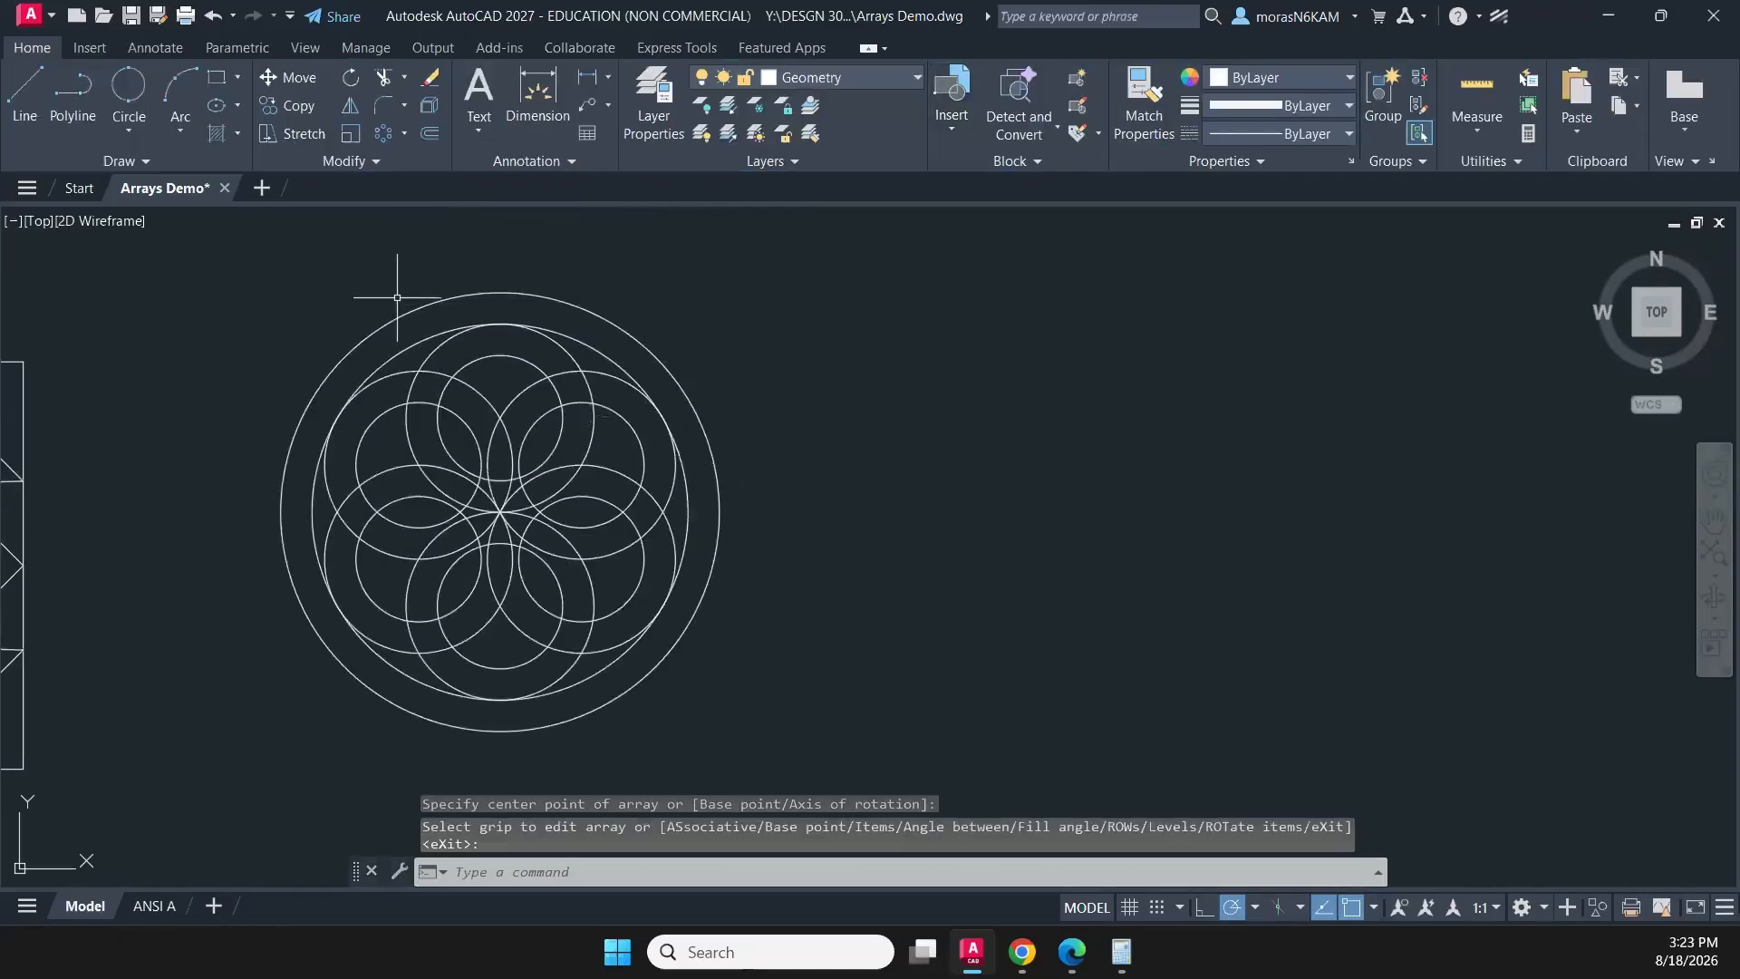
- Trim the overlapping arcs that cross the outer parts of the top and upper-right rings of the array
type("tr")
key("Return")
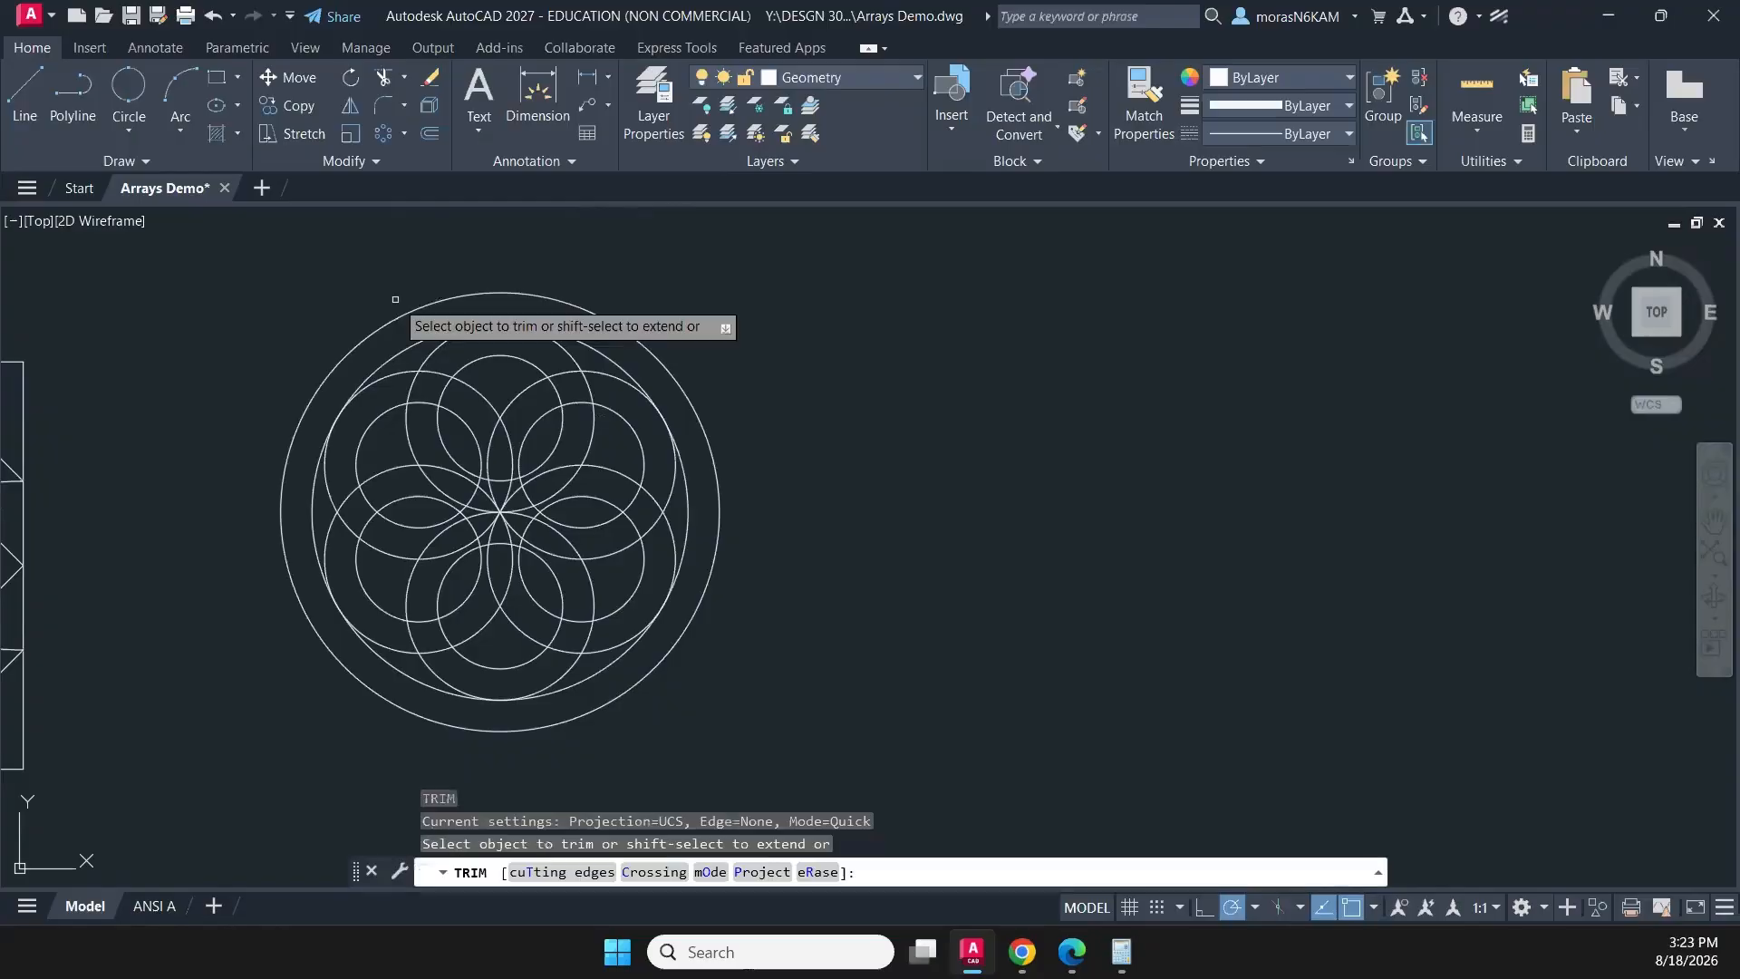
left_click(447, 366)
left_click(424, 408)
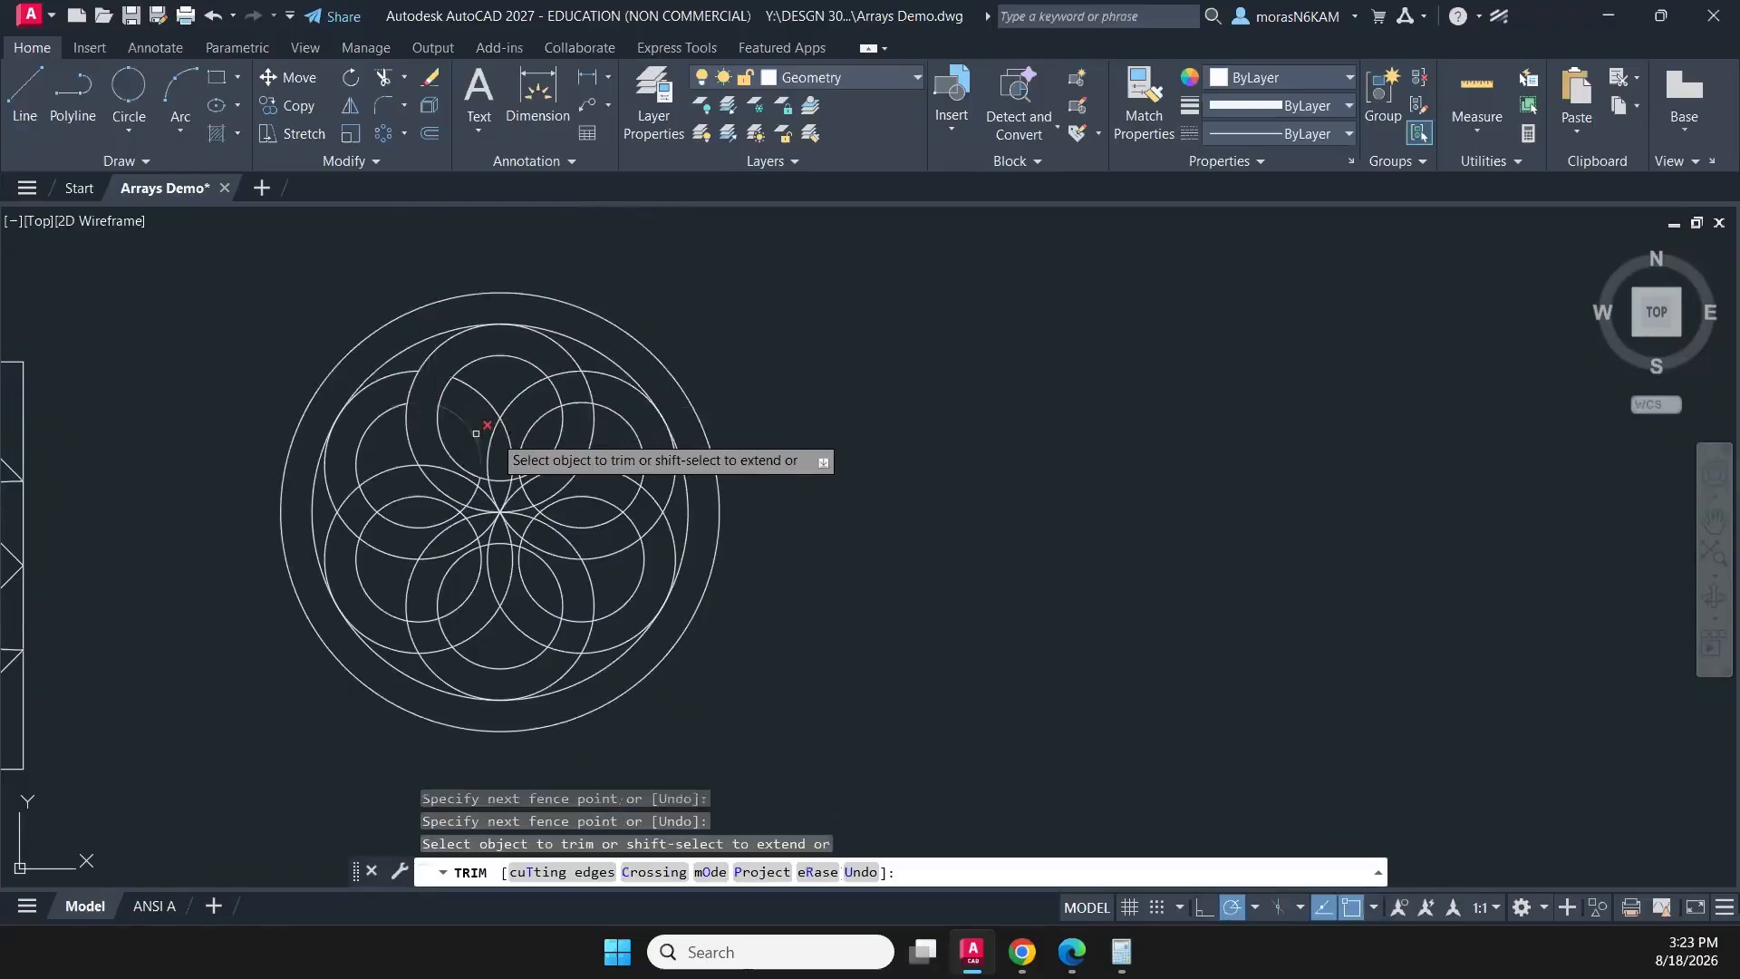
scroll(580, 380, "up", 4)
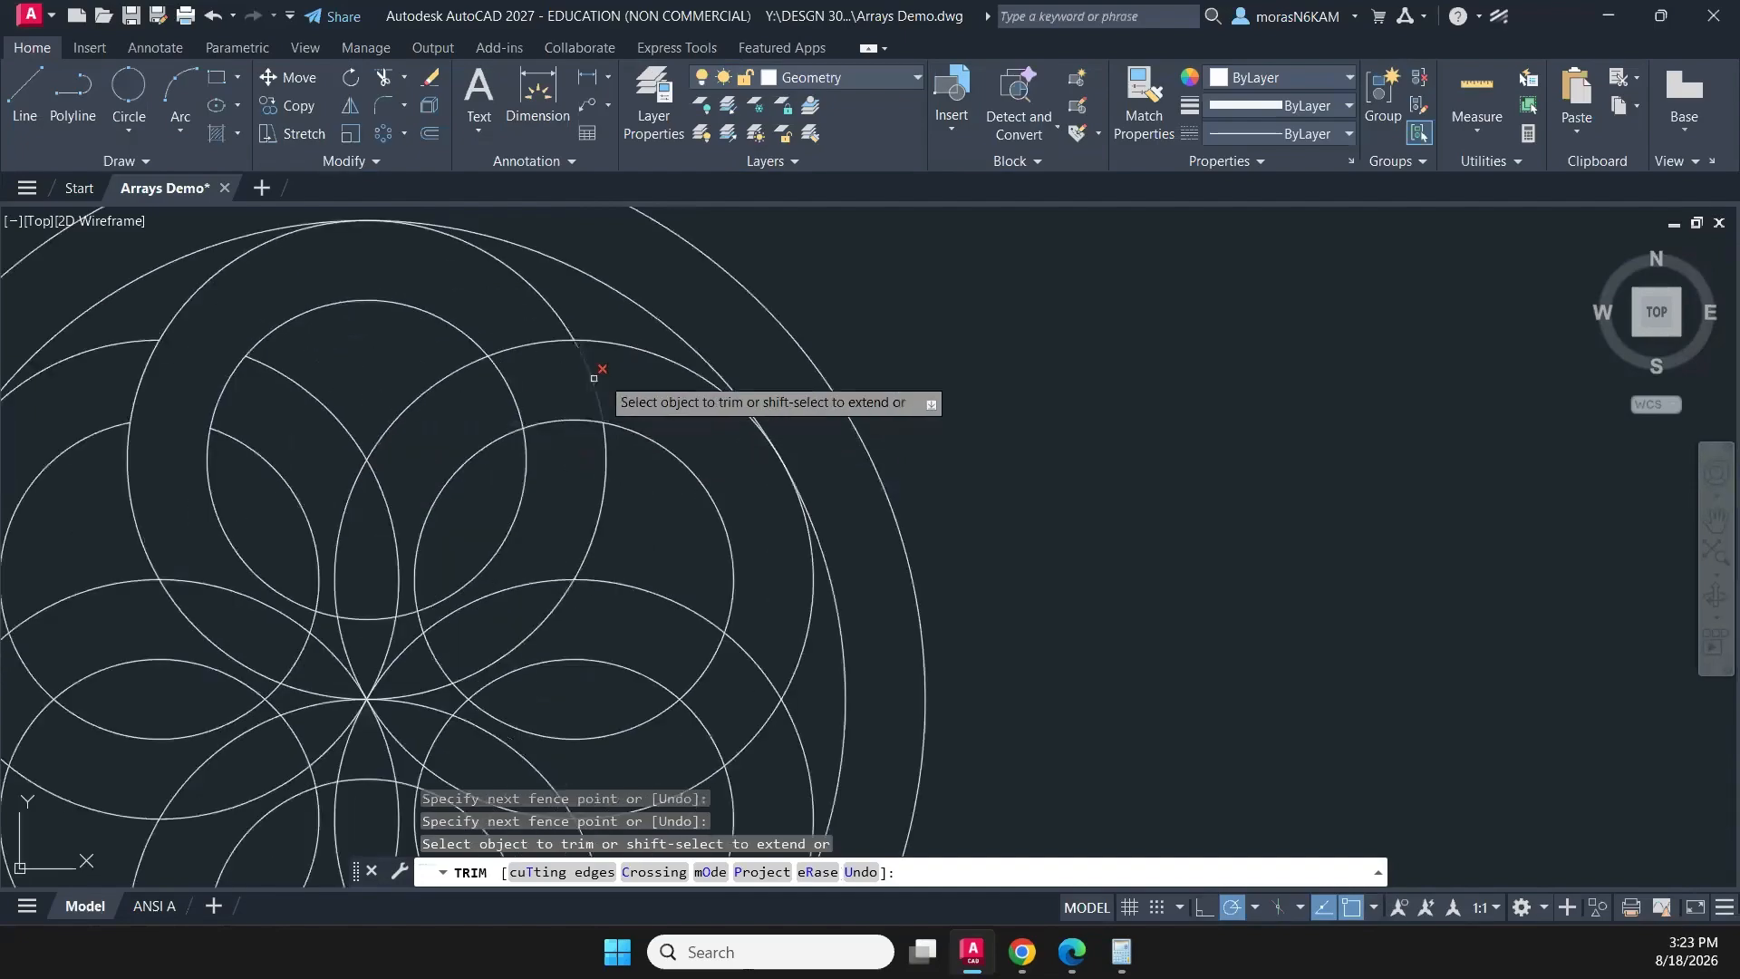
left_click(601, 375)
key("Return")
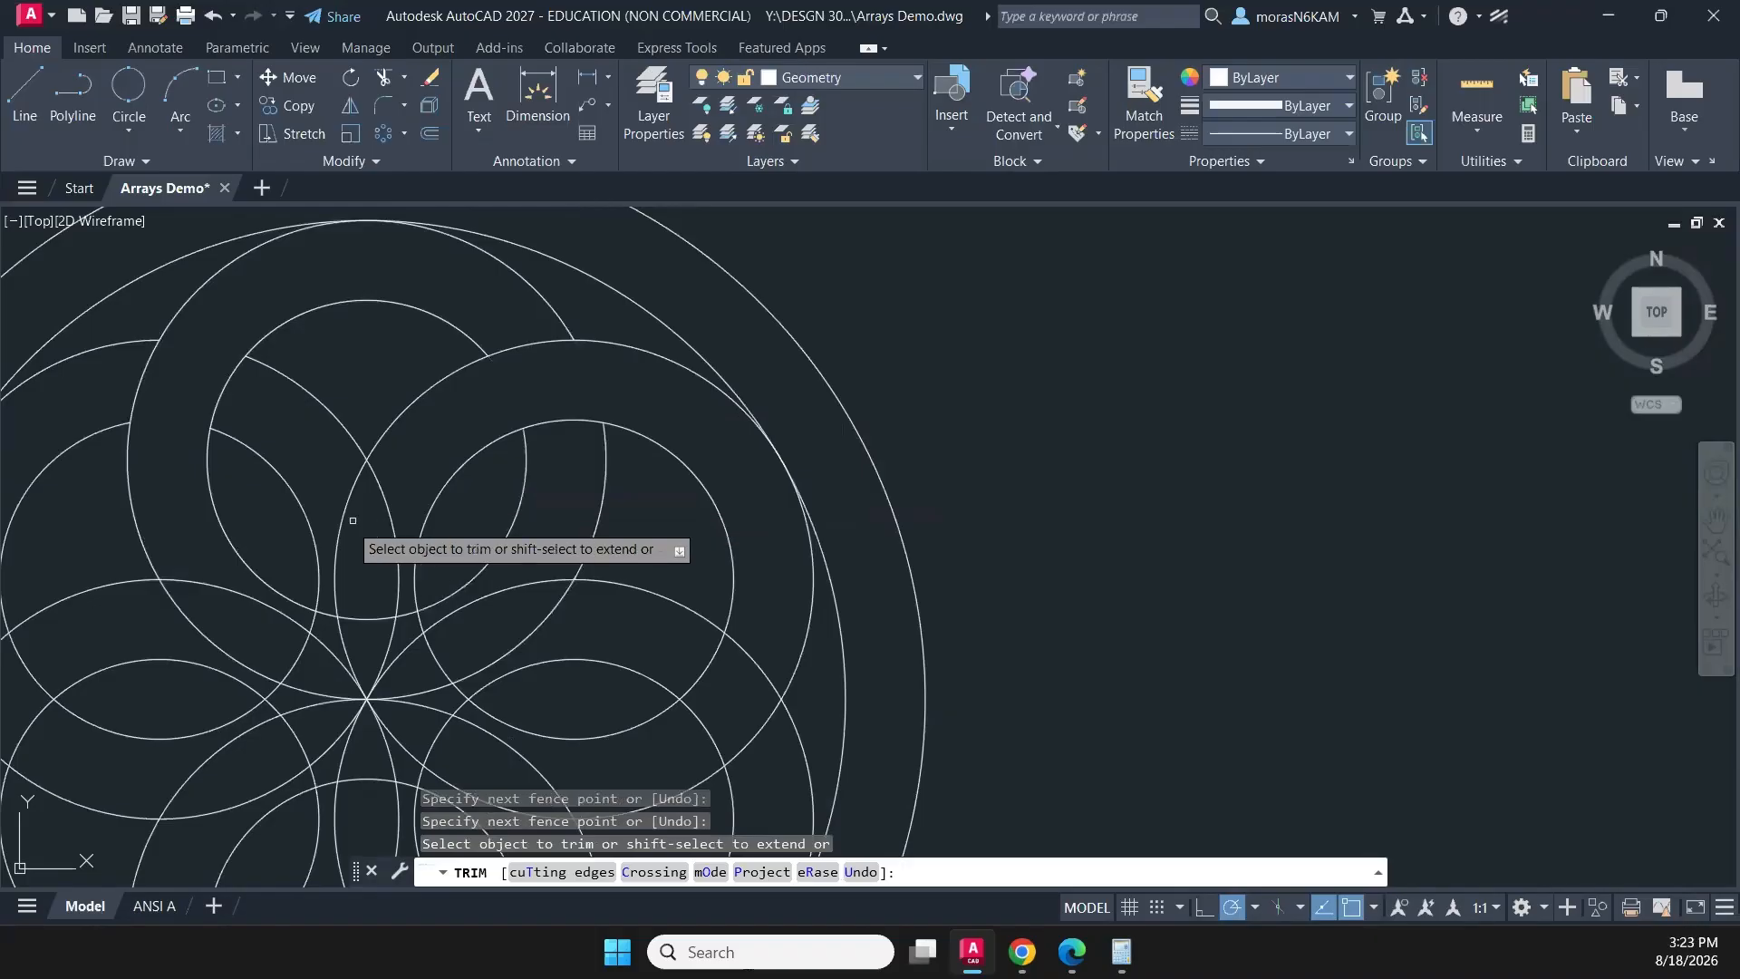
middle_click_drag(279, 546, 406, 500)
scroll(720, 524, "down", 1)
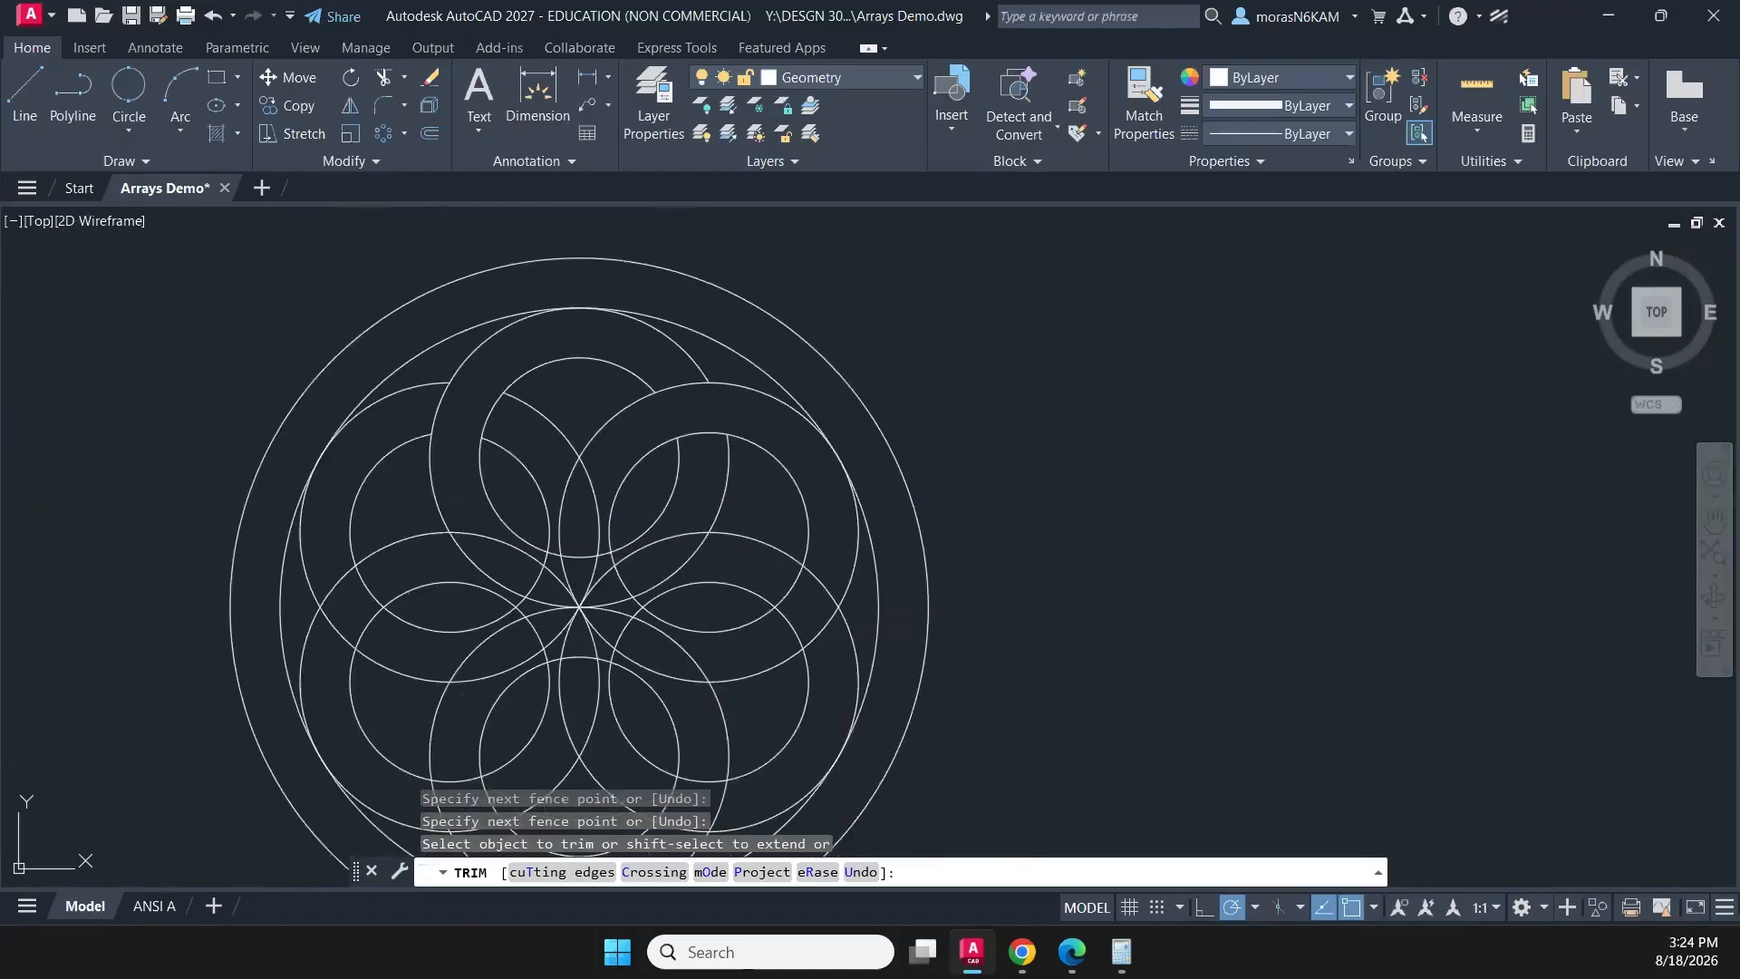
- Trim the arcs that cross the outer parts of the lower-right, bottom, lower-left and upper-left rings
middle_click_drag(797, 609, 645, 512)
left_click(678, 541)
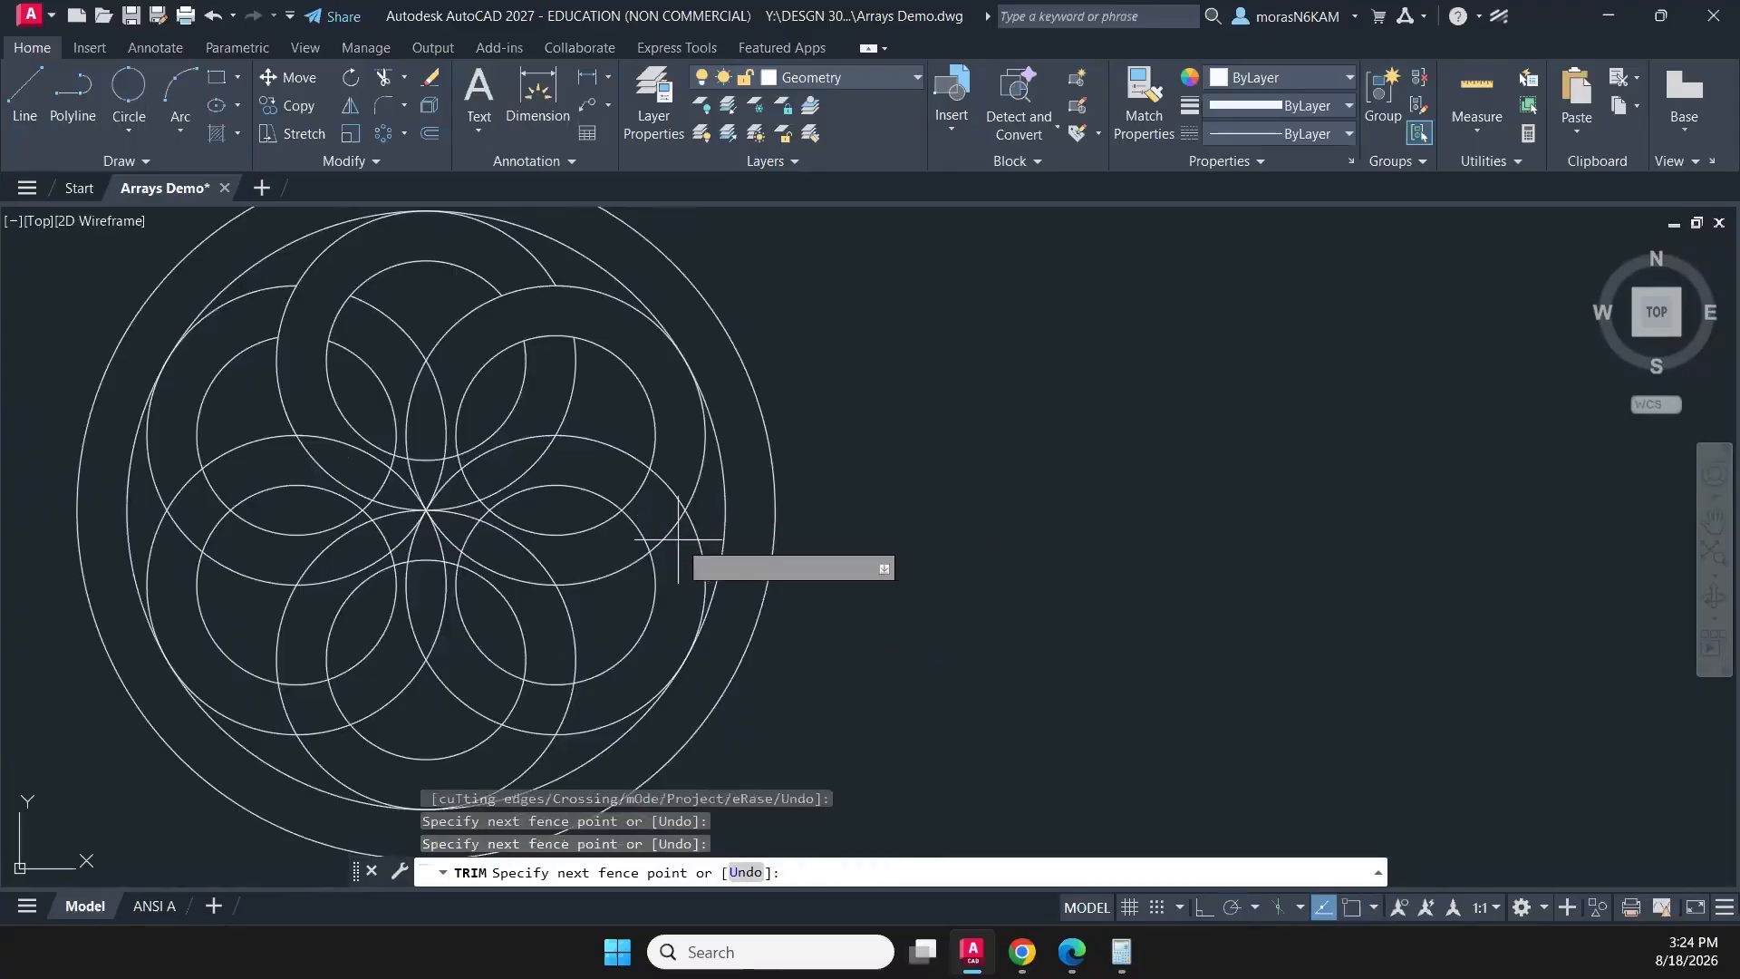
left_click(622, 497)
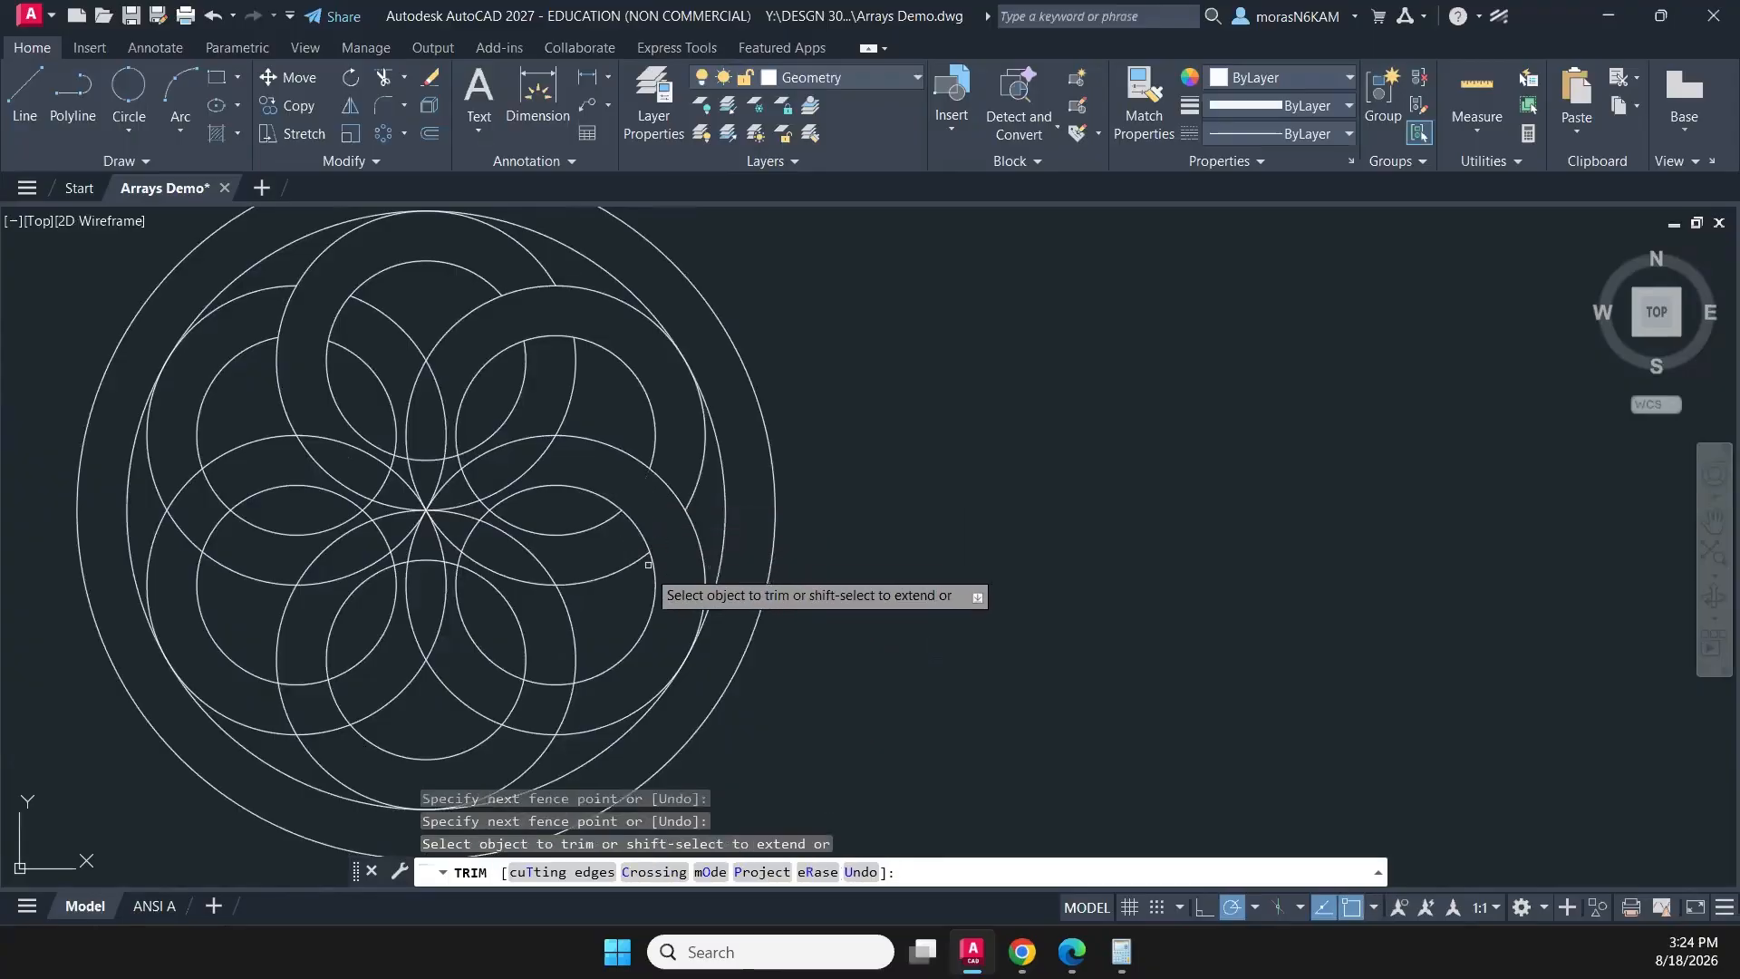
left_click(547, 684)
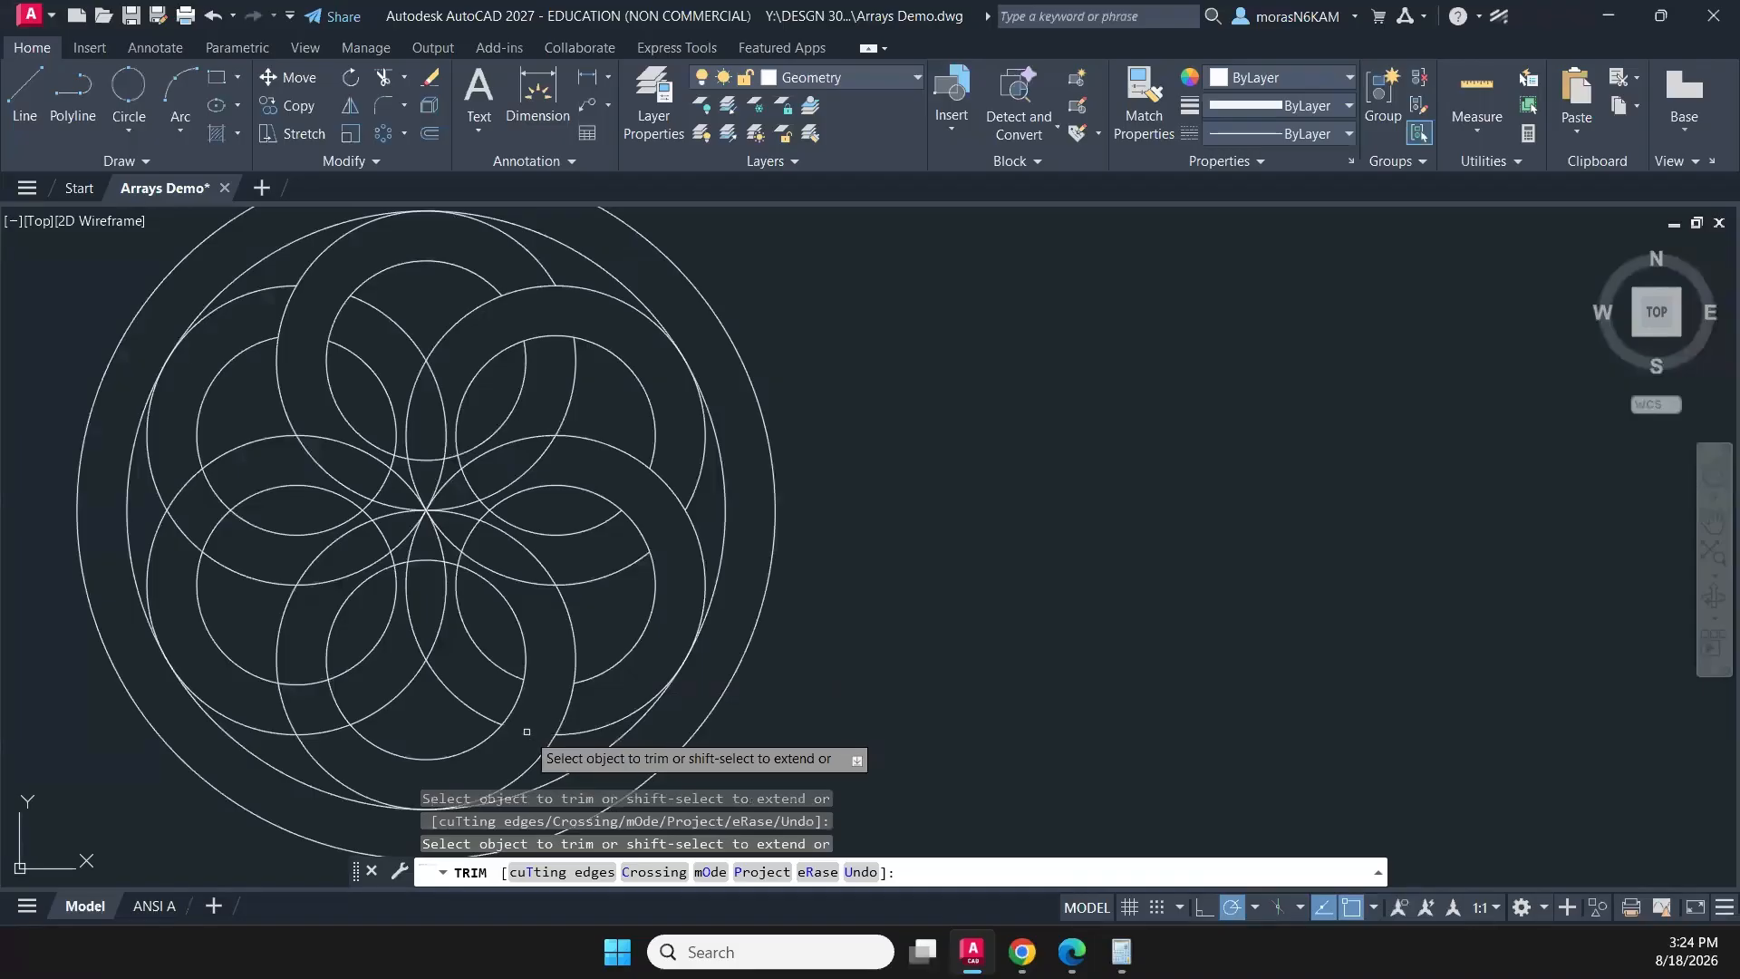
left_click(528, 732)
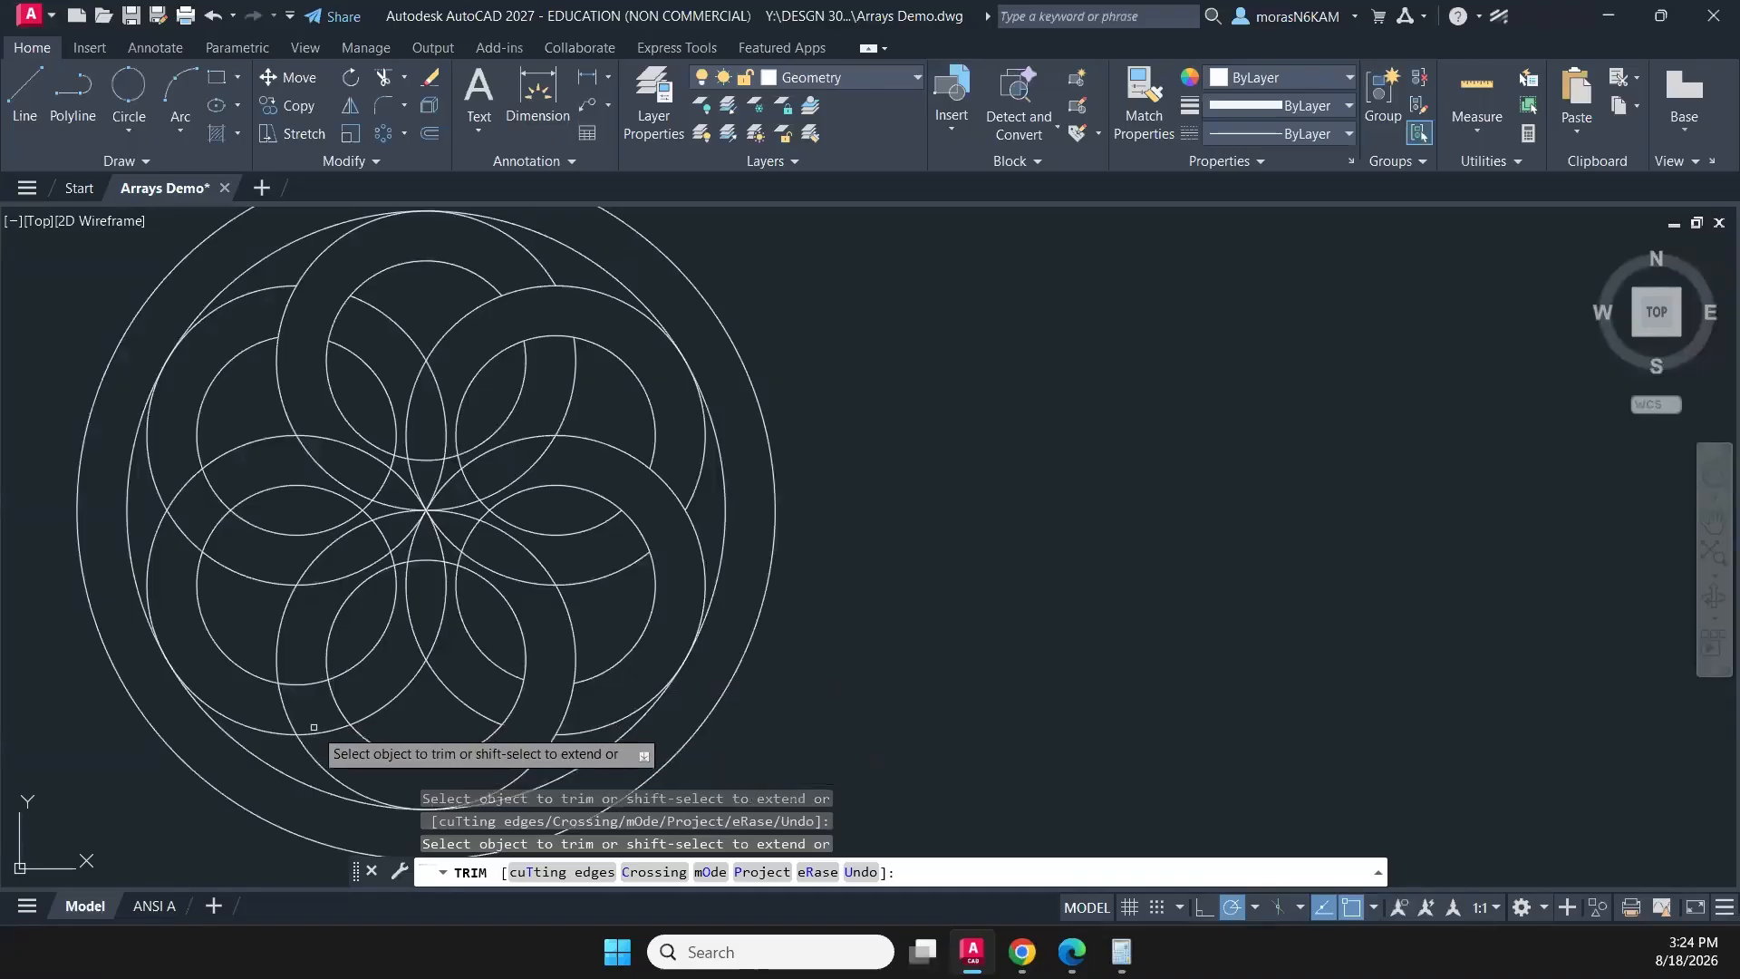
left_click_drag(276, 717, 367, 702)
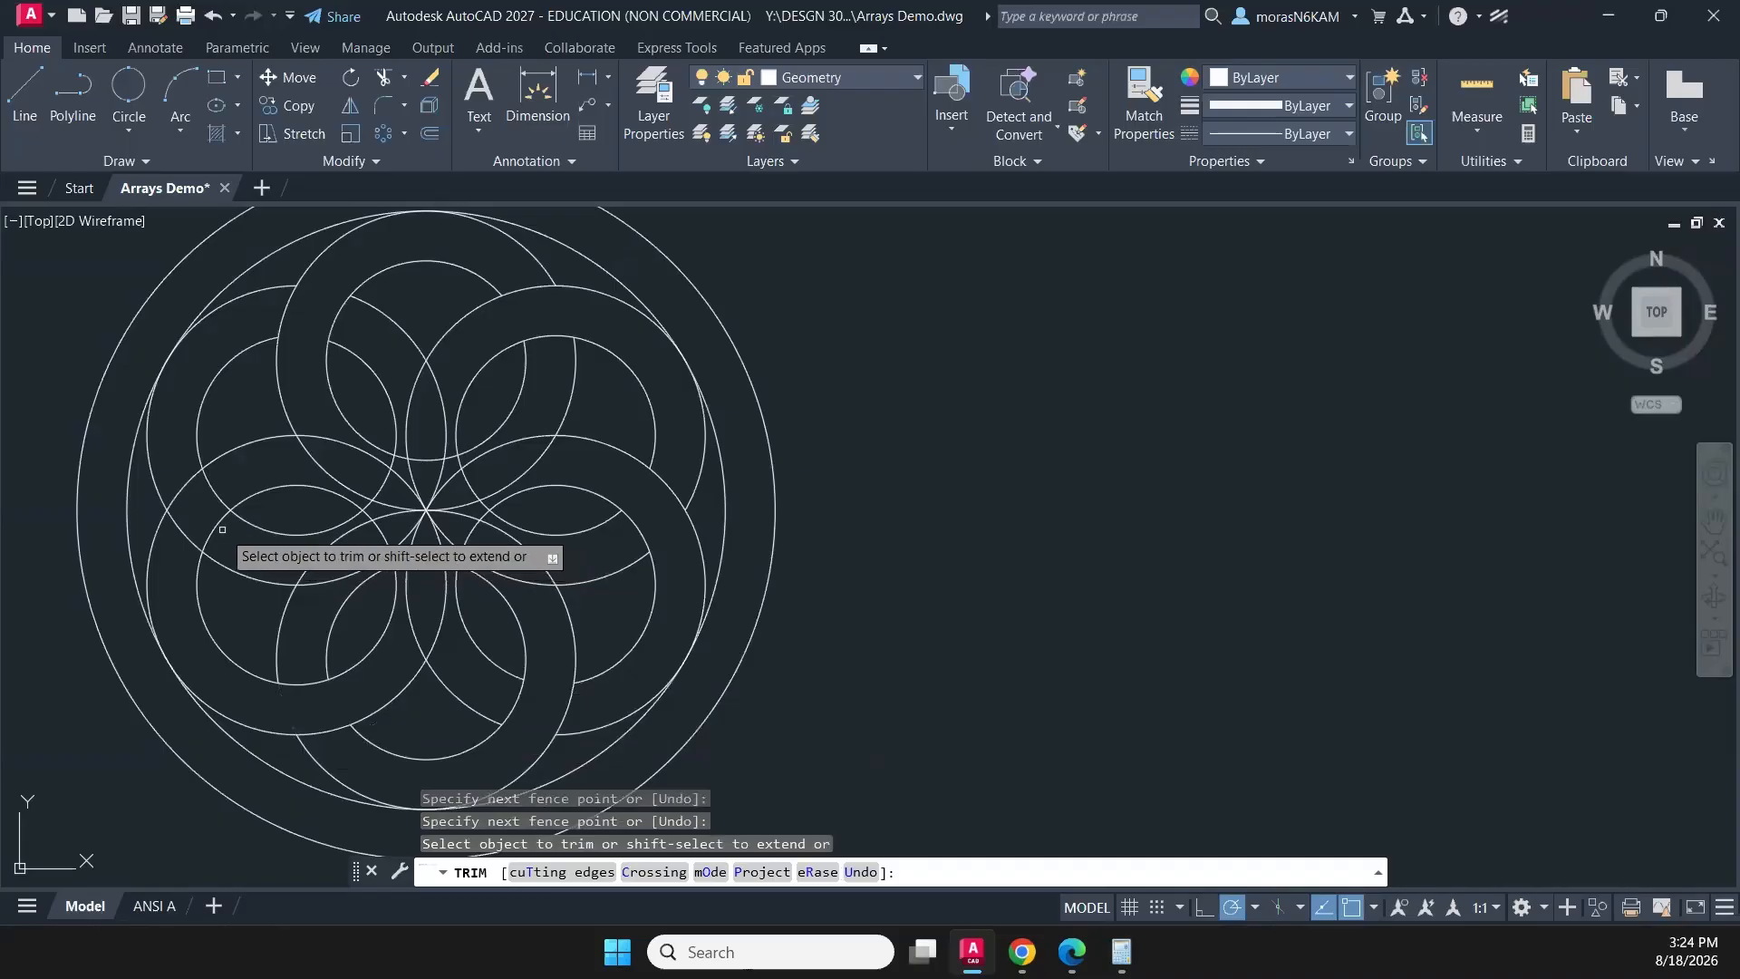
mouse_move(222, 530)
left_mouse_down()
mouse_move(208, 497)
mouse_move(284, 433)
mouse_move(178, 490)
left_mouse_up()
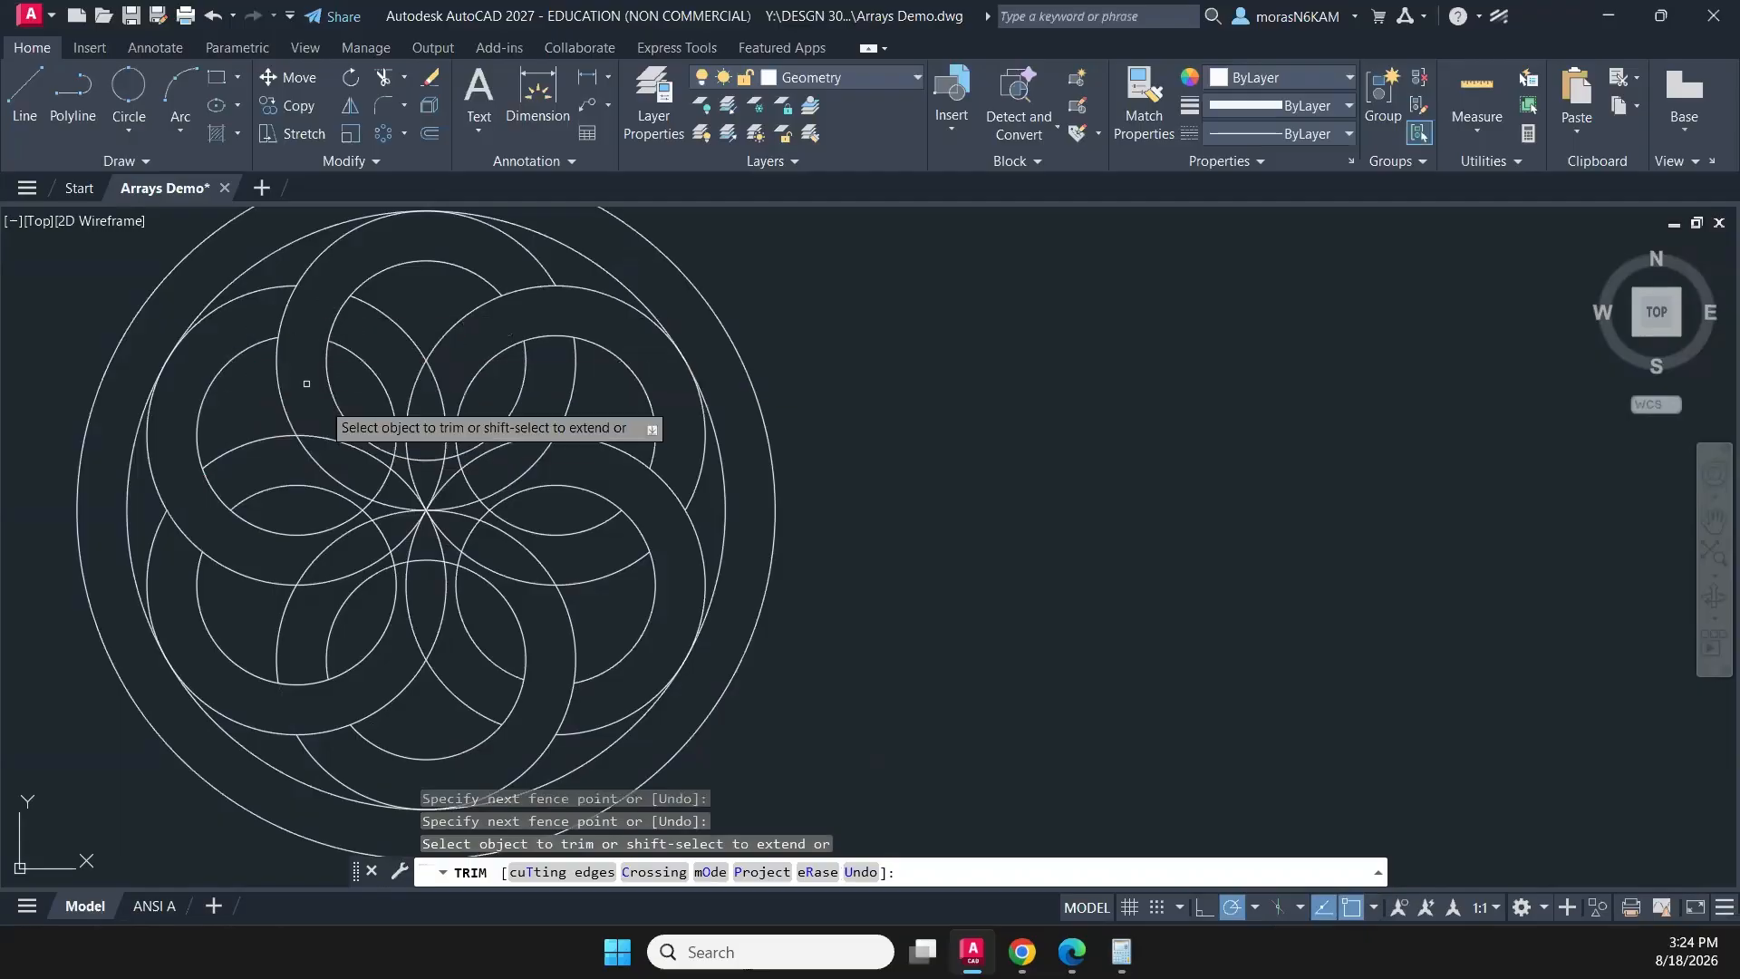
- Trim the arcs that cross the upper-left and top rings near the pattern's centre
left_click(414, 389)
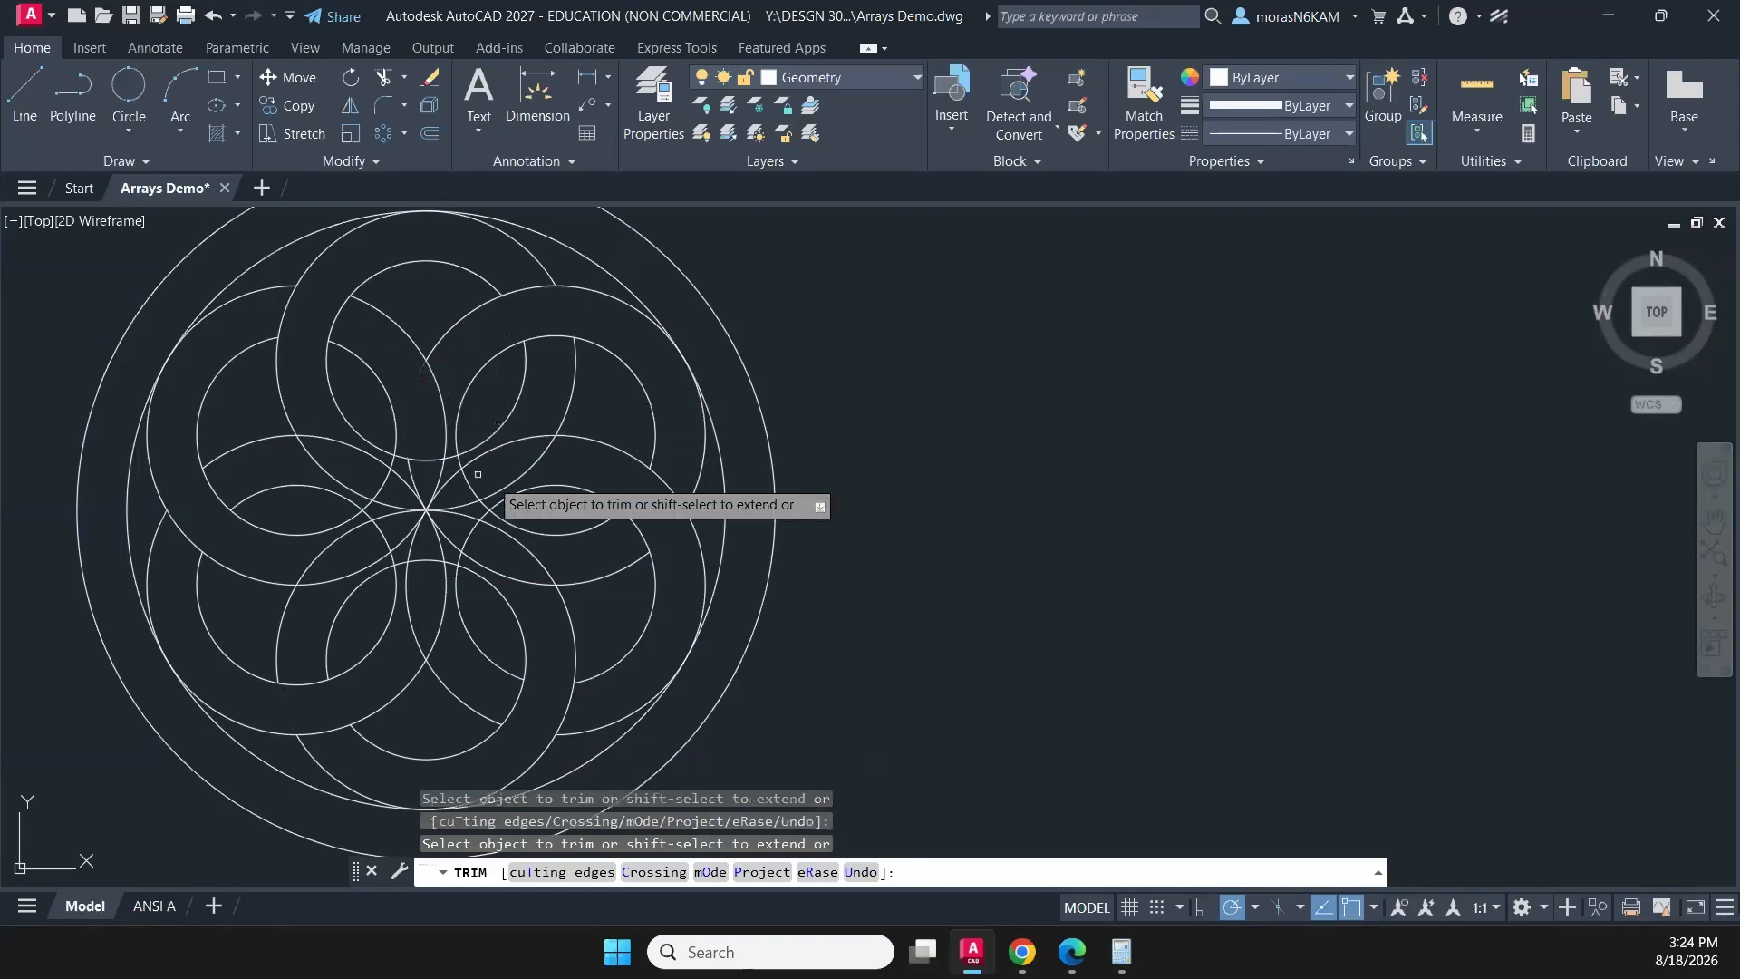
scroll(490, 481, "up", 3)
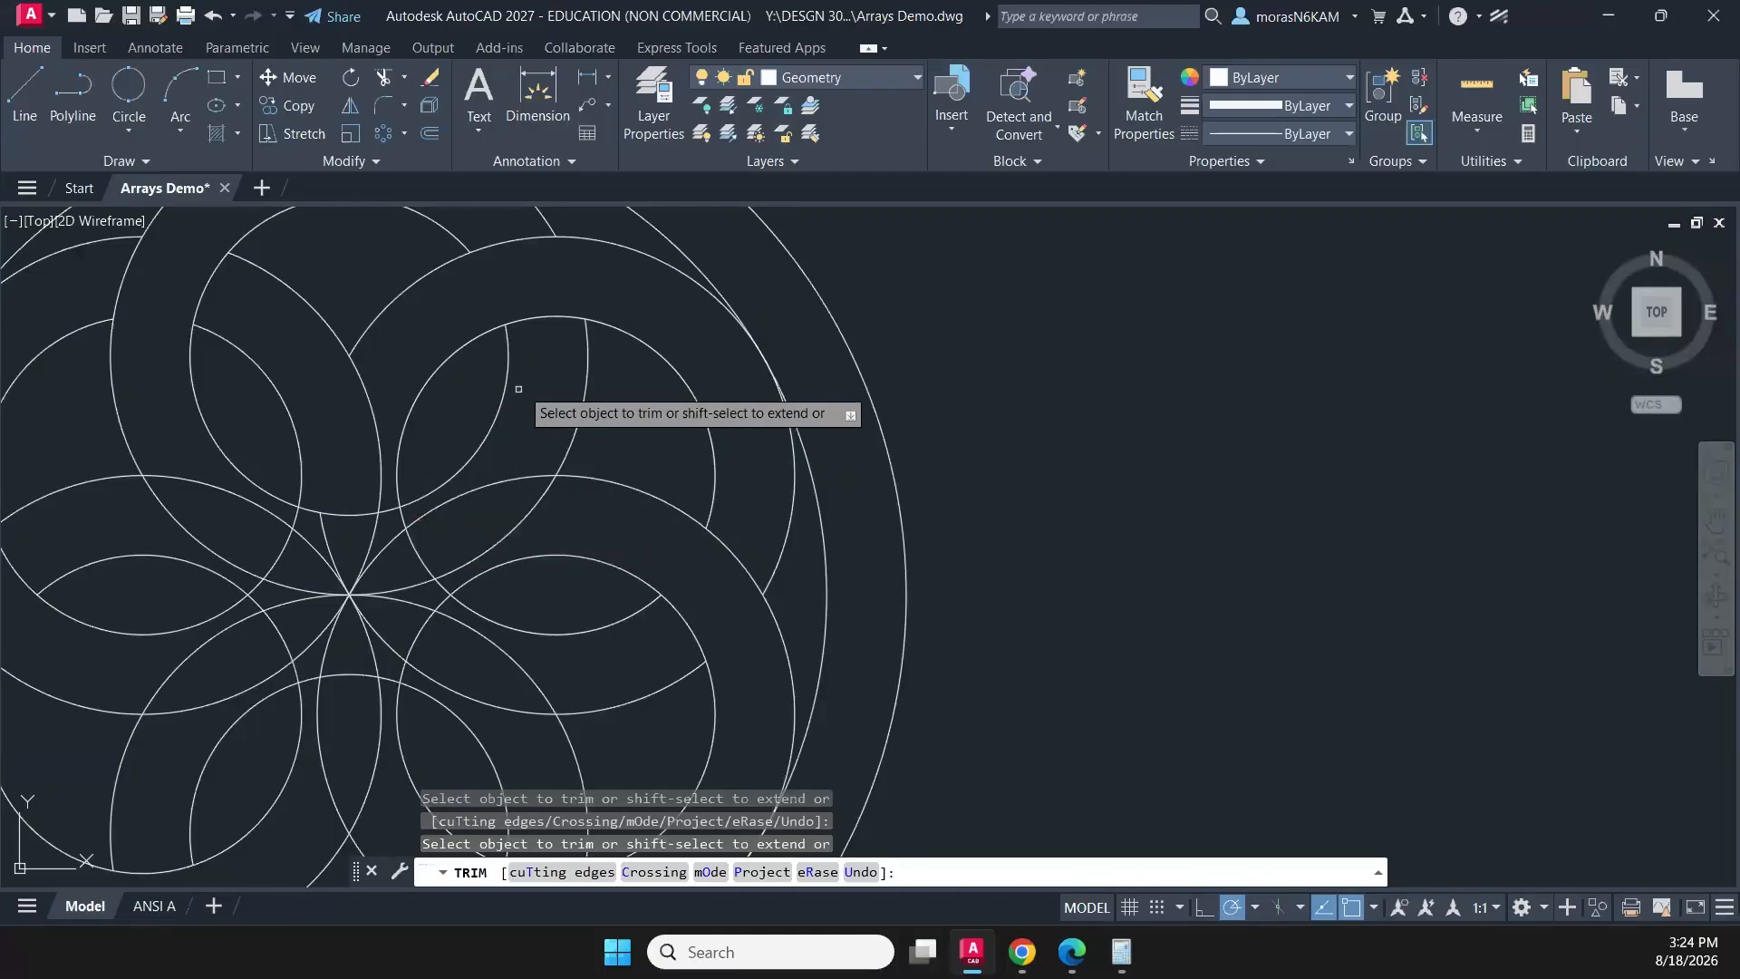
left_click(535, 421)
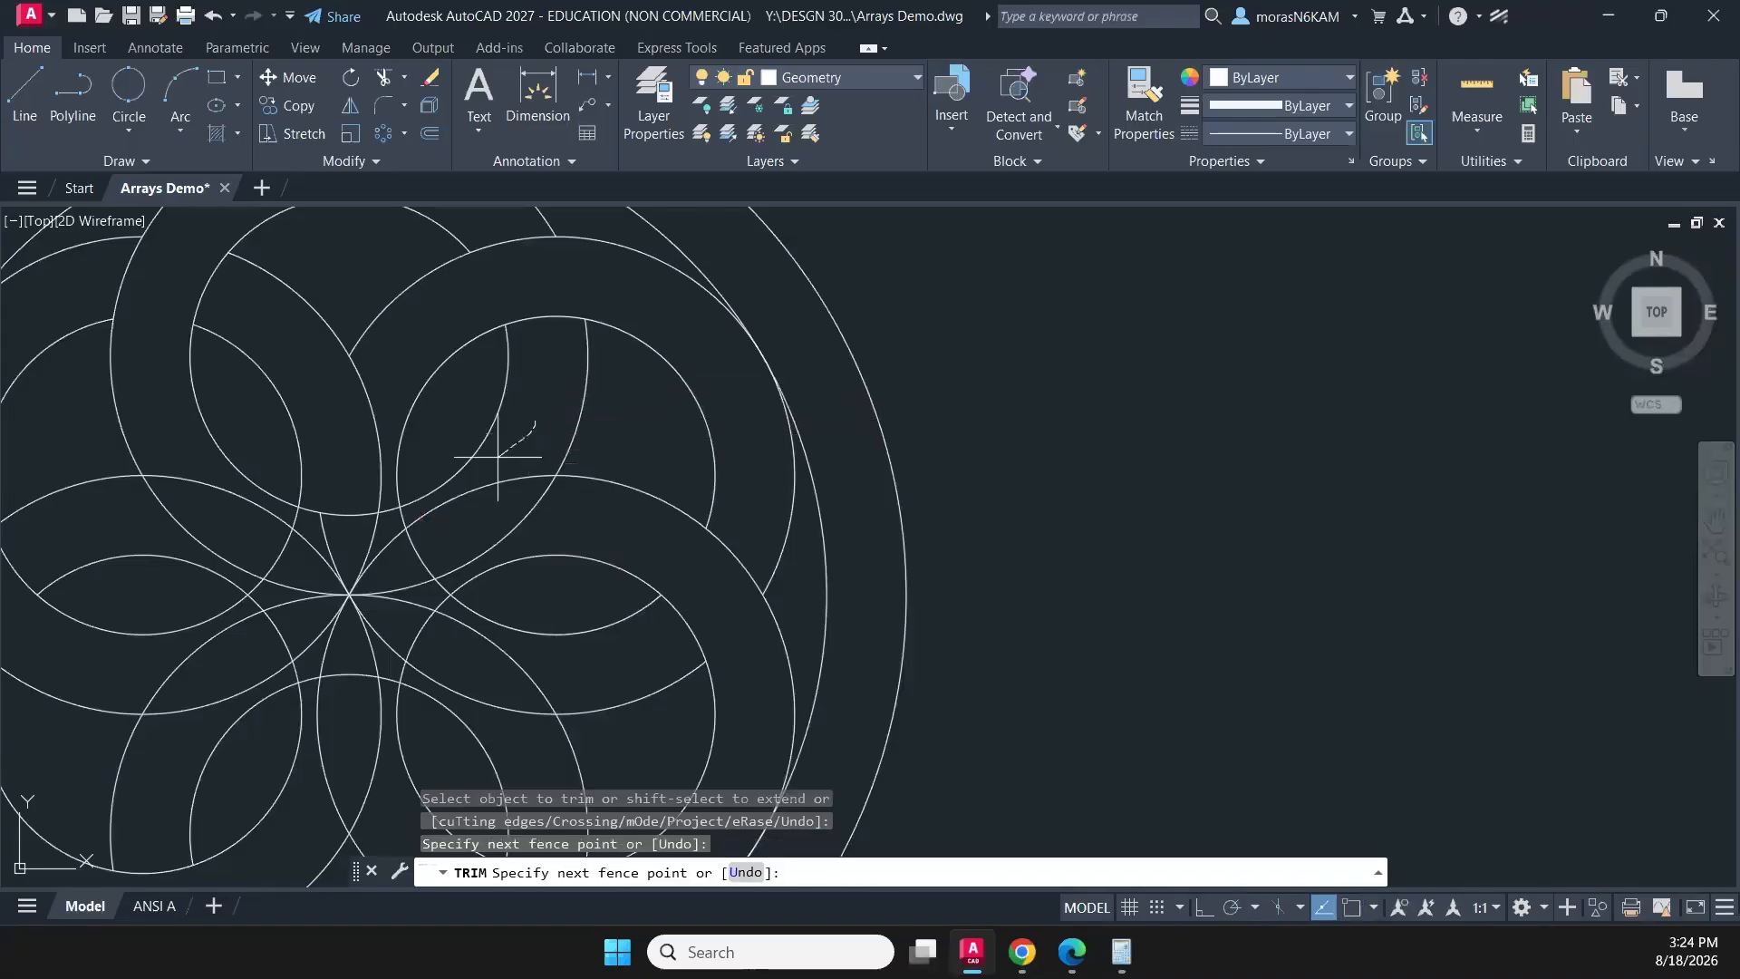
mouse_move(491, 466)
left_mouse_down()
mouse_move(409, 558)
mouse_move(391, 542)
left_mouse_up()
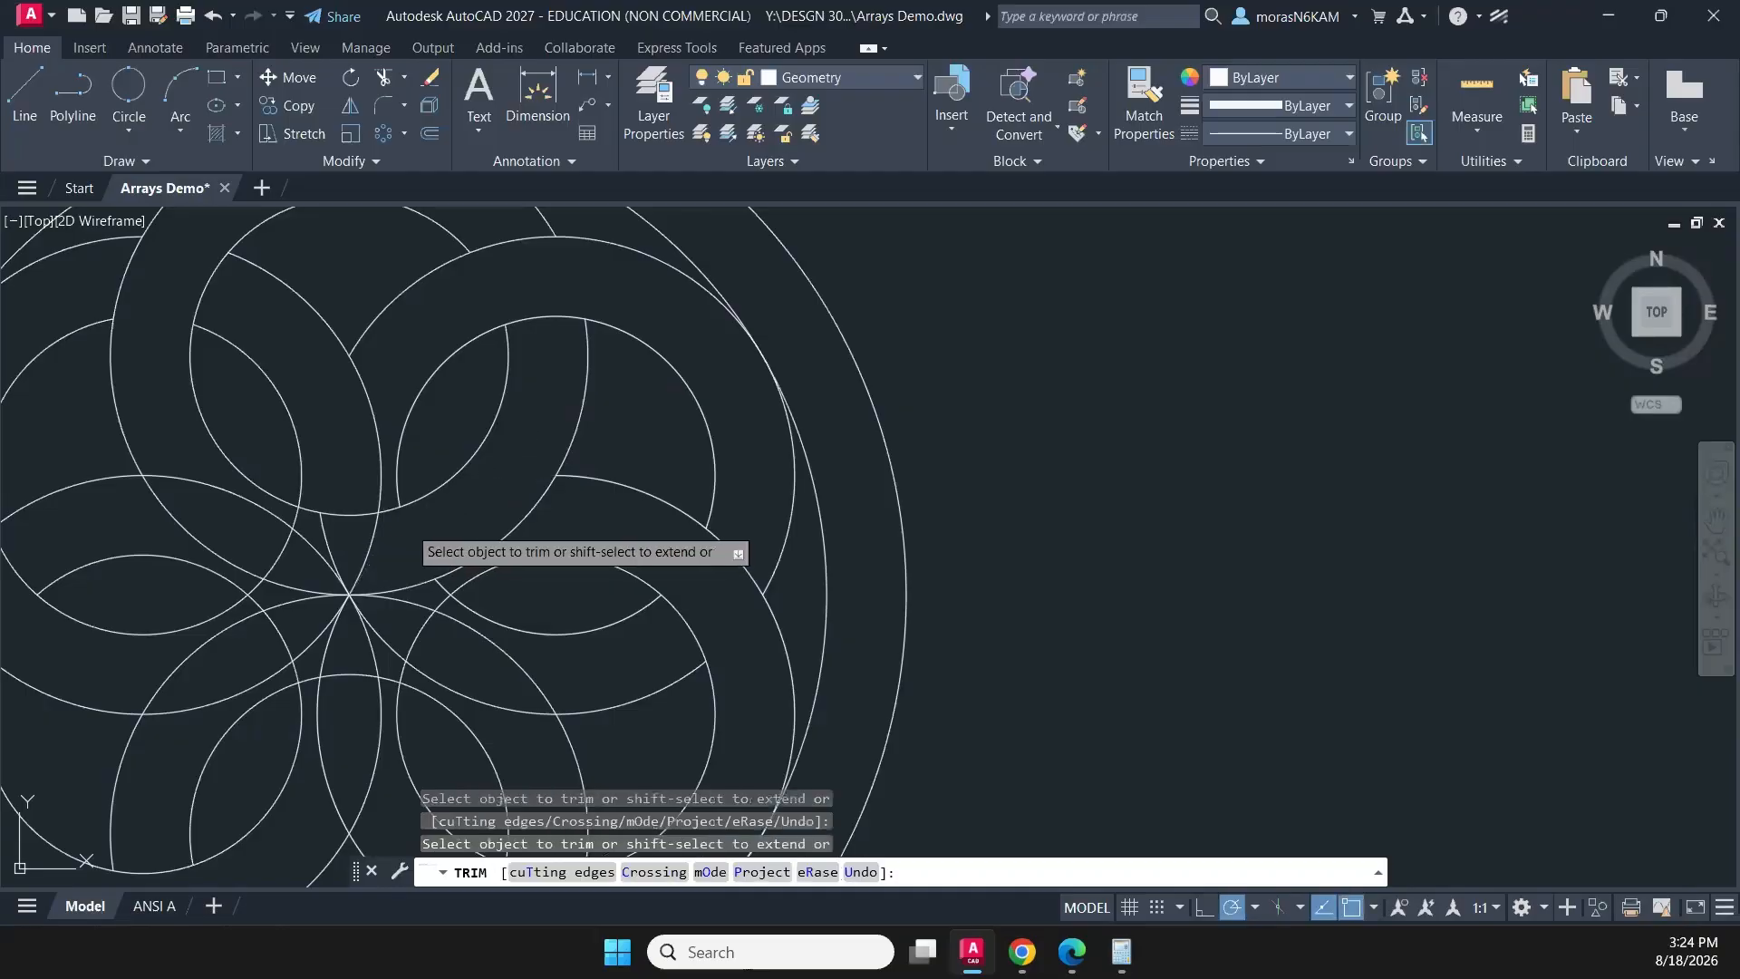
middle_click_drag(454, 517, 545, 554)
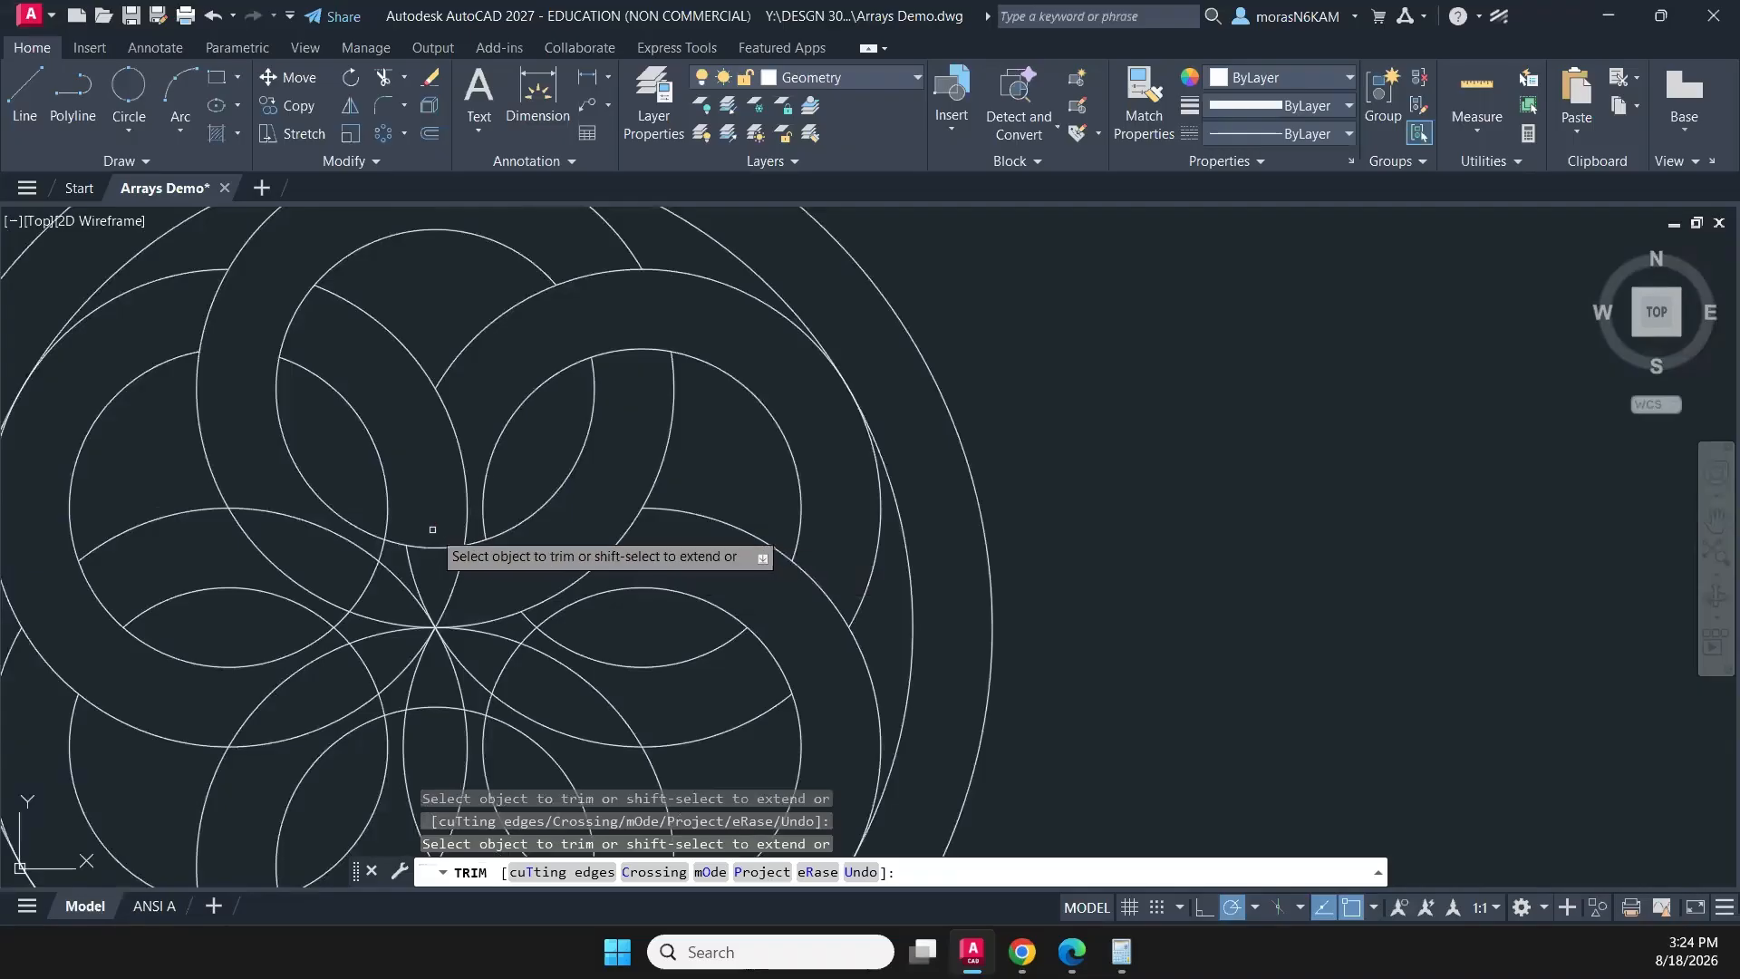
mouse_move(435, 529)
left_mouse_down()
mouse_move(399, 561)
mouse_move(403, 544)
left_mouse_up()
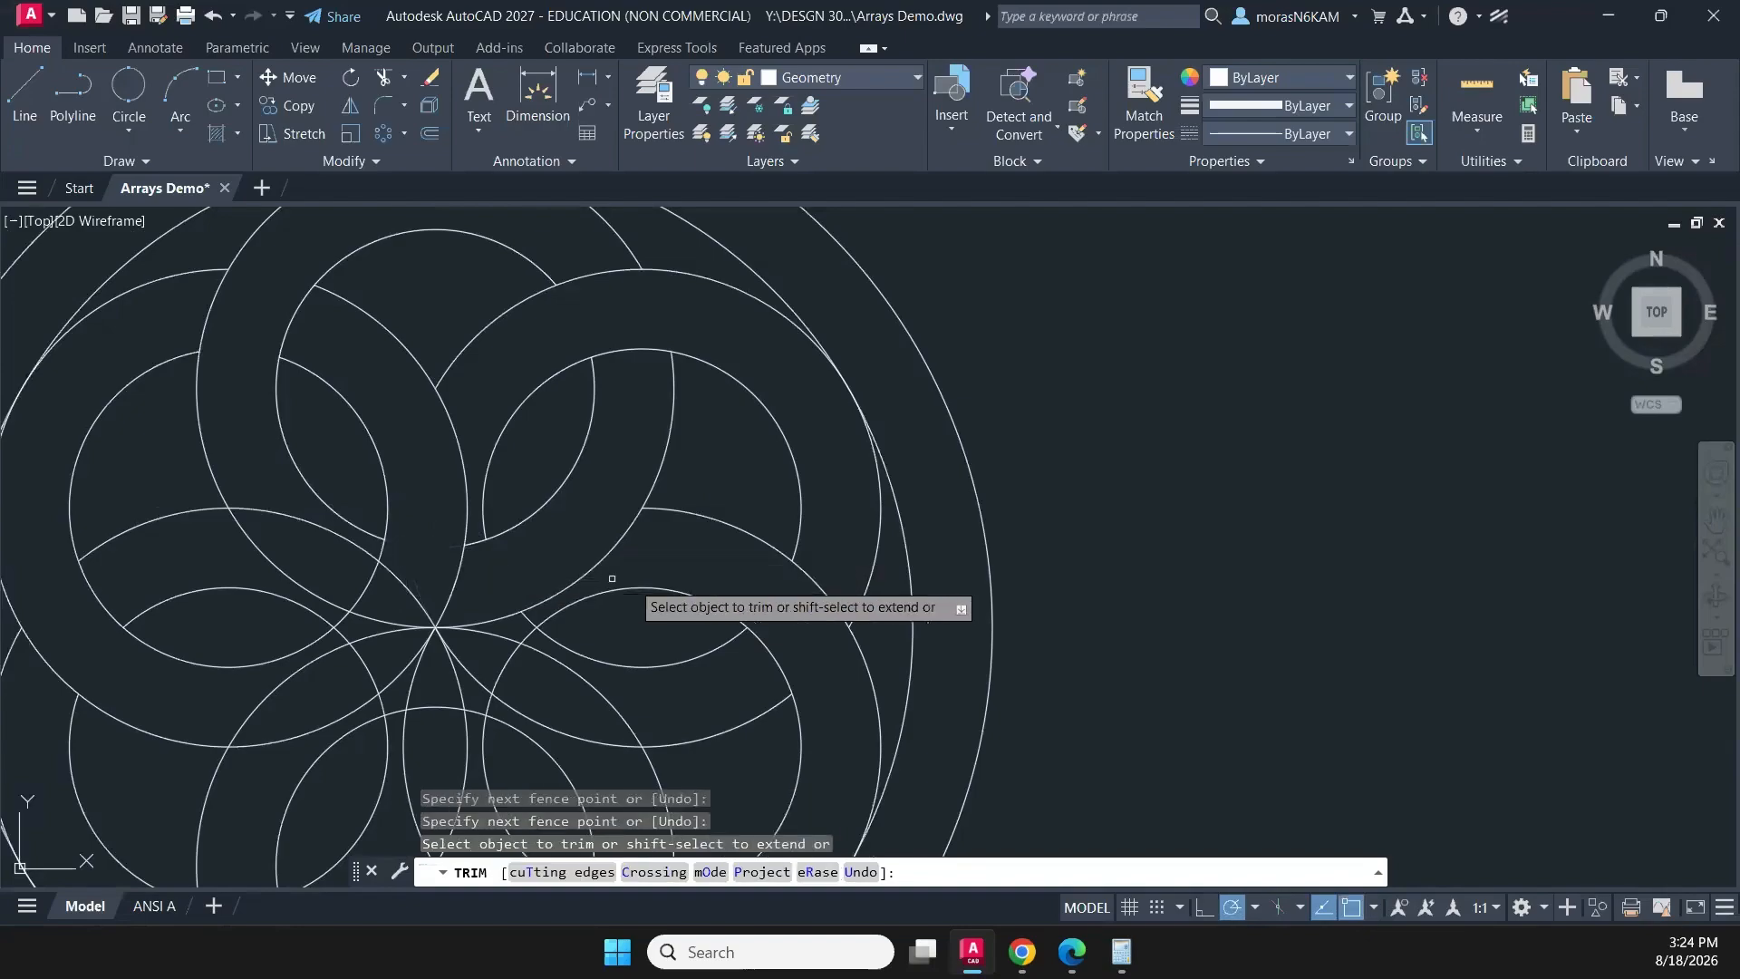
middle_click_drag(638, 597, 633, 433)
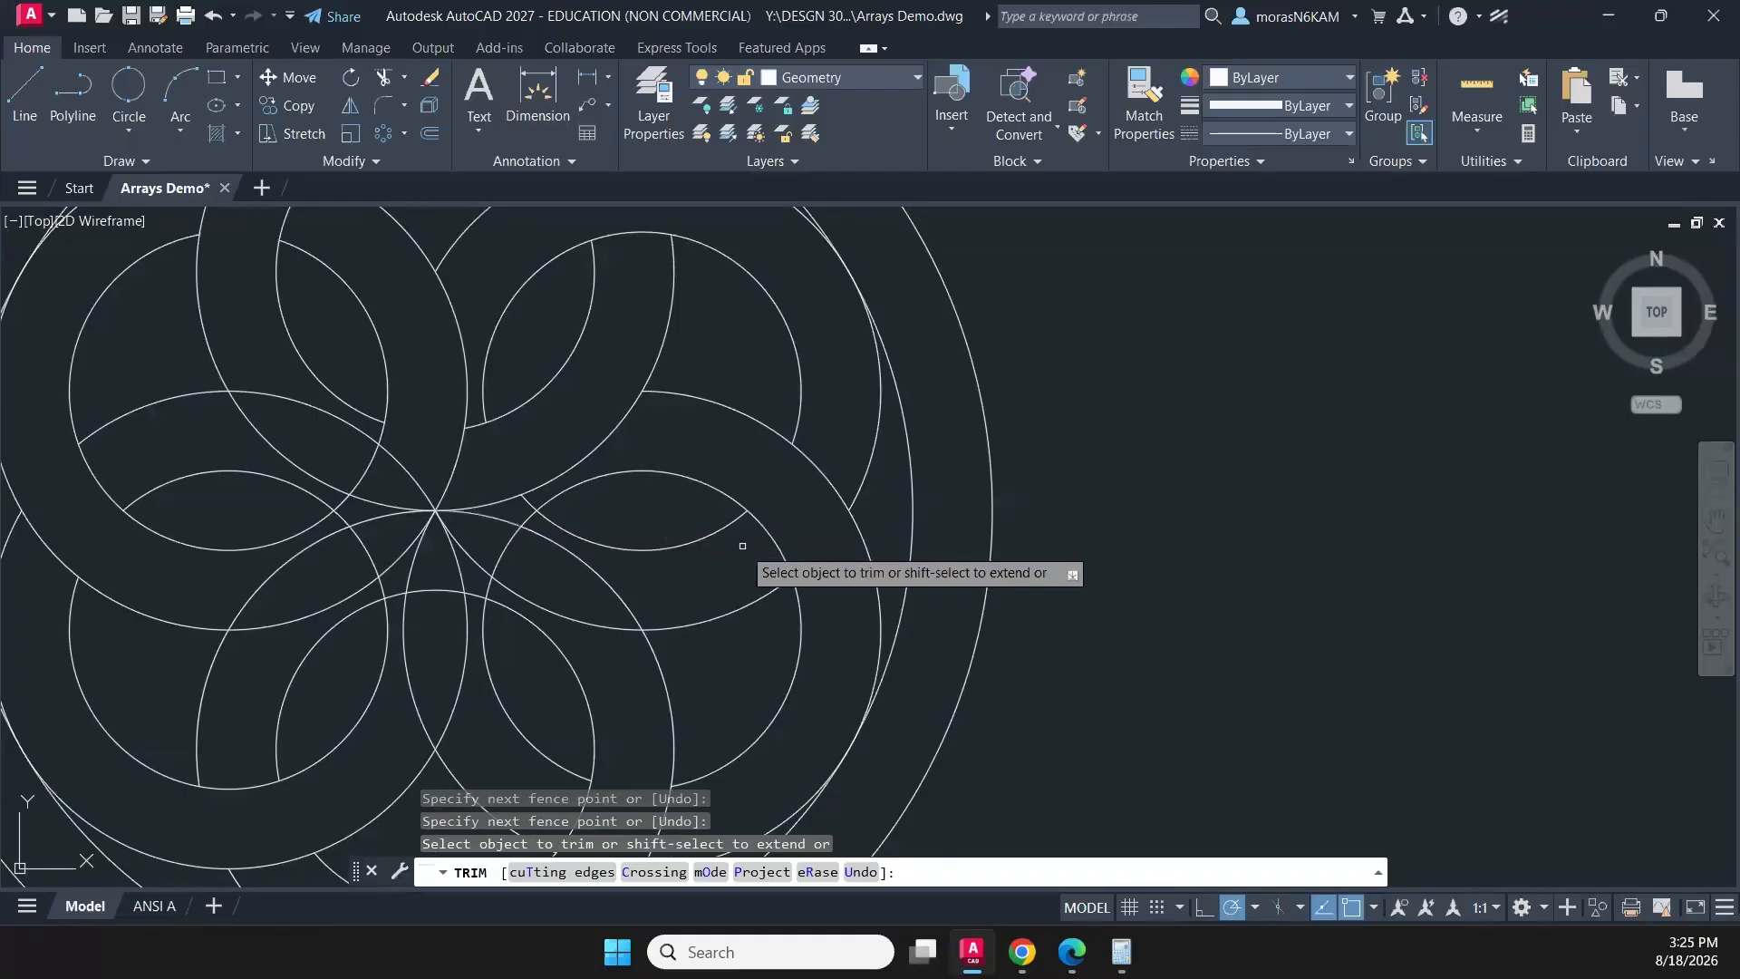
- Trim the arcs that cross the lower band of the upper-right ring near the pattern's centre
left_click(655, 582)
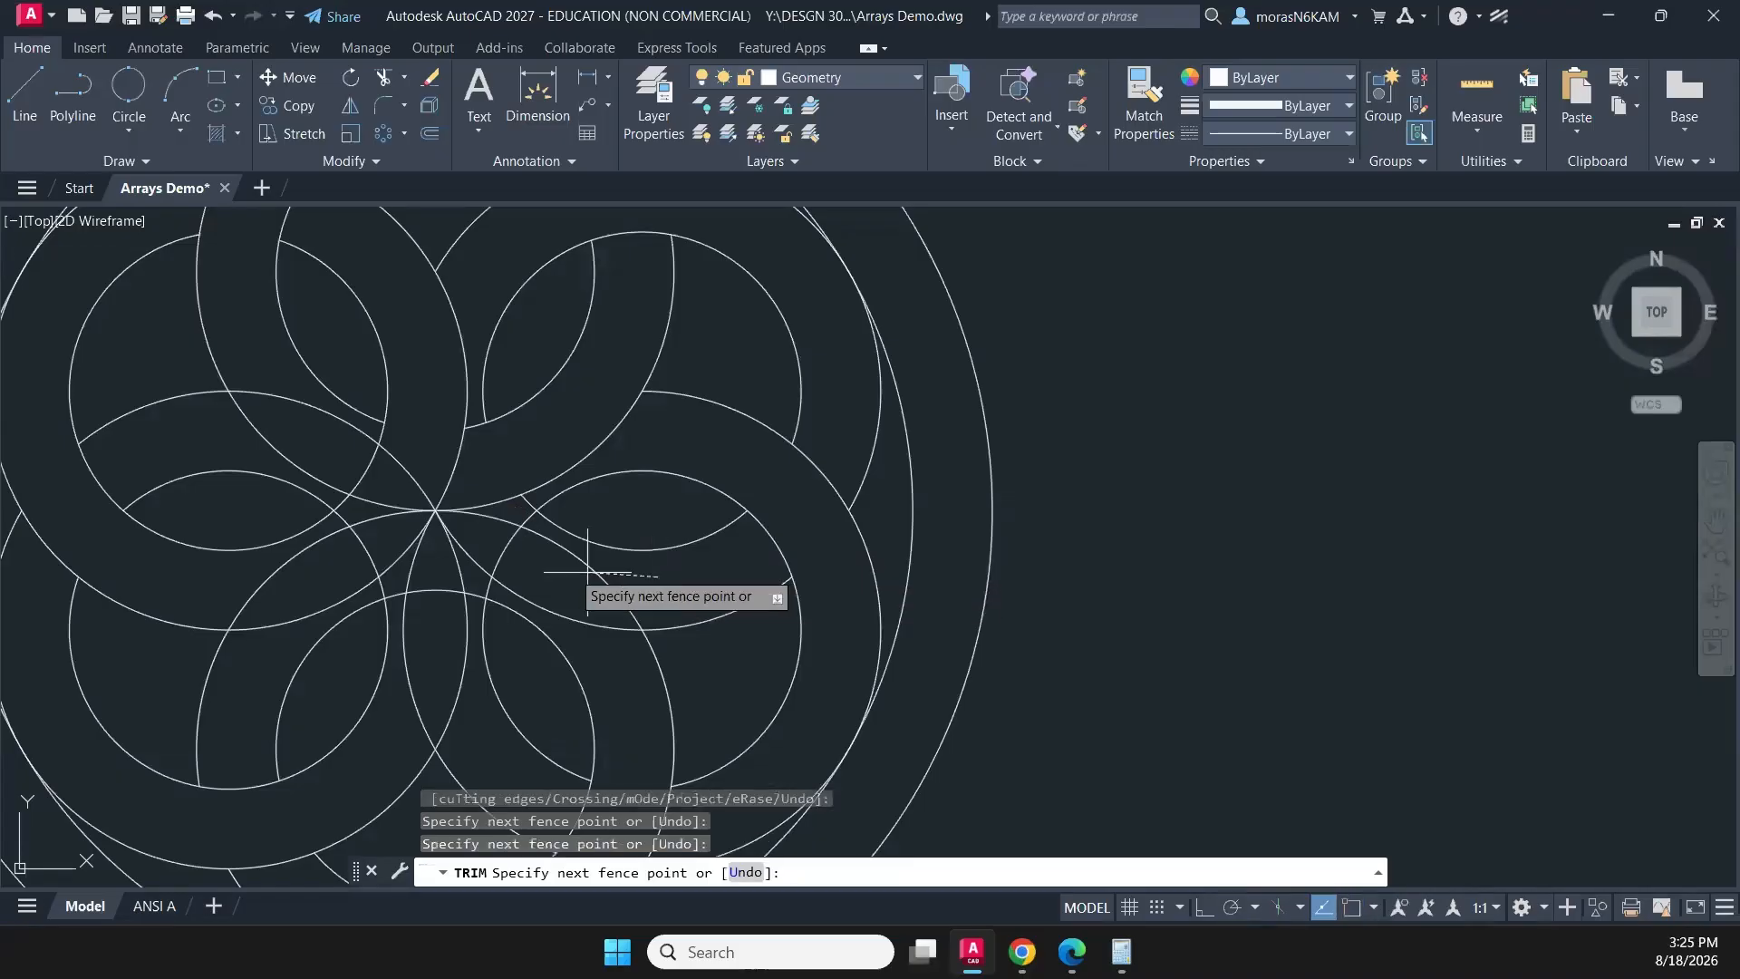
key("Return")
left_click(514, 502)
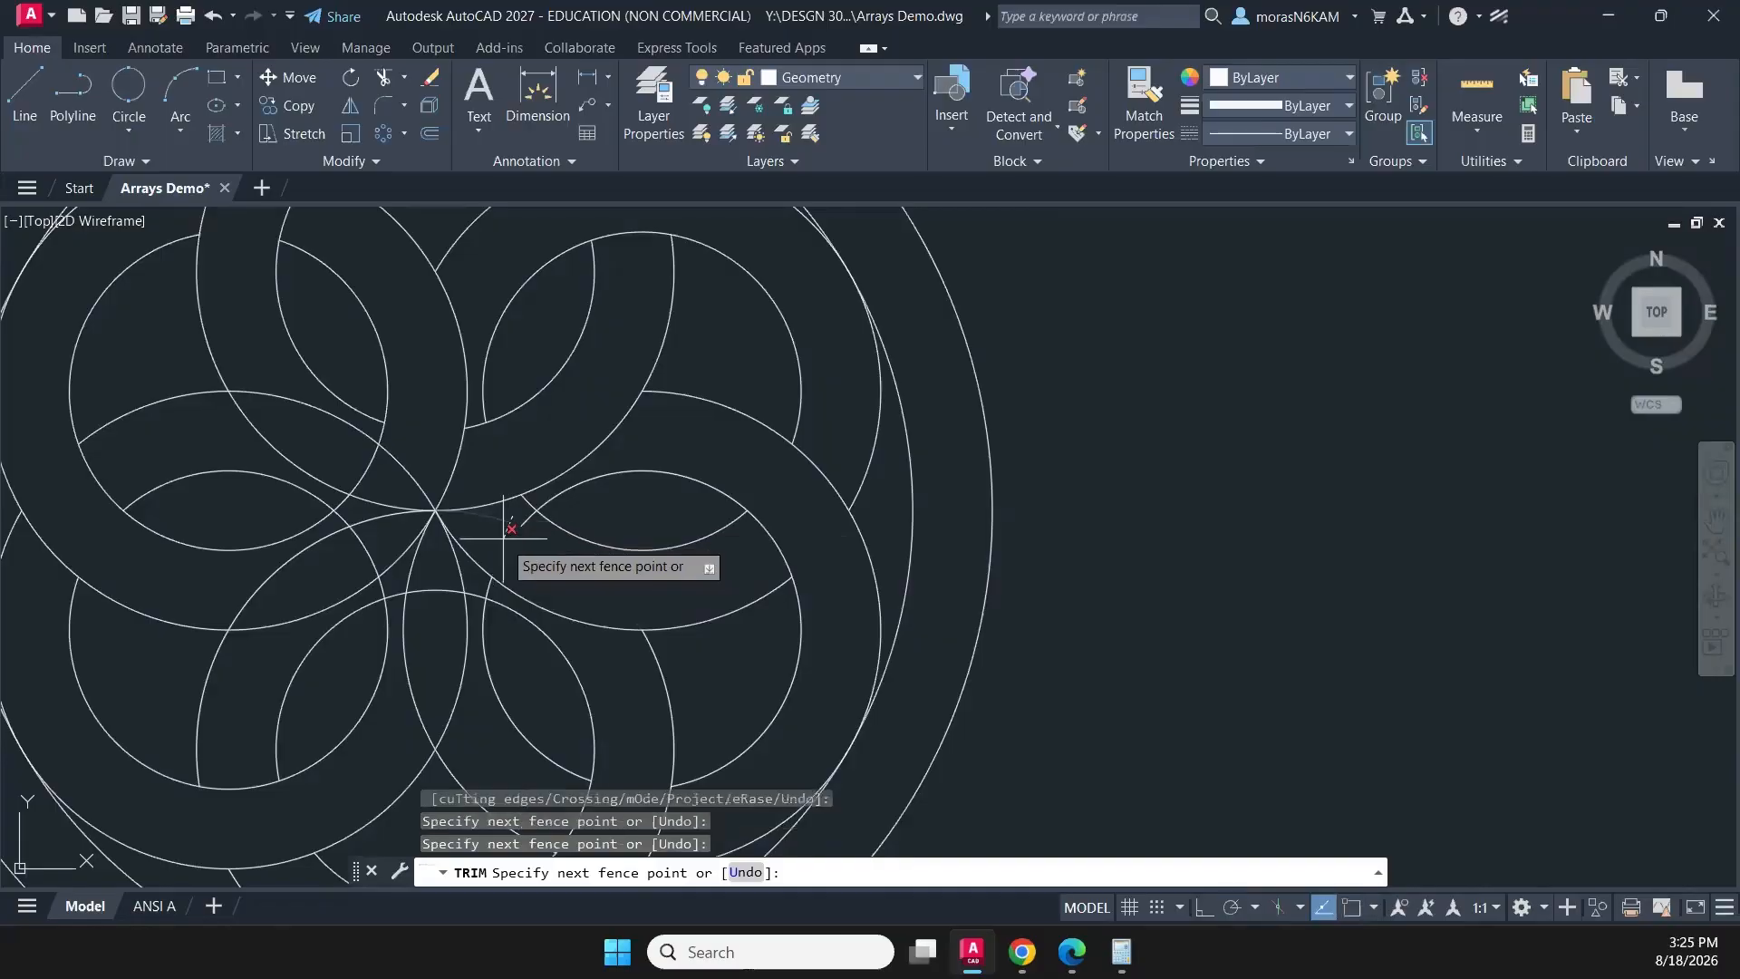
key("Return")
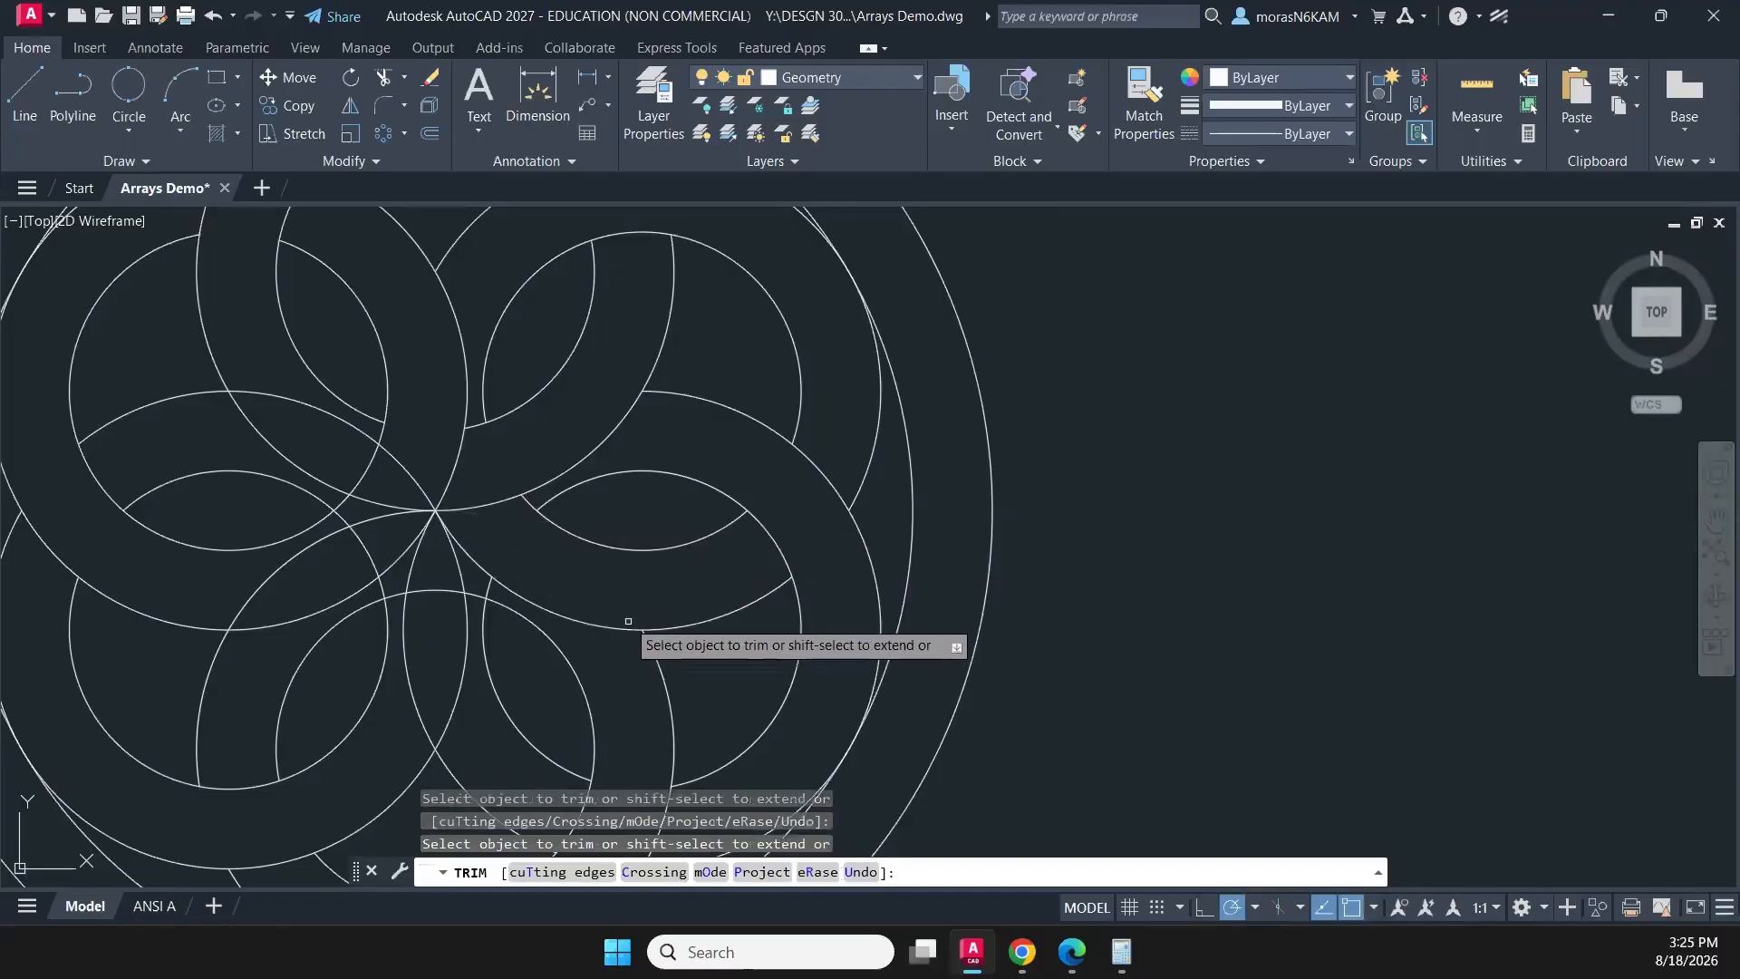
middle_click_drag(699, 615, 707, 550)
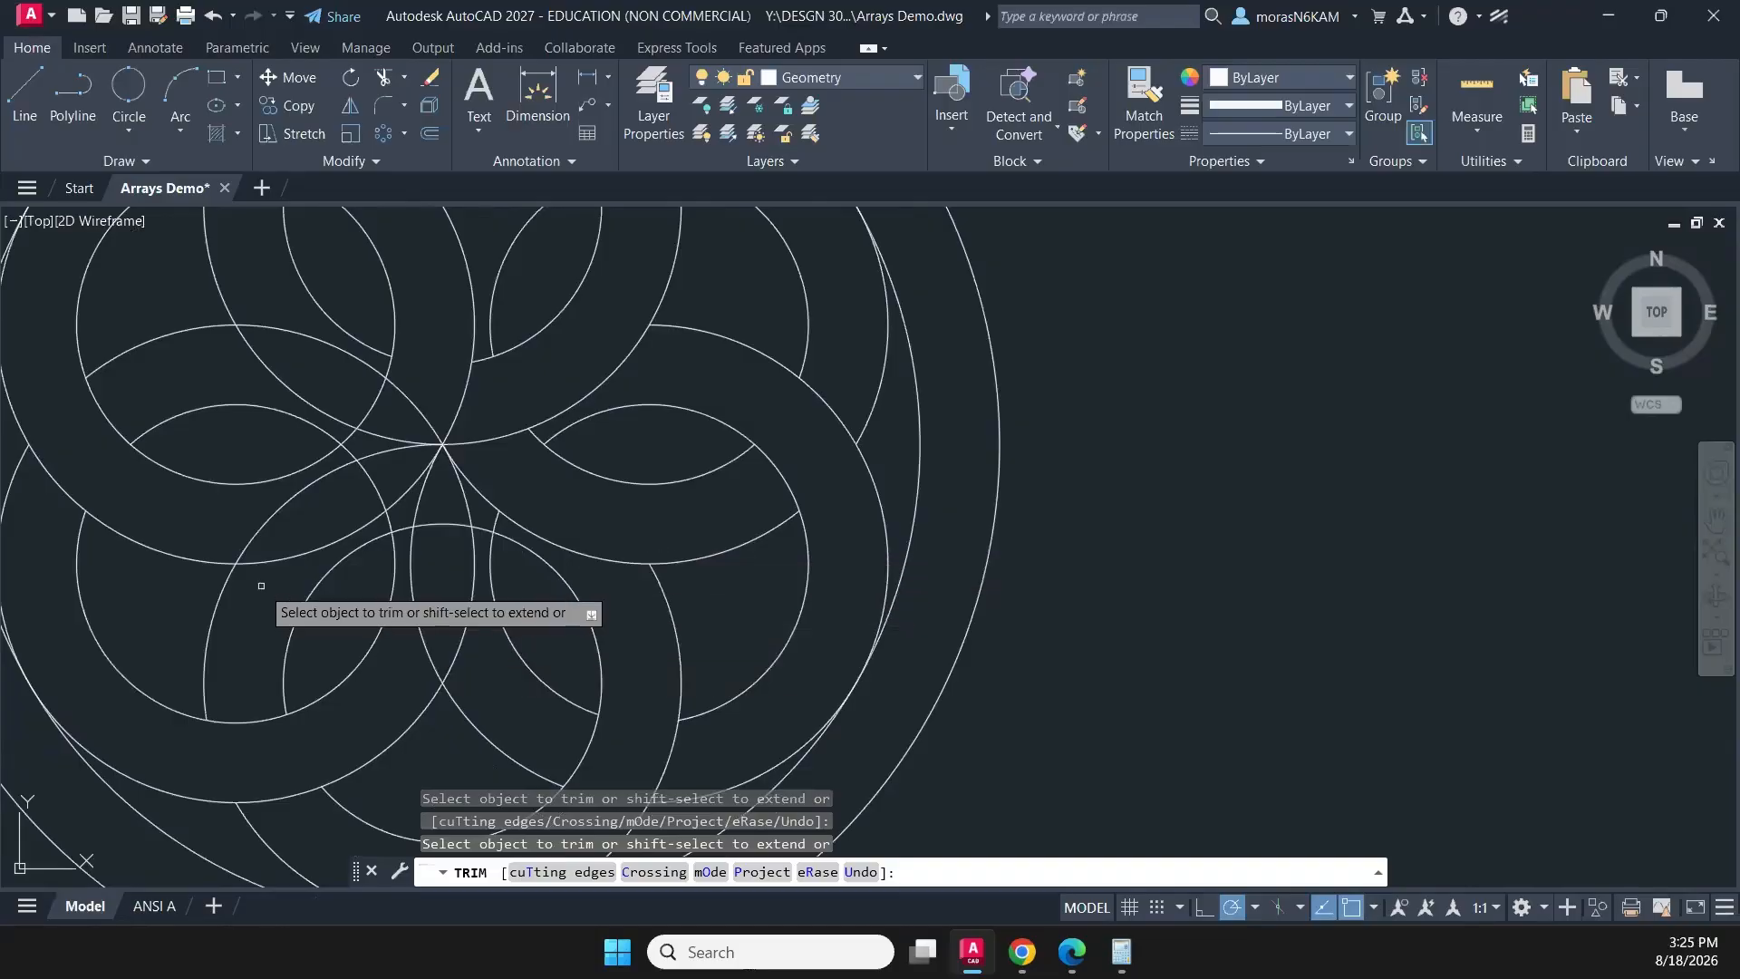
- Trim the arcs that cross the bottom and lower-right rings near the pattern's centre
left_click(261, 585)
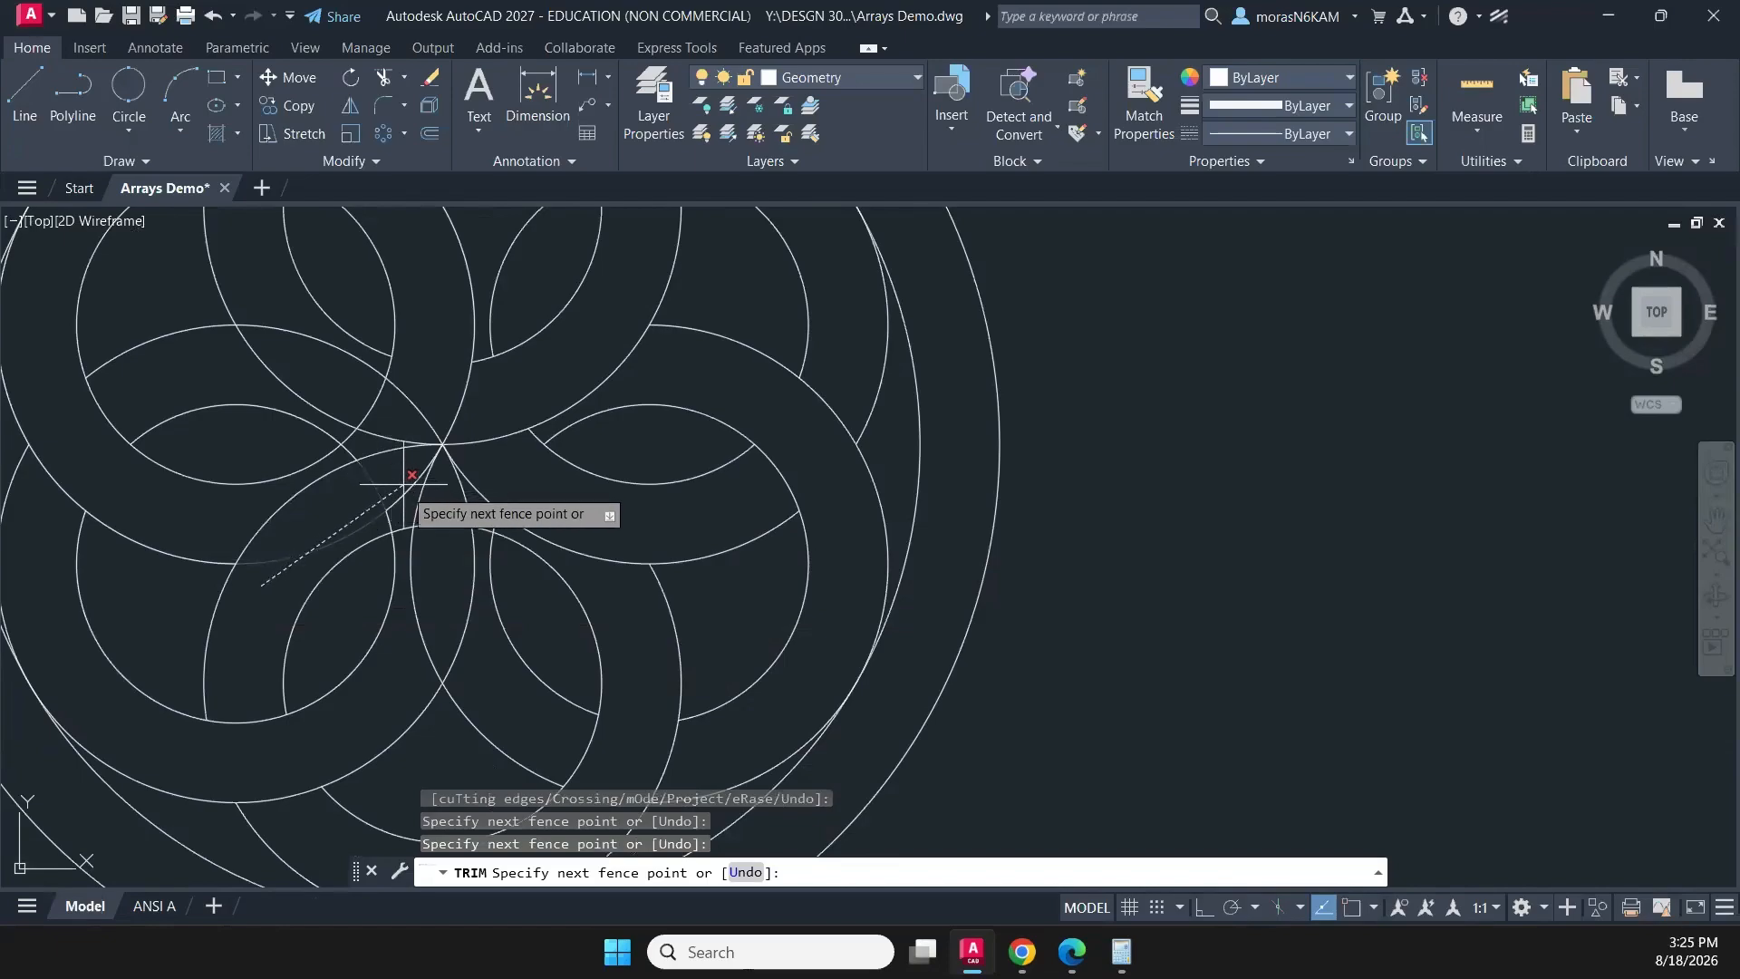
key("Return")
left_click(402, 500)
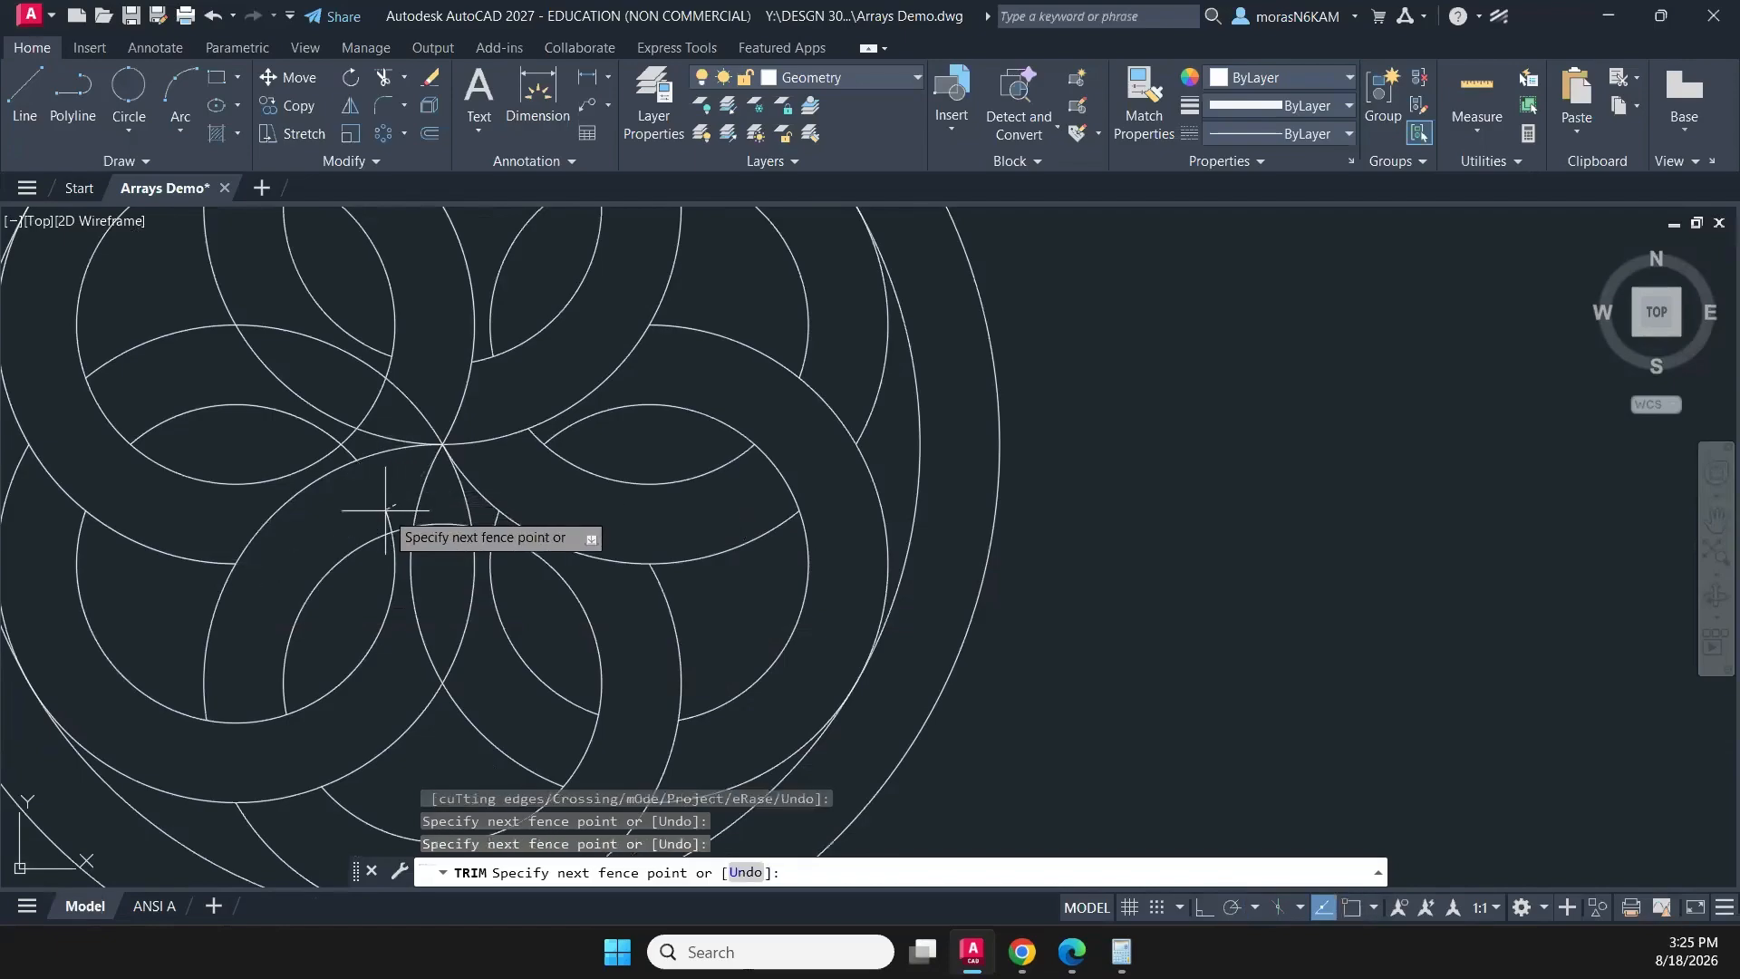
key("Return")
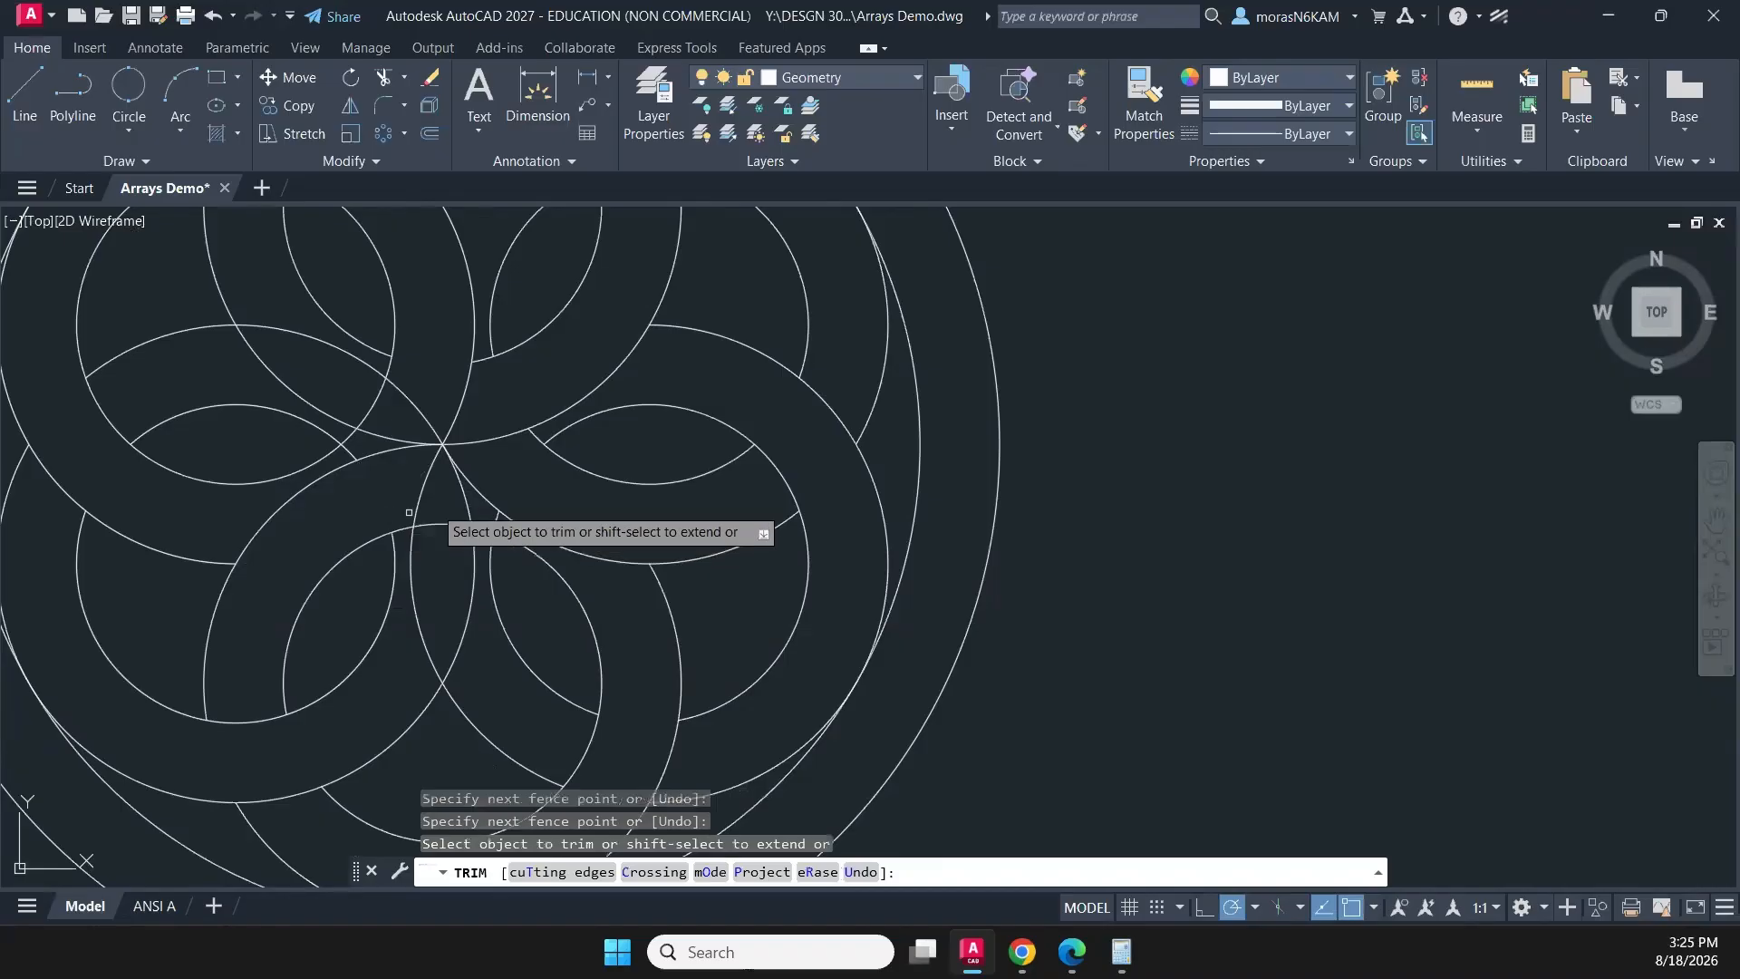
left_click(470, 510)
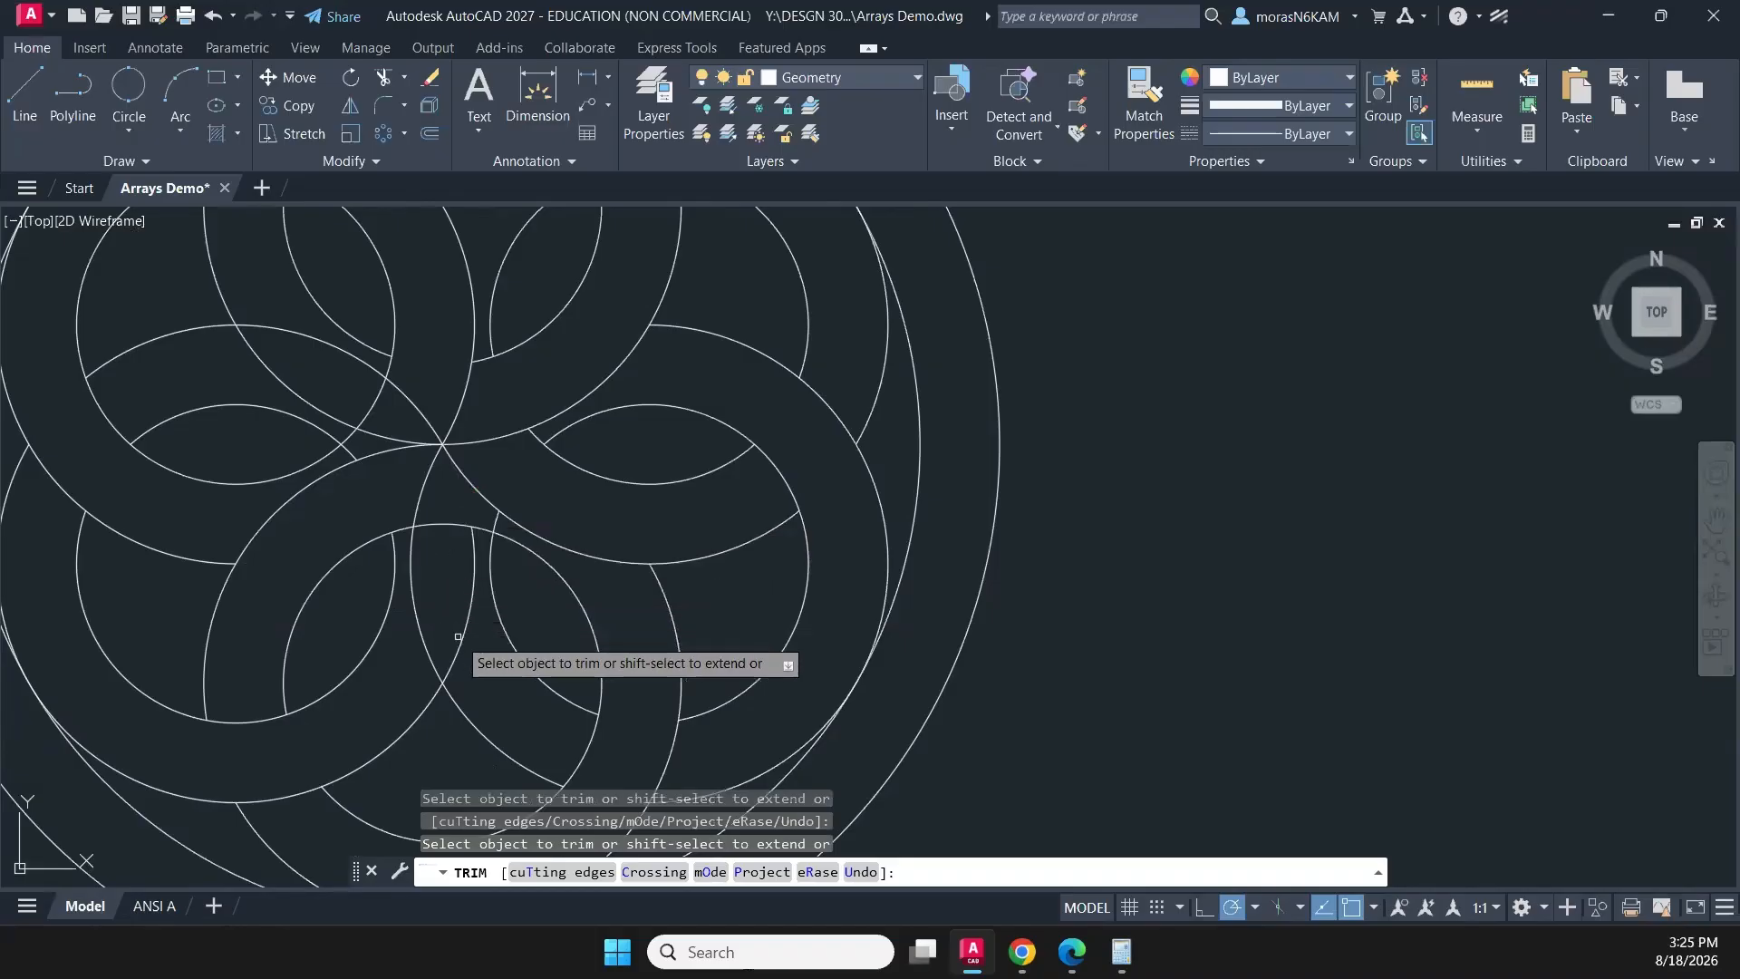
mouse_move(471, 632)
left_mouse_down()
mouse_move(460, 519)
mouse_move(463, 542)
left_mouse_up()
middle_click_drag(596, 559, 586, 625)
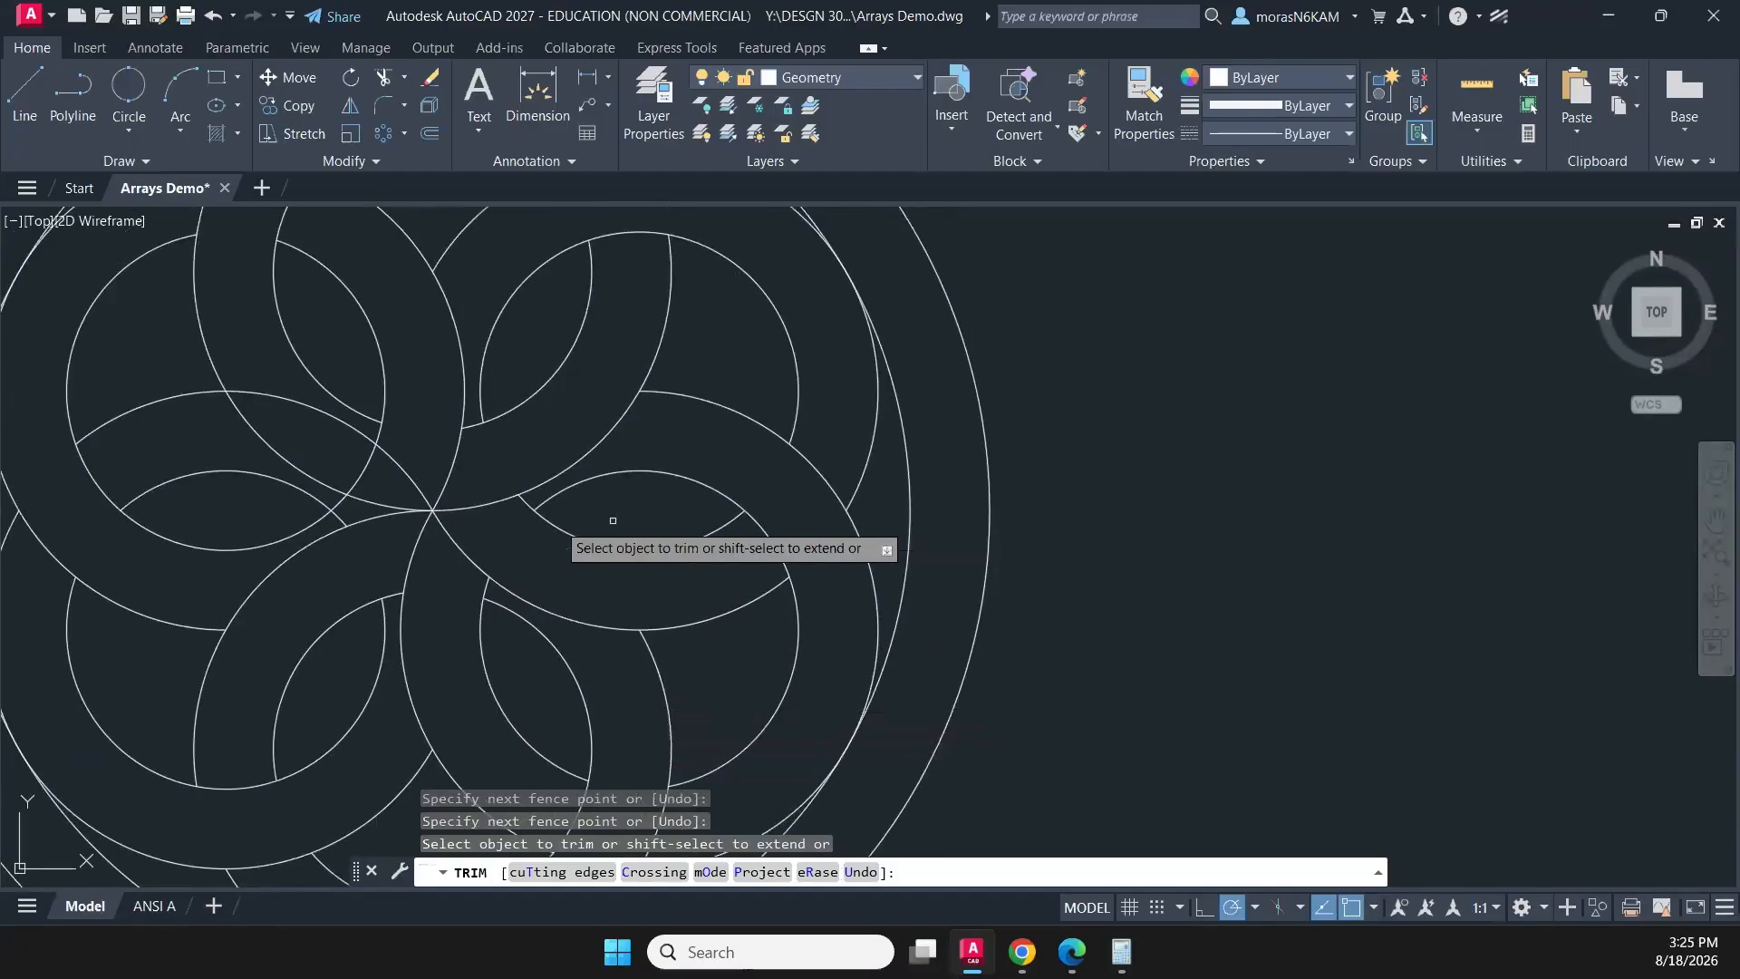
- Trim the last arcs that cross the upper band of the lower-left ring and end the Trim command
left_click_drag(360, 501, 238, 408)
left_click_drag(353, 496, 342, 493)
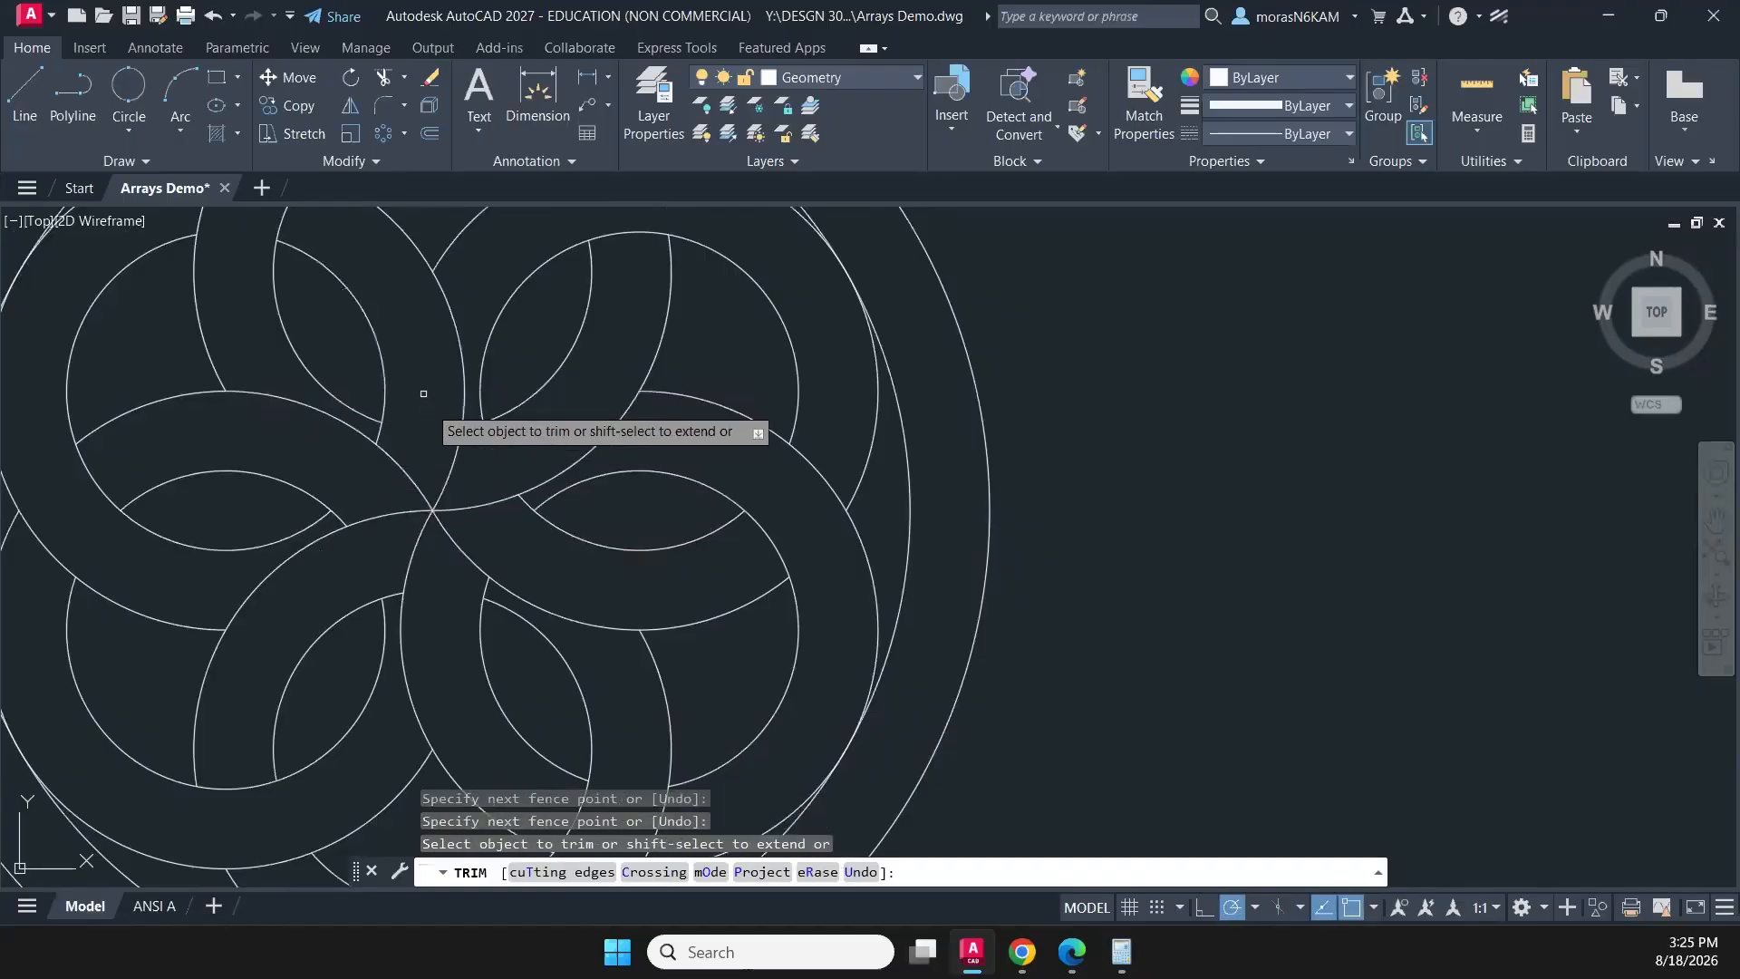
scroll(519, 474, "down", 2)
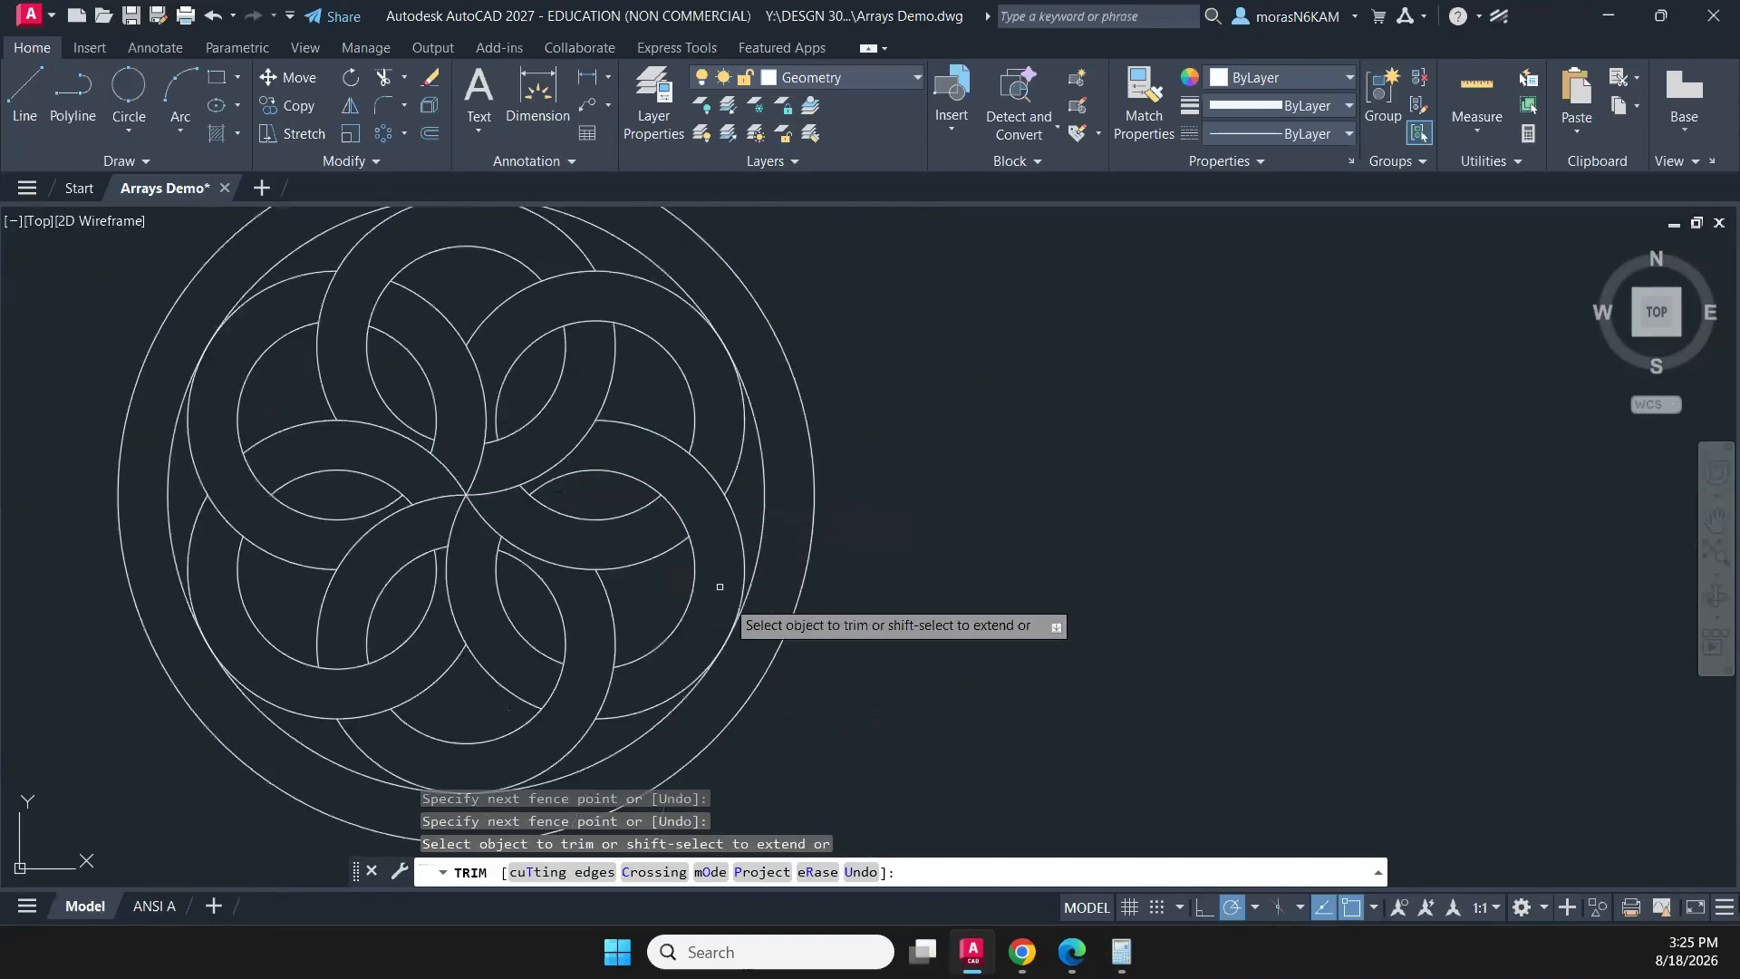
key("Escape")
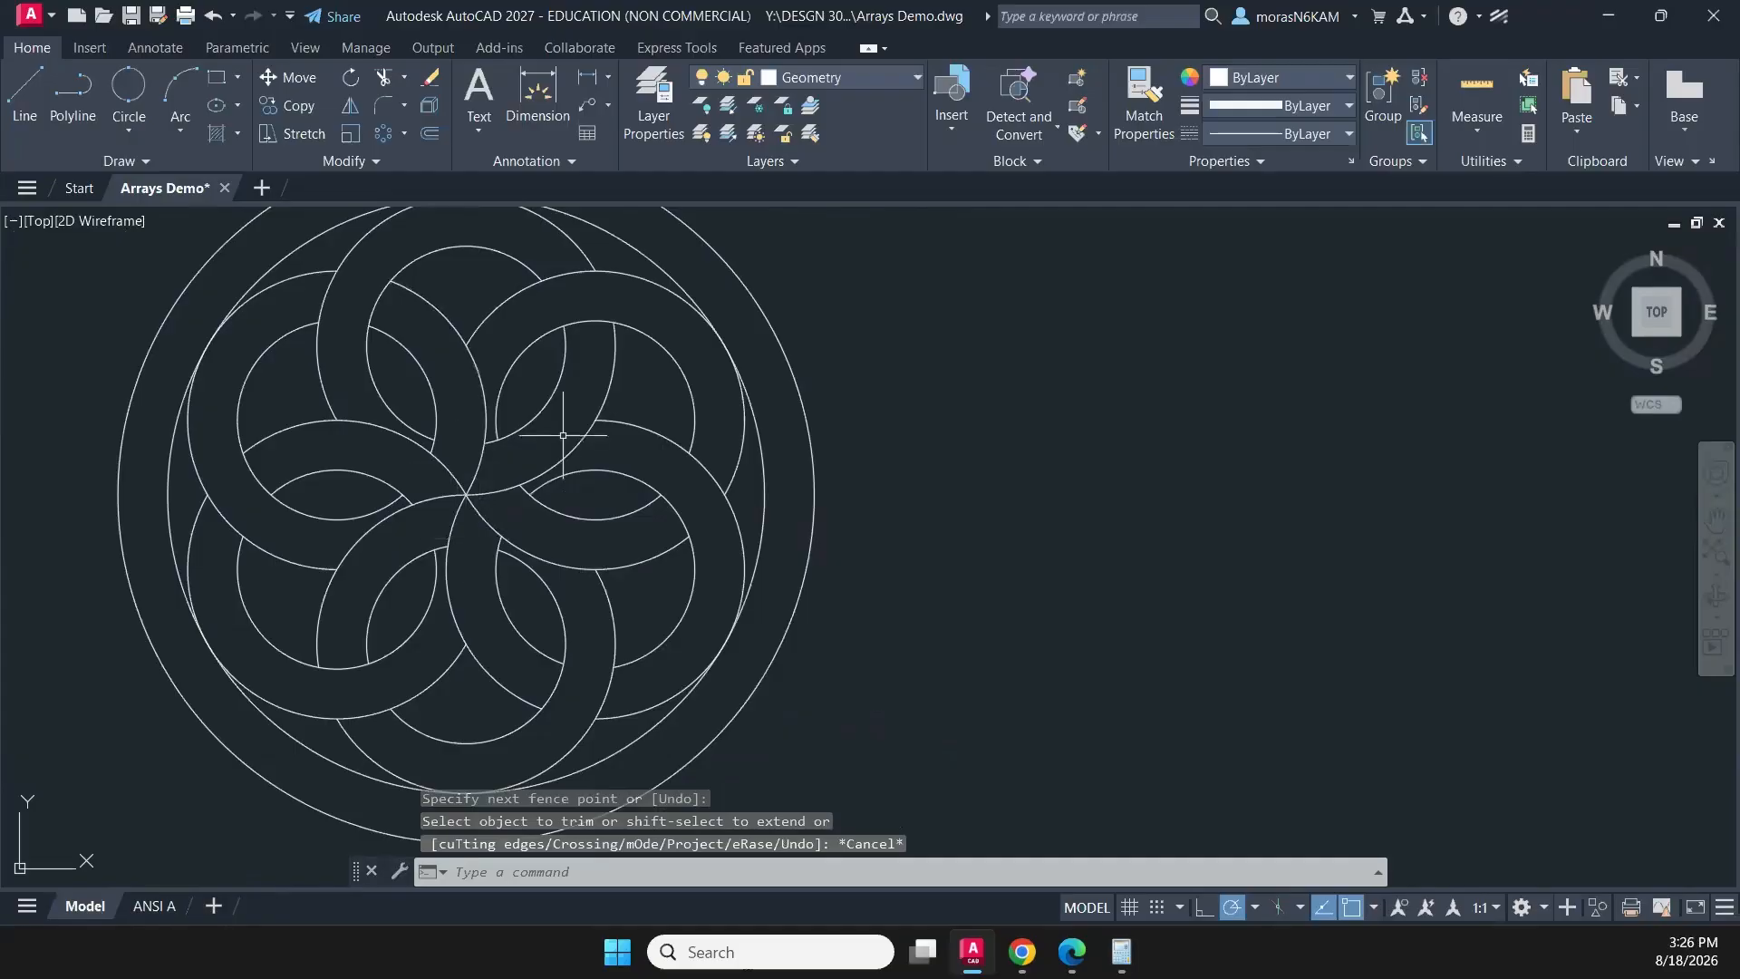
- Select the whole interwoven-ring circular pattern and join its arcs with the Join command
scroll(566, 442, "down", 2)
middle_click_drag(560, 460, 457, 469)
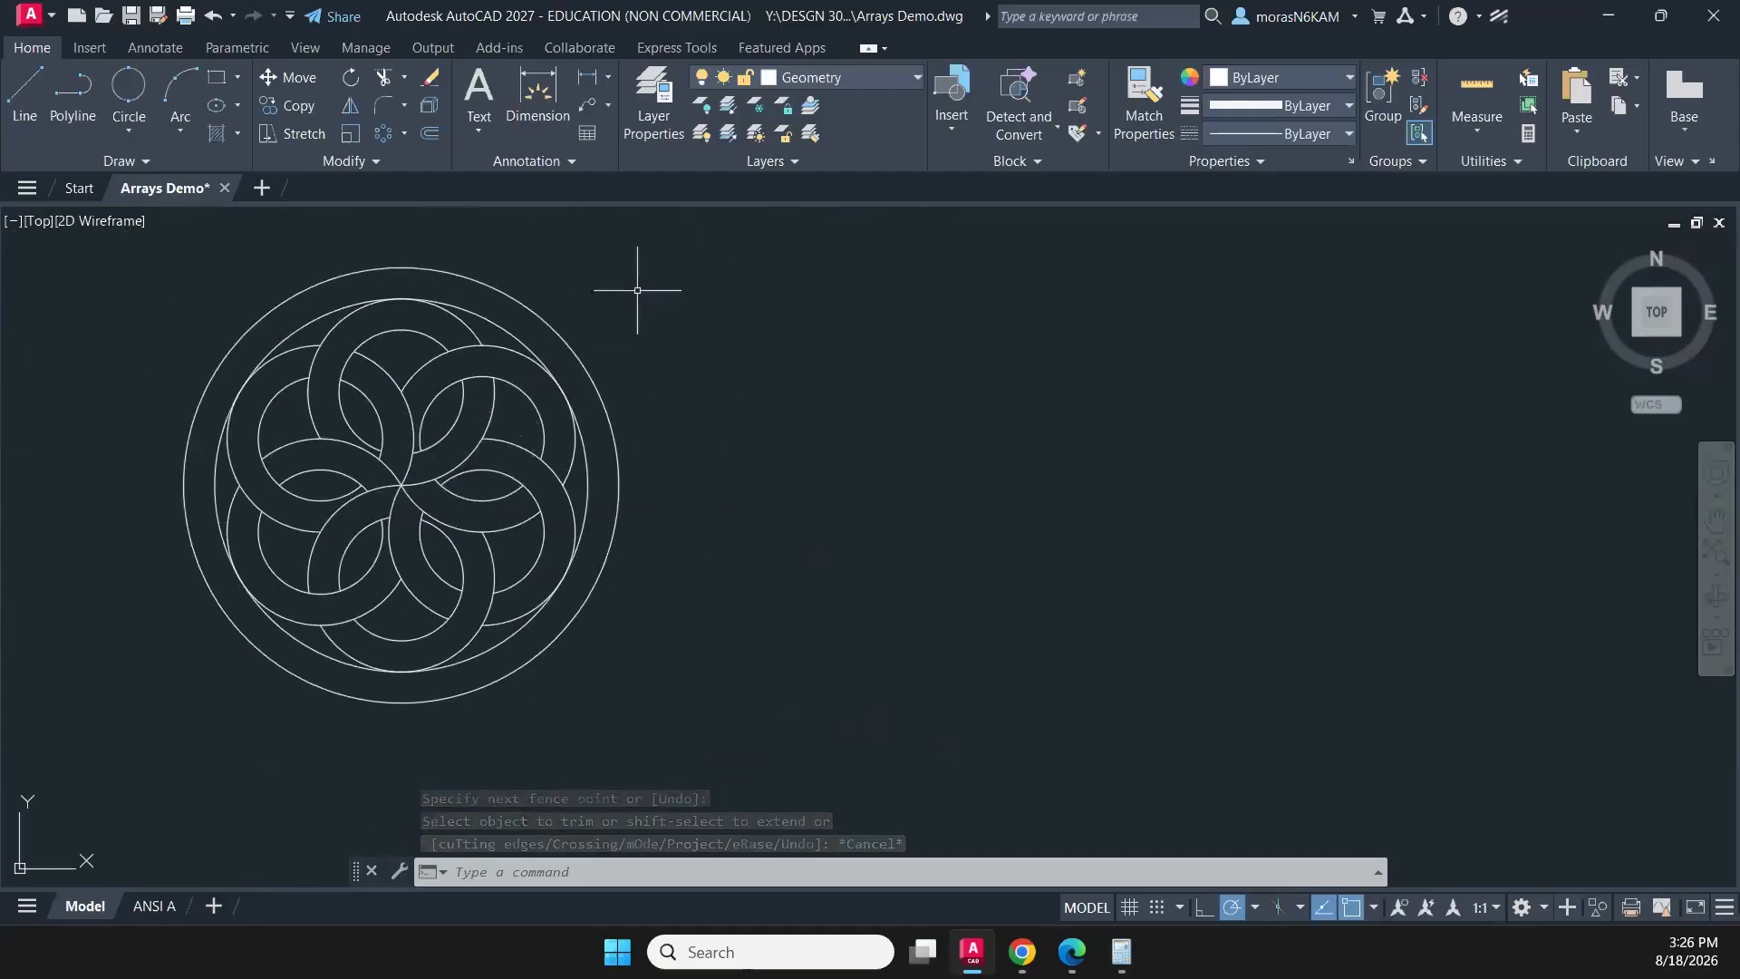
left_click(665, 268)
left_click(203, 696)
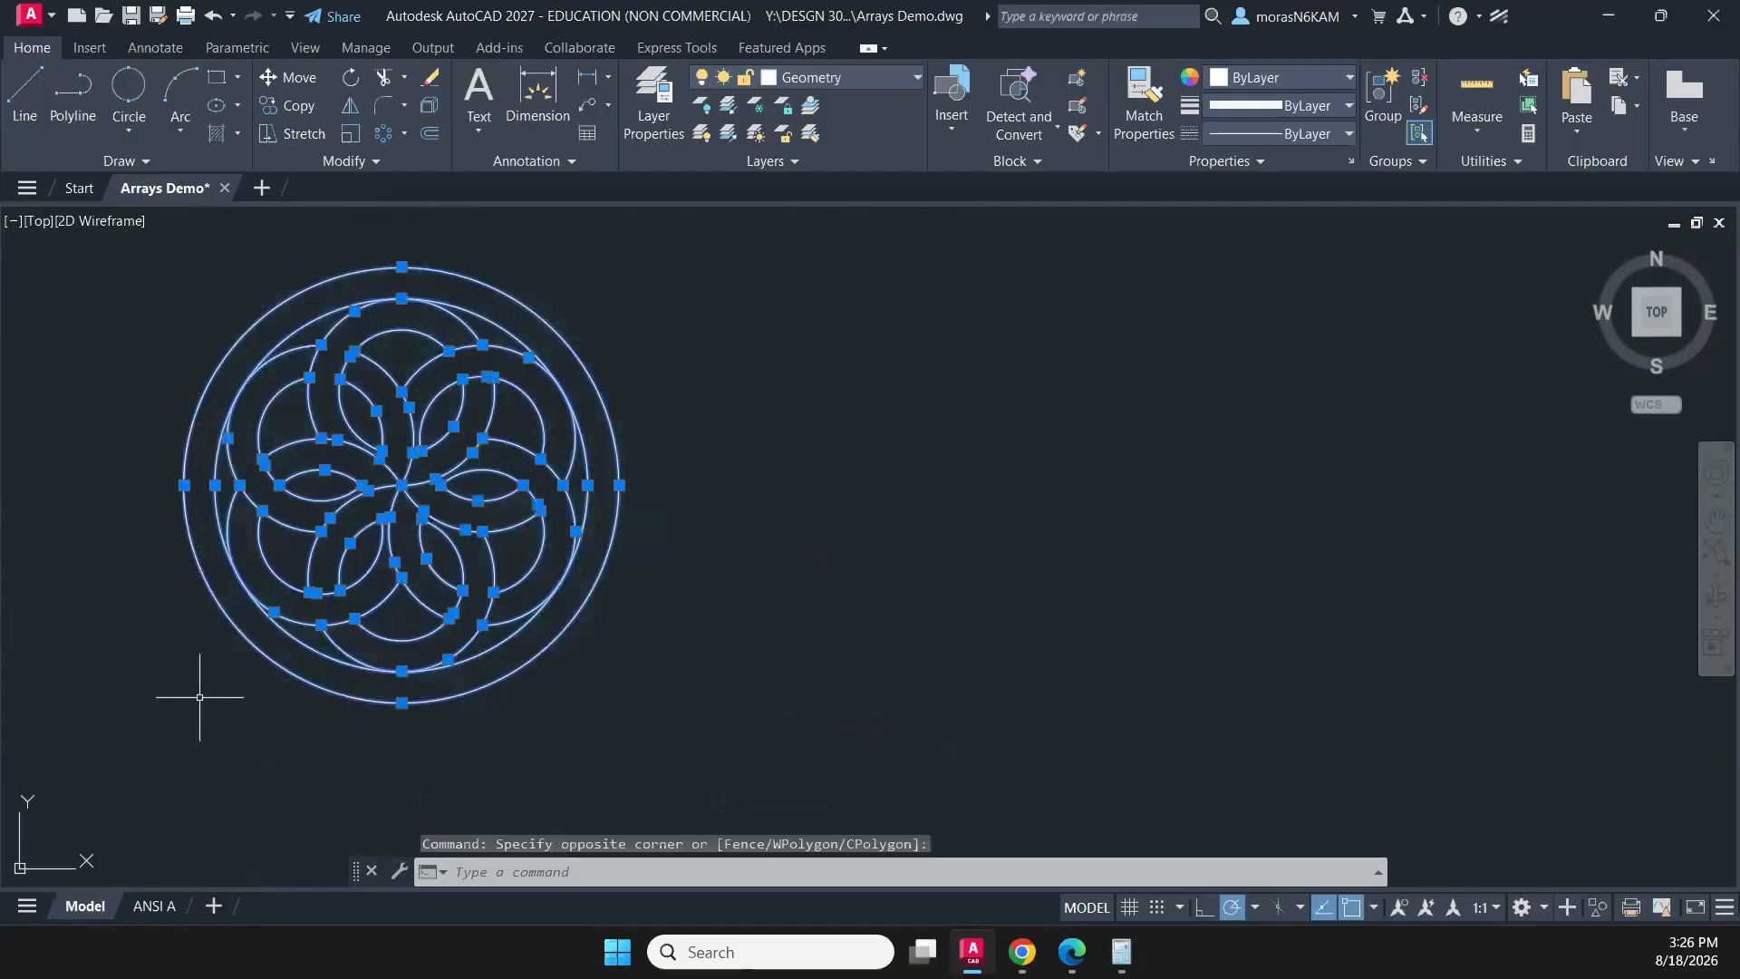
type("J")
key("Return")
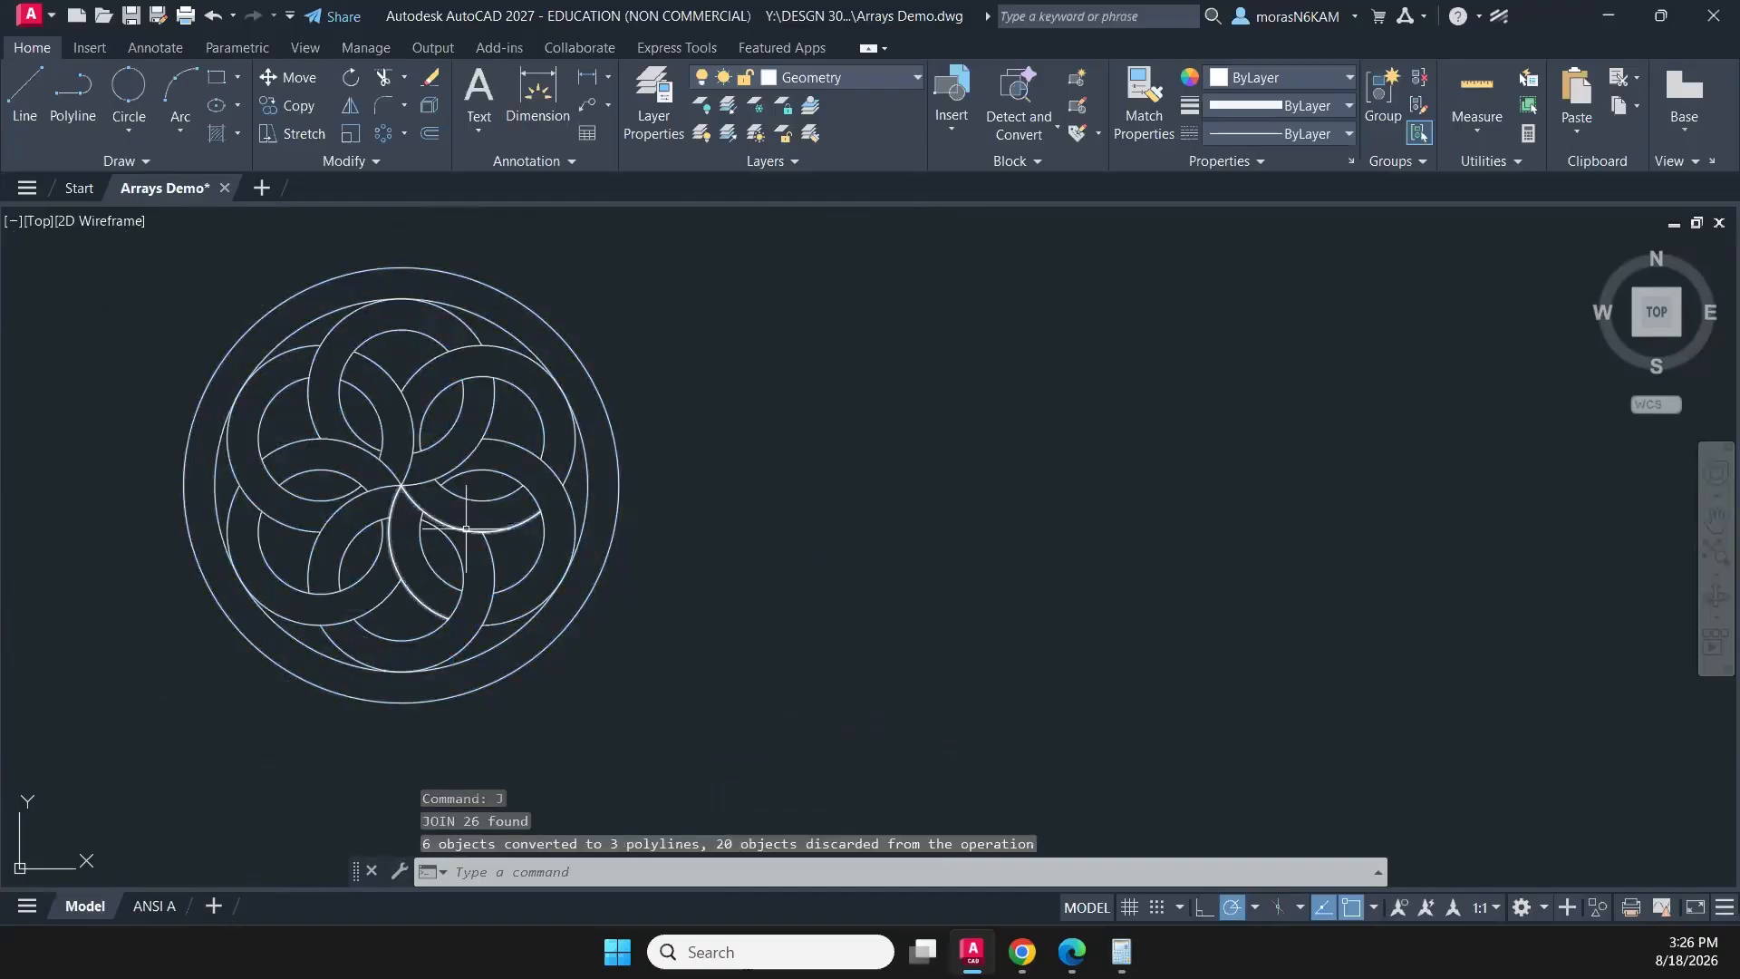
key("Escape")
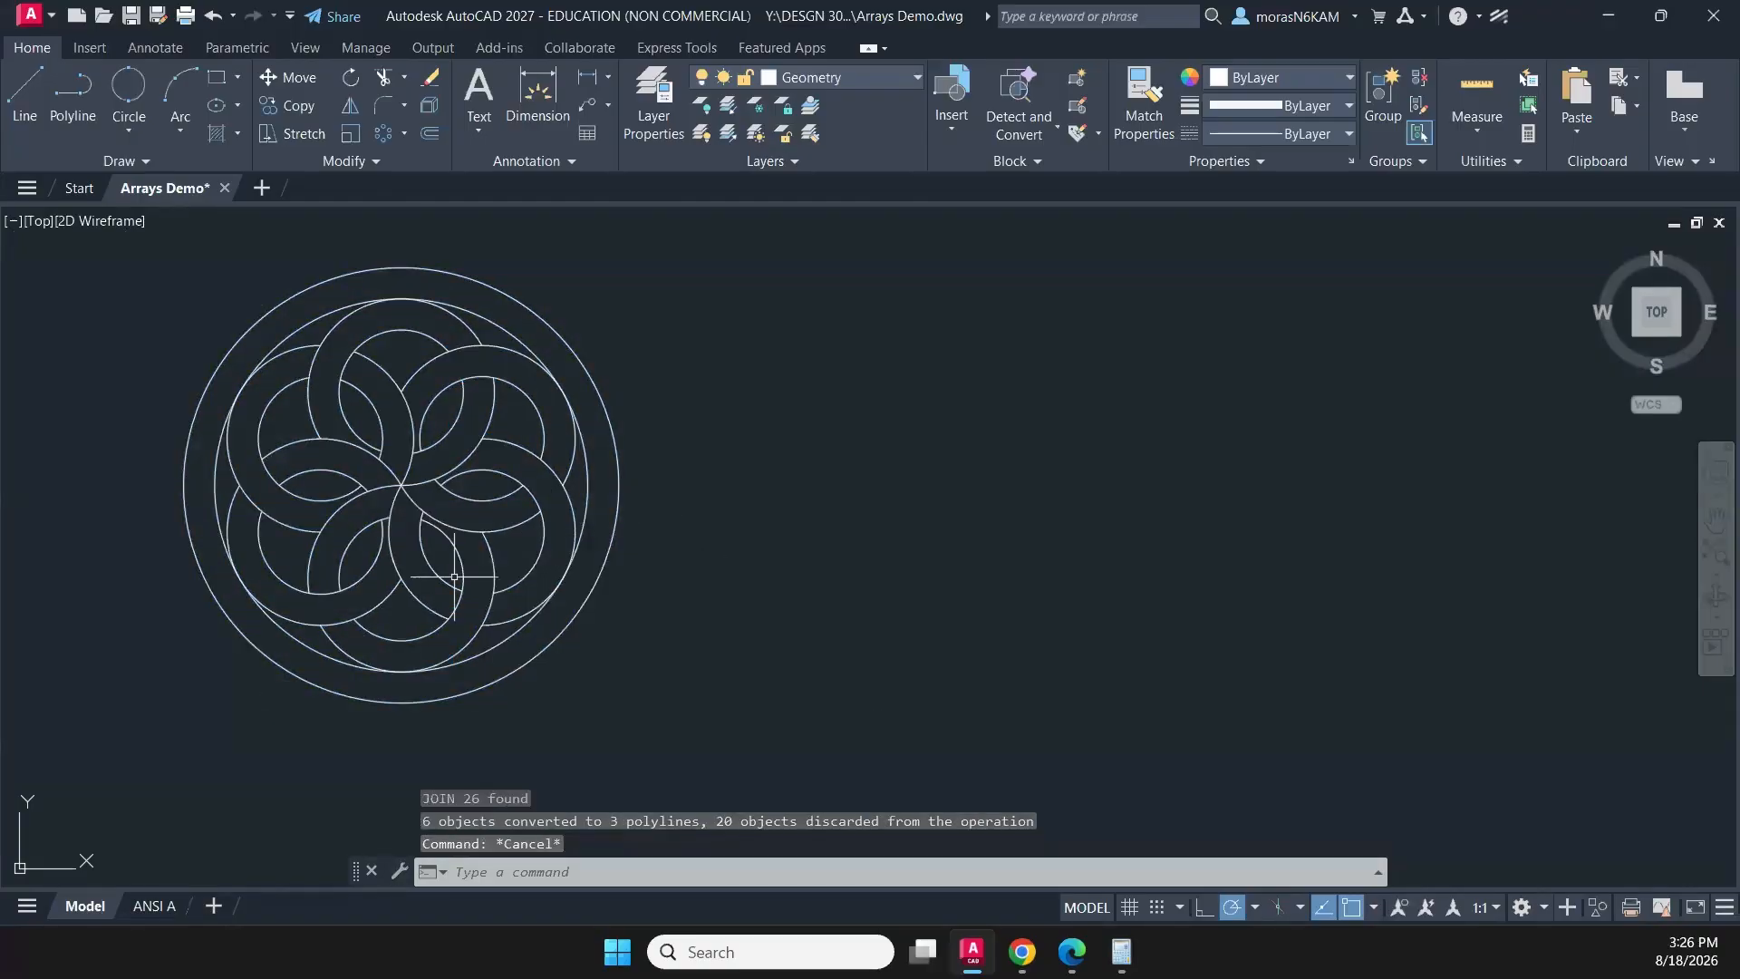
- Draw a two-point circle with a 5/8 diameter in the empty space right of the interwoven-ring pattern
scroll(649, 568, "down", 4)
middle_click_drag(650, 568, 385, 565)
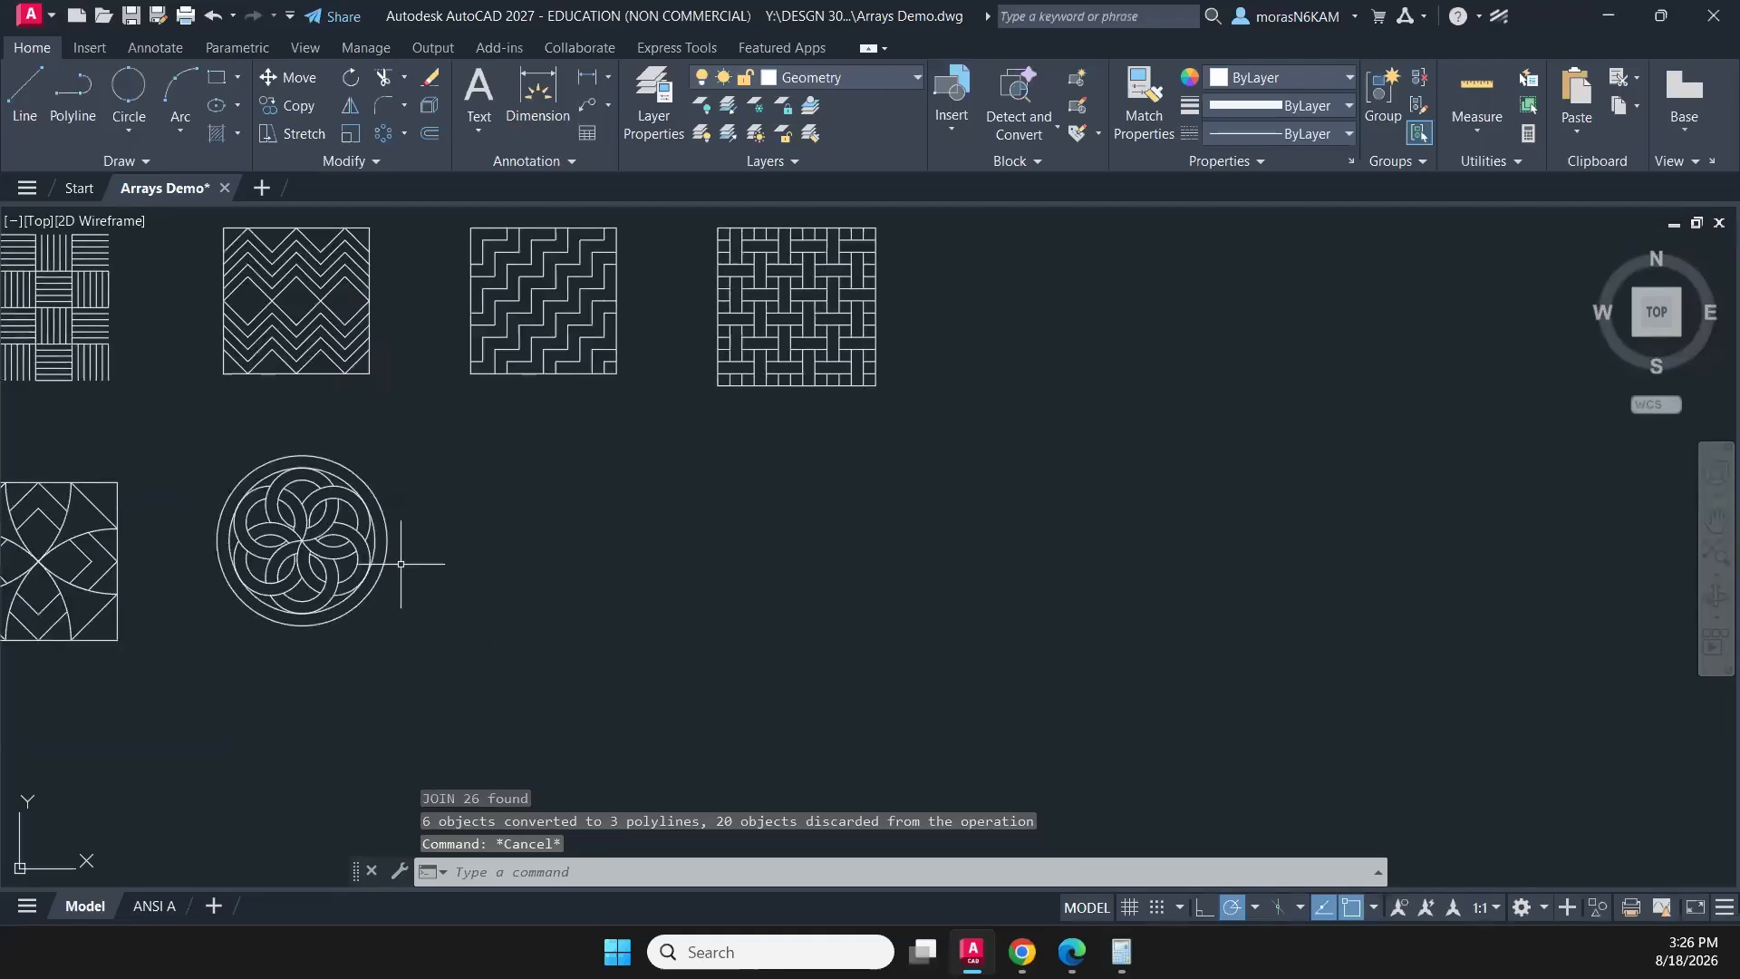
left_click(142, 92)
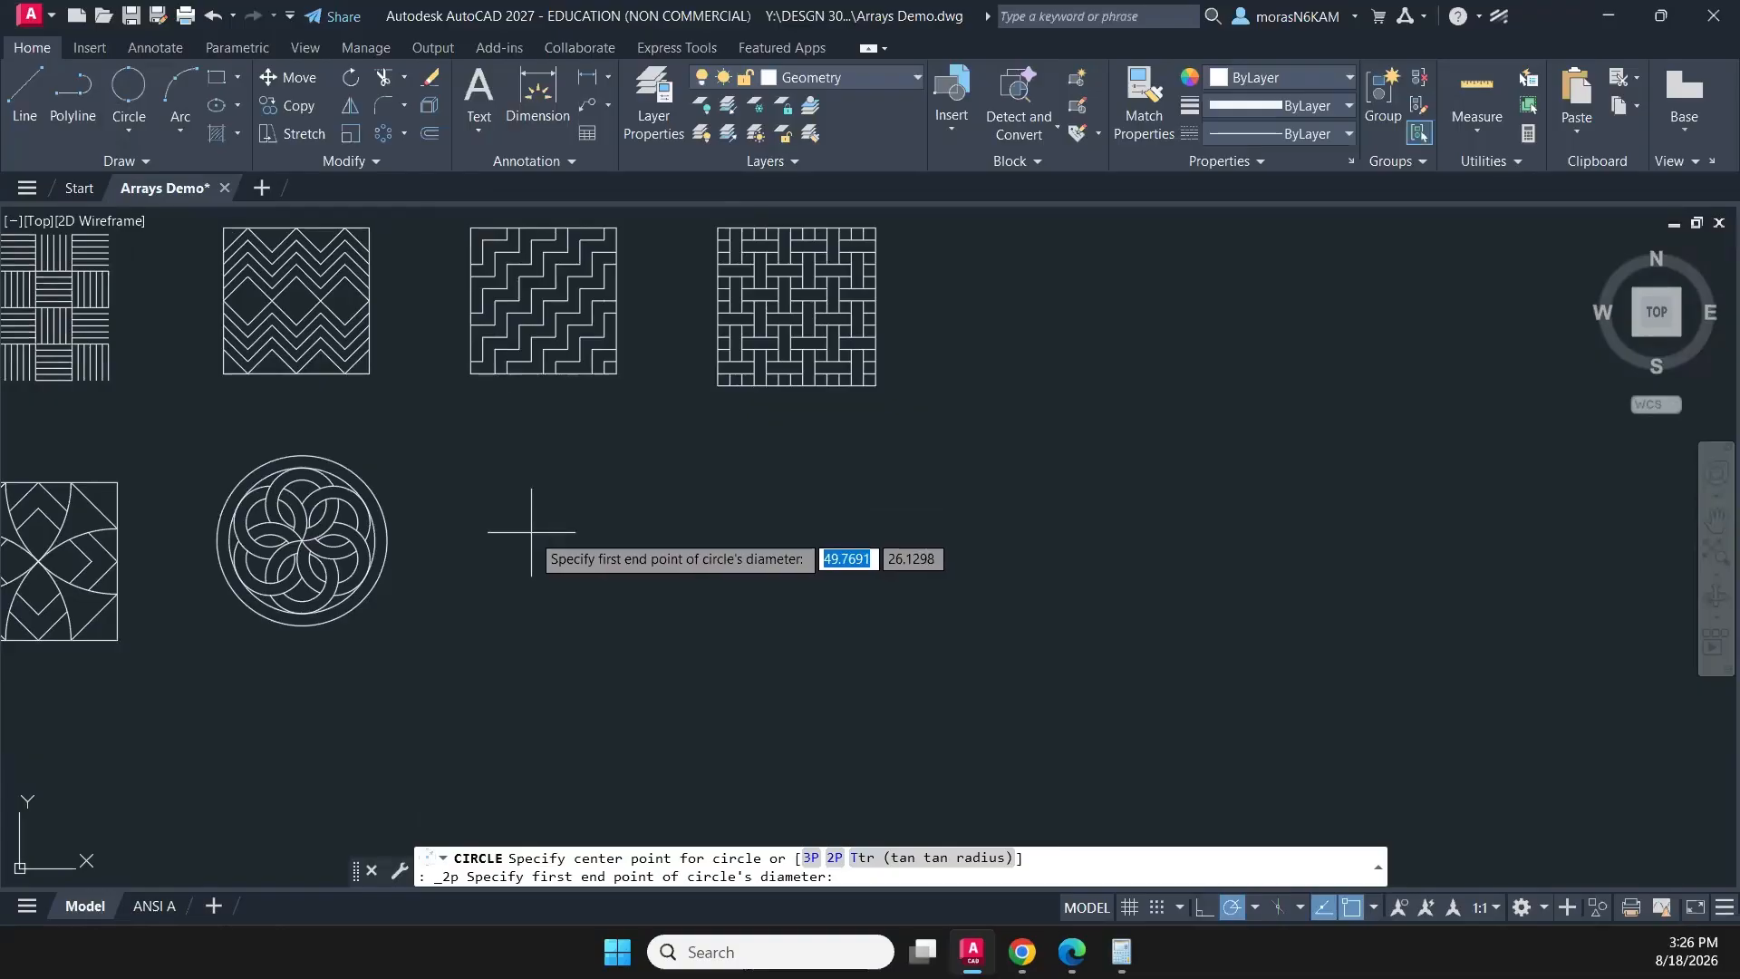
left_click(531, 532)
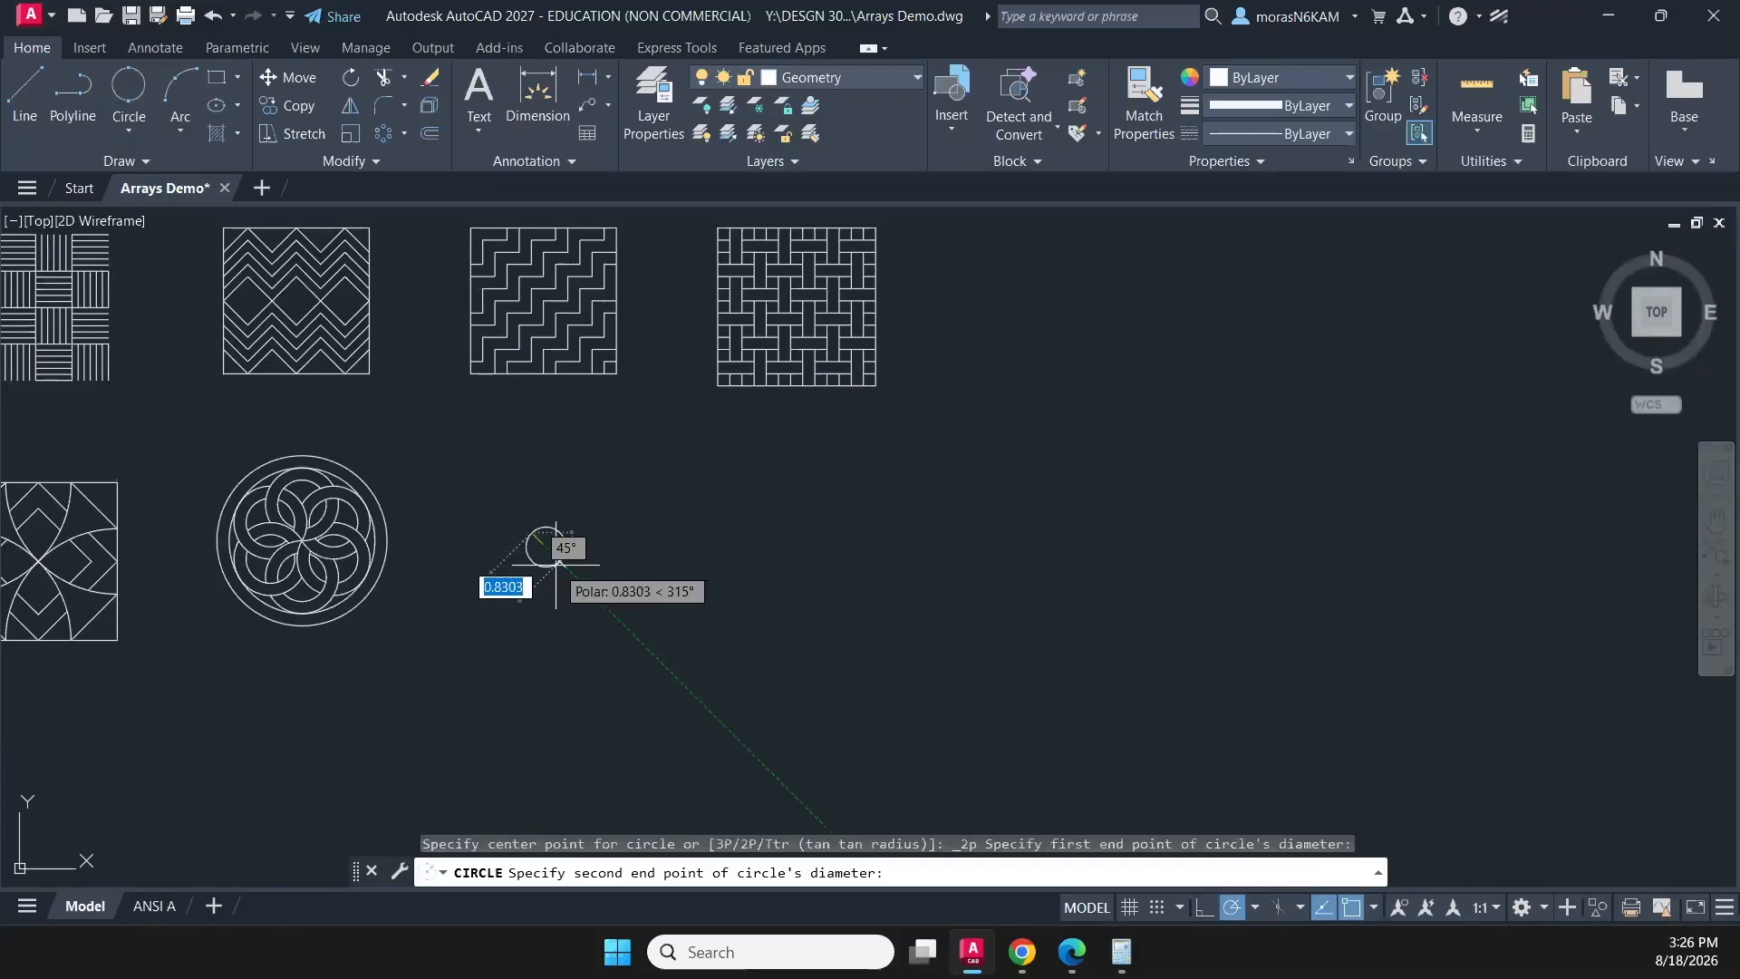
type("5")
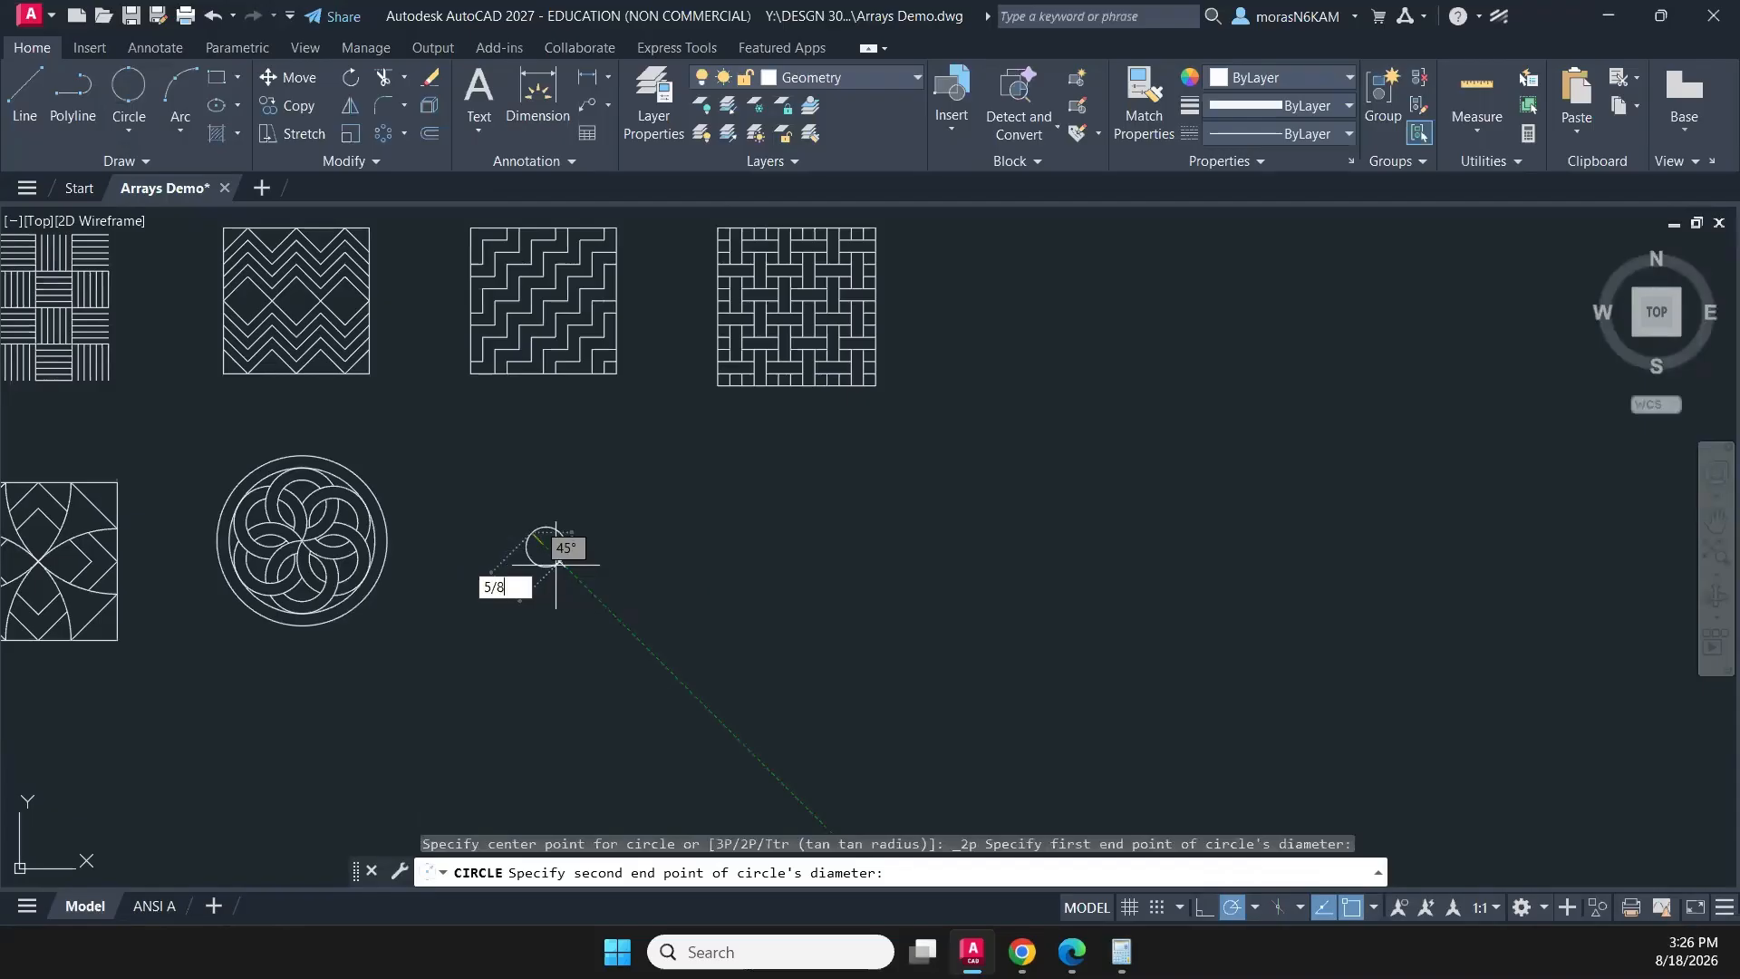
type("/8")
key("Return")
key("Escape")
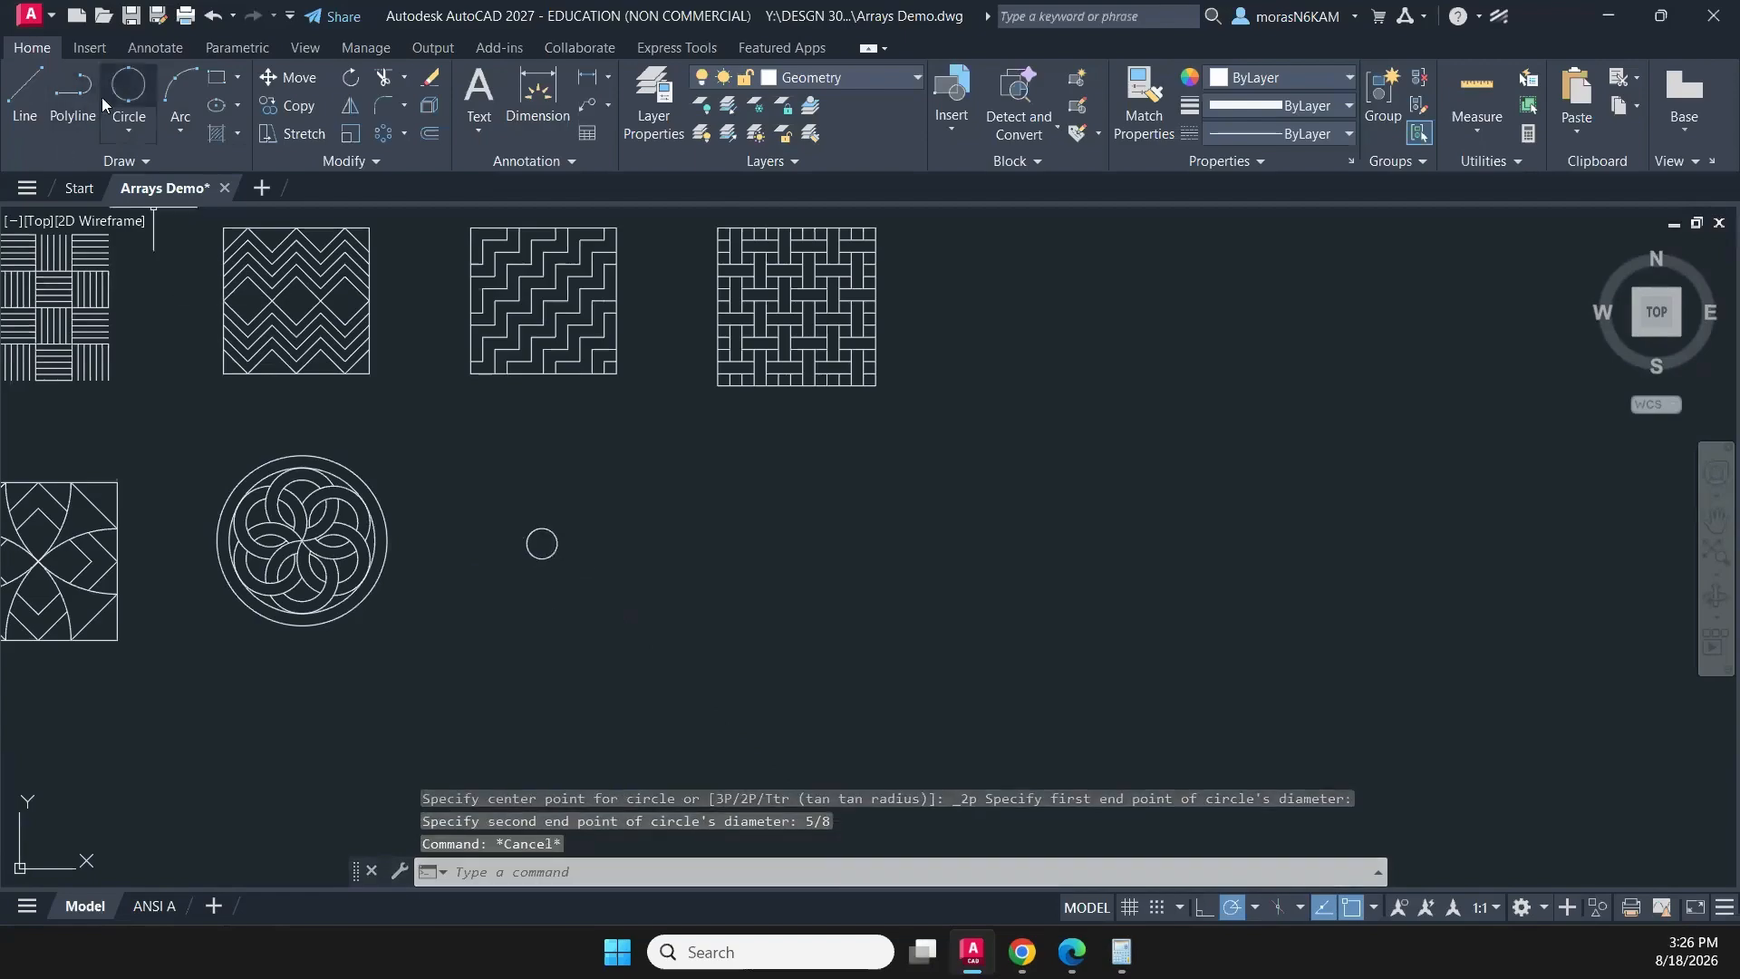
- Erase the small two-point circle beside the interwoven-ring pattern
left_click(542, 529)
left_click(517, 594)
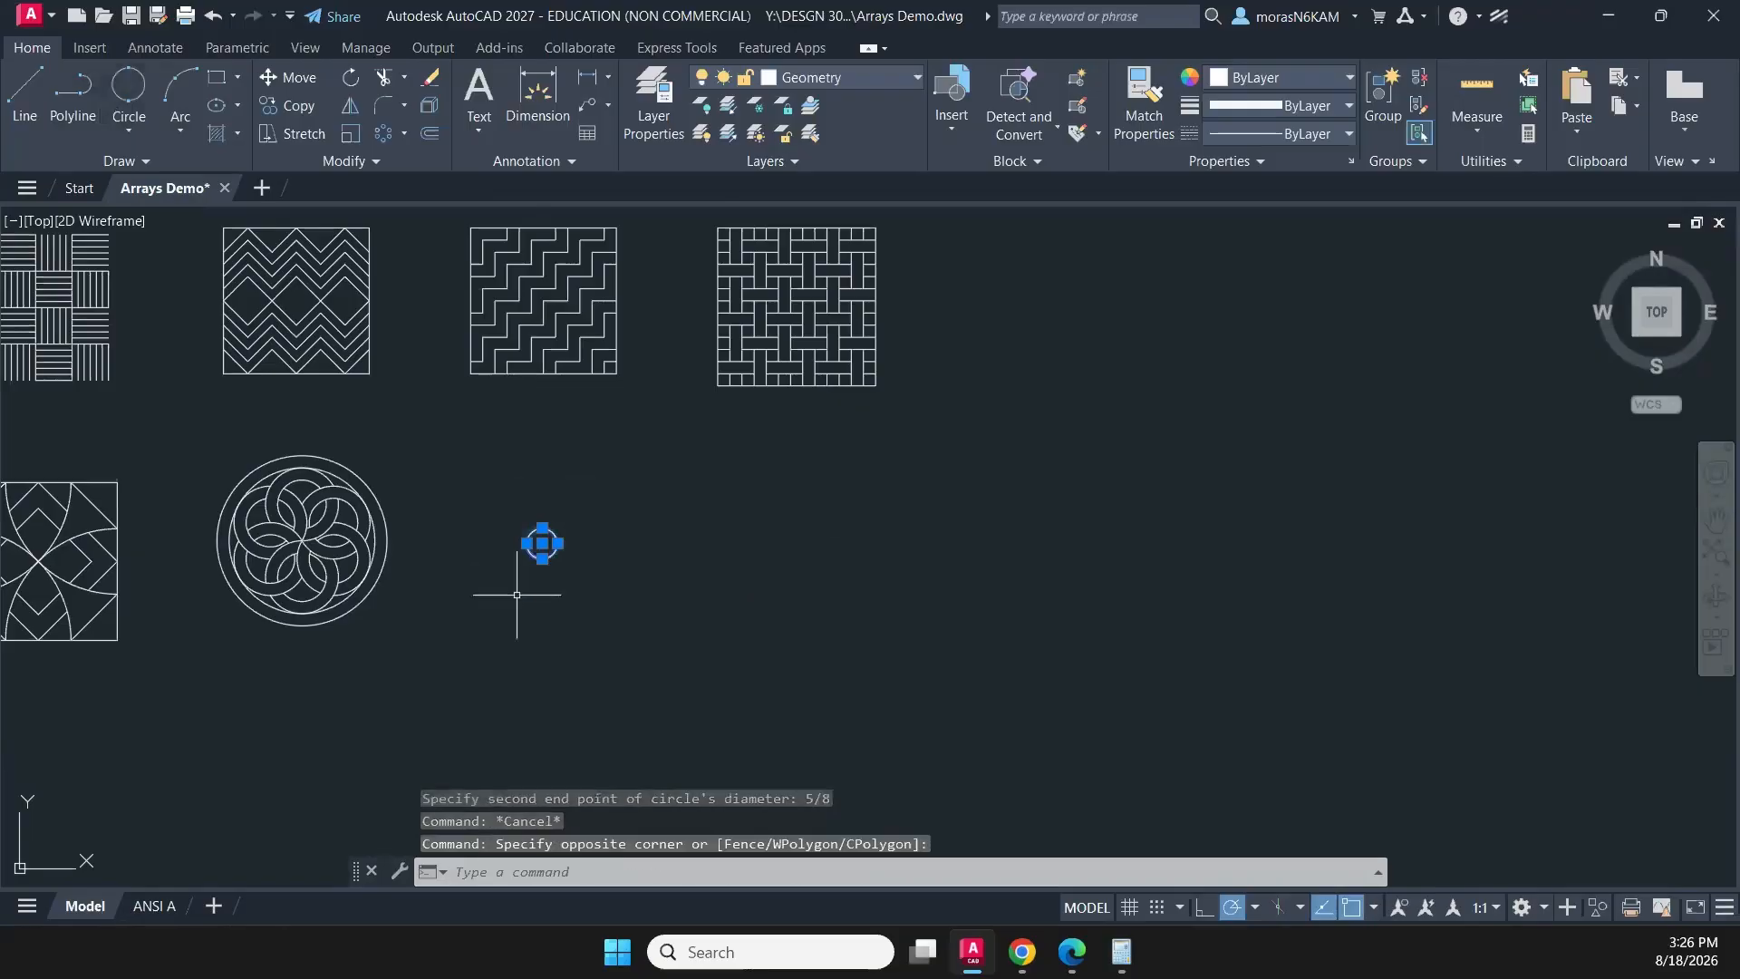
key("Delete")
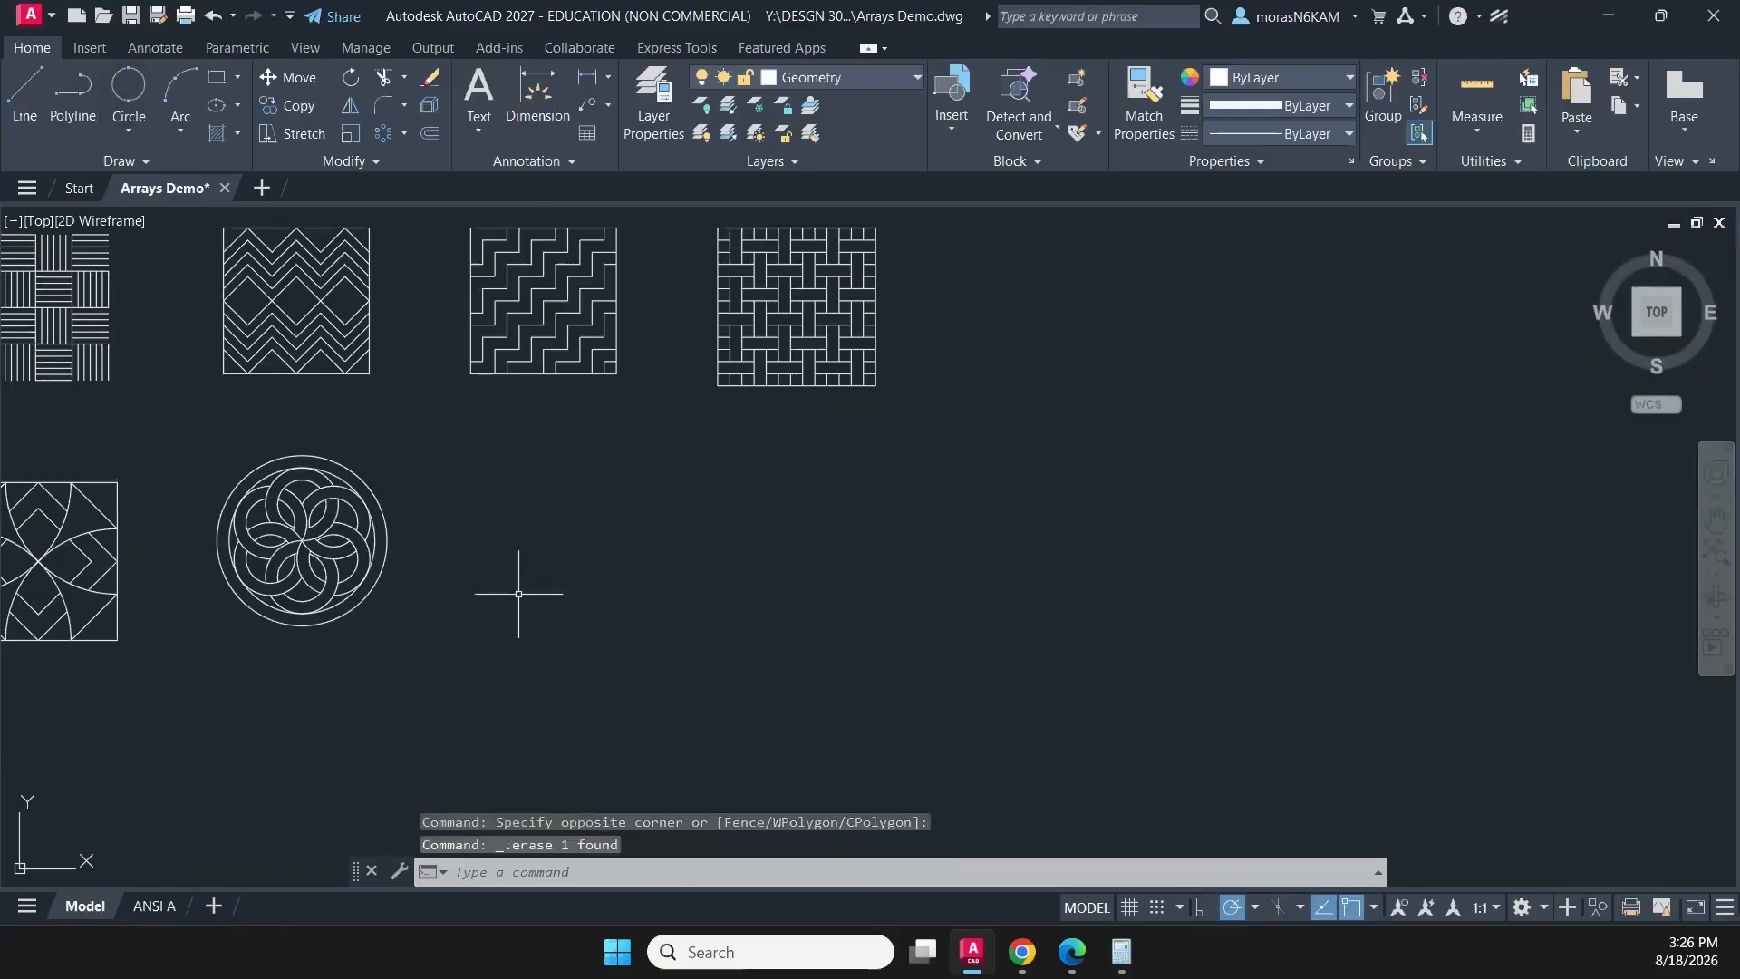
- Draw a circle from its centre with a 5/8 diameter in the empty space right of the interwoven-ring pattern
left_click(143, 133)
left_click(188, 170)
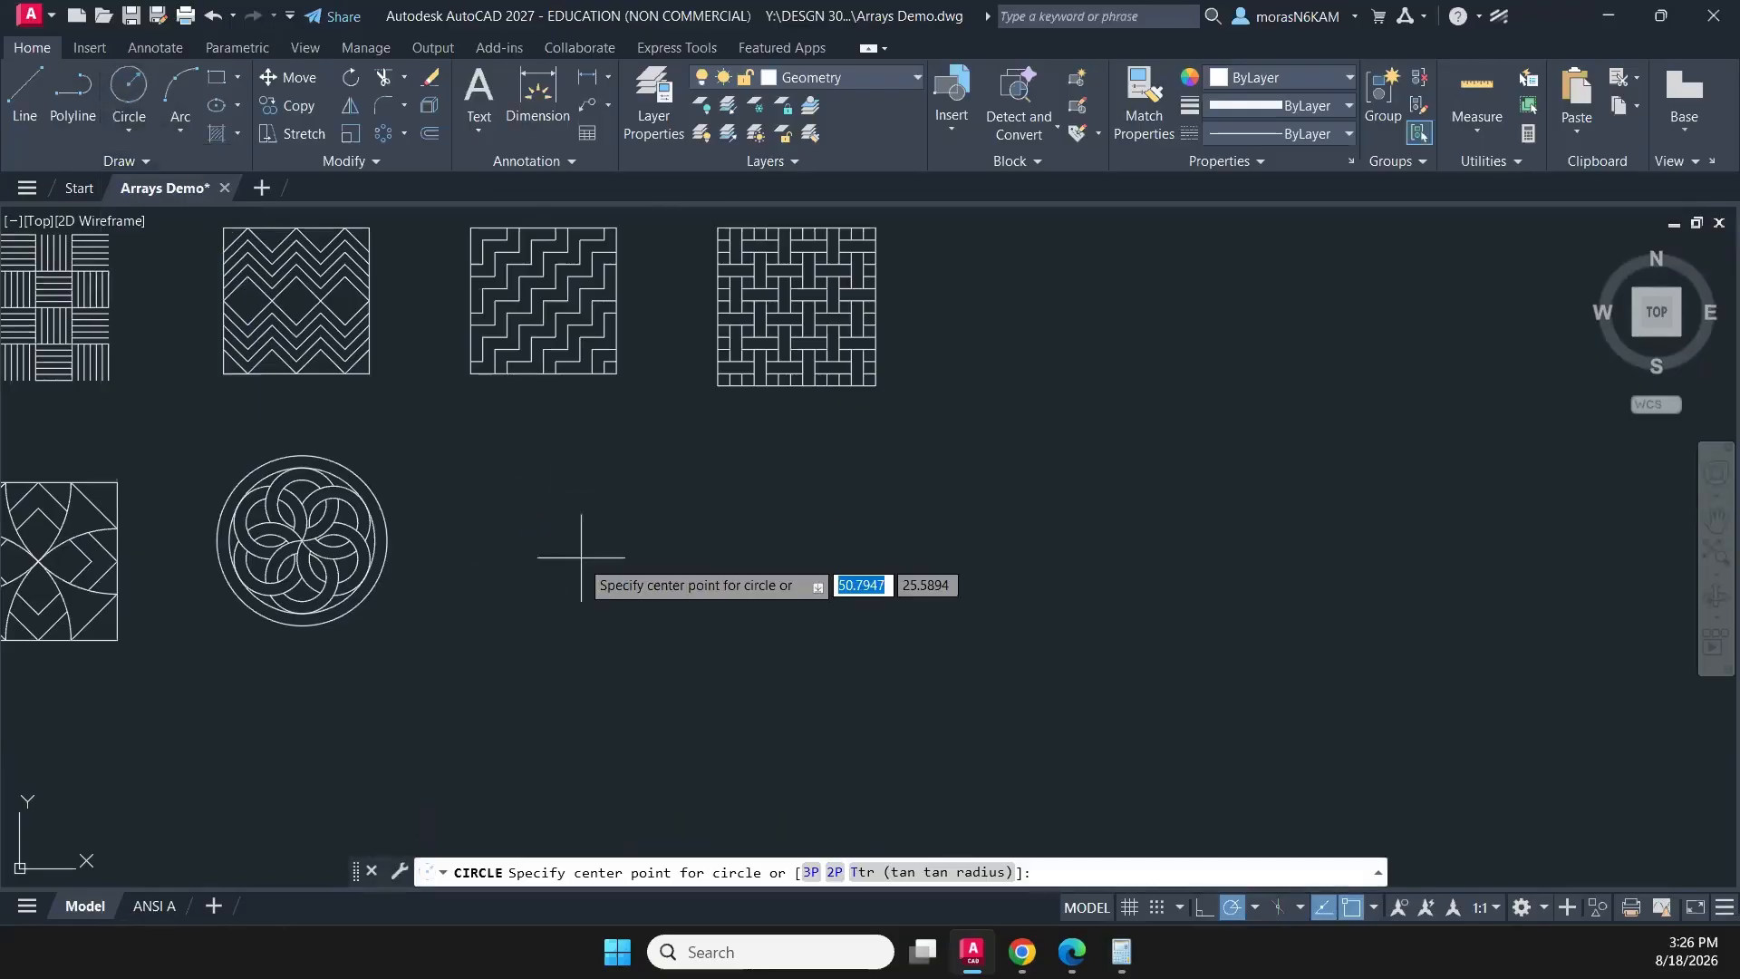
left_click(131, 101)
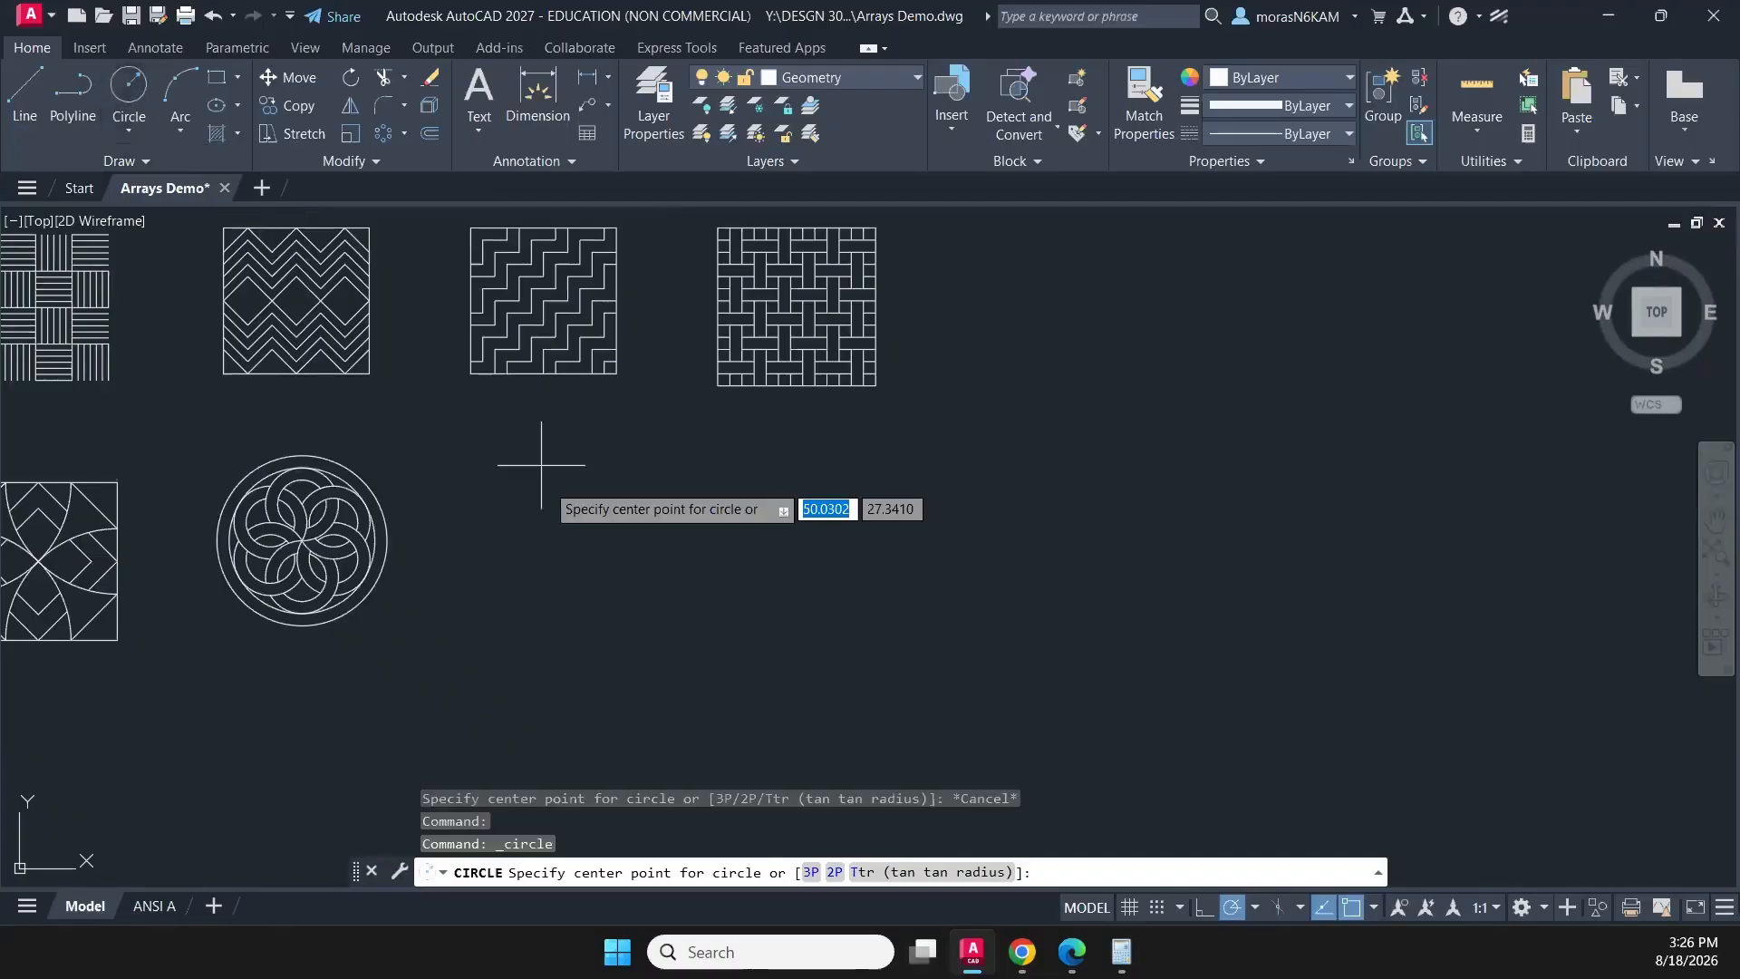
left_click(557, 549)
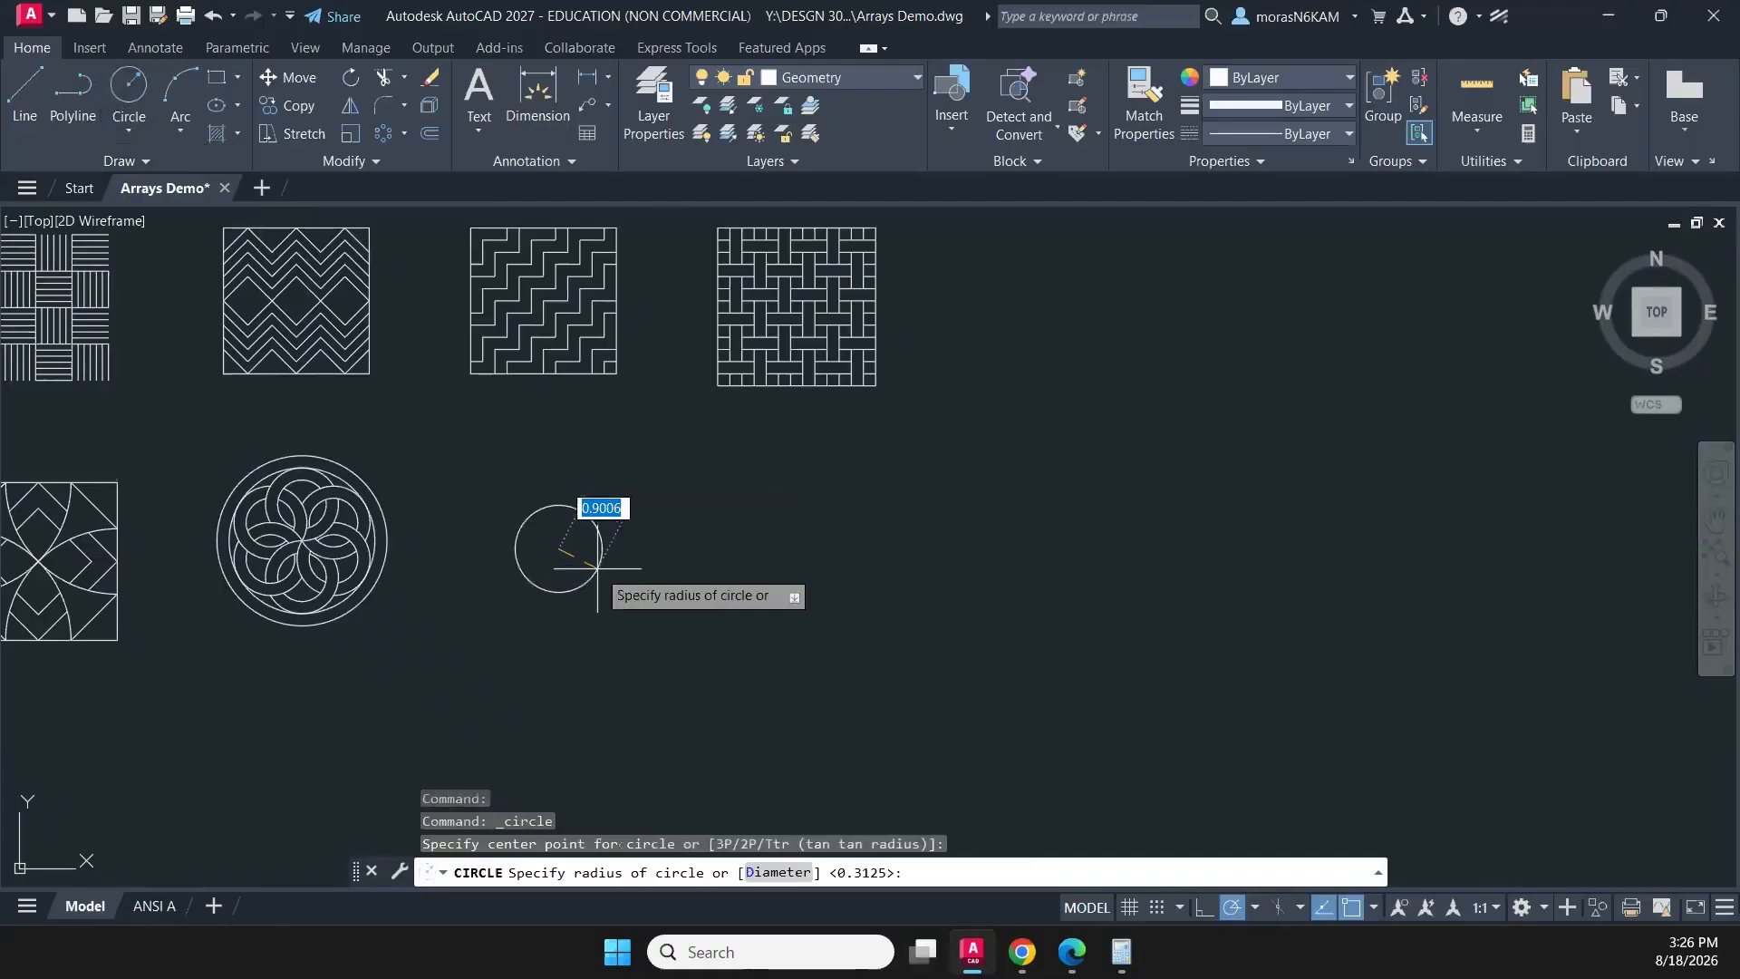
type("d")
key("Return")
type("5/8")
key("Return")
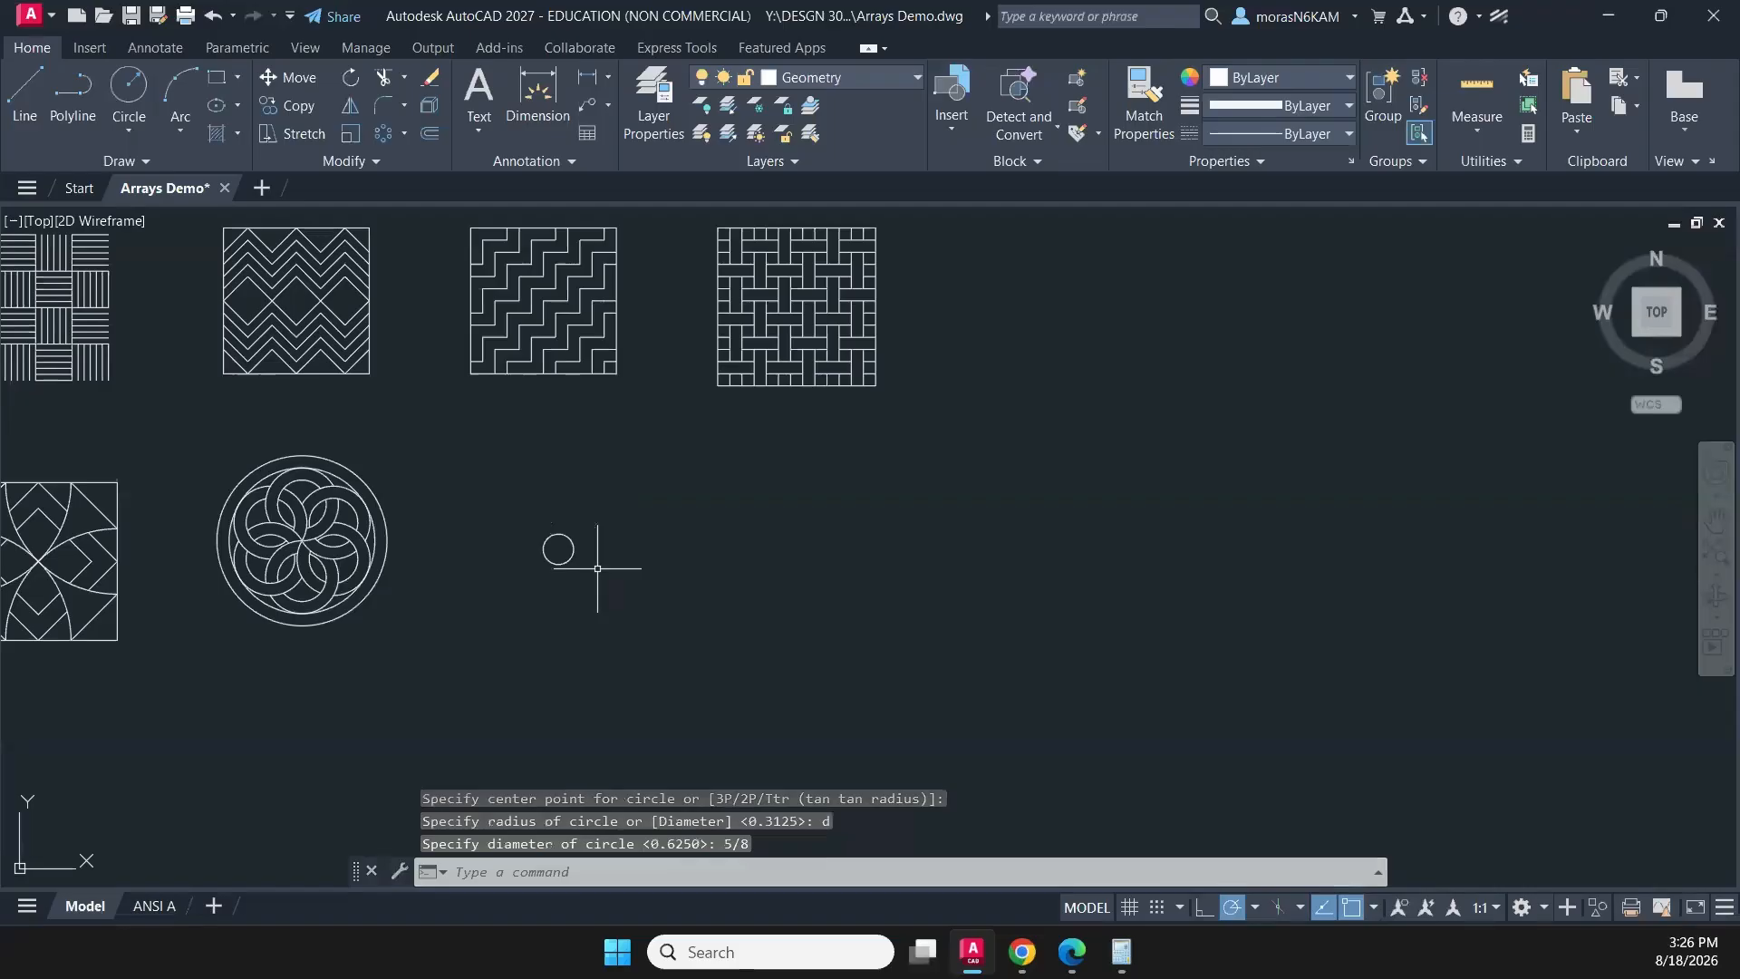
- Draw a circle with a 1-1/8 diameter concentric with the 5/8 circle
left_click(128, 88)
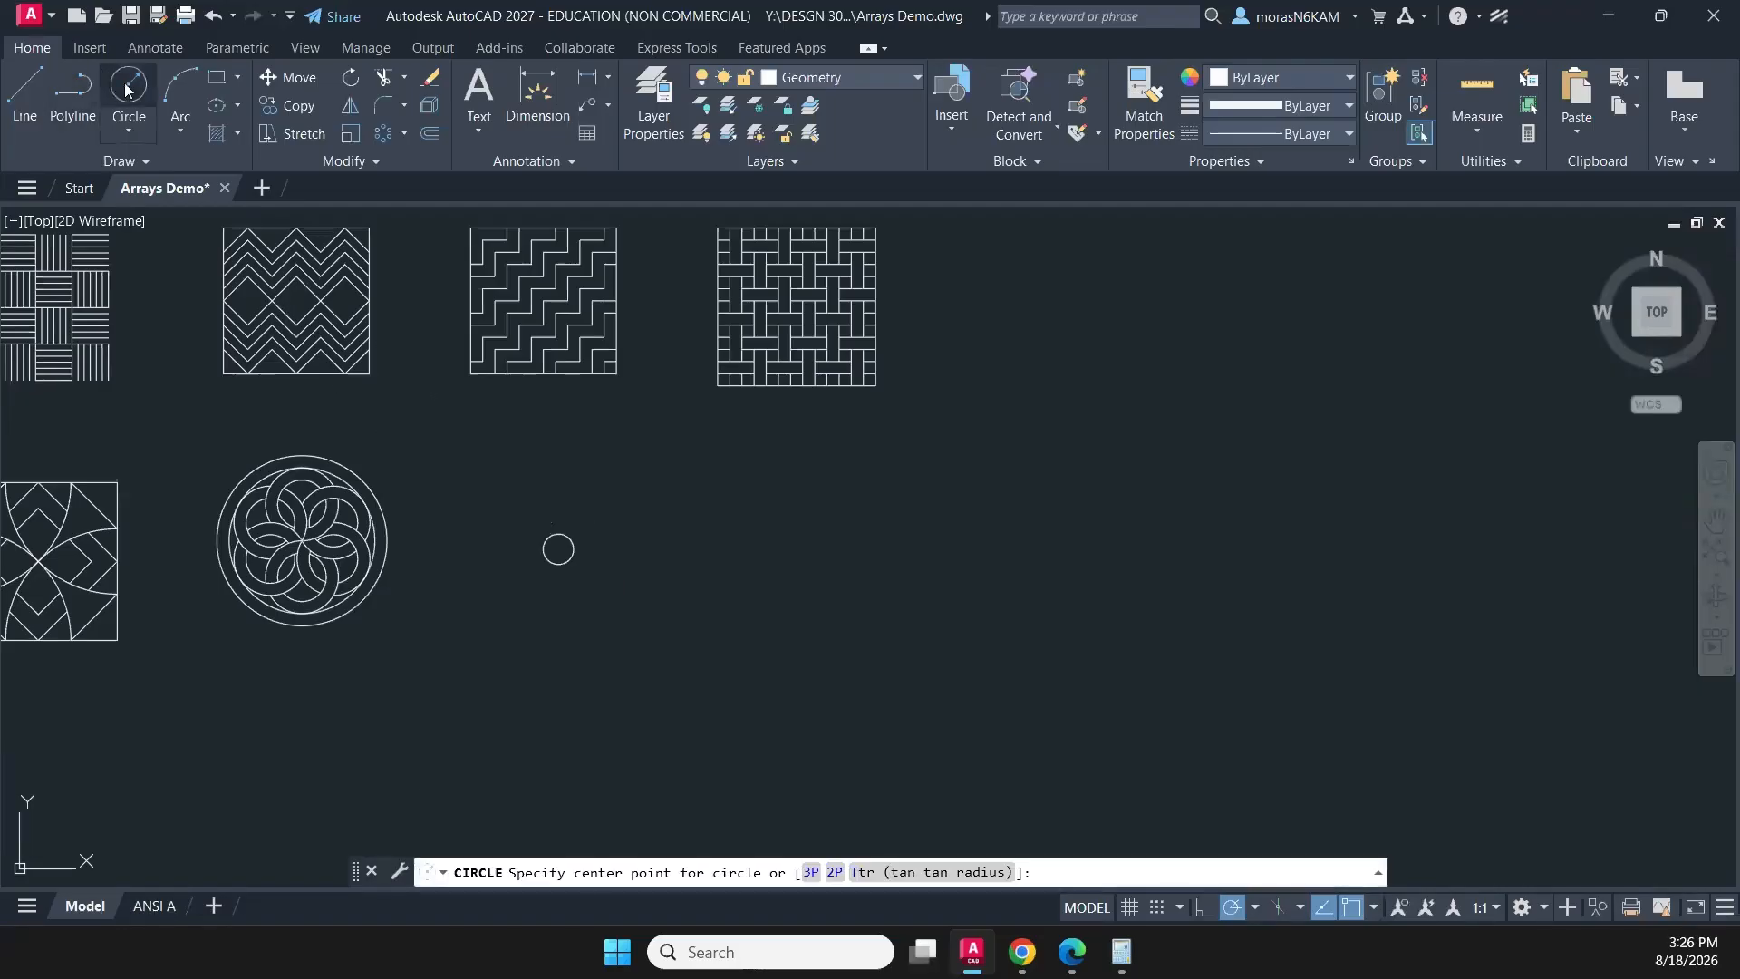
left_click(558, 548)
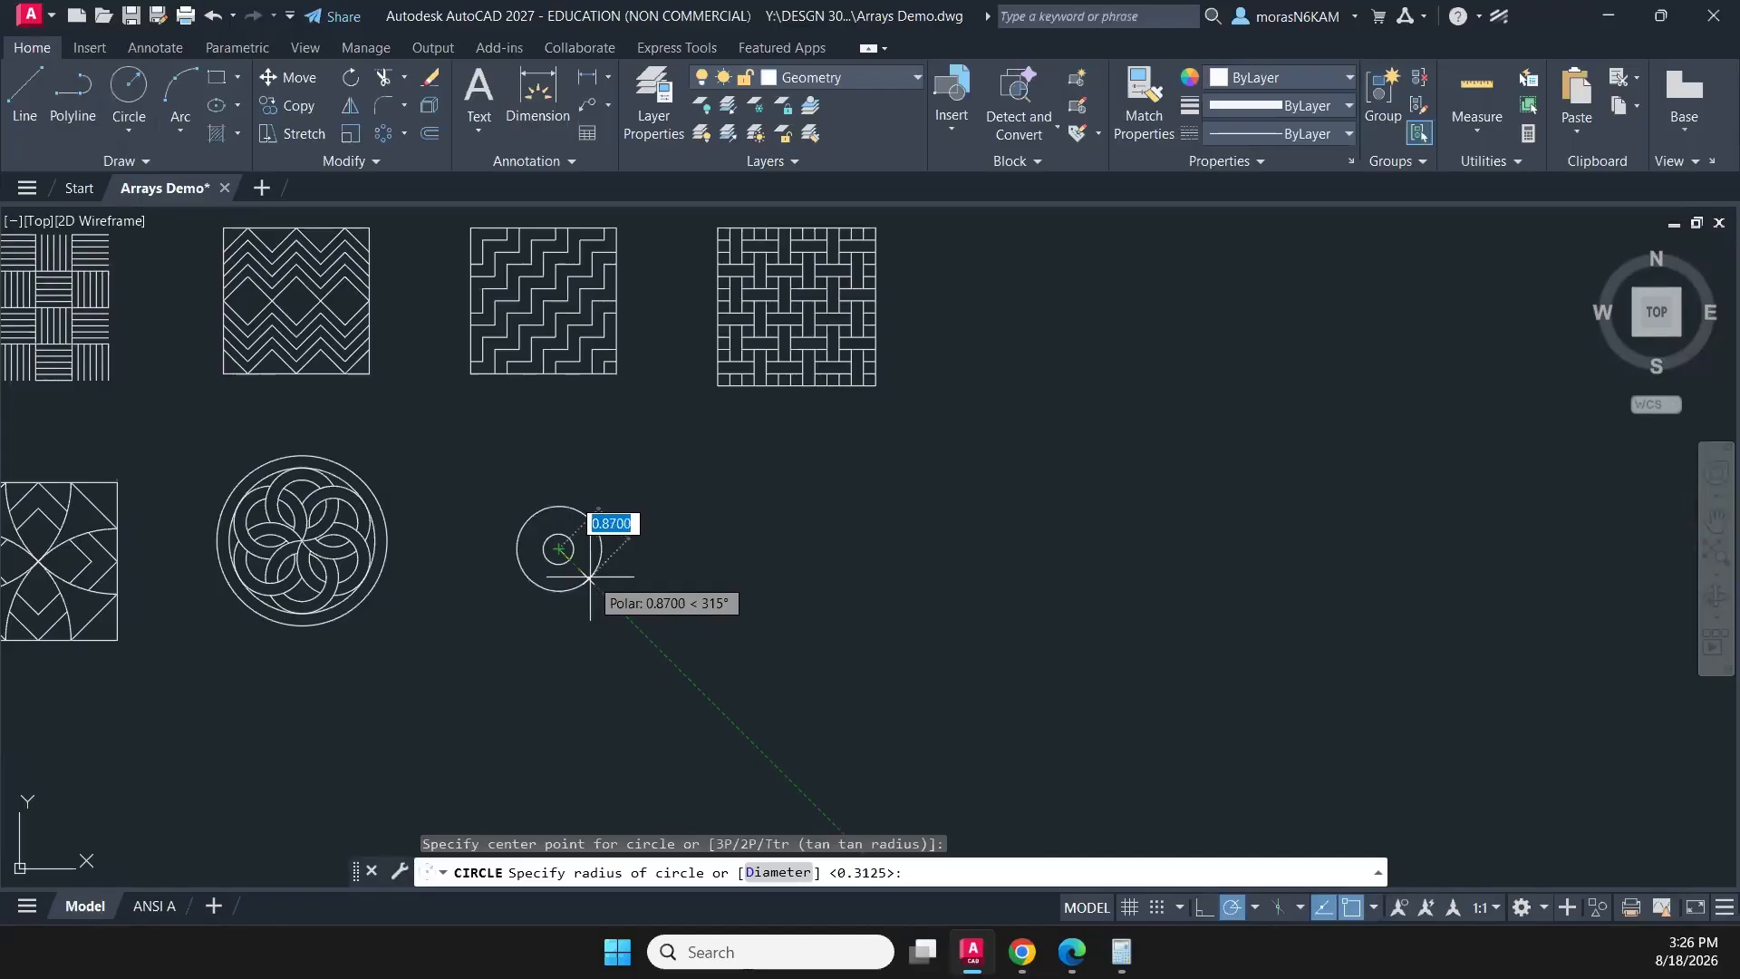
type("d")
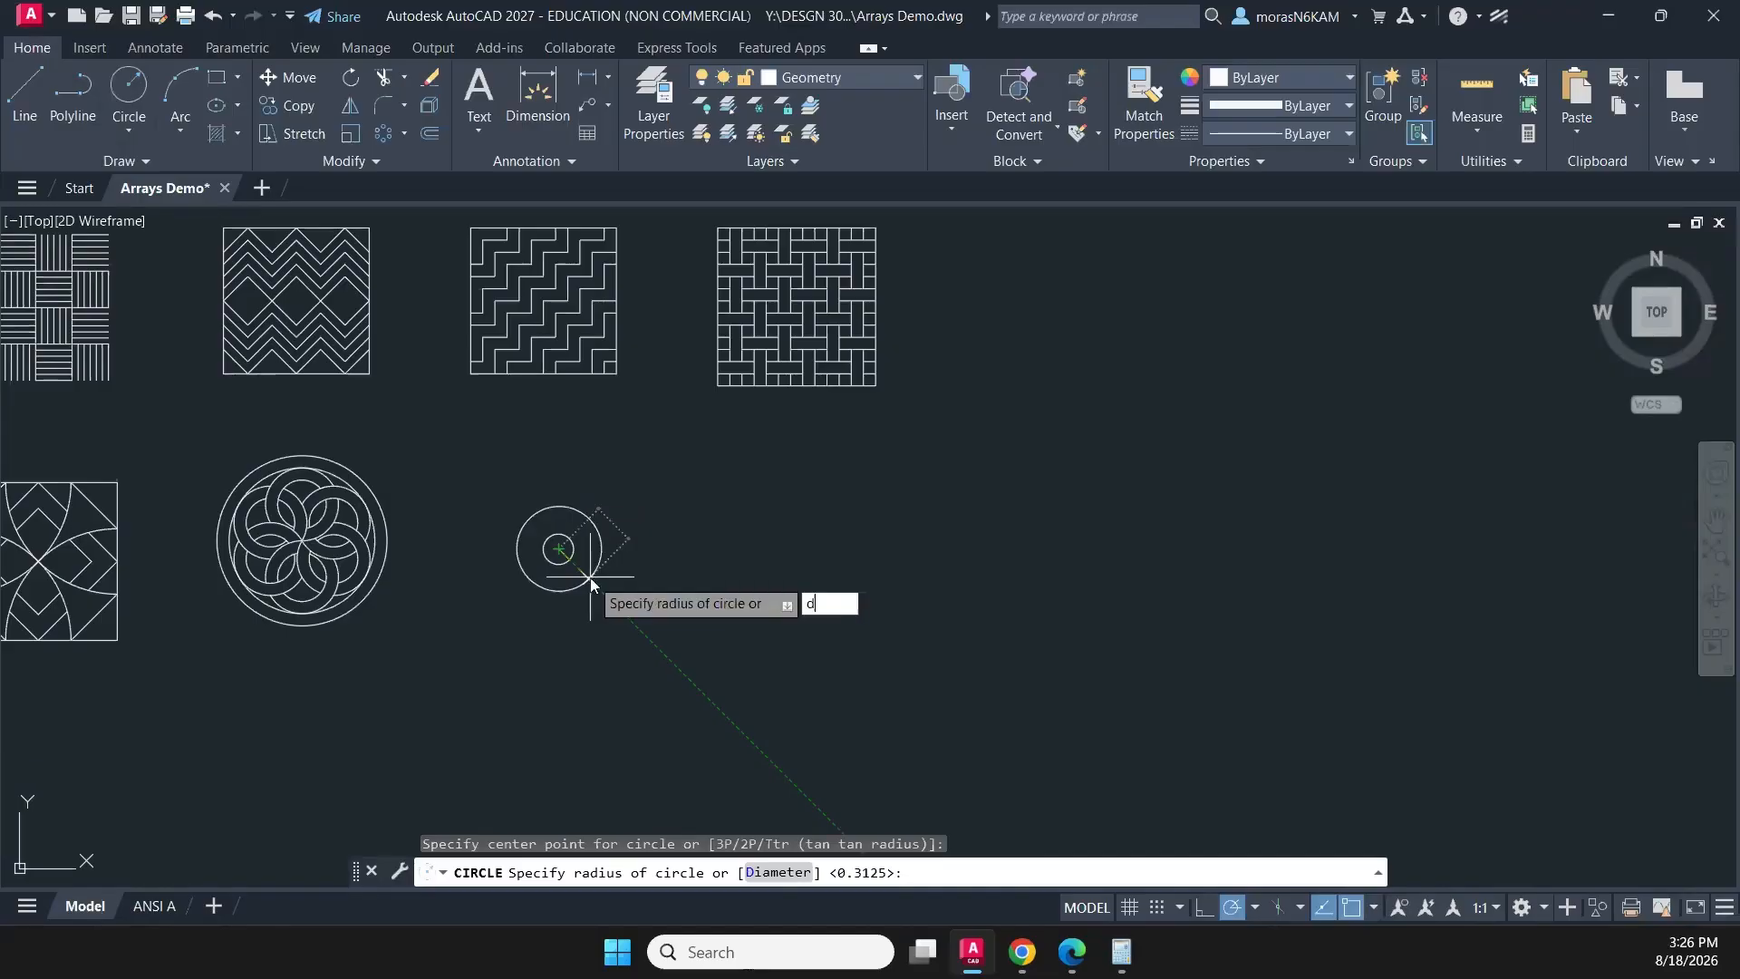
key("Return")
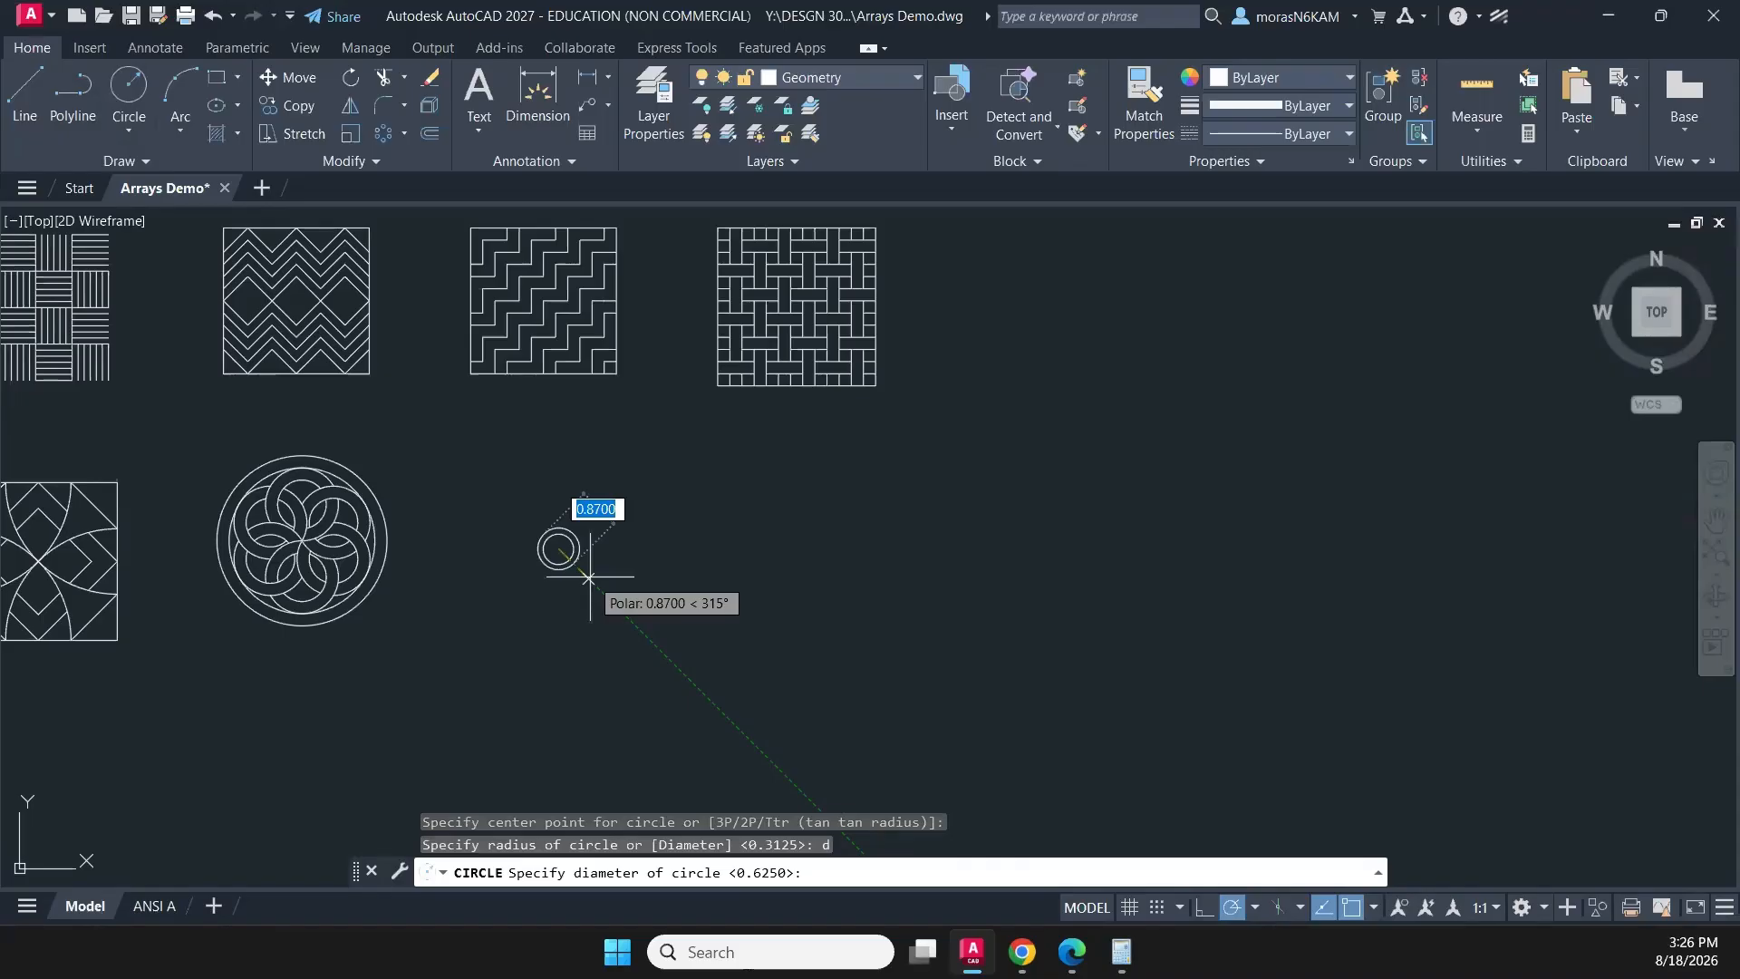
type("1-1/8")
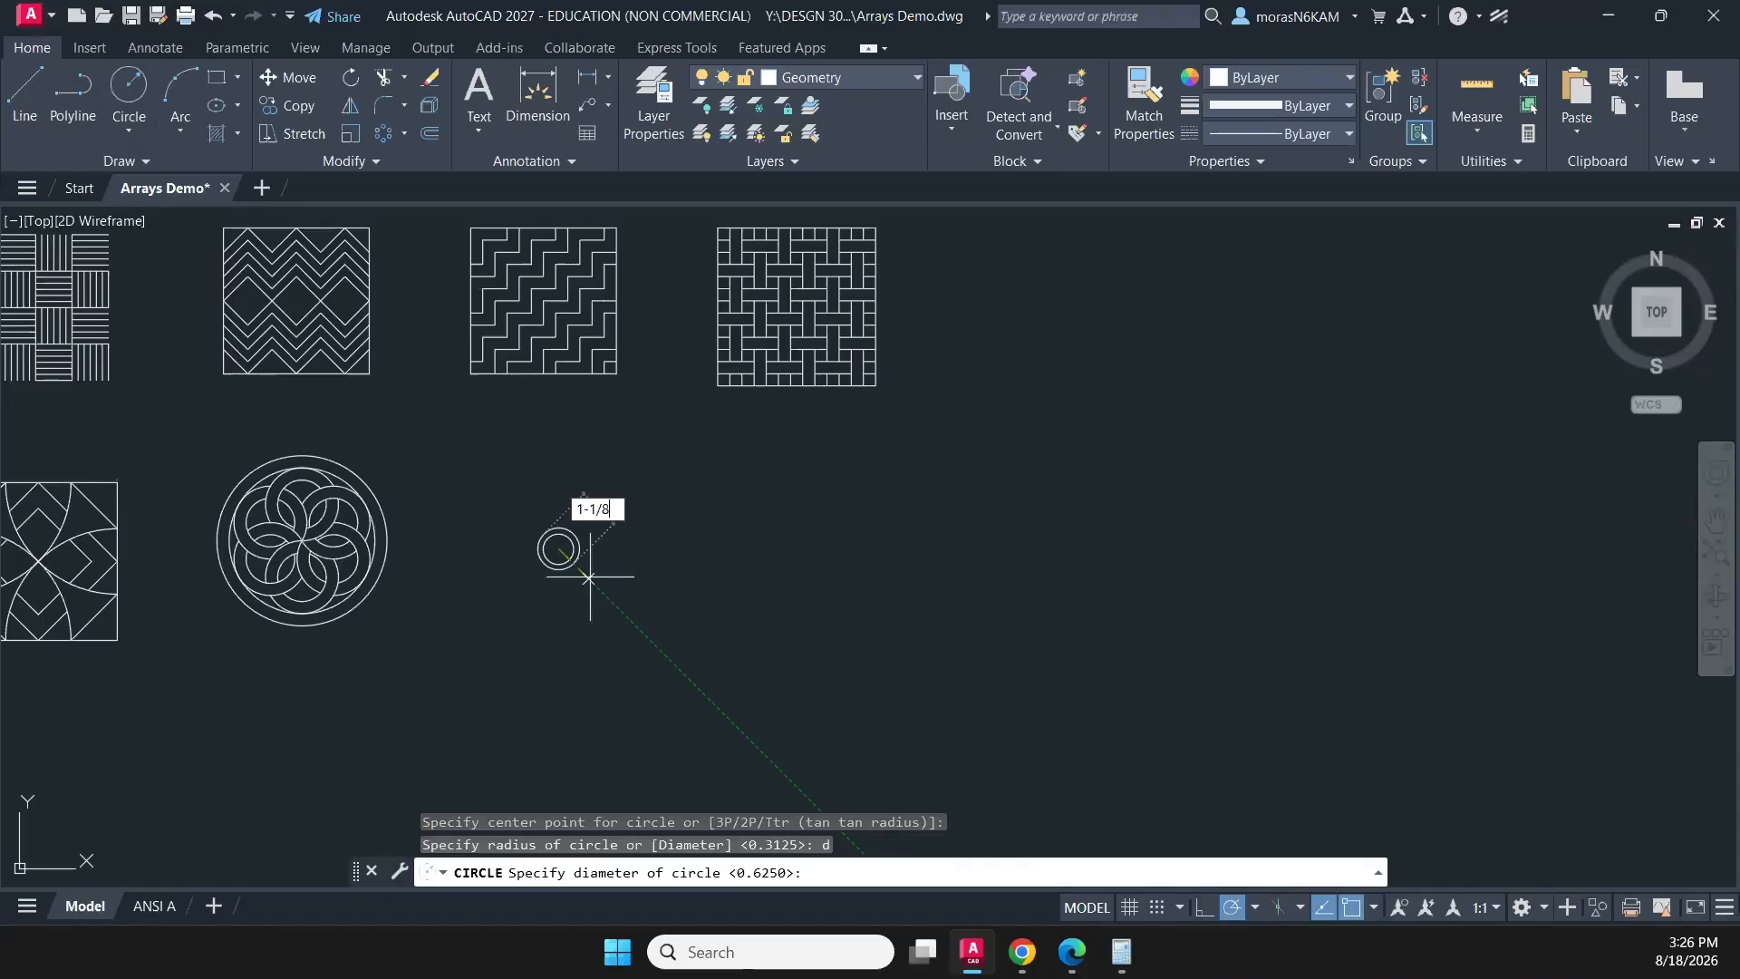
key("Return")
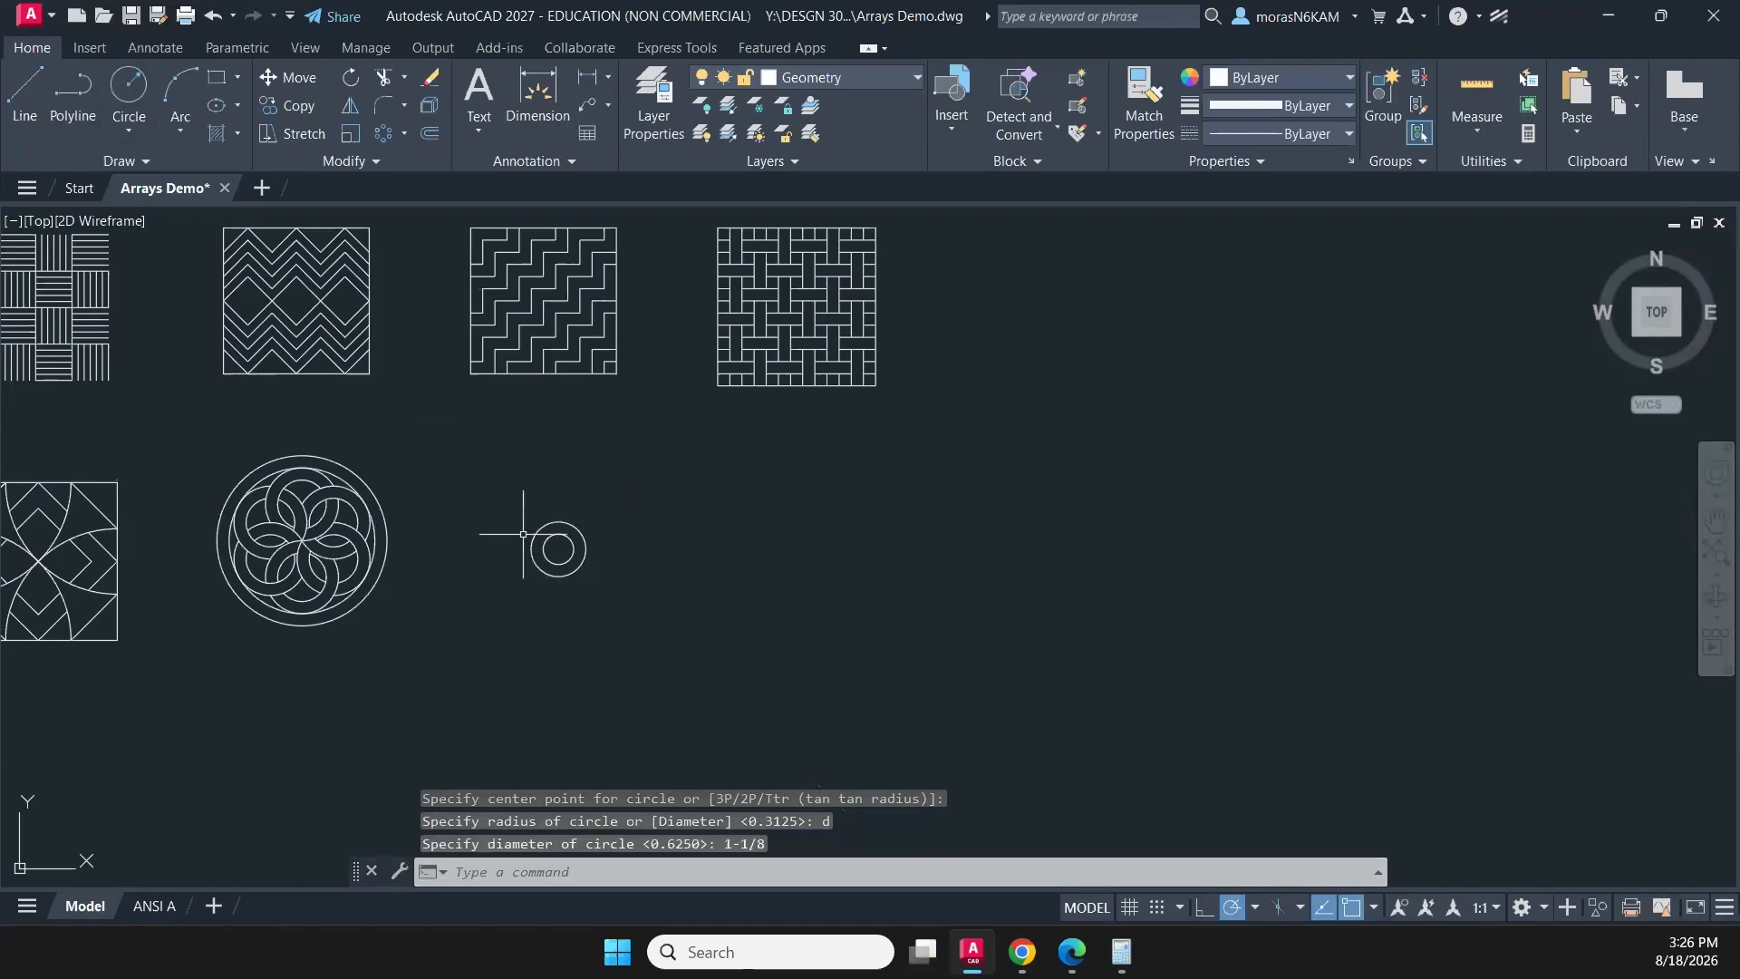
- Draw an outer circle with a 3-3/8 diameter around the same centre and end the Circle command
left_click(109, 91)
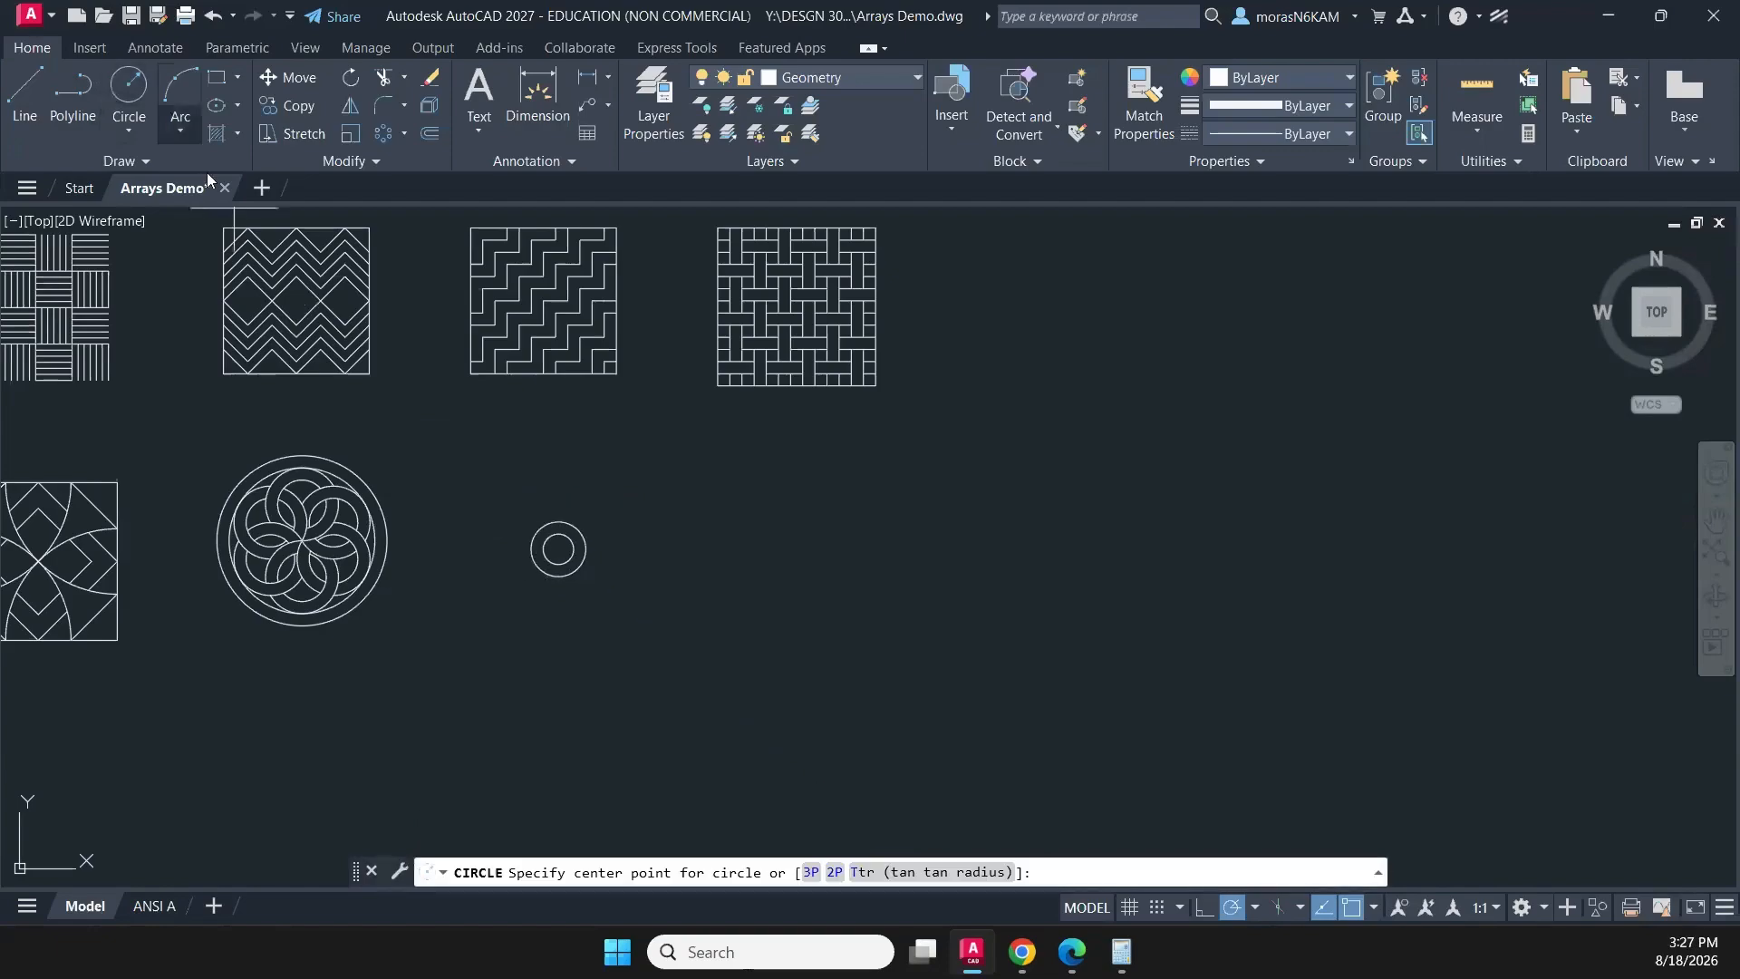
left_click(558, 548)
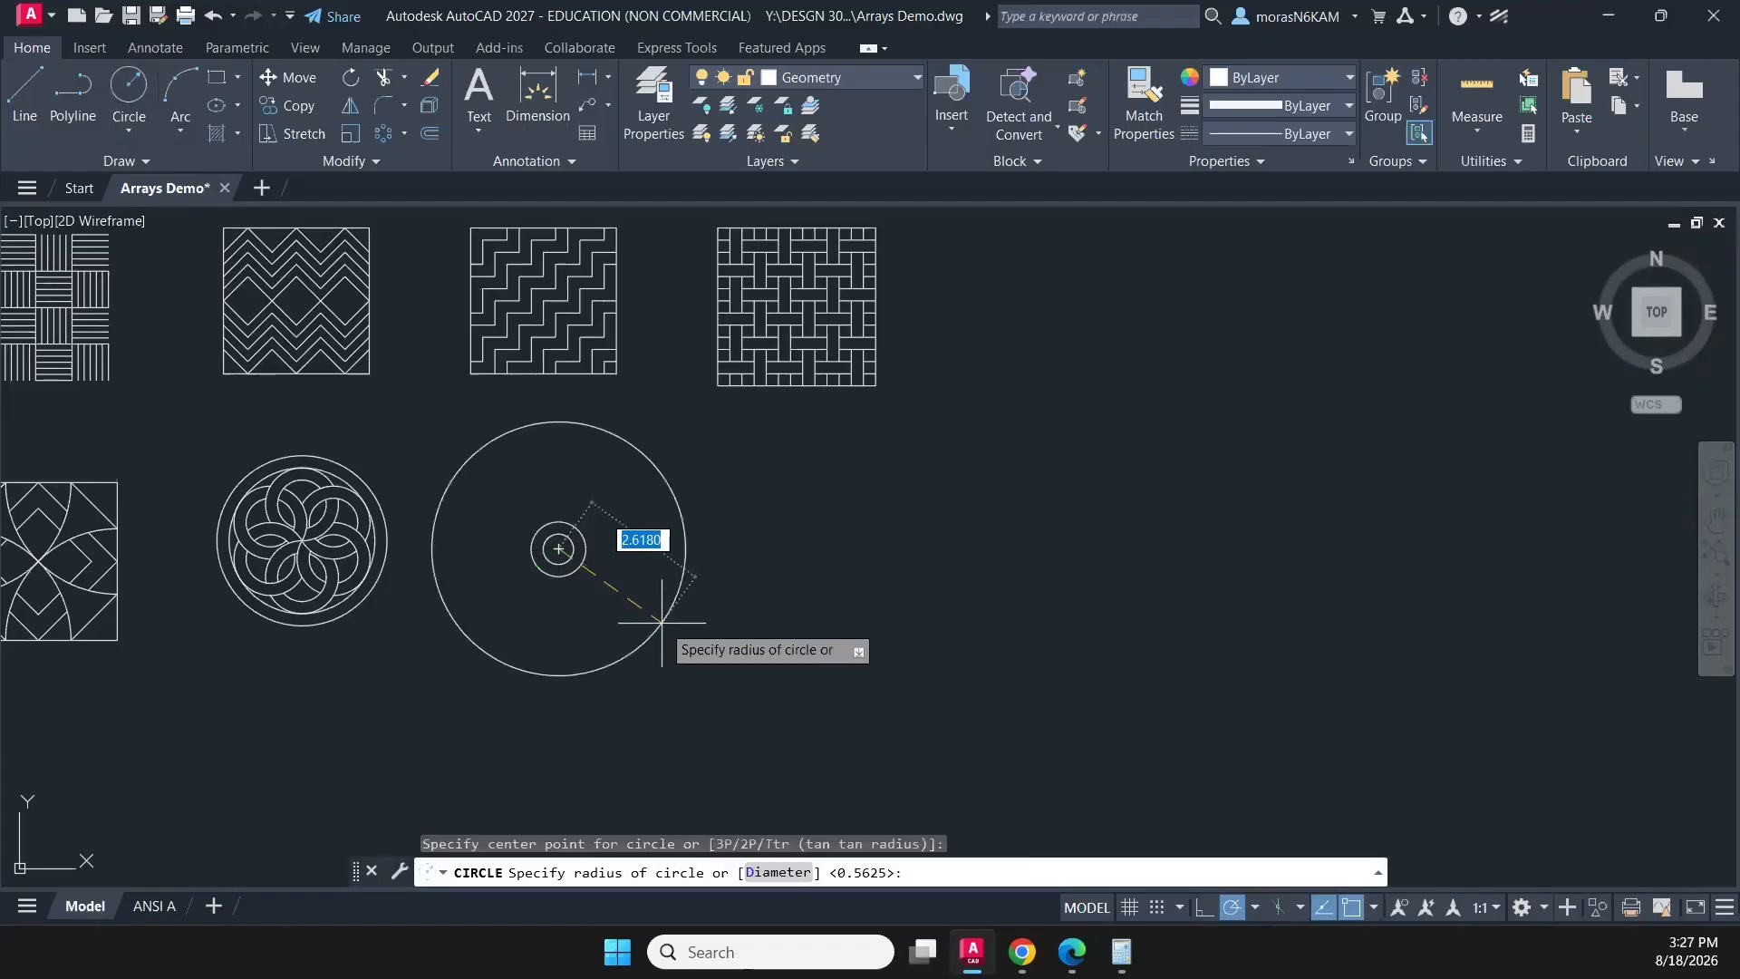
type("d")
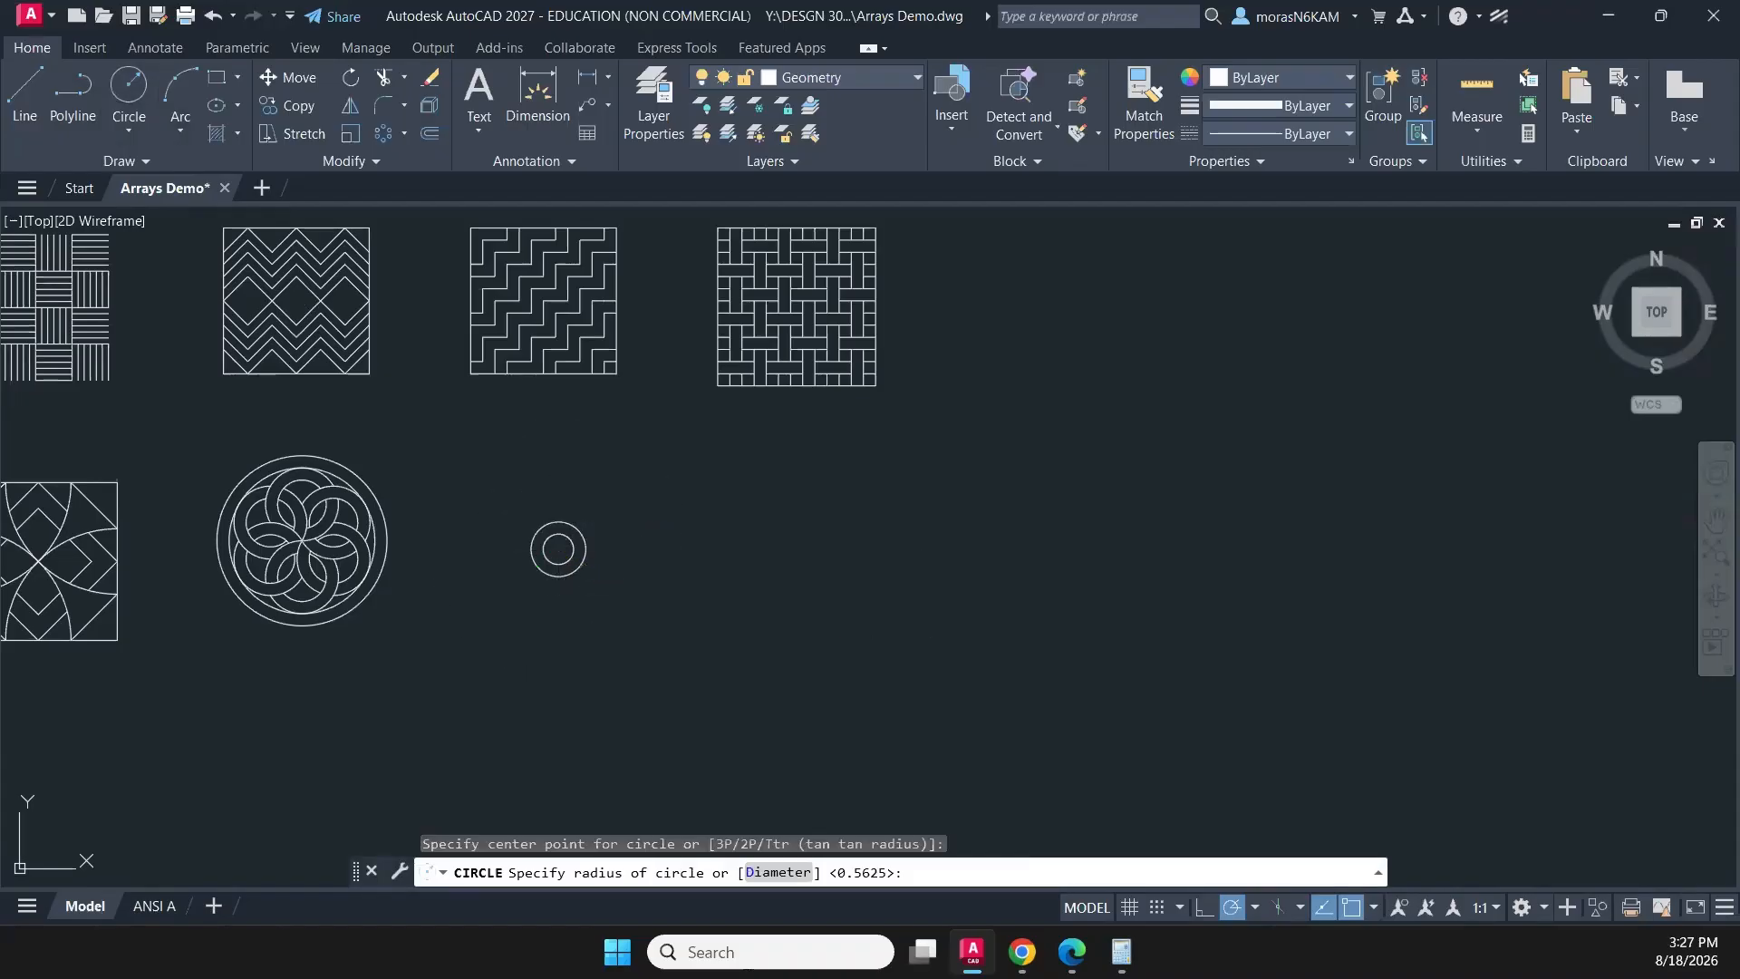
key("Return")
type("3-3/8")
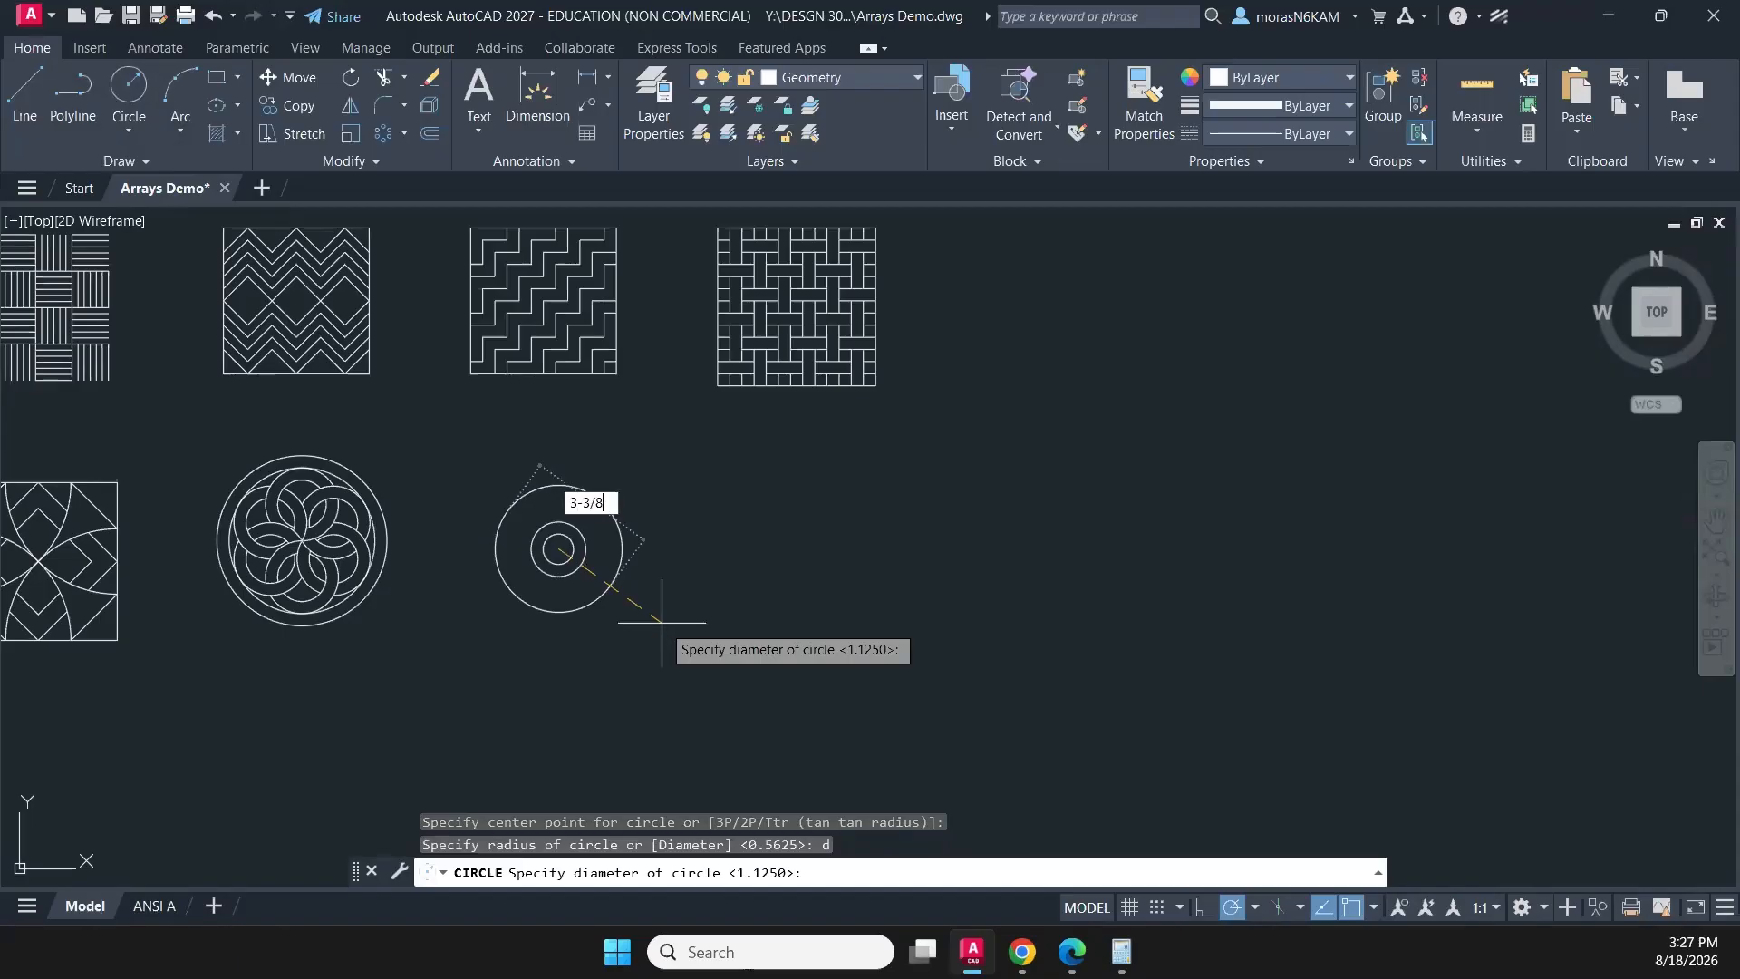
key("Return")
key("Escape")
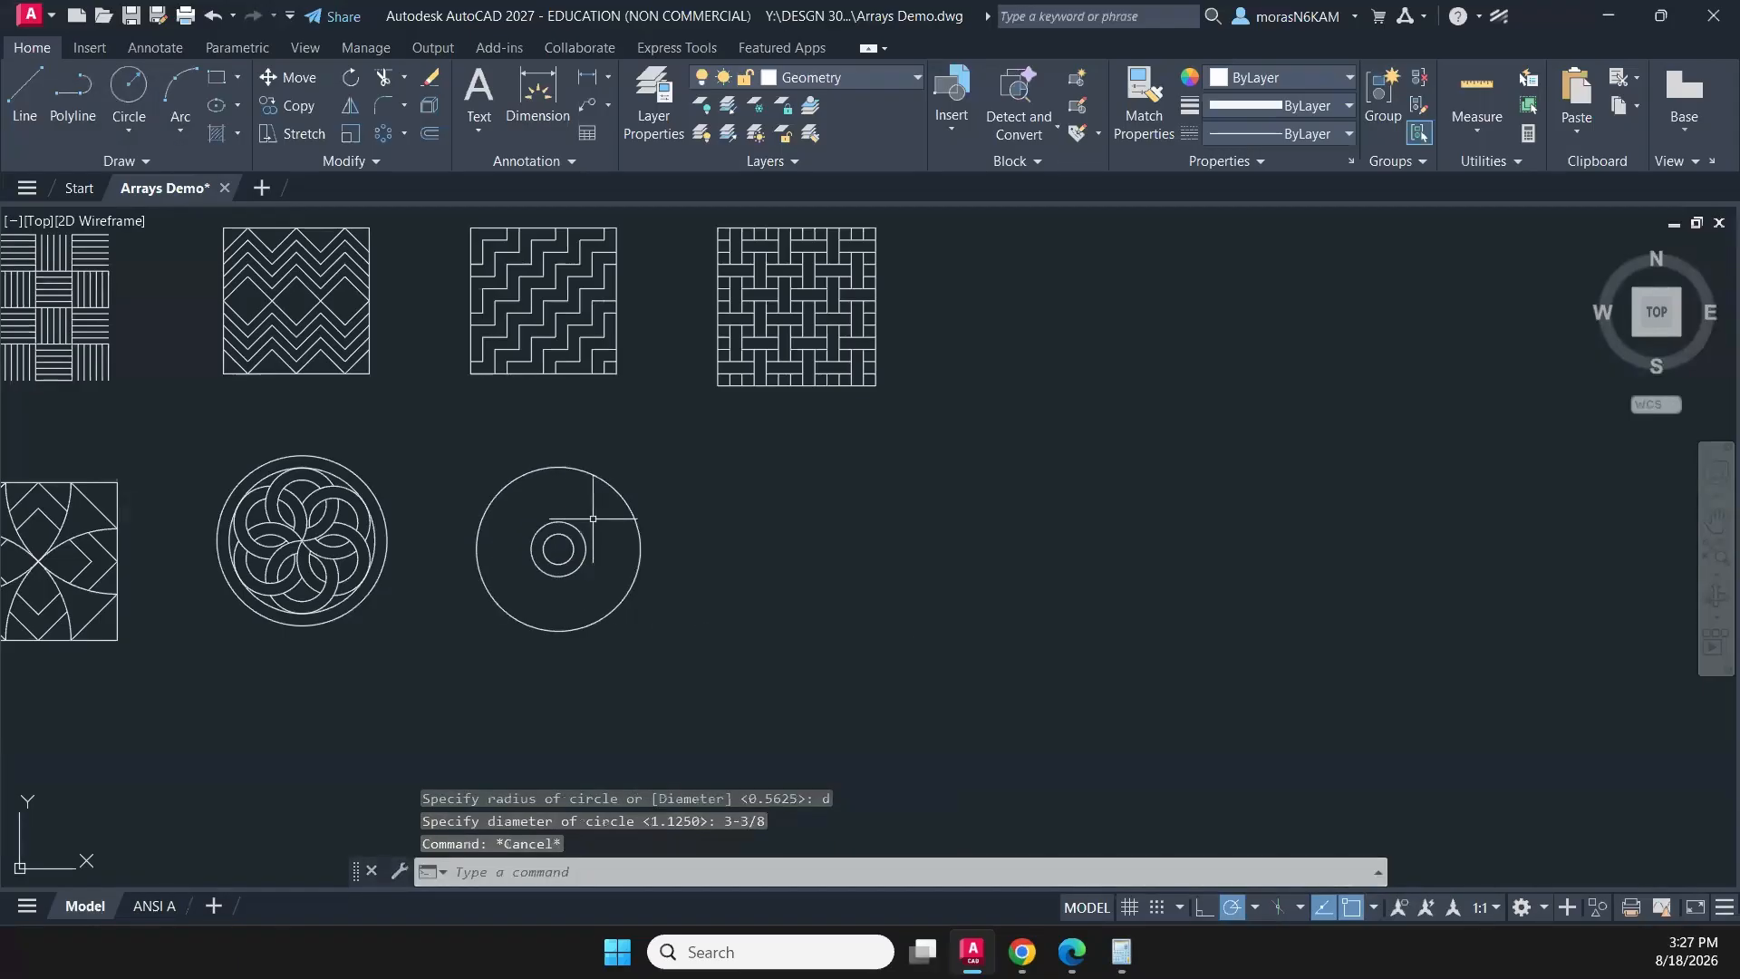
- Try to draw a circle of radius 1.125 tangent to the outer 3-3/8 circle and the 1-1/8 circle
middle_click_drag(715, 501, 652, 465)
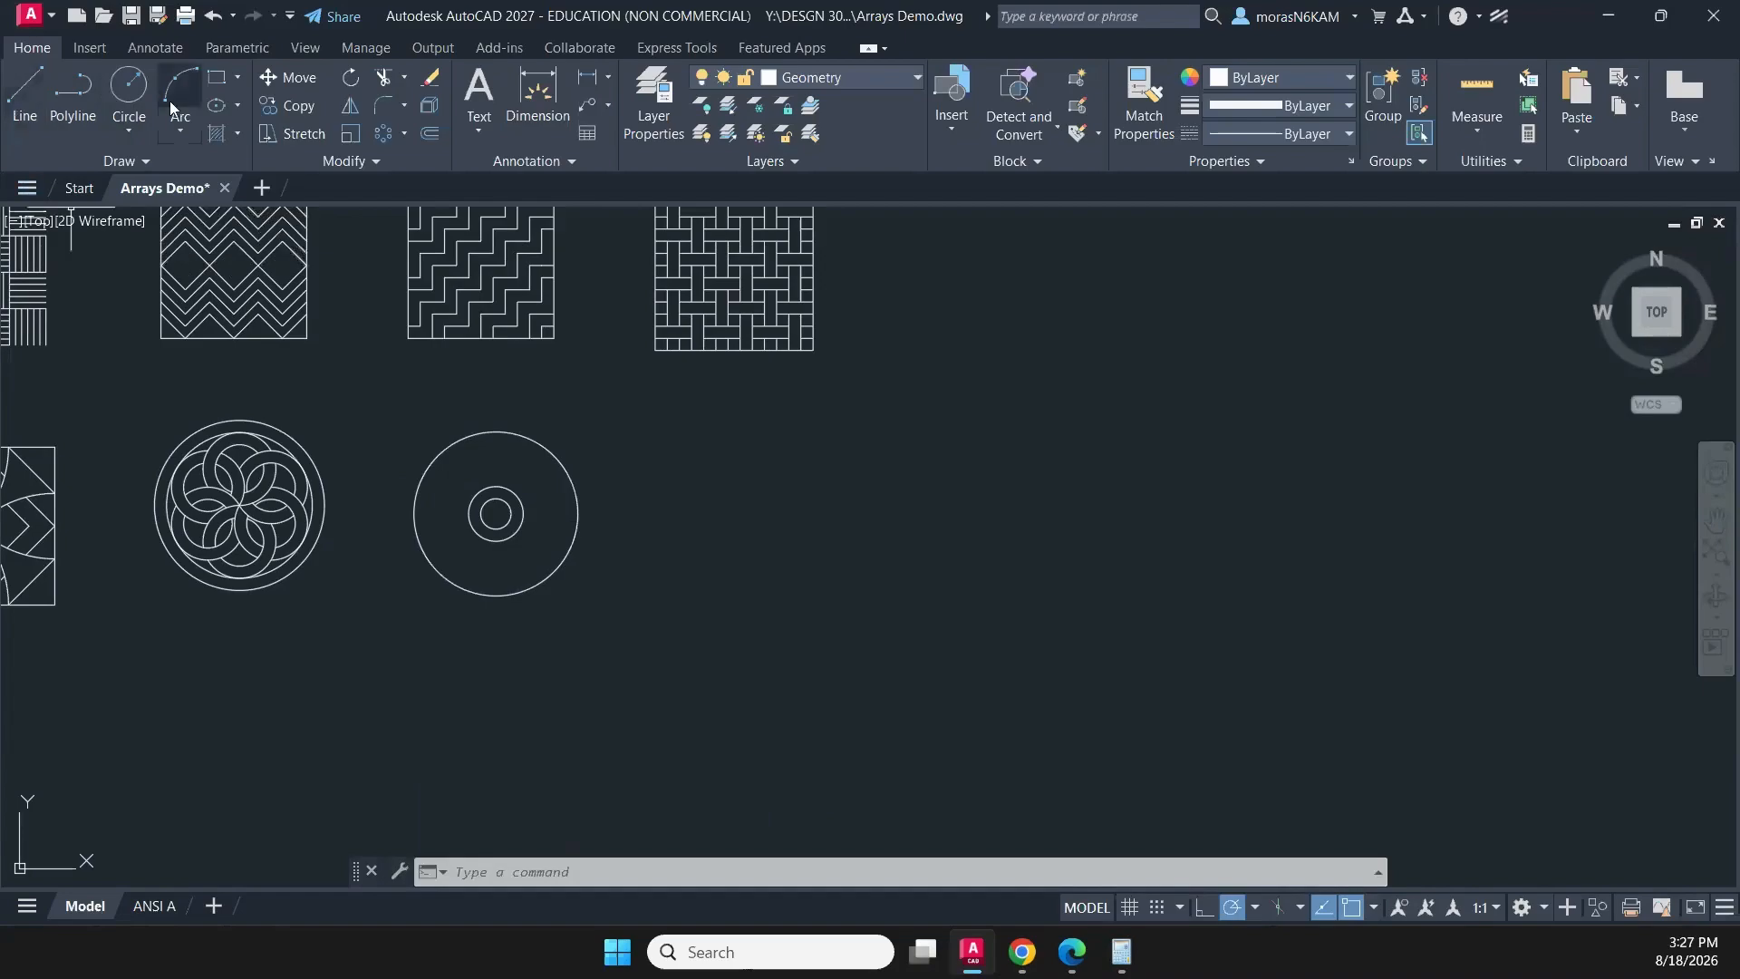
left_click(132, 129)
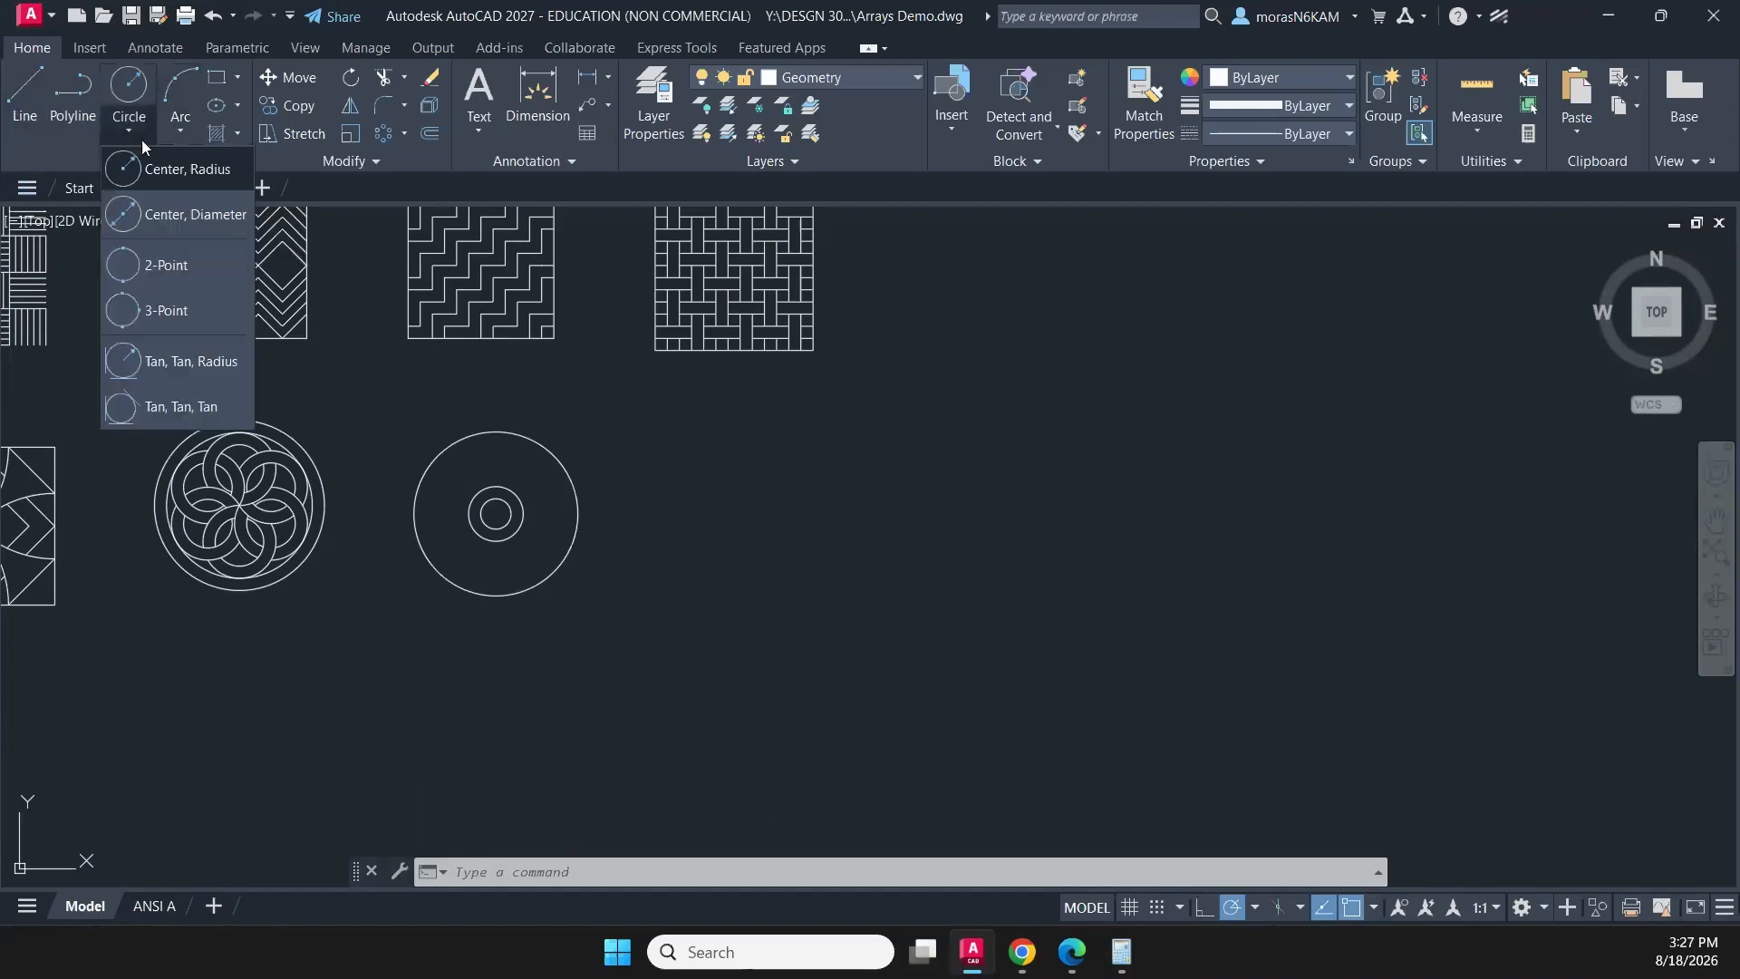
left_click(218, 363)
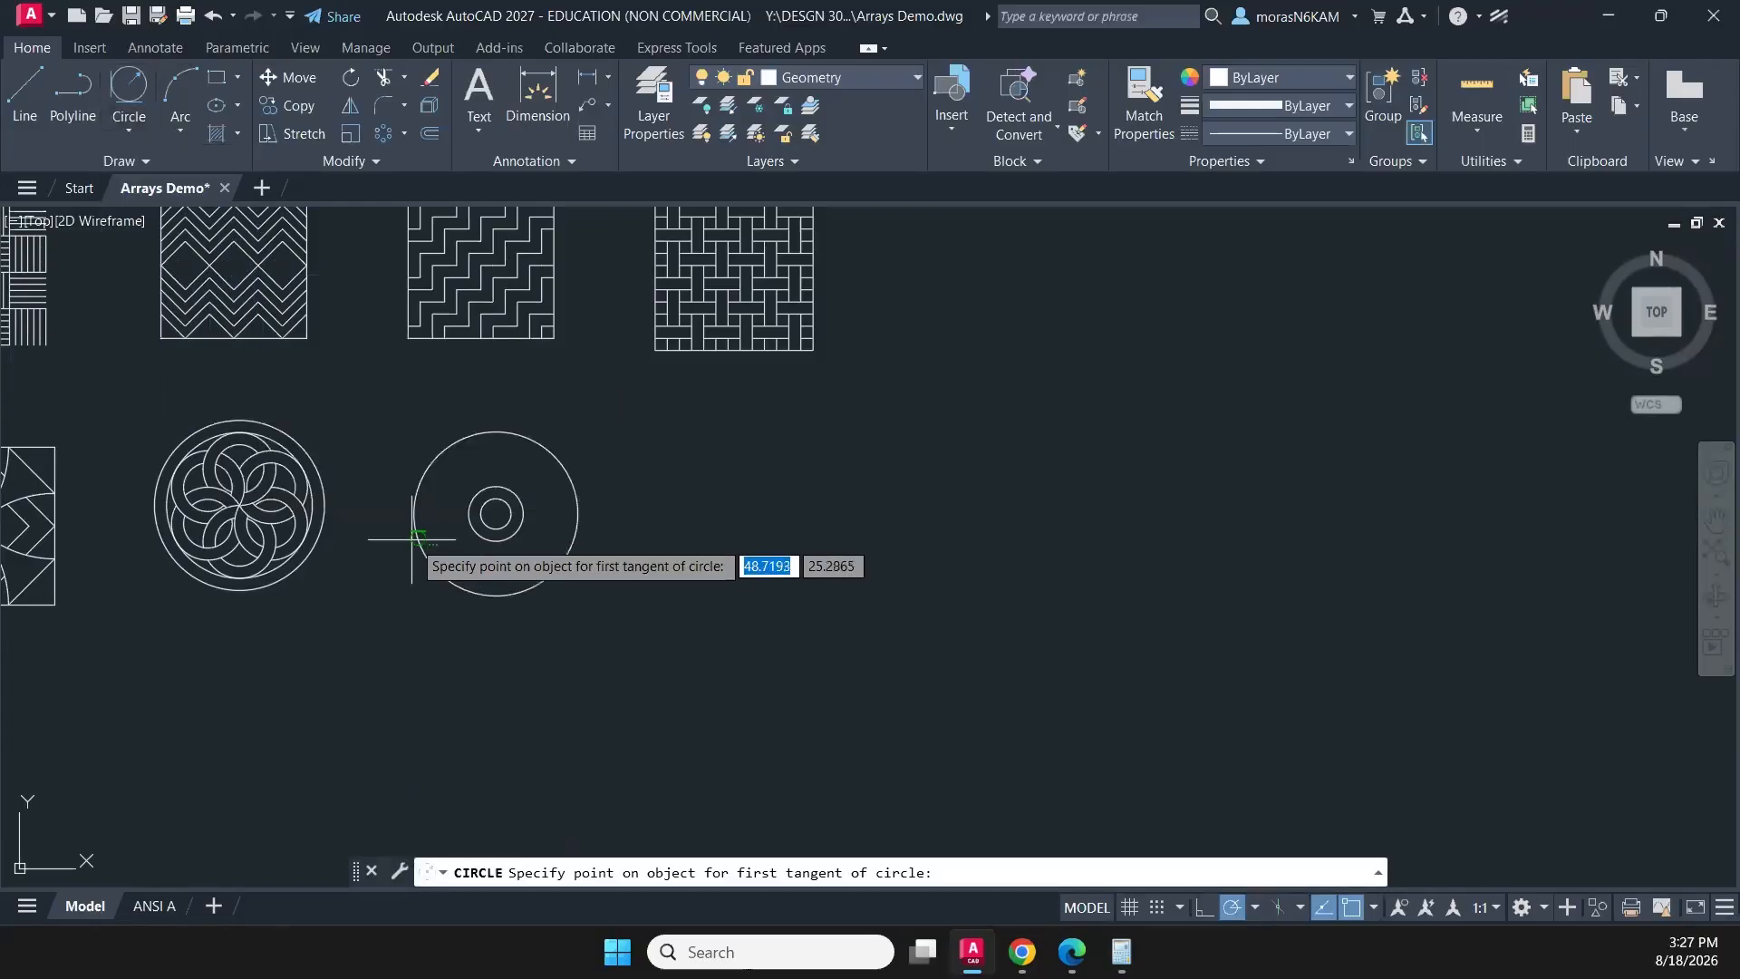
left_click(414, 537)
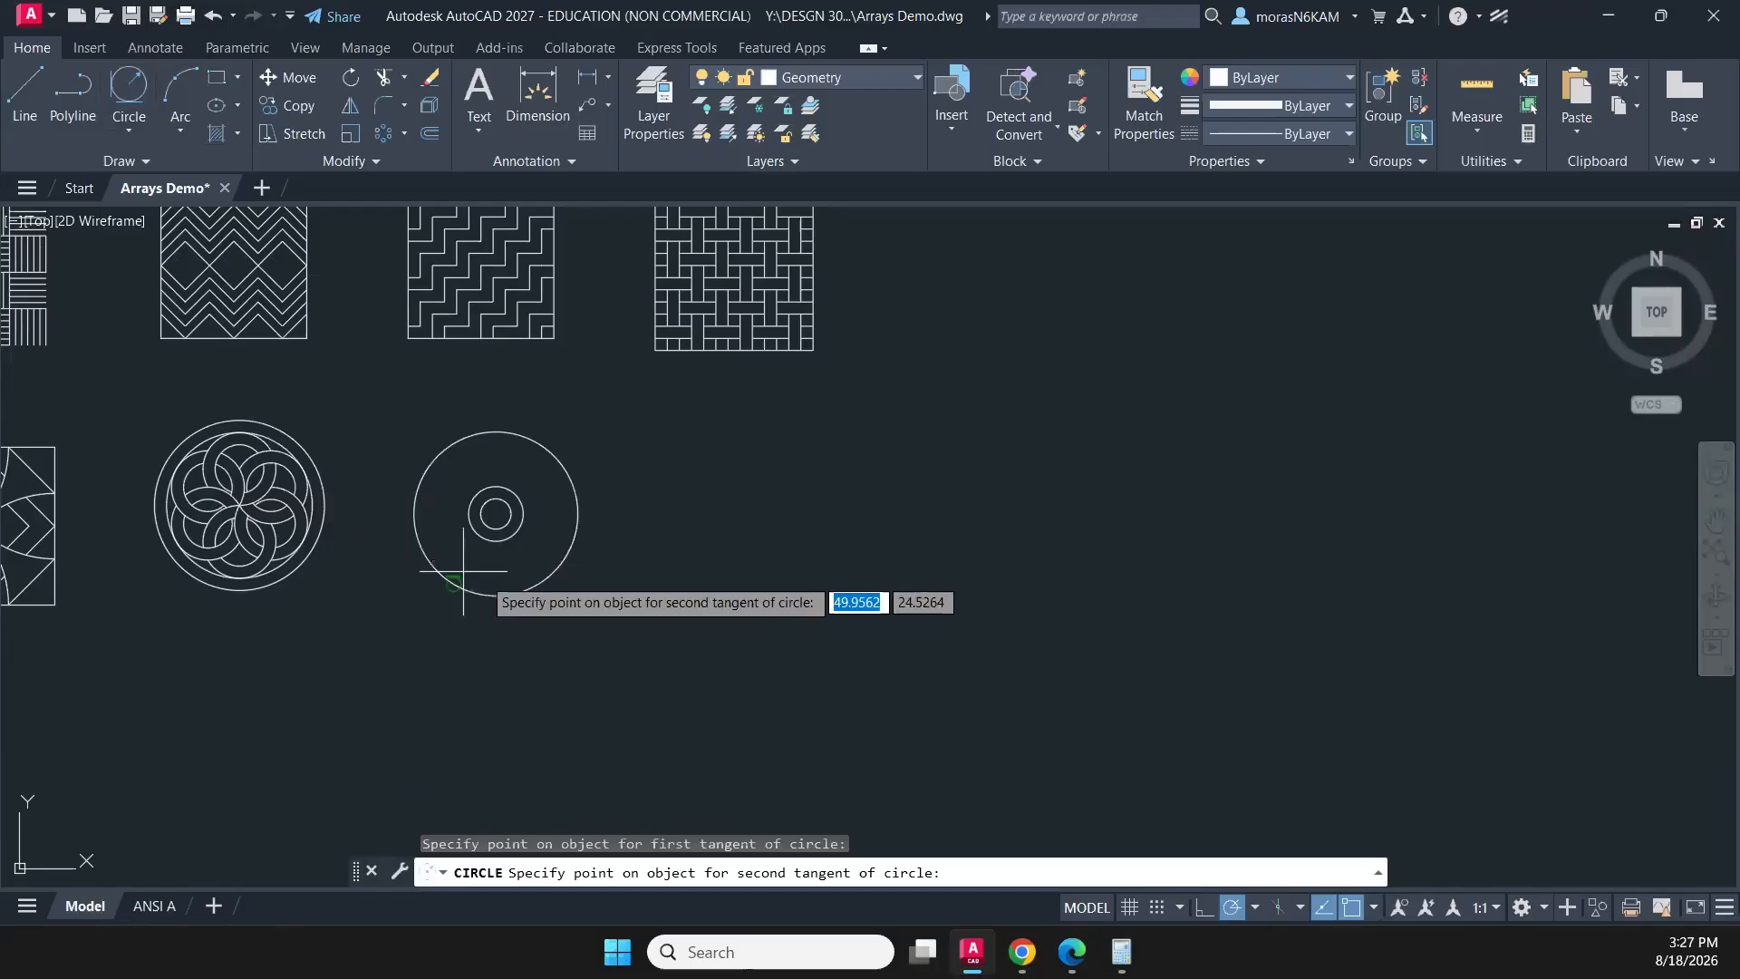
left_click(524, 537)
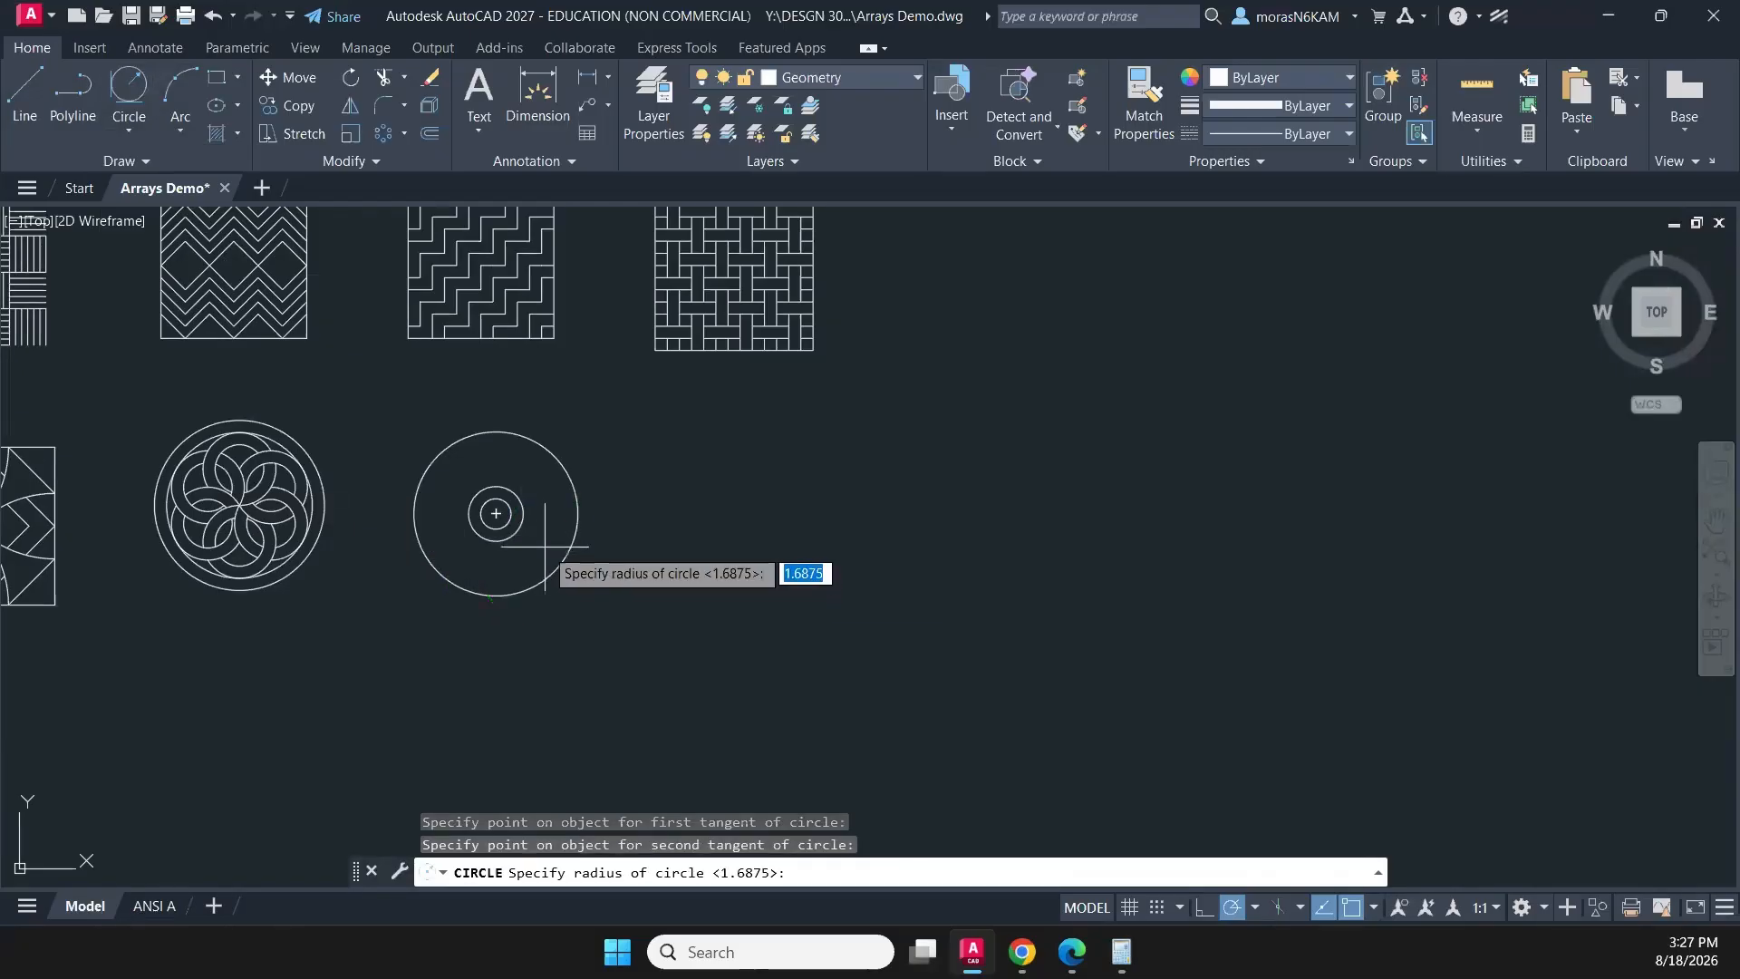
type("12")
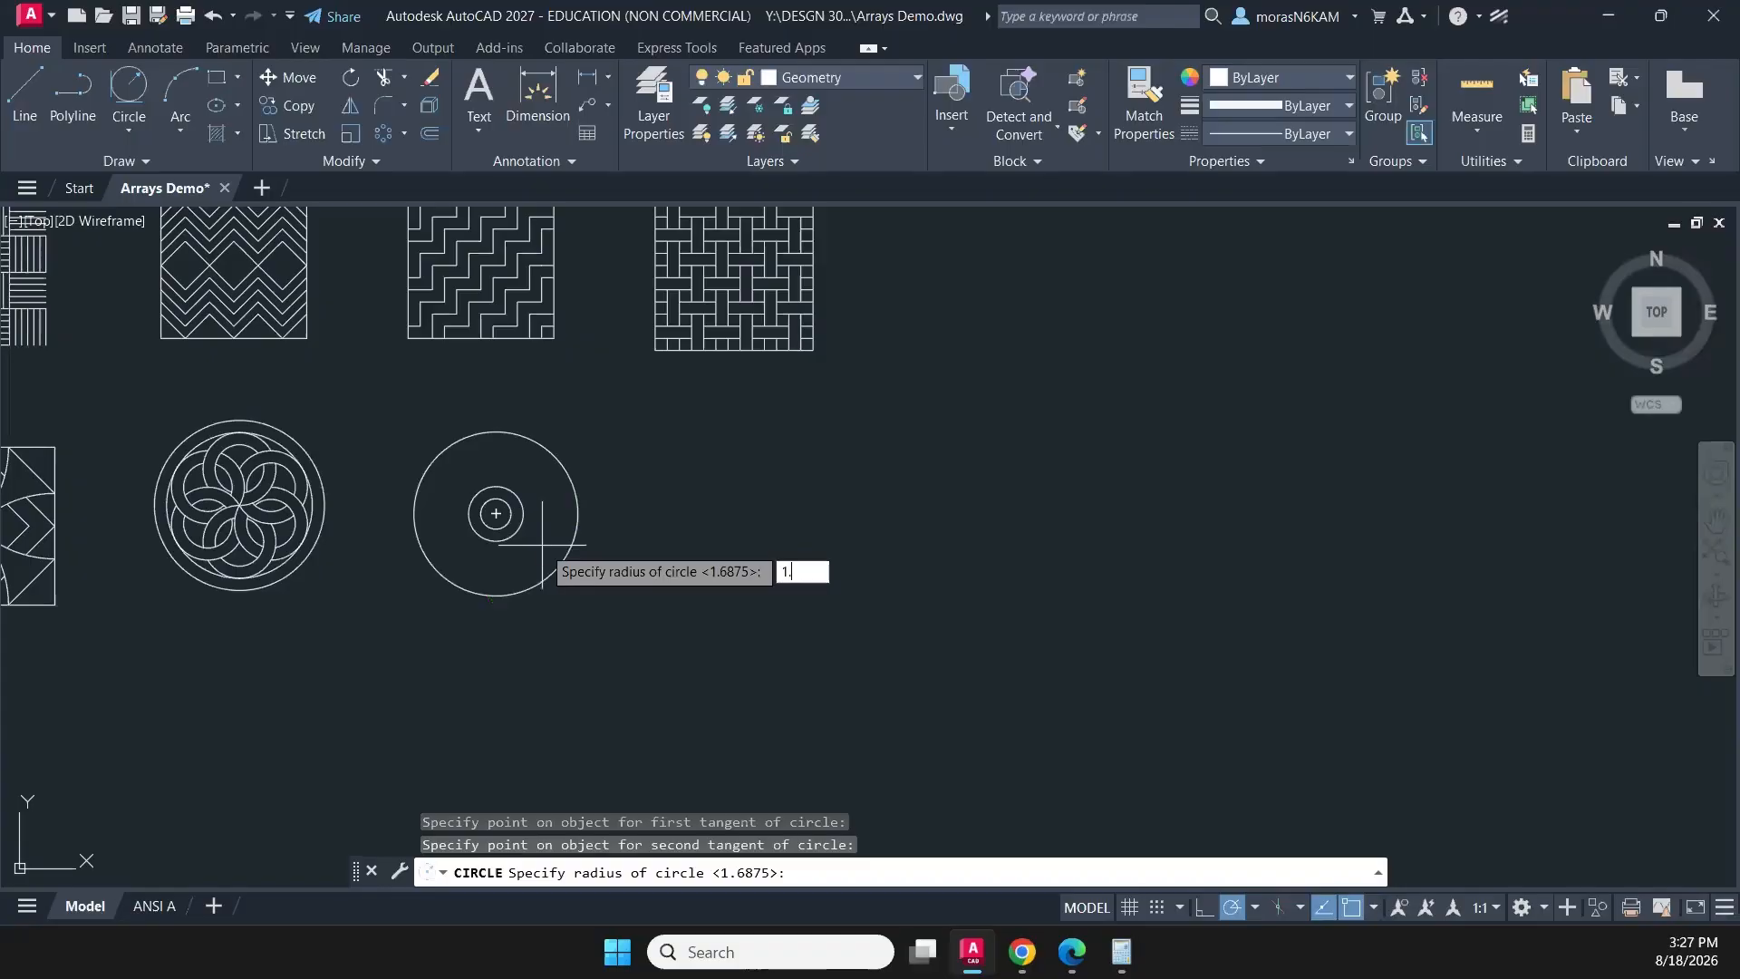
key("Return")
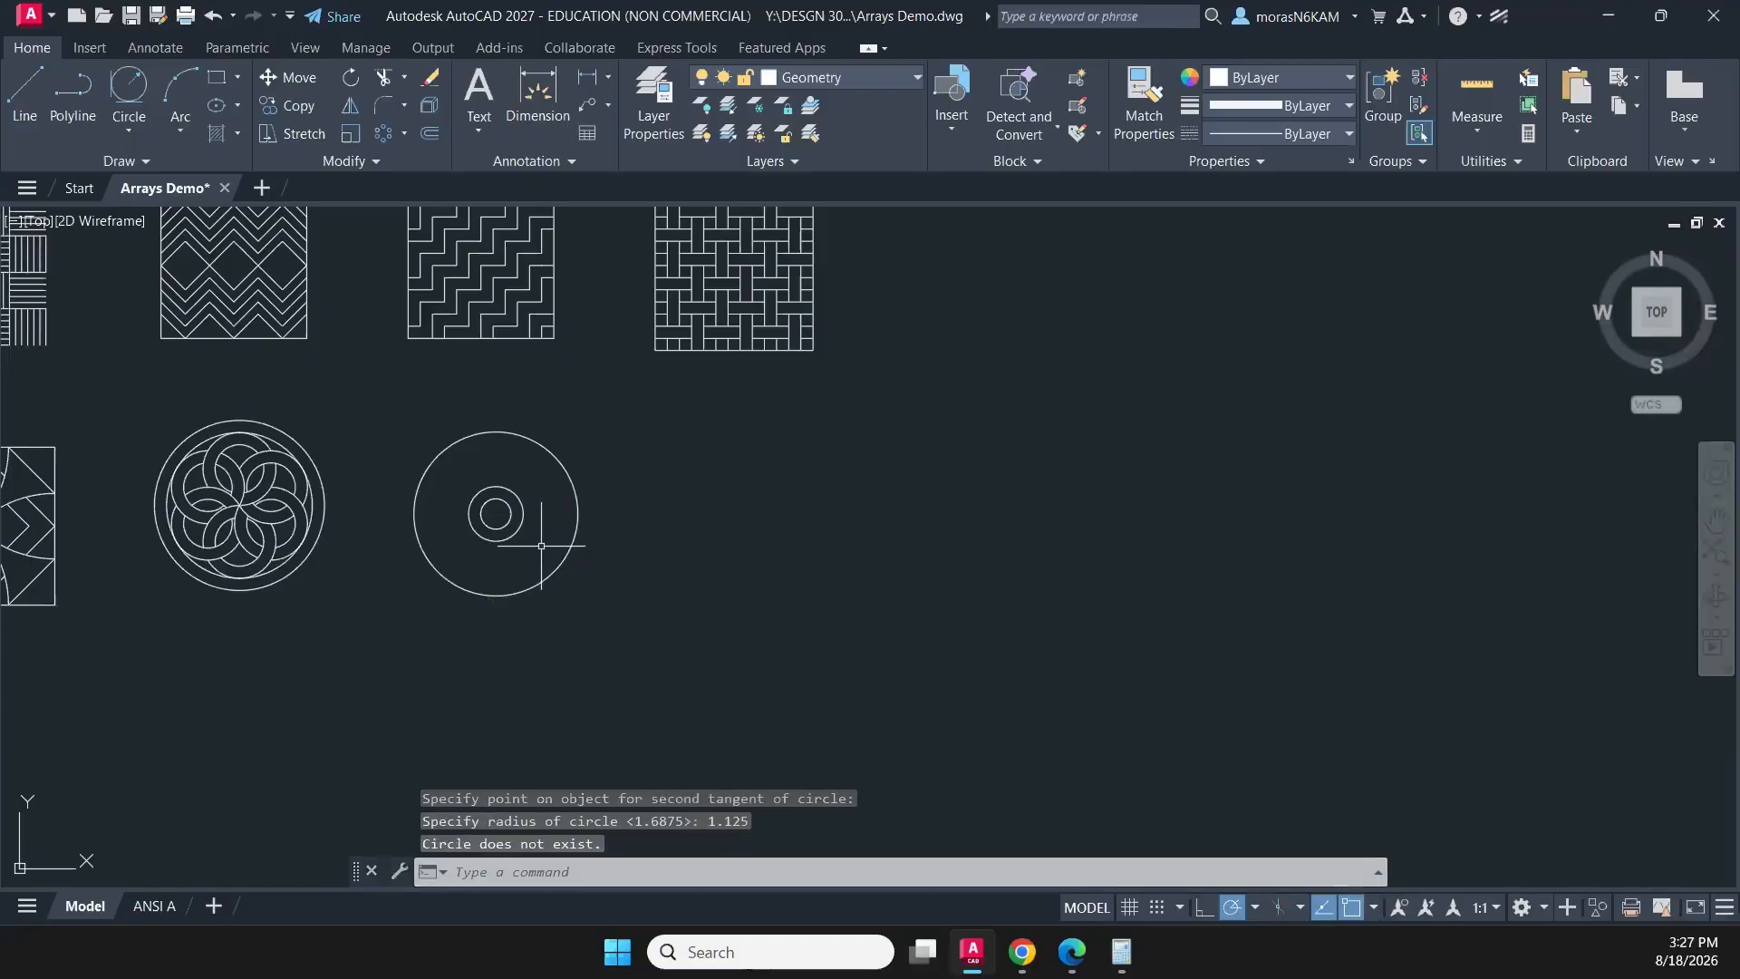
scroll(511, 546, "up", 2)
key("Escape")
key("Escape")
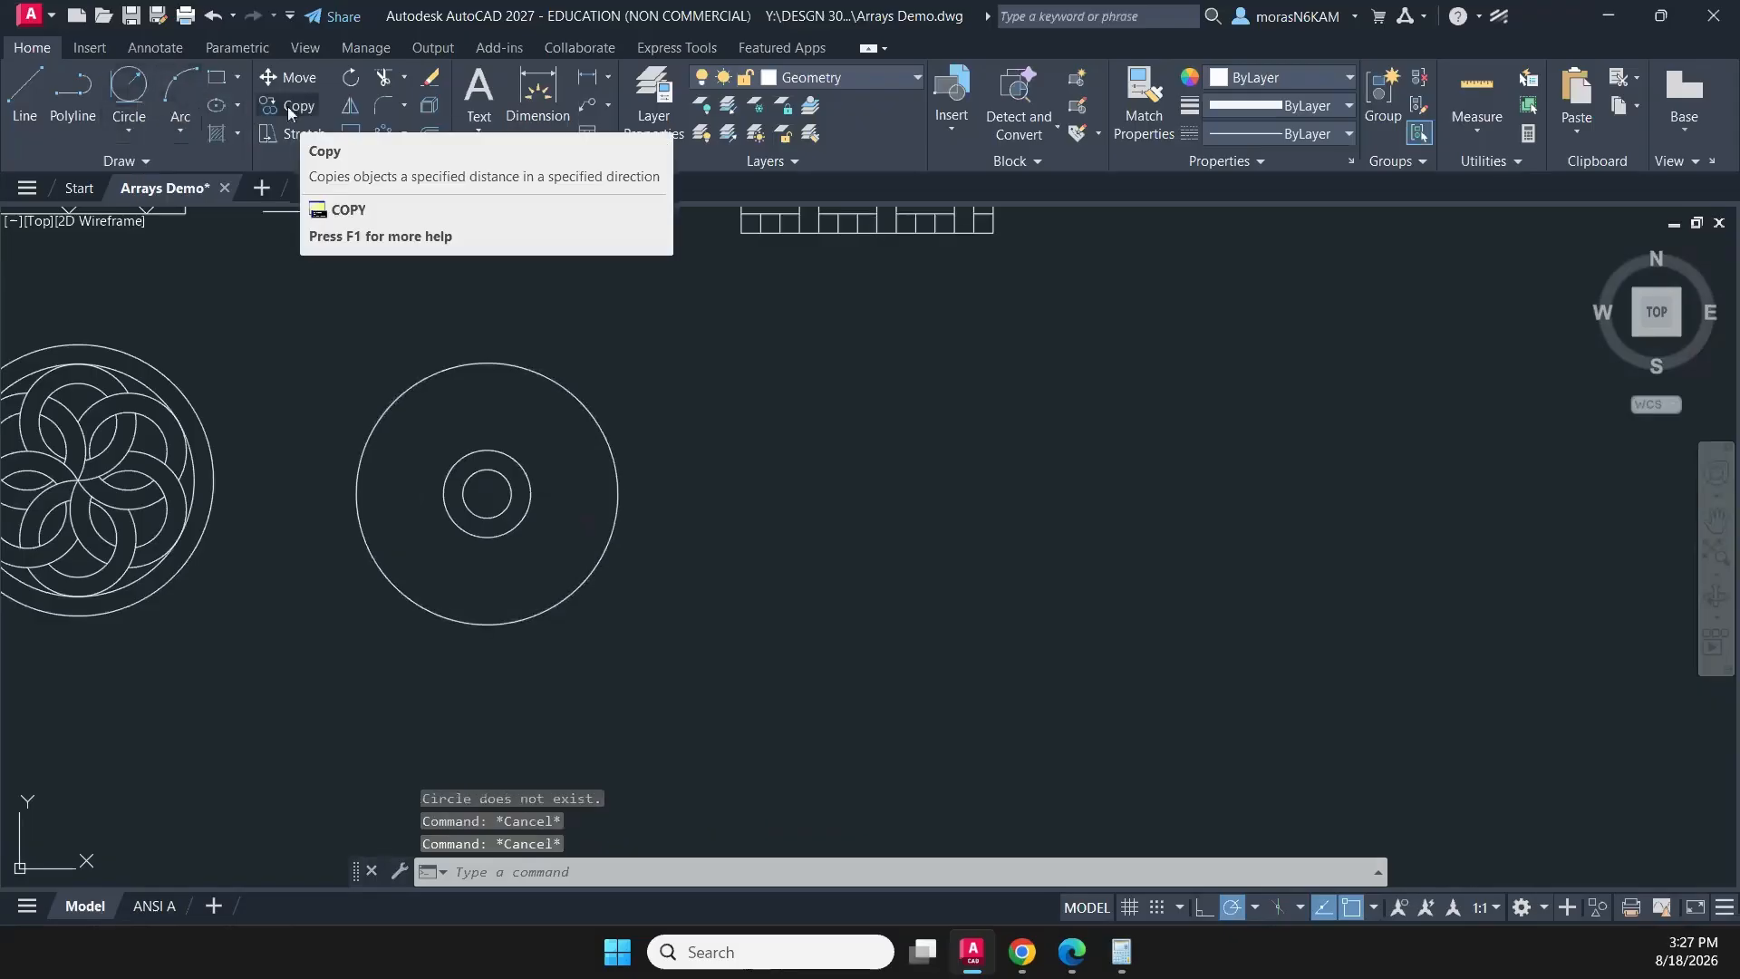
- Retry the tangent-tangent-radius circle with radius 1.125 between the inner concentric circles and the outer circle
left_click(240, 106)
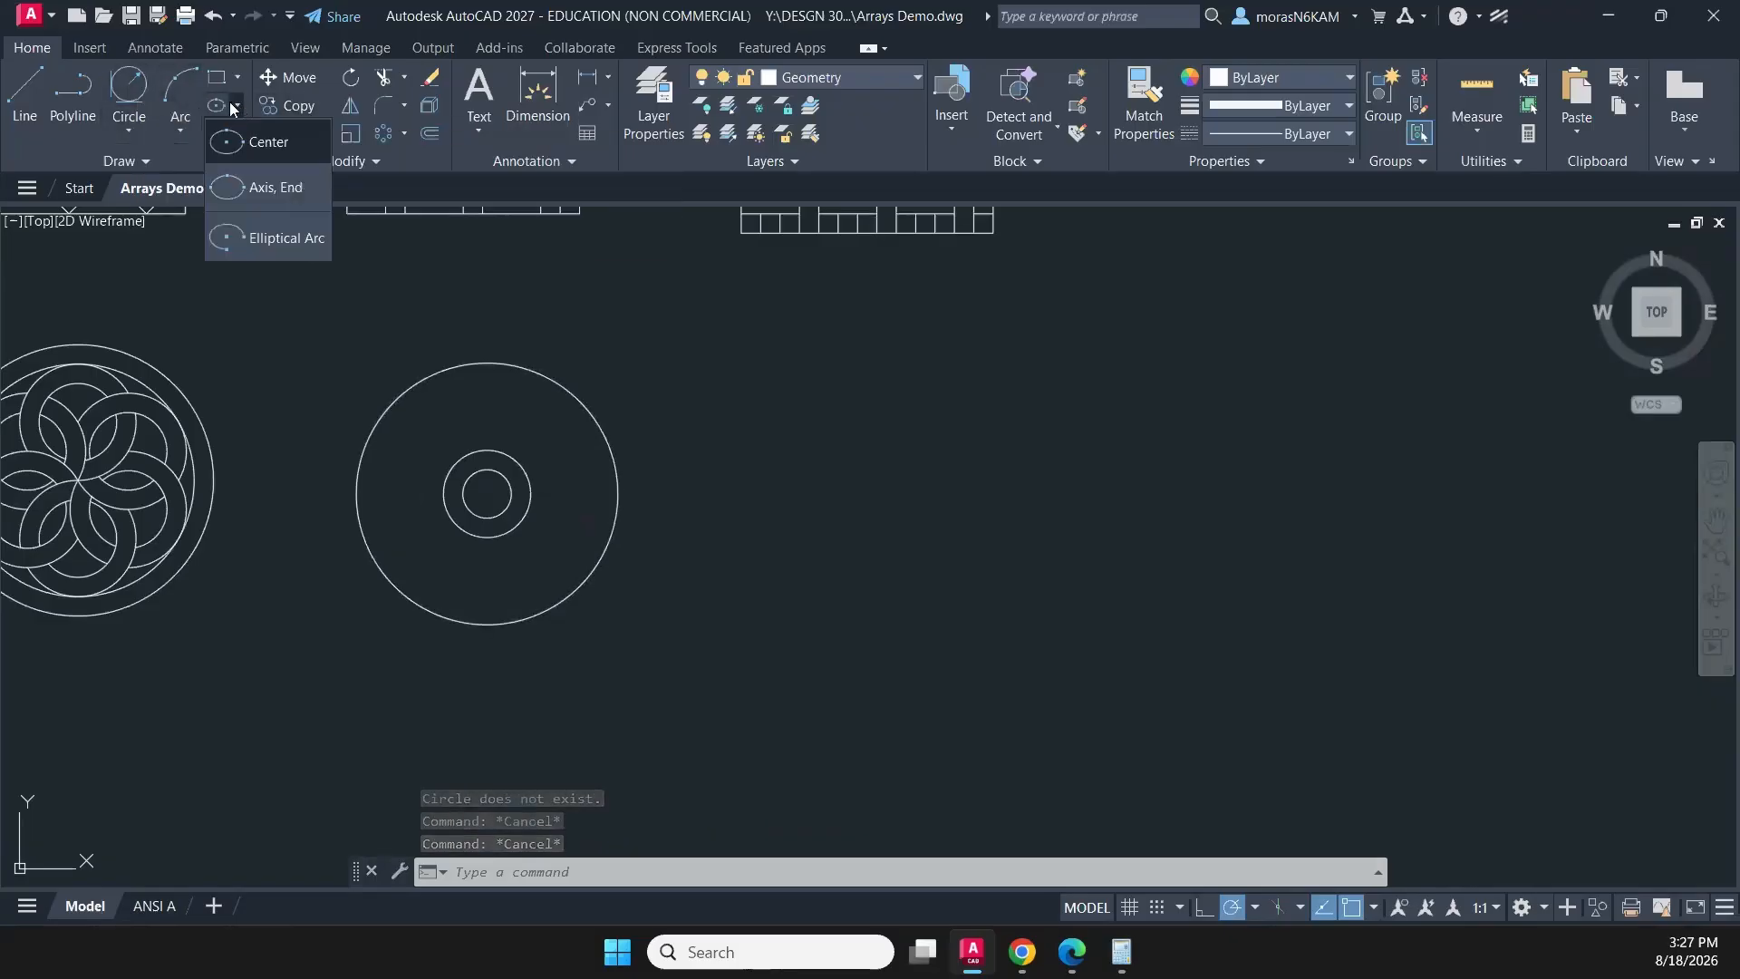
left_click(183, 134)
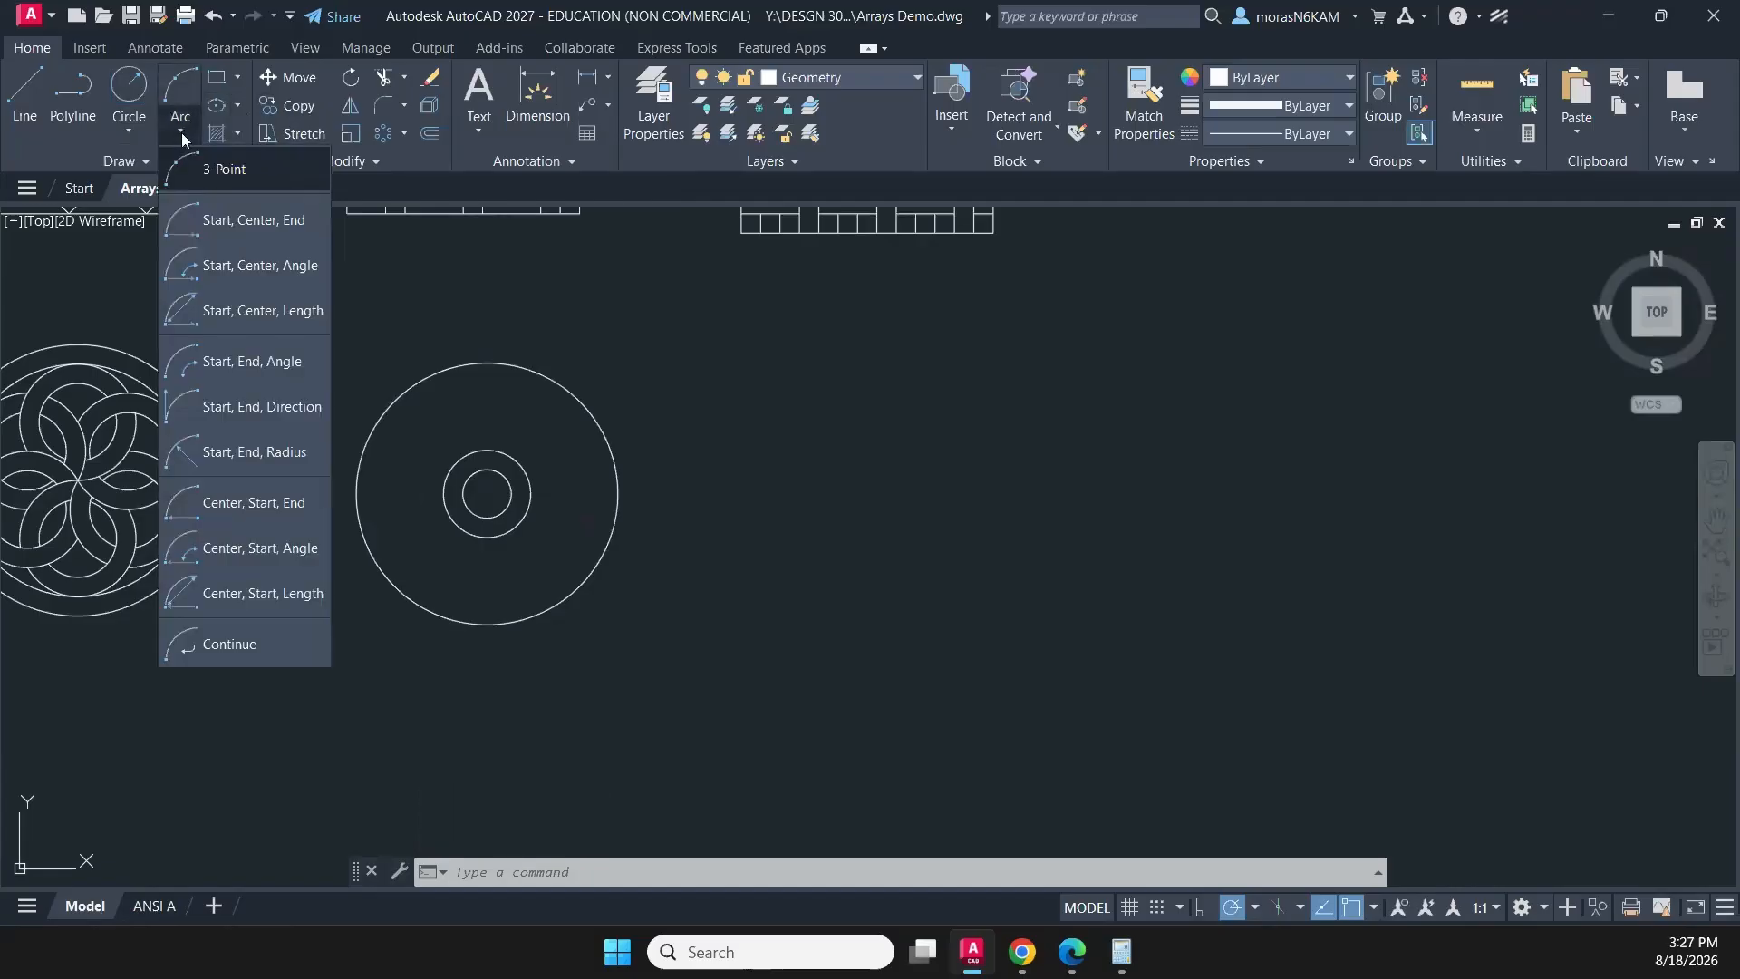
left_click(127, 133)
left_click(128, 134)
left_click(185, 359)
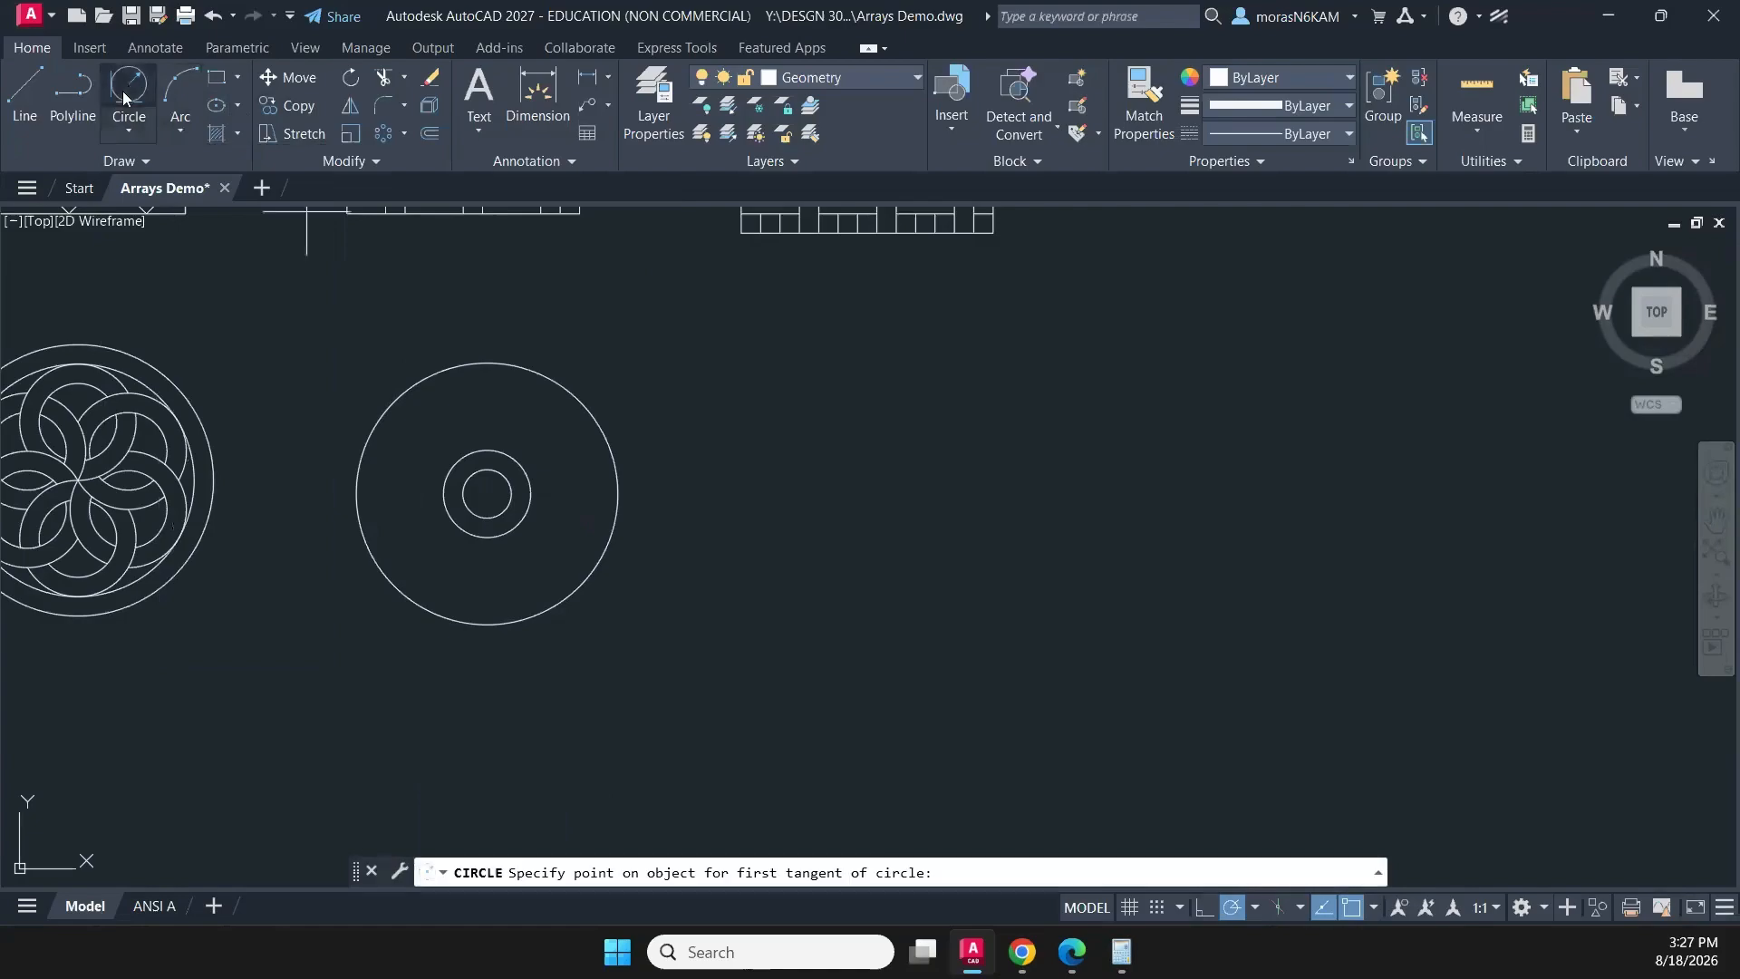
left_click(463, 490)
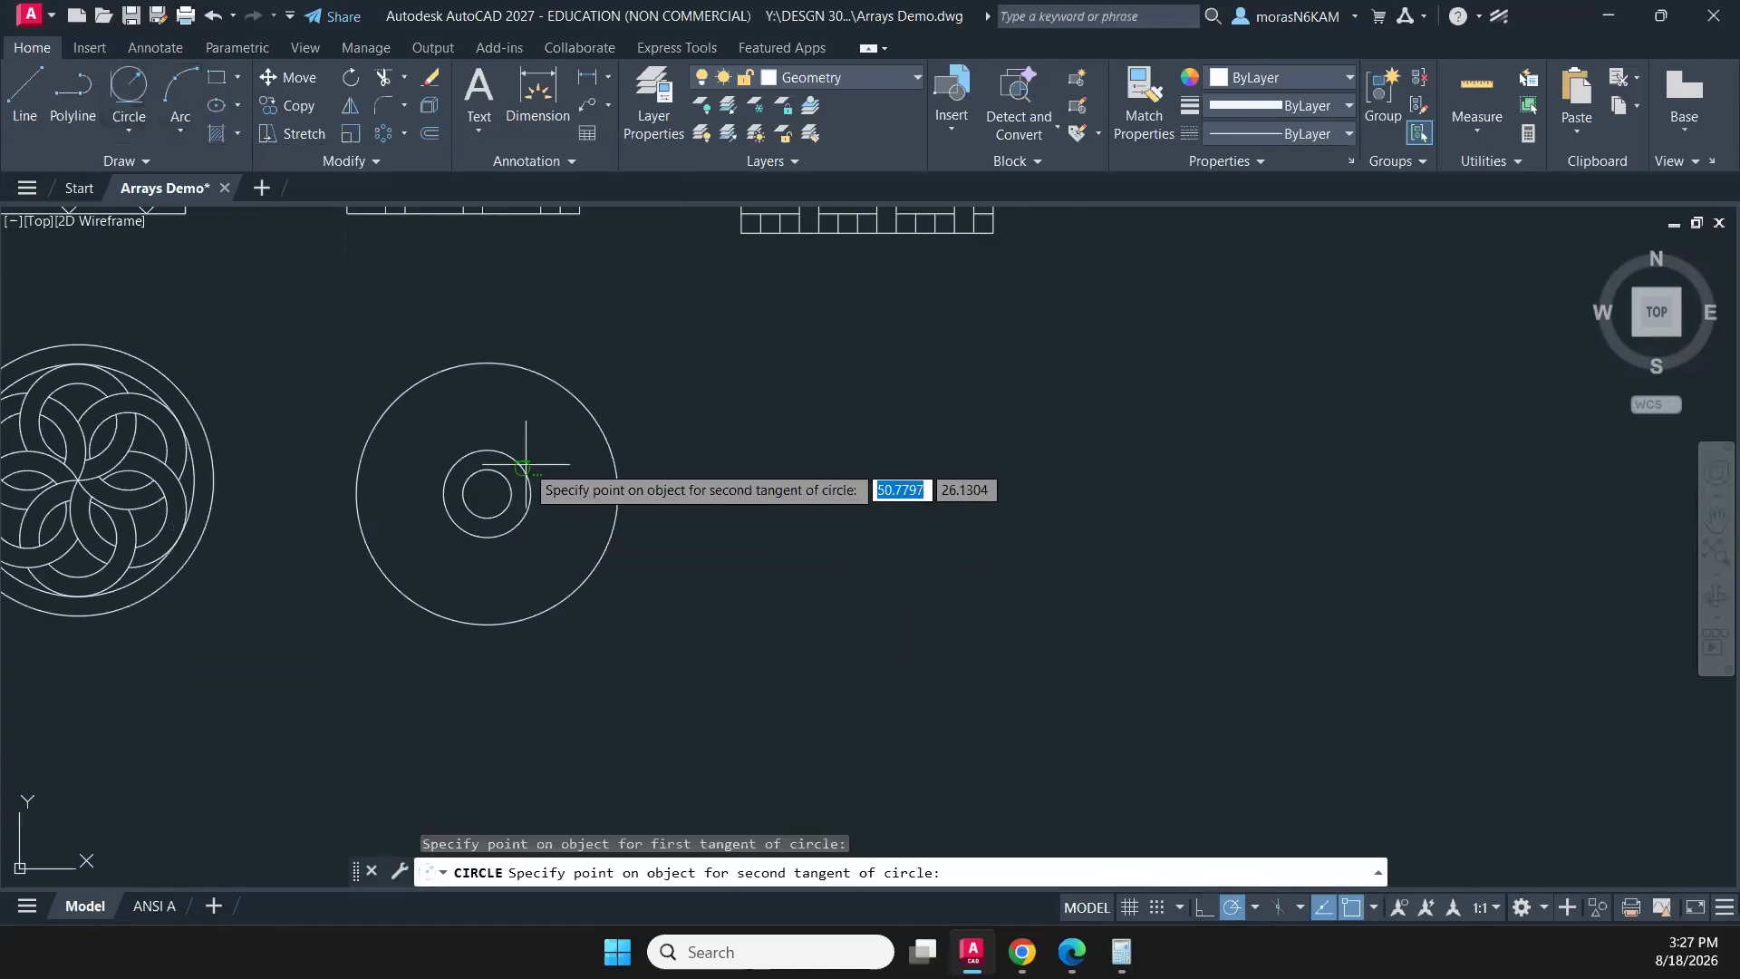
left_click(609, 447)
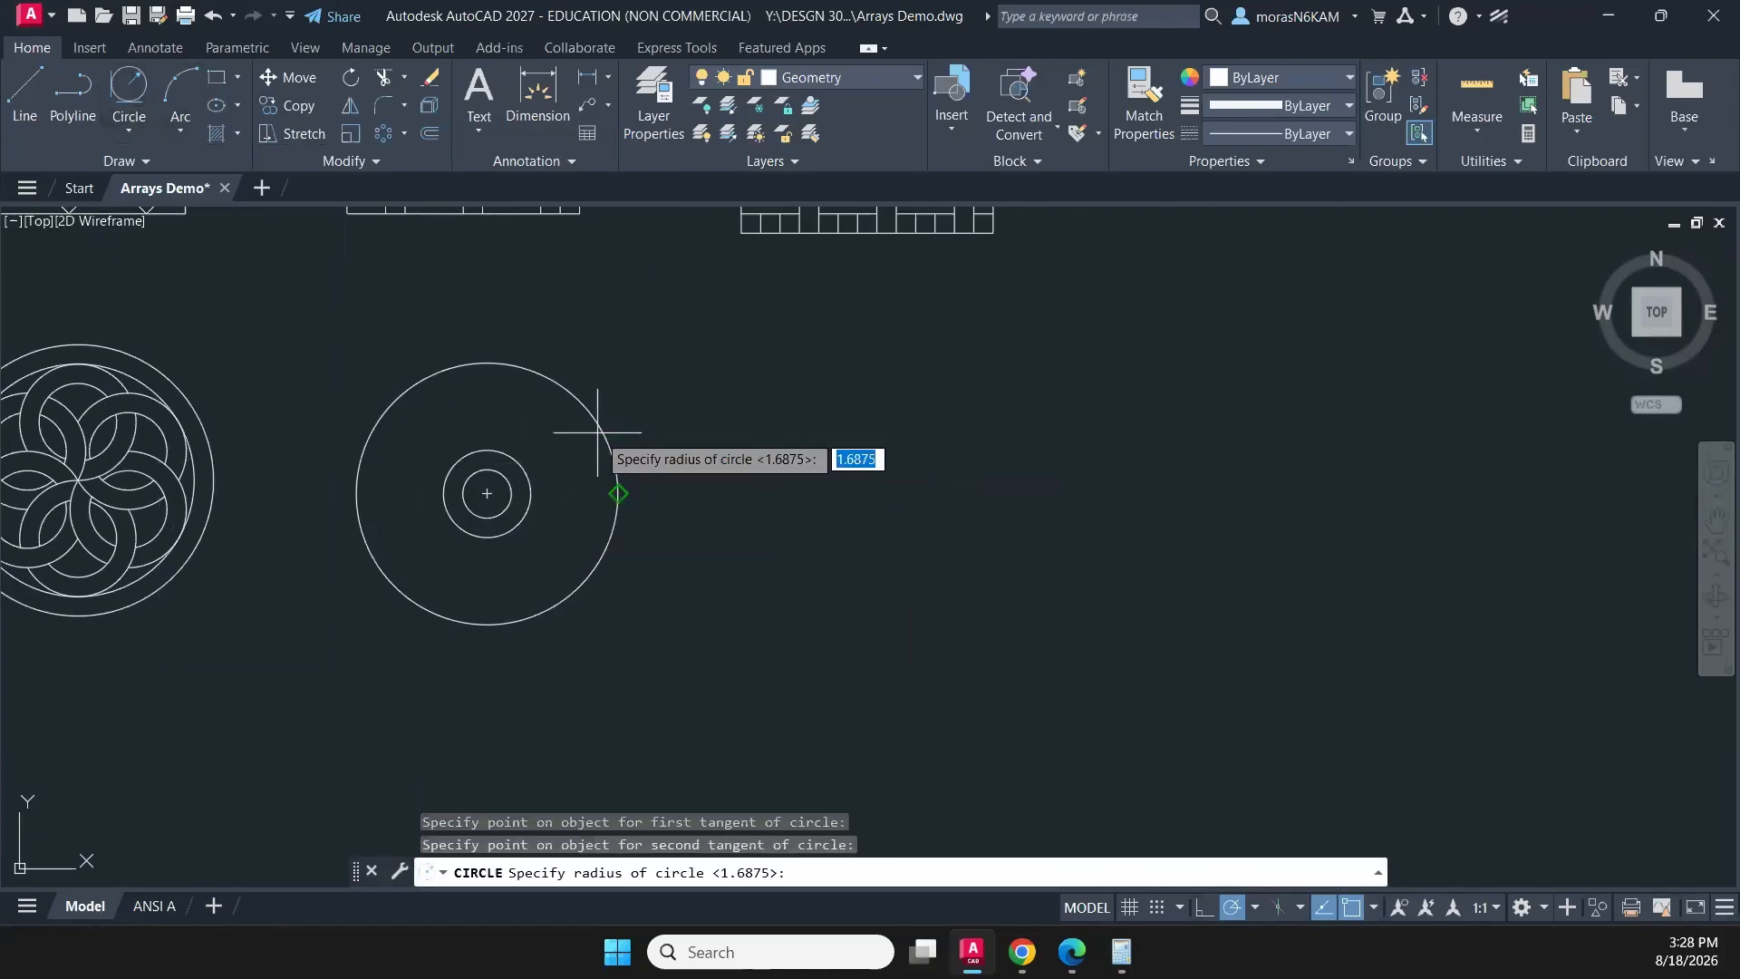
type("1.125")
key("Return")
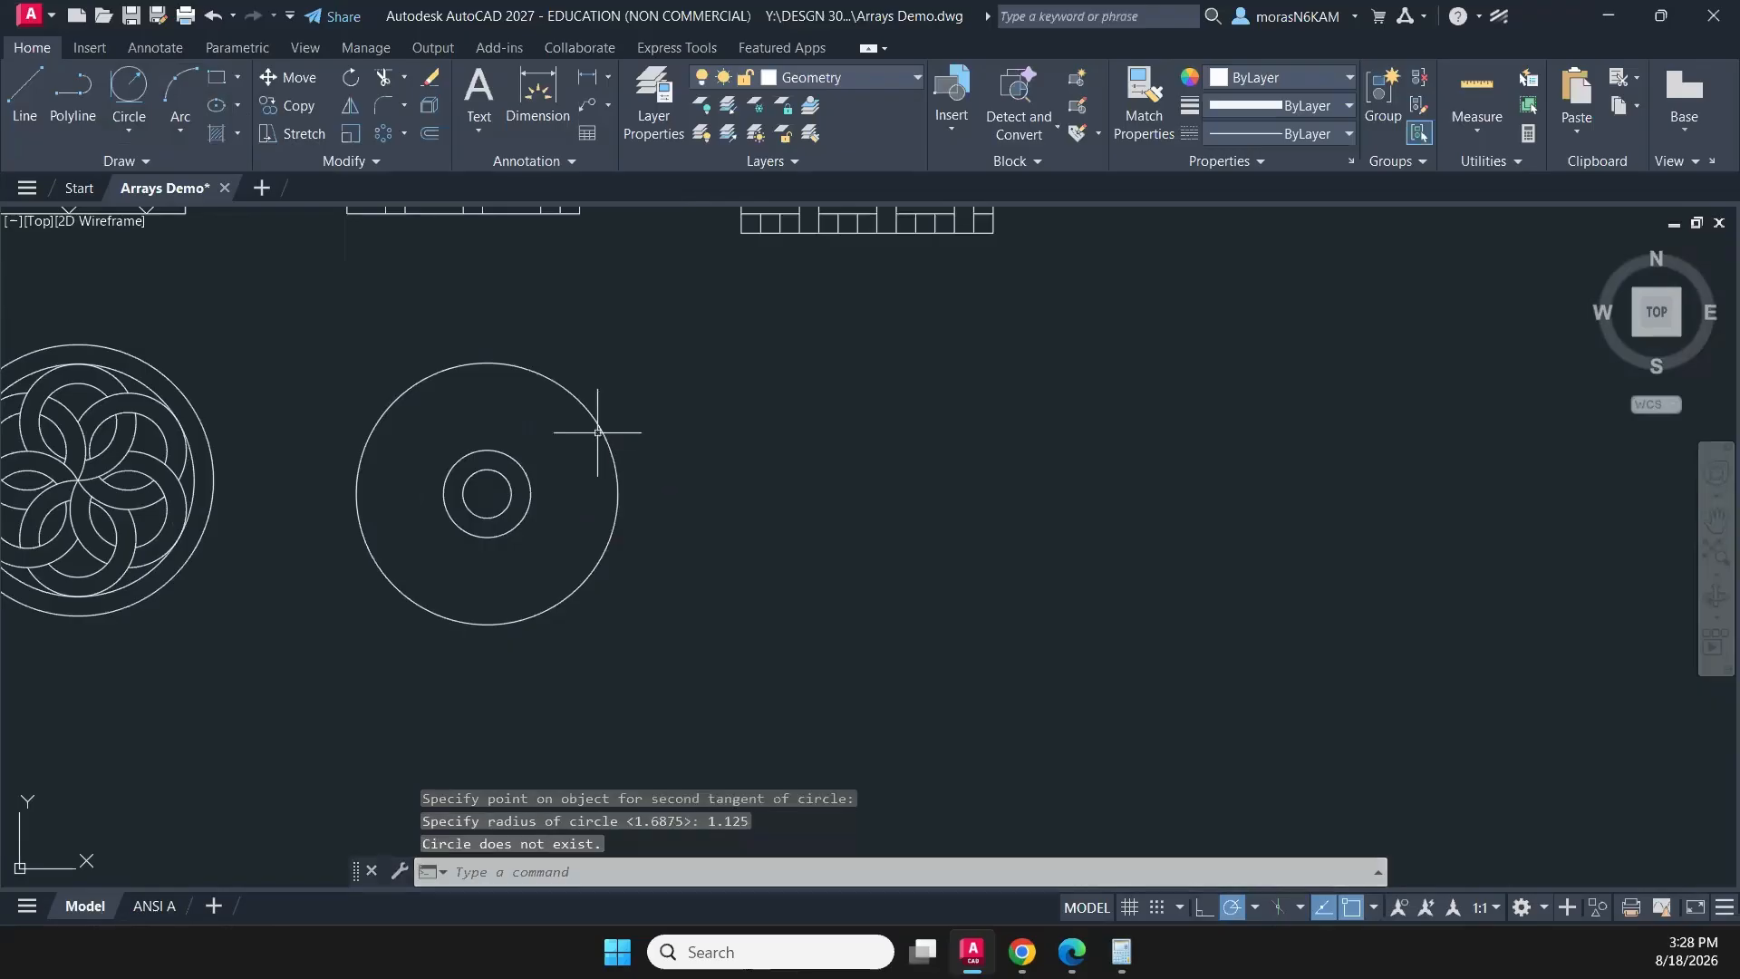
key("Escape")
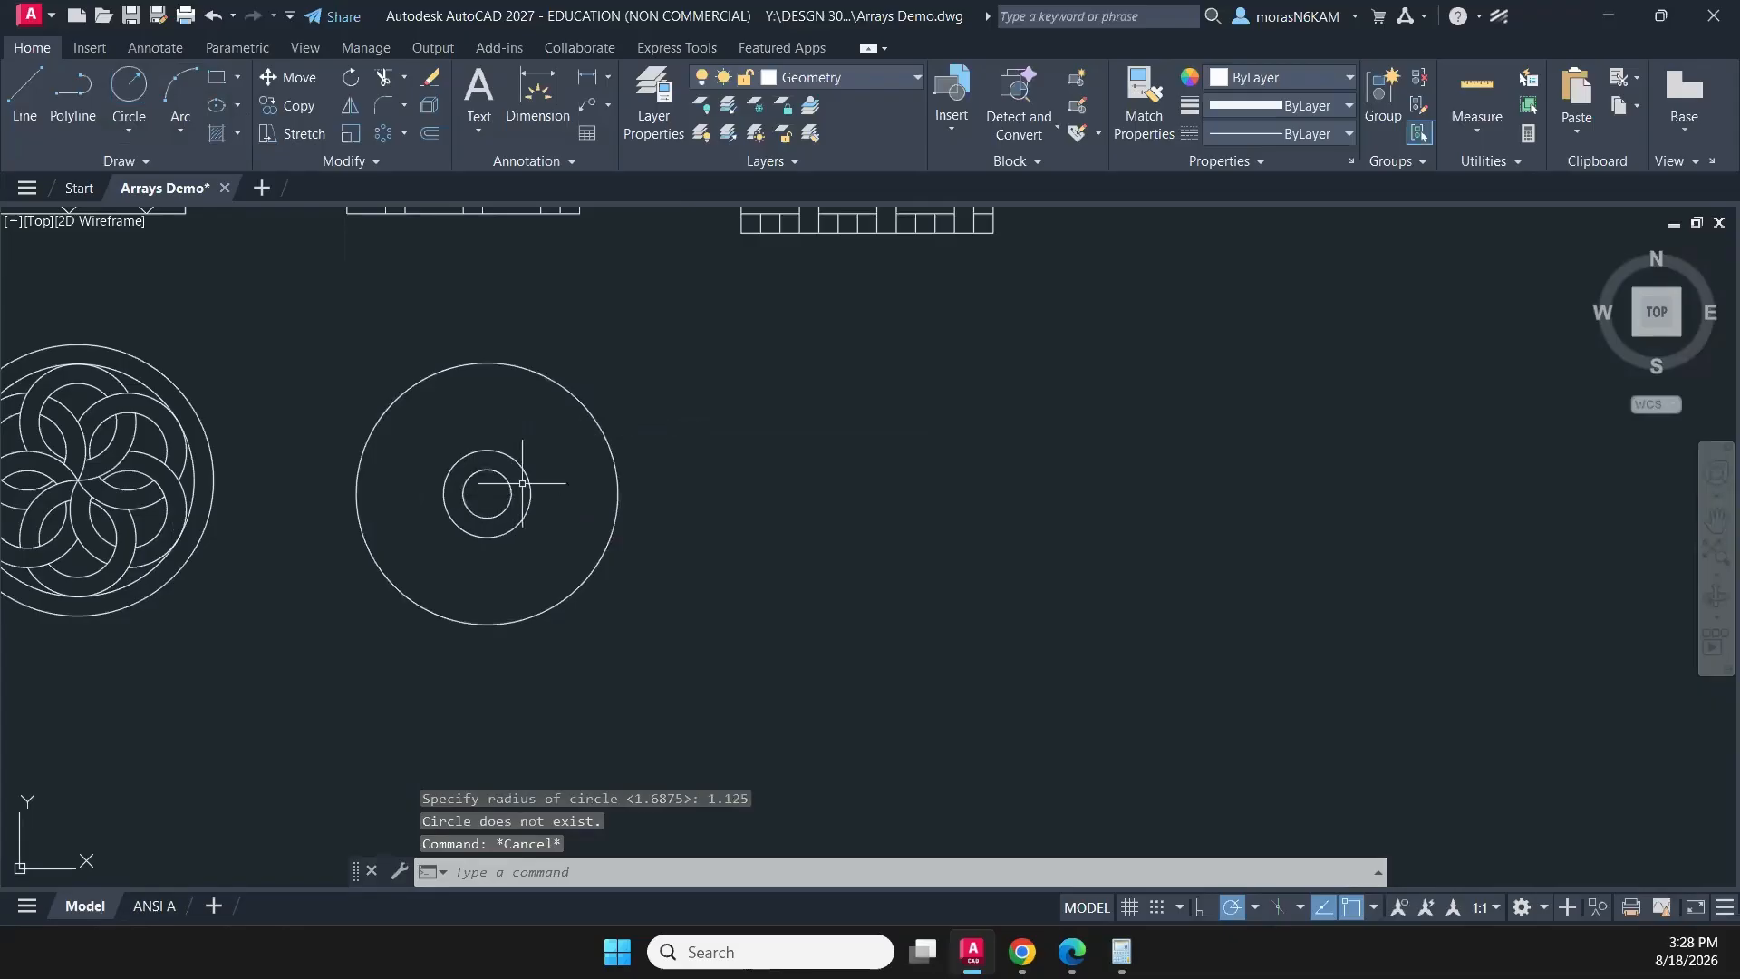
left_click(173, 134)
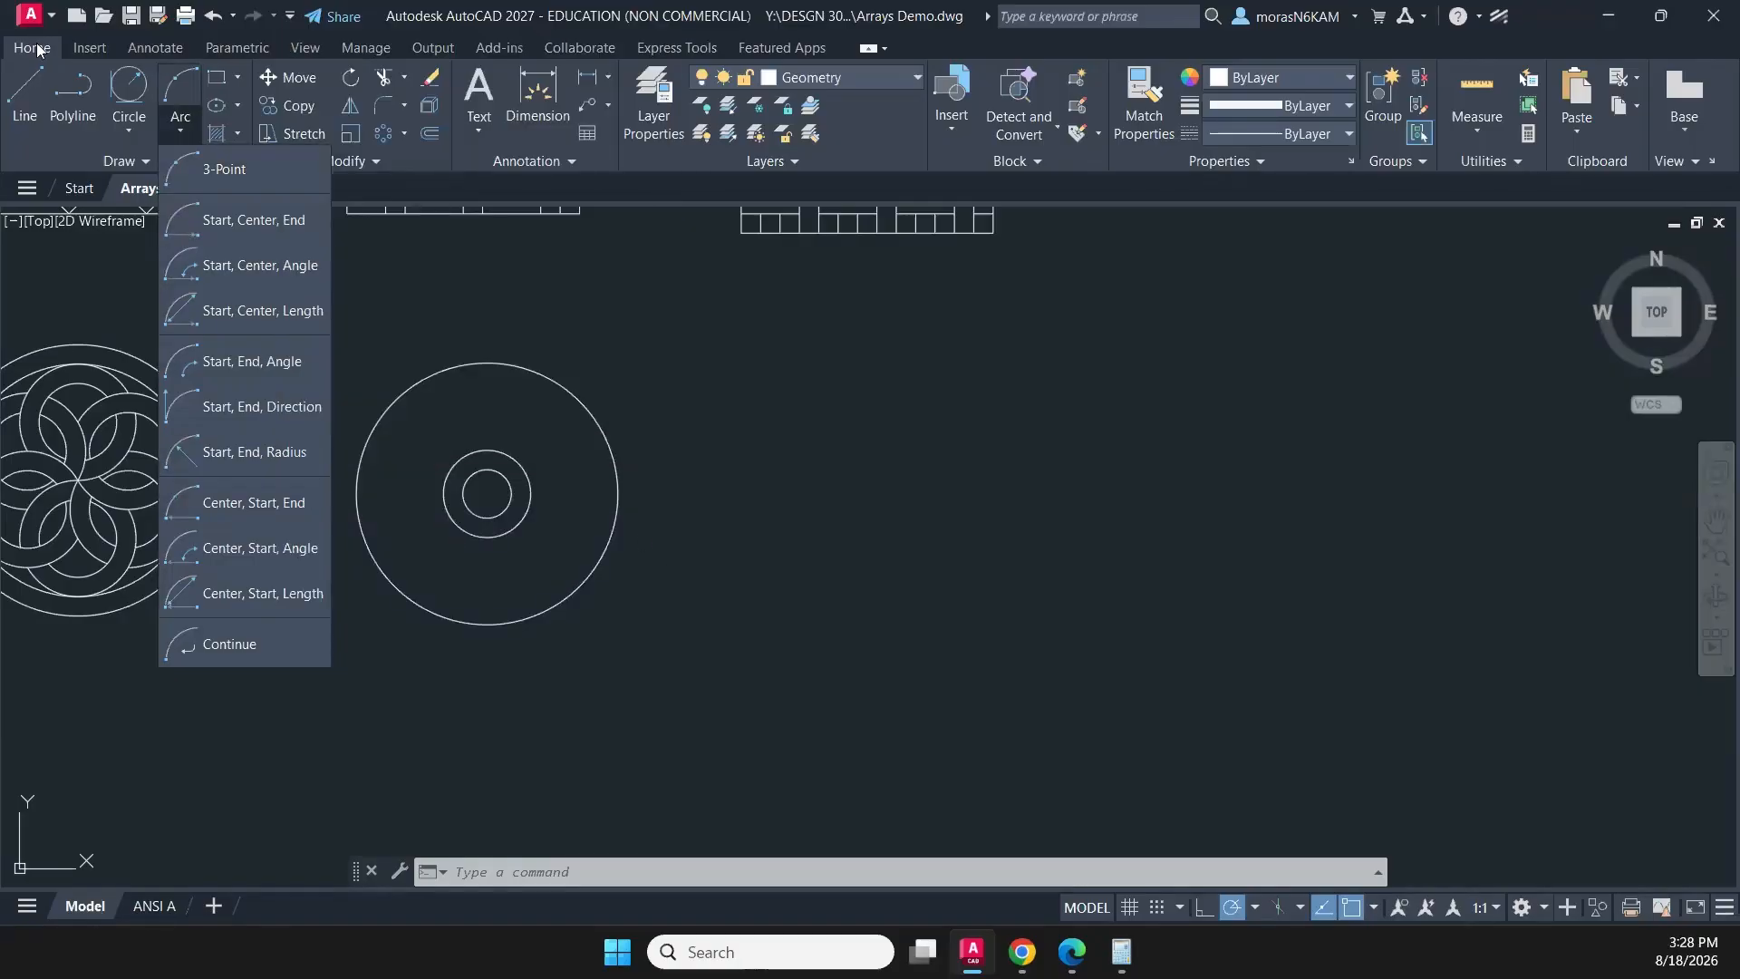
left_click(125, 132)
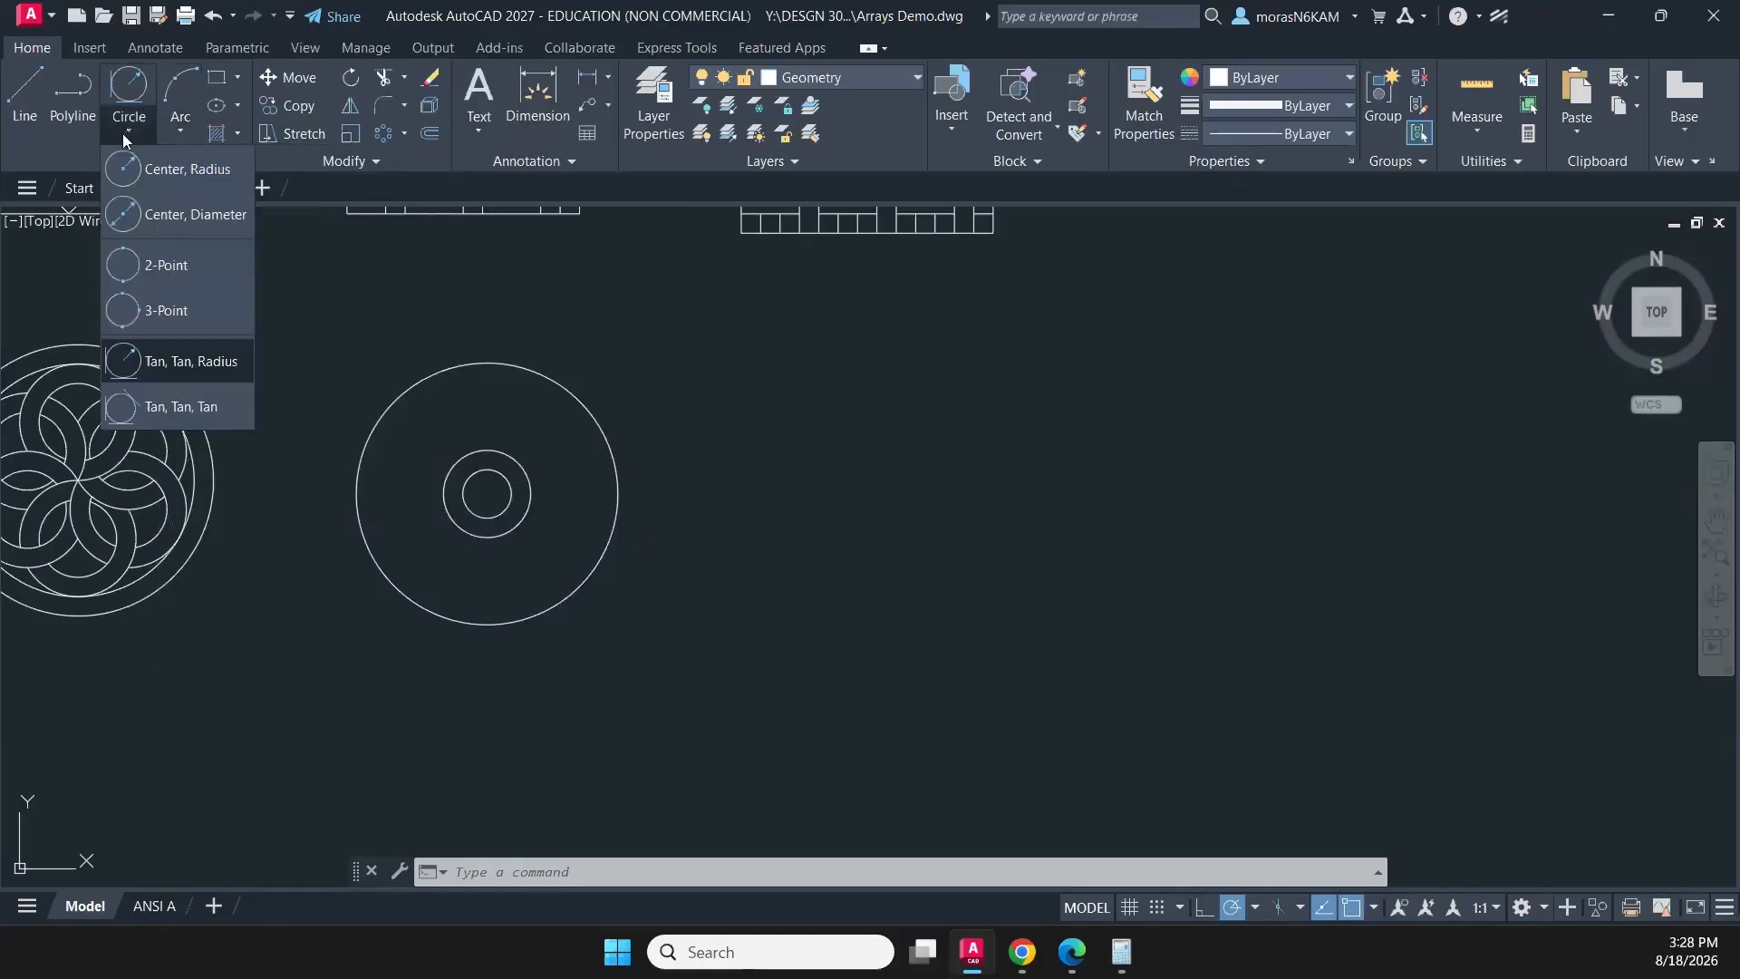
left_click(239, 105)
left_click(179, 132)
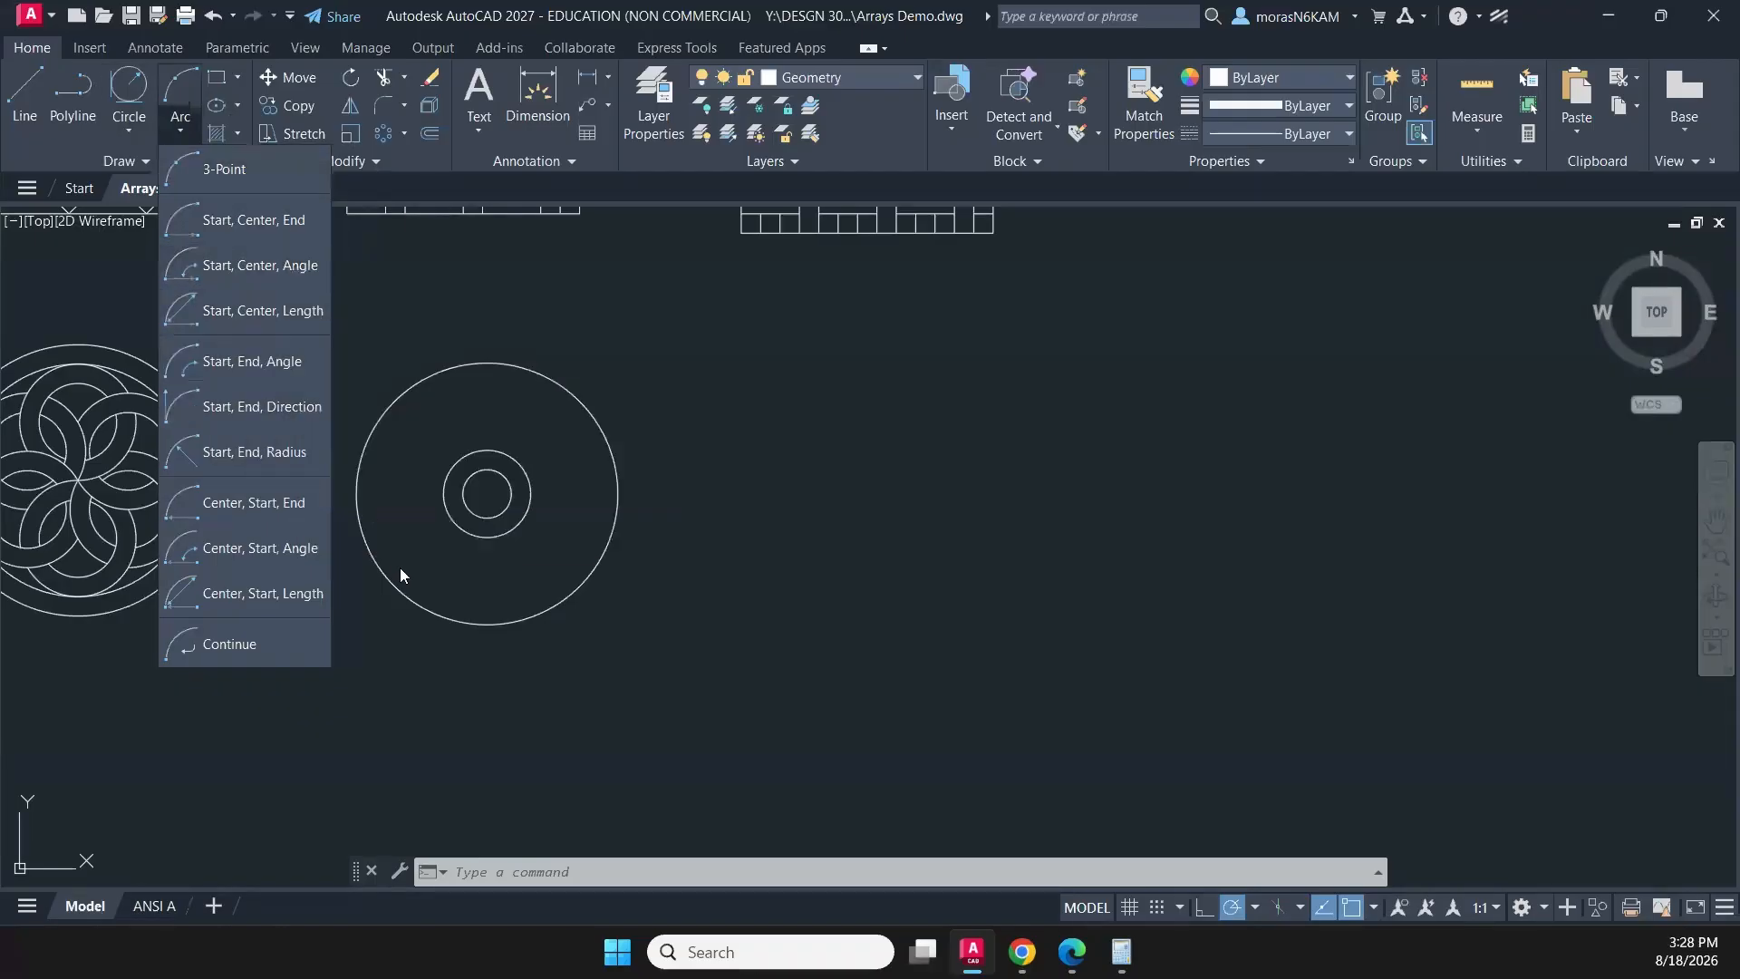
- Draw a circle of radius 1.125 centred on the left quadrant of the outer 3-3/8 circle
left_click(129, 132)
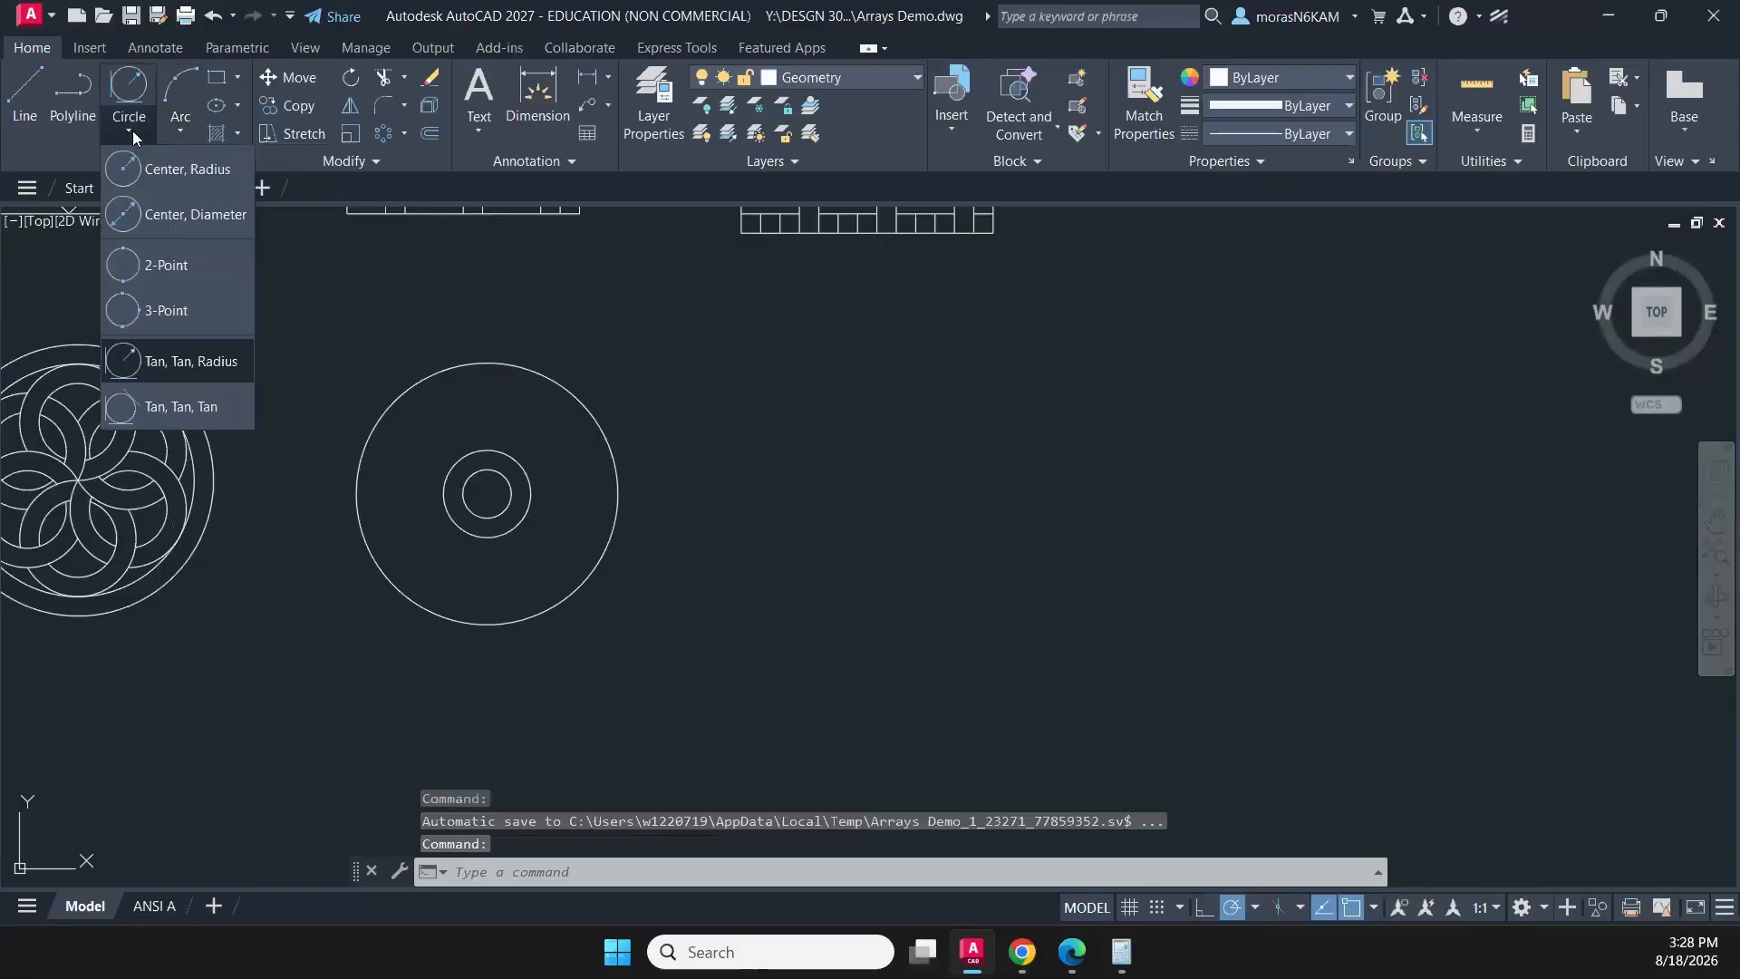
left_click(165, 176)
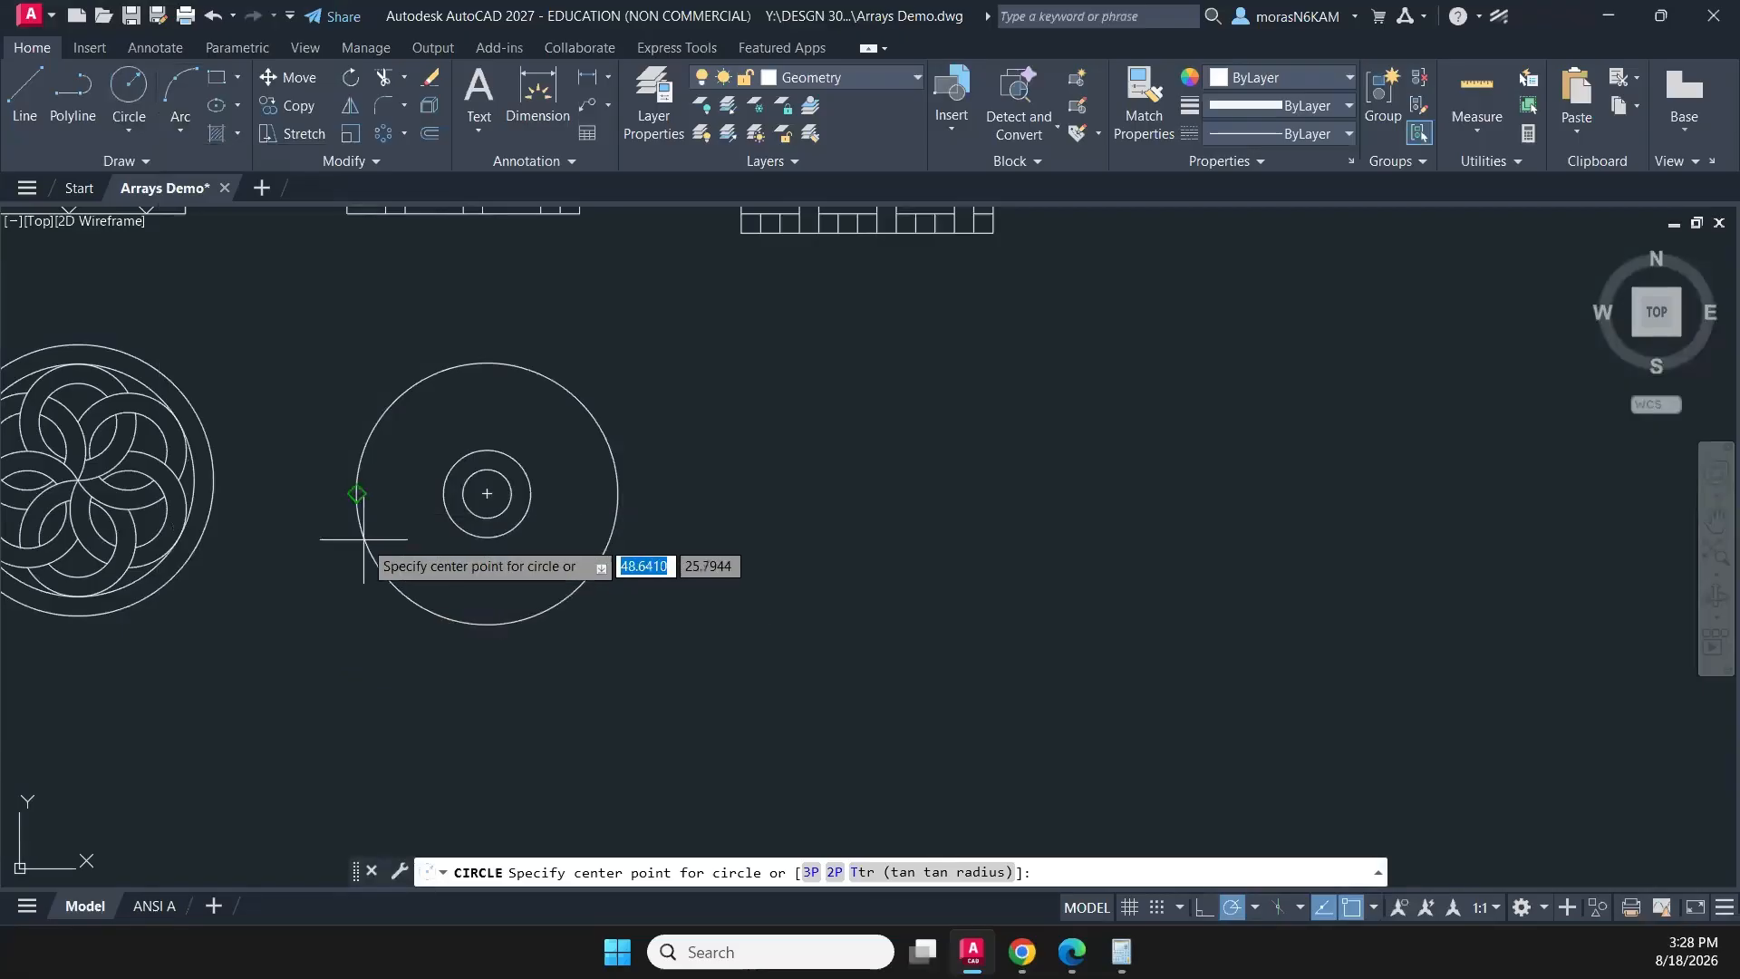
left_click(356, 493)
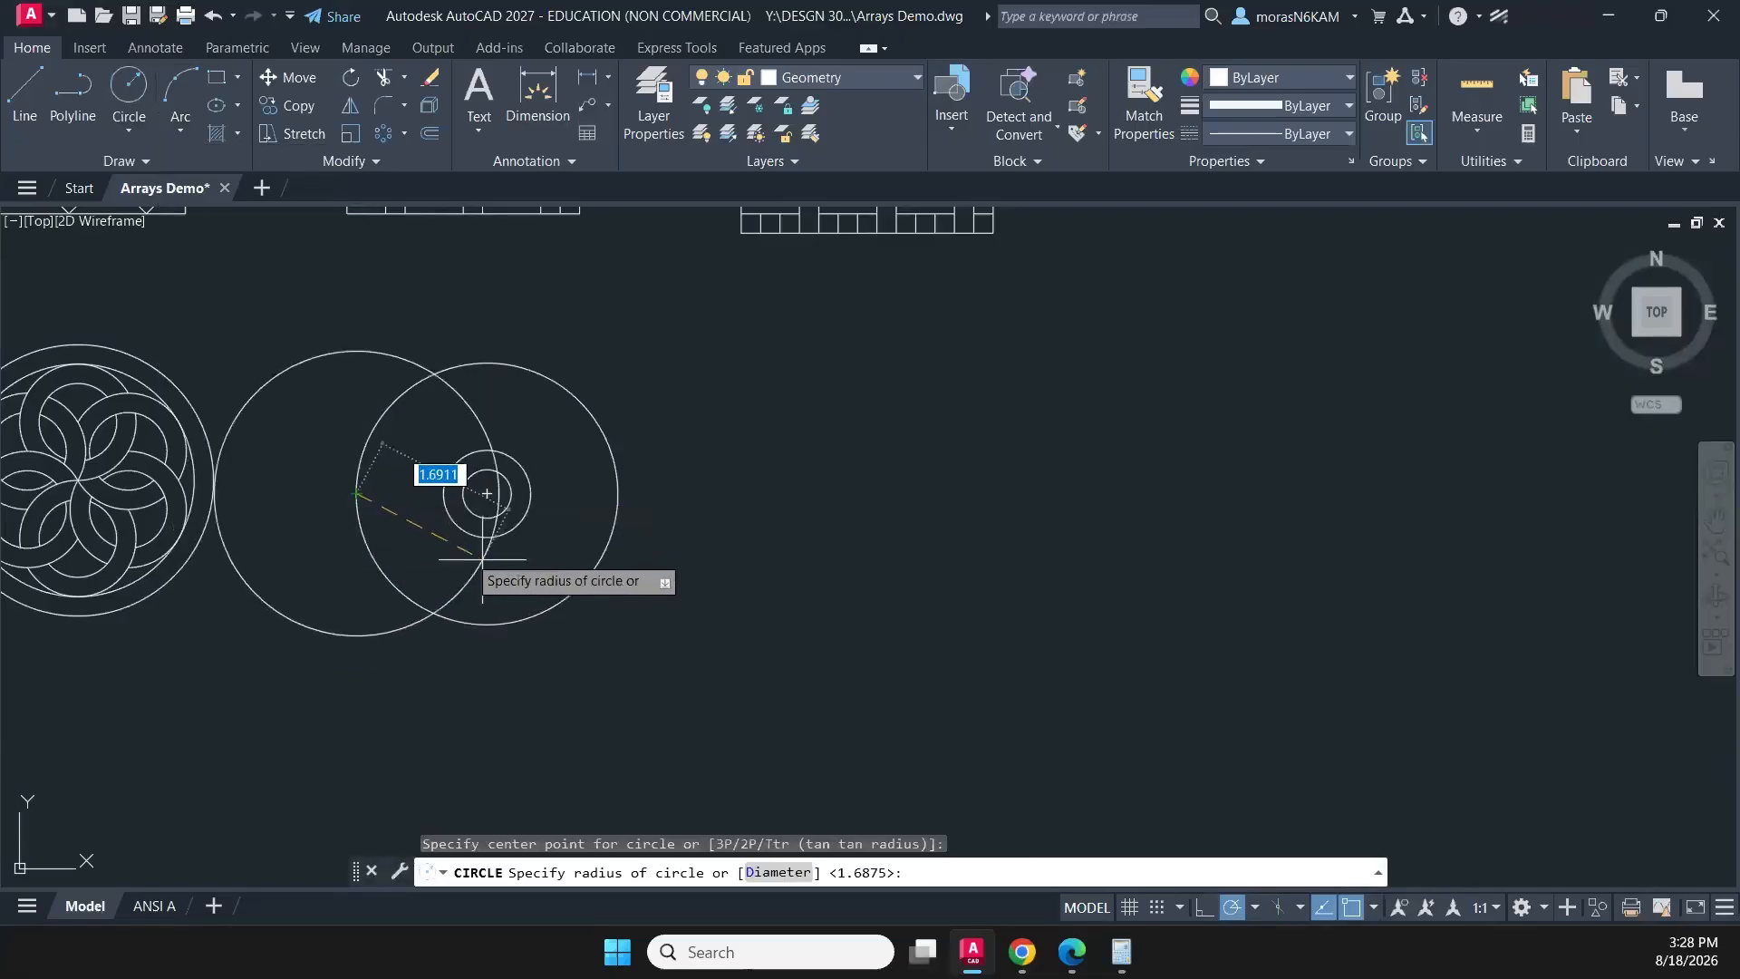
type("1")
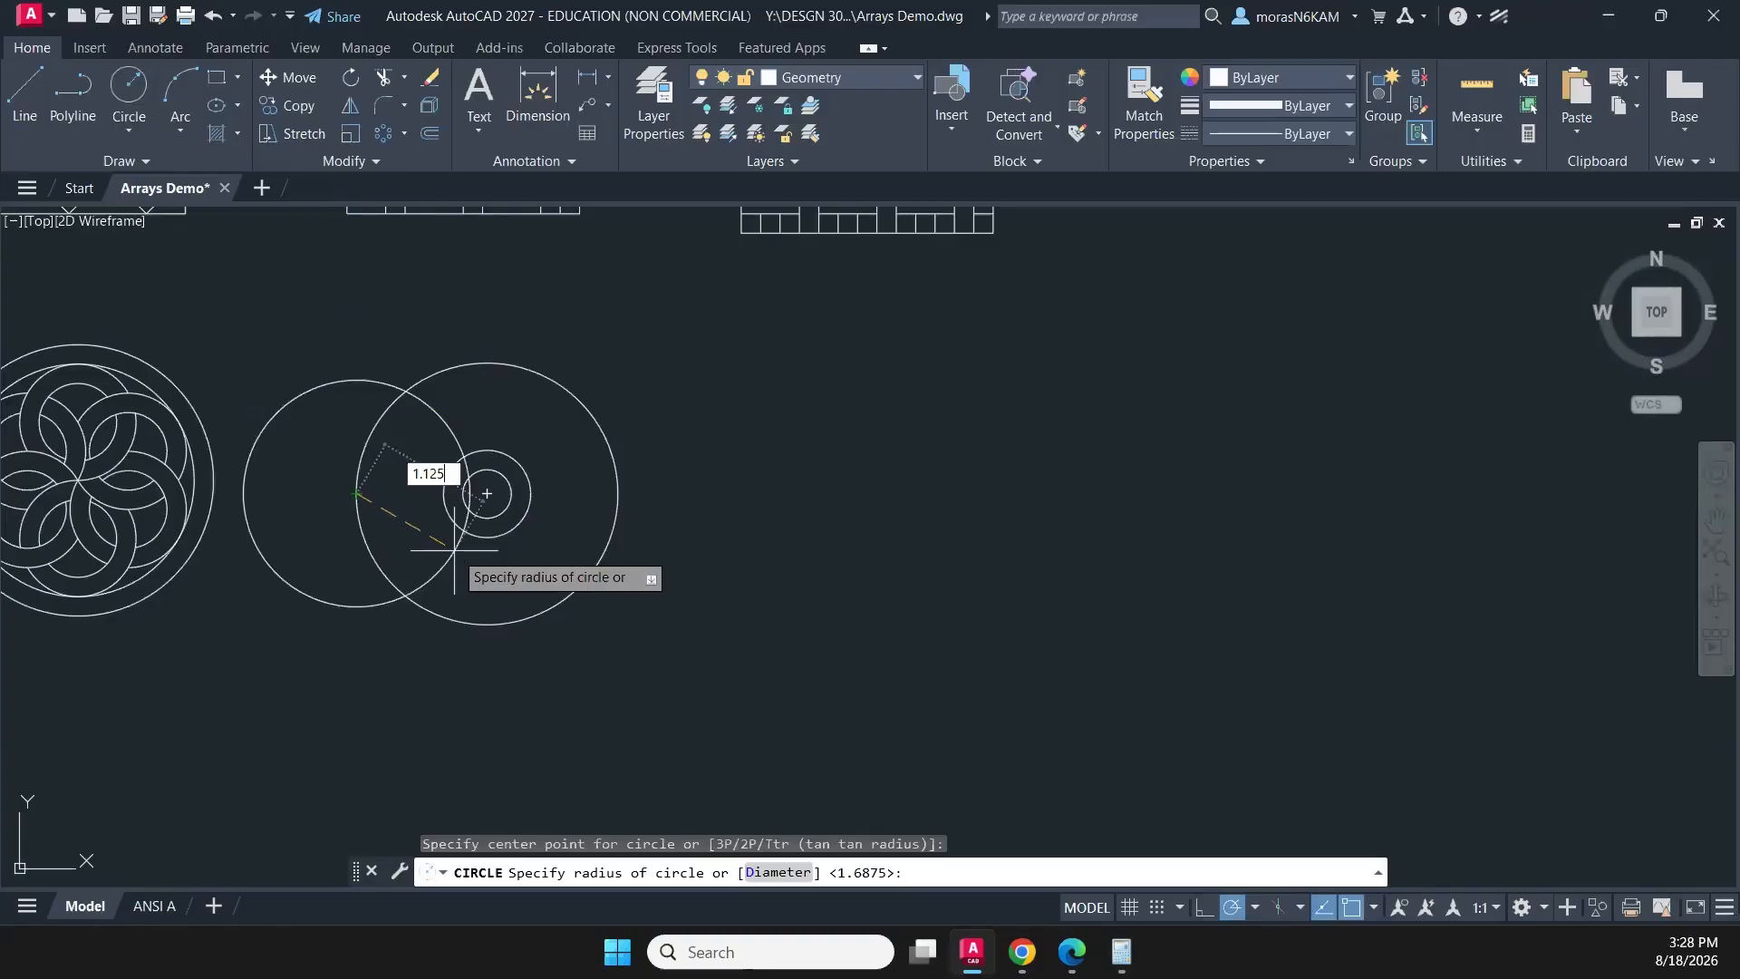
key("Return")
- Move the 1.125-radius circle from its right quadrant to the right quadrant of the 1-1/8 diameter circle
left_click(431, 548)
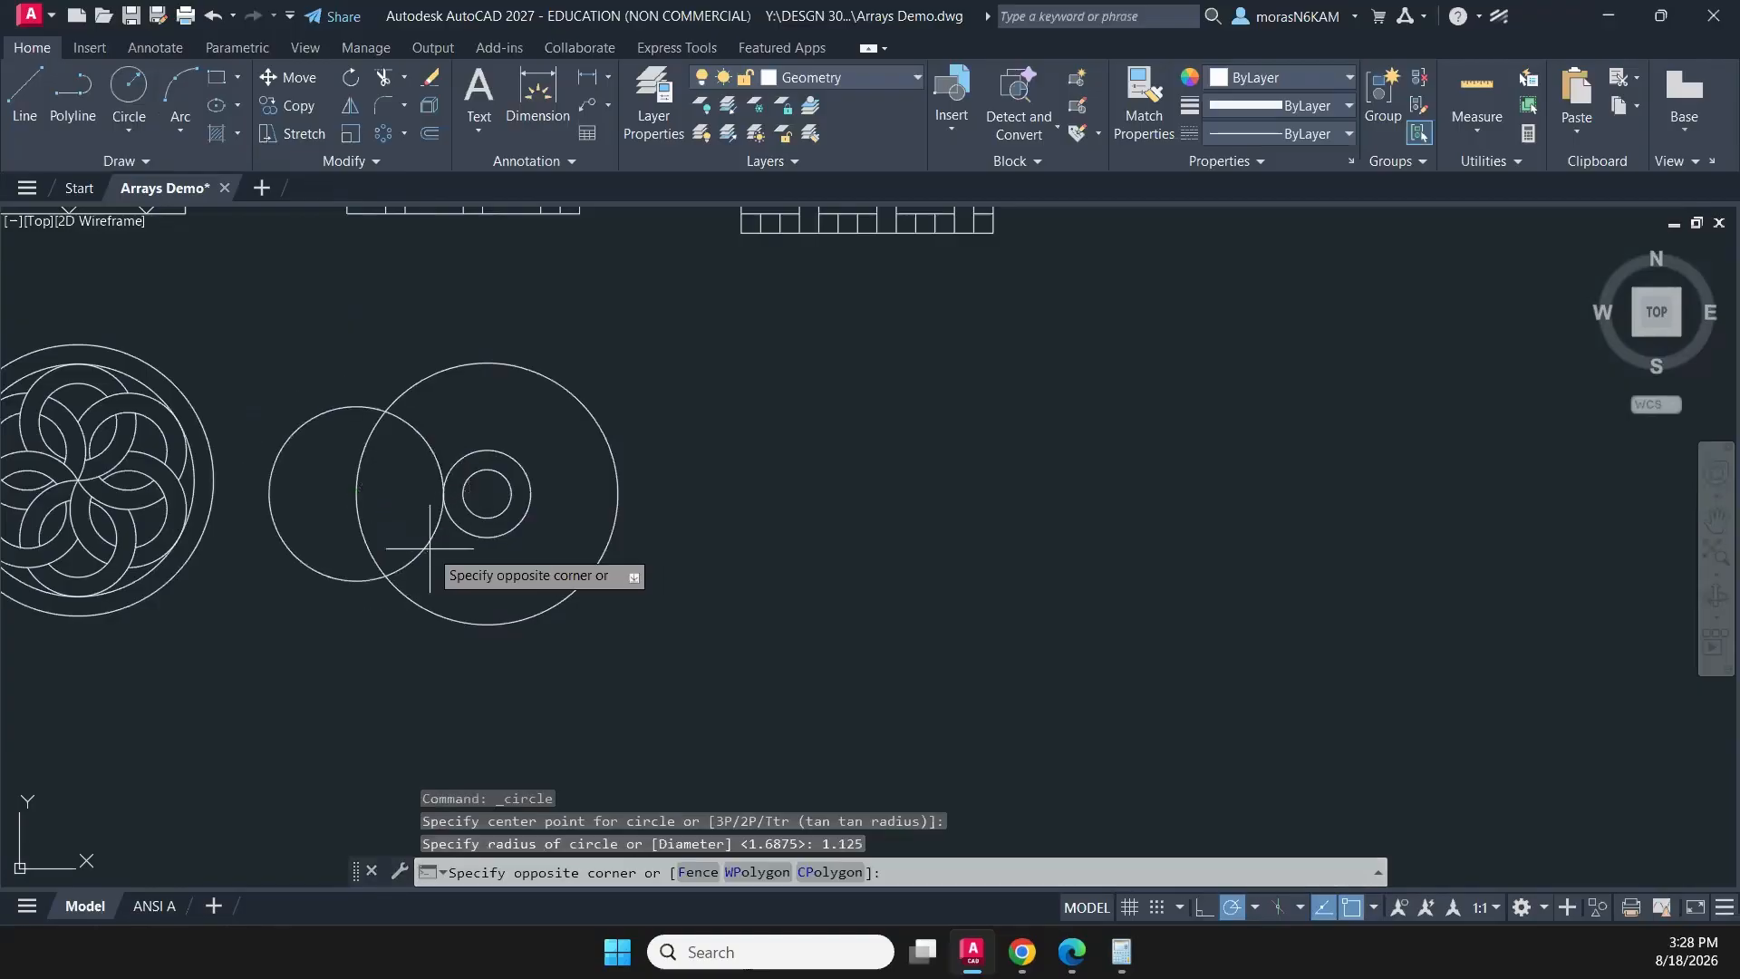
left_click(420, 537)
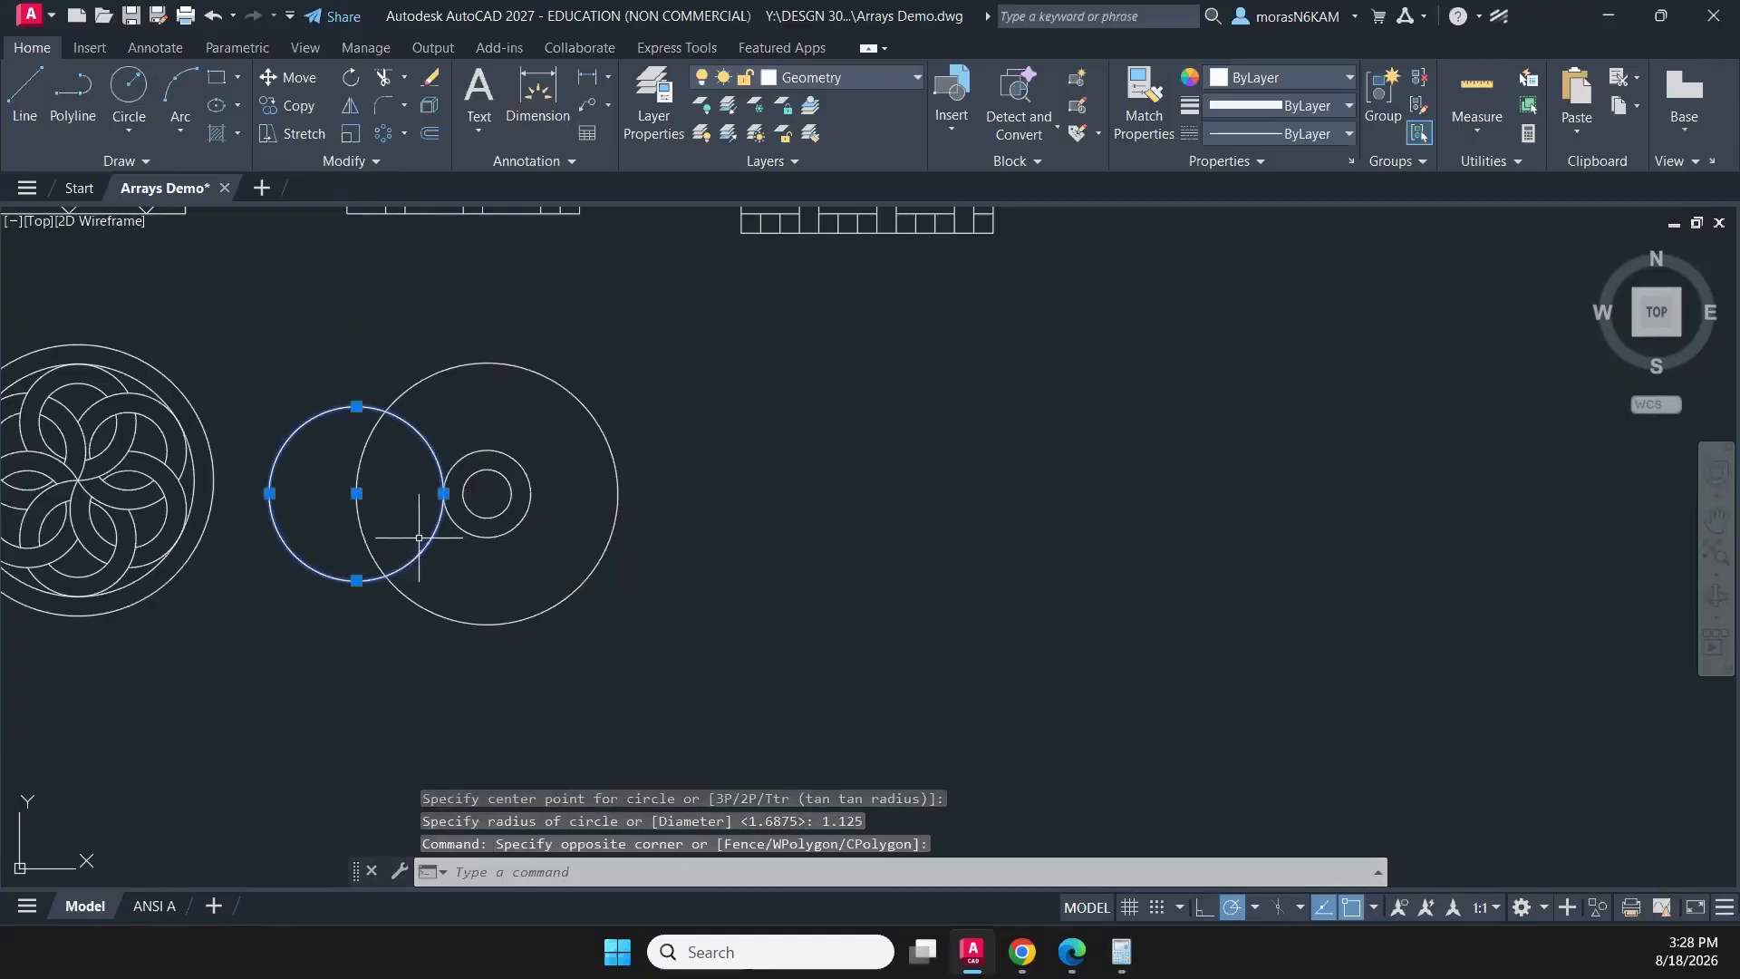
type("m")
key("Return")
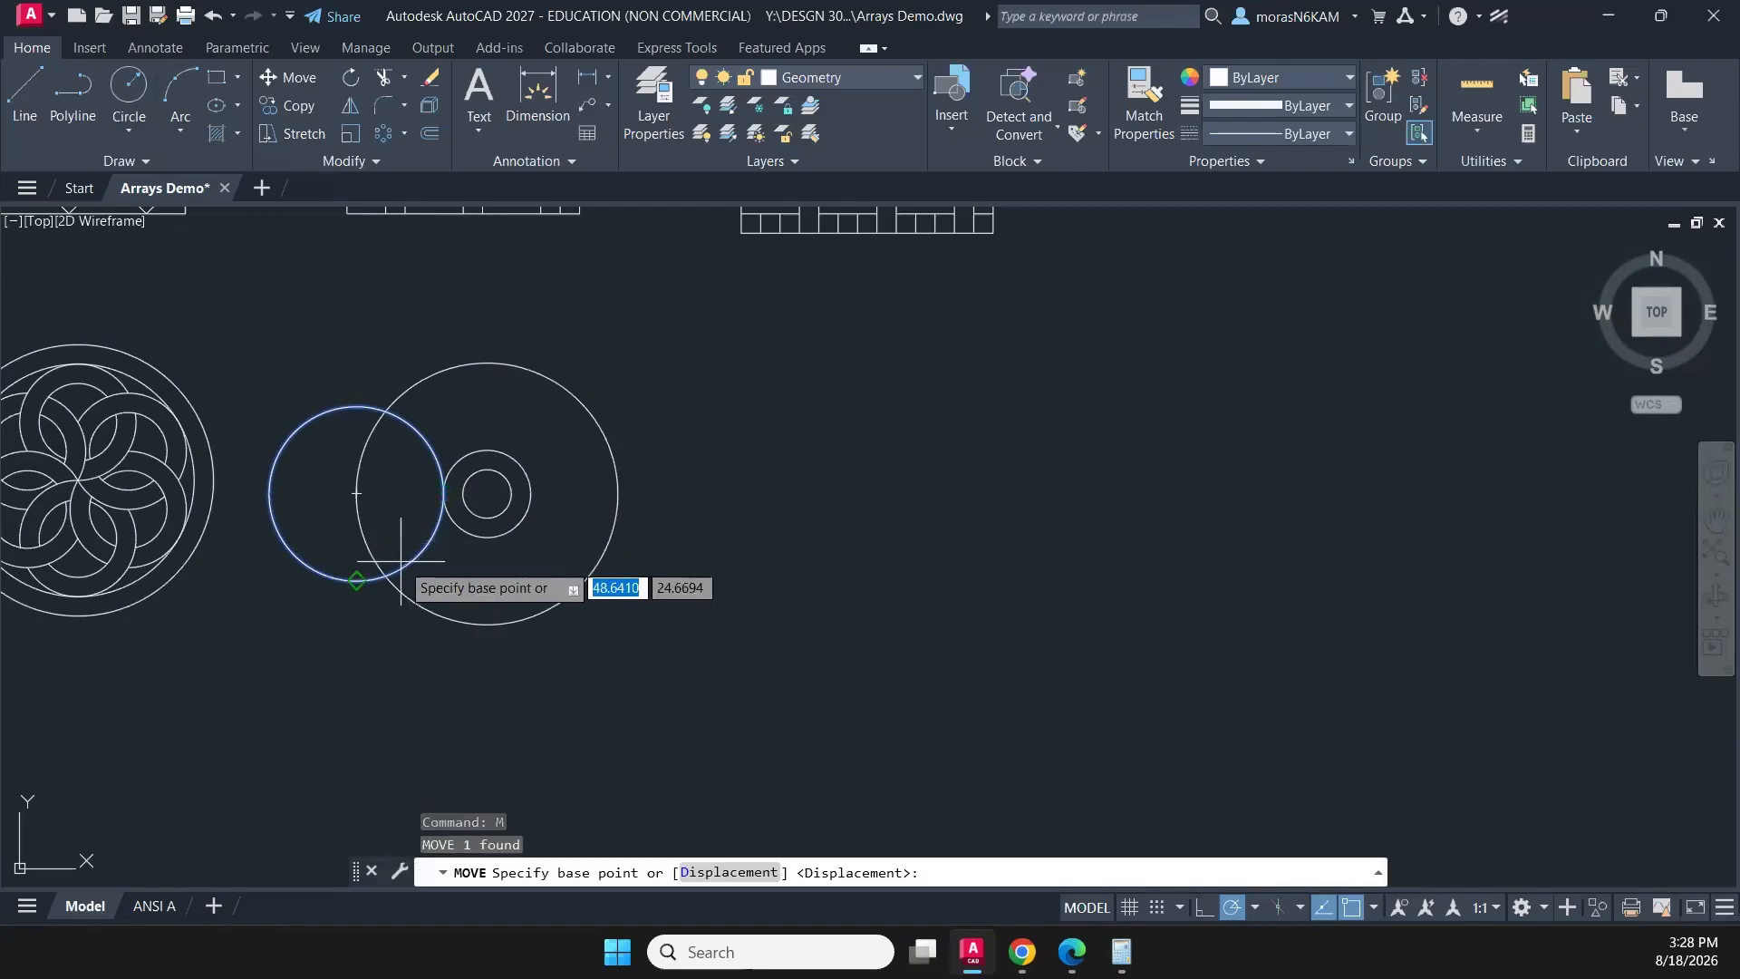
left_click(443, 493)
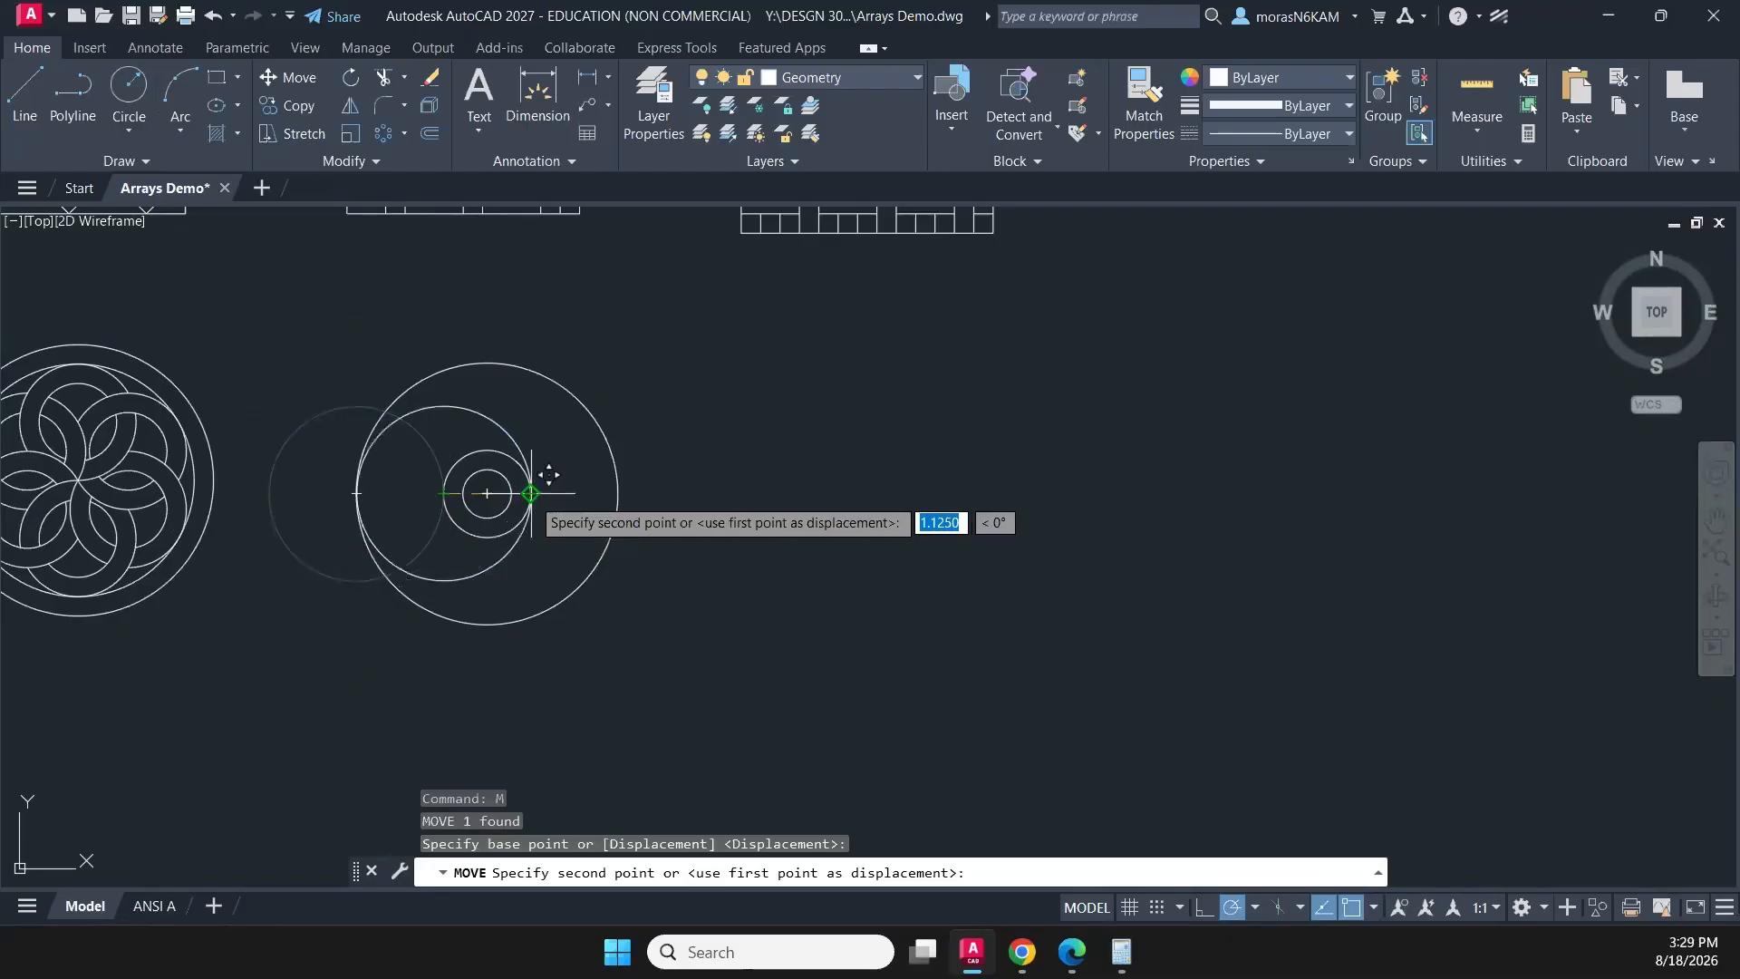
left_click(548, 474)
scroll(426, 552, "up", 2)
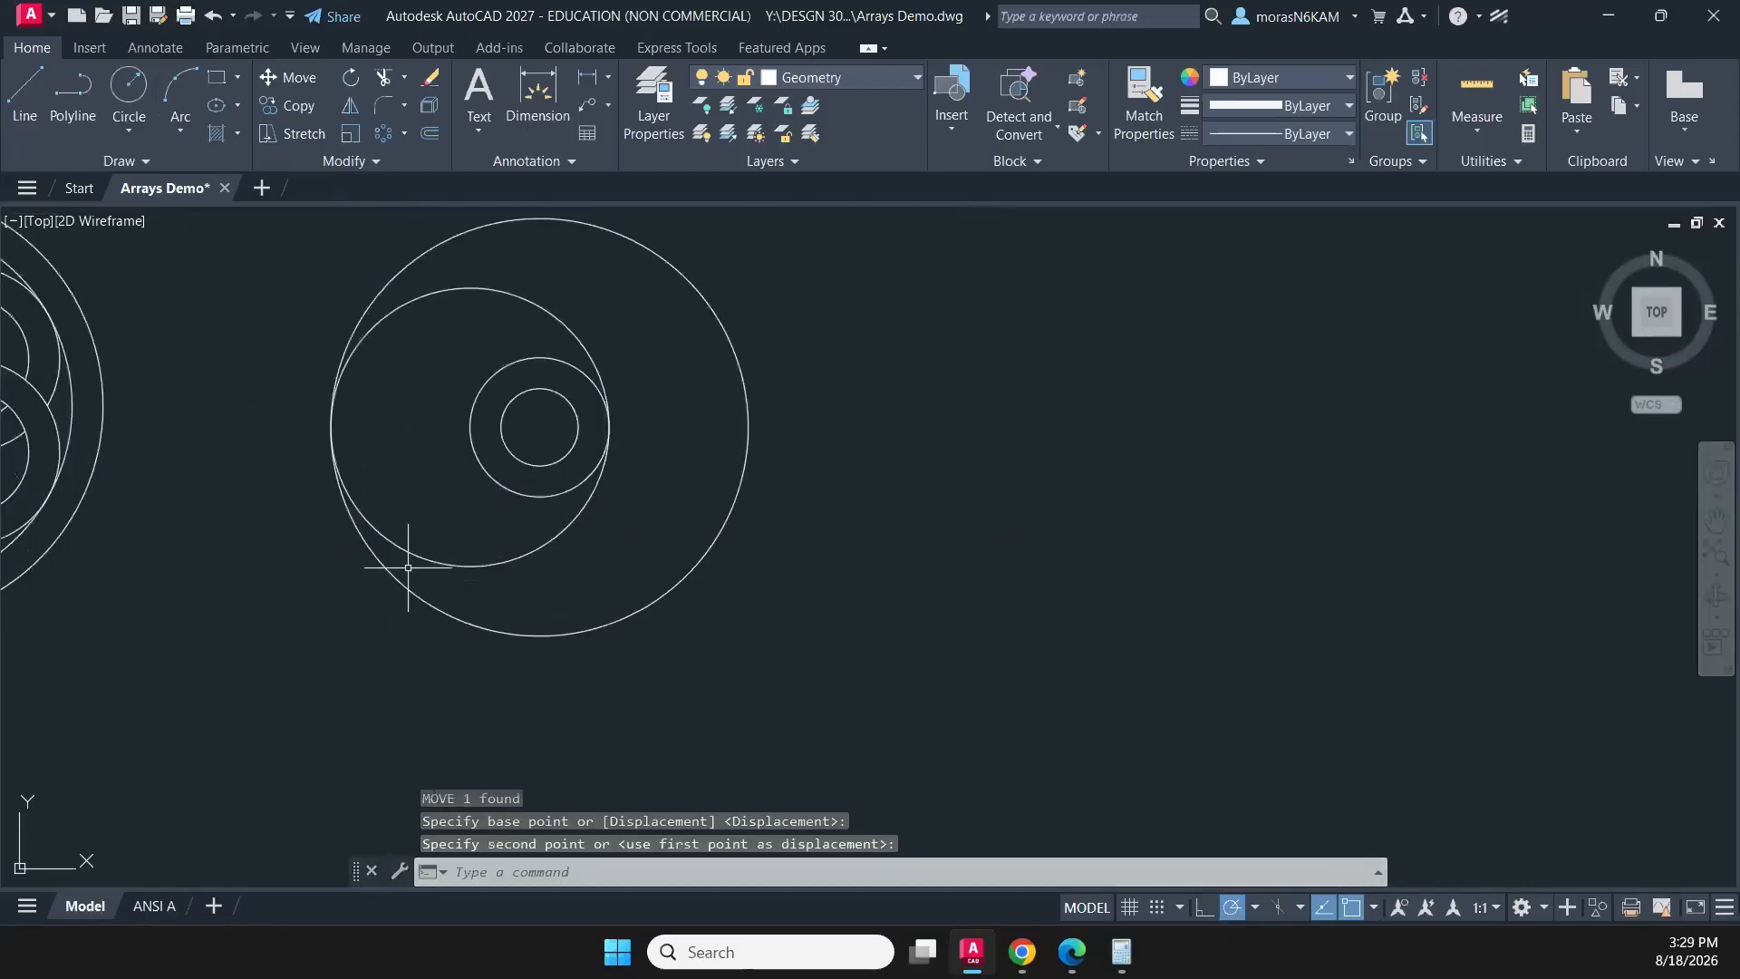
- Trim away the upper half of the moved circle, leaving the lower arc between the outer and 1-1/8 circles
left_click(574, 537)
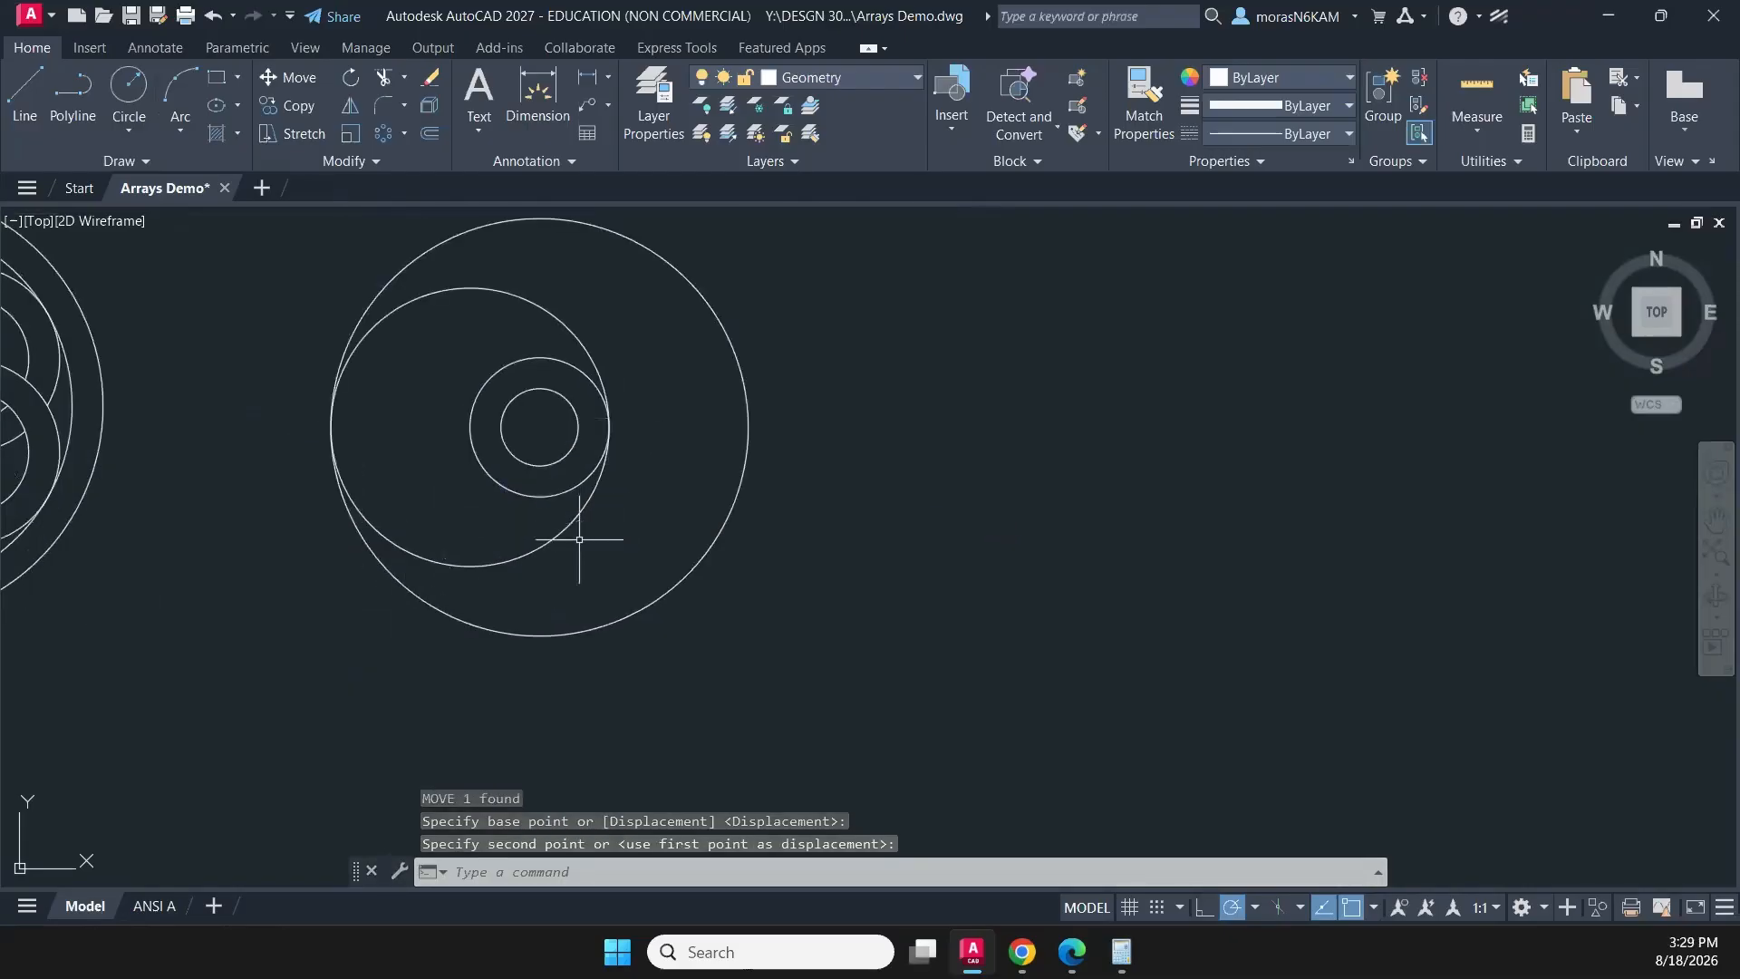
left_click(514, 522)
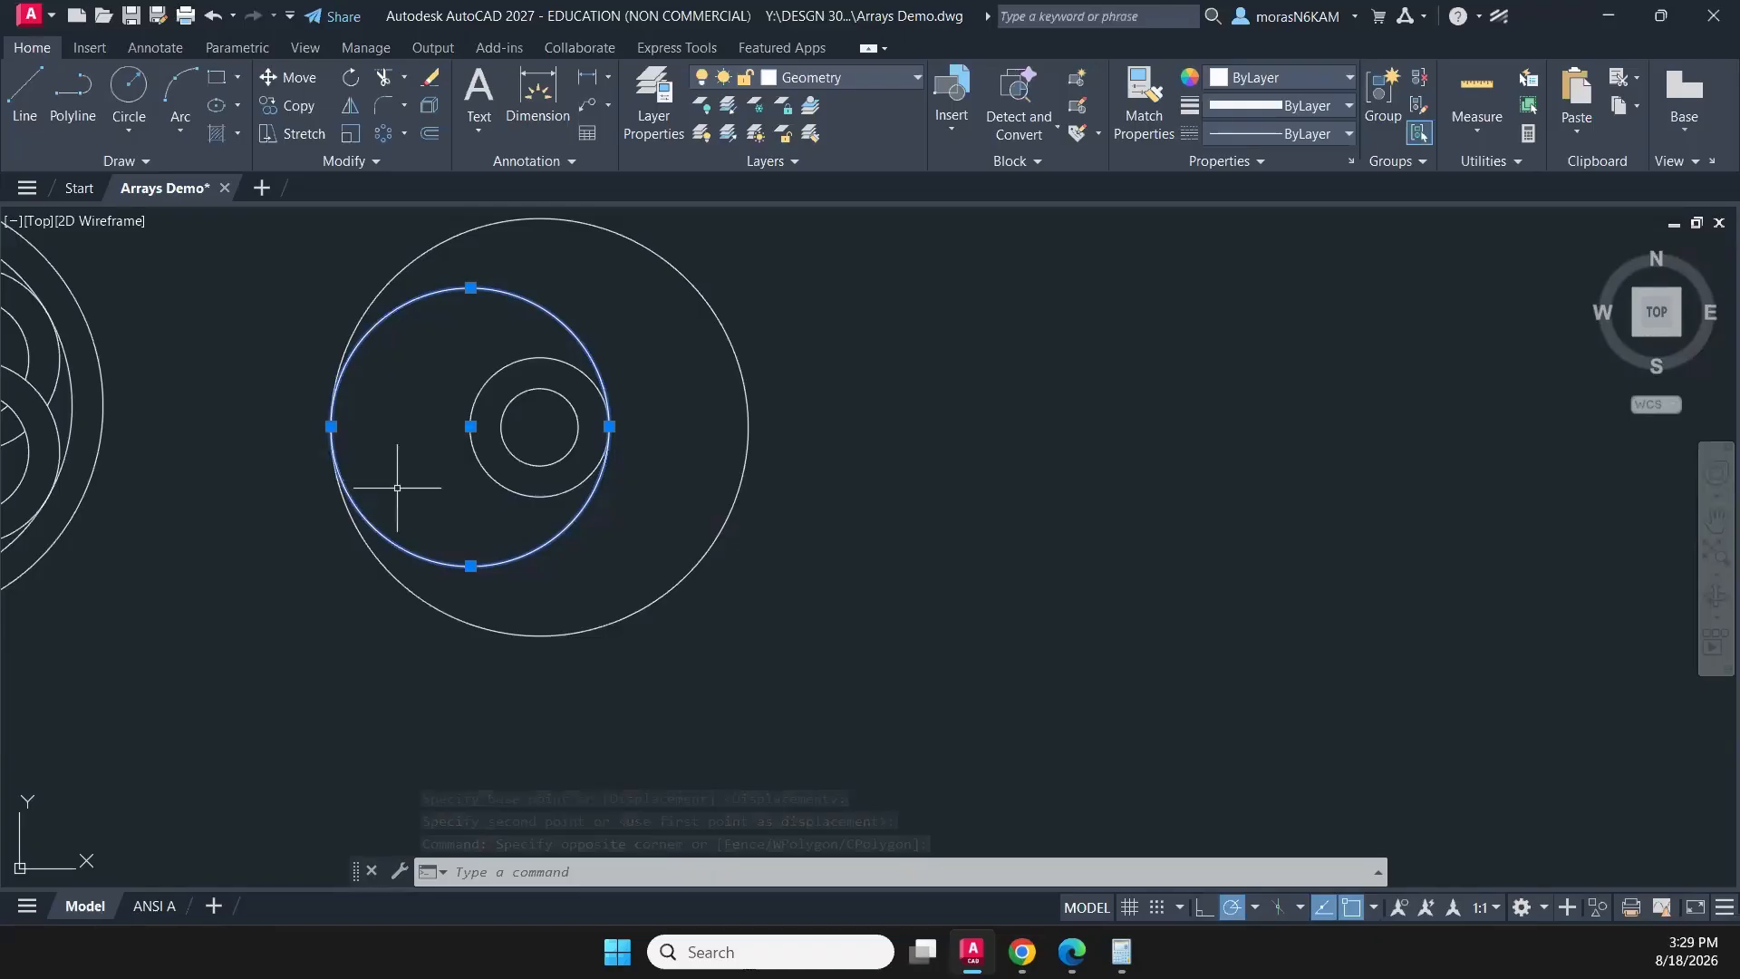
key("Escape")
type("tr")
key("Return")
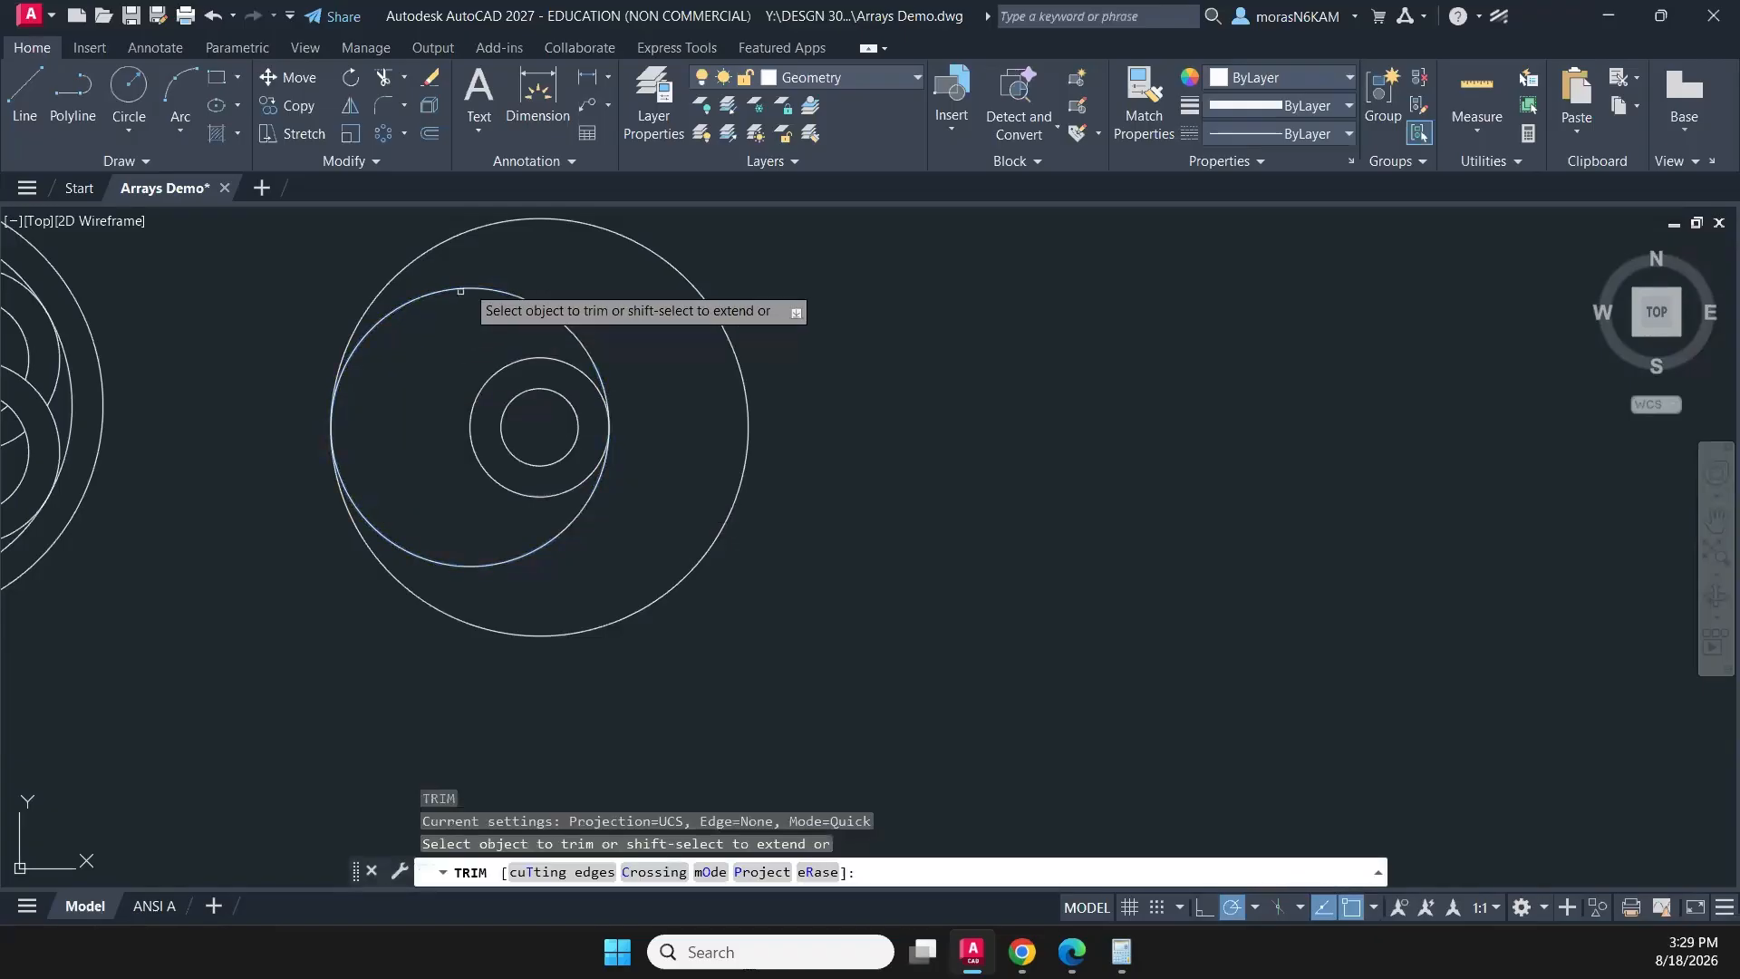
left_click(478, 268)
left_click(427, 369)
key("Return")
key("Escape")
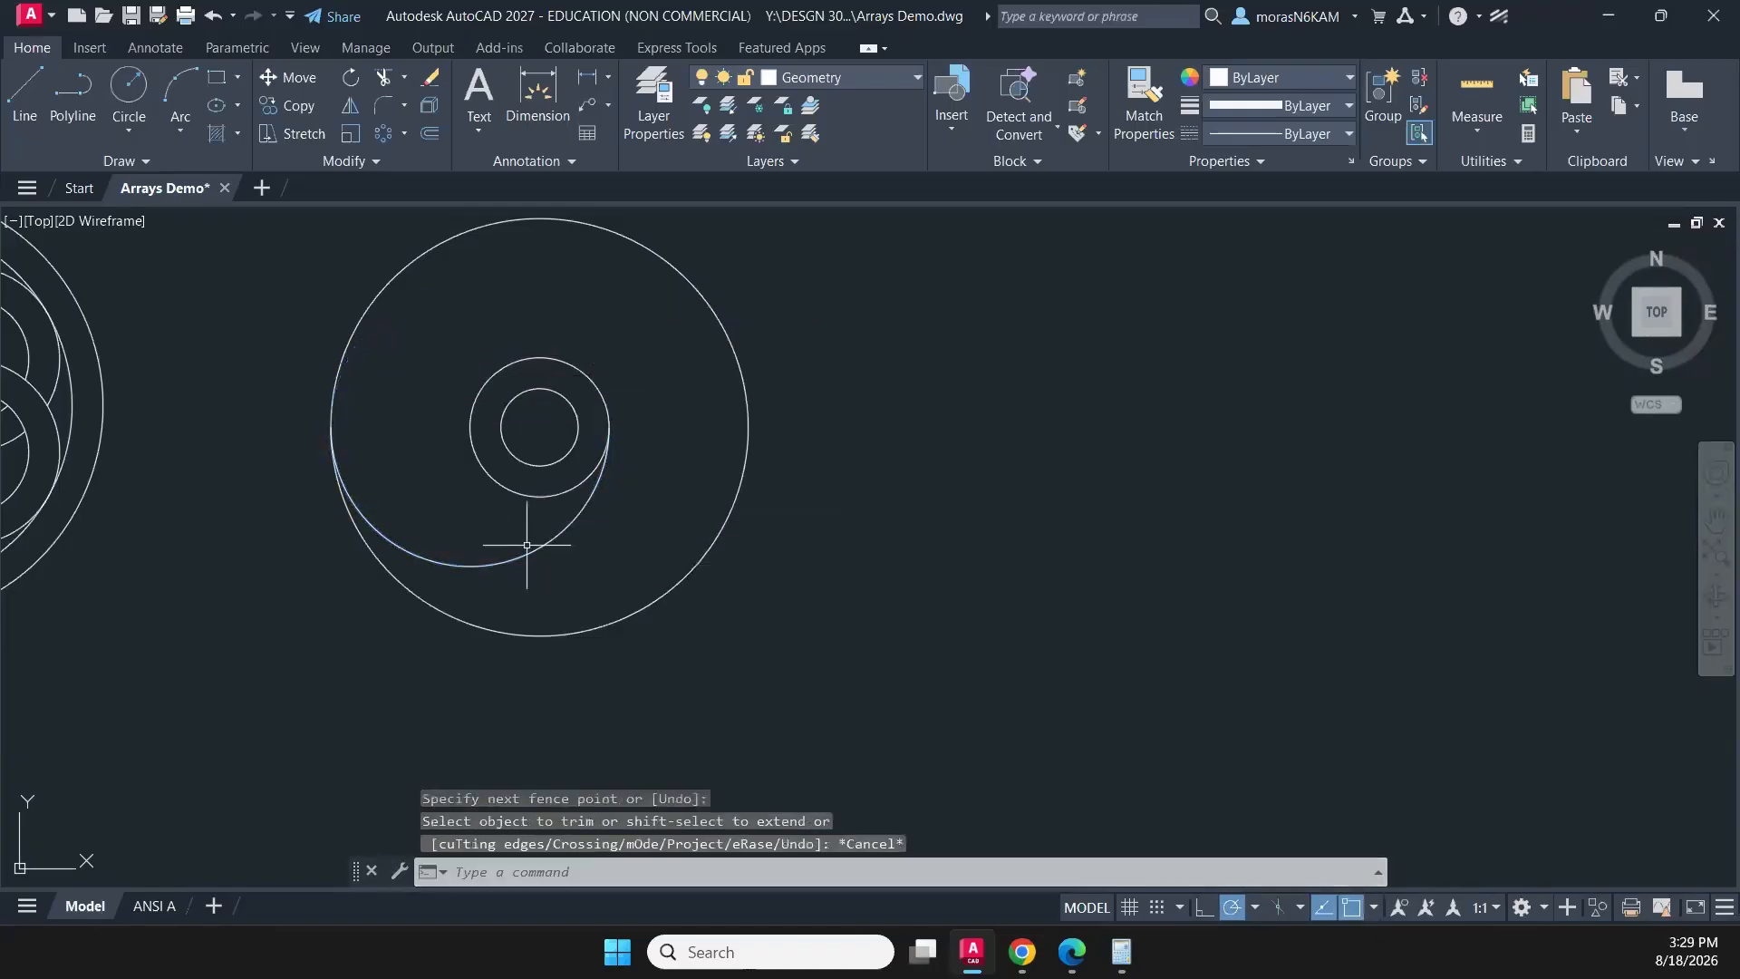
- Create a polar array of the remaining arc with 8 items over 360 degrees around the concentric circles' centre
left_click(540, 562)
left_click(479, 521)
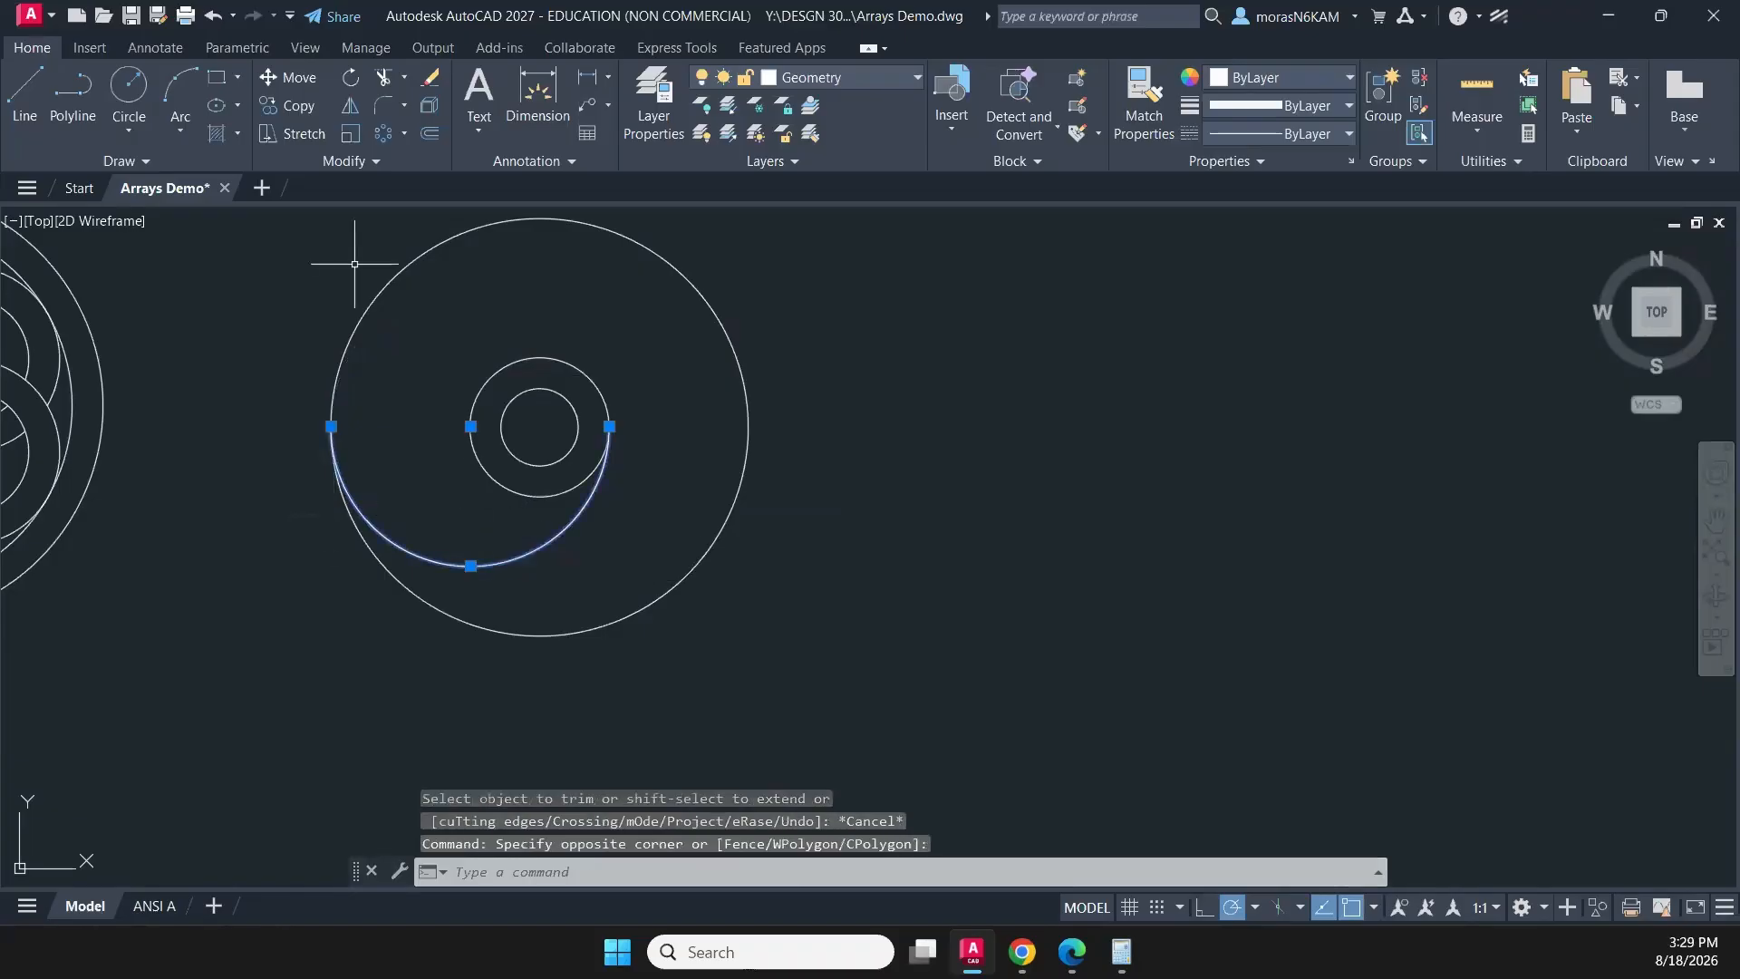
left_click(391, 143)
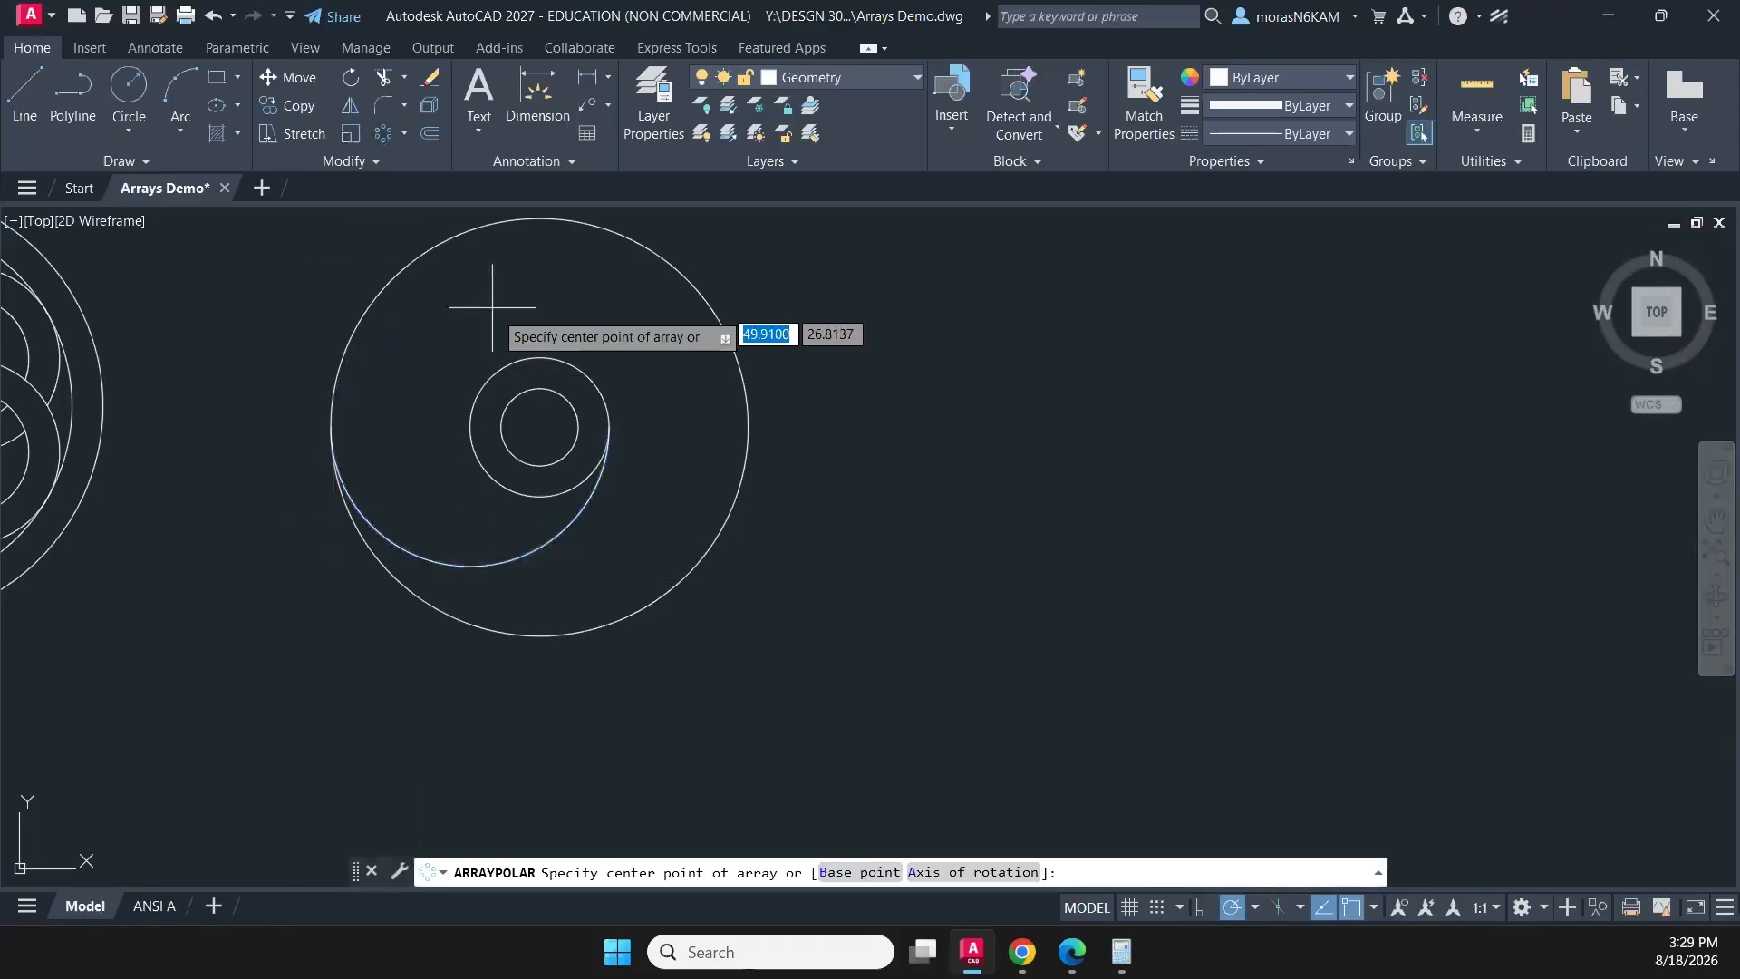
left_click(539, 427)
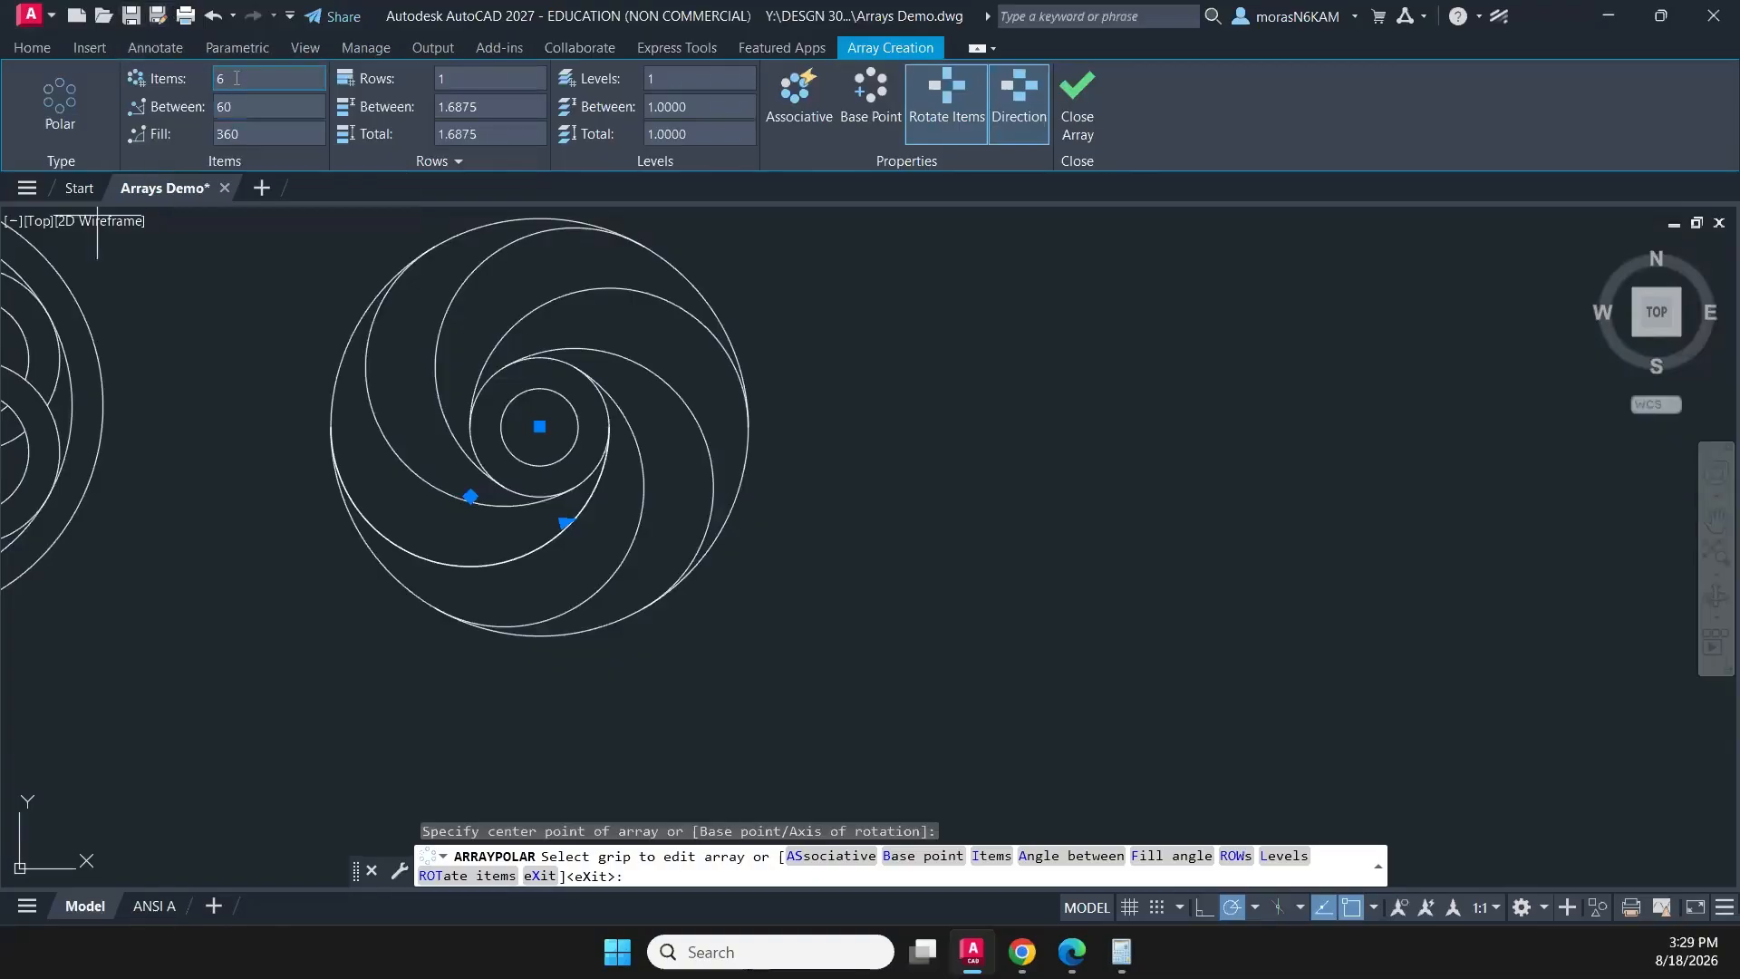
key("Return")
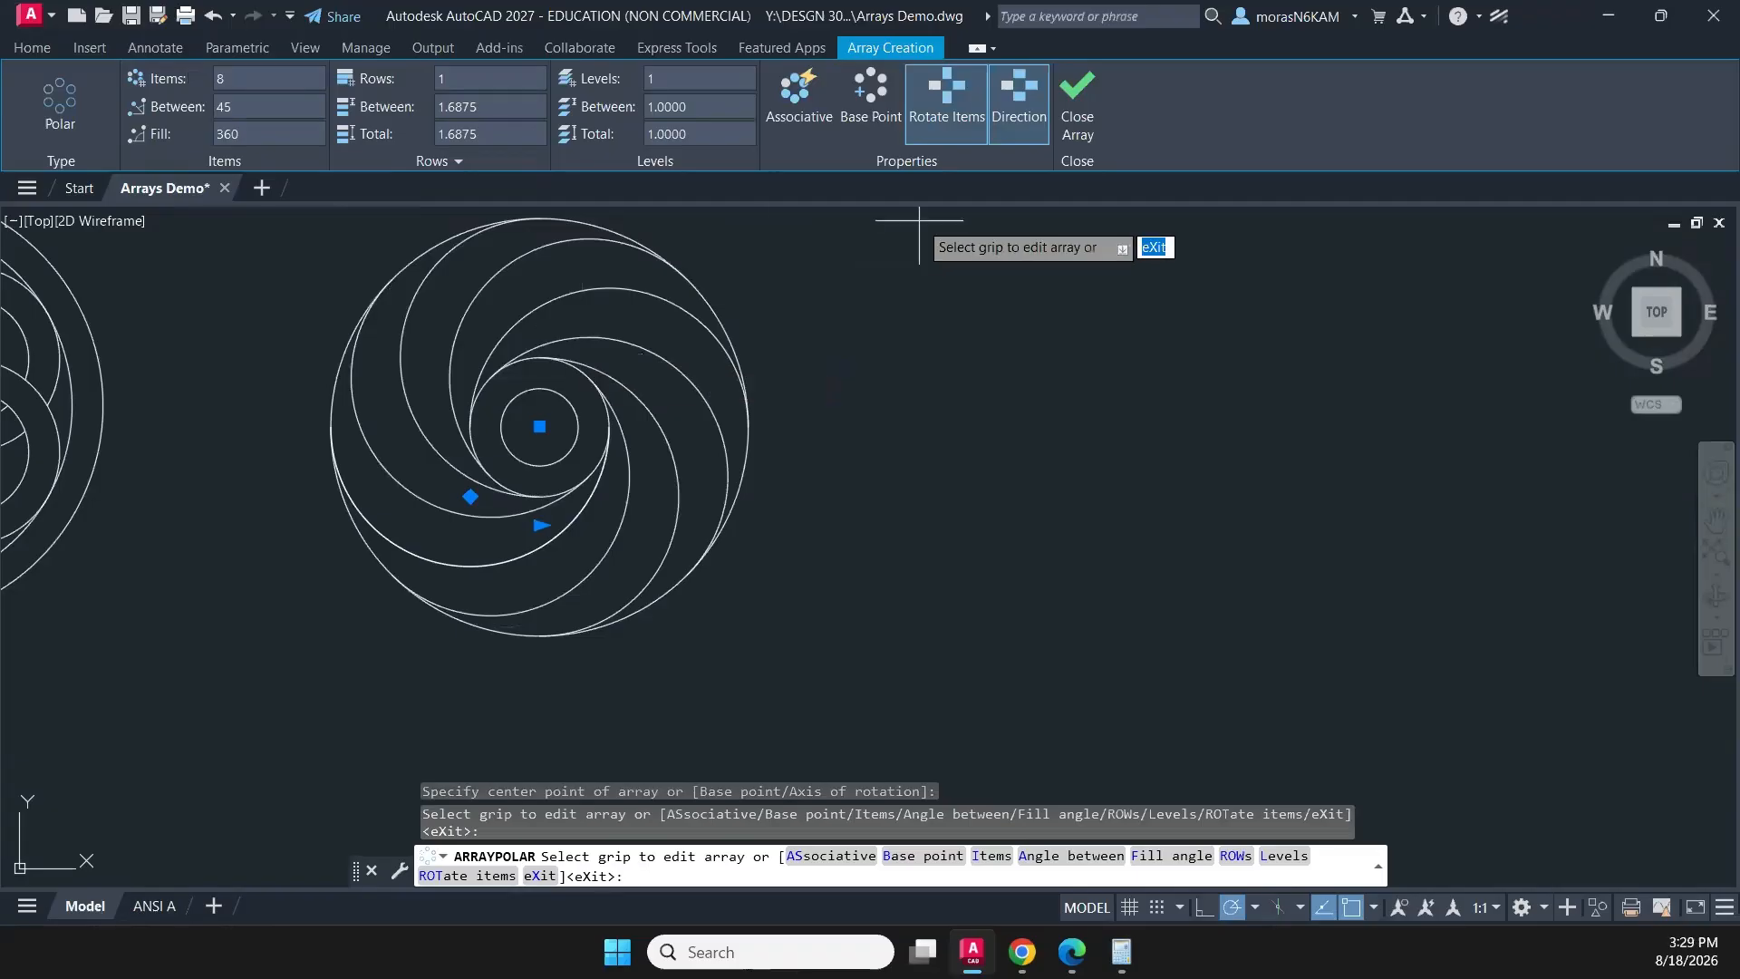
left_click(1074, 90)
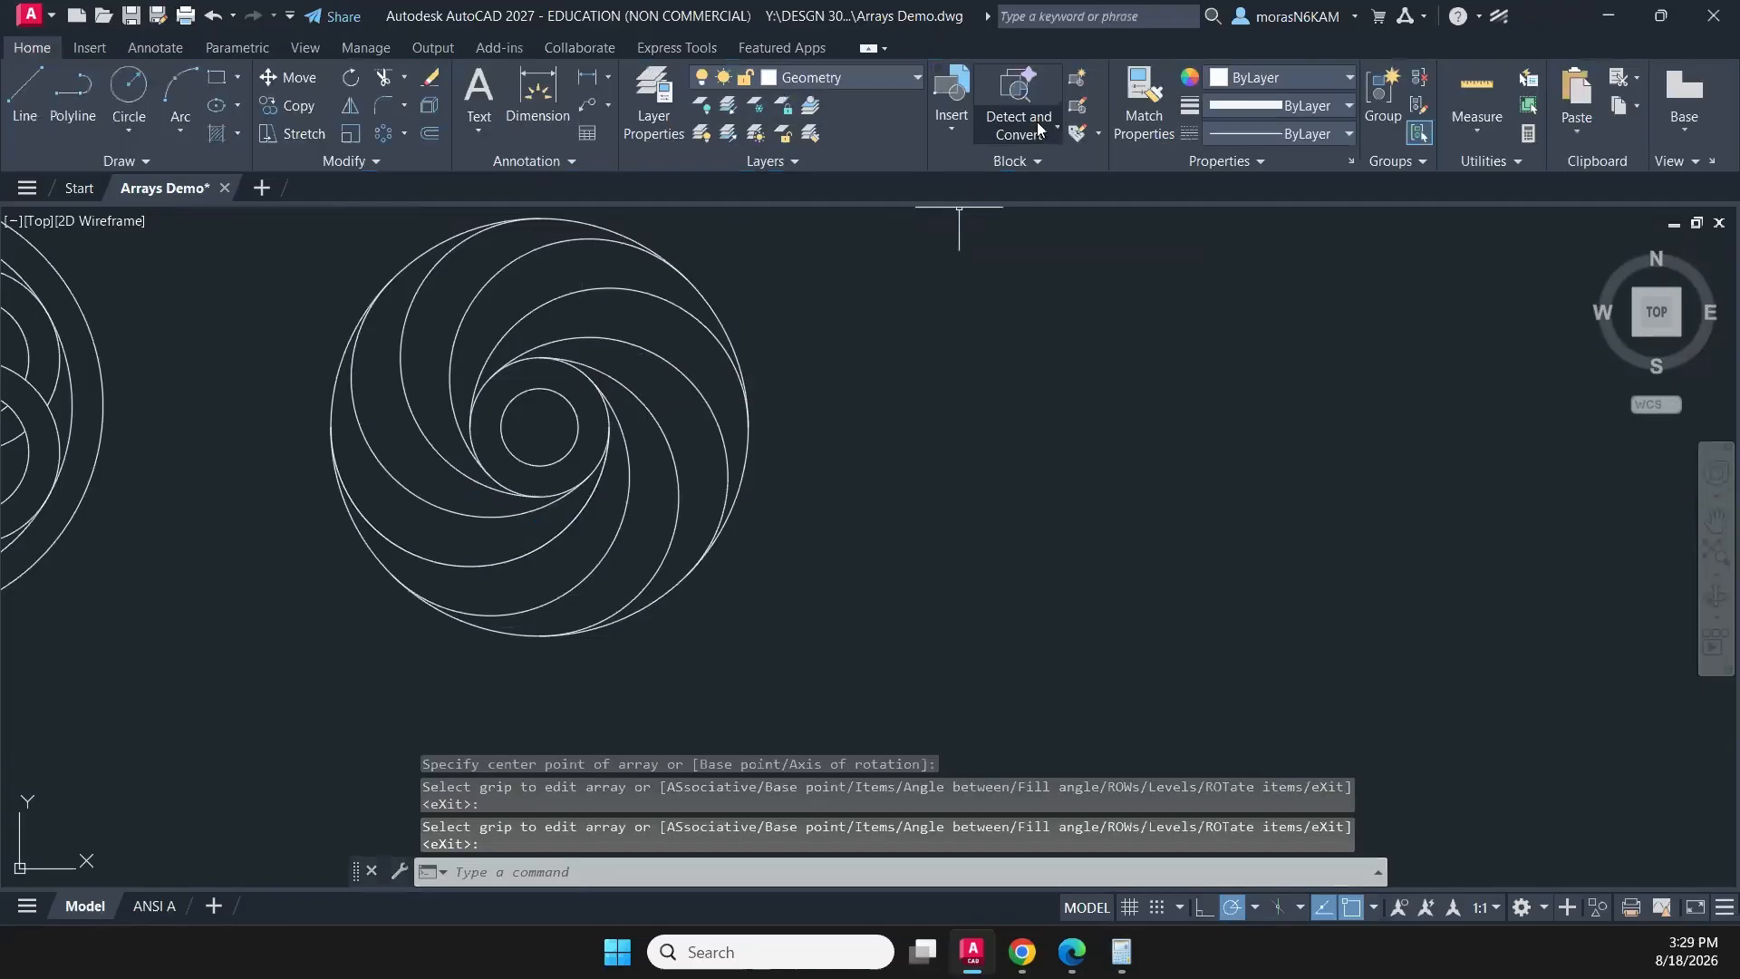
- Draw a 3.11 by 3.11 square in a new row below the four-petal square pattern
scroll(811, 352, "down", 4)
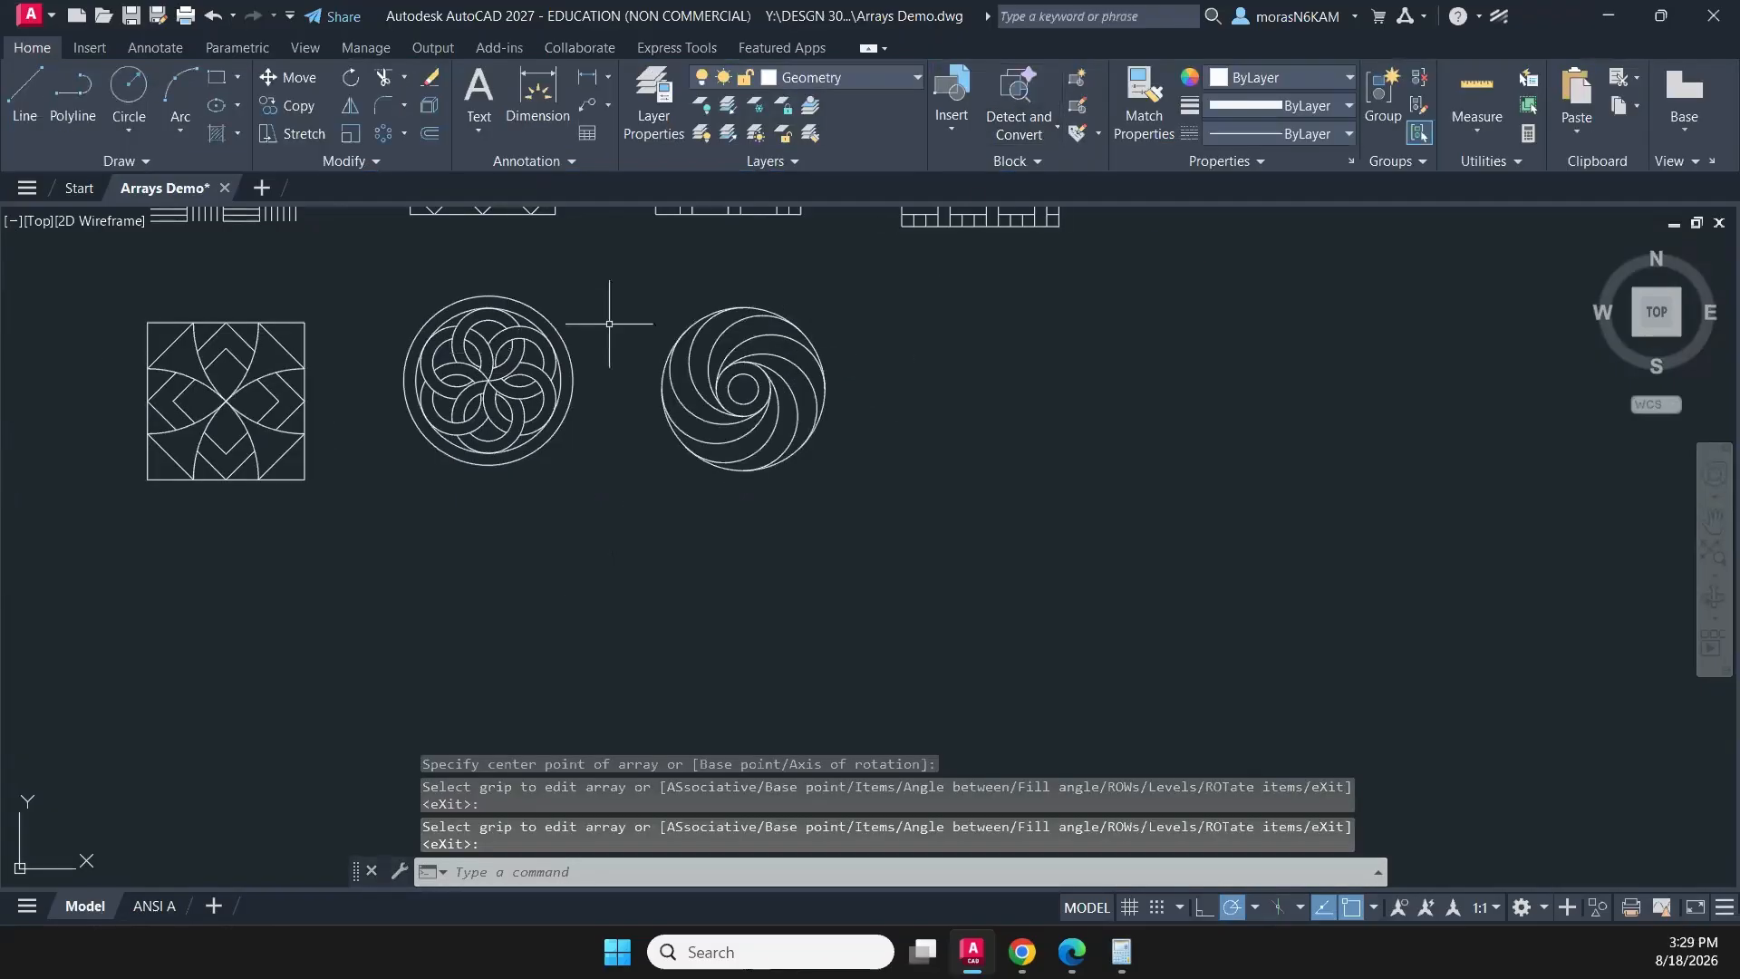
scroll(799, 407, "down", 2)
mouse_move(959, 415)
middle_mouse_down()
mouse_move(870, 427)
mouse_move(832, 468)
middle_mouse_up()
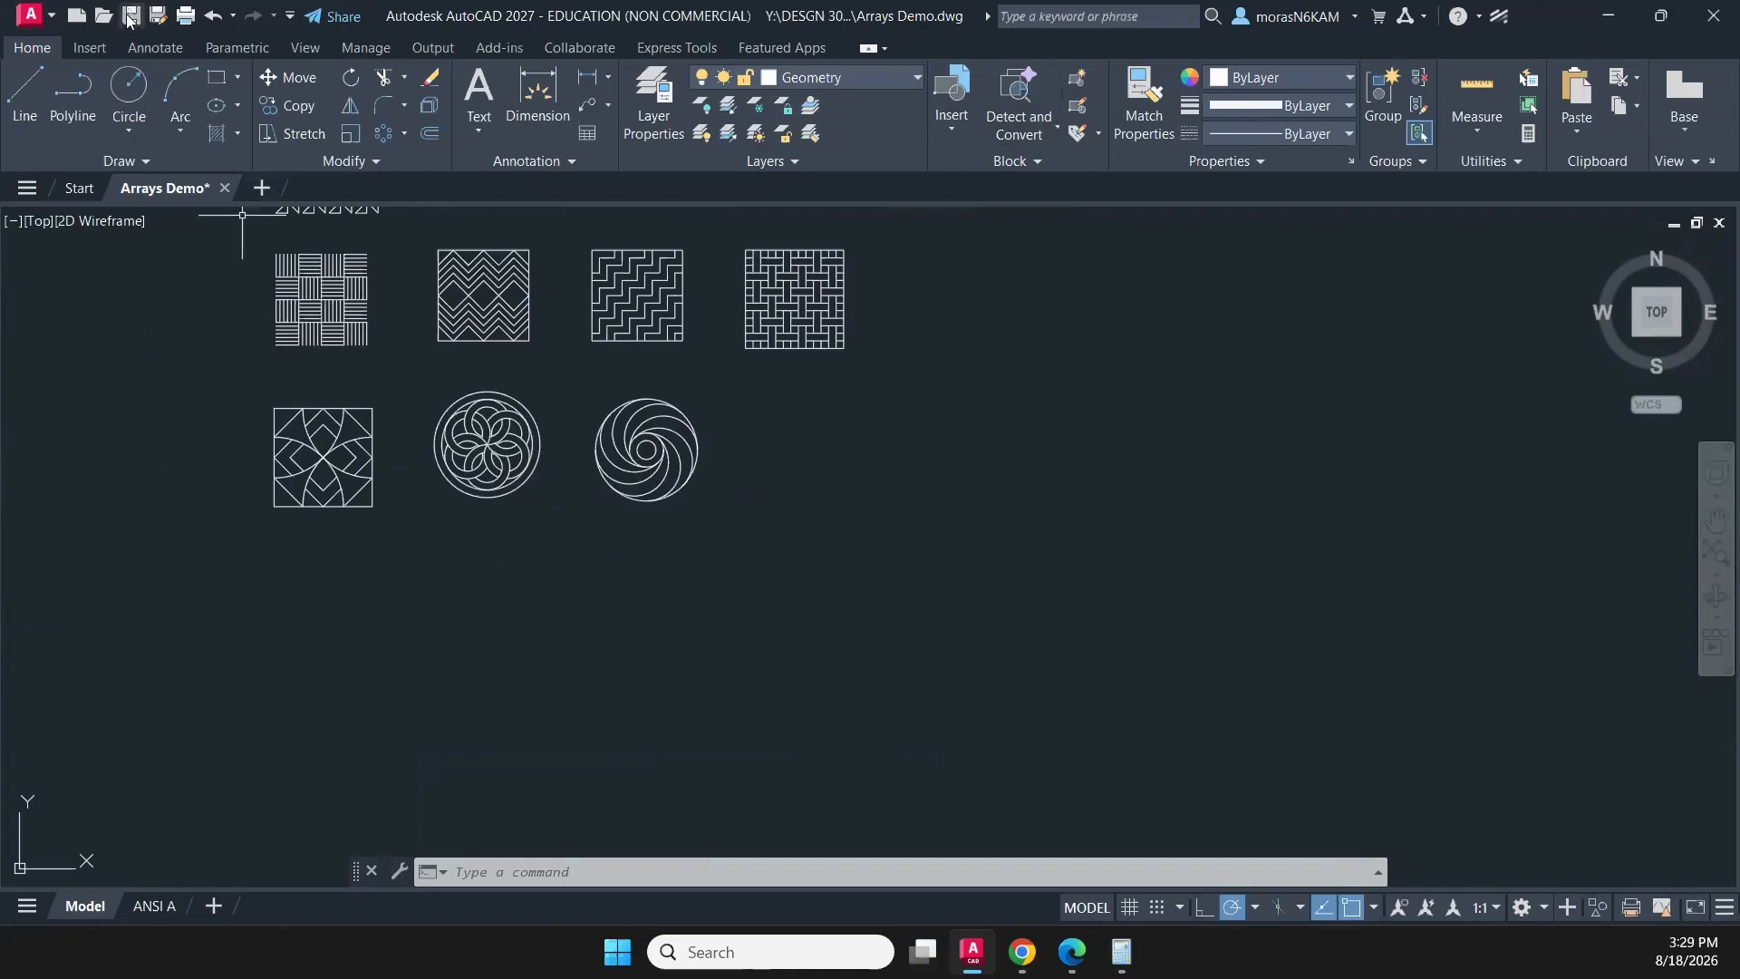
left_click(214, 80)
middle_click_drag(280, 486, 284, 362)
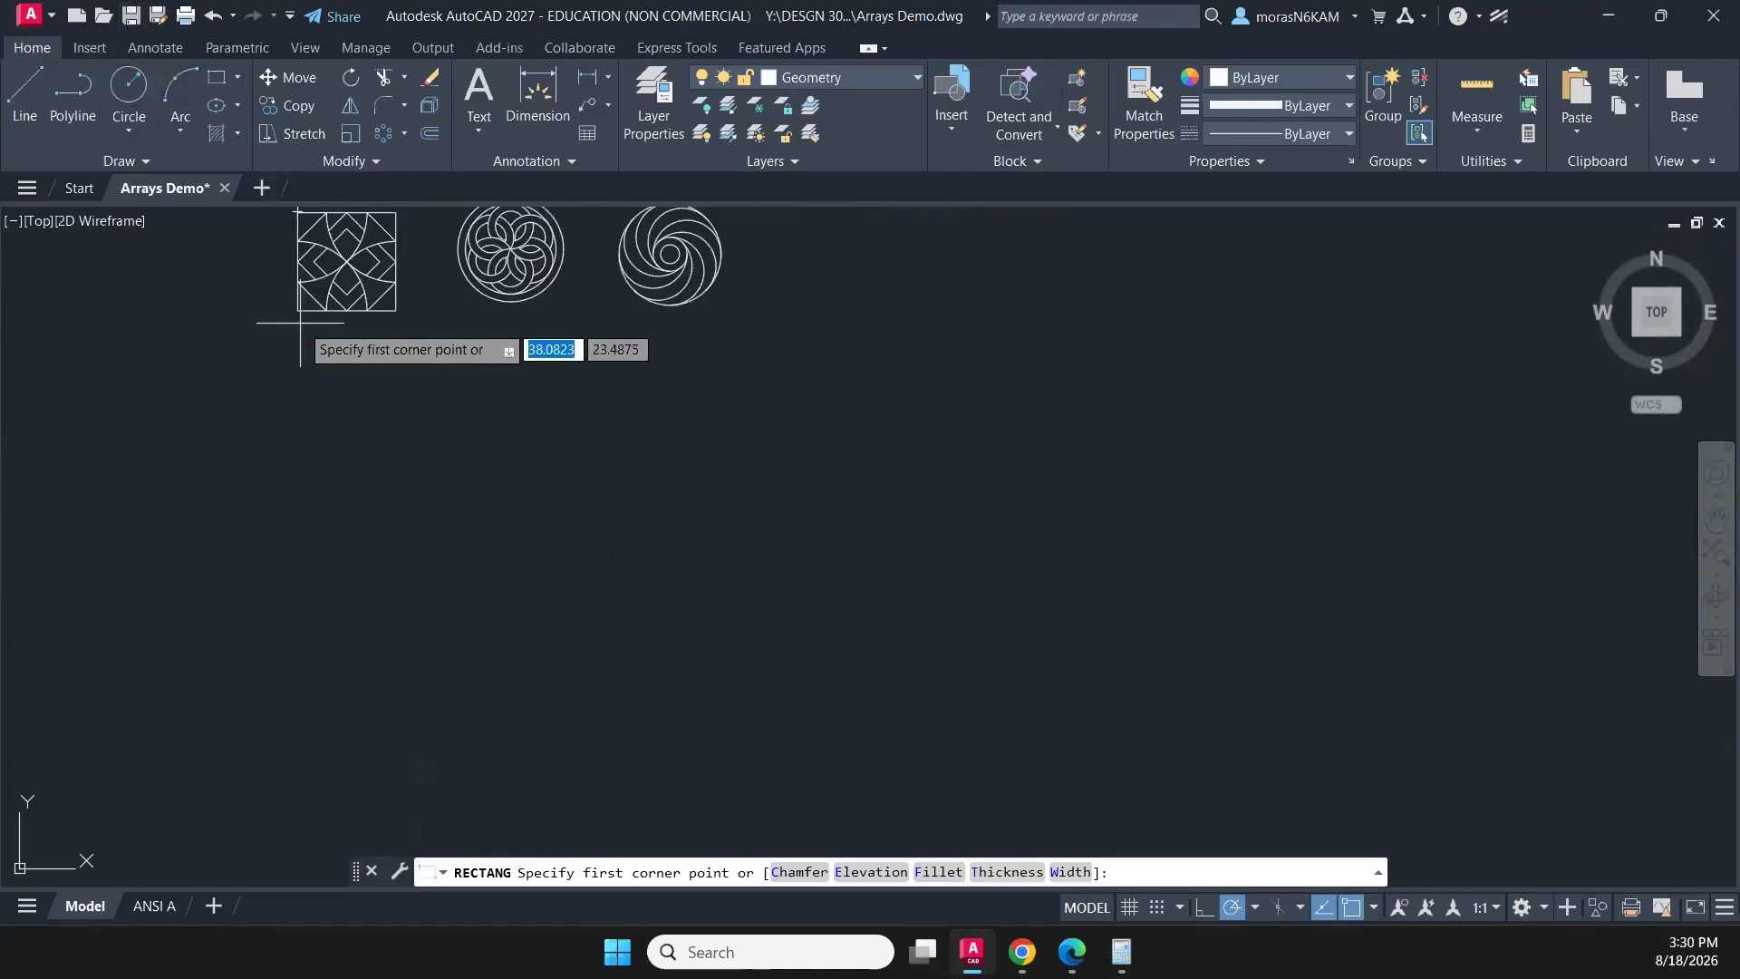
left_click(297, 395)
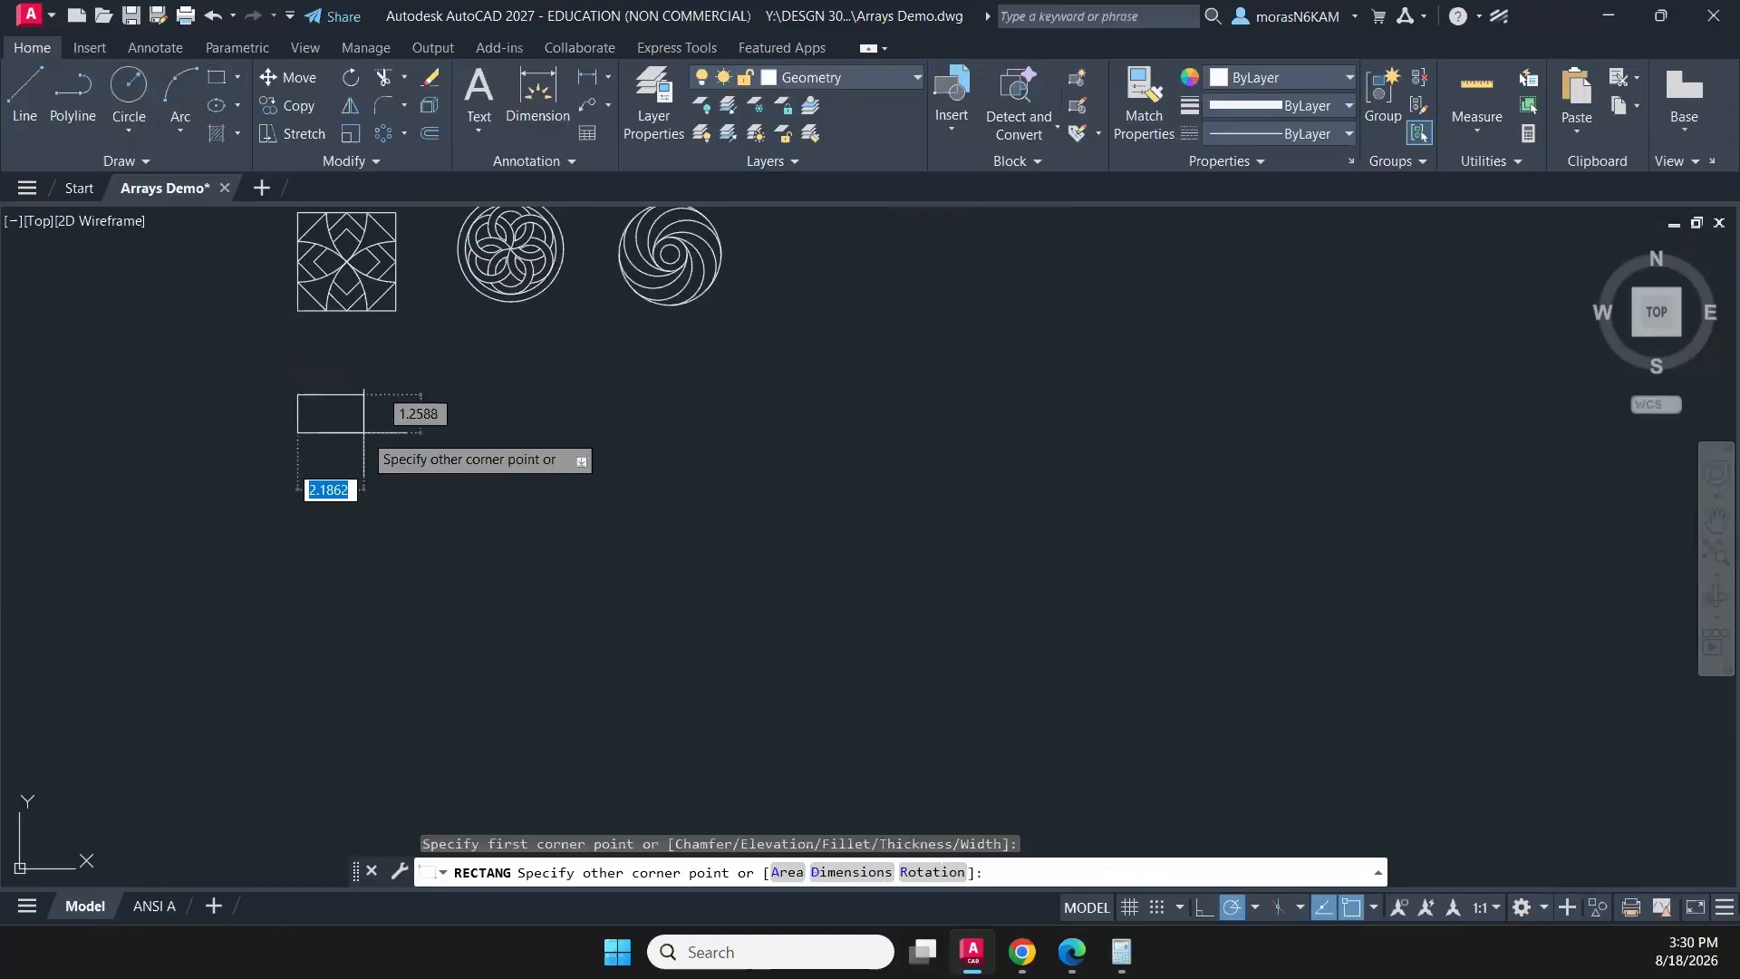
left_click(850, 872)
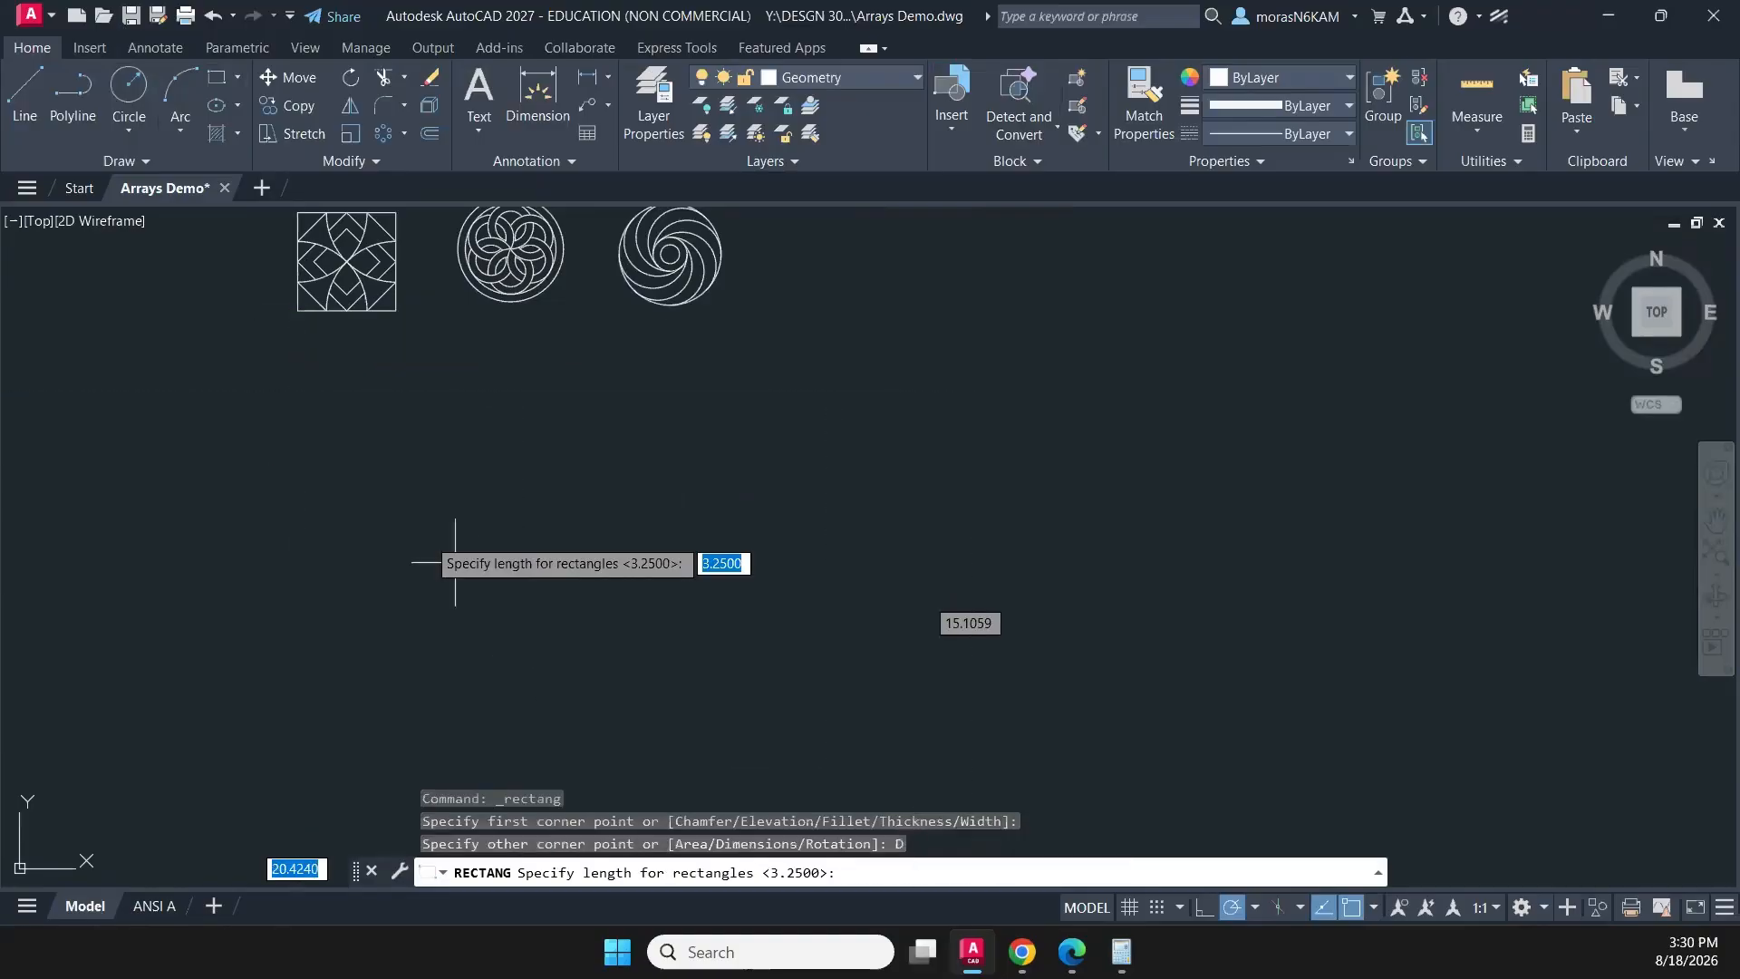
type("3.11")
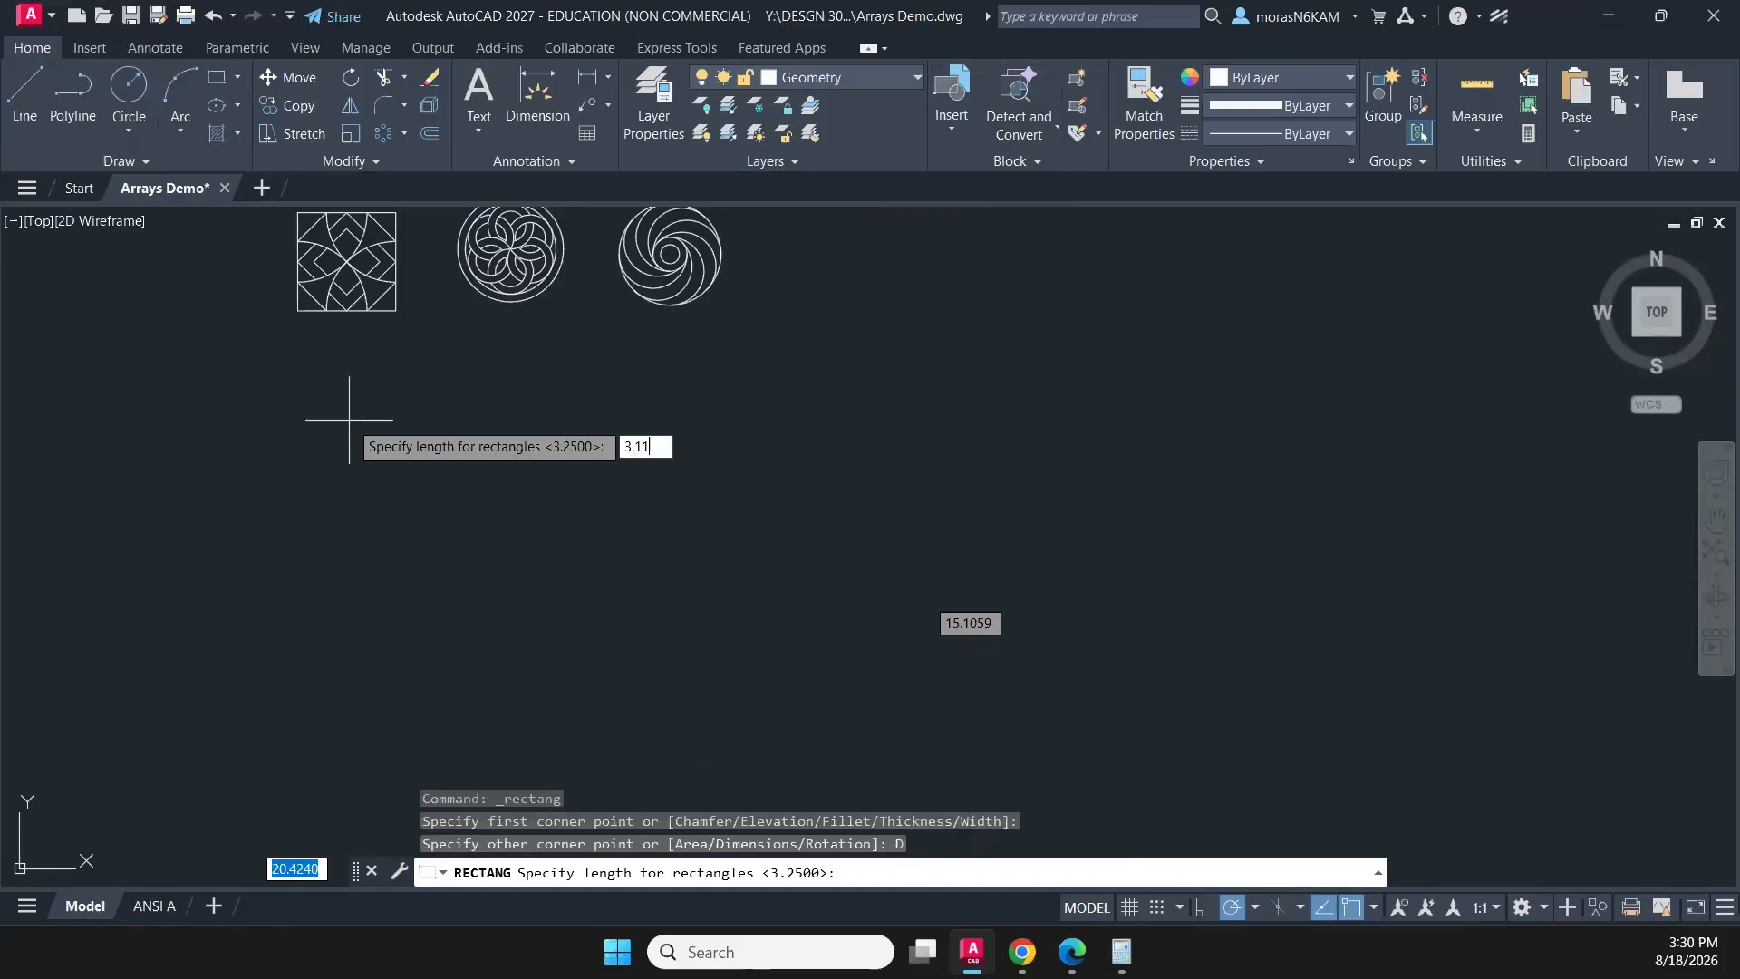
key("Return")
type("3.11")
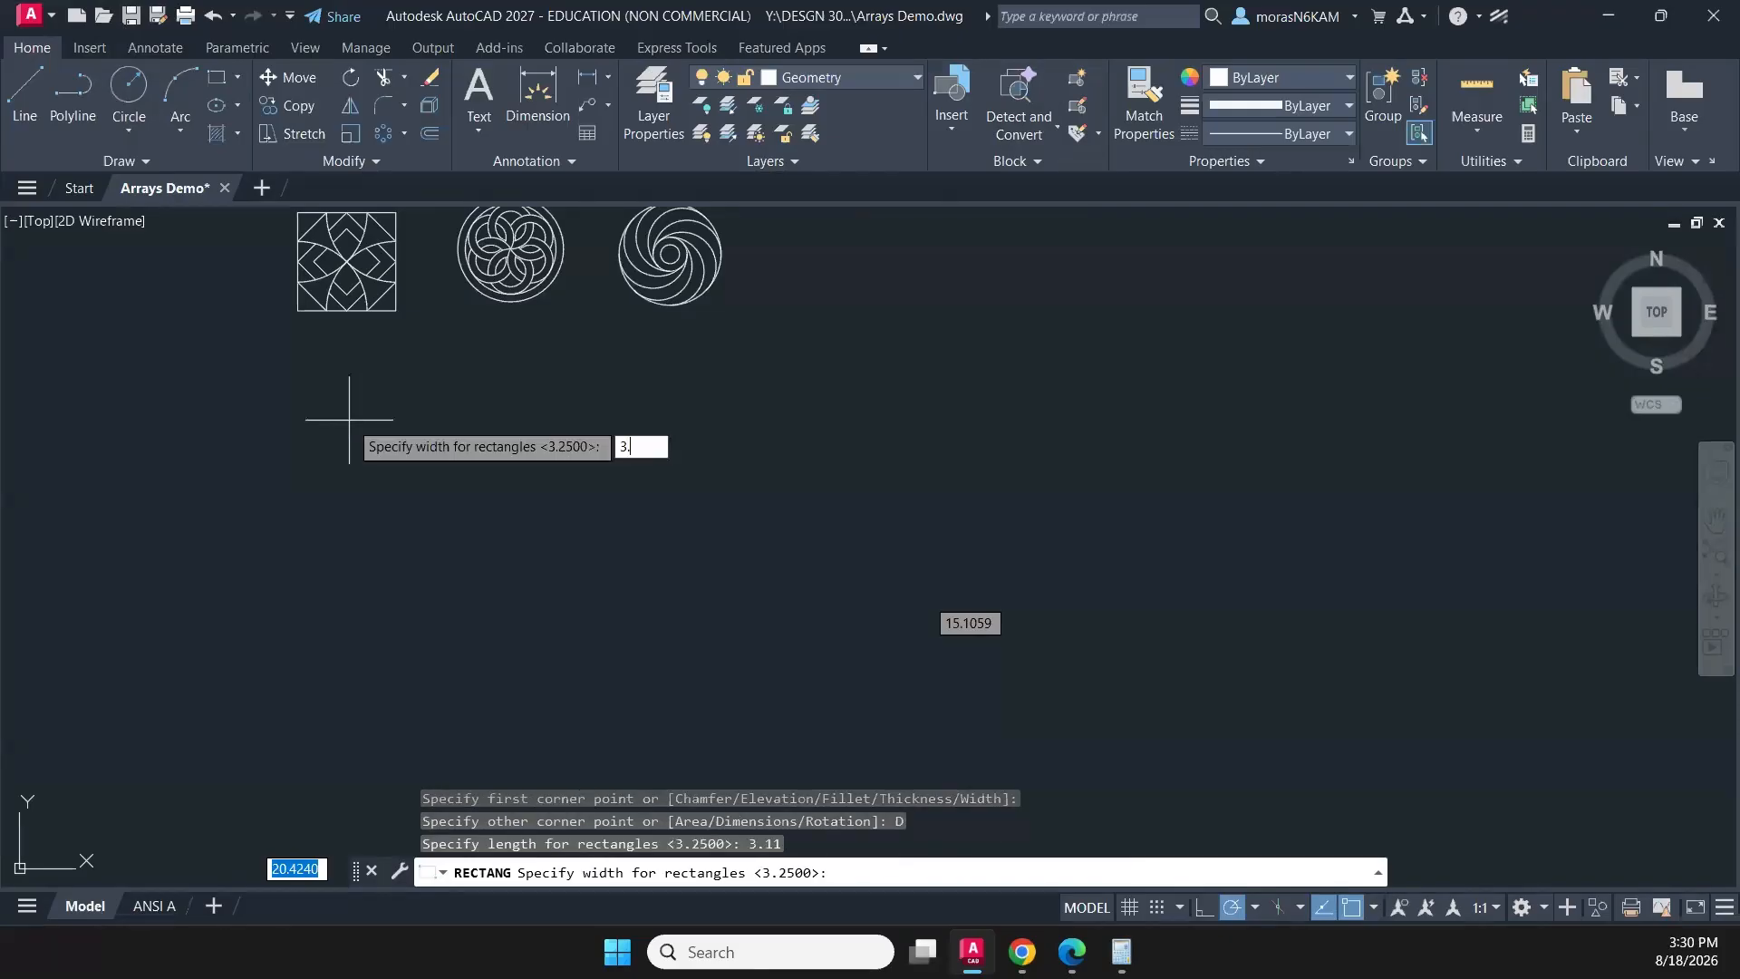
key("Return")
left_click(363, 456)
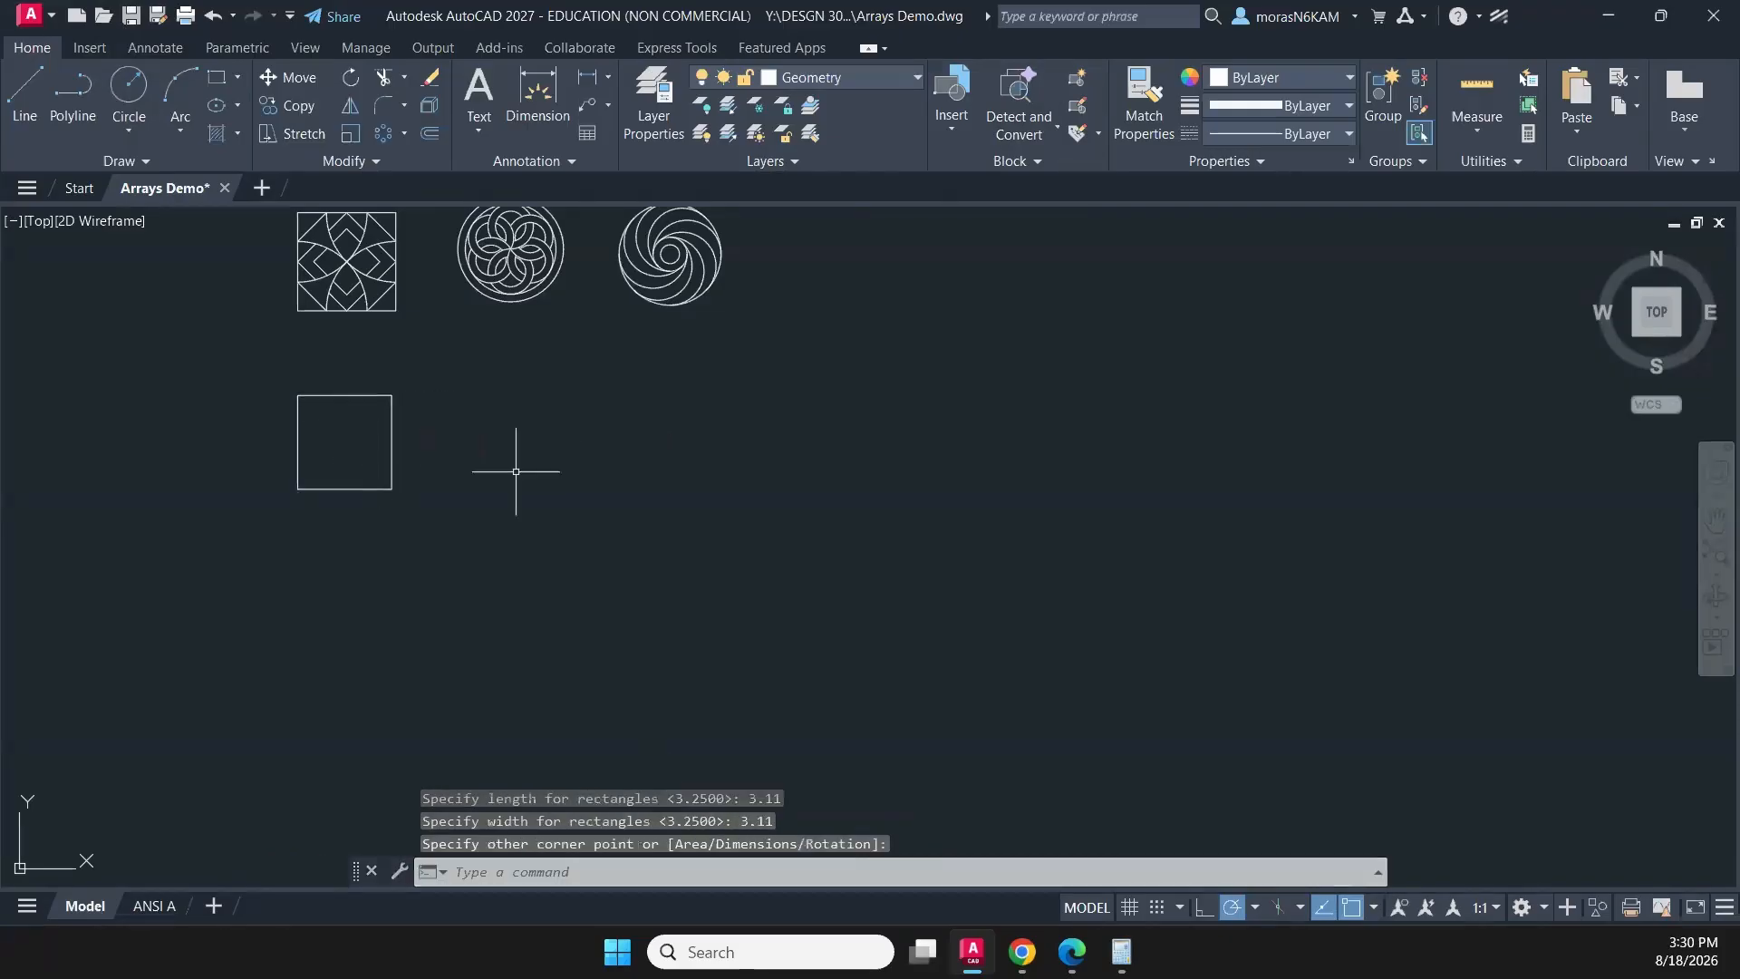
key("Escape")
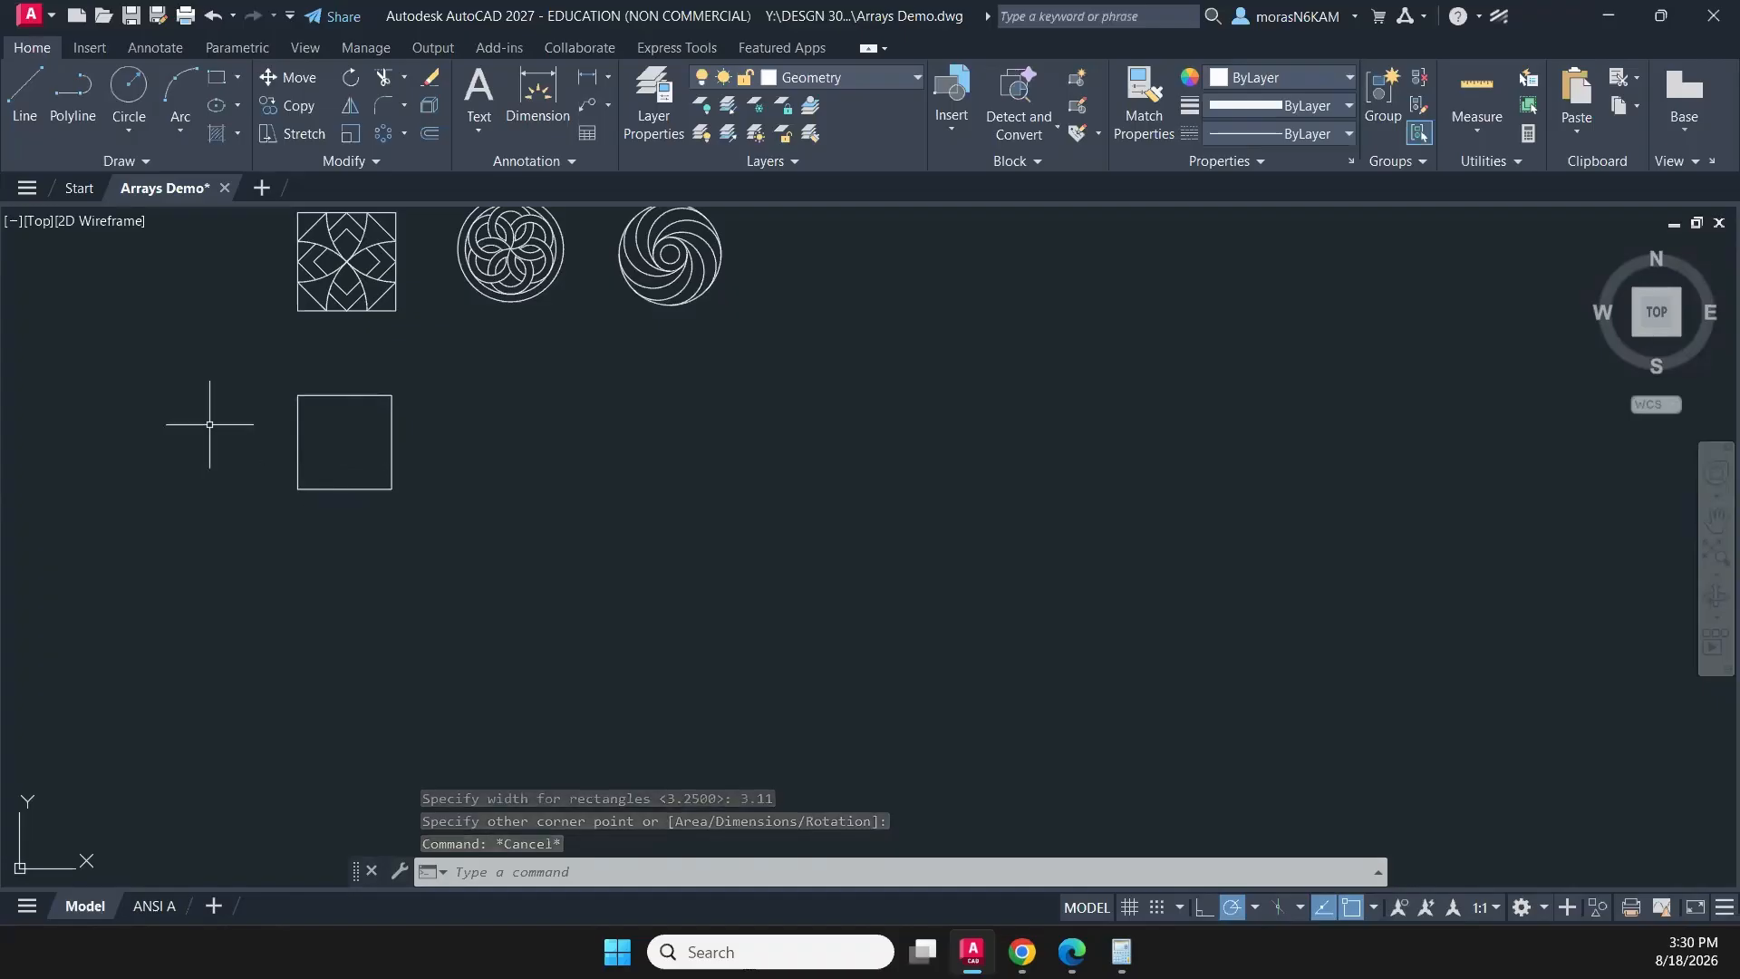
- Draw a circle of radius 0.2 centred on the new square's lower-right corner
scroll(177, 429, "up", 2)
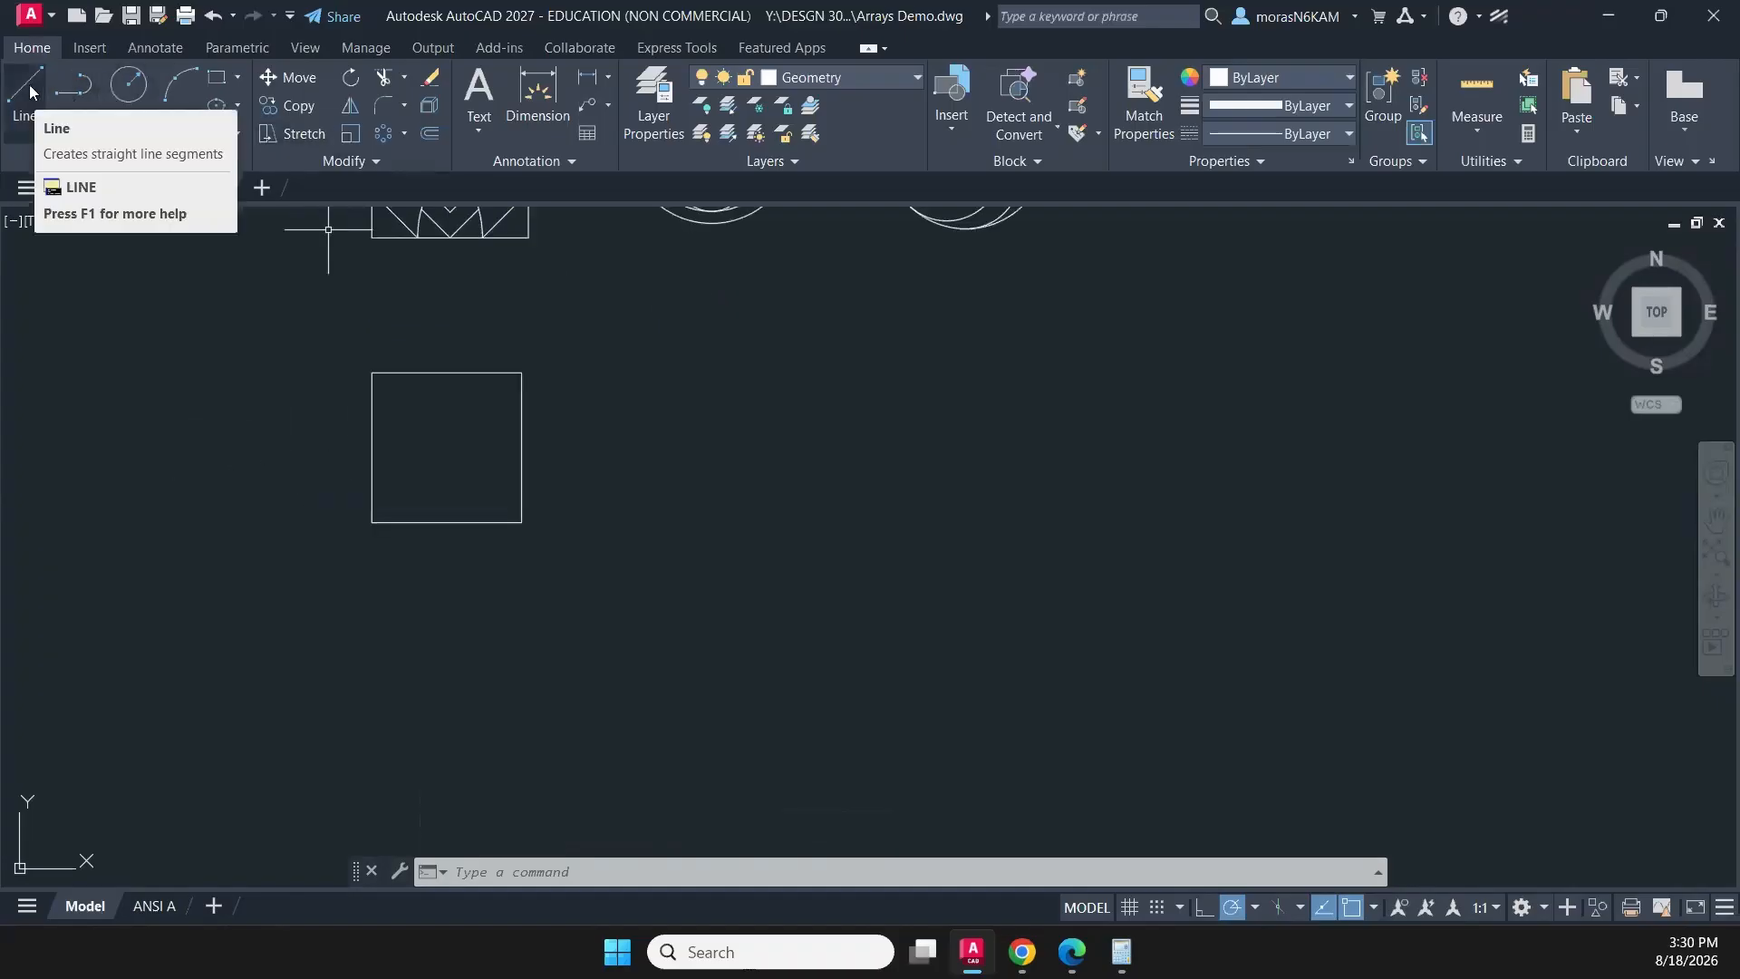
left_click(127, 86)
scroll(421, 385, "up", 2)
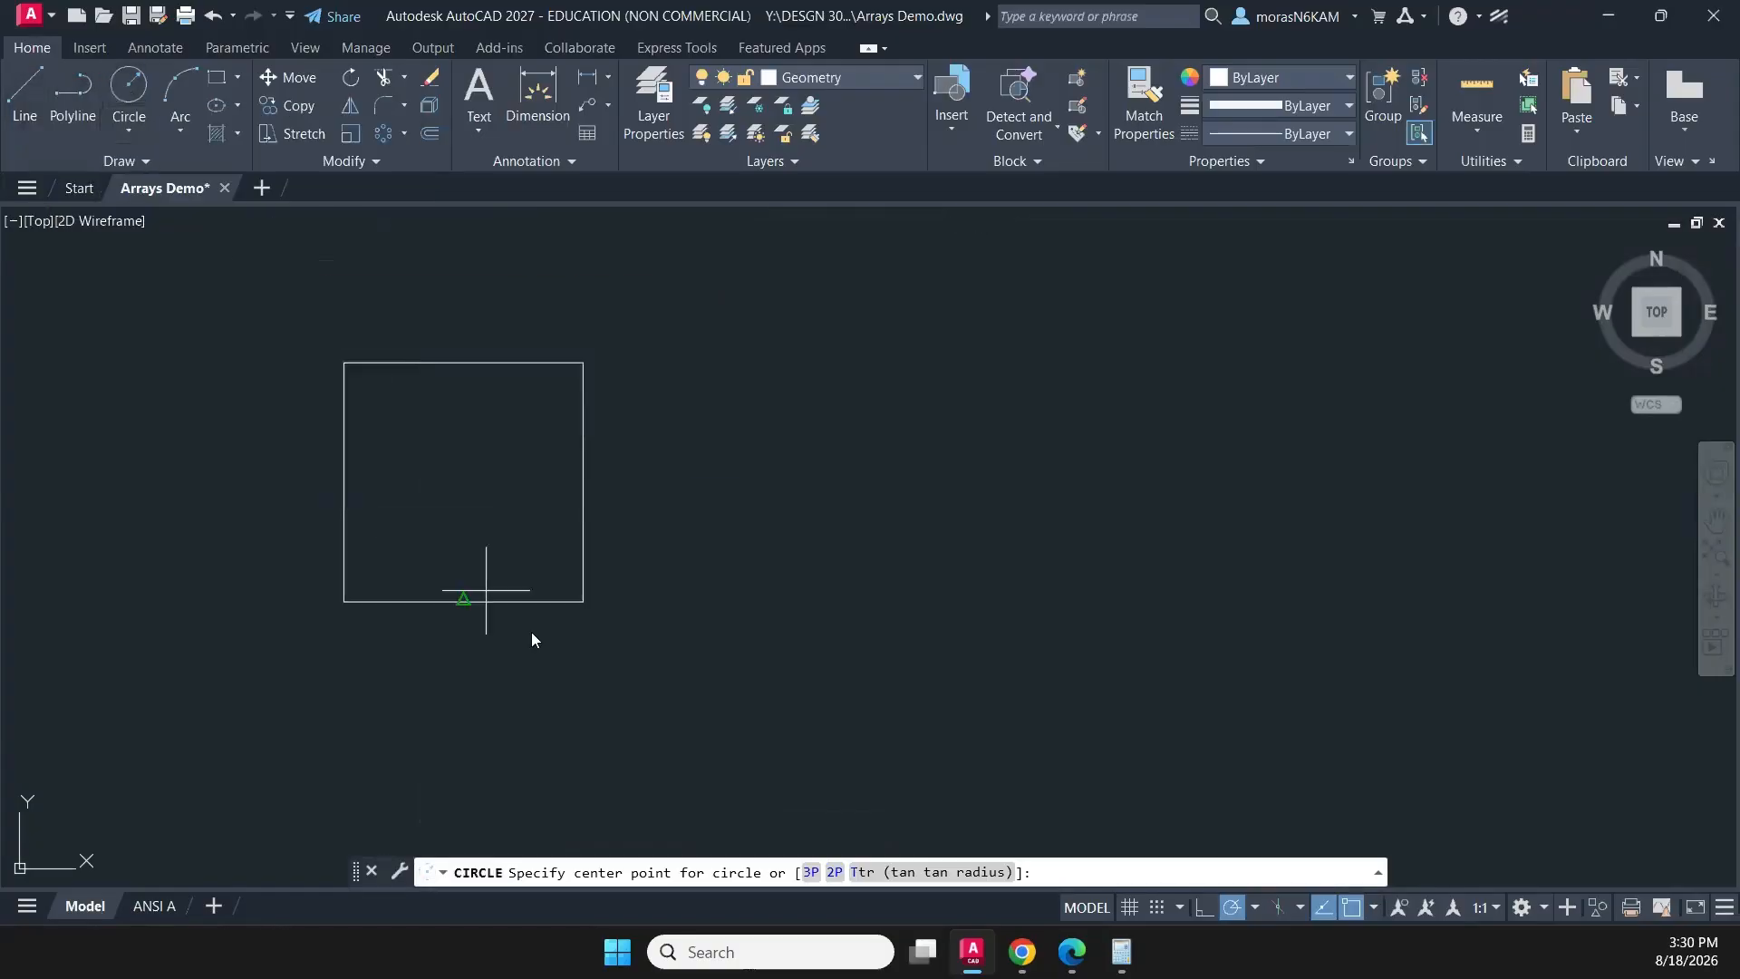
left_click(584, 600)
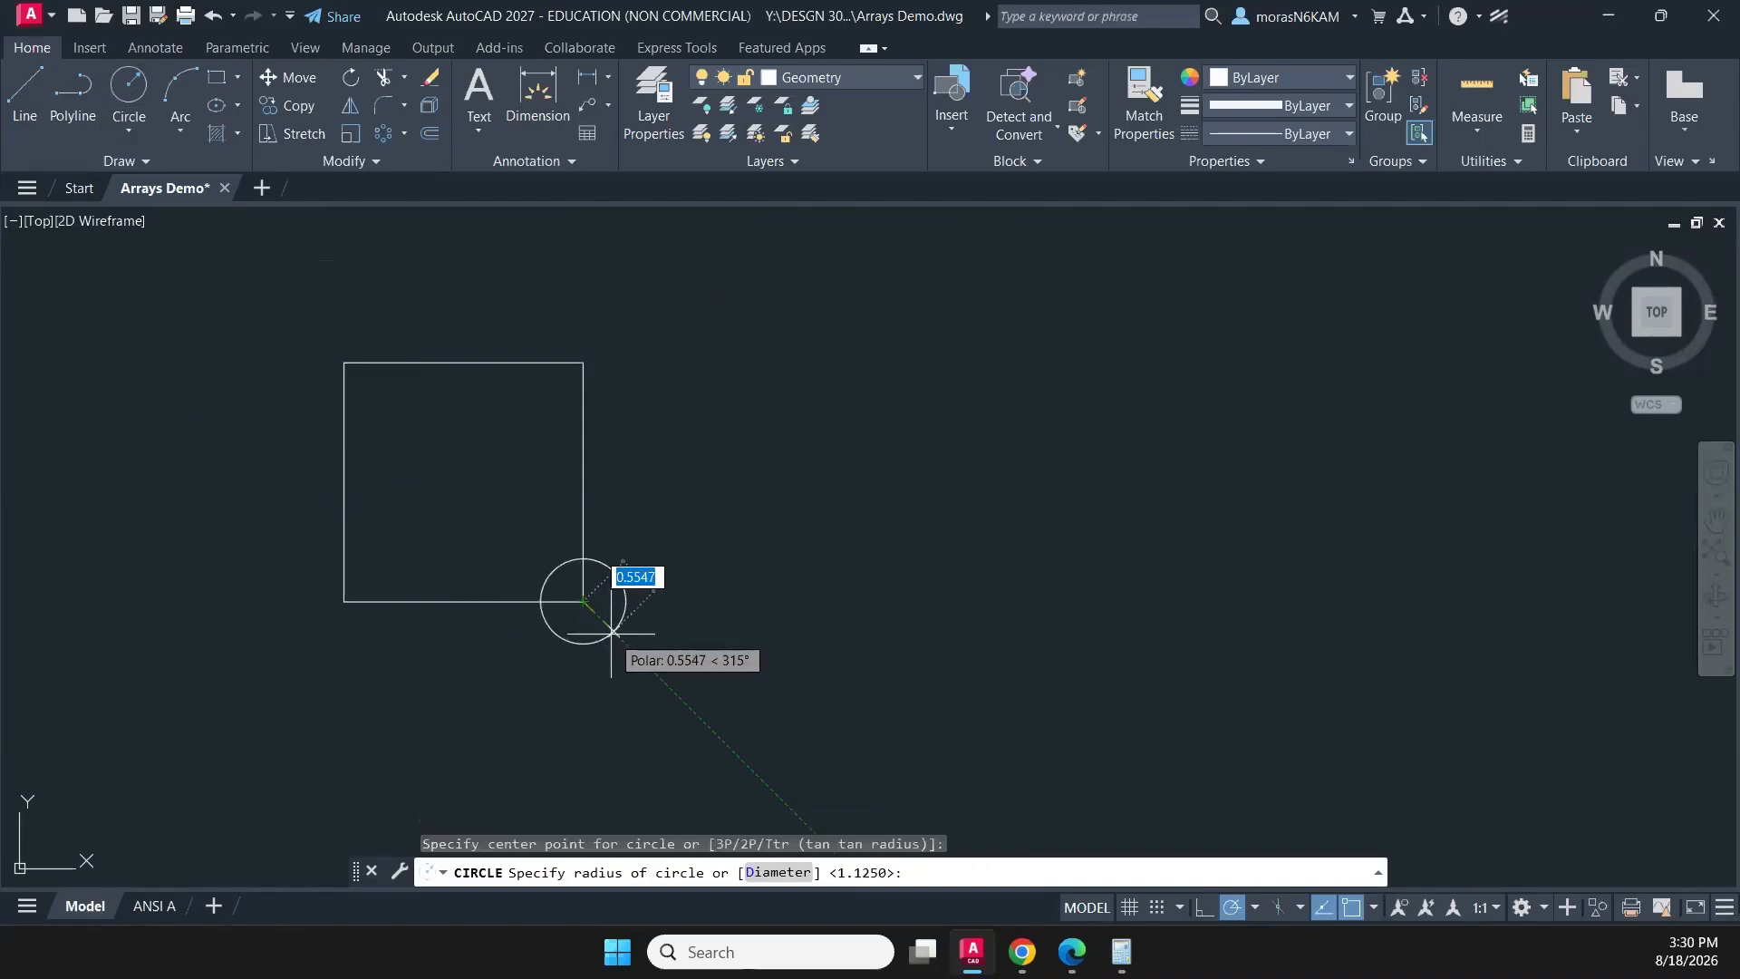
key("BackSpace")
key("Return")
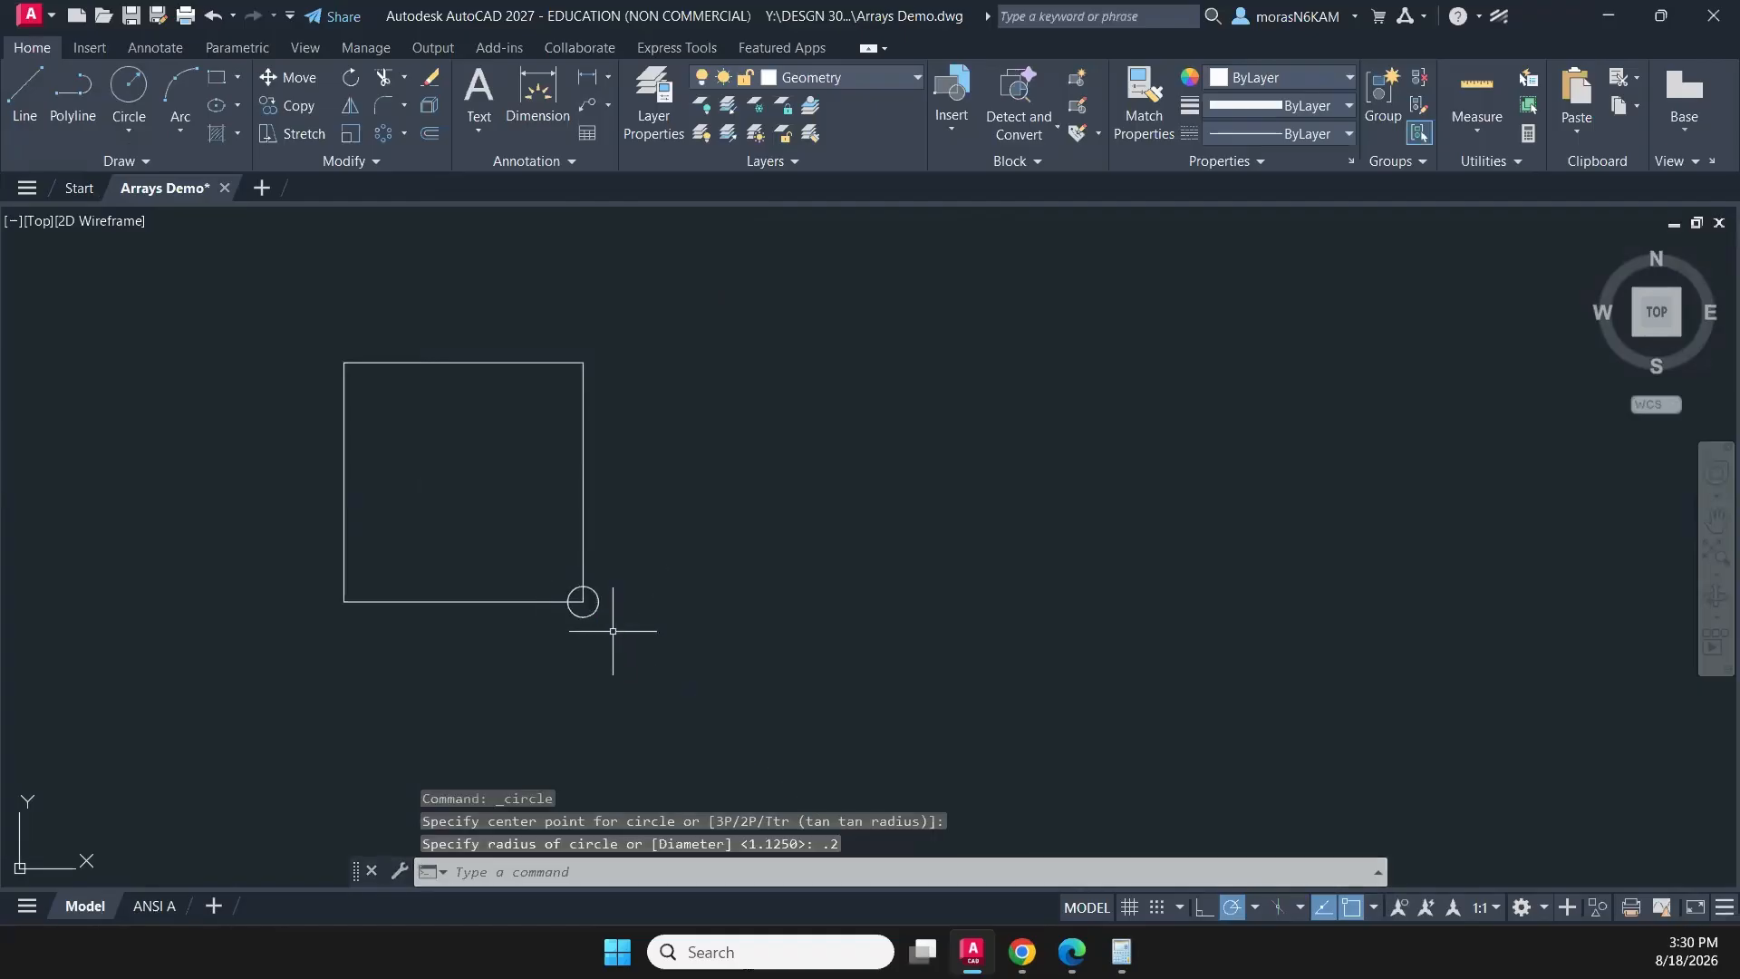
- Trim away the part of the small circle outside the square, leaving a quarter arc in the corner
scroll(605, 630, "up", 4)
key("Escape")
type("tr")
key("Return")
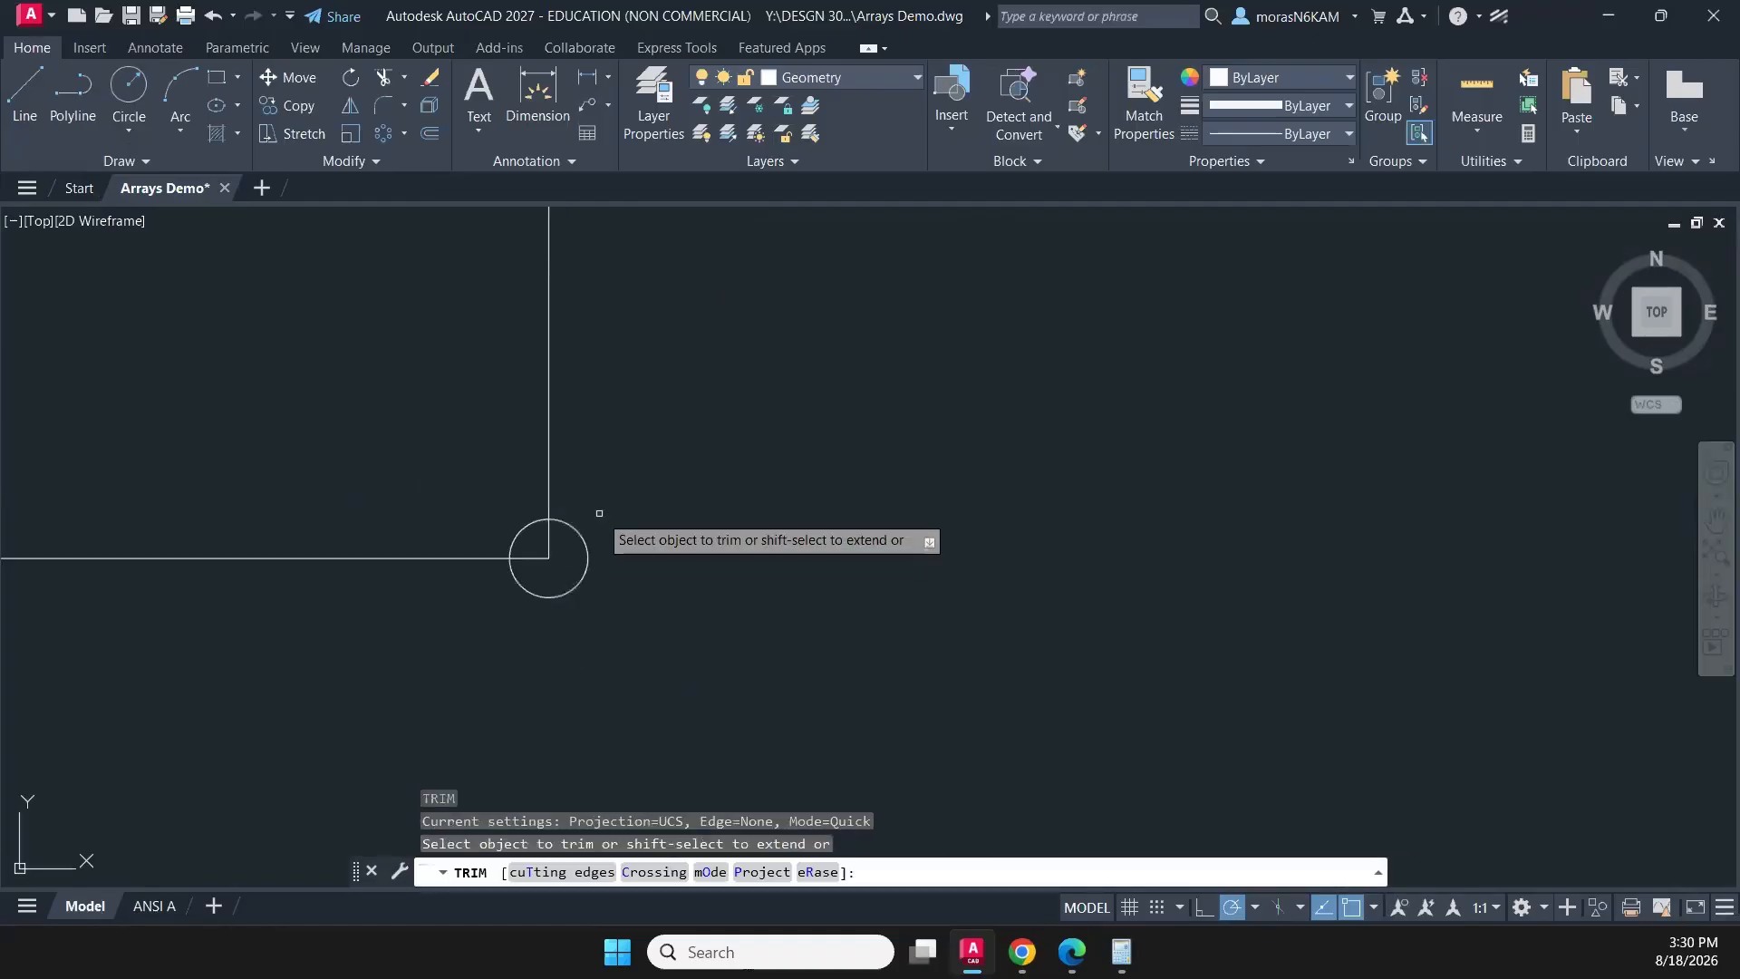
left_click_drag(599, 513, 566, 584)
key("Escape")
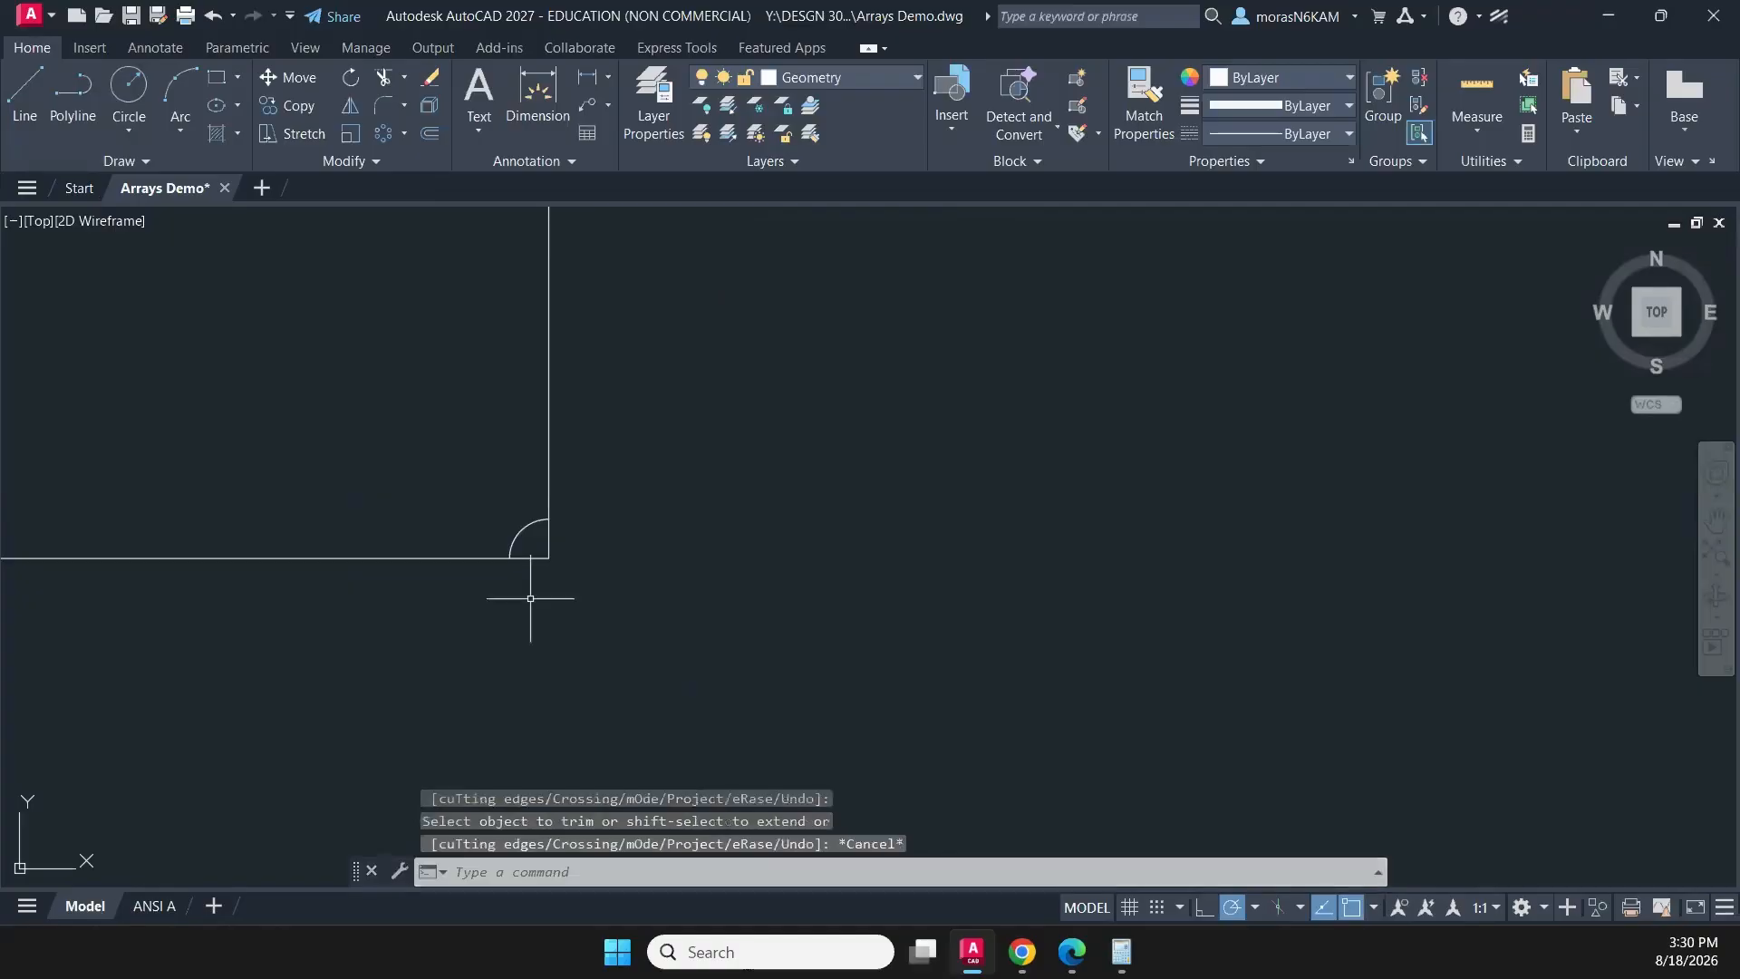
left_click(531, 598)
left_click(494, 497)
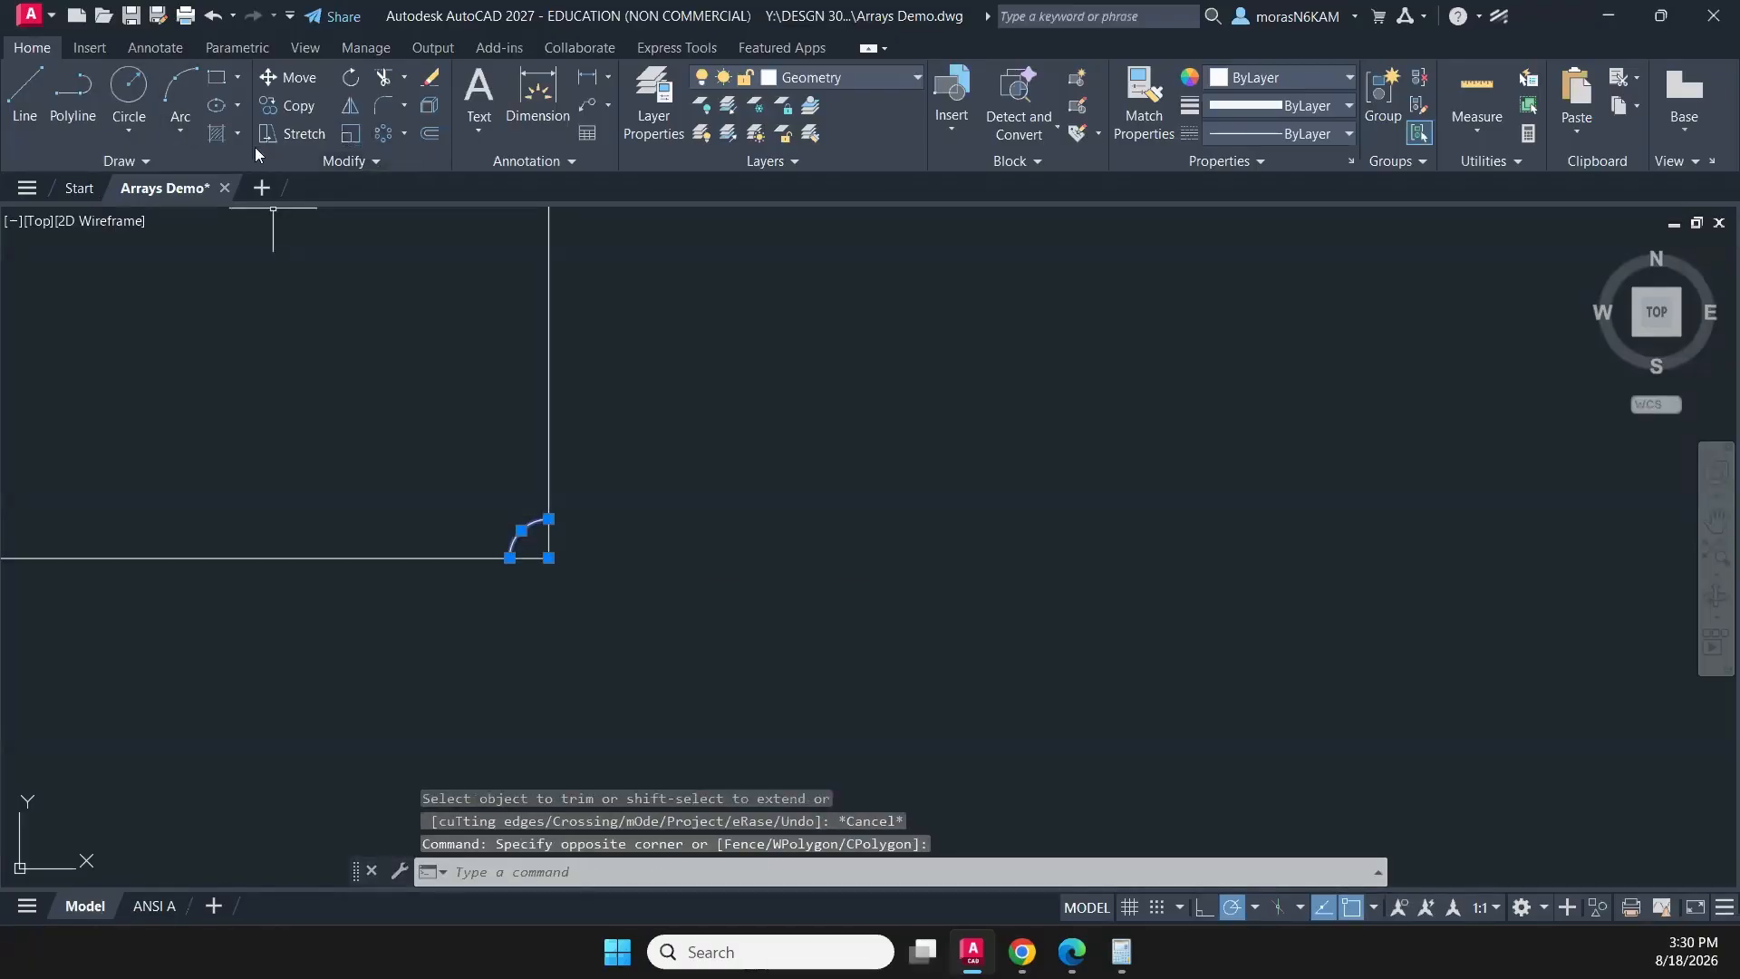
left_click(405, 134)
scroll(370, 362, "down", 3)
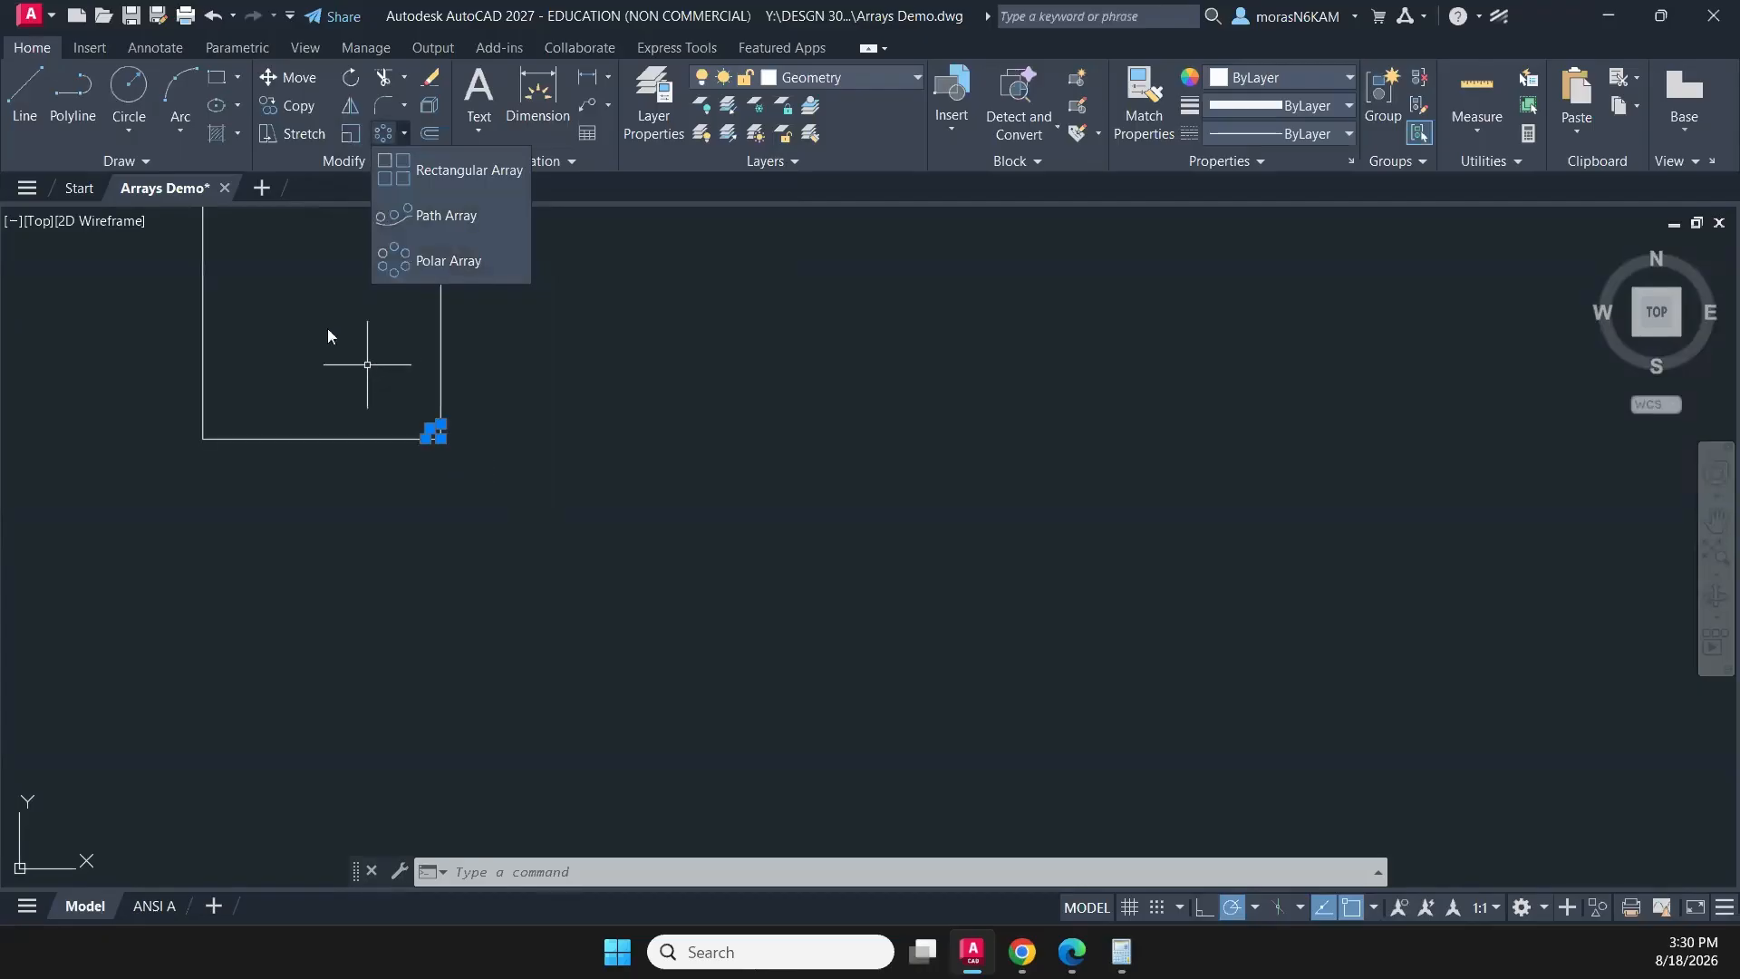
left_click(445, 216)
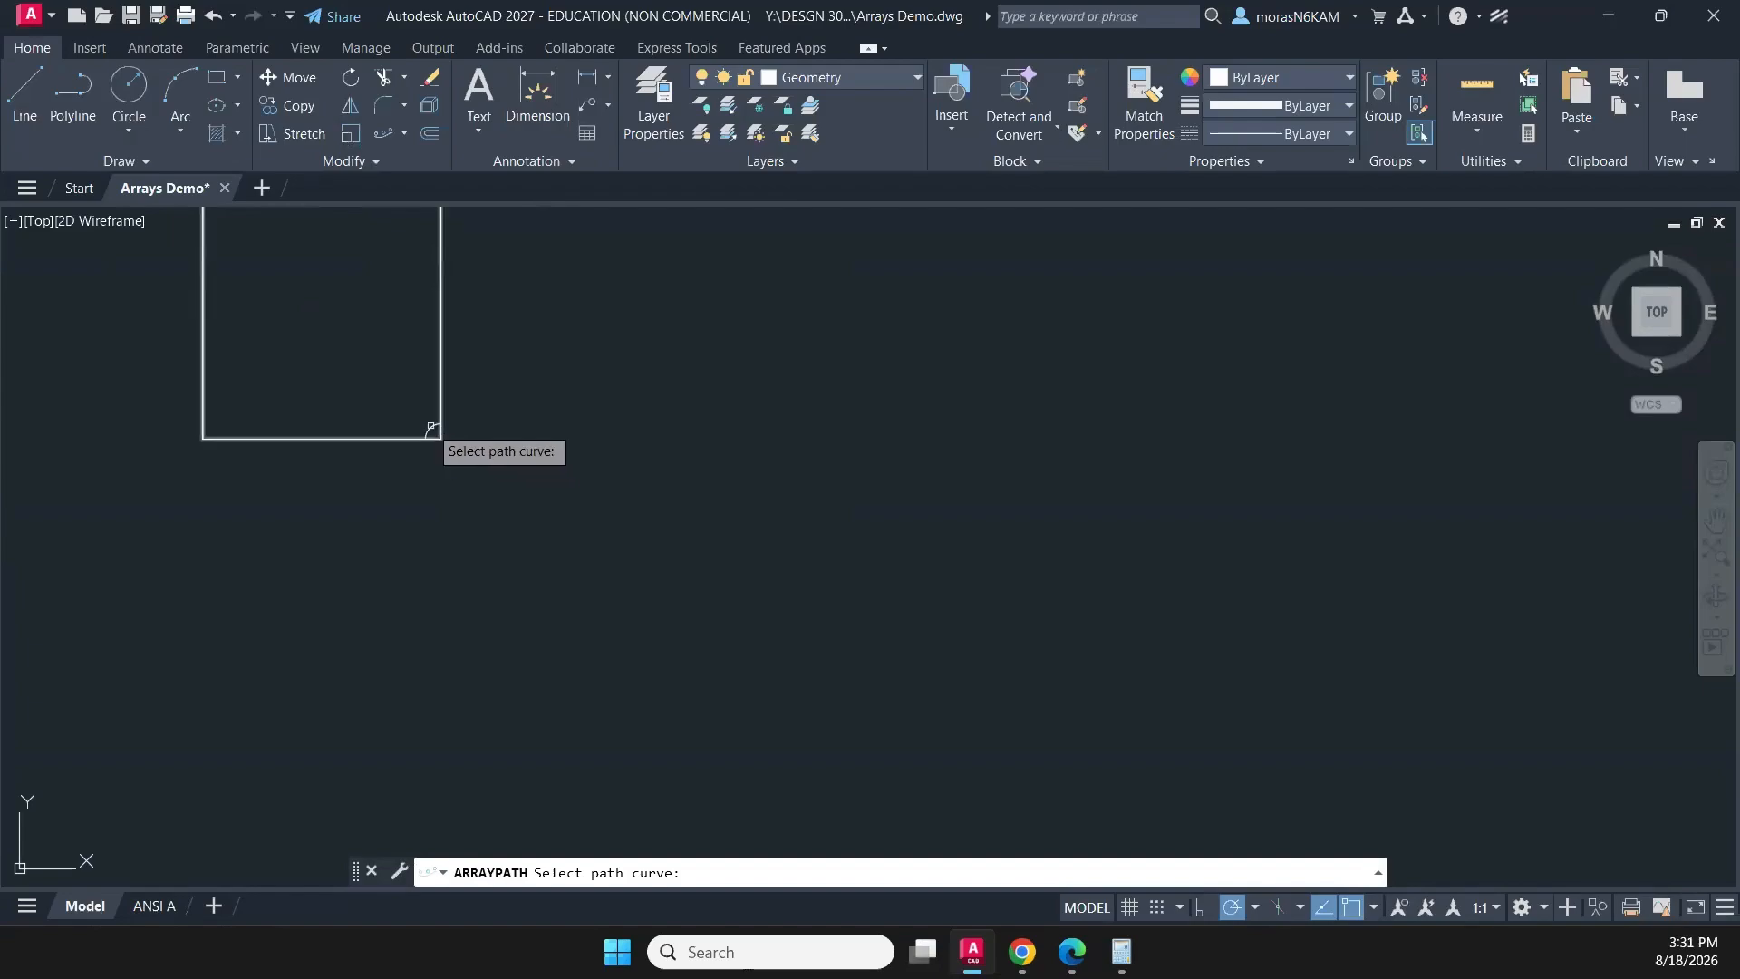
middle_click_drag(416, 409, 502, 543)
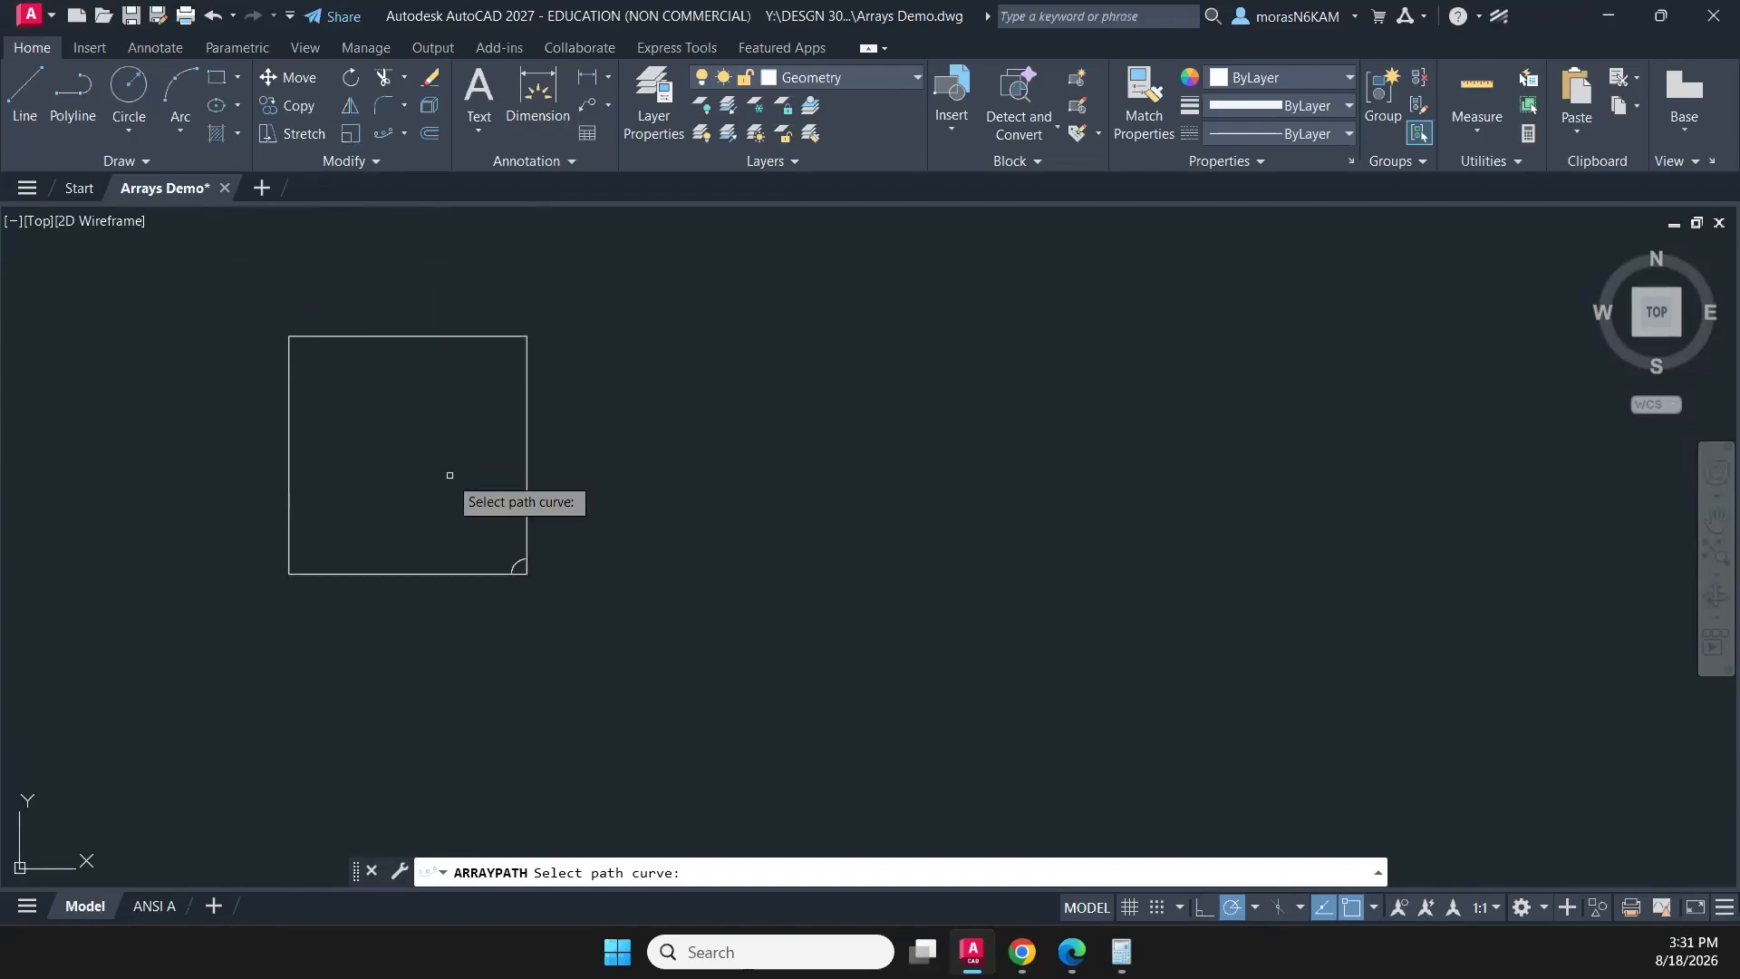
key("Escape")
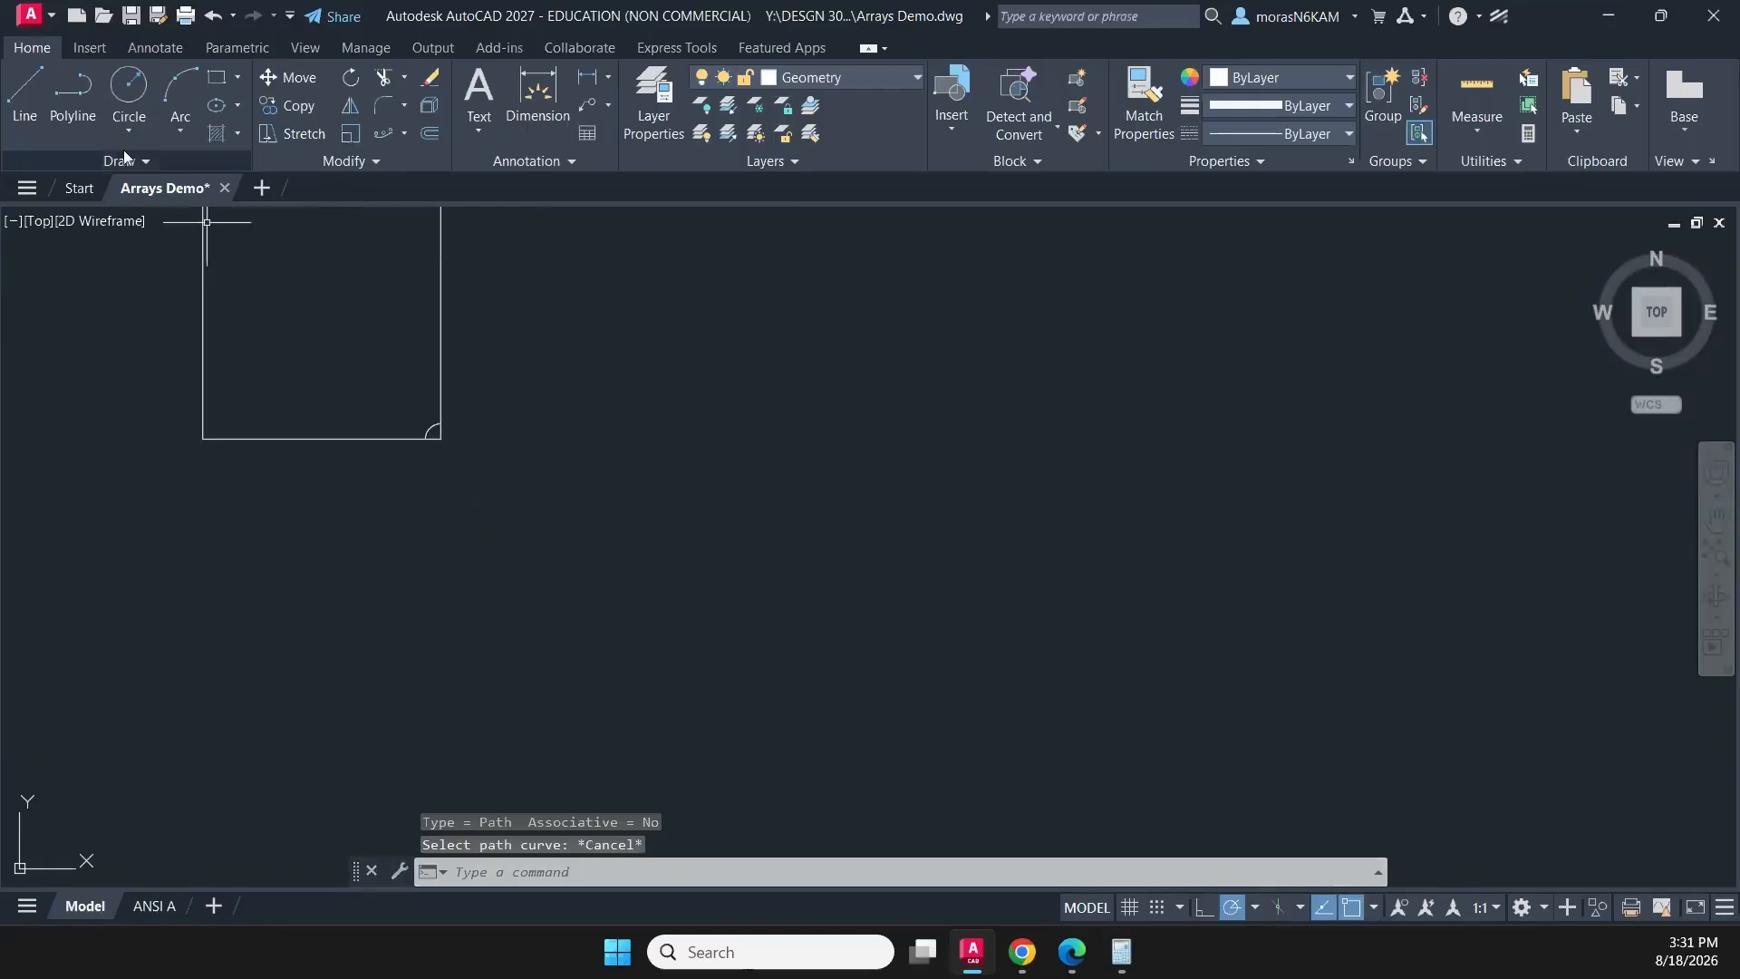
- Draw a diagonal line from the square's upper-left corner to its lower-right corner
left_click(34, 98)
middle_click_drag(268, 326, 245, 425)
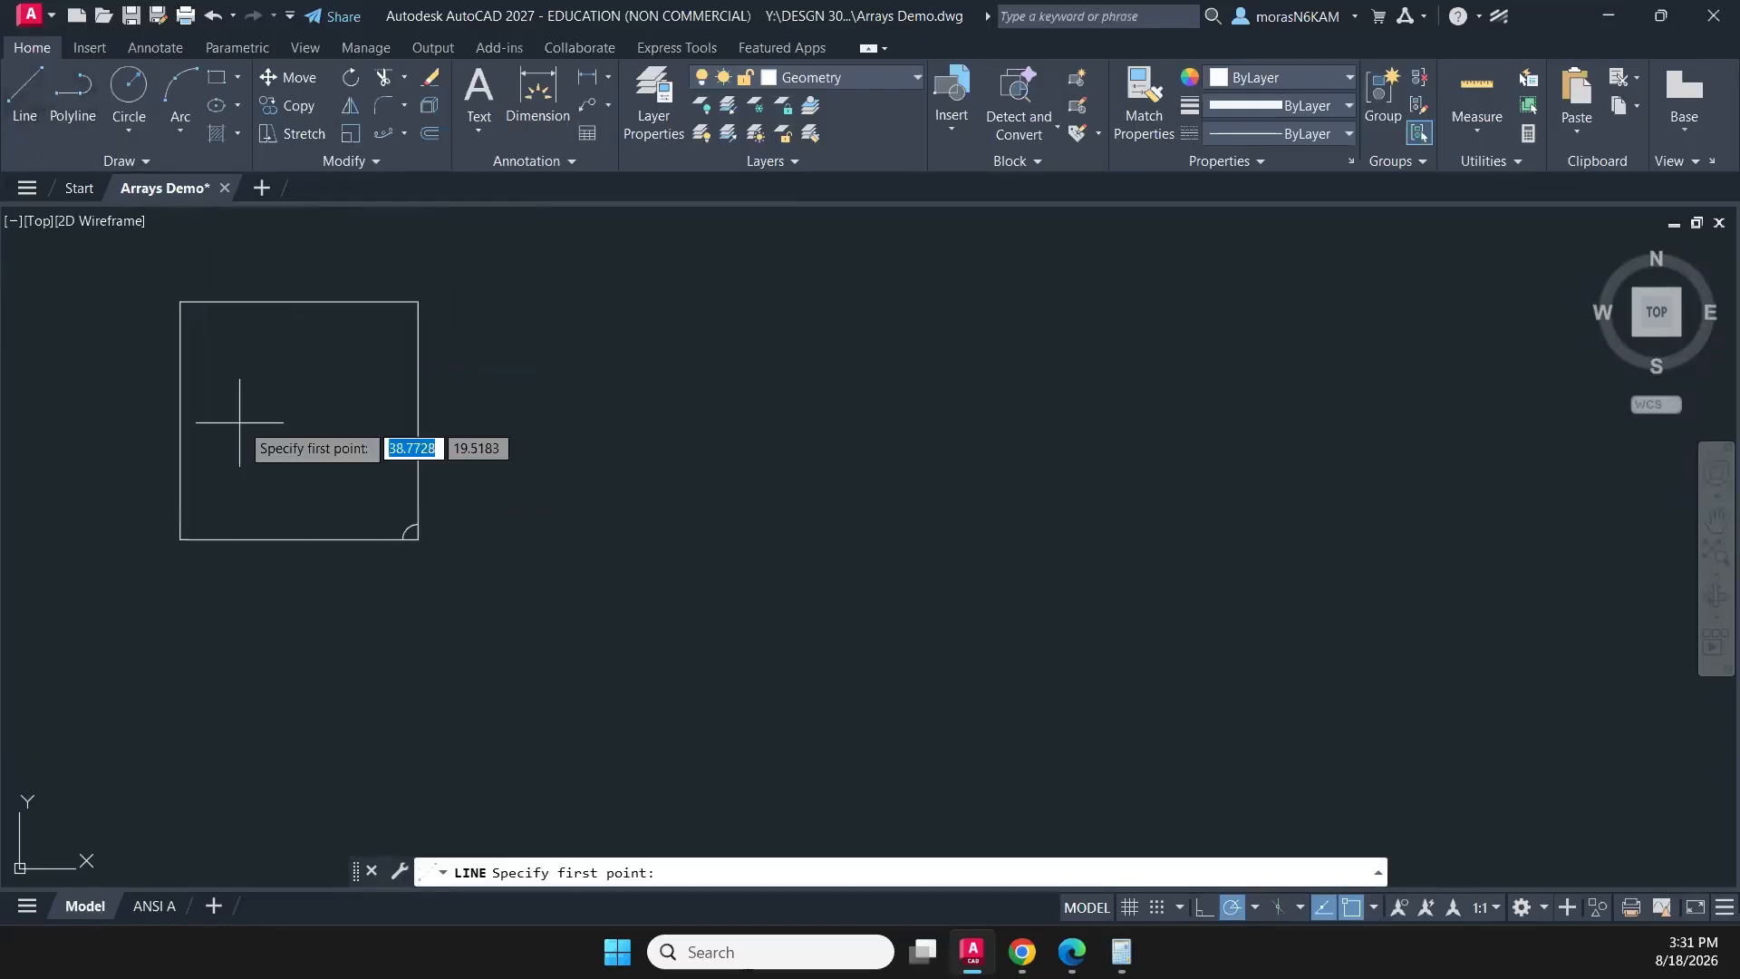
left_click(180, 302)
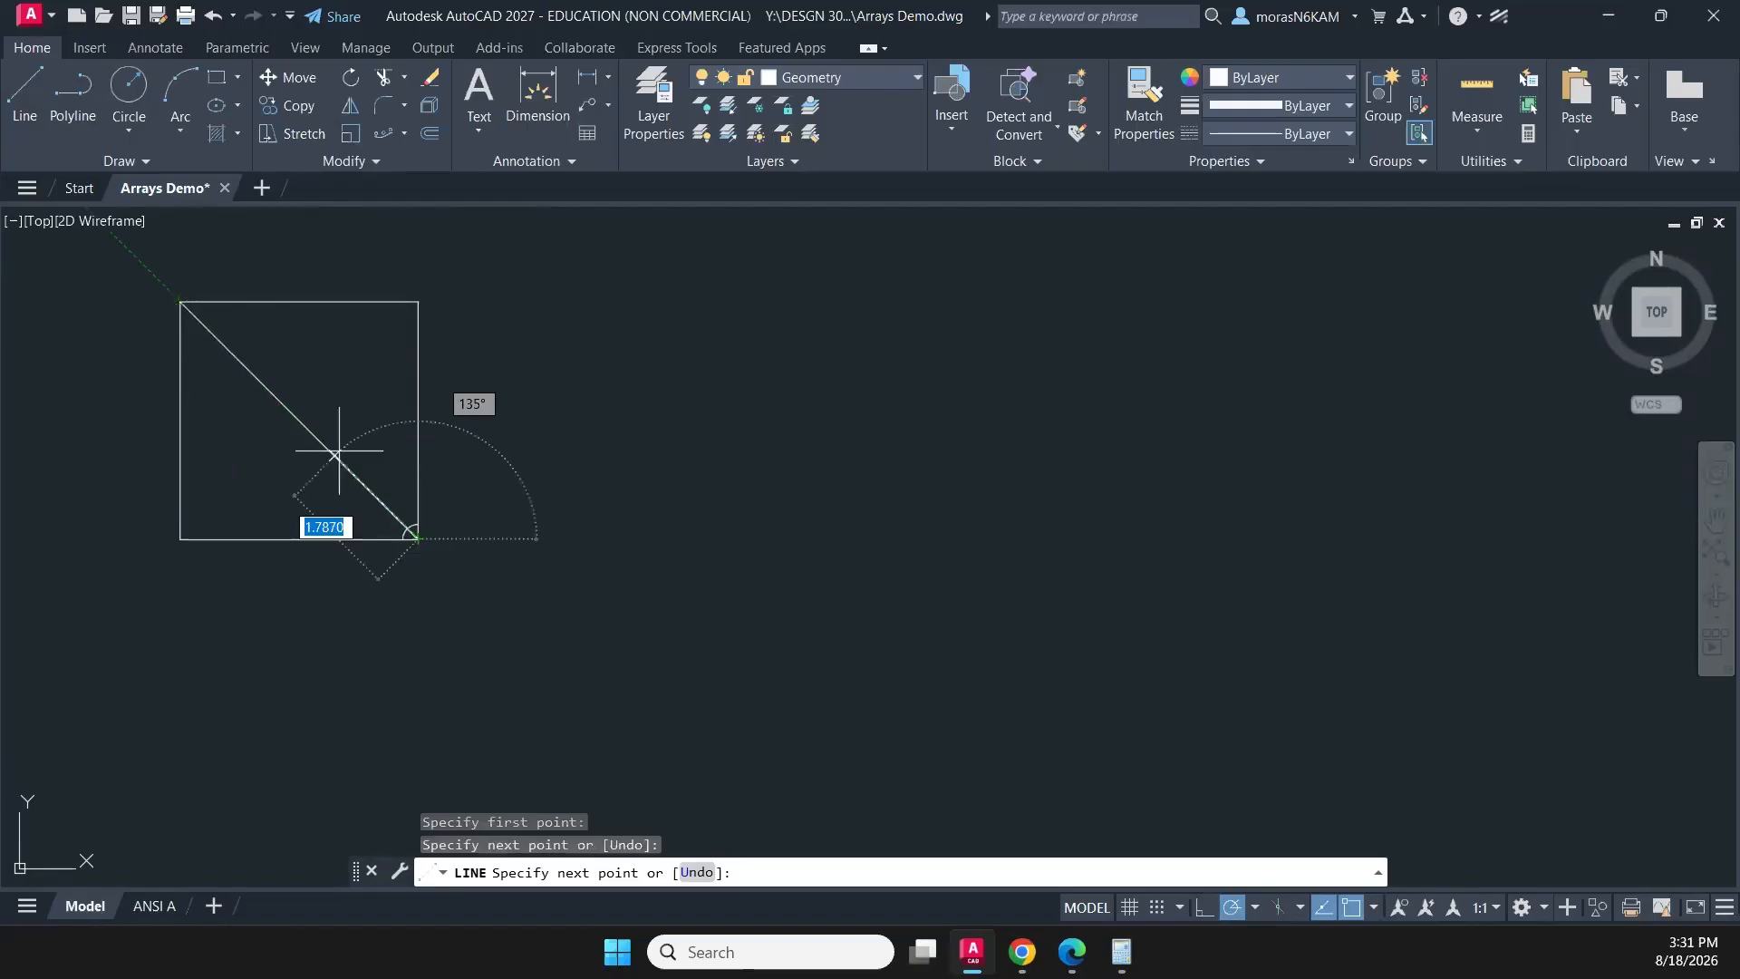
key("Escape")
- Move the square's diagonal line to the CONSTRUCTION layer
left_click(316, 381)
left_click(280, 415)
left_click(803, 84)
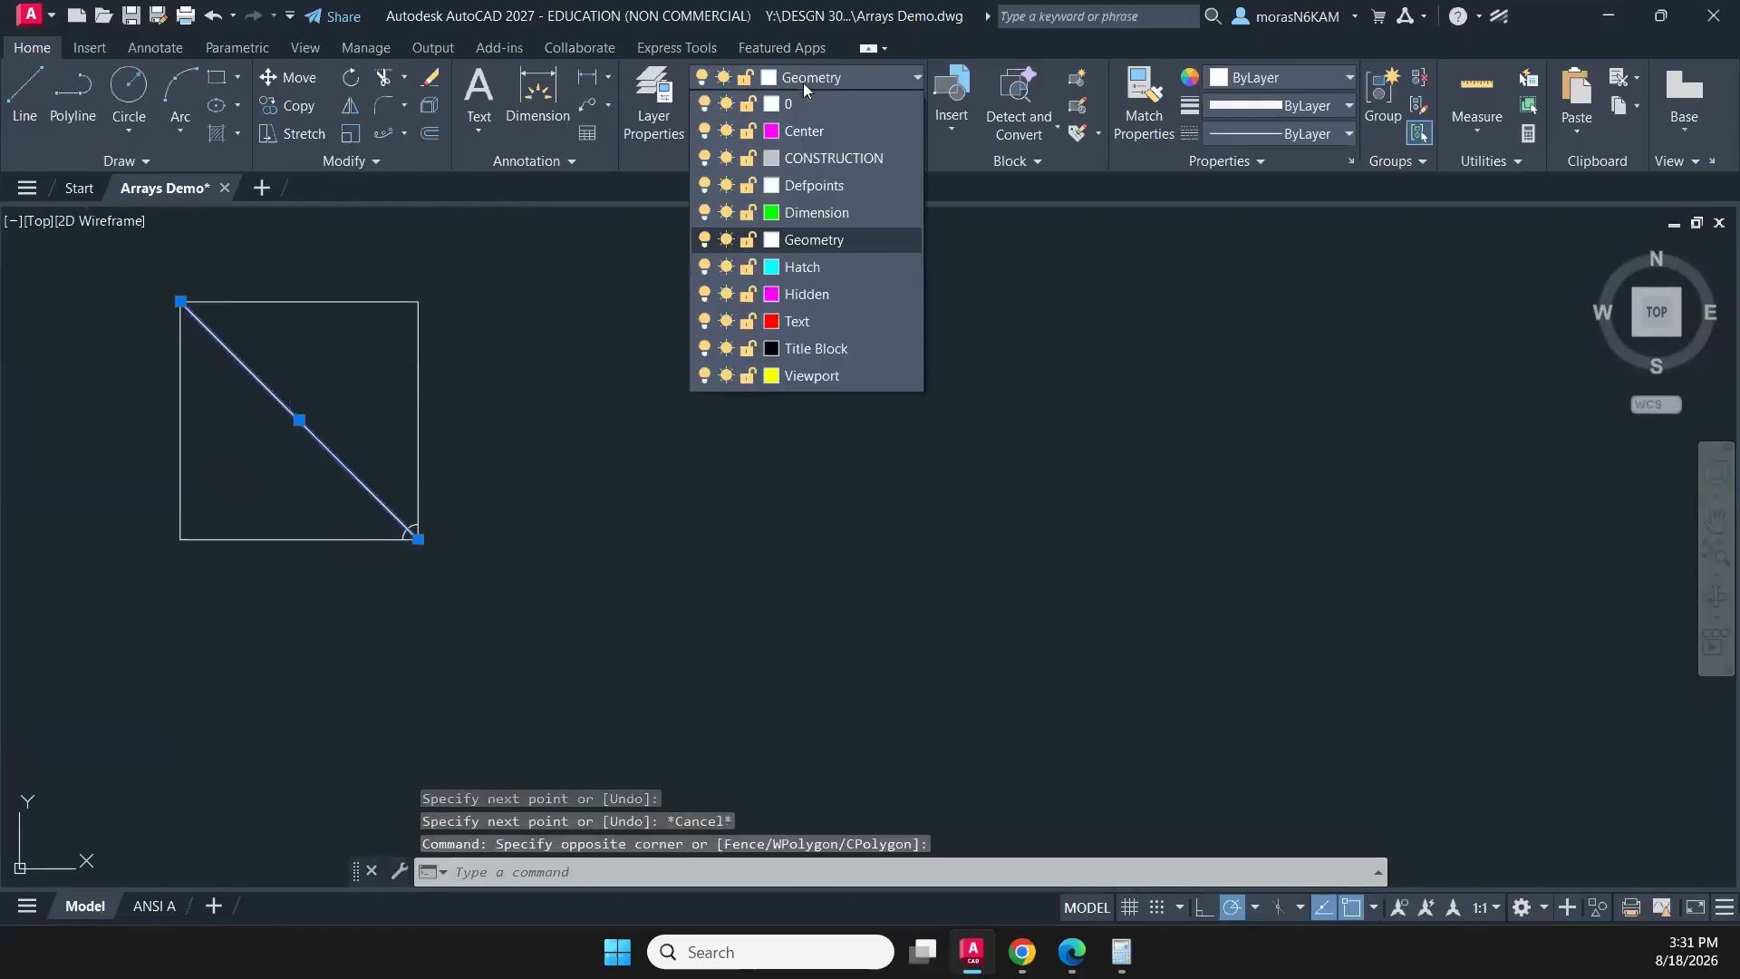
left_click(823, 157)
key("Escape")
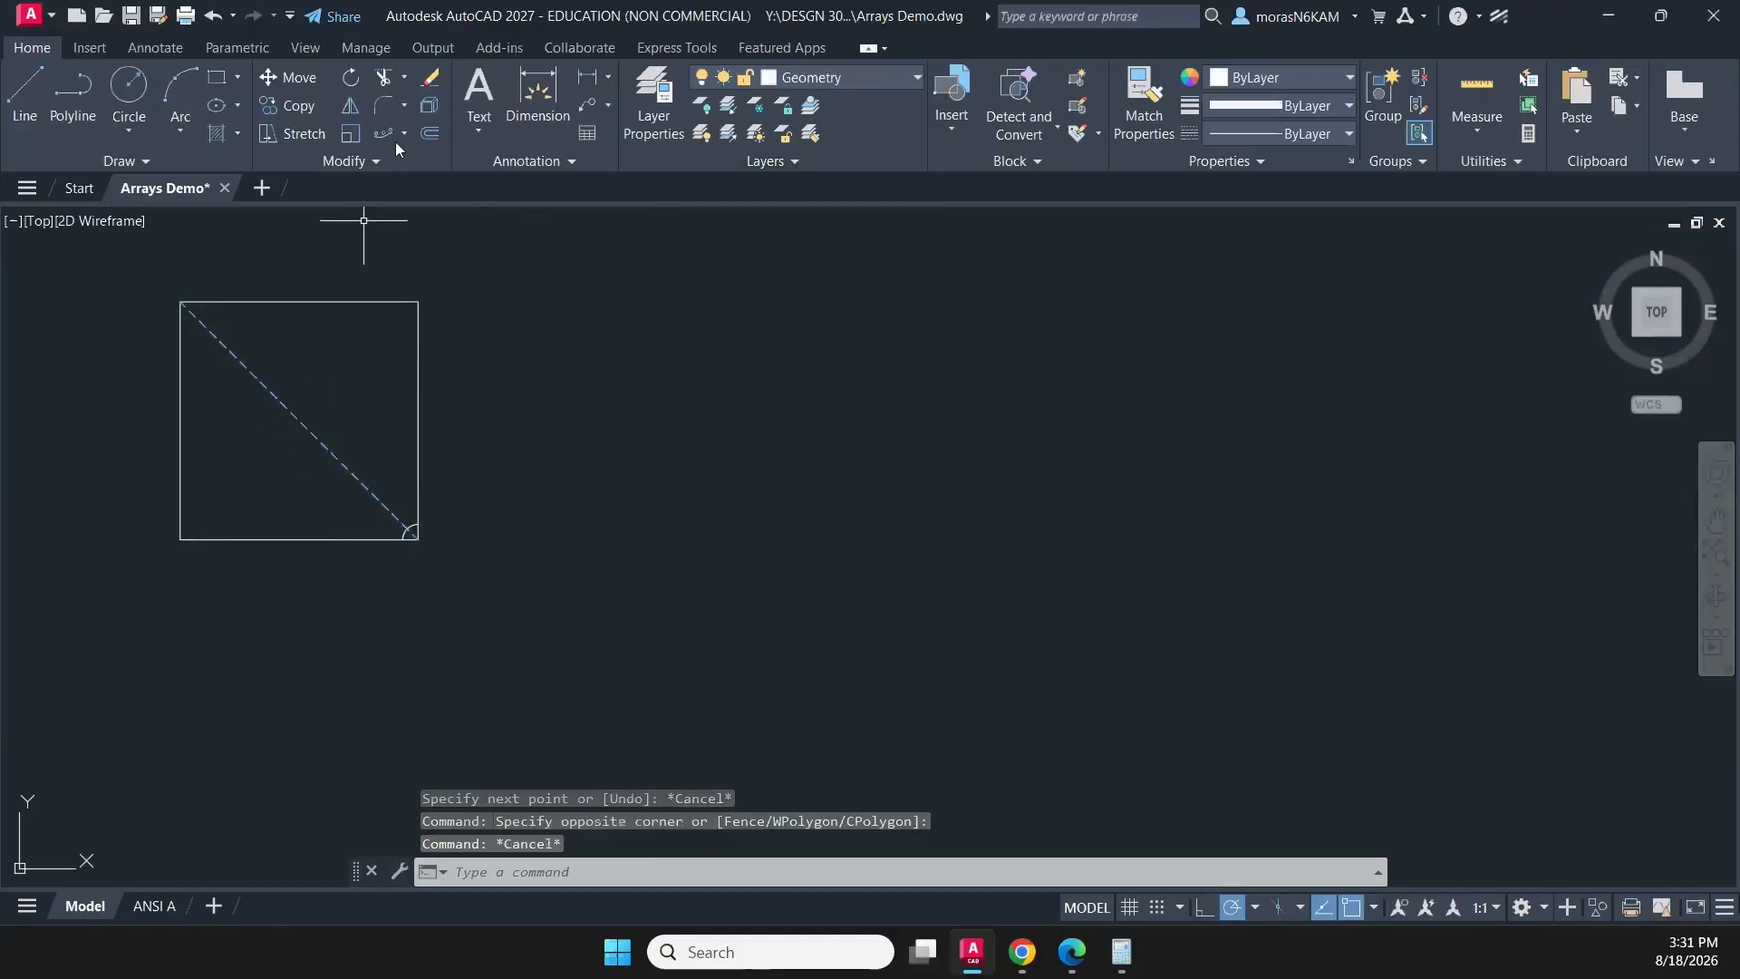
- Try a path array of the corner quarter arc along the full dashed diagonal
left_click(373, 134)
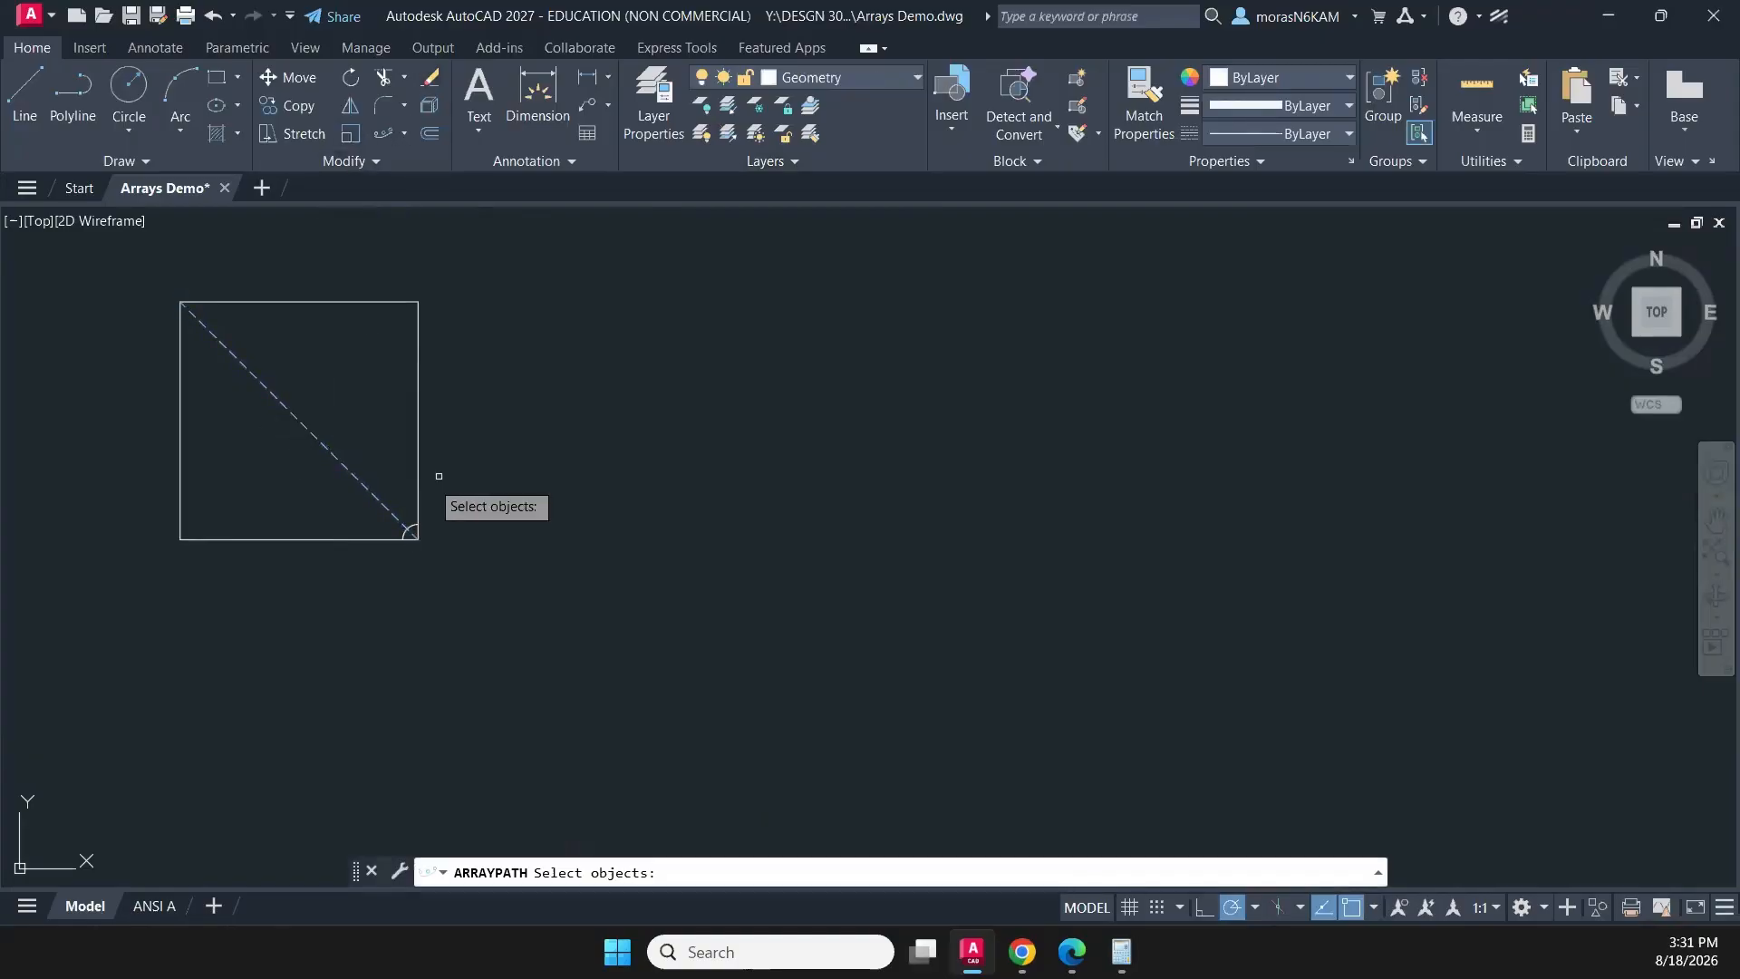
scroll(430, 490, "up", 4)
left_click(371, 591)
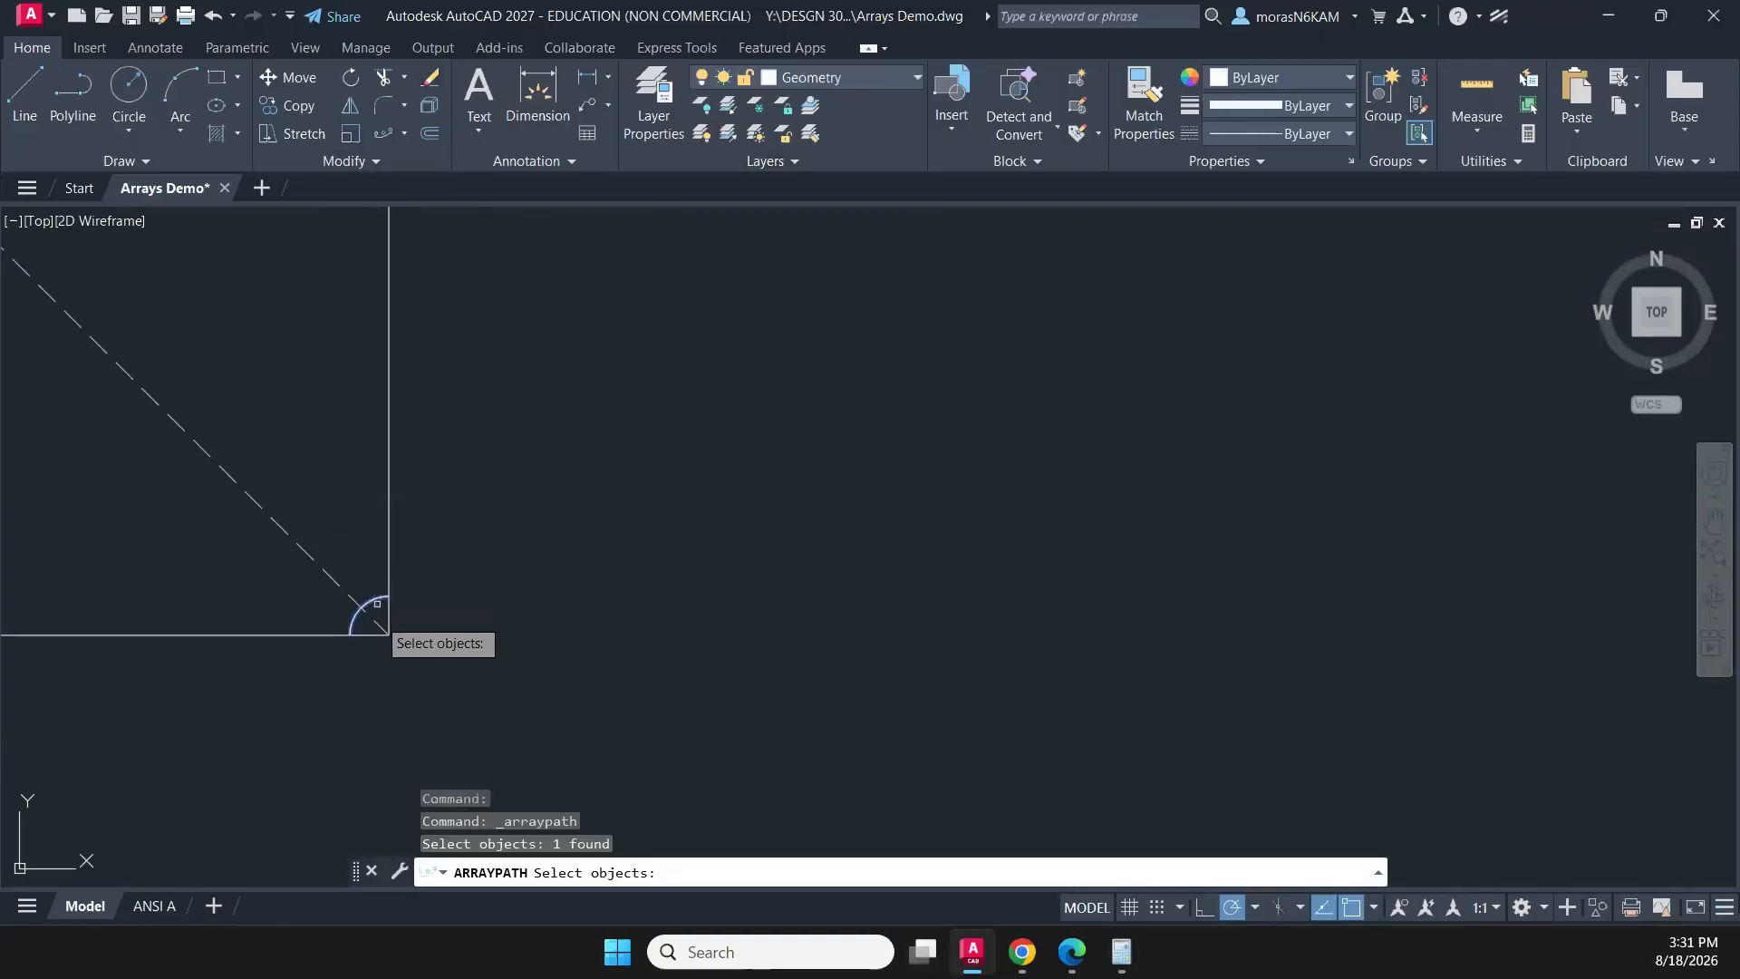
key("Return")
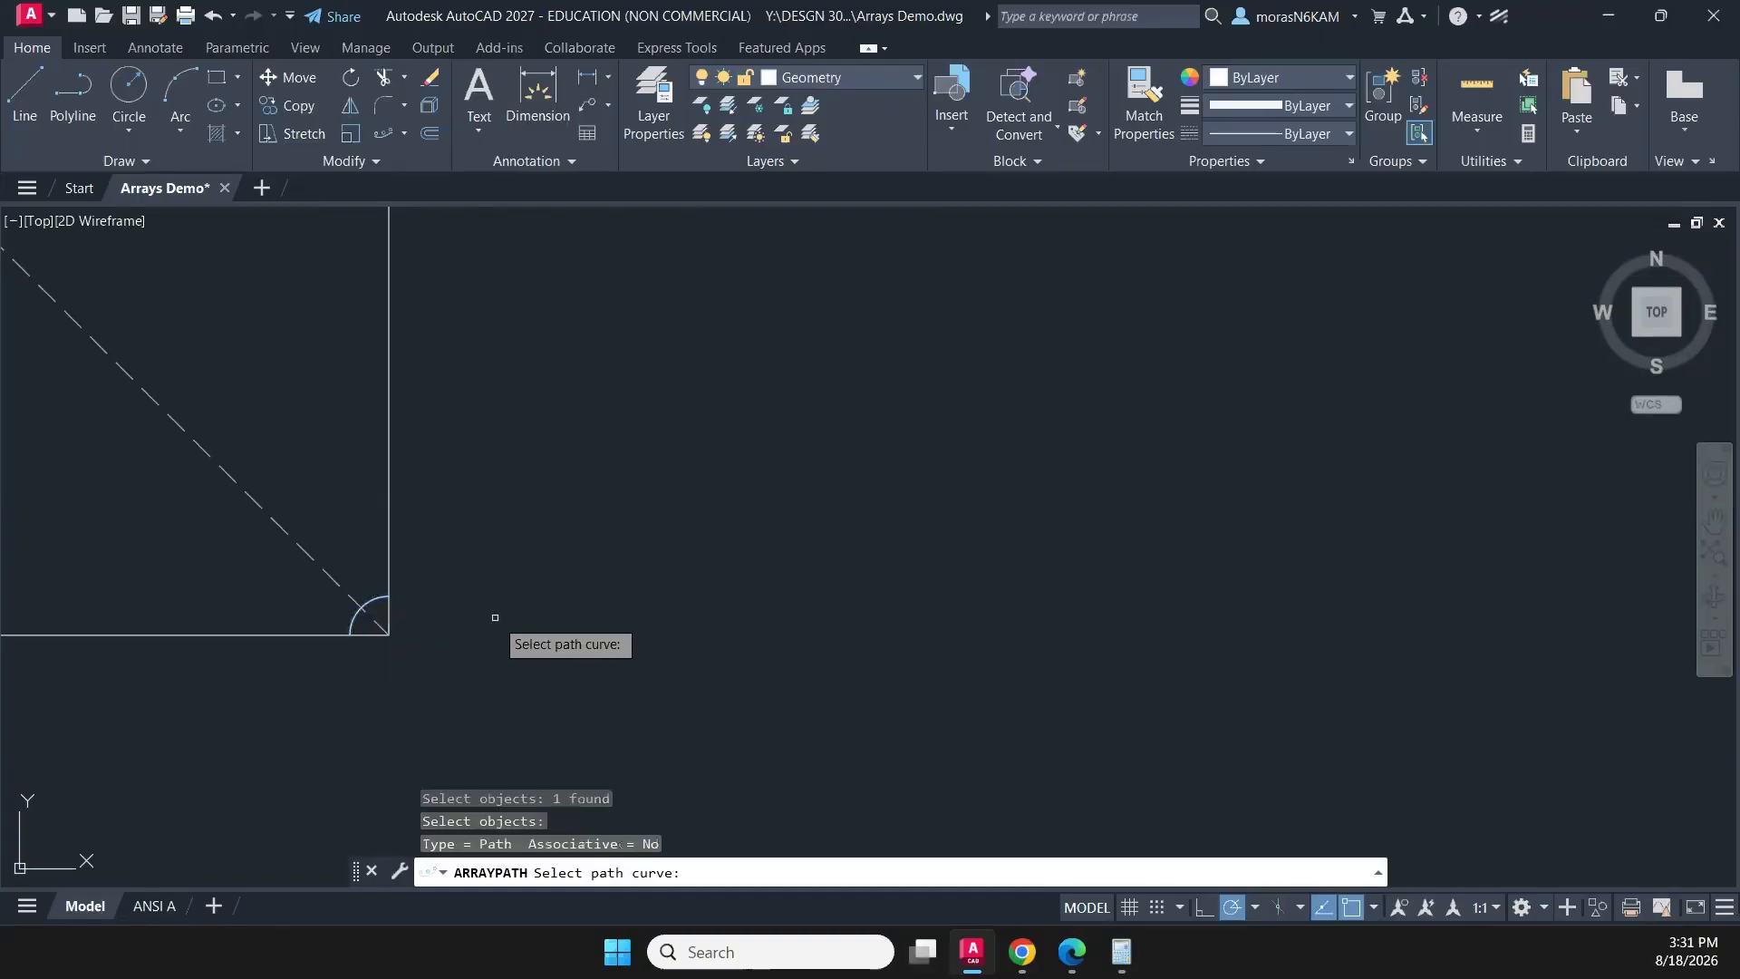
left_click(336, 577)
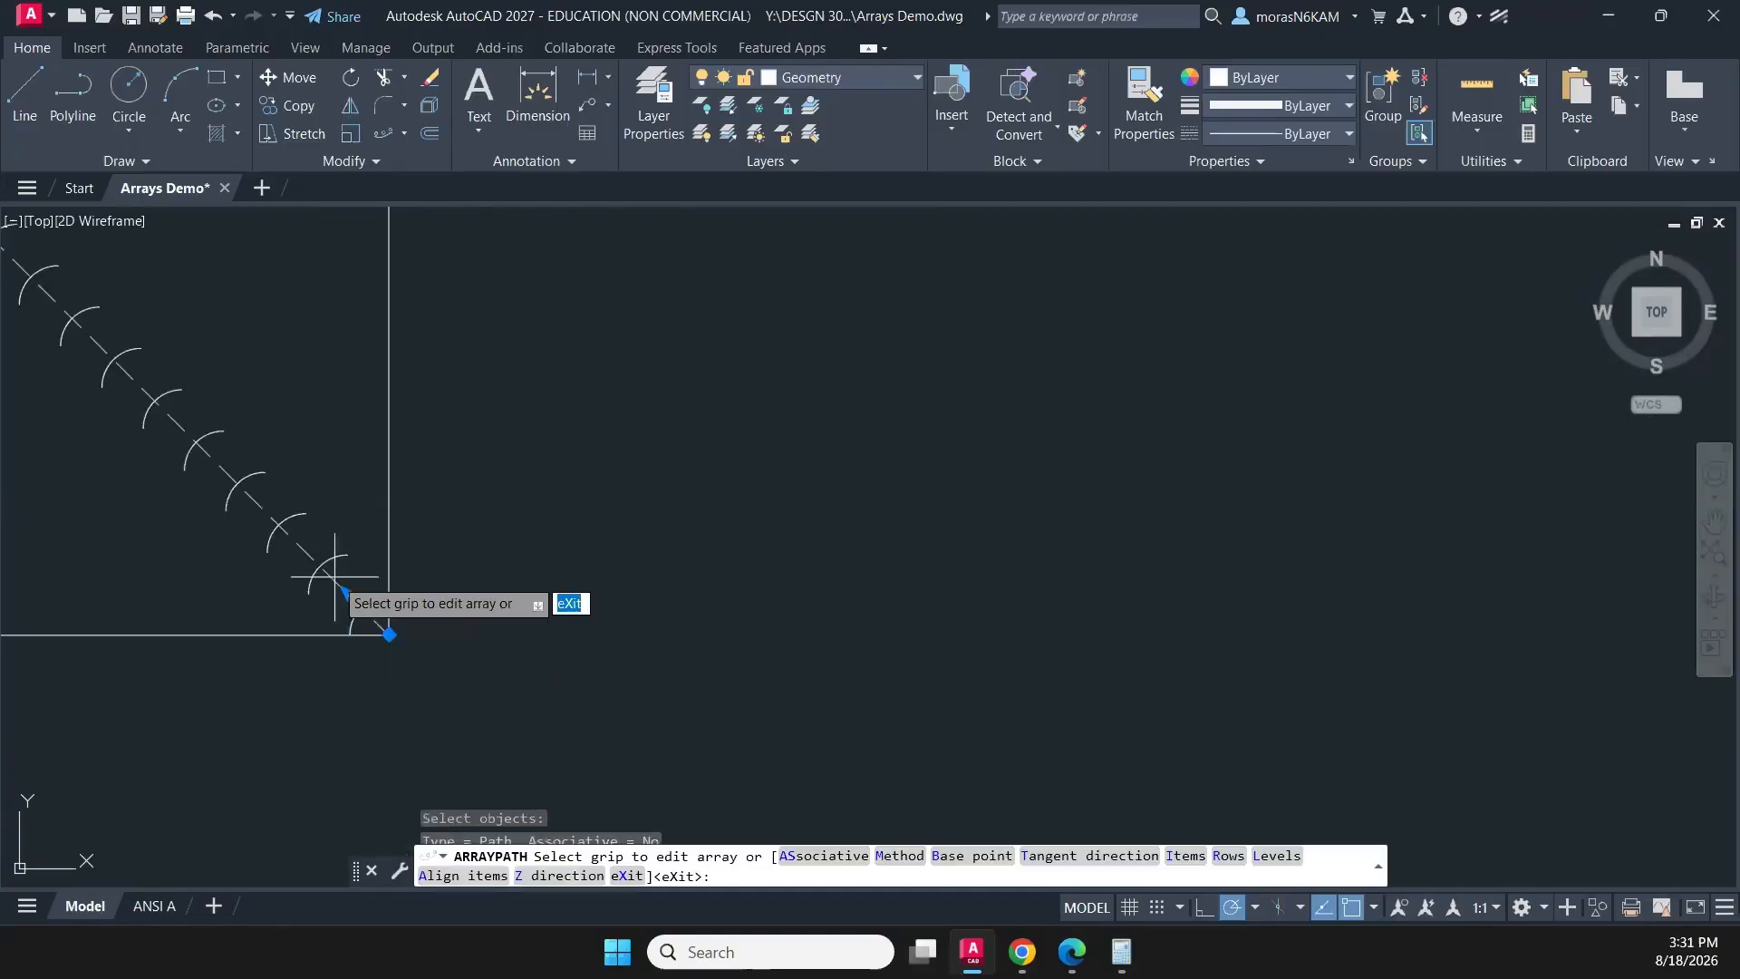
middle_click_drag(330, 575, 722, 649)
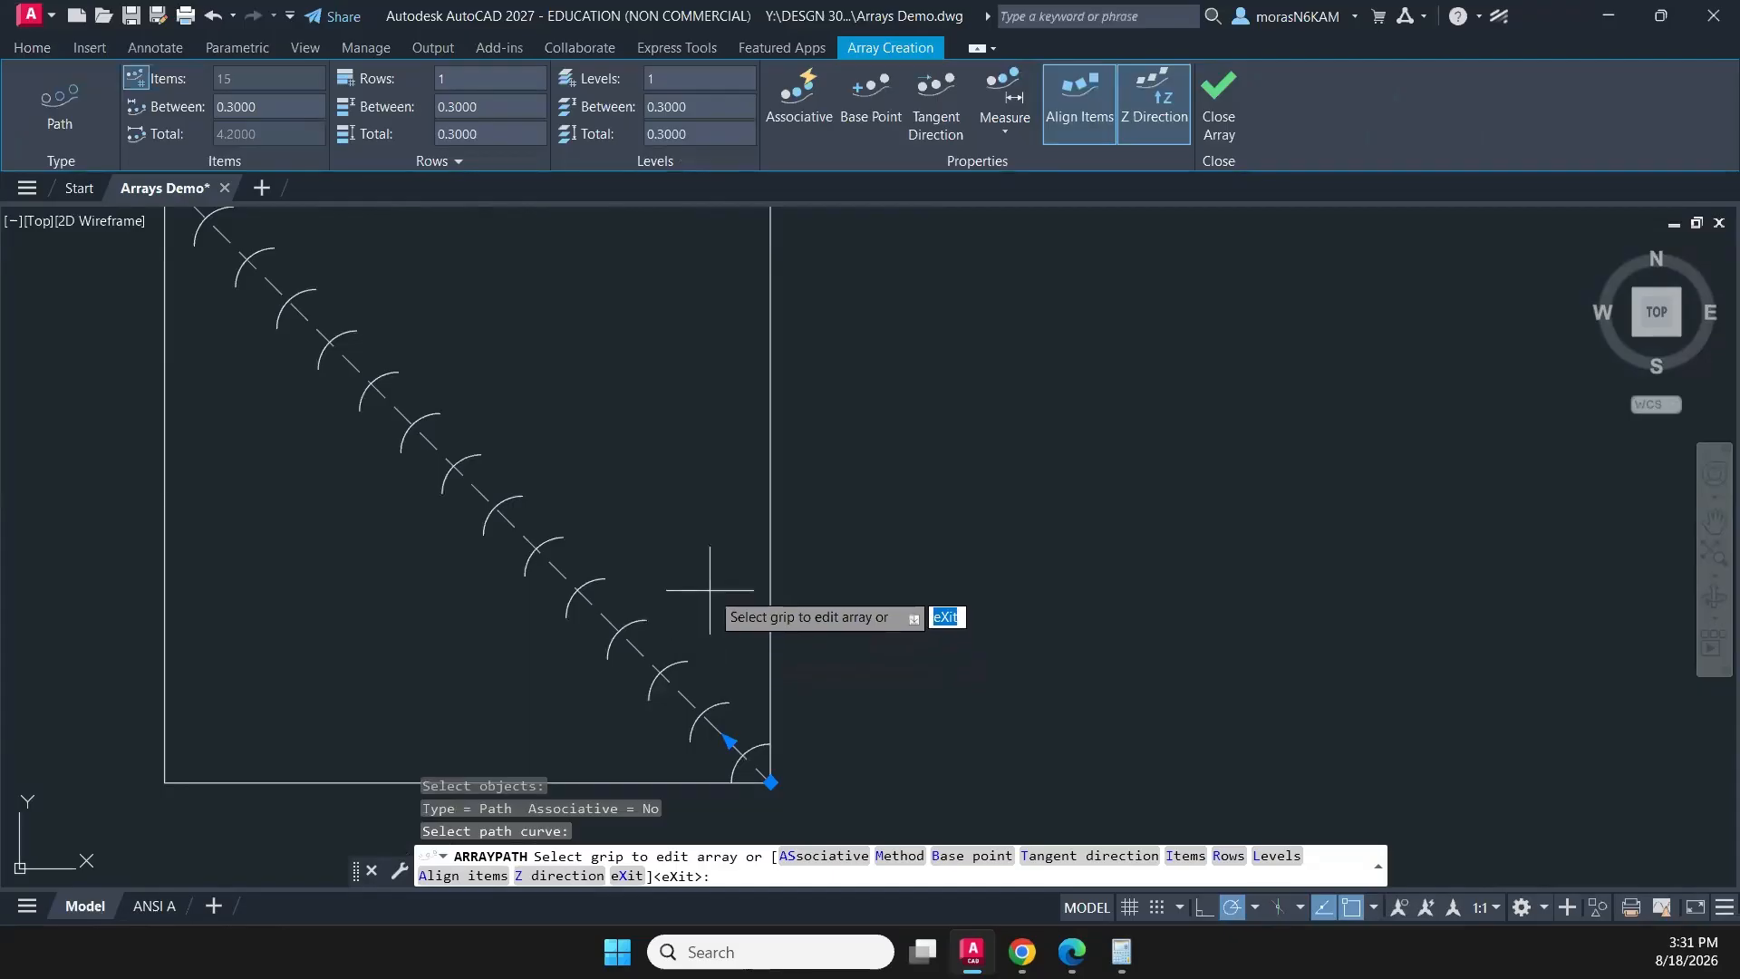
scroll(552, 505, "down", 2)
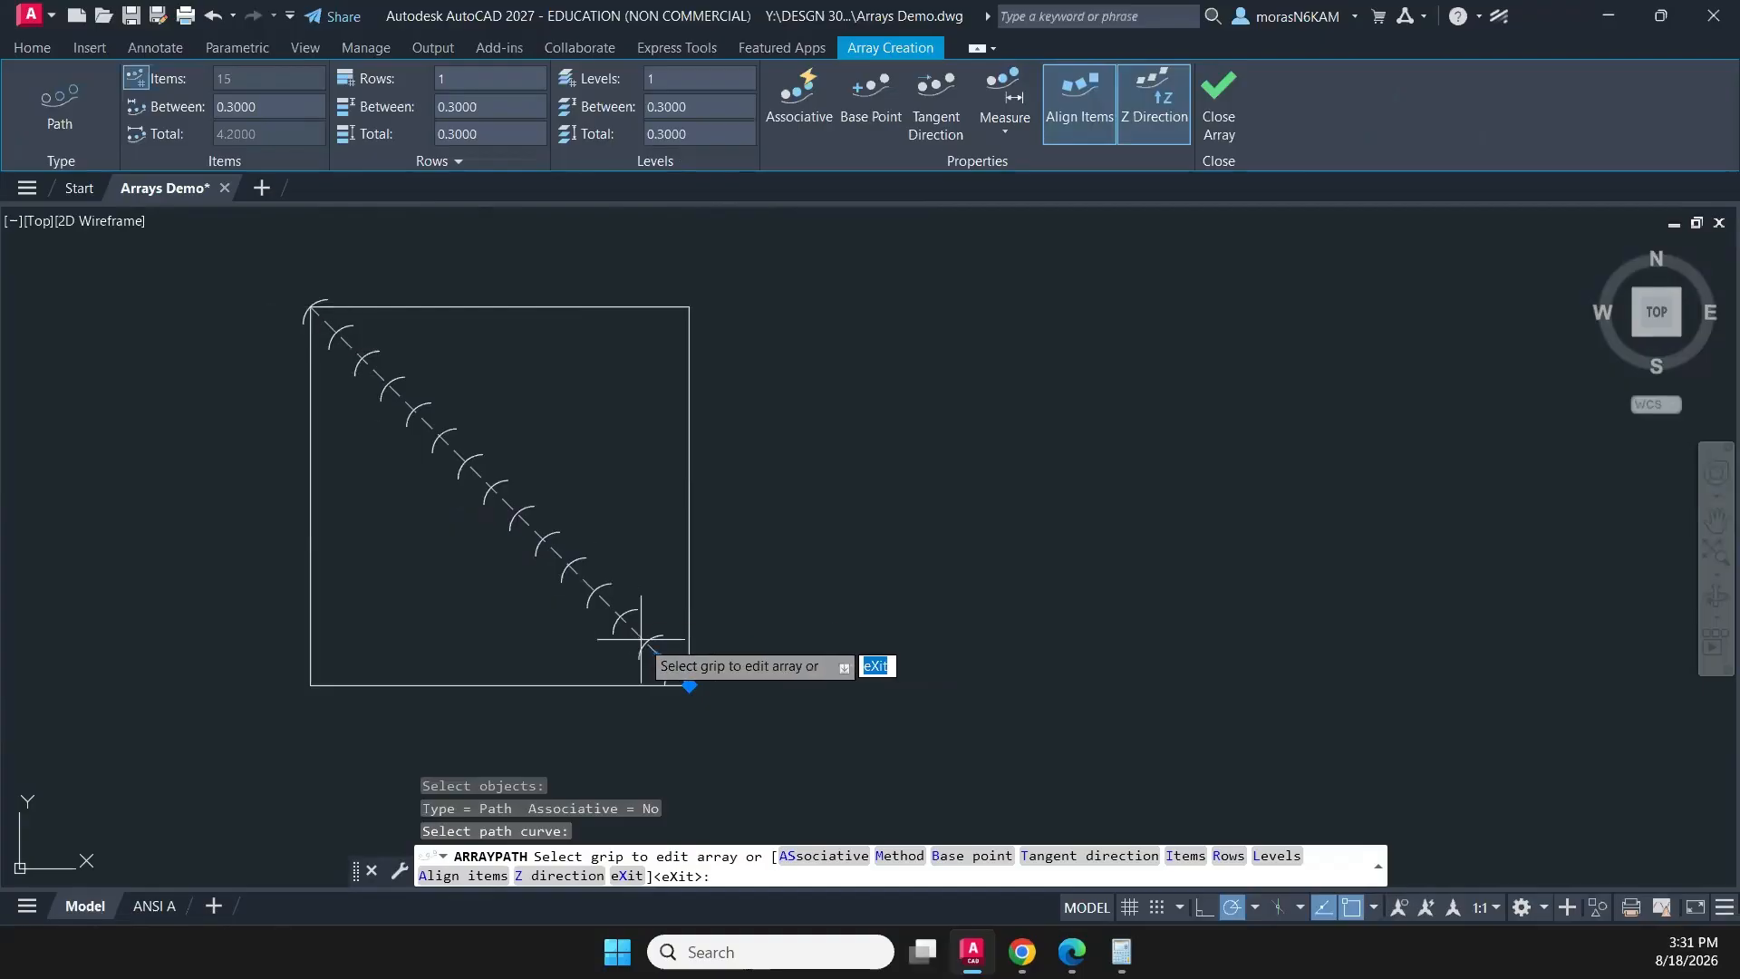
left_click(1234, 125)
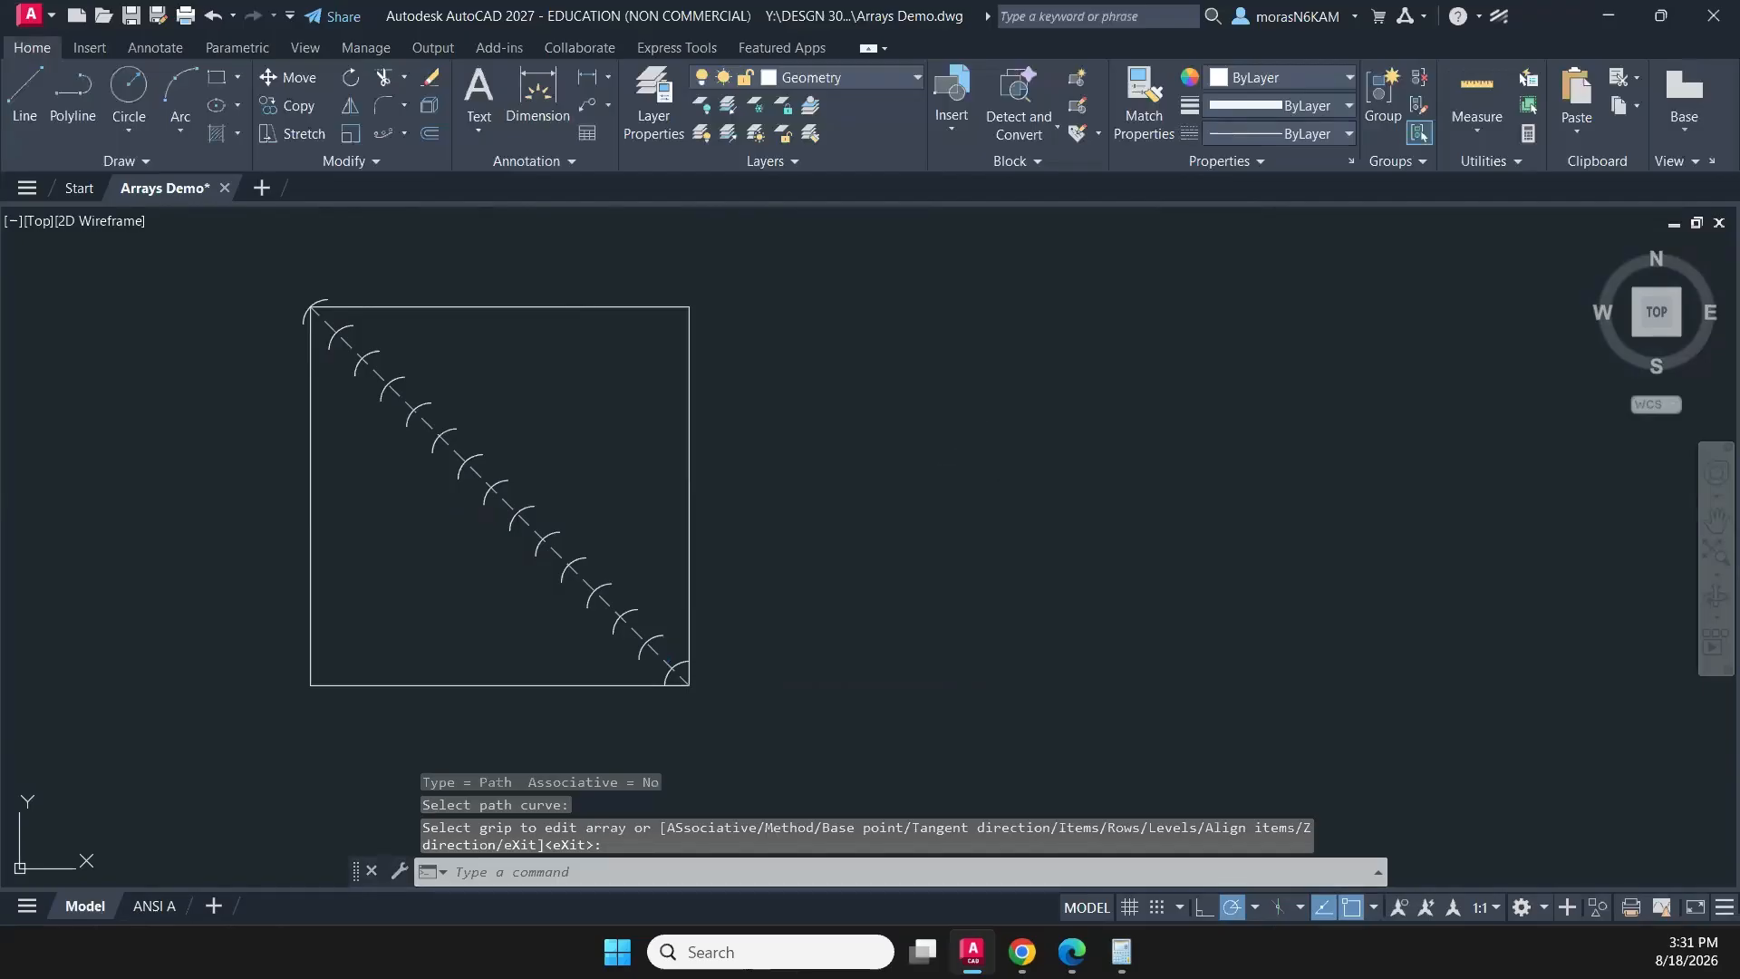
key("ctrl+z")
- Shorten the construction diagonal by stretching its upper-left end to the line's midpoint at the square's centre
left_click(369, 494)
left_click(244, 322)
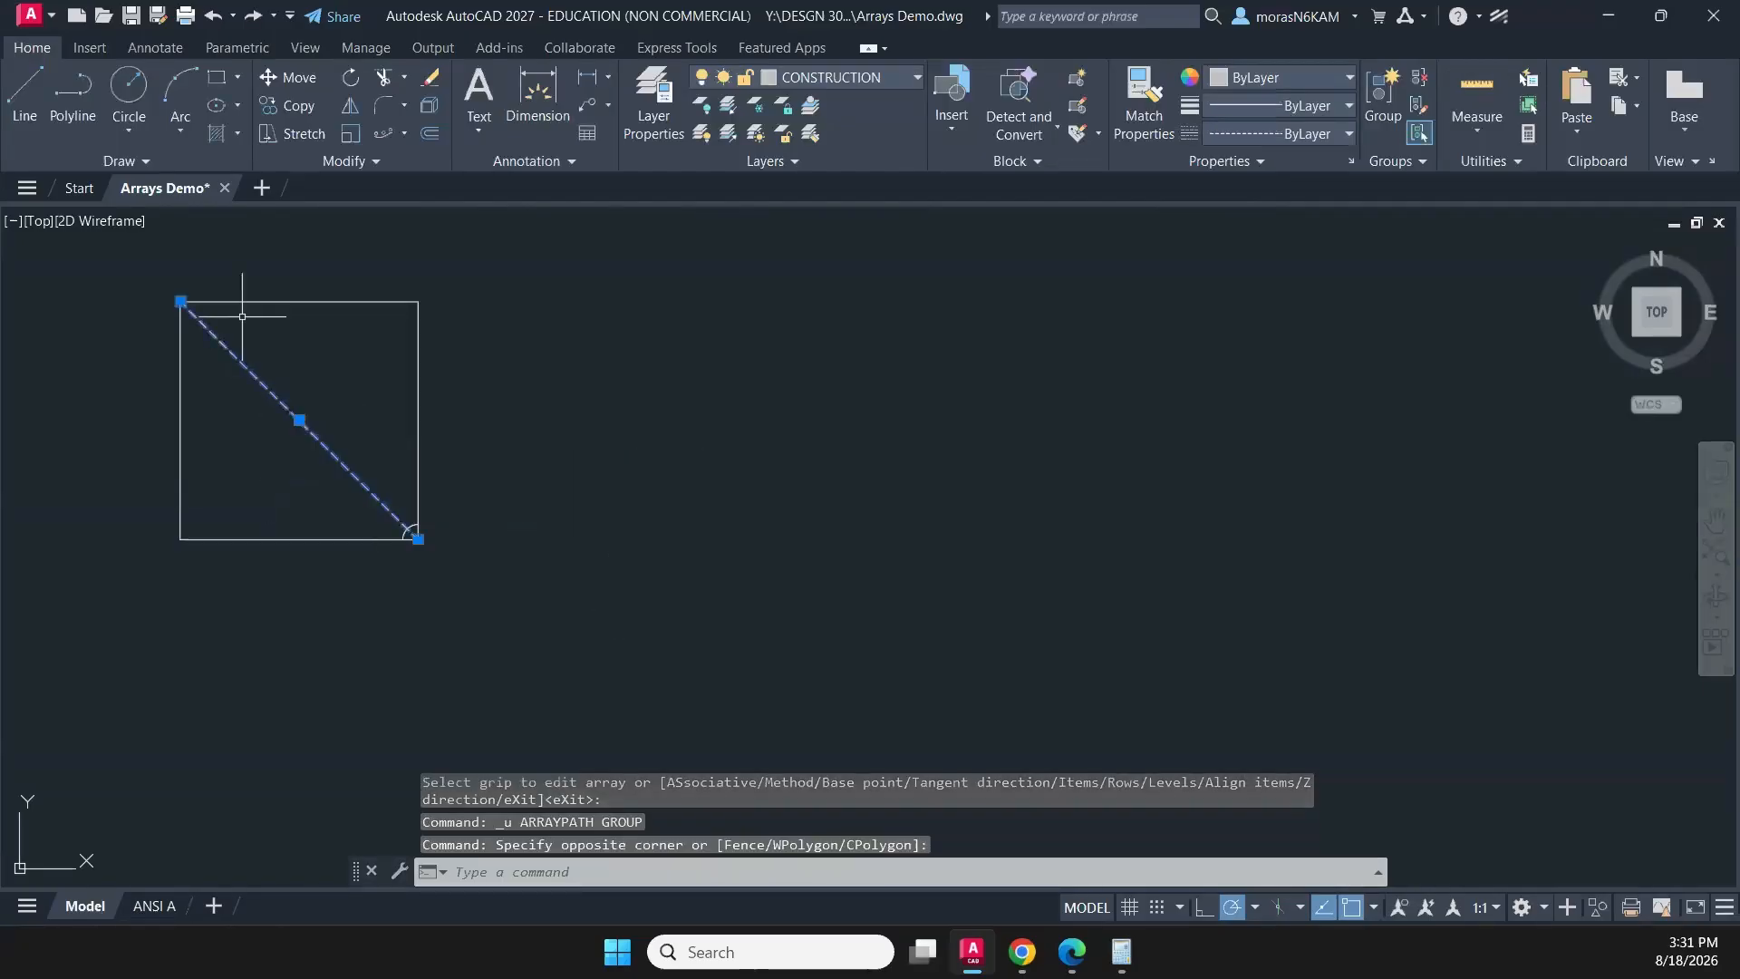
left_click(181, 301)
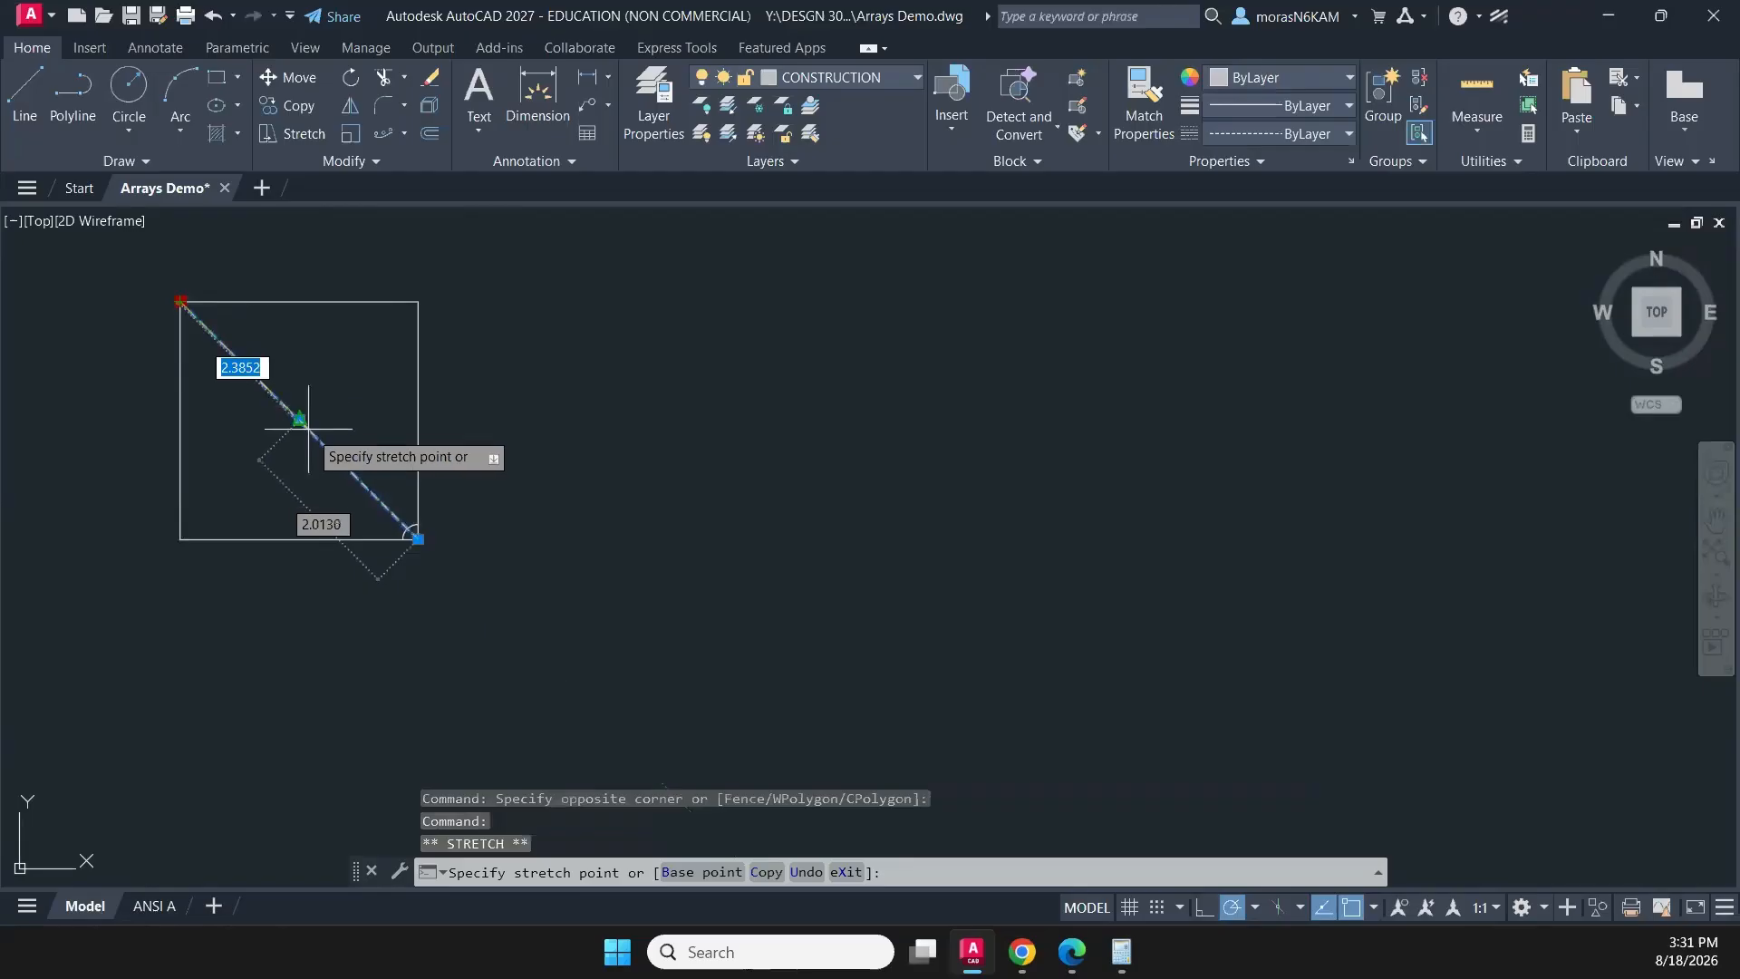
key("Escape")
- Draw a circle centred on the square's lower-right corner and passing through the square's centre at the dashed diagonal's end
middle_click_drag(476, 501, 672, 546)
left_click(145, 98)
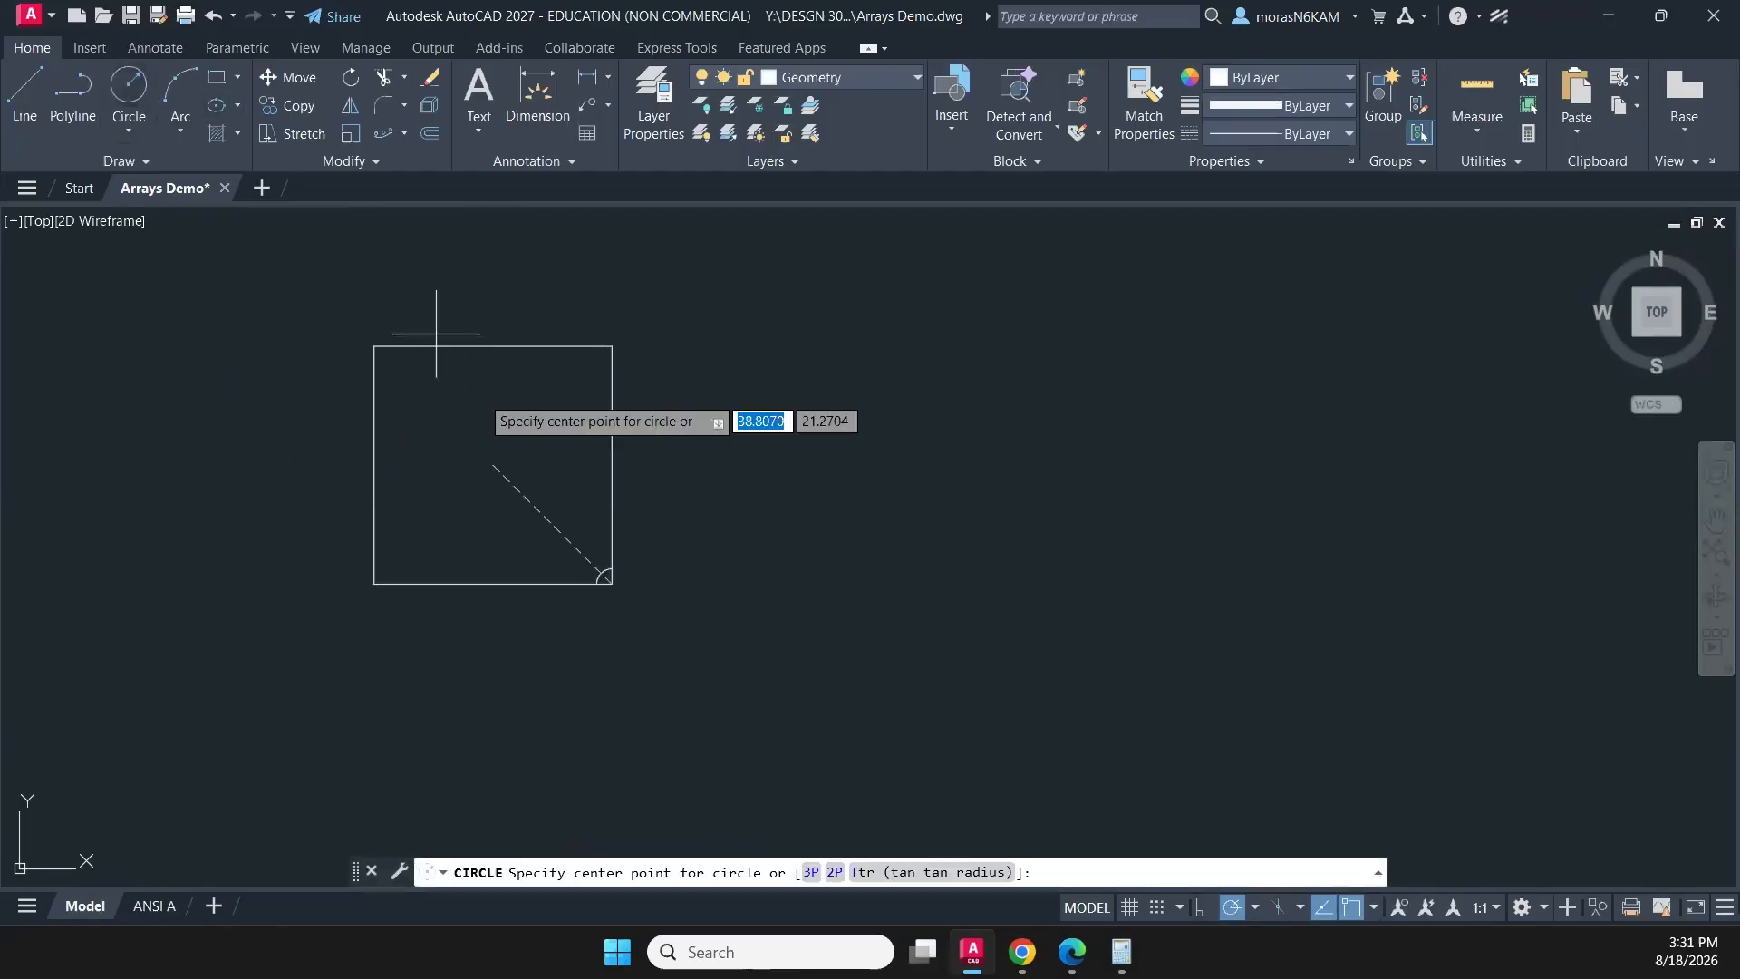
left_click(612, 583)
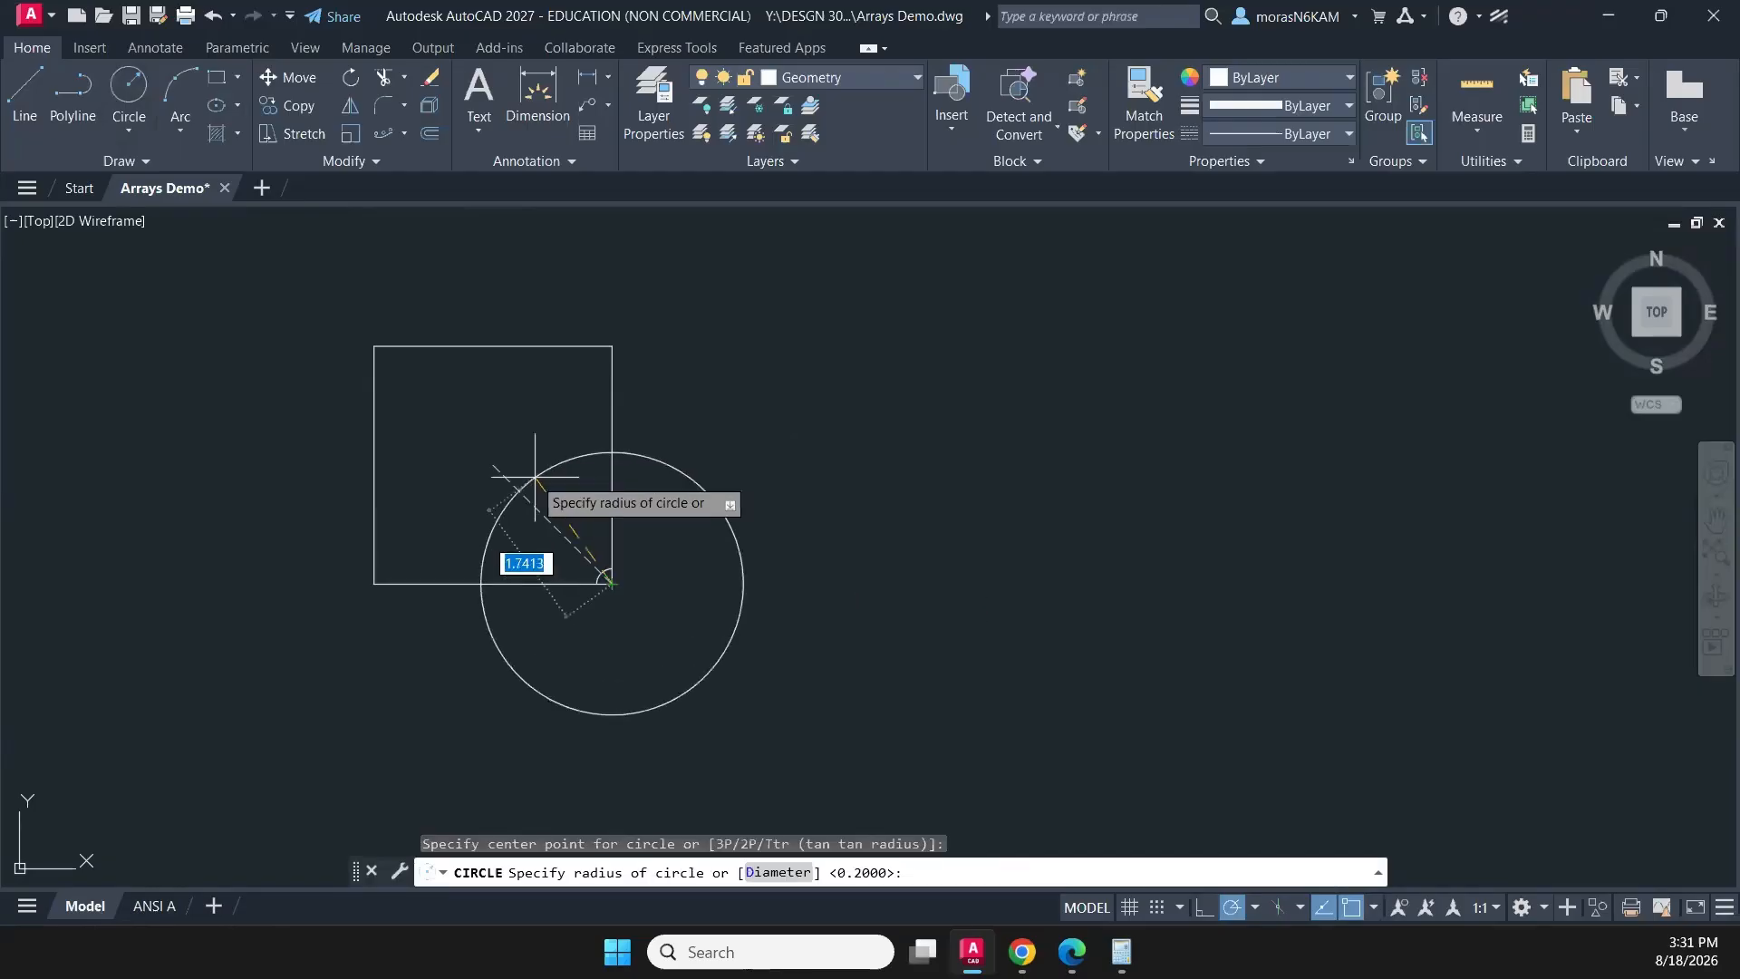
left_click(499, 460)
key("Escape")
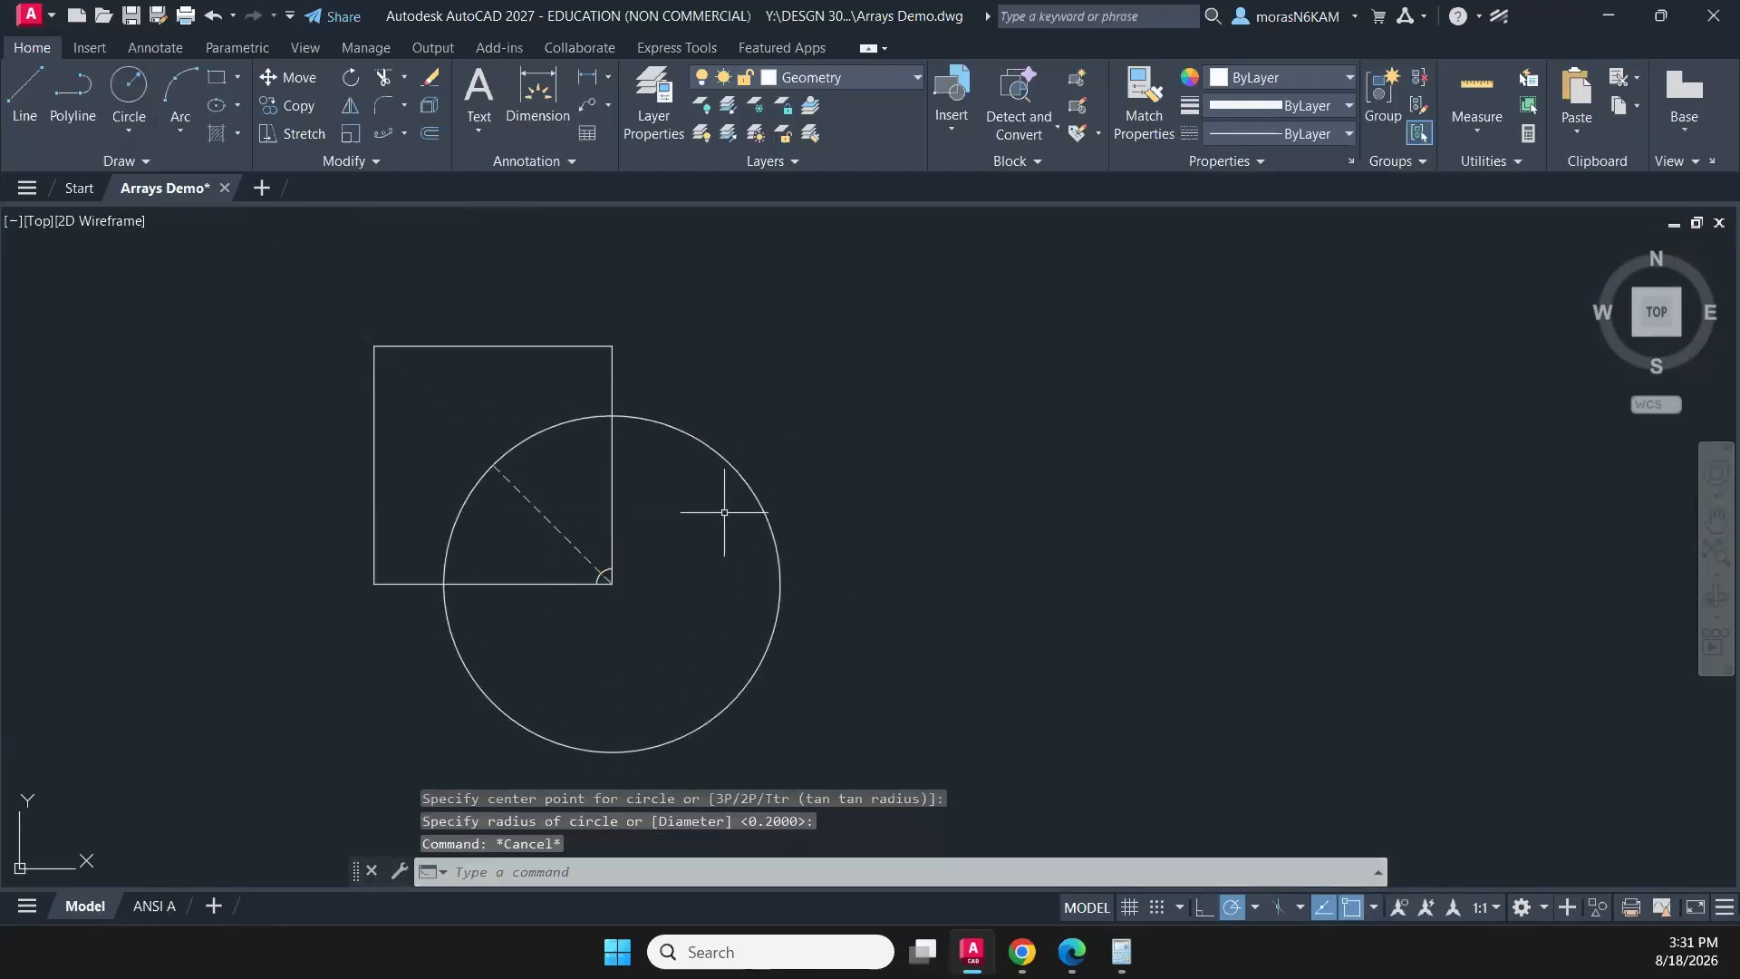
- Trim away the part of the large circle outside the square, keeping only the quarter arc inside it
type("tr")
key("Return")
left_click(753, 452)
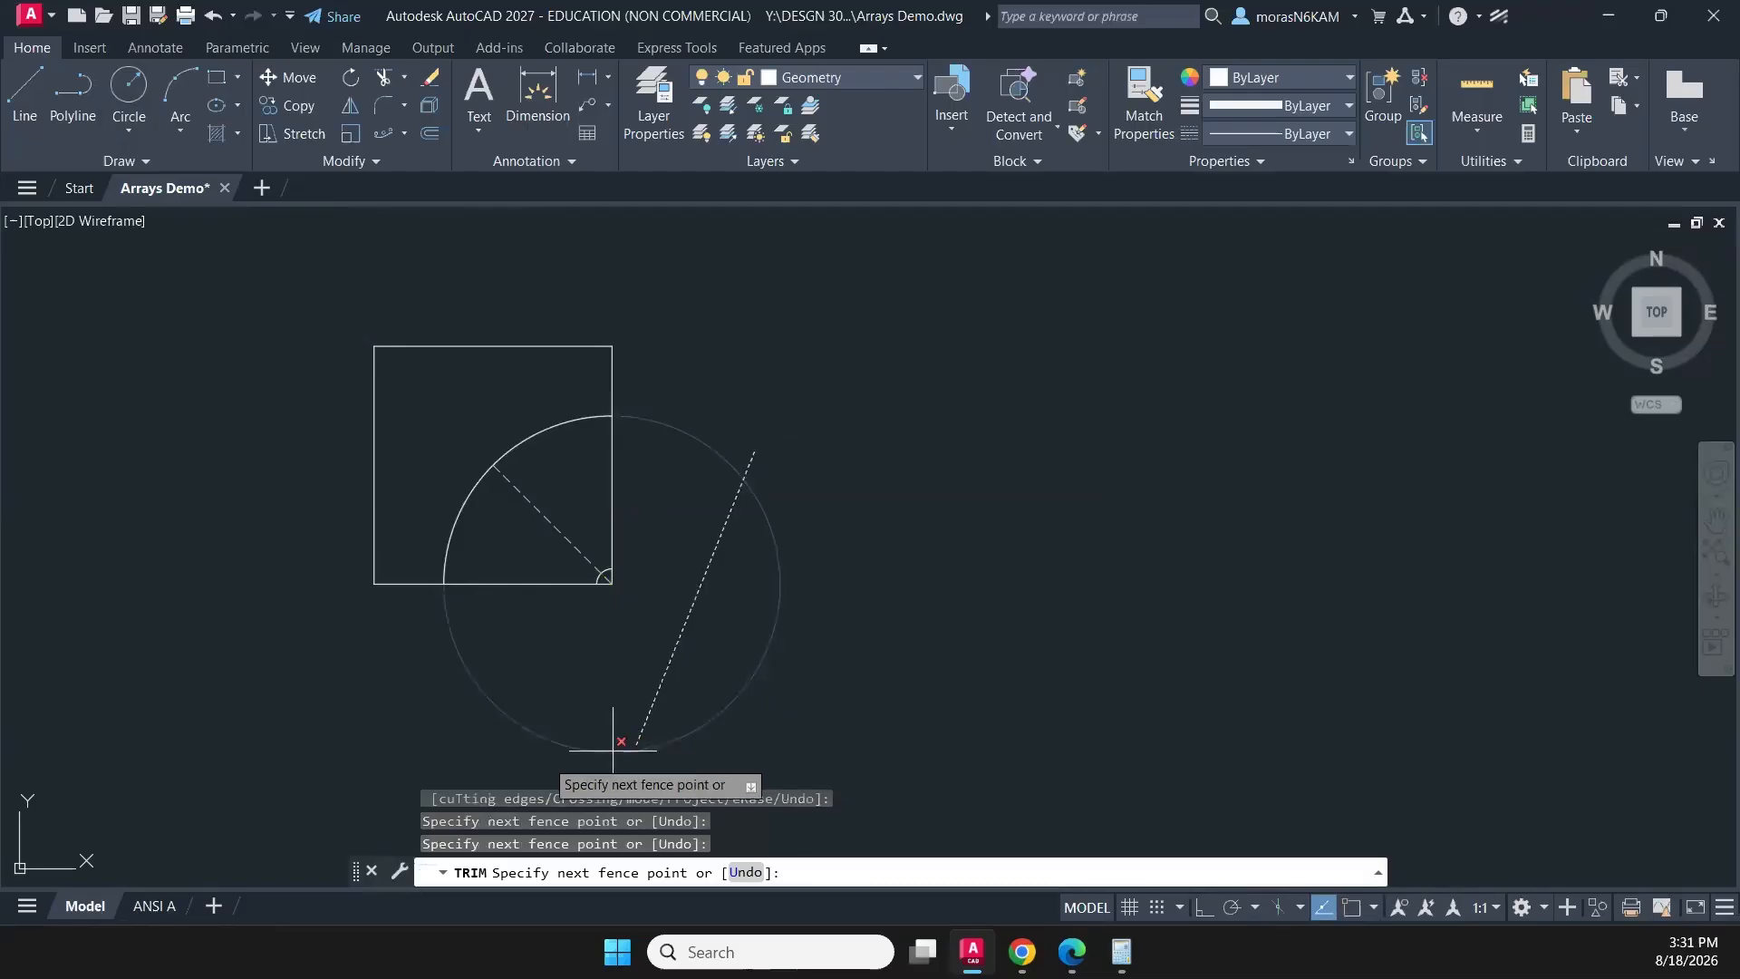
left_click(518, 759)
key("Escape")
scroll(598, 578, "up", 2)
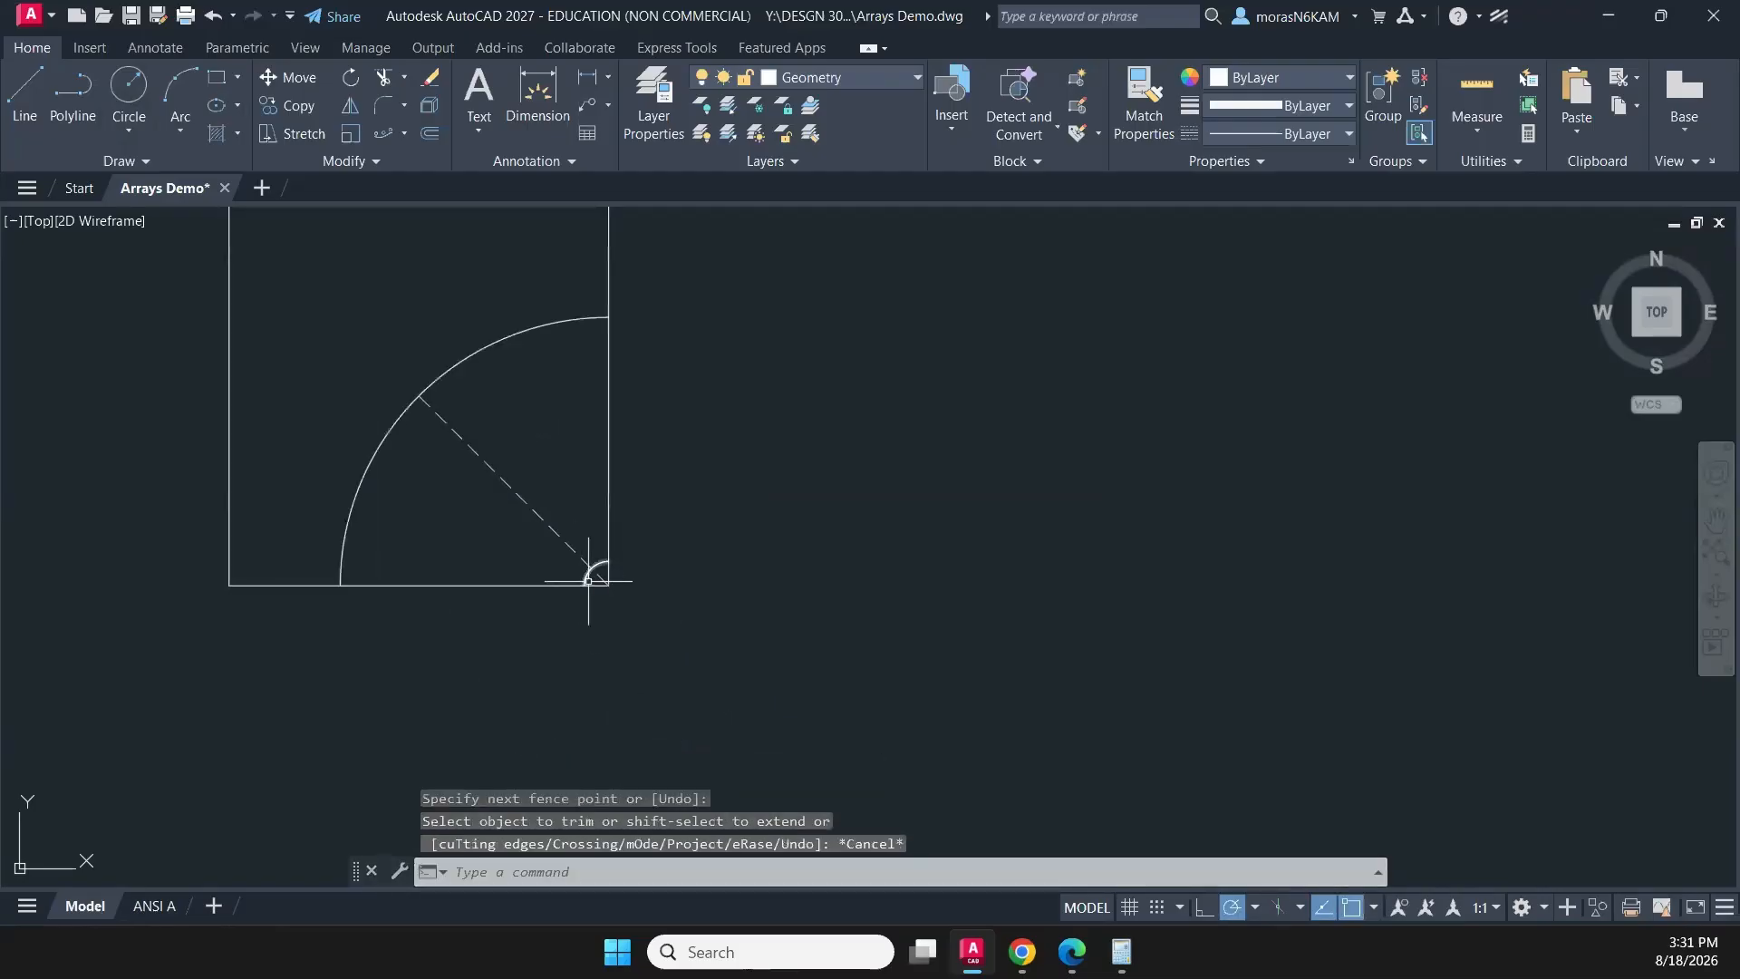
- Try a path array of the large quarter arc along the shortened dashed diagonal, starting from the square's centre
left_click(426, 500)
left_click(339, 468)
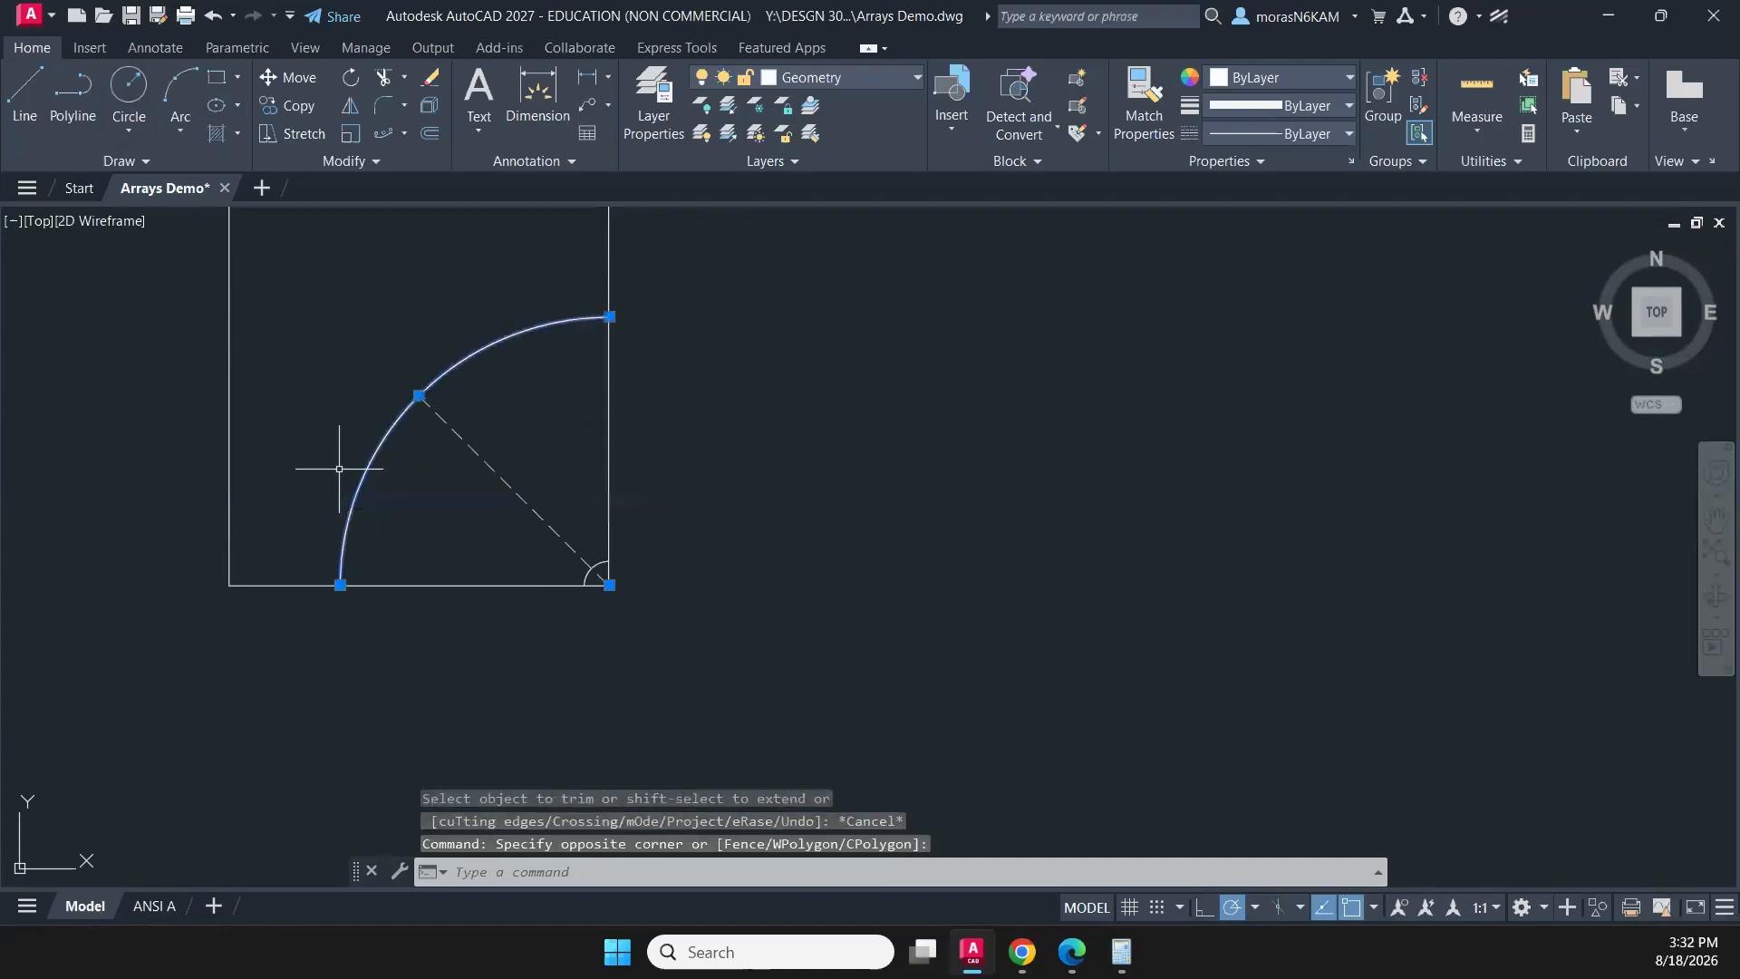
left_click(384, 135)
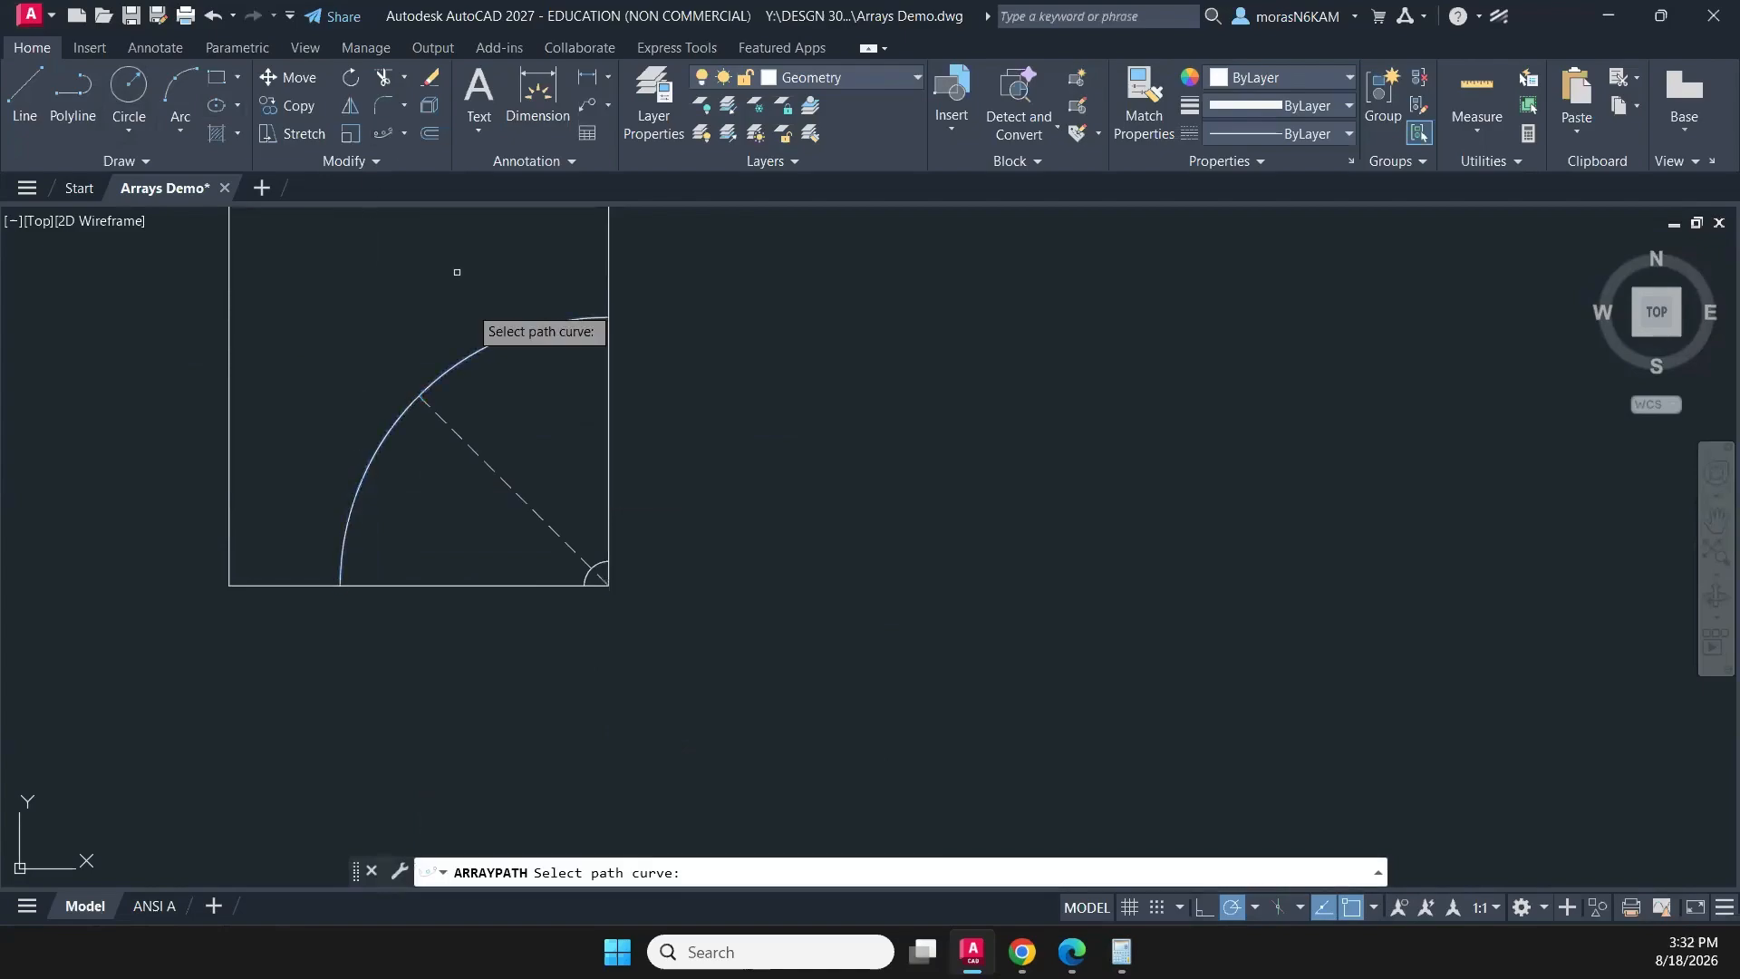
left_click(457, 433)
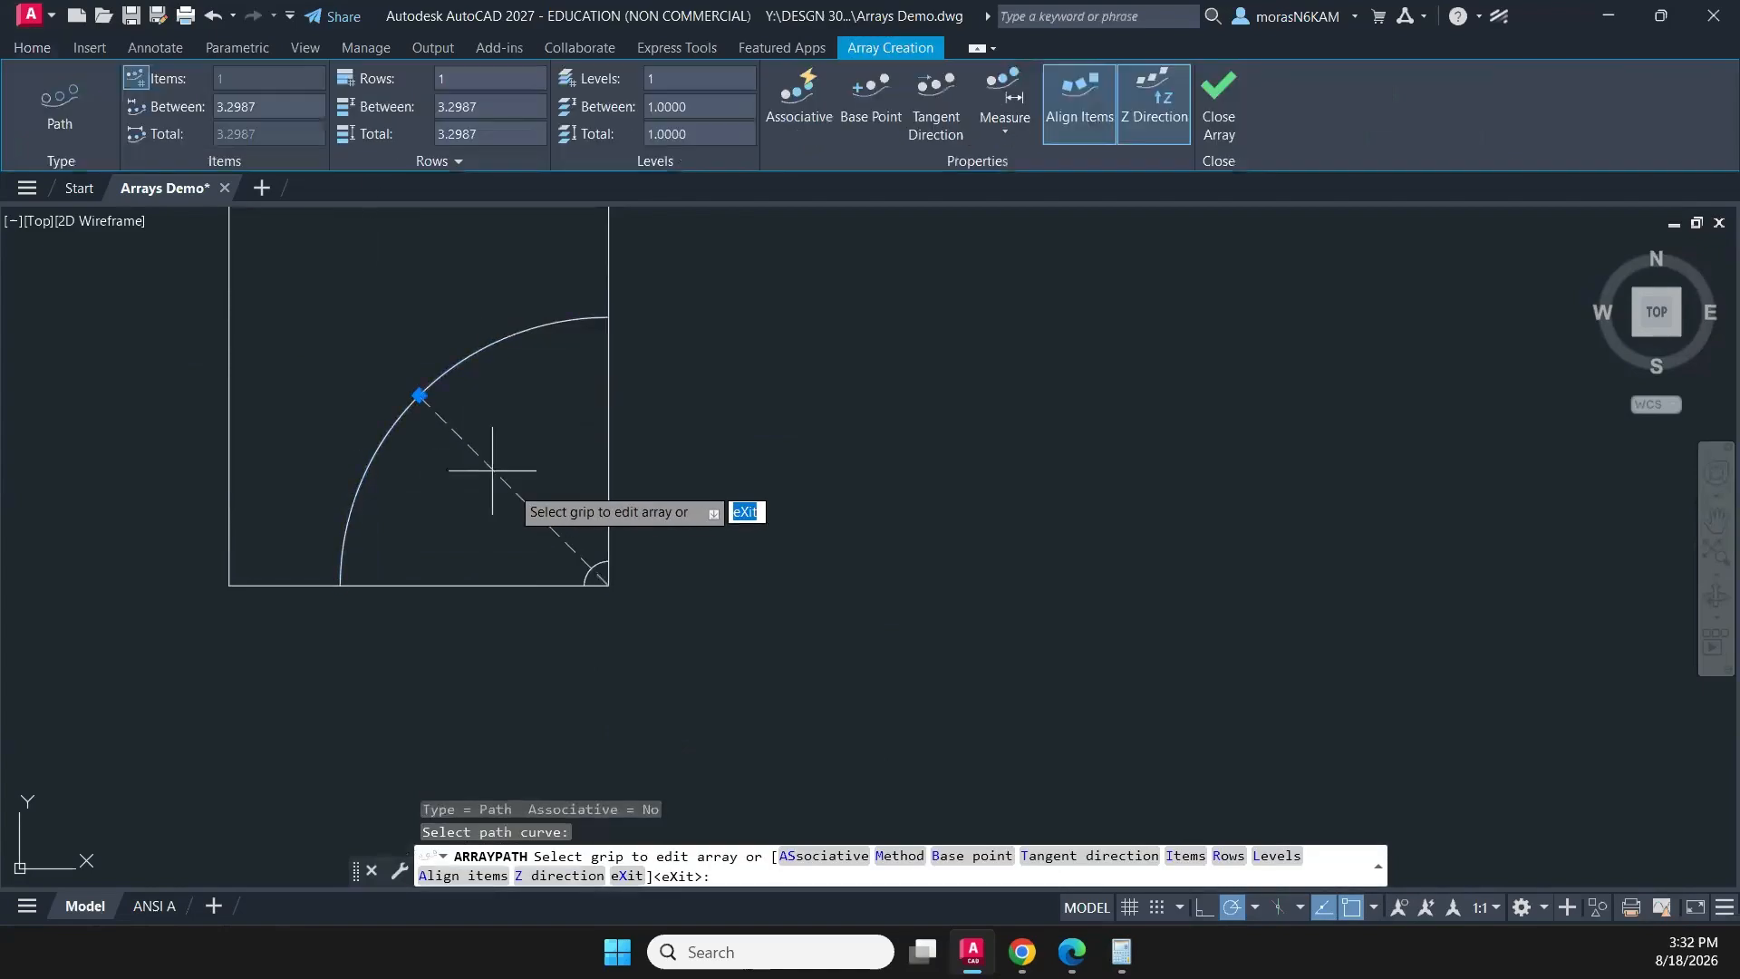
left_click(419, 395)
key("Escape")
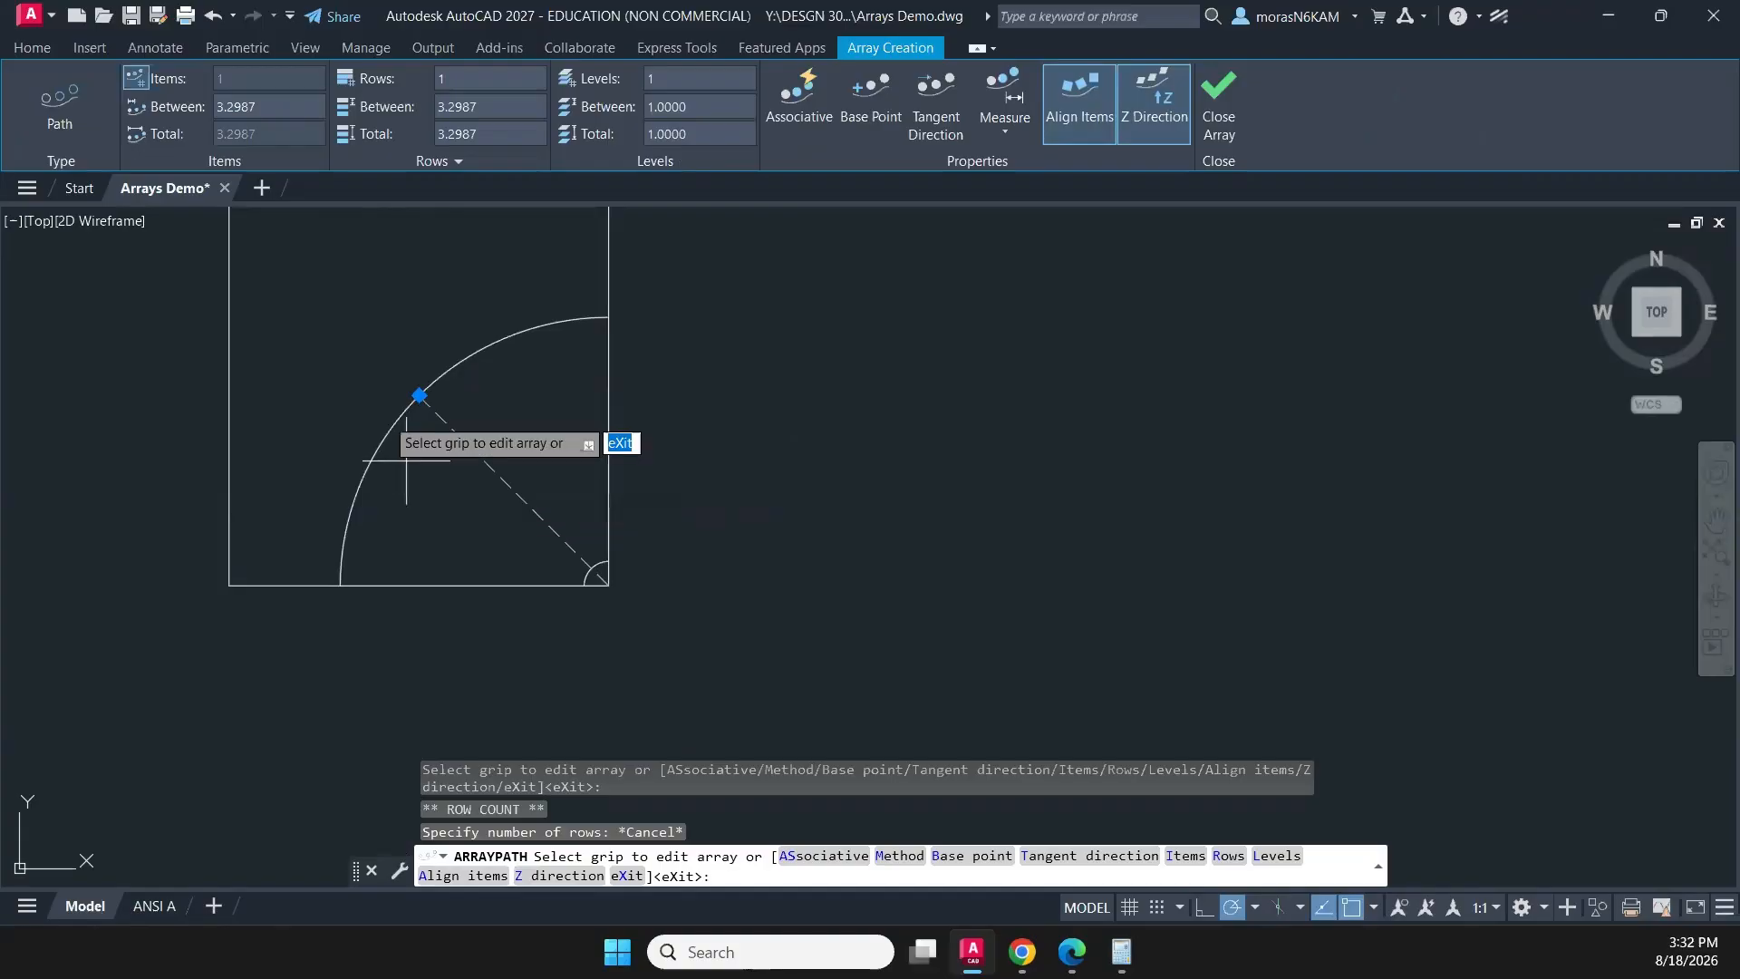
key("Escape")
key("Escape")
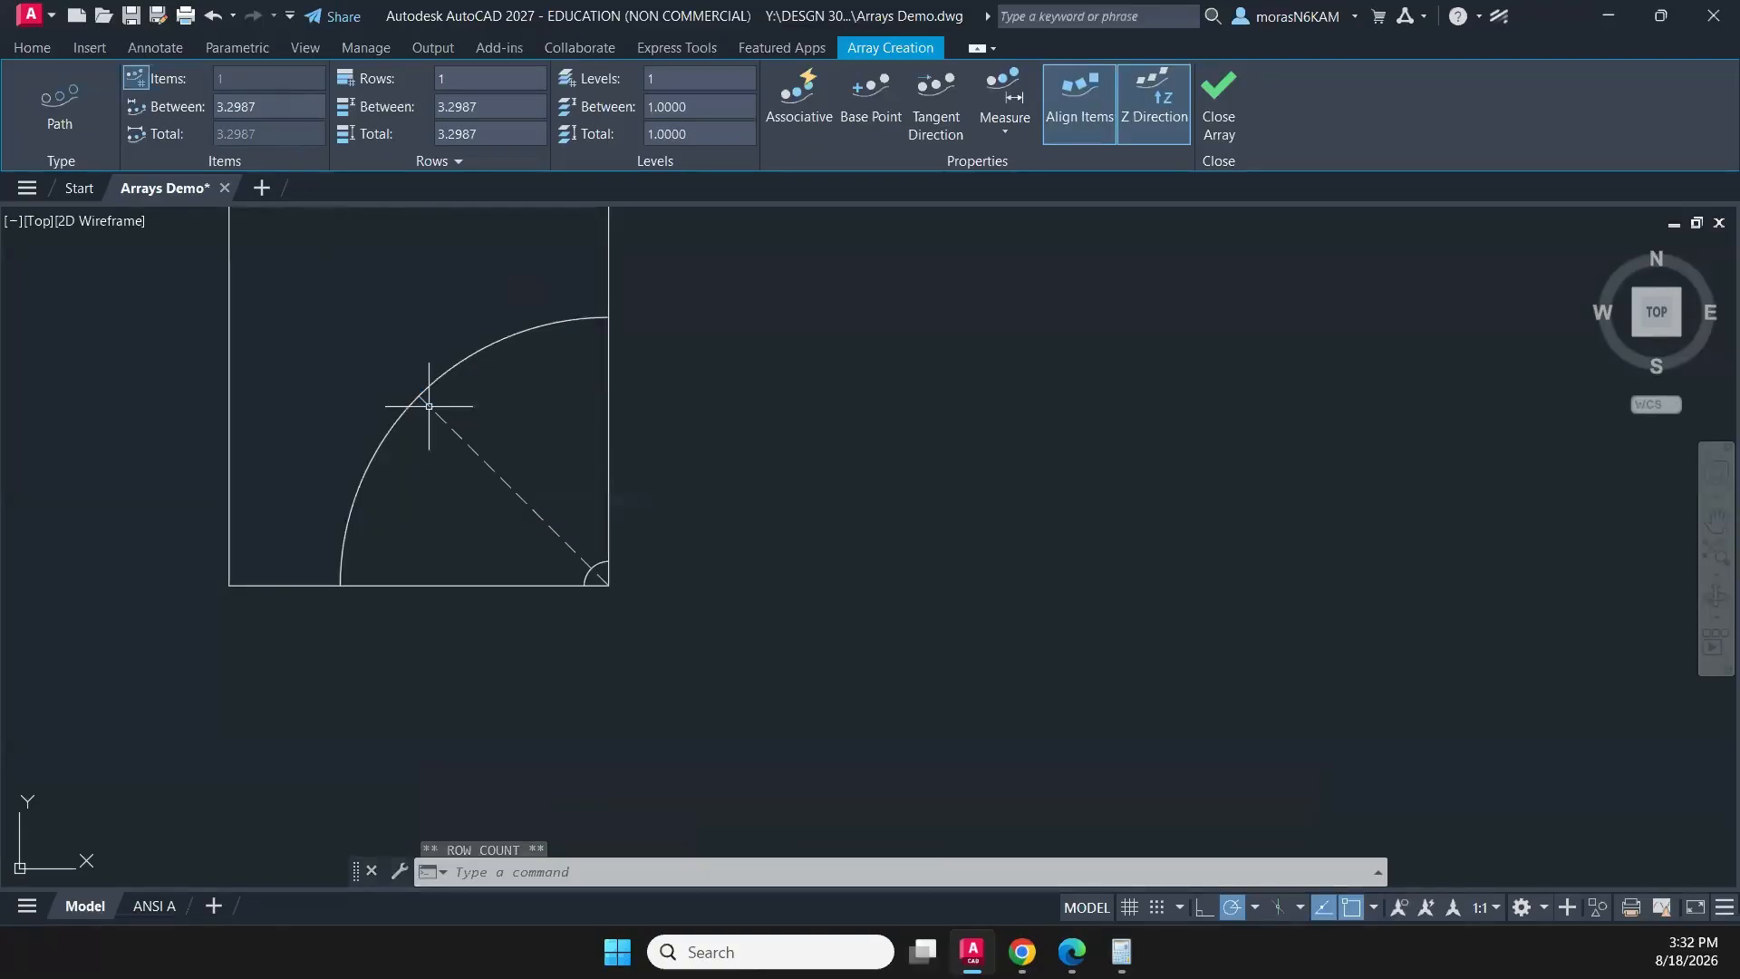
- Try the large arc's path array starting from the diagonal's corner end, setting its row count by picking the square's centre
left_click(402, 429)
left_click(375, 413)
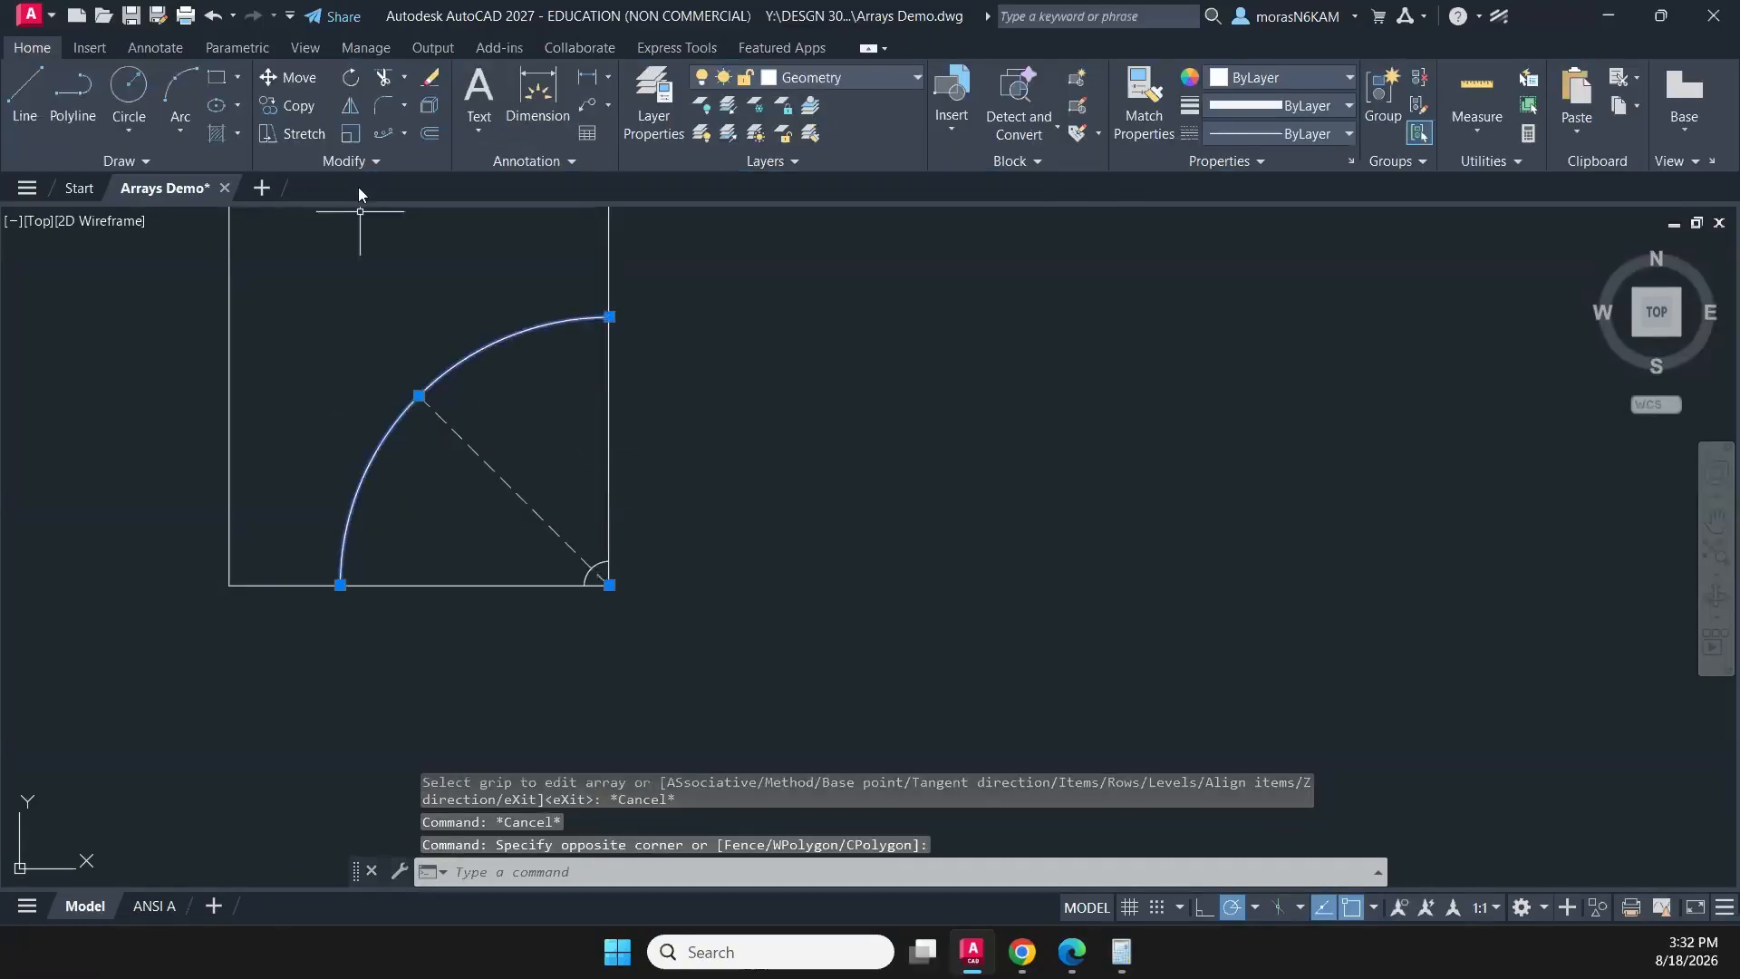
left_click(379, 139)
left_click(517, 489)
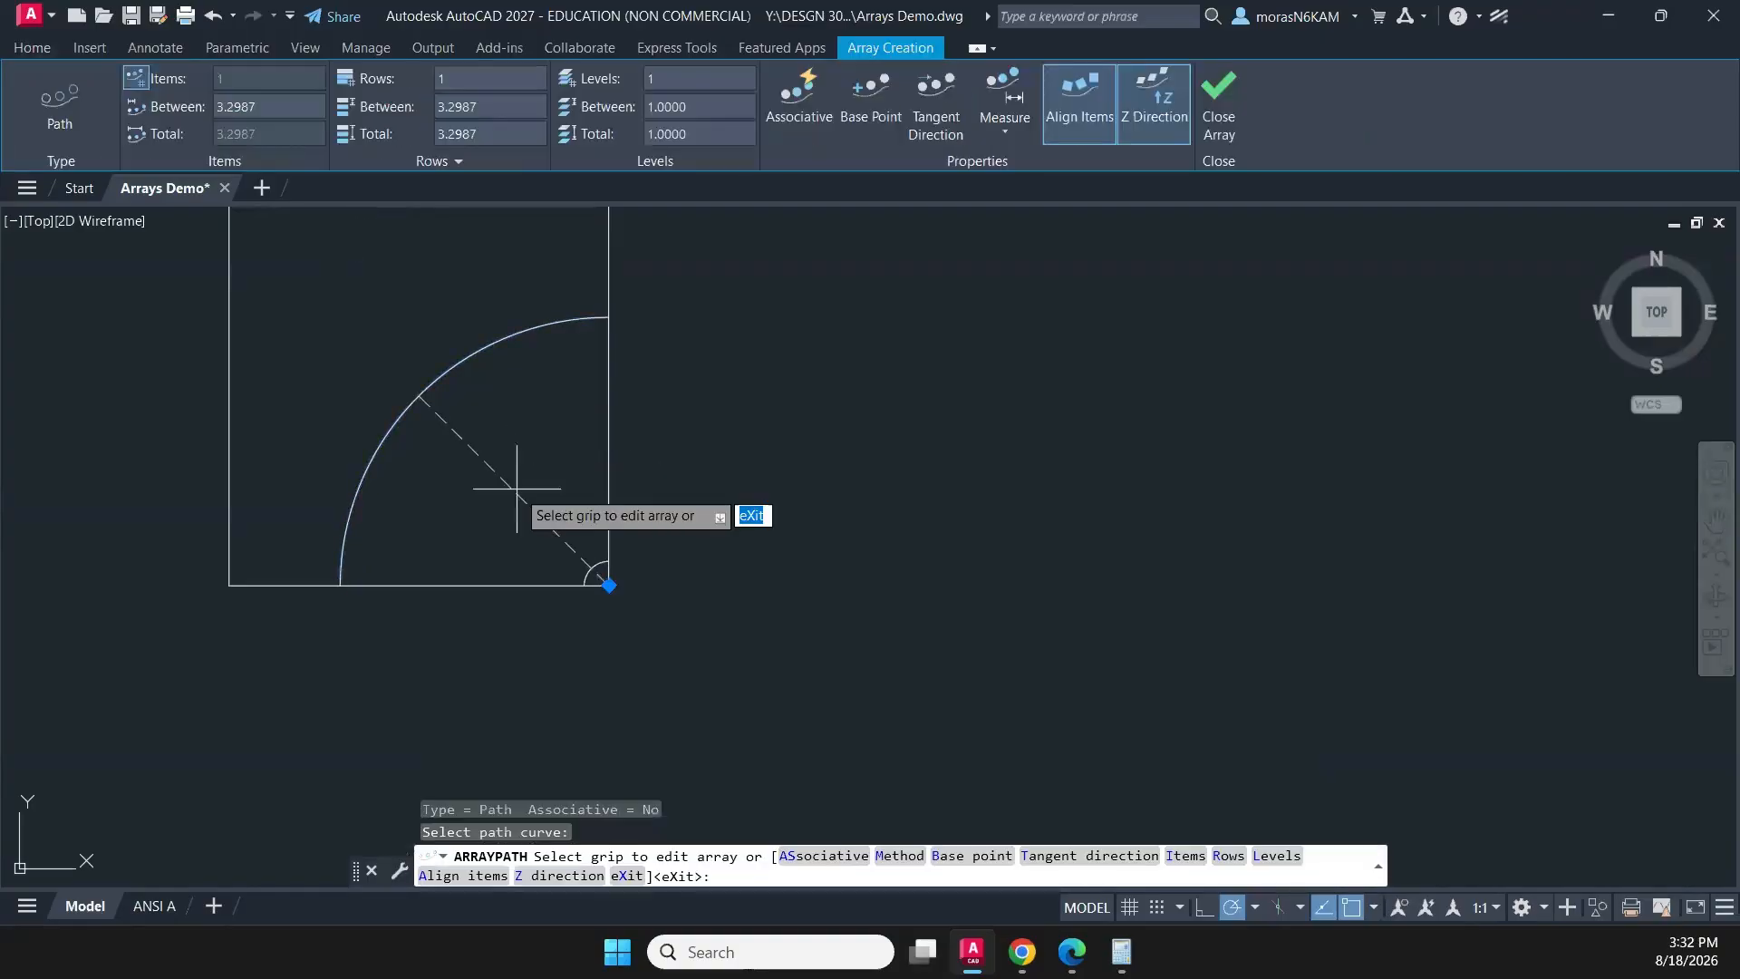
left_click(602, 583)
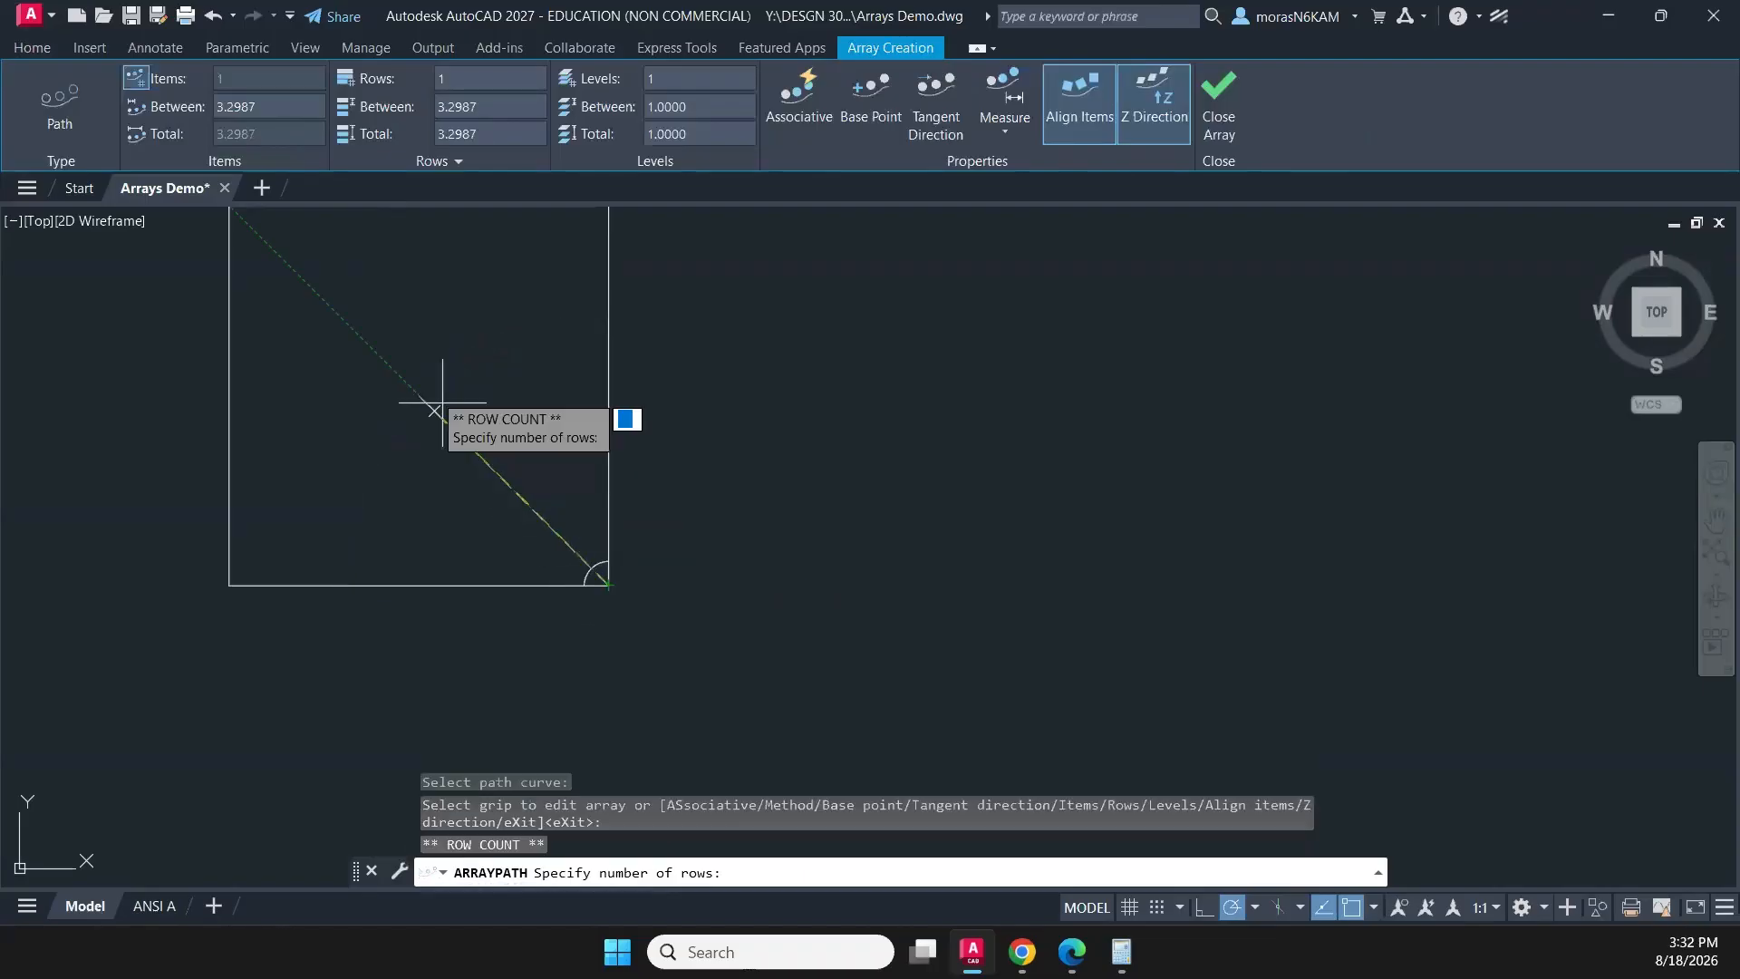
left_click(419, 396)
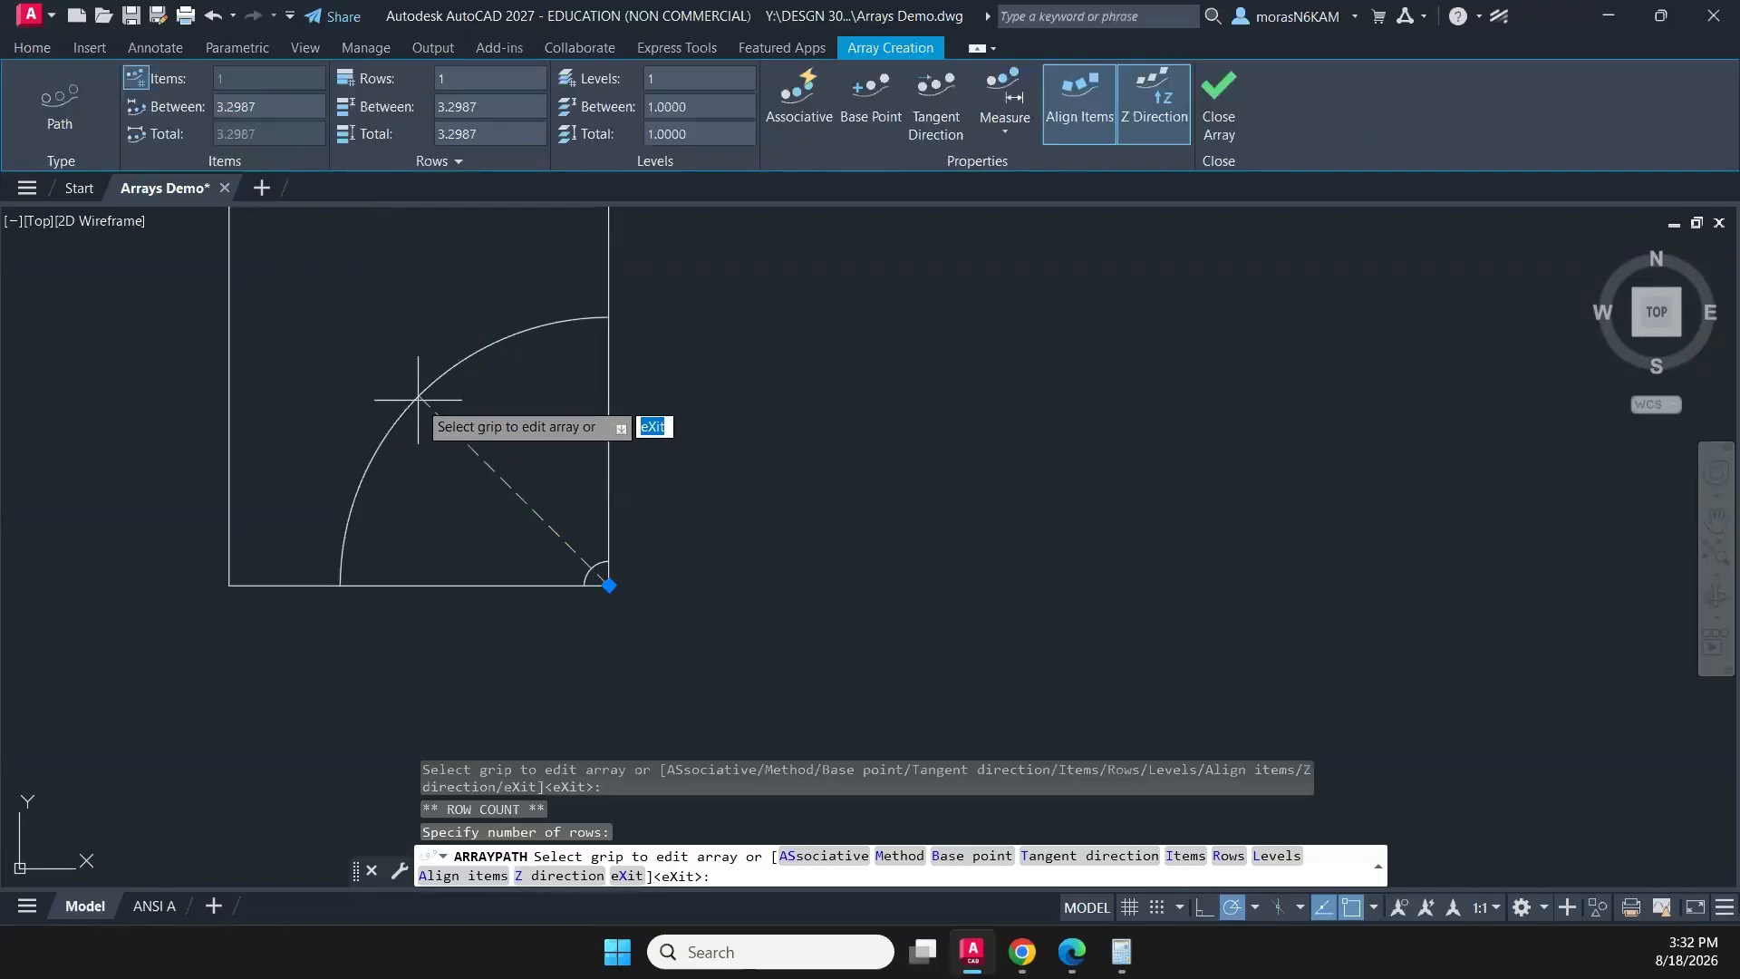
key("Escape")
key("Escape")
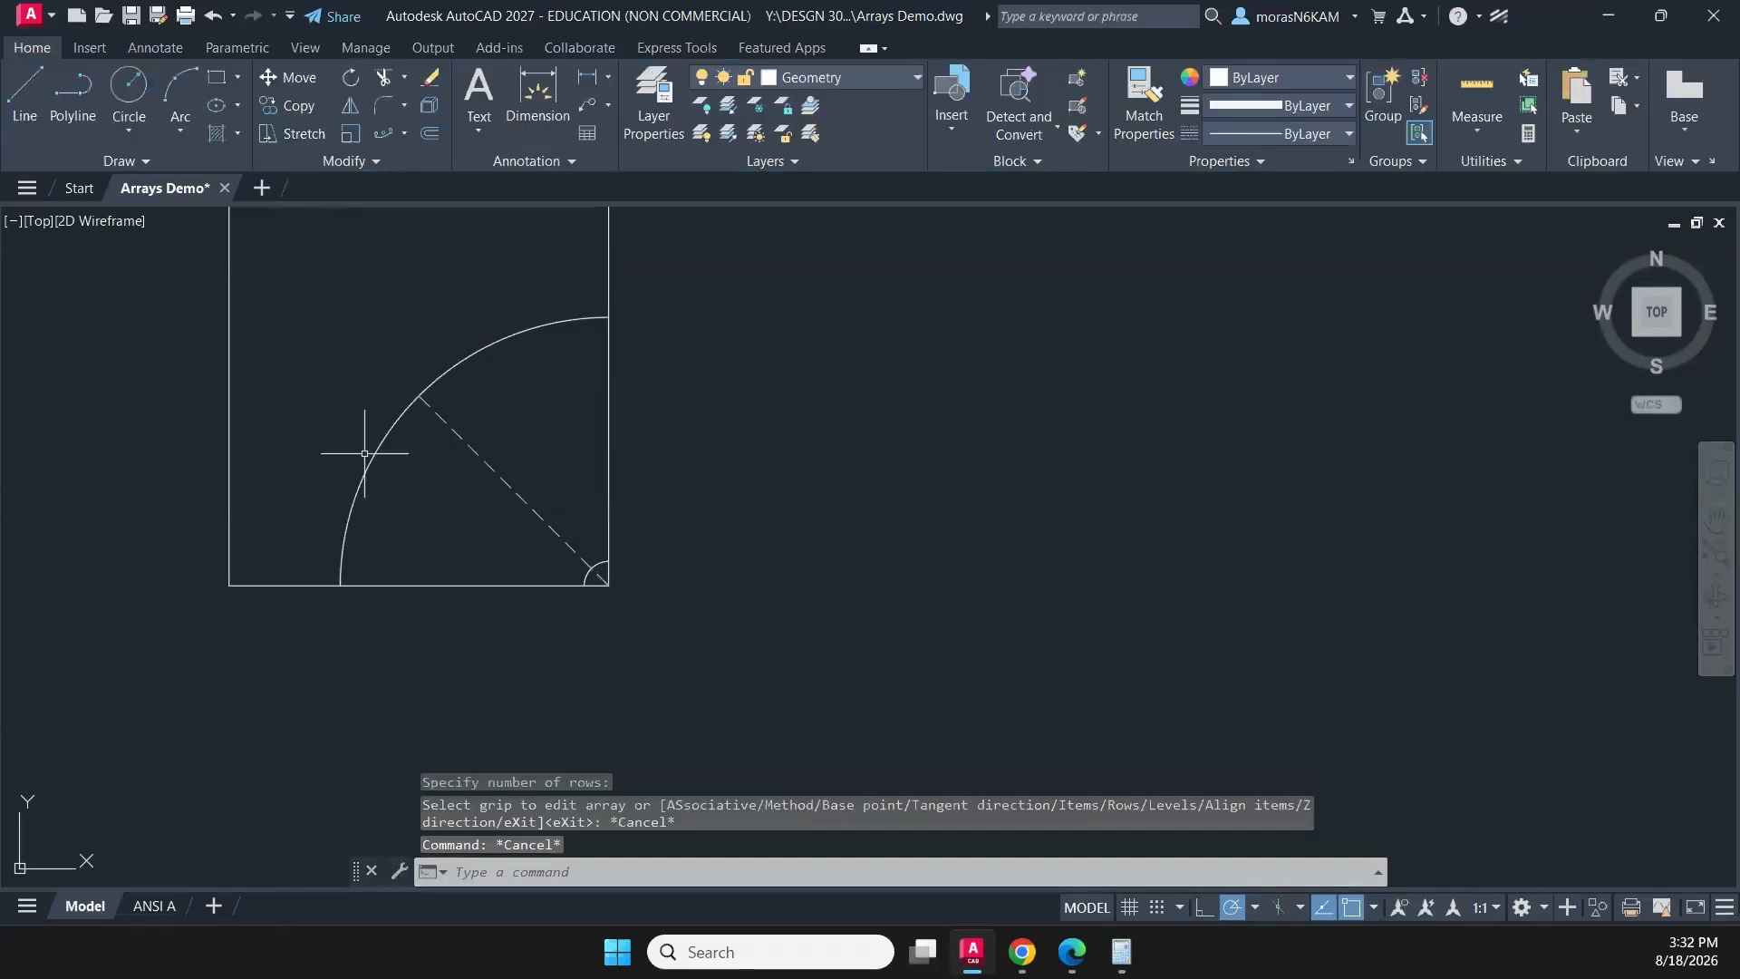
left_click(480, 426)
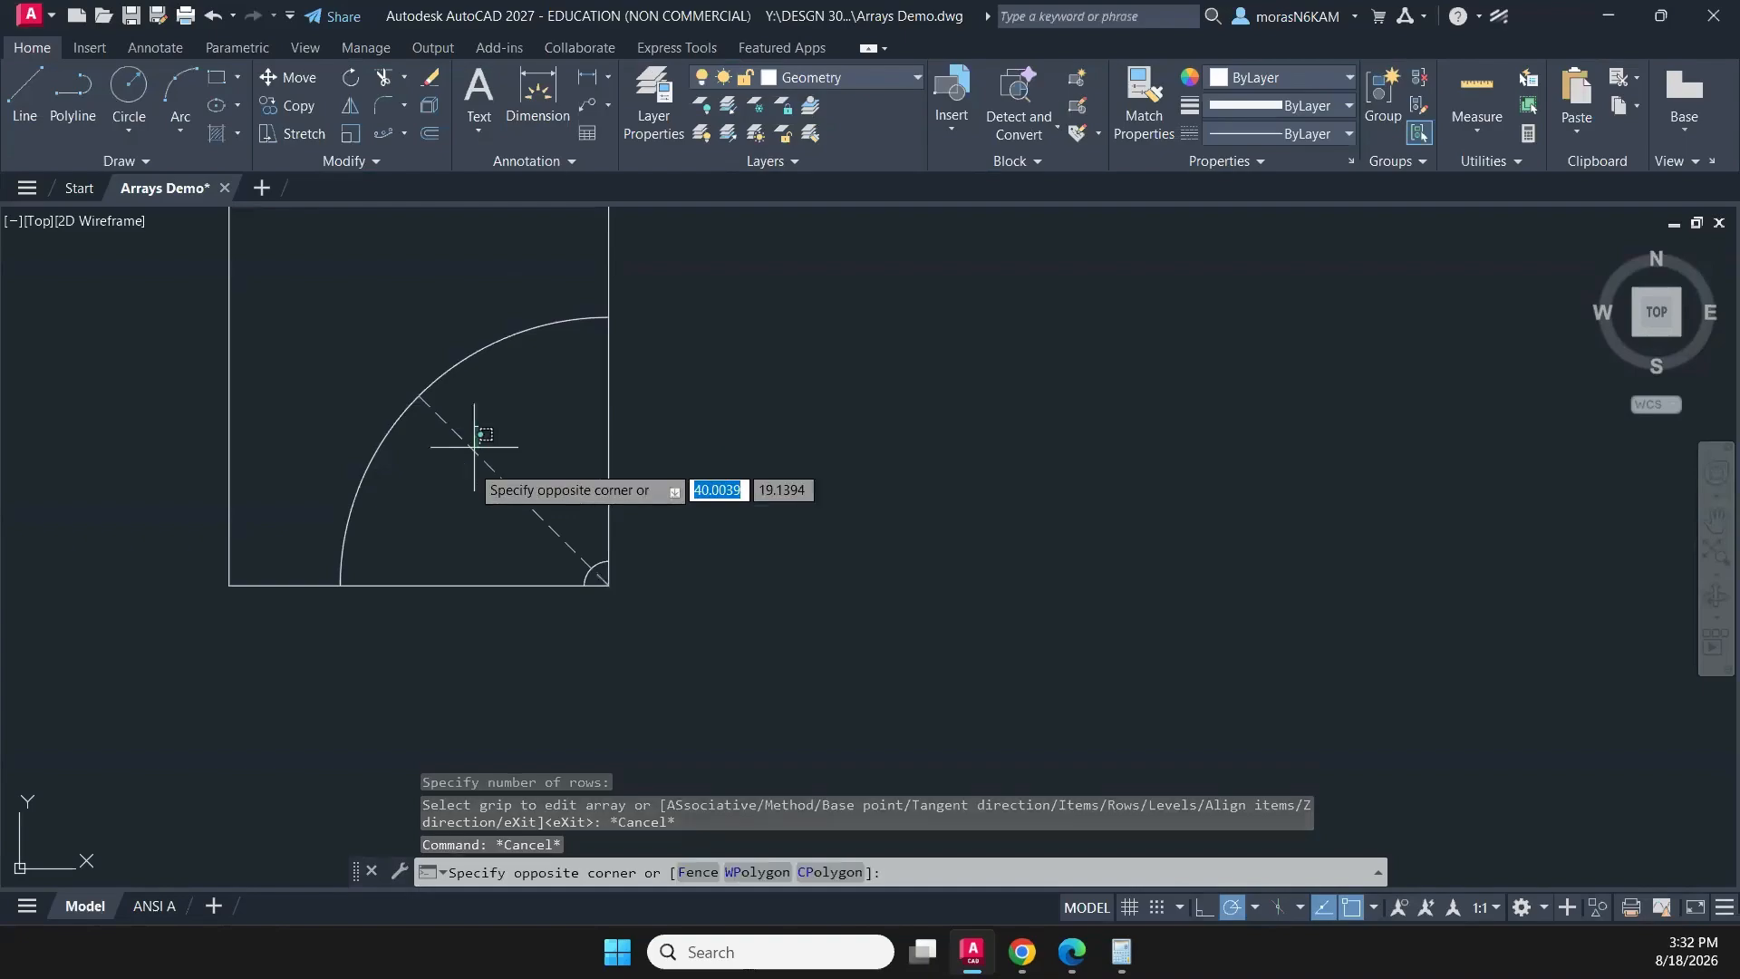
left_click(468, 479)
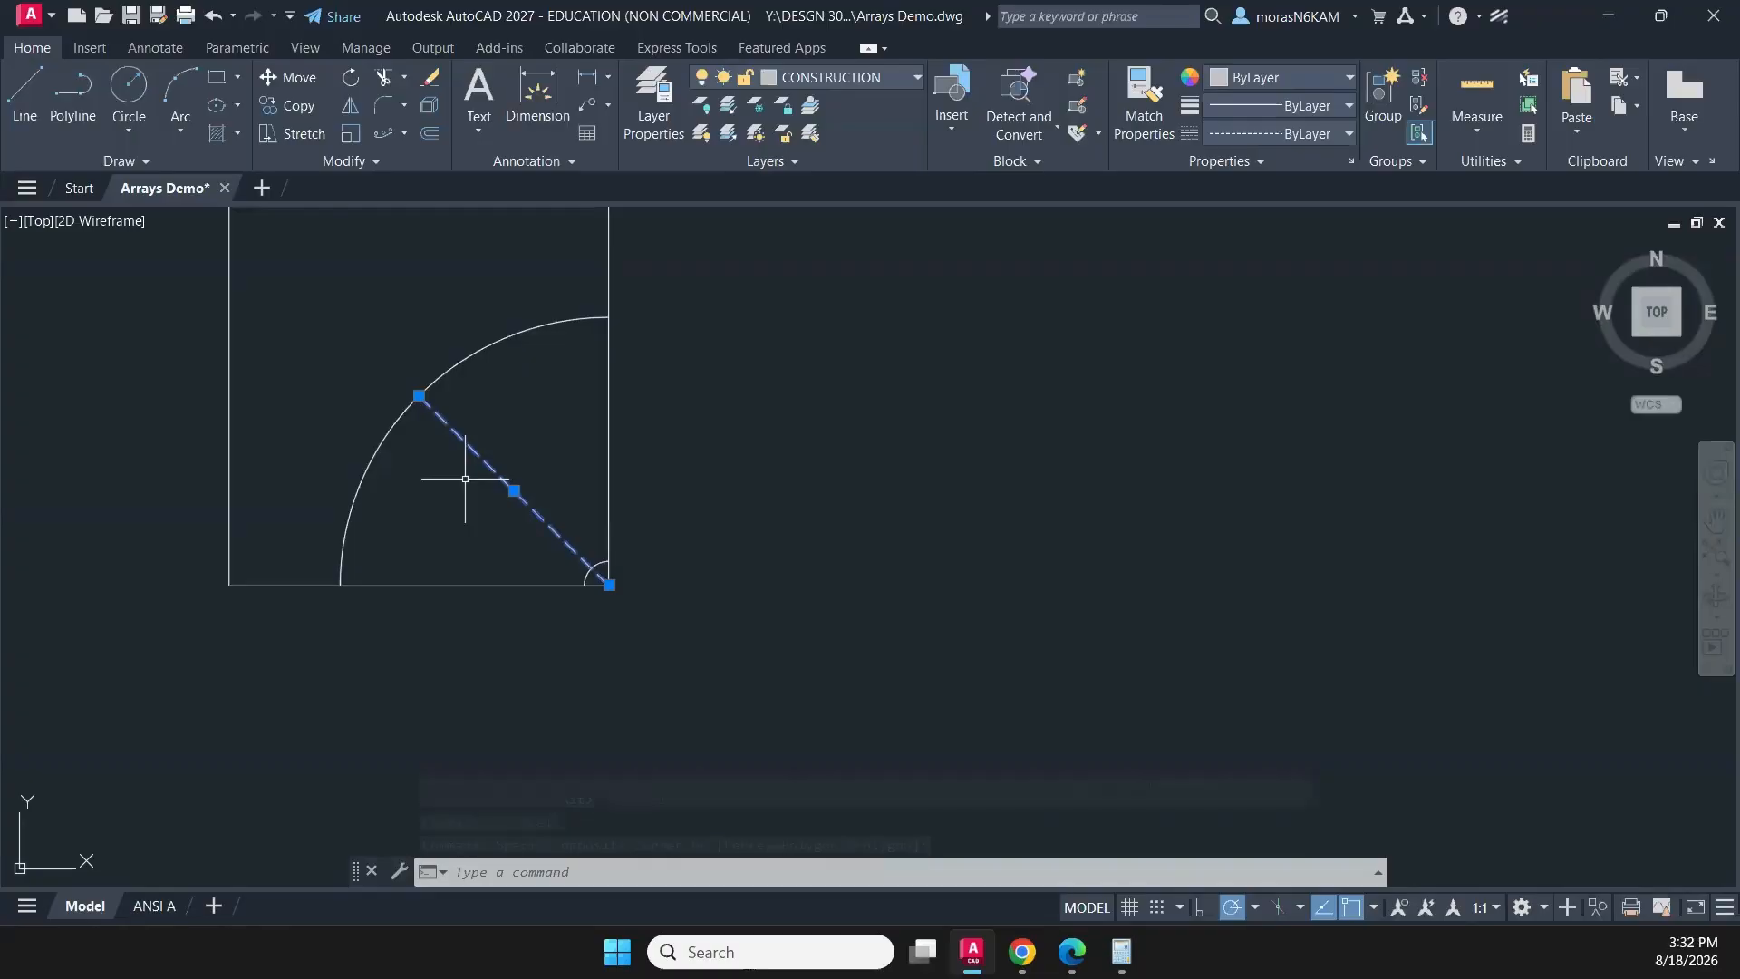
left_click(557, 549)
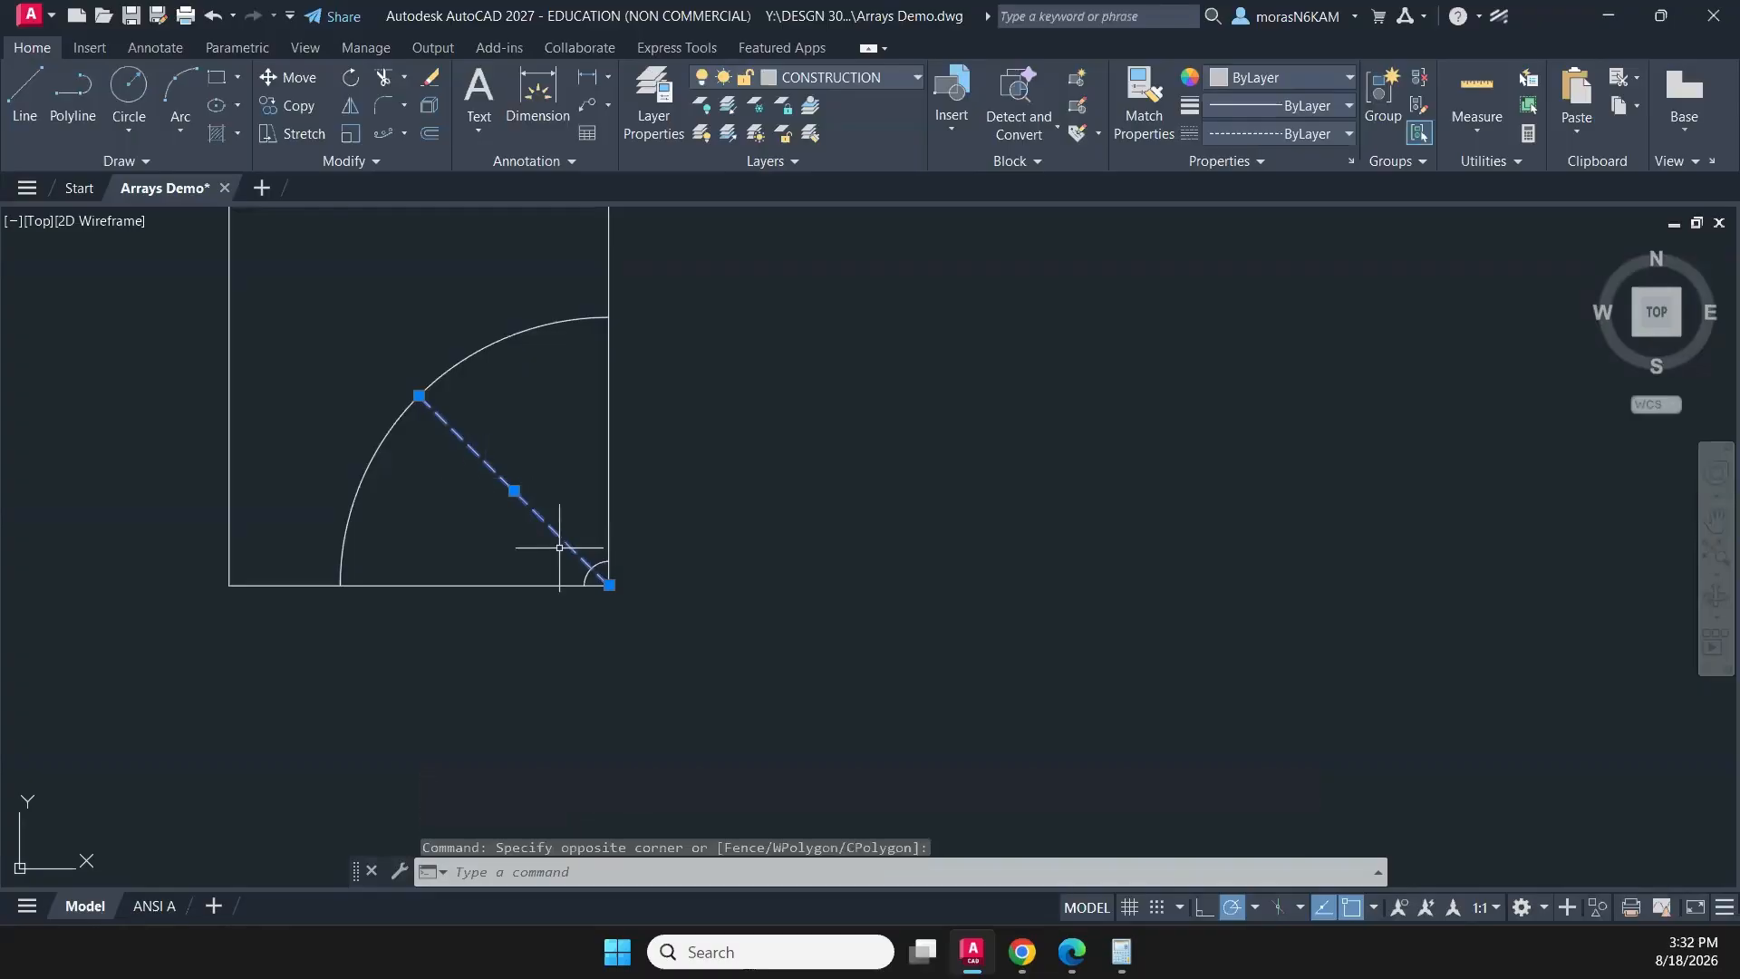
key("Escape")
- Try a path array of the small corner arc along the shortened diagonal and adjust its item spacing
left_click(582, 575)
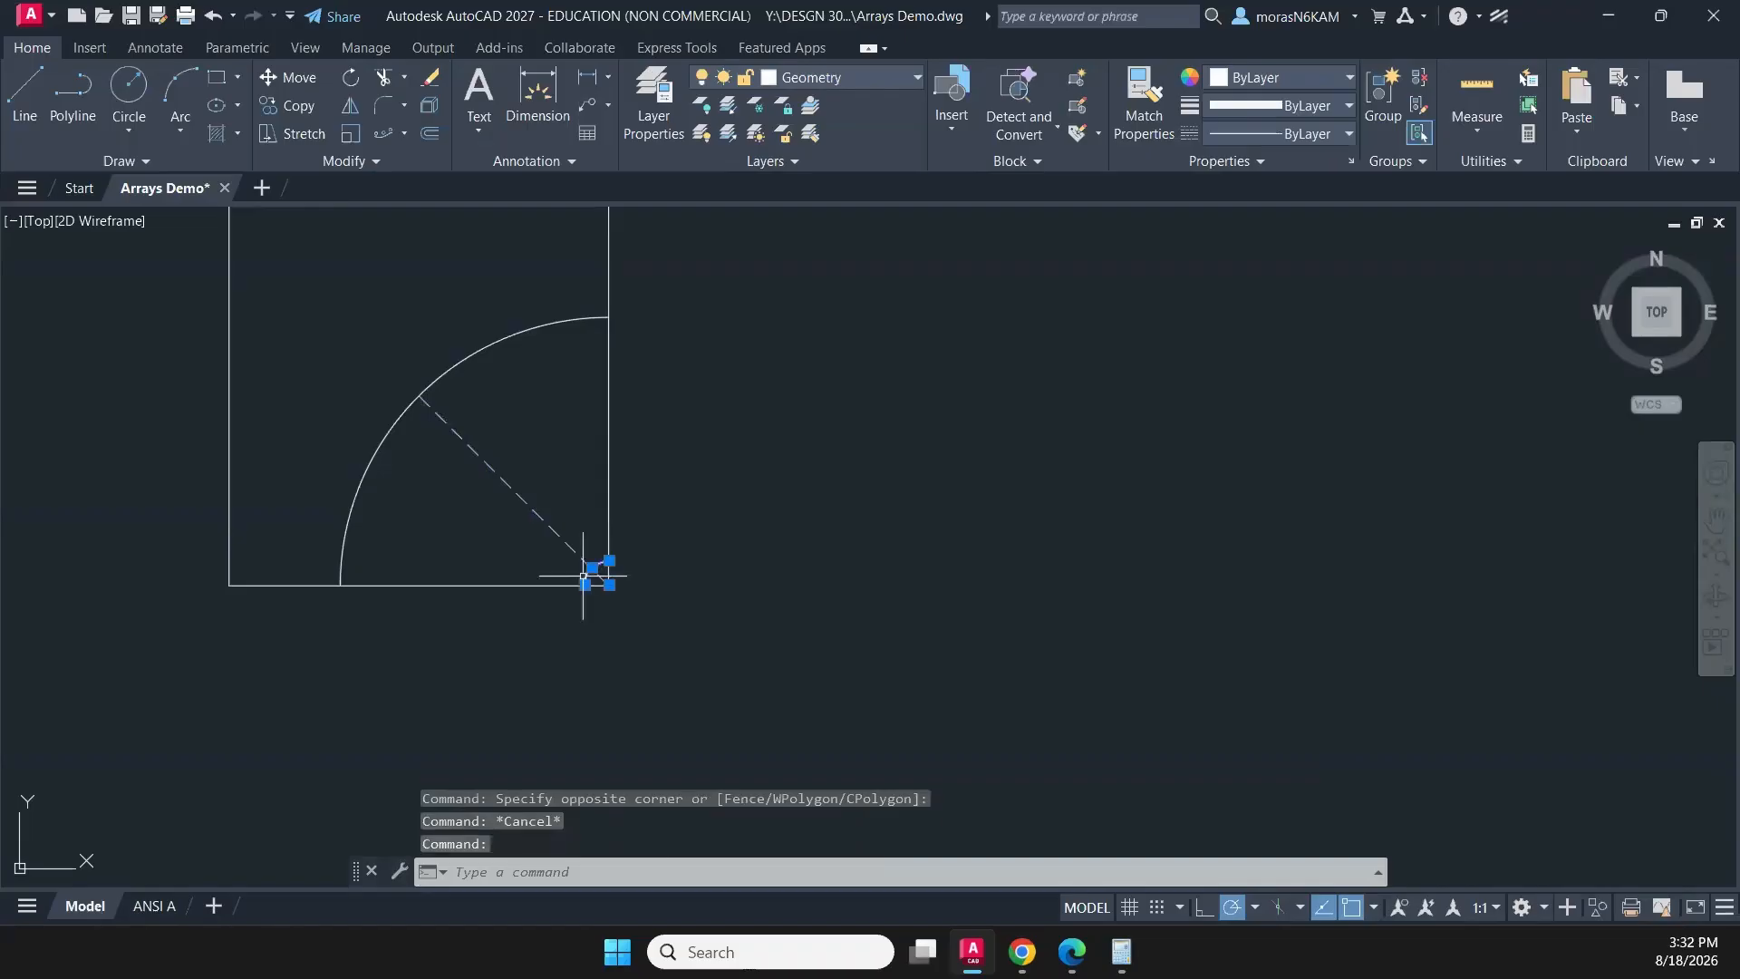
left_click(383, 133)
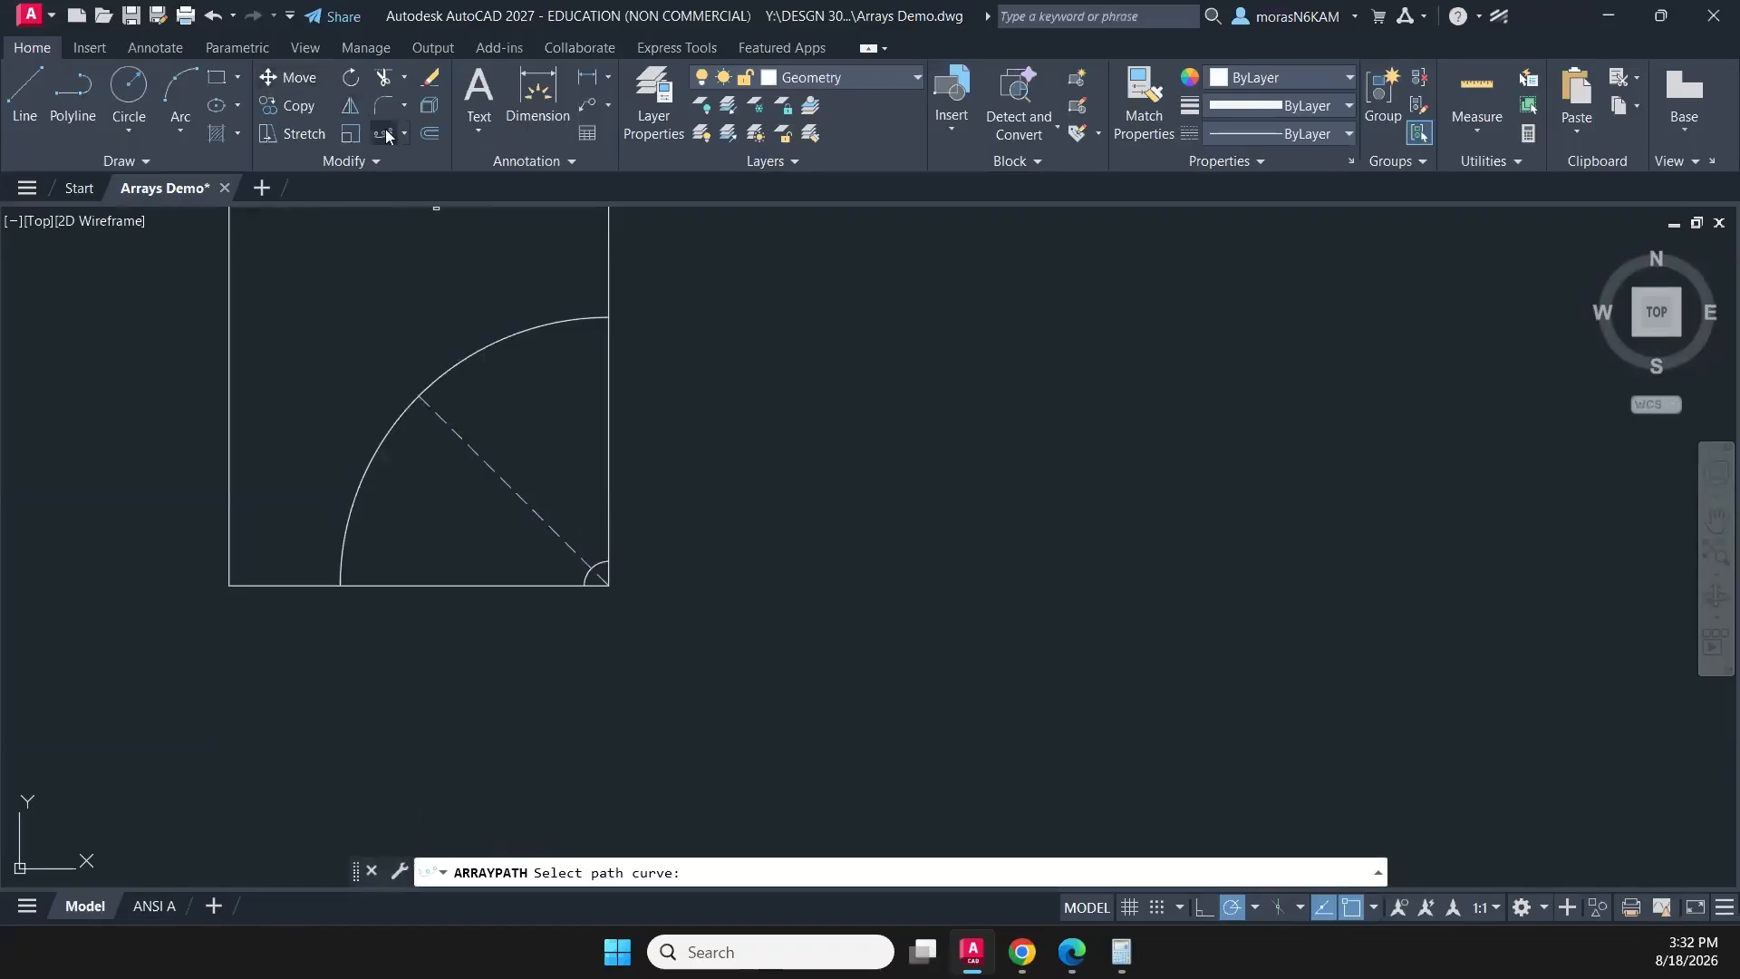
left_click(458, 432)
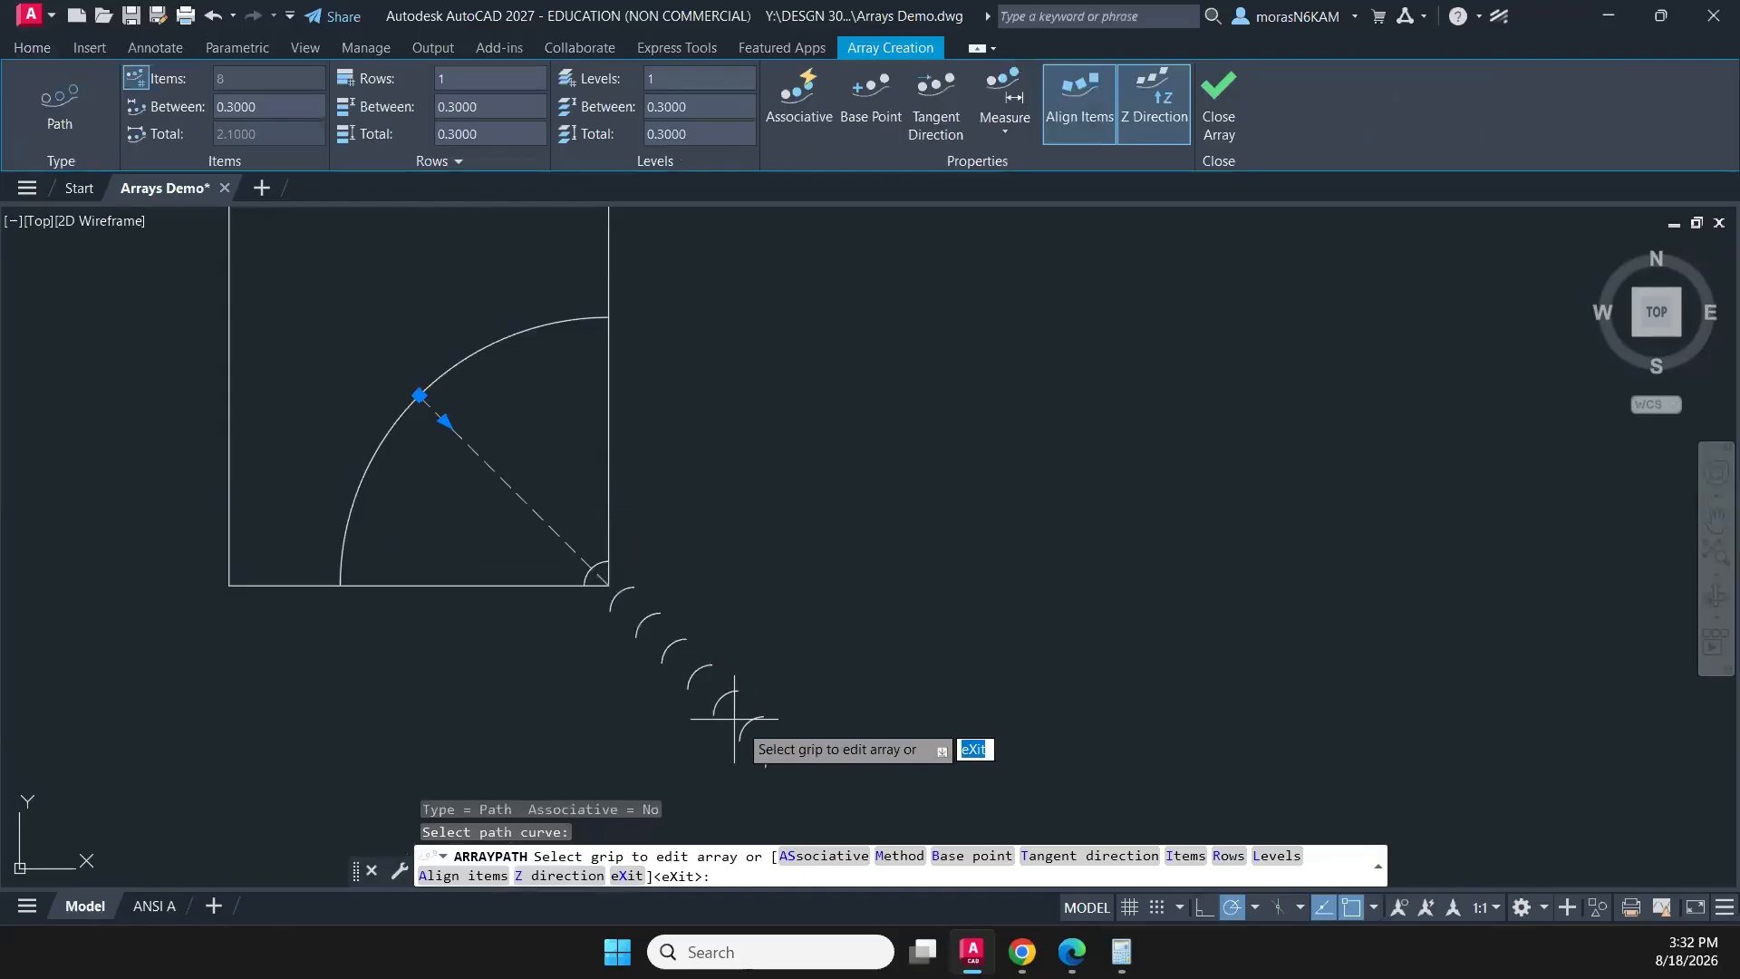
left_click(444, 421)
middle_click_drag(311, 288, 474, 516)
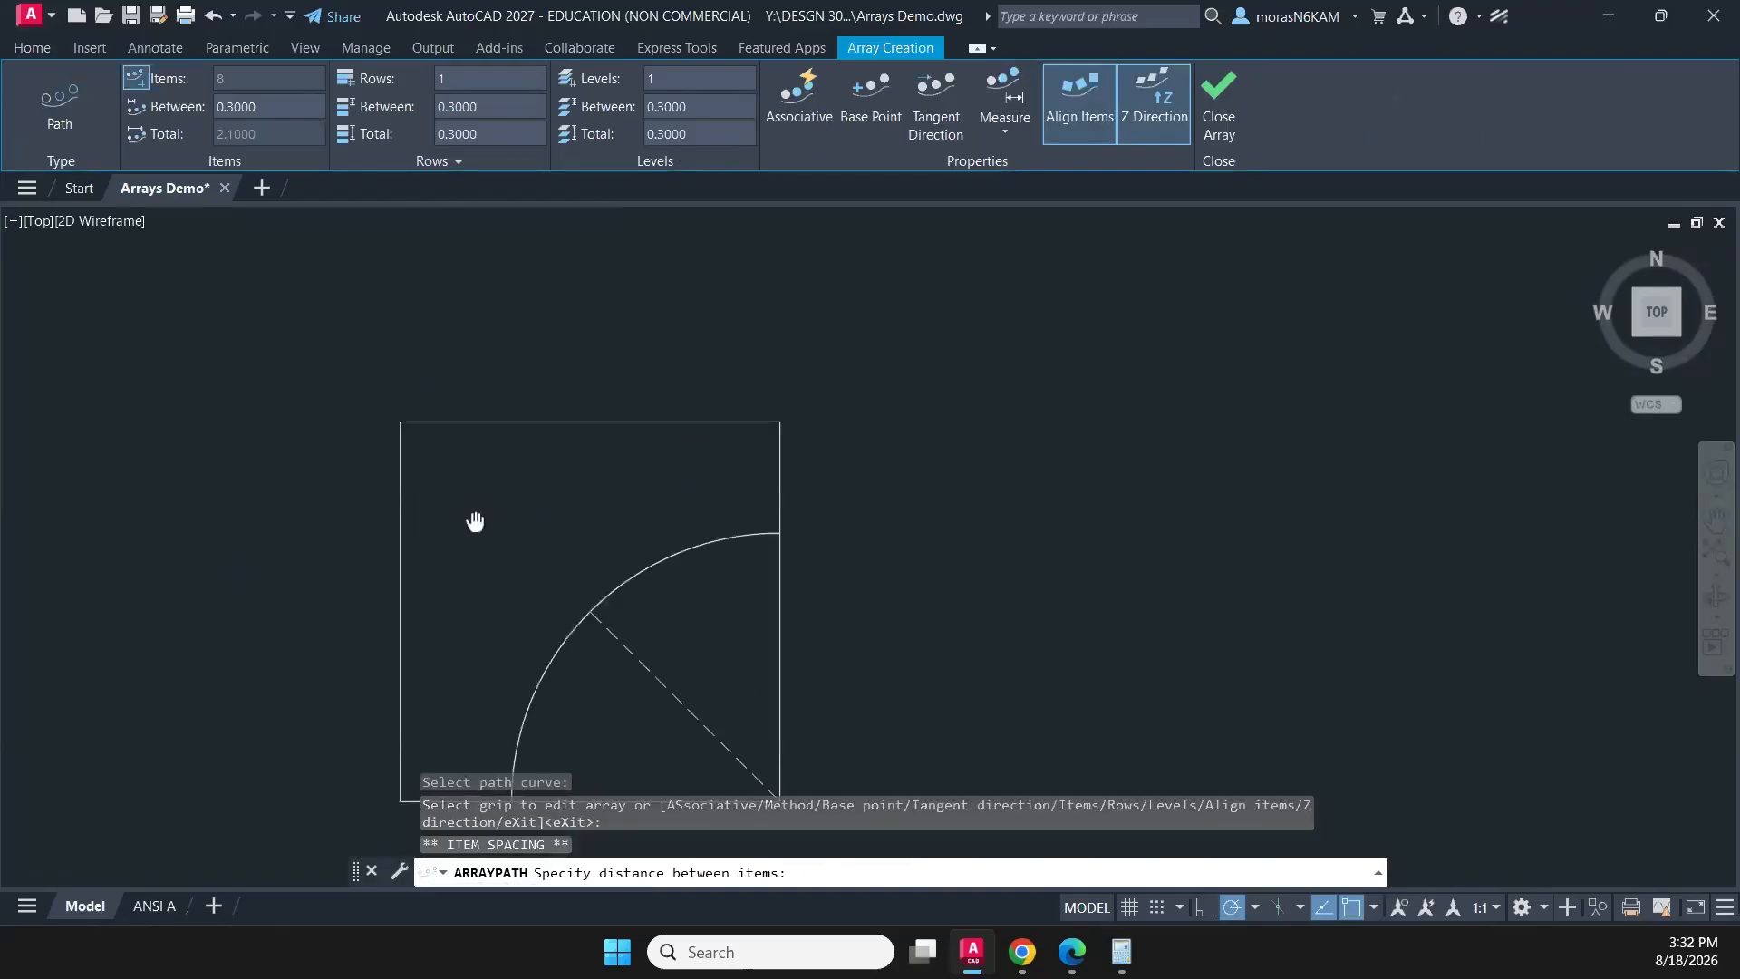
scroll(474, 516, "up", 2)
middle_click_drag(557, 686, 422, 343)
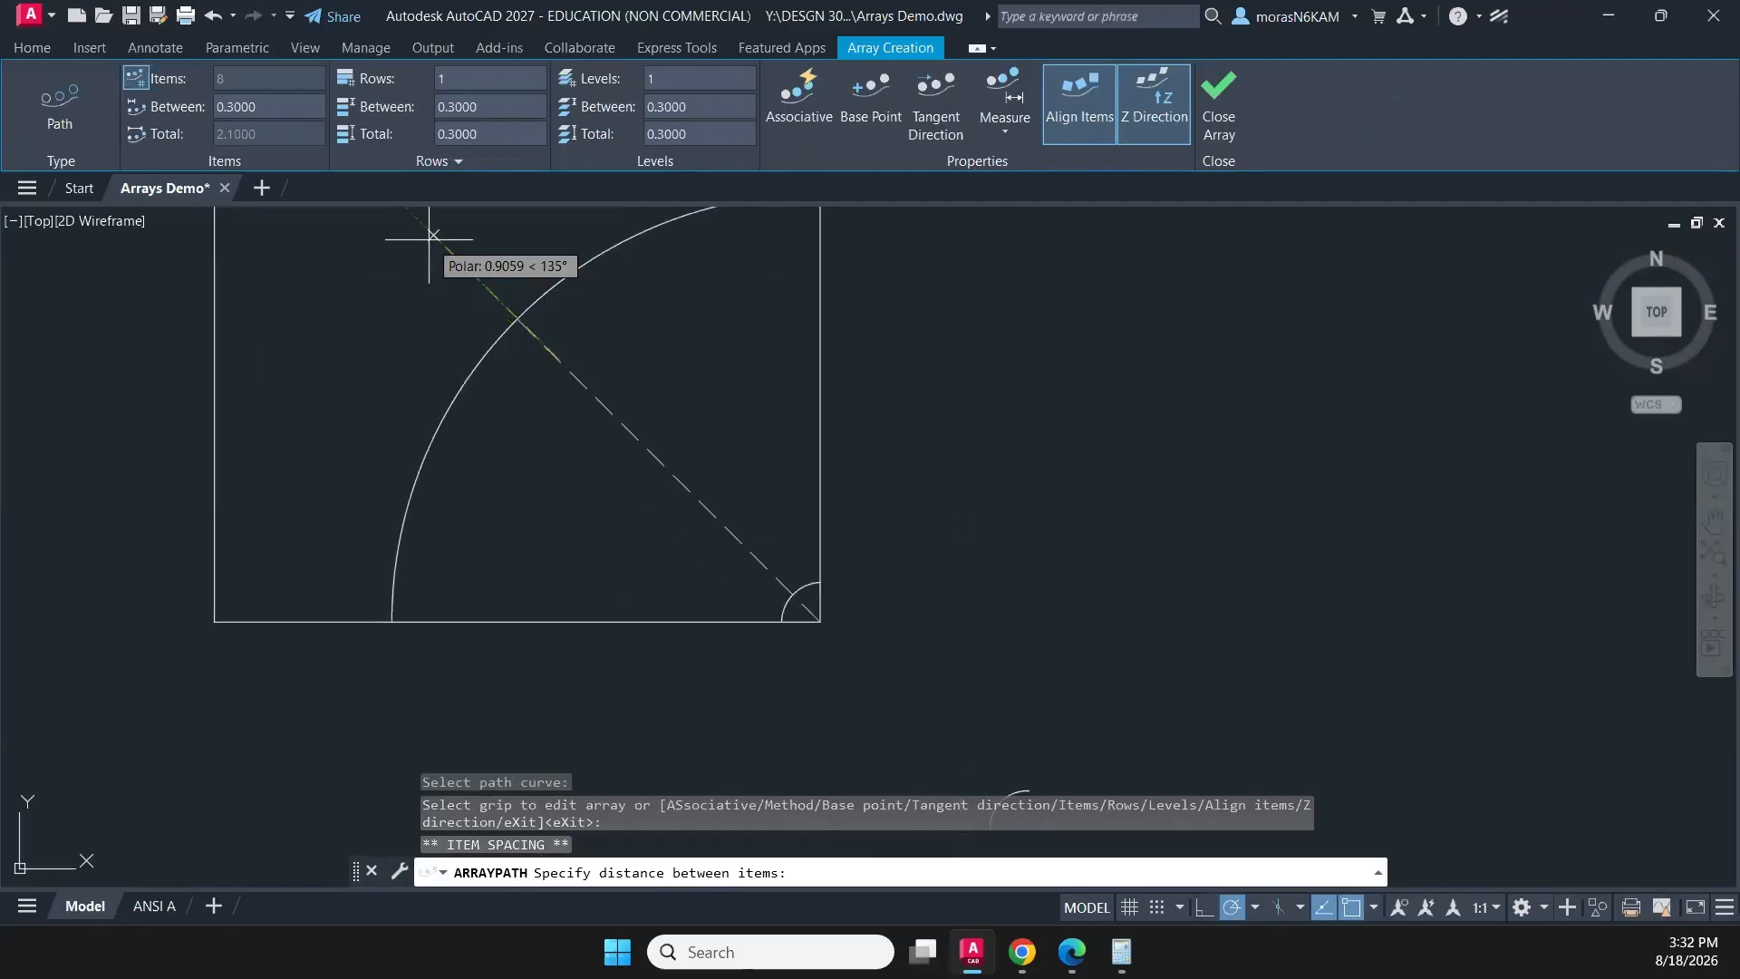
key("Escape")
scroll(725, 557, "down", 3)
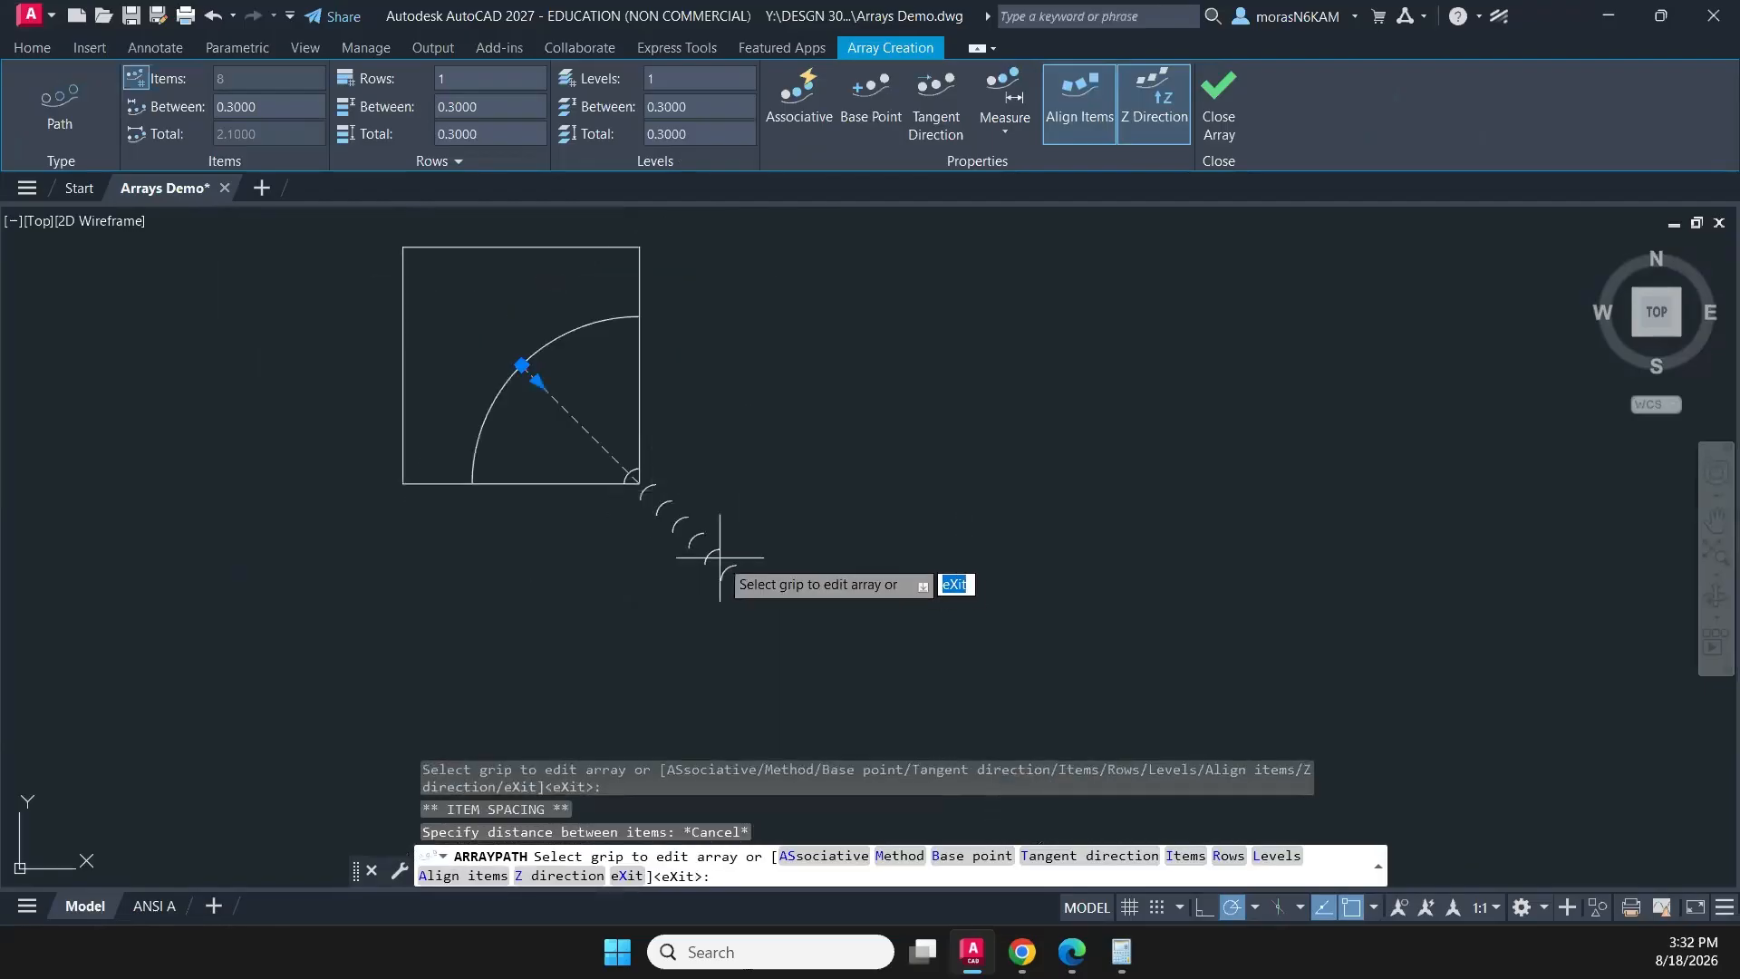
key("Escape")
- Undo the path array of small arcs that runs outside the square's lower-right corner
left_click(637, 582)
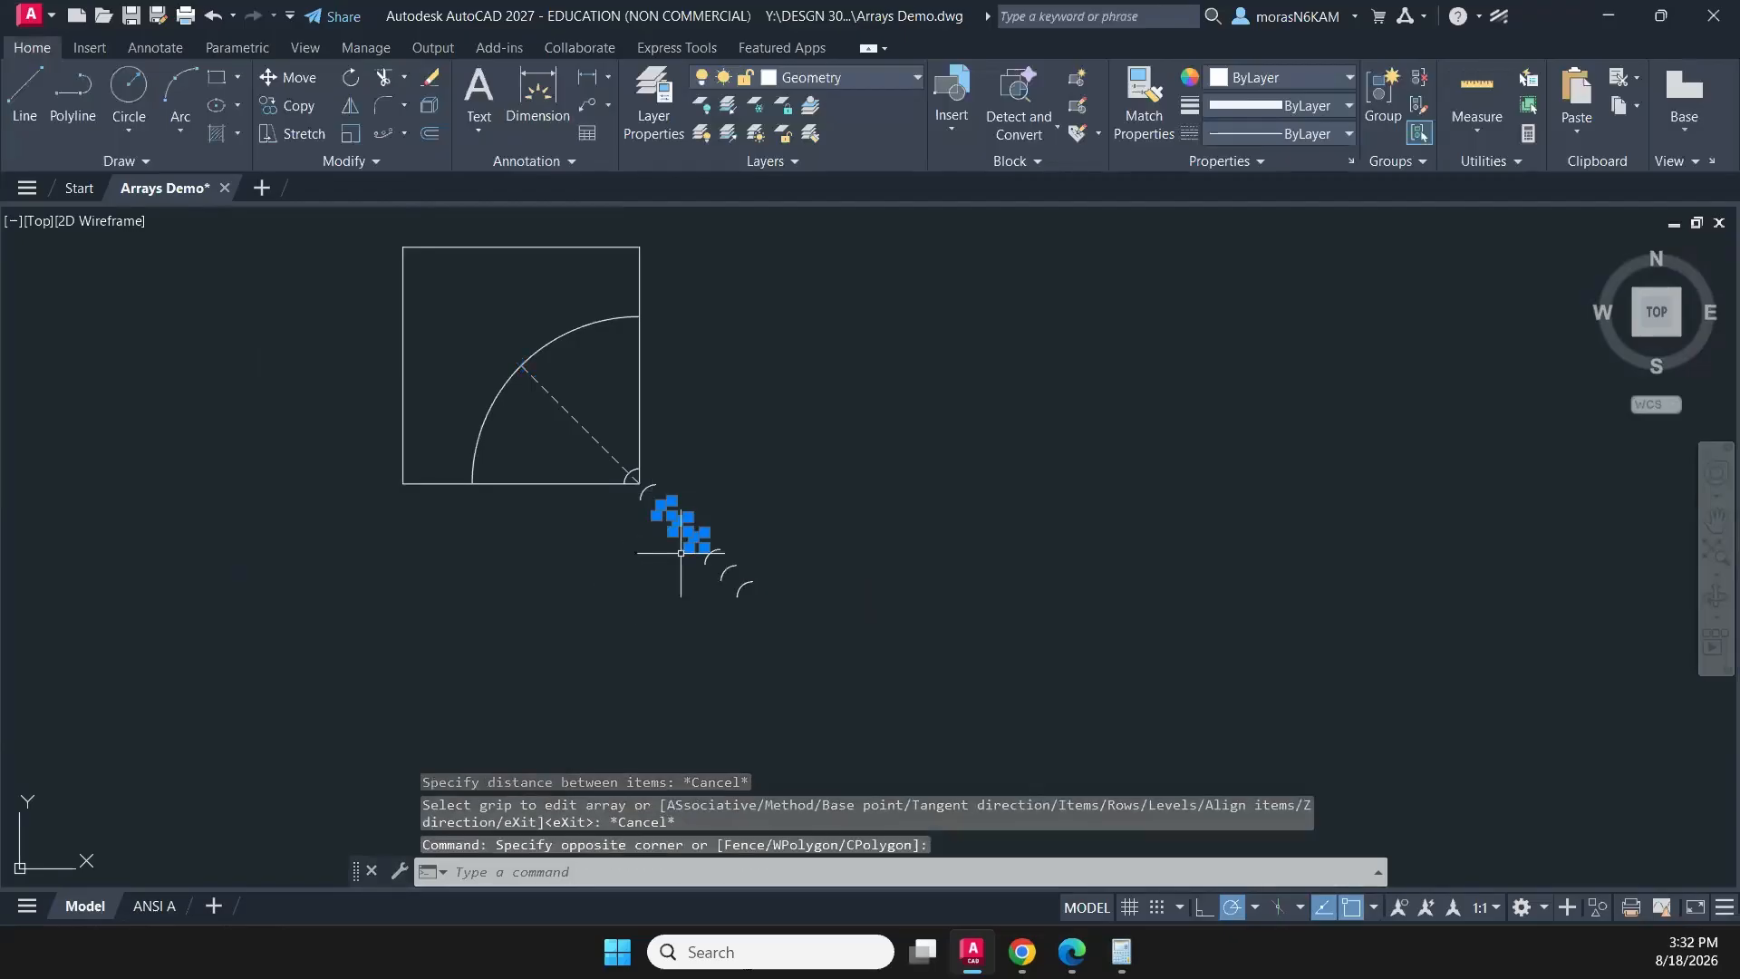
scroll(694, 534, "up", 2)
key("Escape")
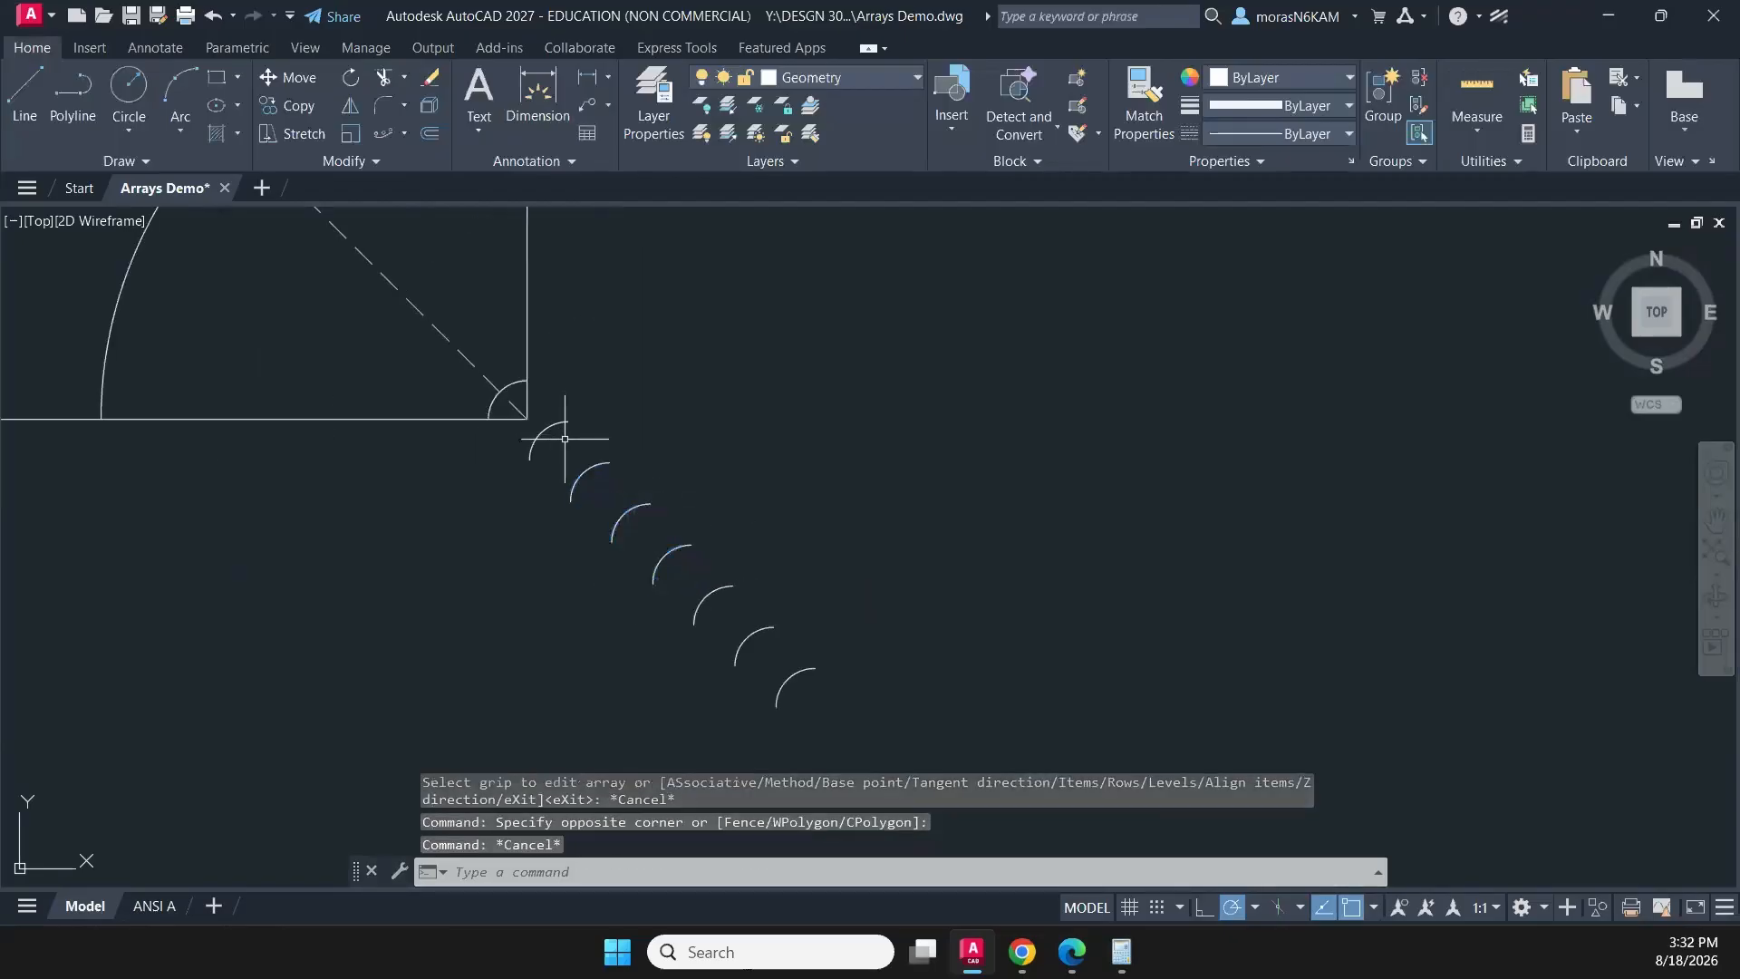
key("ctrl+z")
key("ctrl+z")
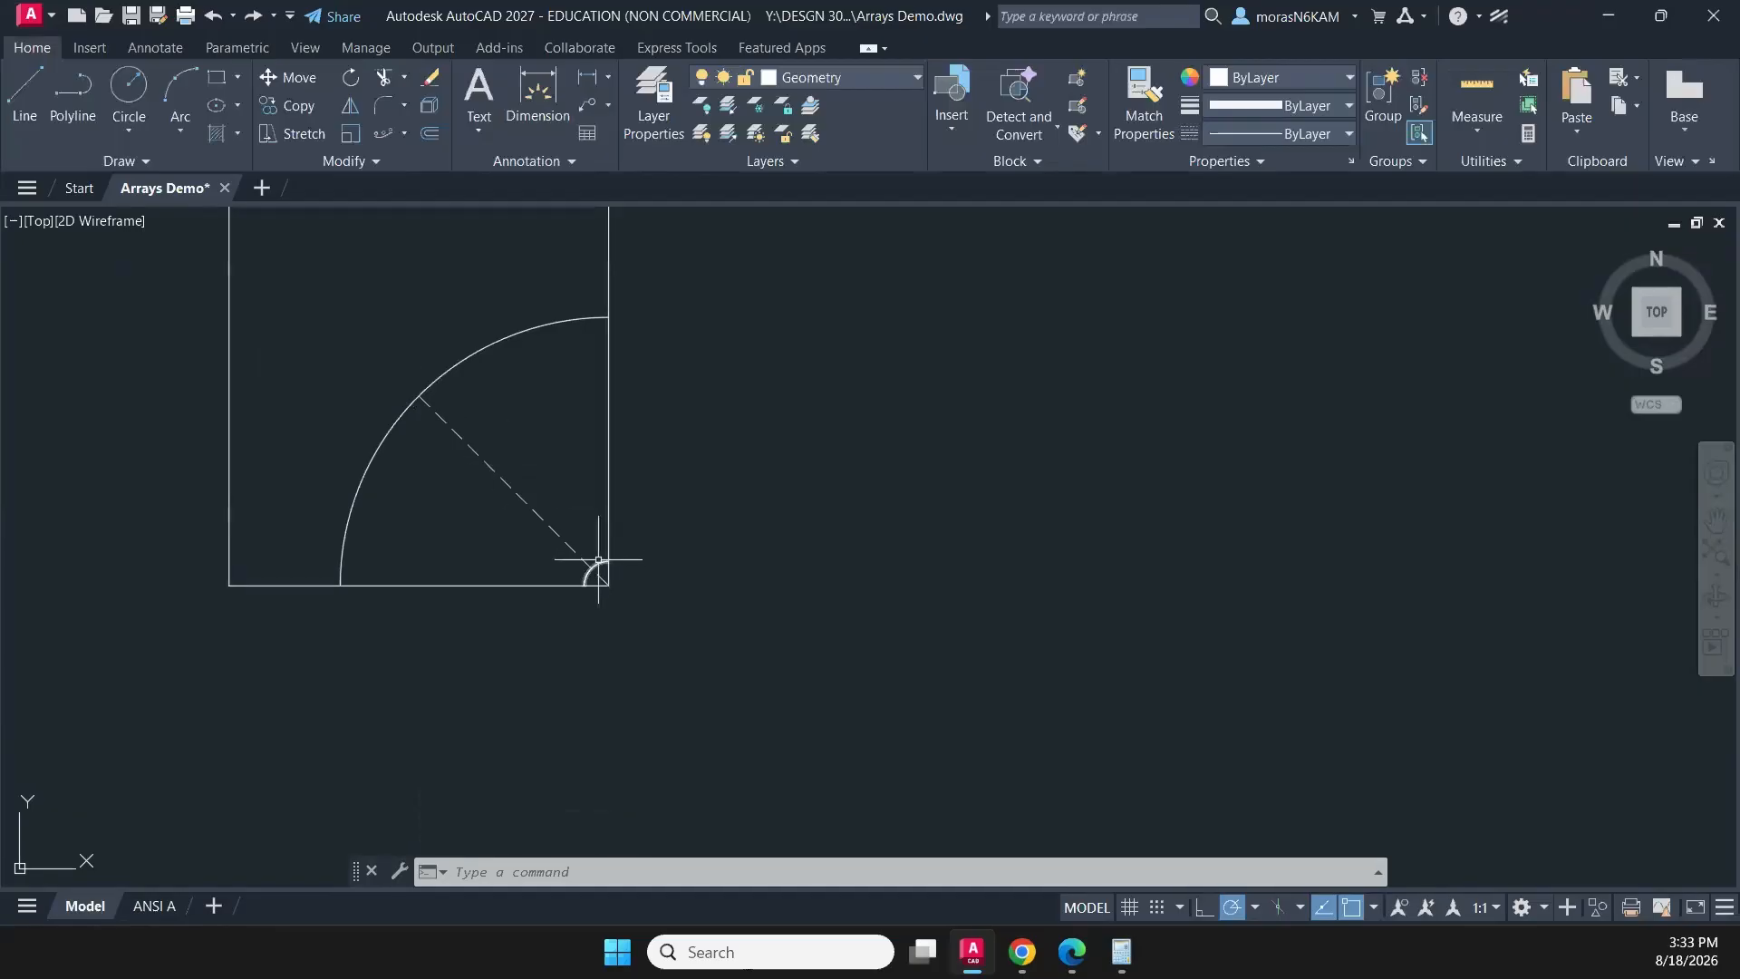
- Try a path array of the large quarter arc along the dashed diagonal, picking its row count at the square's lower-right corner and beyond the arc
left_click(498, 424)
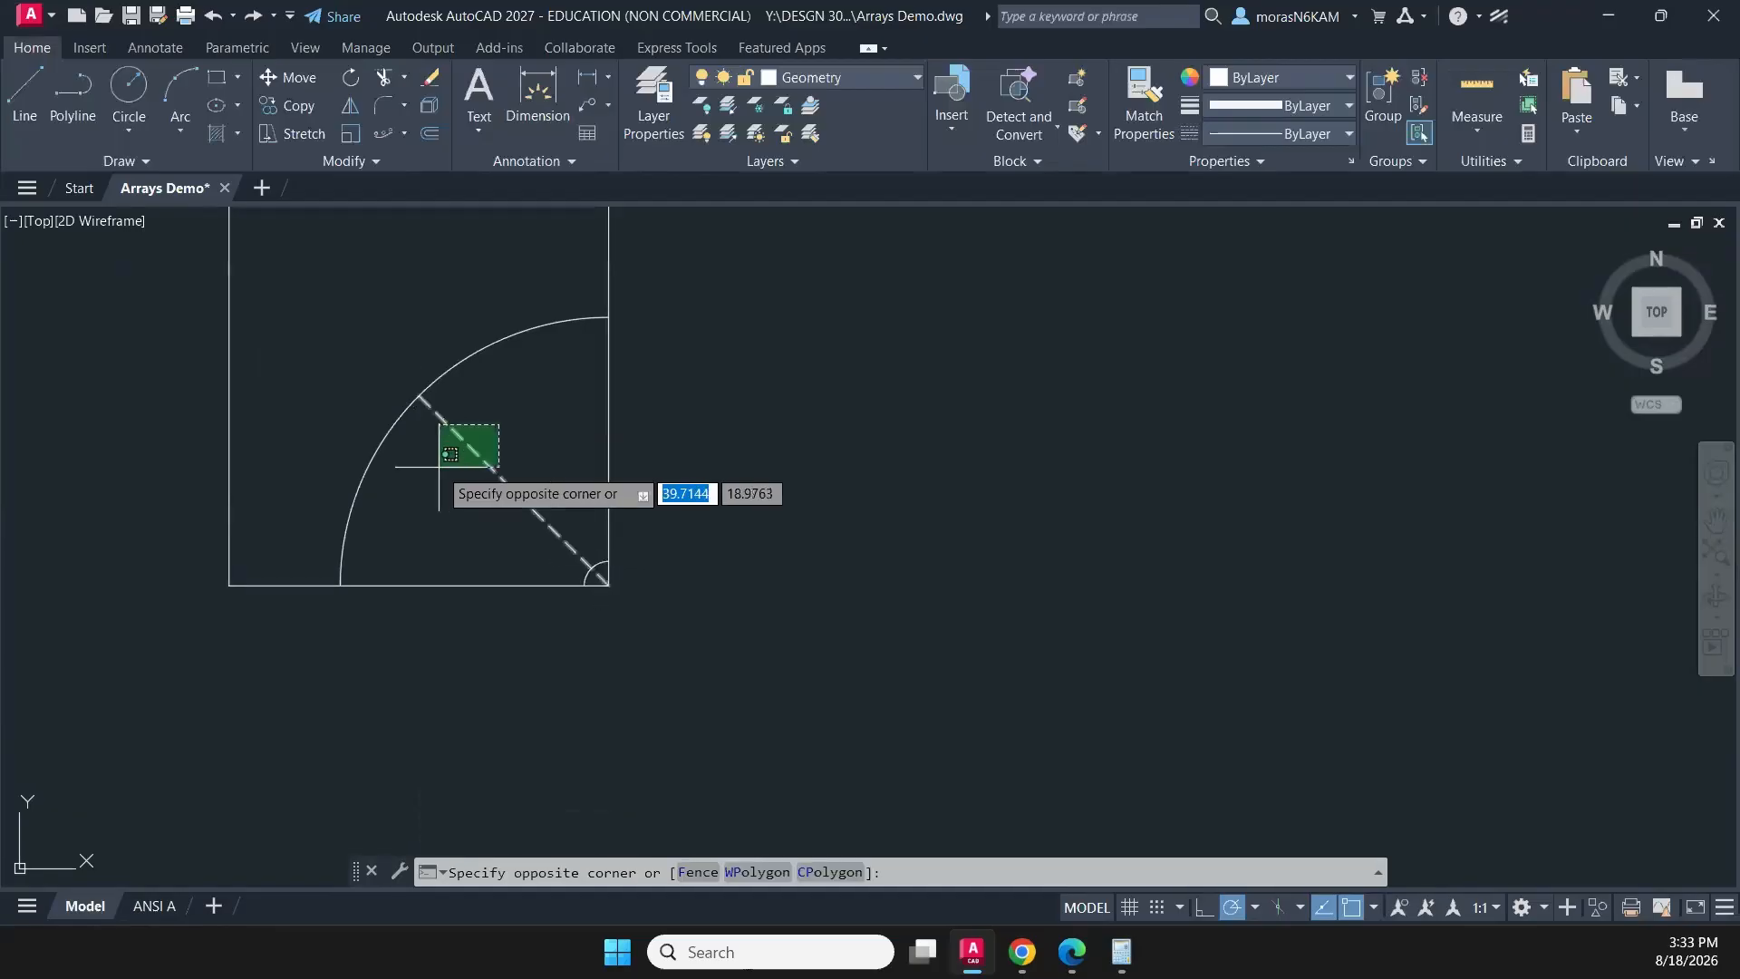
left_click(483, 397)
left_click(483, 397)
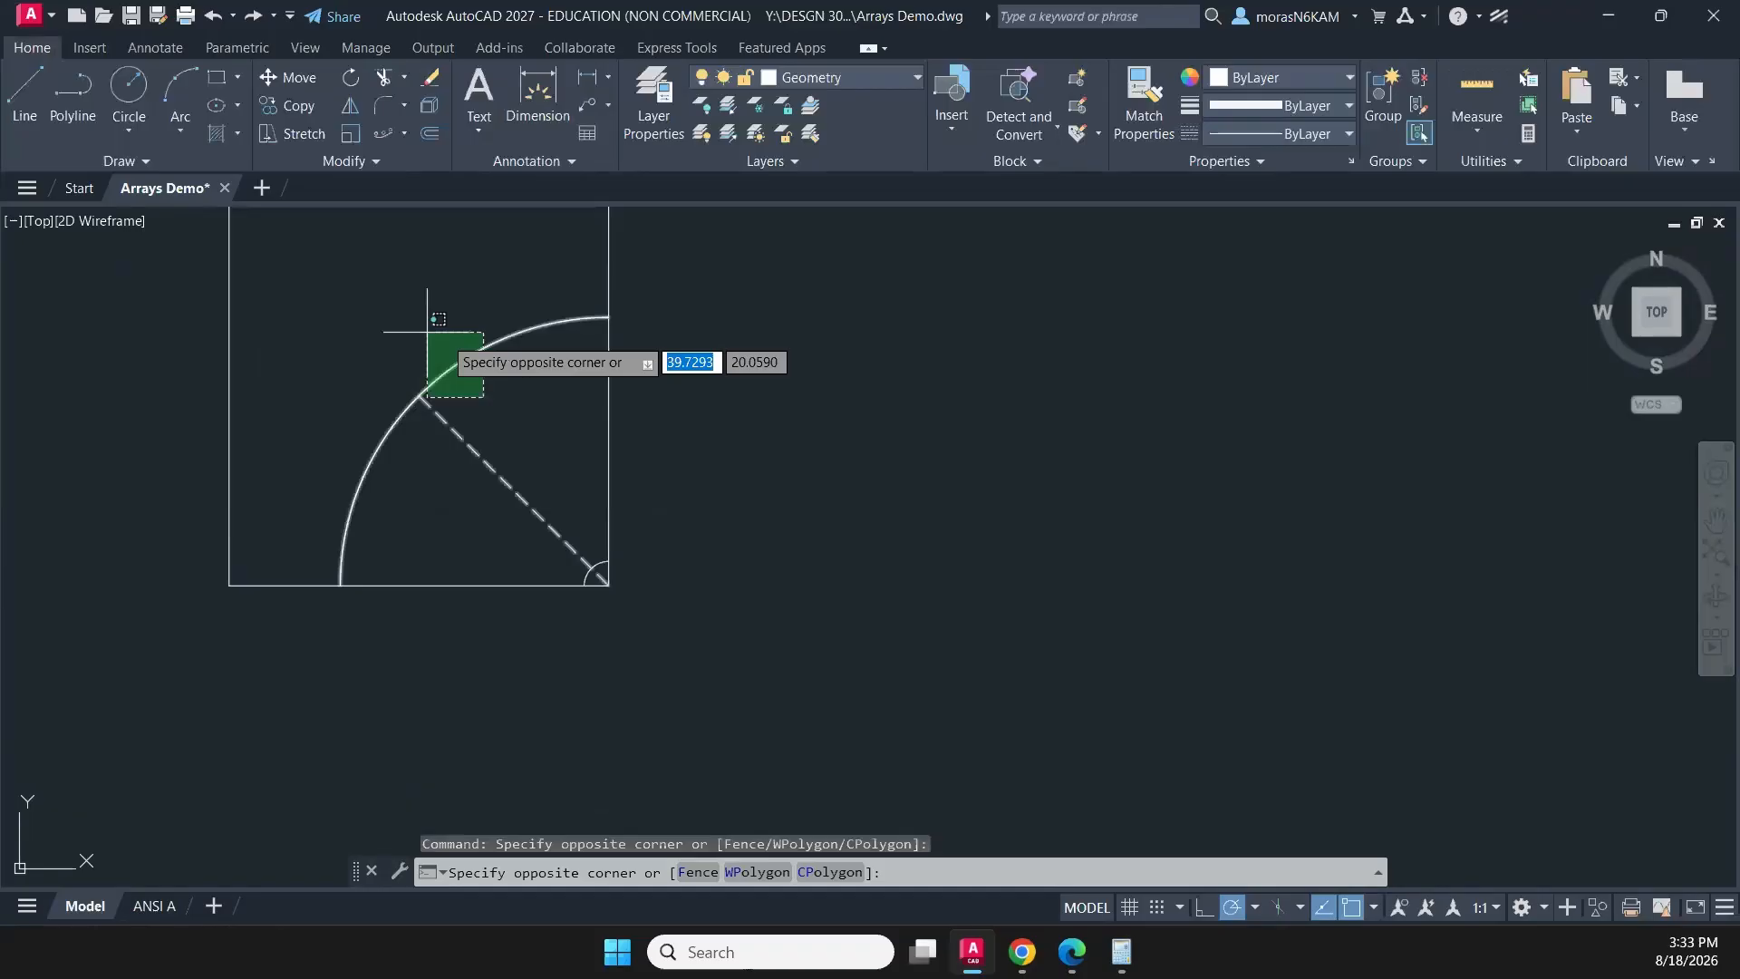
left_click(491, 373)
left_click(491, 374)
left_click(418, 298)
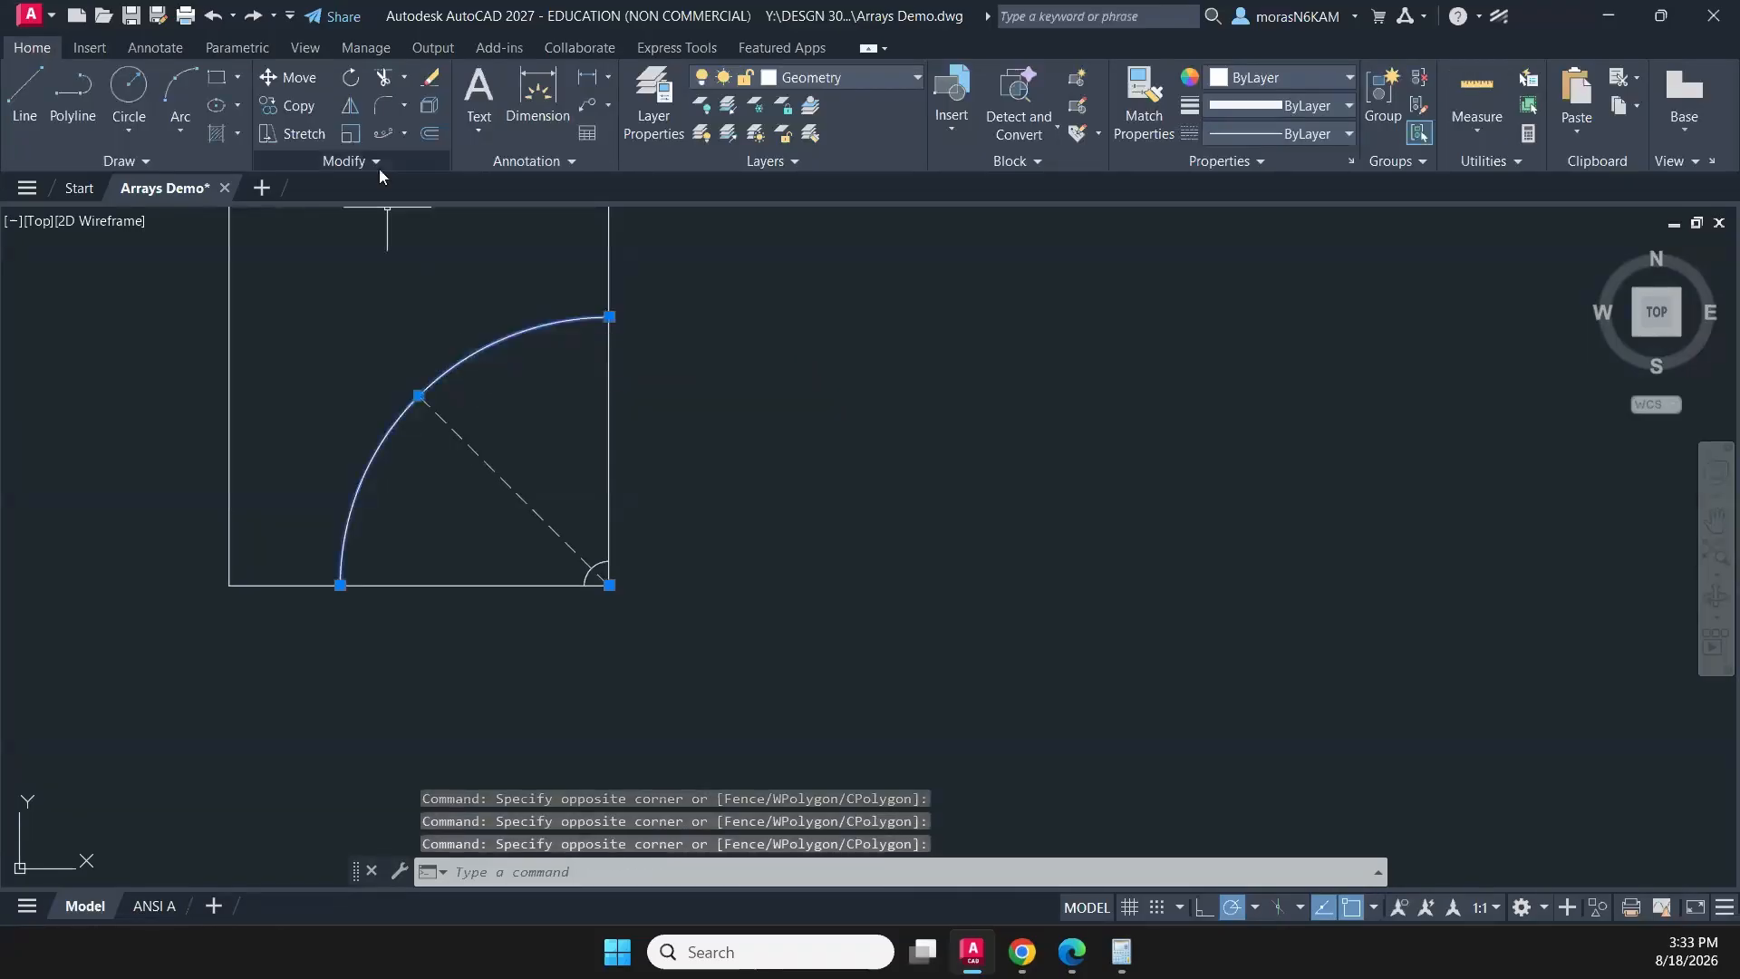
left_click(386, 134)
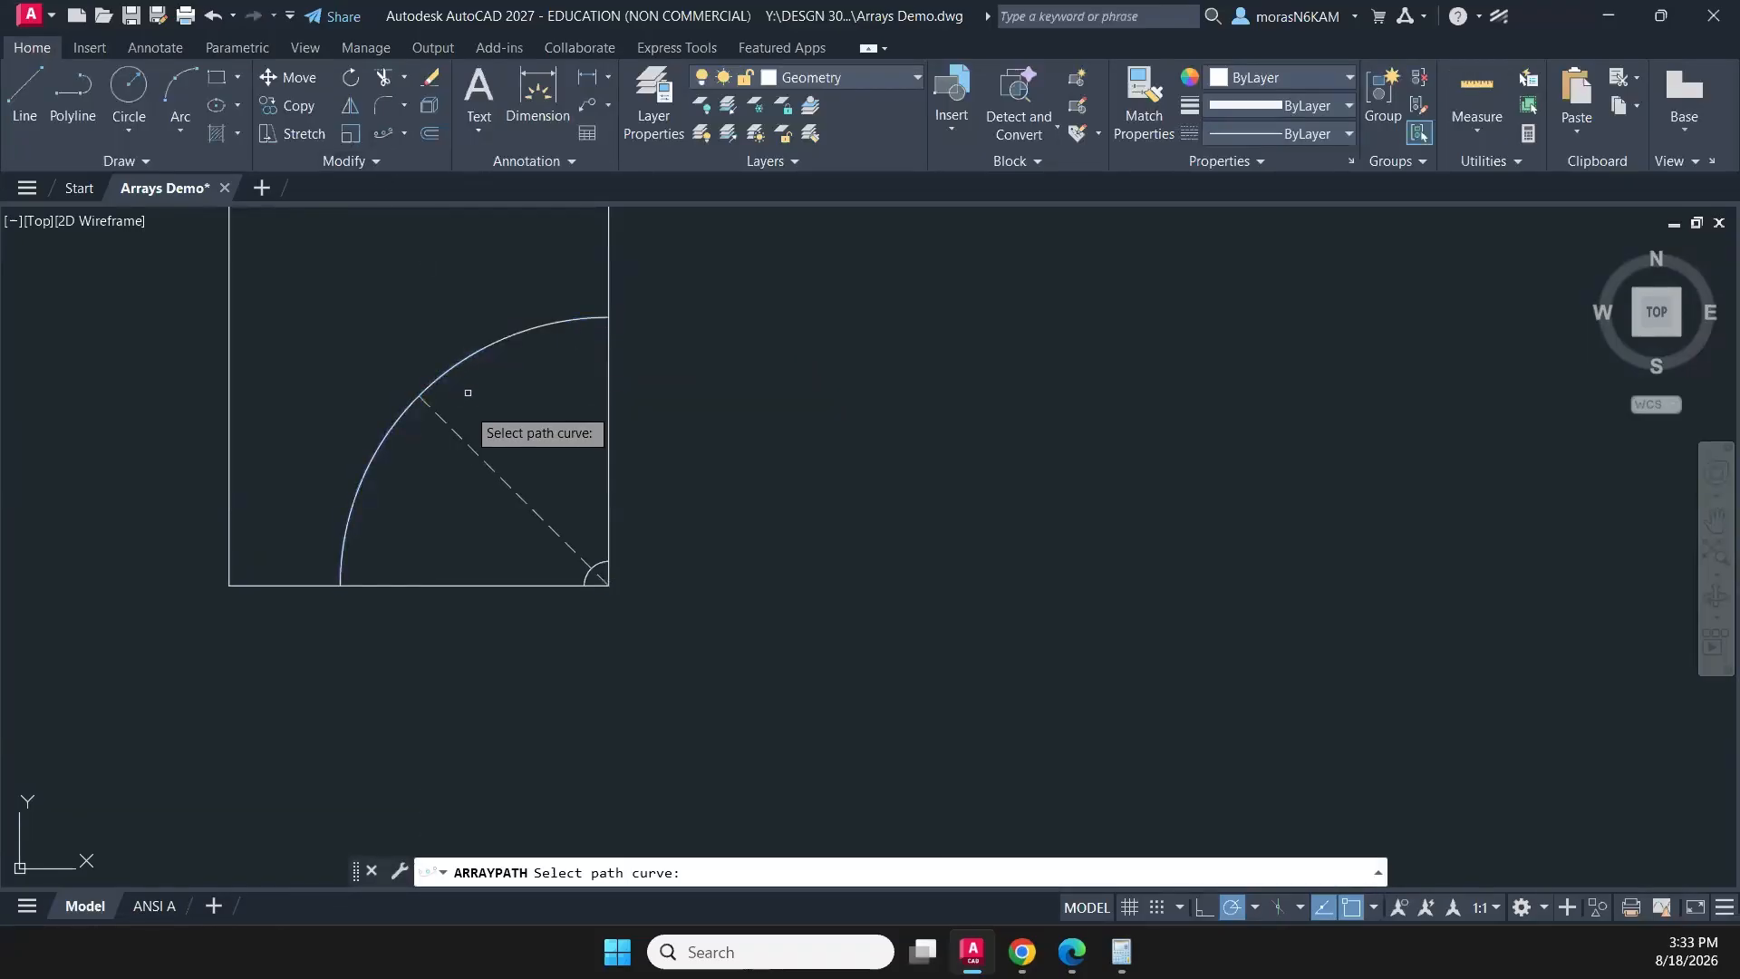
left_click(459, 435)
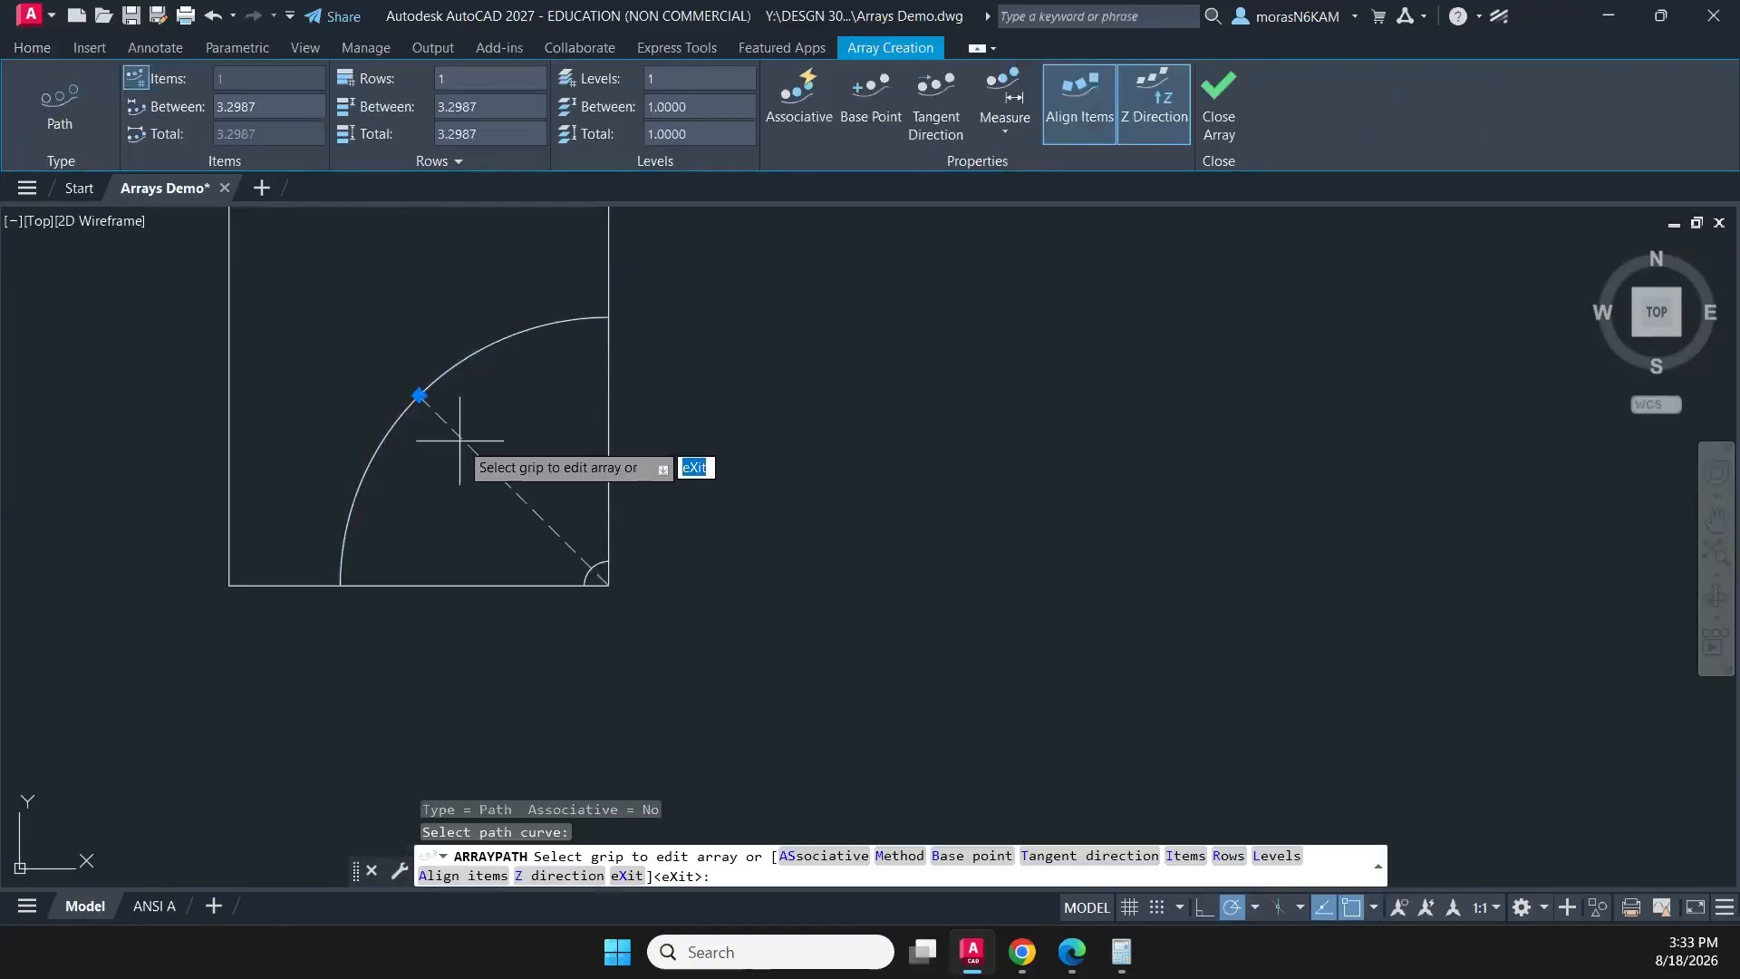
left_click(419, 395)
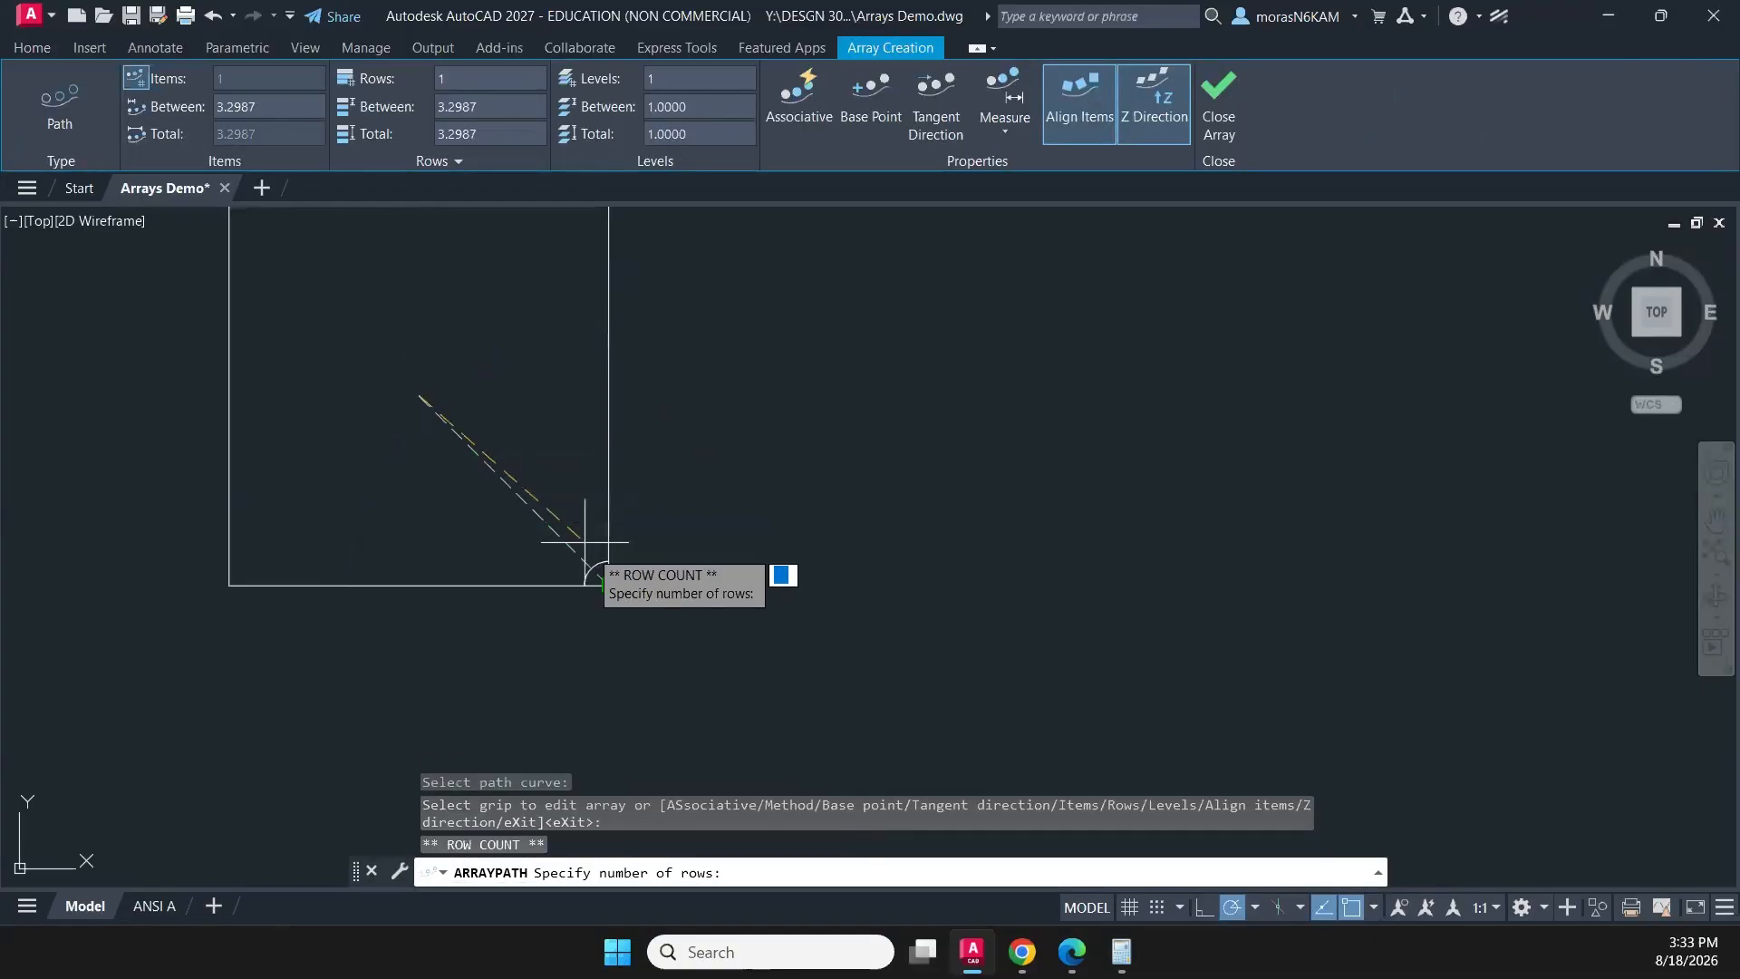
left_click(609, 584)
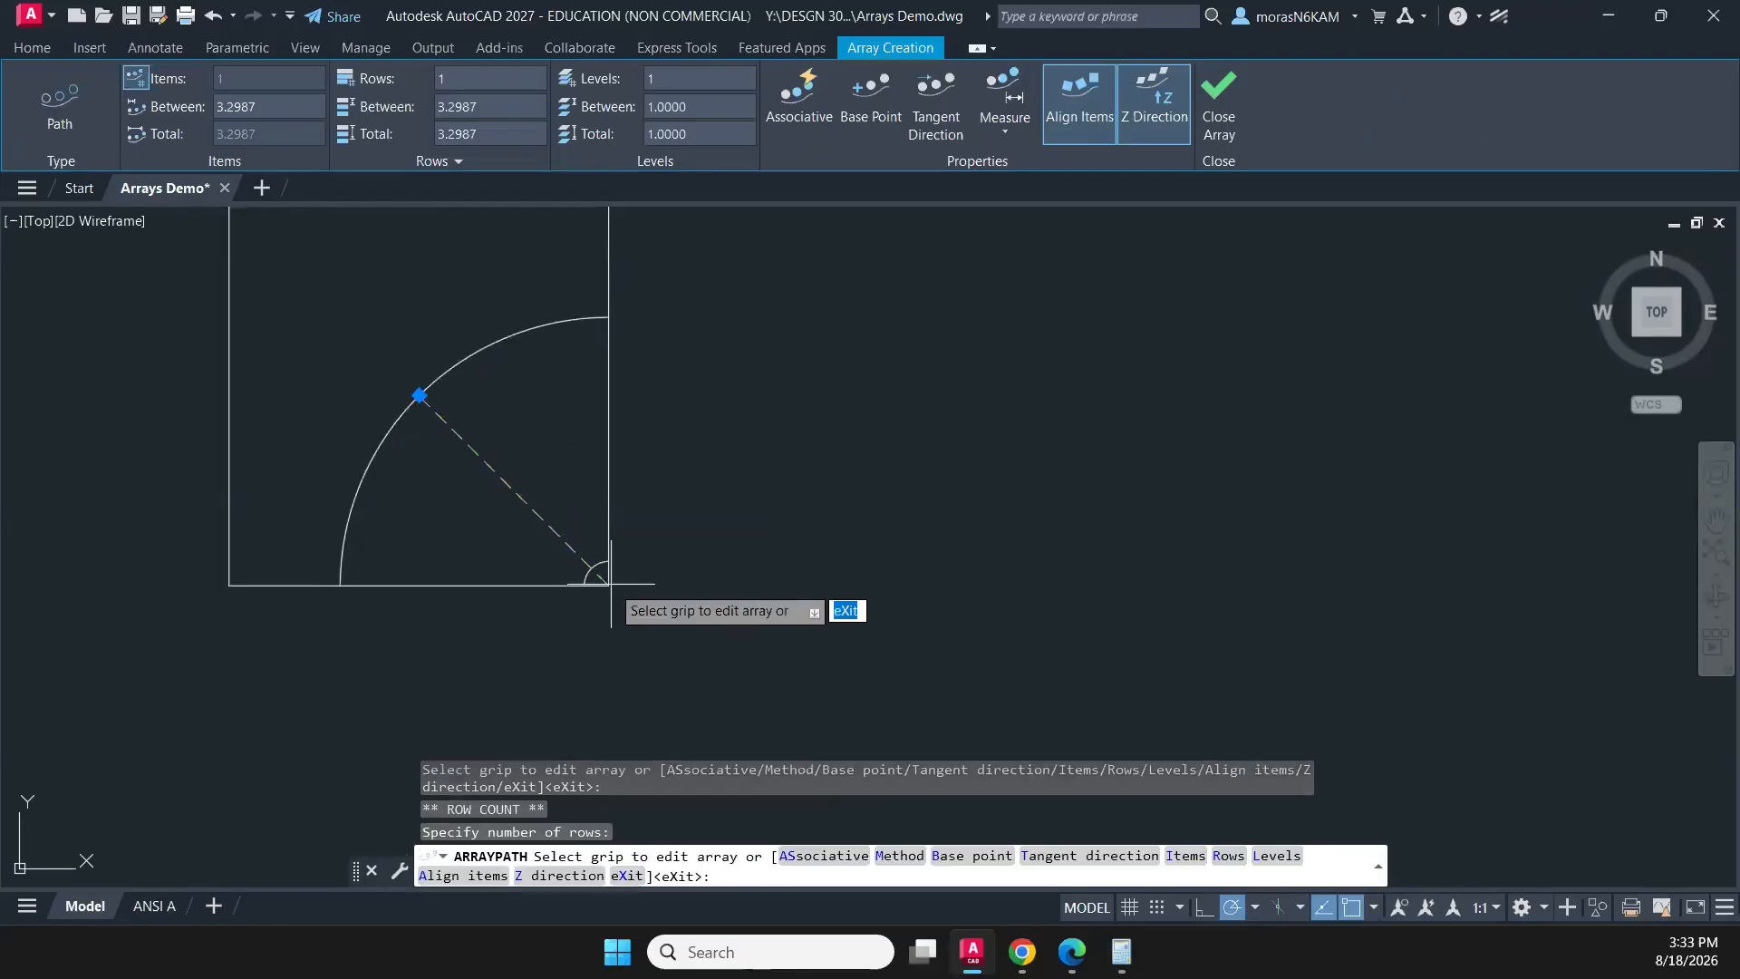
left_click(419, 396)
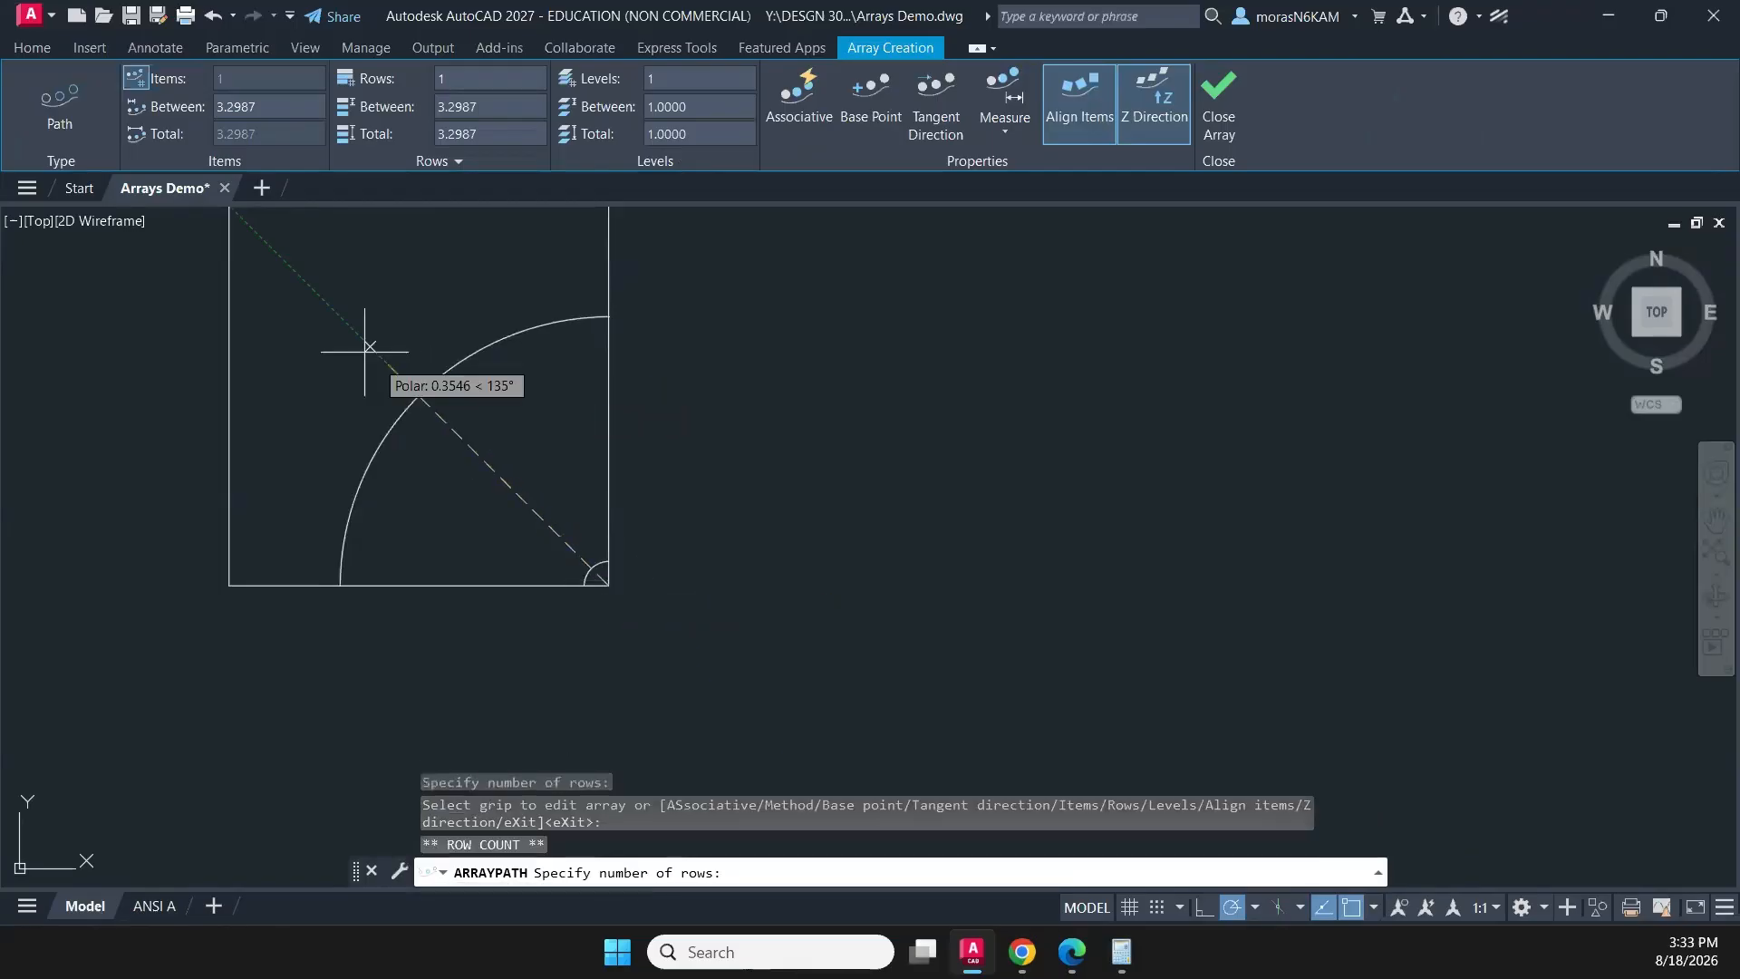
left_click(299, 276)
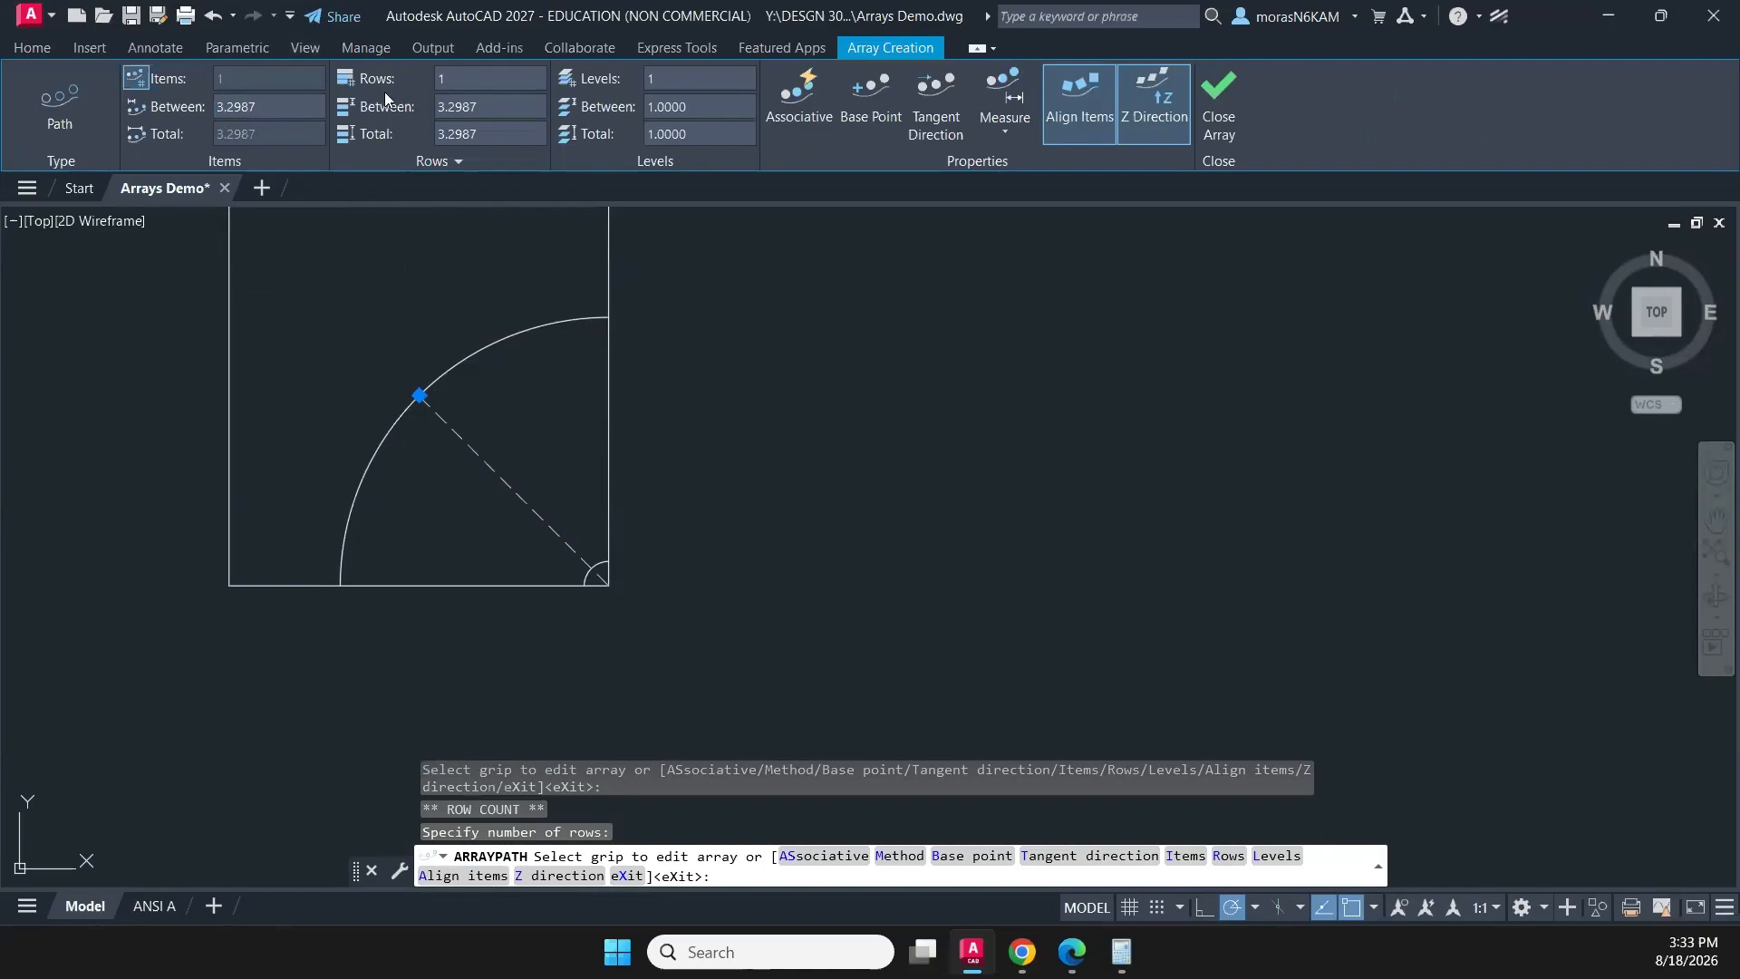
- Set the large arc's path array to the Measure method
scroll(508, 502, "down", 1)
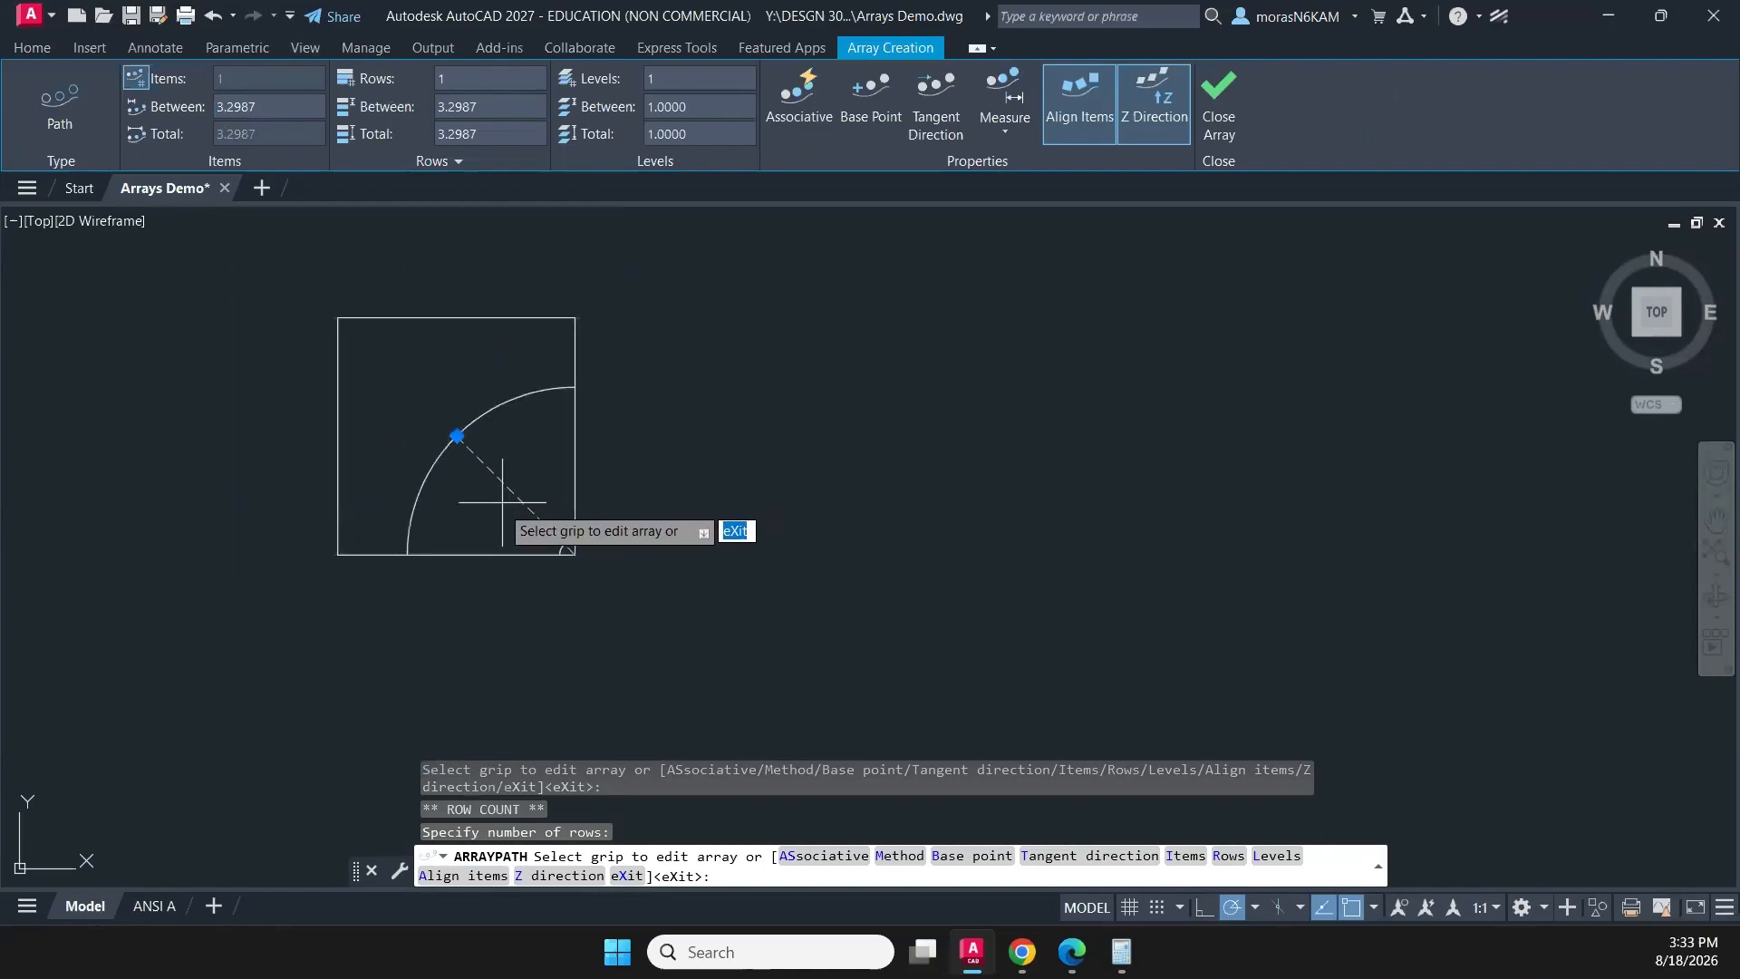
middle_click_drag(502, 501, 353, 575)
scroll(307, 504, "up", 3)
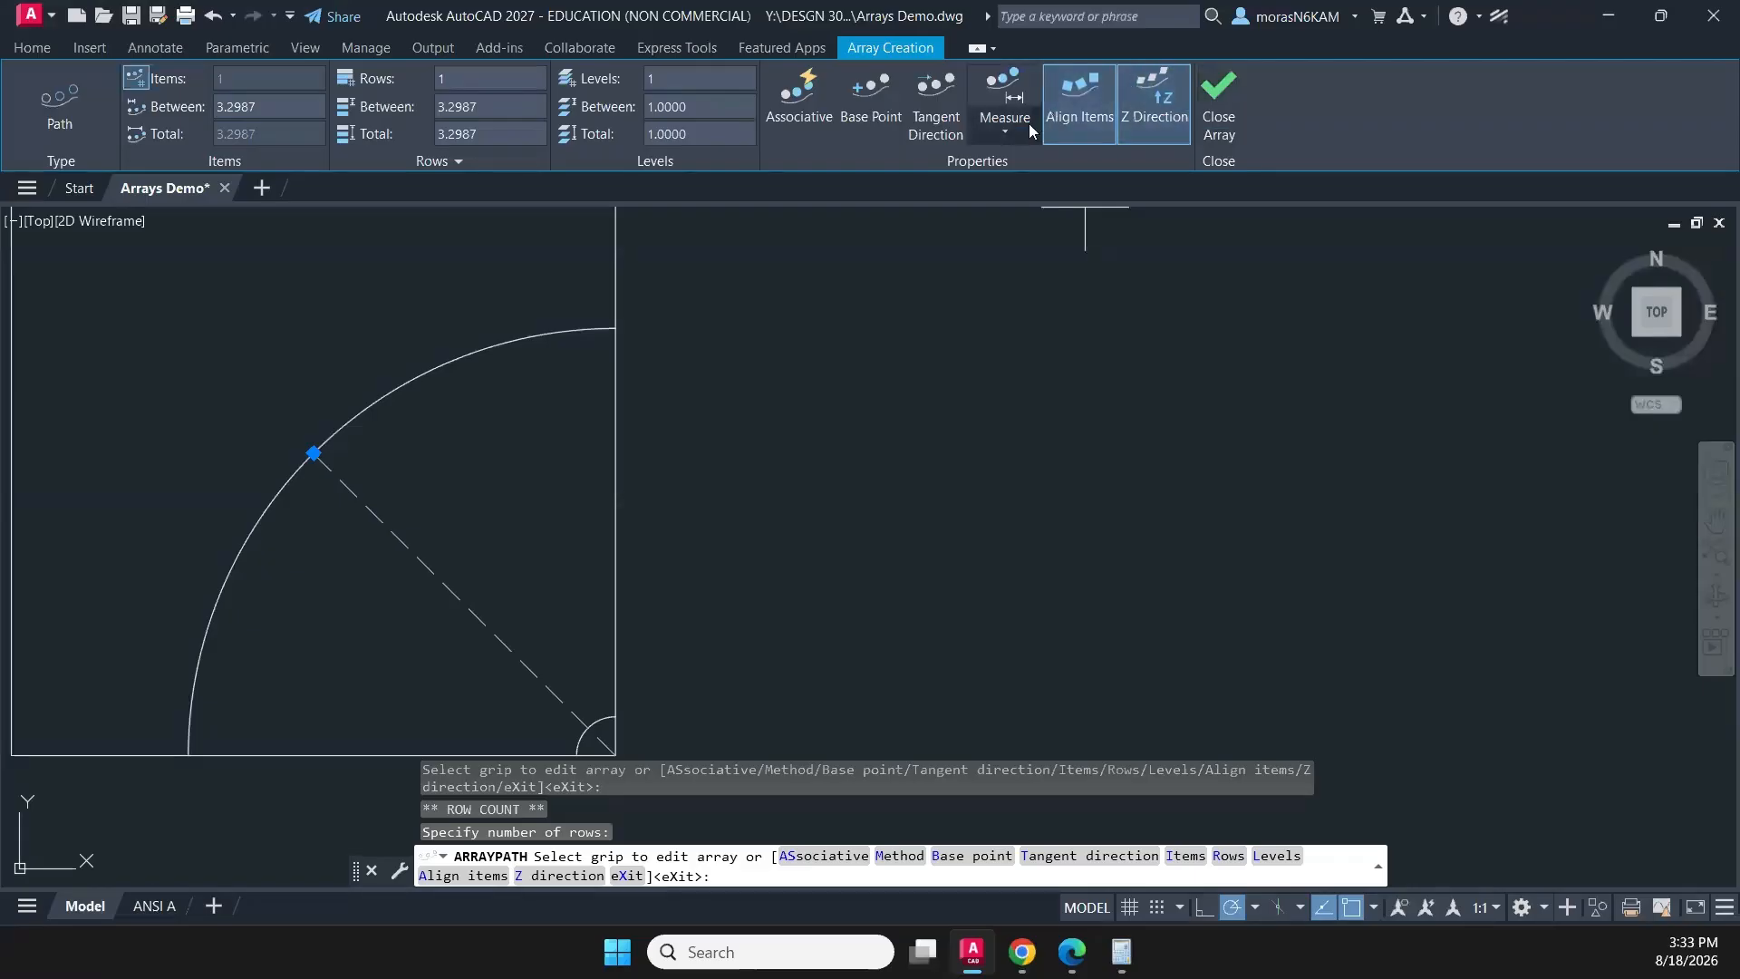
left_click(1005, 125)
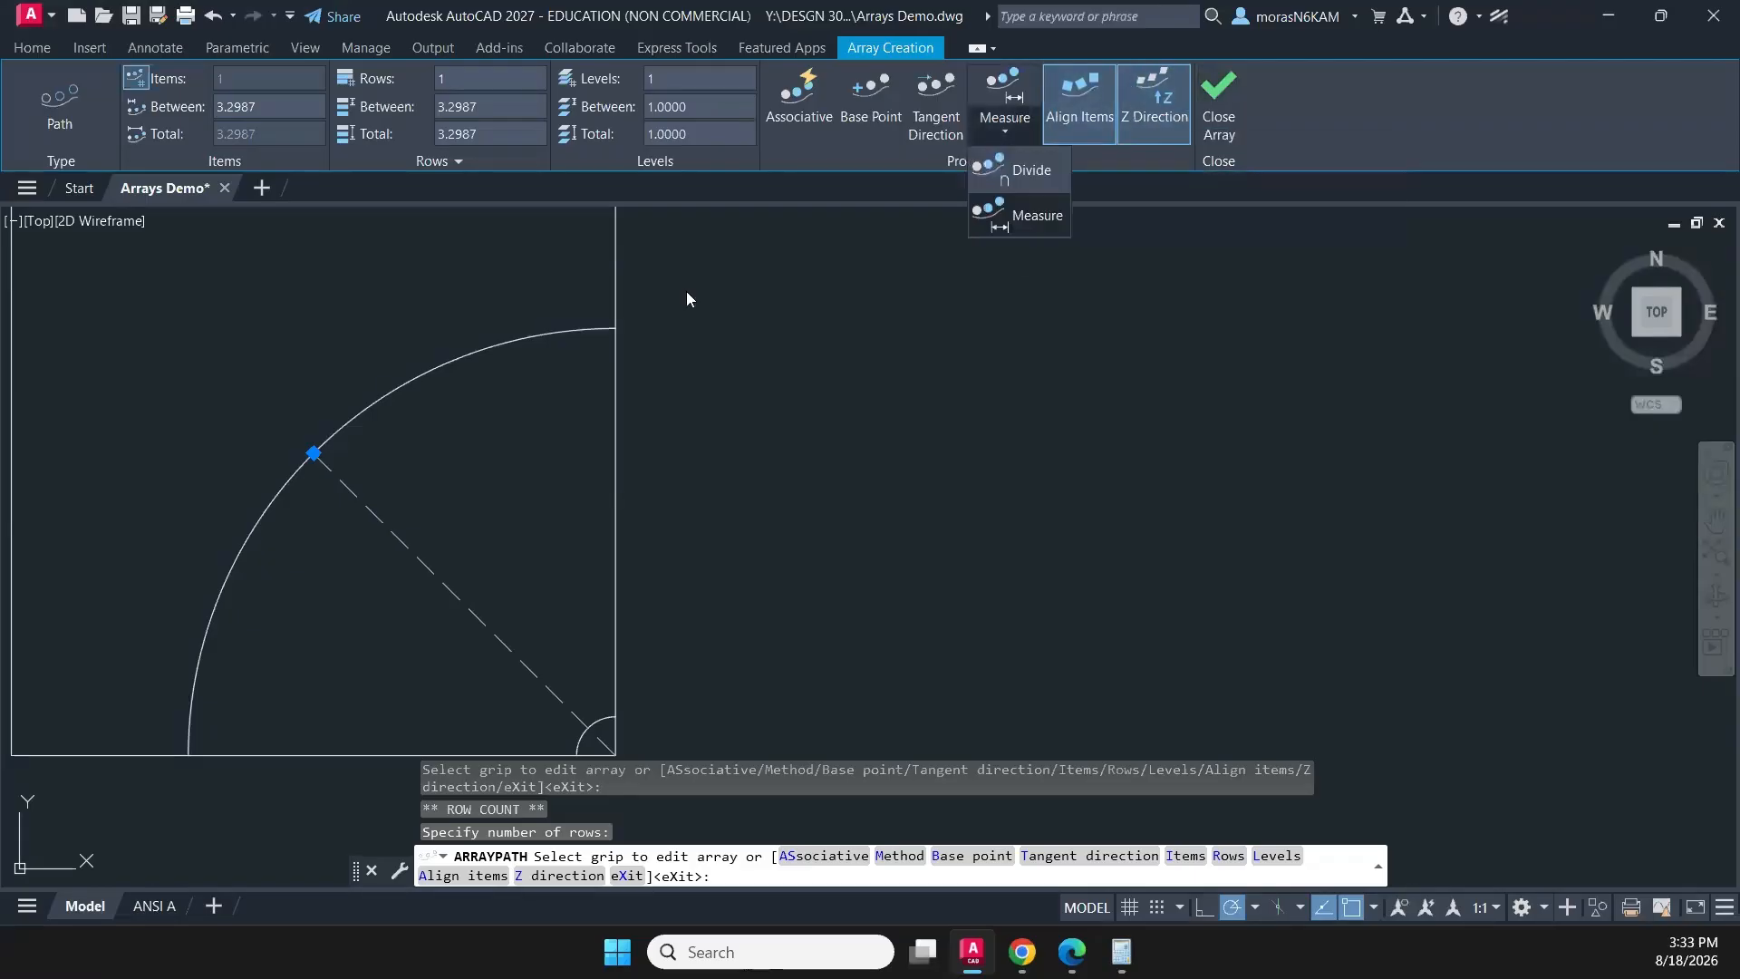
left_click(1030, 217)
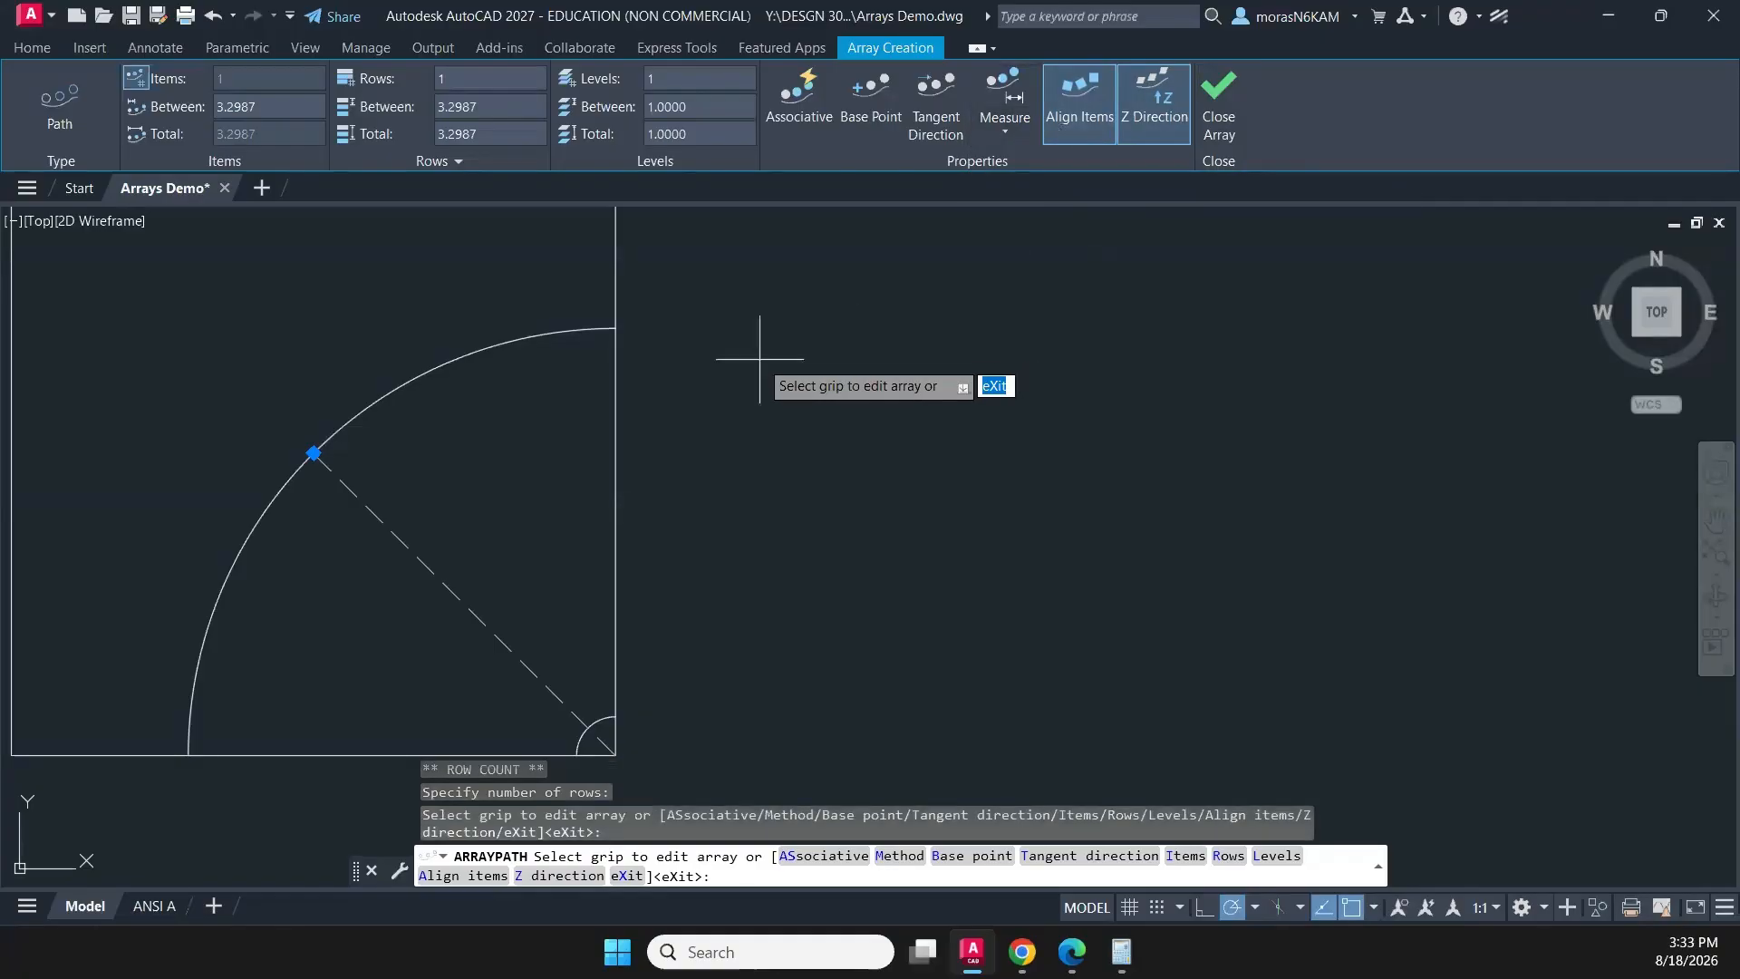
- Try picking the path array's row count at the square's upper-left corner, and finish the array as associative
left_click(314, 453)
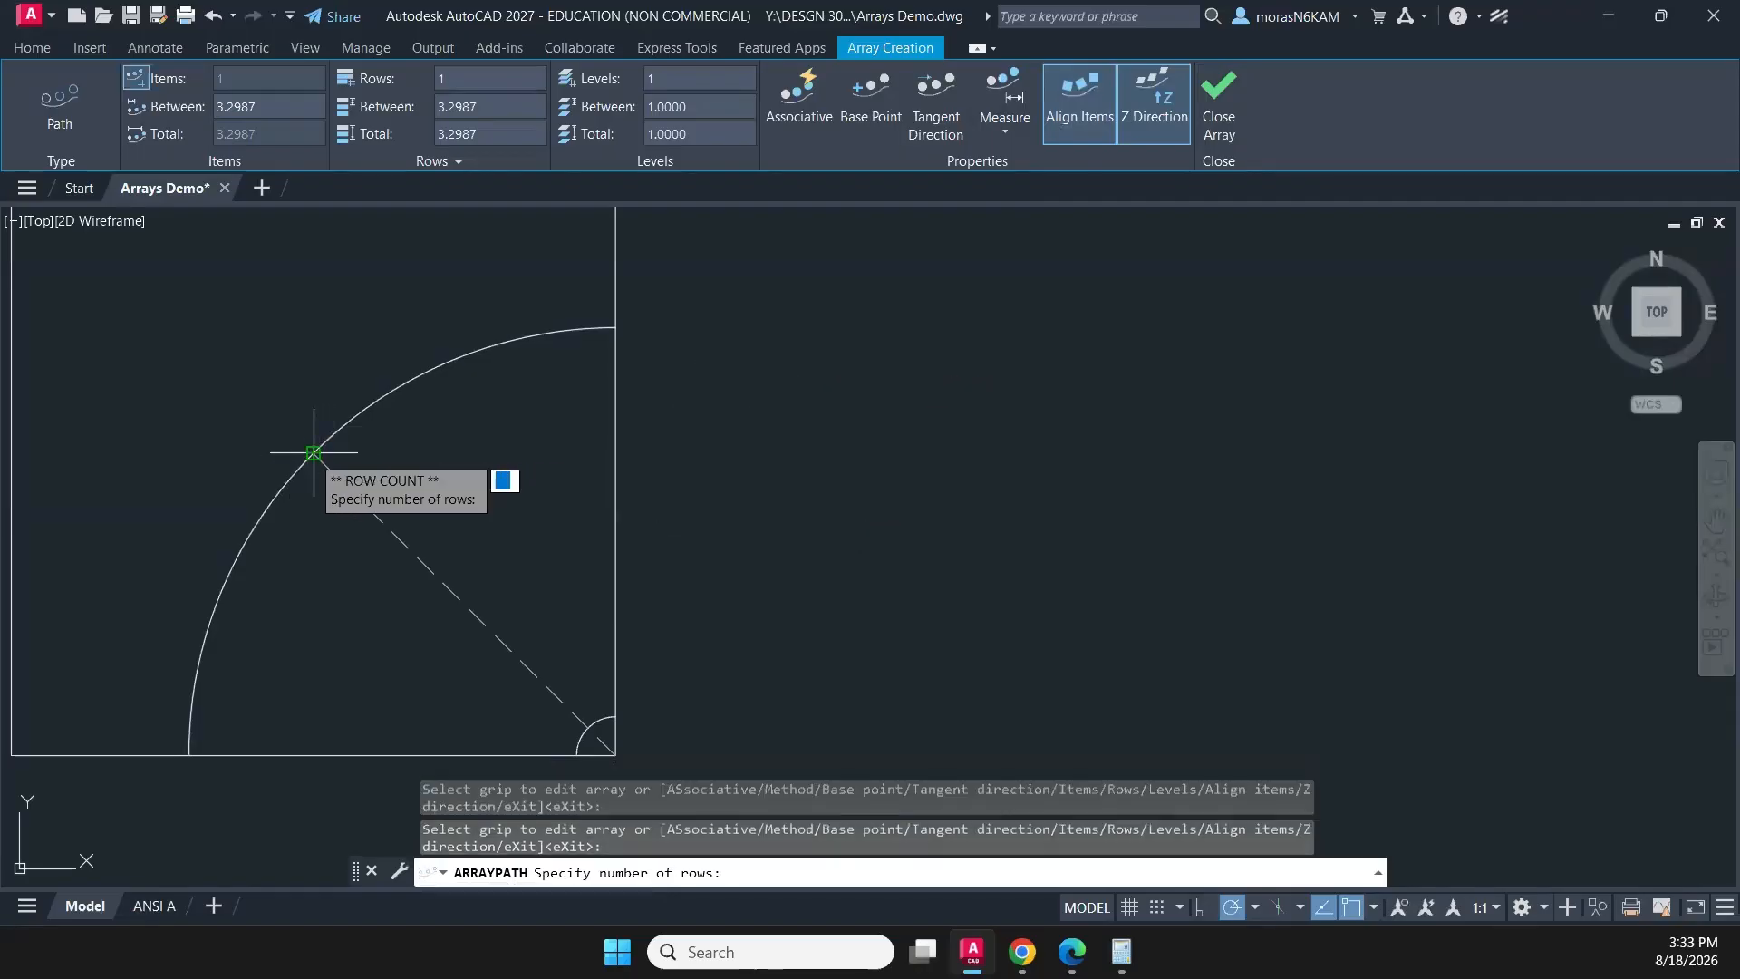
scroll(309, 416, "down", 3)
middle_click_drag(309, 417, 330, 437)
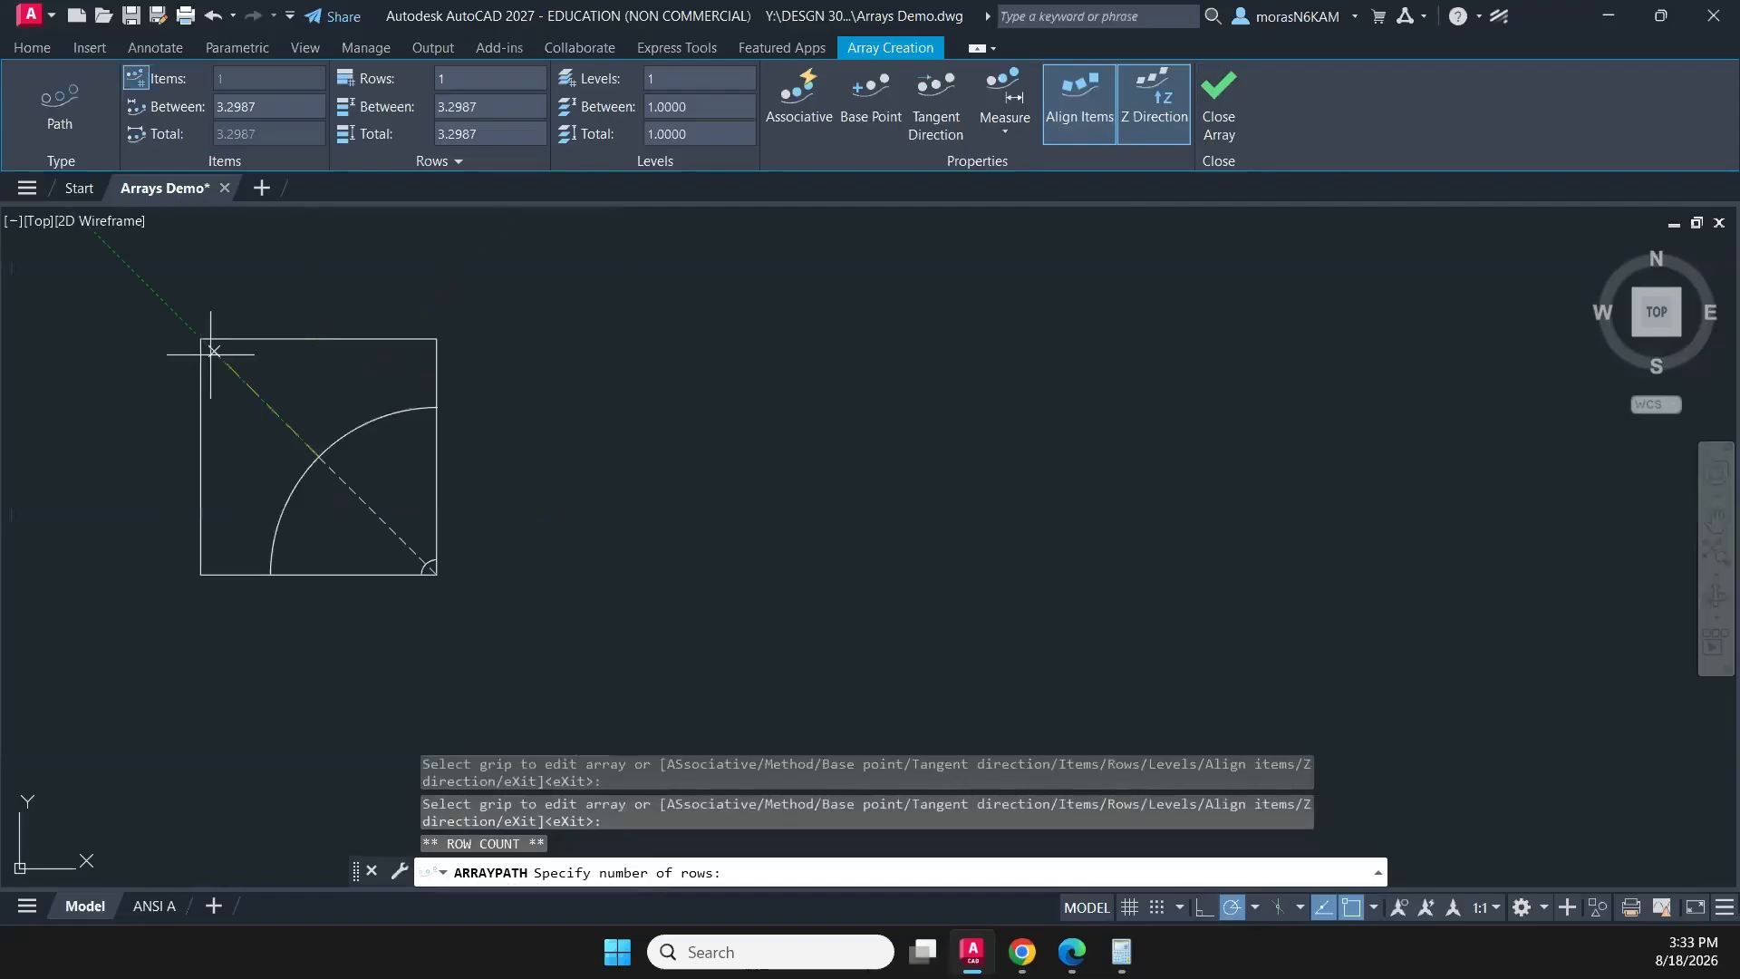
left_click(197, 334)
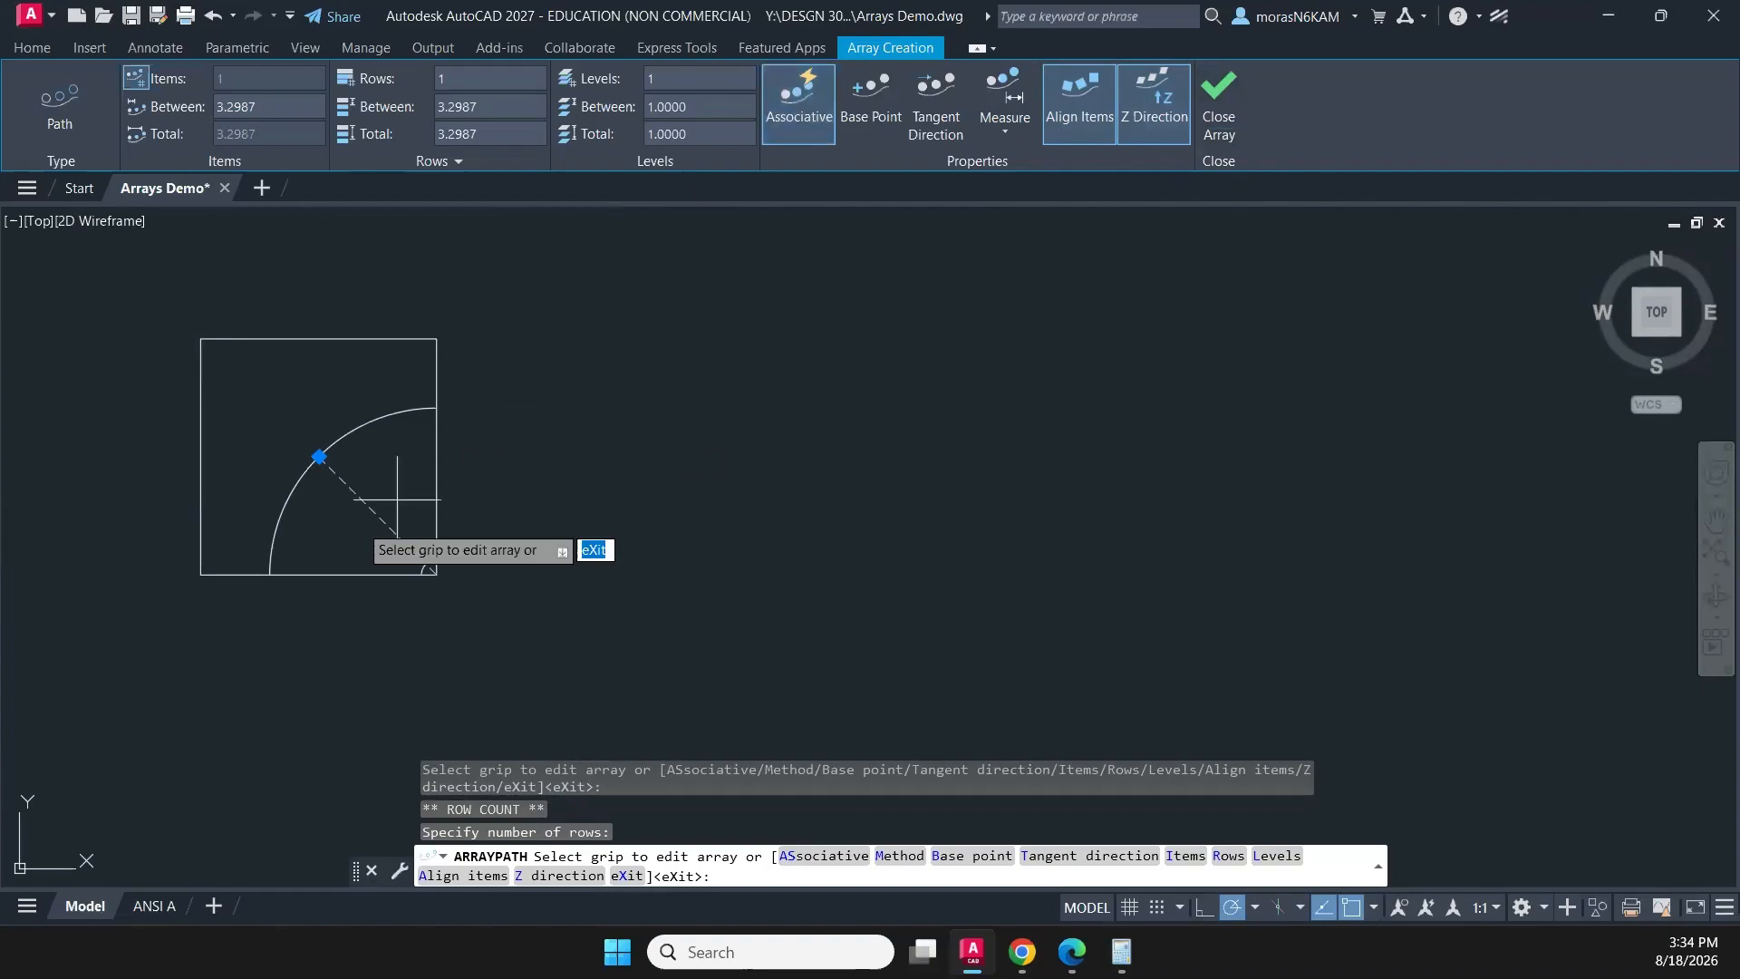
left_click(1219, 94)
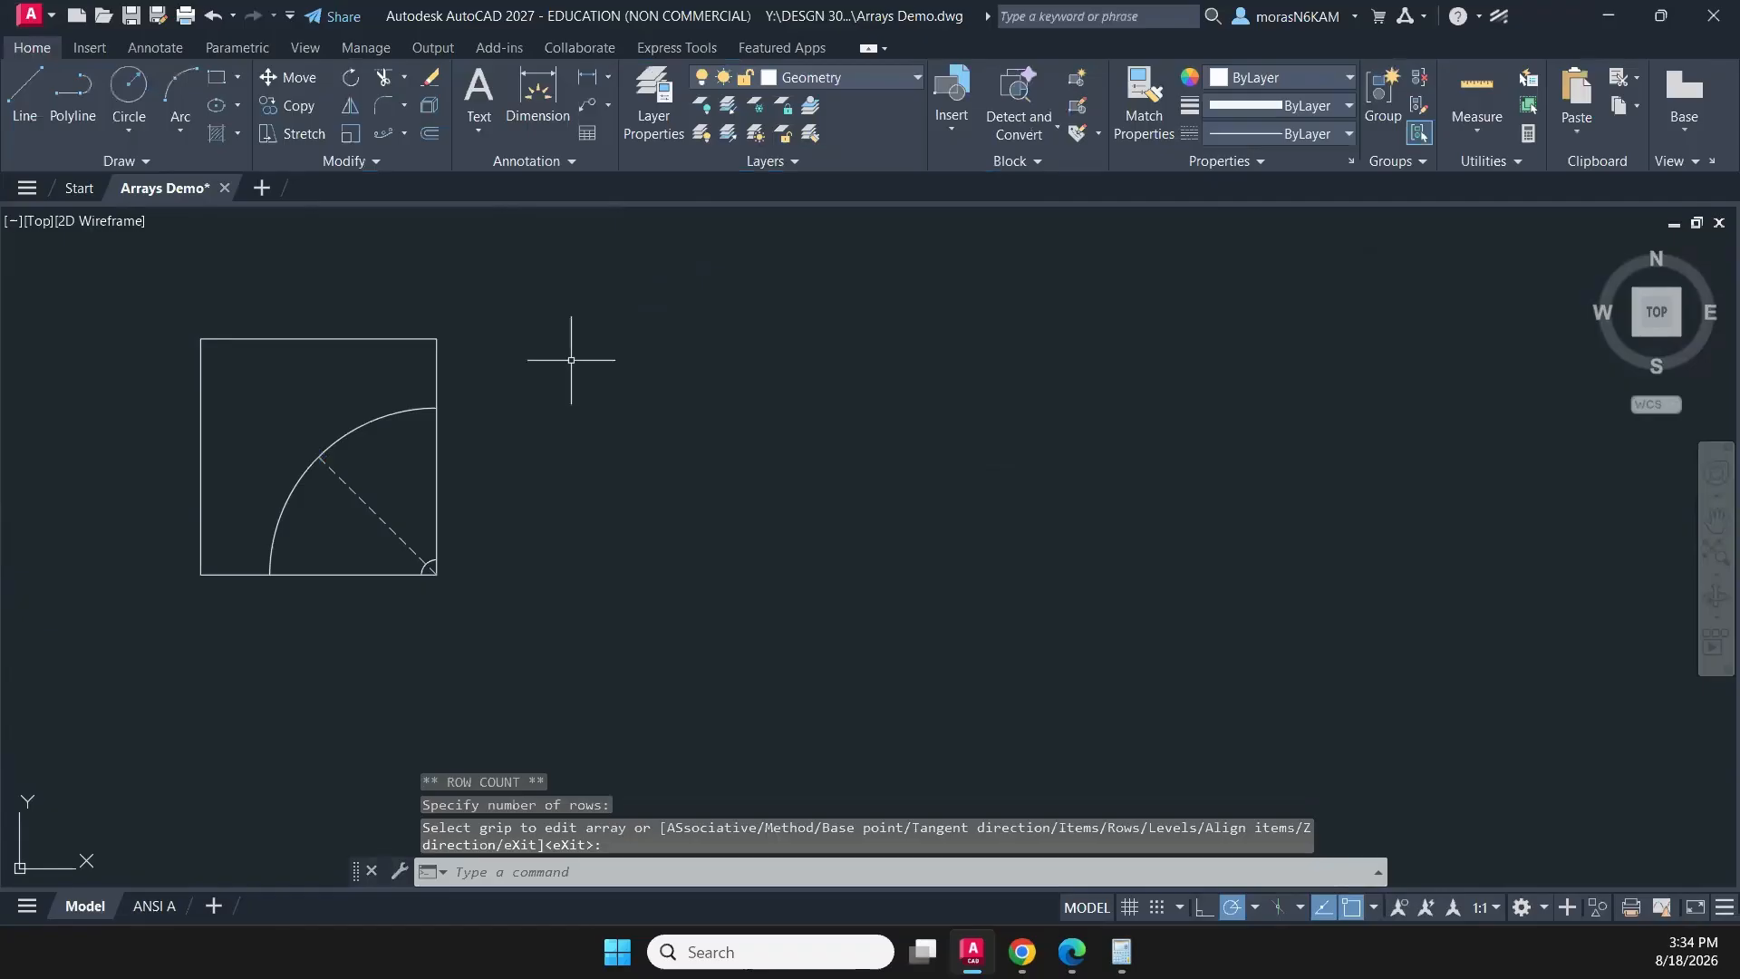
key("Escape")
- Try a polar array of the small corner arc centred on the square's lower-right corner, and undo it
scroll(350, 661, "up", 4)
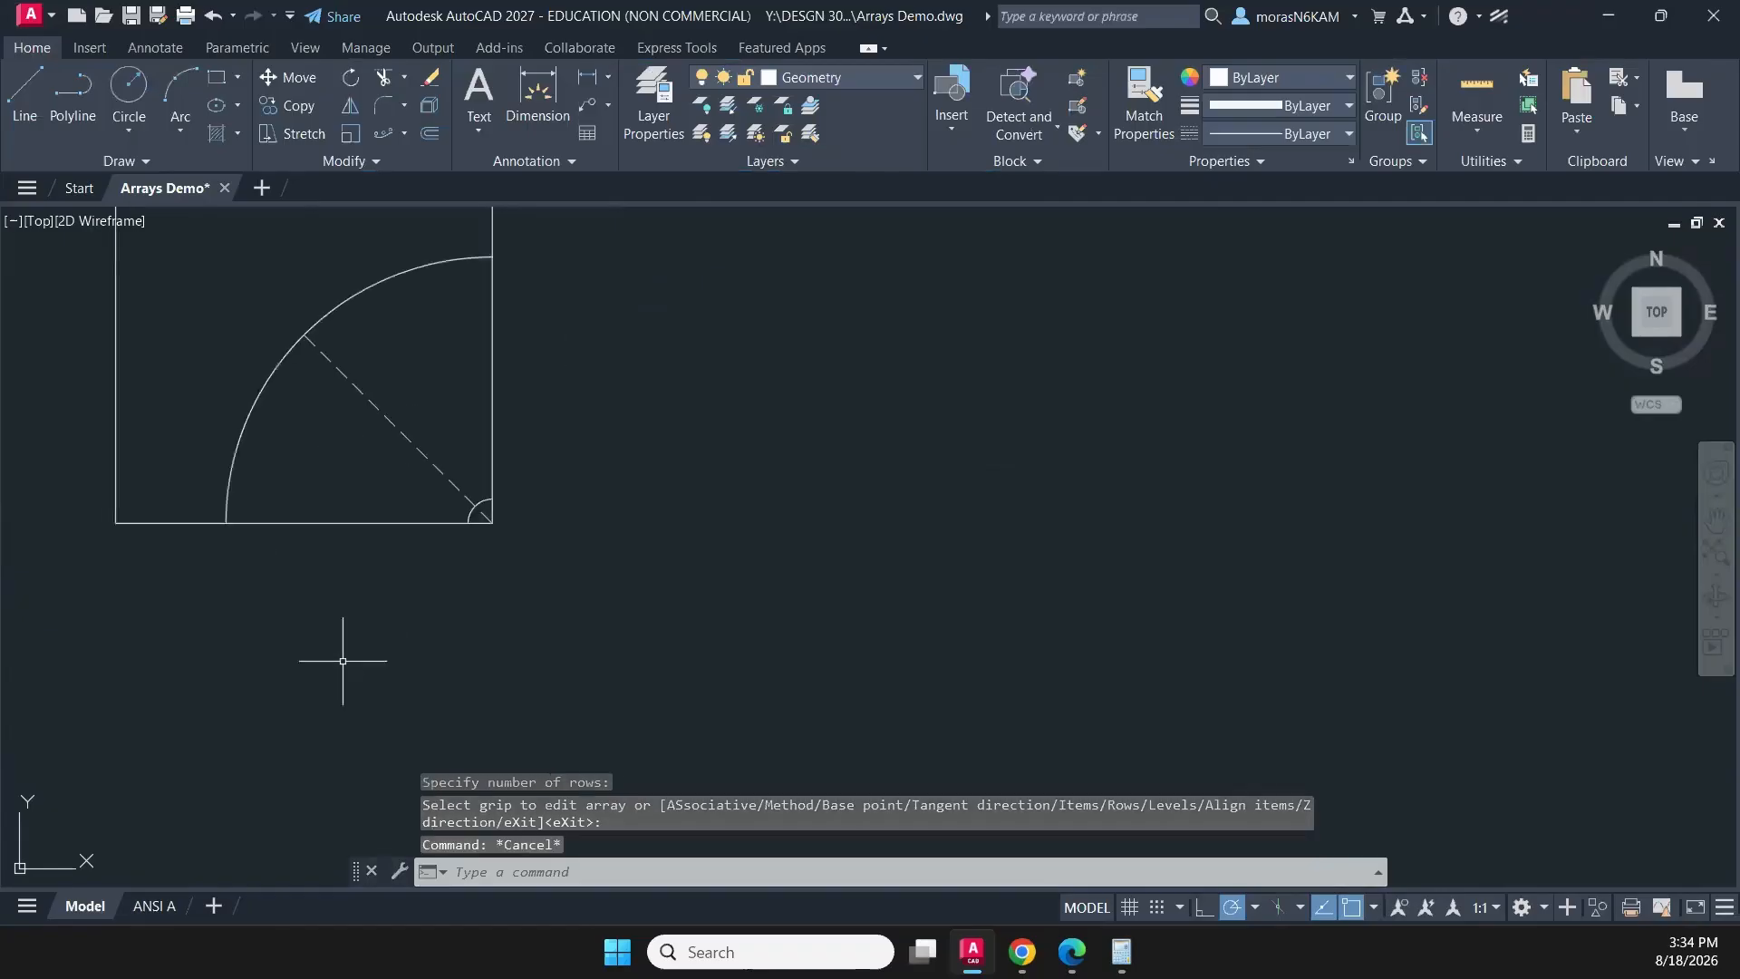
middle_click_drag(447, 465, 797, 690)
left_click(827, 658)
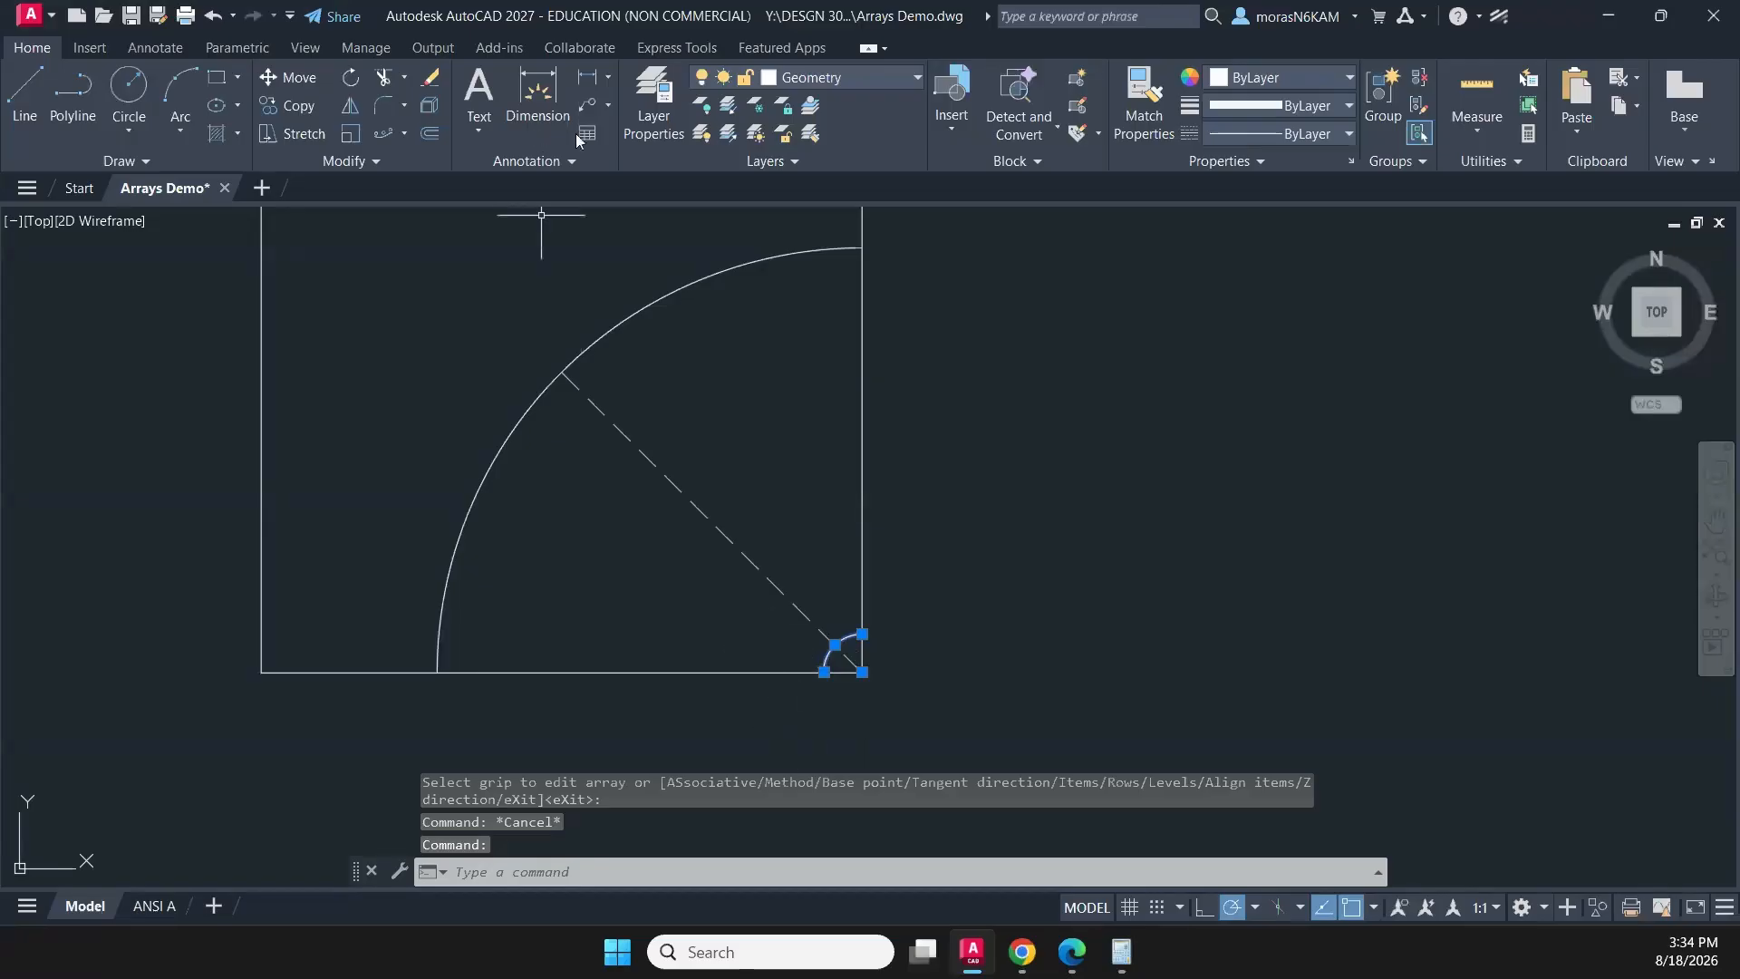
left_click(404, 135)
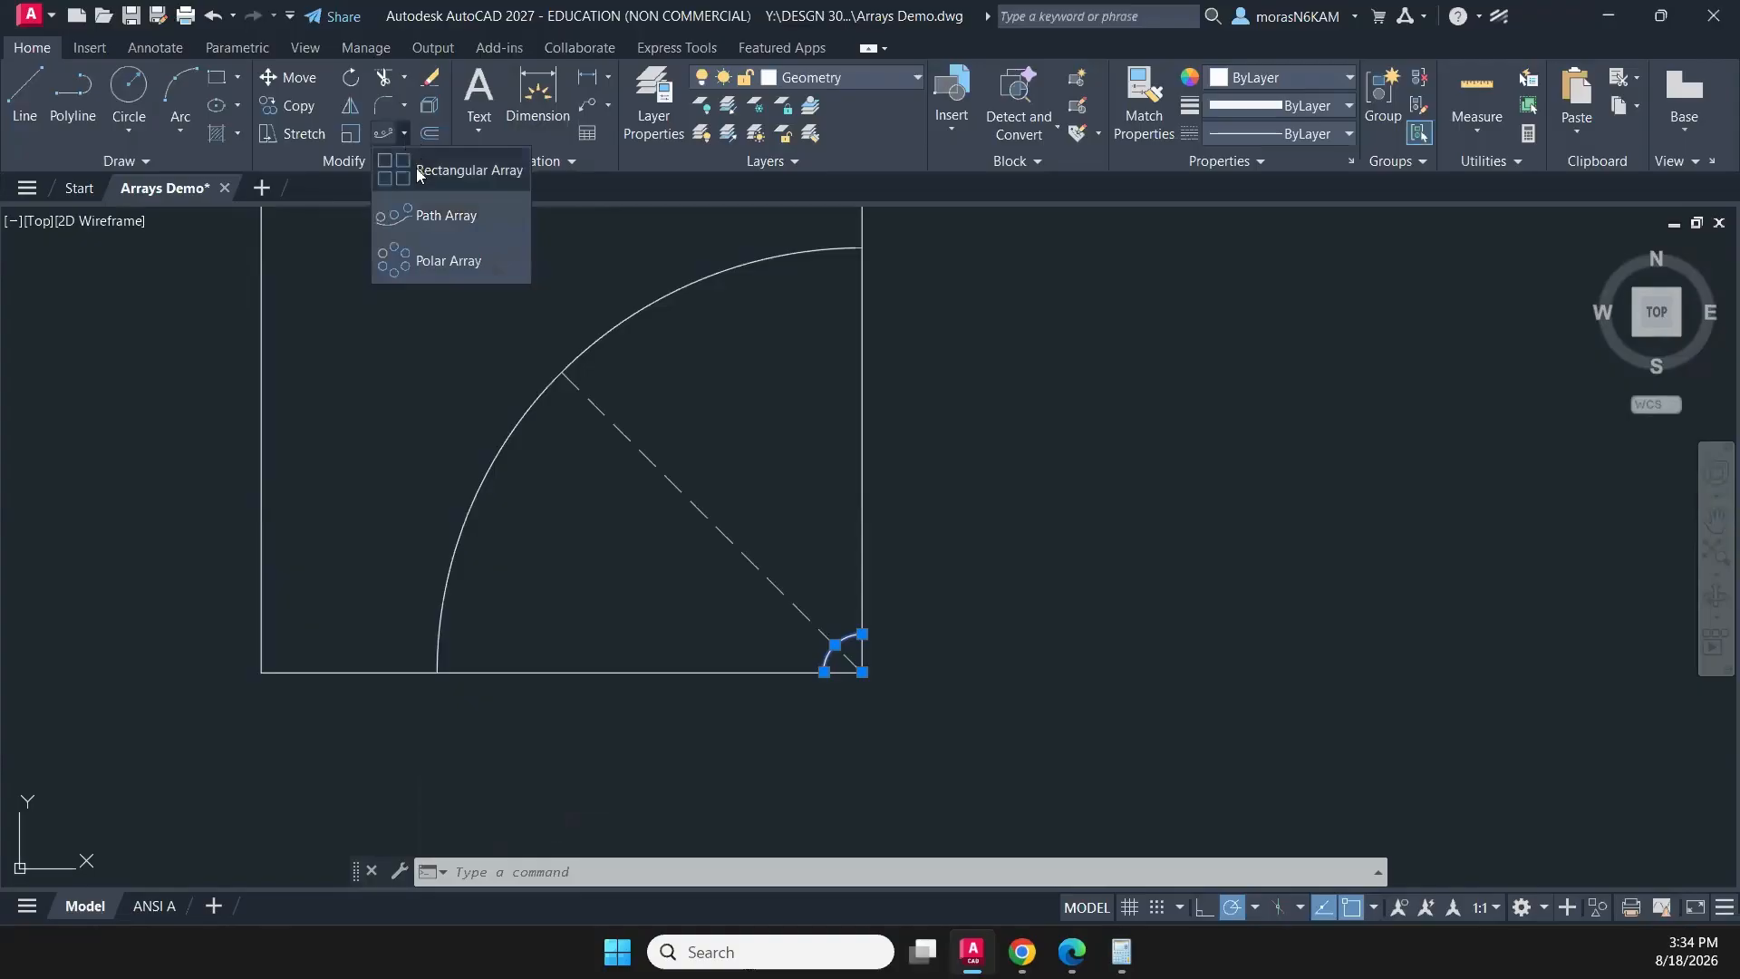
left_click(439, 265)
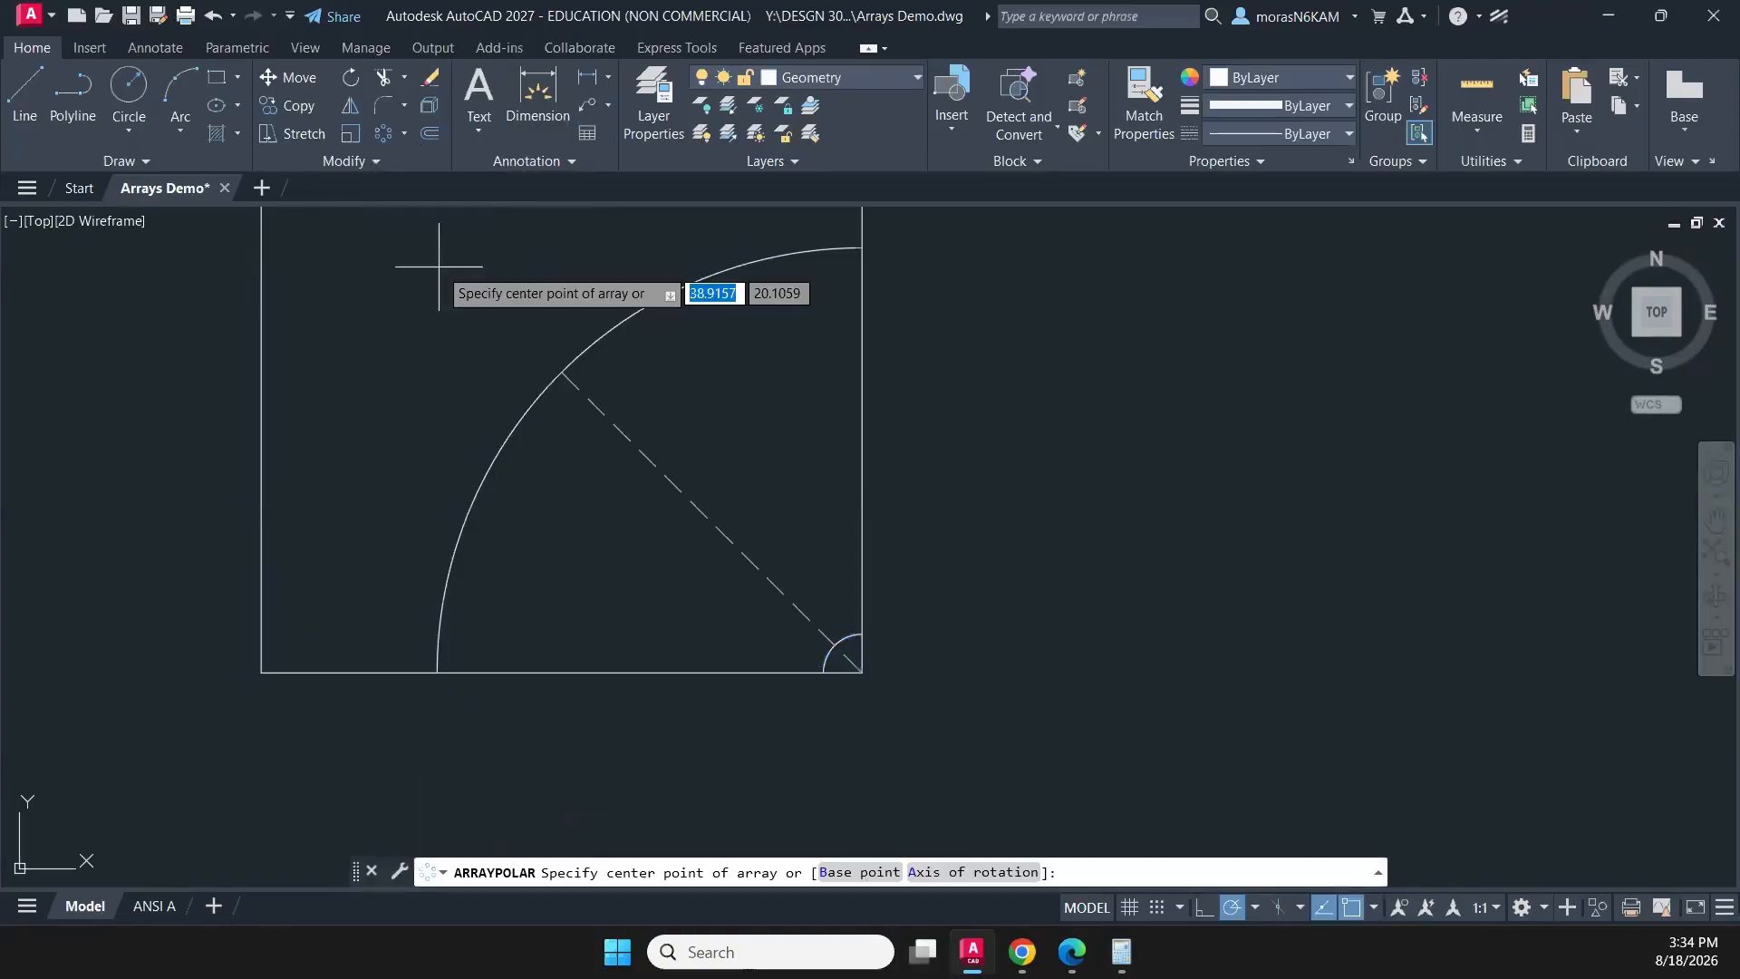
left_click(861, 671)
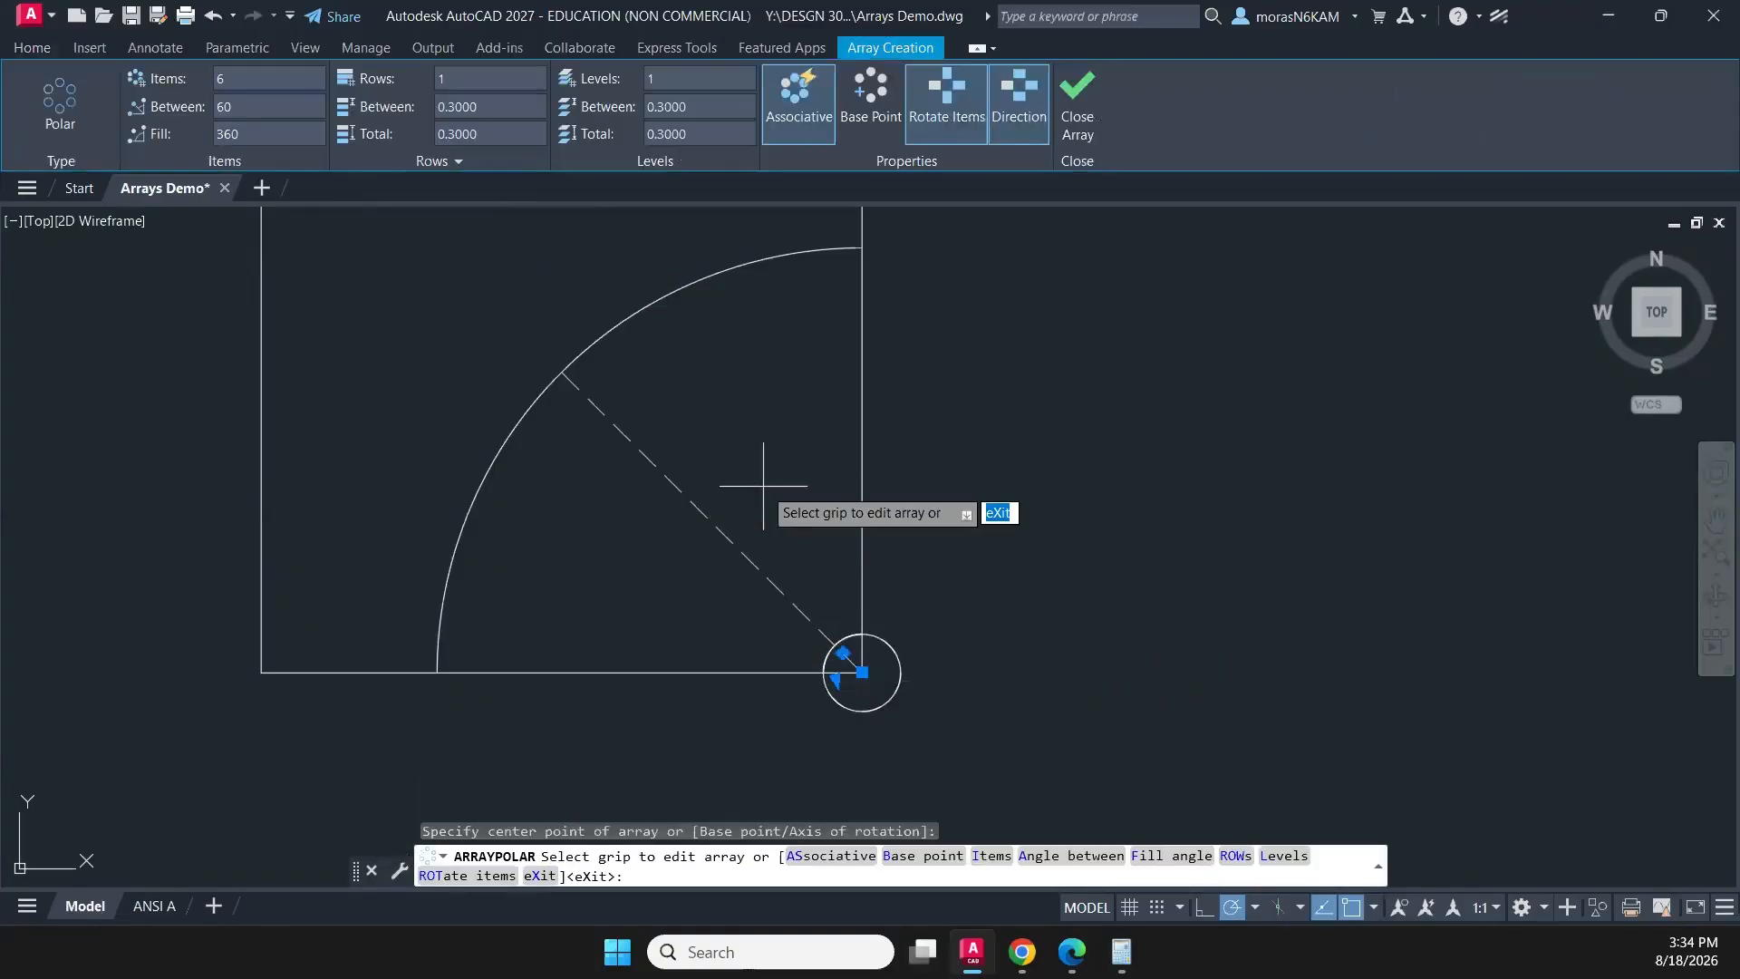
key("Escape")
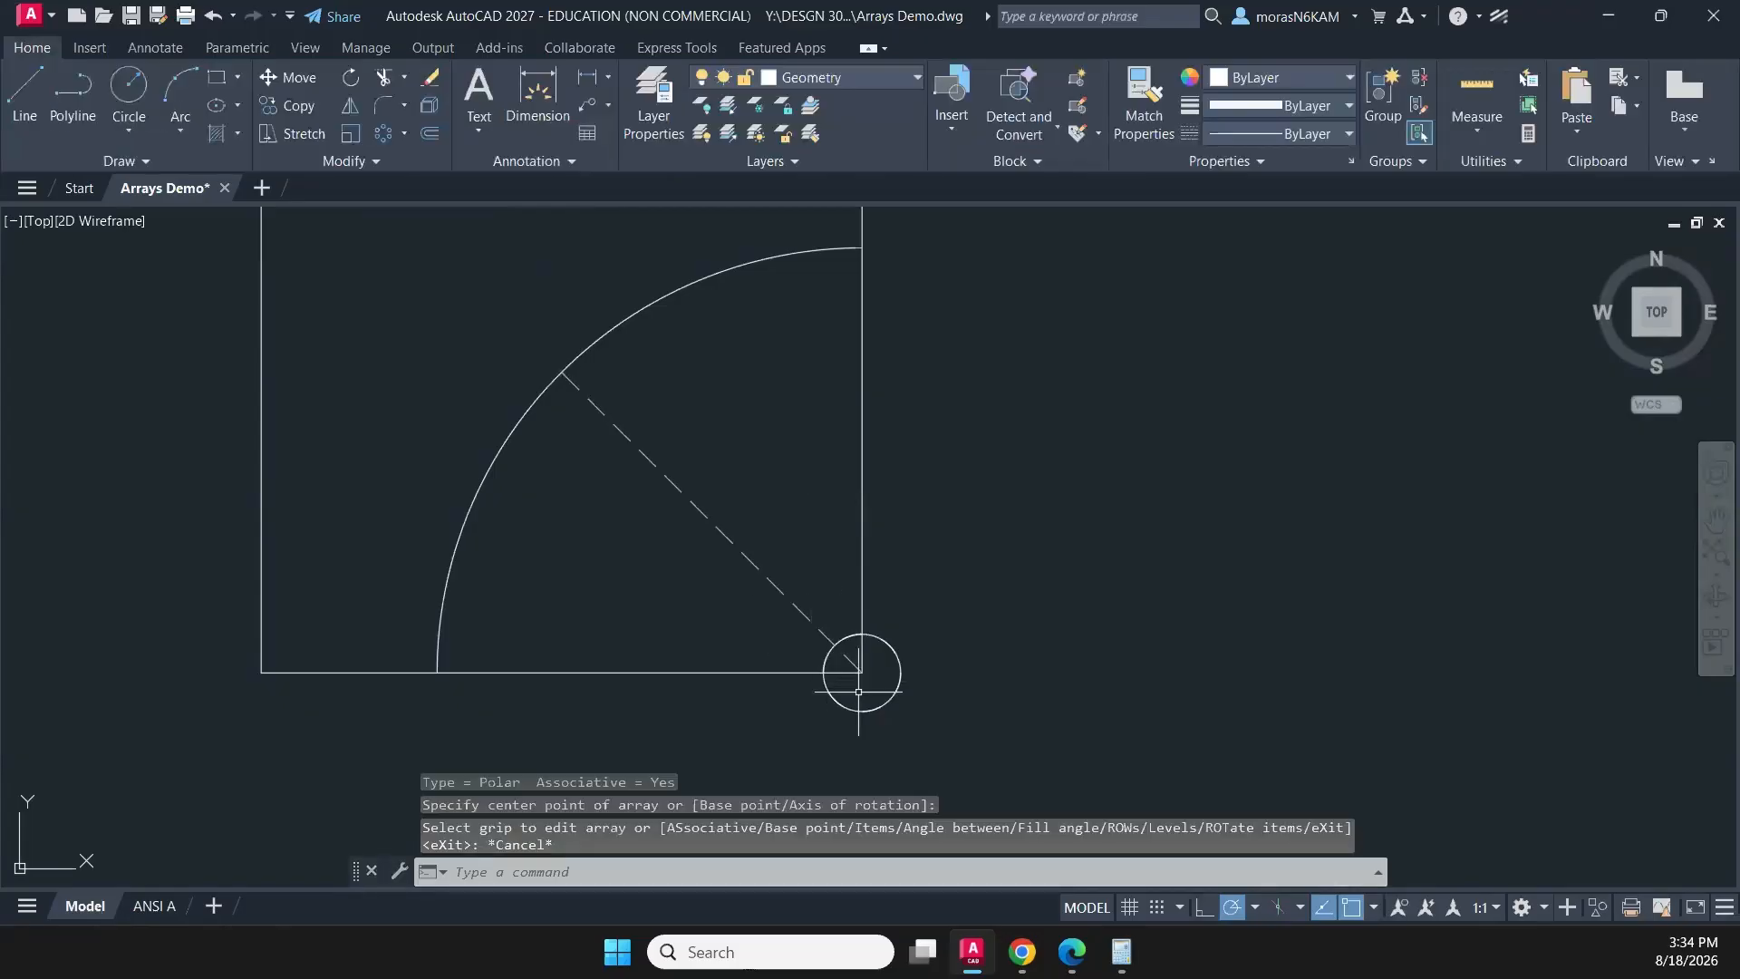
key("Escape")
key("Escape")
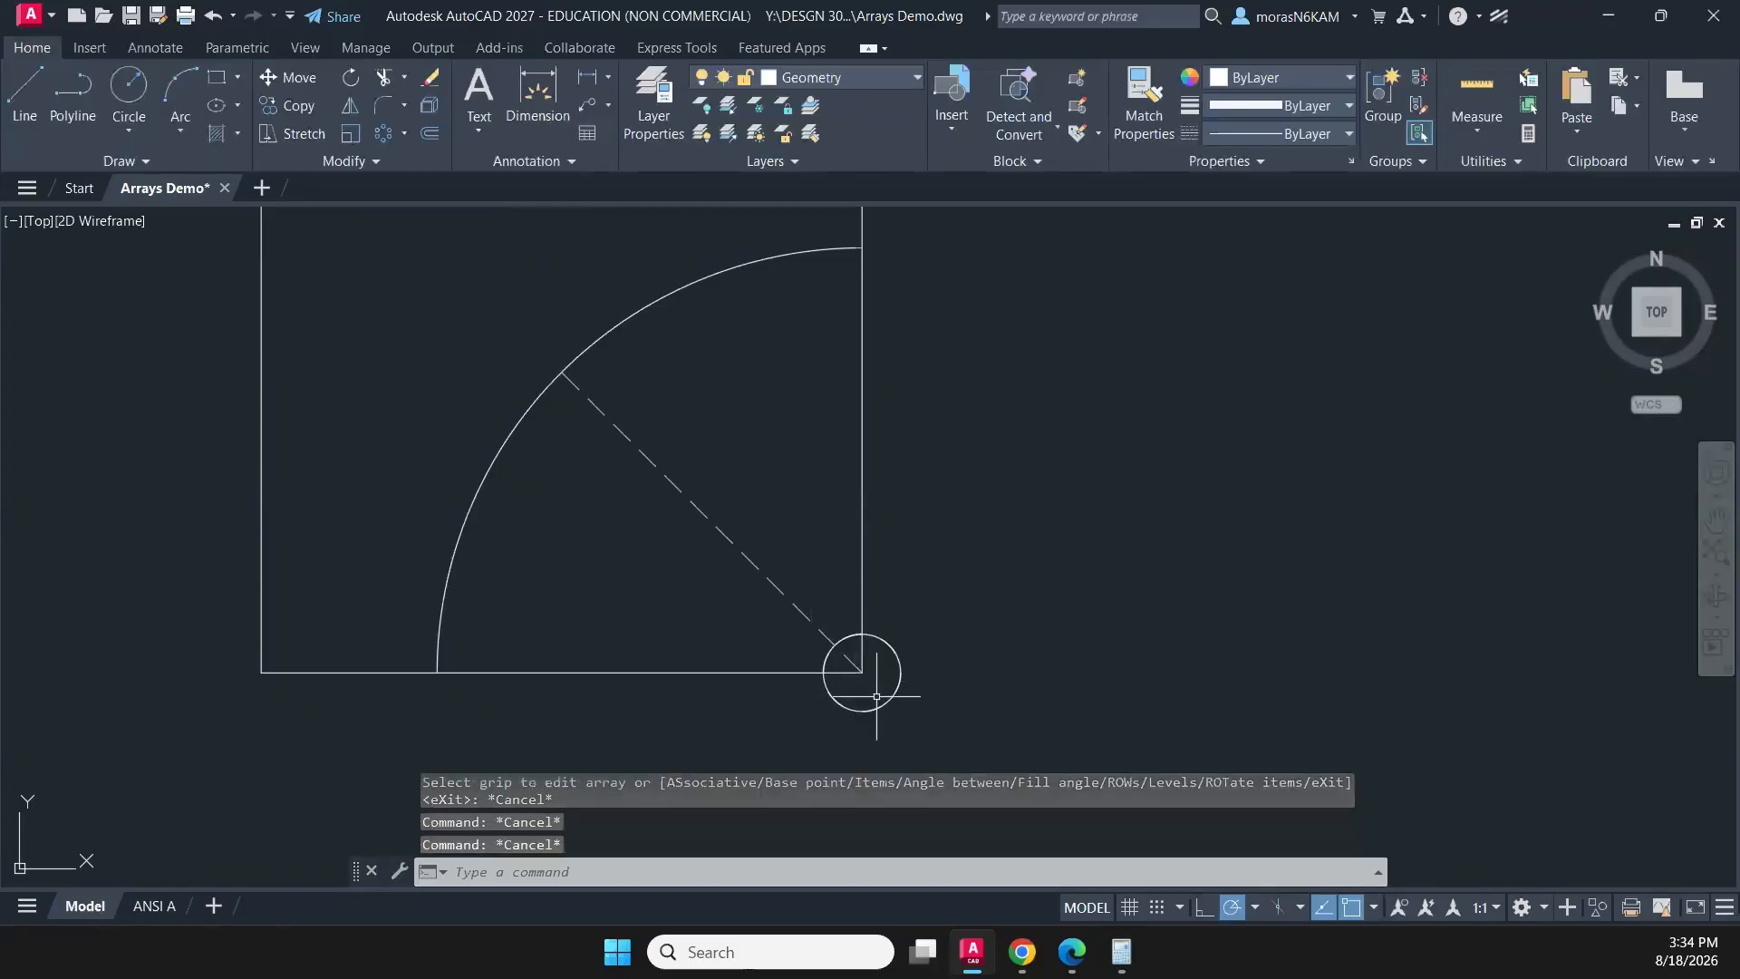
key("ctrl+z")
left_click(852, 678)
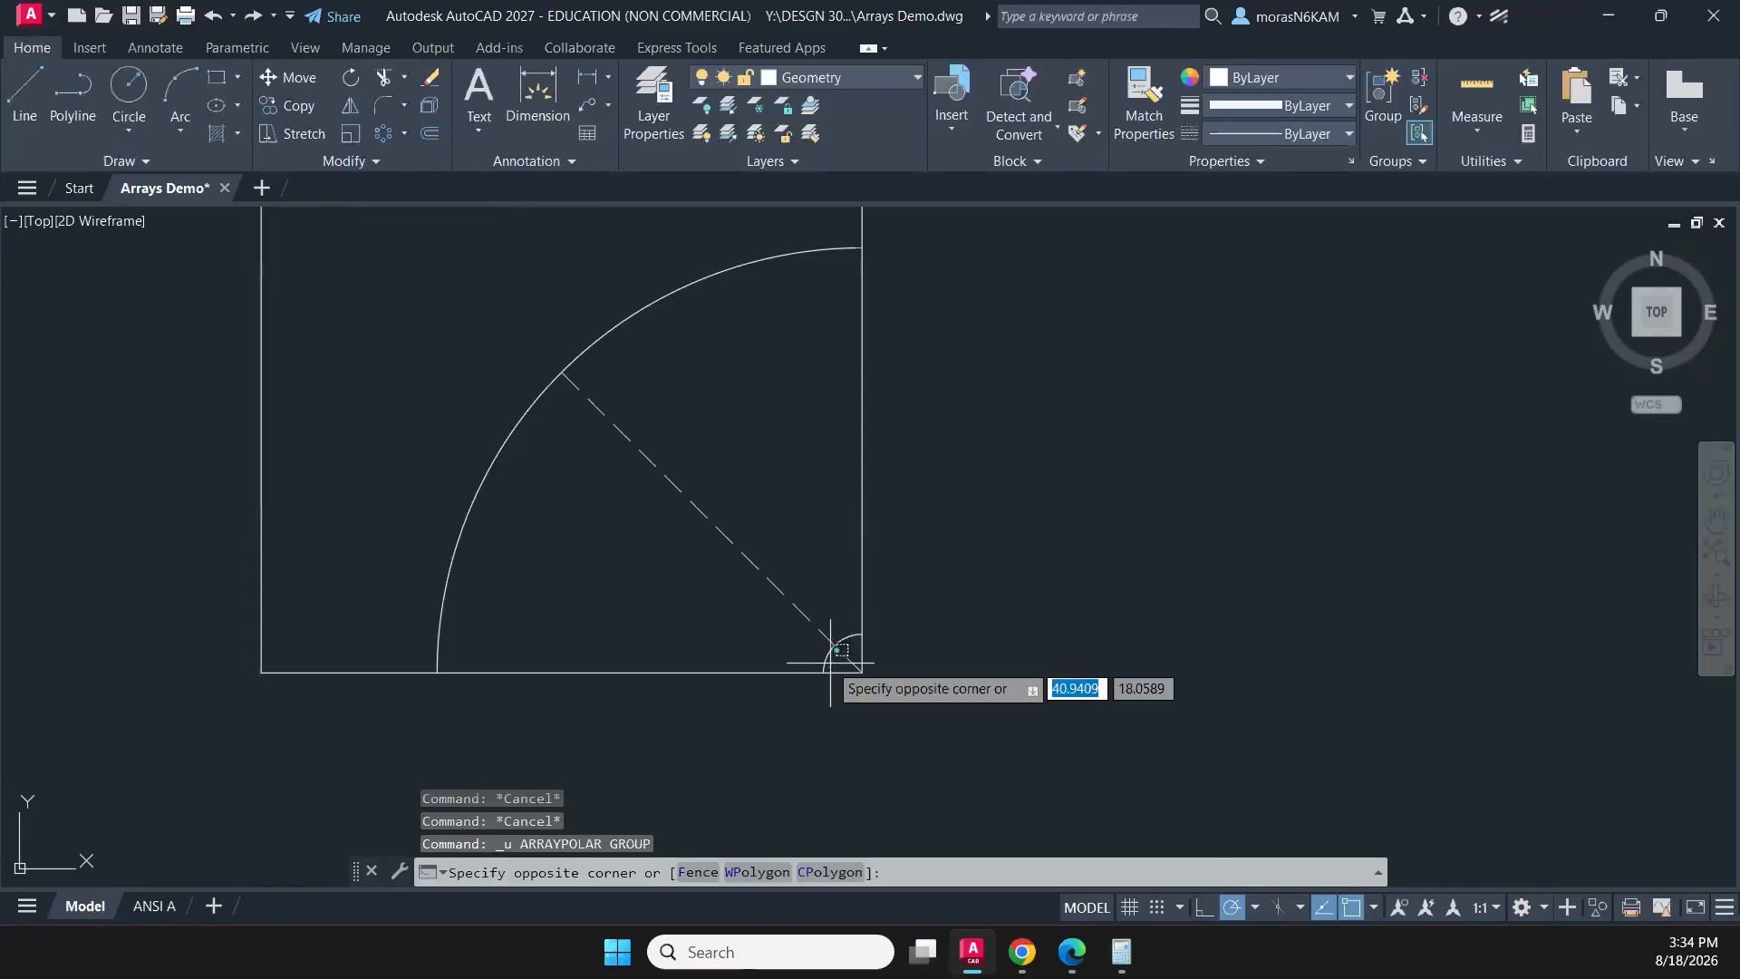
left_click(818, 629)
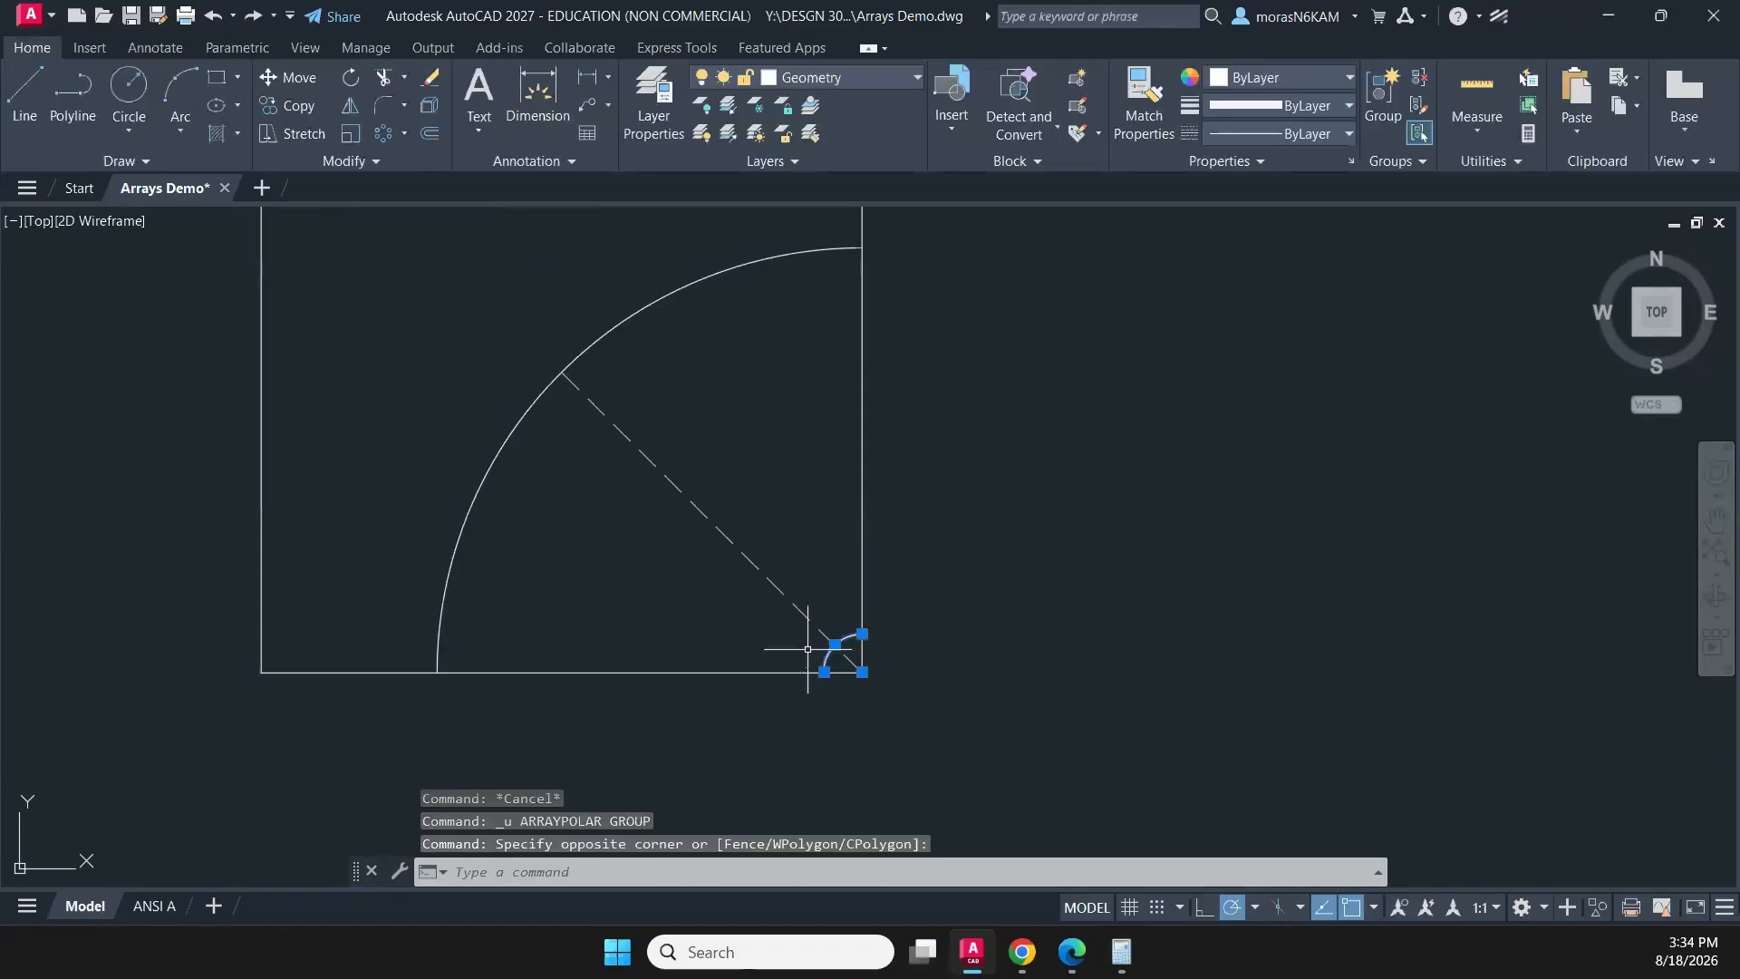
left_click(395, 134)
- Create a rectangular array of the small corner arc and set its base point at the square's lower-right corner
left_click(403, 134)
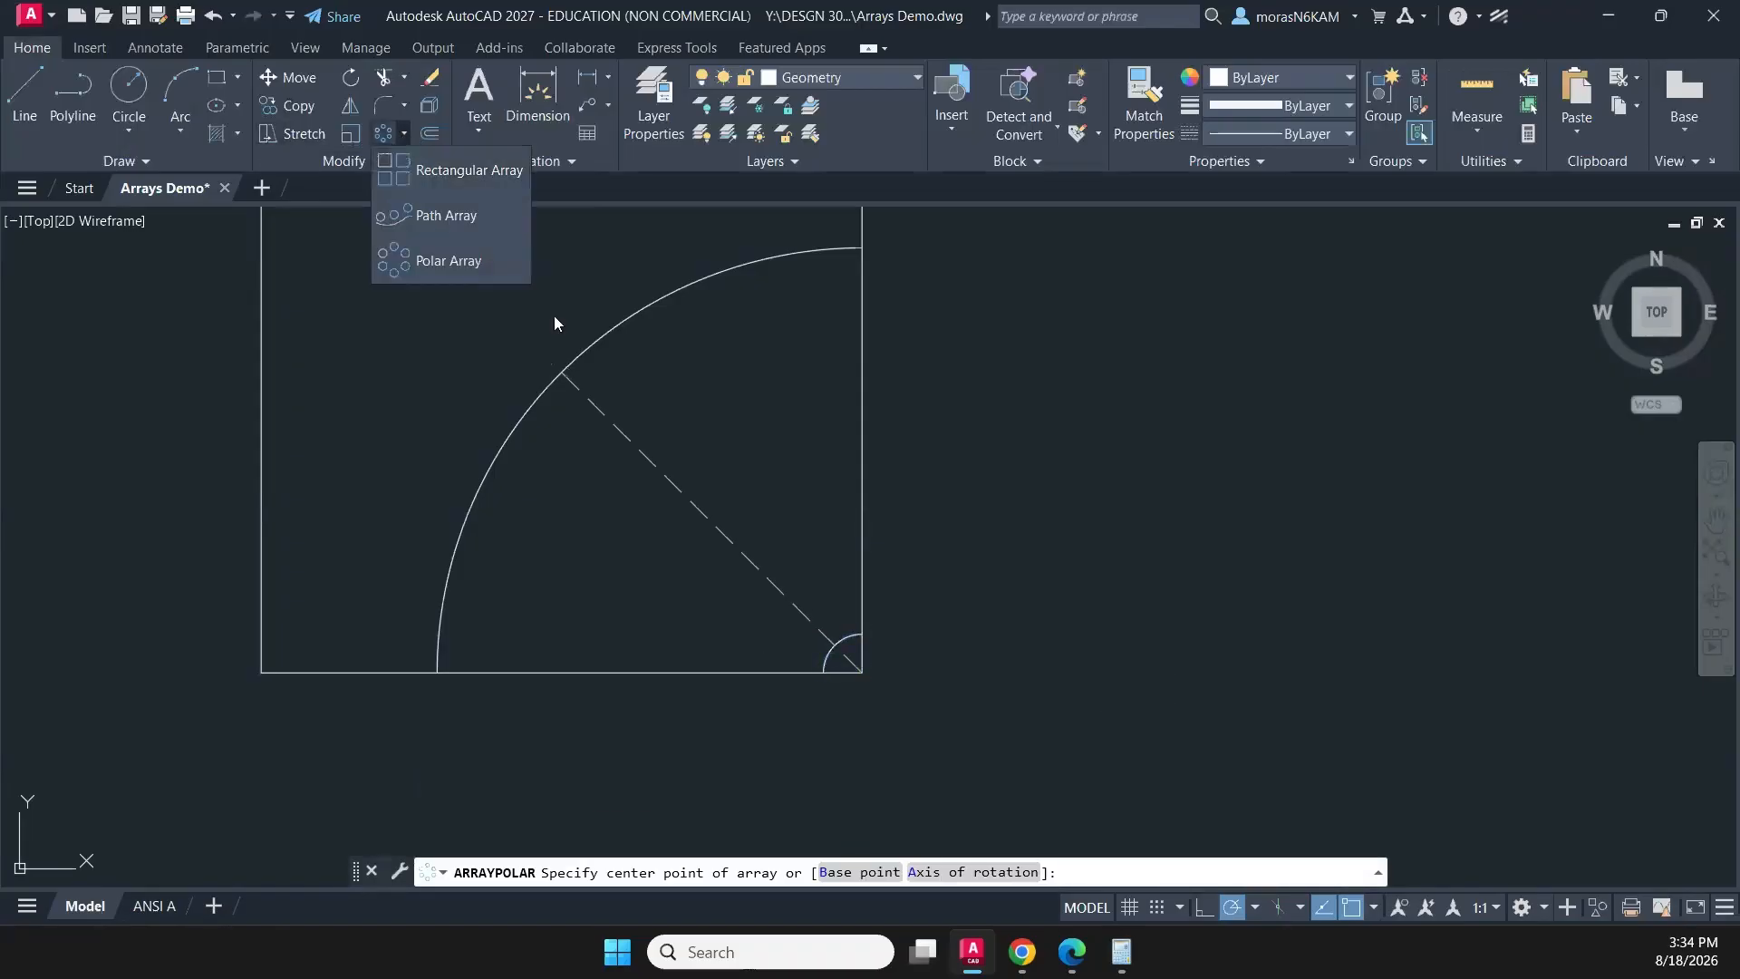
left_click(446, 173)
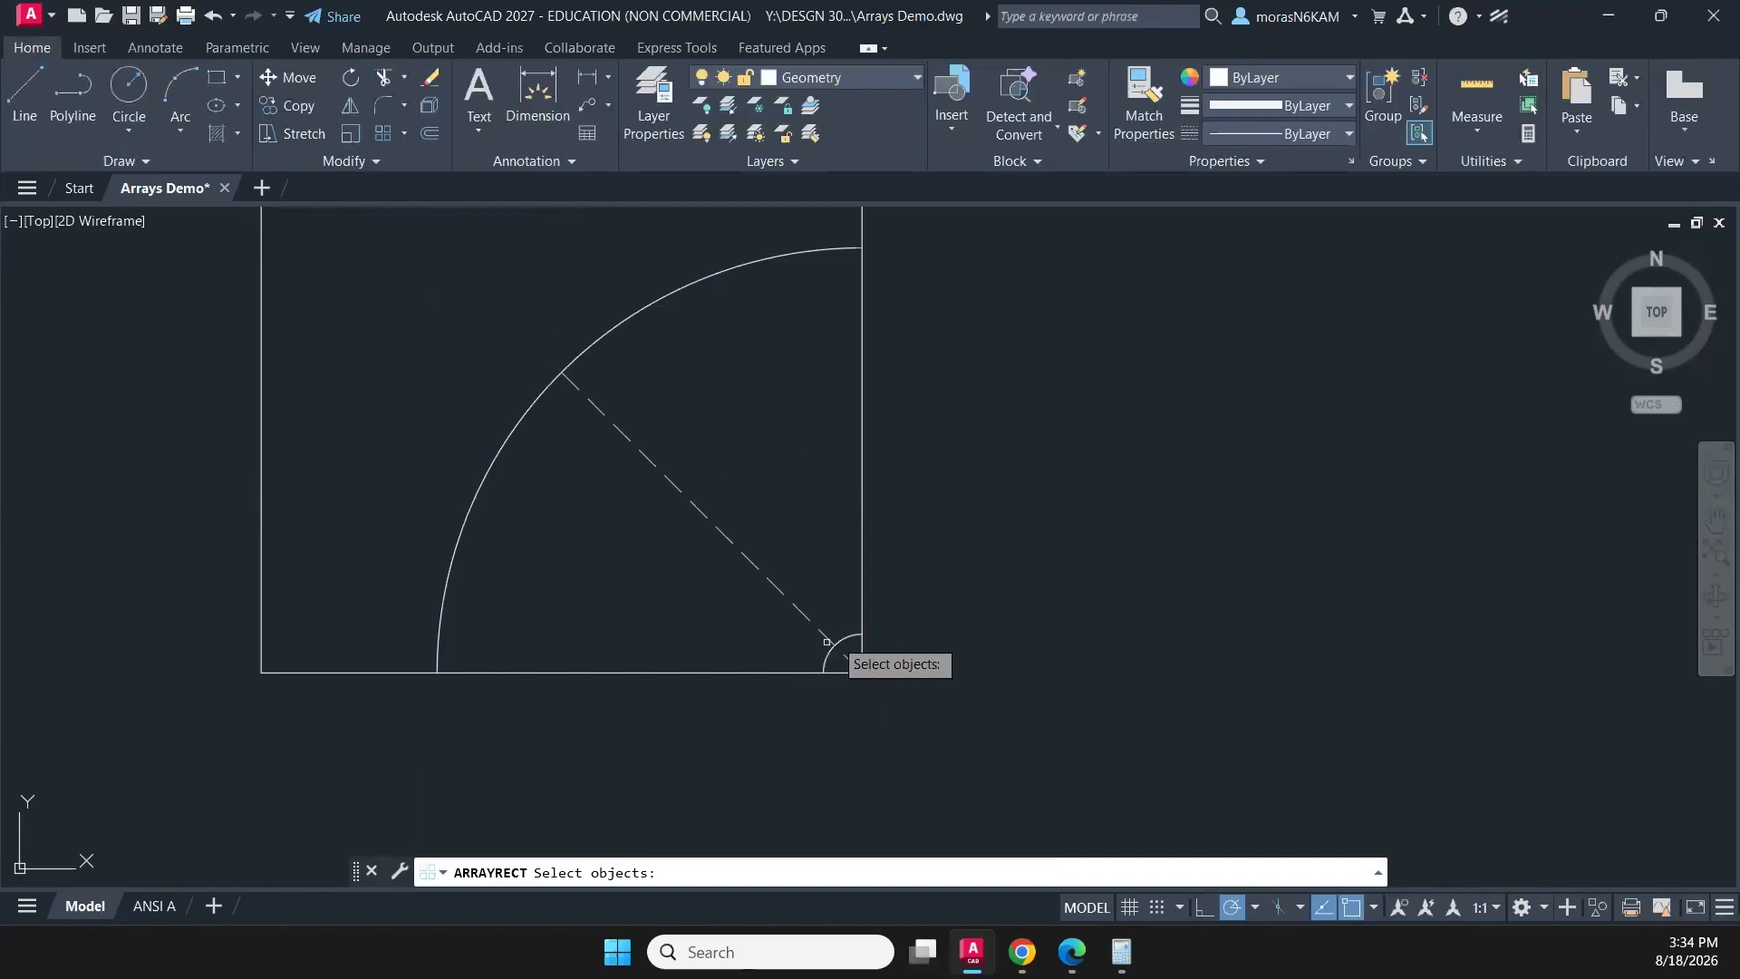
left_click(845, 632)
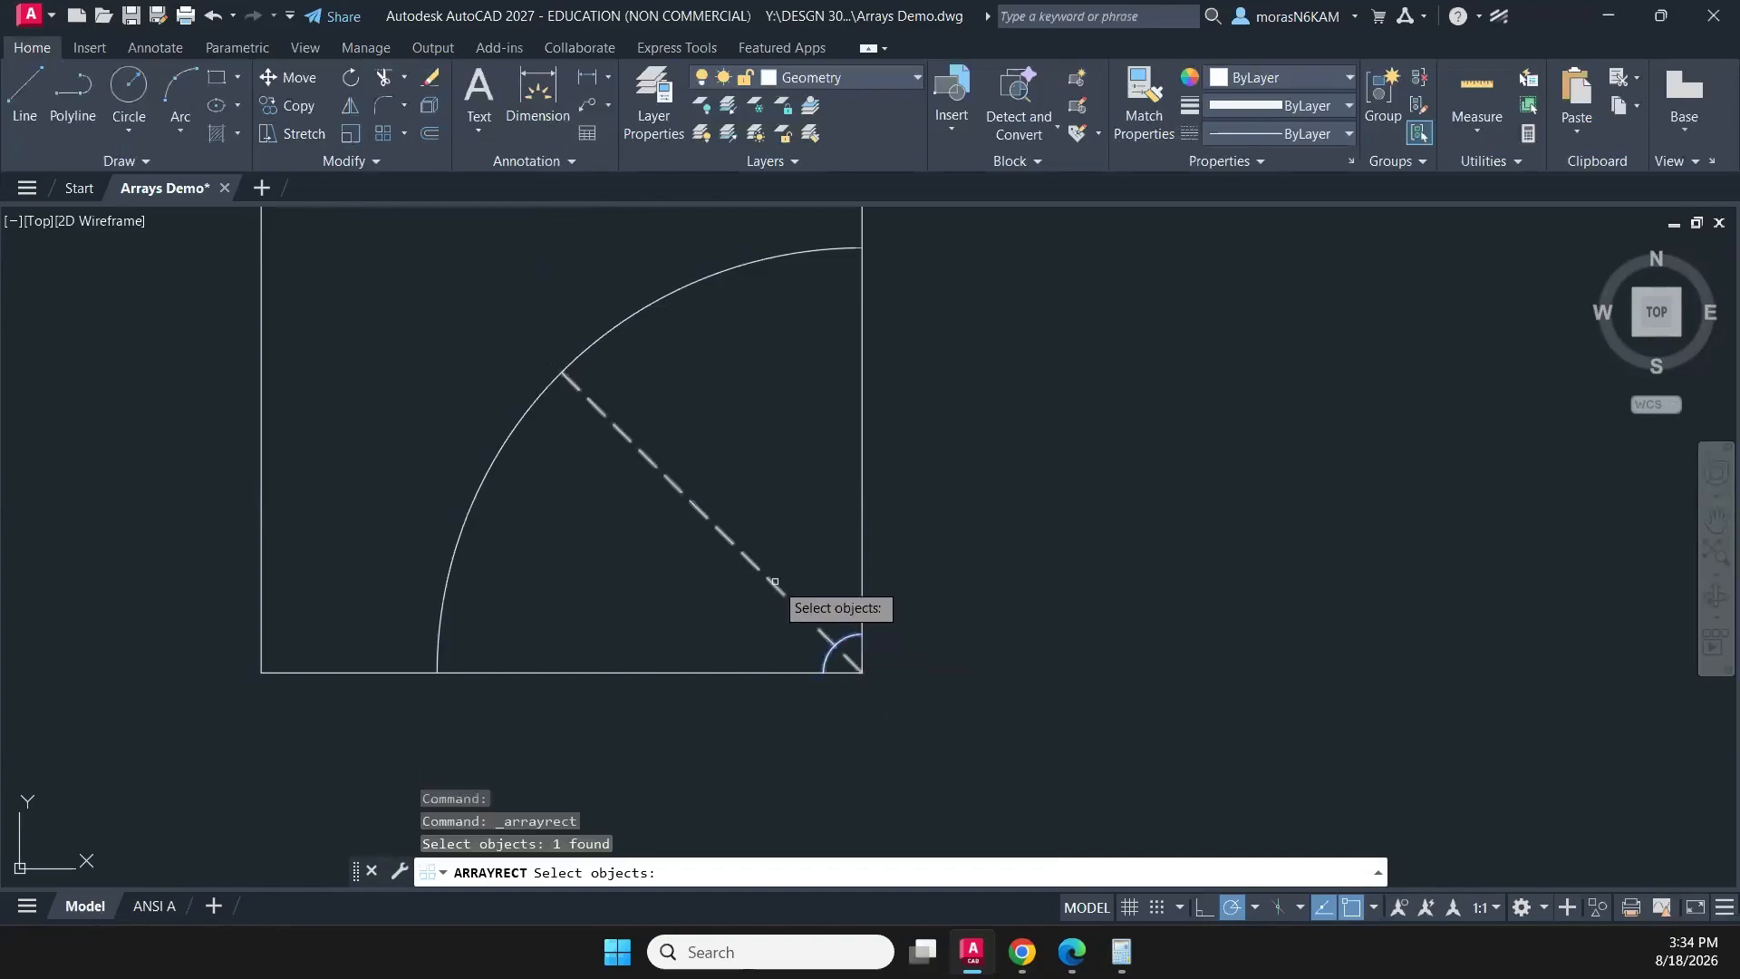
key("Return")
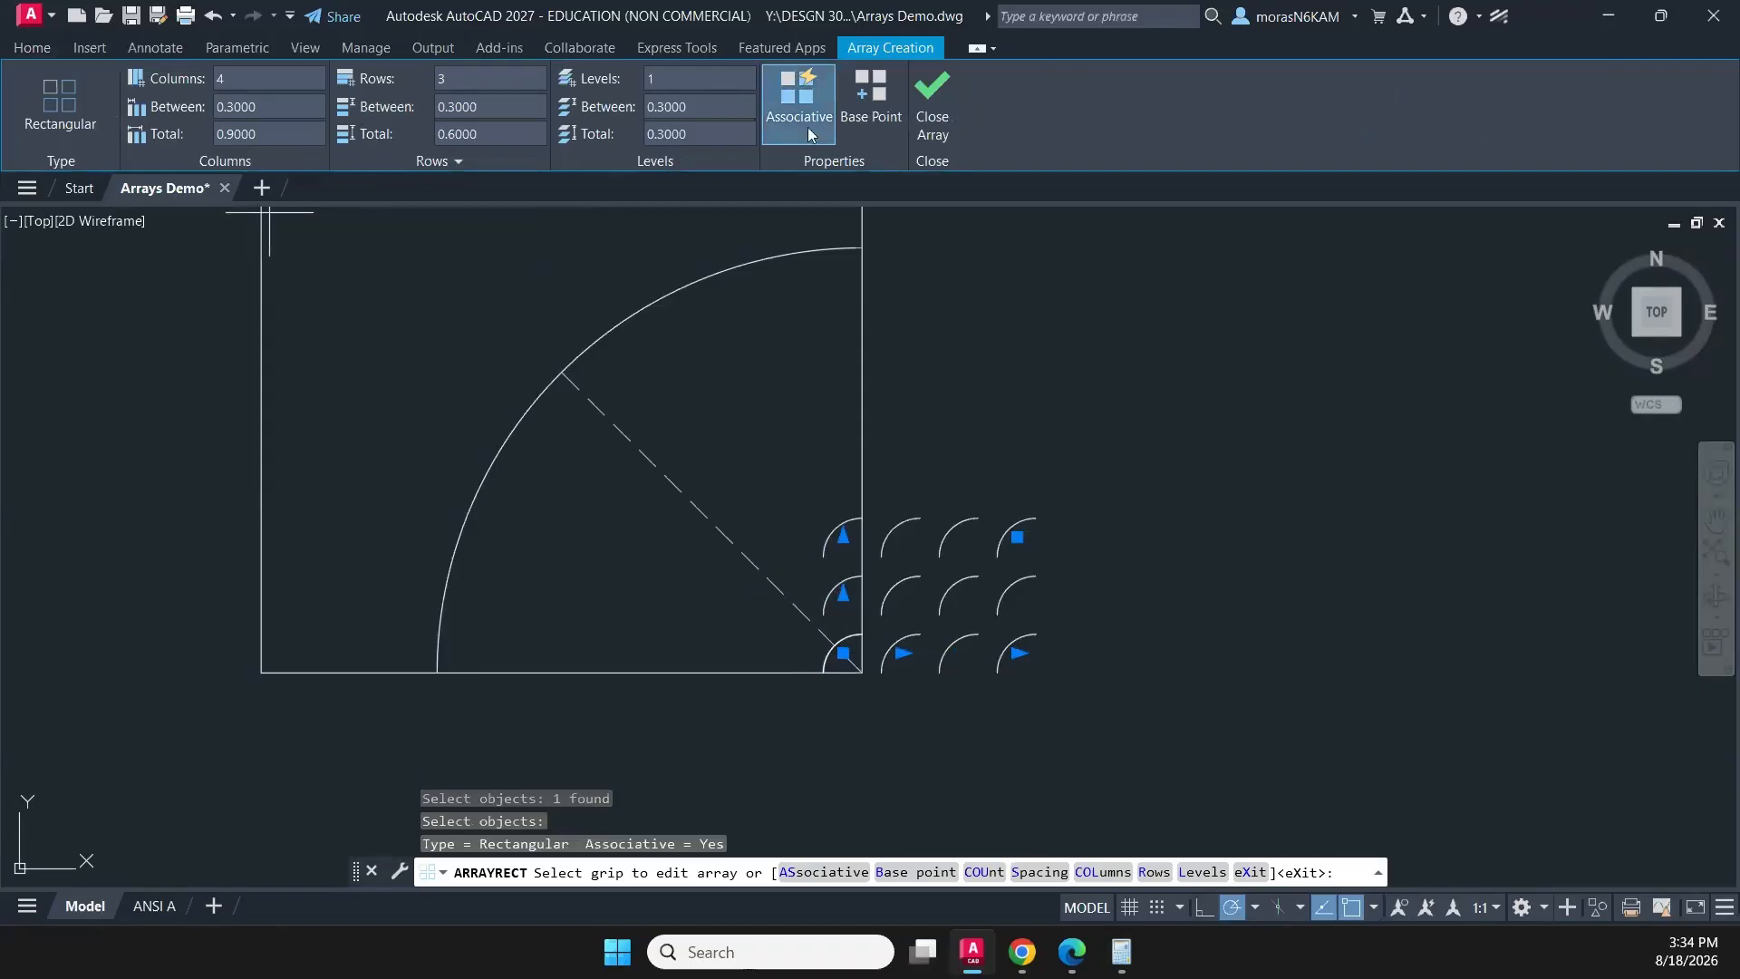
left_click(878, 100)
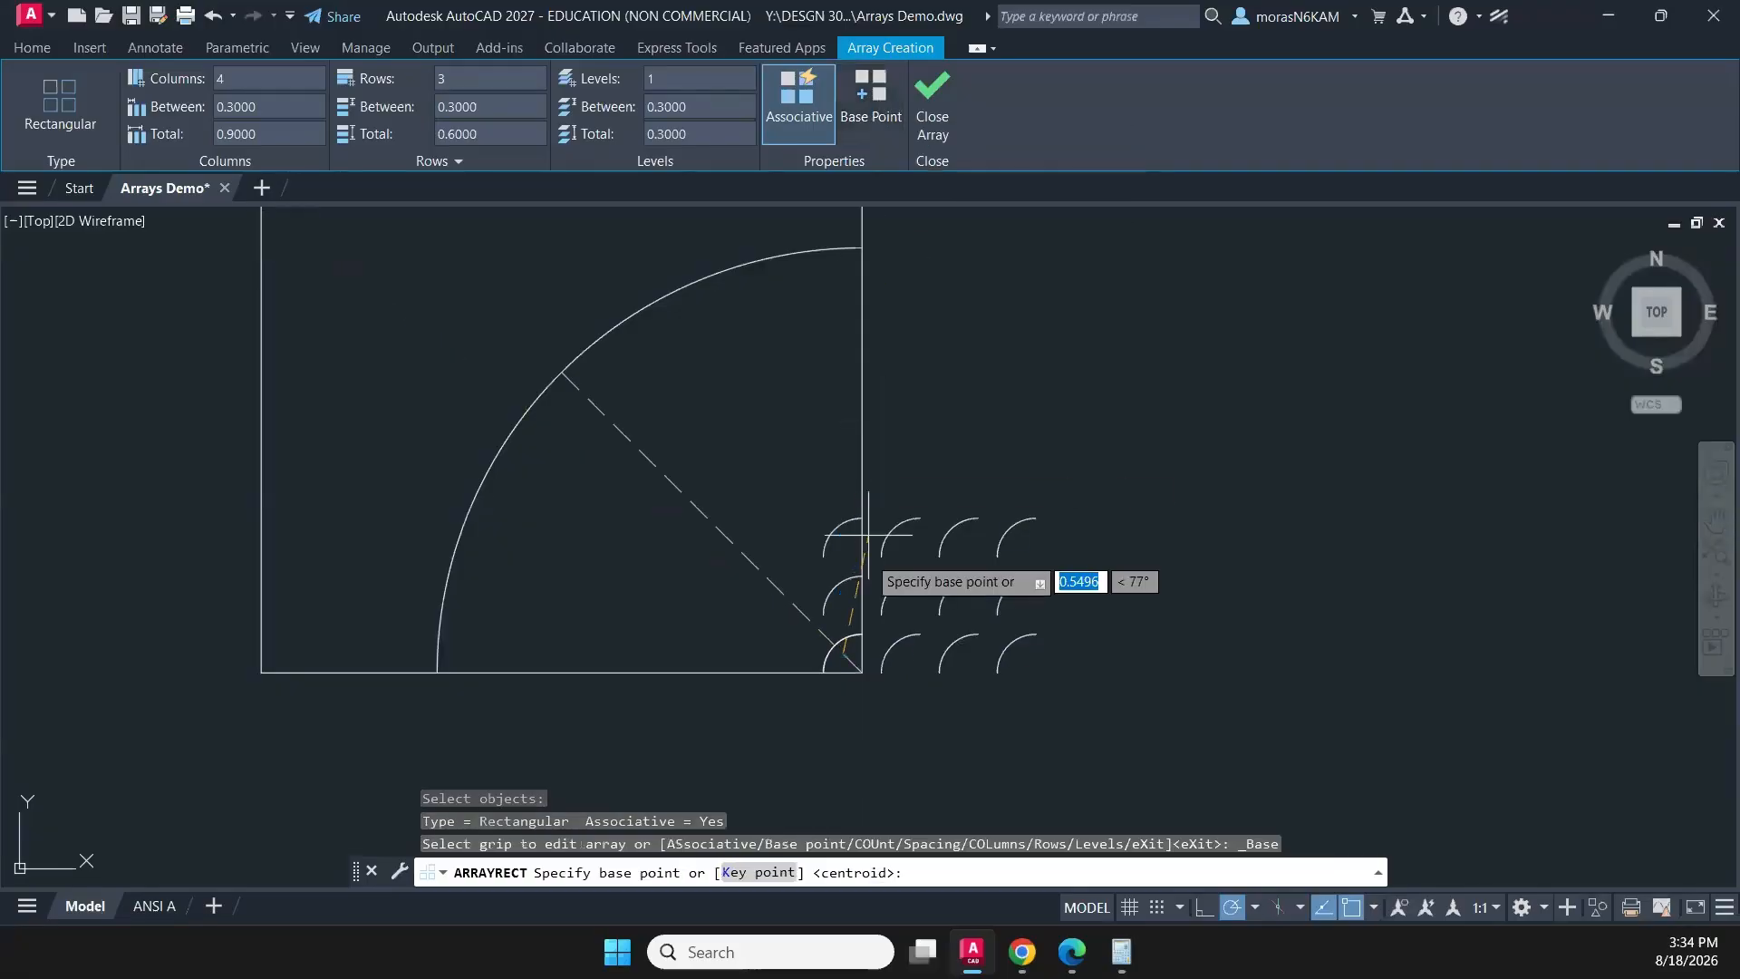
left_click(868, 680)
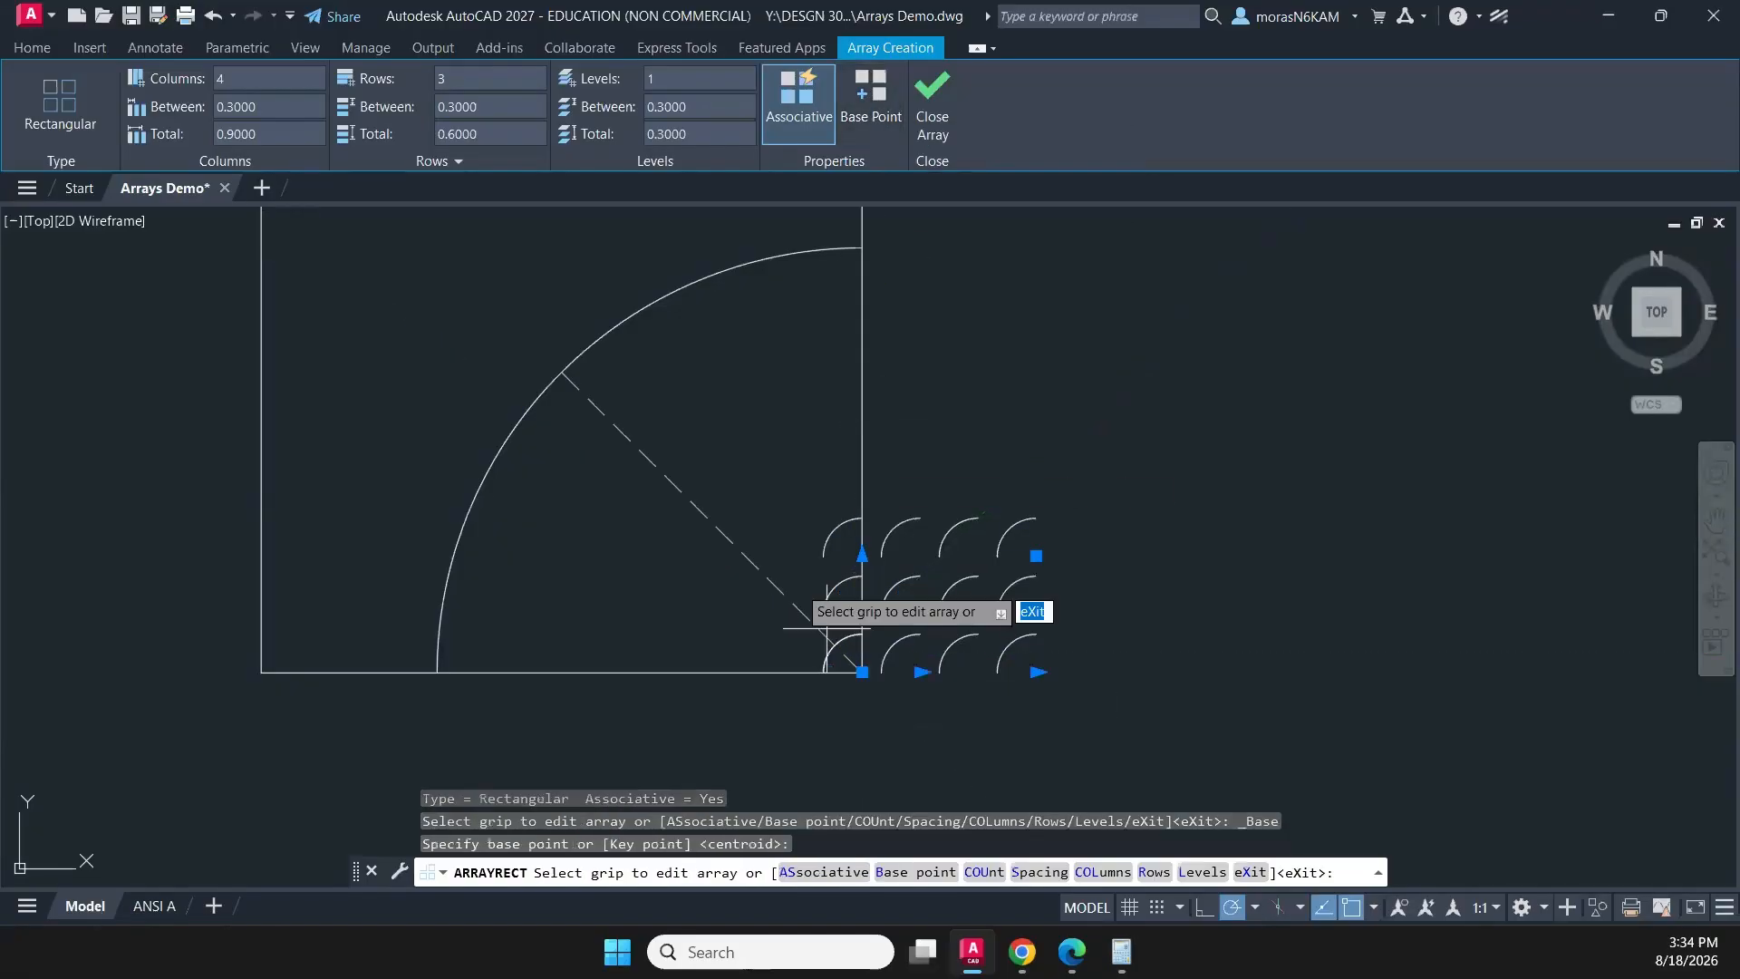
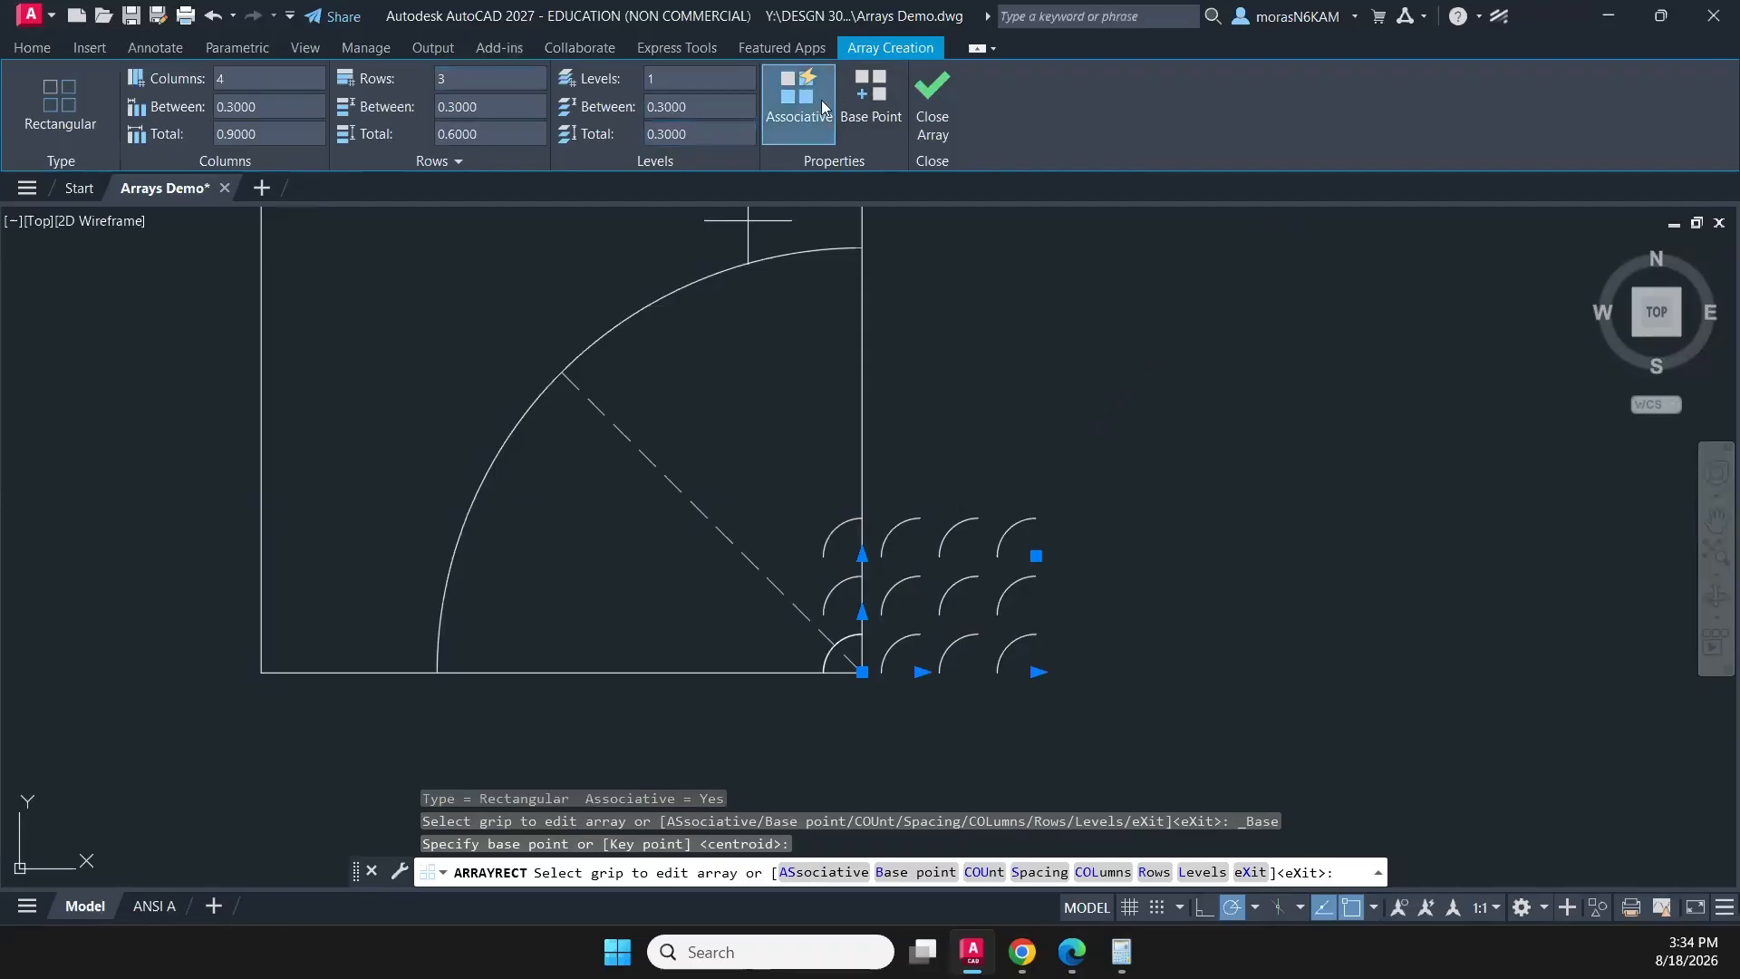
- Finish the rectangular array of the small corner arc and undo it
left_click(932, 105)
key("ctrl+z")
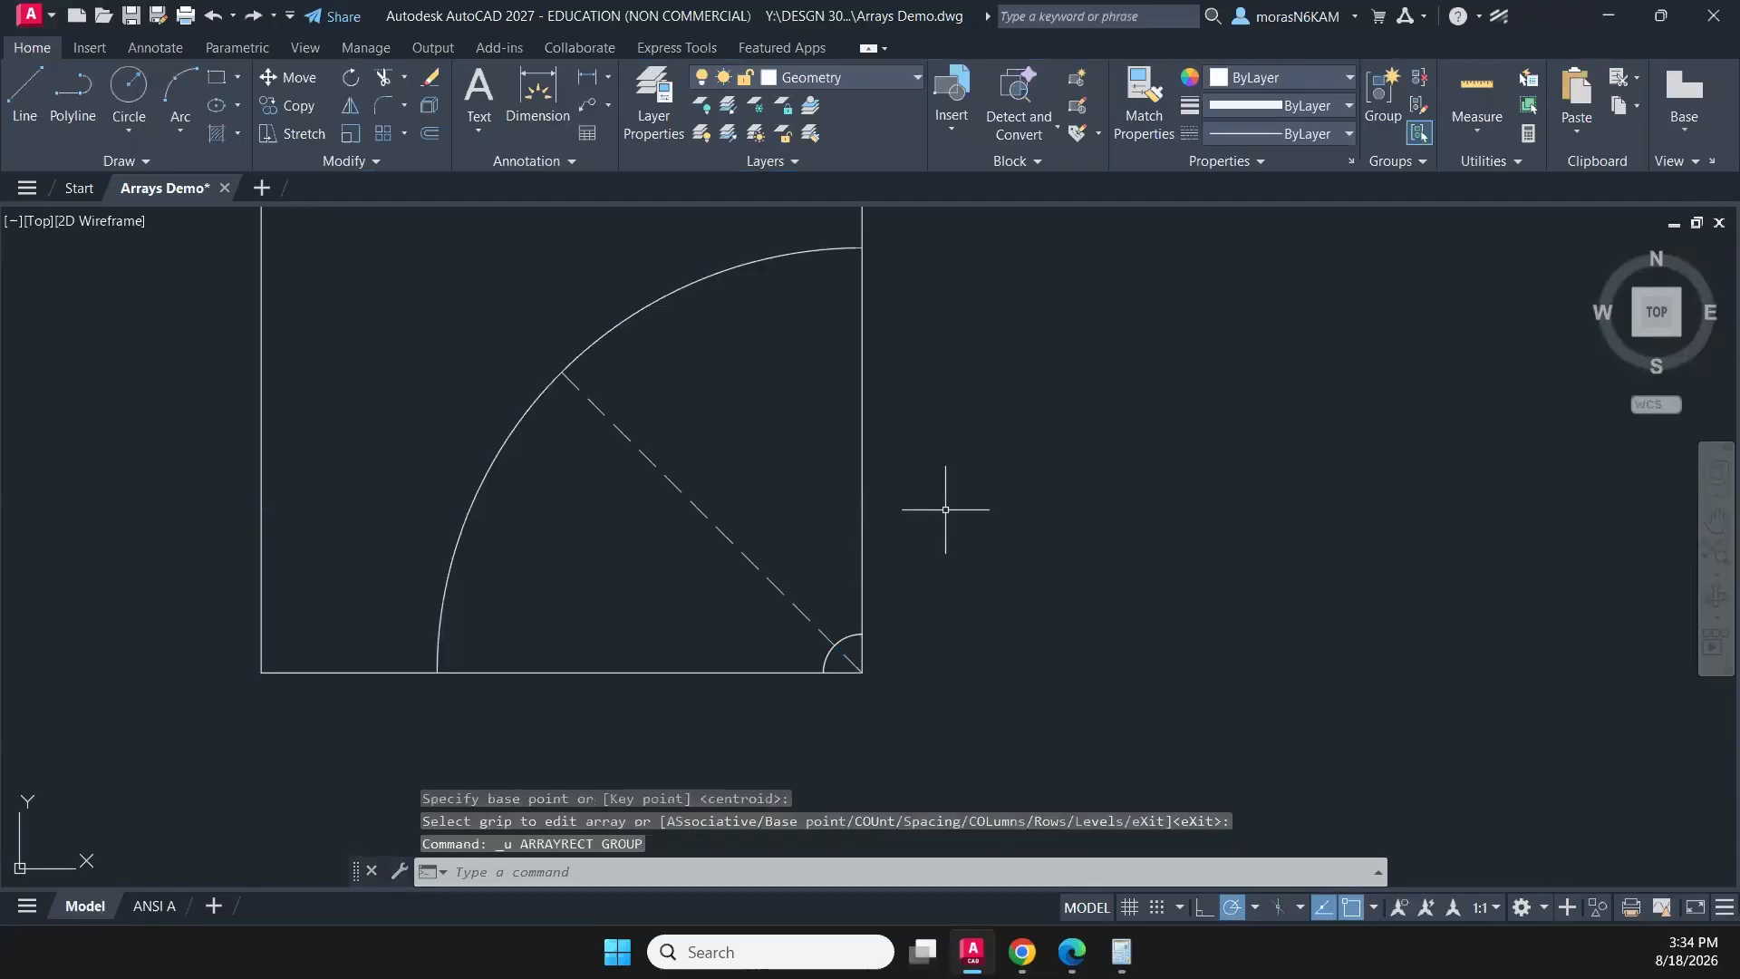
left_click(833, 636)
left_click(809, 591)
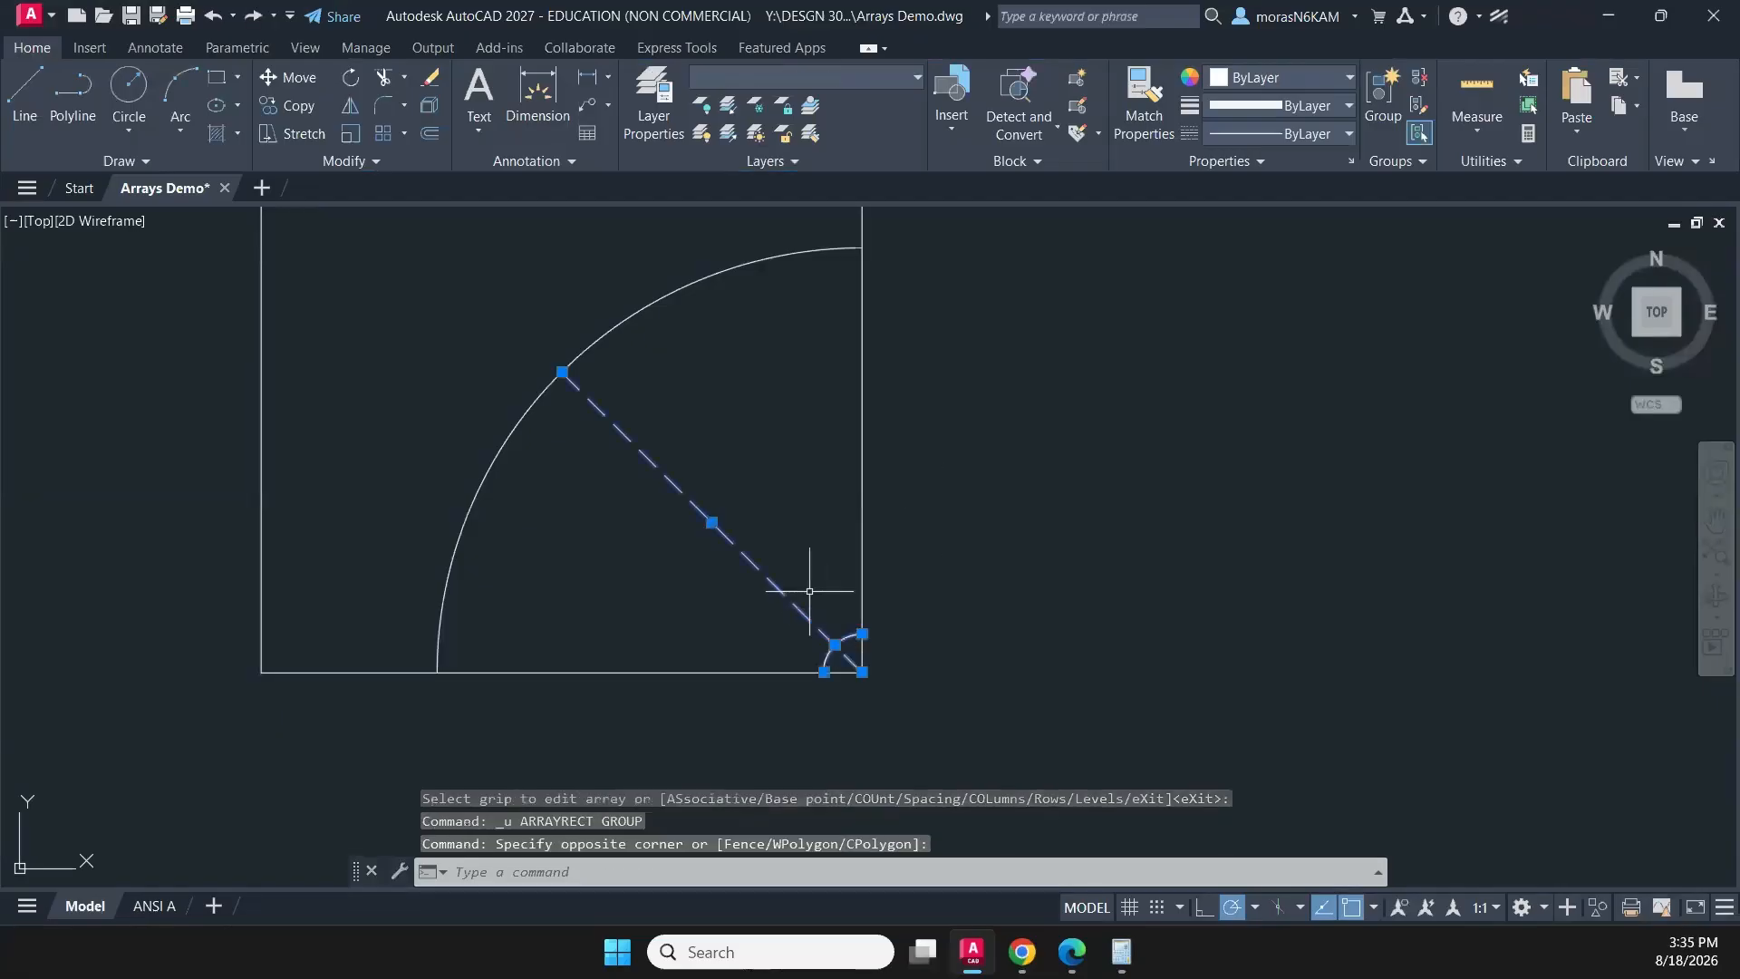
key("Escape")
- Stretch the upper end of the dashed diagonal line to the square's upper-left corner
left_click(649, 438)
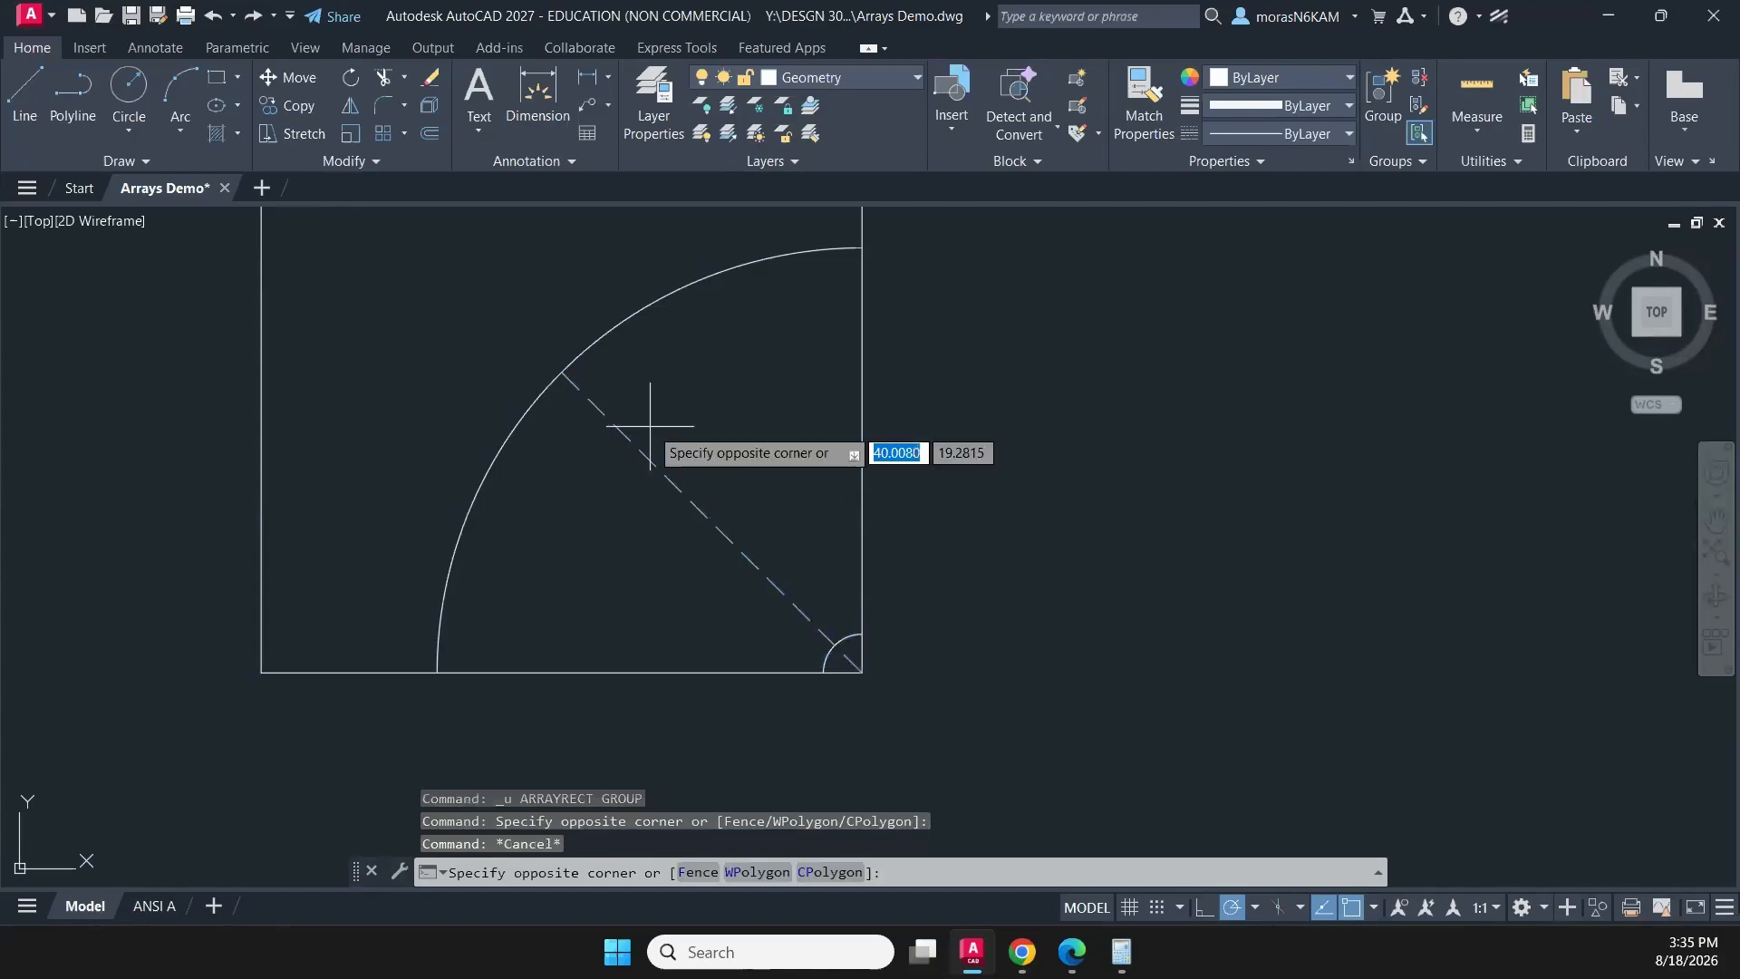
left_click(562, 512)
left_click(562, 372)
middle_click_drag(432, 323, 575, 587)
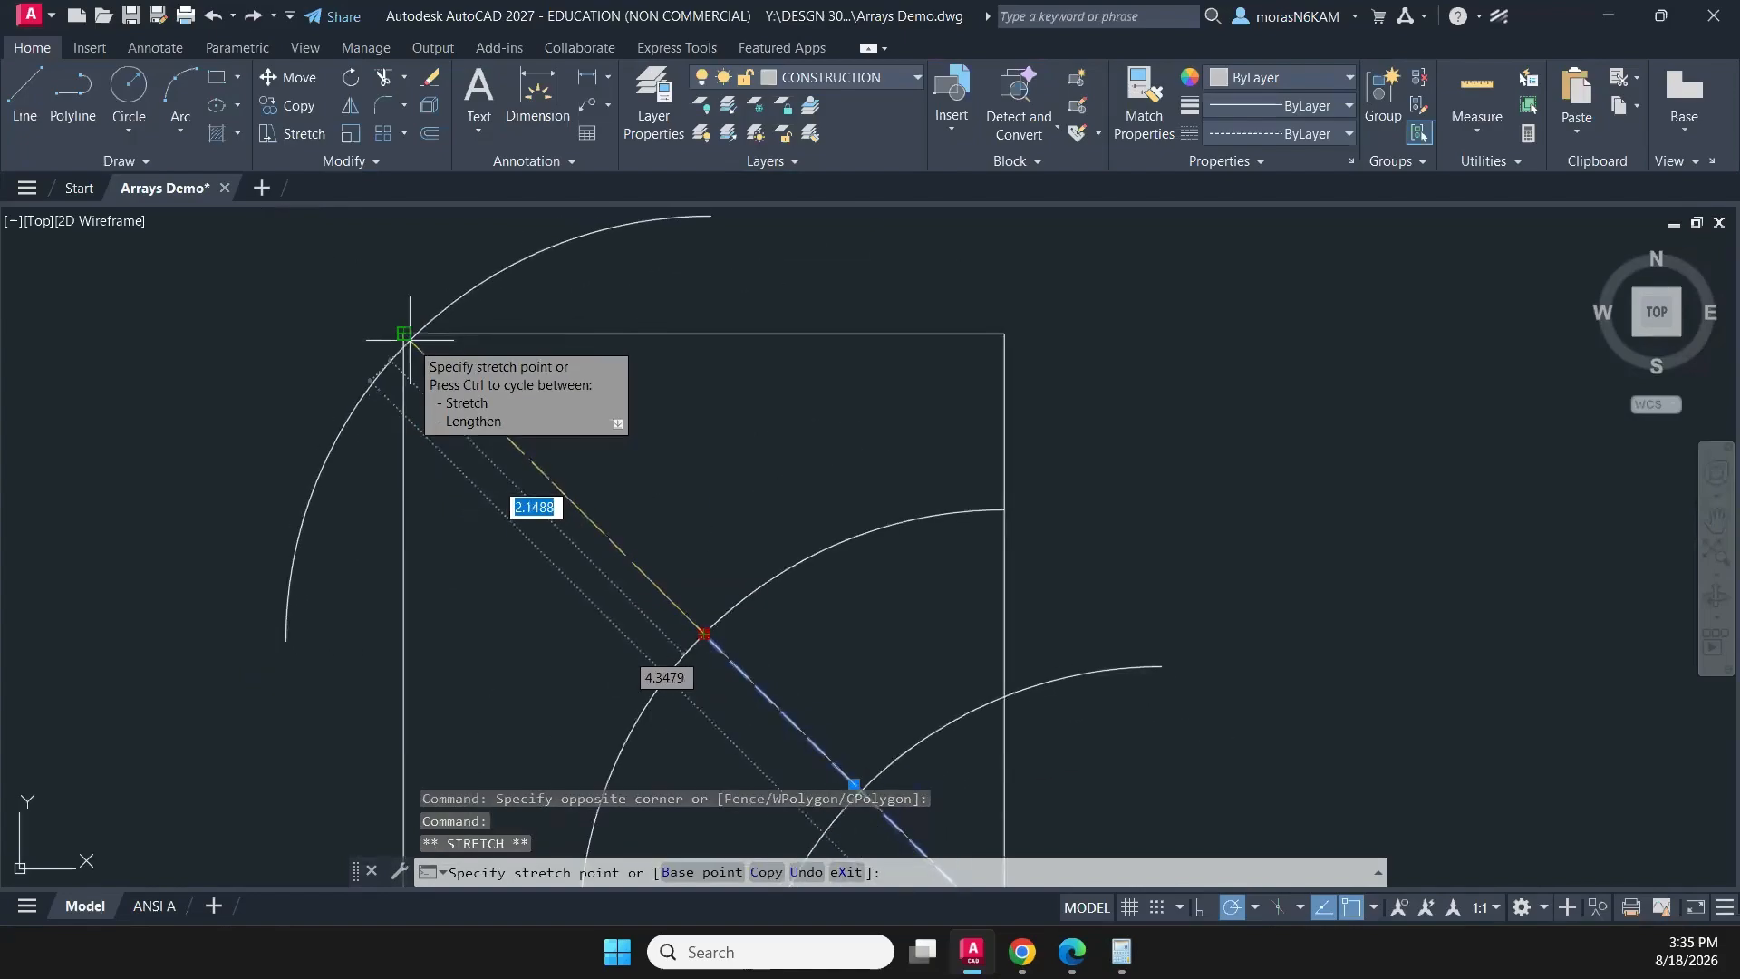
left_click(409, 340)
- Select the path array of large arcs and set its row spacing to 0.2
scroll(632, 509, "down", 2)
middle_click_drag(708, 544, 637, 389)
scroll(644, 390, "down", 4)
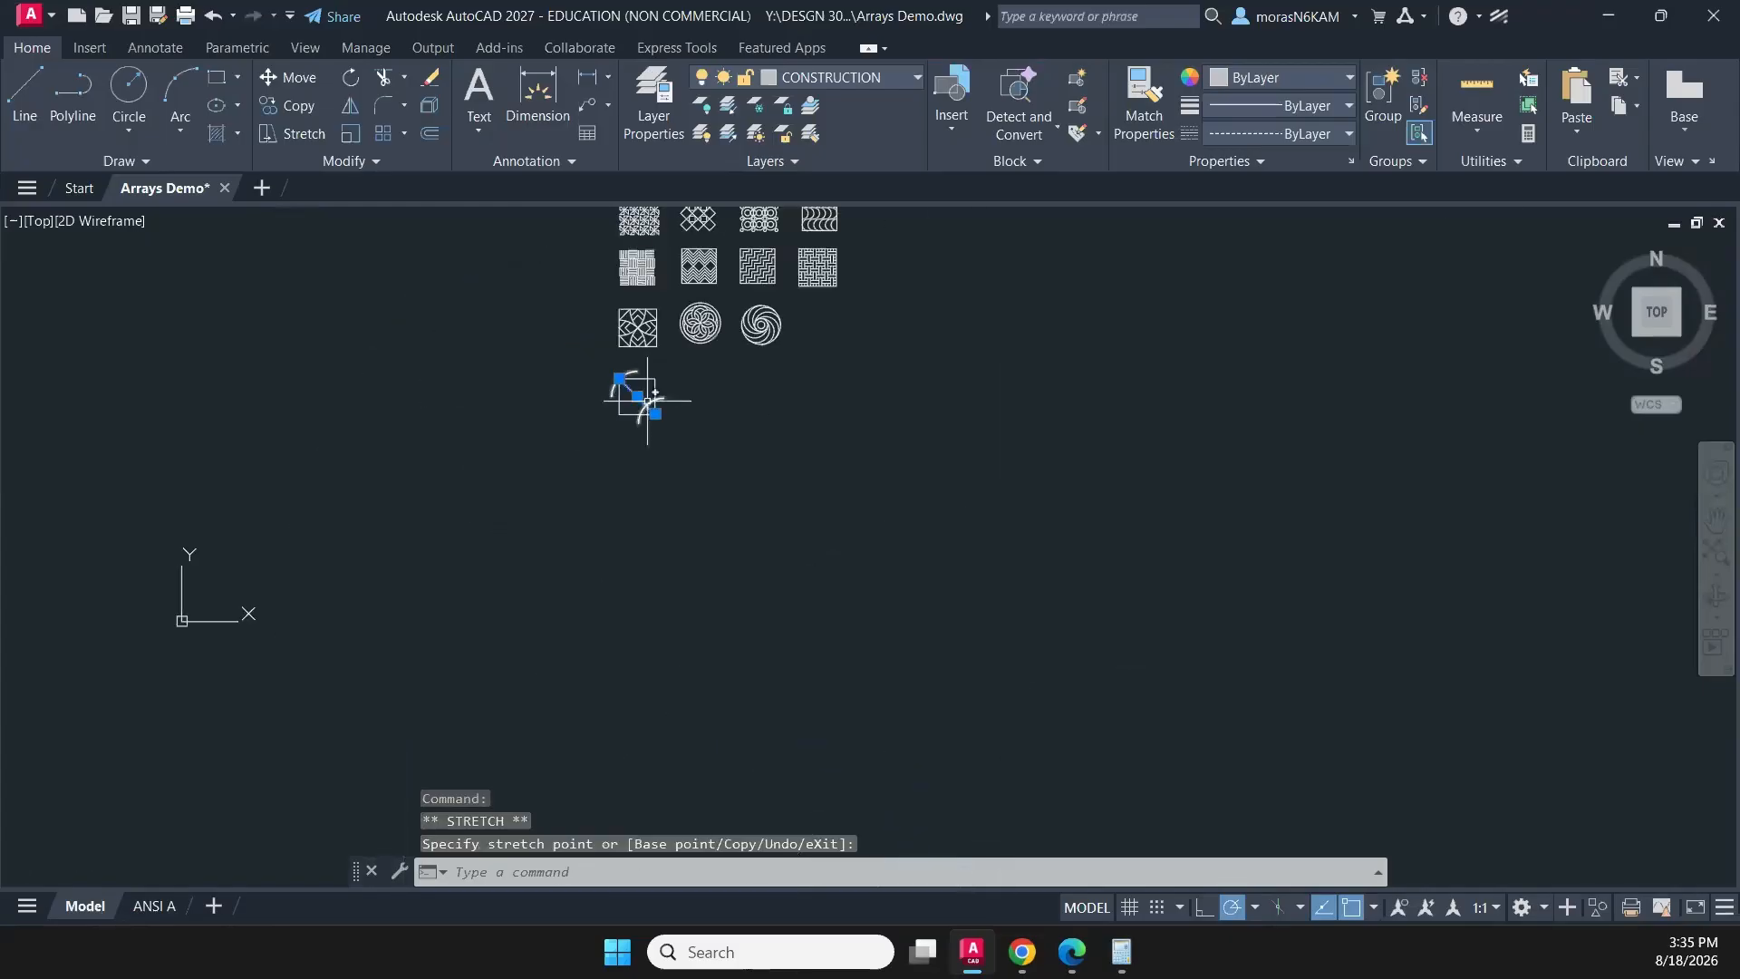
scroll(645, 400, "up", 2)
scroll(627, 396, "up", 4)
left_click(428, 335)
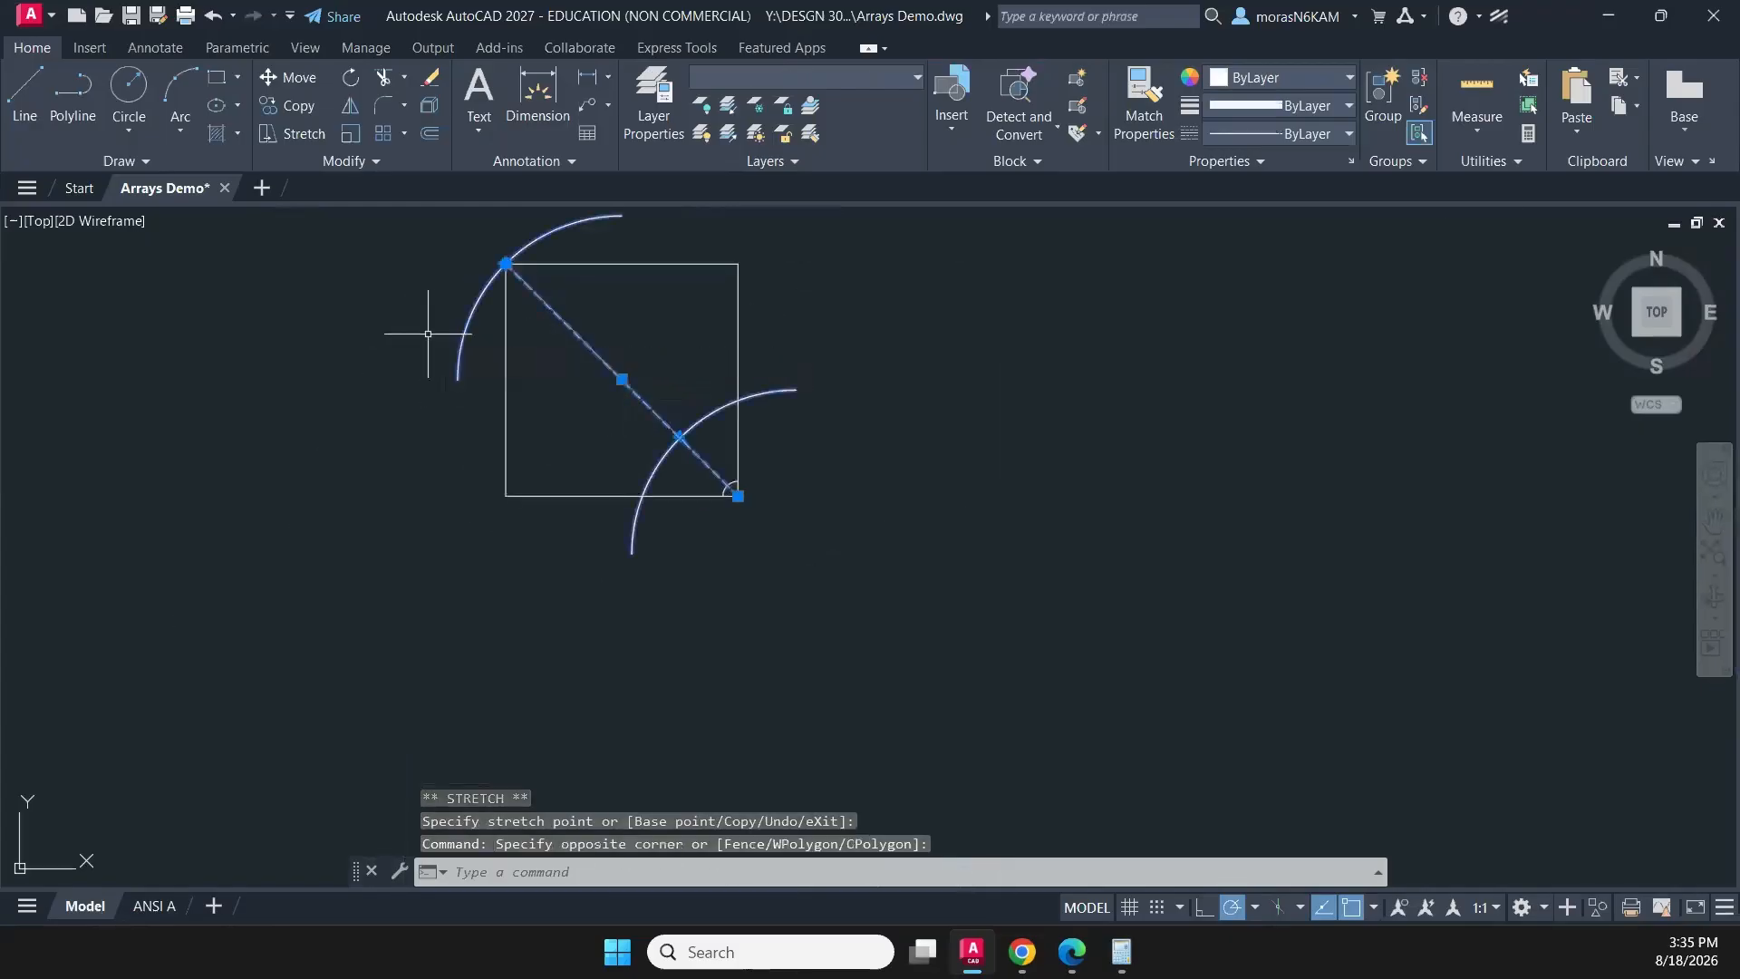
key("Escape")
left_click(460, 340)
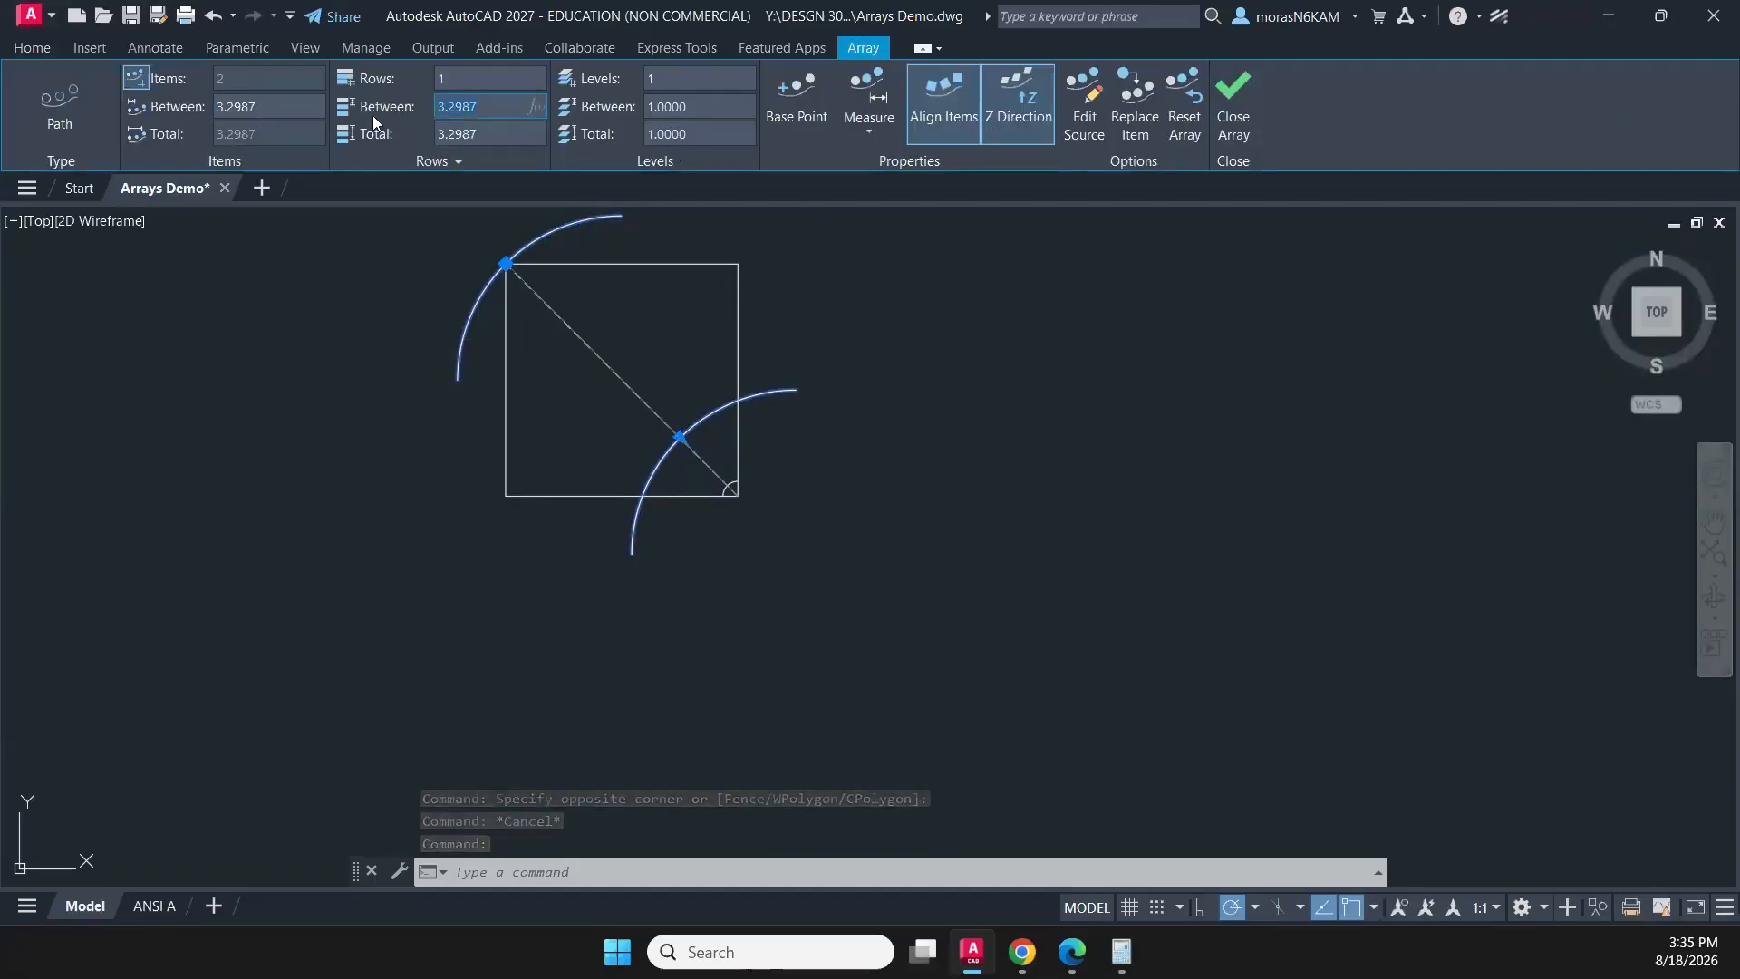
type(".2")
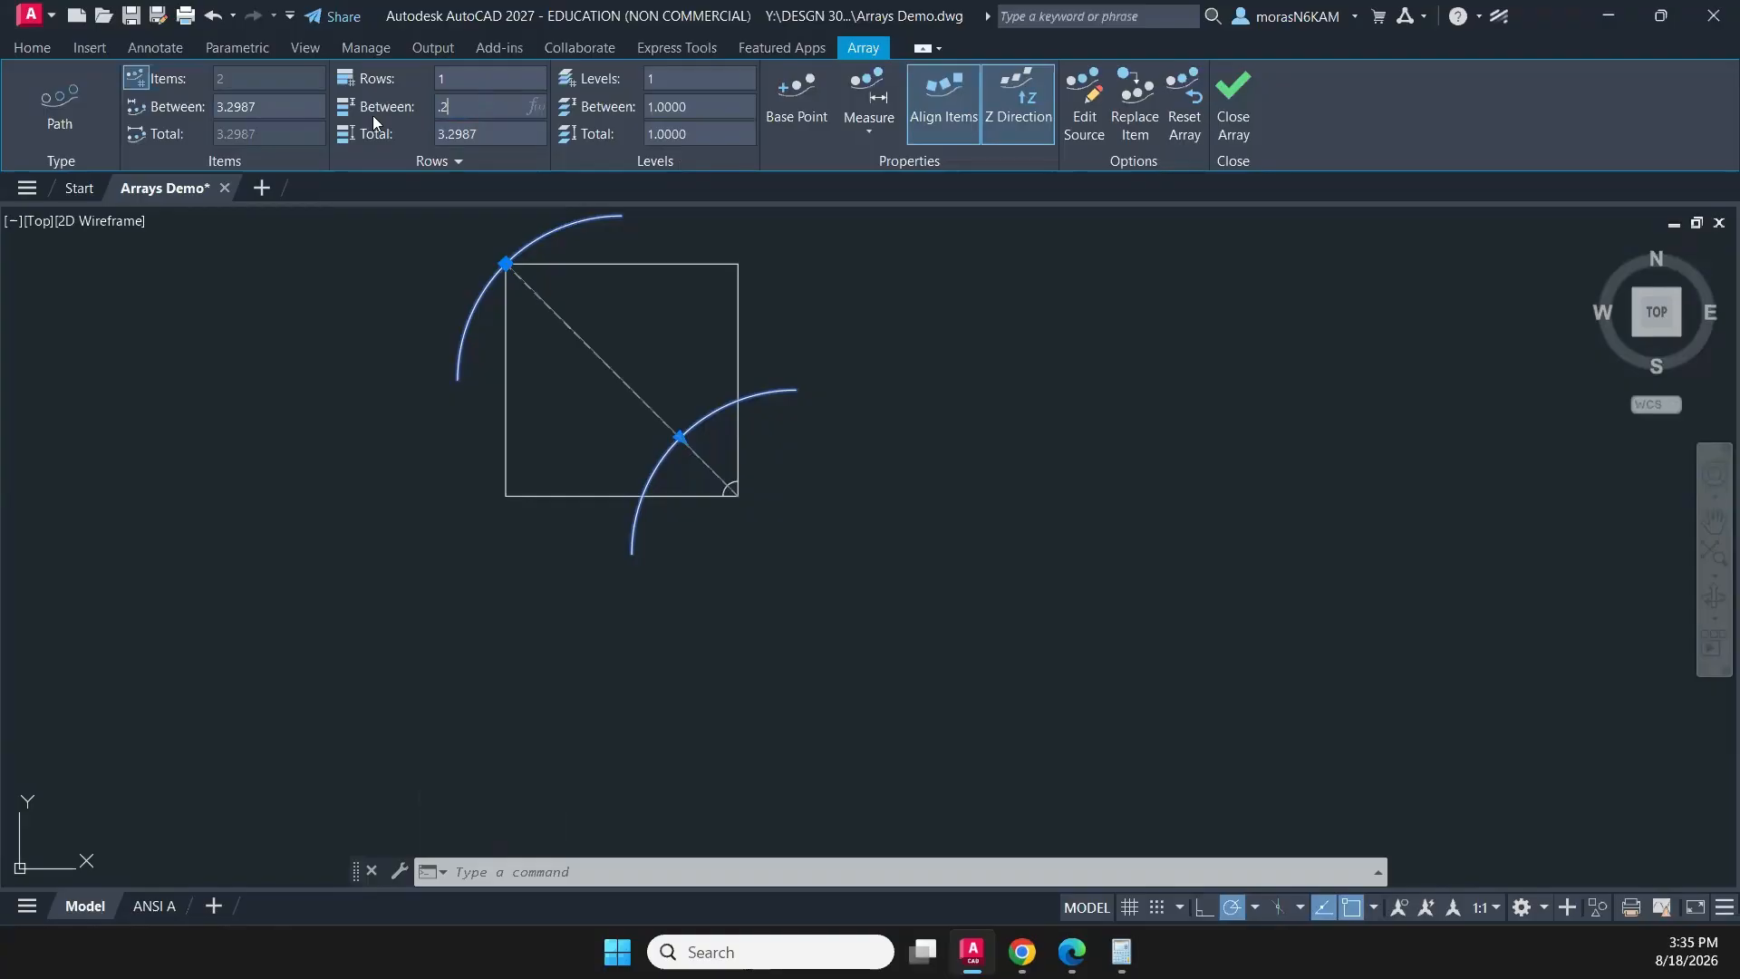
key("Return")
- Reset the large arcs' path array, try adjusting its item spacing by grip, and close the array editing
left_click(419, 272)
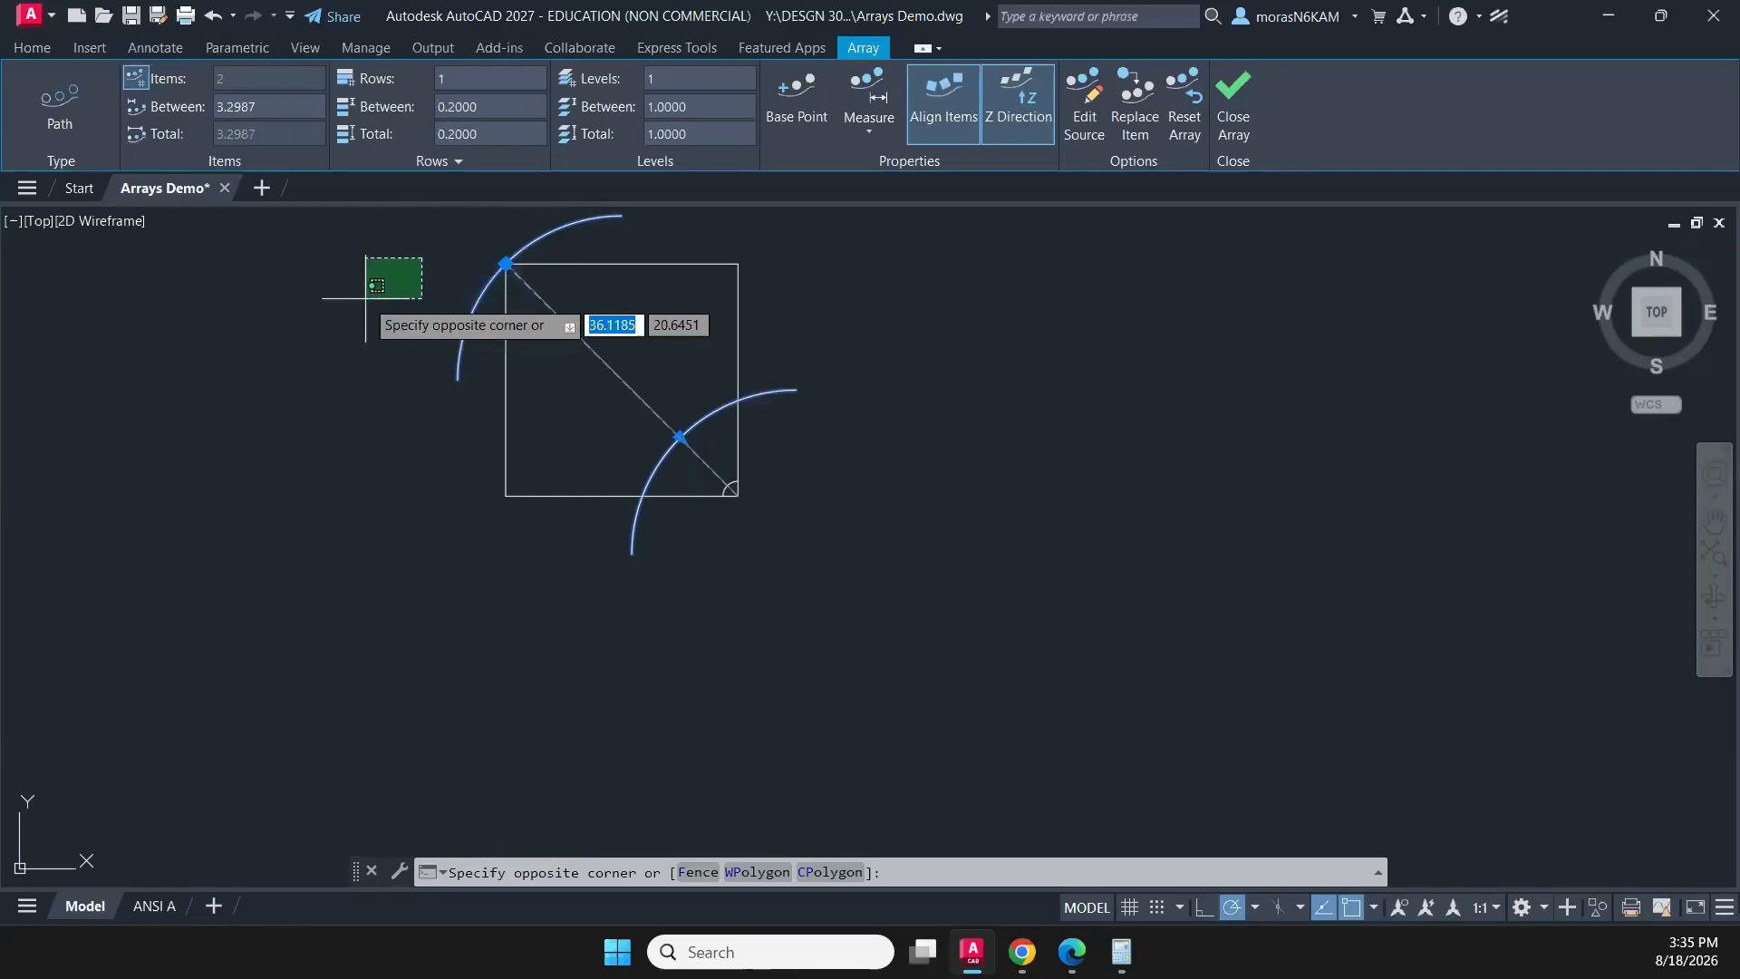
left_click(393, 274)
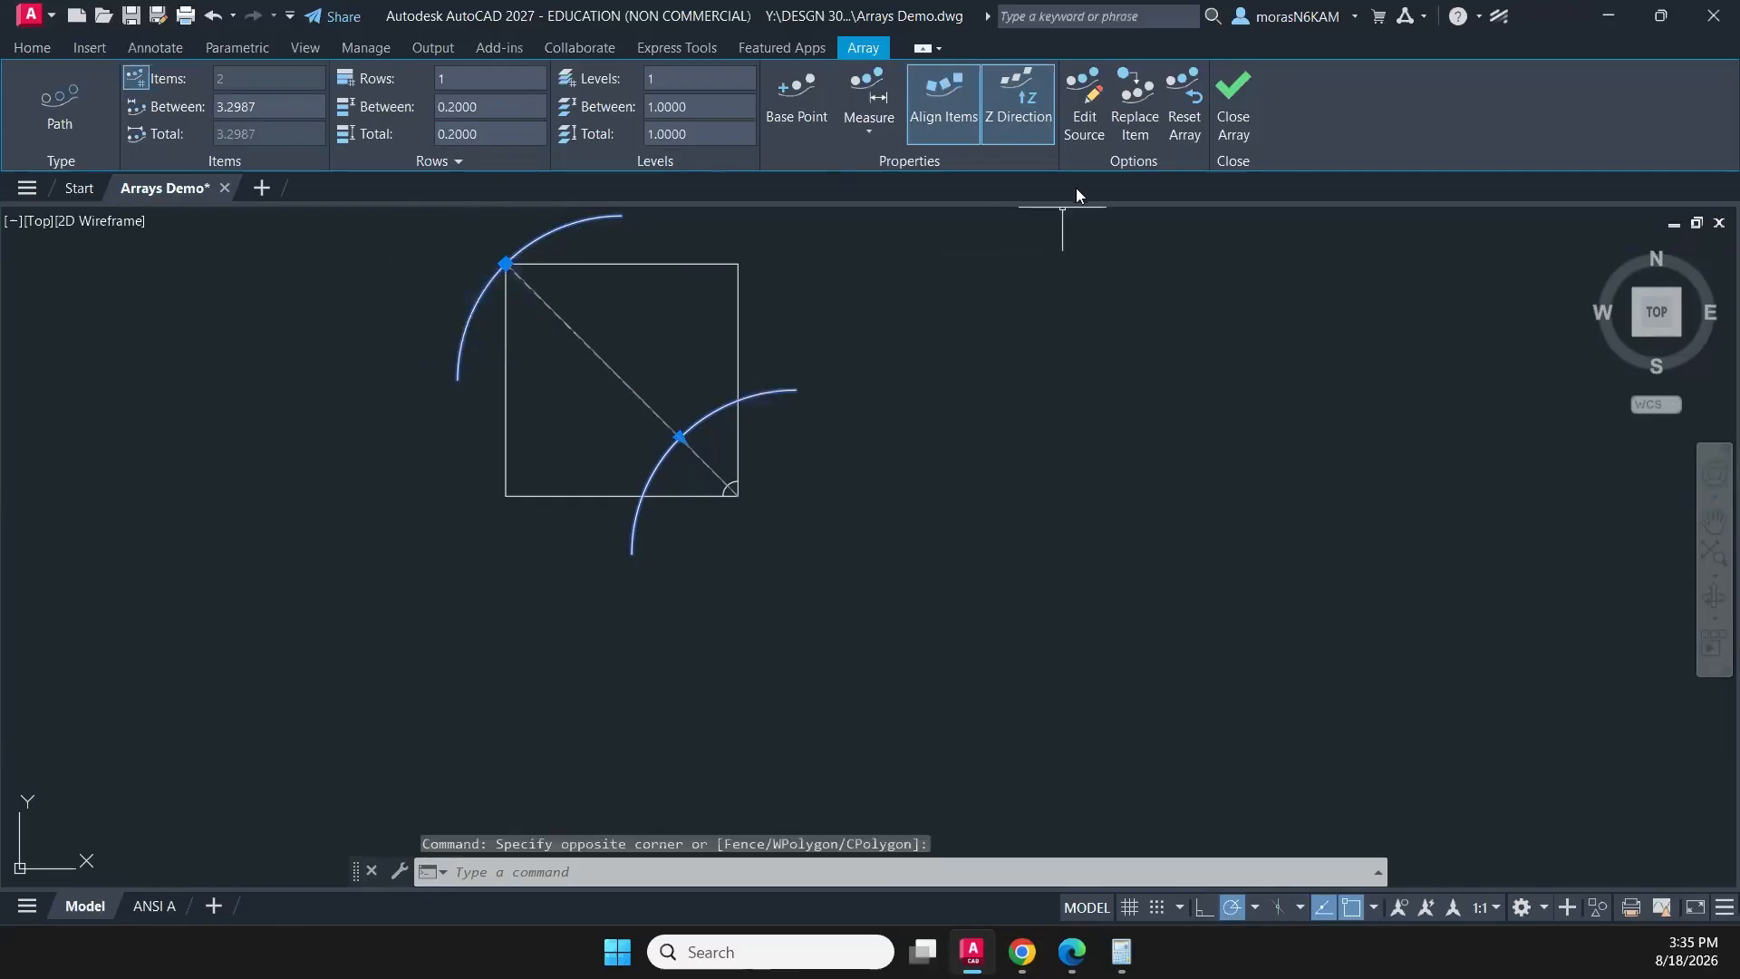
middle_click_drag(1022, 256, 1011, 361)
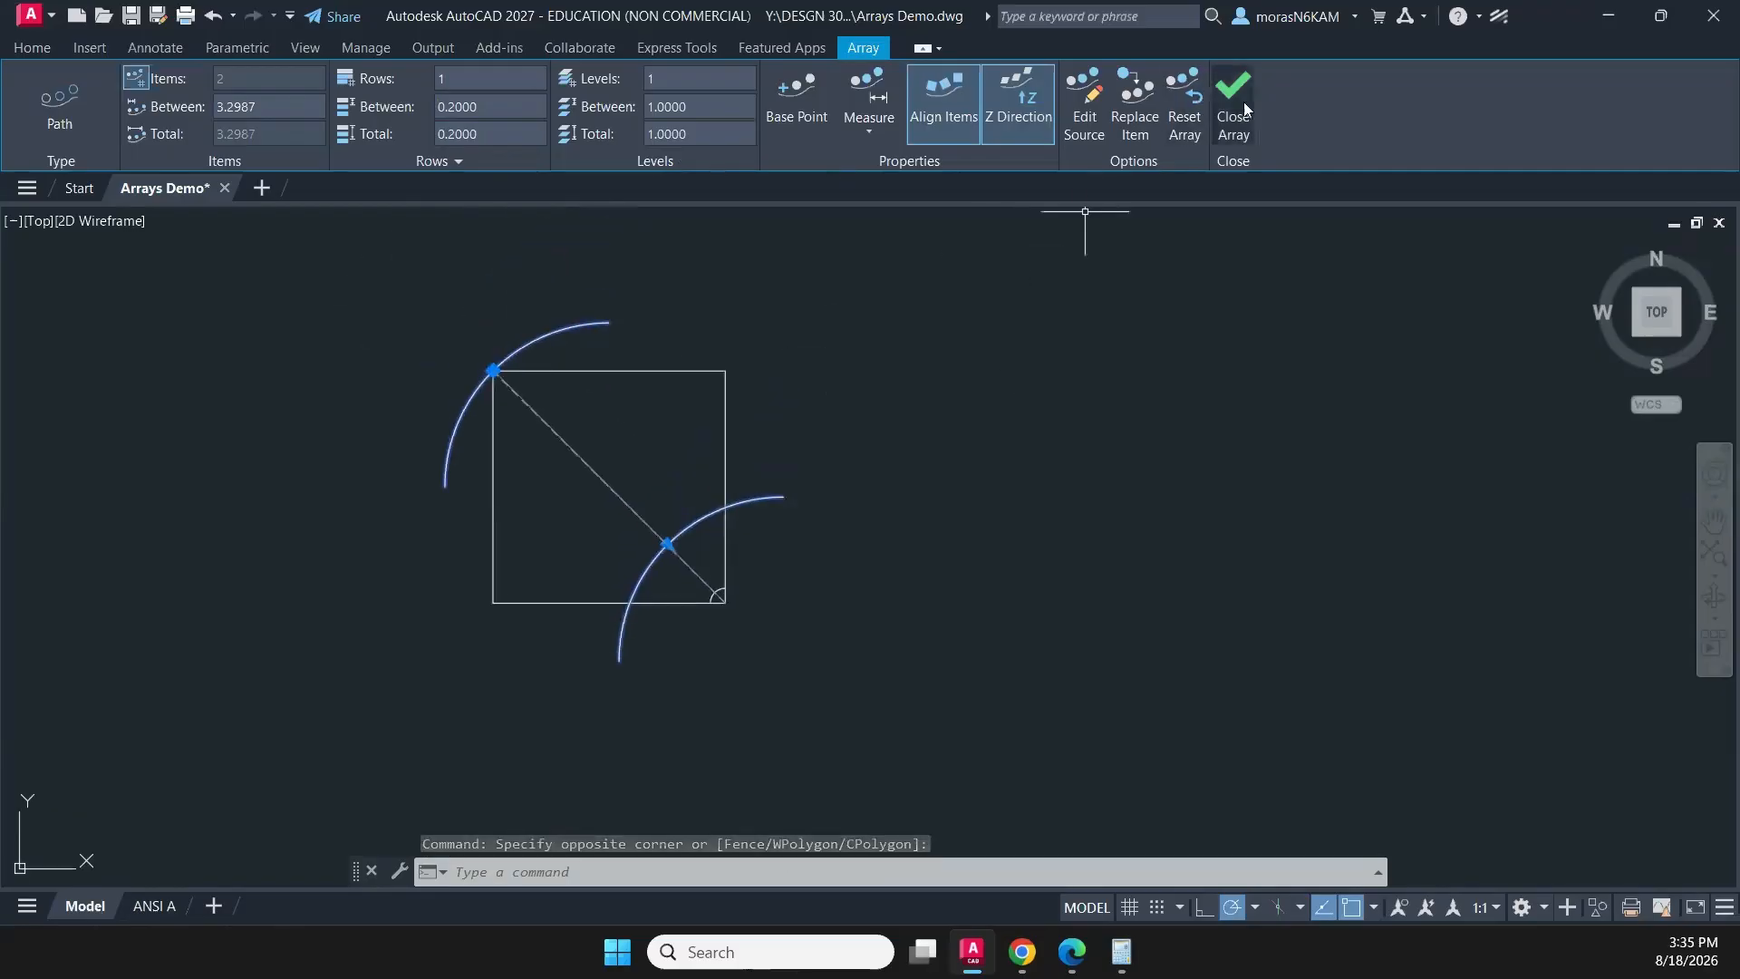
left_click(1189, 94)
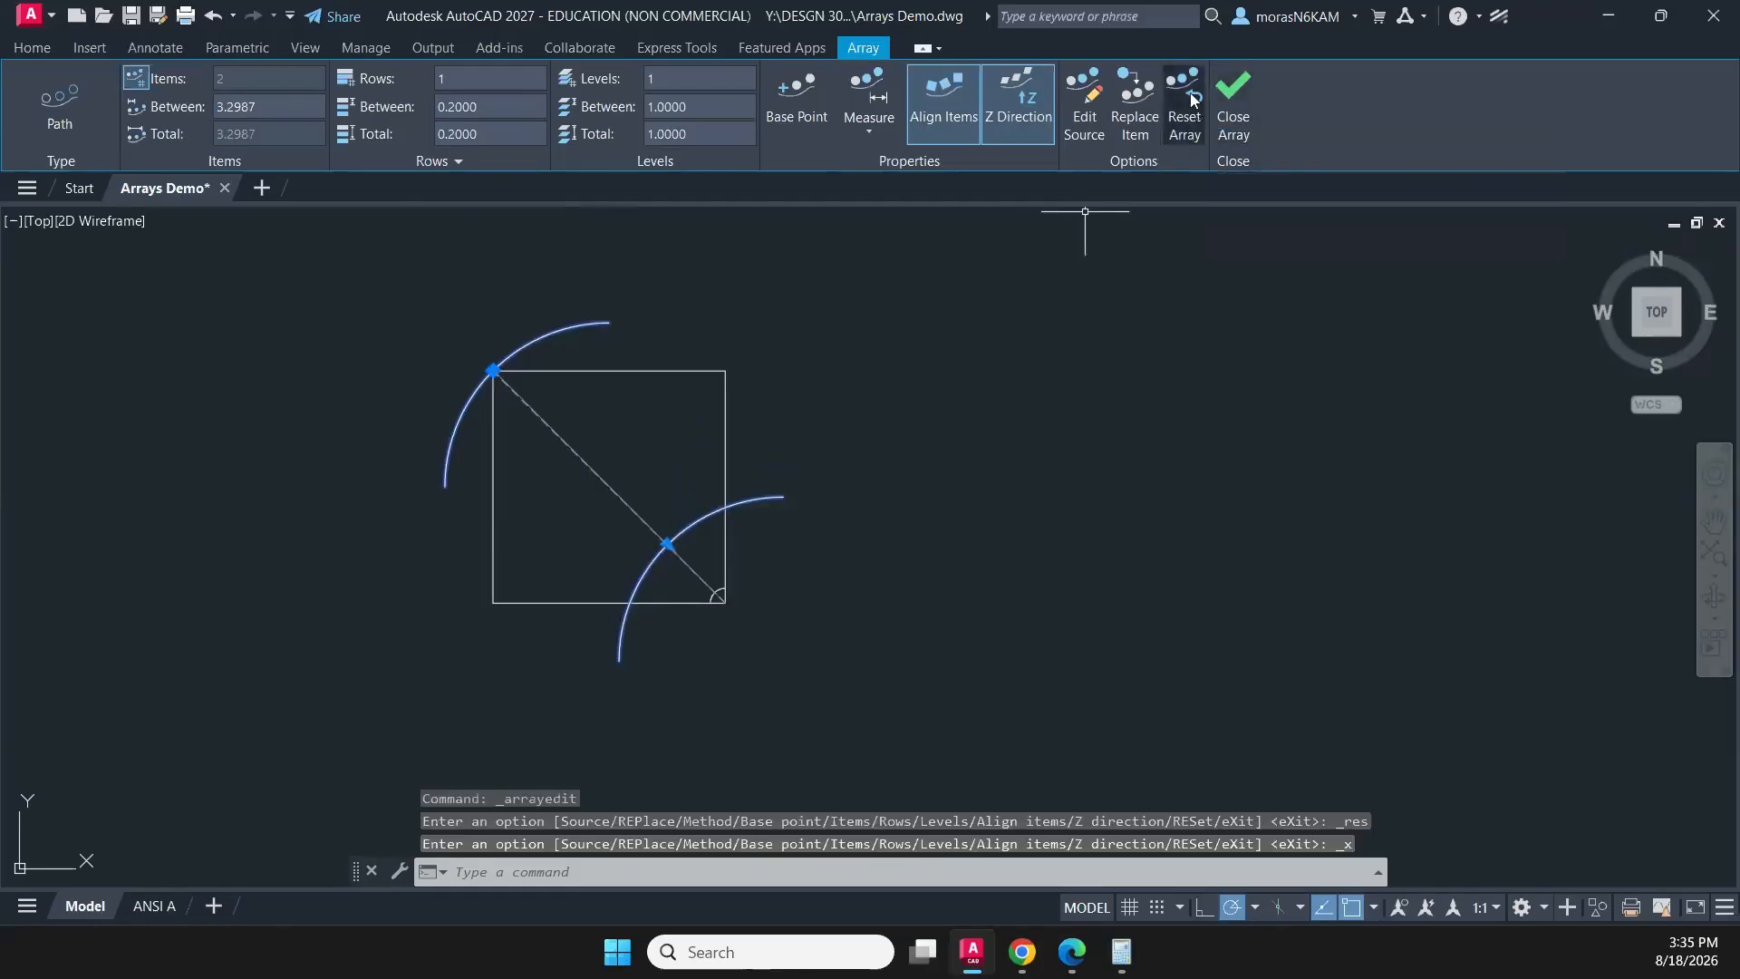
left_click(667, 545)
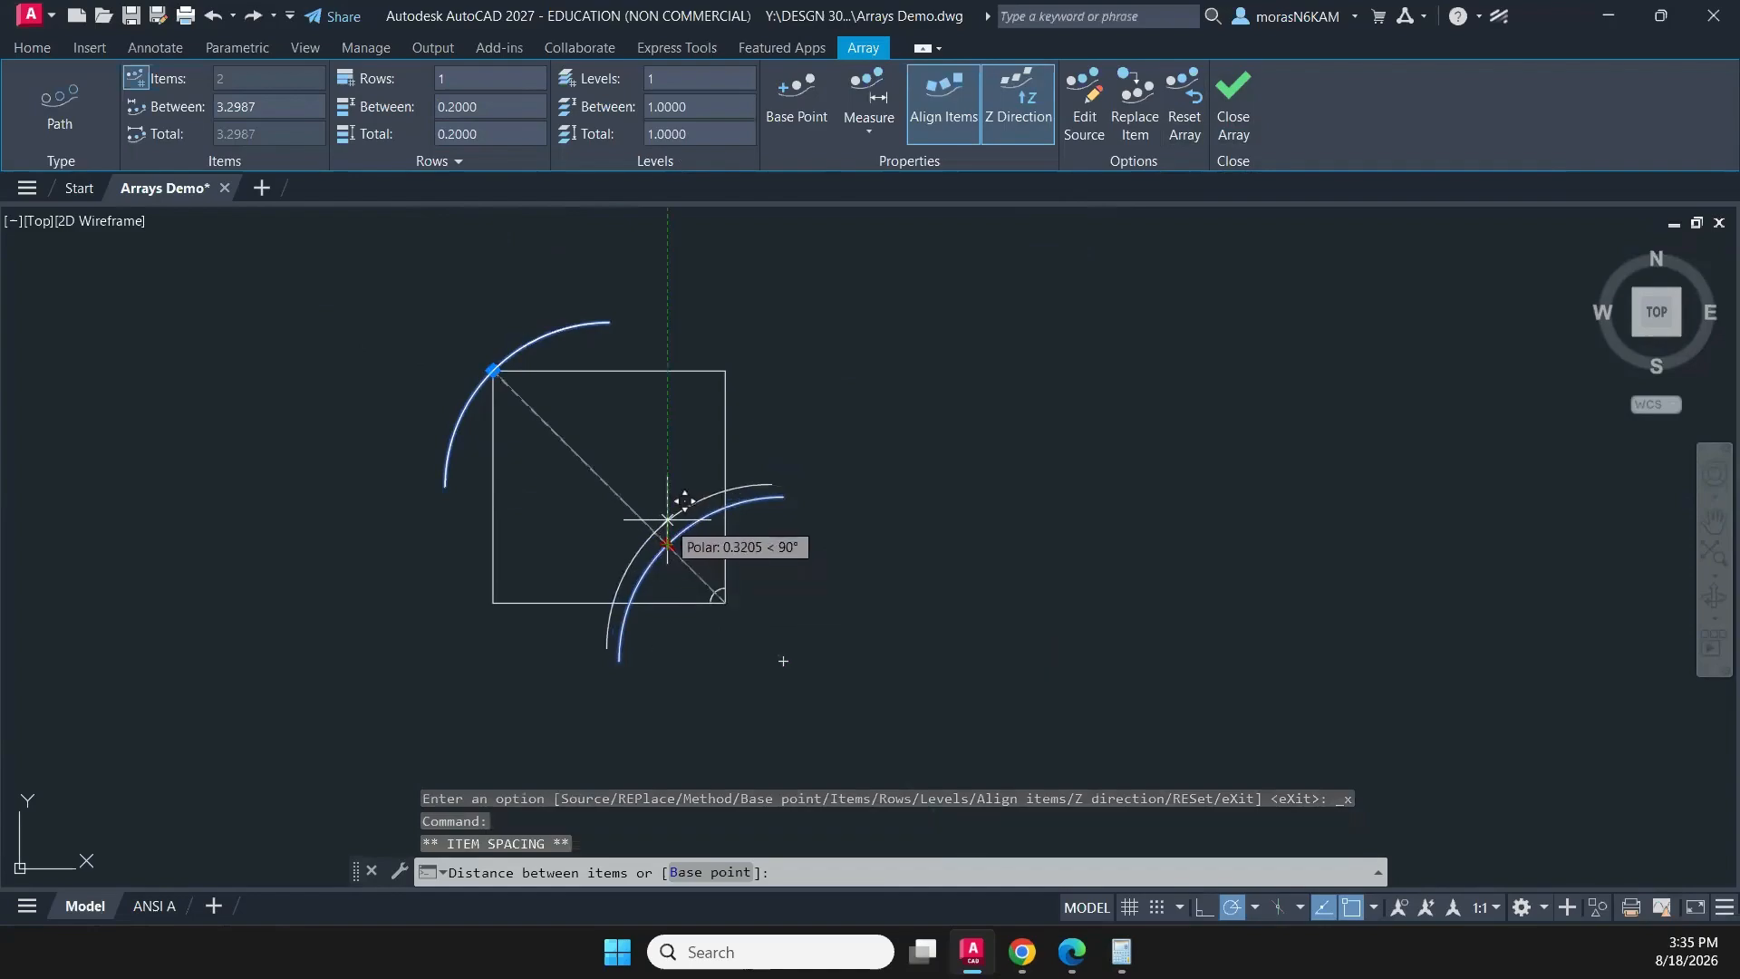
key("Escape")
left_click(1230, 110)
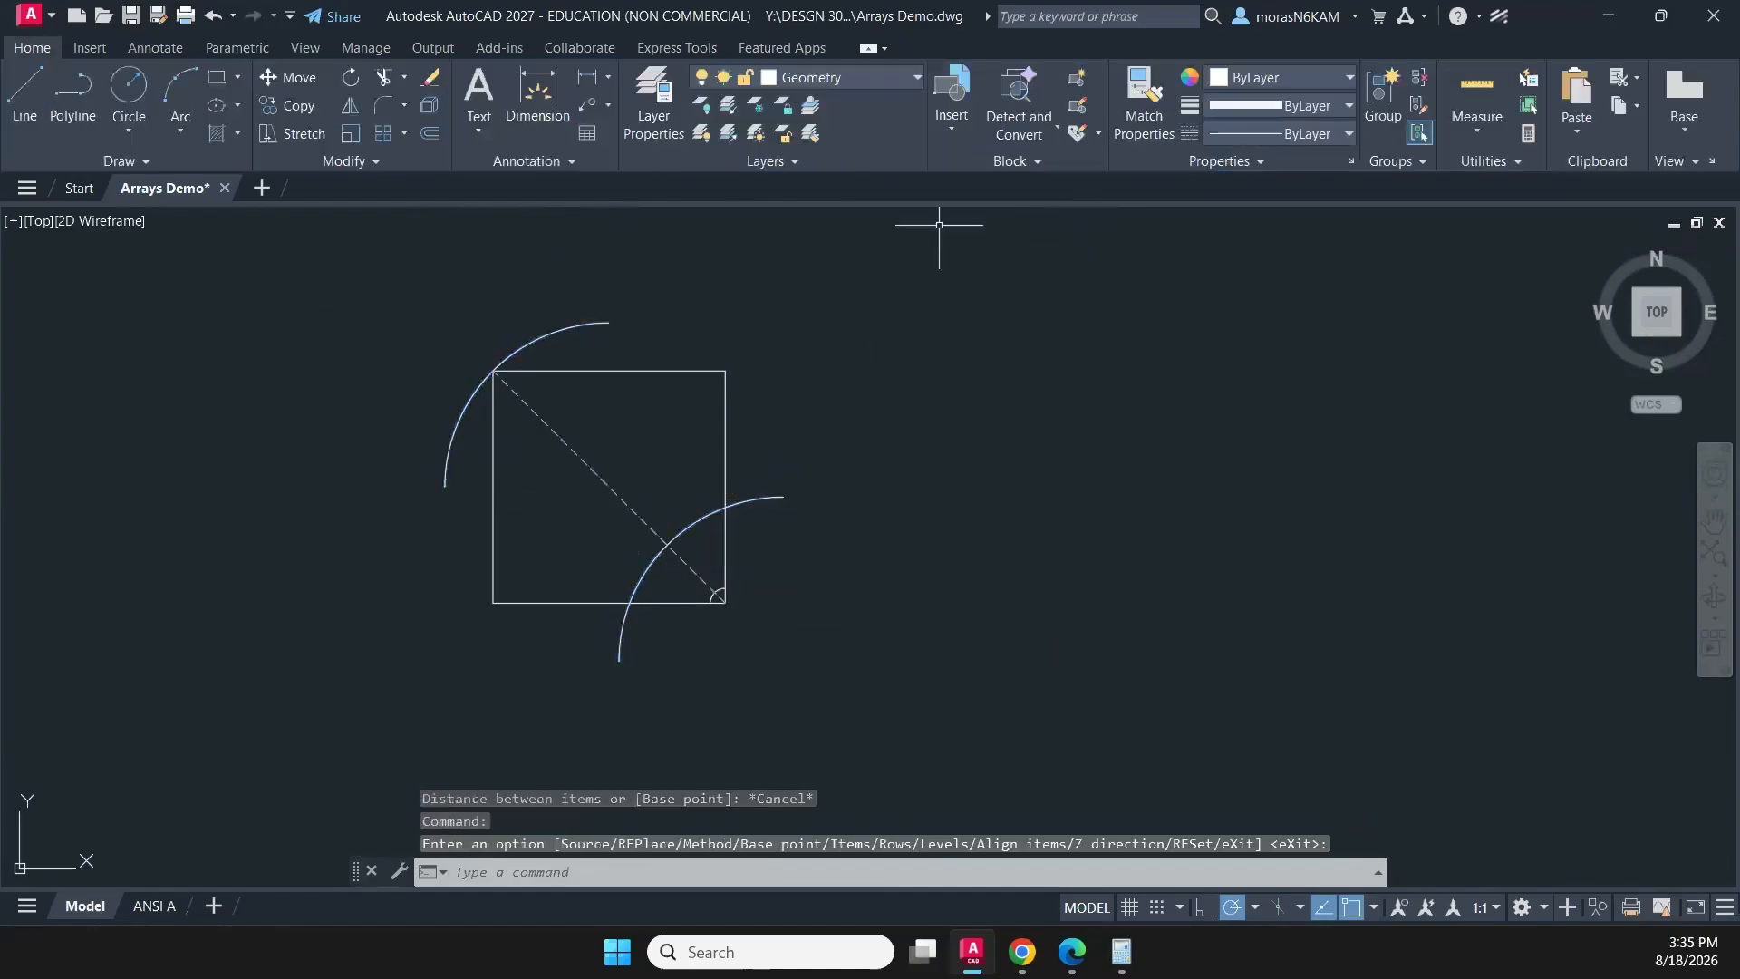
- Explode the path array of large arcs into separate arcs
left_click(603, 358)
left_click(537, 319)
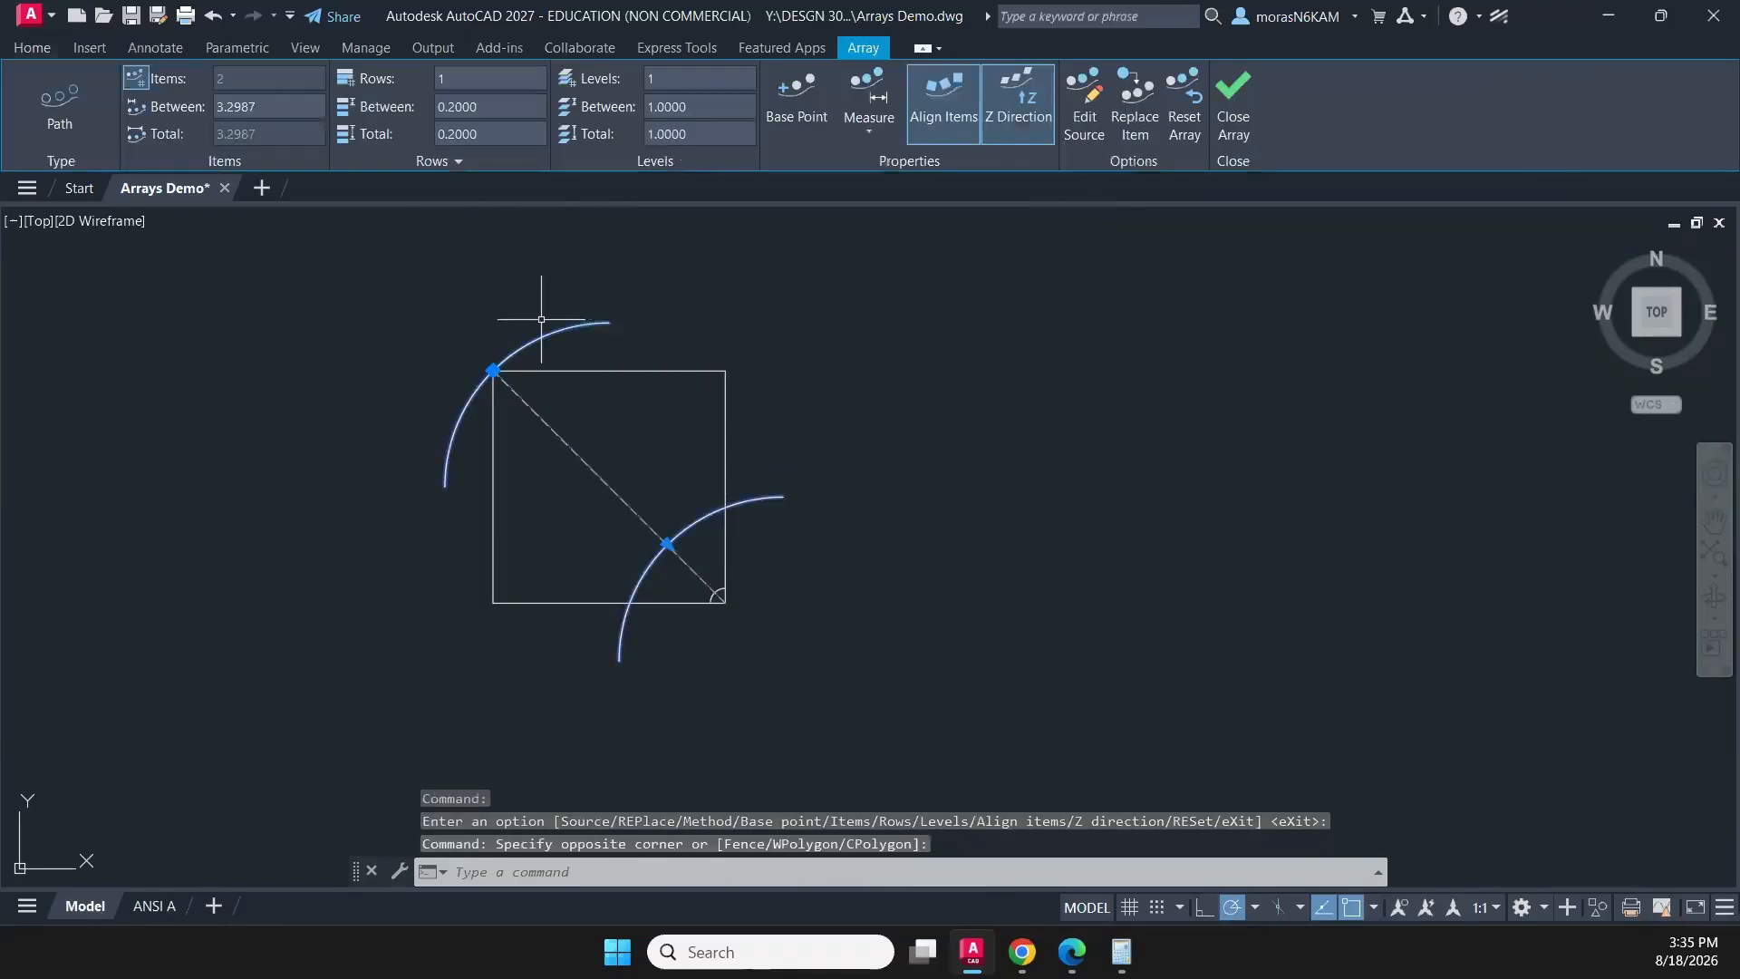
type("x")
key("Return")
- Erase the two large arcs crossing the diagonal
left_click(580, 349)
left_click(535, 320)
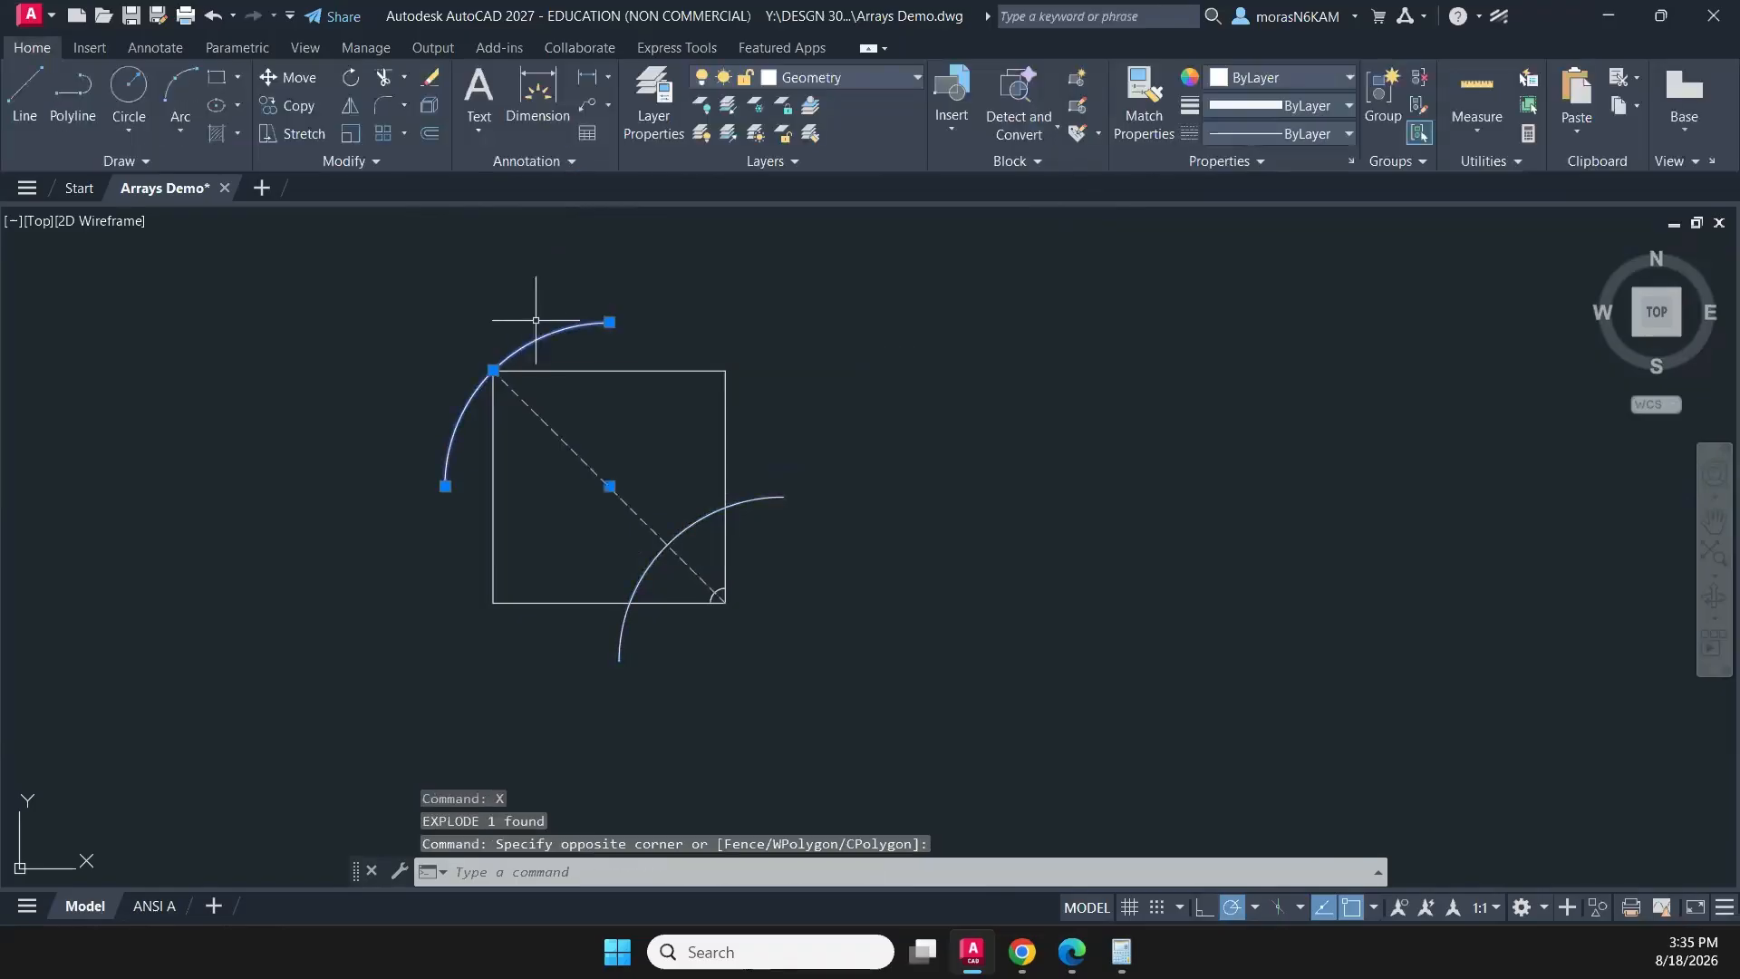
left_click(788, 537)
left_click(761, 486)
key("Delete")
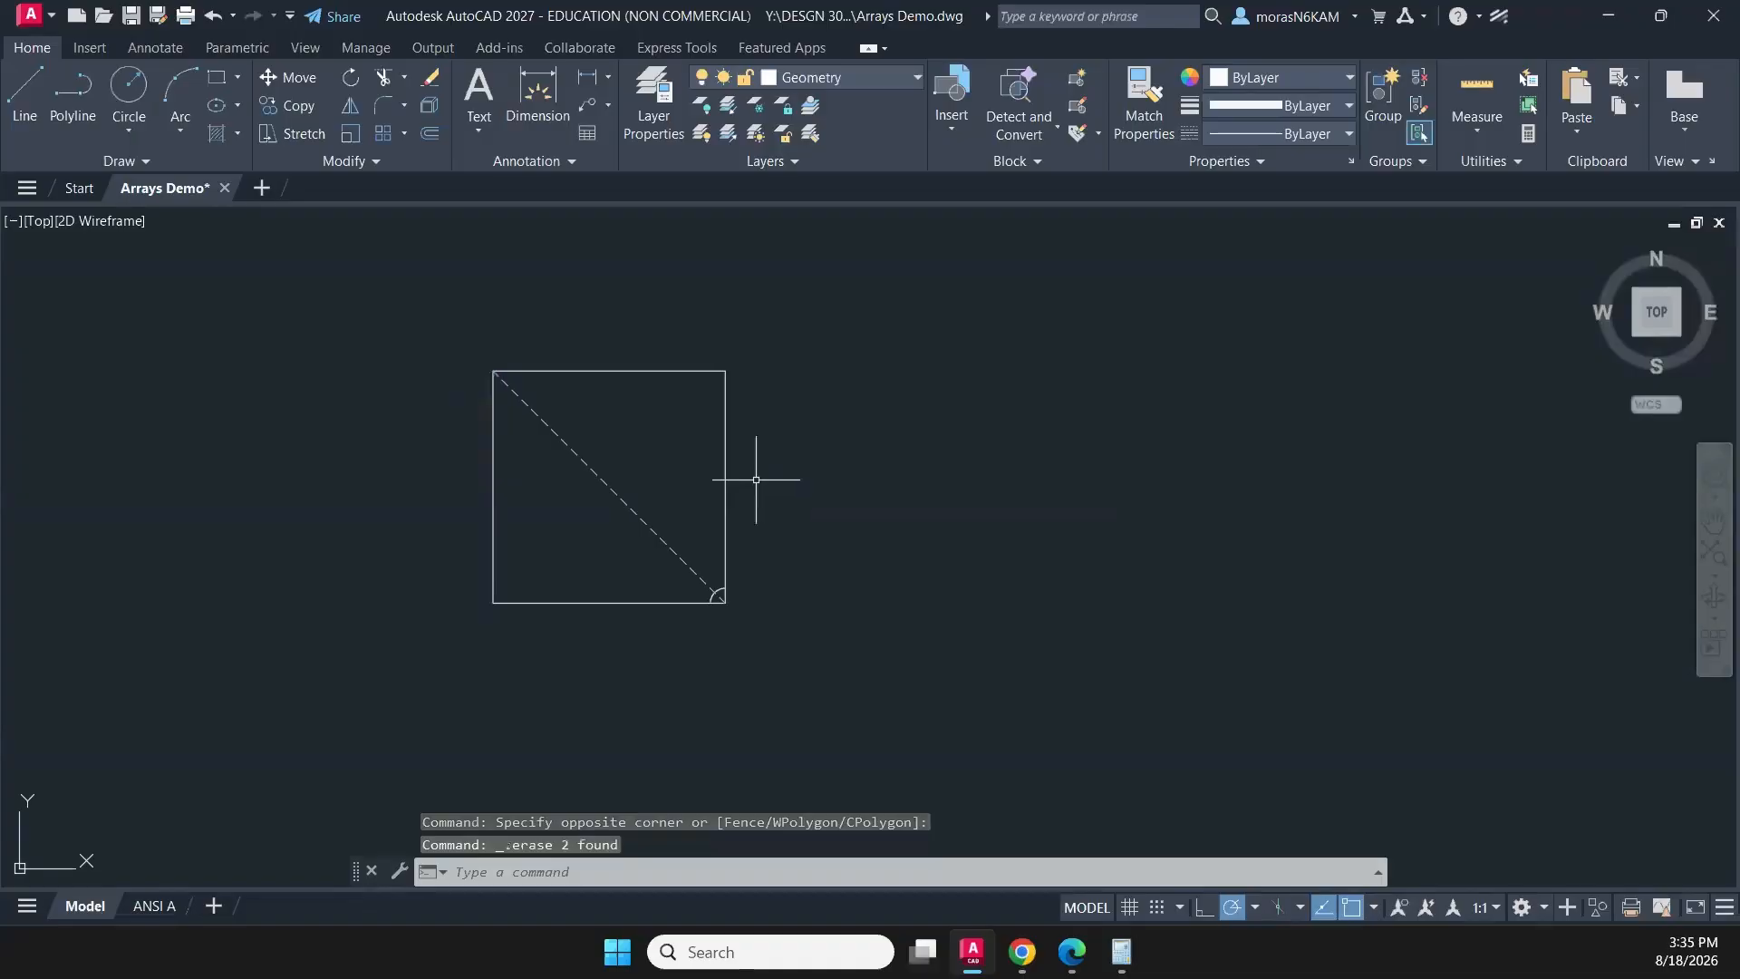
- Create a path array of the small corner arc along the dashed diagonal line
scroll(721, 593, "up", 4)
left_click(713, 594)
left_click(718, 589)
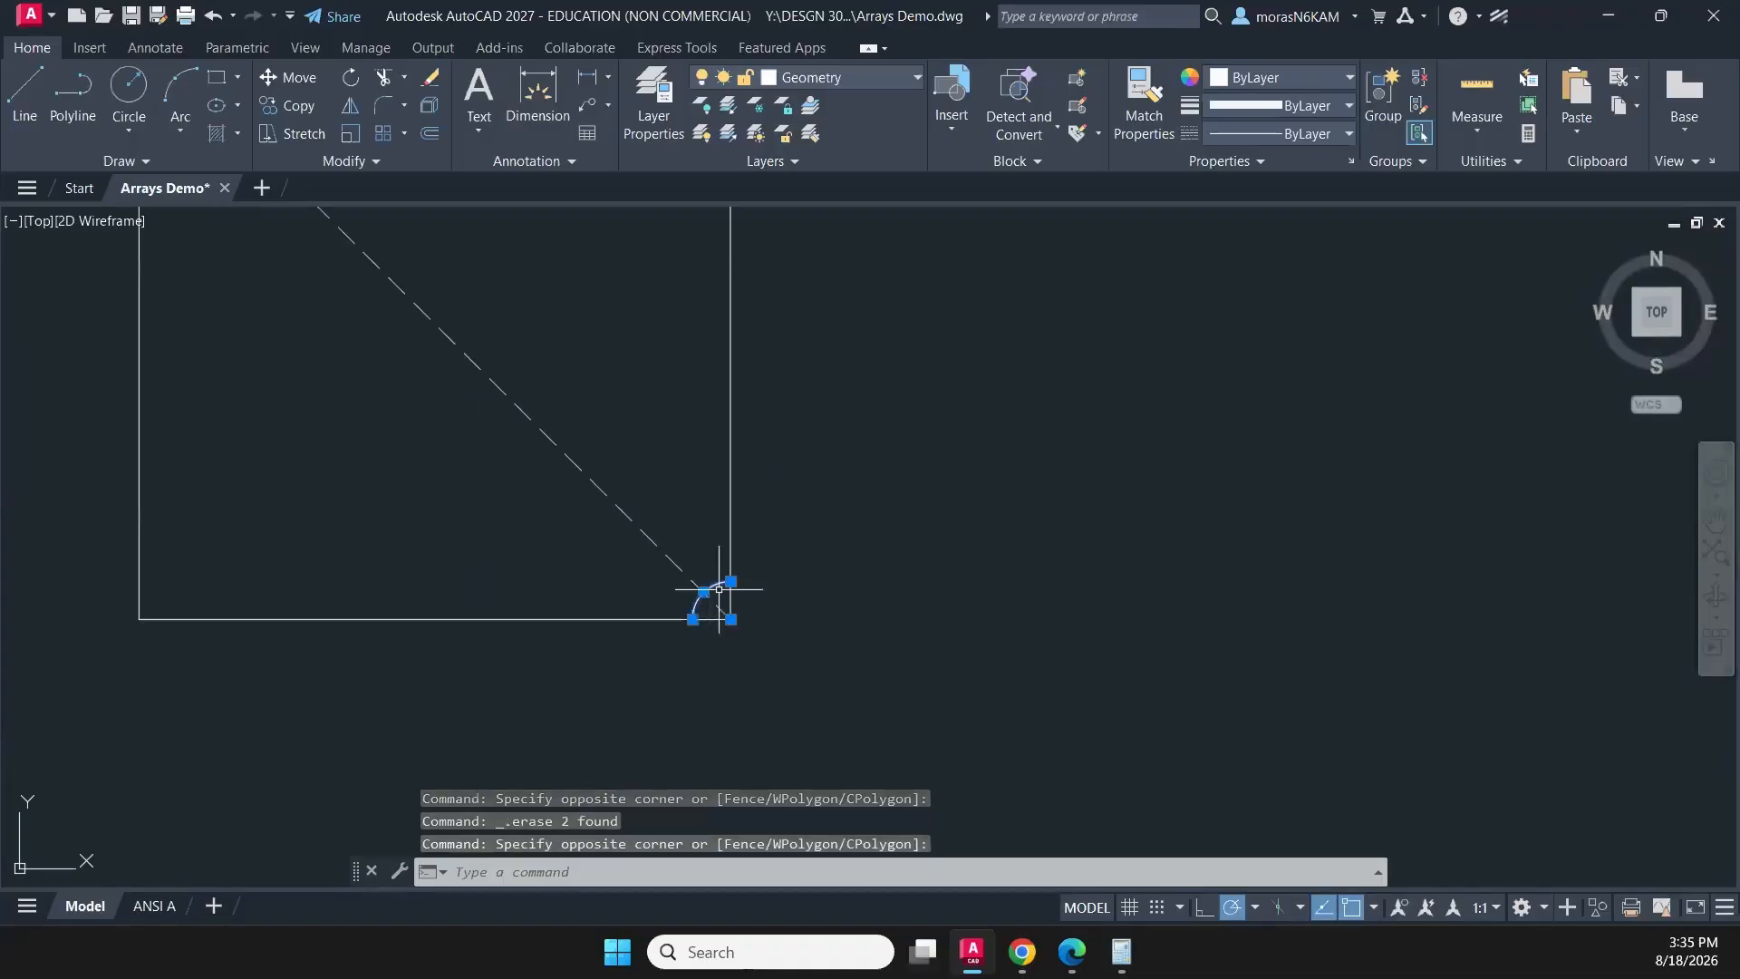
left_click(405, 134)
left_click(416, 210)
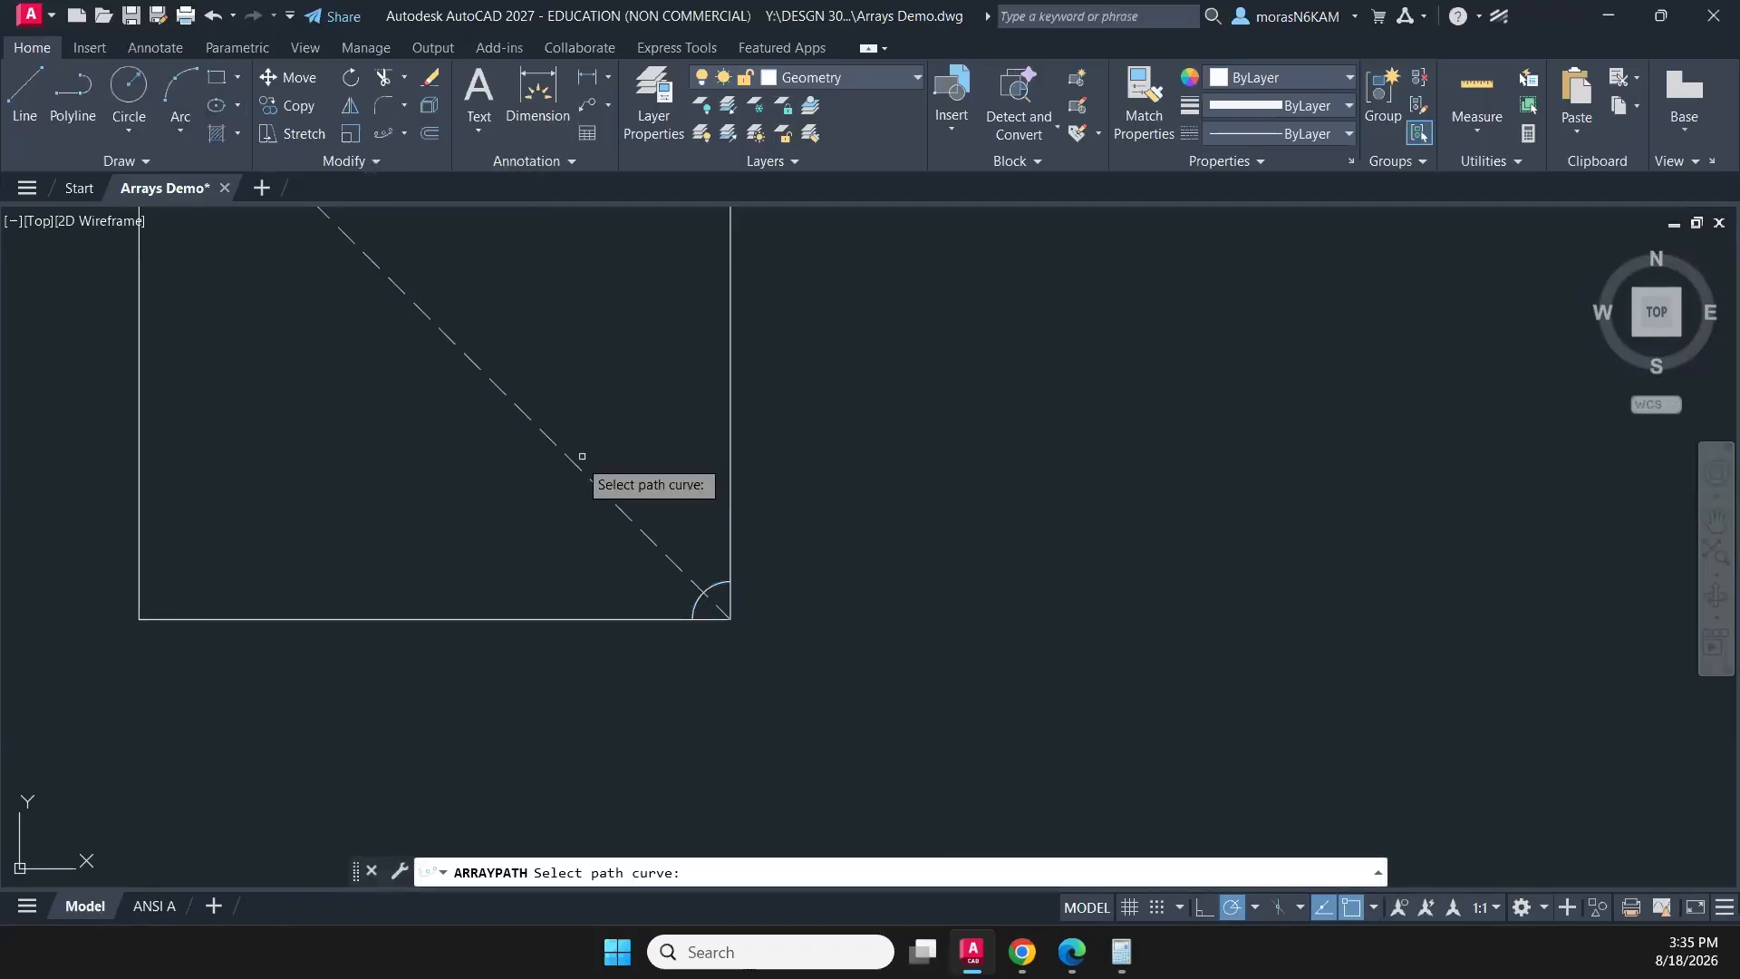
left_click(582, 456)
- Set the path array's item spacing to 0.2, make it non-associative and finish the array
scroll(375, 344, "down", 4)
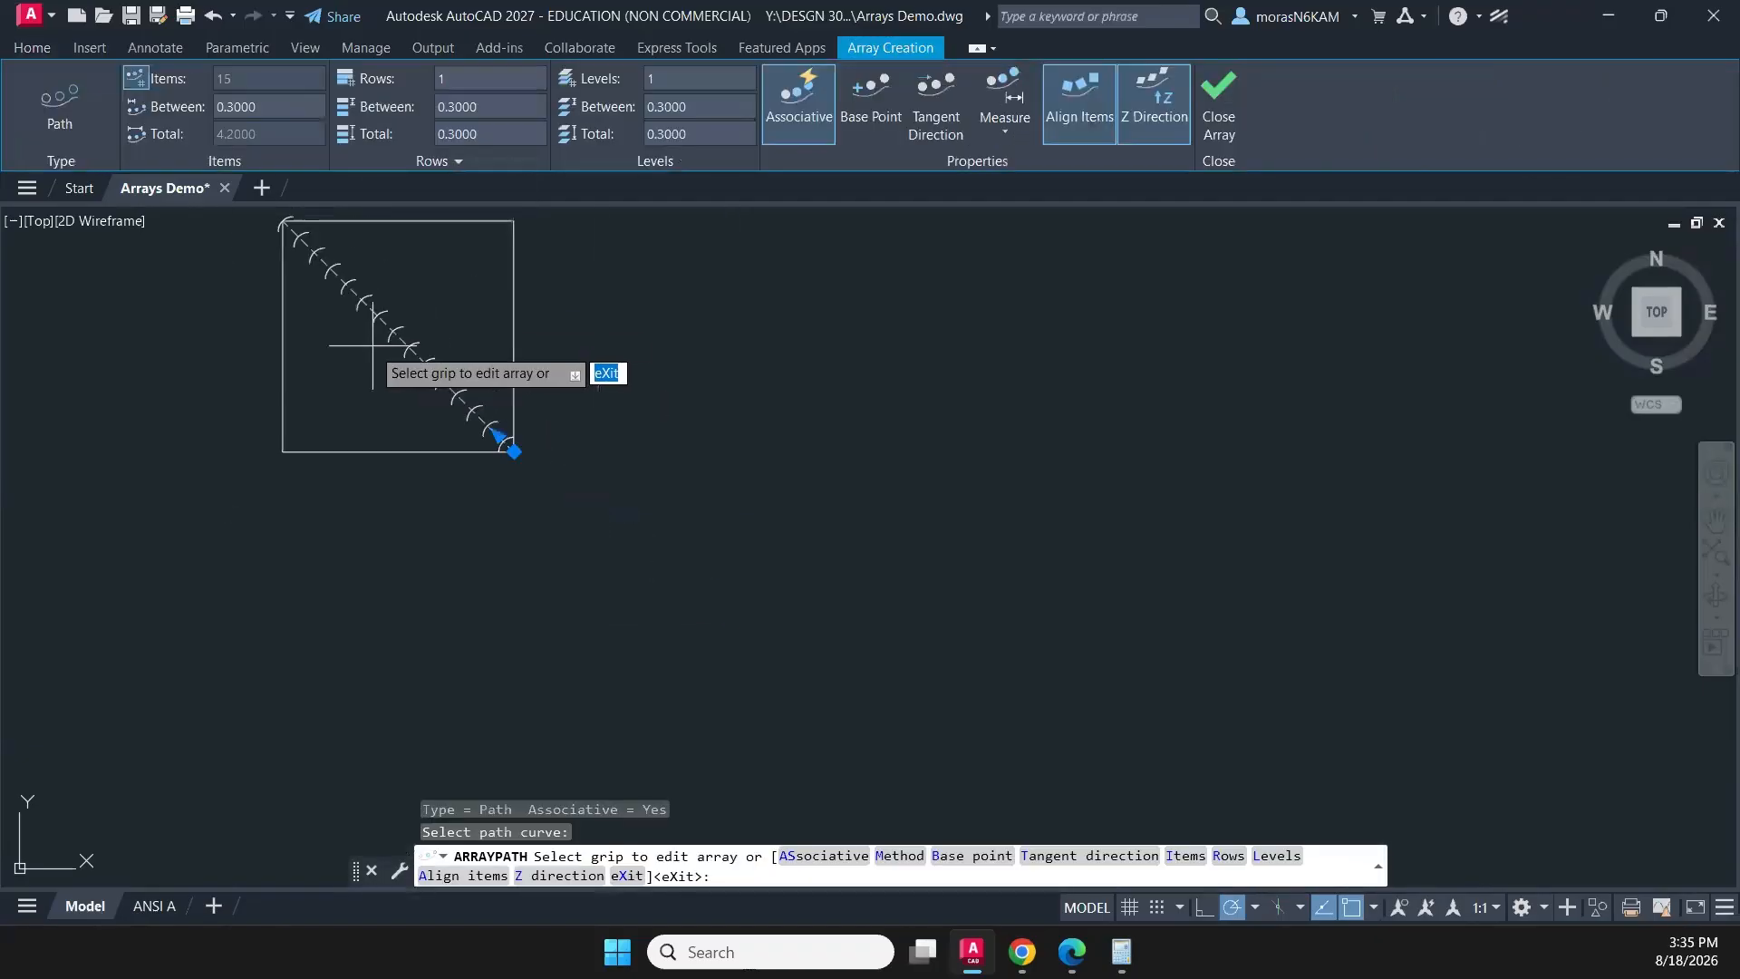
scroll(386, 408, "up", 2)
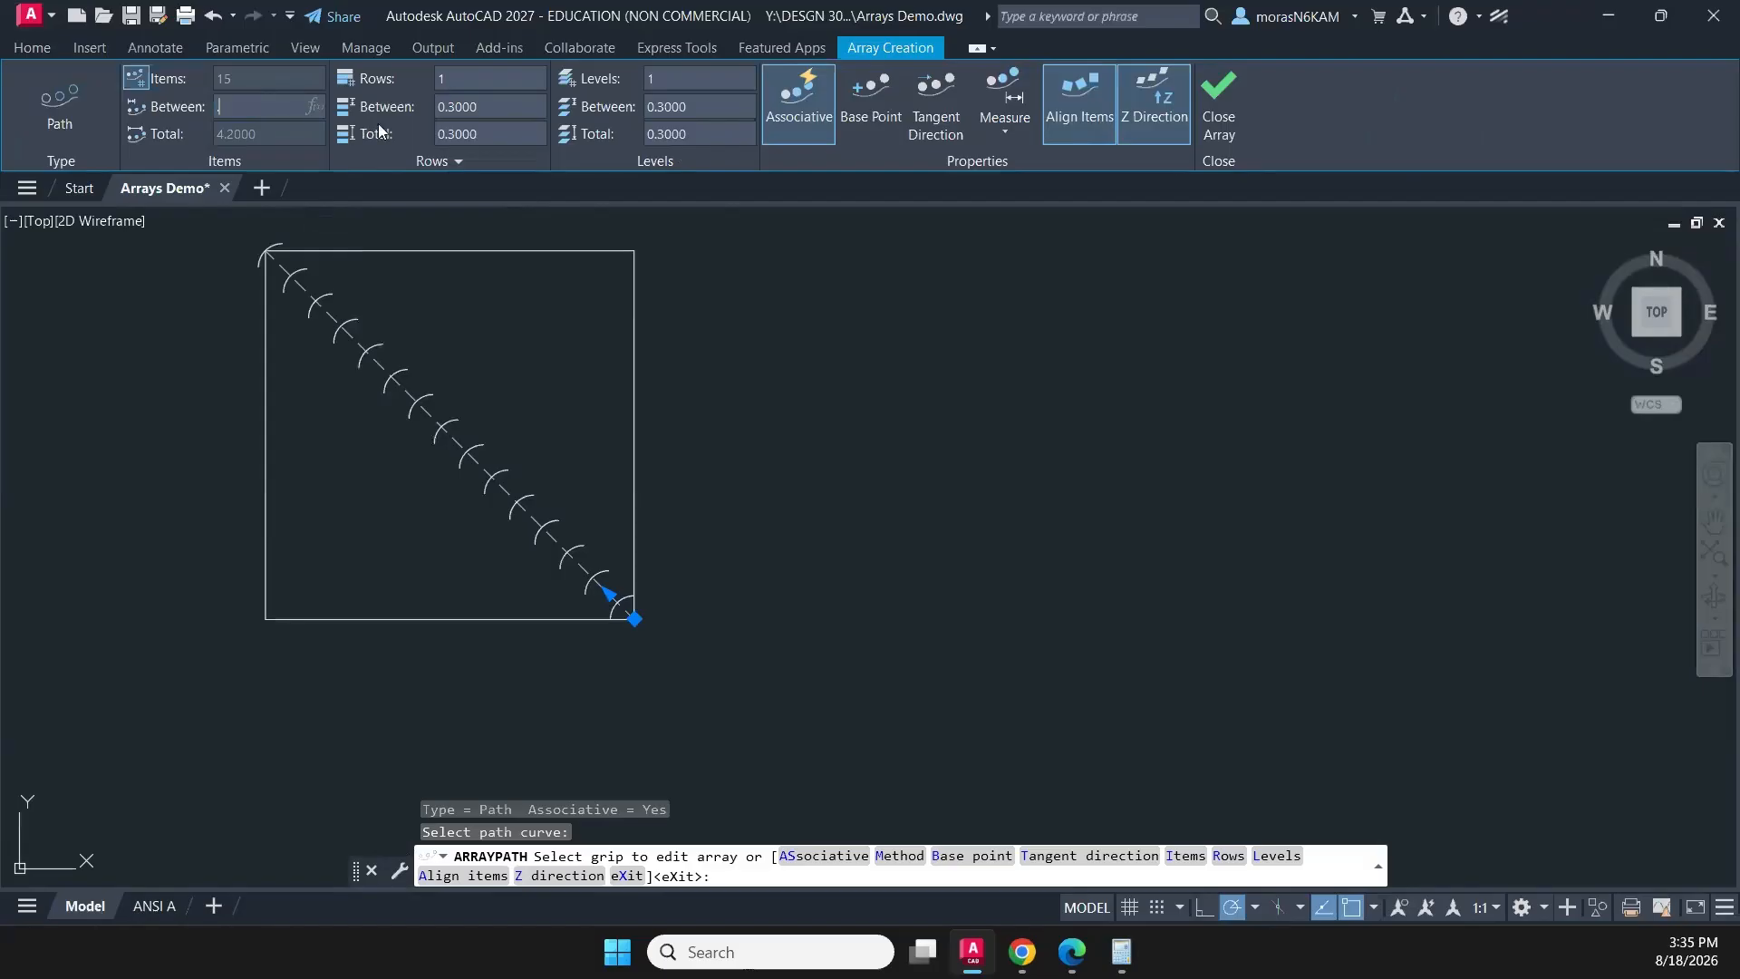
type(".2")
key("Return")
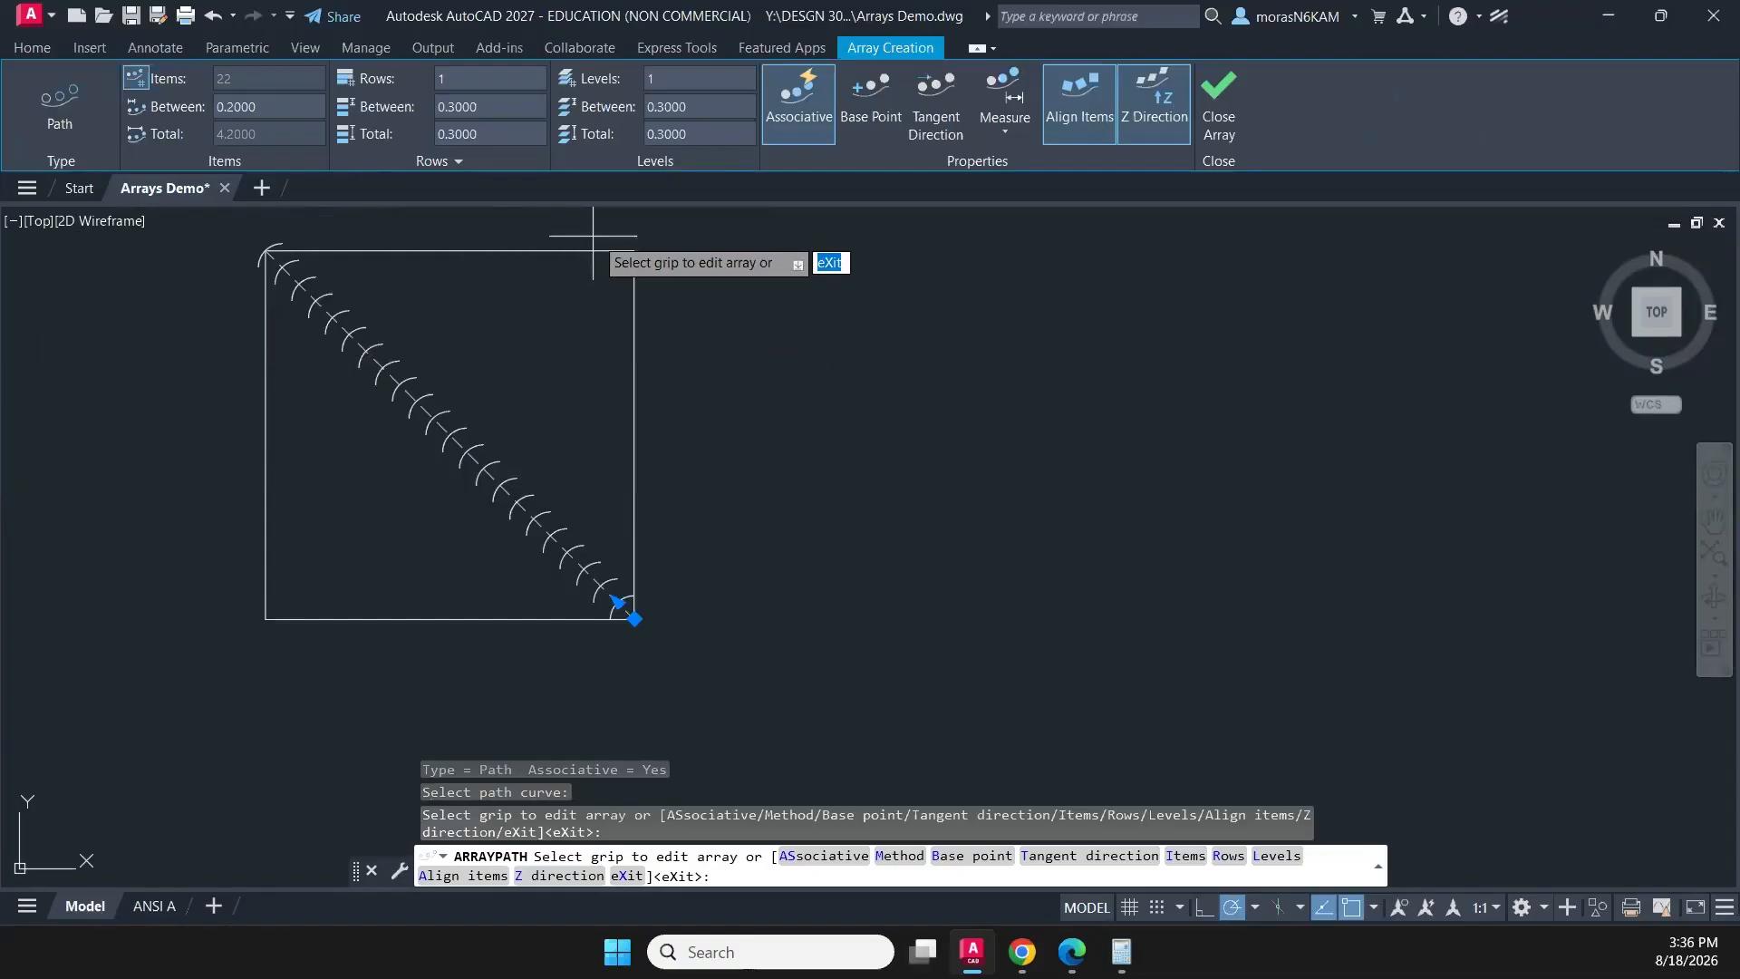
left_click(797, 104)
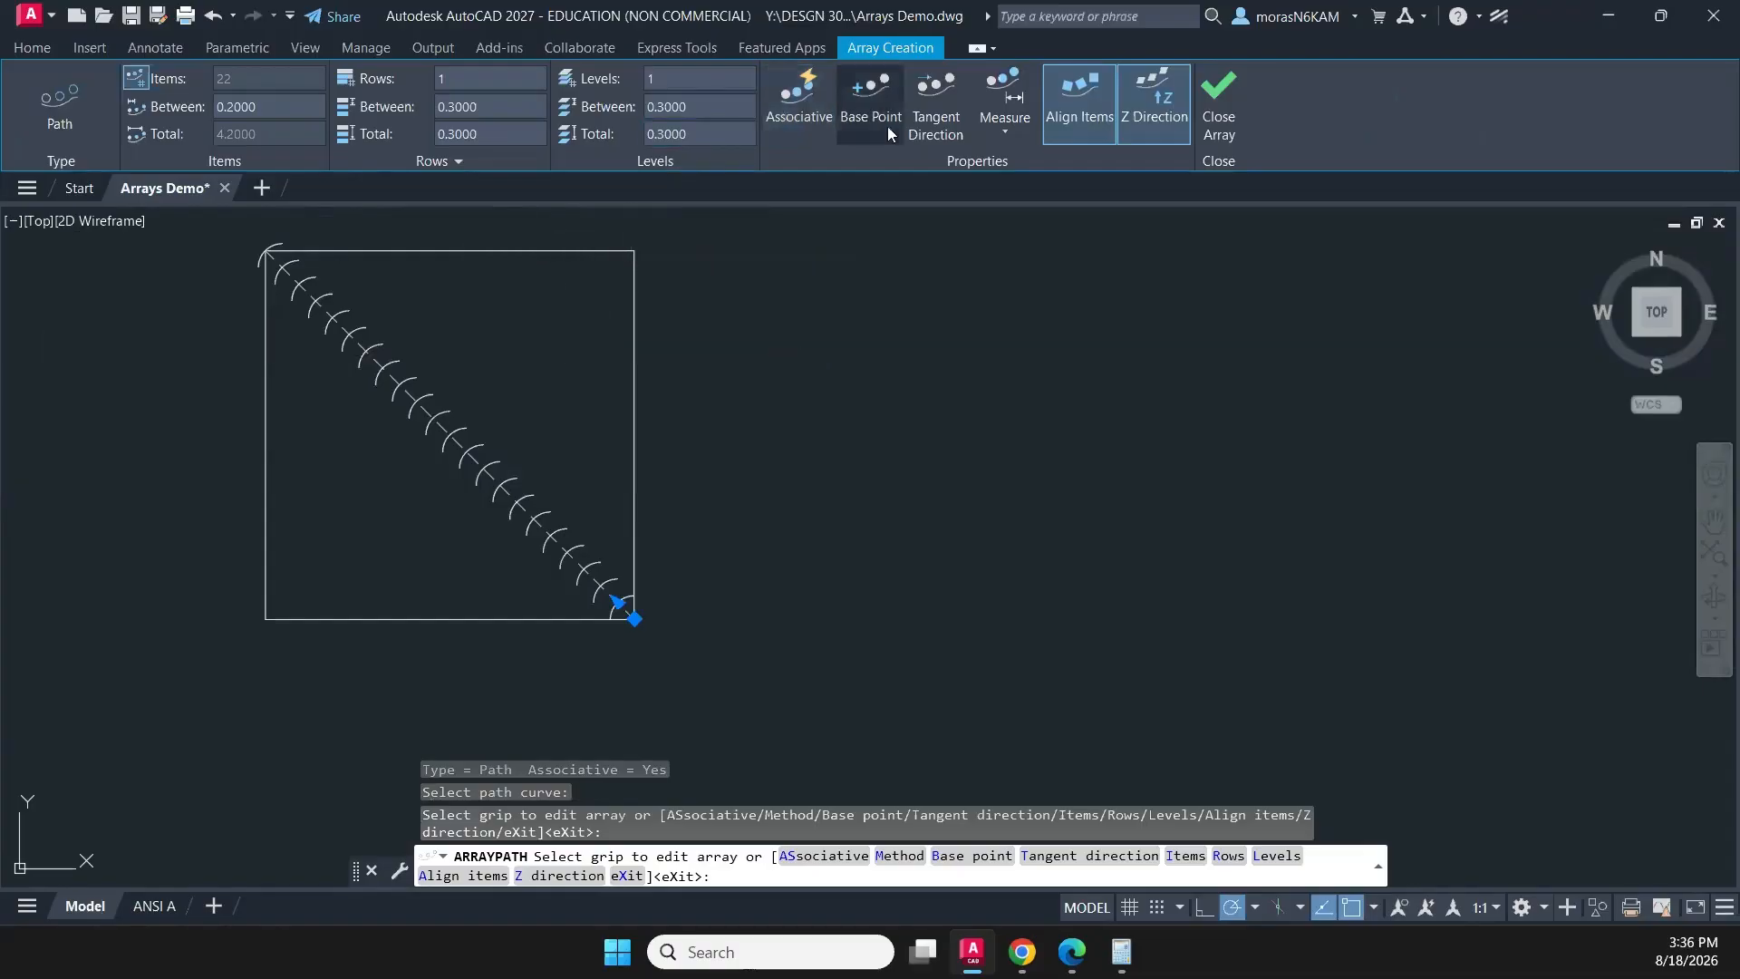
left_click(1219, 91)
- Try to extend the lower end of the second small arc from the corner toward the square's bottom edge
scroll(545, 507, "up", 2)
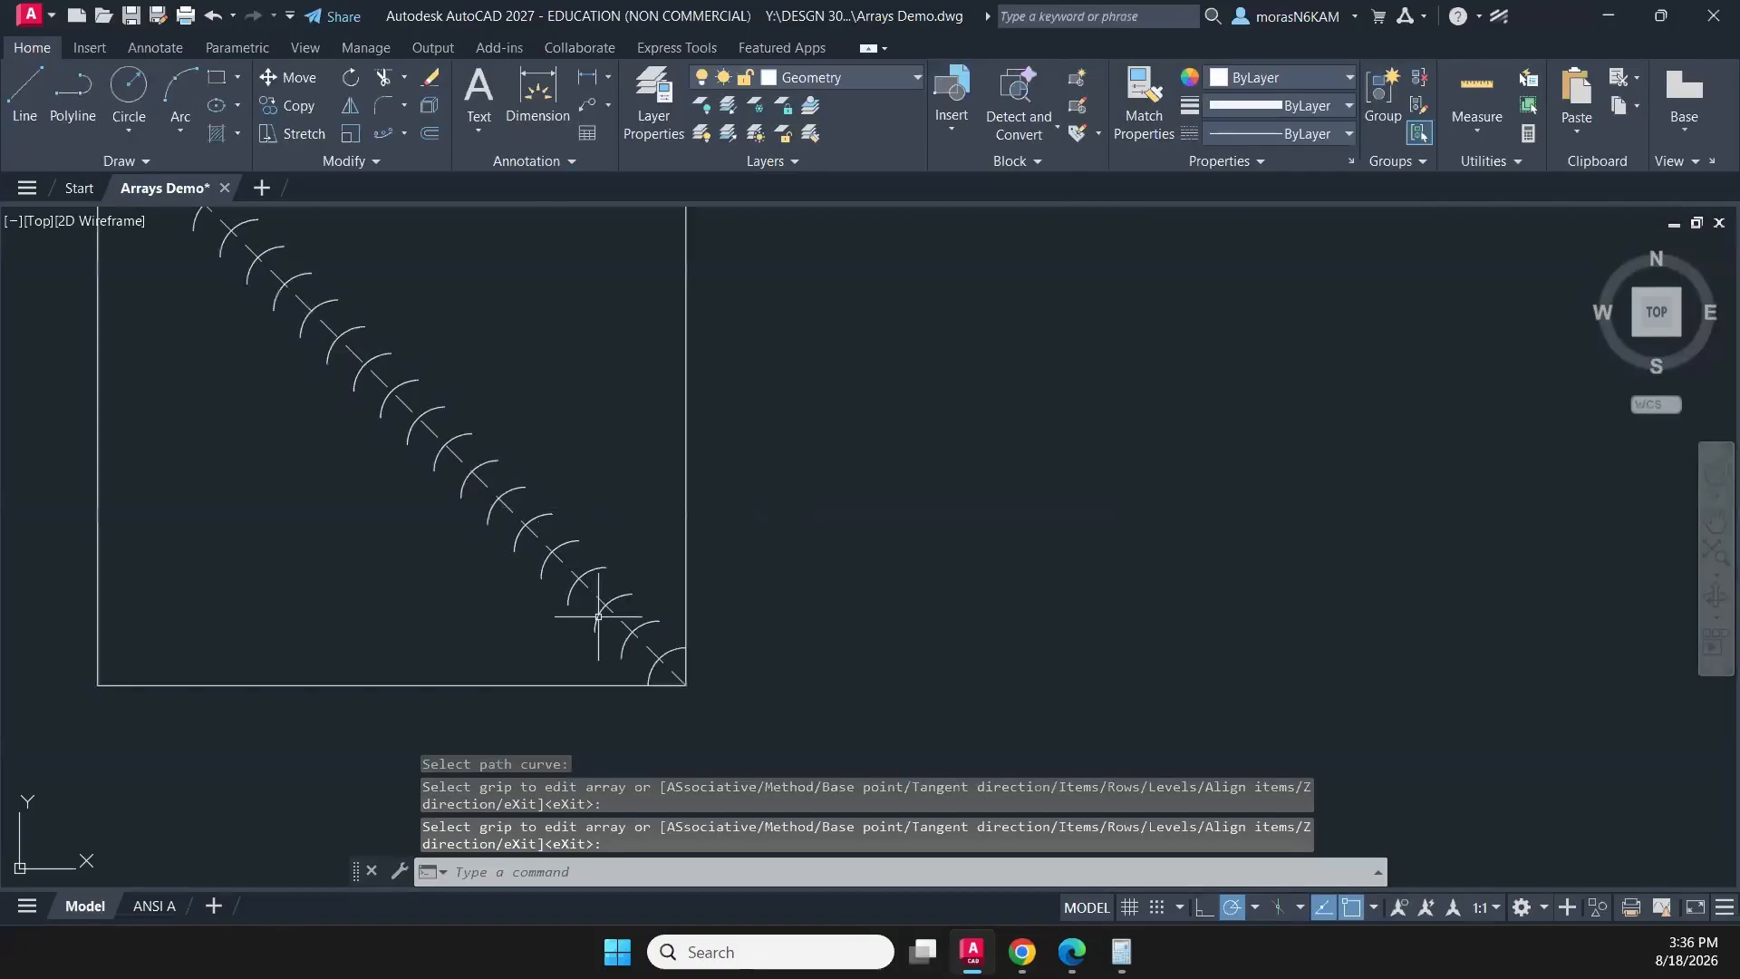
left_click(625, 645)
scroll(614, 671, "up", 2)
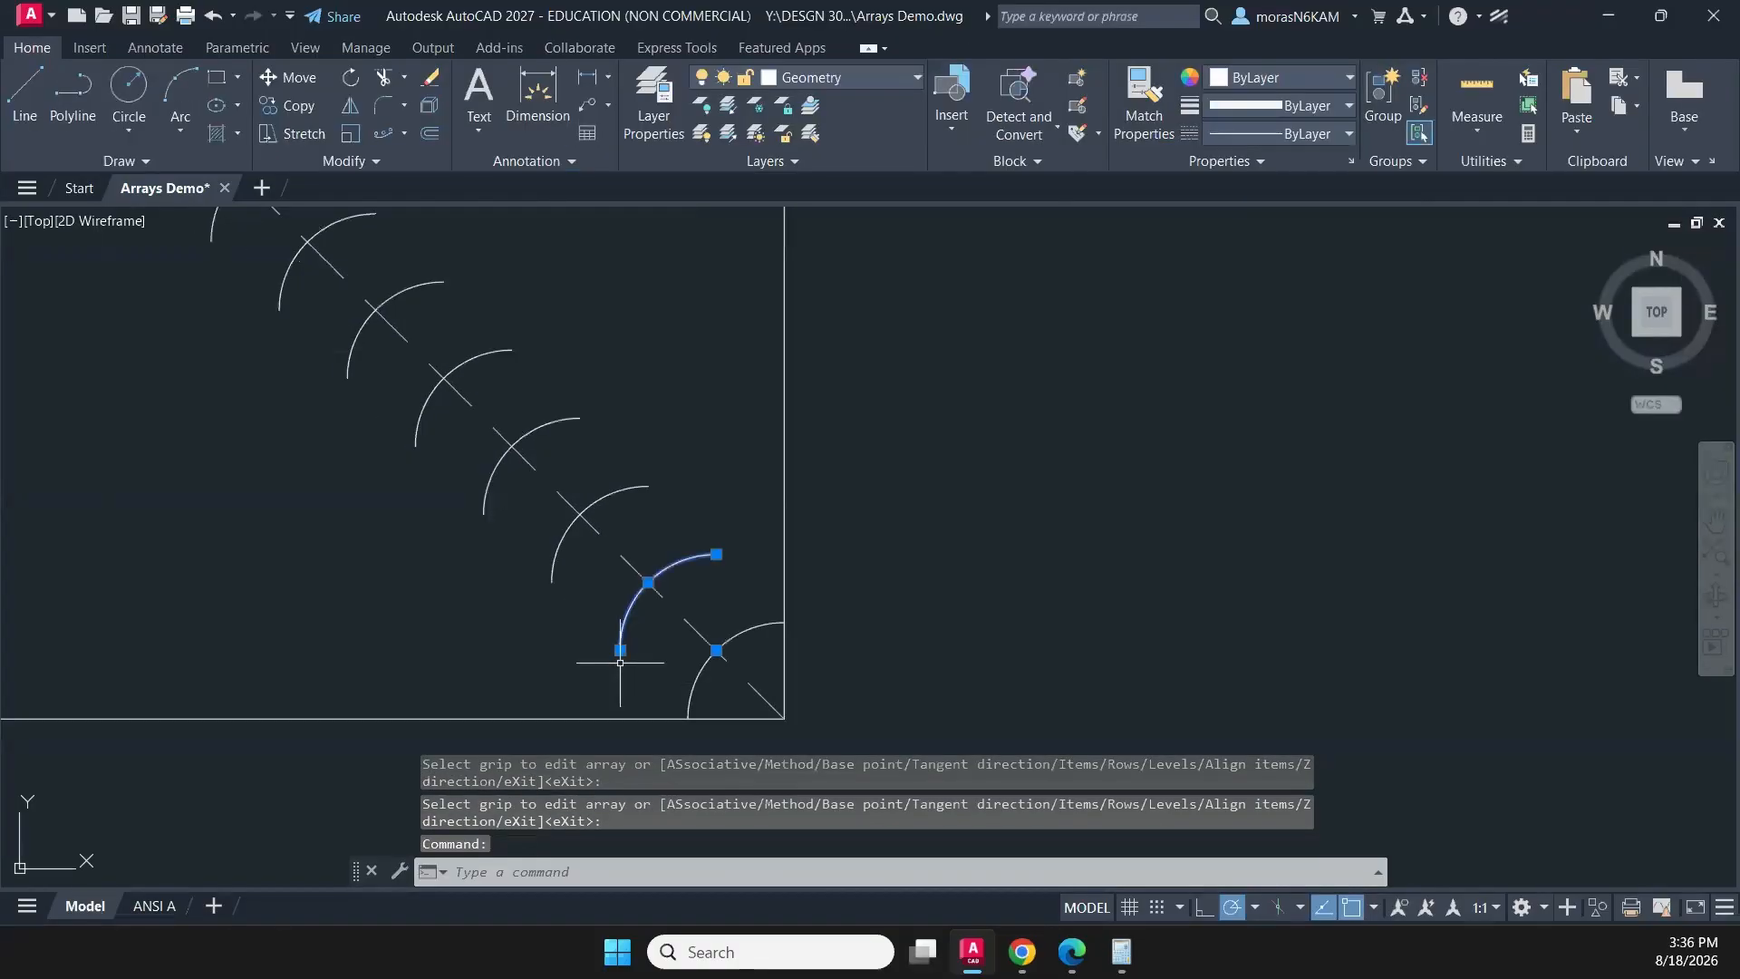
mouse_move(621, 658)
type("EX")
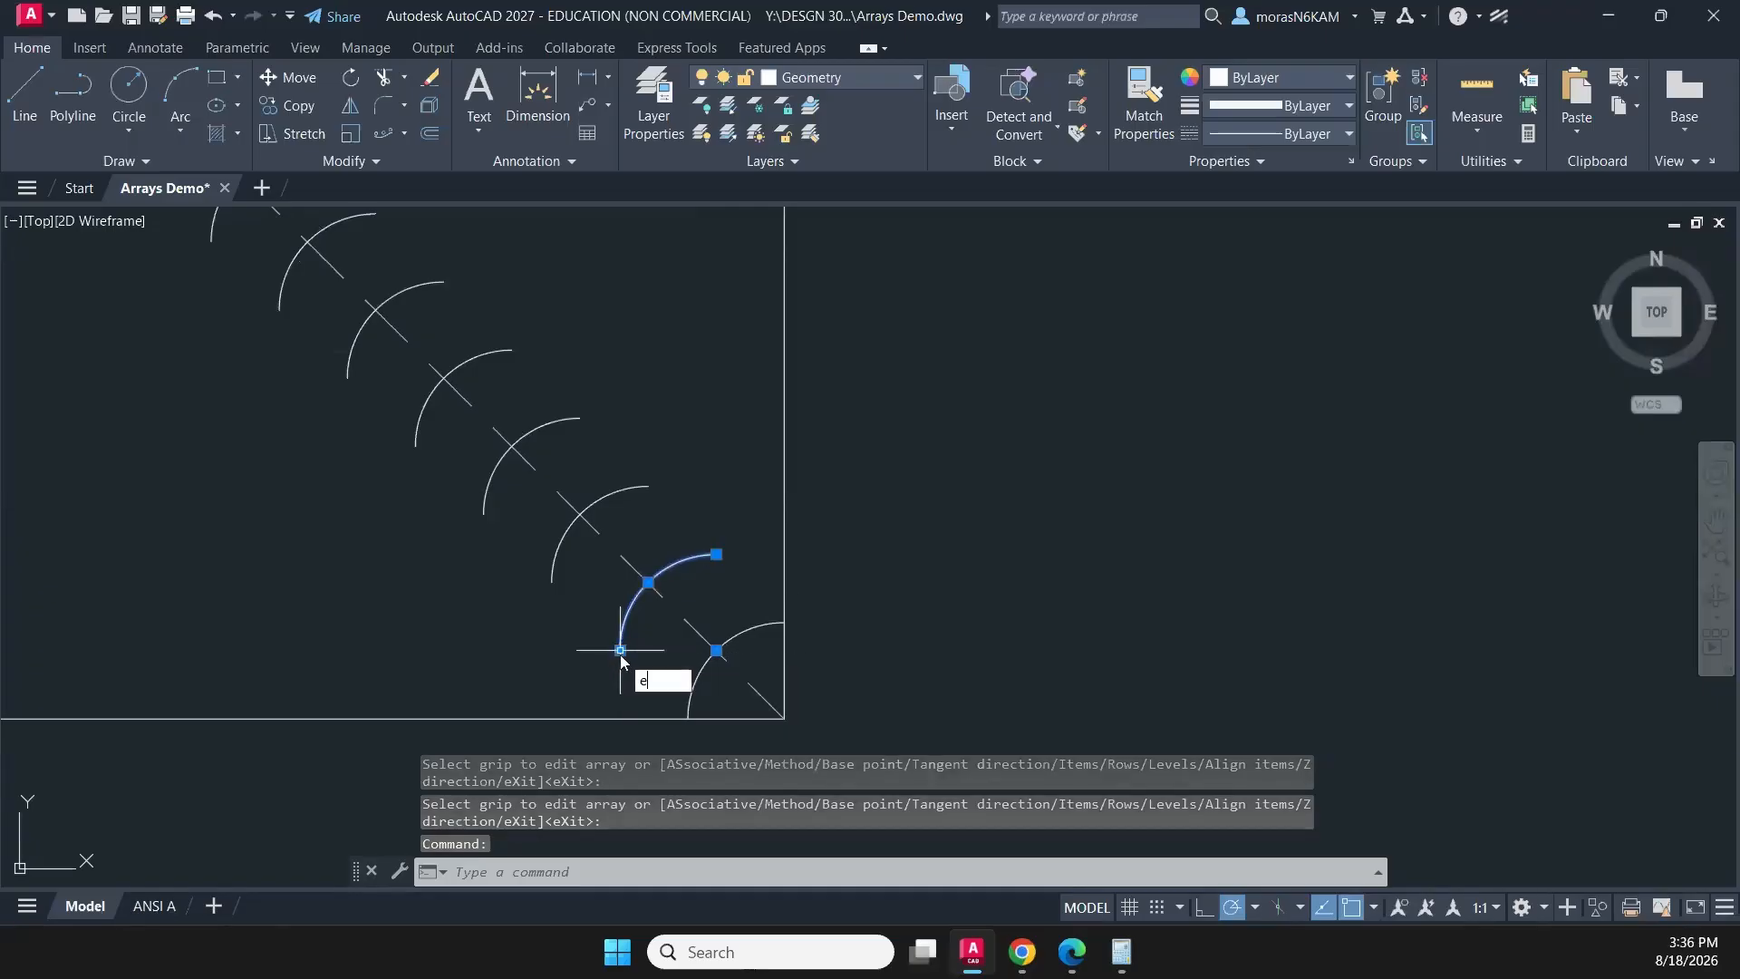
key("Return")
left_click(623, 647)
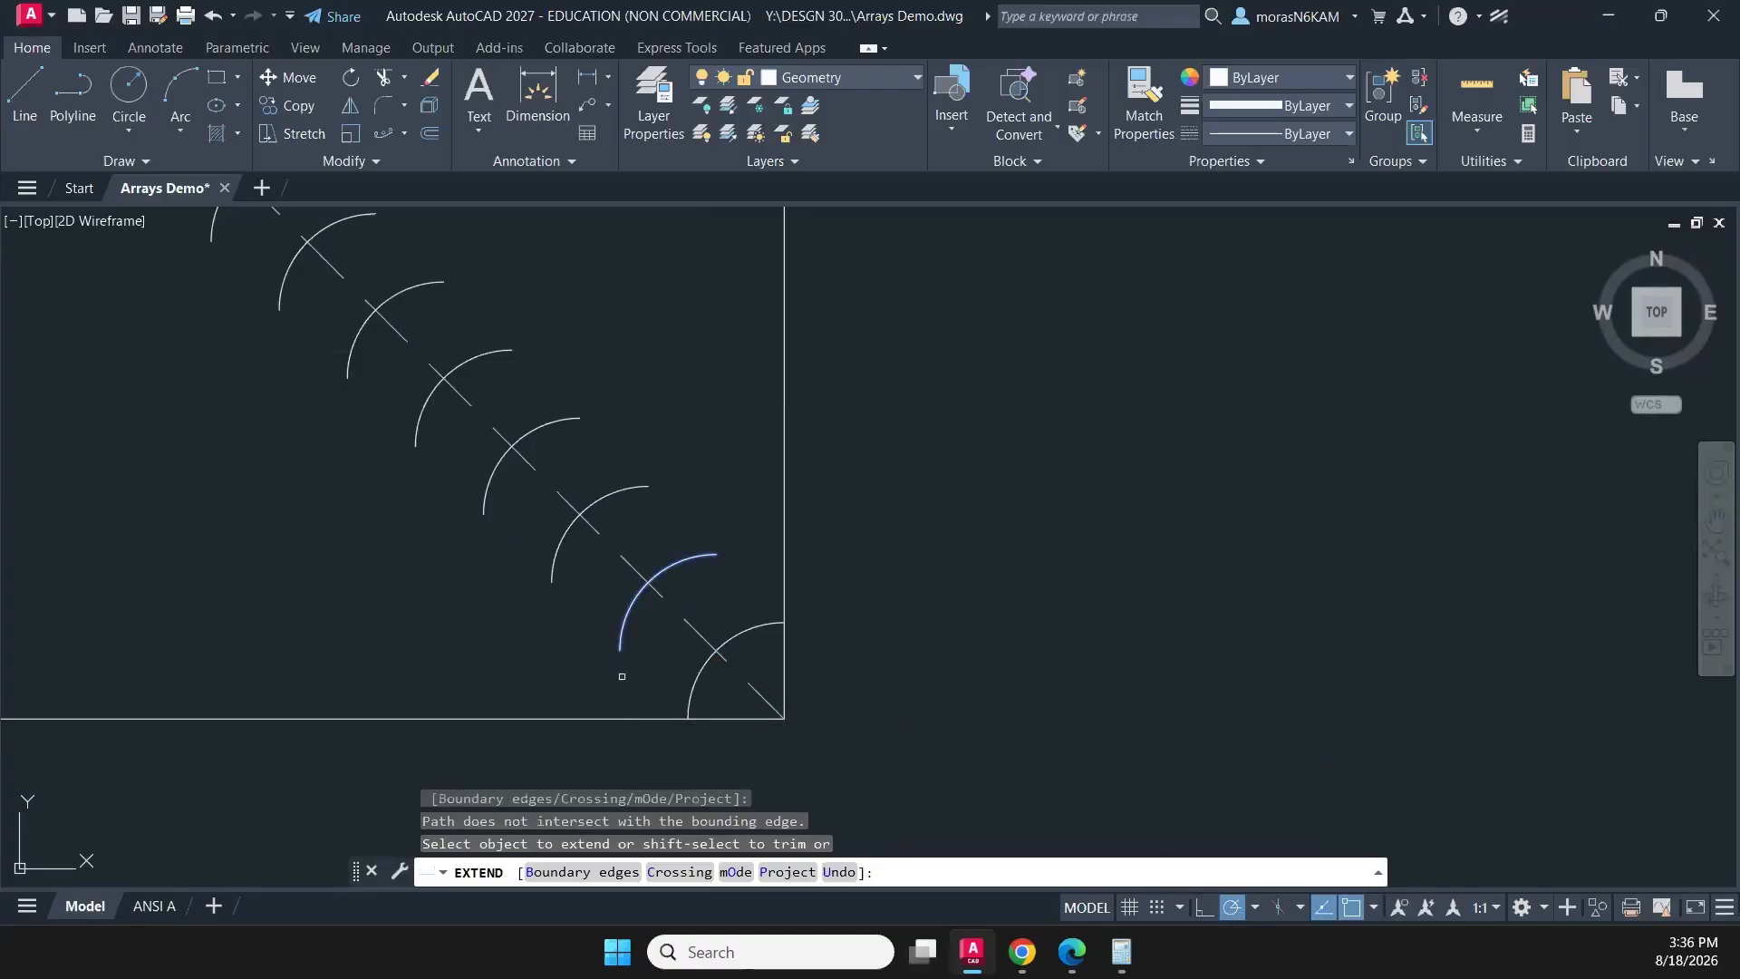
key("Escape")
- Erase all the small arcs and the dashed diagonal line, keeping only the square
scroll(622, 622, "down", 4)
left_click(604, 508)
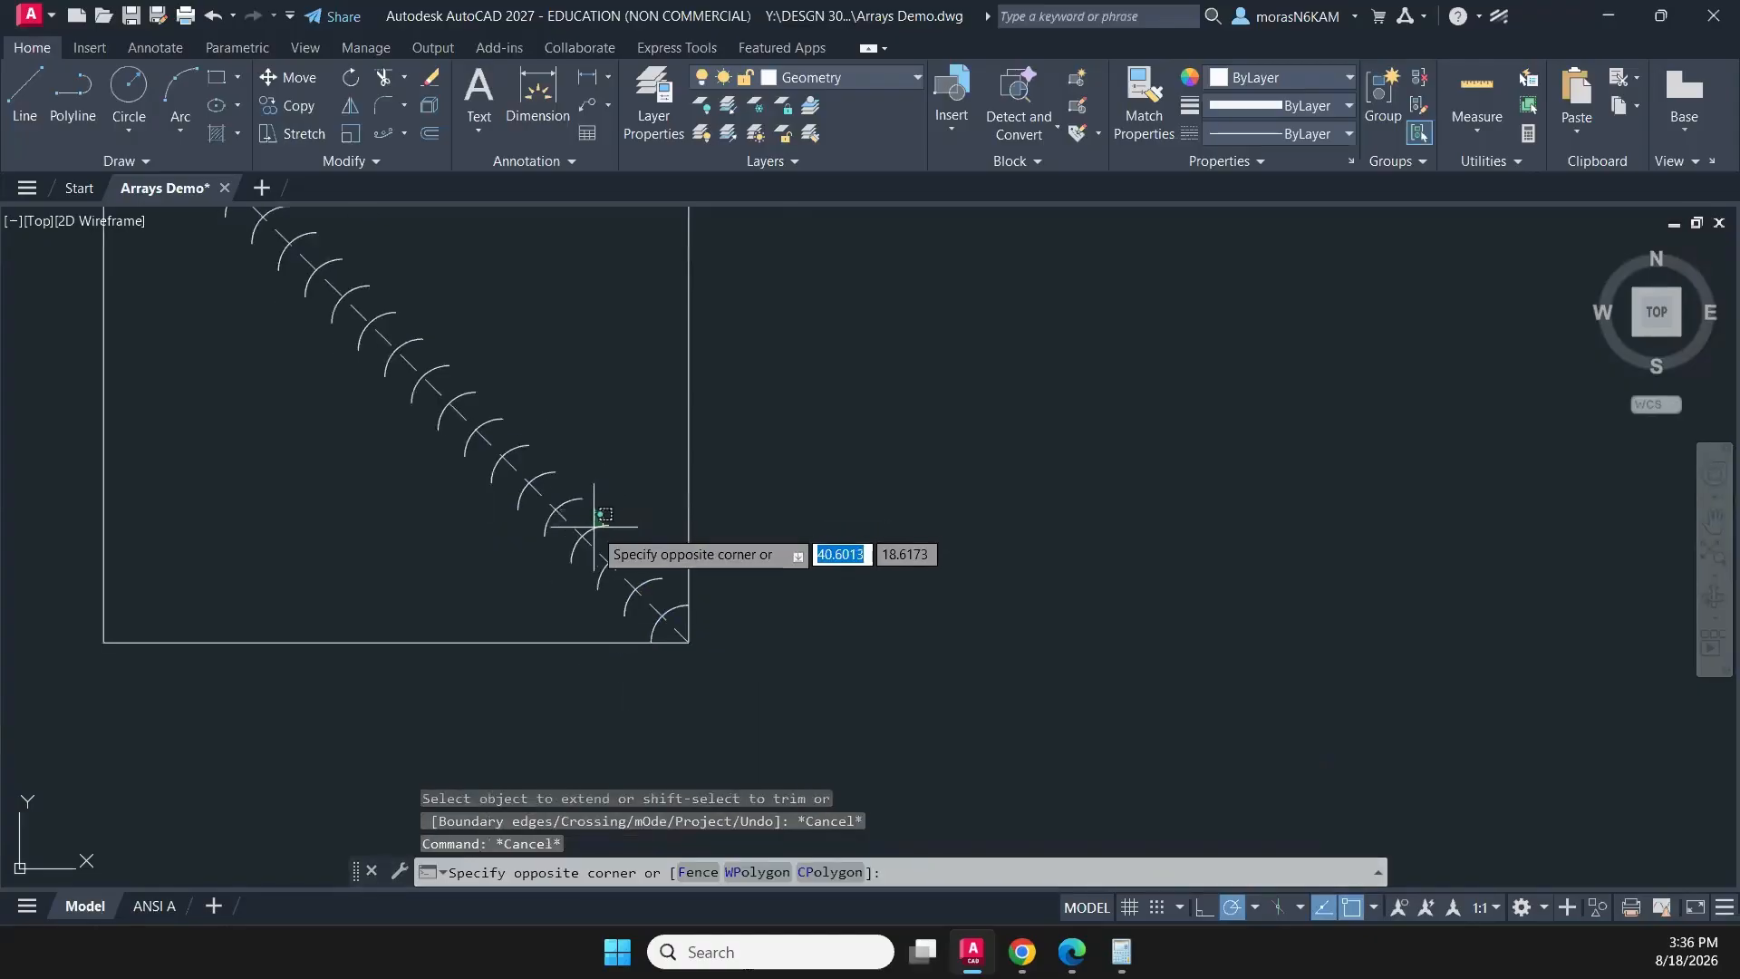
scroll(590, 524, "down", 2)
left_click(592, 463)
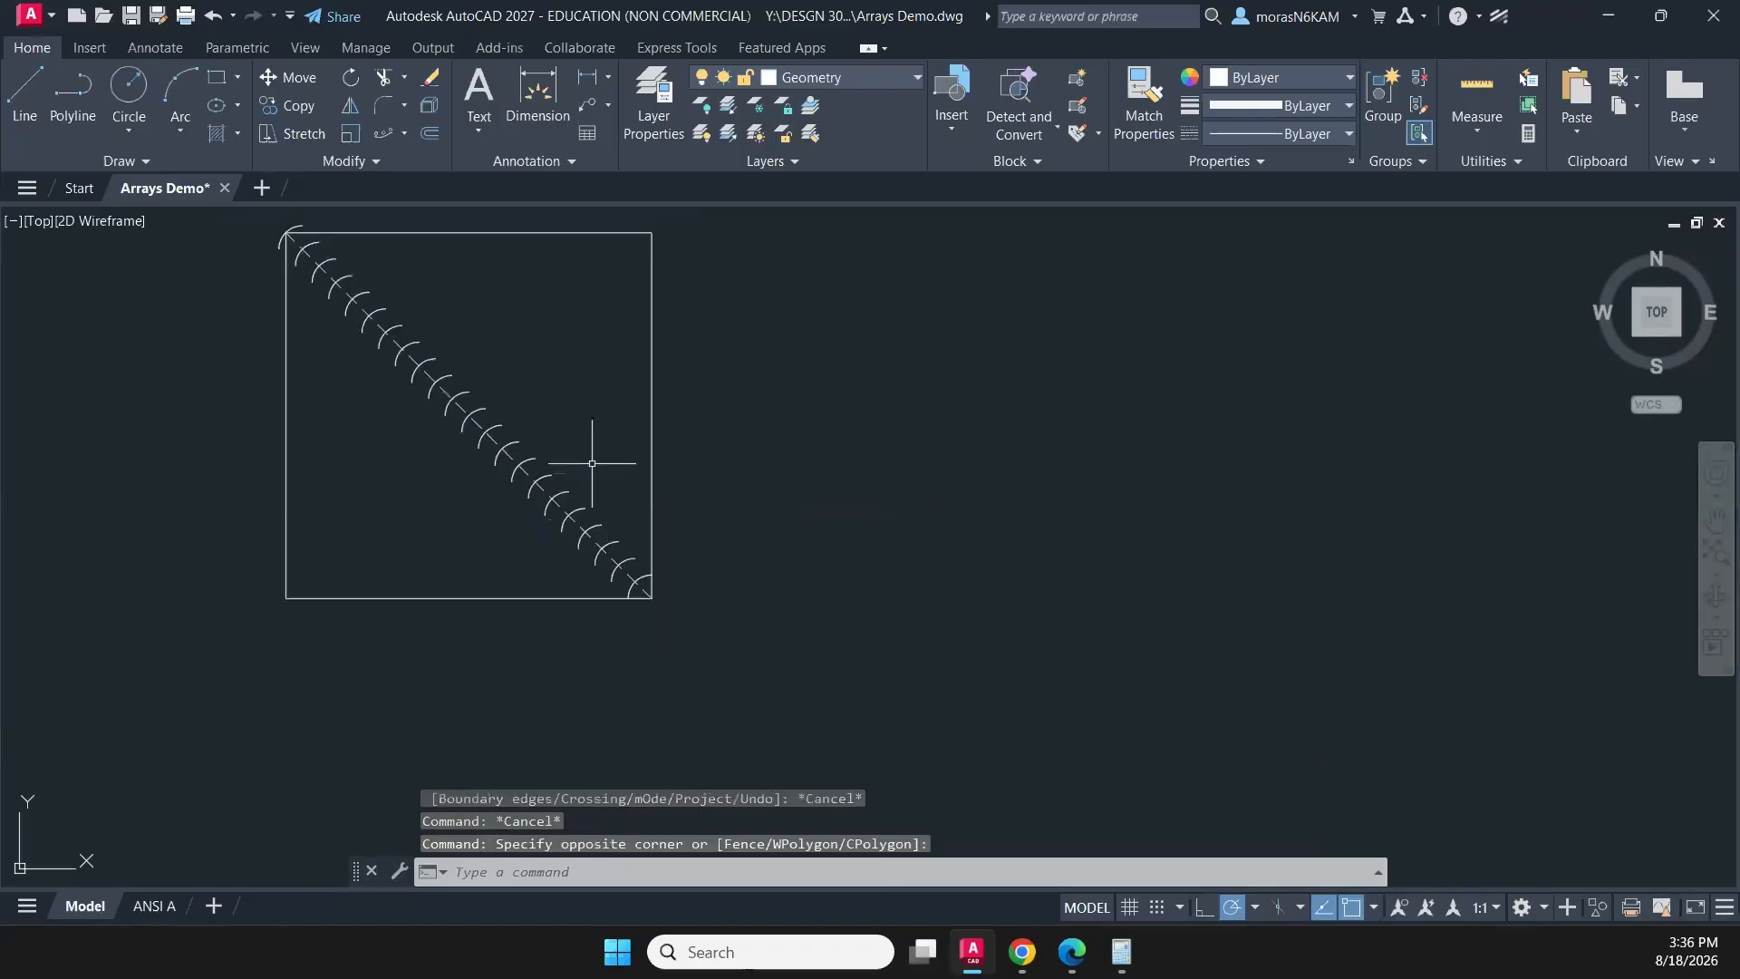
middle_click_drag(274, 224, 255, 307)
left_click(232, 276)
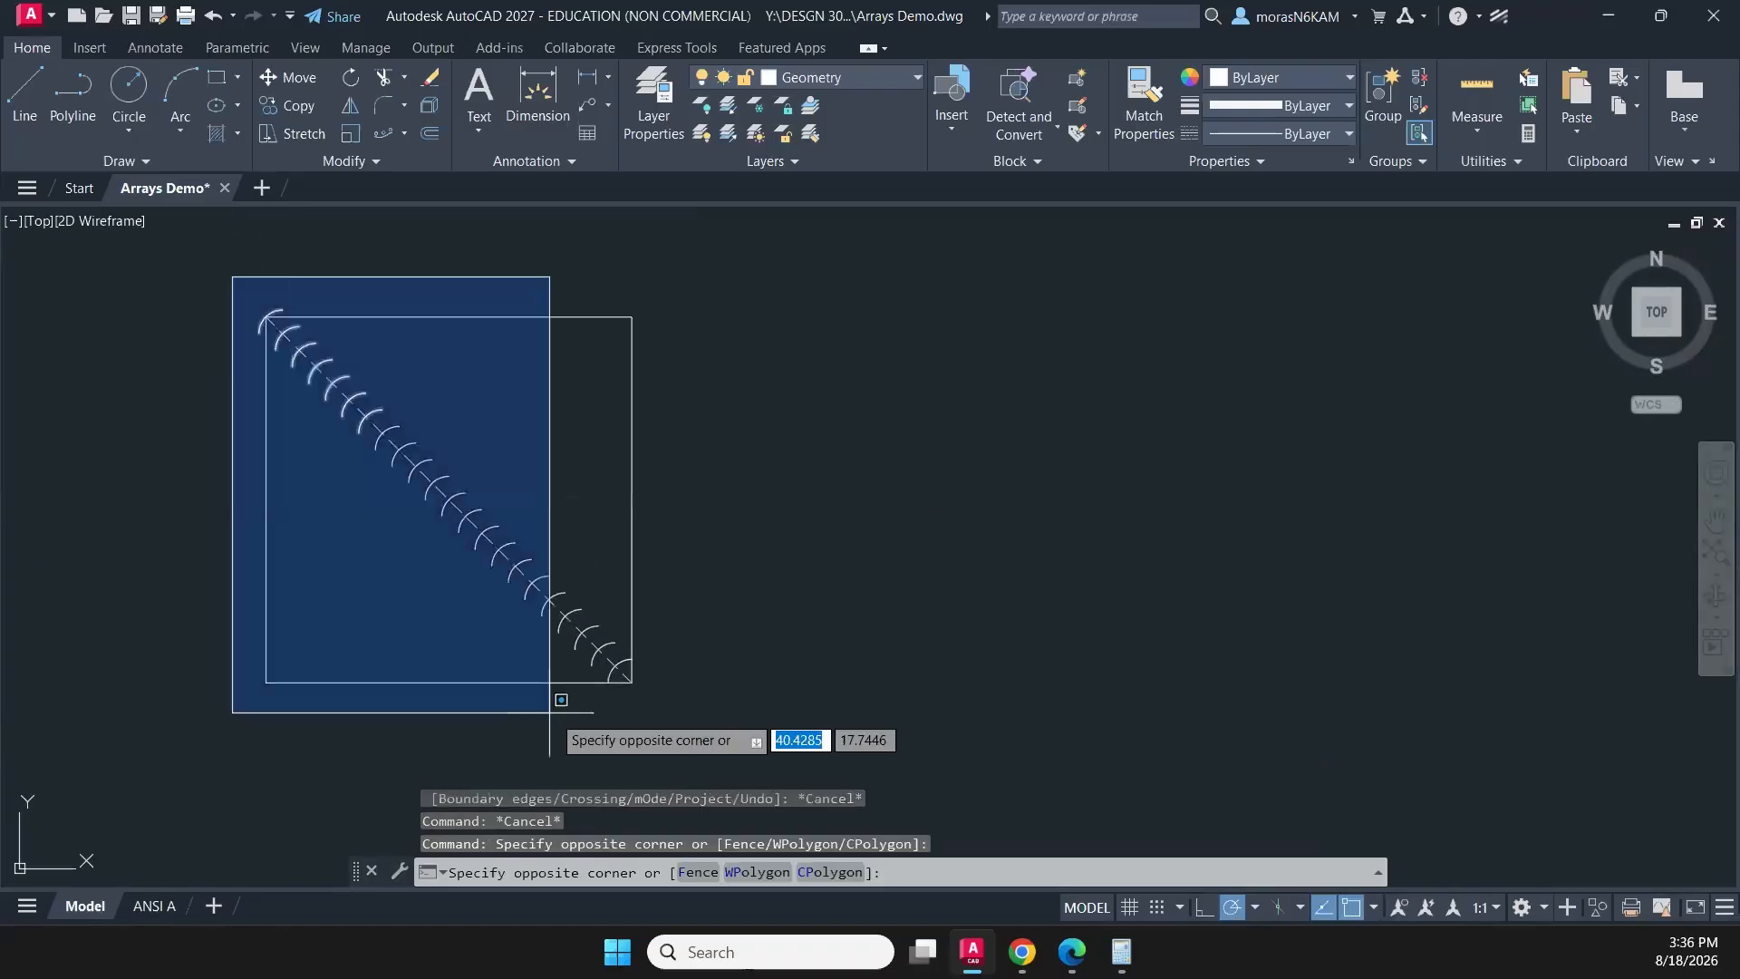
left_click(638, 689)
left_click(652, 415, "shift")
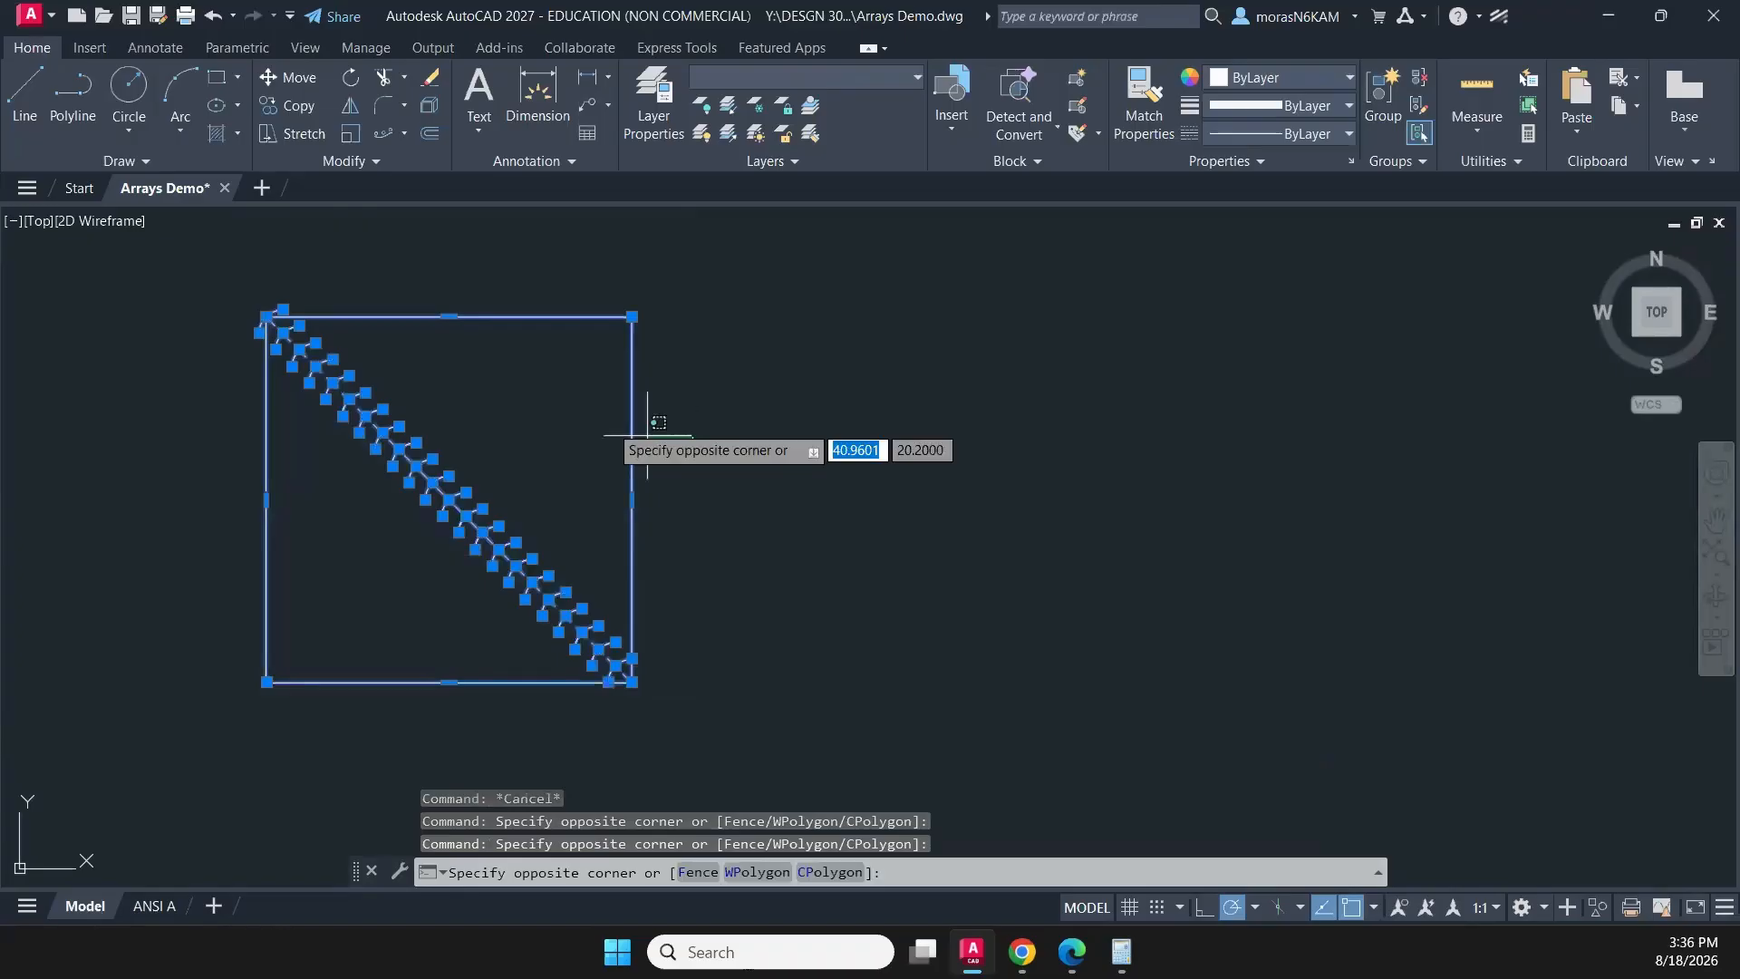
left_click(574, 409, "shift")
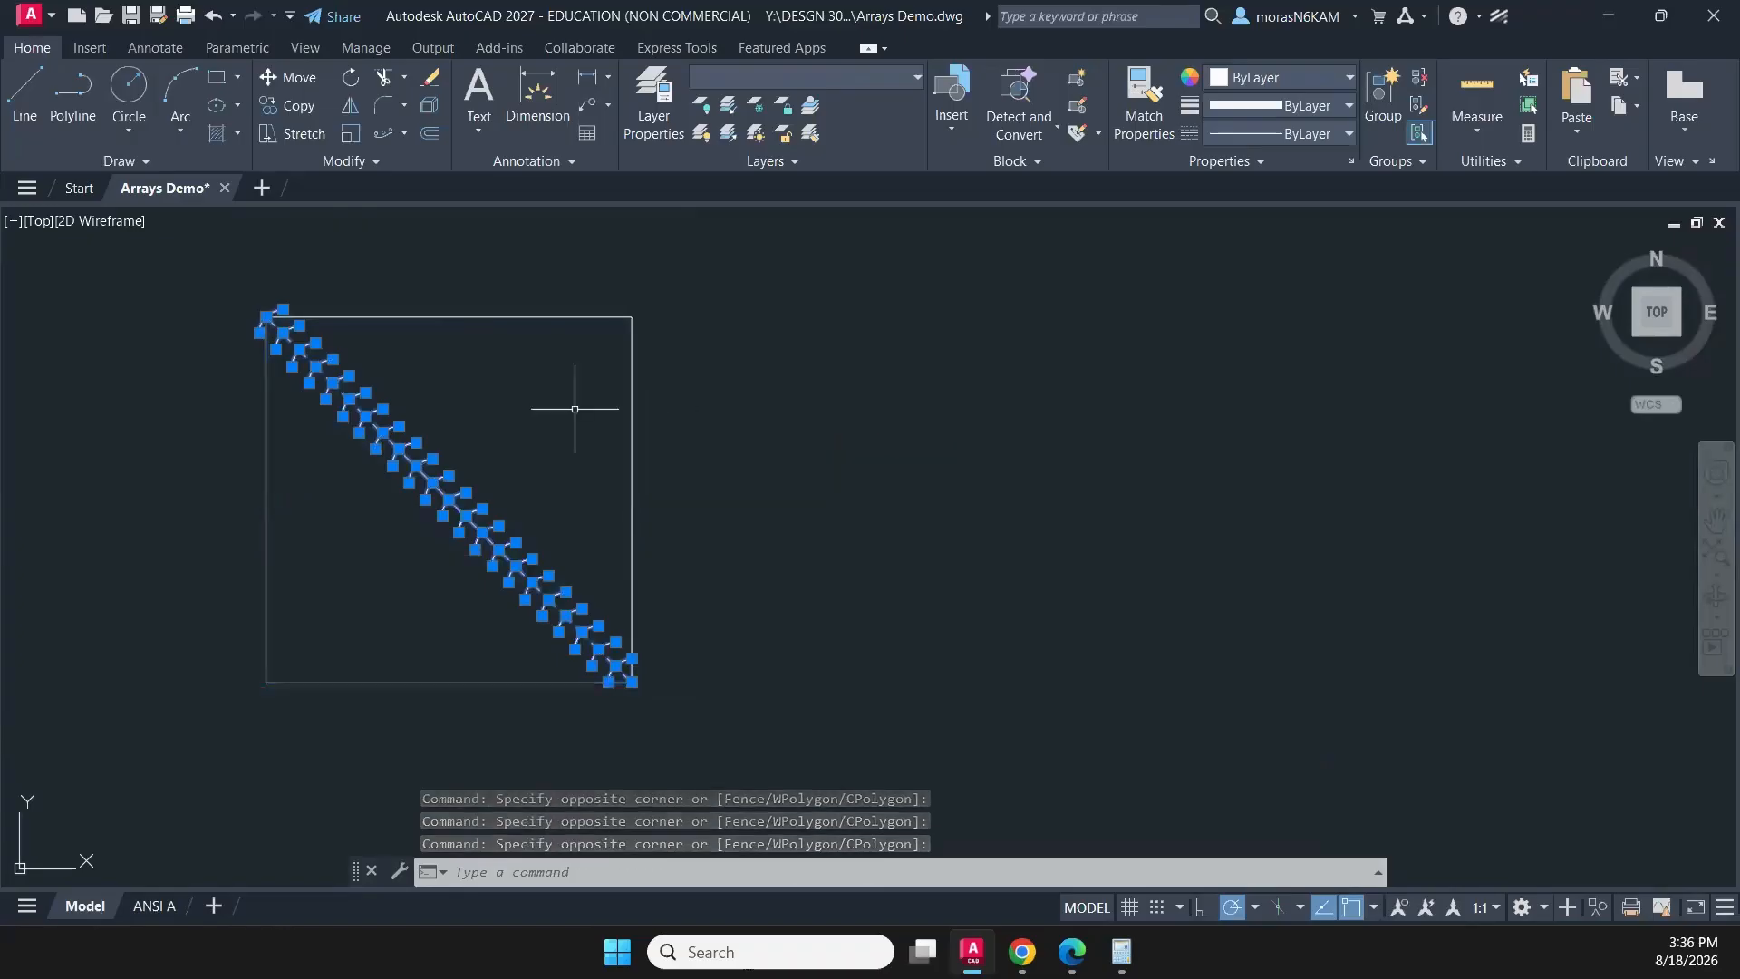
key("Delete")
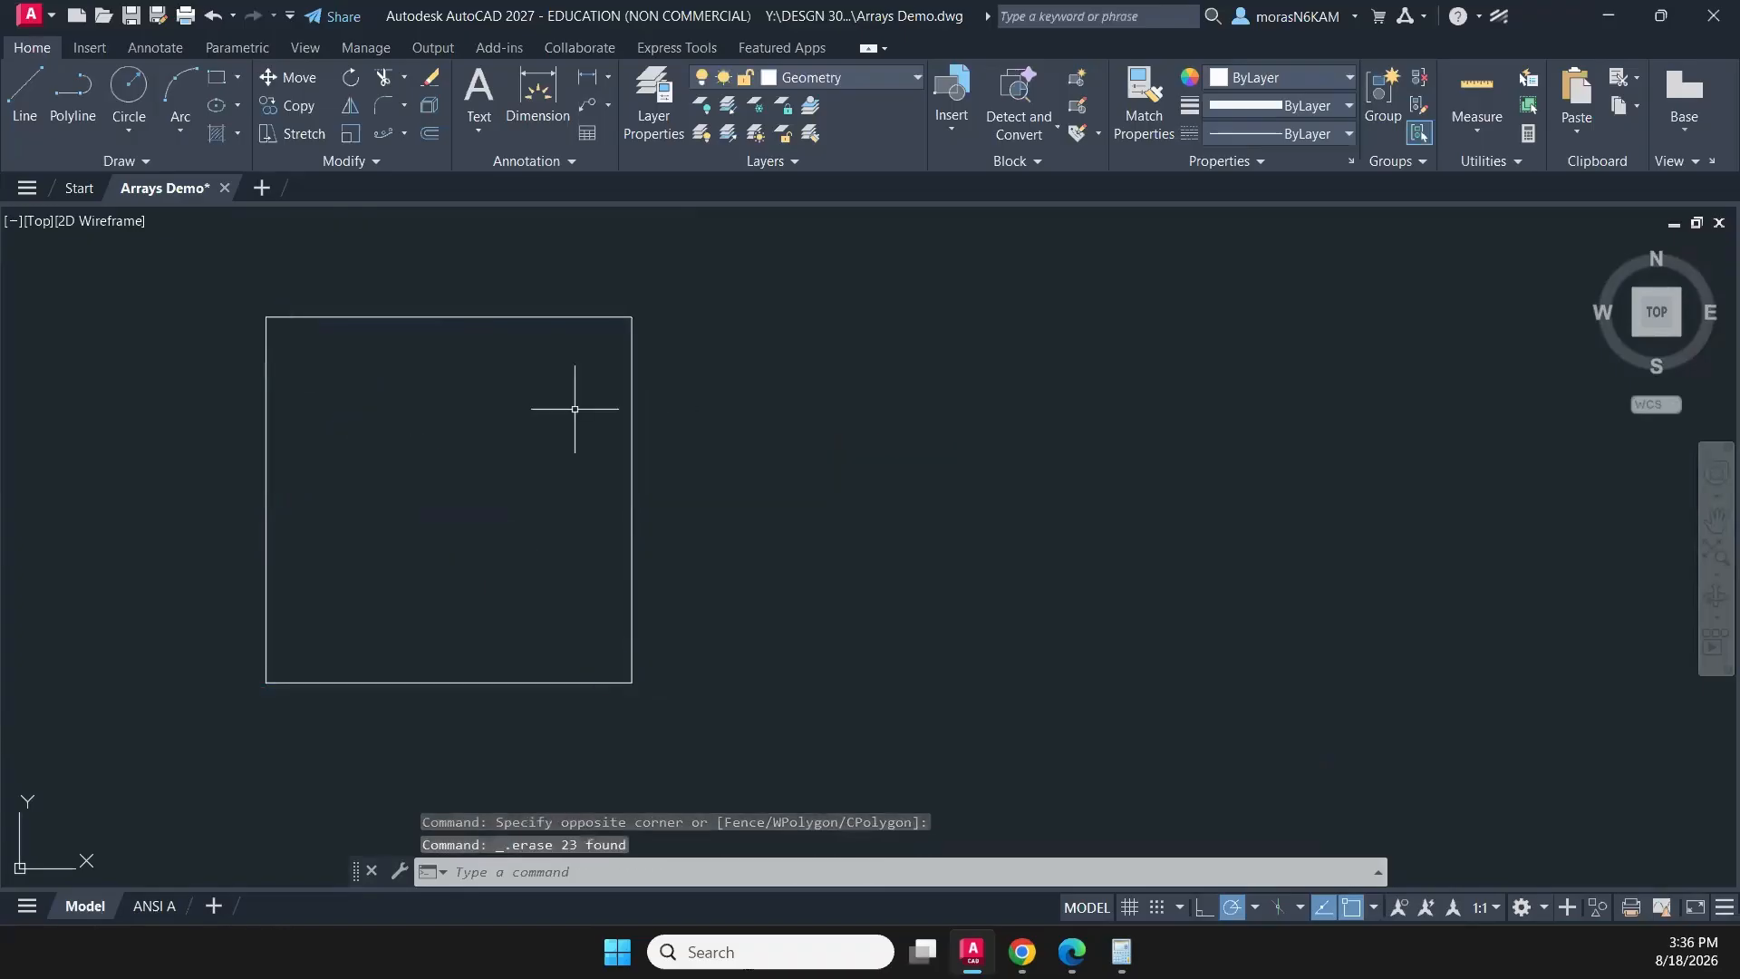
- Draw a circle of radius 0.2 centred on the square's lower-right corner
left_click(122, 101)
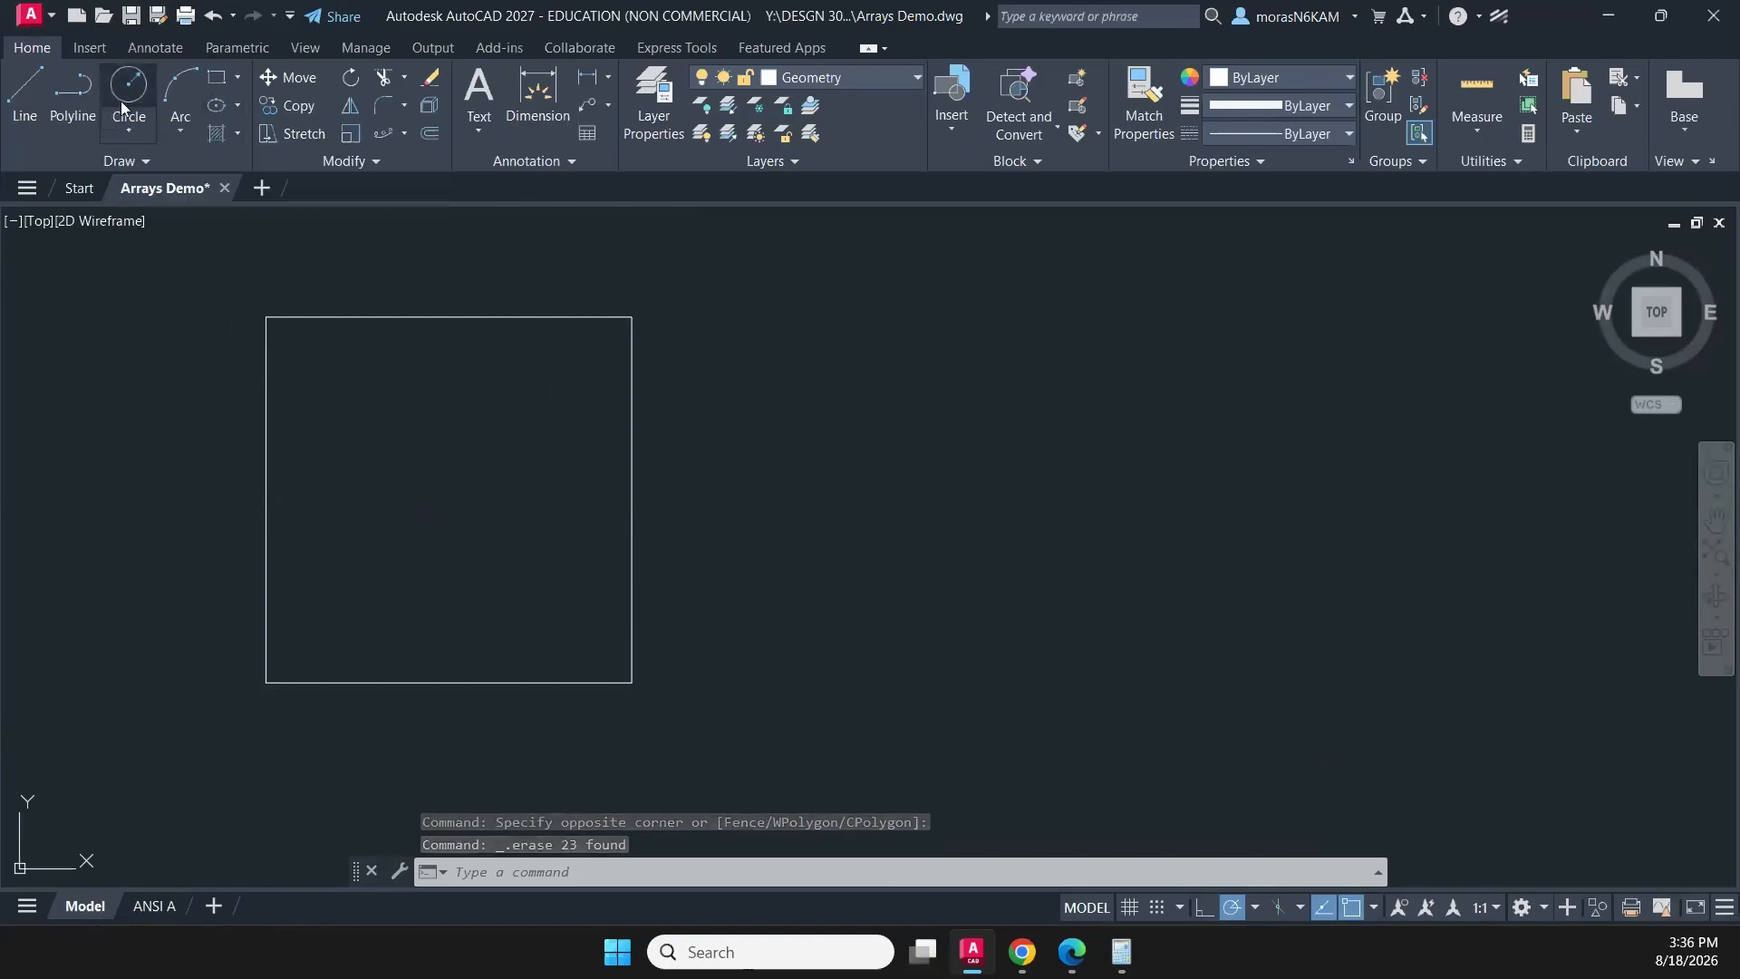
left_click(621, 677)
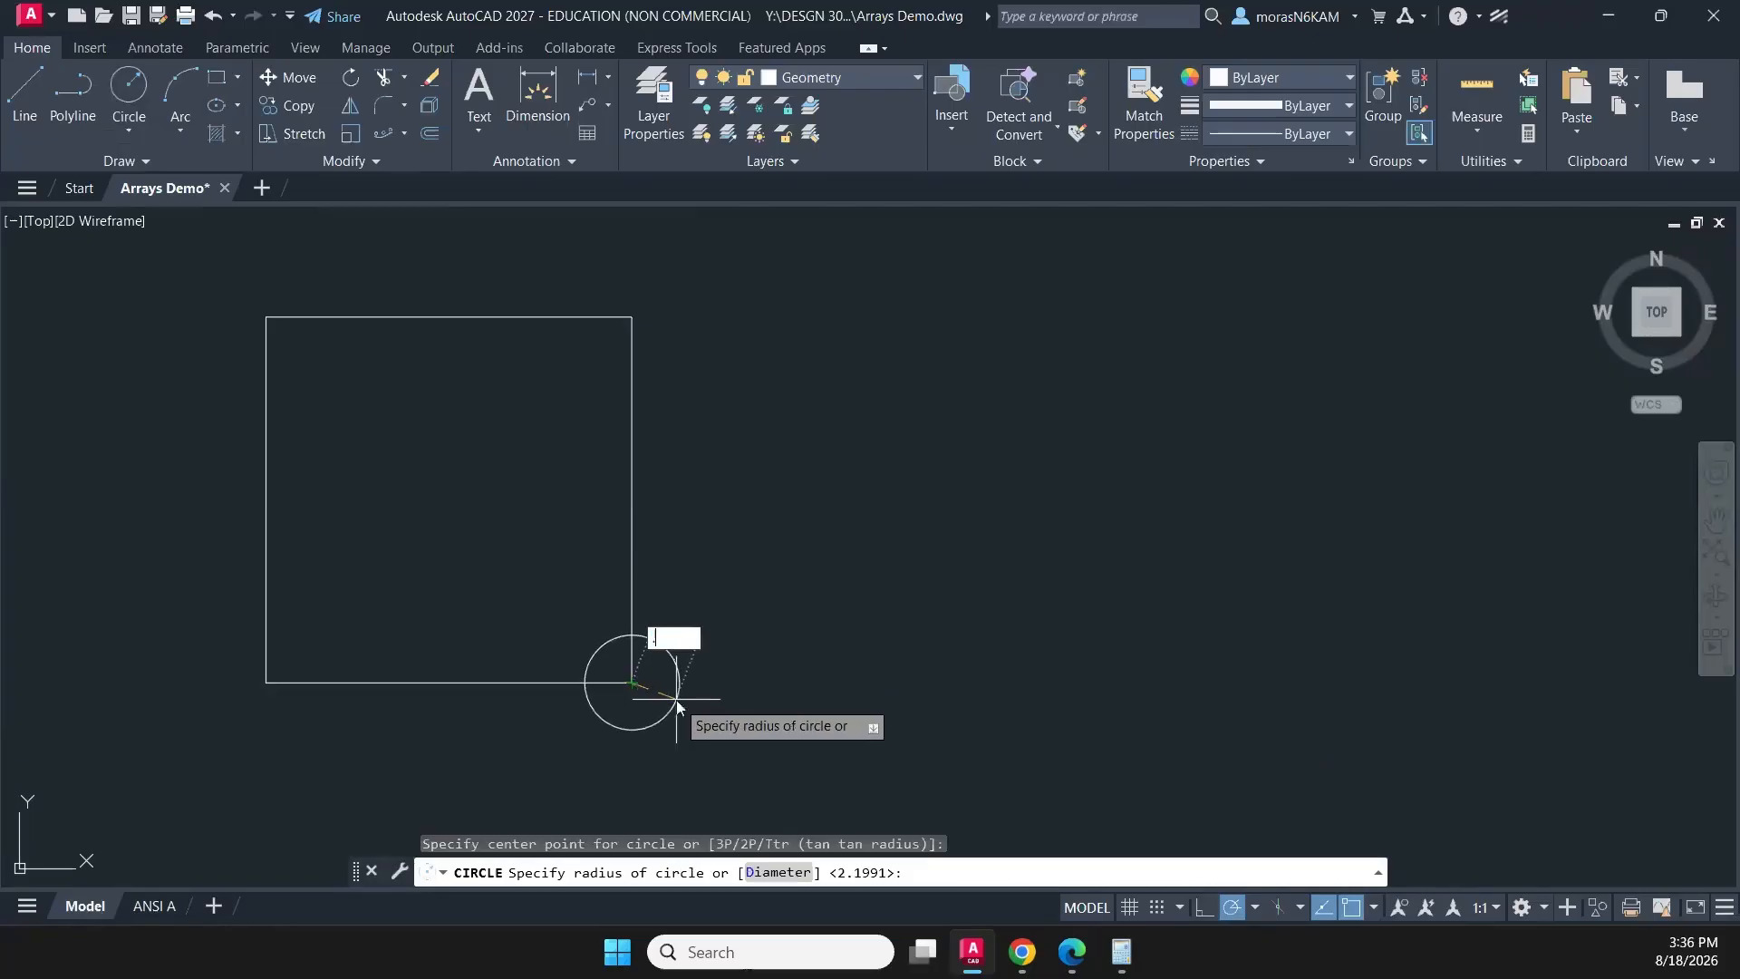
key("Return")
scroll(674, 699, "up", 2)
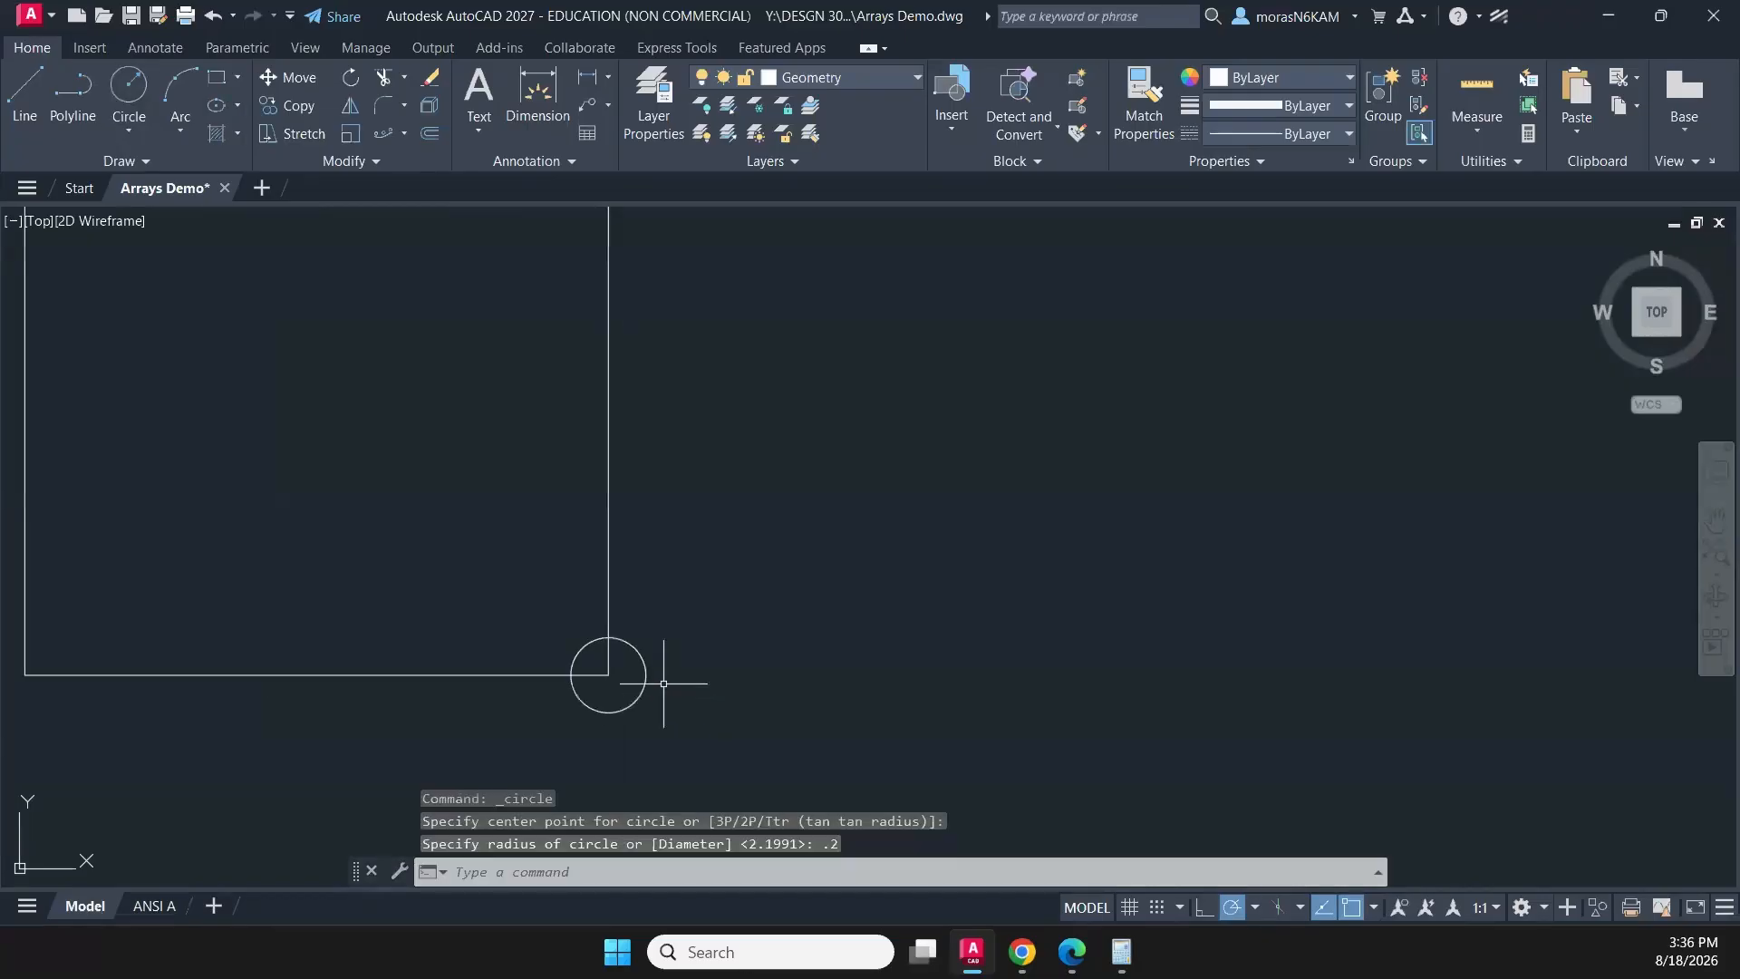
- Trim away the part of the corner circle outside the square, leaving only the quarter arc inside
left_click(669, 694)
key("Escape")
type("tr")
key("Return")
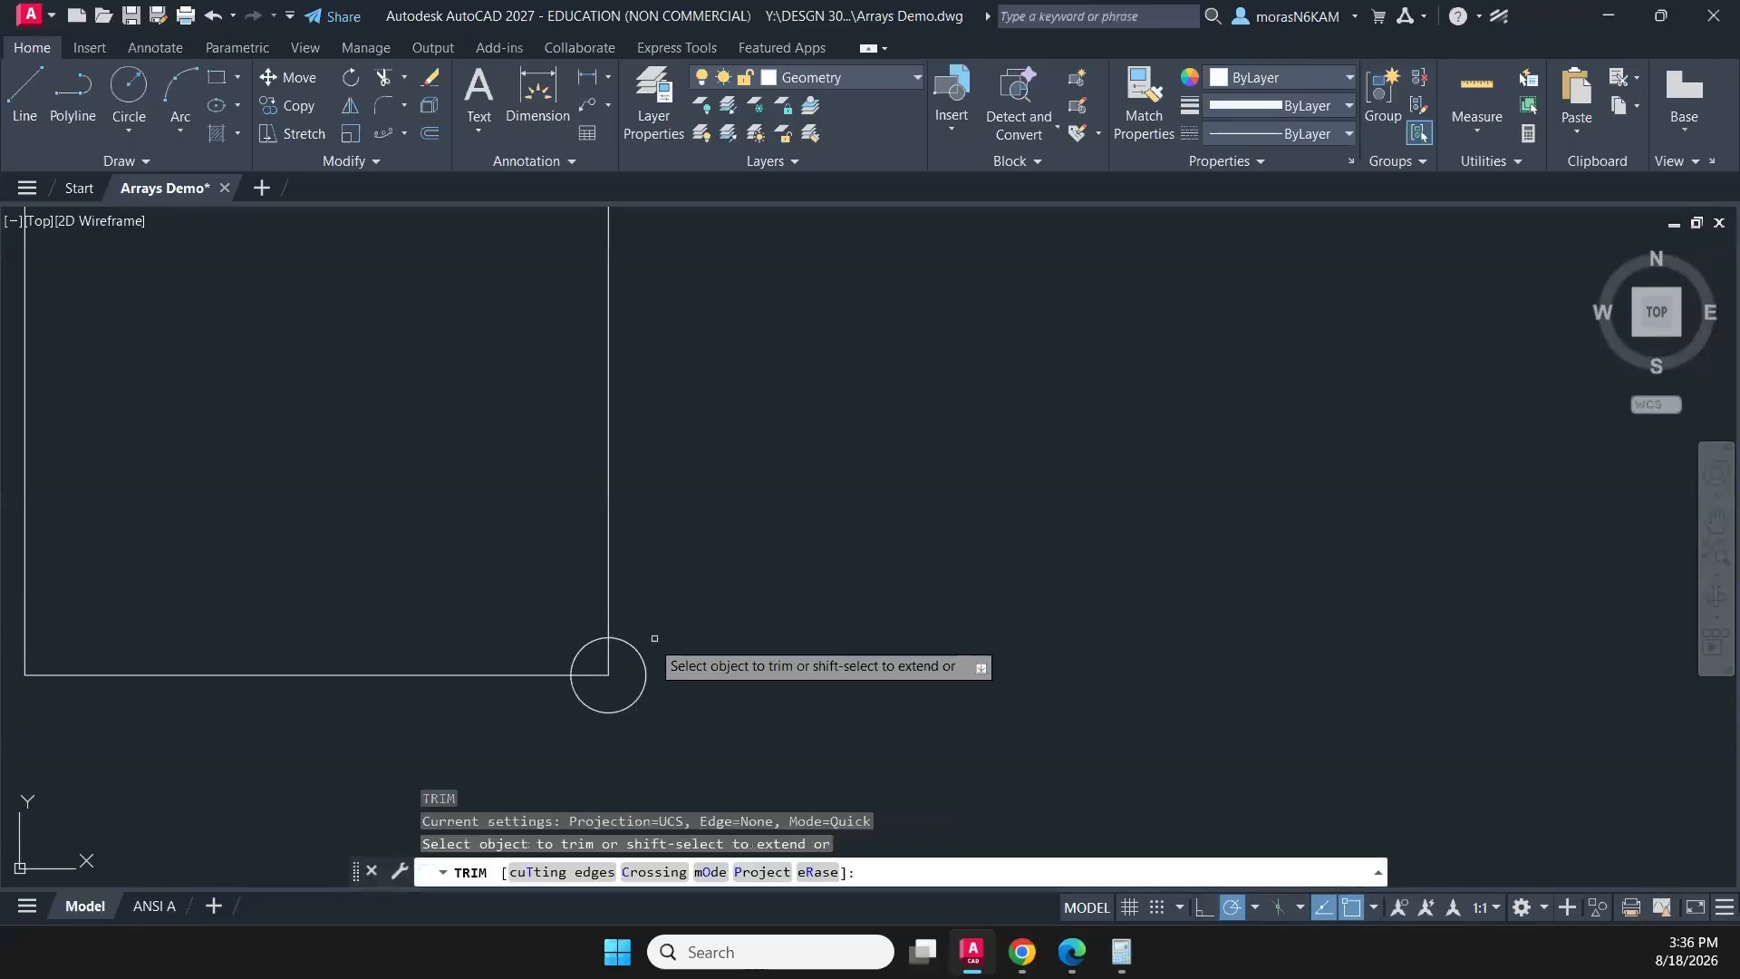
left_click_drag(649, 638, 586, 738)
key("Escape")
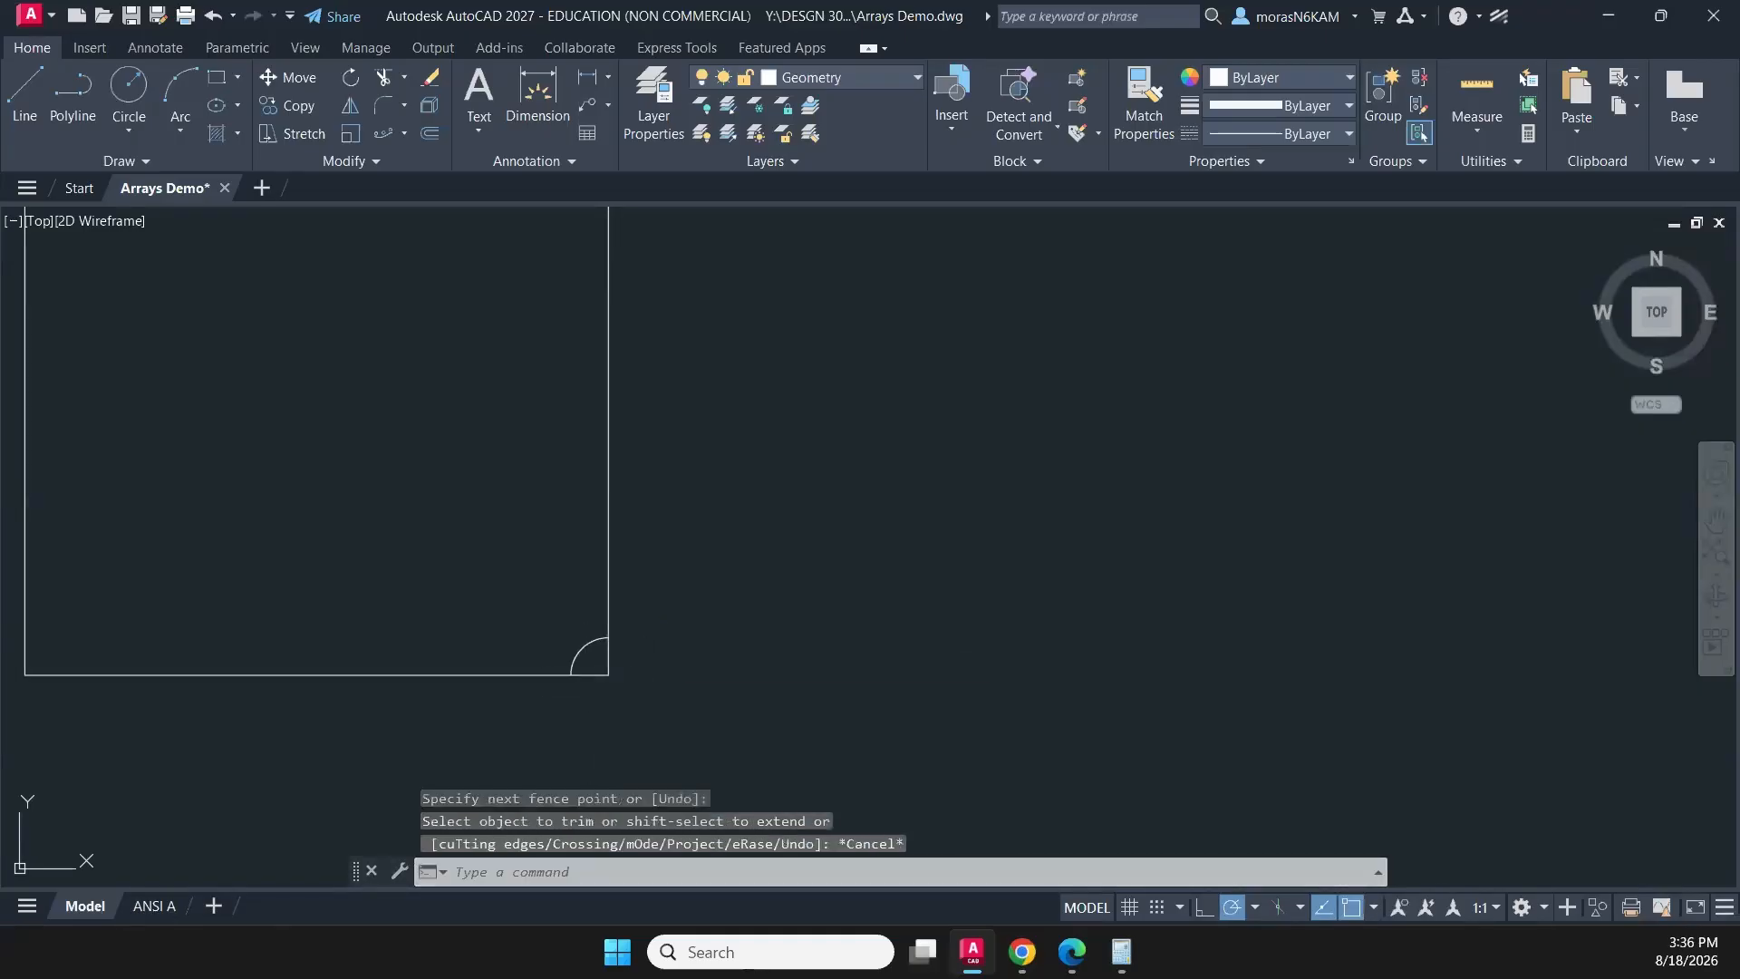
left_click(580, 657)
key("Escape")
scroll(562, 661, "down", 2)
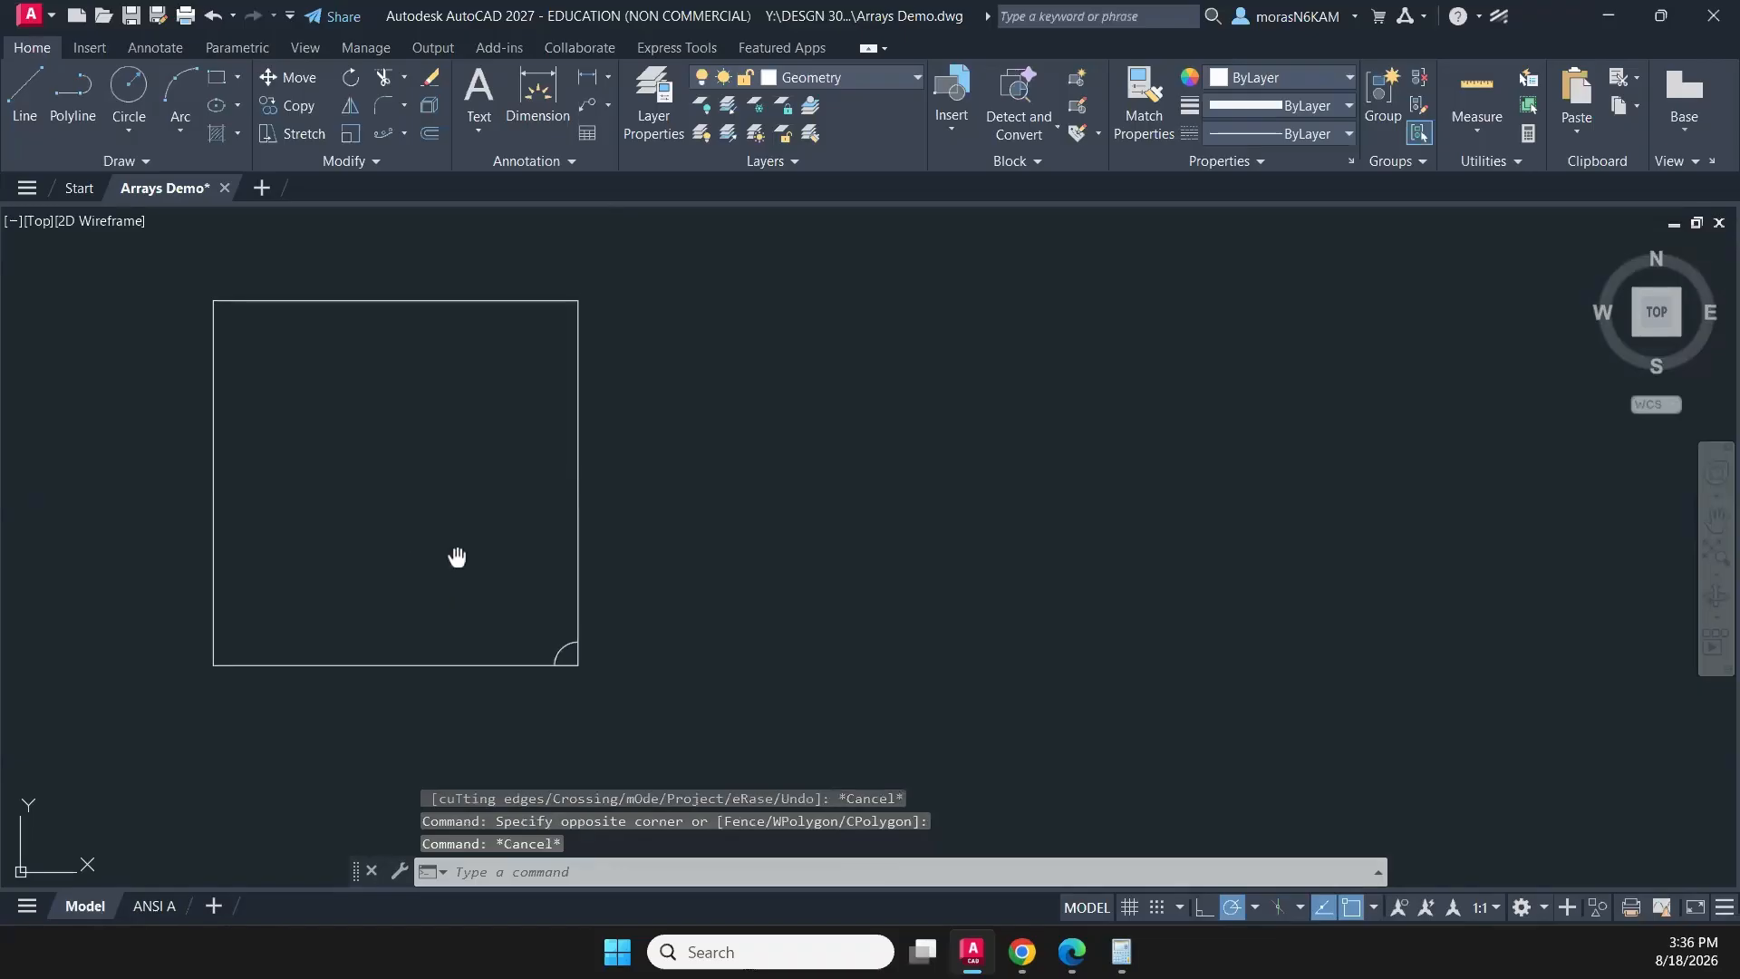
- Draw a vertical and a horizontal line joining the midpoints of the square's opposite sides
middle_click_drag(459, 555, 460, 576)
left_click(25, 90)
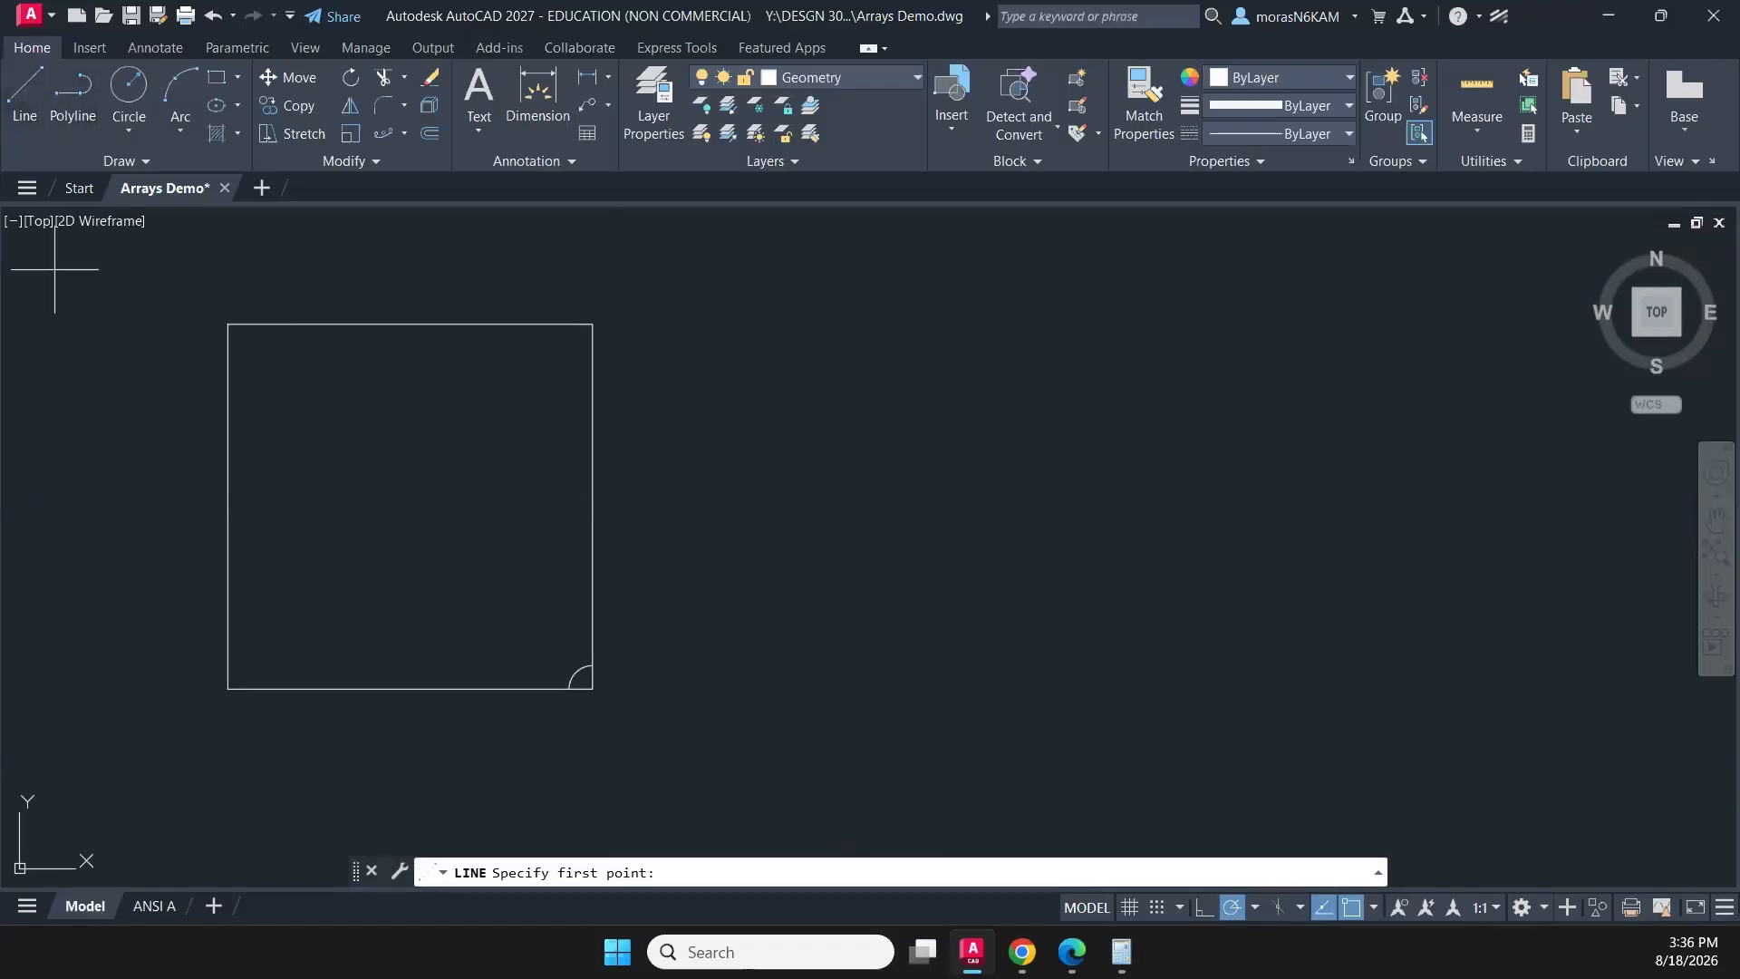
left_click(410, 324)
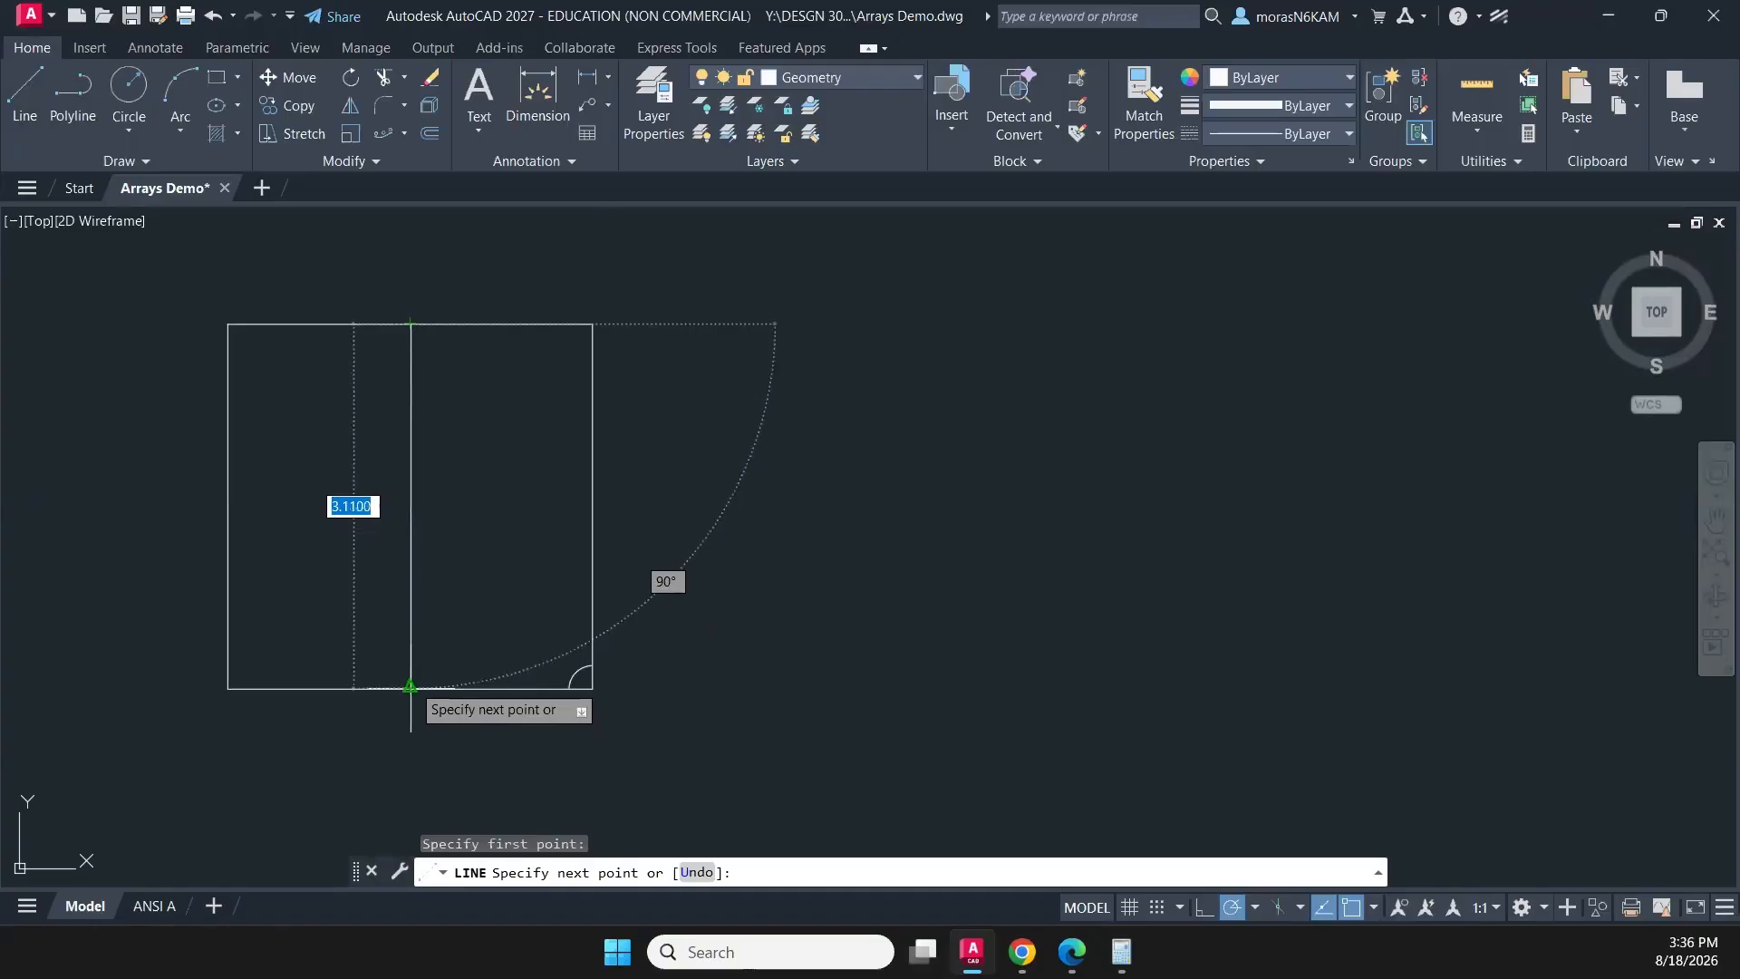
left_click(411, 688)
key("Escape")
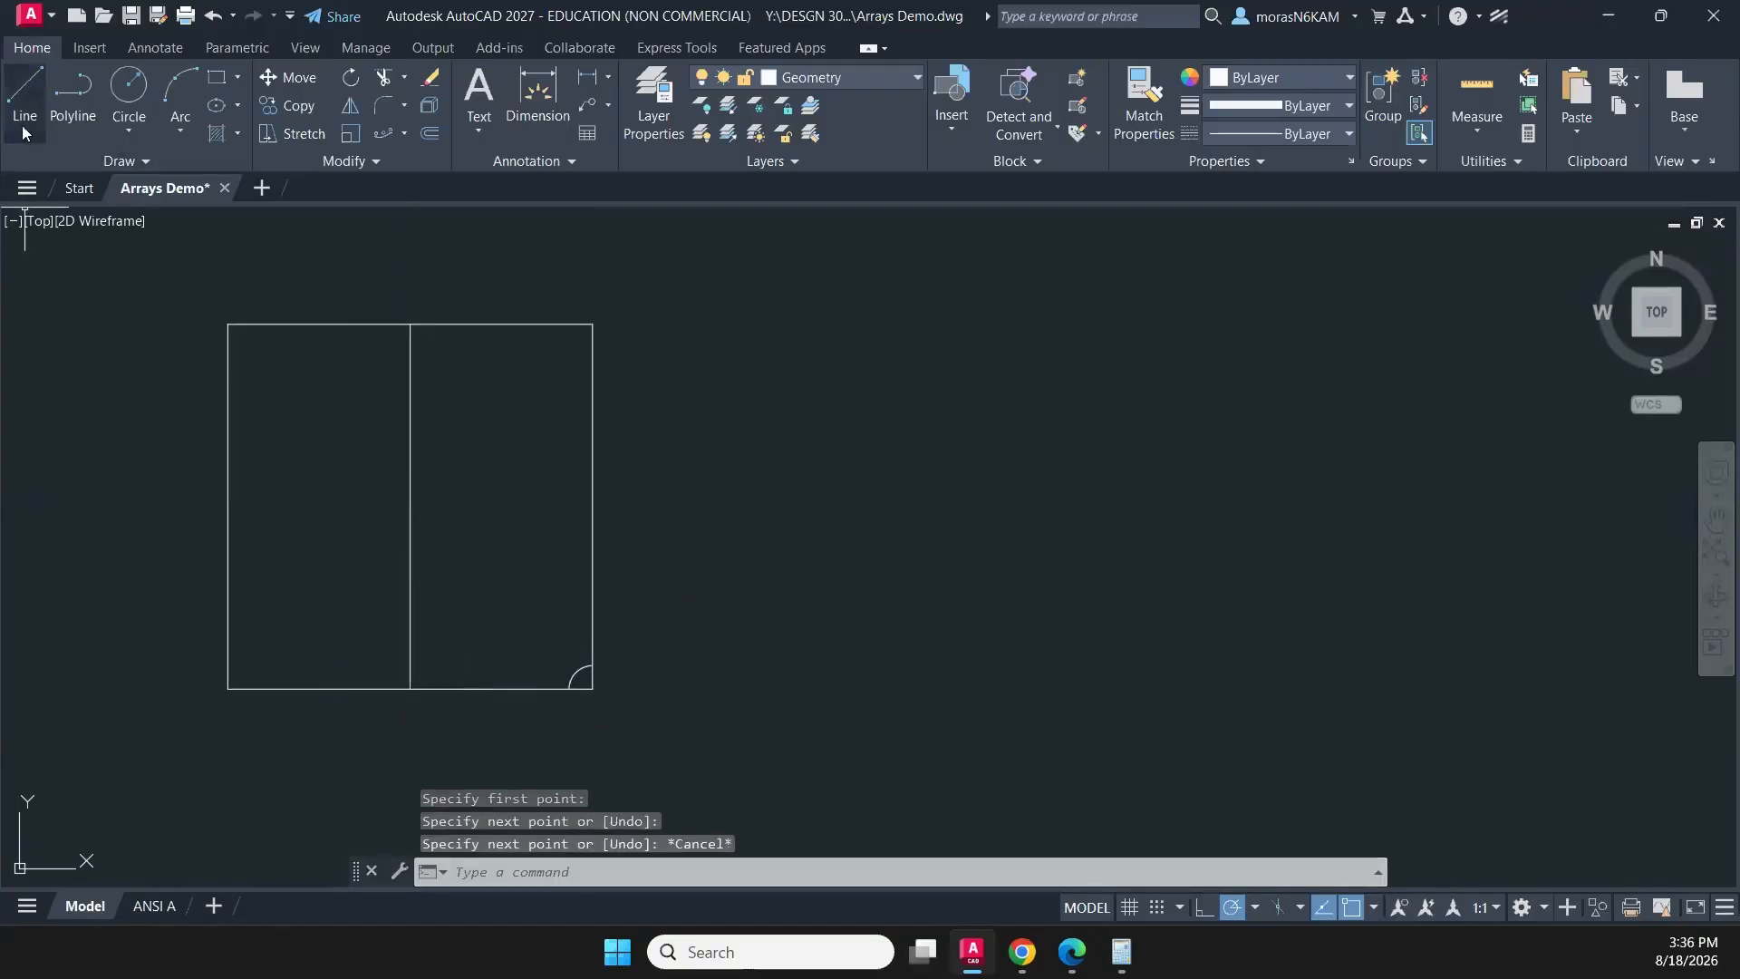
left_click(25, 90)
left_click(228, 504)
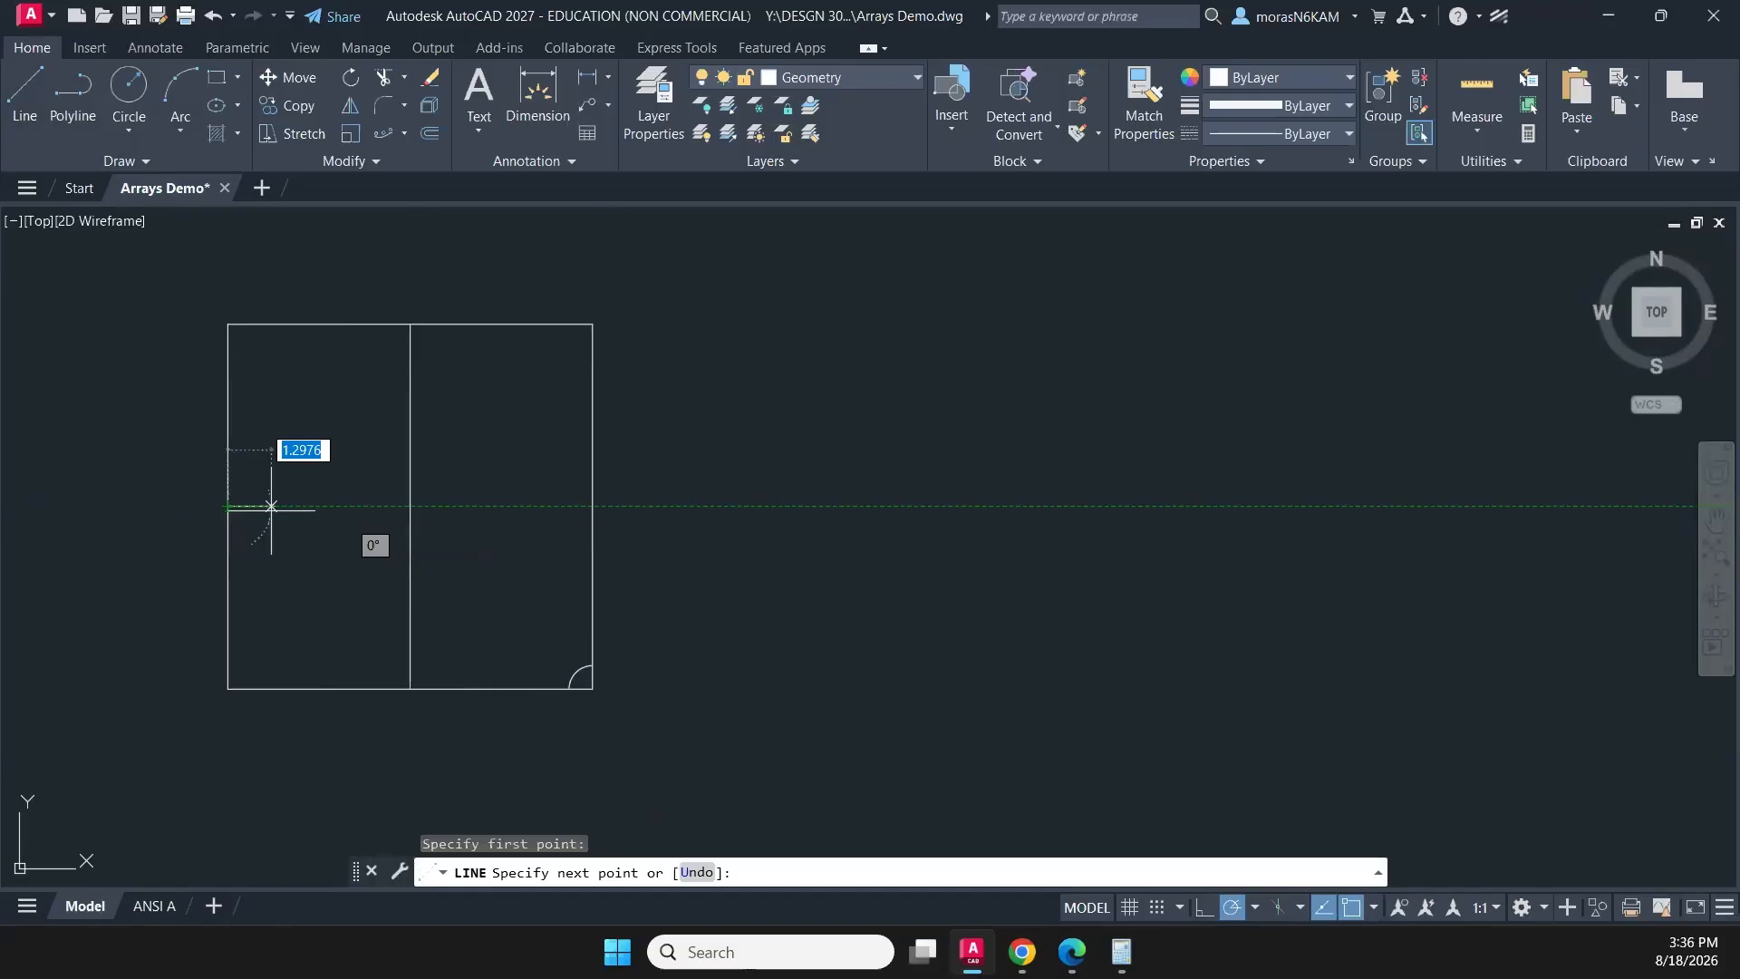
left_click(593, 505)
key("Escape")
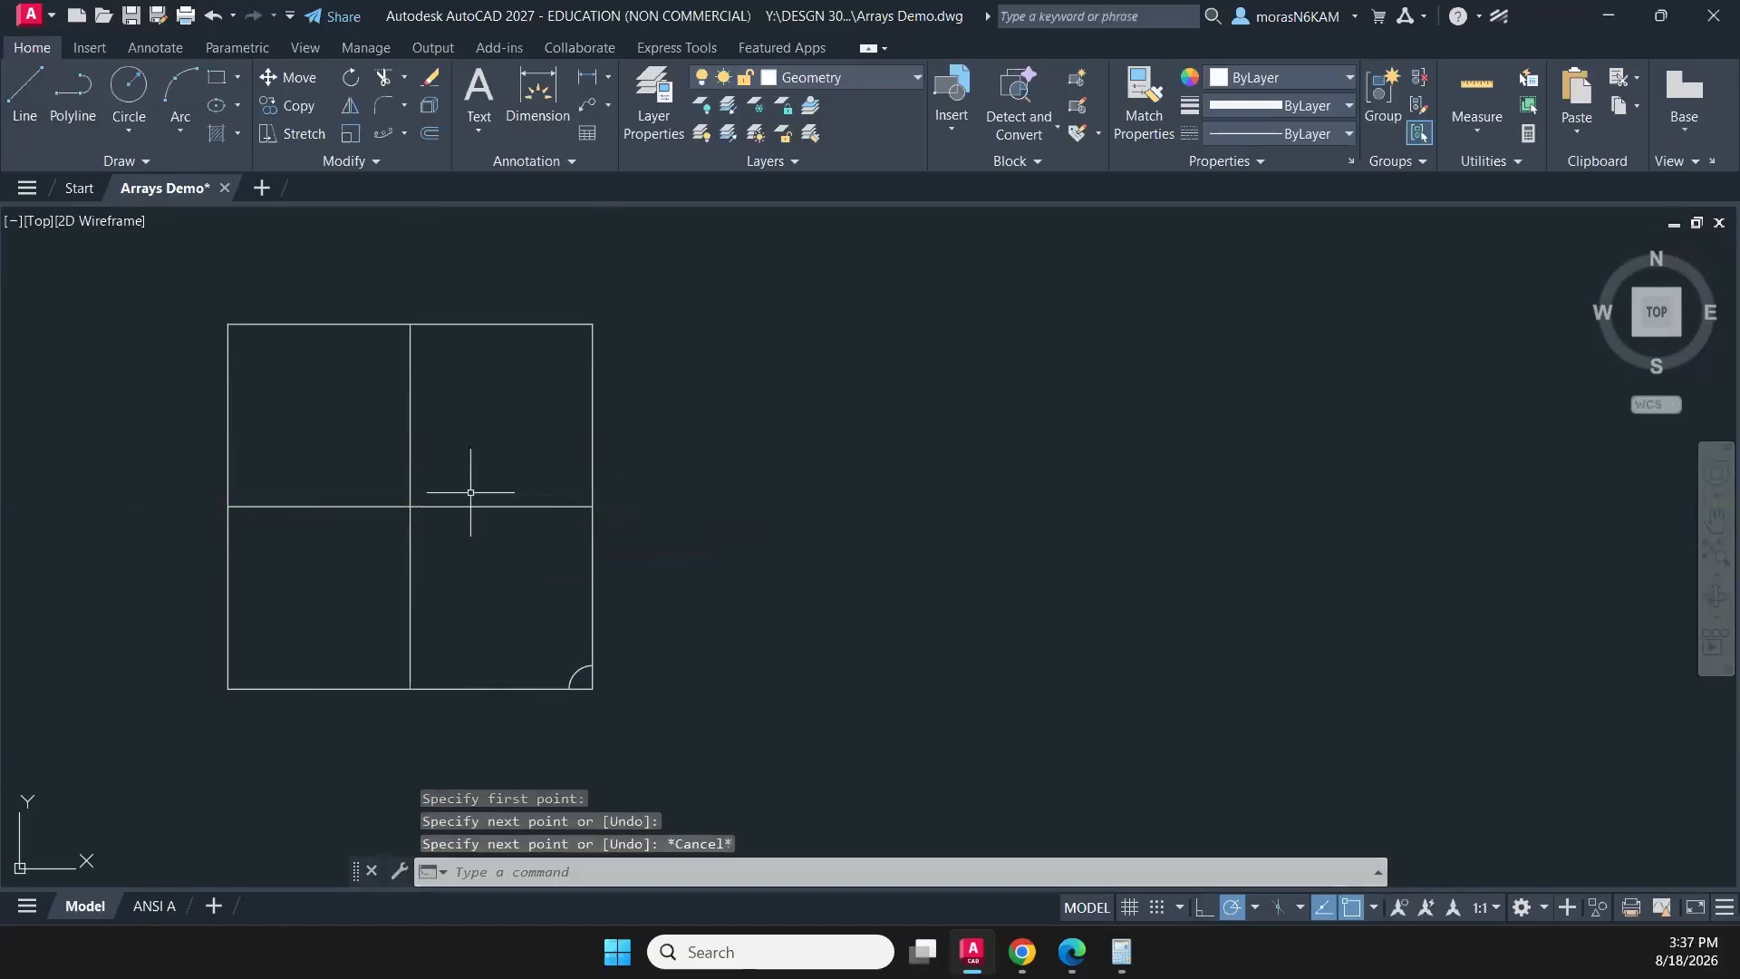
- Move the two crossing midlines to the CONSTRUCTION layer
left_click(440, 463)
left_click(381, 569)
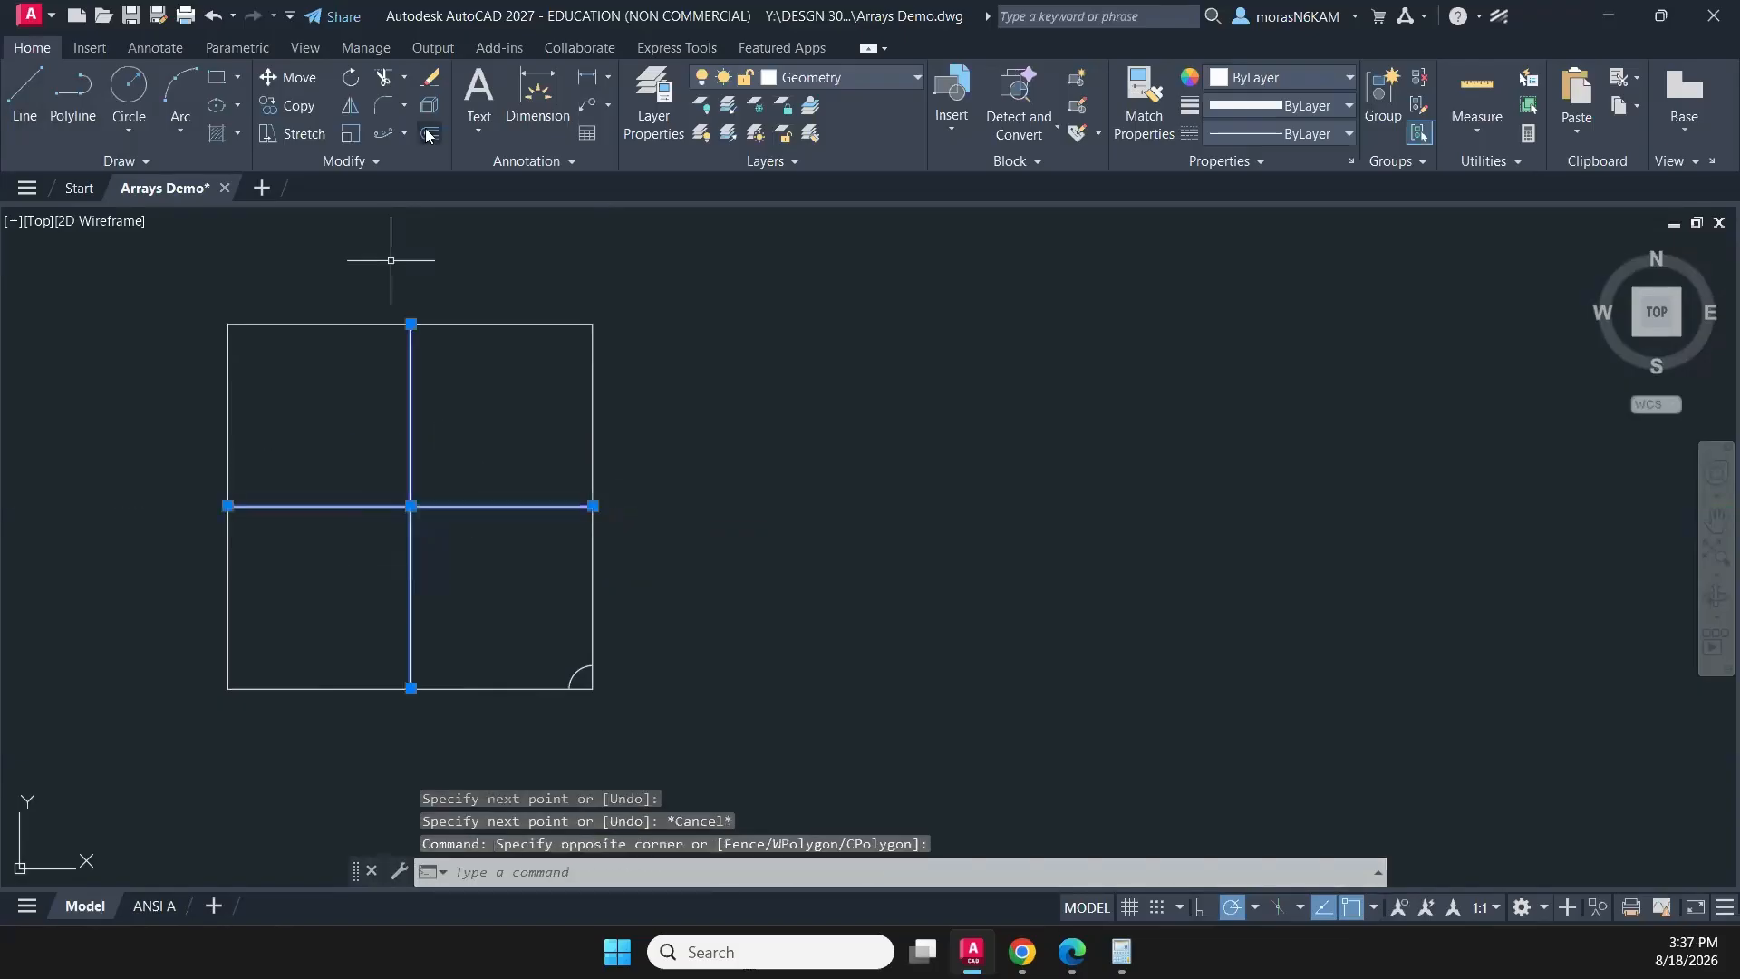
left_click(785, 79)
left_click(803, 148)
key("Escape")
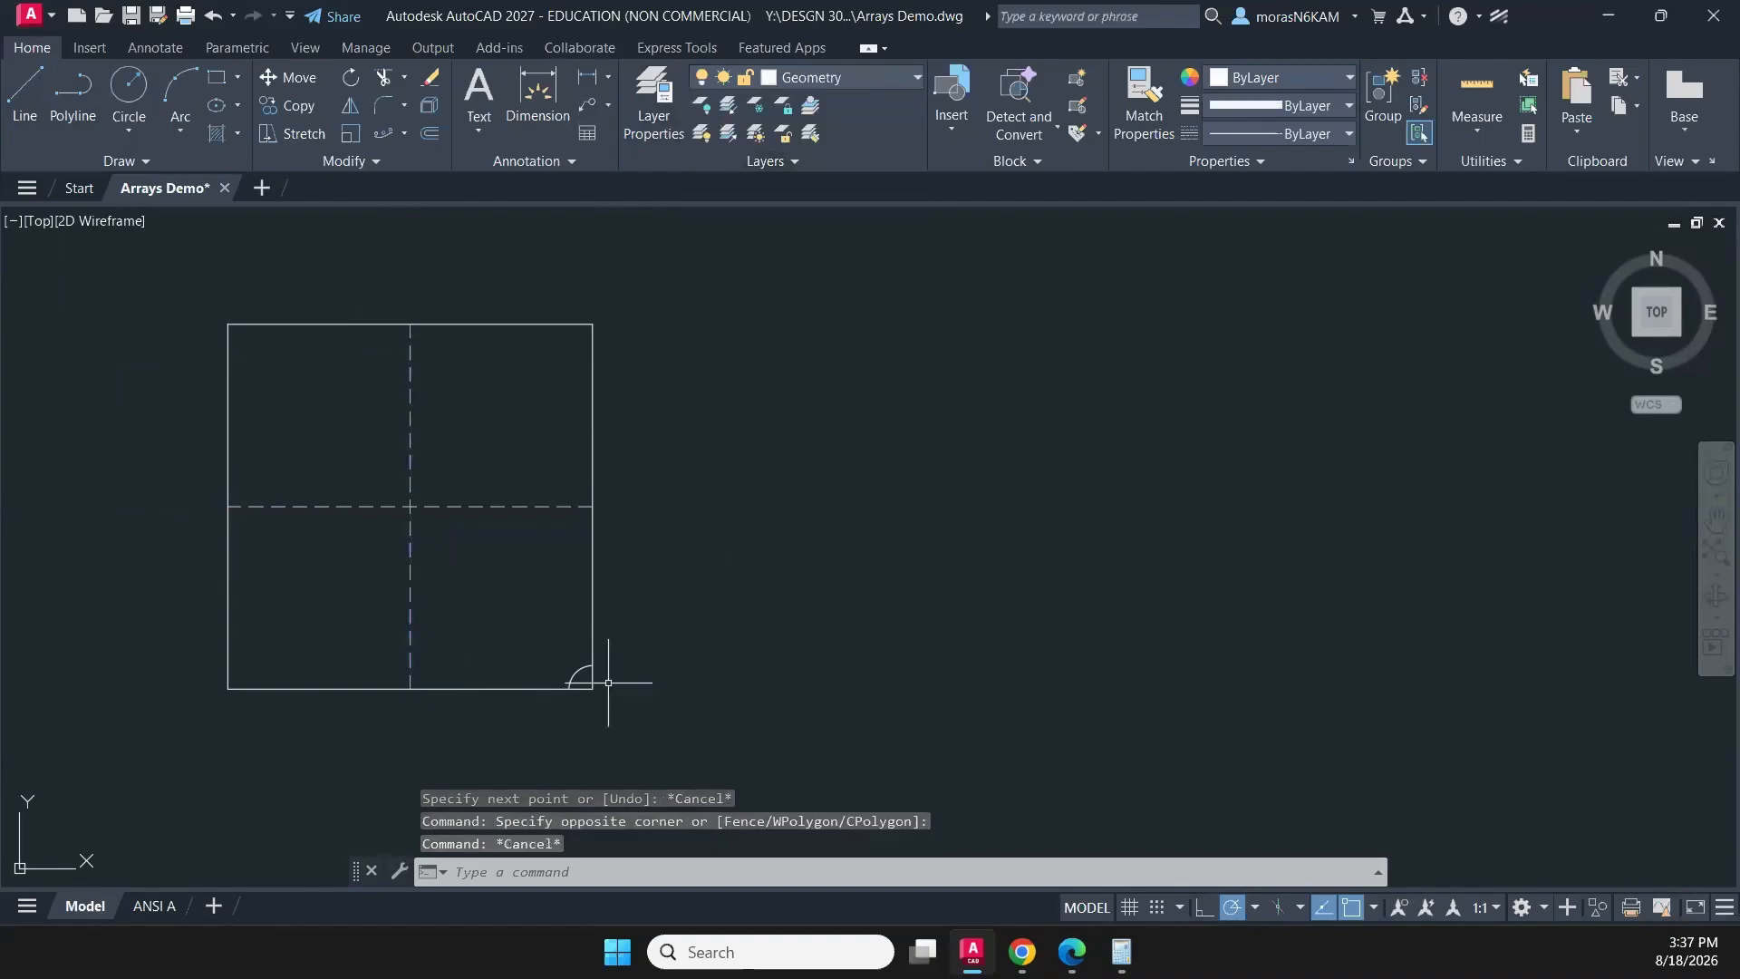
- Offset the small corner arc outward by 0.2
scroll(608, 682, "up", 2)
left_click(587, 696)
left_click(518, 646)
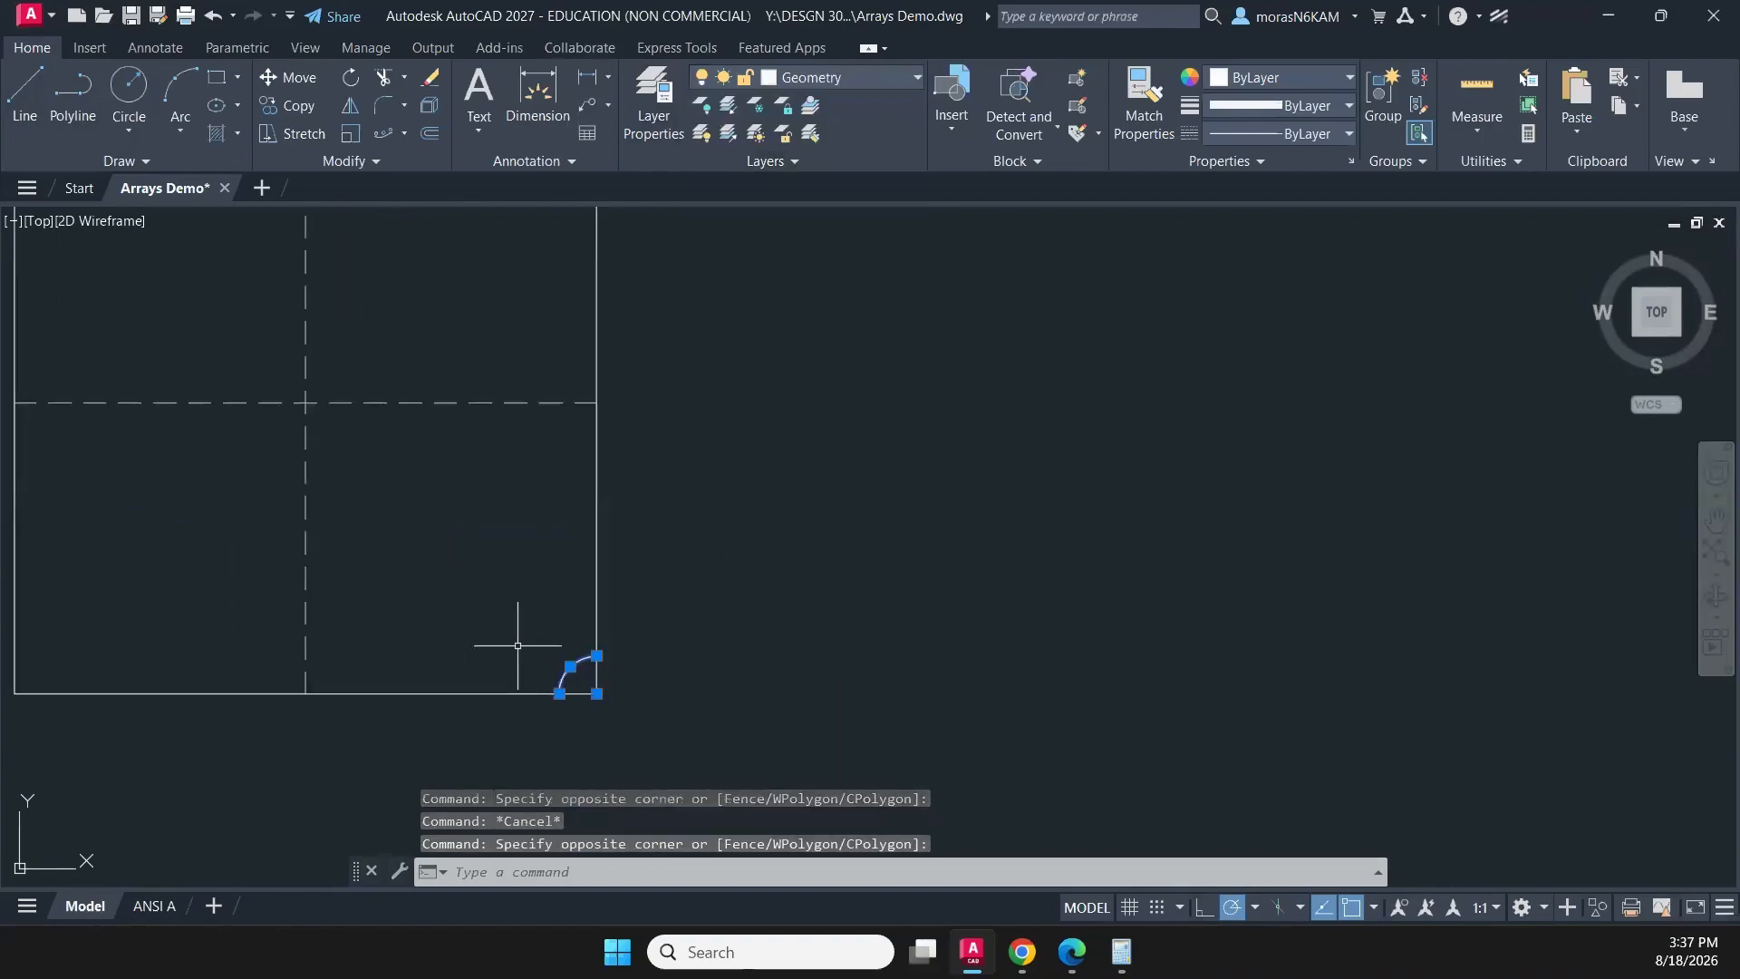
key("Return")
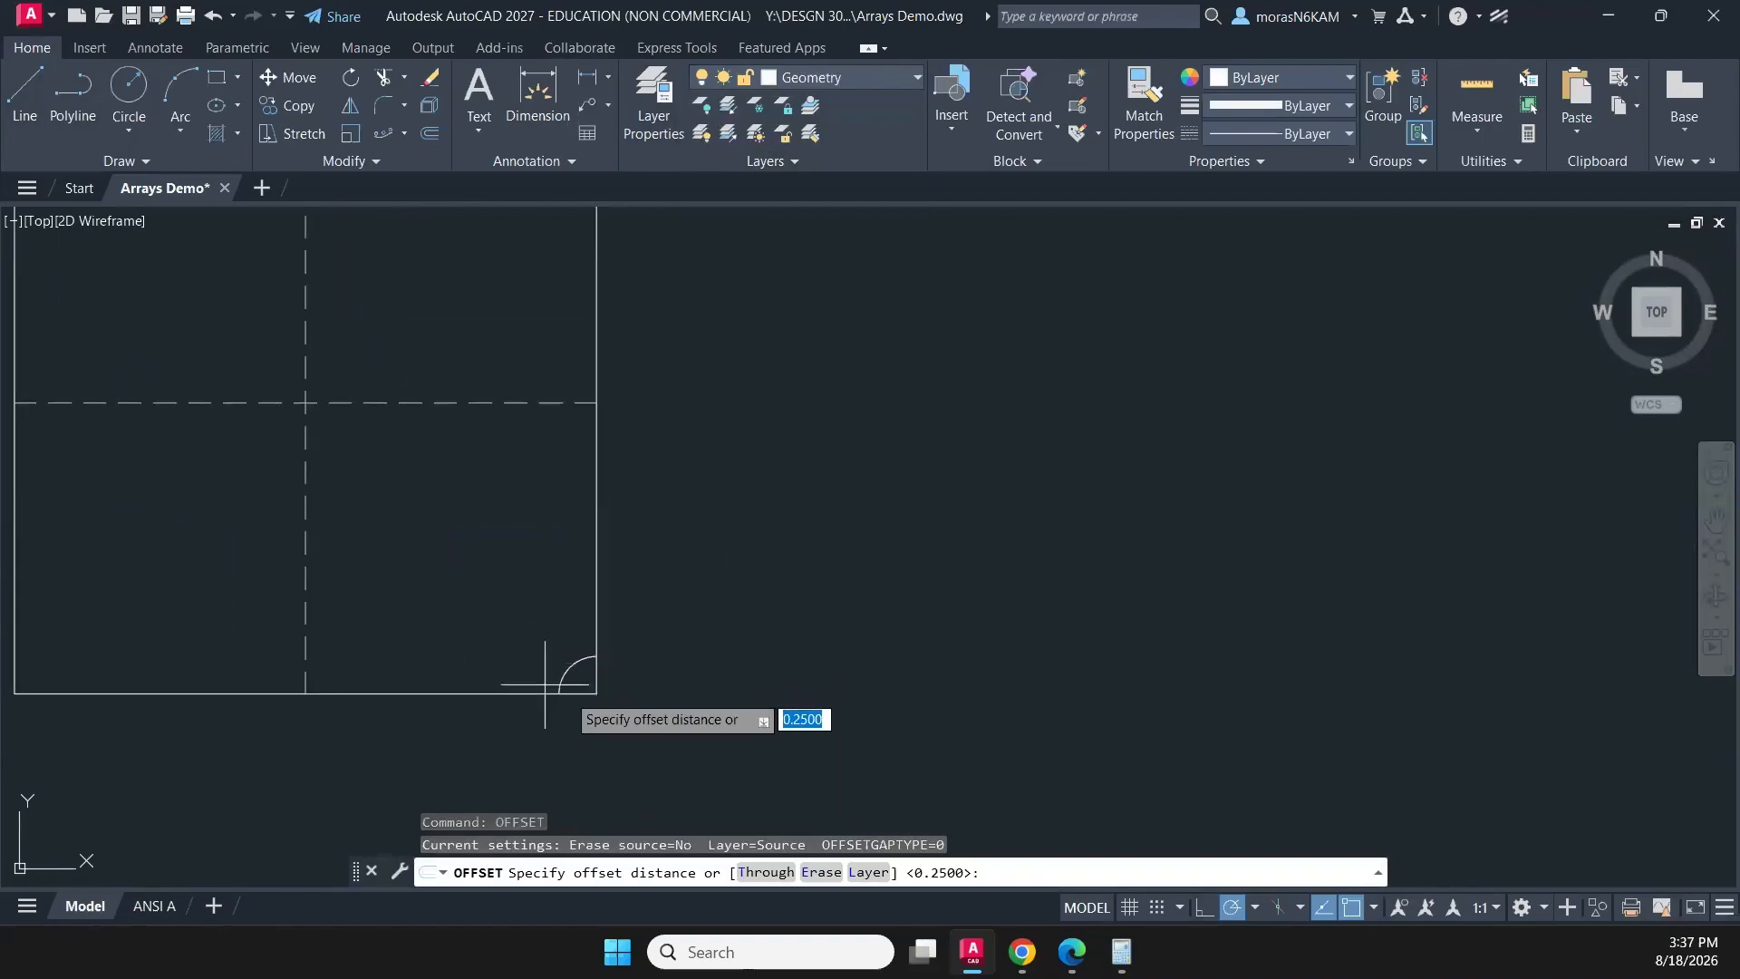
key("Return")
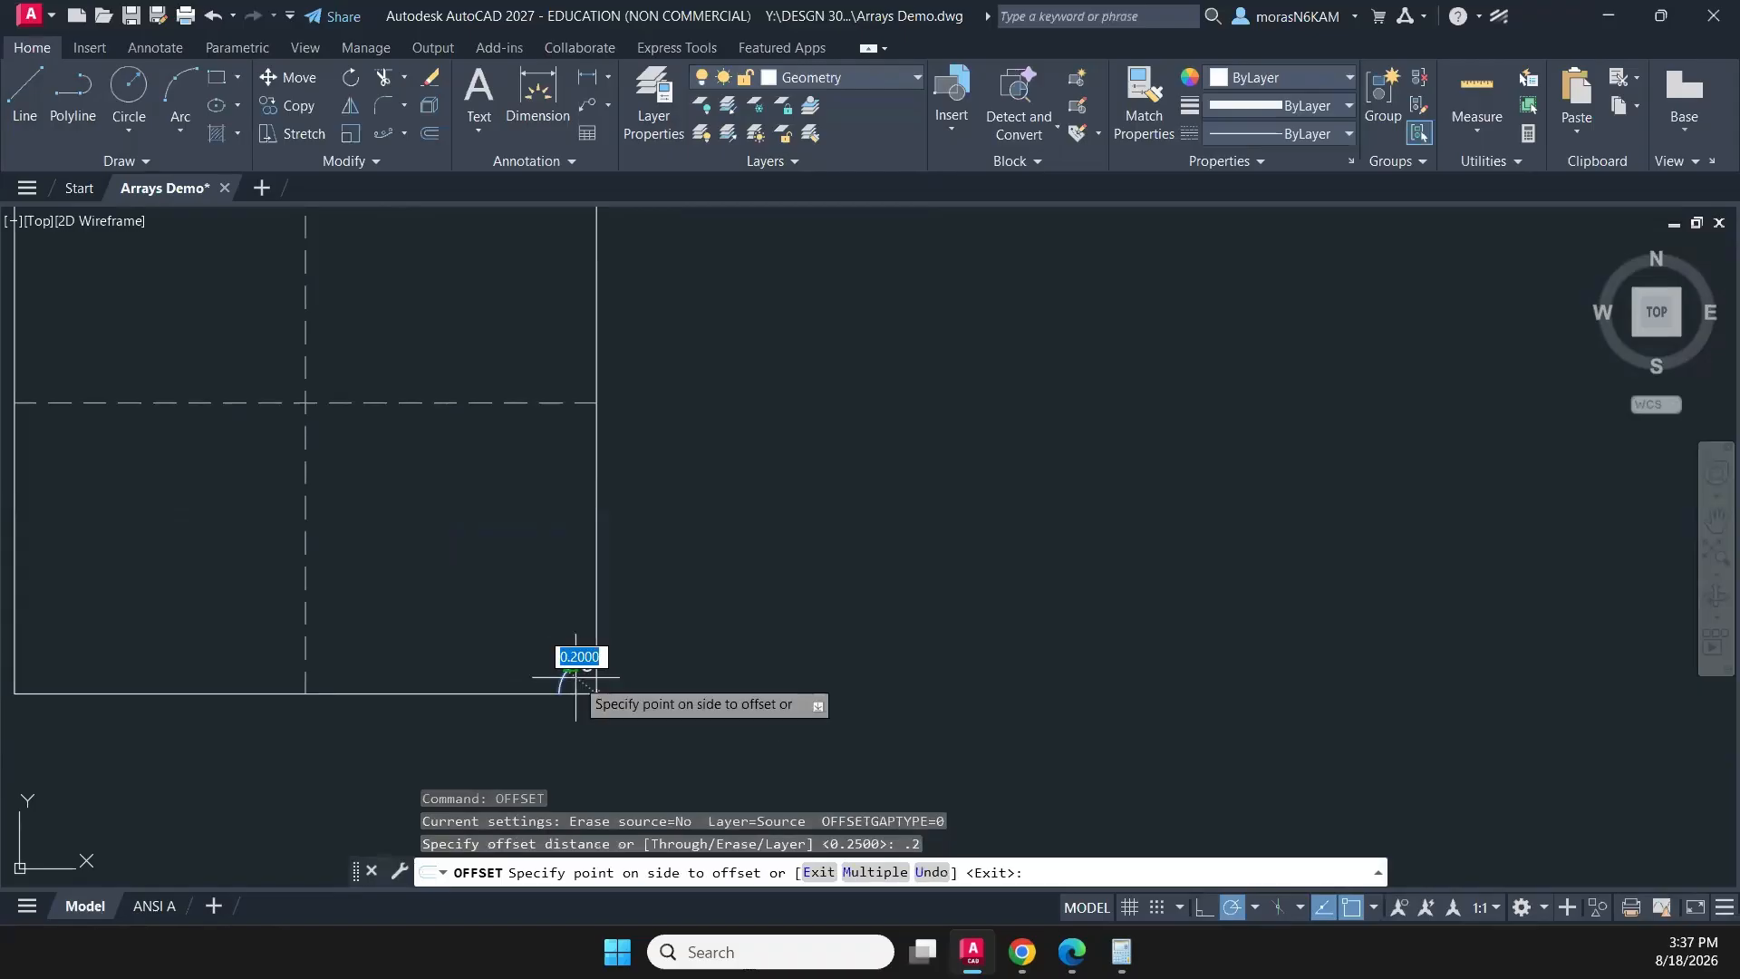
left_click(533, 627)
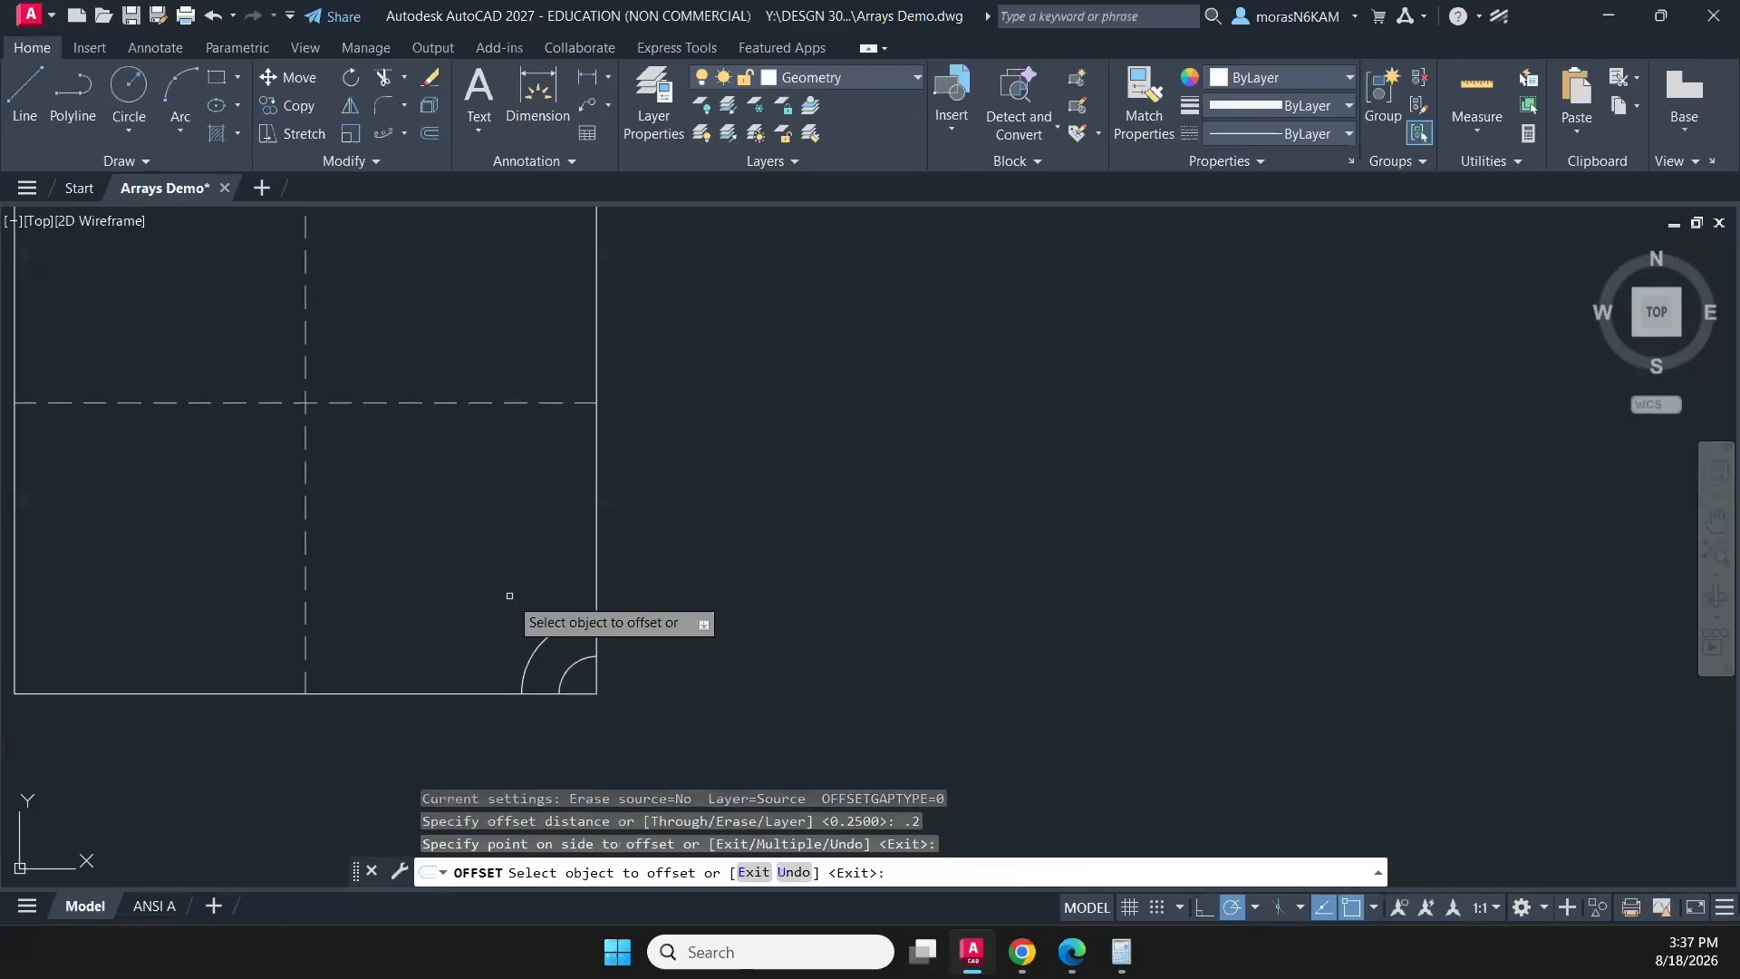
- Offset each outermost arc outward by 0.2 nine more times, until an arc passes through the square's centre
left_click(524, 675)
left_click(510, 609)
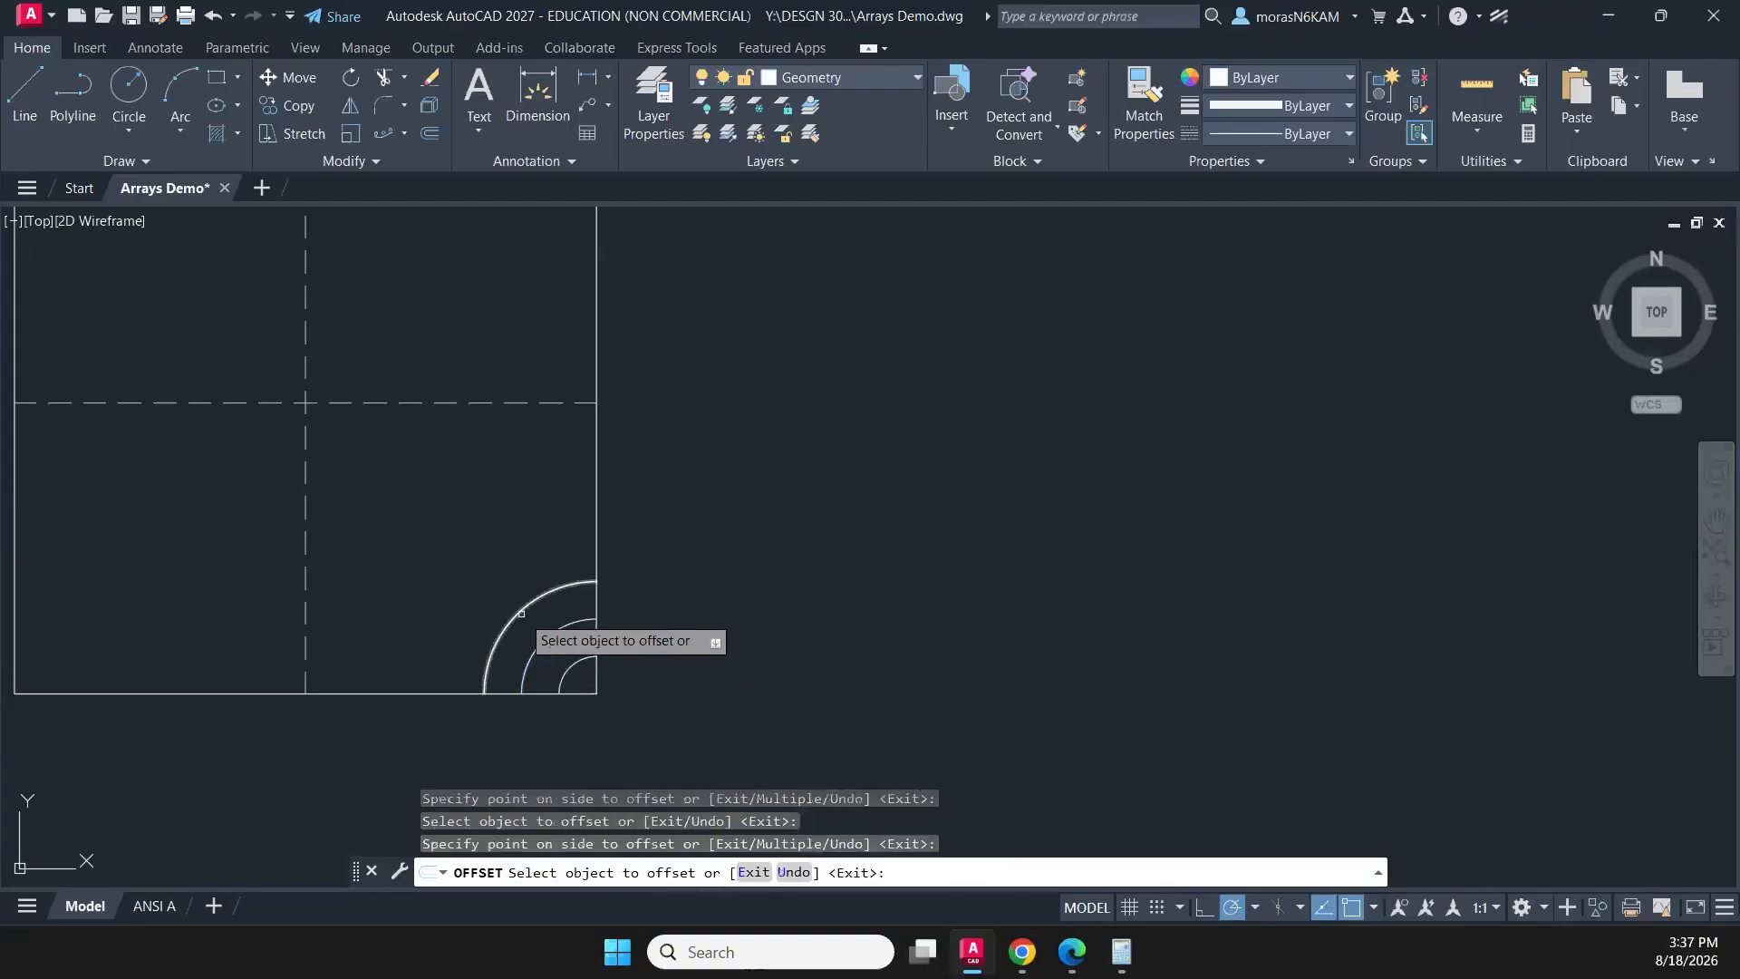
left_click(517, 613)
left_click(488, 563)
left_click(496, 580)
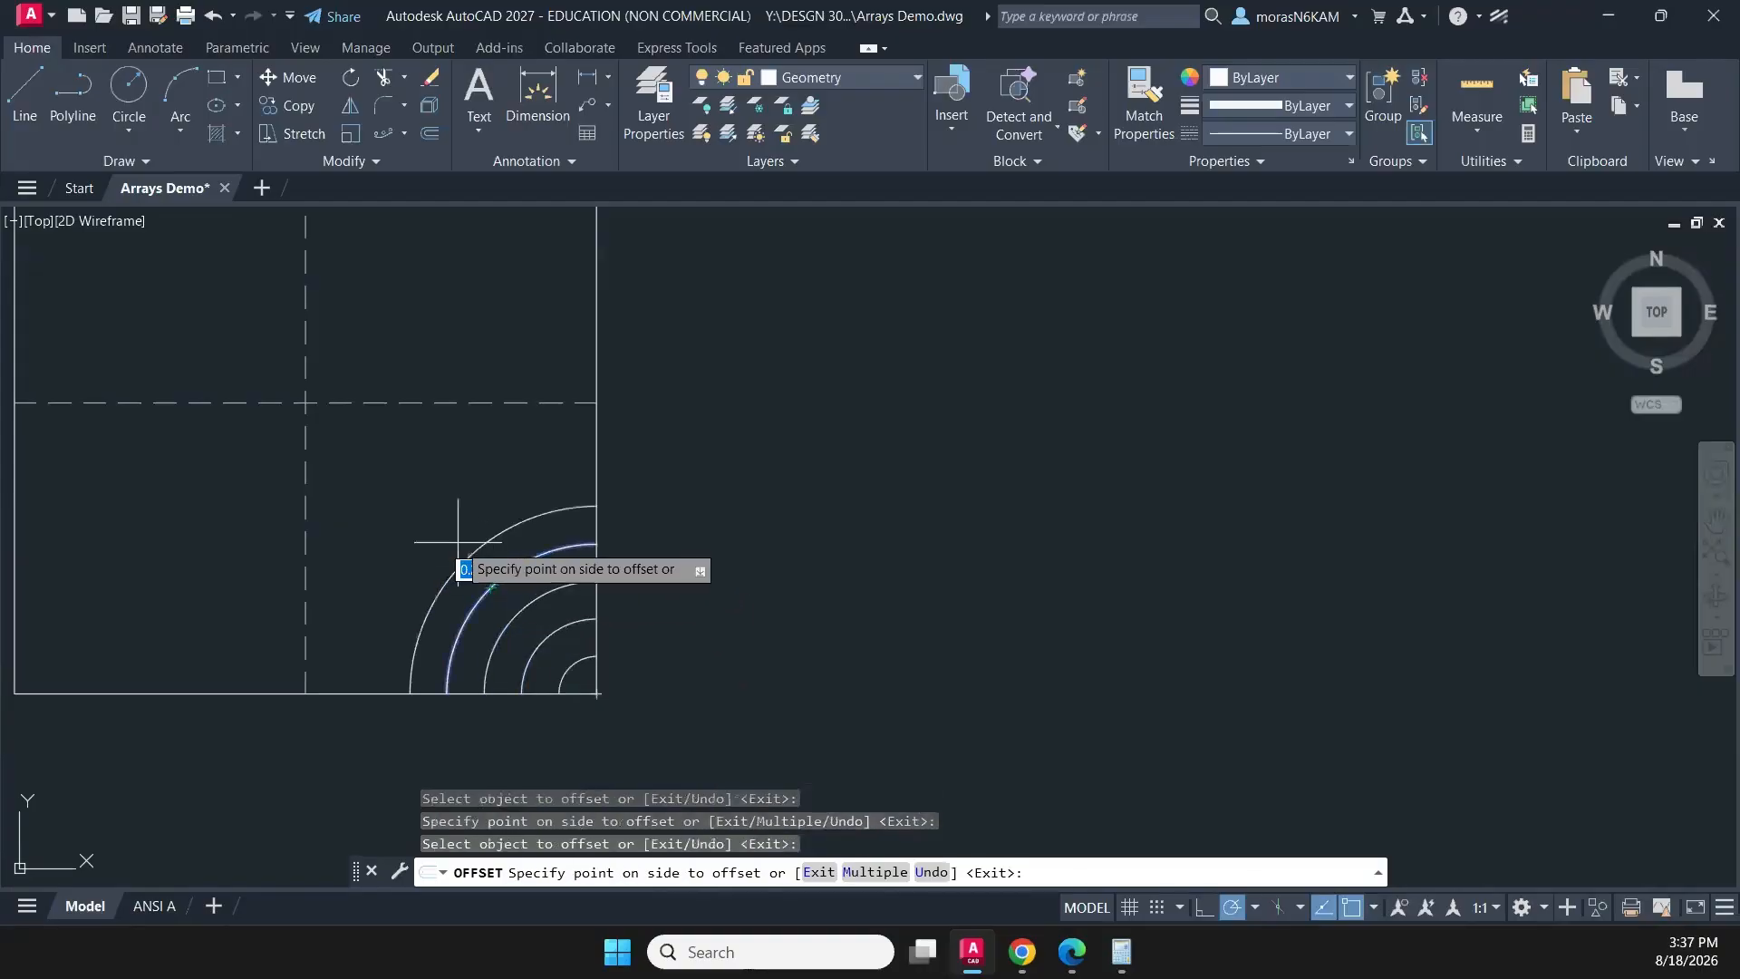
left_click(433, 555)
left_click(462, 559)
left_click(431, 513)
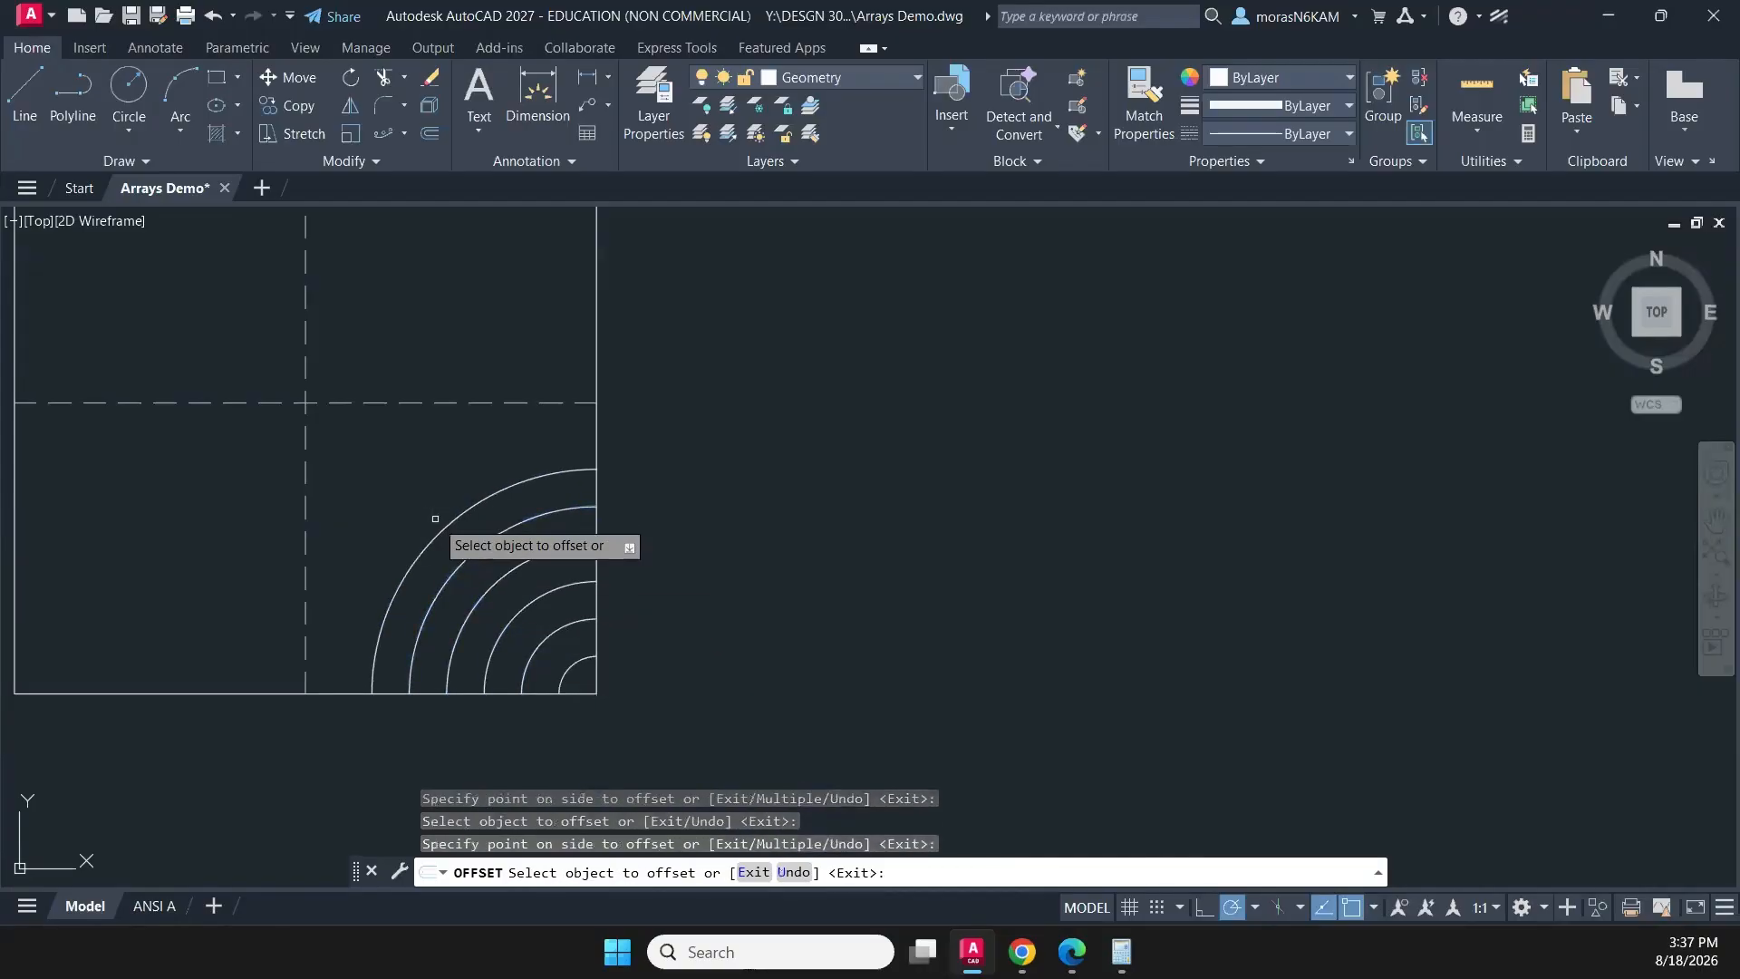
left_click(444, 528)
left_click(418, 500)
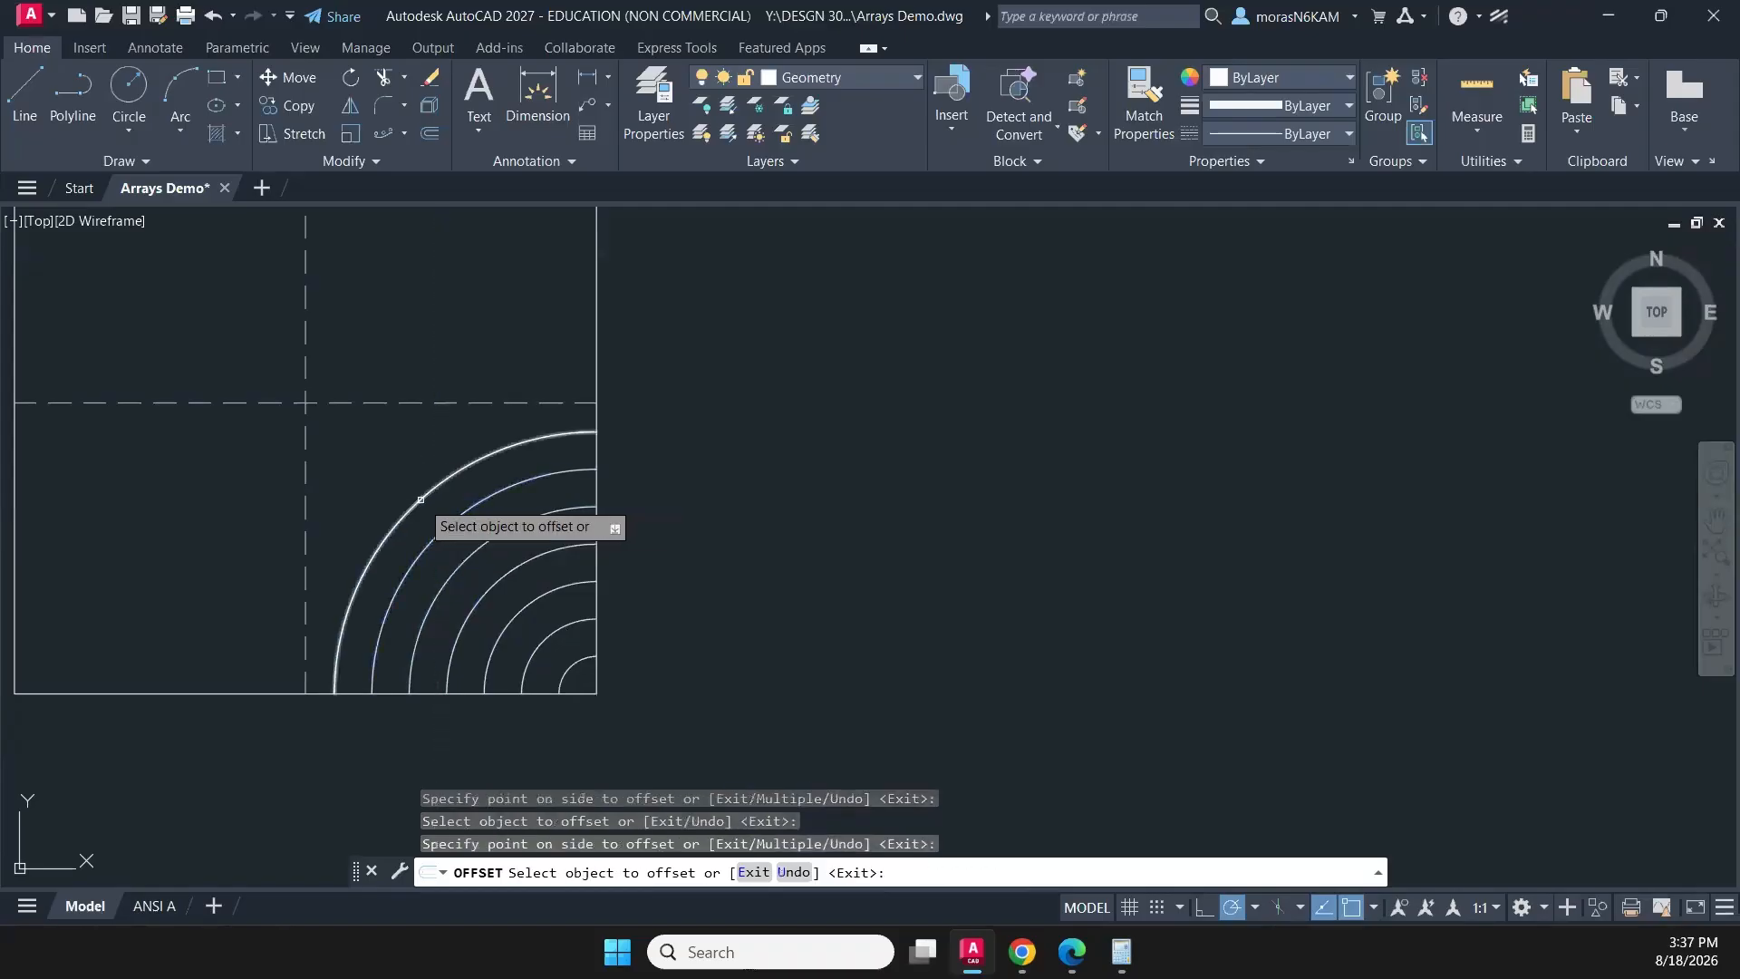
left_click(436, 485)
left_click(389, 478)
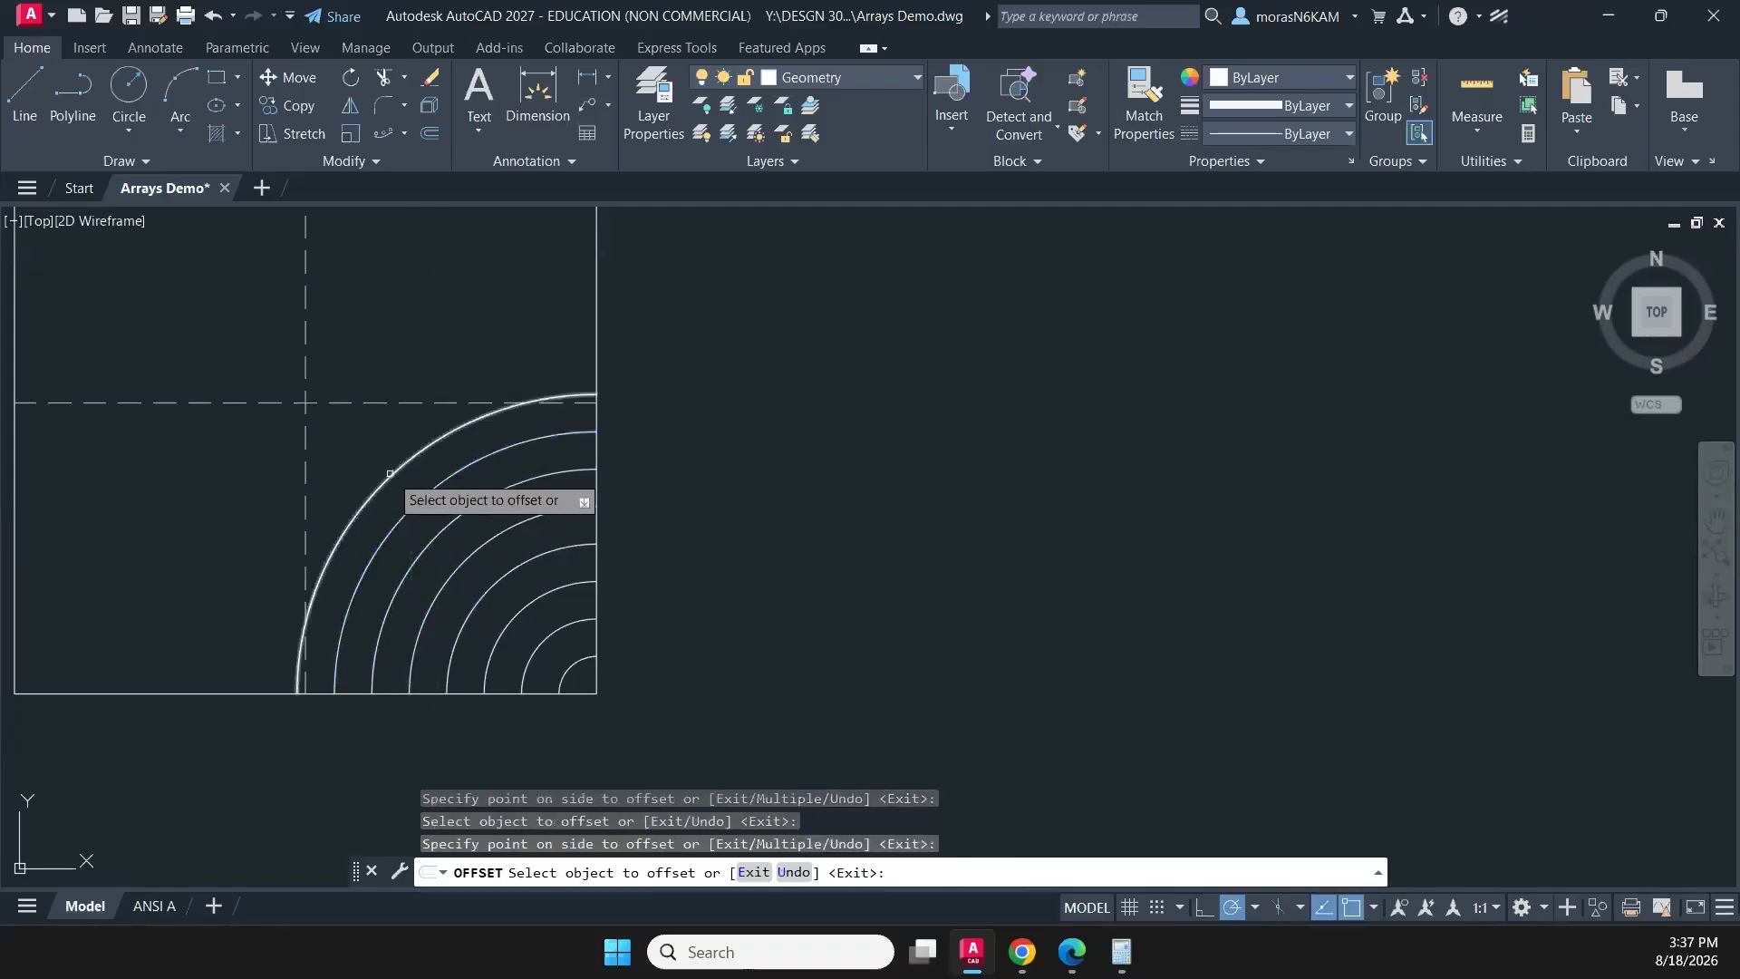
left_click(388, 473)
left_click(371, 451)
left_click(367, 448)
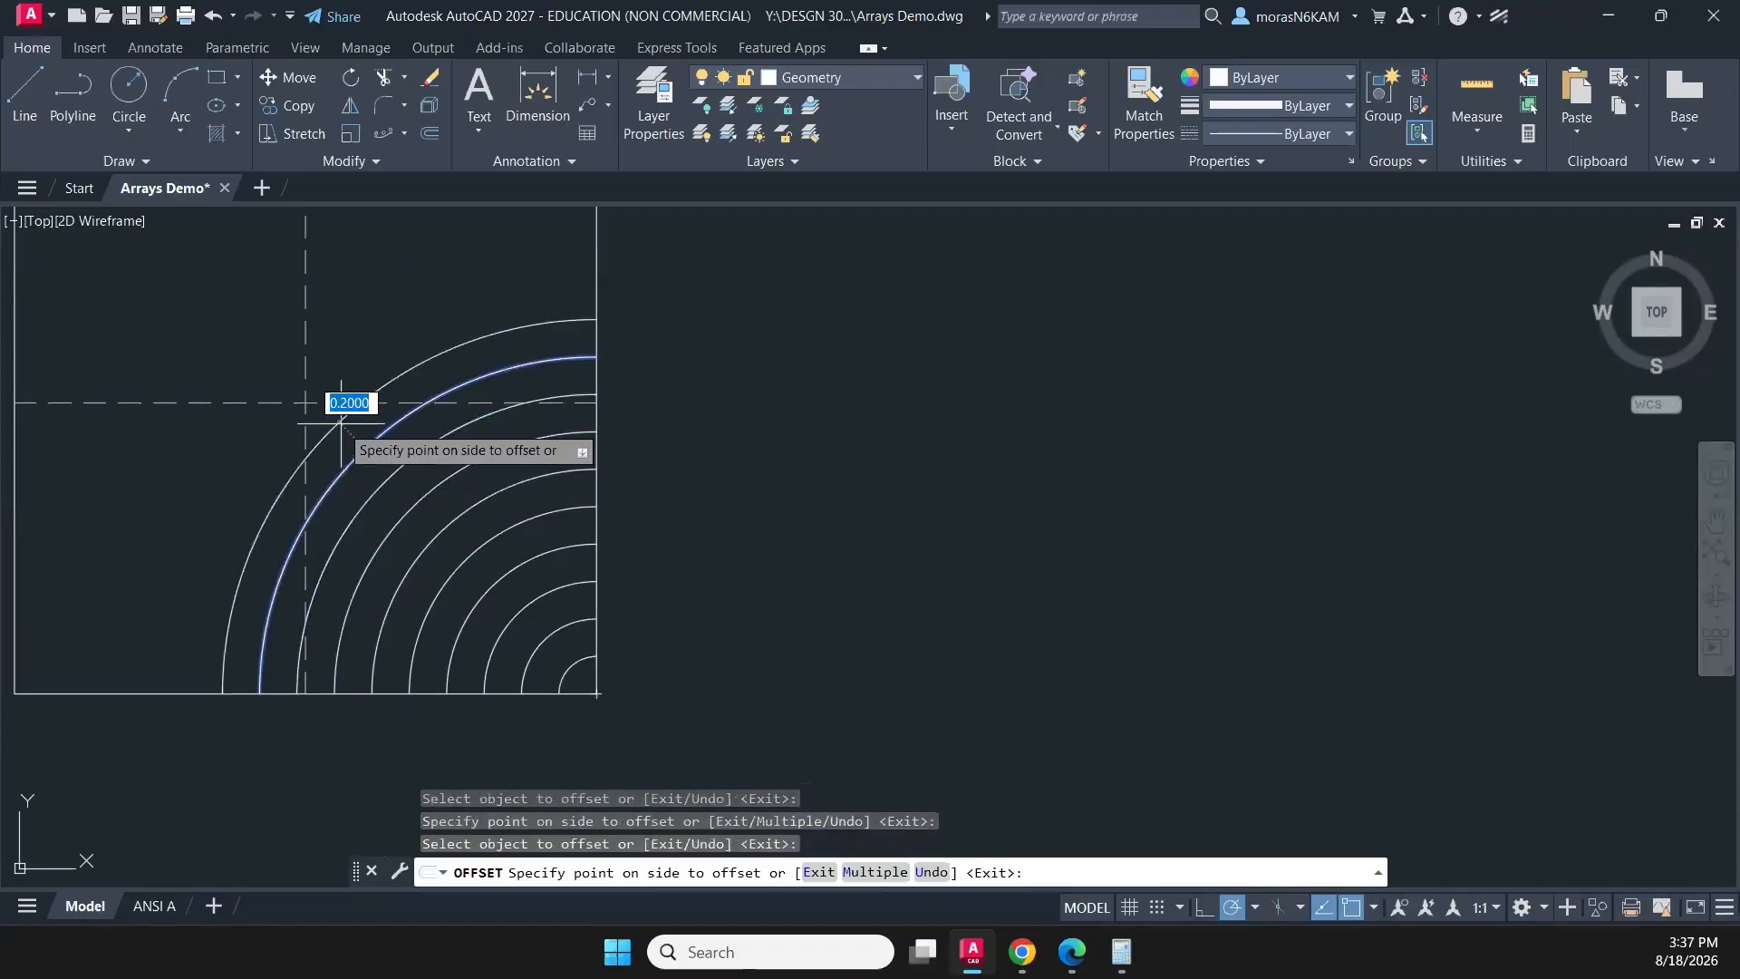
left_click(341, 420)
left_click(322, 407)
left_click(323, 407)
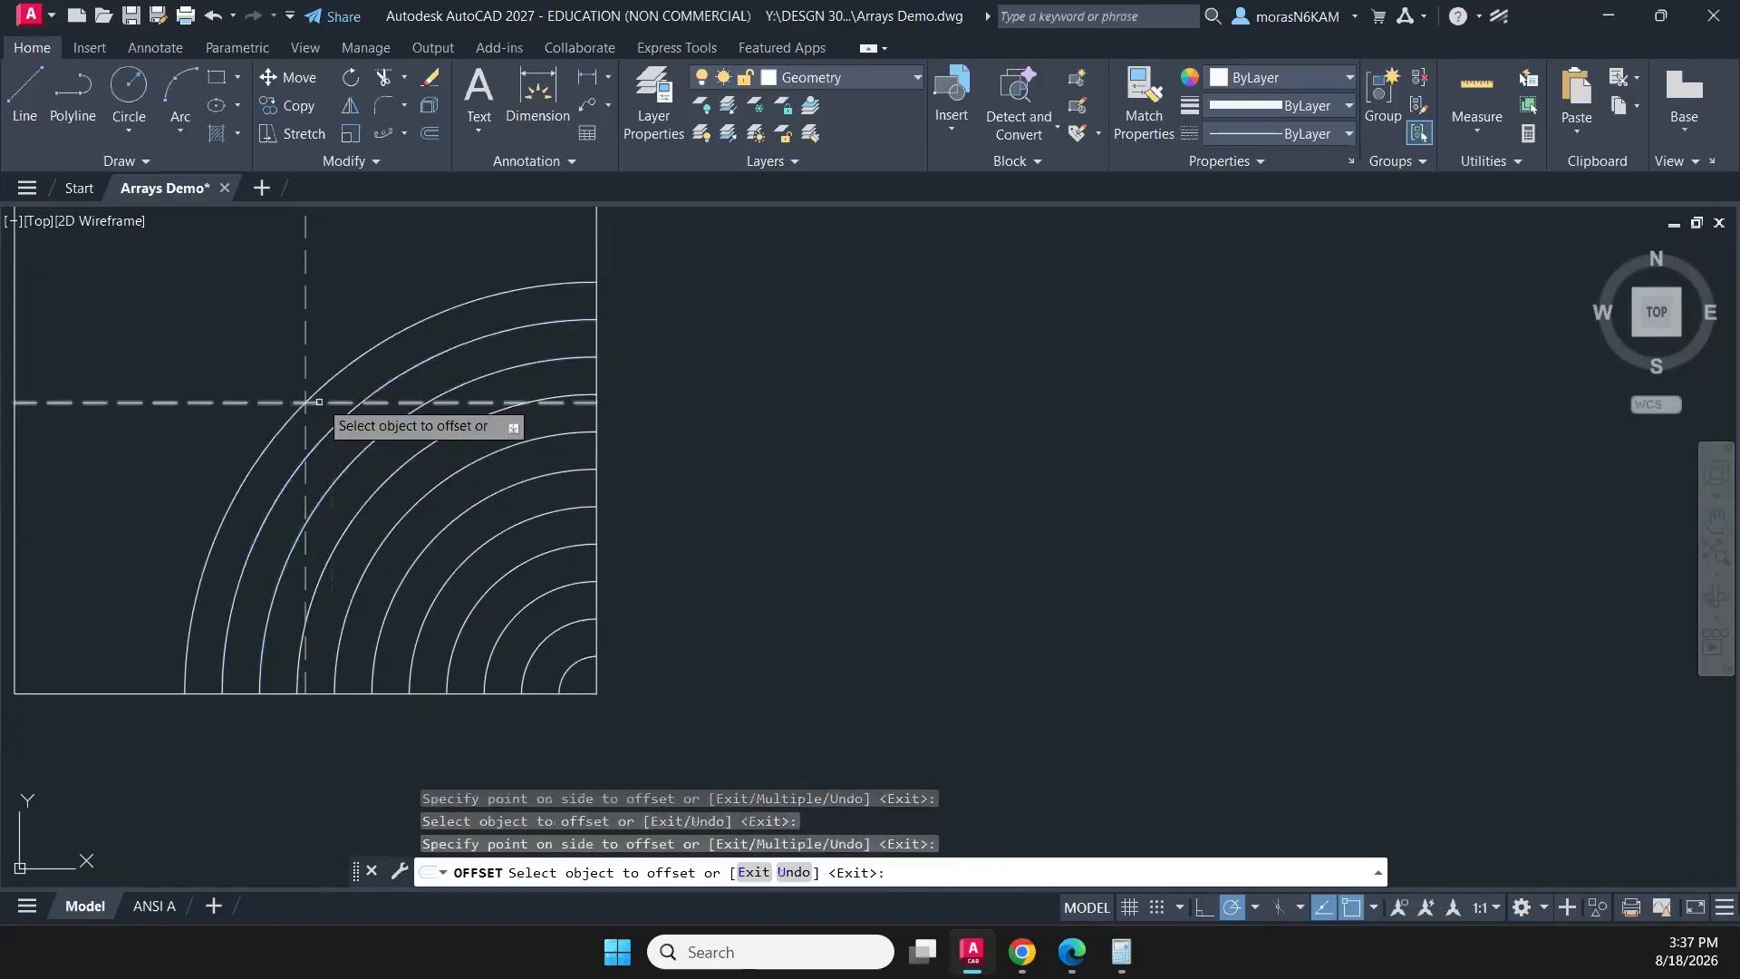
middle_click_drag(437, 404, 550, 497)
key("Escape")
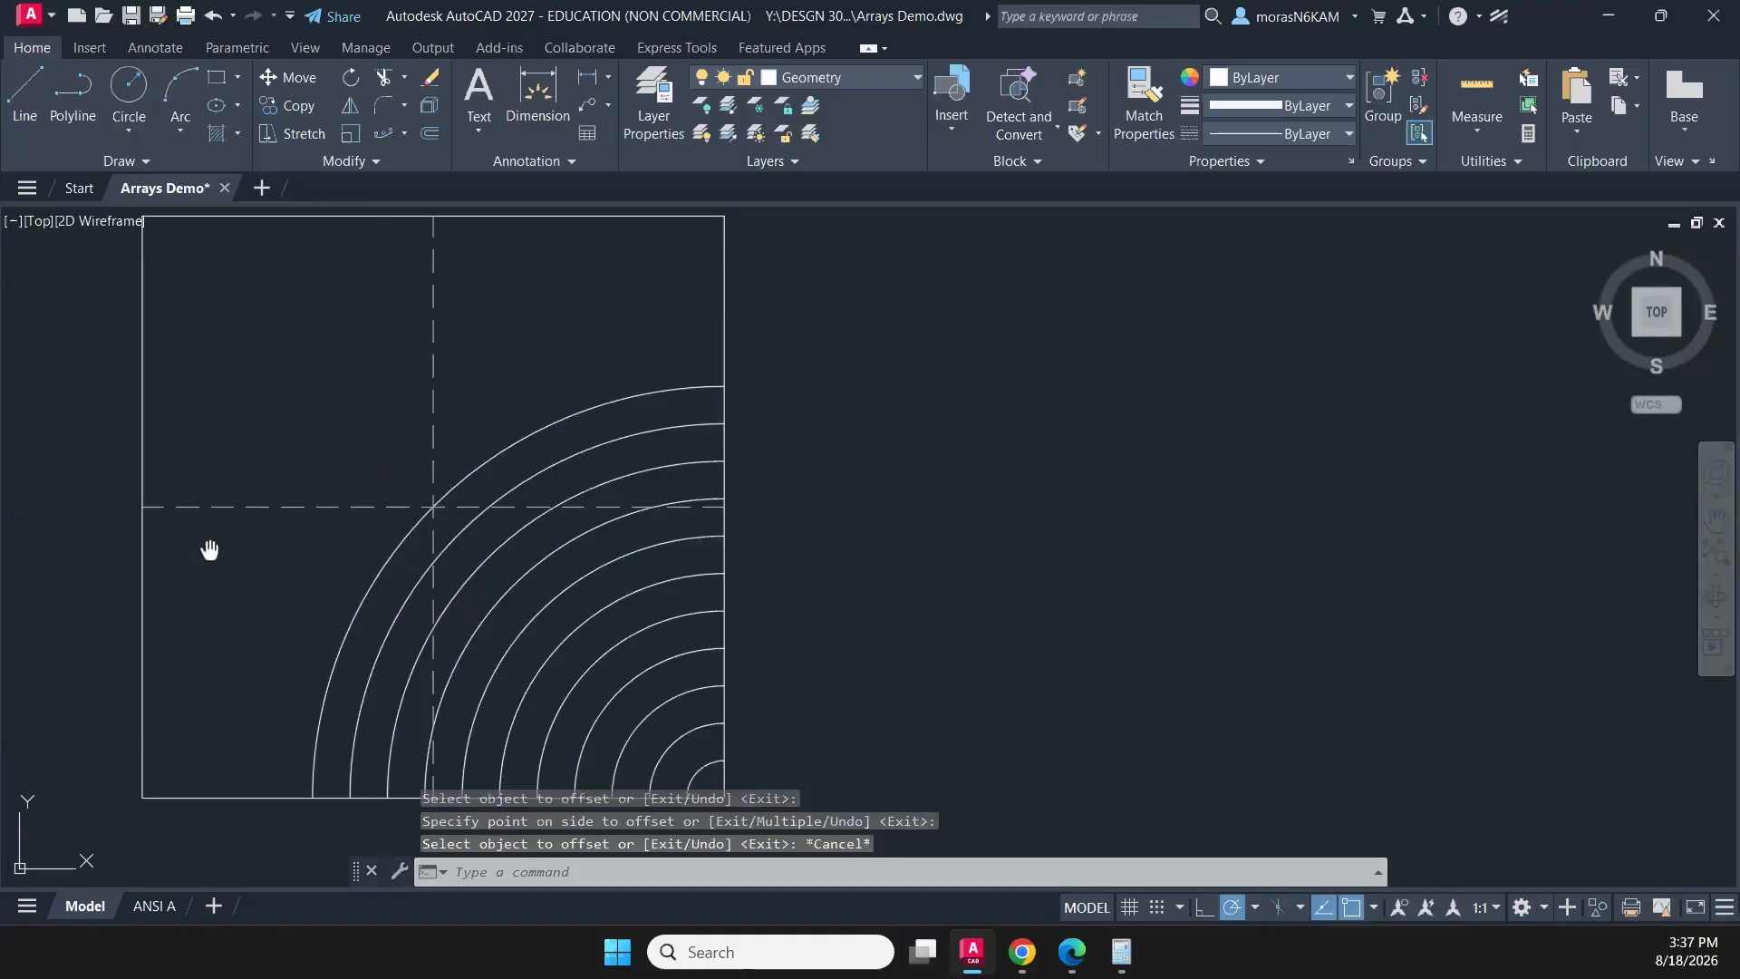
- Rotate a copy of the outermost arc by 270° about the square's centre point
middle_click_drag(210, 550, 381, 531)
left_click(533, 600)
left_click(396, 527)
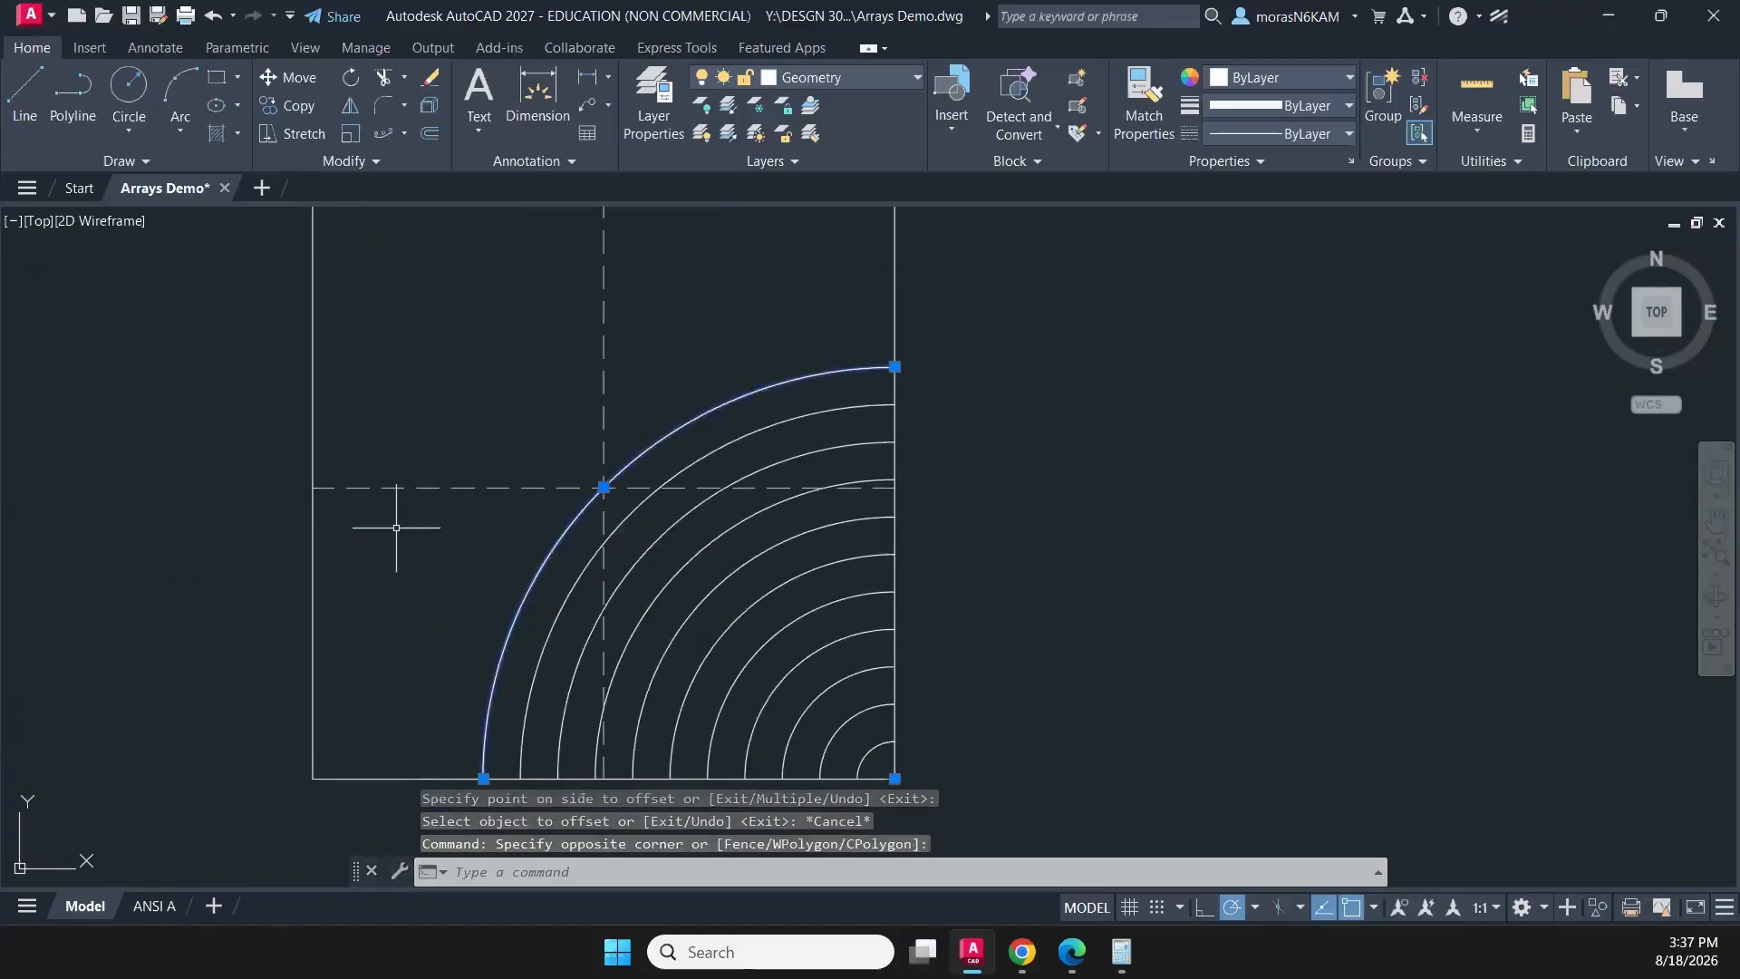
type("rota")
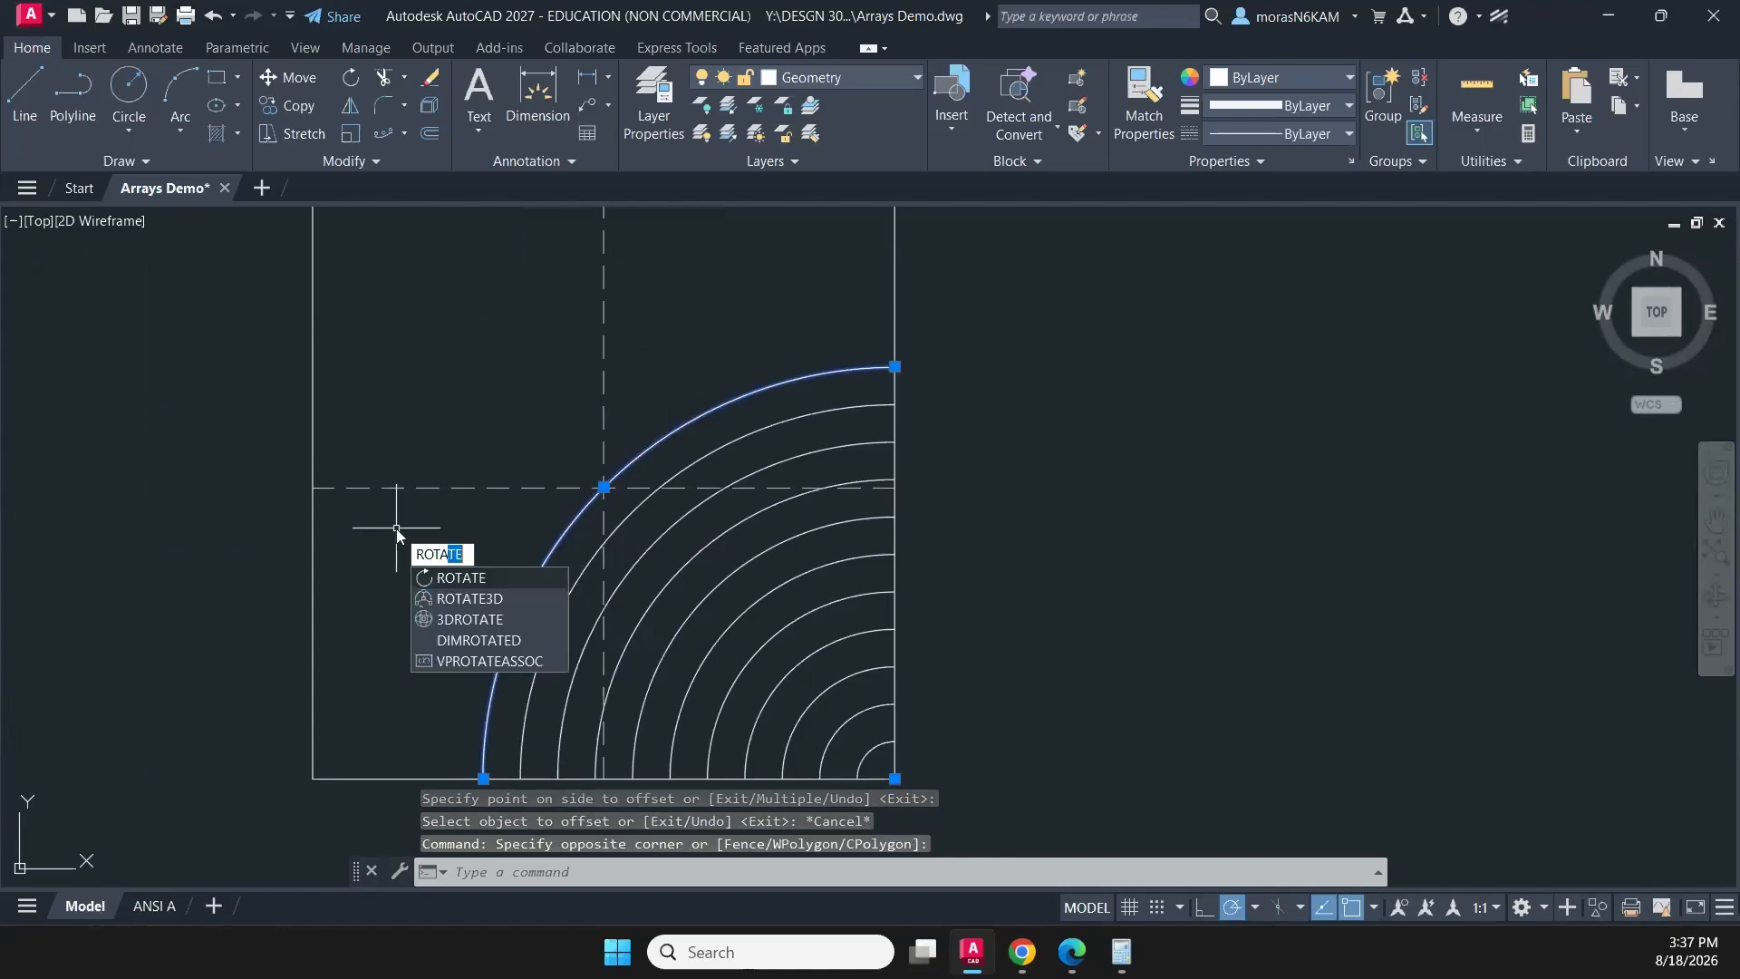
key("Return")
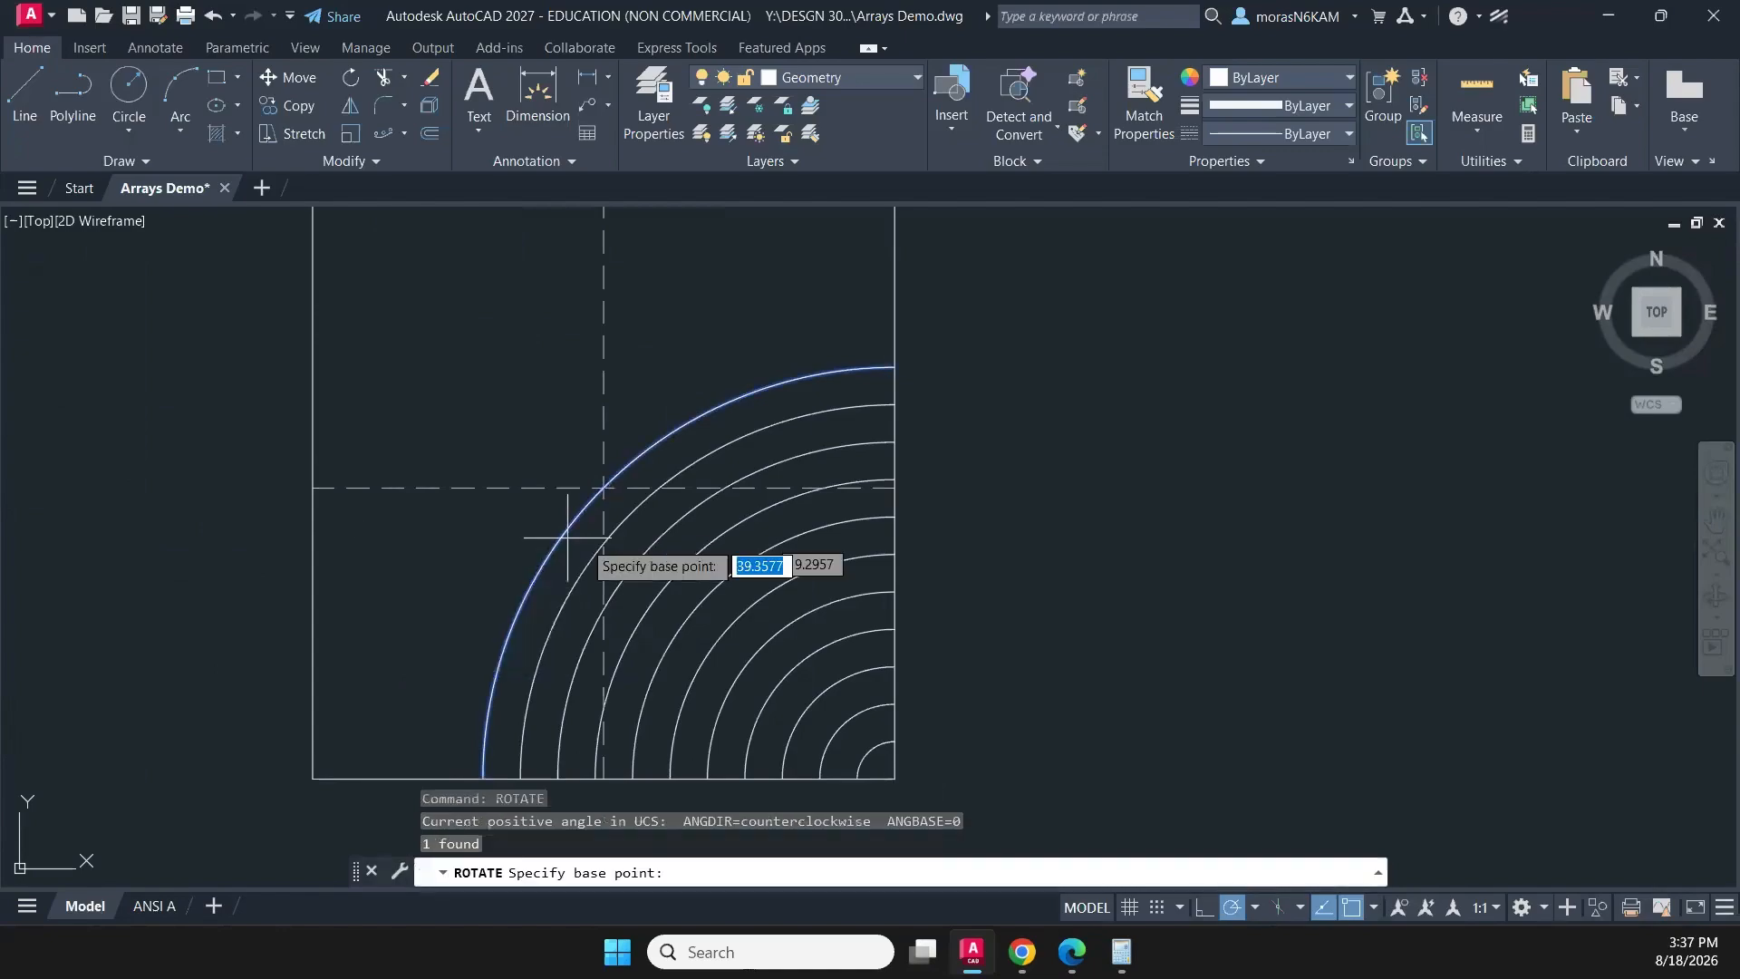
left_click(604, 488)
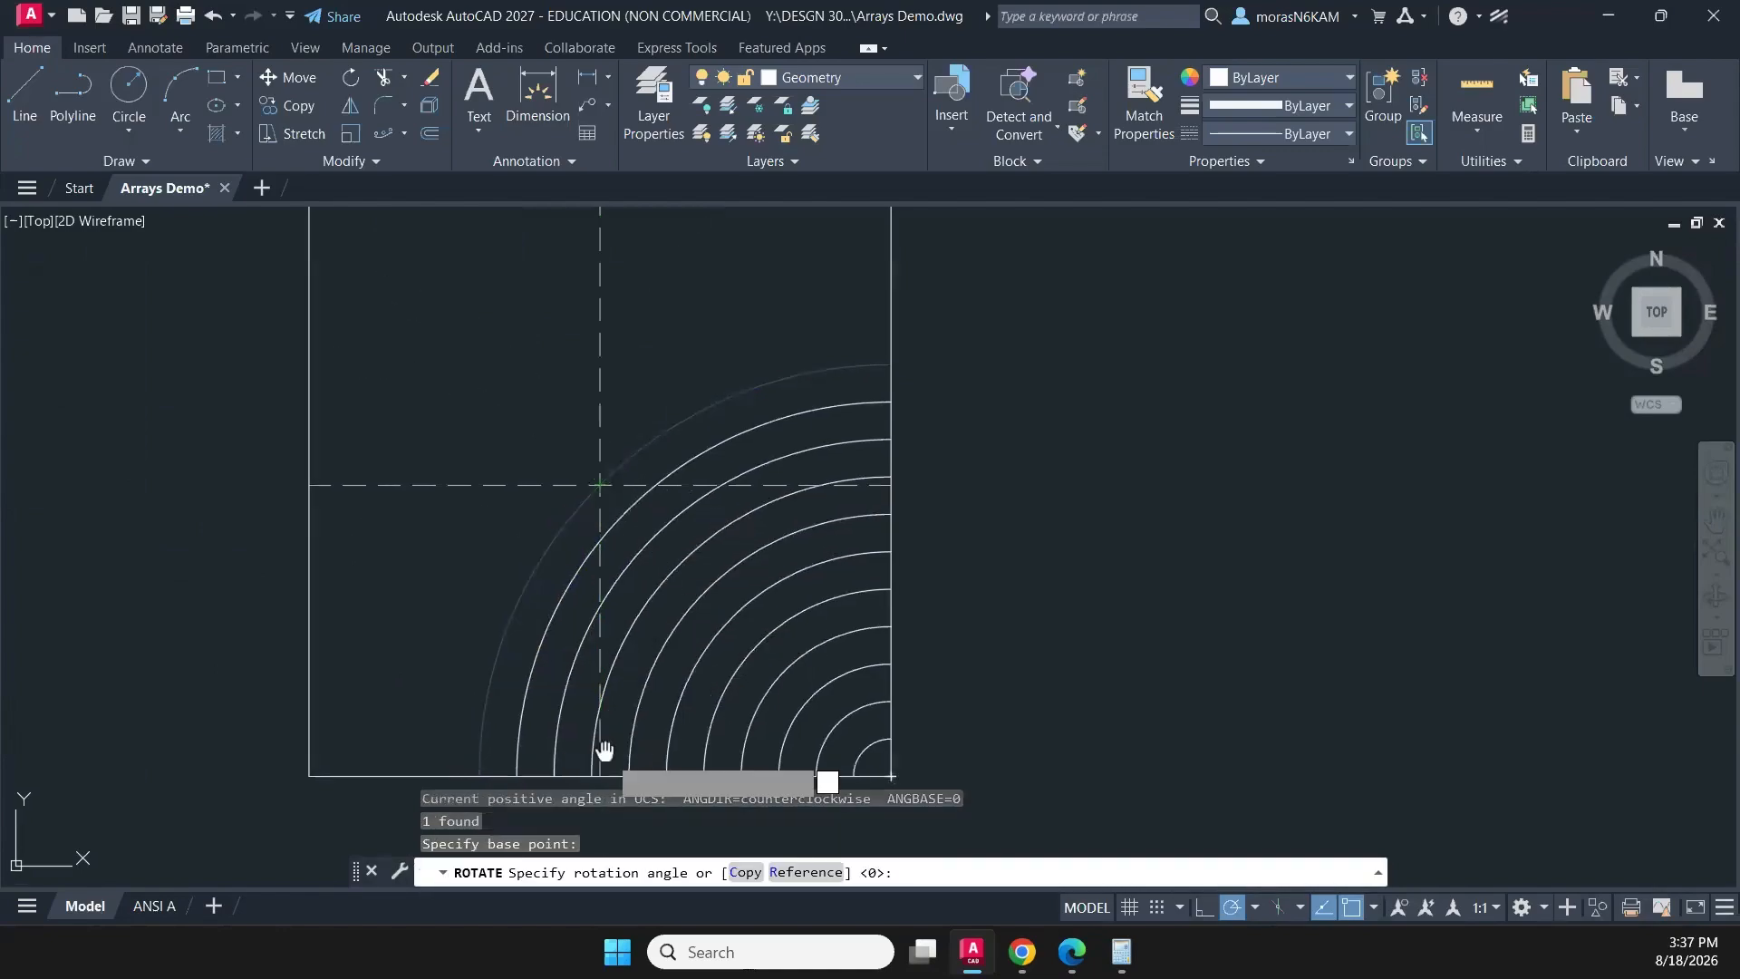
middle_click_drag(603, 751, 612, 575)
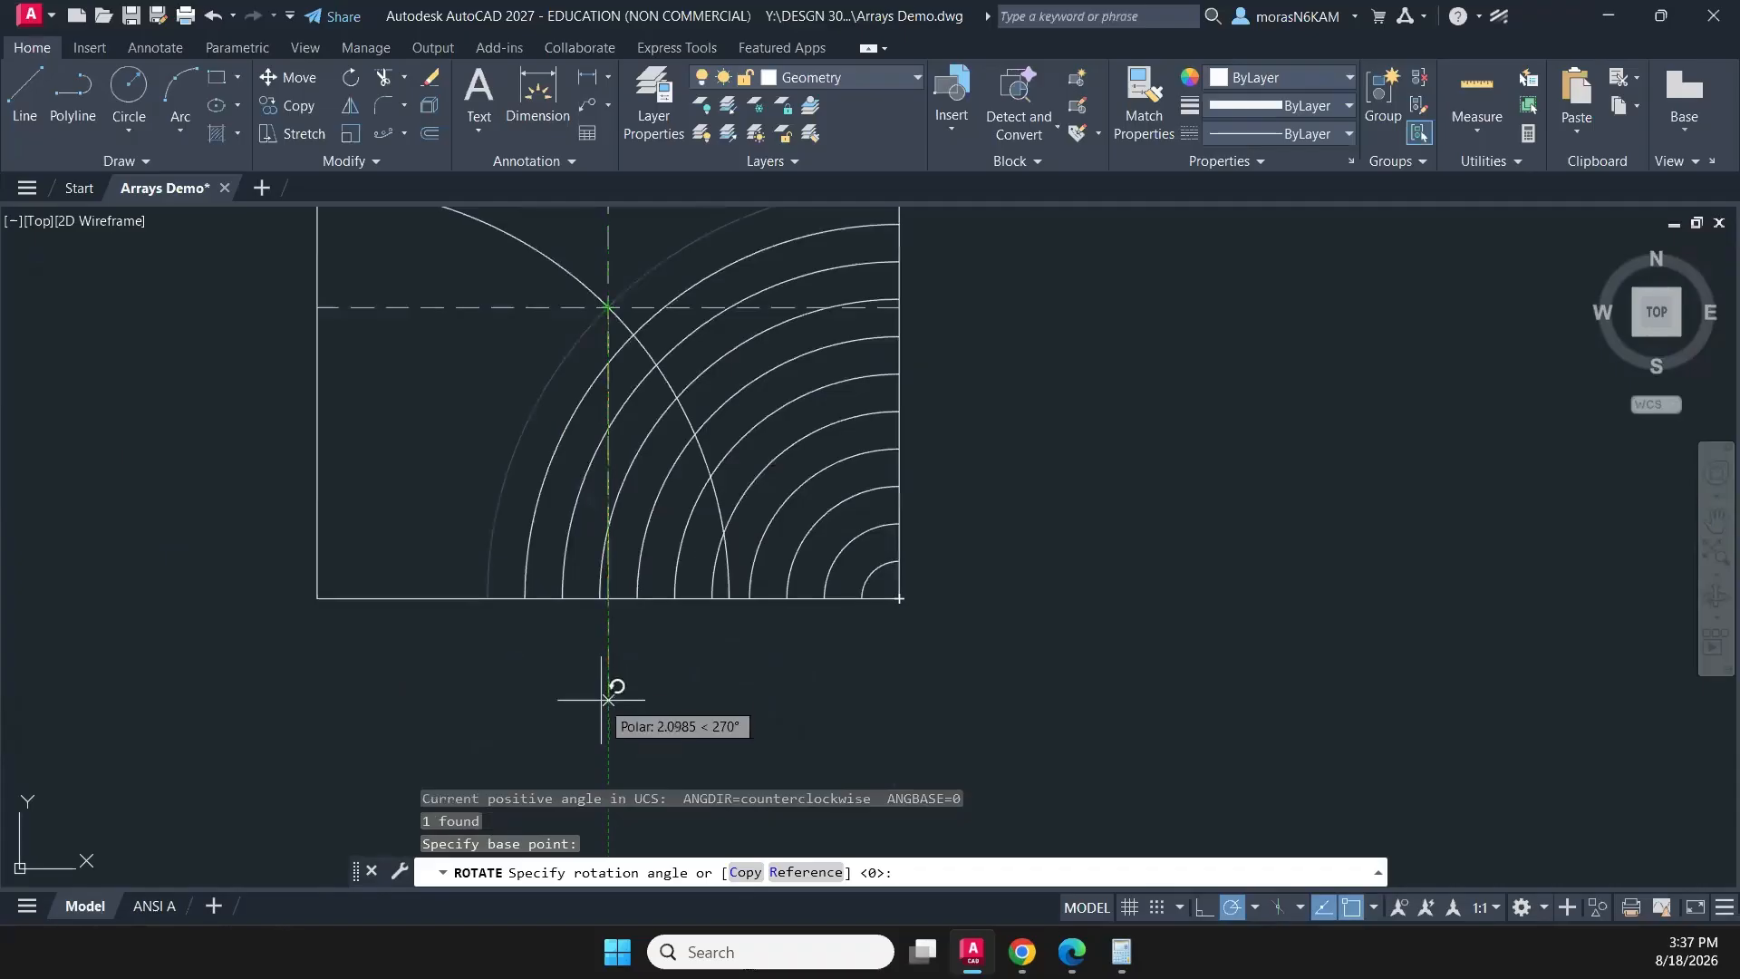
type("c")
key("Return")
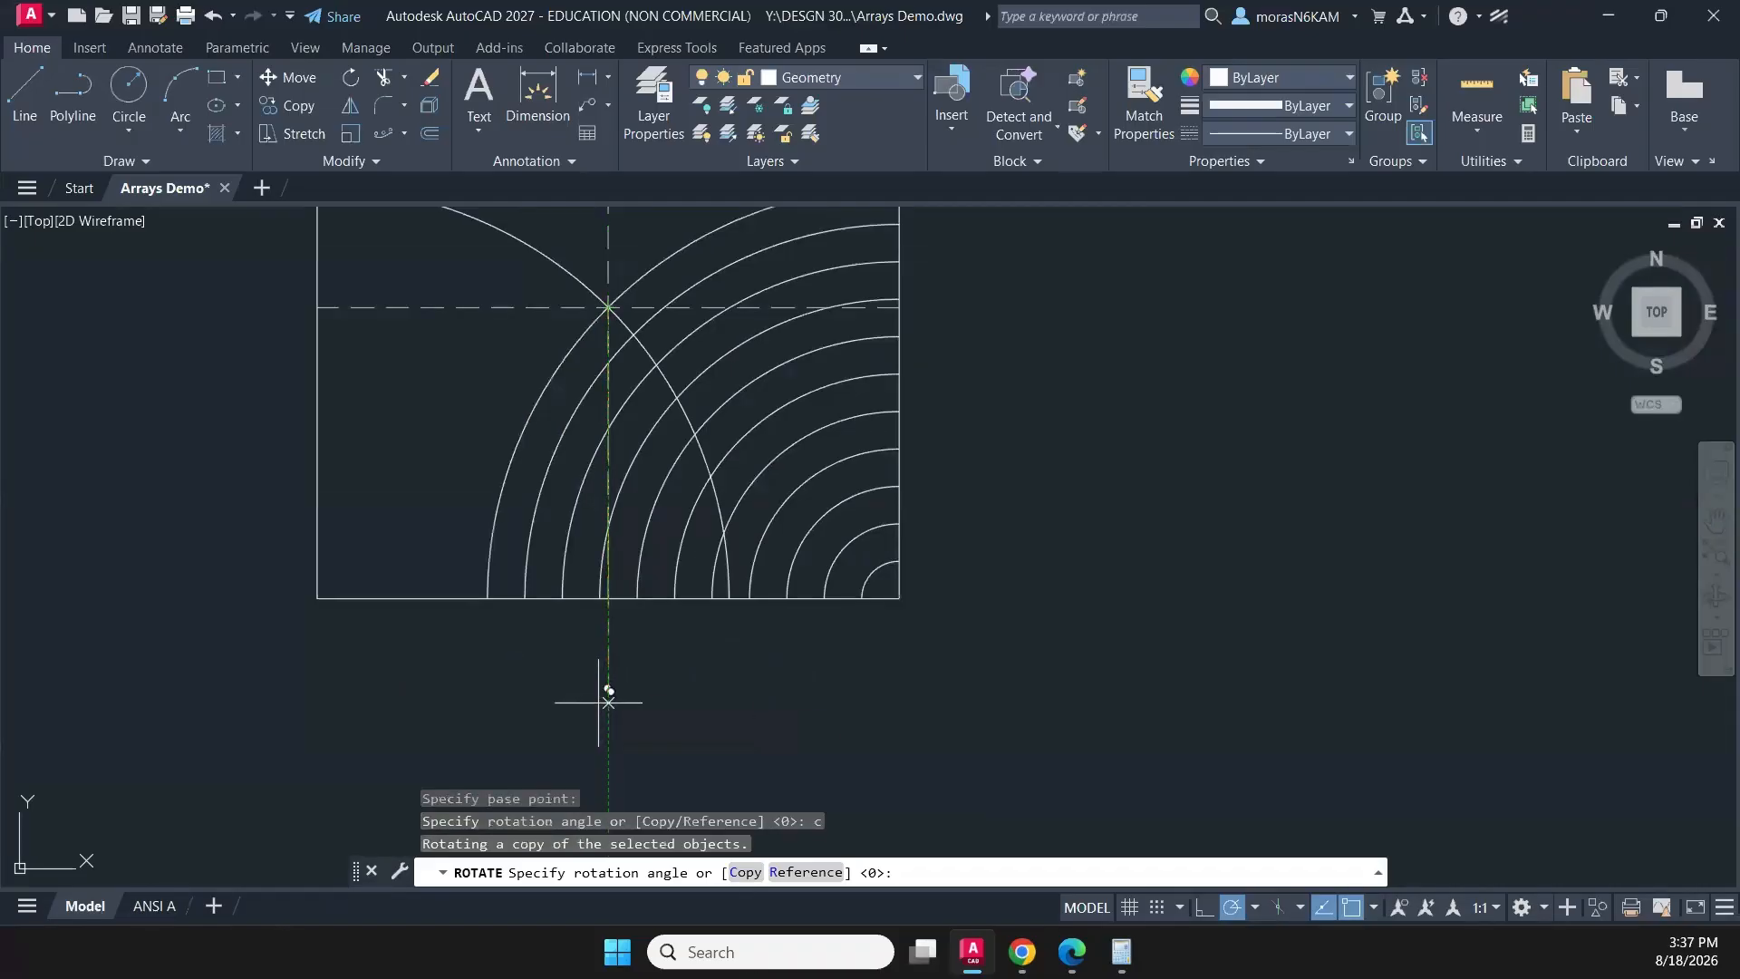
left_click(605, 711)
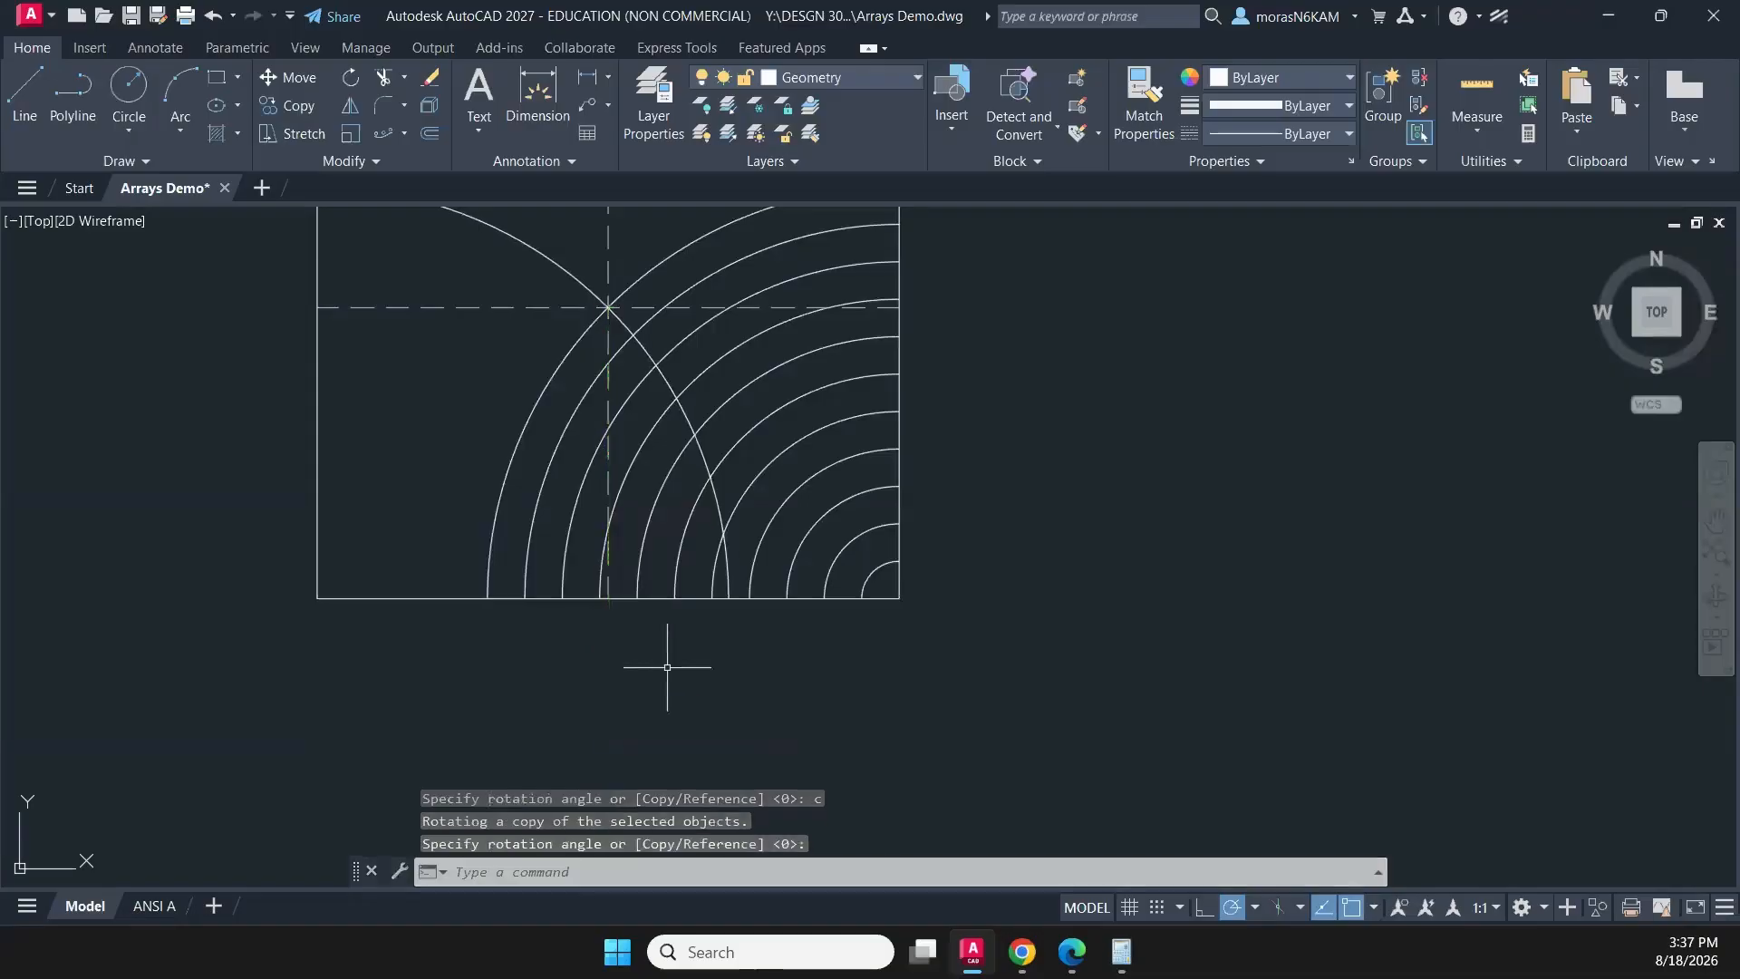
middle_click_drag(707, 620, 731, 760)
key("Escape")
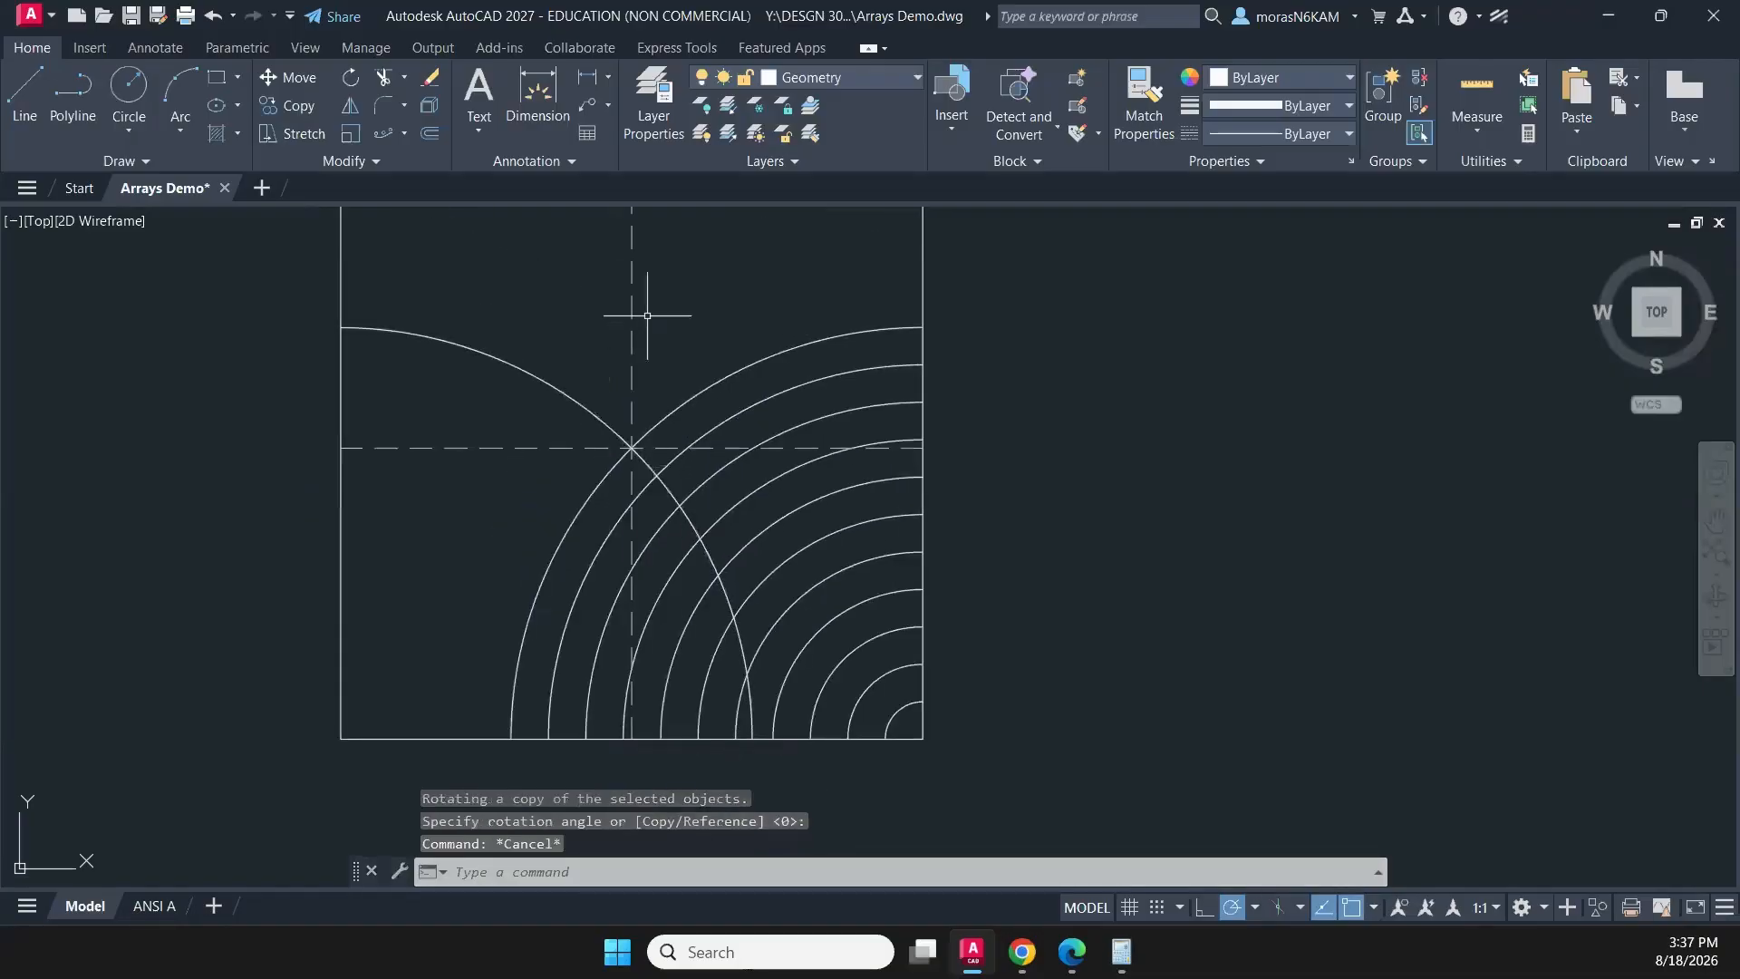
- Erase the two dashed construction midlines crossing at the square's centre
left_click(647, 316)
left_click(629, 444)
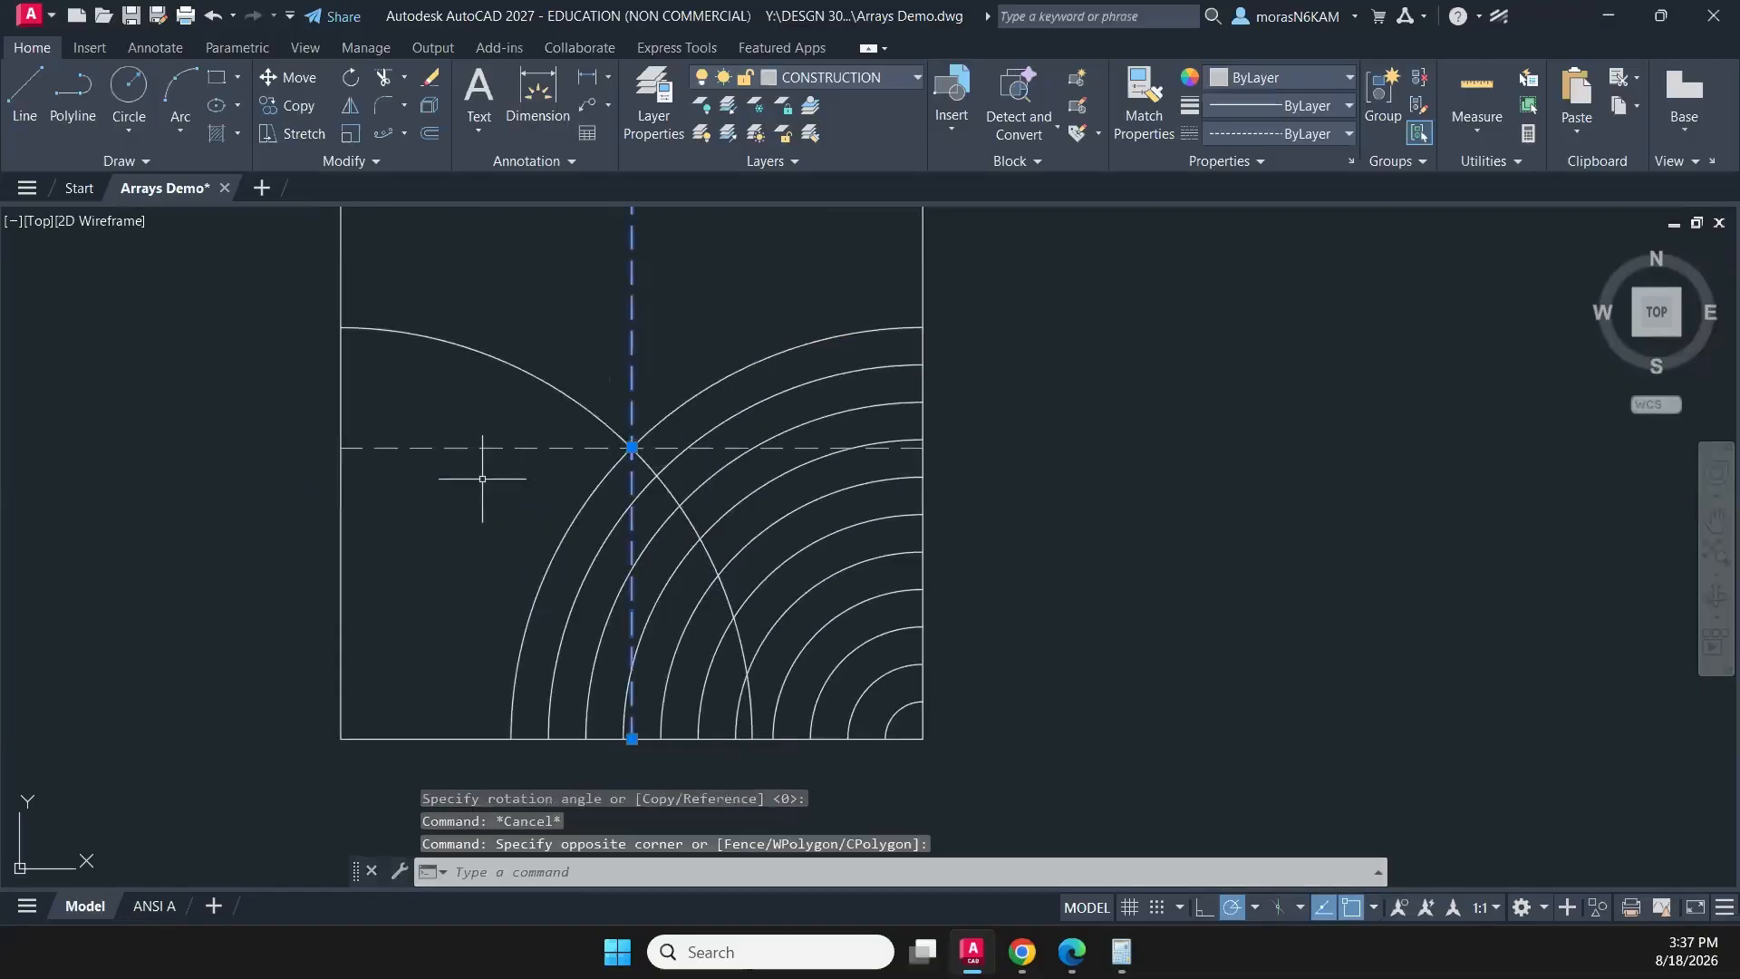
left_click(470, 430)
left_click(434, 506)
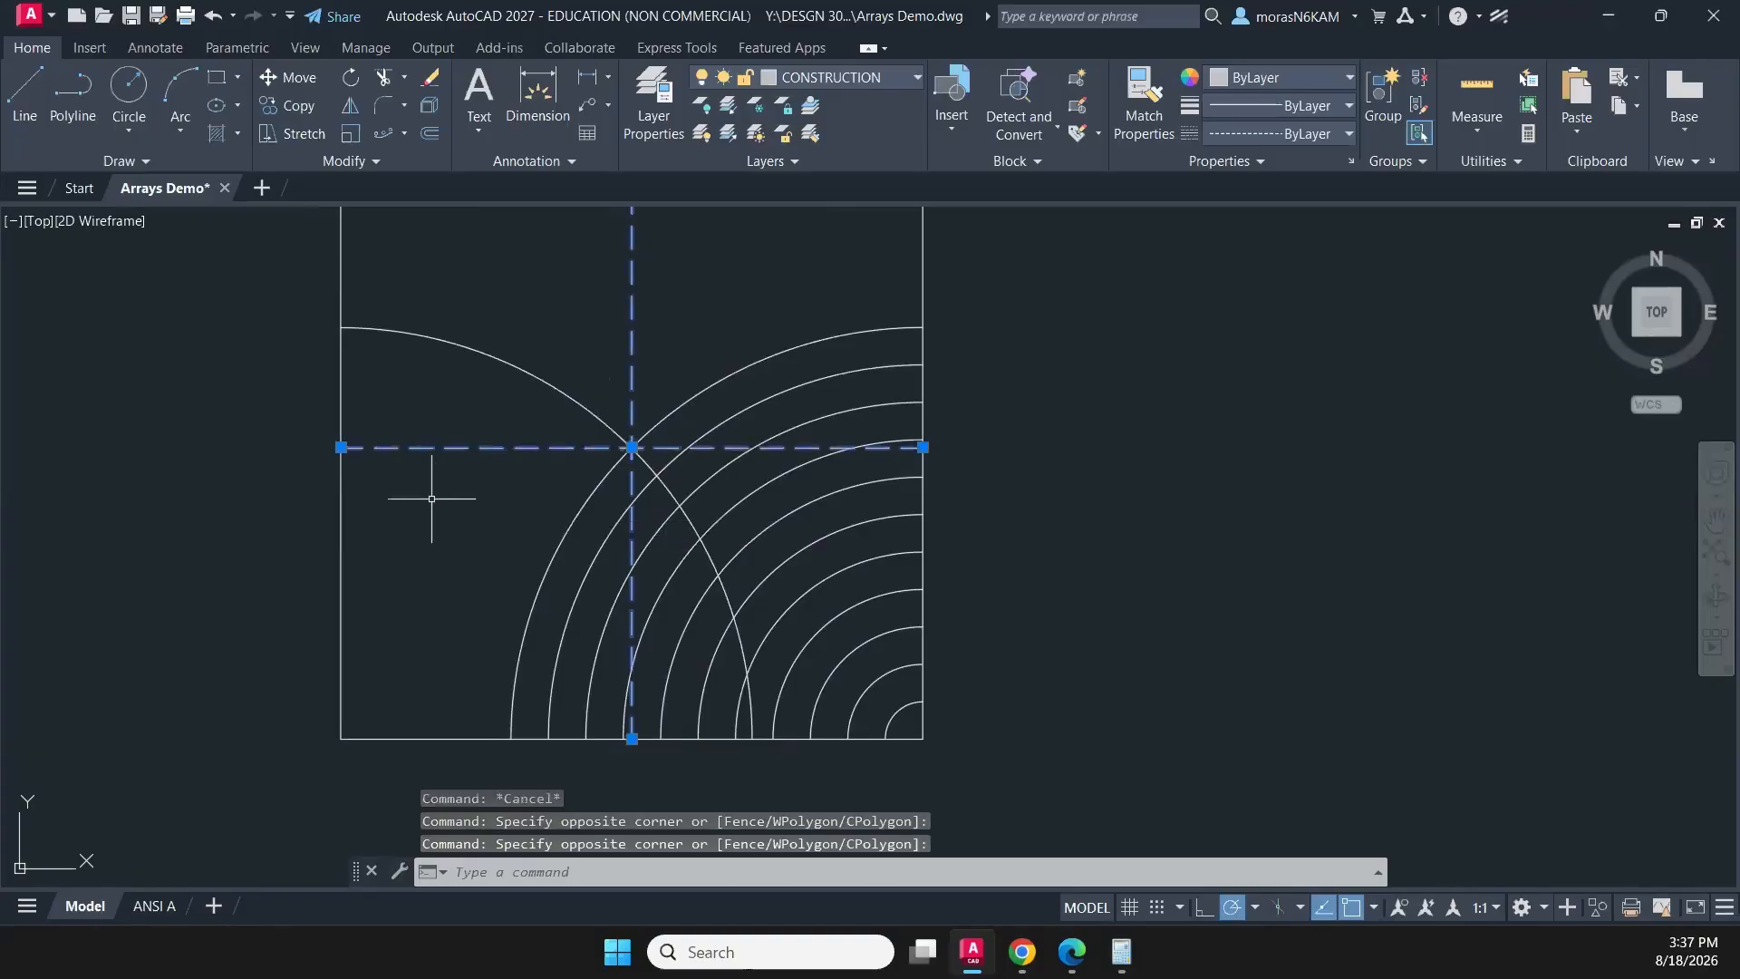
key("Delete")
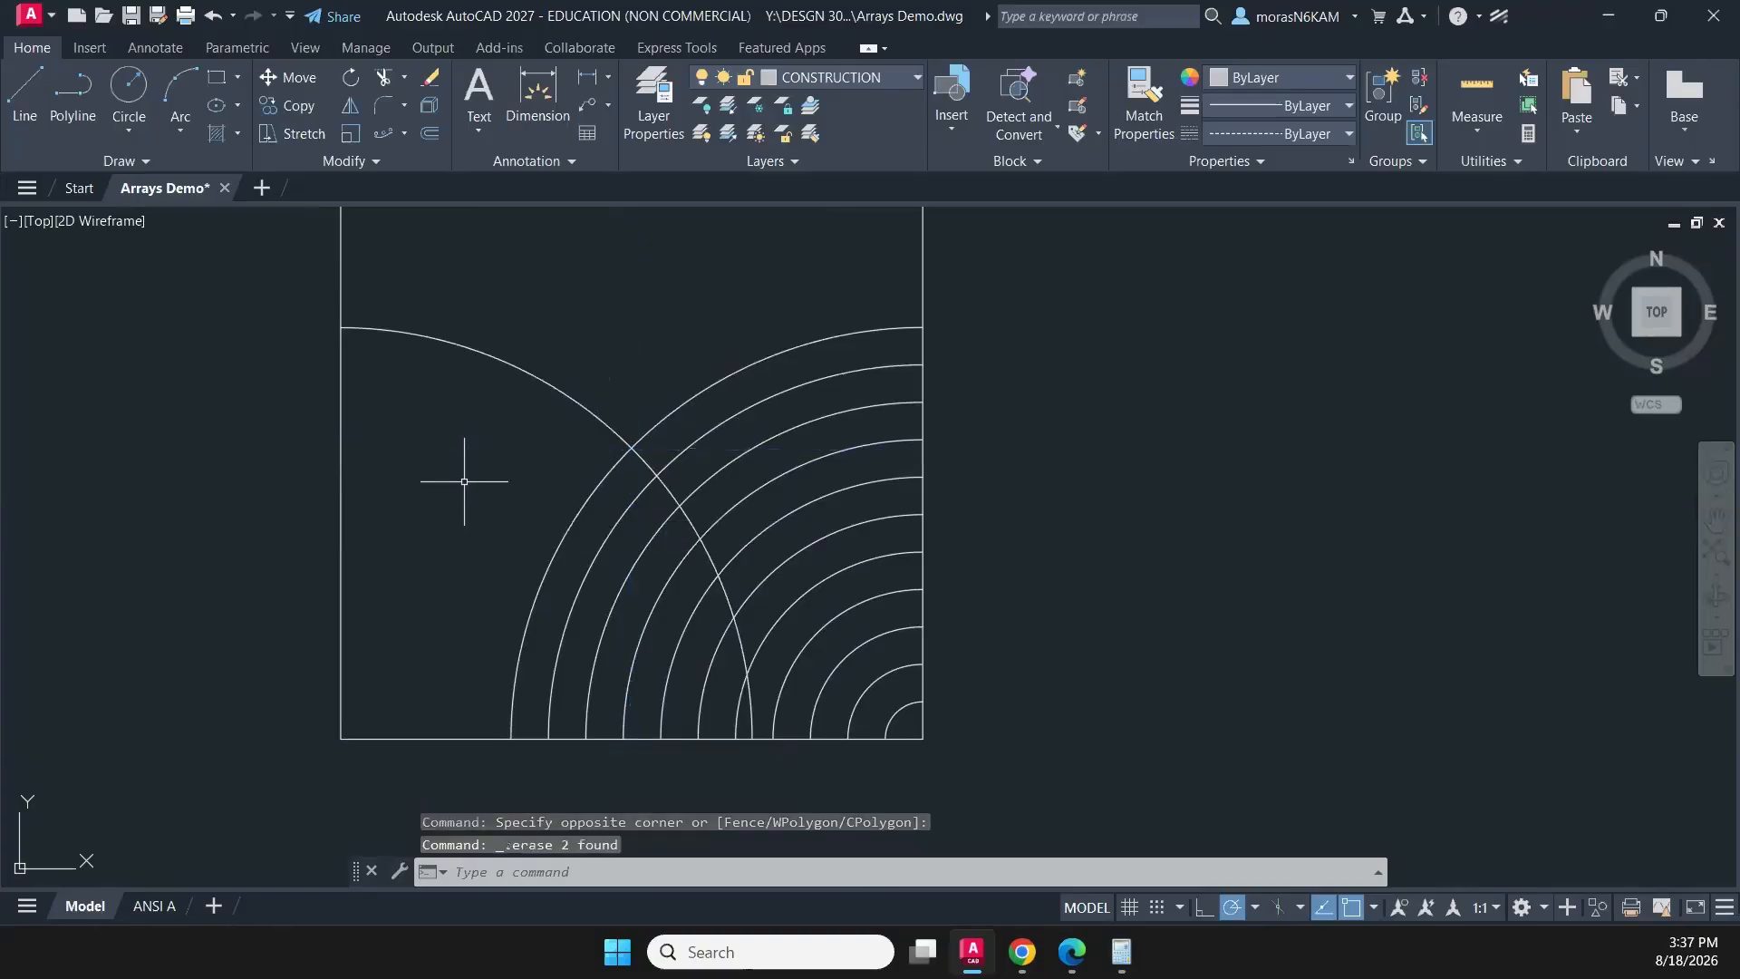
- Trim away the parts of the concentric arcs that lie inside the rotated copy of the arc
type("tr")
key("Return")
left_click(503, 478)
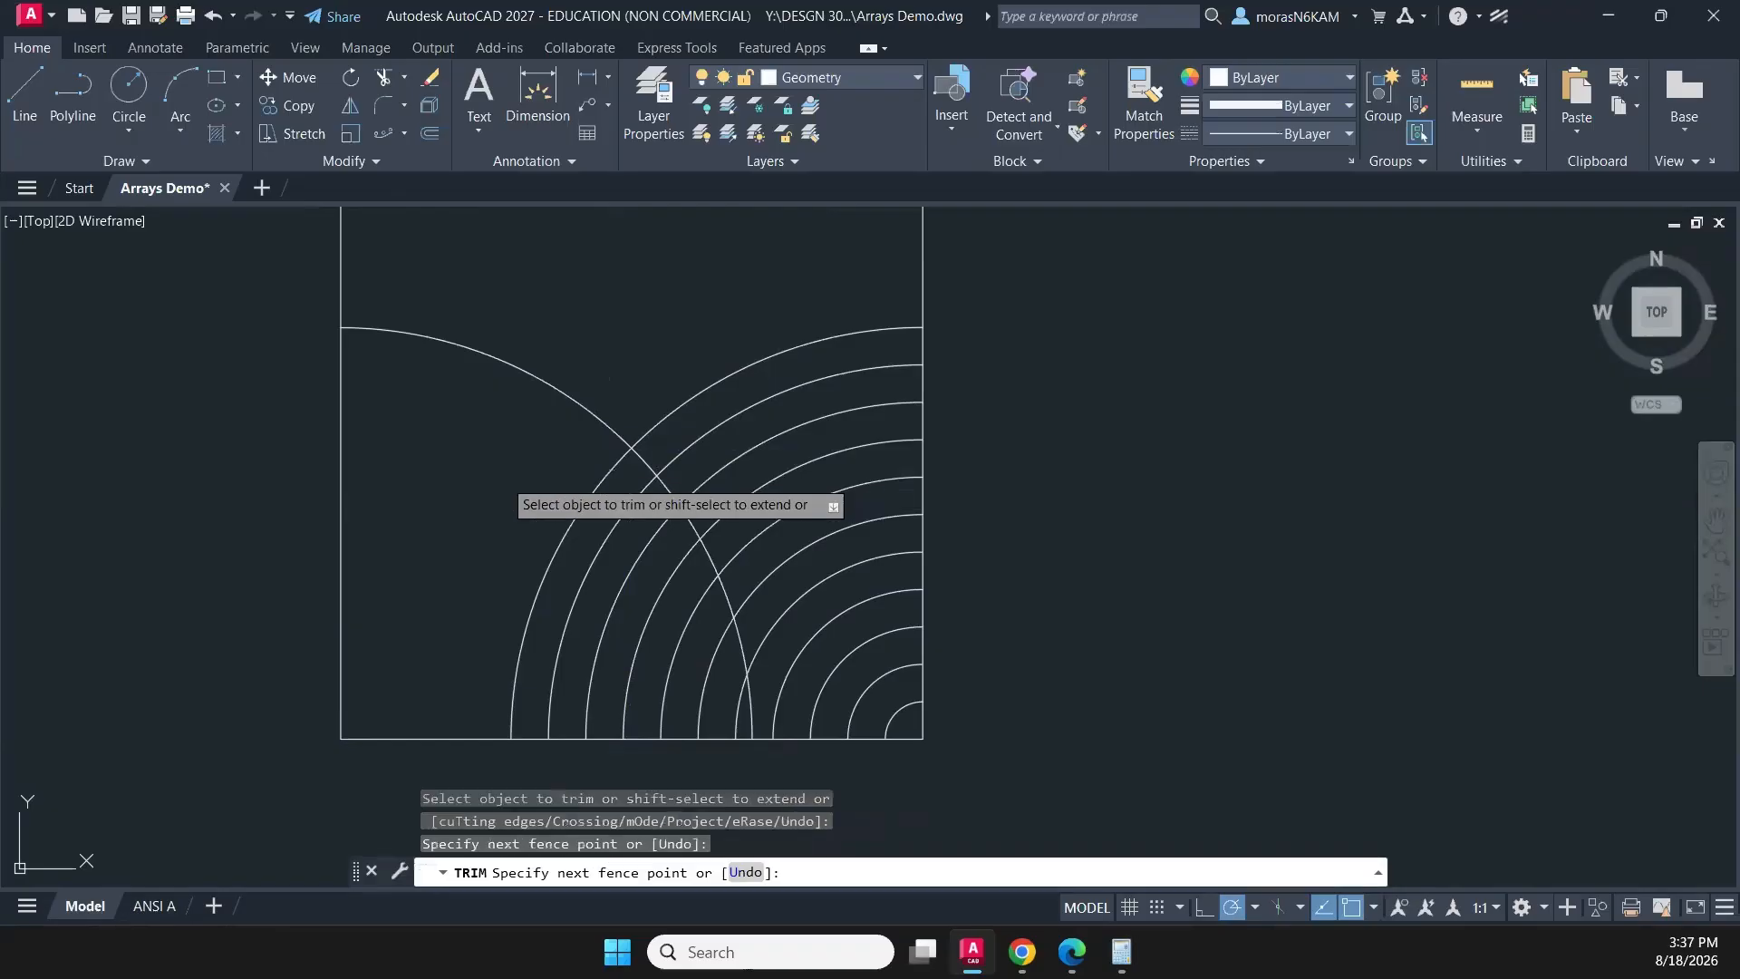
key("Return")
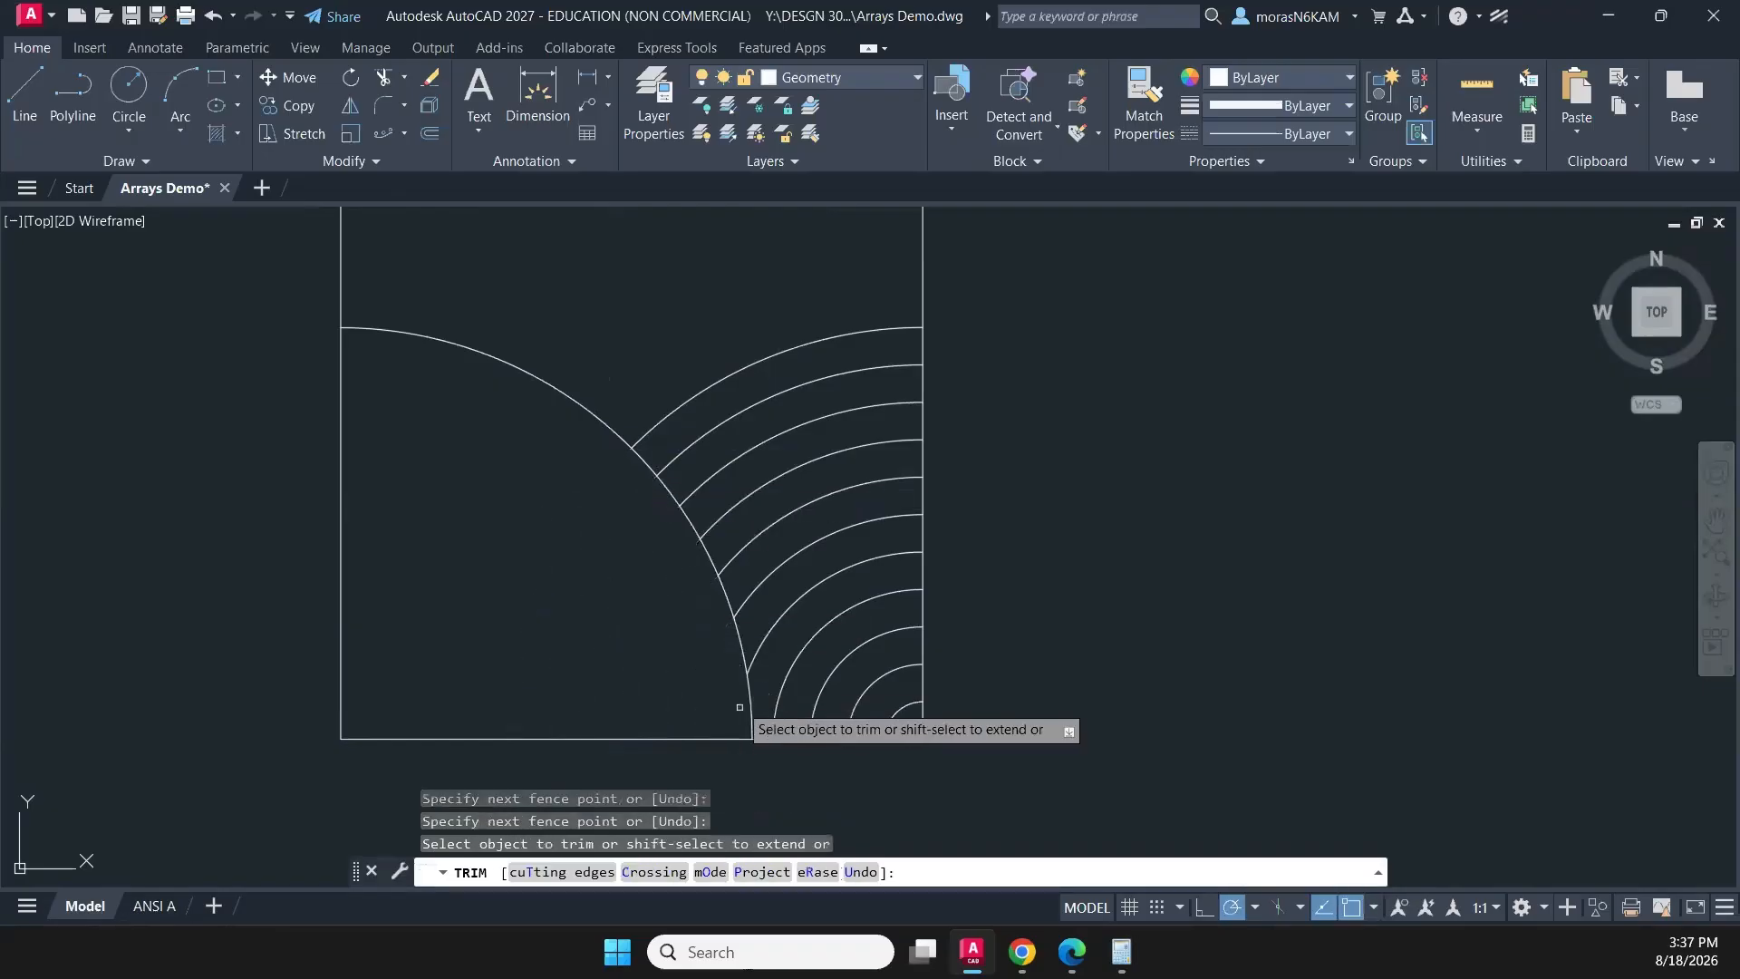
key("Escape")
- Erase the rotated arc that served as the trimming boundary
left_click(574, 371)
left_click(516, 449)
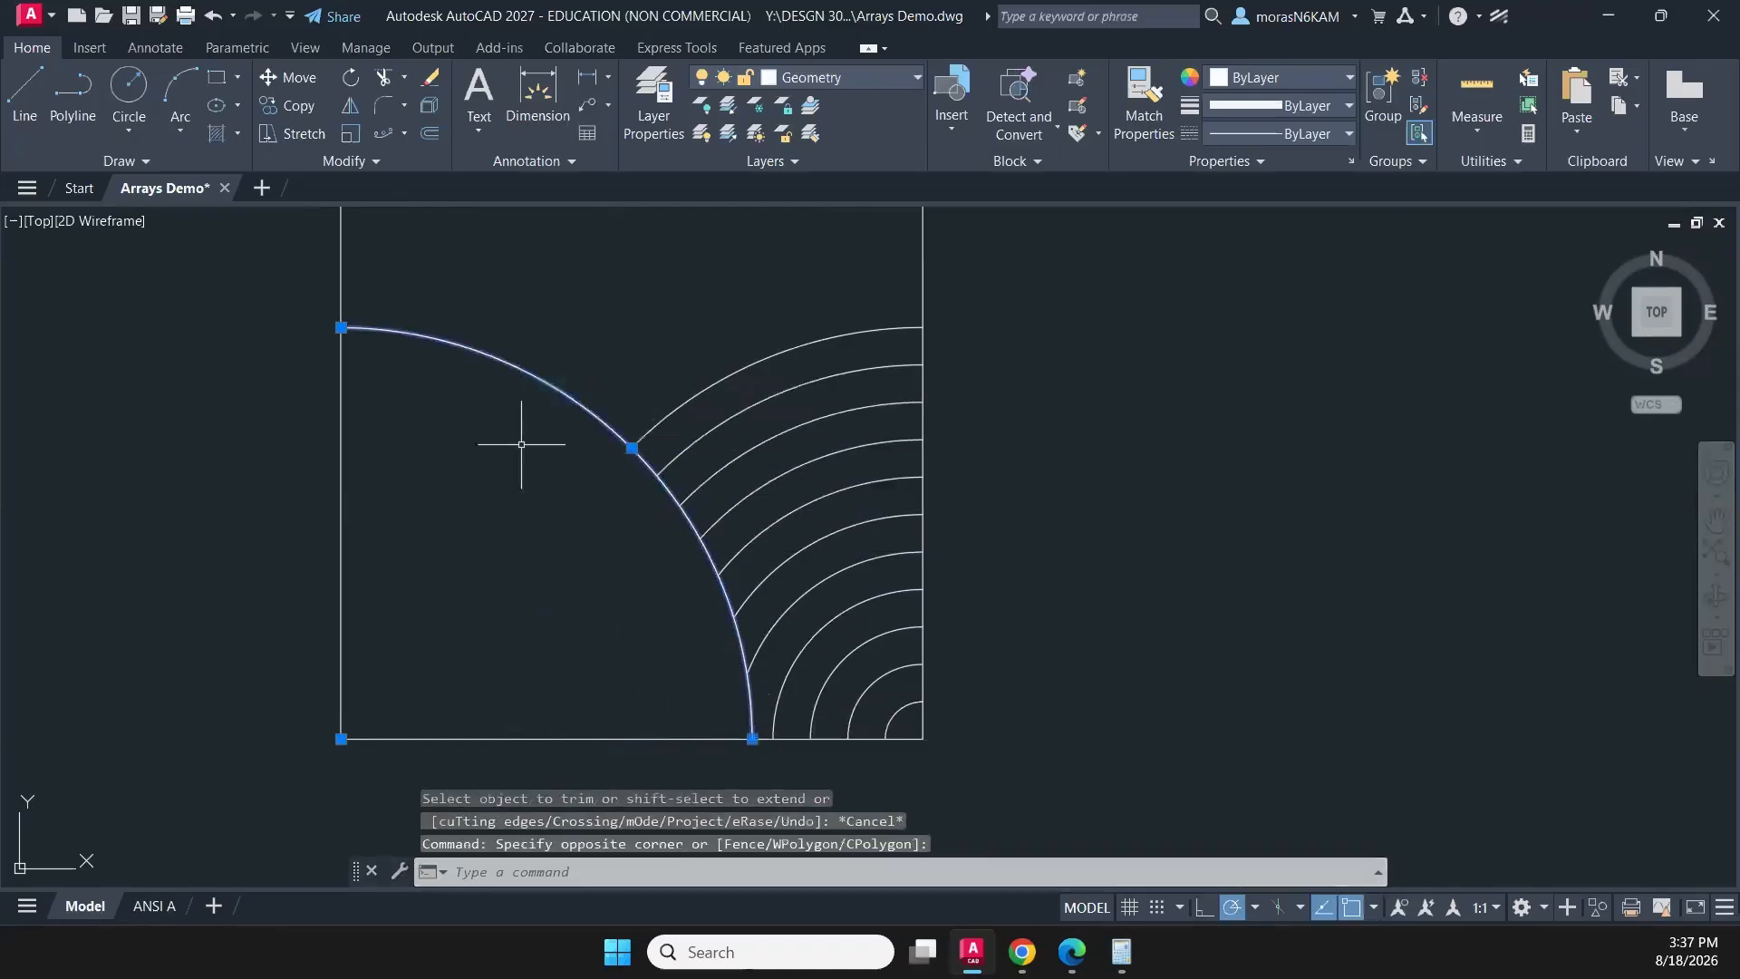
key("Delete")
- Create a polar array of the trimmed concentric arcs about the square's centre with 4 items filling 360°
scroll(602, 418, "down", 5)
middle_click_drag(601, 419, 559, 471)
left_click(535, 391)
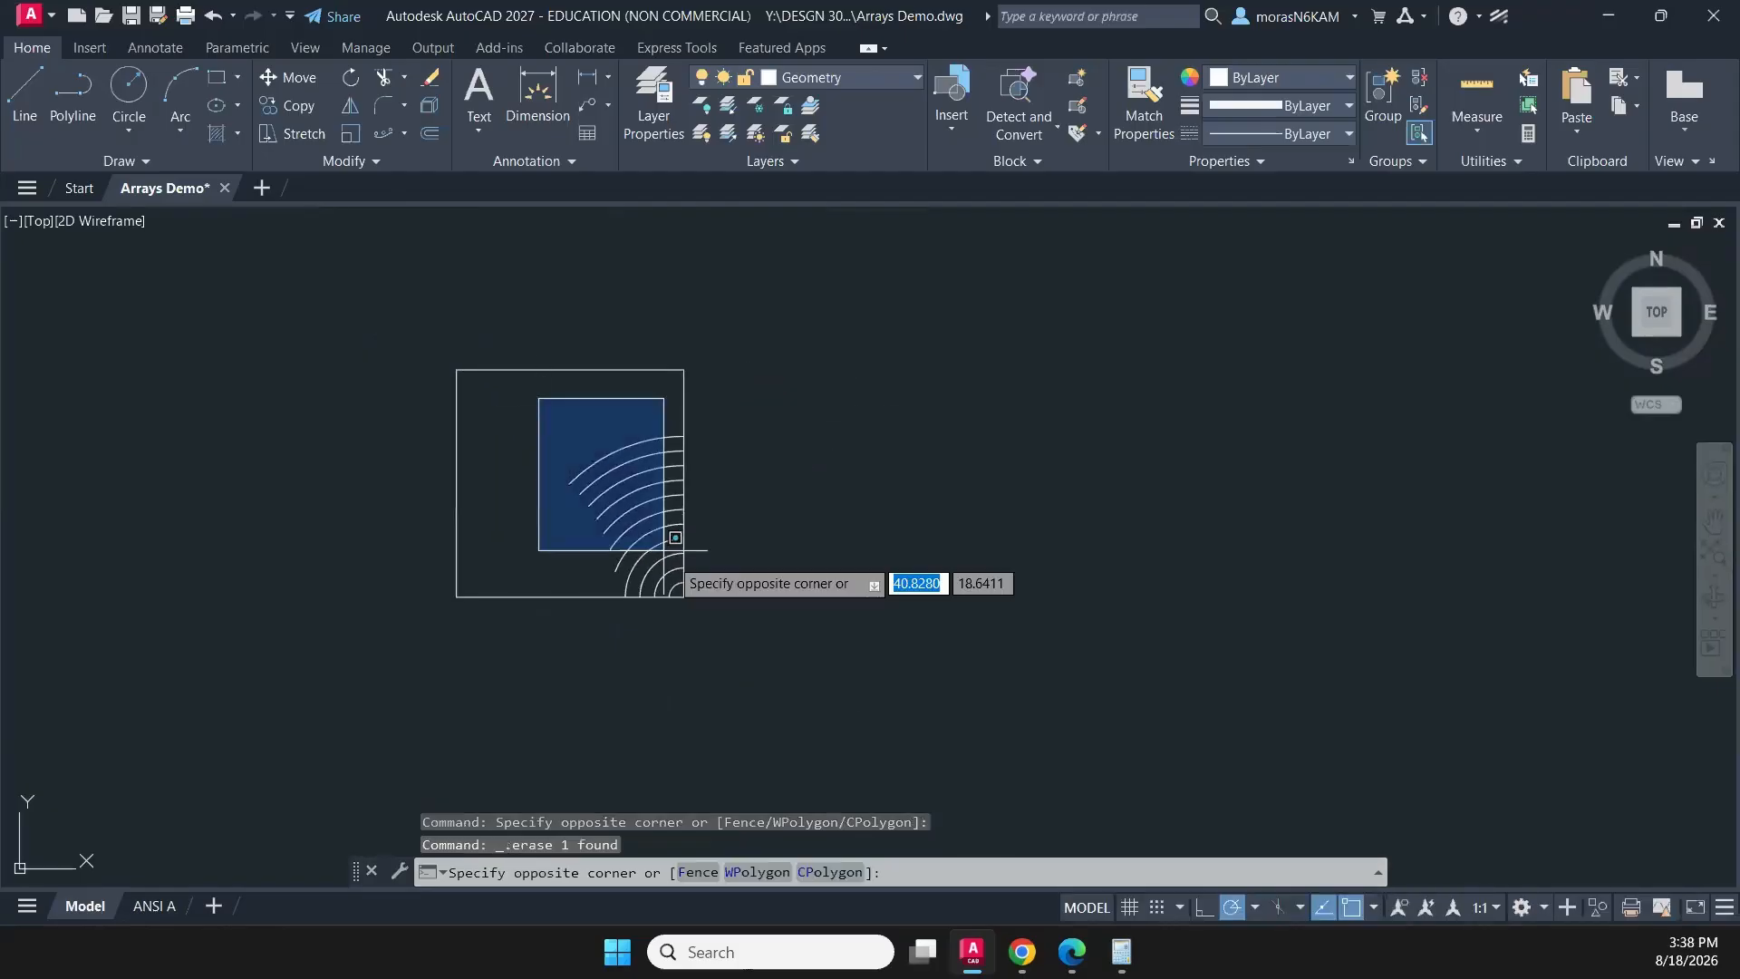
left_click(722, 610)
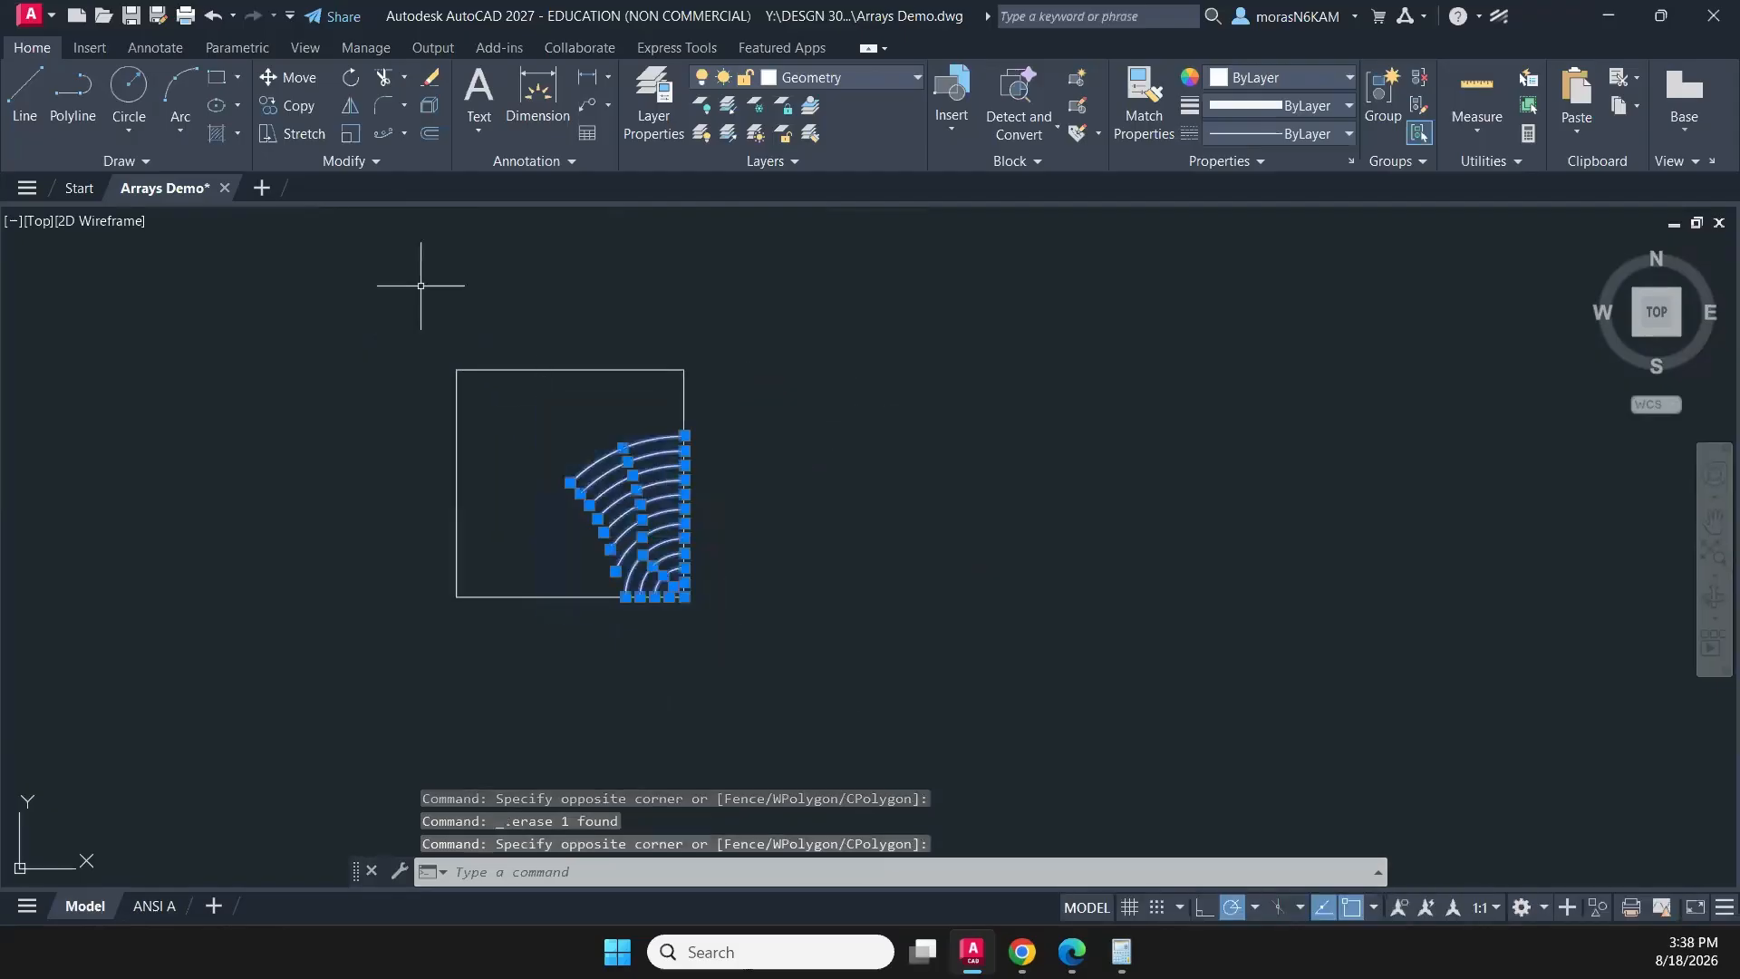
left_click(404, 134)
left_click(426, 260)
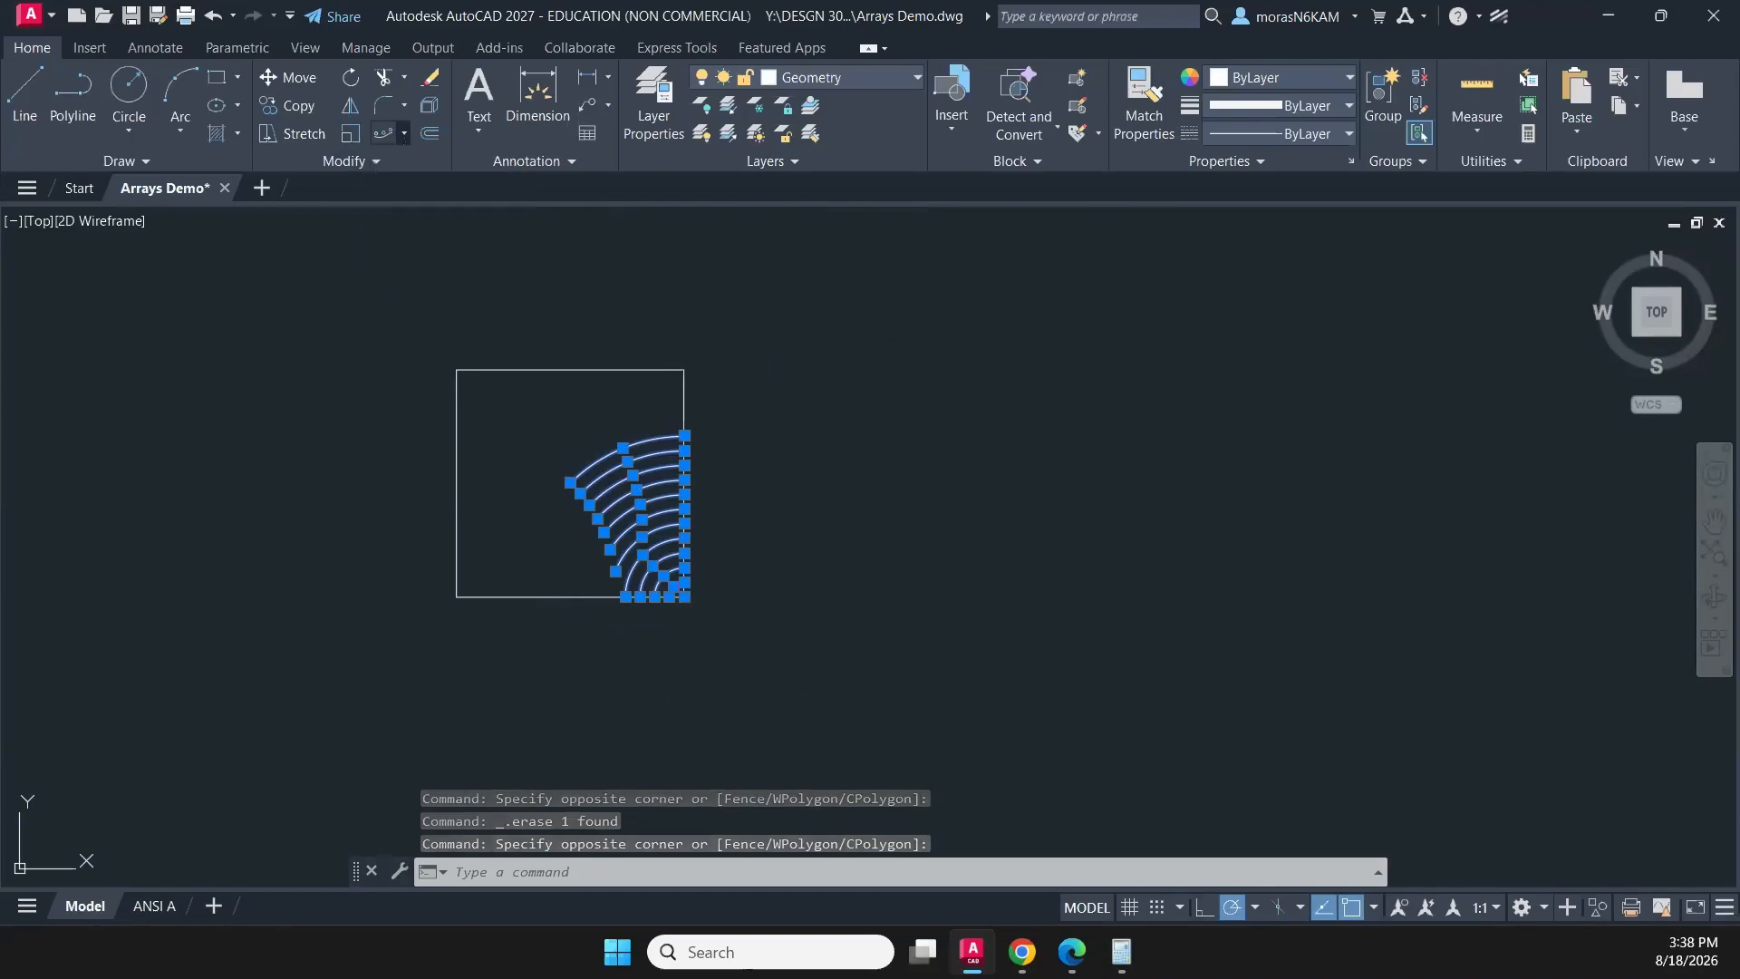
left_click(570, 483)
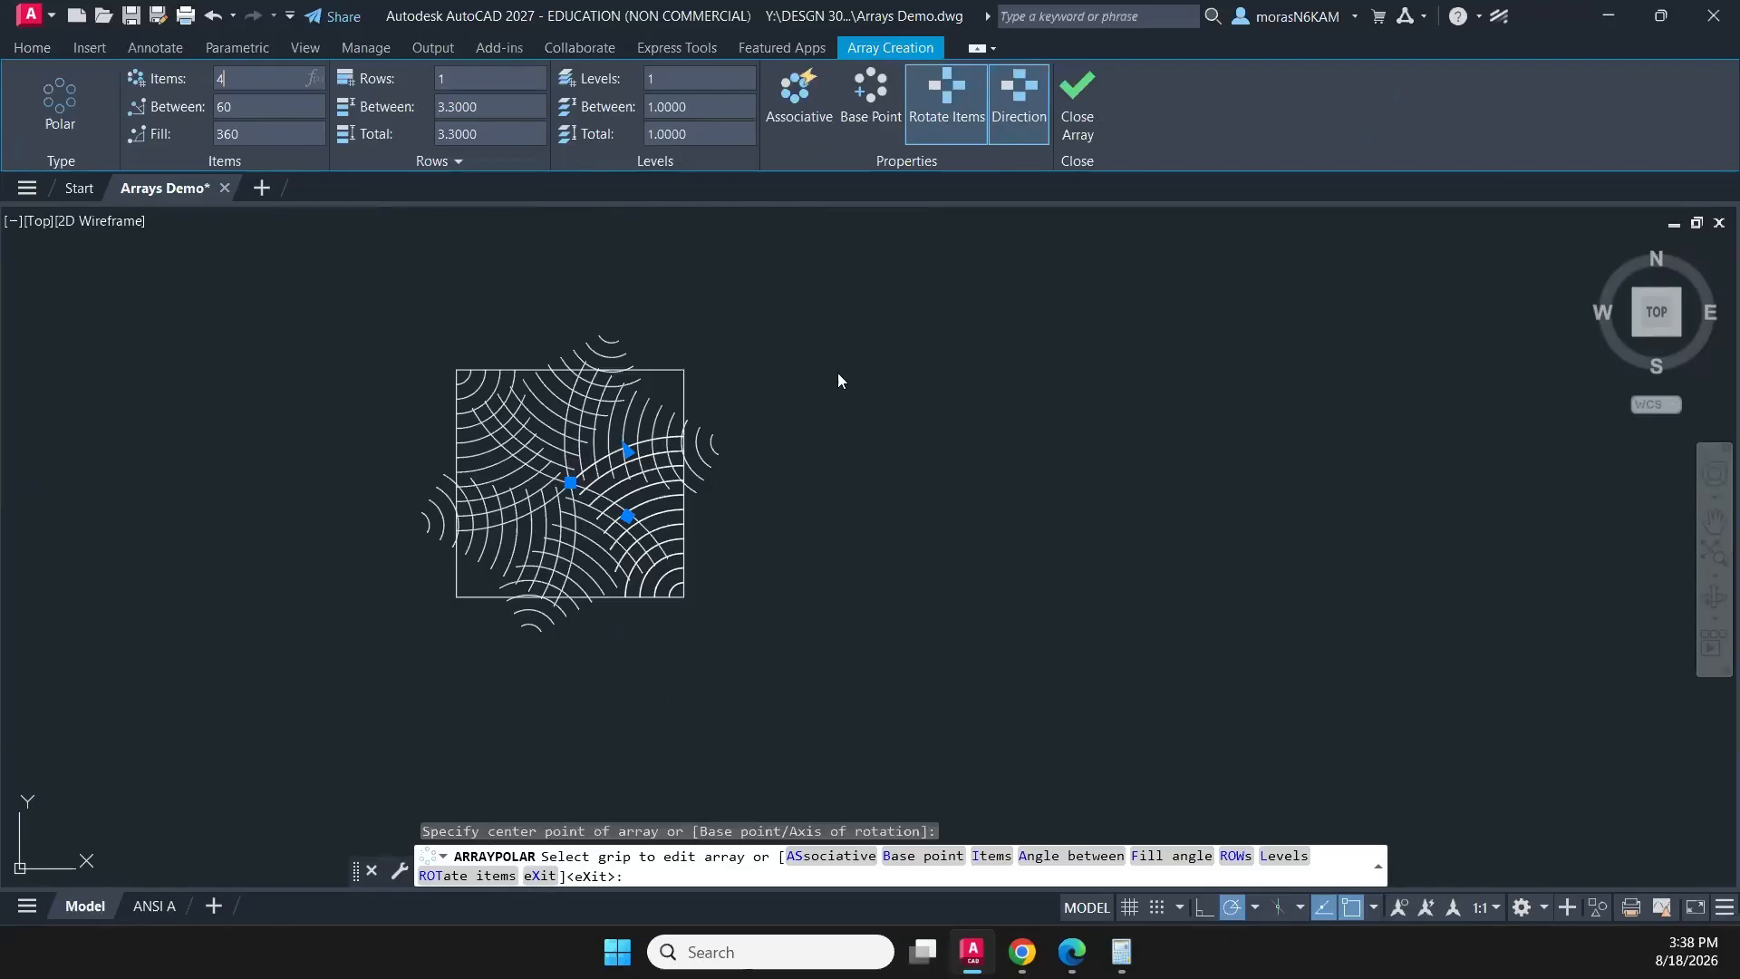
key("Return")
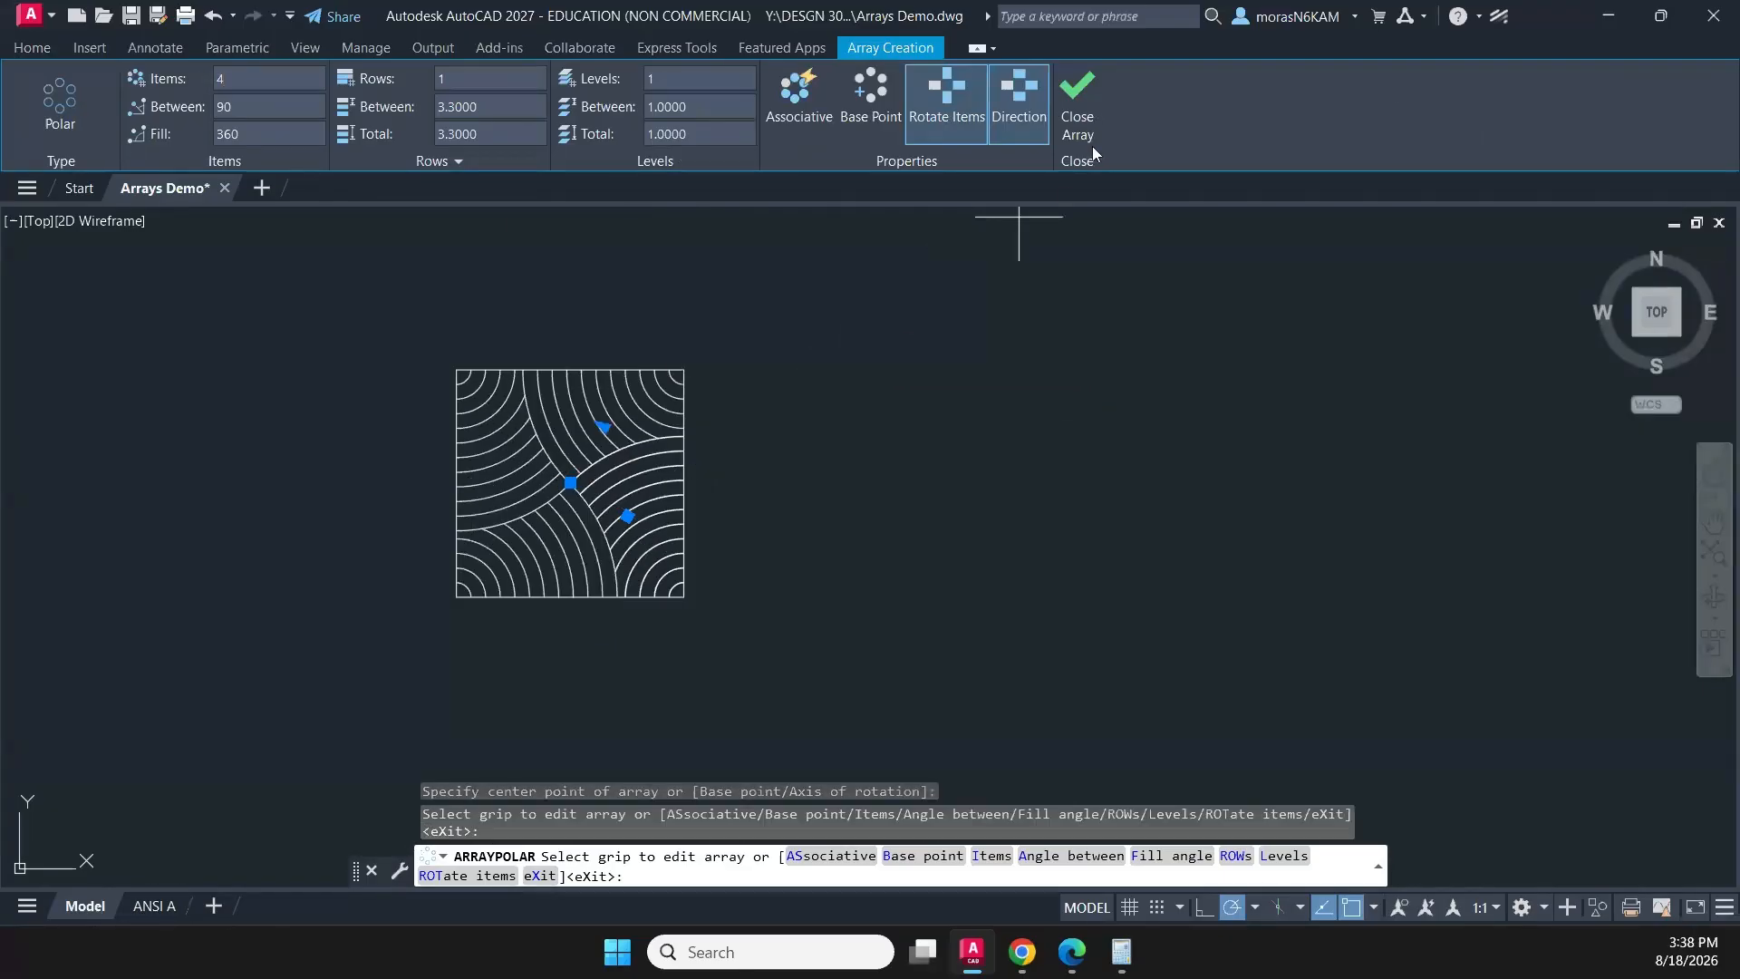
left_click(1087, 95)
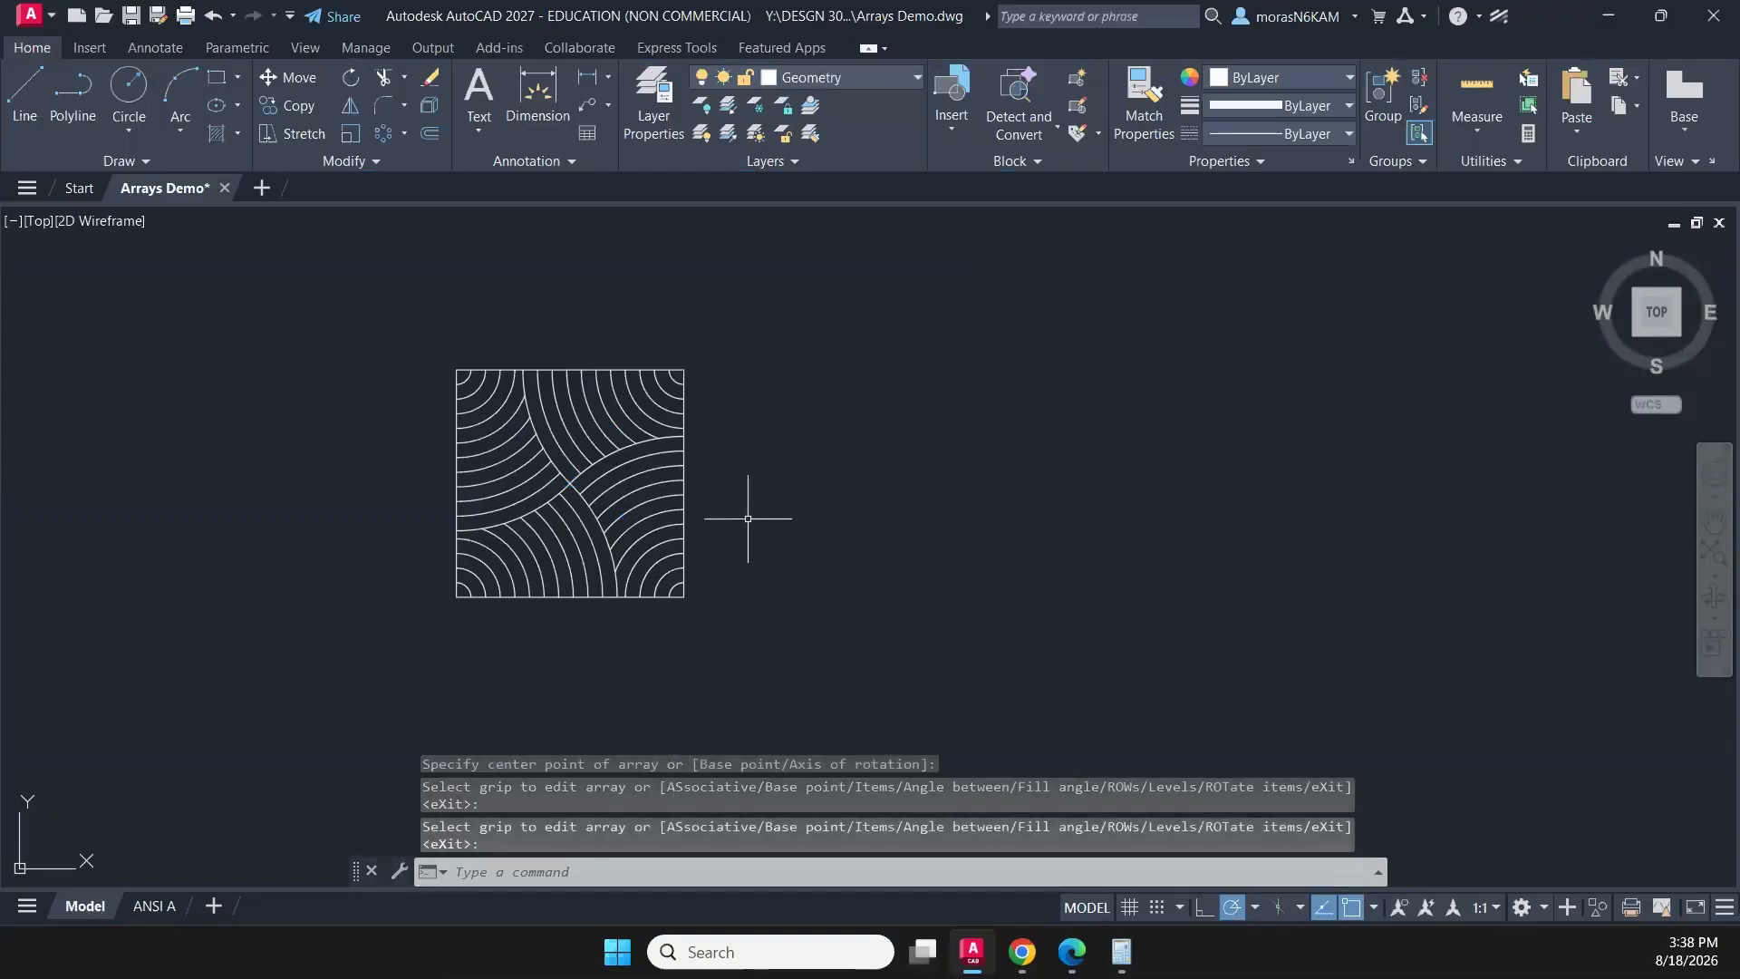
- Start a polyline beside the finished square, then check the interlaced loop pattern's dimensions on page 12 of the workbook PDF in Edge
scroll(761, 544, "down", 3)
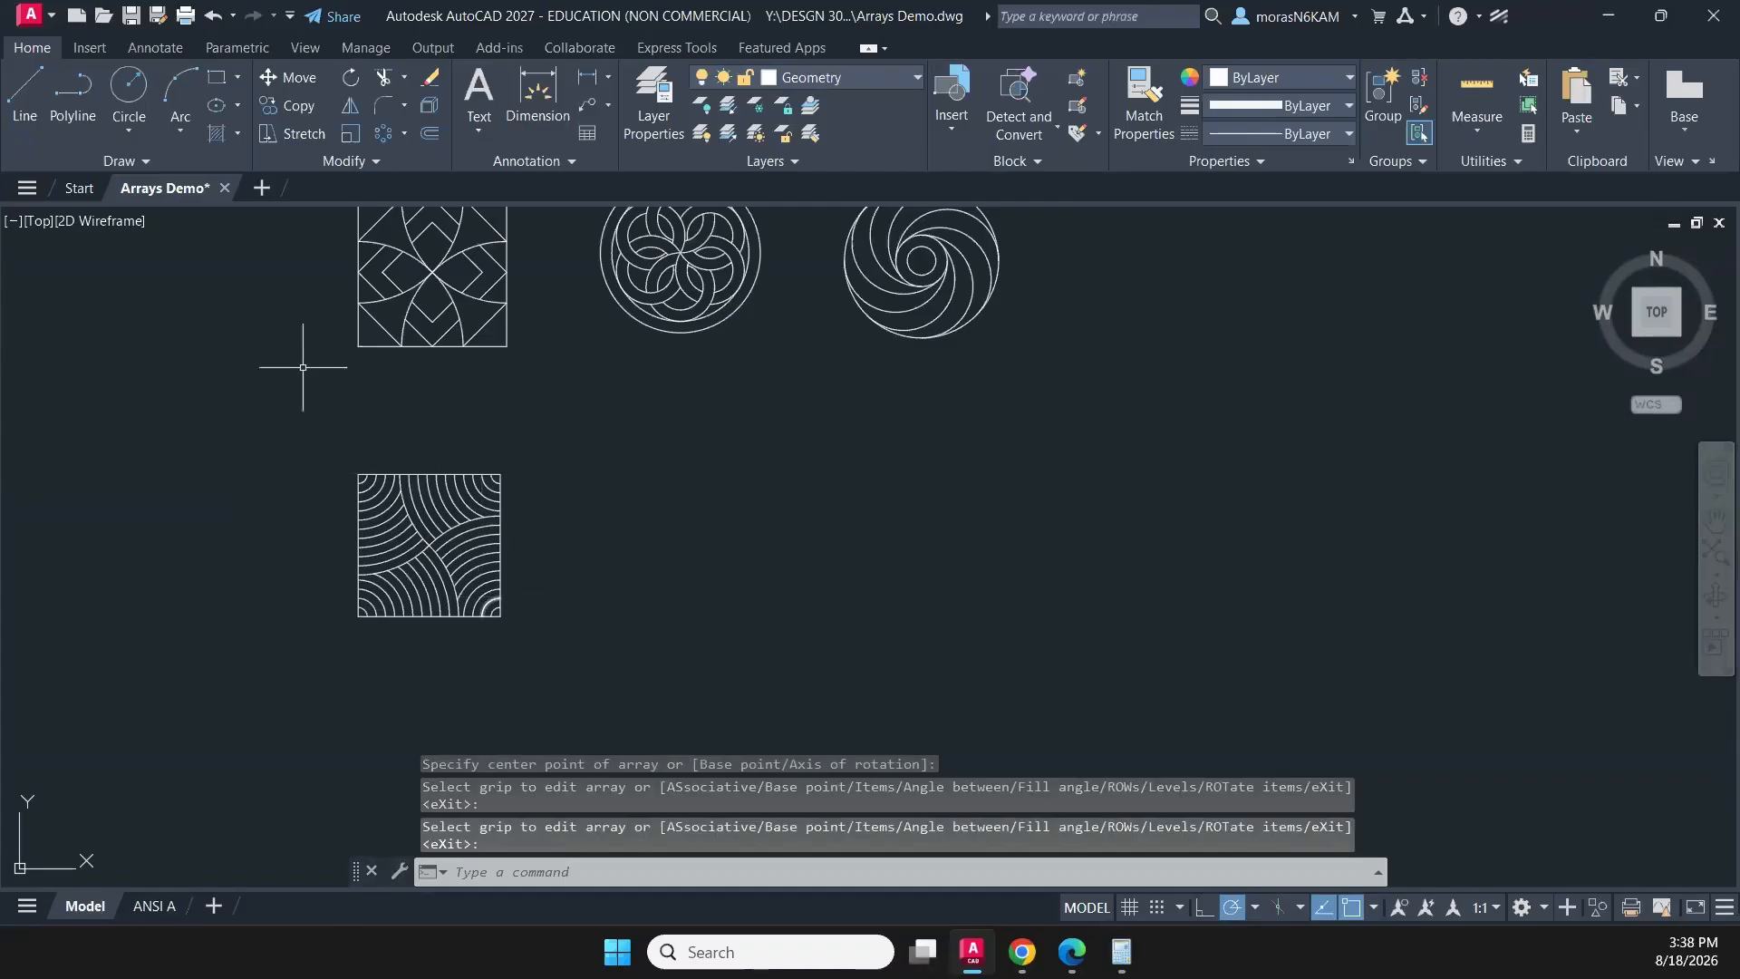
middle_click_drag(277, 589, 187, 535)
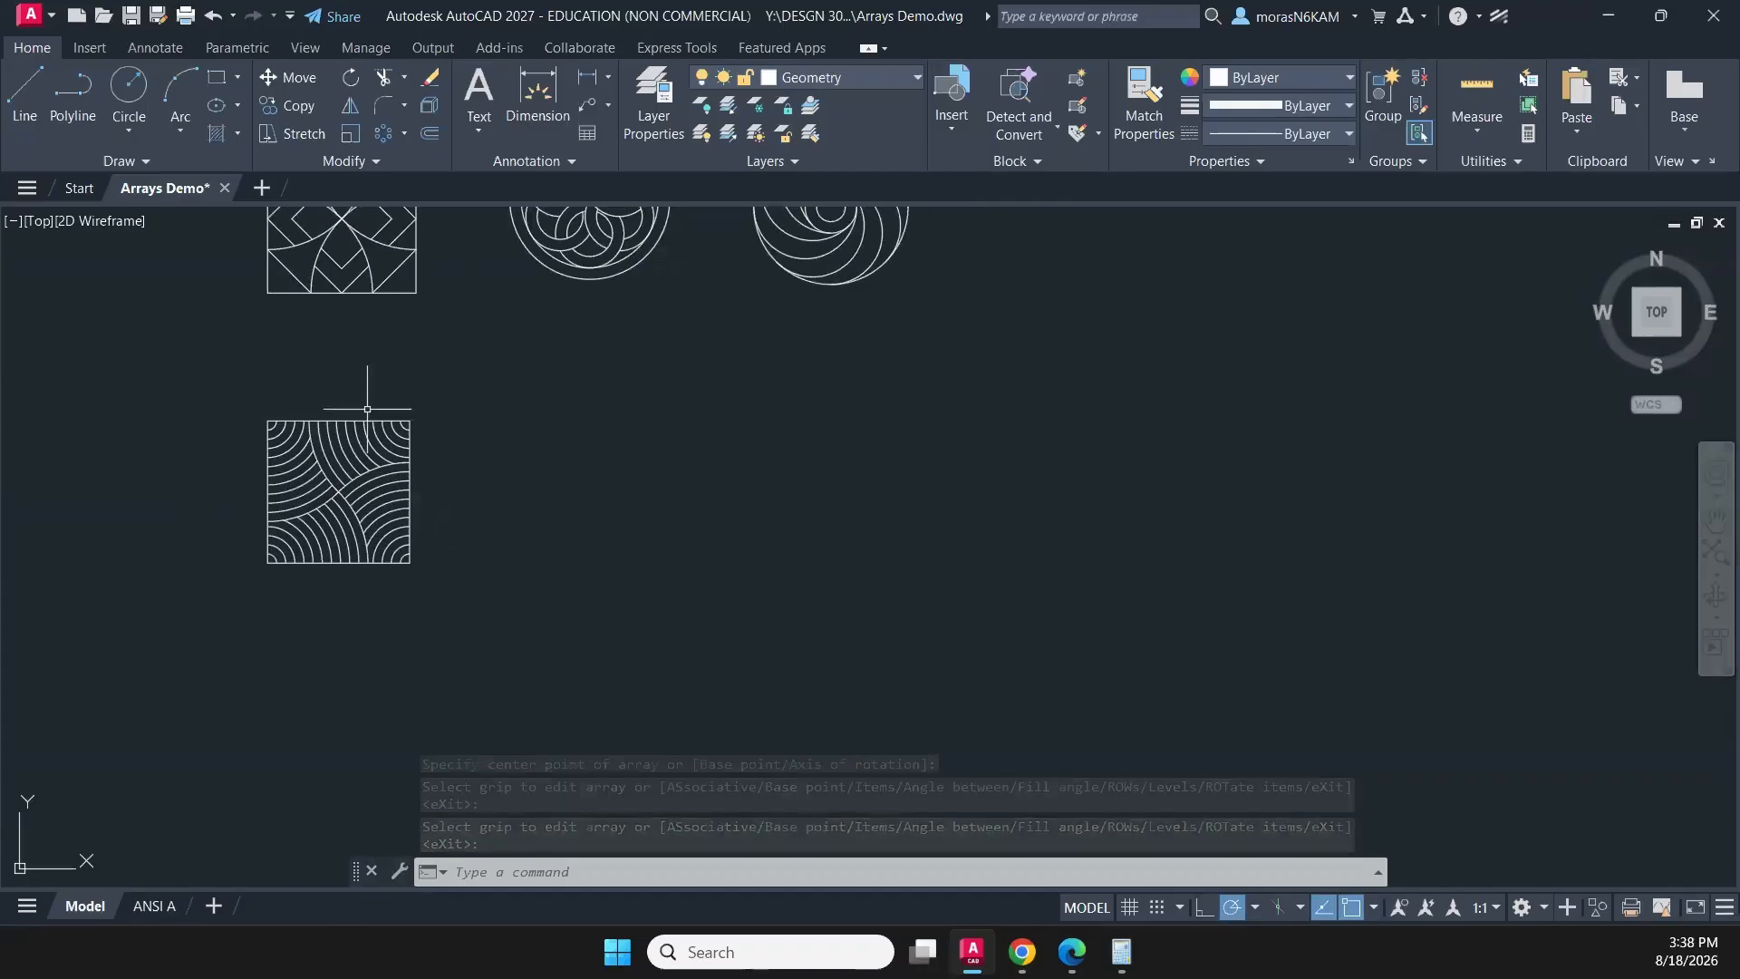
scroll(349, 548, "up", 2)
middle_click_drag(513, 390, 432, 381)
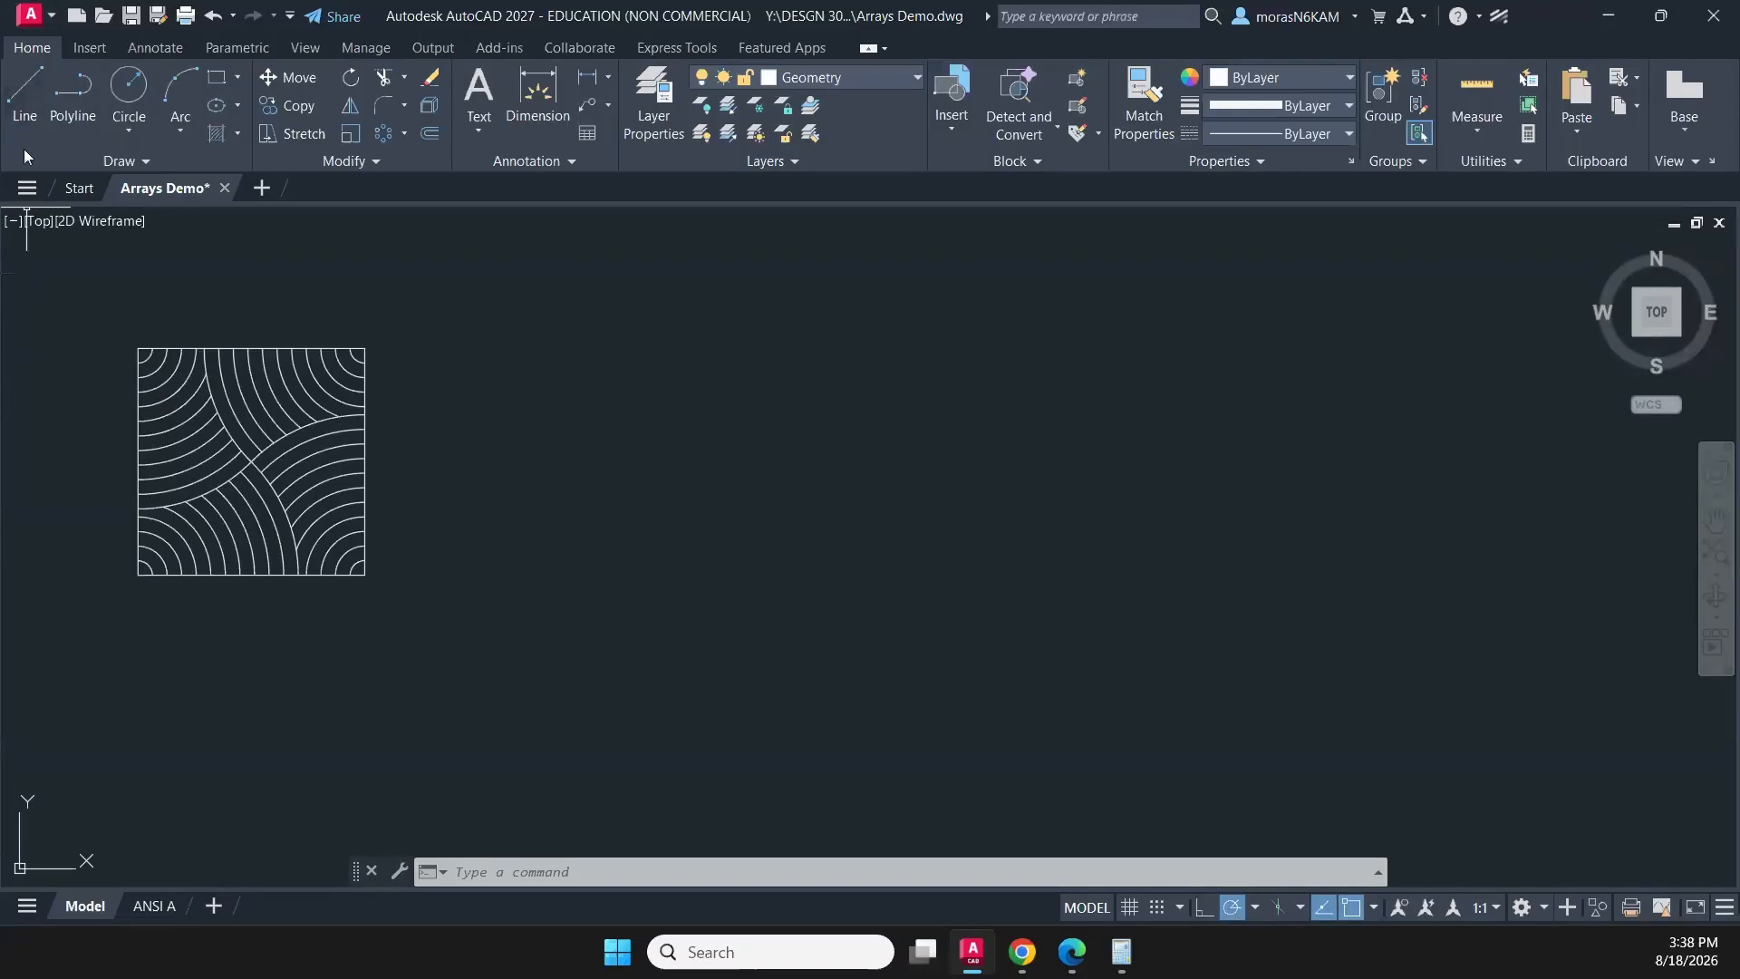
left_click(68, 95)
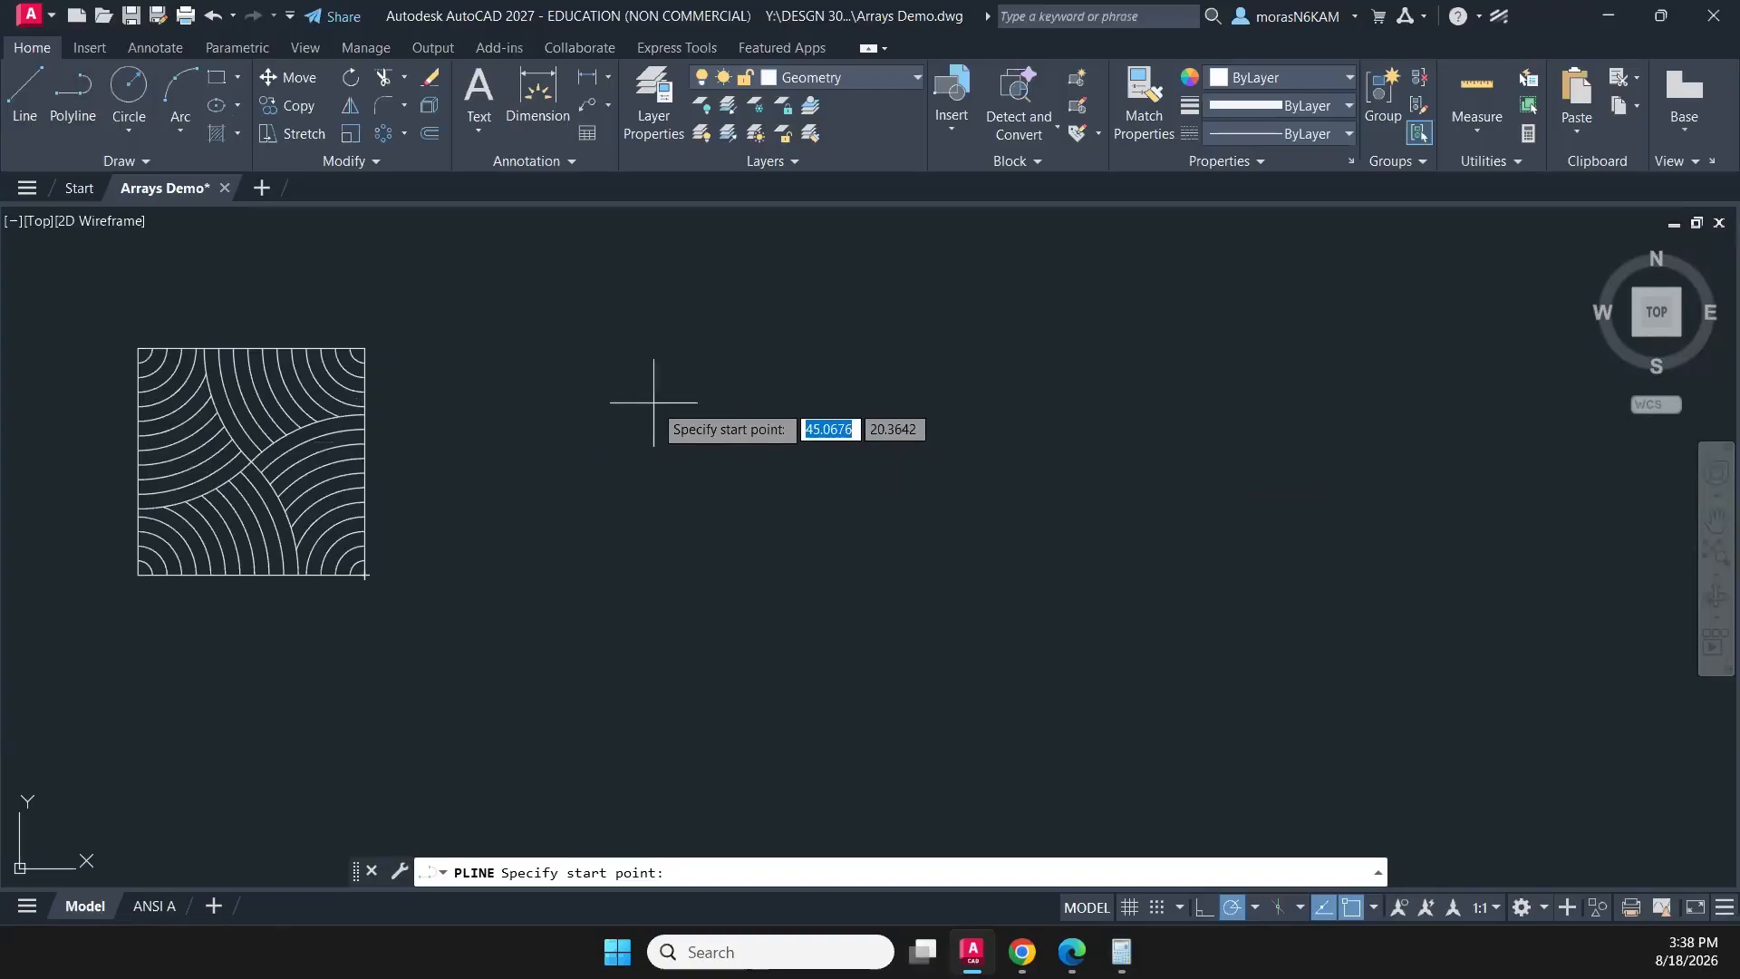
left_click_drag(0, 167, 834, 167)
scroll(986, 498, "down", 2)
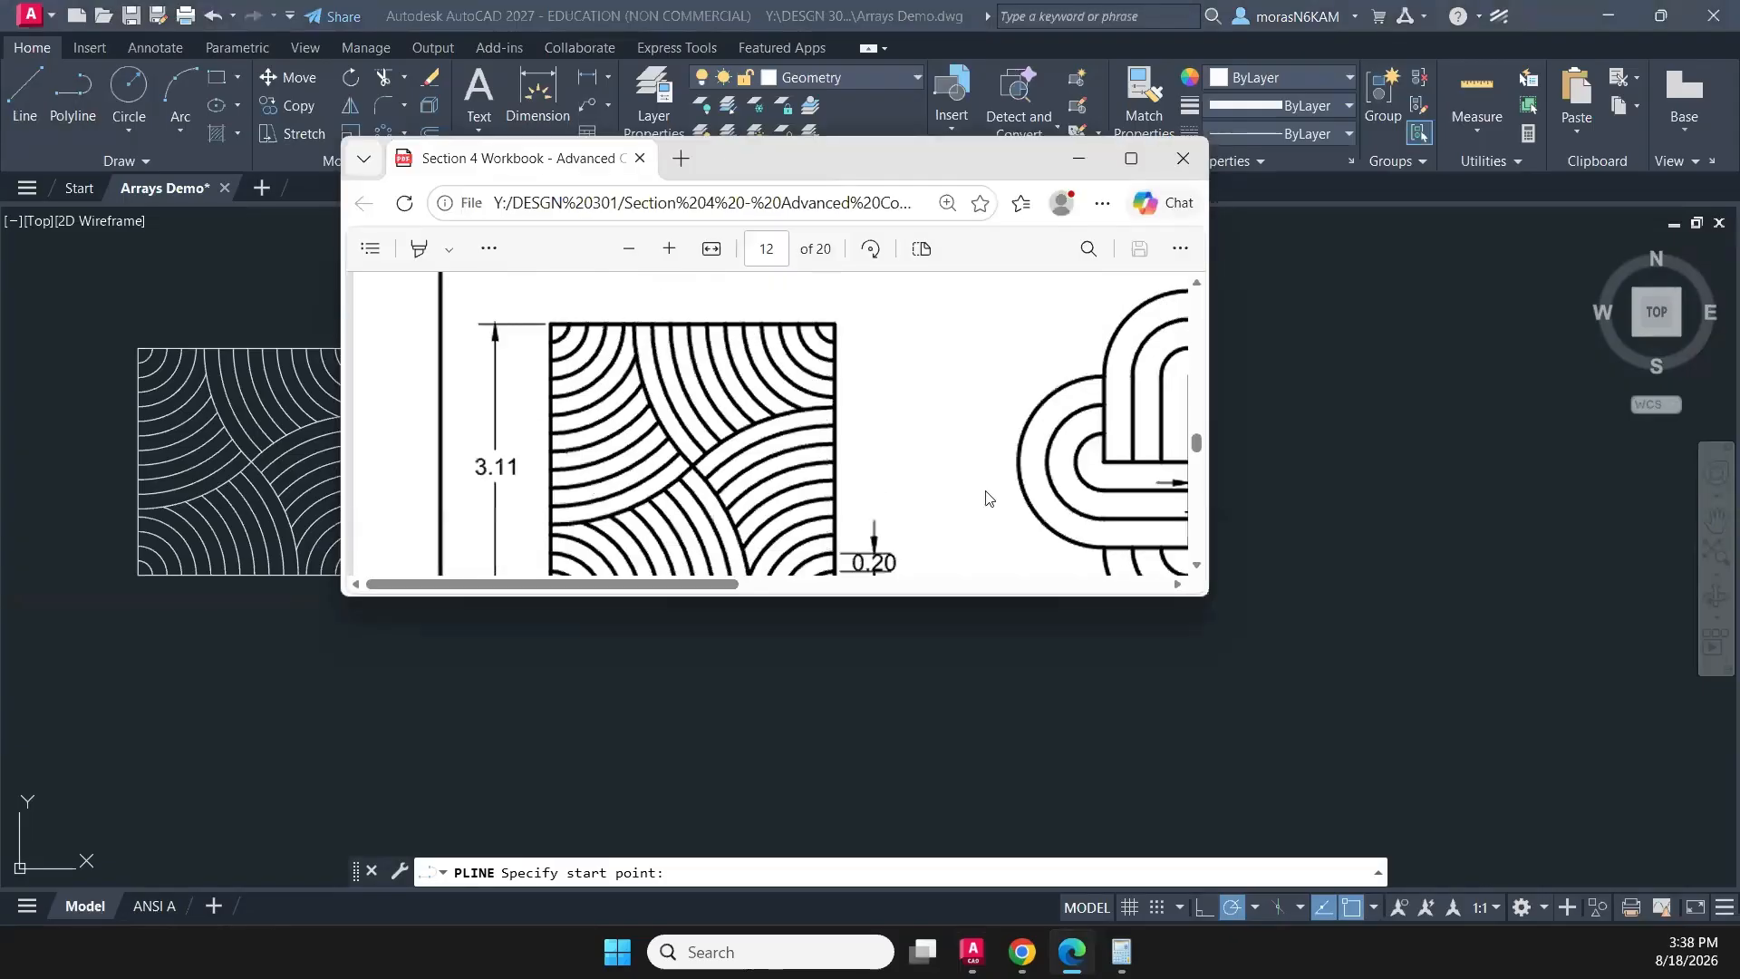
left_click(1131, 160)
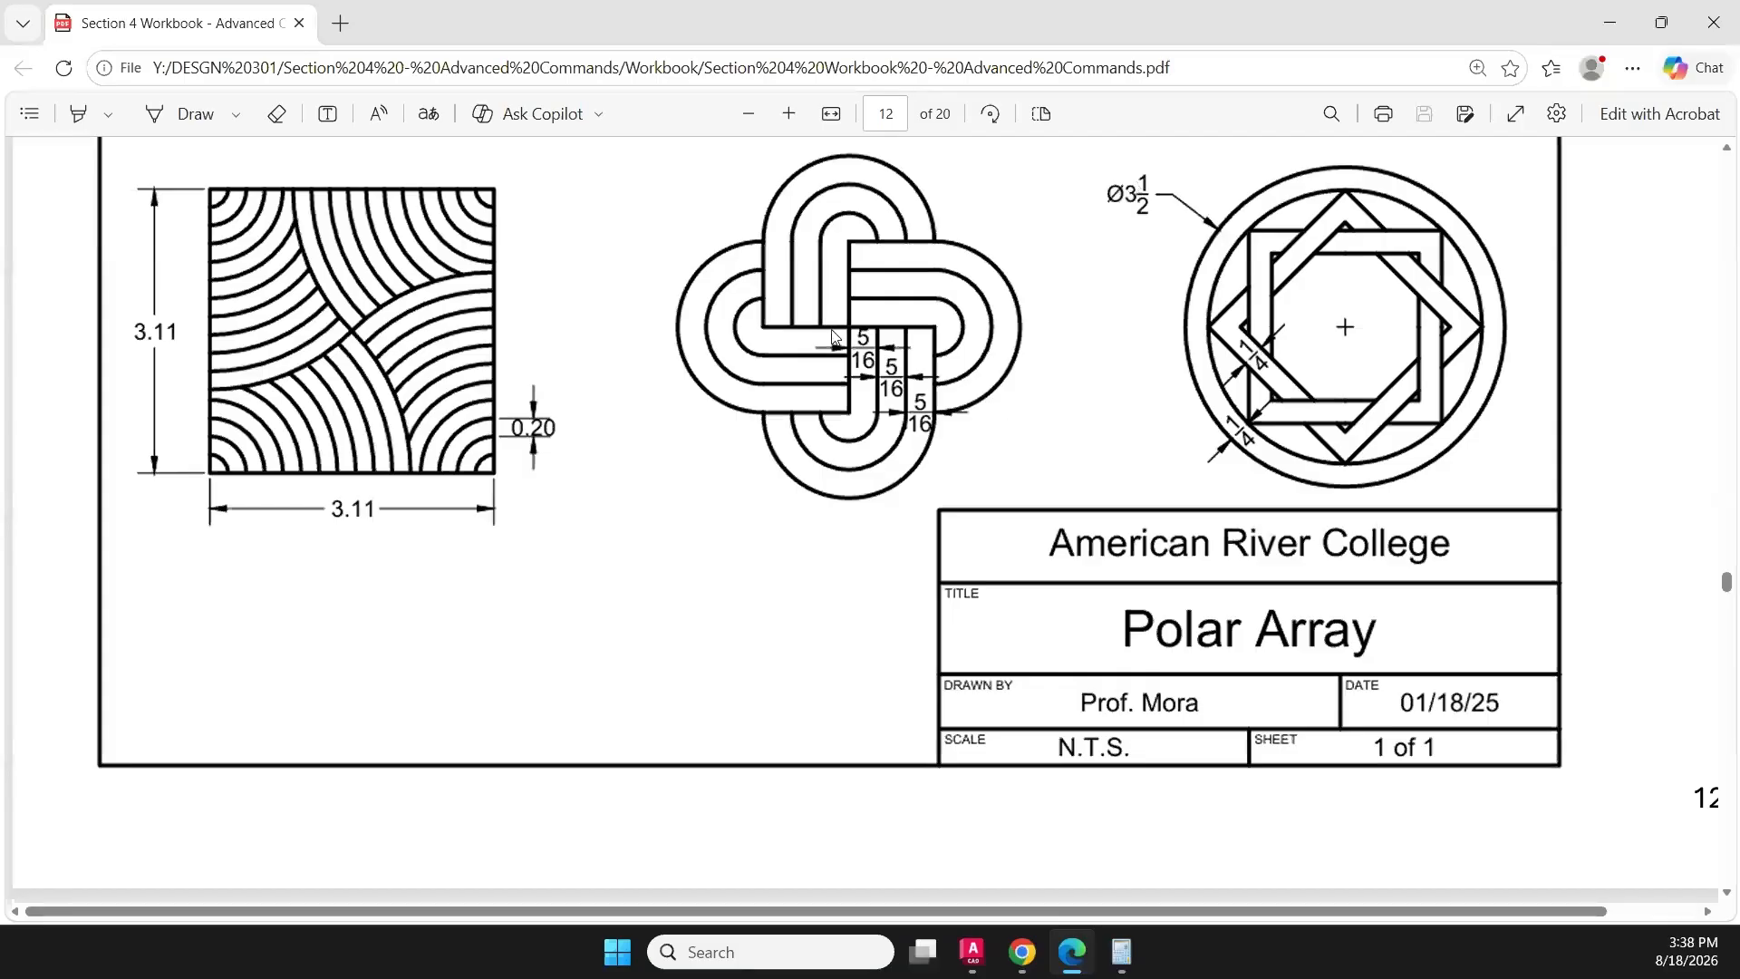
left_click_drag(1115, 33, 0, 73)
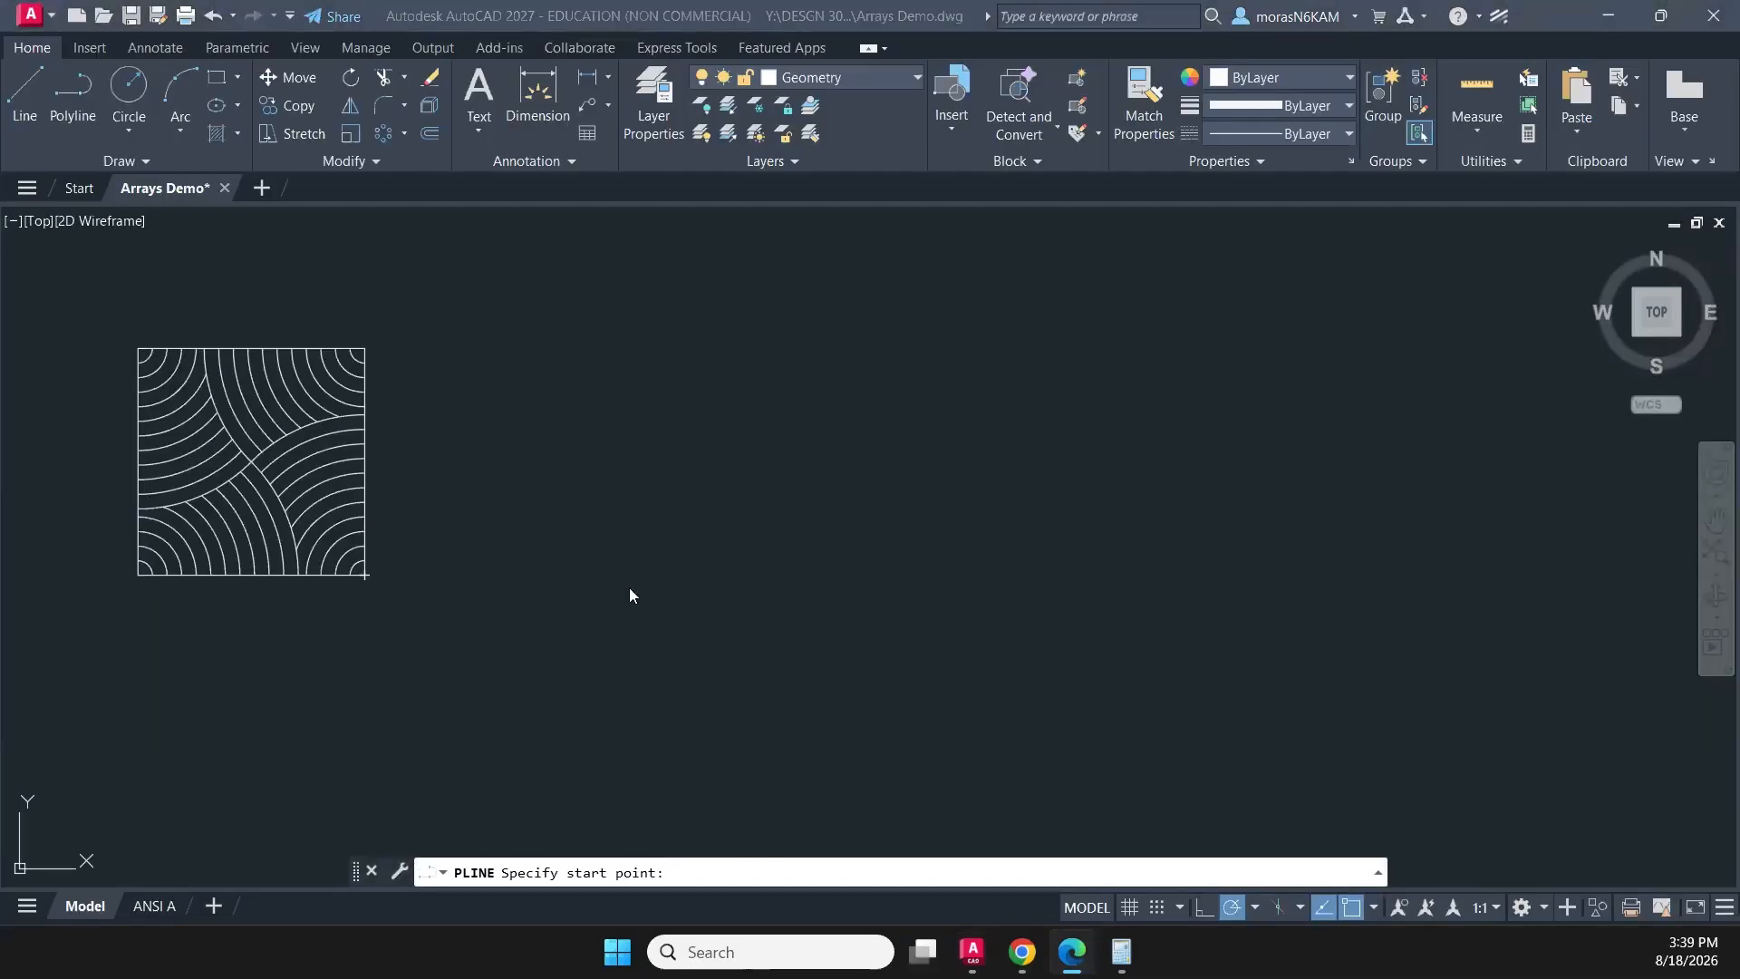
left_click(877, 439)
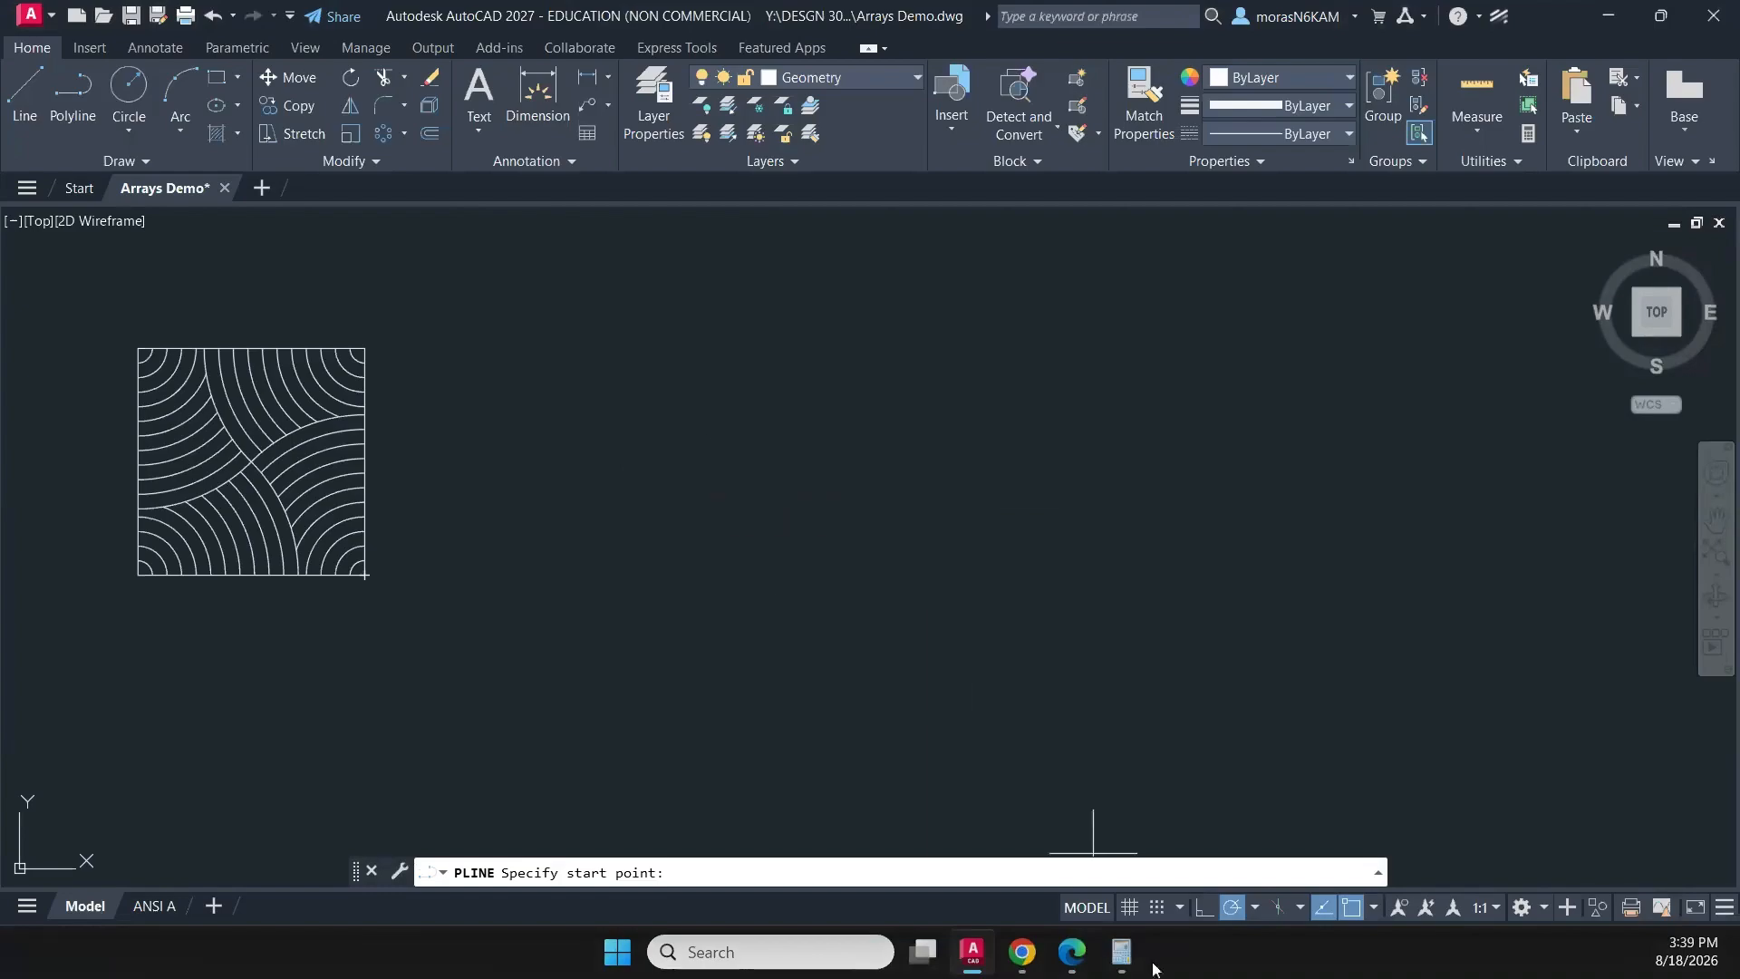
- Switch to Calculator and work out 5/16 multiplied by 3
left_click(1123, 952)
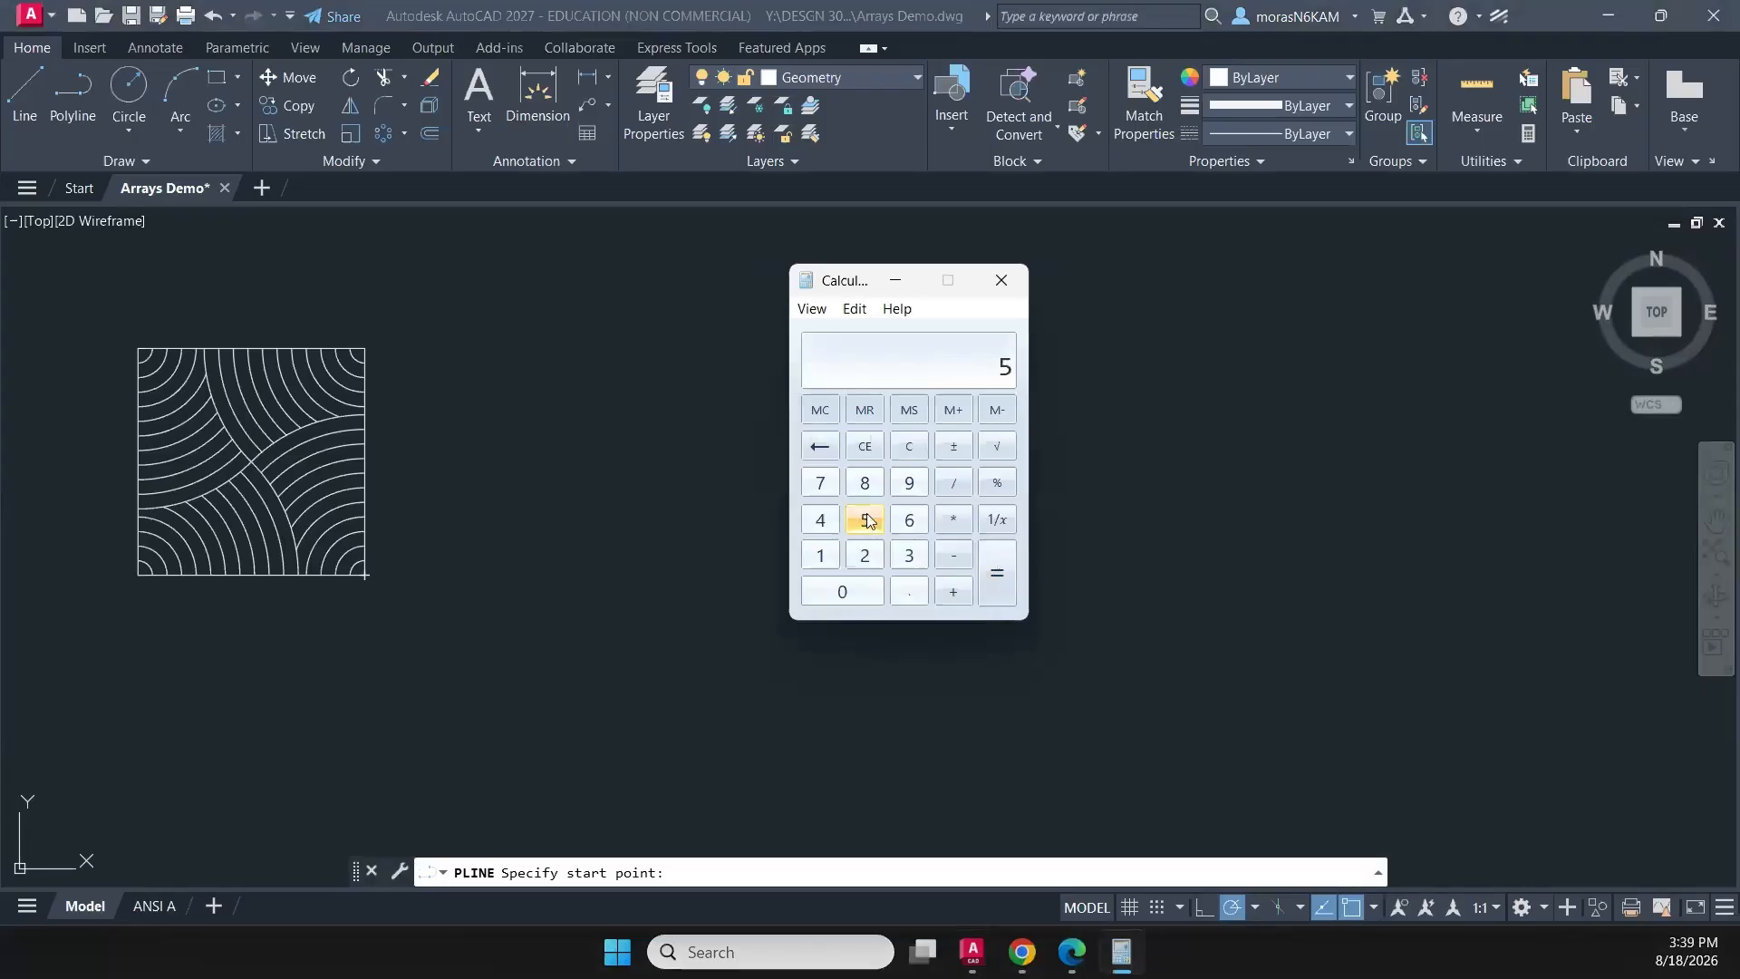
left_click(953, 482)
left_click(821, 555)
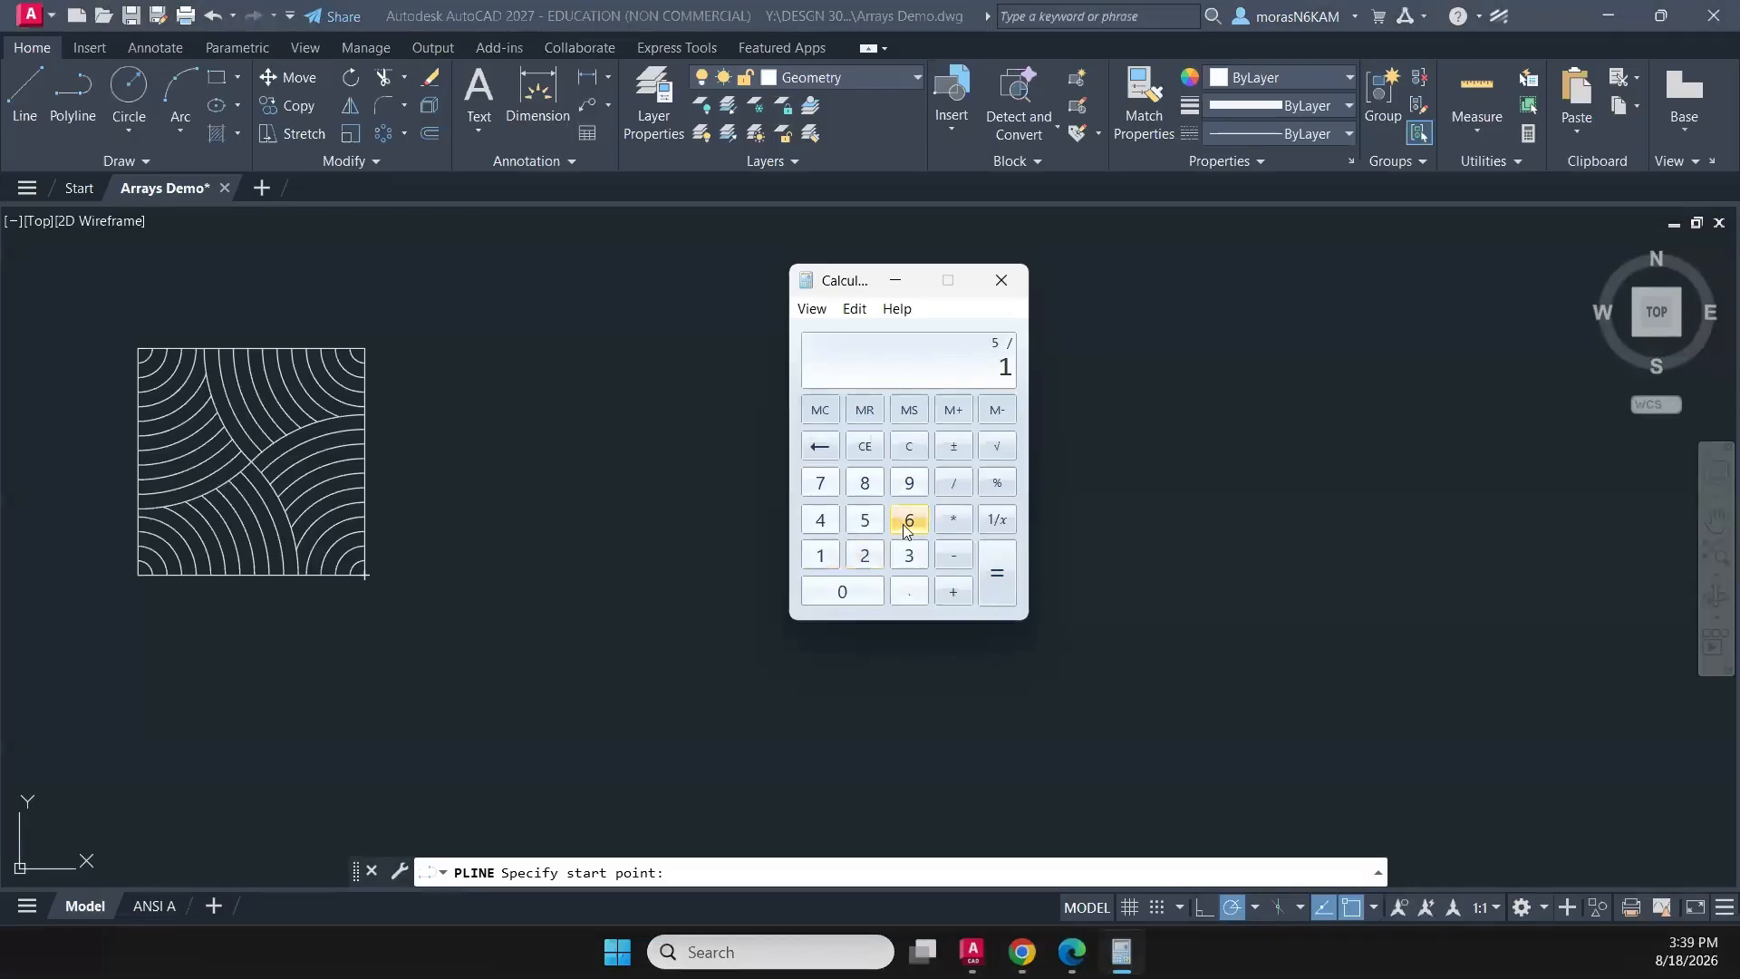
left_click(995, 558)
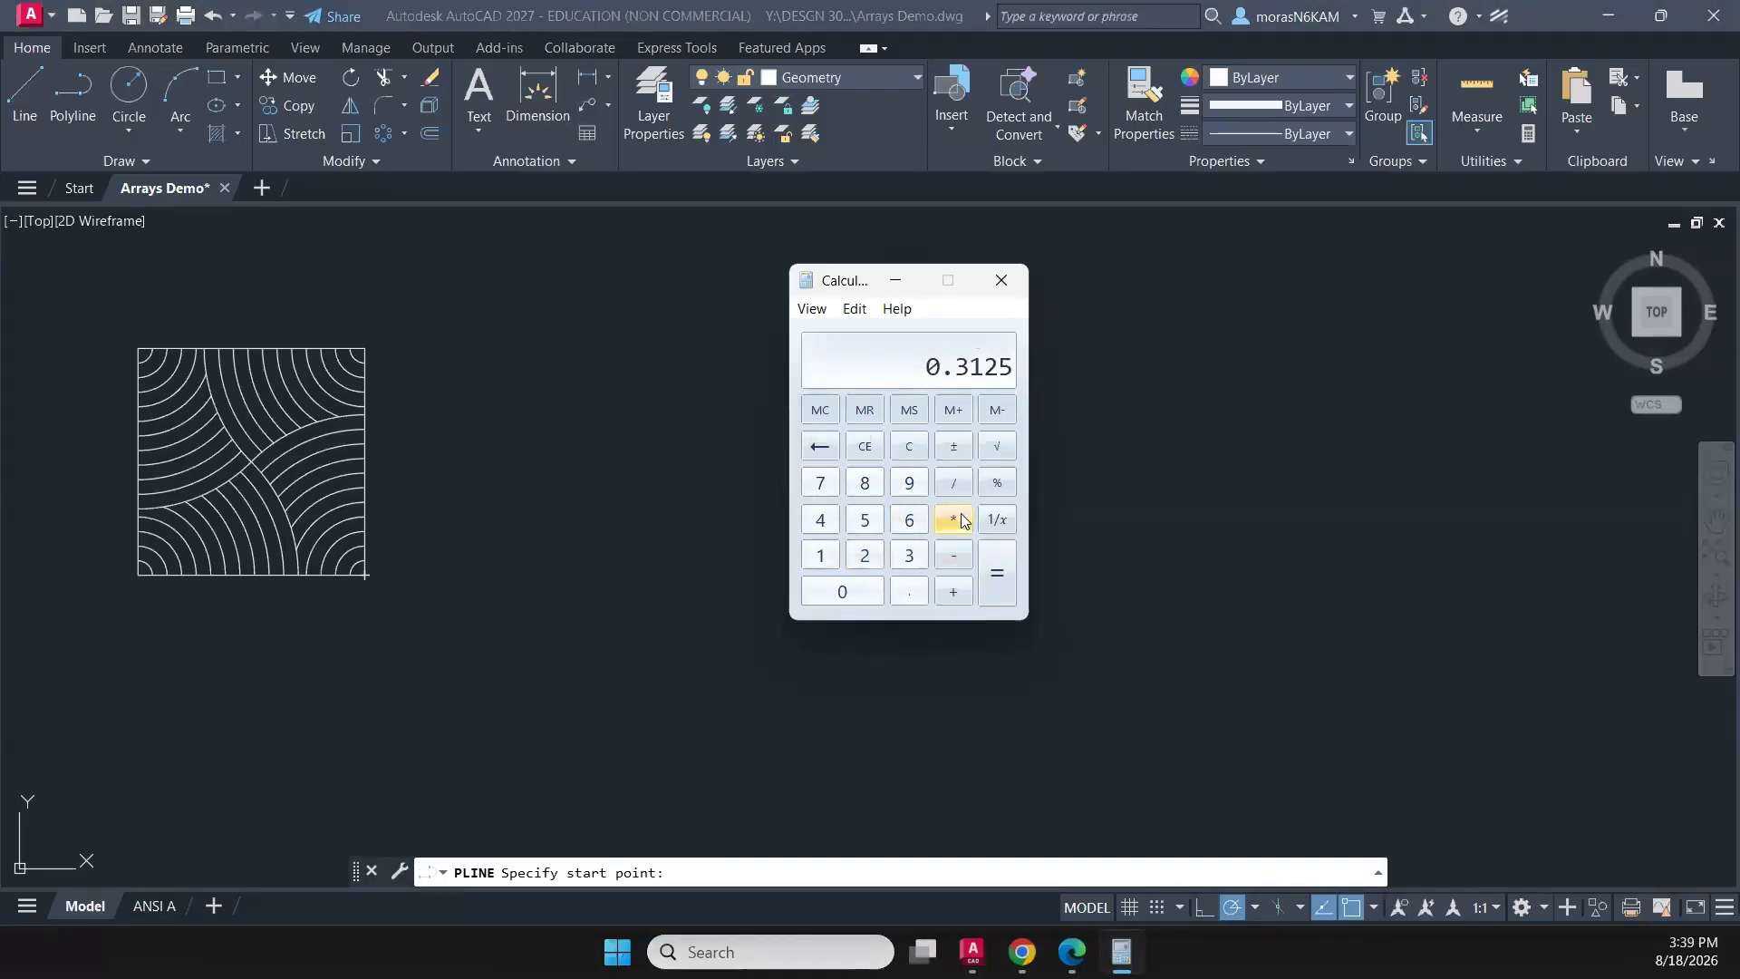
left_click(953, 520)
left_click(909, 555)
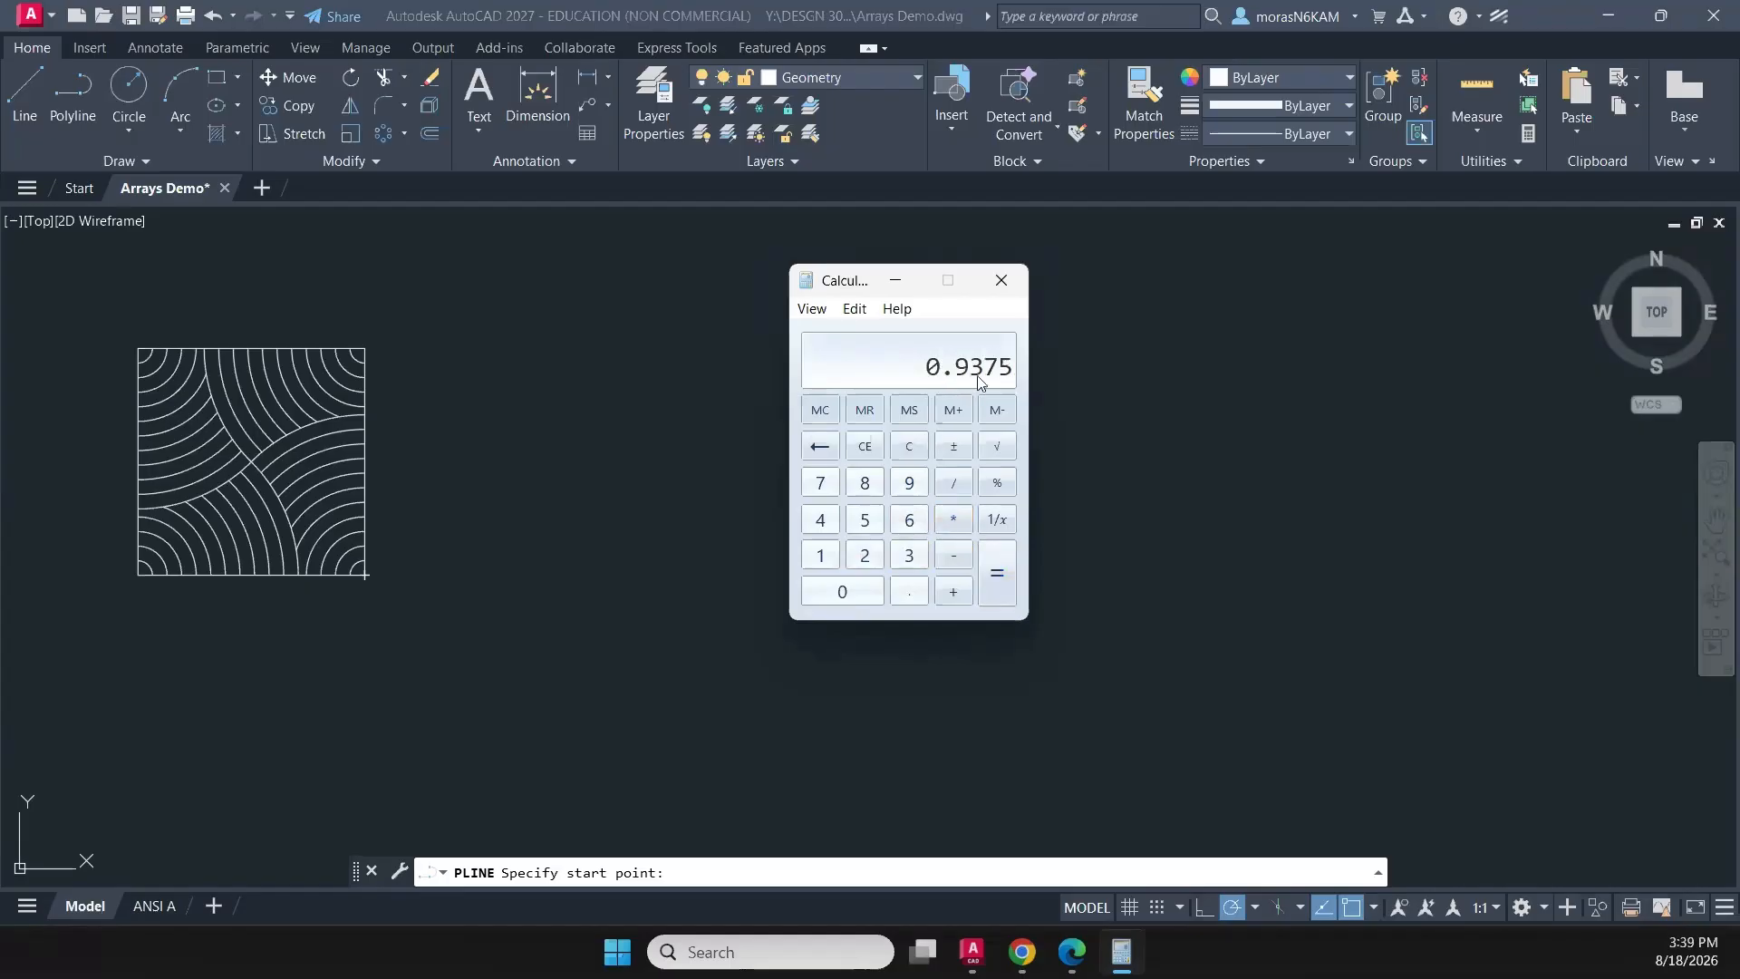
- Back in AutoCAD, draw a horizontal polyline 0.9375 long in the empty space beside the finished square pattern
left_click(727, 368)
left_click(721, 378)
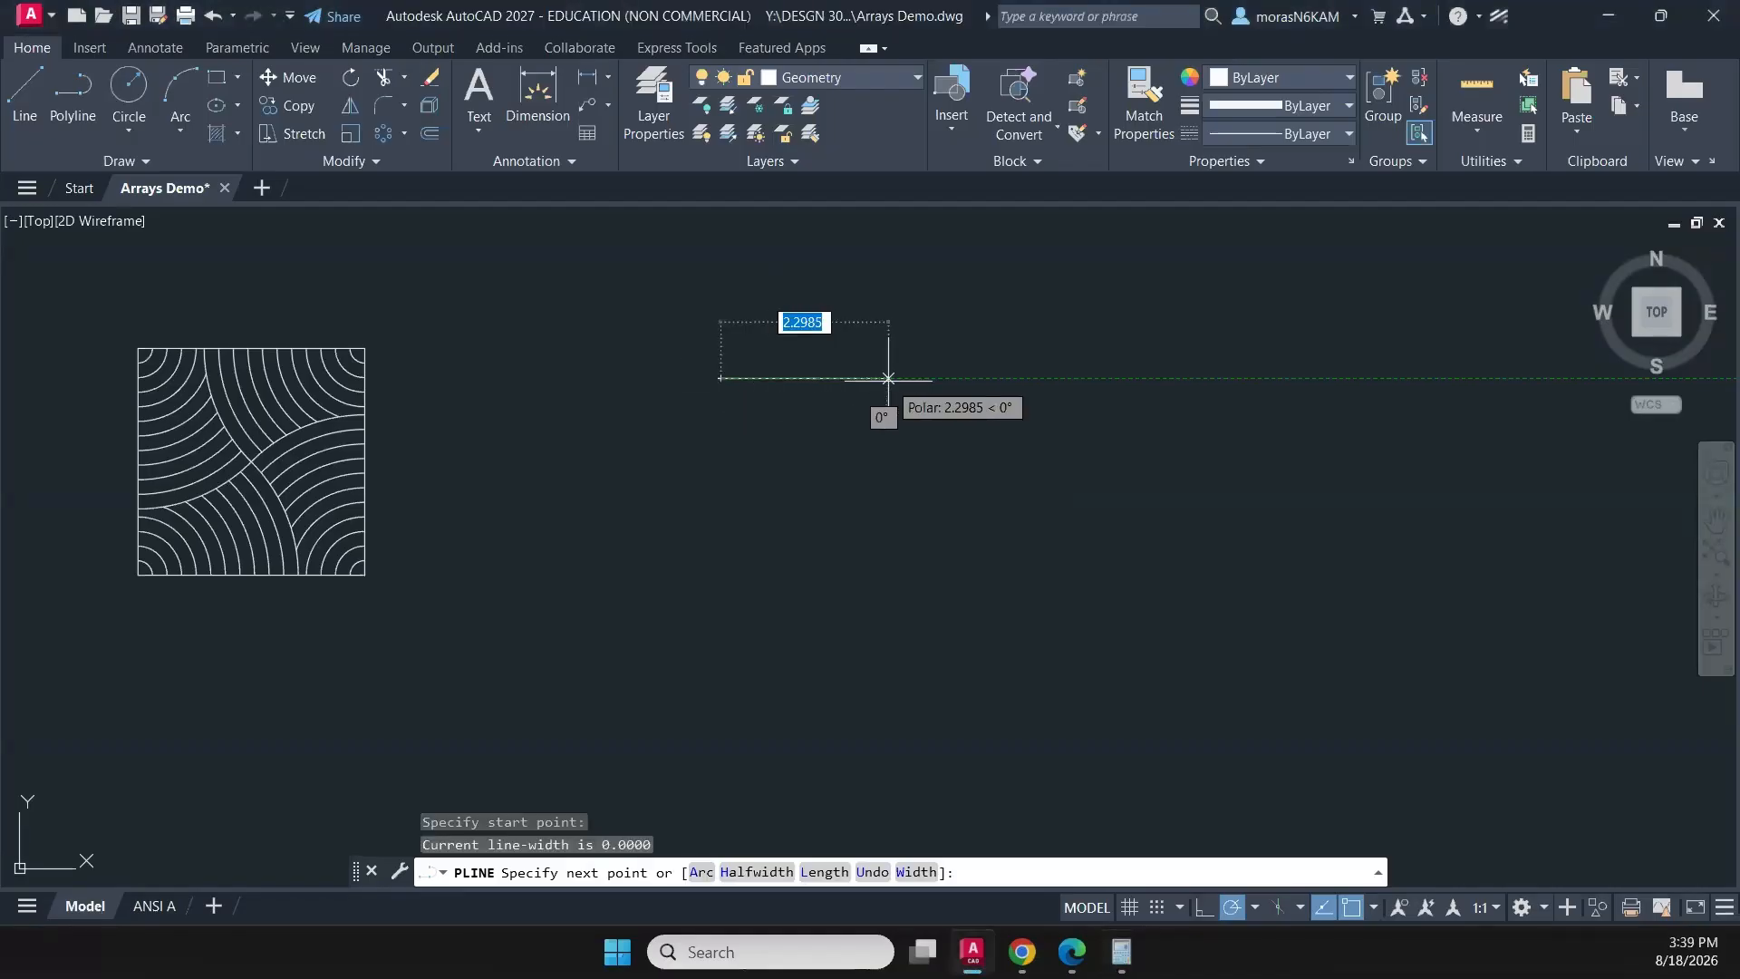
type(".937")
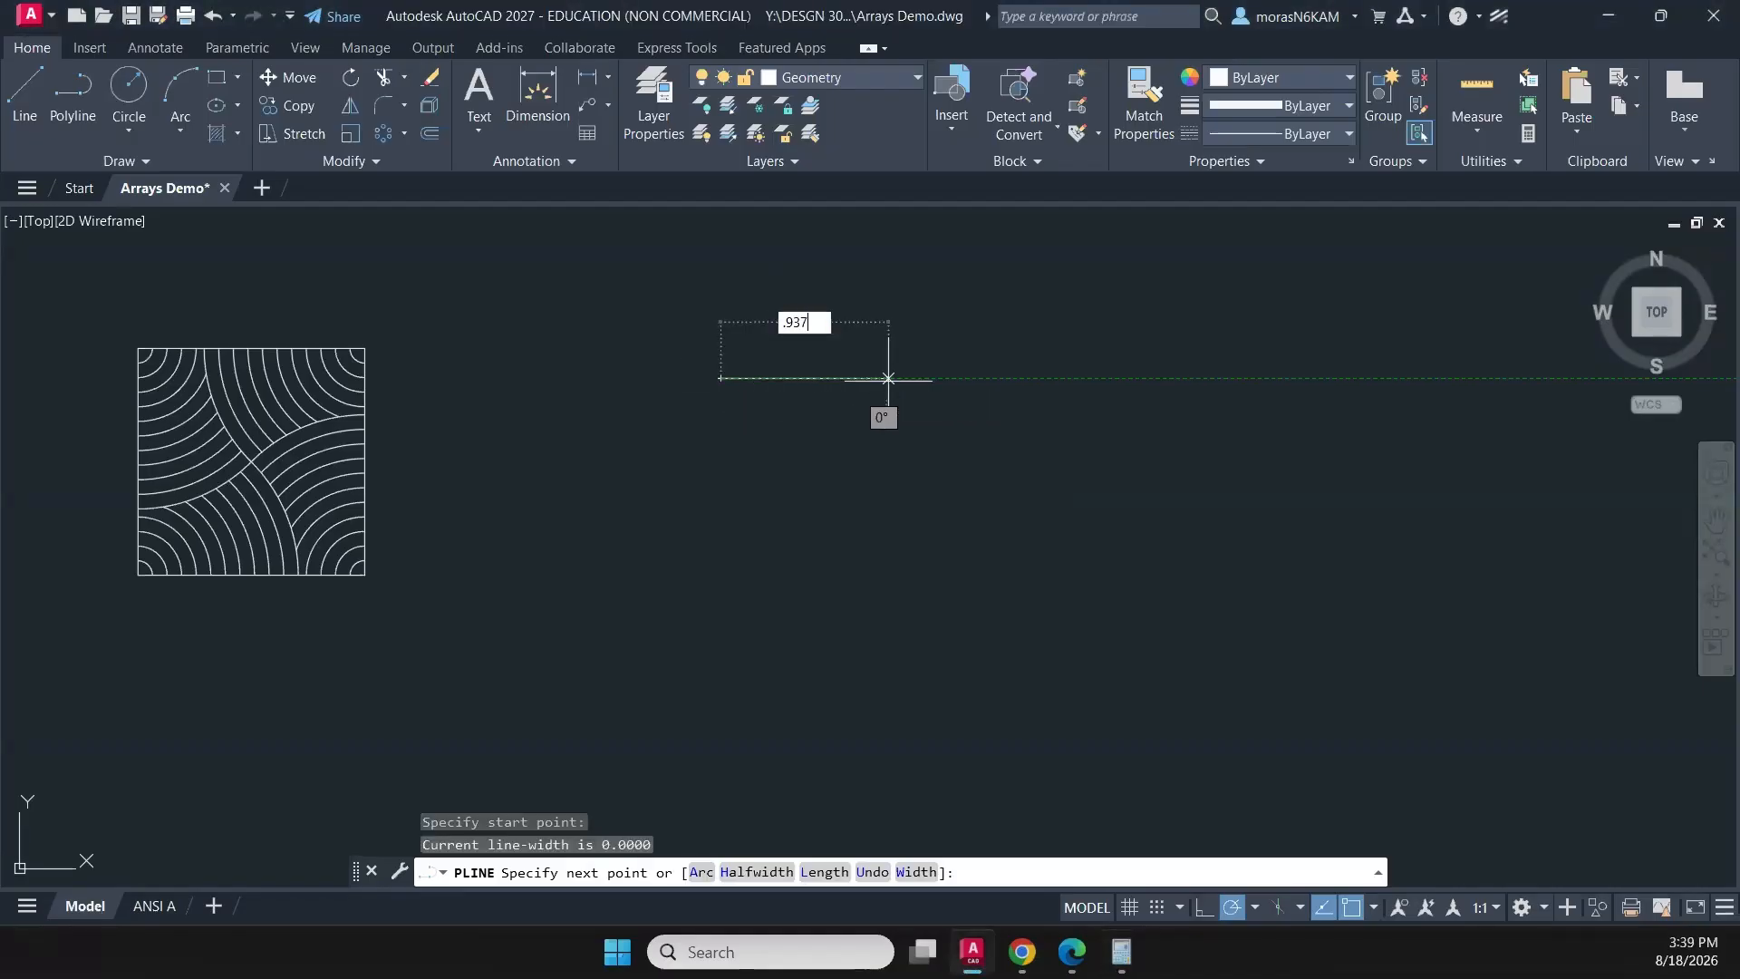
key("Tab")
key("Return")
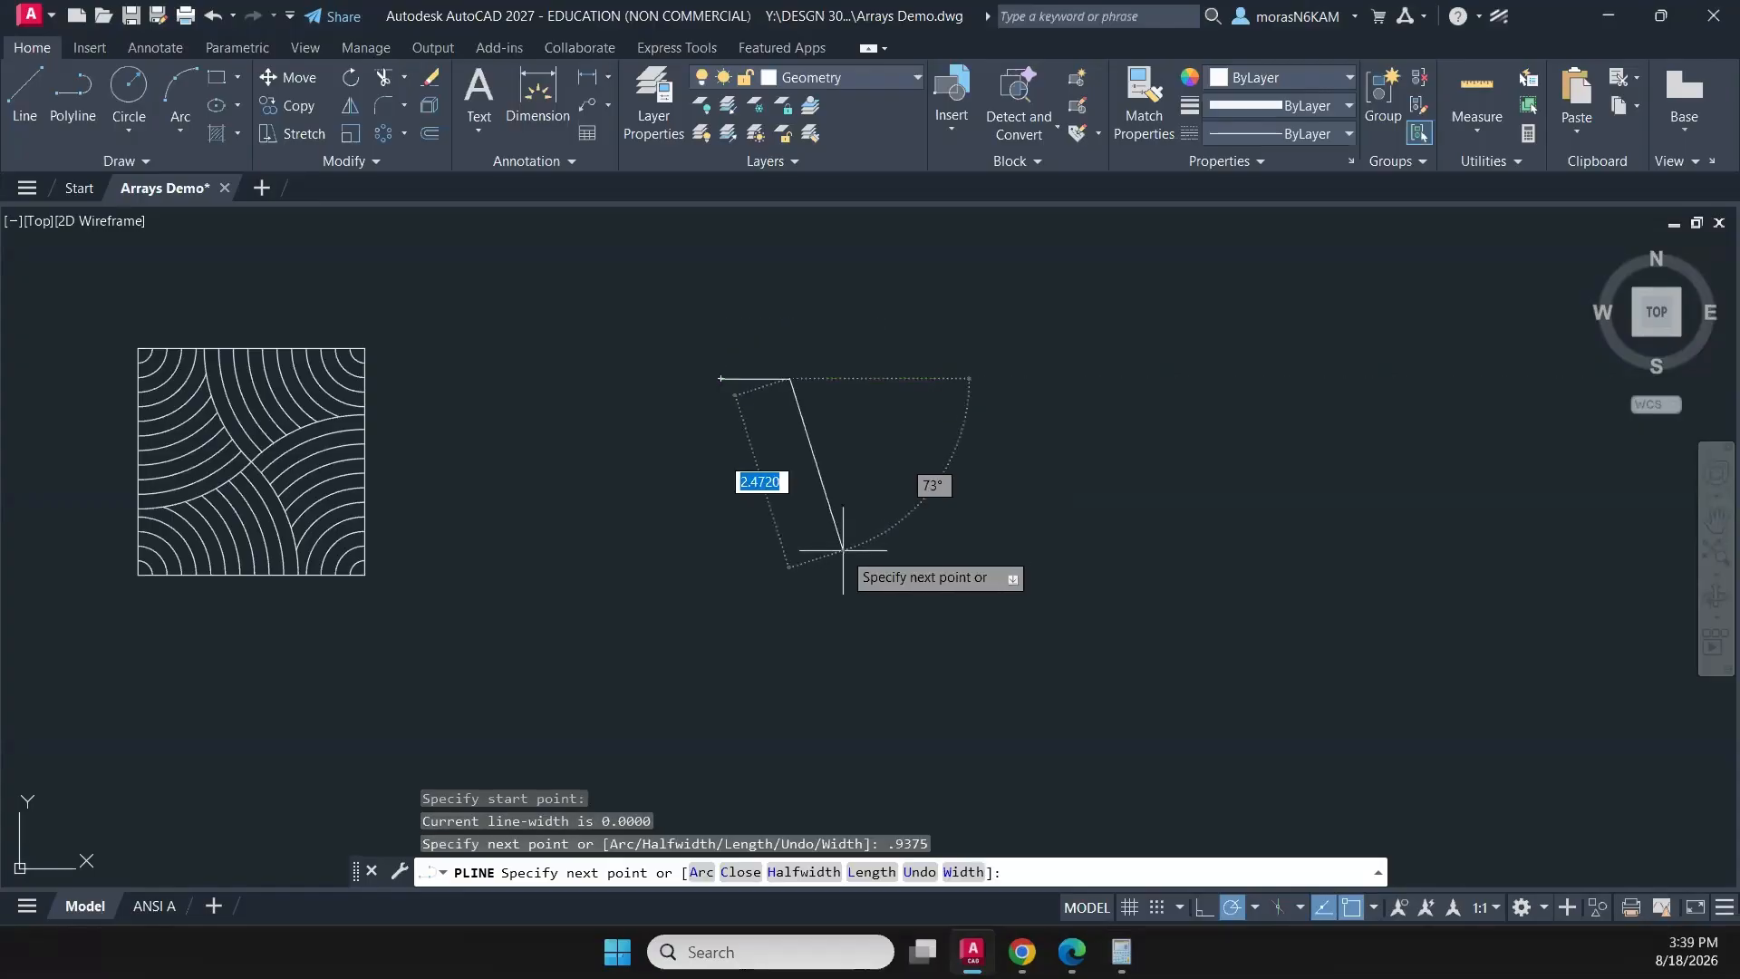
key("Escape")
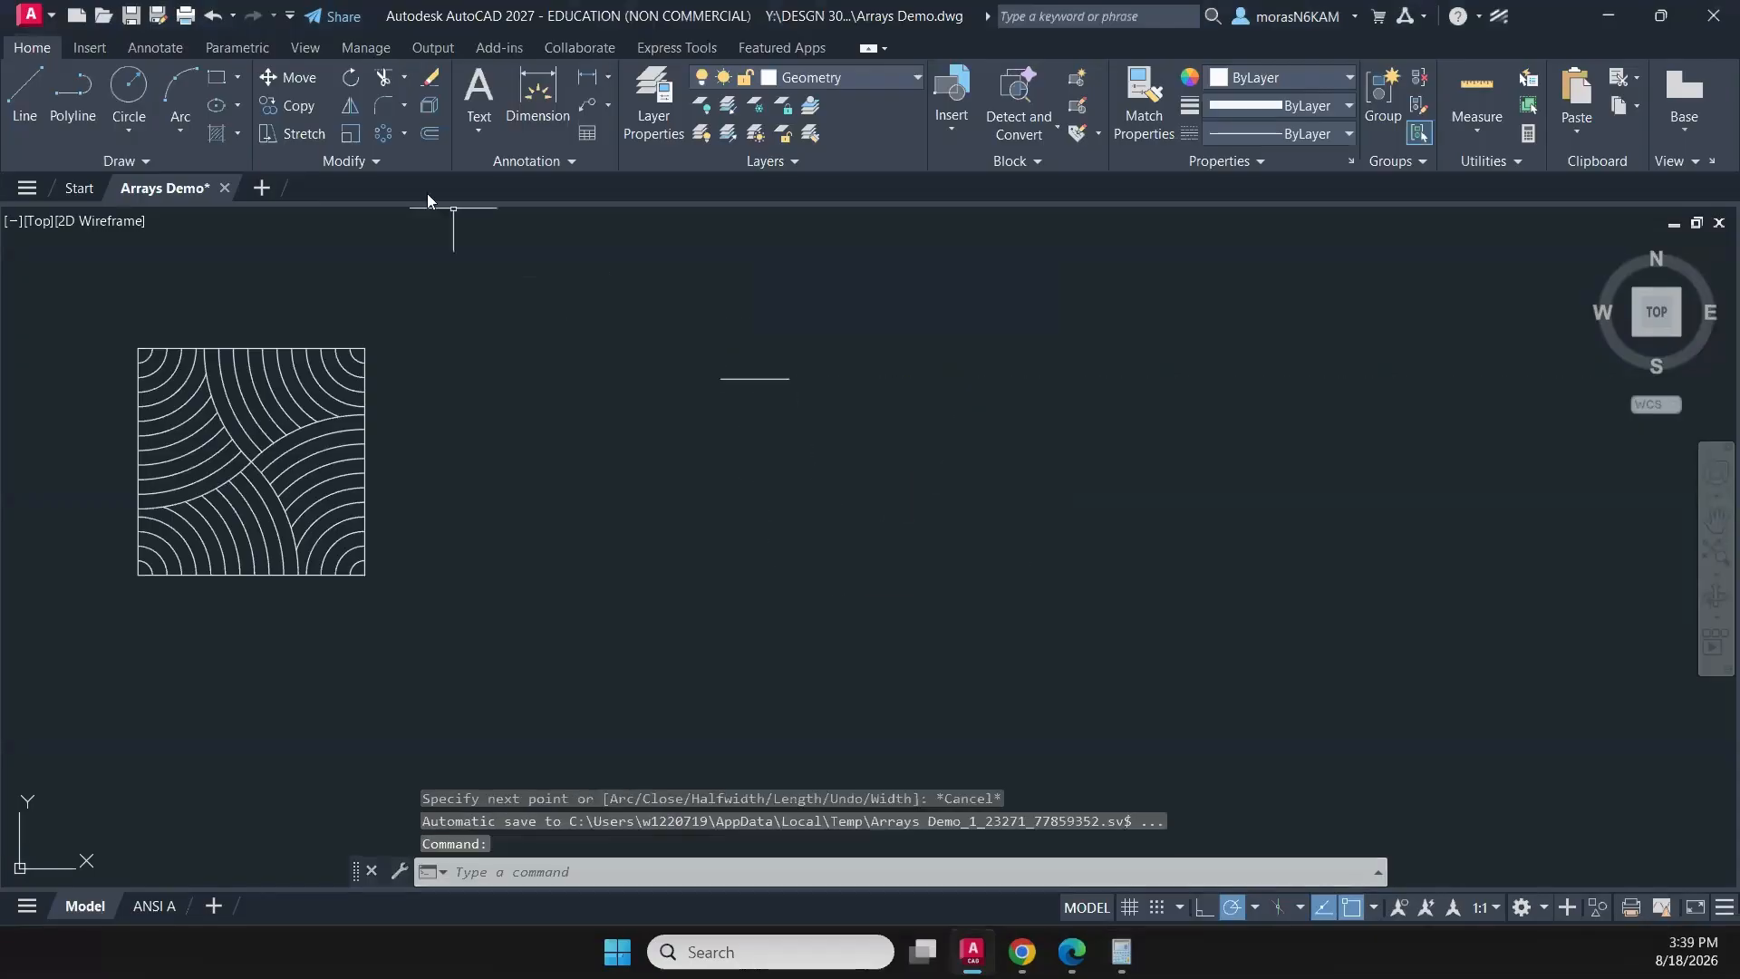
- Try to build the same length from consecutive 5/16 polyline segments just below the 0.9375 line
left_click(75, 107)
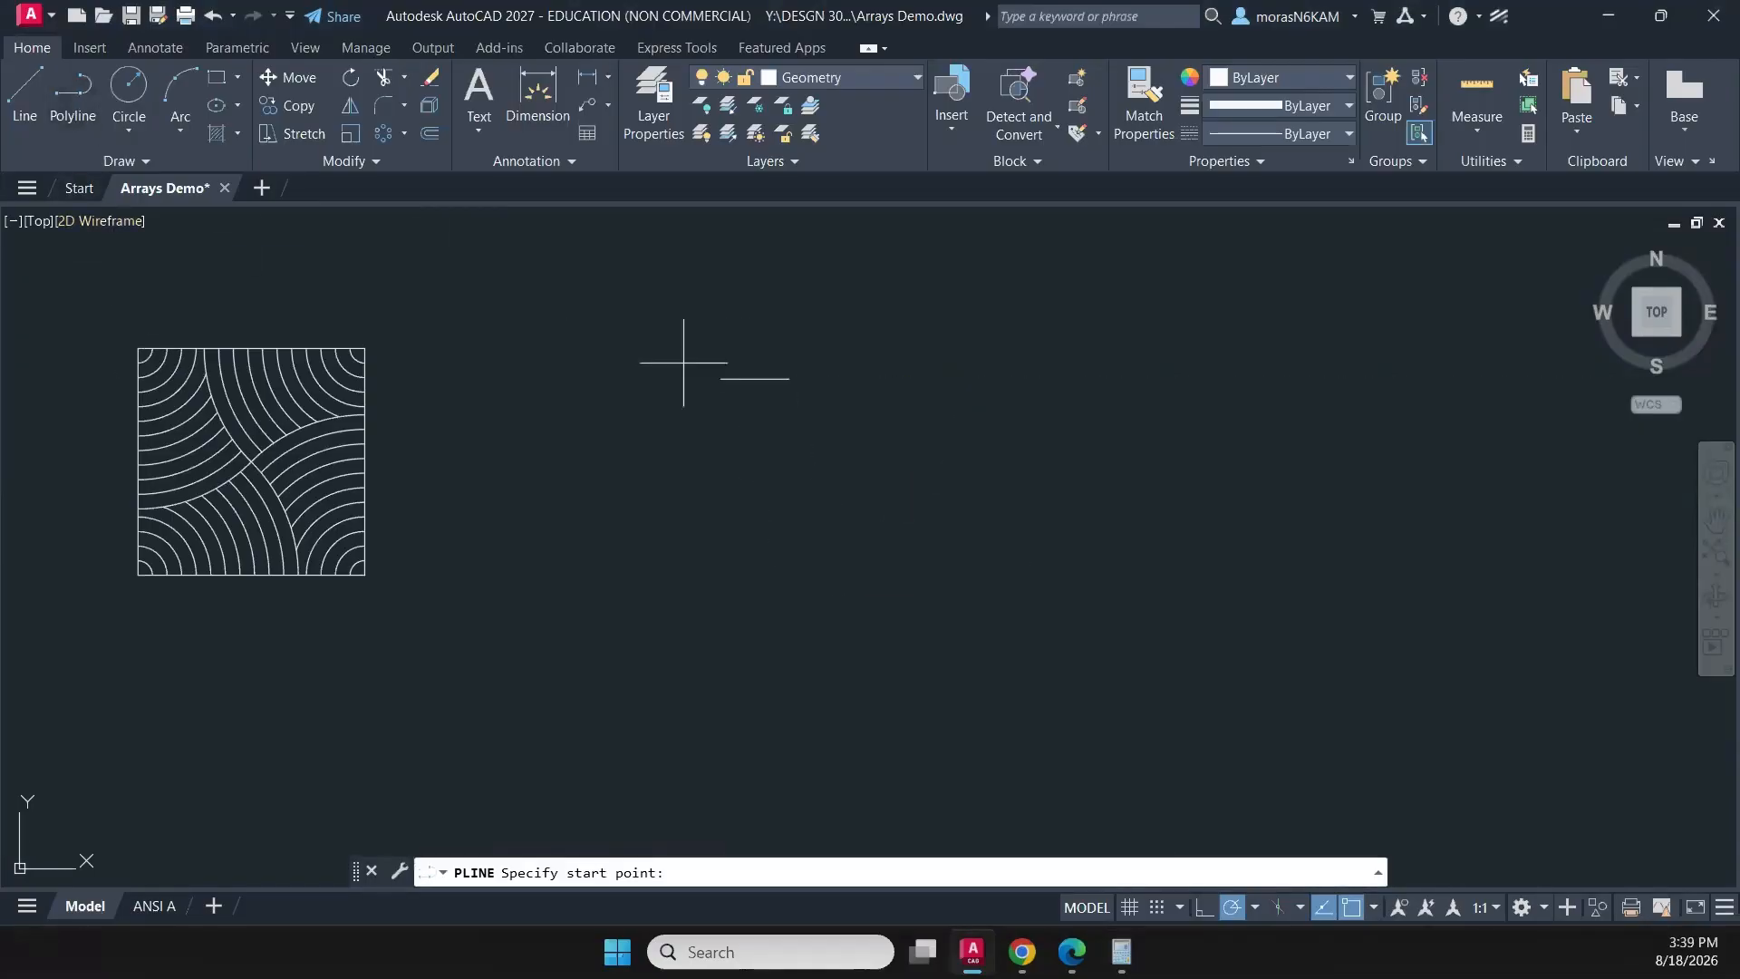
left_click(714, 416)
type("5/")
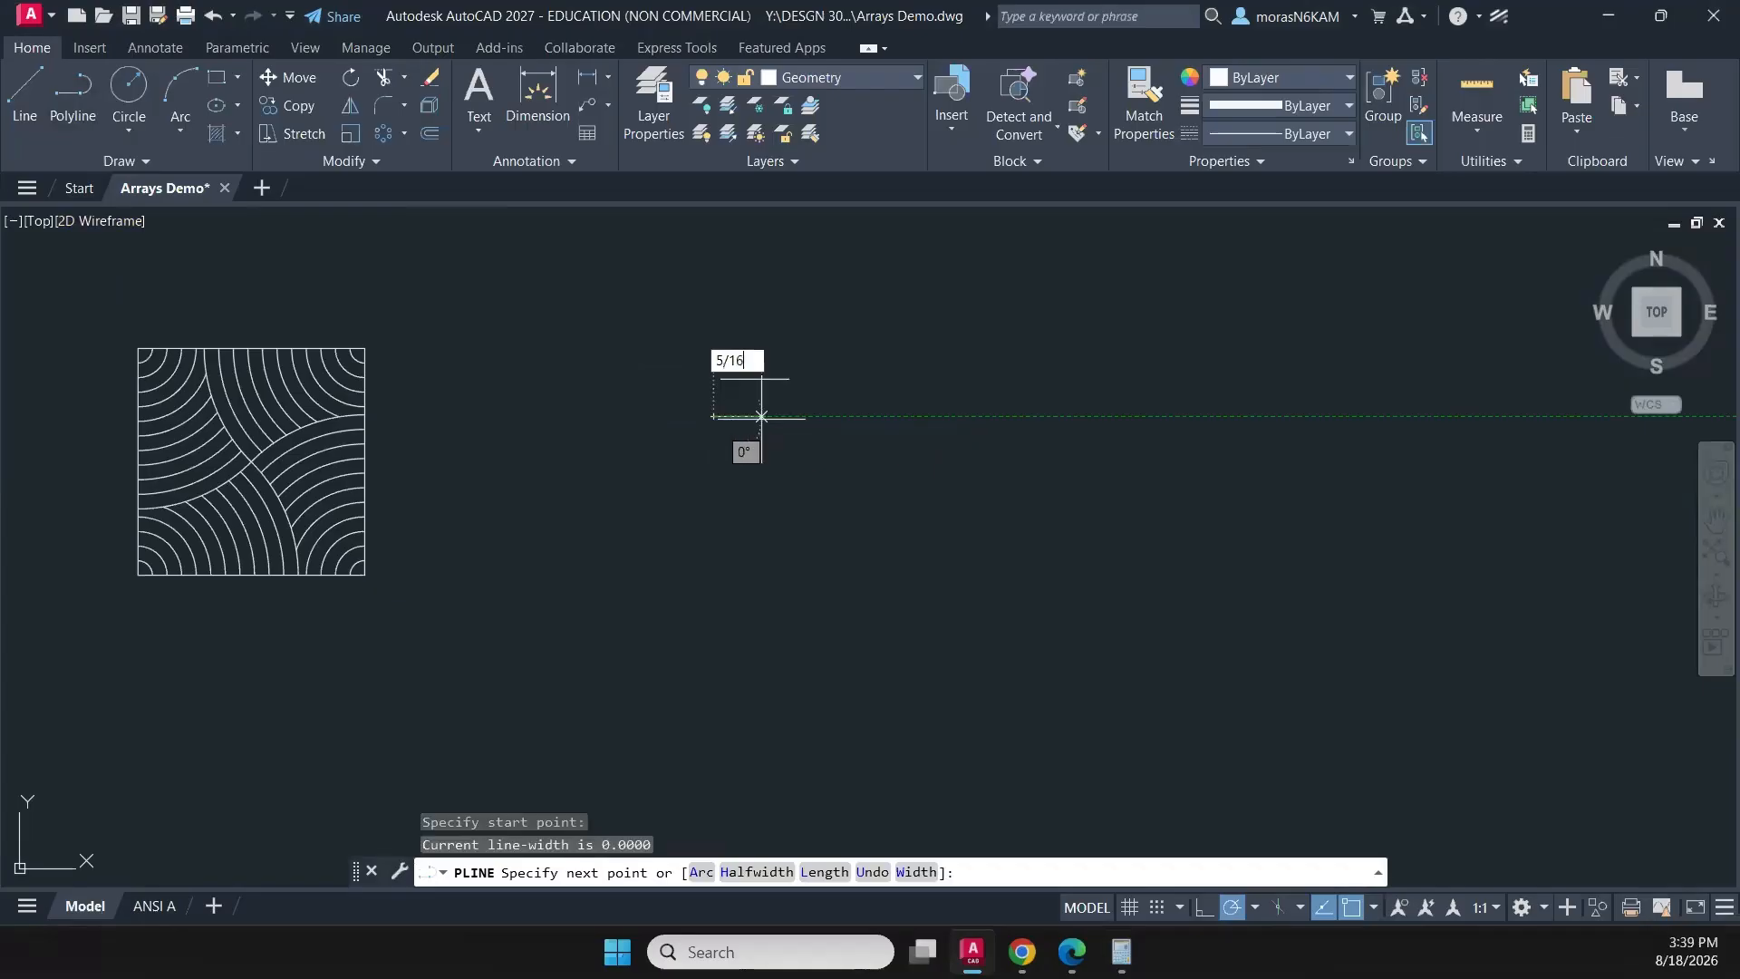
type("16")
key("Return")
type("5")
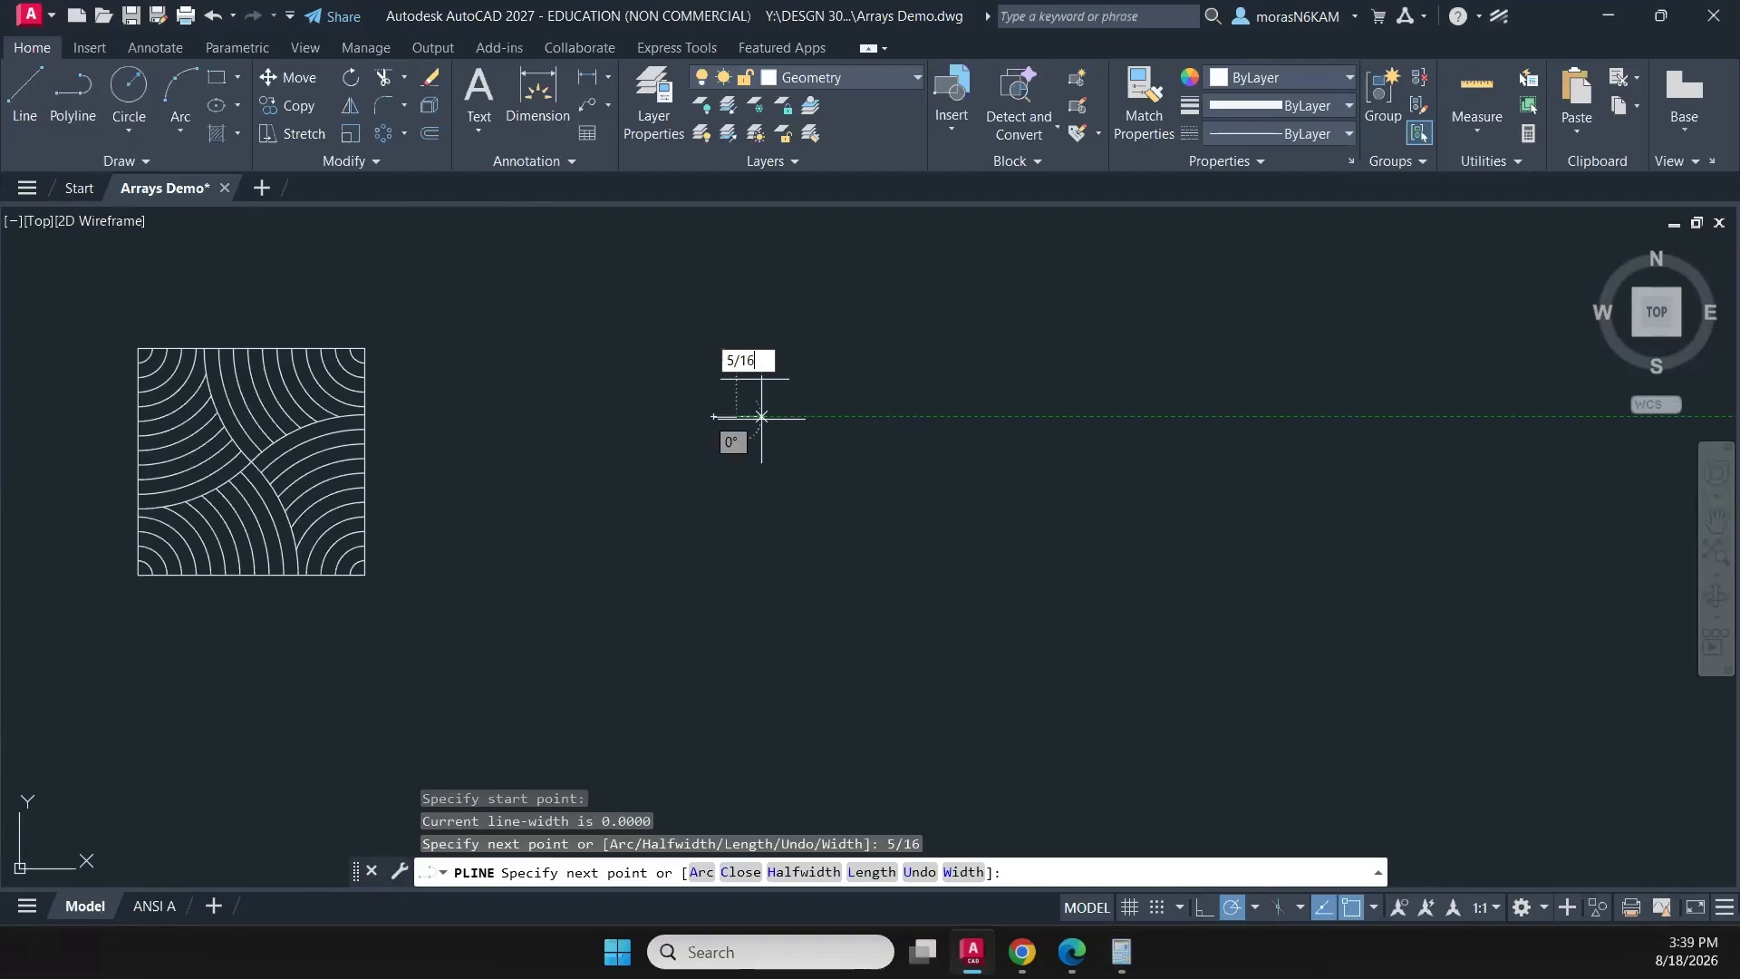
key("Return")
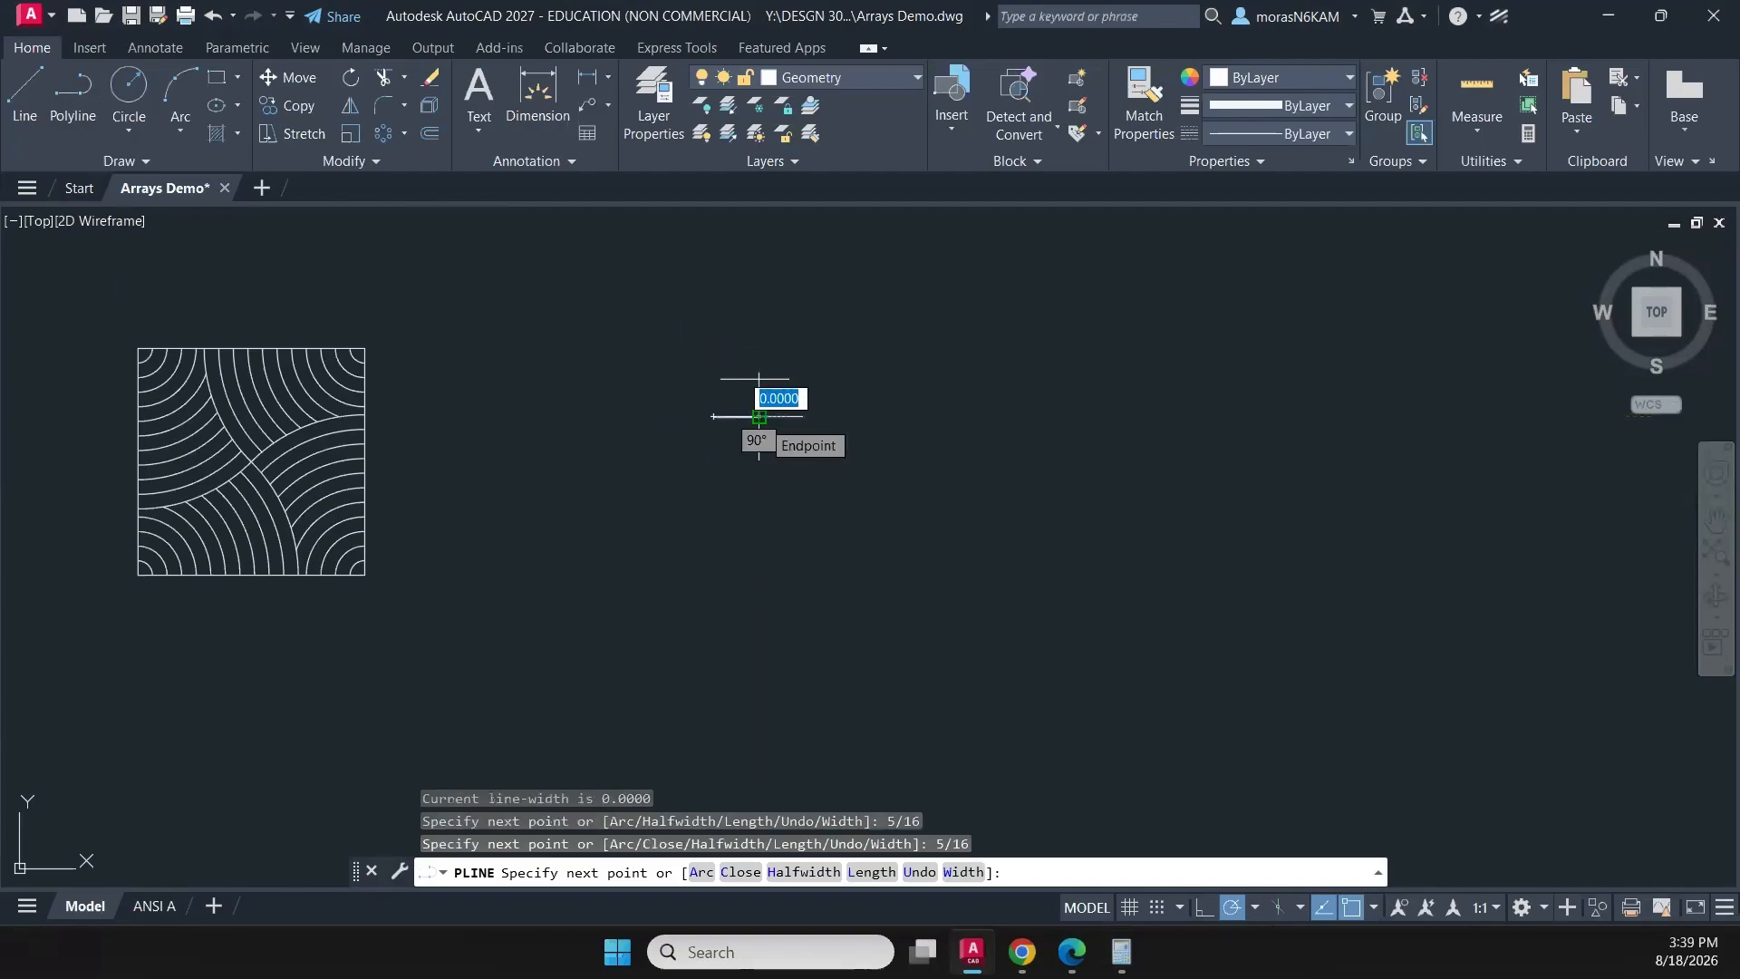
type("5/16")
key("Return")
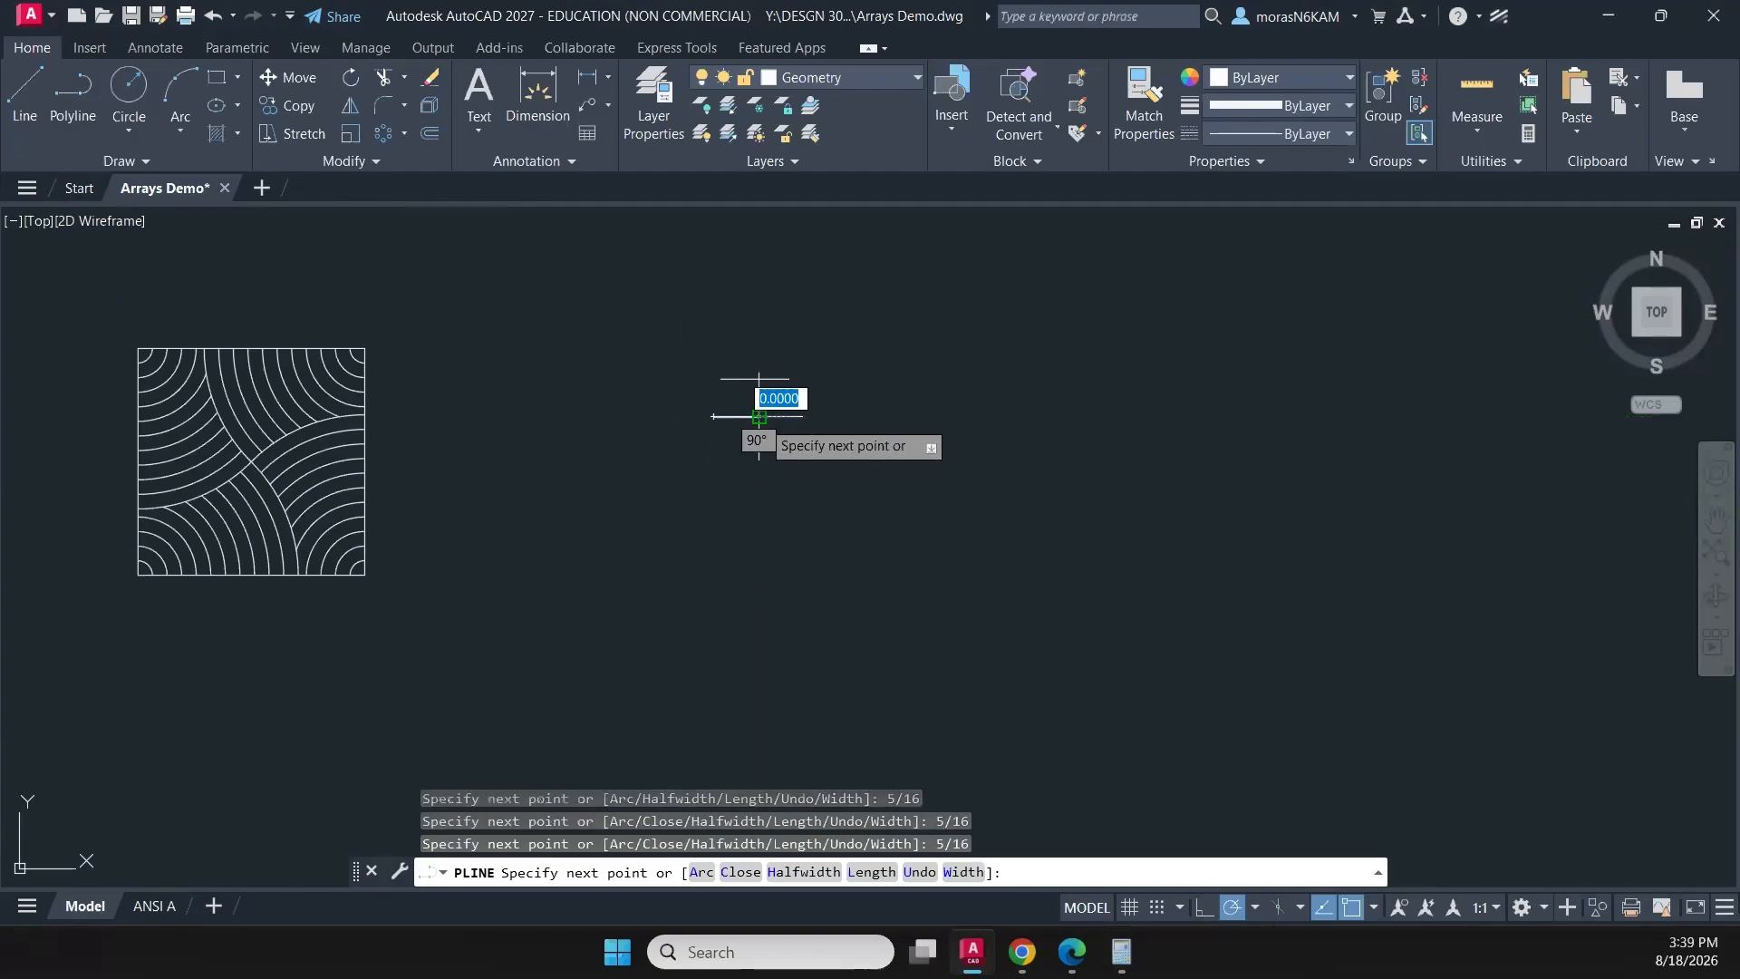
scroll(852, 419, "up", 2)
key("Escape")
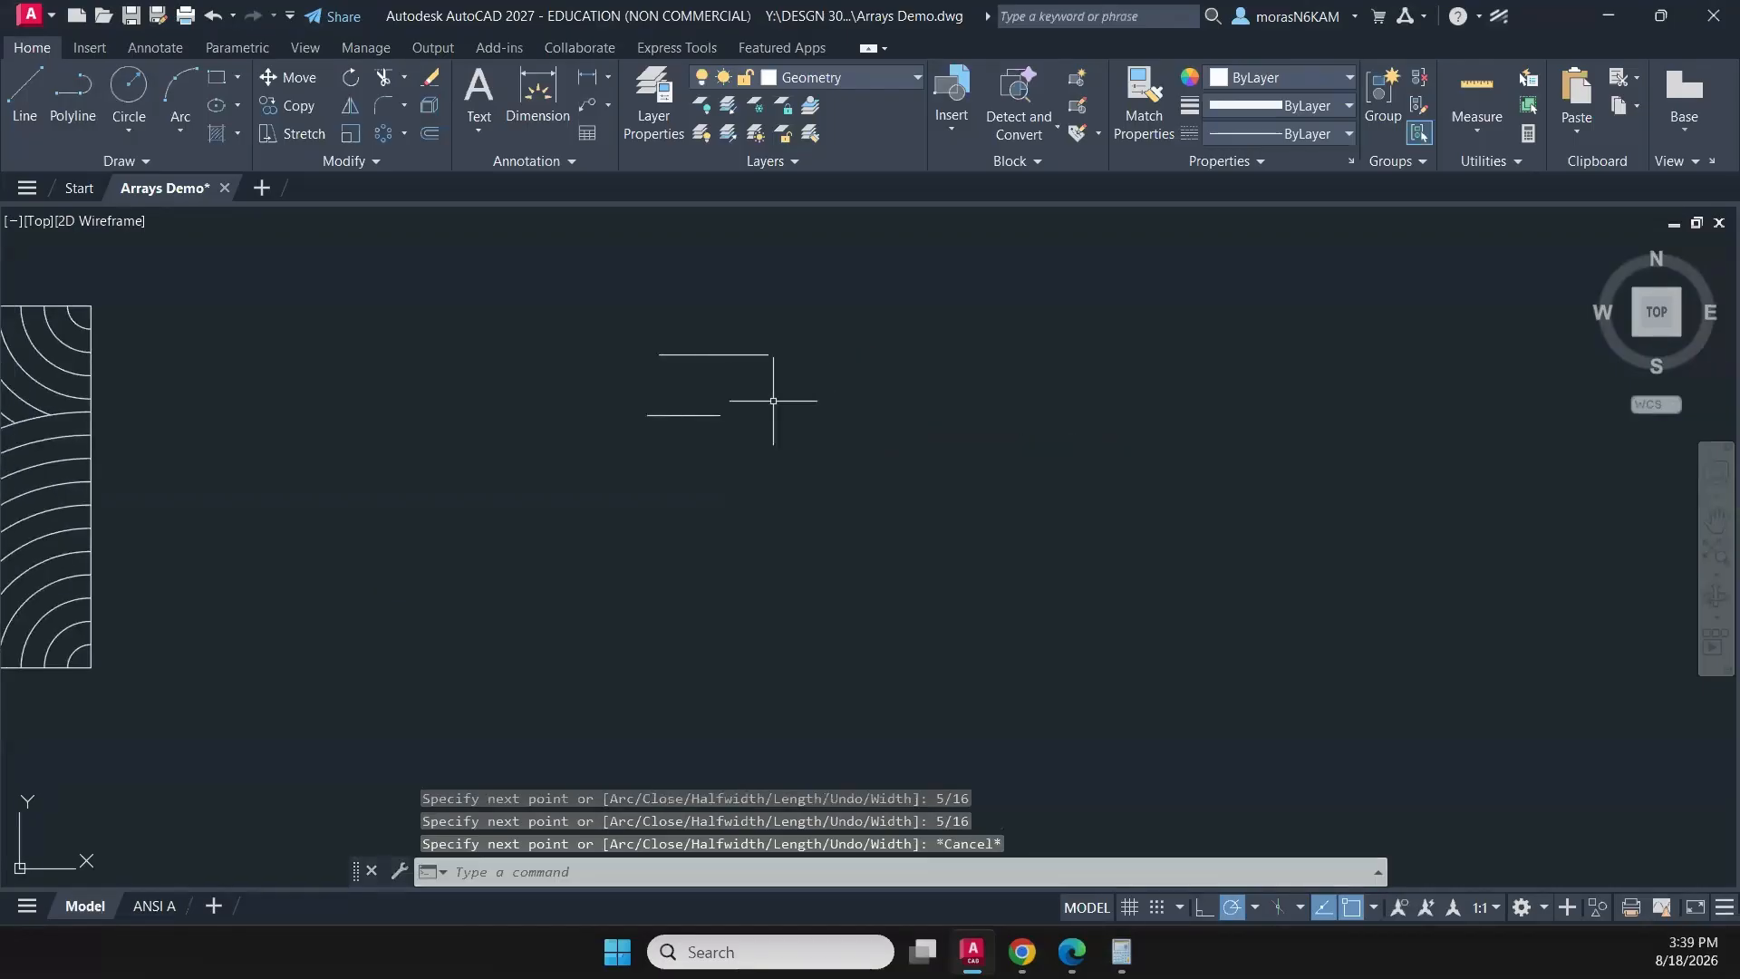
- Erase the segmented trial polyline below the 0.9375 line
left_click(766, 396)
left_click(629, 493)
scroll(676, 428, "up", 4)
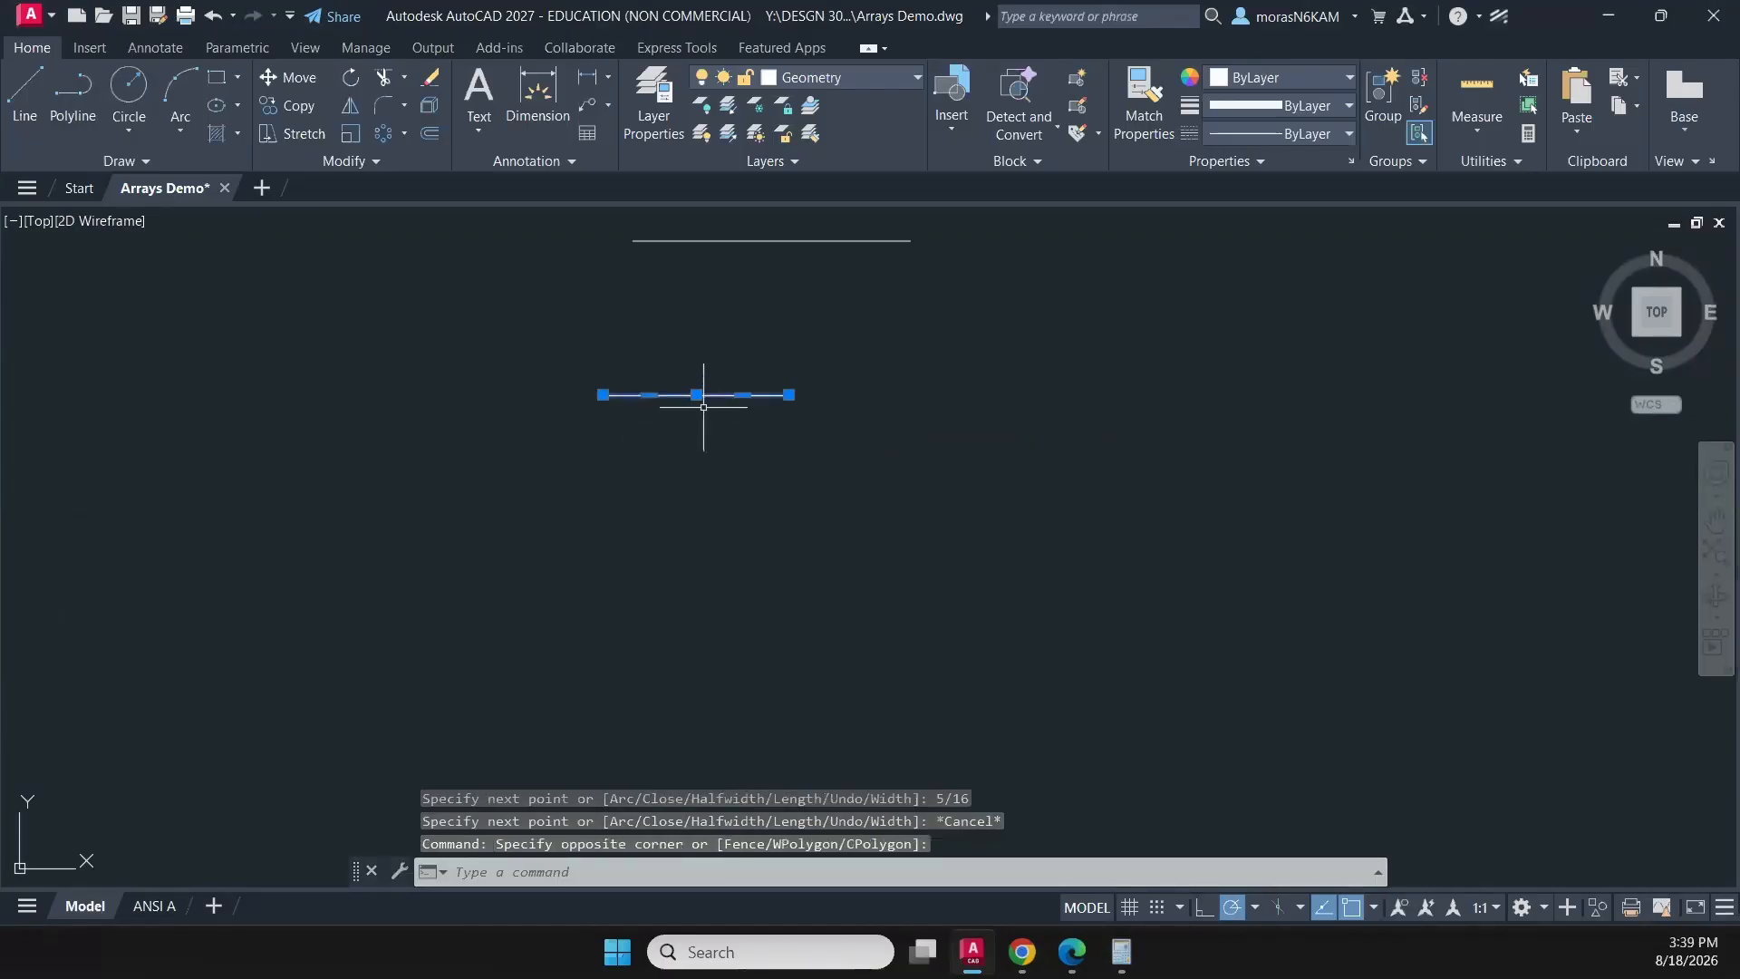
key("Delete")
left_click(761, 366)
left_click(692, 422)
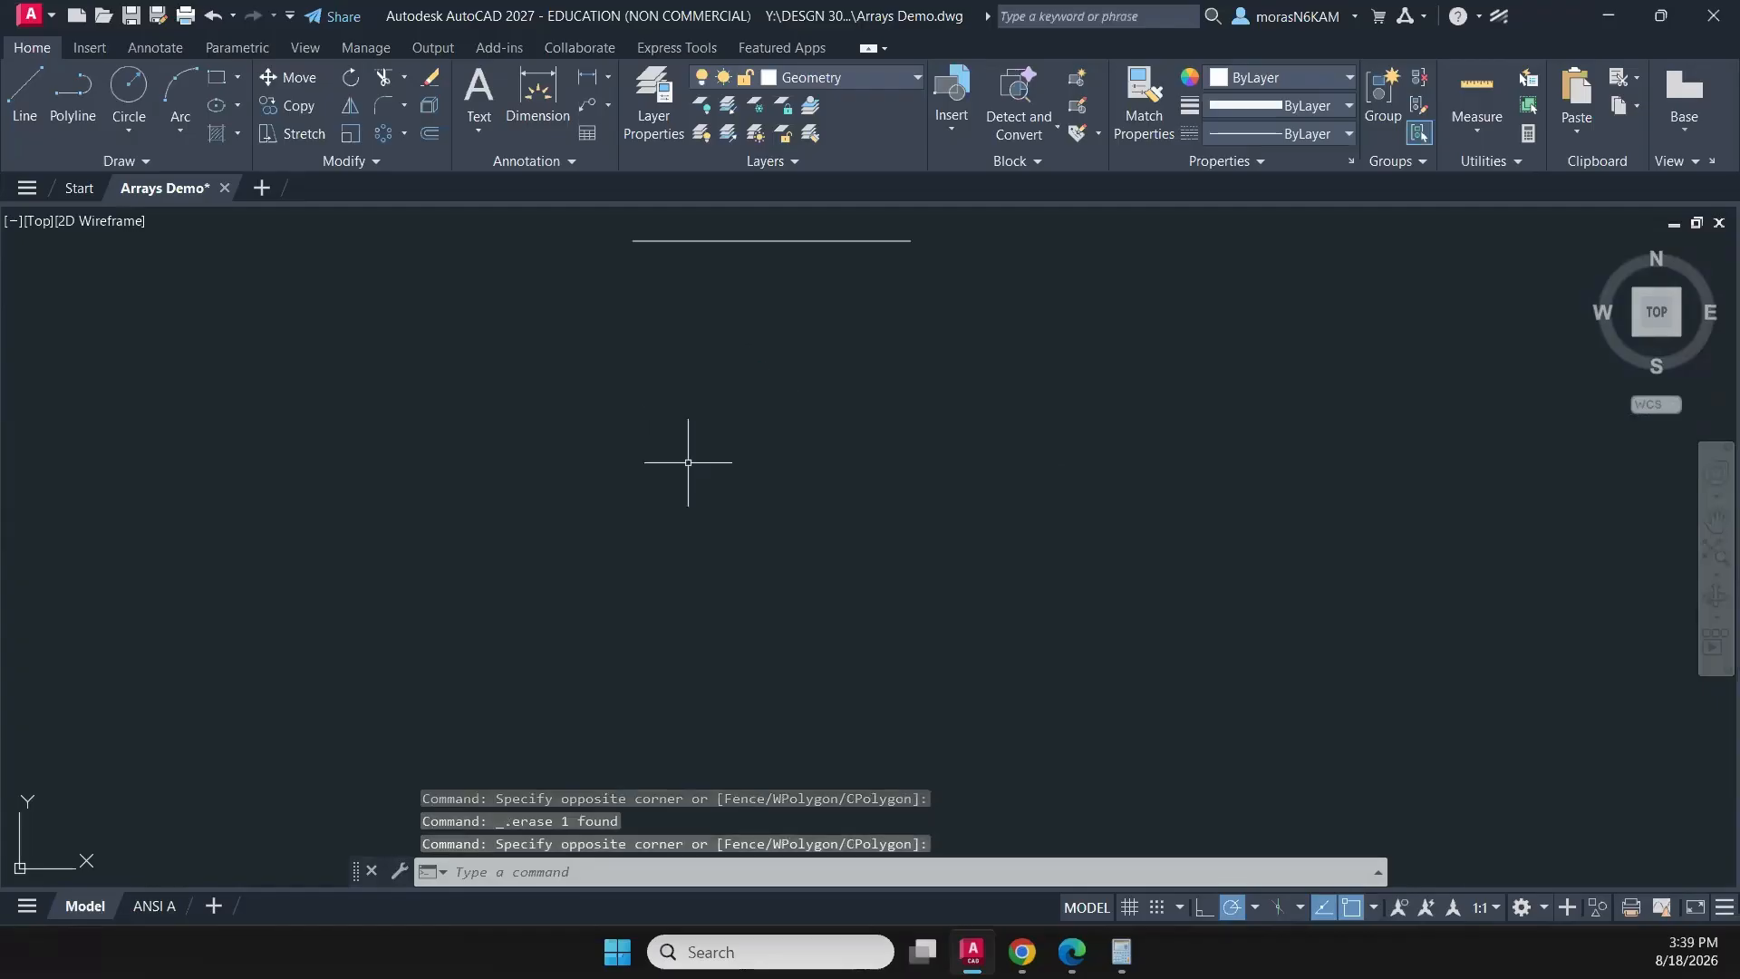
- Rotate a copy of the 0.9375 horizontal polyline about its left endpoint so the copy runs straight down
scroll(697, 460, "down", 4)
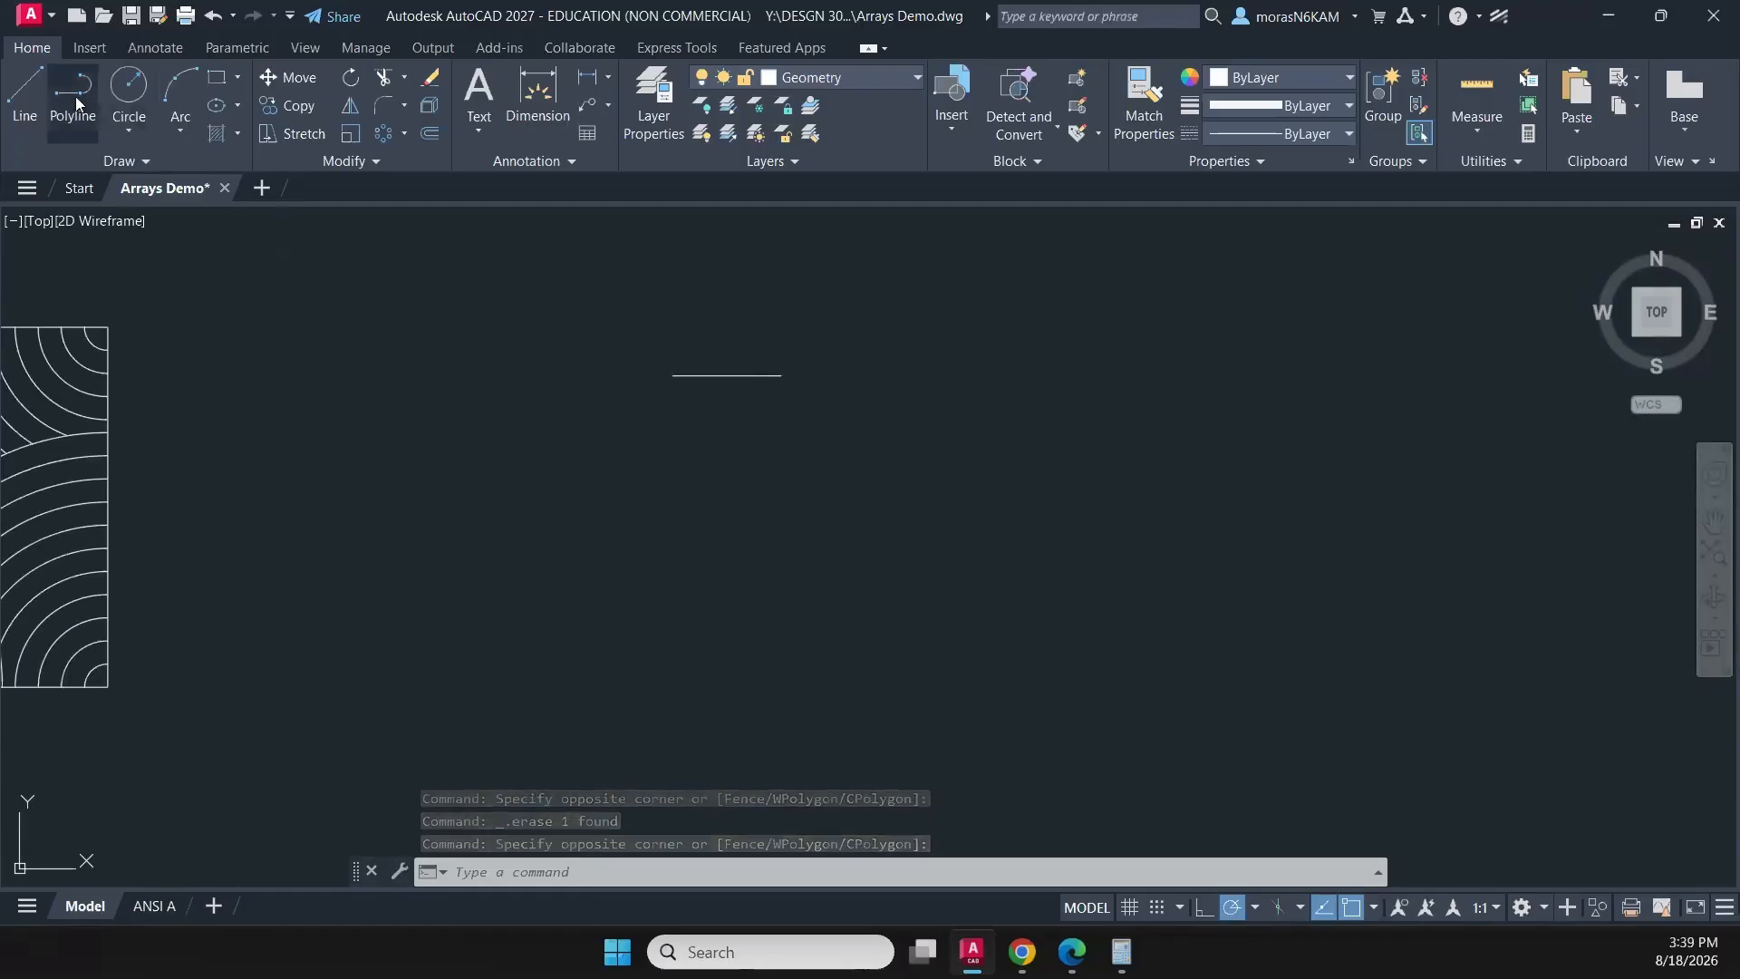
left_click(803, 350)
left_click(660, 460)
type("ro")
key("Return")
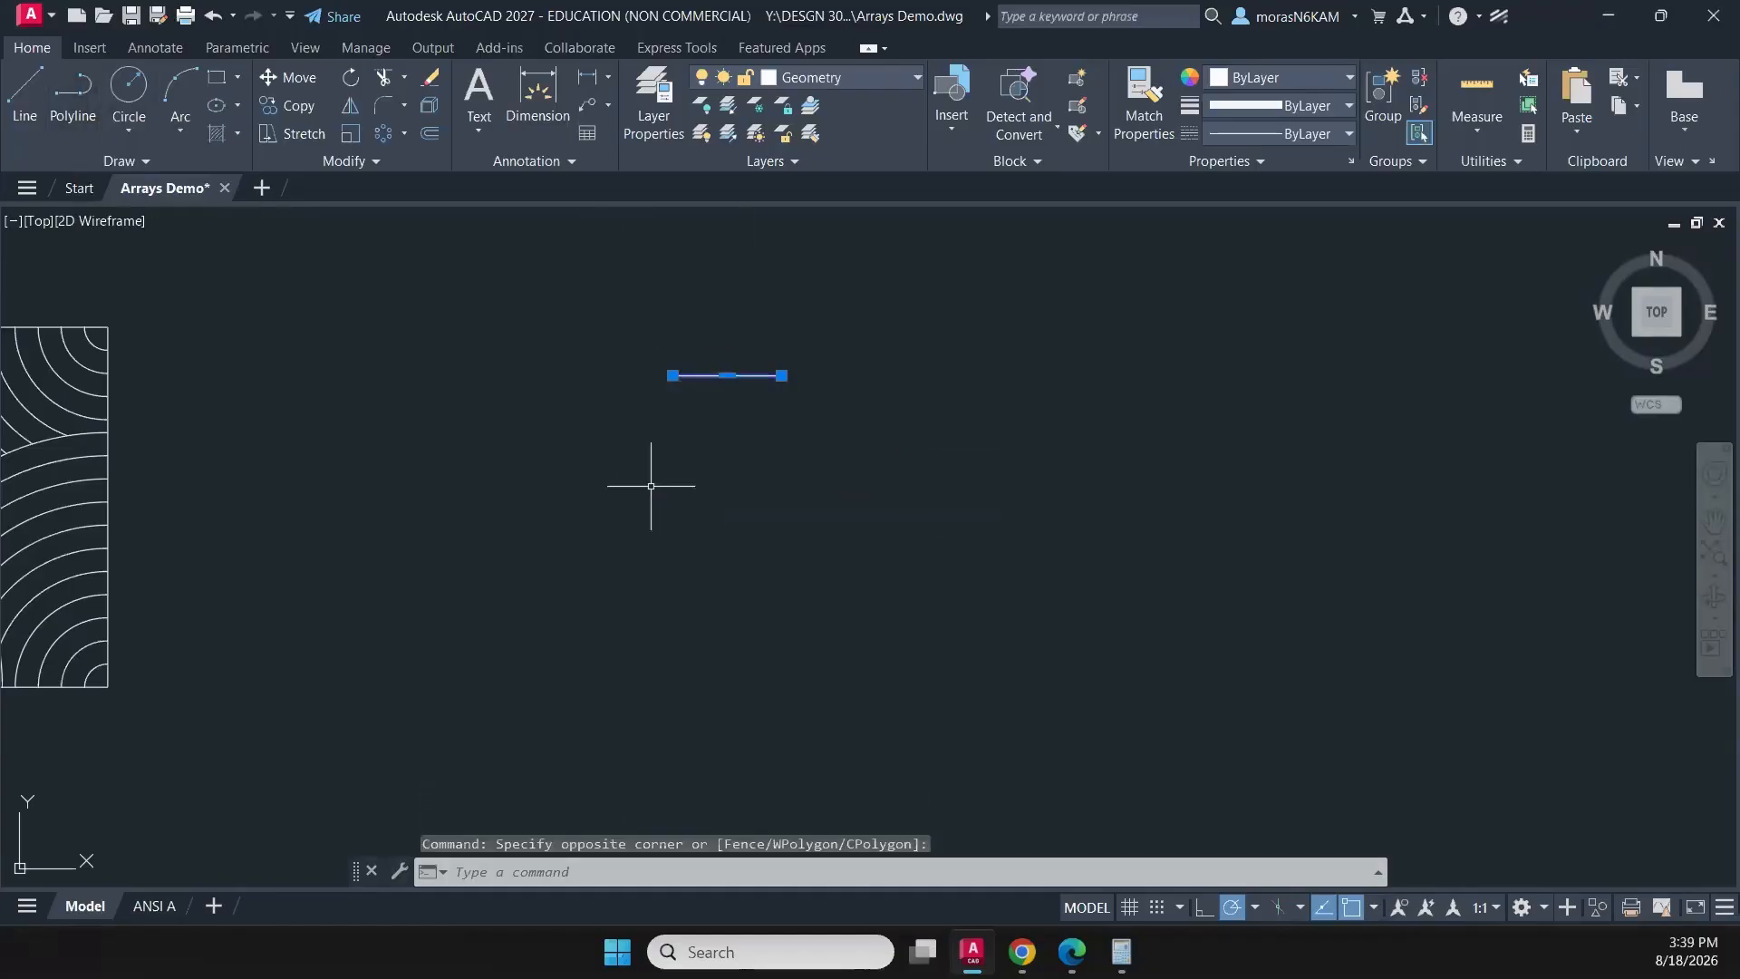
left_click(673, 375)
type("c")
key("Return")
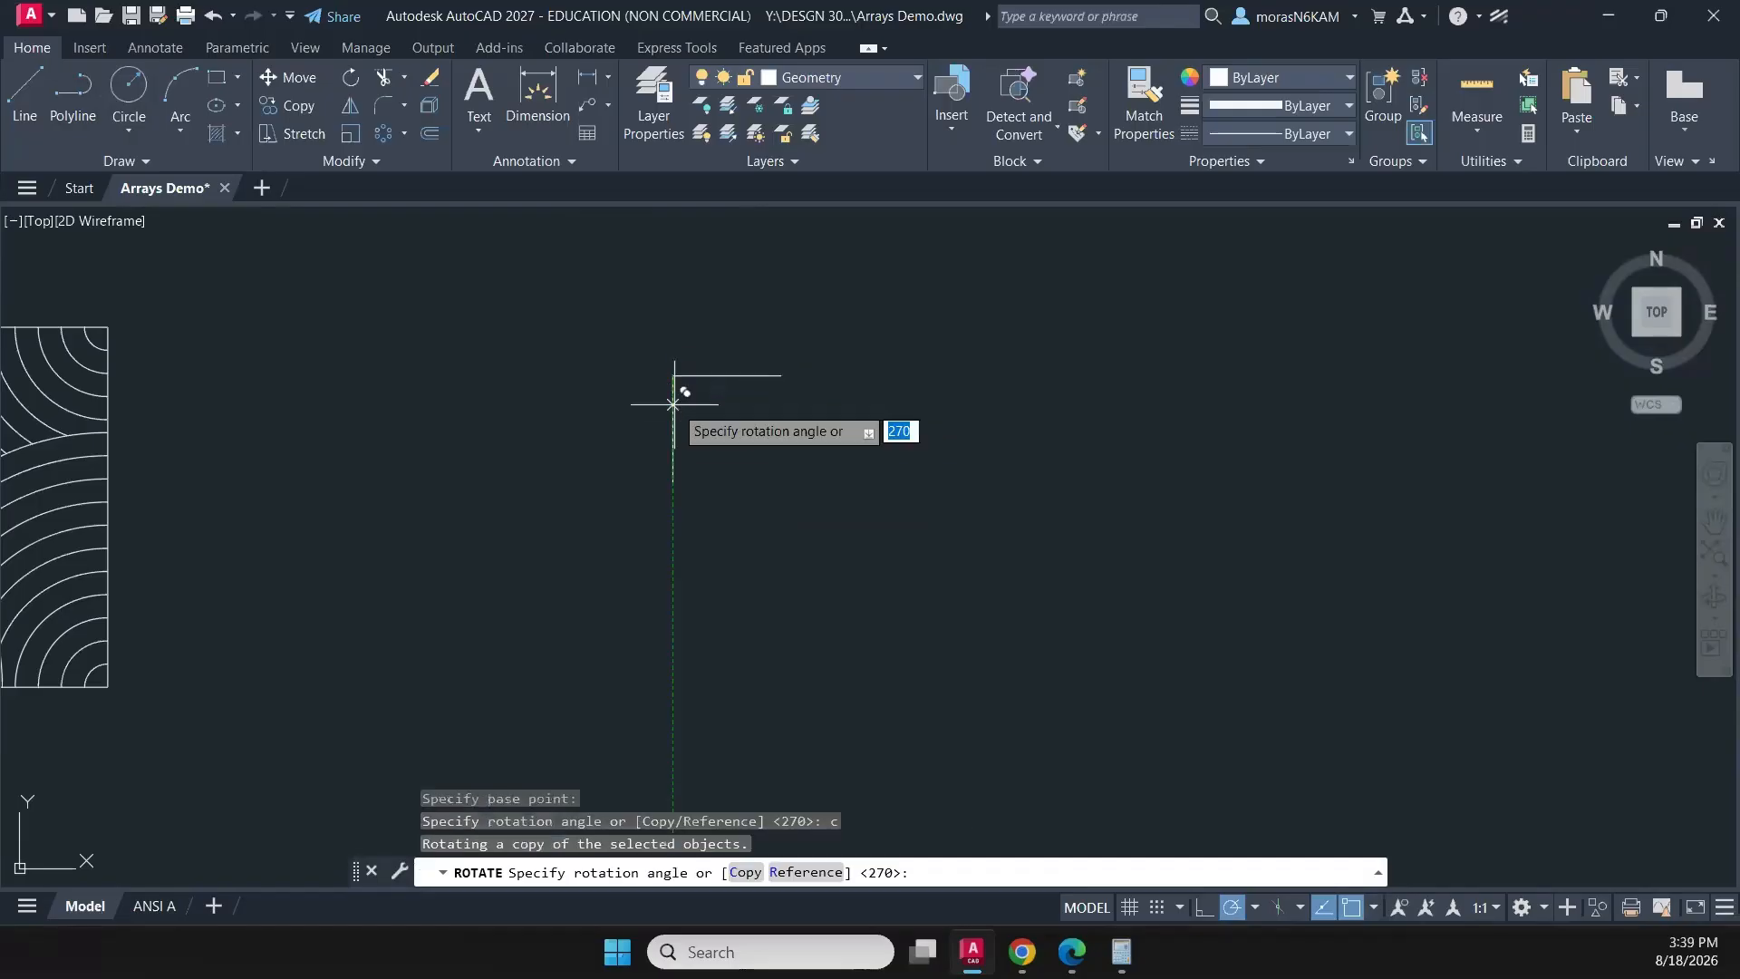
left_click(675, 586)
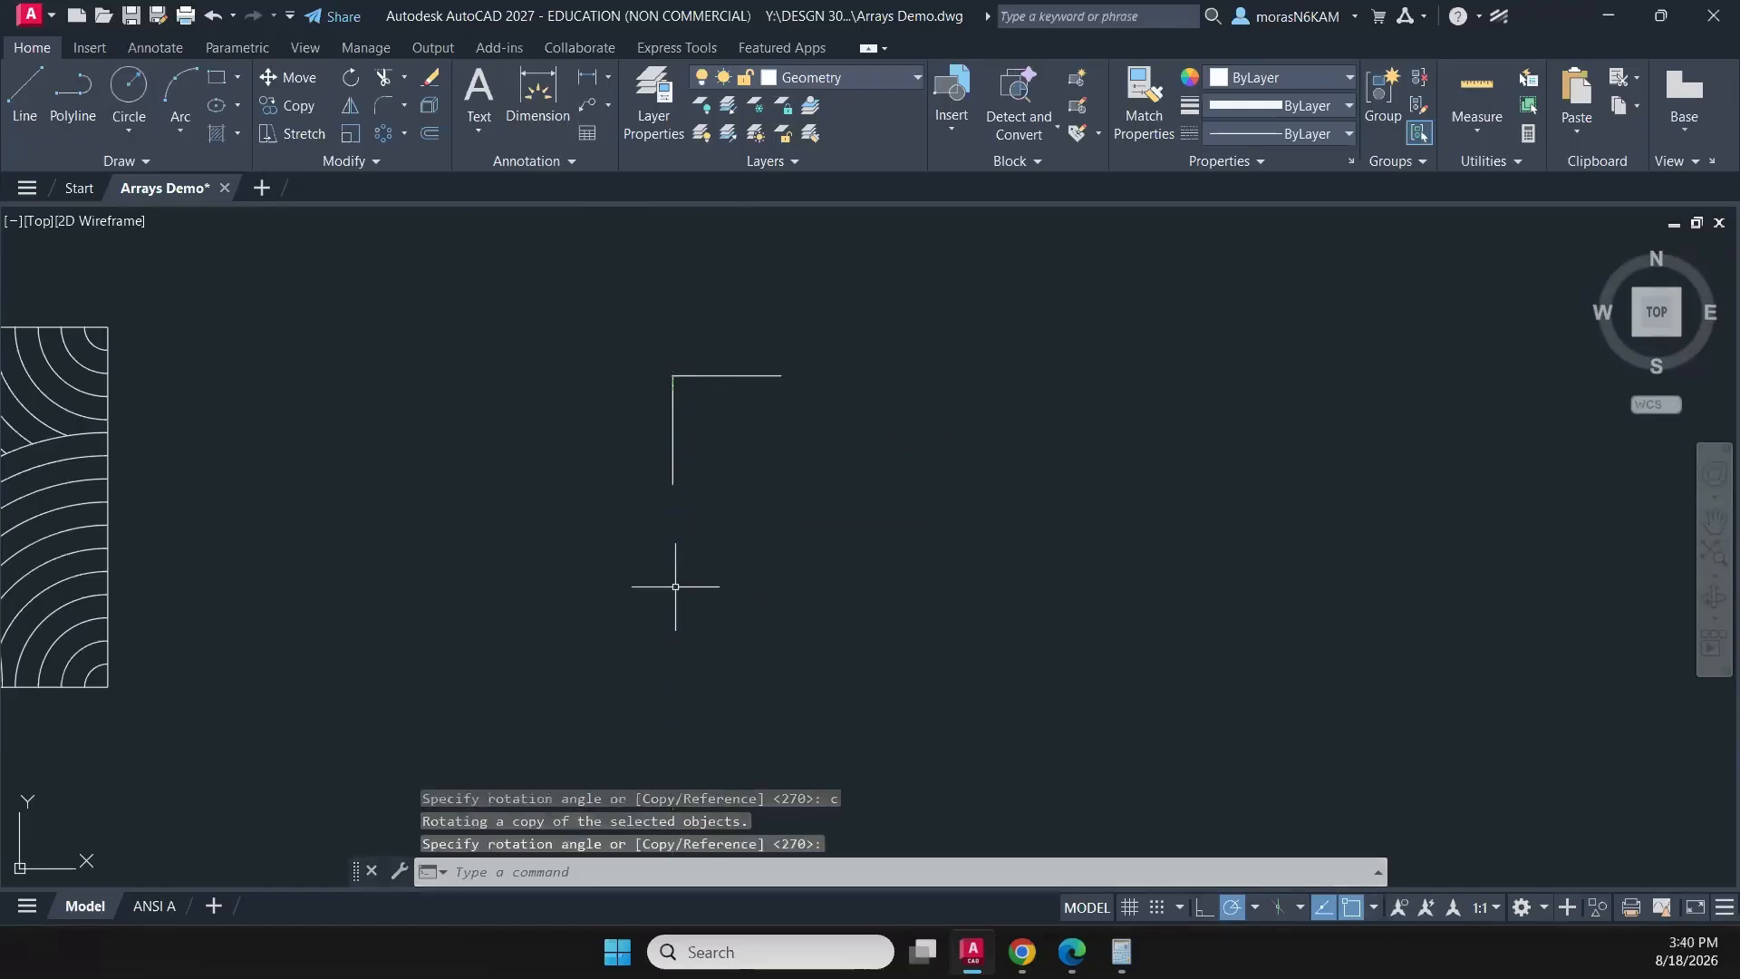
- Create a rectangular array from the vertical polyline and limit it to 1 row
left_click(738, 472)
left_click(603, 446)
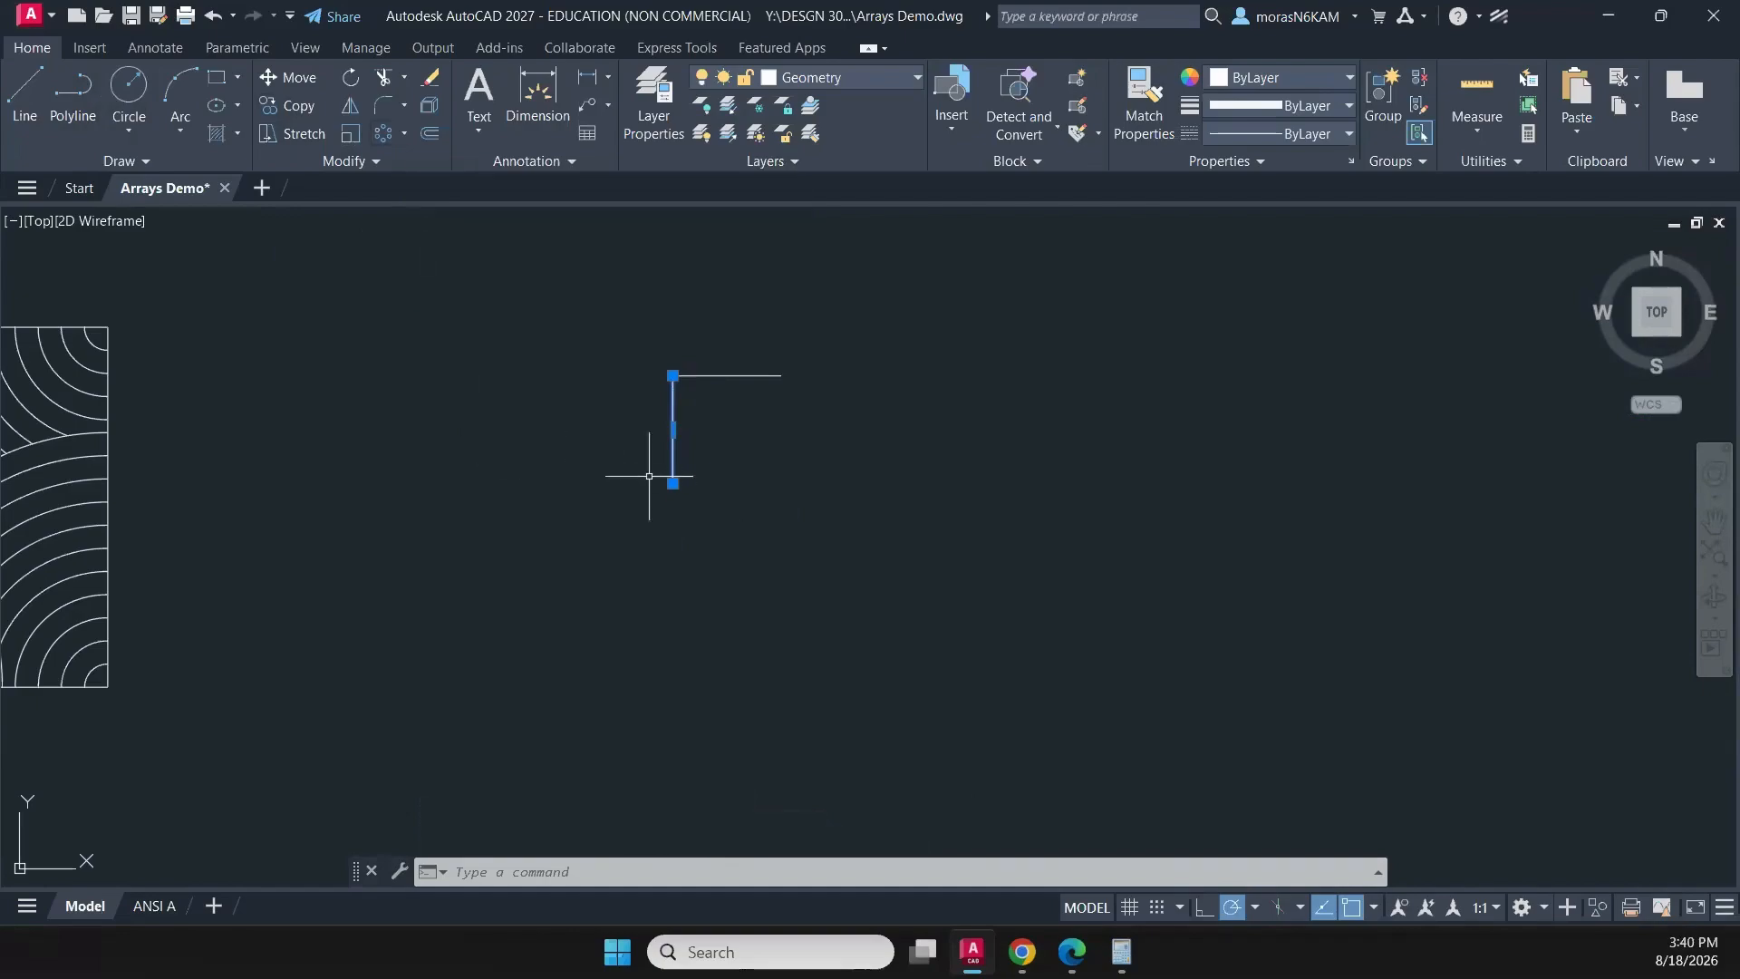
left_click(404, 136)
left_click(445, 175)
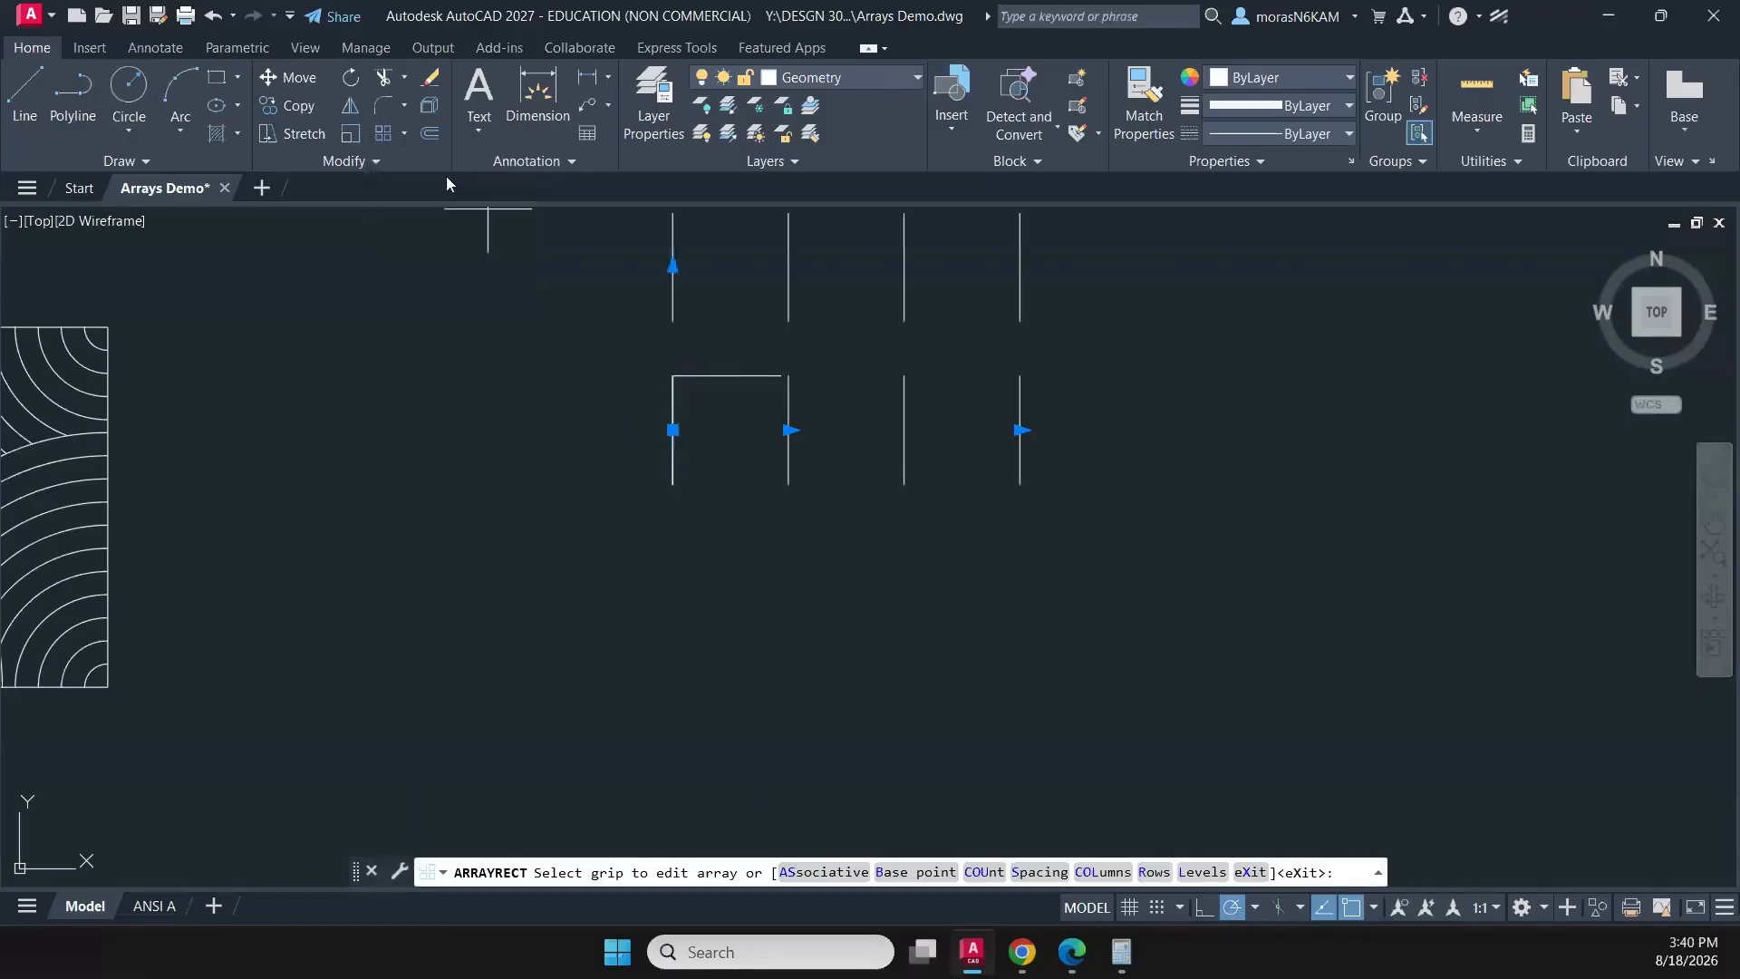
middle_click_drag(675, 362, 660, 501)
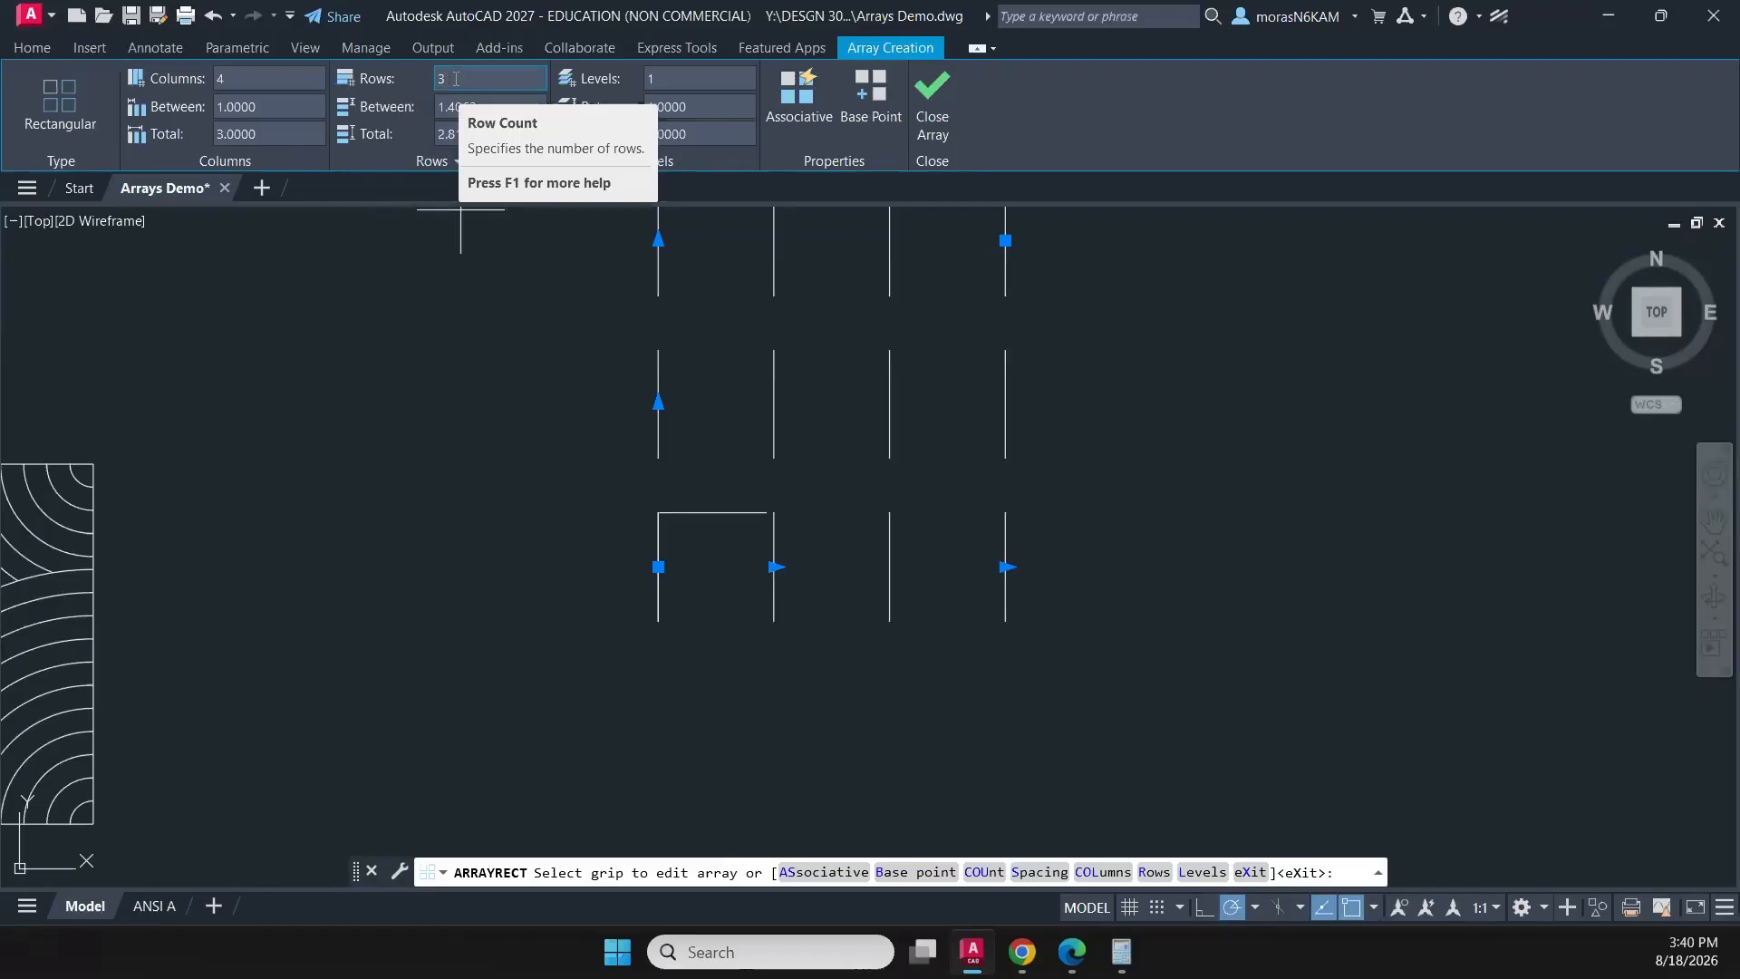
left_click_drag(456, 81, 400, 89)
type("1")
key("Return")
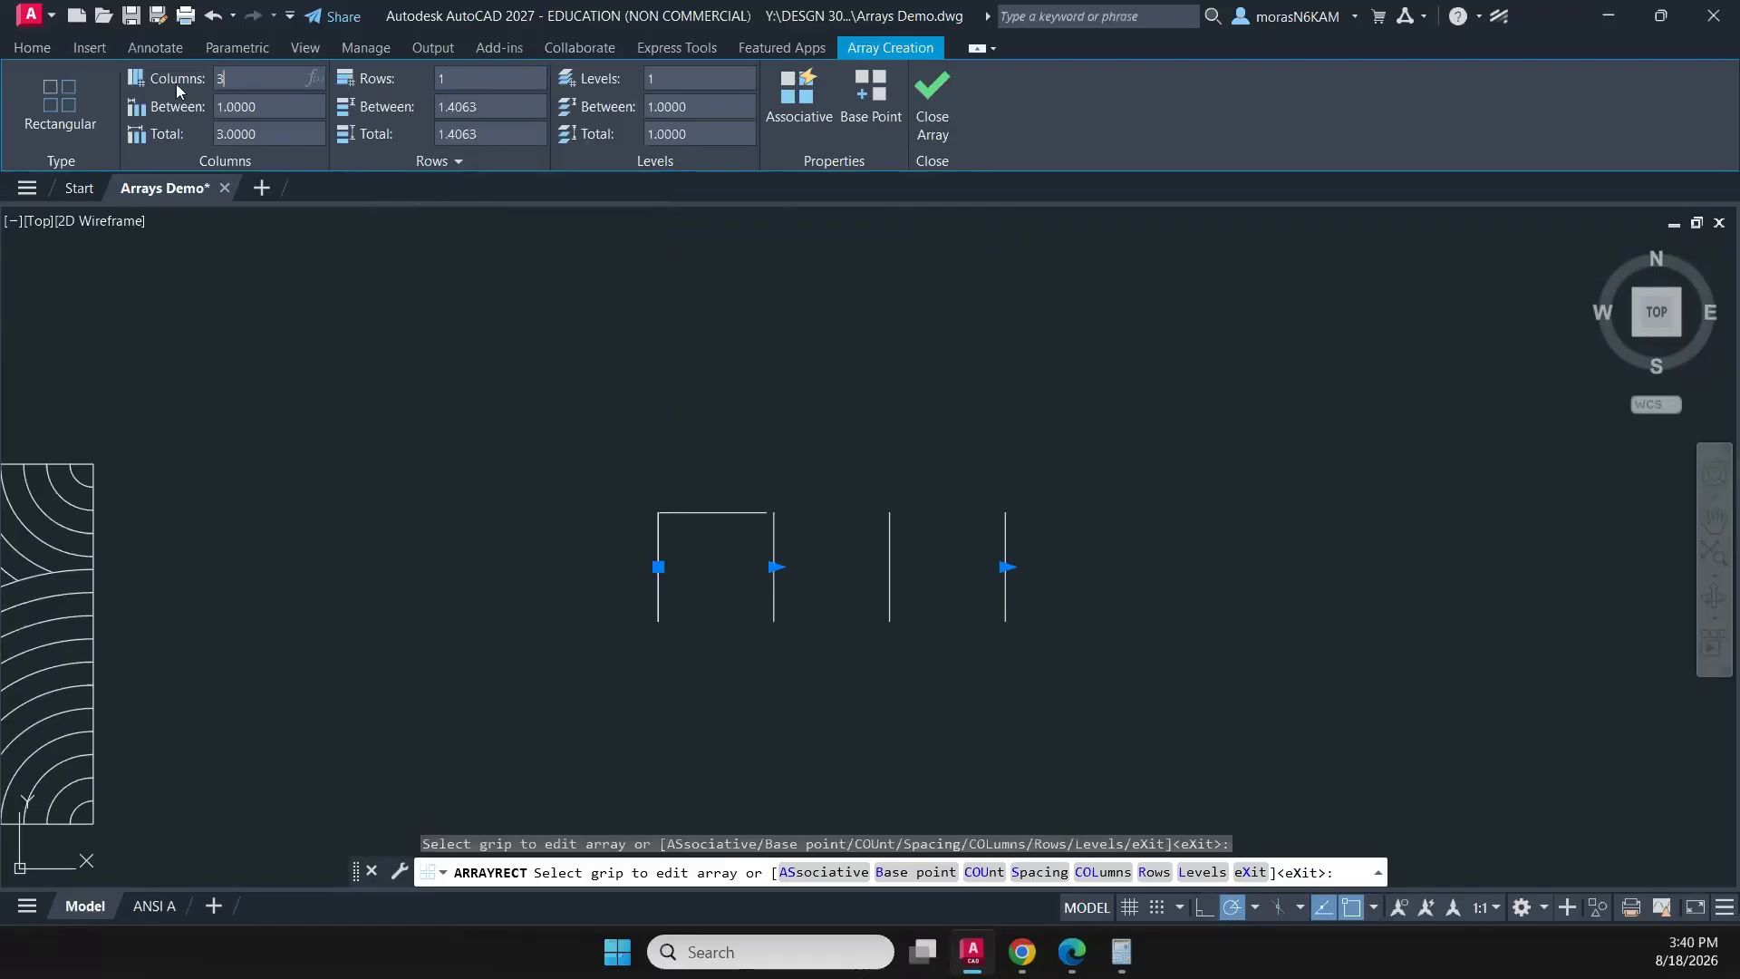
- Set the array to 4 columns spaced 0.3125 apart and finish it
type("3")
key("Return")
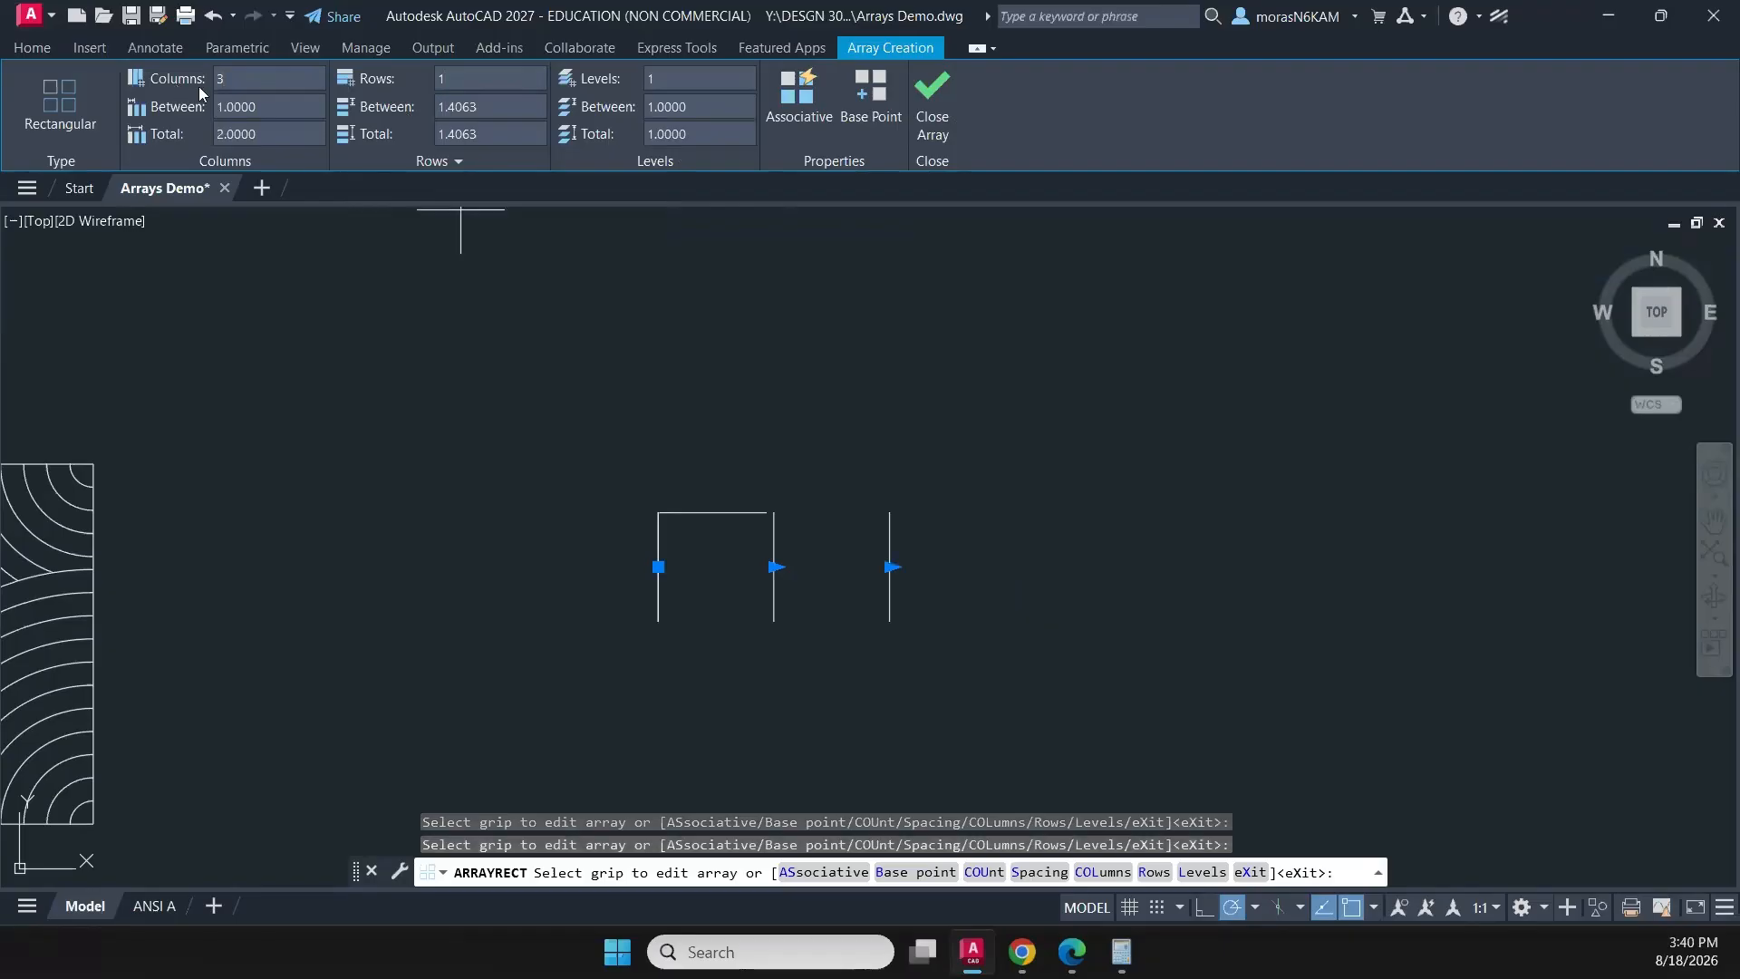
type(".3125")
key("Return")
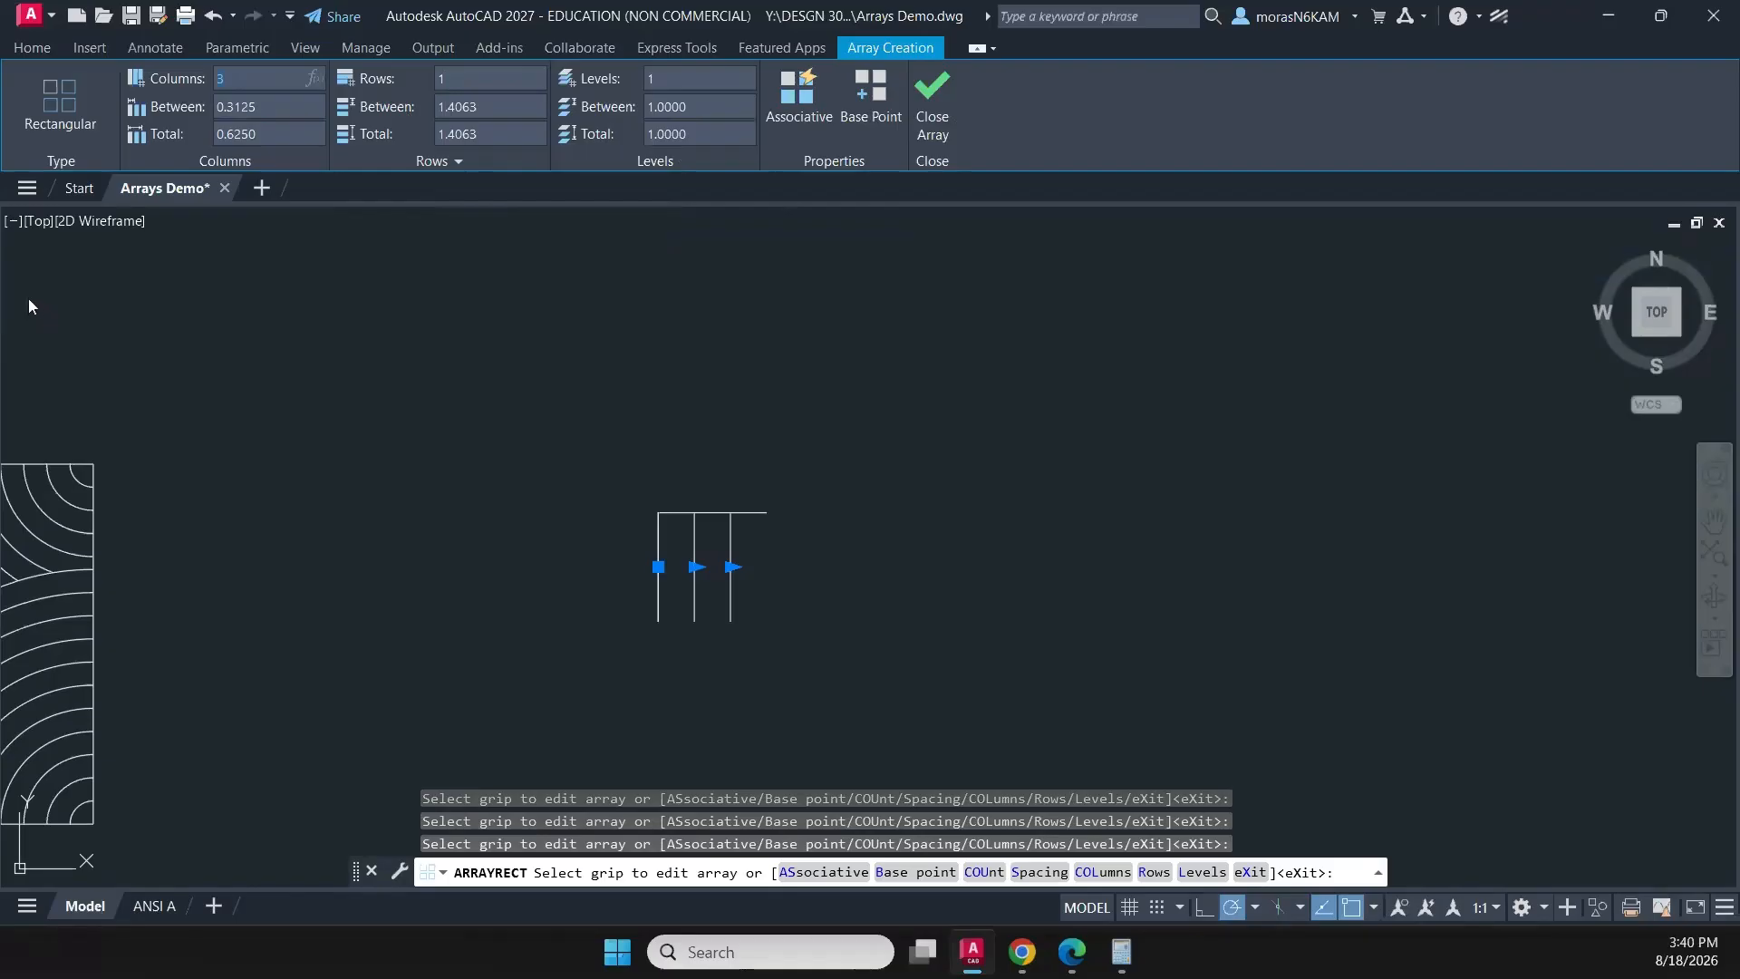
type("4")
key("Return")
left_click(939, 127)
left_click(754, 575)
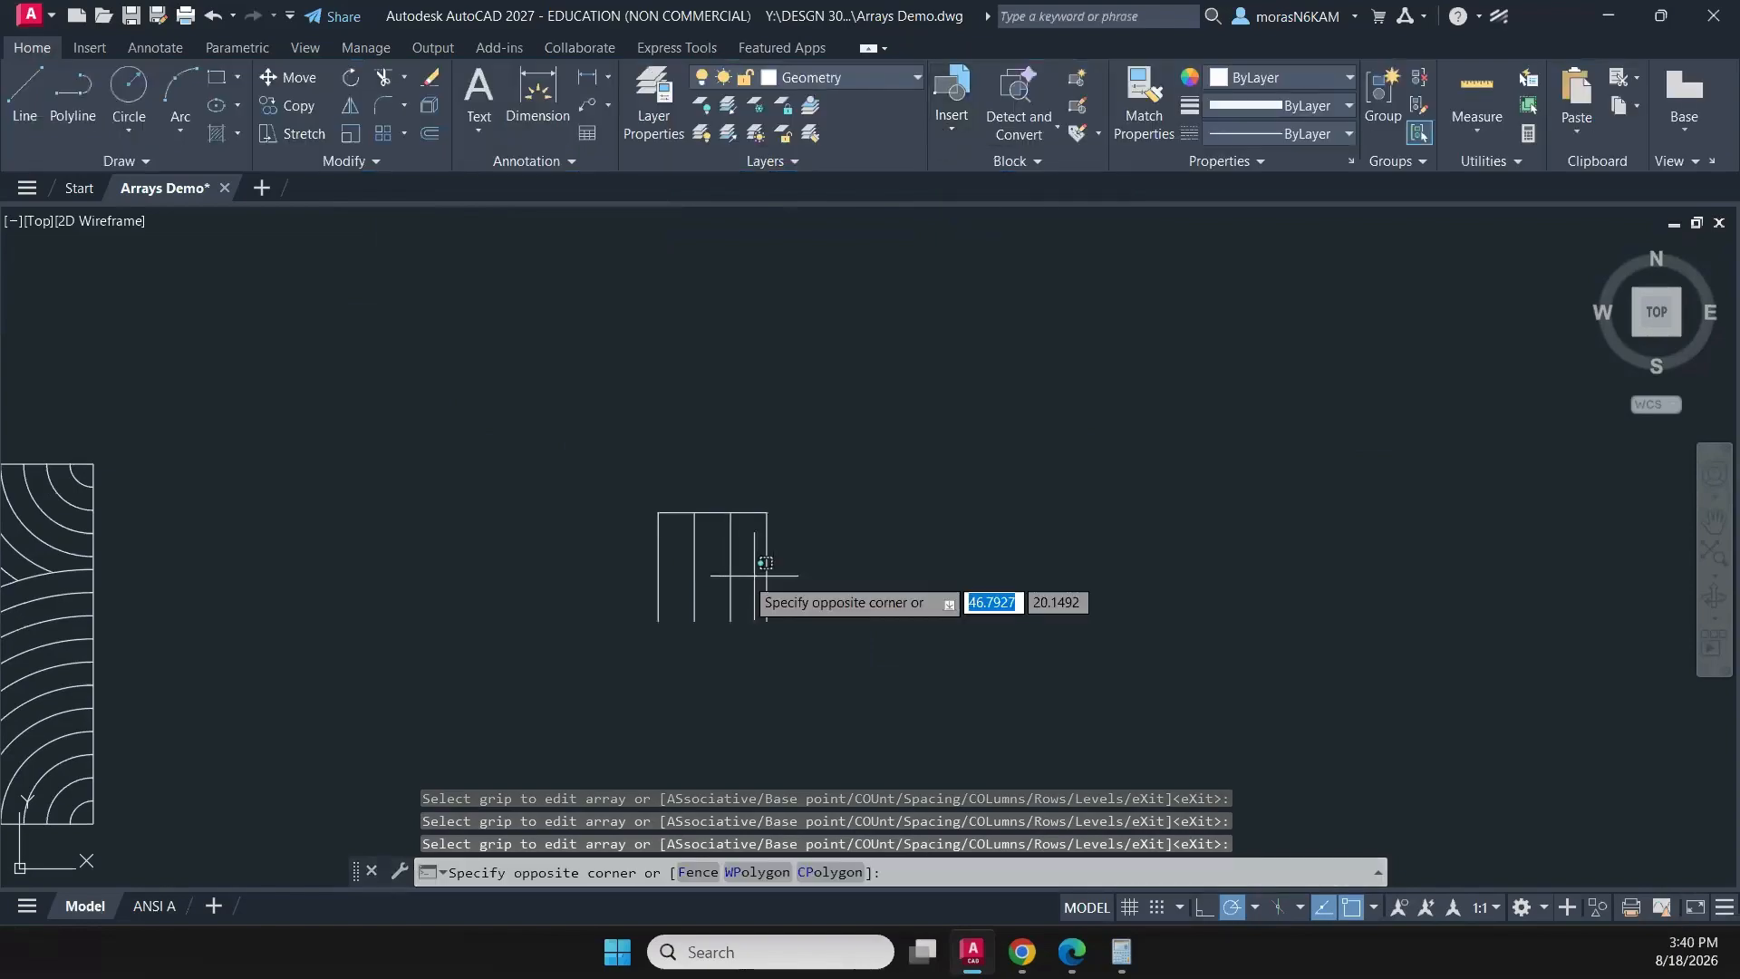
left_click(766, 574)
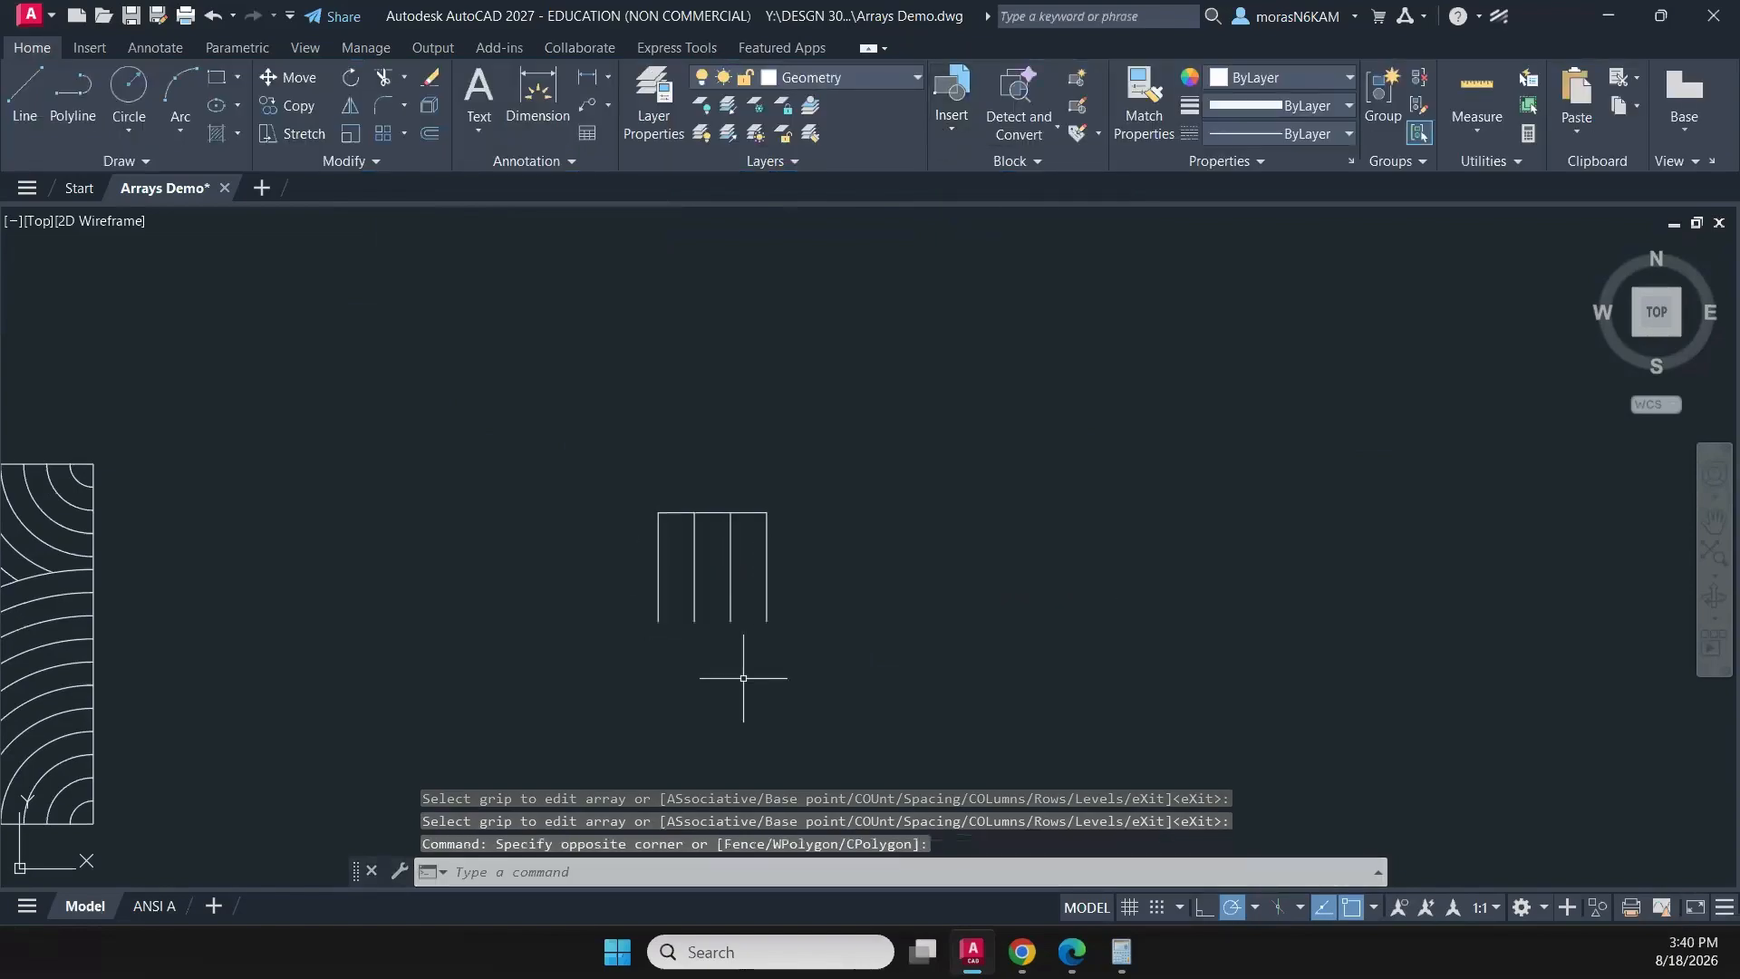
- Draw concentric circles of radius 0.3125 and 0.625 centred on the leftmost vertical line's lower end, reaching the second and third lines
middle_click_drag(621, 638, 673, 538)
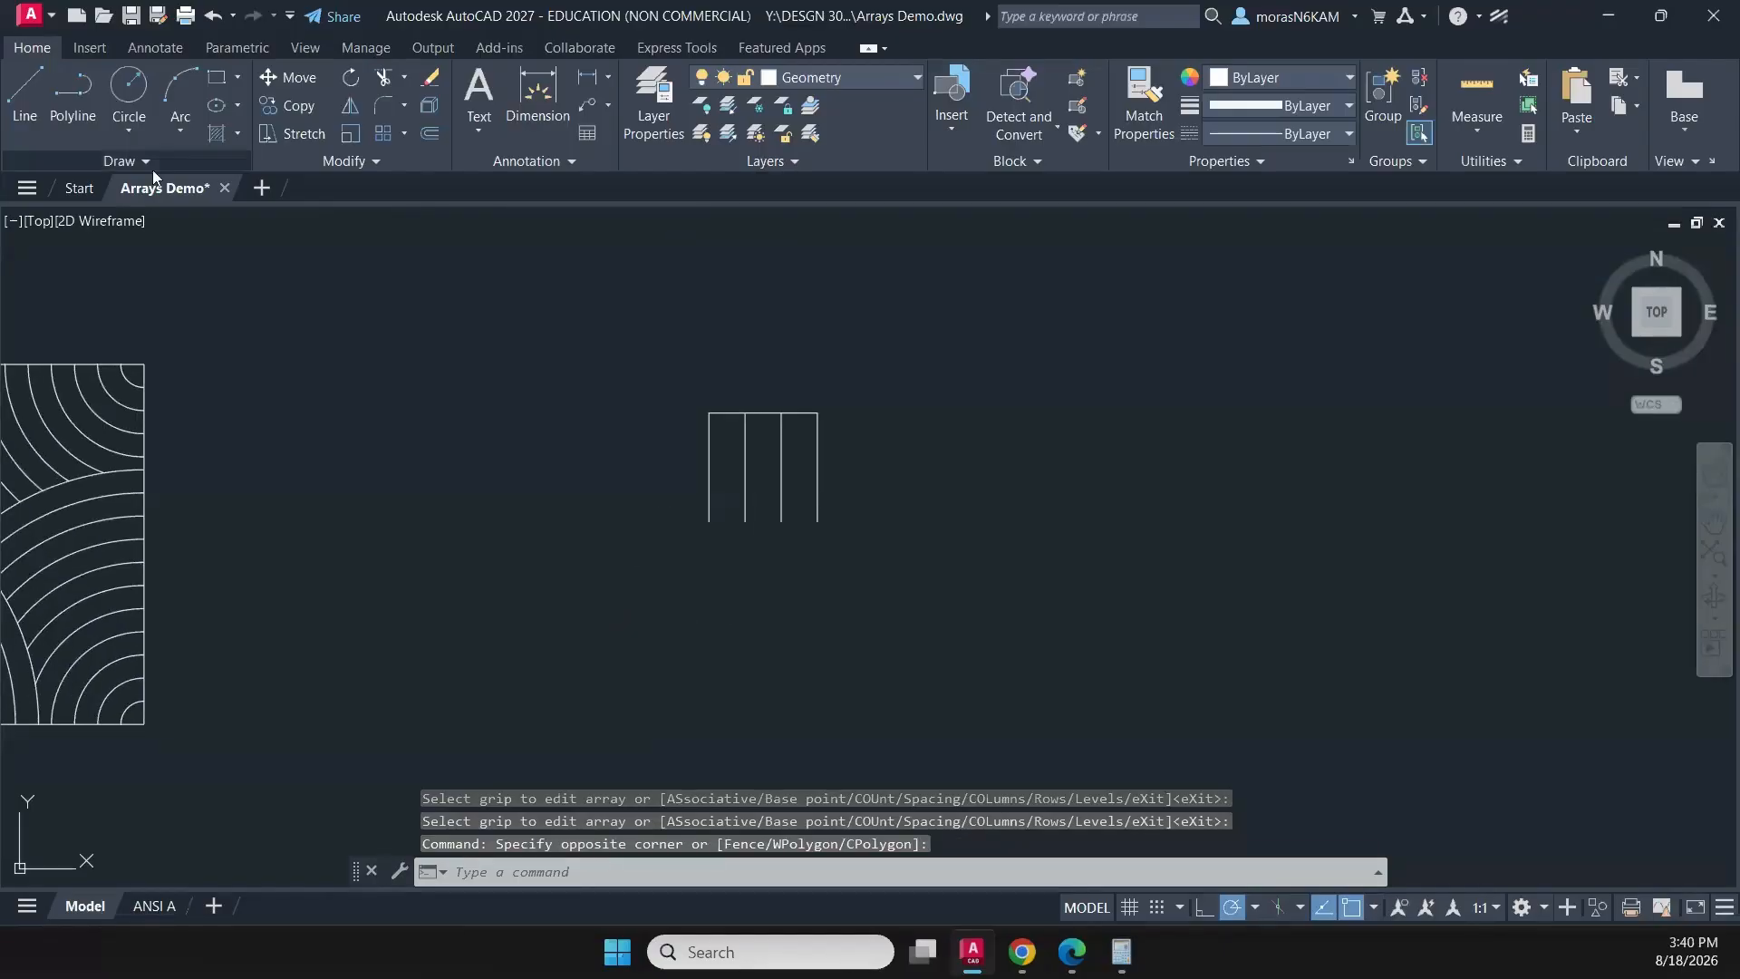
left_click(128, 90)
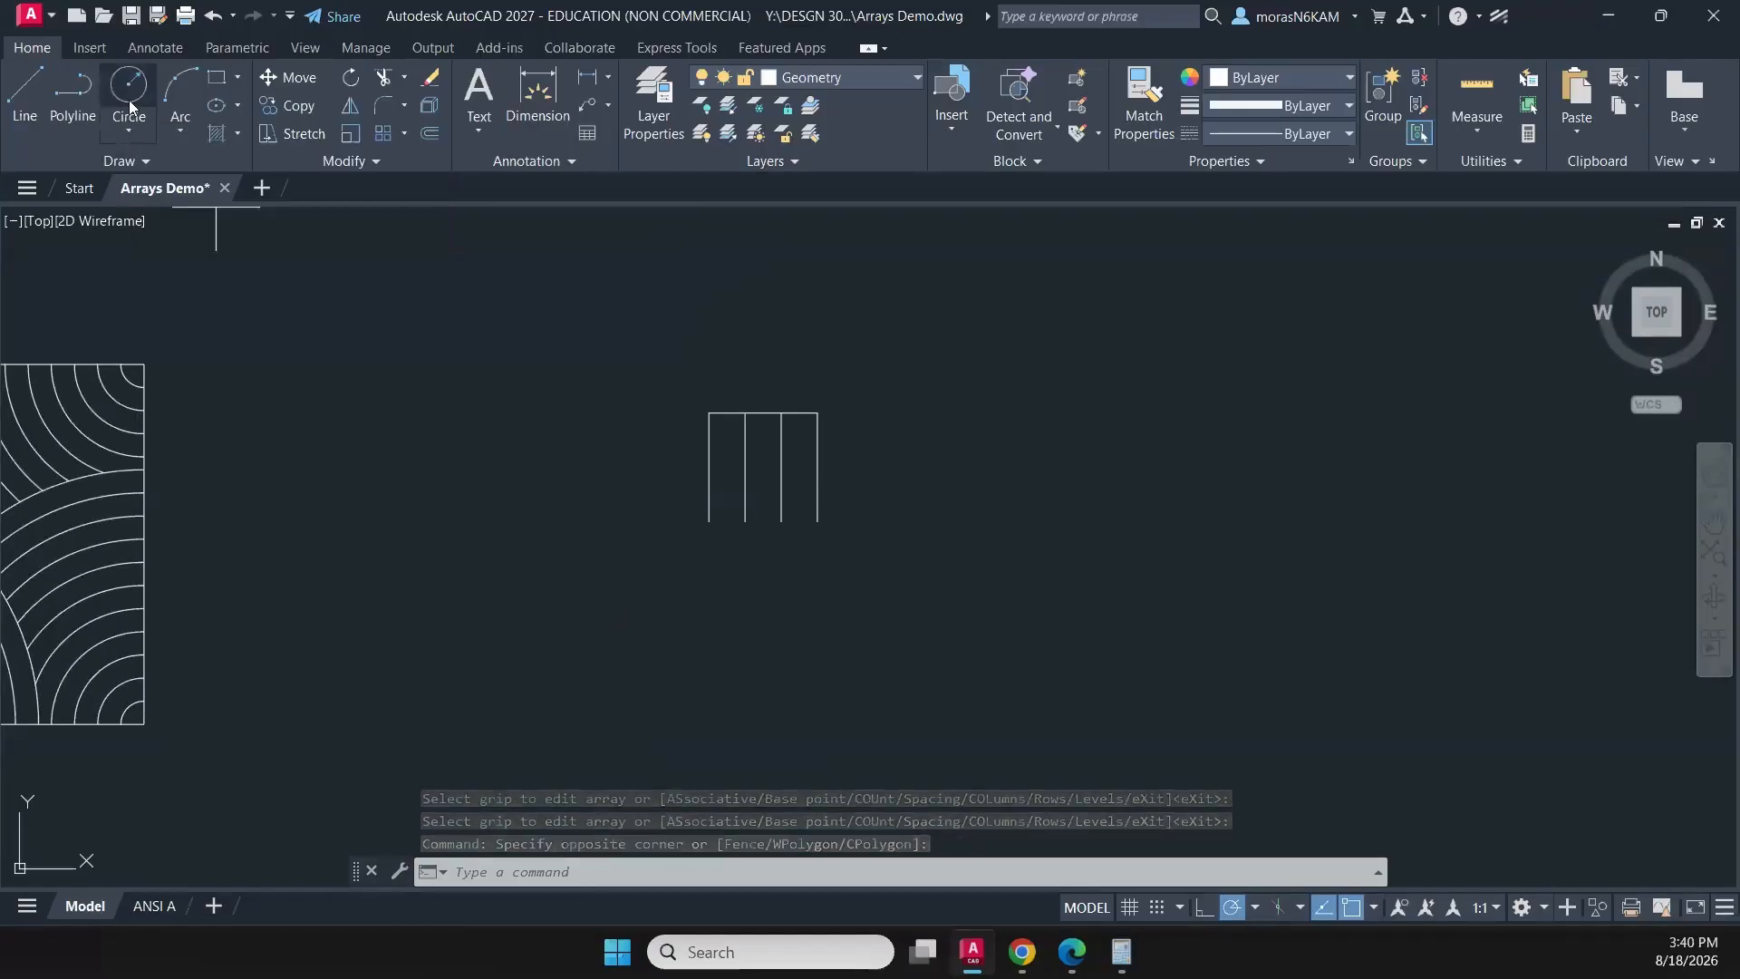
left_click(708, 521)
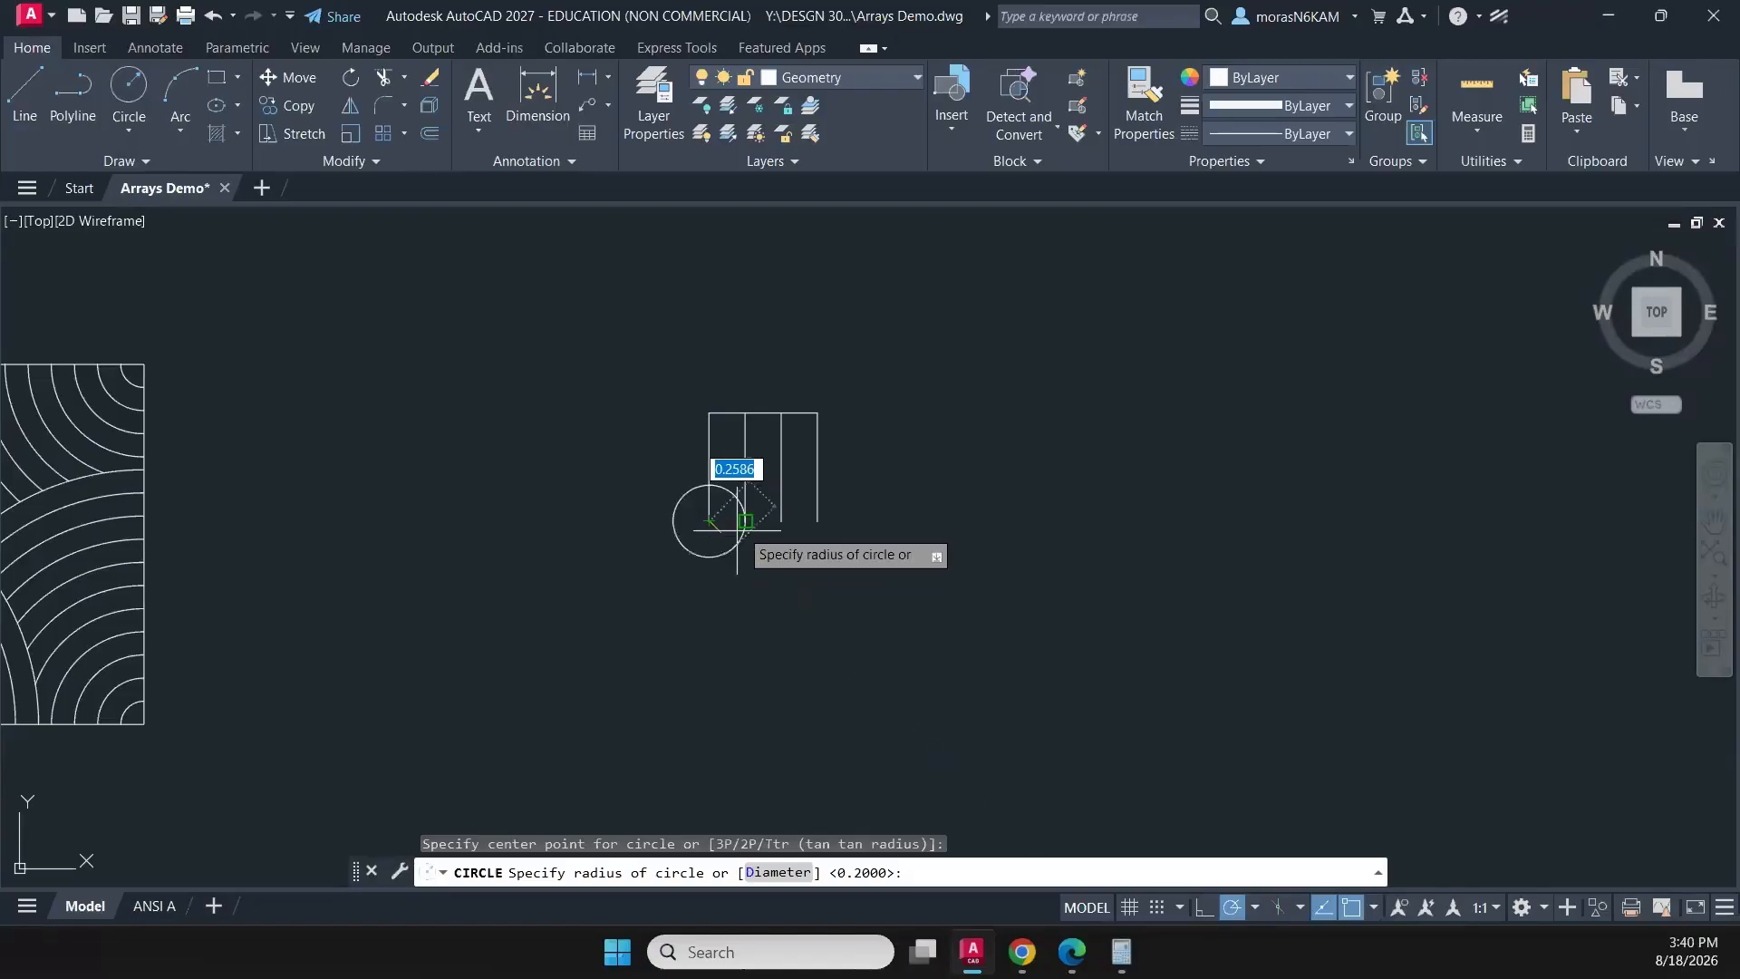
left_click(745, 522)
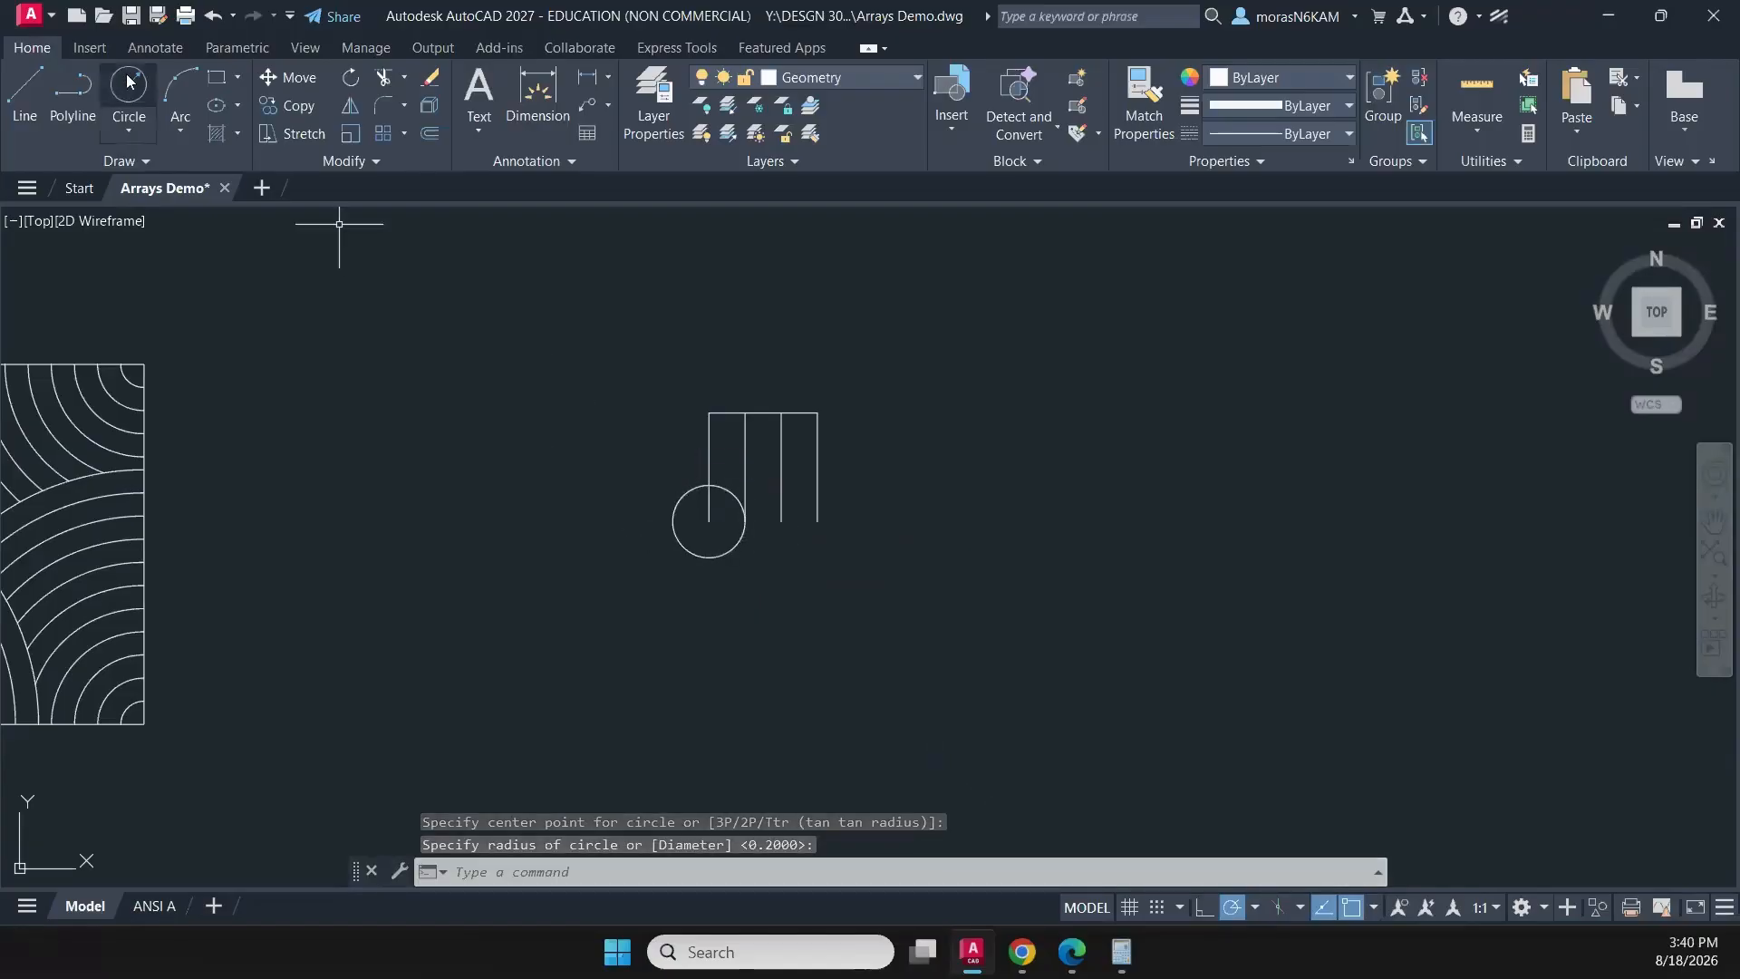
key("Return")
left_click(708, 520)
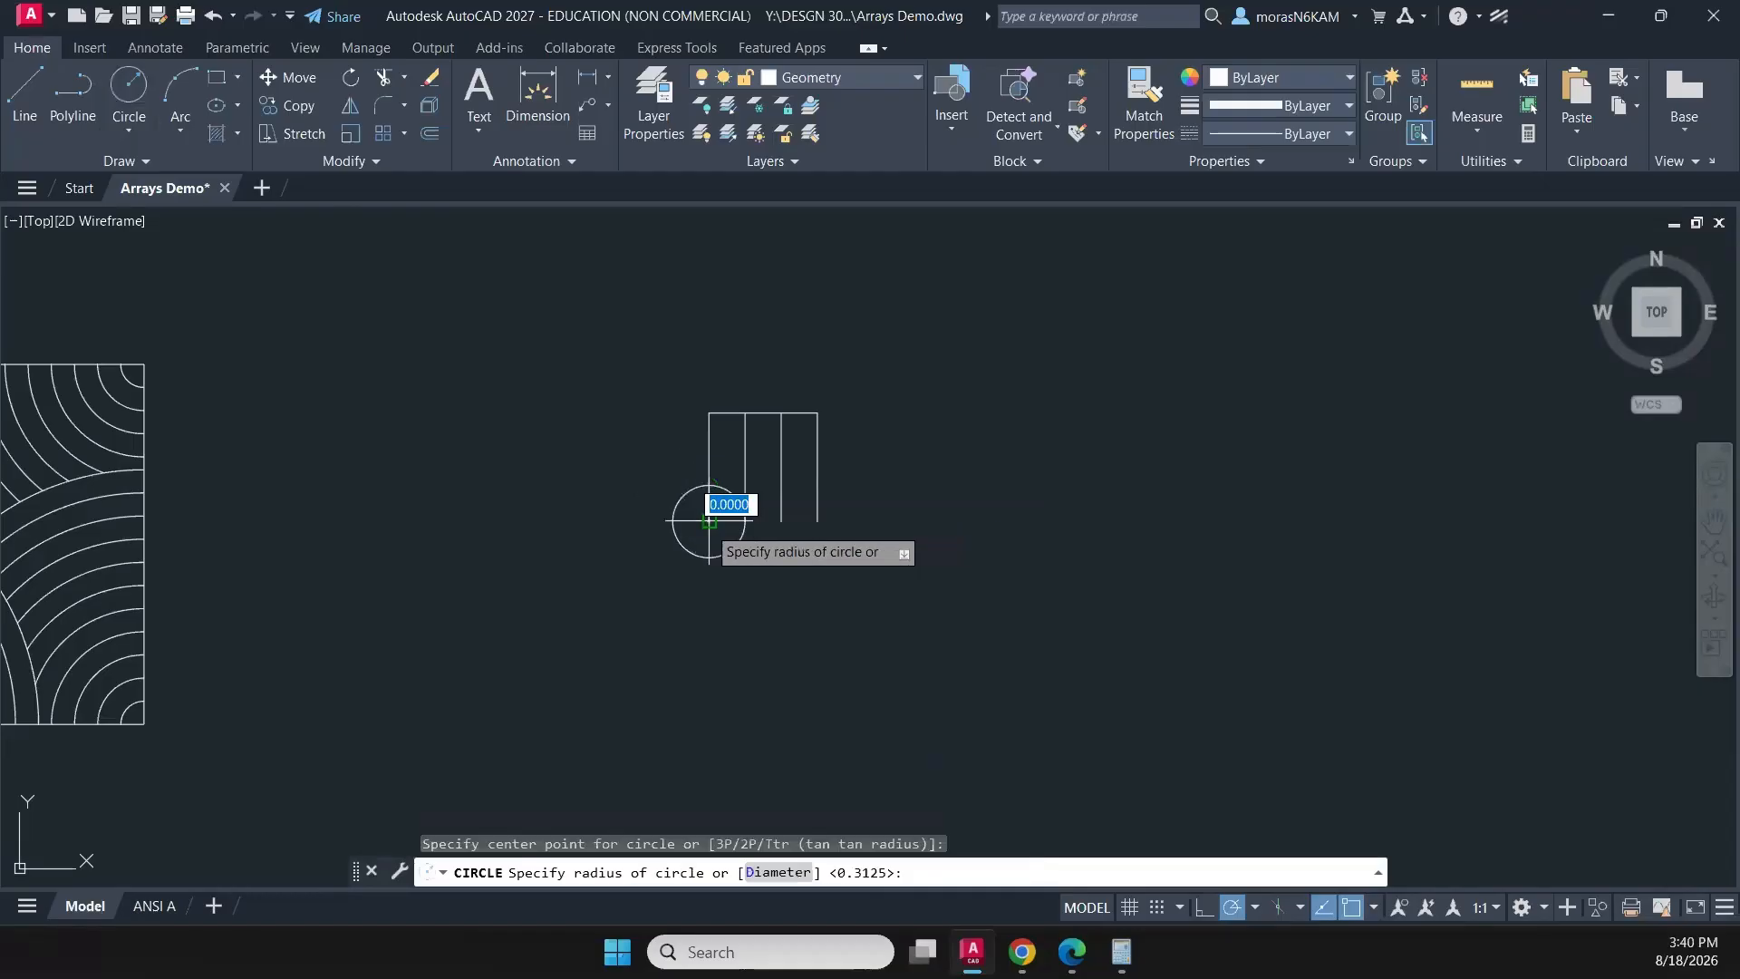
left_click(782, 521)
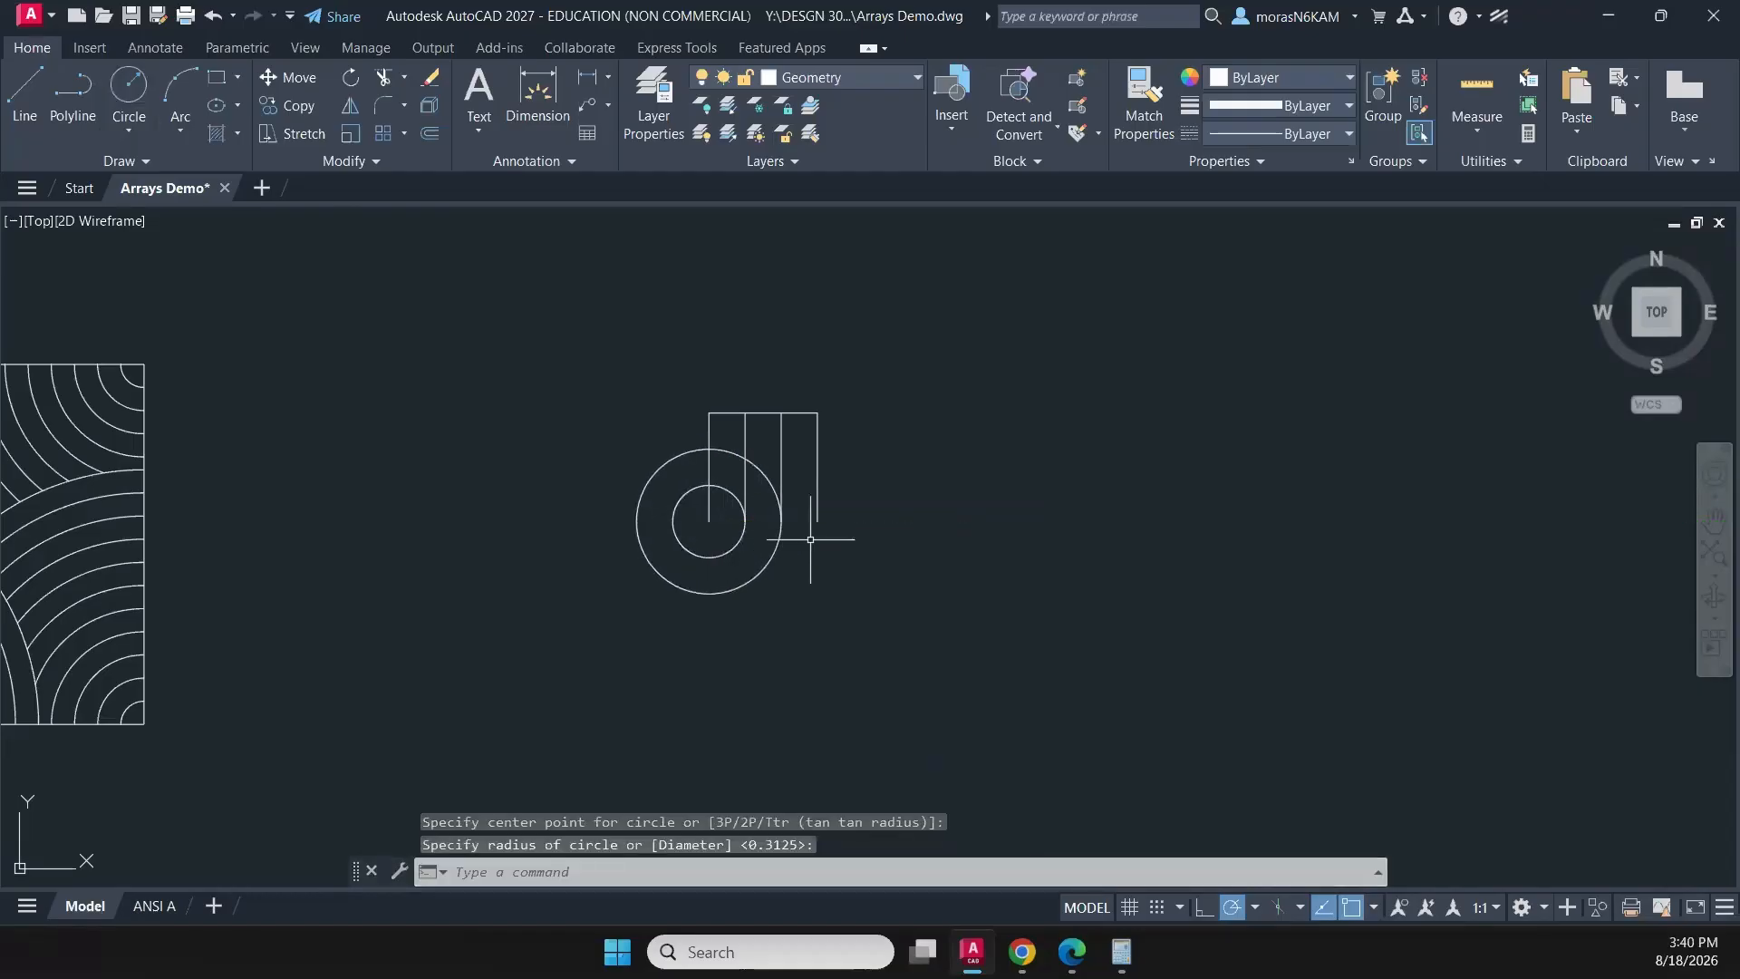
- Add a third concentric circle about the same centre, reaching the lower end of the rightmost vertical line
type("c")
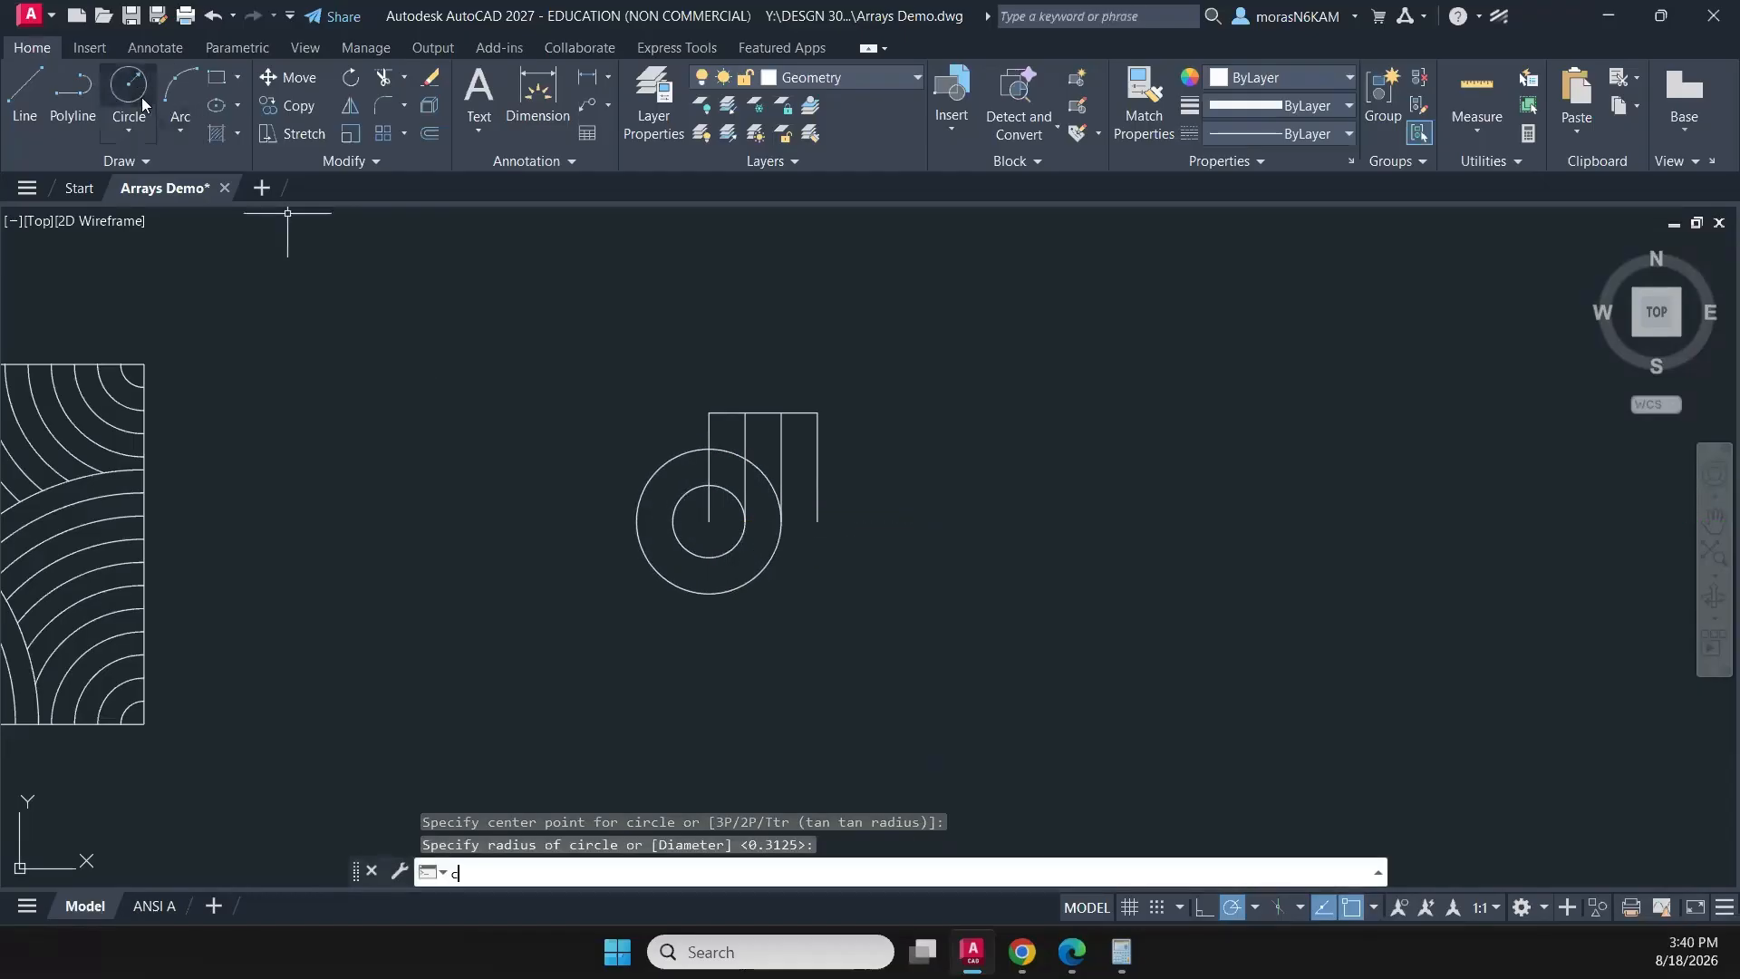
key("Return")
left_click(709, 520)
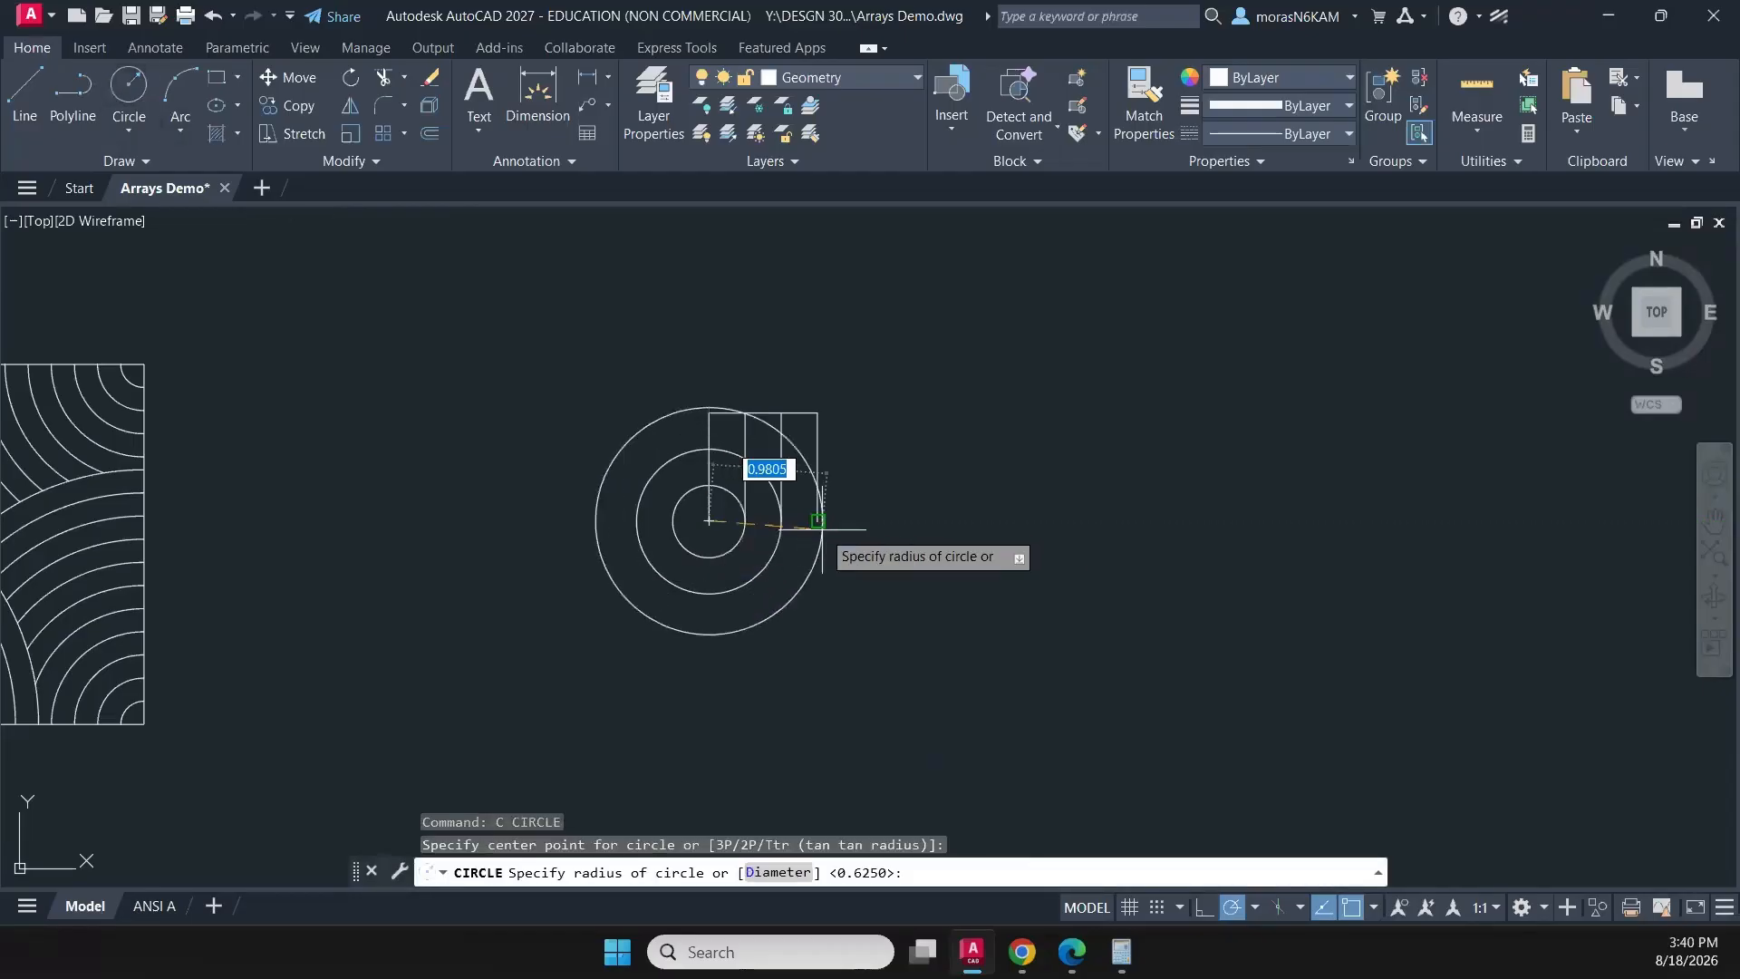
left_click(820, 523)
key("Escape")
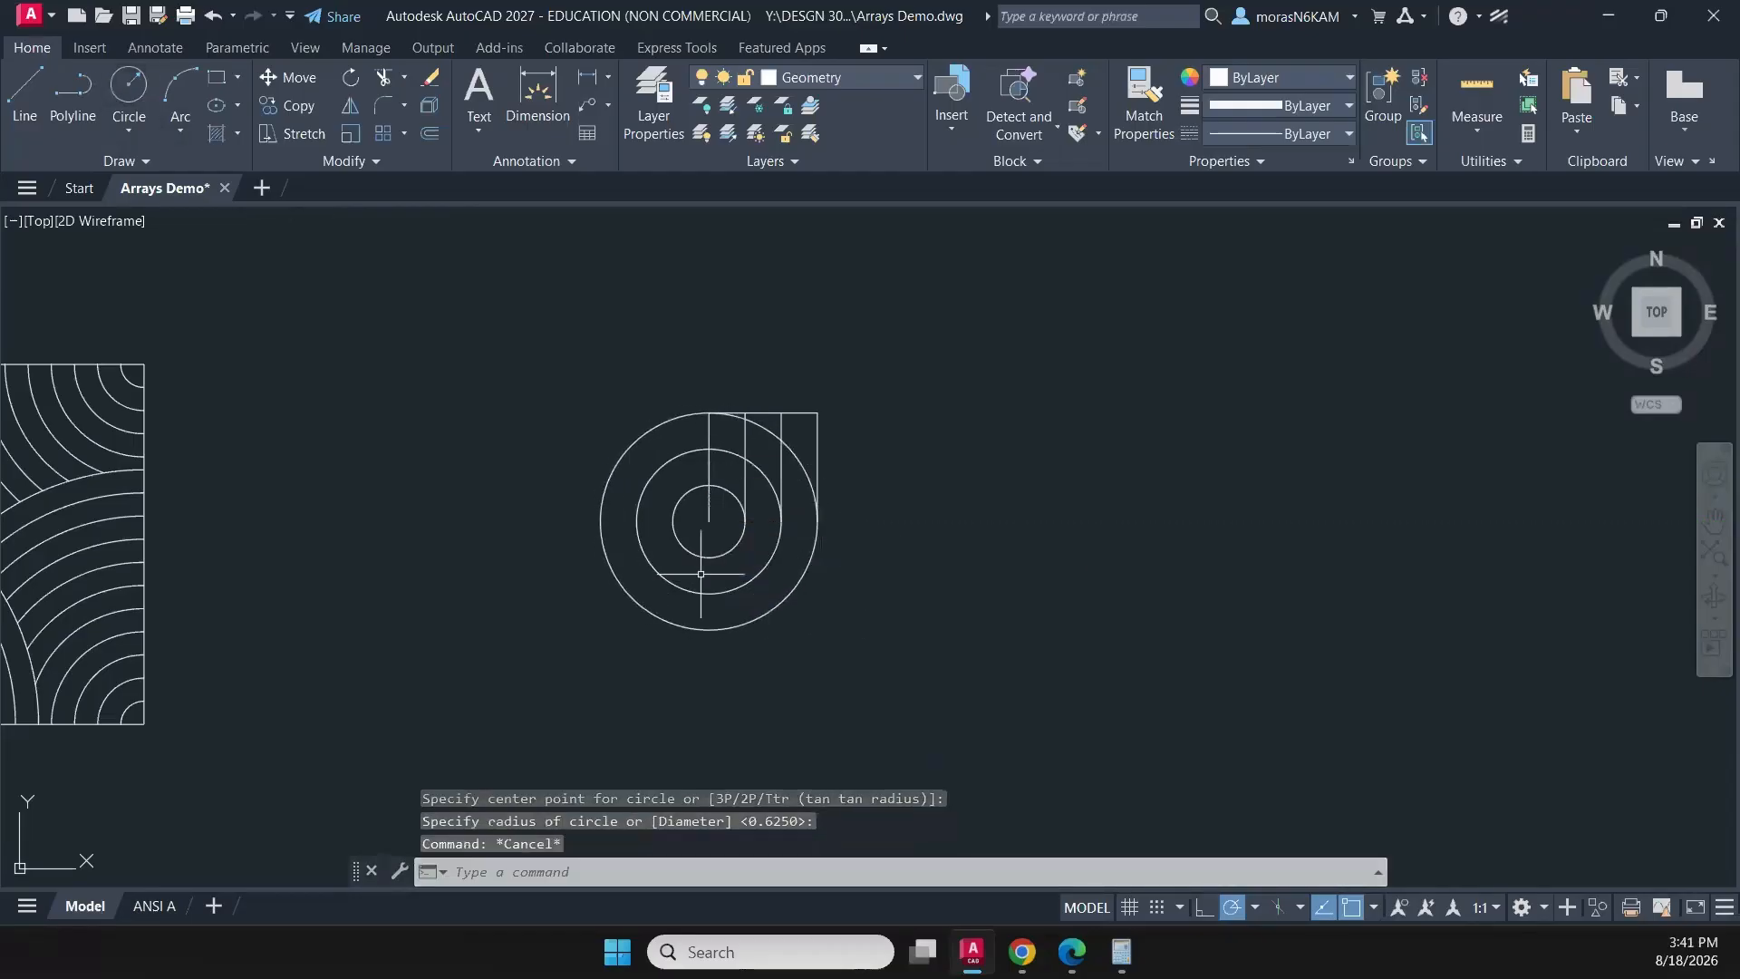
- Copy the top horizontal line by its right endpoint to the circles' centre, spanning to the outer circle's left quadrant
middle_click_drag(691, 569, 797, 568)
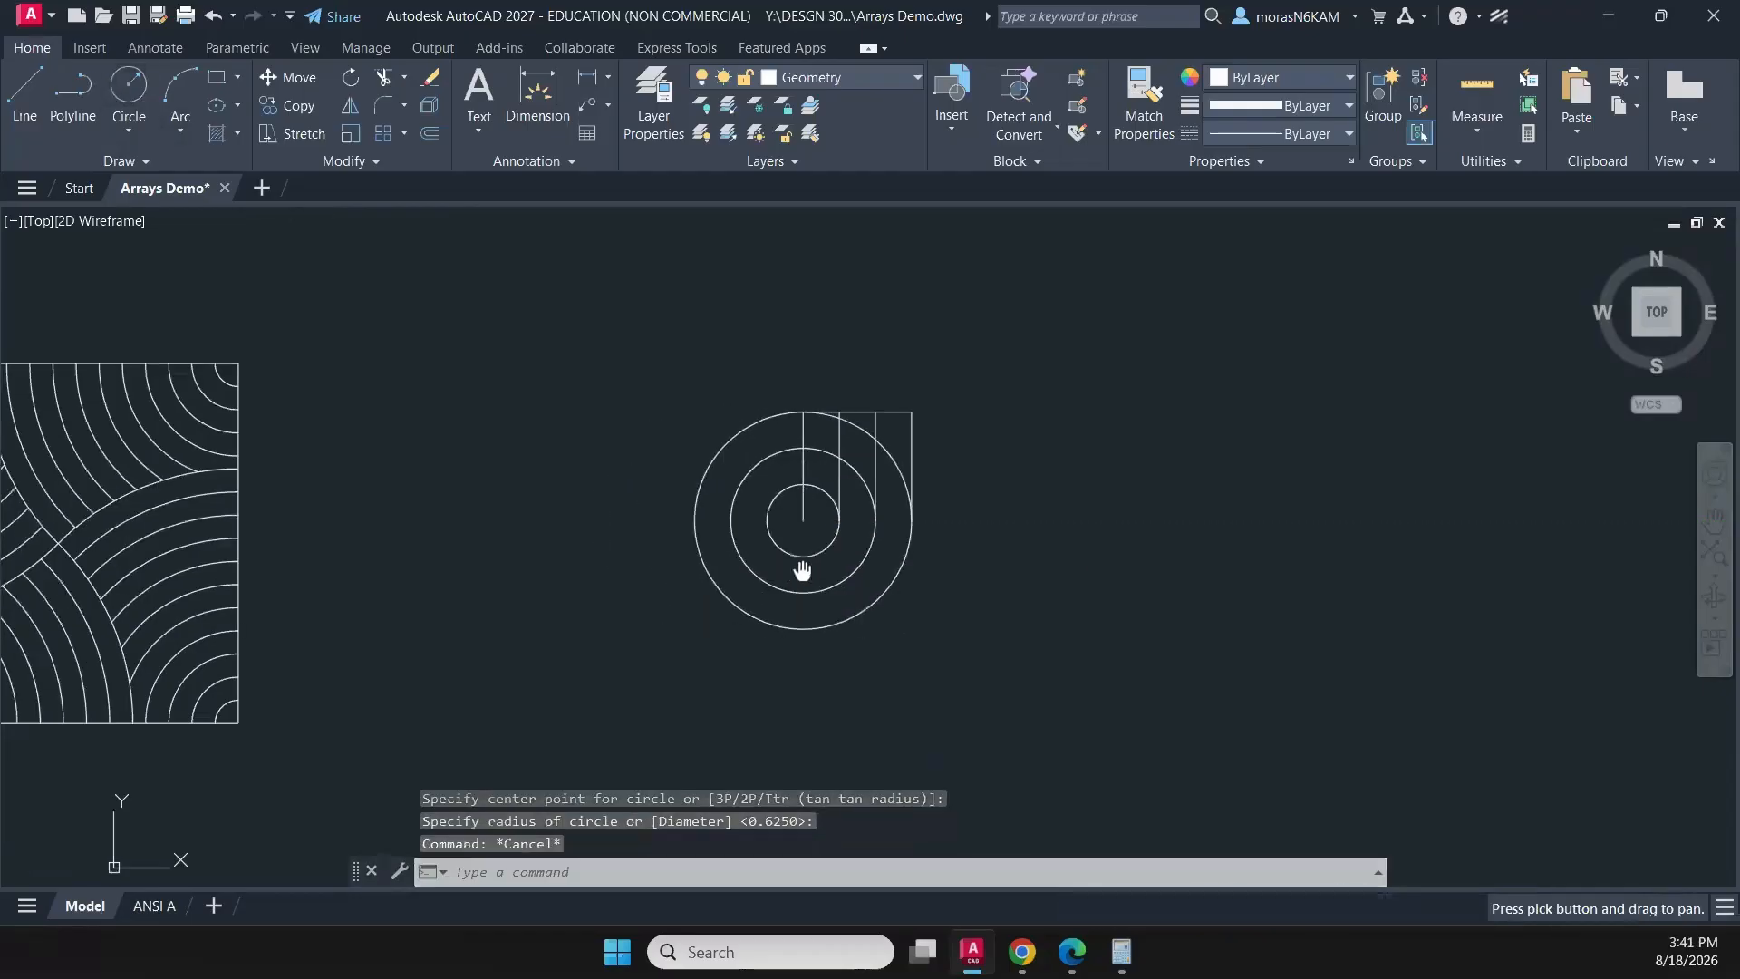
left_click(876, 424)
left_click(872, 419)
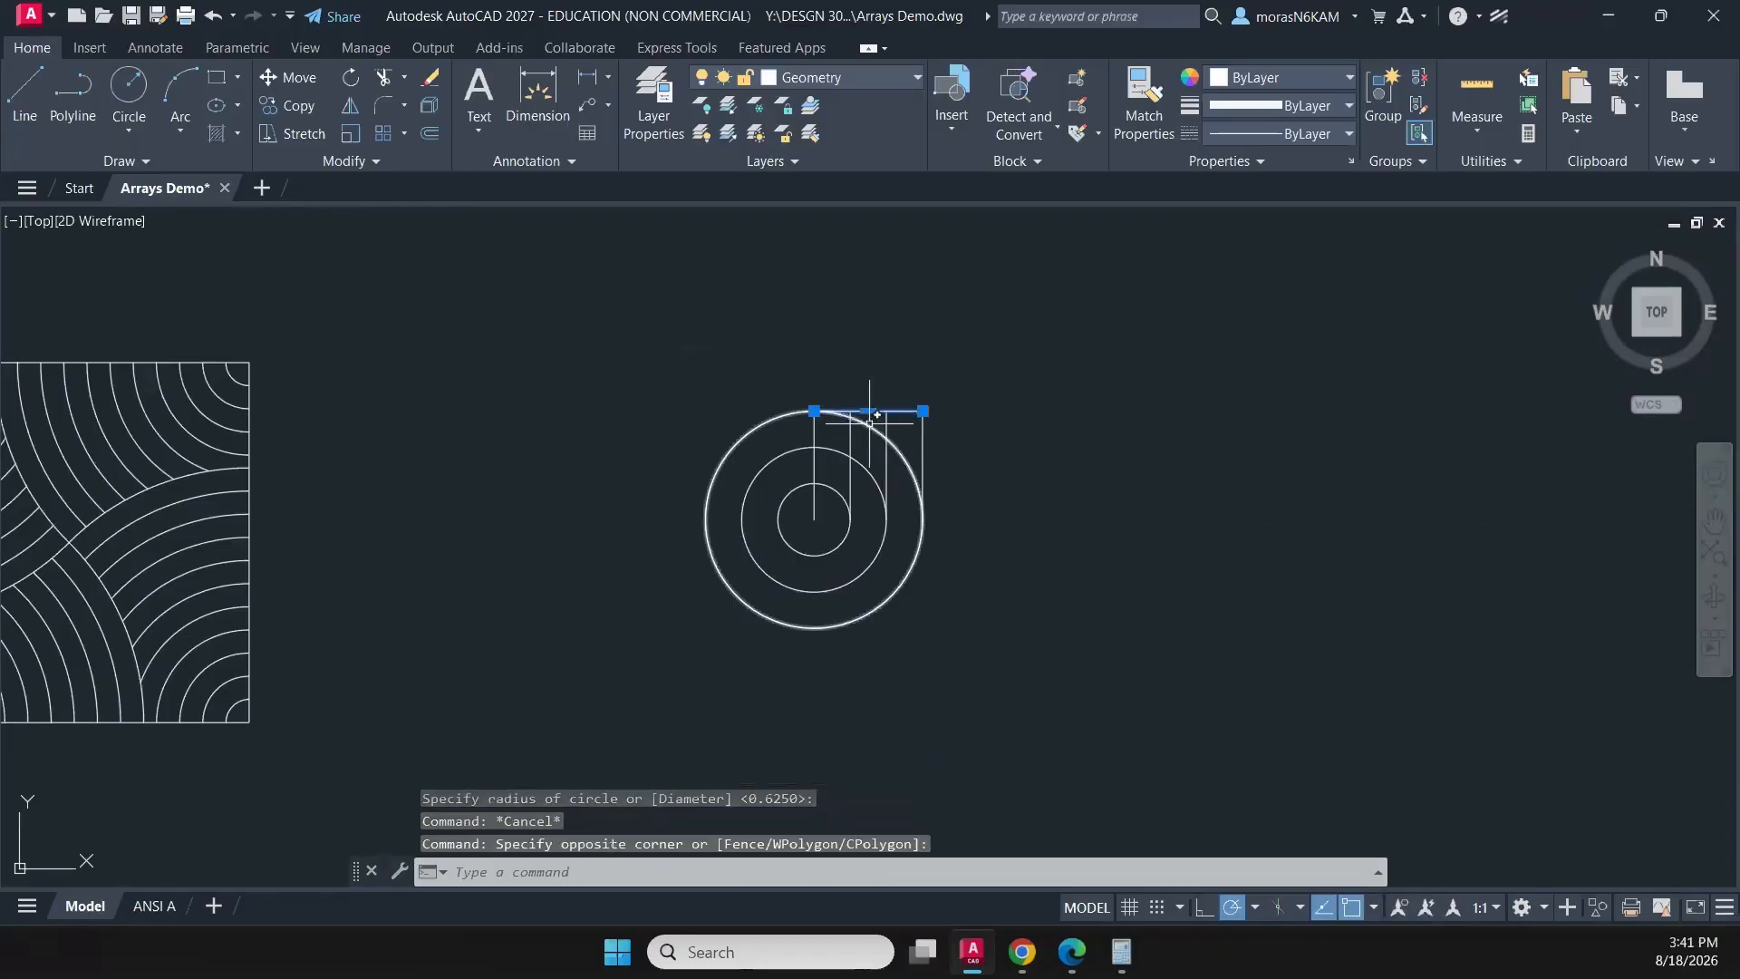
type("co")
key("Return")
left_click(923, 411)
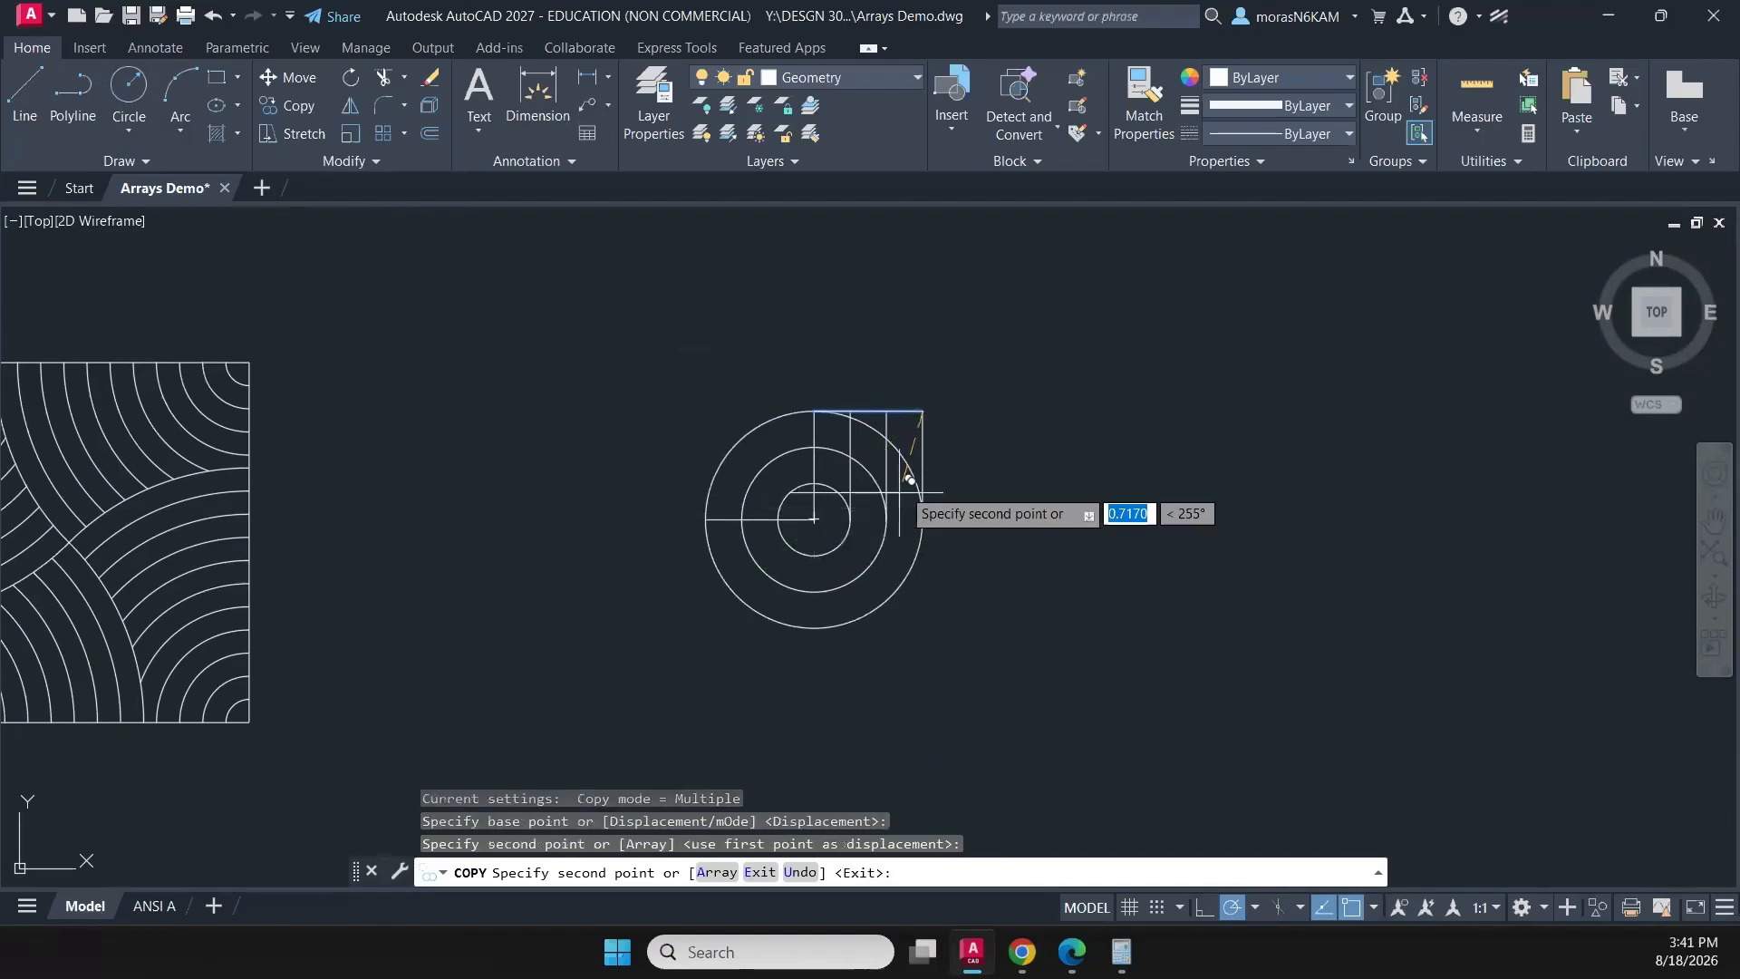
key("Escape")
- Trim away the upper-left quarter of all three concentric circles
scroll(824, 511, "up", 2)
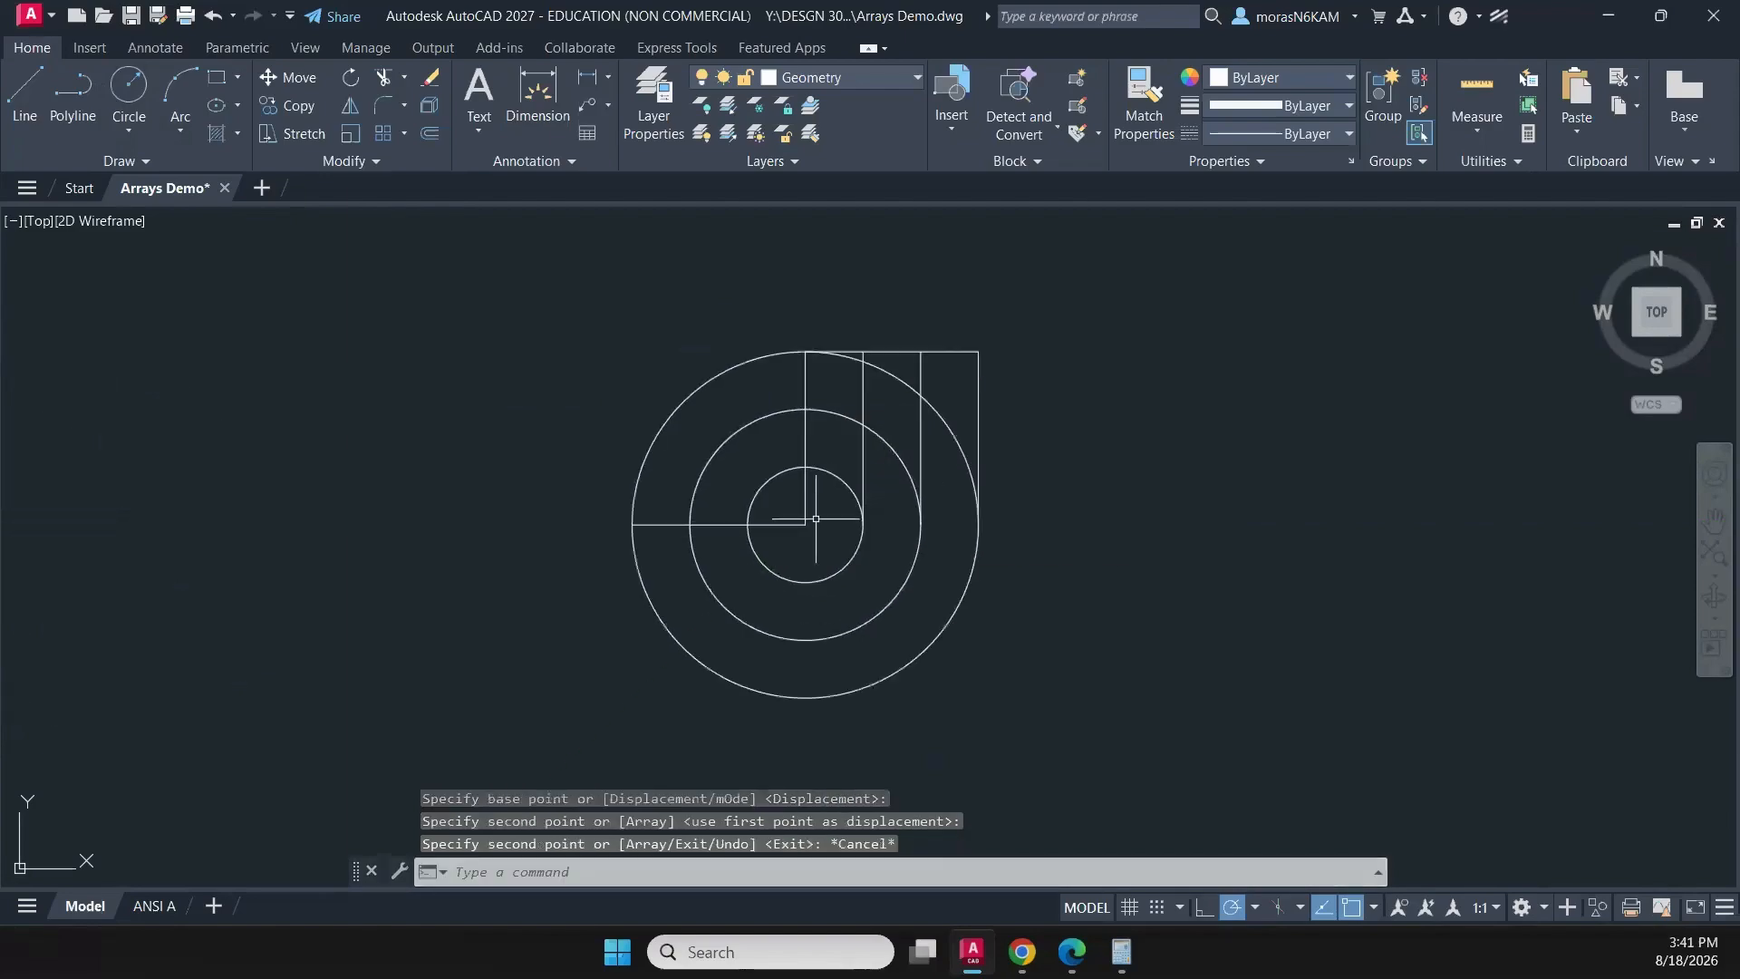
type("tr")
key("Return")
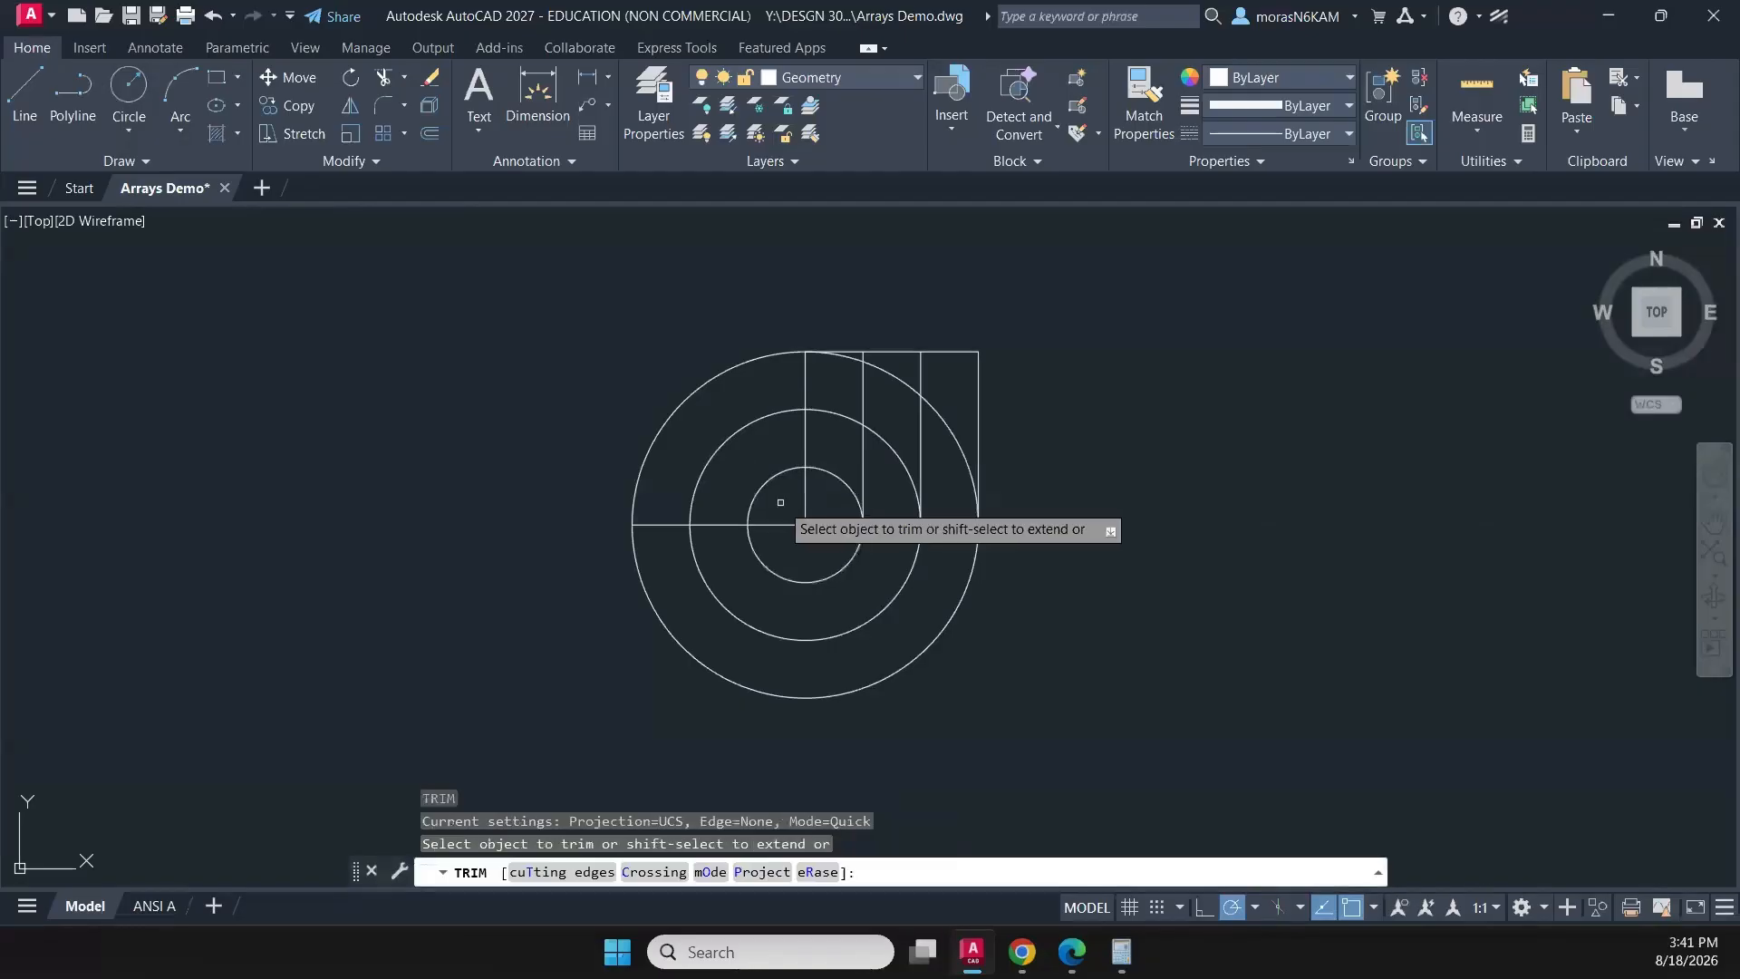
left_click_drag(780, 500, 653, 343)
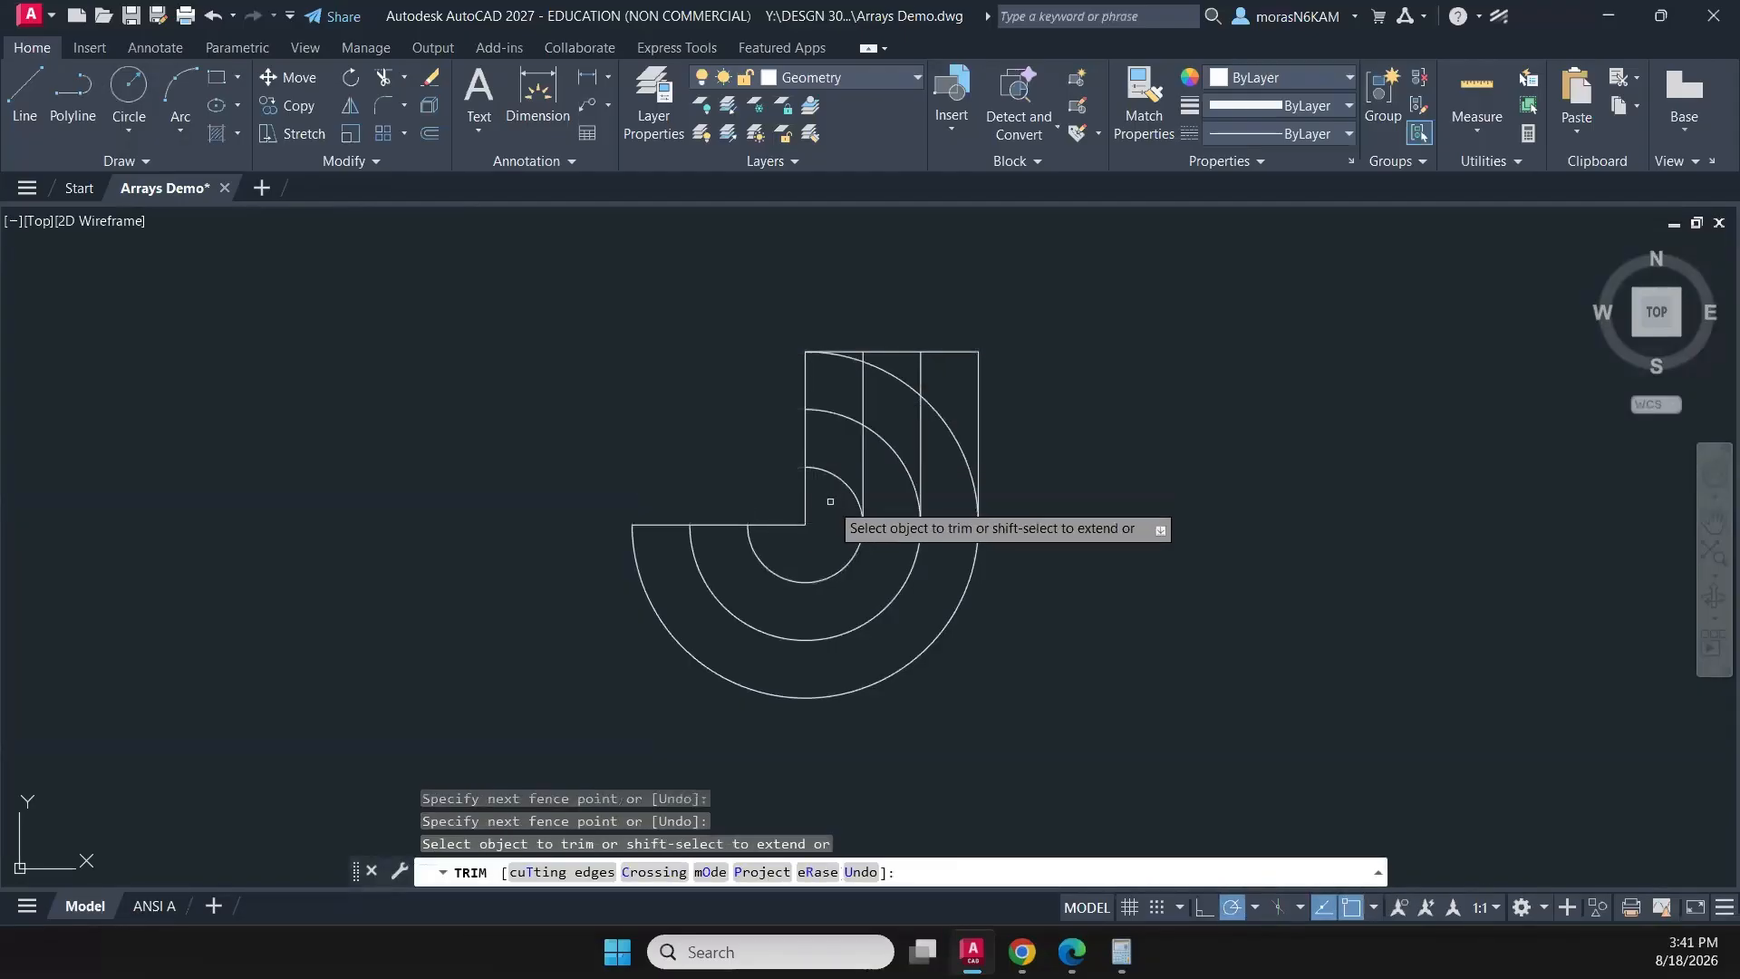
- Trim the circles' remaining upper-right arcs between the vertical lines to leave a J-shaped band
left_click_drag(831, 502, 845, 377)
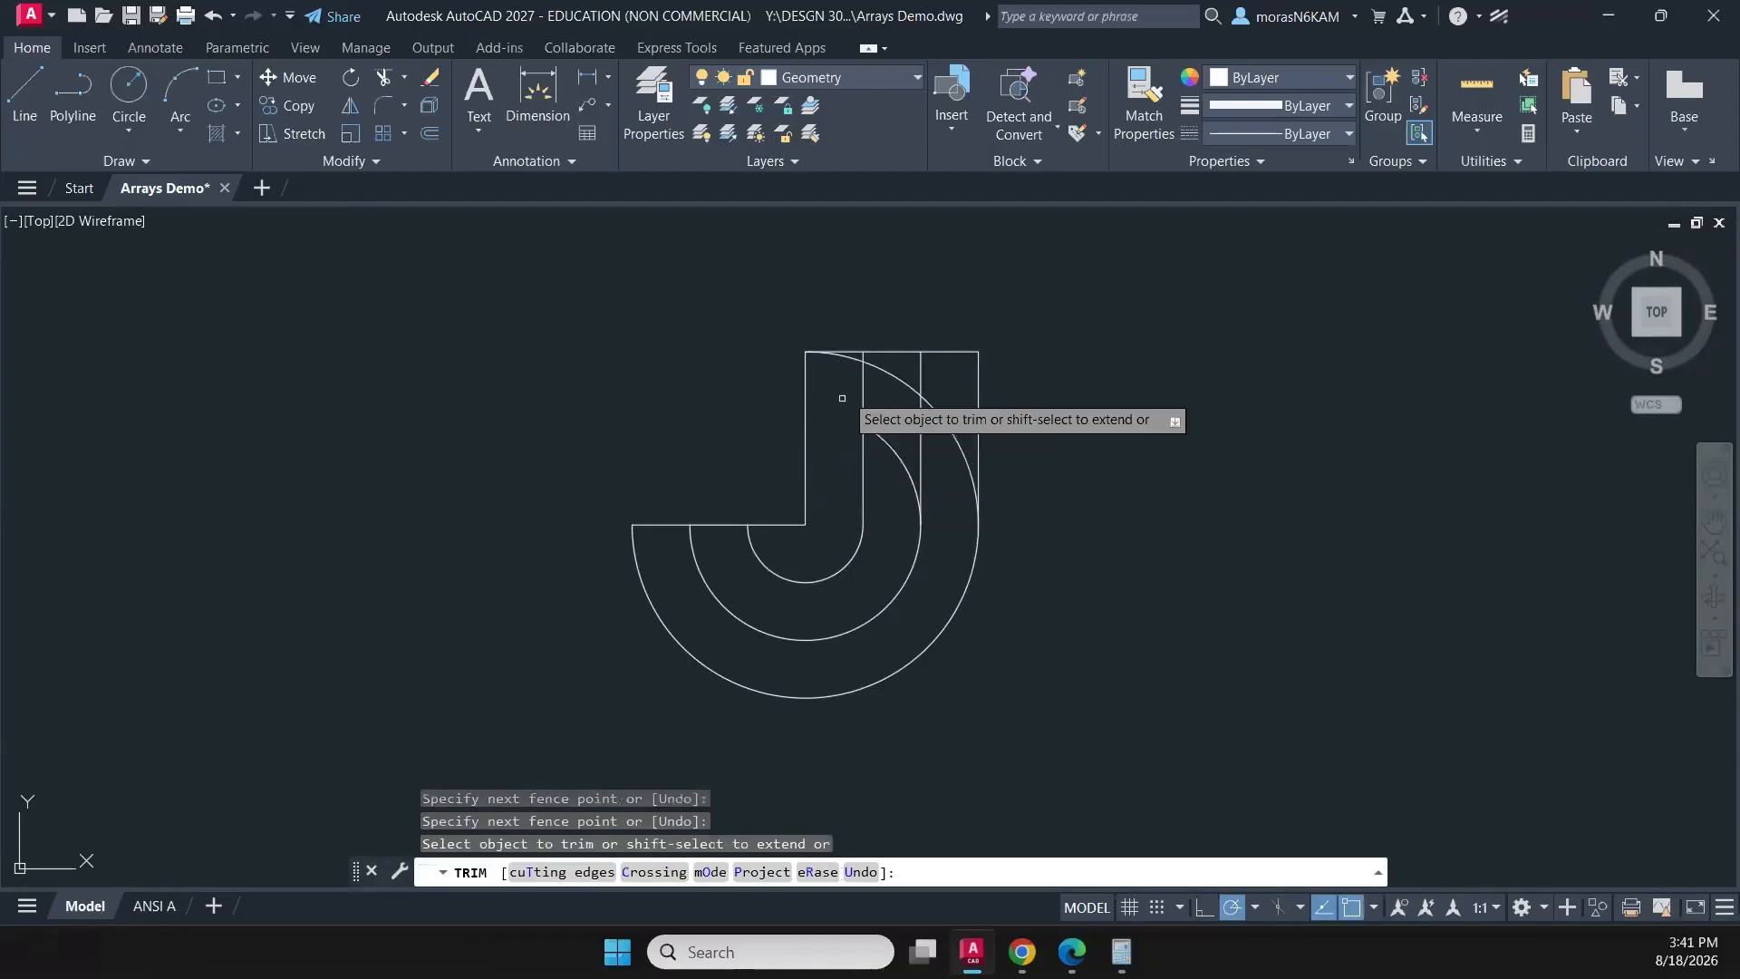
left_click(850, 358)
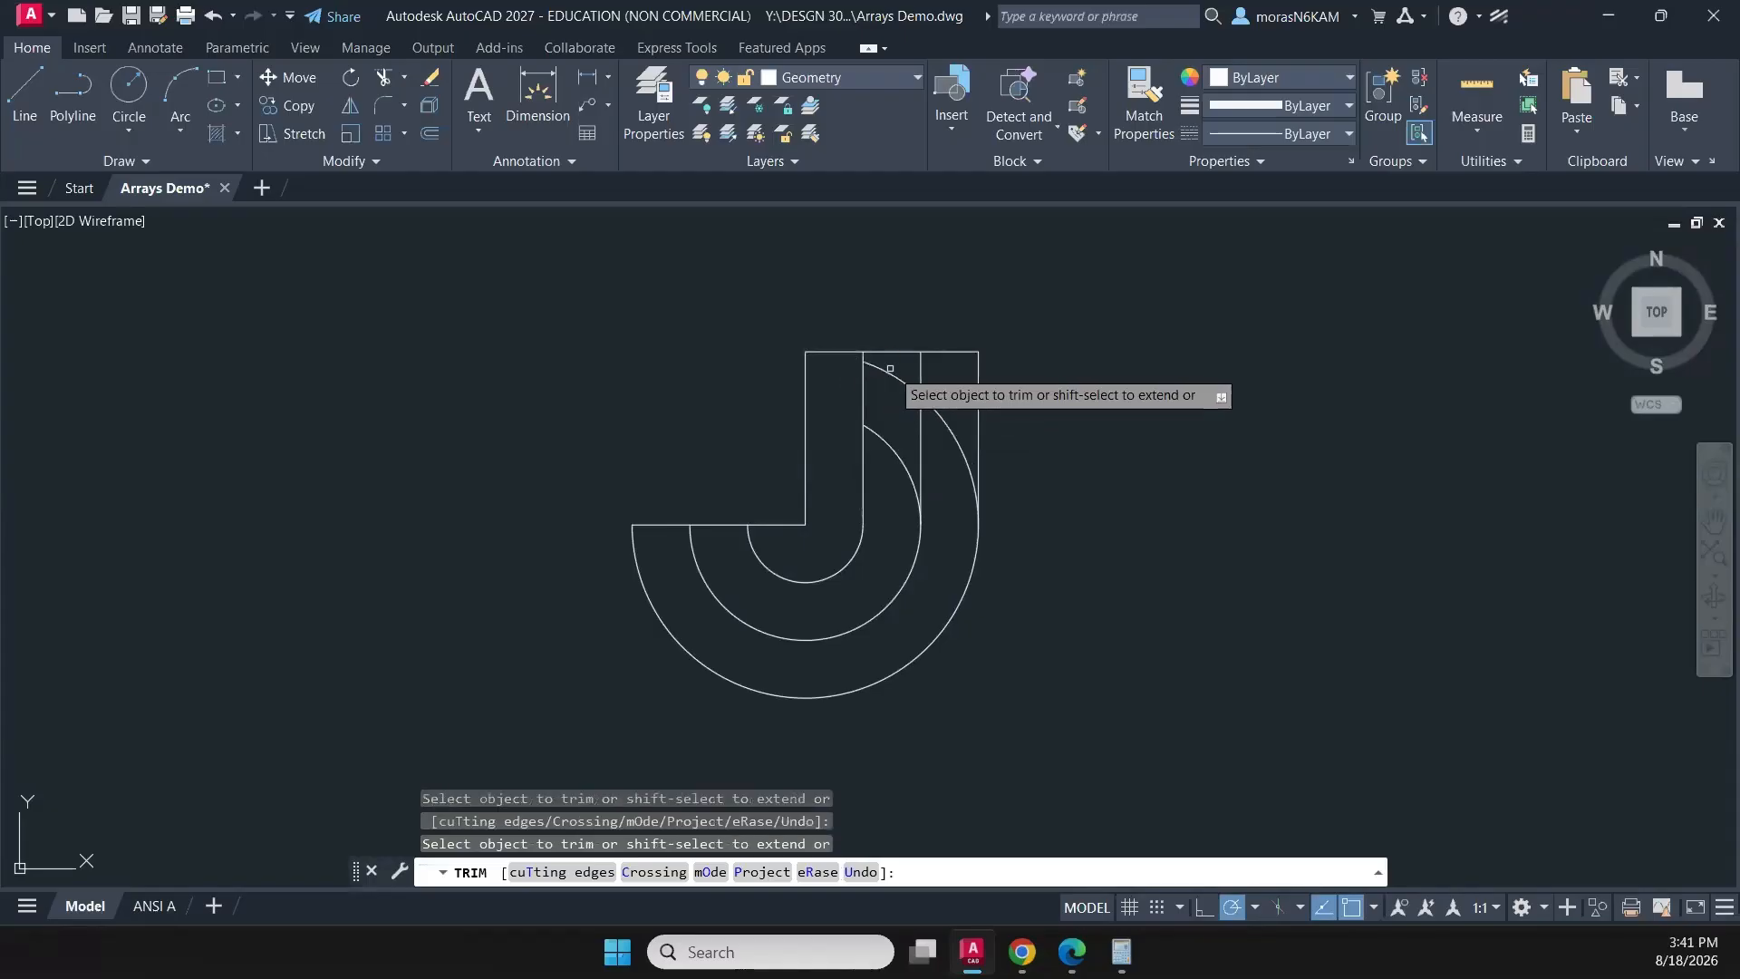
left_click_drag(898, 372, 886, 485)
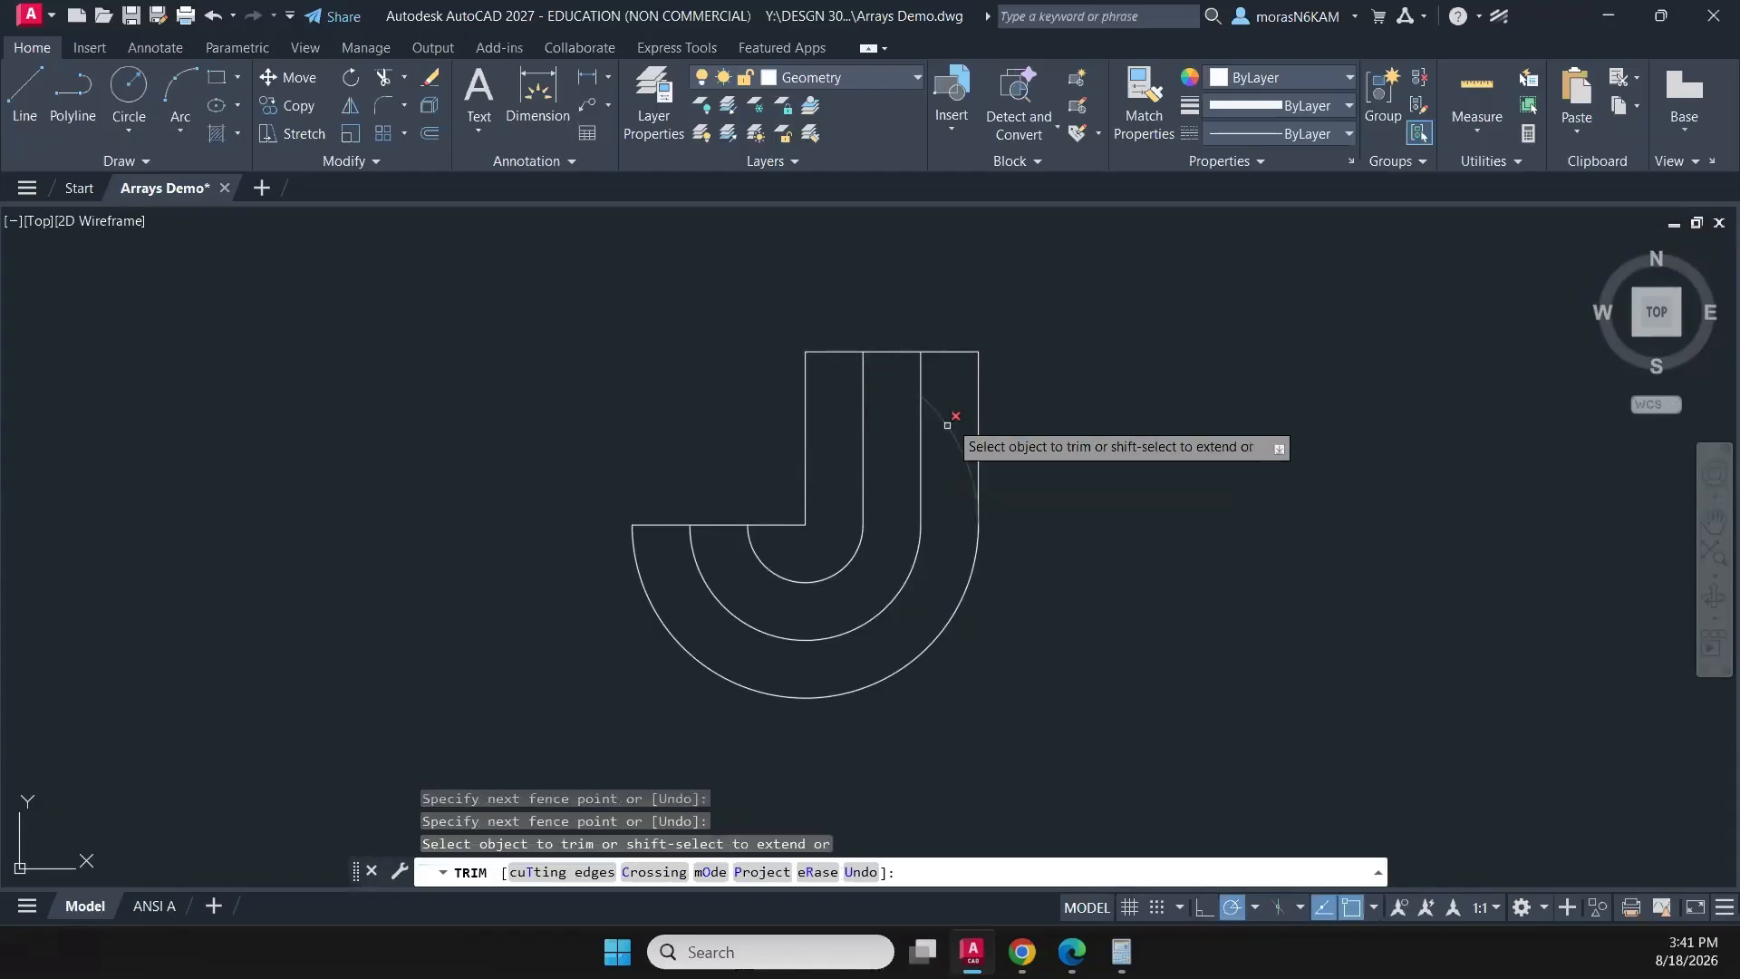
left_click_drag(950, 413, 938, 494)
key("Escape")
- Polar-array the entire J-shaped band around the upper end of its inner vertical line, with 4 items filling 360 degrees
scroll(1075, 548, "down", 3)
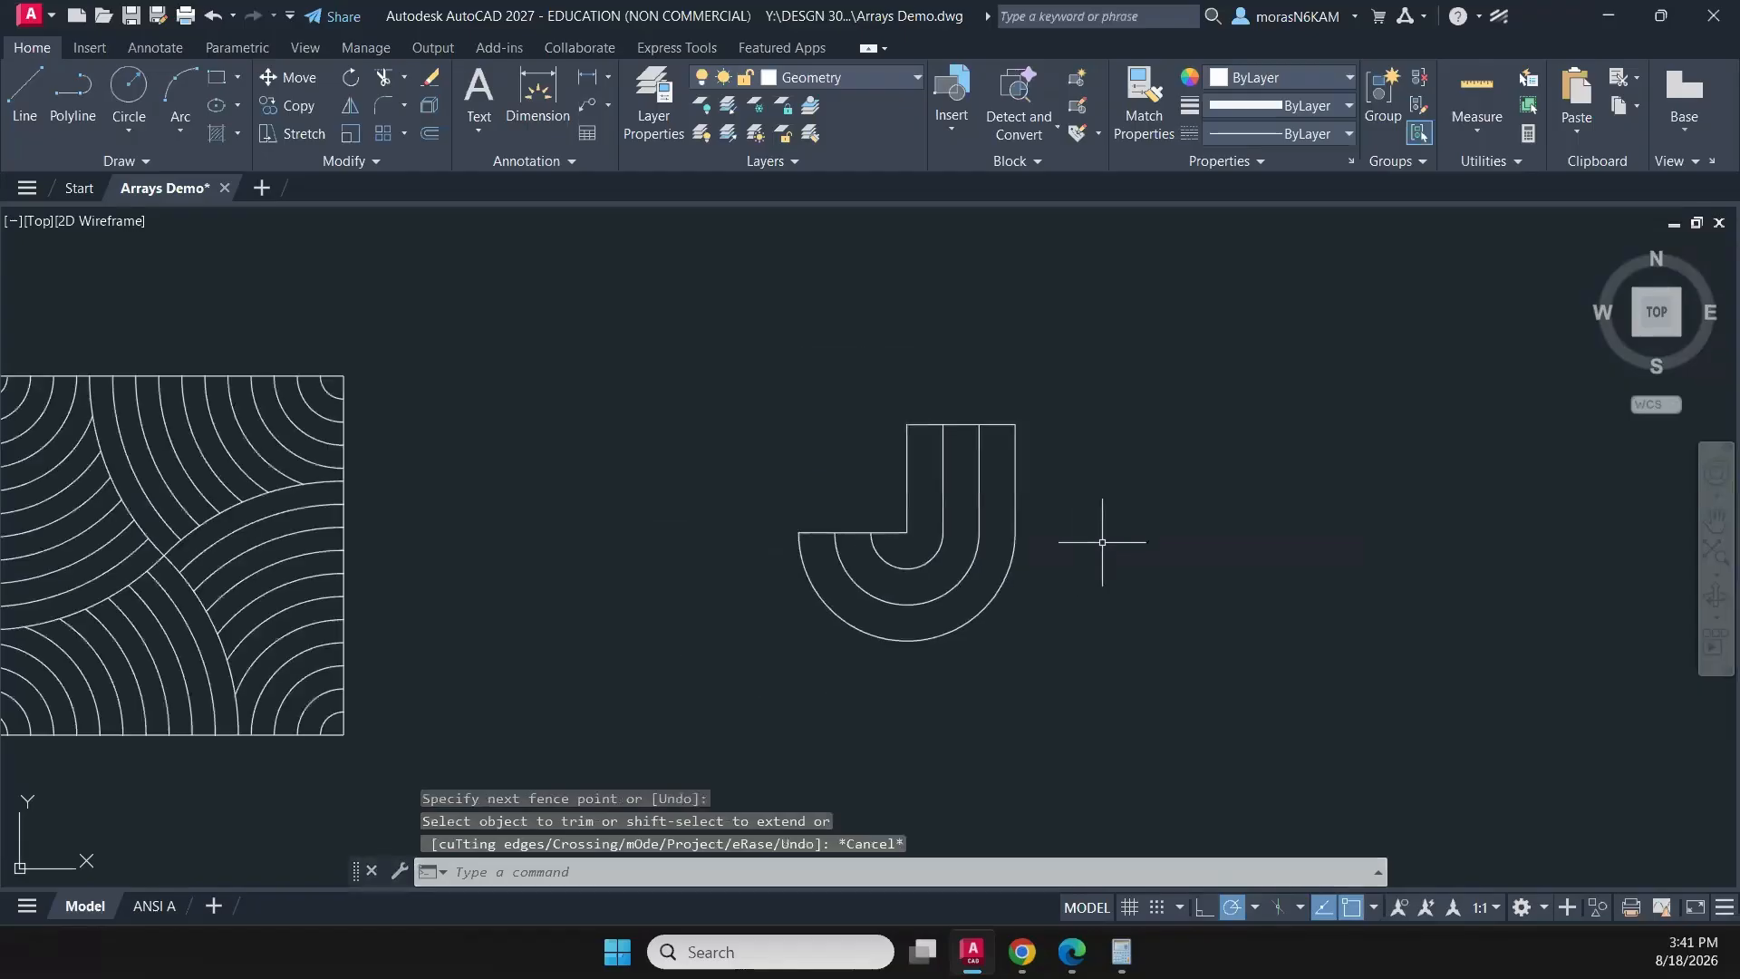
left_click(1048, 460)
left_click(712, 730)
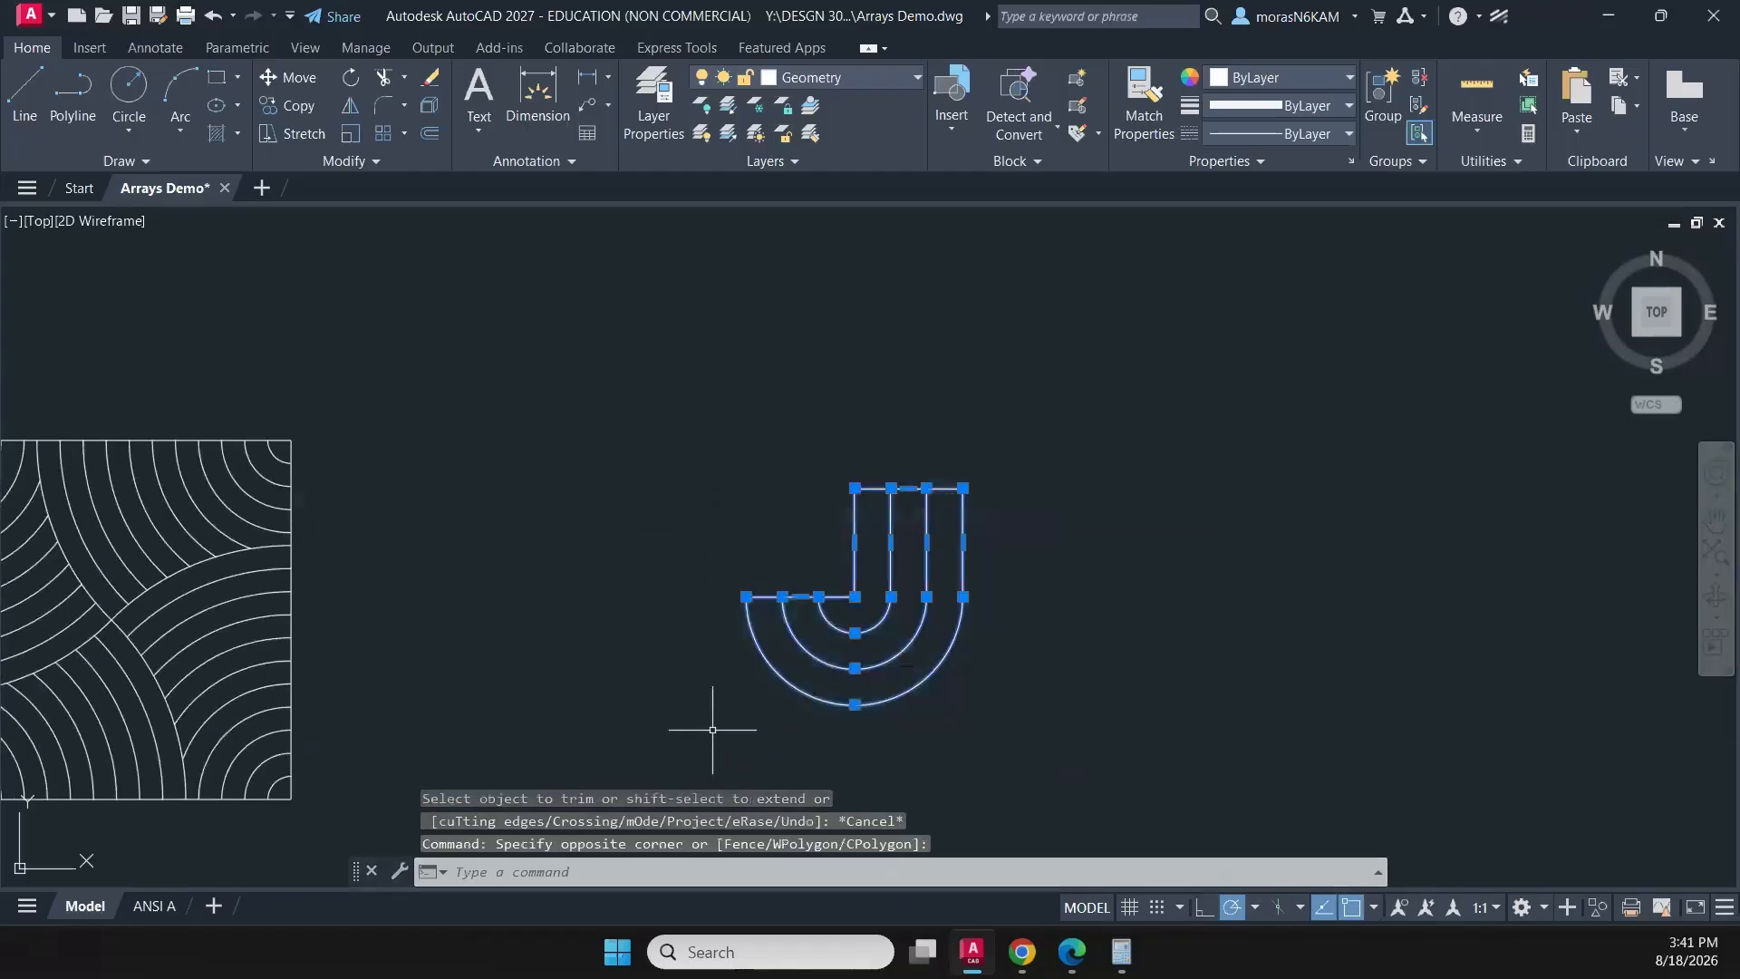
left_click(404, 133)
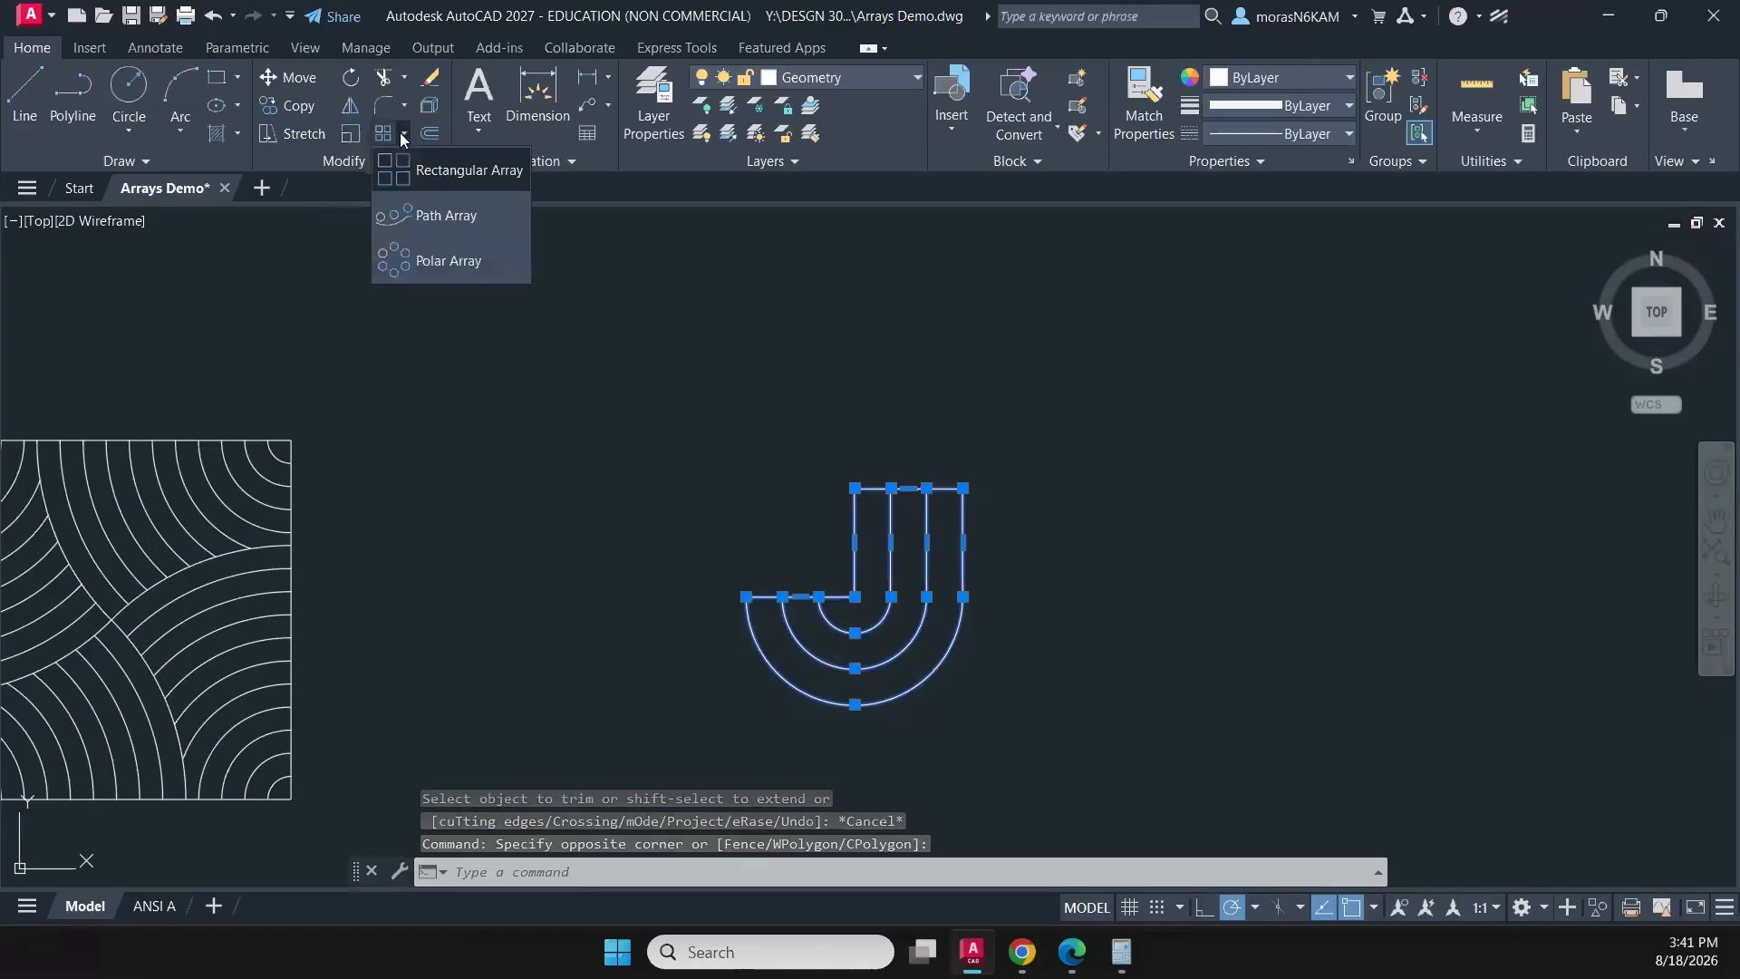
left_click(417, 262)
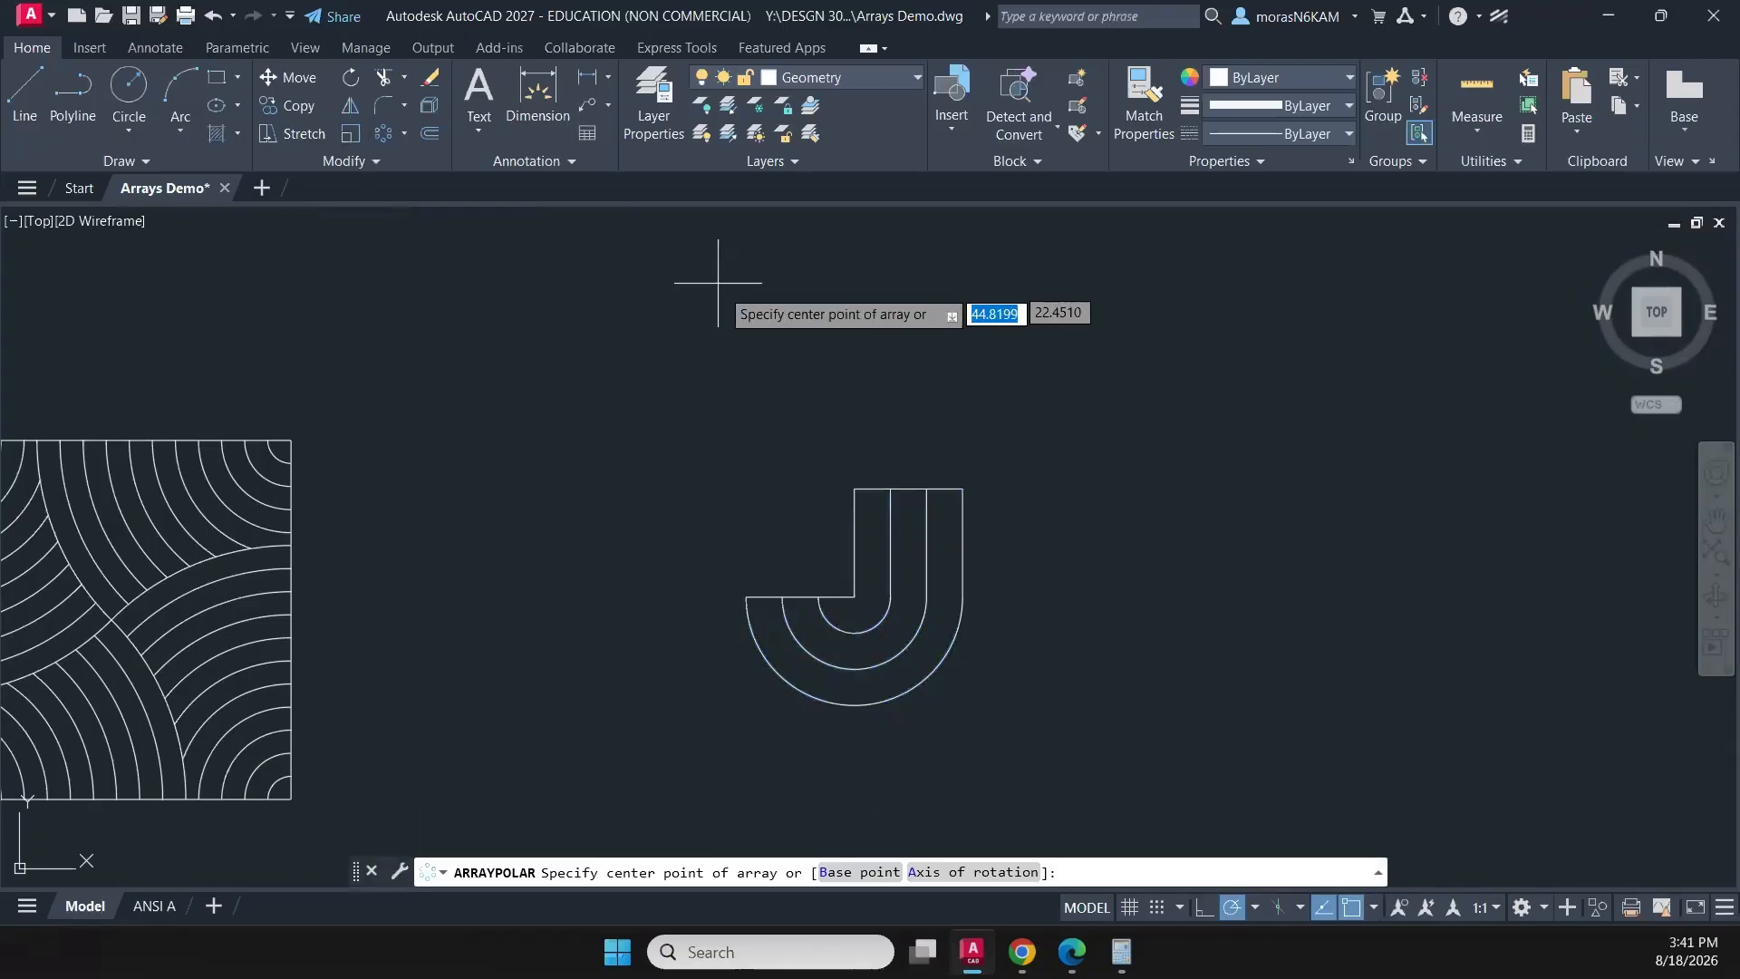
left_click(854, 488)
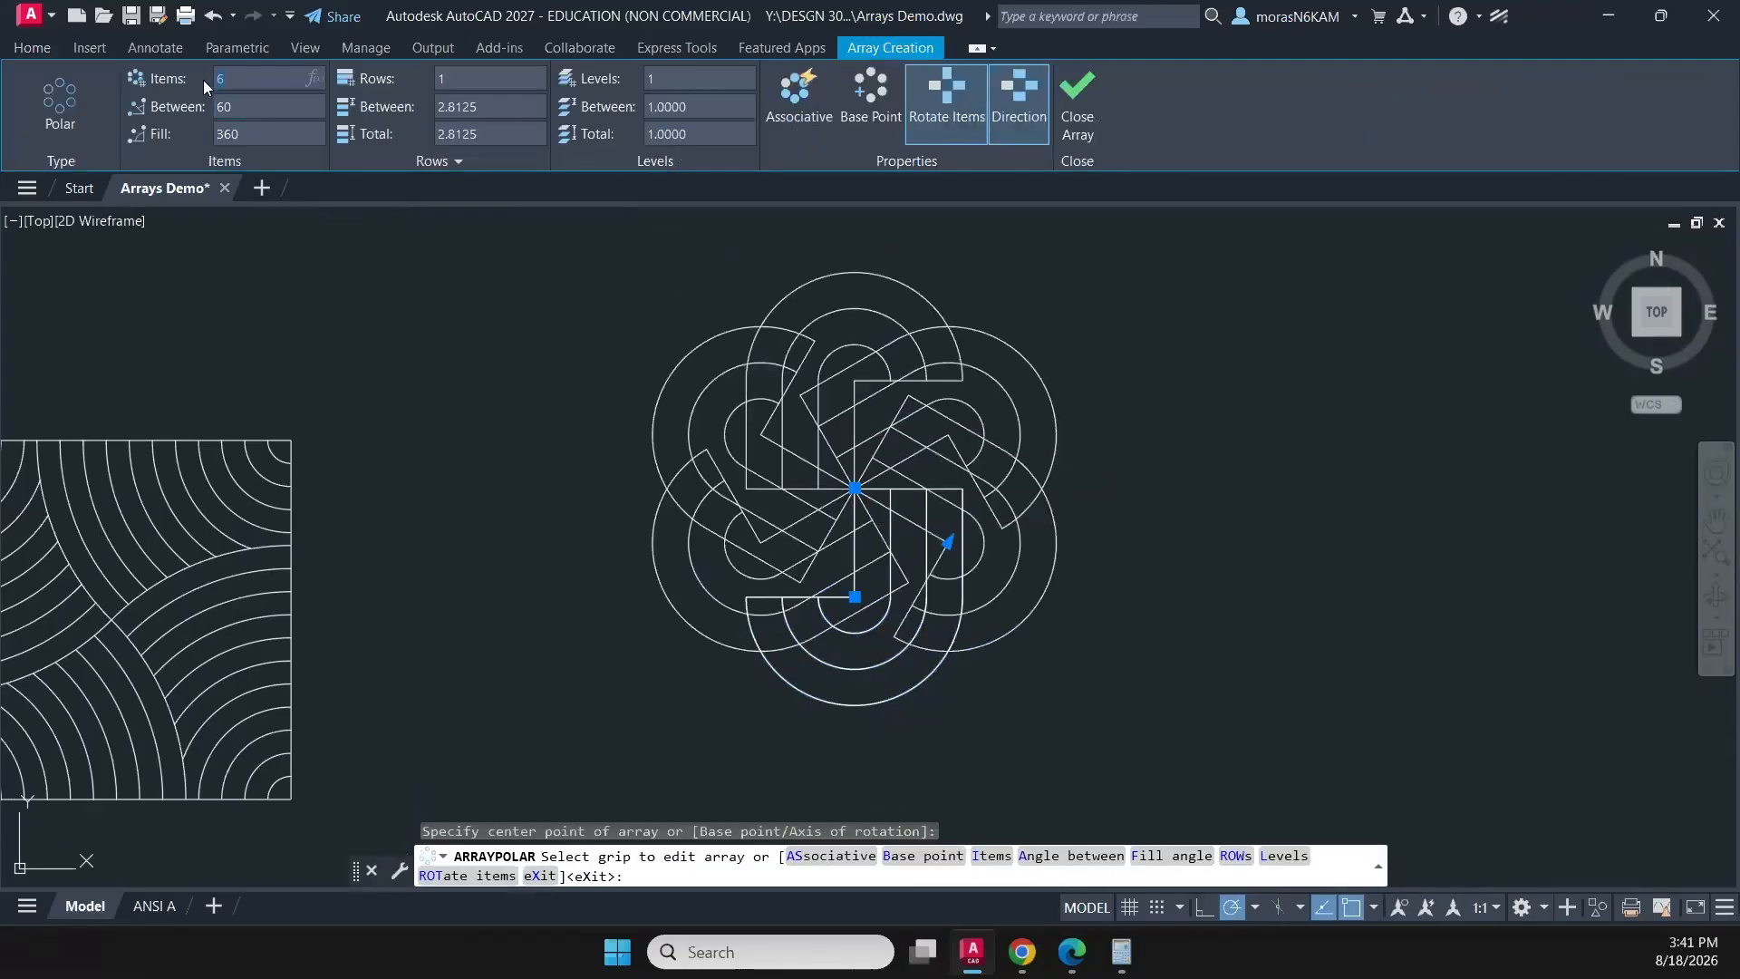
type("4")
key("Return")
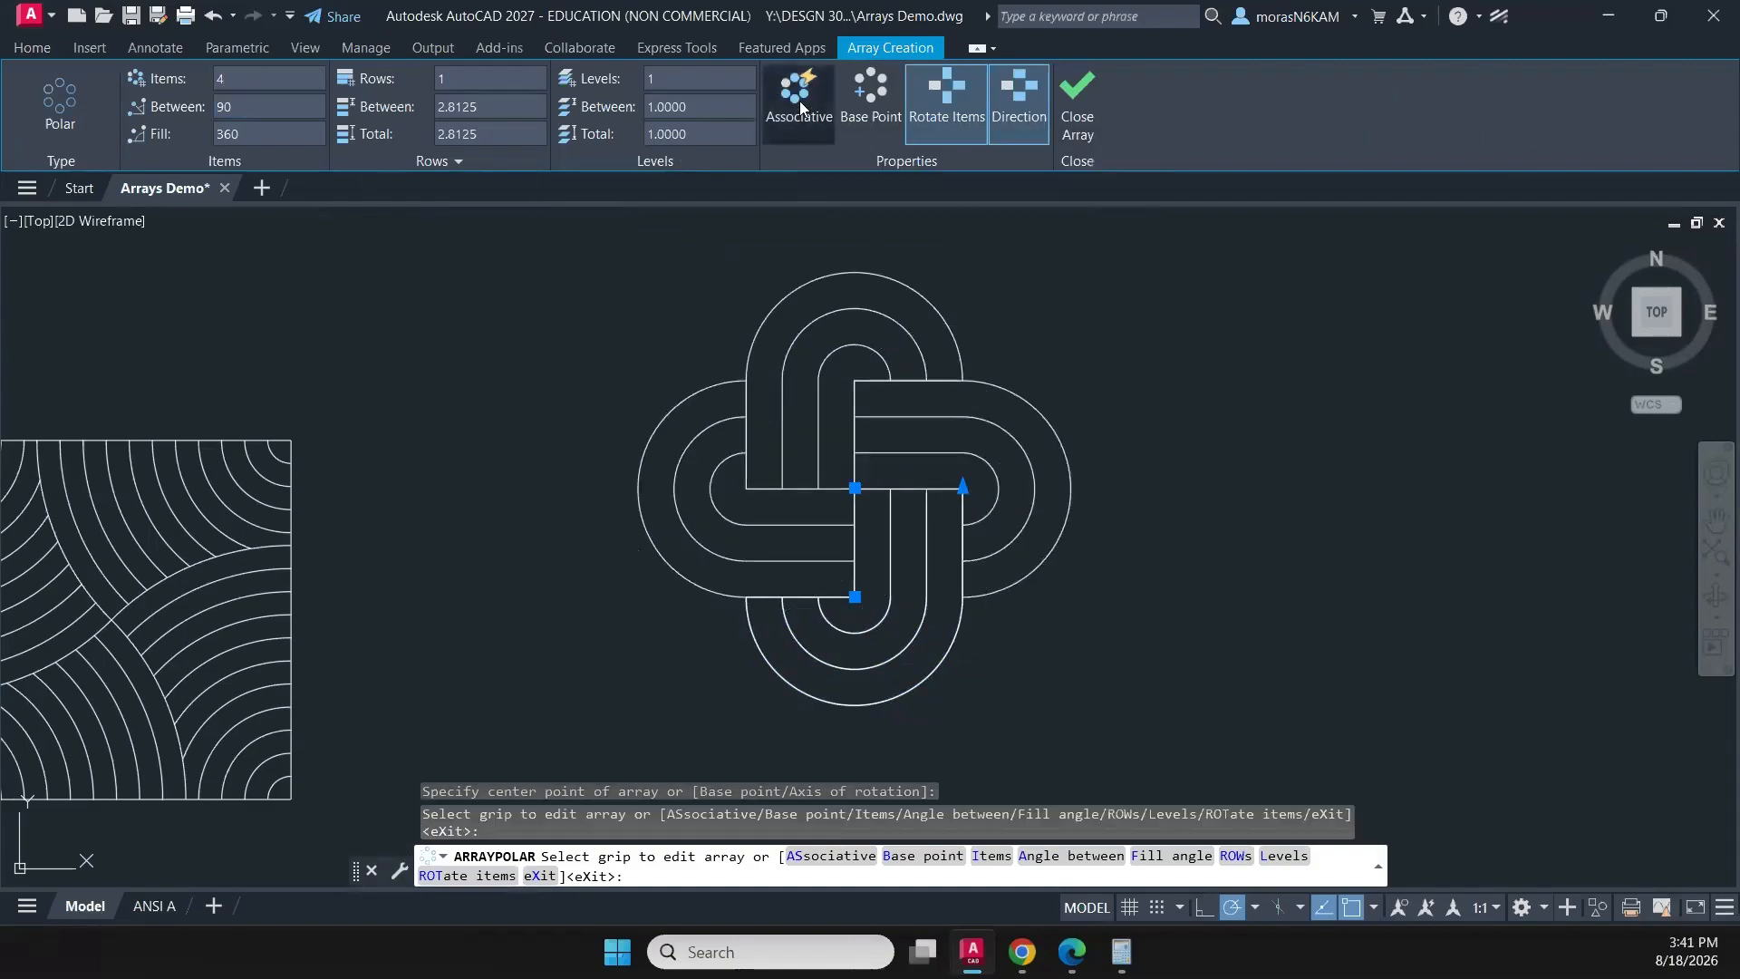
left_click(1077, 101)
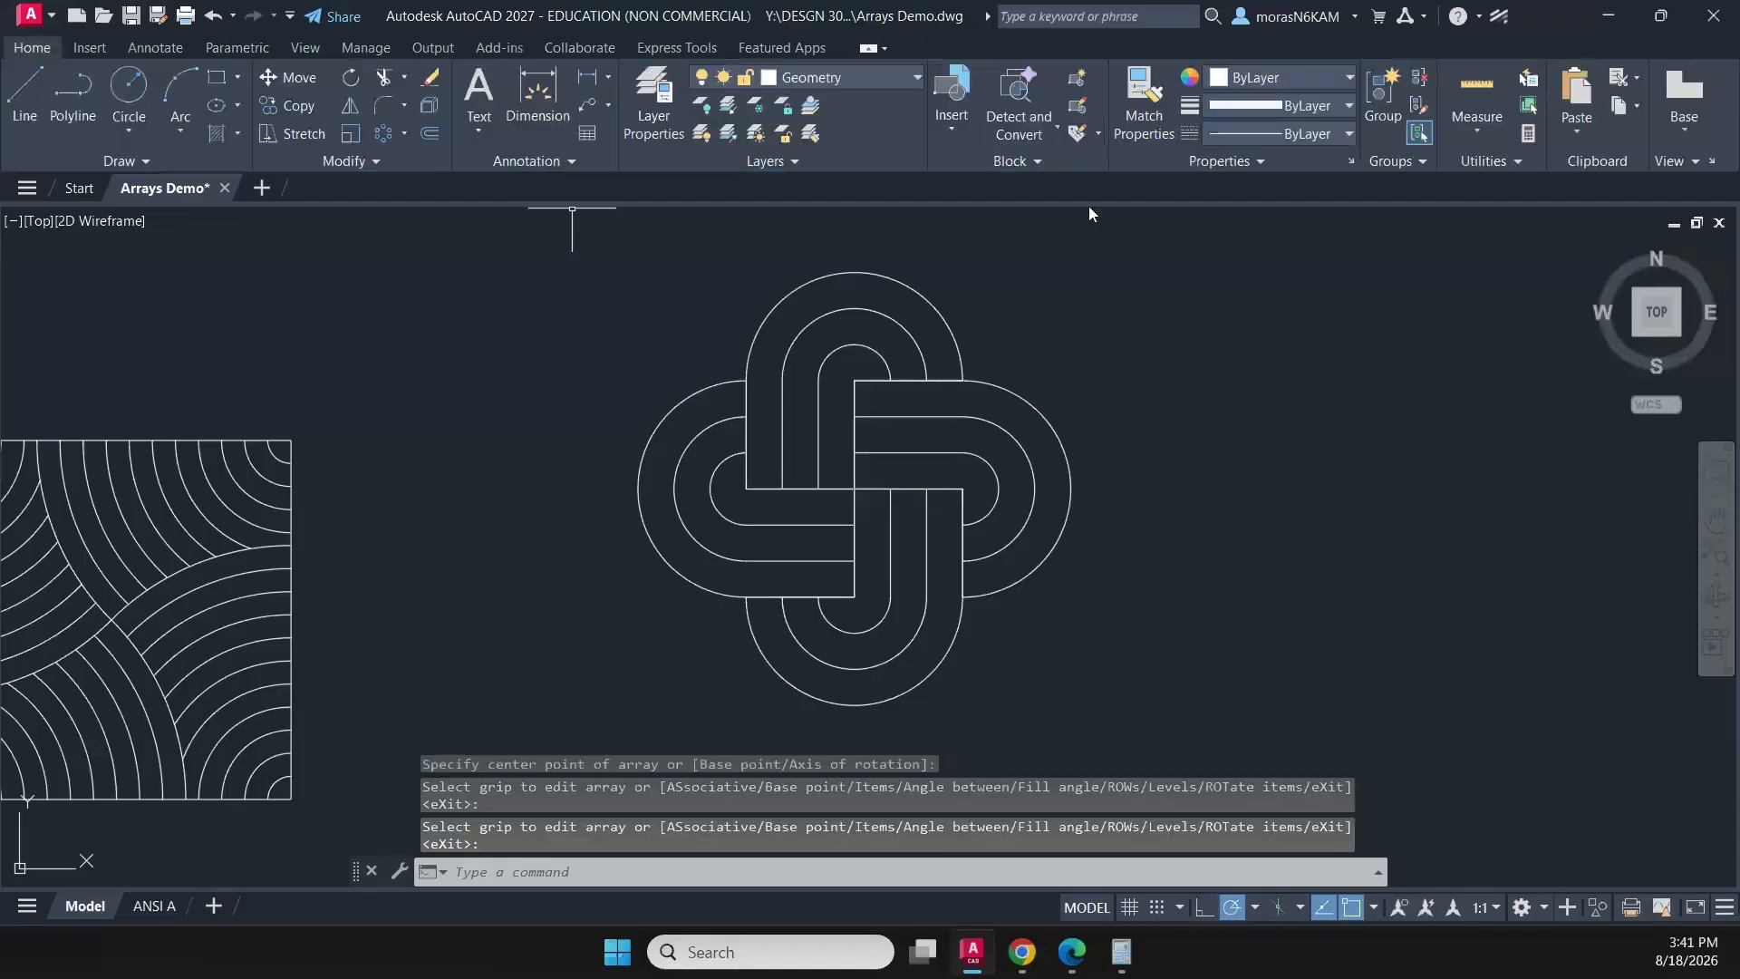
- Move the interlaced loop array down and left, closer to the square arc pattern in the lower row
scroll(1100, 295, "down", 4)
mouse_move(1173, 357)
middle_mouse_down()
mouse_move(1059, 420)
mouse_move(900, 462)
mouse_move(780, 412)
middle_mouse_up()
left_click(775, 419)
left_click(534, 622)
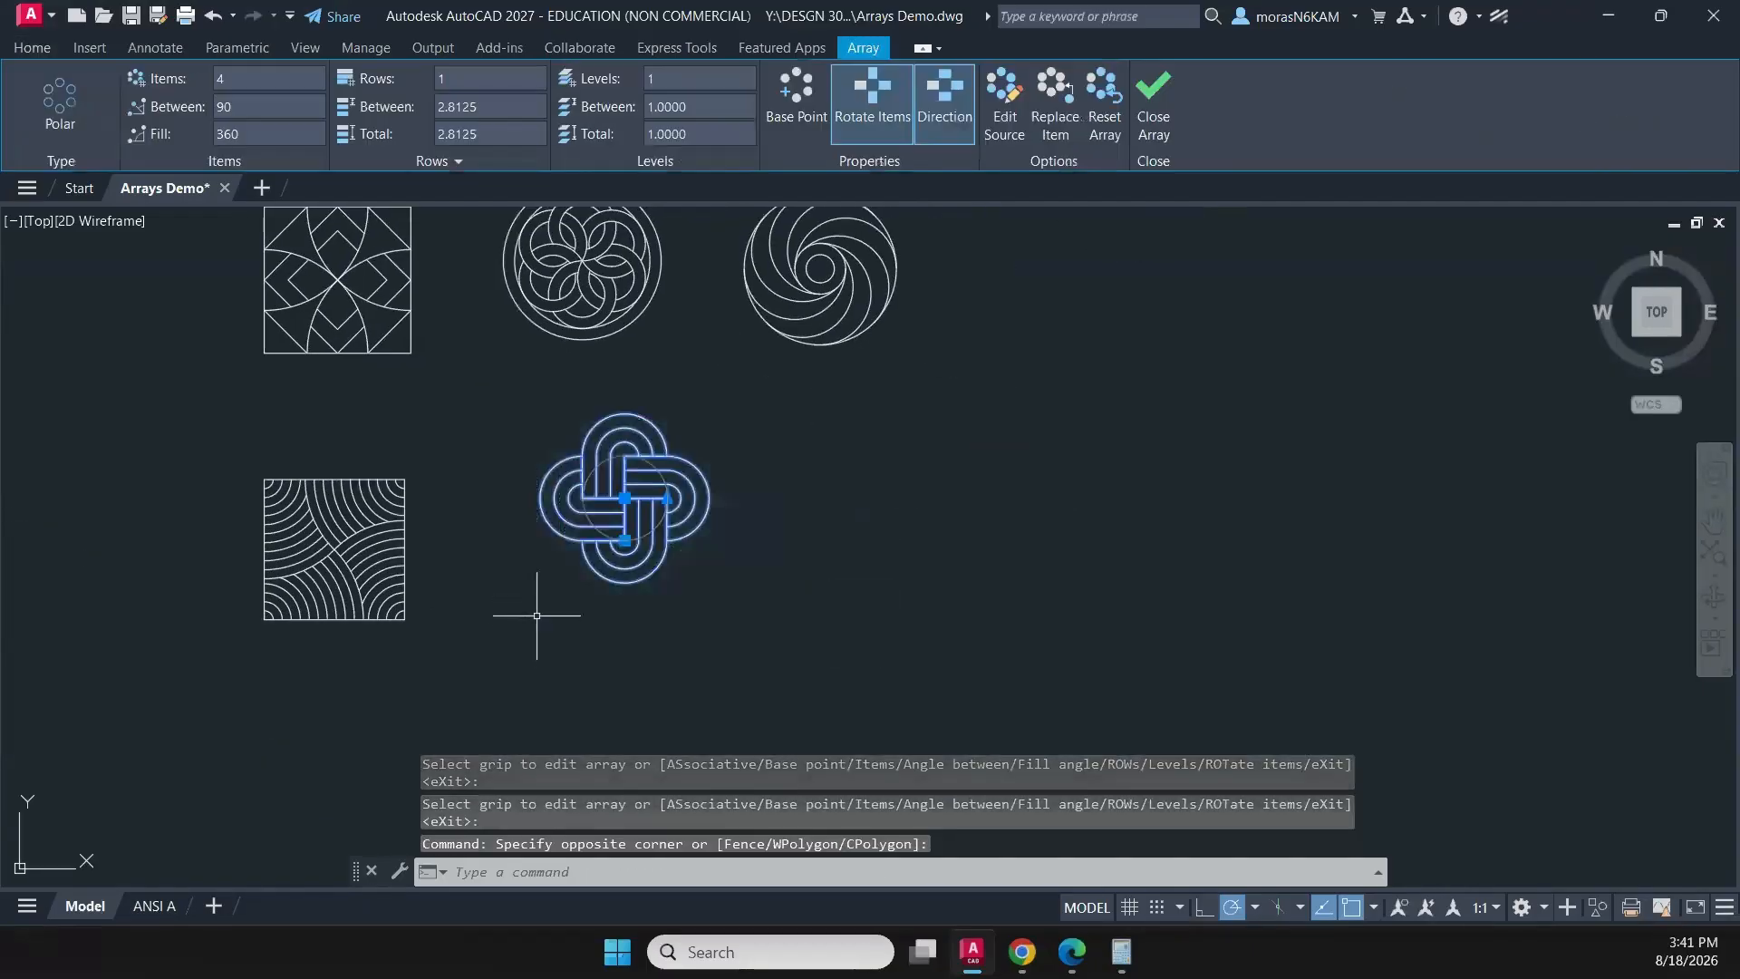
type("m")
key("Return")
left_click(739, 557)
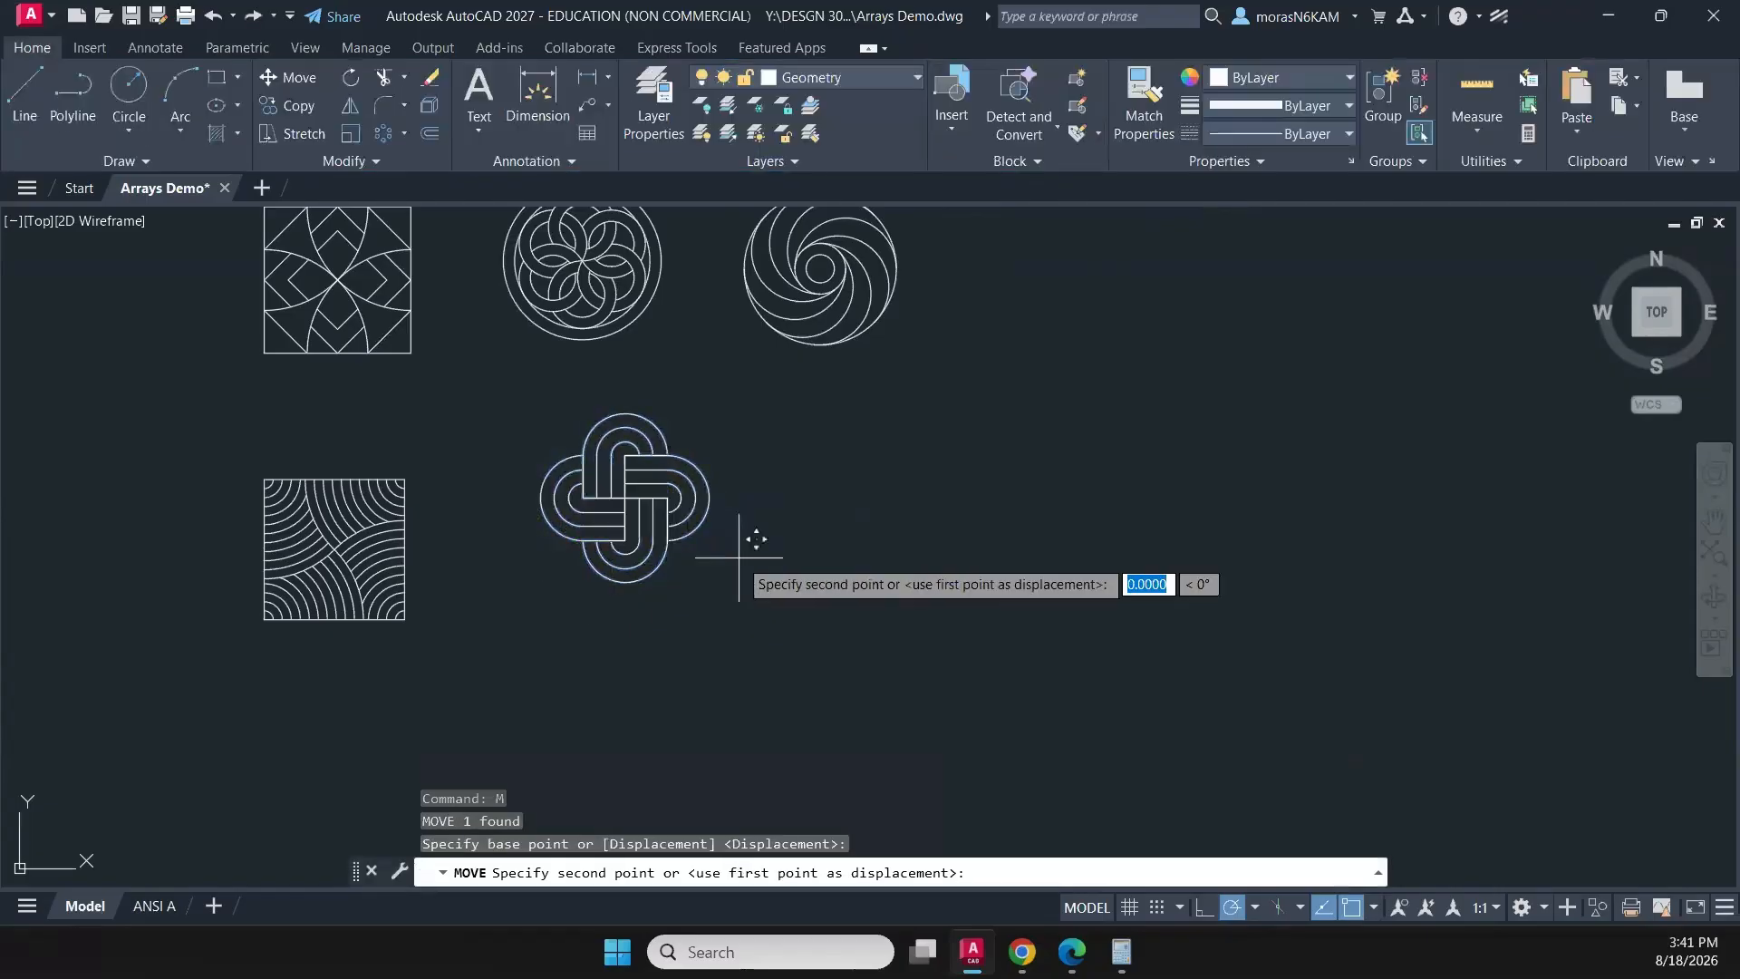
left_click(688, 590)
key("Escape")
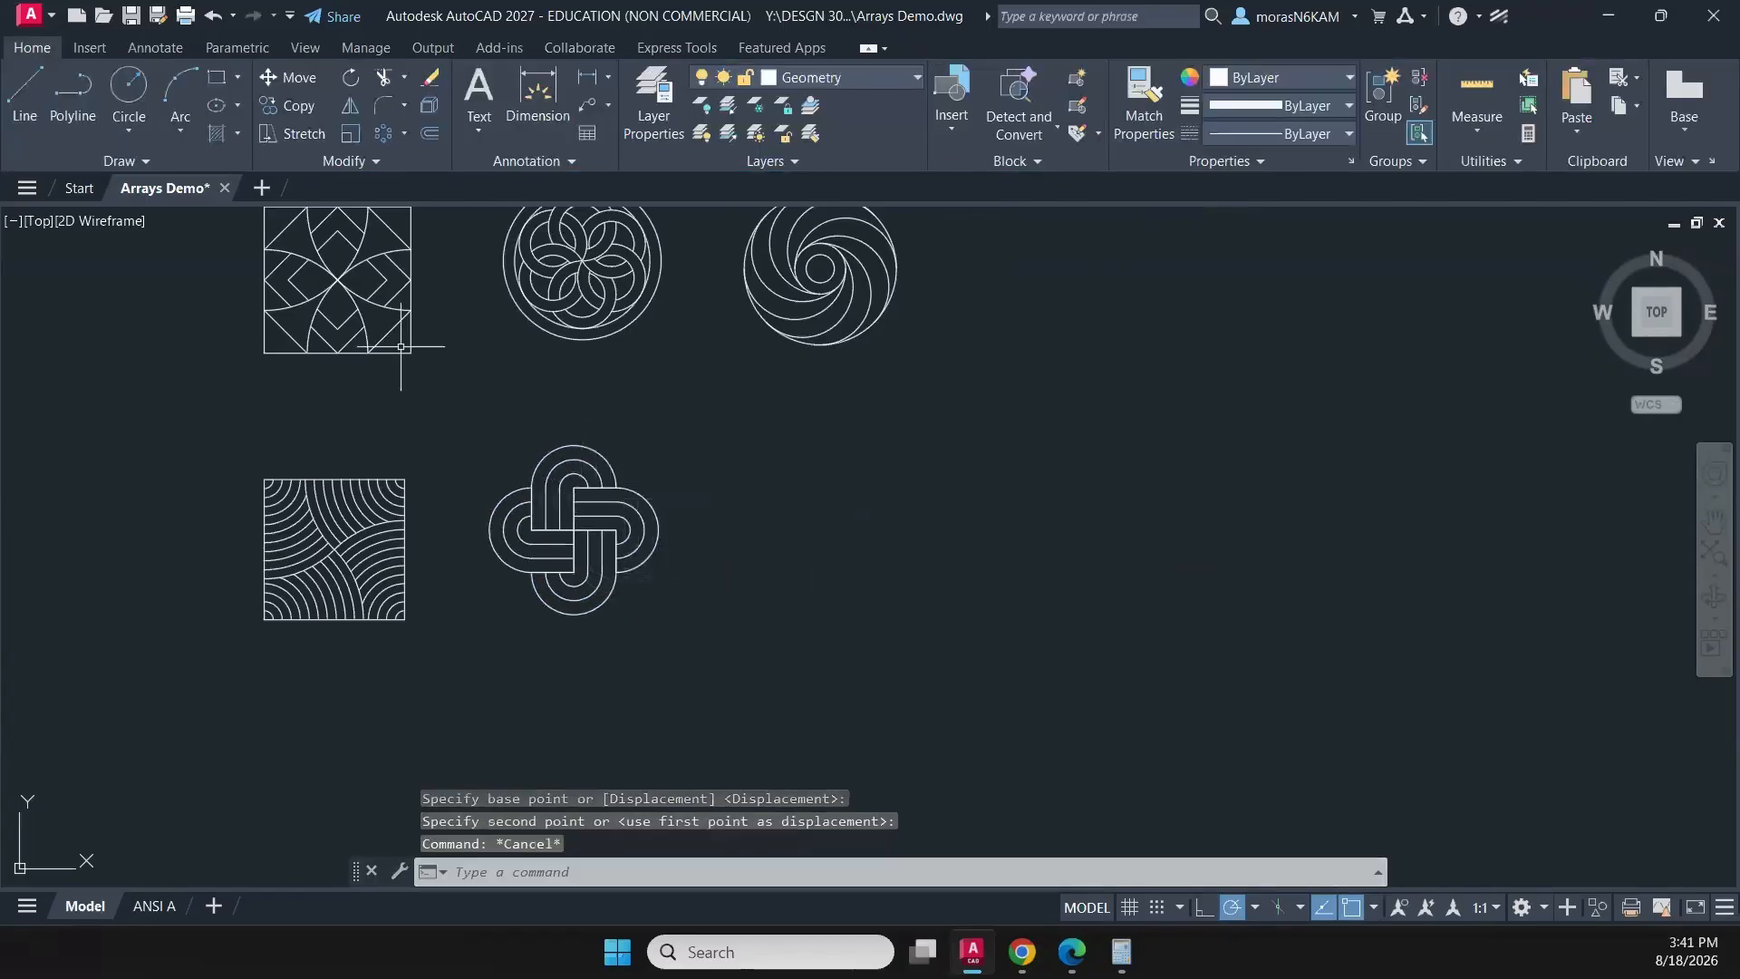
left_click(120, 48)
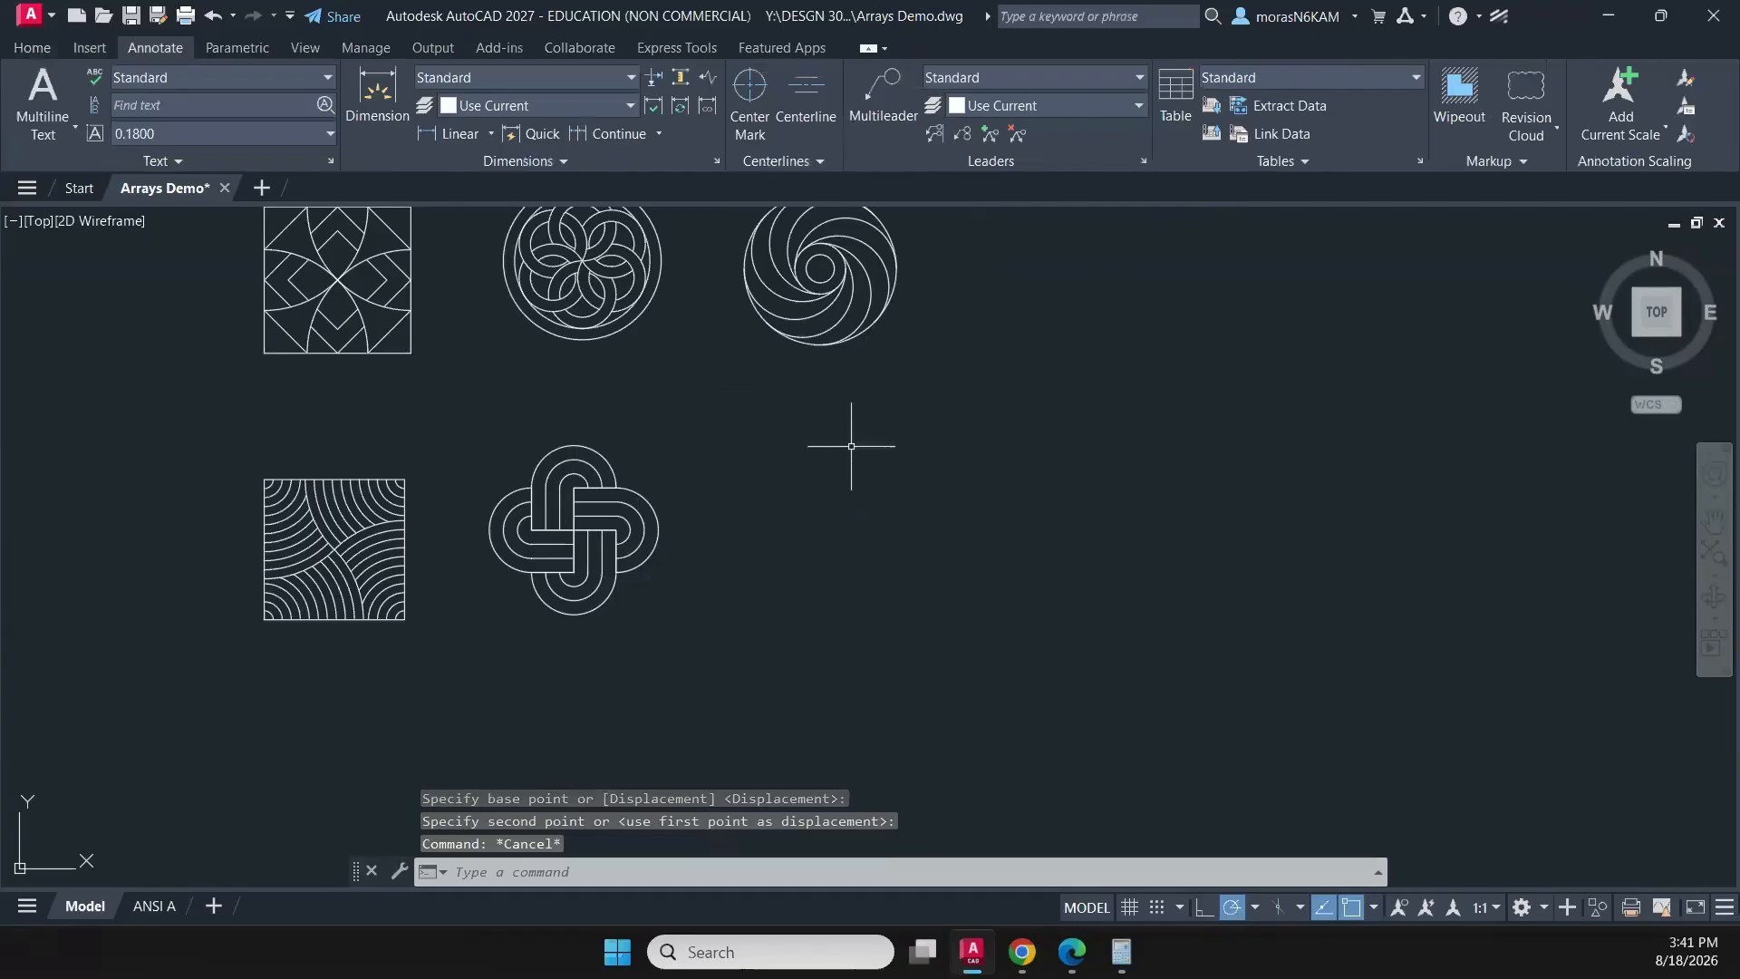
left_click(825, 513)
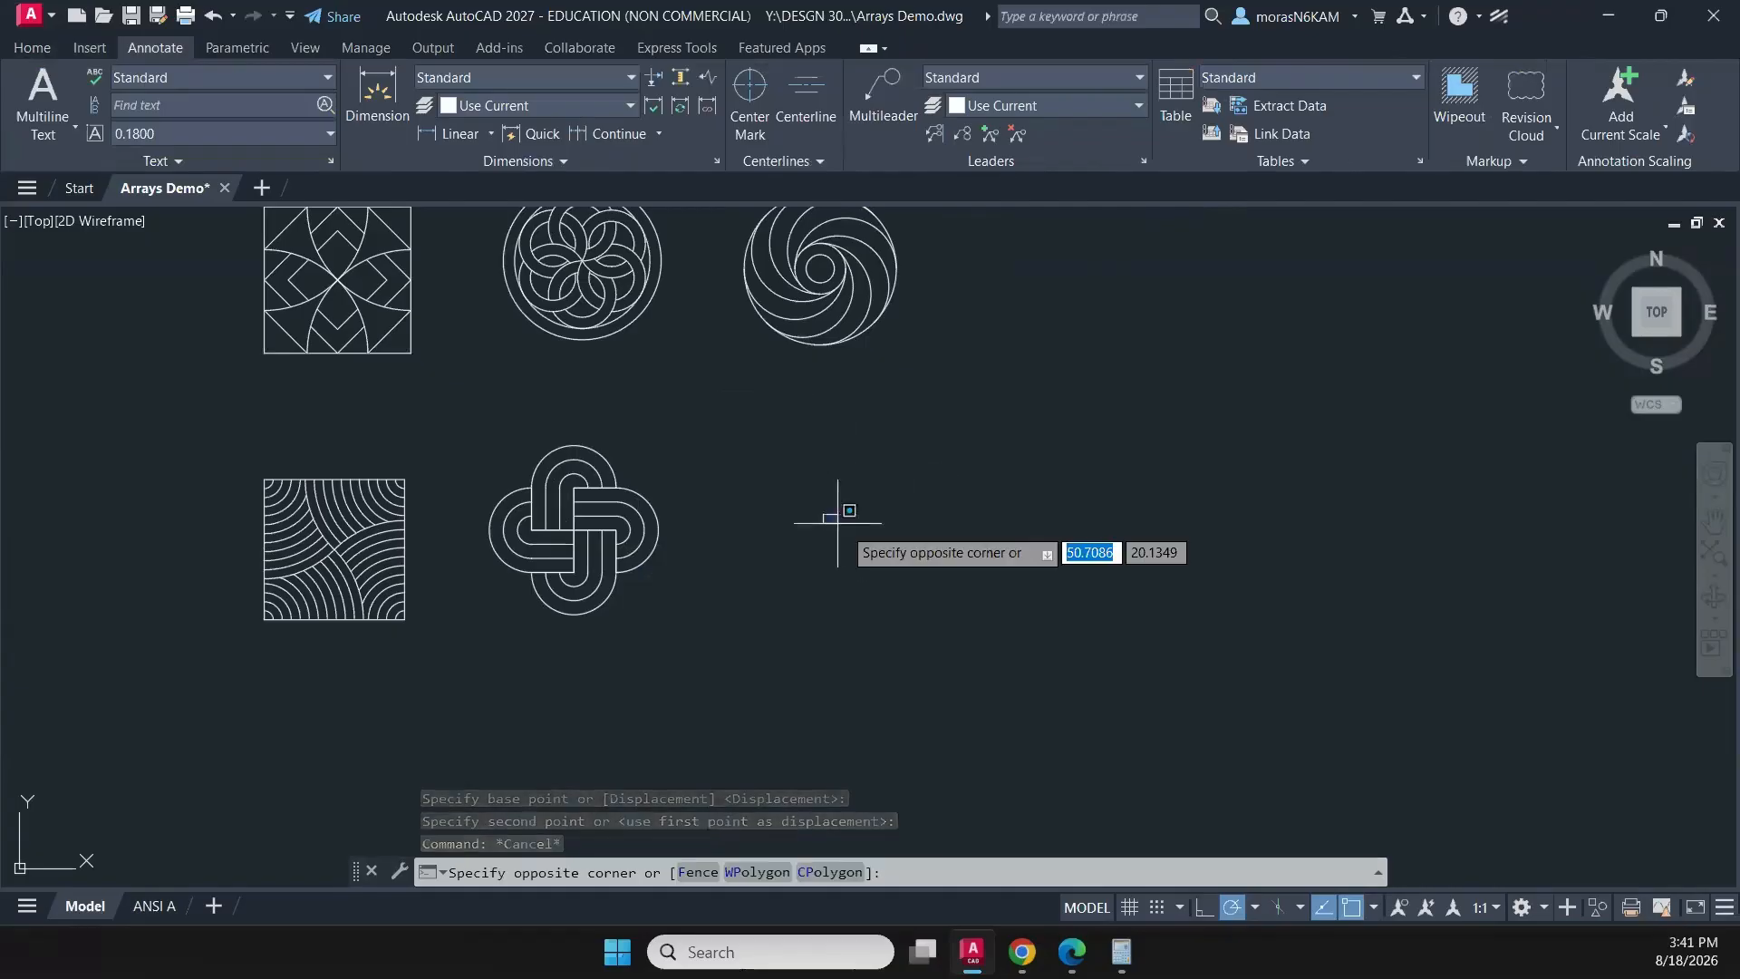
key("Escape")
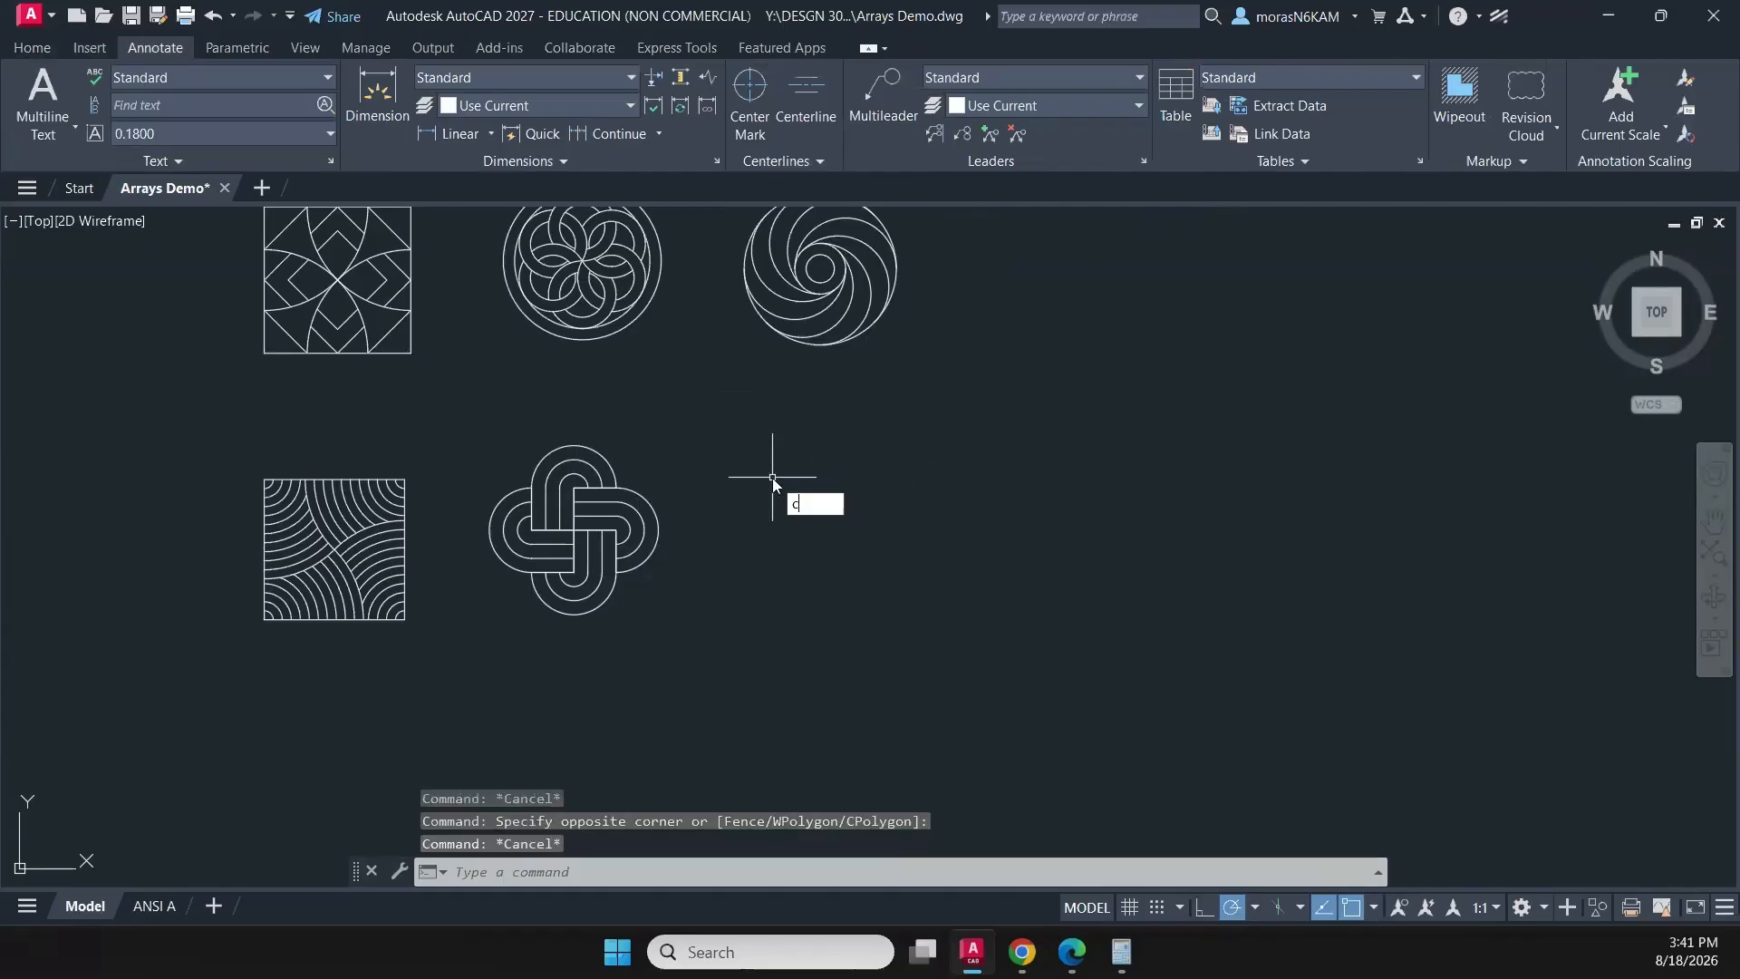
- Draw a circle with a diameter of 3.5 in the empty space right of the interlaced loop pattern
type("c")
key("Return")
left_click(801, 517)
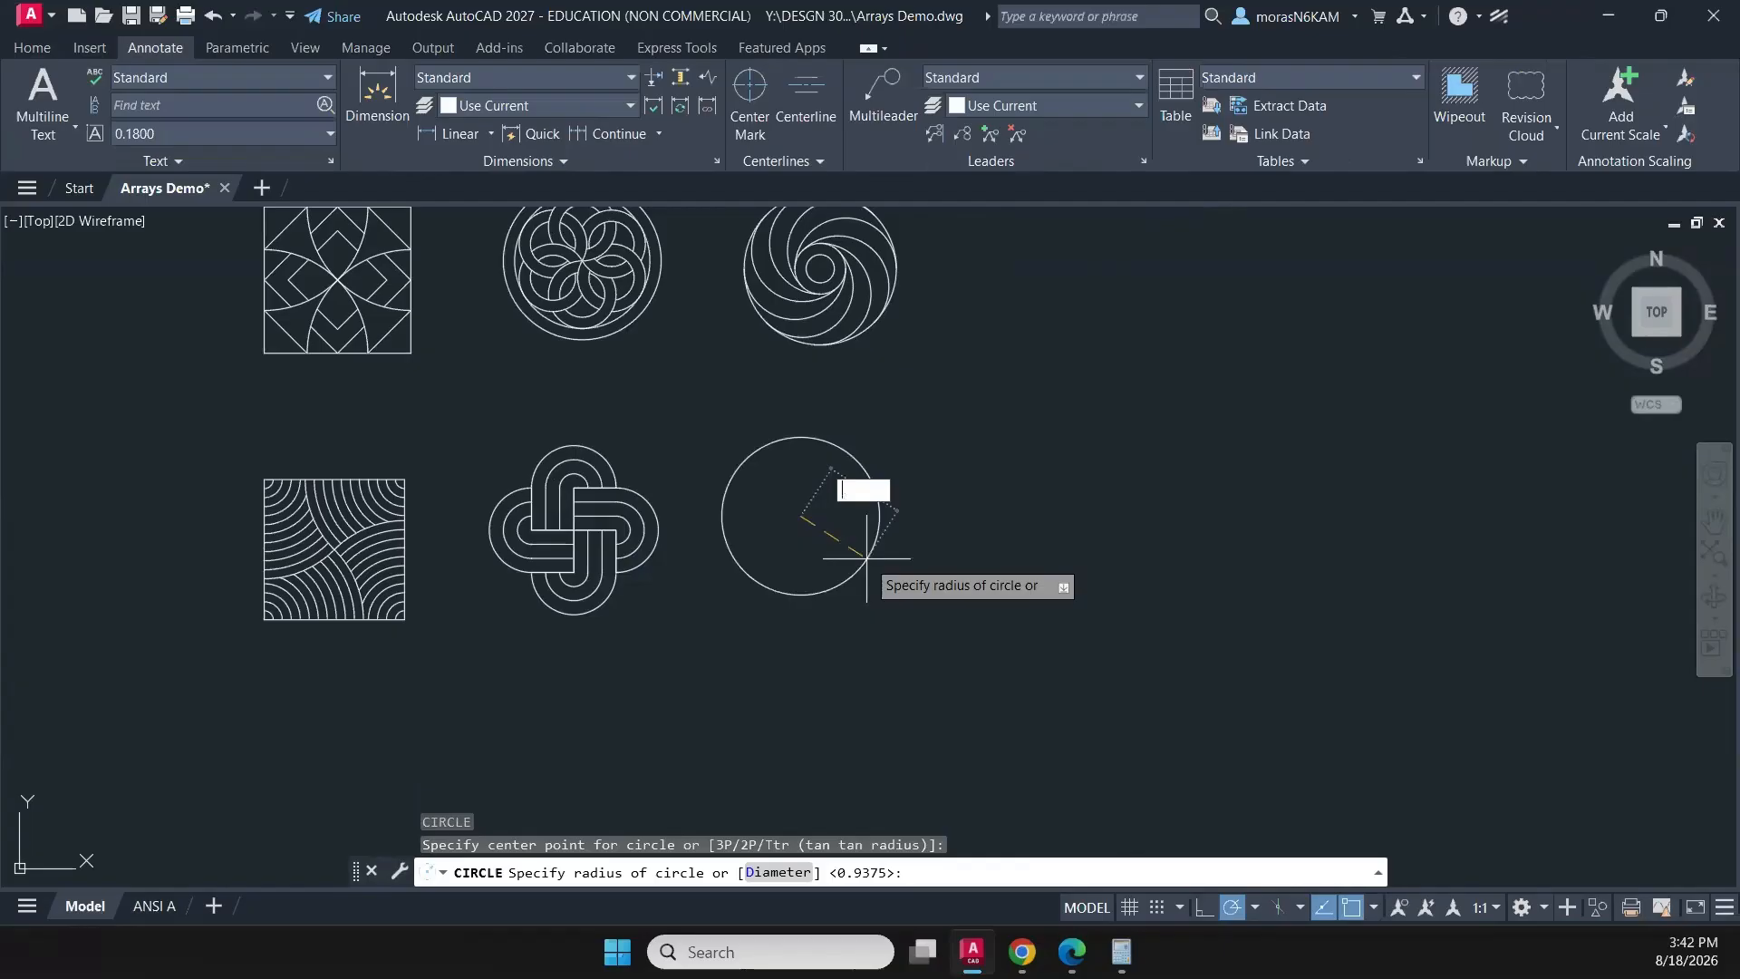
key("Return")
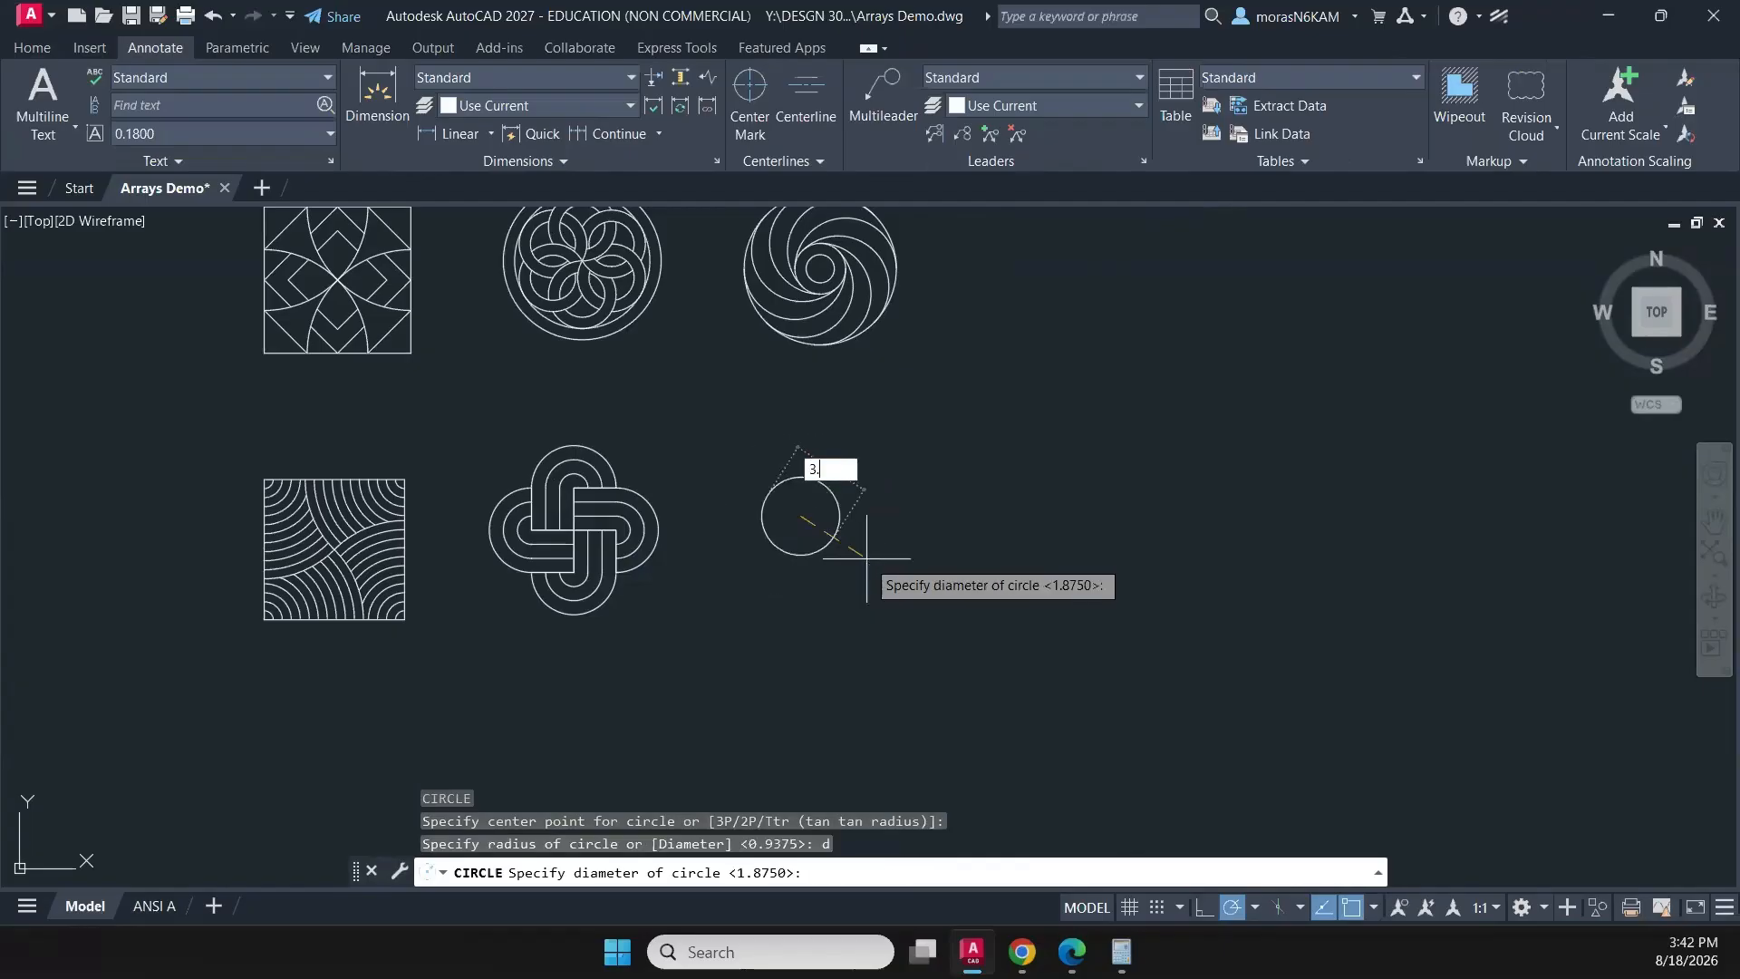
key("Return")
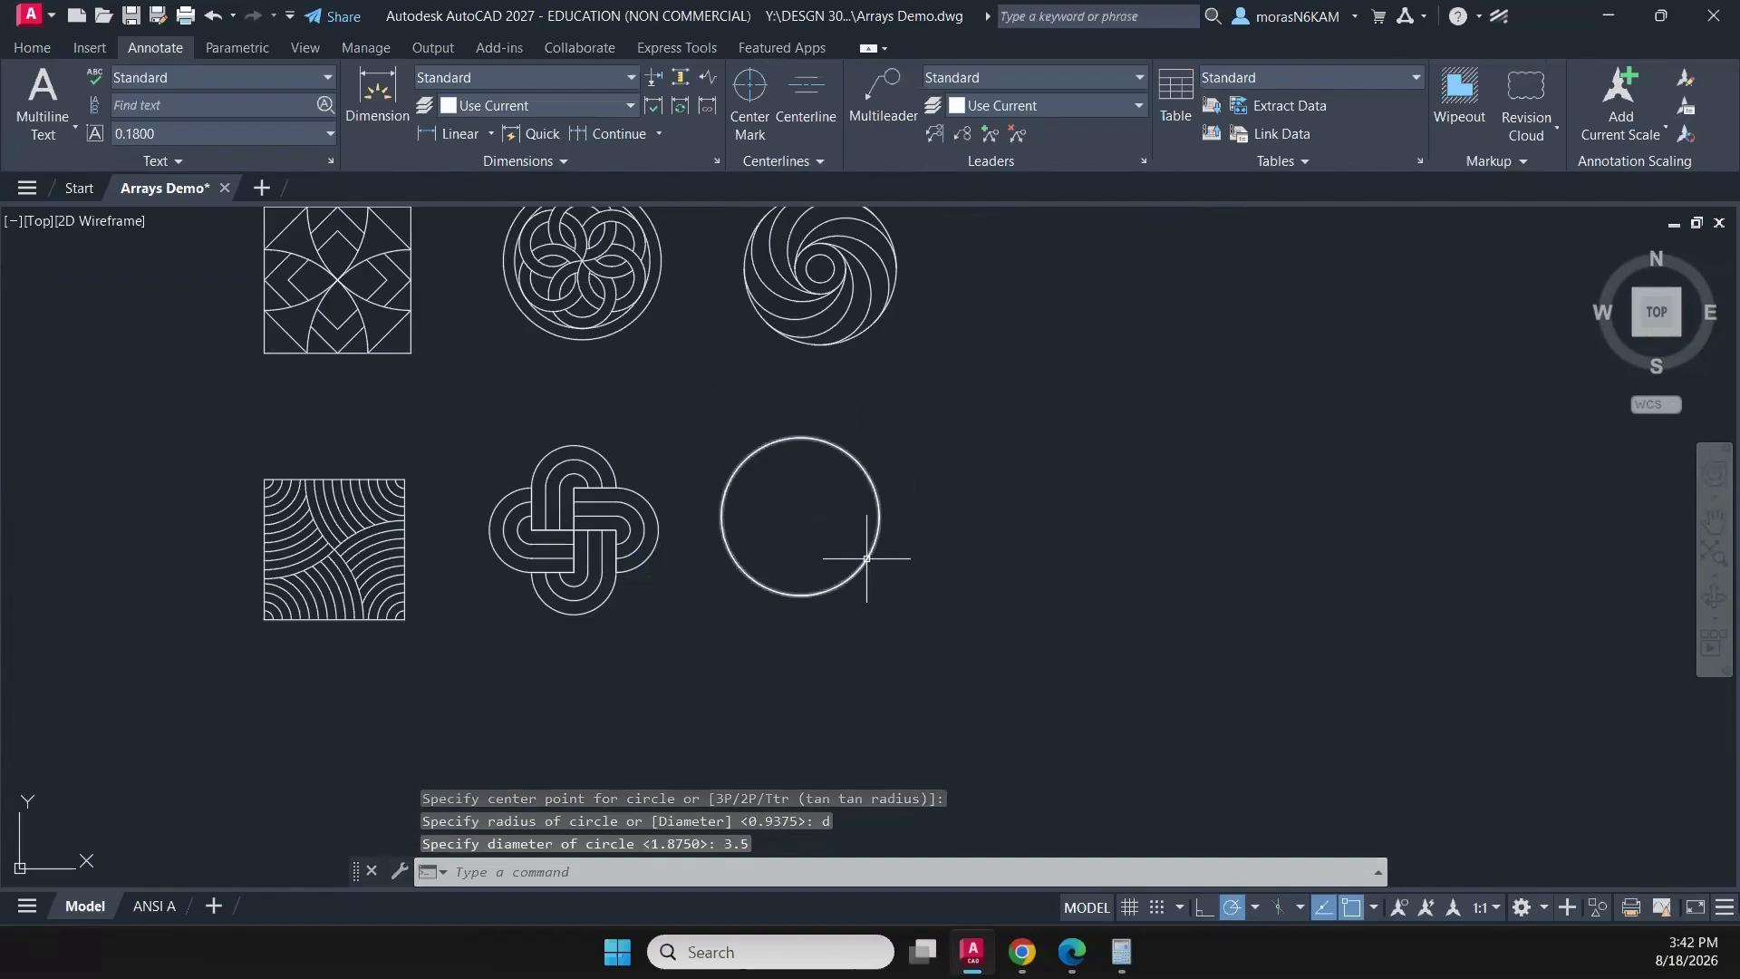
key("Escape")
- Offset the new circle inward by 0.25
left_click(974, 493)
left_click(877, 558)
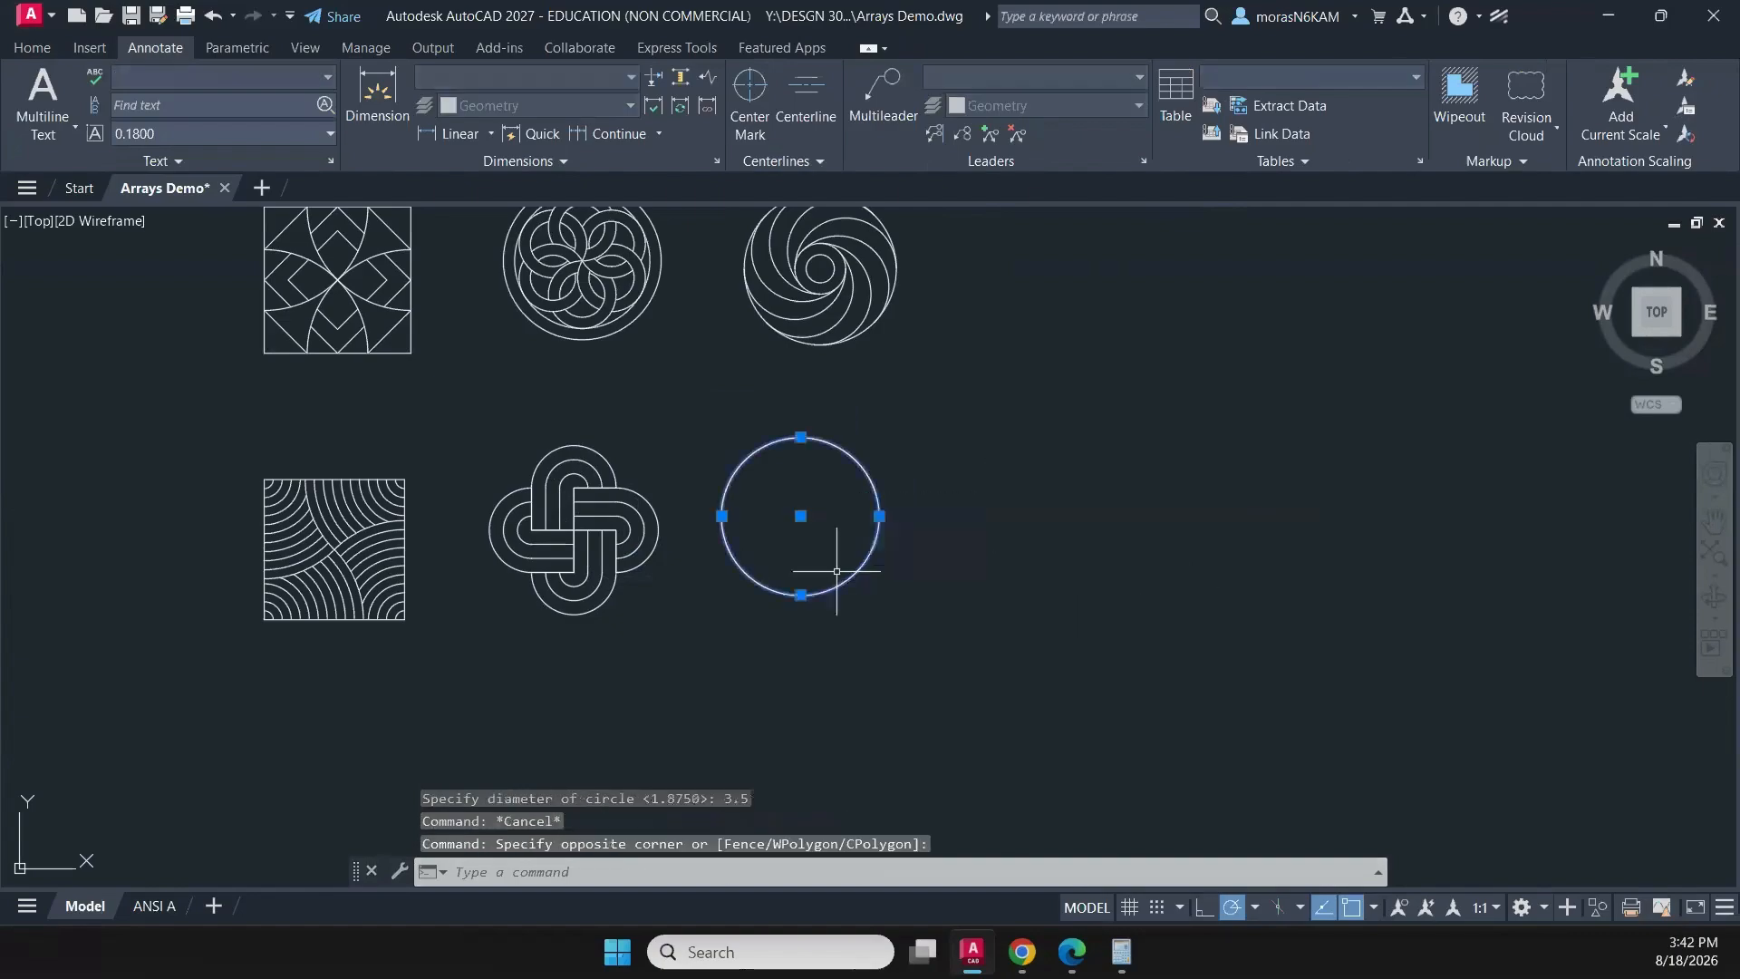
type("offset")
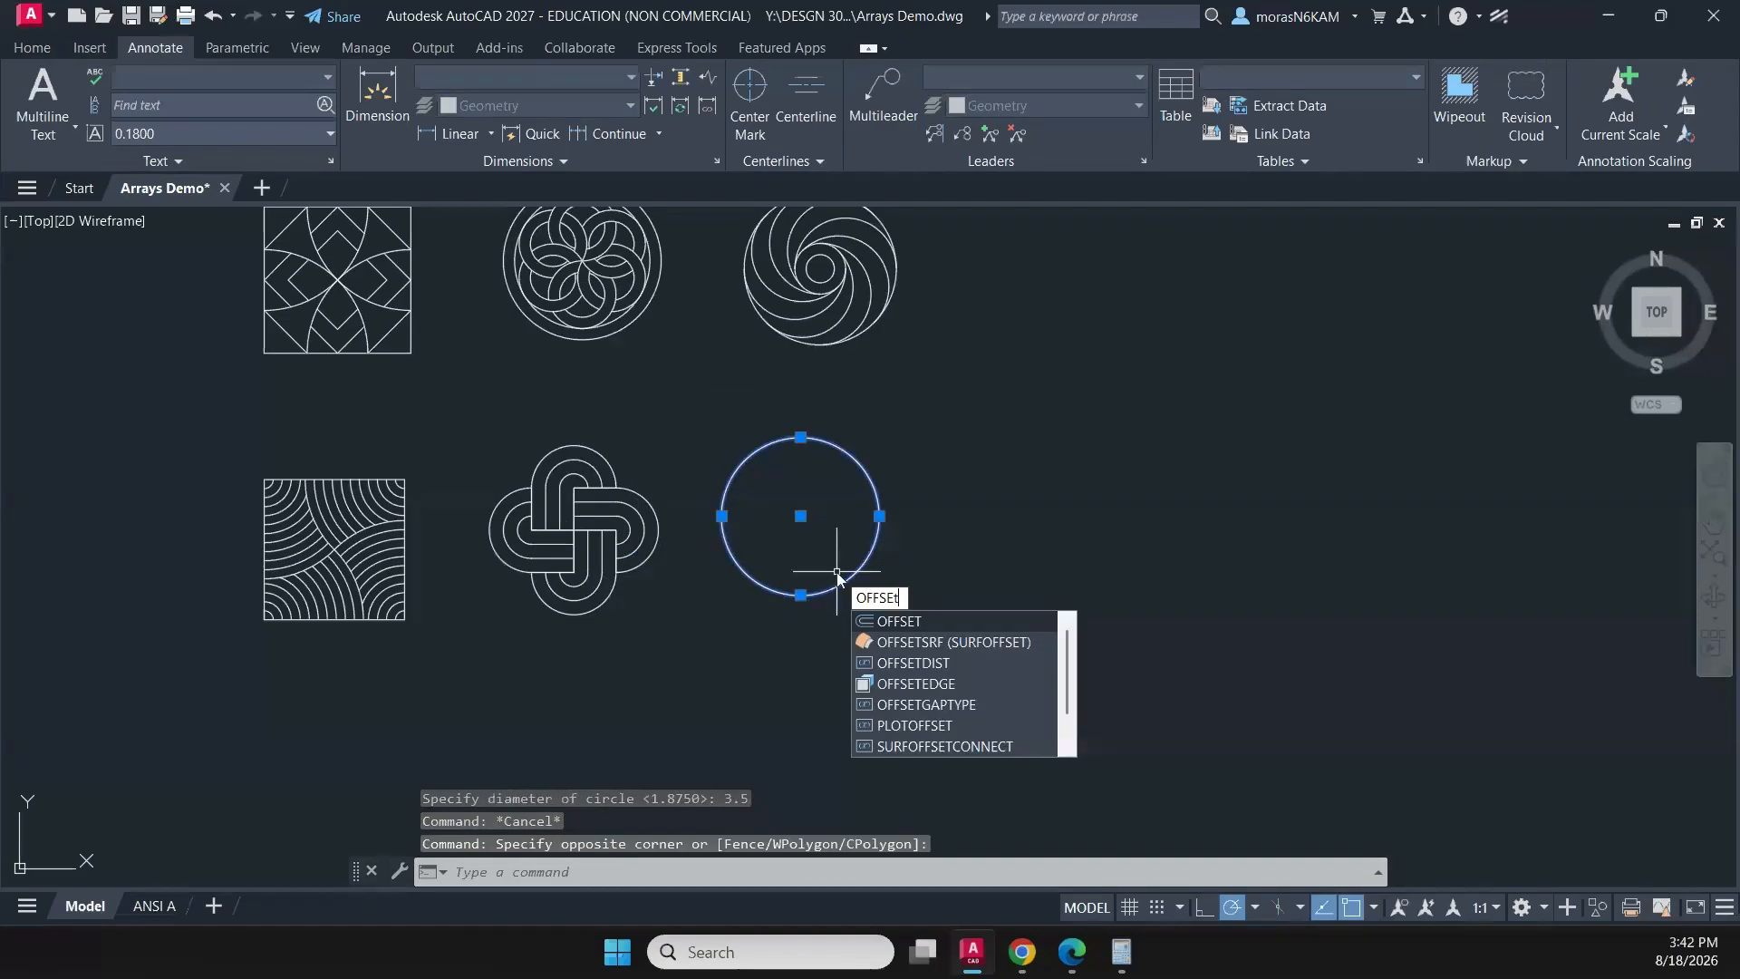
key("Return")
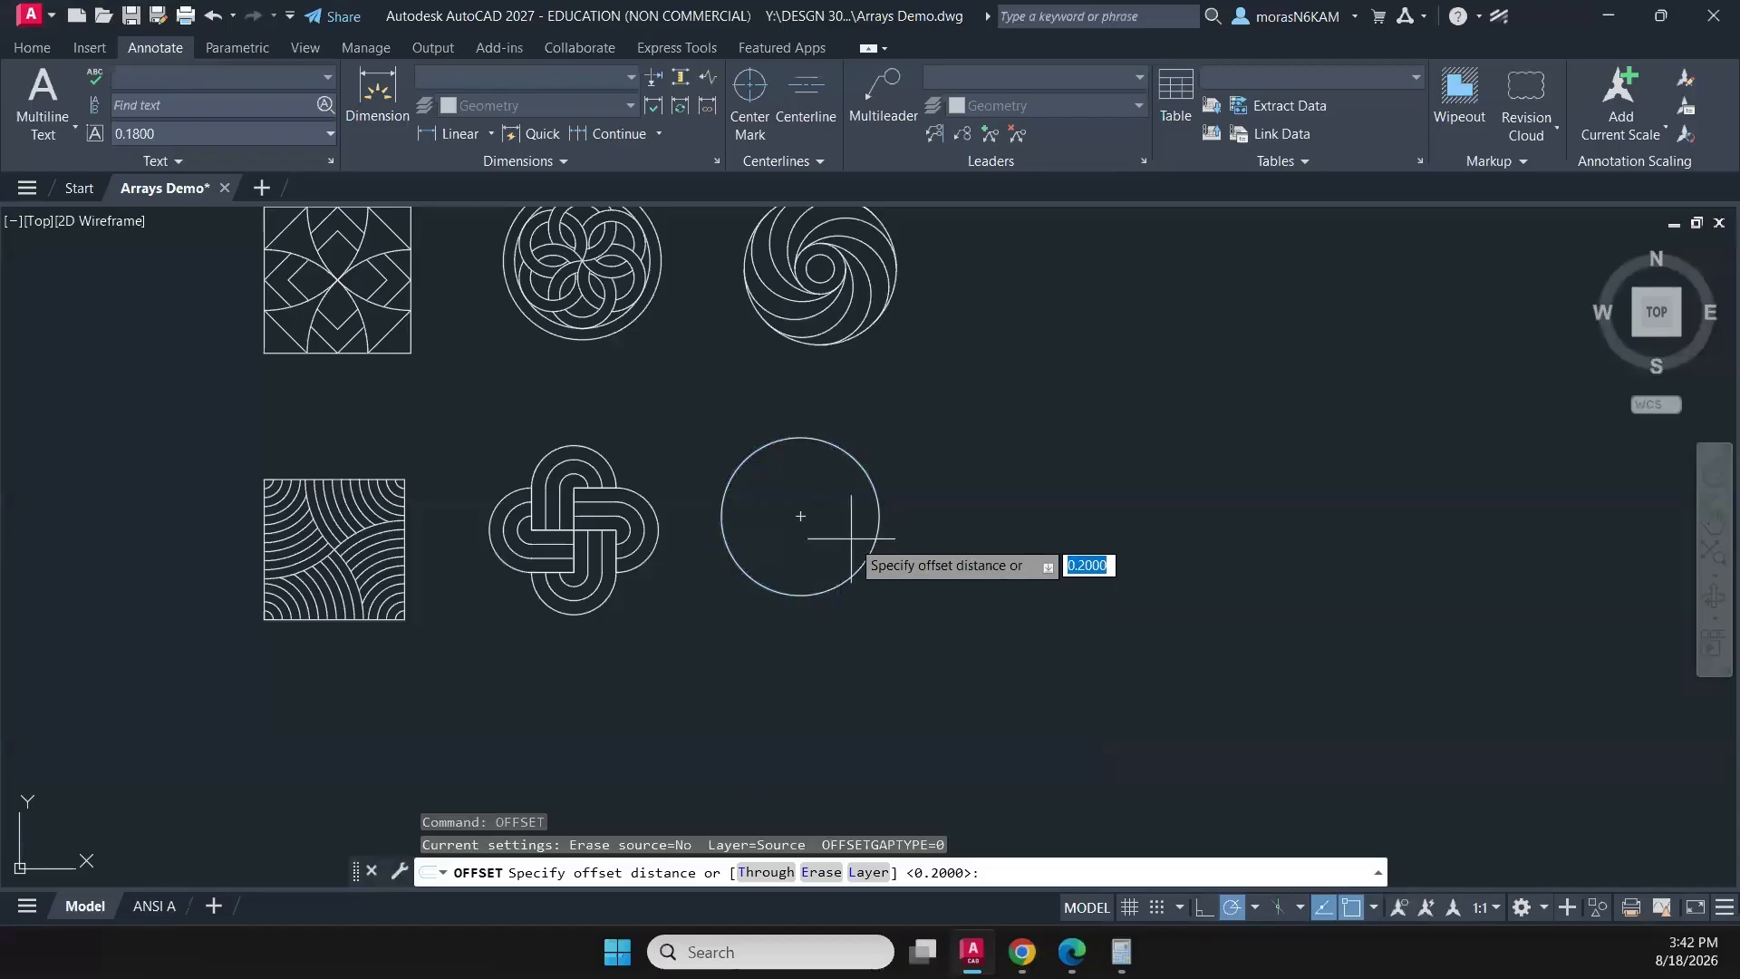
type(".25")
key("Return")
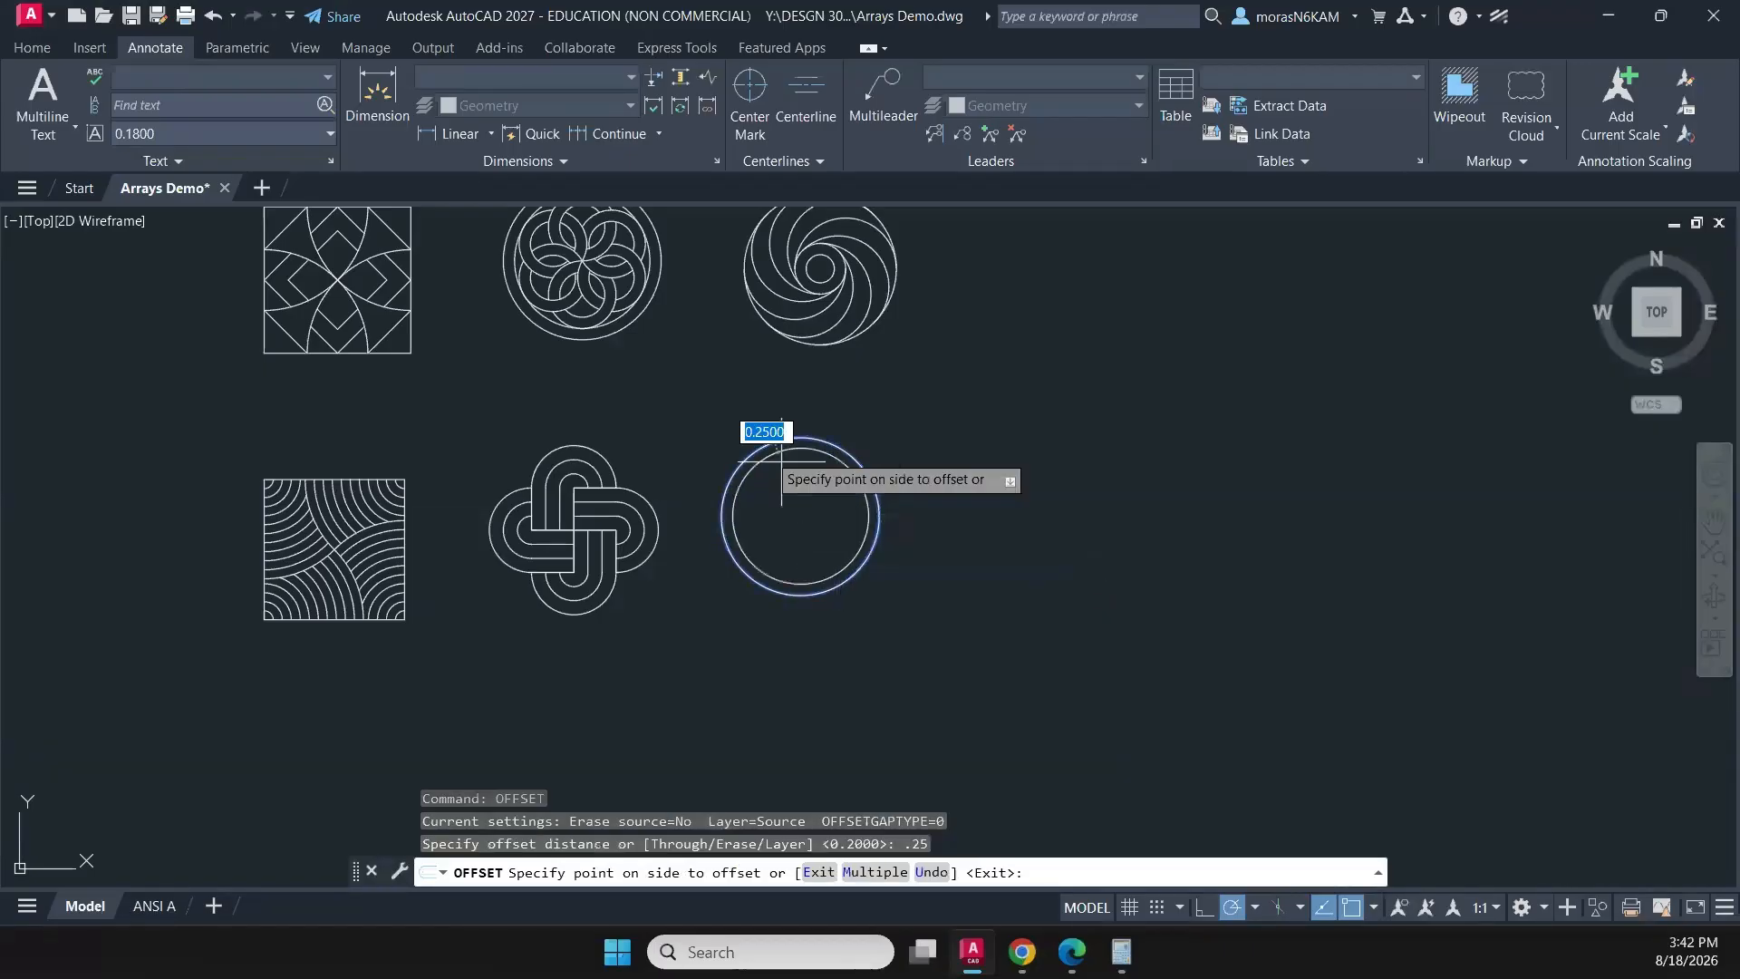
left_click(781, 516)
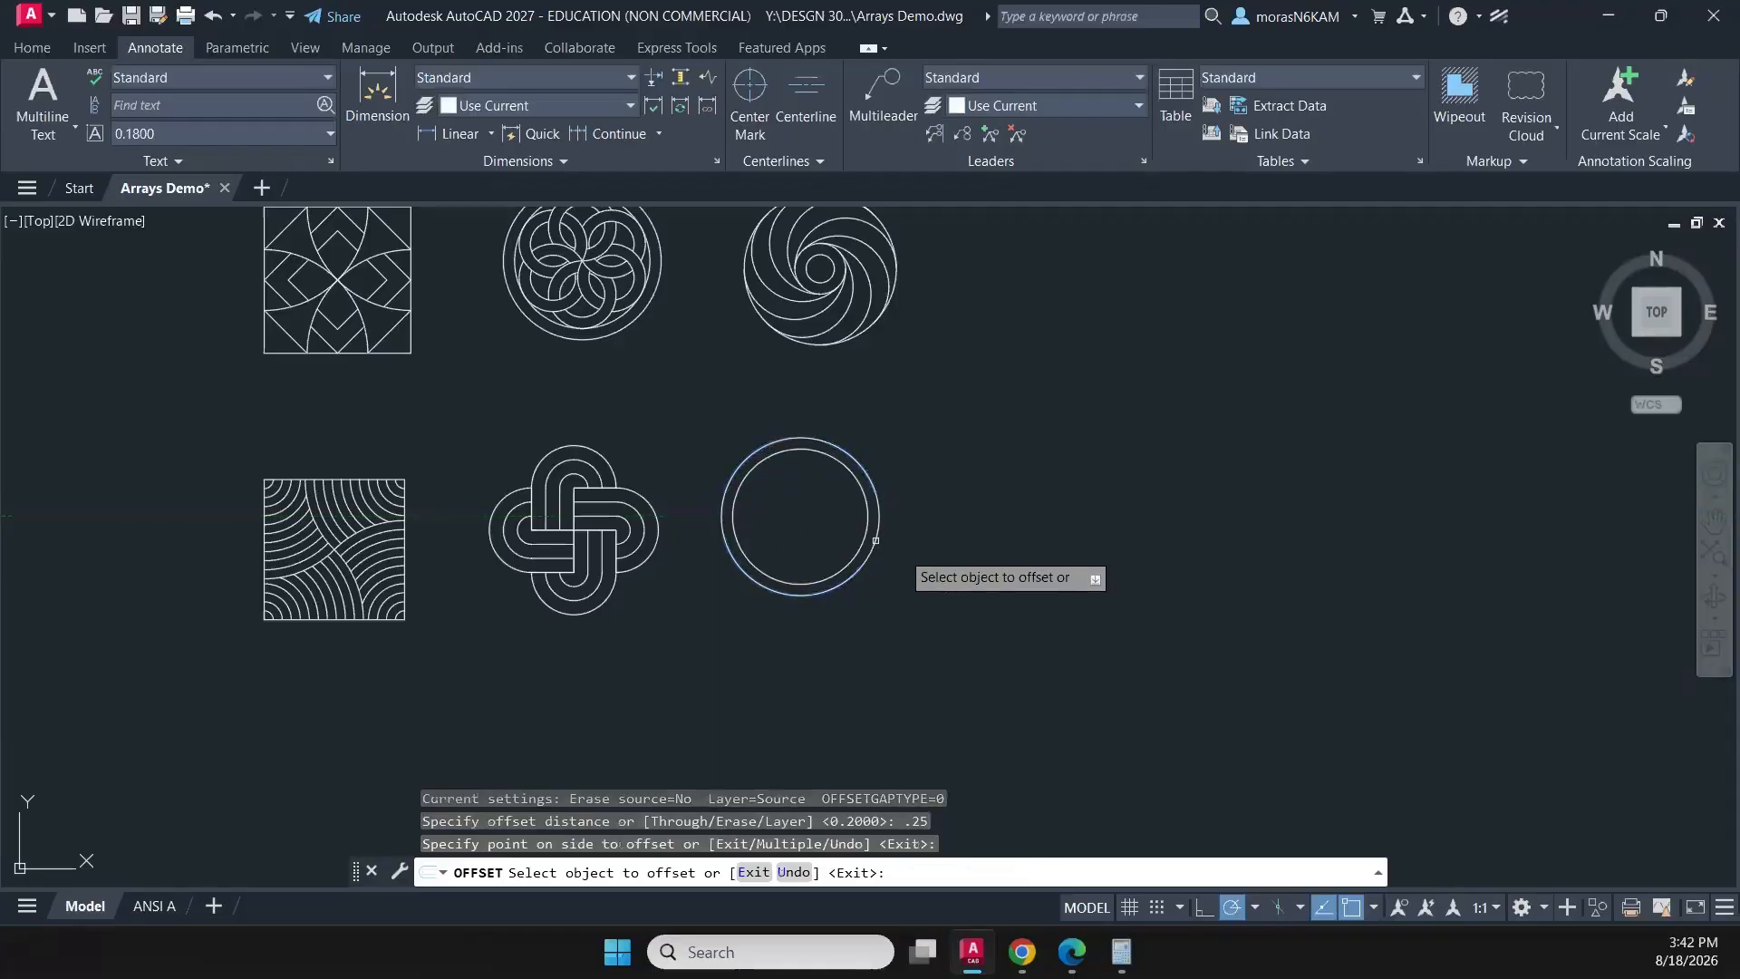
scroll(827, 516, "up", 5)
key("Escape")
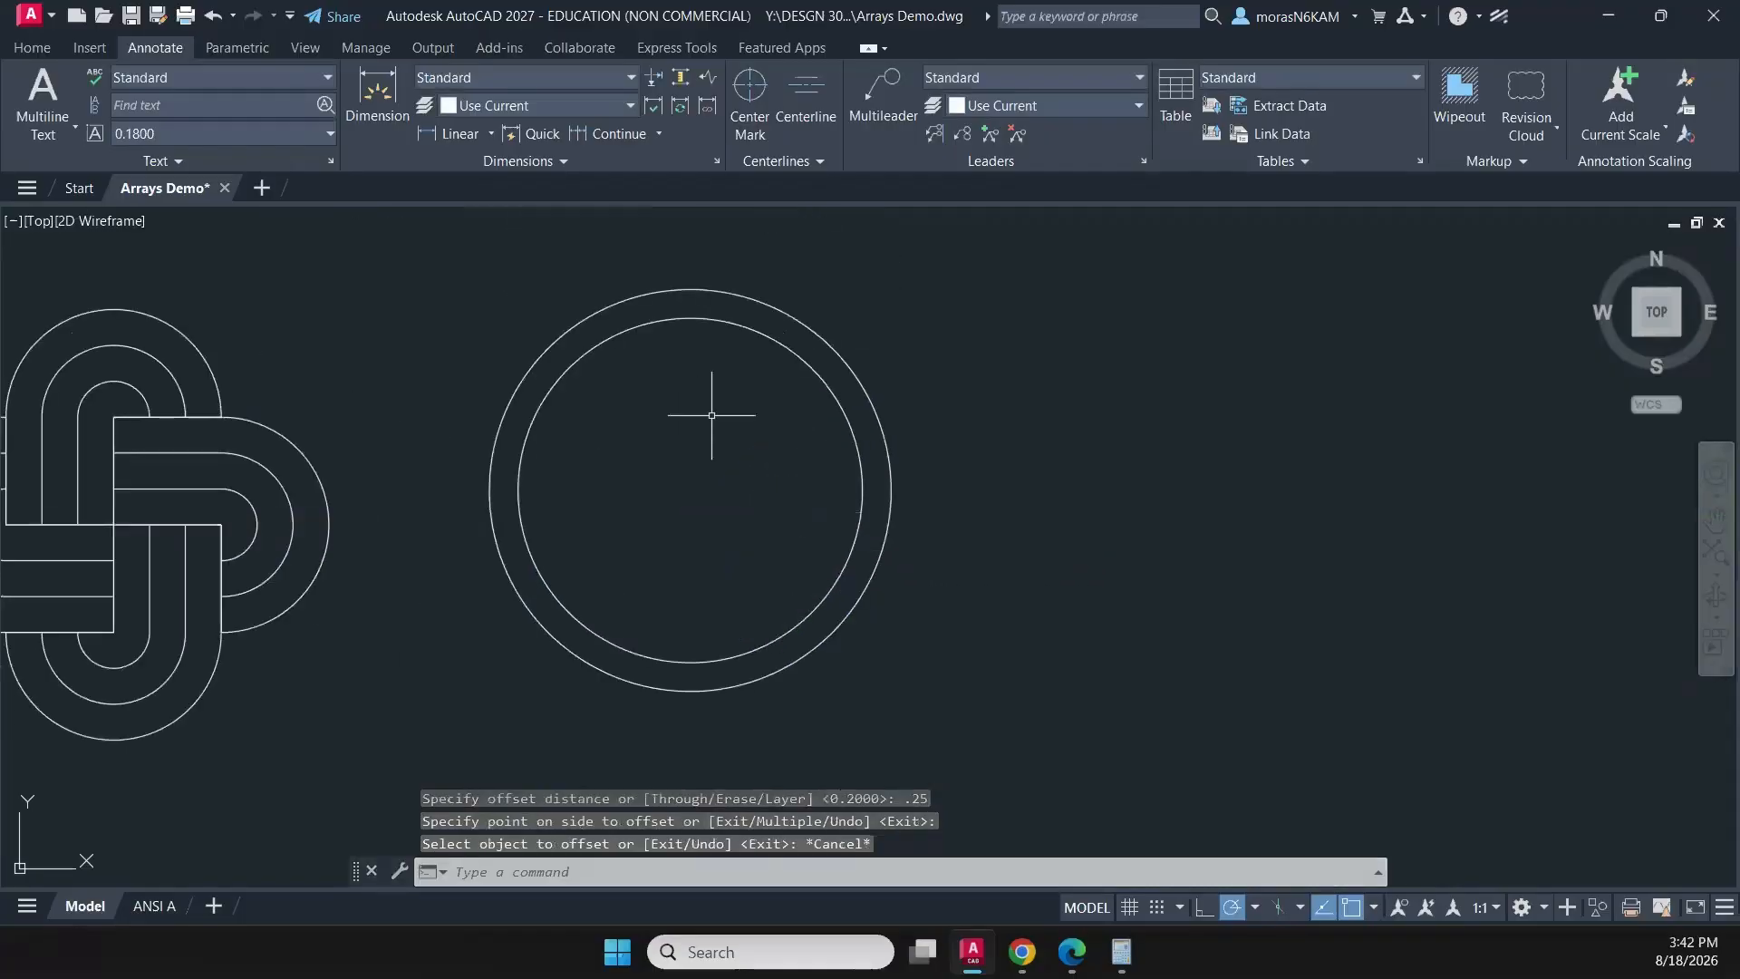
- Draw a polyline from the inner circle's top quadrant to its centre and on to its left quadrant
left_click(44, 55)
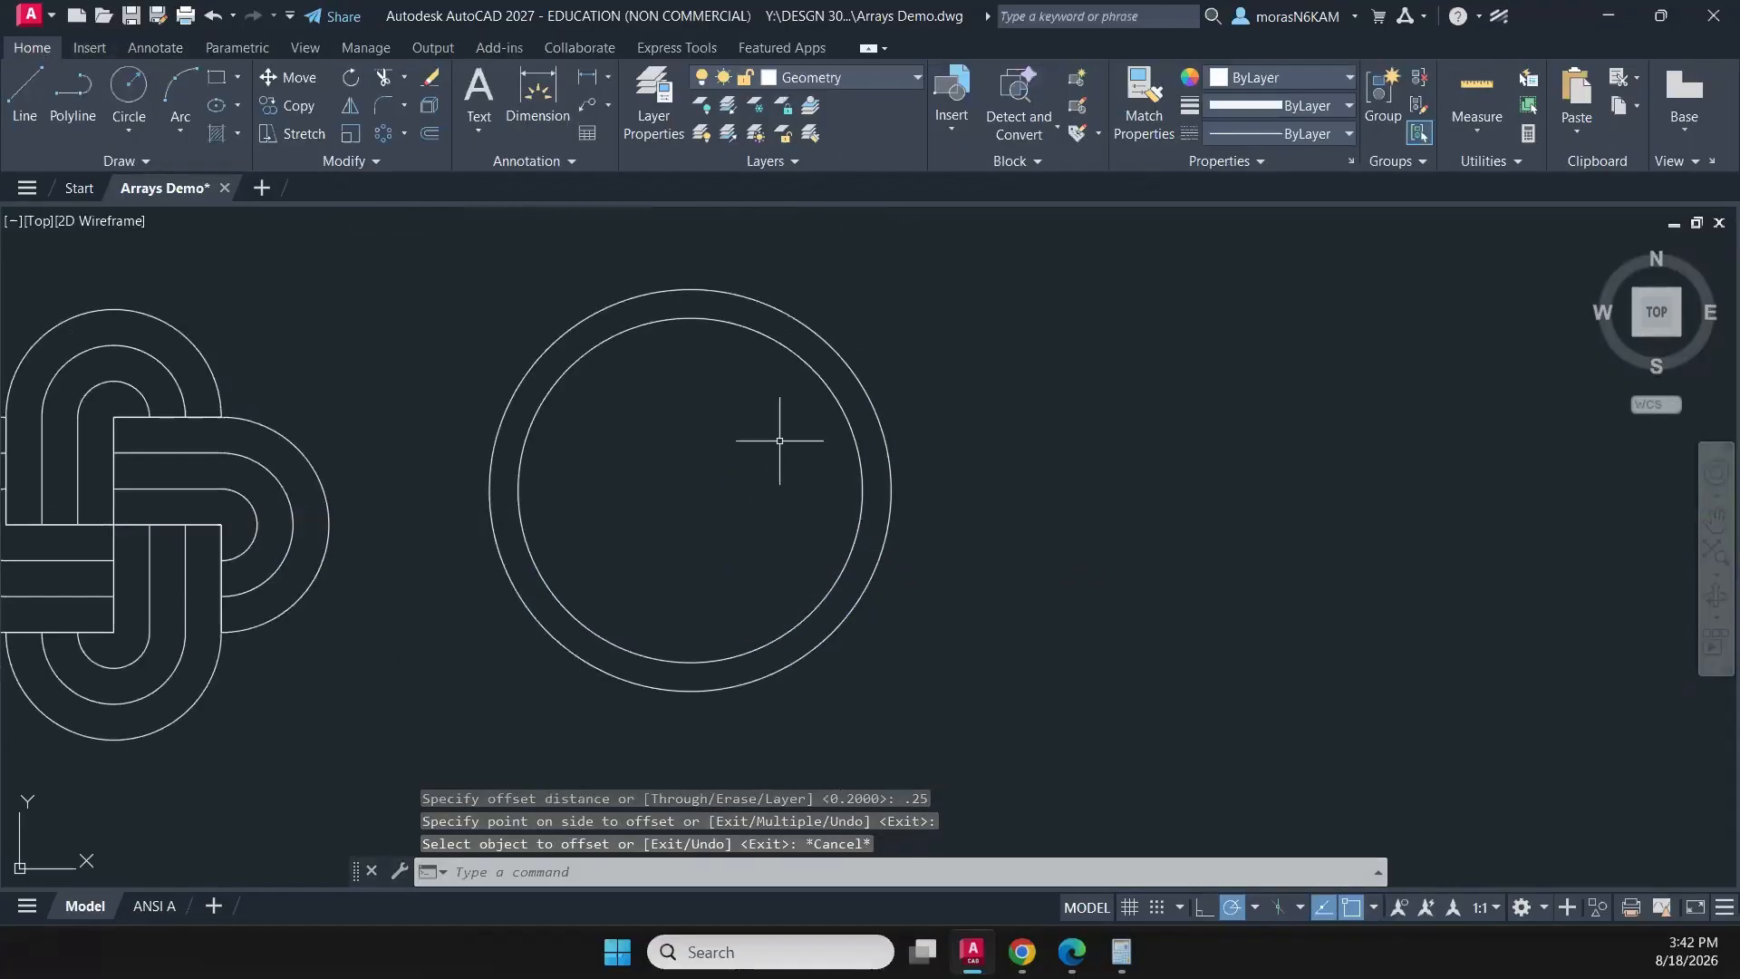
left_click(73, 91)
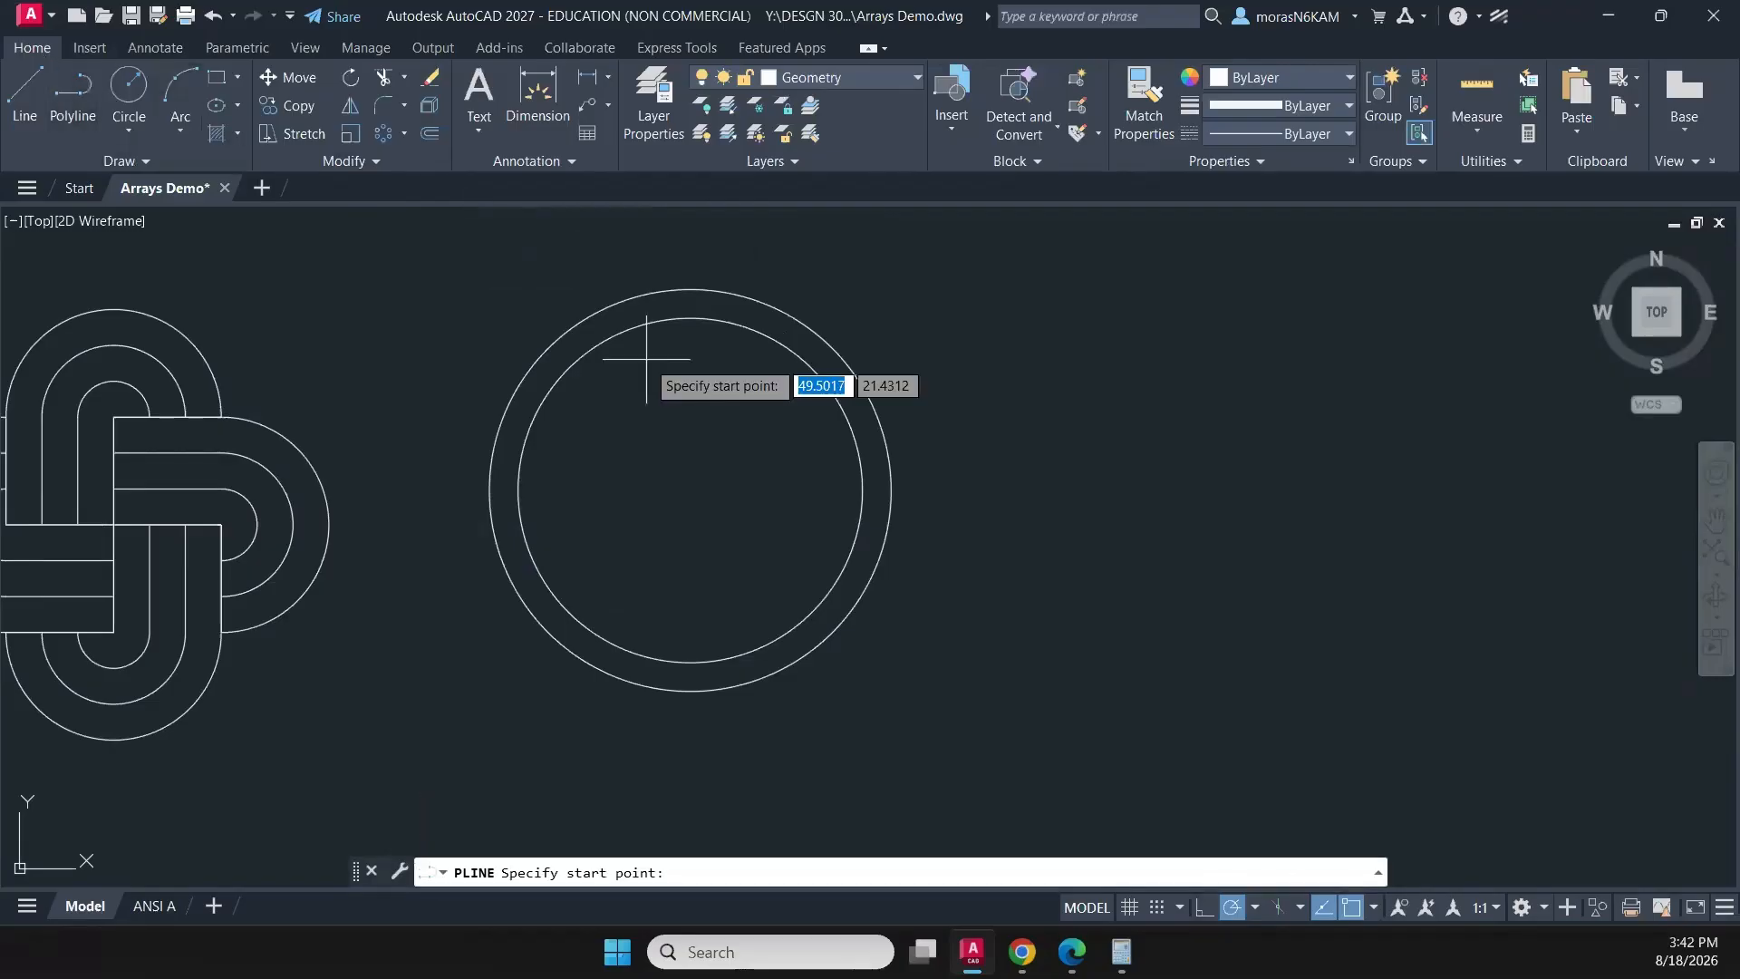
left_click(691, 318)
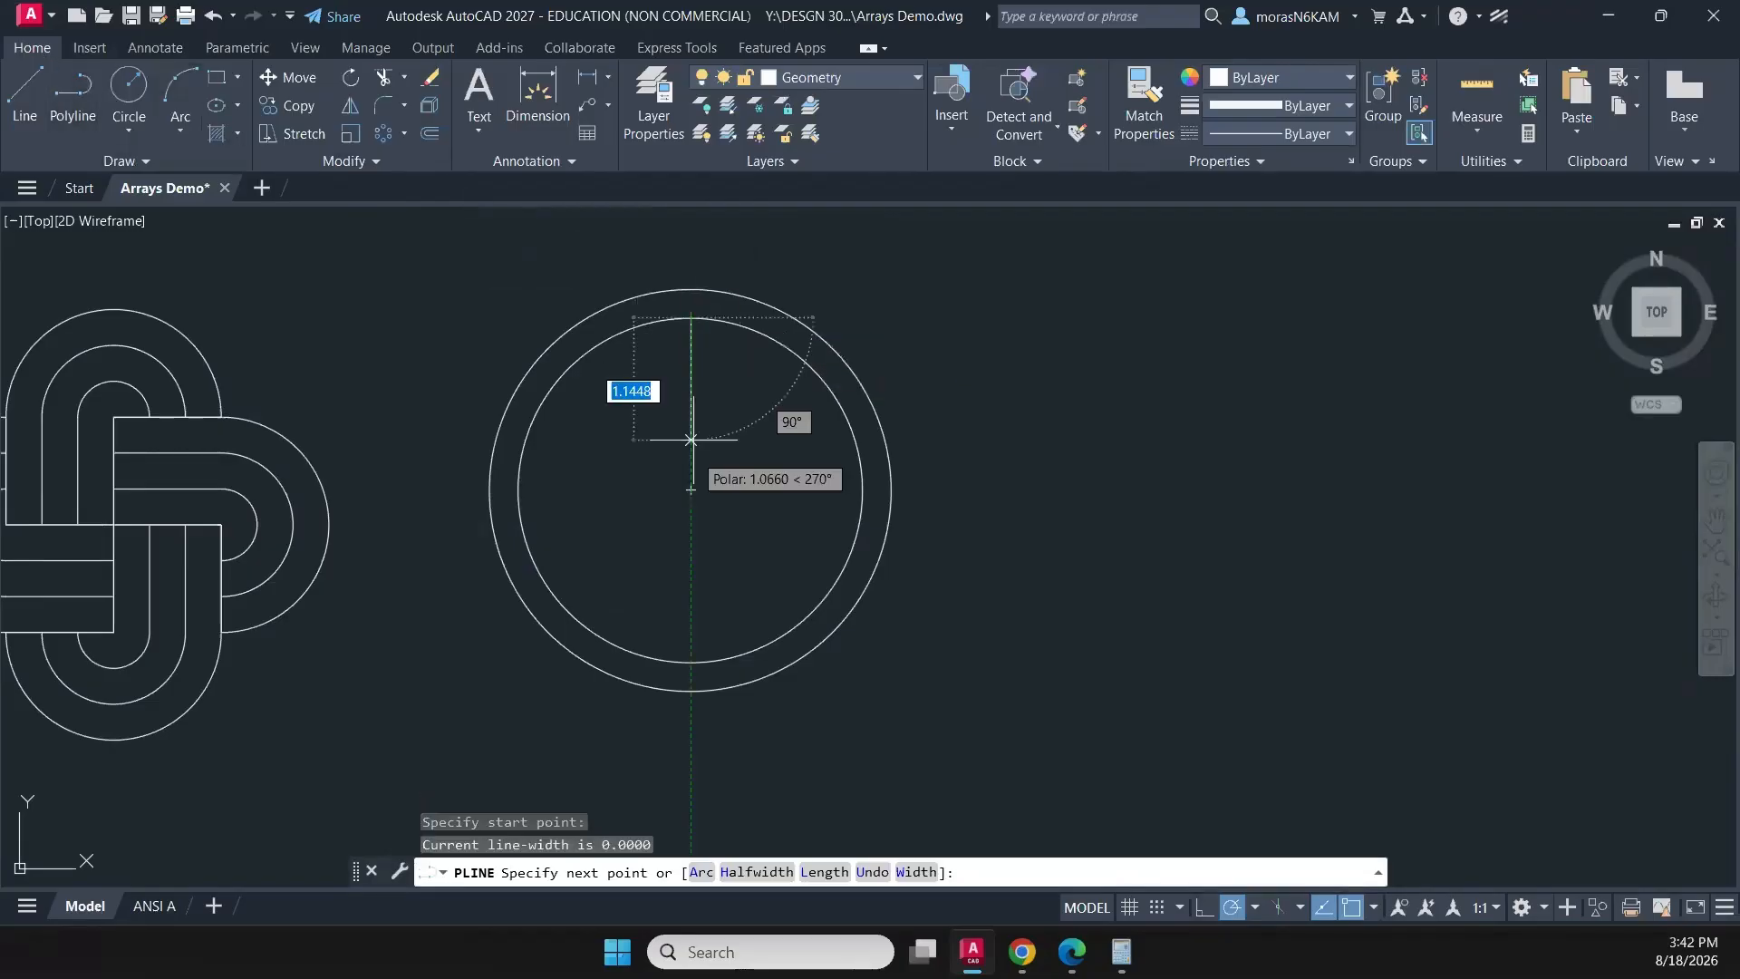
left_click(691, 489)
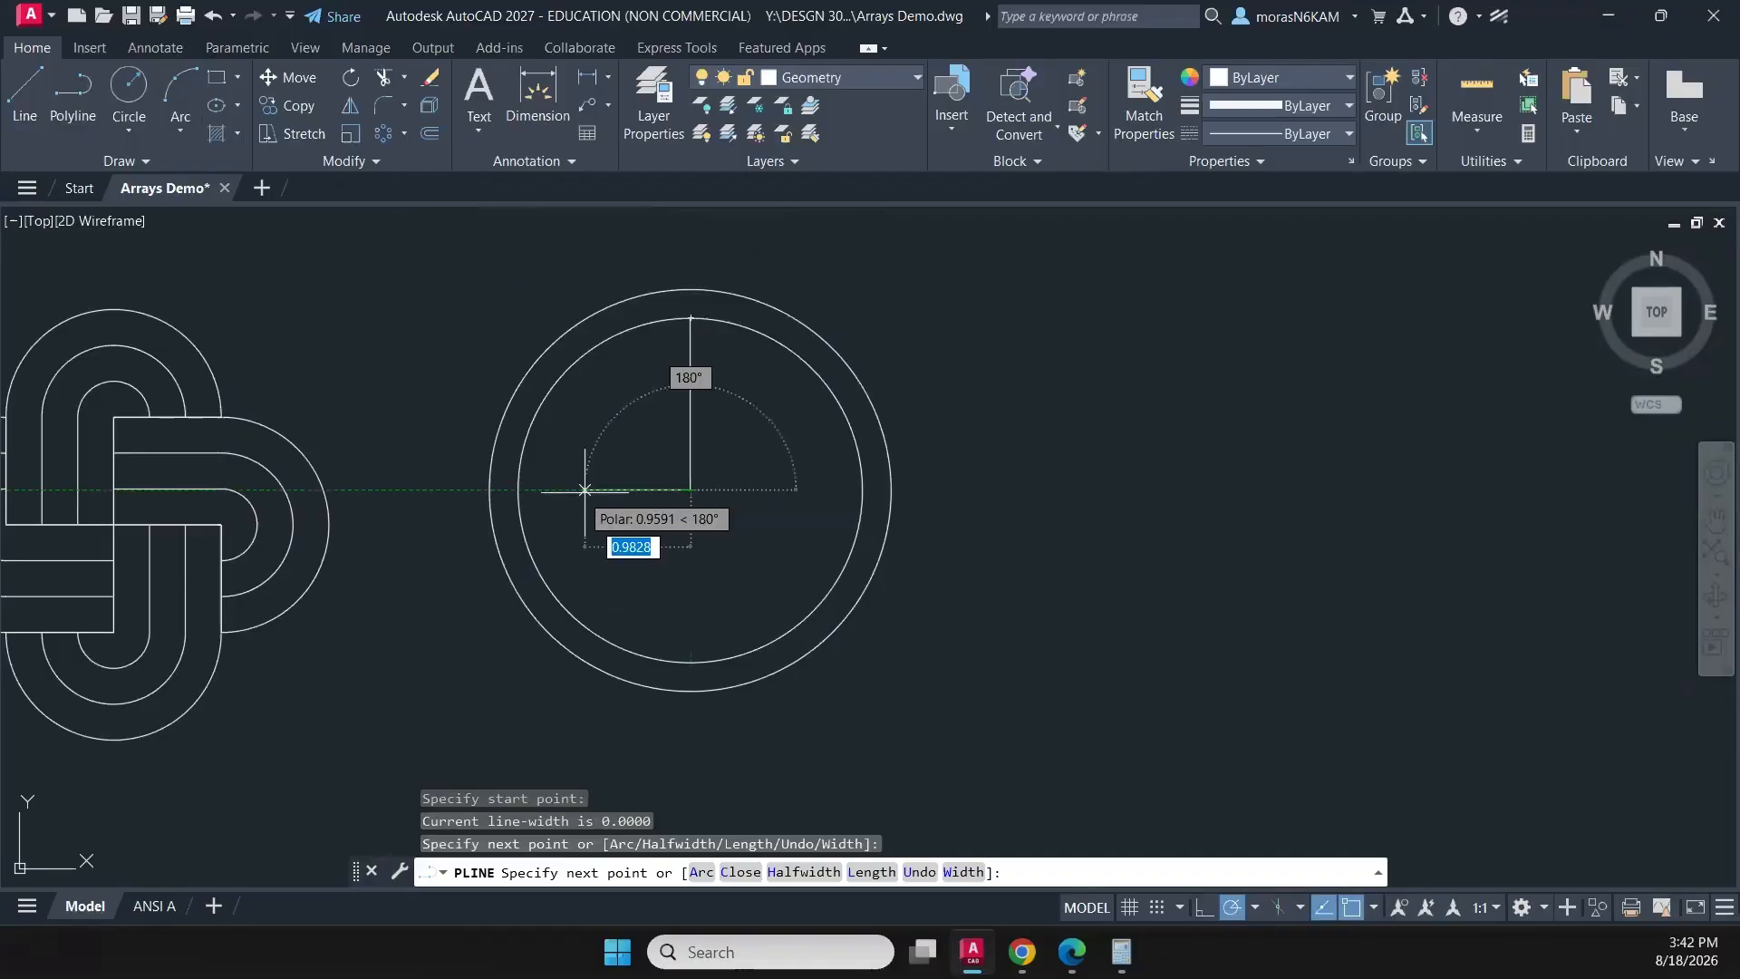
left_click(517, 489)
middle_click_drag(725, 493, 840, 526)
key("Escape")
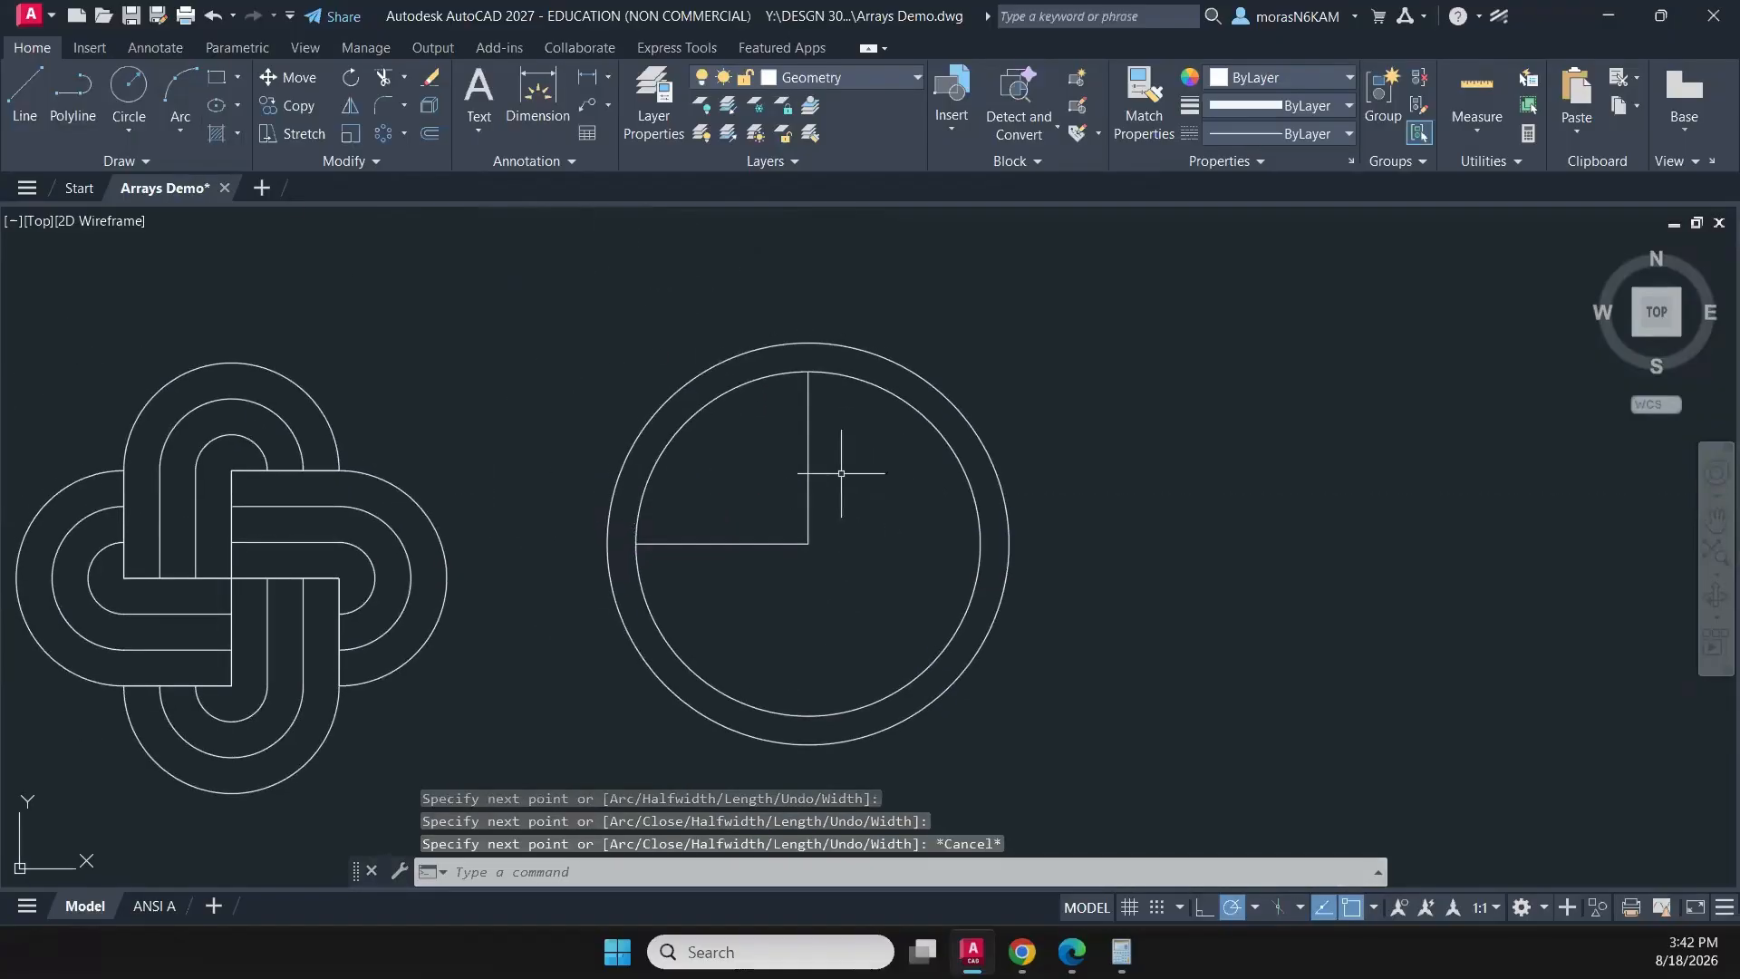
- Move the L-shaped polyline inside the circles to the CONSTRUCTION layer
left_click_drag(841, 472, 790, 469)
left_click(818, 85)
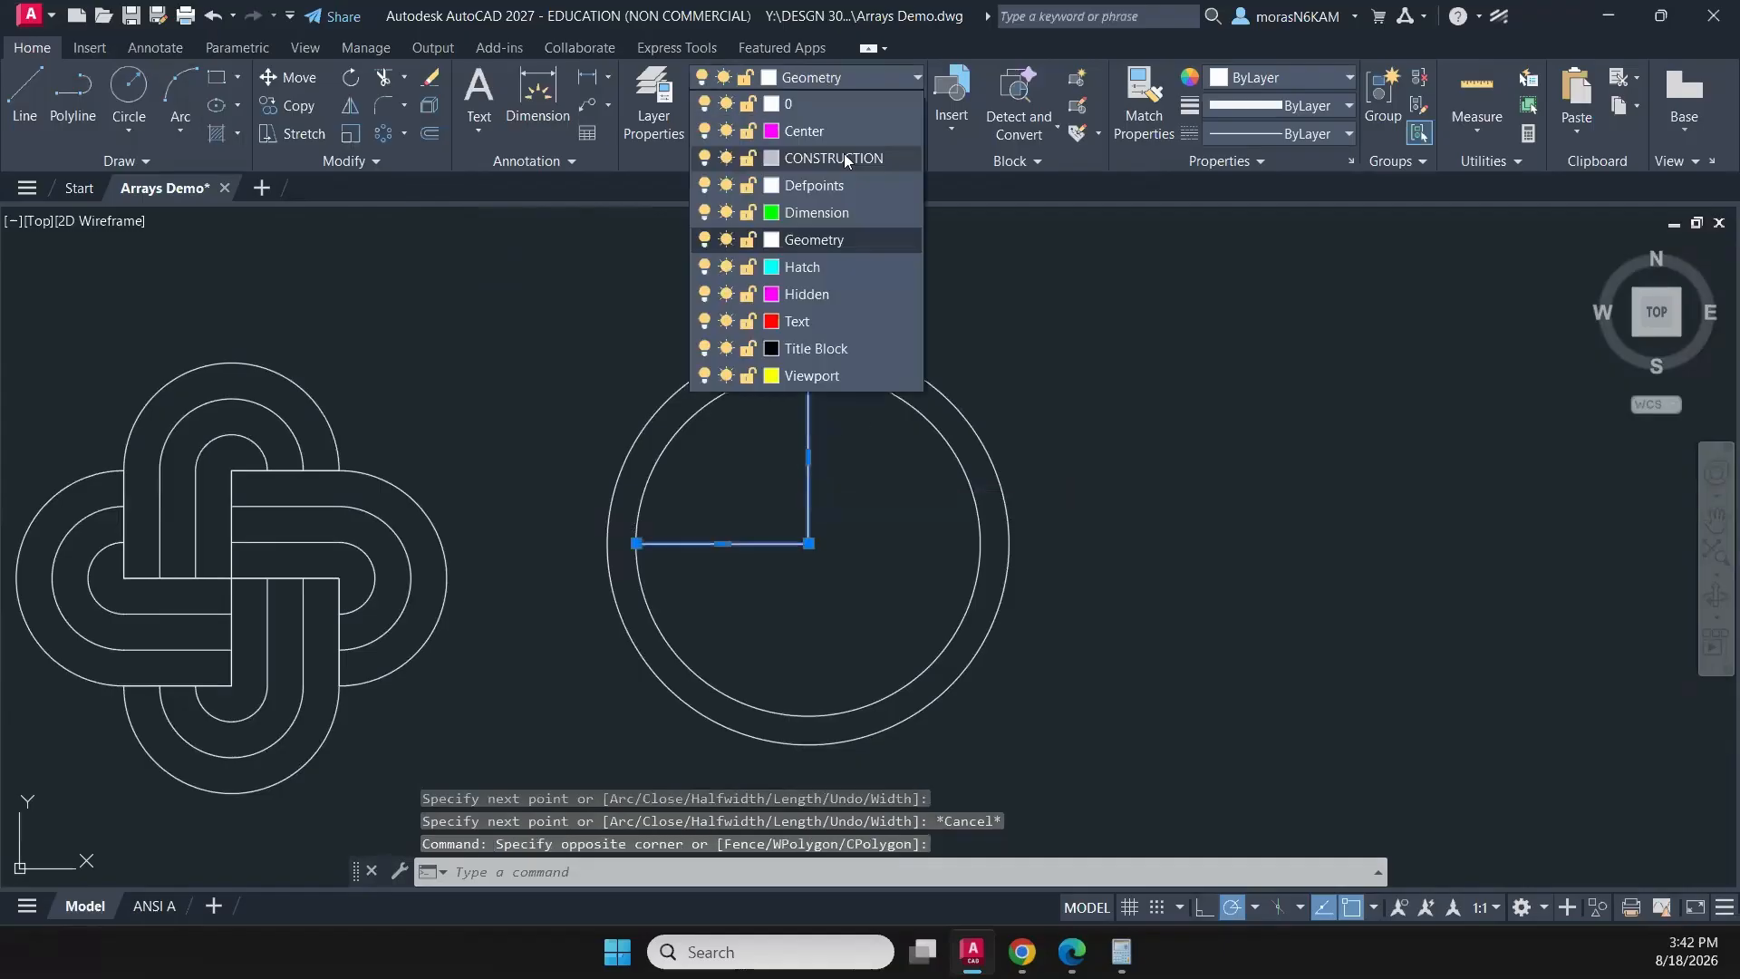
left_click(845, 156)
key("Escape")
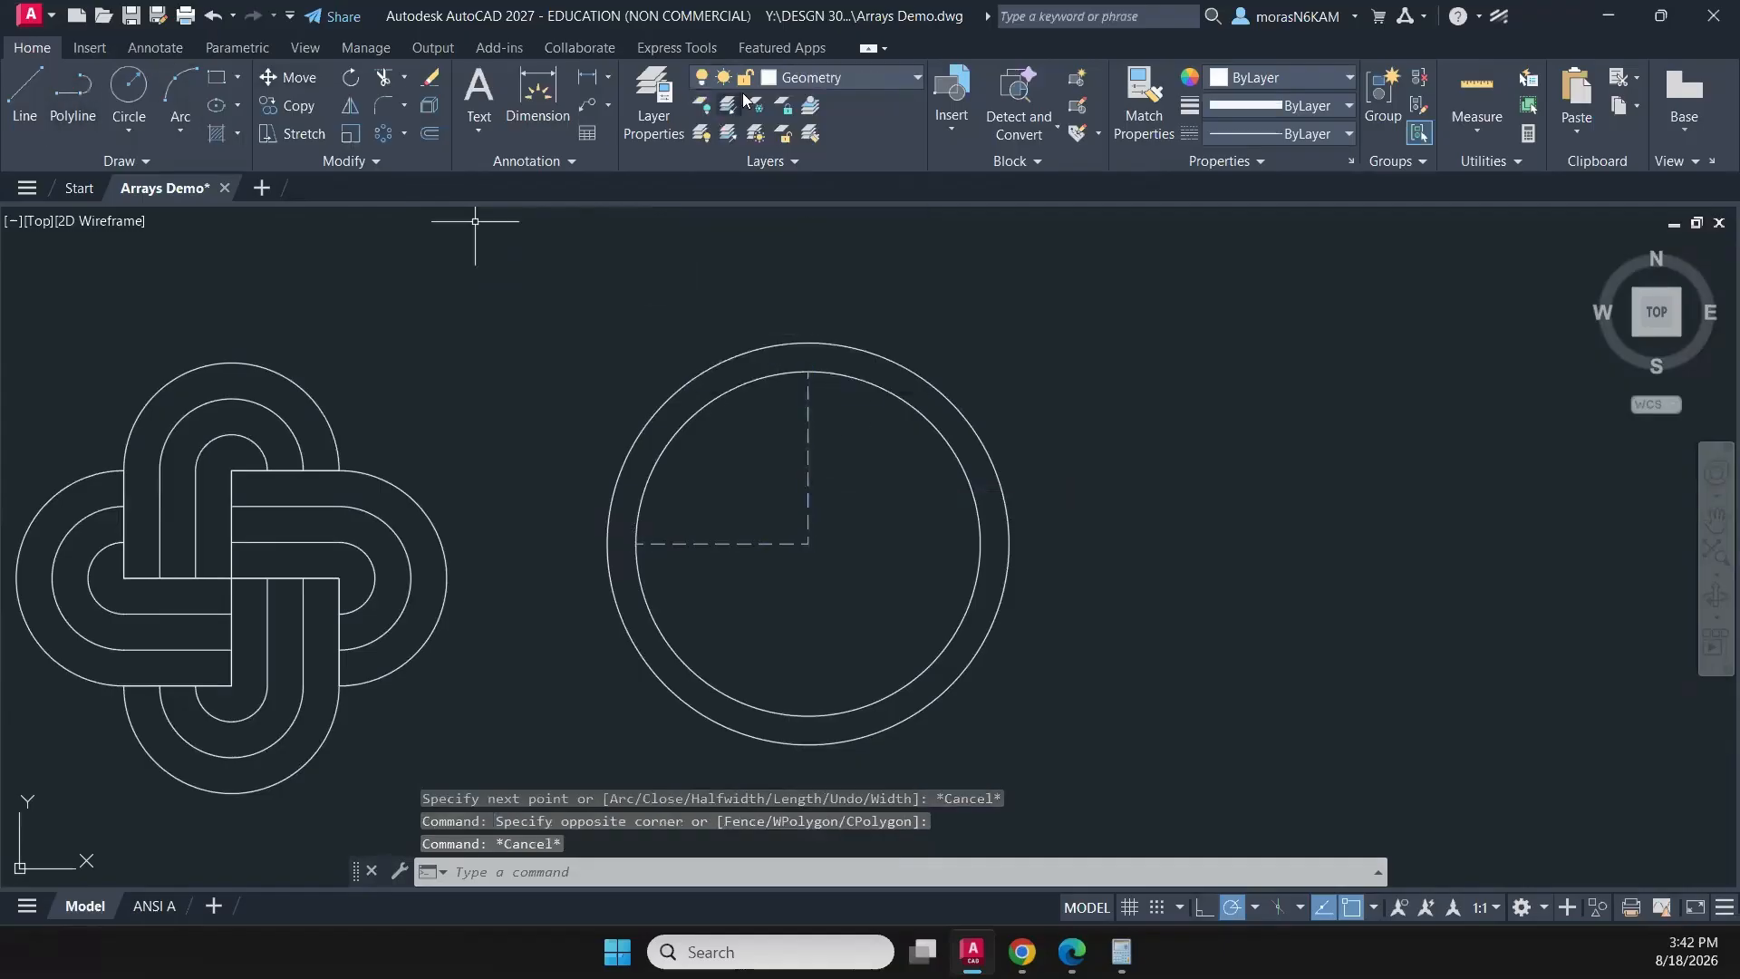
- Draw a diagonal polyline from the inner circle's left quadrant to its top quadrant
left_click(75, 98)
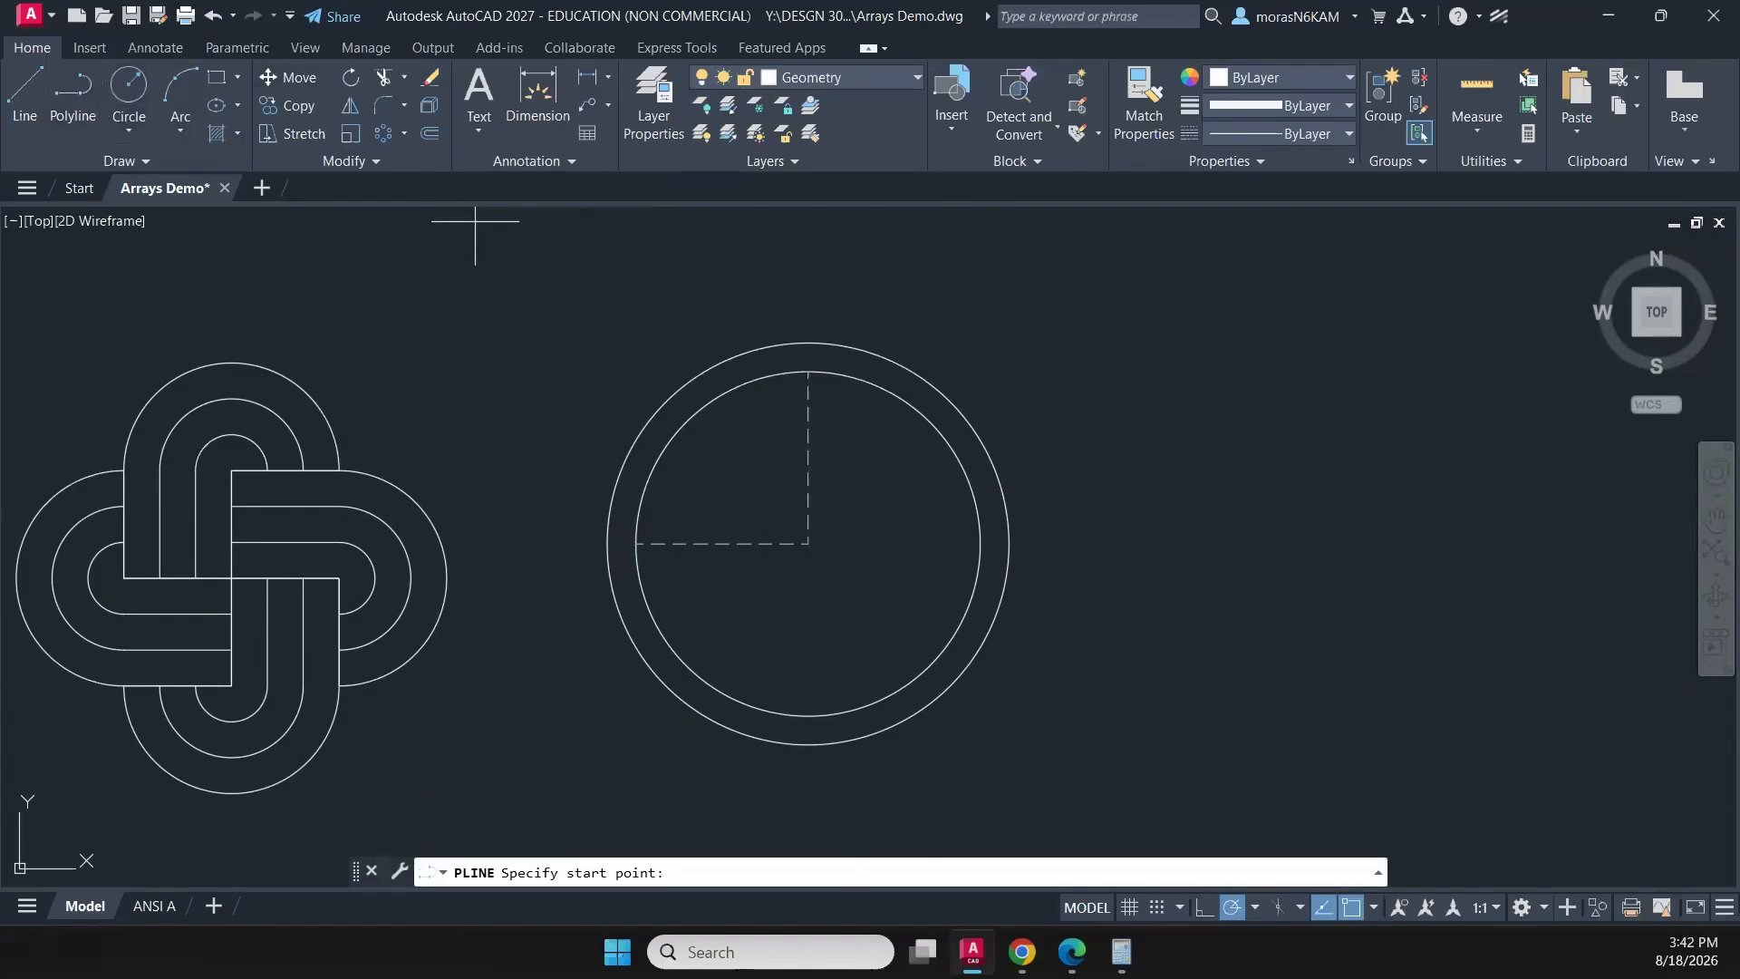
left_click(637, 543)
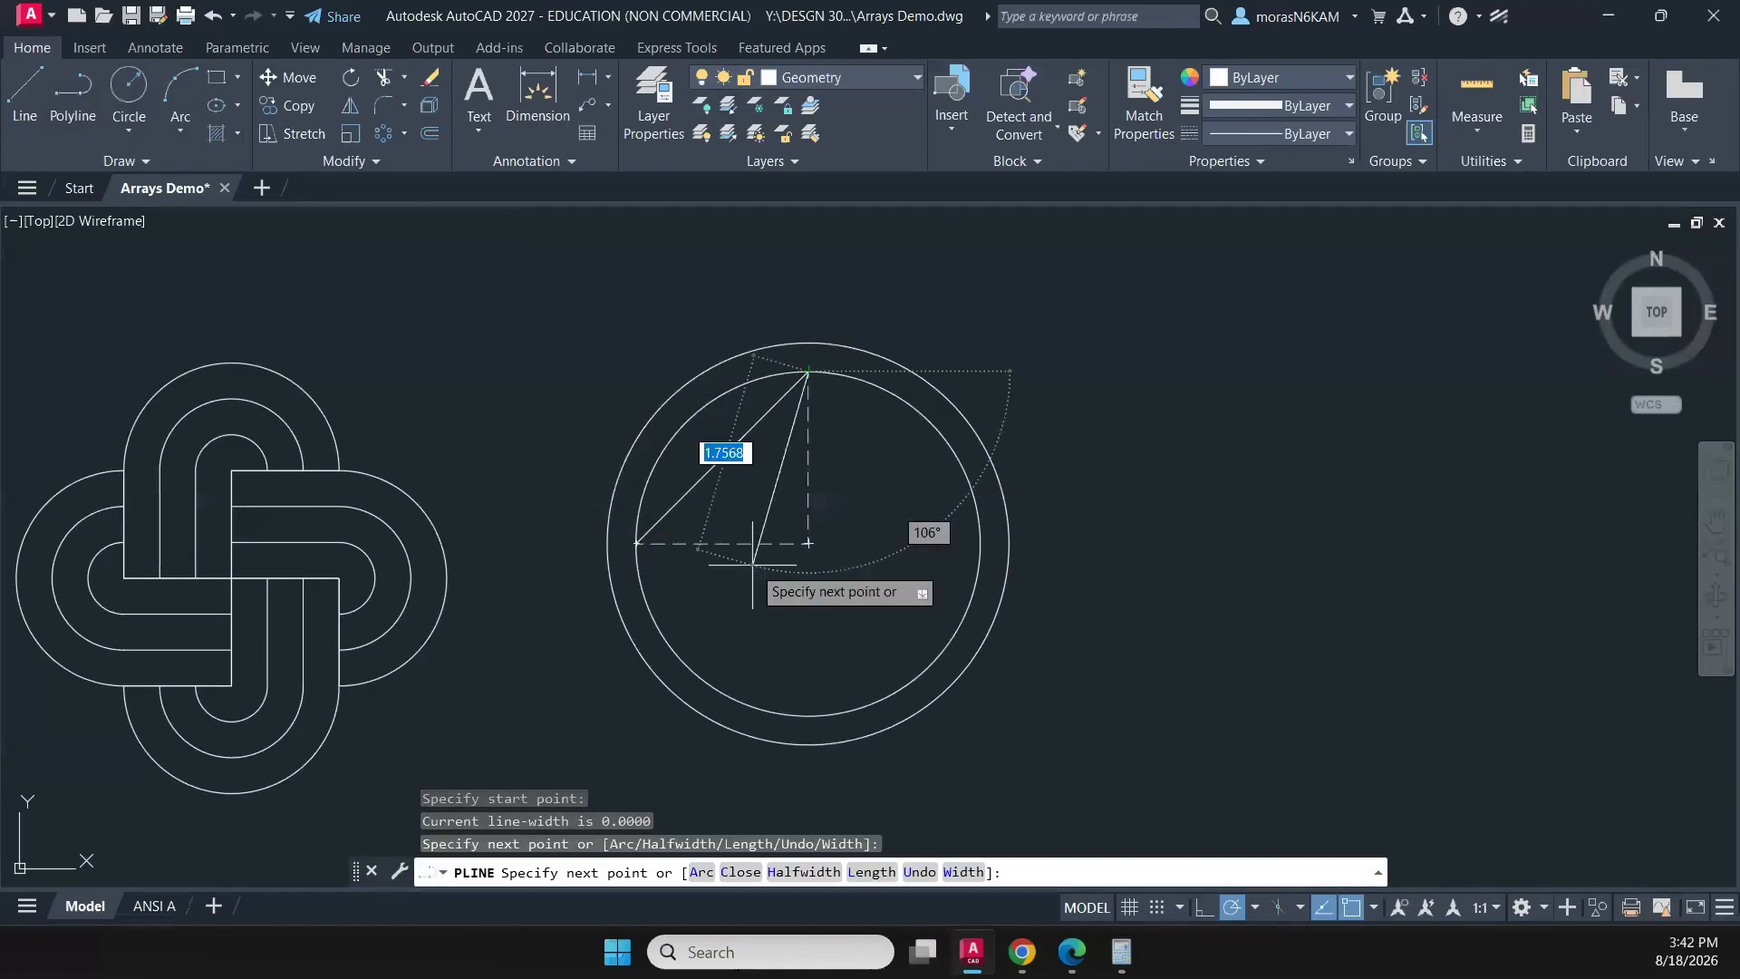
key("Escape")
- Offset the diagonal line by 0.25 toward the circles' centre
left_click(784, 511)
left_click(735, 436)
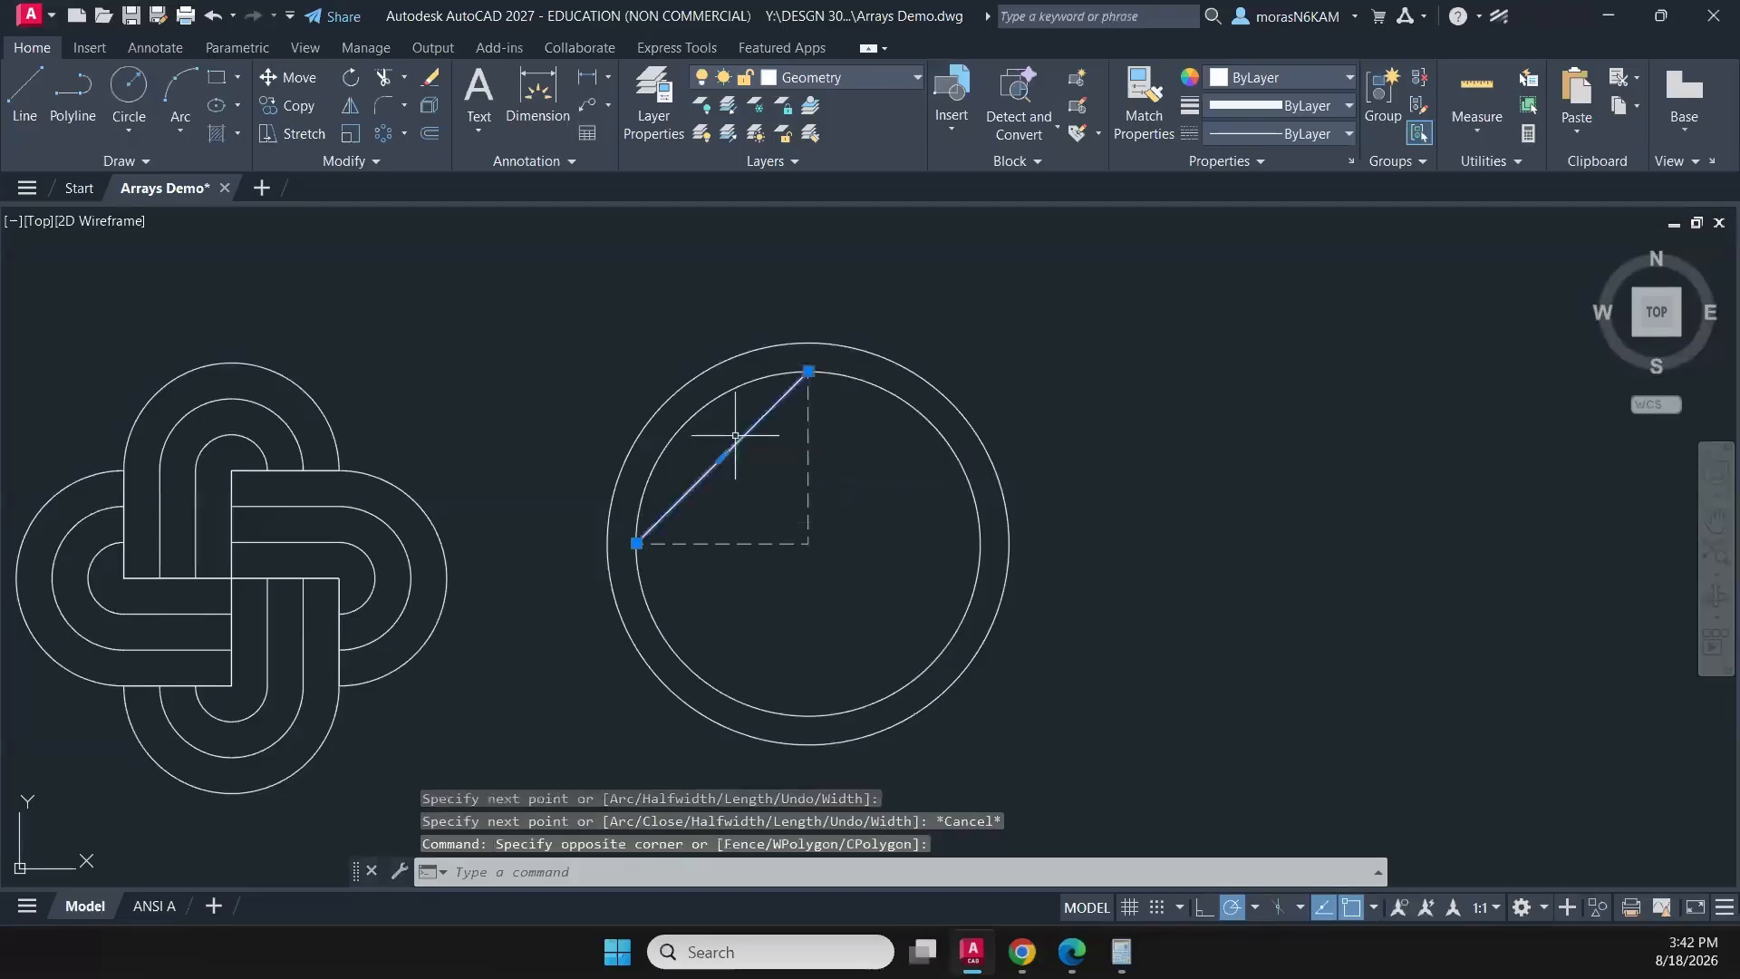
type("o")
key("Return")
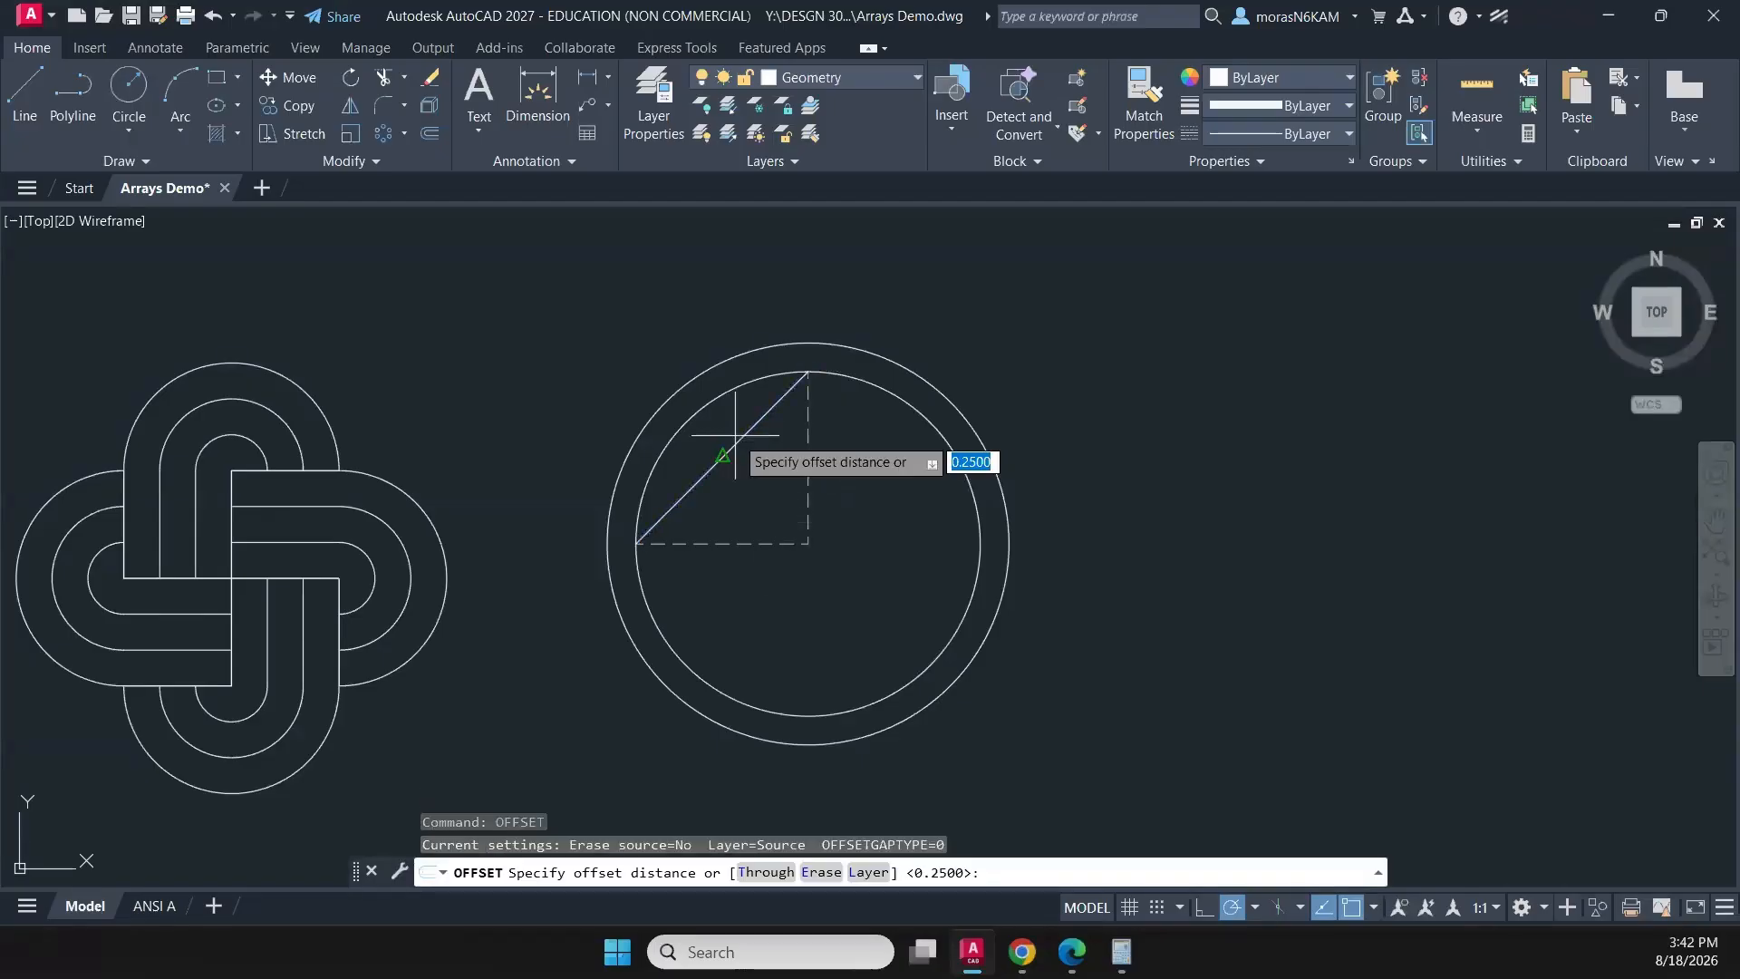
key("Return")
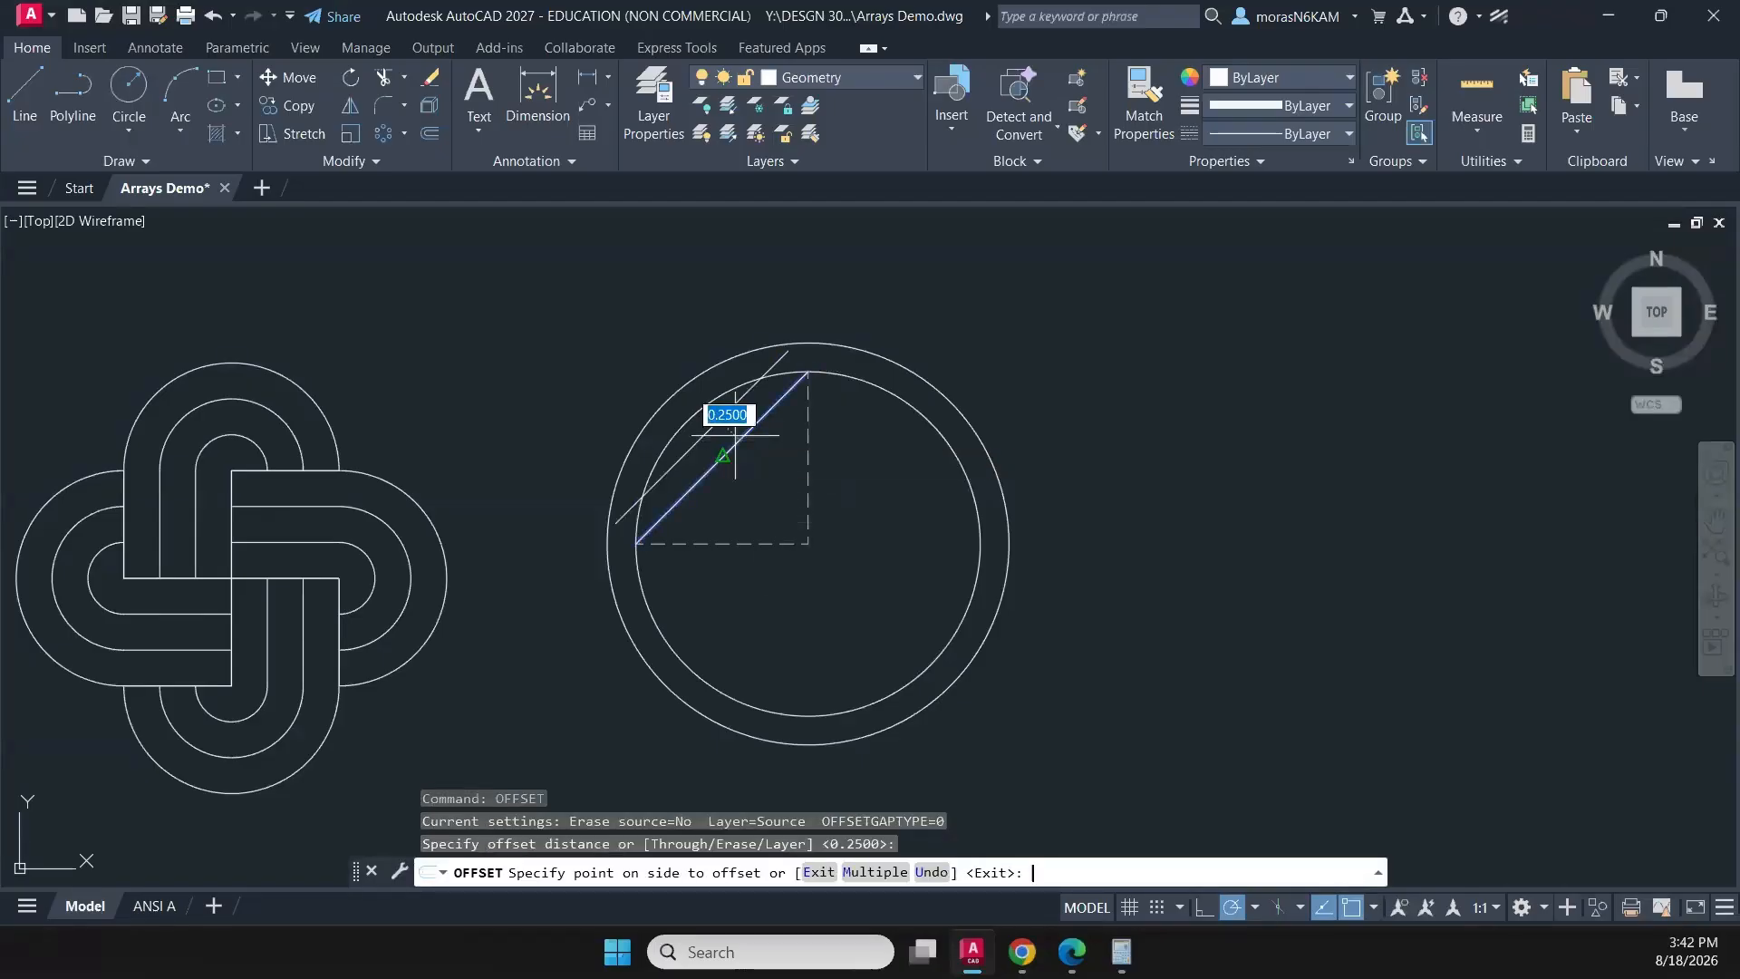
left_click(785, 461)
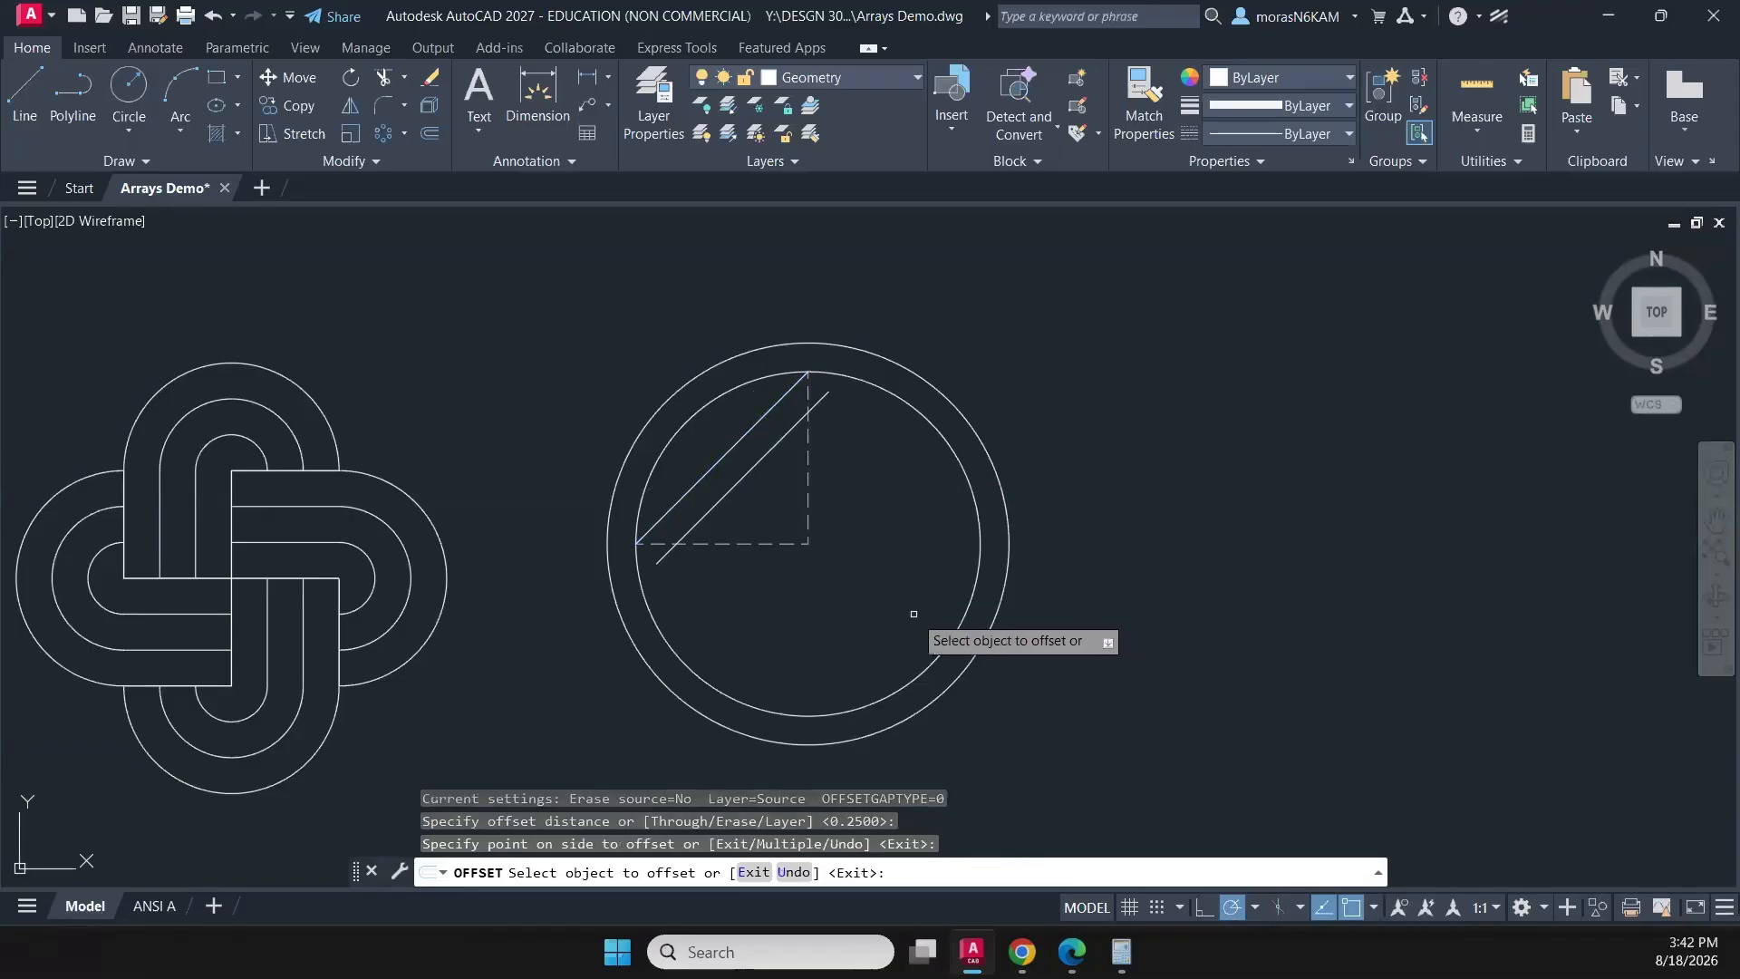
- Draw a polyline from the outer diagonal line's midpoint to the circles' centre and back out at 135° past the outer circle
key("Escape")
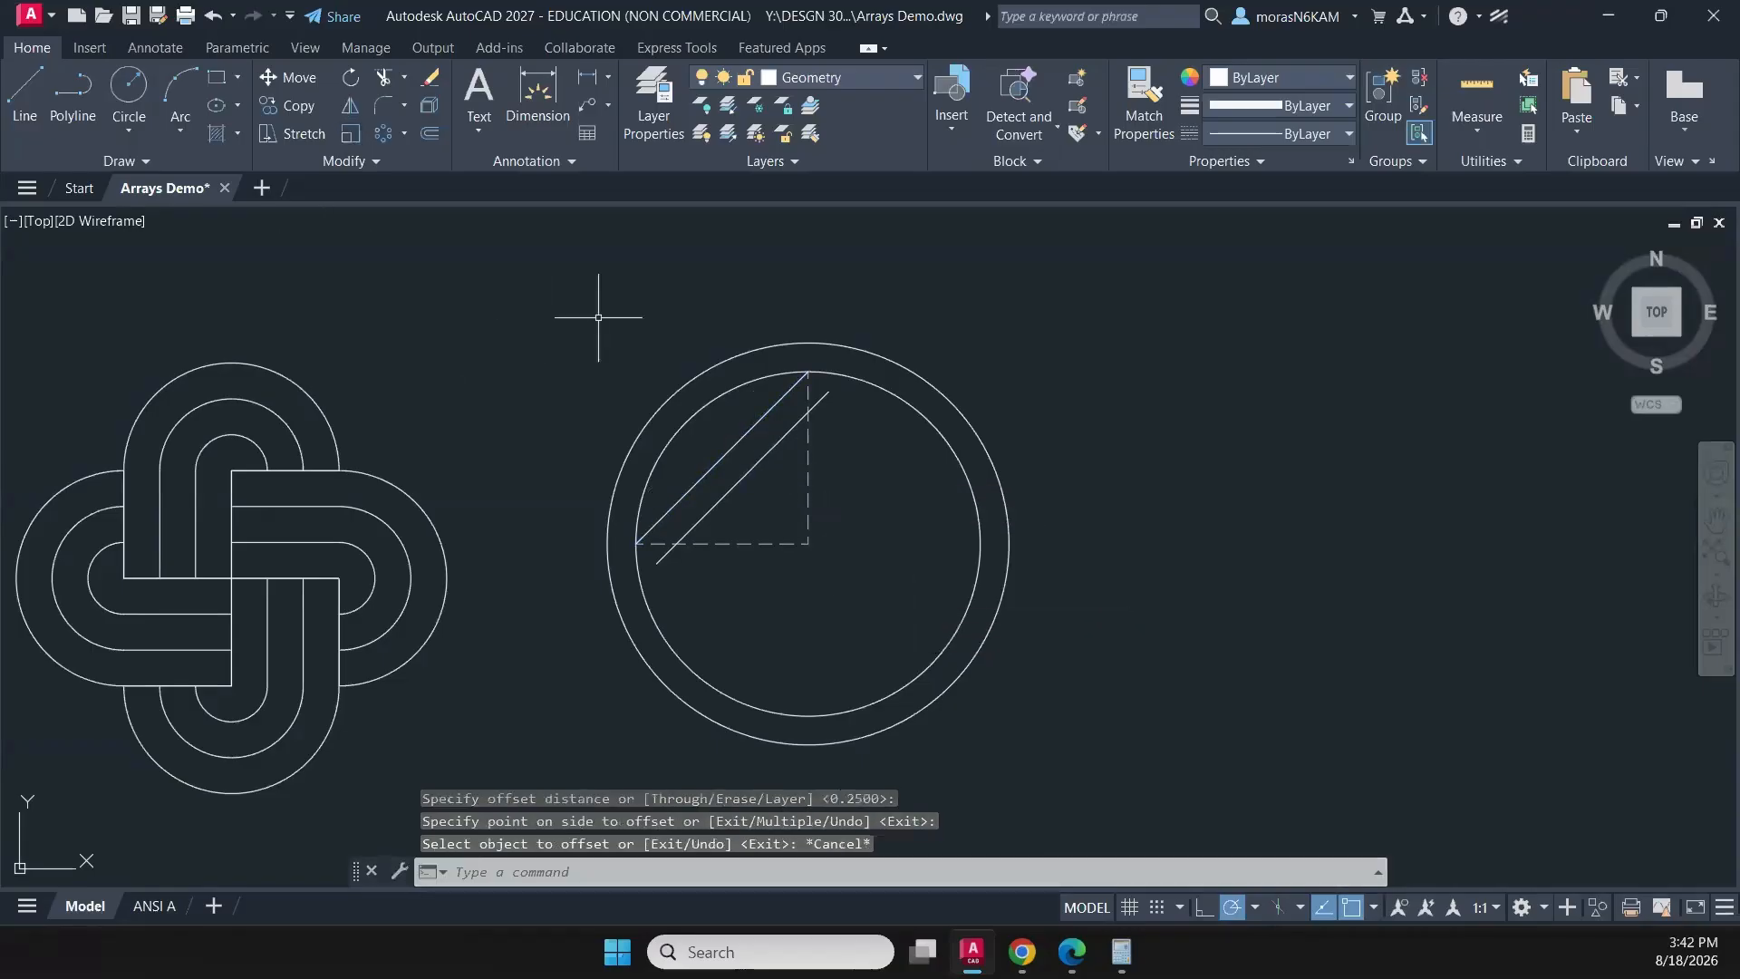
left_click(72, 95)
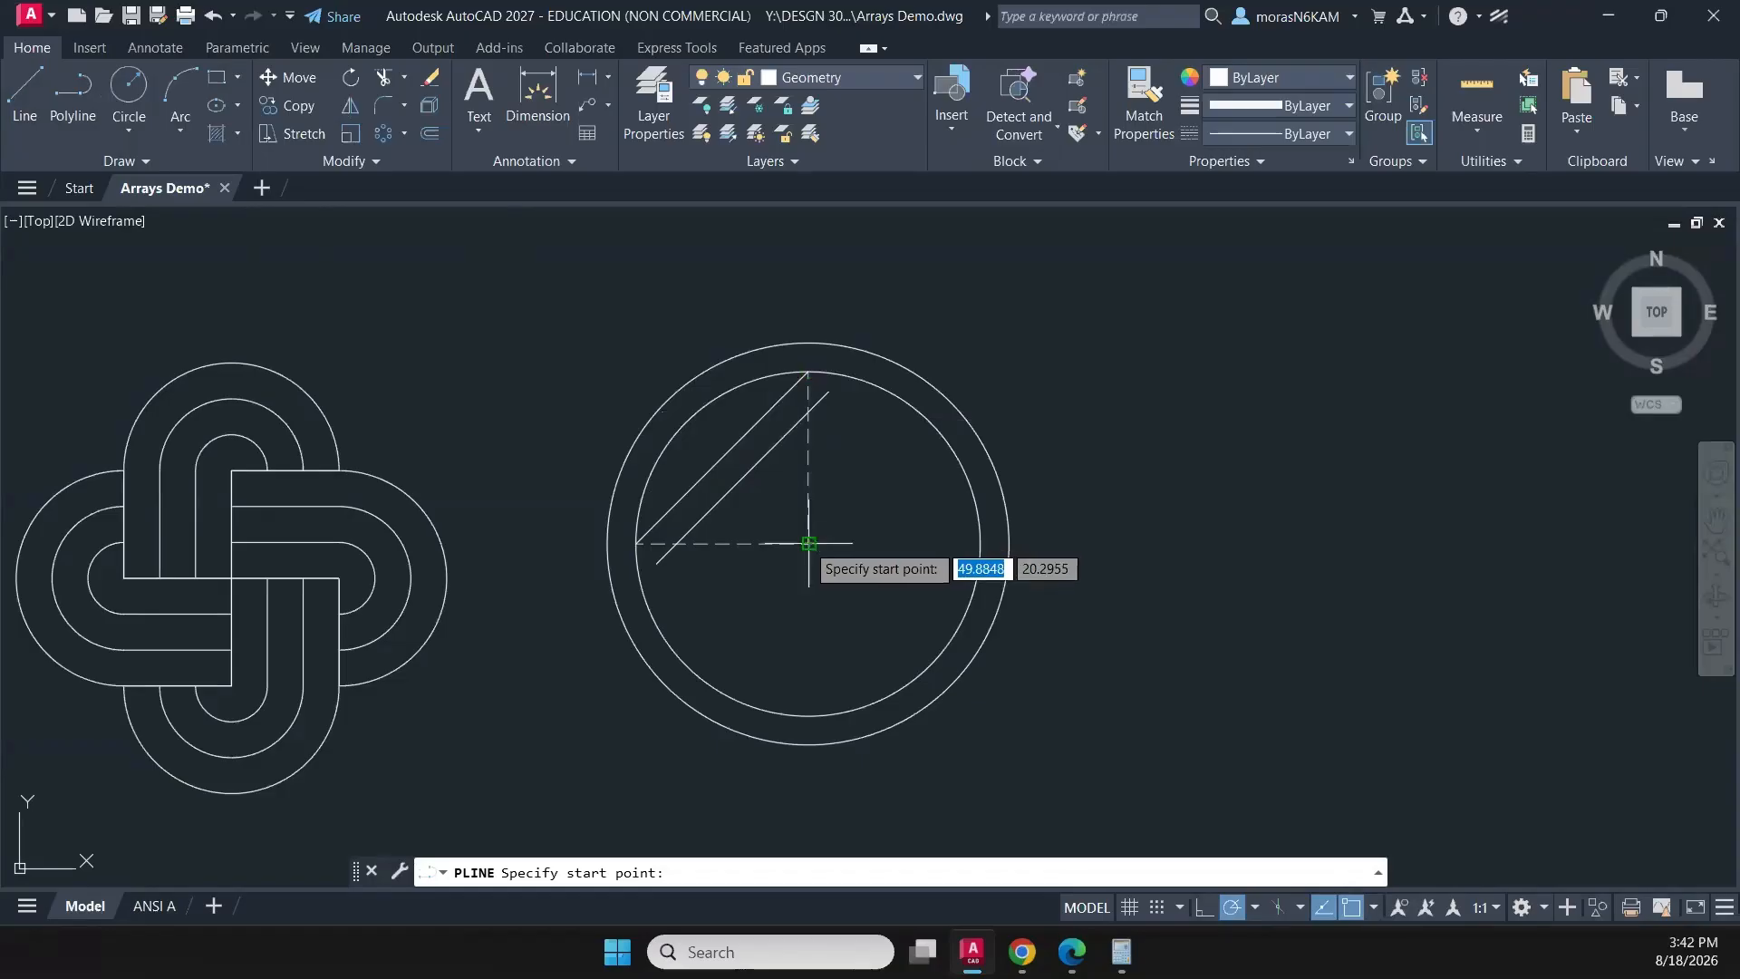
scroll(703, 483, "up", 2)
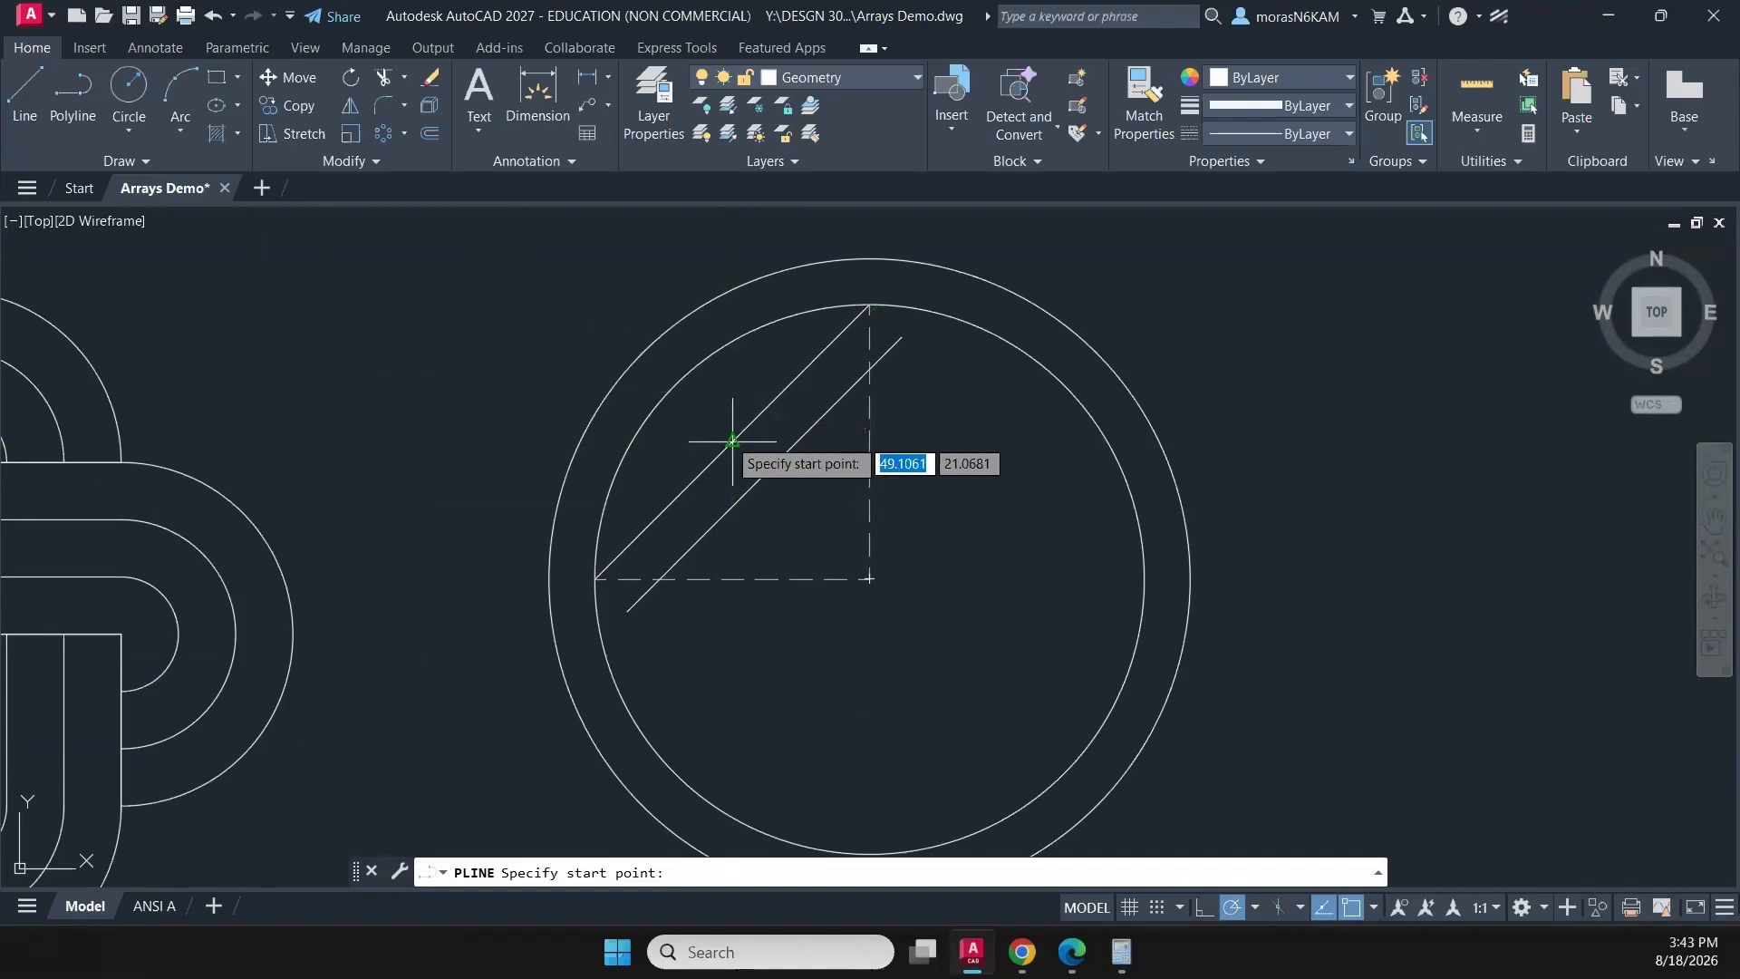
left_click(732, 441)
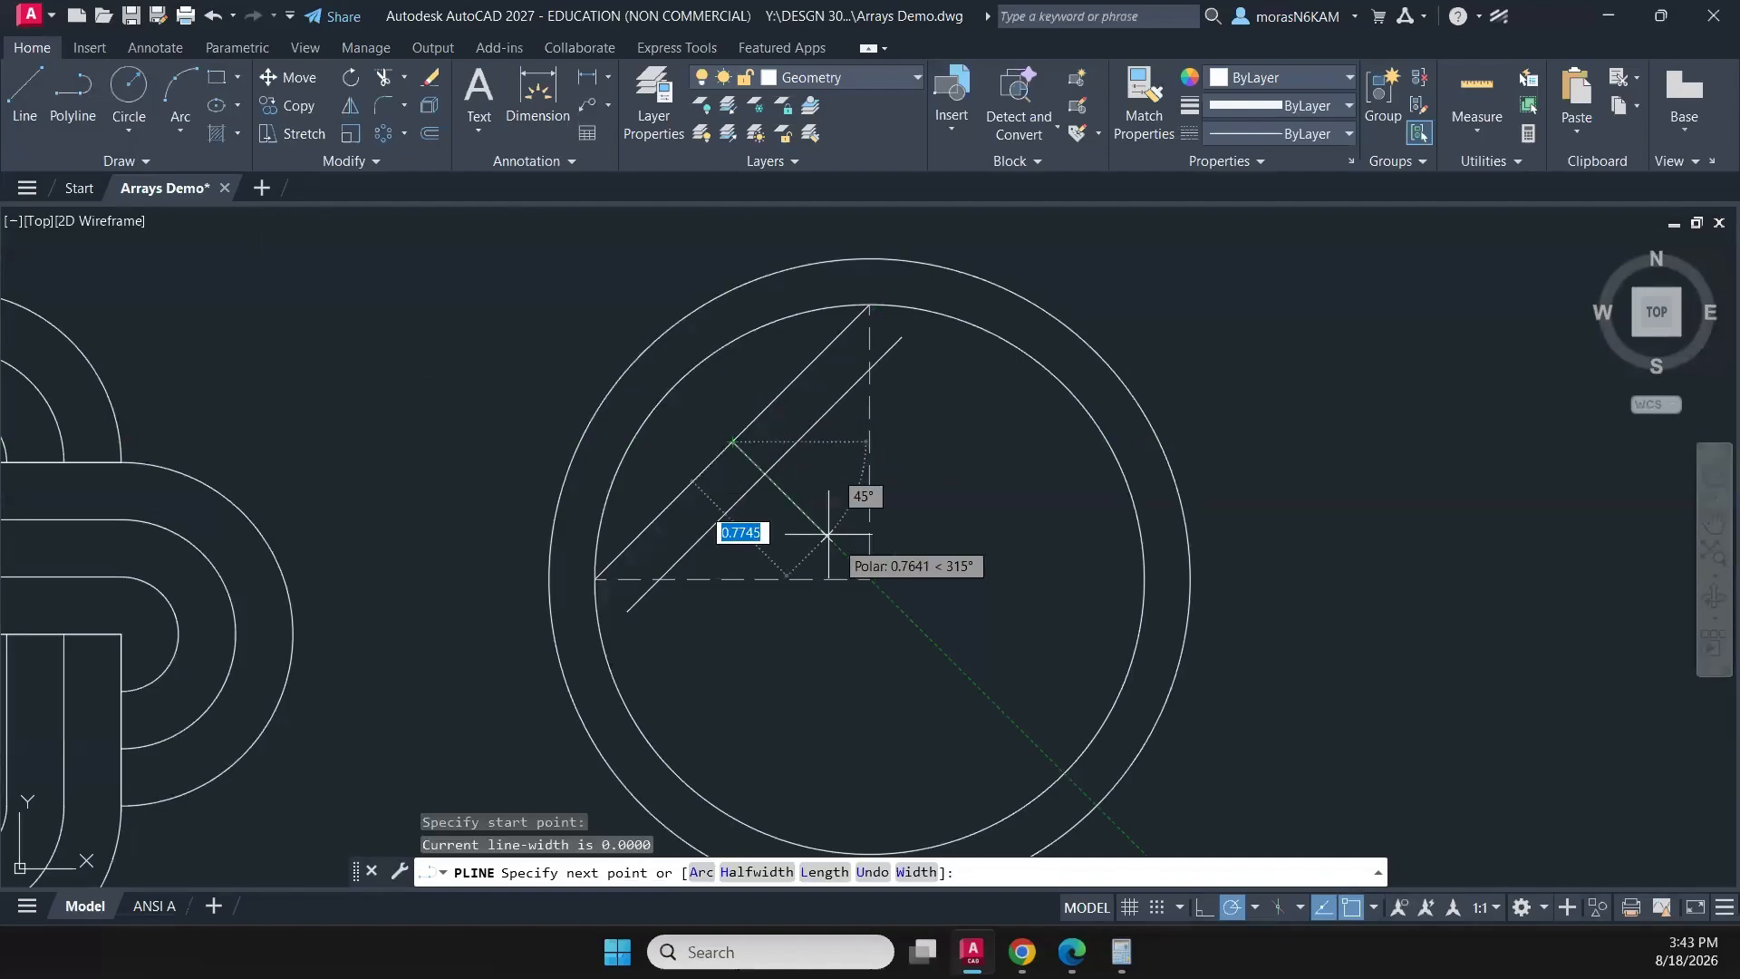
left_click(869, 578)
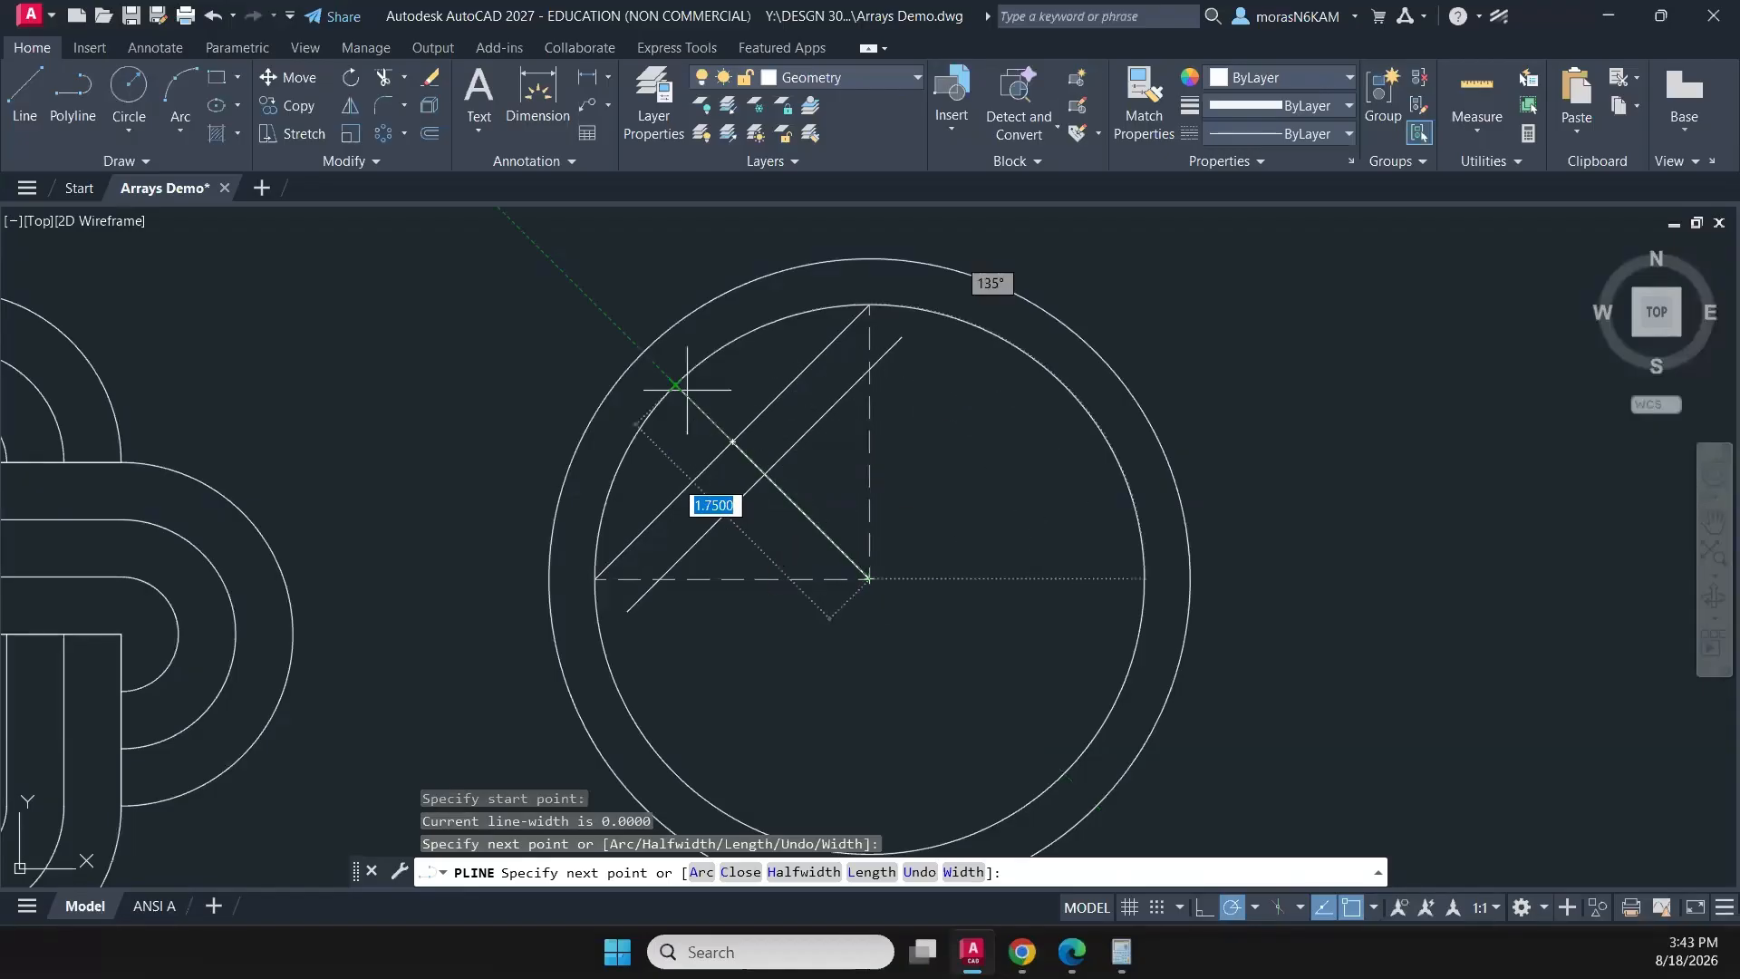
left_click(559, 269)
key("Escape")
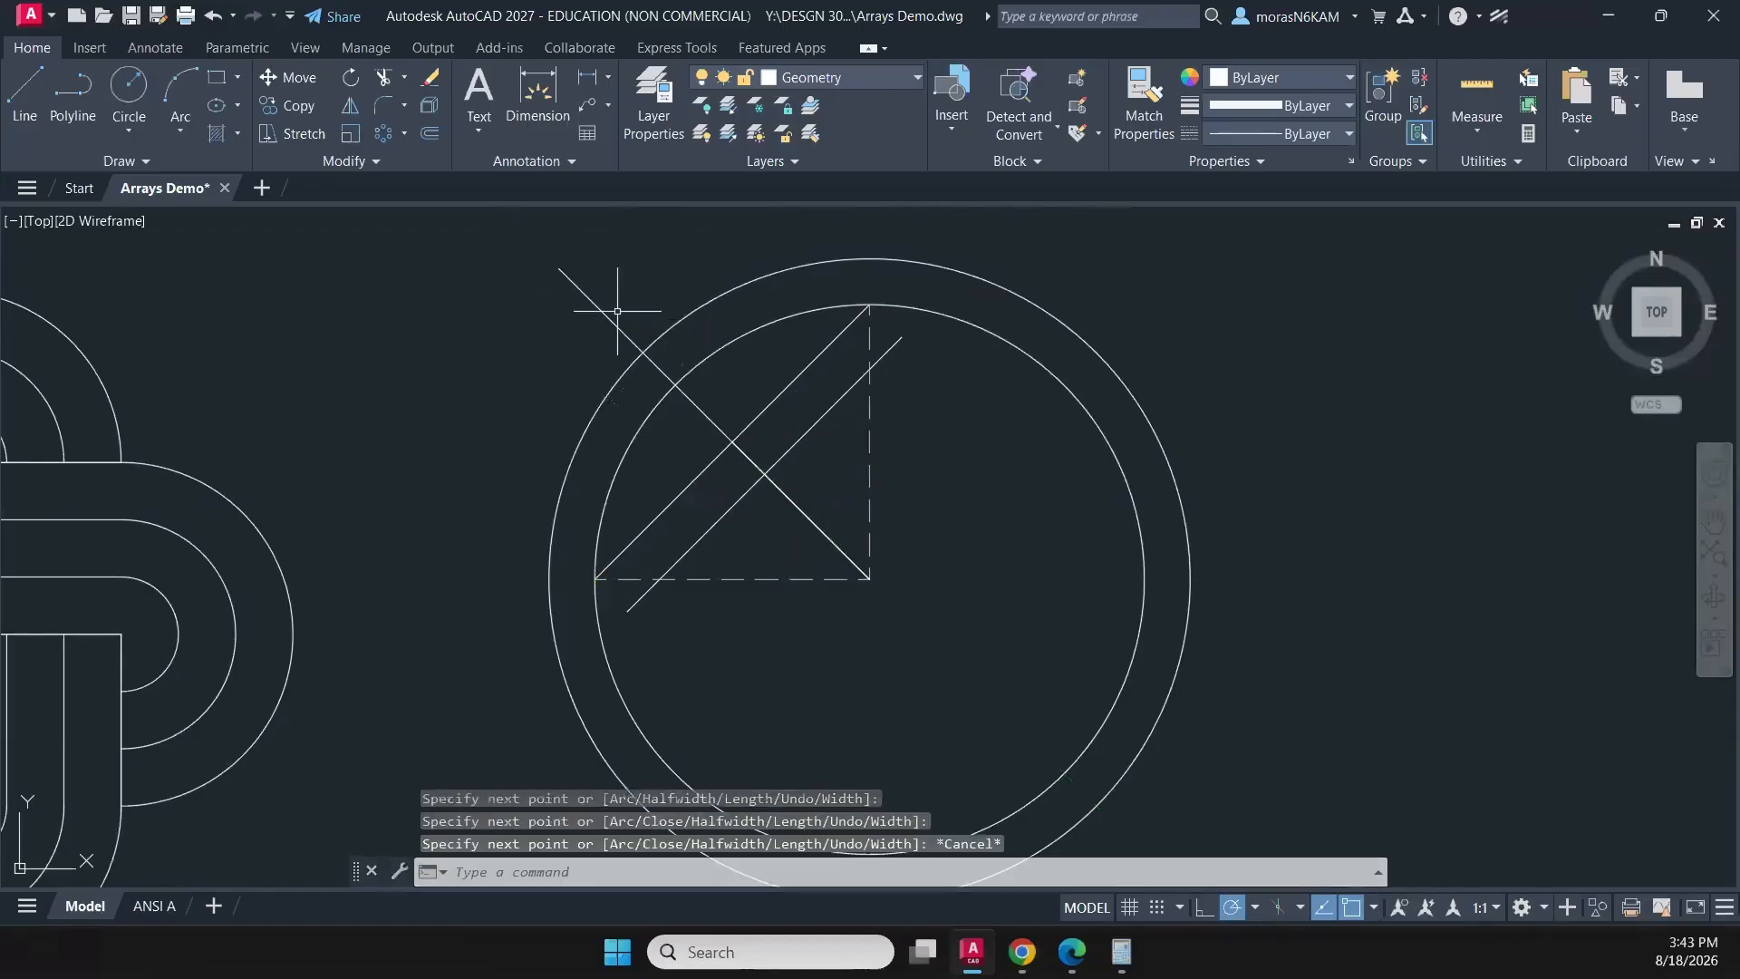
- Move the 135° polyline through the circles' centre to the CONSTRUCTION layer
left_click(602, 263)
left_click(512, 349)
left_click(798, 94)
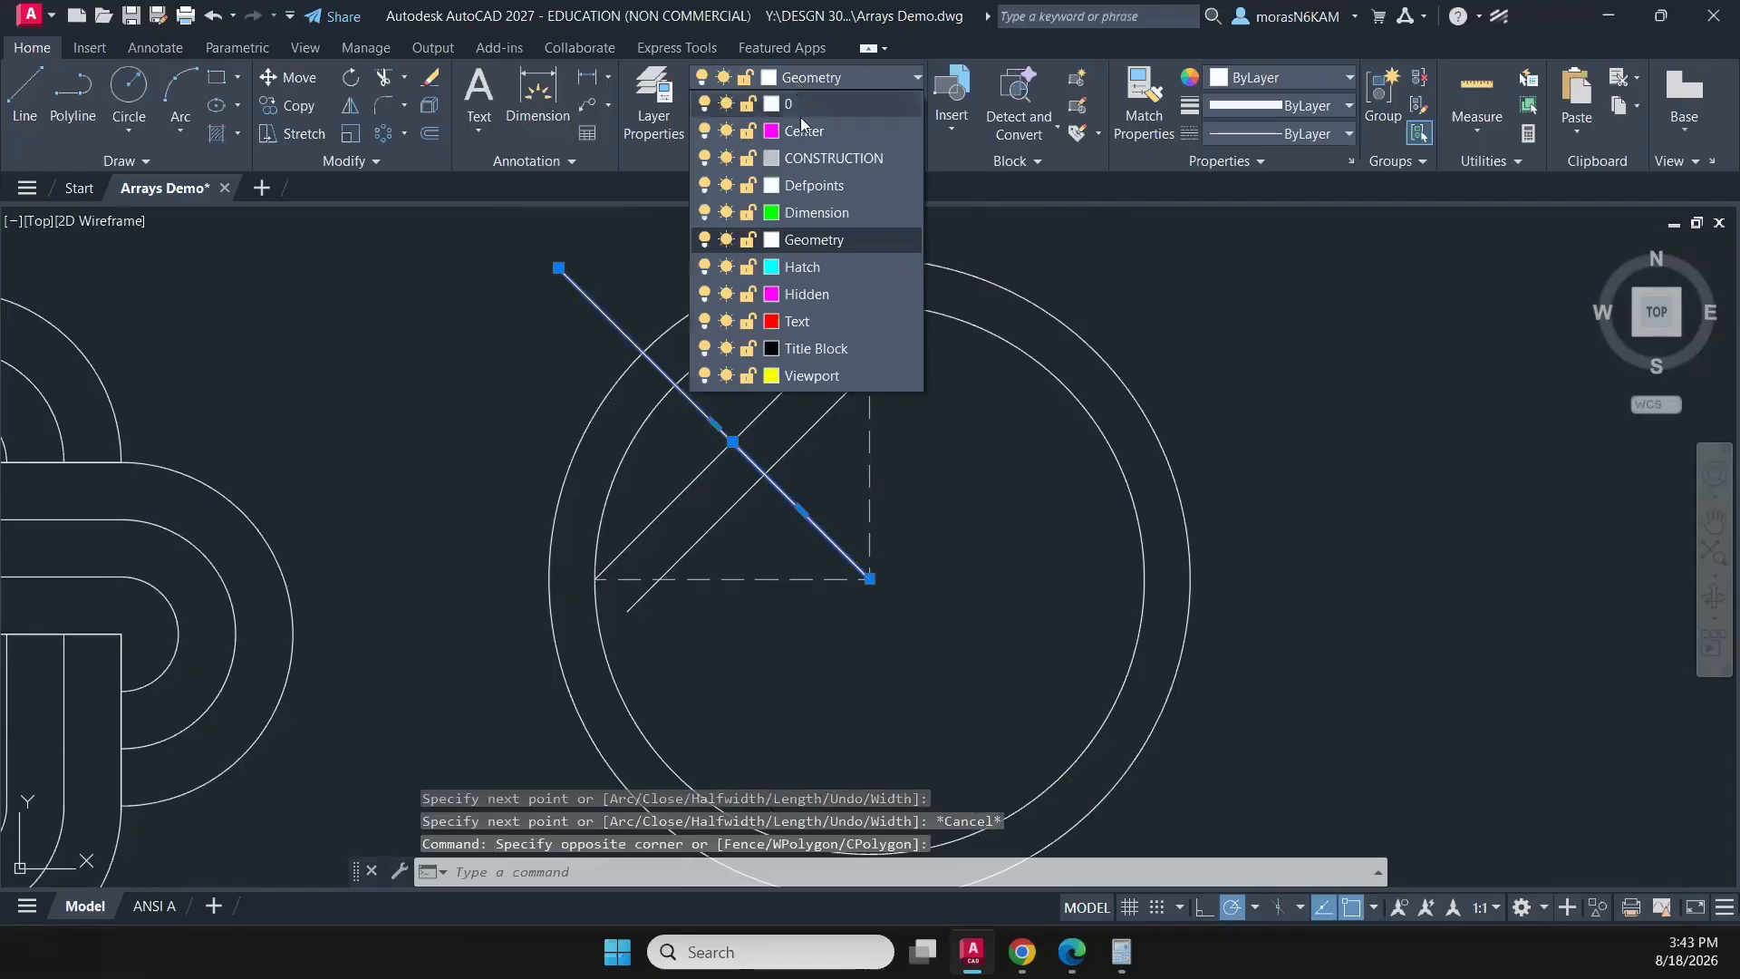
left_click(811, 151)
key("Escape")
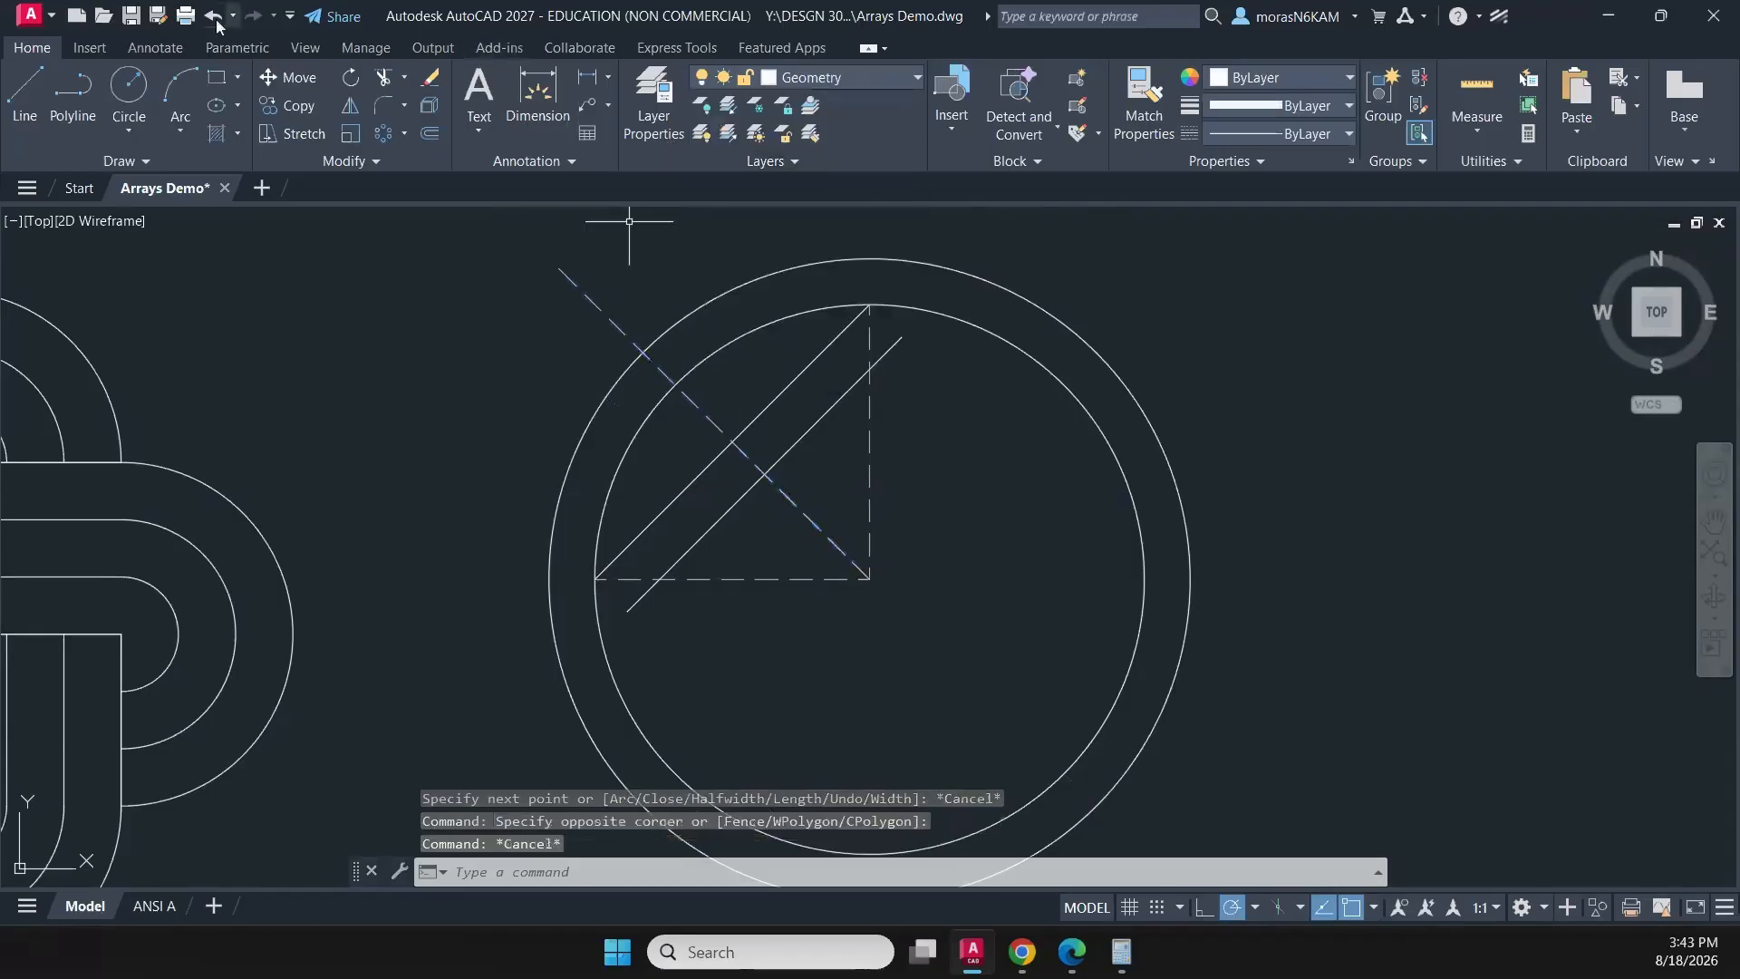
- Draw a vertical polyline about 1.4 long downward from the intersection of the 135° construction line and the inner circle
left_click(72, 99)
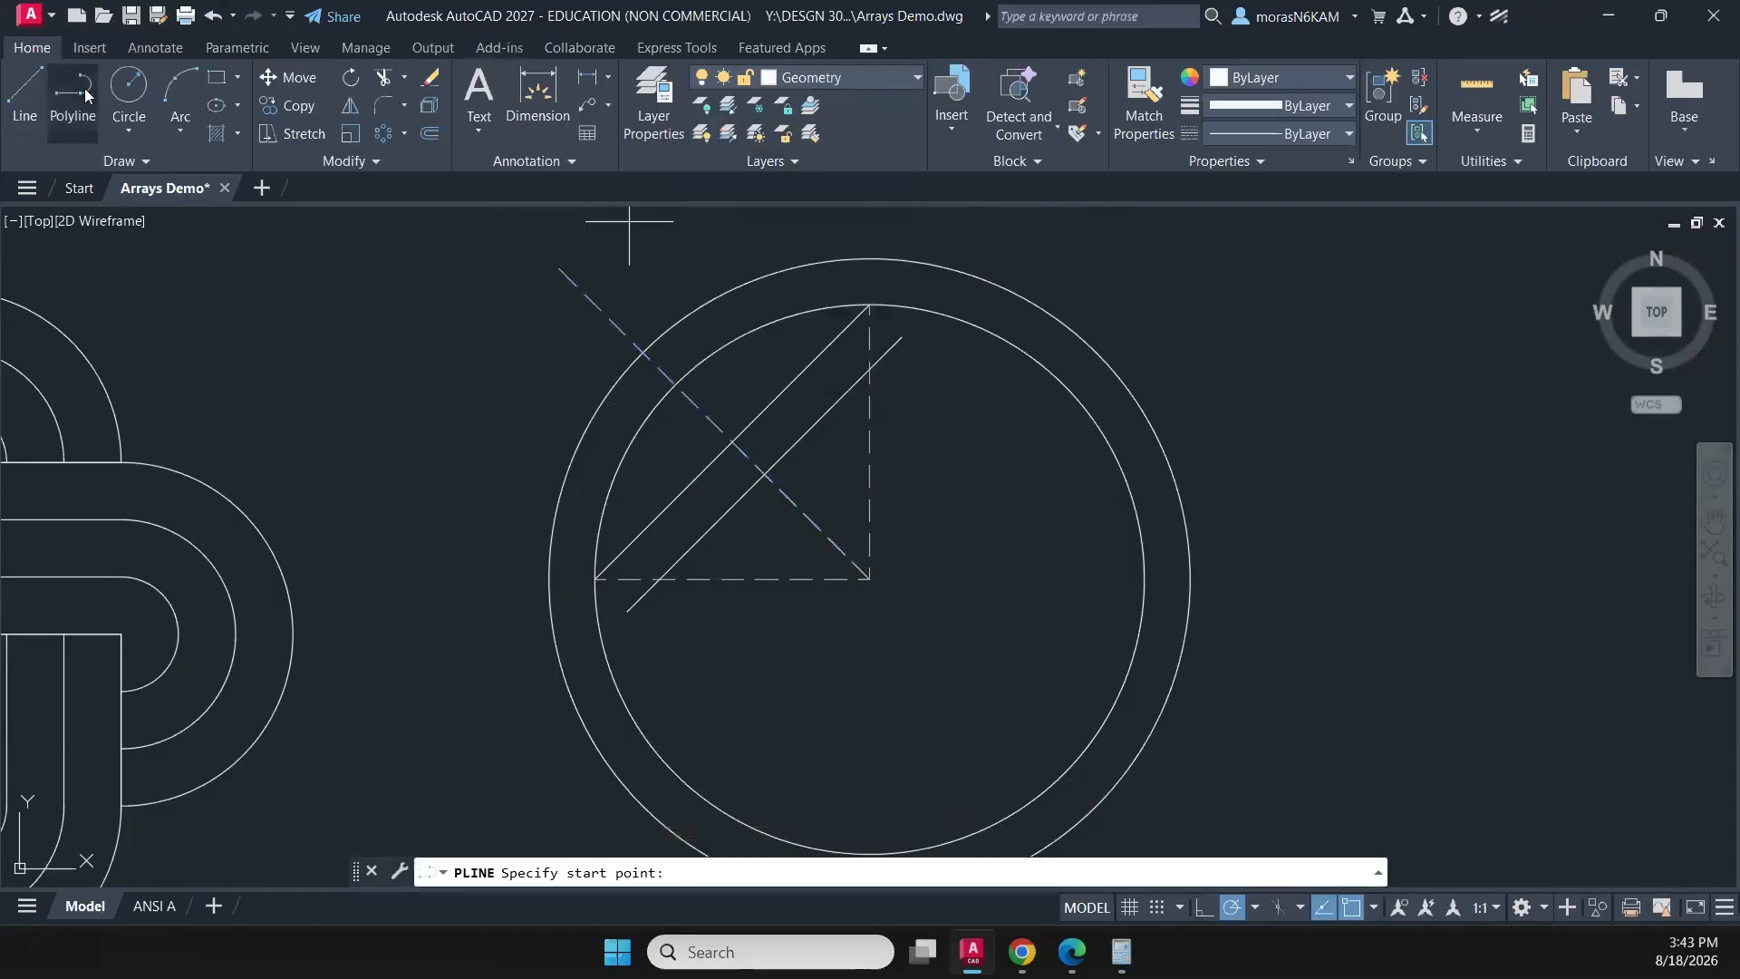
left_click(675, 385)
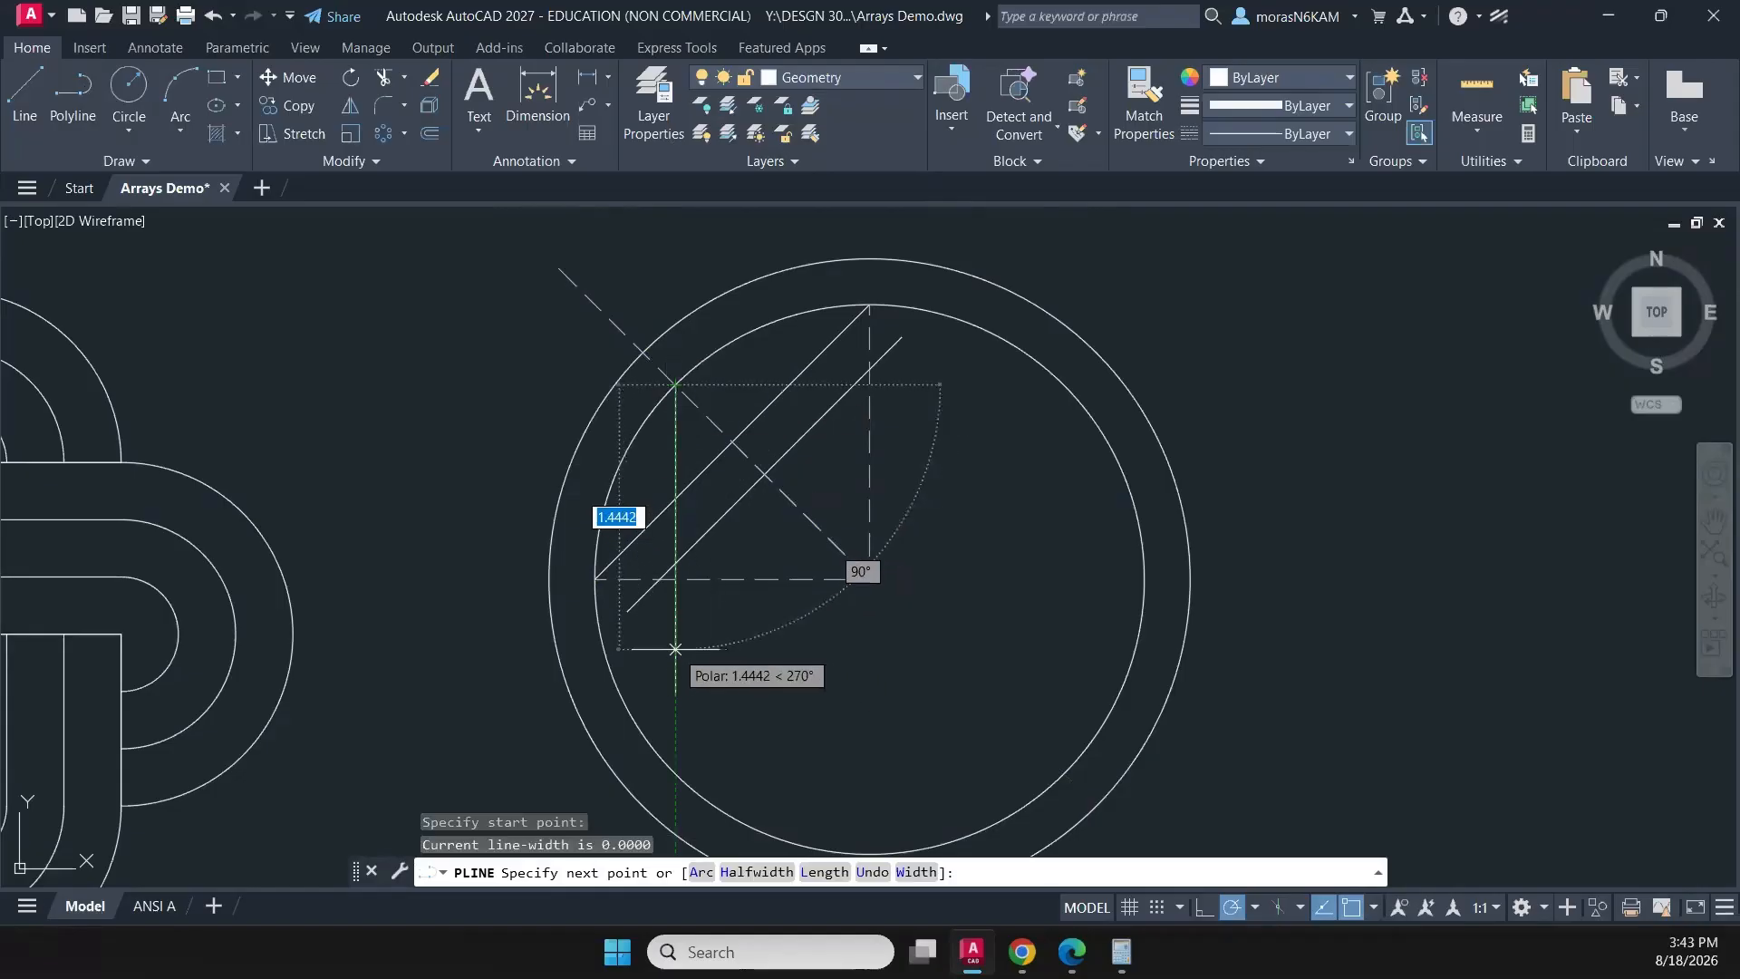
left_click(676, 646)
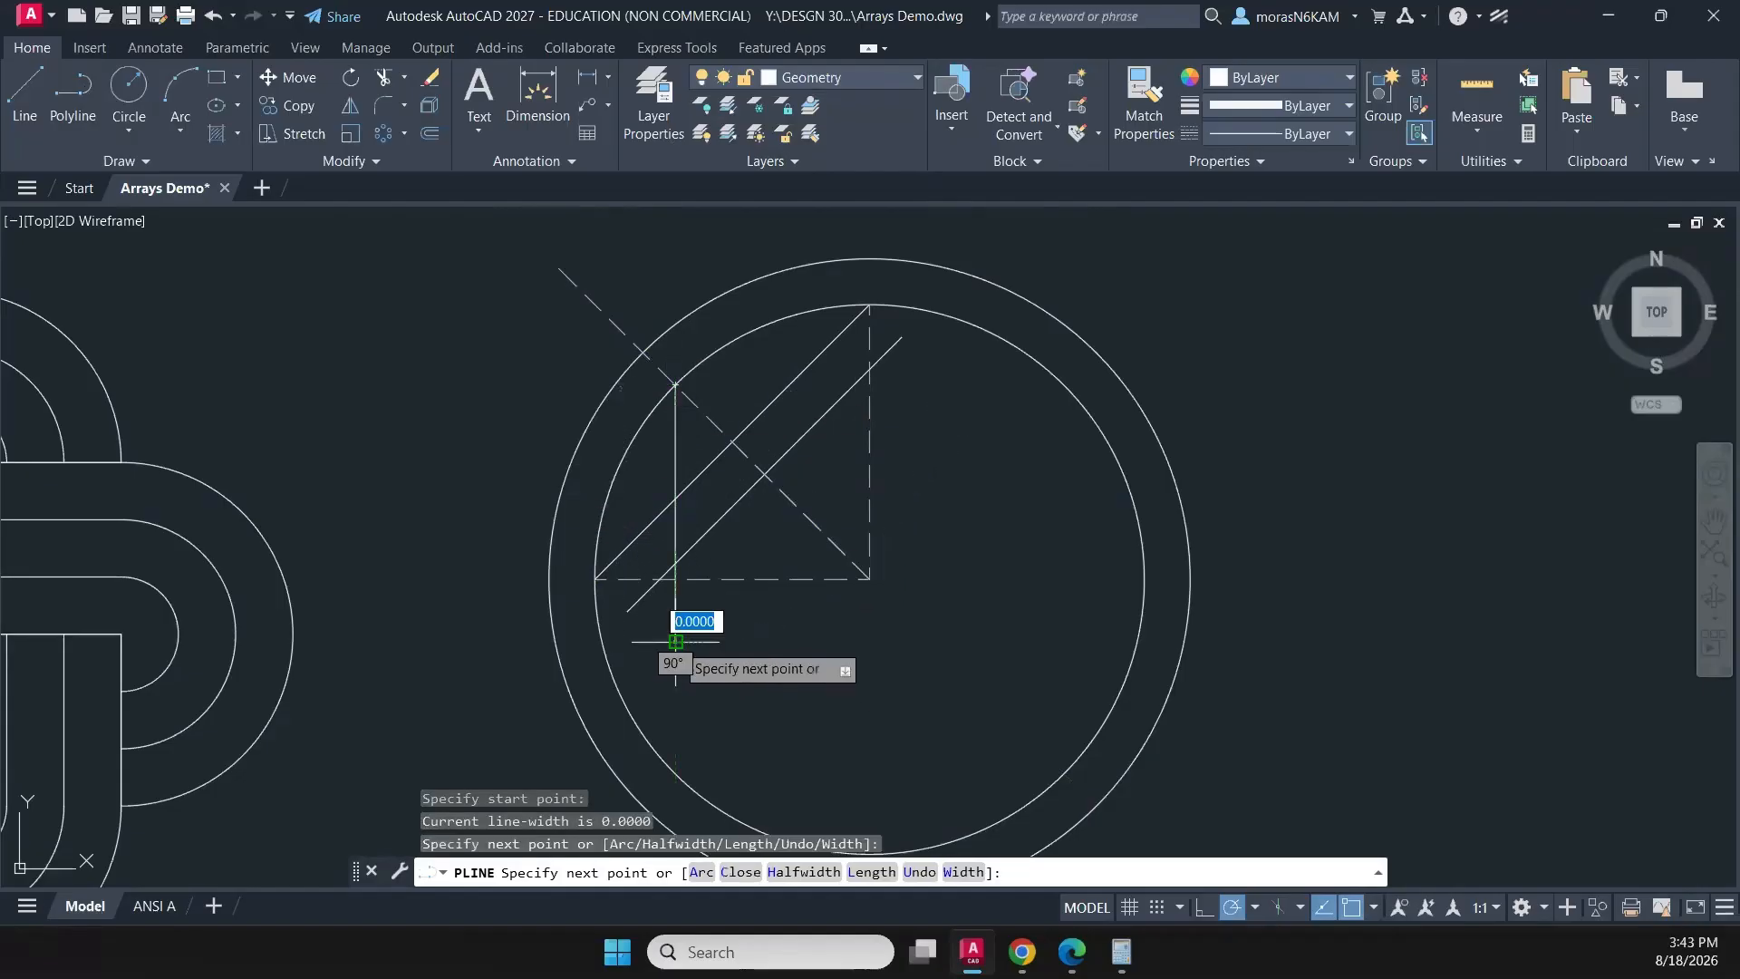
key("Escape")
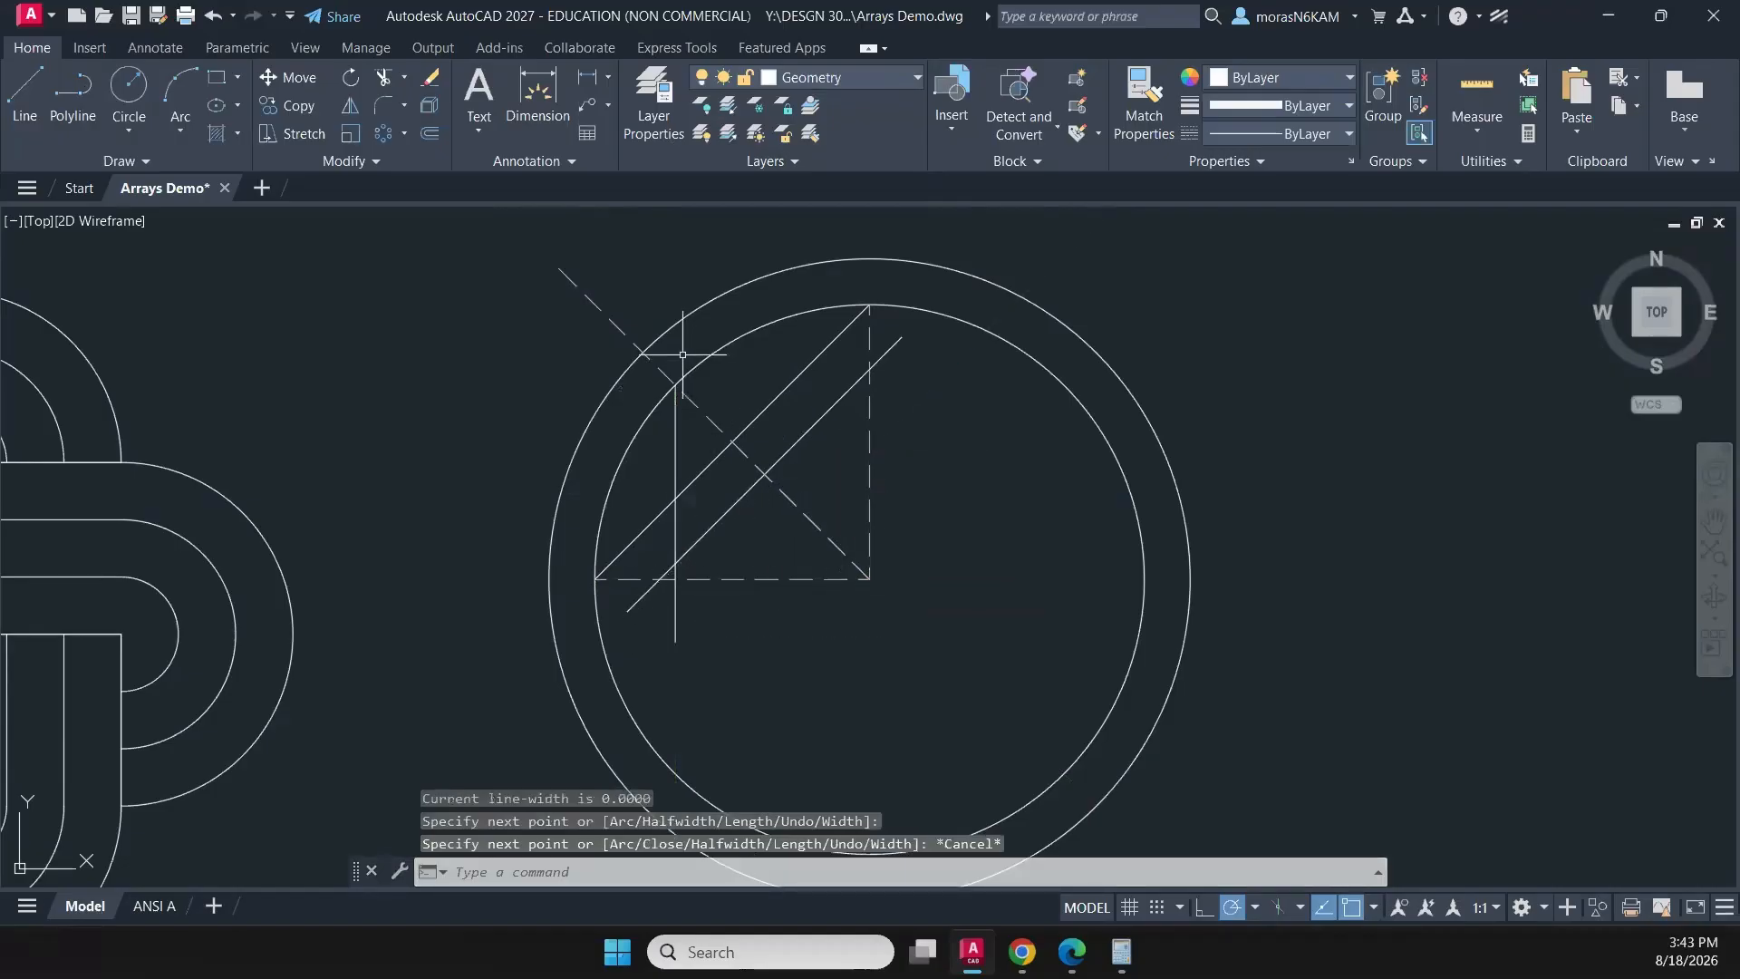
- Draw a horizontal polyline from the vertical line's upper end rightward past the vertical construction line
type("pl")
key("Return")
left_click(676, 384)
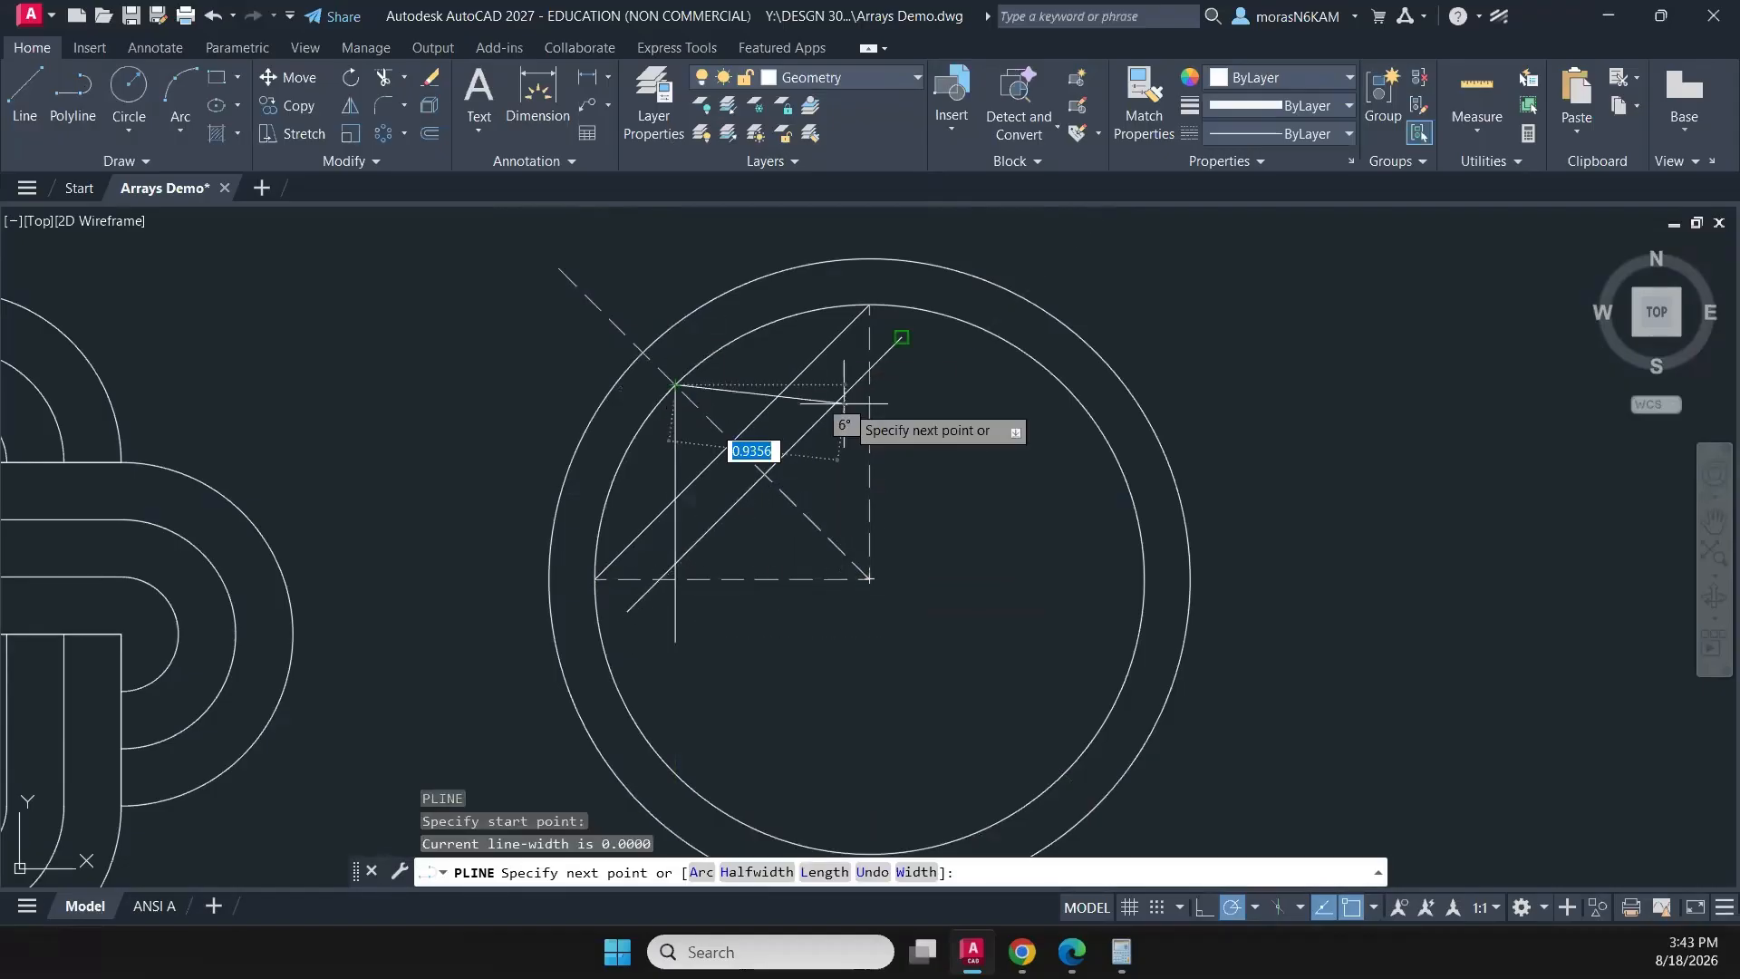
left_click(960, 385)
key("Escape")
- Join the vertical and horizontal lines that meet on the inner circle into one polyline
left_click(731, 359)
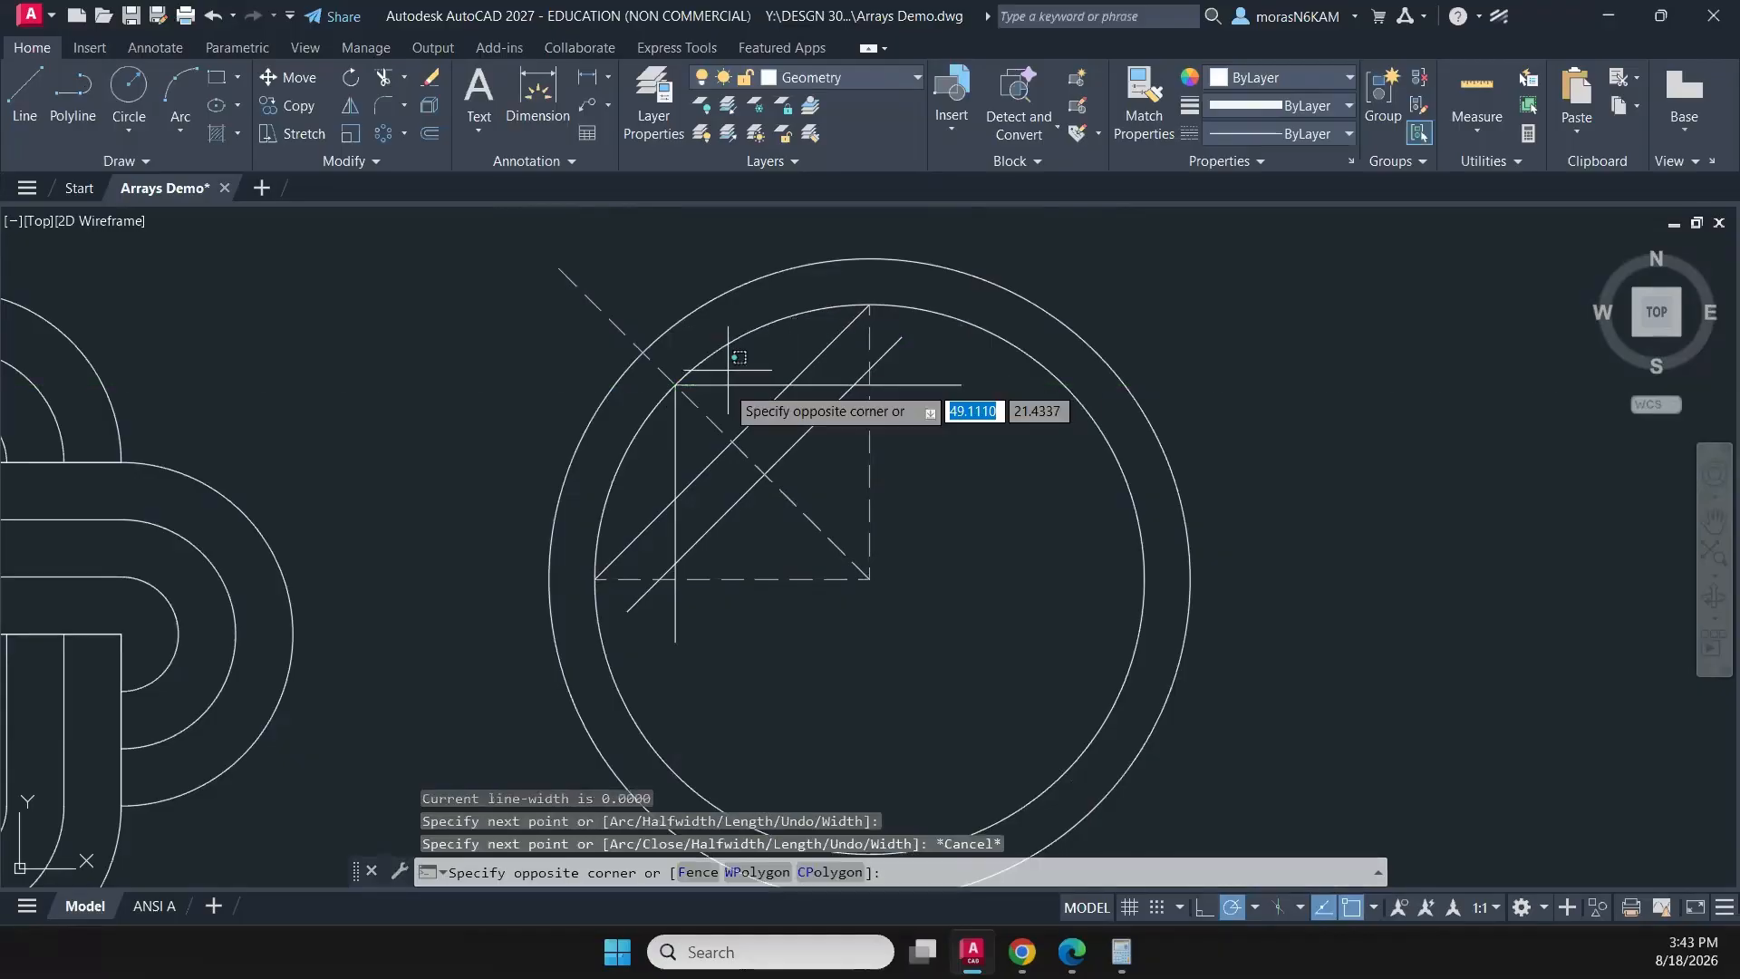
left_click(720, 399)
left_click(679, 420)
left_click(671, 446)
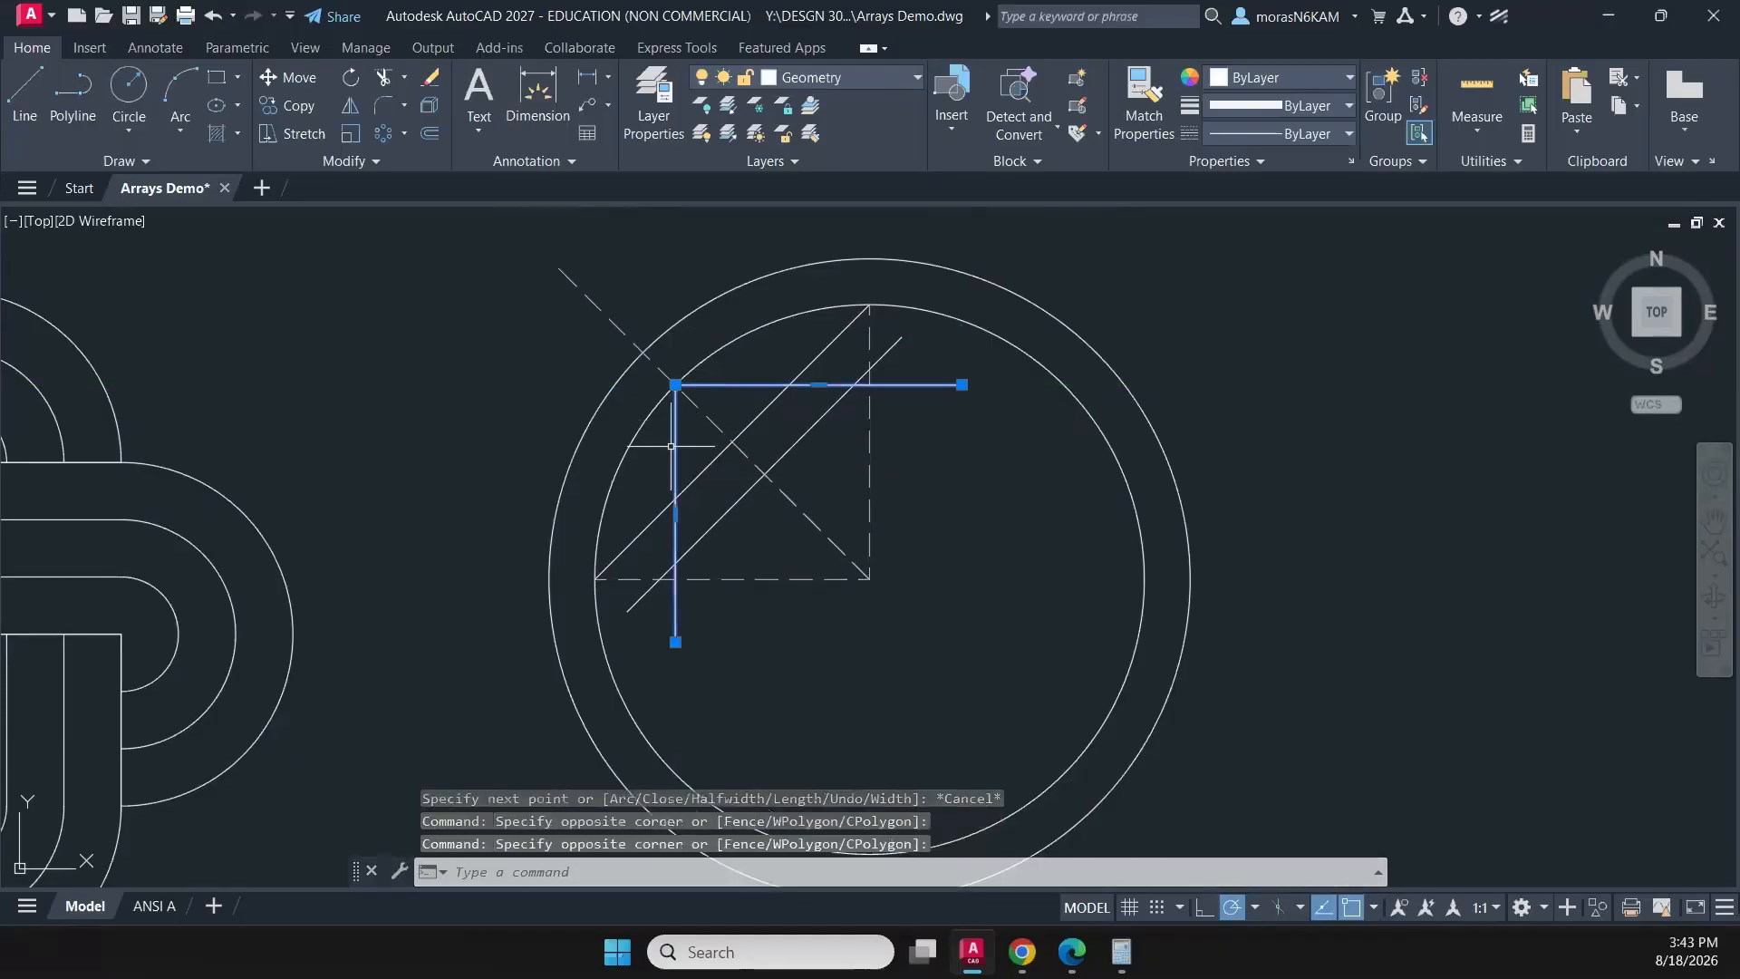
type("j")
key("Return")
- Offset the joined corner polyline by 0.25 toward the circles' centre
type("Of")
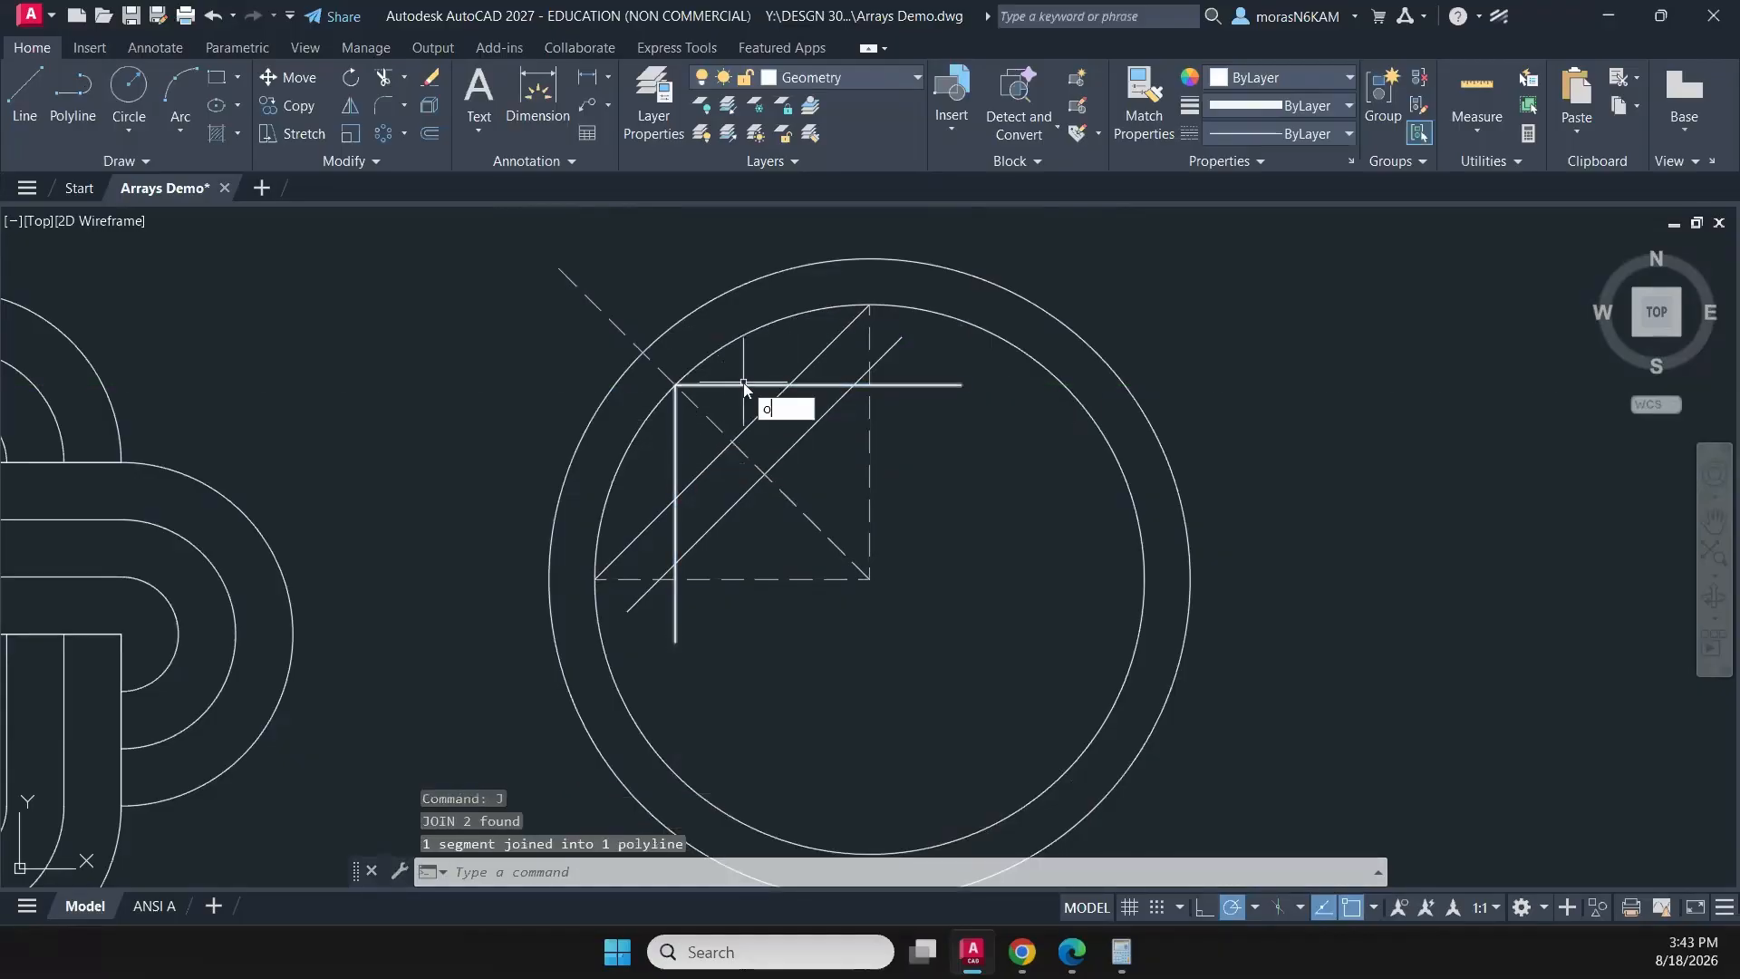
type("fse")
key("Return")
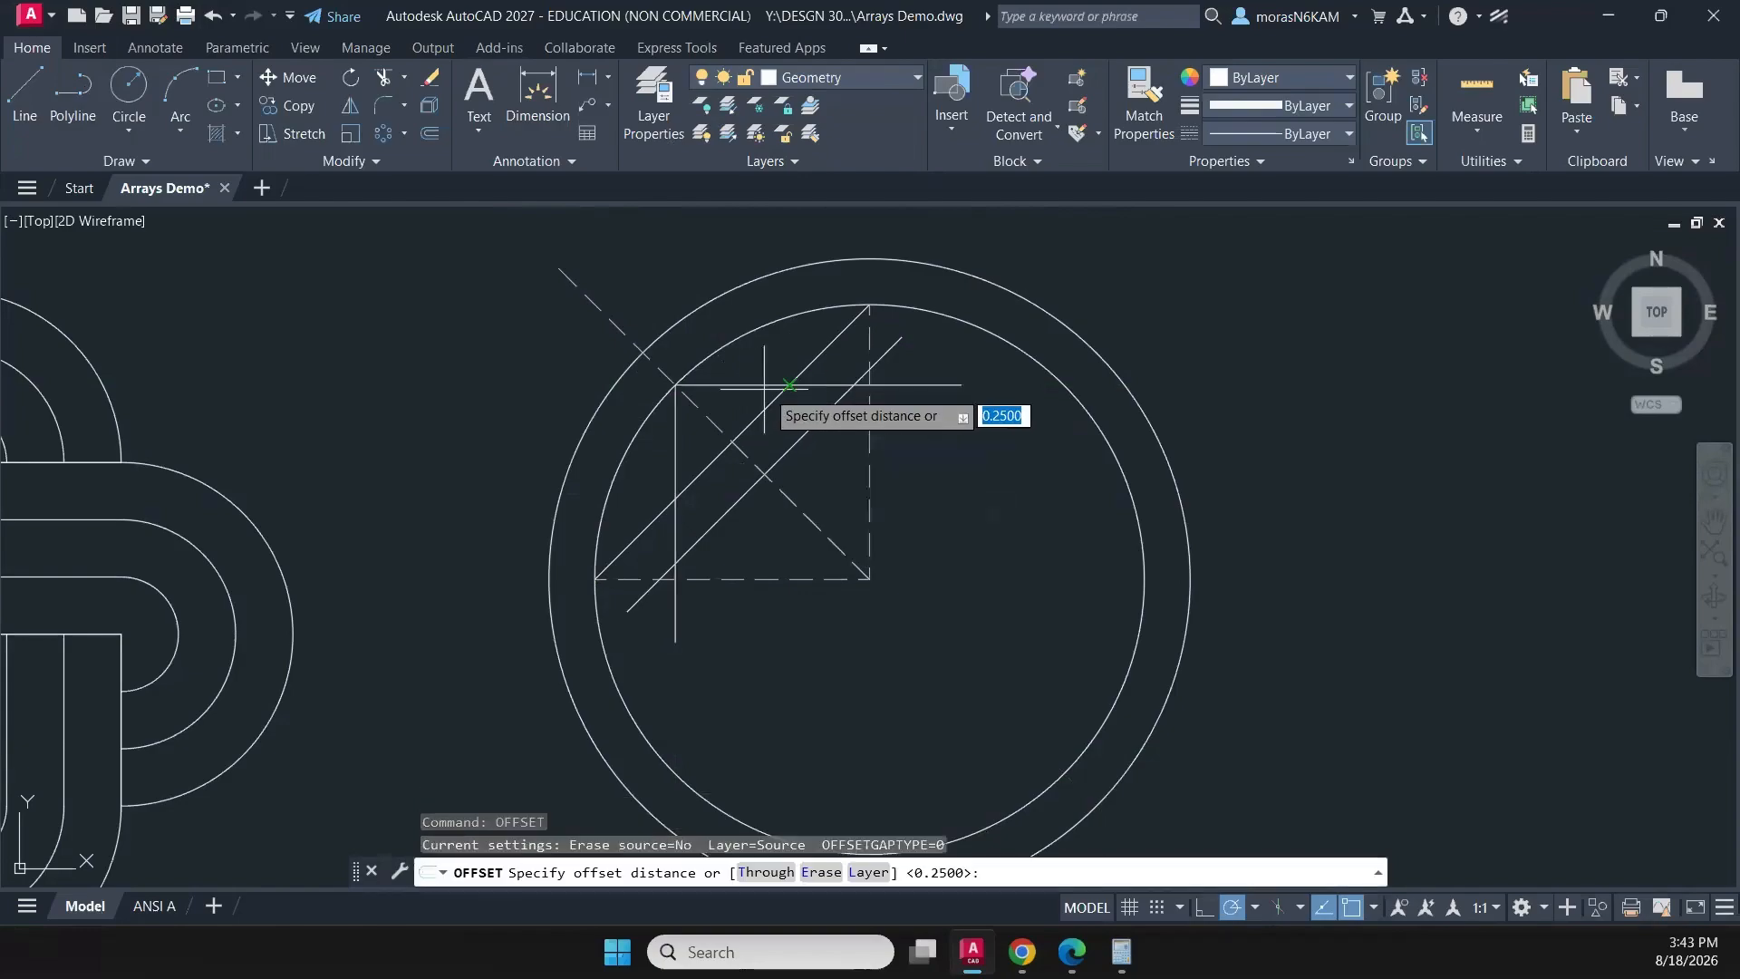
key("Return")
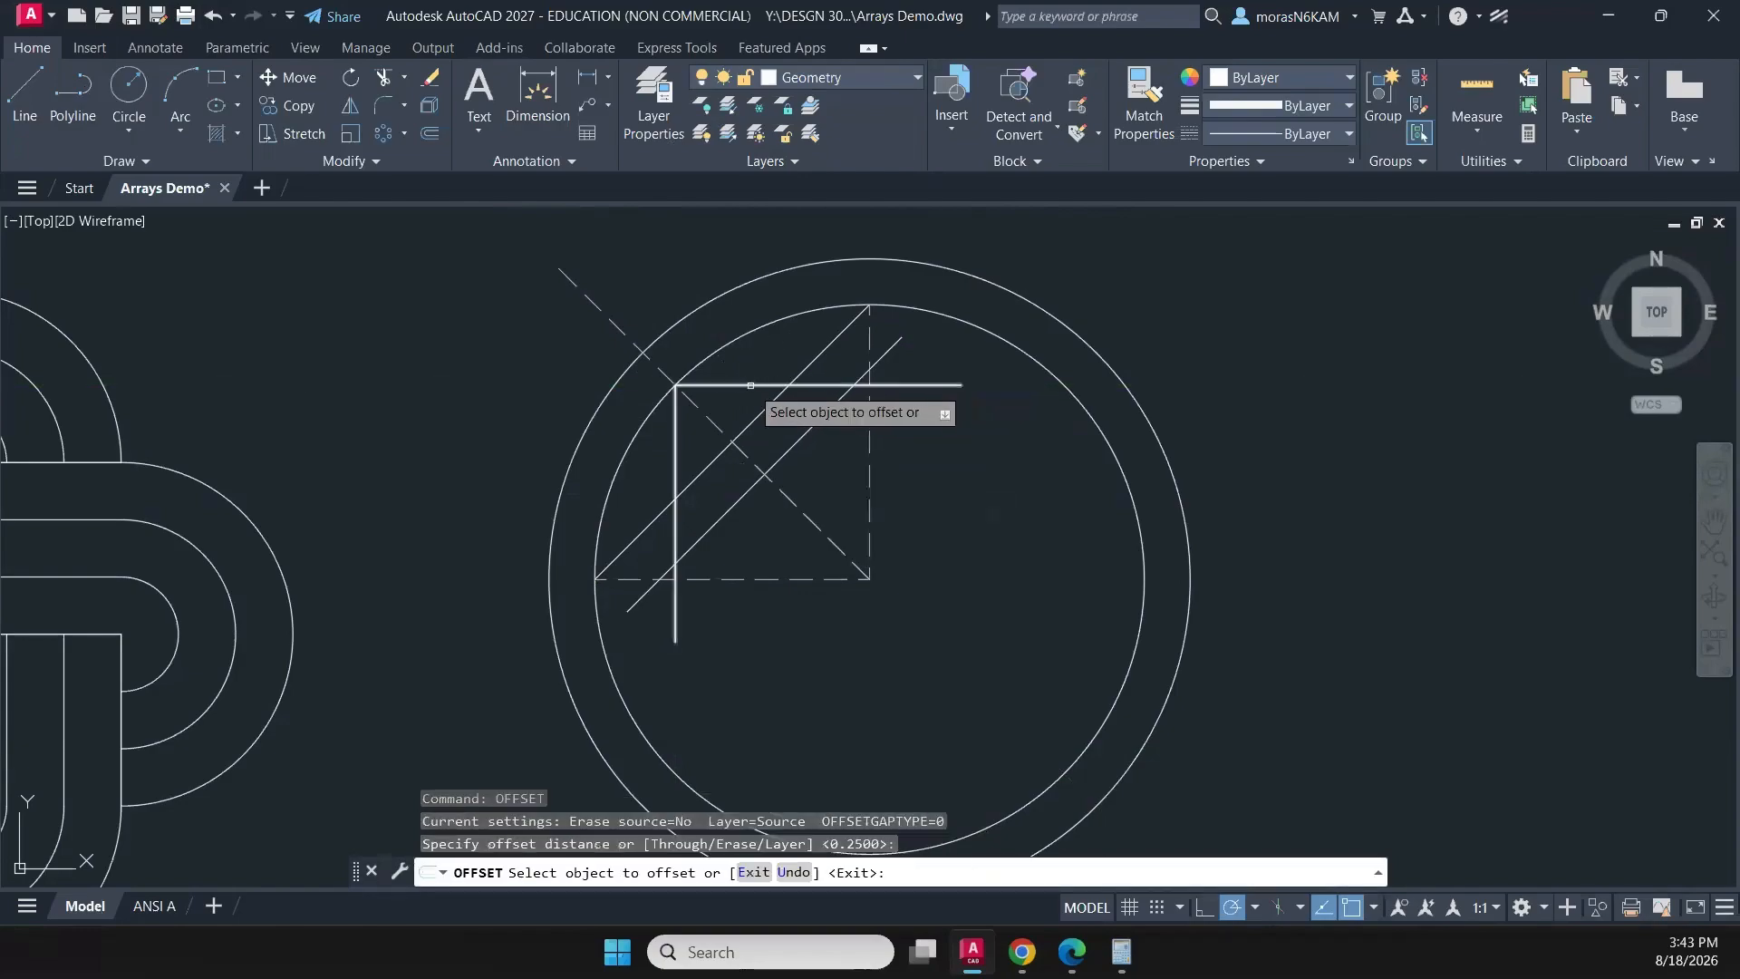
left_click(750, 385)
left_click(815, 471)
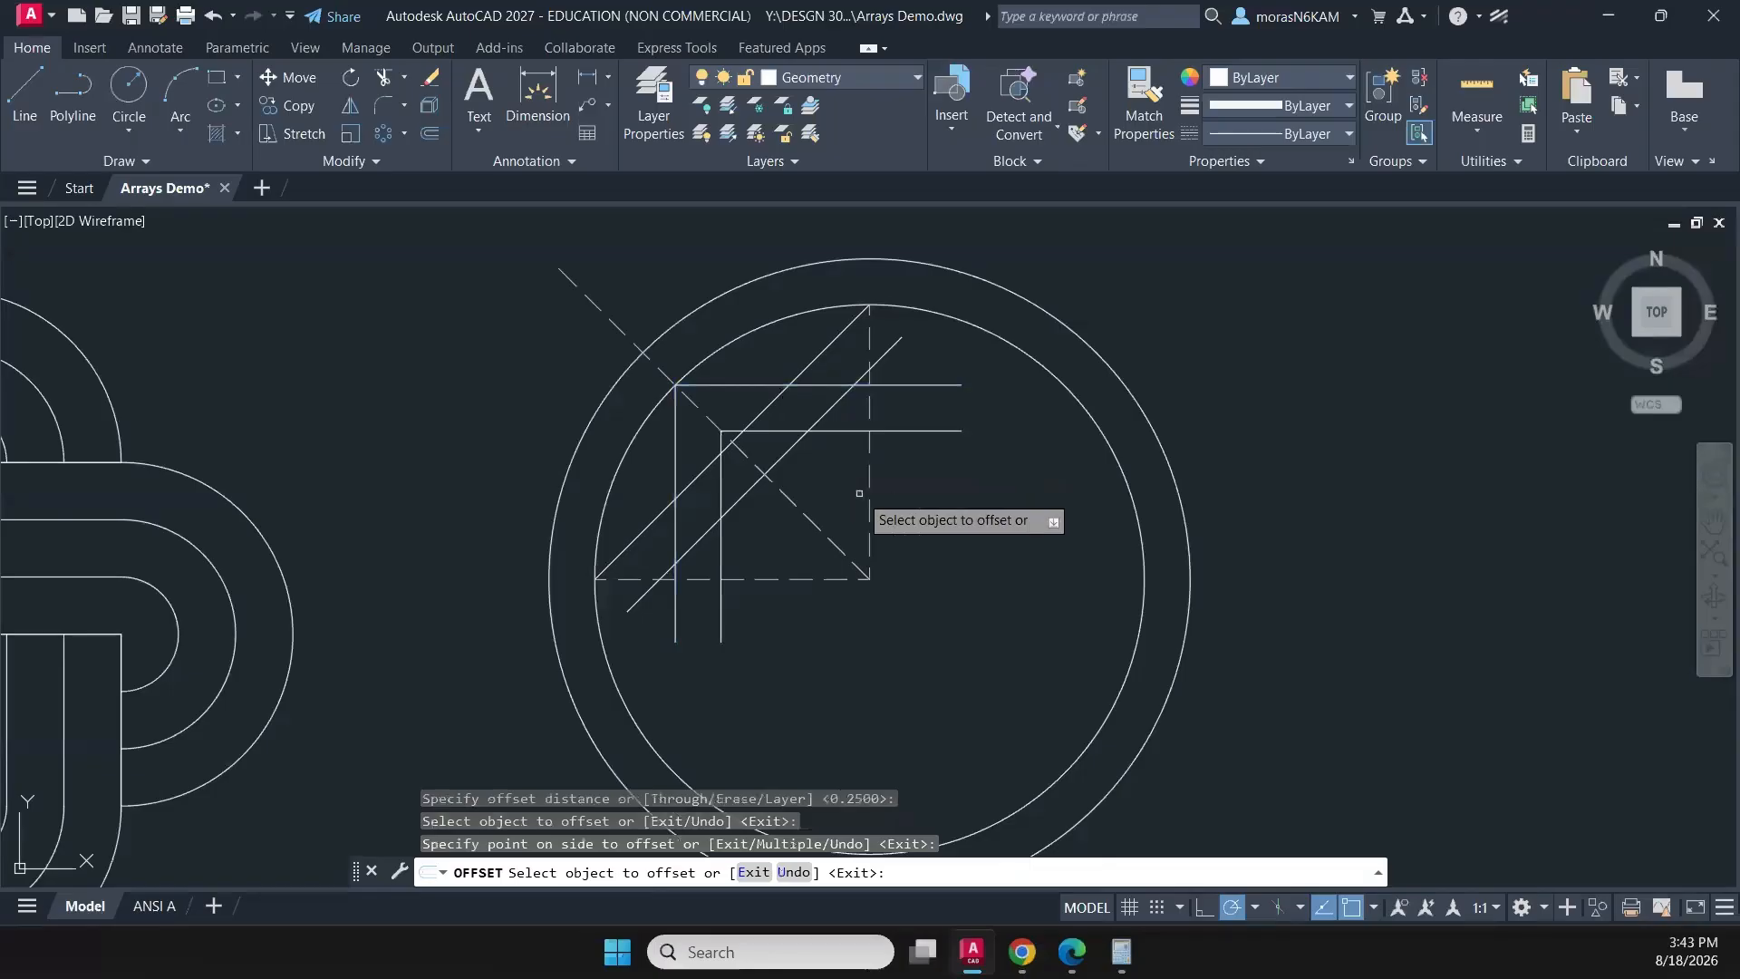
key("Escape")
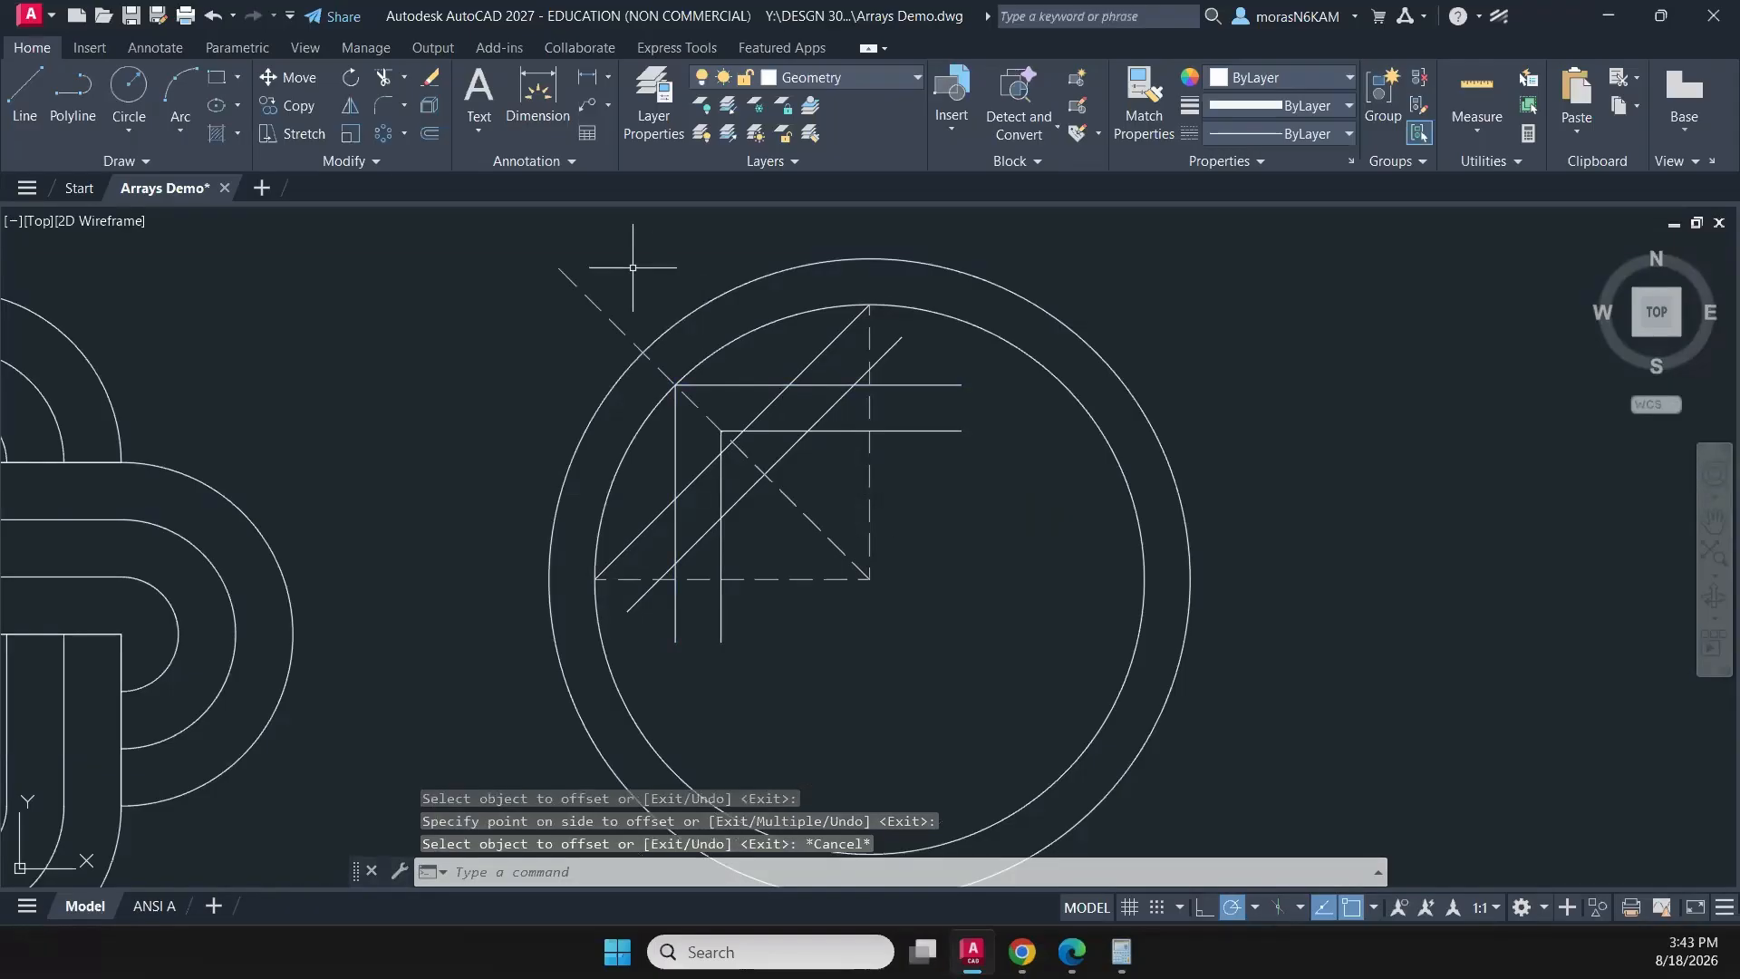
- Trim the line ends that overhang the L-shaped construction polyline, and erase both construction polylines
type("tr")
key("Return")
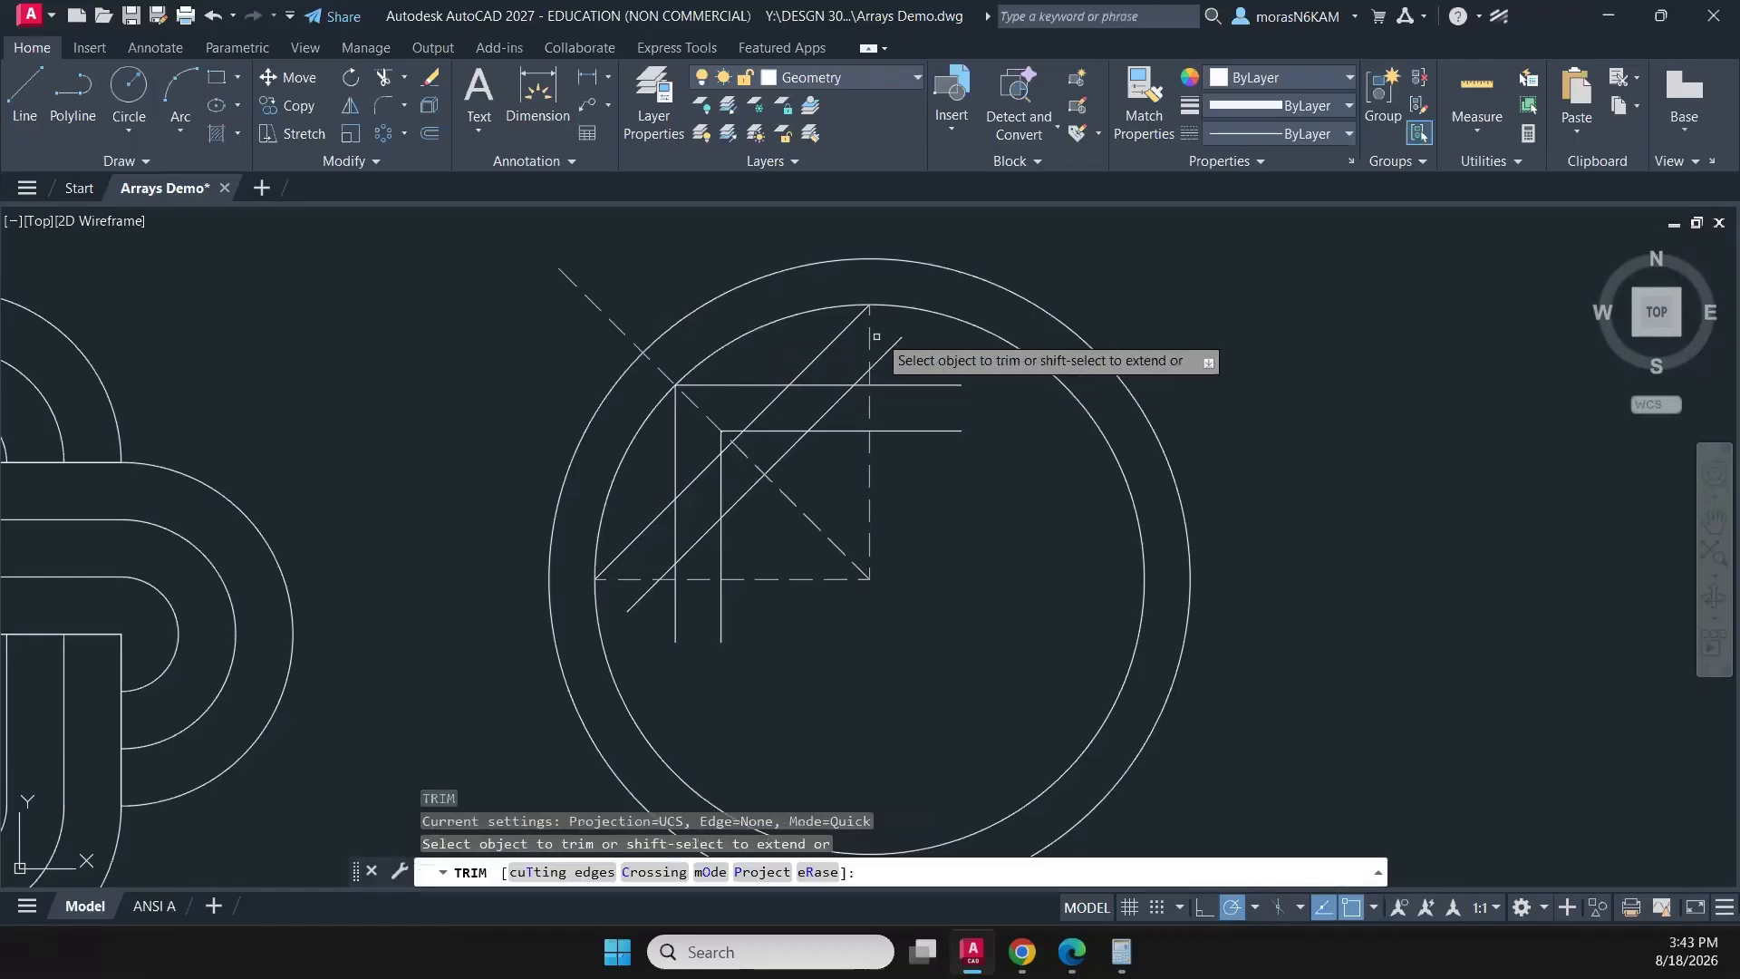
left_click_drag(889, 338, 887, 453)
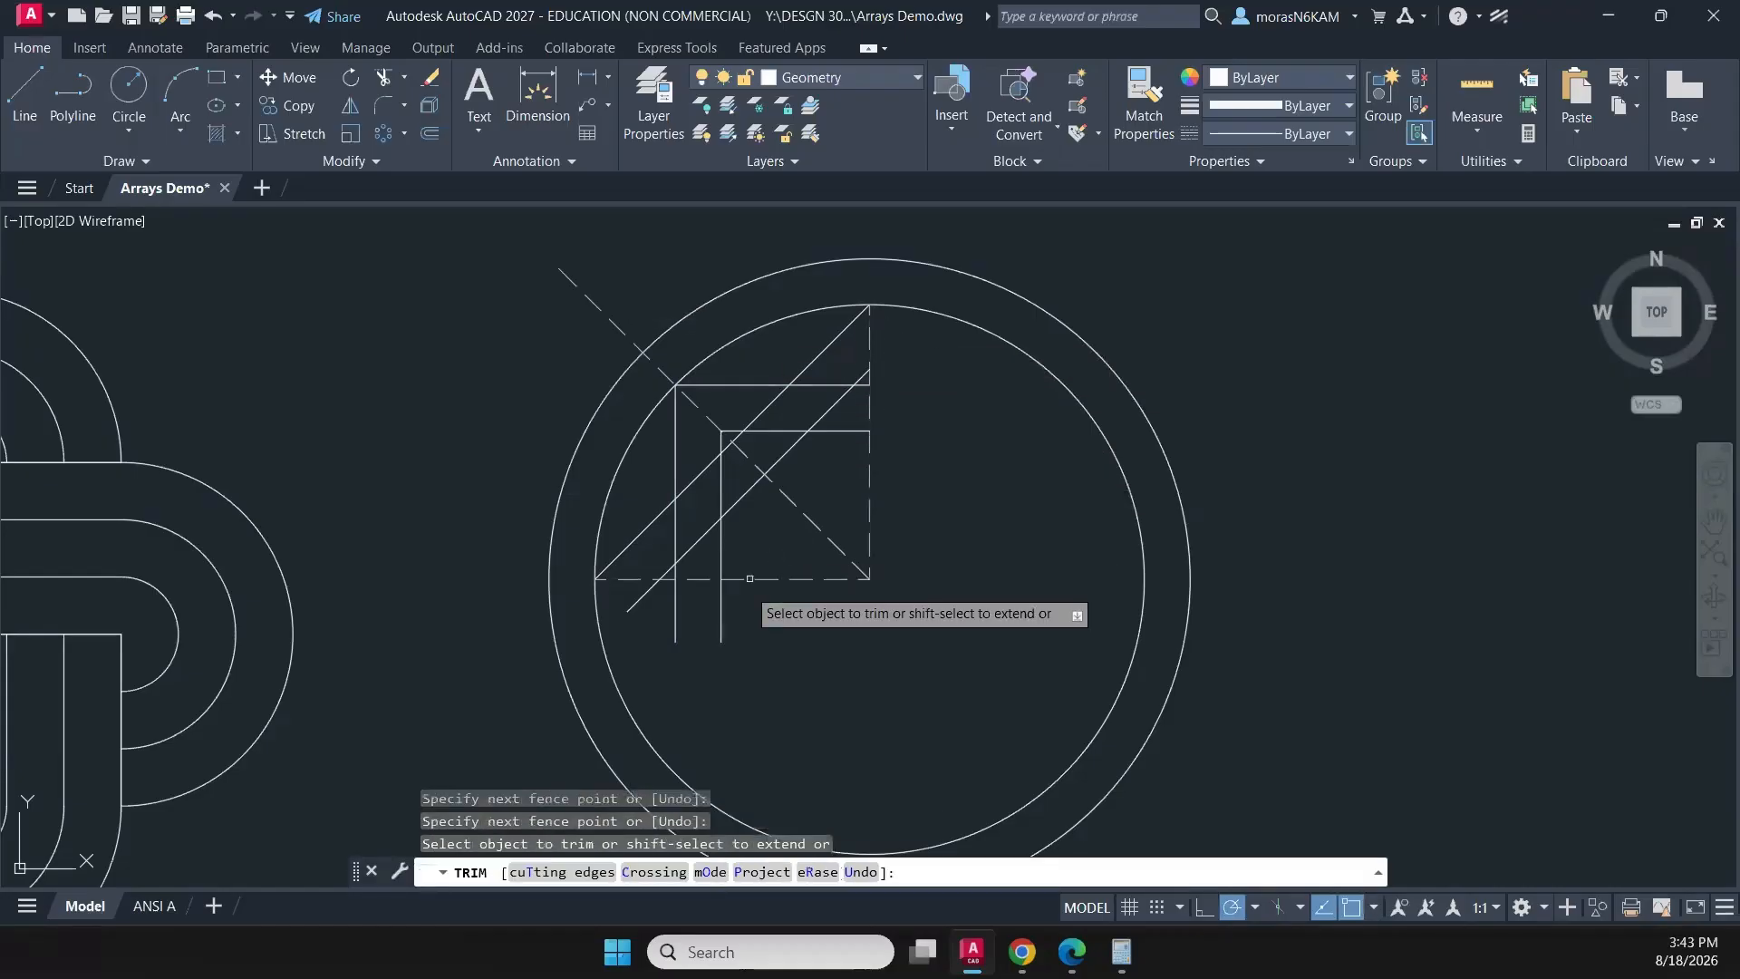
mouse_move(744, 600)
left_mouse_down()
mouse_move(605, 594)
mouse_move(625, 587)
left_mouse_up()
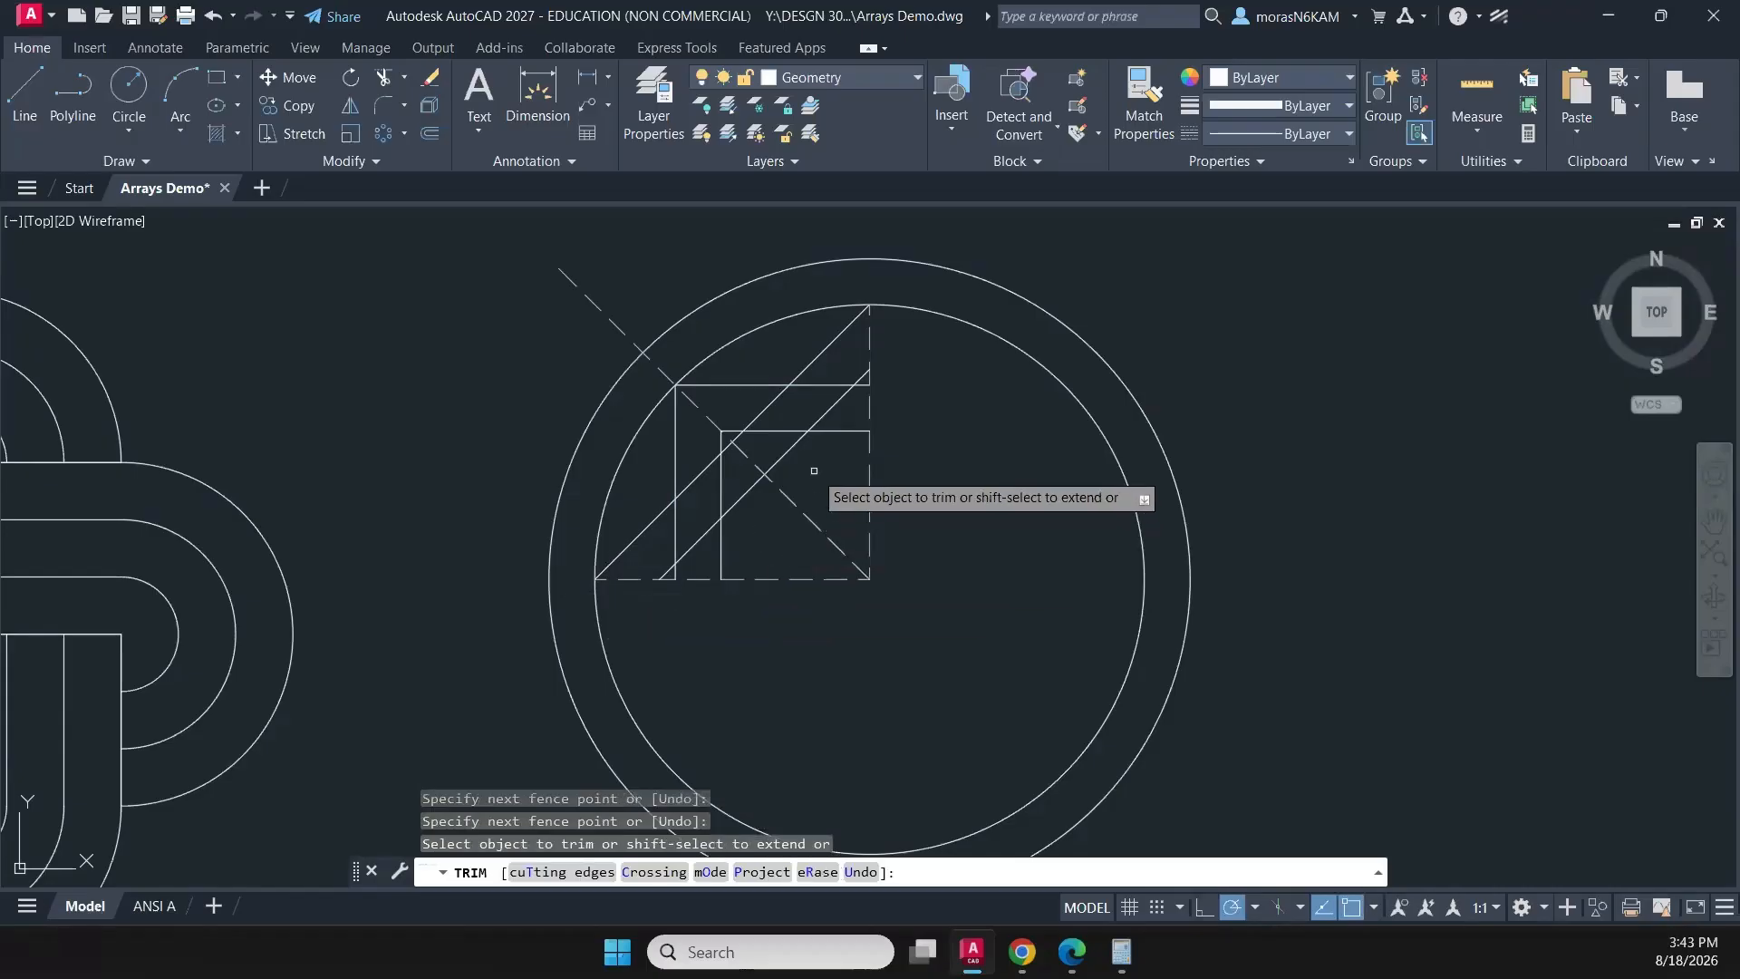
key("Escape")
left_click_drag(902, 494, 782, 638)
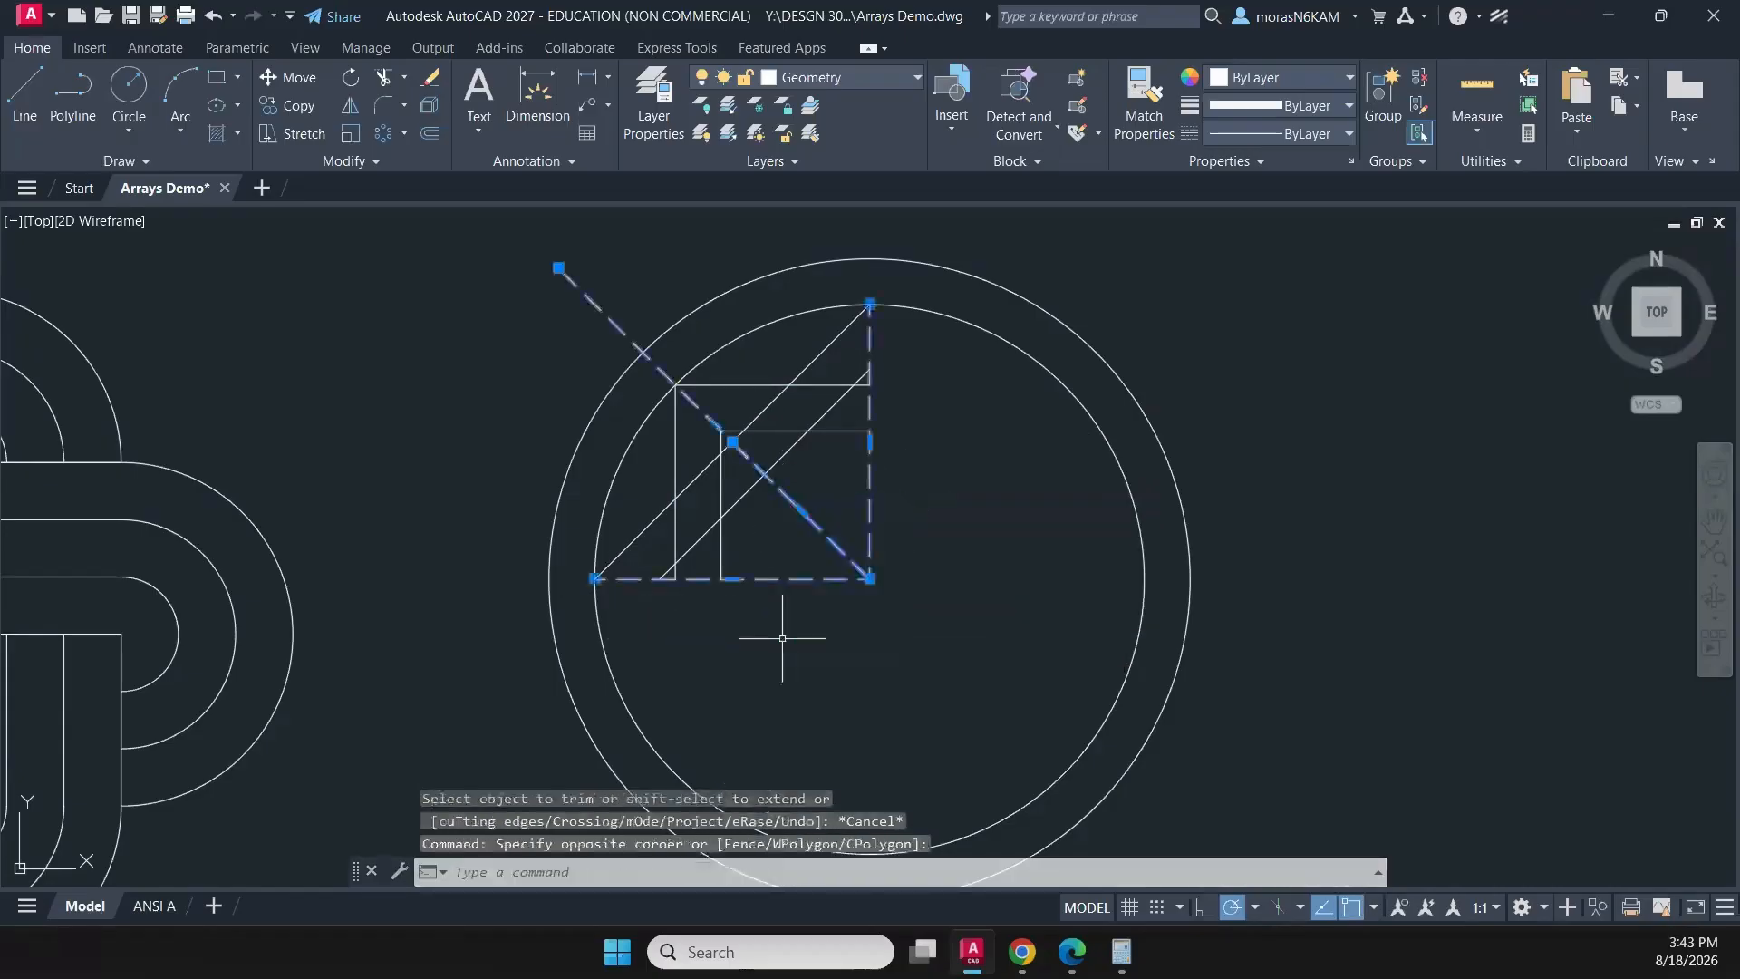
key("Delete")
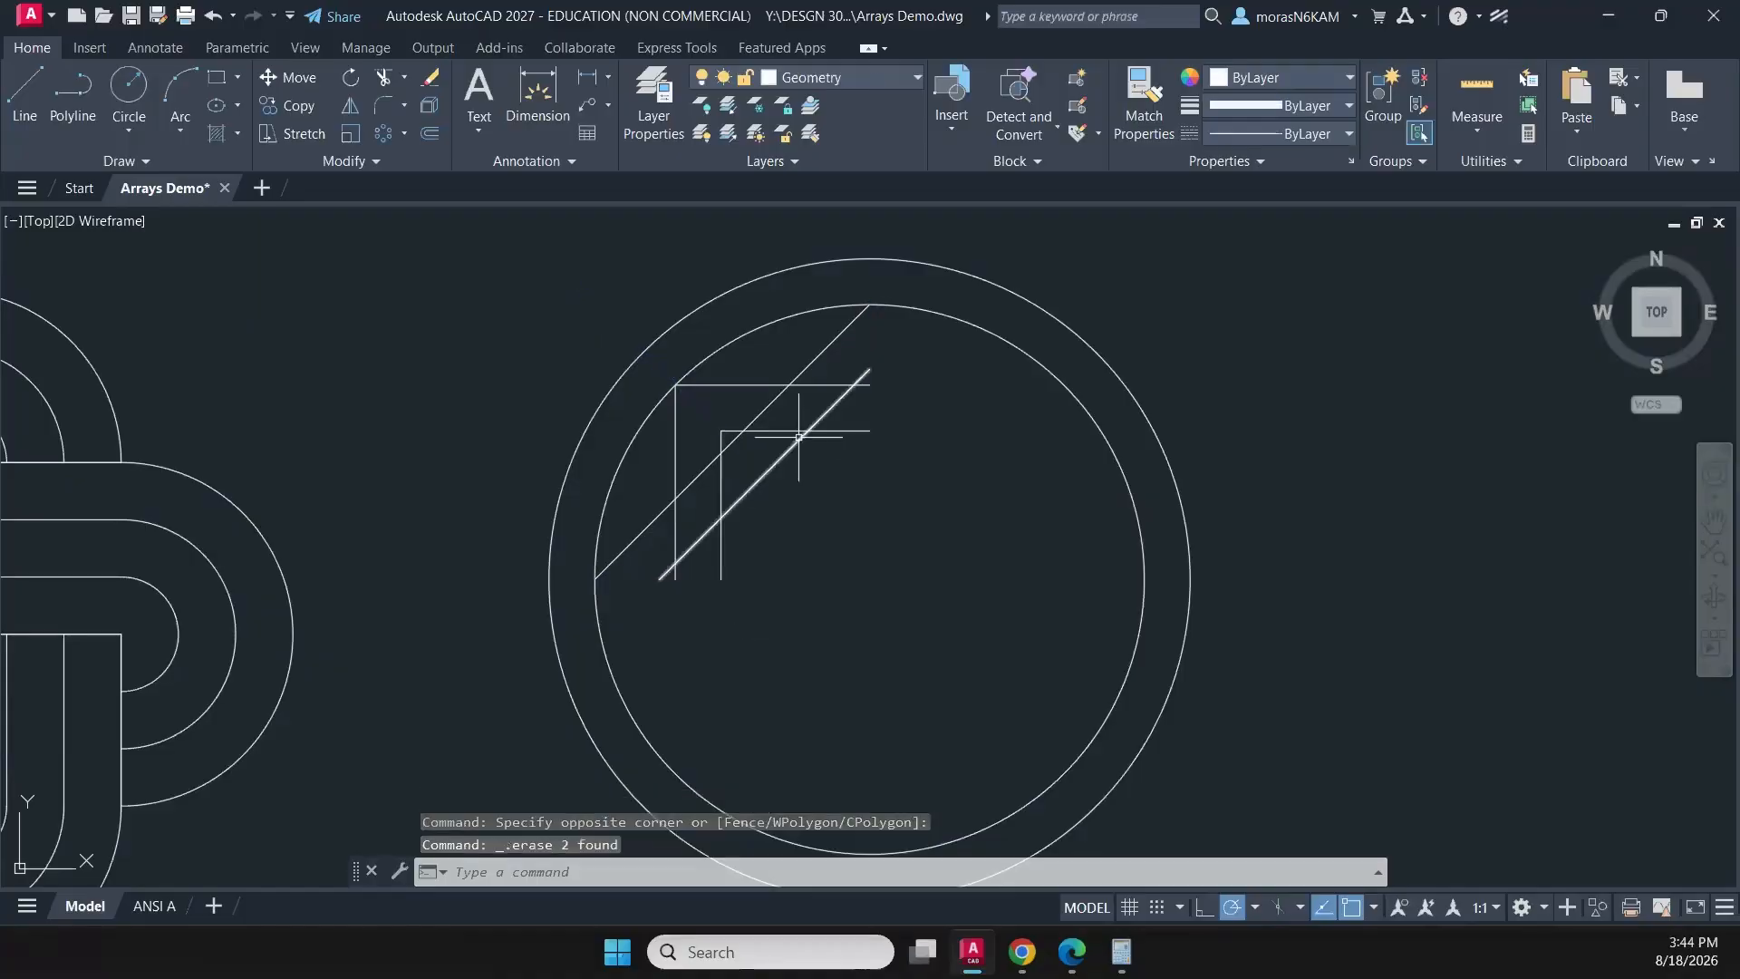
- Trim the diagonal pair inside the vertical band and the horizontal pair inside the diagonal band to interlace them
key("Return")
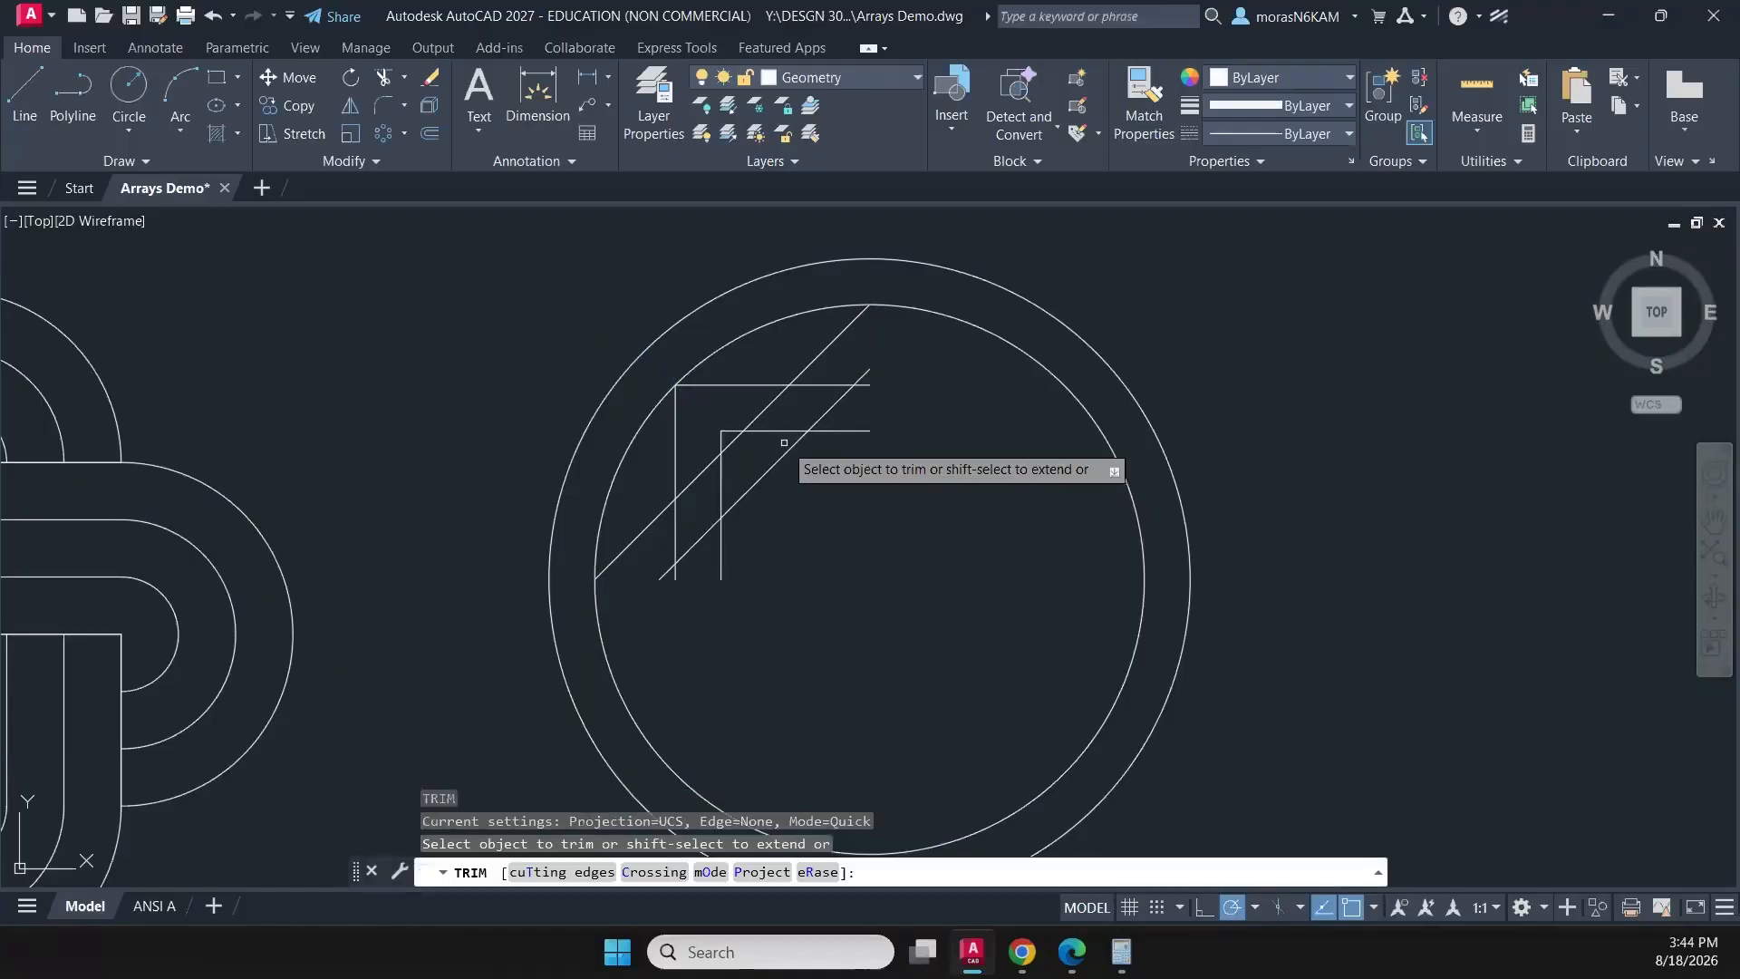
left_click(706, 438)
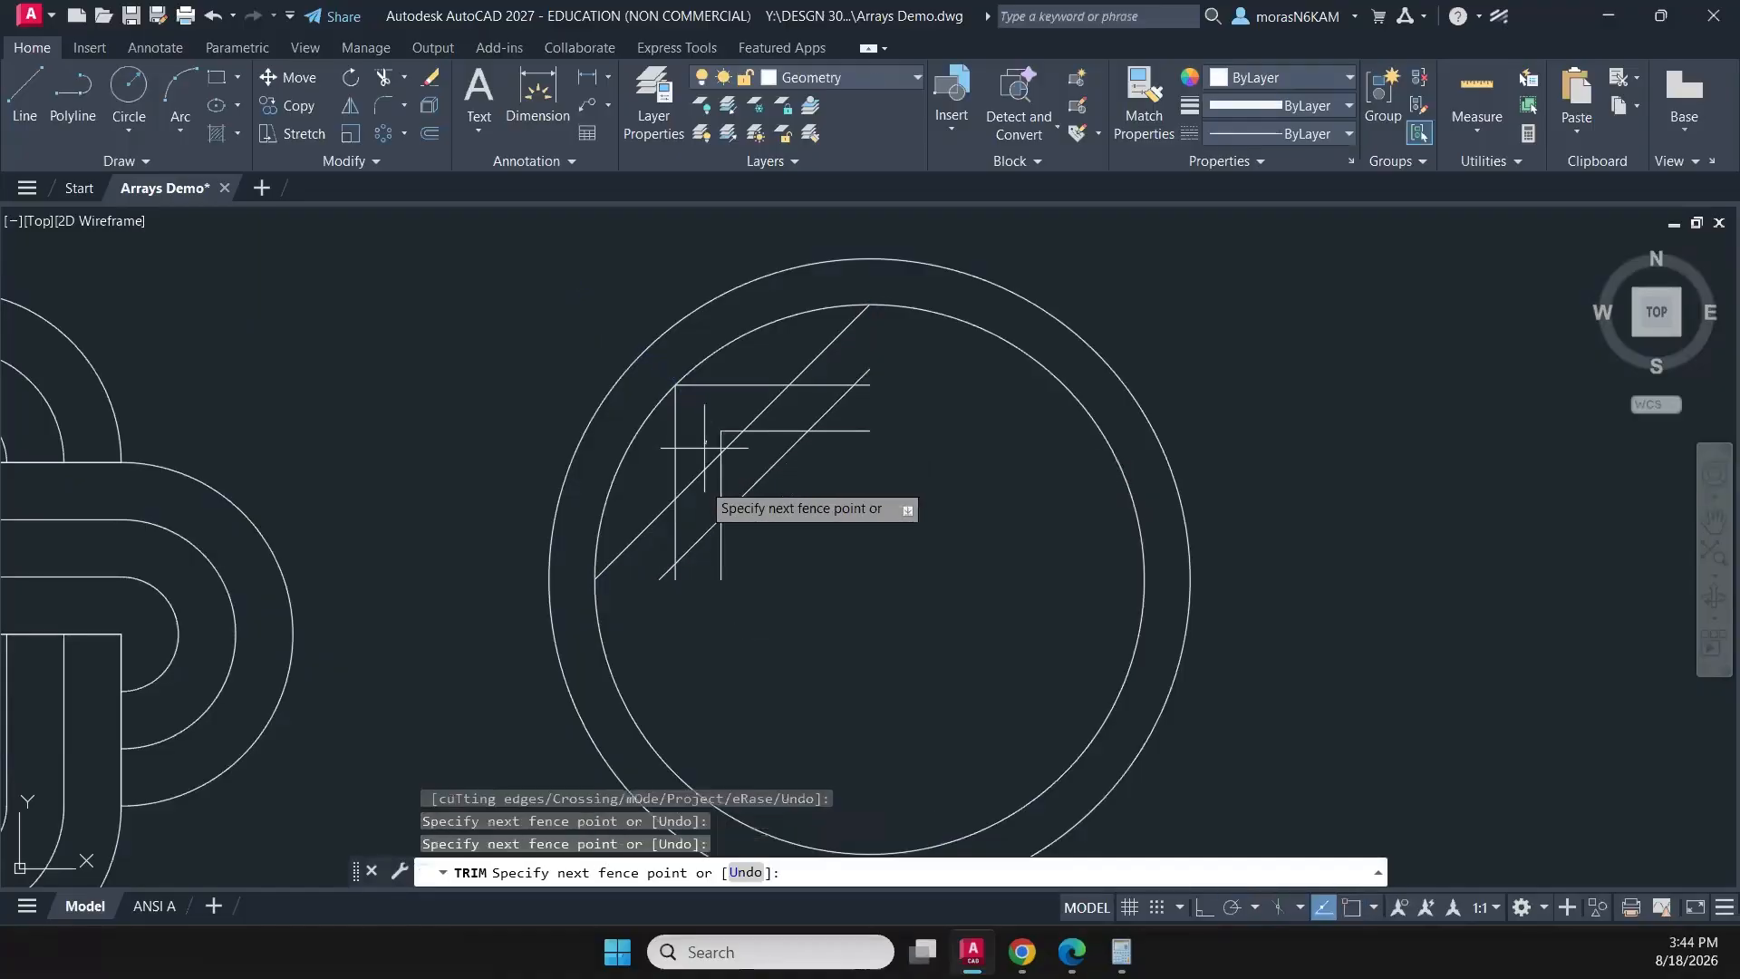
left_click(703, 560)
key("Return")
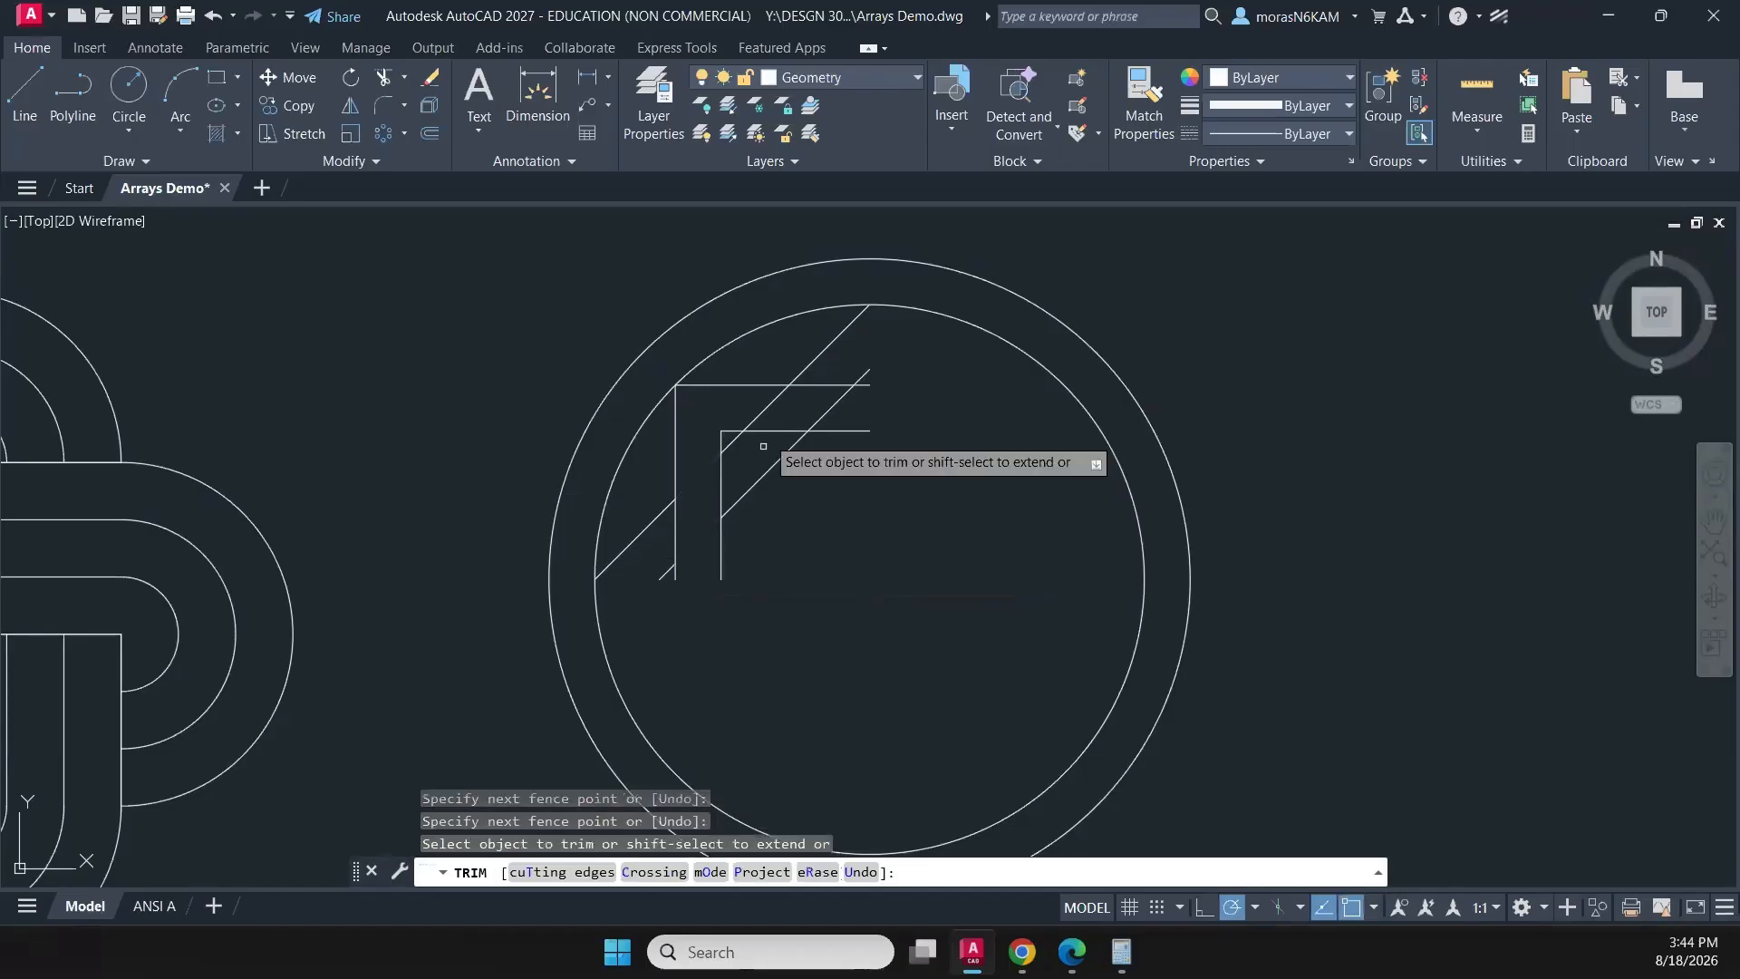
left_click(756, 453)
left_click(824, 374)
key("Return")
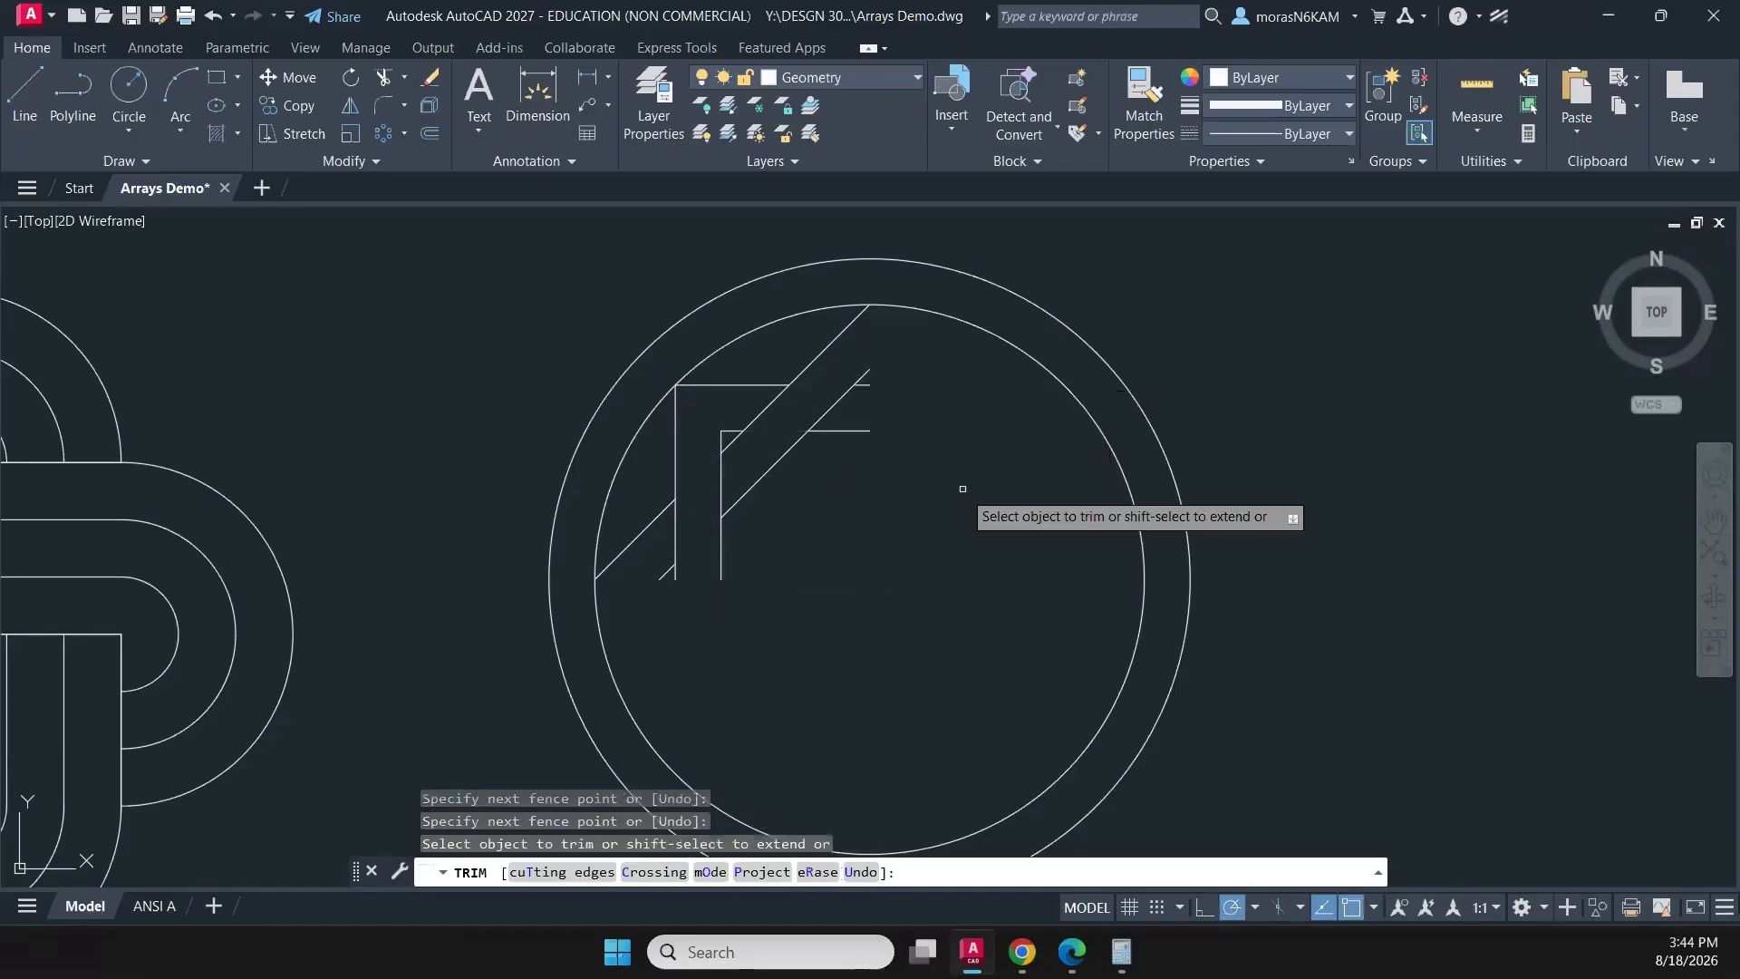
key("Escape")
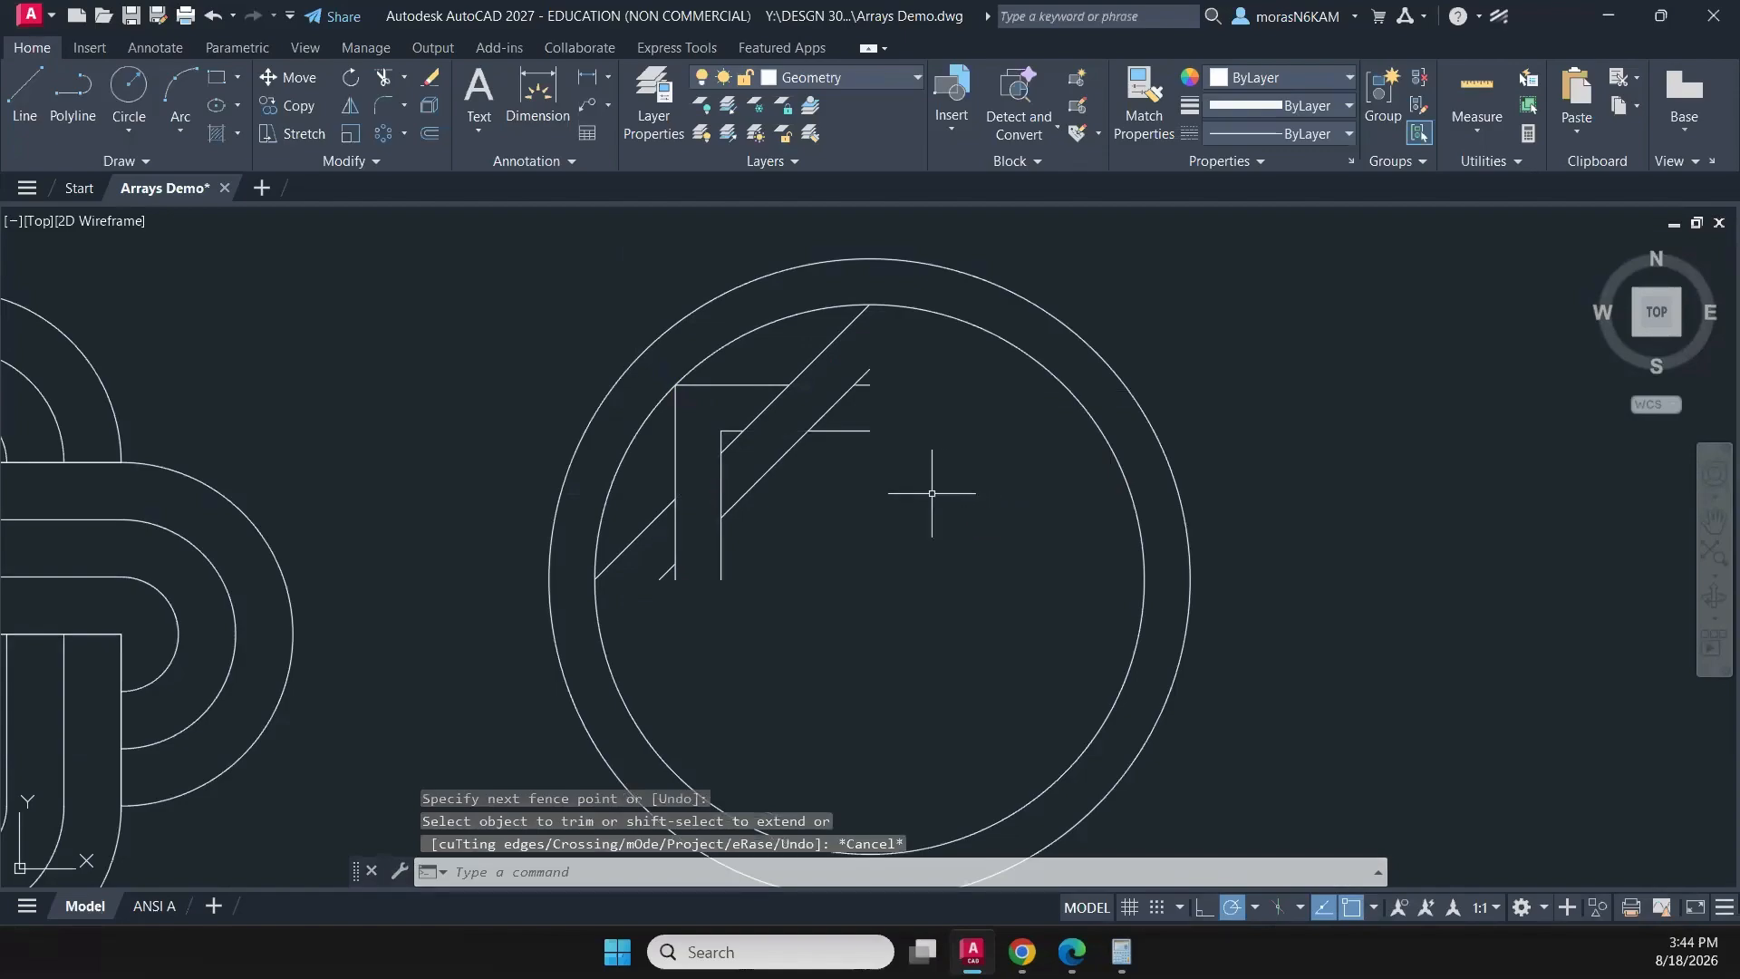
- Polar-array all the interlaced lines, without the two circles, around the circles' centre with 4 items over 360 degrees
left_click(977, 422)
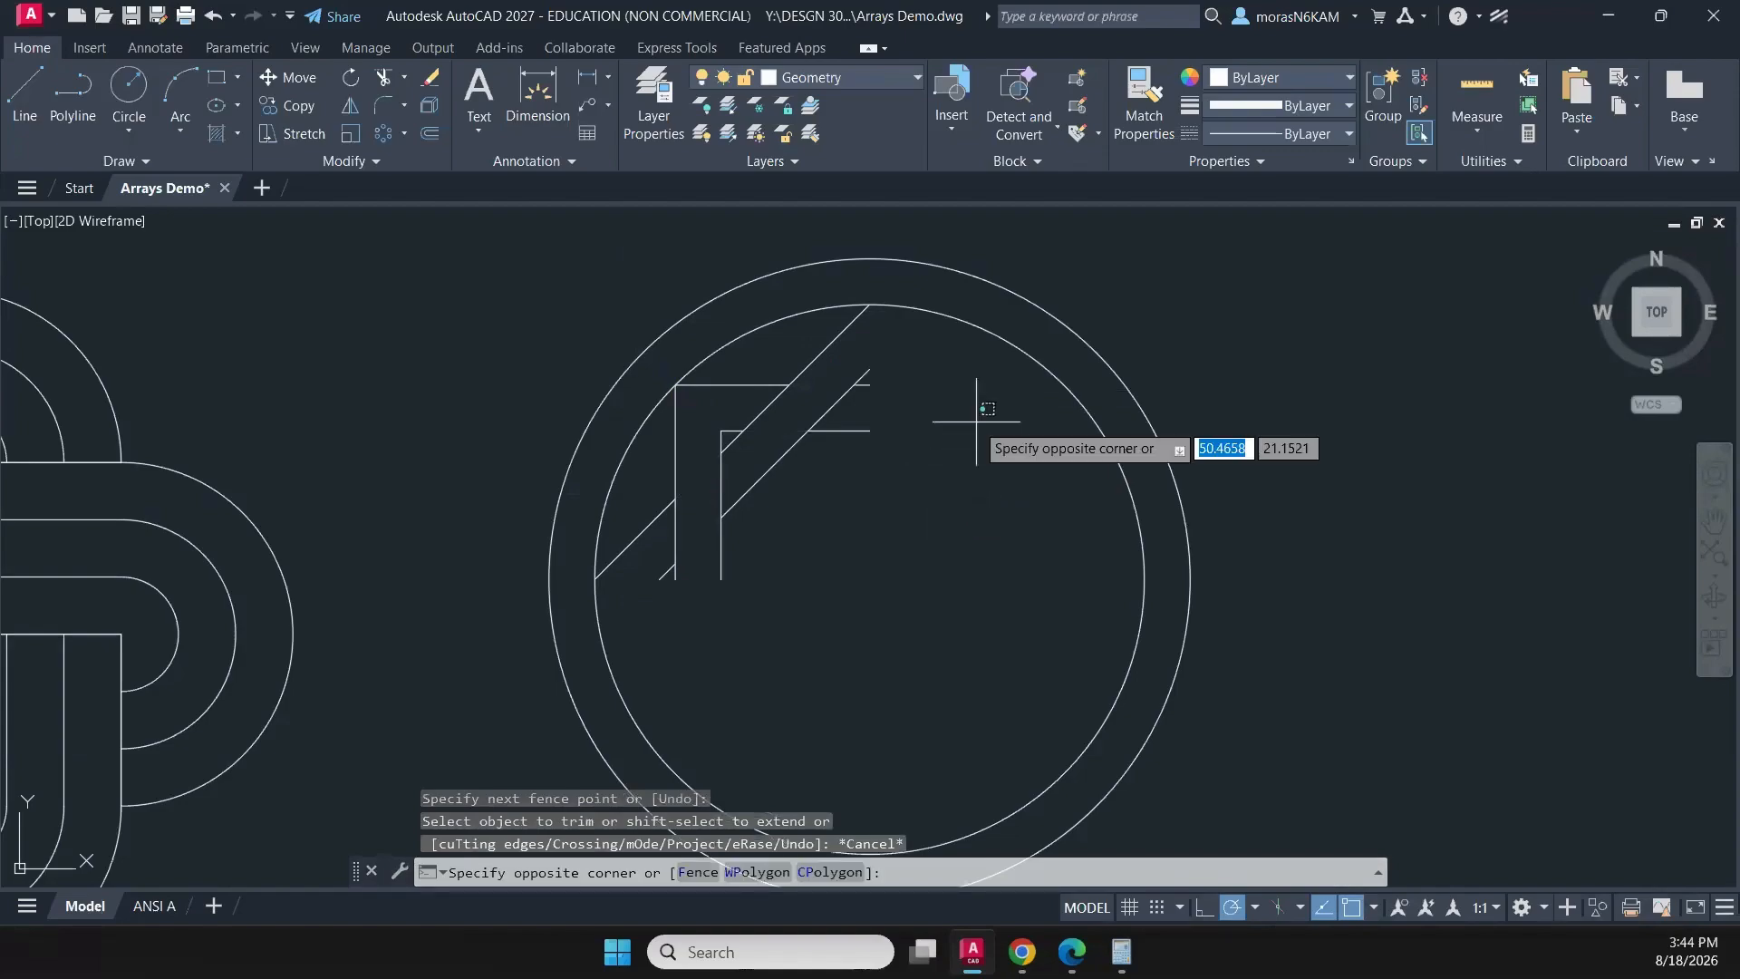
left_click(669, 606)
left_click(898, 353)
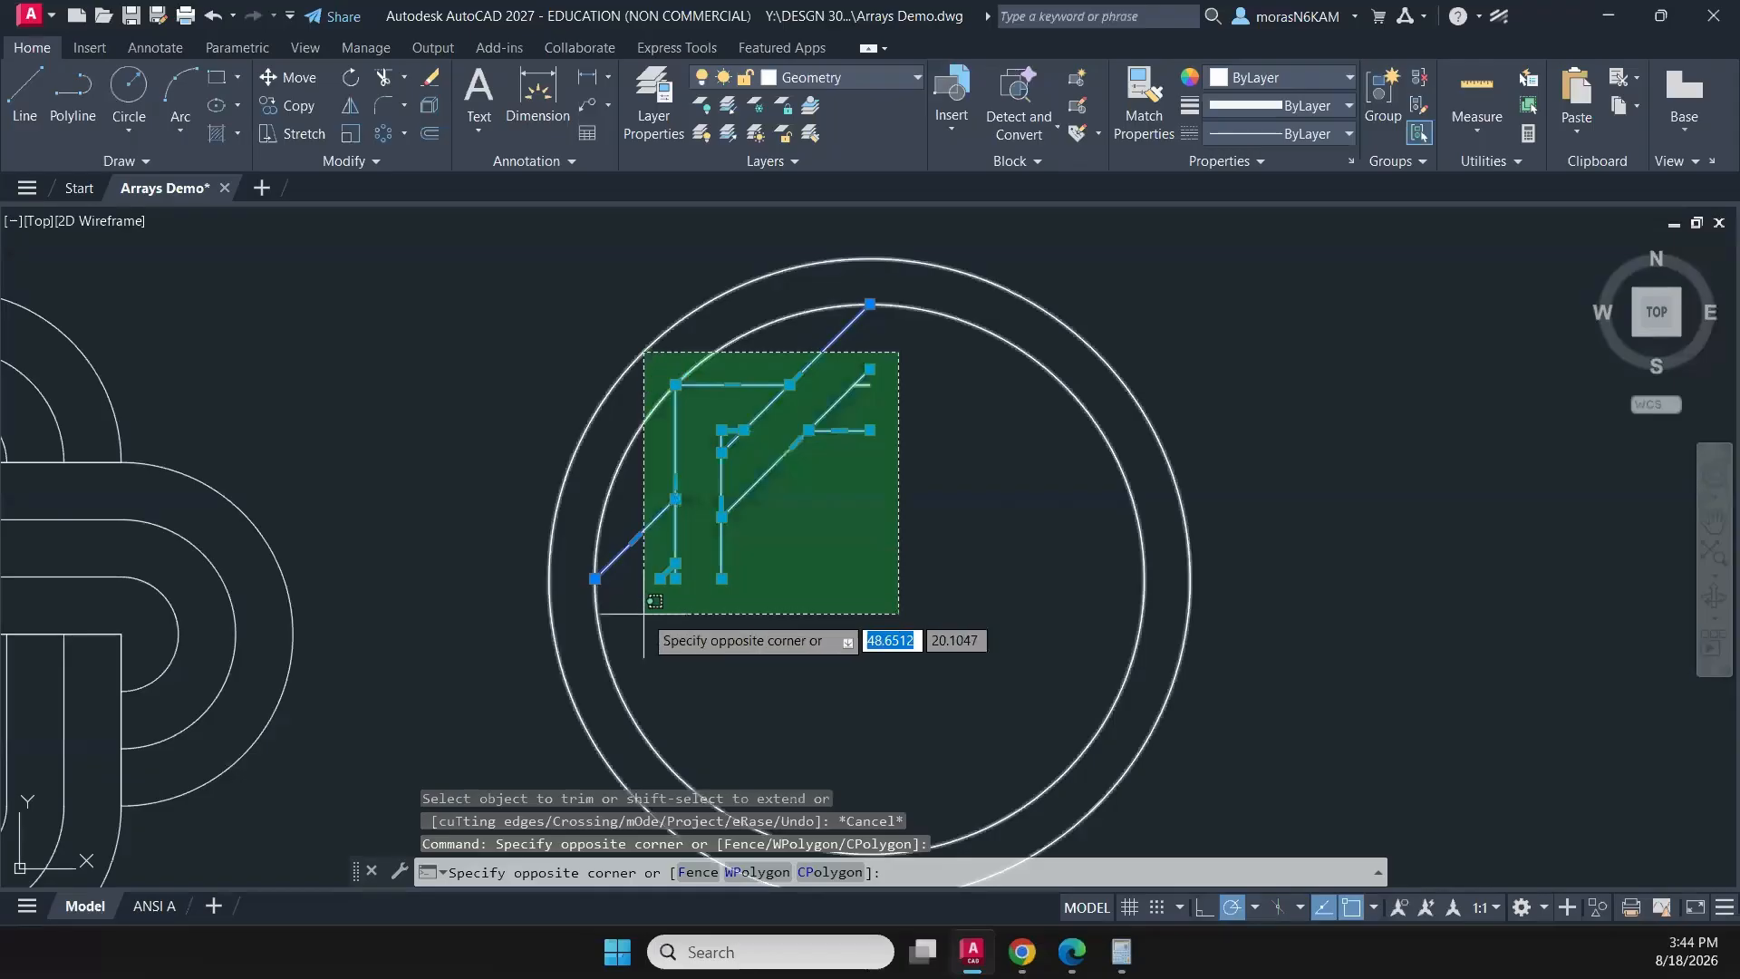
left_click(551, 630)
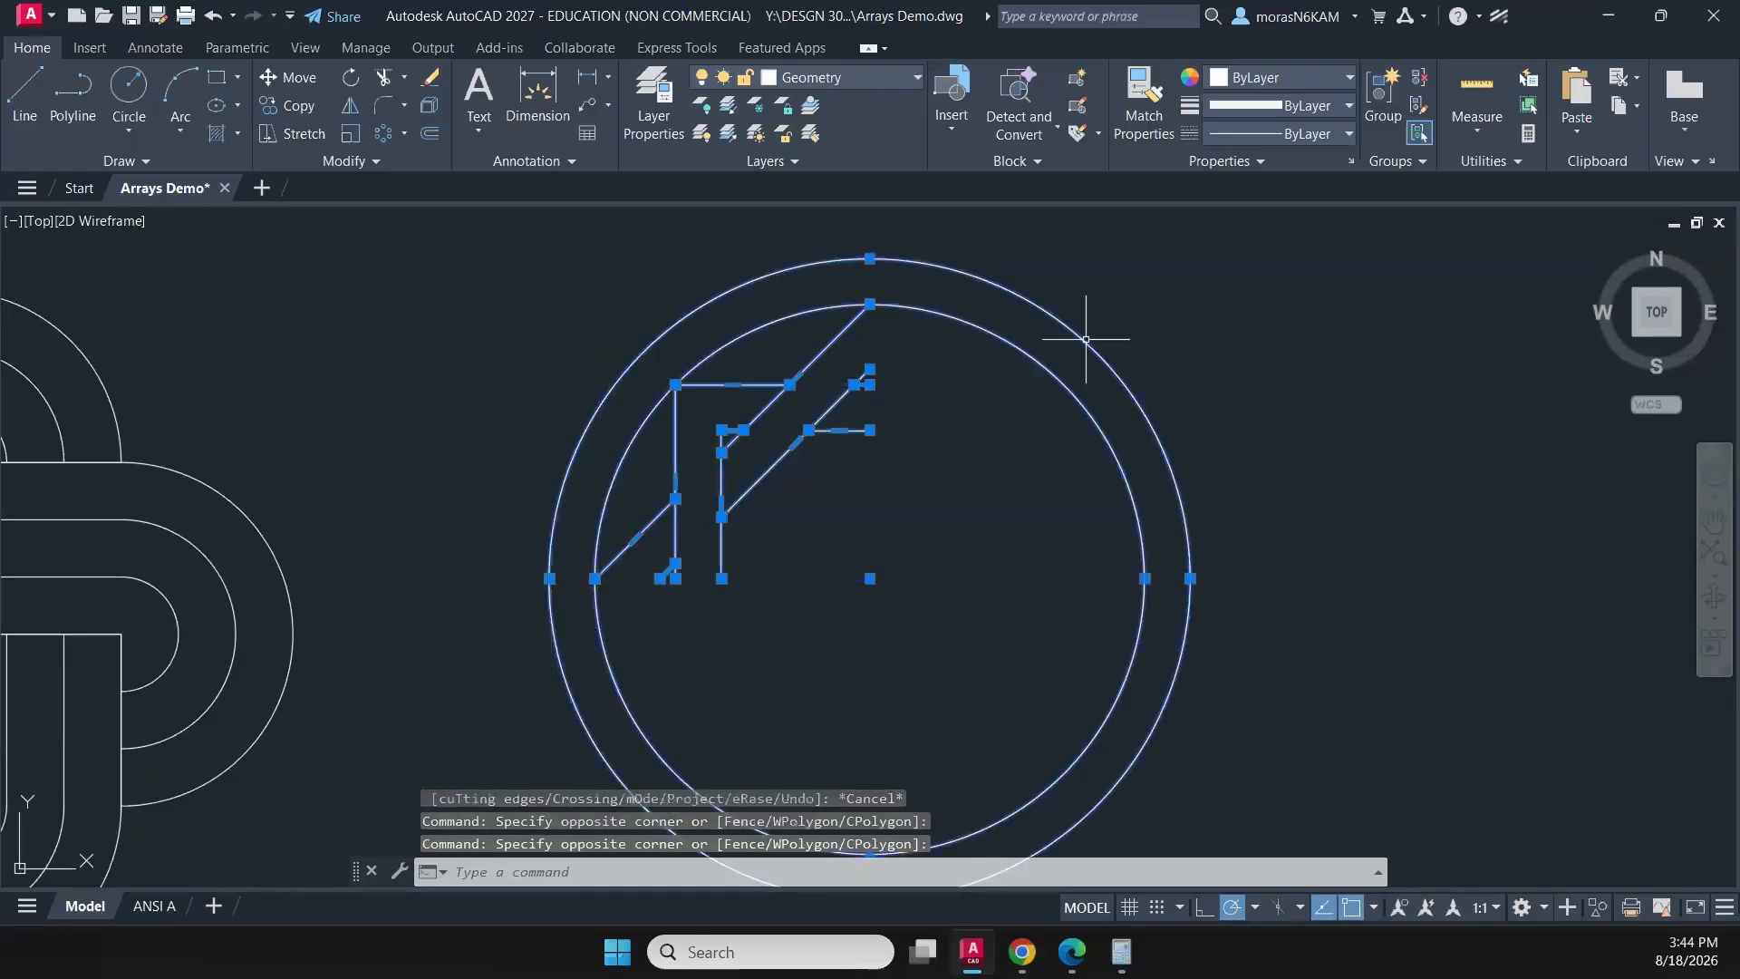
left_click(861, 393)
left_click(685, 574)
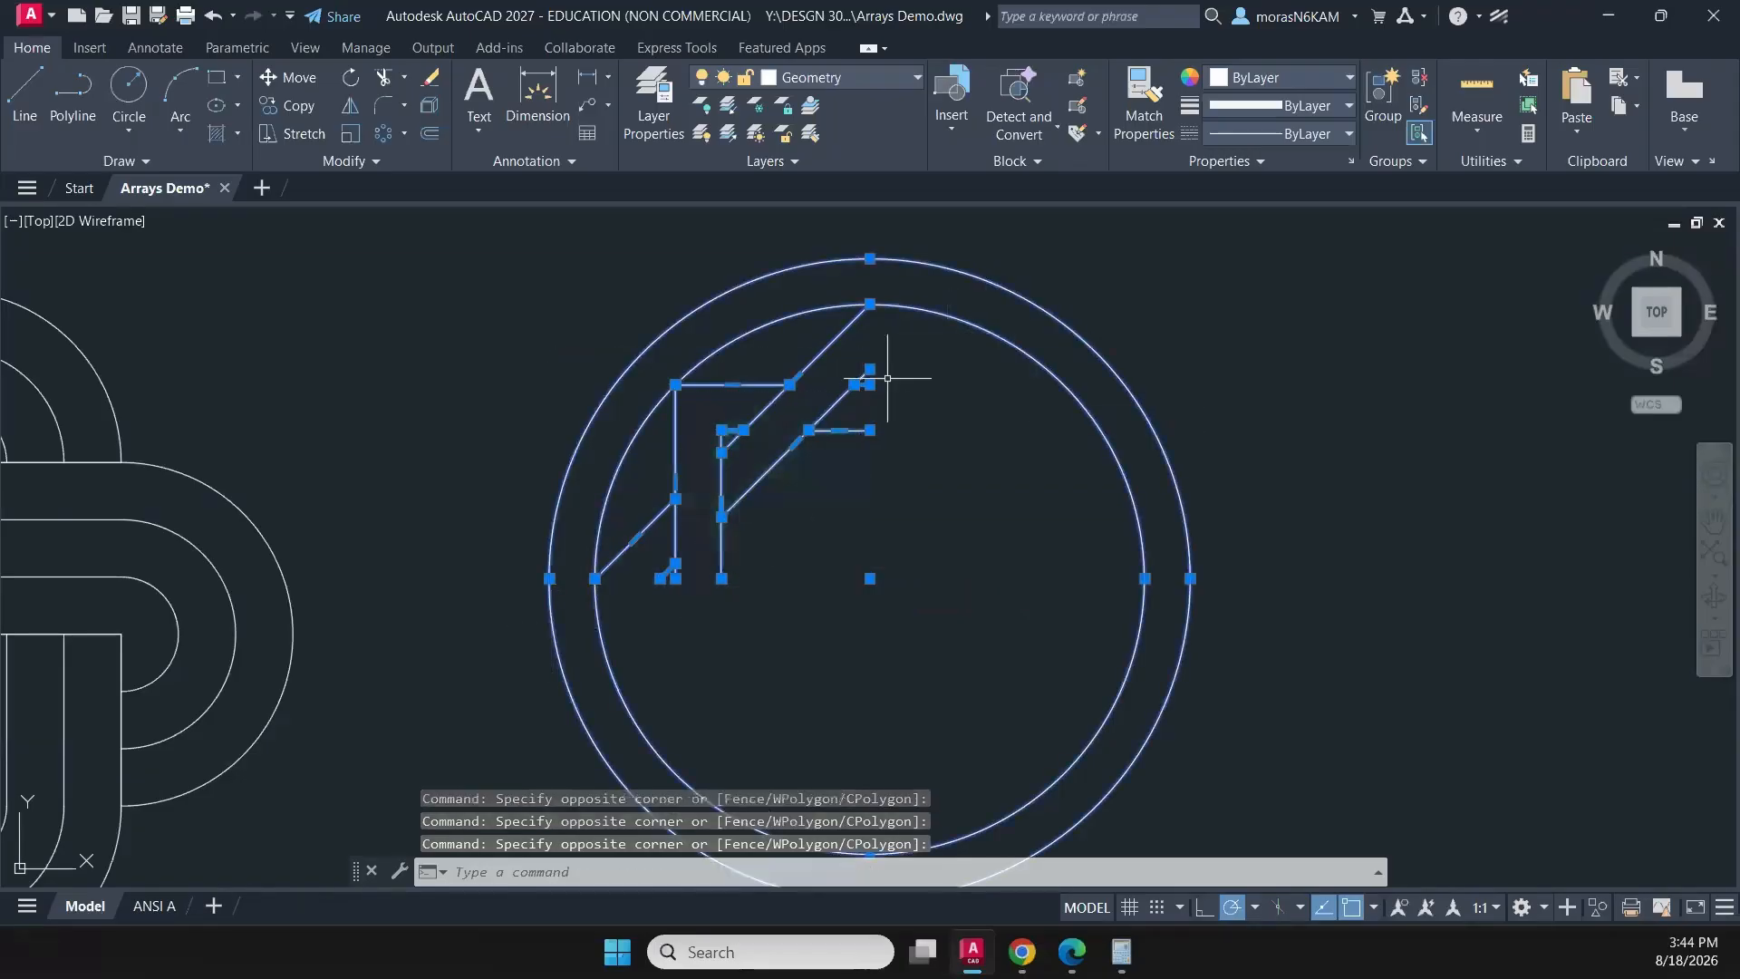
left_click(910, 327)
left_click(928, 419)
left_click(1151, 280, "shift")
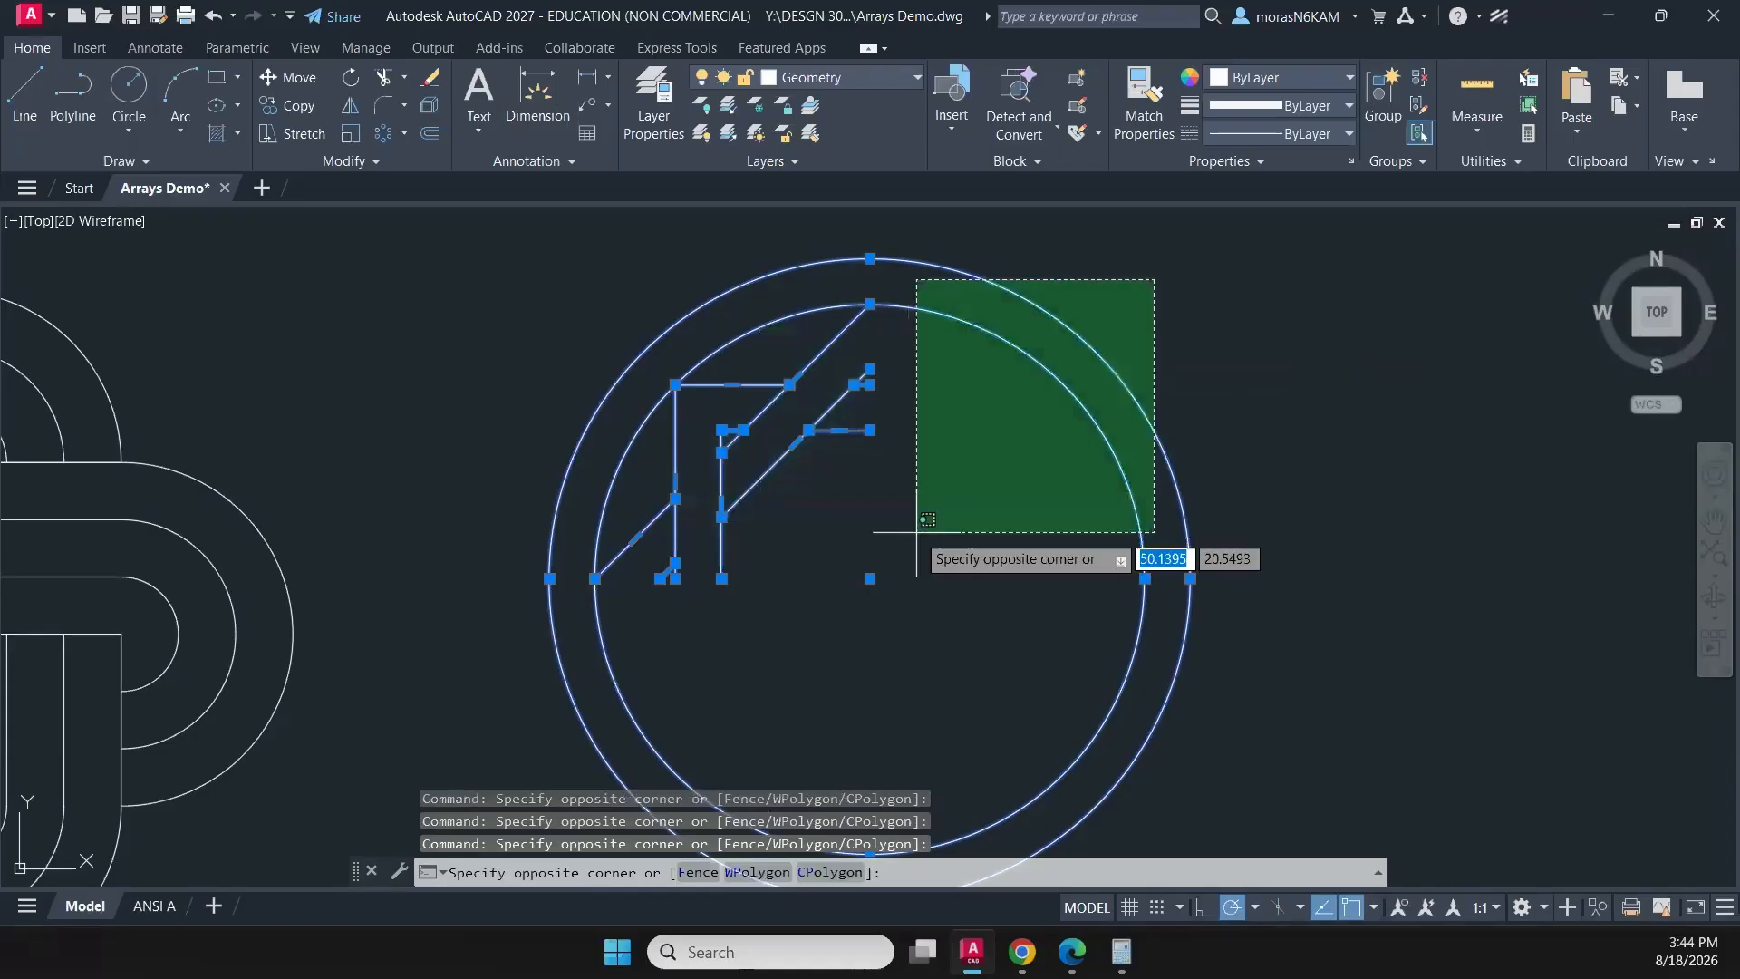
left_click(951, 522, "shift")
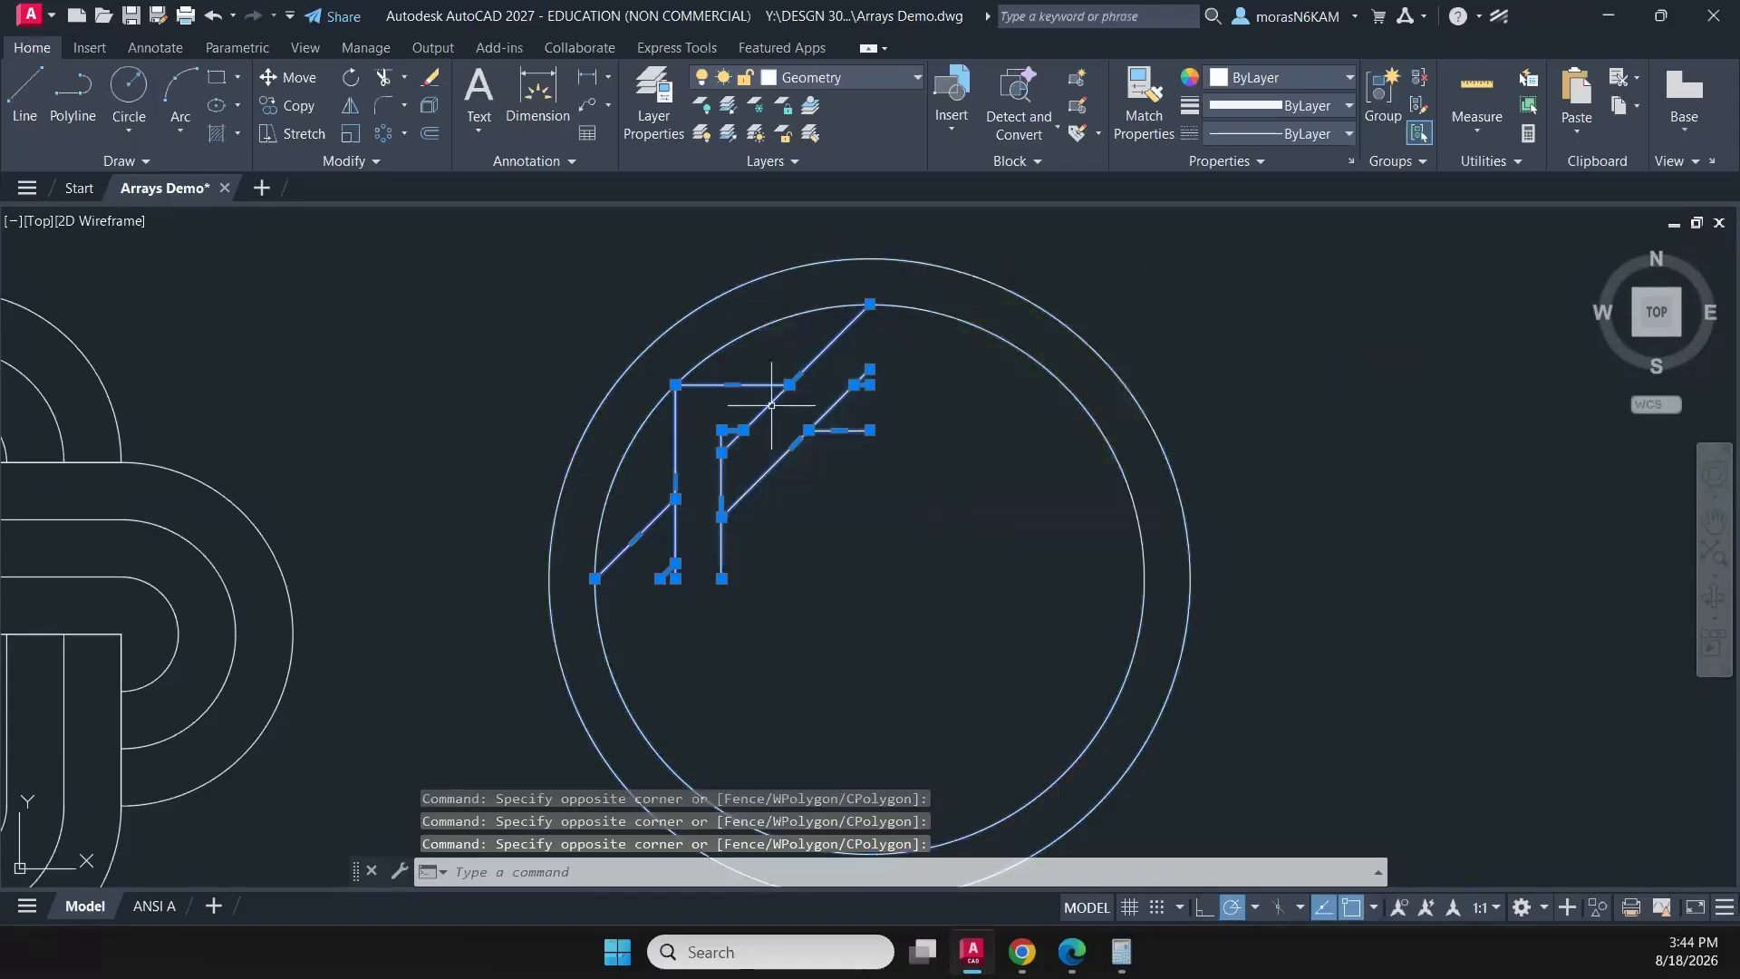
left_click(383, 136)
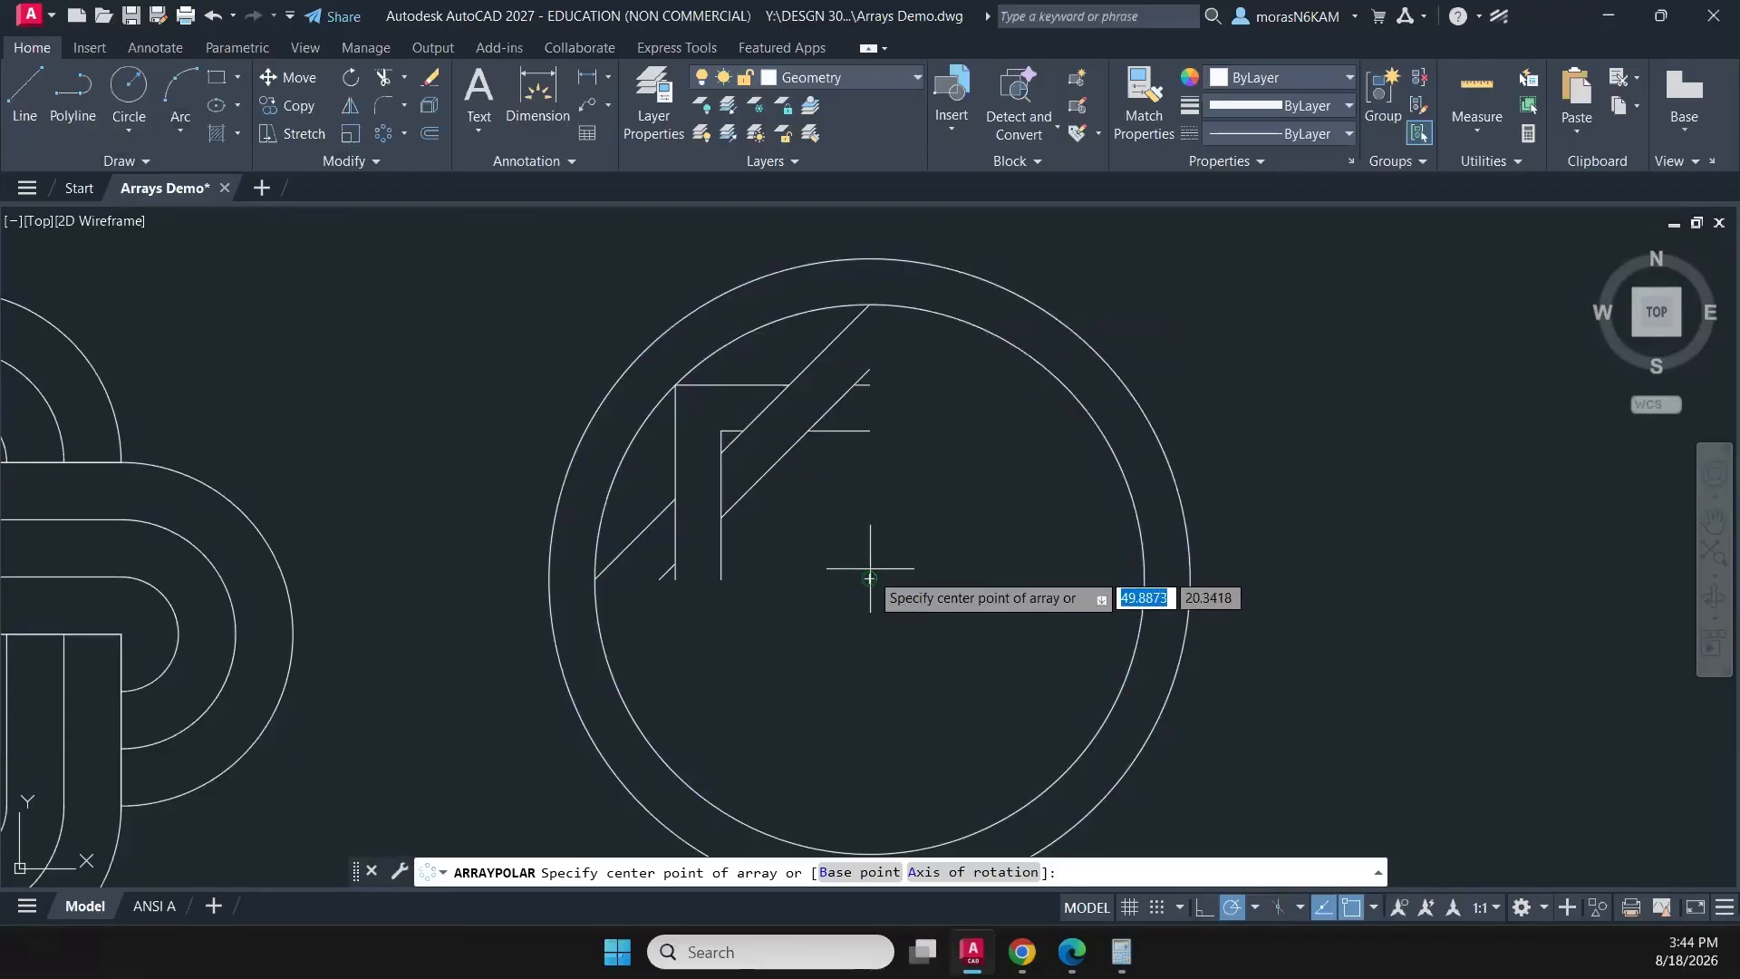
left_click(869, 578)
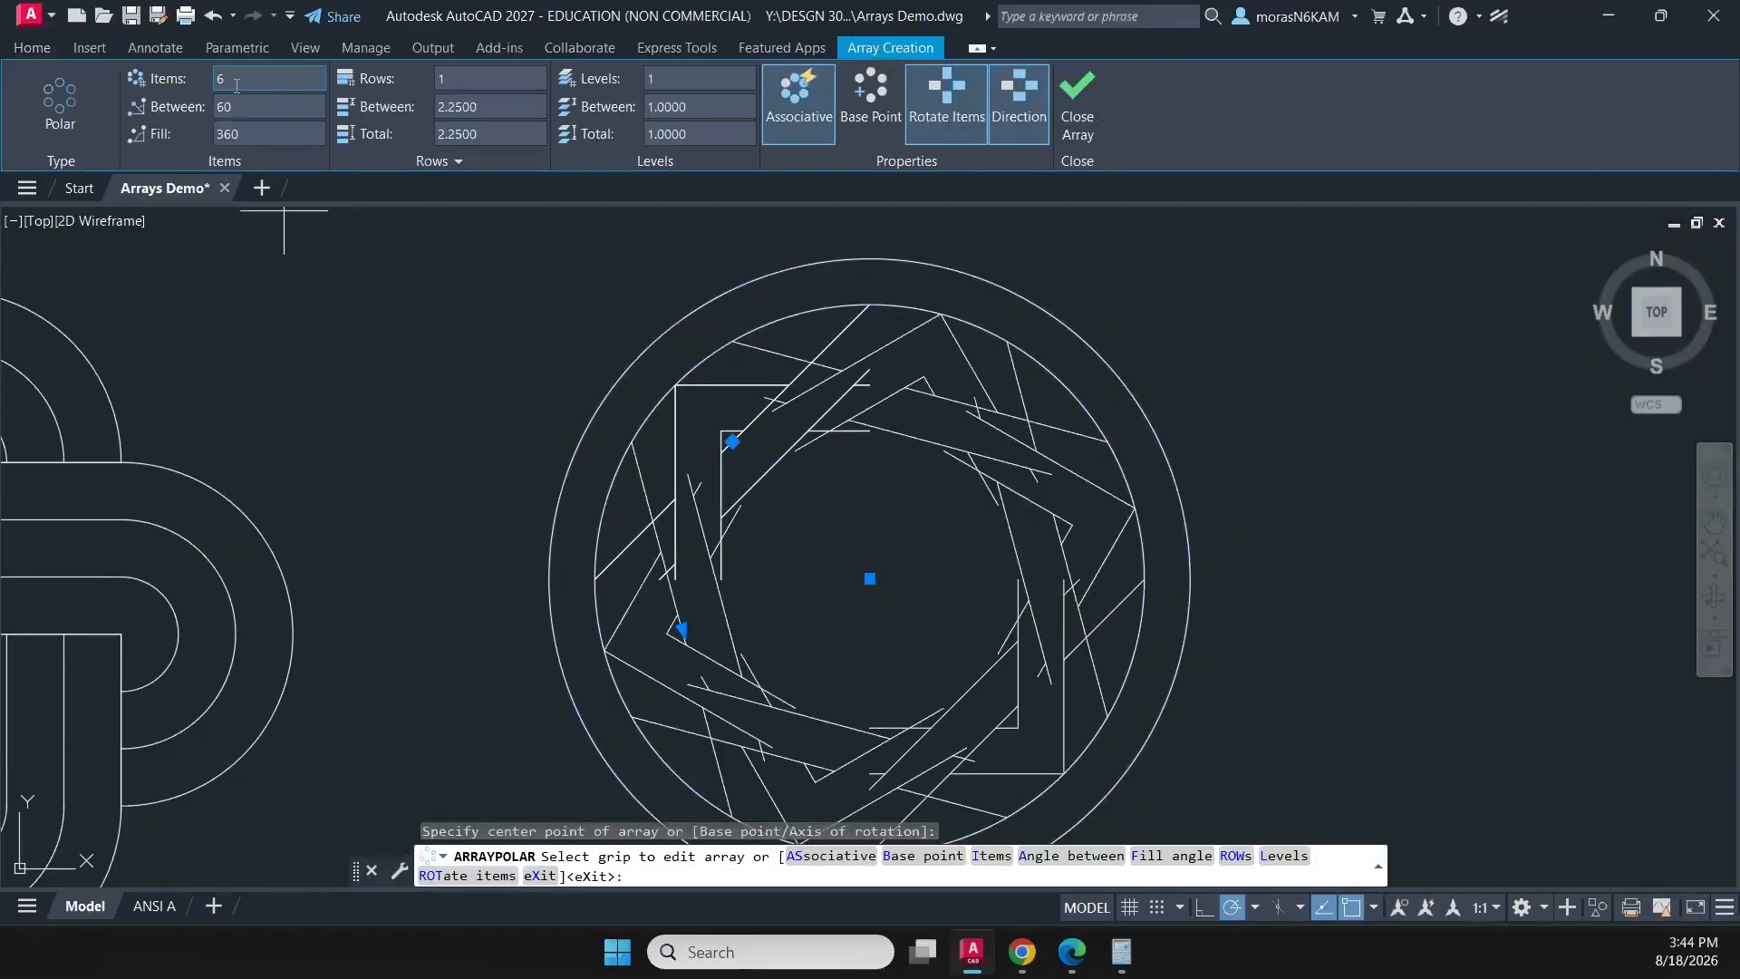
key("Return")
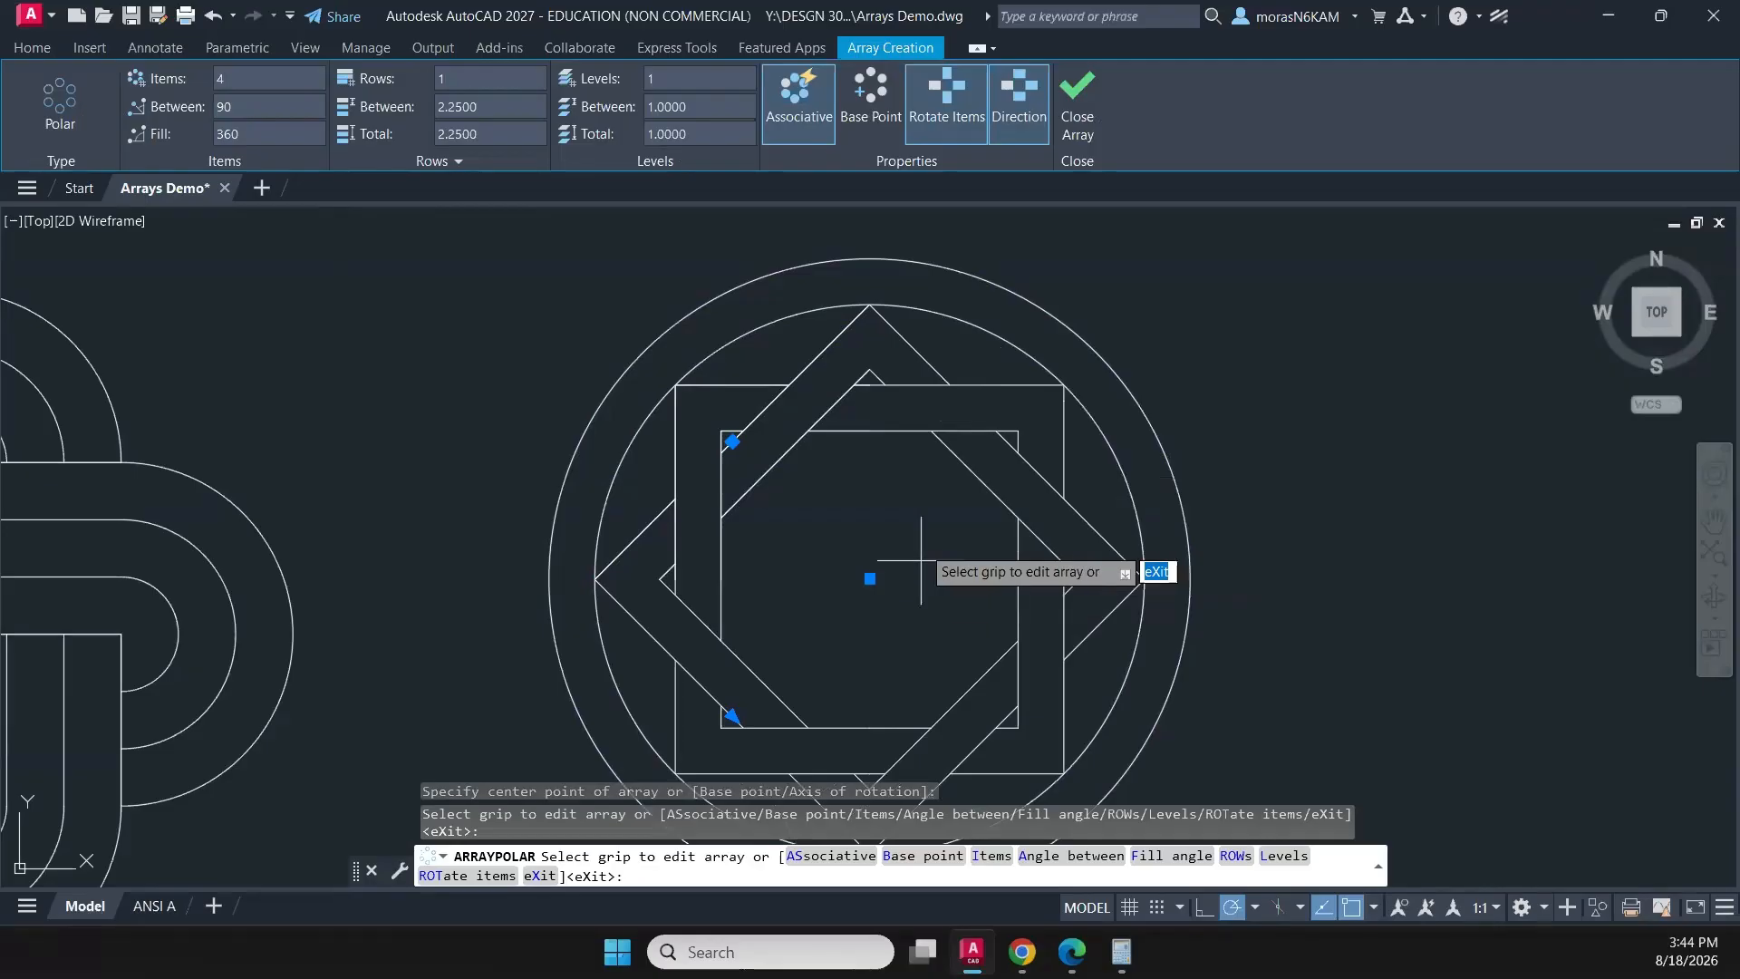
left_click(1077, 104)
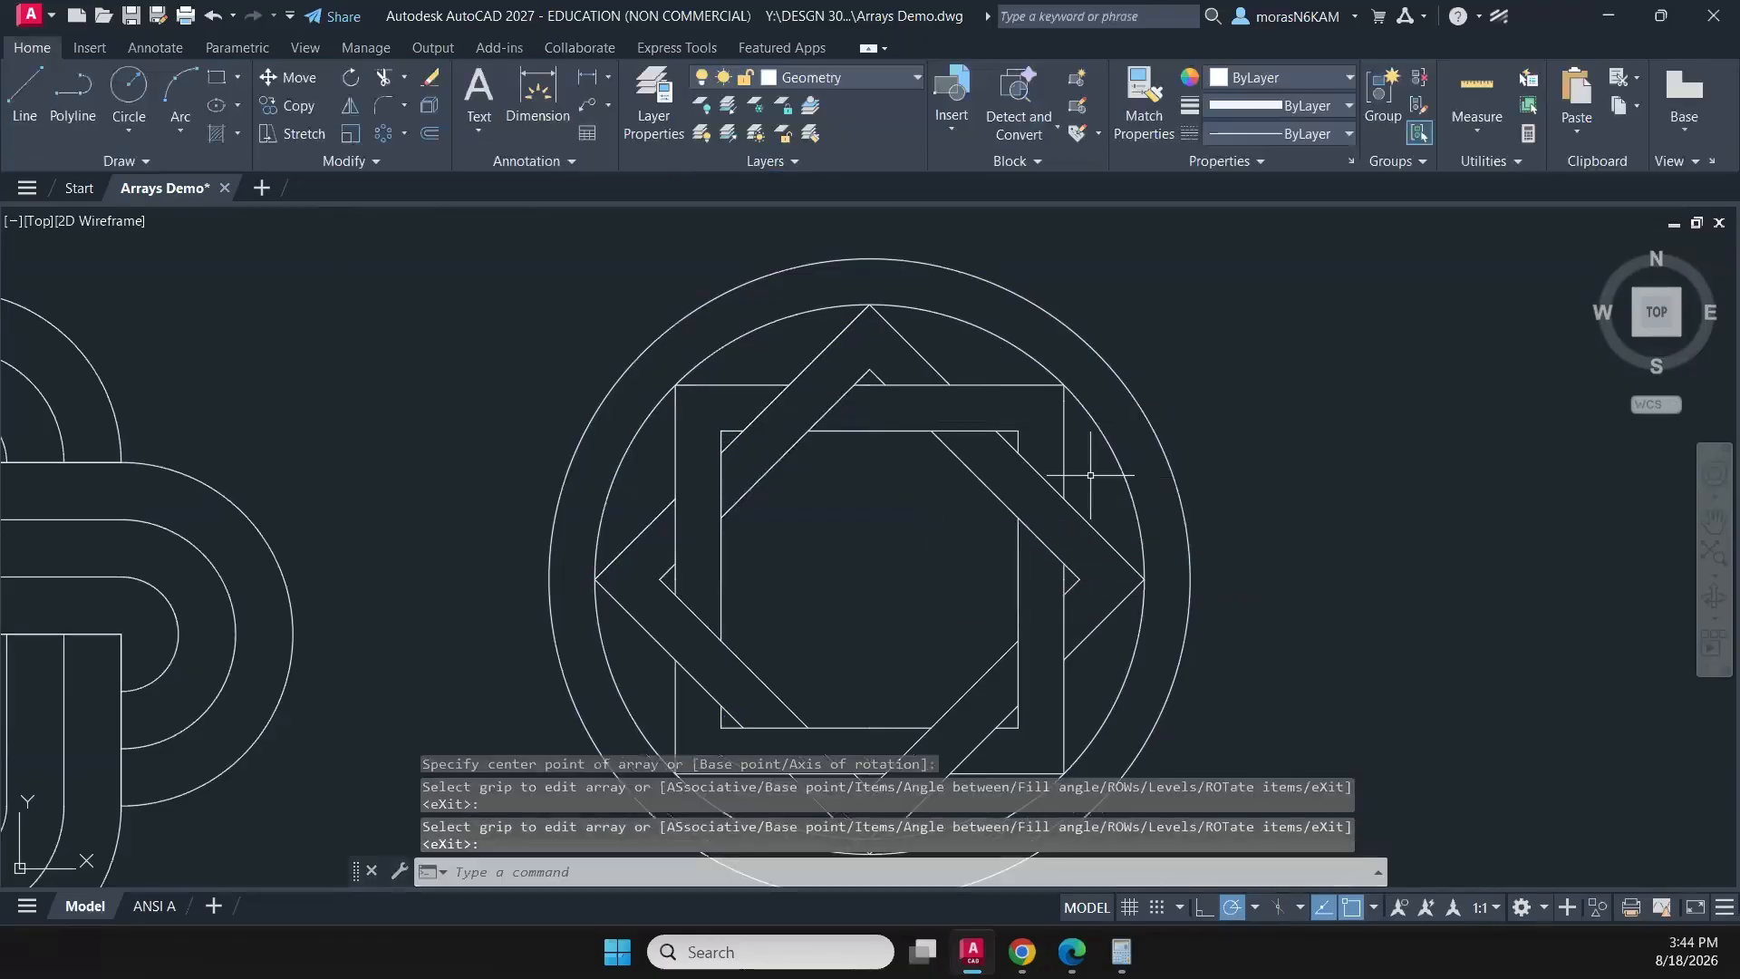
- Save the drawing with the completed interlaced squares pattern
scroll(1092, 512, "down", 2)
scroll(1092, 513, "down", 5)
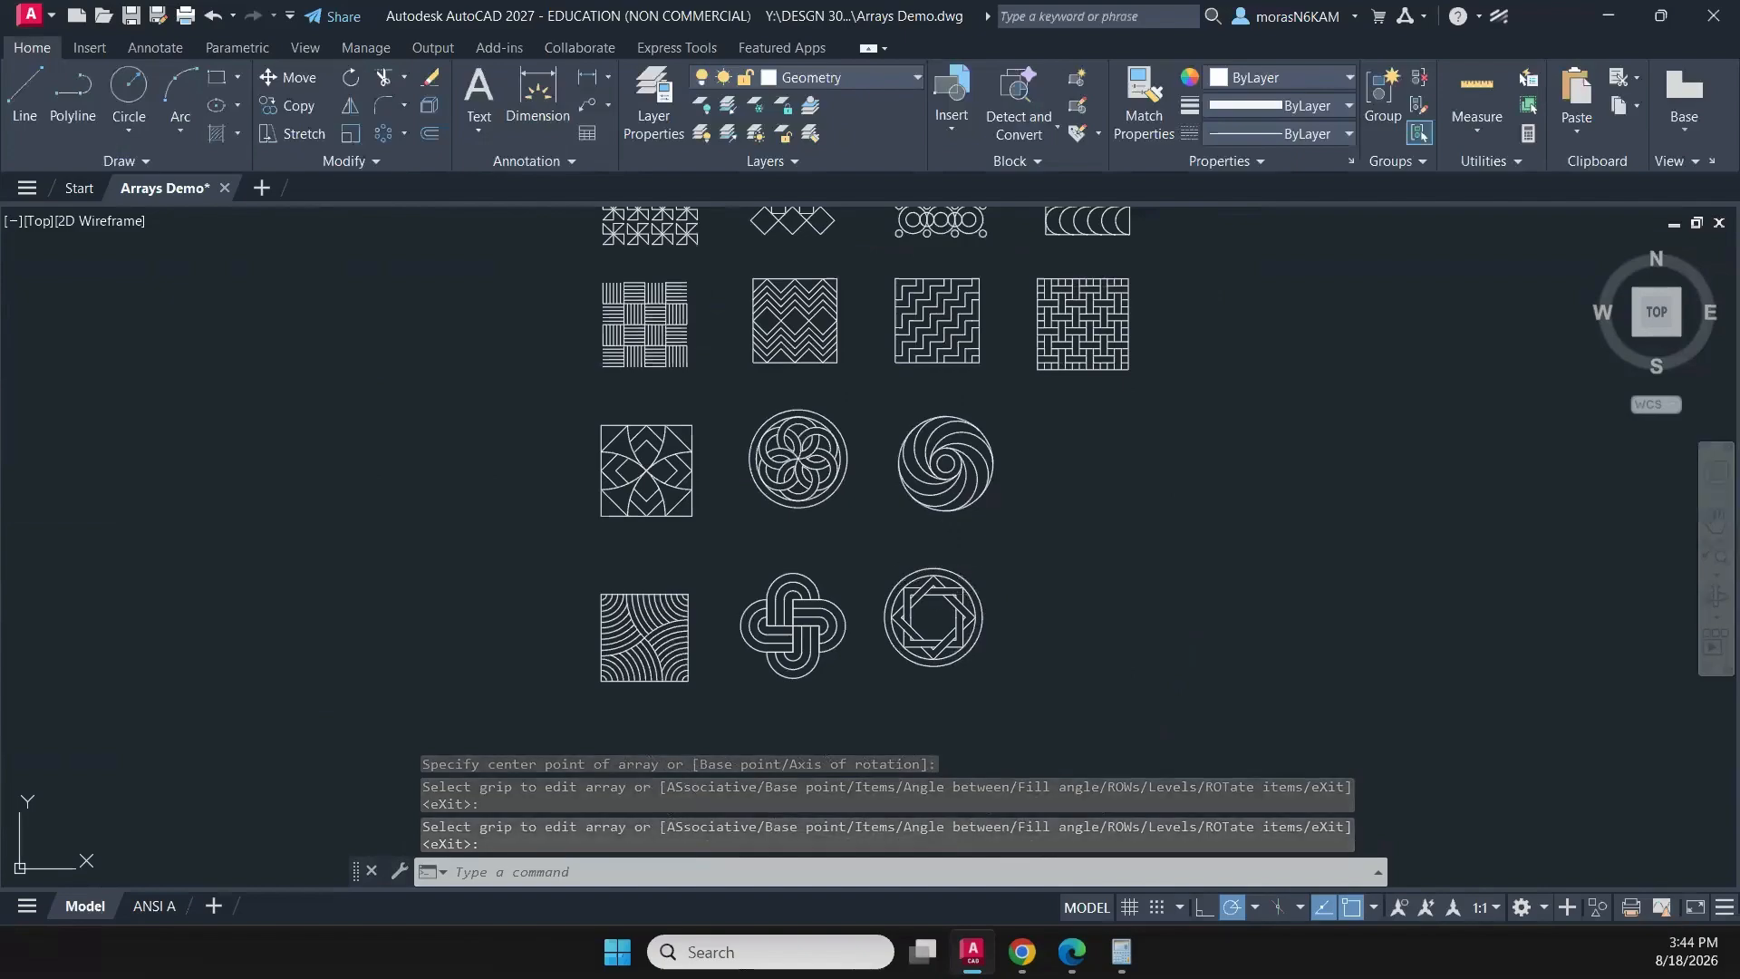
key("ctrl+s")
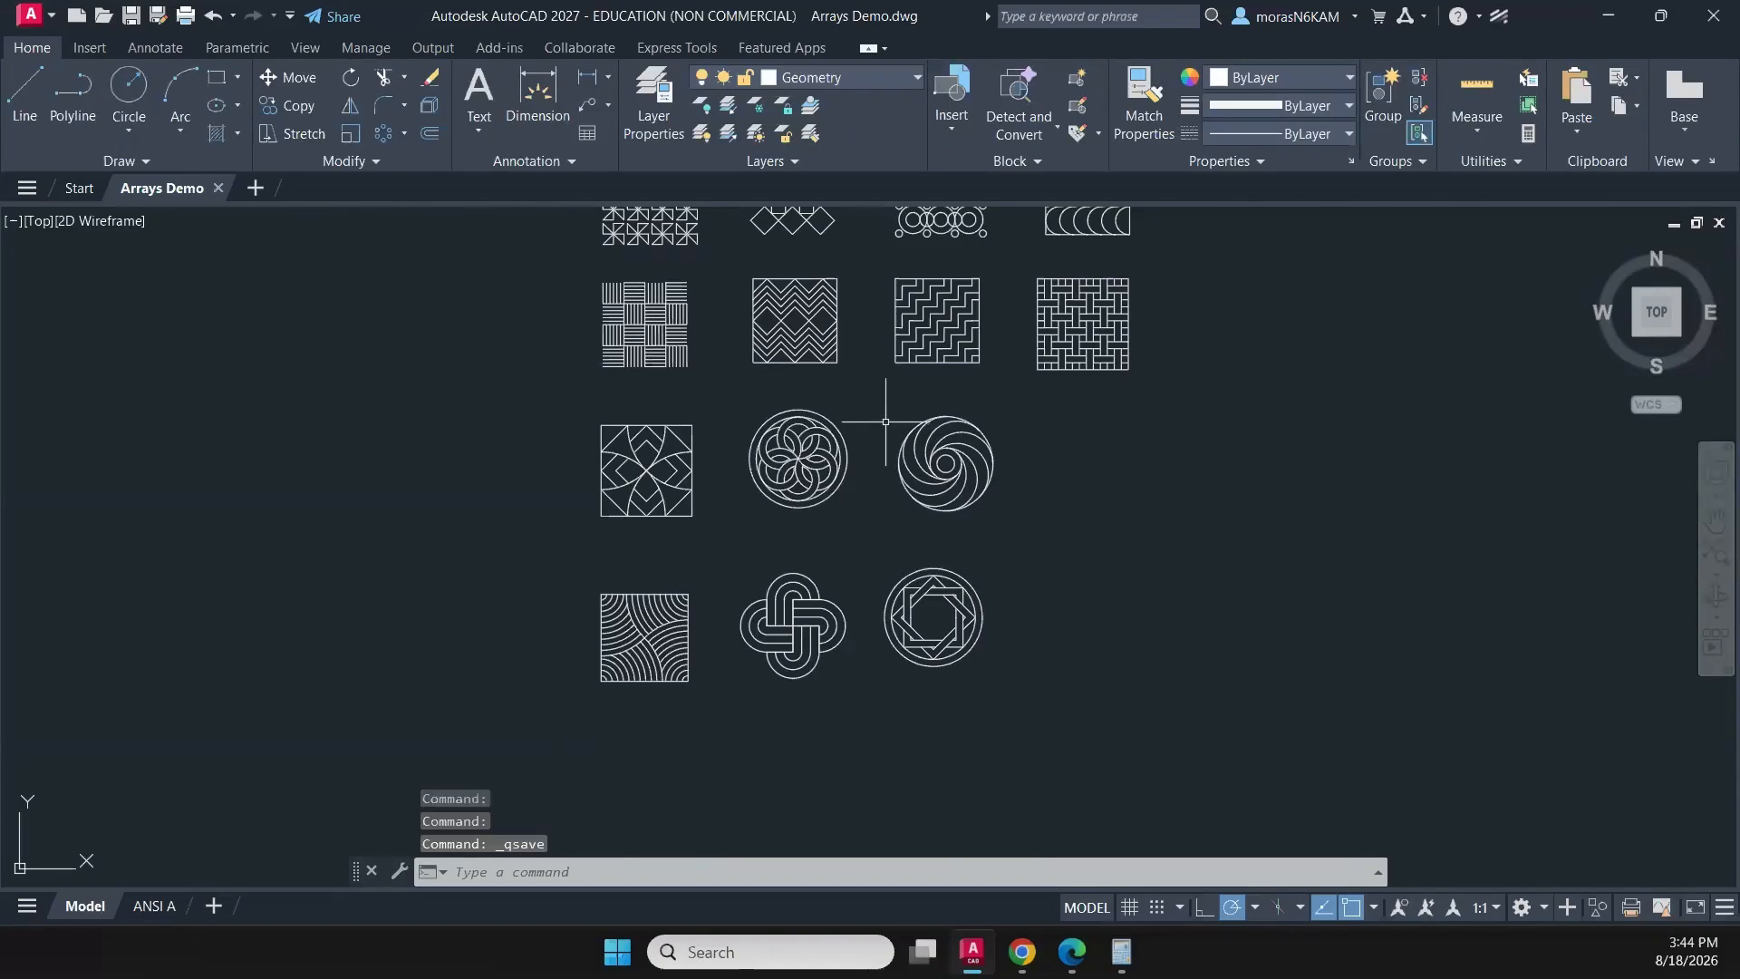
- Dimension the horizontal distance from the first pinwheel's upper-left corner to its vertical centre line, placing the dimension above the pattern
middle_click_drag(886, 415, 739, 577)
scroll(545, 433, "up", 2)
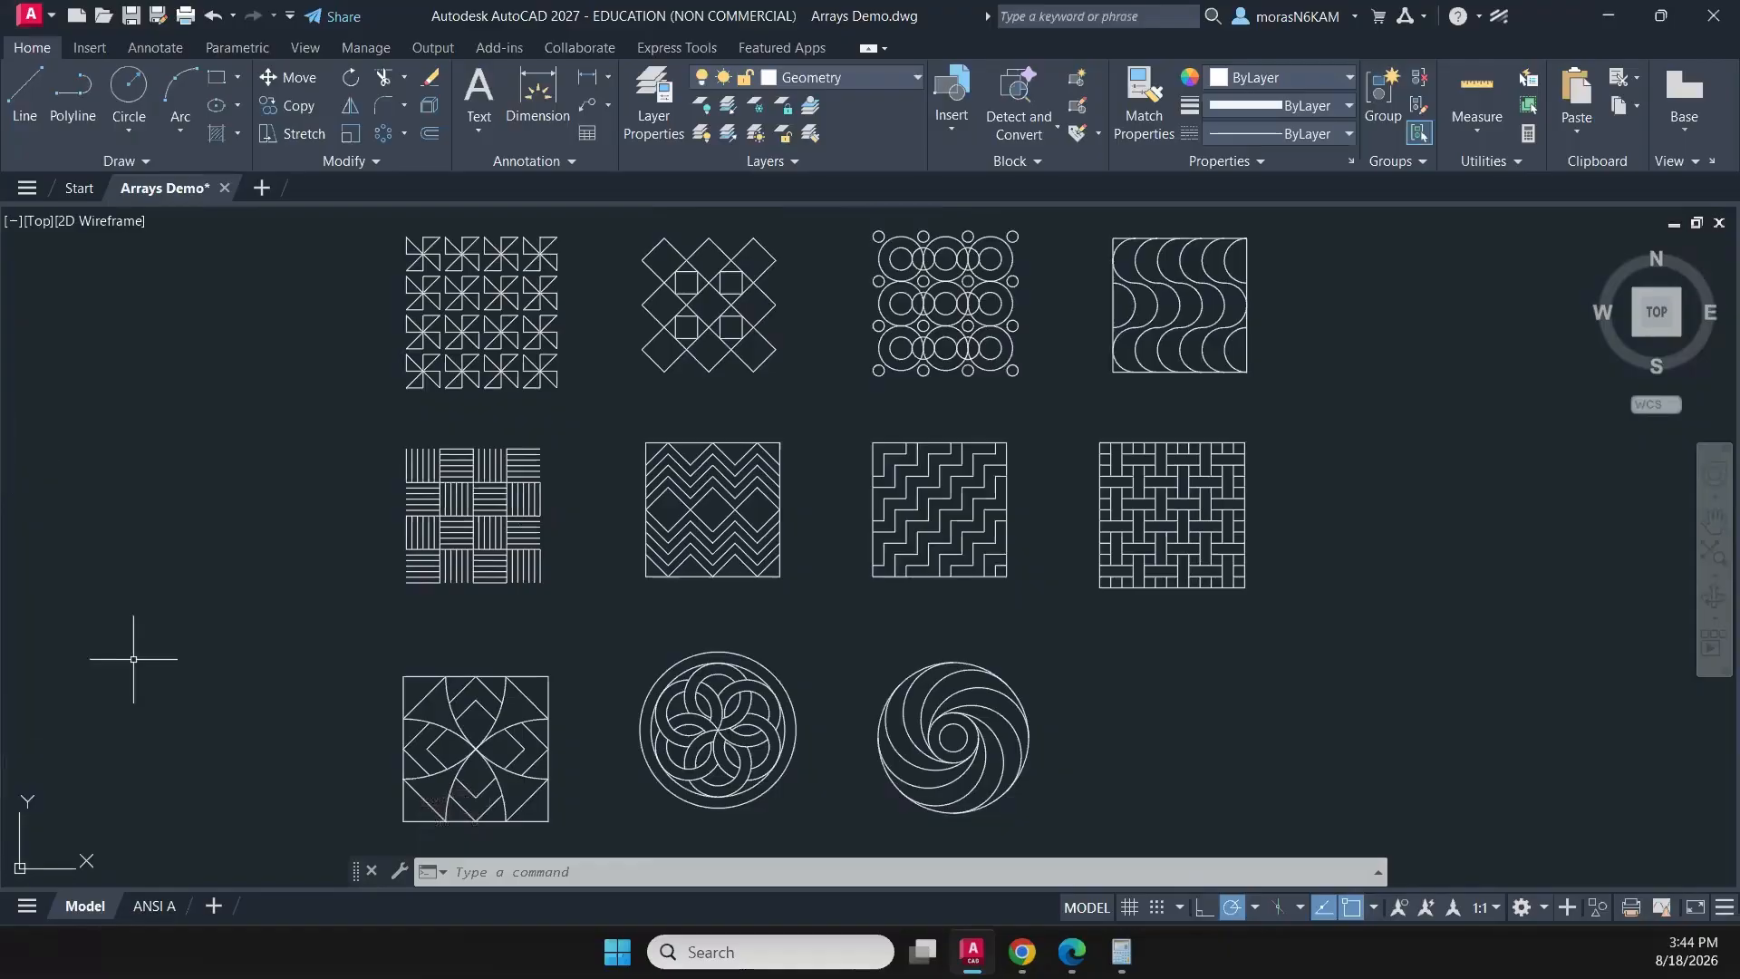
middle_click_drag(655, 323, 664, 468)
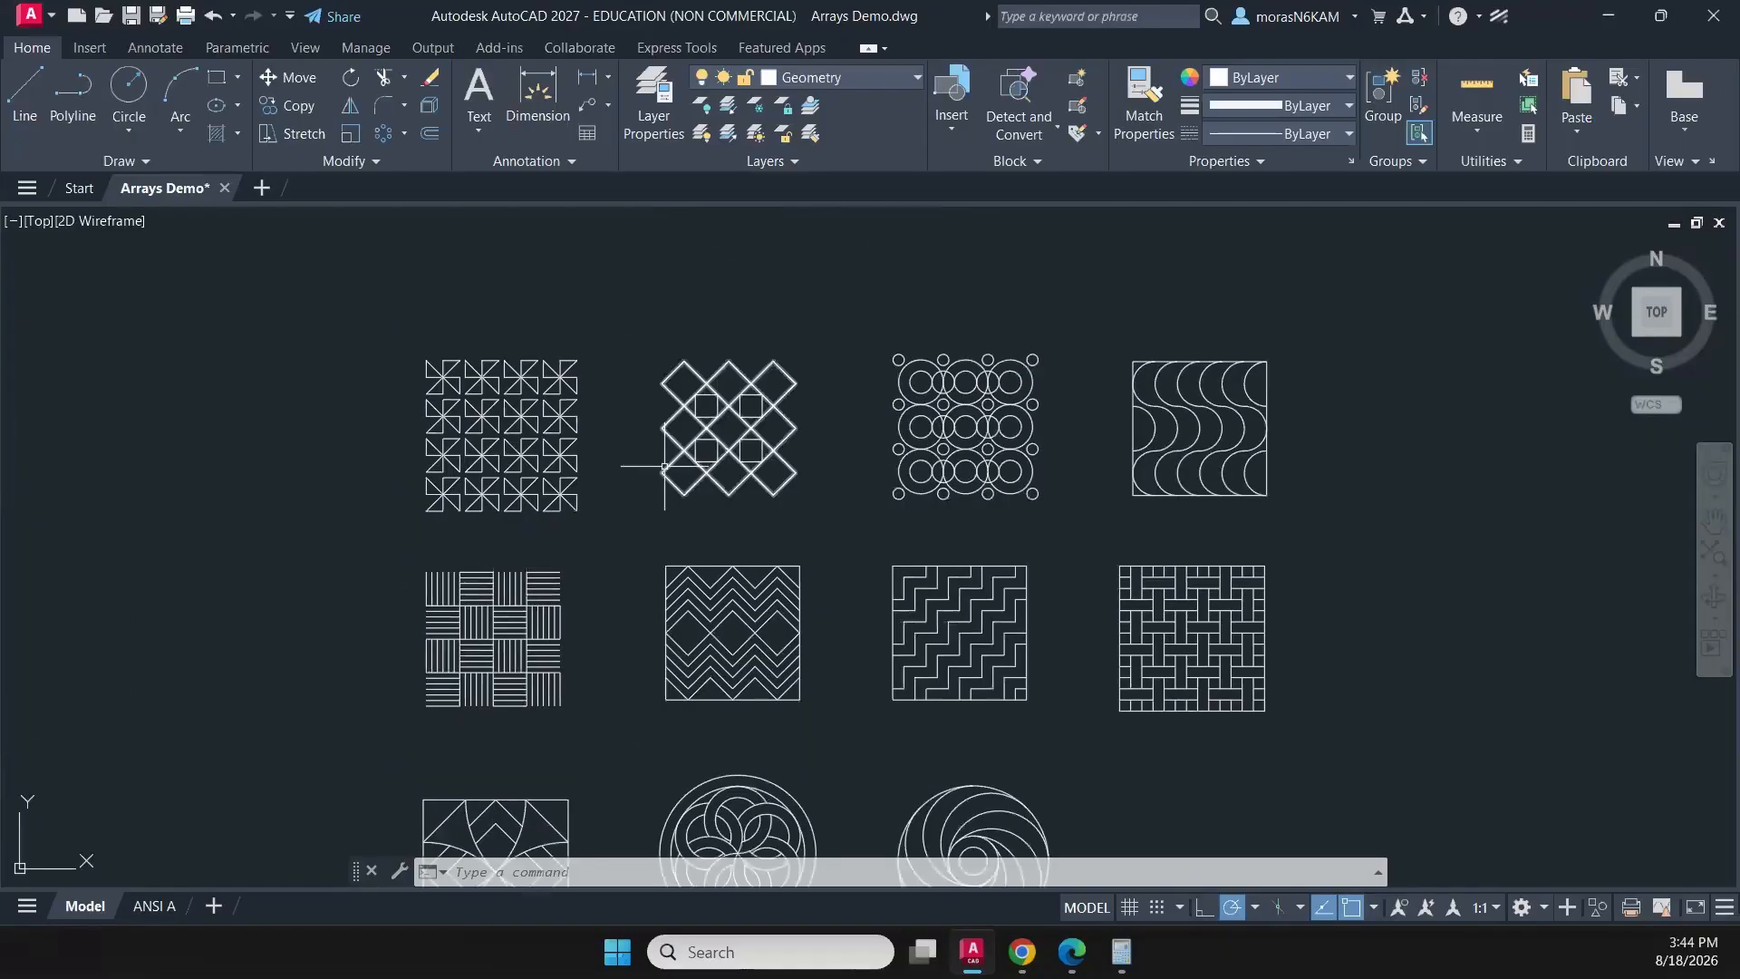
left_click(526, 163)
left_click(526, 86)
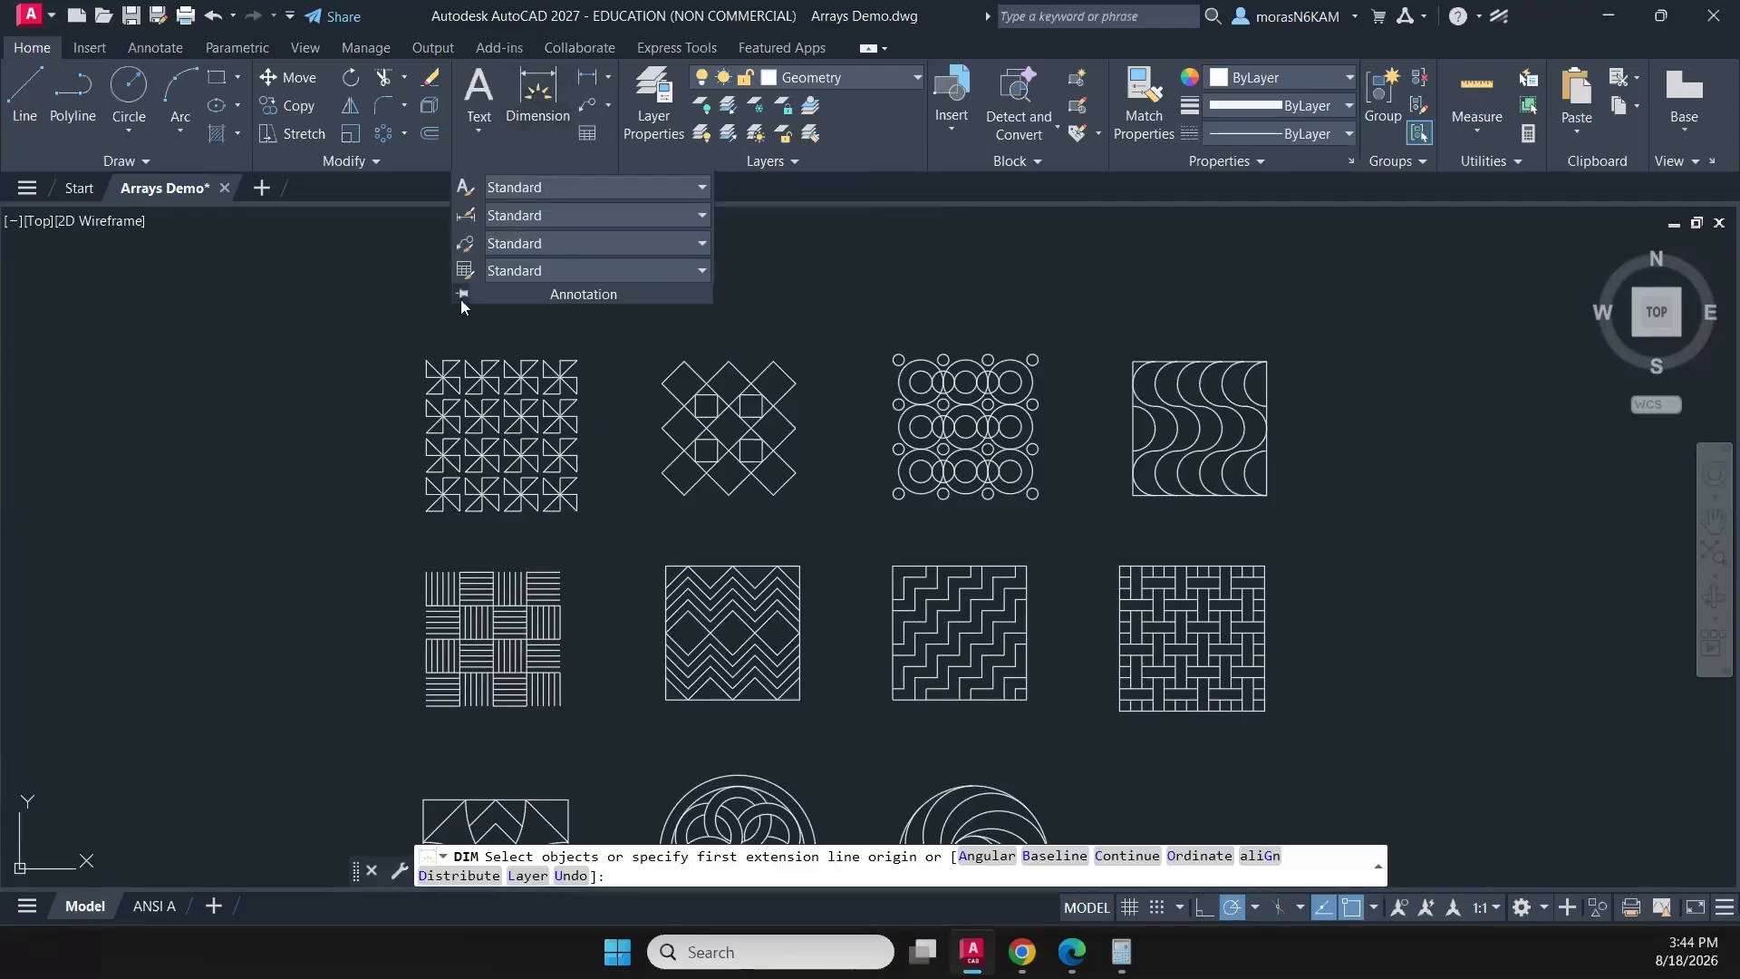
scroll(442, 317, "up", 2)
scroll(441, 319, "up", 2)
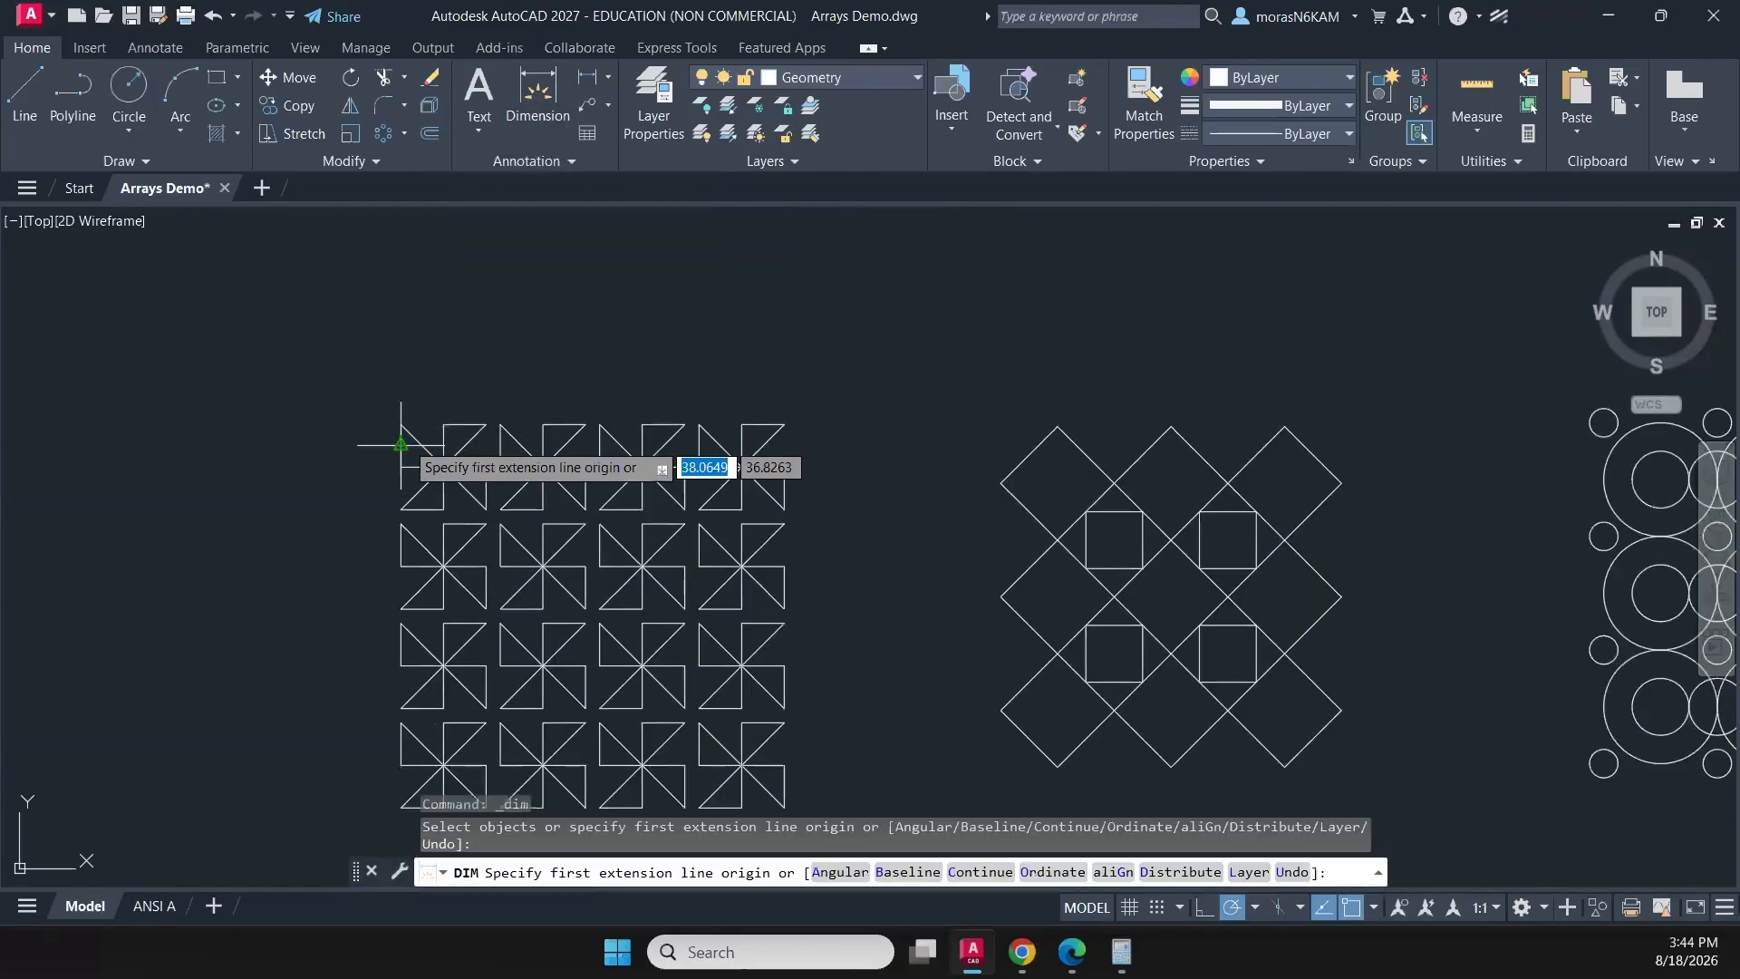
left_click(401, 424)
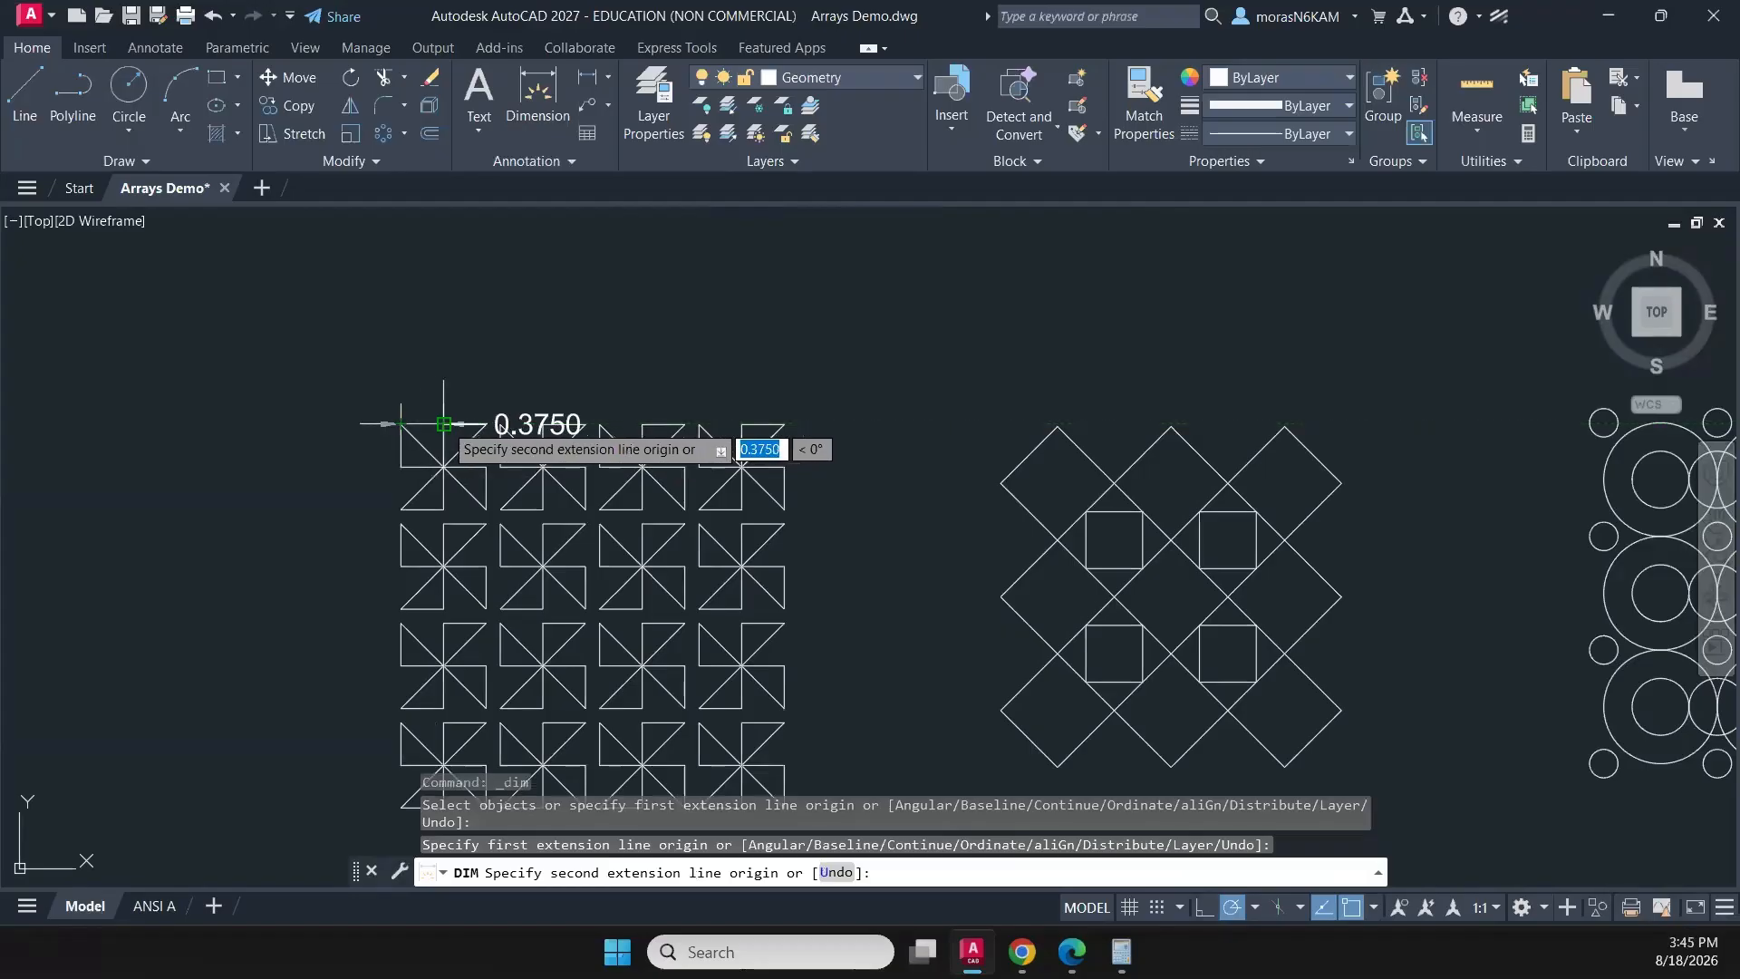
left_click(444, 423)
scroll(445, 358, "up", 3)
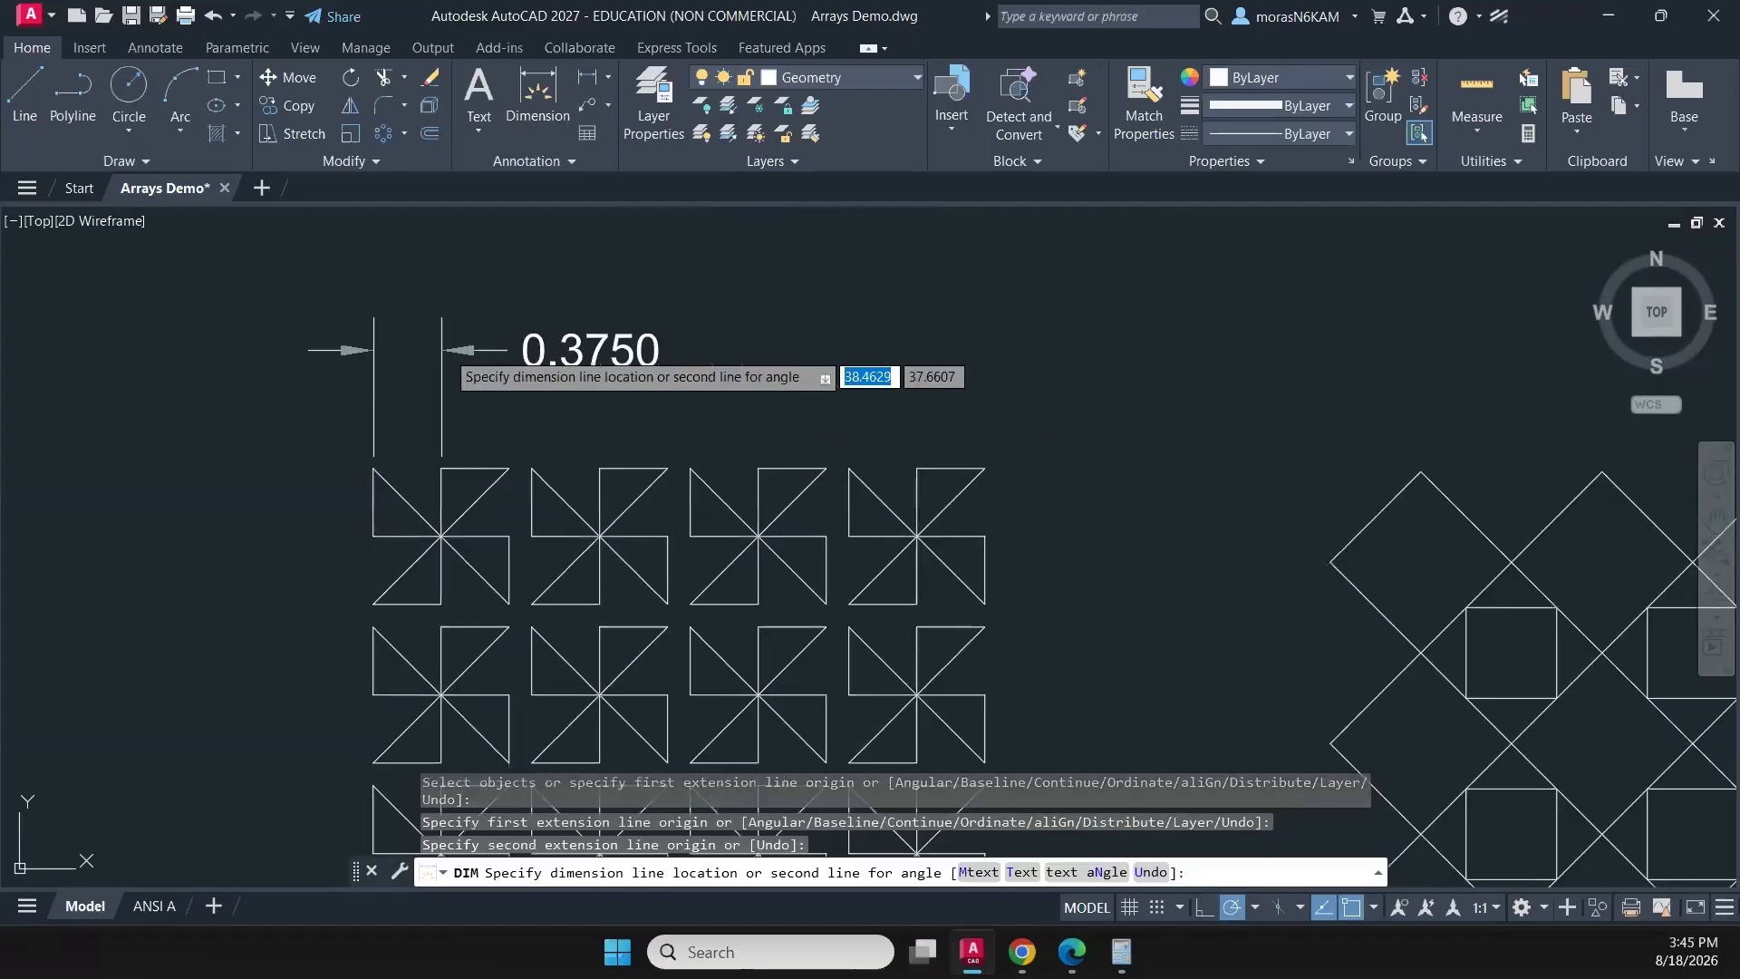
left_click(445, 371)
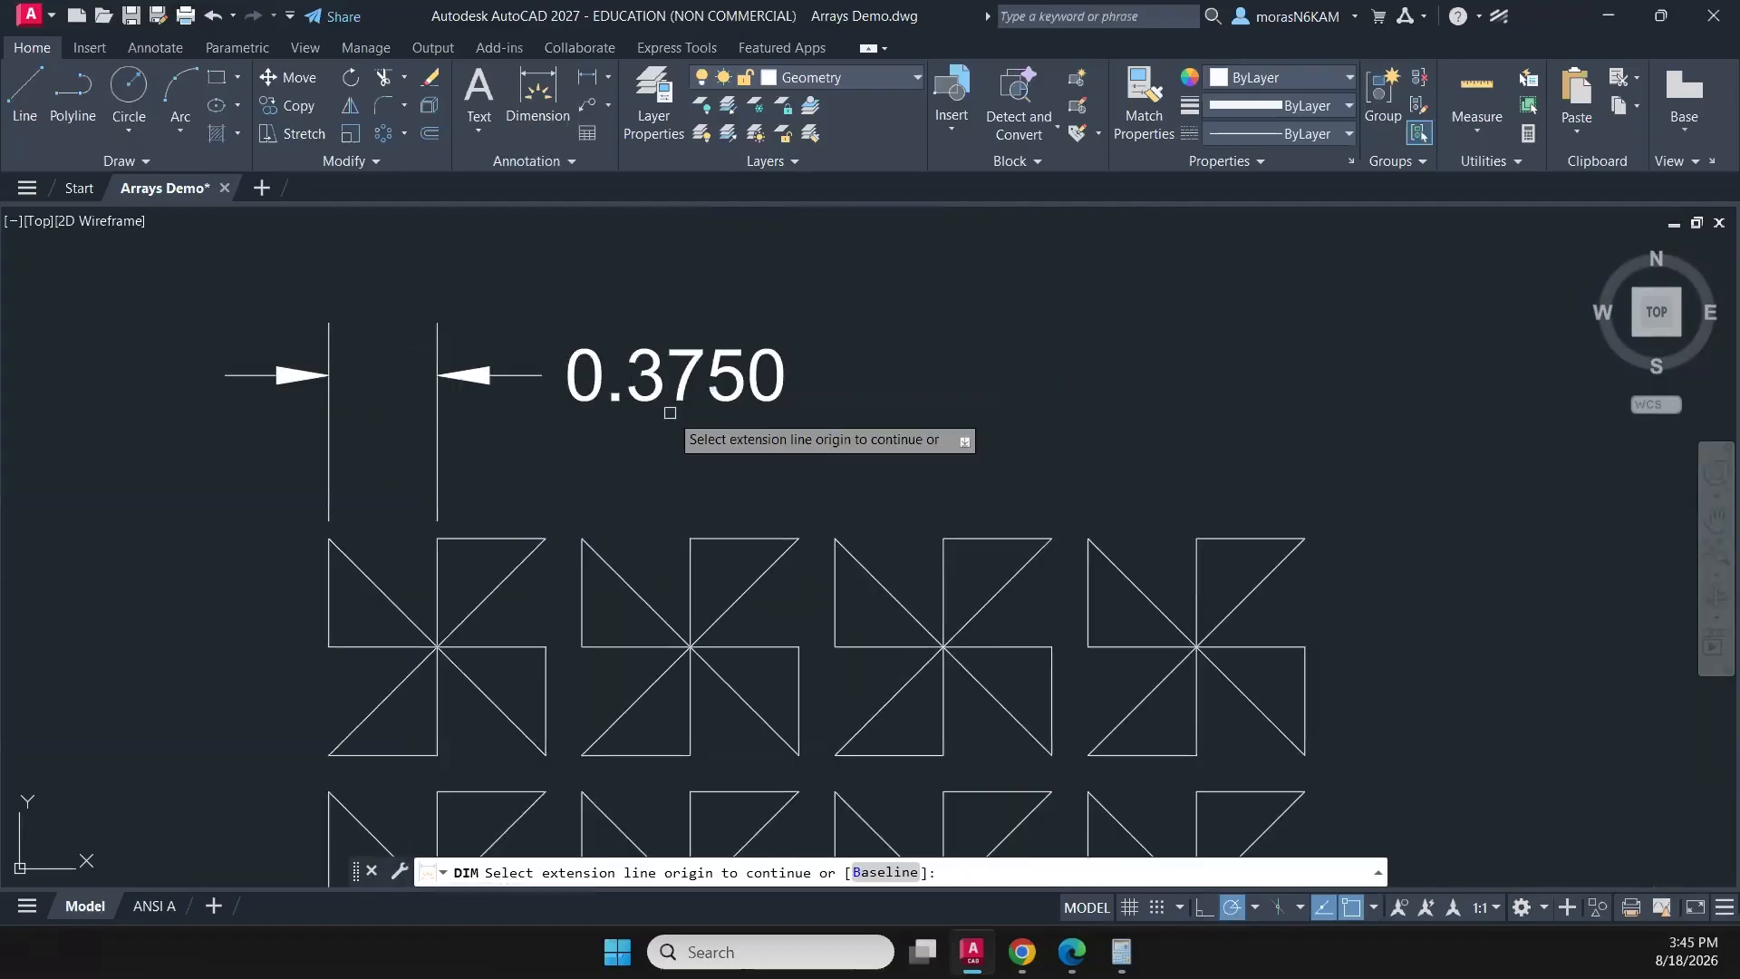
scroll(668, 408, "down", 1)
middle_click_drag(663, 374, 816, 395)
key("Return")
- Modify the Standard dimension style so its primary linear units use the Fractional format
left_click(526, 159)
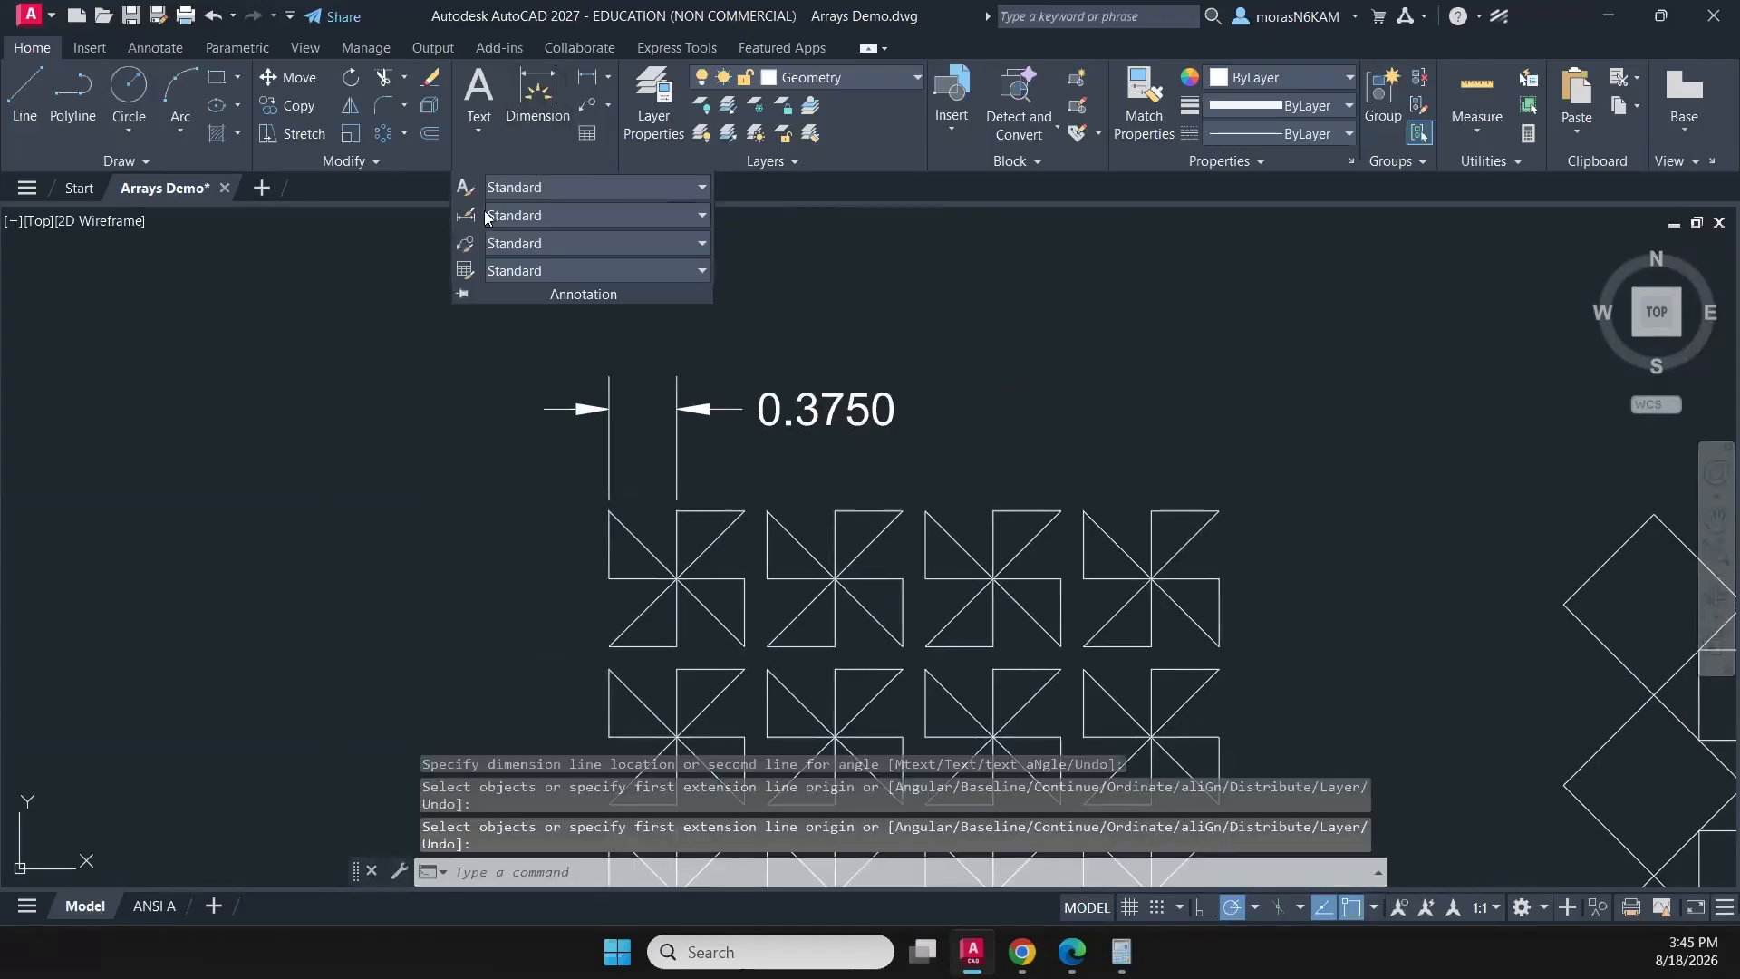
left_click(465, 215)
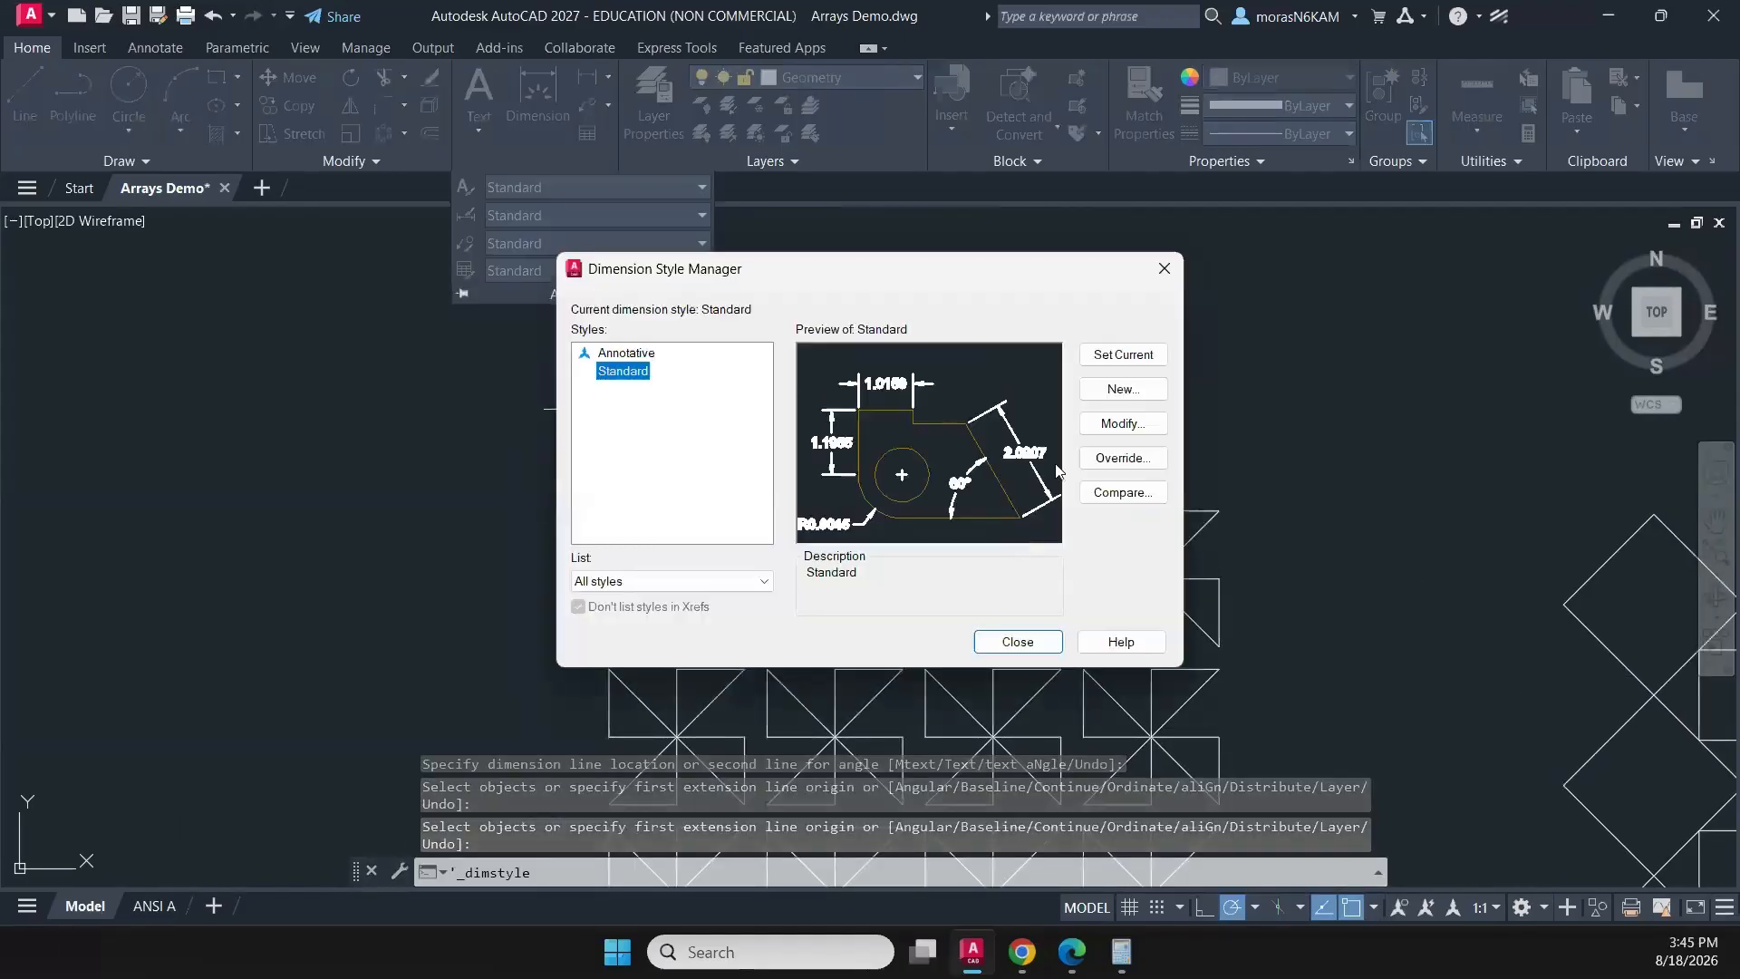
left_click(1120, 424)
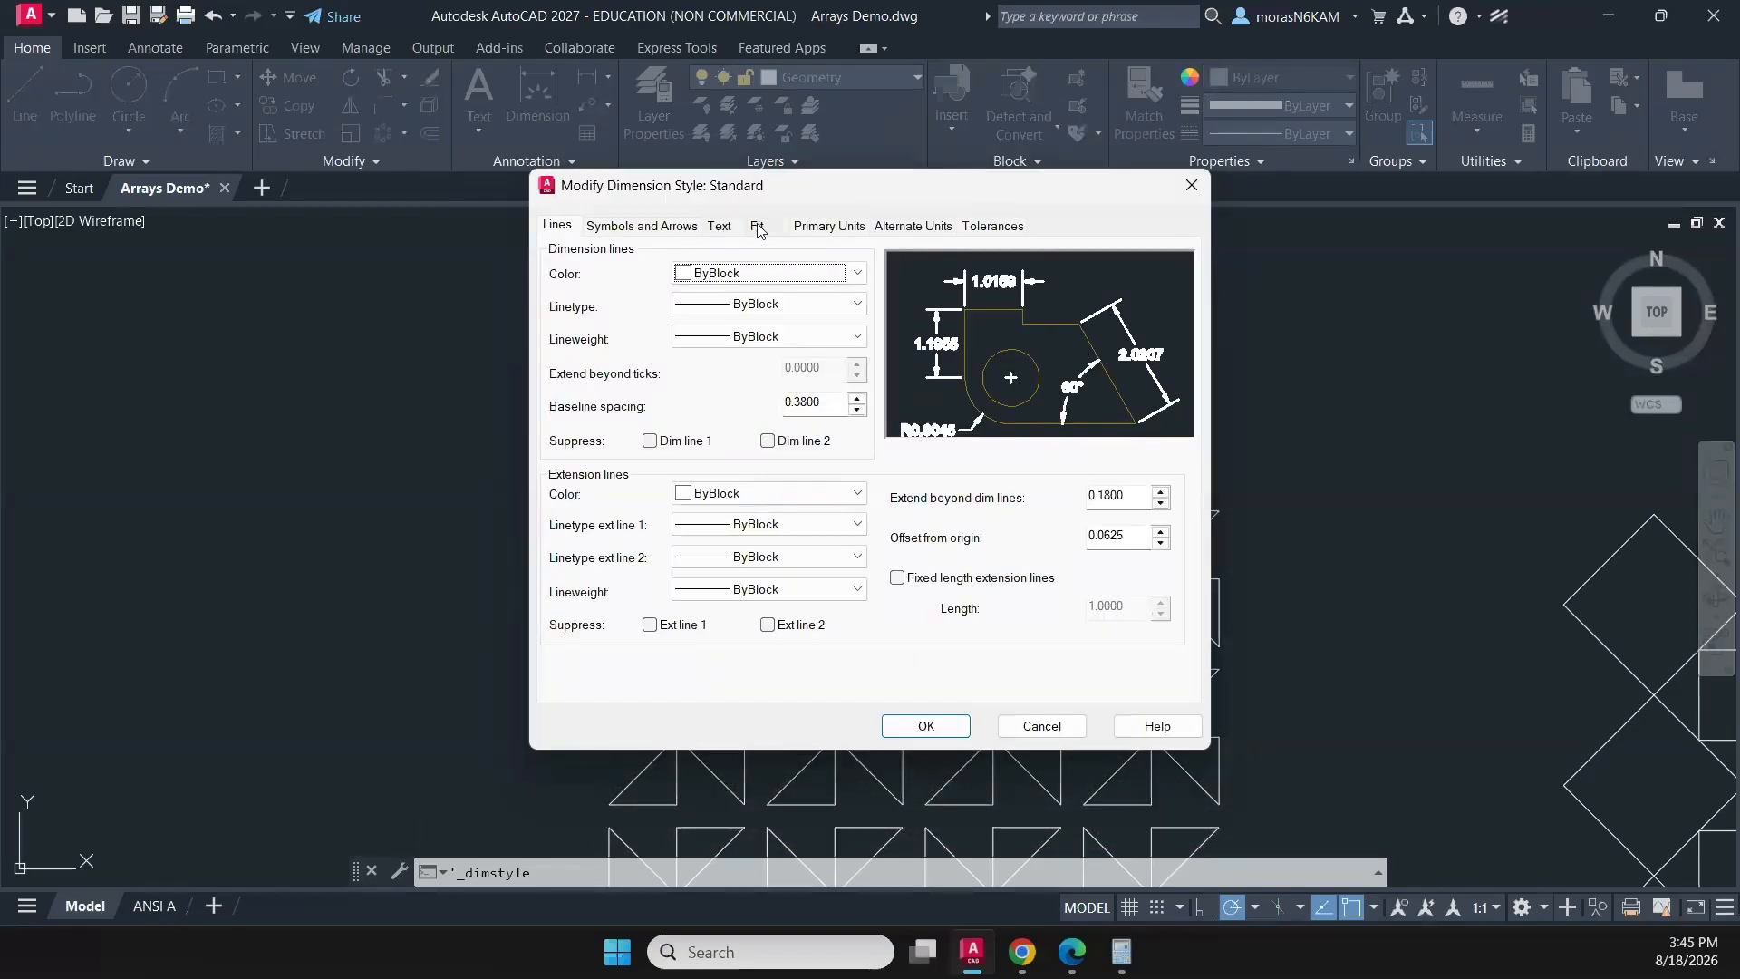
left_click(800, 228)
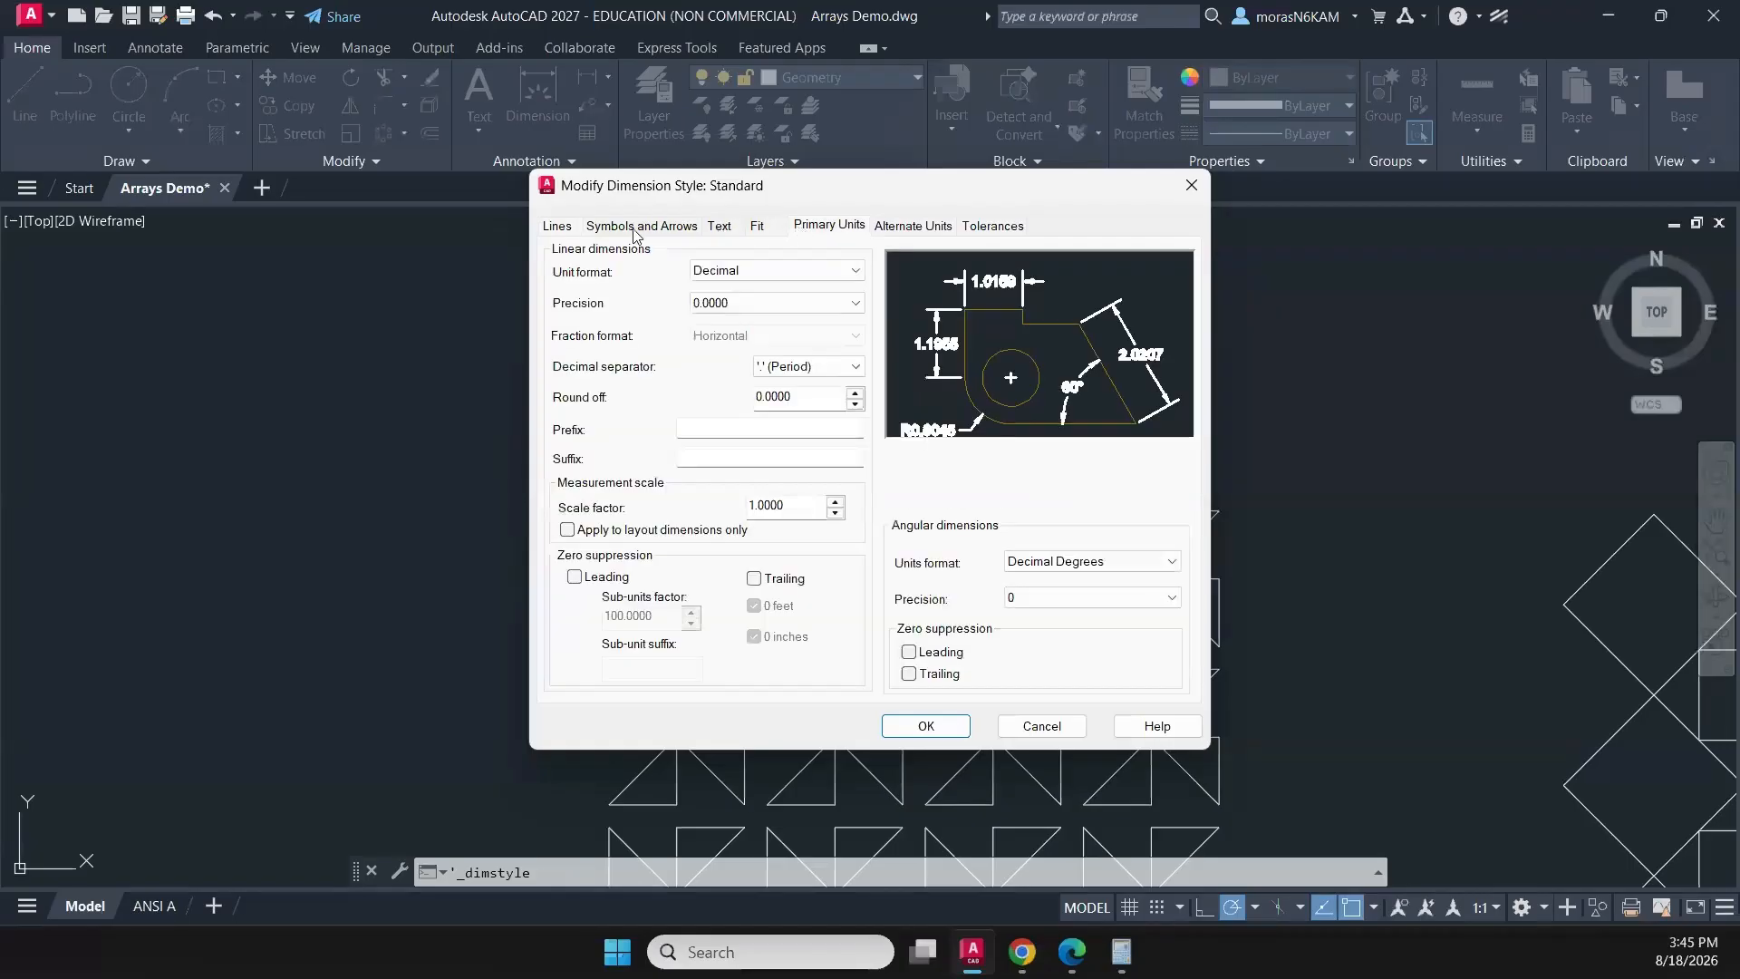
left_click(558, 228)
left_click(684, 232)
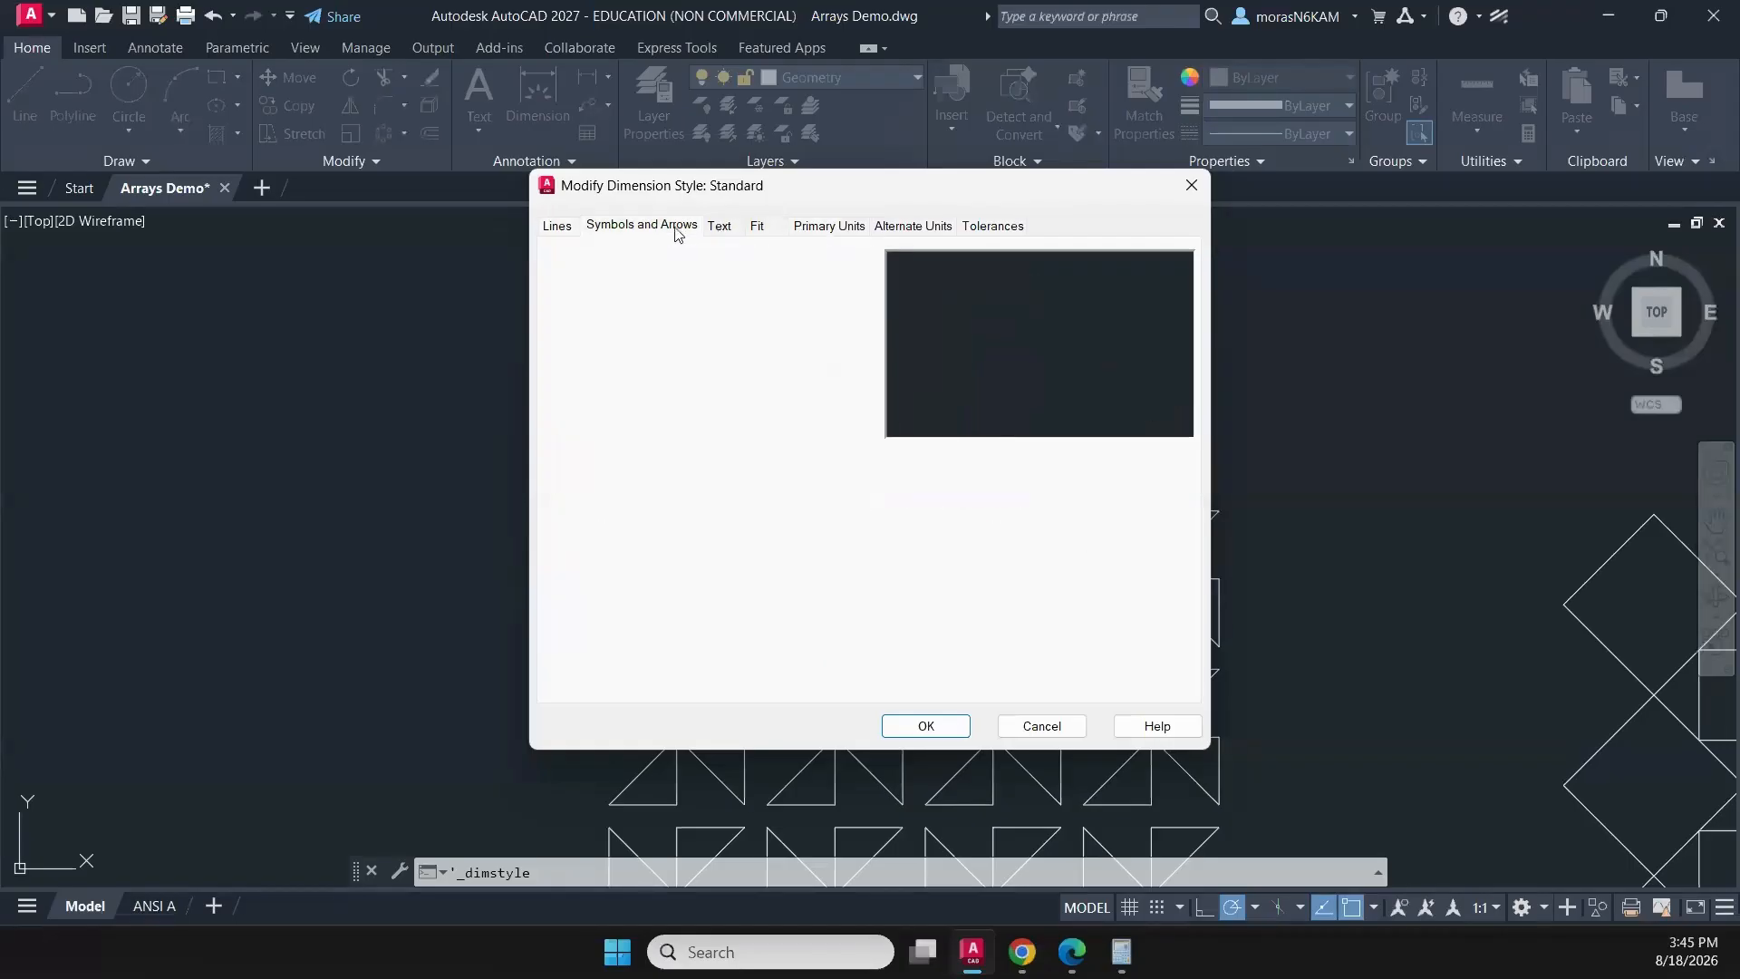
left_click(719, 229)
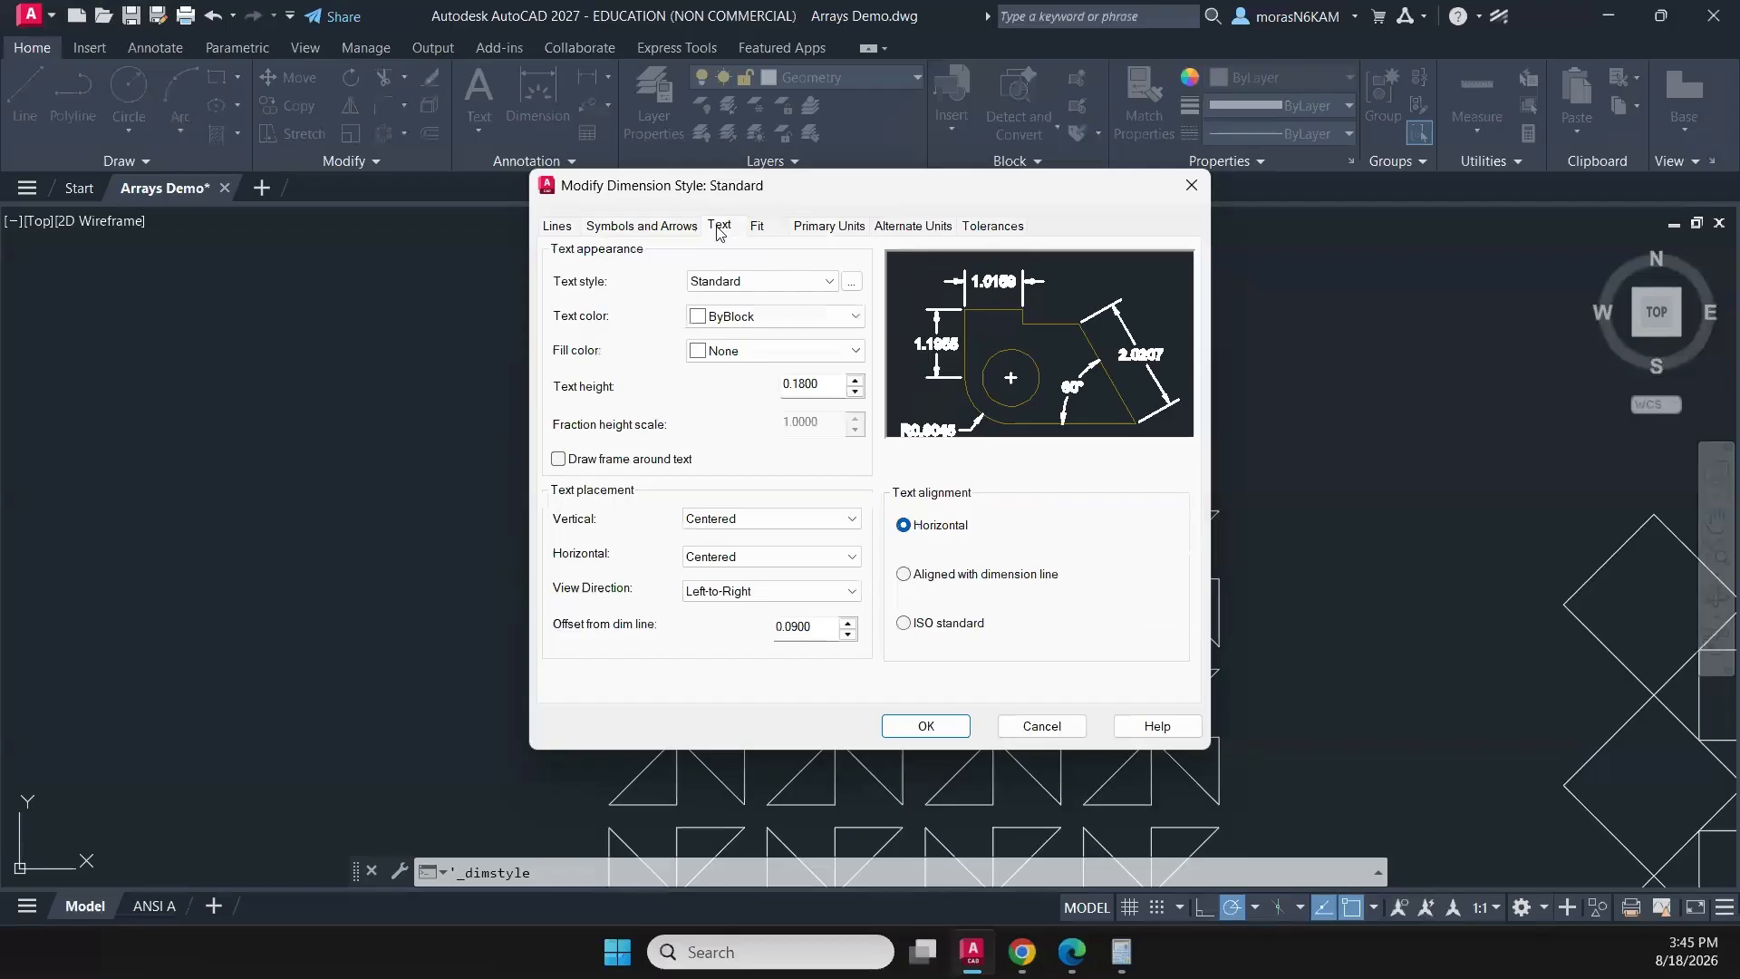
left_click(772, 229)
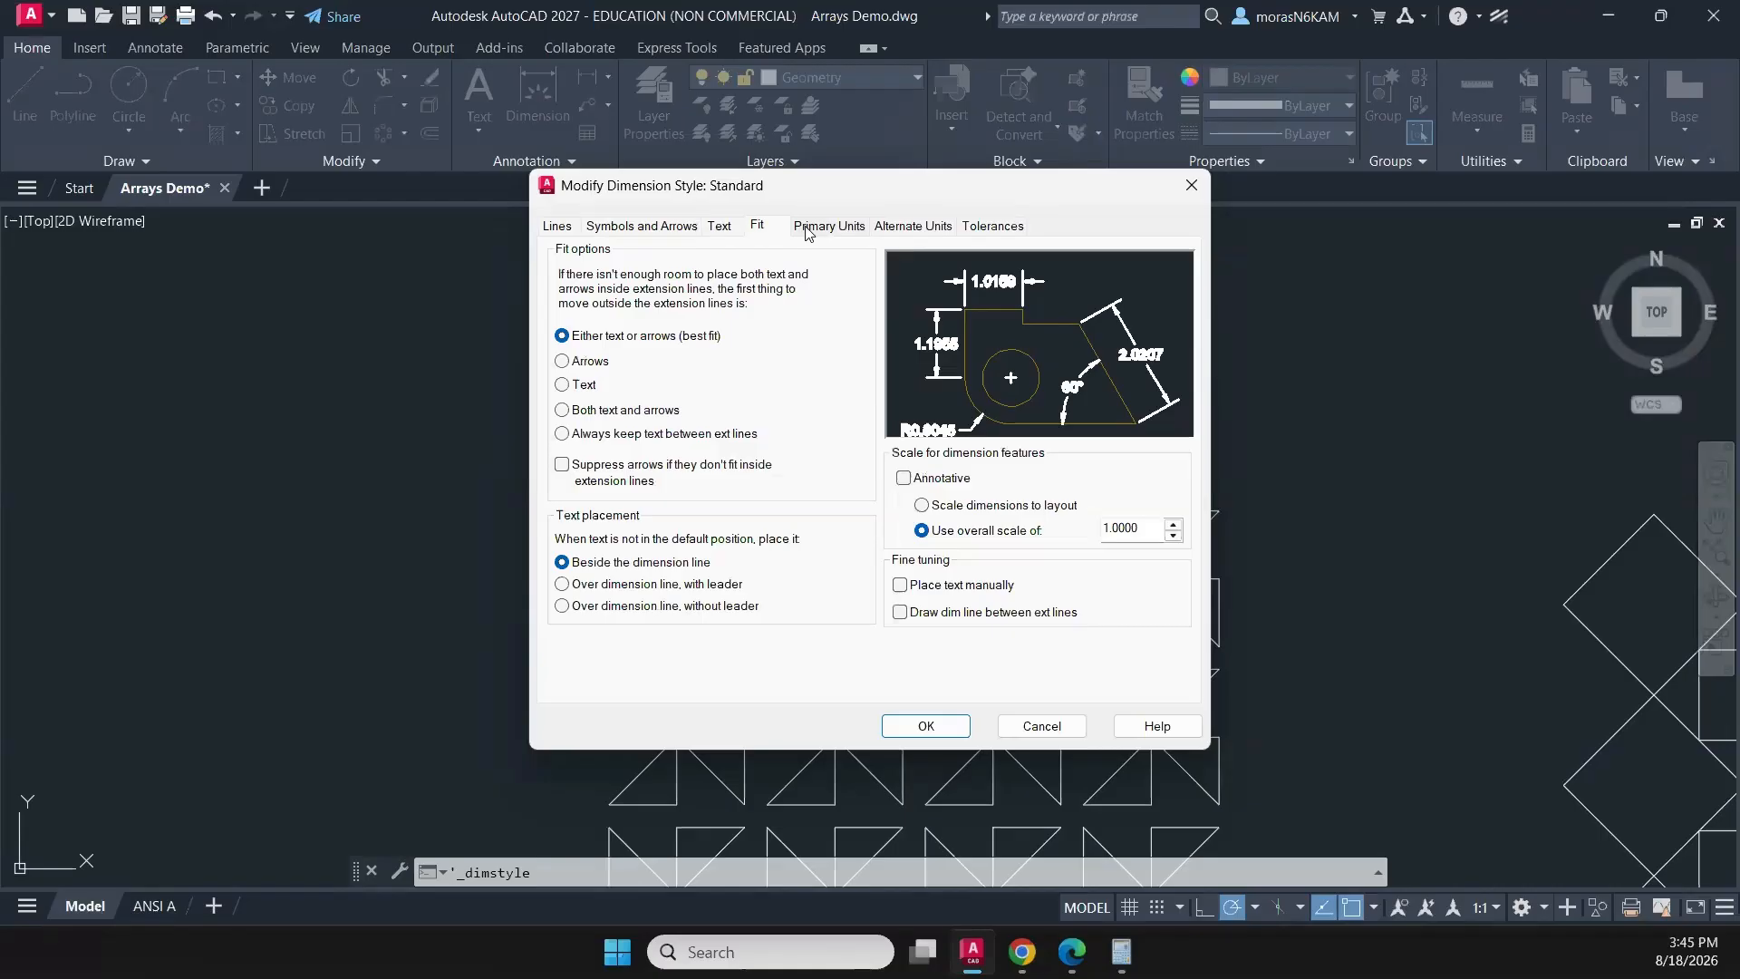
left_click(809, 231)
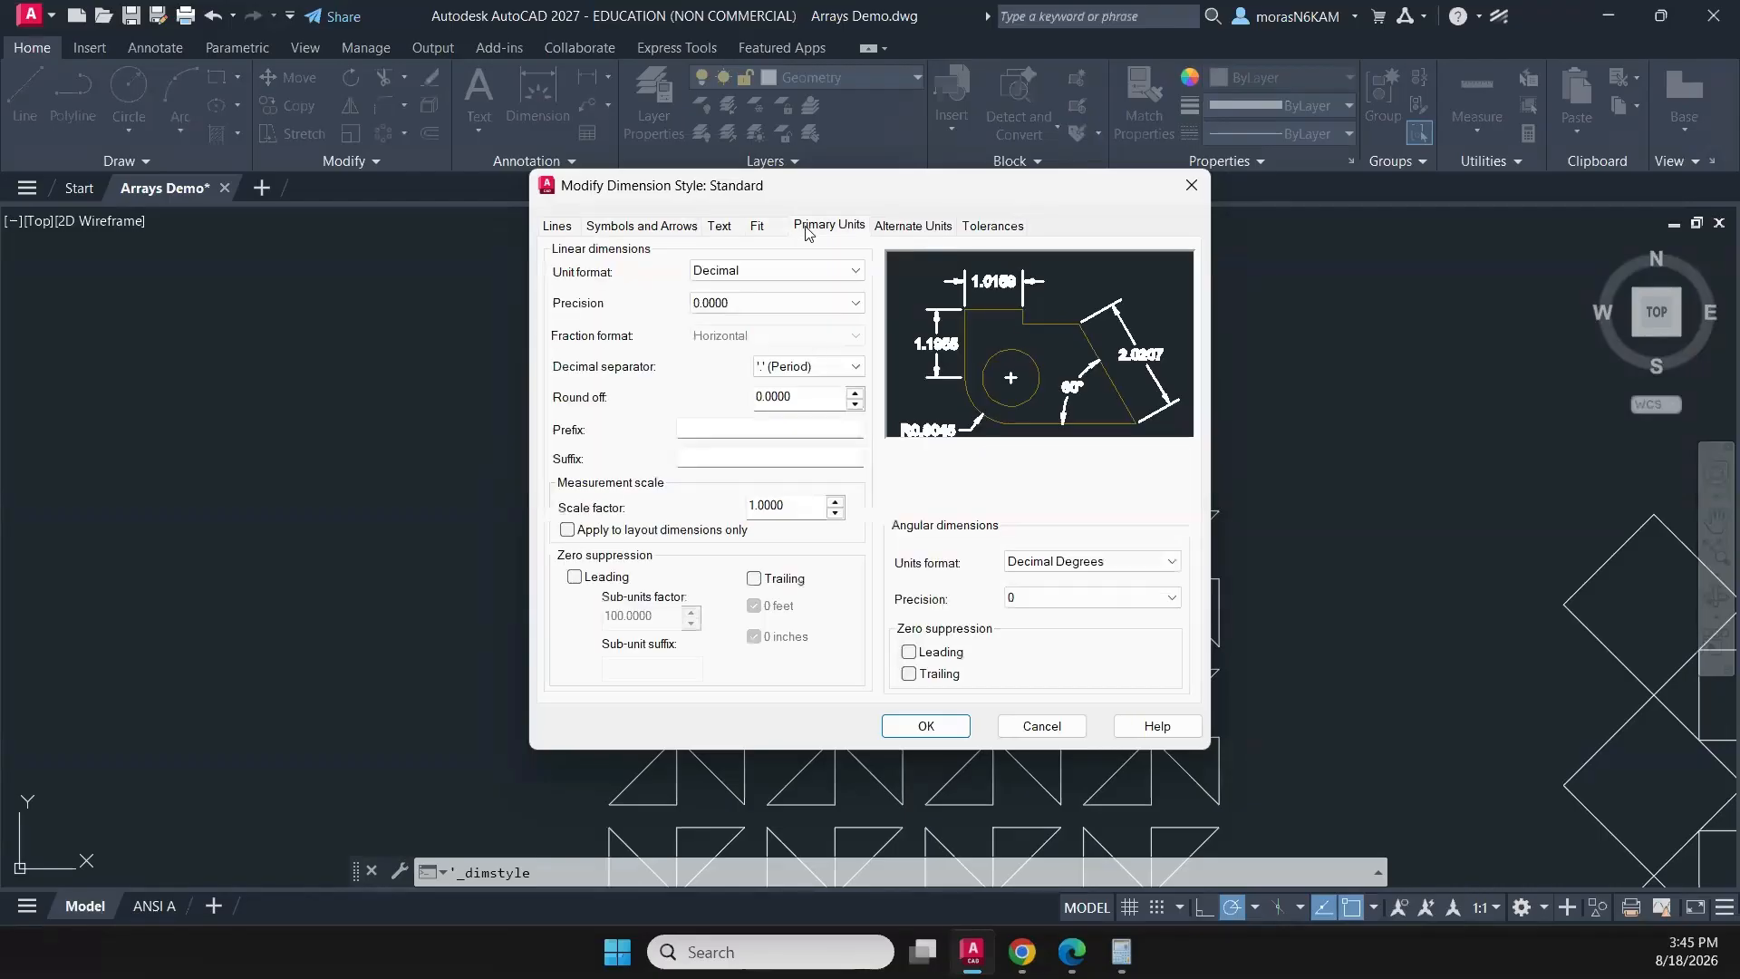
left_click(726, 272)
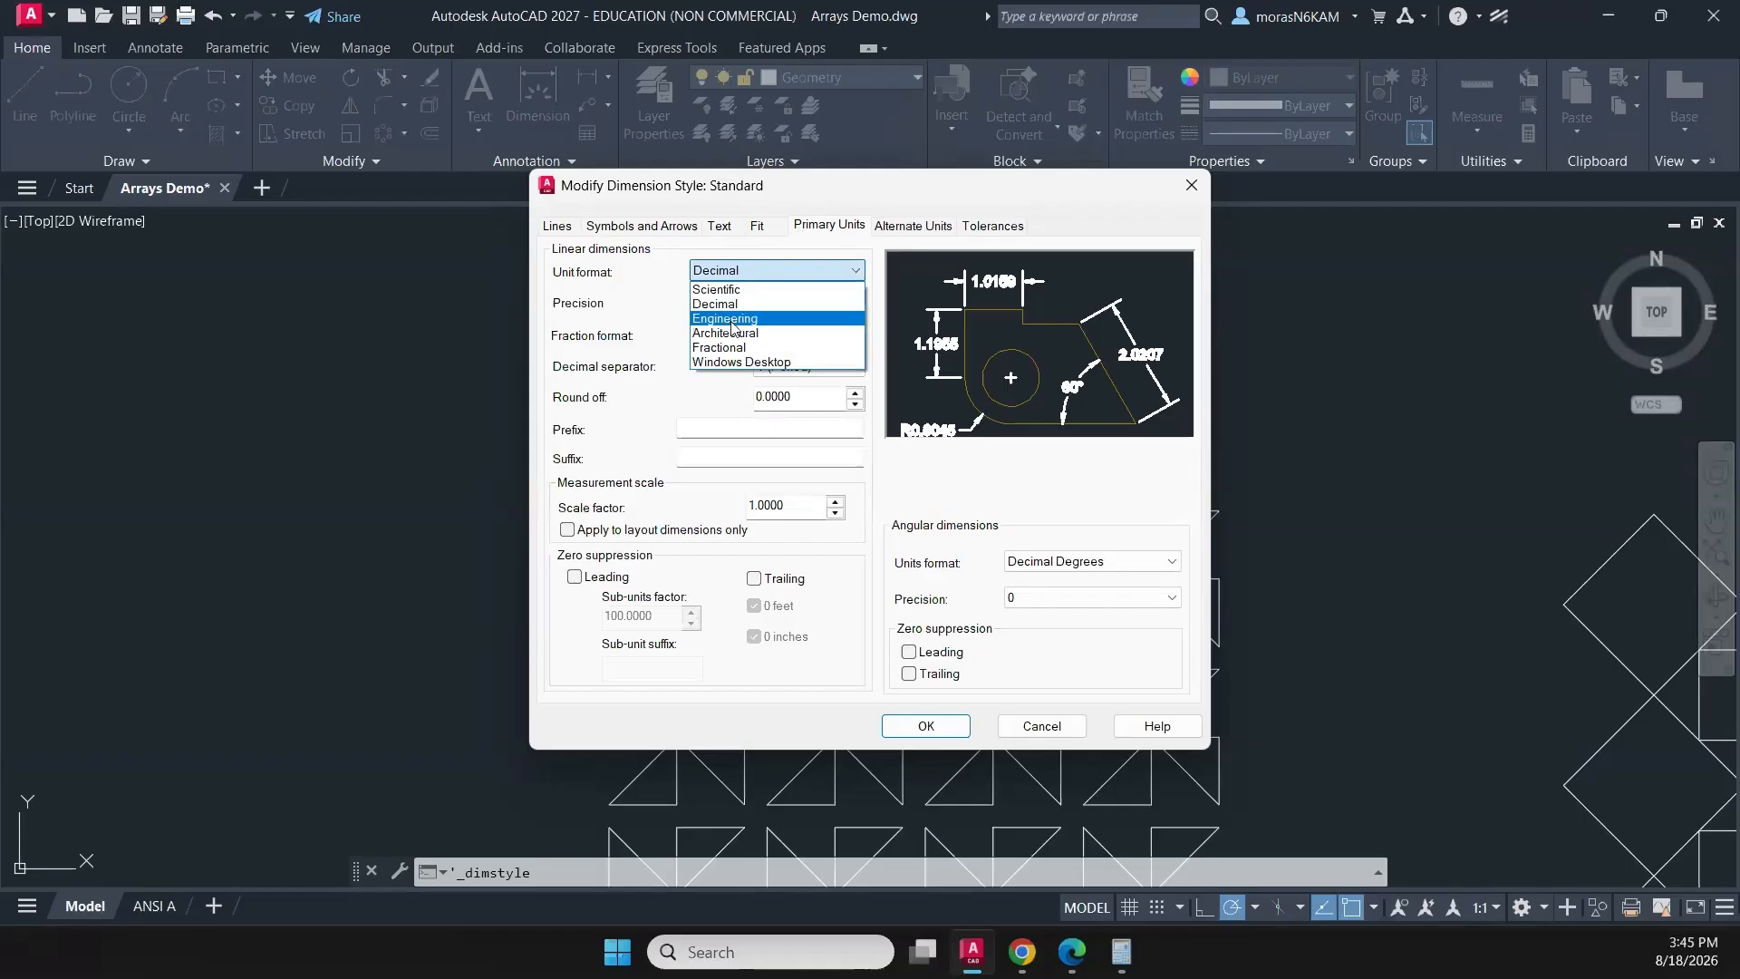
left_click(739, 347)
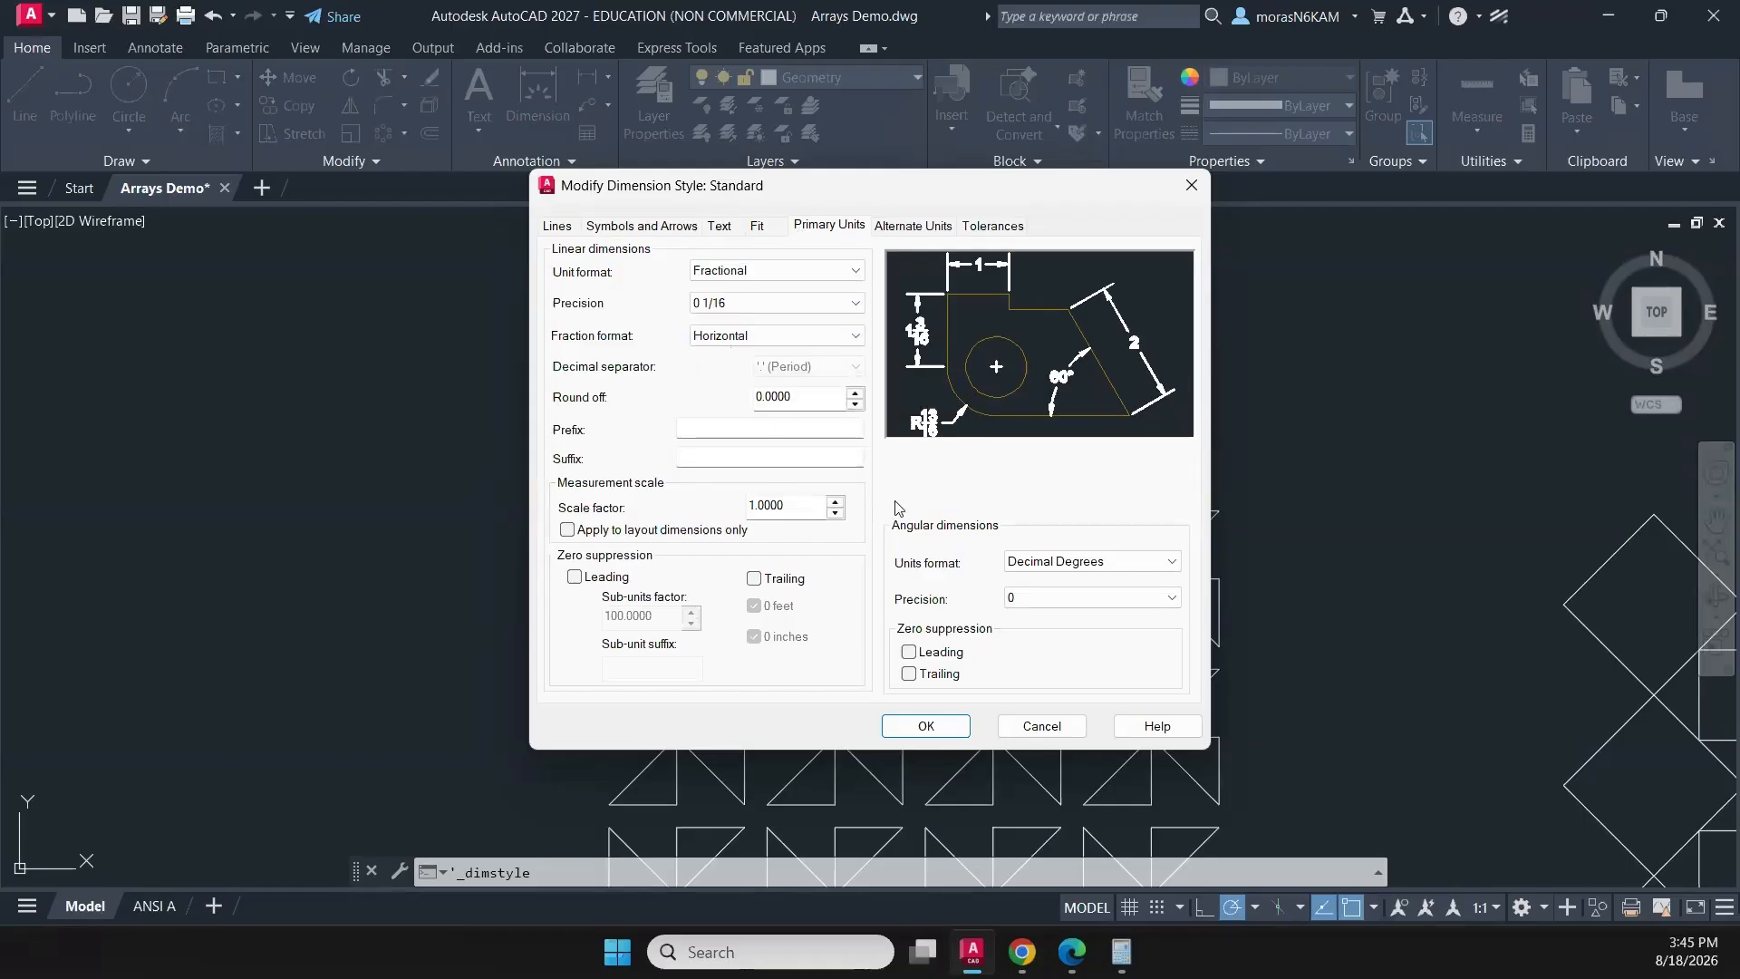
left_click(962, 725)
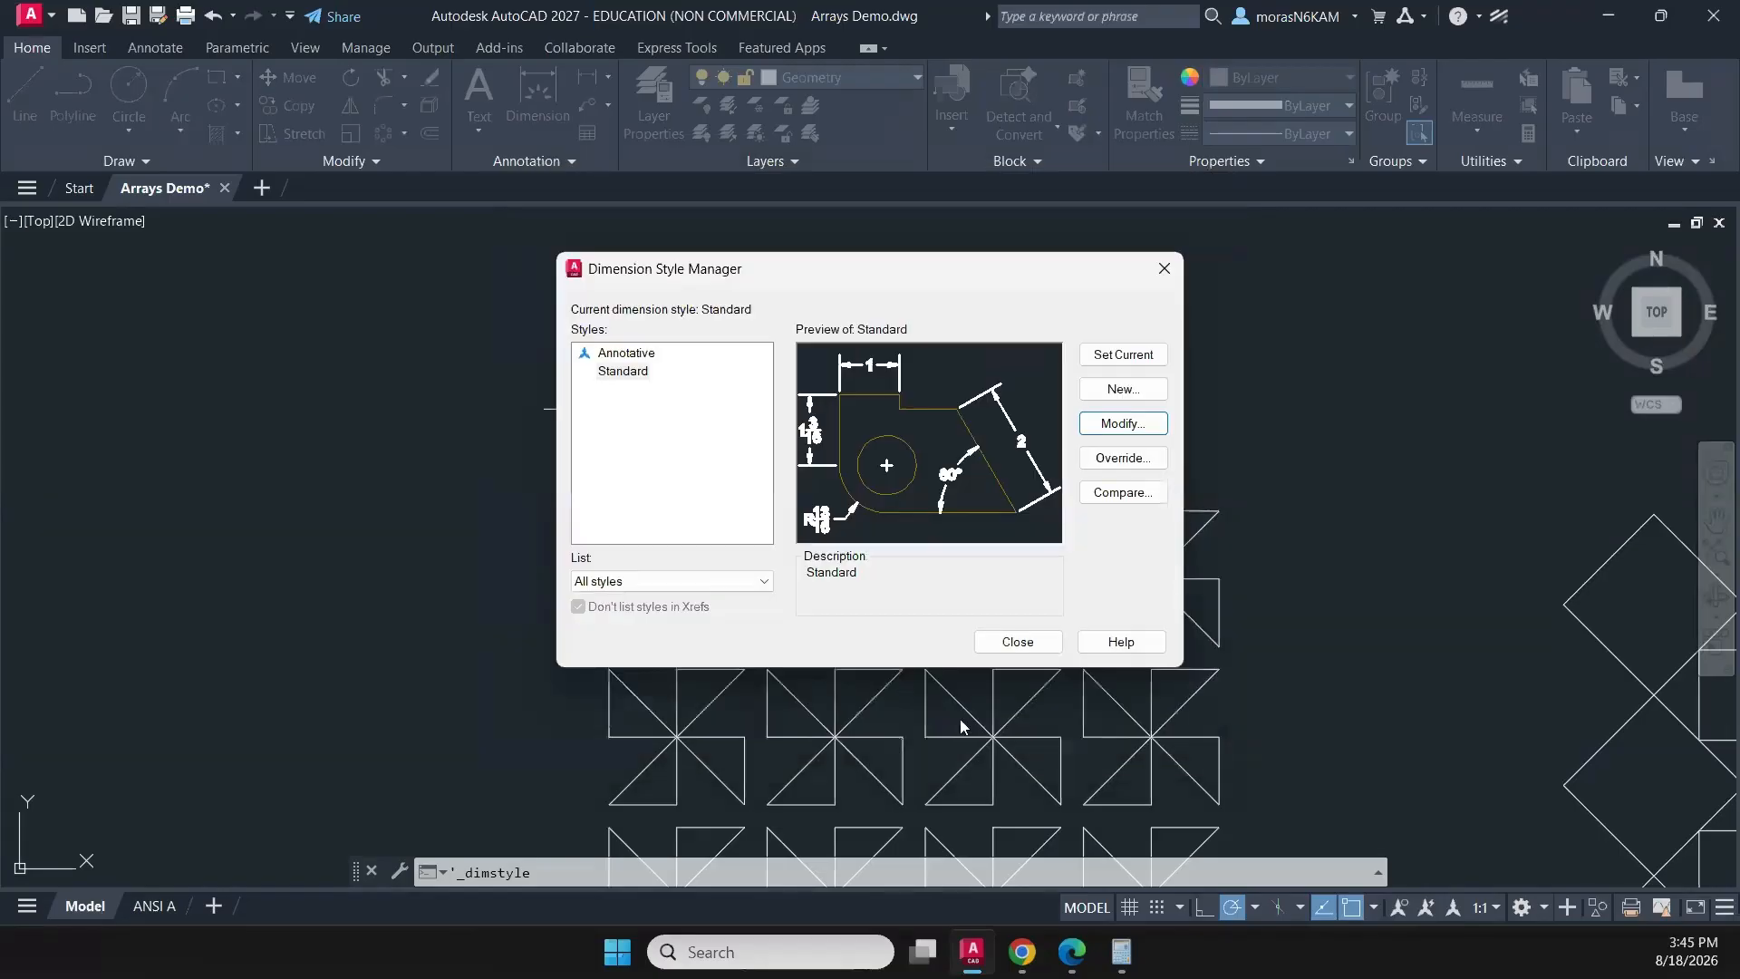
left_click(1016, 641)
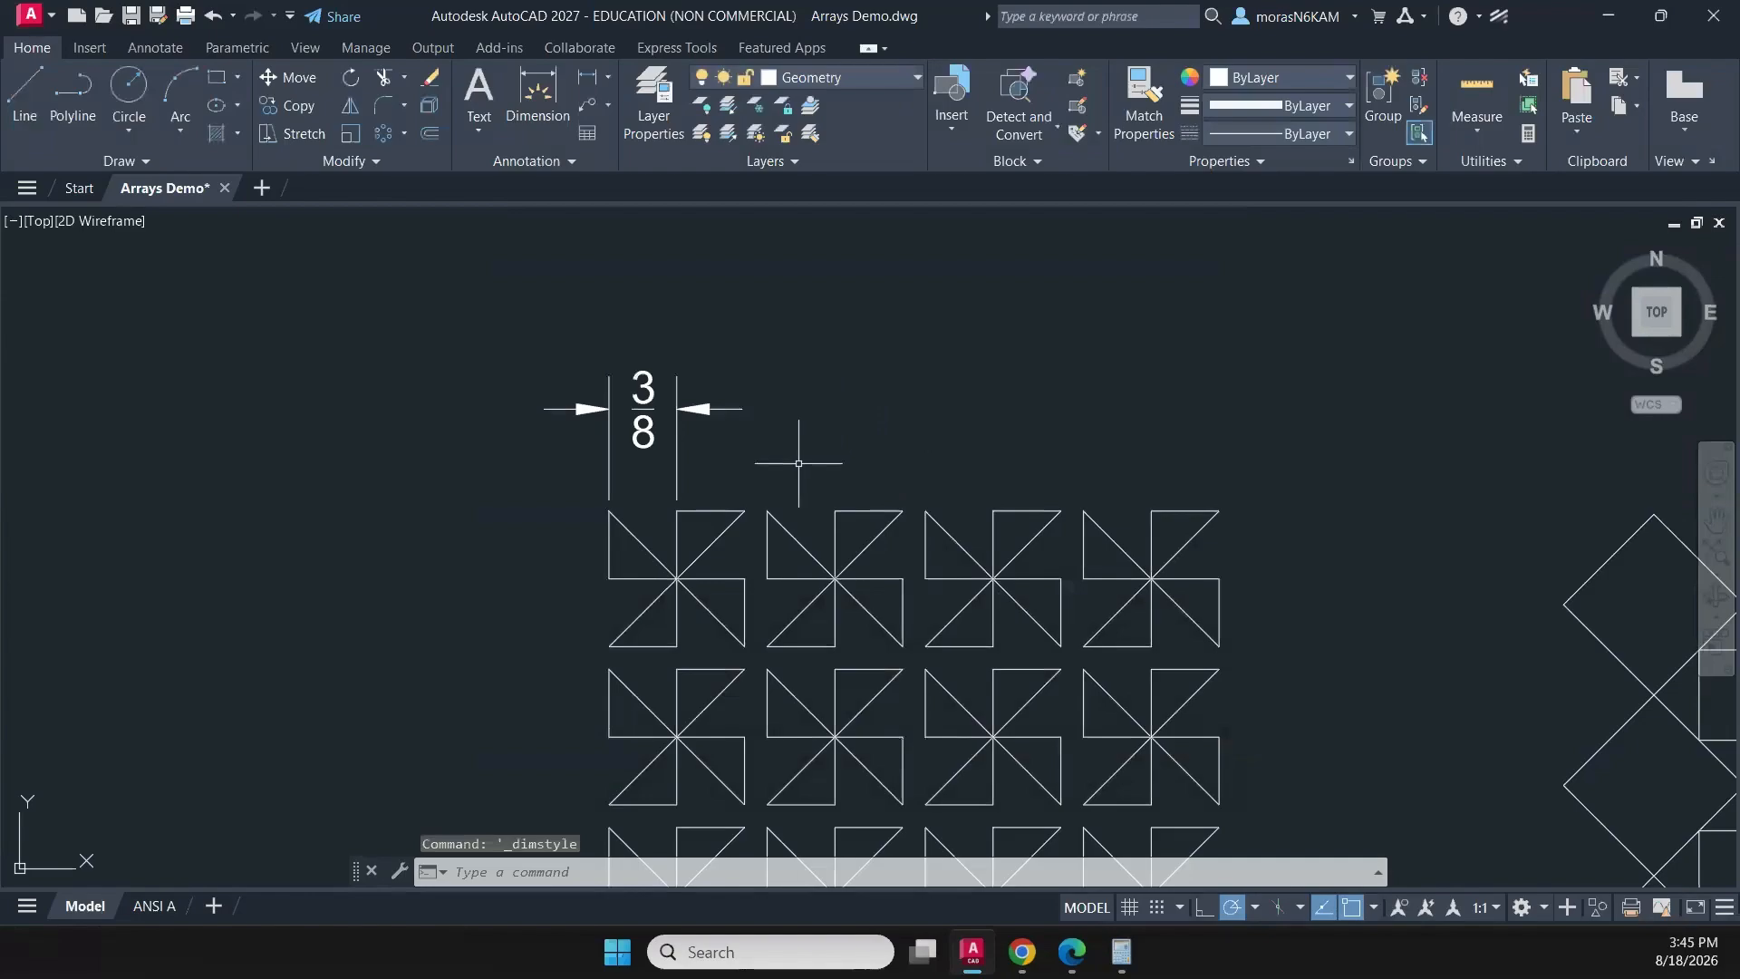
- Move the pinwheel's dimension to the Dimension layer, and make Dimension the current layer
left_click(699, 409)
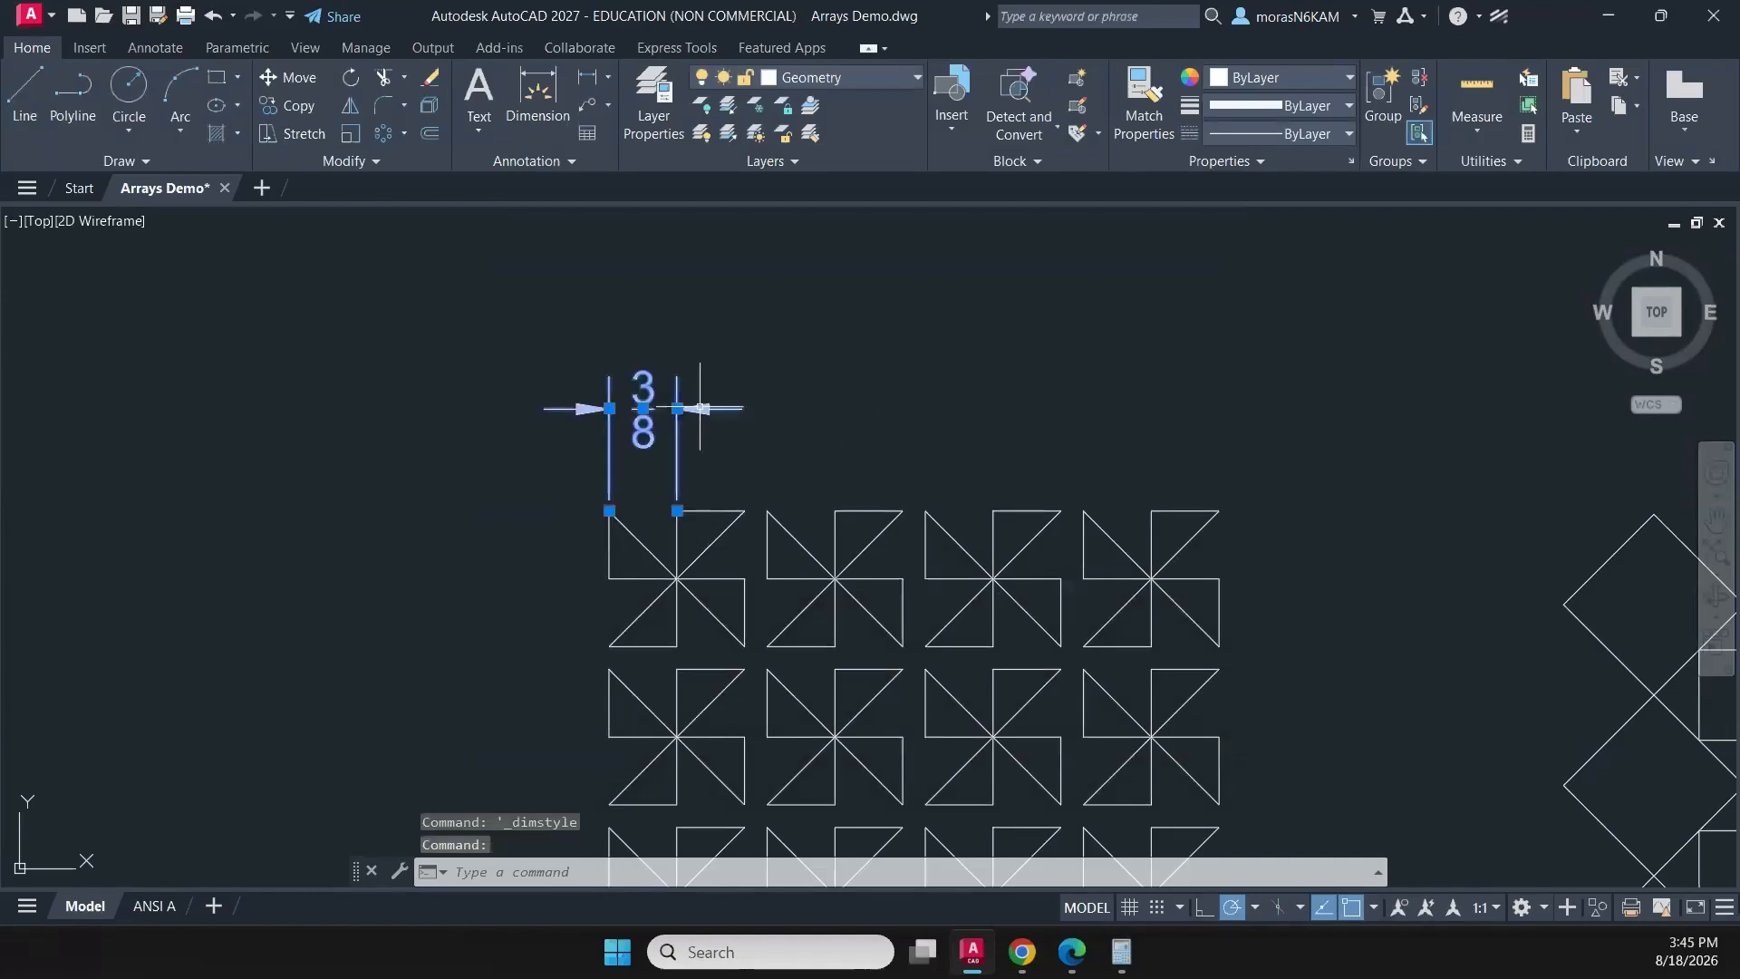
left_click(819, 71)
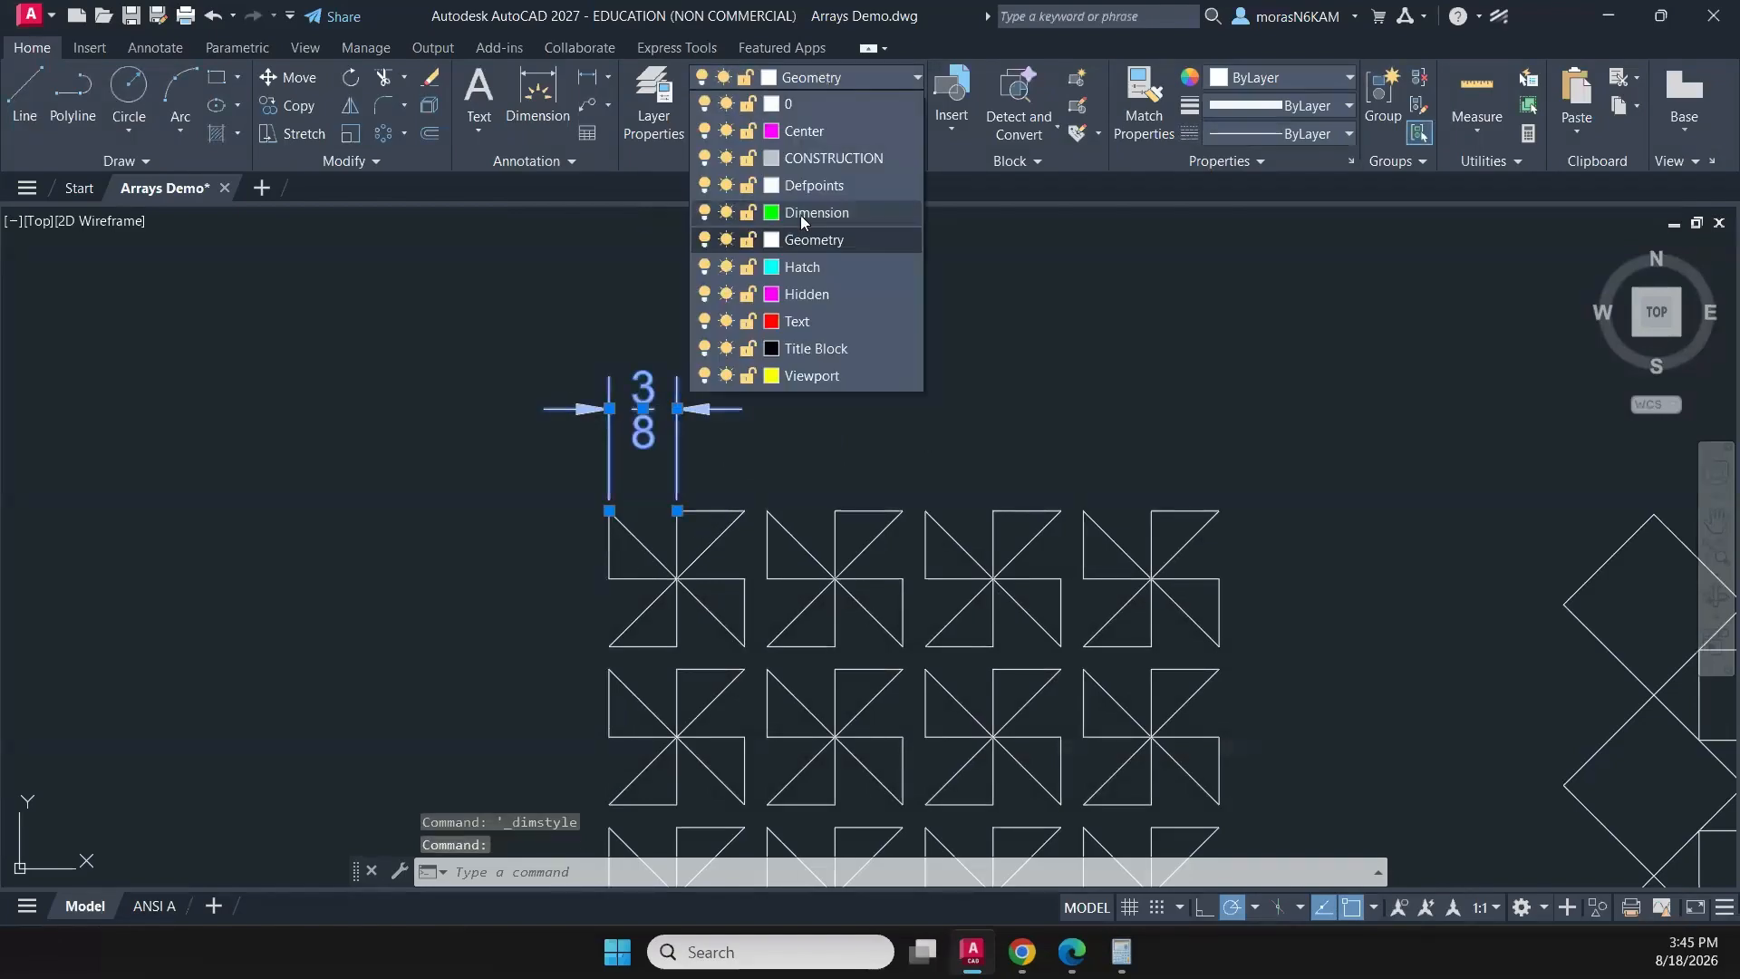
left_click(801, 218)
key("Escape")
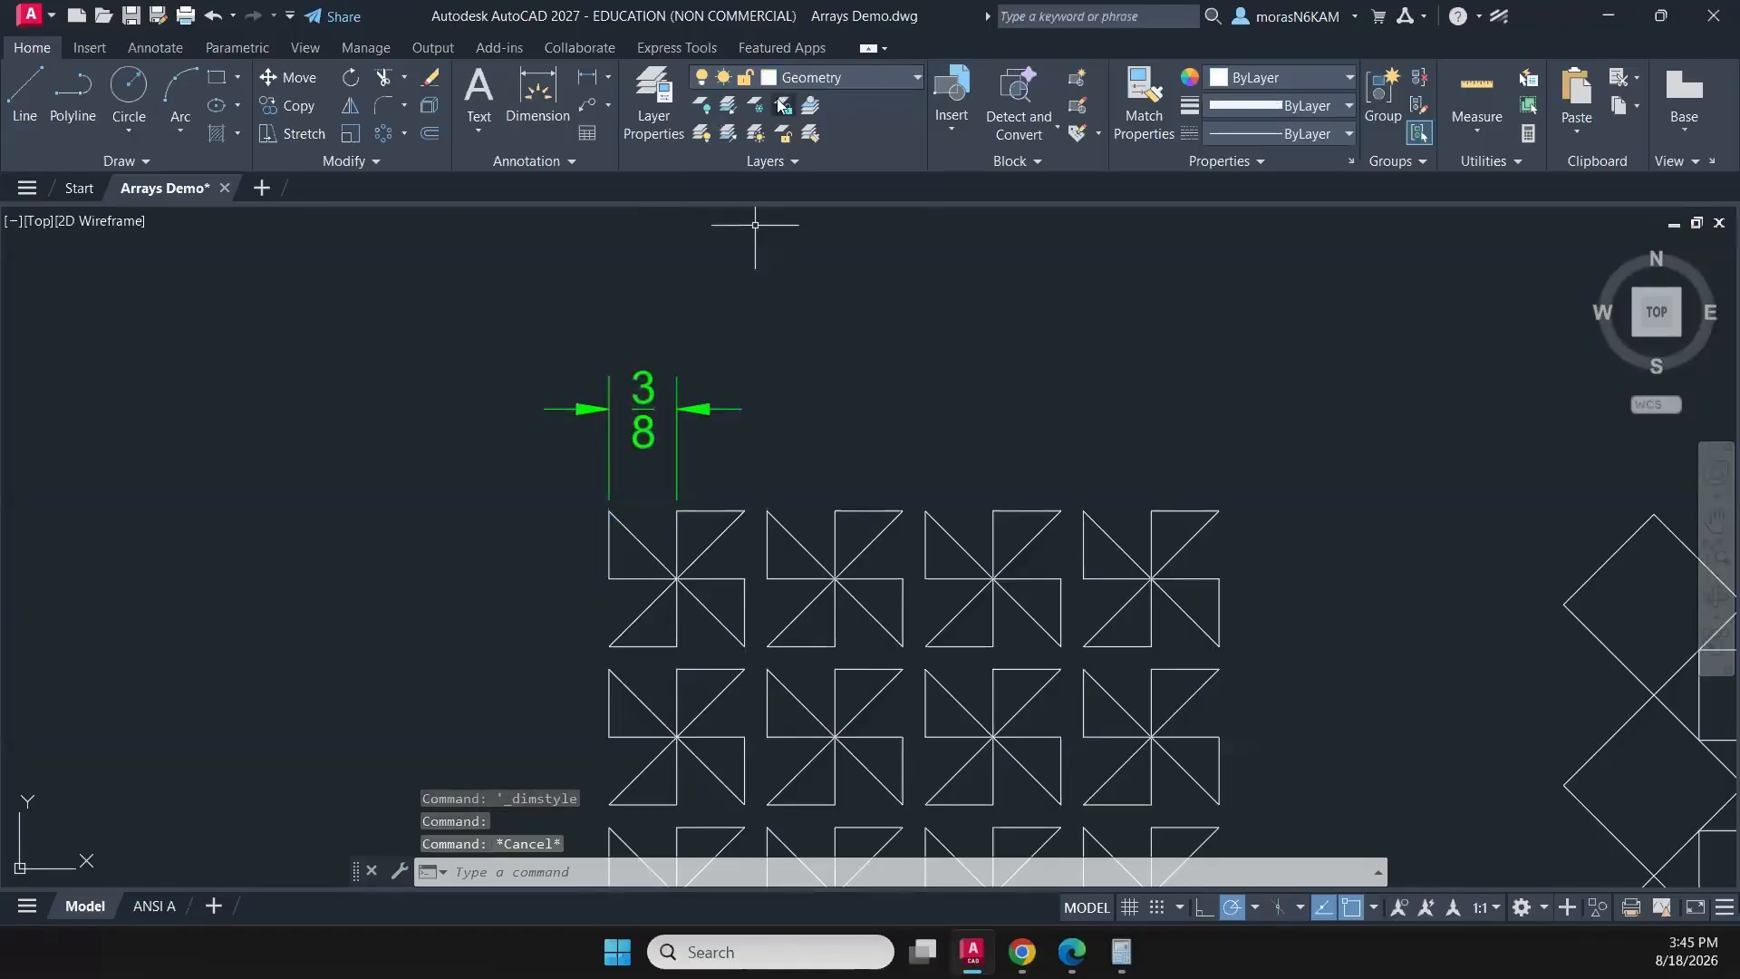
left_click(788, 80)
left_click(817, 212)
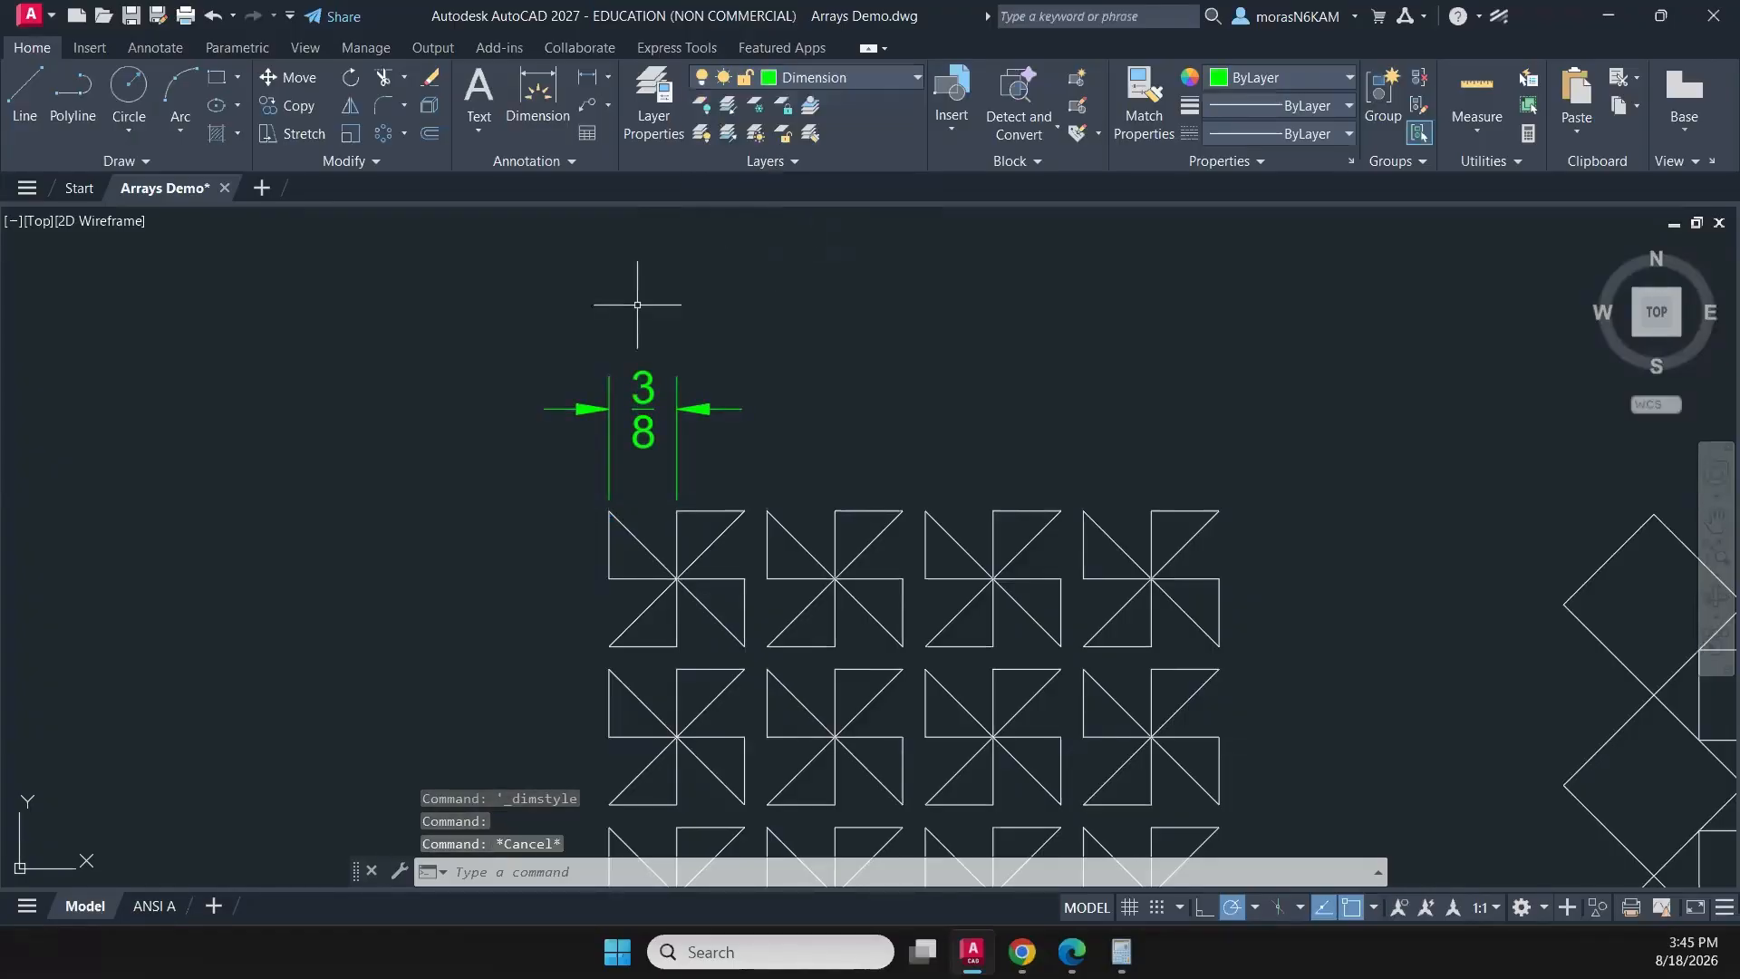
- Dimension the vertical distance from the first pinwheel's upper-left corner to its horizontal centre line, placing the dimension left of the pattern
left_click(537, 95)
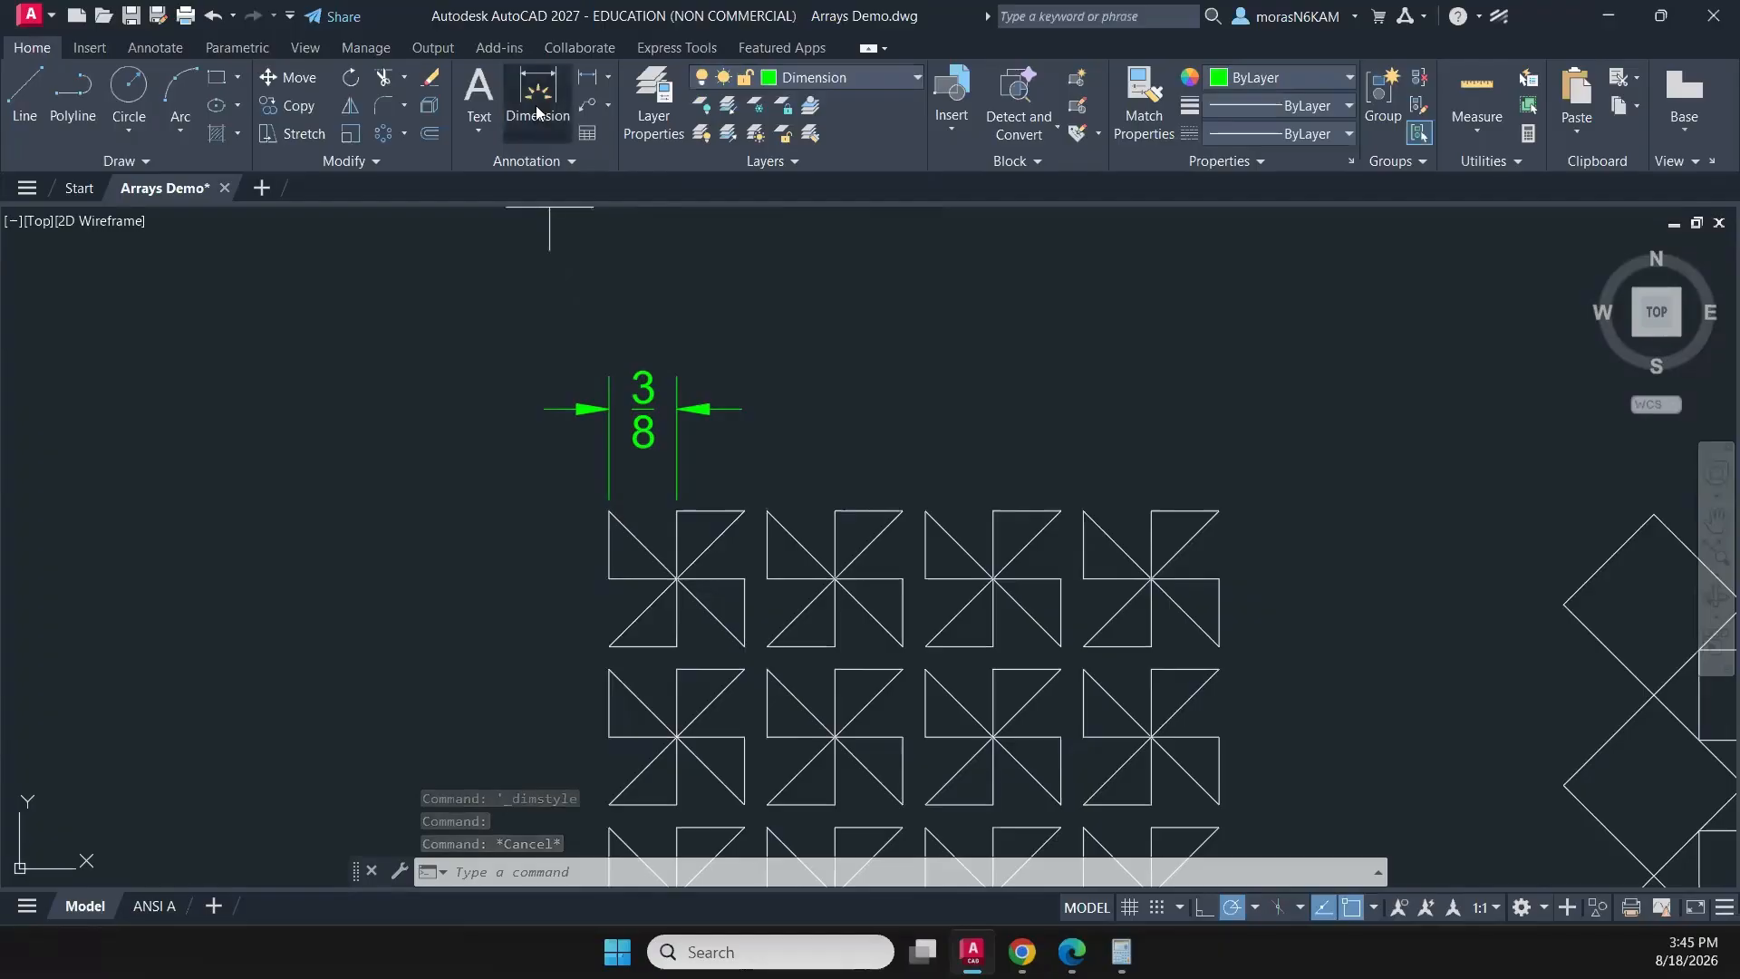
left_click(609, 512)
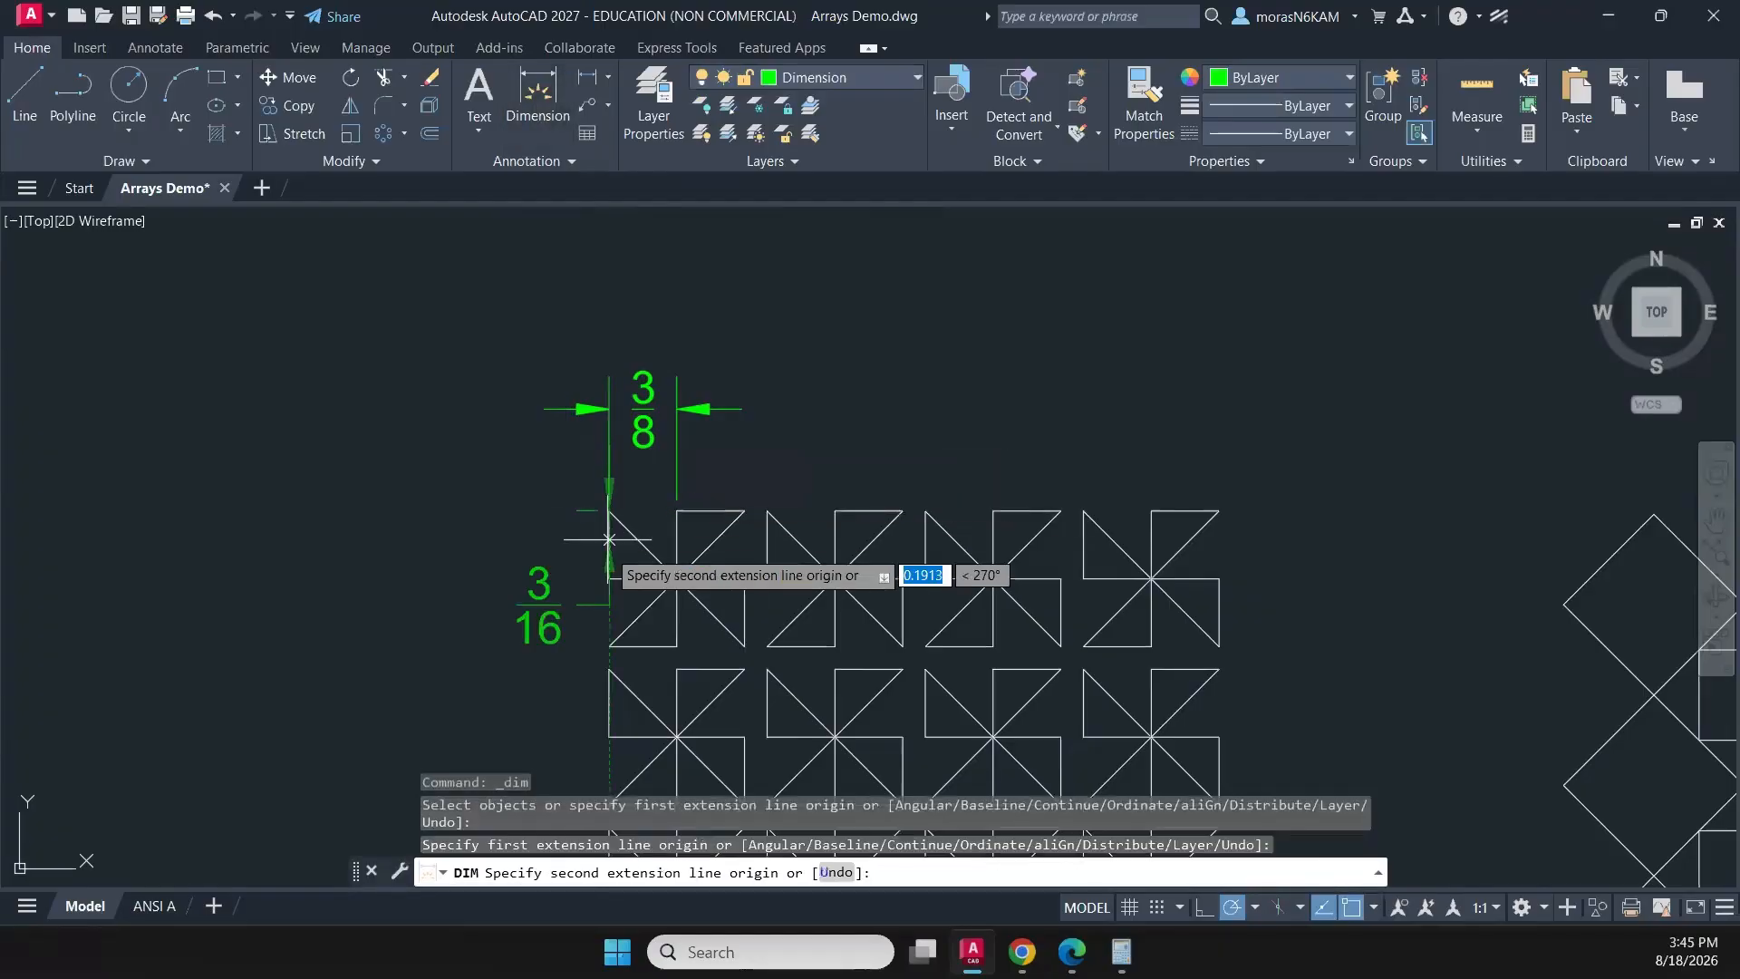
left_click(609, 577)
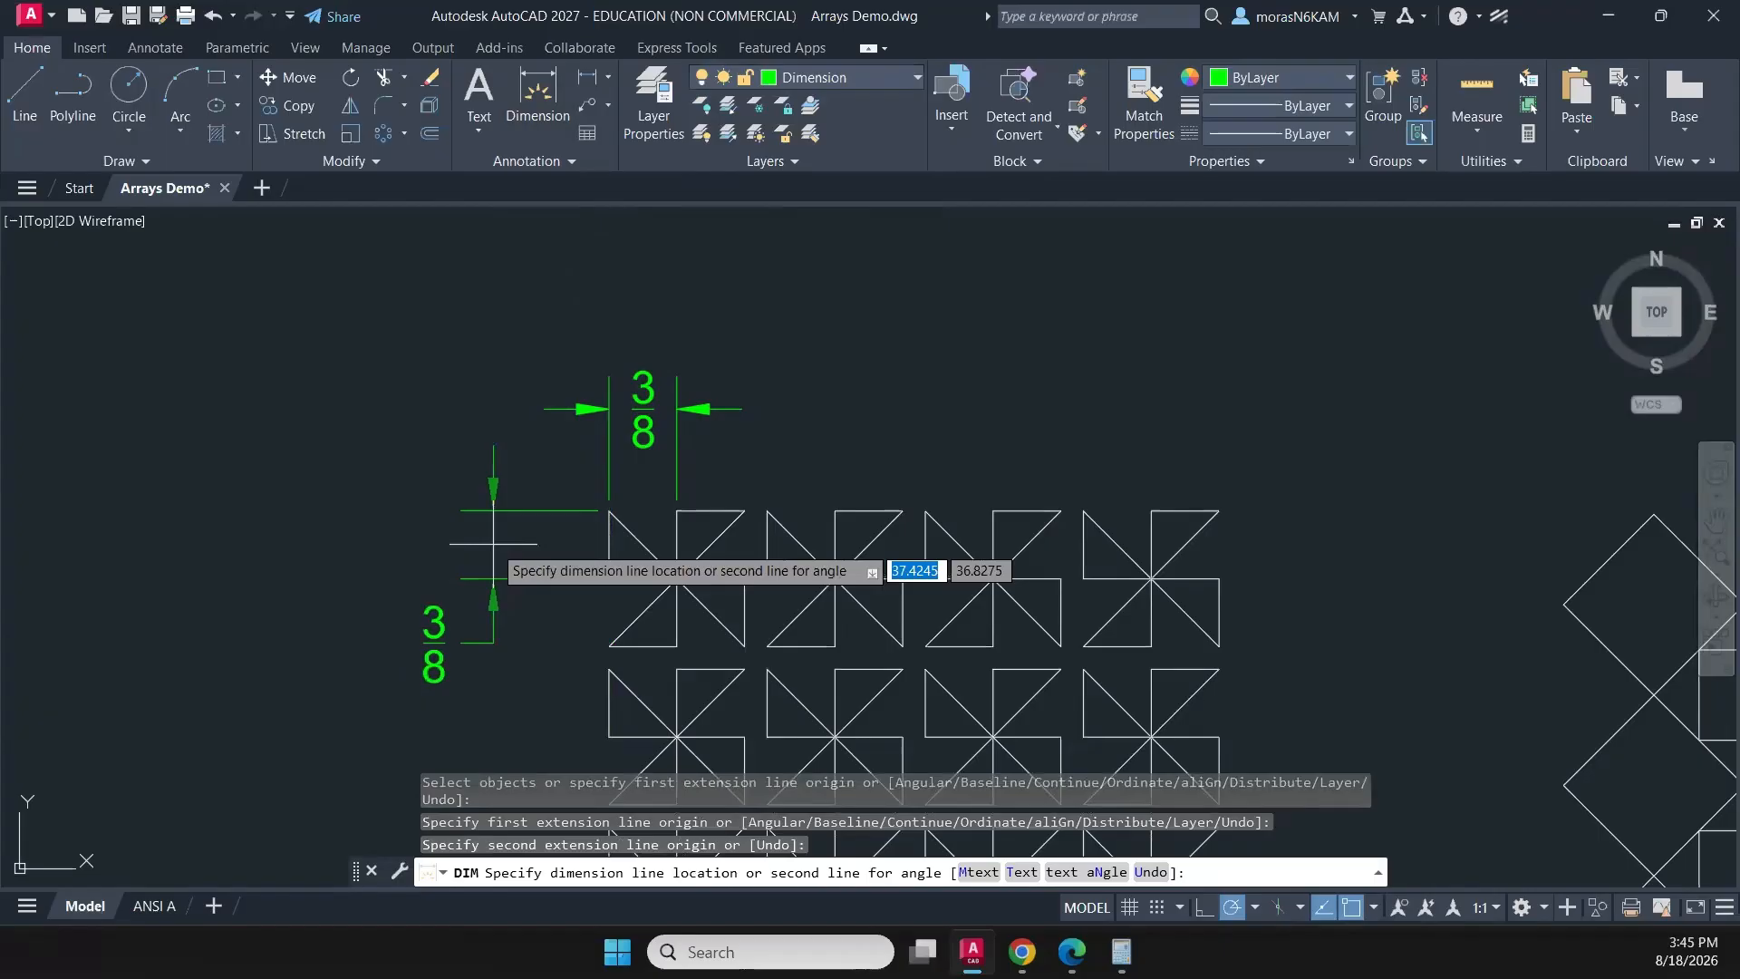
left_click(494, 543)
- Dimension the horizontal gap between the third and fourth pinwheels of the top row, aligned with the existing dimension above the pattern
middle_click_drag(689, 482, 511, 451)
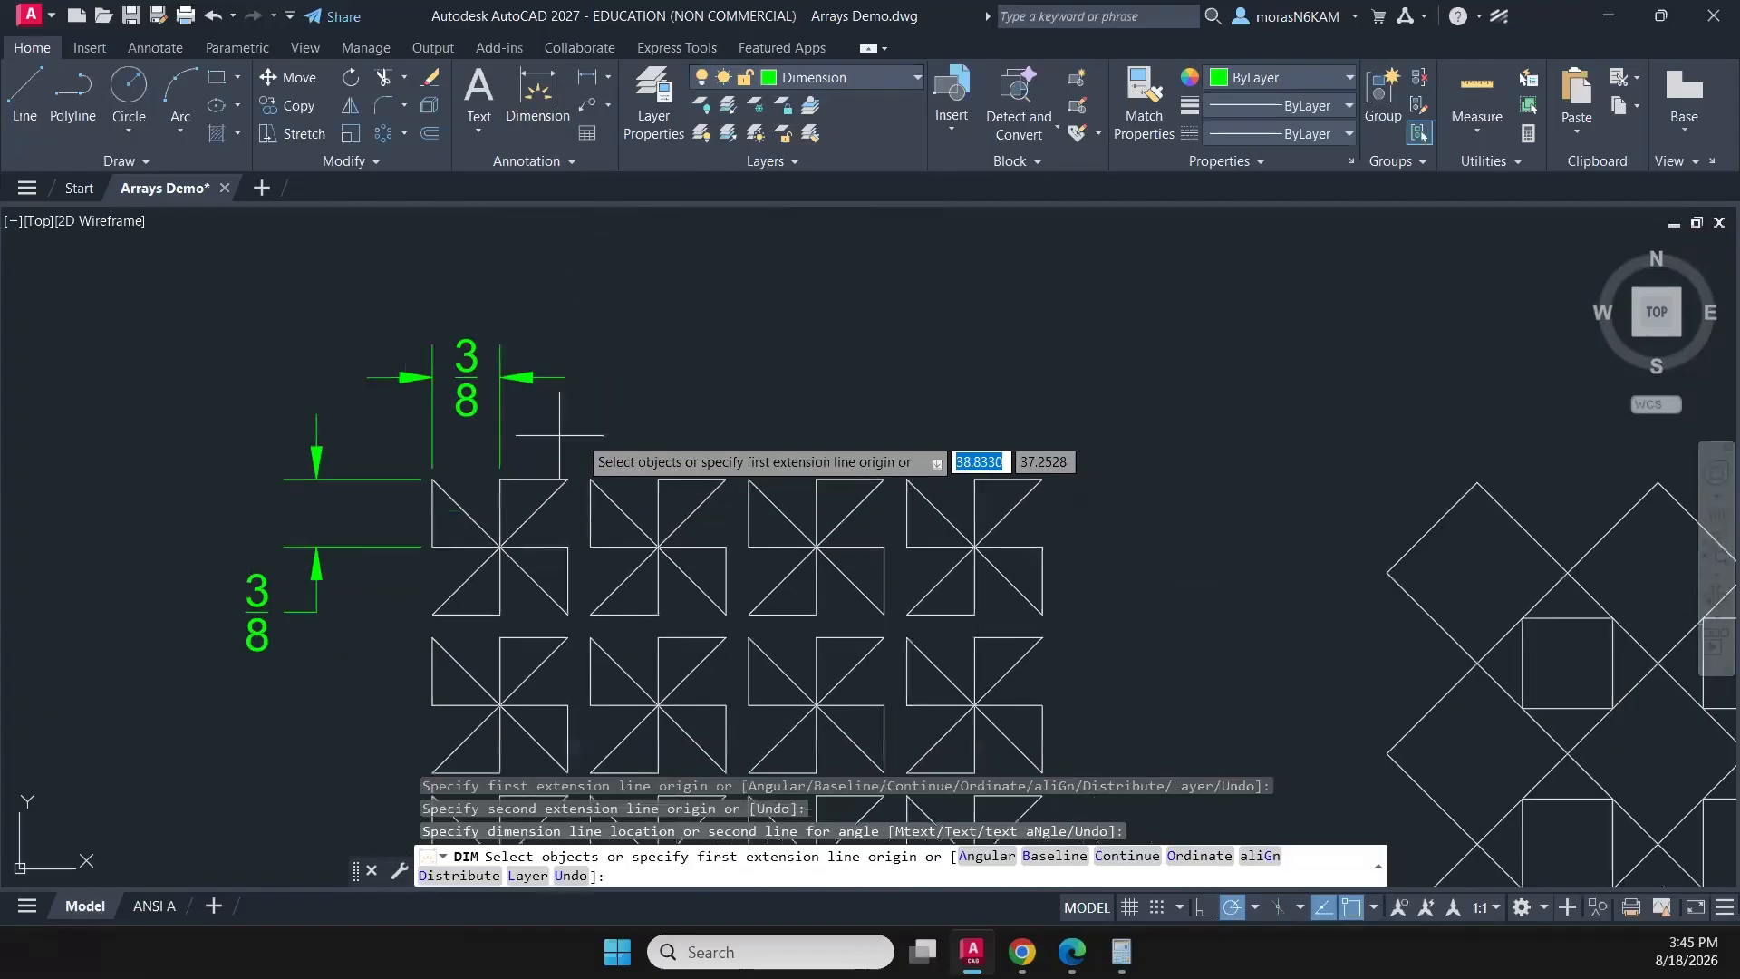
left_click(884, 480)
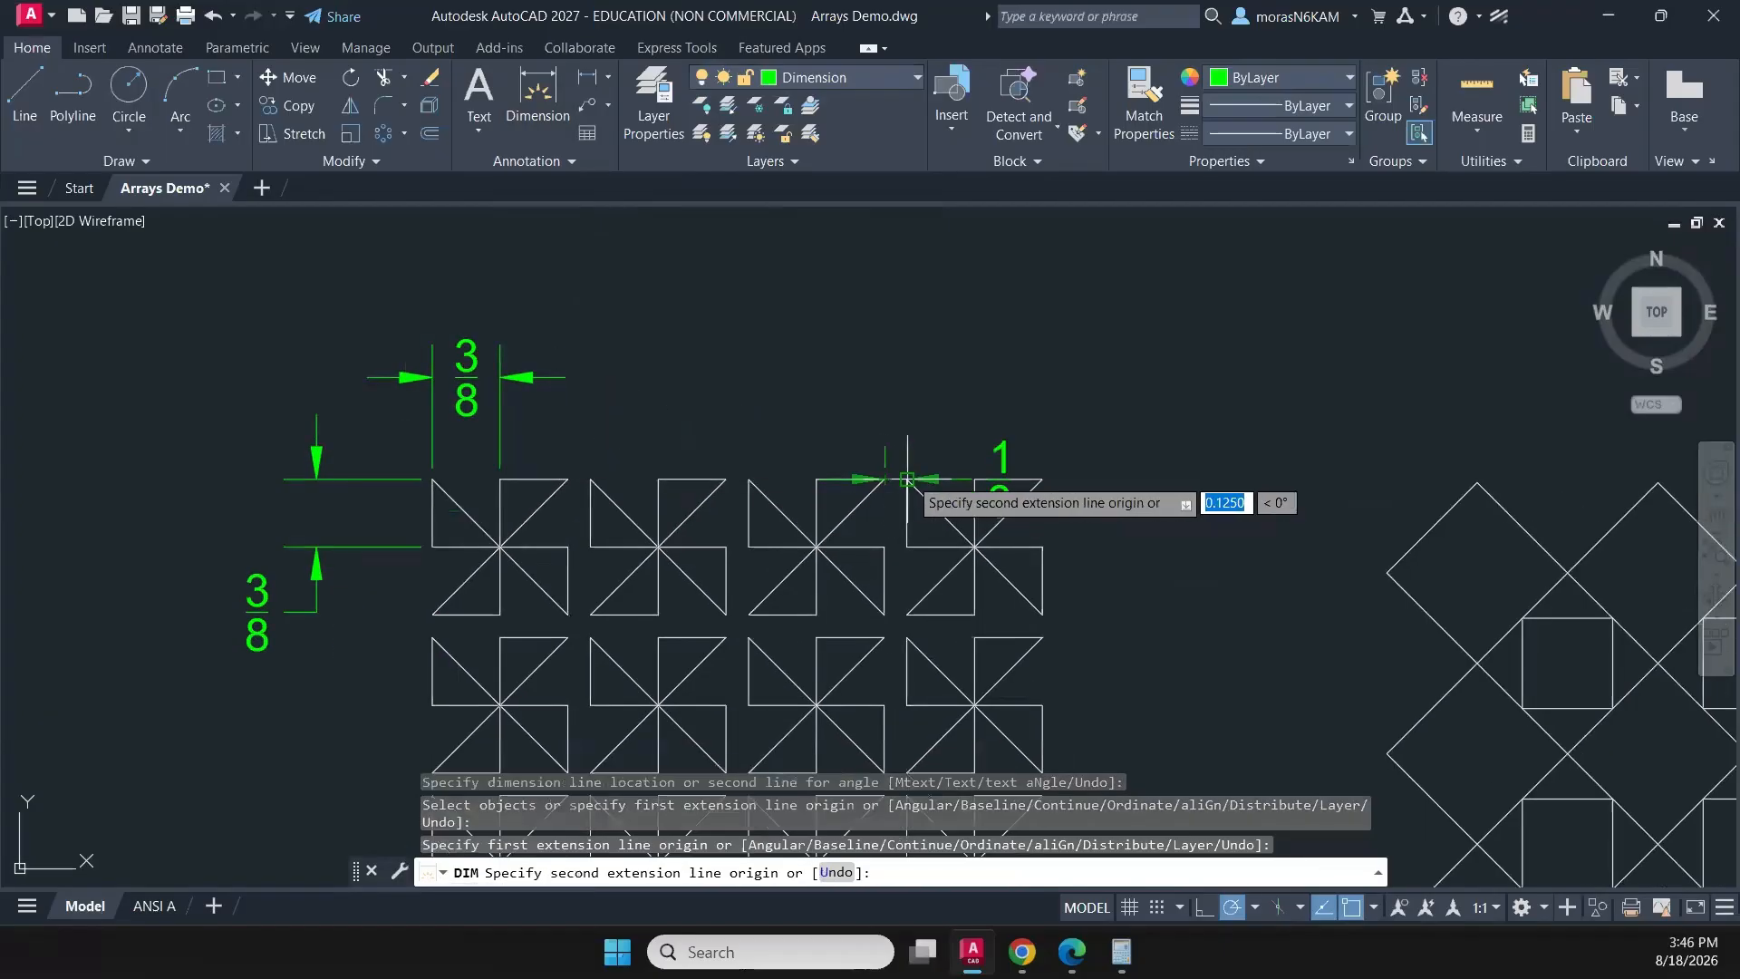
left_click(907, 480)
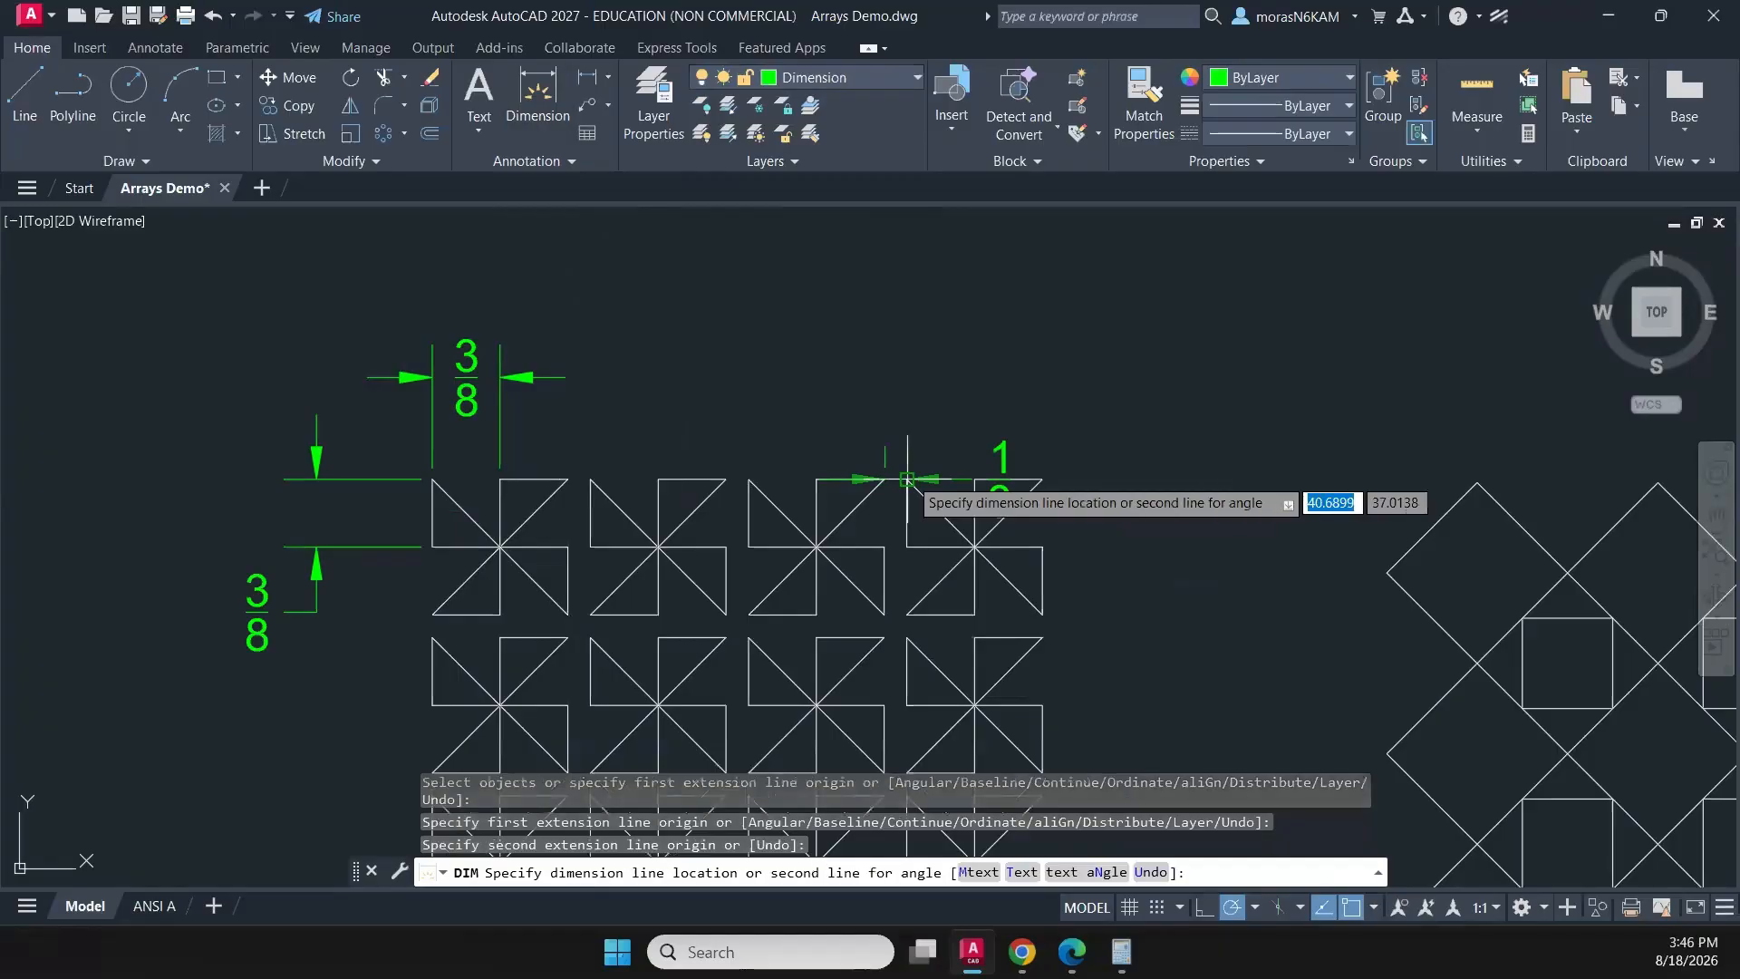
left_click(566, 376)
- Dimension the vertical distance between the top and left corners of the diamond pattern's upper-left diamond, placing it left of the pattern
scroll(1101, 566, "down", 2)
middle_click_drag(1101, 566, 902, 477)
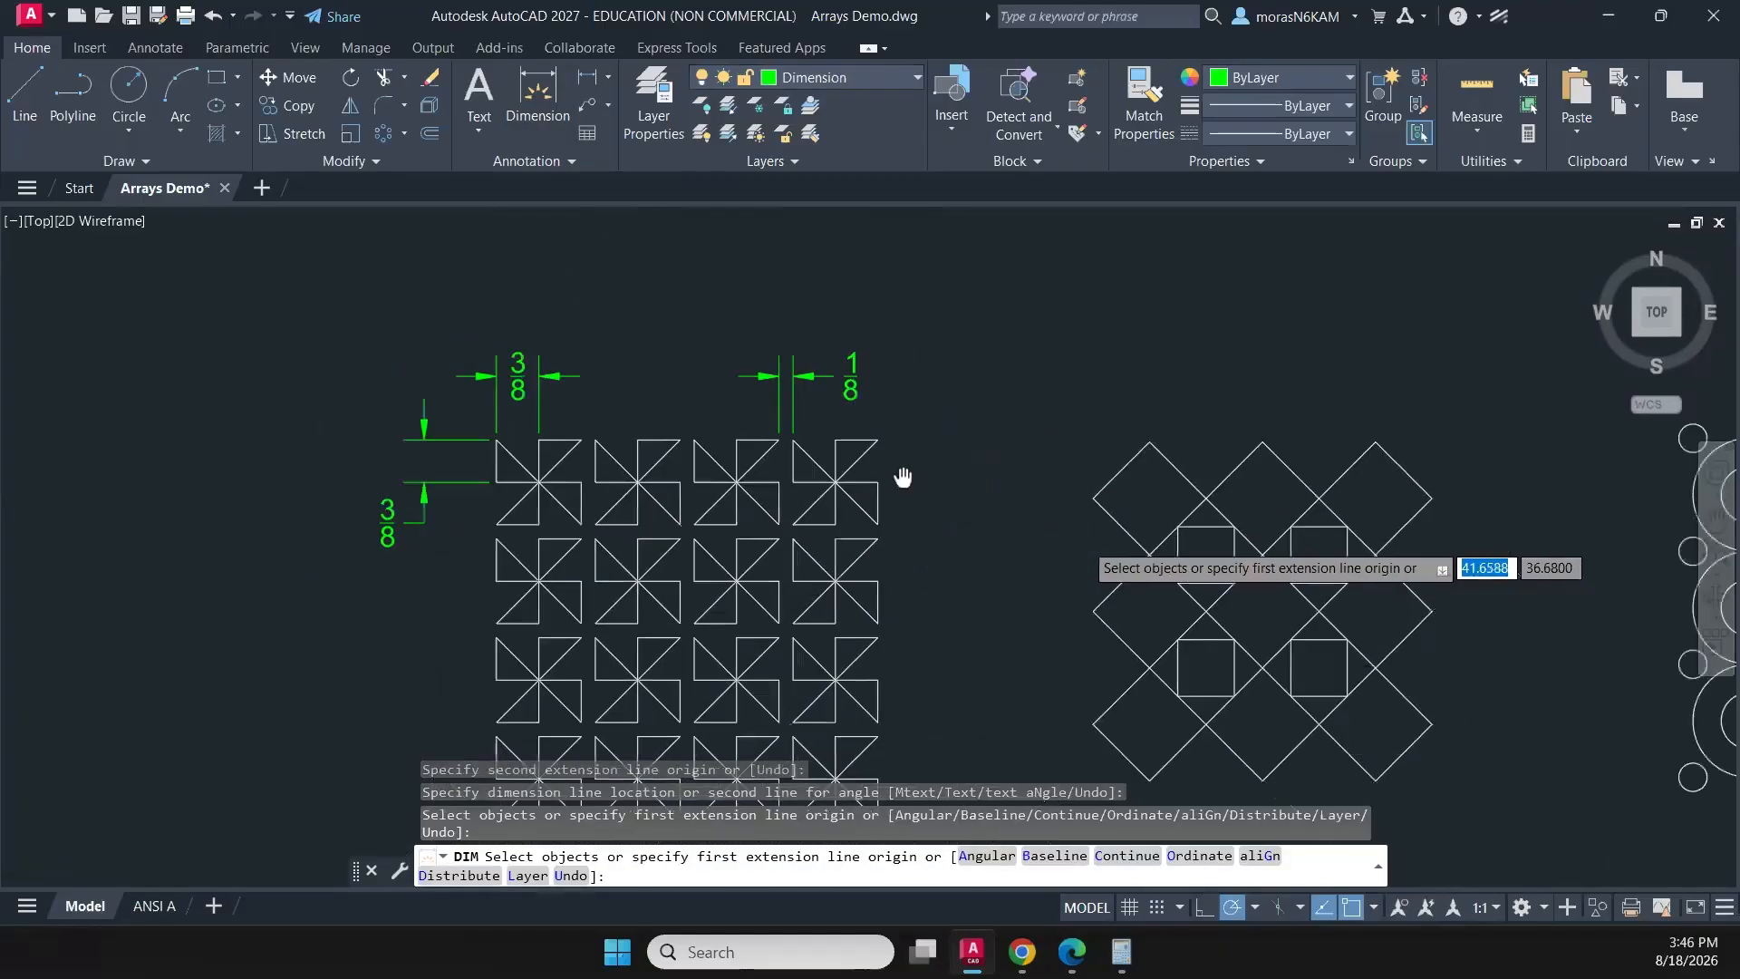
middle_click_drag(1017, 505, 866, 403)
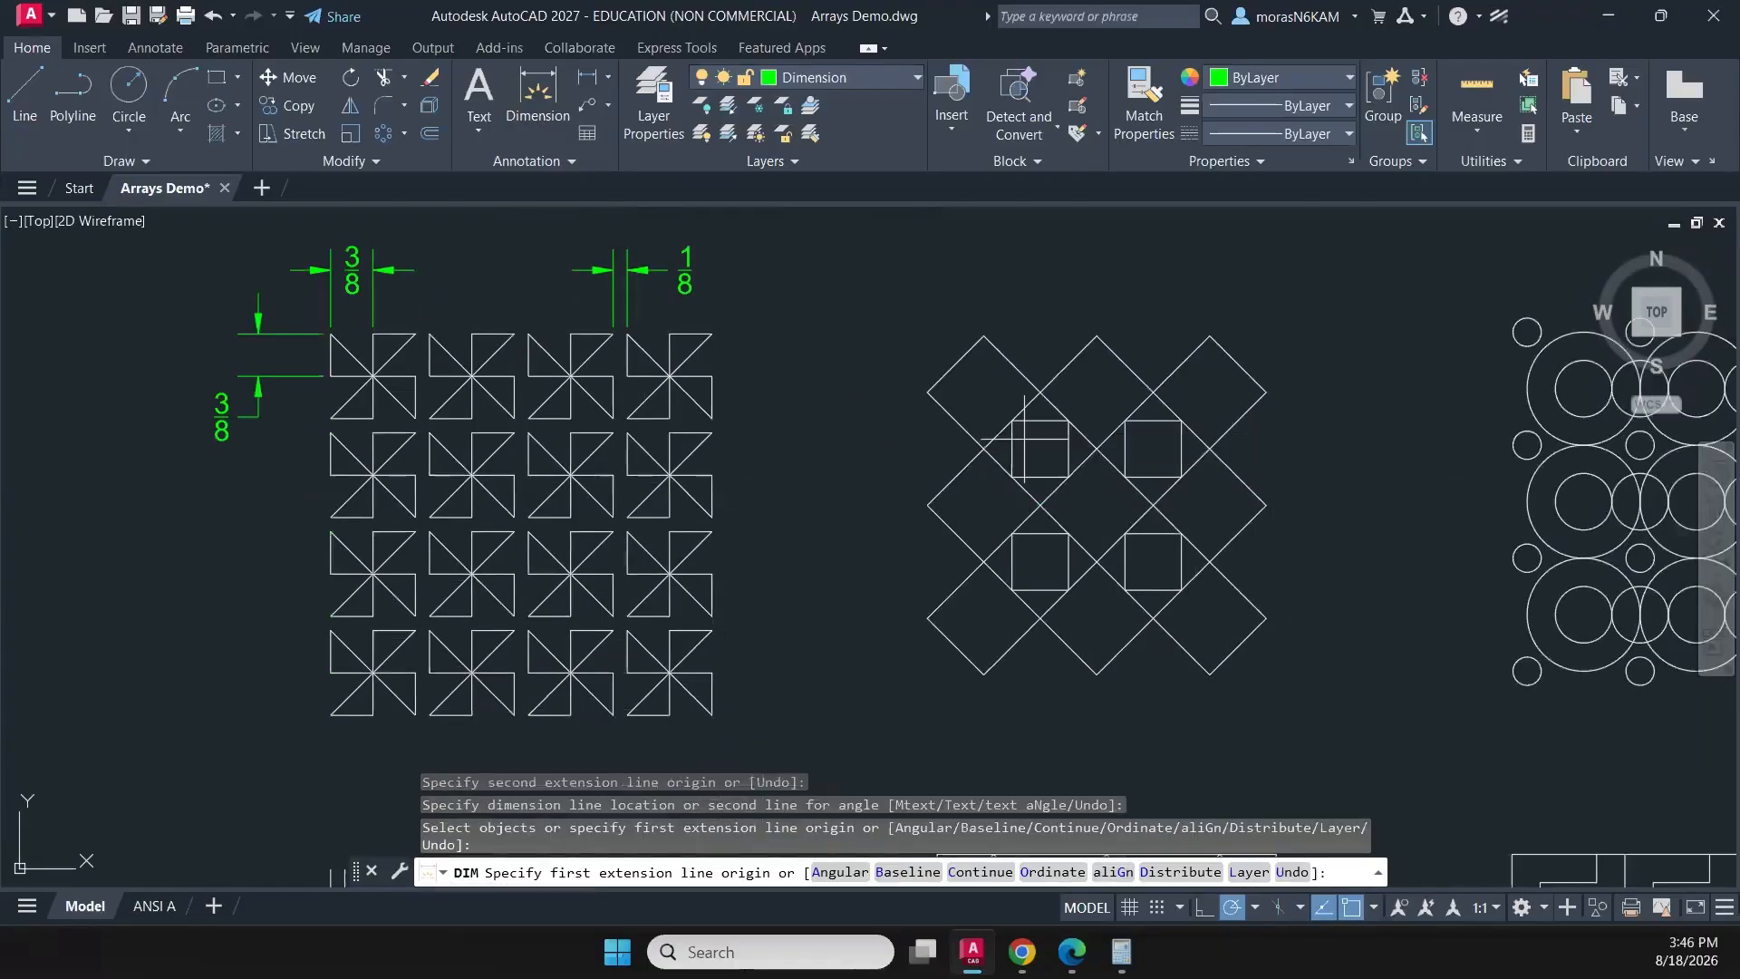
left_click(984, 337)
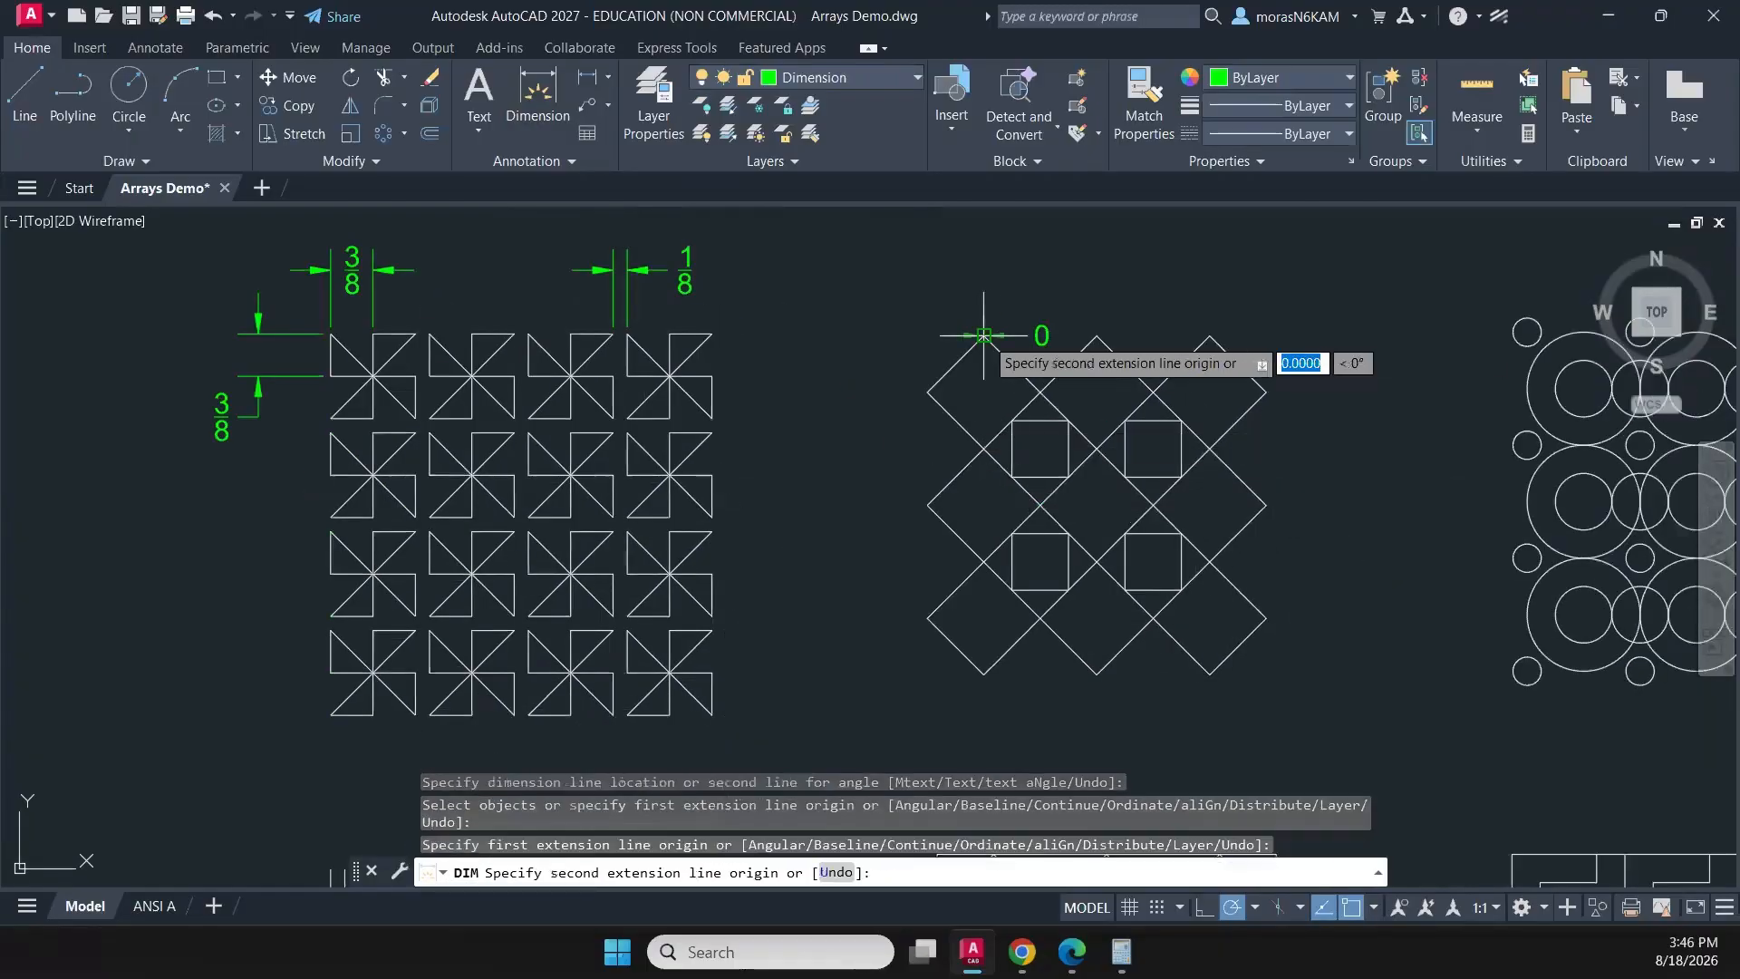
left_click(927, 392)
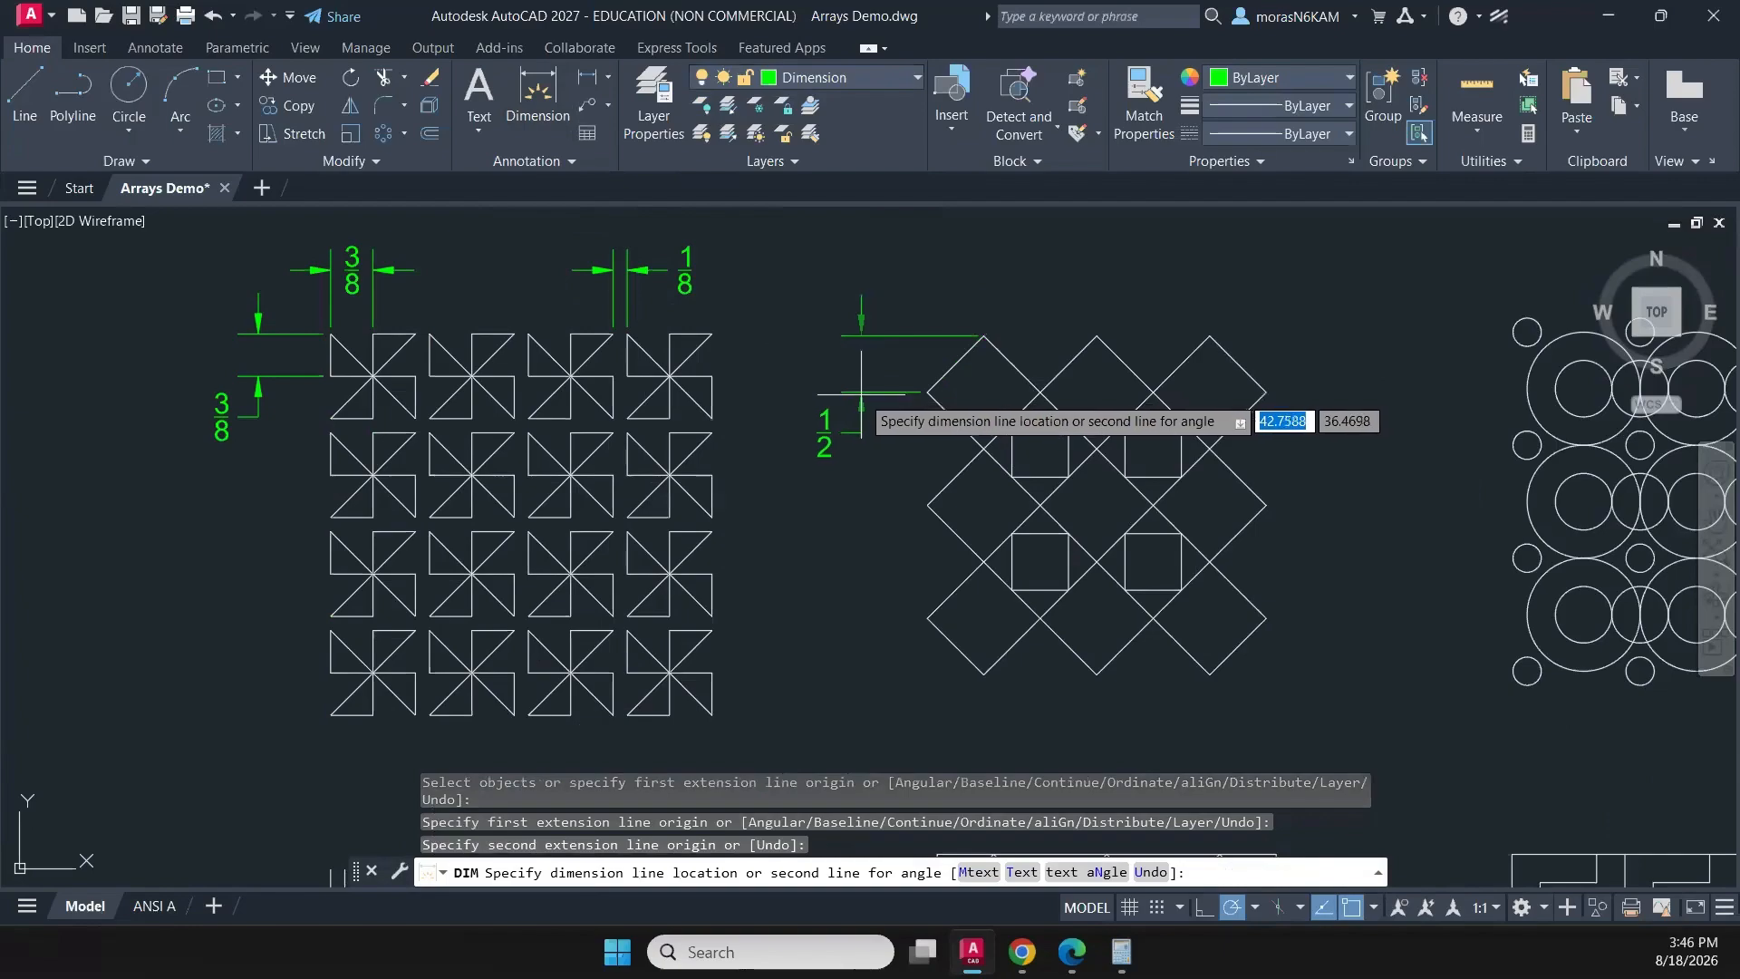
left_click(861, 394)
- Dimension the horizontal distance between the left and top corners of the upper-left diamond, above the diamond pattern
left_click(927, 393)
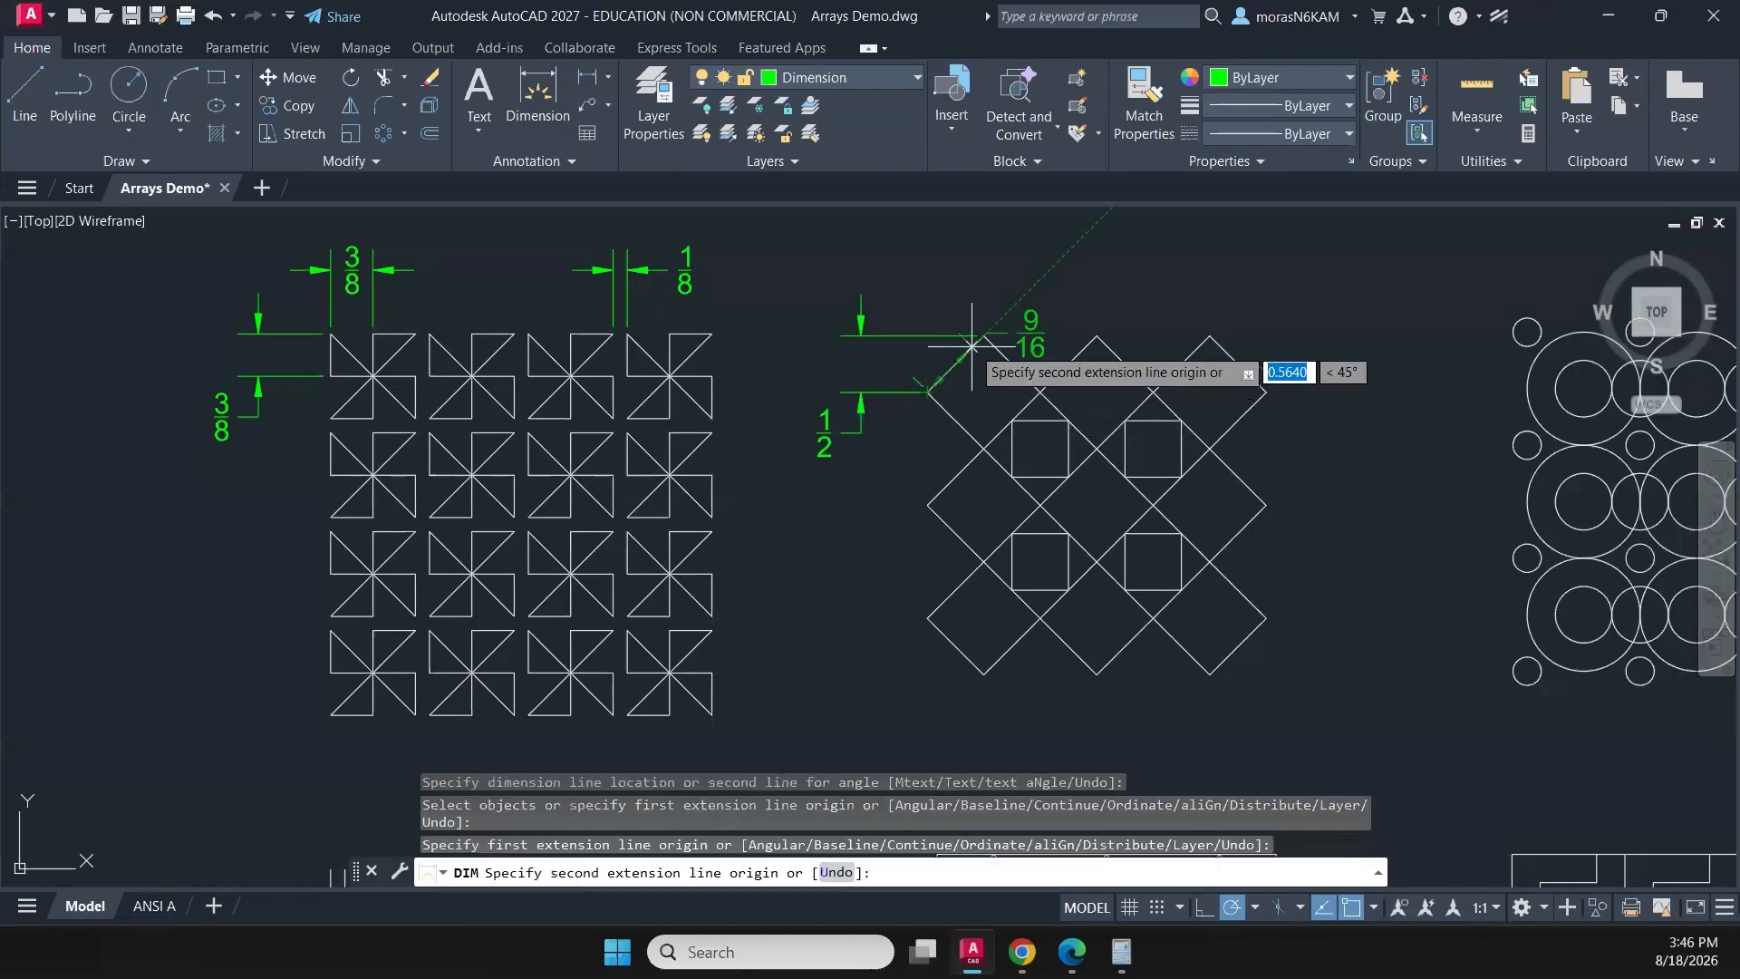
left_click(984, 335)
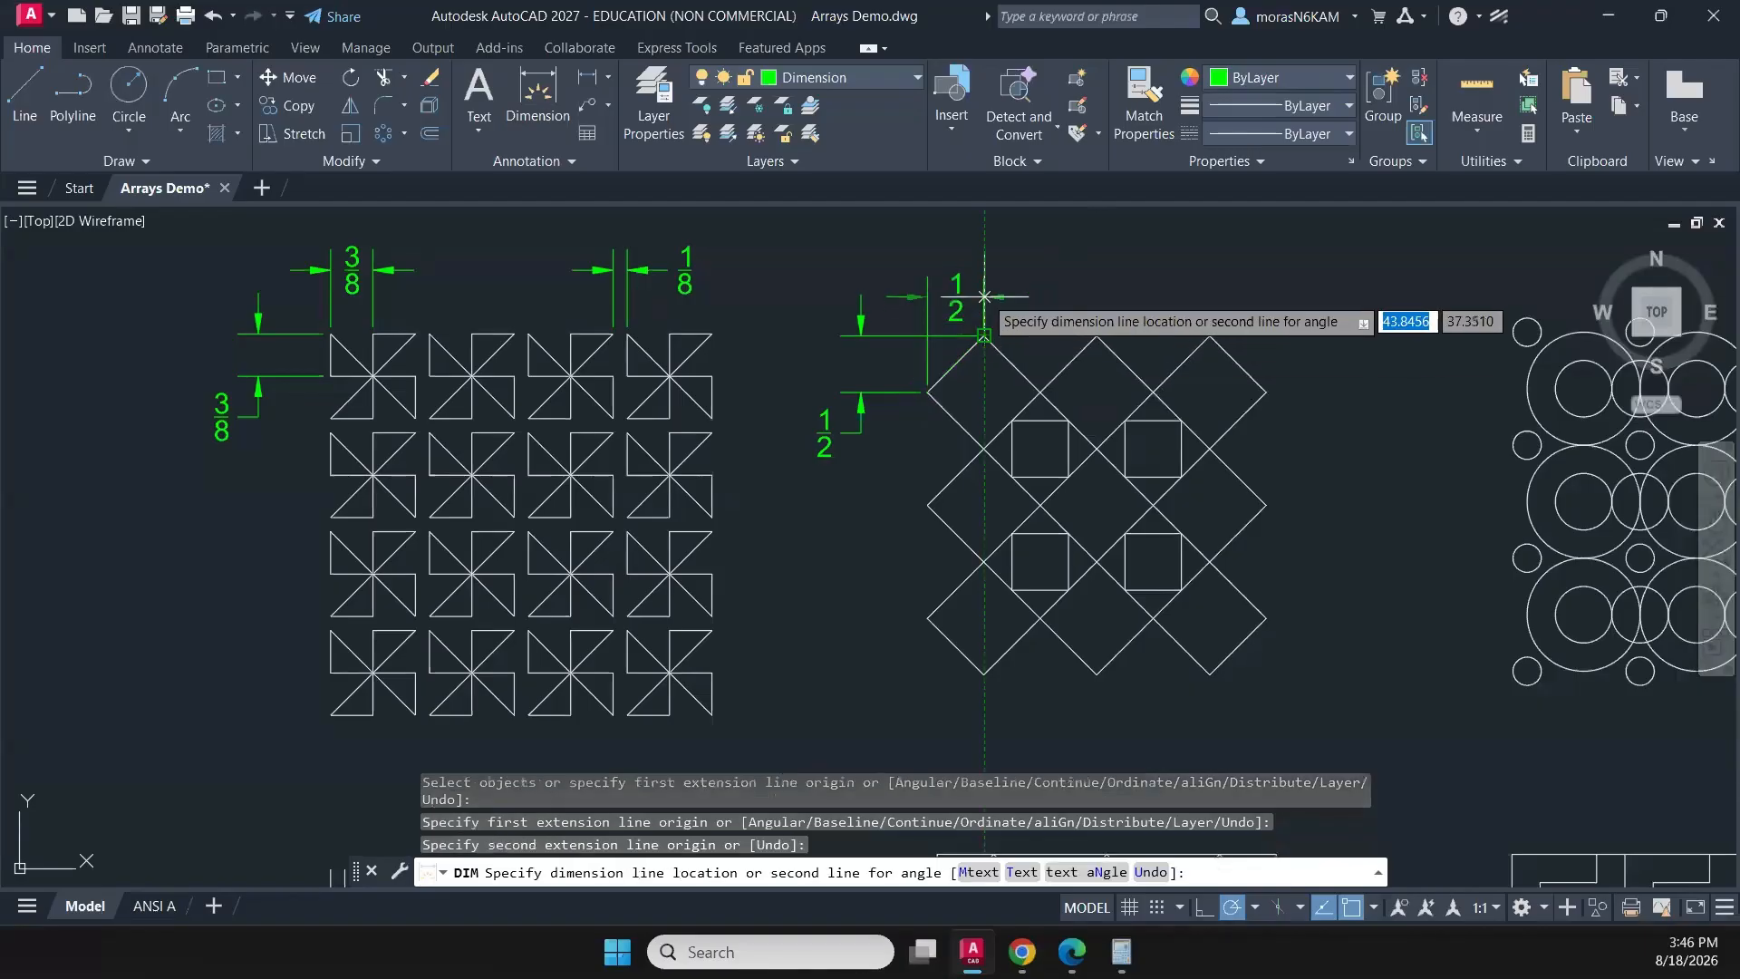
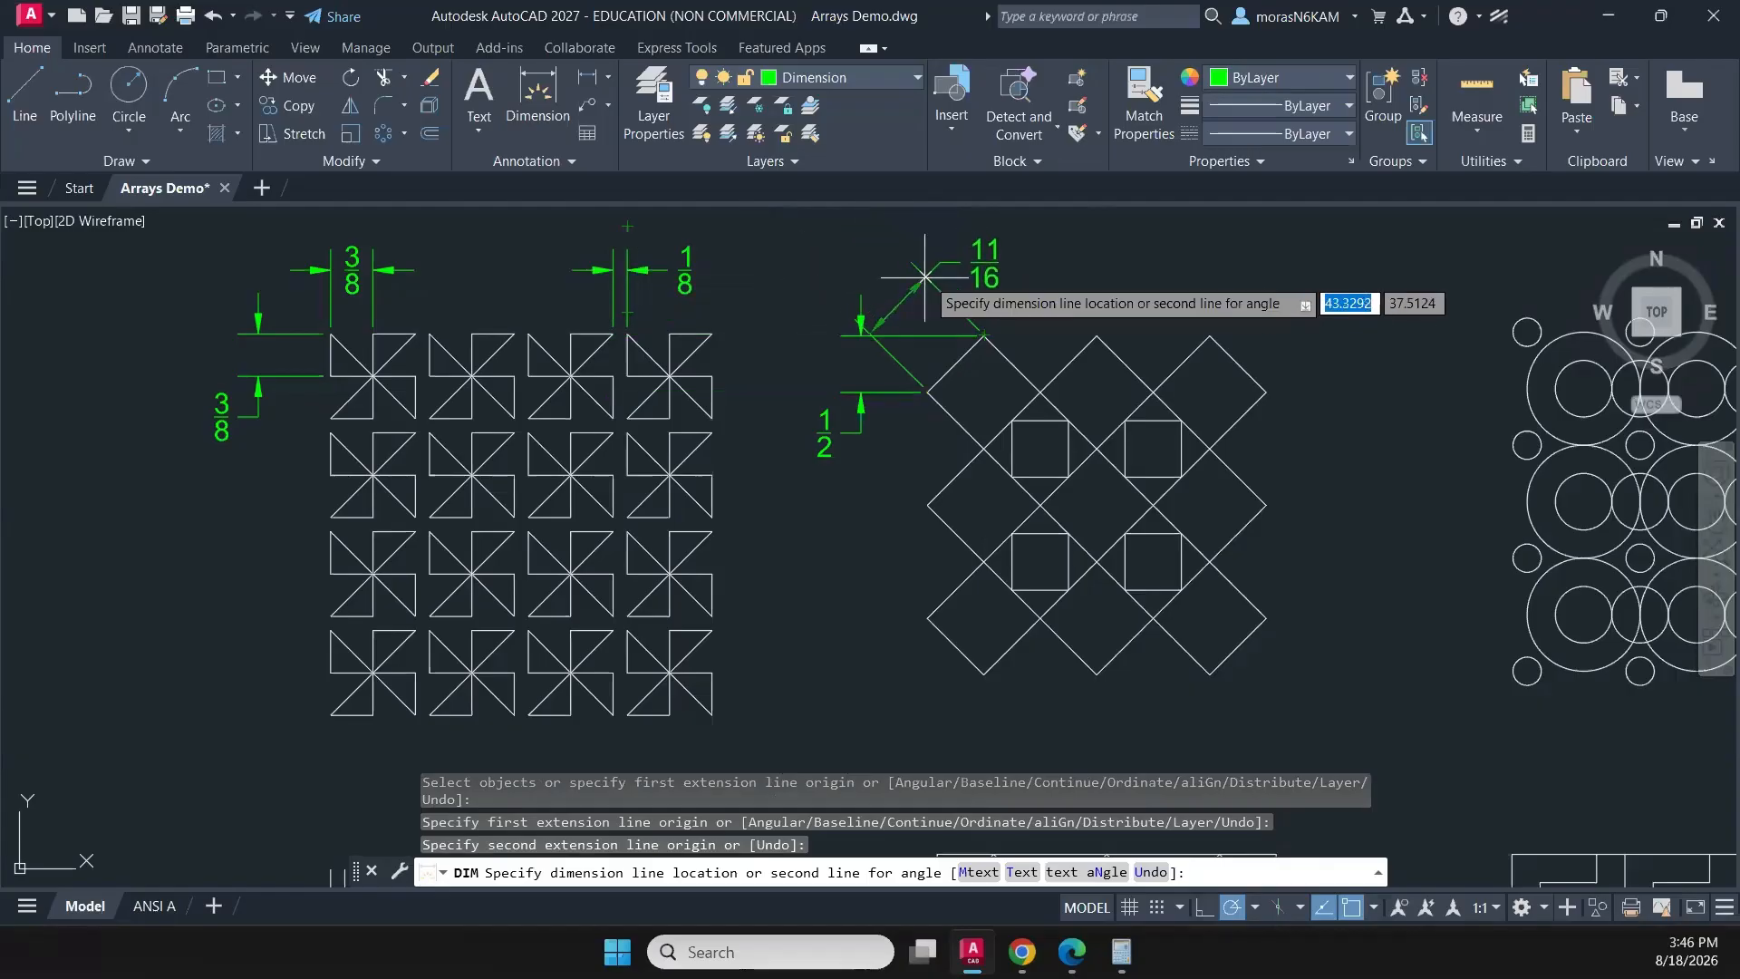
- Place the upper-left diamond's horizontal left-to-top corner dimension above the pattern and finish dimensioning the diamonds
middle_click_drag(935, 267, 925, 374)
left_click(931, 379)
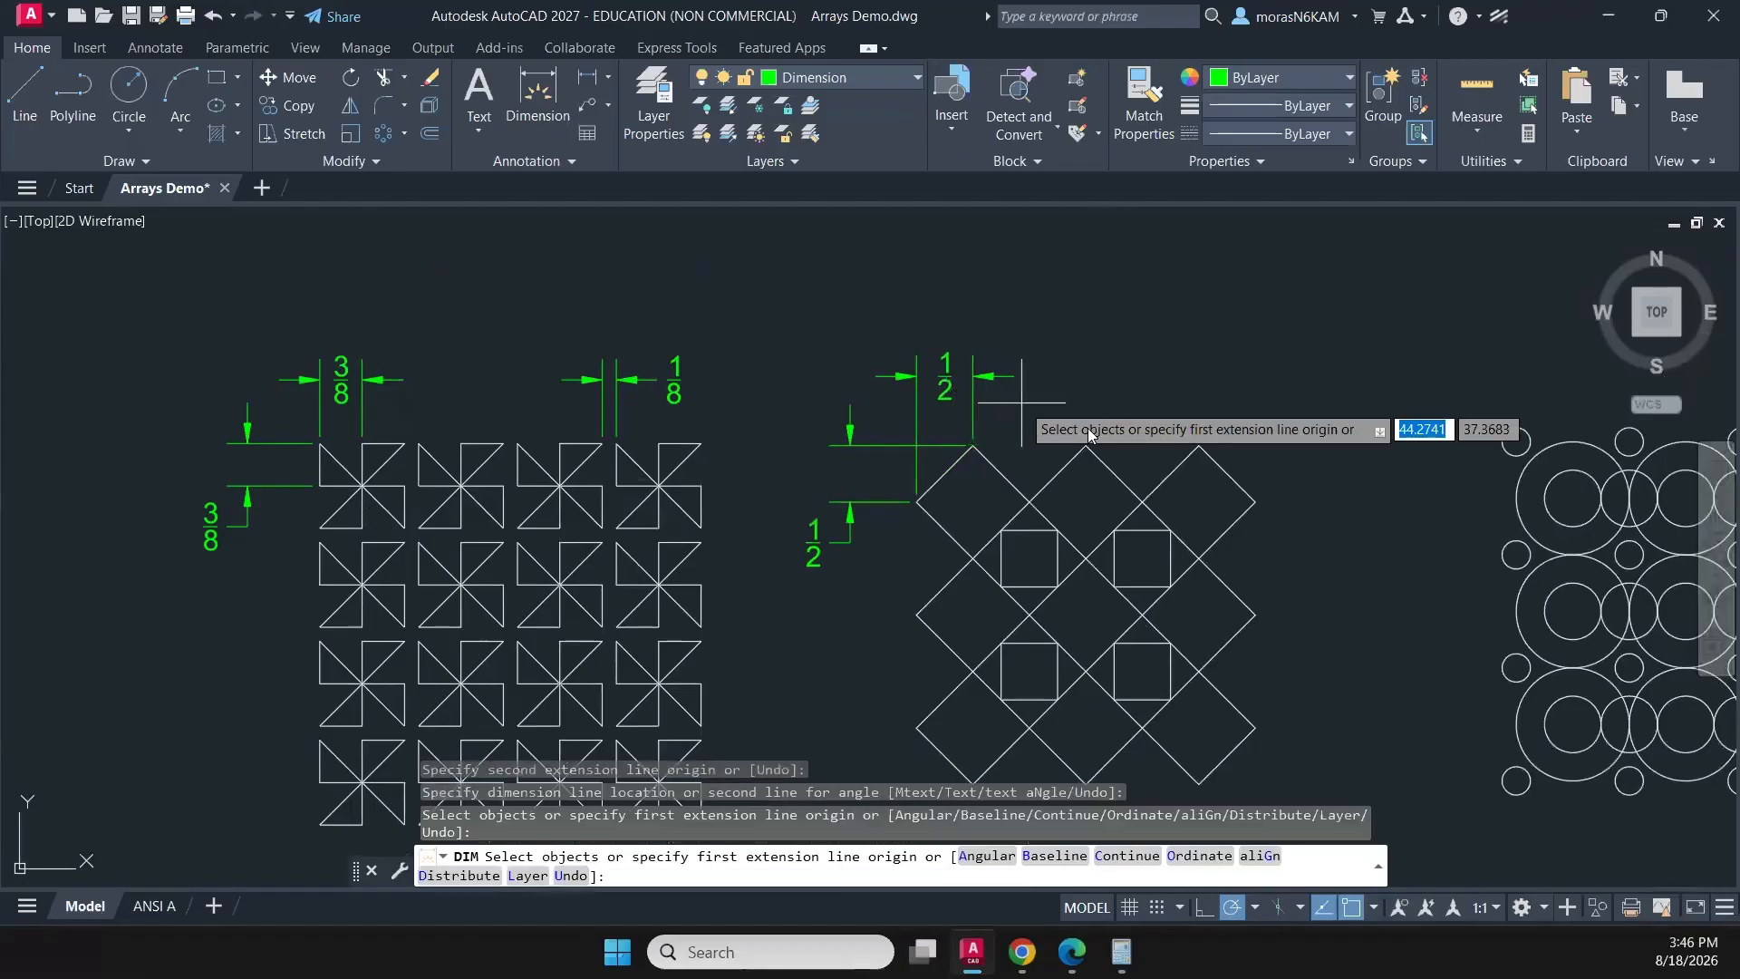
mouse_move(1082, 416)
middle_mouse_down()
mouse_move(901, 329)
mouse_move(1103, 423)
mouse_move(990, 415)
middle_mouse_up()
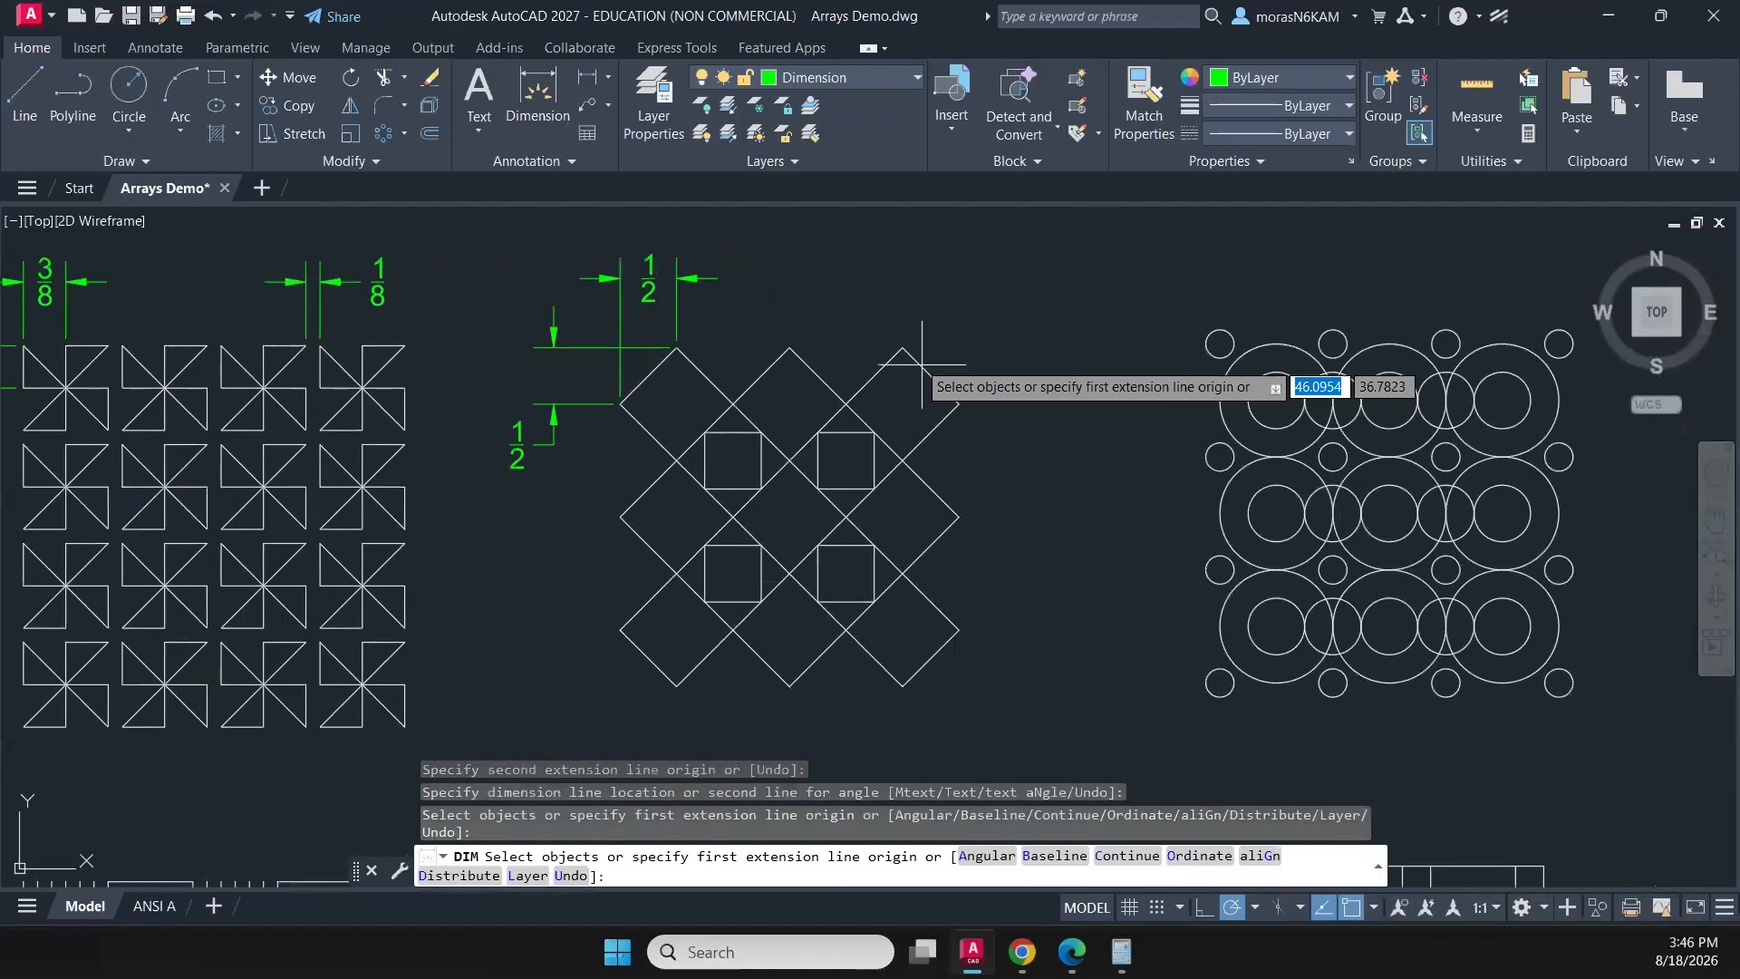
key("Return")
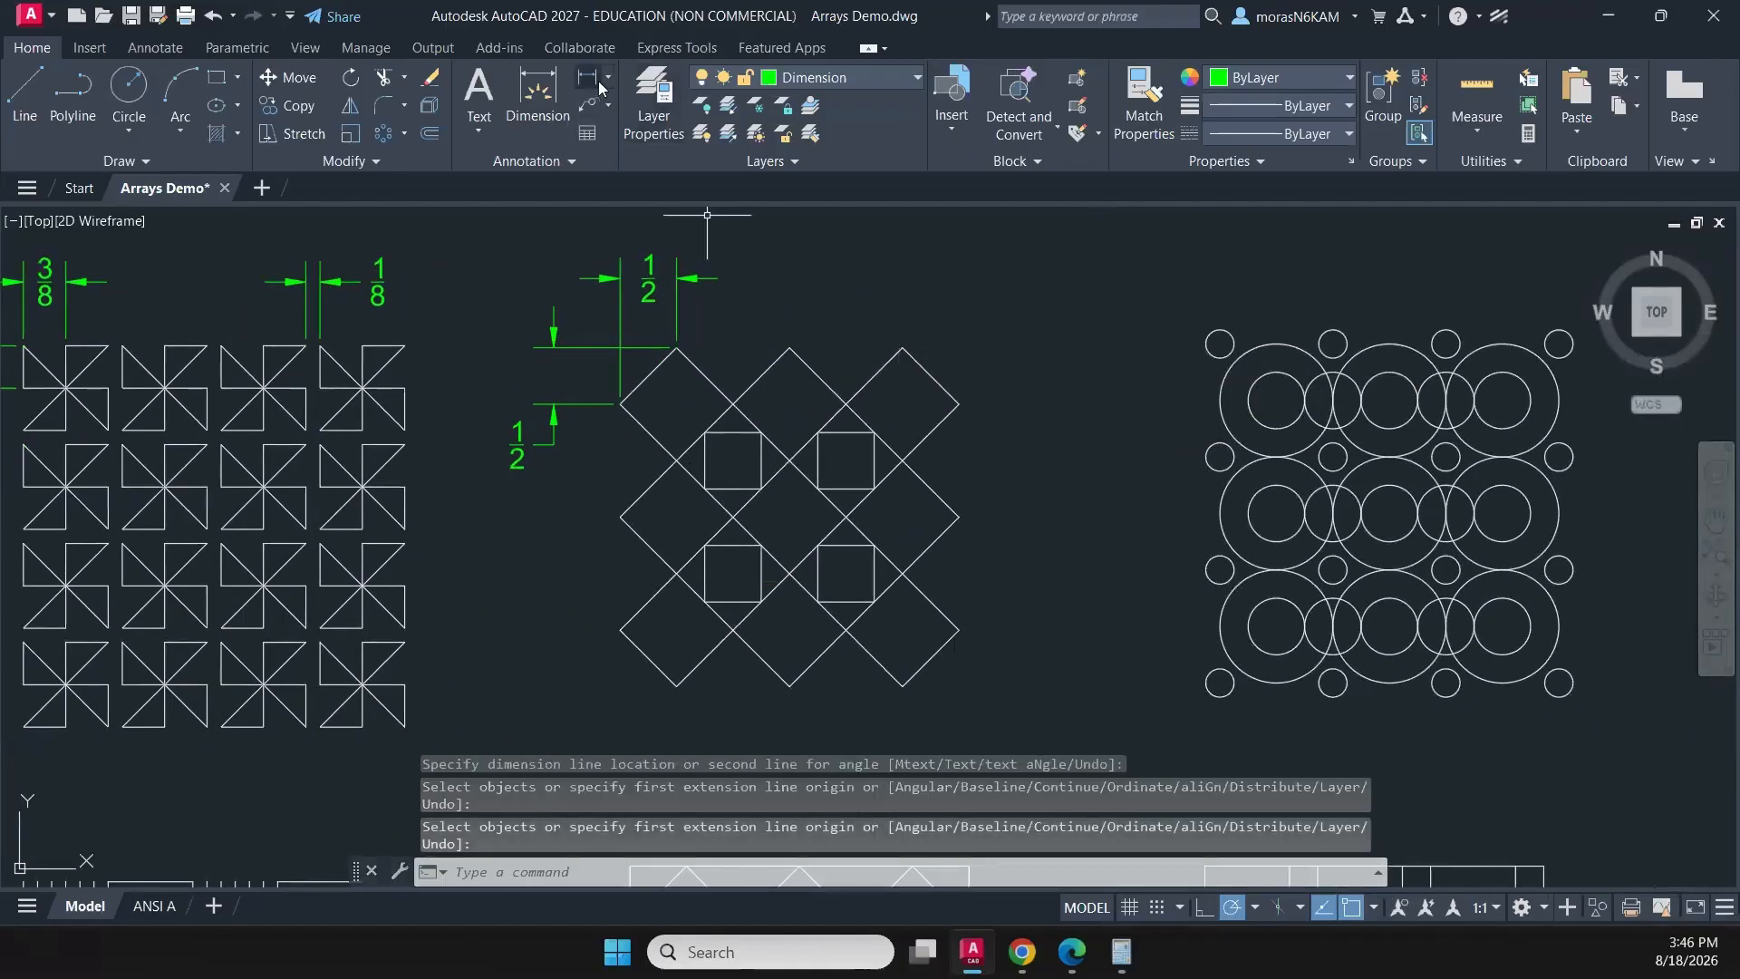
- Add a radius dimension to the upper-left small circle of the circle pattern, placing it above and to the circle's left
left_click(609, 80)
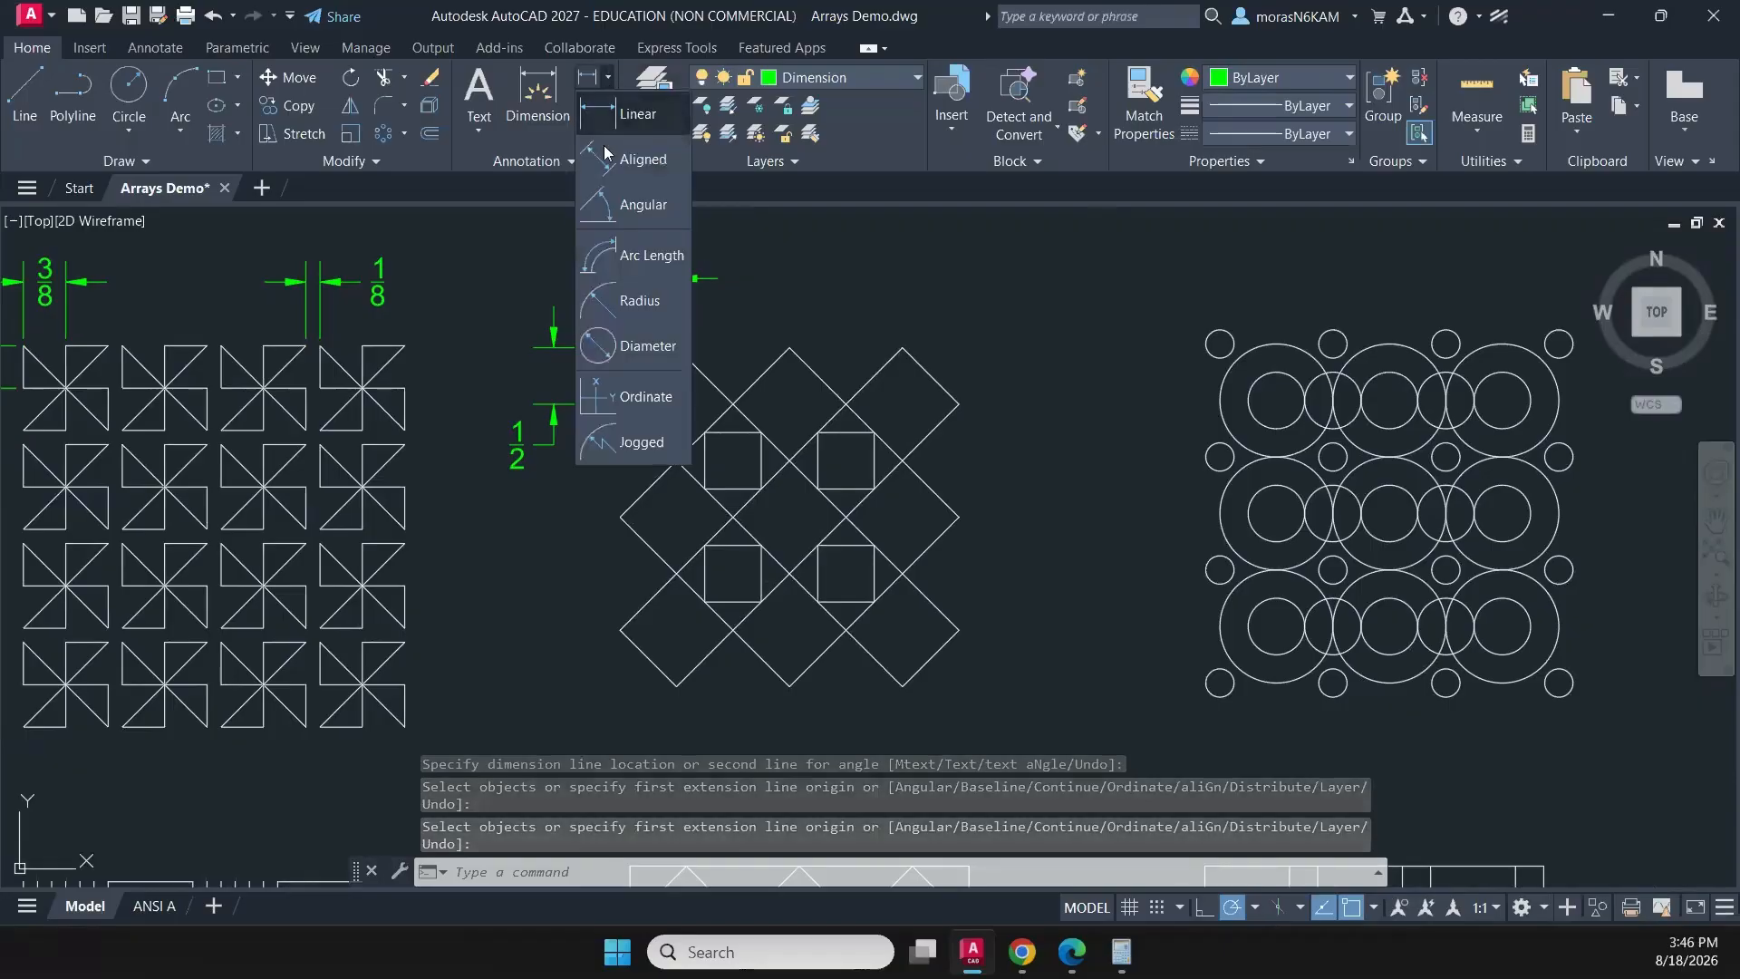
left_click(638, 303)
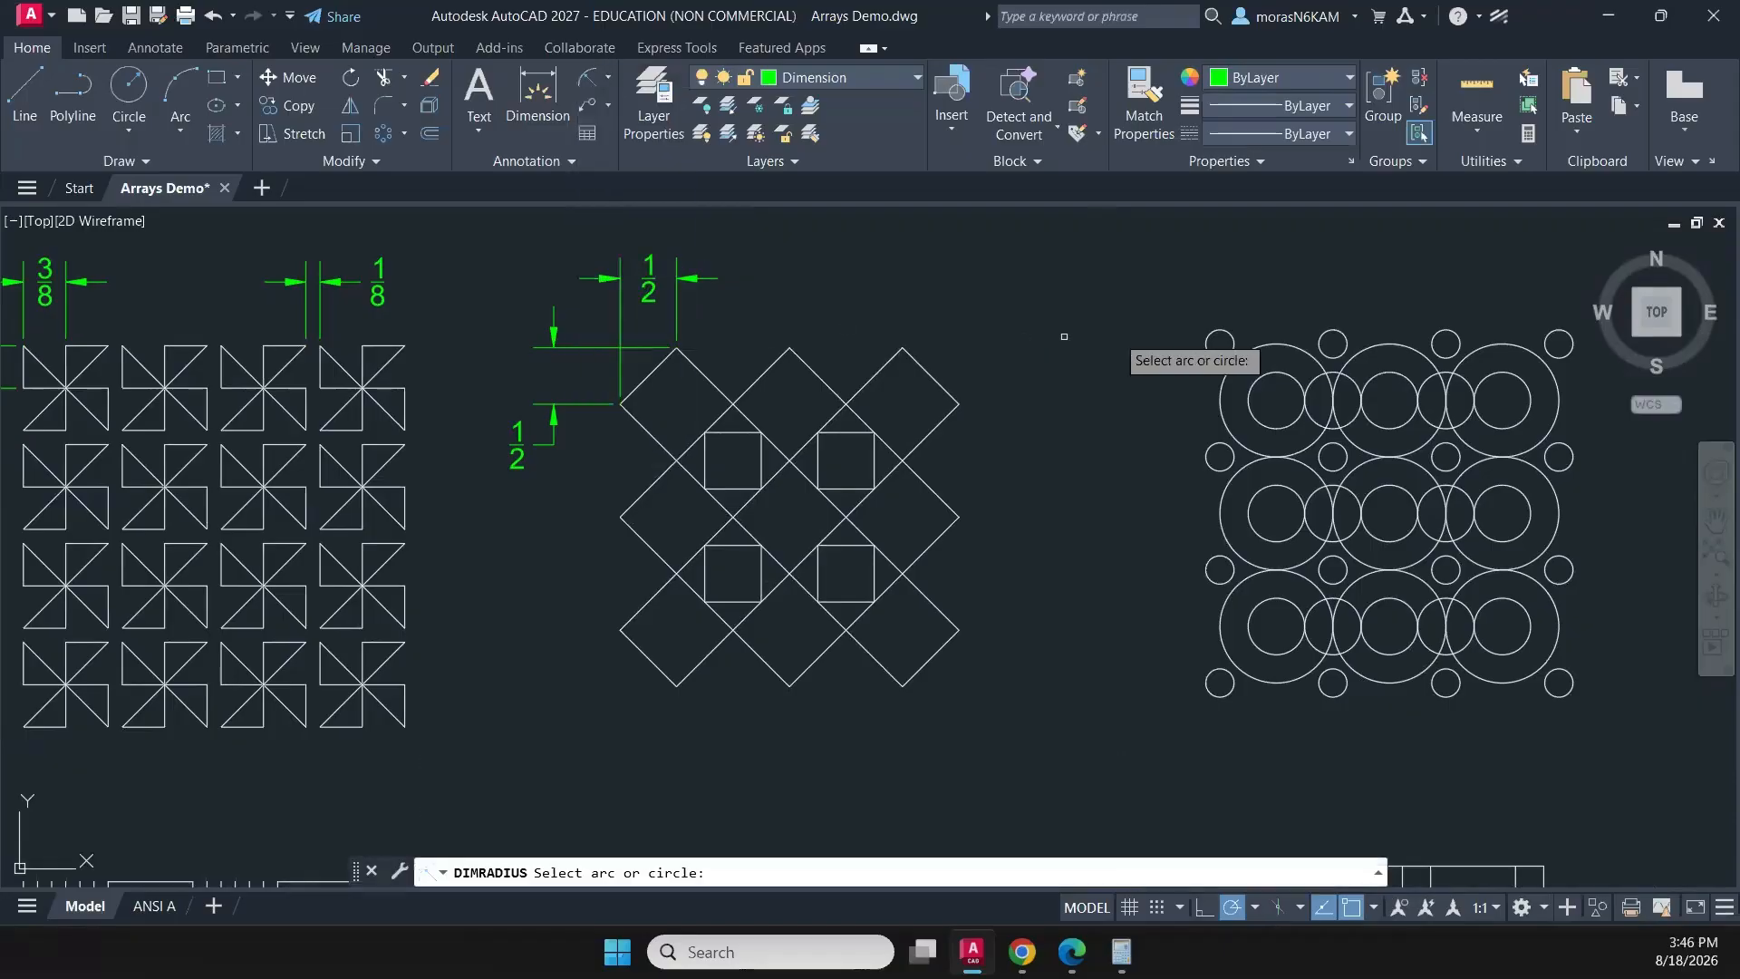
left_click(1206, 336)
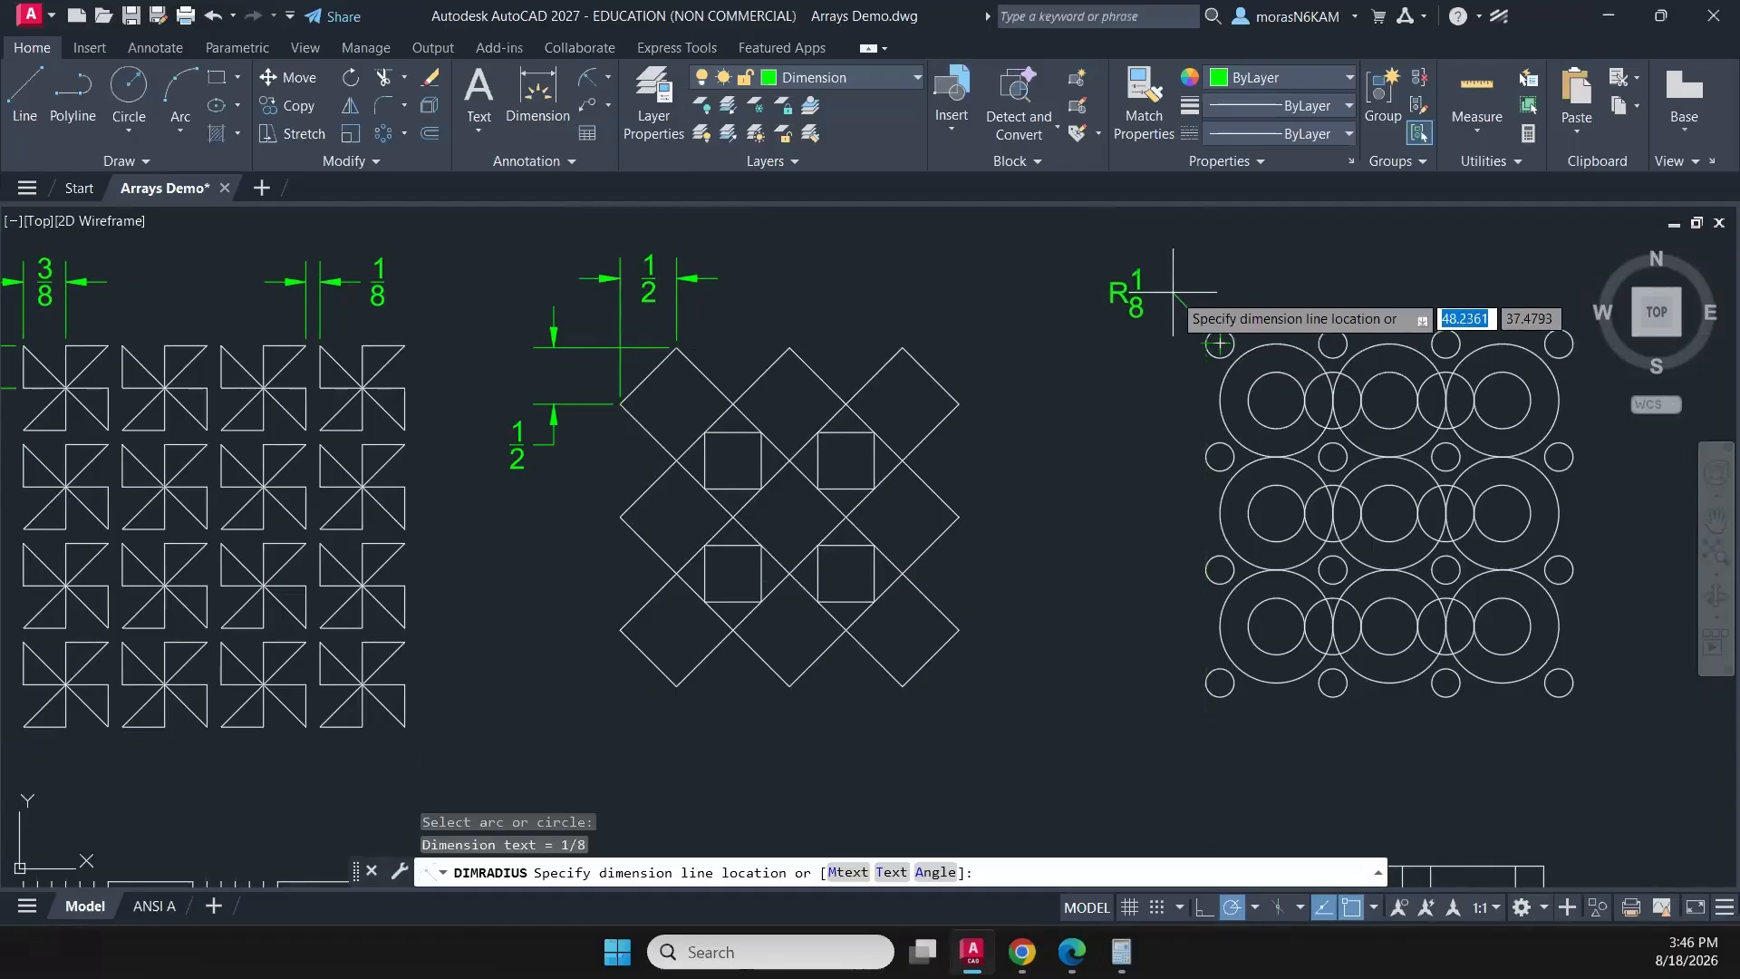
left_click(1173, 293)
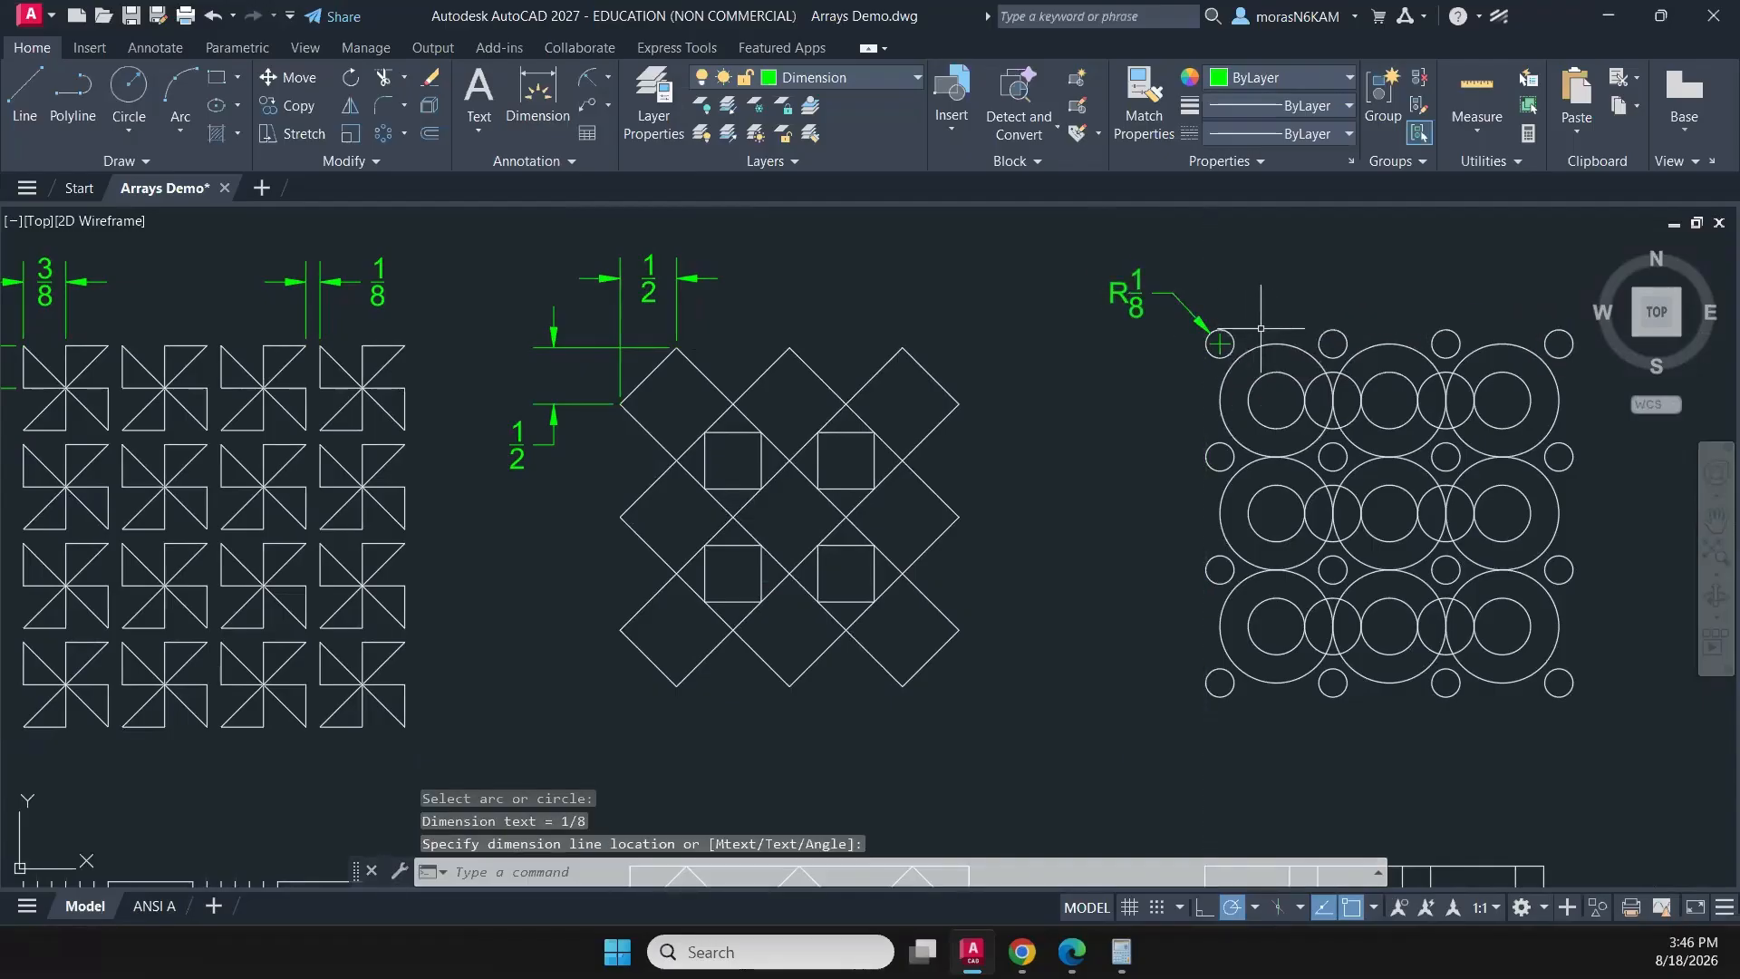
- Add radius dimensions to the upper-left large circle, placed above the pattern, and to its concentric inner circle, placed left of the pattern
key("Return")
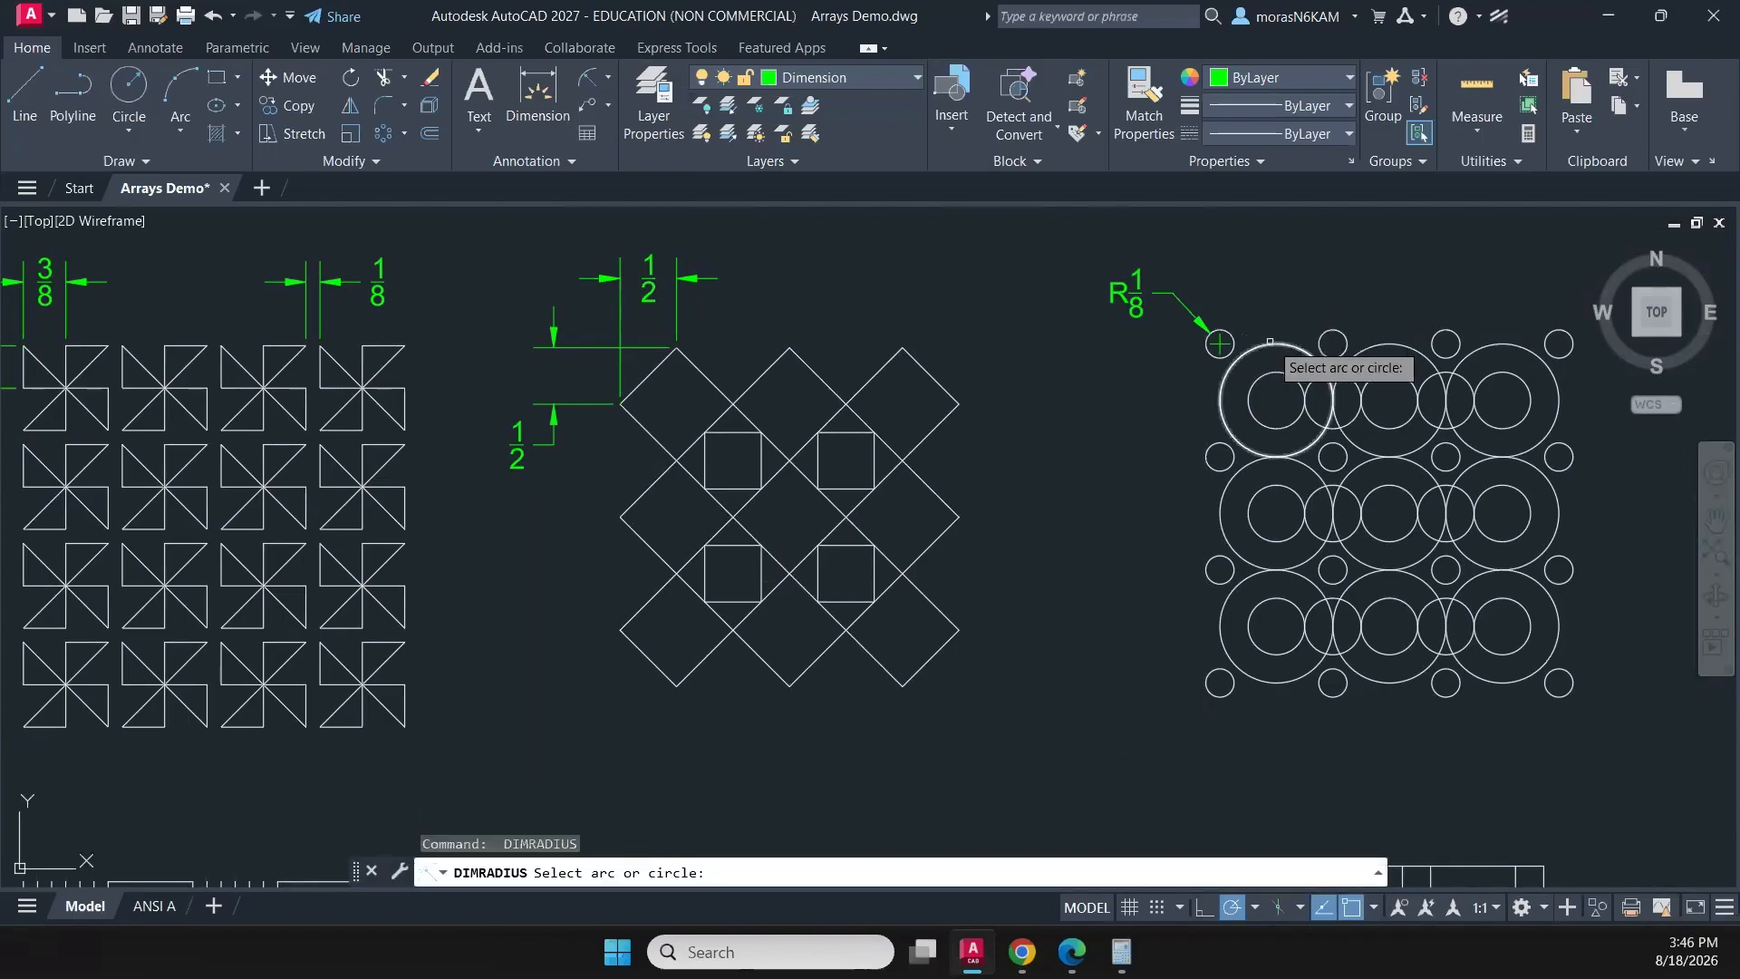
left_click(1236, 360)
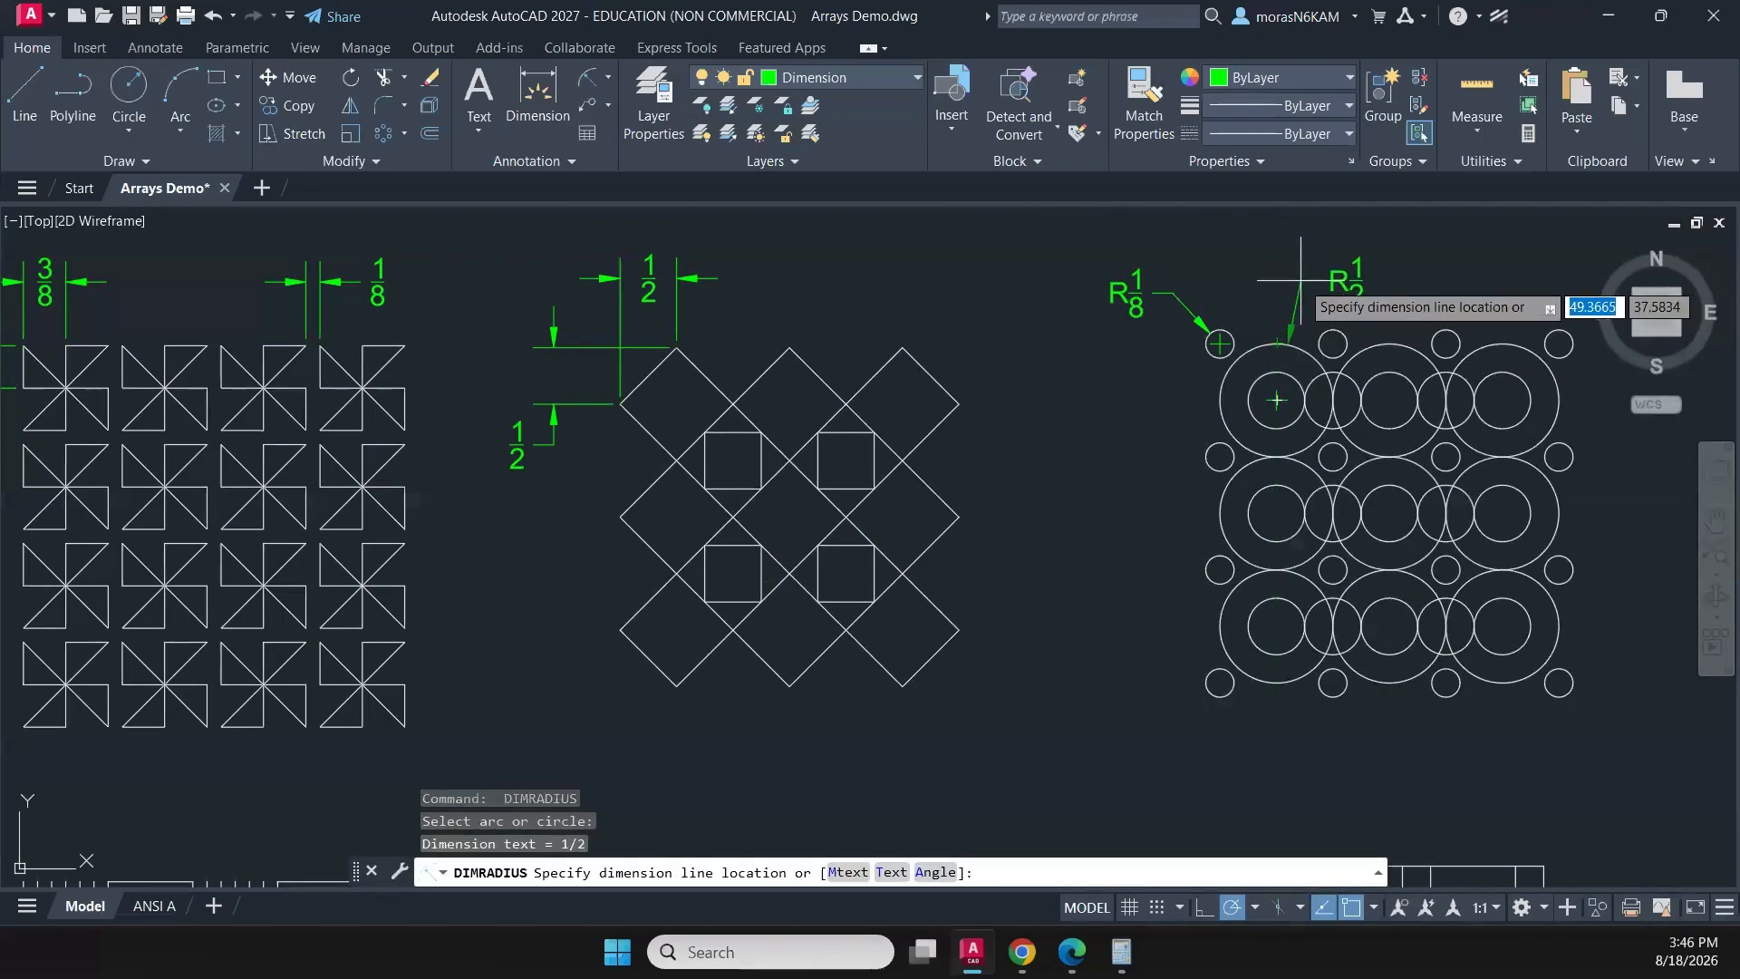
left_click(1300, 281)
key("Return")
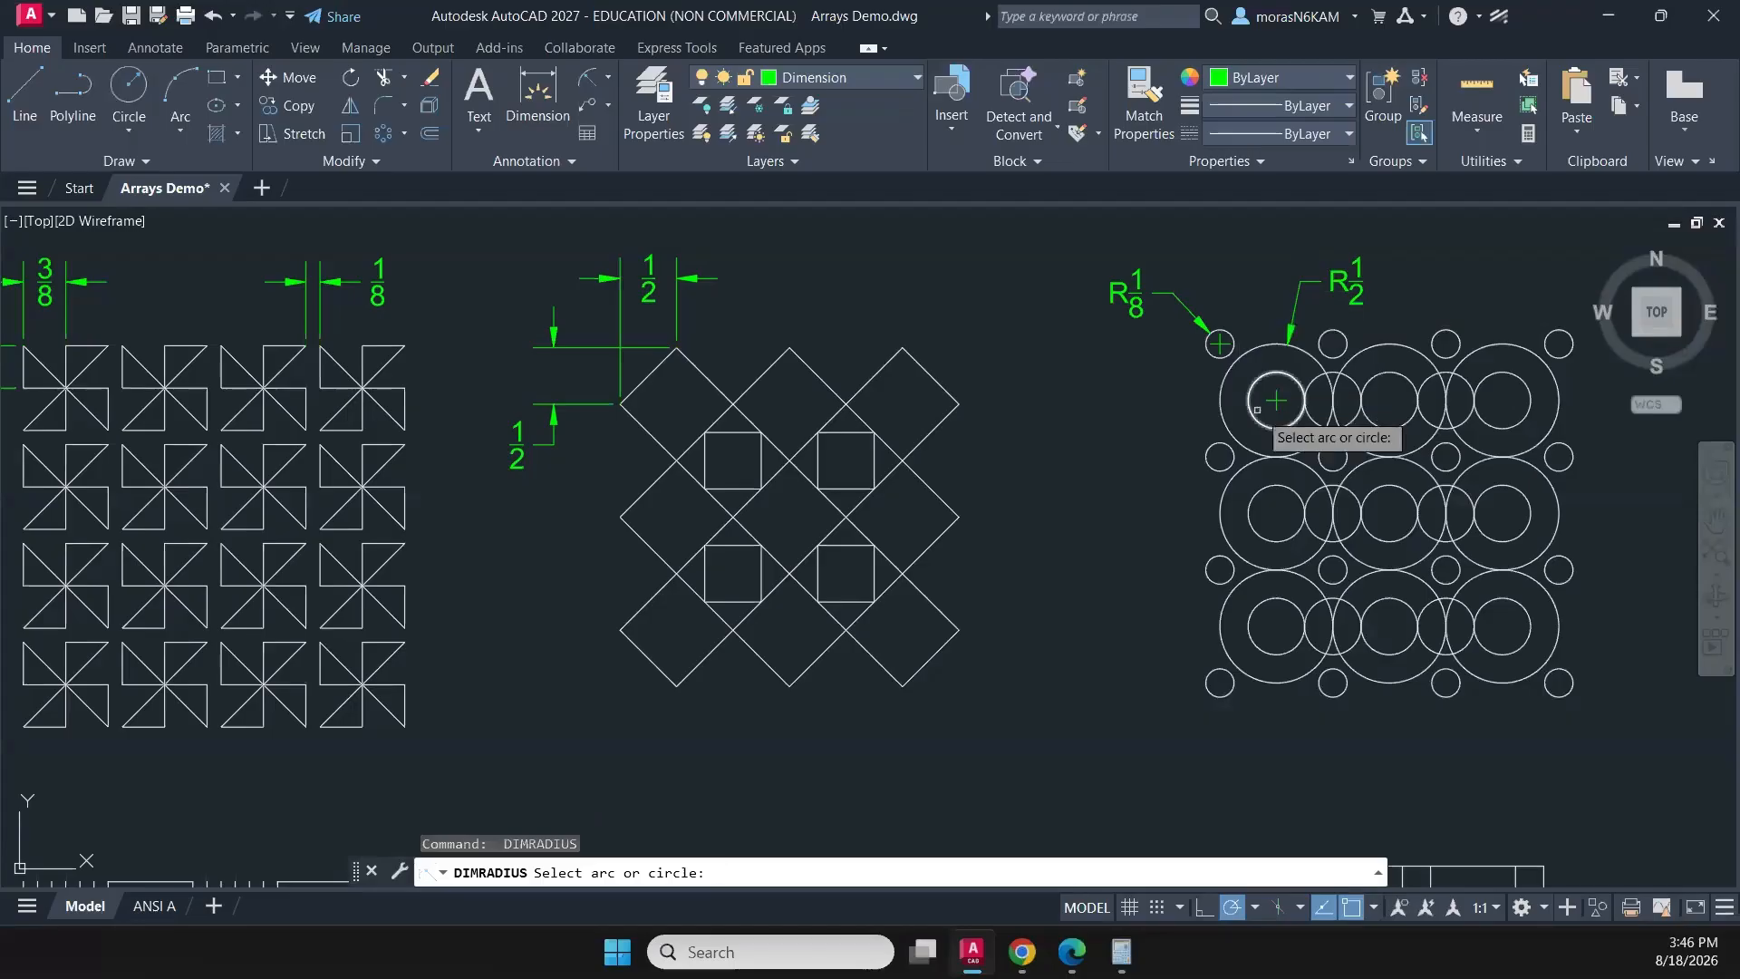
left_click(1255, 410)
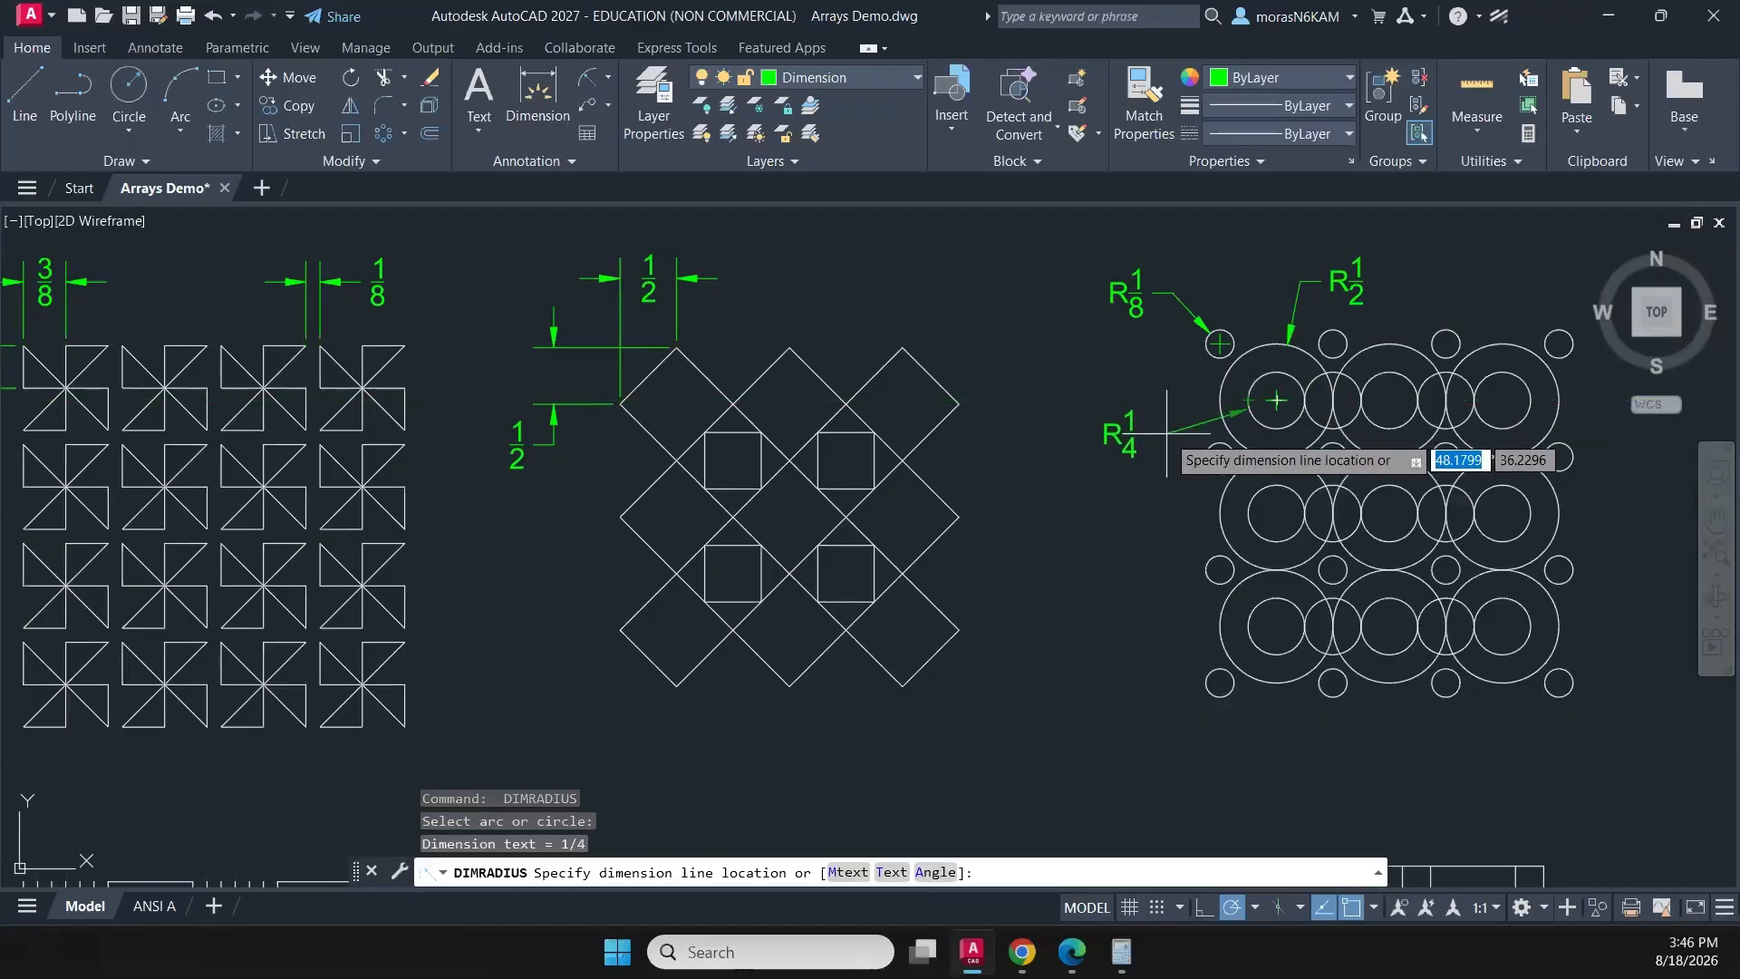
left_click(1167, 433)
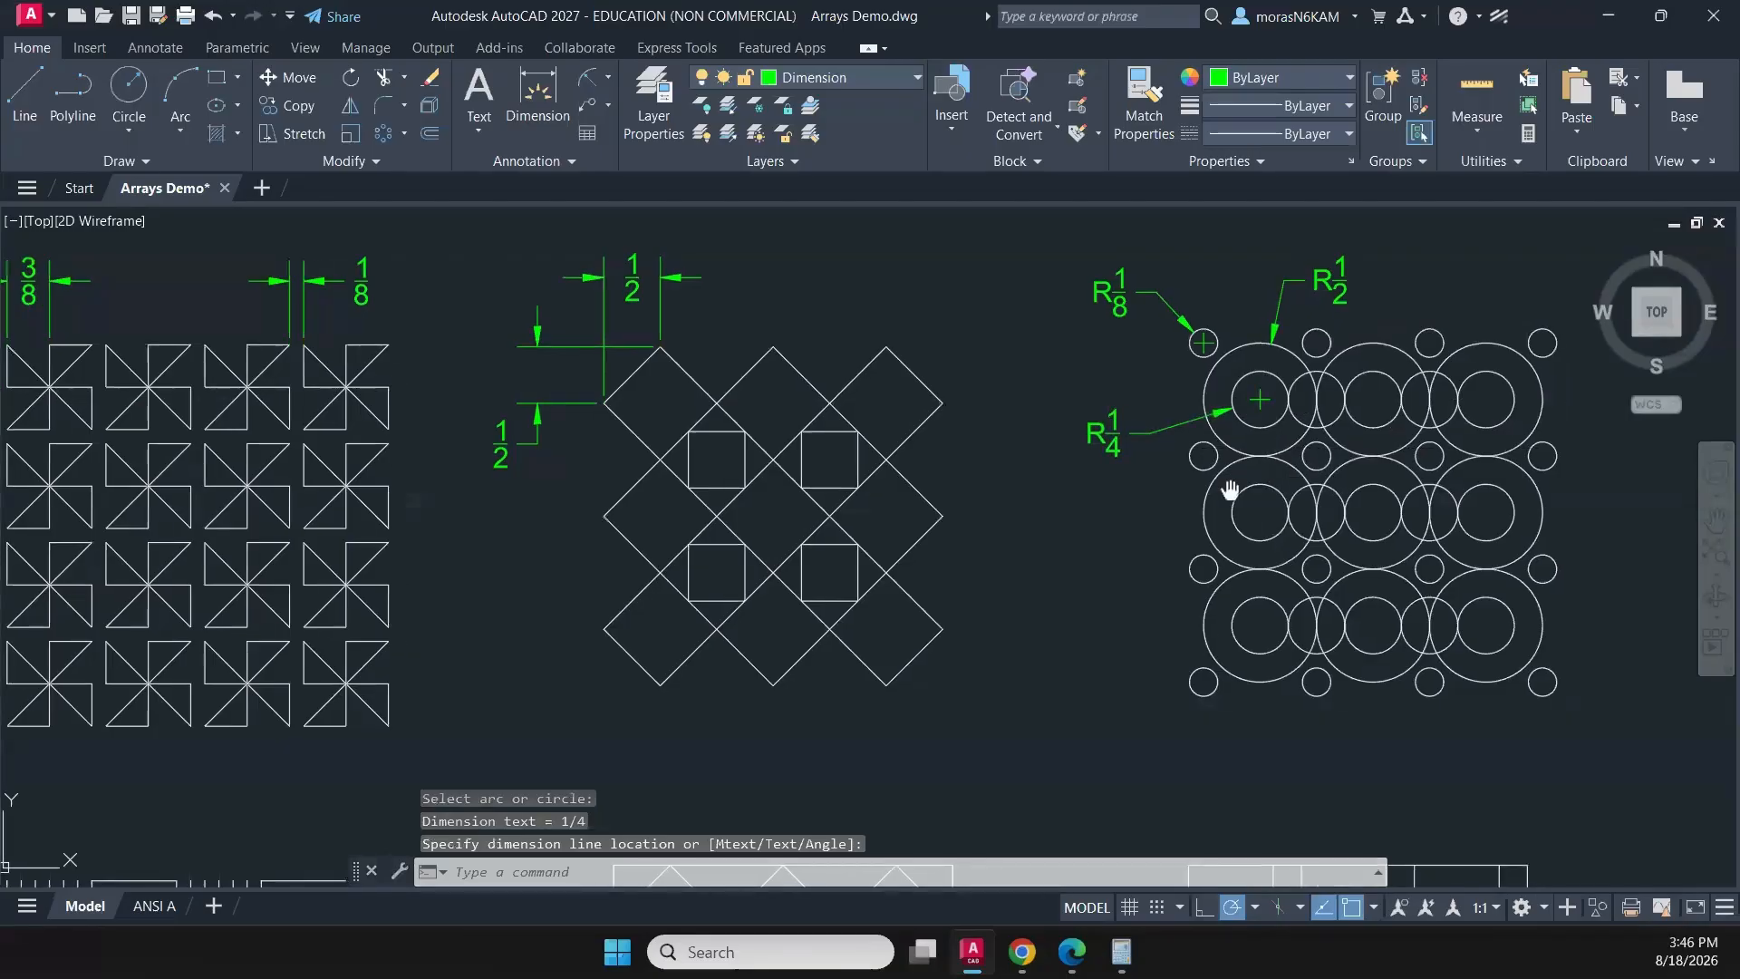
- Dimension the horizontal distance between the centres of the lower-left small circle and the adjacent large circle, placing it below the circle pattern
middle_click_drag(1183, 464, 1005, 399)
middle_click_drag(1082, 512, 1040, 408)
left_click(538, 95)
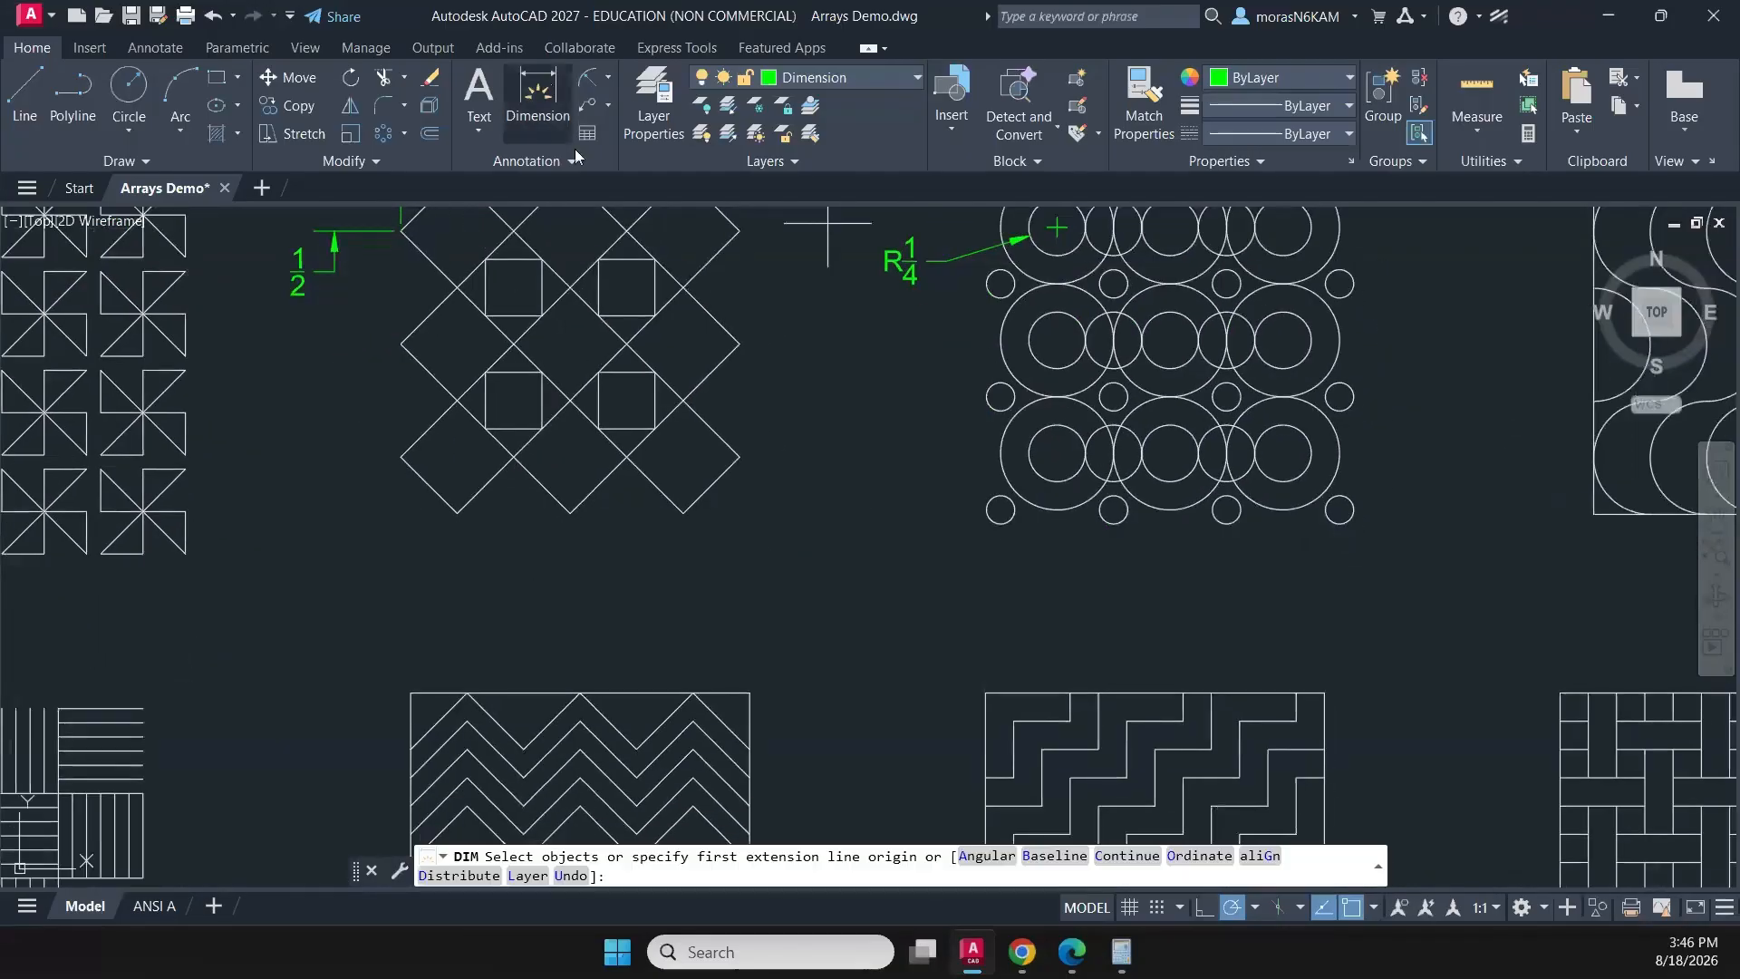
left_click(1001, 509)
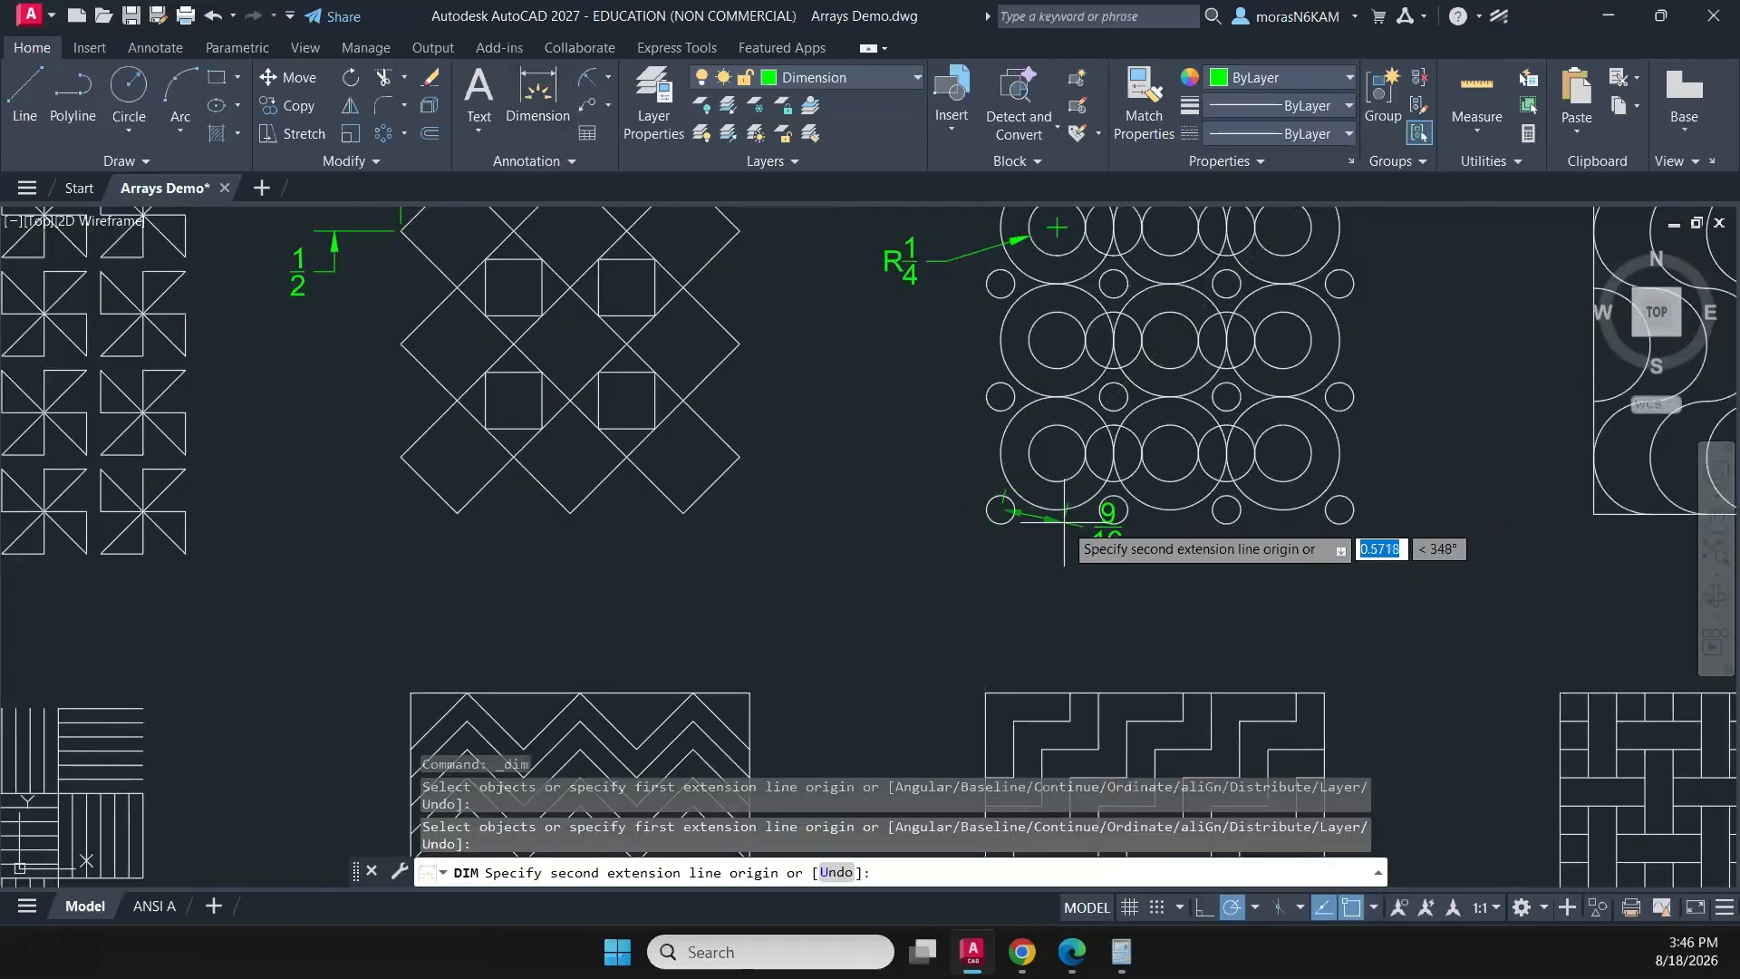
left_click(1056, 451)
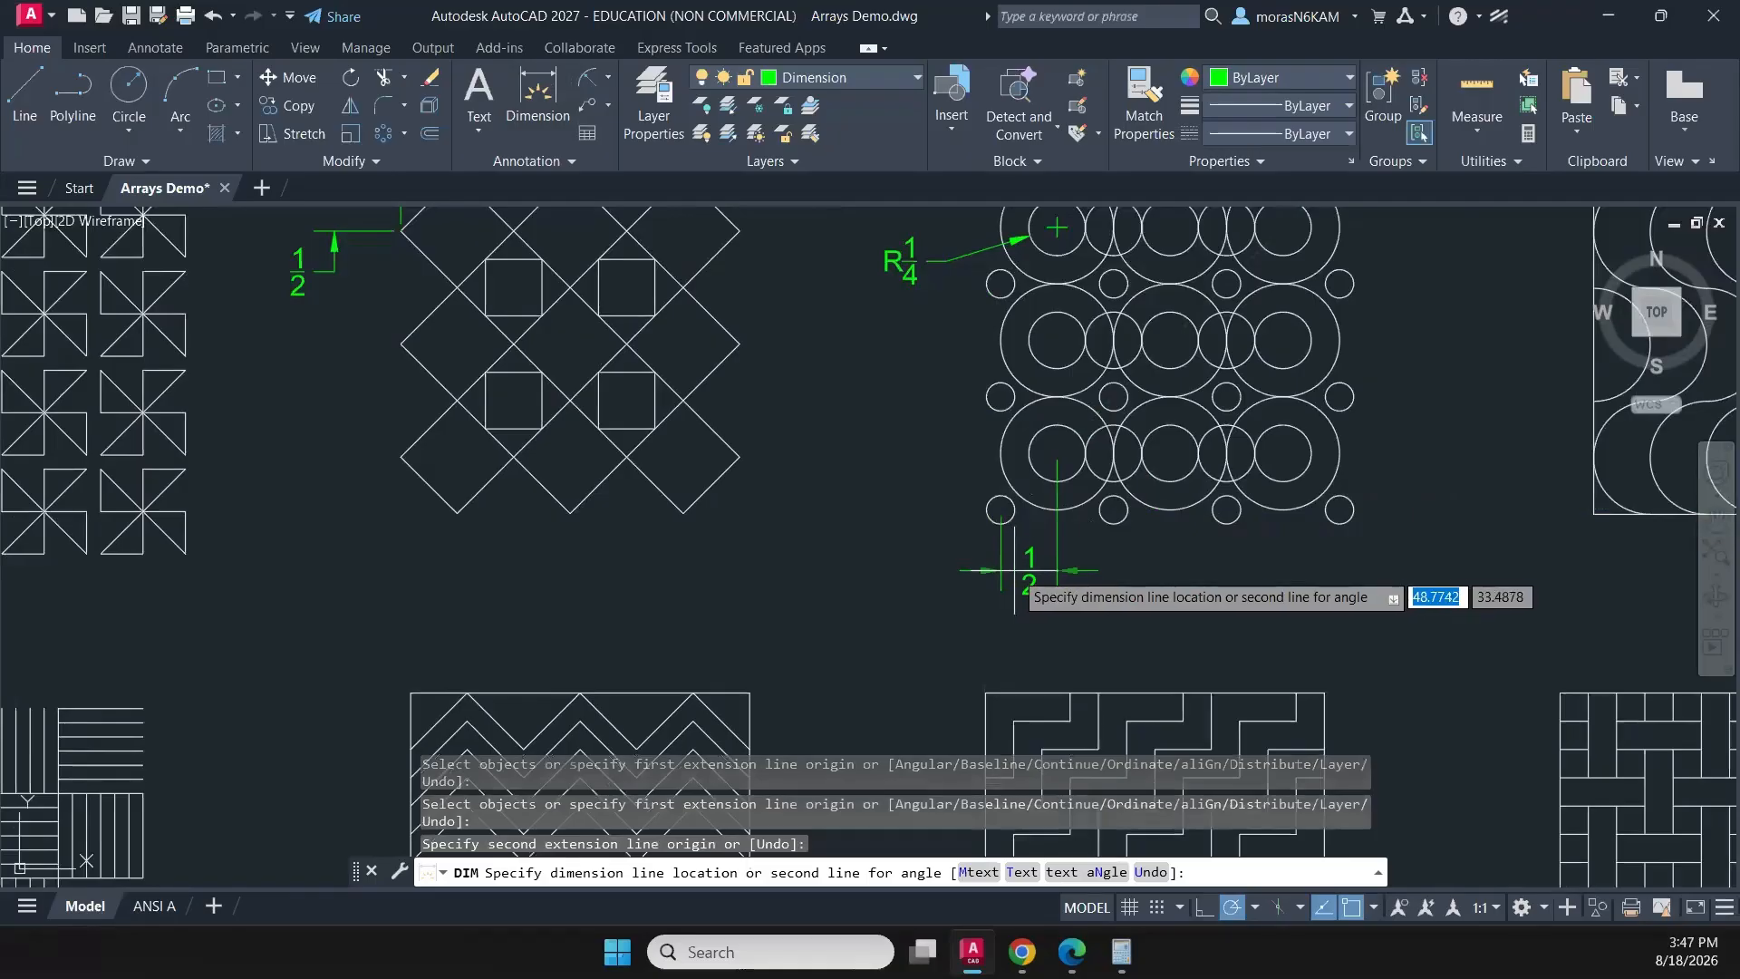
left_click(1014, 571)
key("Return")
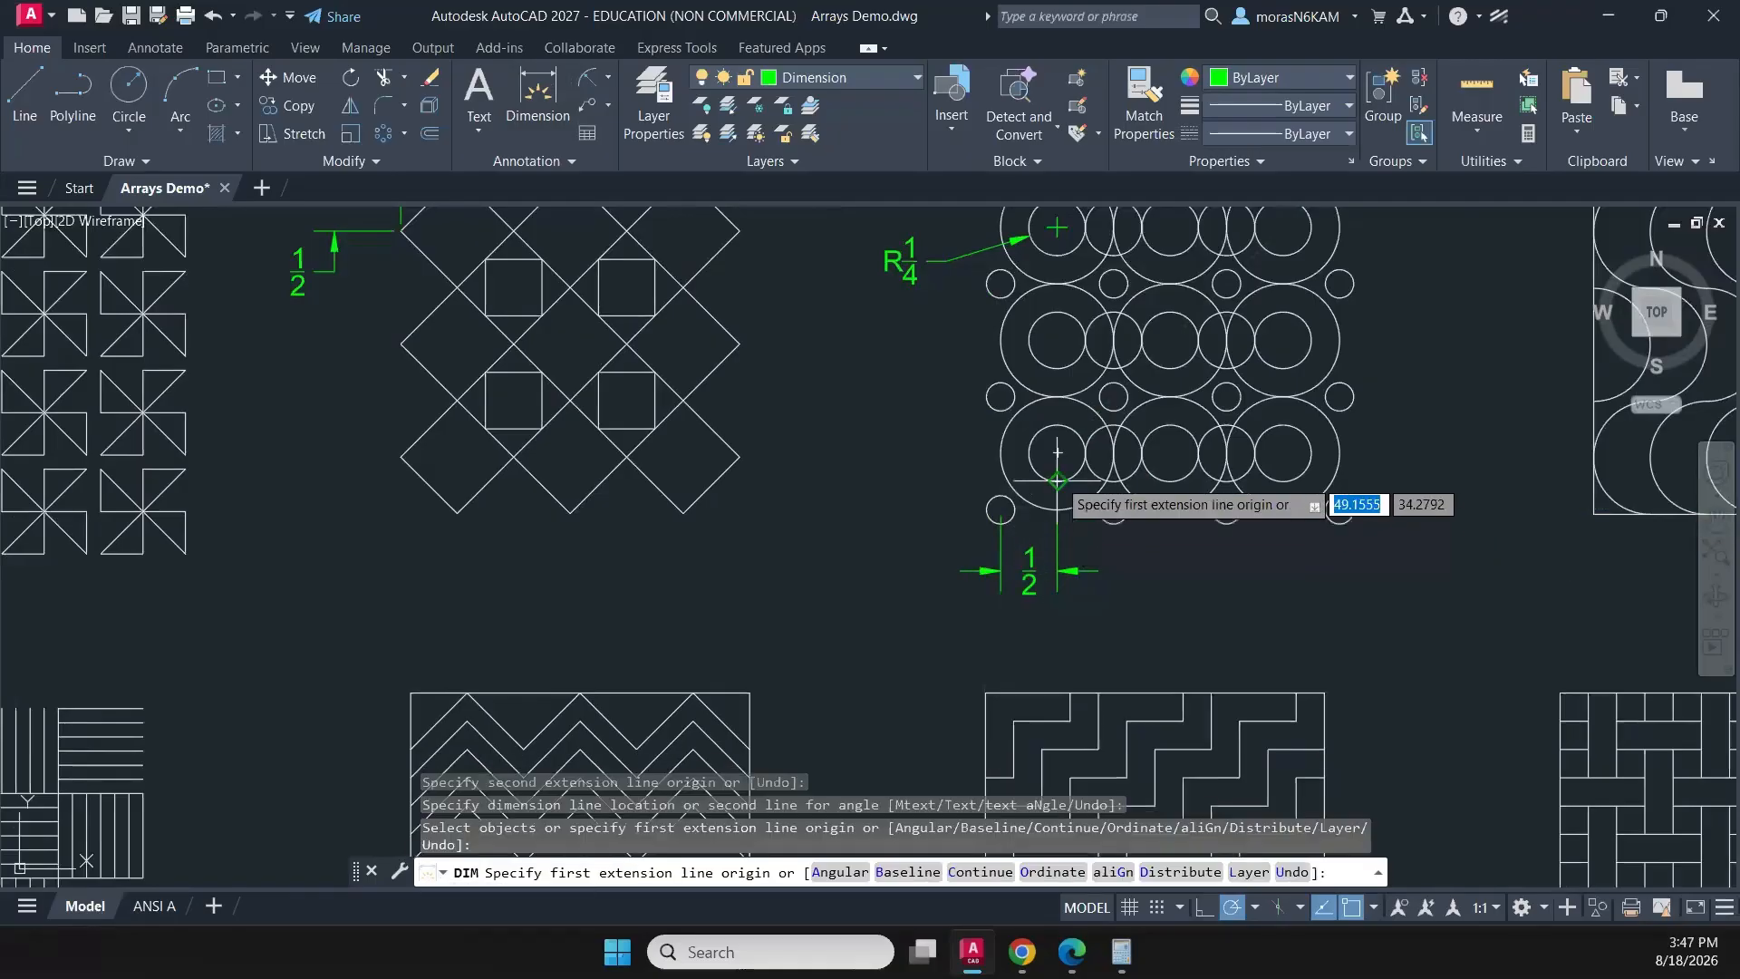
key("Return")
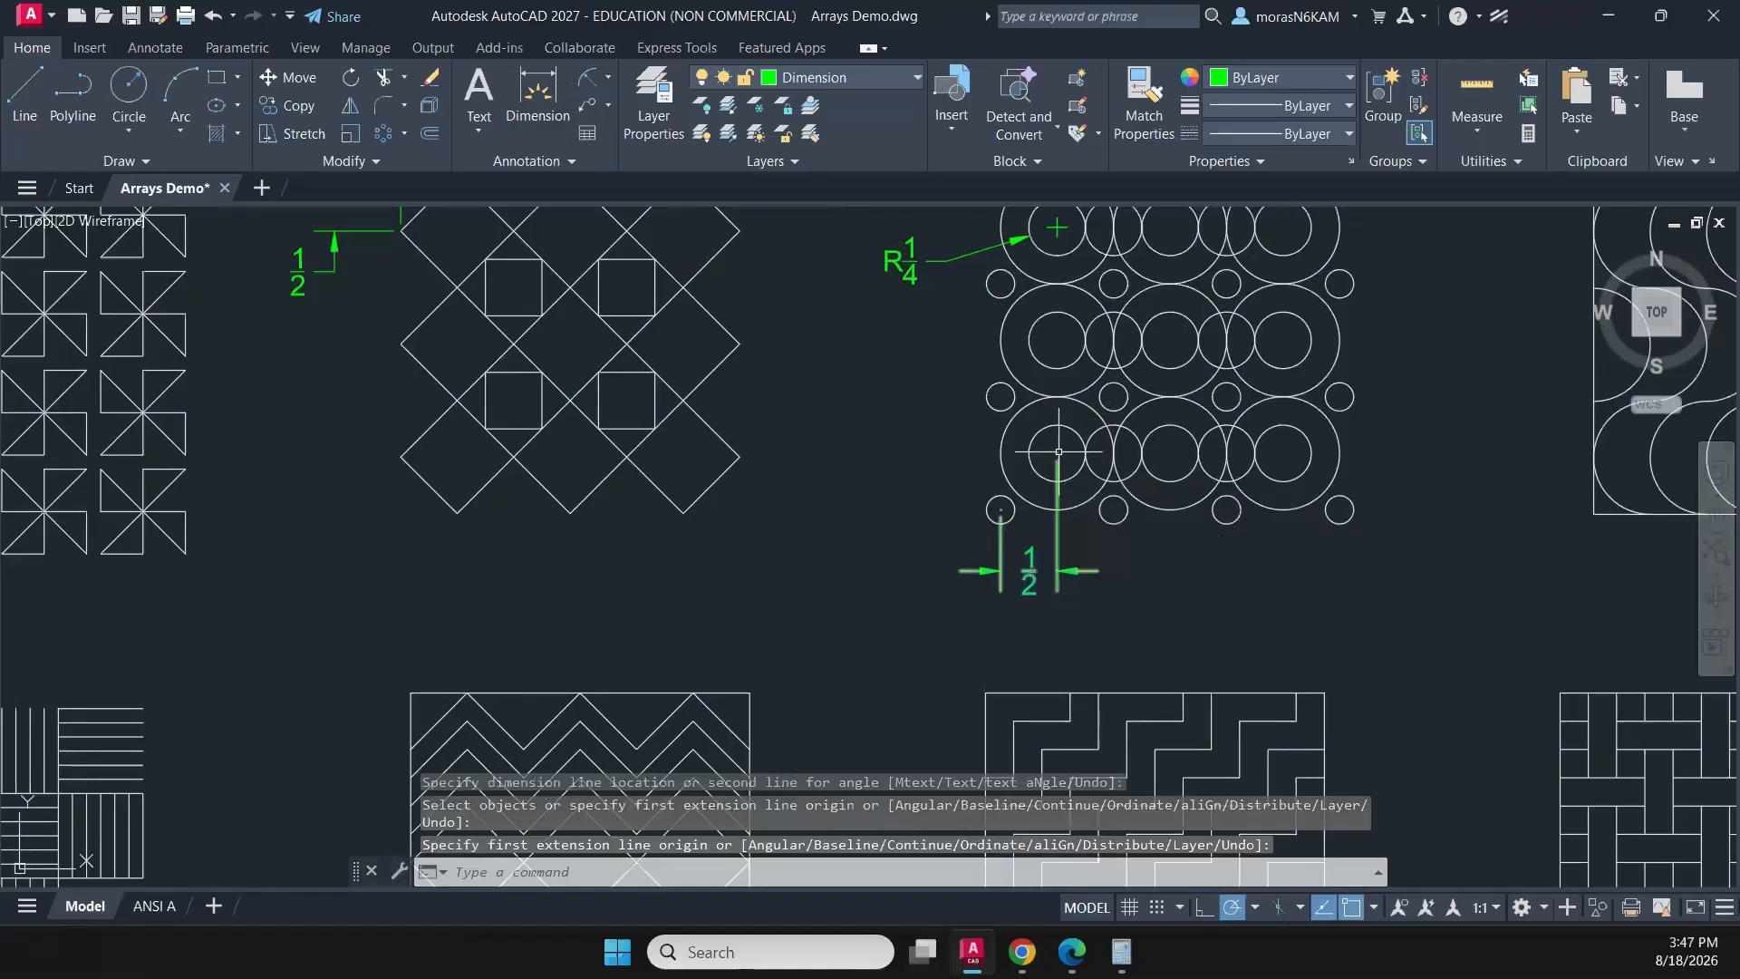
- Dimension the horizontal centre-to-centre distance between the bottom row's first two main circles, in line with the existing dimension below the pattern
left_click(537, 104)
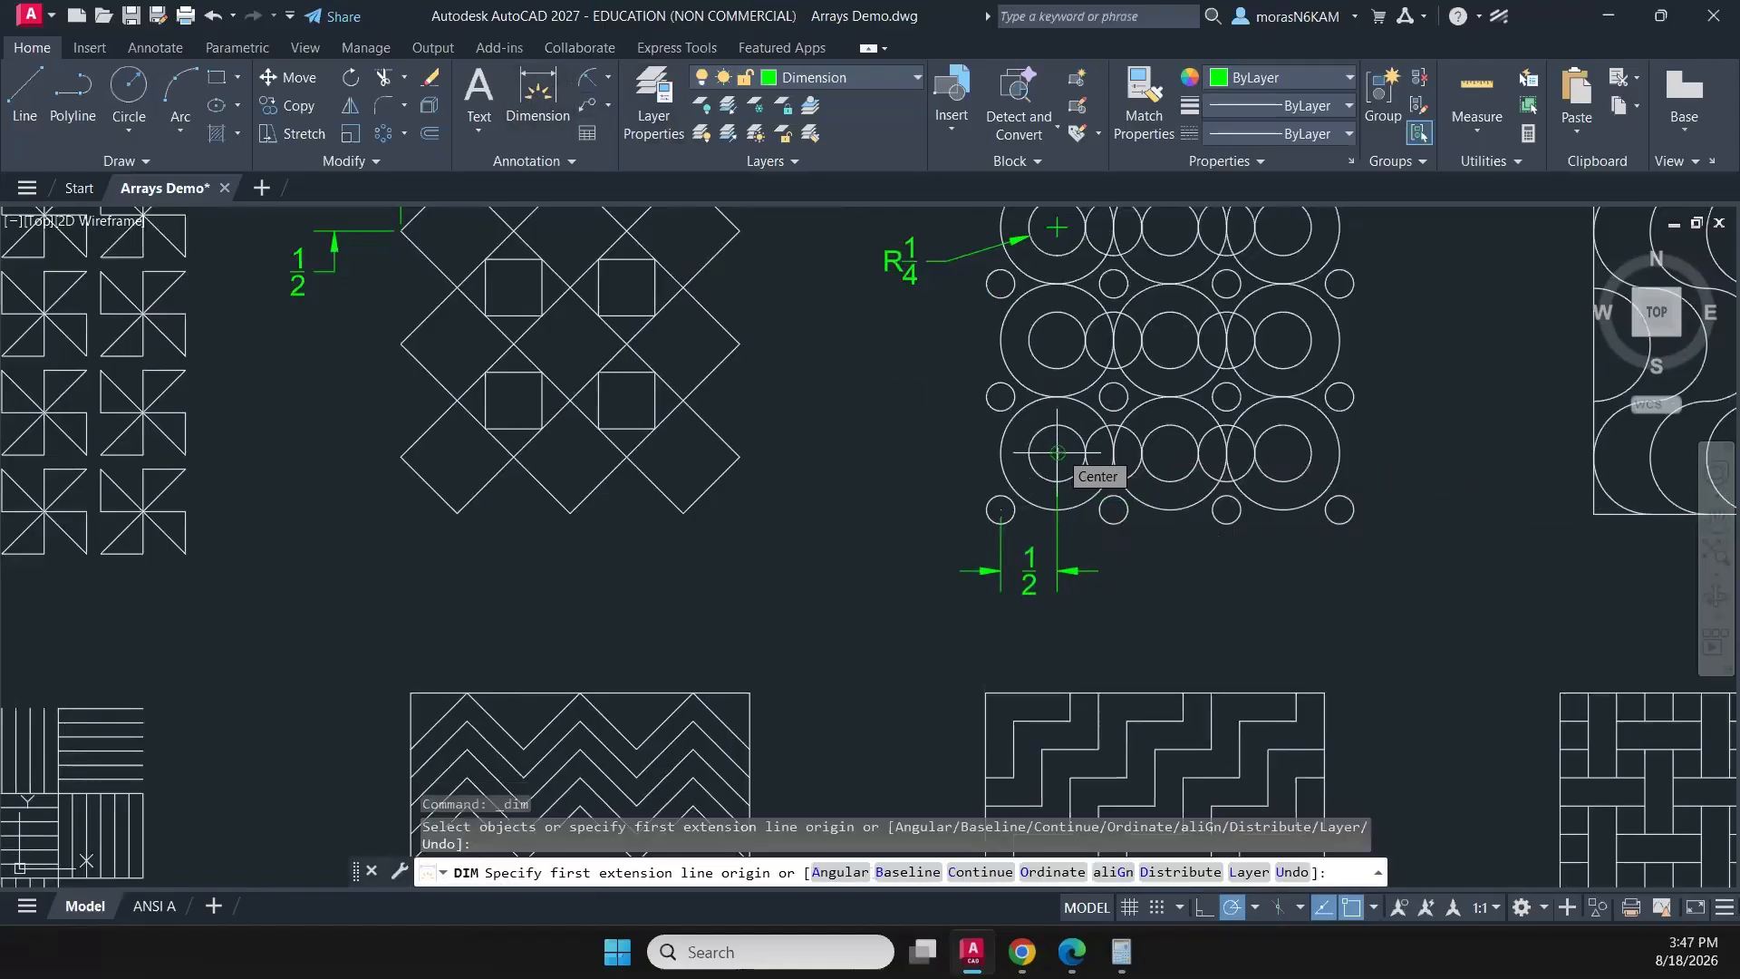
left_click(1057, 452)
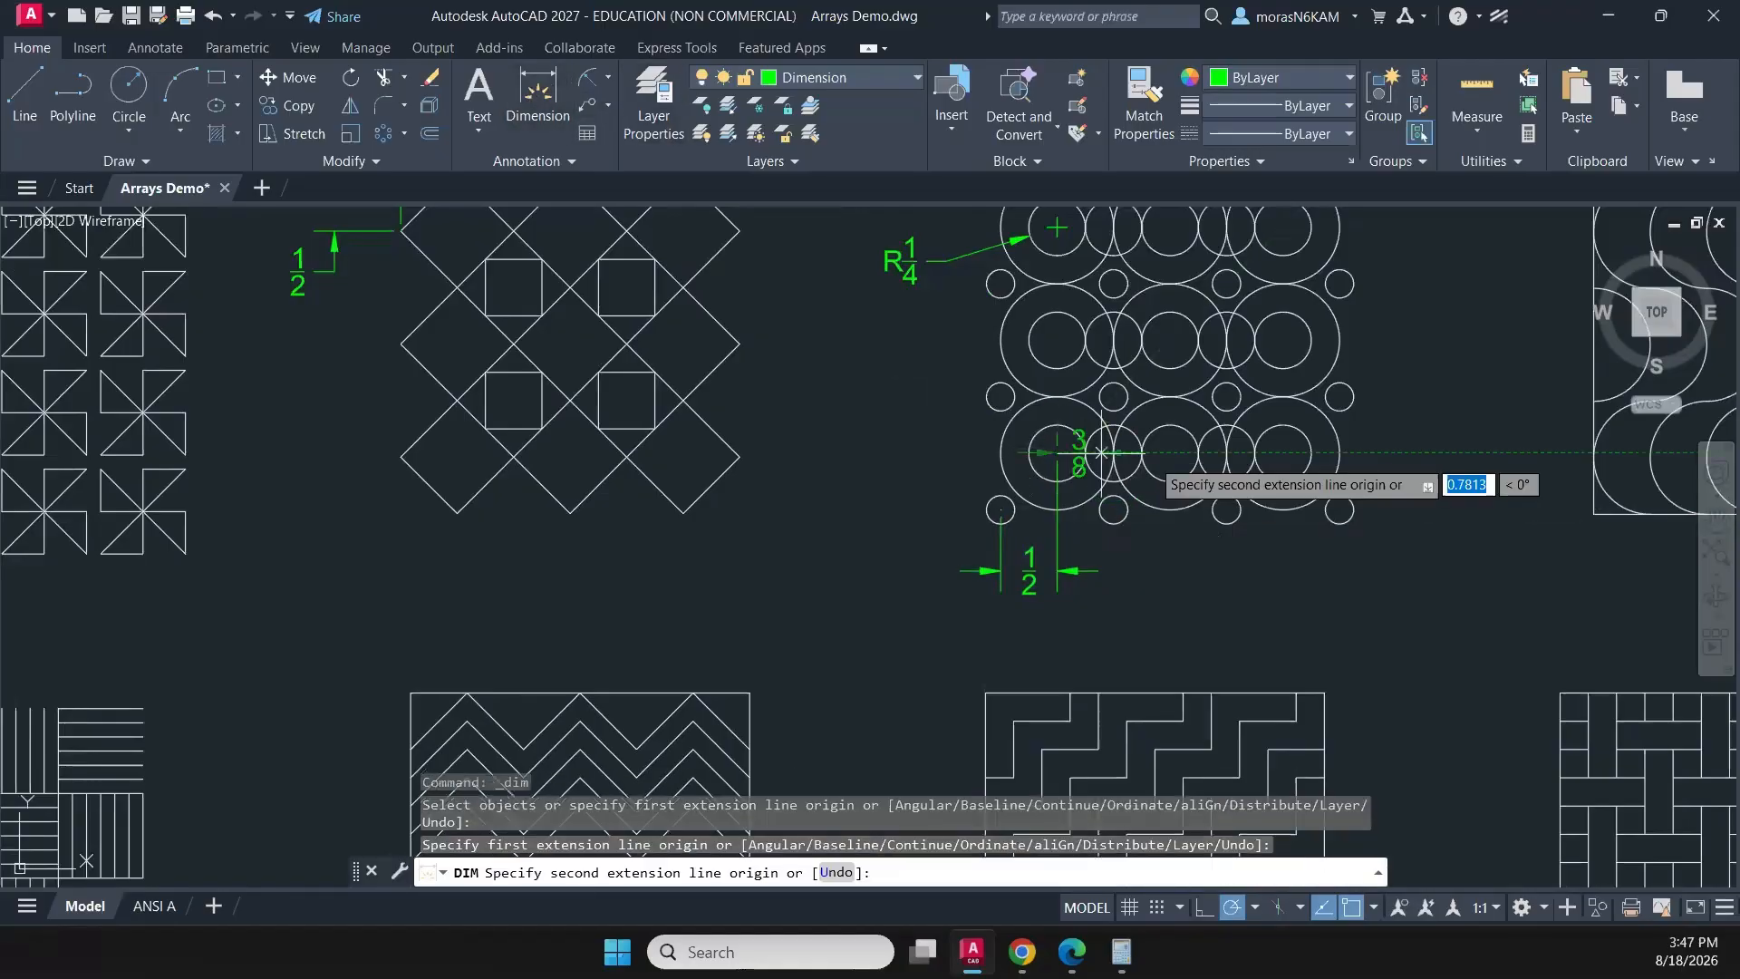
left_click(1170, 452)
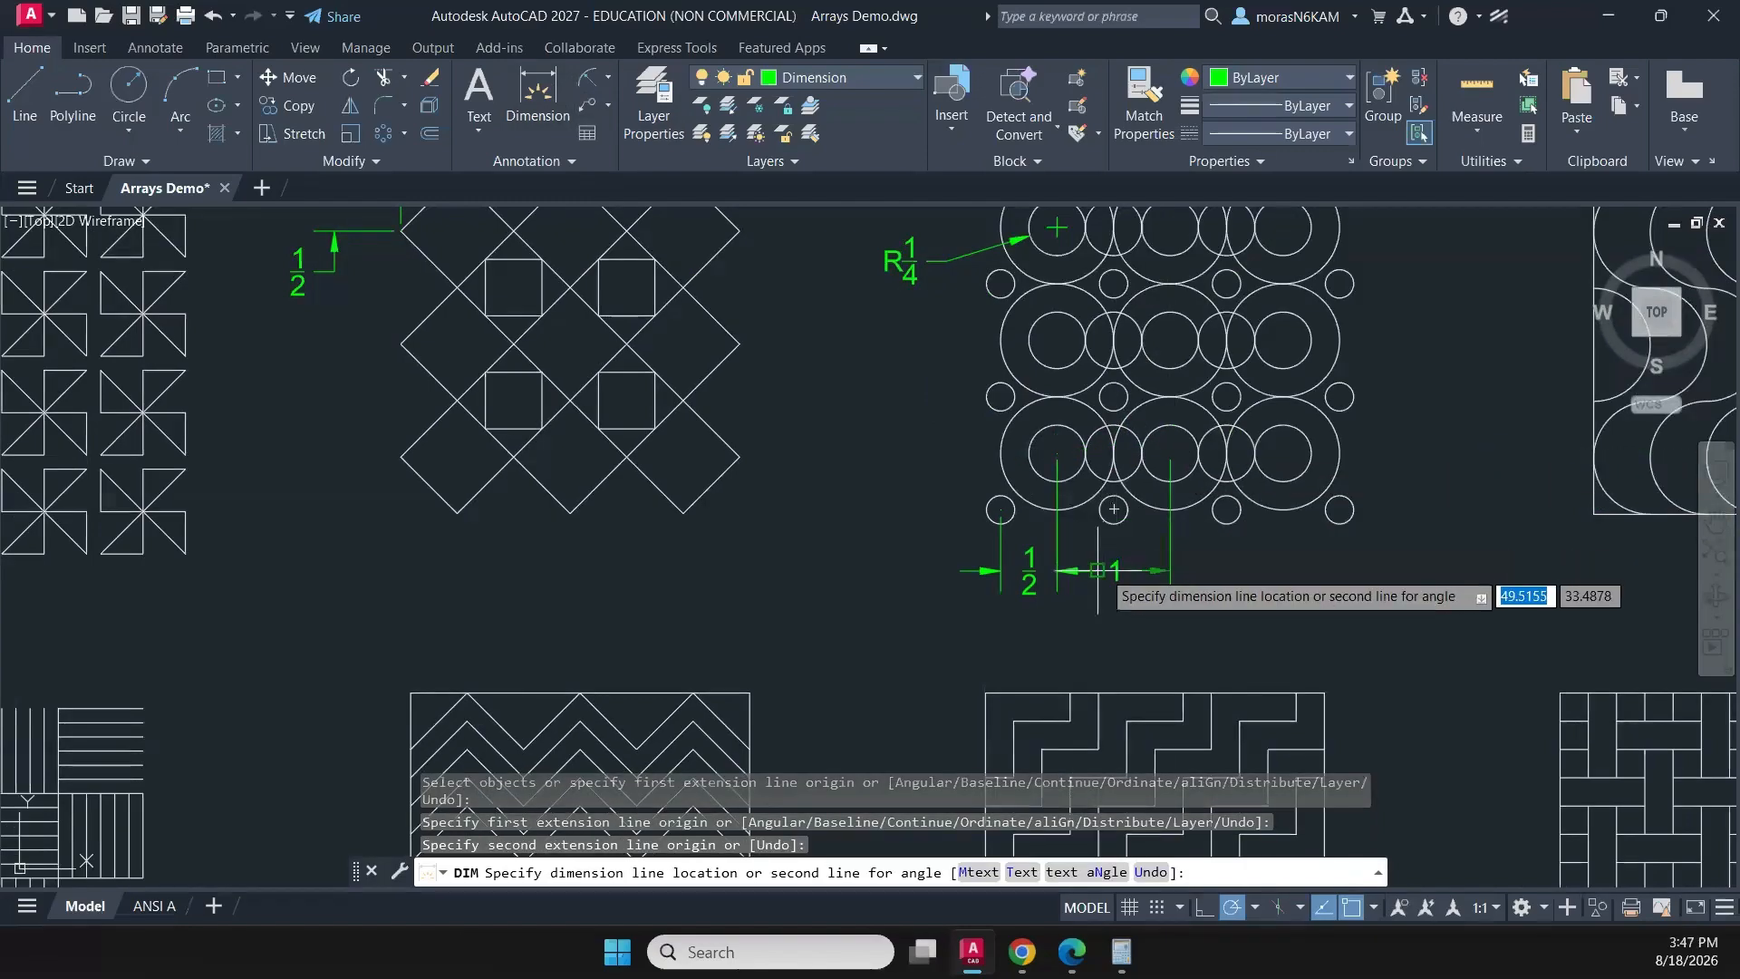
left_click(1113, 571)
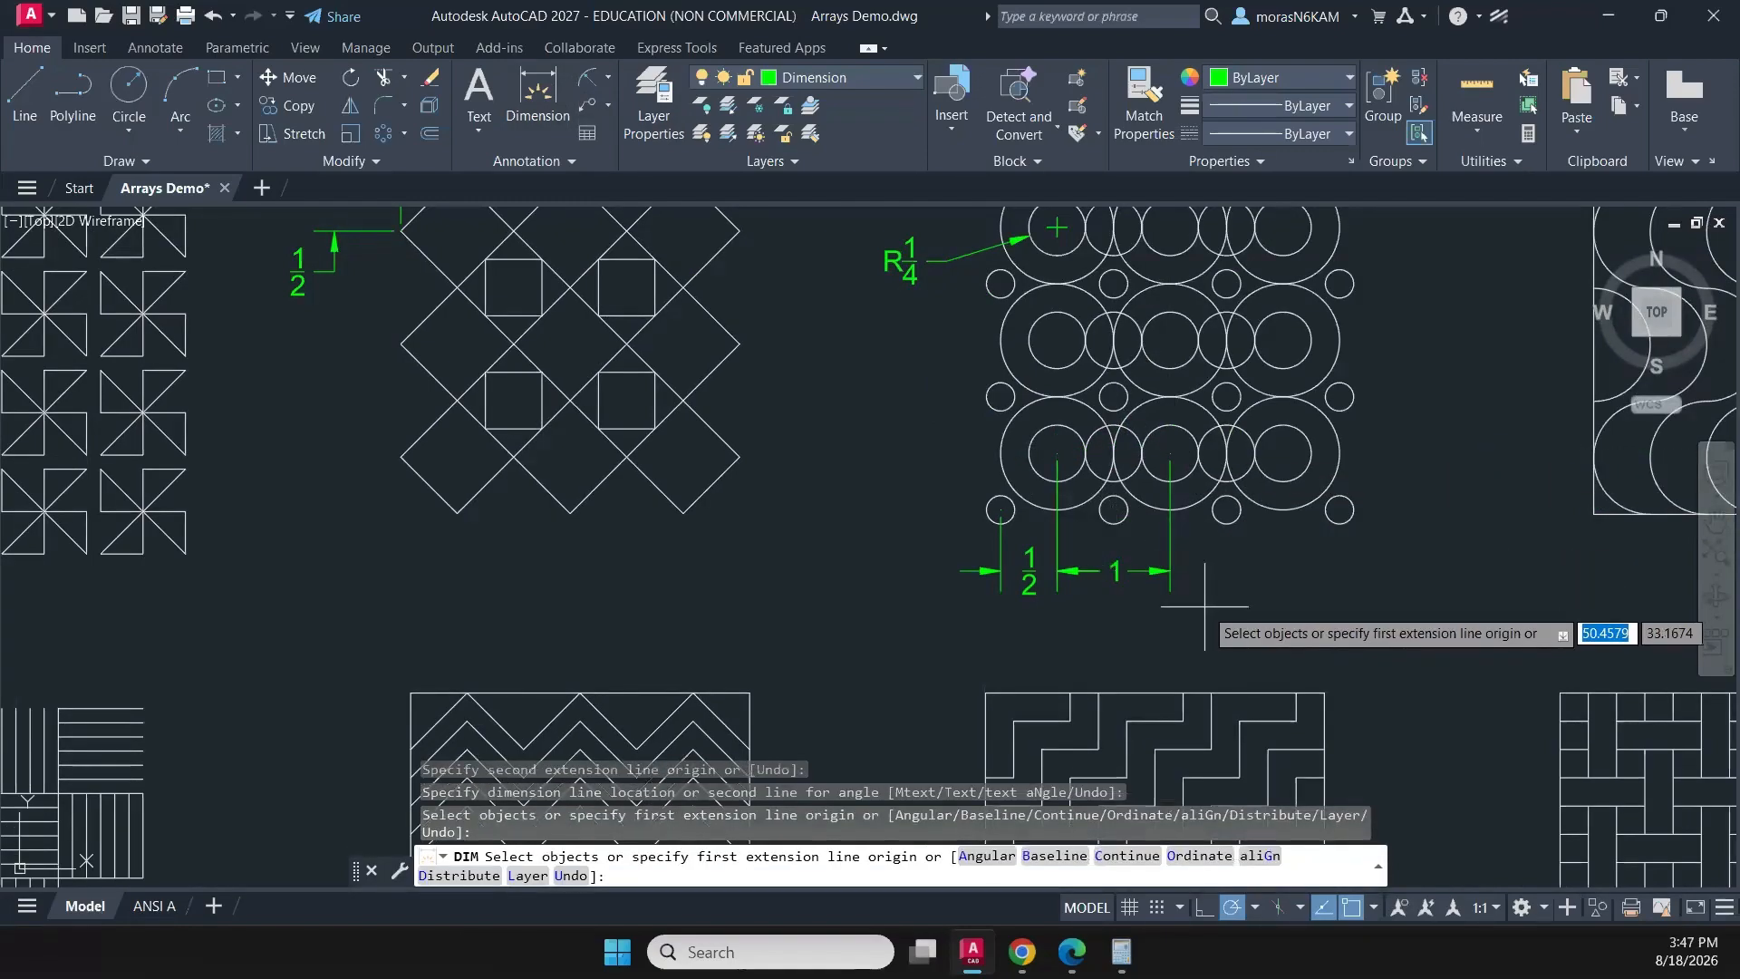
key("Return")
- Dimension the horizontal spacing between the upper ends of the wave pattern's first two arcs, placing it above the pattern
scroll(1016, 560, "down", 2)
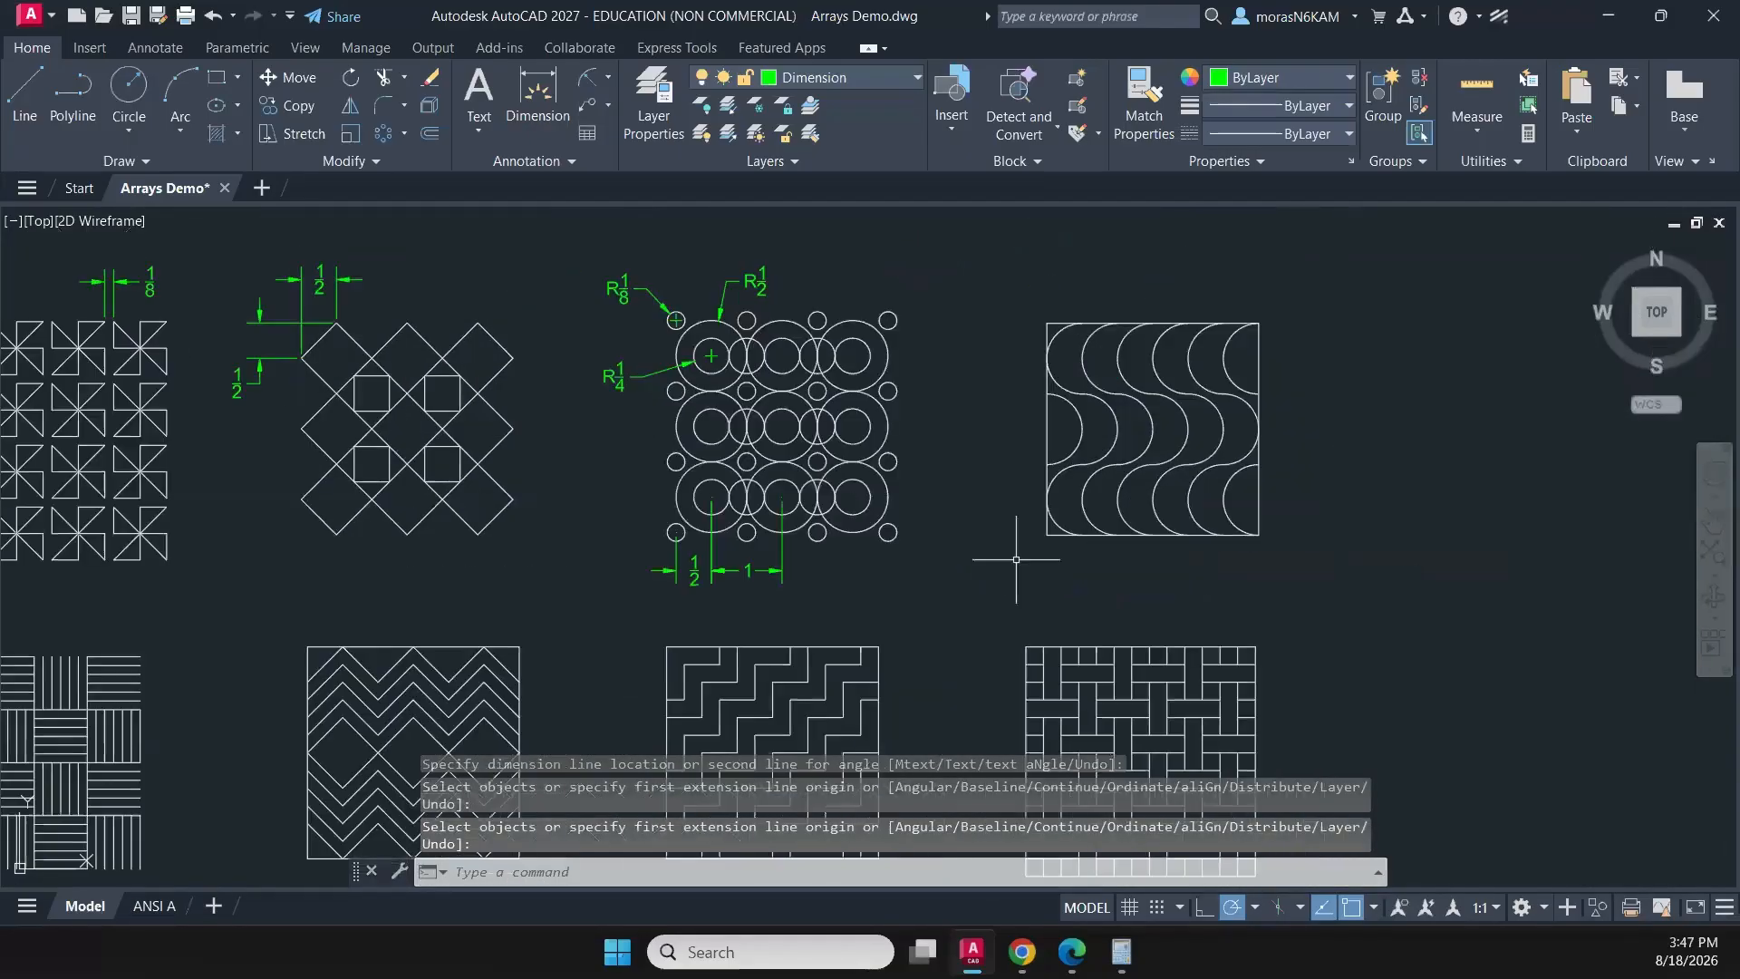
left_click(540, 98)
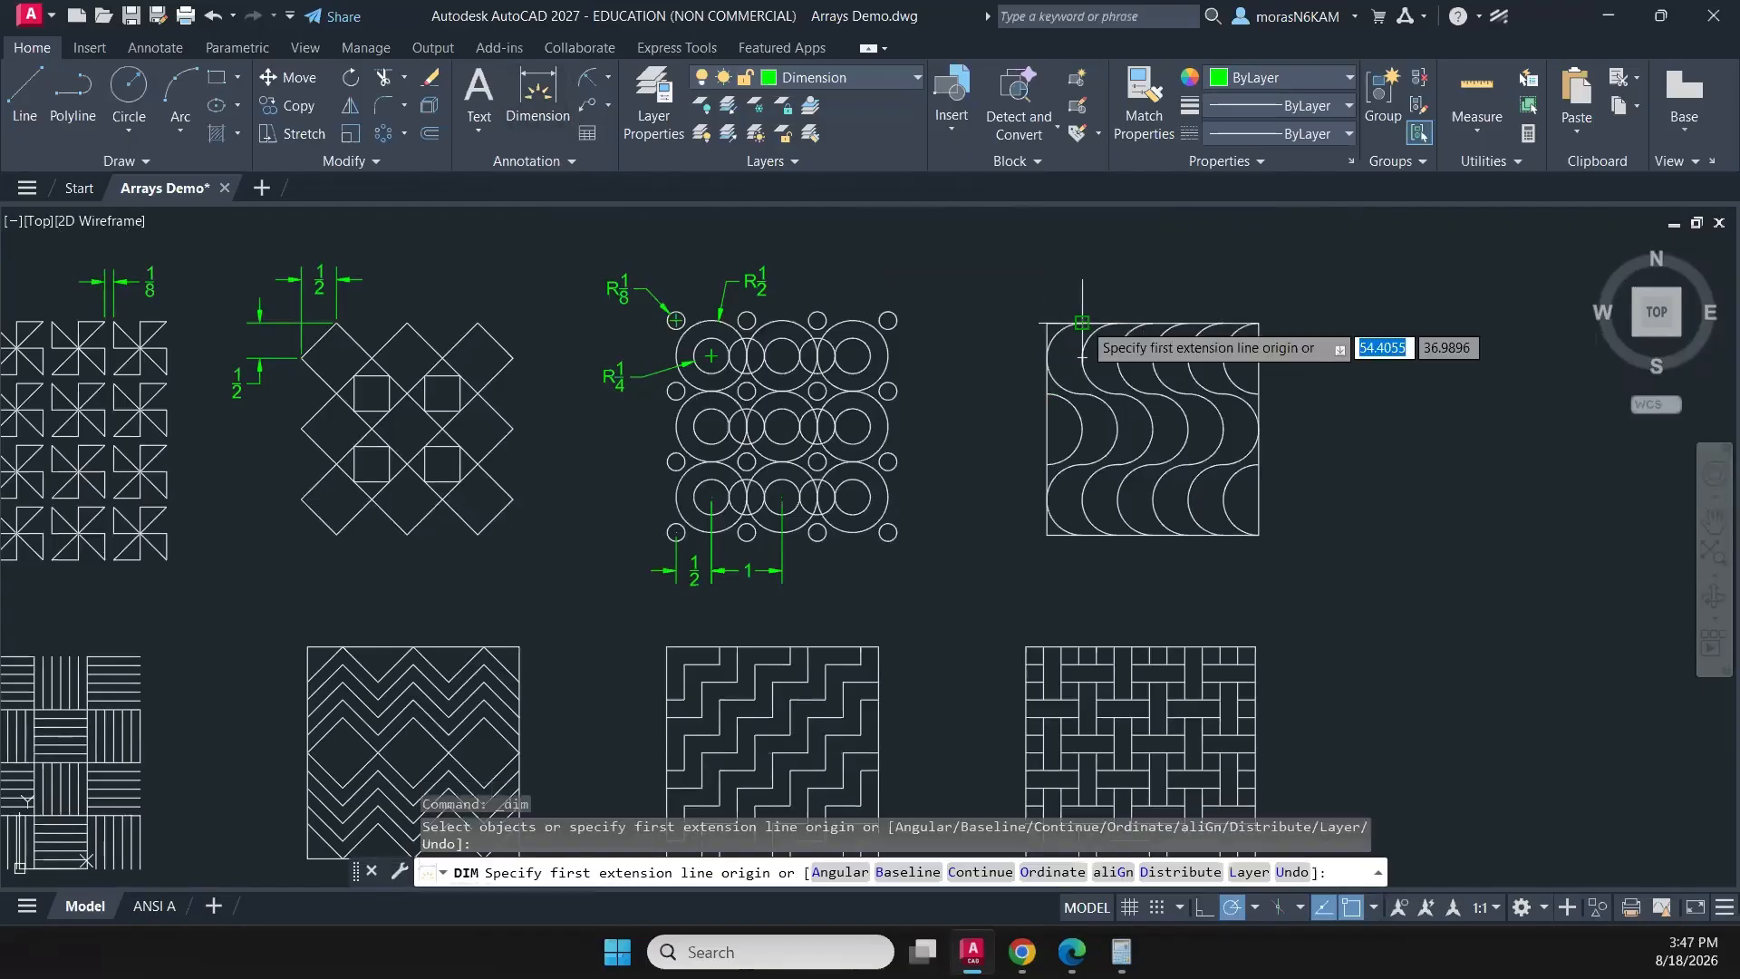
left_click(1082, 323)
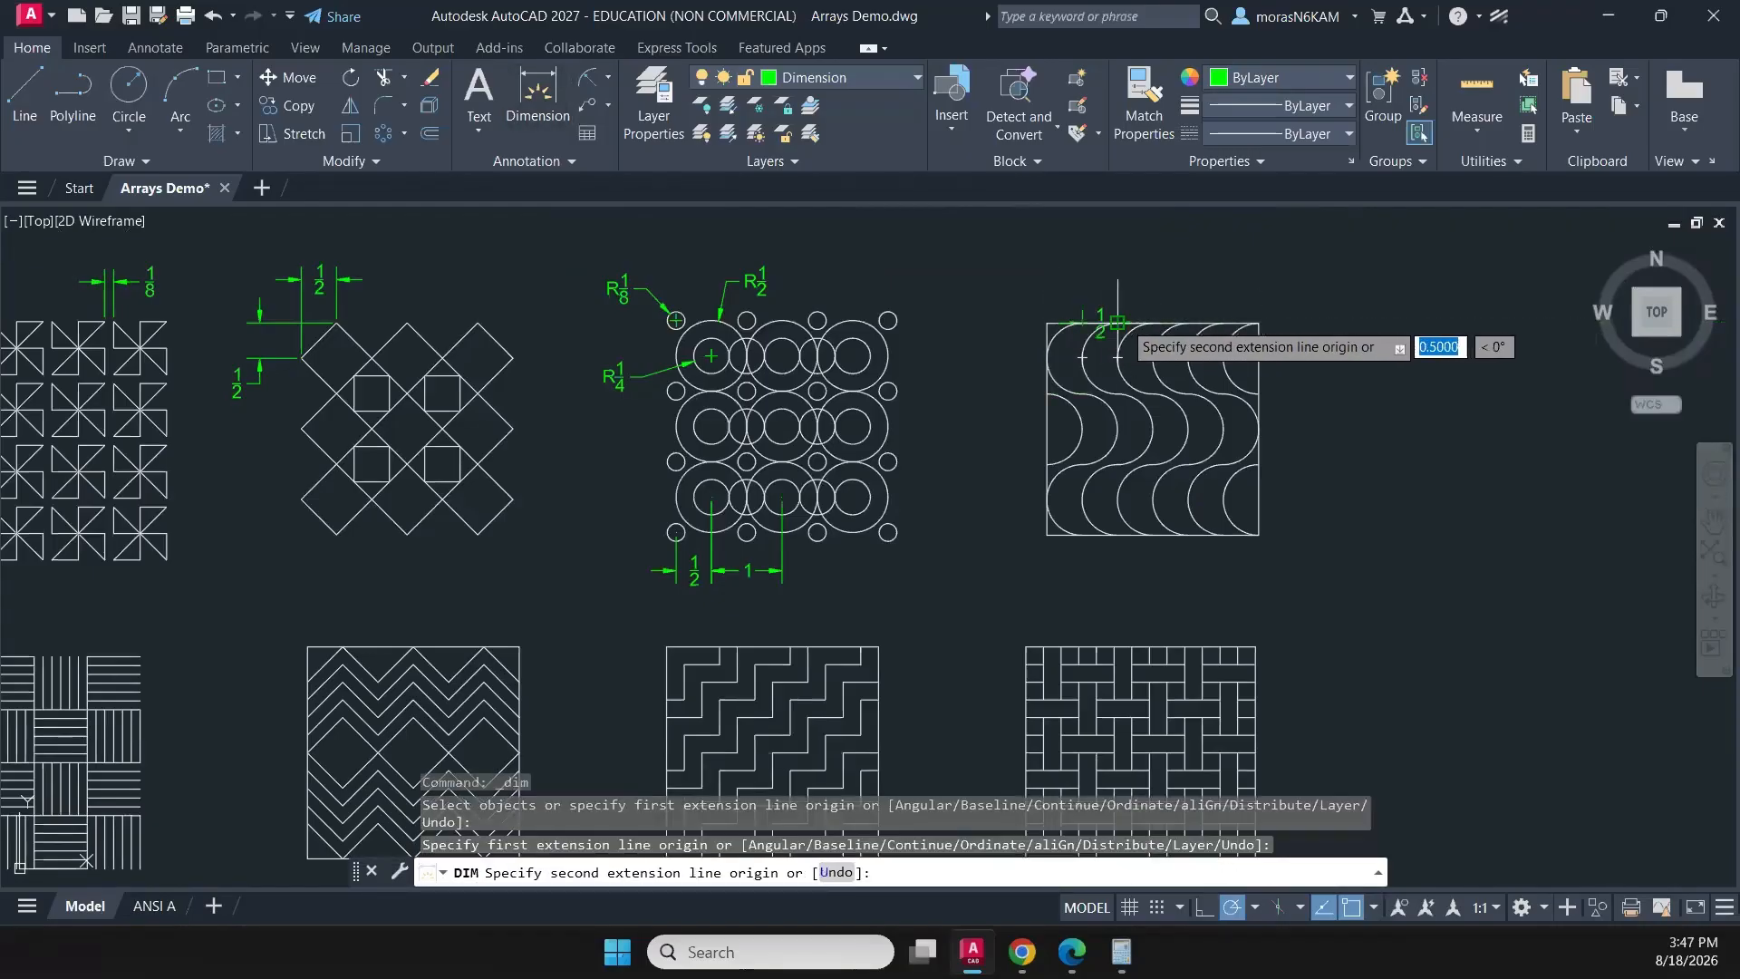
left_click(1118, 322)
left_click(1068, 292)
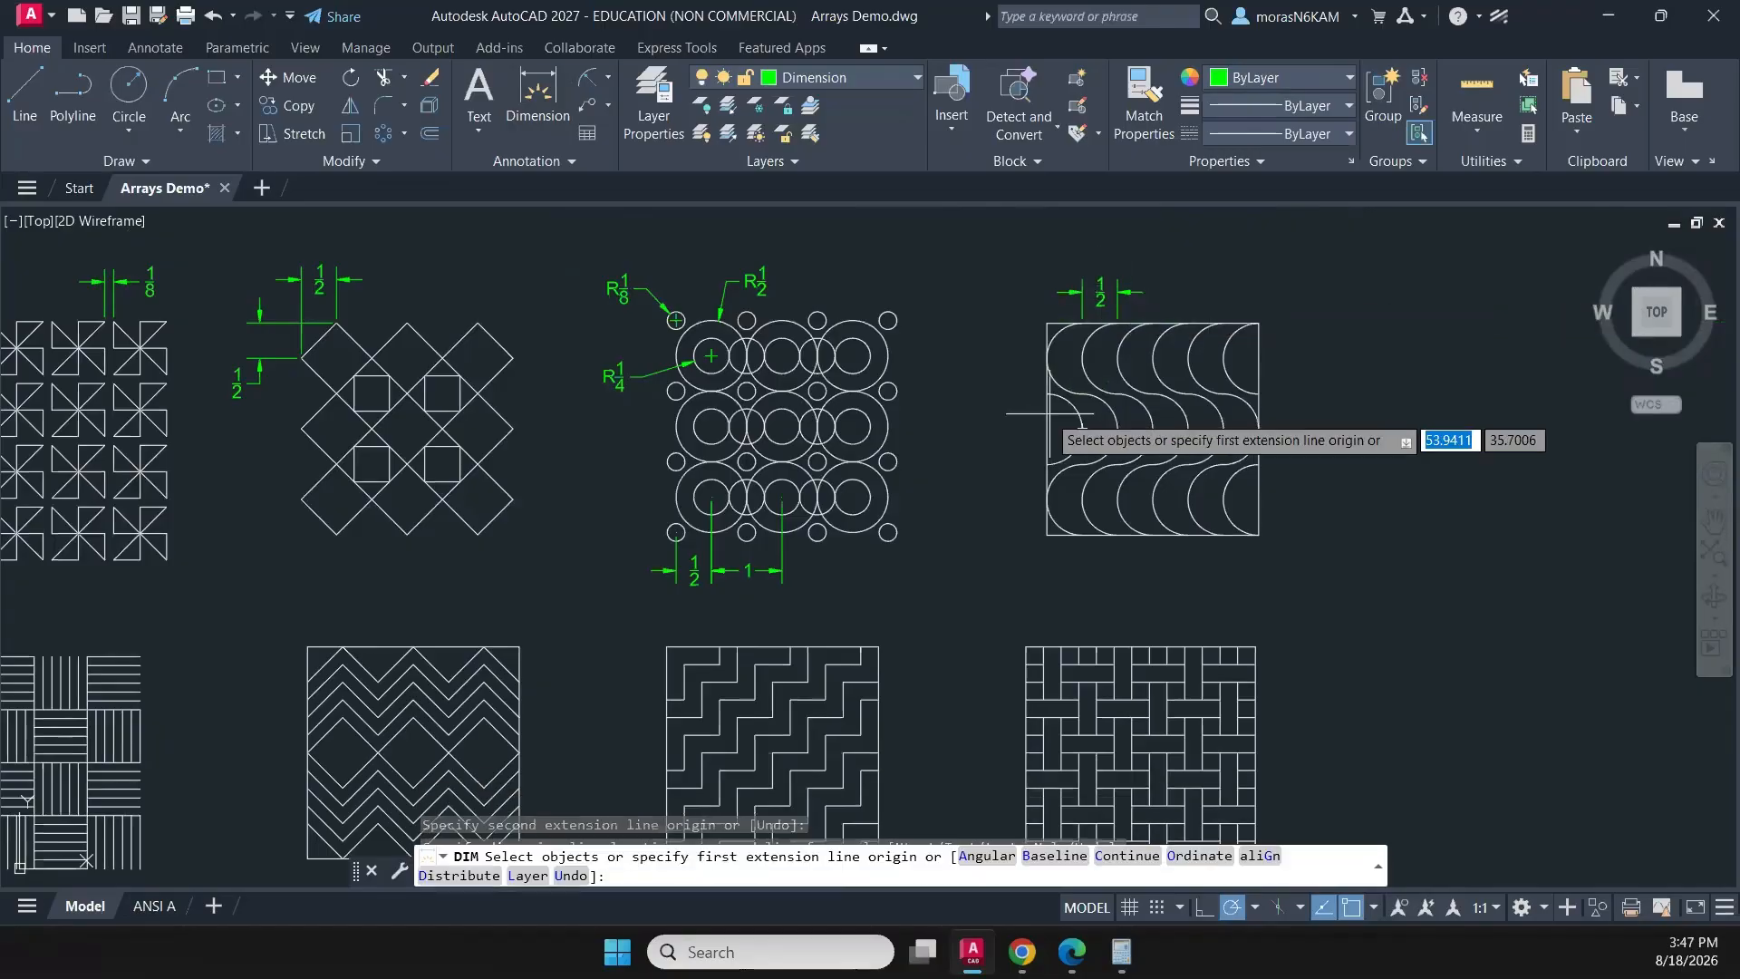
key("Return")
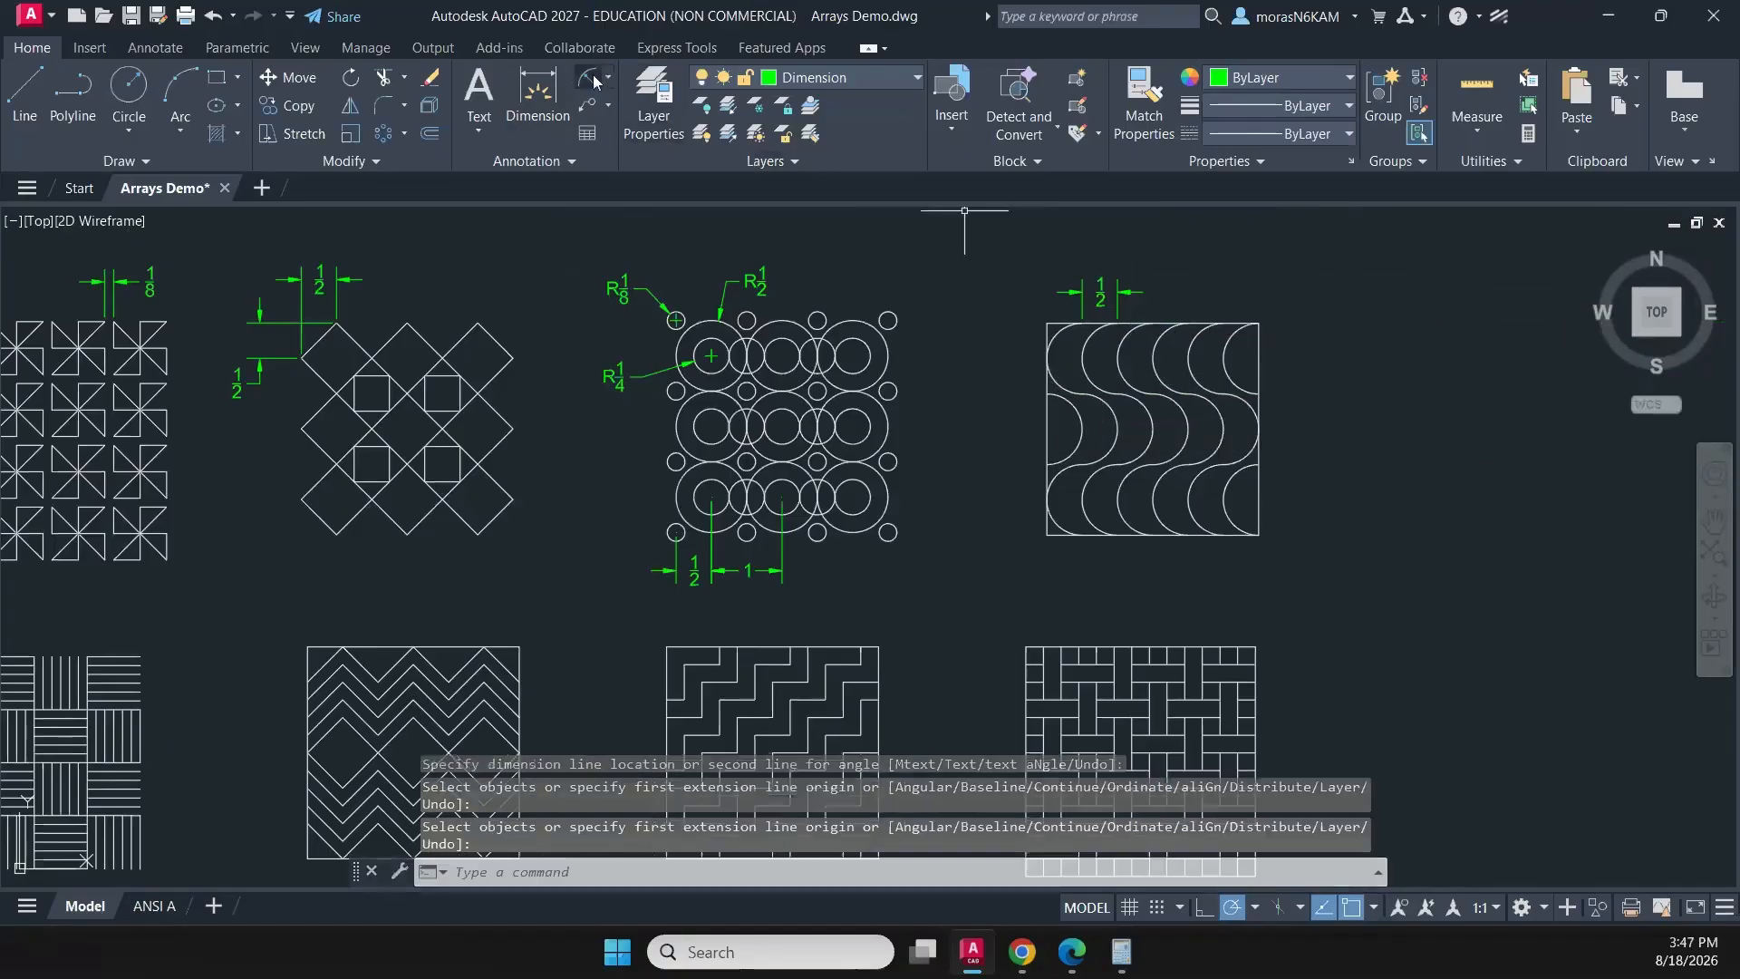
- Add a radius dimension to the wave pattern's upper-right arc, with the text outside the square's right edge
left_click(592, 80)
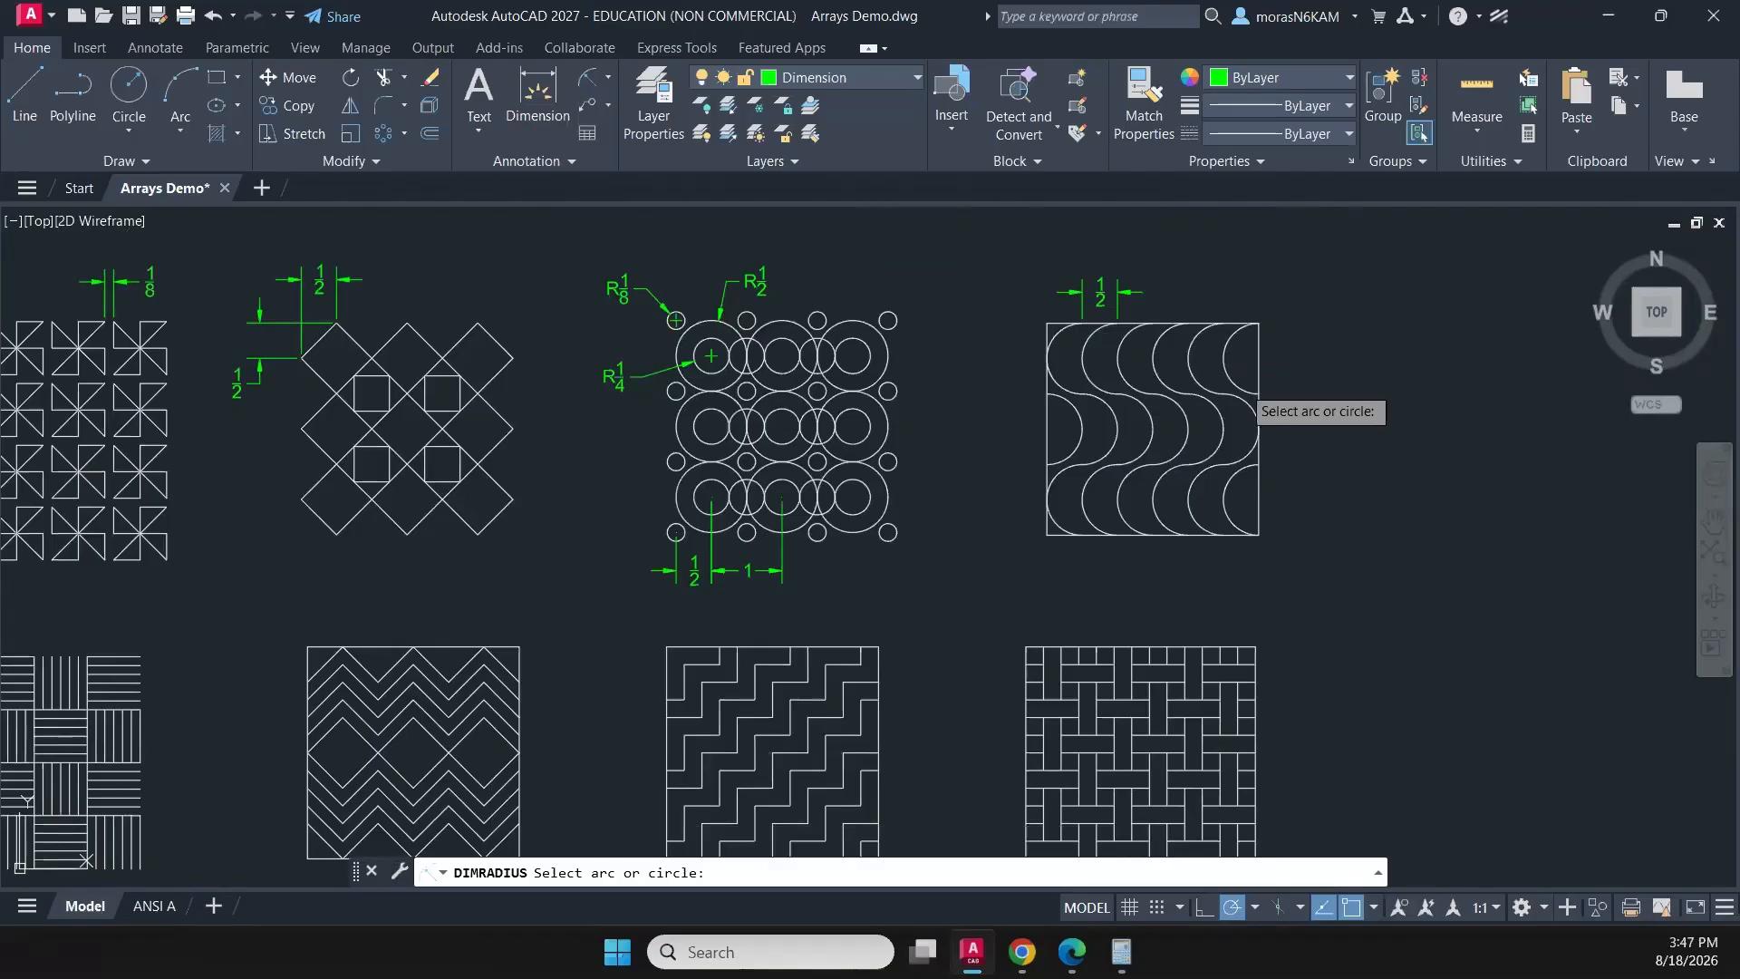
left_click(1250, 391)
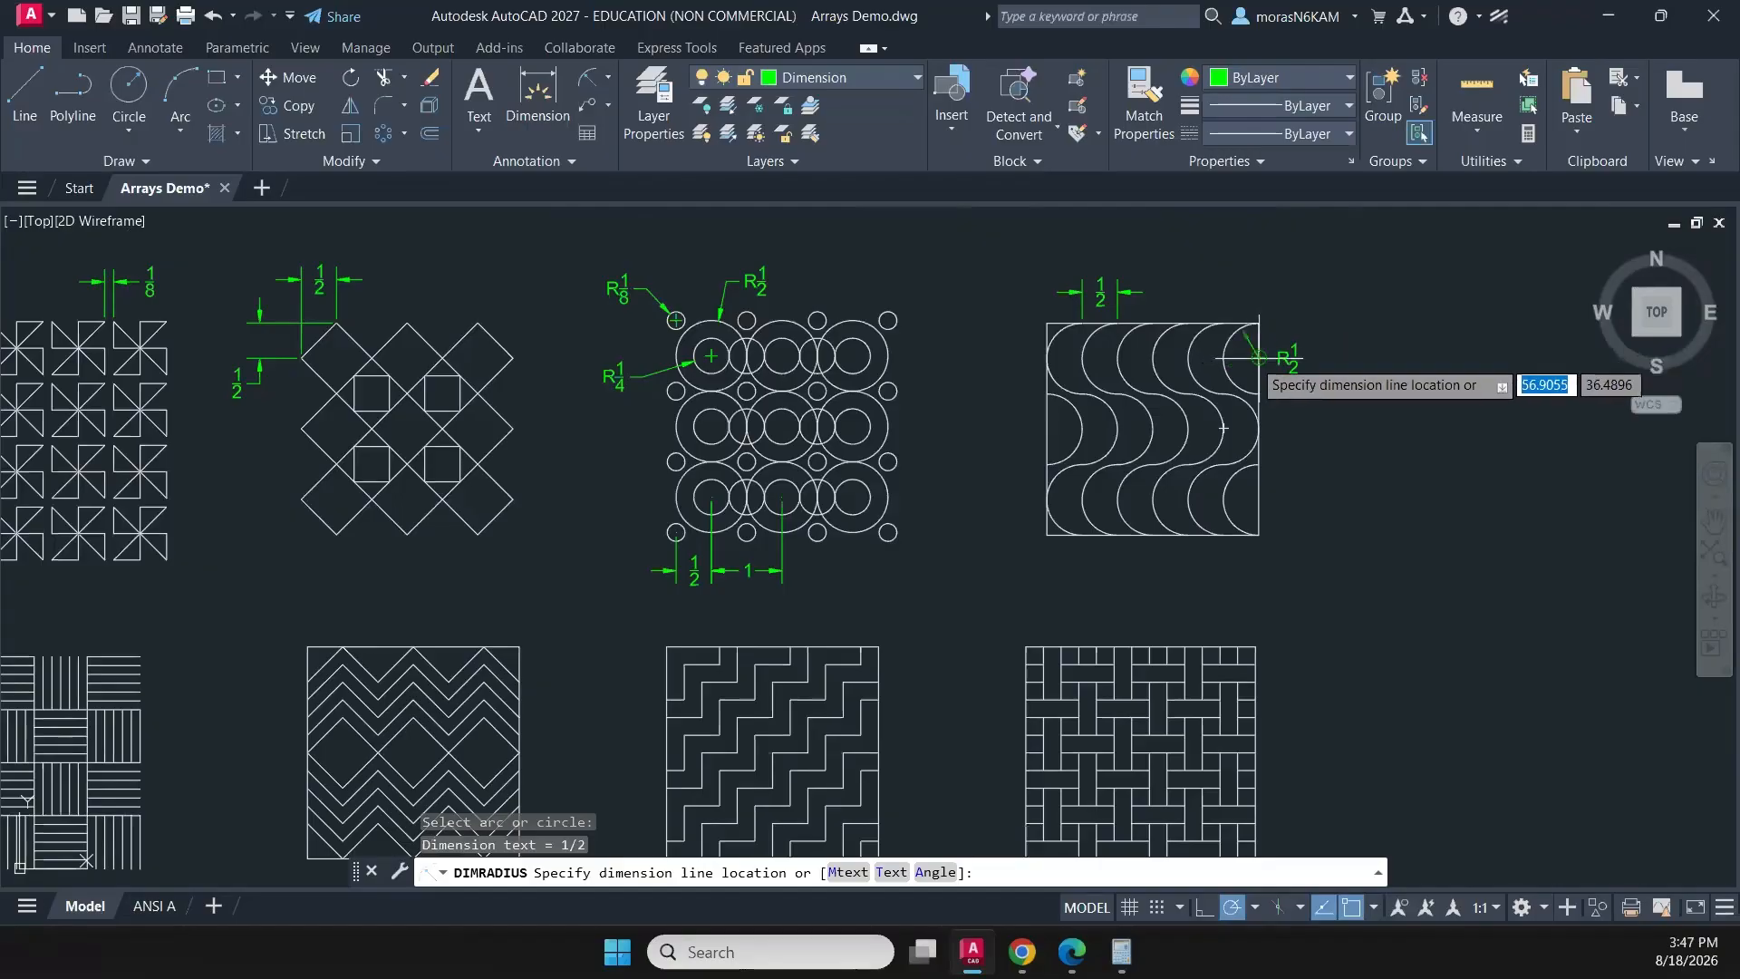
scroll(1258, 358, "up", 4)
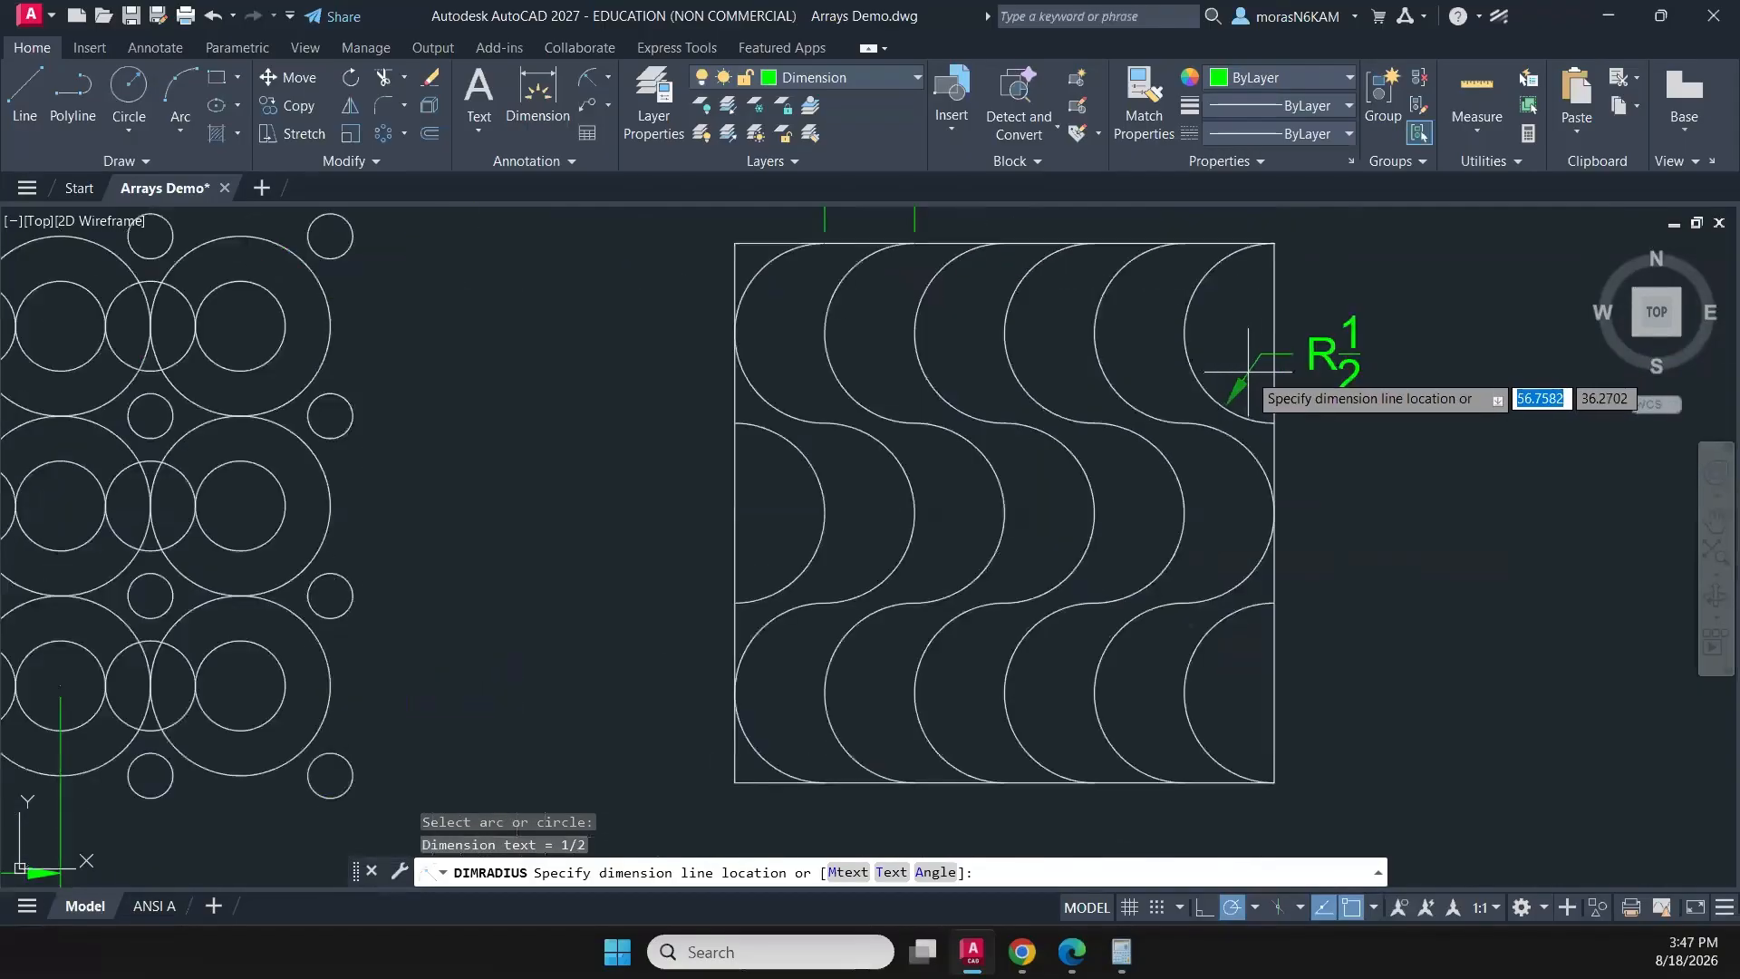
left_click(1249, 371)
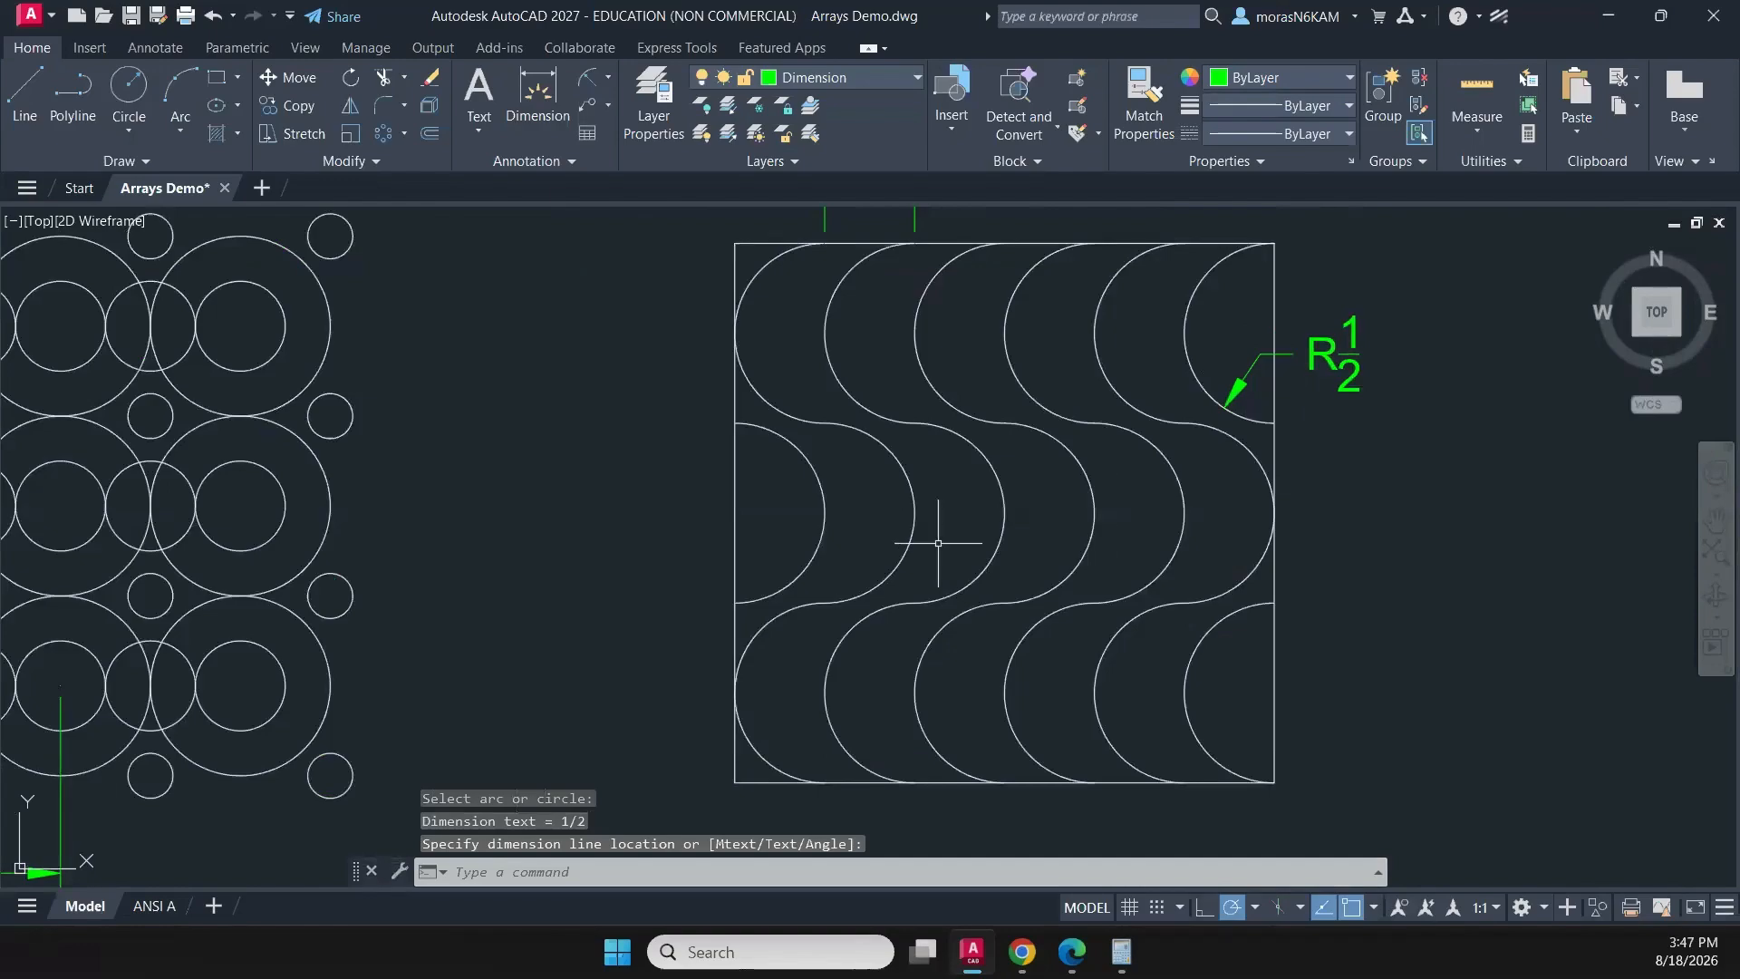
- Dimension the full width of the wave pattern's square between its two lower corners, placing the dimension below the square
scroll(892, 444, "down", 2)
key("Return")
left_click(793, 654)
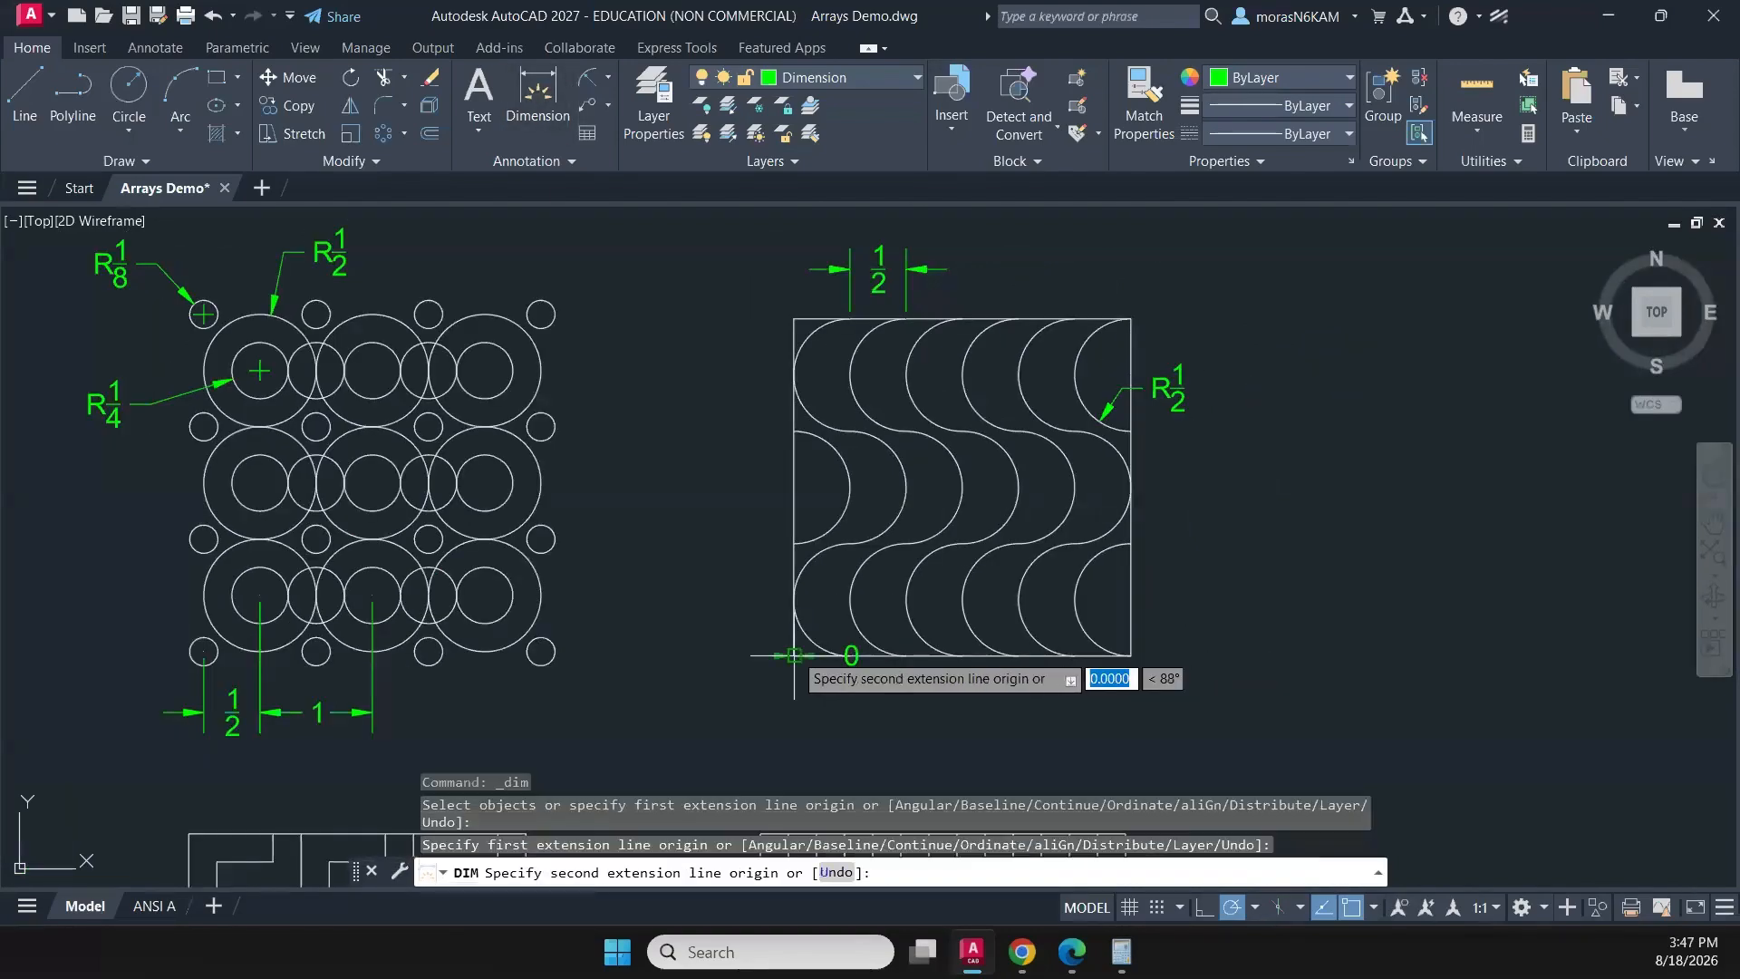
left_click(1131, 654)
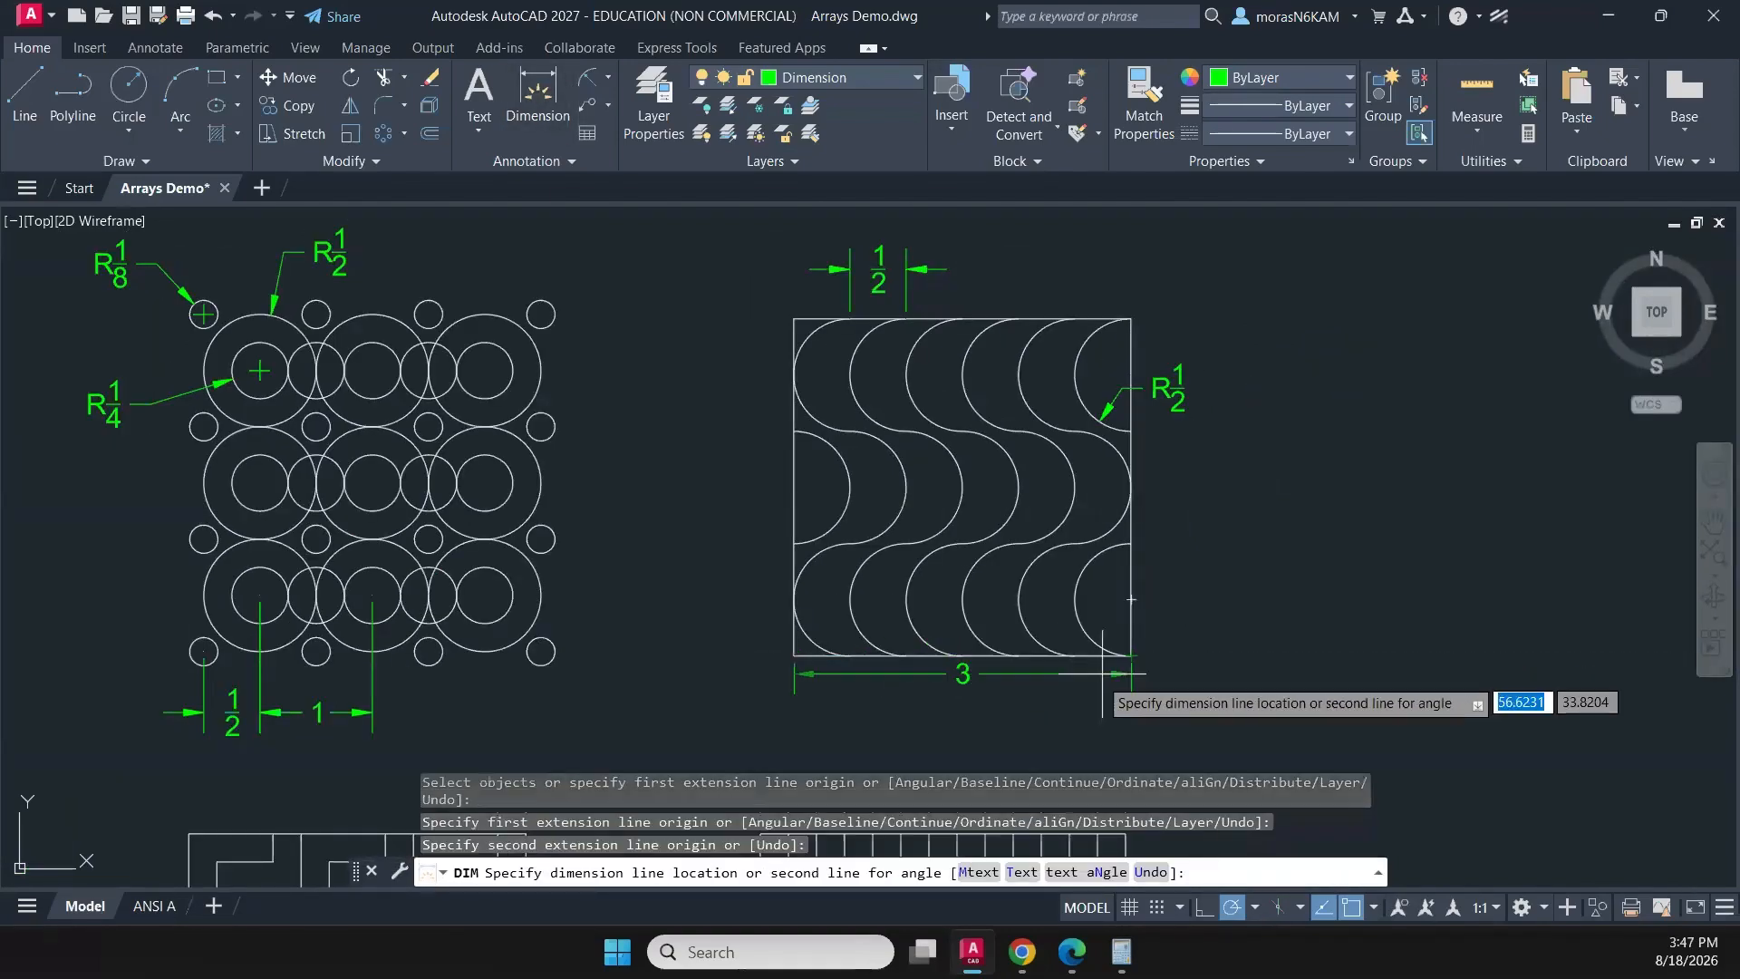
left_click(993, 705)
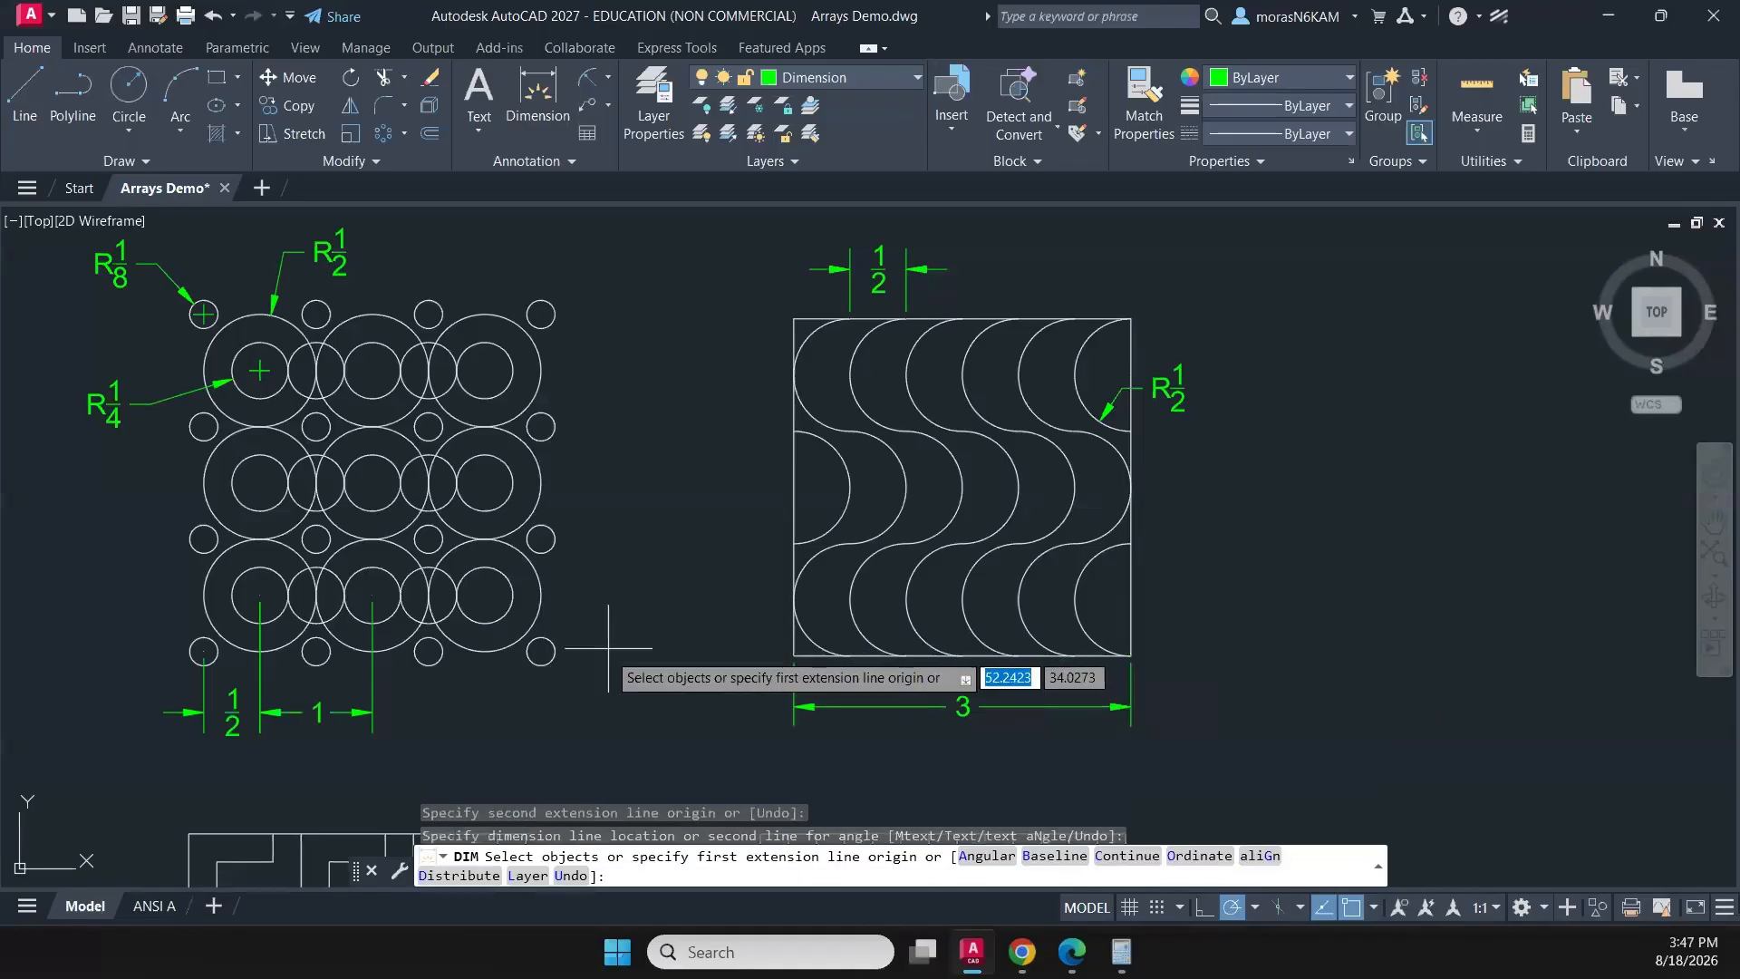
scroll(625, 648, "down", 2)
middle_click_drag(650, 648, 955, 659)
key("Return")
scroll(569, 499, "down", 2)
middle_click_drag(175, 259, 400, 228)
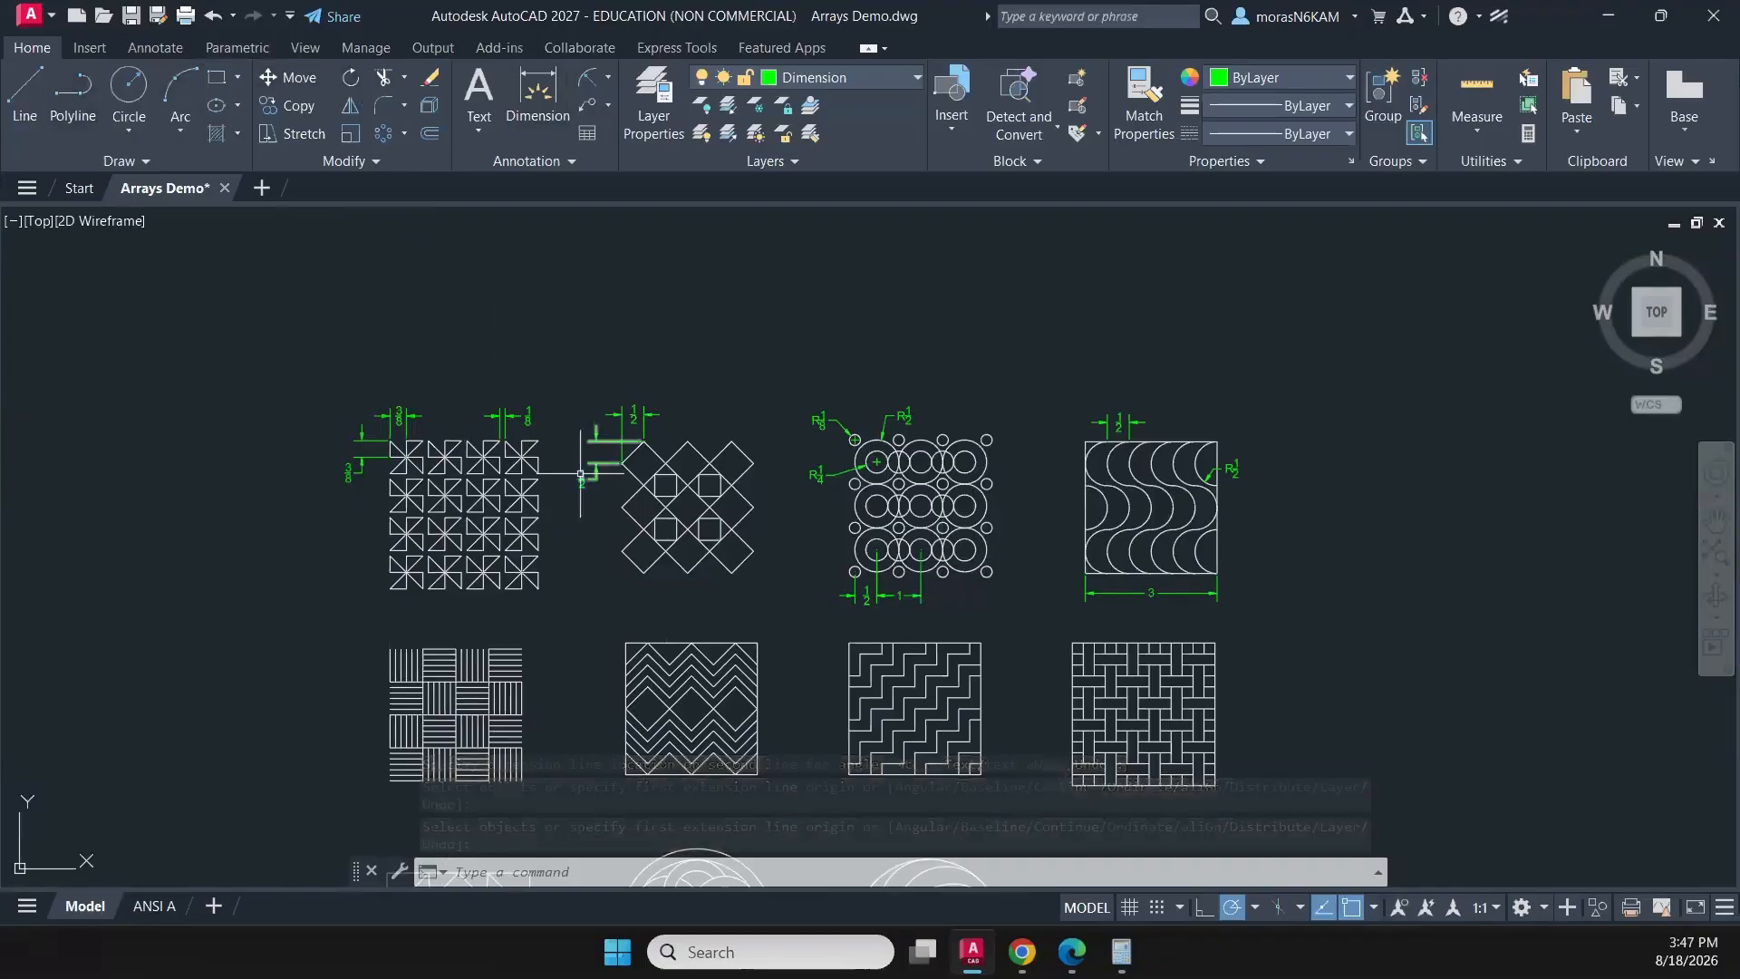
middle_click_drag(708, 501, 738, 369)
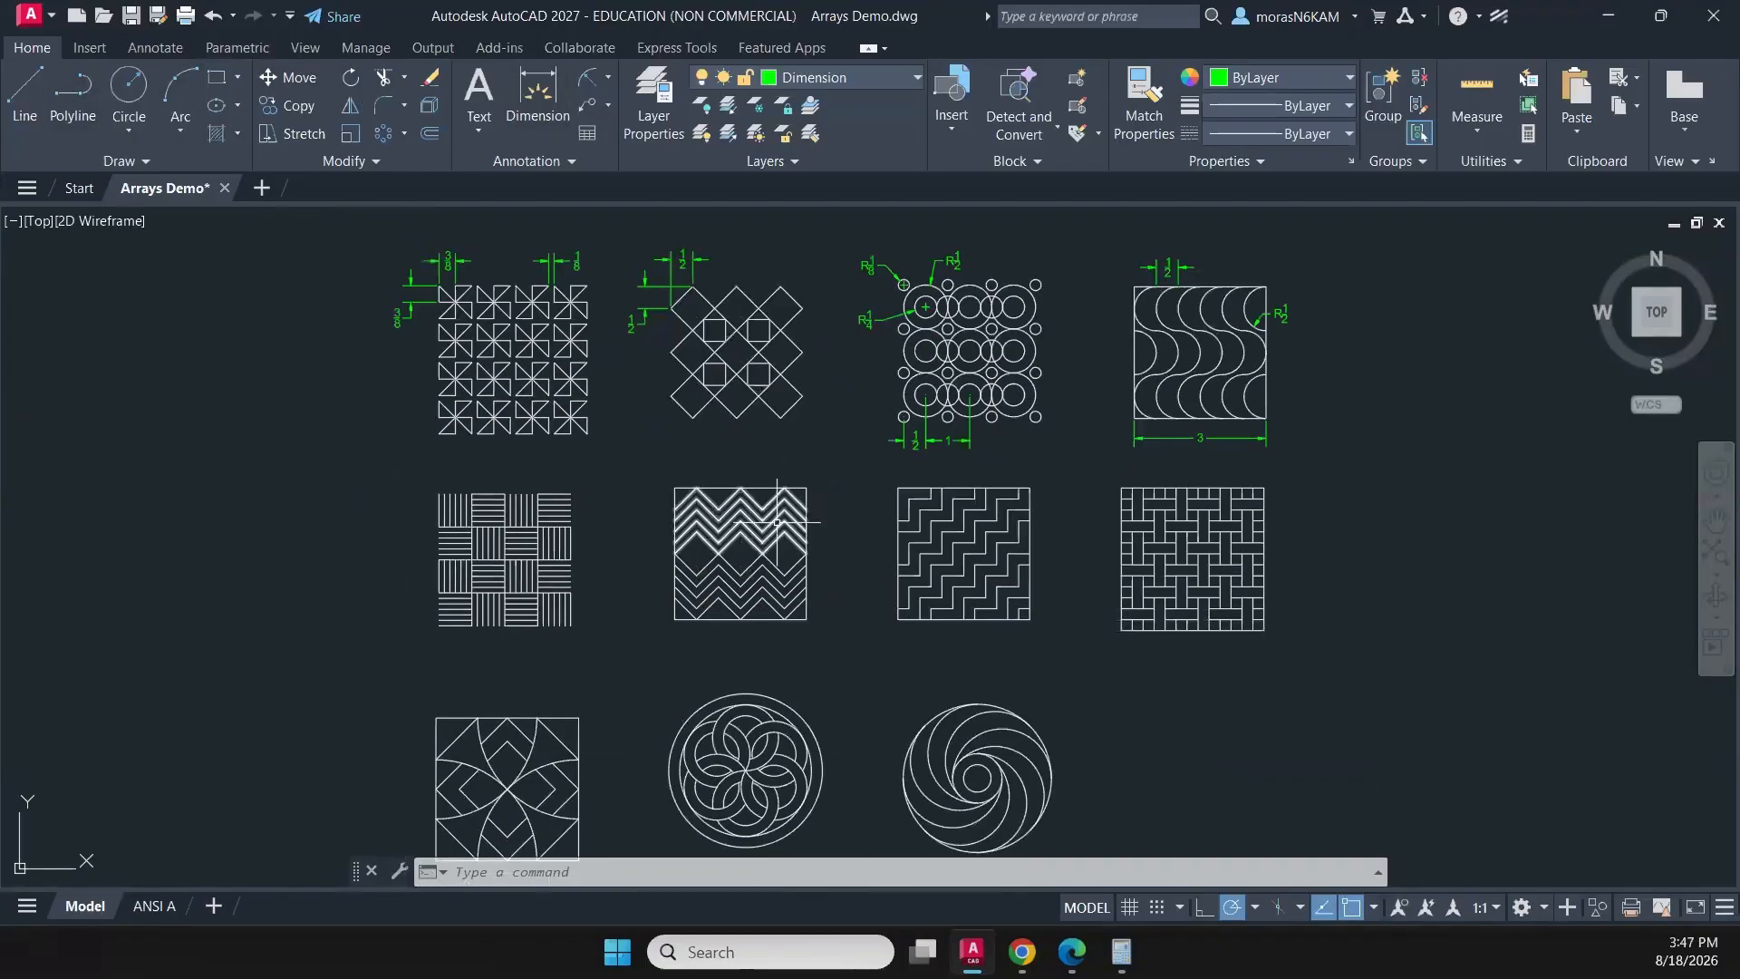
- Dimension the horizontal spacing between the second and third vertical lines of the striped-block pattern's upper-left block, placing it above the pattern
scroll(767, 545, "down", 2)
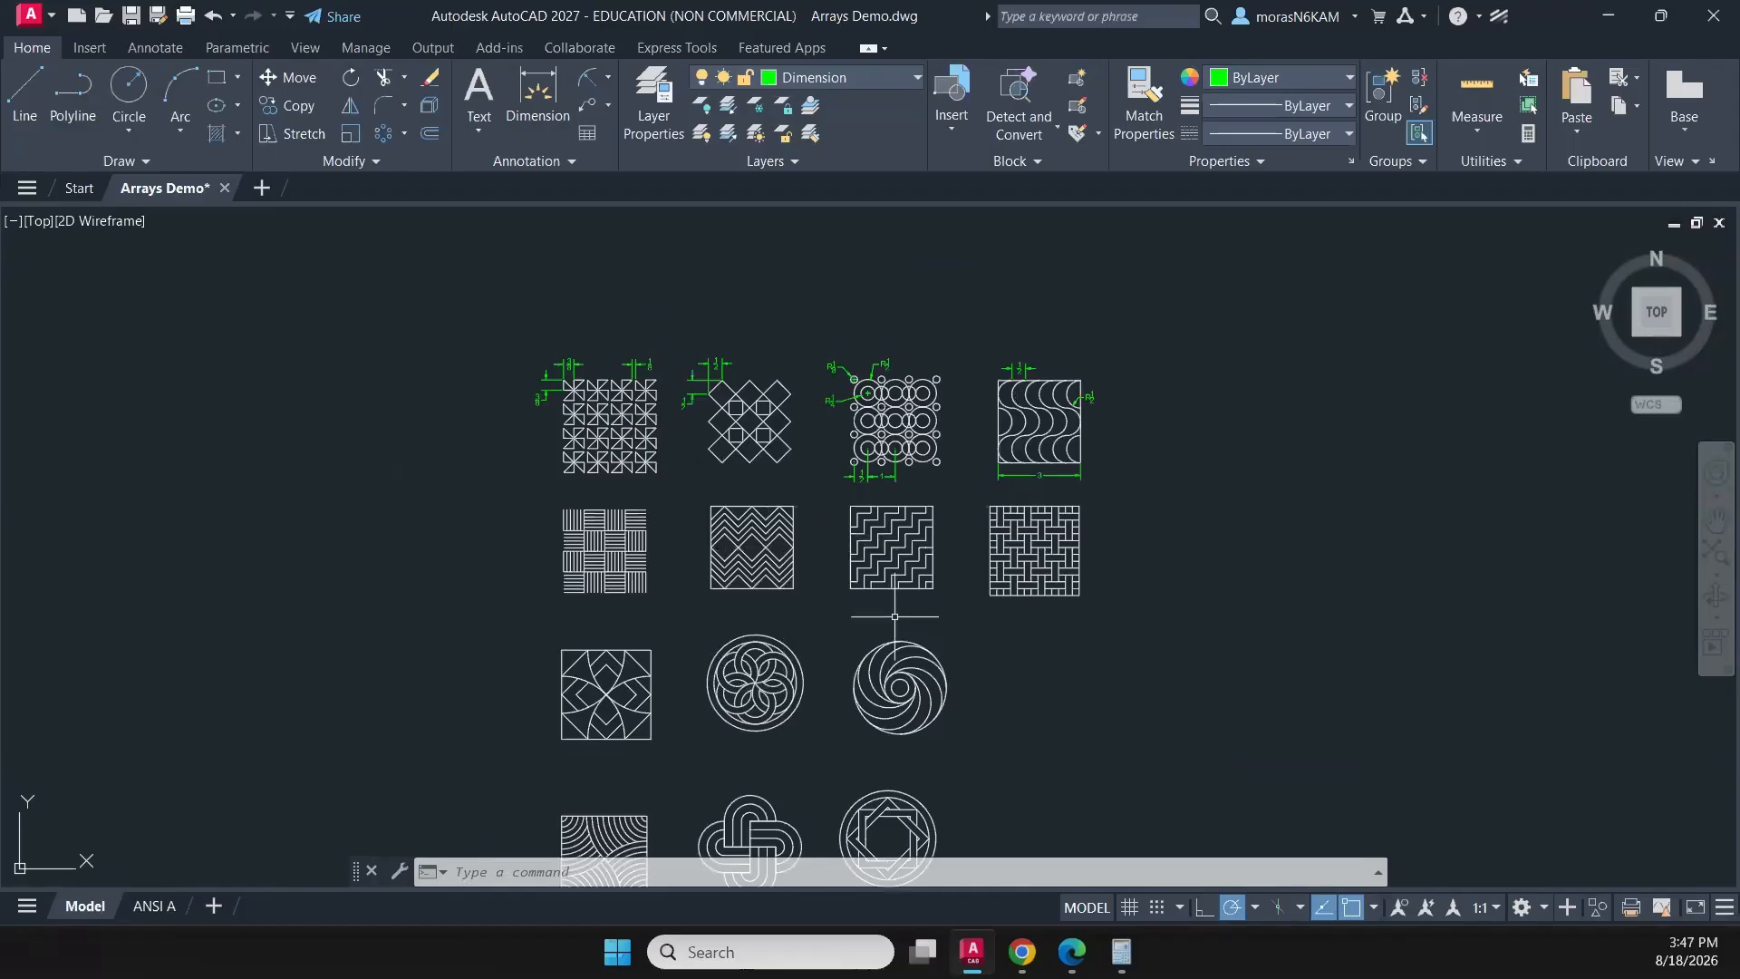
scroll(809, 531, "up", 2)
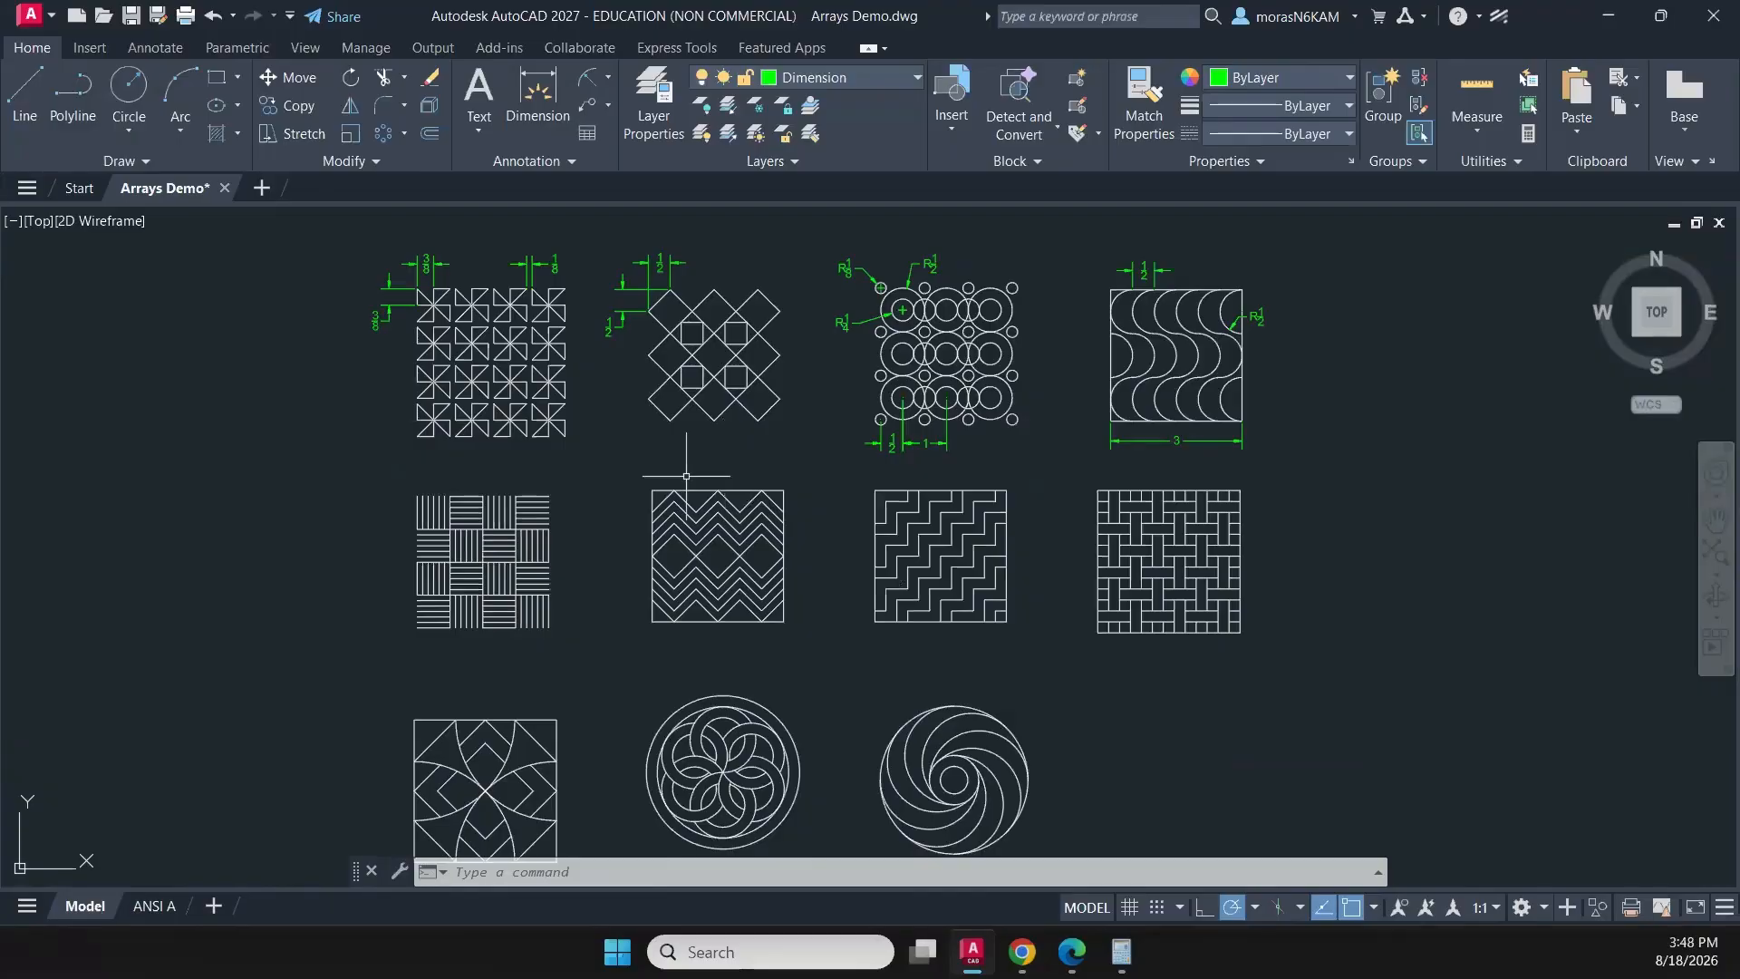
scroll(599, 483, "up", 2)
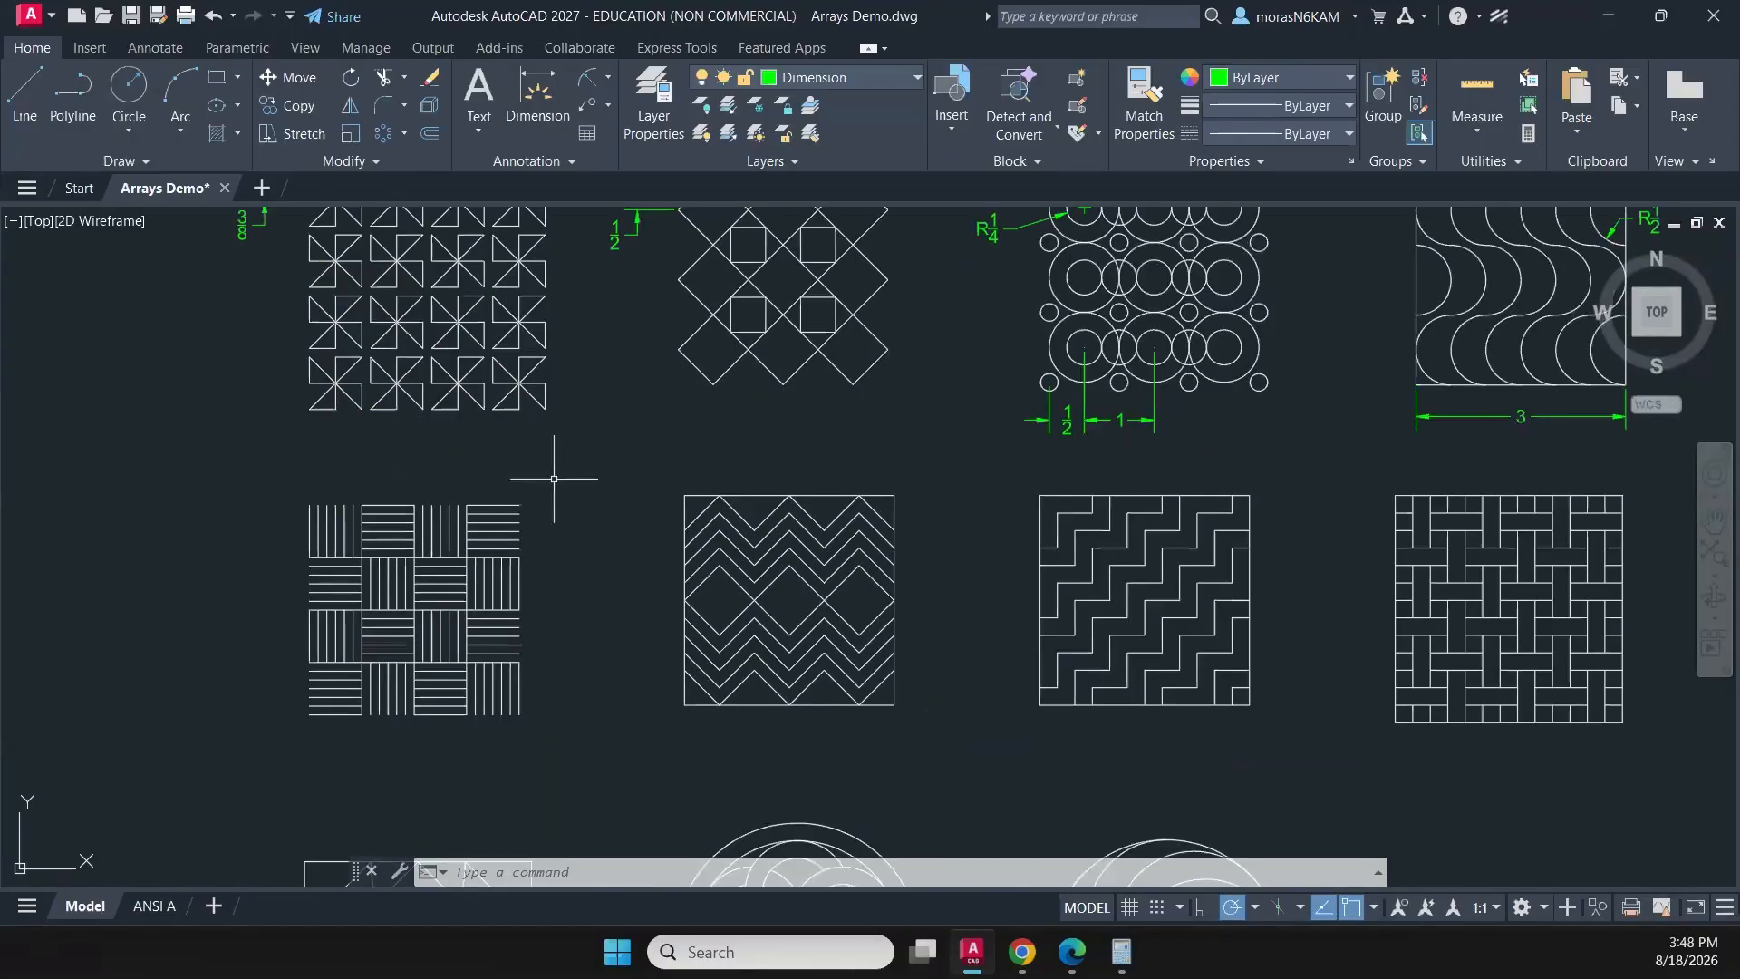
left_click(536, 94)
scroll(335, 426, "up", 4)
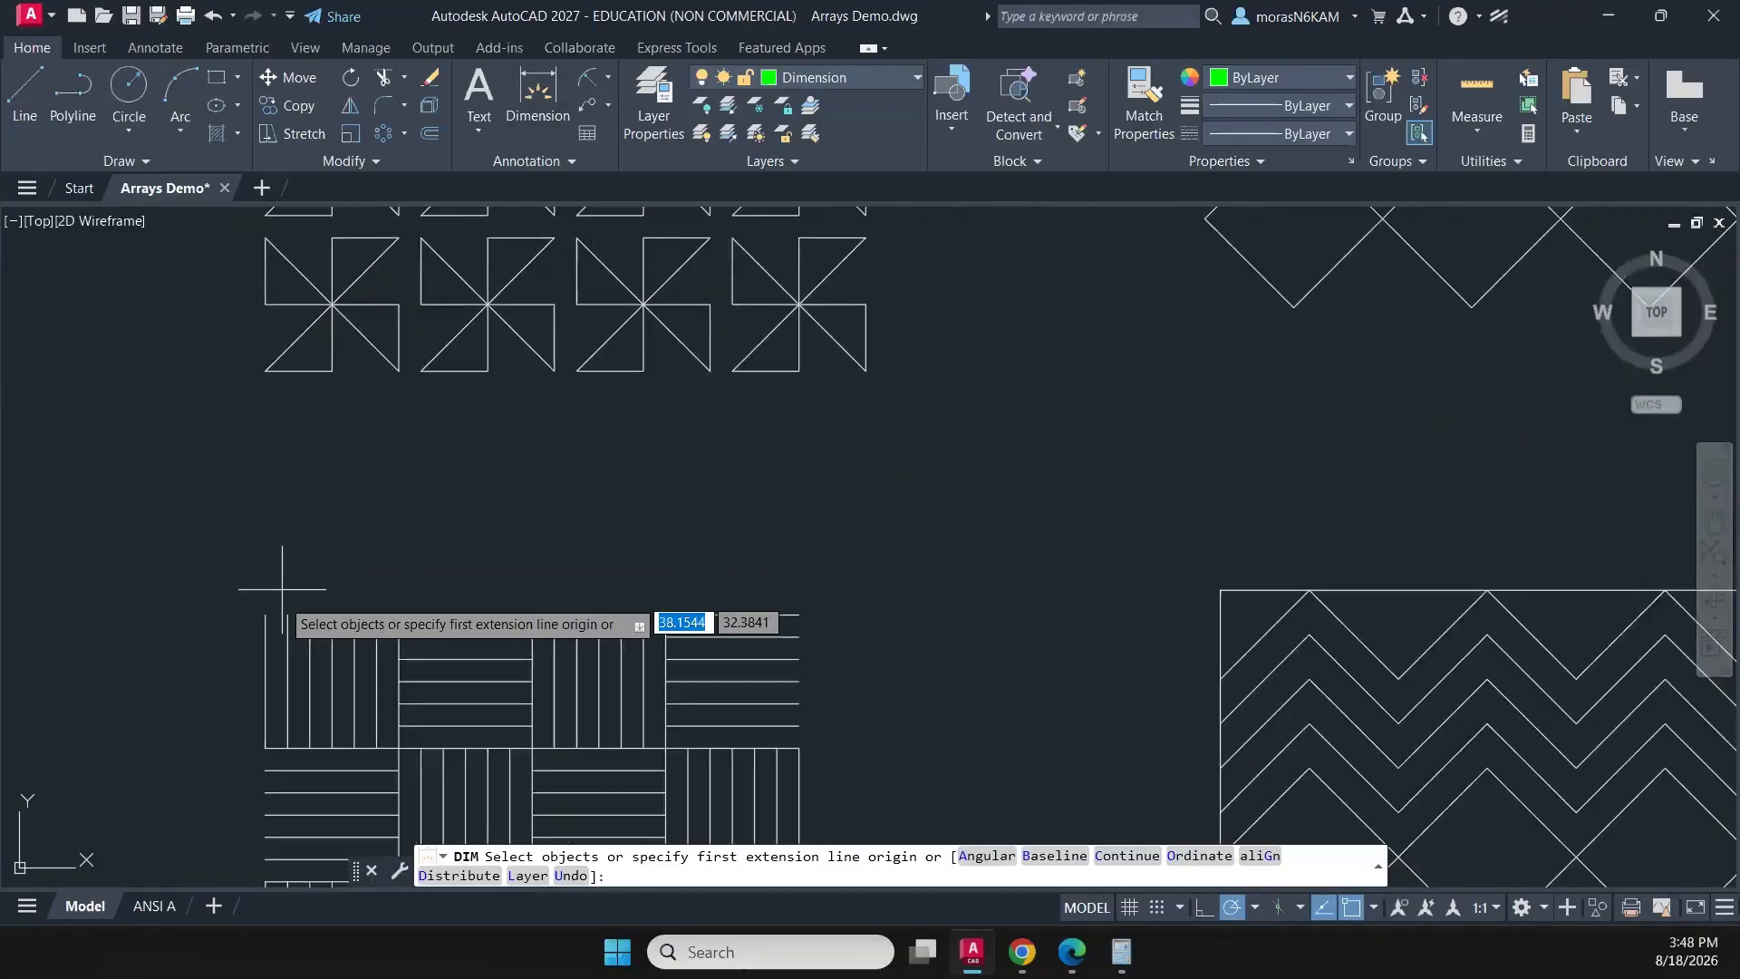
left_click(272, 613)
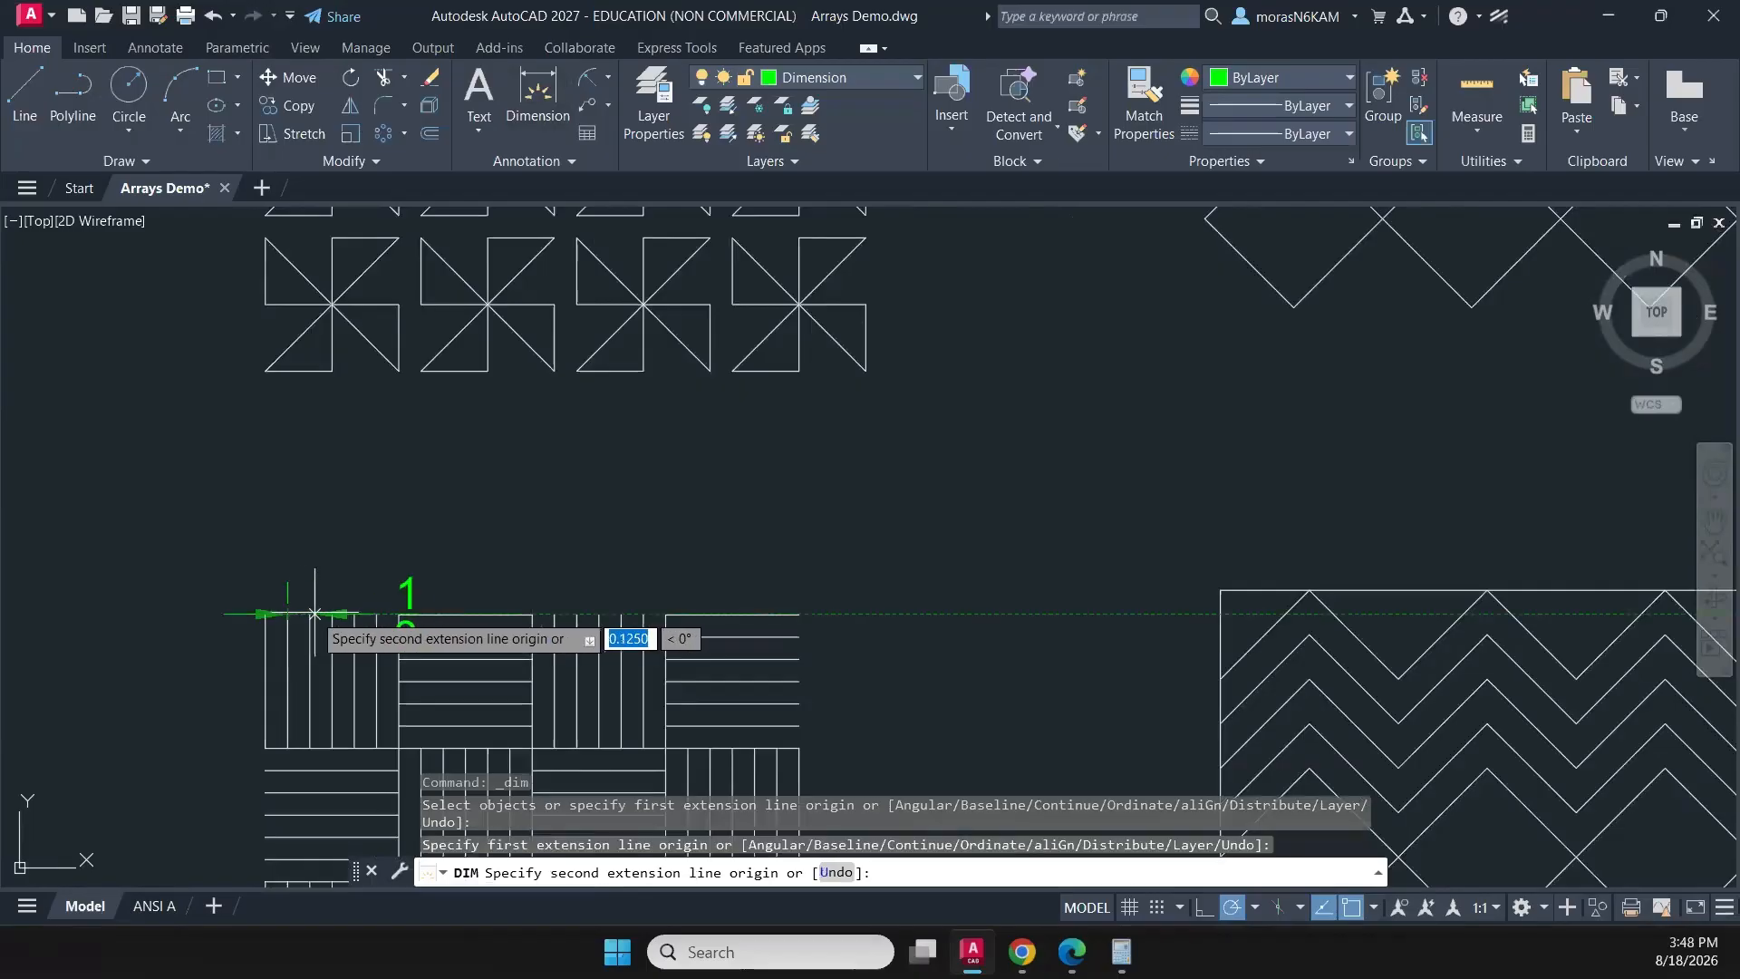
left_click(311, 614)
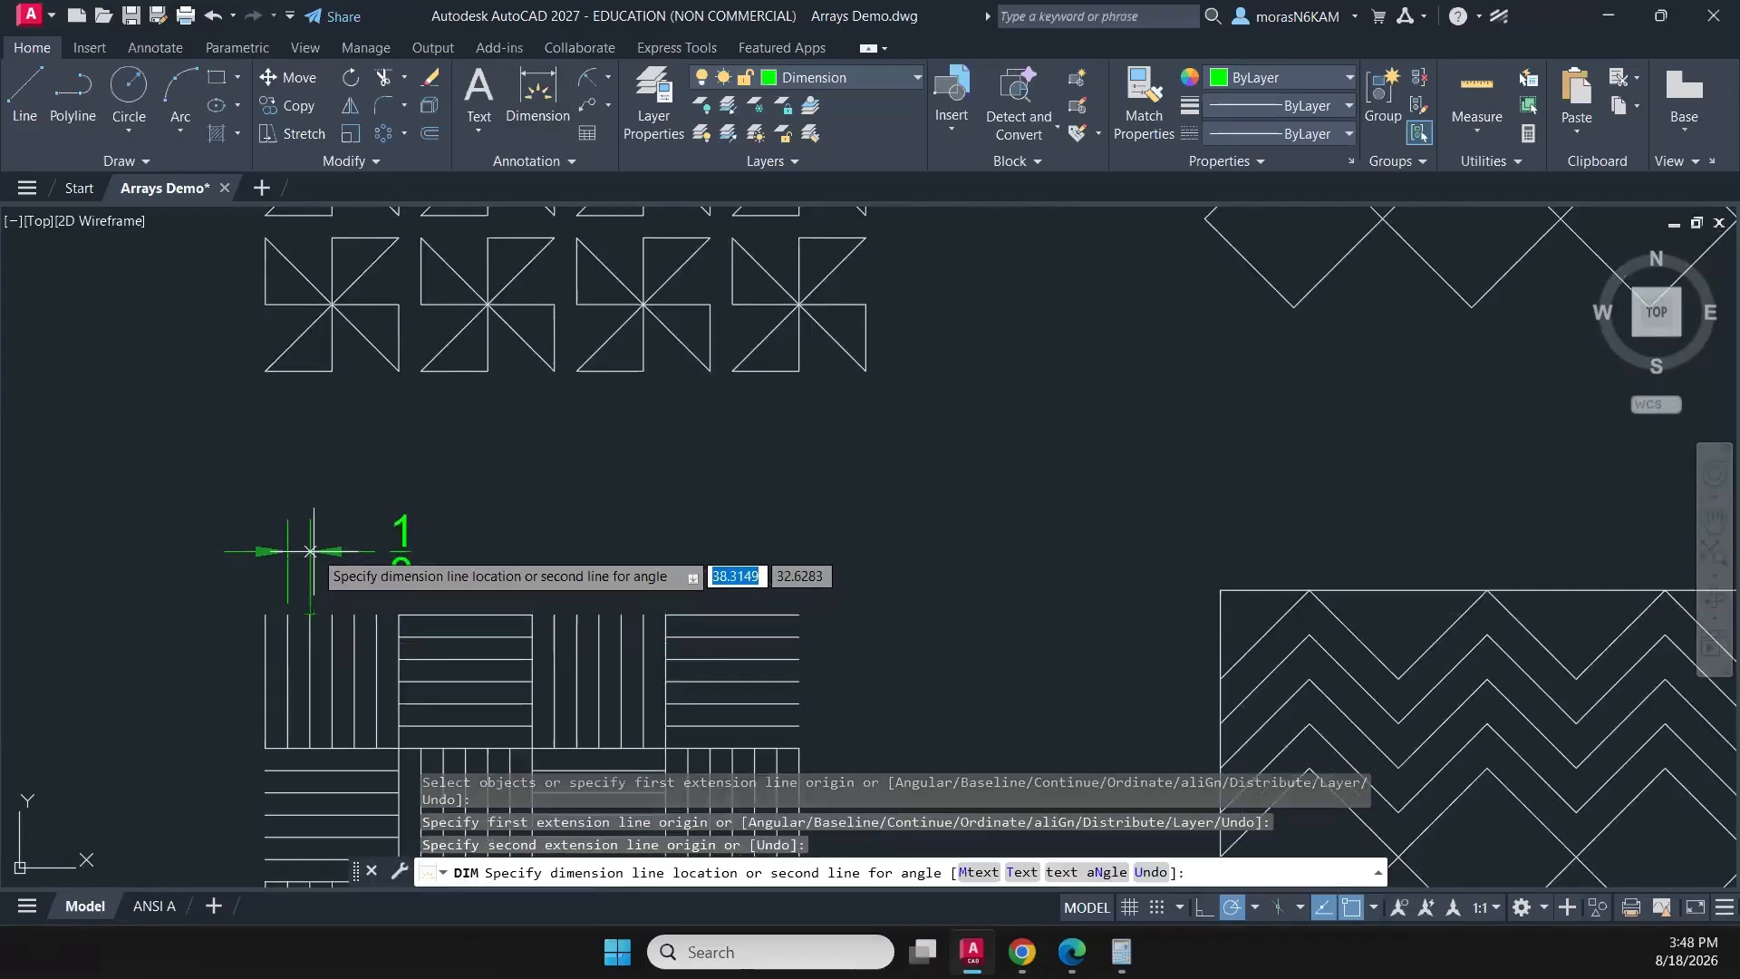
left_click(311, 543)
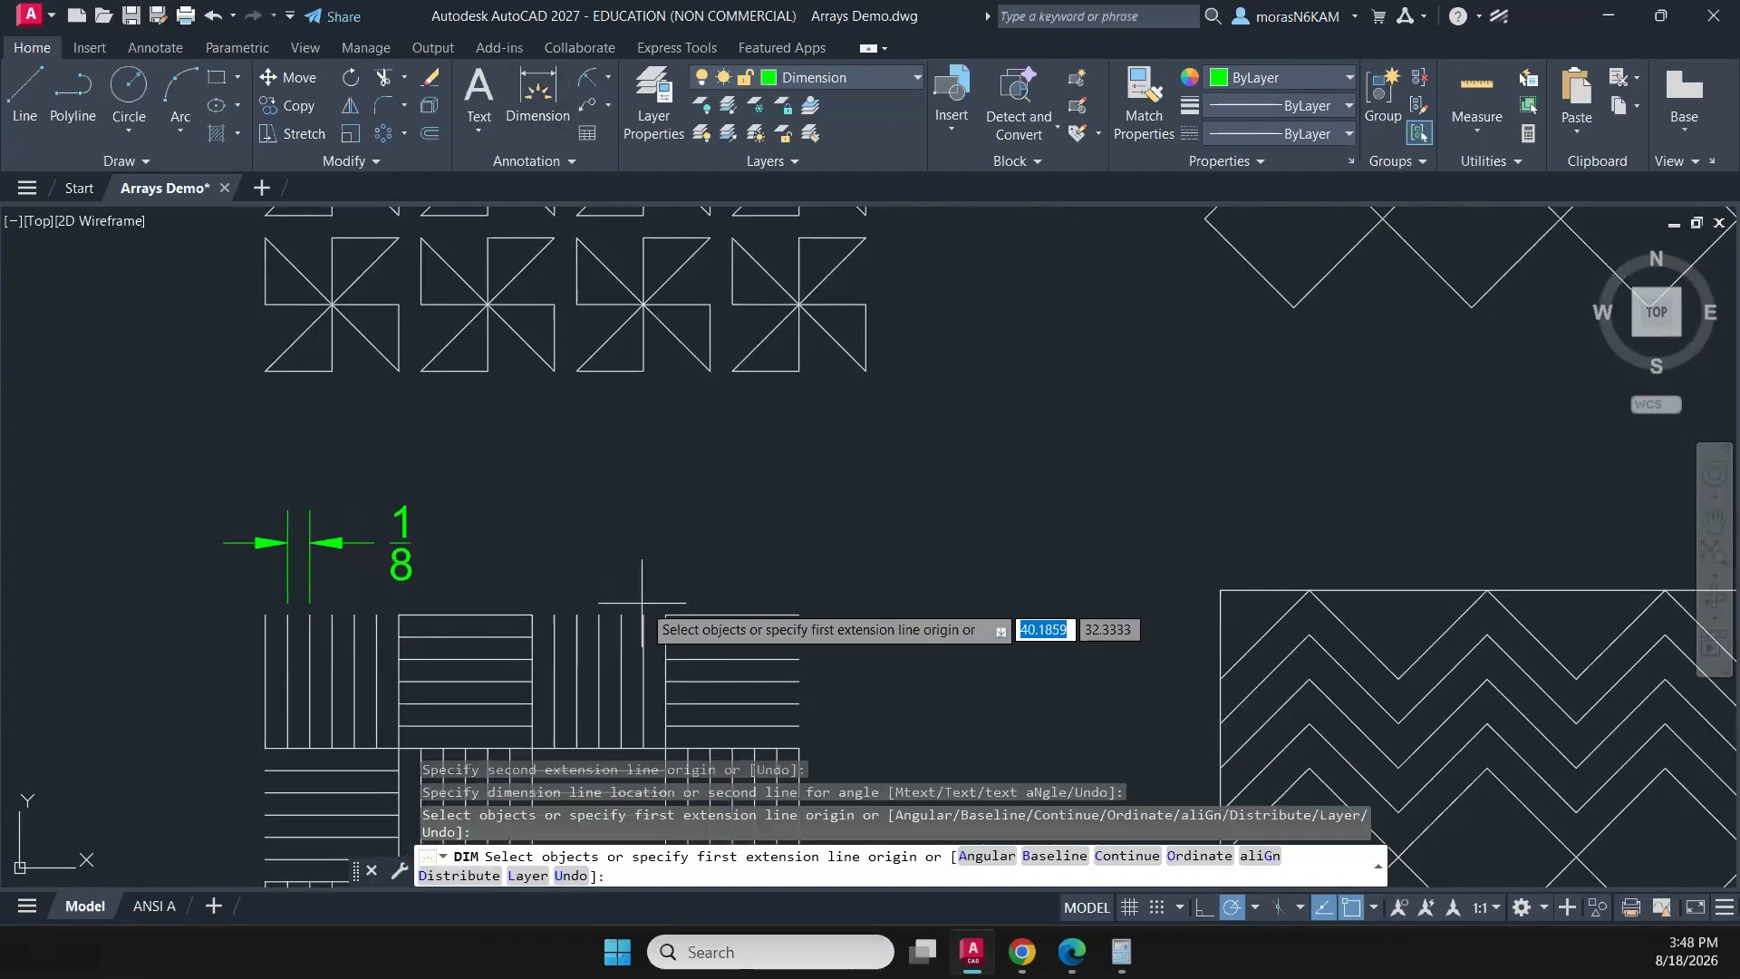
- Dimension the width of the striped-block pattern's upper-right block, in line with the existing line-spacing dimension above the pattern
left_click(665, 613)
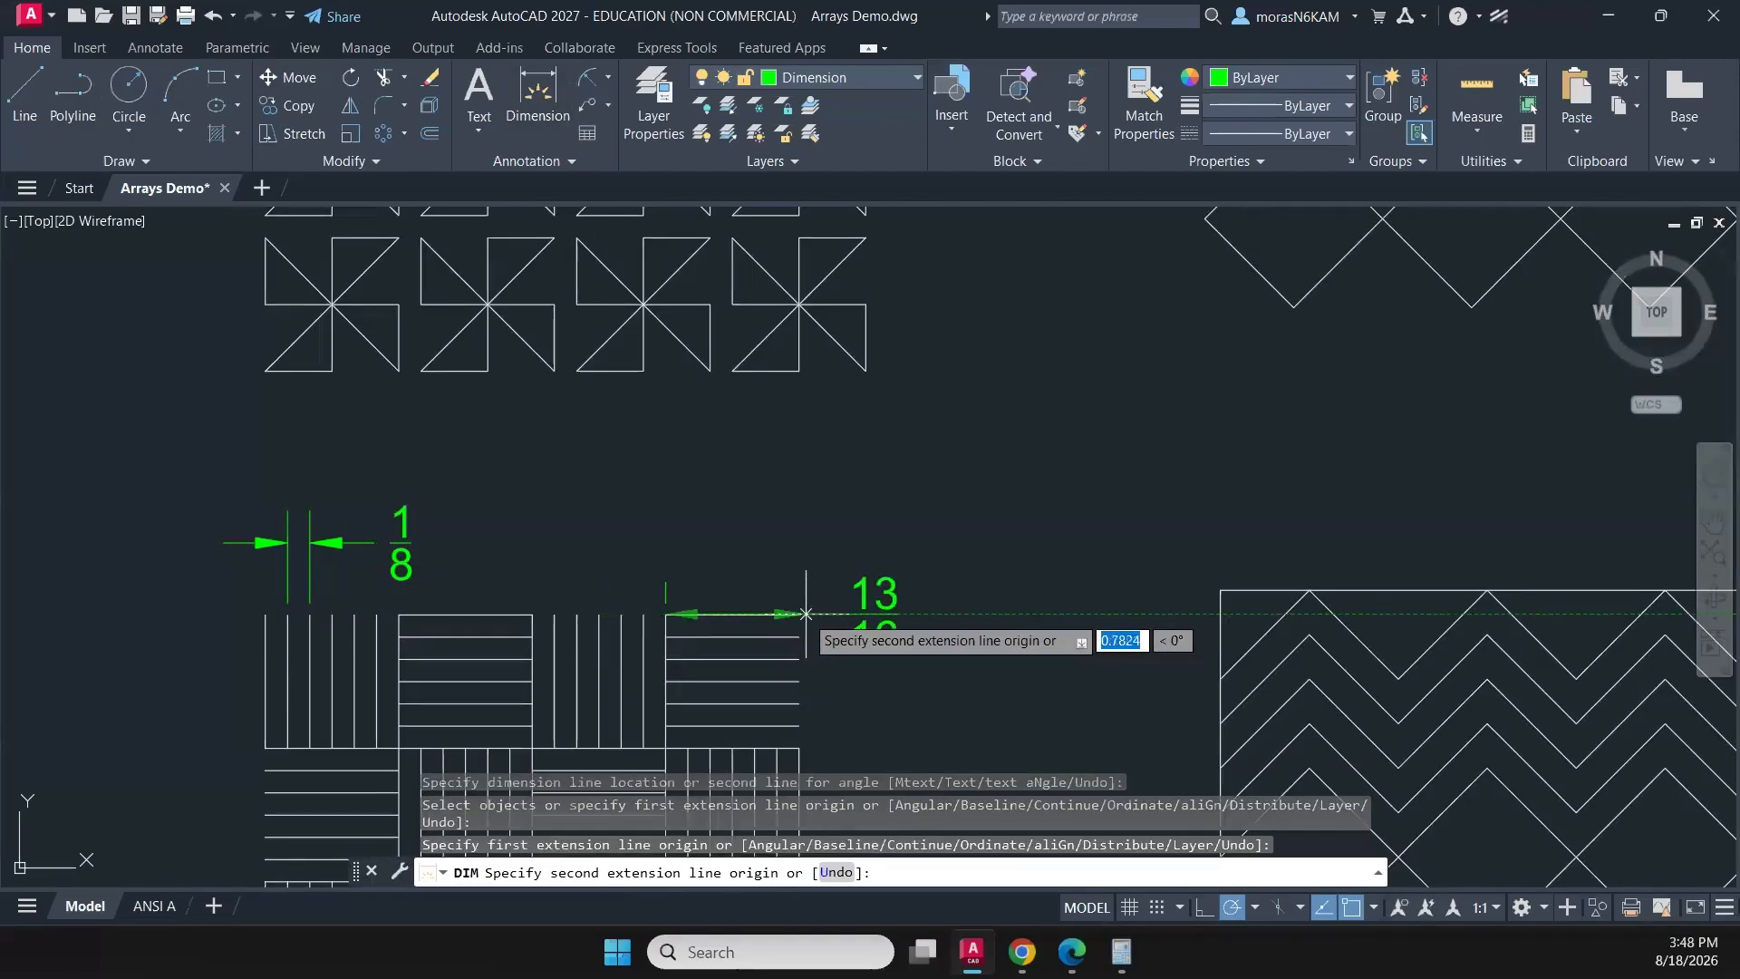
left_click(799, 613)
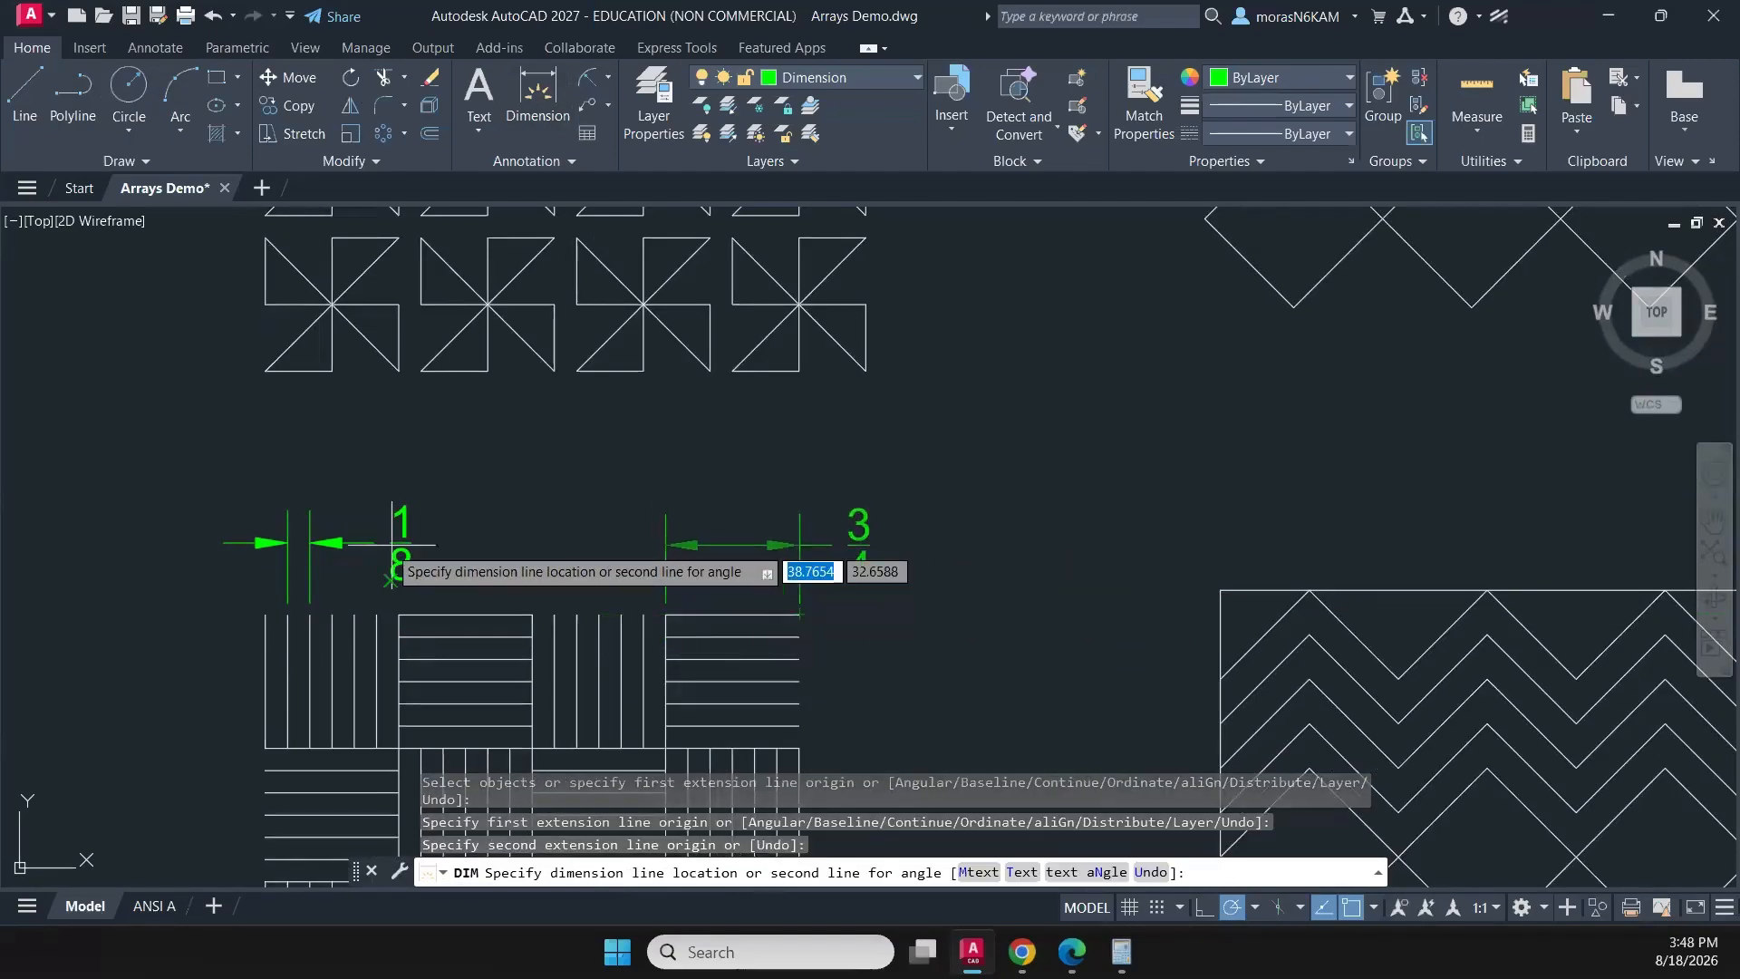
left_click(460, 541)
- Dimension the horizontal distance from the zigzag pattern's first peak to its adjacent valley, placing the dimension above the square
scroll(1228, 607, "down", 2)
mouse_move(1218, 599)
middle_mouse_down()
mouse_move(1138, 610)
mouse_move(847, 544)
mouse_move(789, 470)
mouse_move(759, 367)
middle_mouse_up()
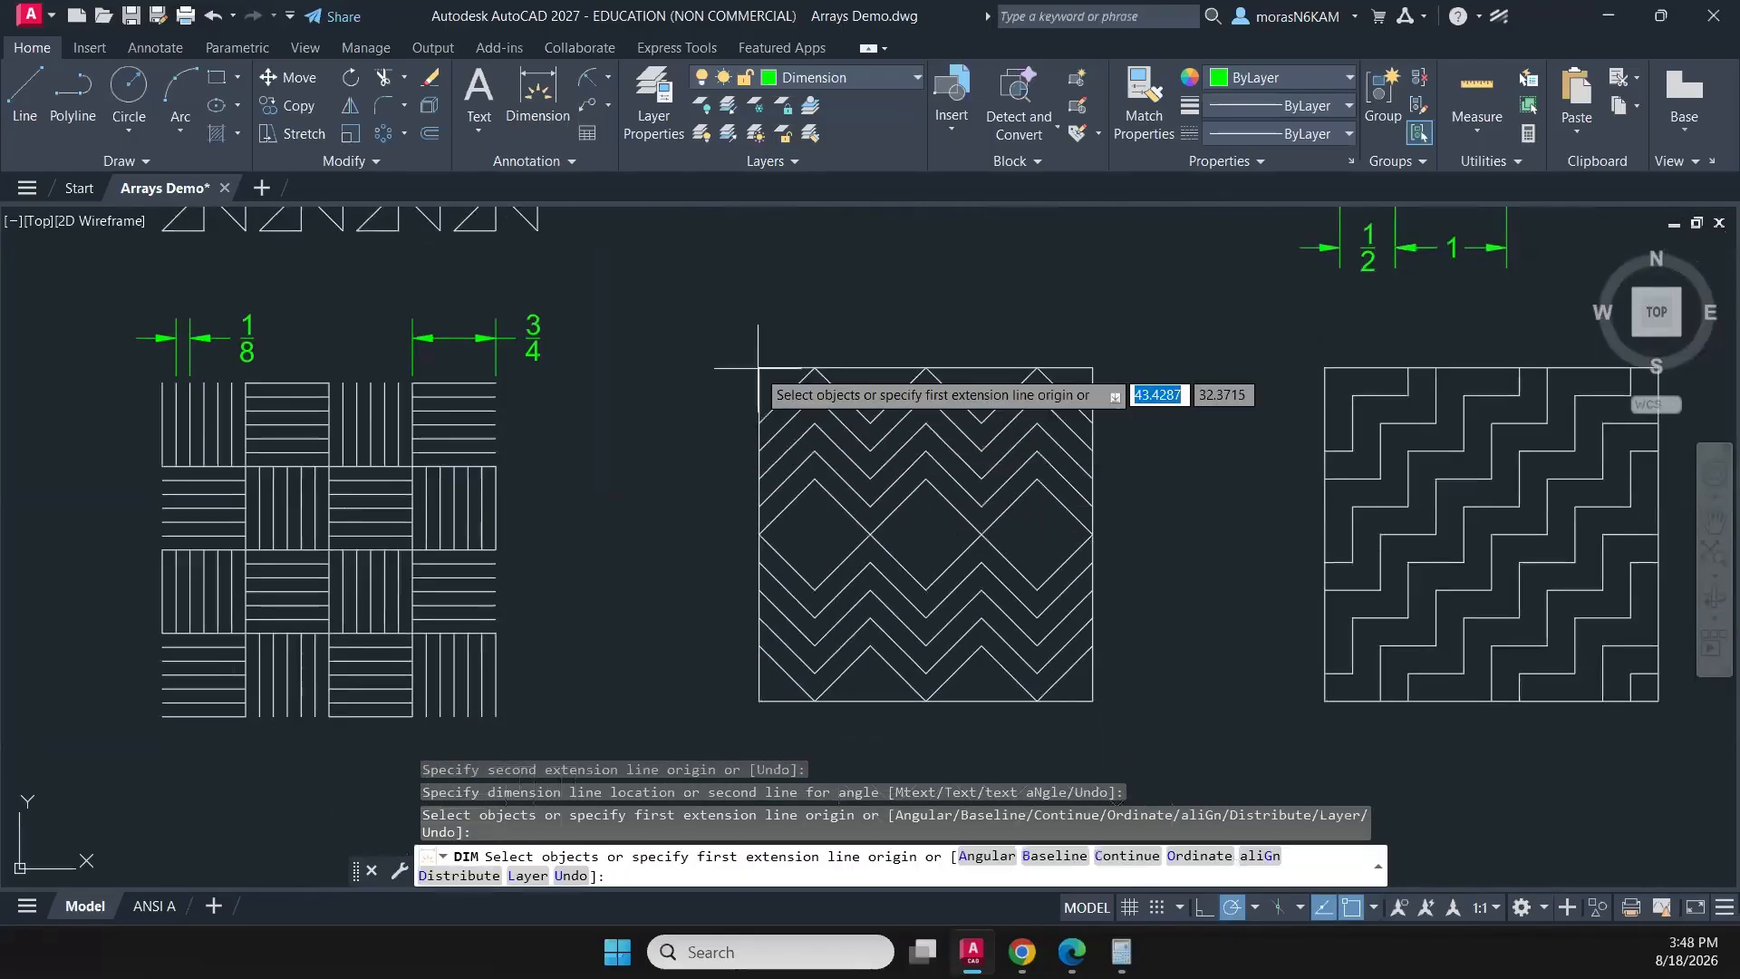
left_click(817, 367)
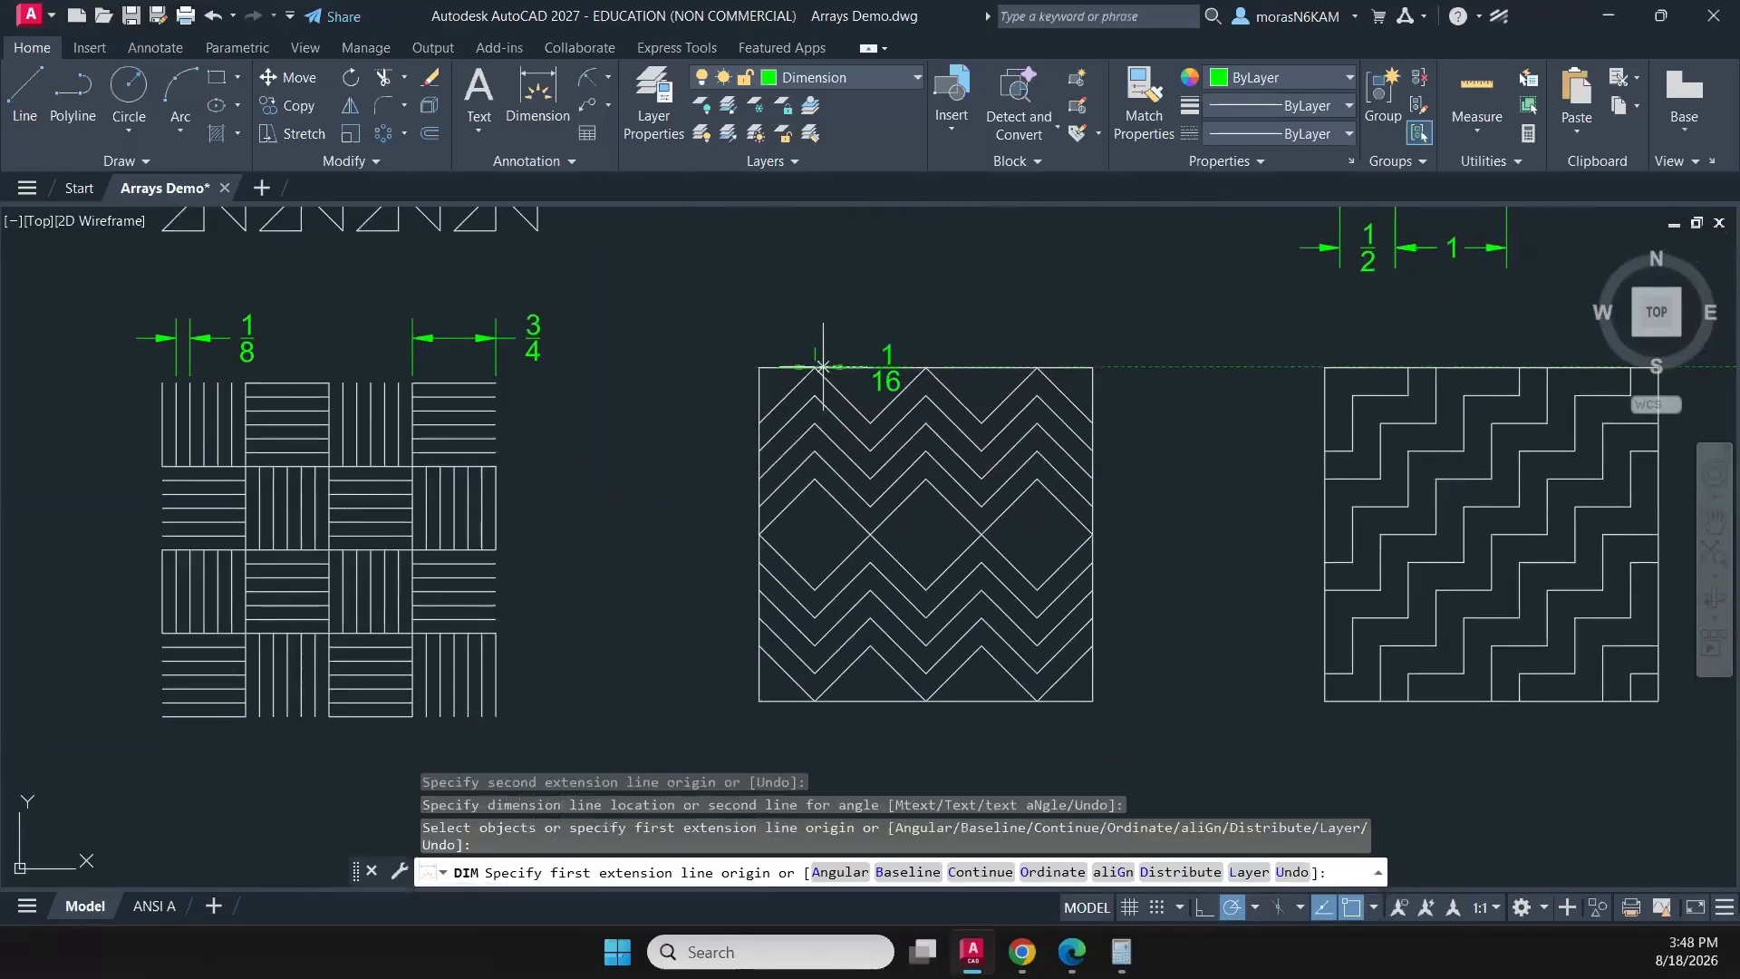
left_click(871, 419)
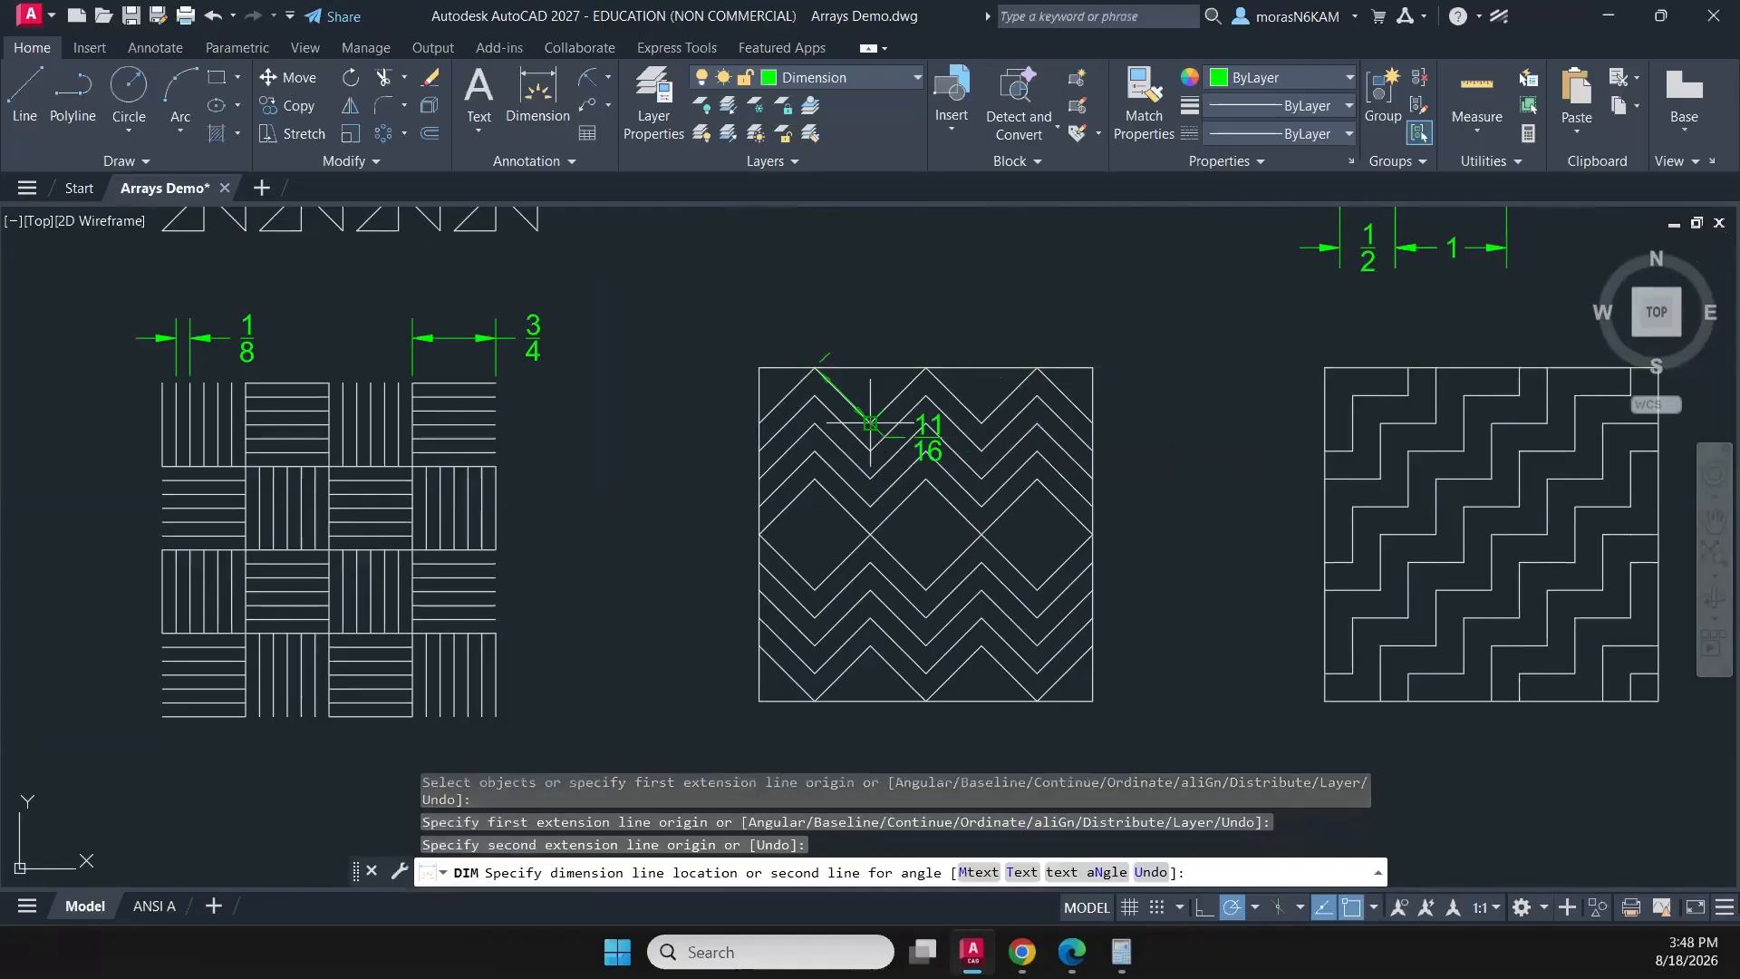
left_click(813, 319)
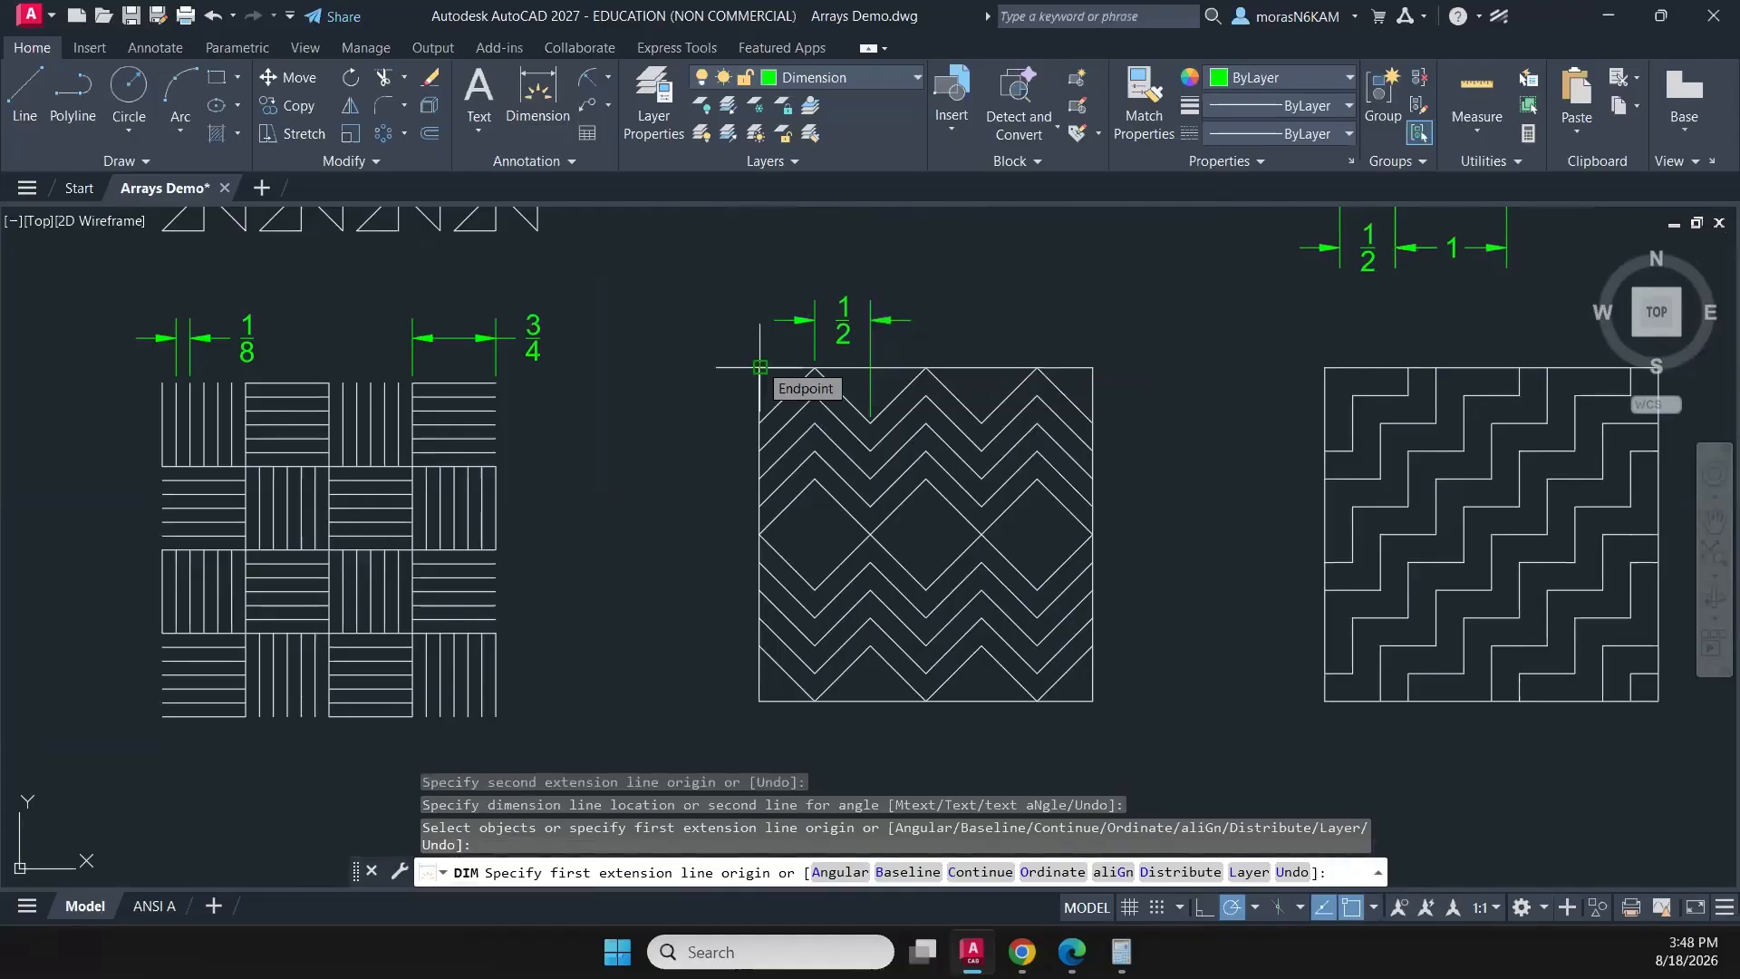
- Dimension the vertical distance from the zigzag square's upper-left corner to the first zigzag's left end, placing it outside the left edge
left_click(760, 363)
left_click(760, 422)
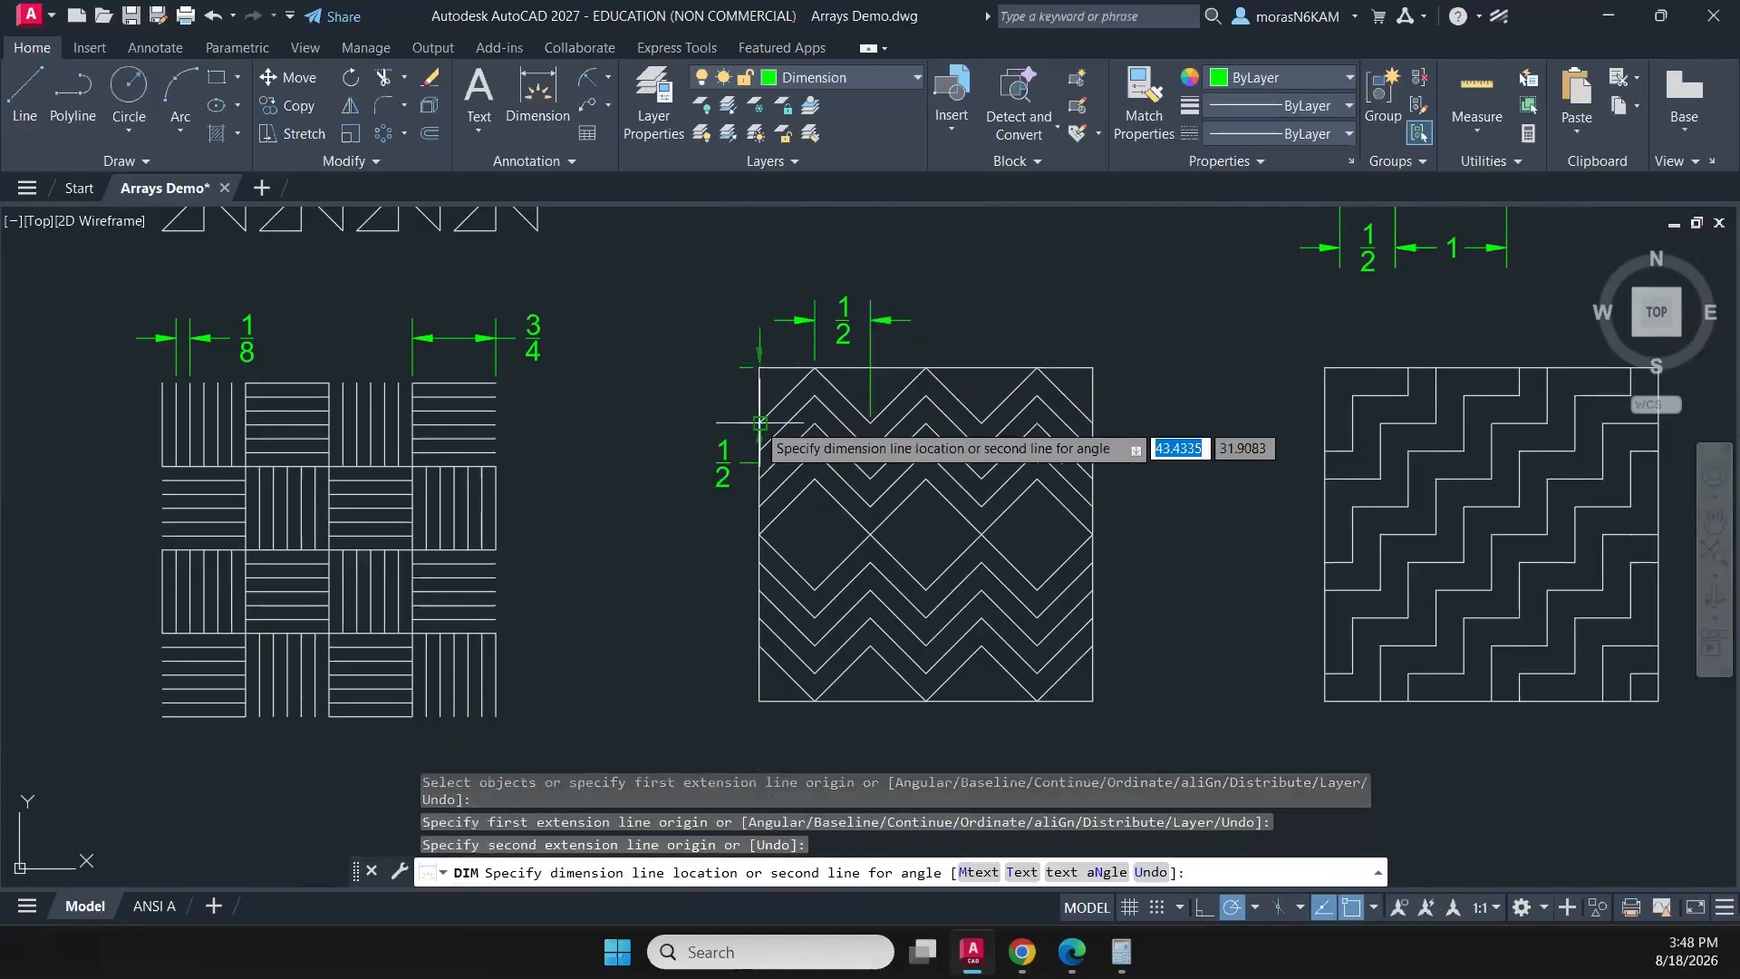
left_click(716, 435)
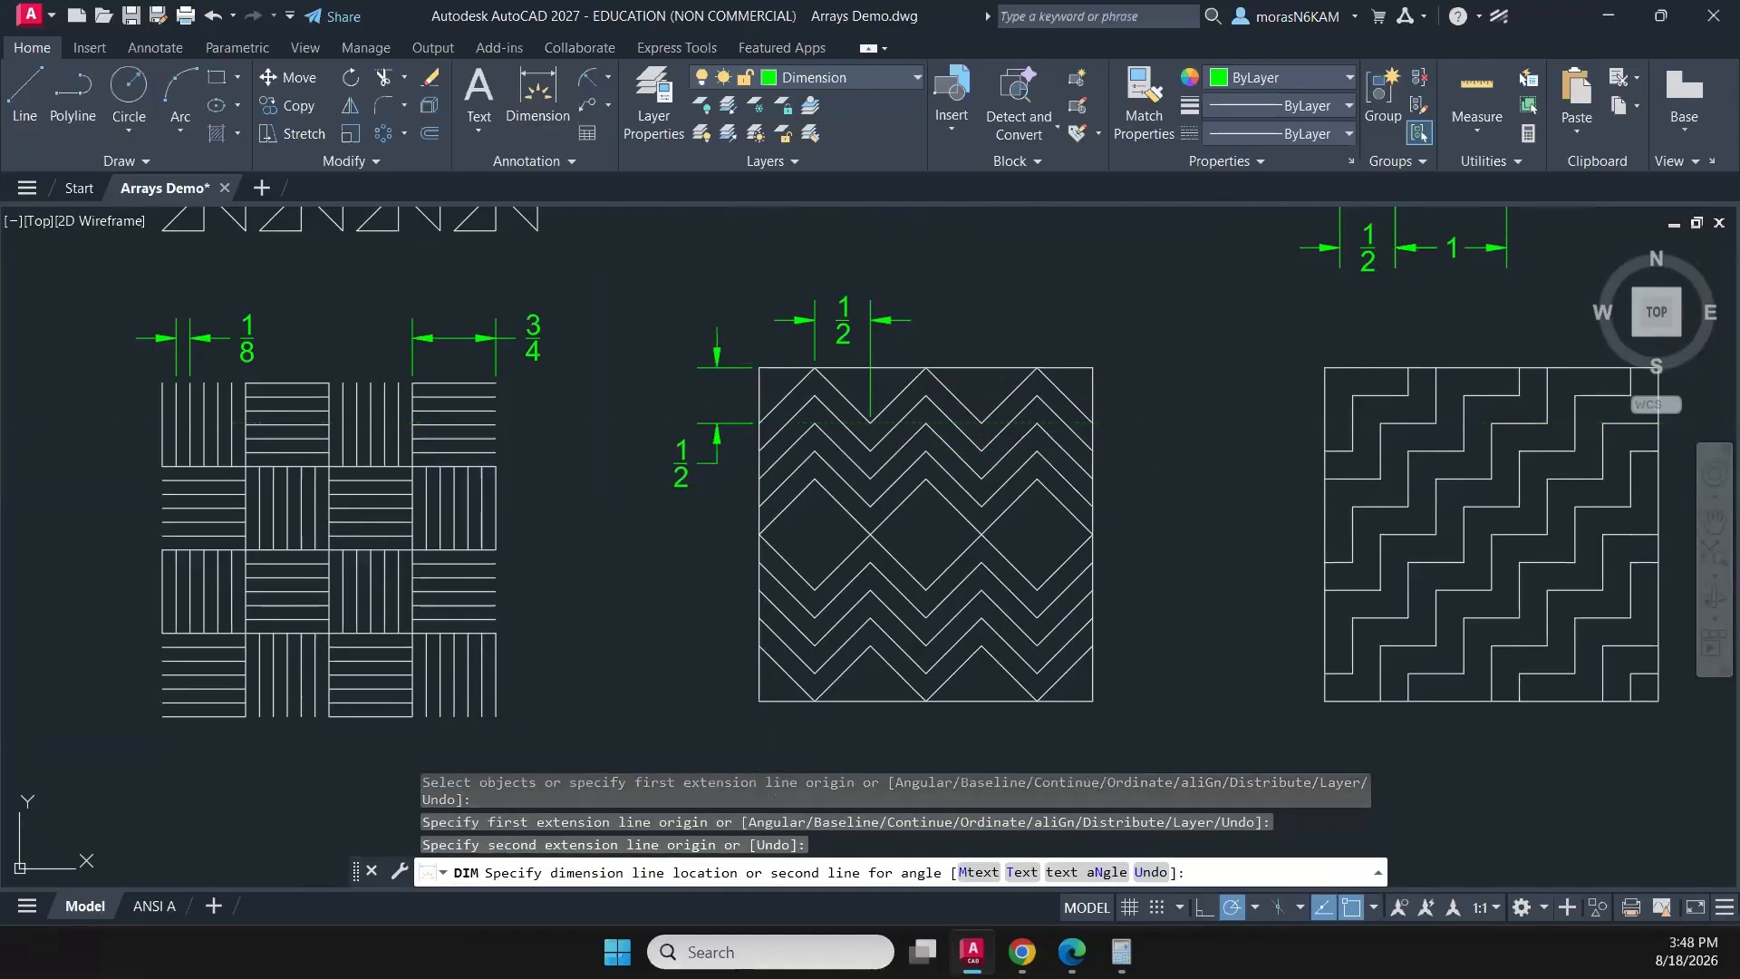
- Dimension the vertical spacing between the left ends of the two lowest zigzags, in line with the existing vertical dimension beside the square
middle_click_drag(722, 479, 752, 355)
scroll(786, 487, "up", 2)
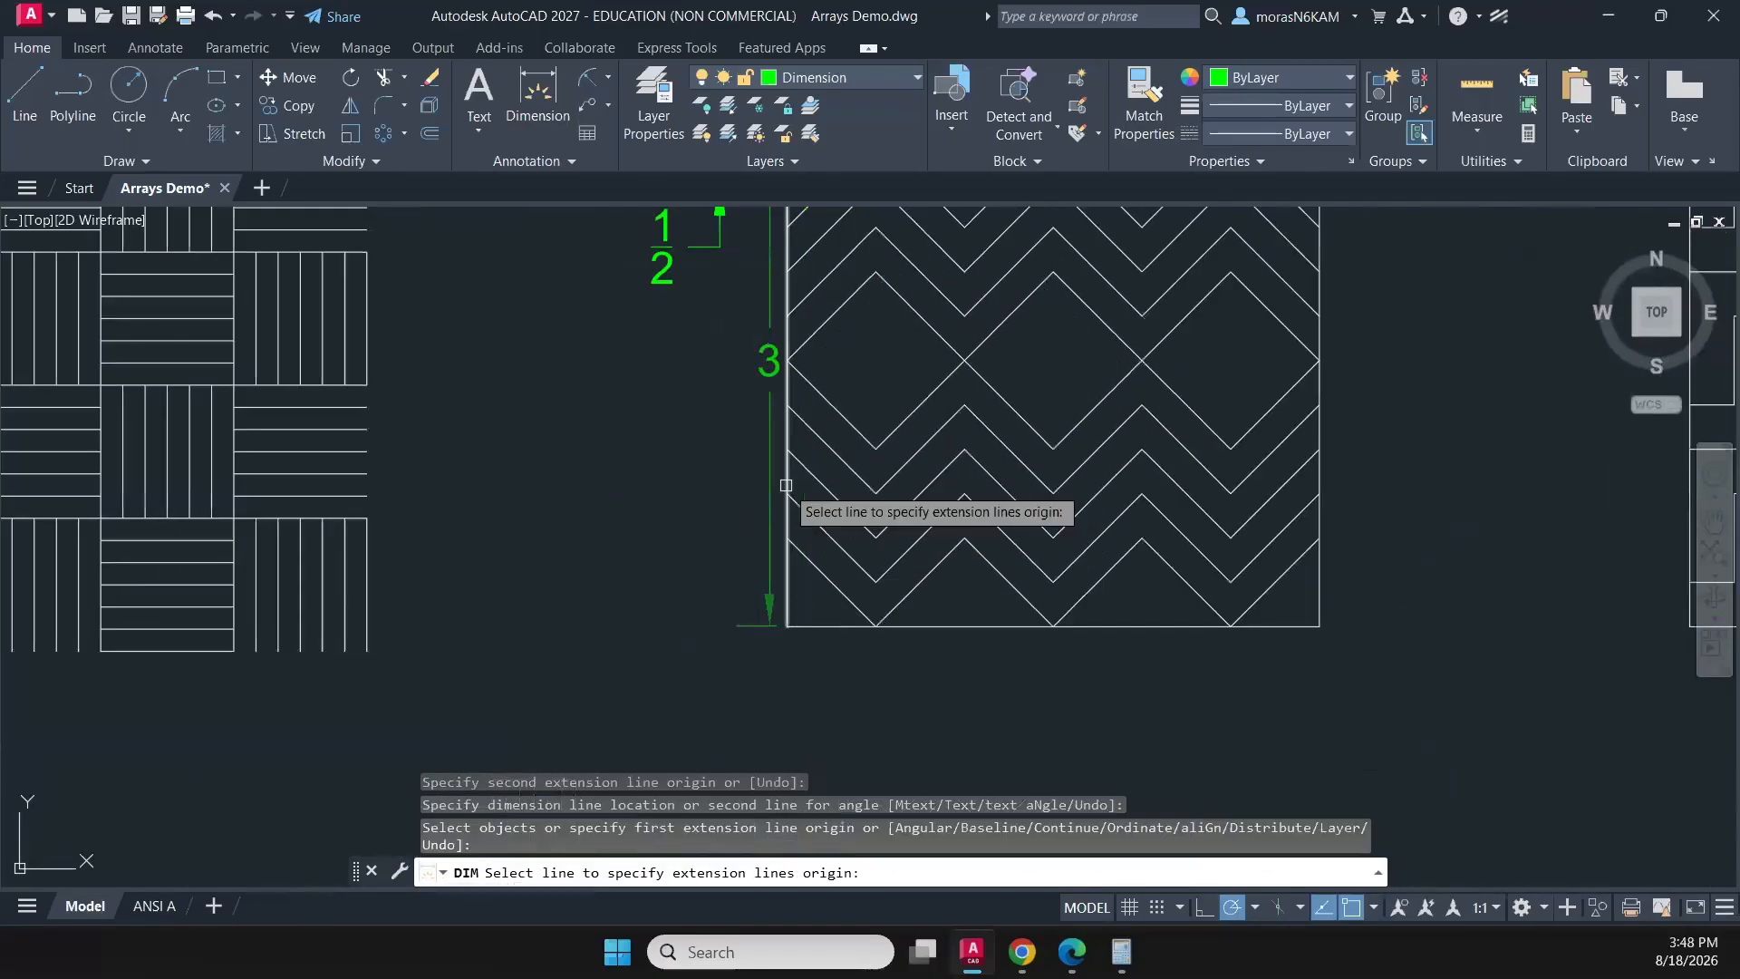
middle_click_drag(784, 478, 803, 399)
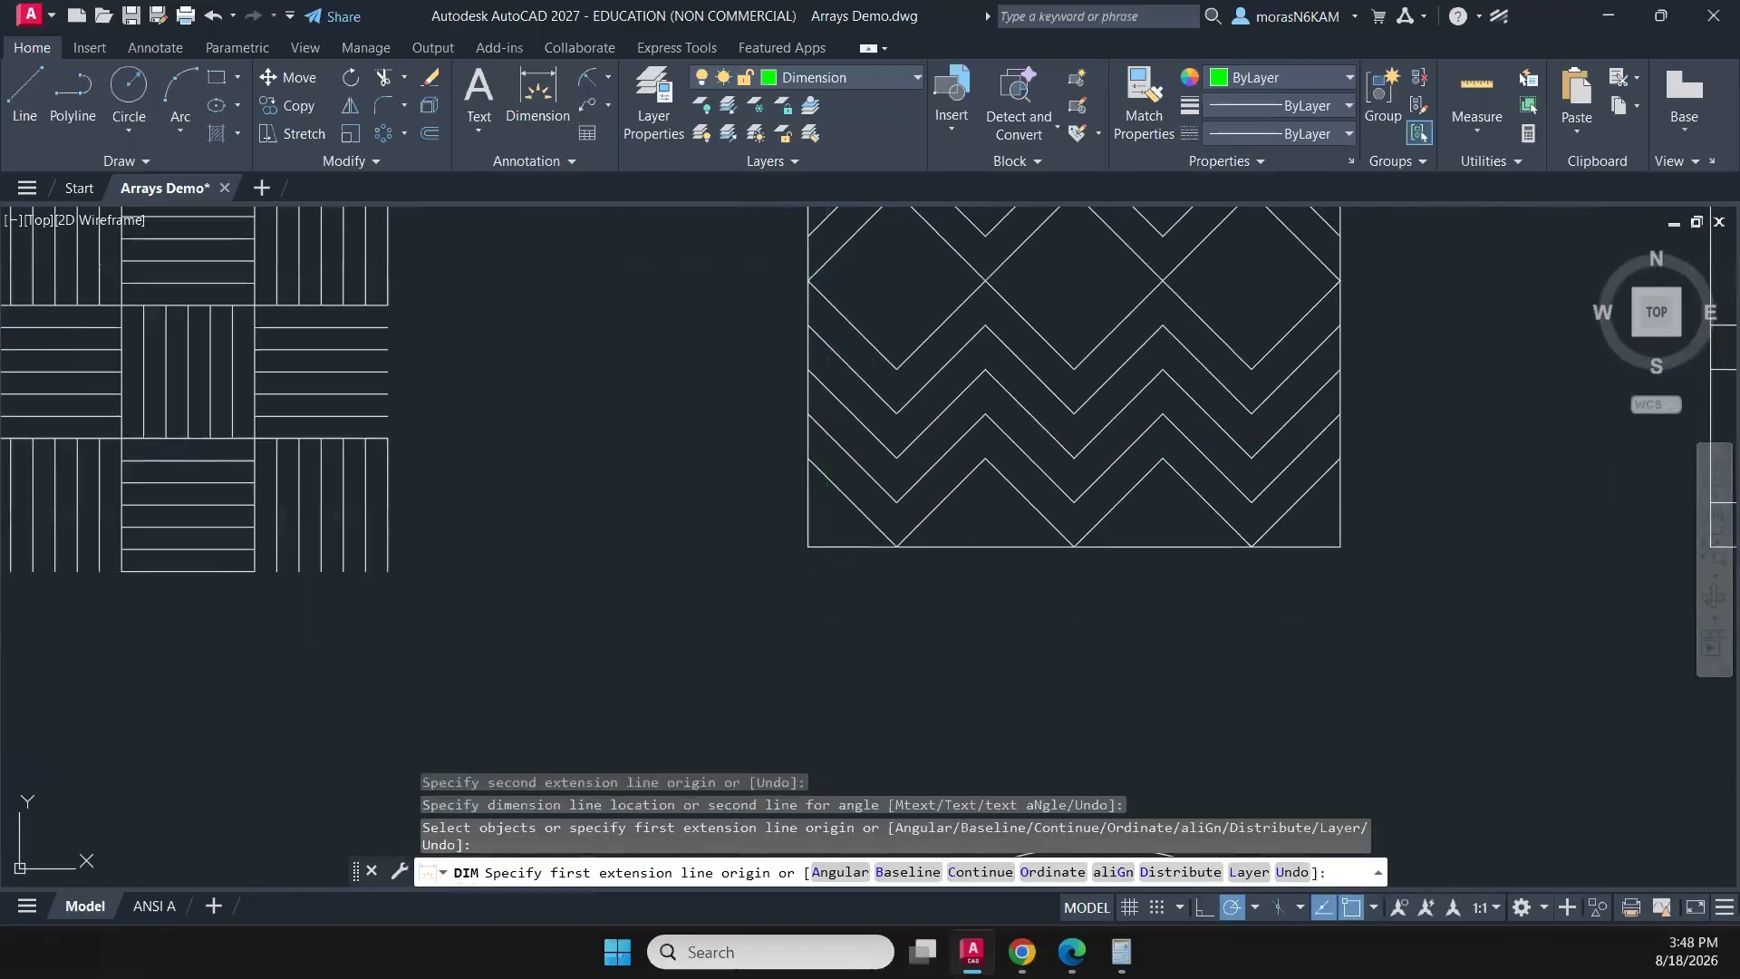
left_click(808, 414)
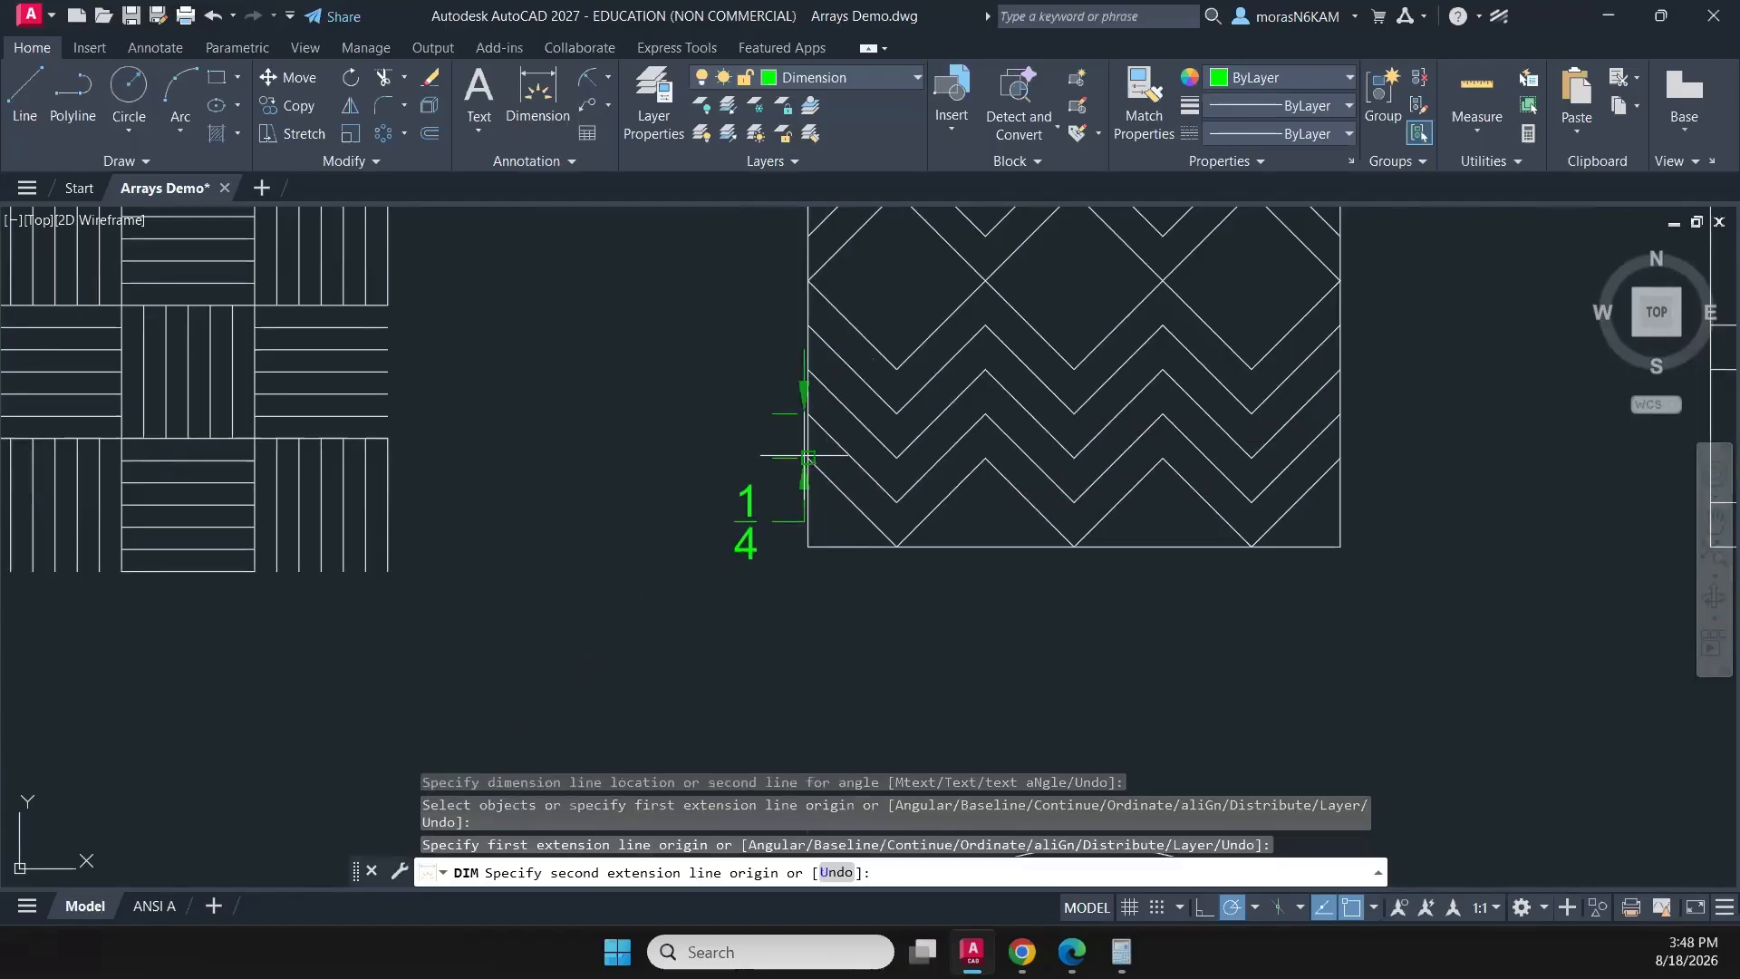
left_click(807, 458)
scroll(738, 446, "down", 5)
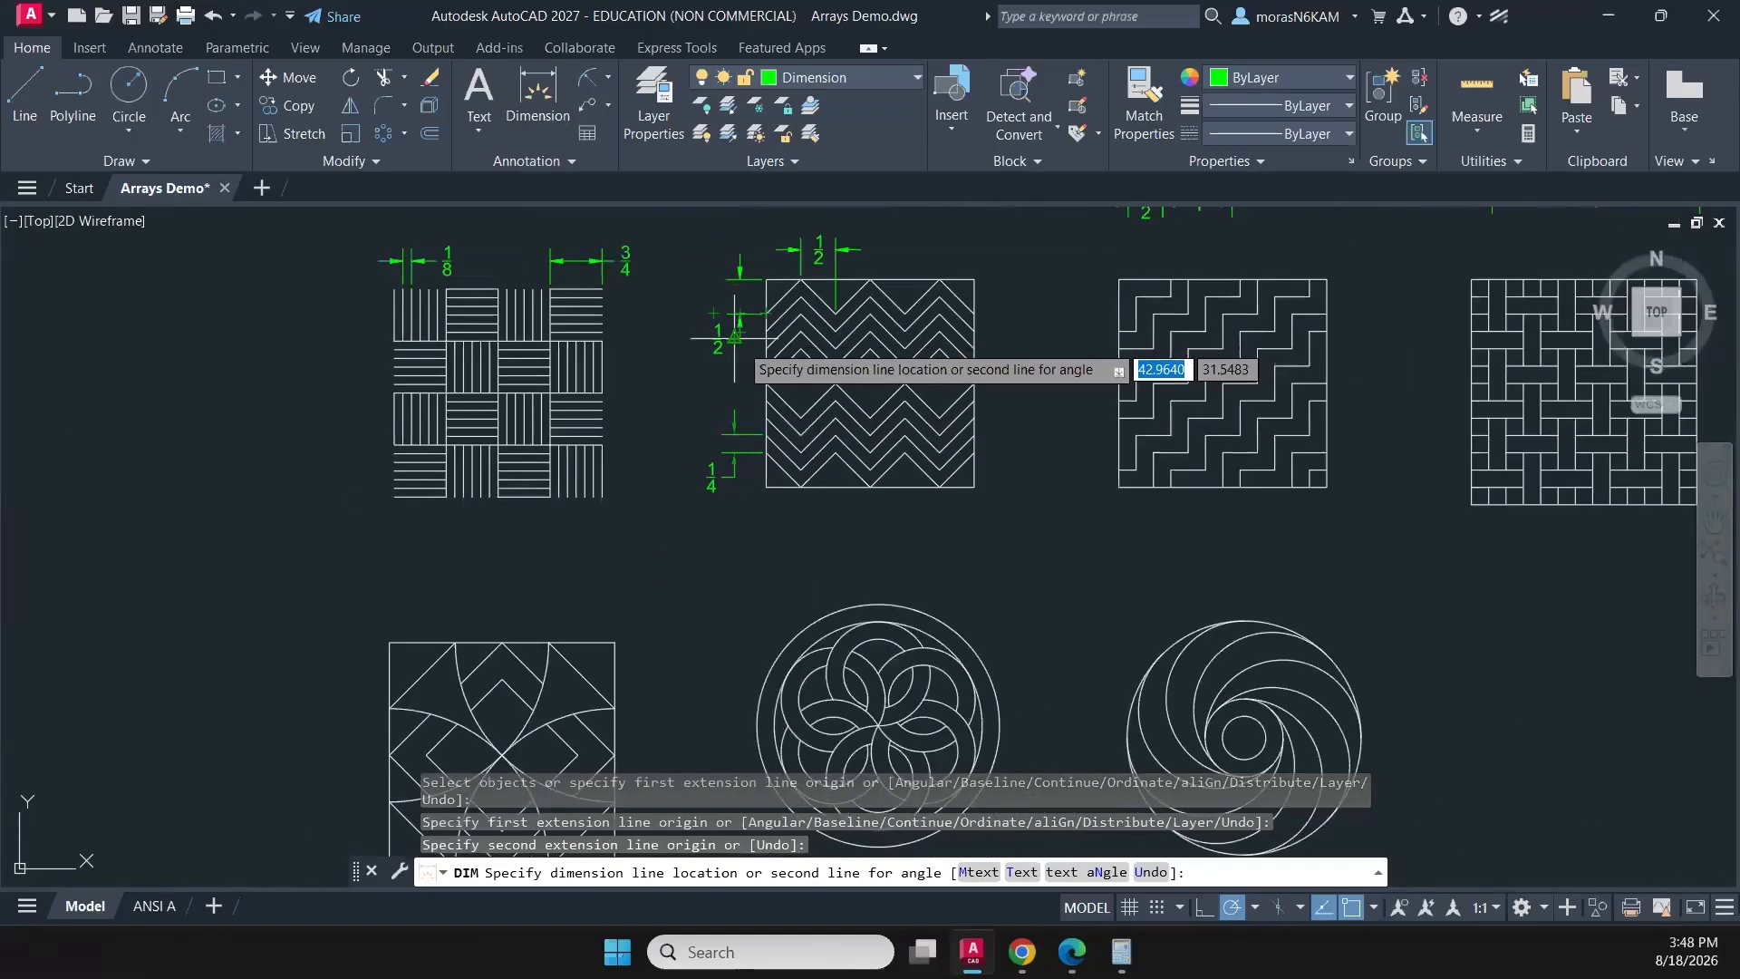
left_click(739, 344)
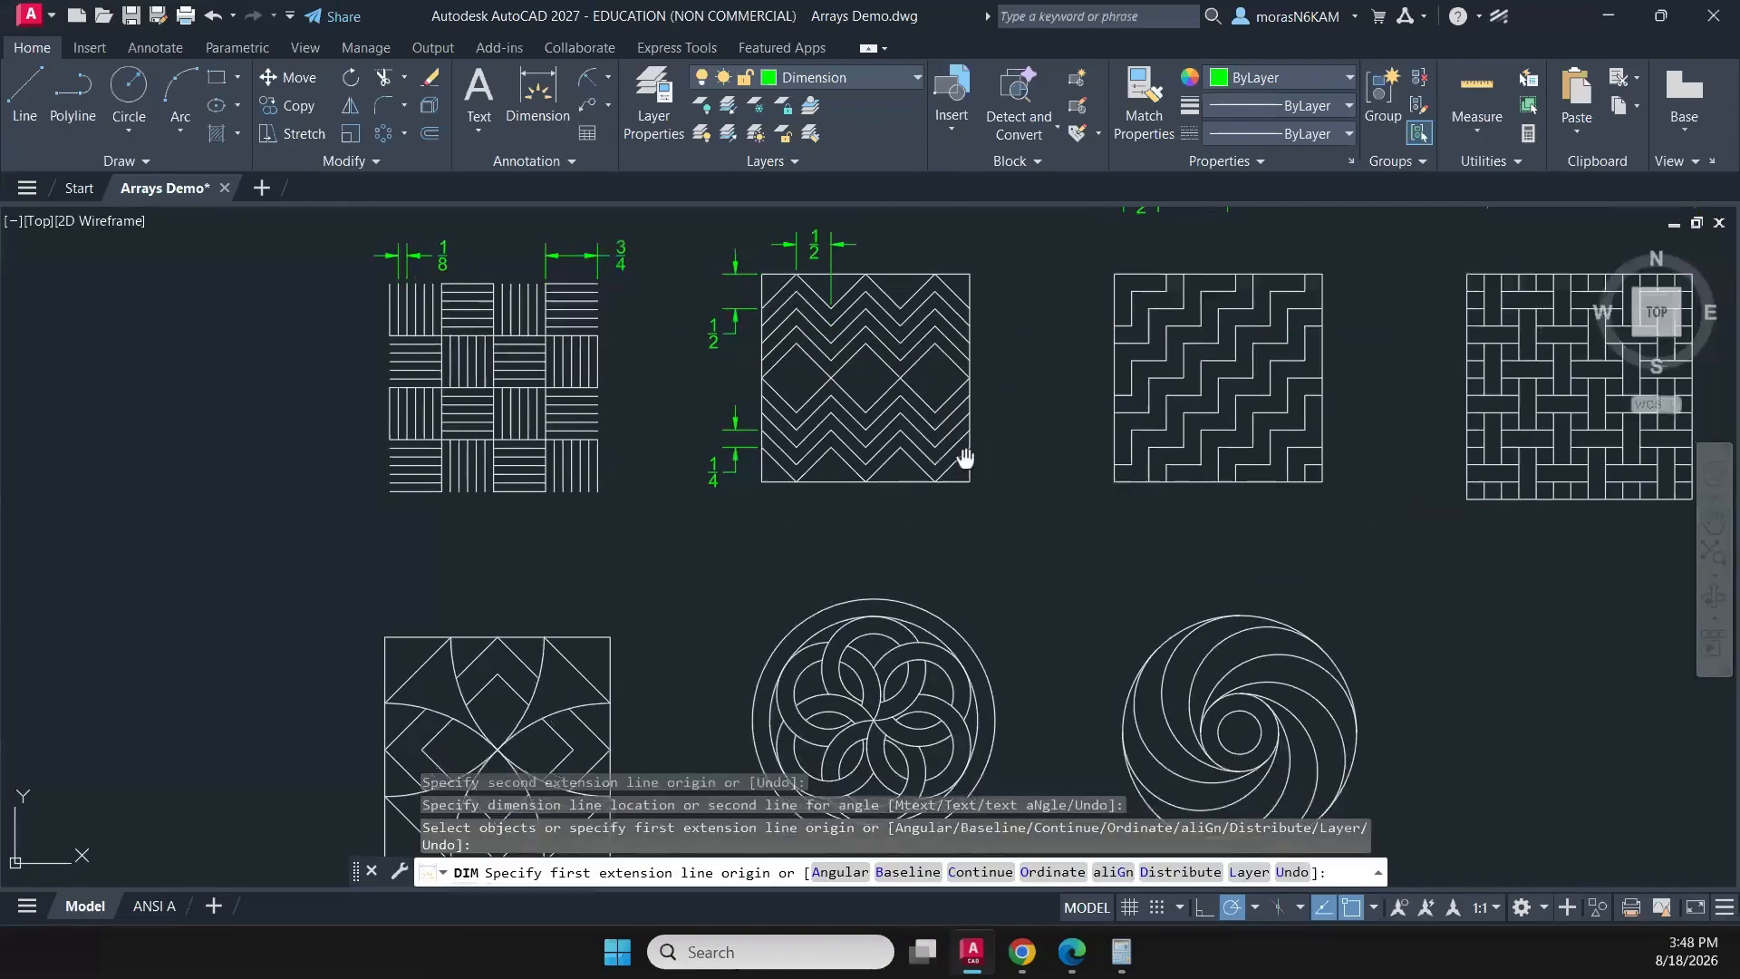
- Dimension the vertical spacing between two neighbouring step-line ends on the stair pattern's left edge, placing it outside that edge
middle_click_drag(960, 459, 861, 368)
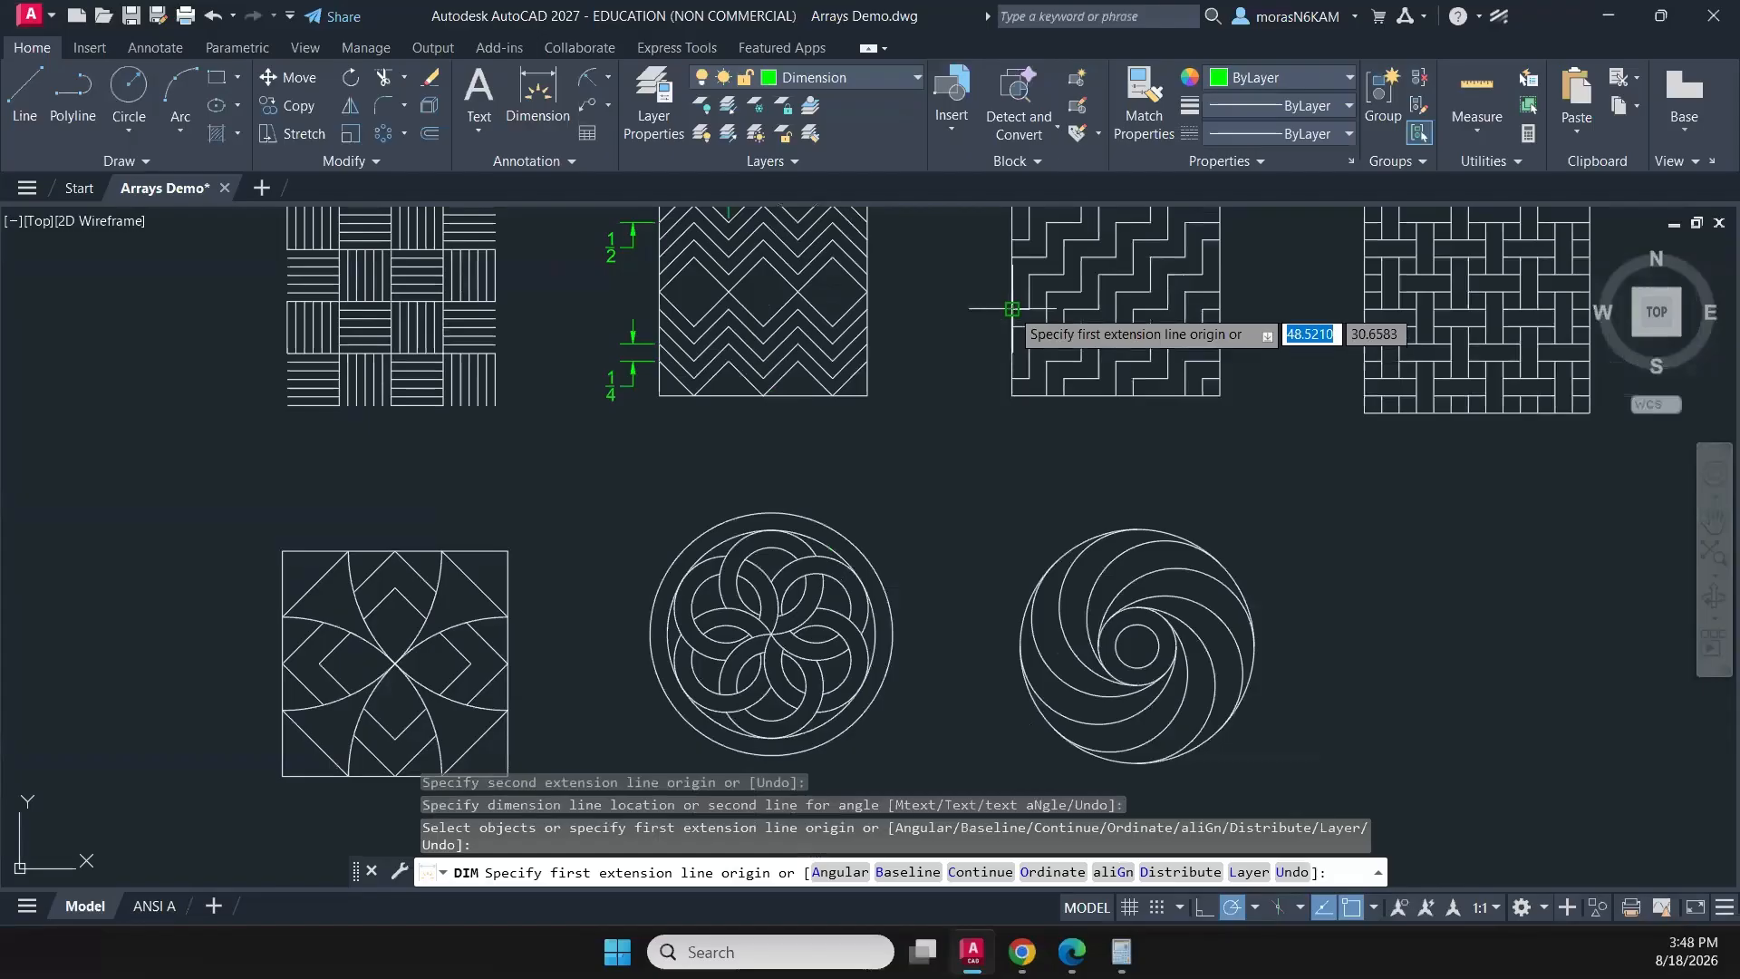
left_click(1012, 302)
left_click(1012, 325)
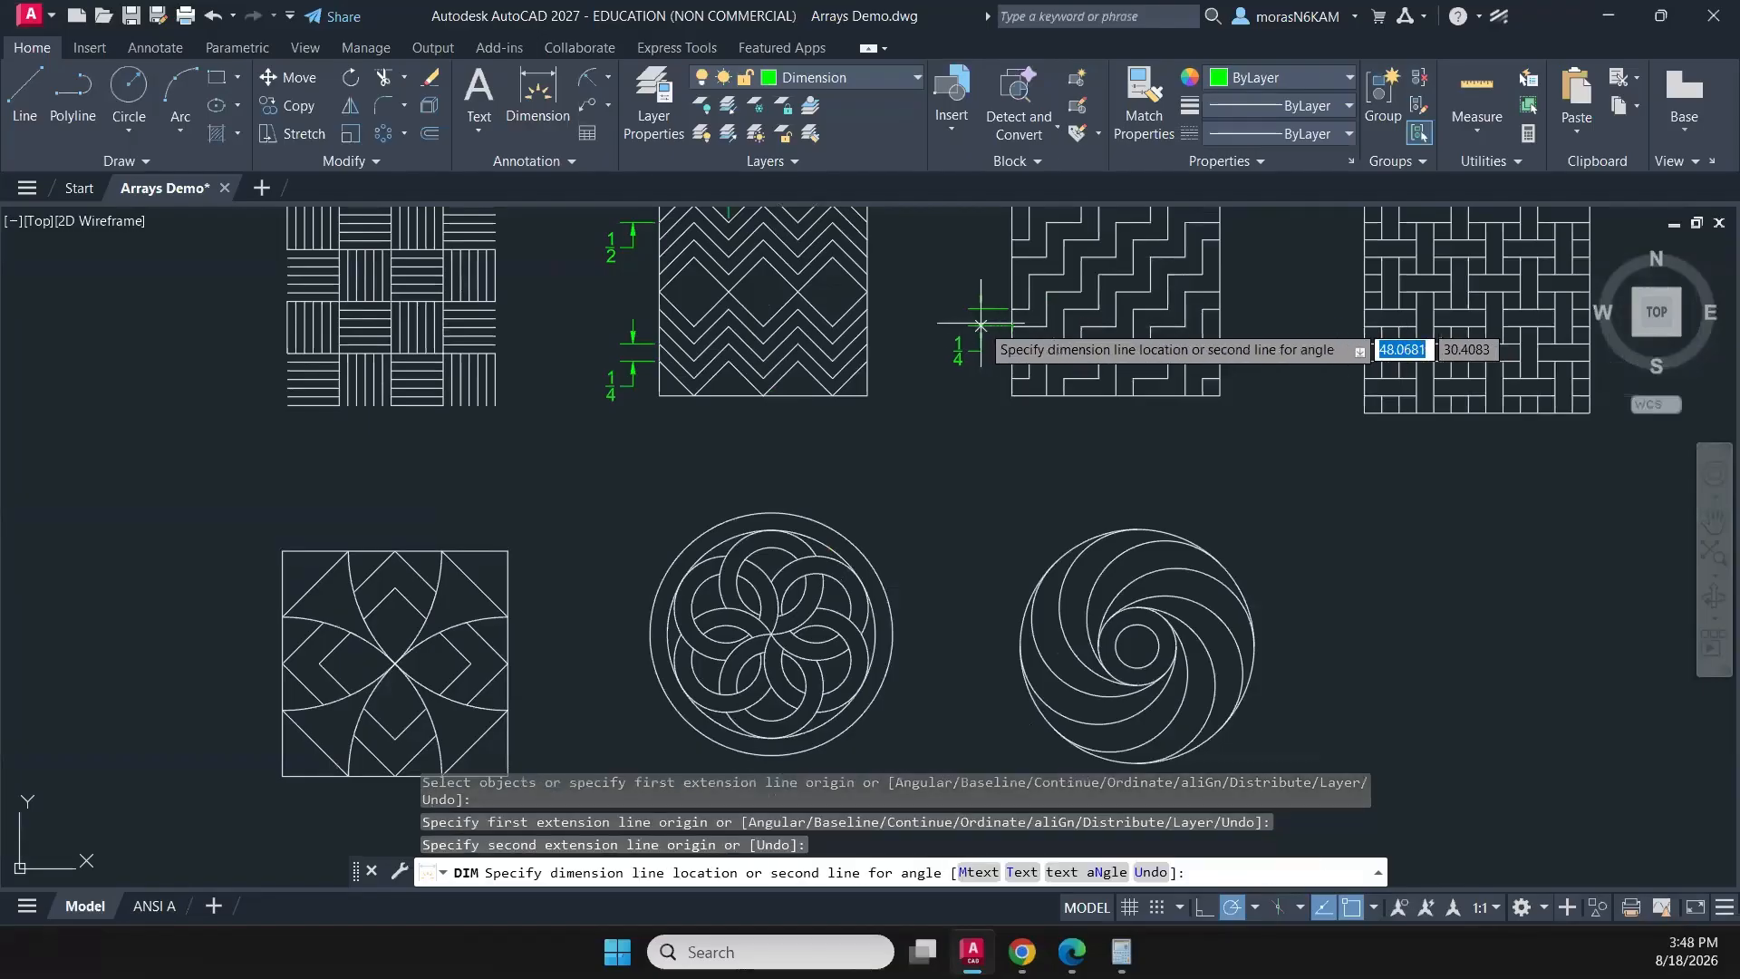
left_click(983, 324)
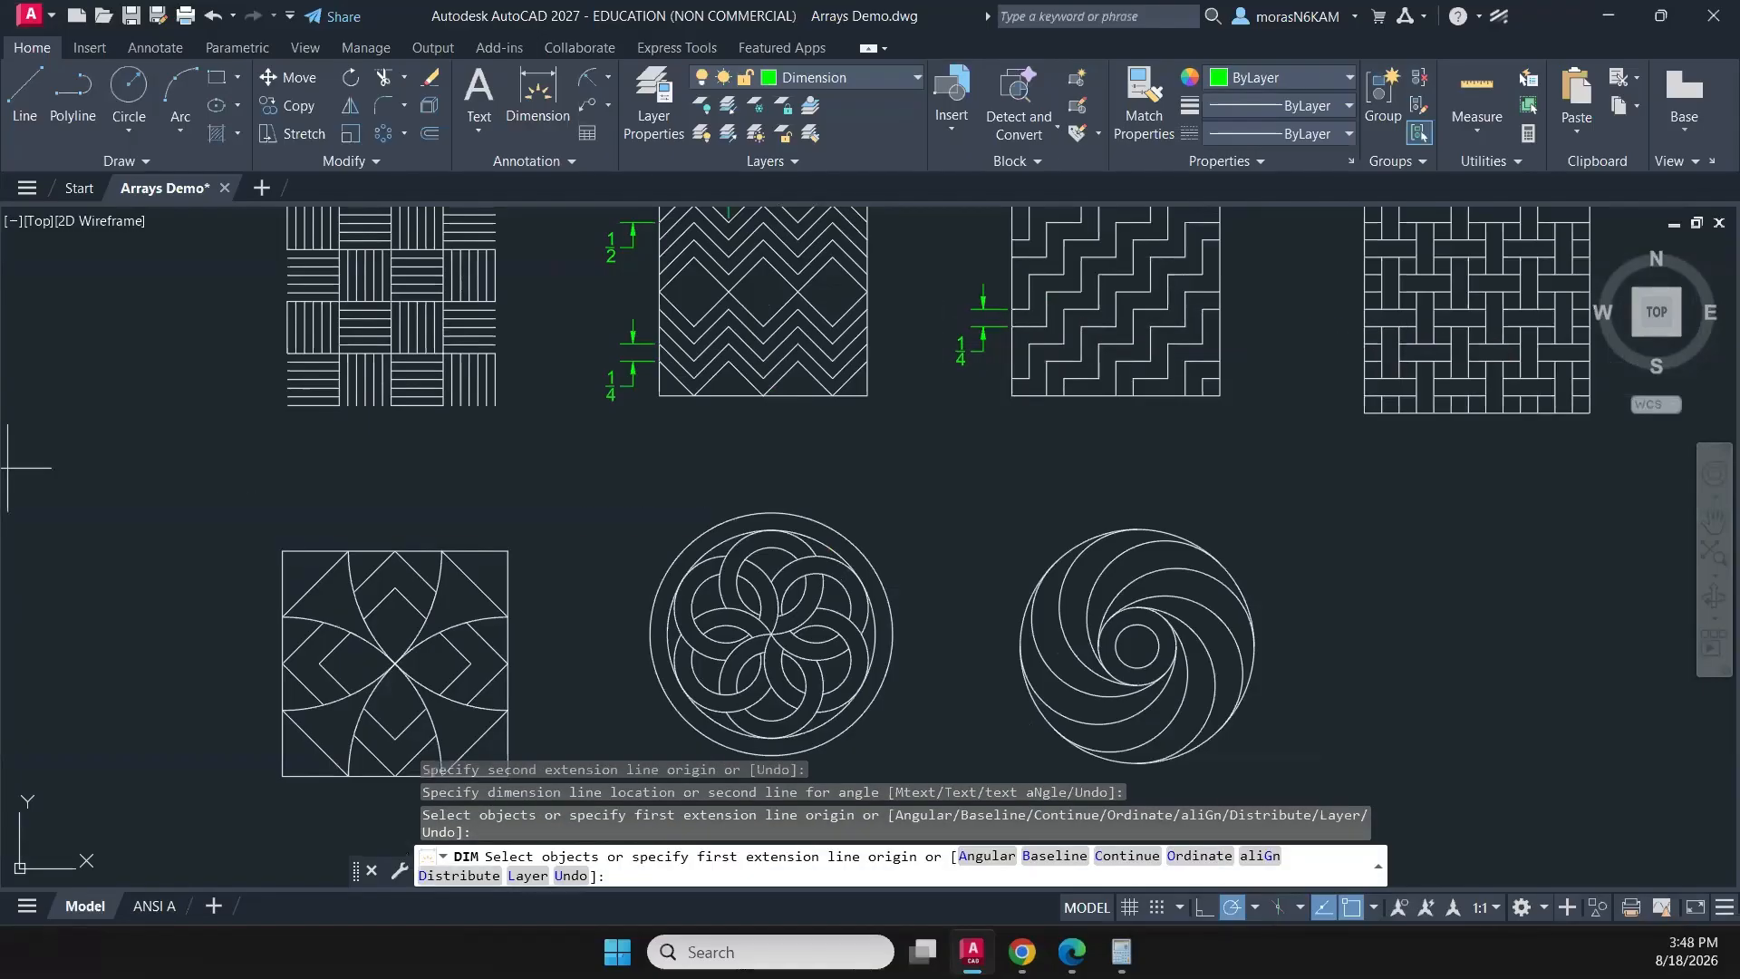
key("Return")
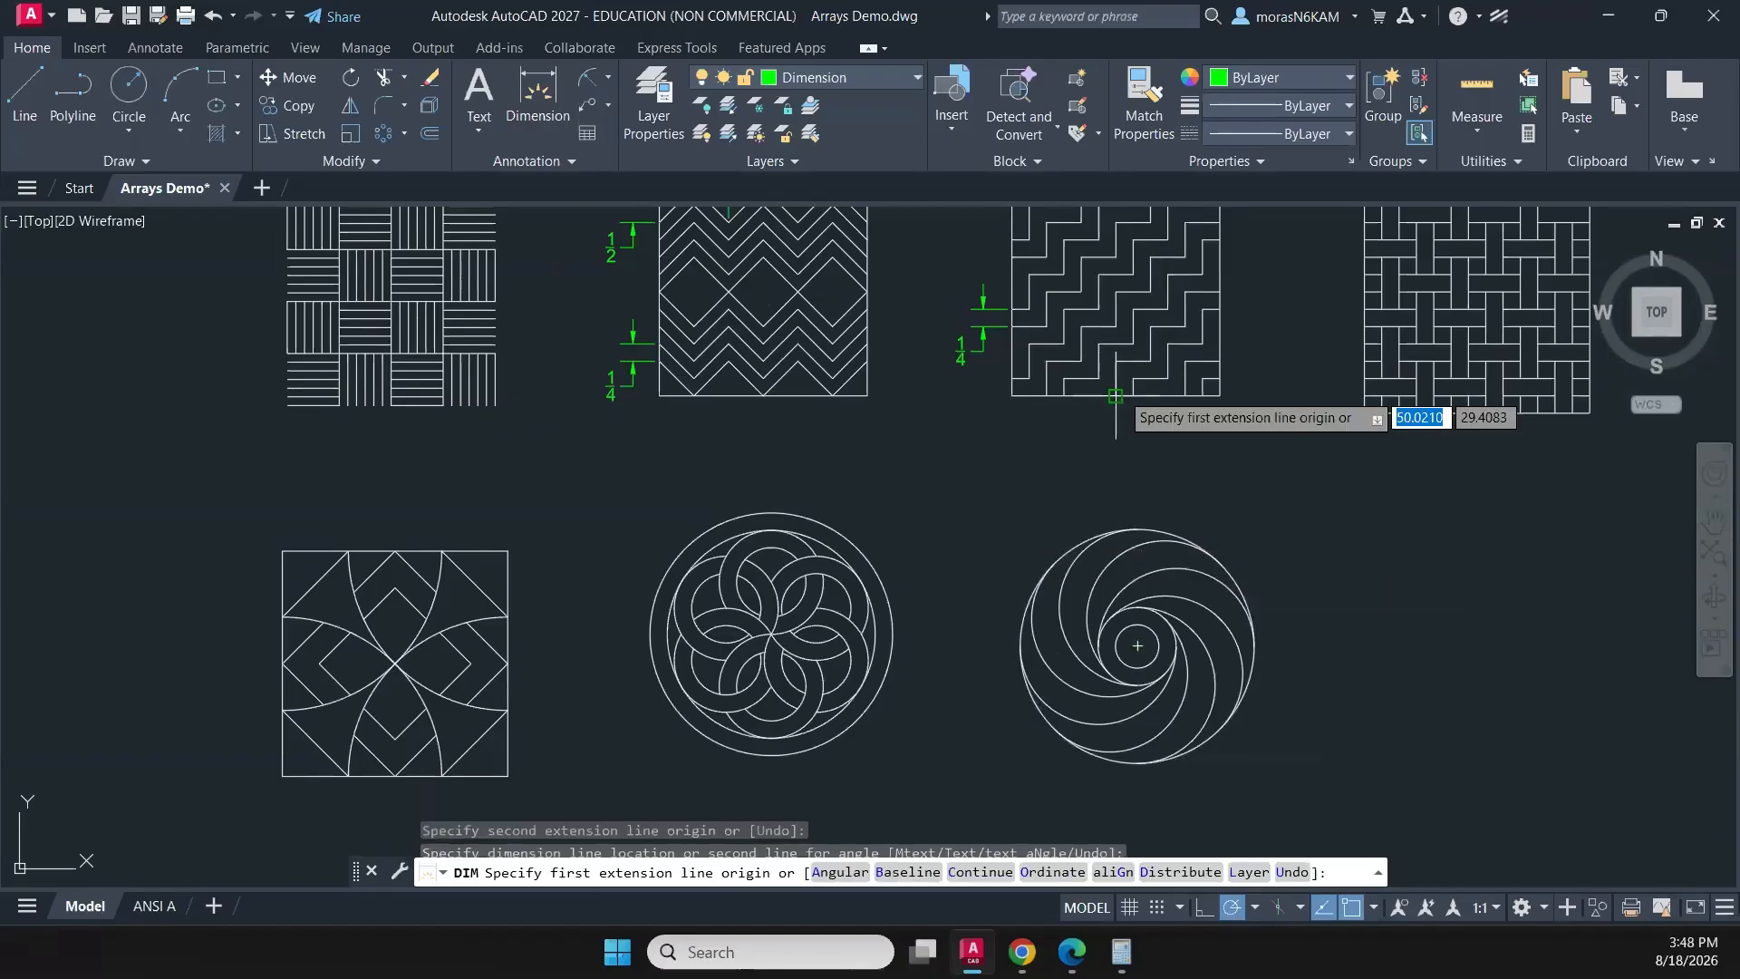
- Dimension the horizontal spacing between two neighbouring step-line ends at the middle of the stair pattern's bottom edge, placing it below the square
left_click(1116, 396)
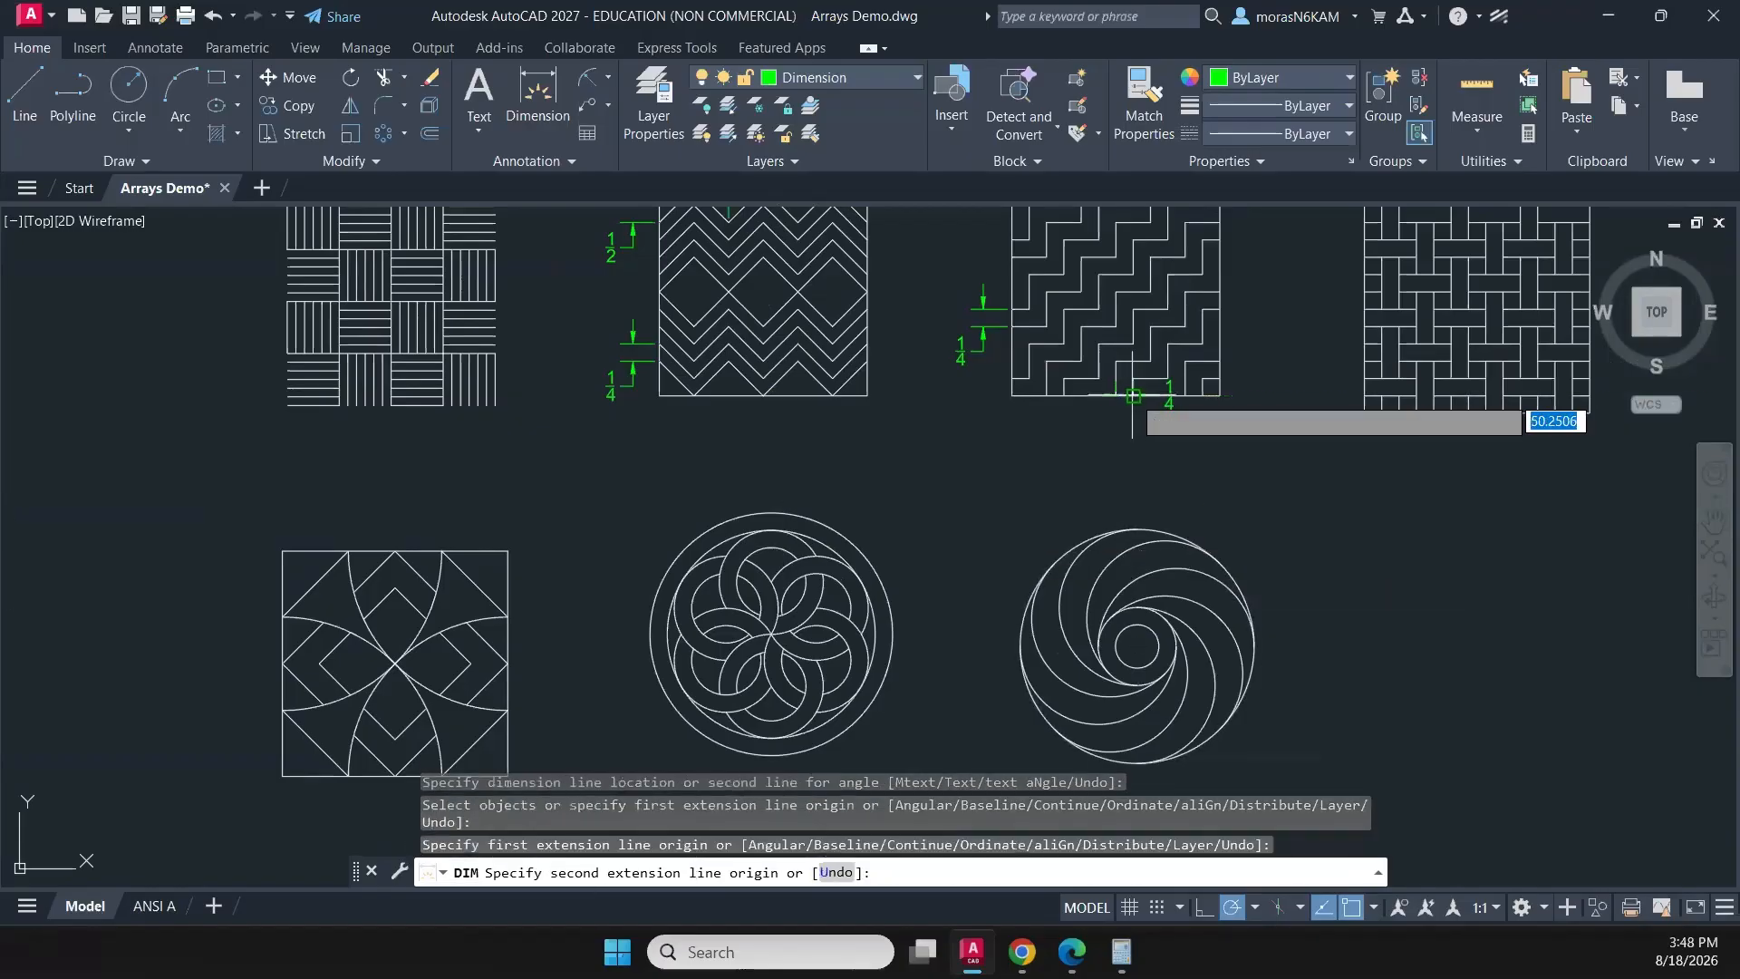
left_click(1132, 396)
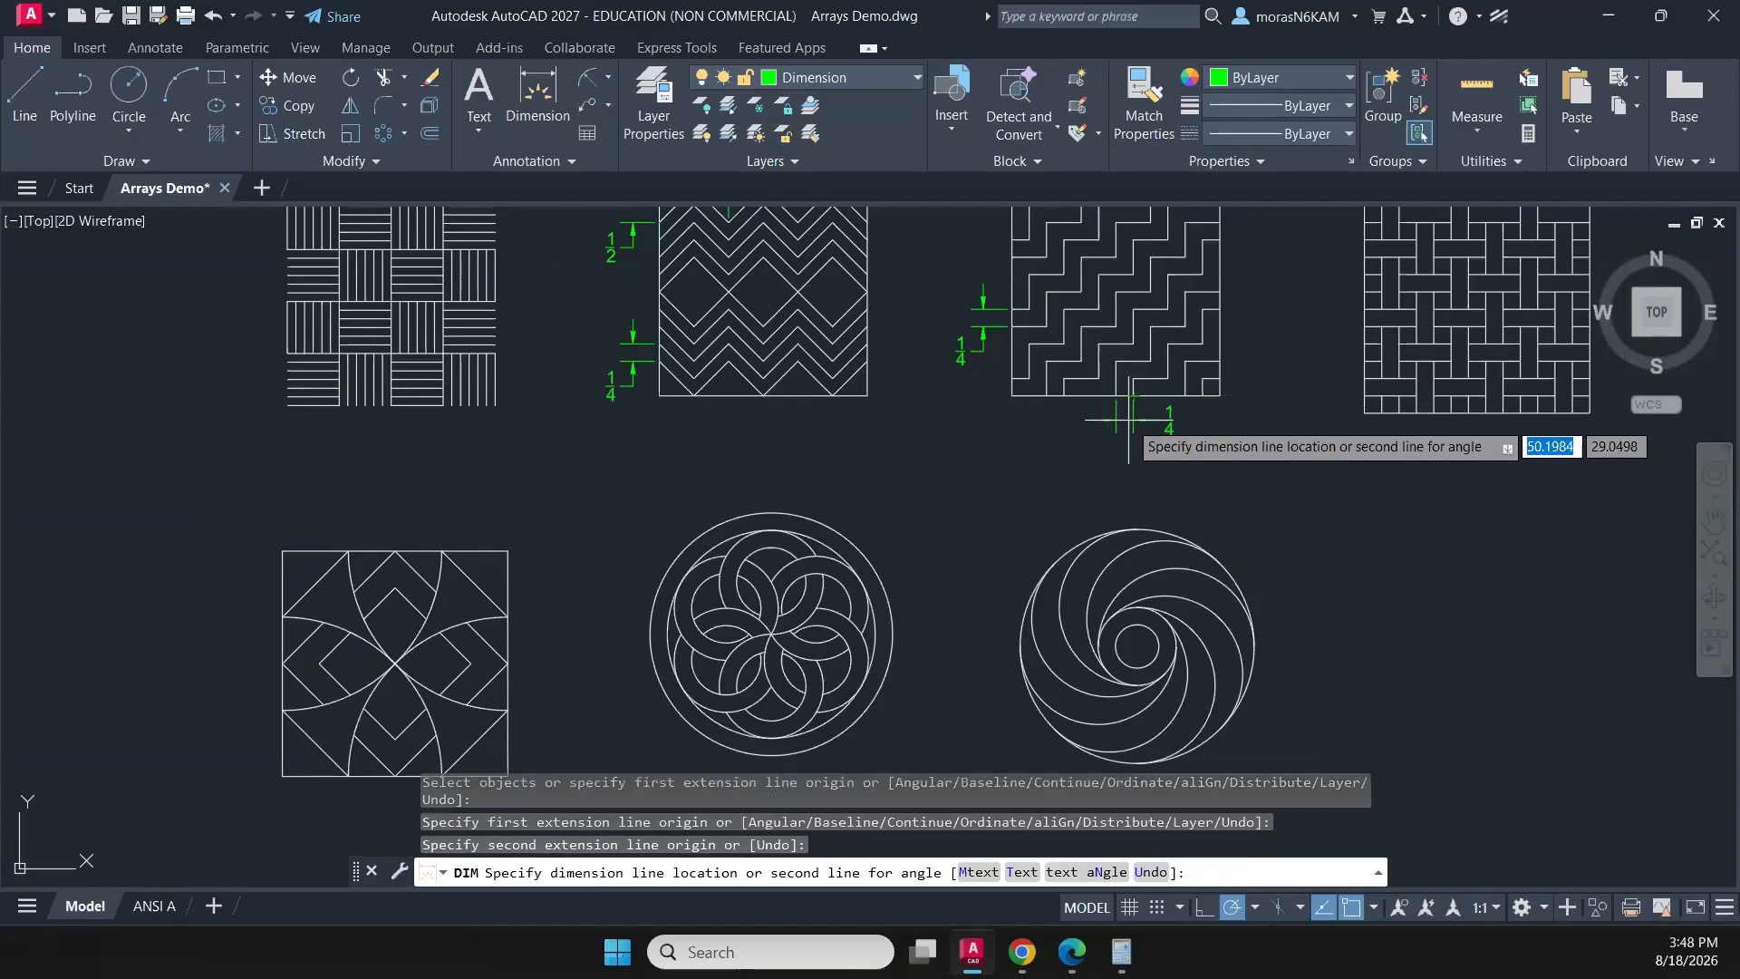
left_click(1128, 418)
key("Return")
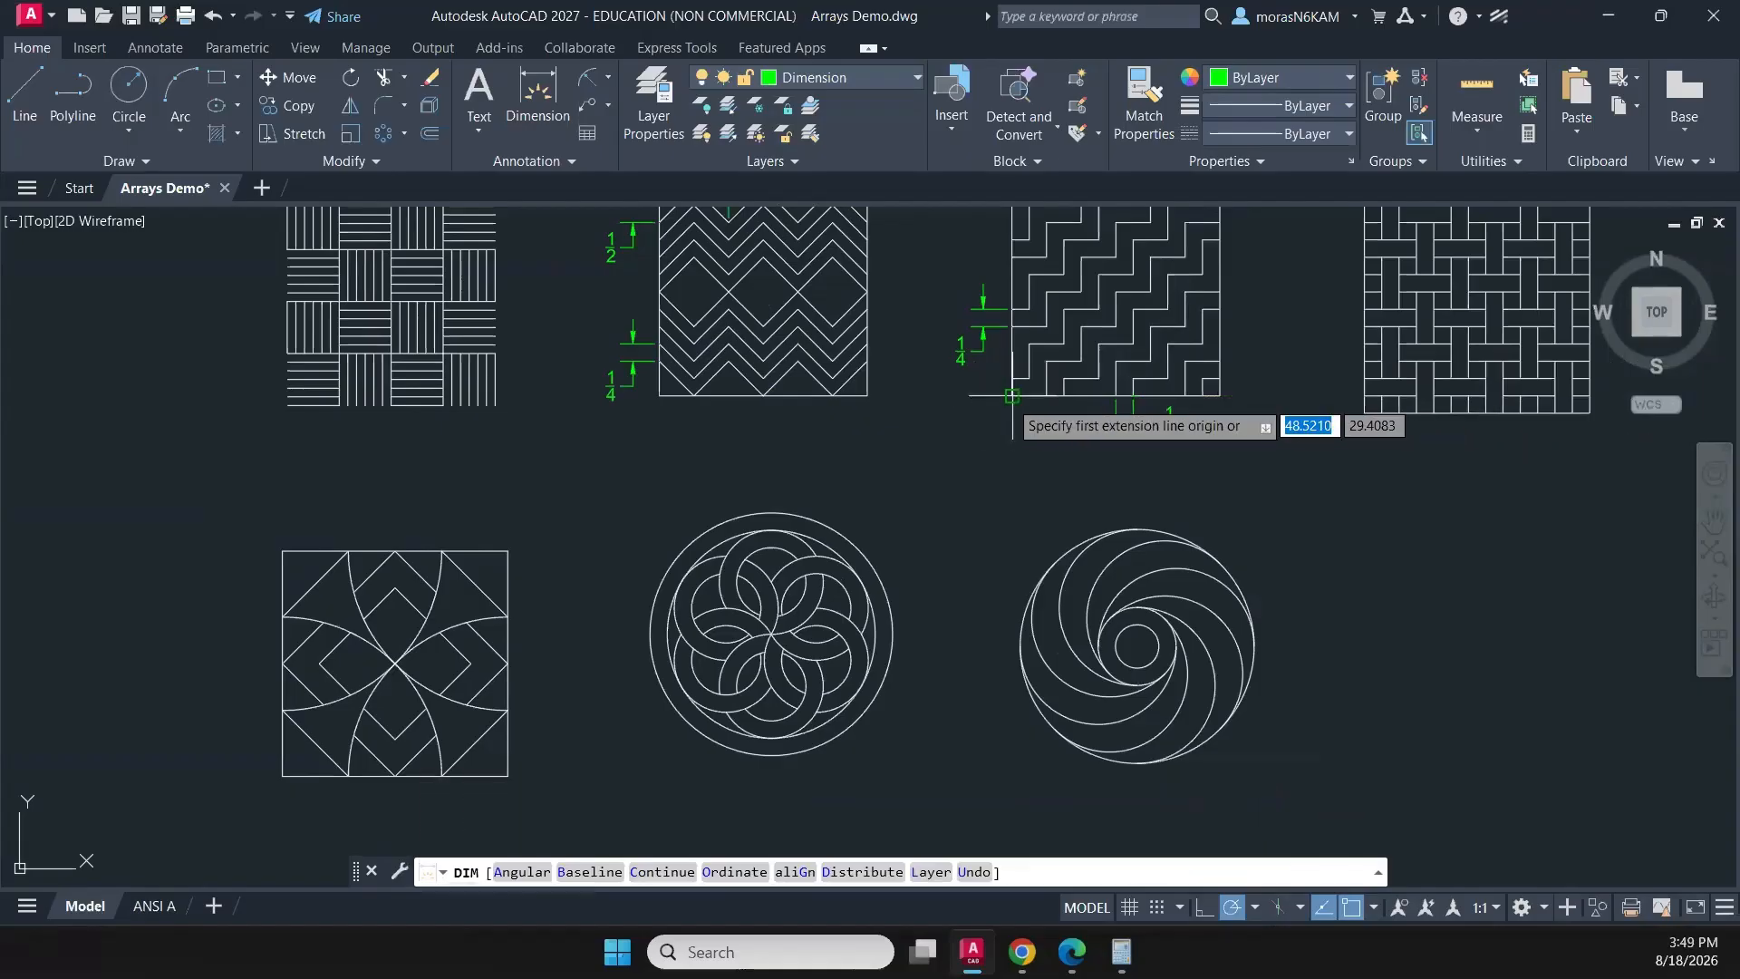
- Dimension the full width of the stair pattern's square between its lower corners, placing it below the step-spacing dimension
left_click(1011, 396)
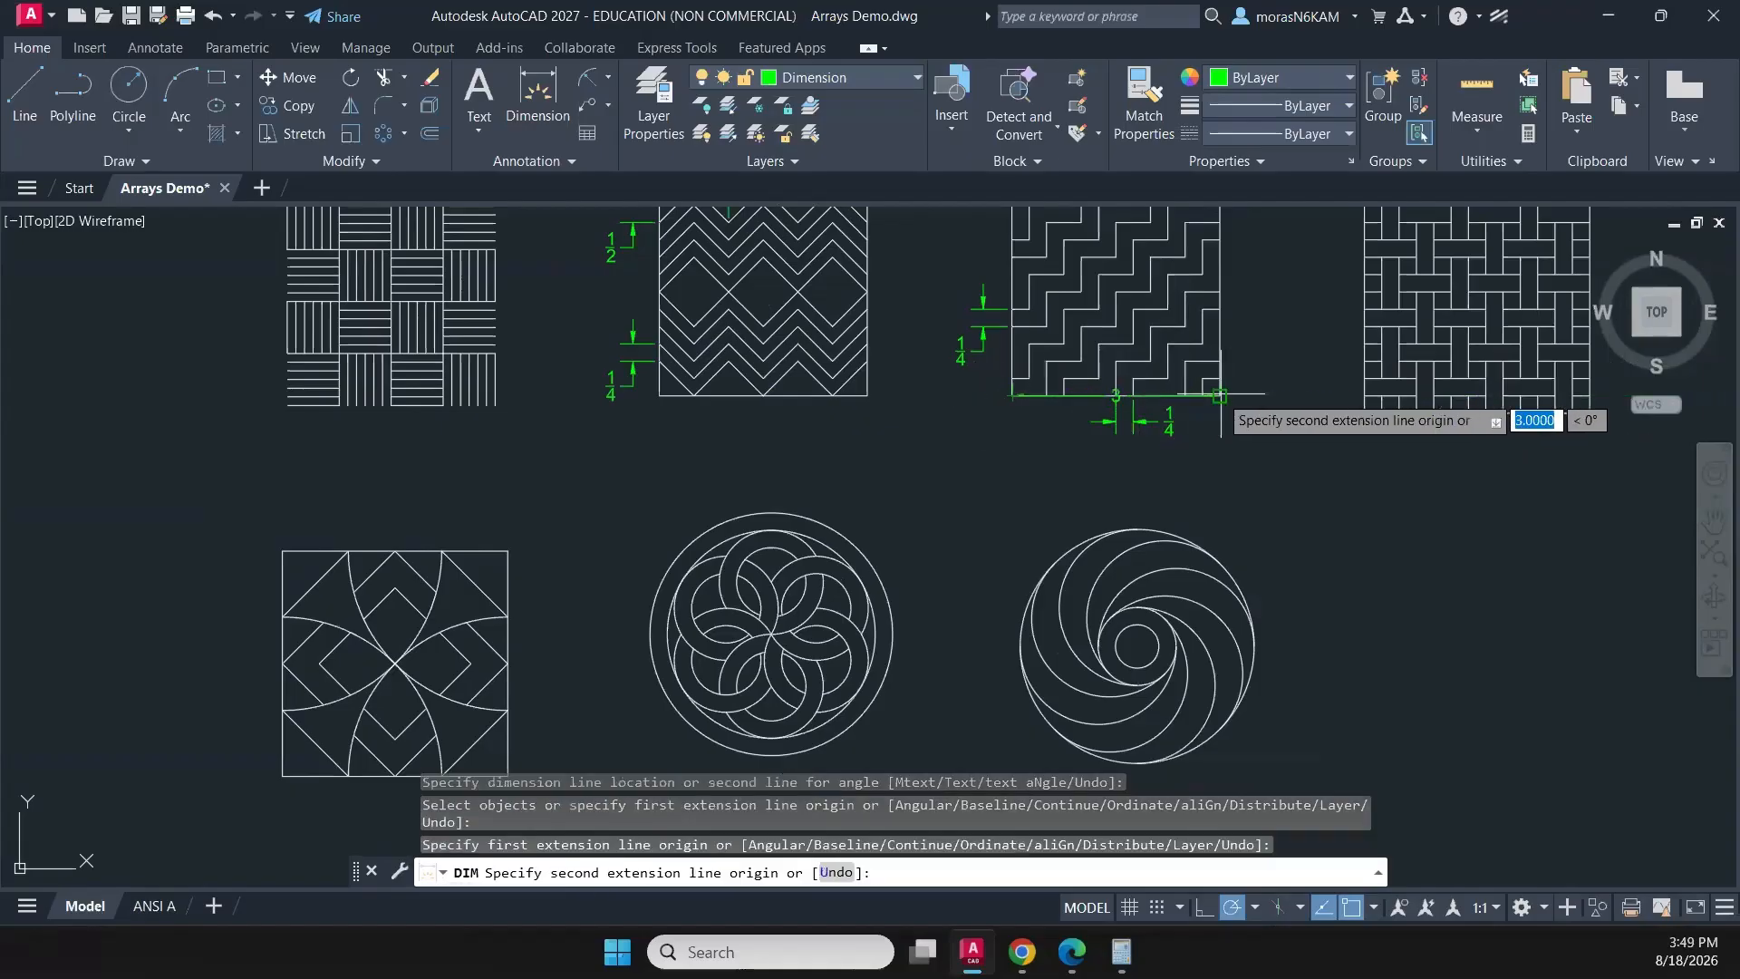
left_click(1220, 396)
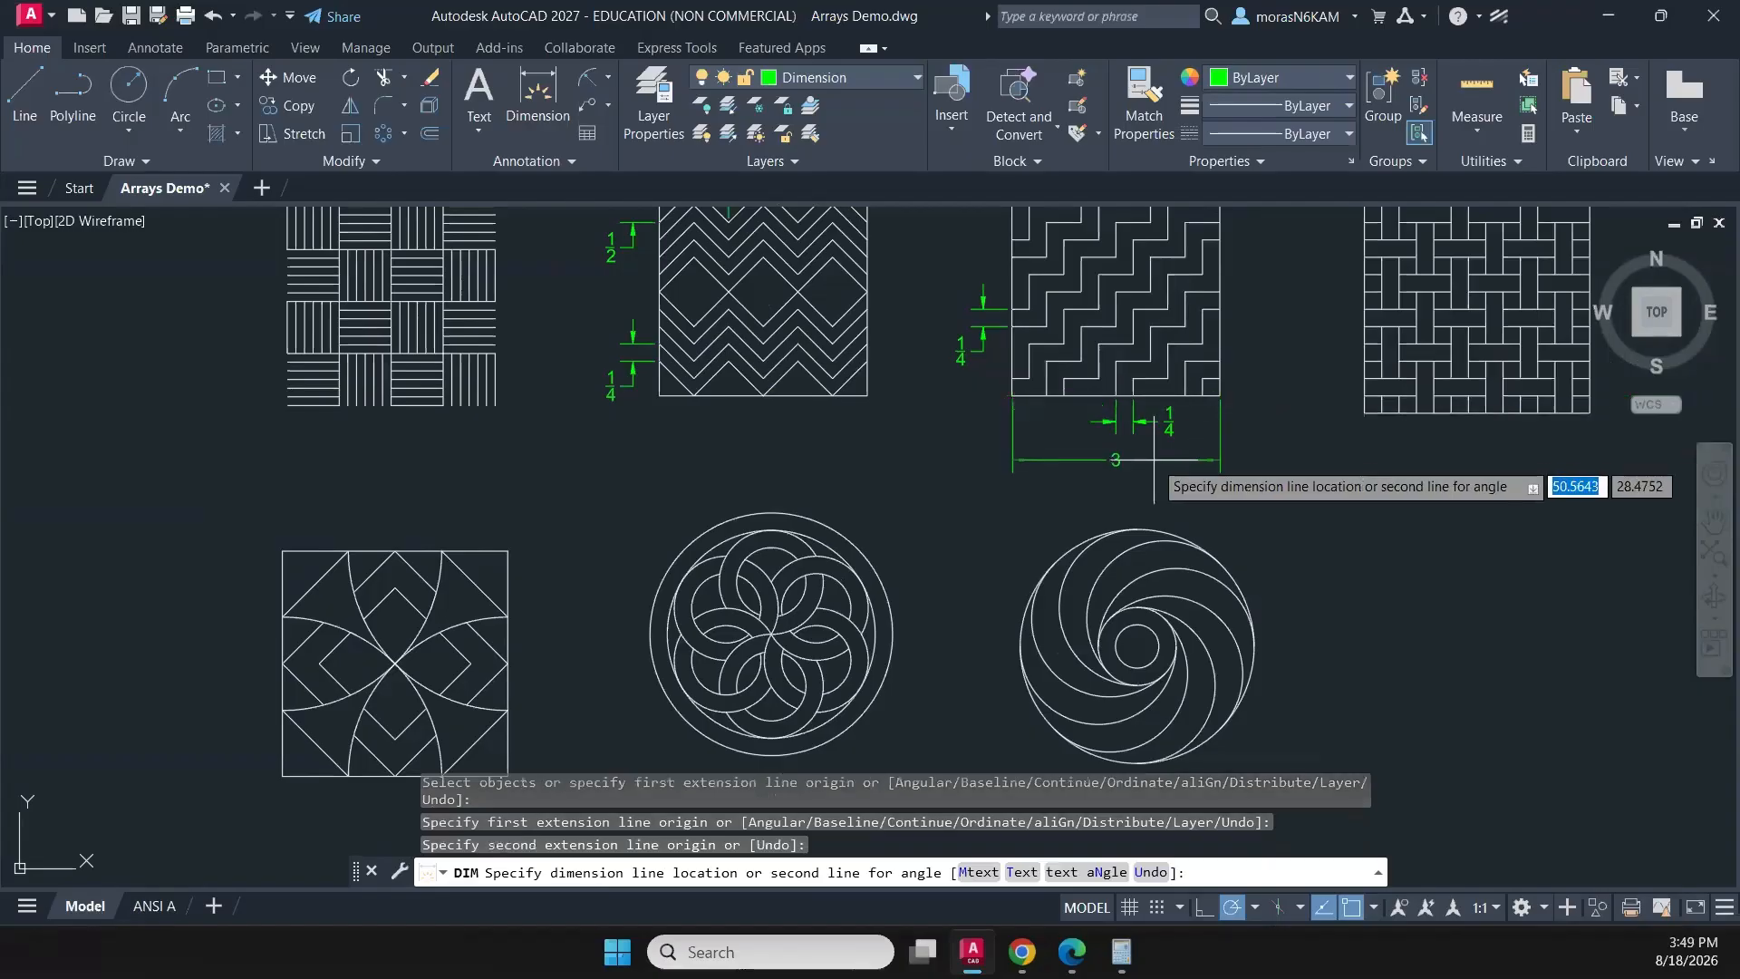
left_click(1154, 460)
key("Return")
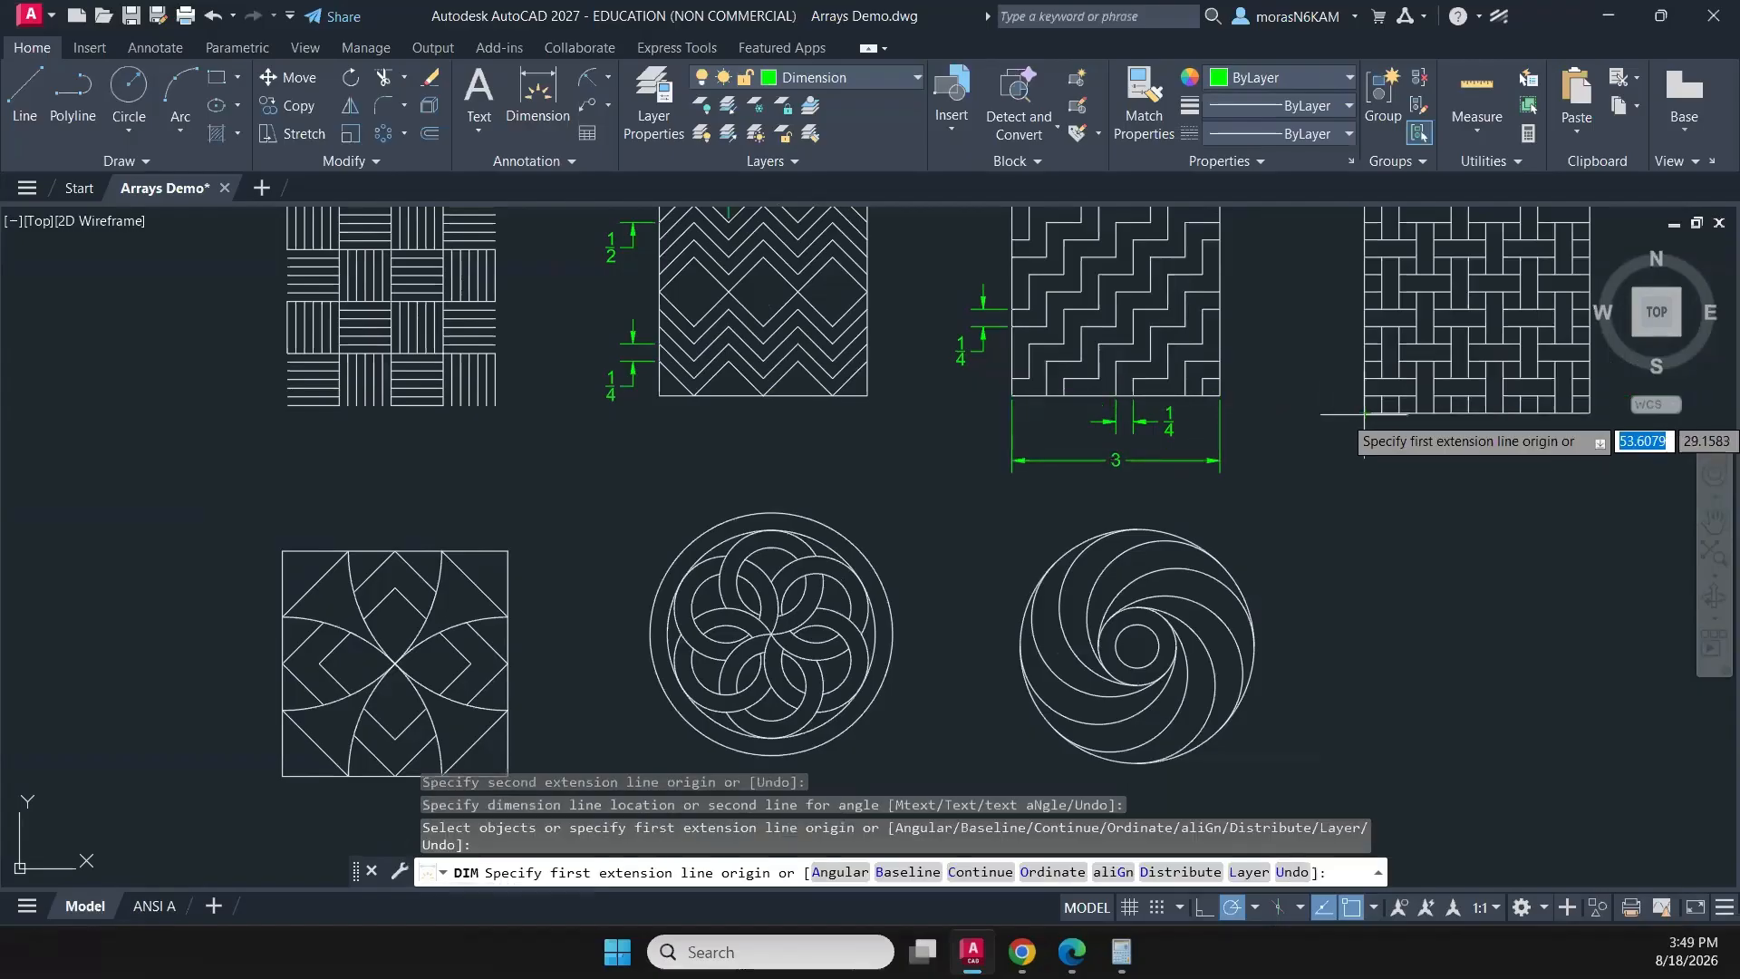
- Dimension the full width of the basket-weave pattern between its lower corners, in line with the stair pattern's overall width dimension
left_click(1368, 410)
middle_click_drag(1552, 413, 1354, 433)
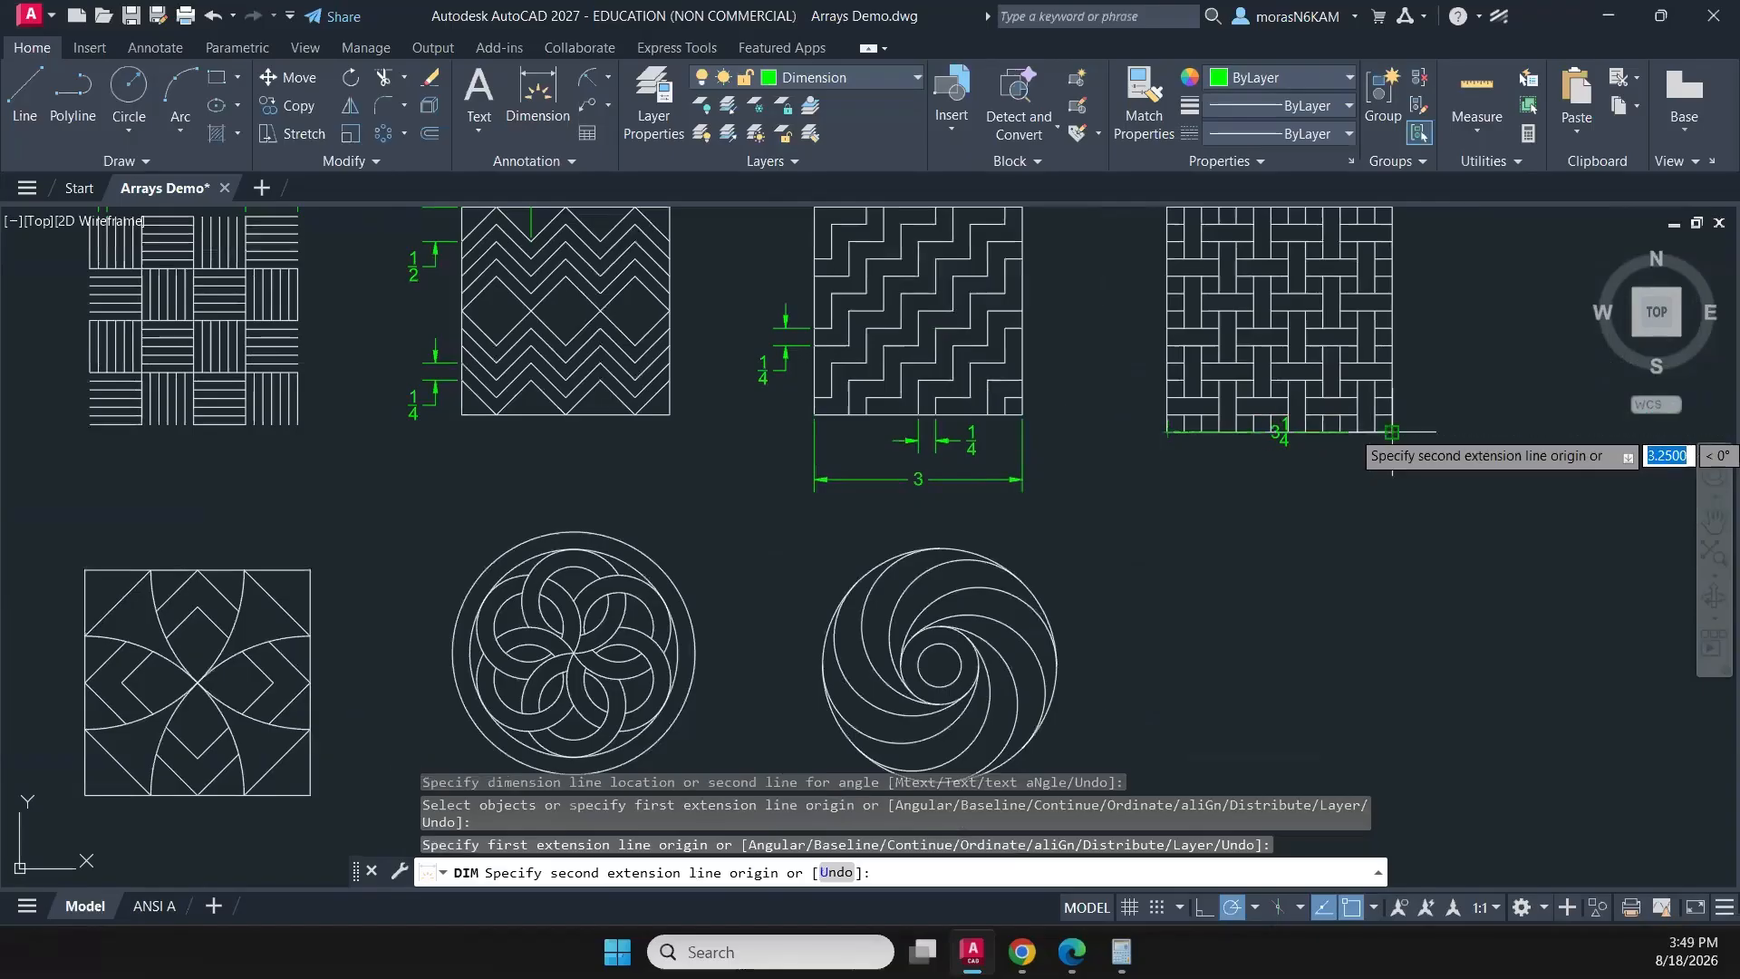
left_click(1392, 432)
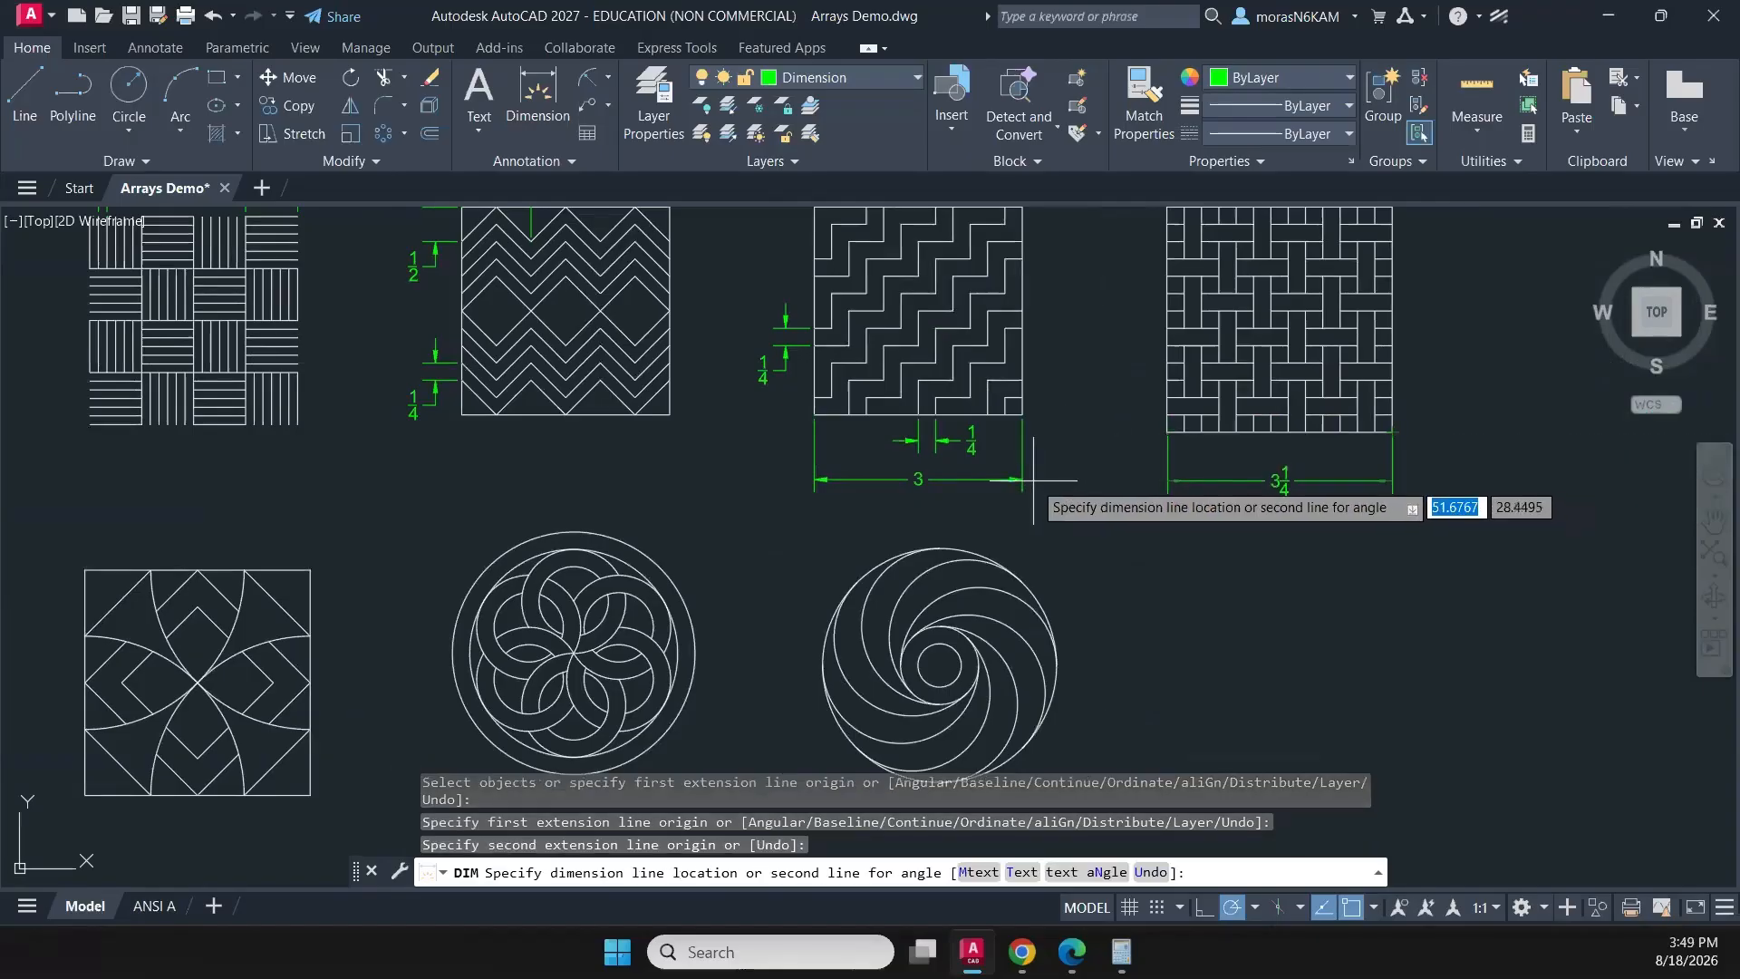
left_click(1028, 479)
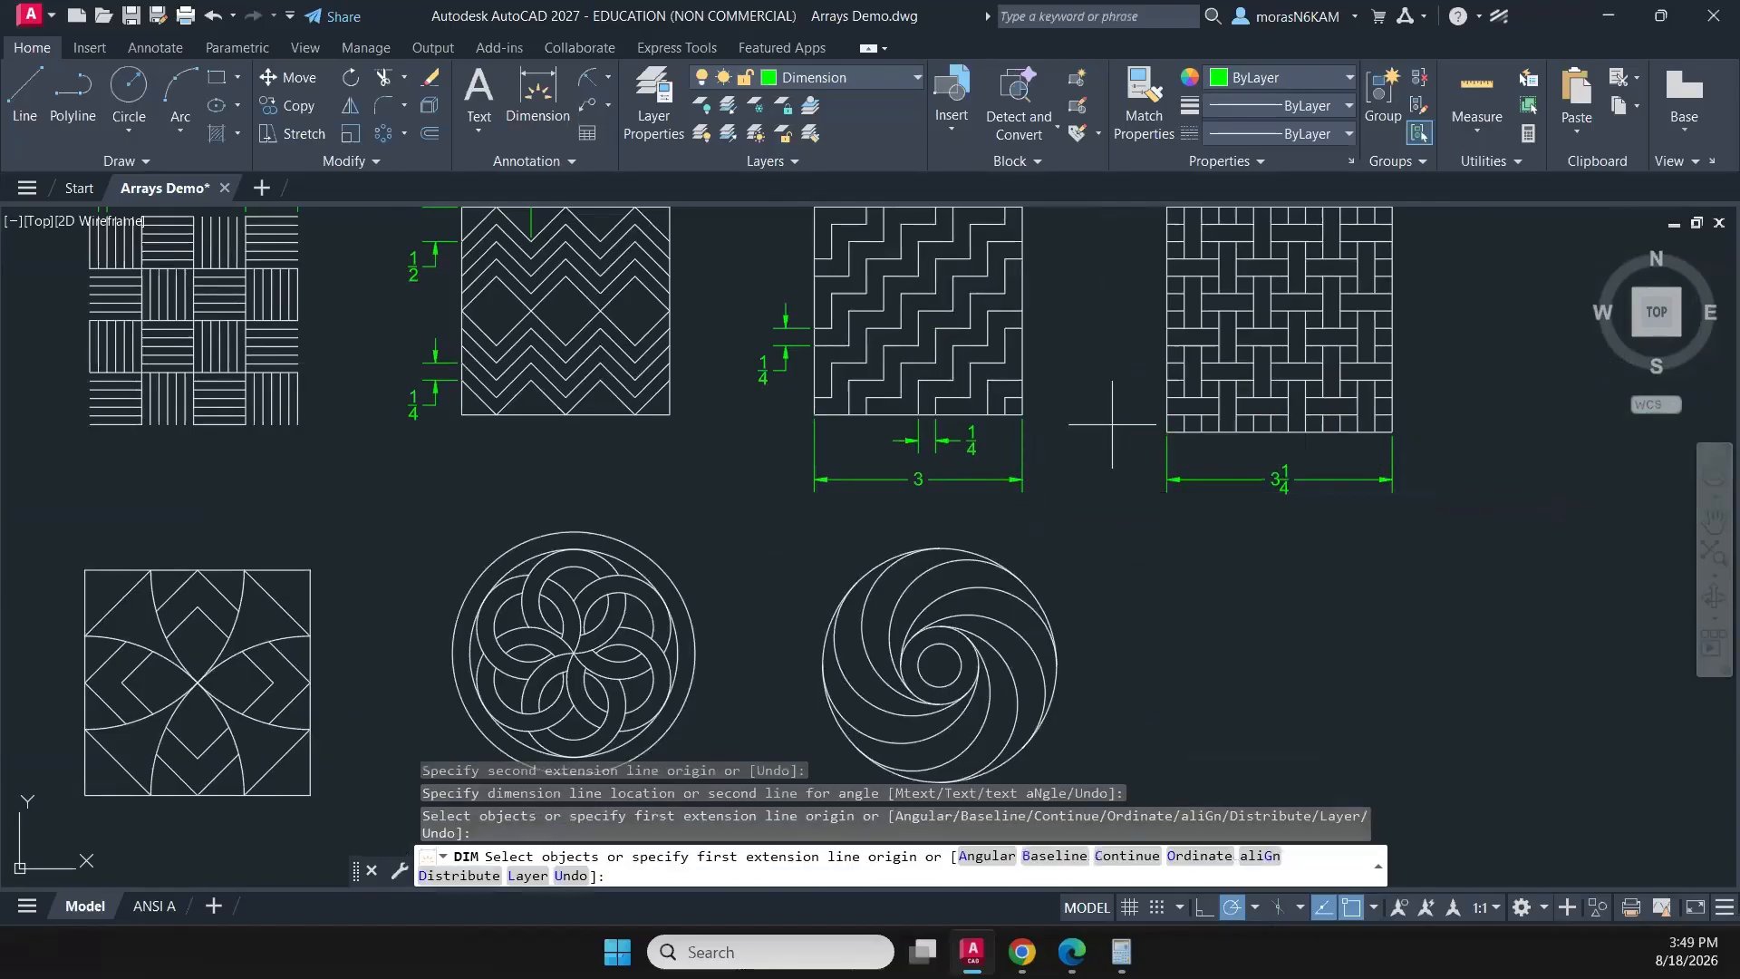
- Dimension the vertical spacing between two neighbouring strip lines on the basket-weave pattern's right edge, placing it outside that edge
middle_click_drag(1419, 313, 1294, 356)
left_click(1267, 335)
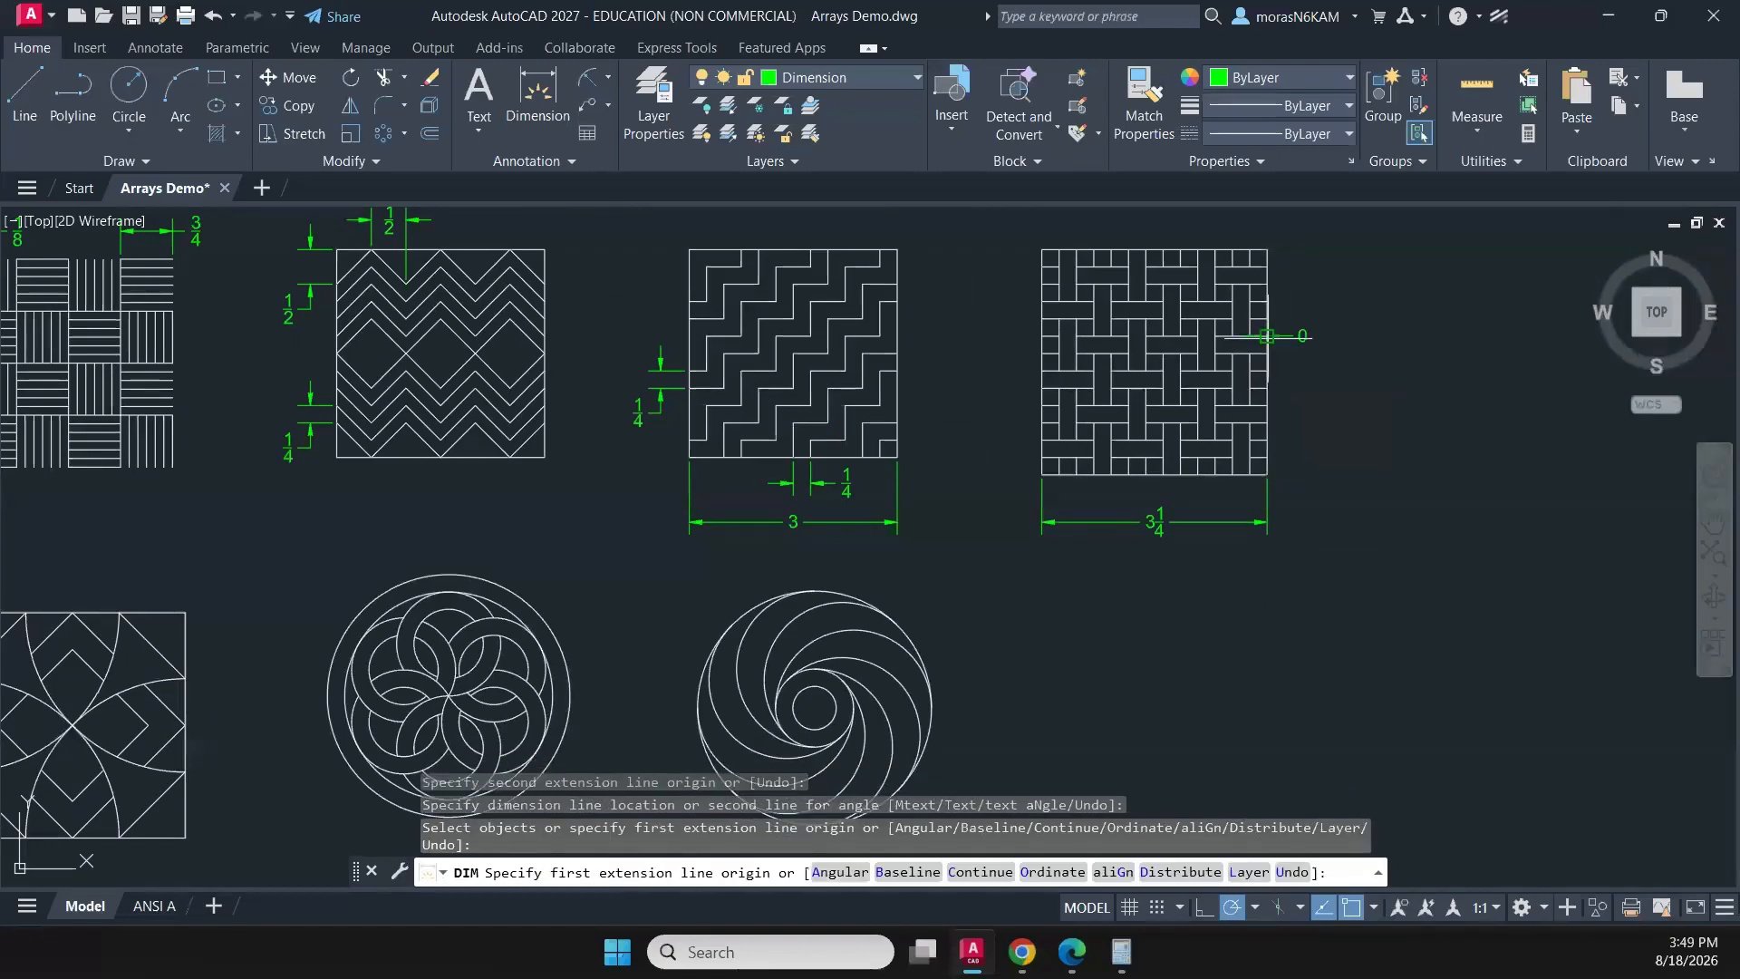
left_click(1267, 353)
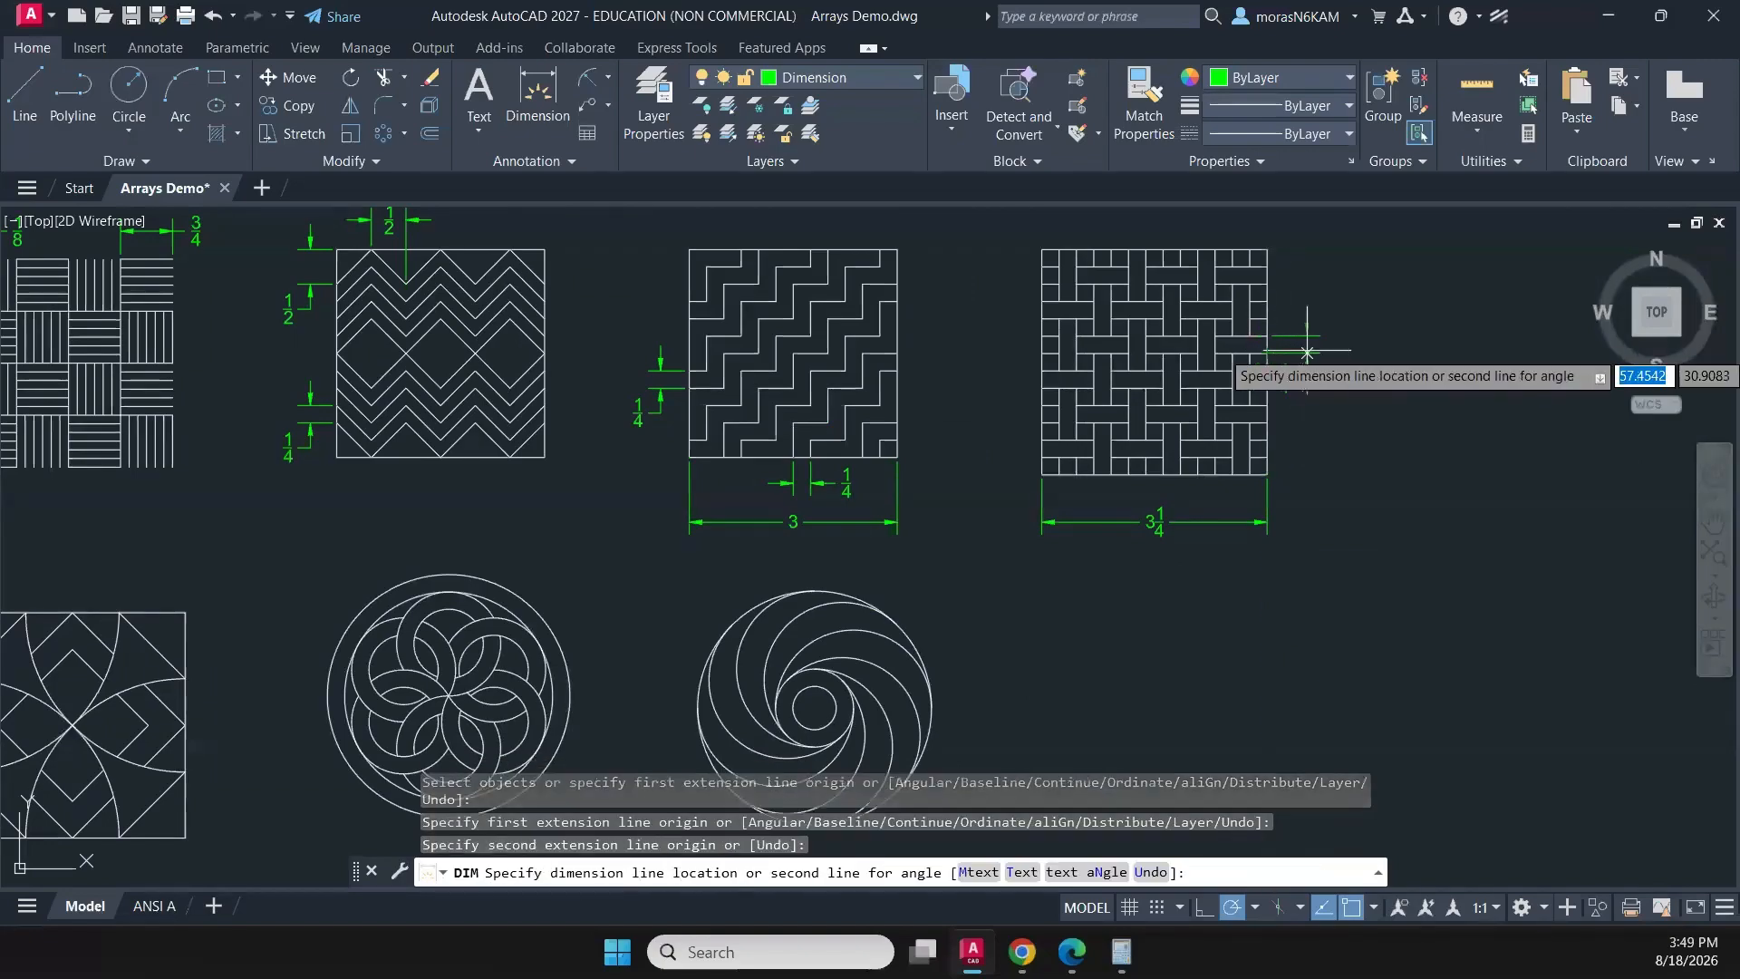
left_click(1320, 353)
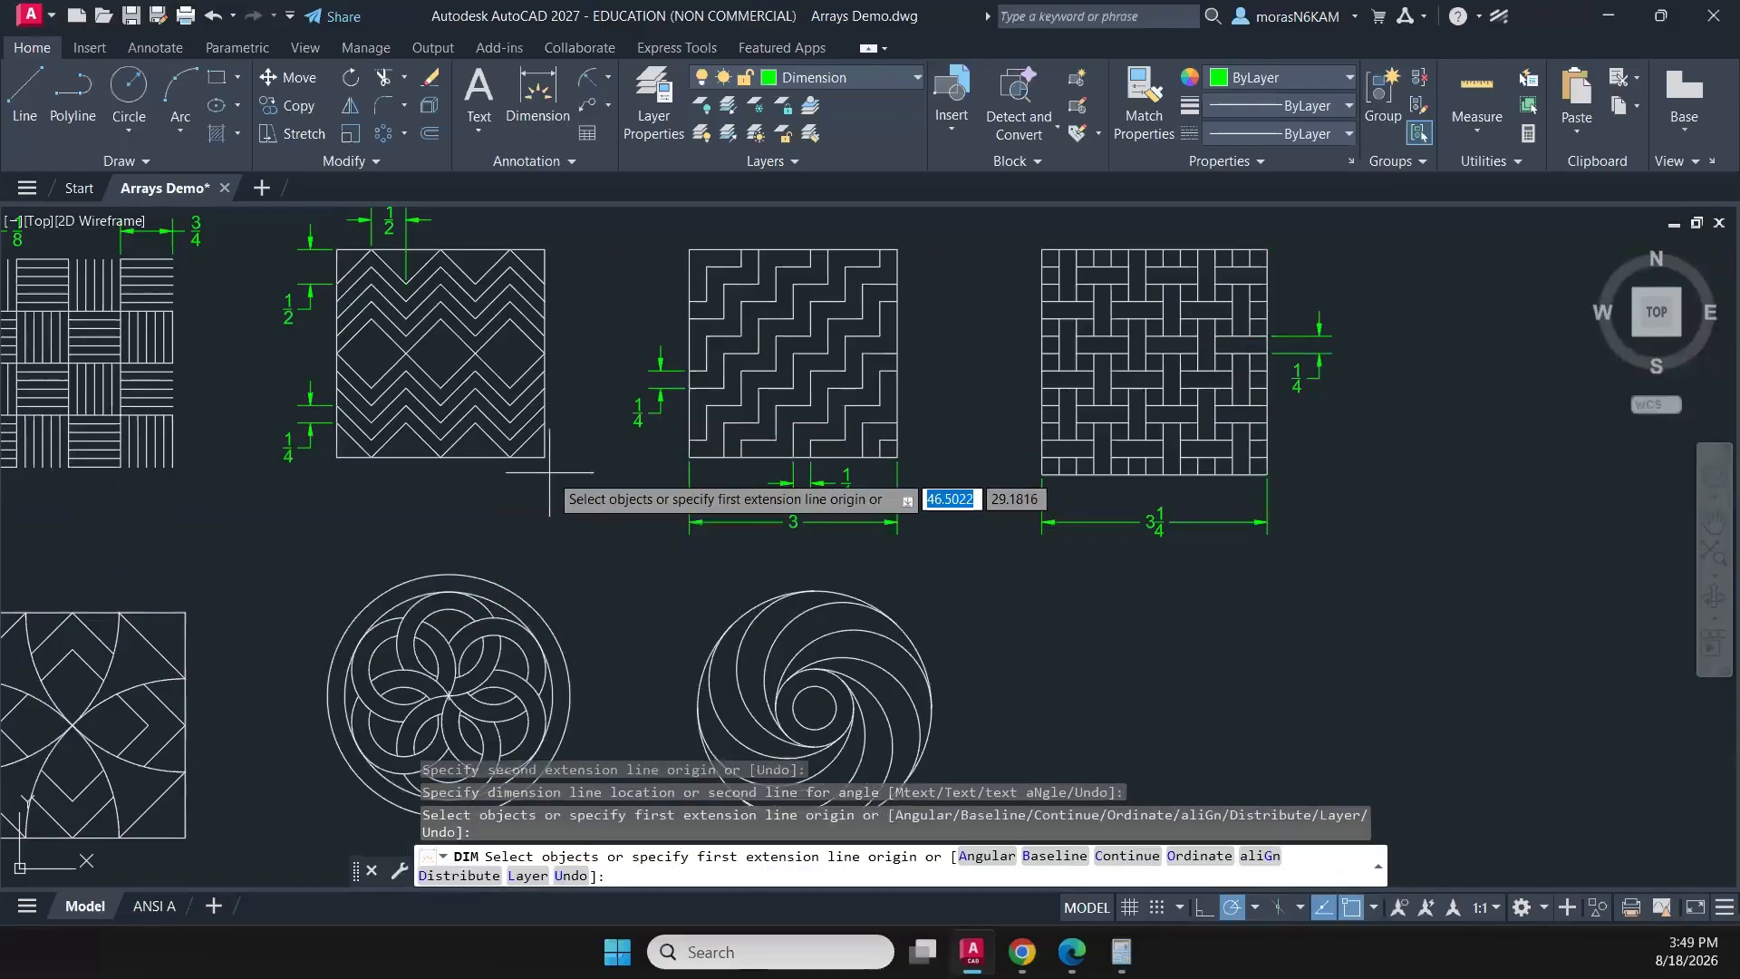
- Dimension the full height of the four-petal square pattern between its left corners, placing it outside the left edge
middle_click_drag(548, 472, 795, 535)
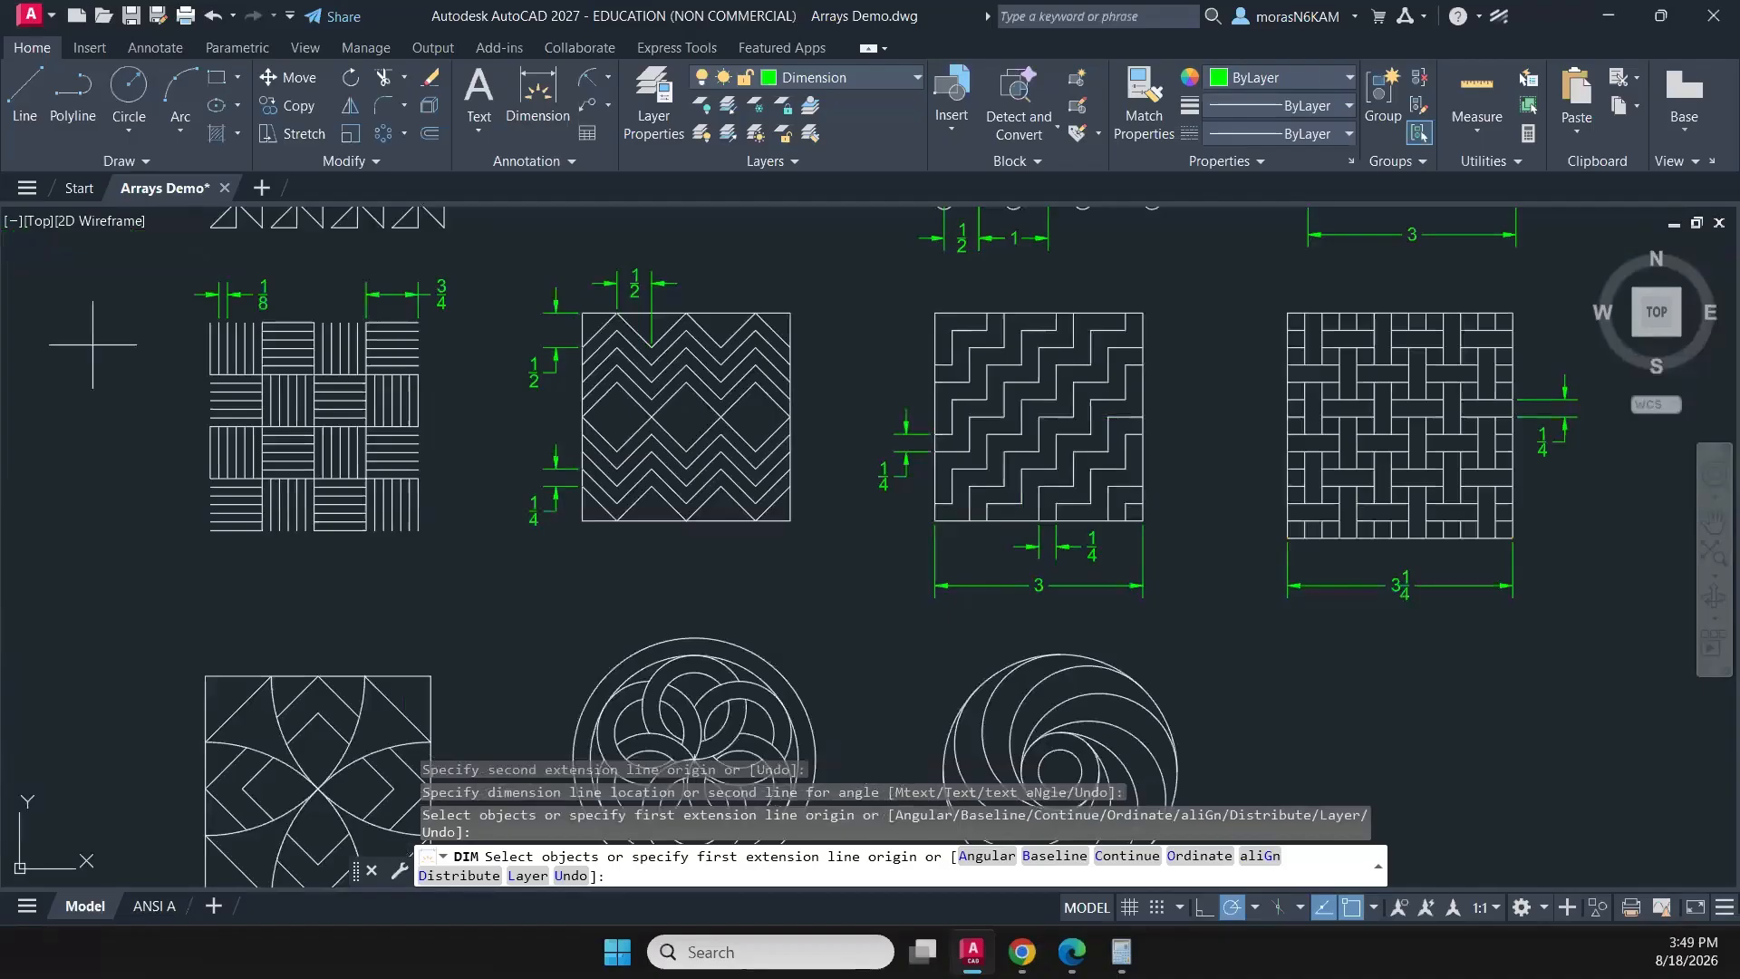
middle_click_drag(495, 407, 455, 598)
middle_click_drag(468, 351, 466, 441)
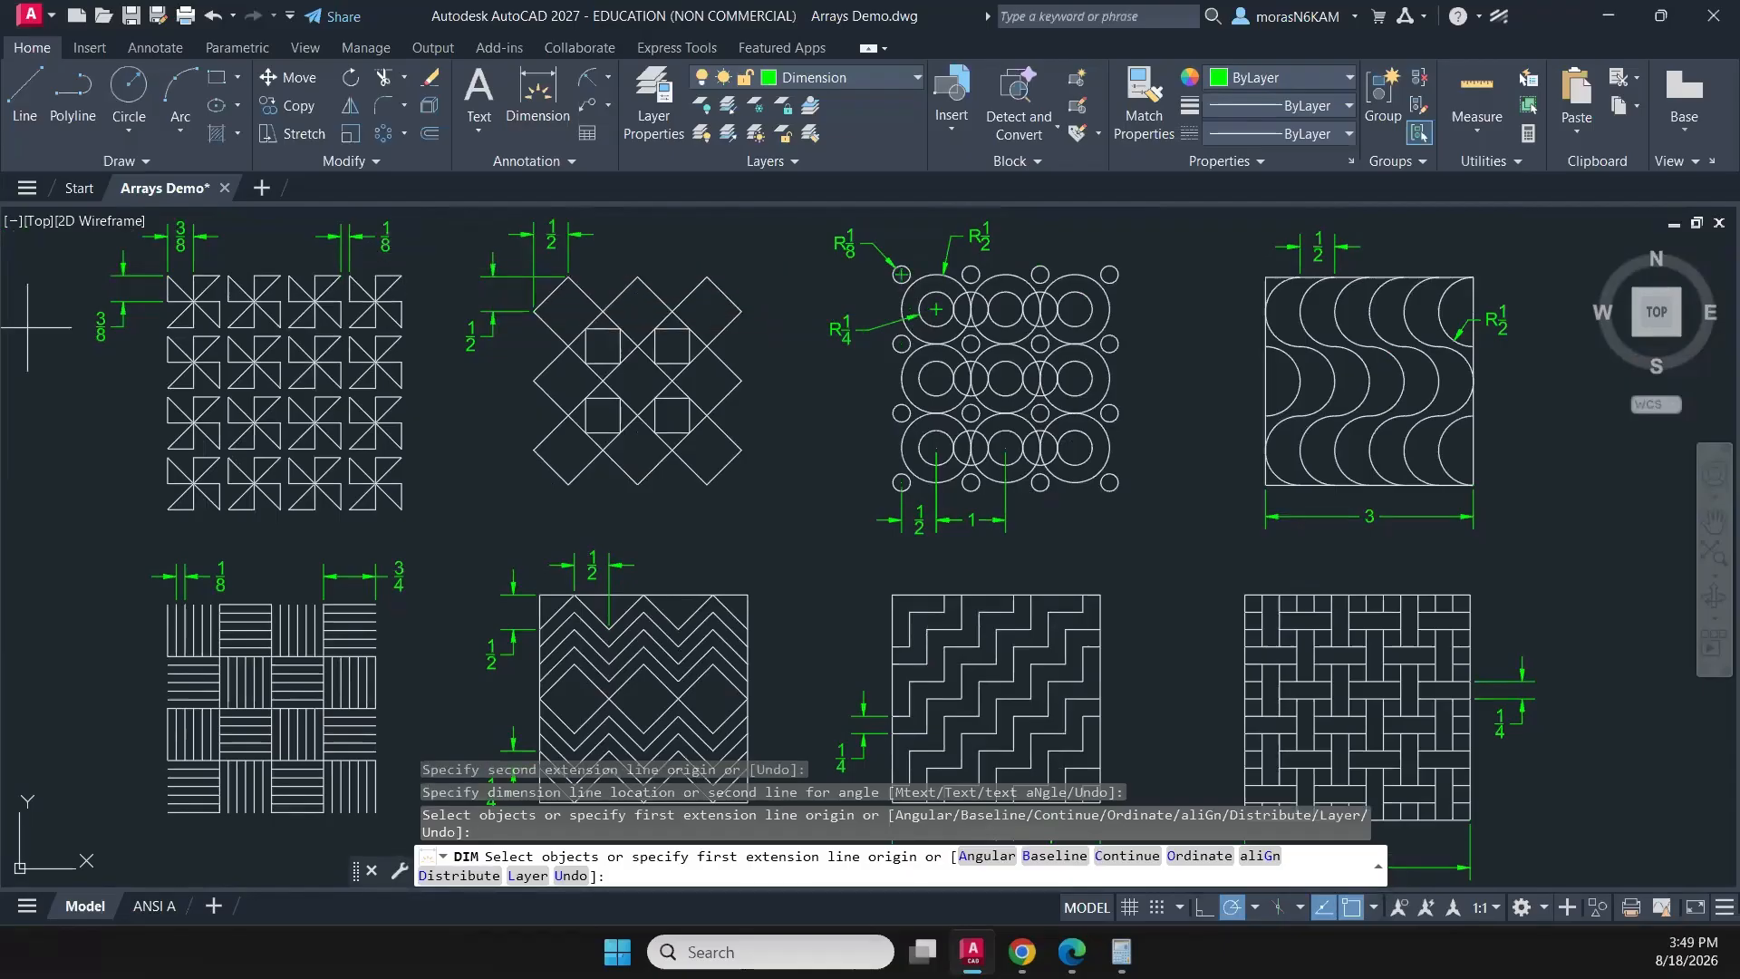
scroll(698, 675, "down", 4)
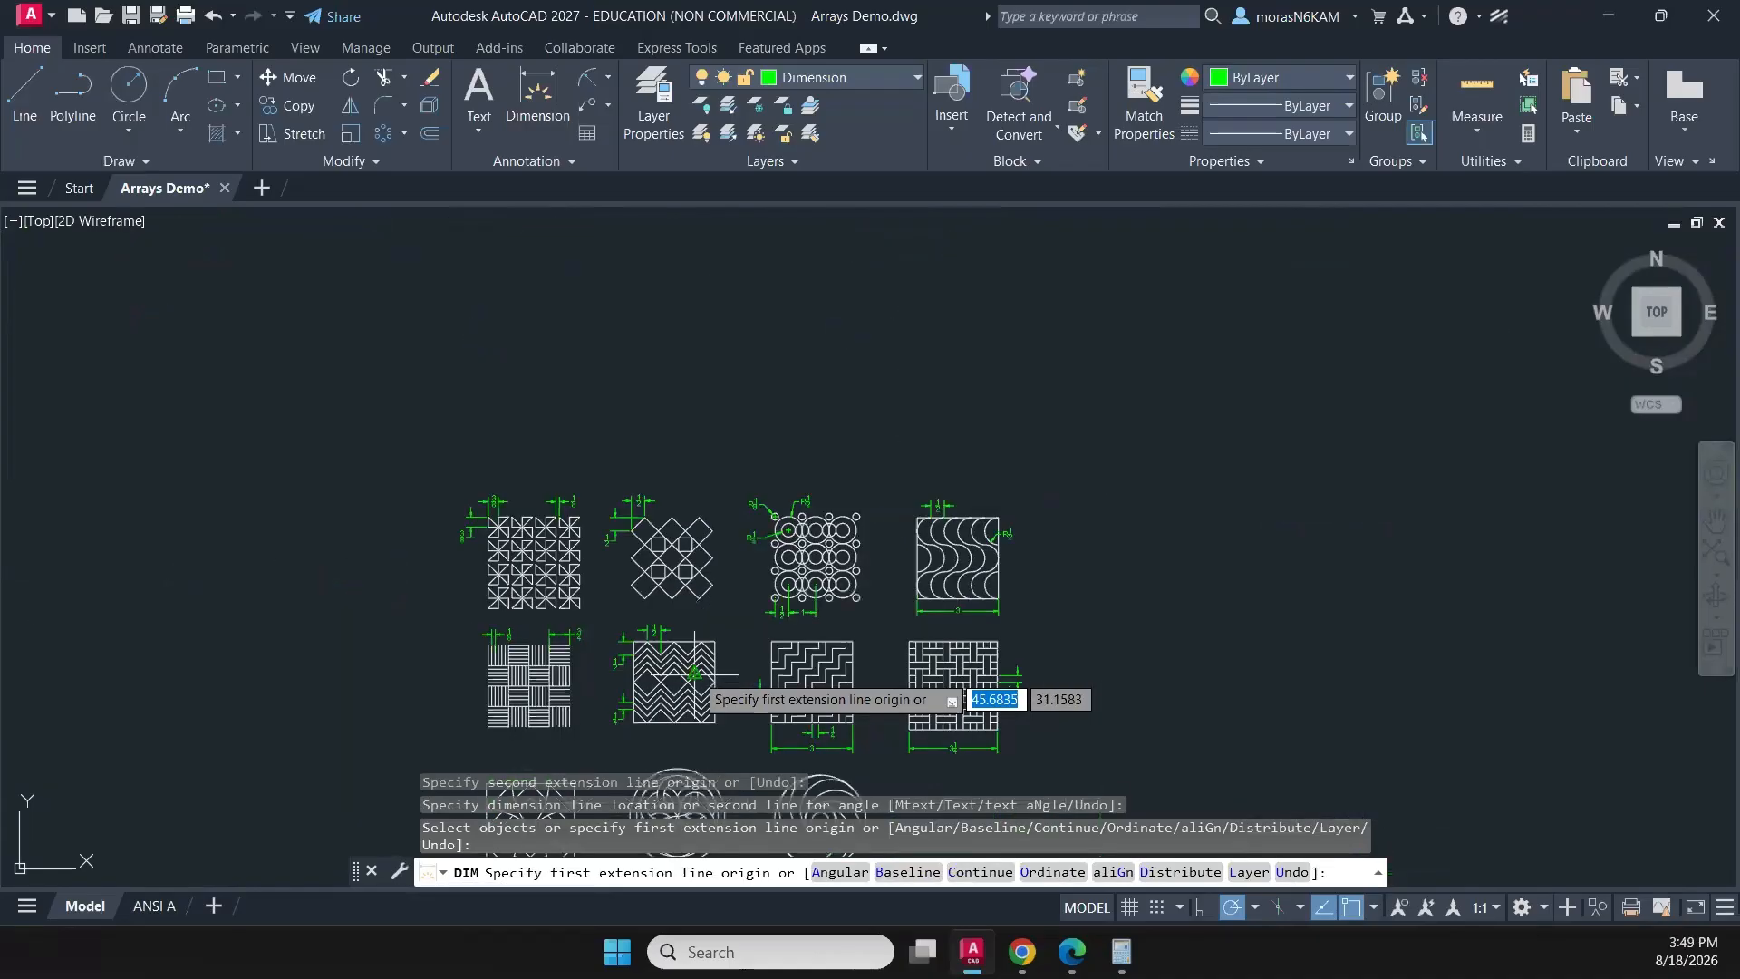
middle_click_drag(698, 675, 794, 391)
scroll(707, 557, "up", 4)
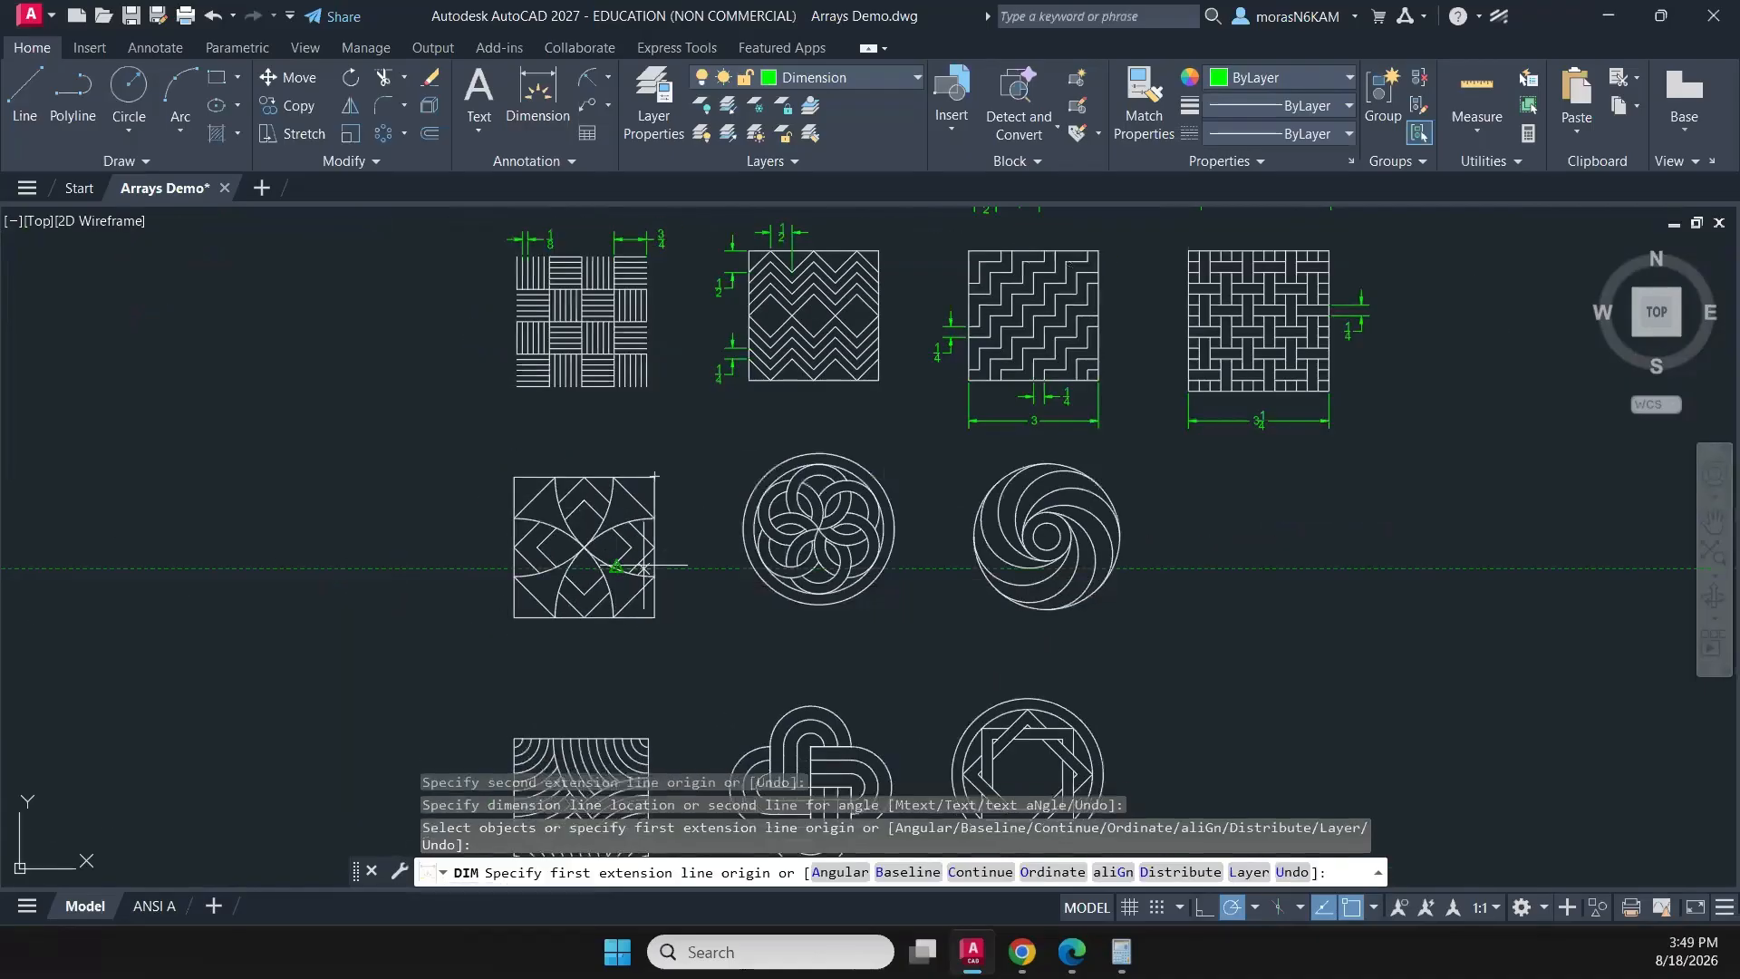
middle_click_drag(614, 567, 728, 484)
left_click(625, 391)
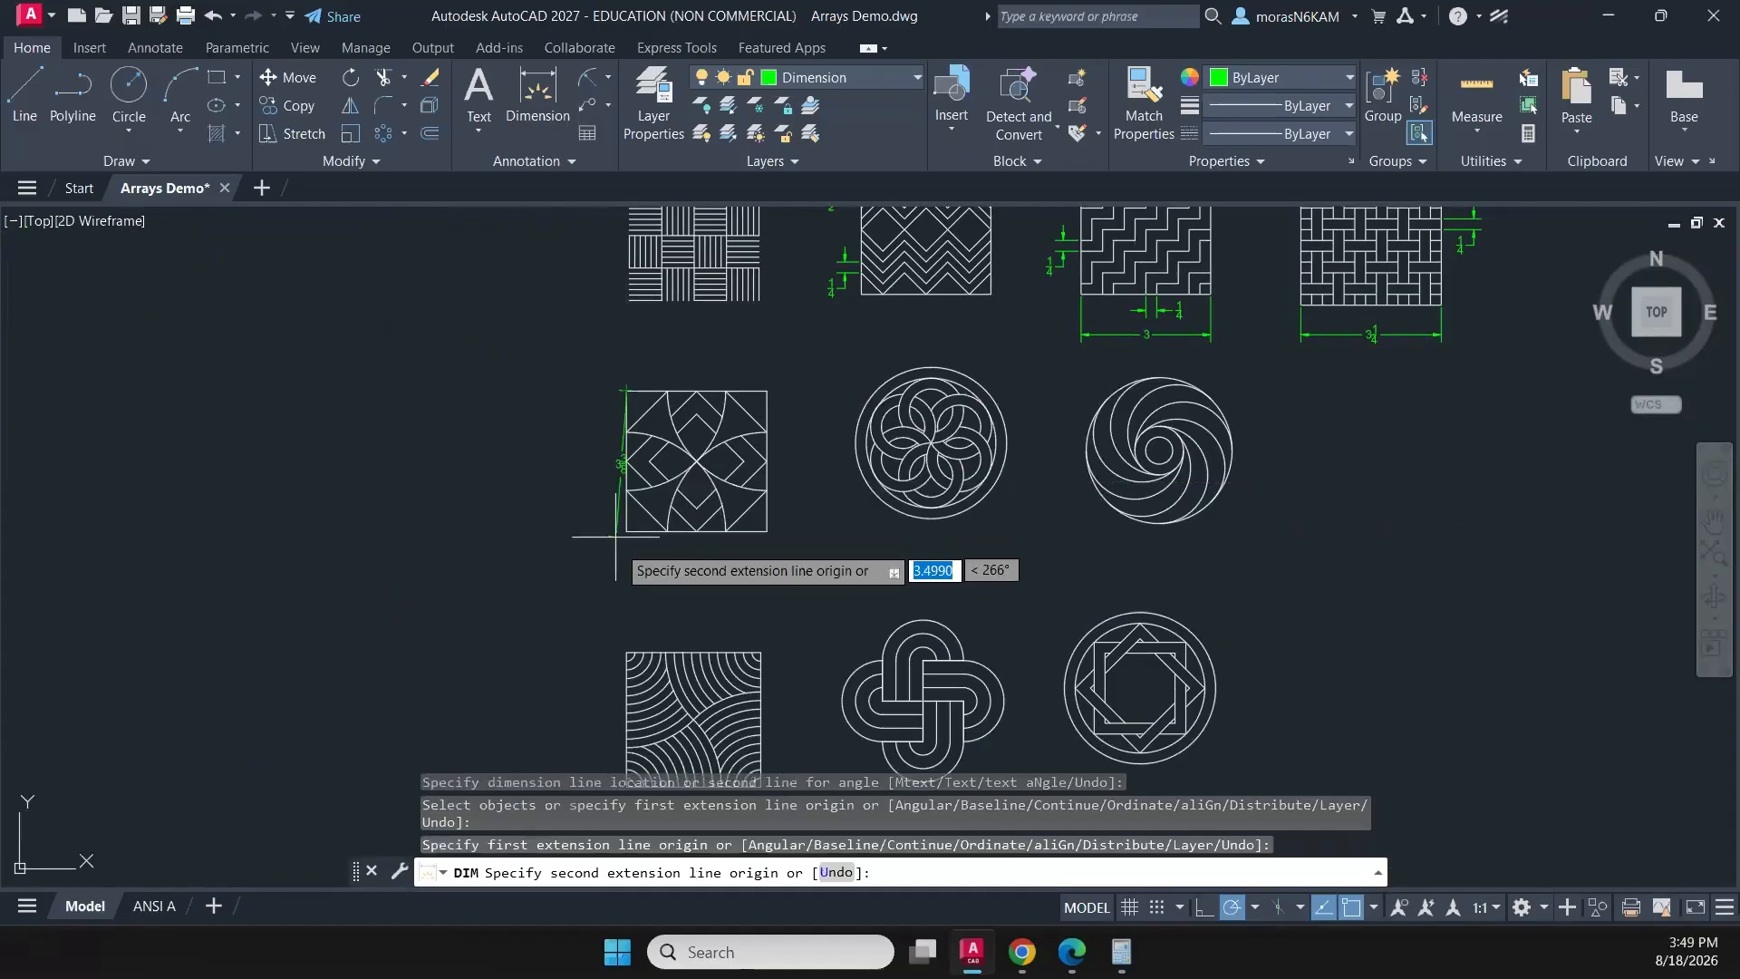
left_click(625, 533)
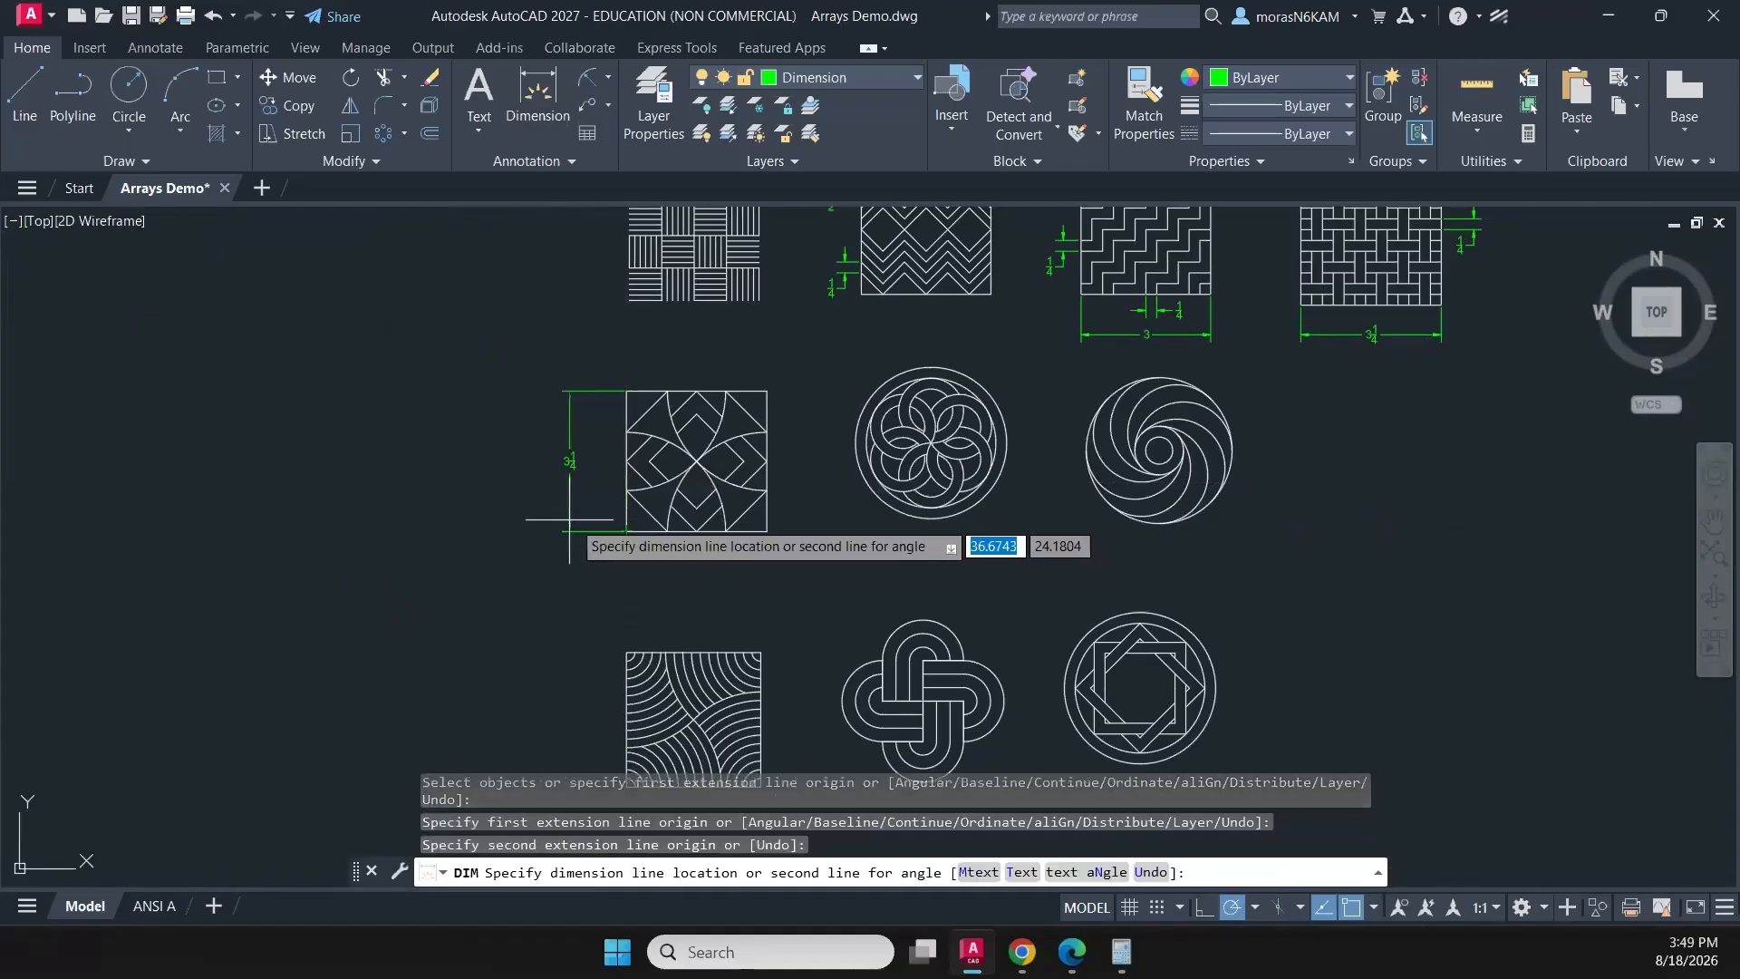
left_click(577, 520)
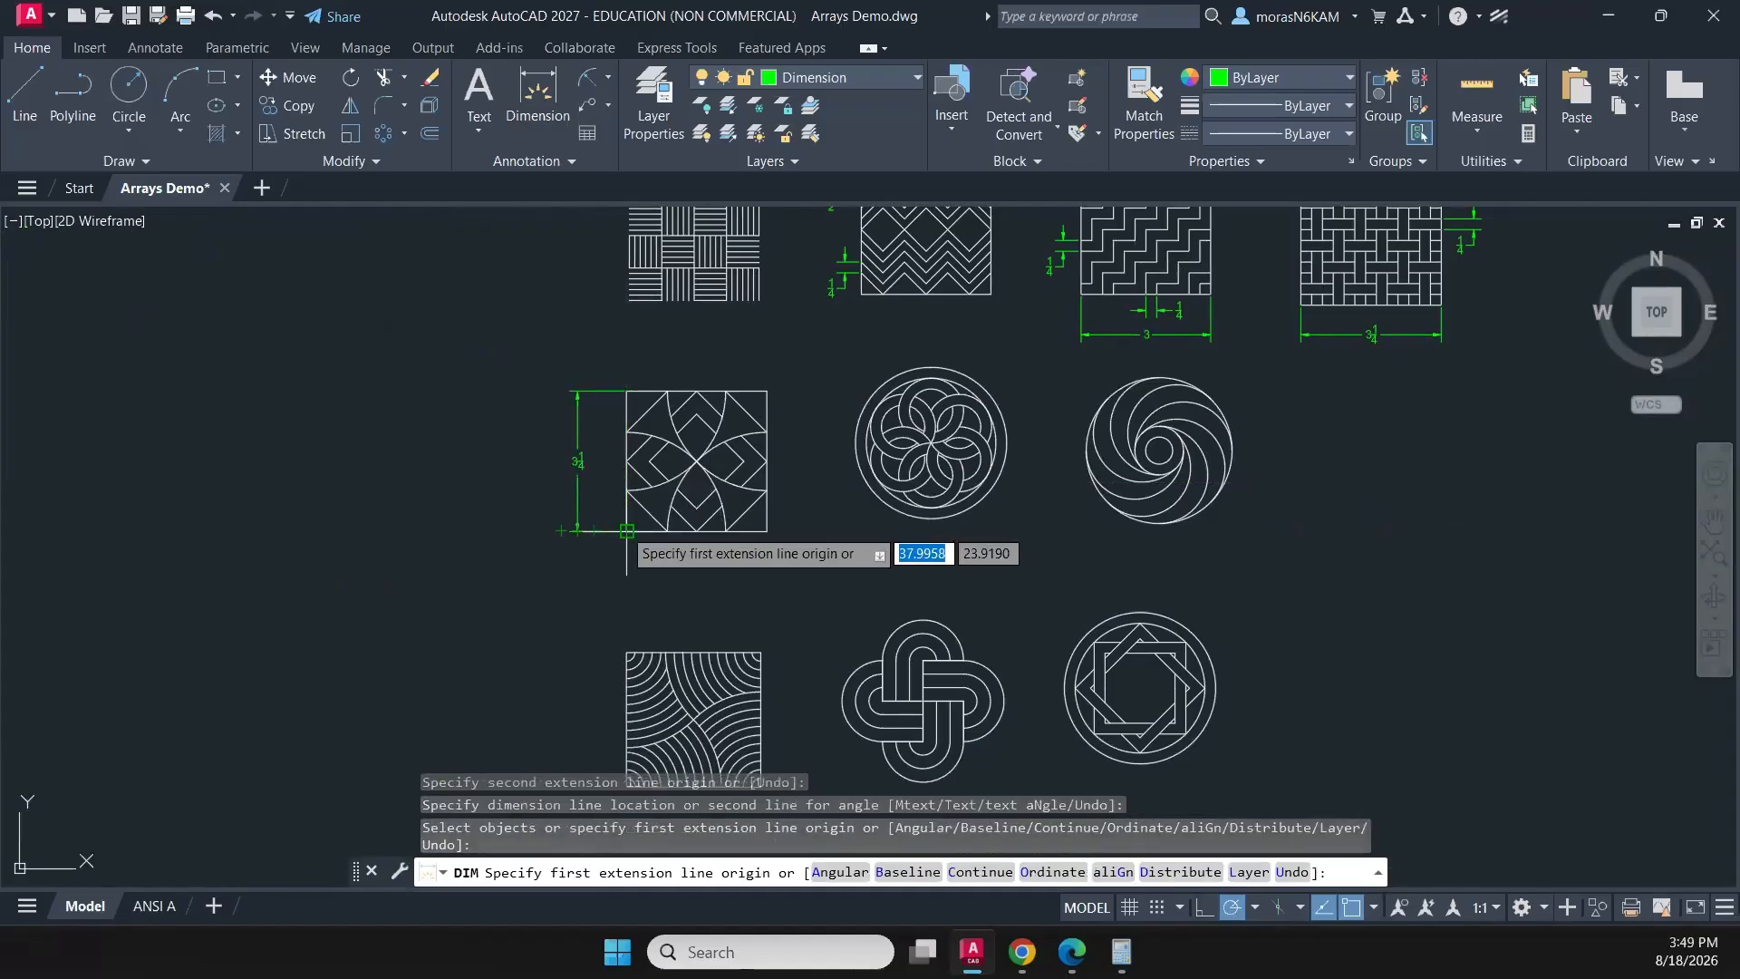
- Dimension the full width of the four-petal square pattern between its lower corners, placing it below the square
left_click(625, 531)
left_click(778, 531)
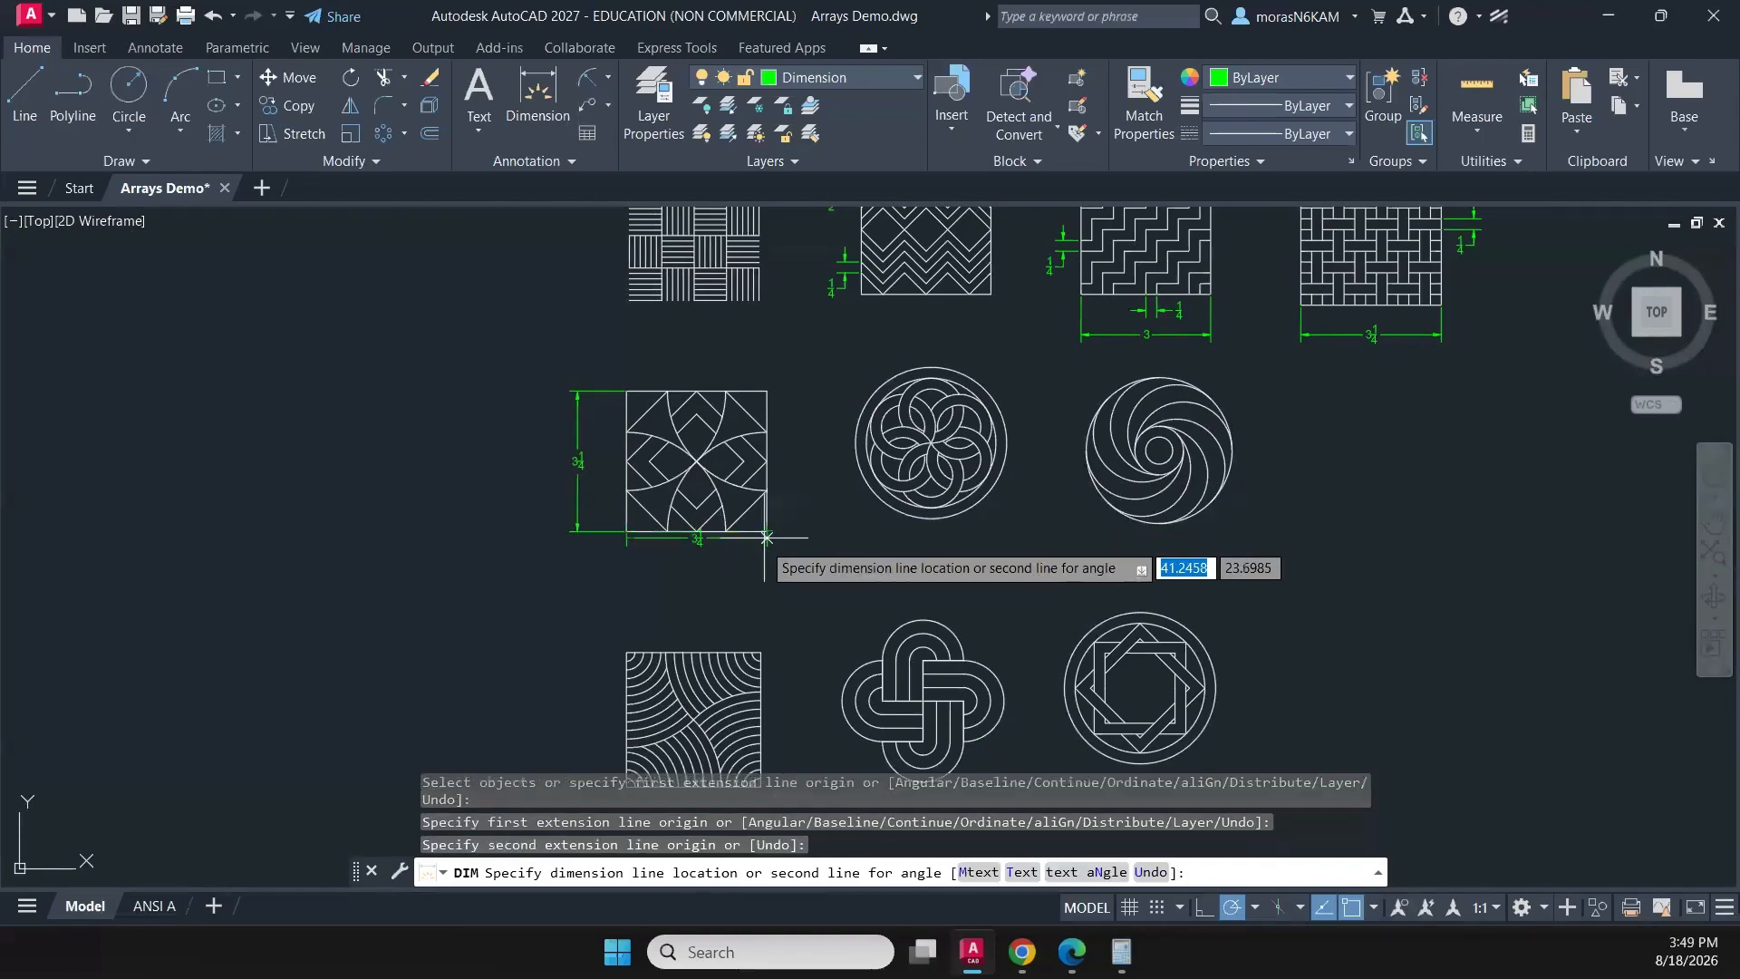
left_click(759, 562)
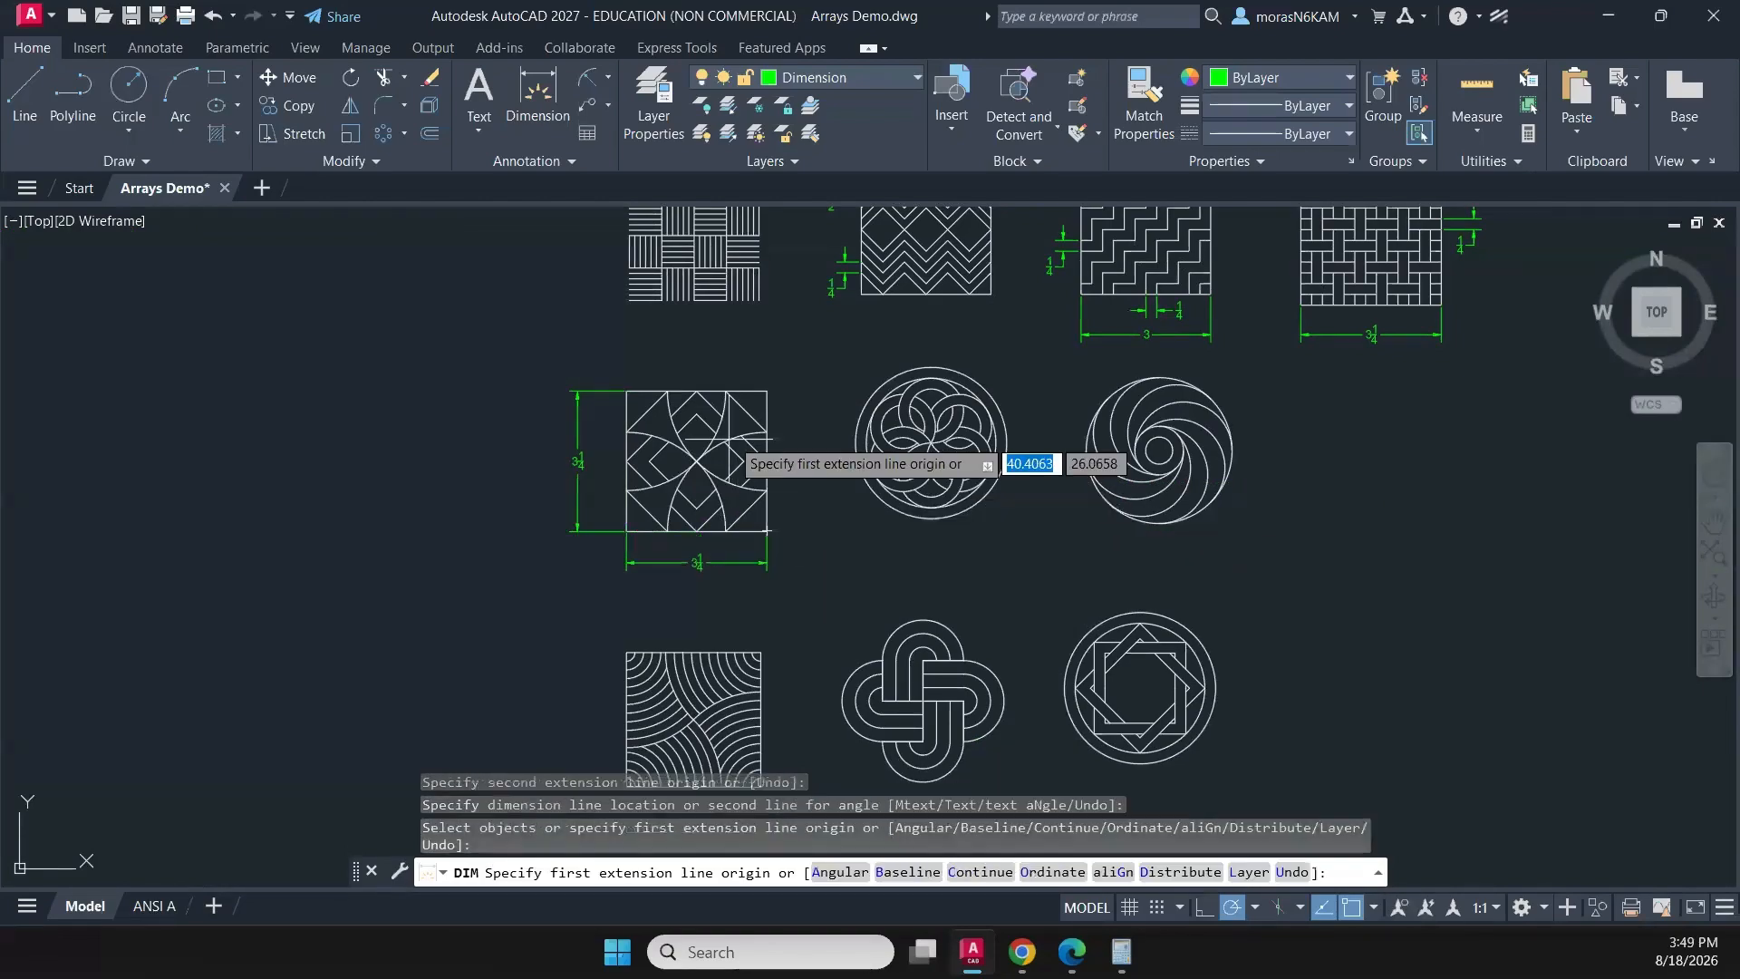
- Add a radius dimension to the lower arc of the four-petal pattern's right petal, placing its text just outside the square's right edge
scroll(739, 435, "up", 4)
left_click(584, 83)
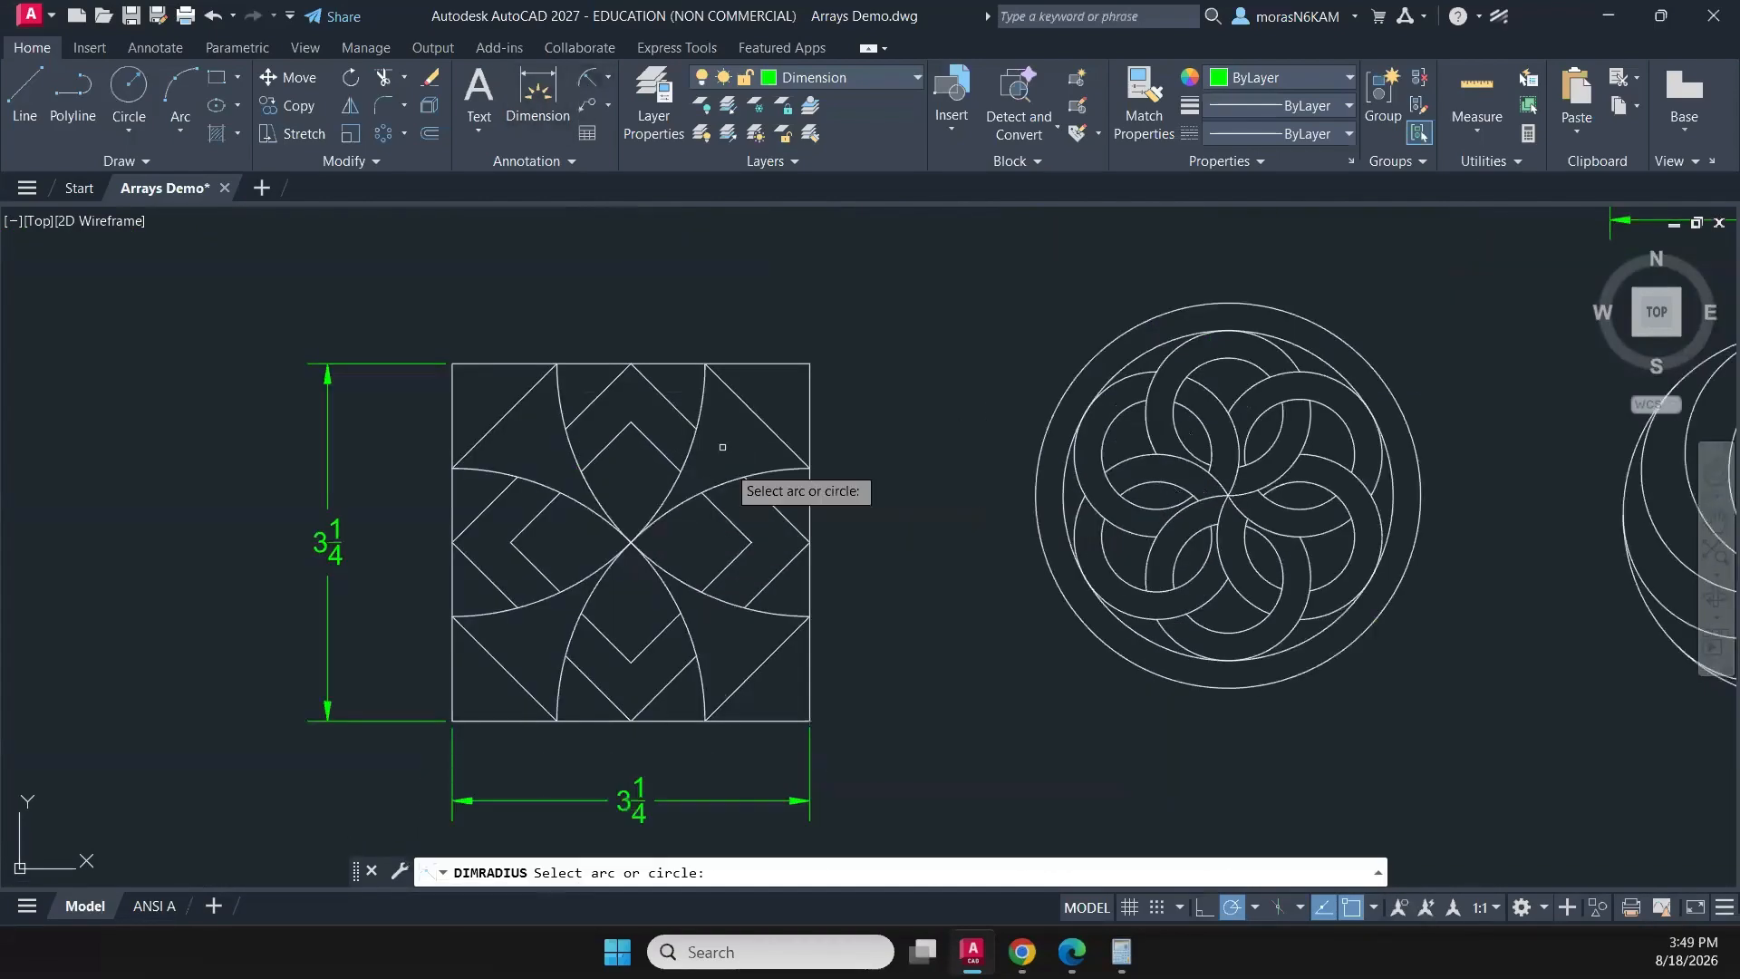
left_click(773, 607)
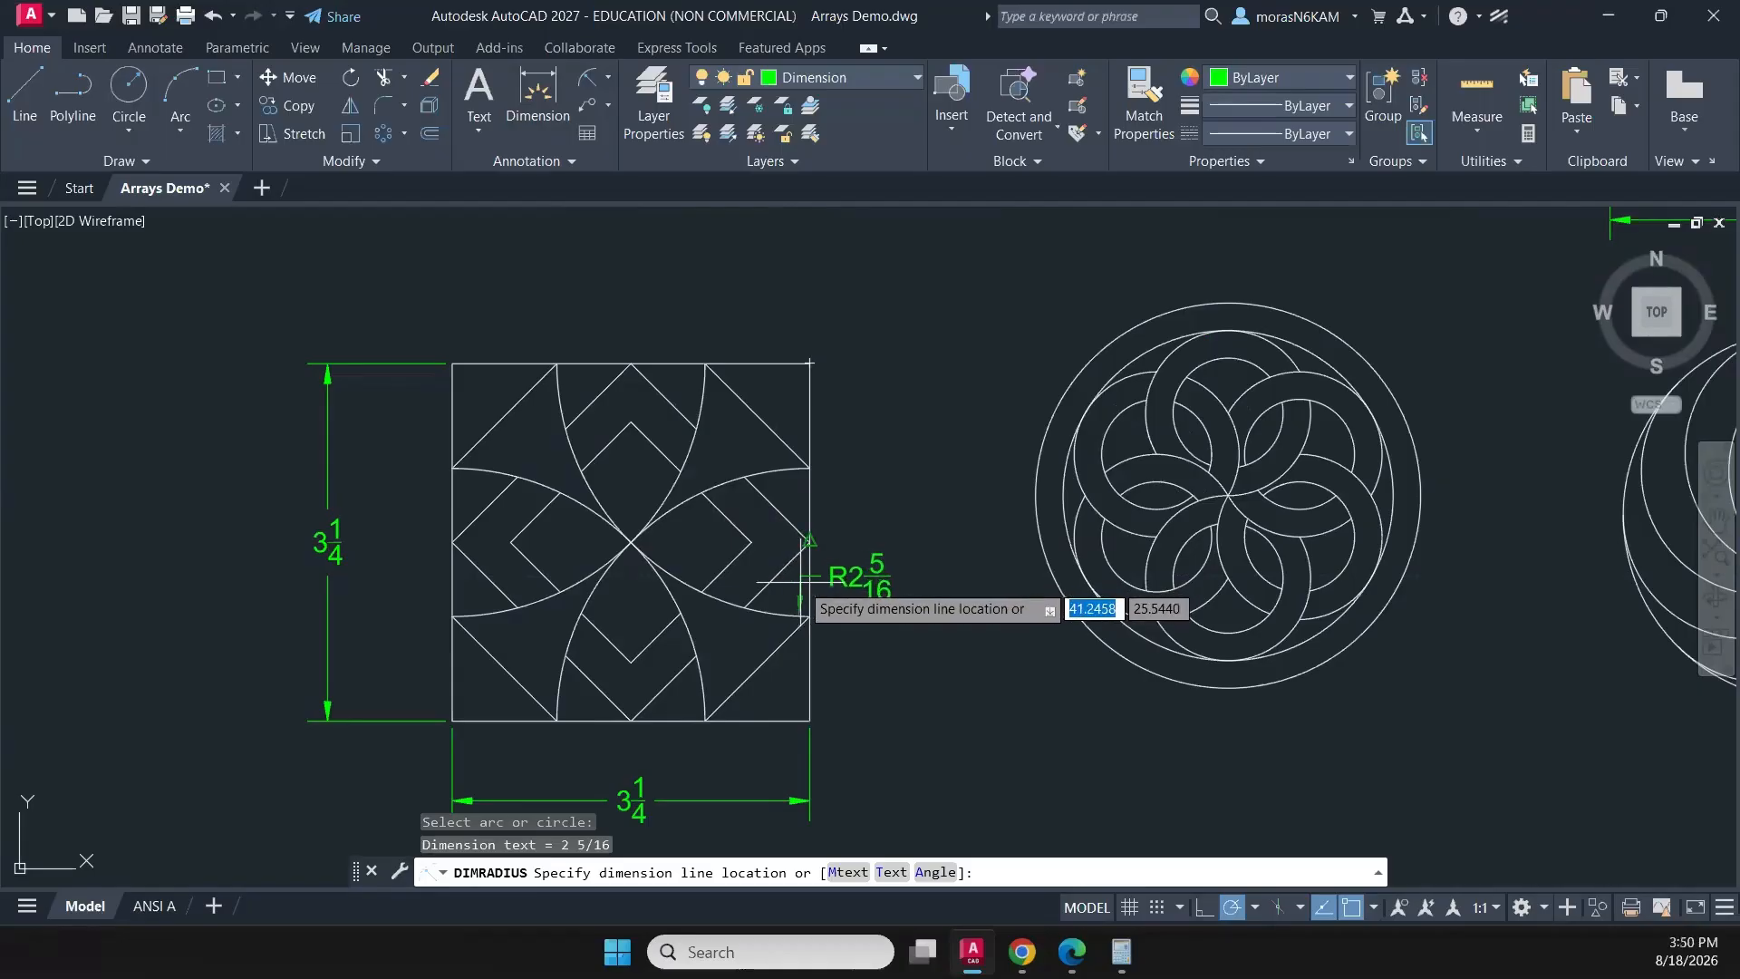
left_click(796, 580)
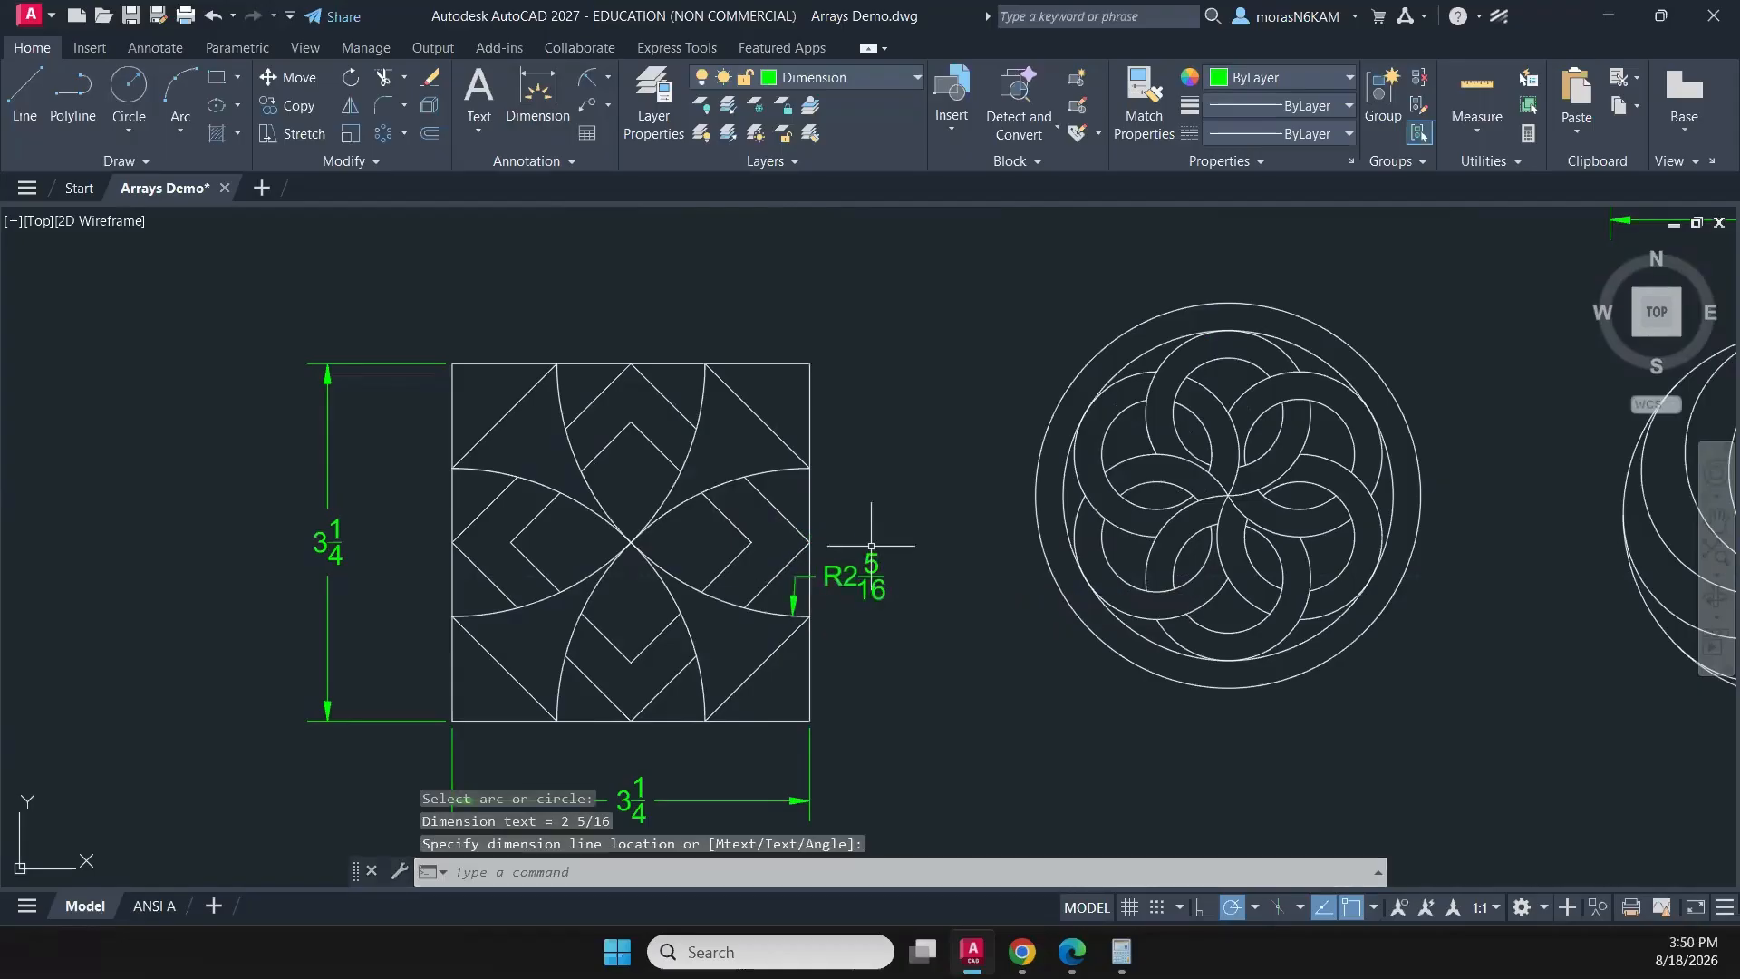
key("Escape")
left_click(889, 543)
left_click(842, 616)
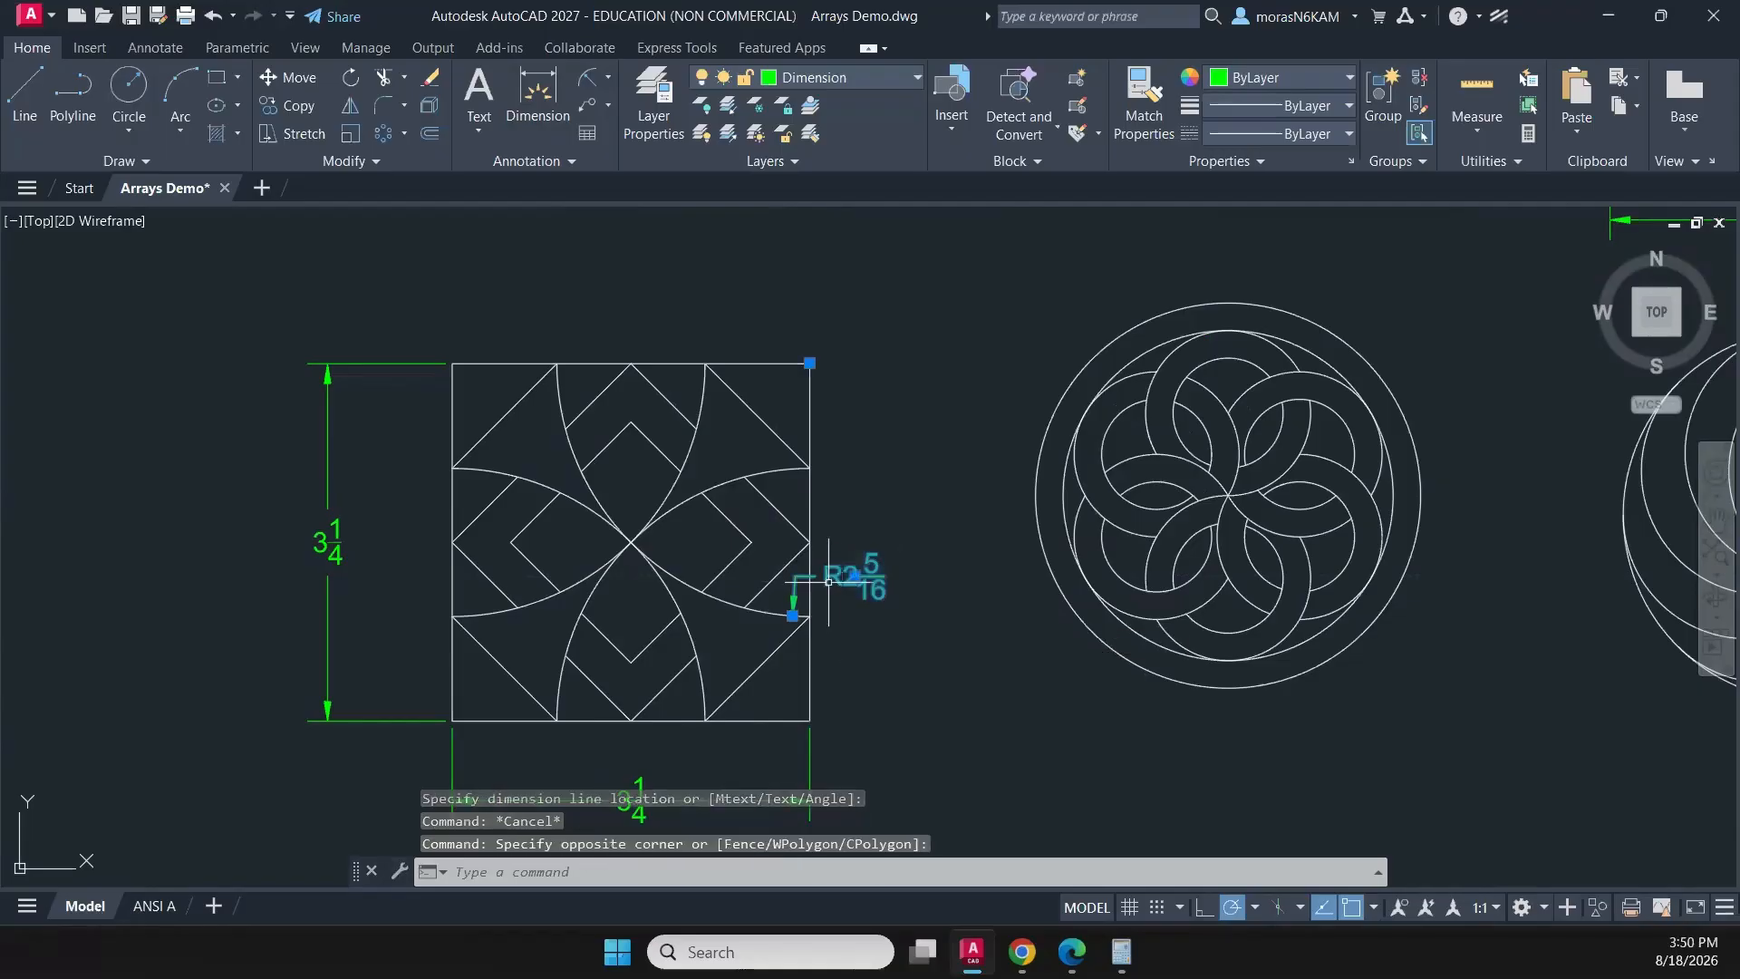
right_click(832, 589)
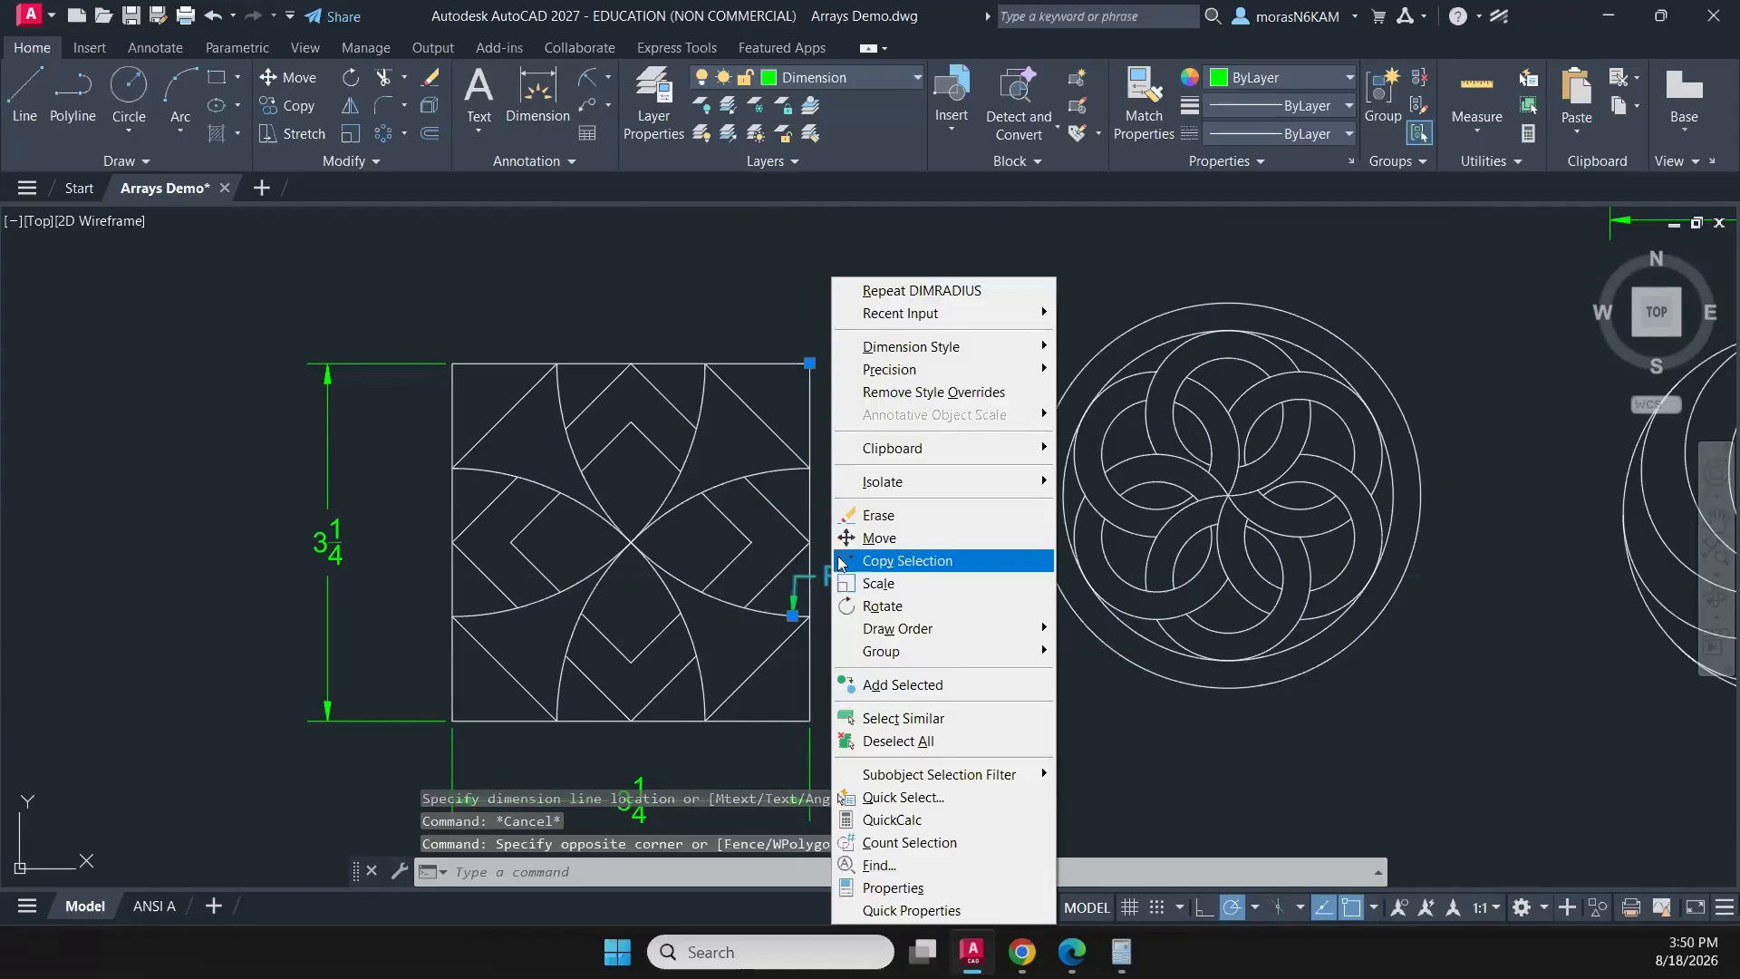
mouse_move(878, 381)
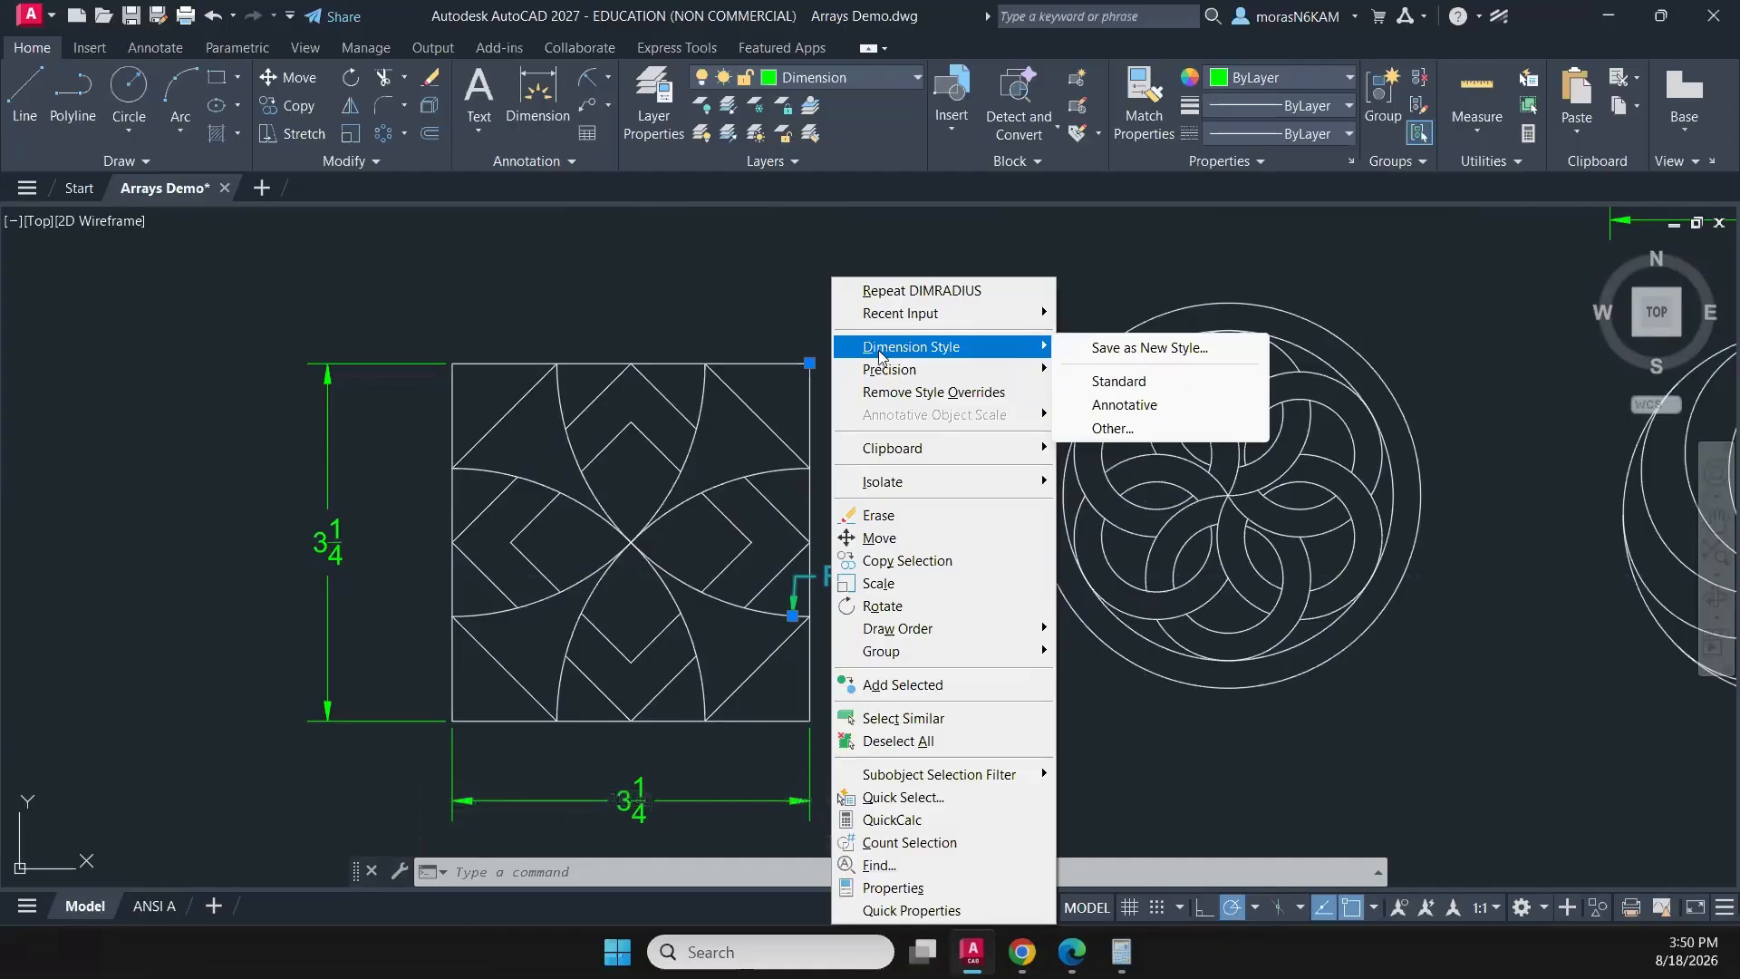
left_click(705, 317)
key("Escape")
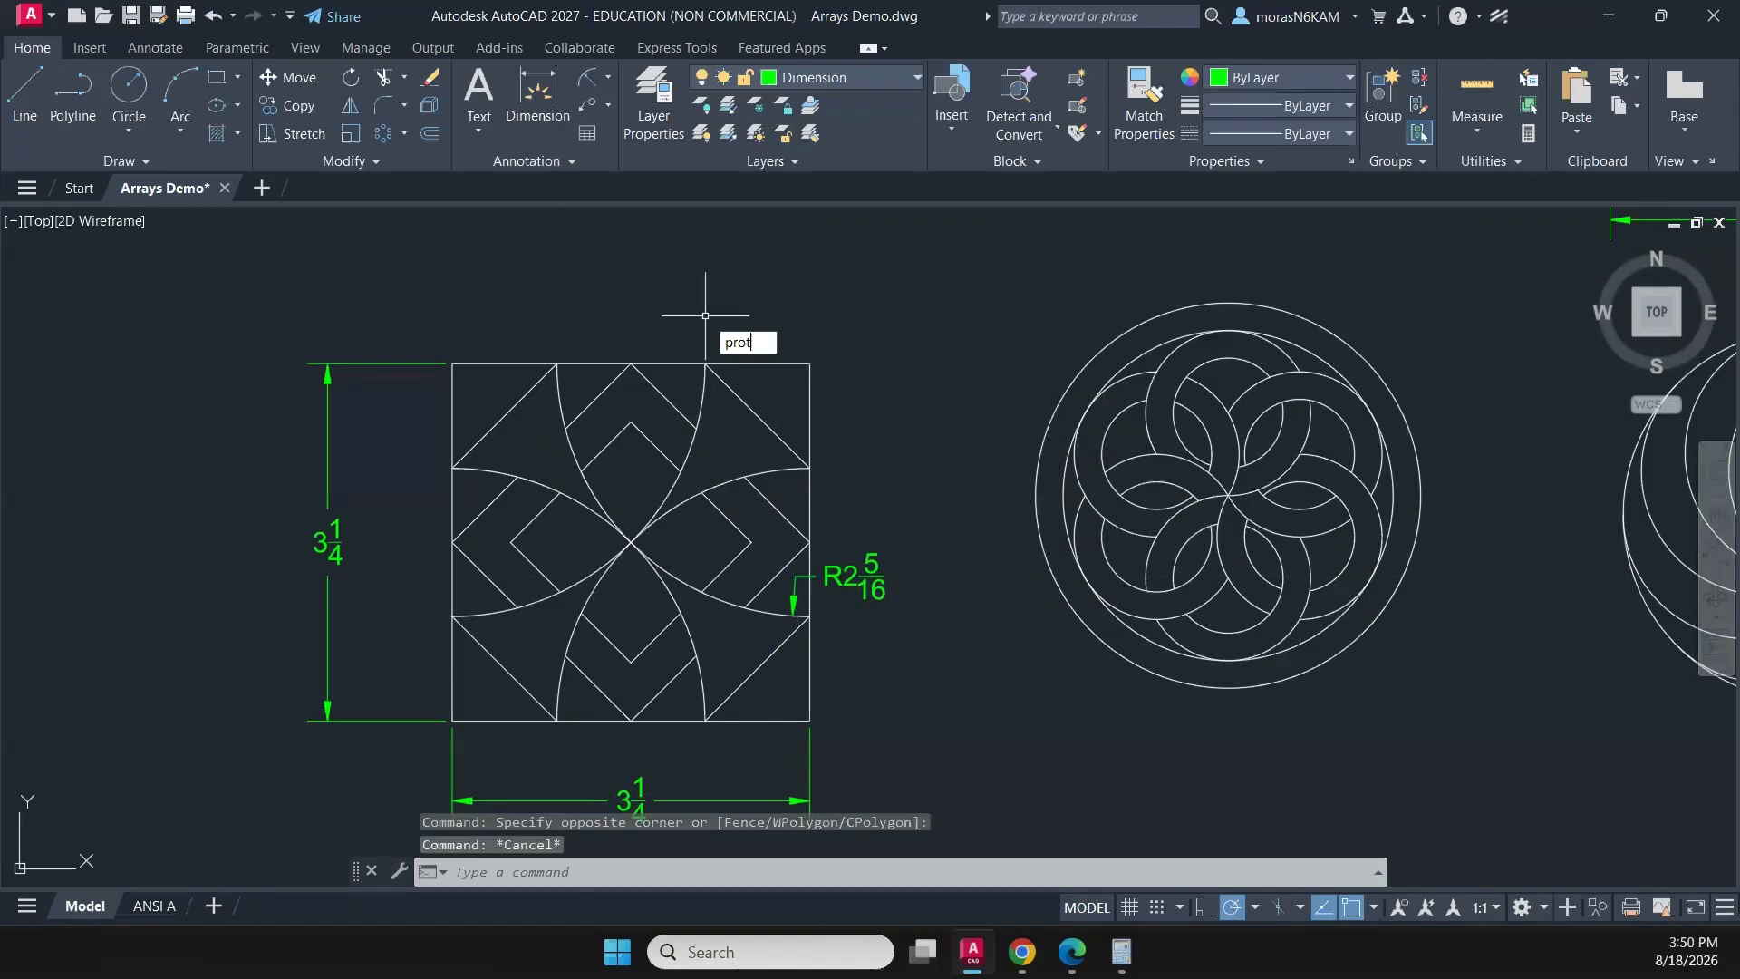
key("BackSpace")
key("Return")
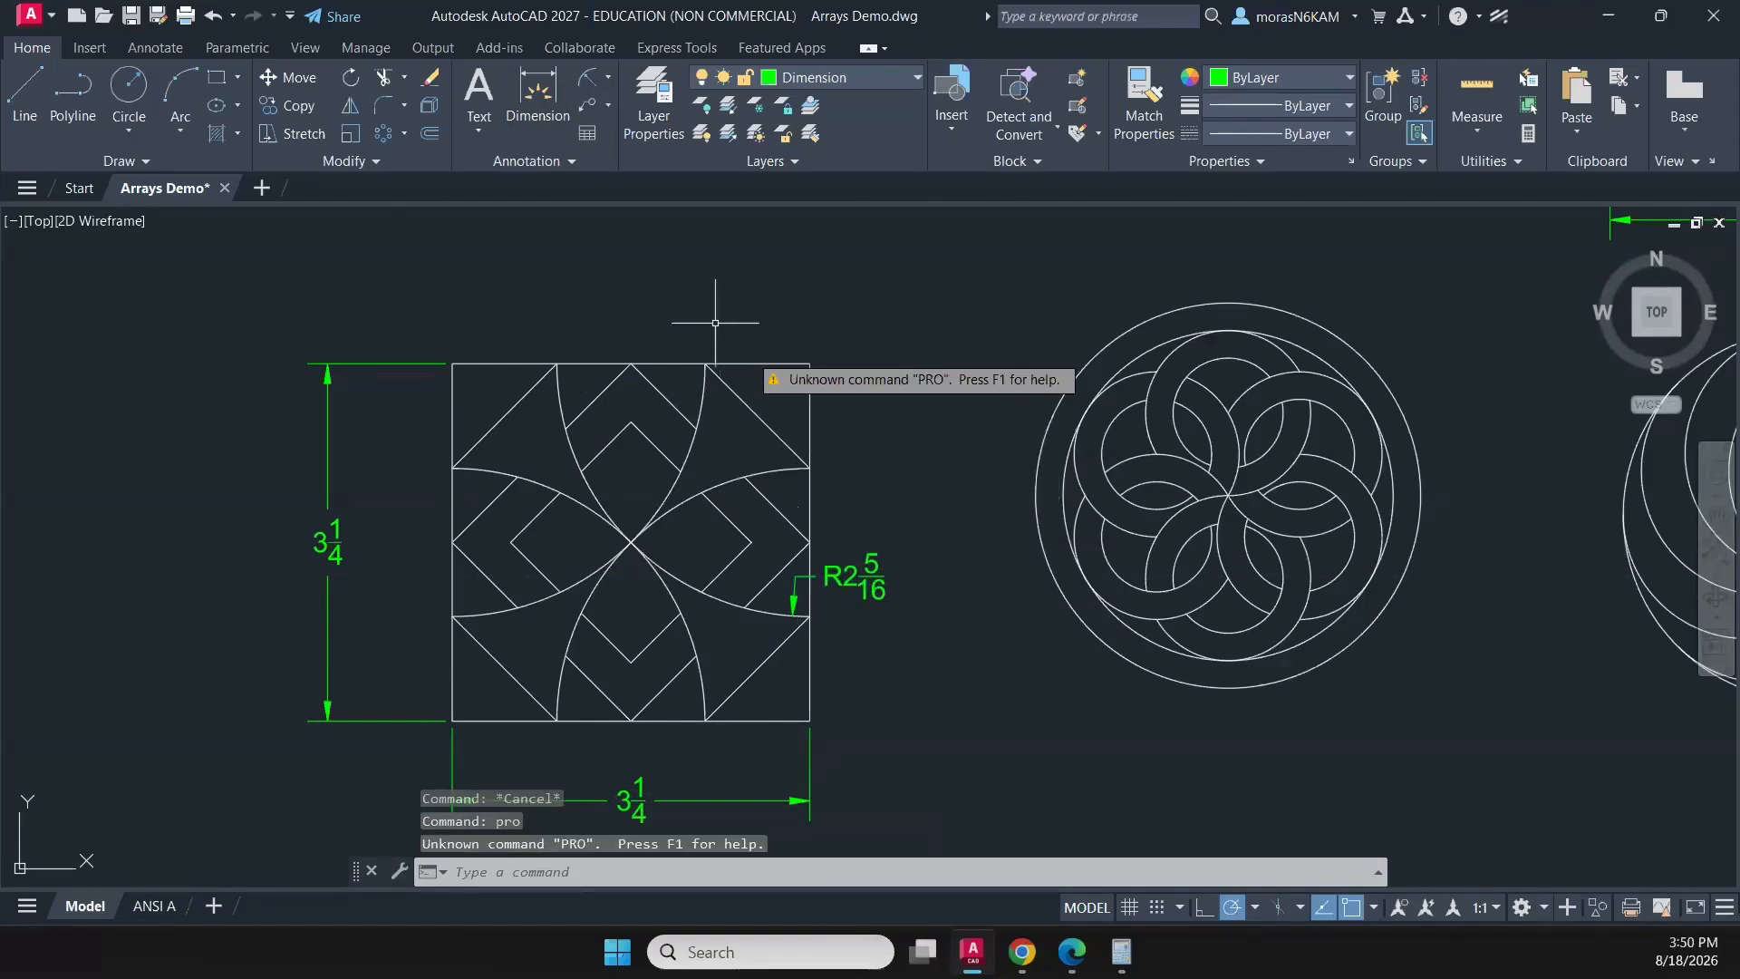
key("Escape")
- Open the properties of the four-petal pattern's radius dimension and set its dimension units to Decimal
type("p")
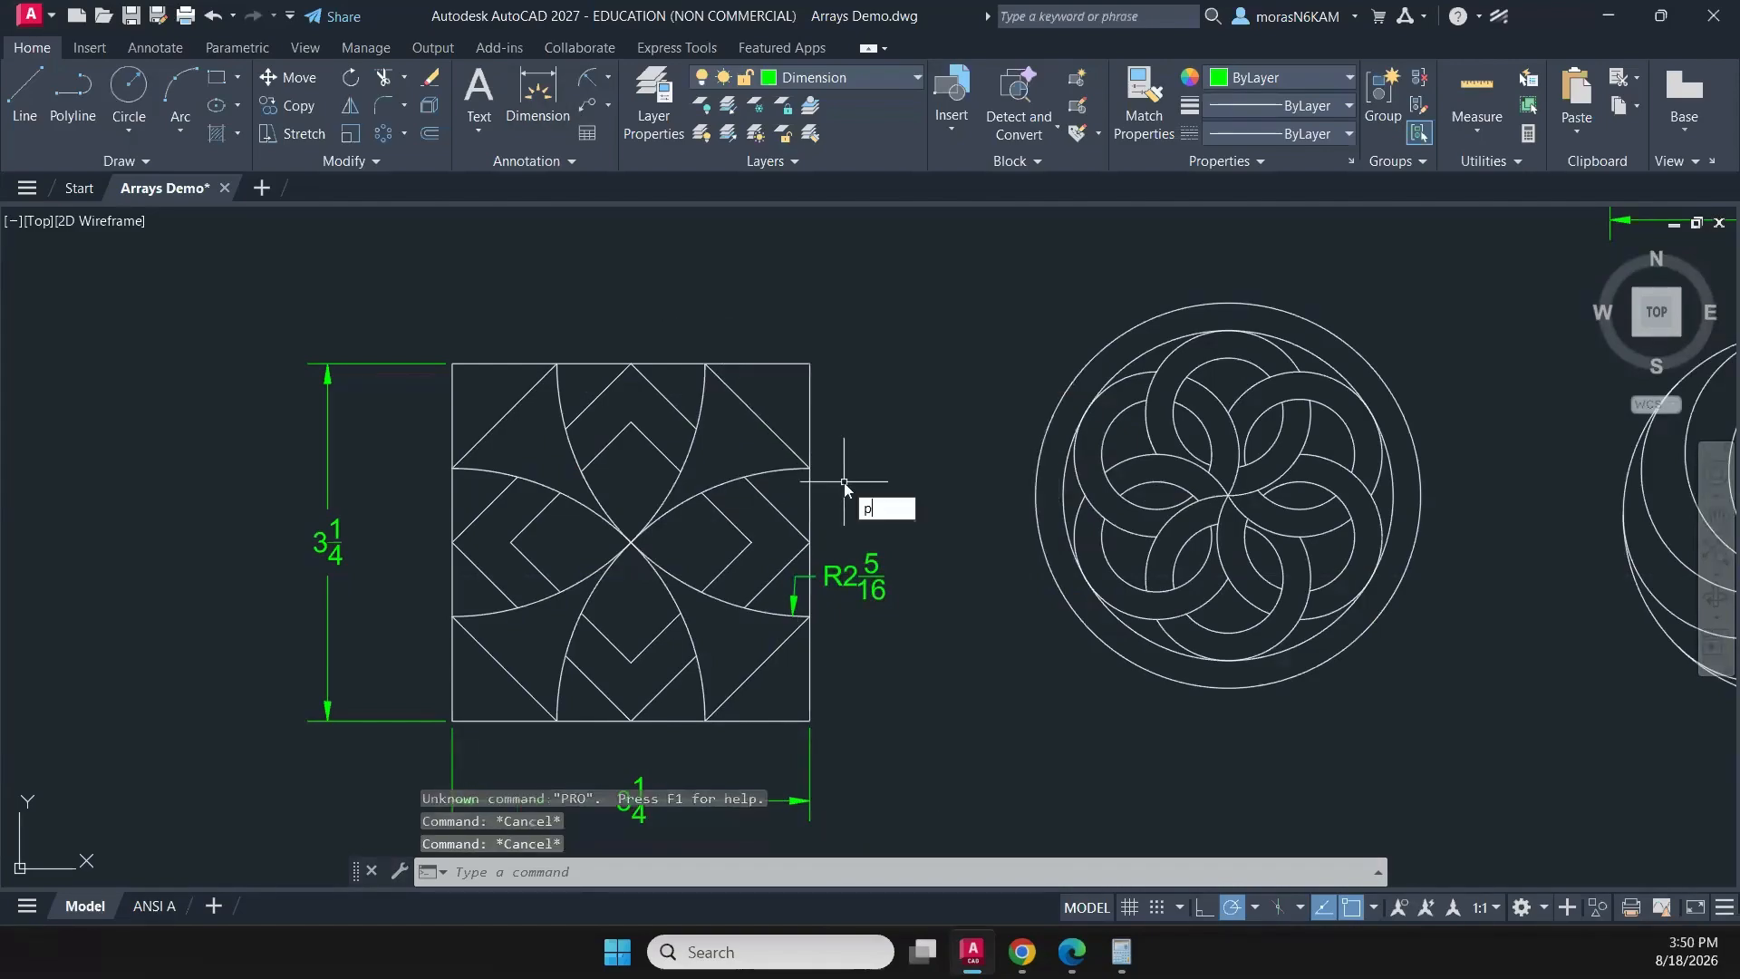
type("rop")
key("Return")
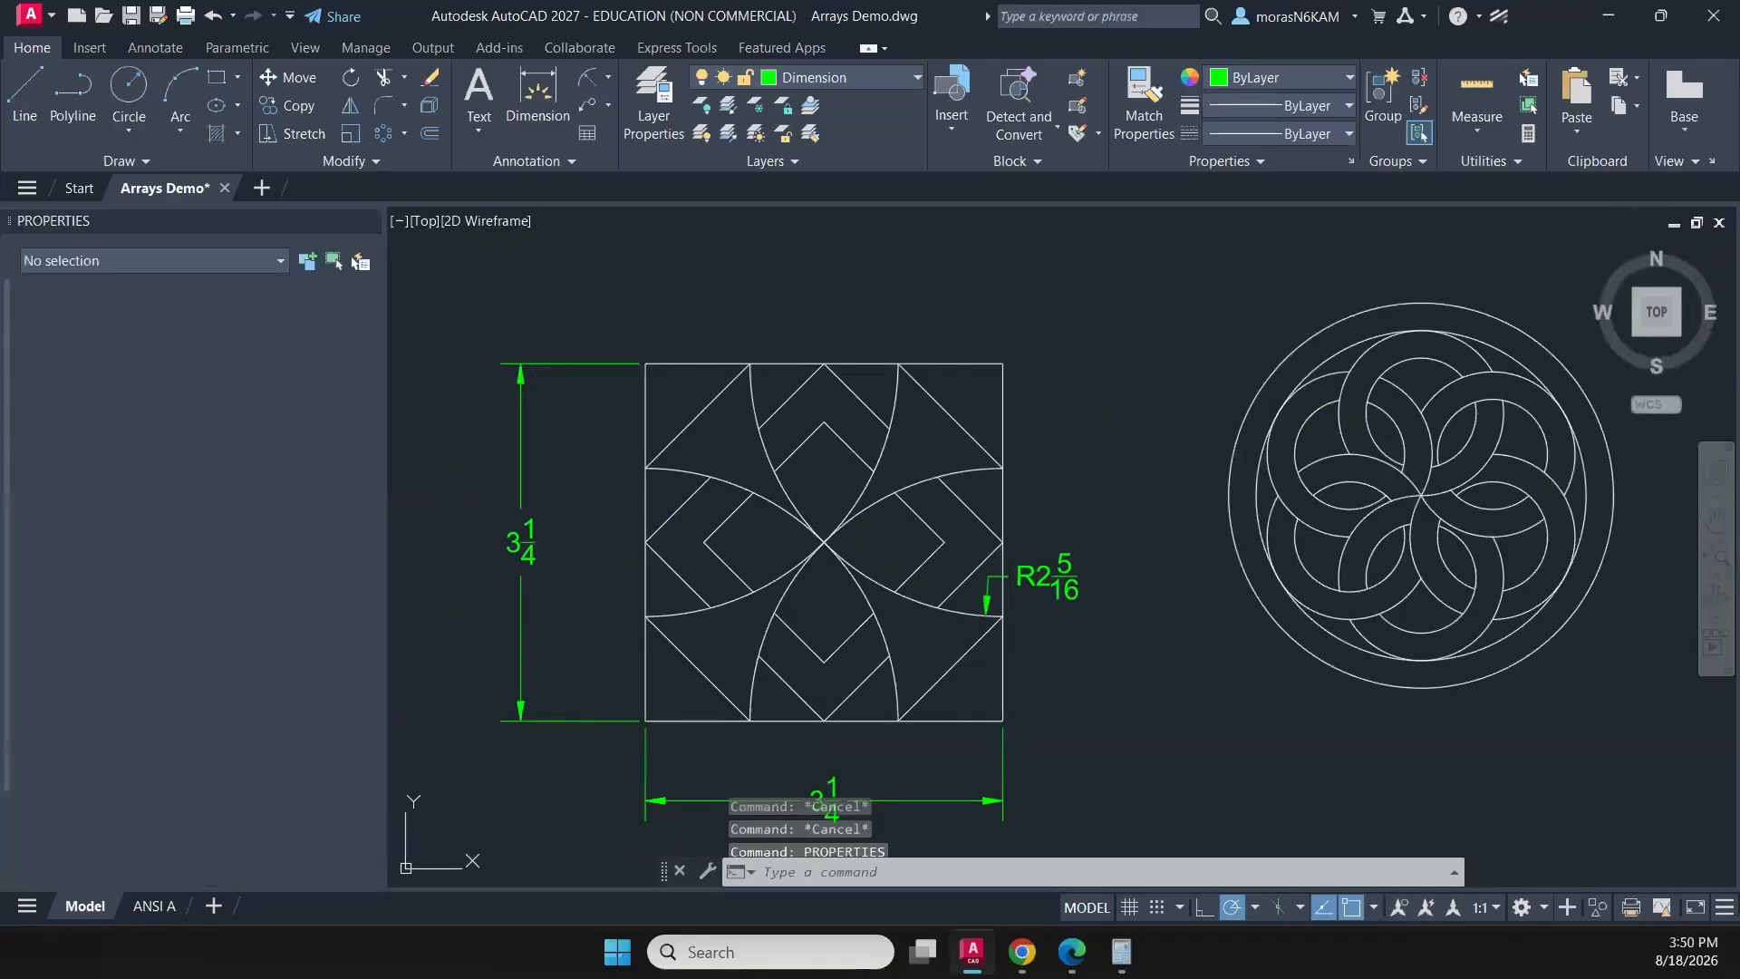
scroll(306, 513, "down", 2)
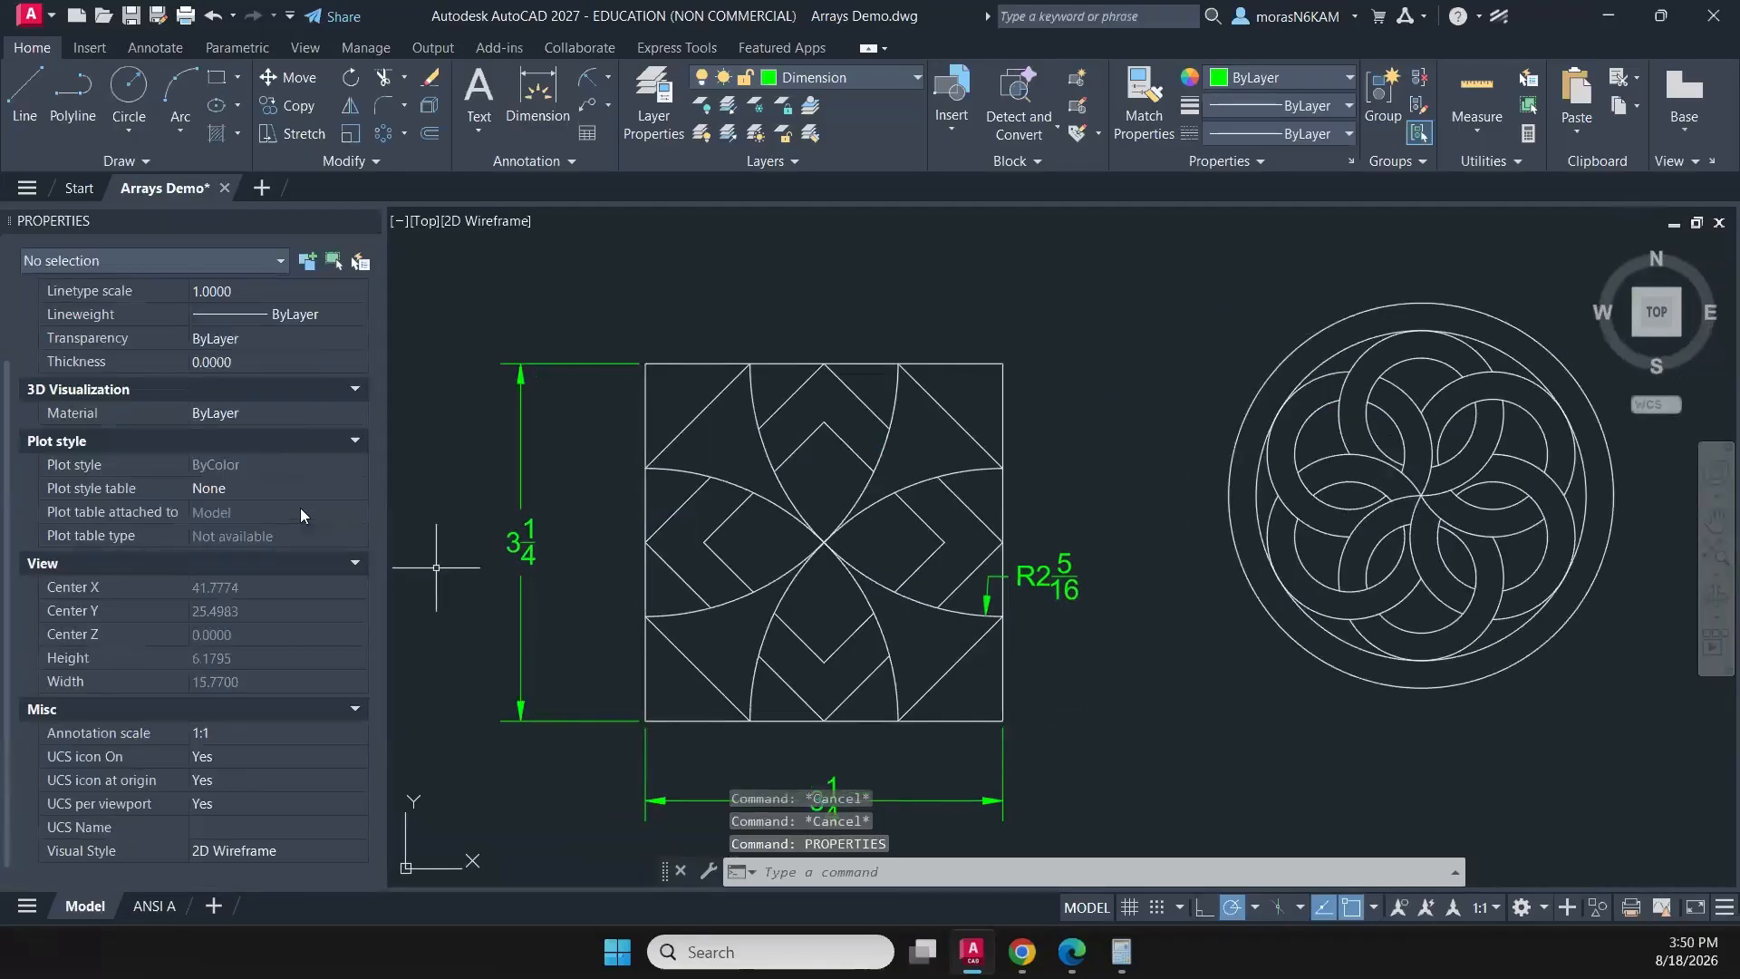
left_click(1198, 586)
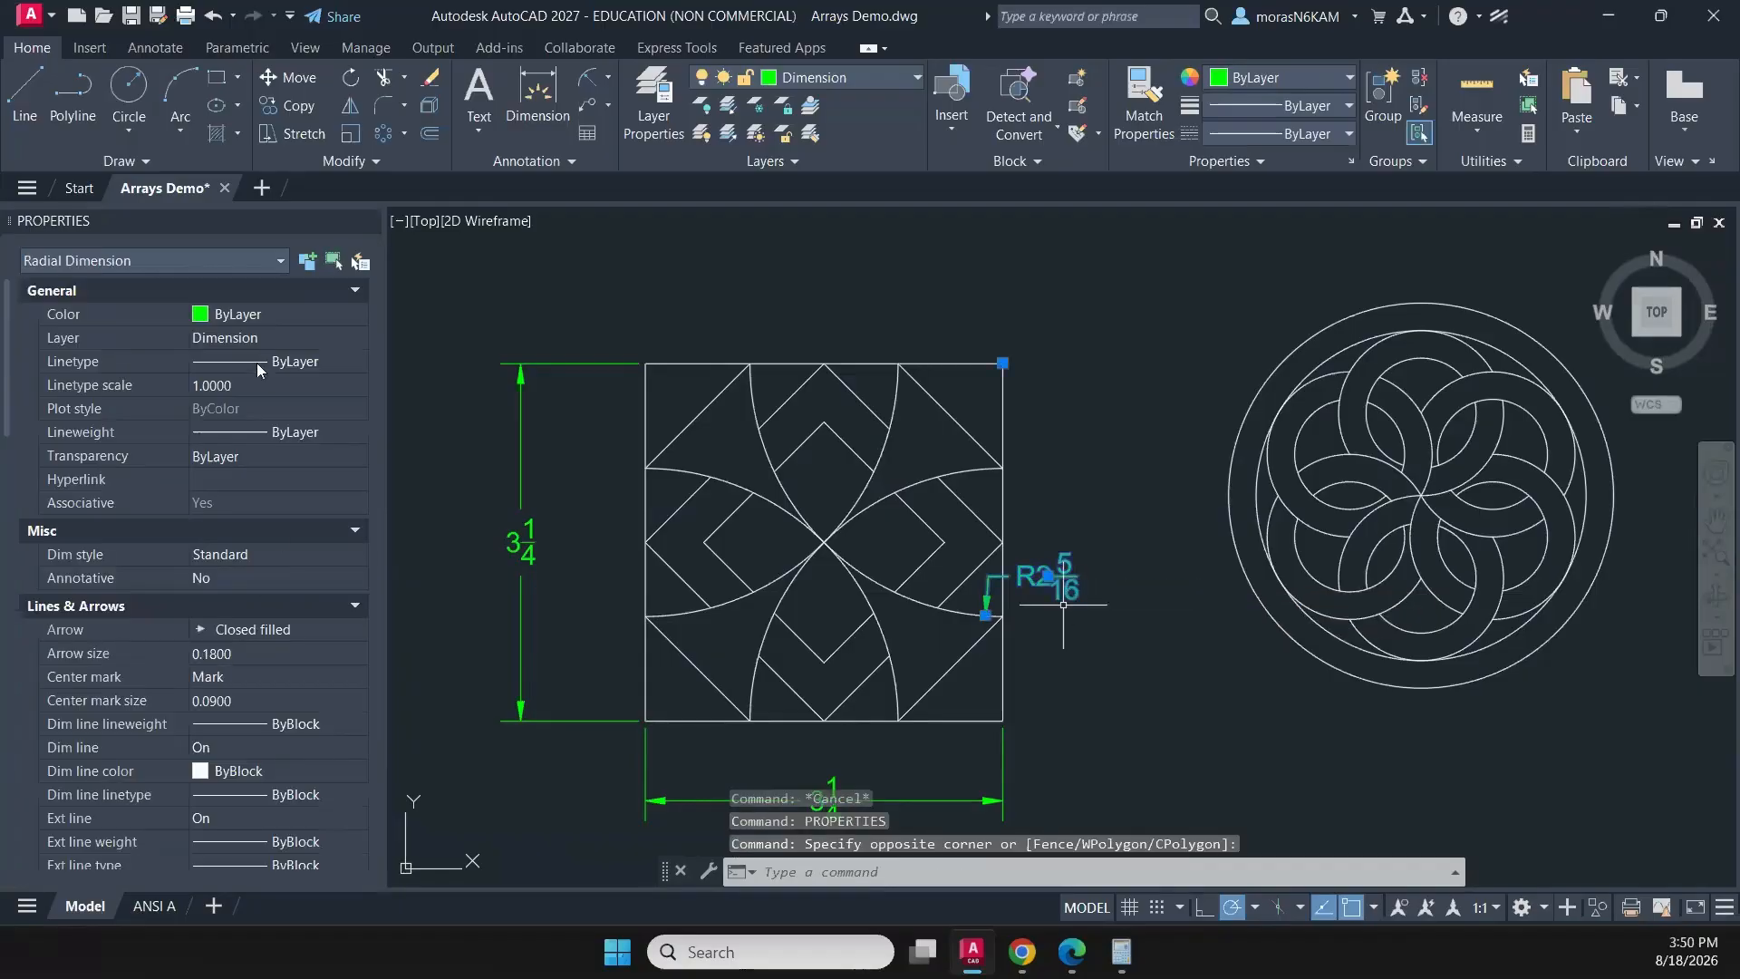
scroll(230, 398, "down", 2)
scroll(231, 403, "down", 7)
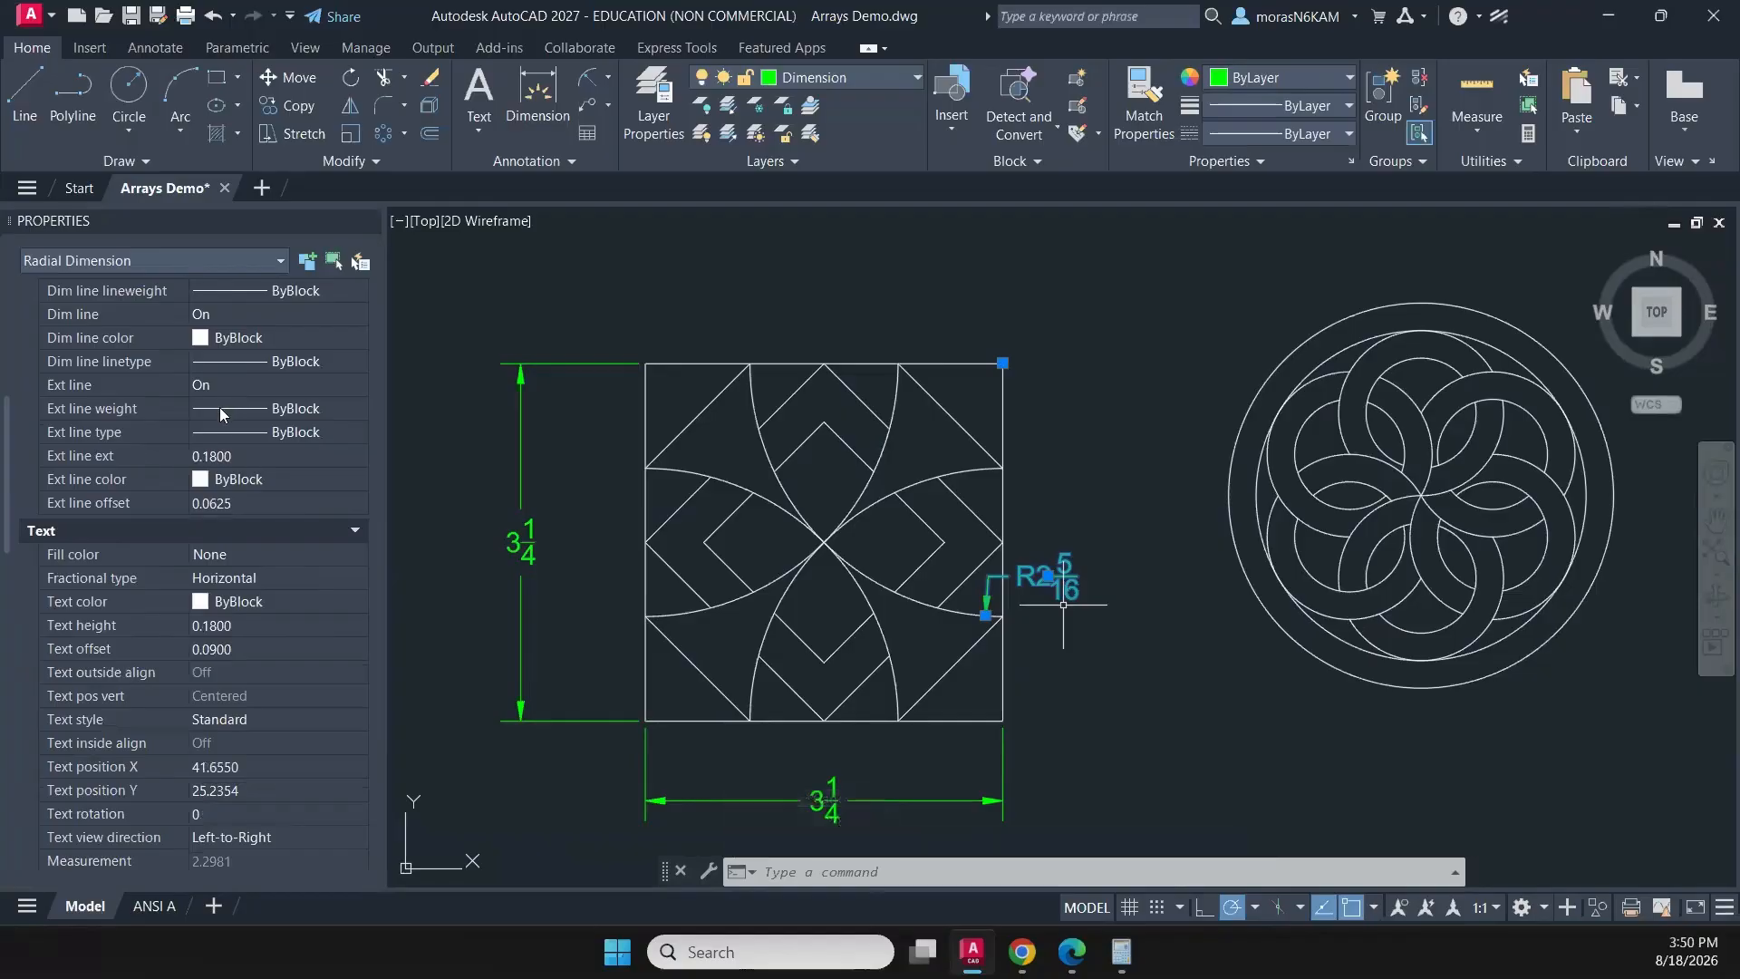
scroll(216, 417, "down", 8)
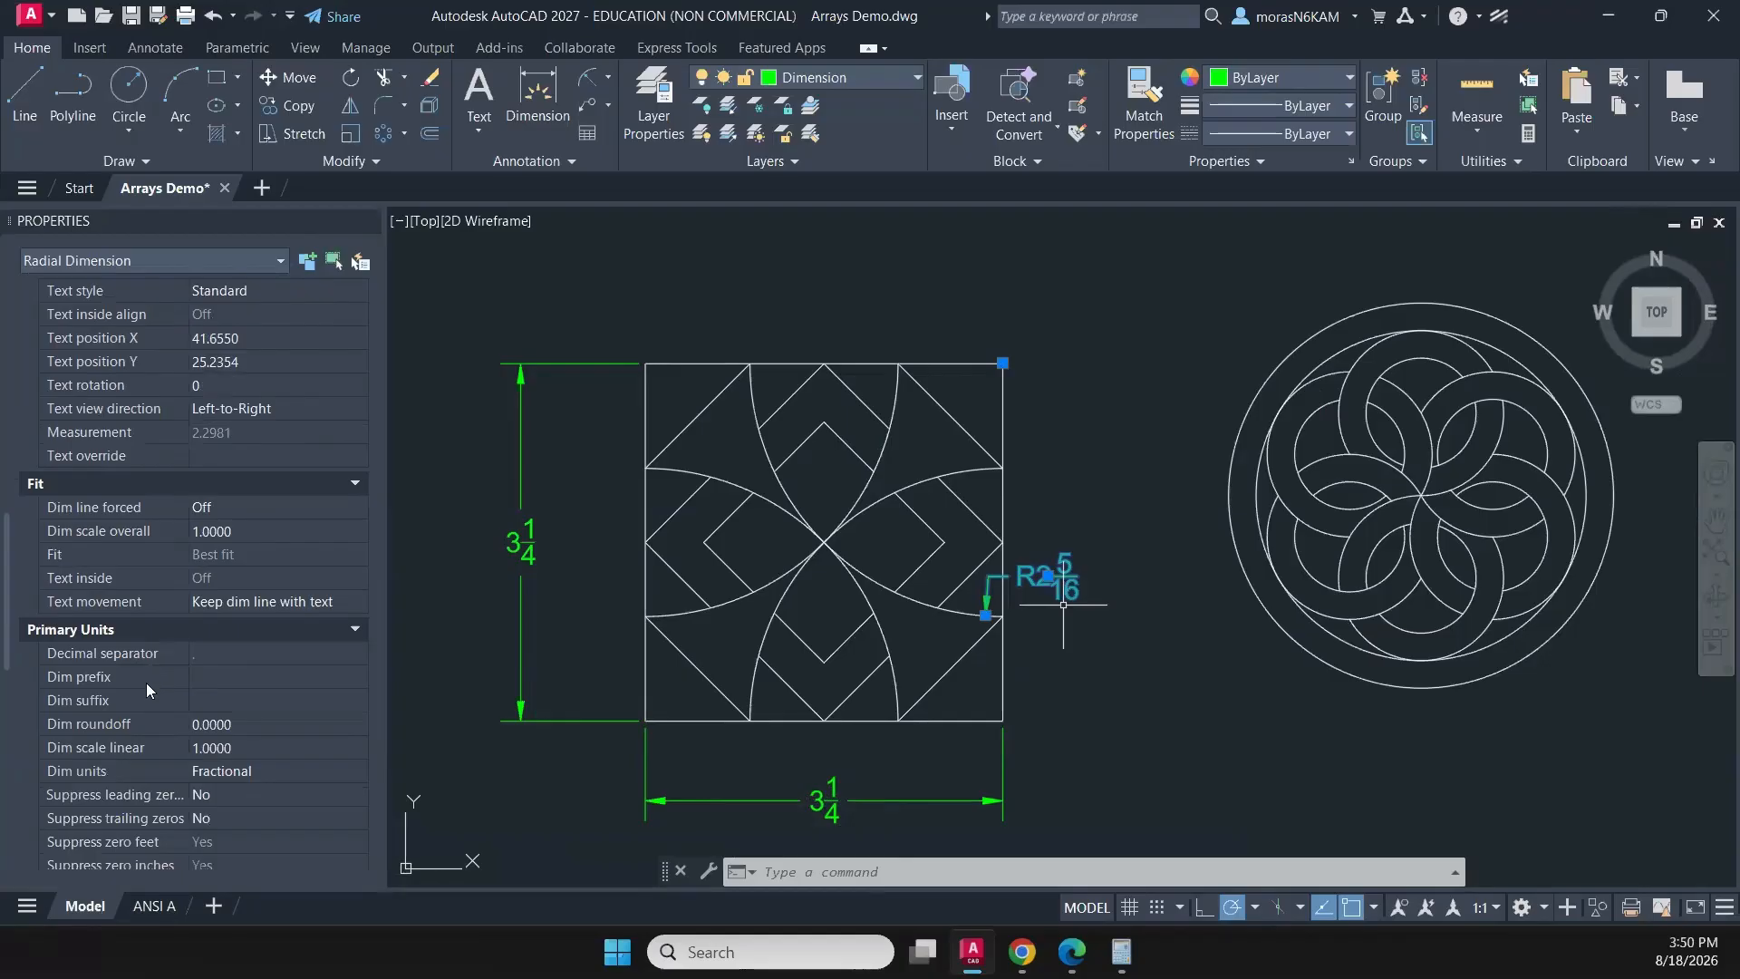
left_click(219, 771)
left_click(239, 776)
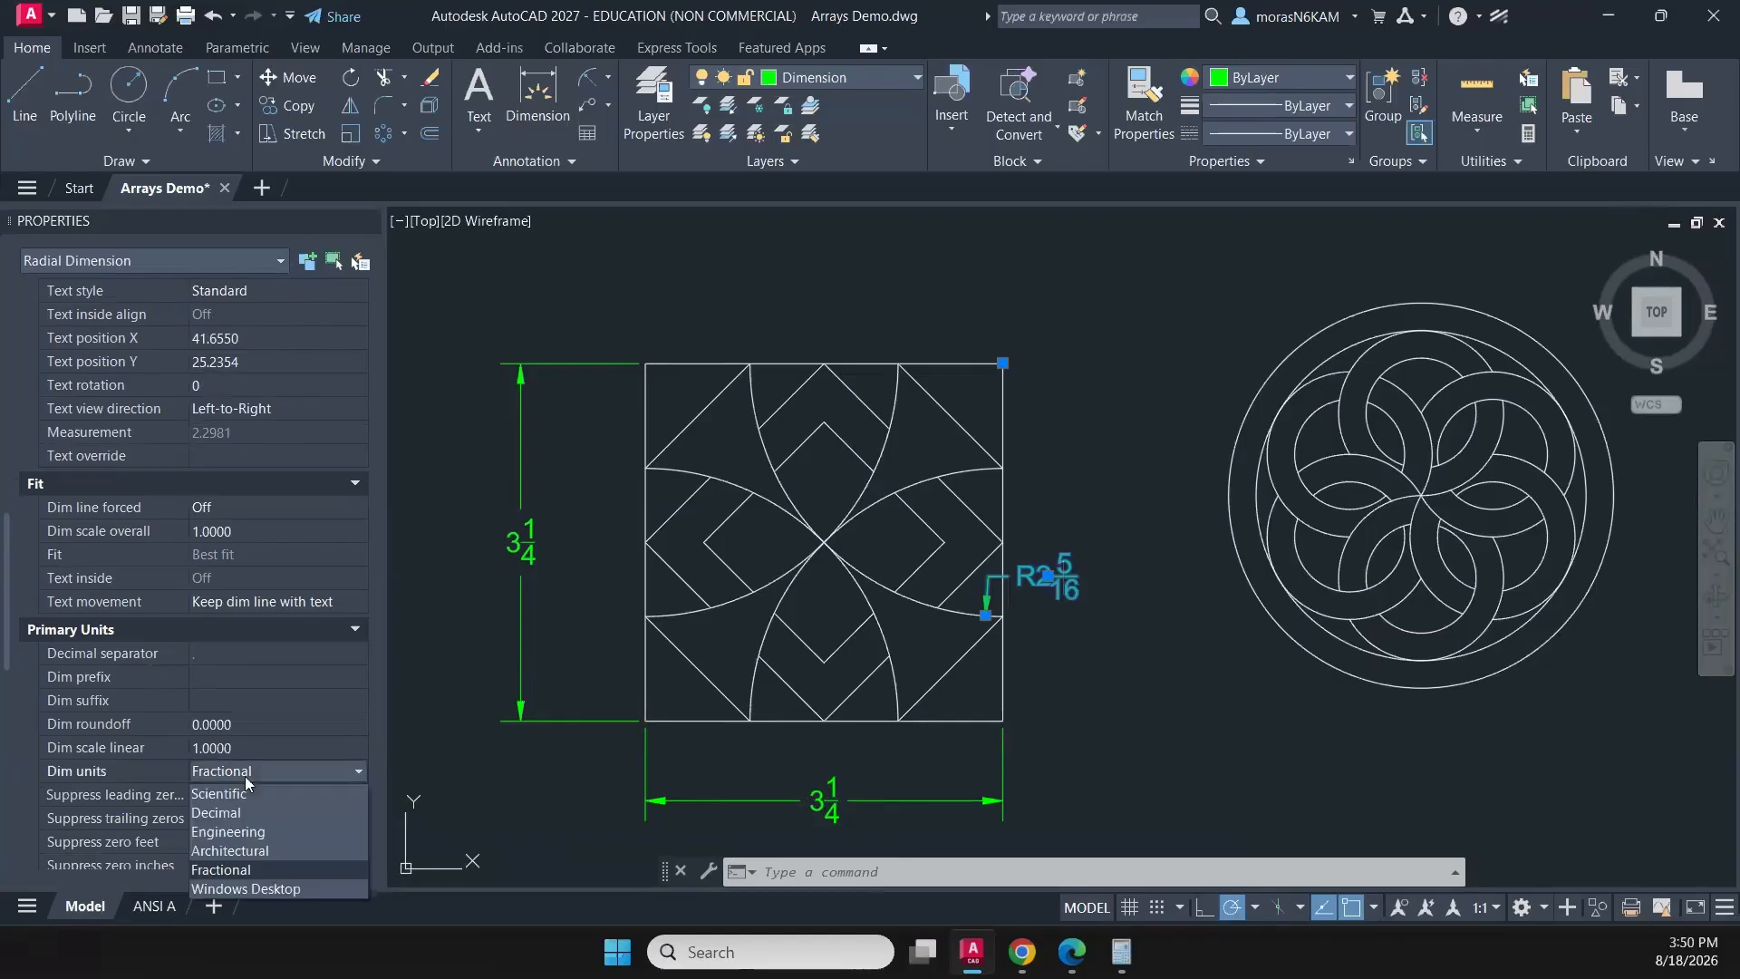
left_click(245, 810)
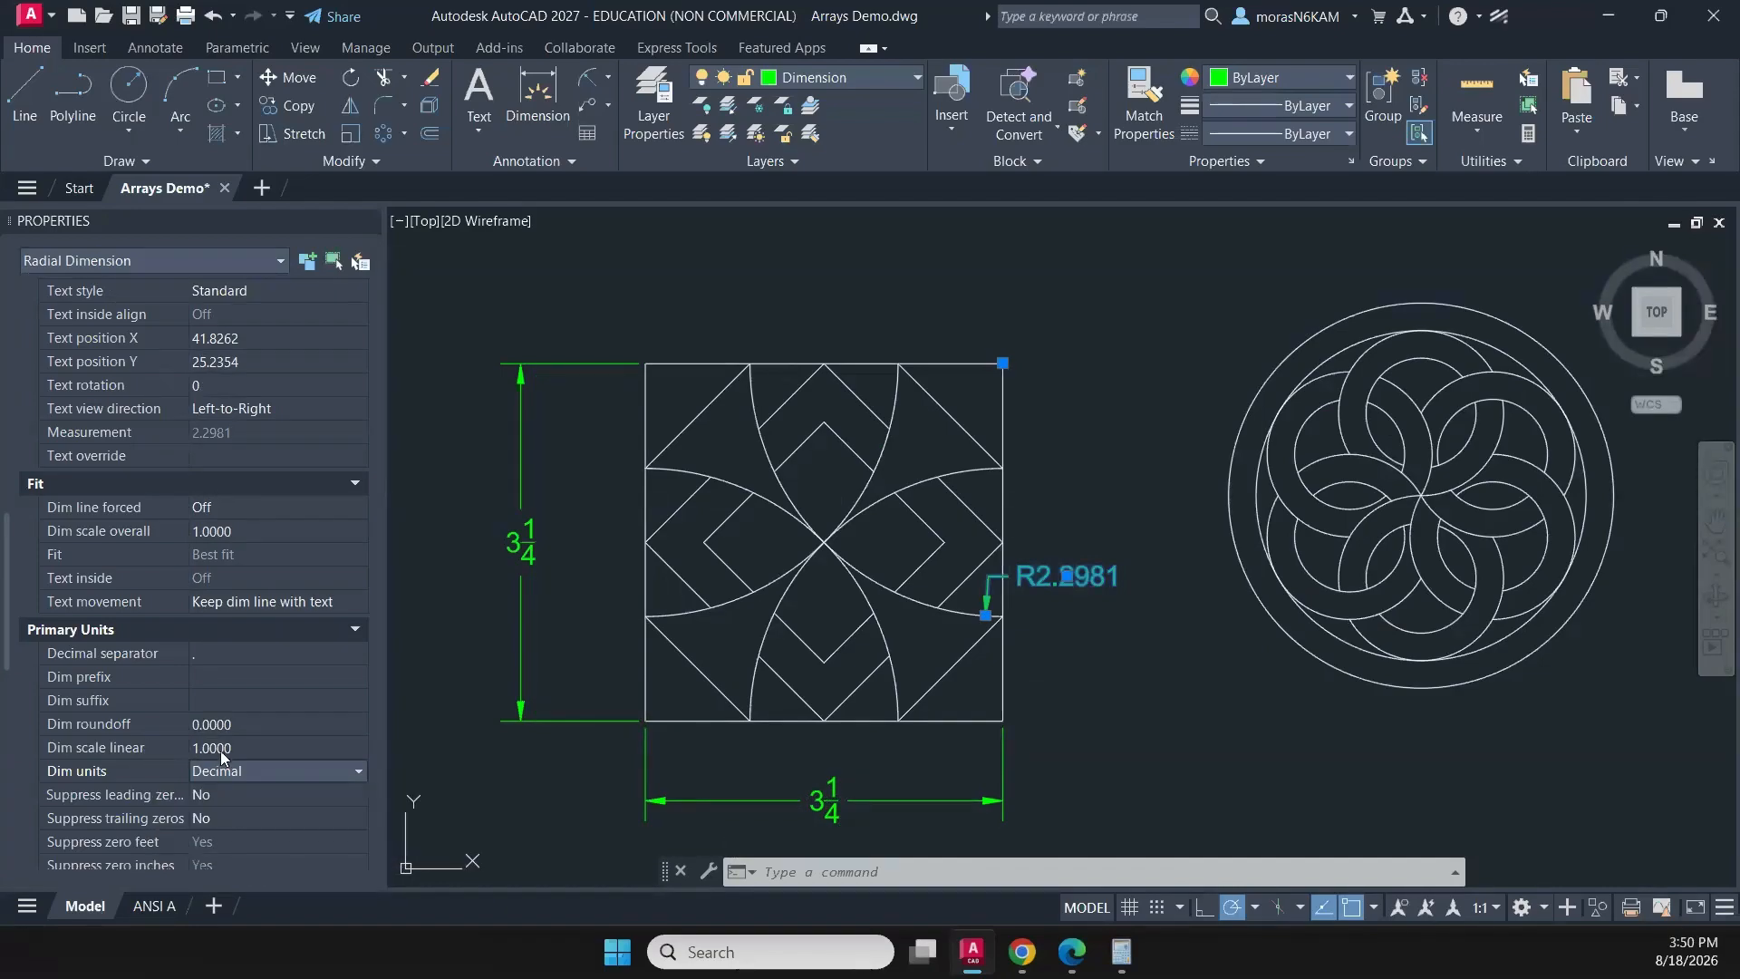
- Set the precision of the four-petal pattern's radius dimension to three decimal places (0.000)
left_click(228, 724)
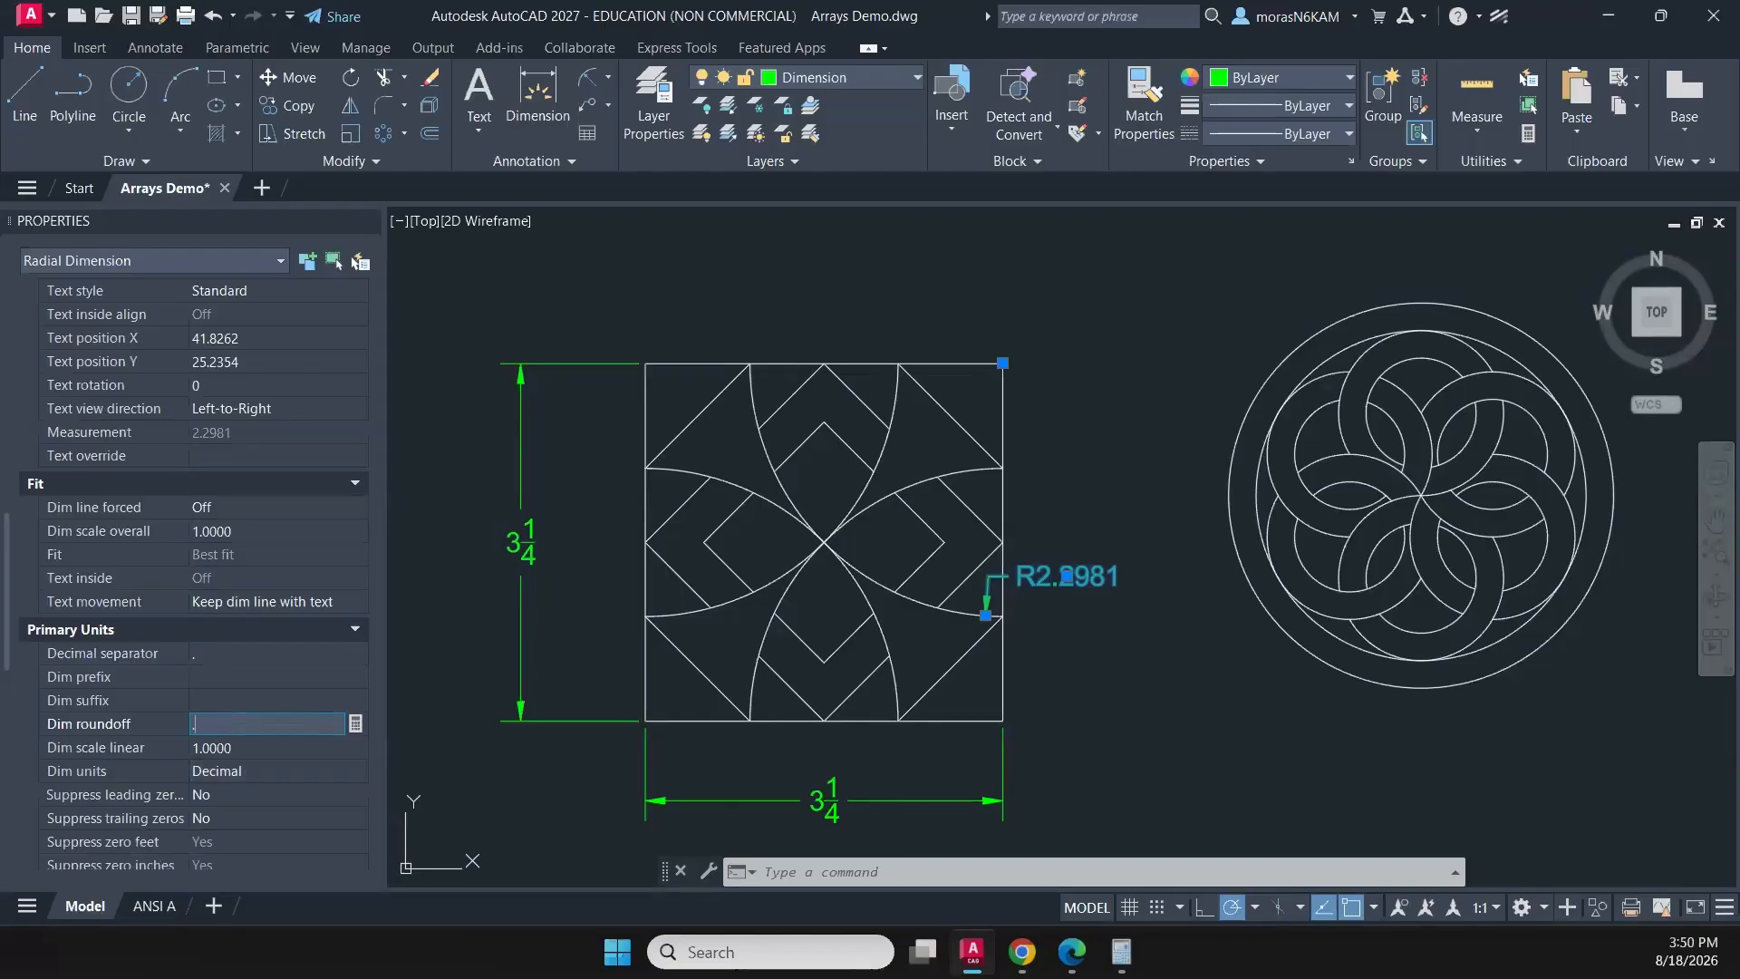
left_click(286, 725)
scroll(263, 724, "down", 2)
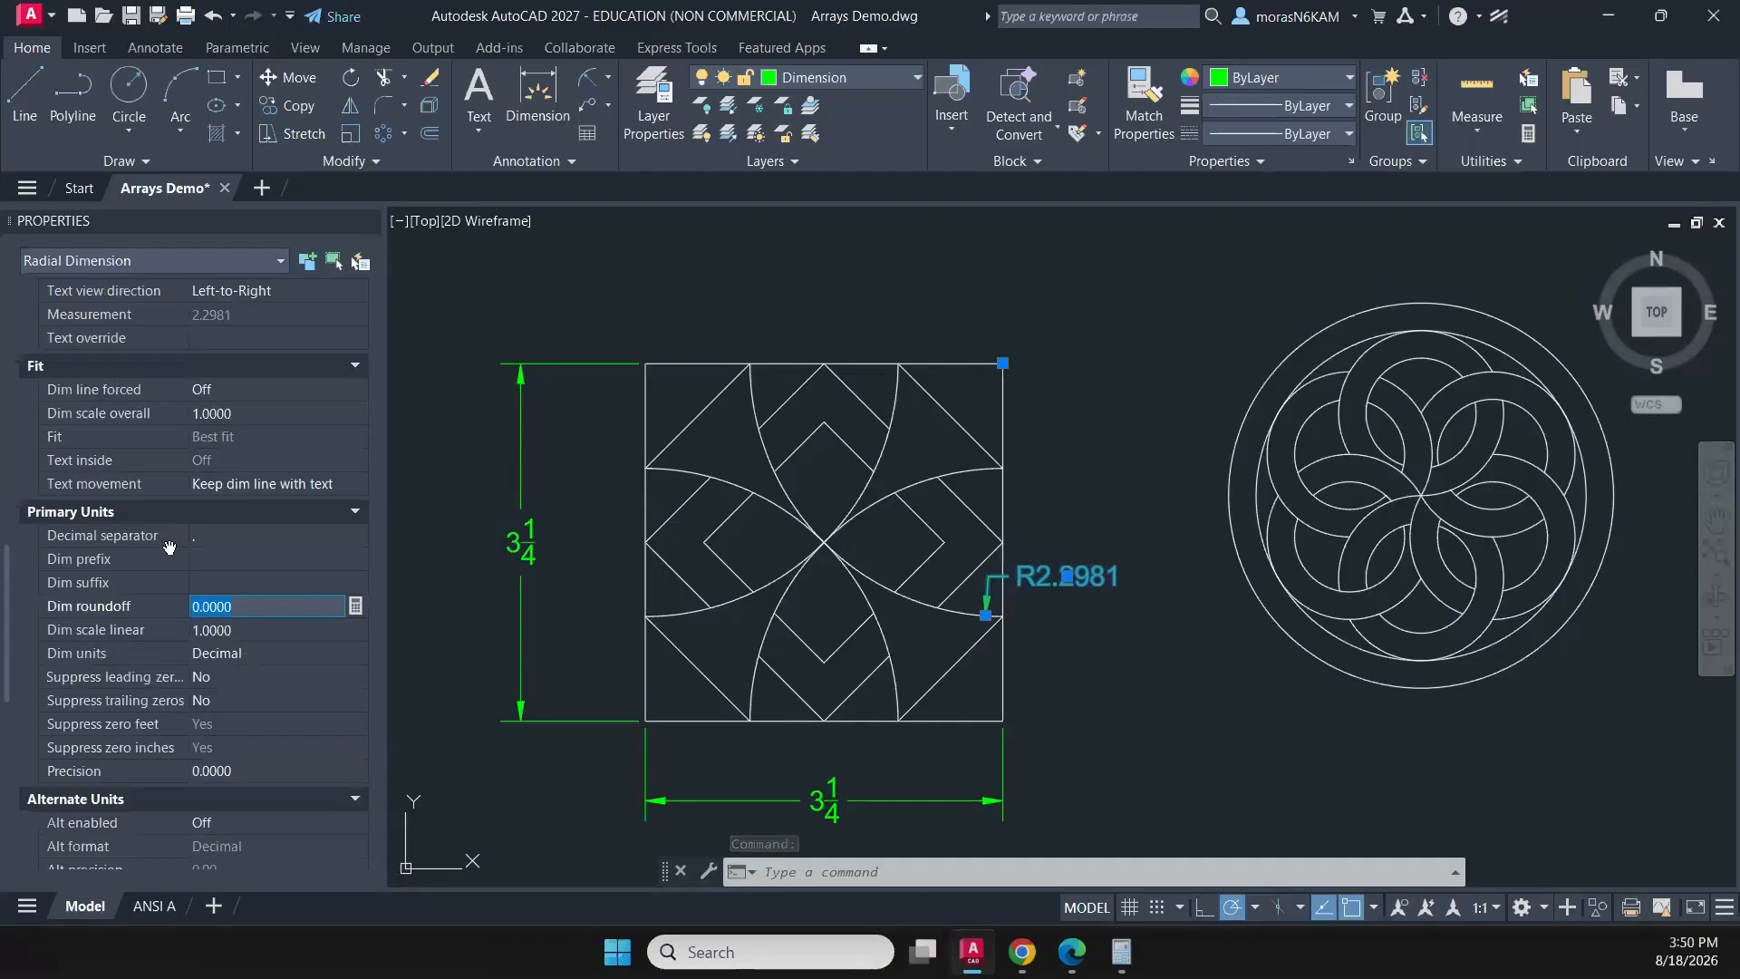
scroll(169, 552, "up", 6)
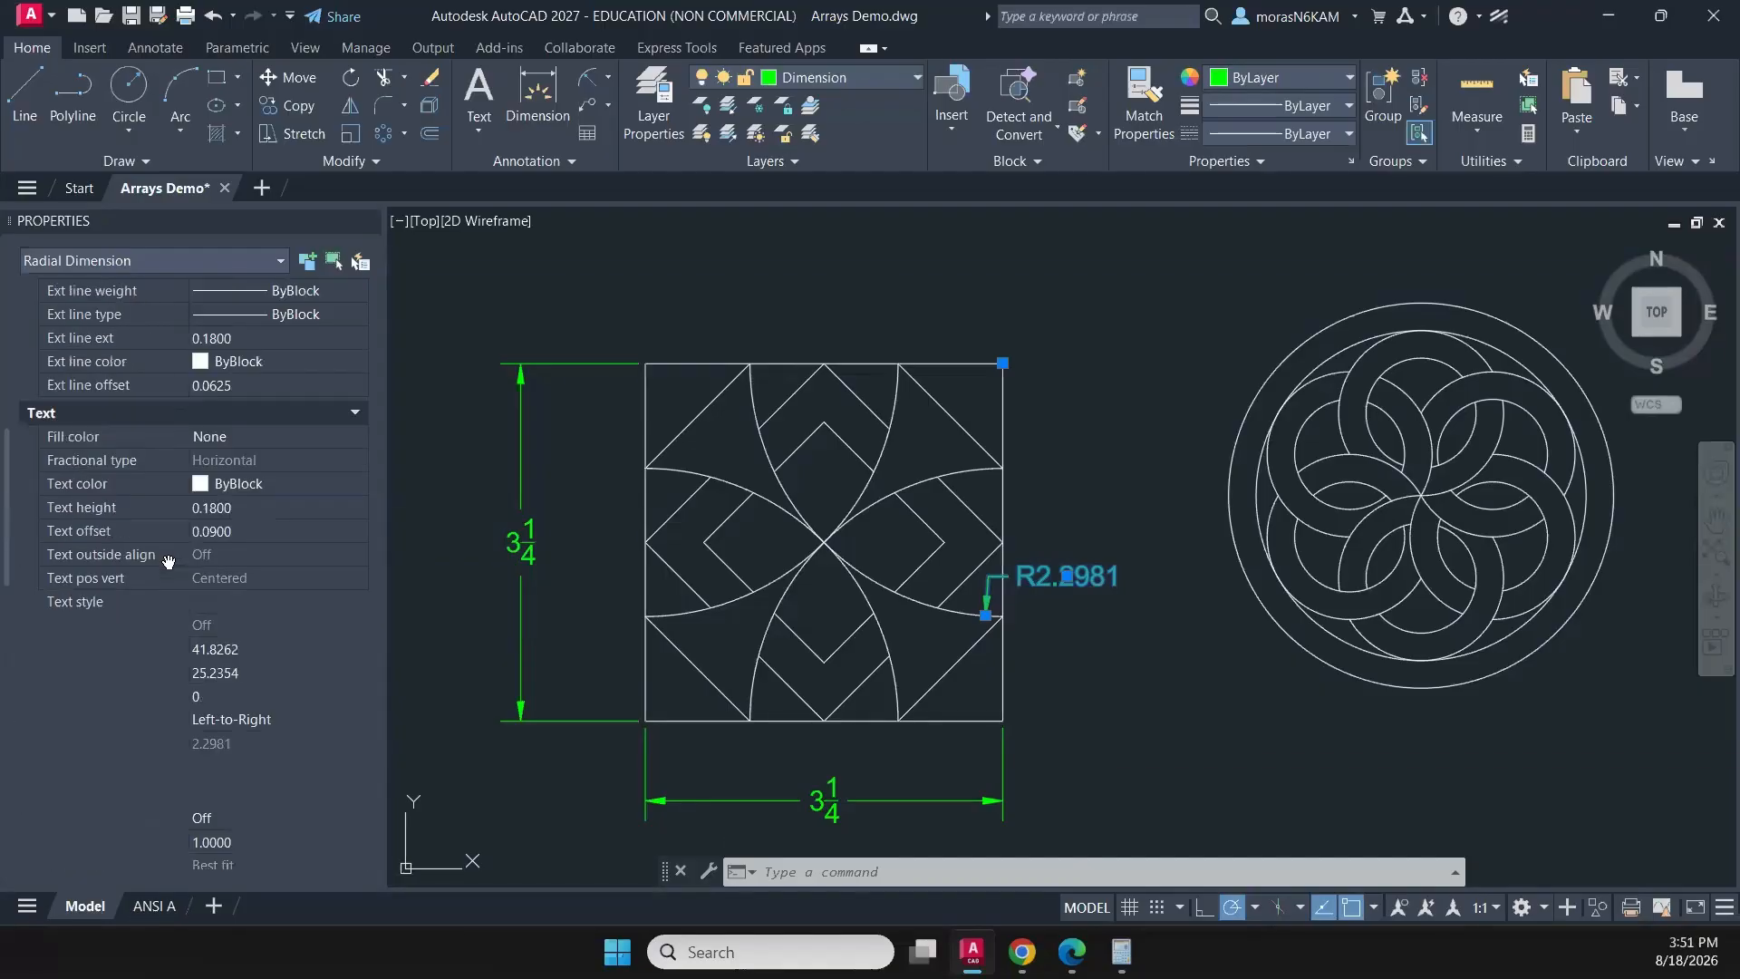
scroll(168, 566, "up", 6)
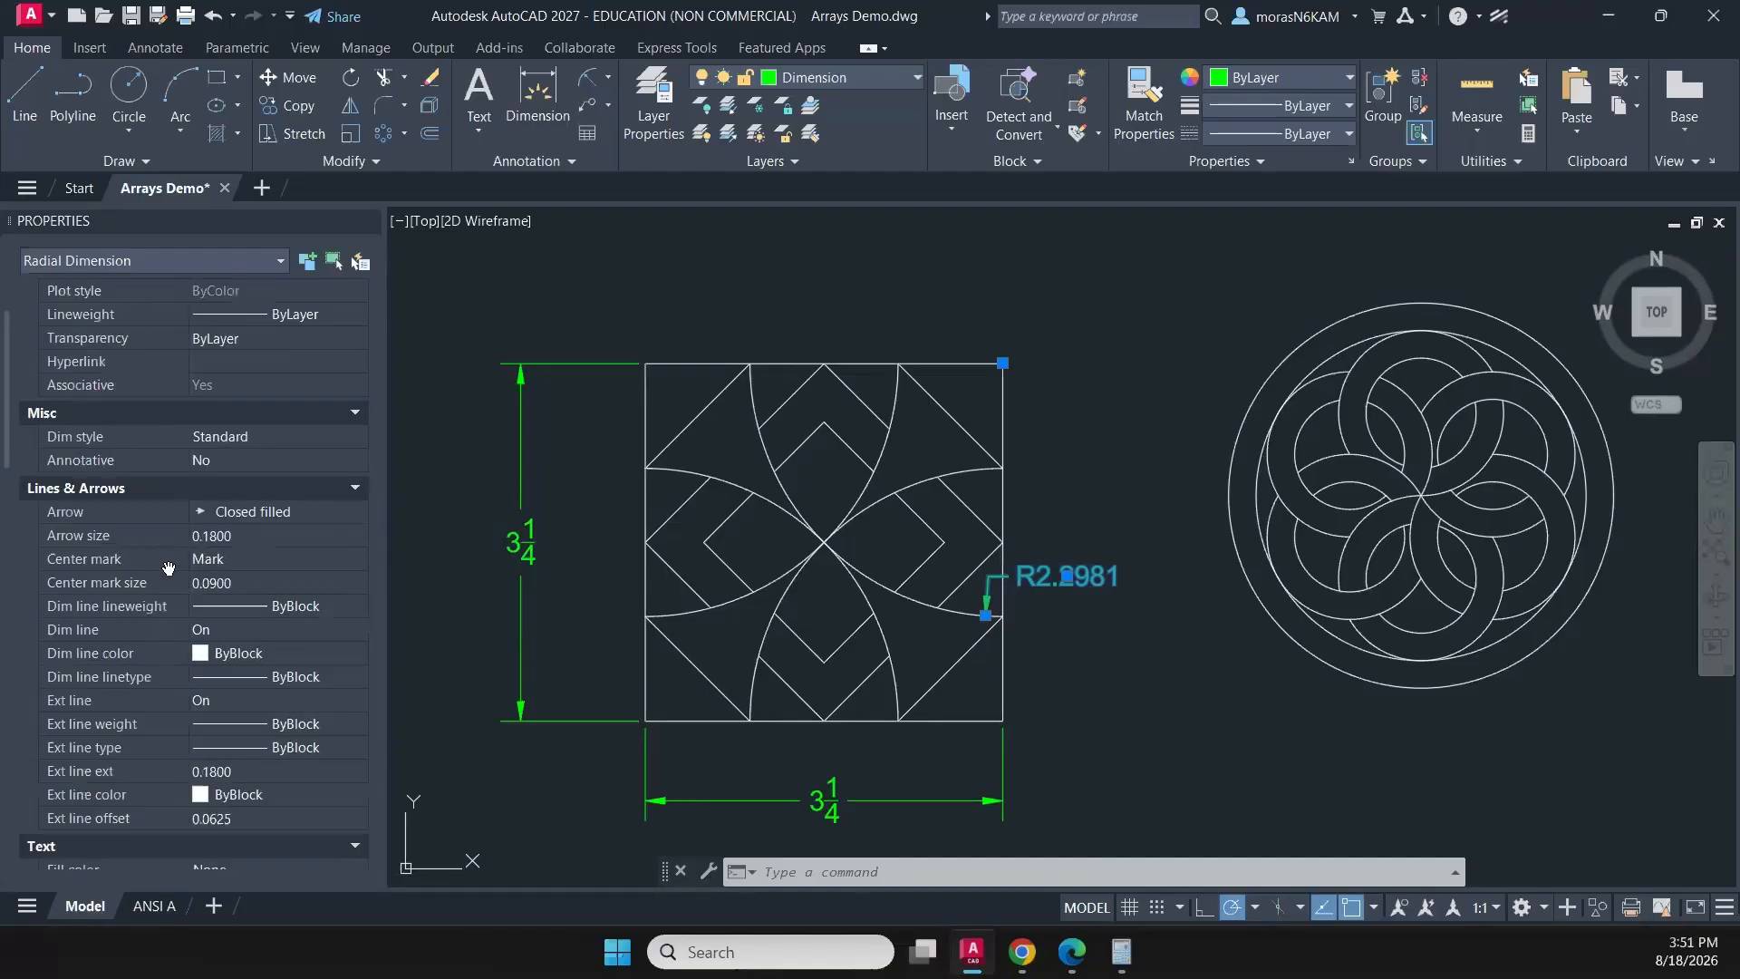
scroll(168, 568, "up", 2)
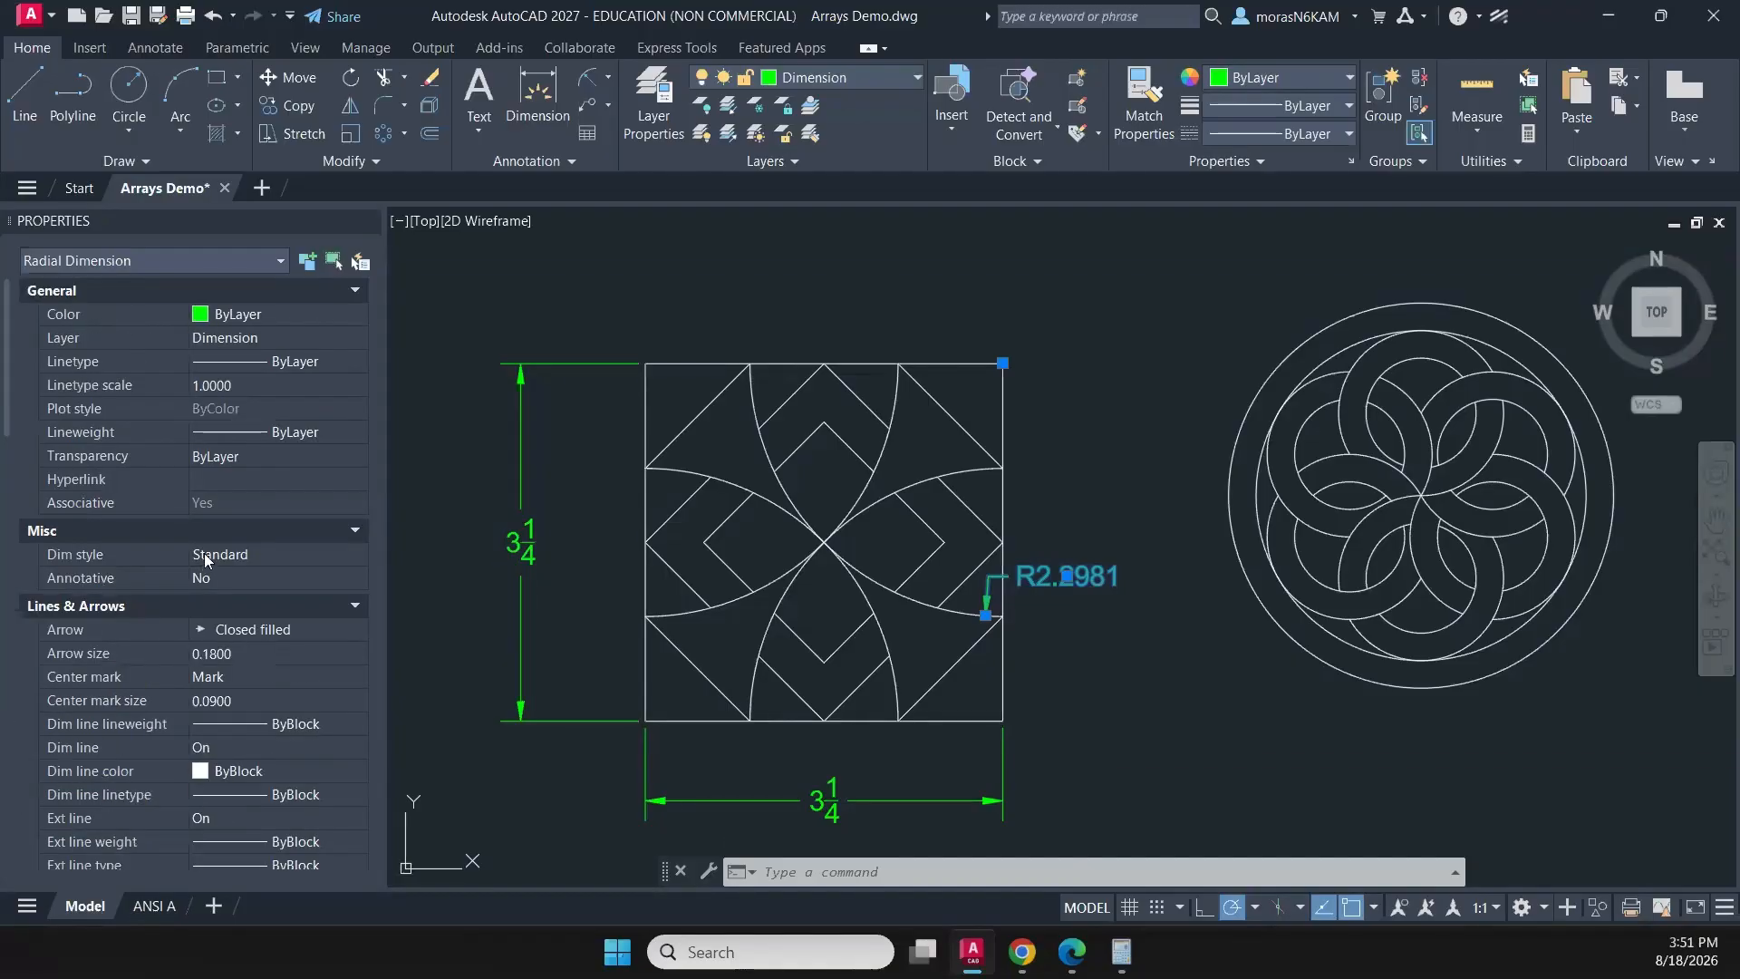
scroll(204, 552, "down", 9)
scroll(198, 580, "down", 5)
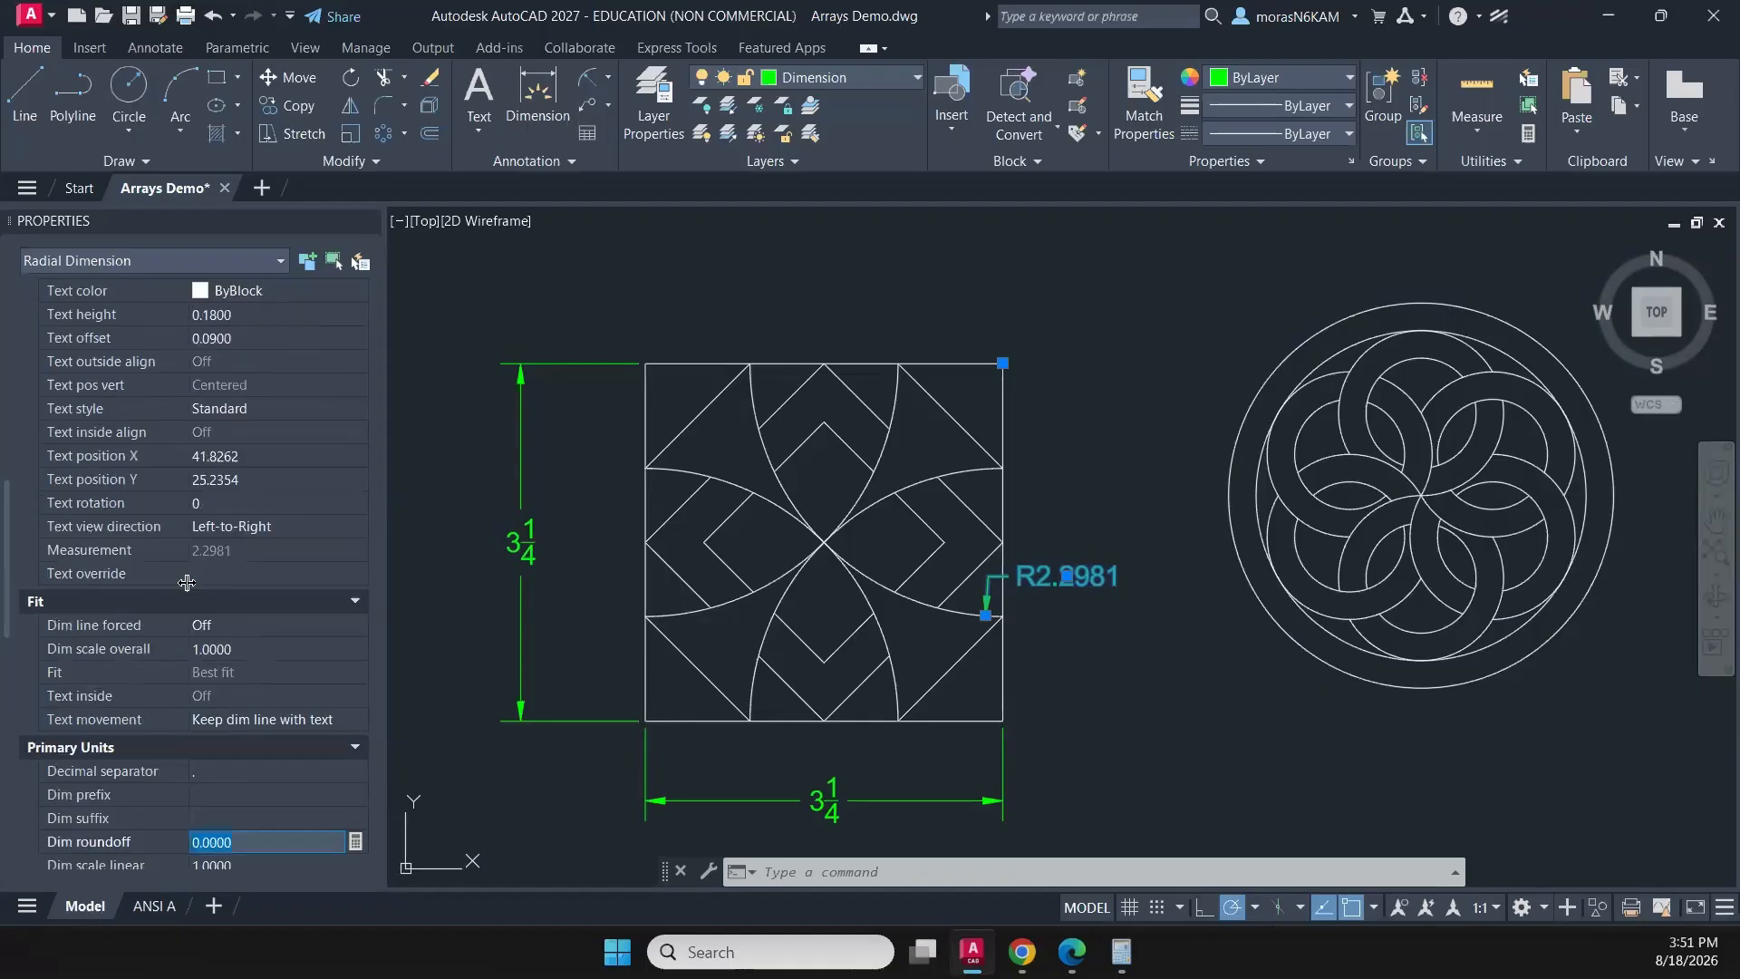
left_click(209, 606)
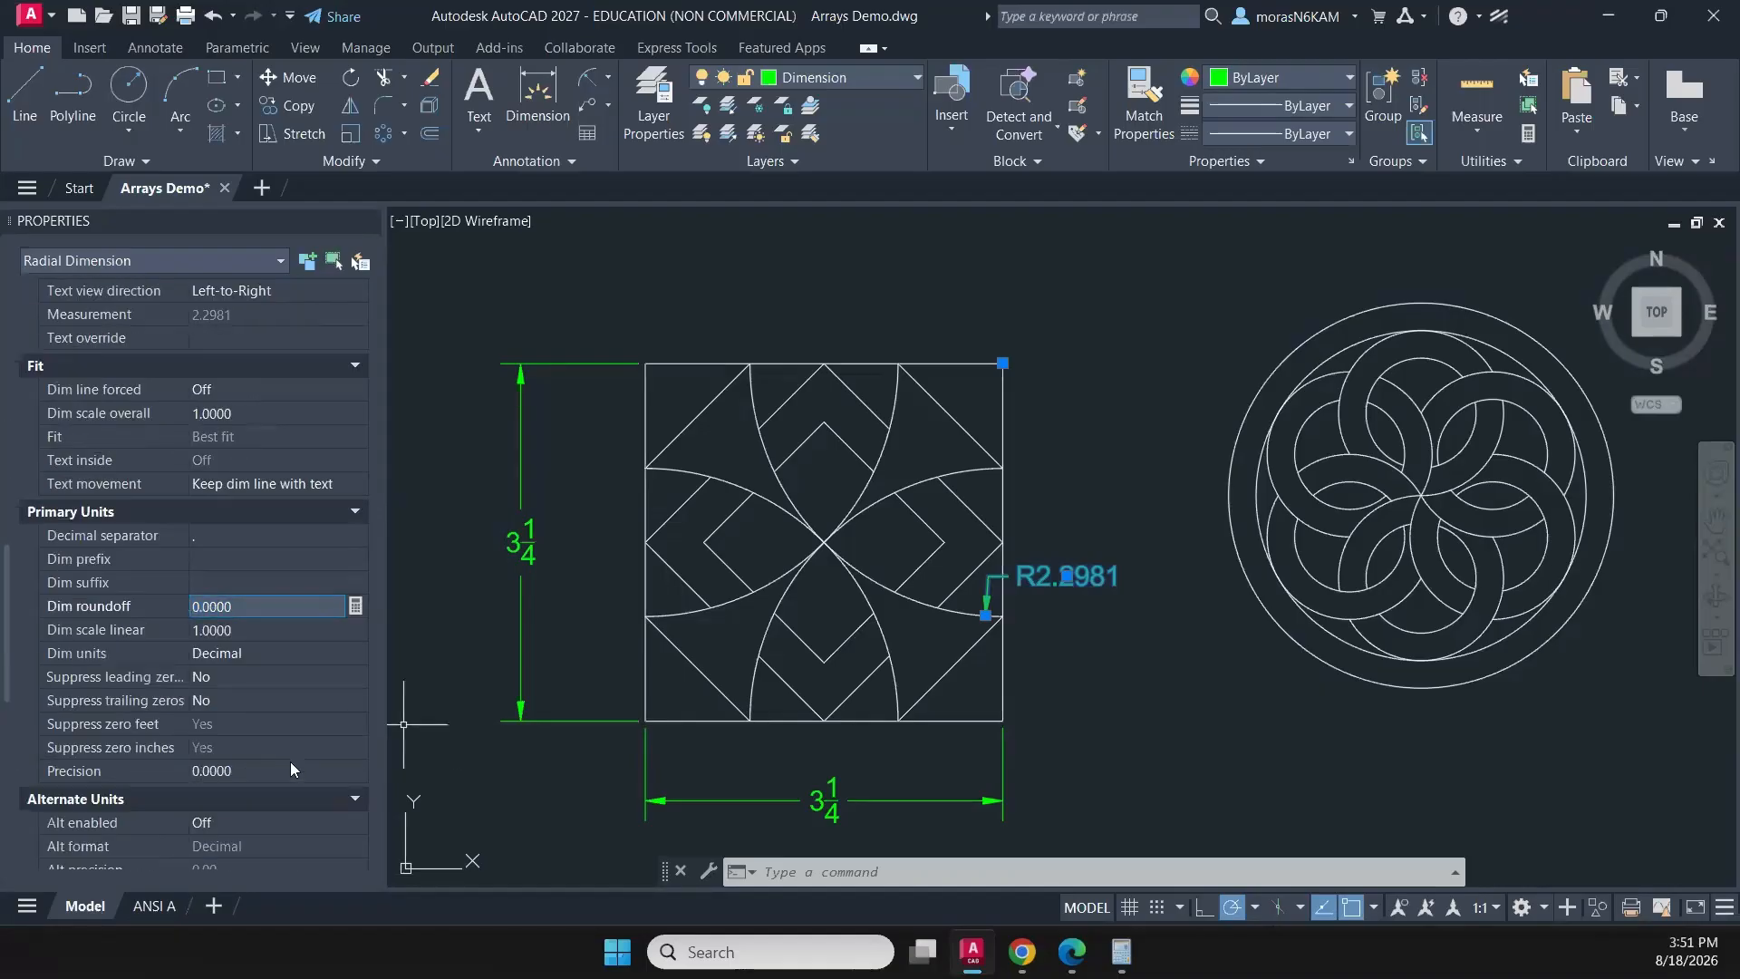
left_click(263, 770)
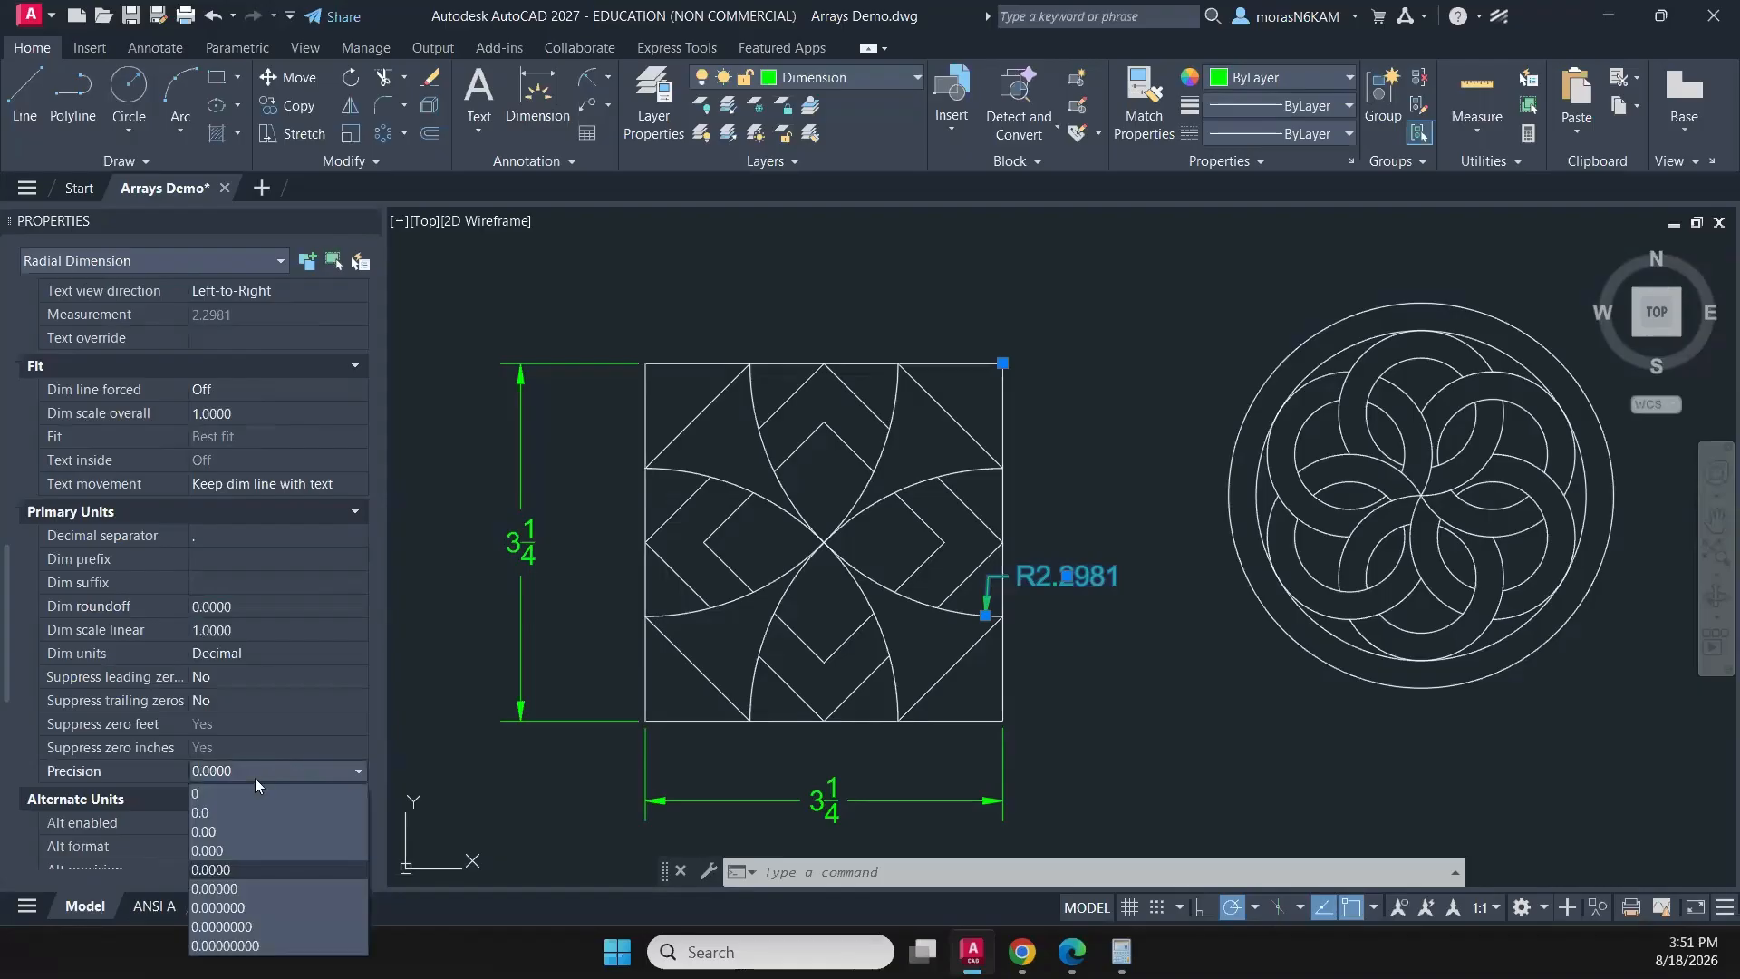
left_click(237, 850)
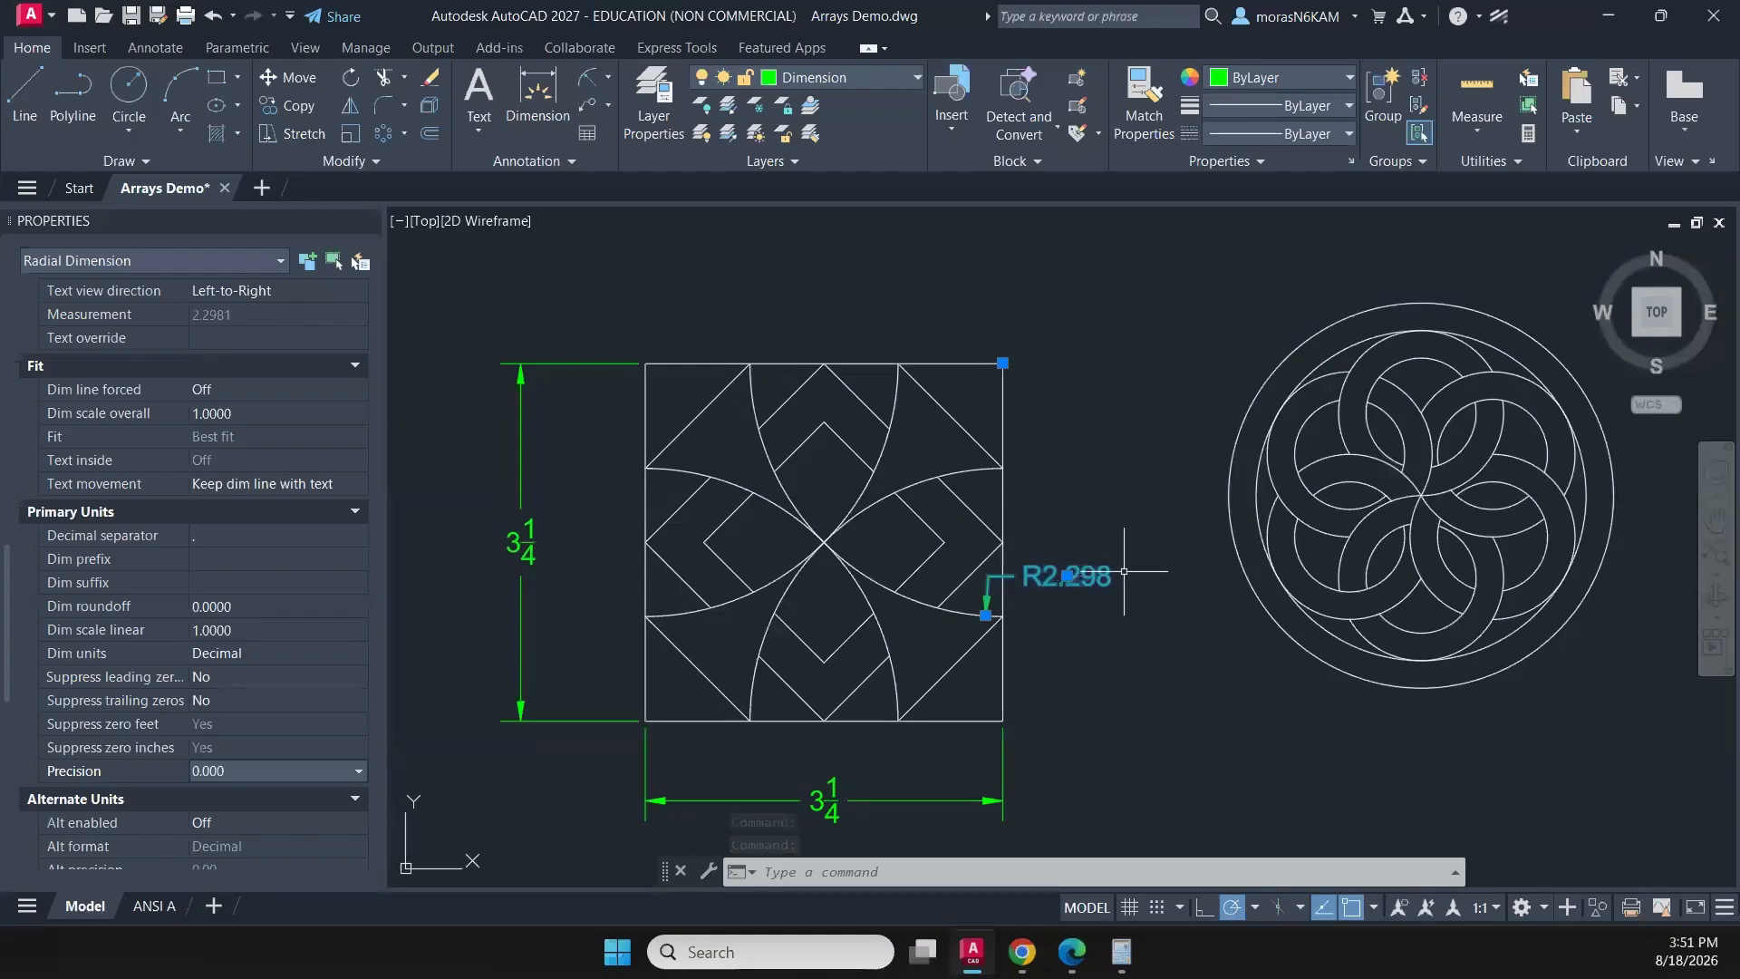
key("Escape")
- Draw a check circle of radius 2.298 centred on the upper-right corner of the four-petal square
type("c")
key("Return")
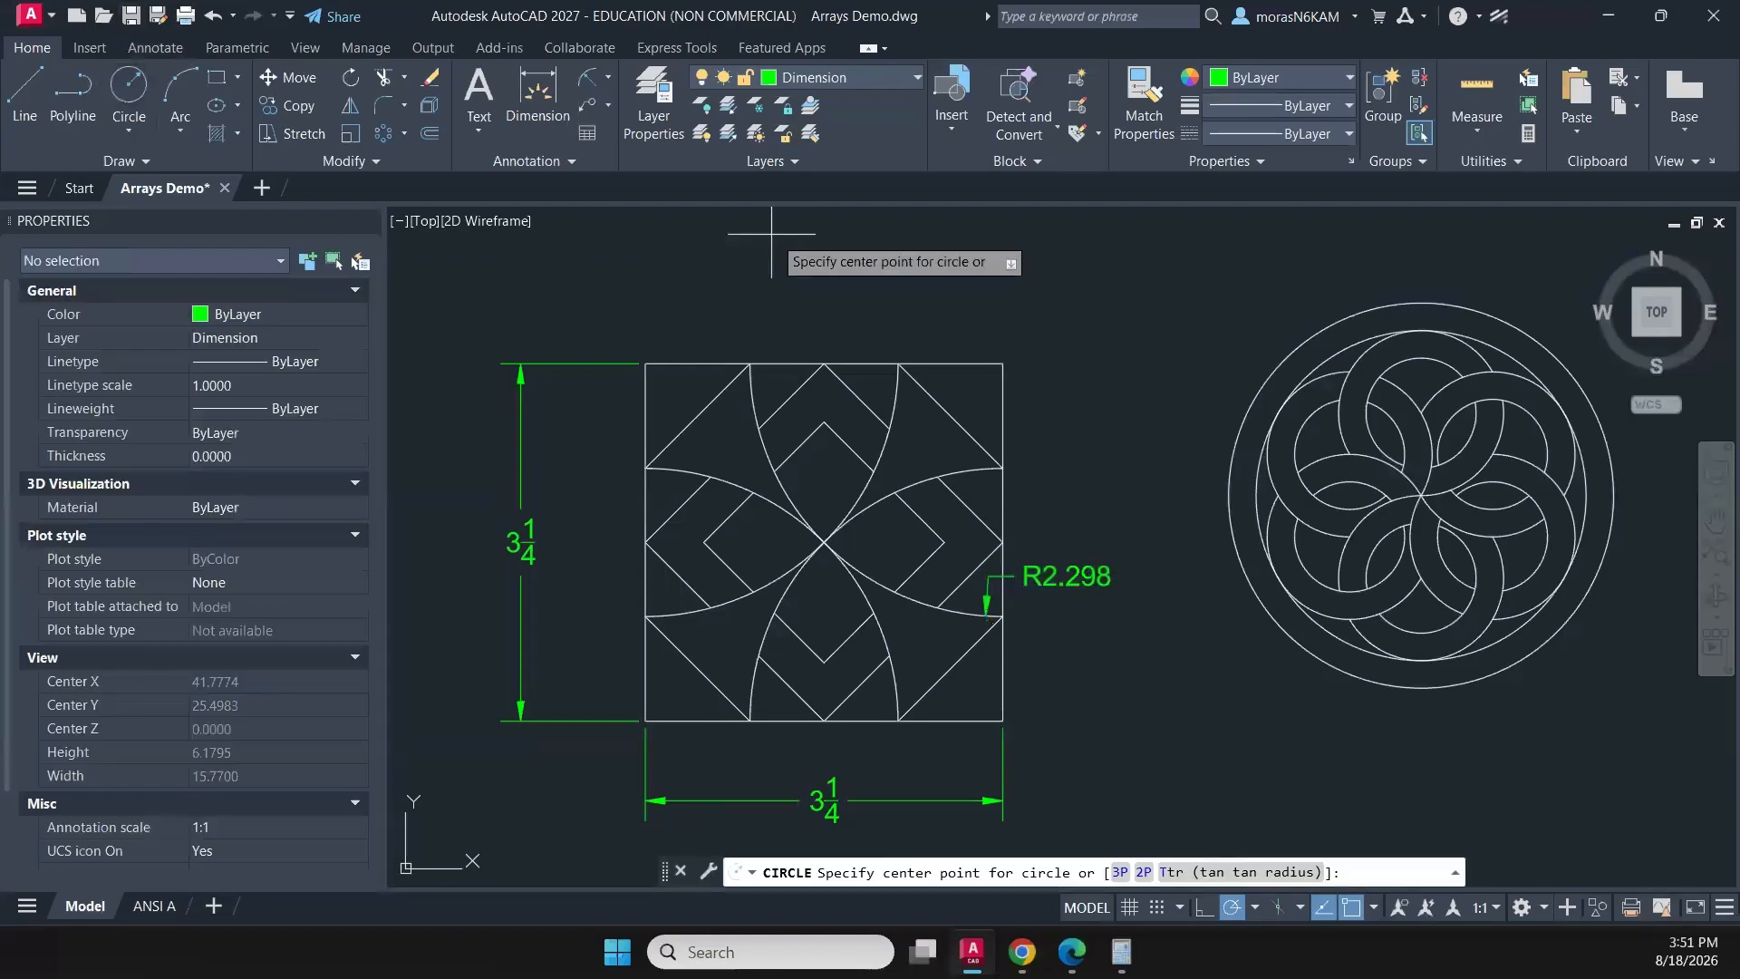
left_click(1004, 363)
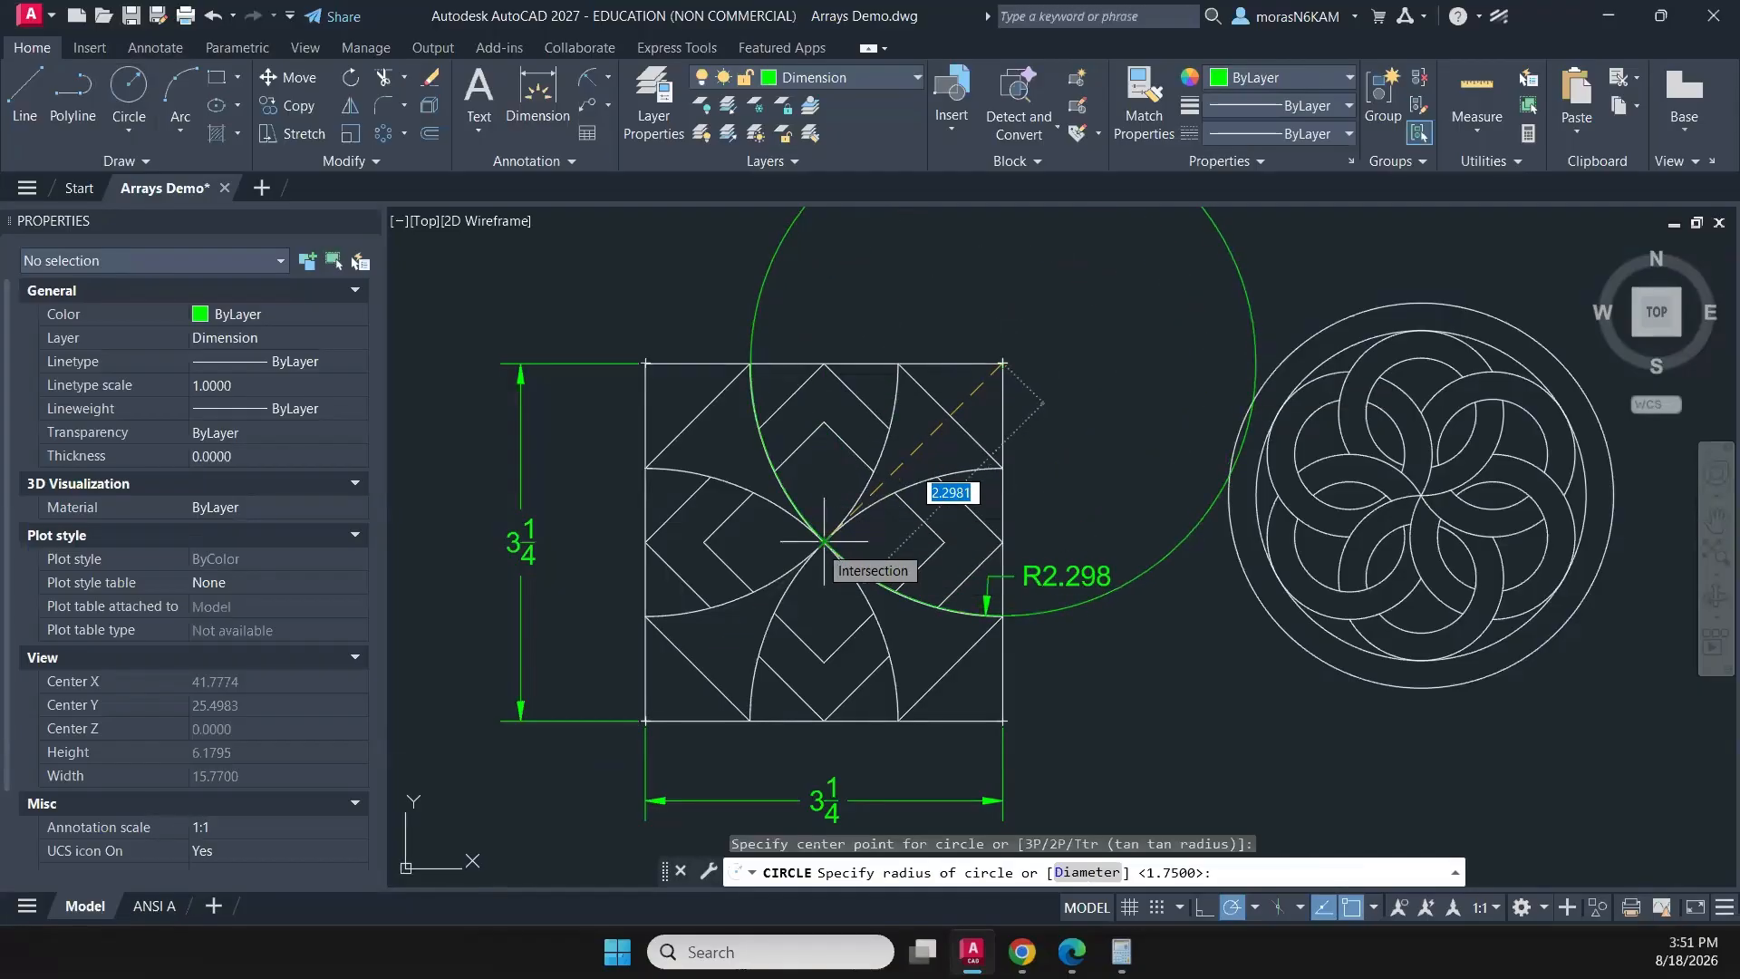
scroll(825, 541, "up", 2)
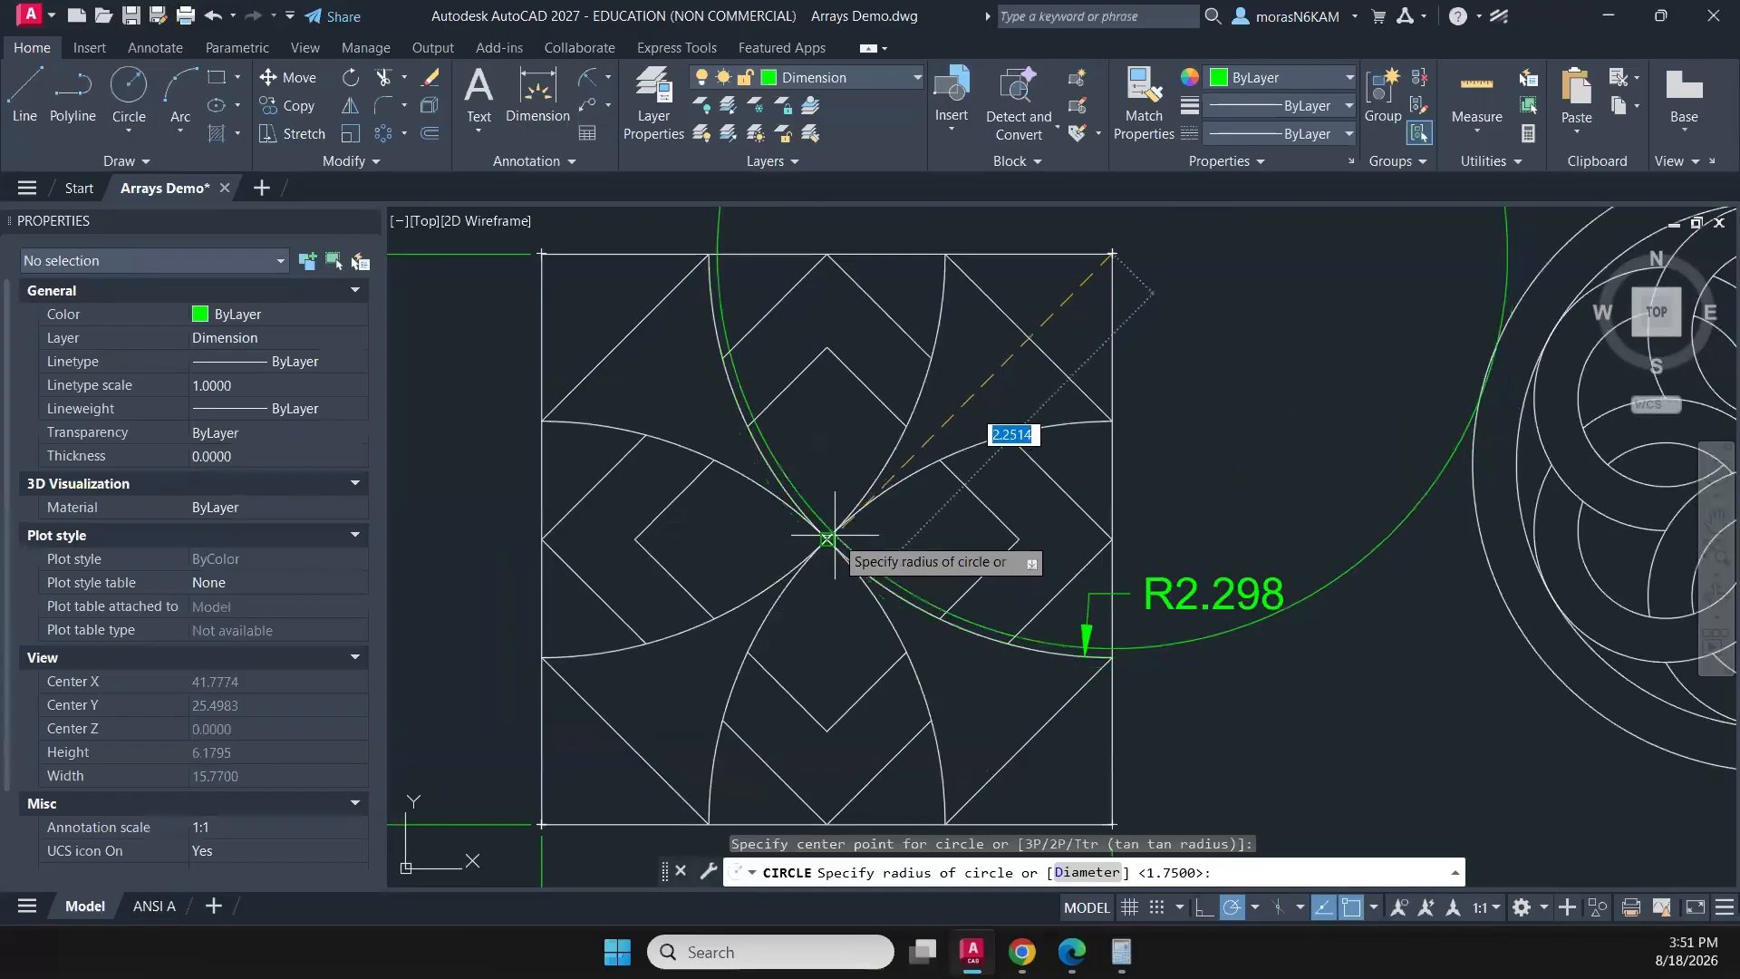
type("2")
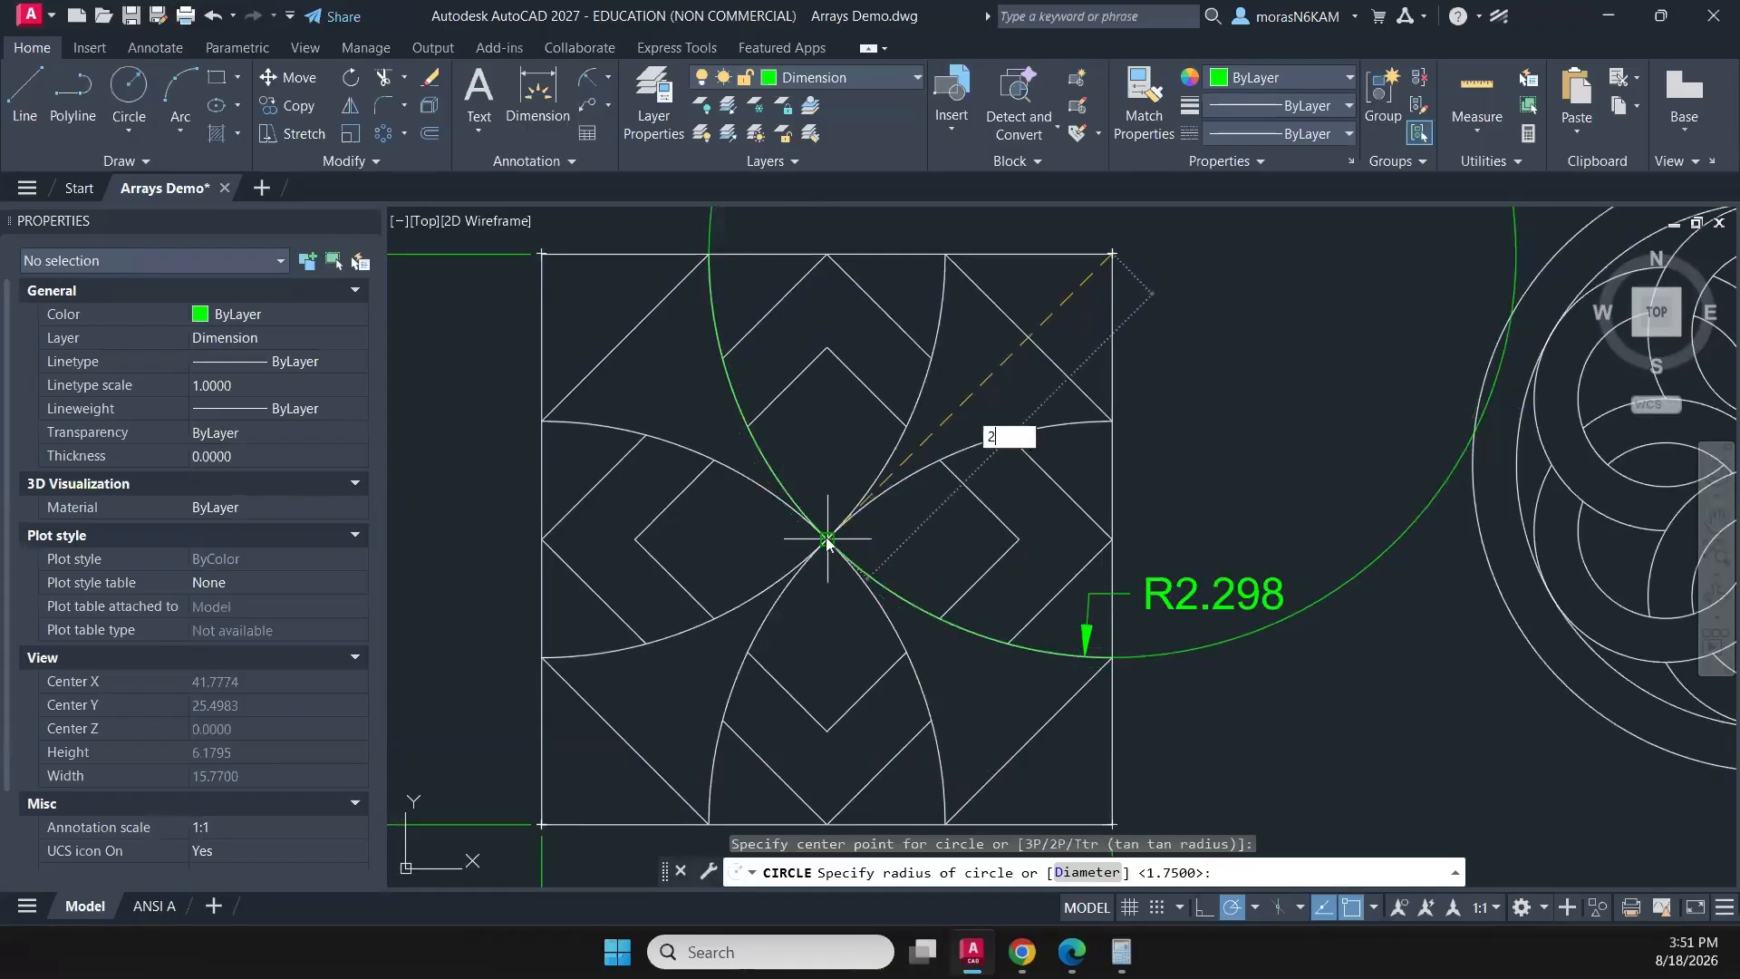
key("Return")
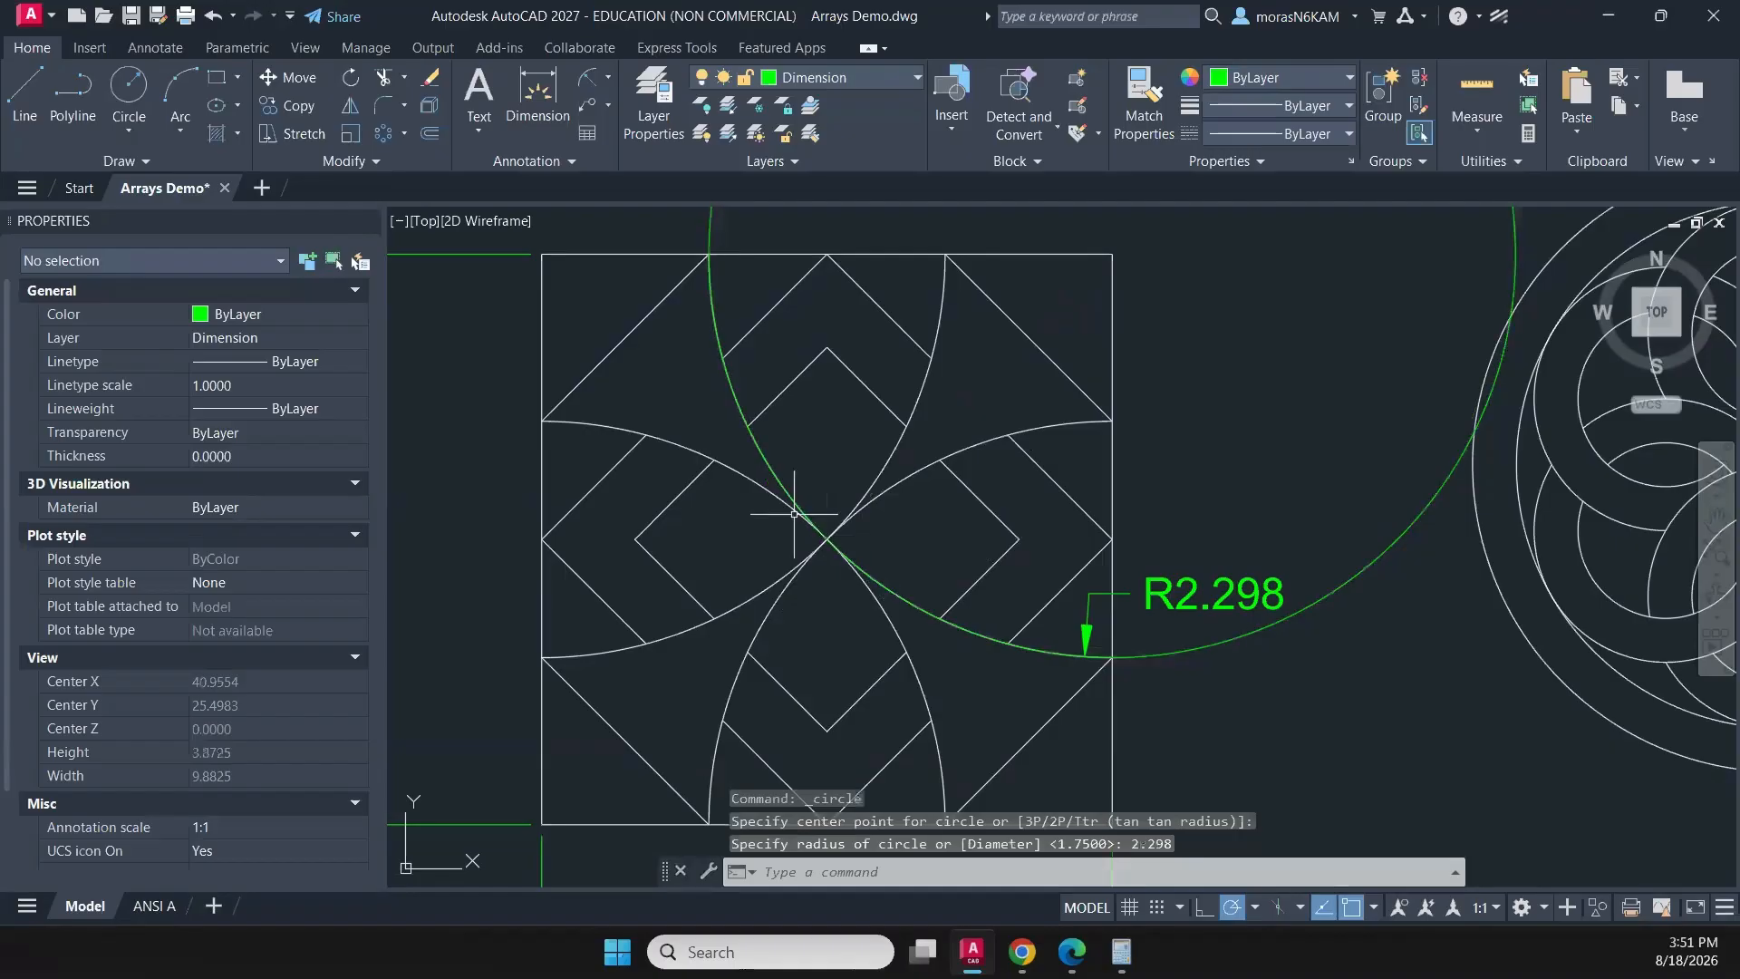
scroll(710, 352, "up", 5)
scroll(820, 567, "down", 8)
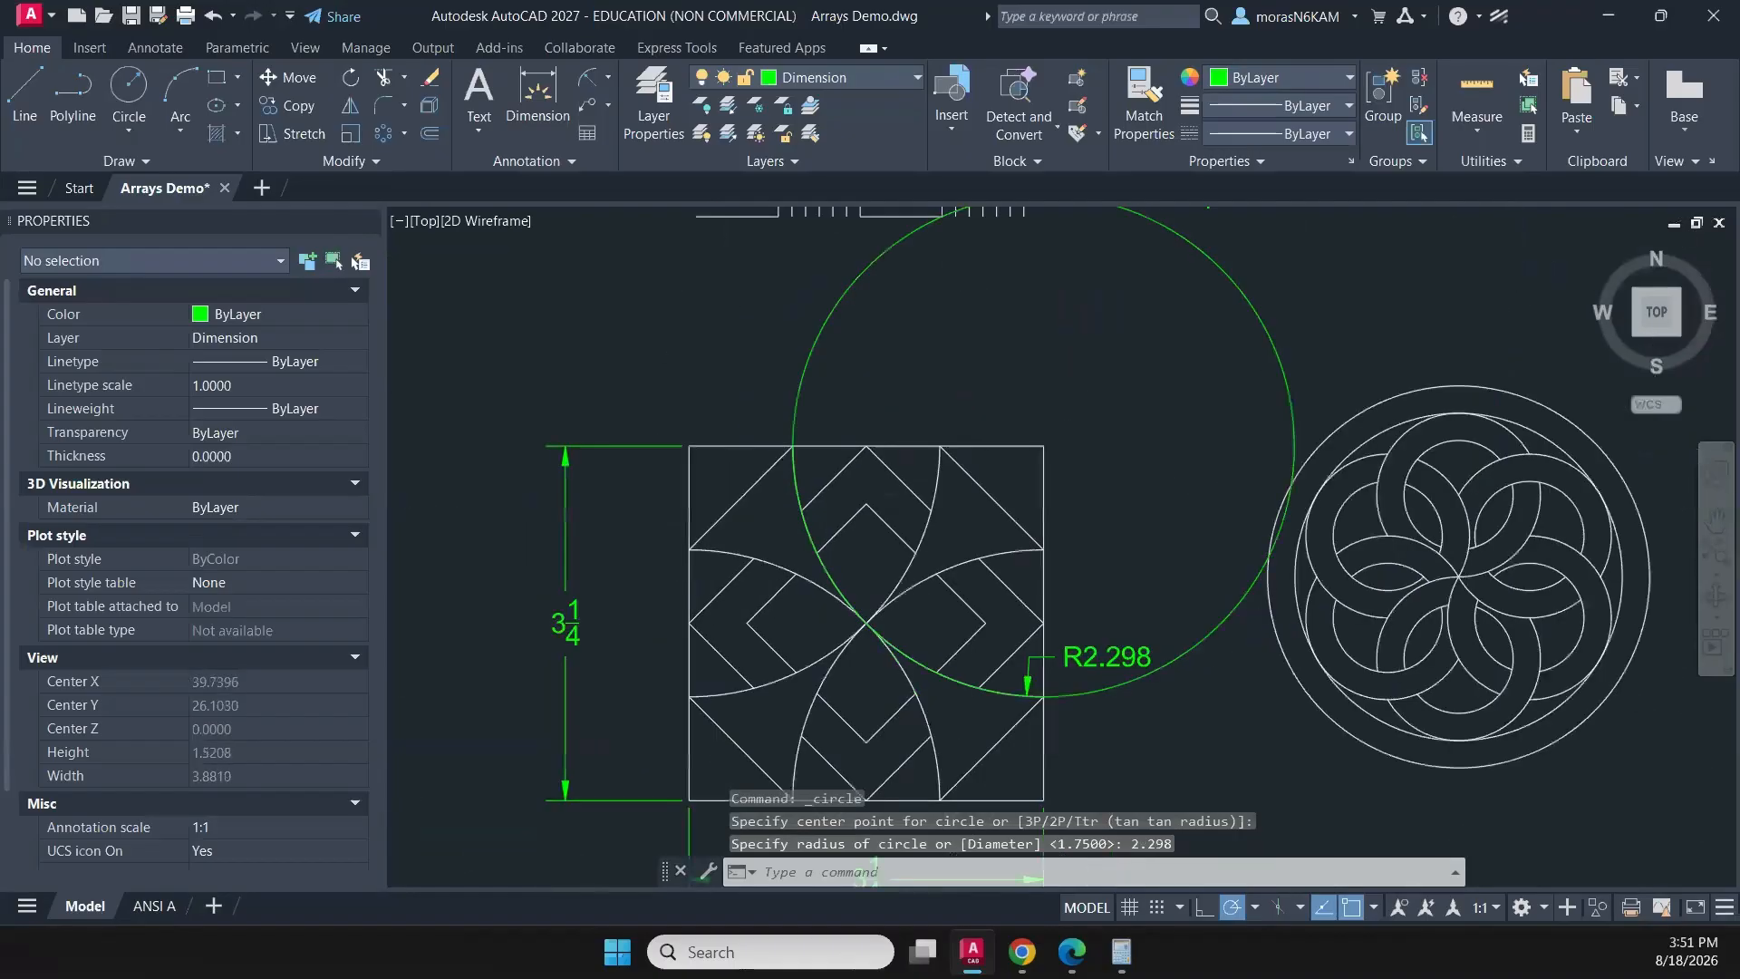
- Erase the check circle drawn around the square's upper-right corner
scroll(816, 466, "up", 5)
middle_click_drag(917, 598, 856, 465)
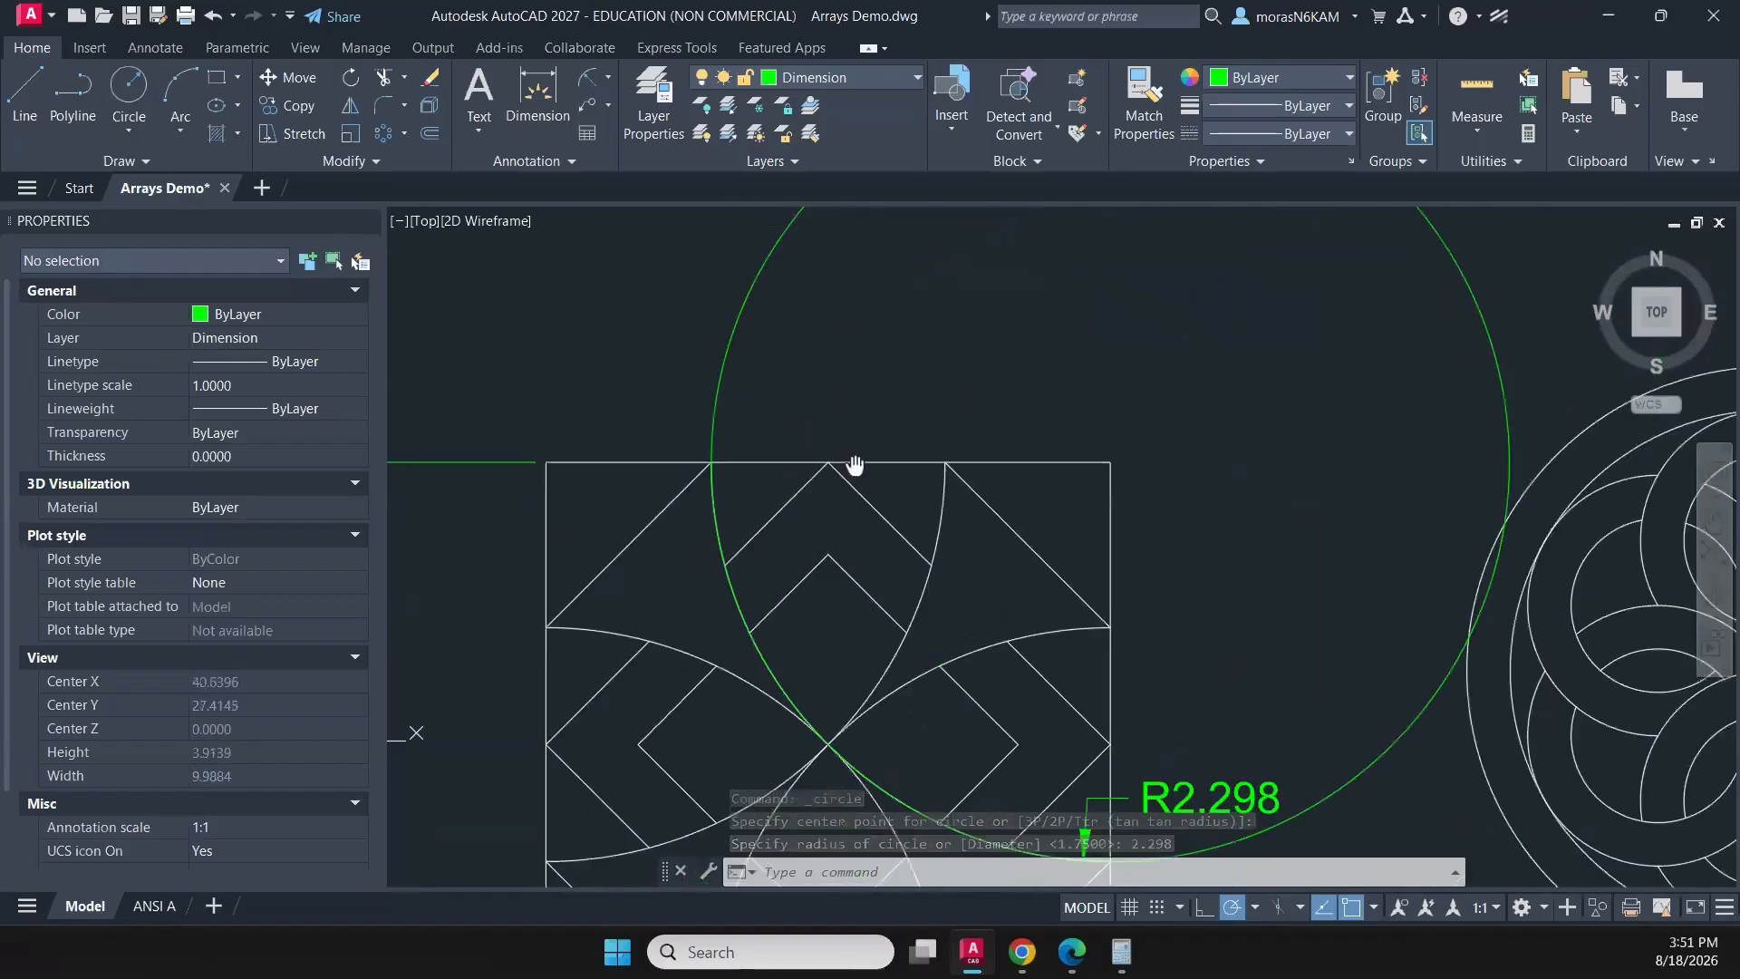
left_click(771, 364)
left_click(634, 350)
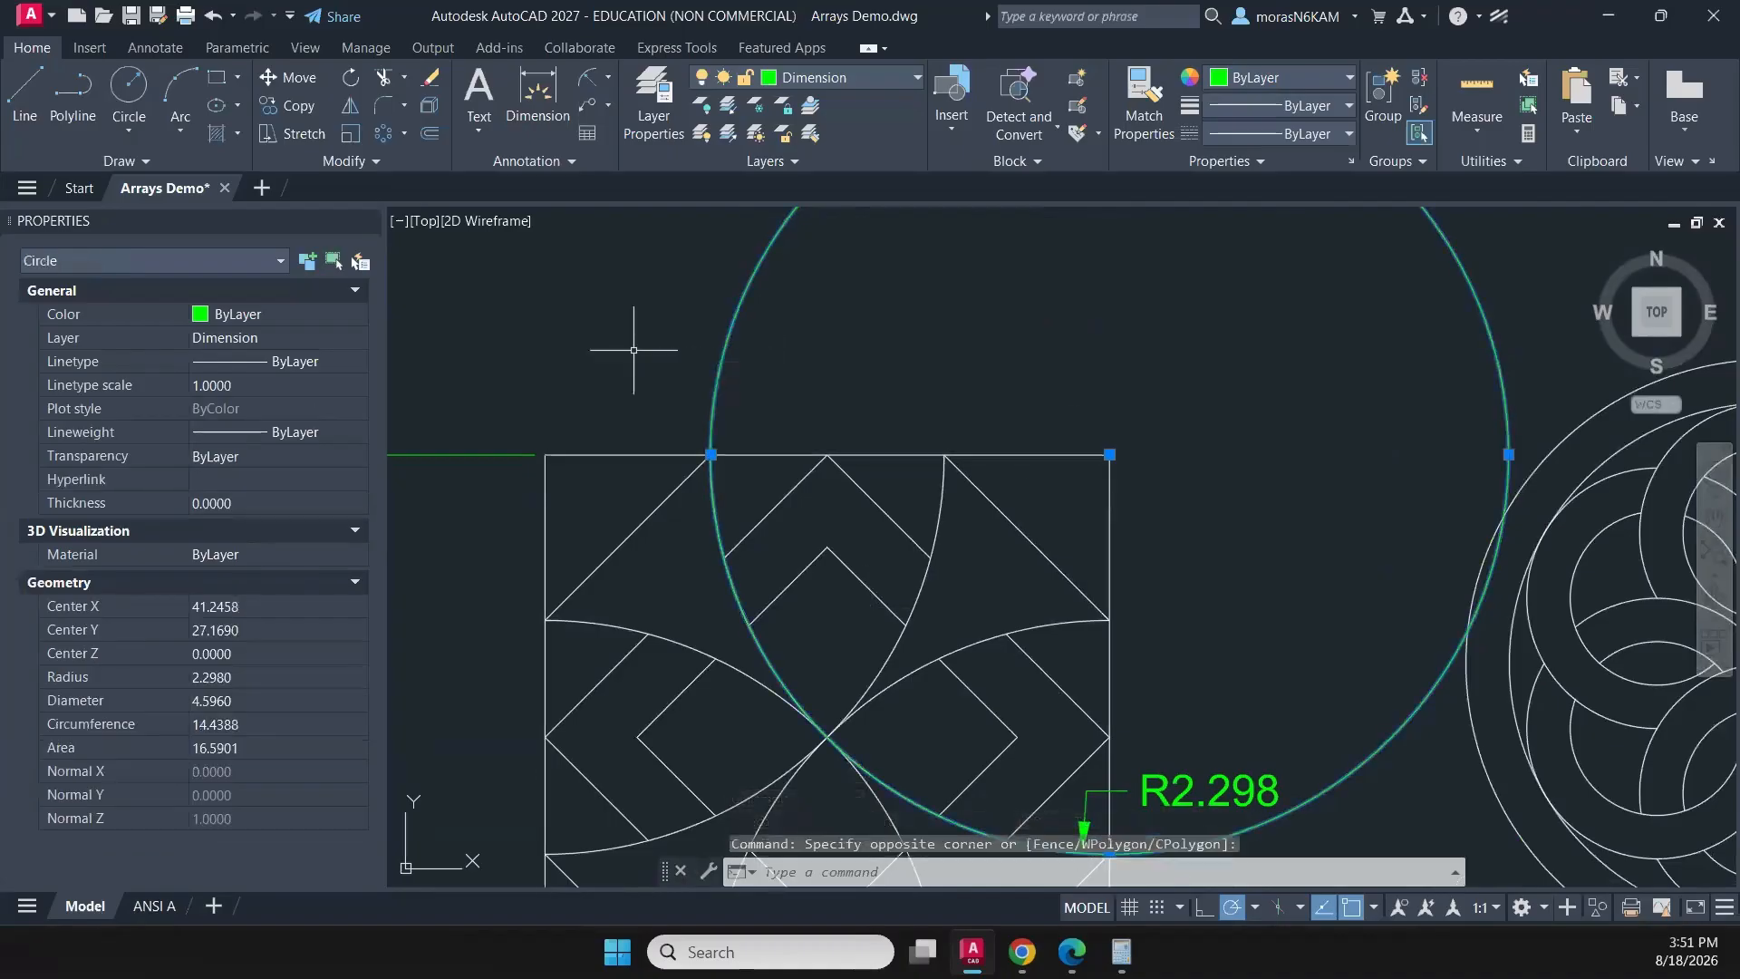
key("Delete")
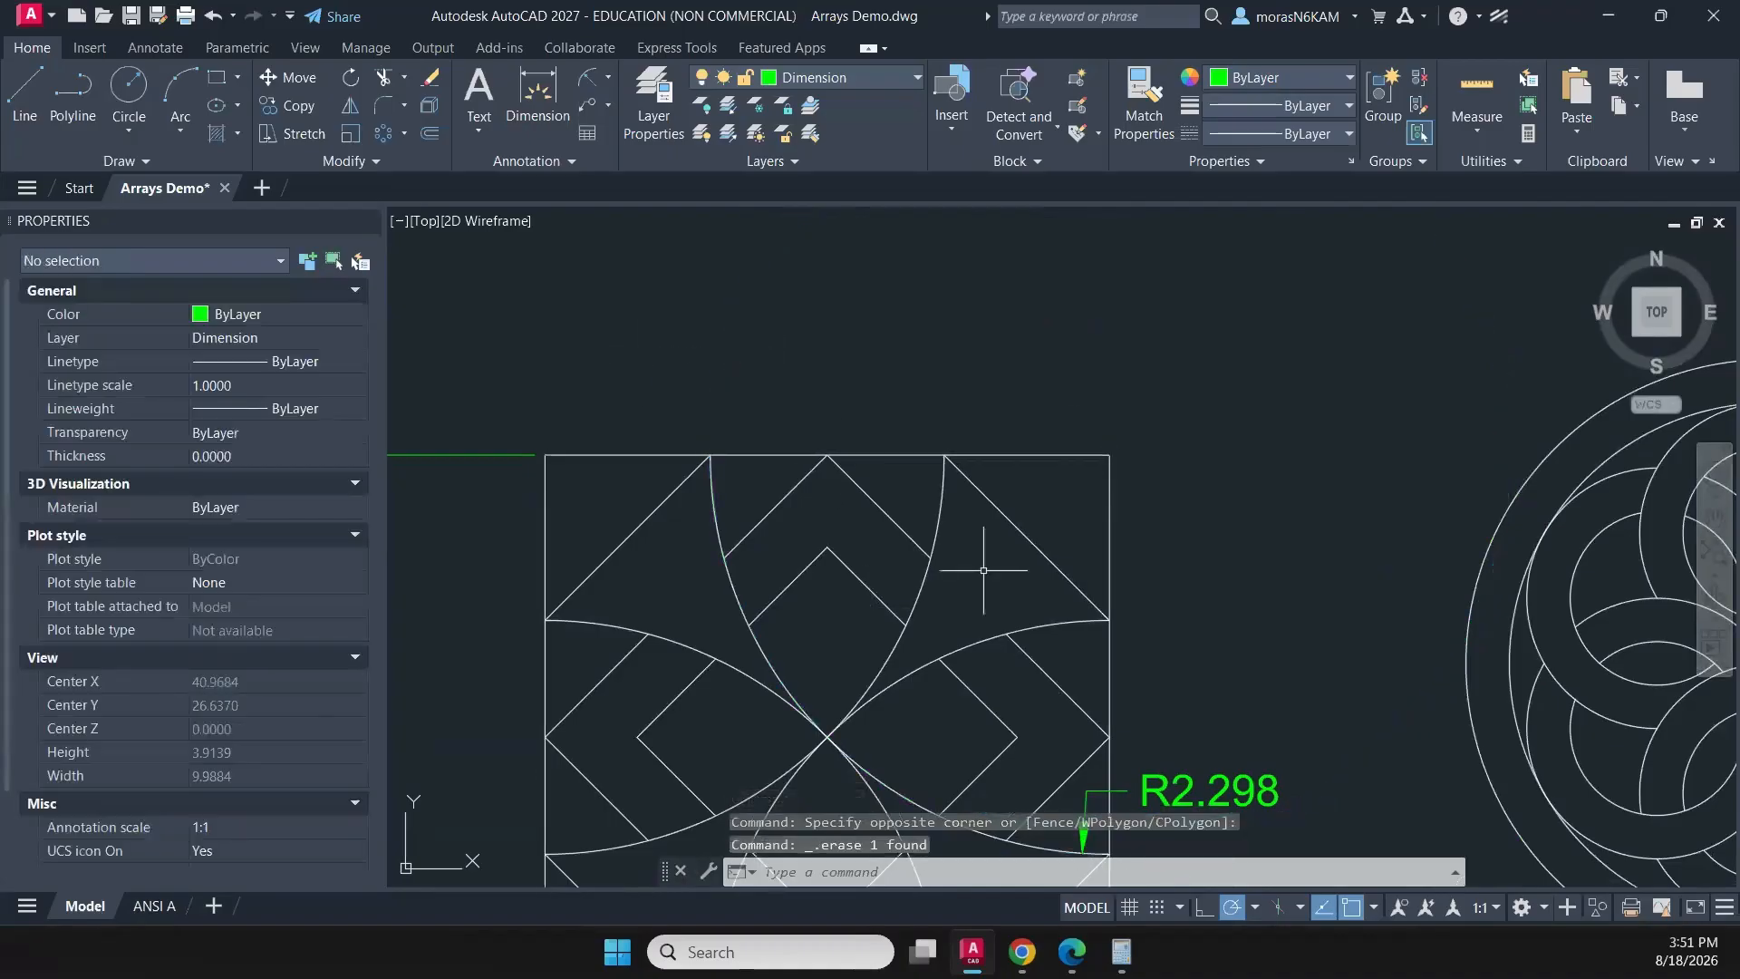
- Examine the four-petal pattern's dimensions and geometry, and compare them with the neighbouring patterns in the drawing
scroll(1020, 662, "down", 2)
middle_click_drag(1035, 617, 947, 511)
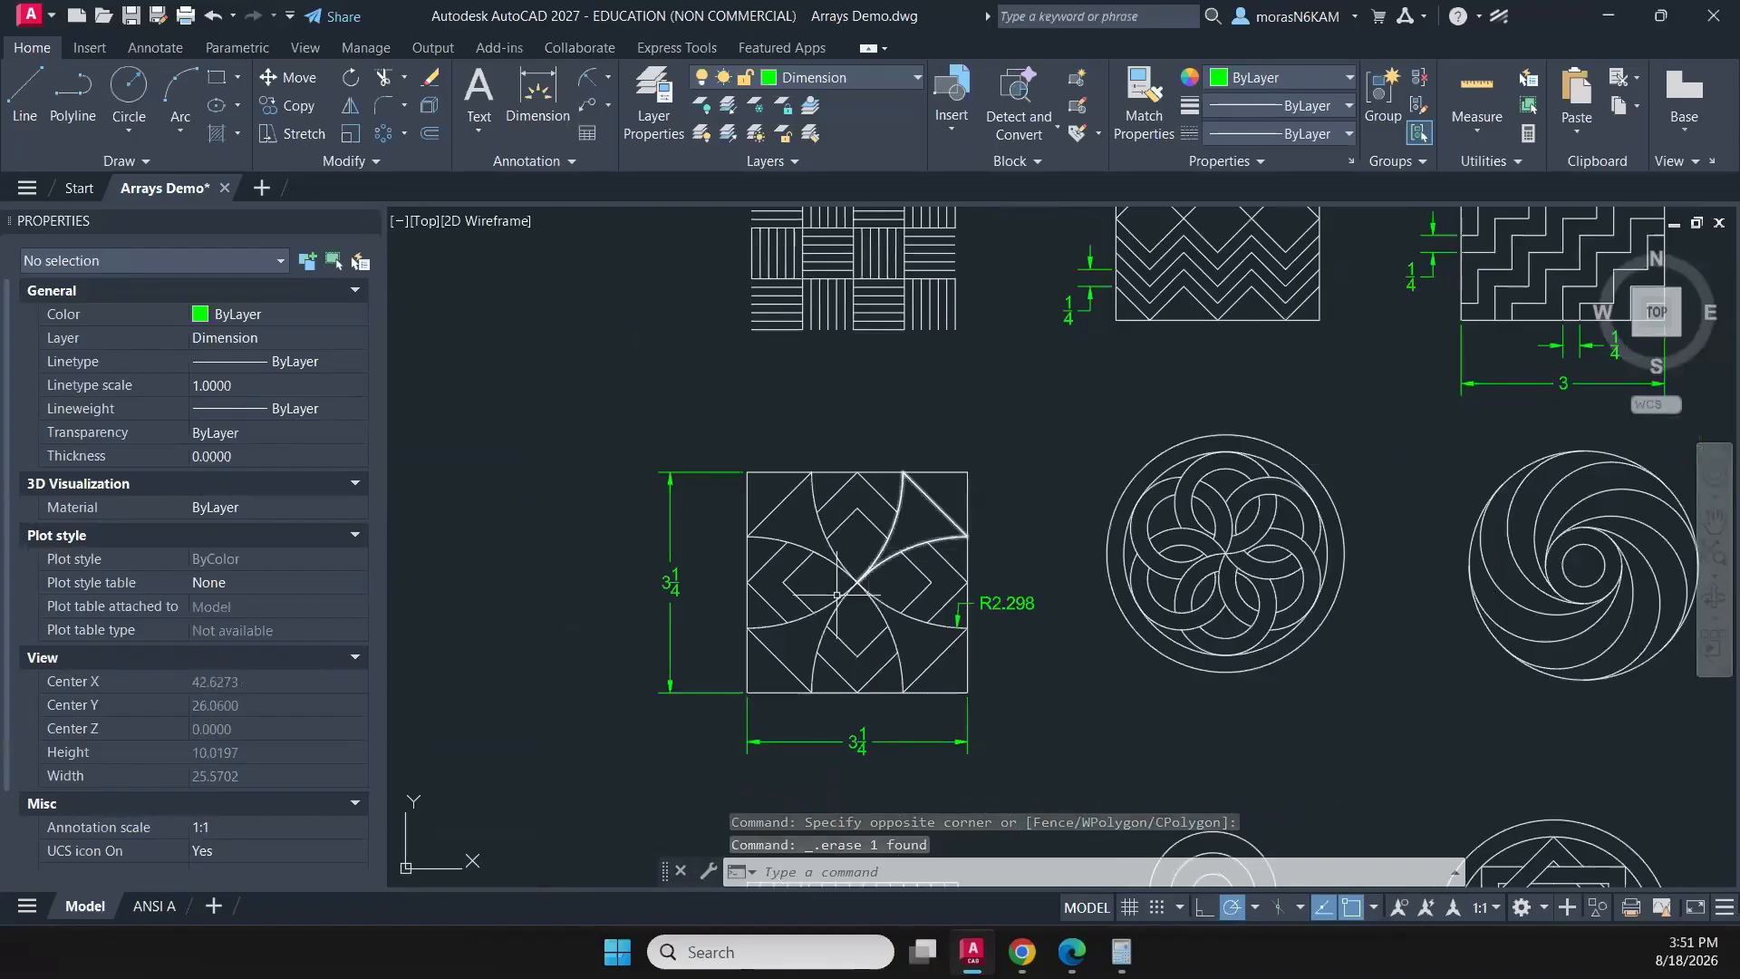
scroll(930, 611, "up", 4)
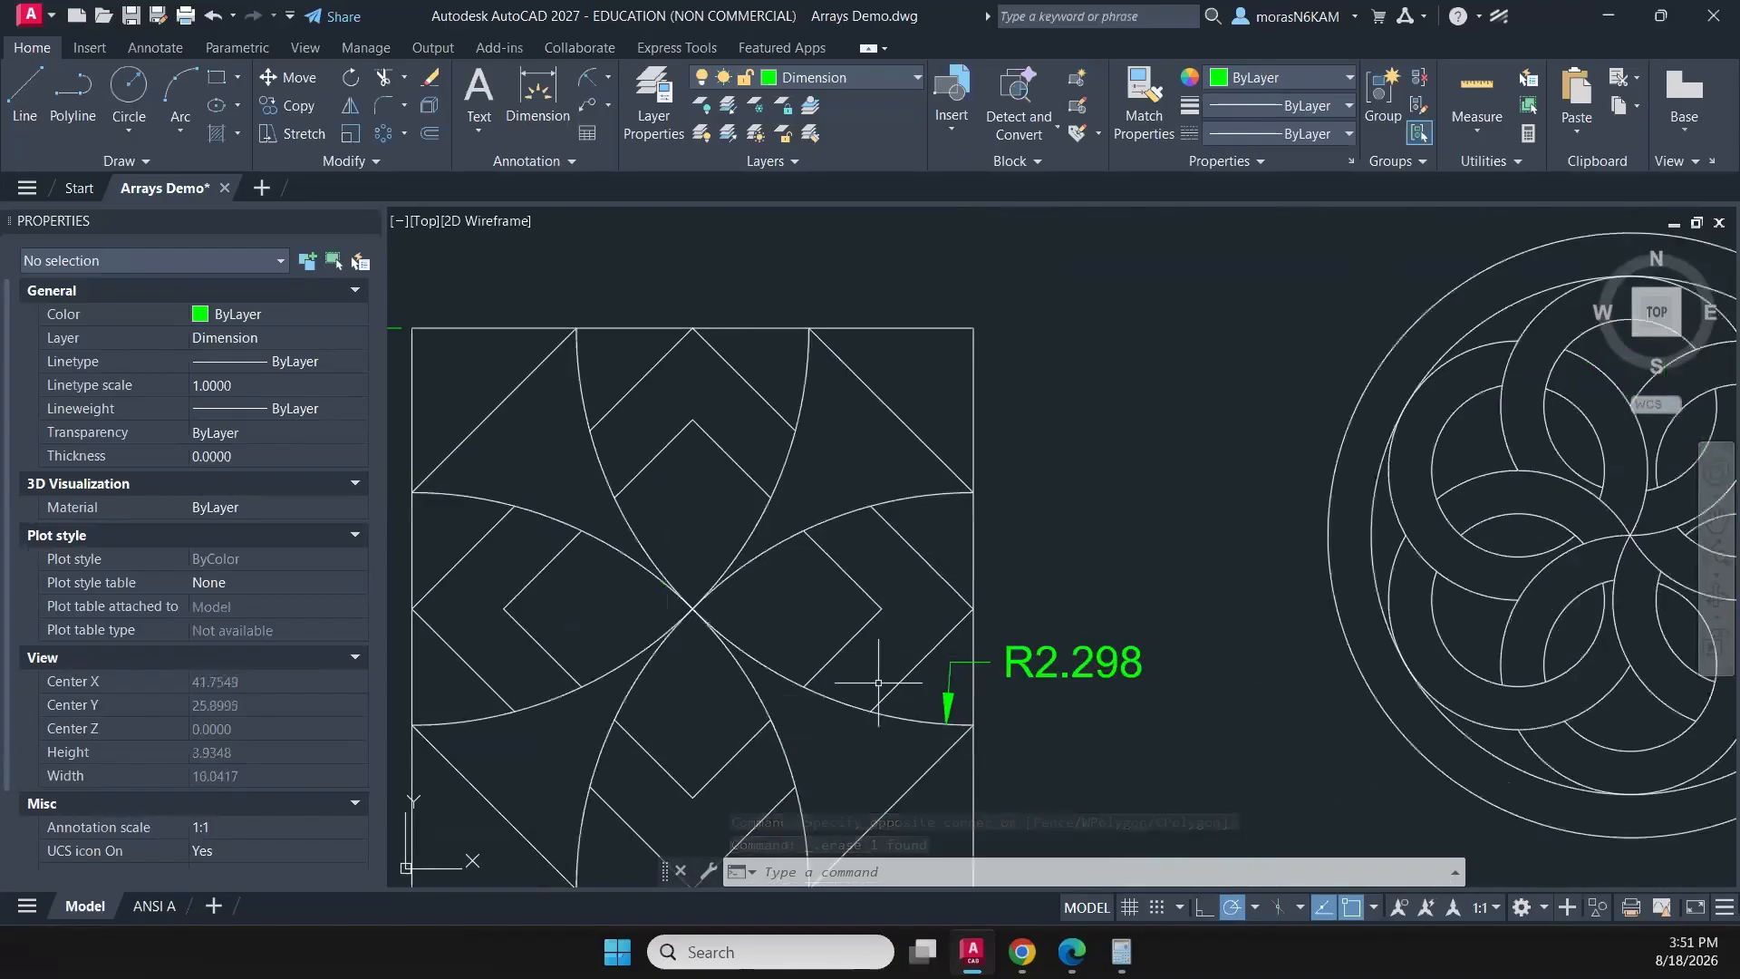
middle_click_drag(871, 654, 877, 507)
middle_click_drag(846, 395, 808, 511)
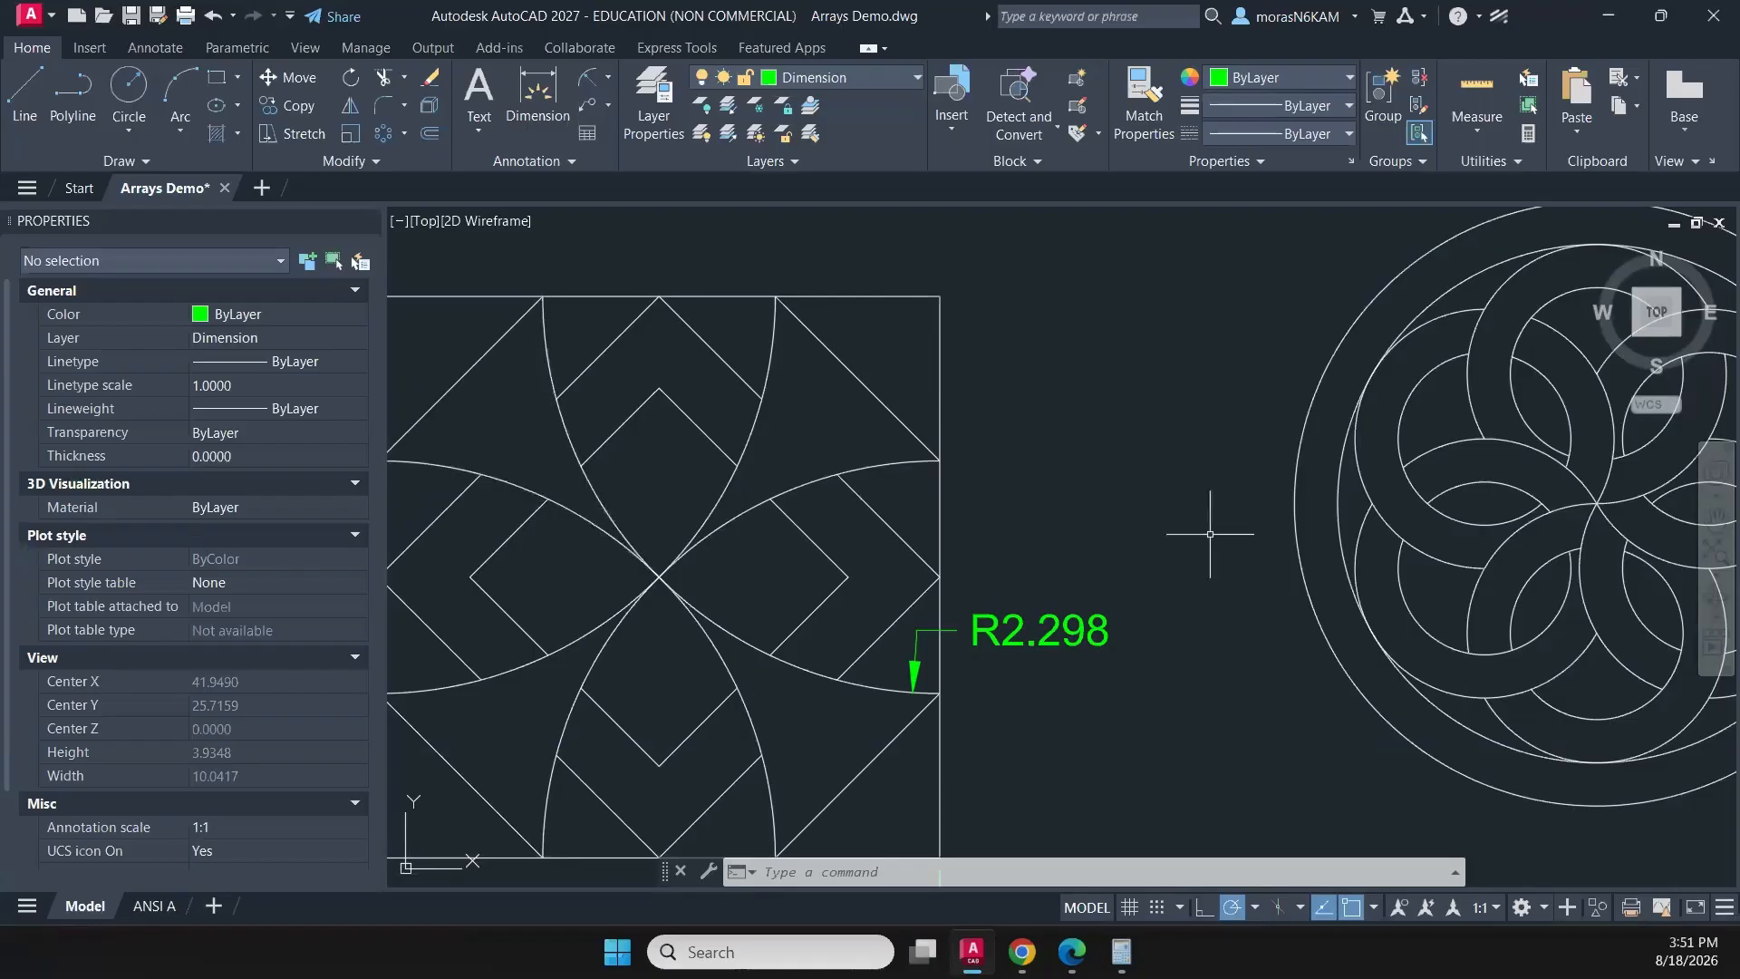
scroll(957, 408, "down", 4)
middle_click_drag(957, 409, 745, 379)
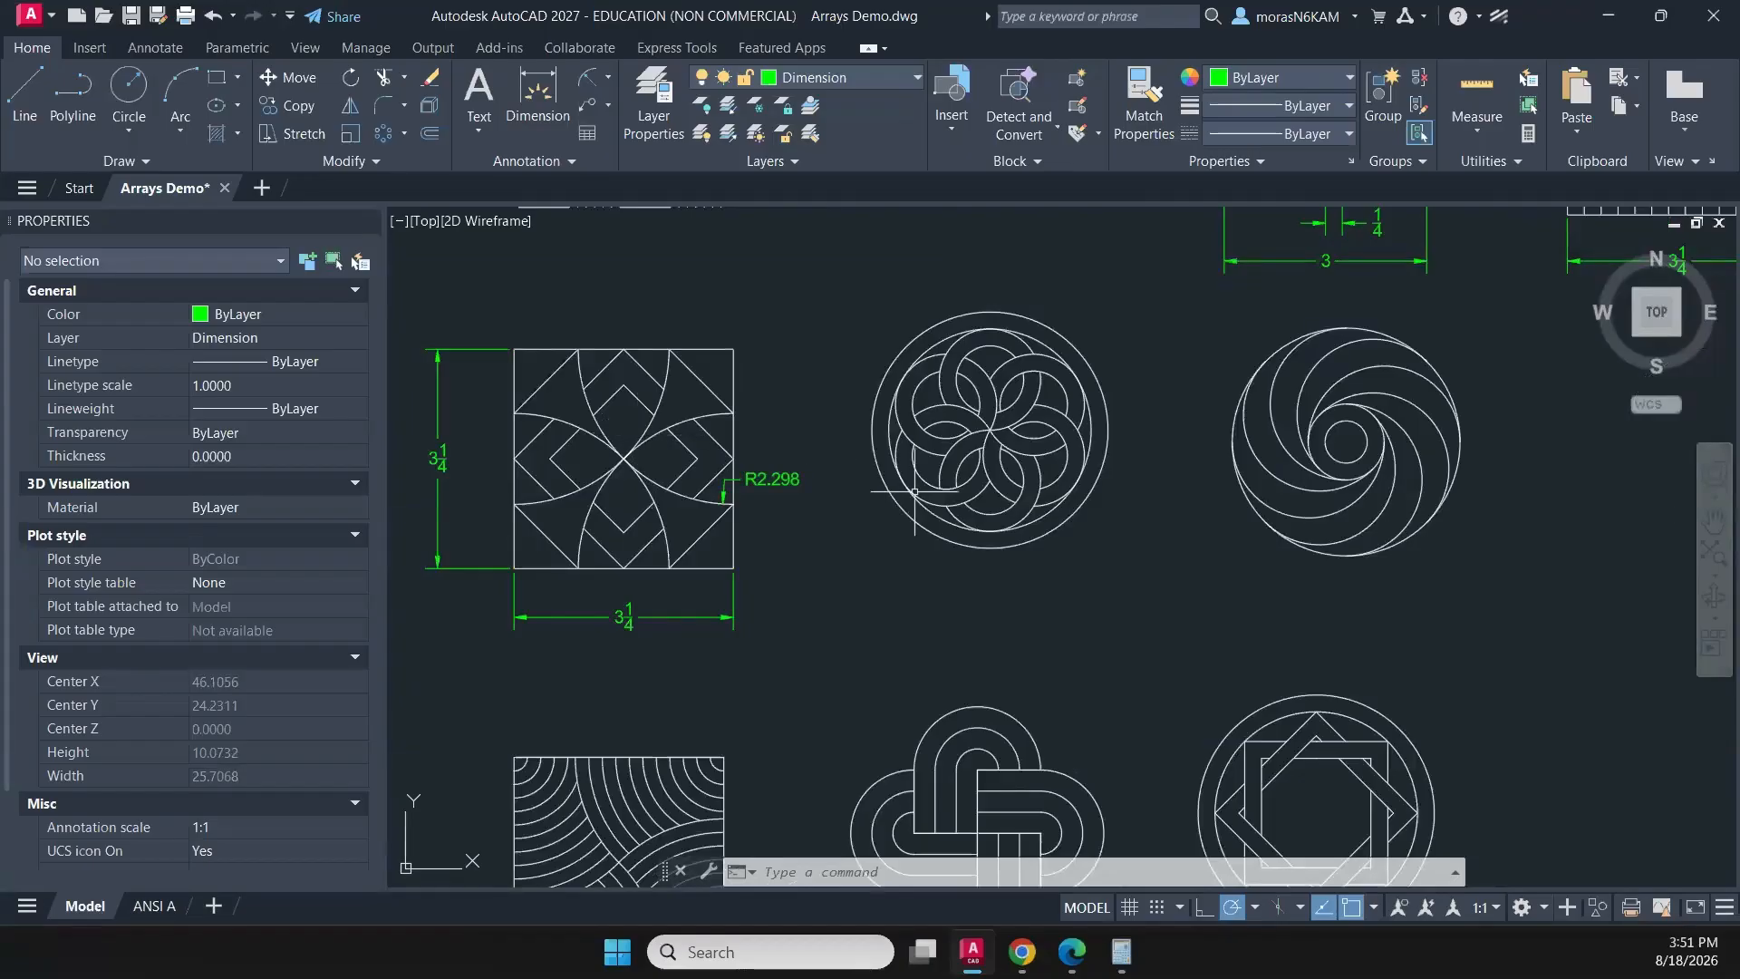
scroll(869, 540, "down", 2)
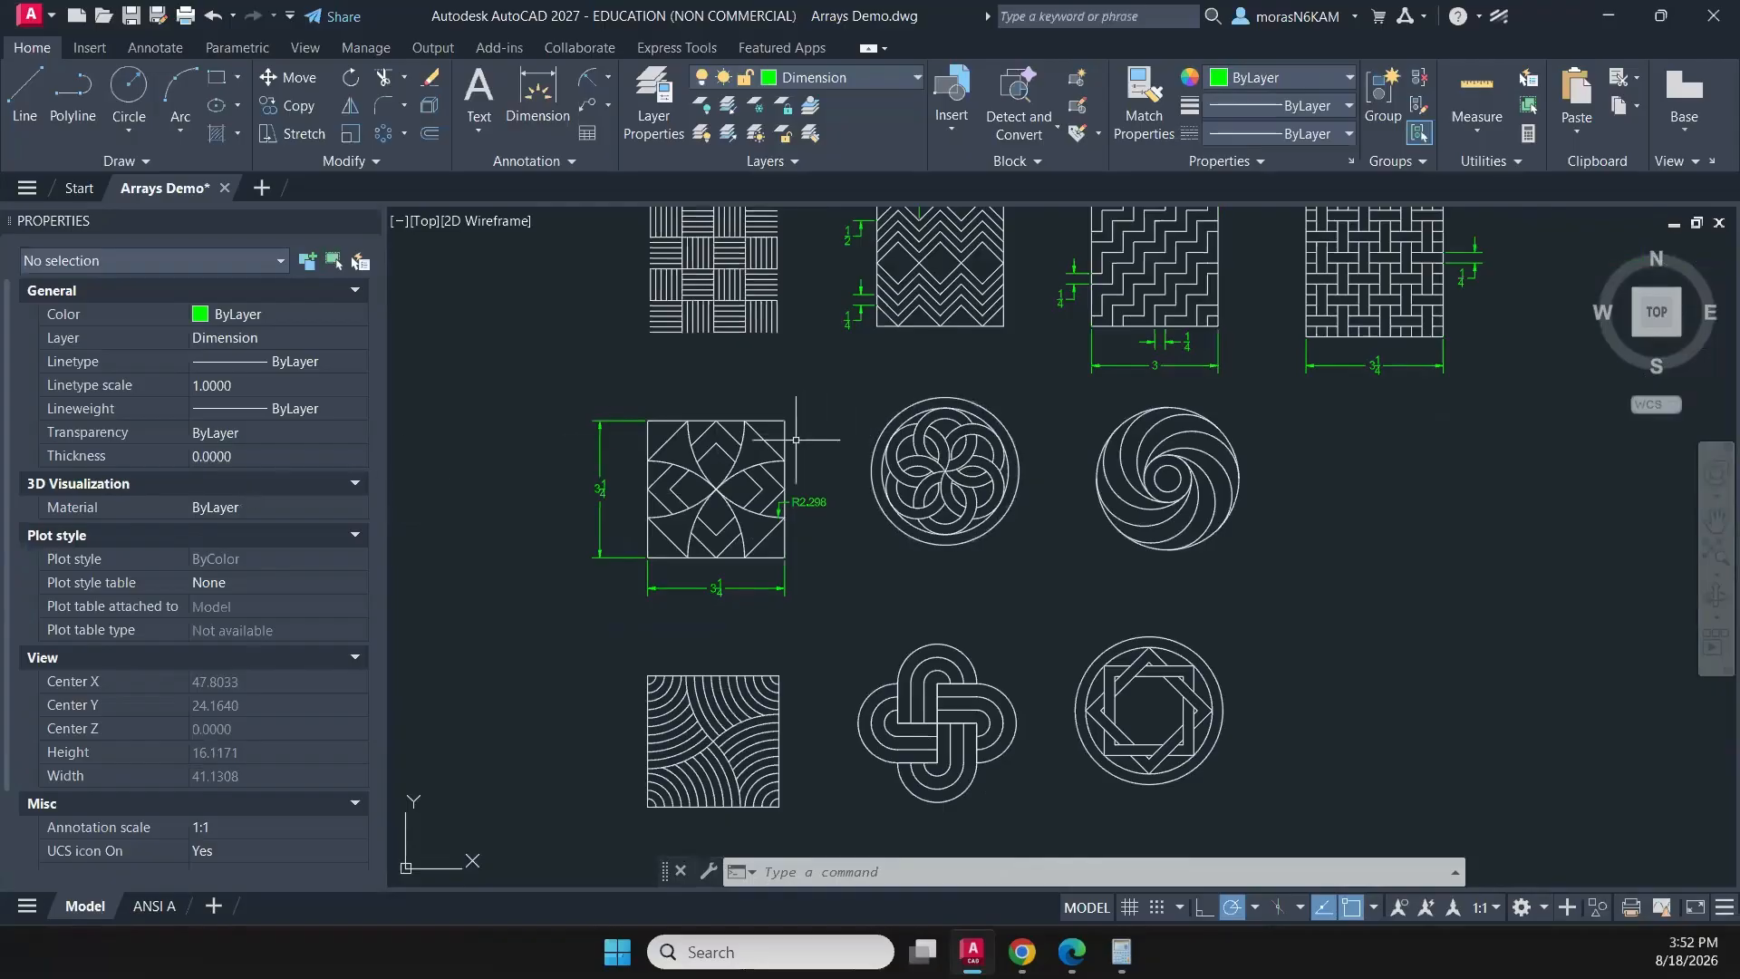
scroll(787, 447, "up", 2)
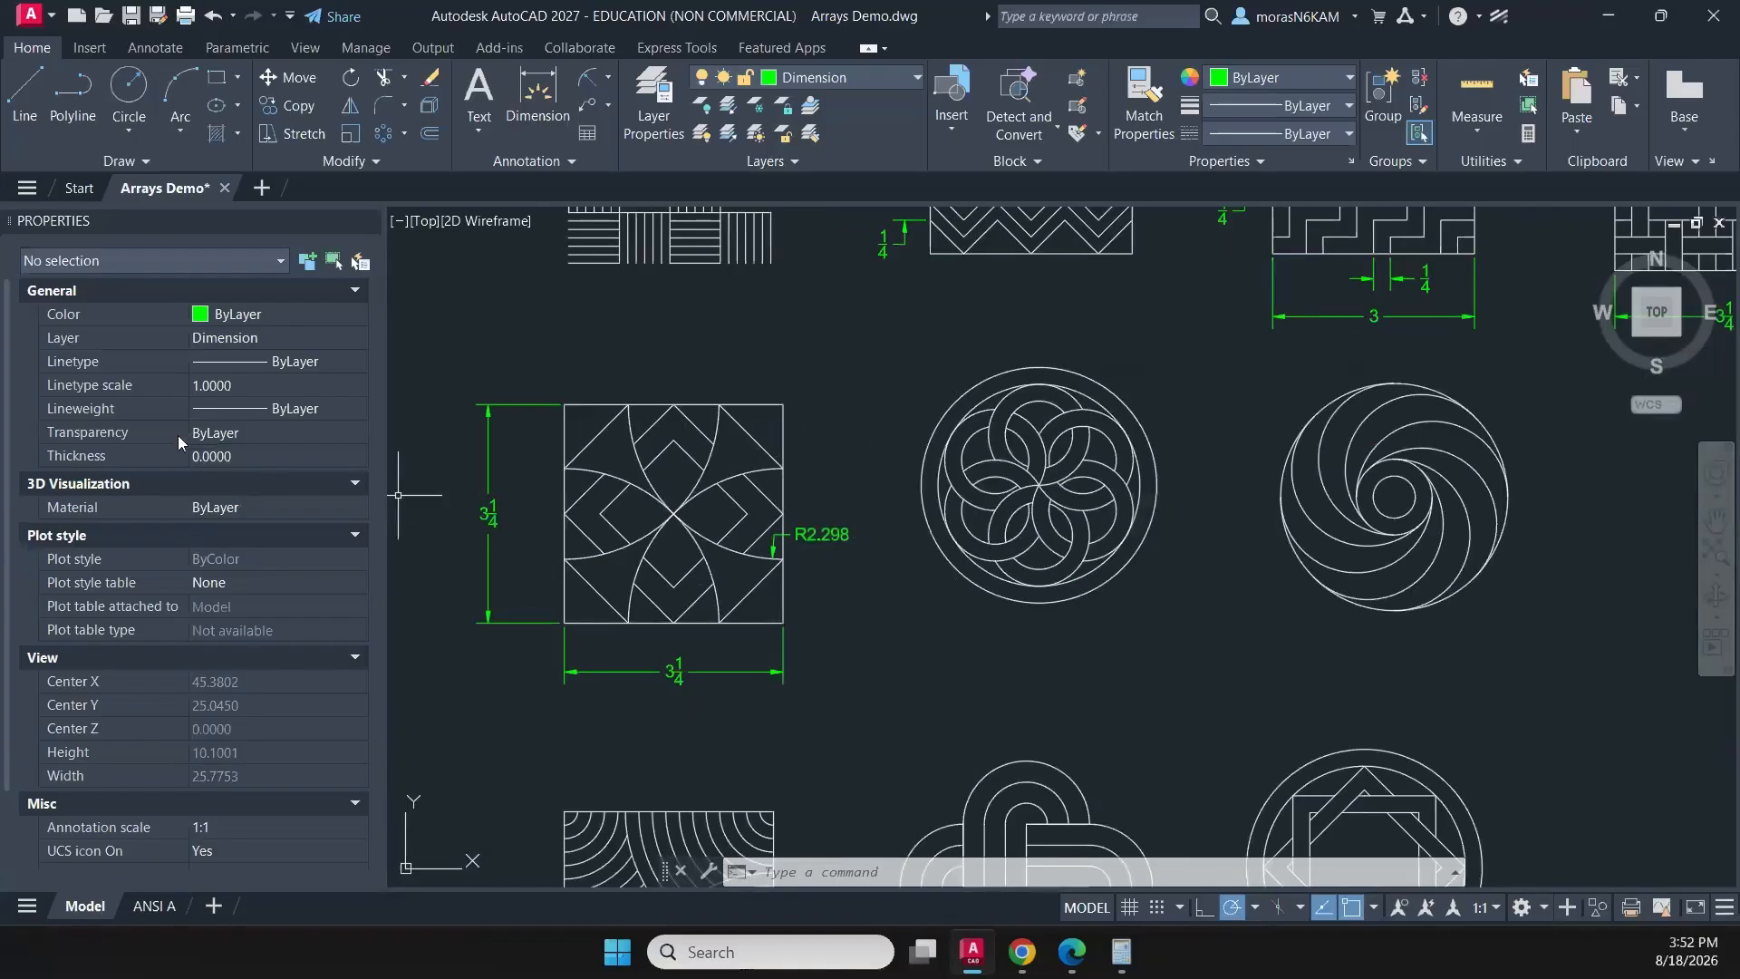
- Dimension the perpendicular spacing between the two parallel diamond lines on the right side of the four-petal pattern's upper petal
left_click(522, 96)
scroll(688, 372, "up", 4)
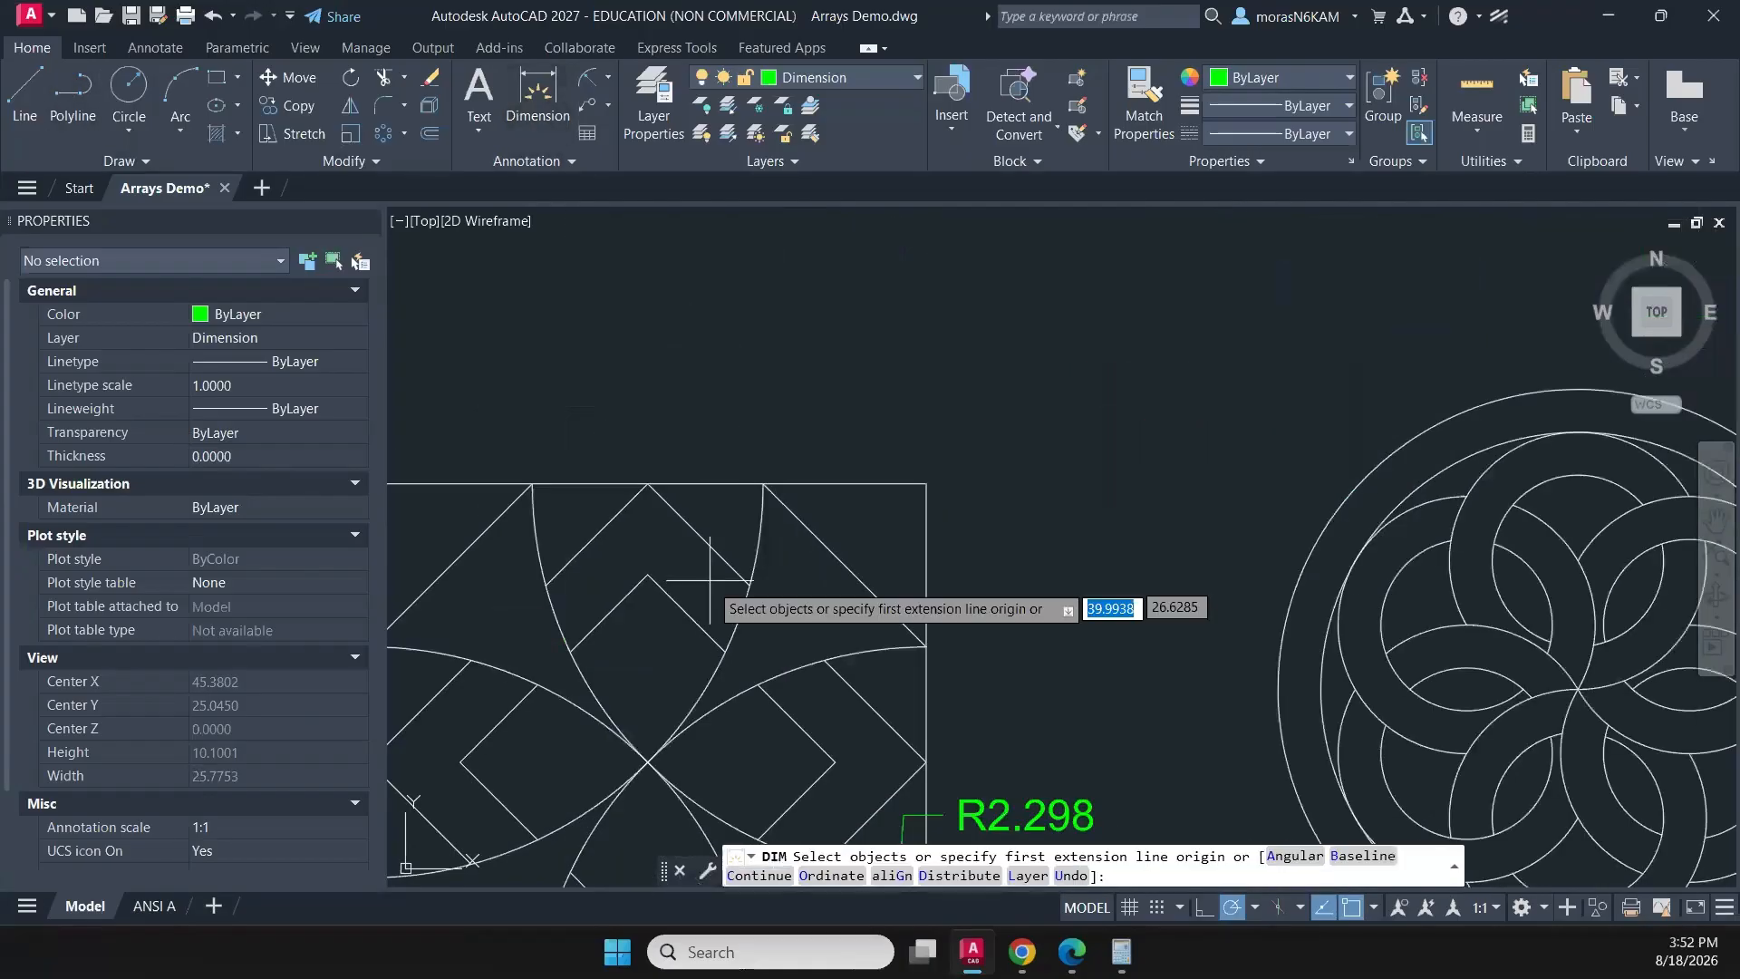
key("Return")
left_click(696, 617)
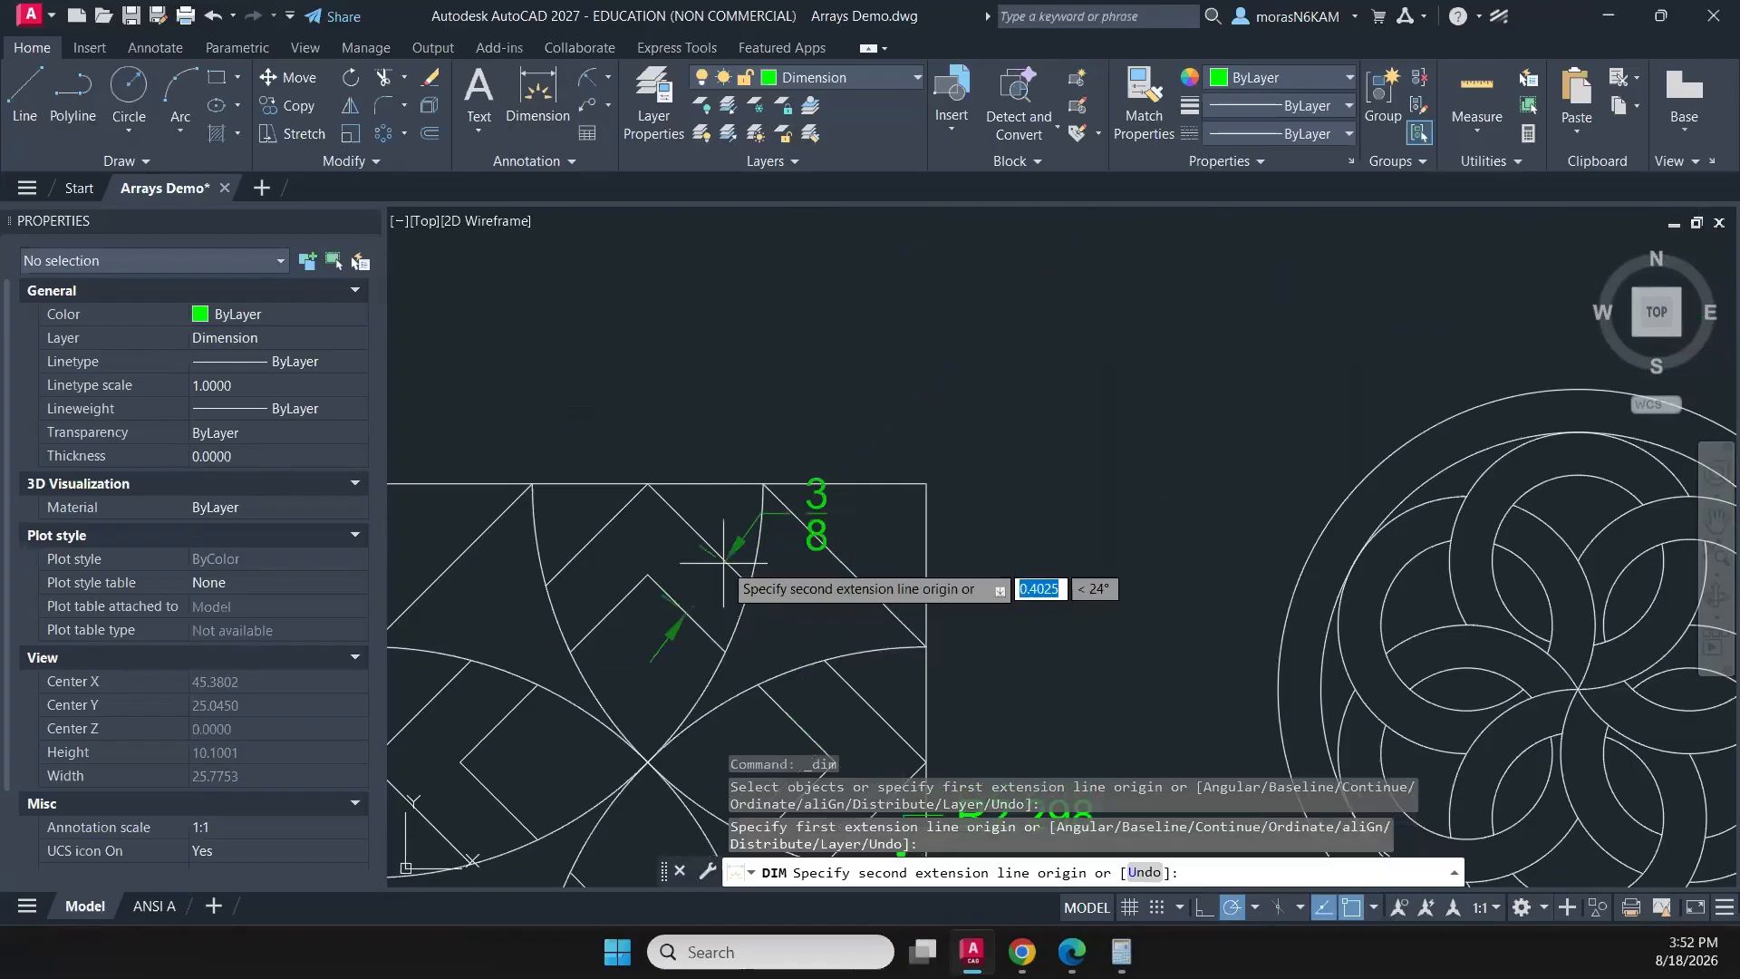
left_click(698, 612)
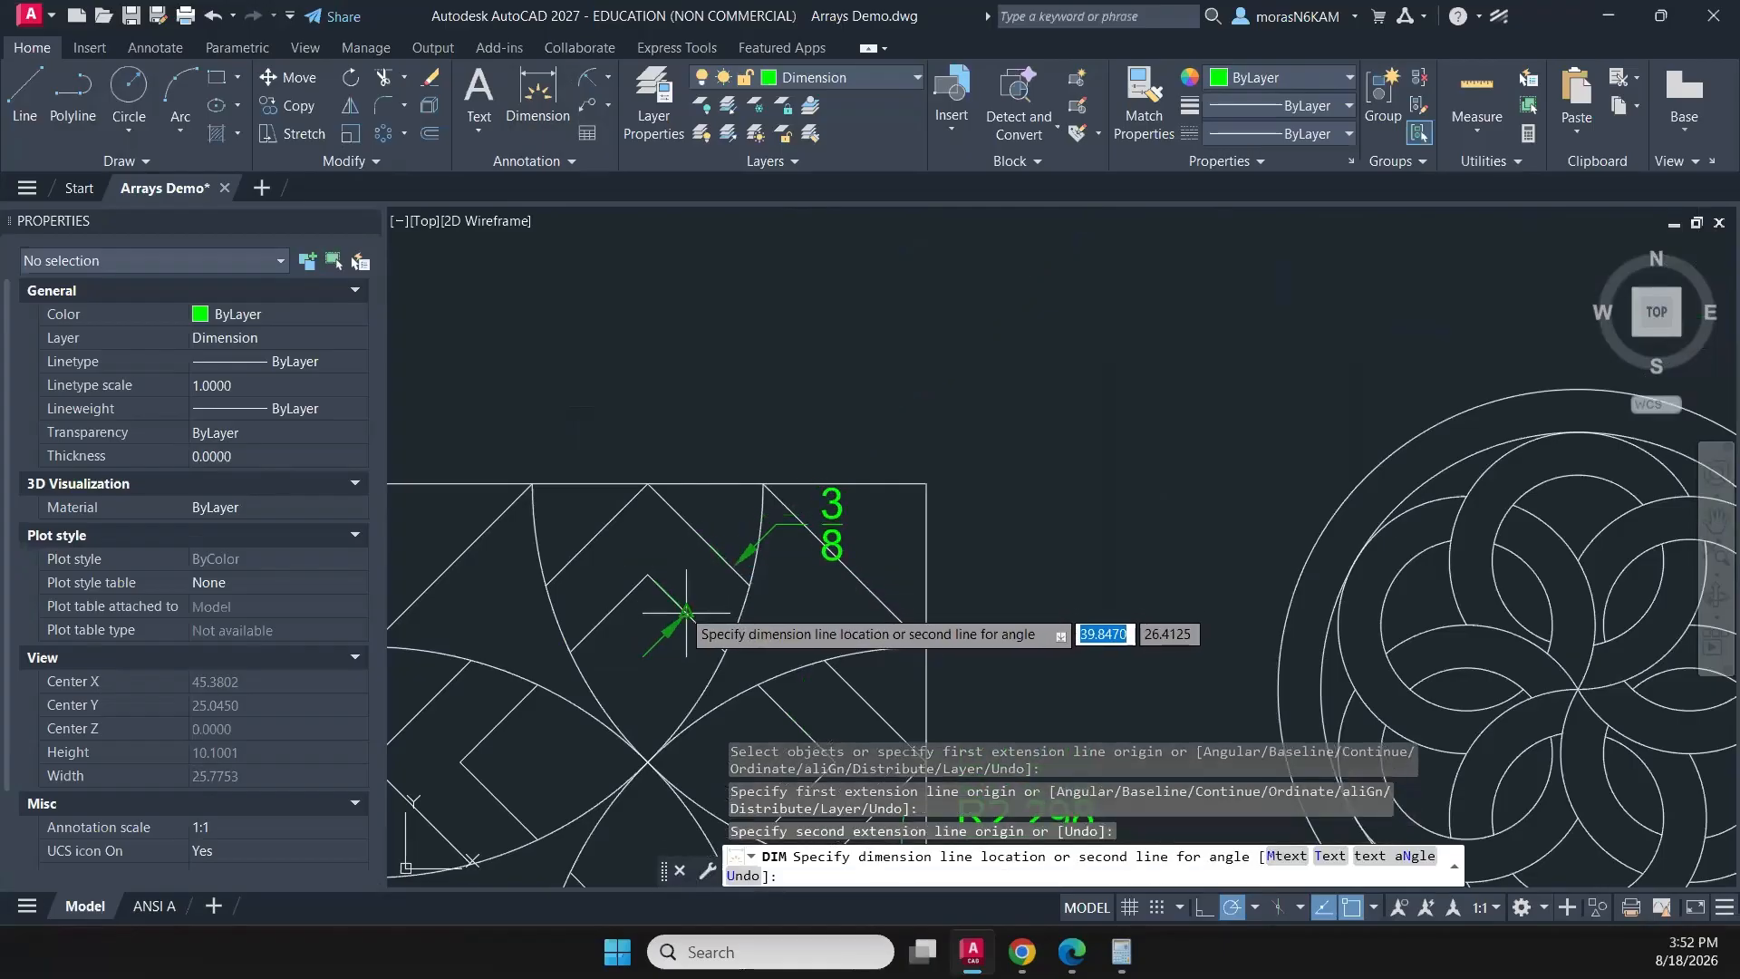
left_click(686, 613)
scroll(693, 589, "up", 3)
scroll(702, 548, "down", 2)
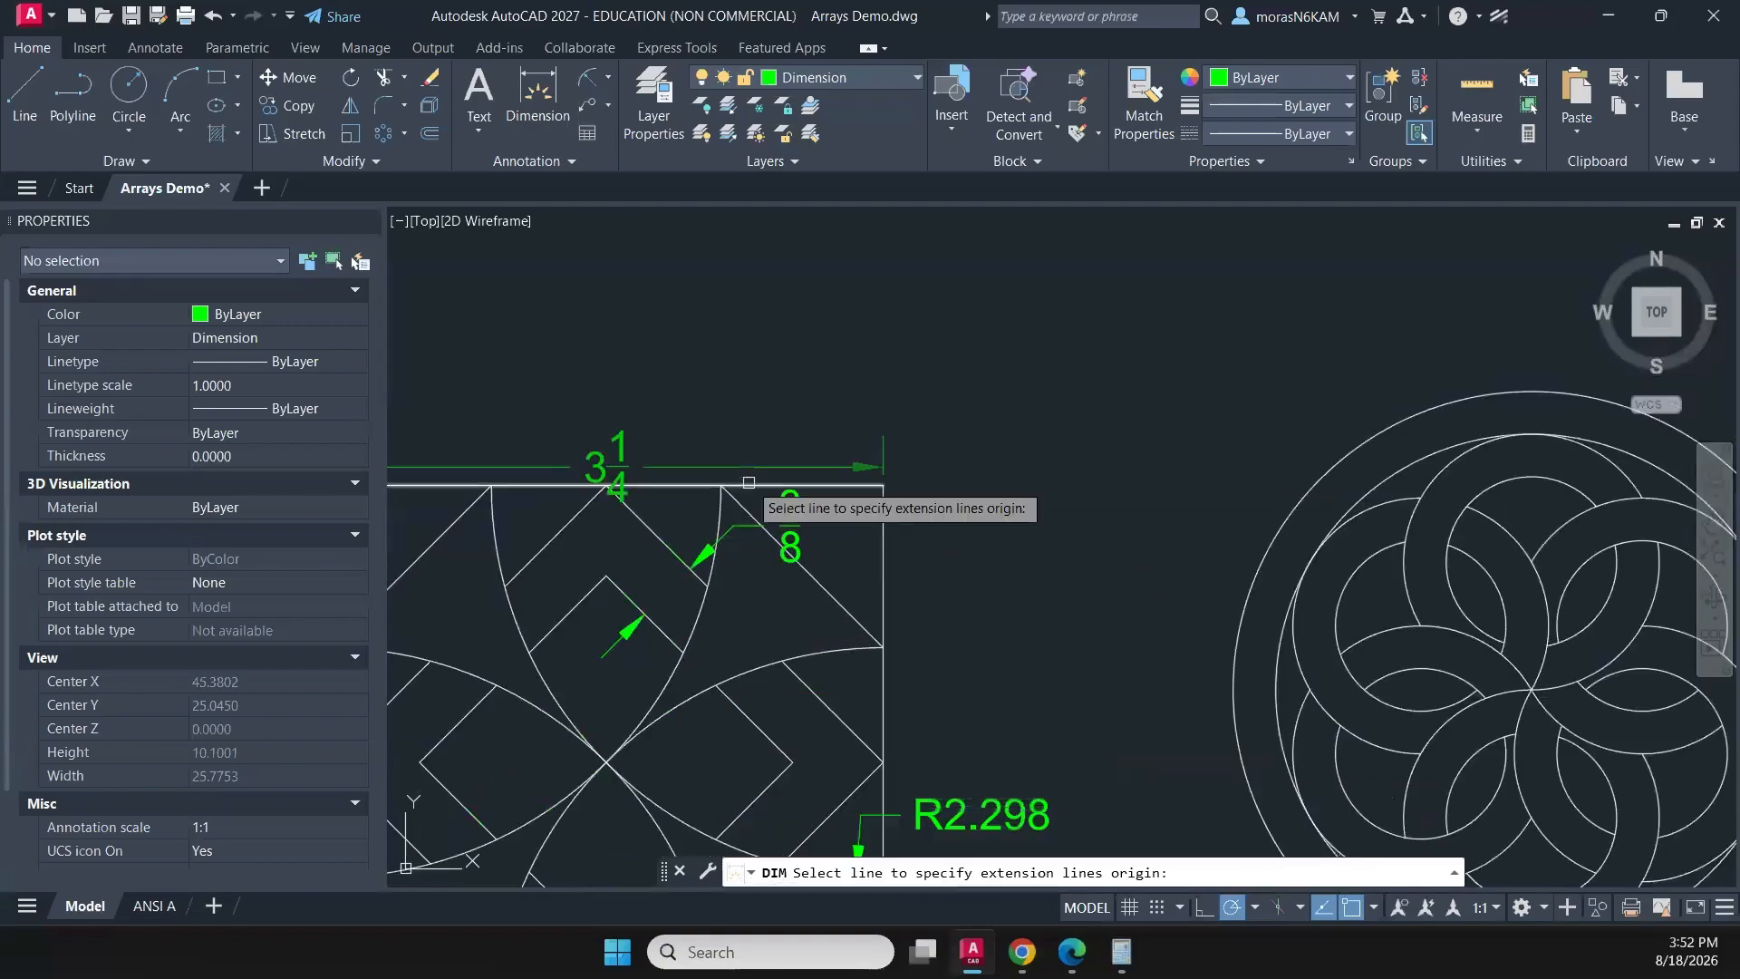
scroll(748, 482, "down", 4)
key("Escape")
- Create a new dimension style named Aligned, based on Standard, for all dimensions
left_click(522, 159)
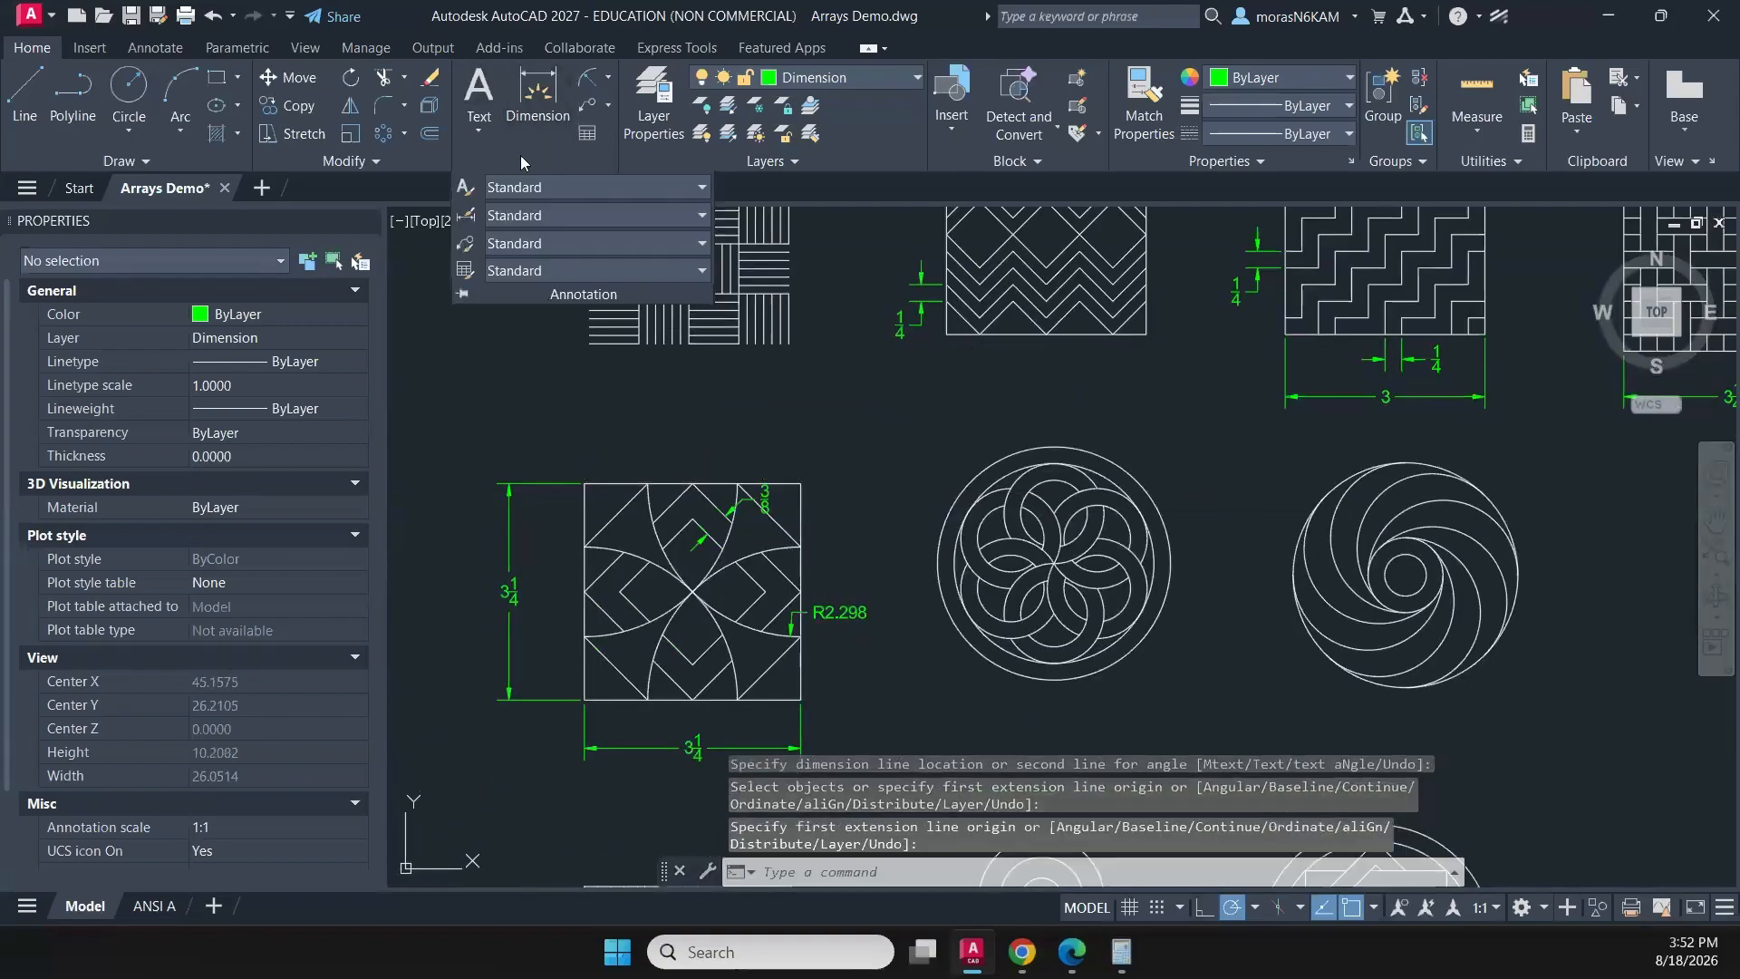
left_click(465, 218)
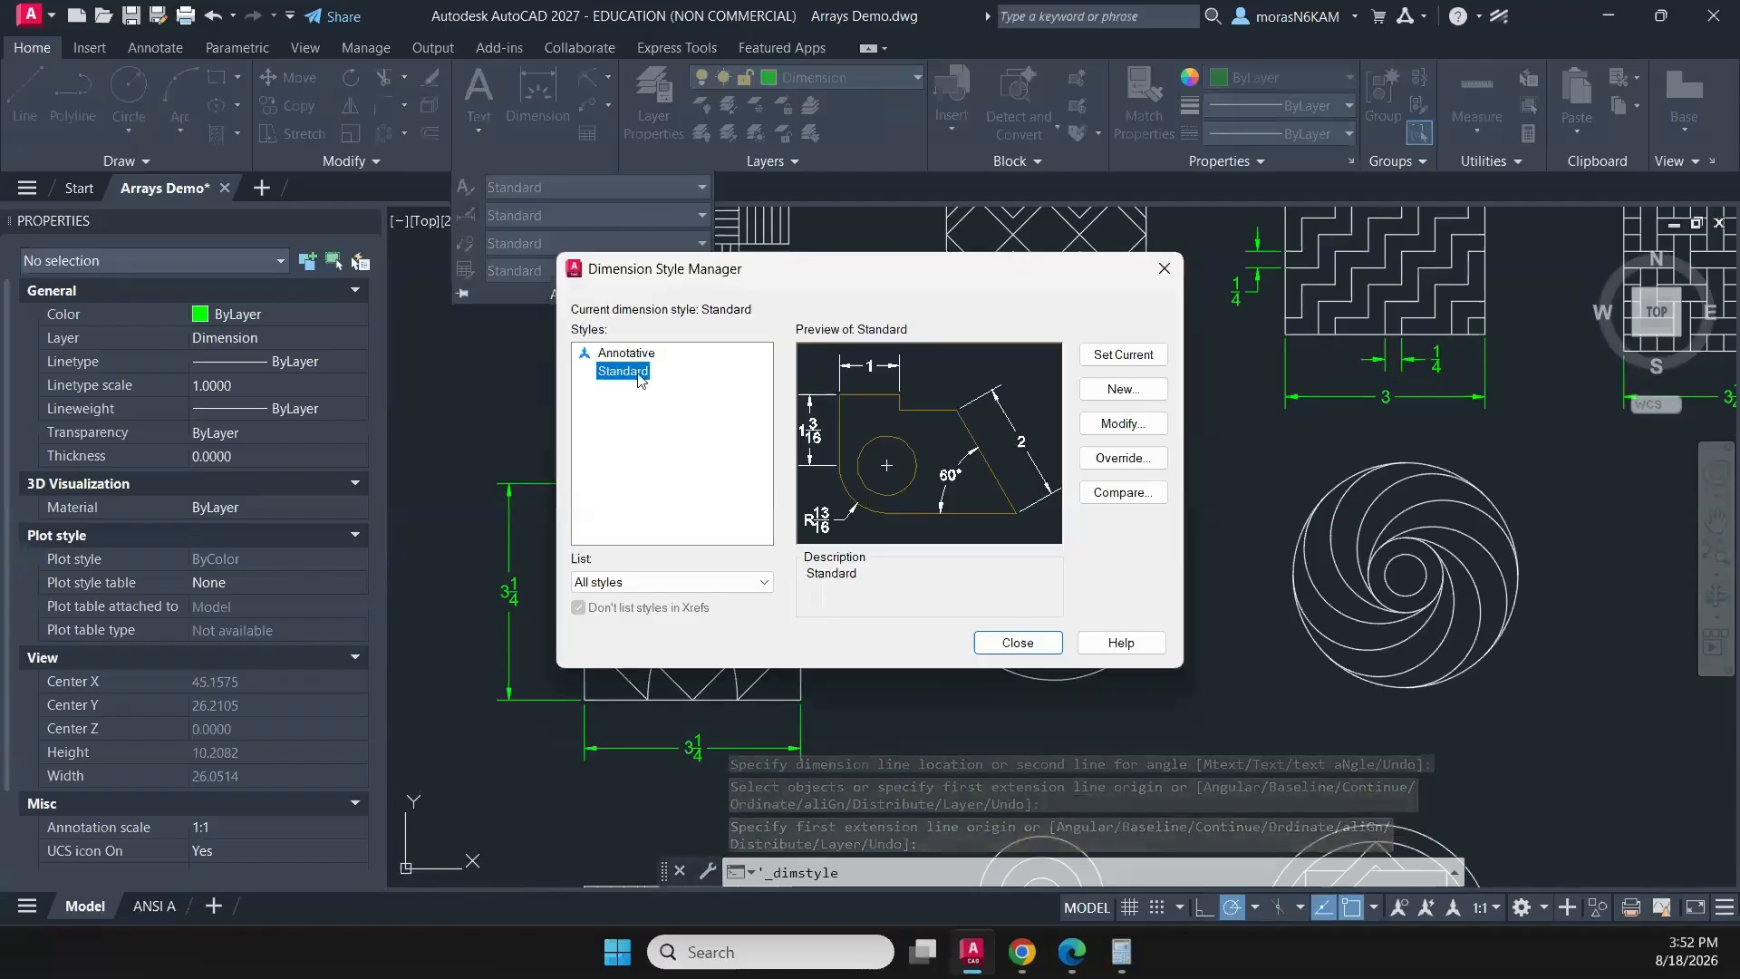
left_click(1128, 388)
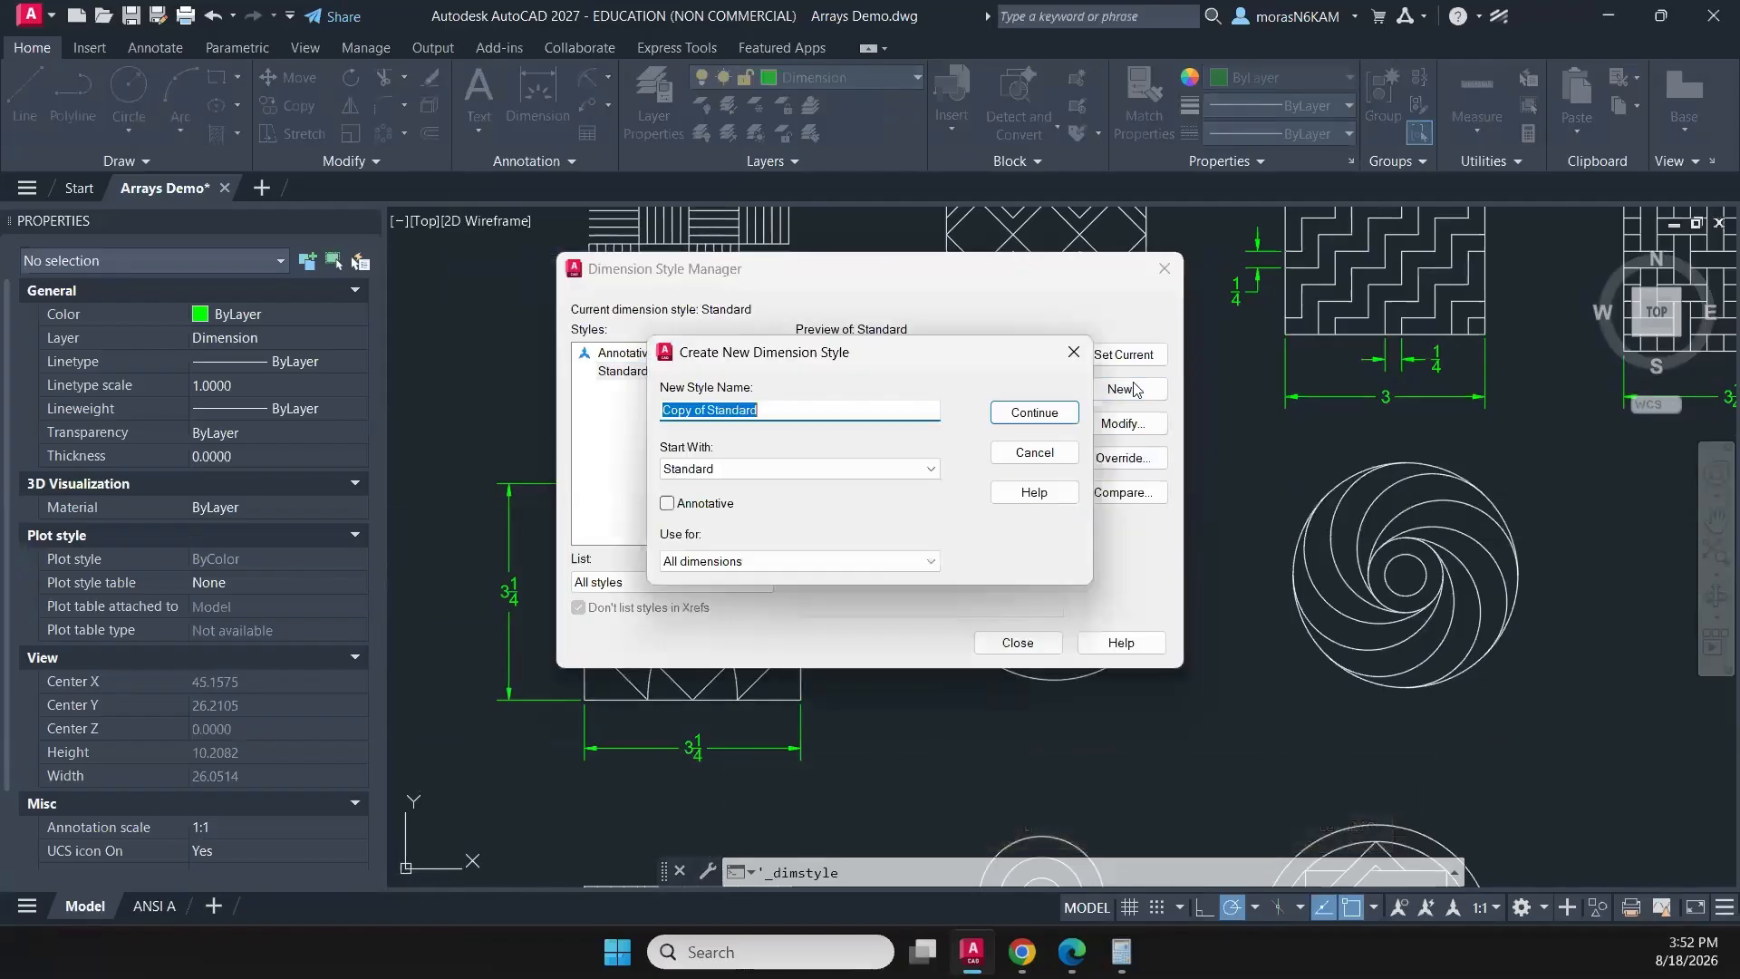
type("Aligned")
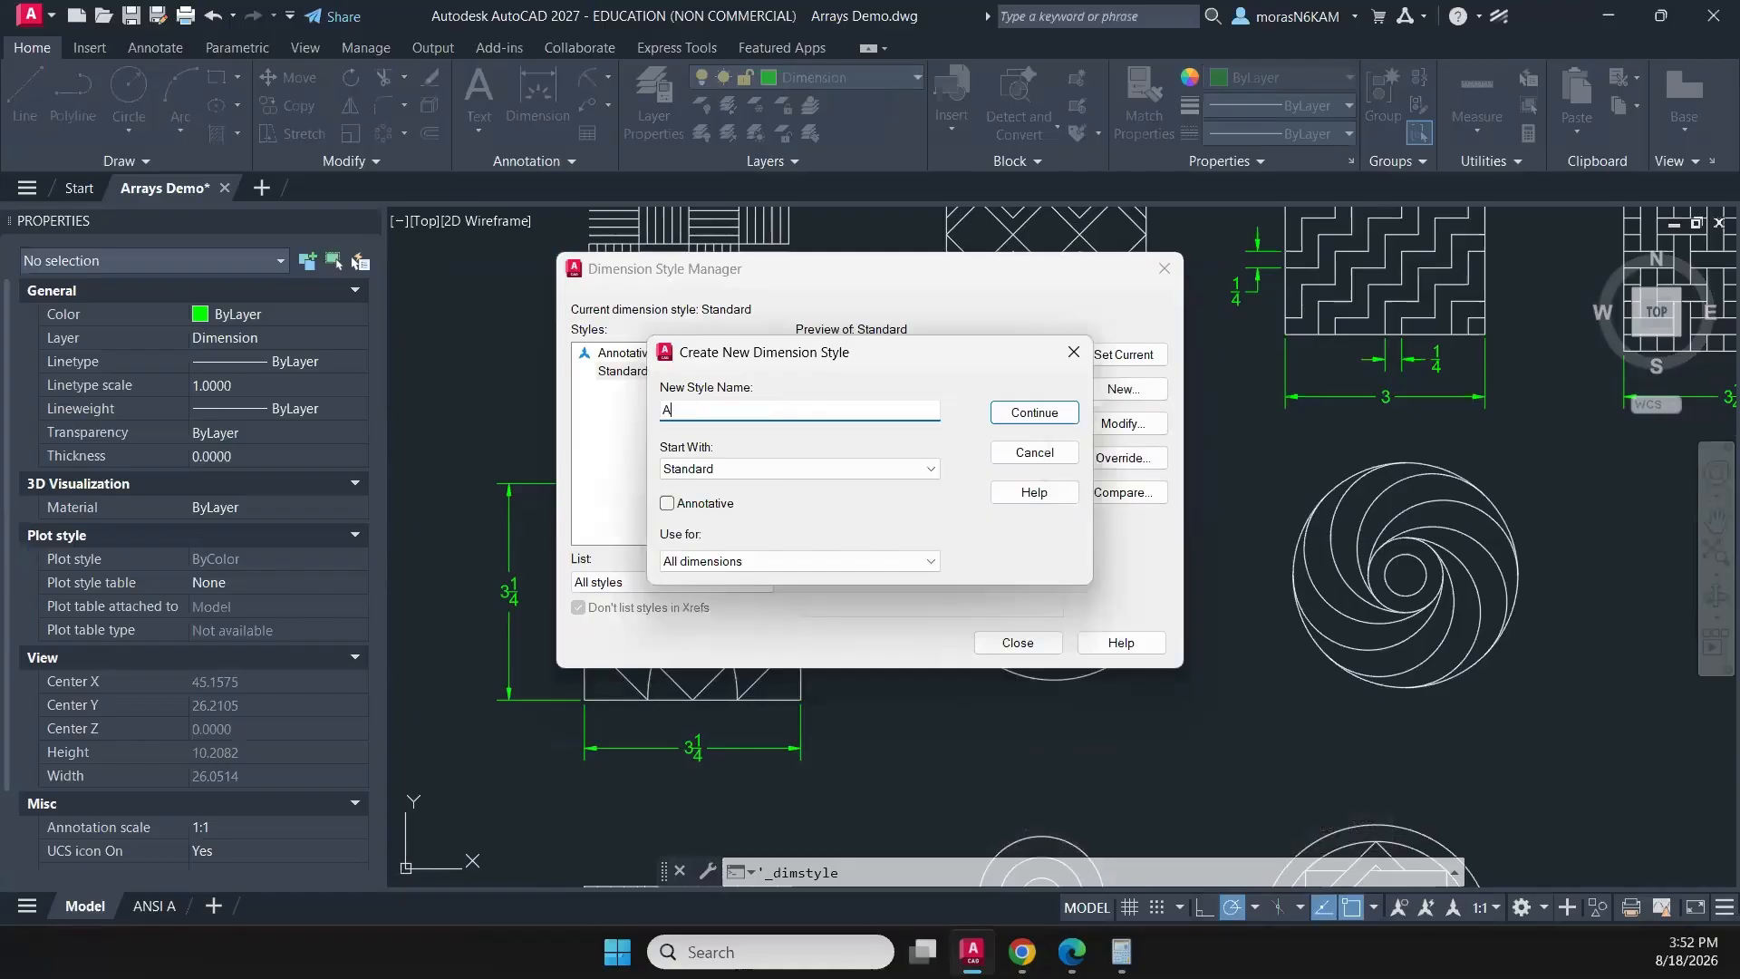
left_click(1034, 409)
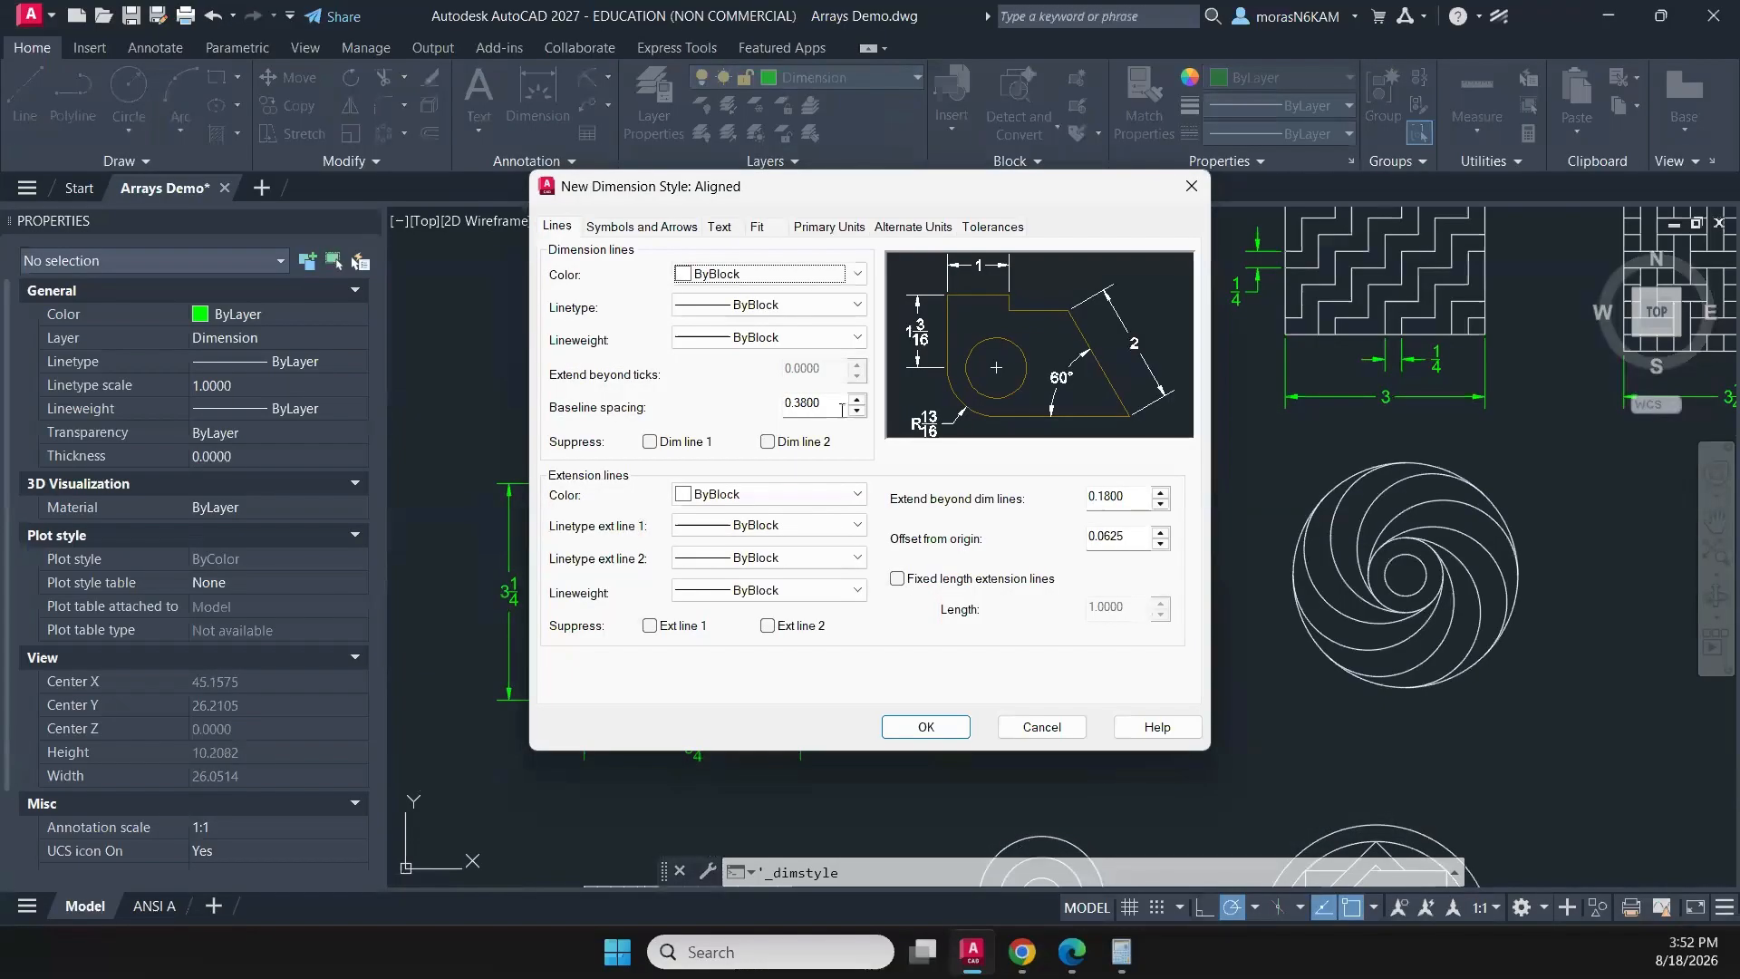
- Set the Aligned style's text alignment to Aligned with dimension line and save the style
left_click(757, 228)
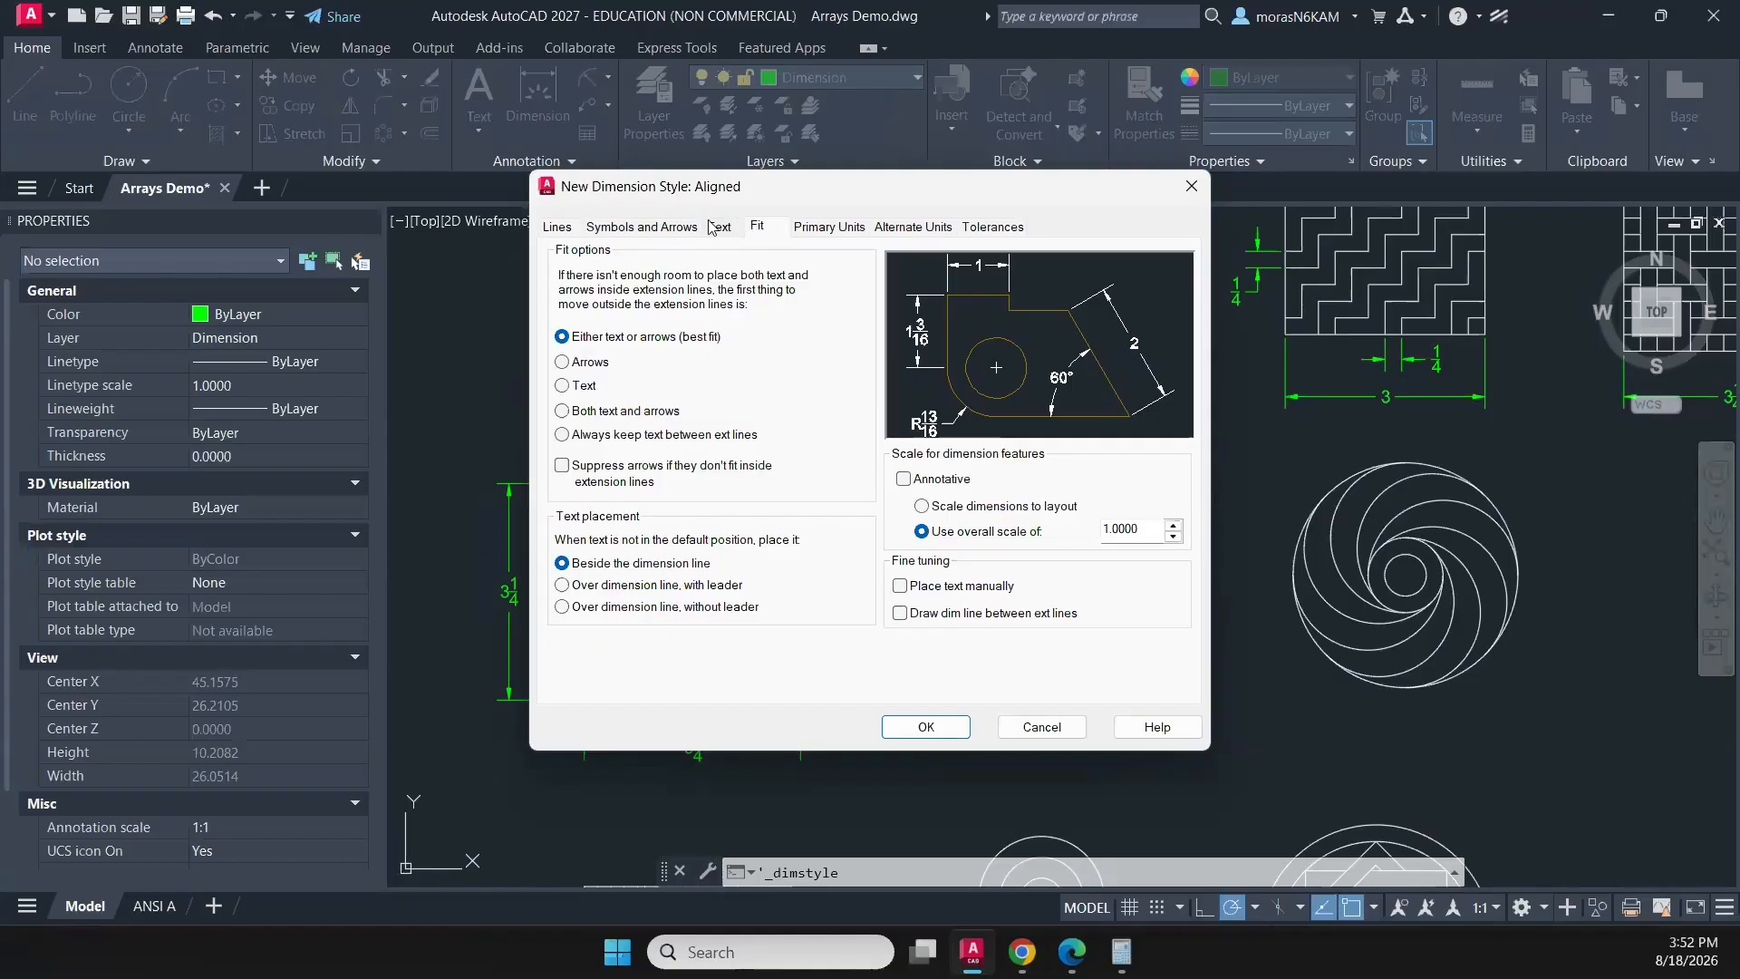
left_click(716, 228)
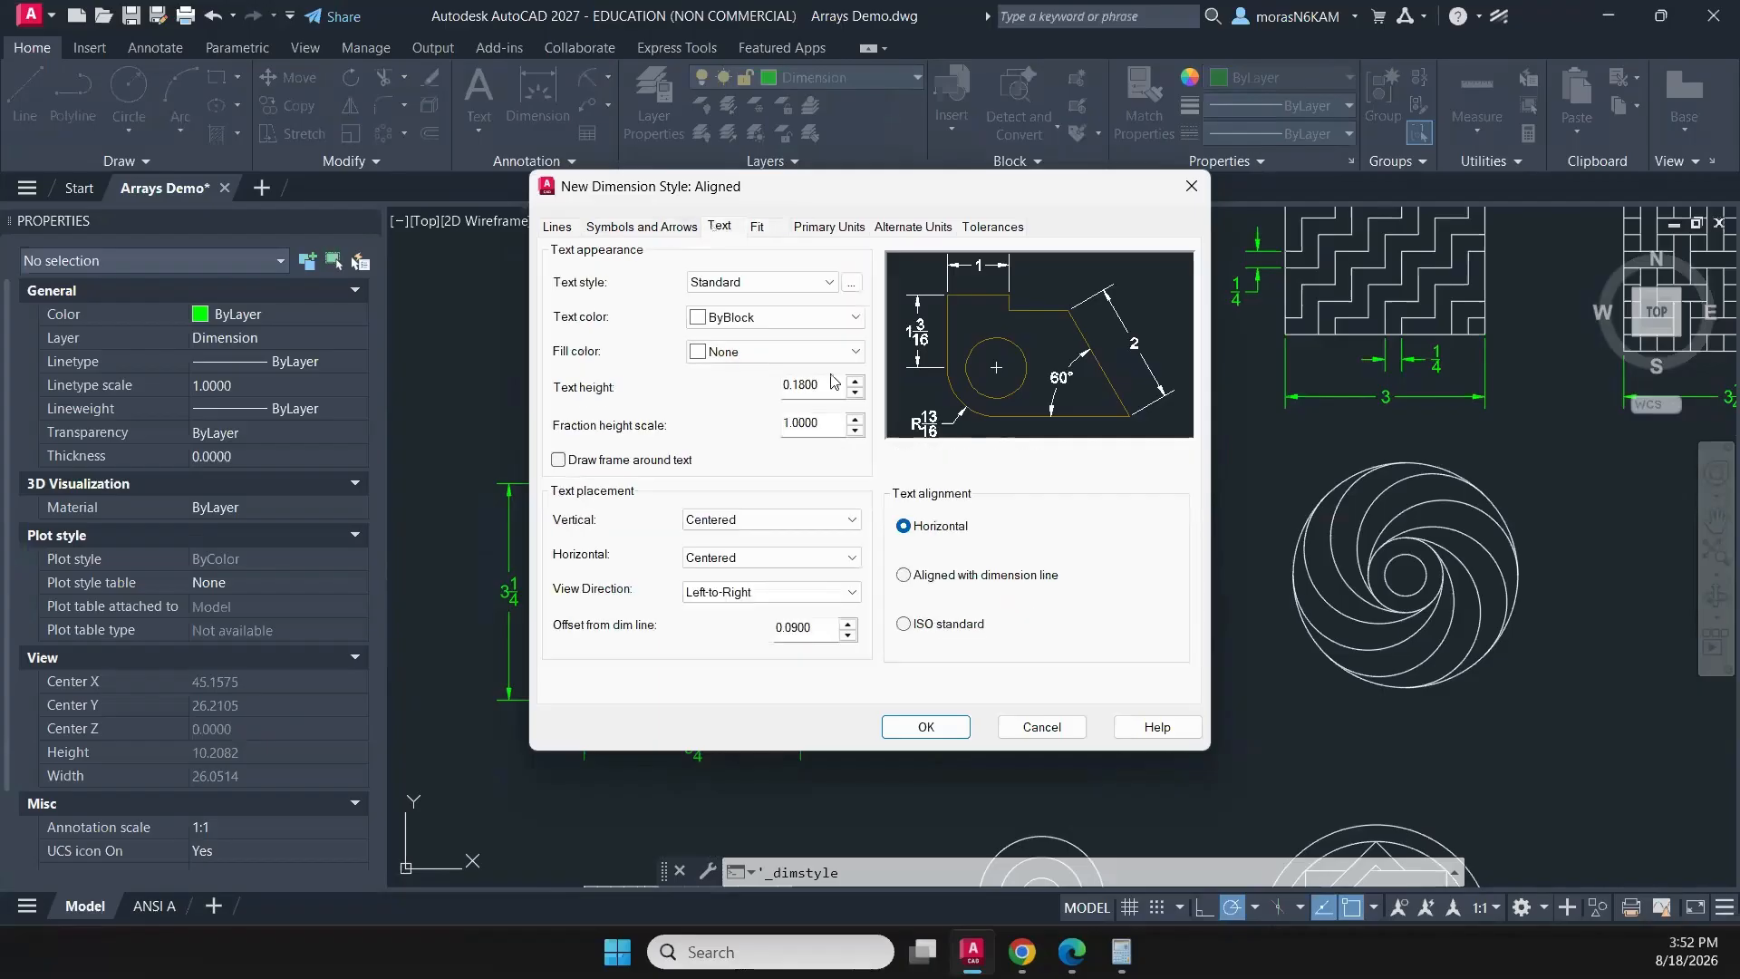
left_click(902, 576)
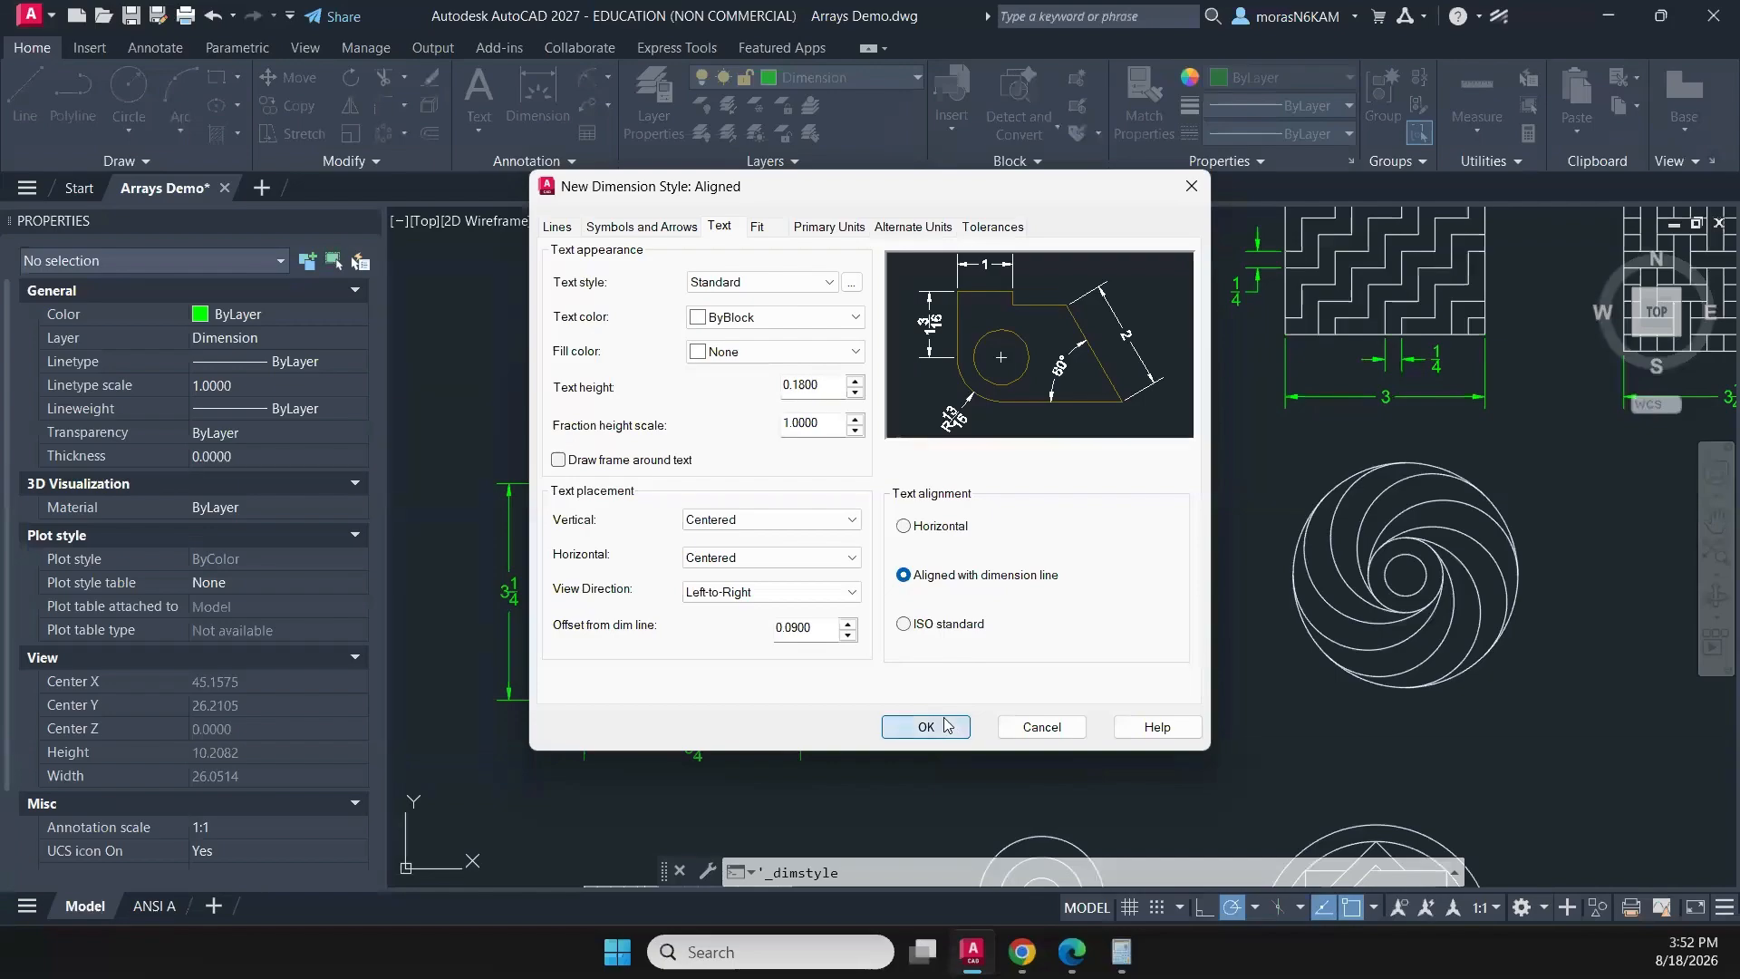
left_click(915, 726)
left_click(975, 647)
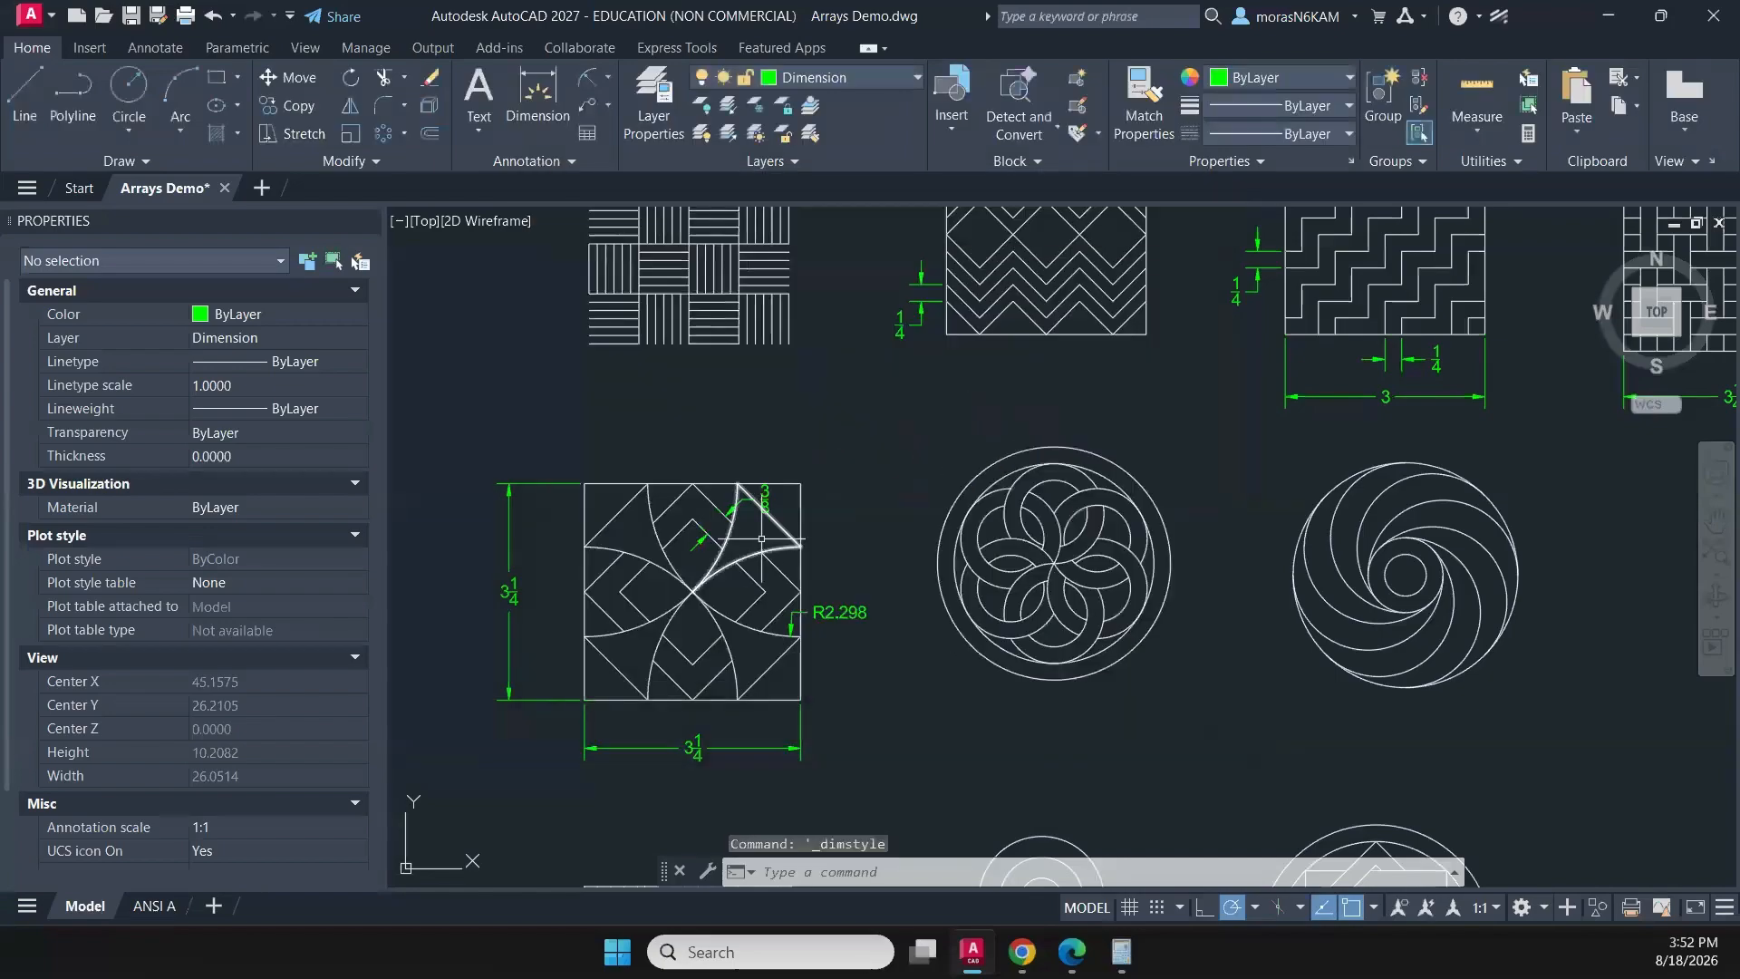
- Apply the Aligned dimension style to the slanted 3/8 dimension in the four-petal pattern's upper petal
scroll(761, 515, "up", 5)
left_click(785, 490)
left_click(732, 424)
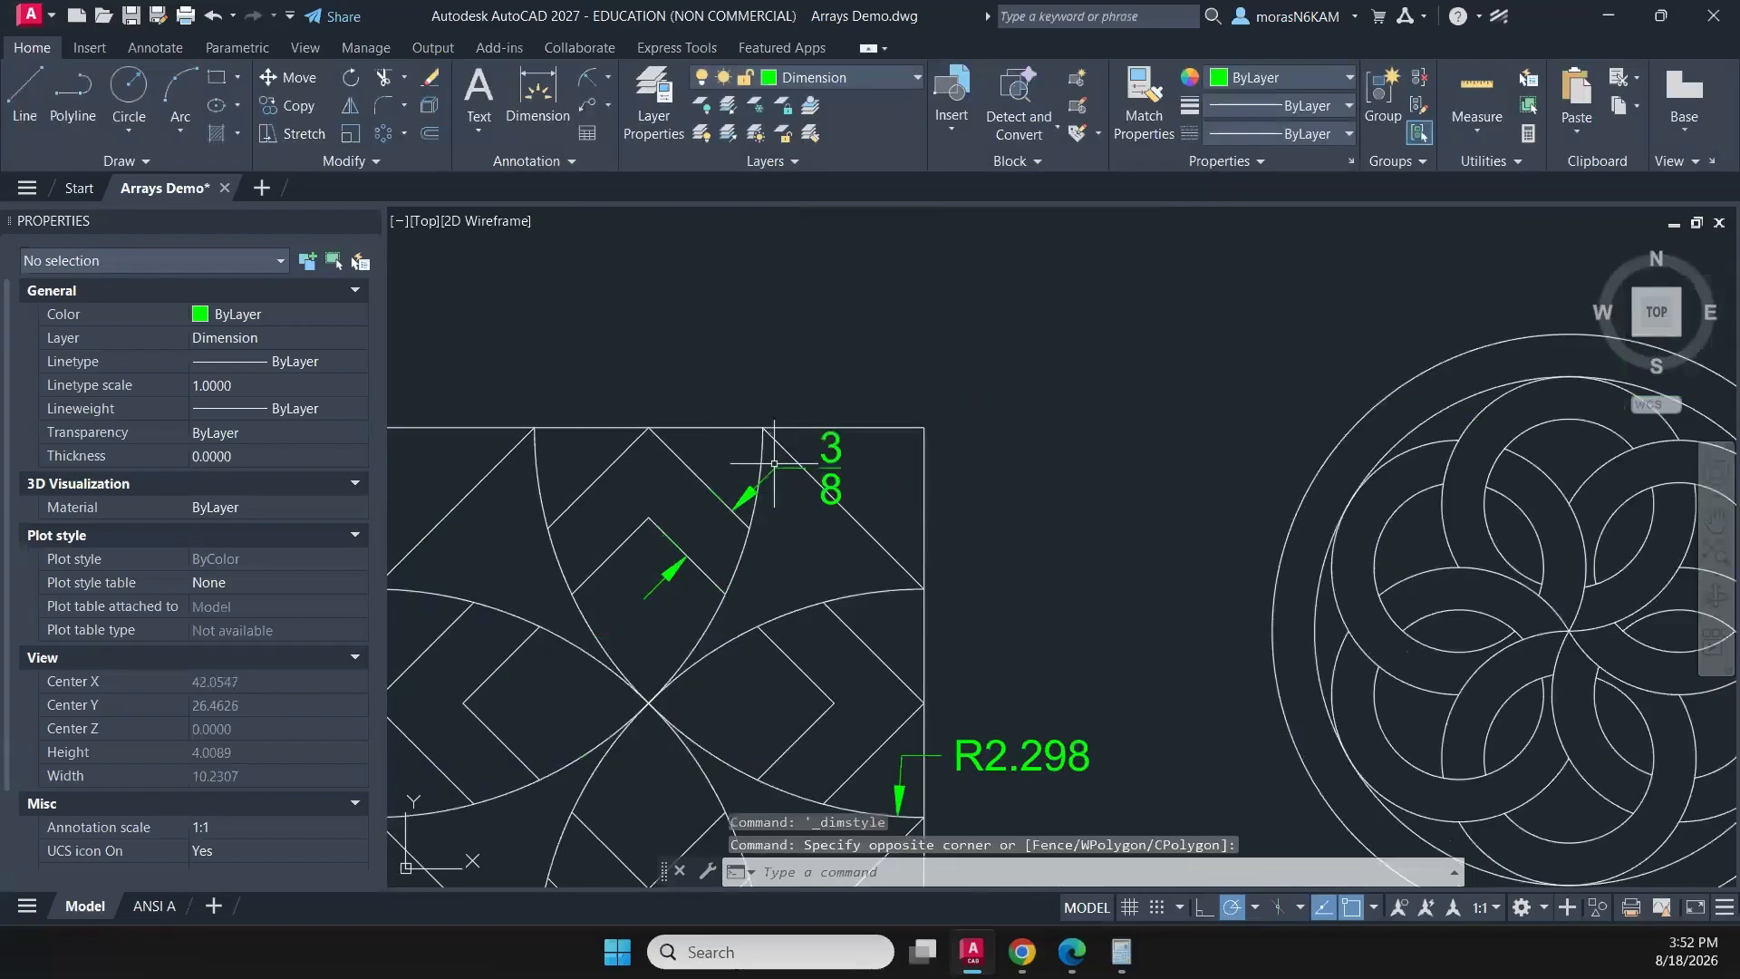
left_click(577, 161)
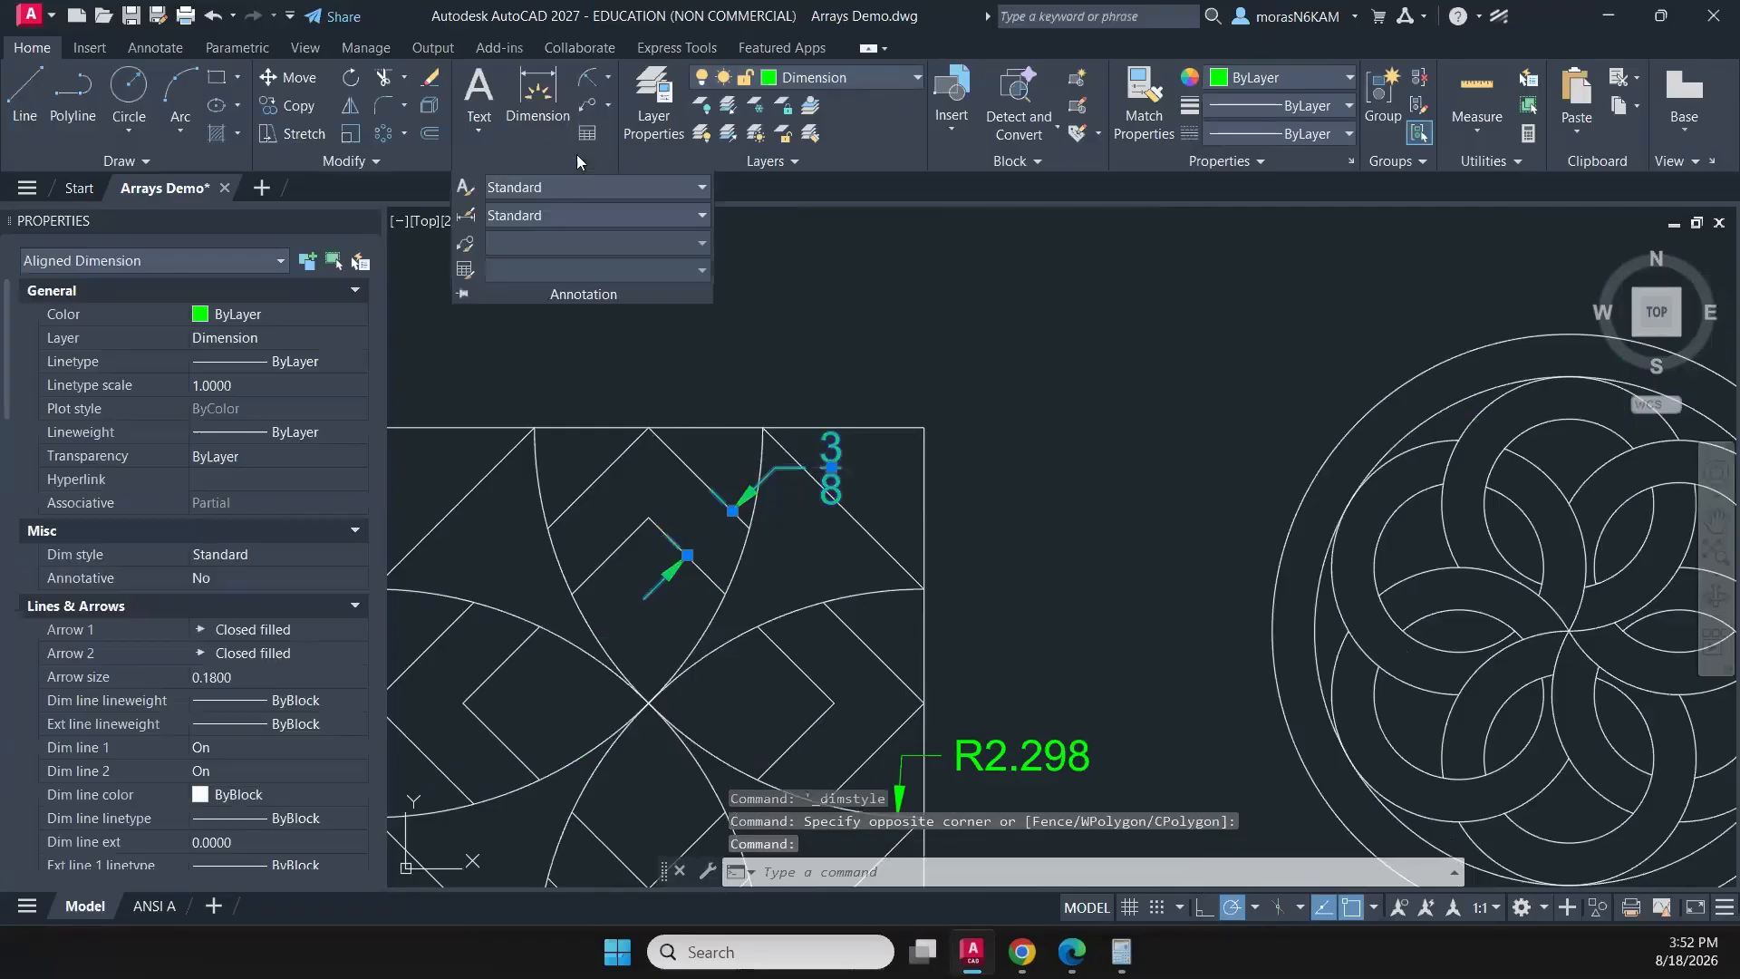
left_click(556, 220)
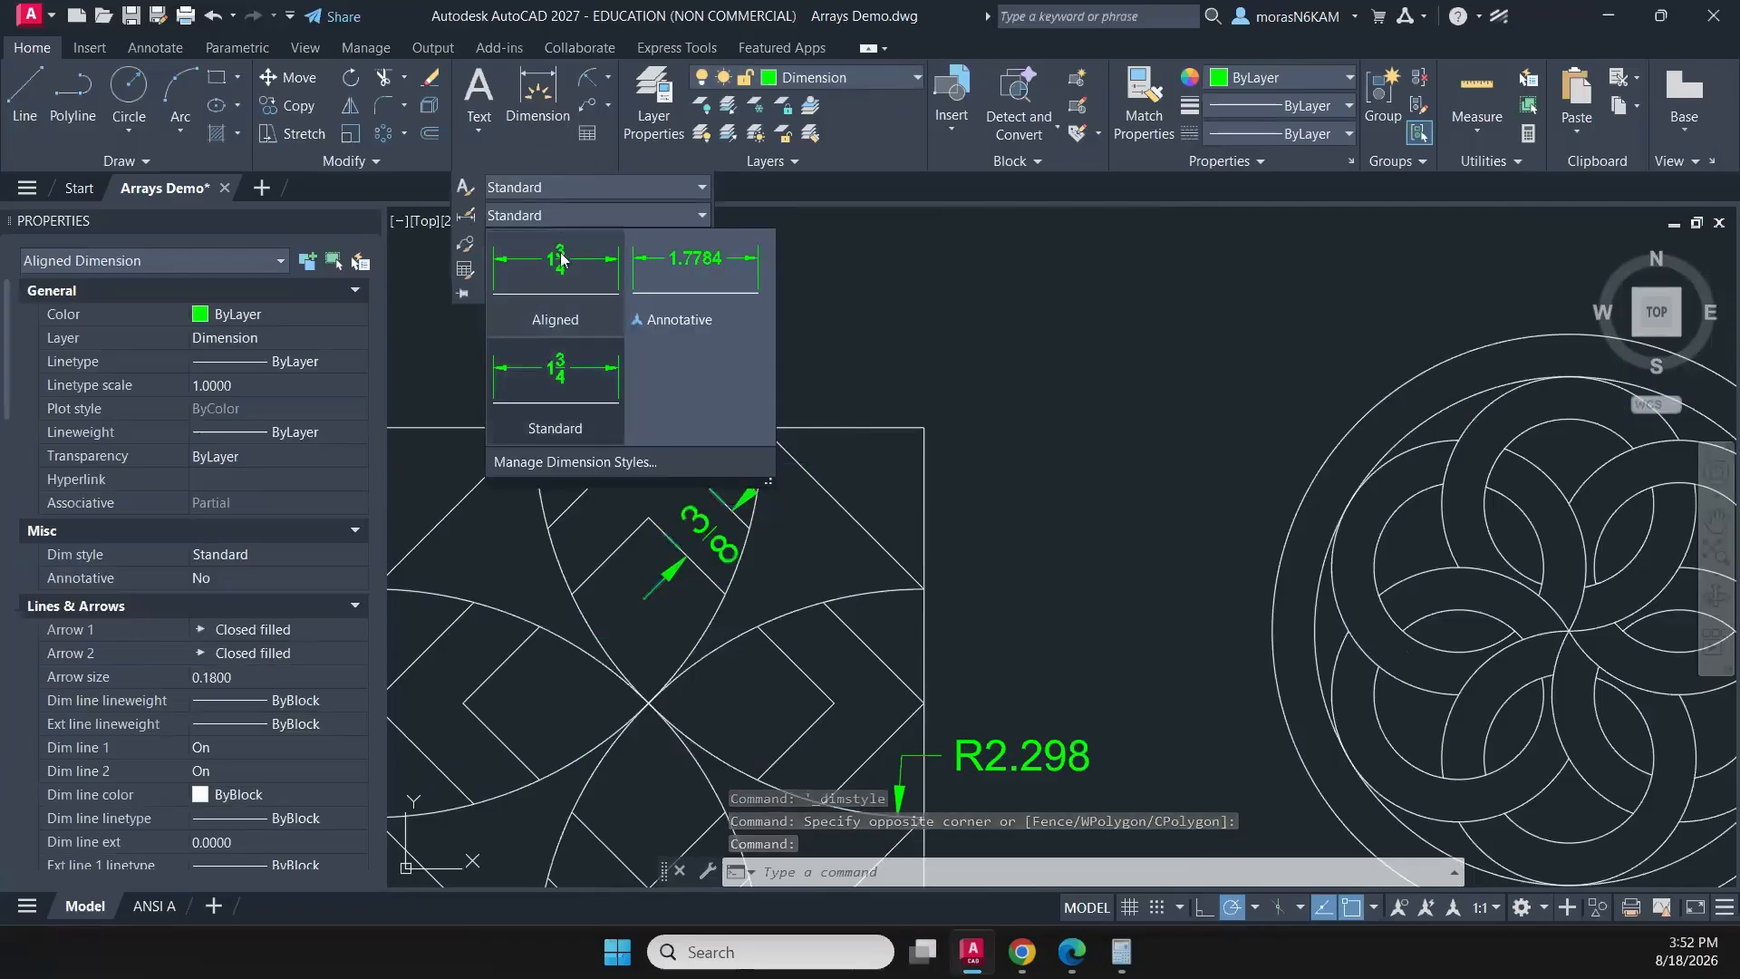
left_click(561, 260)
left_click(708, 343)
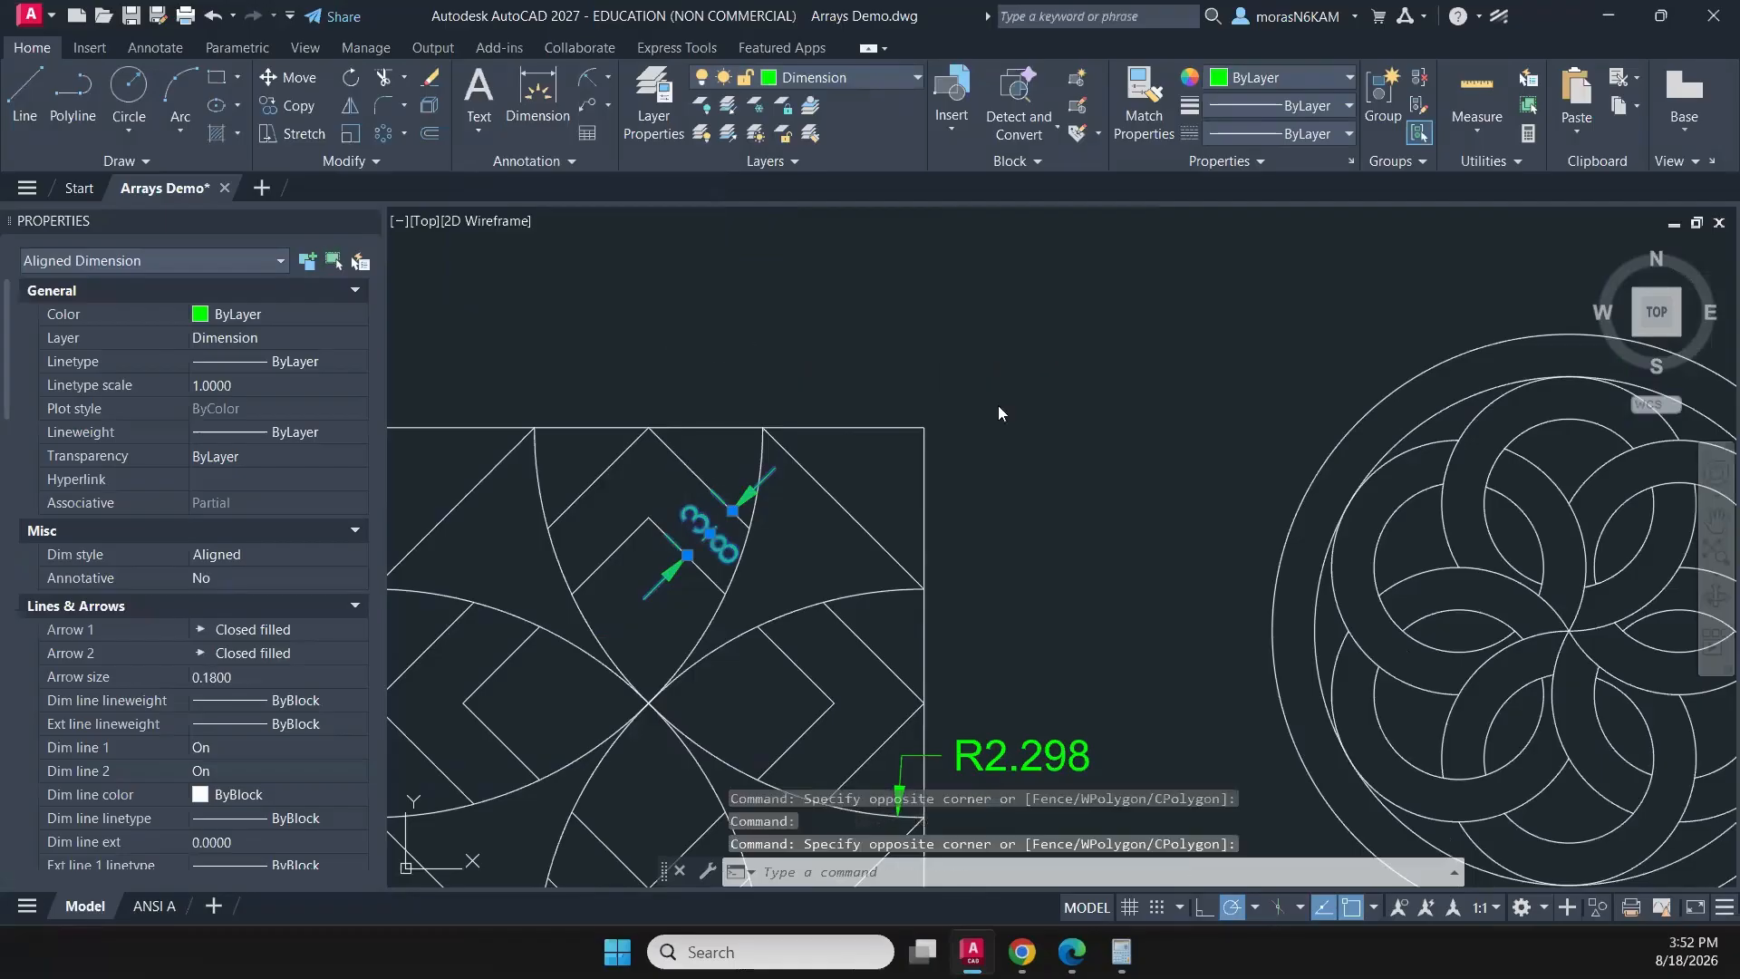
scroll(998, 406, "down", 5)
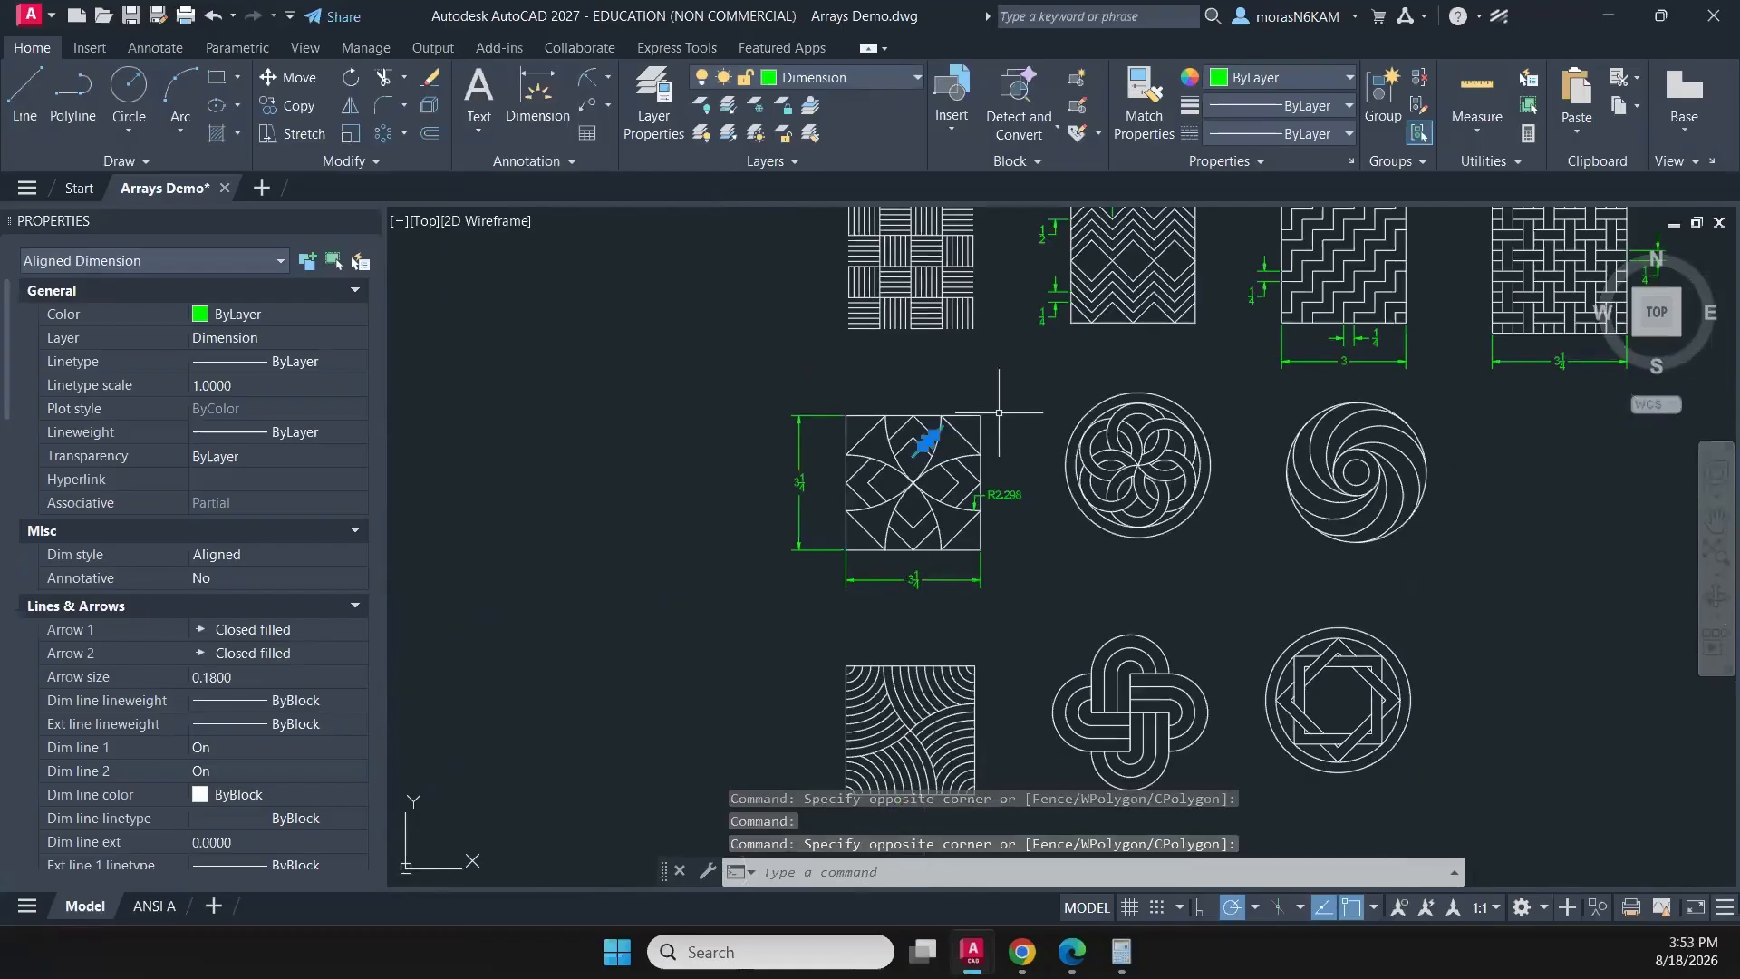
key("Escape")
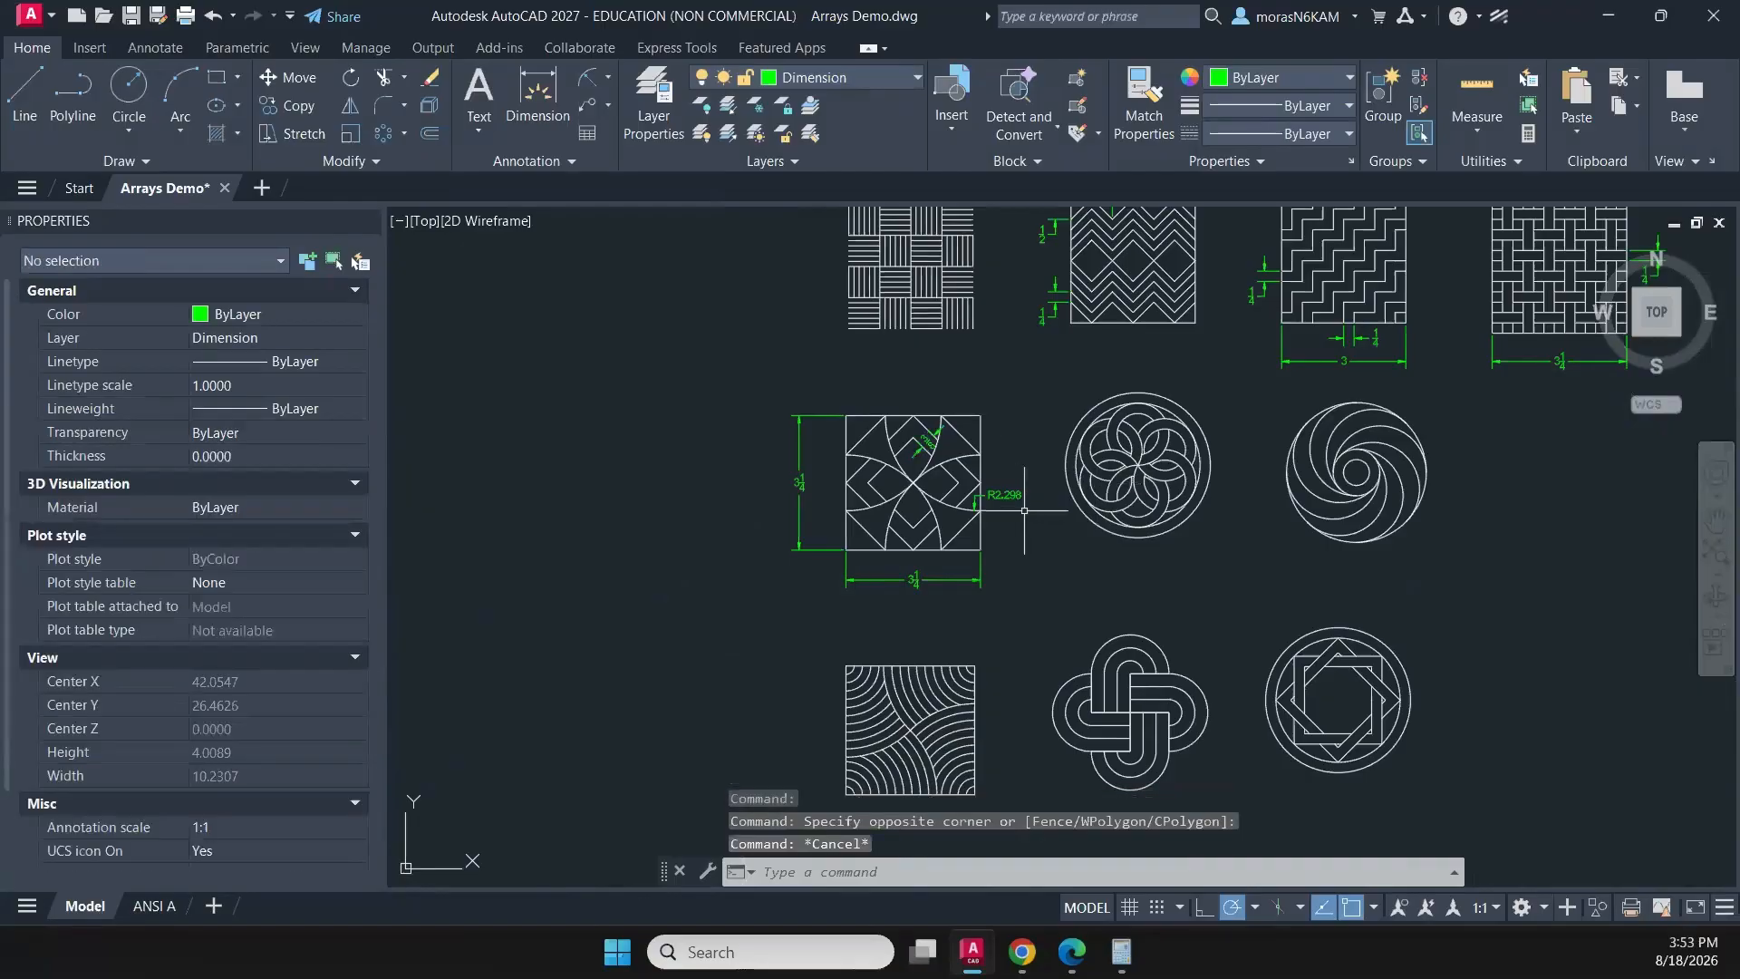
scroll(1035, 532, "up", 2)
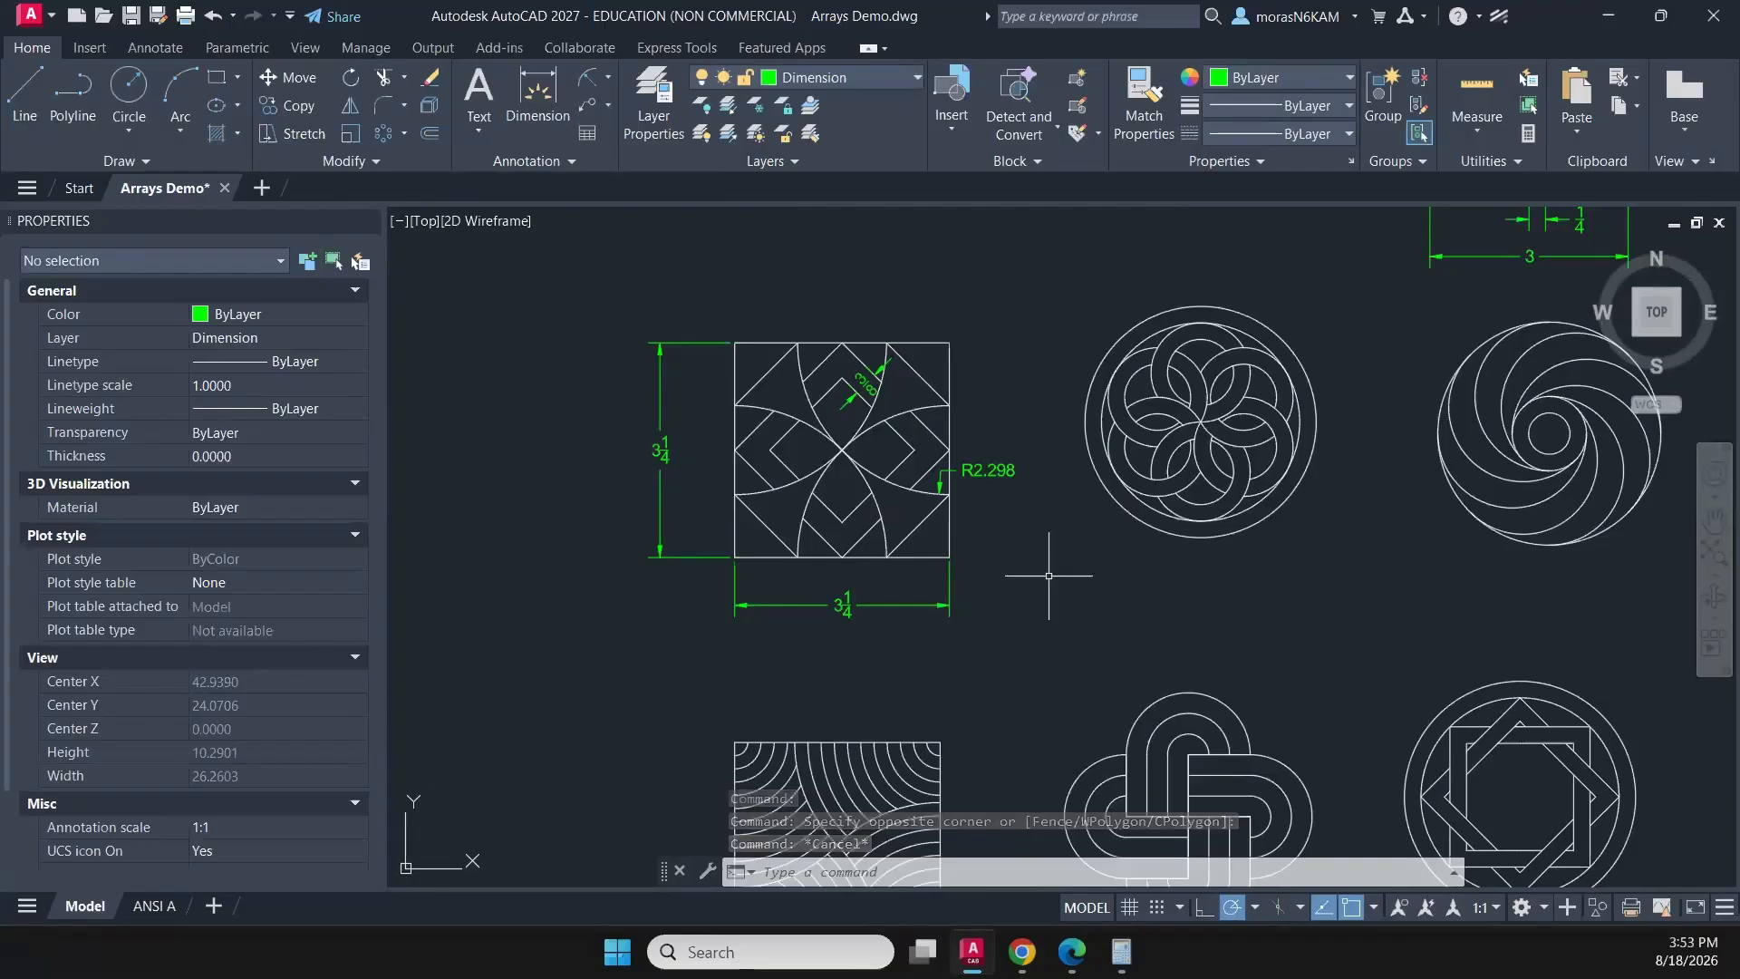
middle_click_drag(1048, 576, 766, 557)
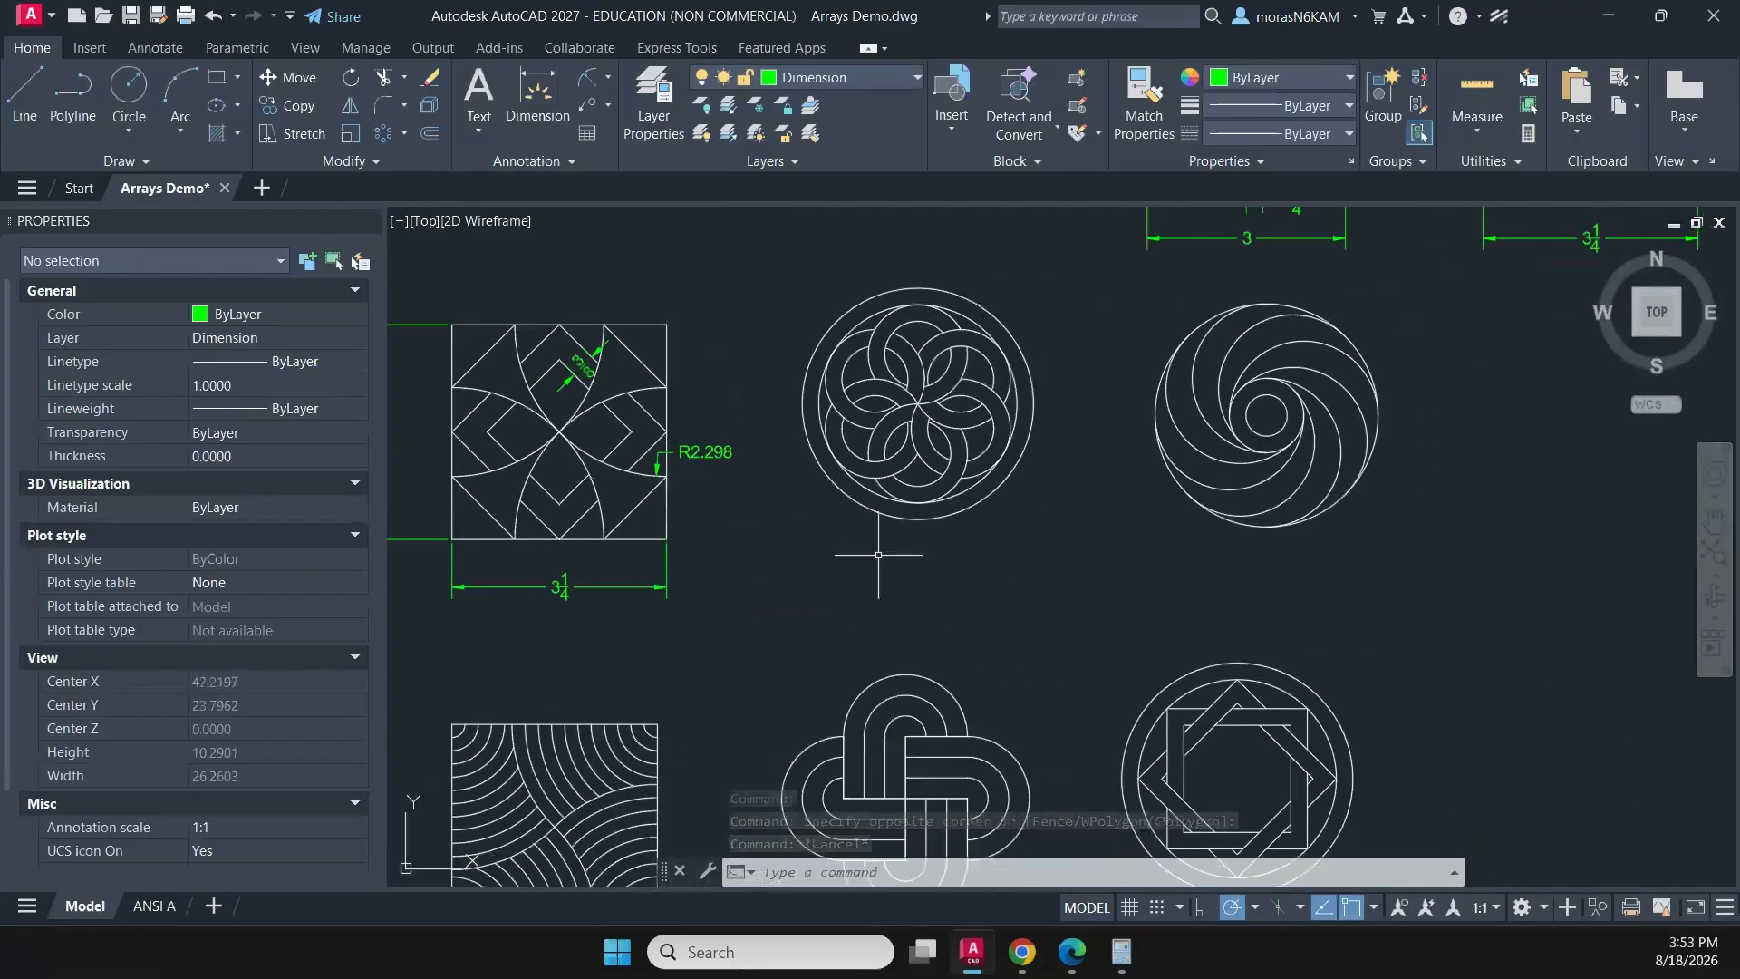
left_click(608, 80)
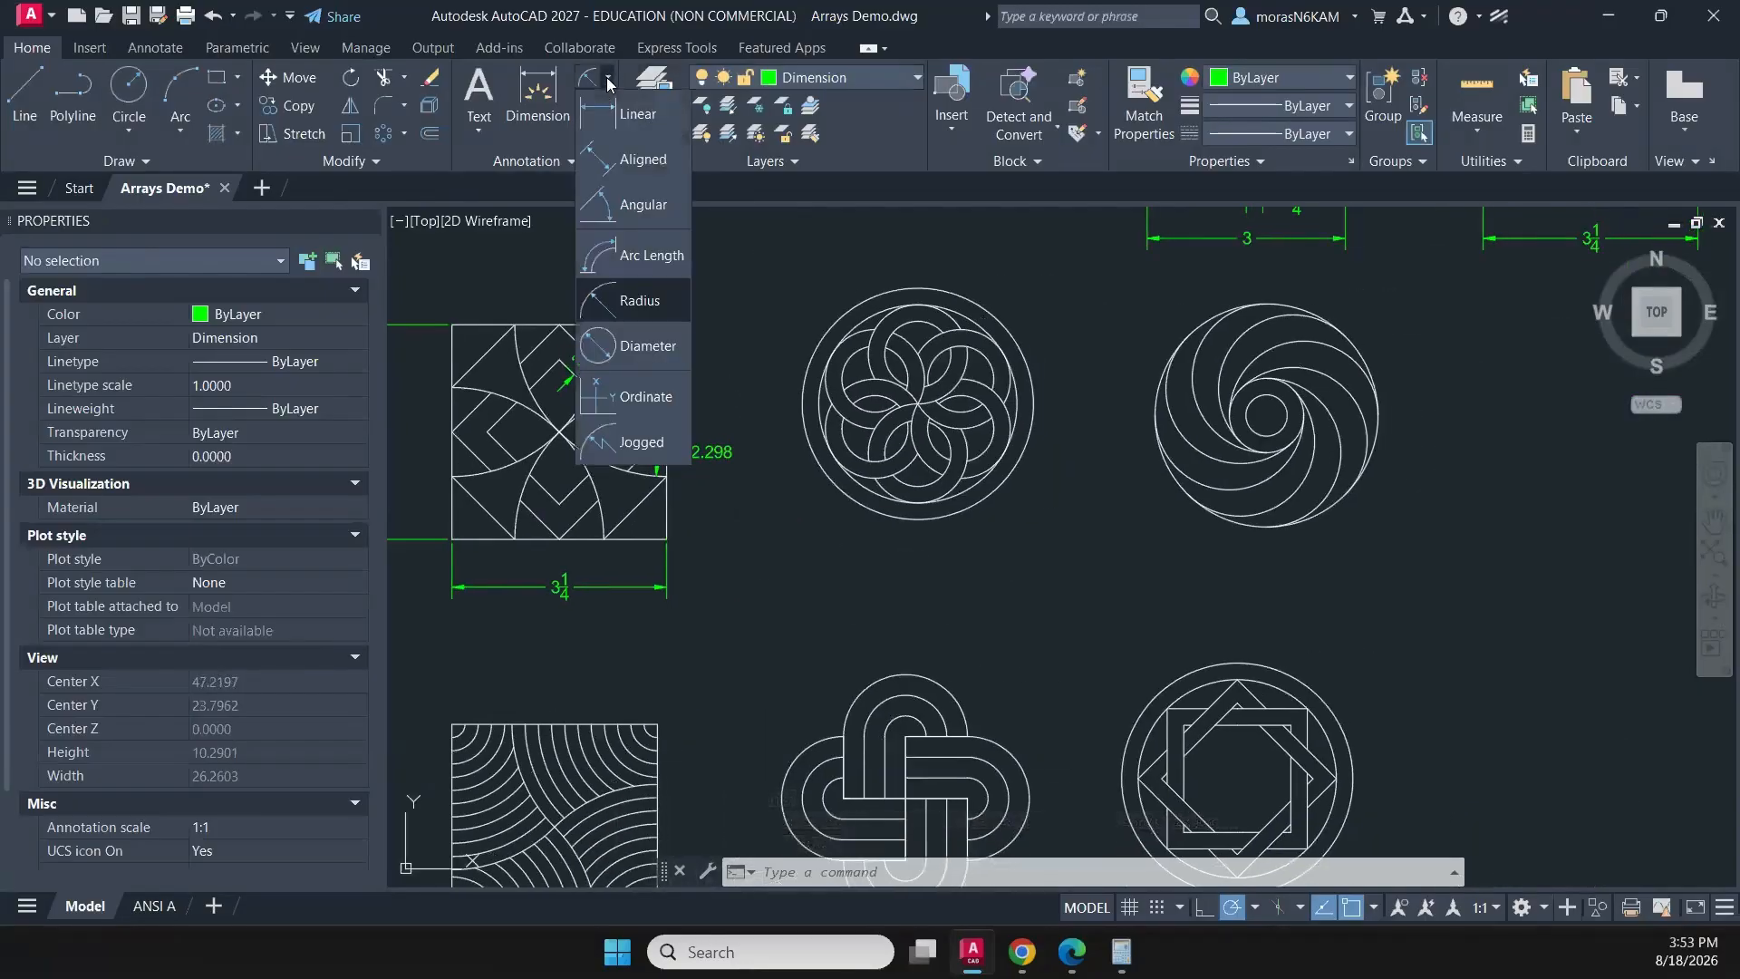
left_click(641, 201)
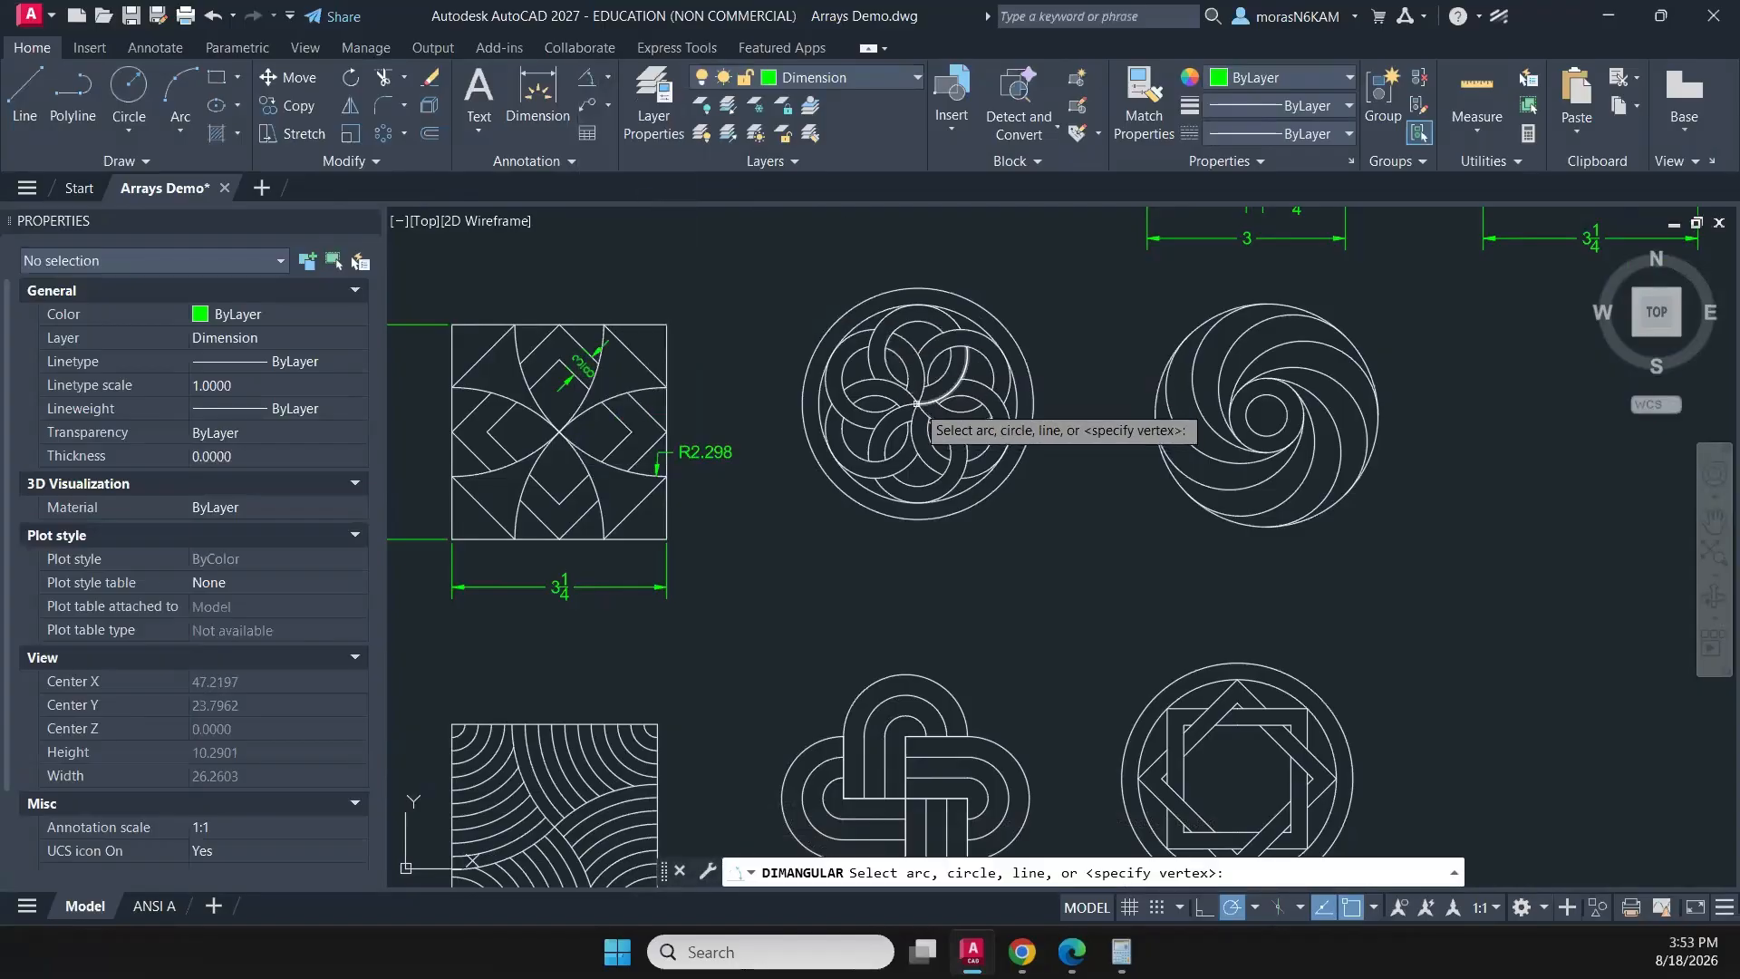
scroll(918, 405, "up", 2)
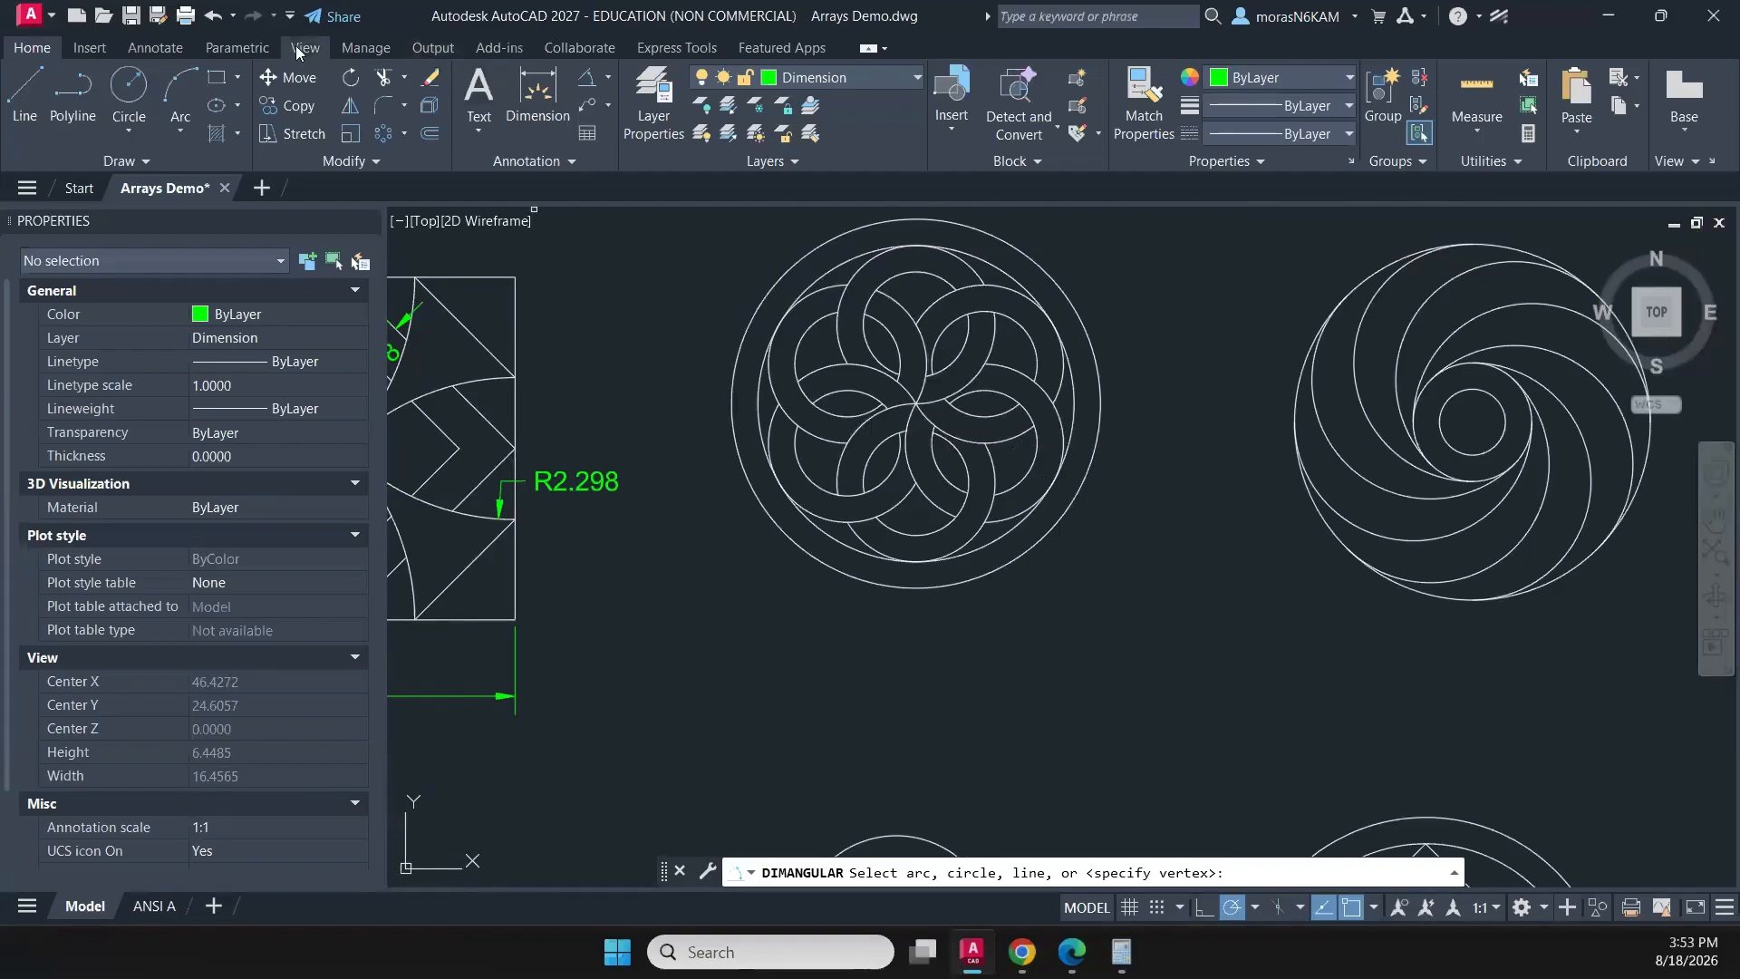
key("Escape")
- Draw two lines from the six-petal rosette's centre: one horizontally left to the outermost circle, one 1.5 long at 150° to the inner circle
left_click(27, 90)
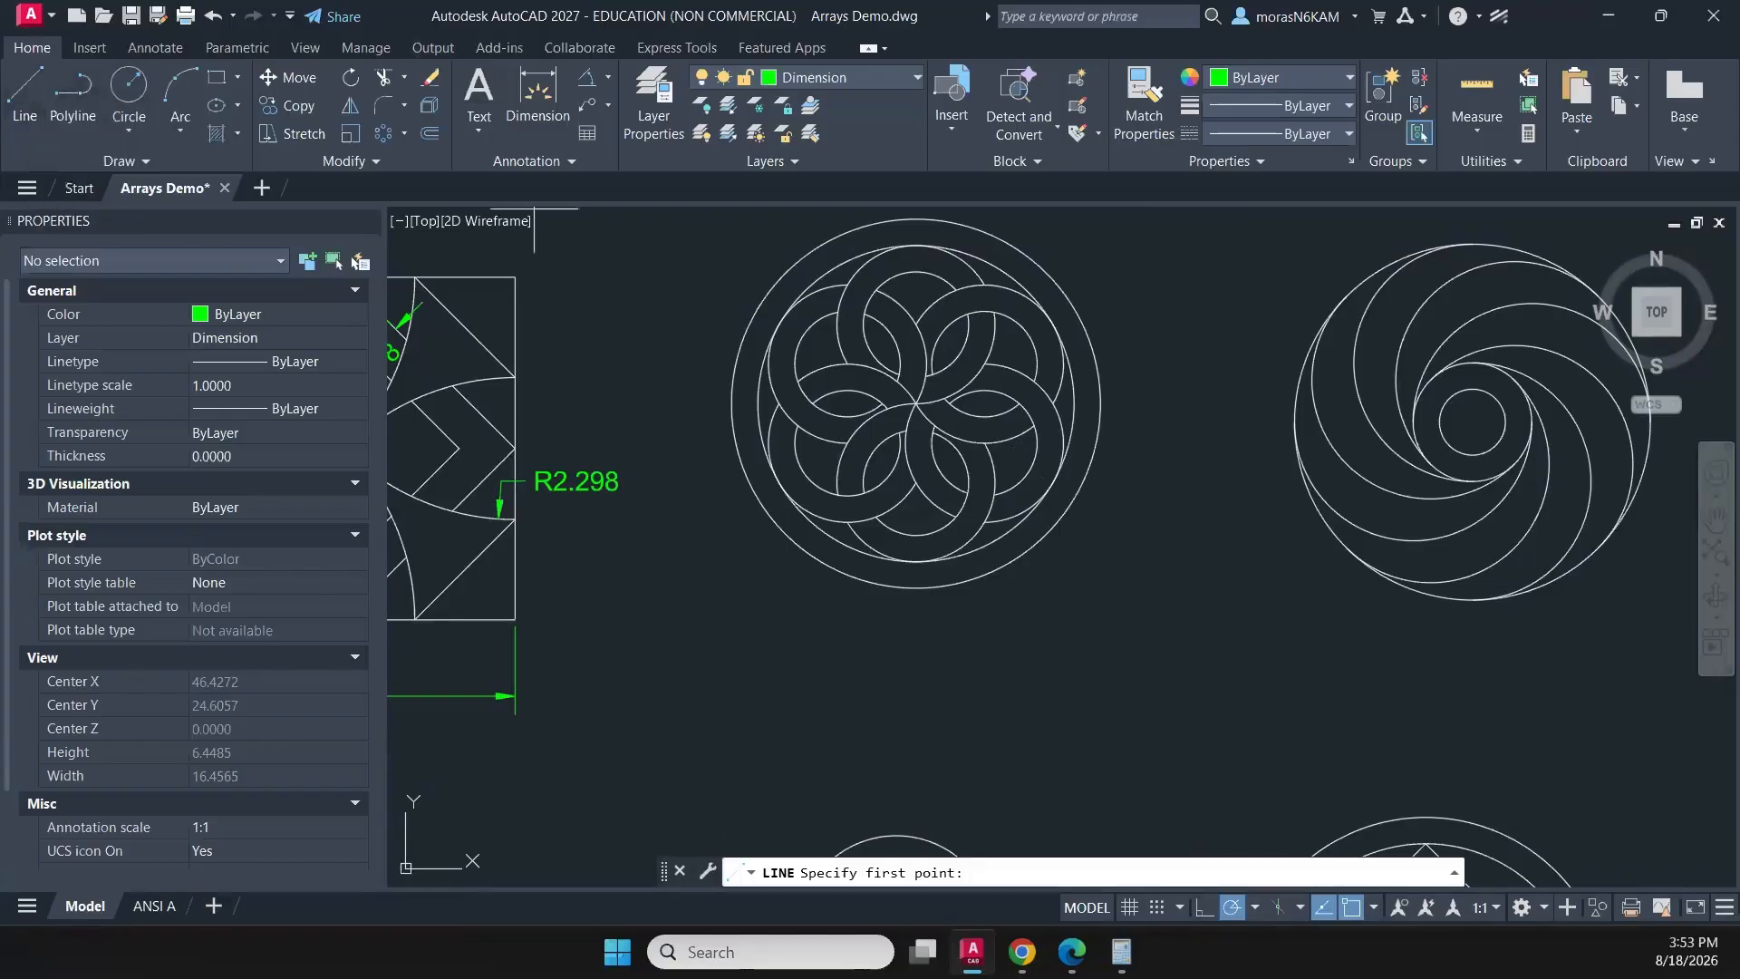
left_click(916, 402)
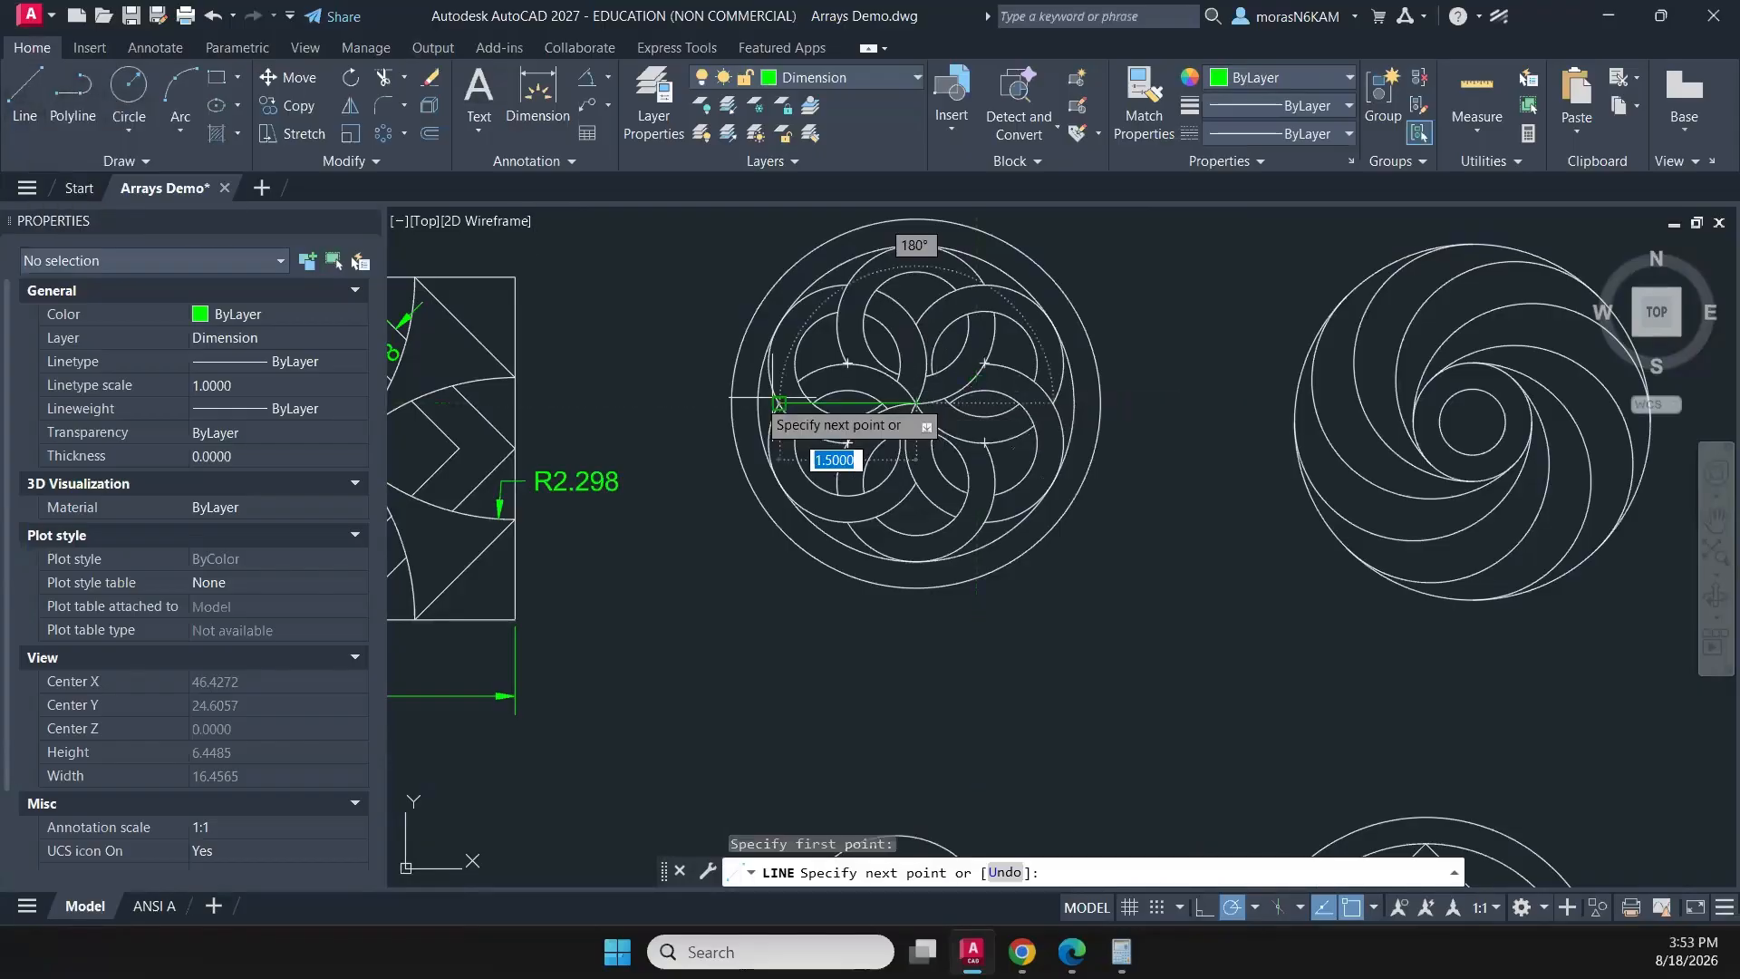
left_click(733, 403)
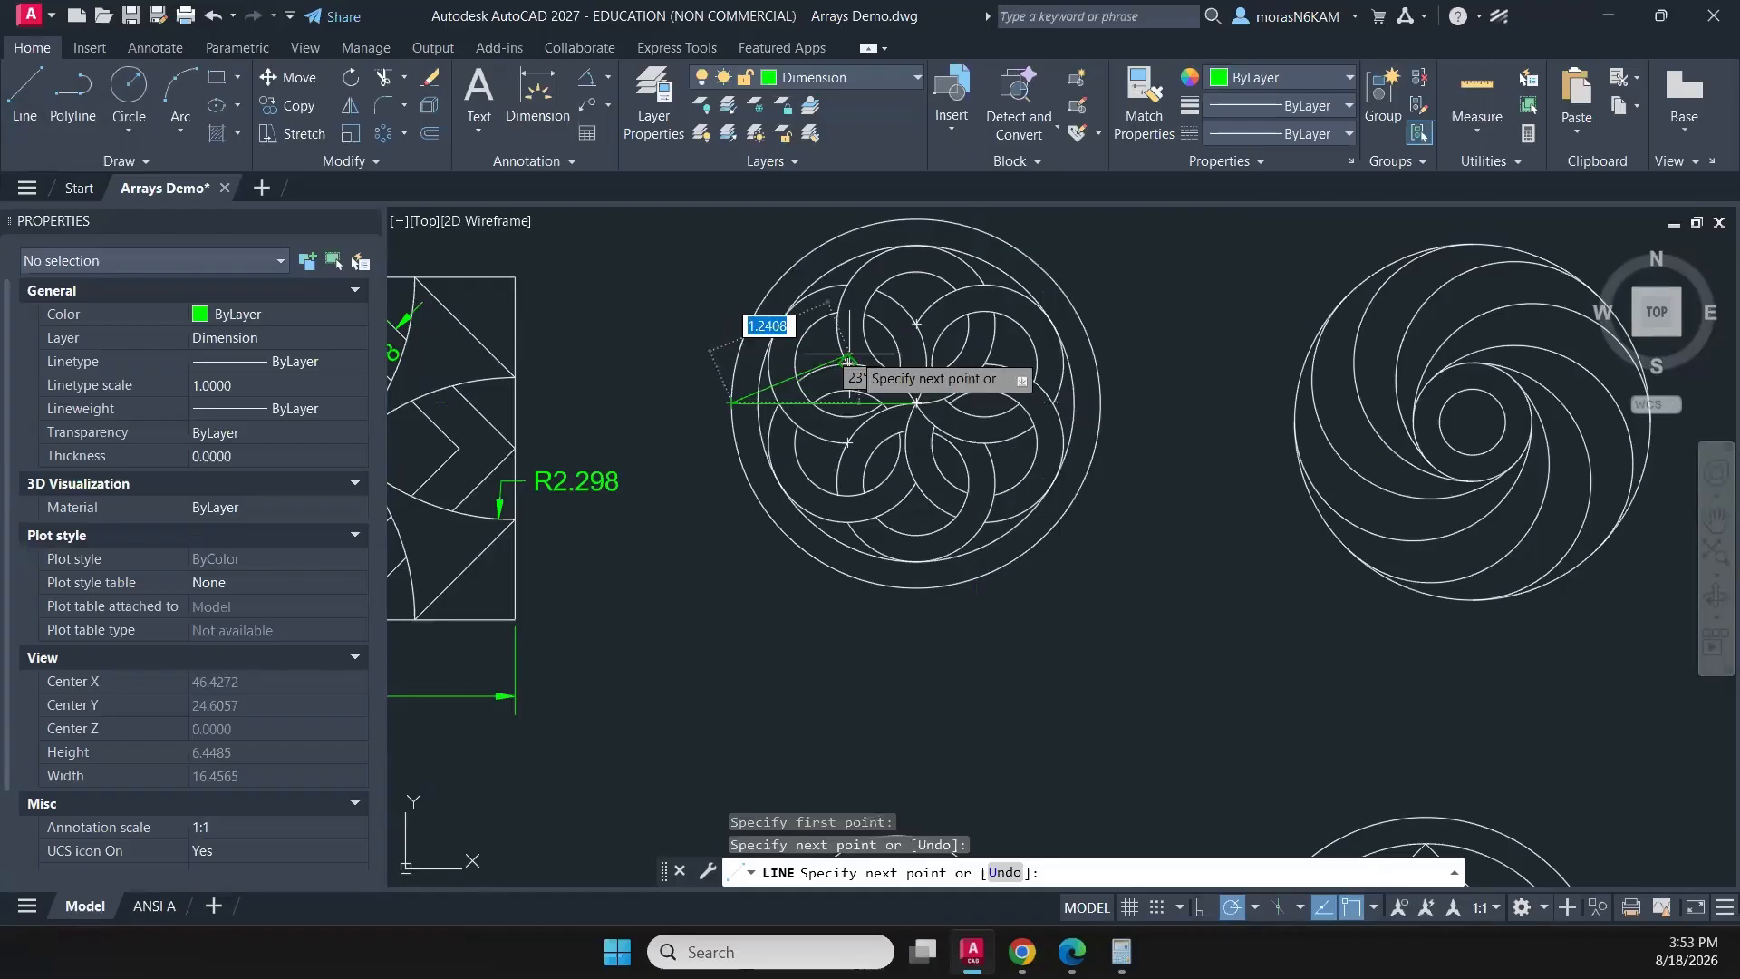
key("Escape")
key("Return")
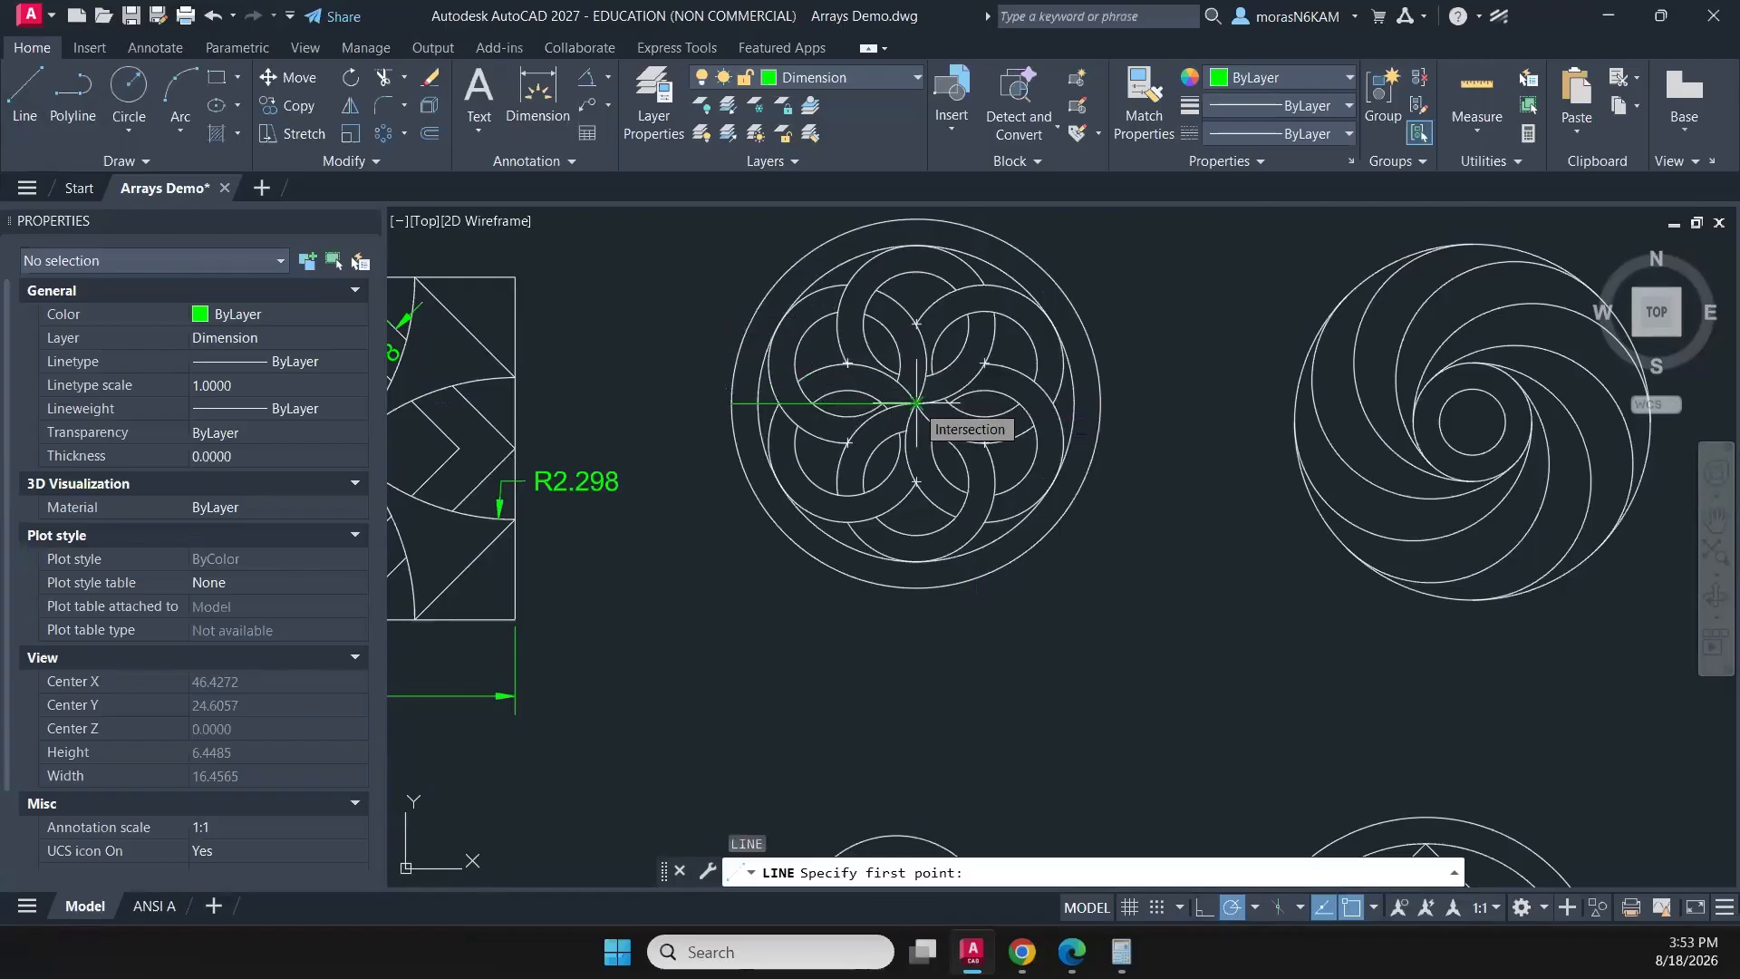
left_click(916, 402)
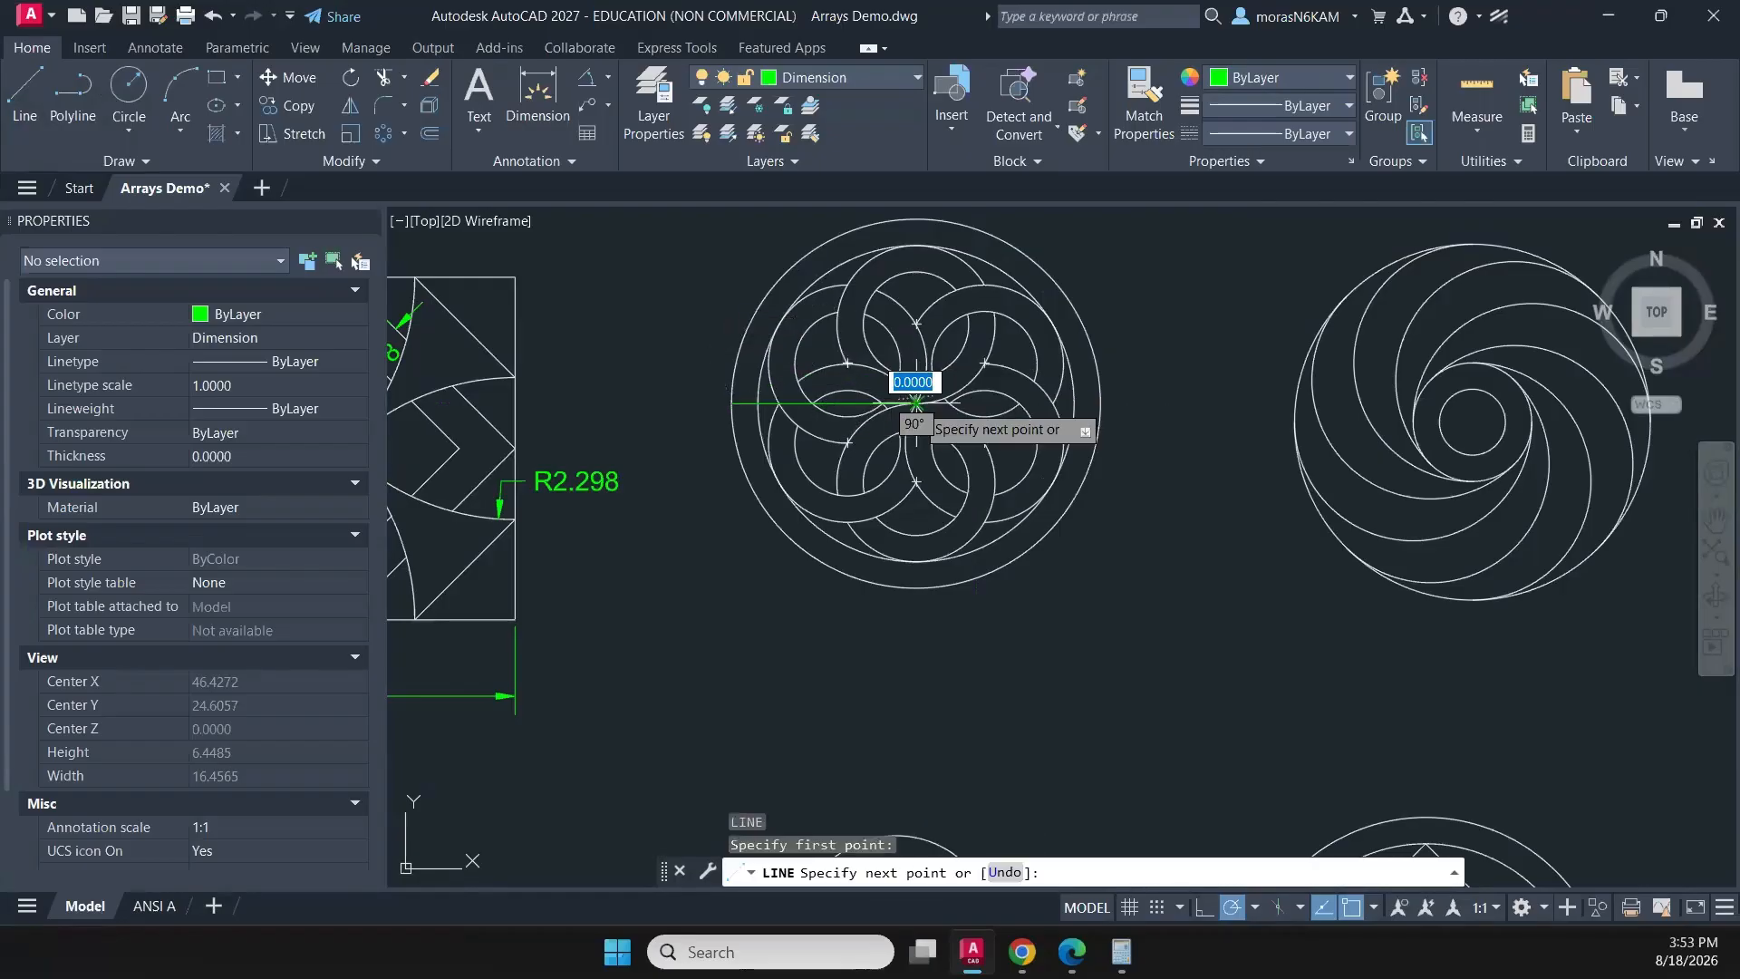
left_click(779, 324)
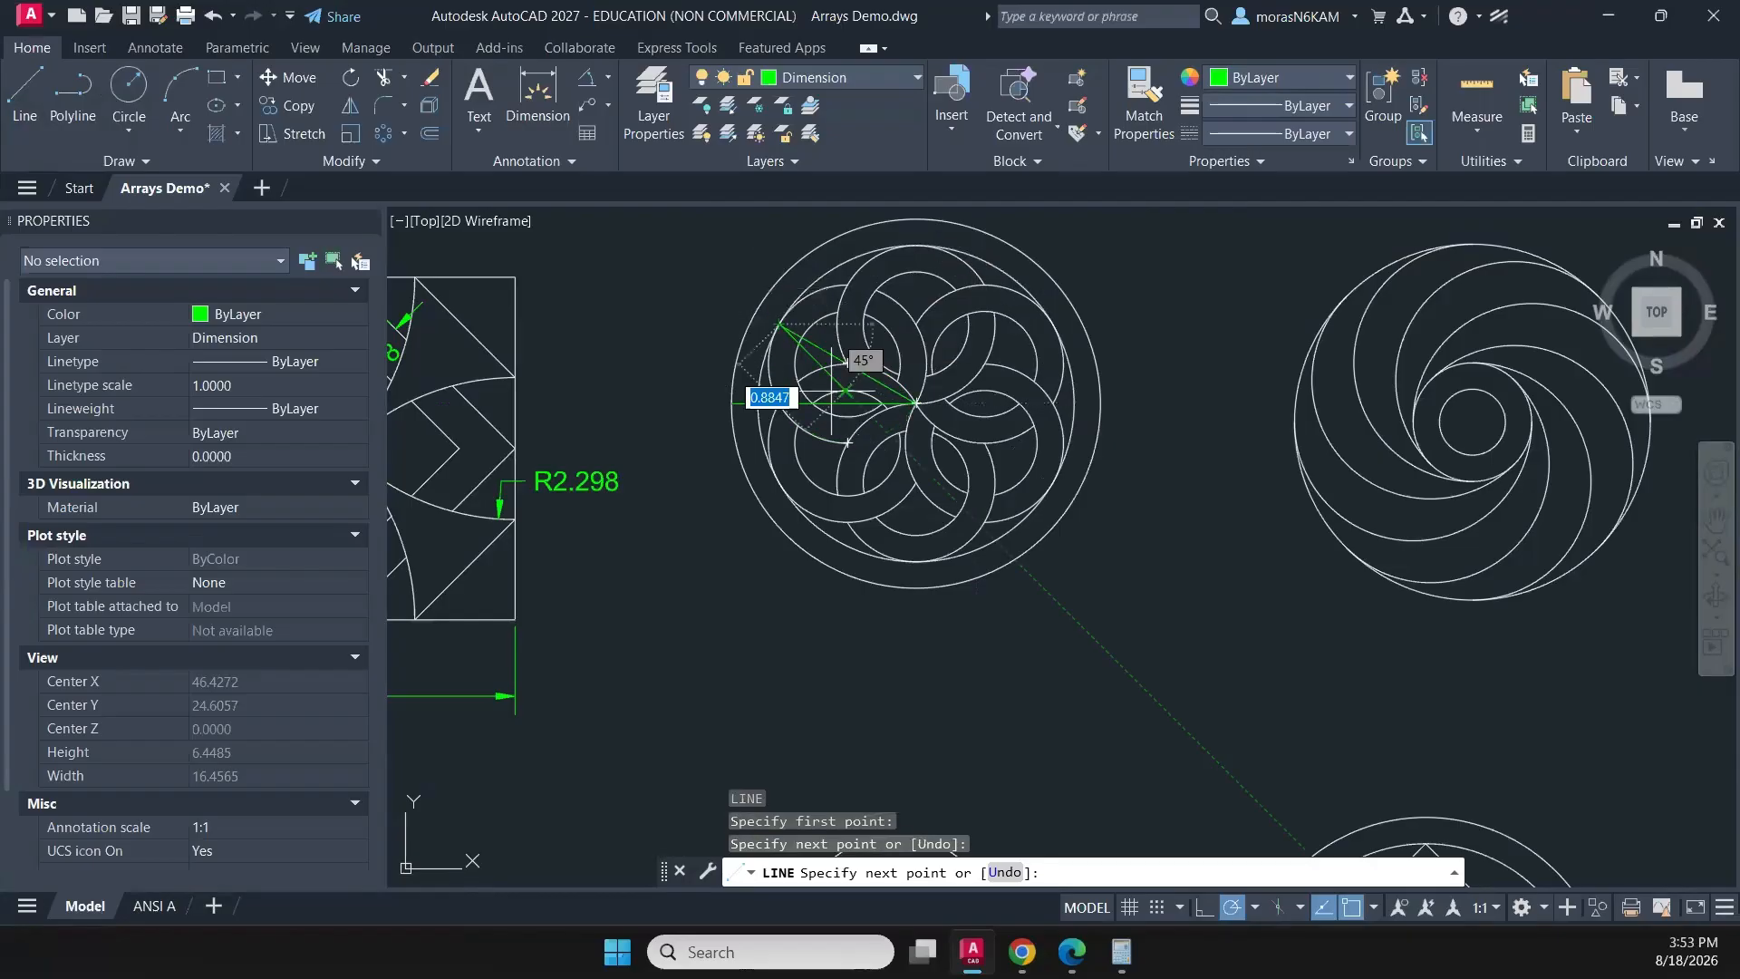
scroll(832, 375, "up", 4)
key("Escape")
- Shorten the rosette's horizontal line to 1.5, ending on the inner circle, and move both lines to the CONSTRUCTION layer
left_click(796, 315)
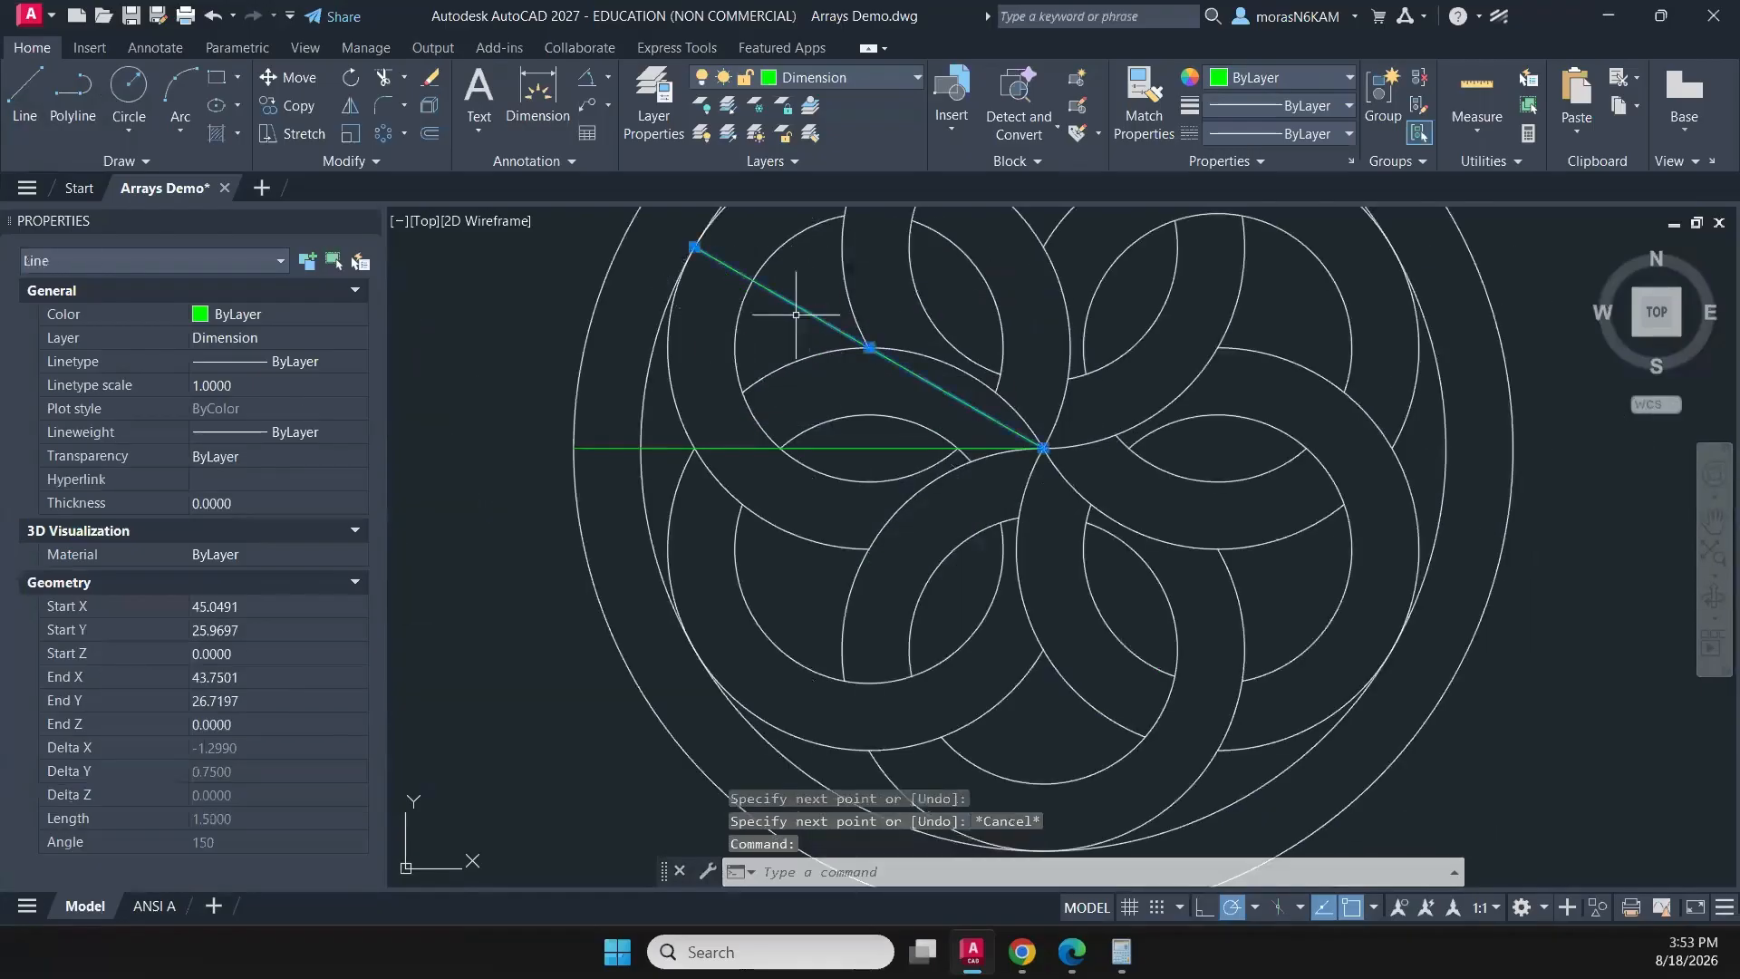
left_click(741, 441)
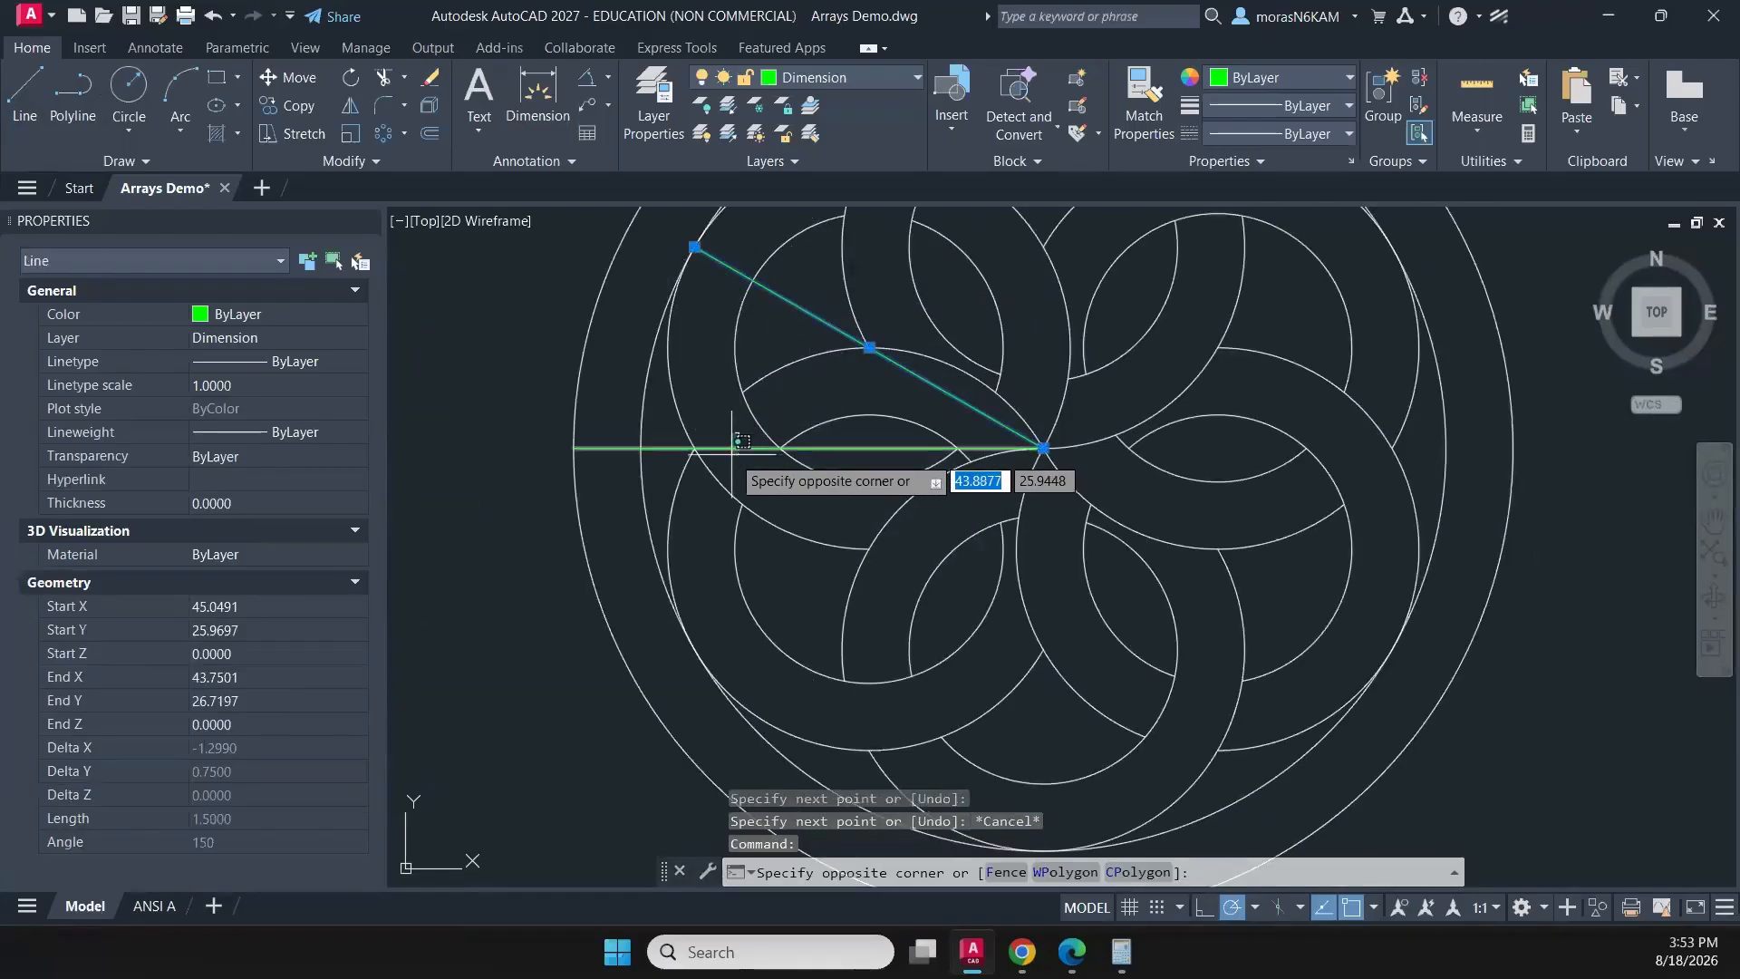
left_click(732, 454)
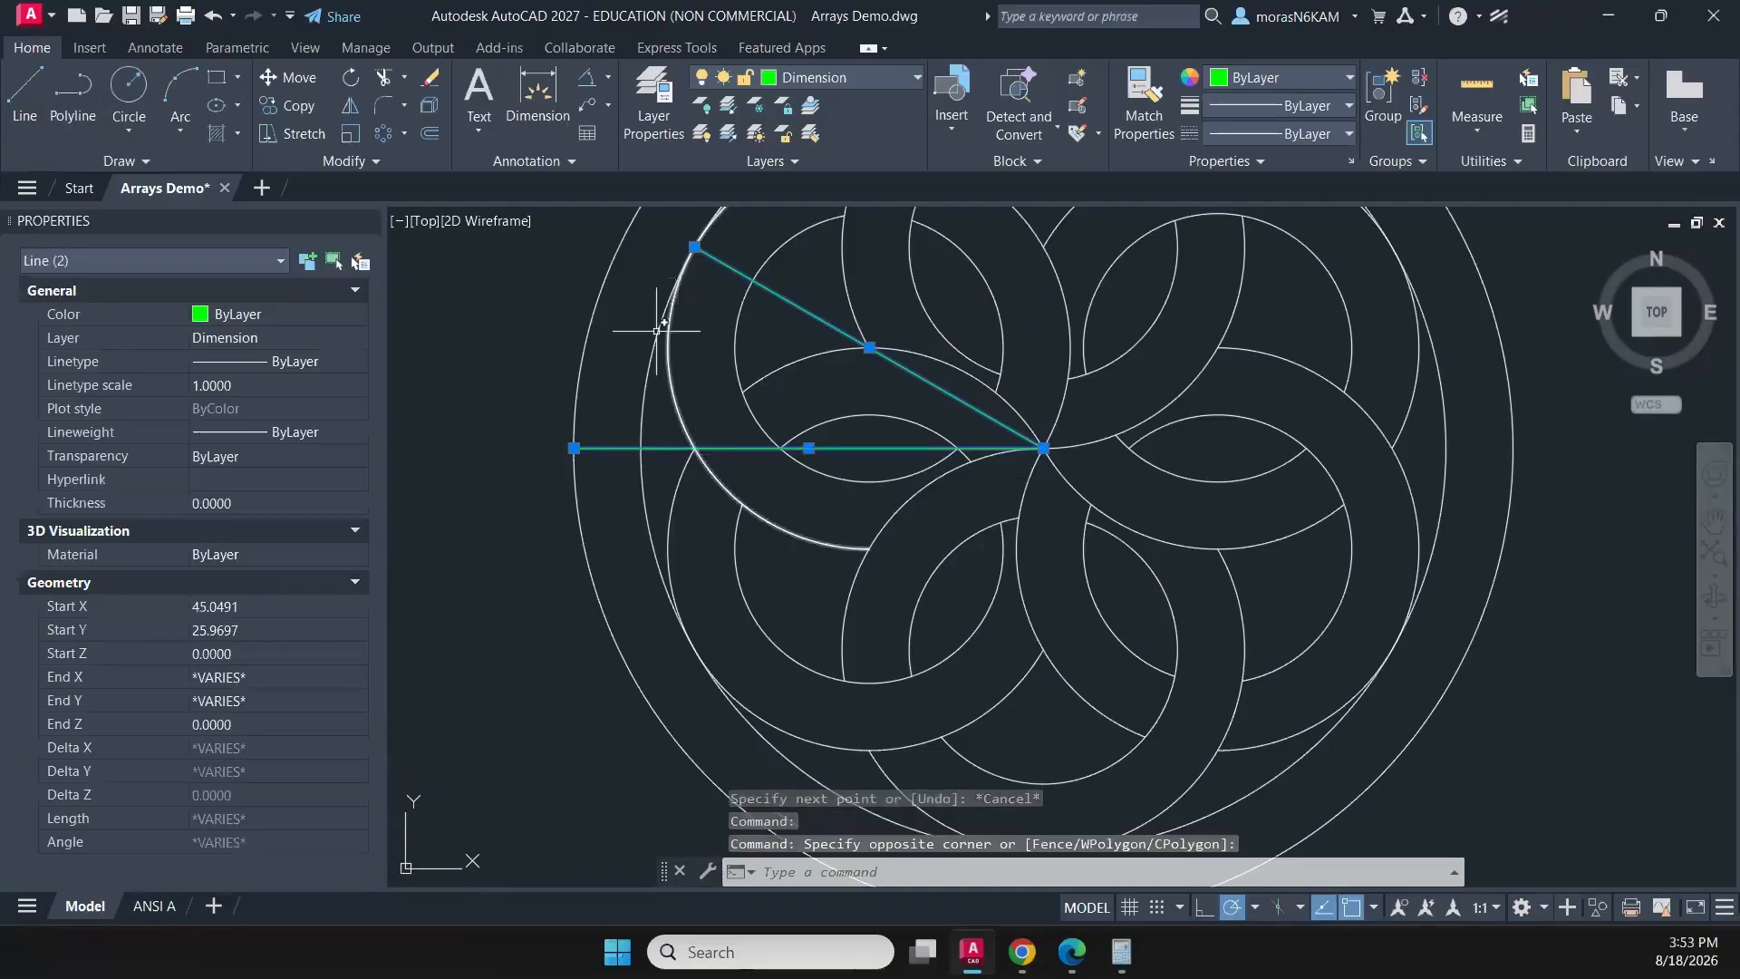
left_click(574, 447)
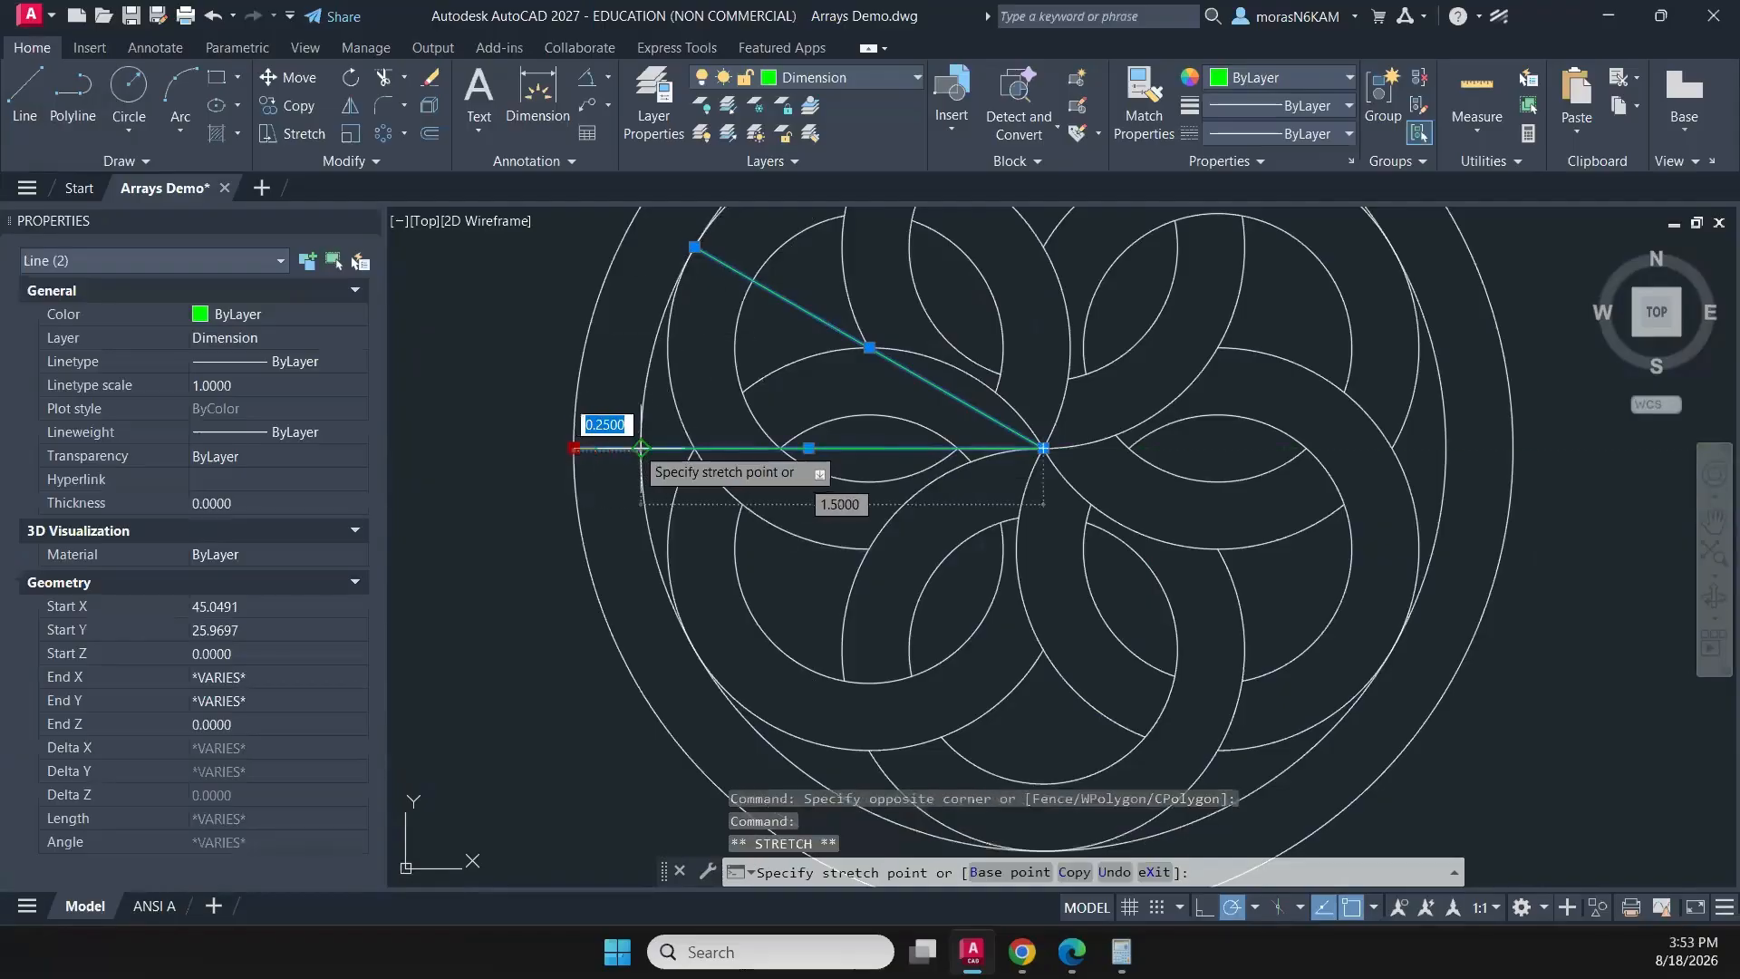
left_click(797, 79)
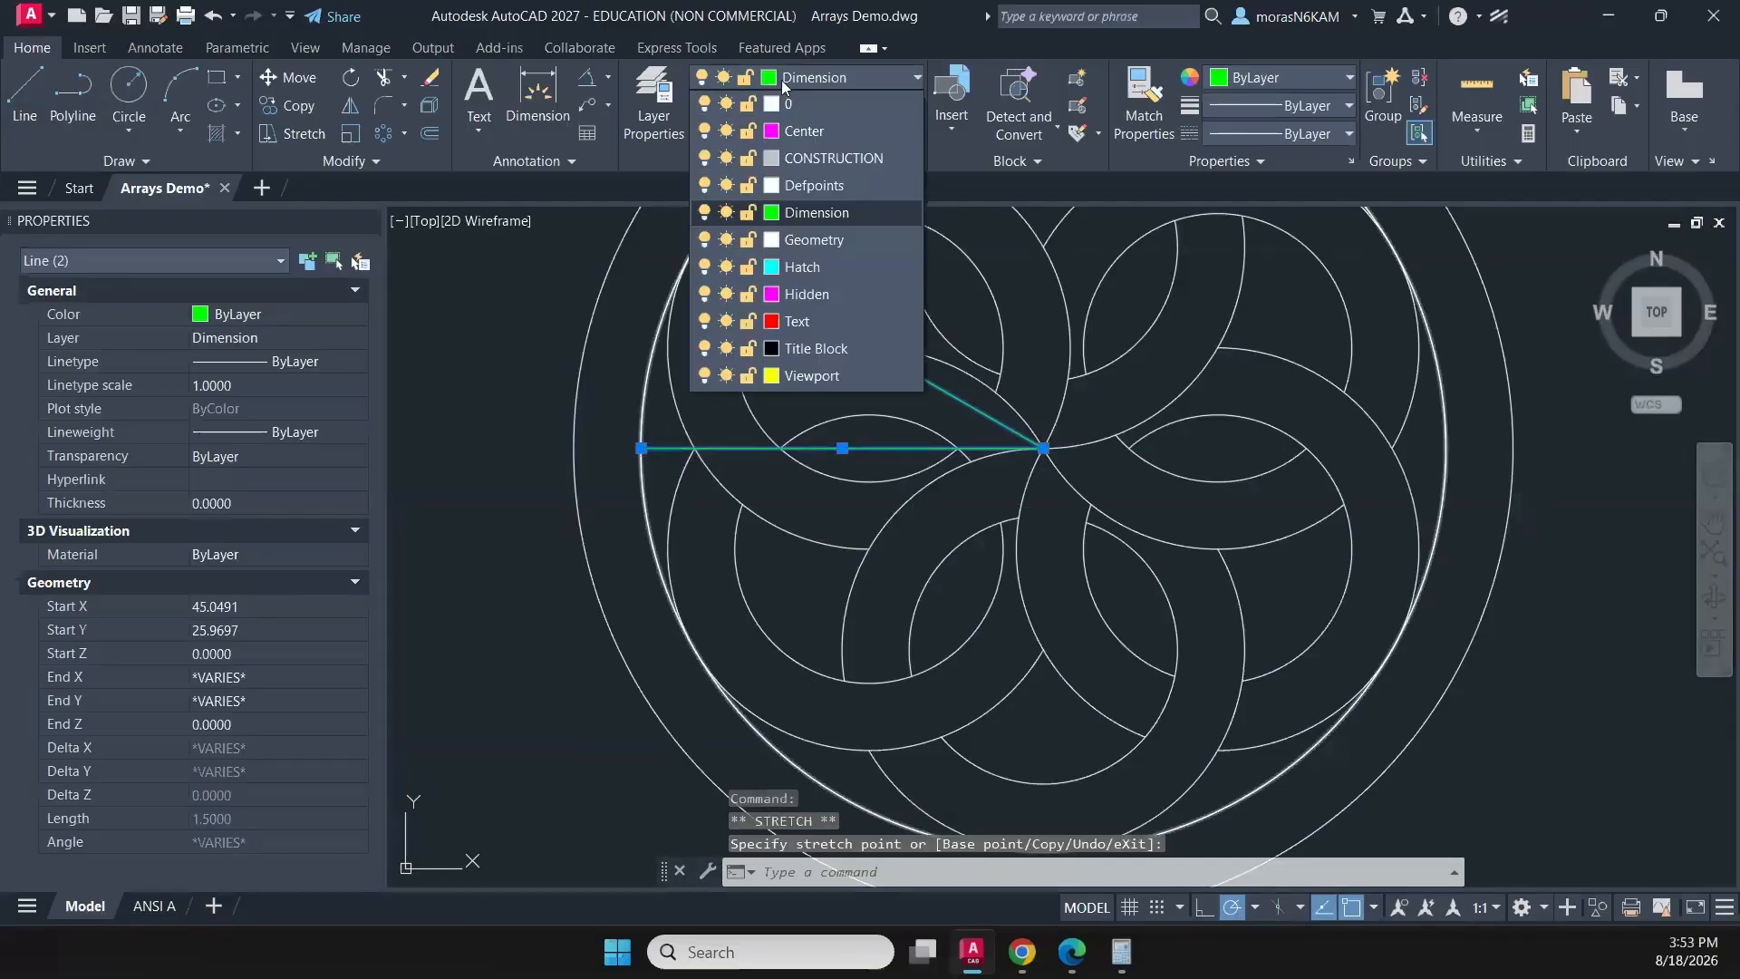
left_click(796, 160)
key("Escape")
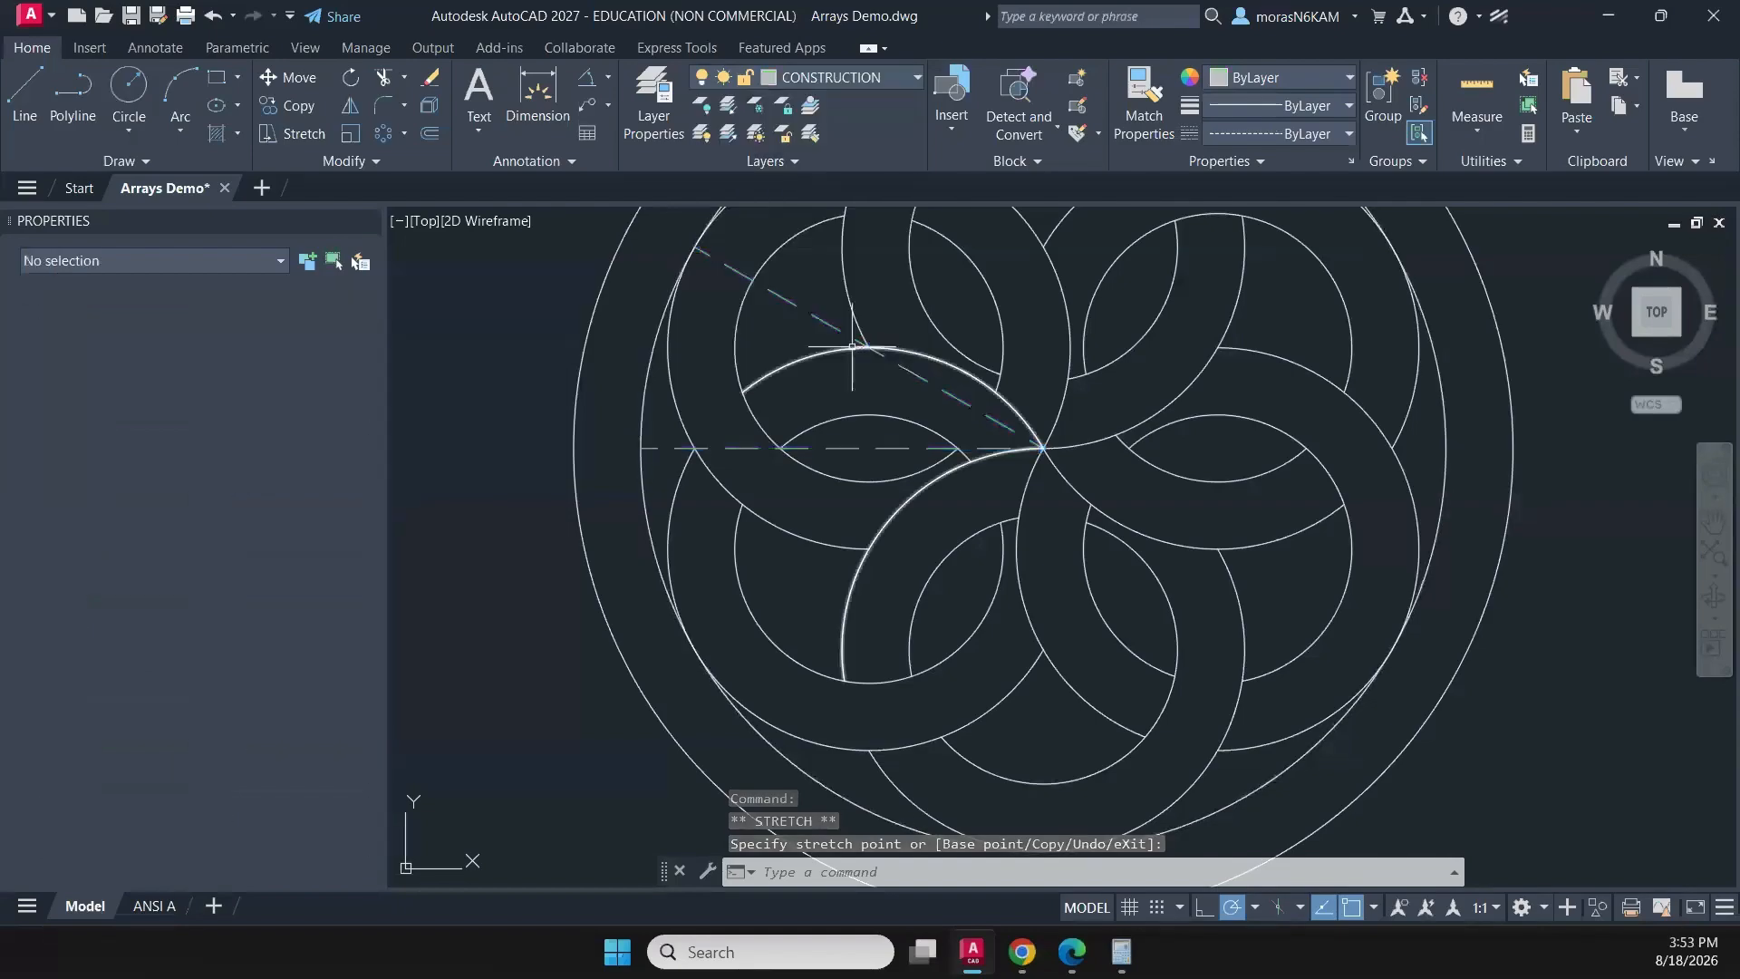
- Make Dimension the current layer and dimension the angle between the rosette's two construction lines, placing the arc outside the outermost circle
scroll(801, 375, "down", 3)
left_click(587, 78)
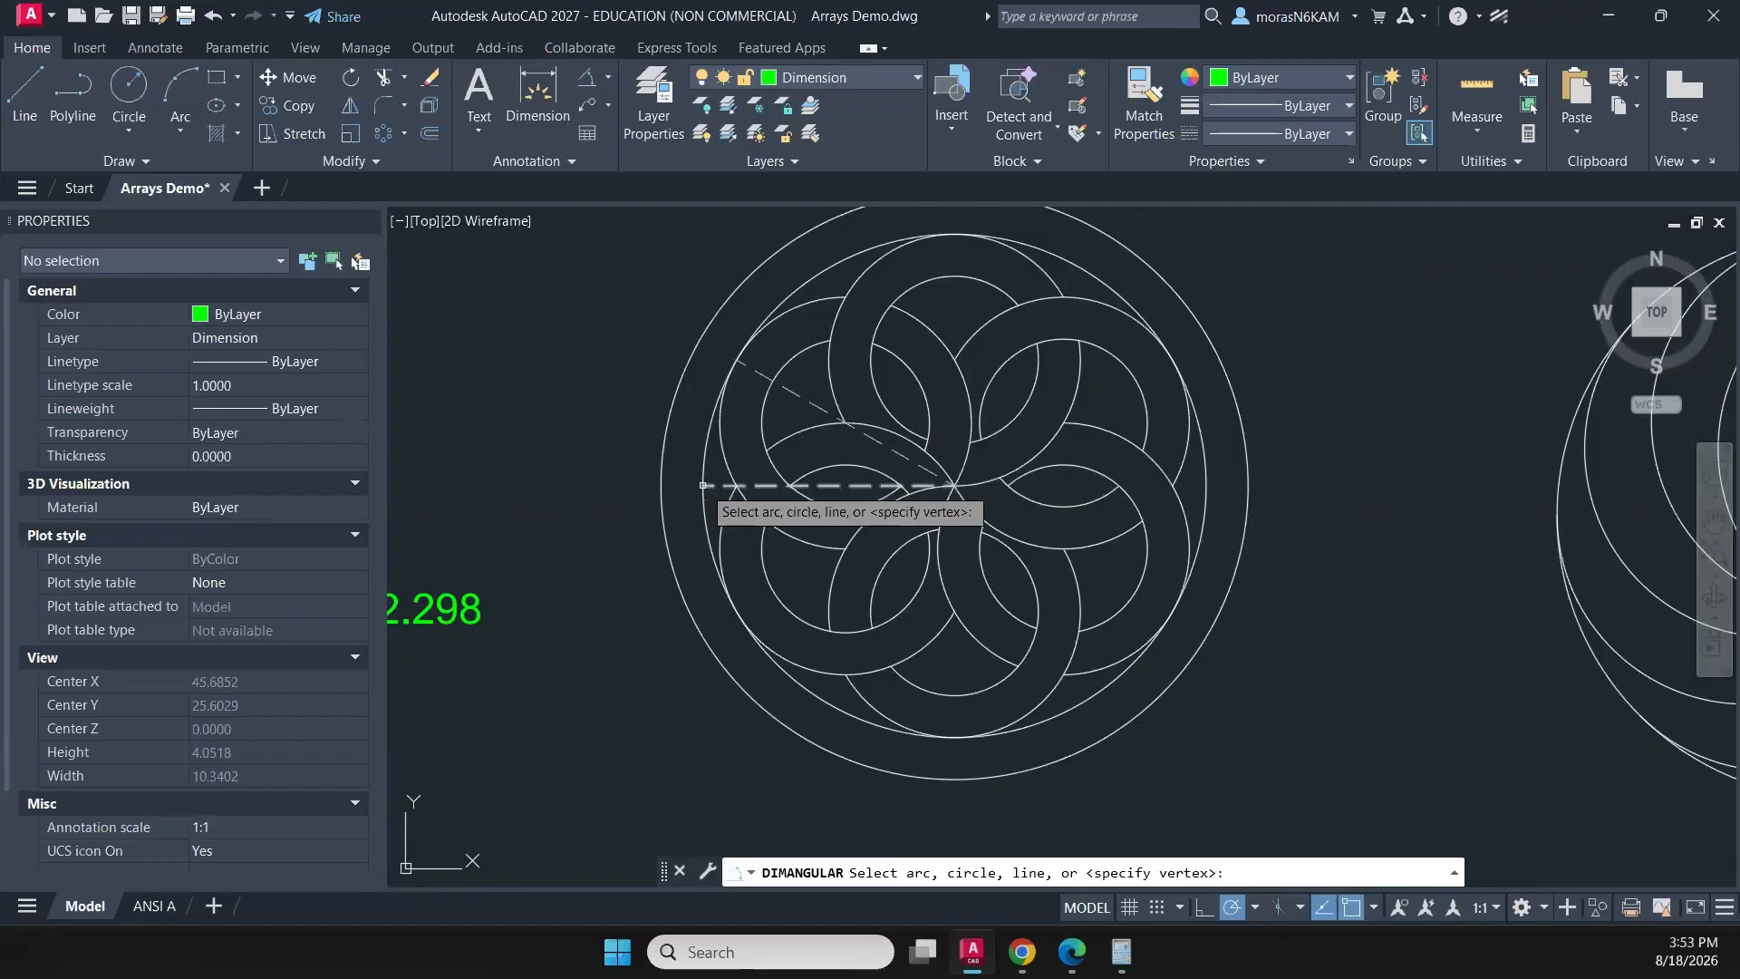
left_click(708, 485)
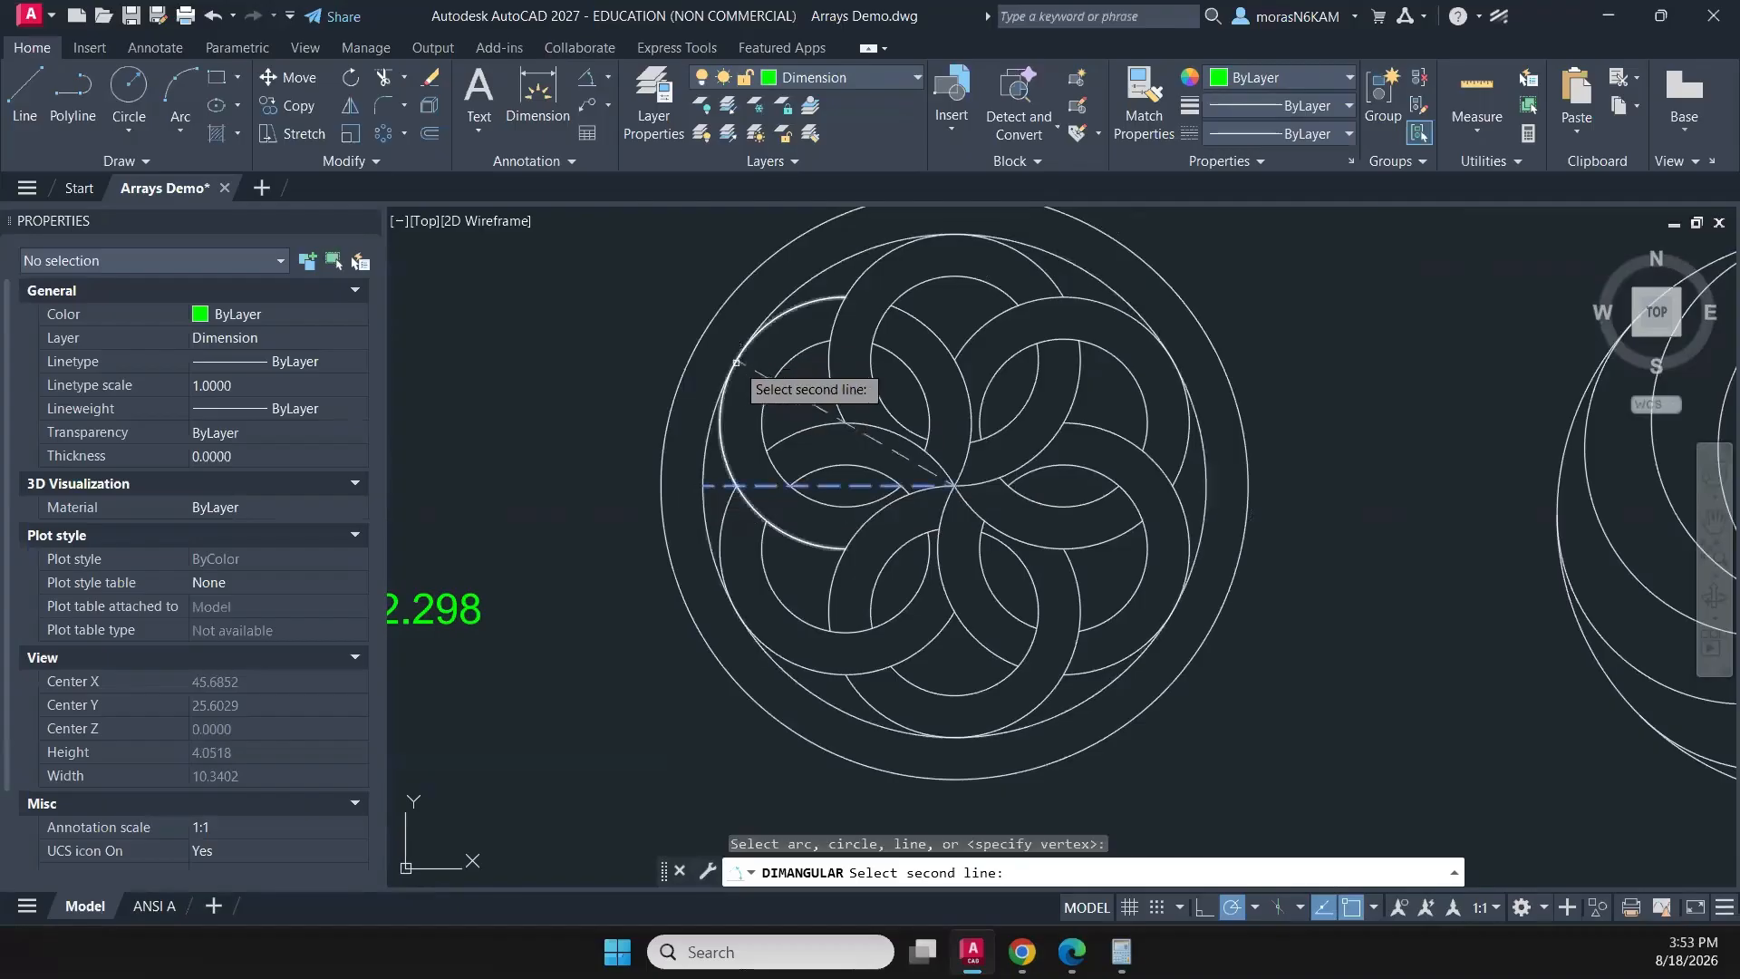
left_click(844, 422)
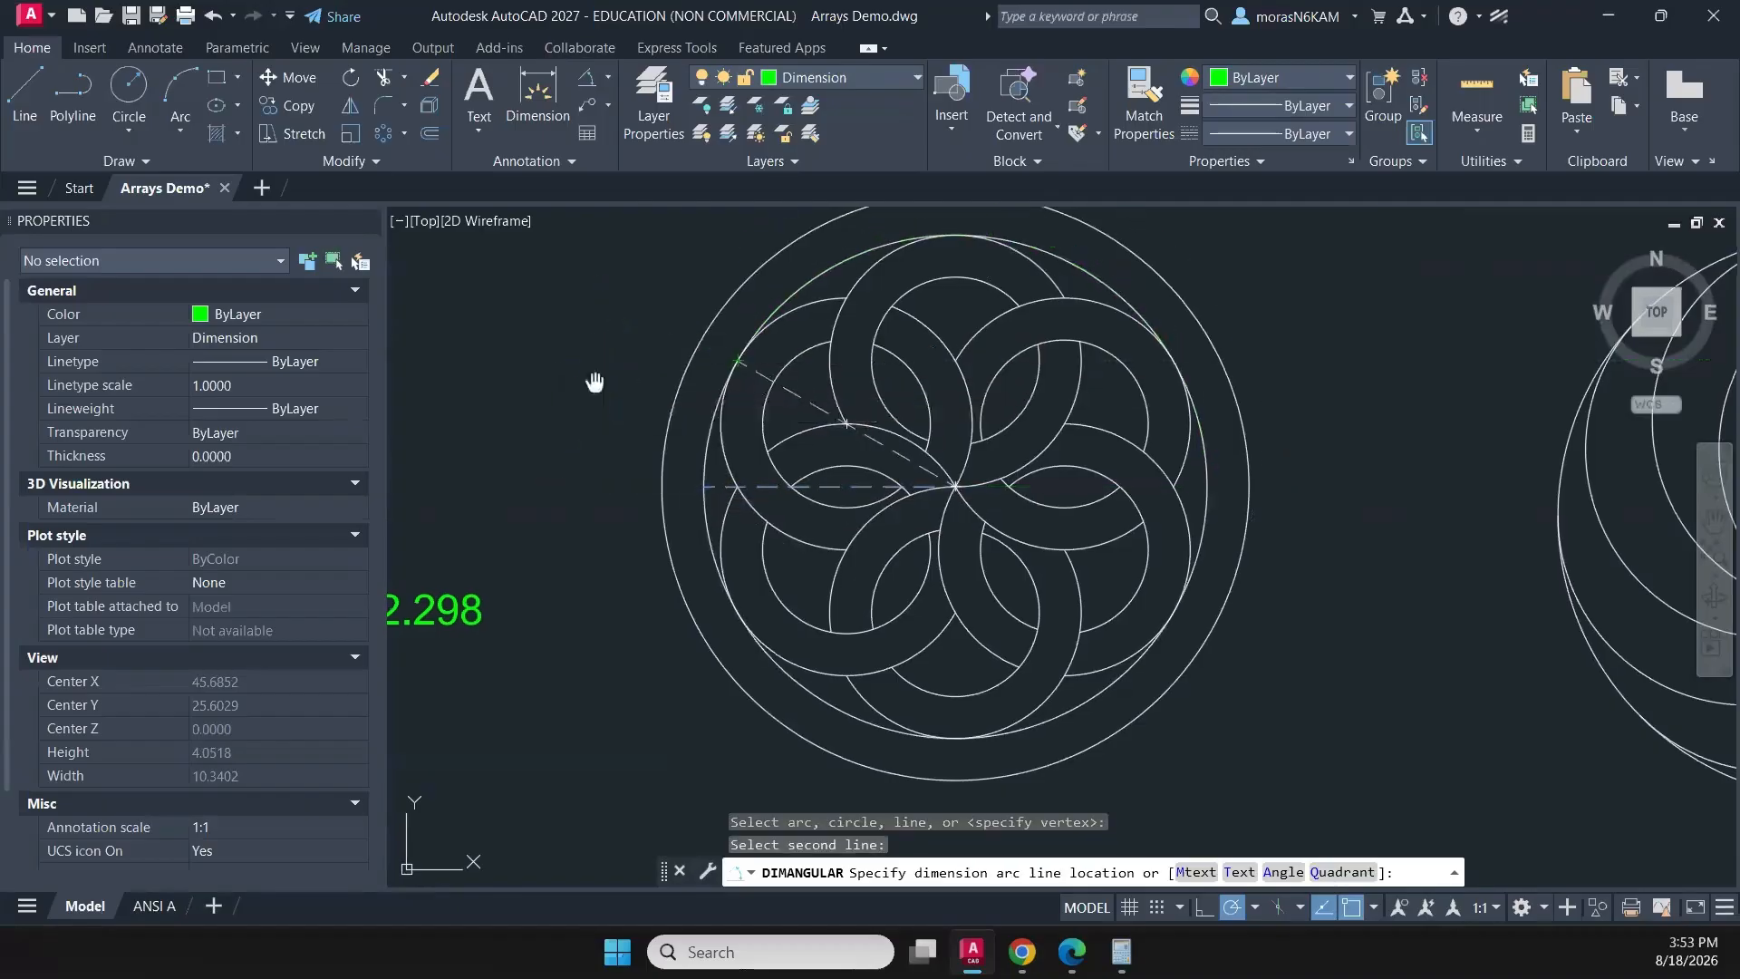
middle_click_drag(595, 381, 654, 414)
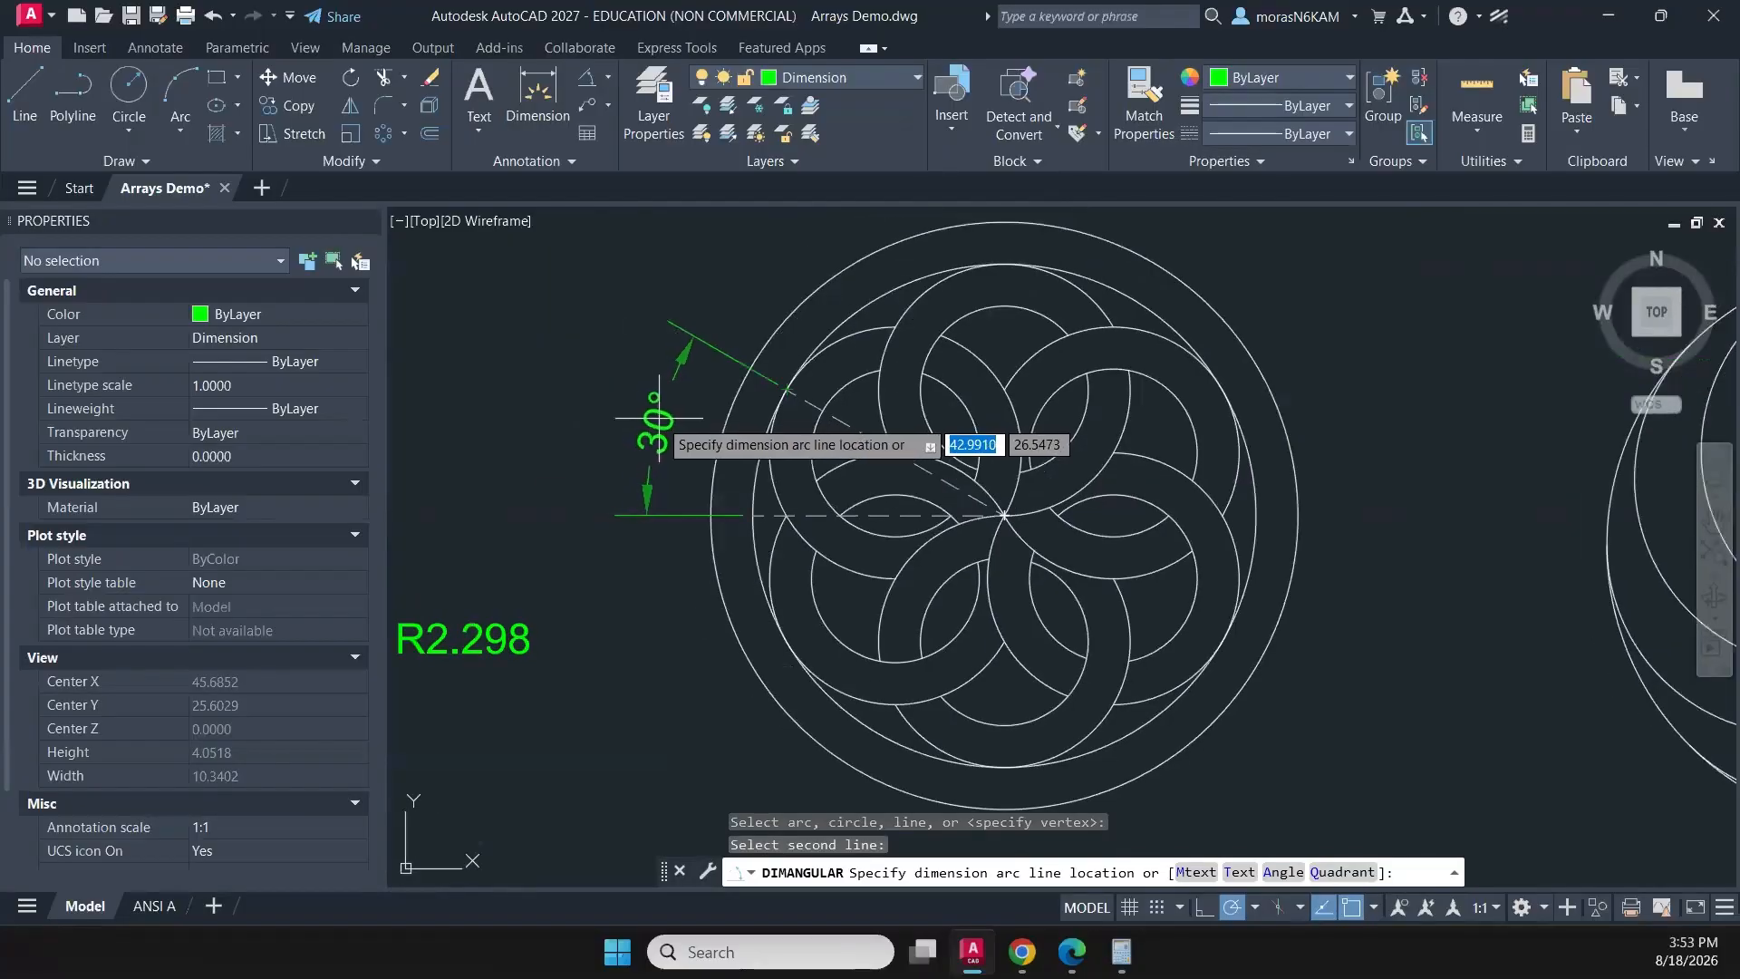
left_click(656, 407)
key("Escape")
- Apply the Standard dimension style to the rosette's angular dimension
left_click(656, 407)
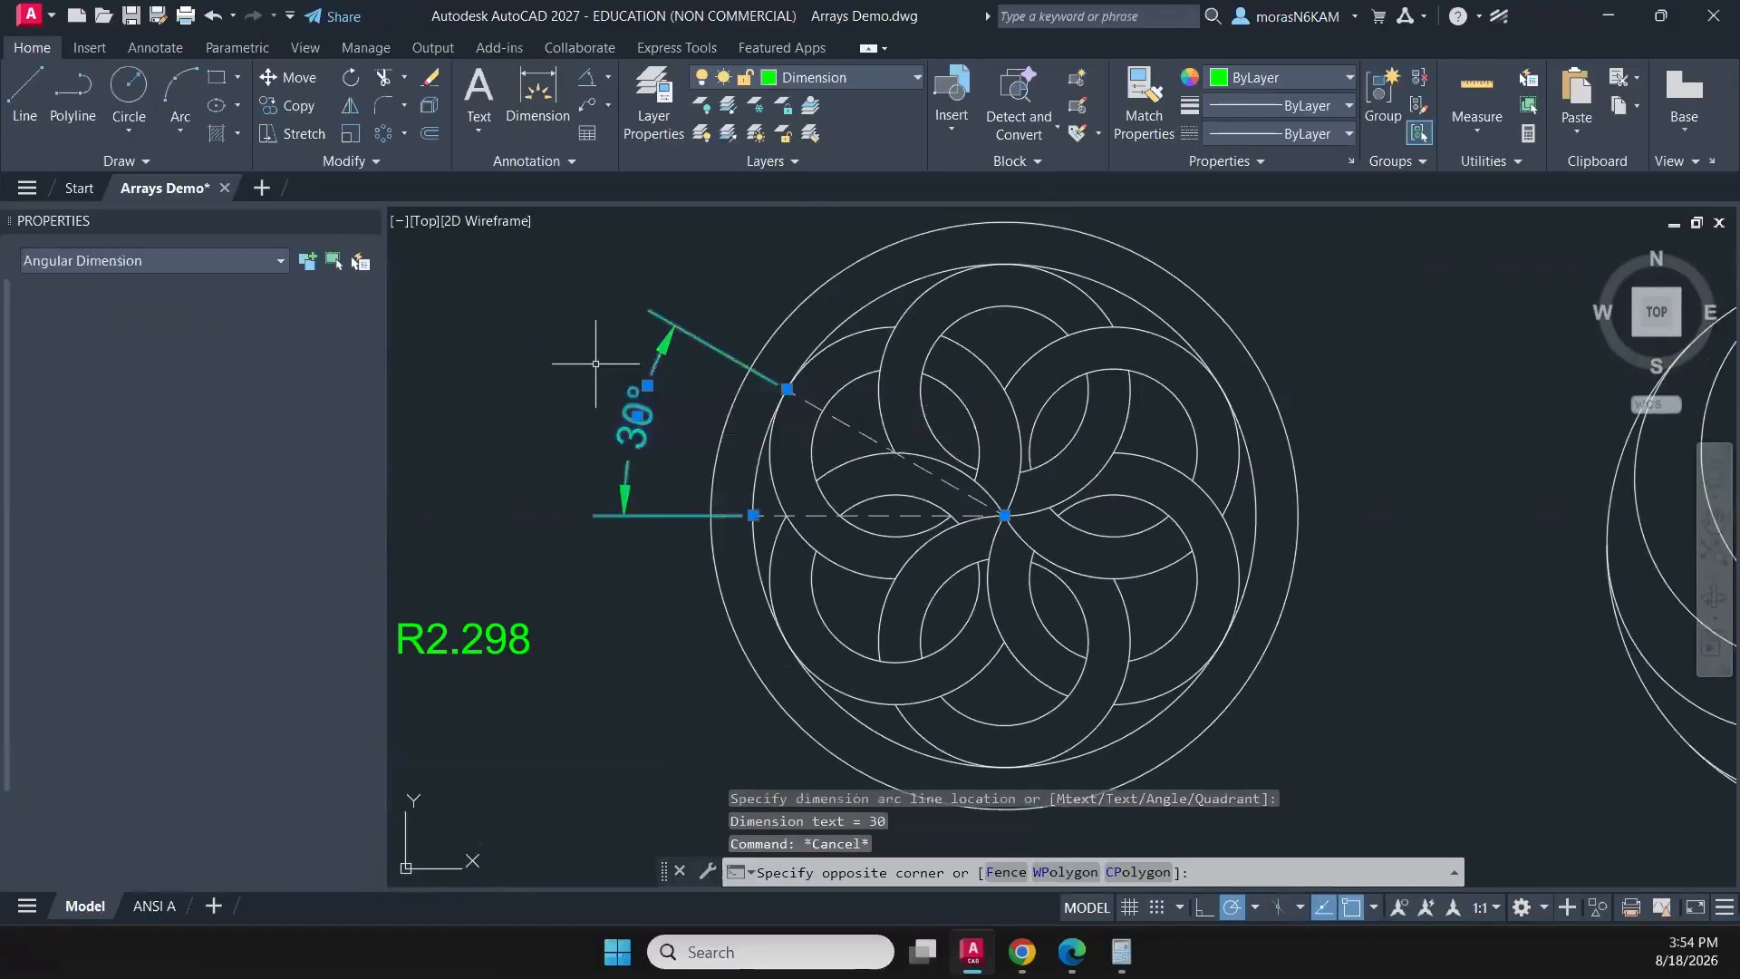
left_click(596, 363)
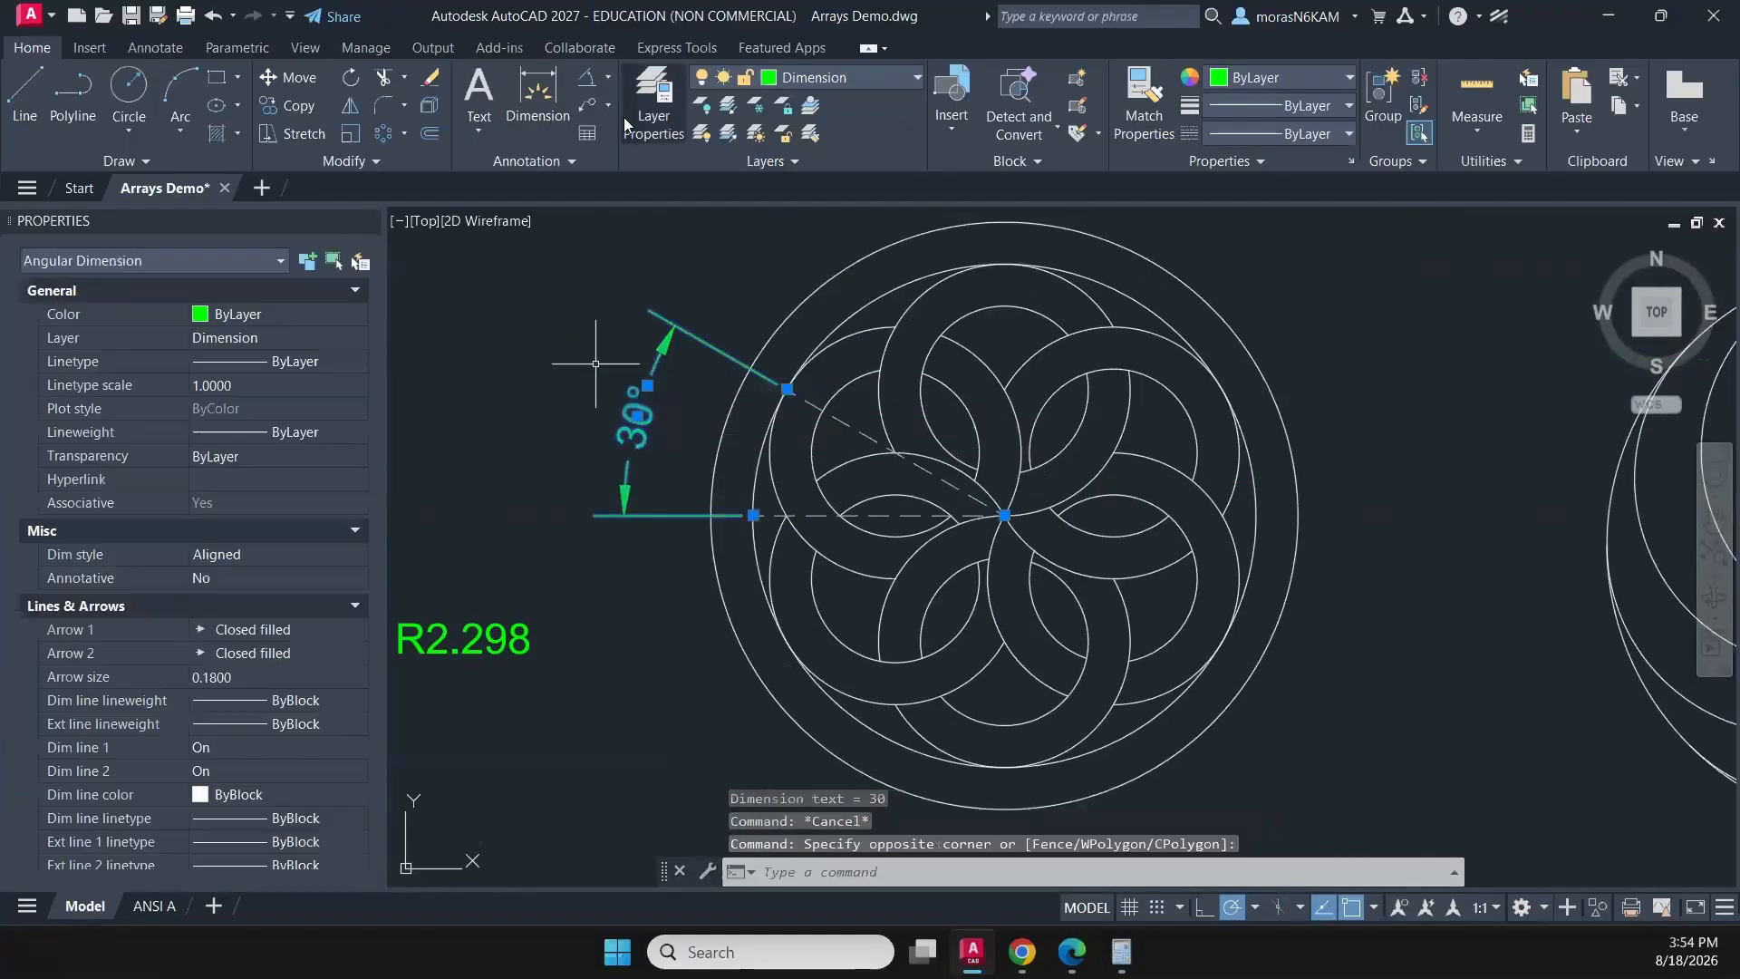
left_click(547, 162)
left_click(545, 213)
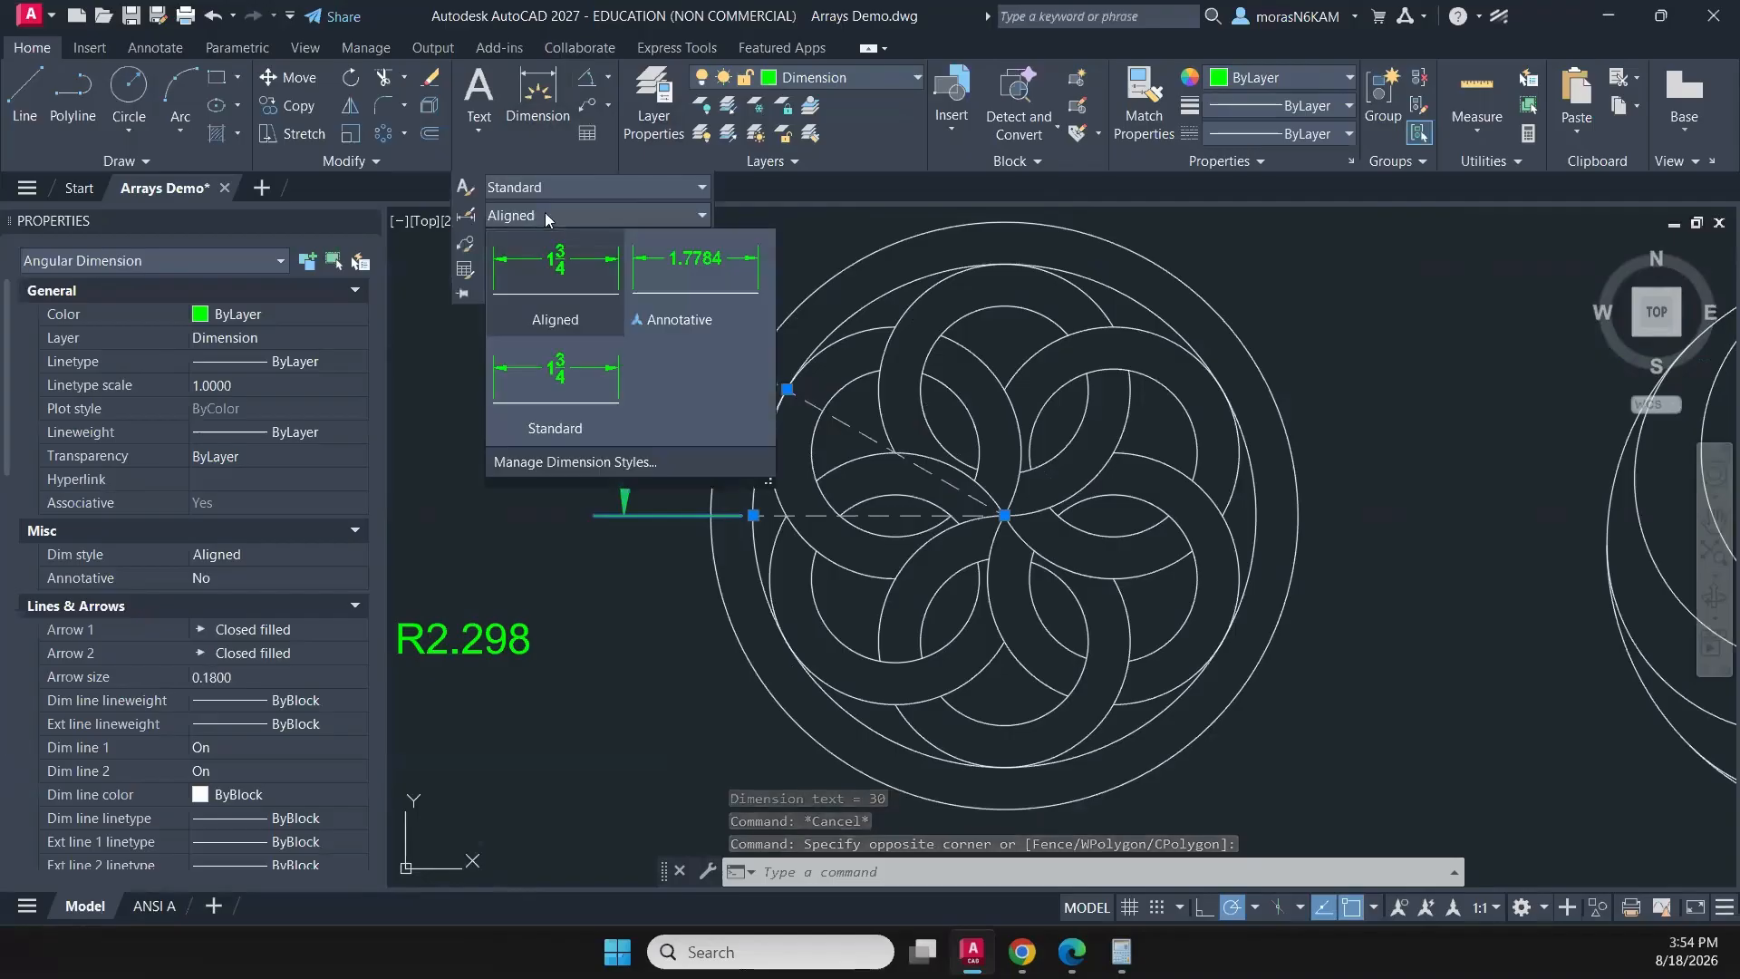
left_click(589, 379)
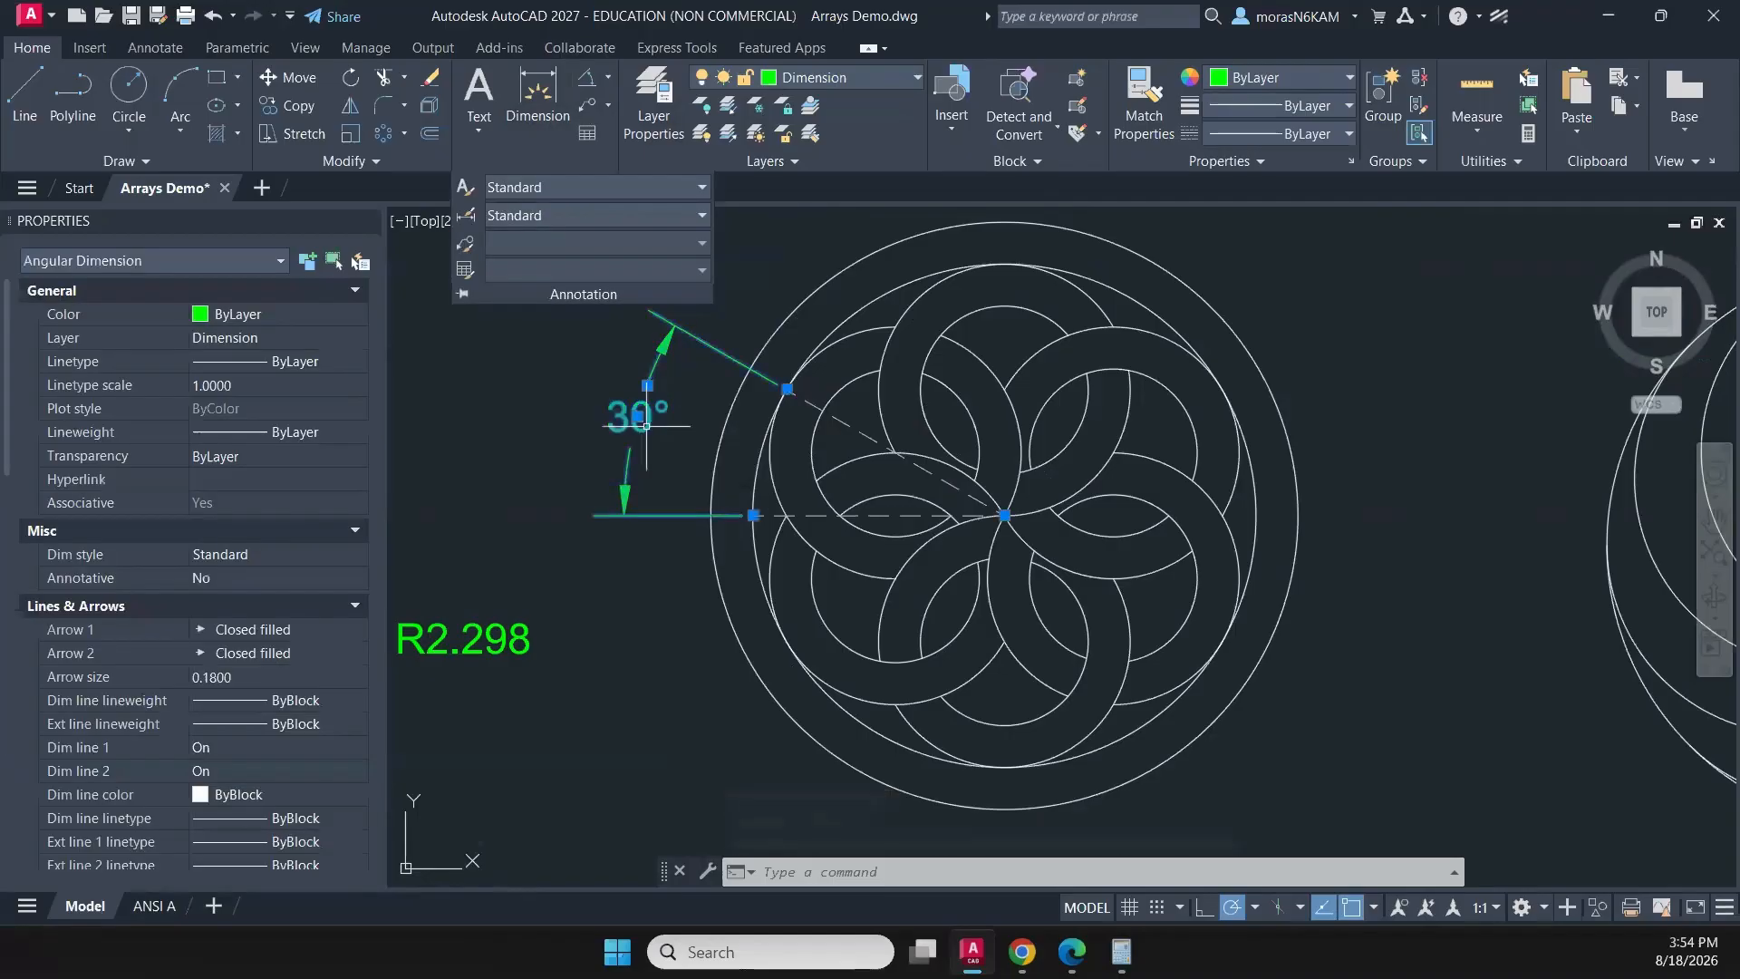
key("Escape")
key("Escape")
- Make Aligned the current dimension style with no objects selected
scroll(654, 418, "down", 2)
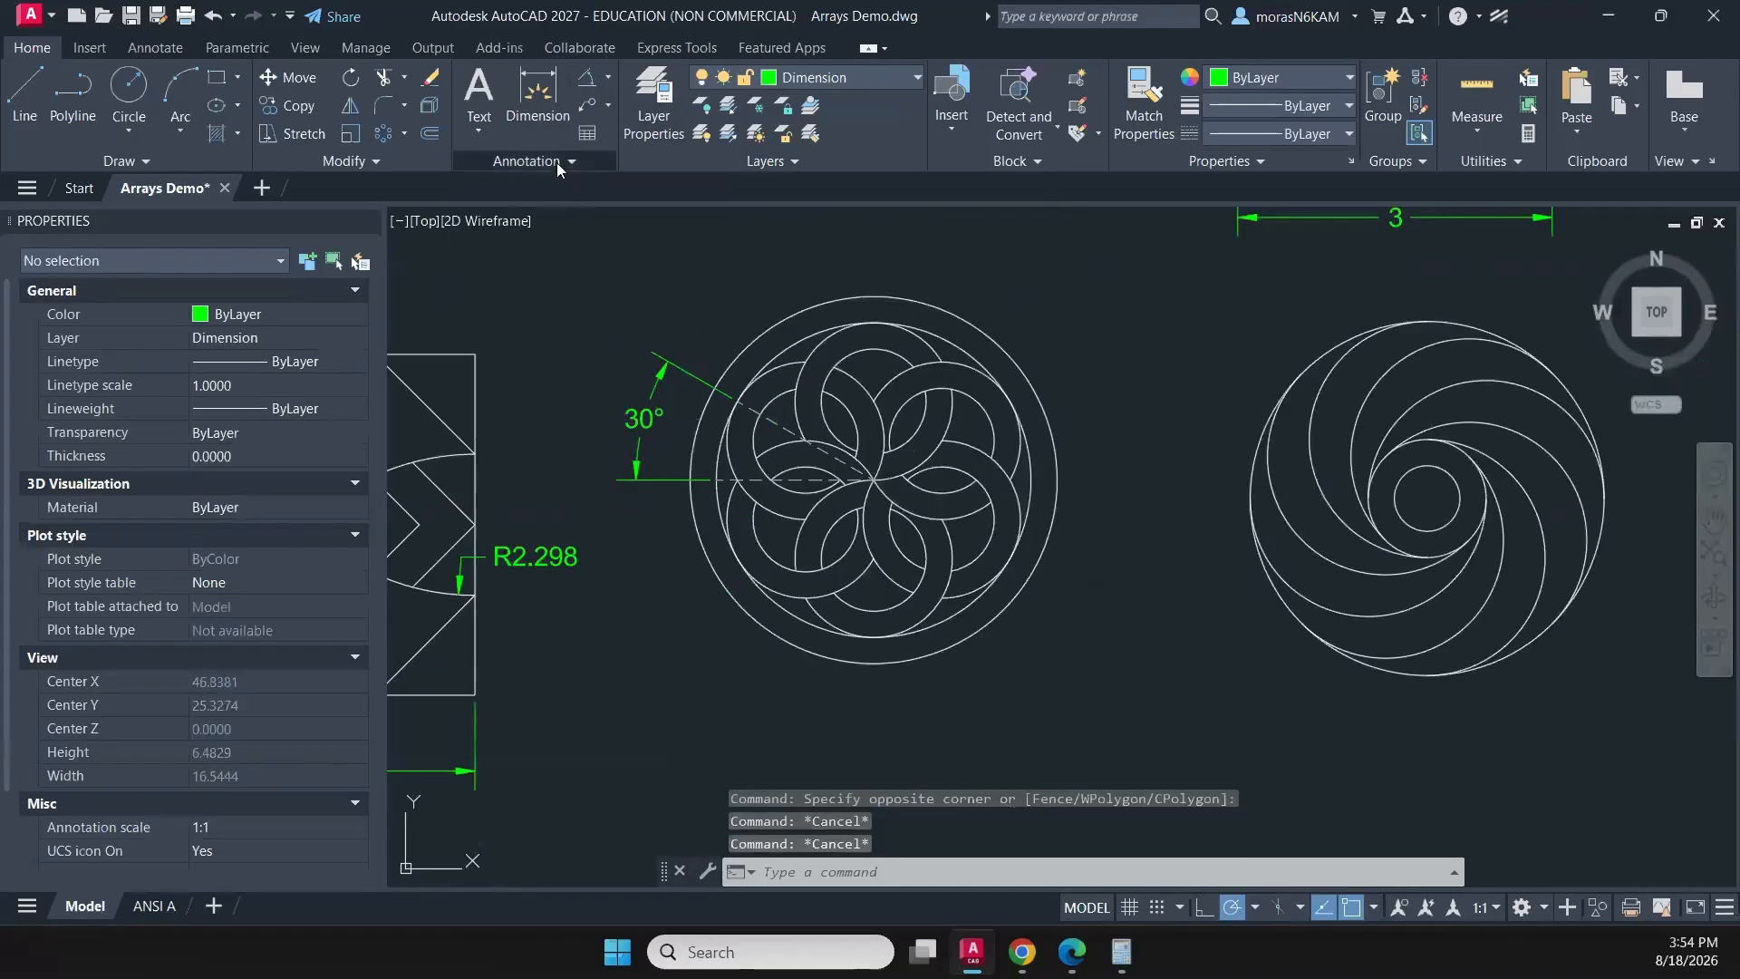
left_click(556, 161)
left_click(544, 214)
left_click(556, 404)
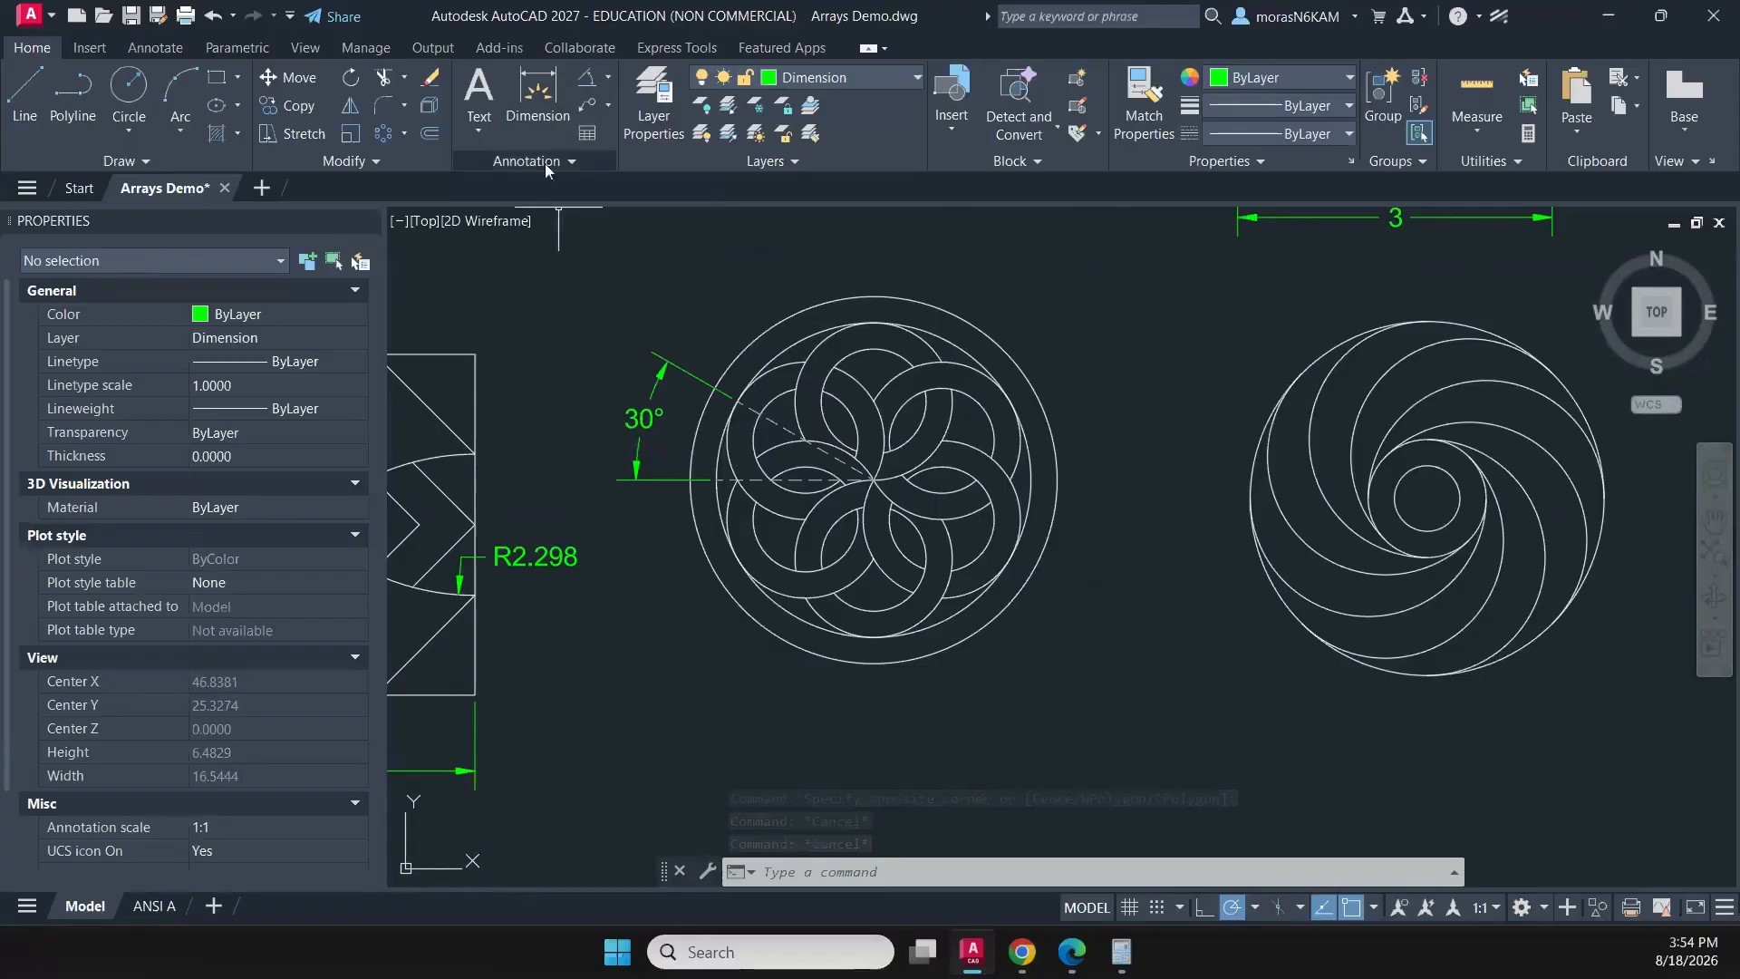
left_click(546, 163)
left_click(520, 218)
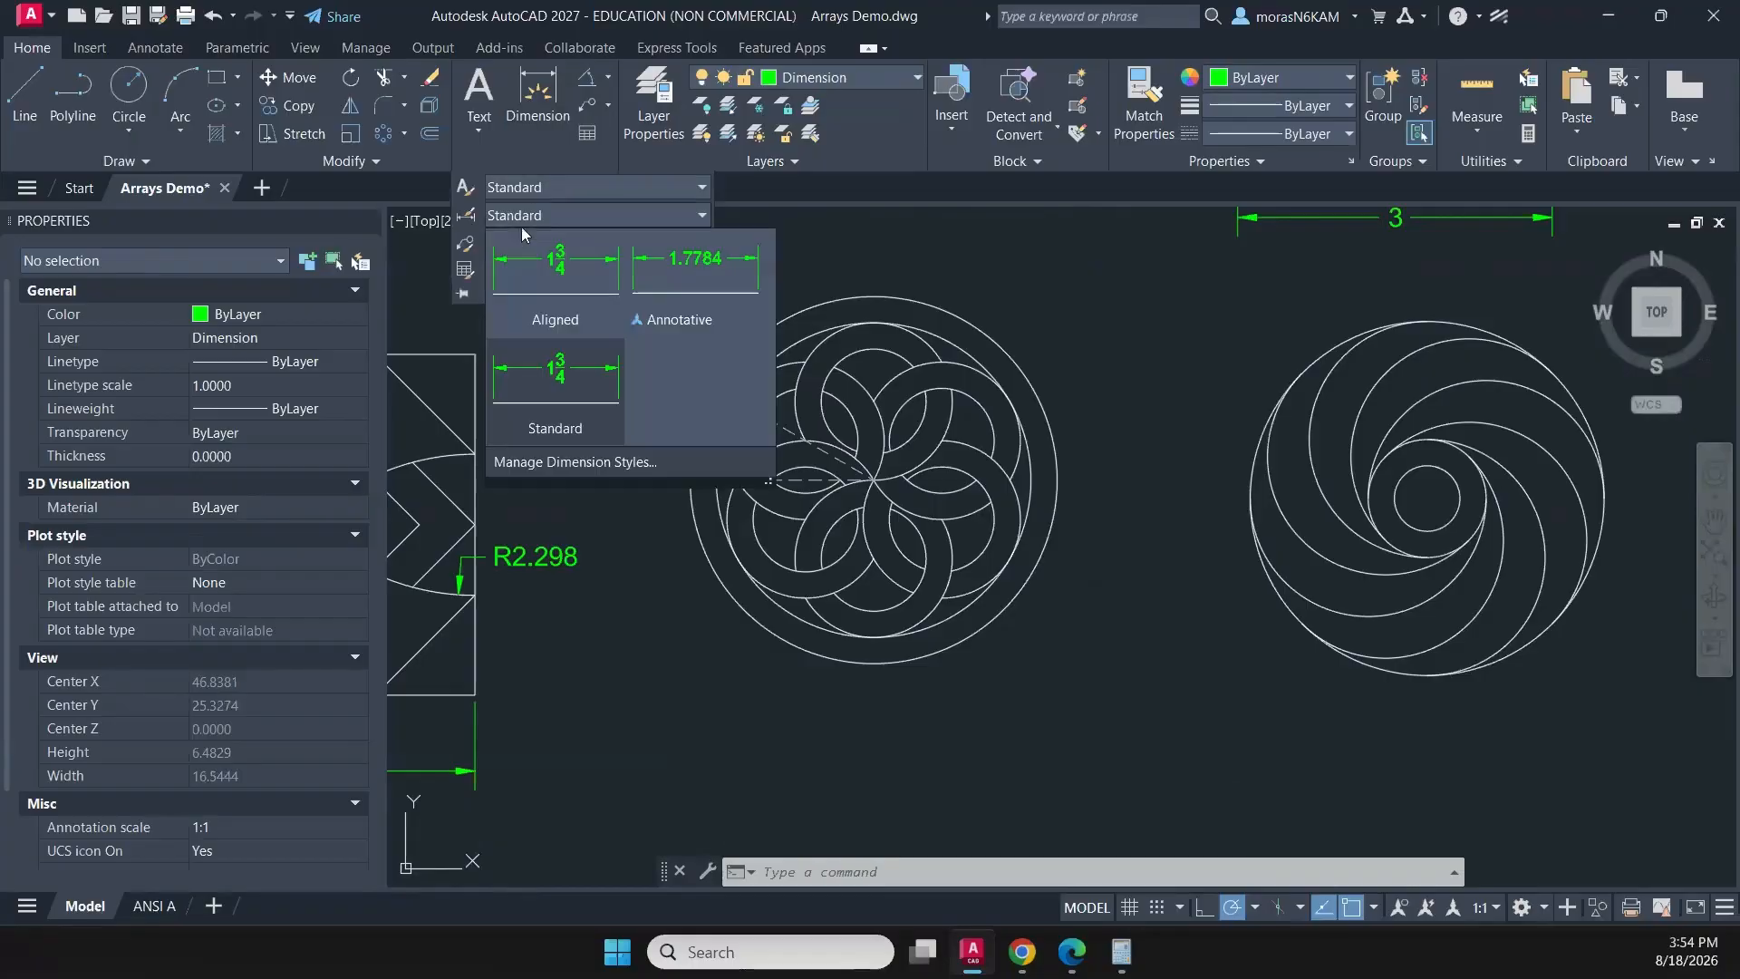
left_click(551, 314)
- Turn on the Perpendicular object snap and dimension the band width of the rosette's lower-left petal, from the inner circle to the petal's inner arc
left_click(537, 100)
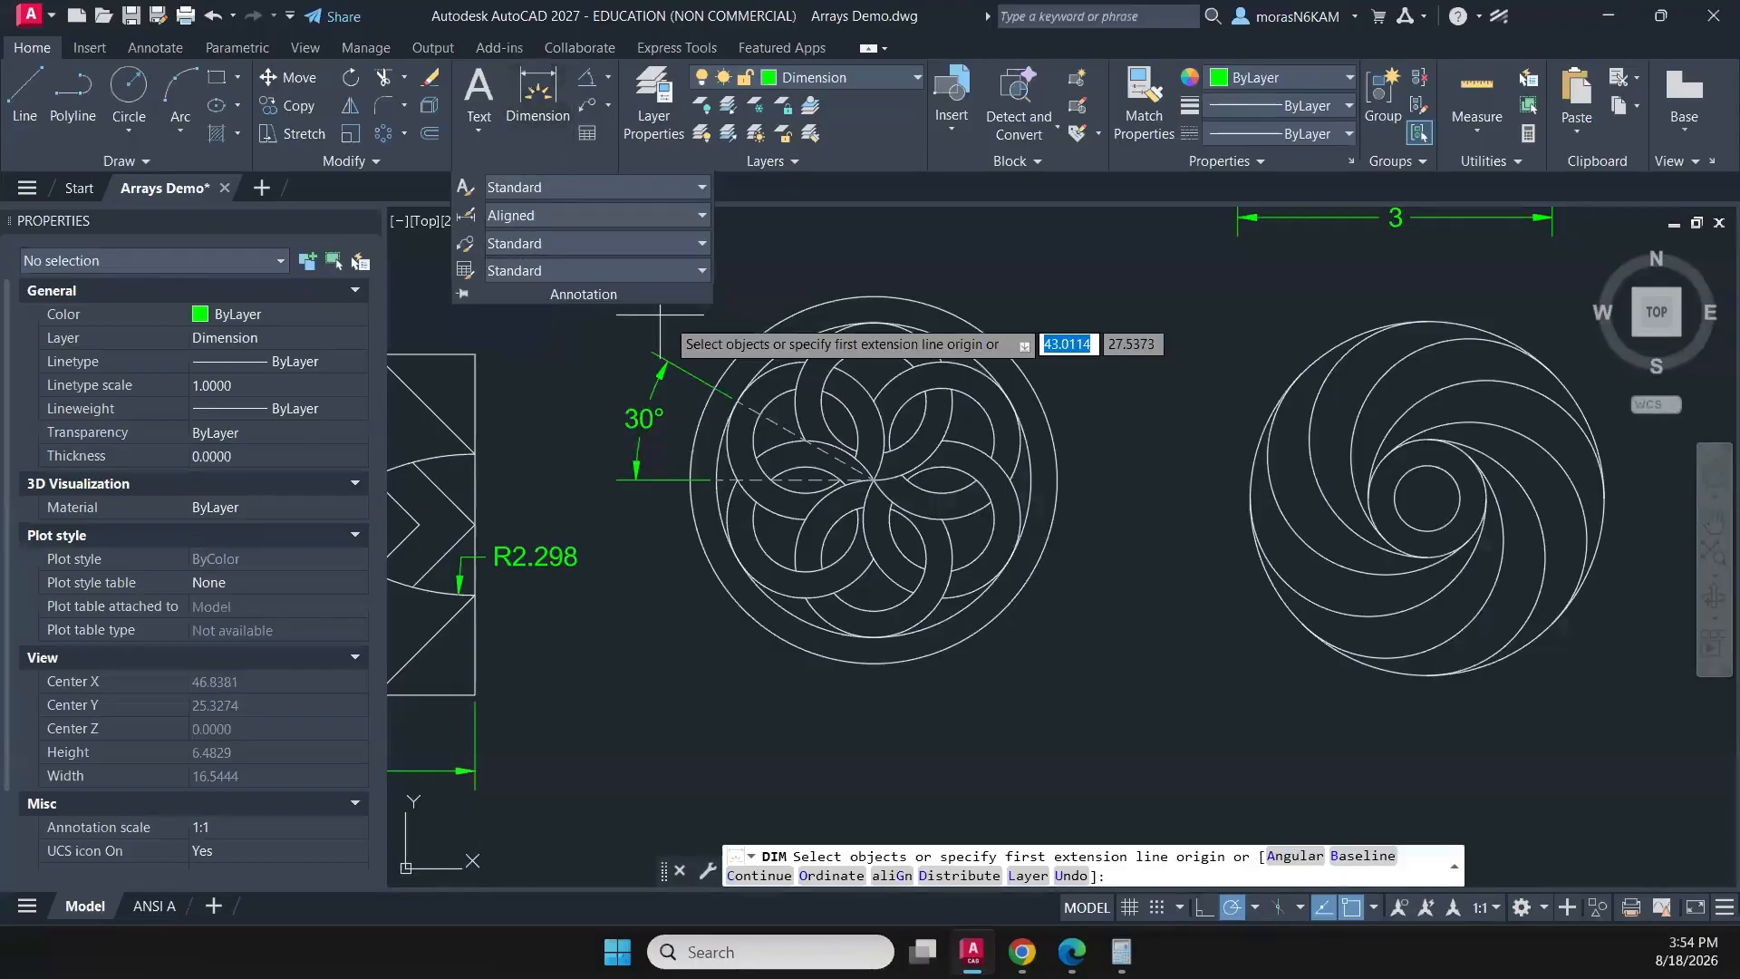
scroll(804, 406, "up", 2)
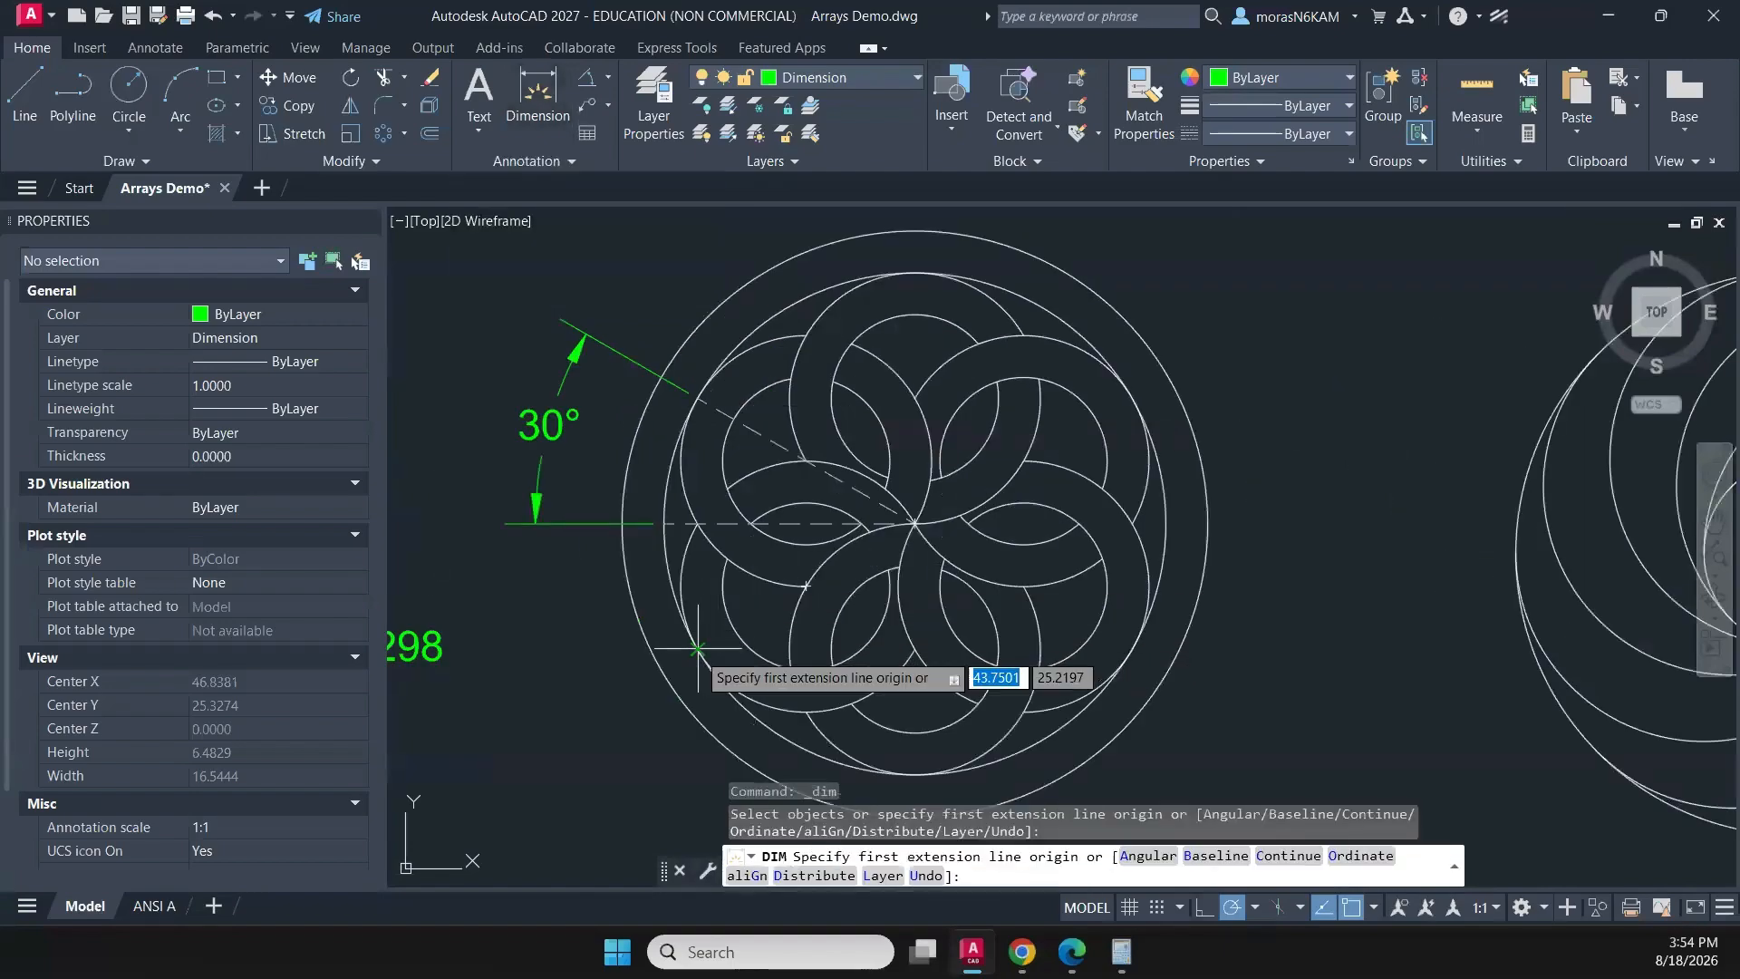
left_click(698, 650)
scroll(732, 625, "up", 4)
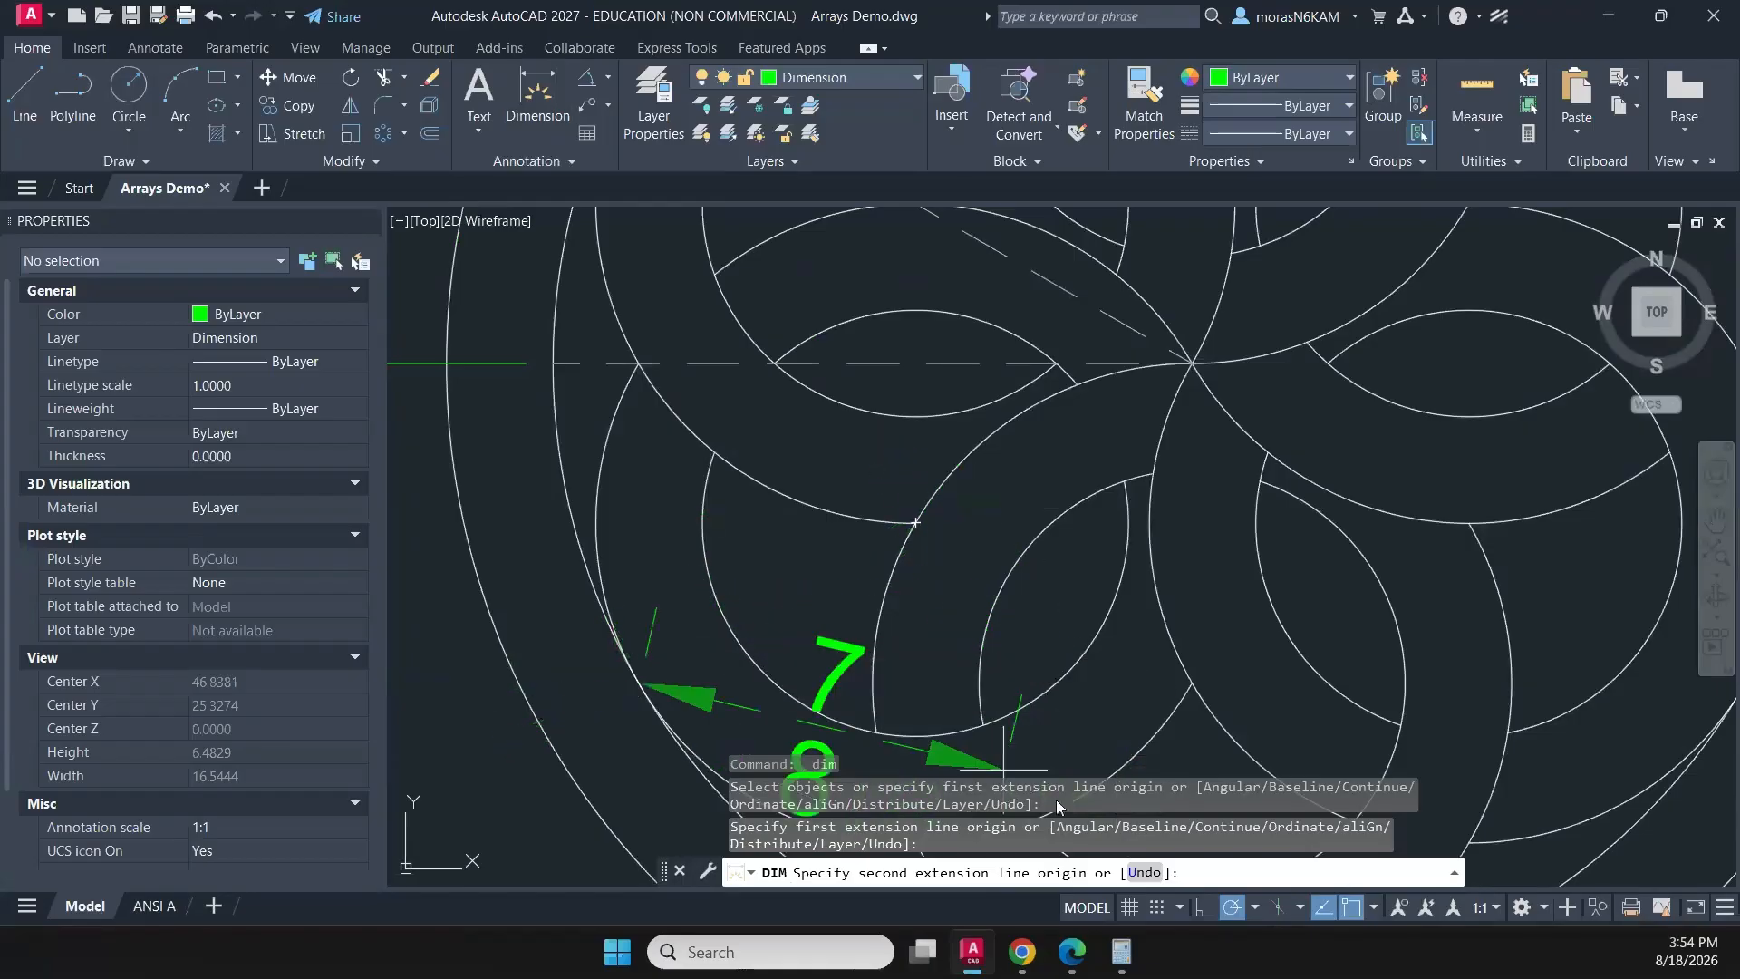
left_click(1374, 907)
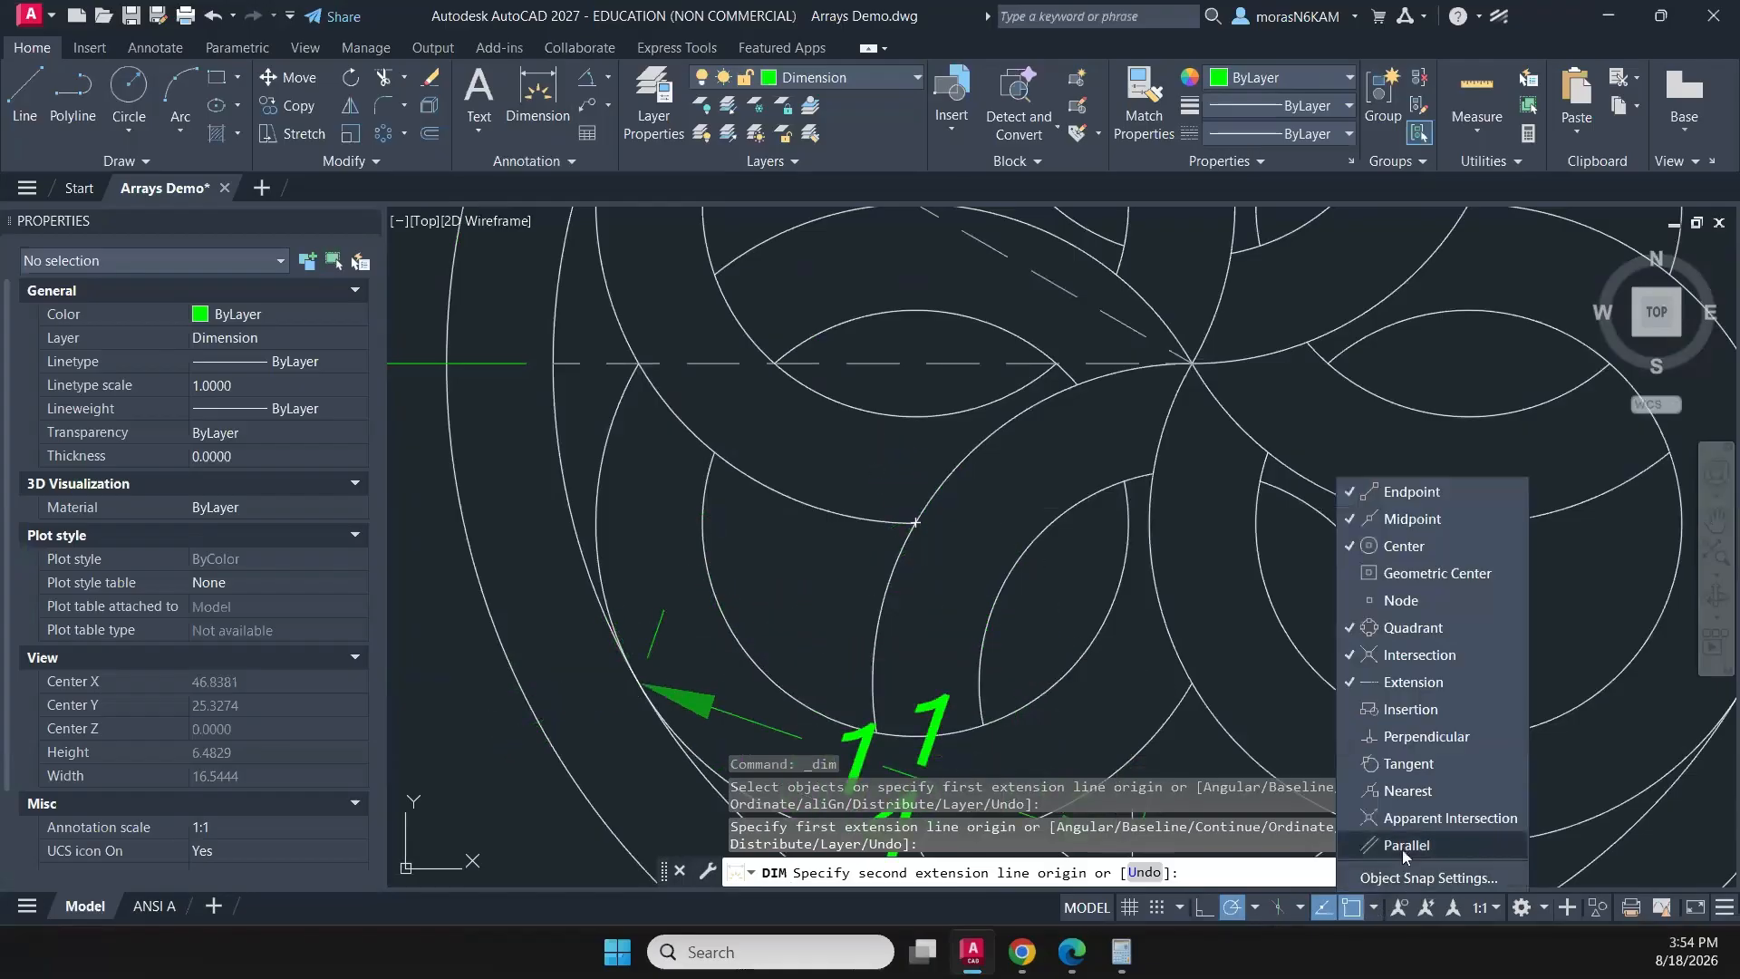
left_click(1417, 743)
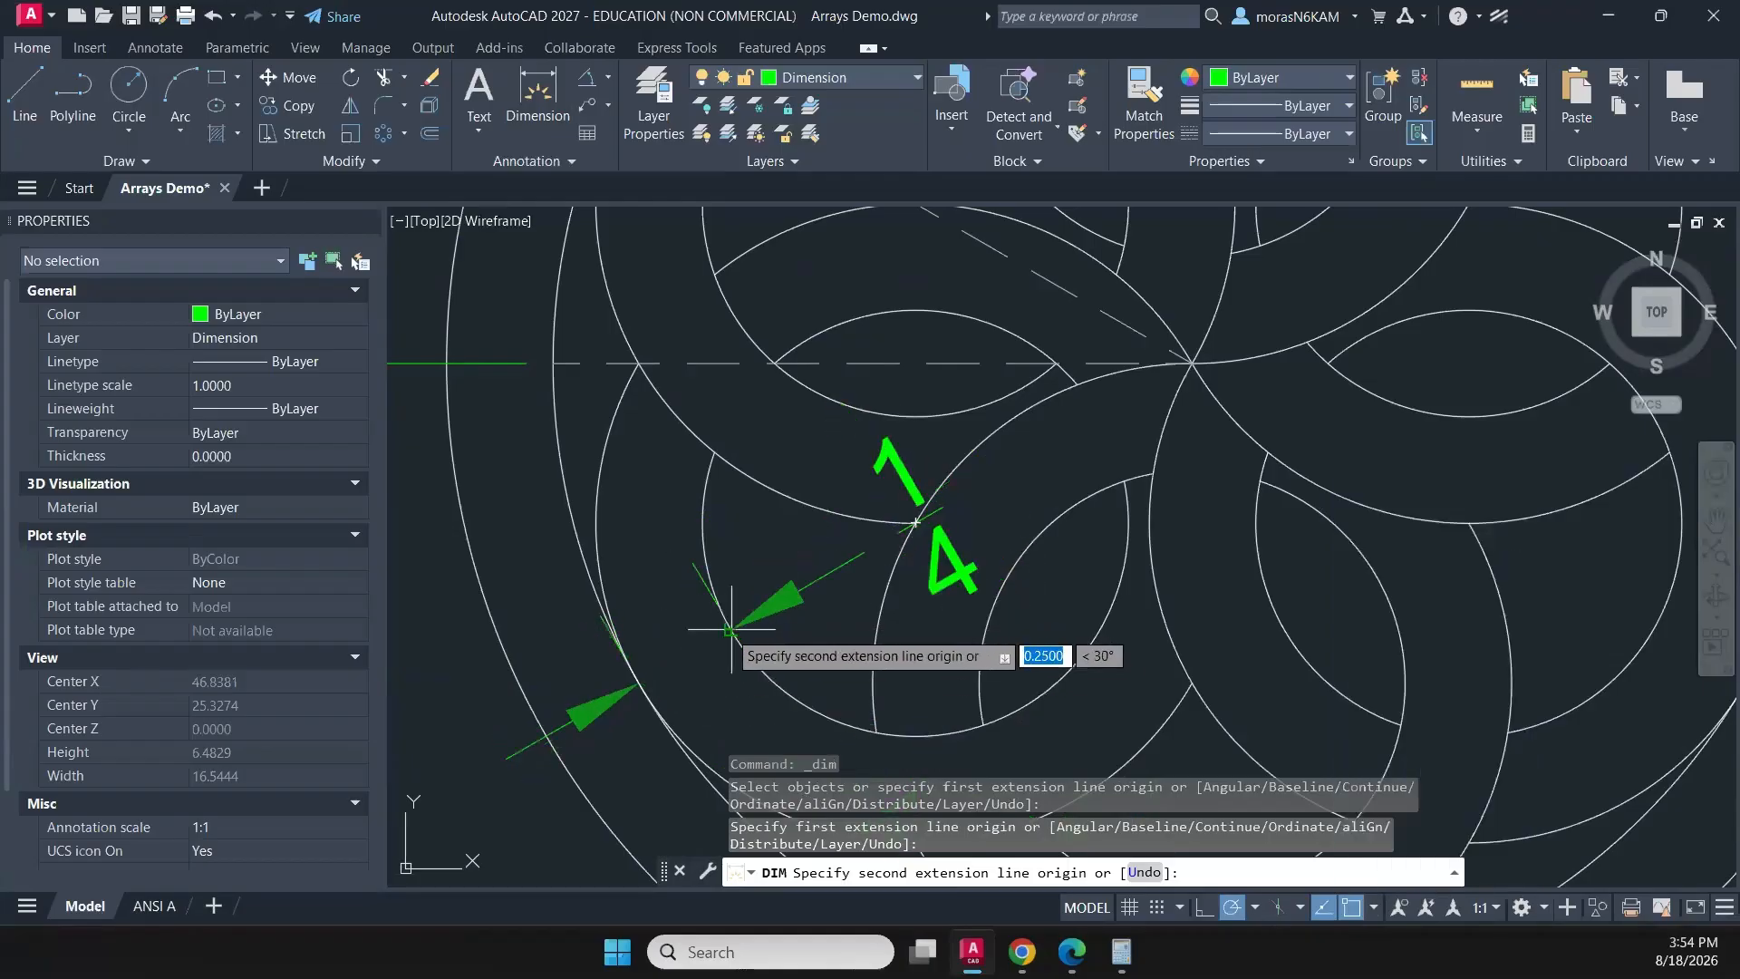
left_click(731, 628)
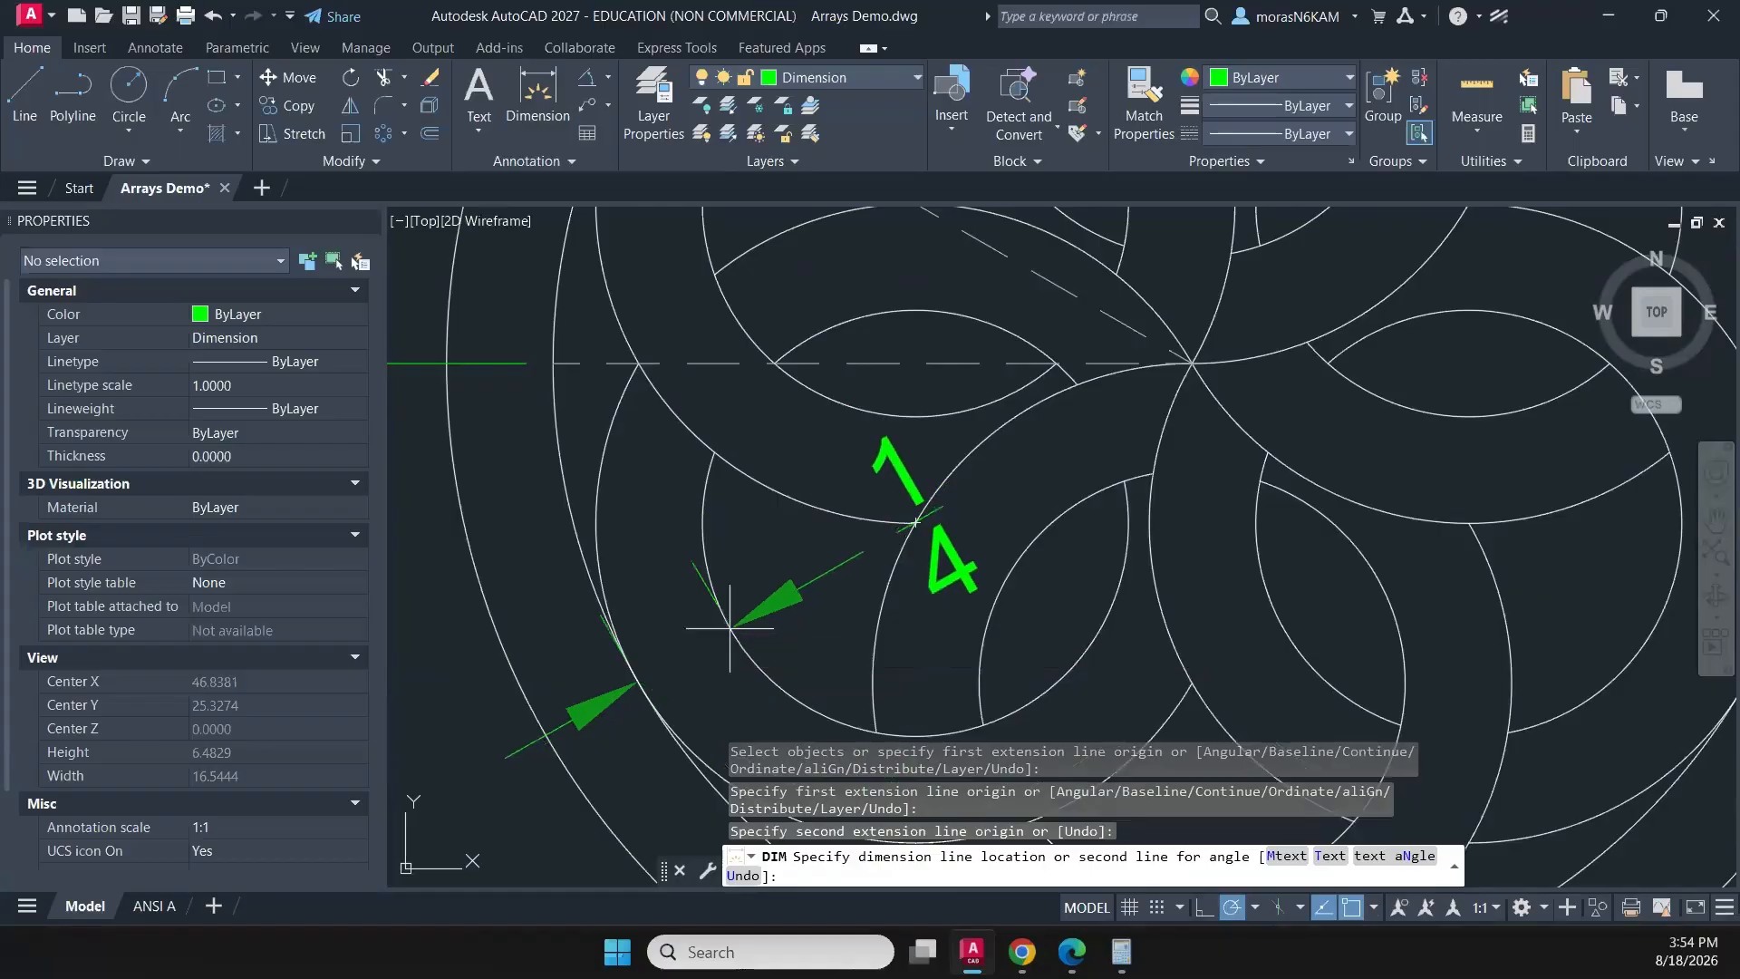
left_click(770, 634)
- Dimension the gap between the rosette's inner and outermost circles at their bottom quadrants
scroll(791, 638, "down", 2)
mouse_move(804, 649)
middle_mouse_down()
mouse_move(748, 504)
mouse_move(828, 535)
mouse_move(811, 466)
middle_mouse_up()
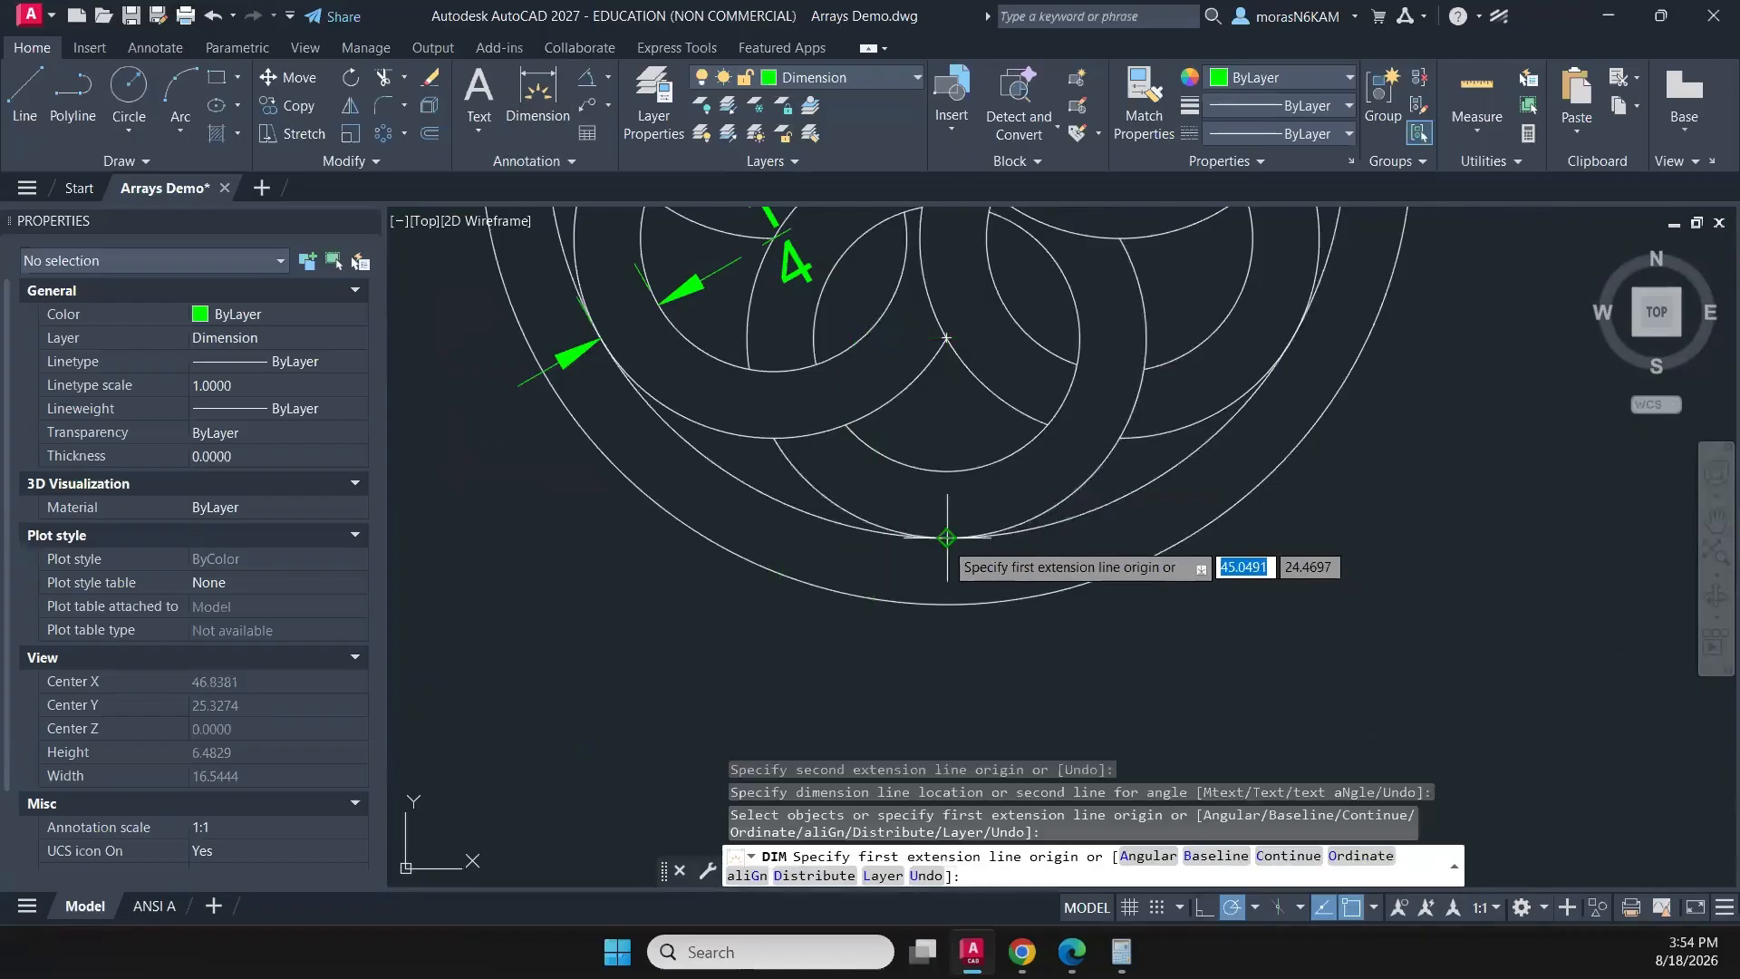
left_click(947, 537)
left_click(947, 603)
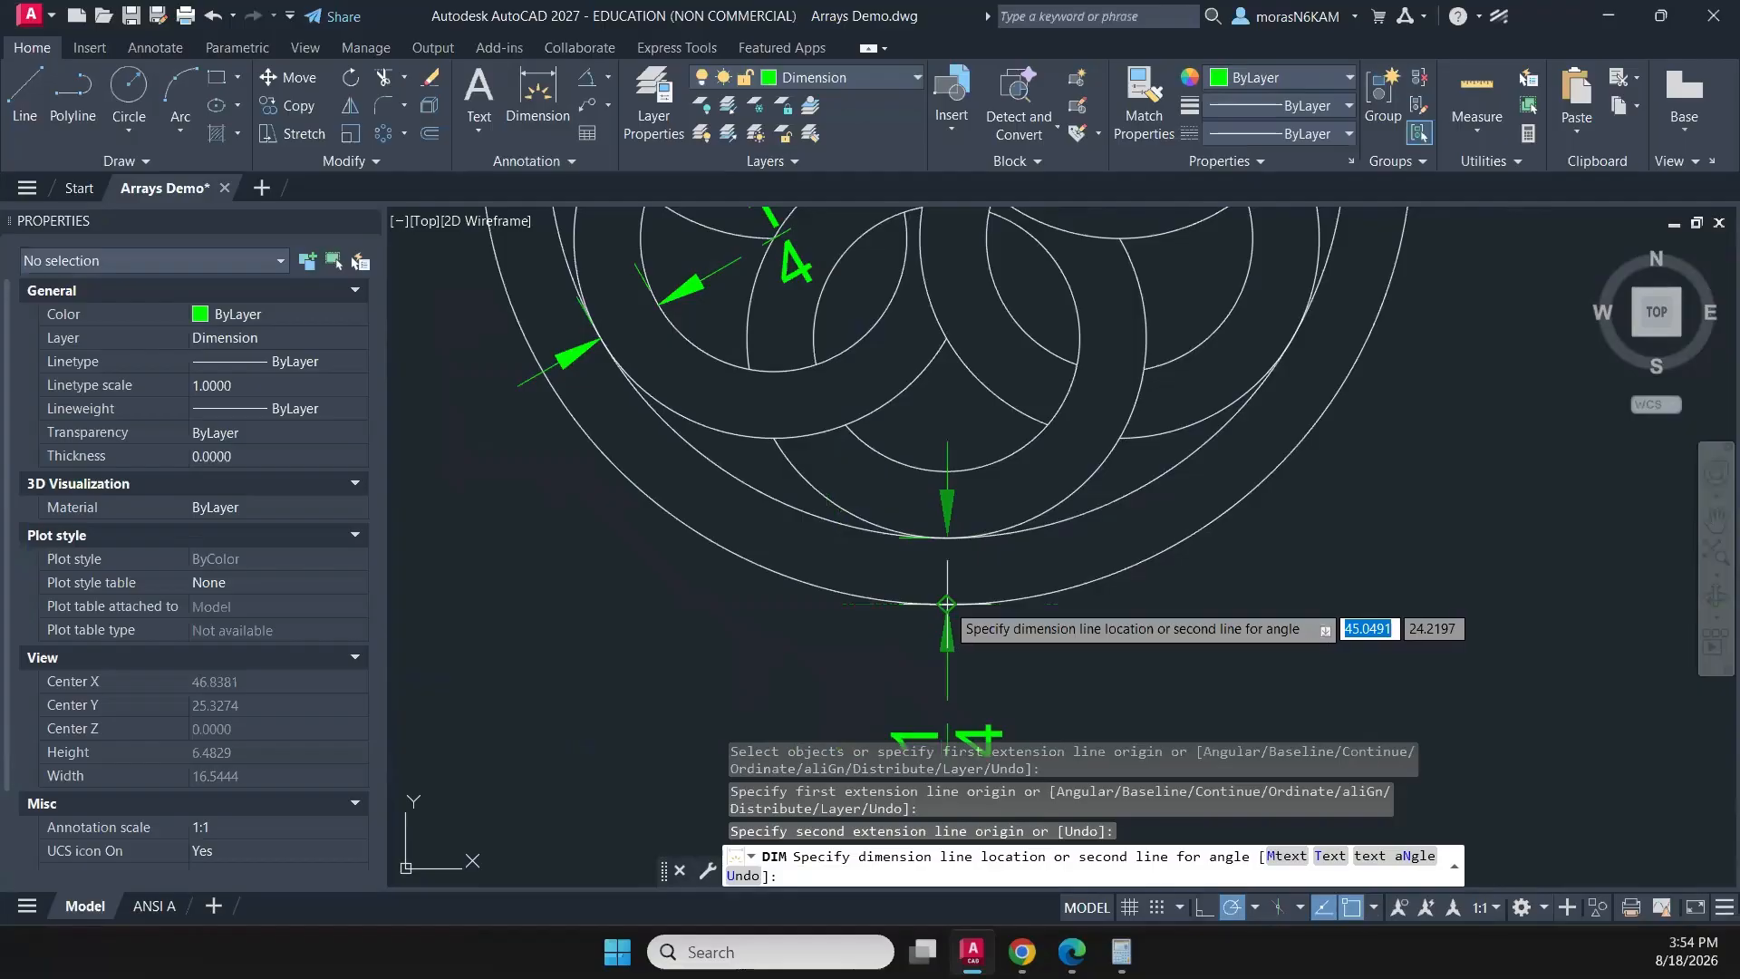
left_click(947, 603)
- End the dimensioning and move the petal-width dimension's text between its two arrows
middle_click_drag(868, 458, 768, 502)
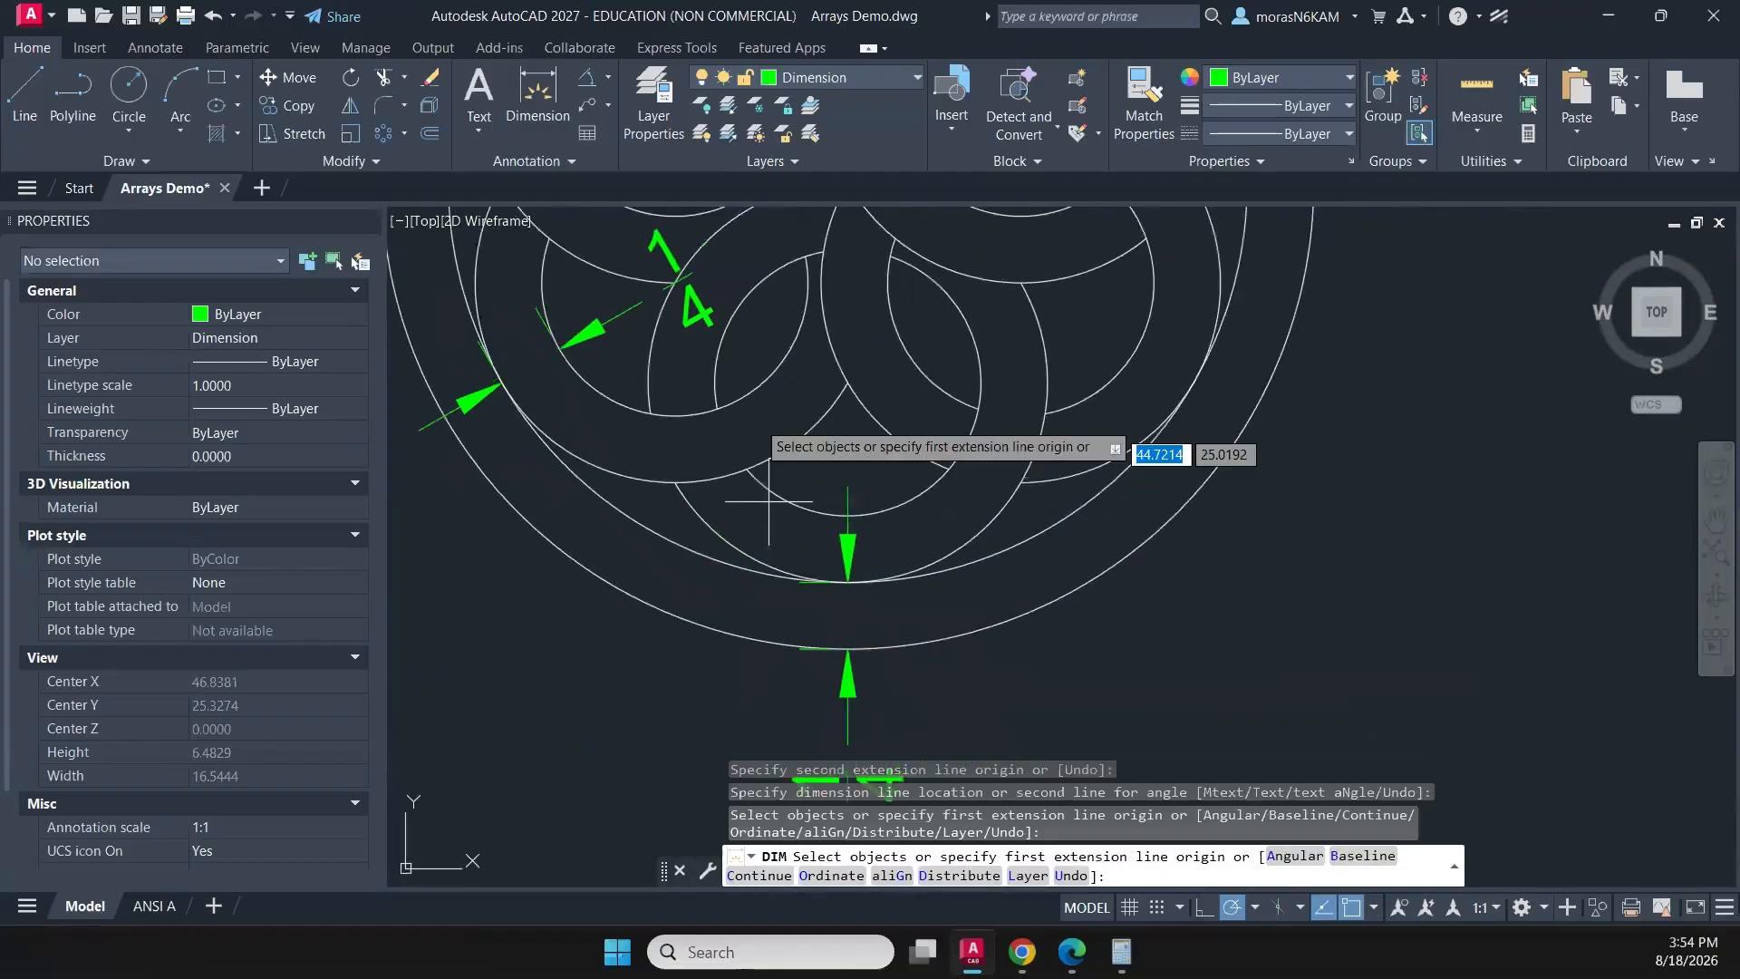
key("Return")
left_click(686, 279)
middle_click_drag(688, 278, 689, 295)
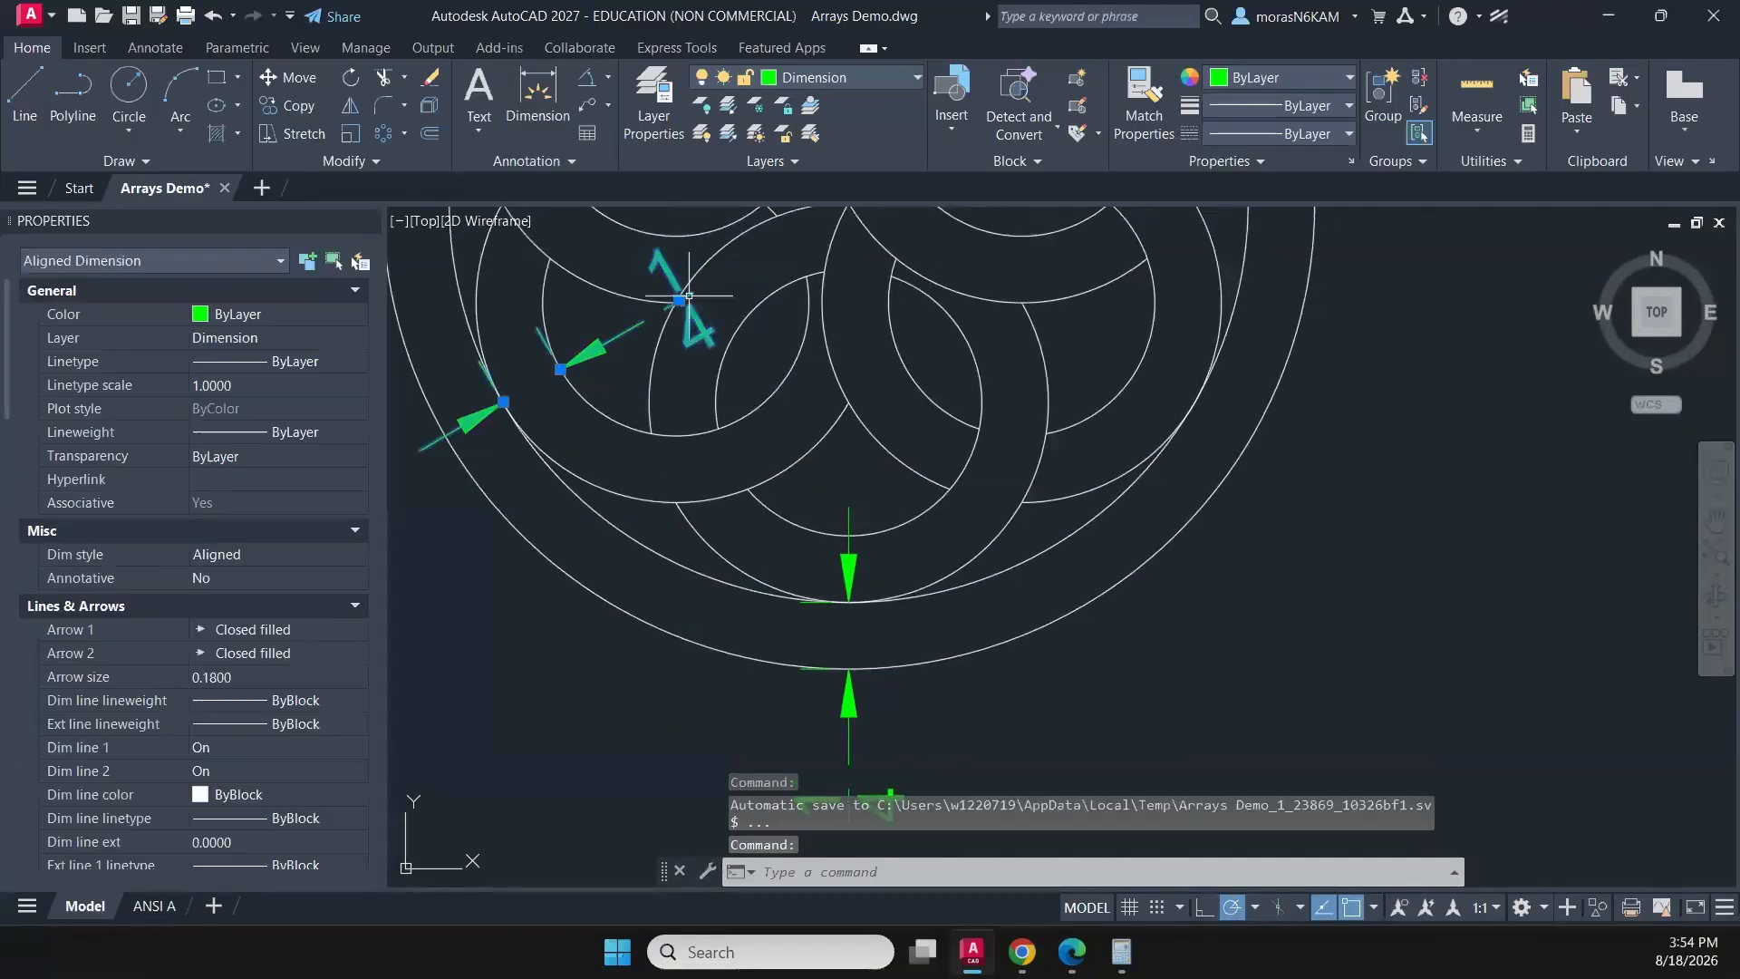
left_click(679, 300)
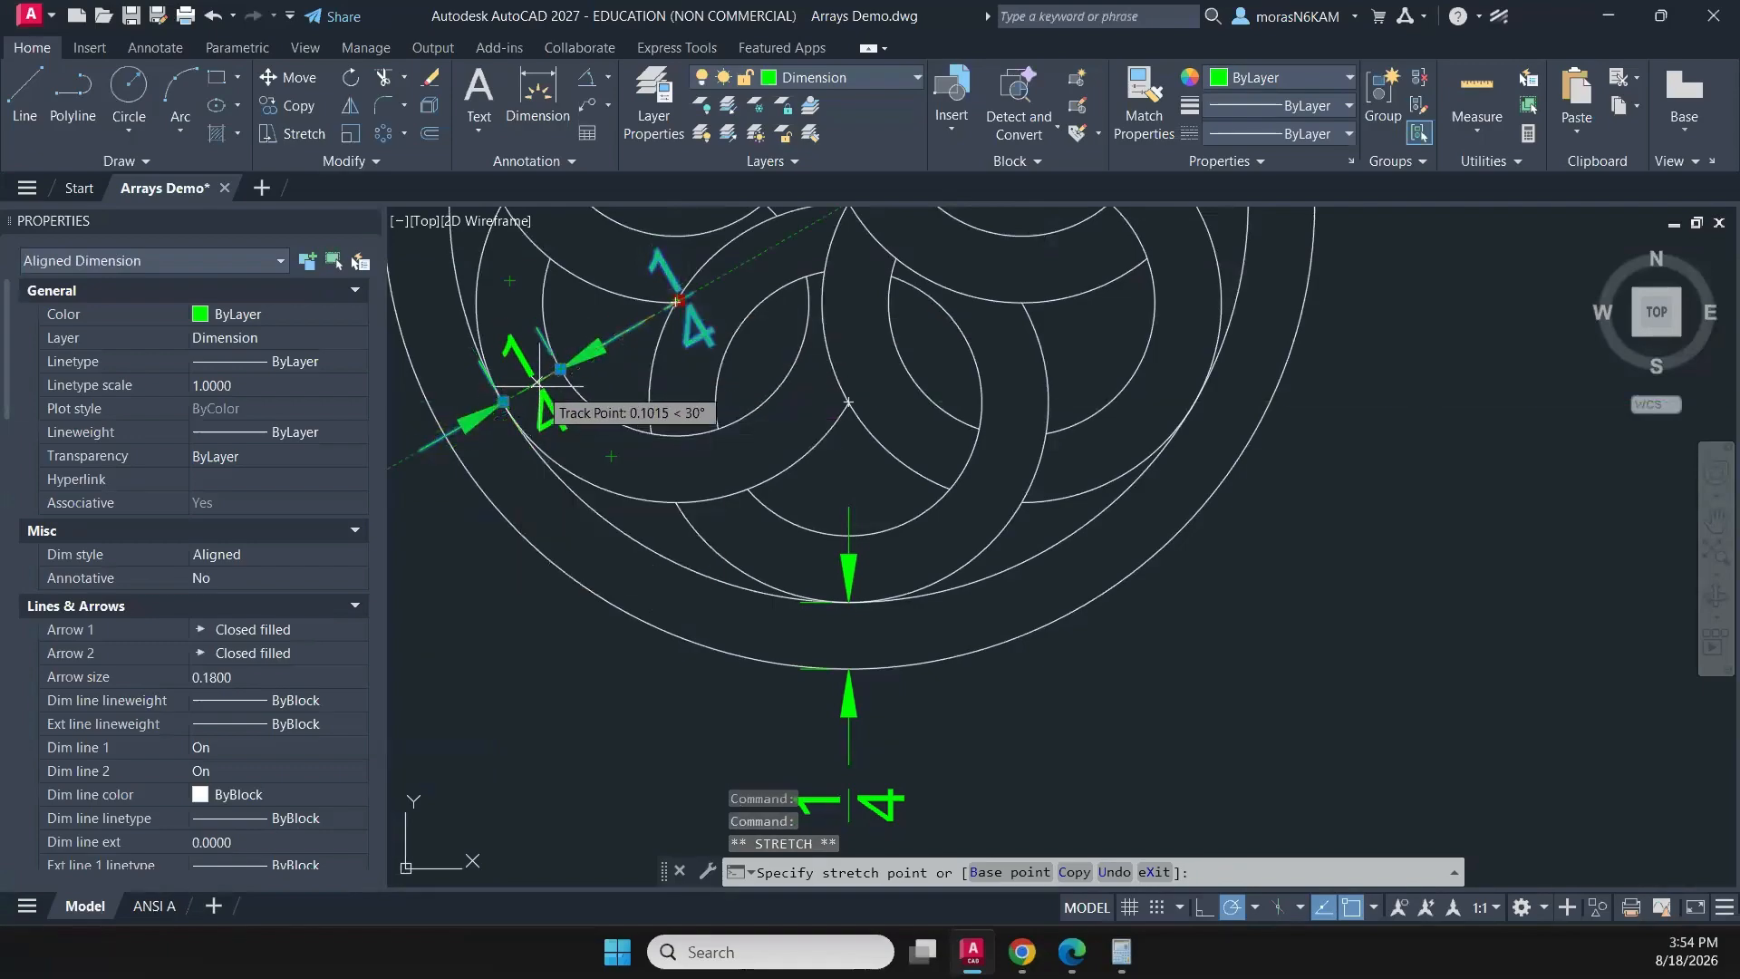
key("Escape")
- Move the text of the dimension between the two circles up between its arrows
scroll(777, 595, "down", 3)
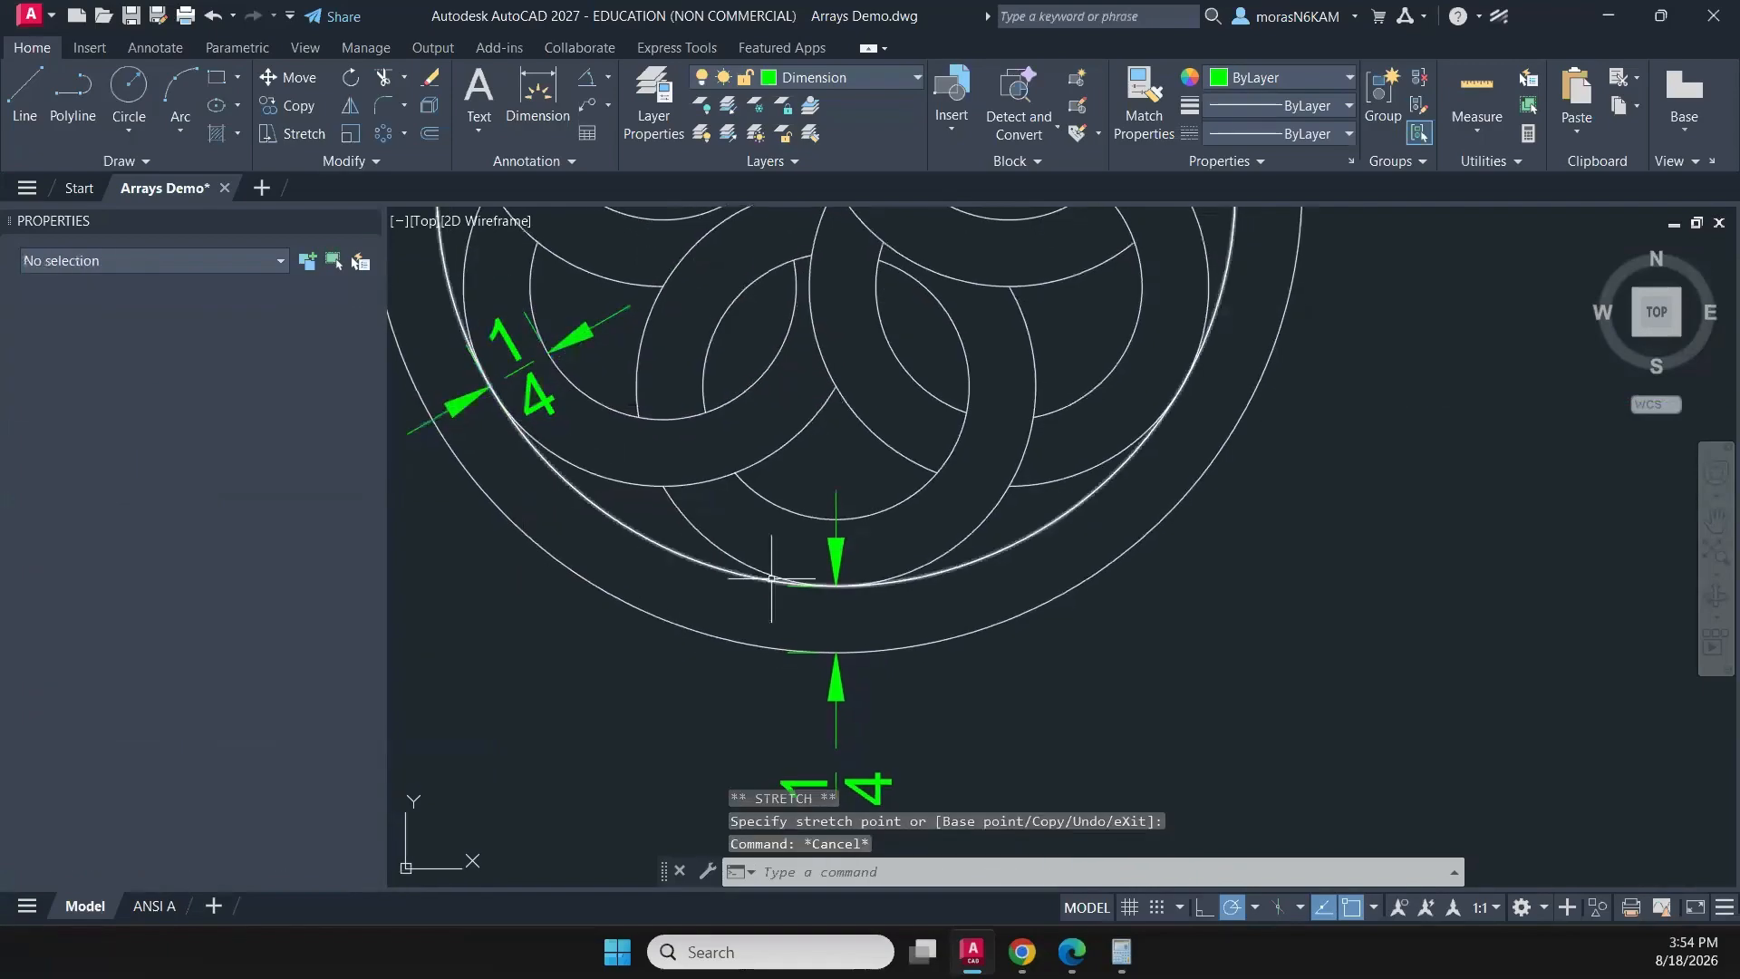
left_click(854, 671)
left_click(787, 702)
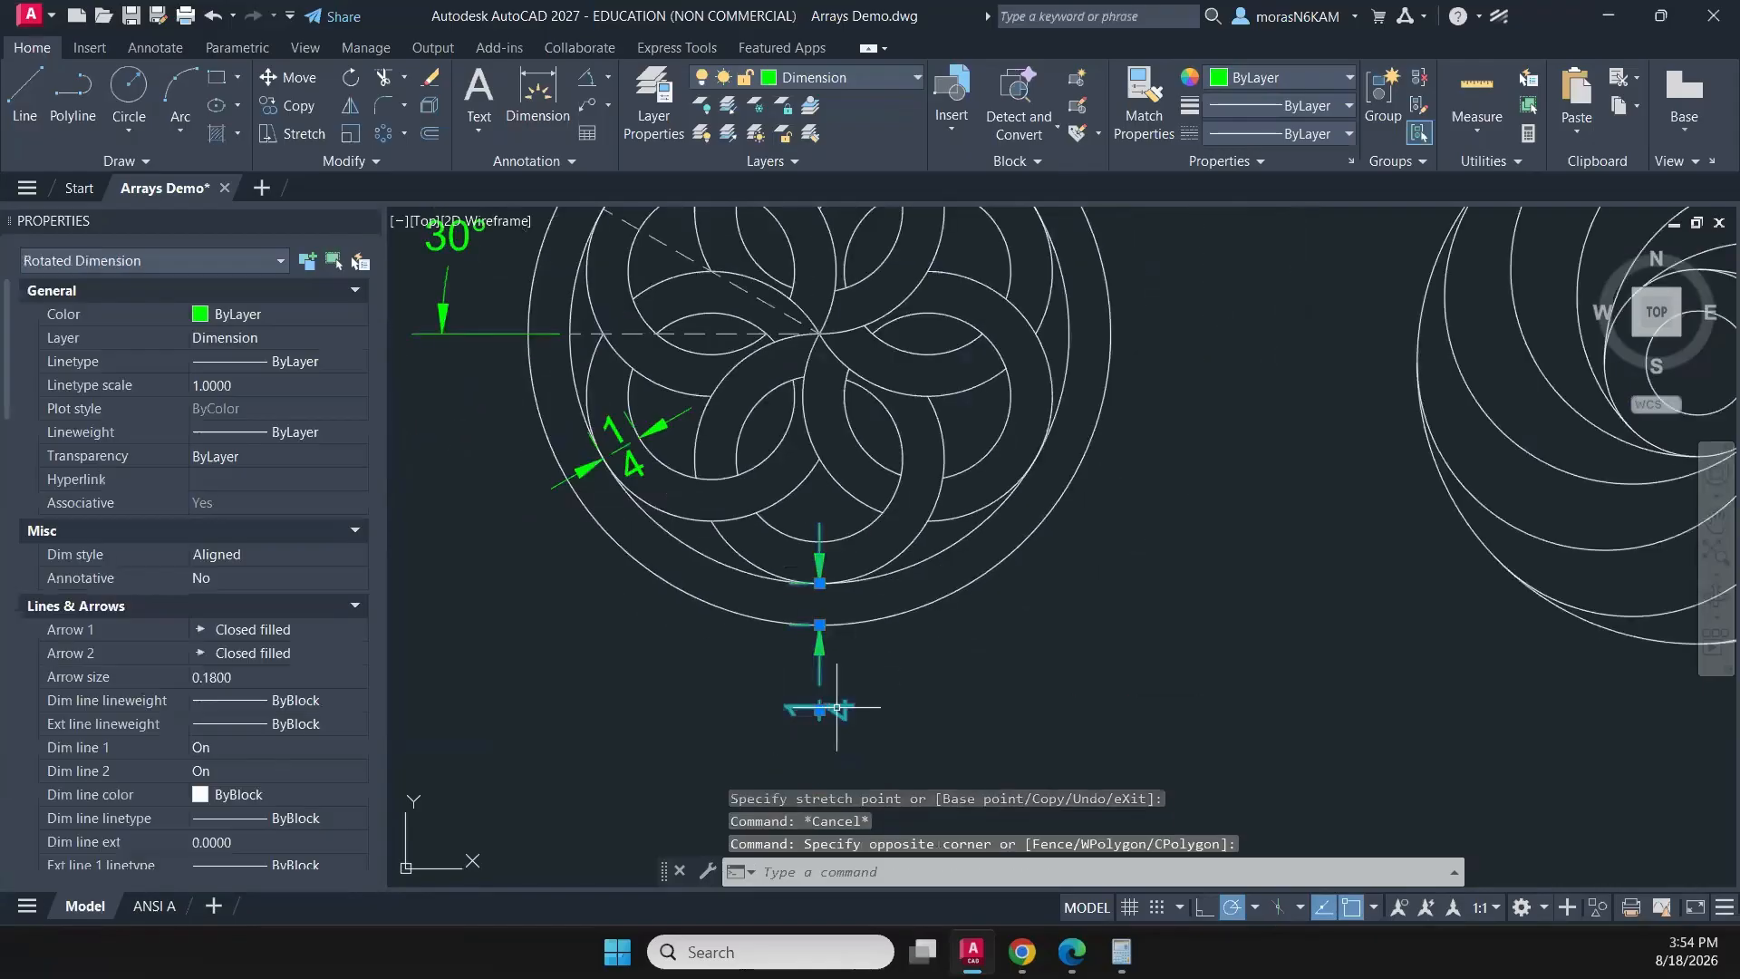
left_click(819, 709)
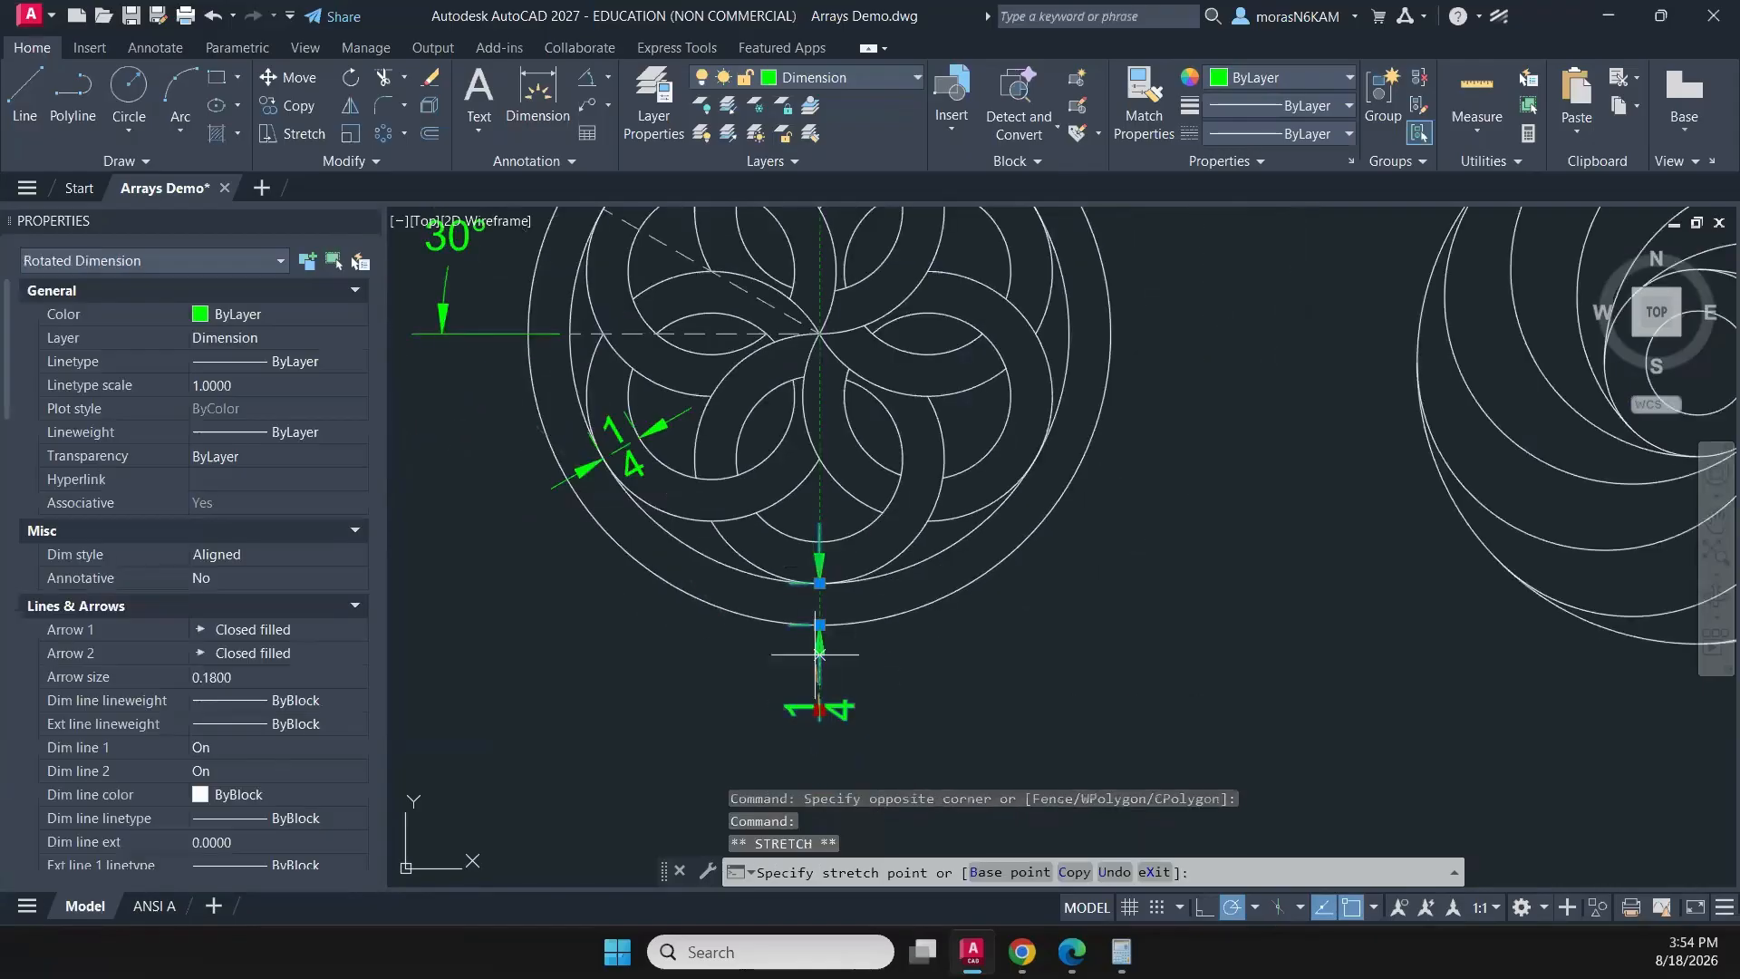
left_click(819, 603)
key("Escape")
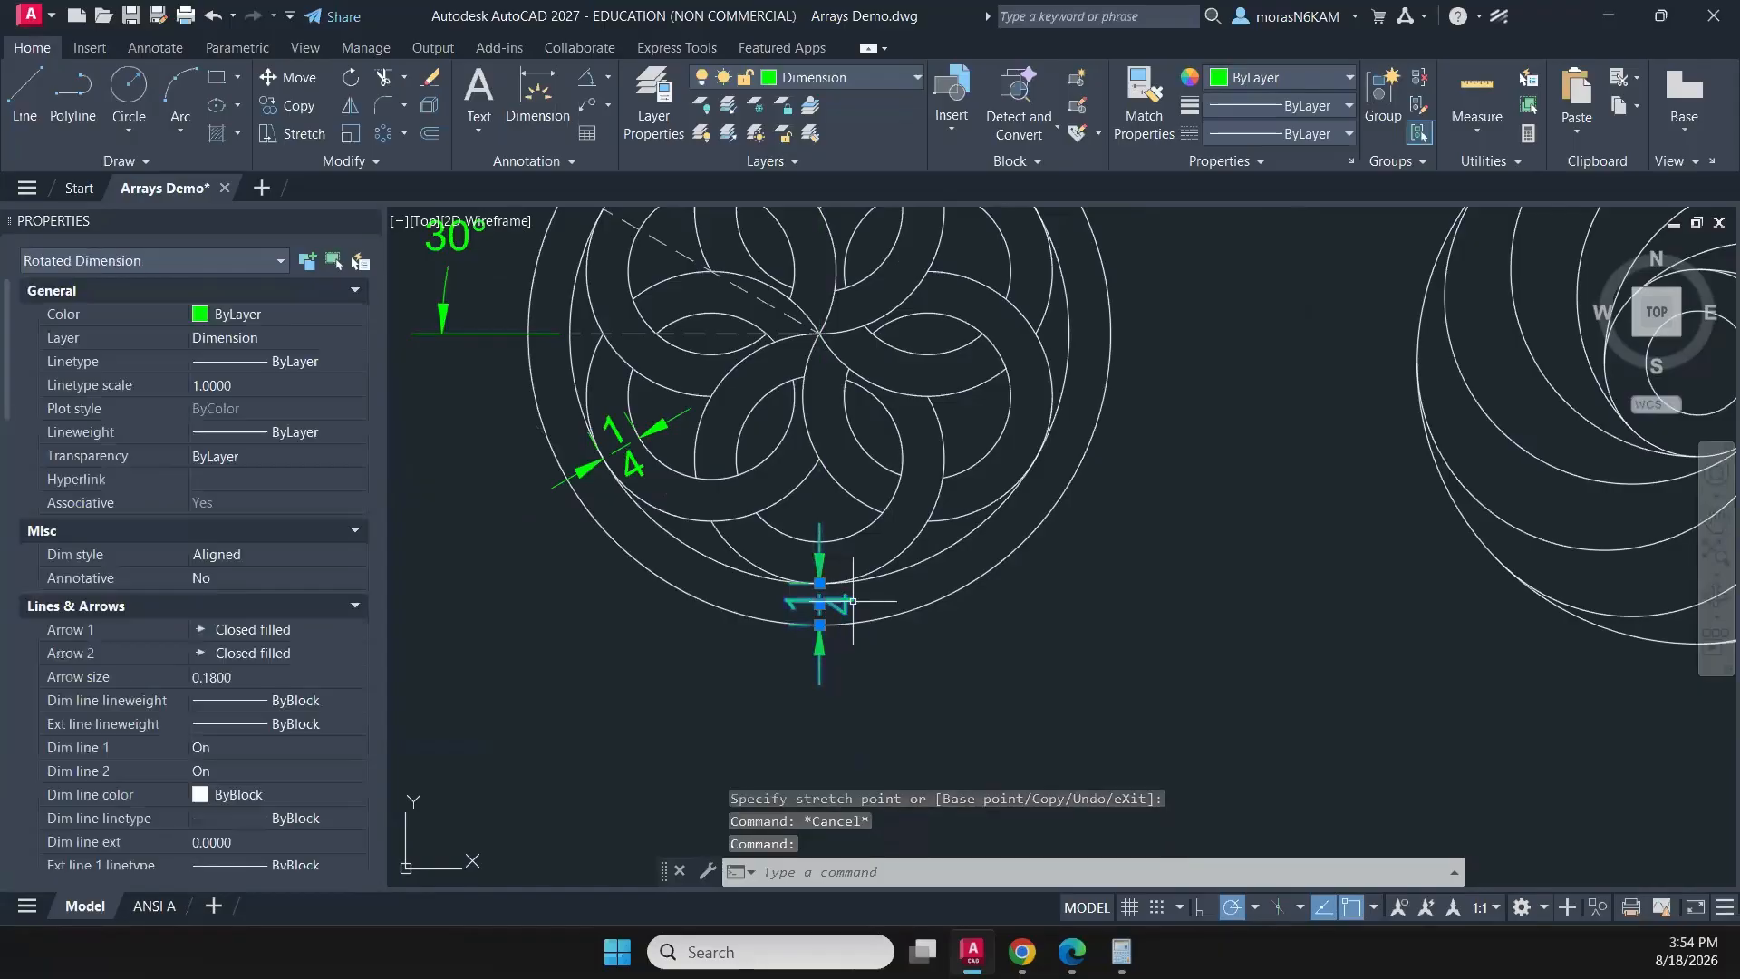
- Rotate the dimension between the two circles about the rosette's centre to the lower-left part of the ring
type("rota")
key("Return")
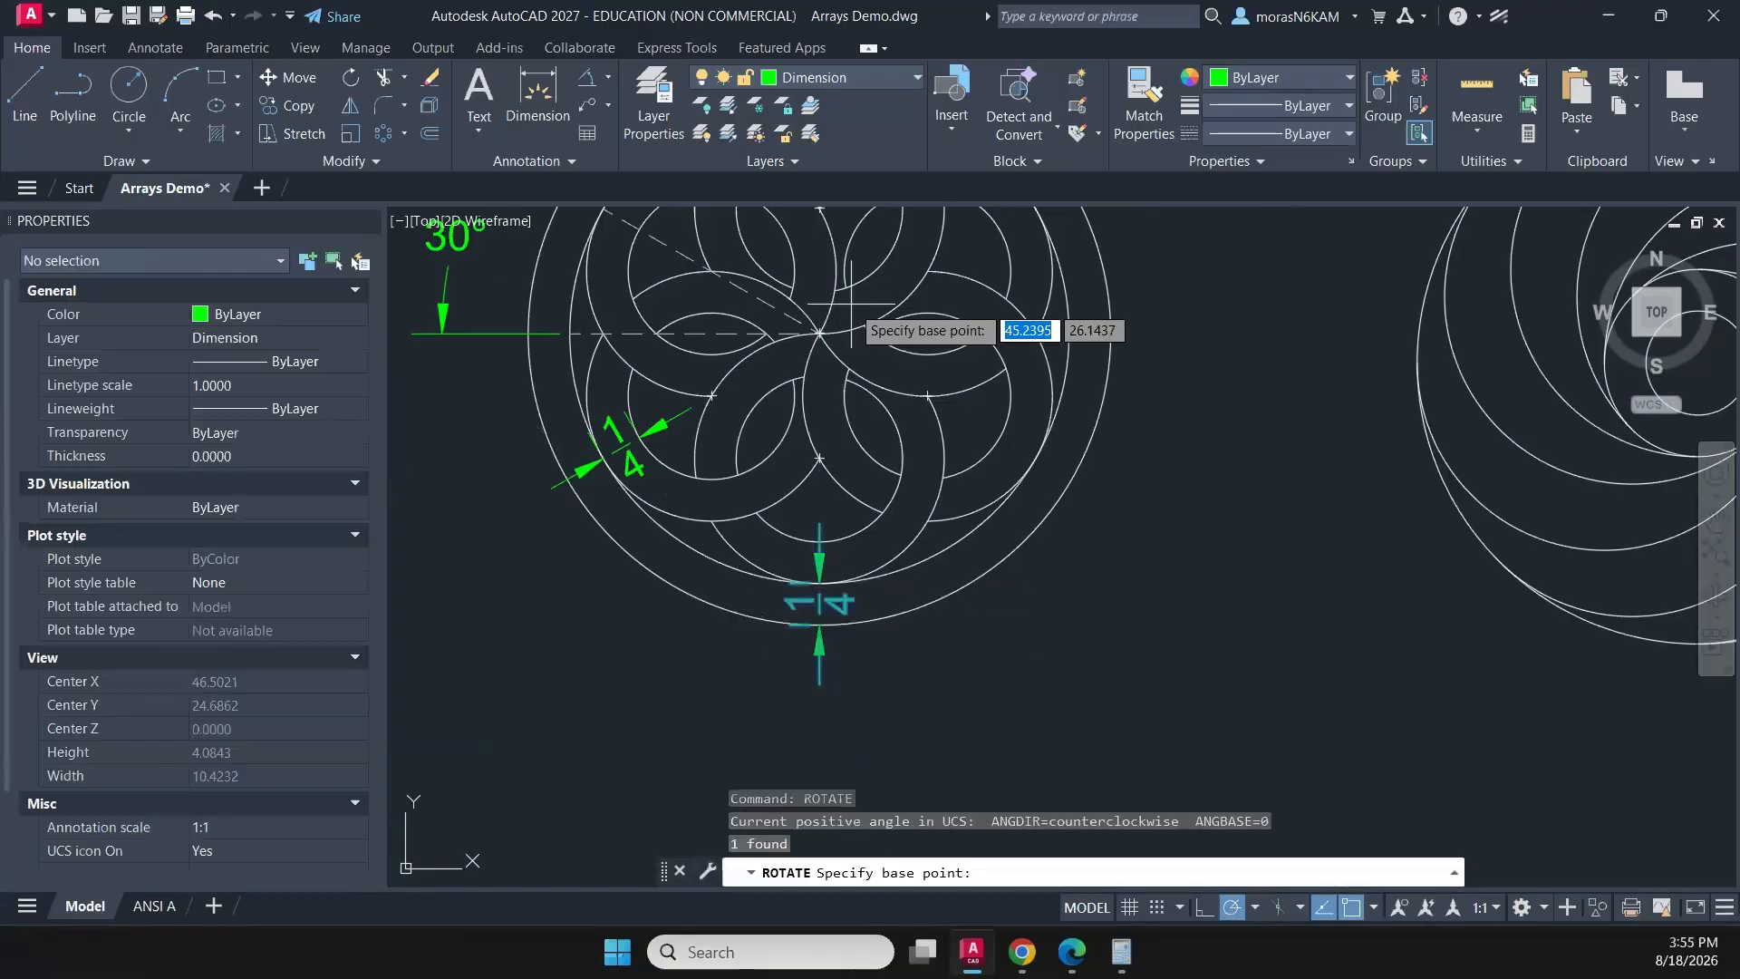
left_click(820, 334)
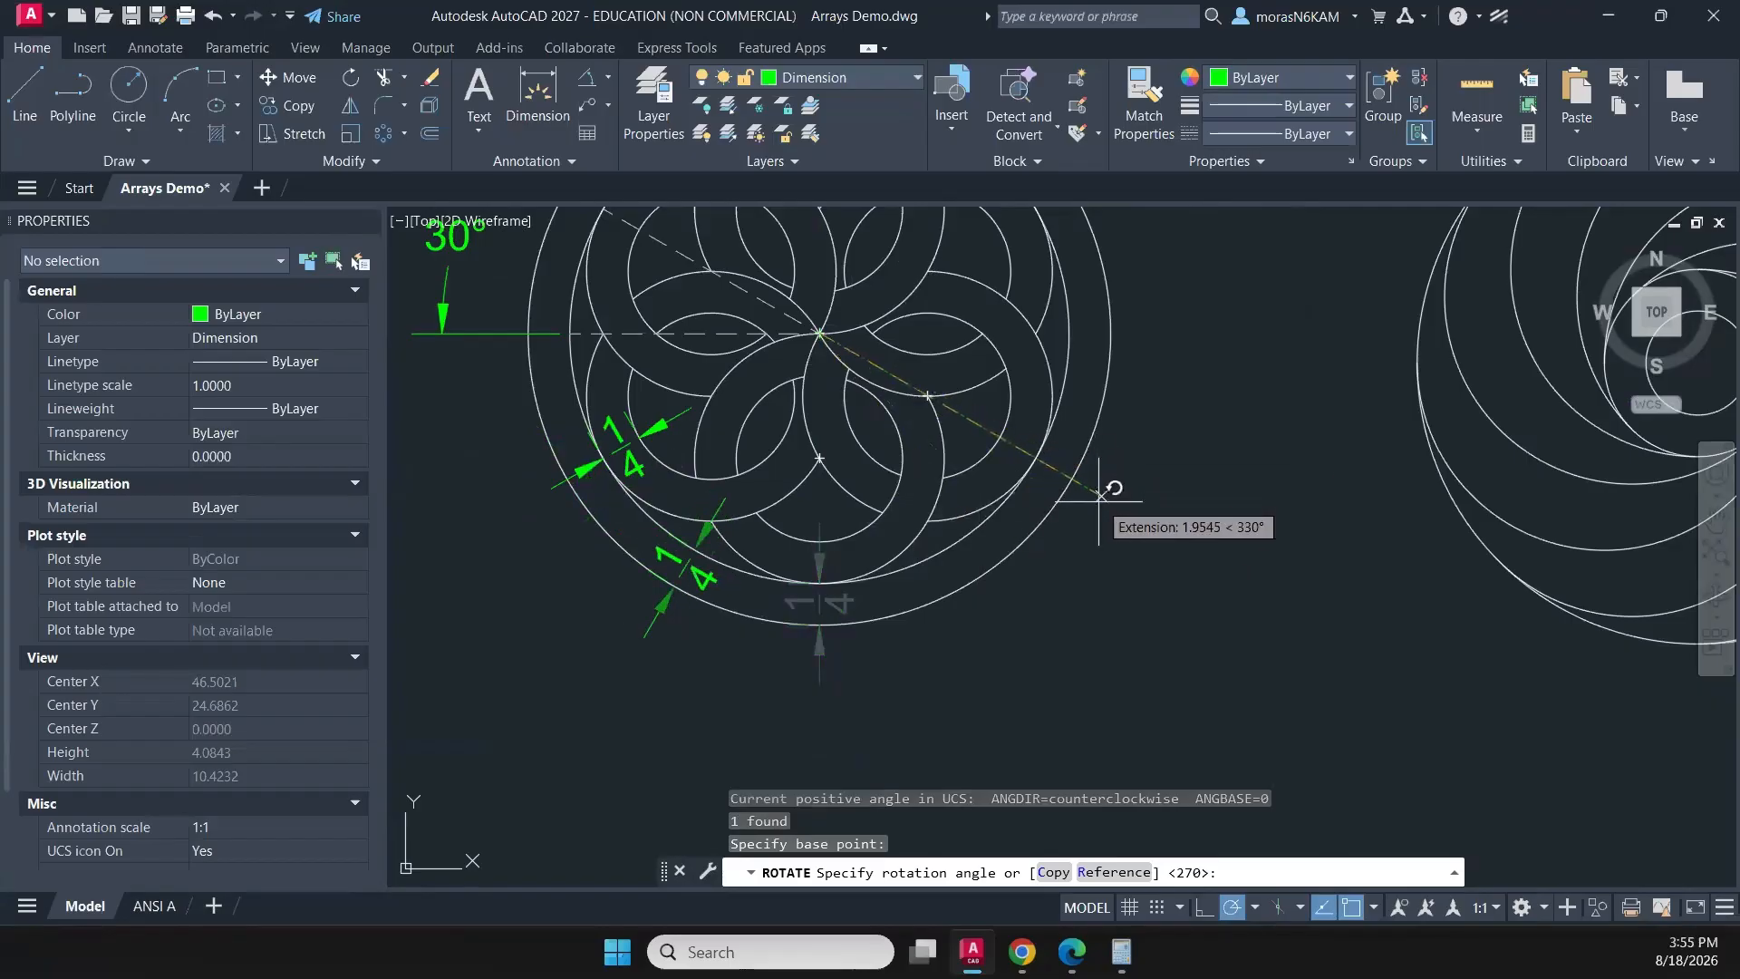
left_click(1101, 521)
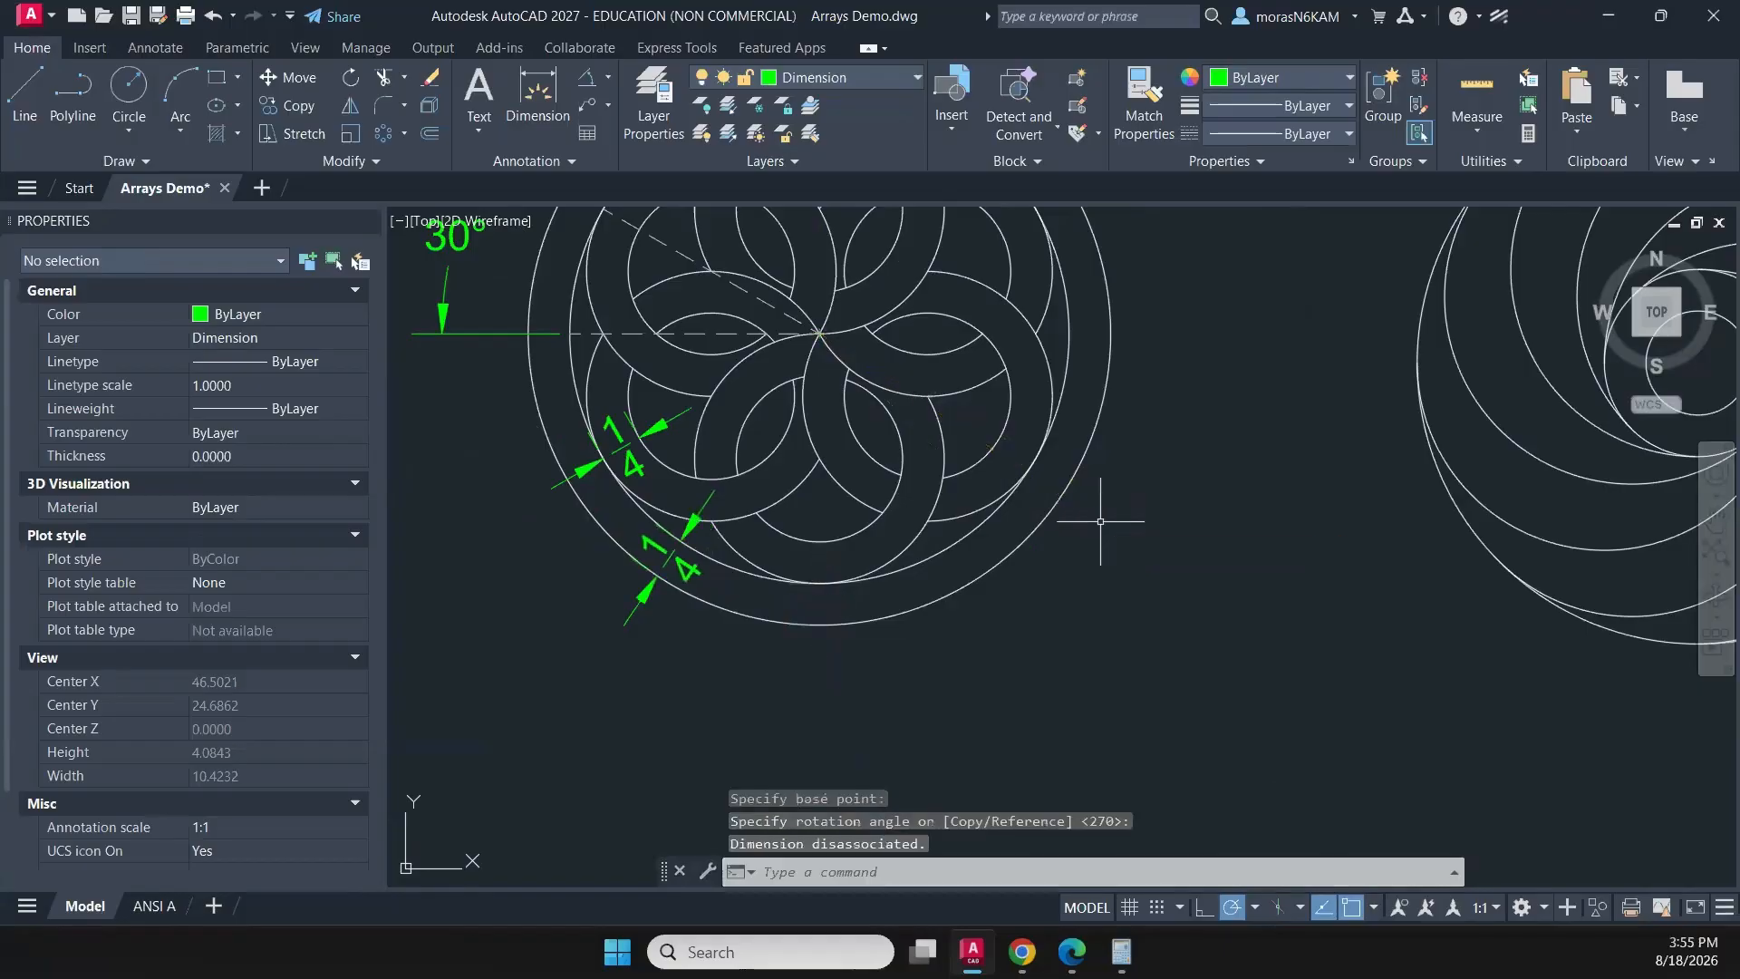
scroll(1120, 491, "down", 2)
key("Escape")
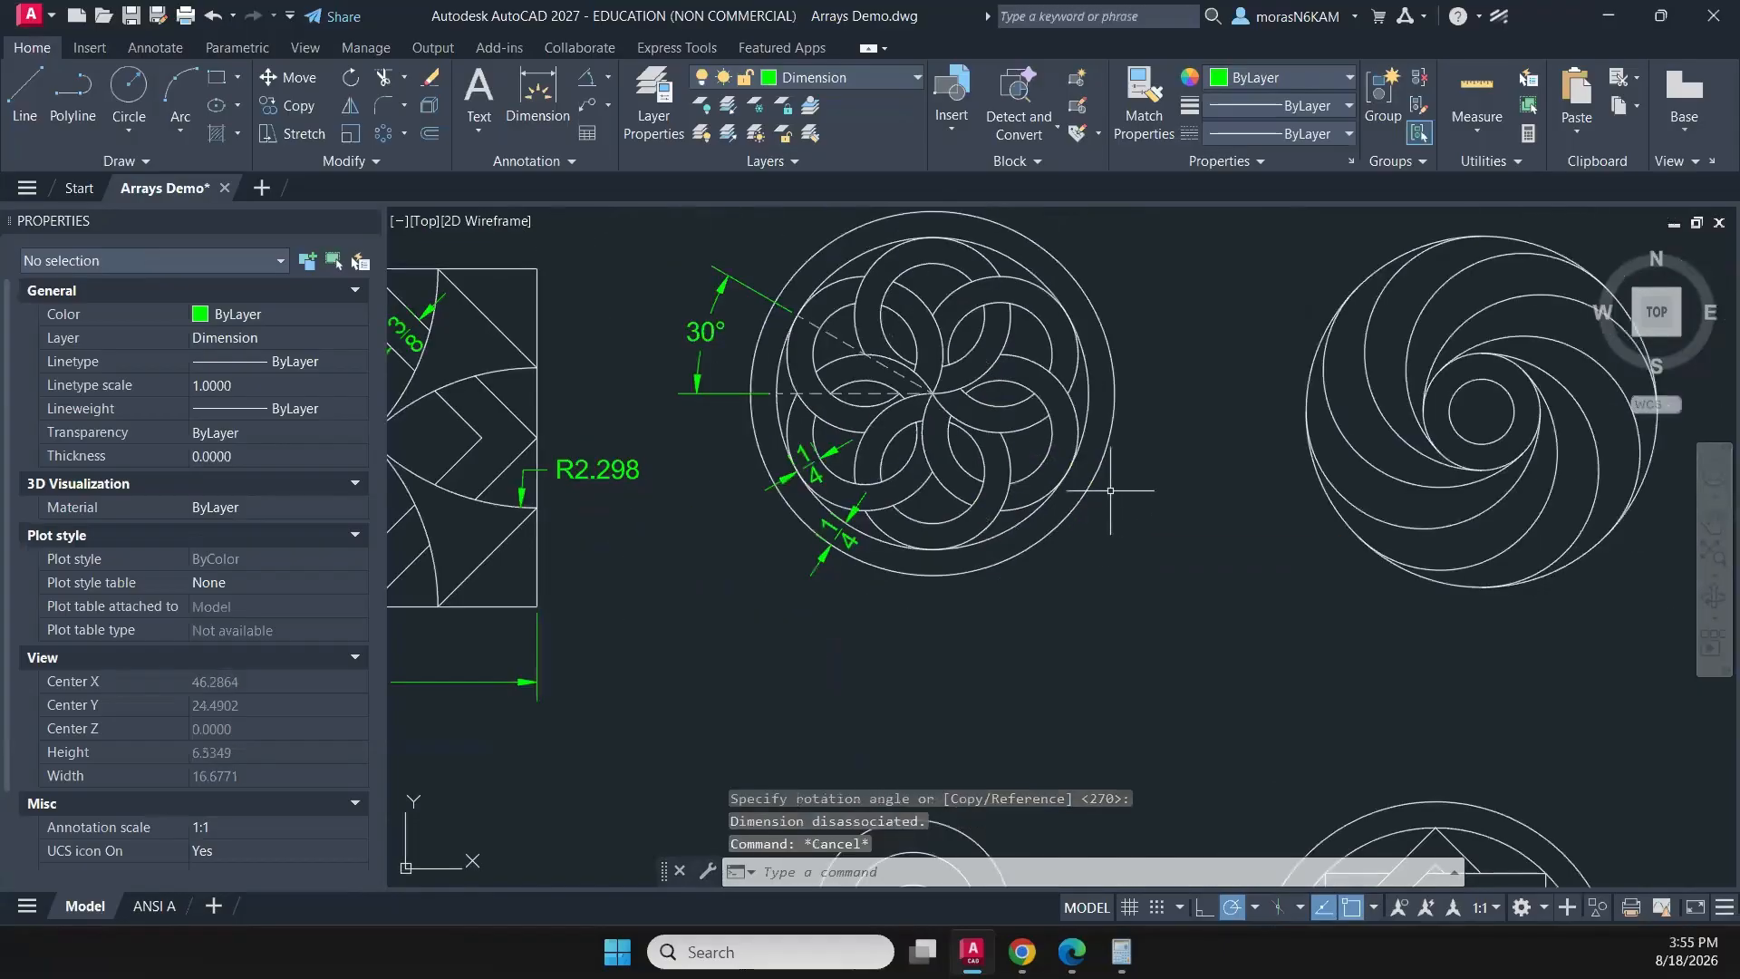
- Add a diameter dimension to the rosette's outermost circle, with its text outside the circle at the upper right
middle_click_drag(1117, 369, 997, 487)
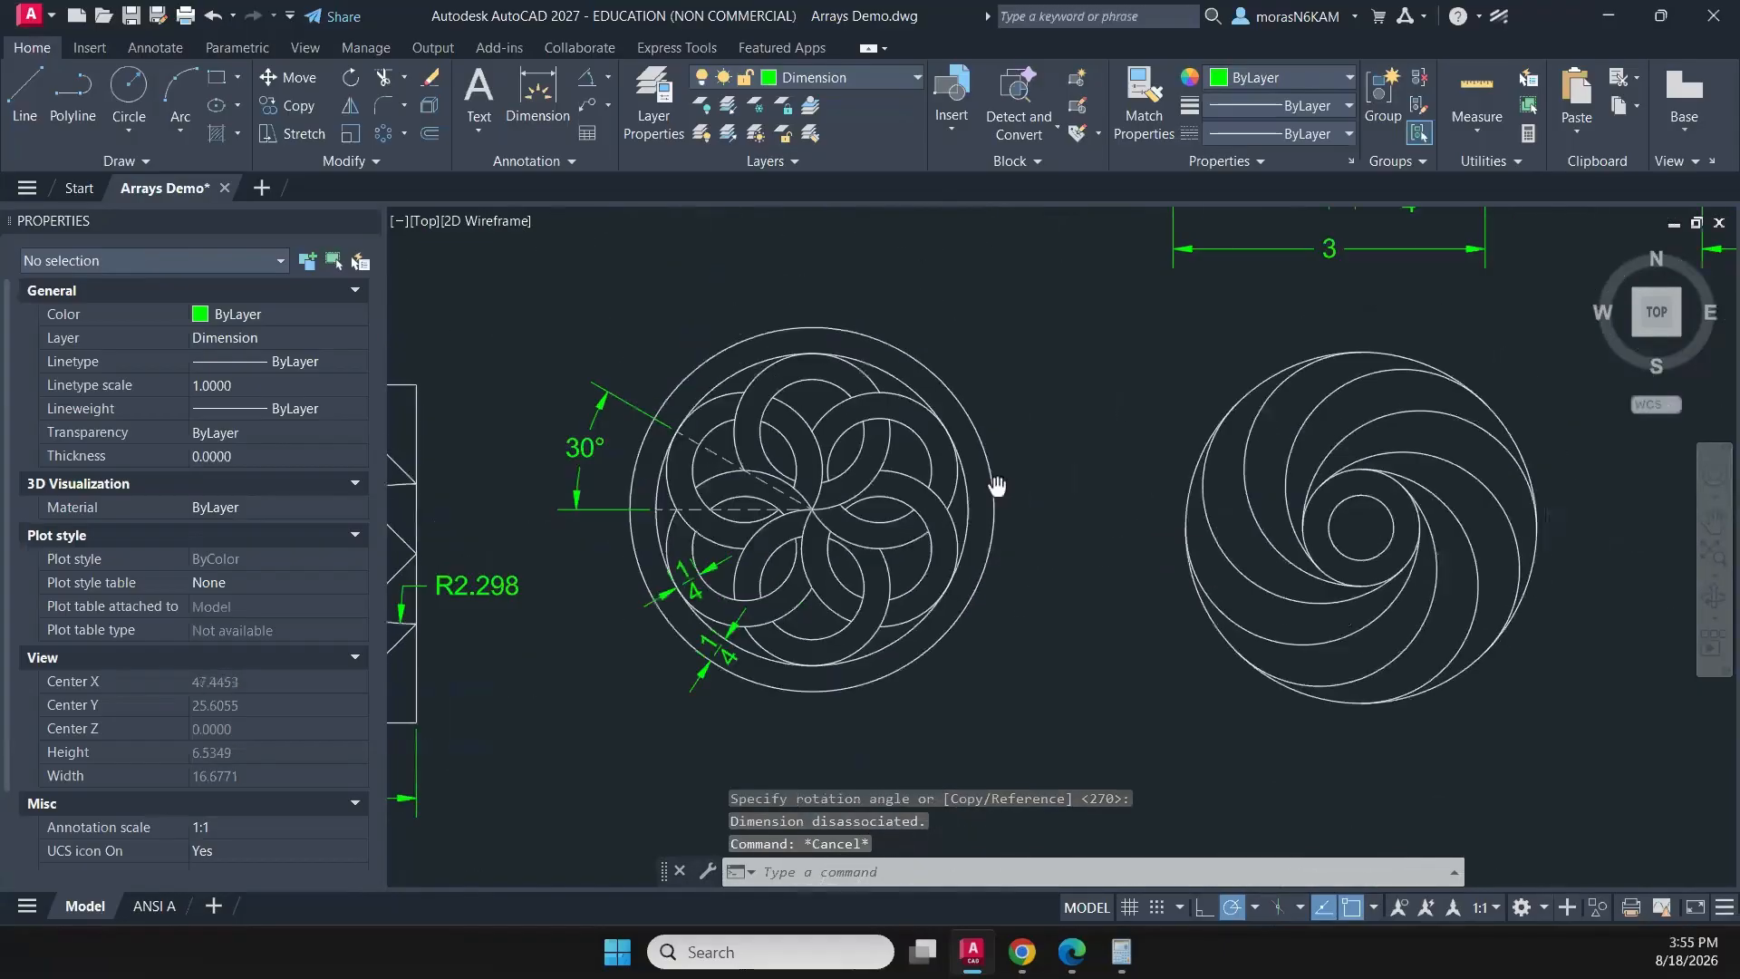
left_click(606, 85)
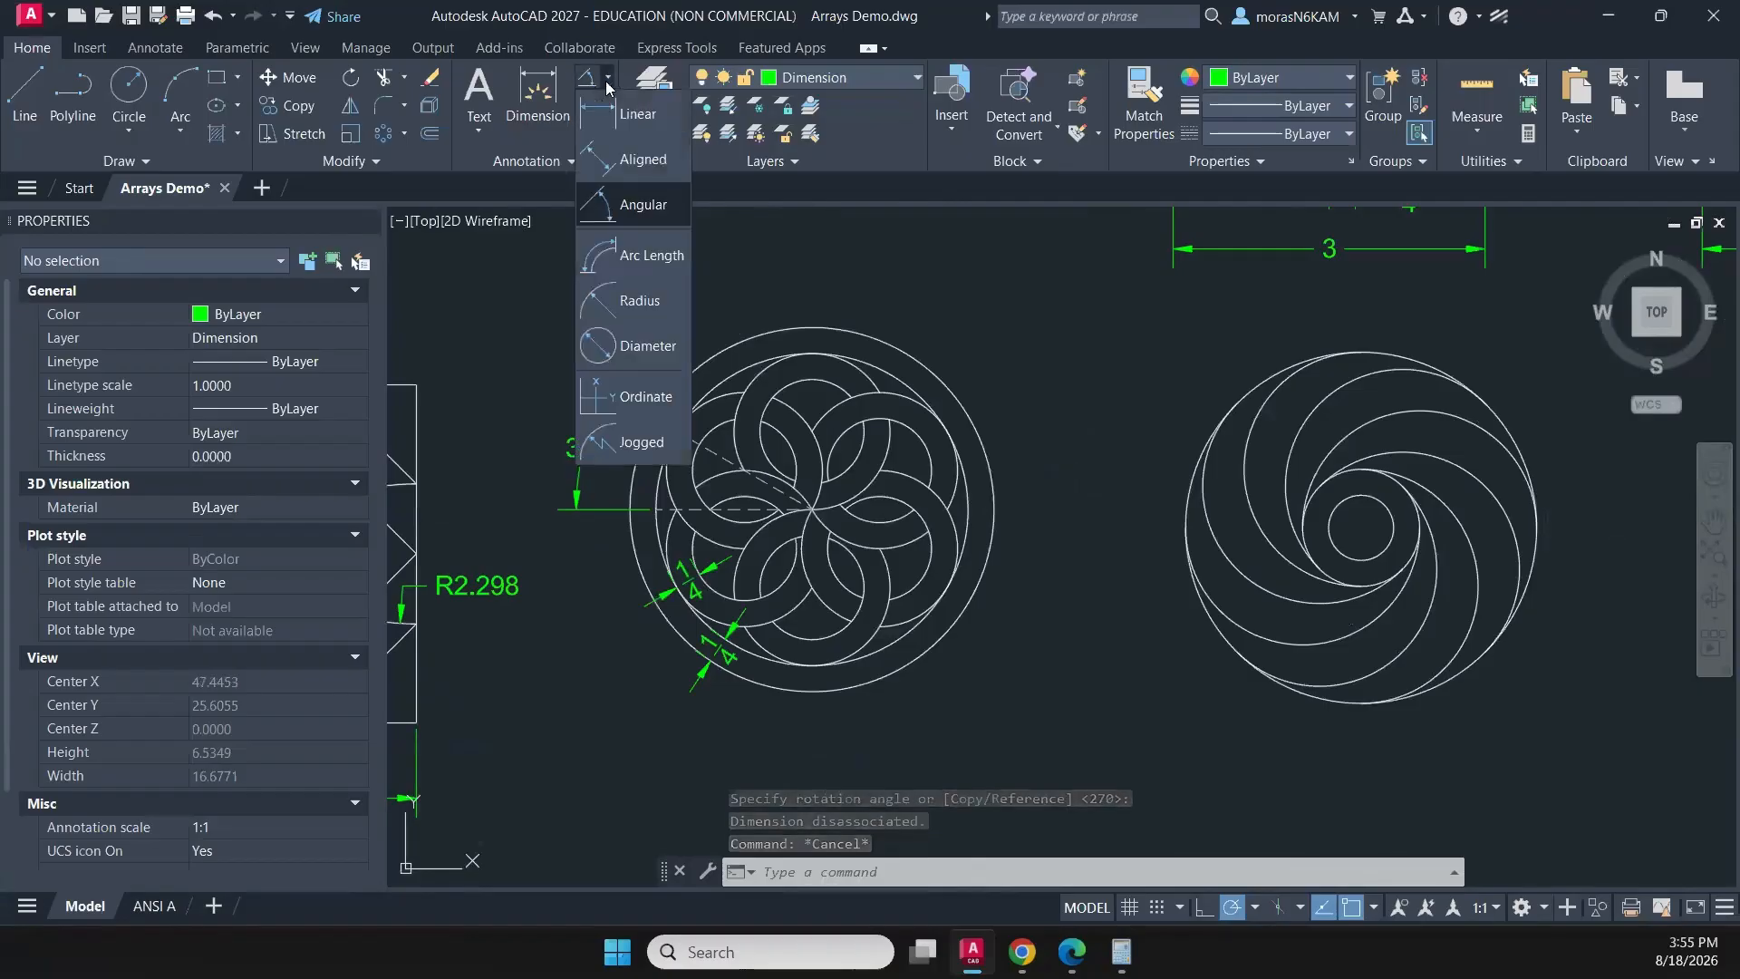
left_click(647, 349)
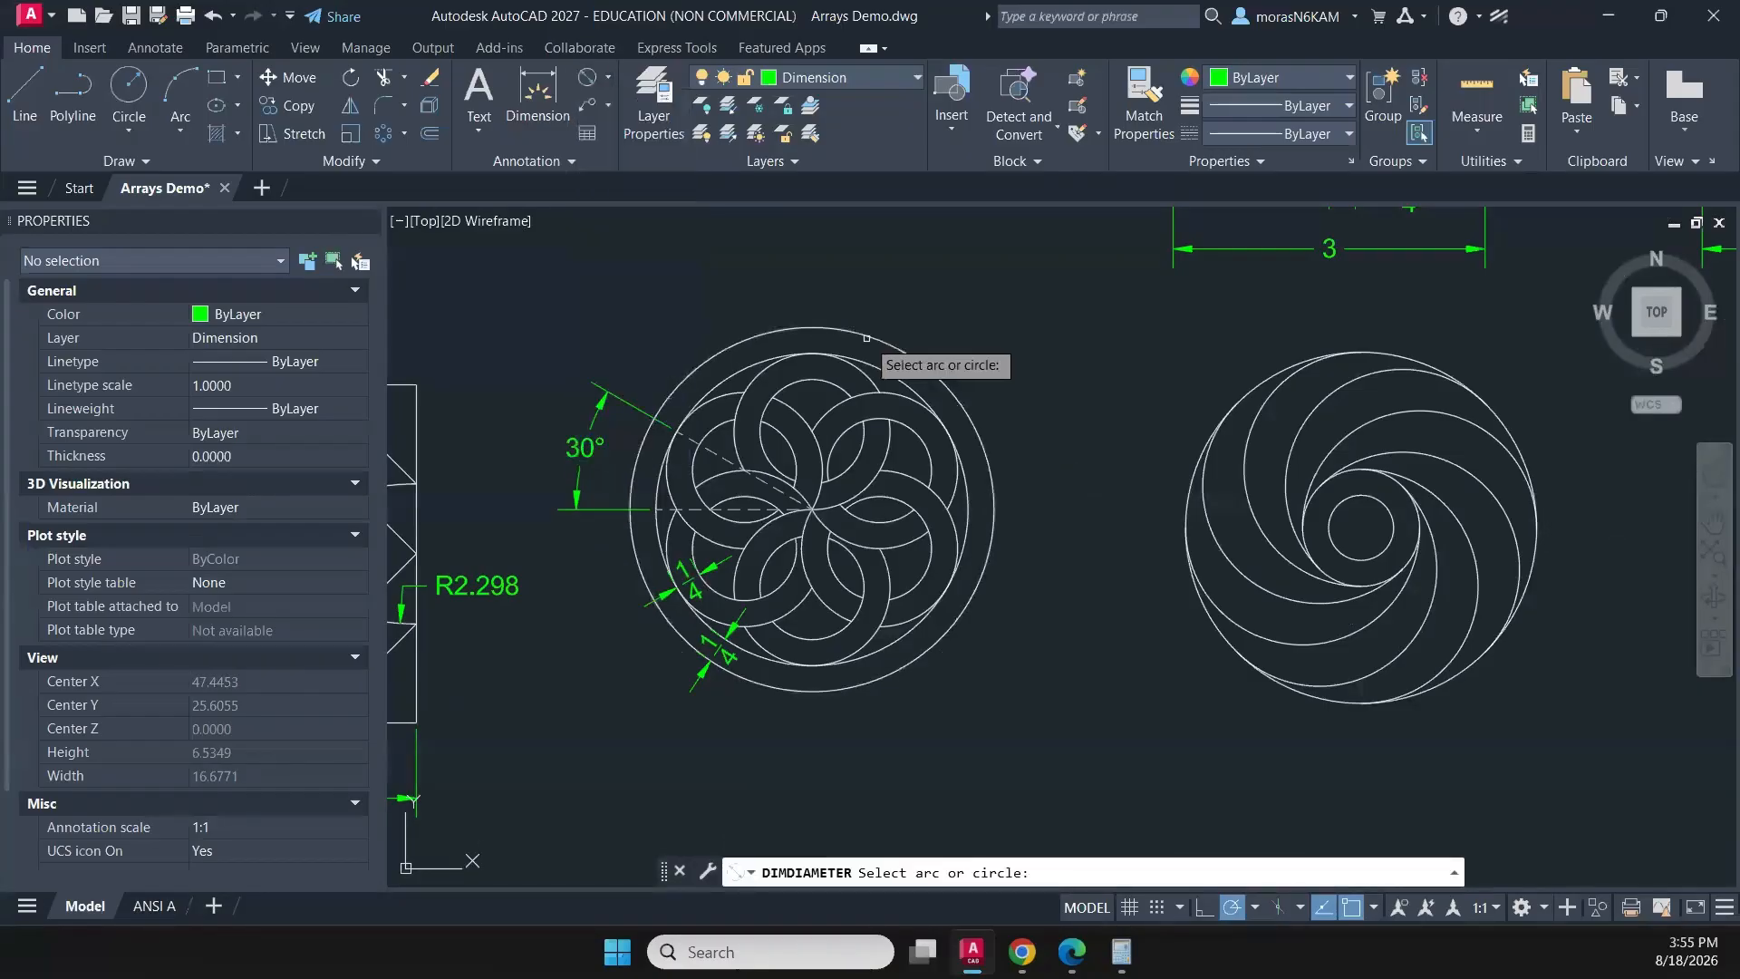
left_click(866, 335)
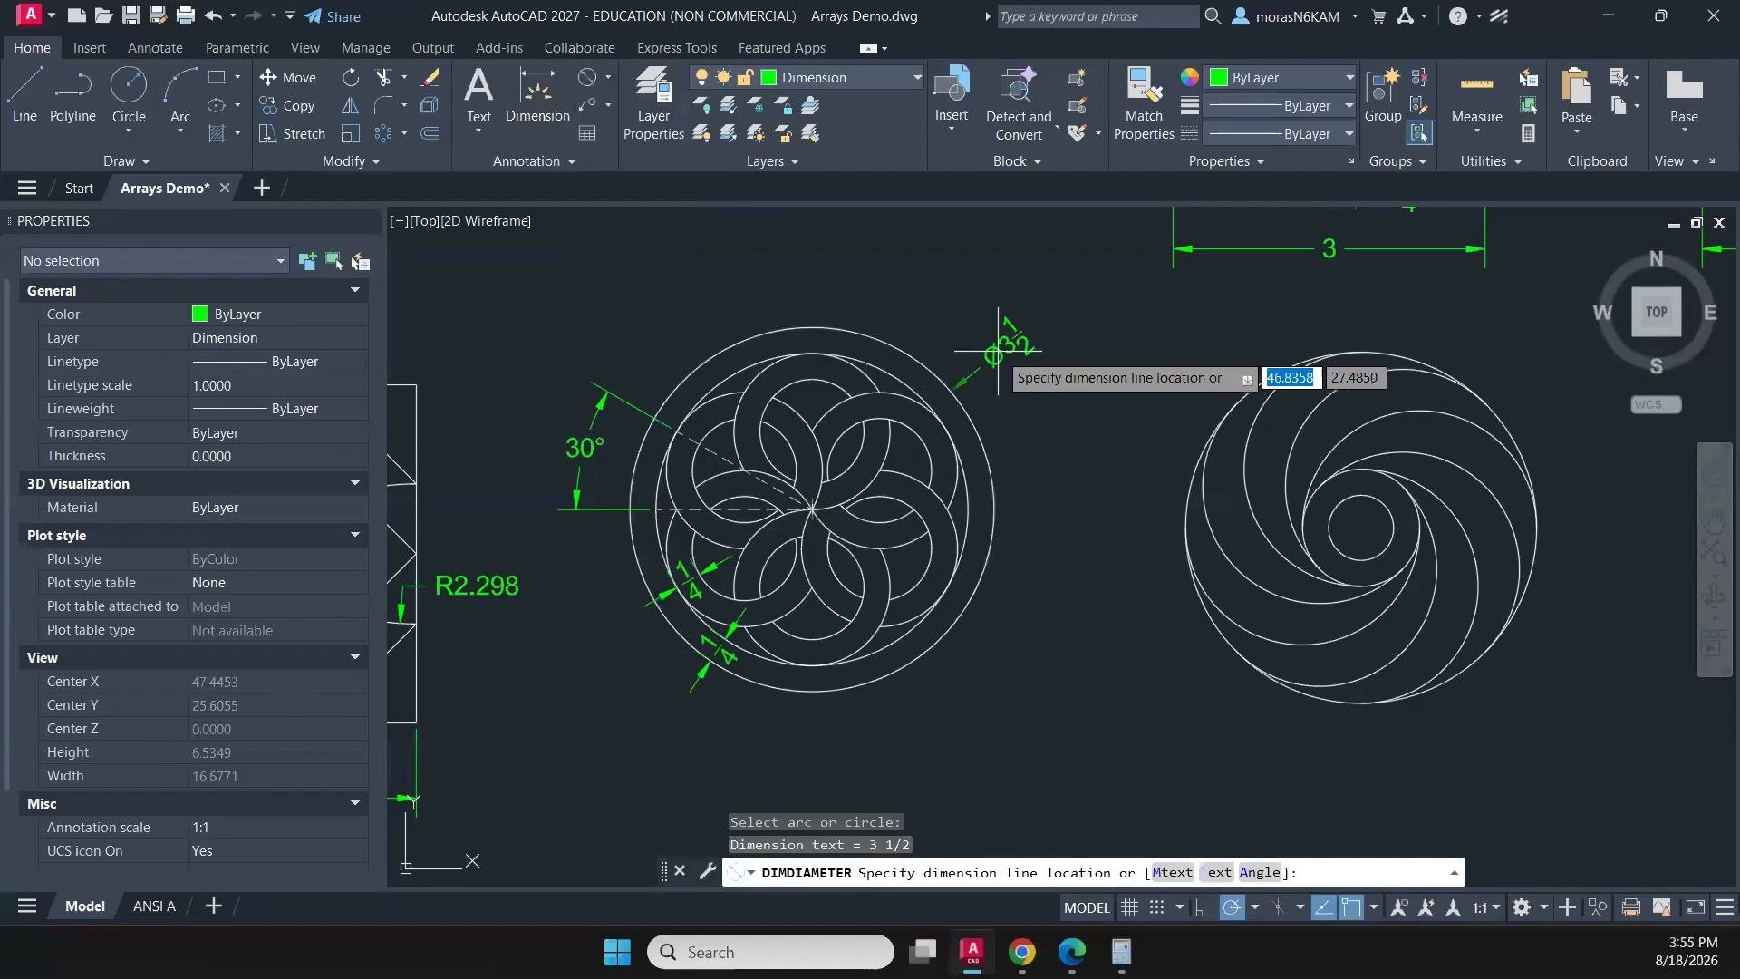
left_click(1004, 351)
- Change the diameter dimension on the rosette's outermost circle to the Standard dimension style
left_click_drag(1064, 355, 934, 299)
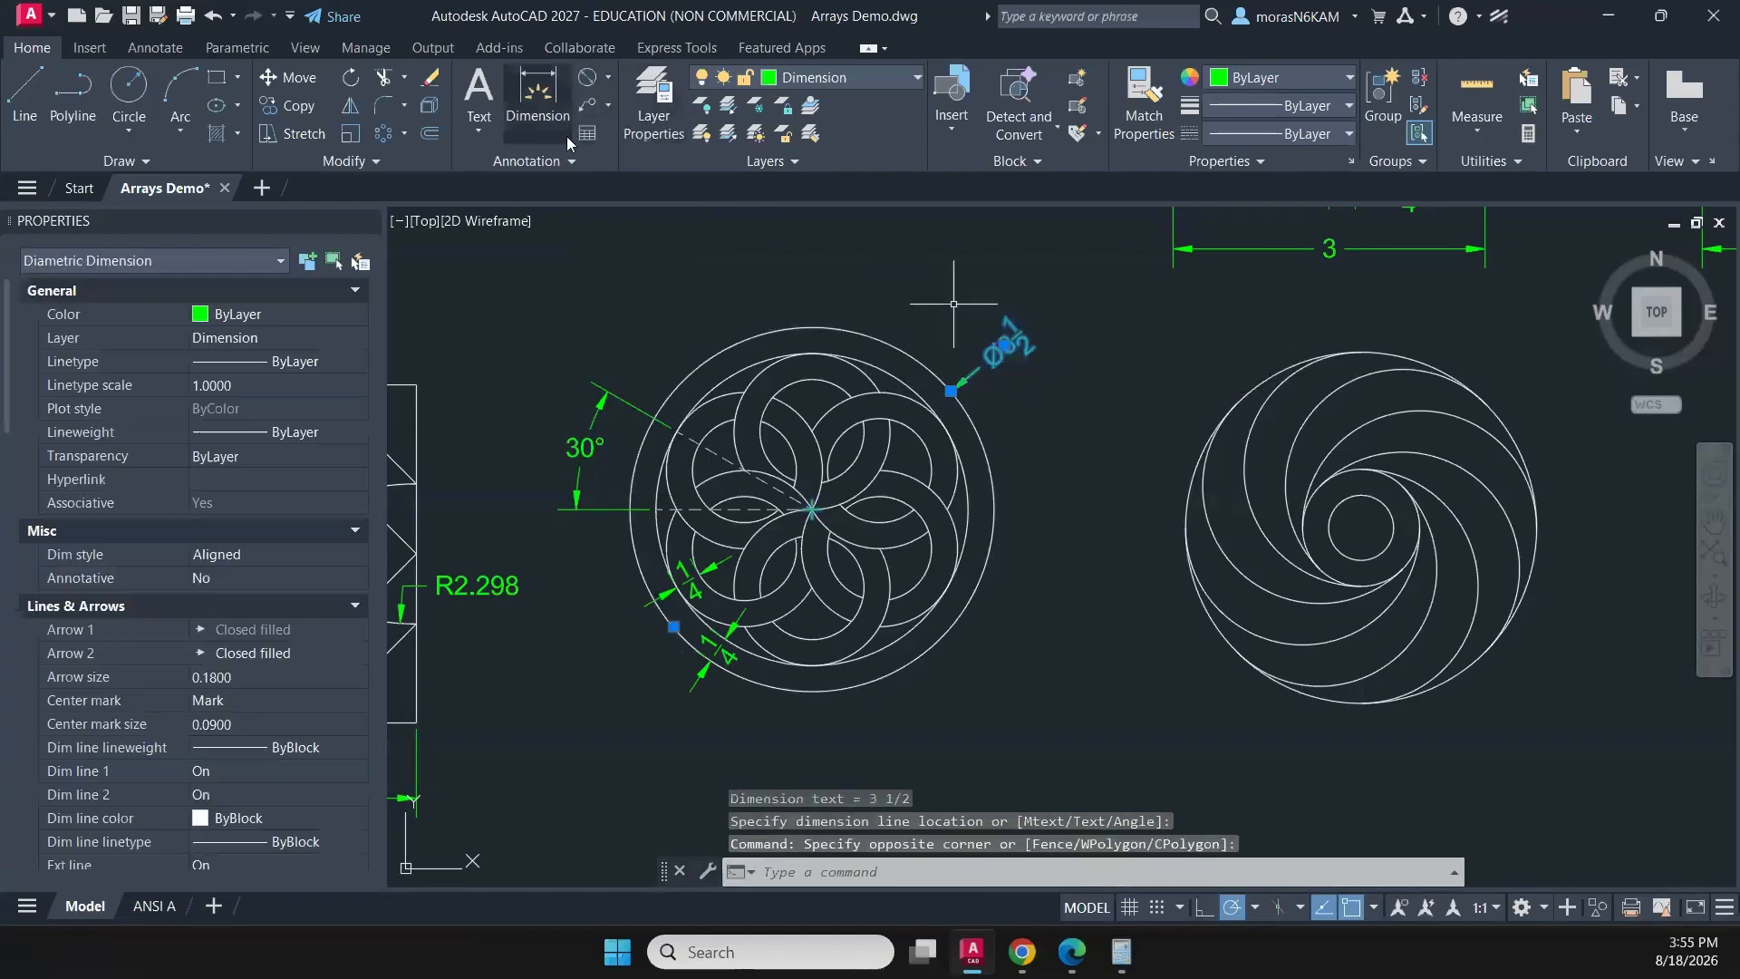
left_click(476, 160)
left_click(521, 217)
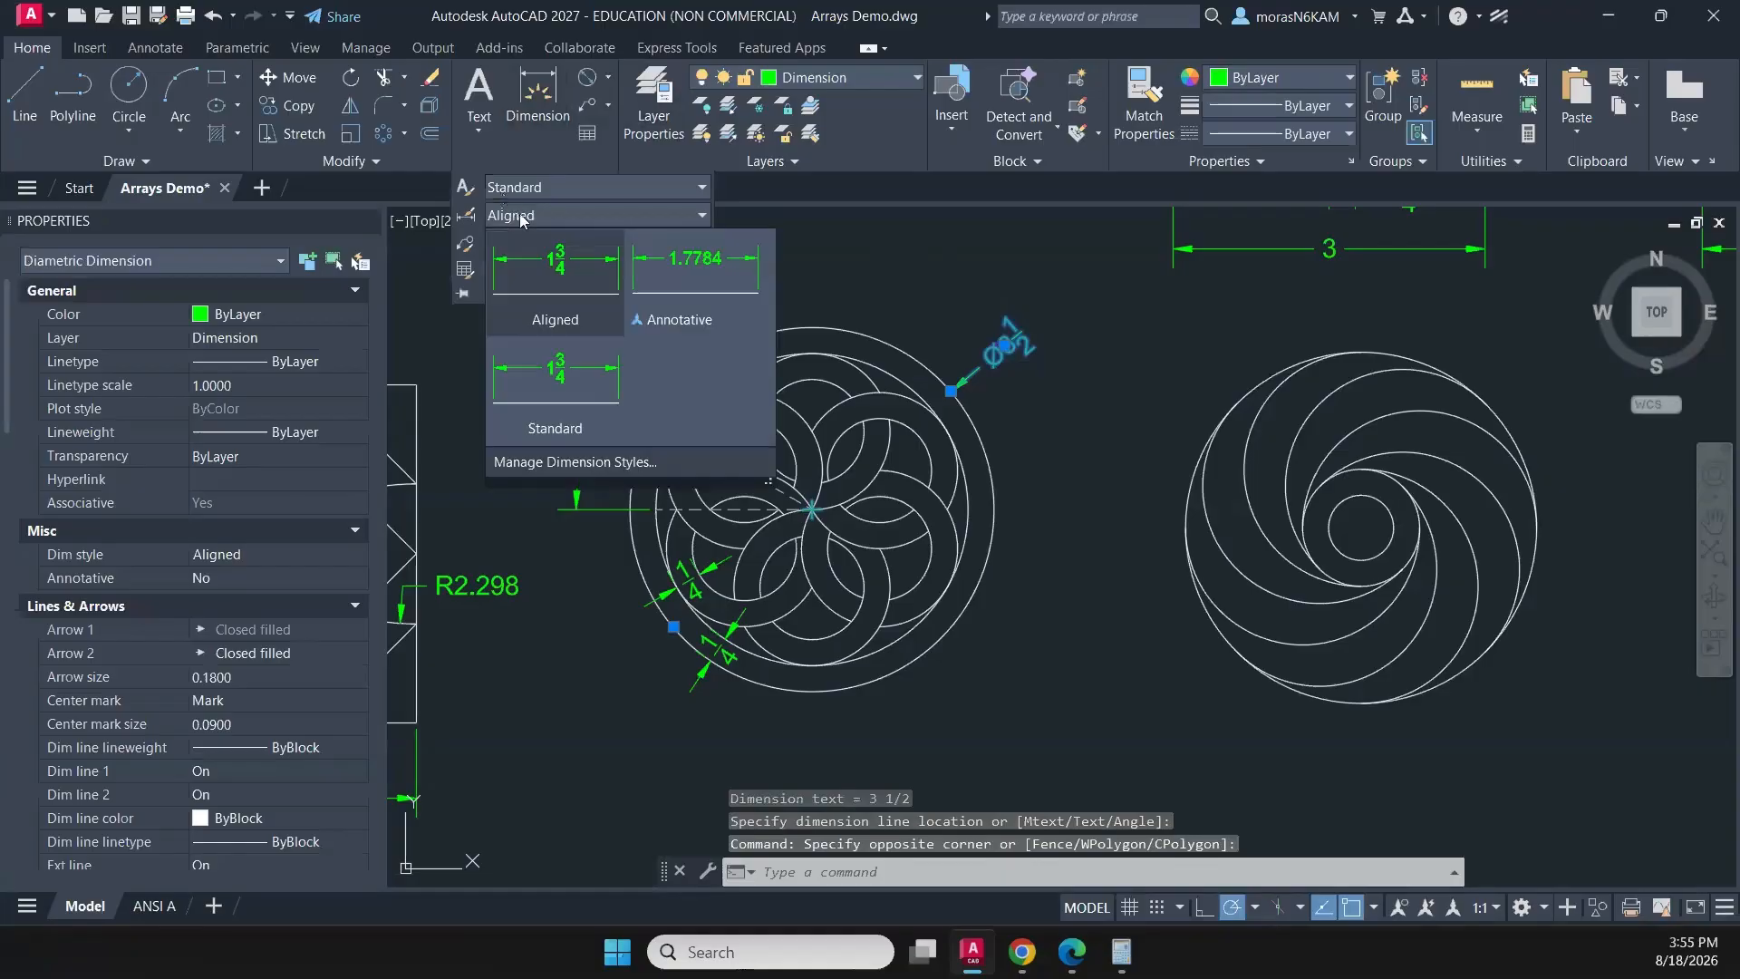
left_click(606, 391)
key("Escape")
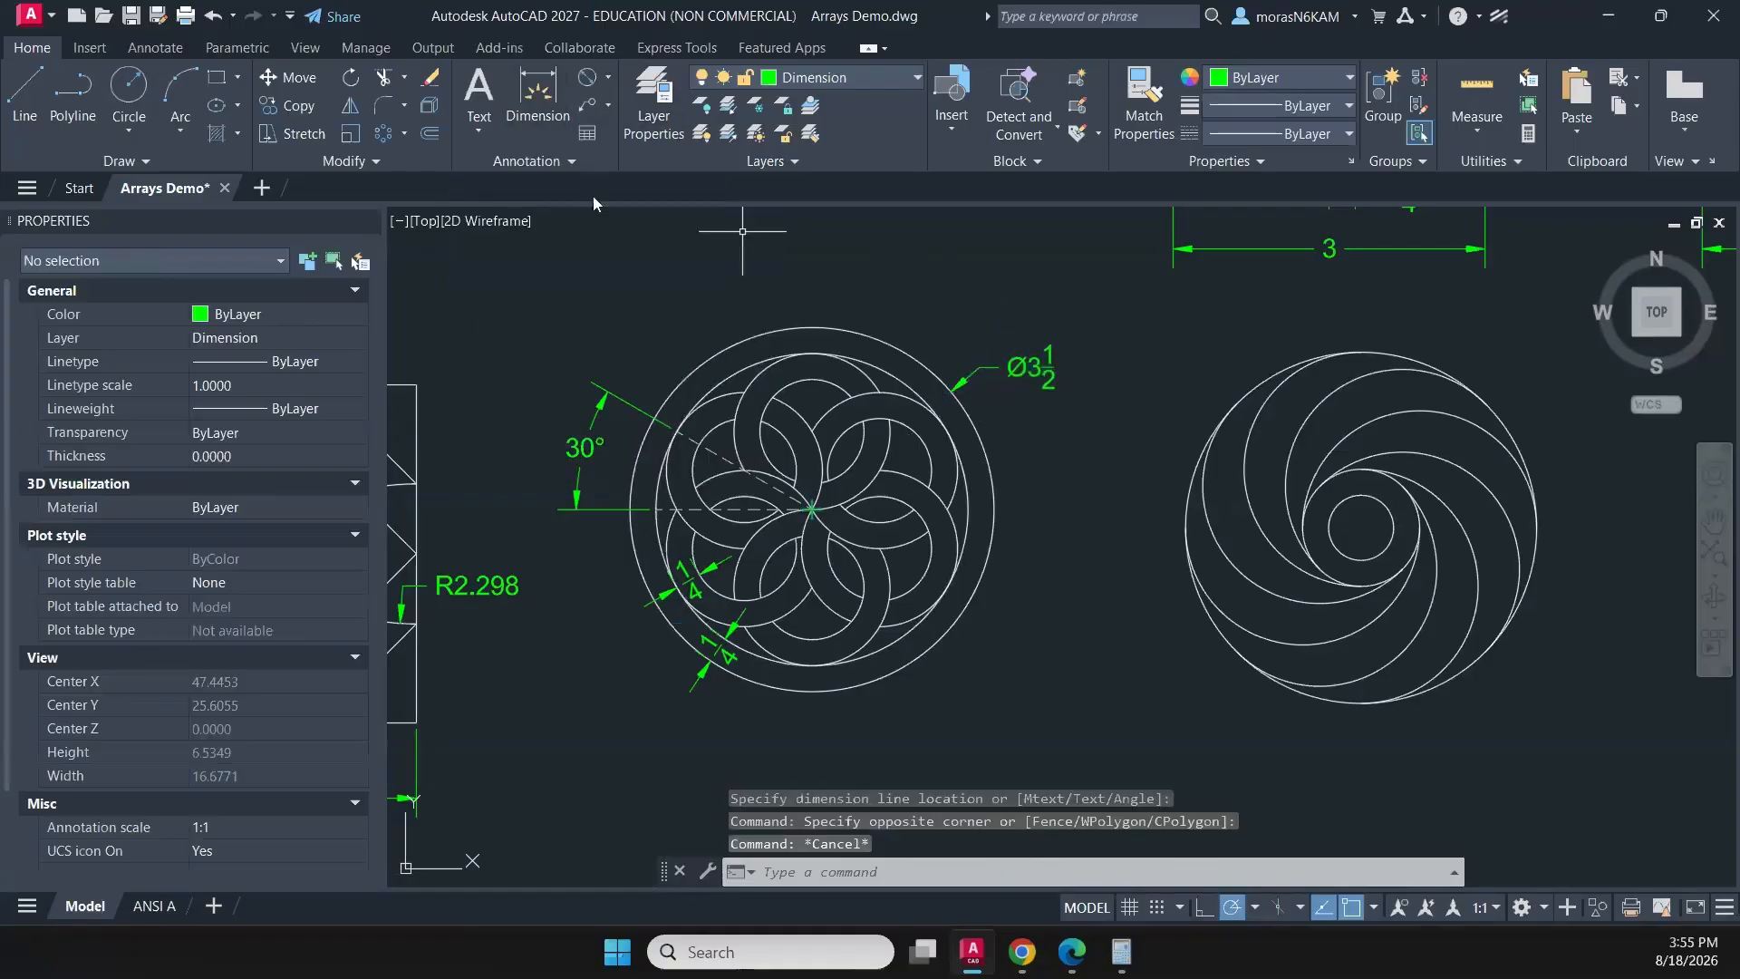
- Make Standard the current dimension style
left_click(559, 169)
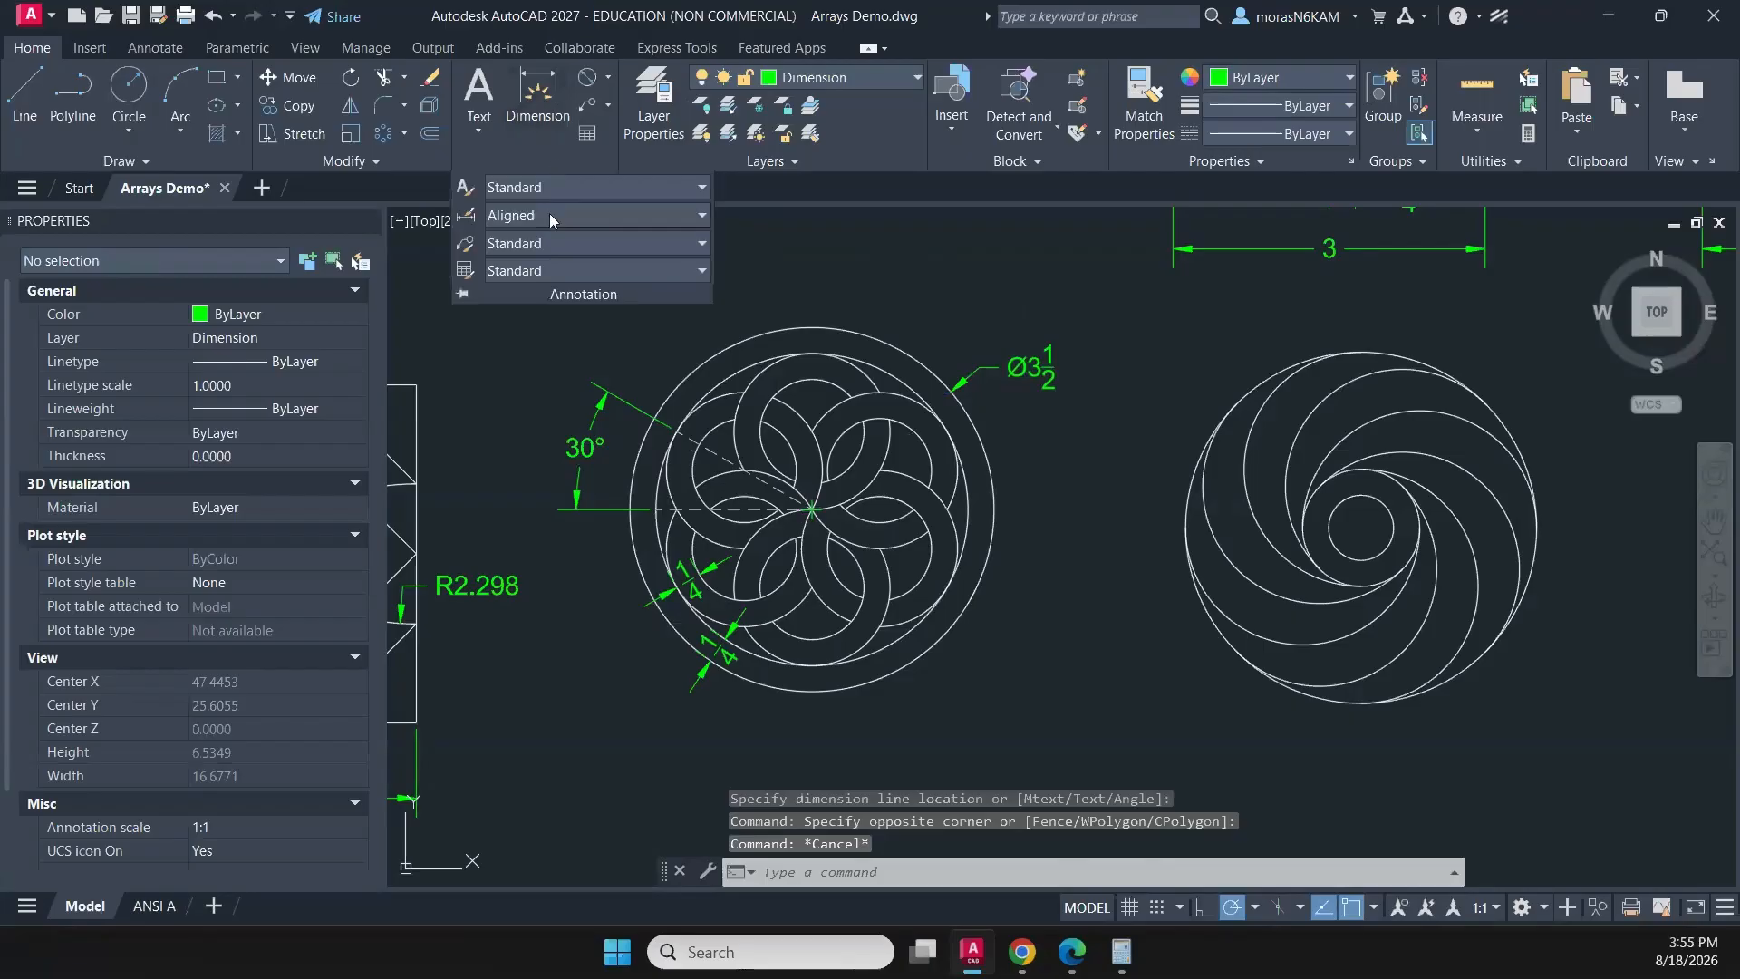
left_click(546, 216)
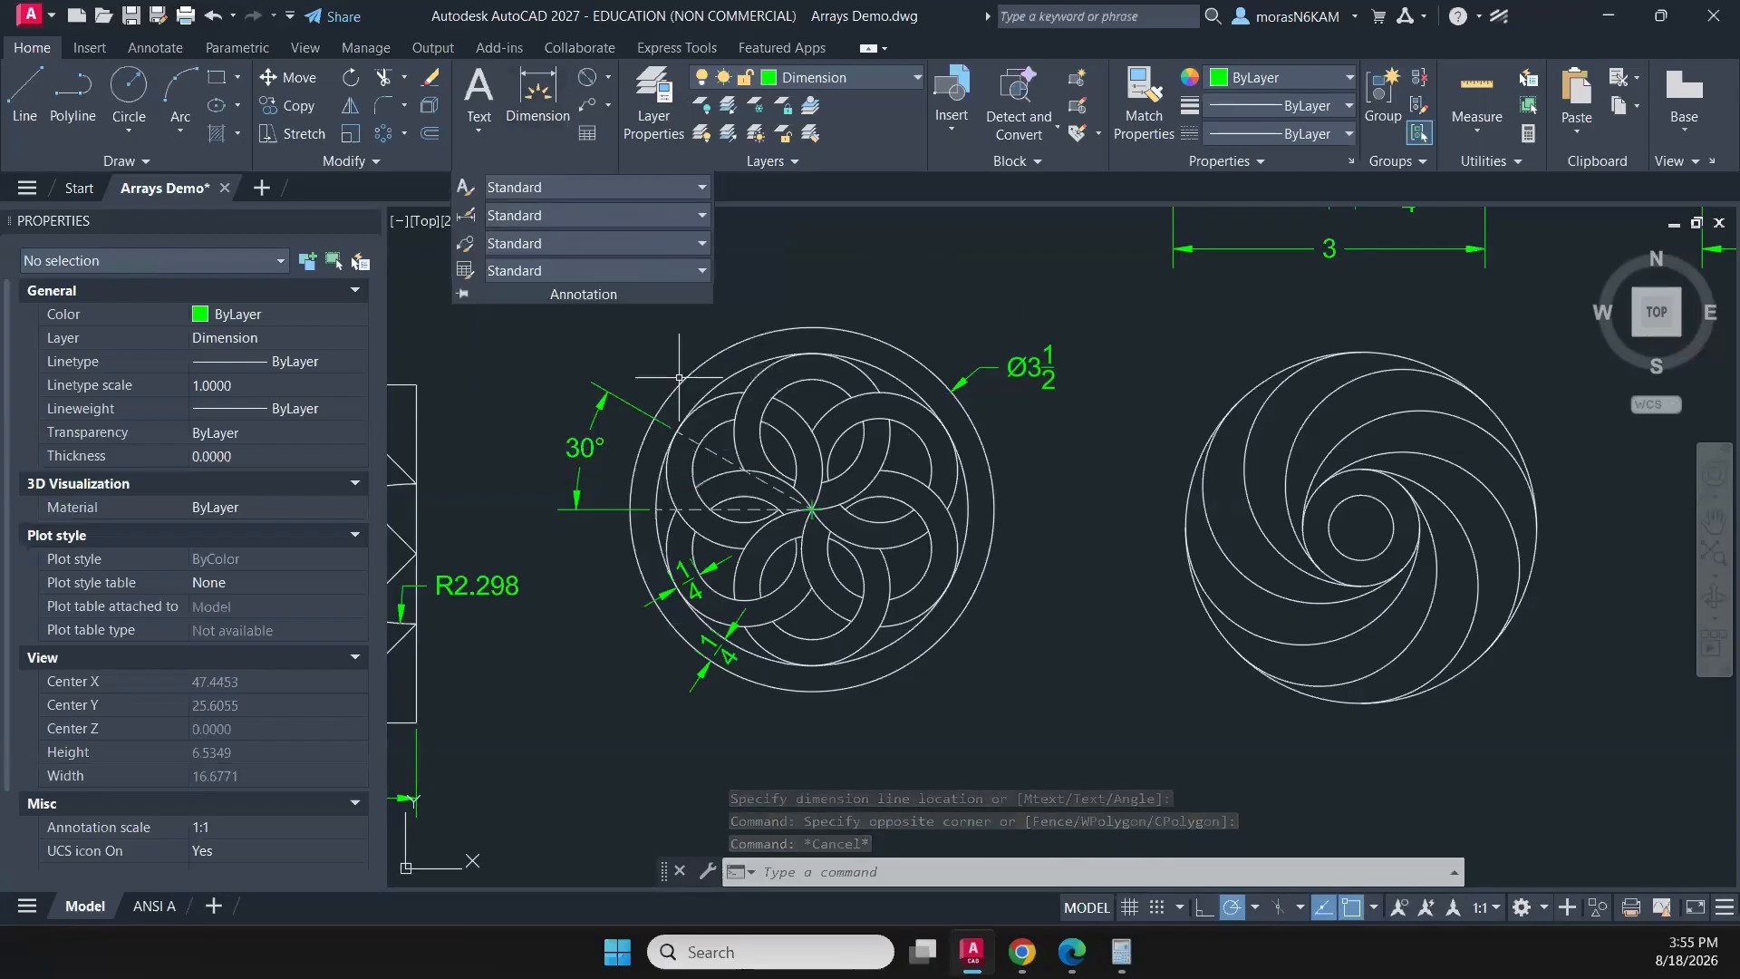
key("Escape")
- Add a diameter dimension to the spiral pattern's outermost circle, with its text outside the circle at the upper left
middle_click_drag(1065, 471, 879, 423)
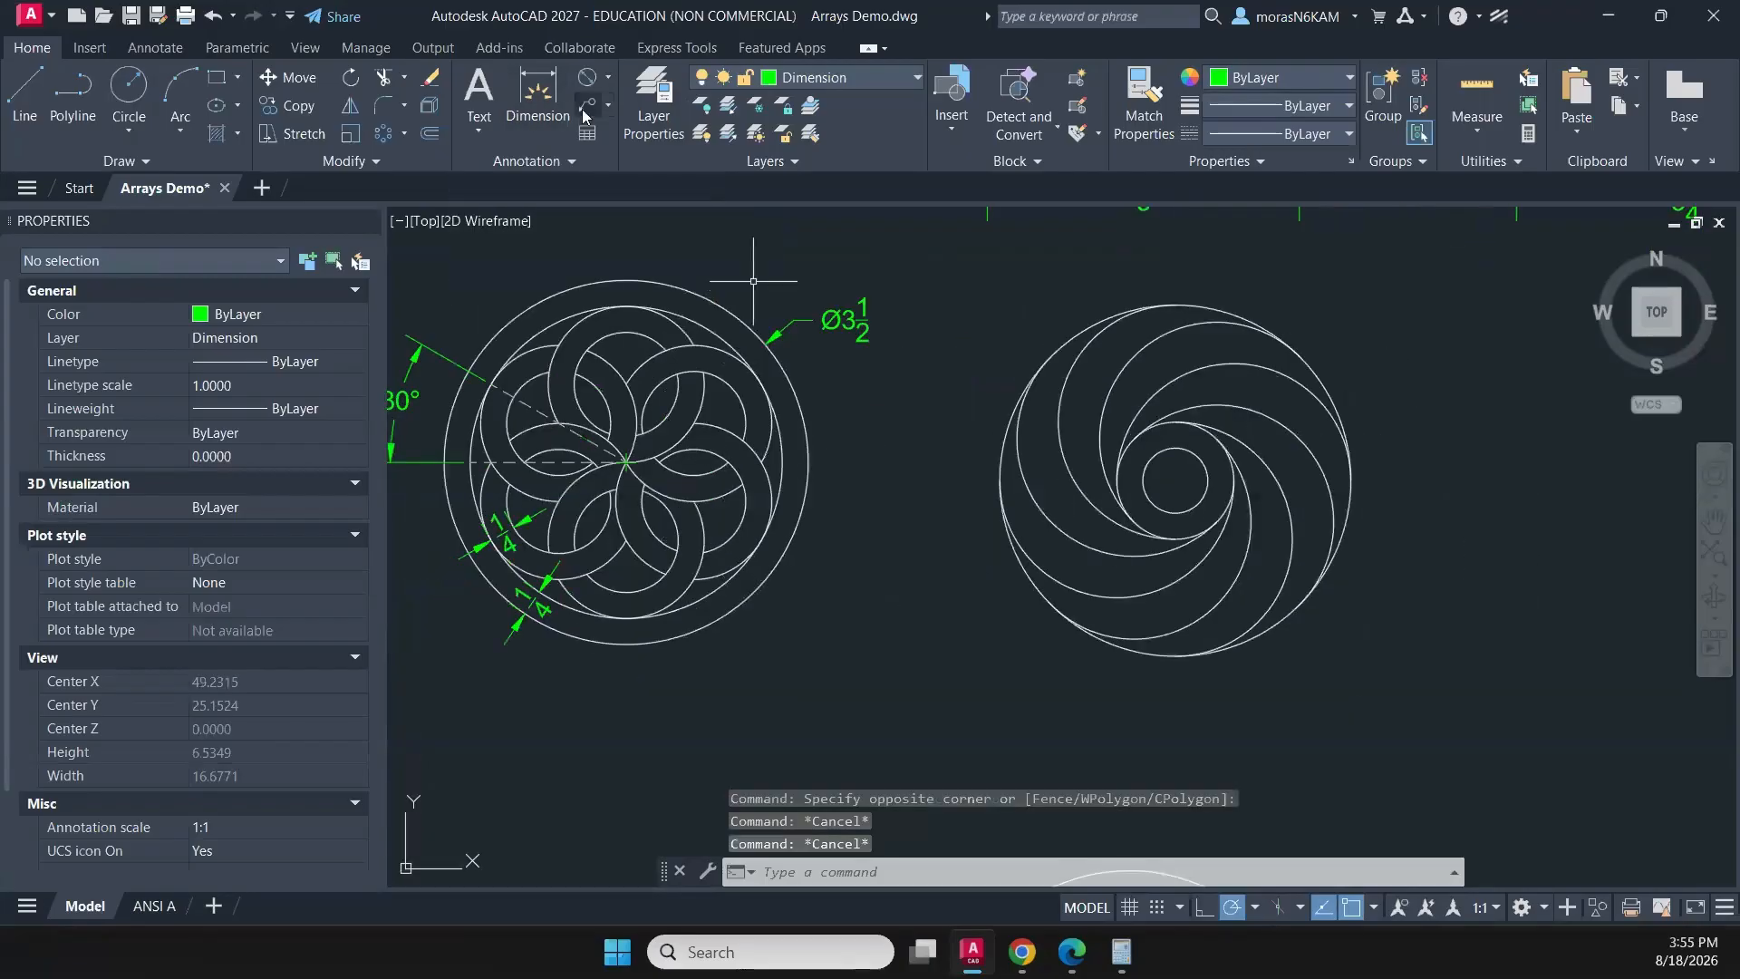
left_click(587, 76)
mouse_move(843, 216)
middle_mouse_down()
mouse_move(777, 280)
mouse_move(724, 295)
middle_mouse_up()
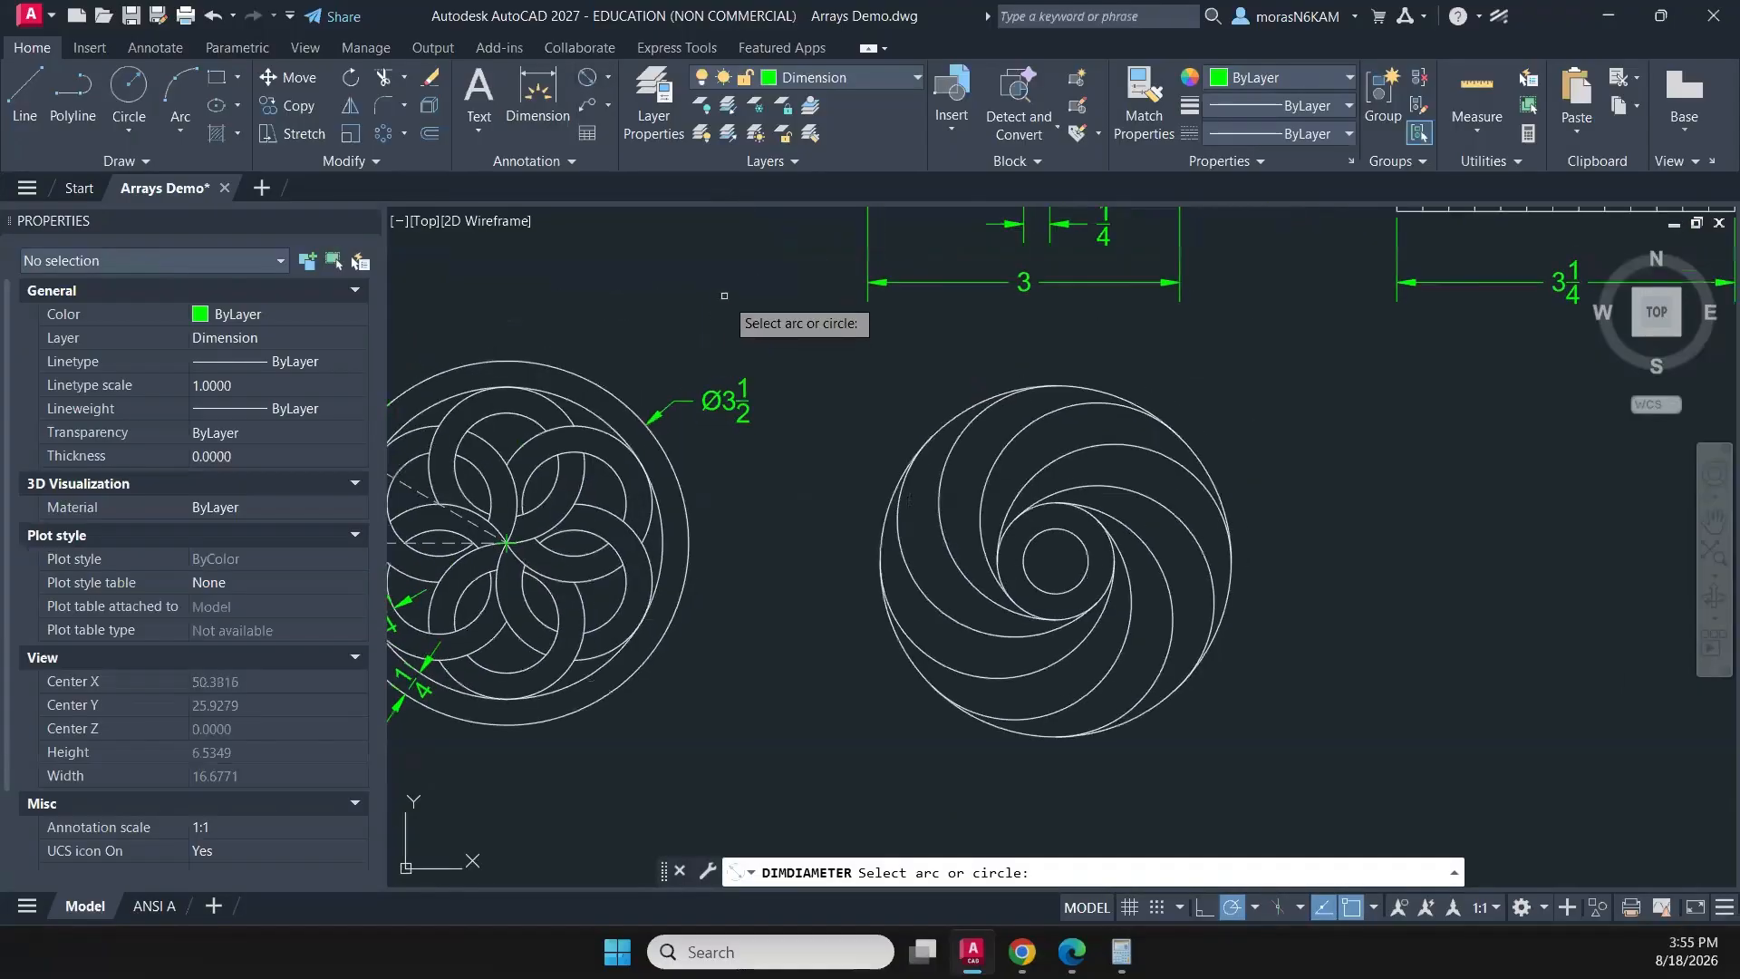
left_click(948, 427)
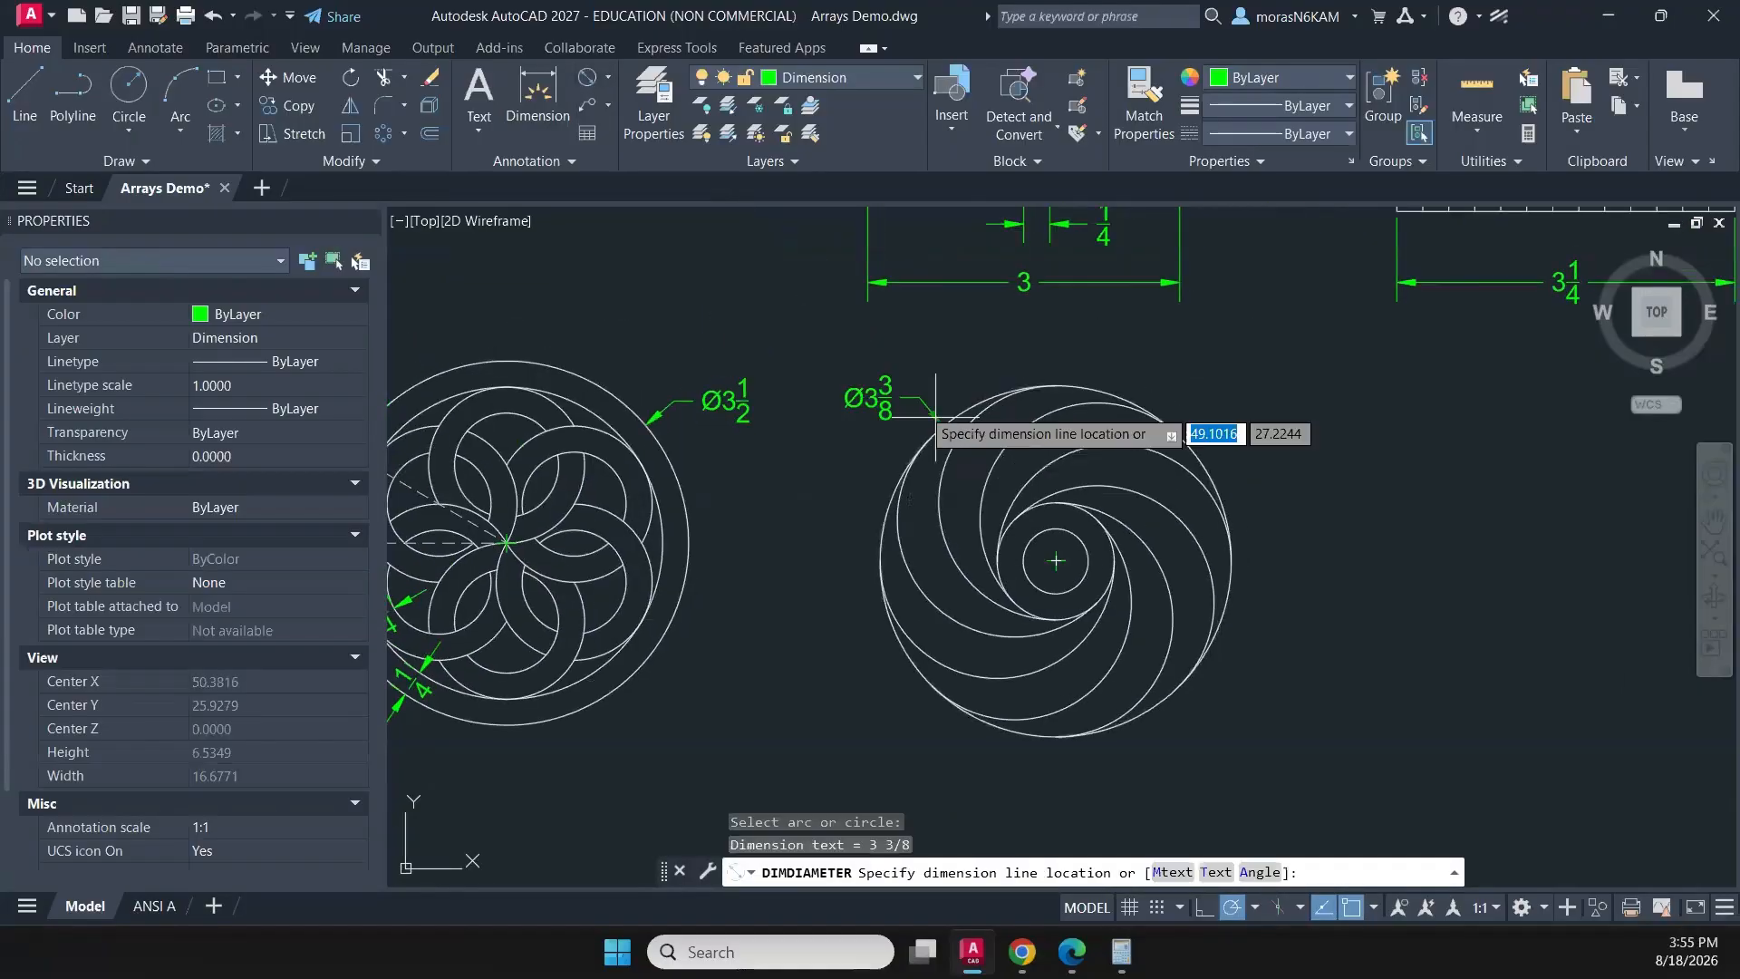
left_click(877, 388)
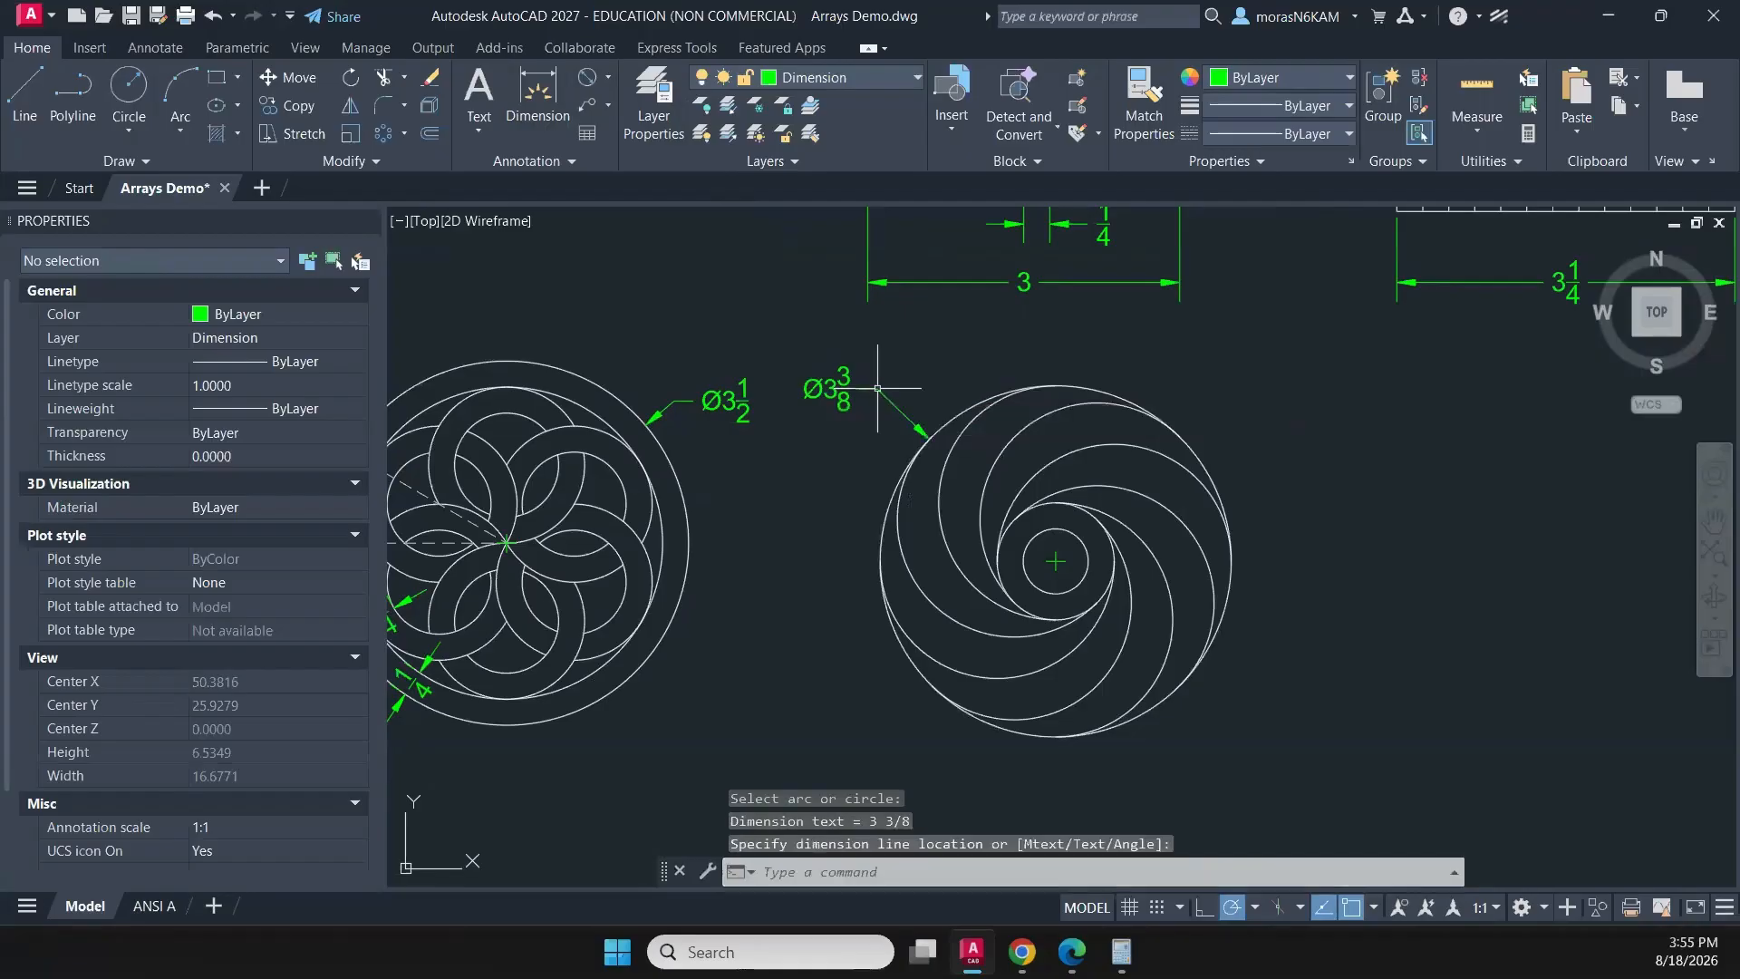
- Add a diameter dimension to the spiral pattern's middle circle, with its text outside the pattern, below the outer circle's dimension
left_click(1010, 526)
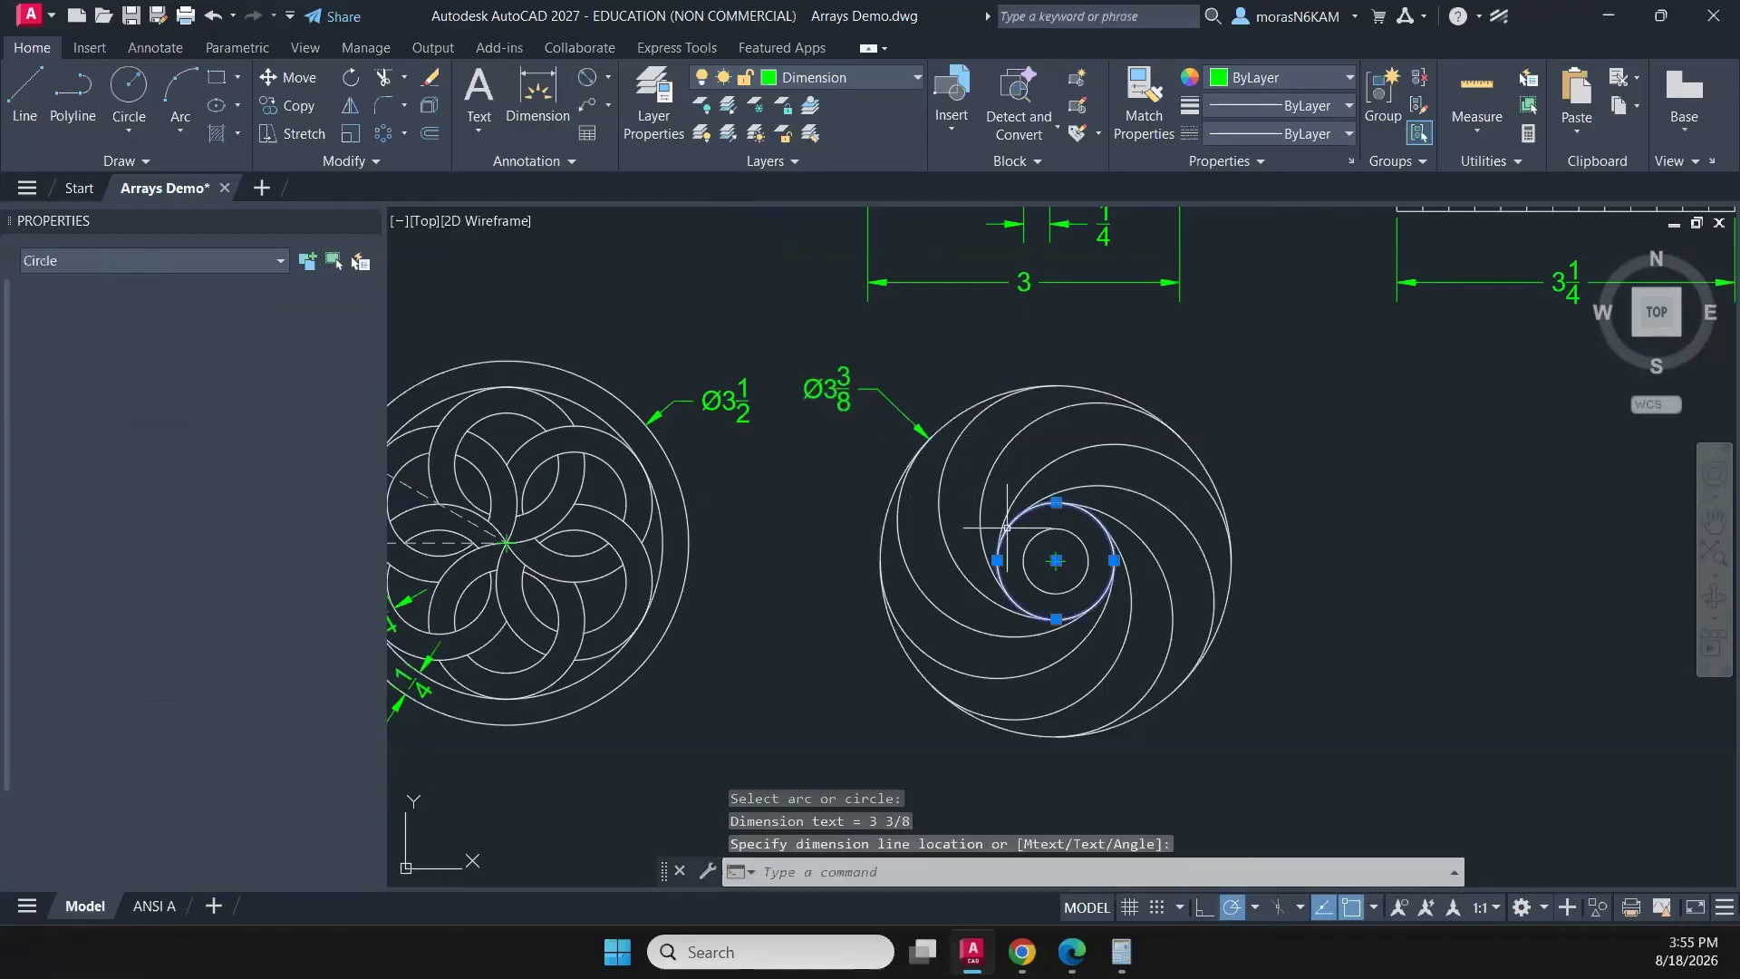
key("Escape")
key("Return")
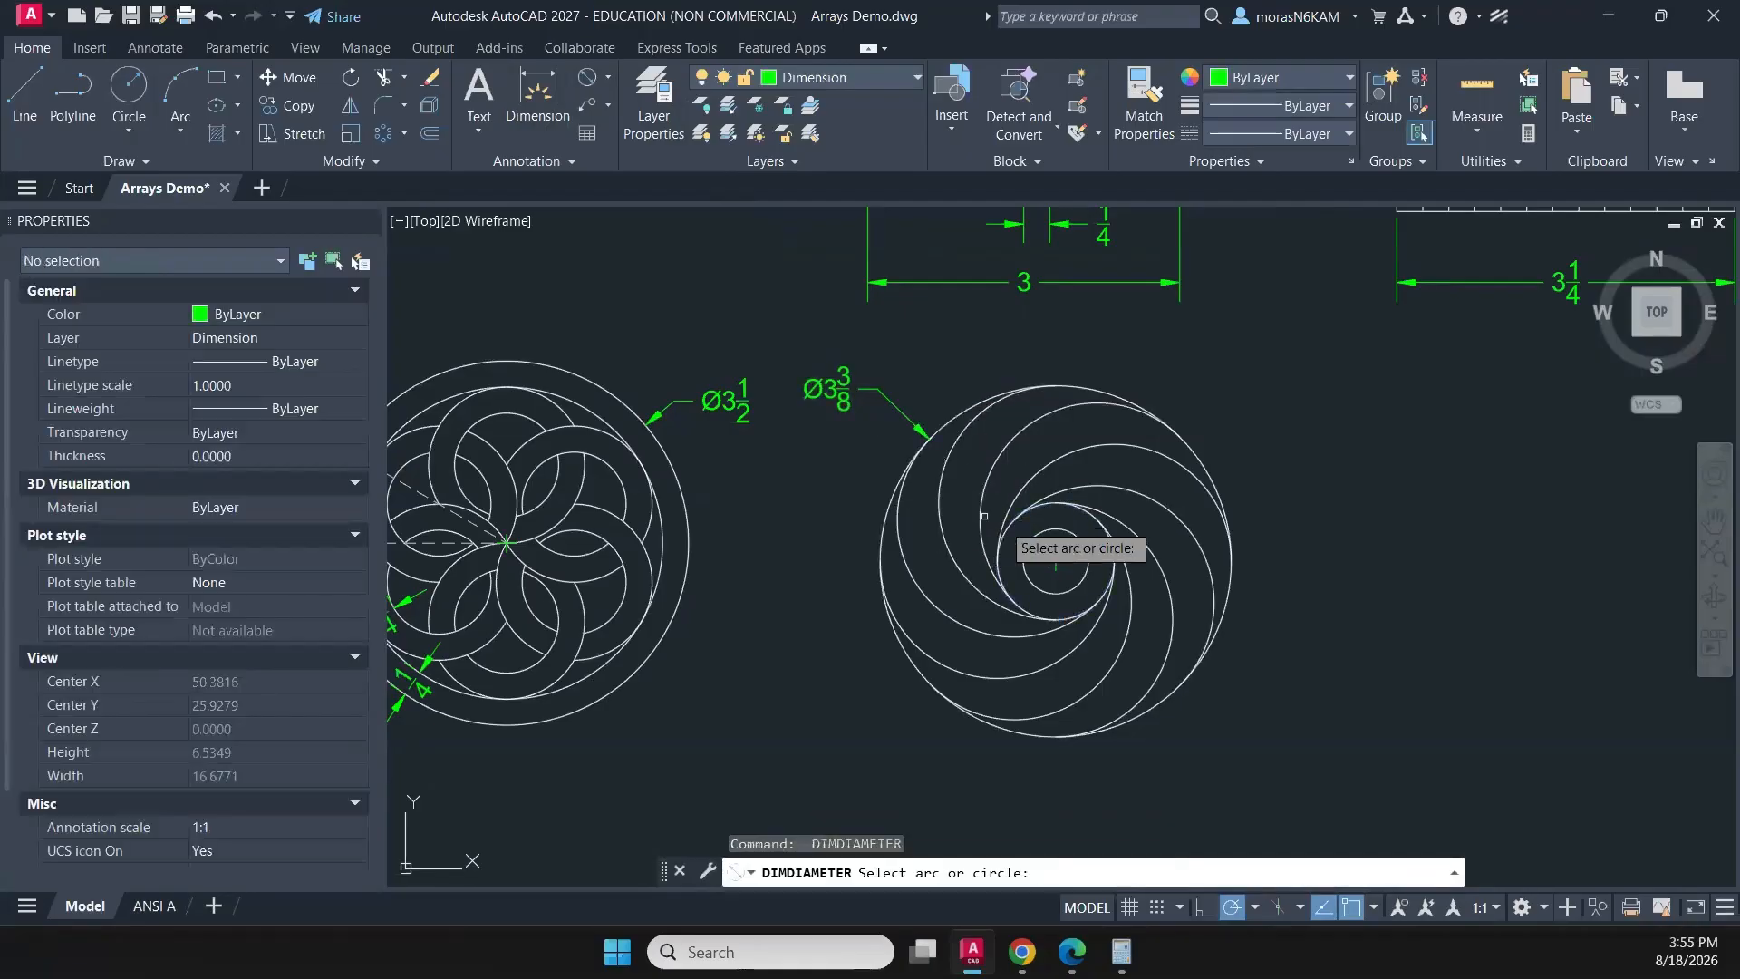
left_click(1010, 526)
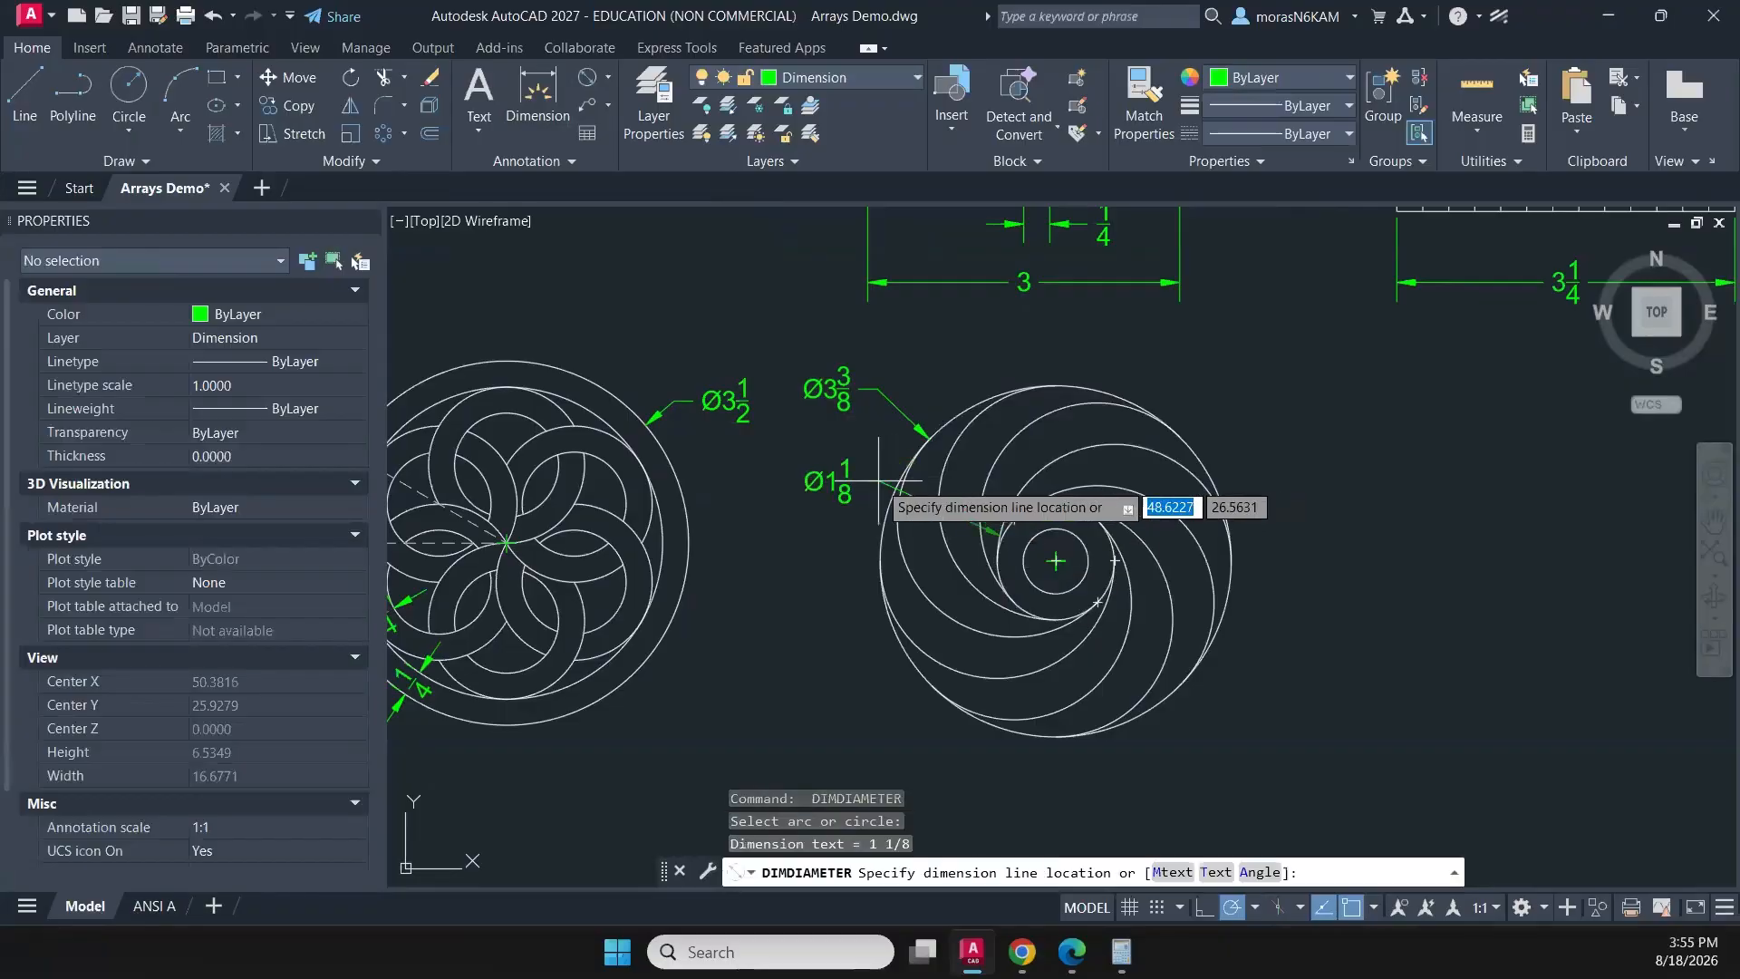
left_click(859, 503)
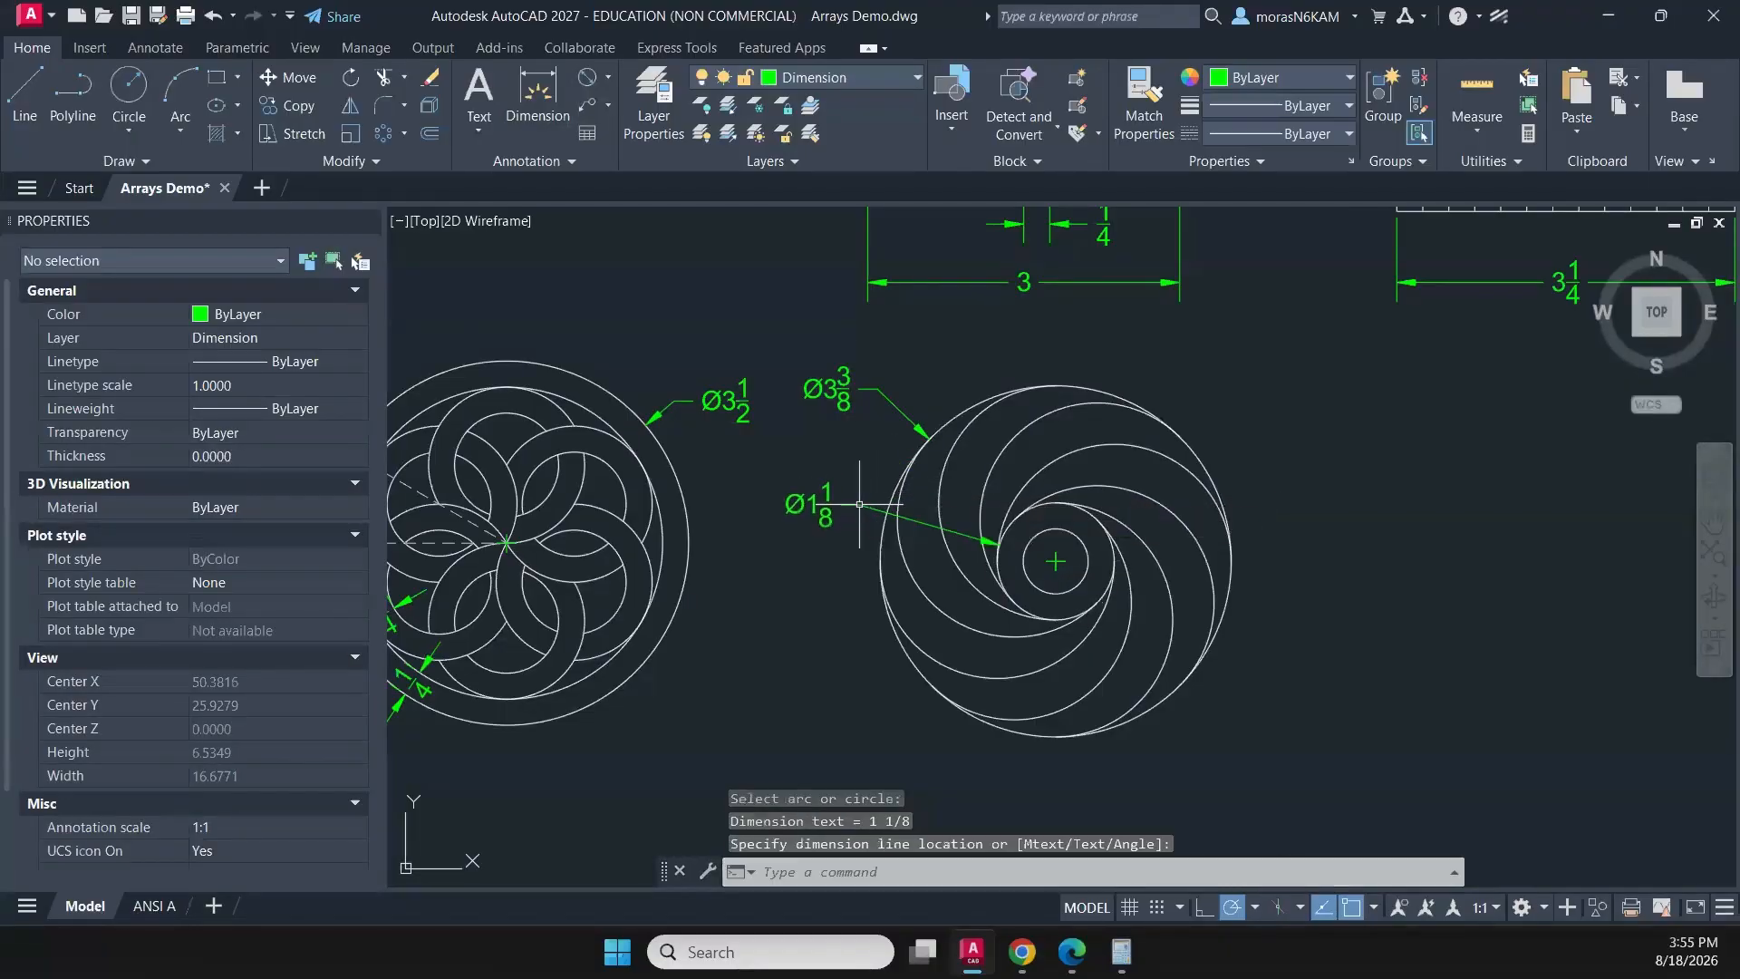
- Add a diameter dimension to the spiral pattern's innermost circle, with its text outside the pattern at the lower left
key("Return")
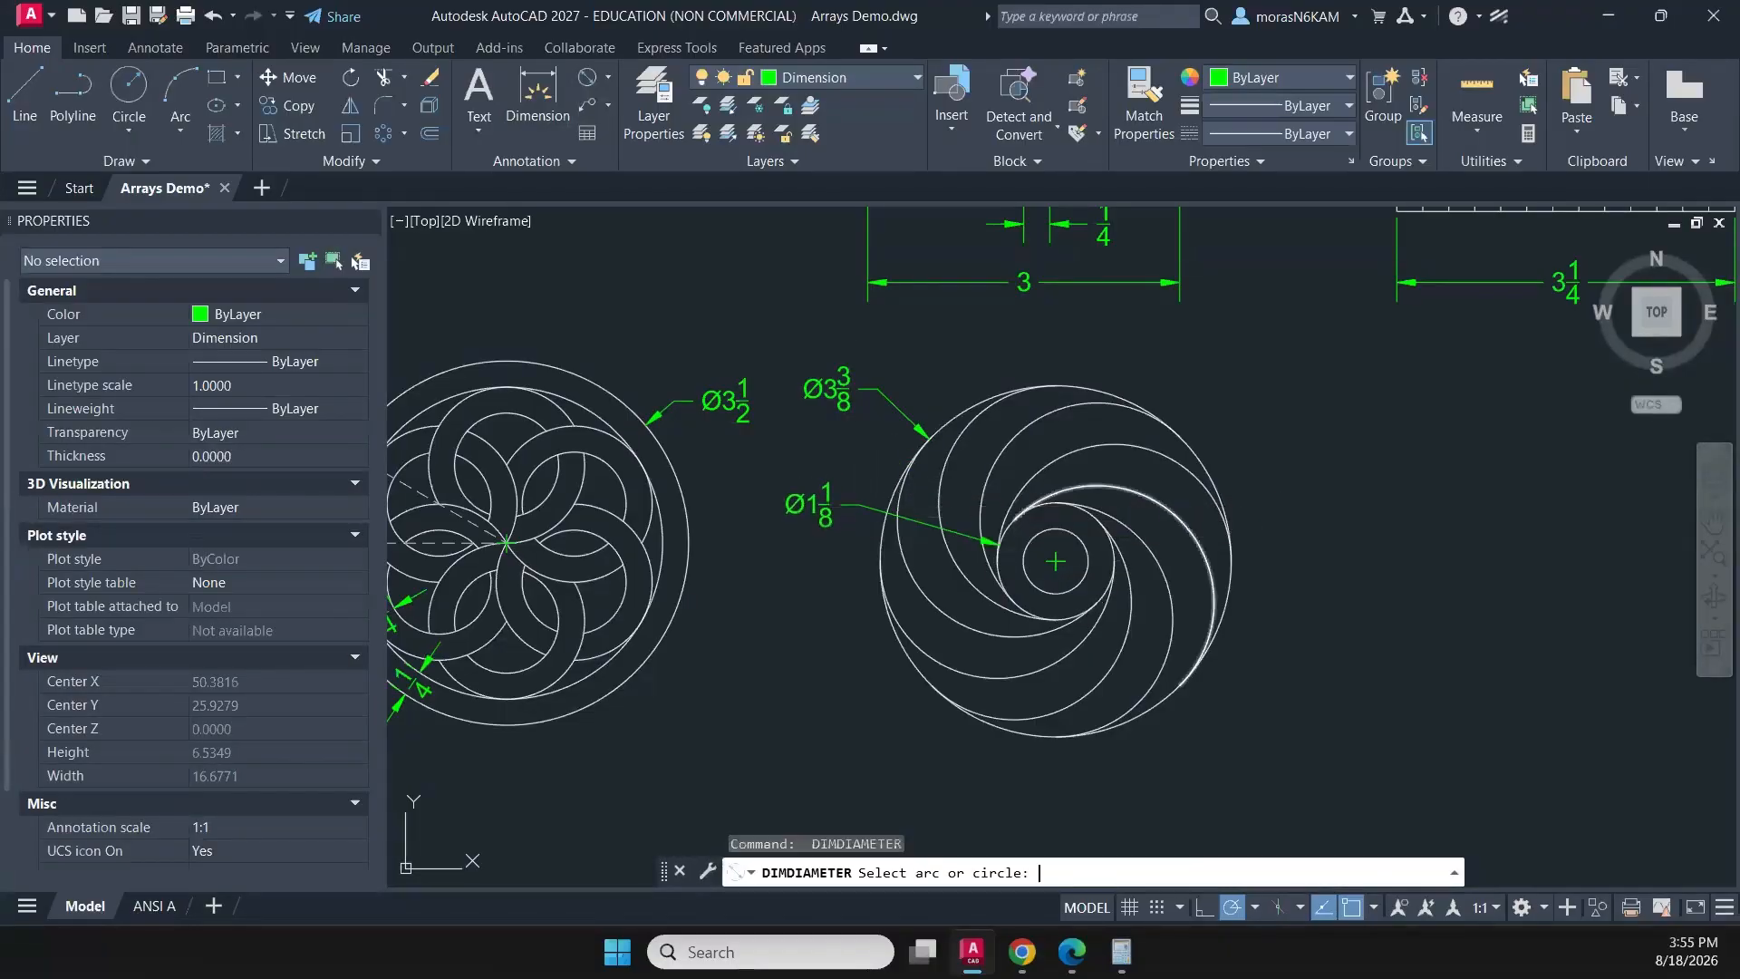
left_click(1045, 593)
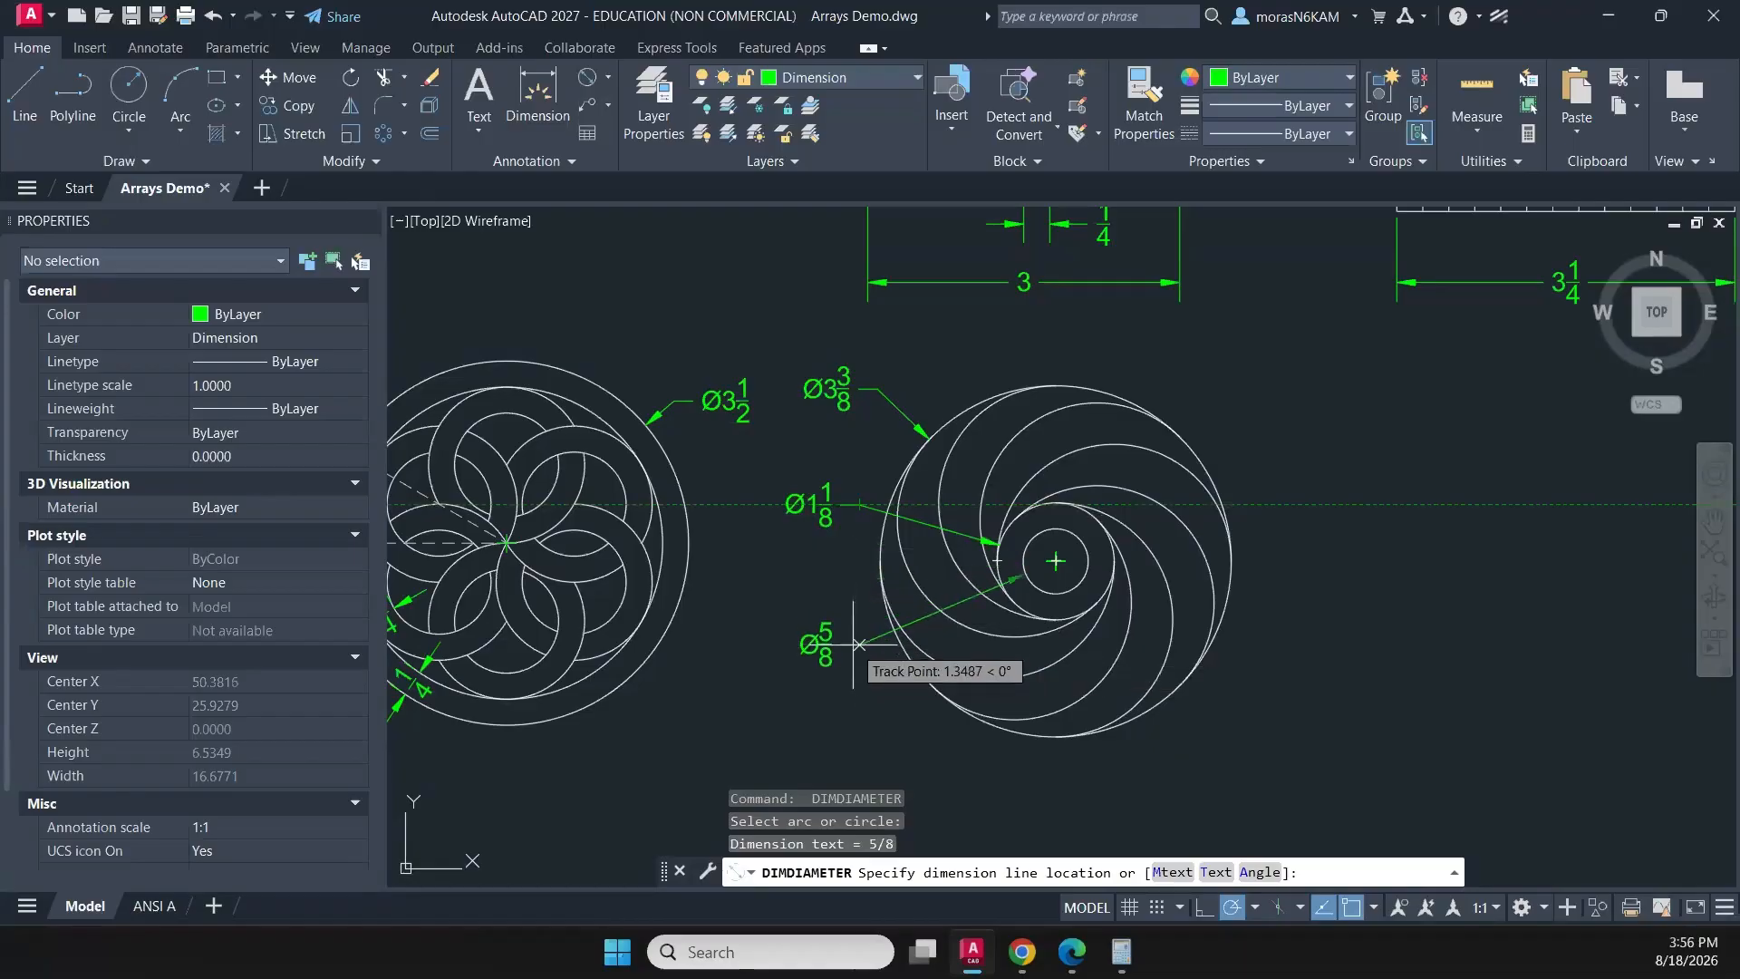
left_click(853, 645)
- Add a radius dimension to one of the spiral's curved arcs, with its text below the innermost circle's diameter dimension
middle_click_drag(1022, 546, 1001, 394)
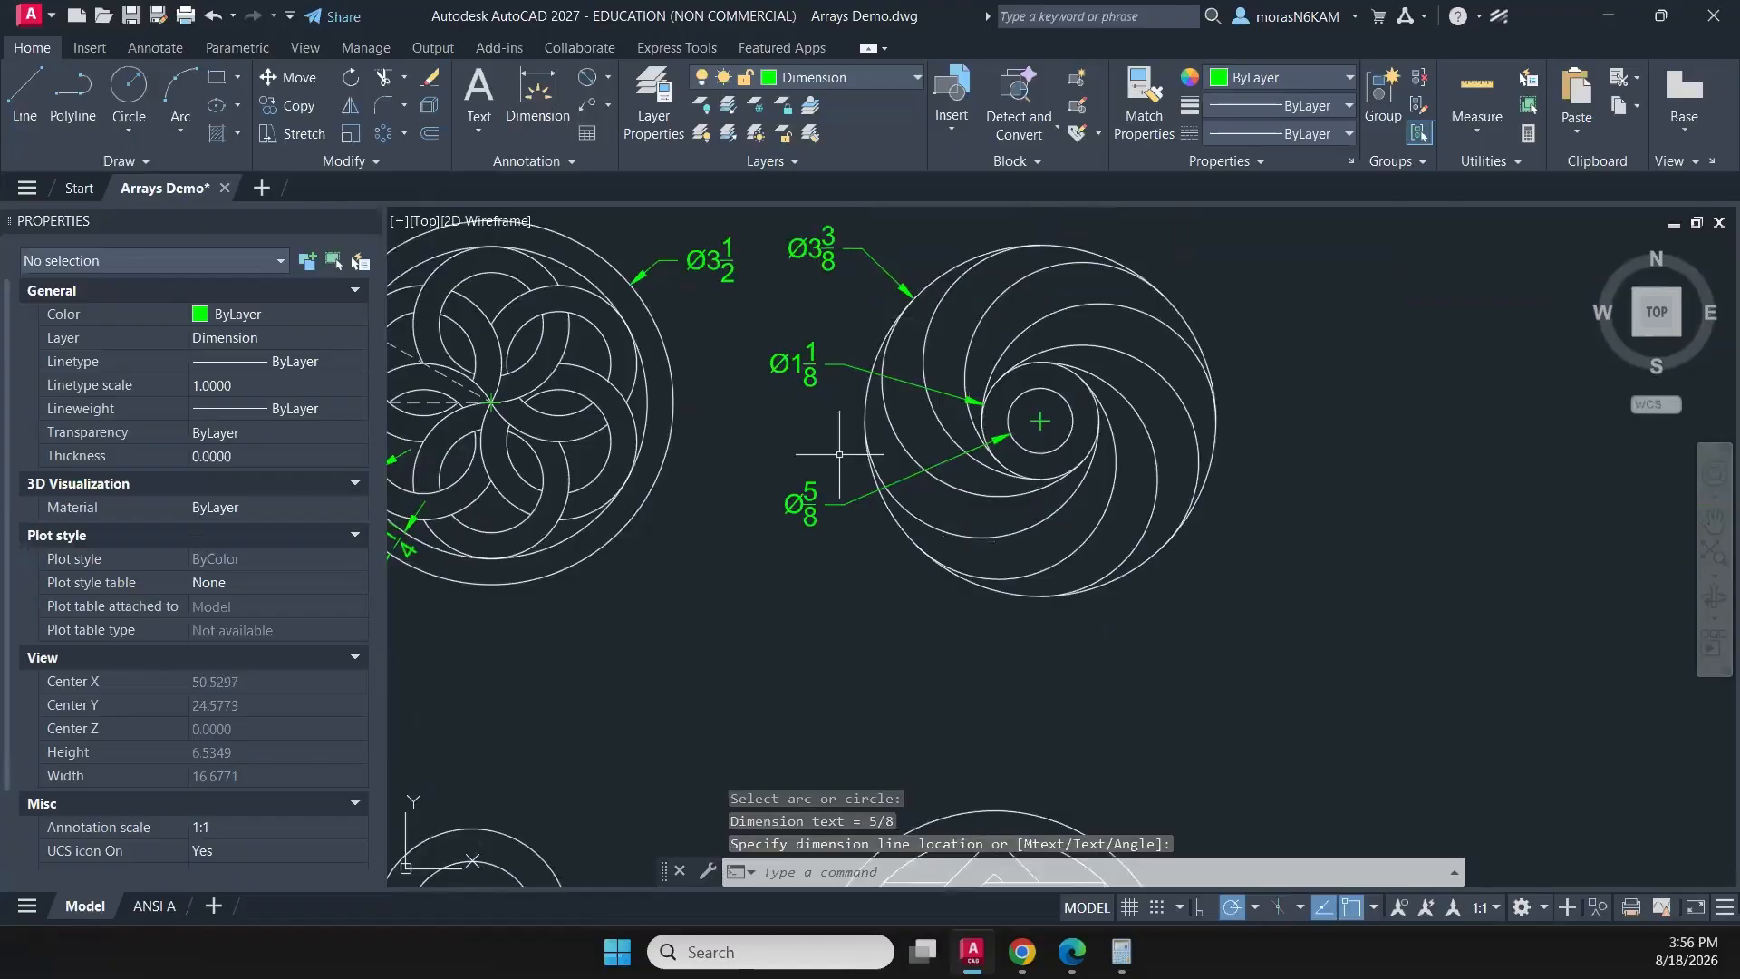
left_click(610, 81)
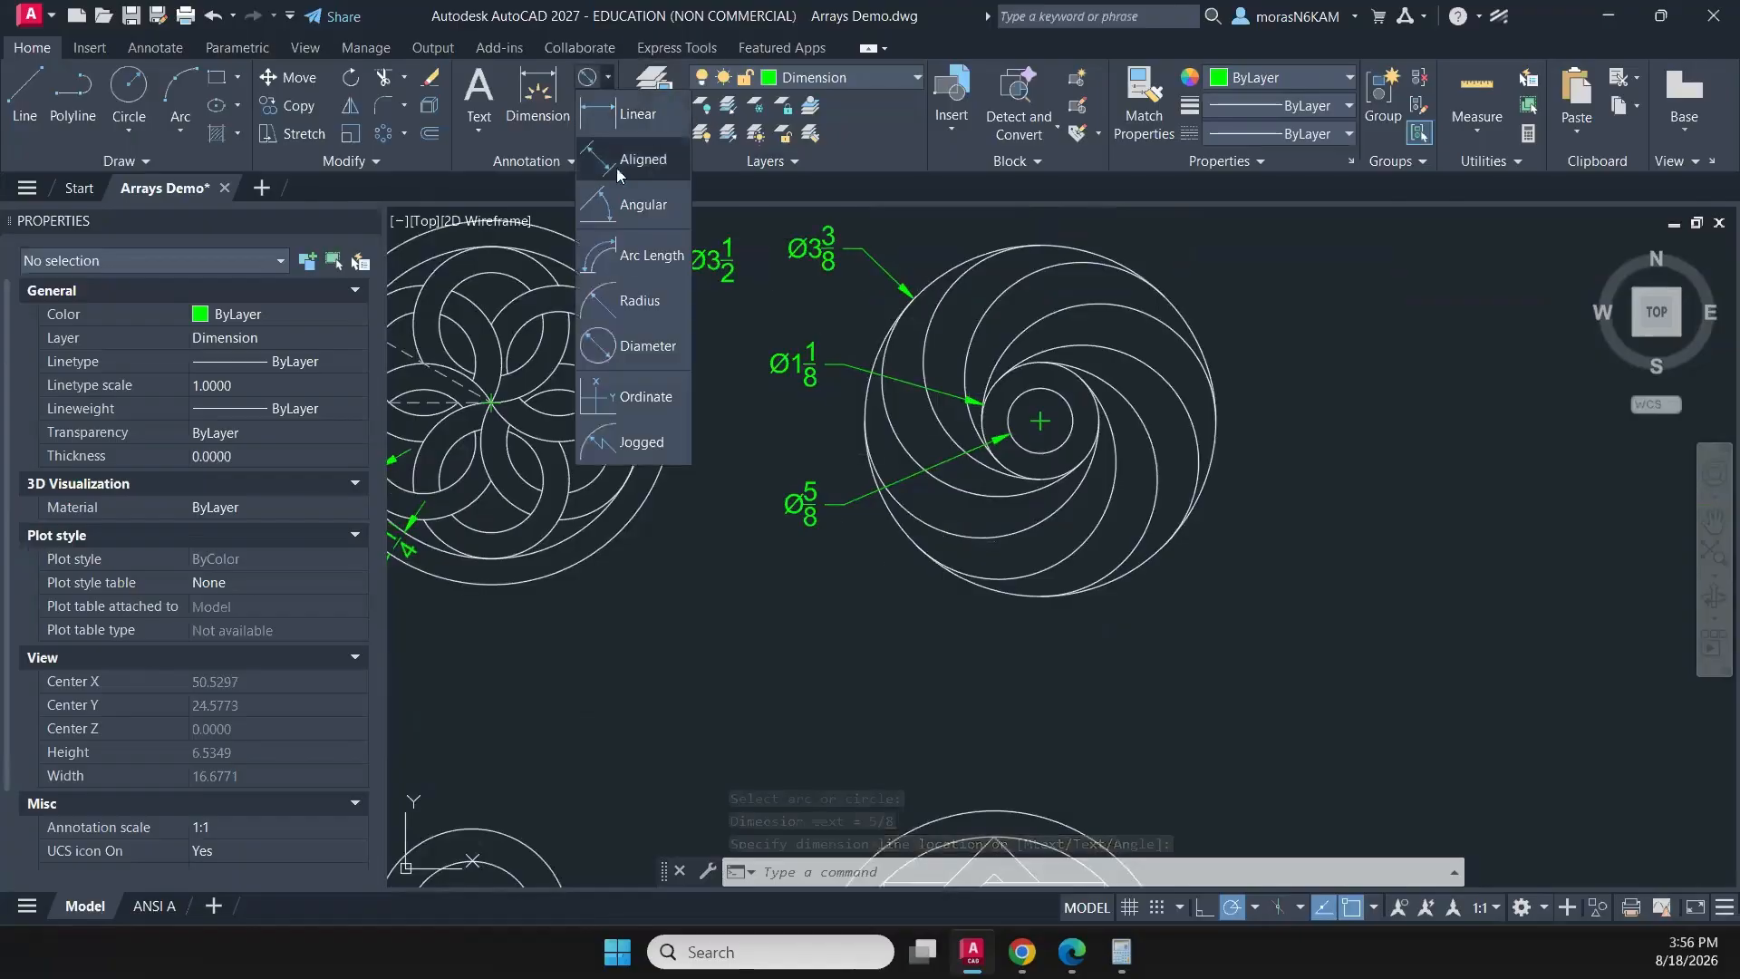
left_click(634, 296)
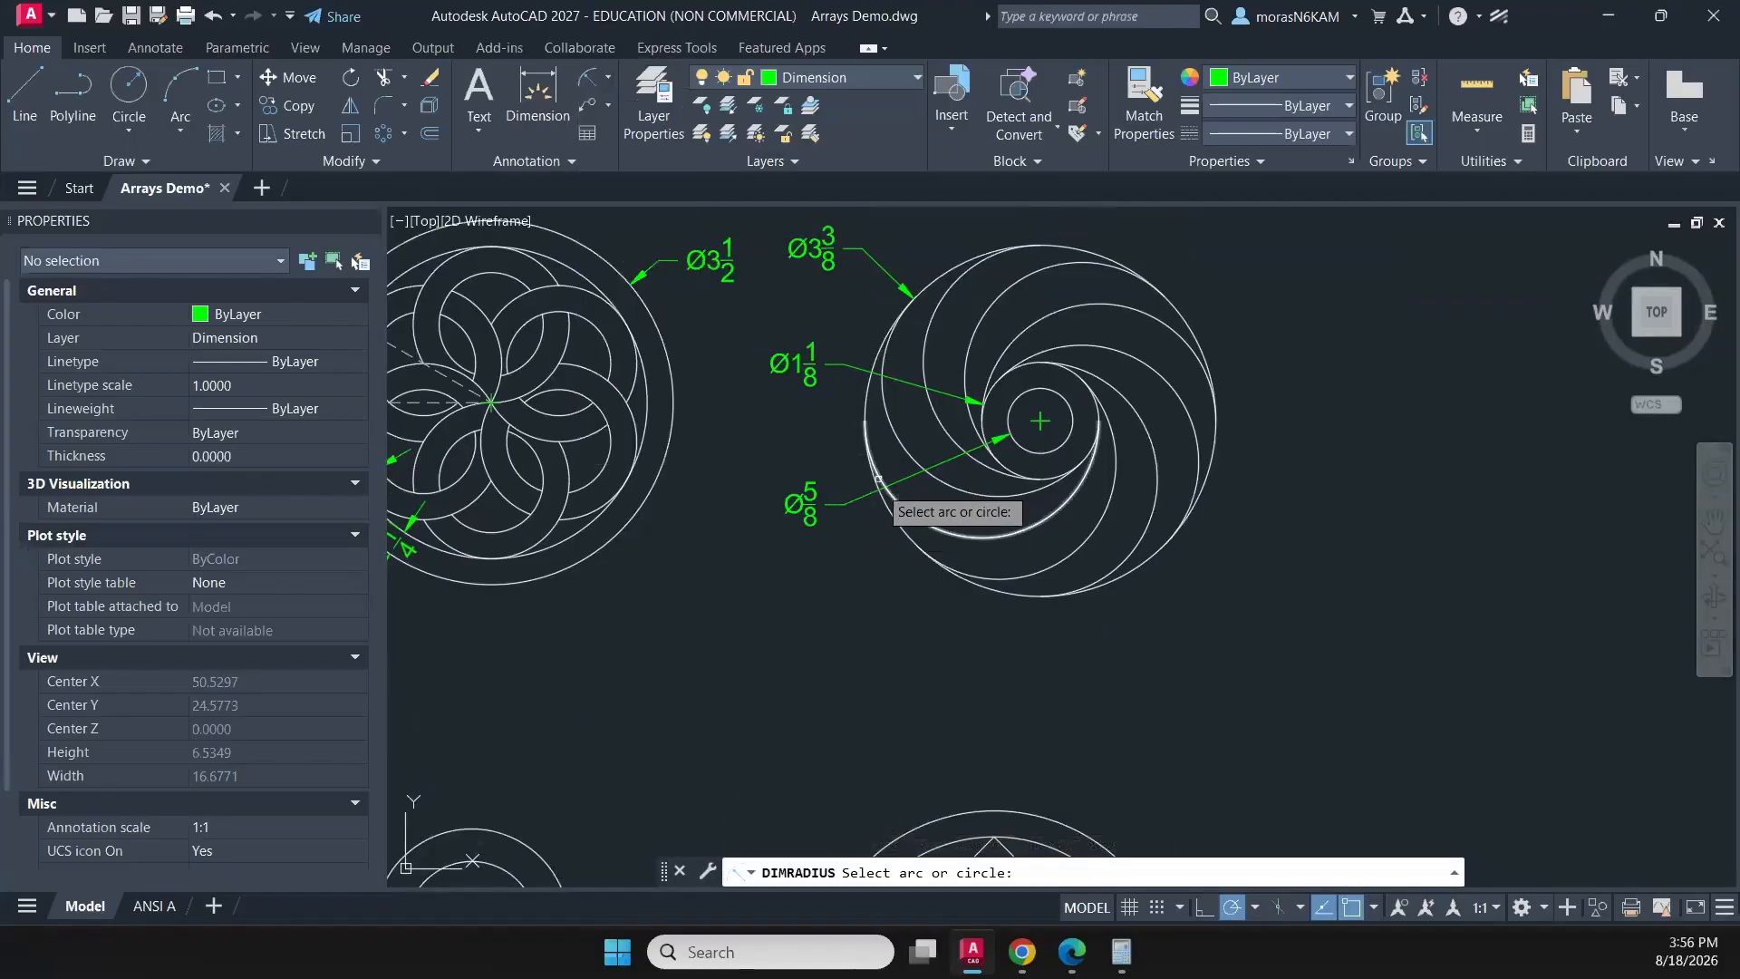
left_click(947, 530)
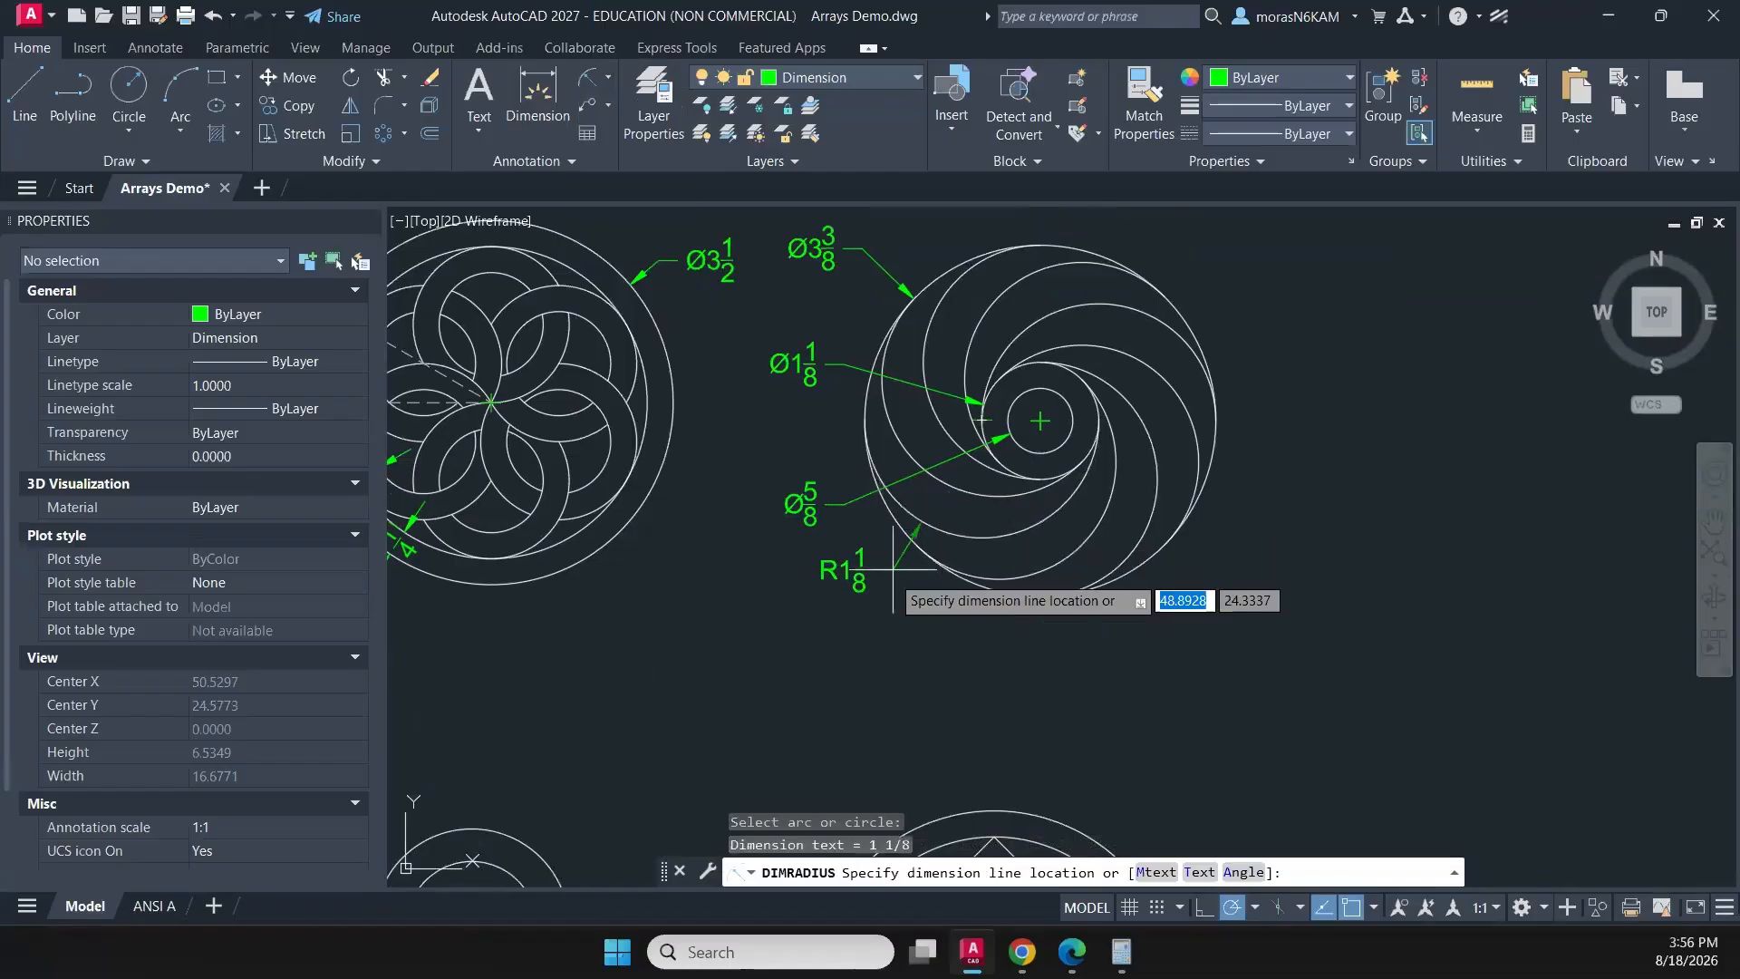
left_click(835, 594)
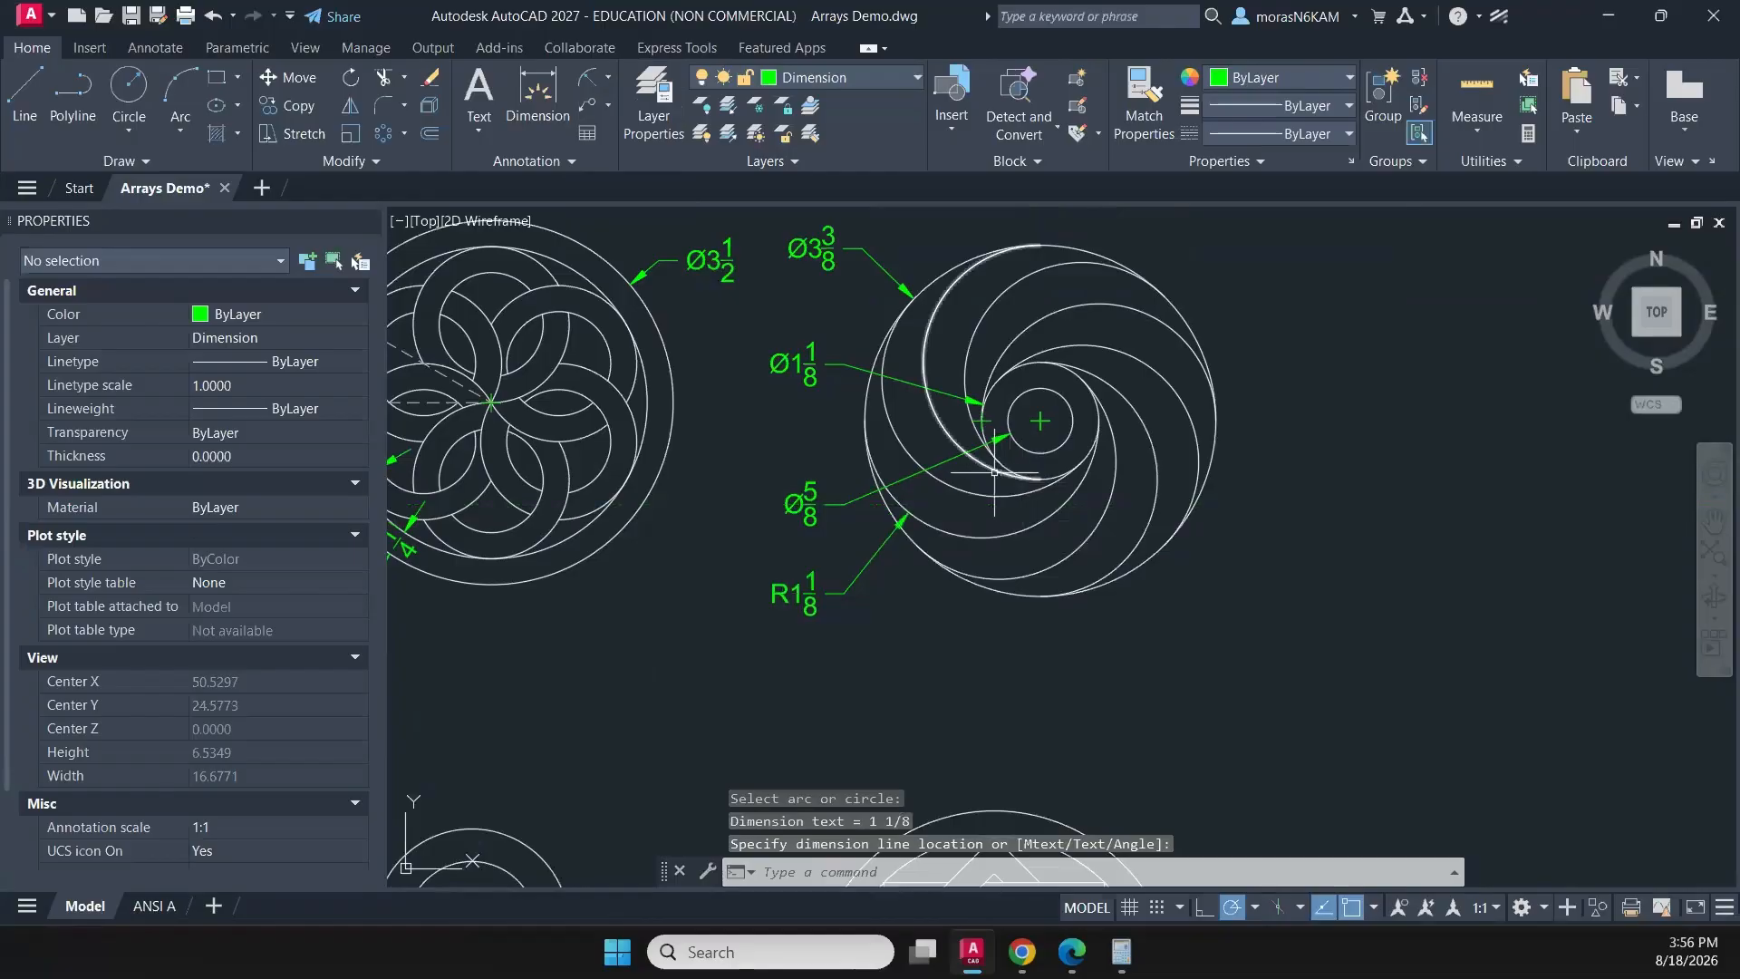
- Dimension the height of the arc-filled square on its left side, in line with the vertical dimension of the square above
scroll(994, 472, "down", 3)
scroll(962, 475, "up", 1)
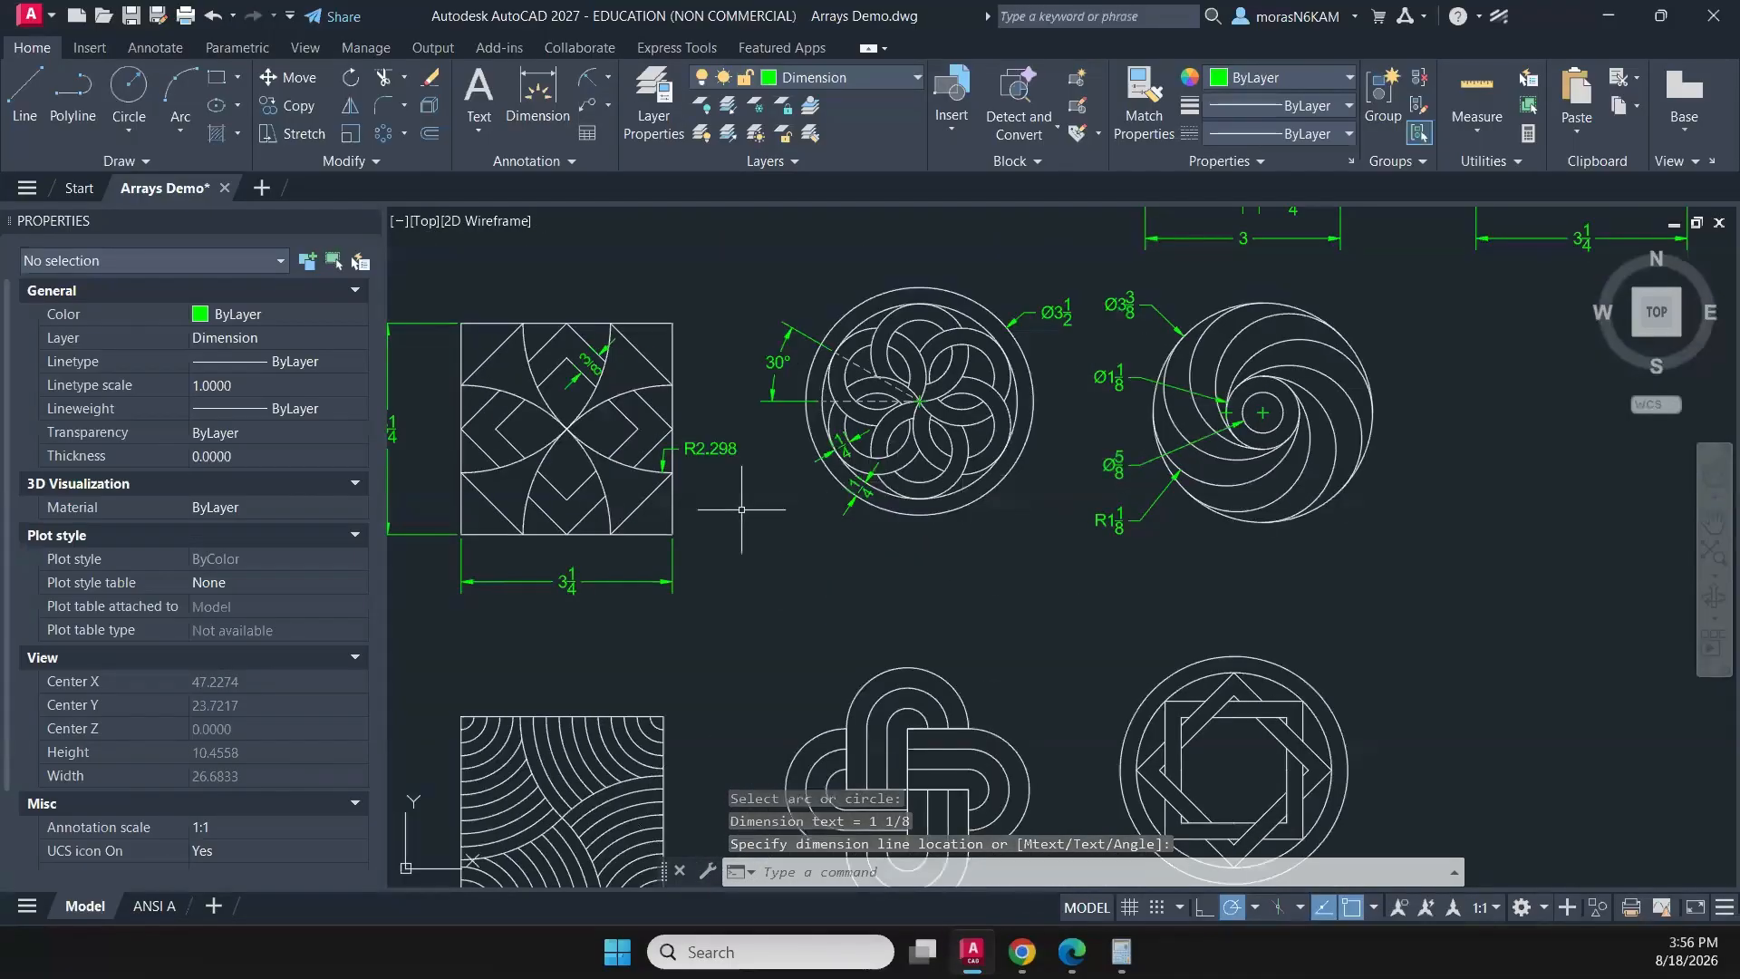
middle_click_drag(454, 643, 498, 521)
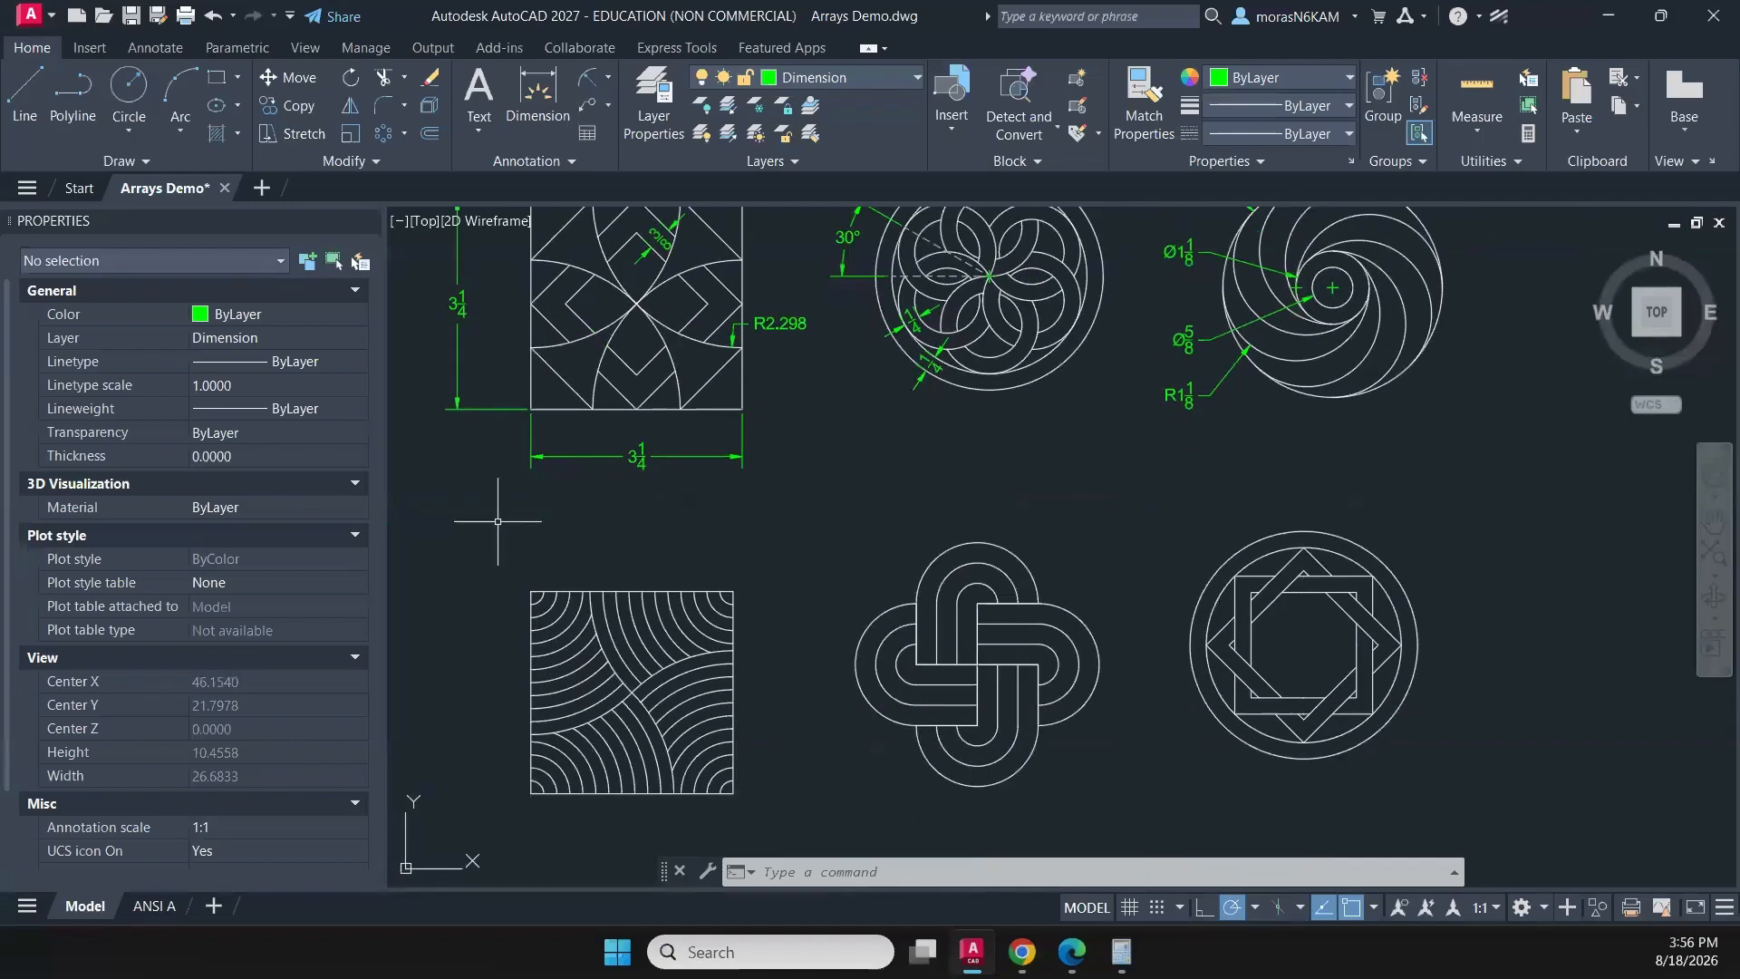
left_click(521, 81)
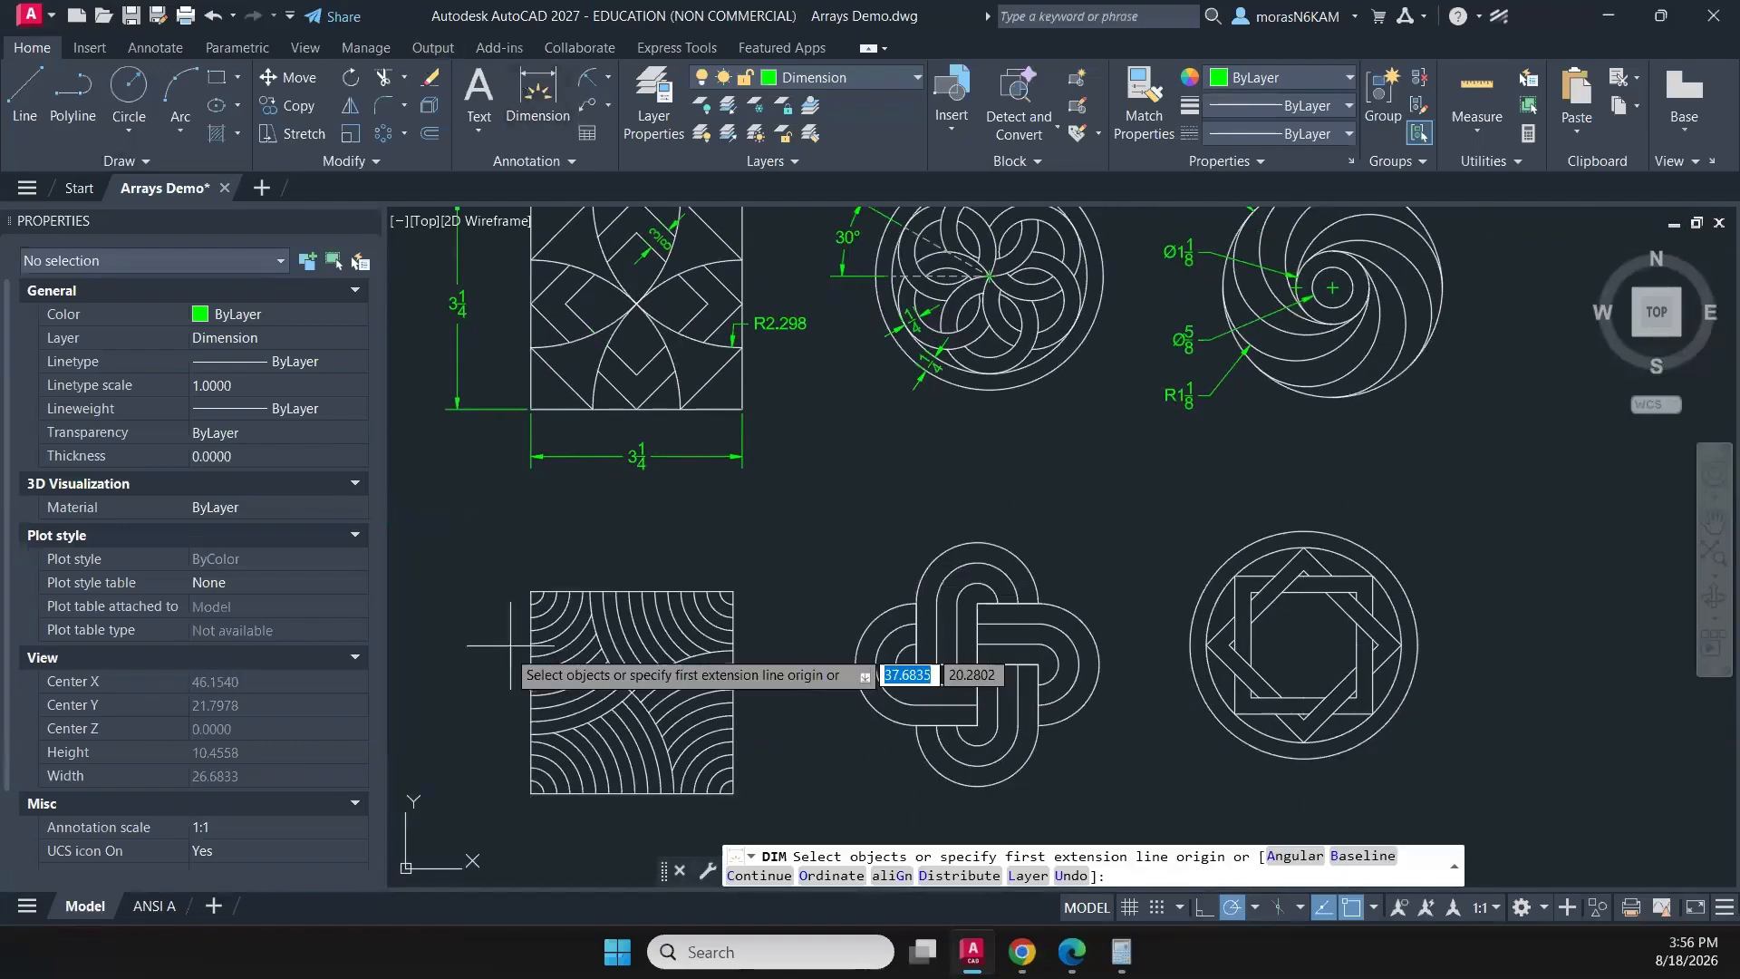
left_click(531, 591)
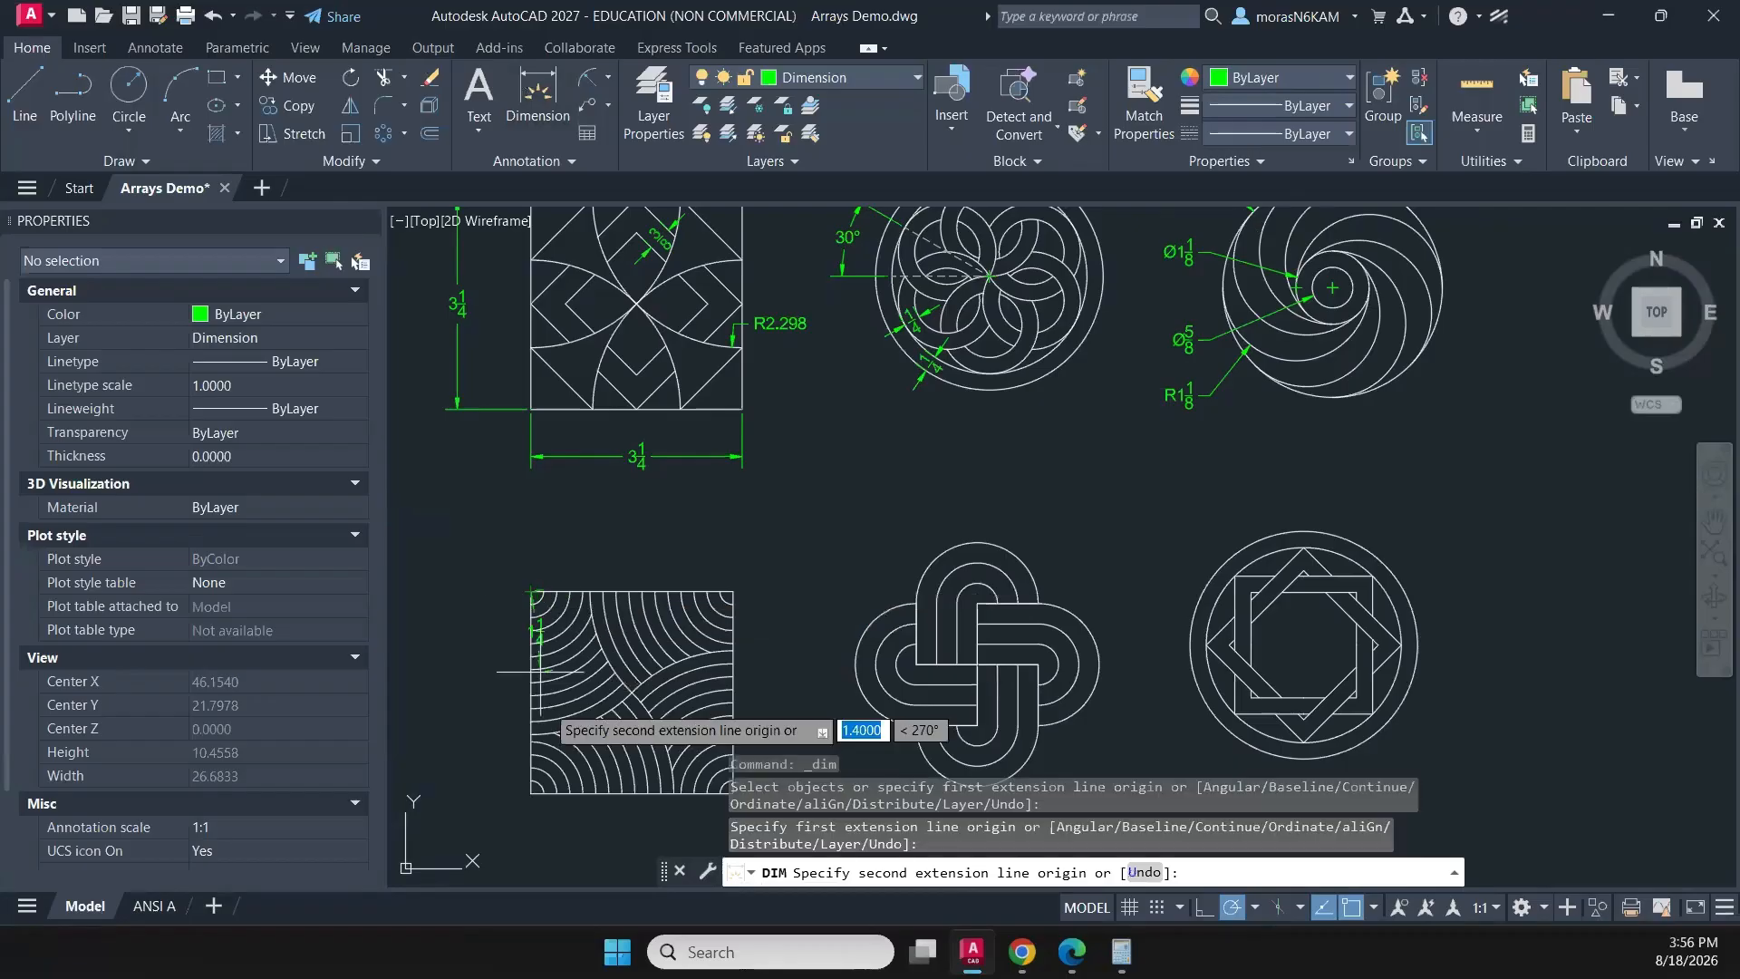
left_click(531, 793)
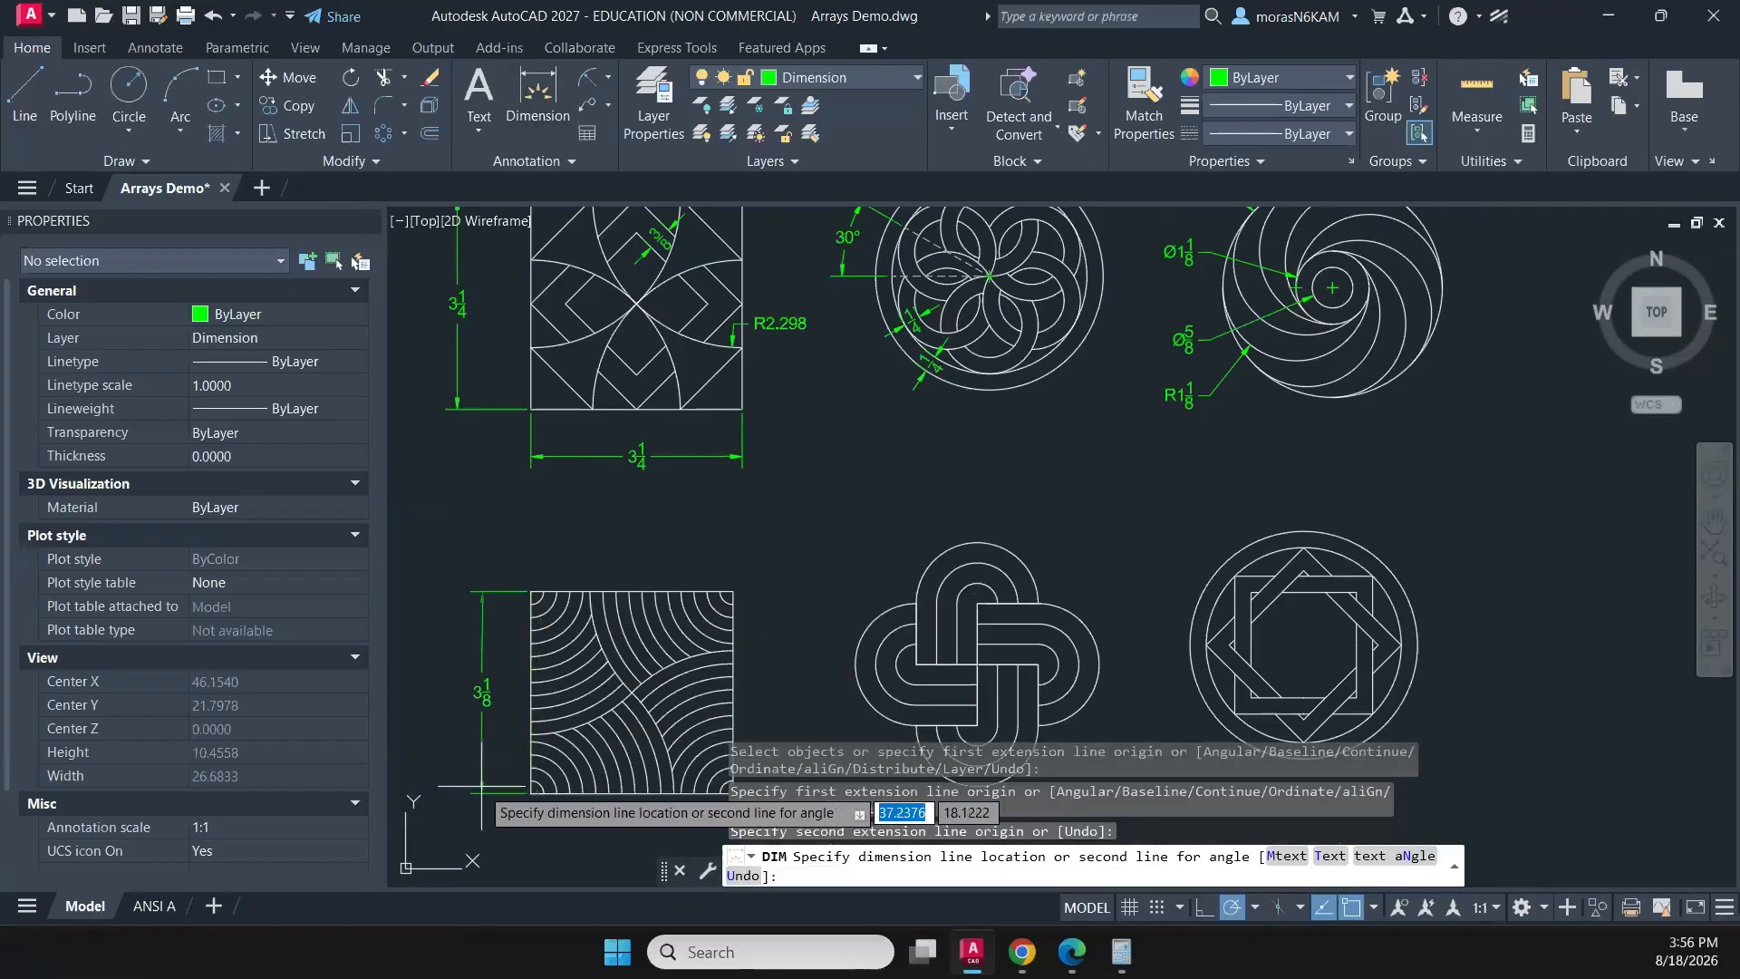
middle_click_drag(481, 785, 534, 732)
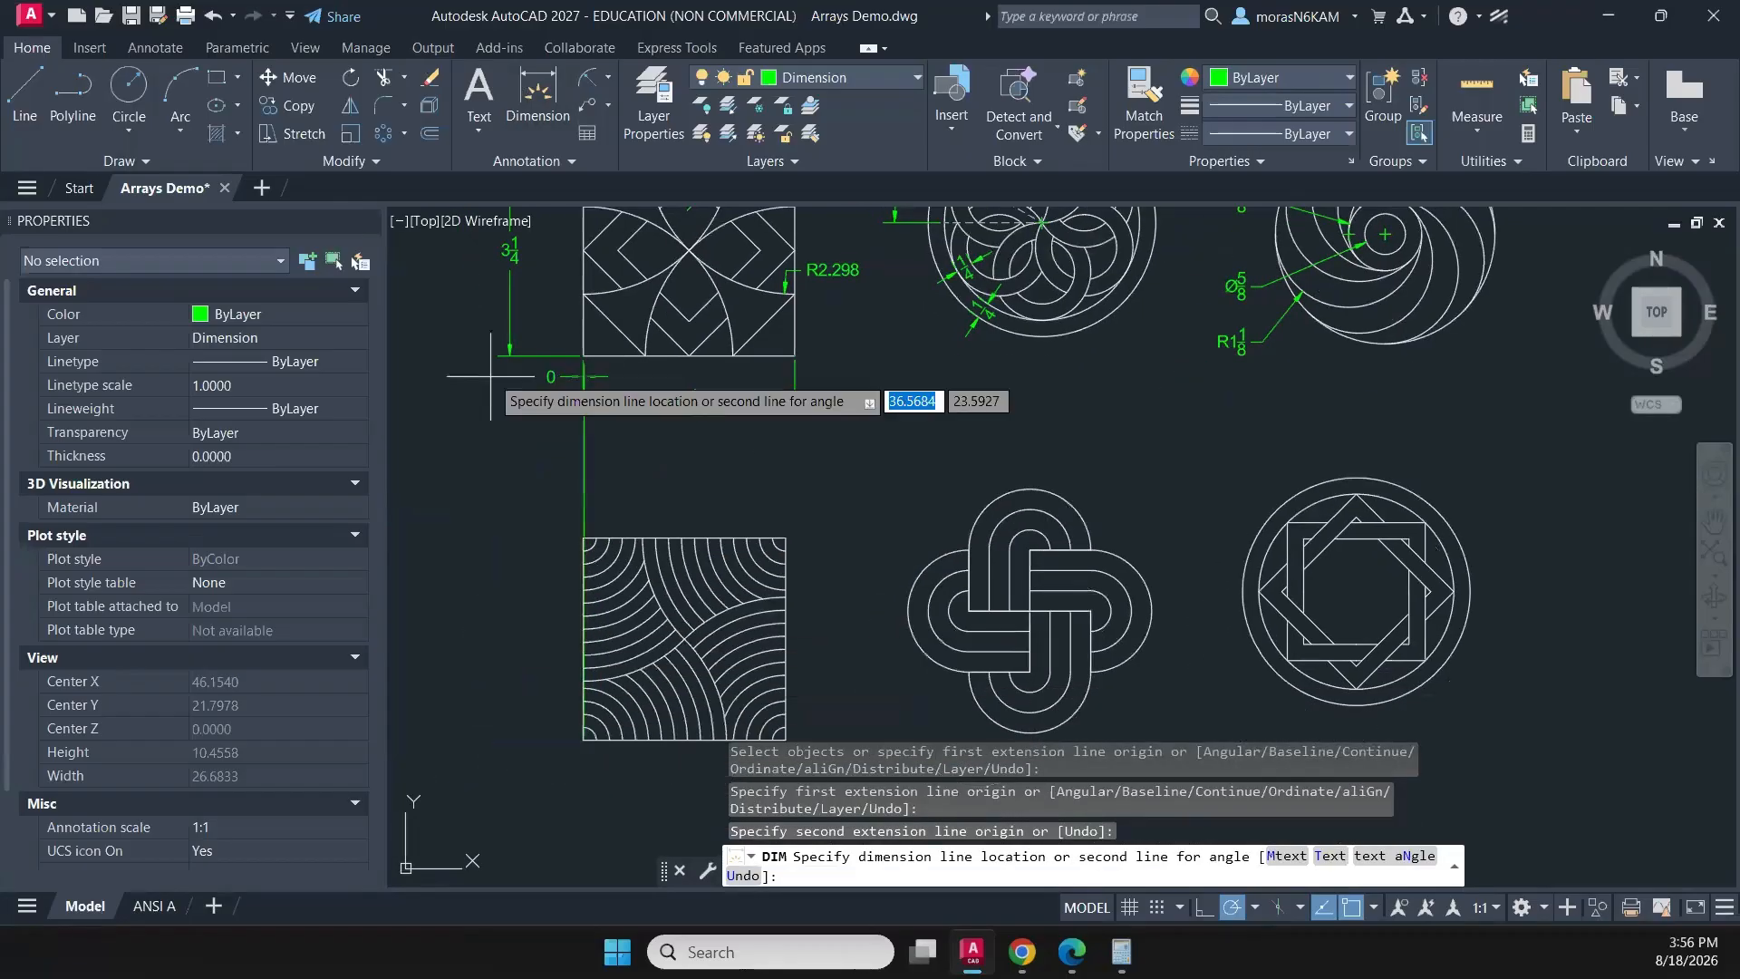
left_click(509, 556)
- Dimension the width of the arc-filled square below its bottom edge
middle_click_drag(583, 740, 567, 603)
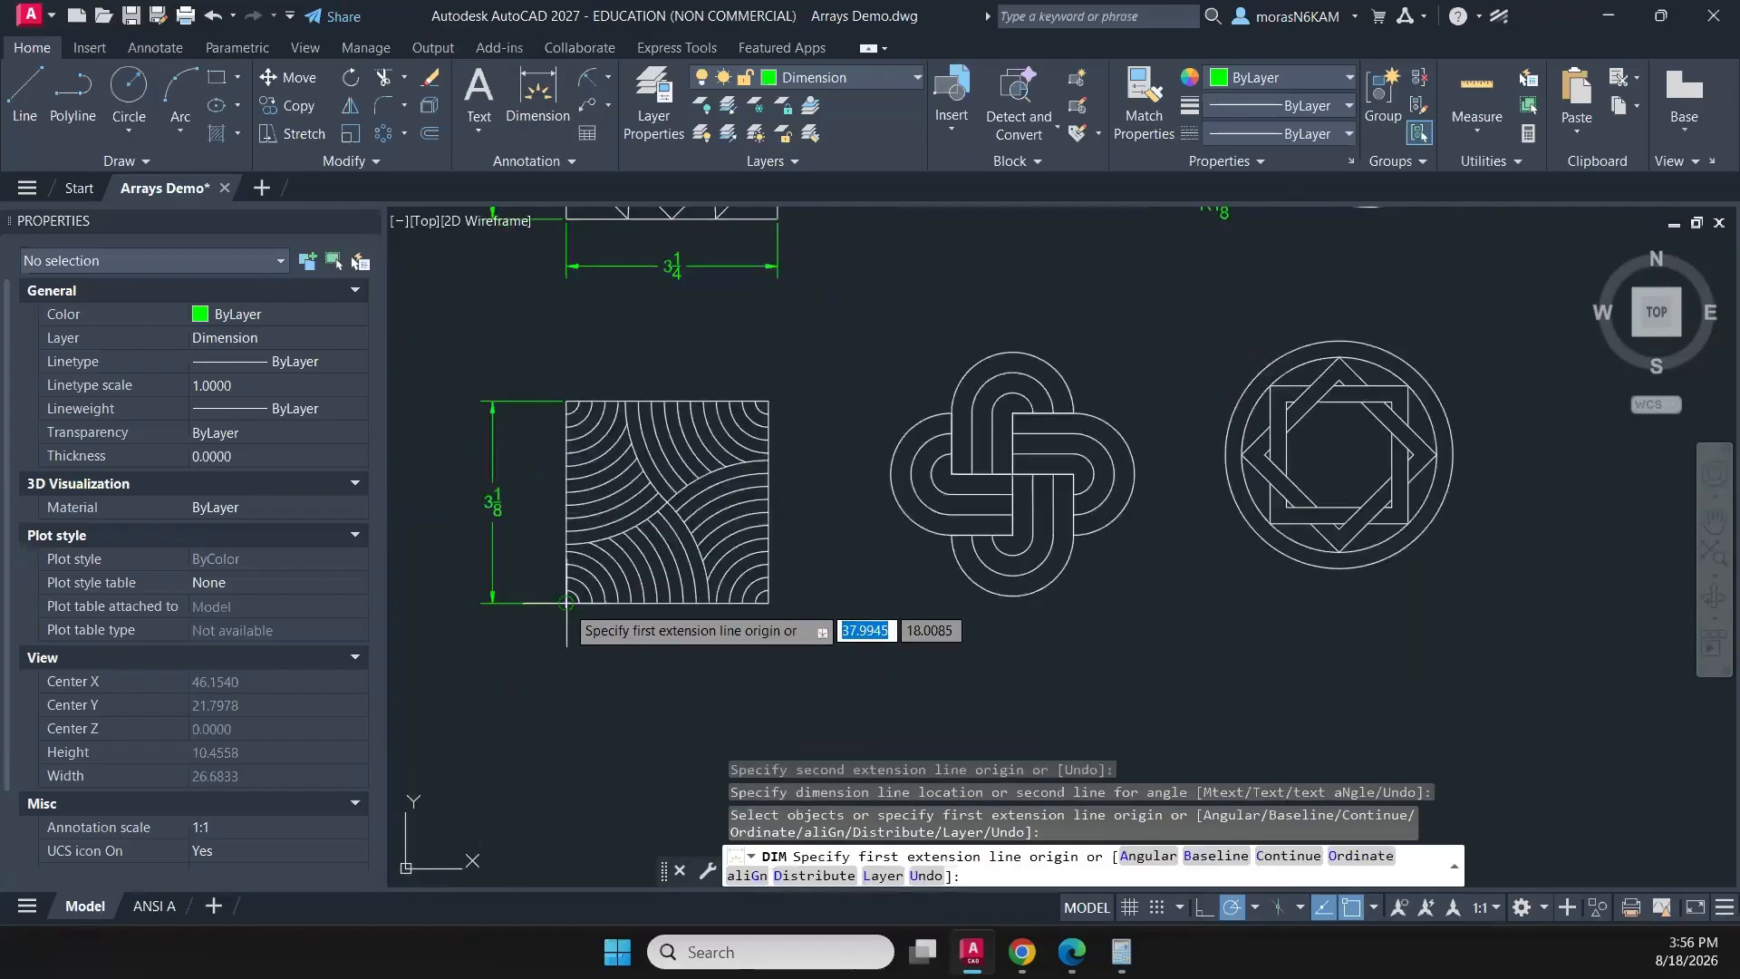
left_click(566, 602)
left_click(768, 601)
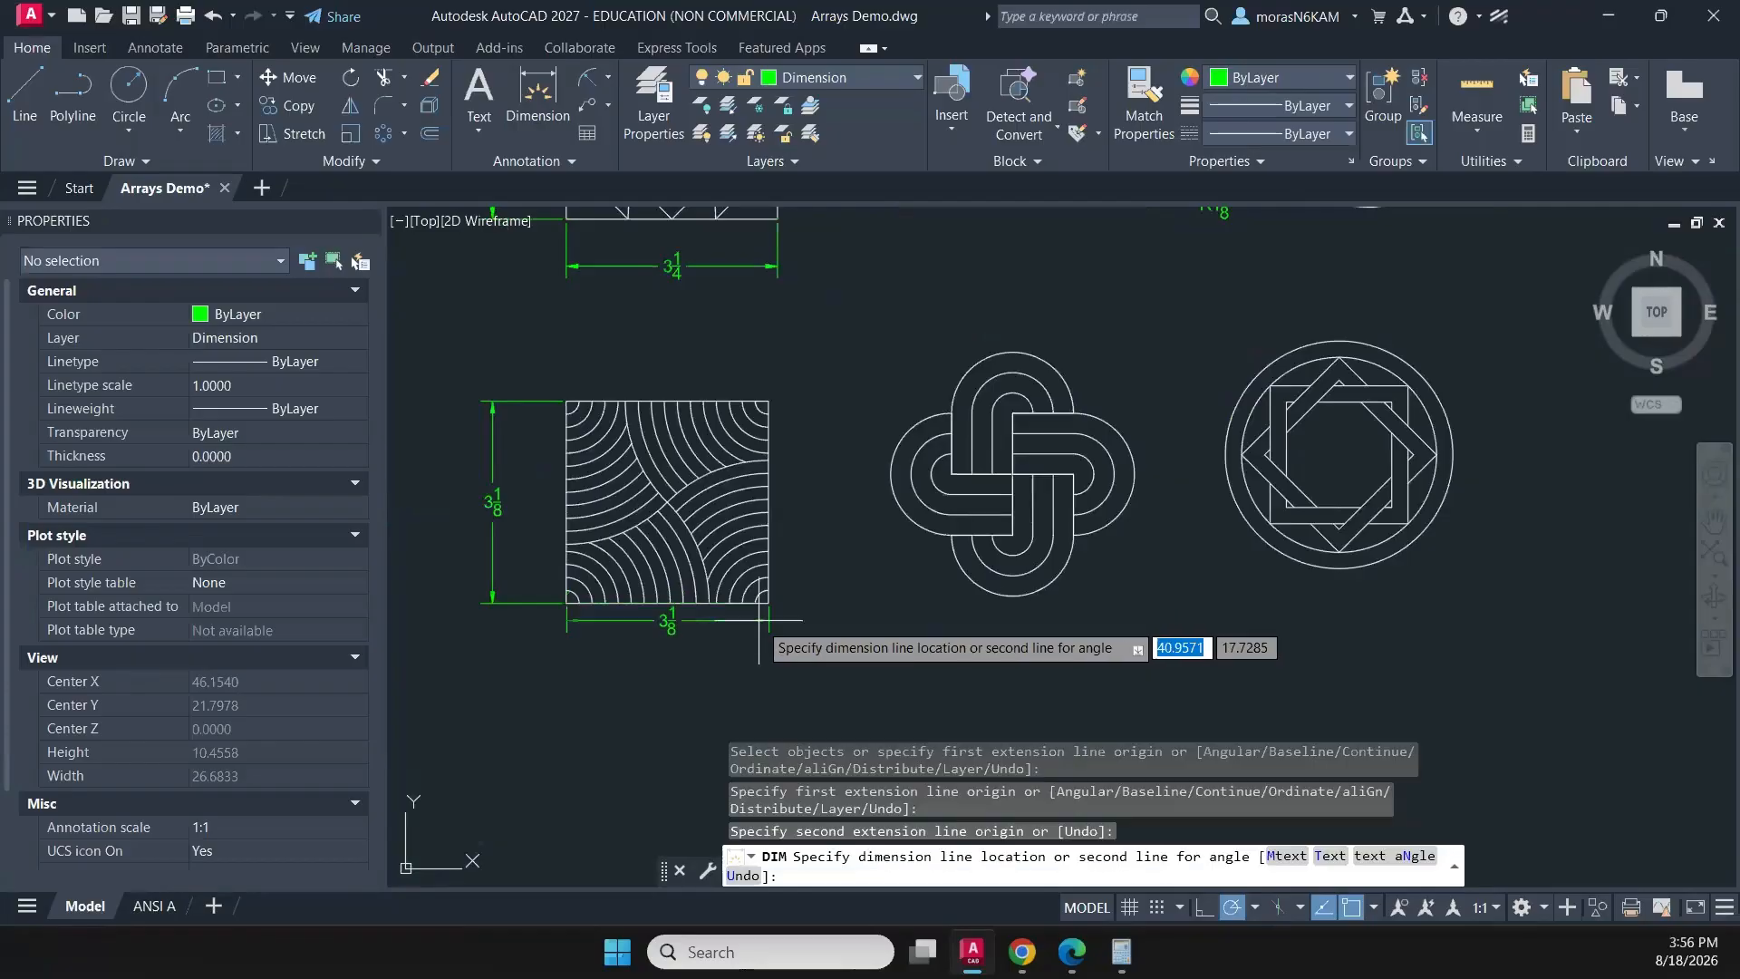
left_click(761, 660)
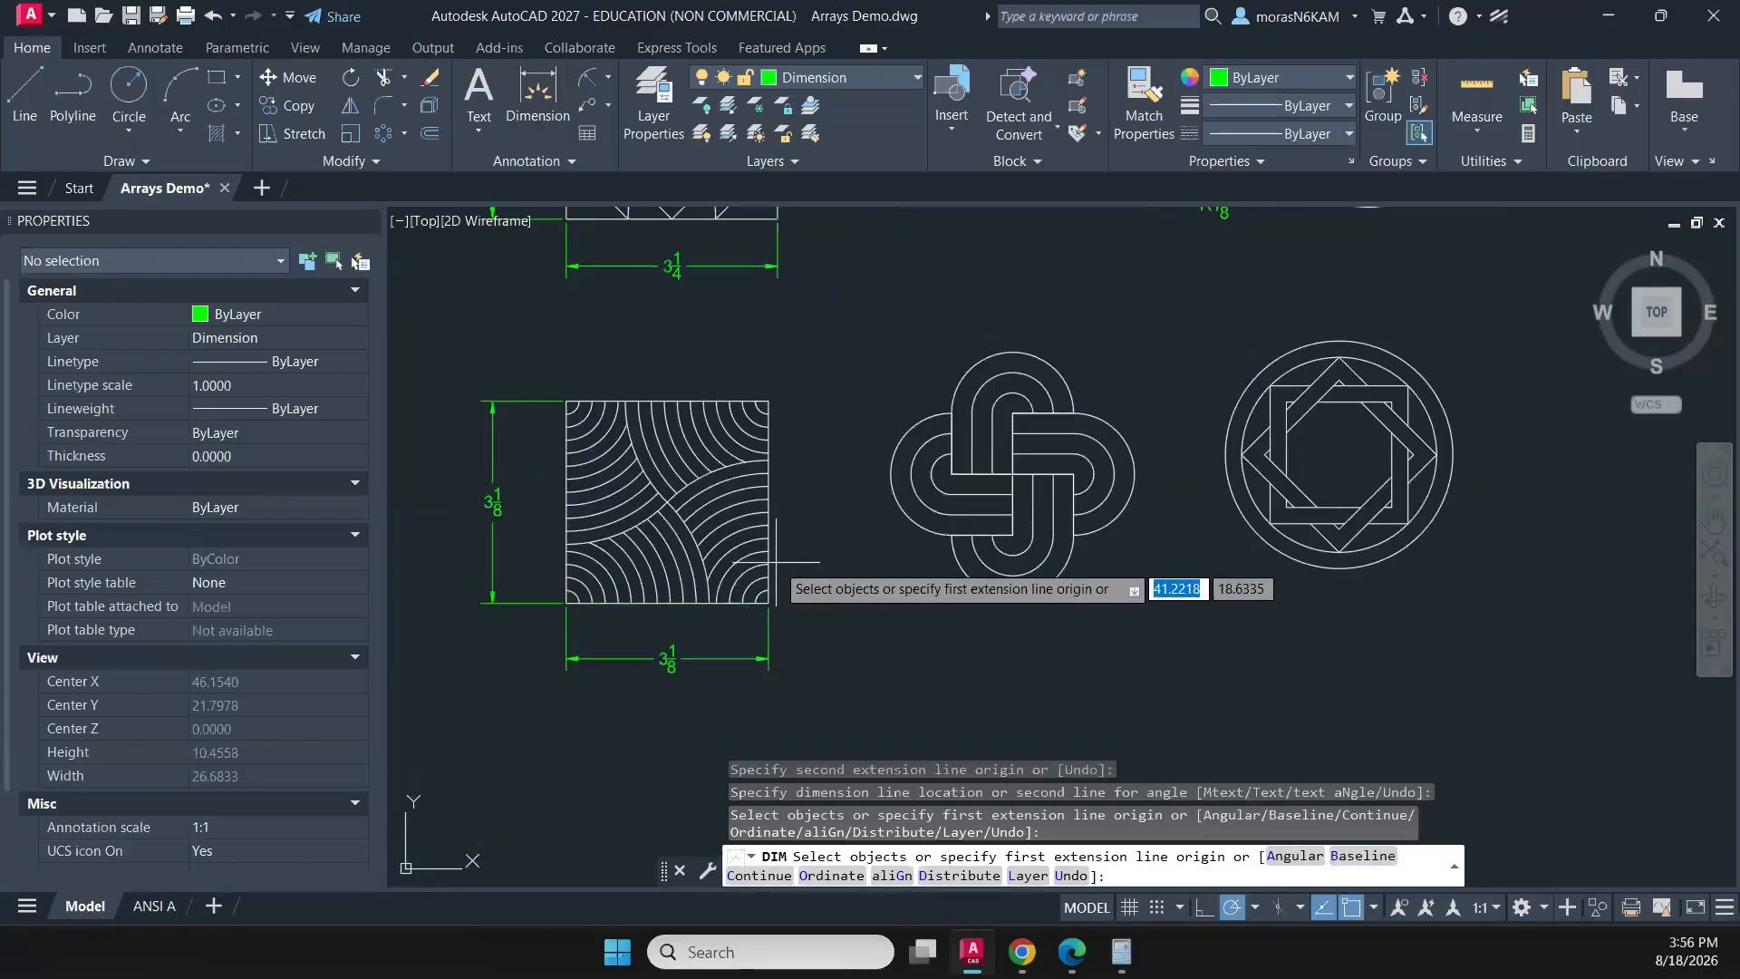
- Dimension the spacing between the two smallest arcs at the square's lower-right corner, placing the dimension outside its right edge
scroll(775, 562, "up", 3)
left_click(757, 666)
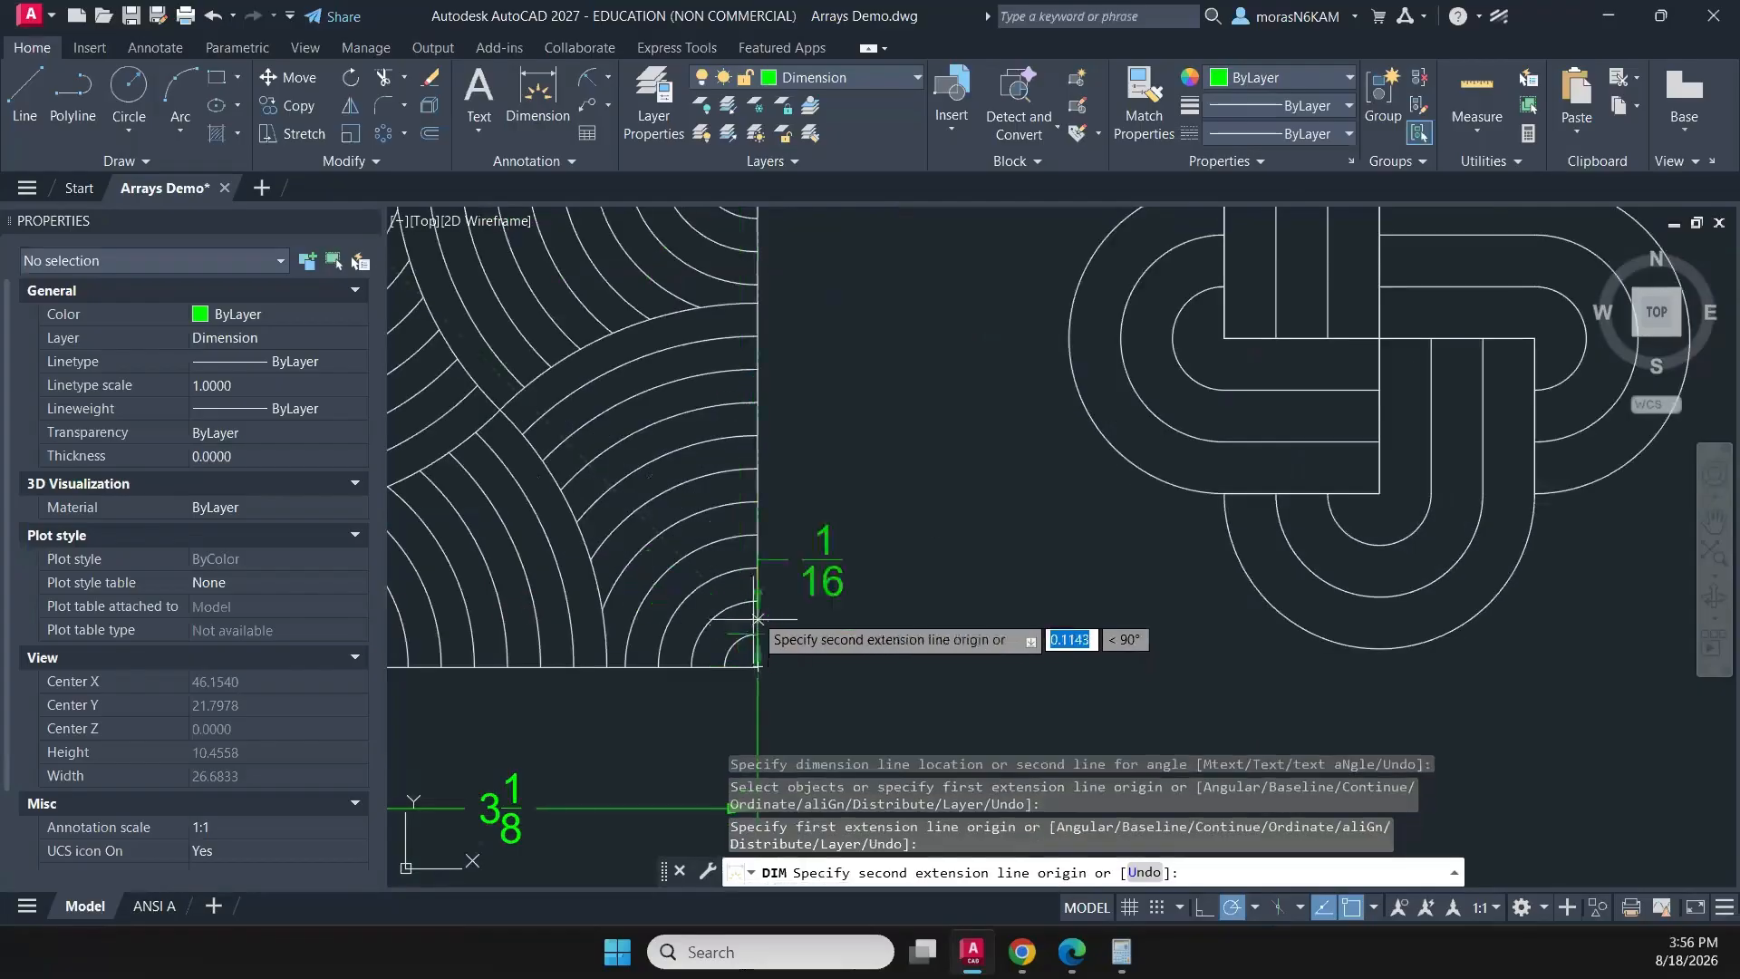
left_click(758, 601)
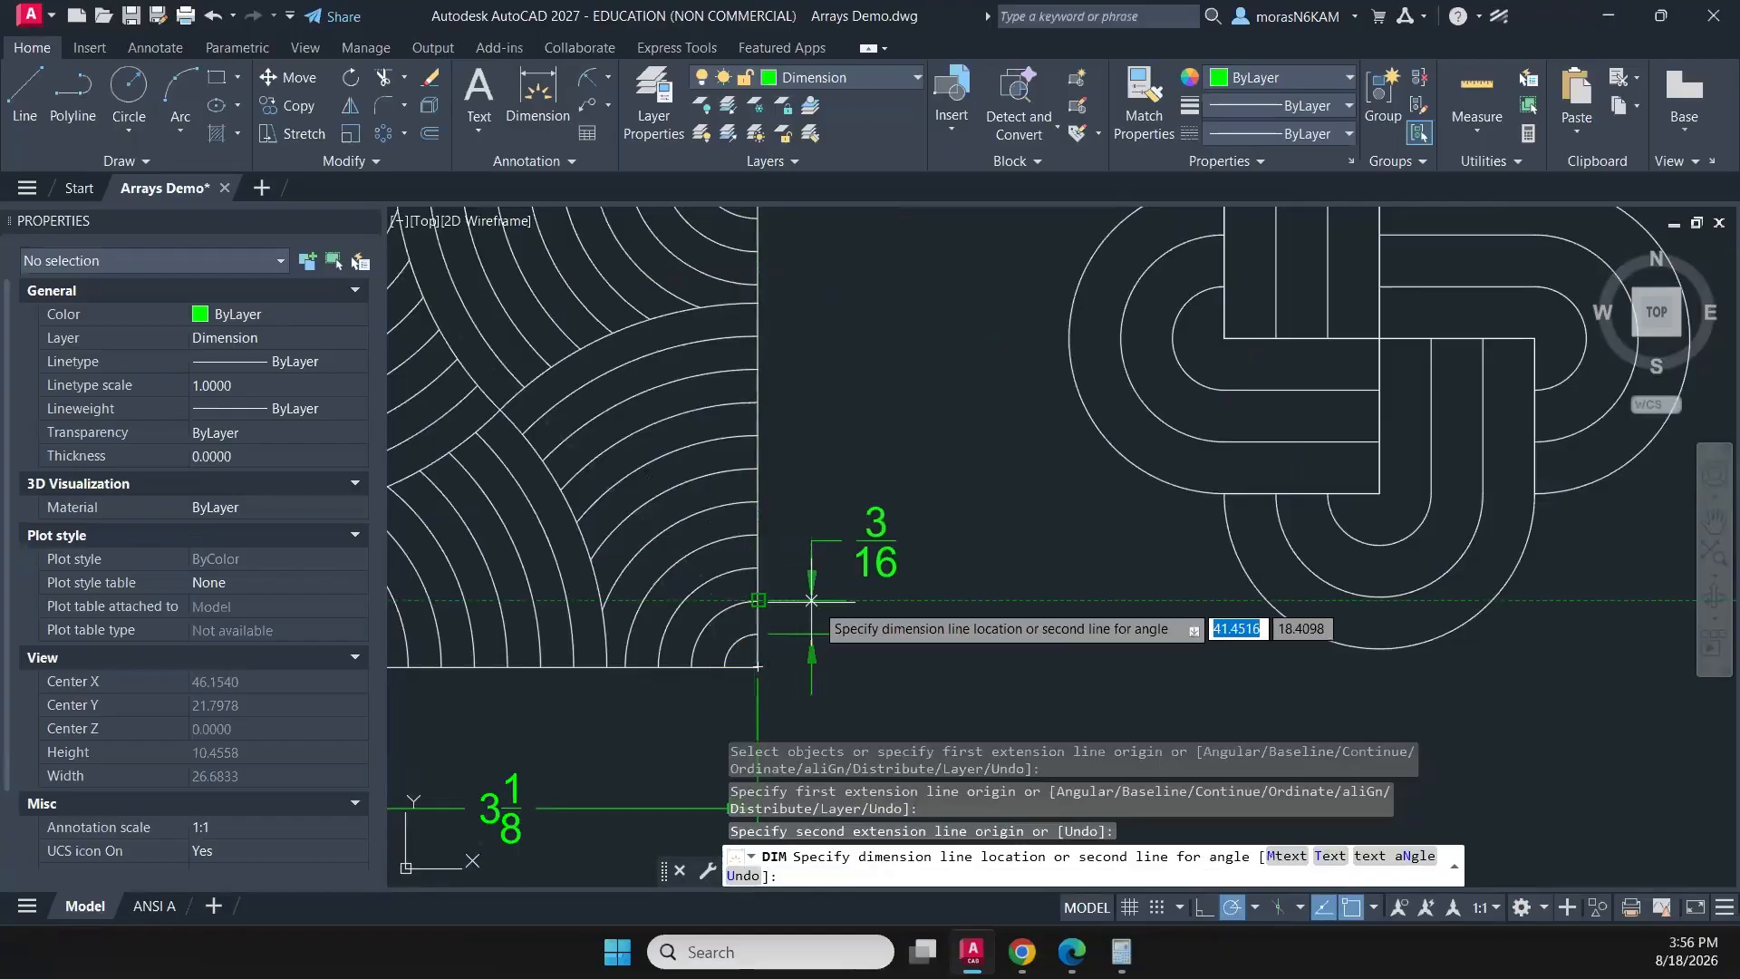
left_click(838, 601)
- Set the units of the arc-filled square's height, width and arc-spacing dimensions to Decimal
scroll(863, 619, "down", 5)
left_click(923, 588)
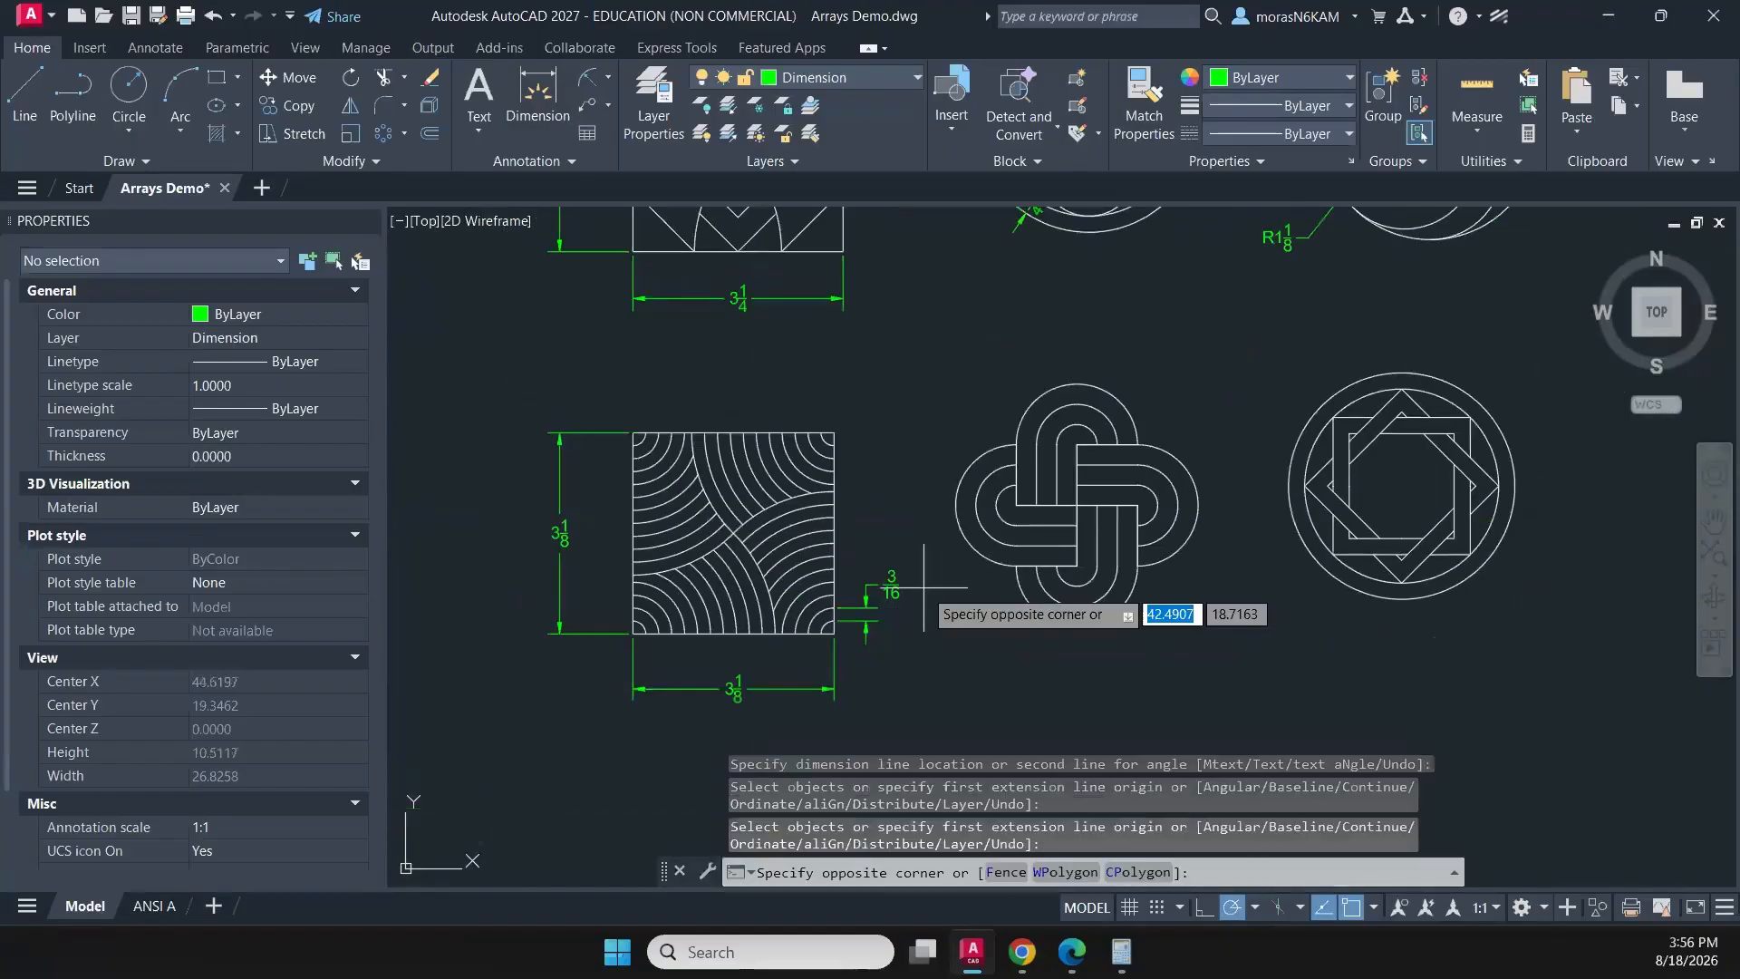
left_click(820, 639)
left_click(907, 653)
left_click(642, 722)
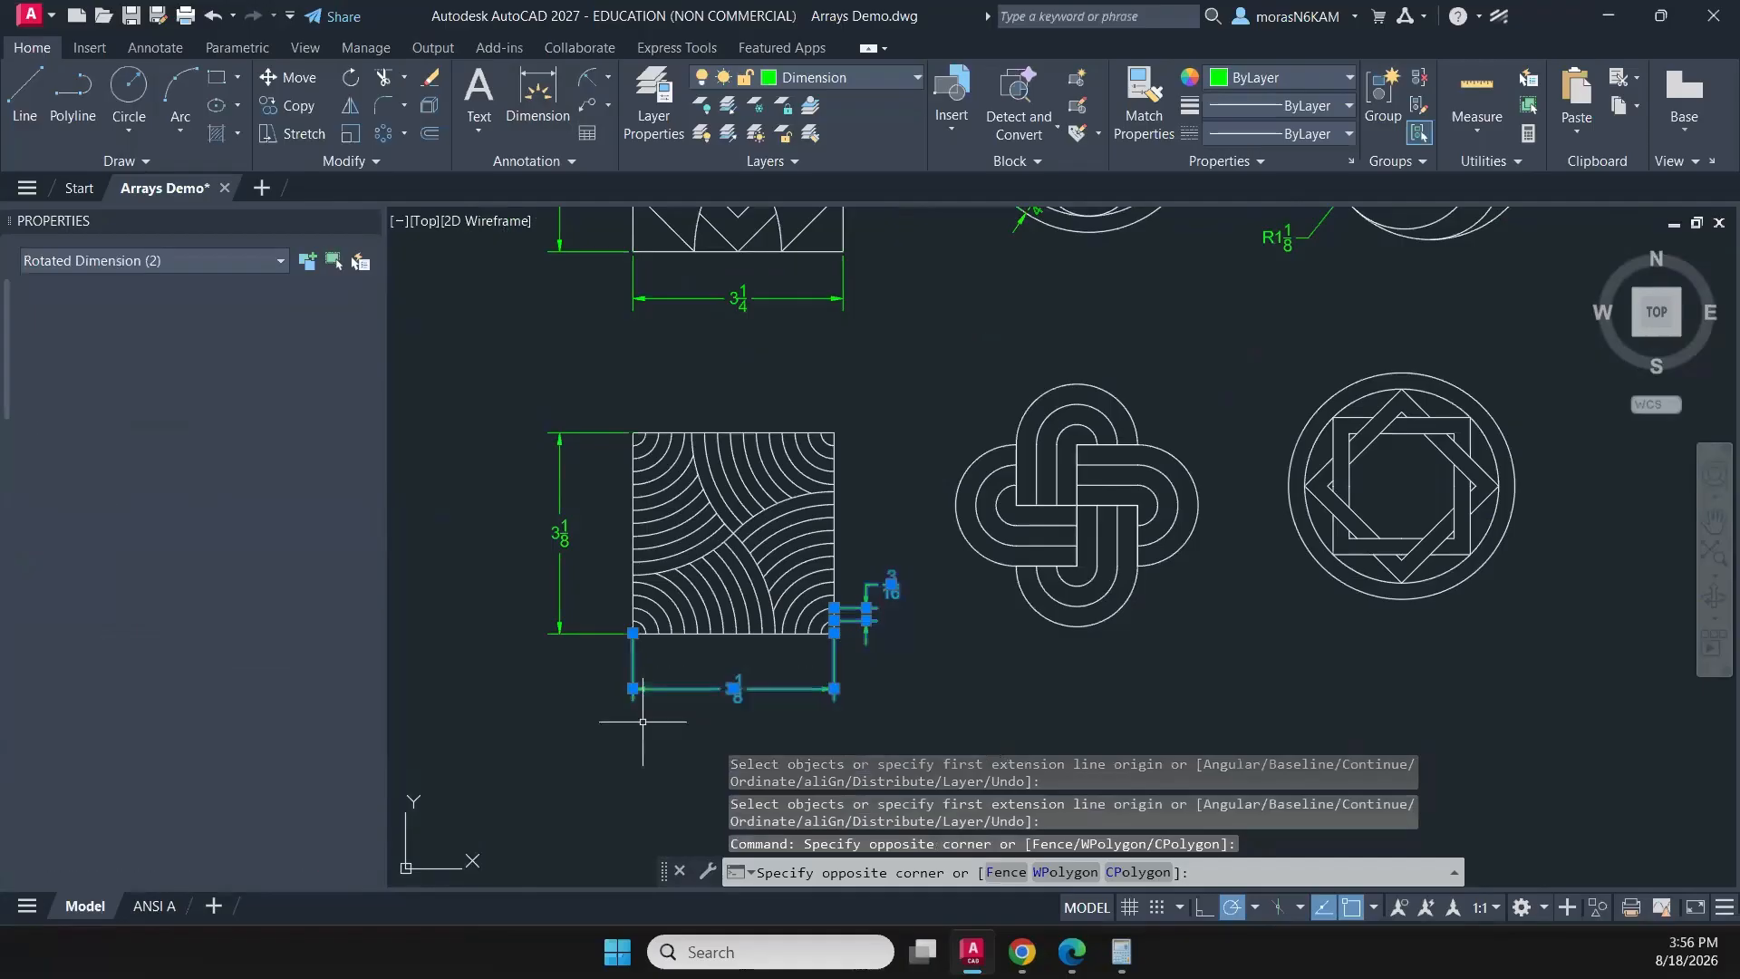
left_click(547, 577)
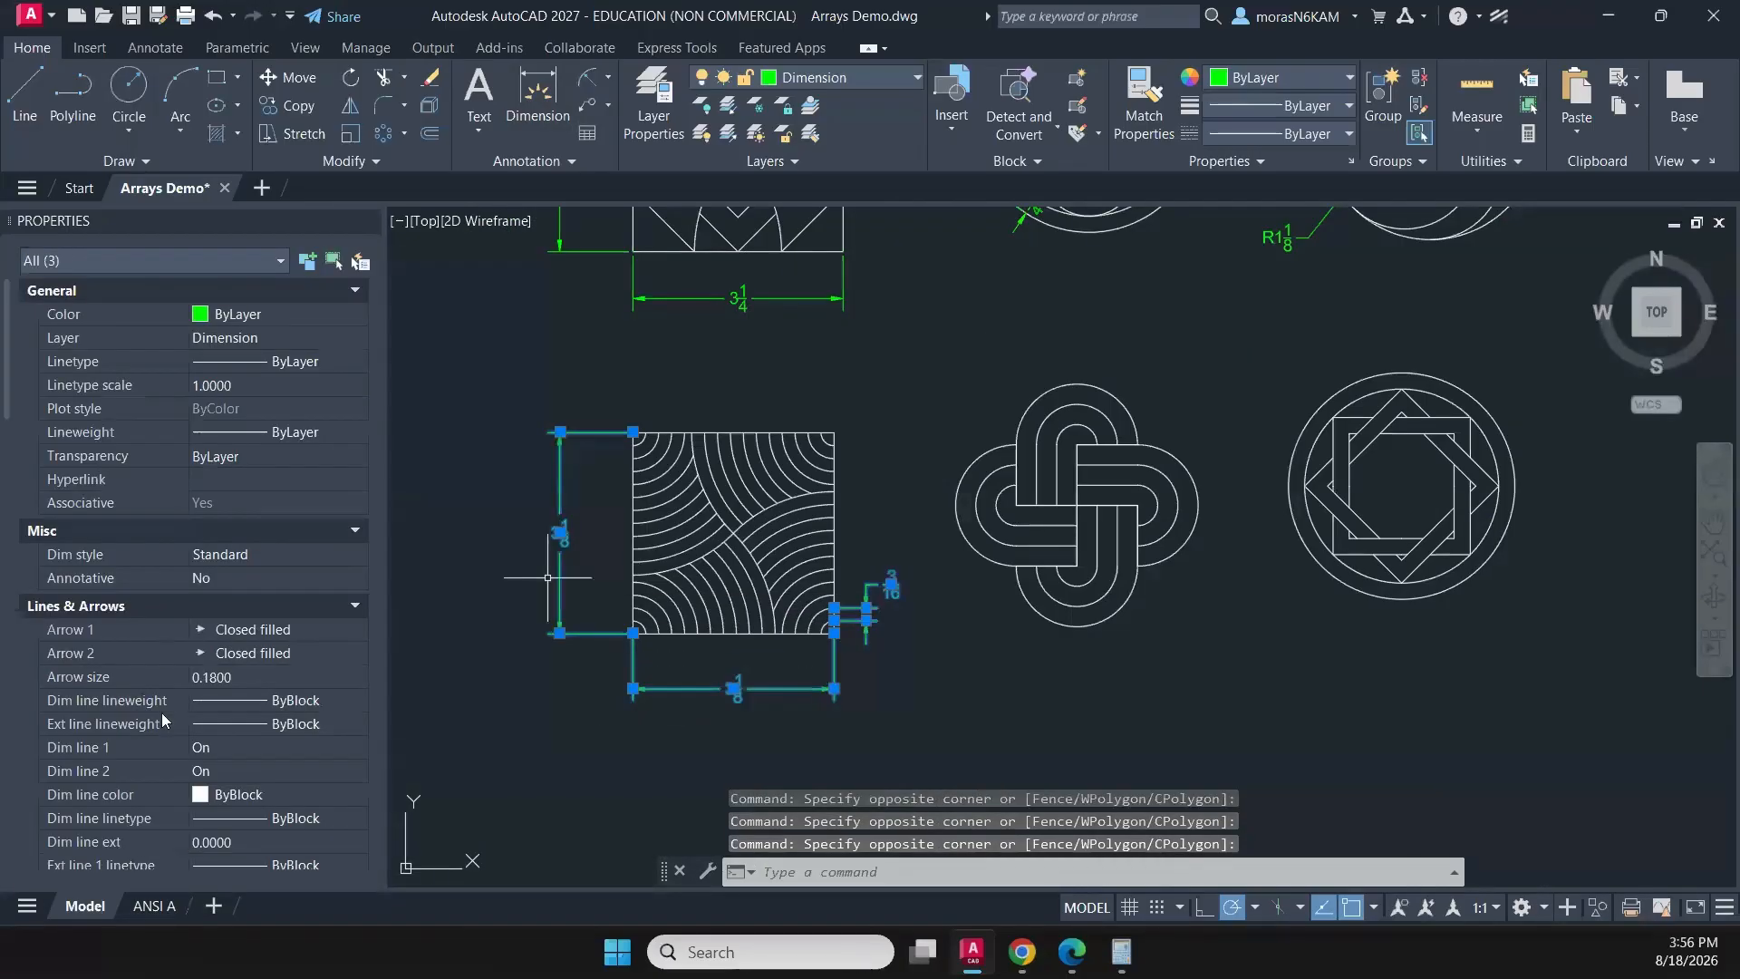
scroll(164, 712, "down", 3)
scroll(209, 795, "down", 8)
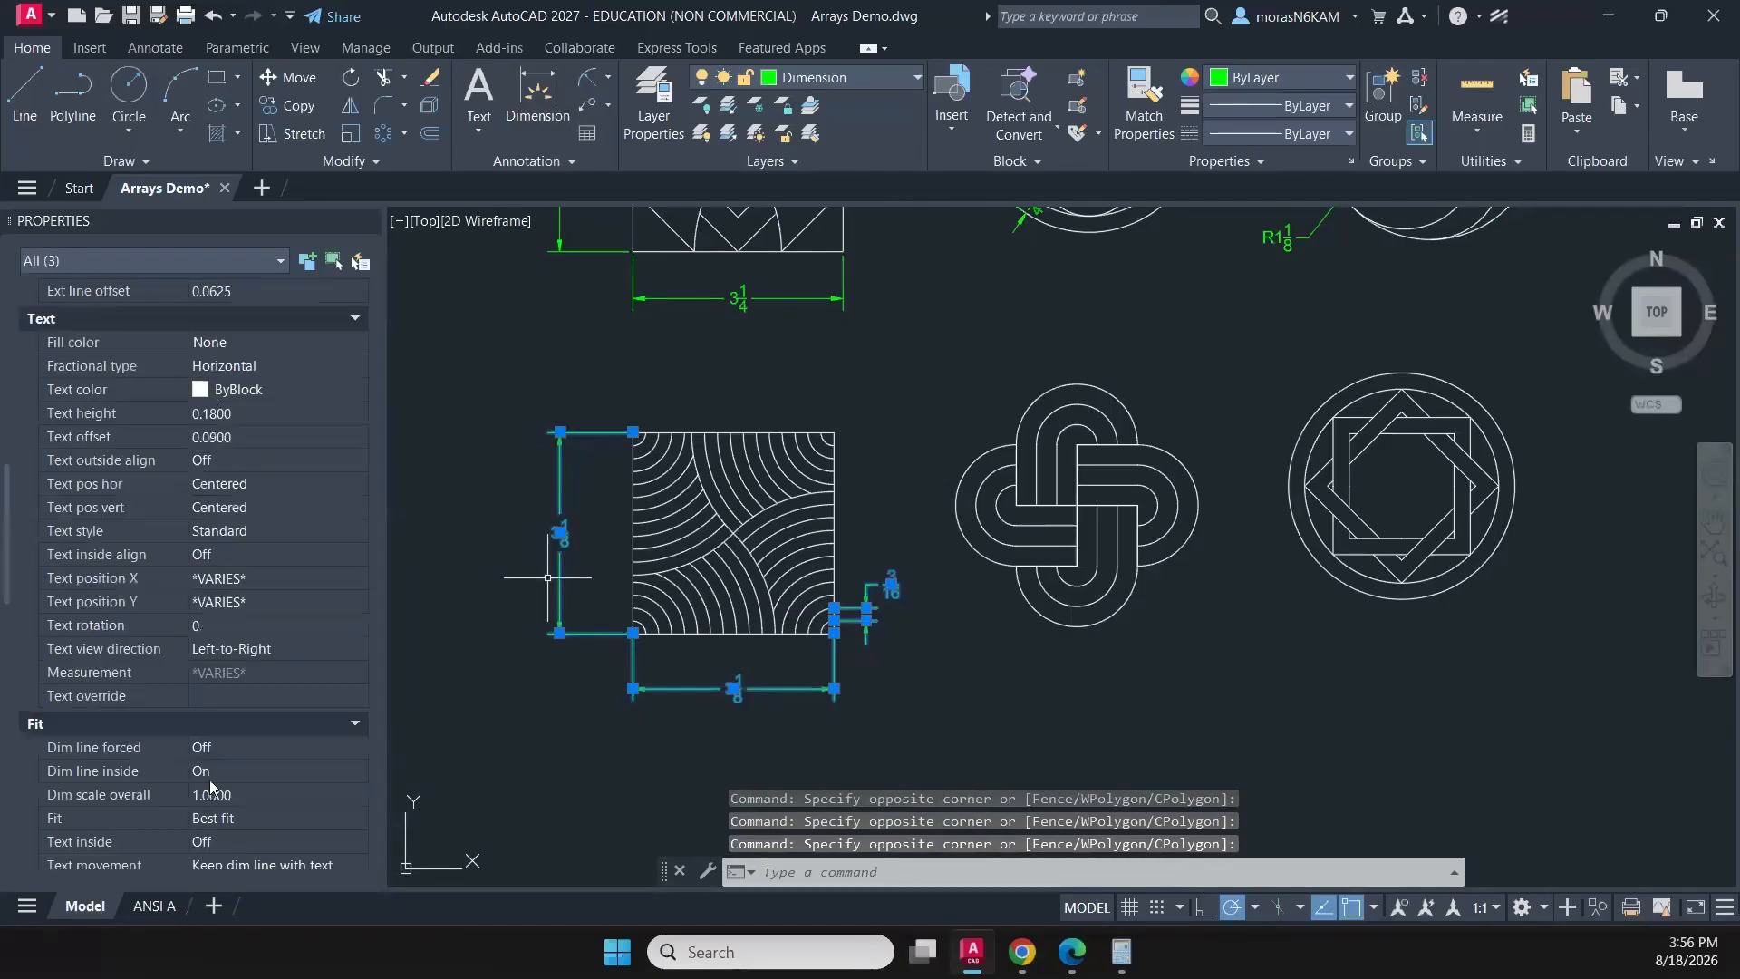
scroll(209, 770, "down", 6)
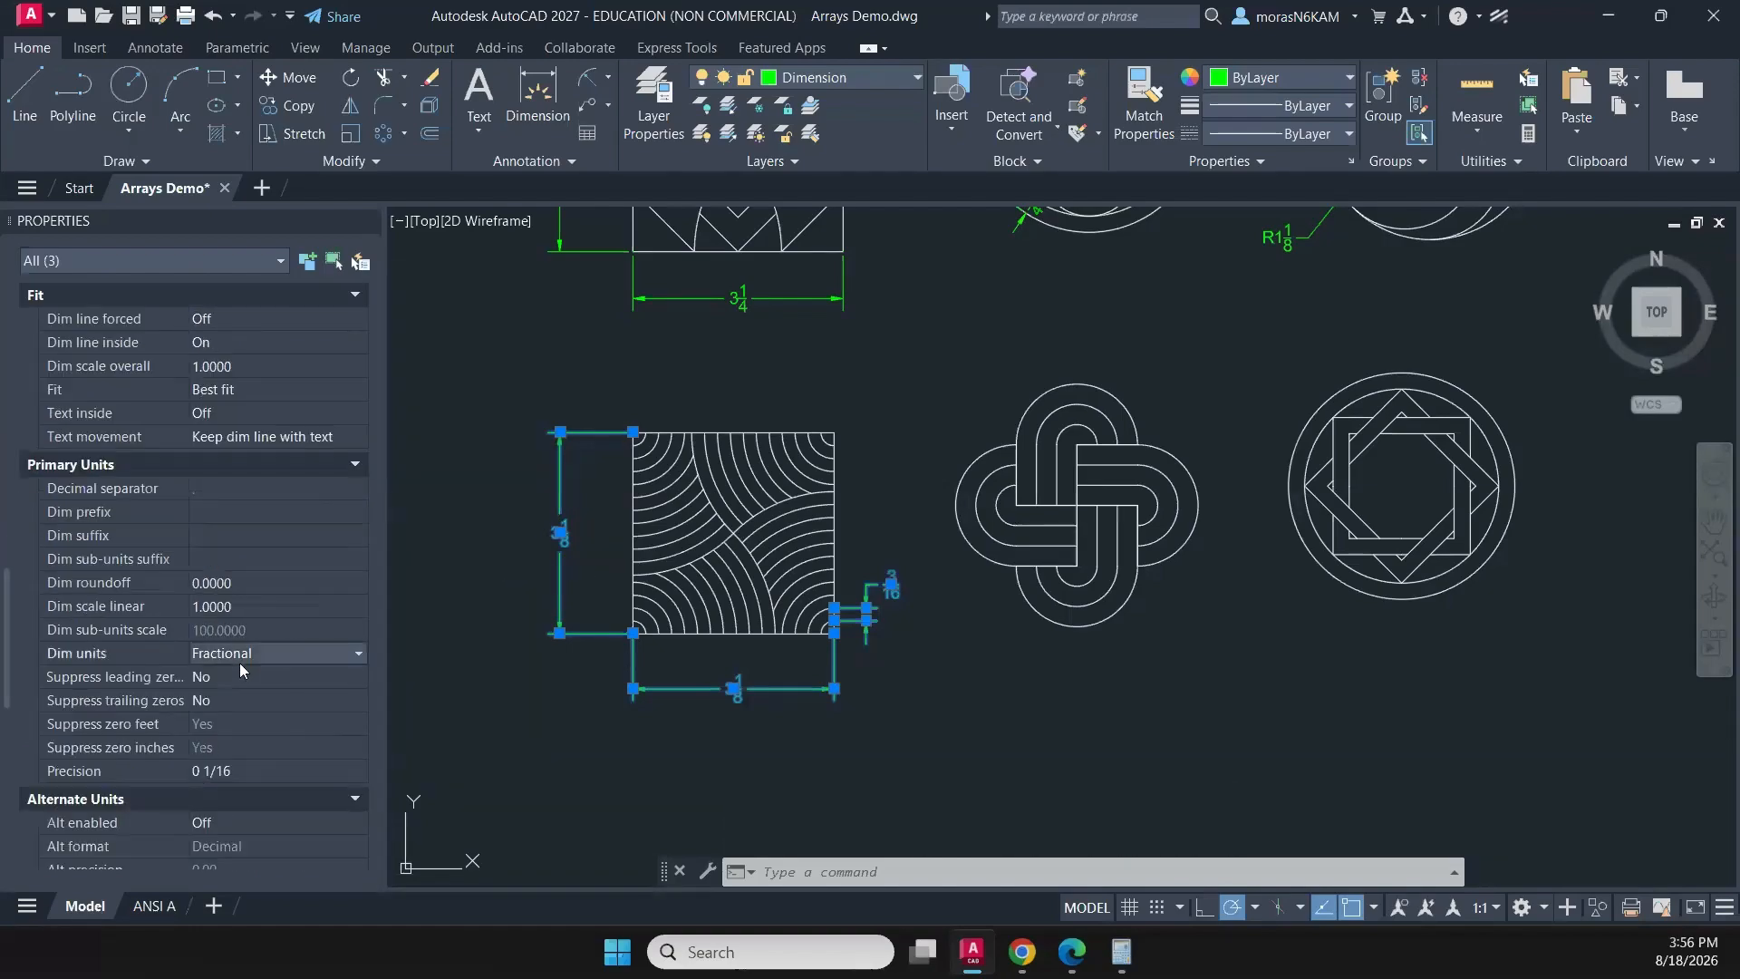
left_click(241, 660)
left_click(219, 688)
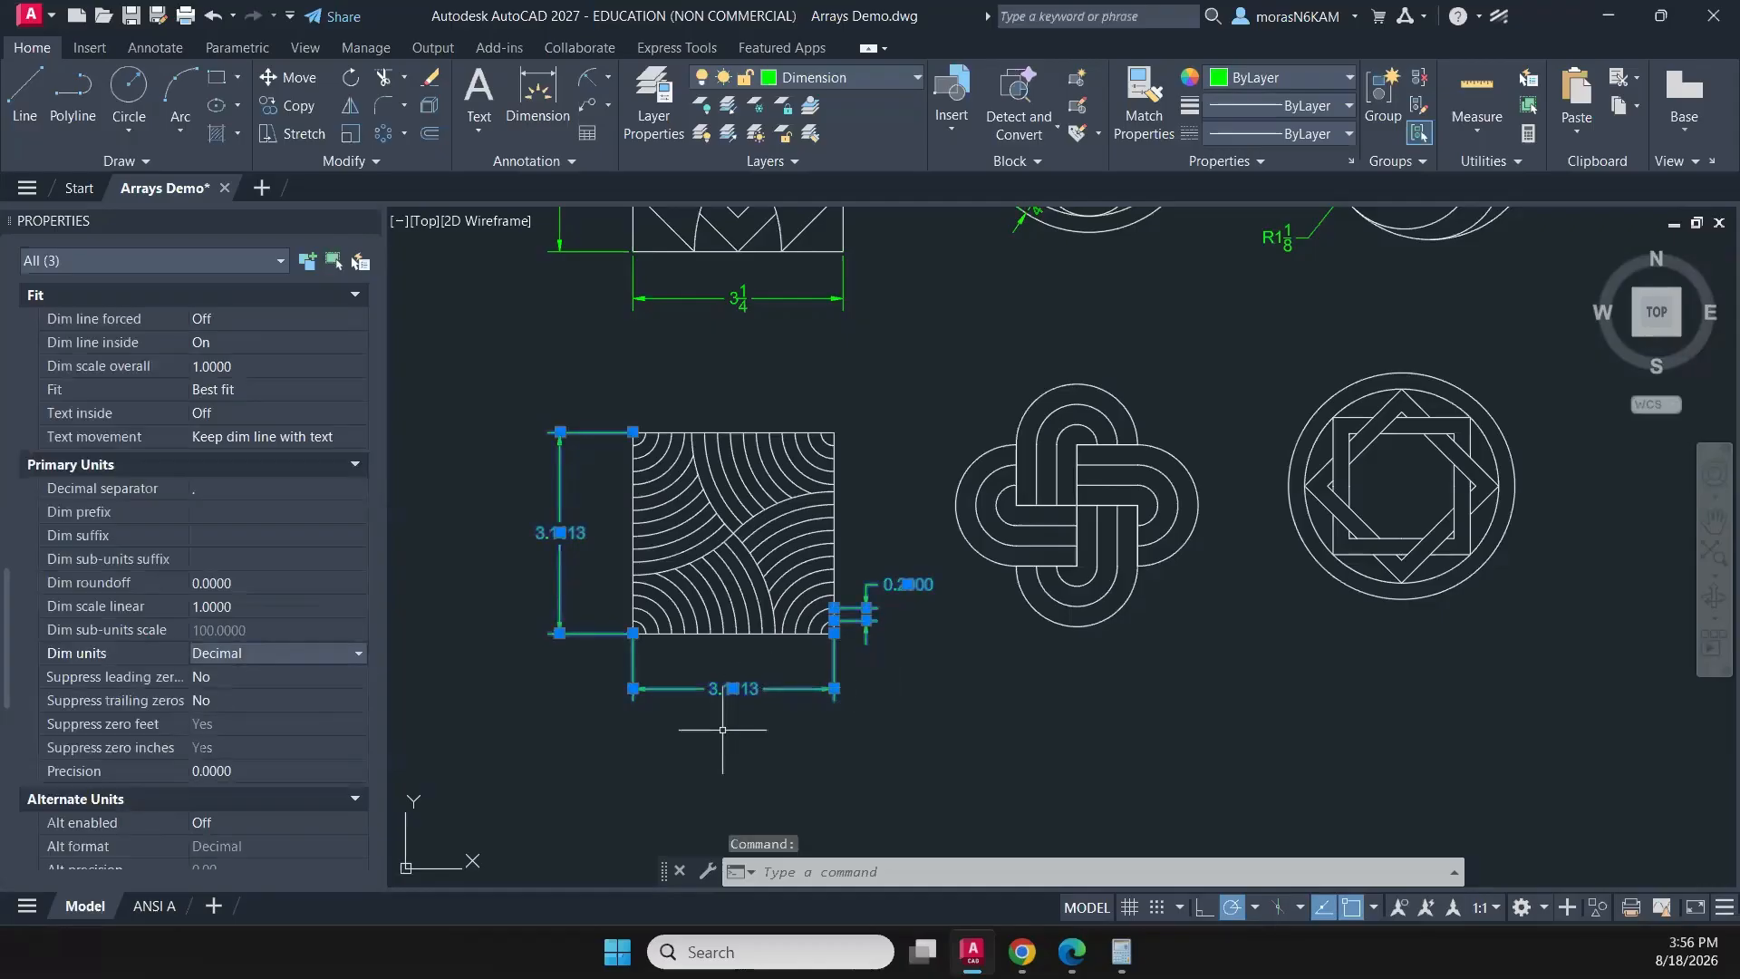
key("Escape")
- Snap the right extension line origin of the arc-filled square's width dimension onto the square's lower-right corner
scroll(809, 669, "up", 4)
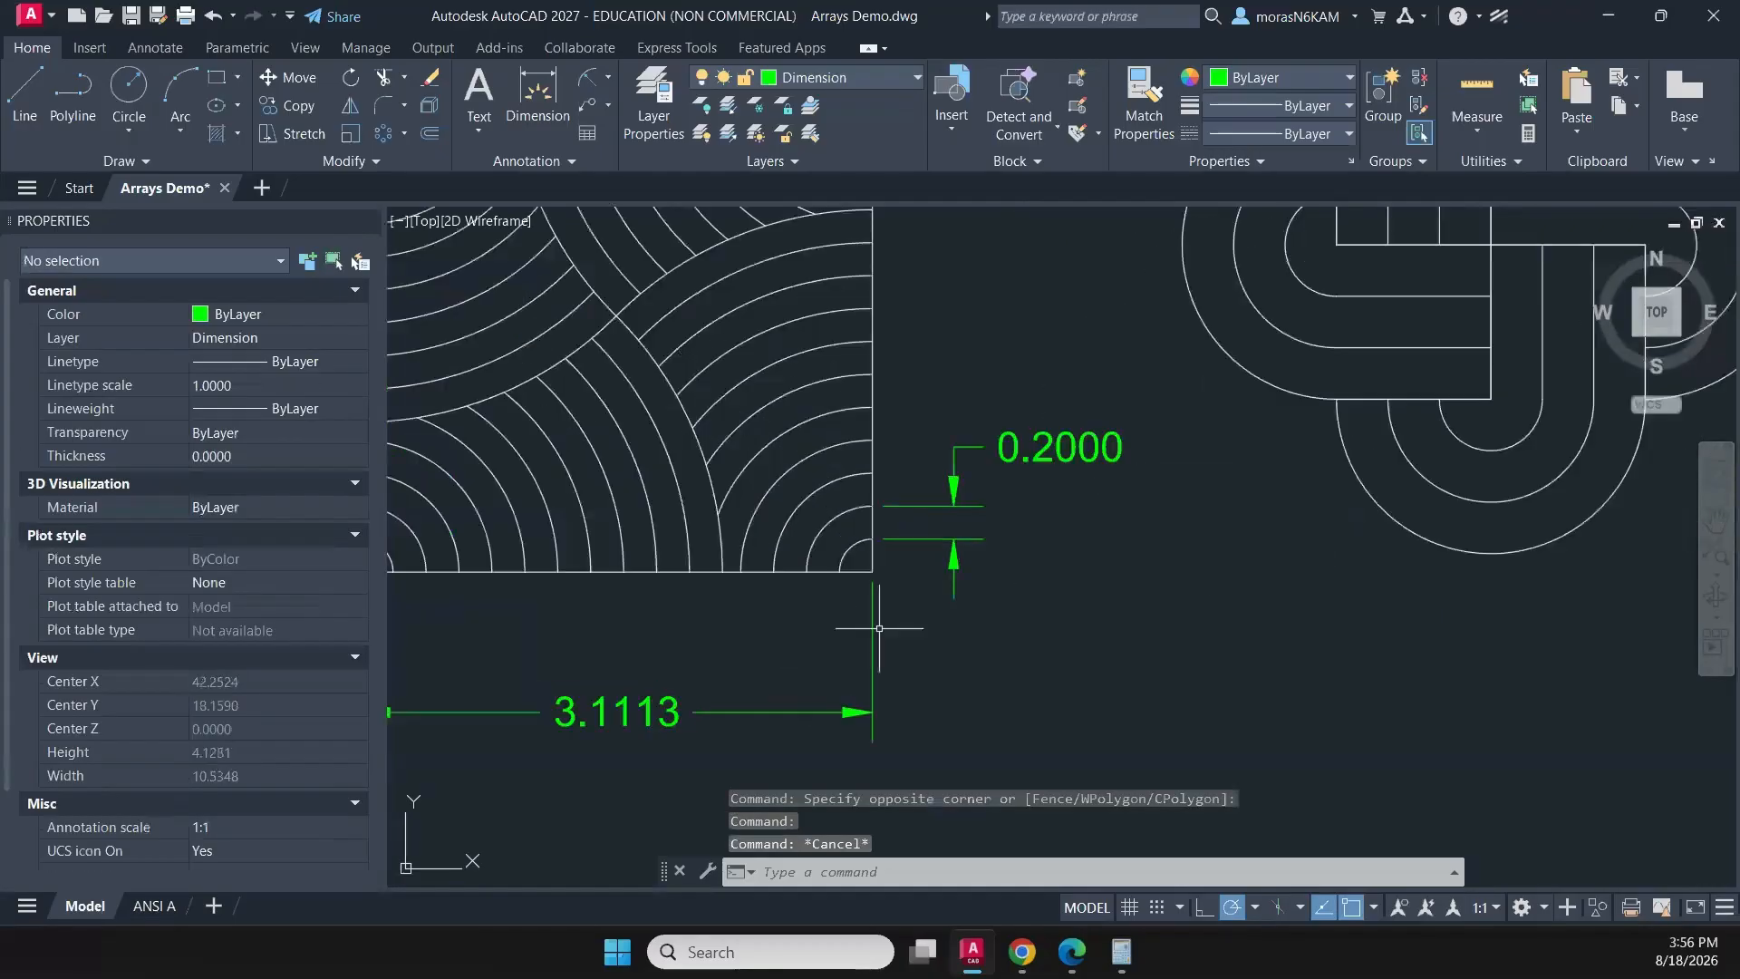
left_click(879, 629)
left_click(838, 642)
scroll(874, 588, "up", 4)
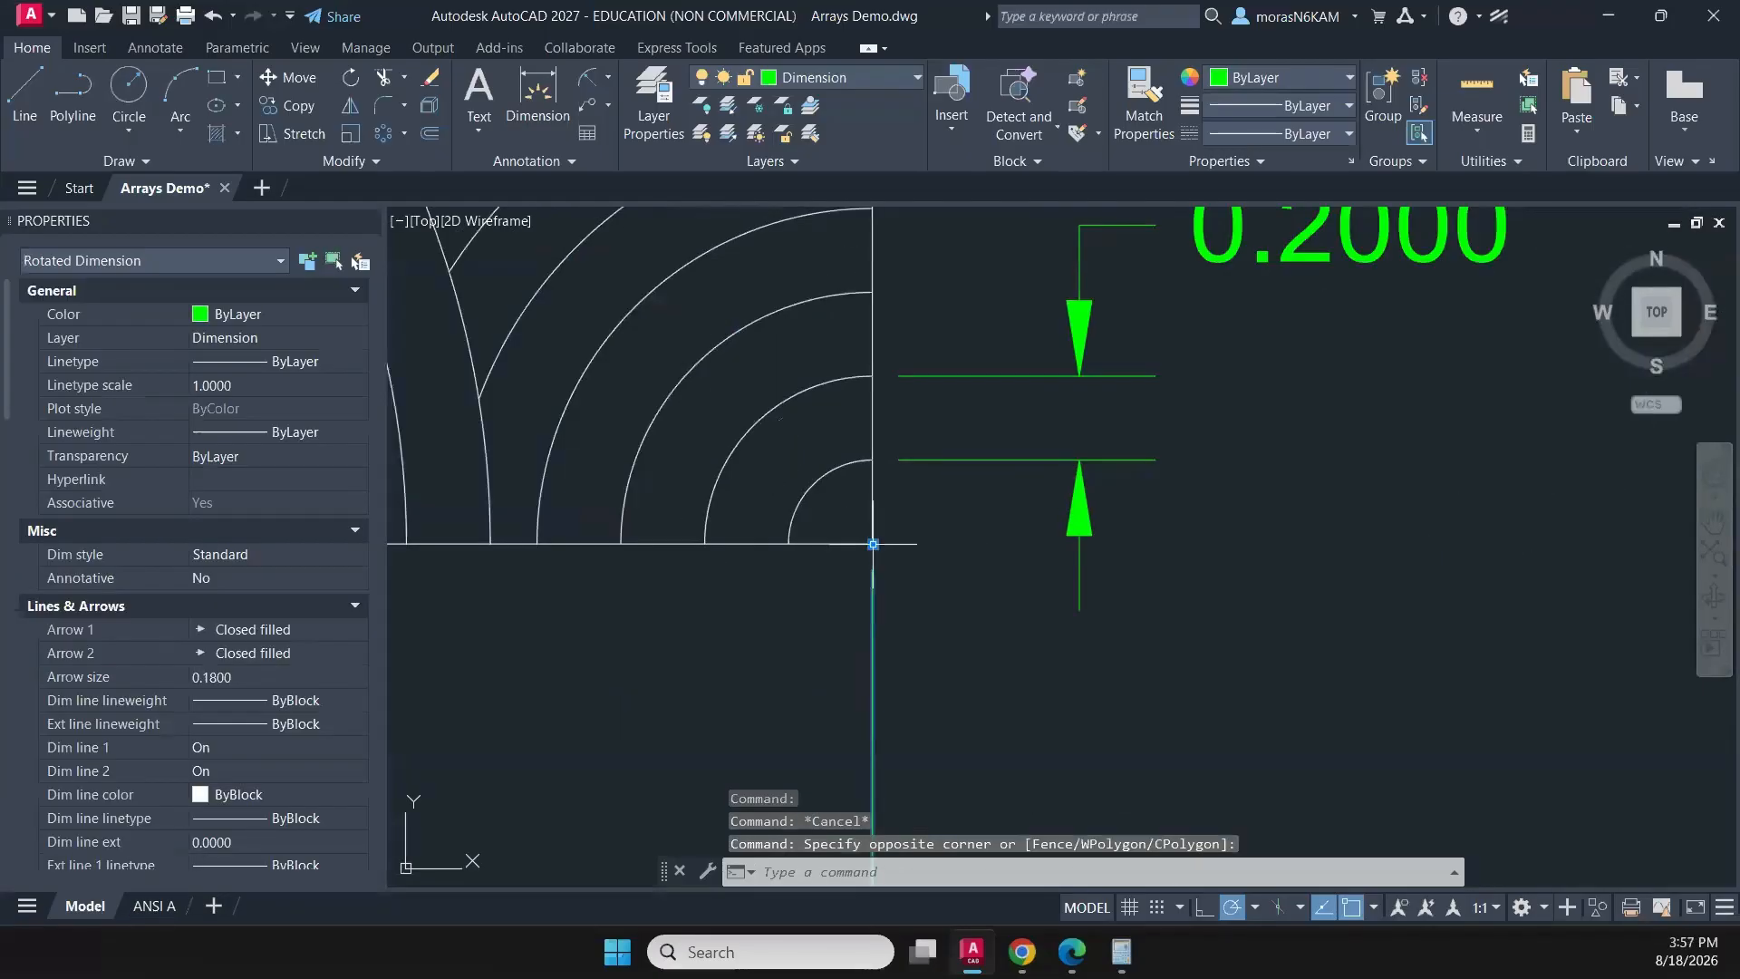
left_click(872, 543)
scroll(793, 543, "up", 3)
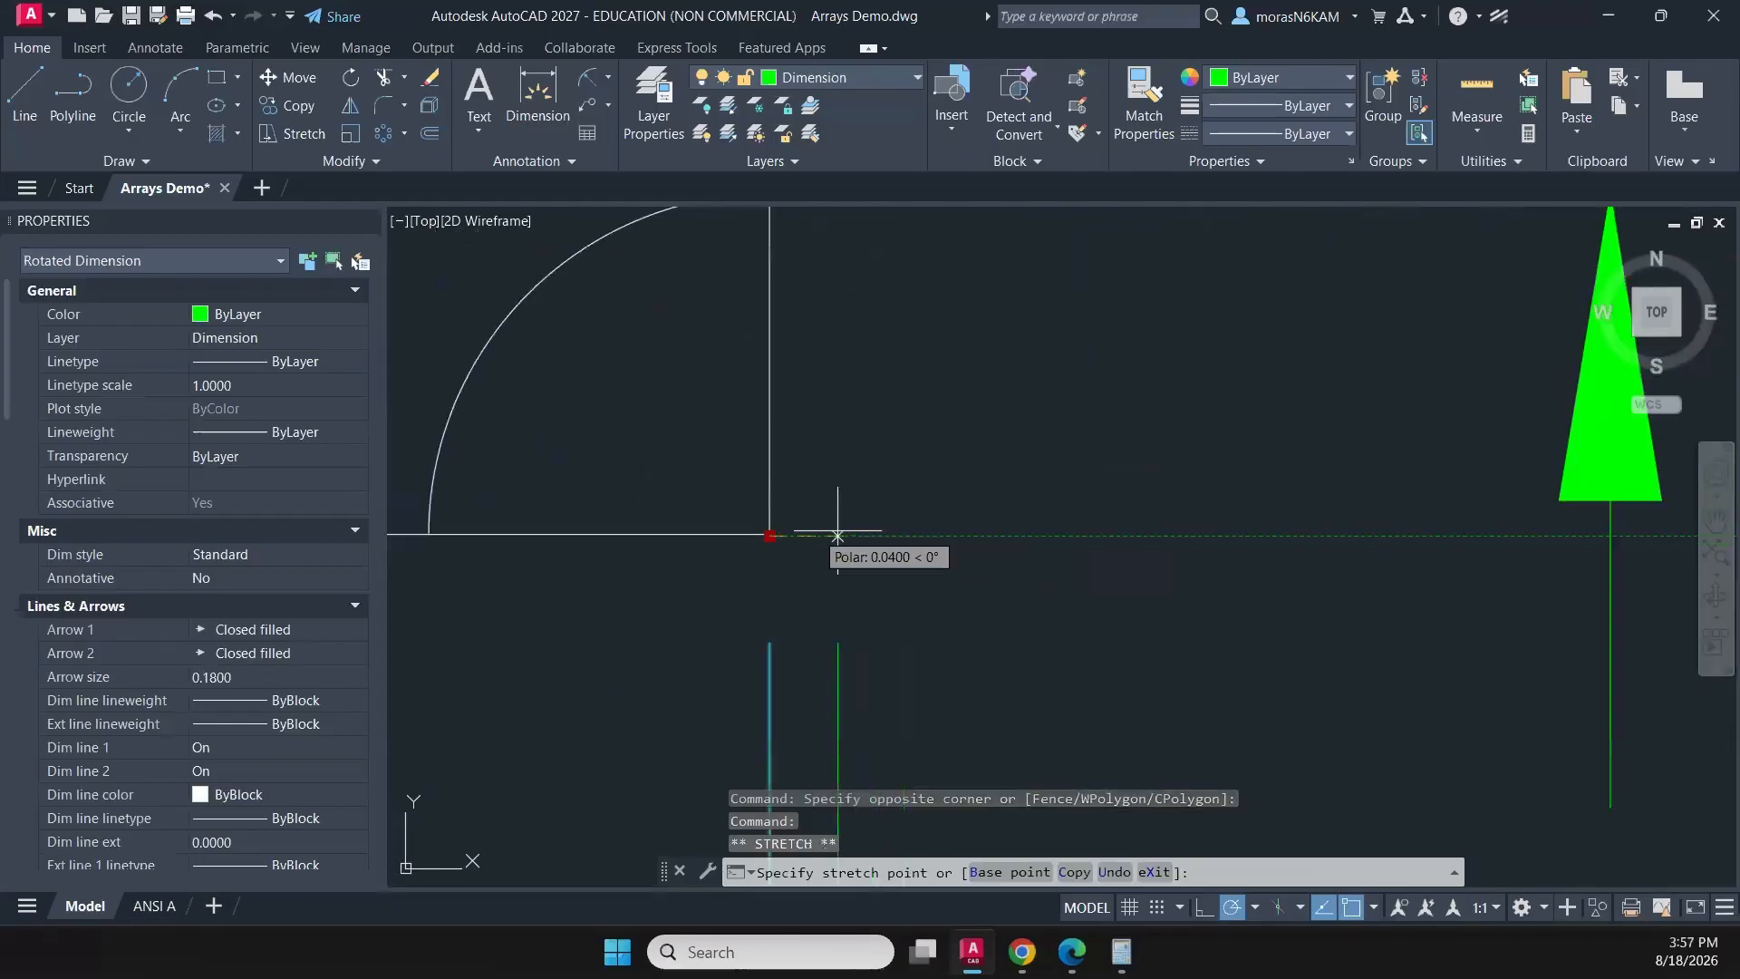
left_click(769, 537)
- Snap the left extension line origin of the arc-filled square's width dimension onto the square's lower-left corner
scroll(556, 649, "down", 8)
middle_click_drag(504, 679, 1146, 574)
middle_click_drag(698, 611, 1424, 596)
scroll(1125, 586, "up", 2)
left_click(1161, 522)
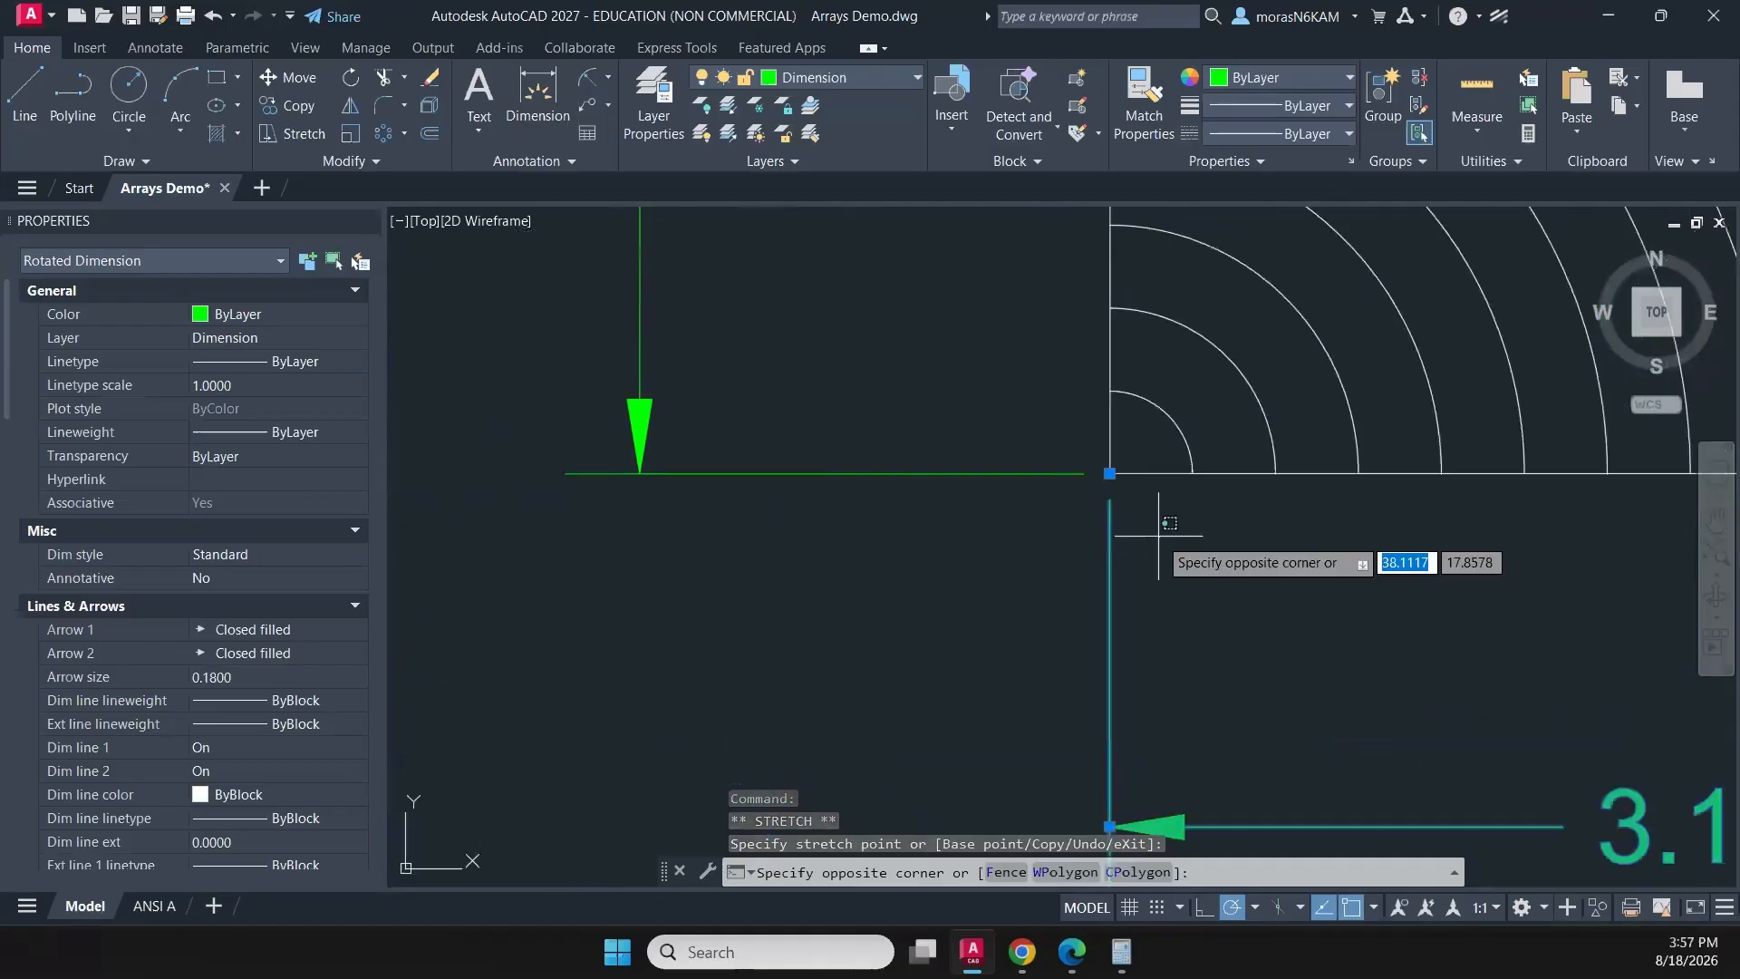
left_click(1037, 568)
scroll(1074, 489, "up", 4)
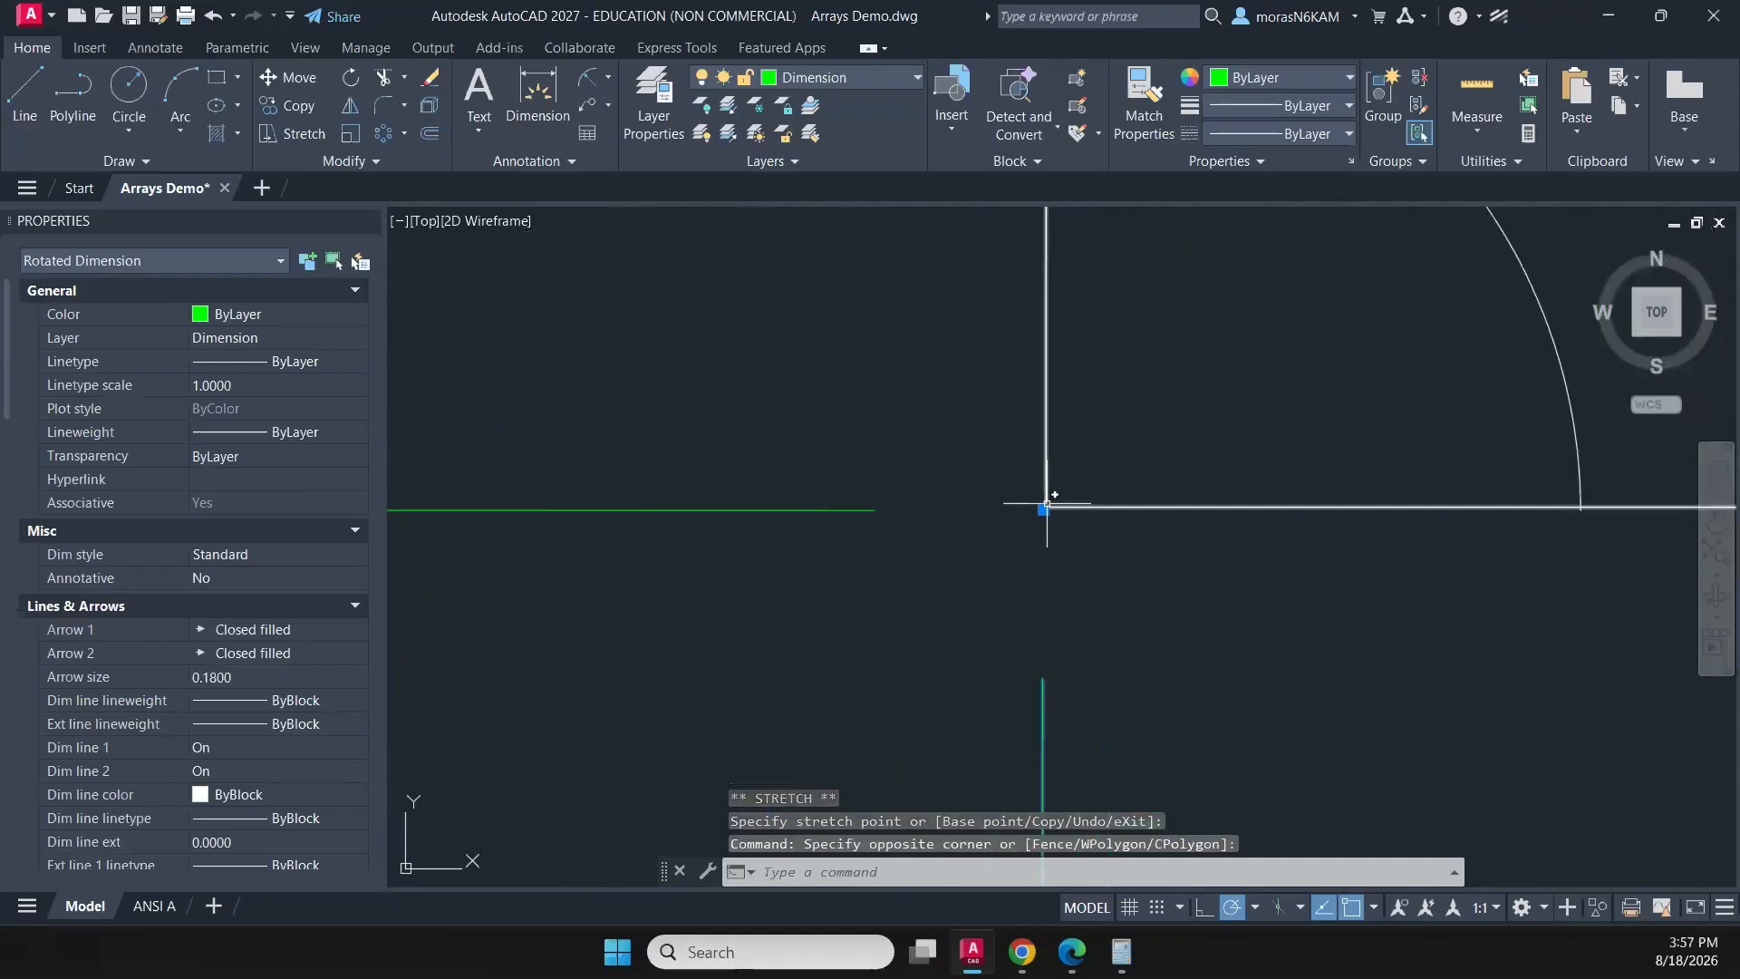
left_click(1042, 507)
left_click(1042, 507)
scroll(1083, 540, "down", 4)
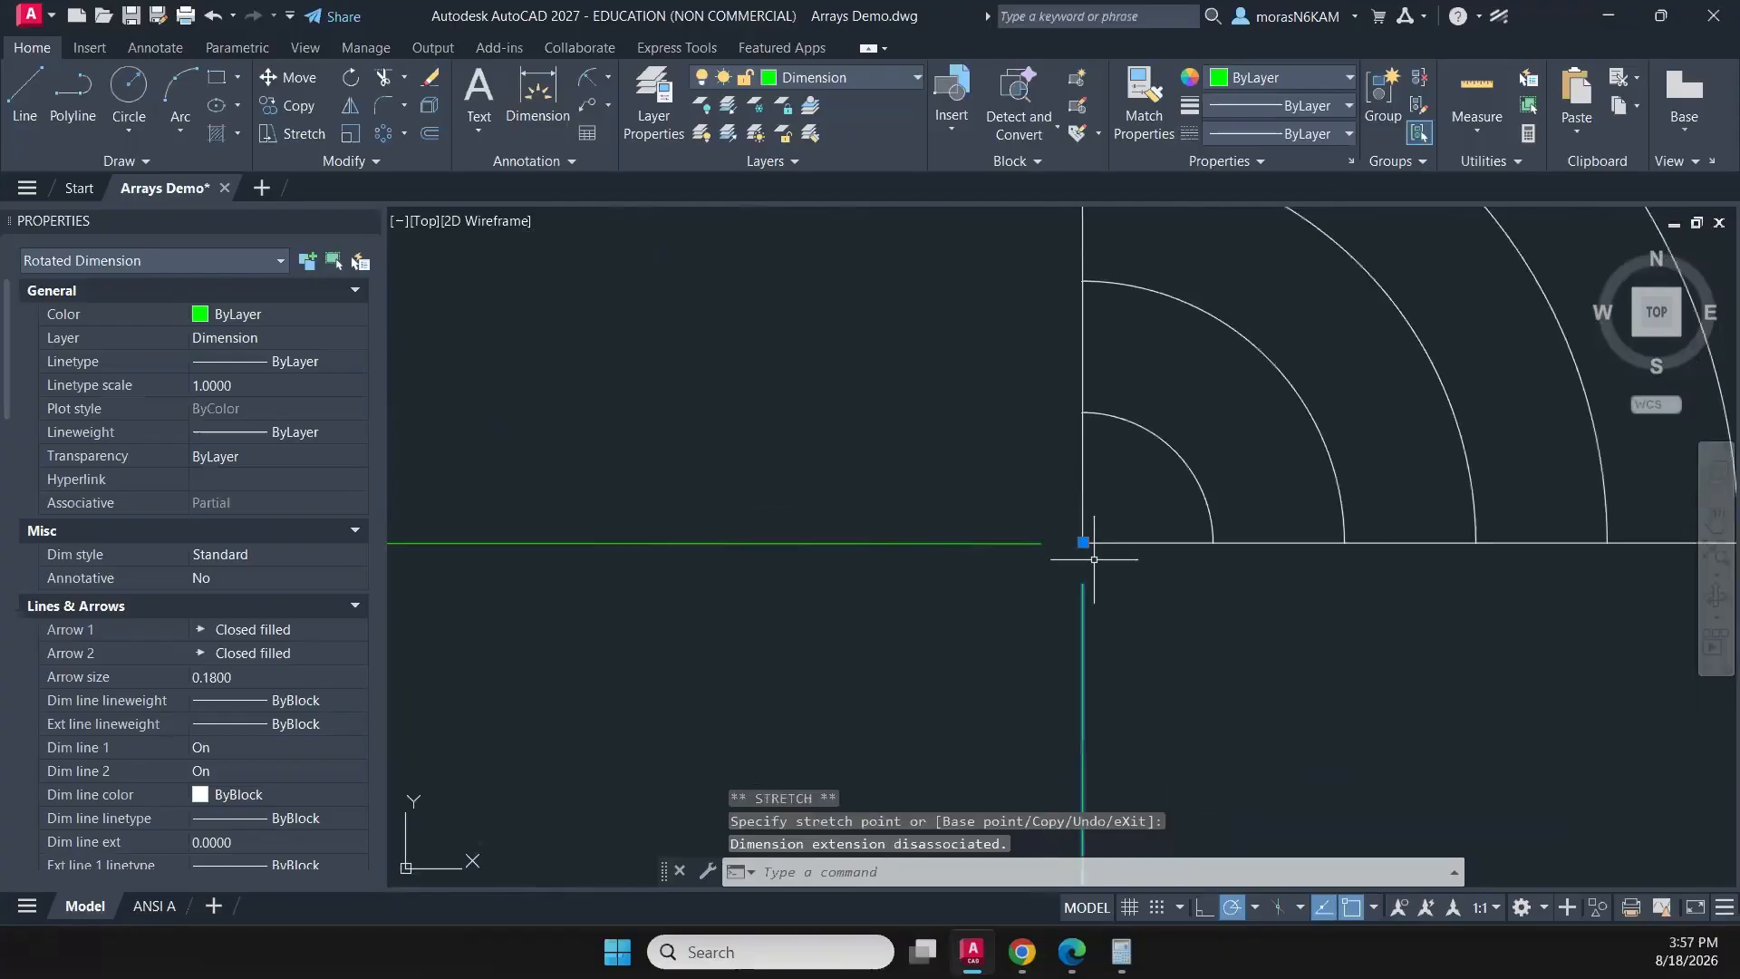
middle_click_drag(1110, 682, 937, 706)
key("Escape")
- Snap the lower extension line origin of the arc-filled square's height dimension onto the square's lower-left corner
left_click(859, 547)
left_click(812, 614)
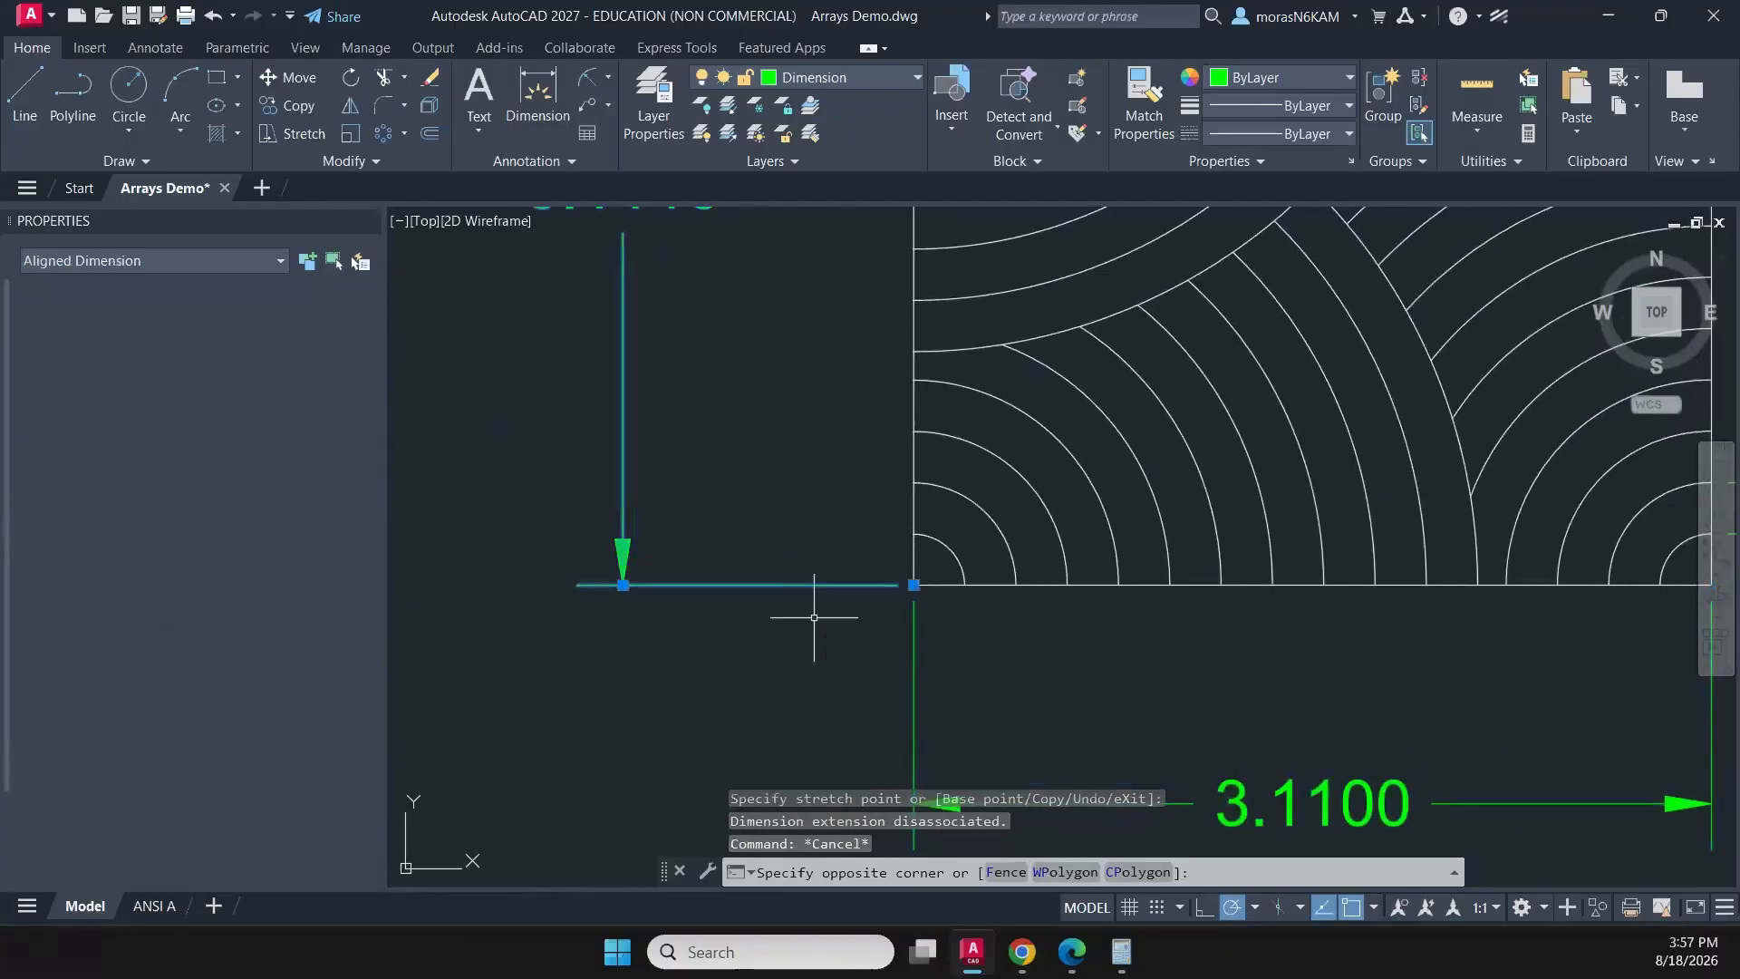
scroll(837, 580, "up", 3)
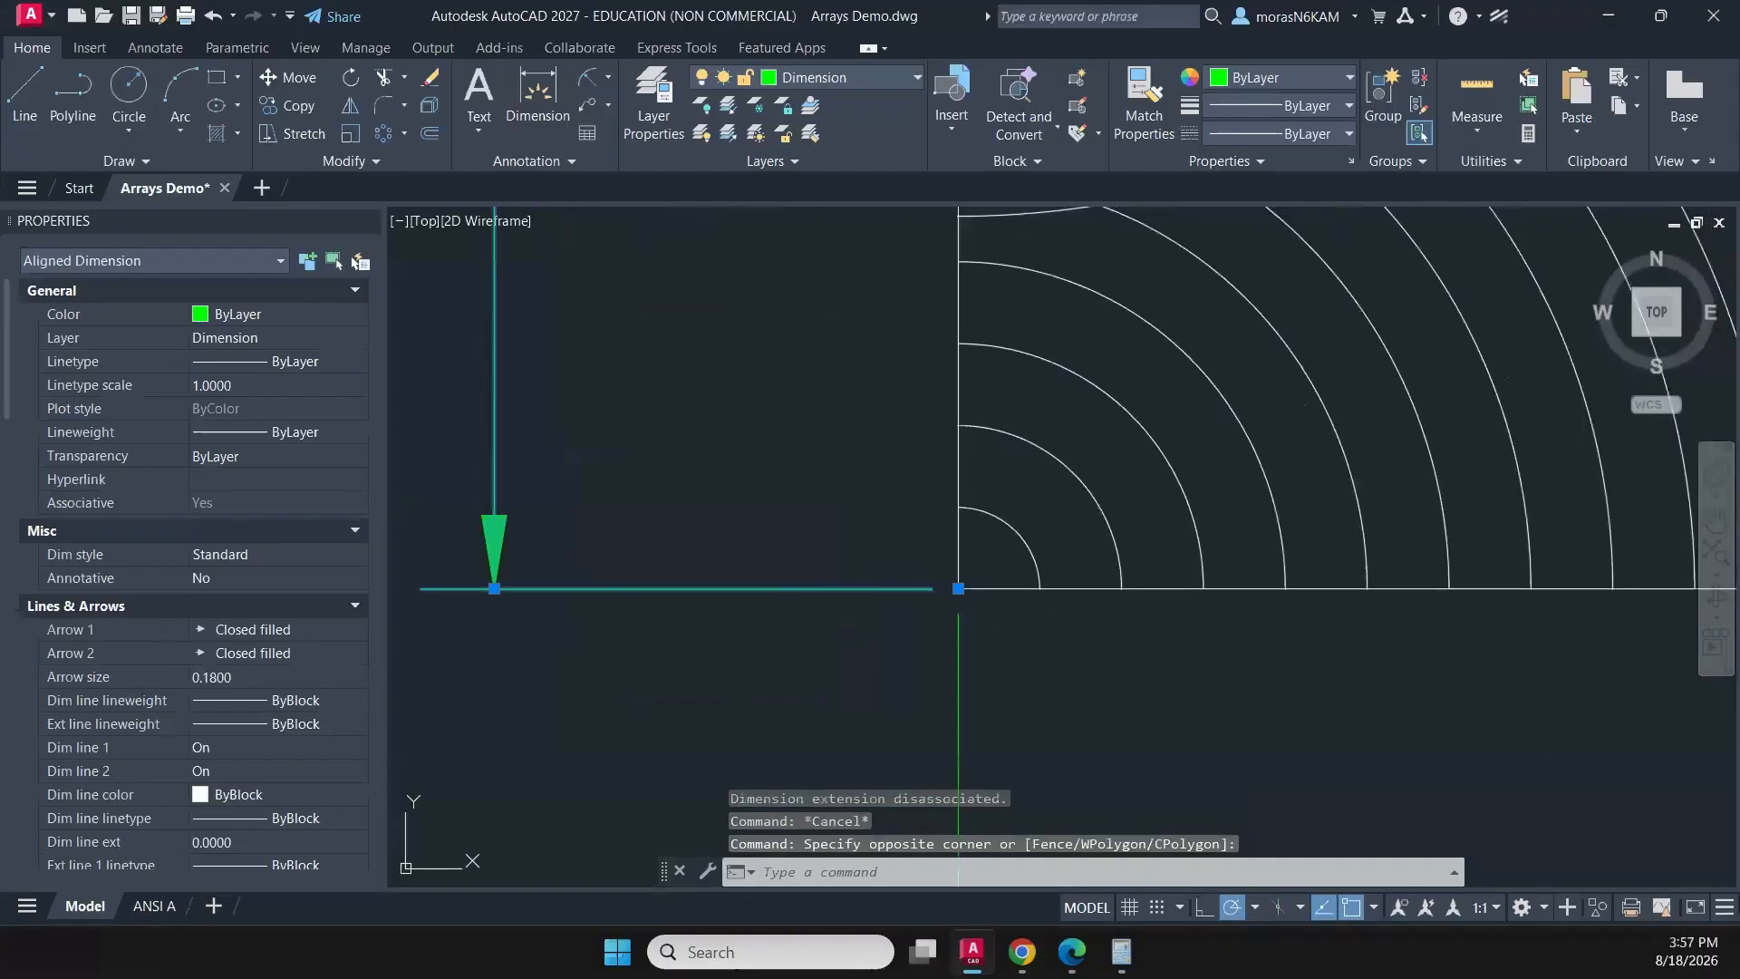
left_click(958, 589)
scroll(948, 583, "up", 3)
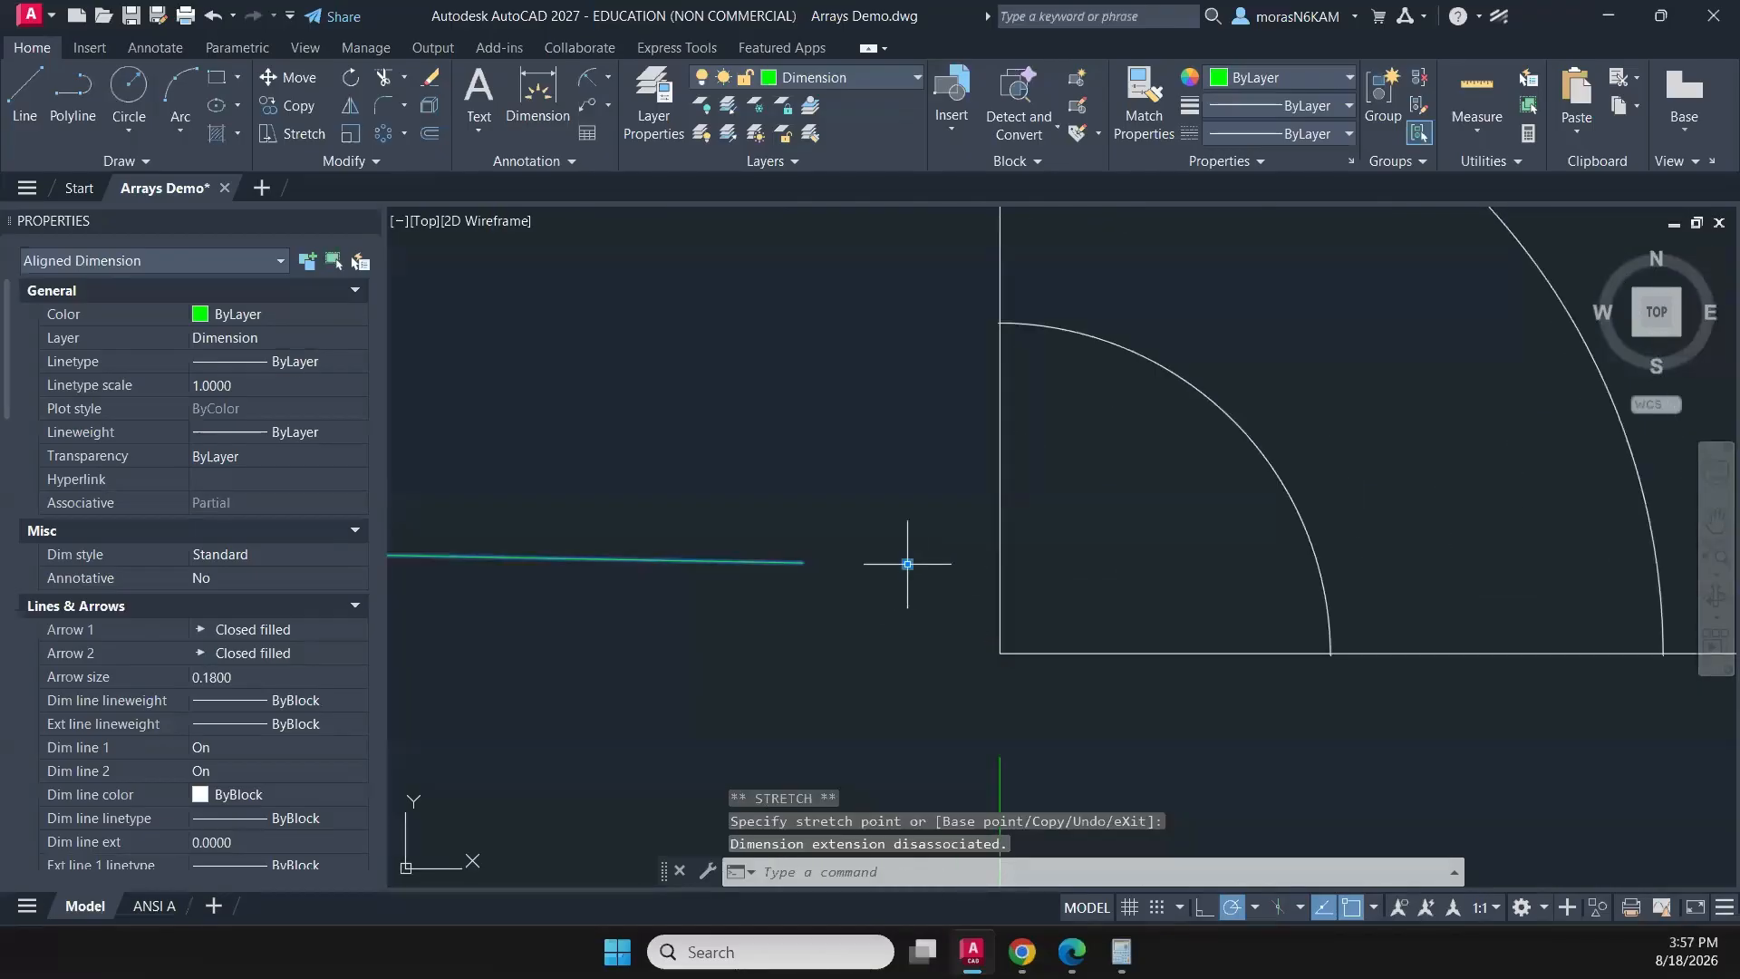
left_click(907, 564)
left_click(1000, 652)
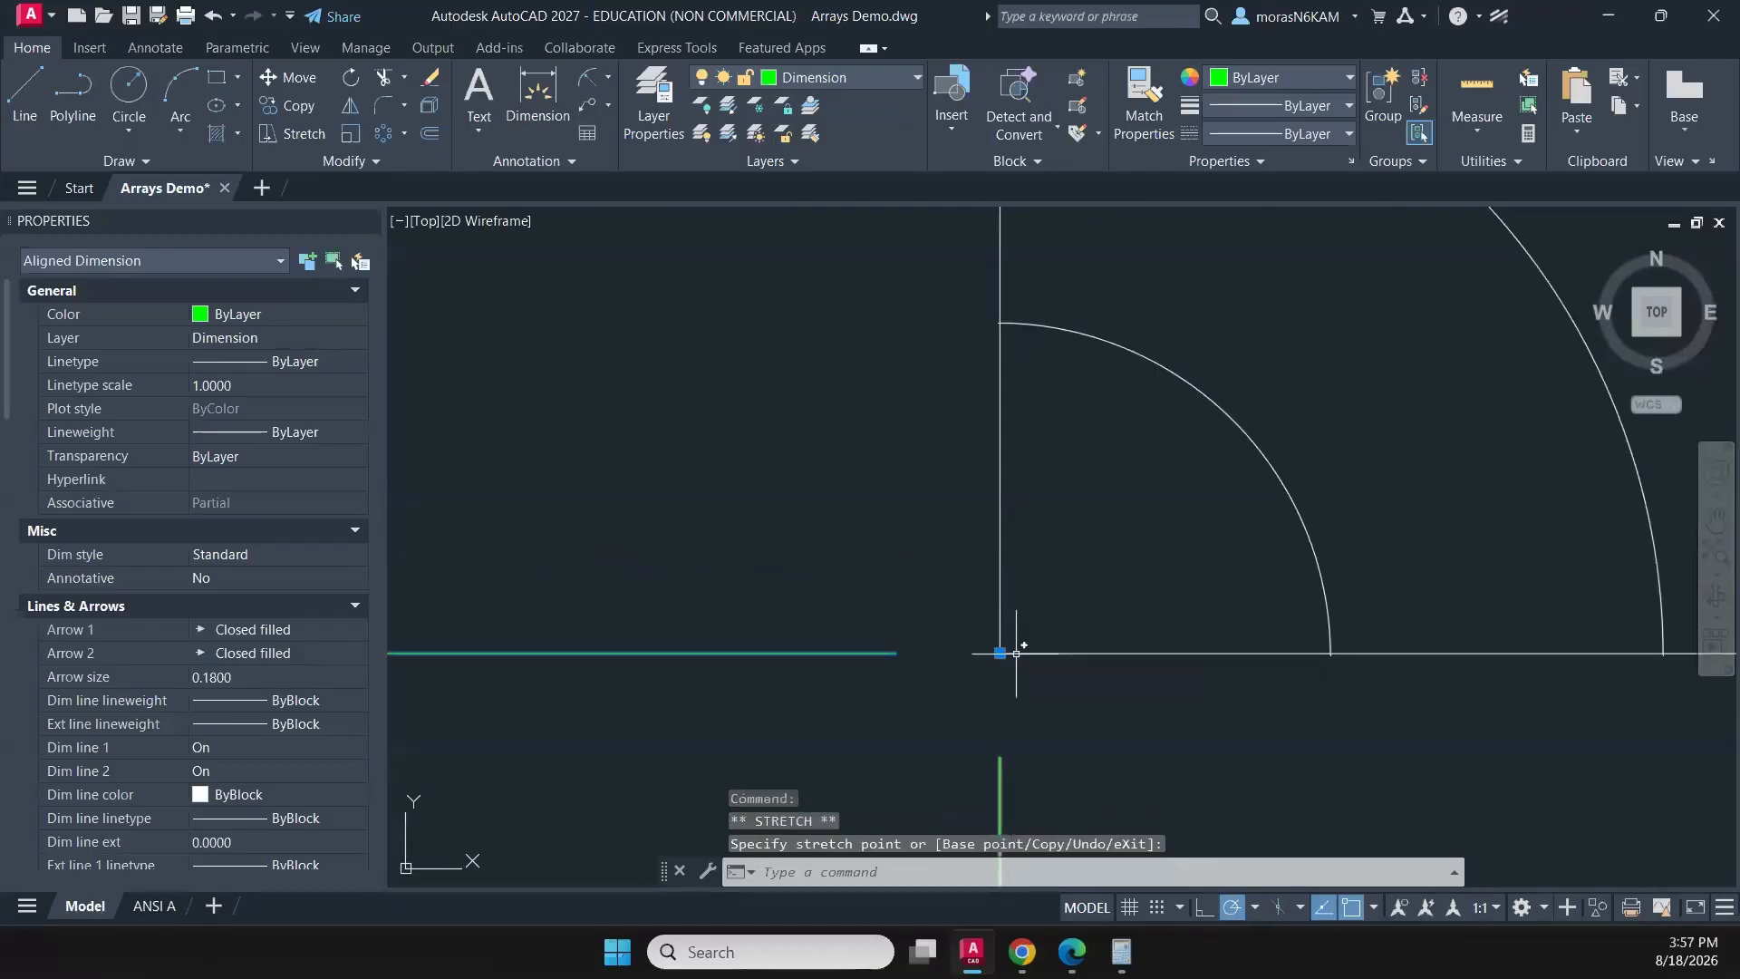
scroll(1016, 652, "down", 6)
scroll(930, 618, "up", 4)
key("Escape")
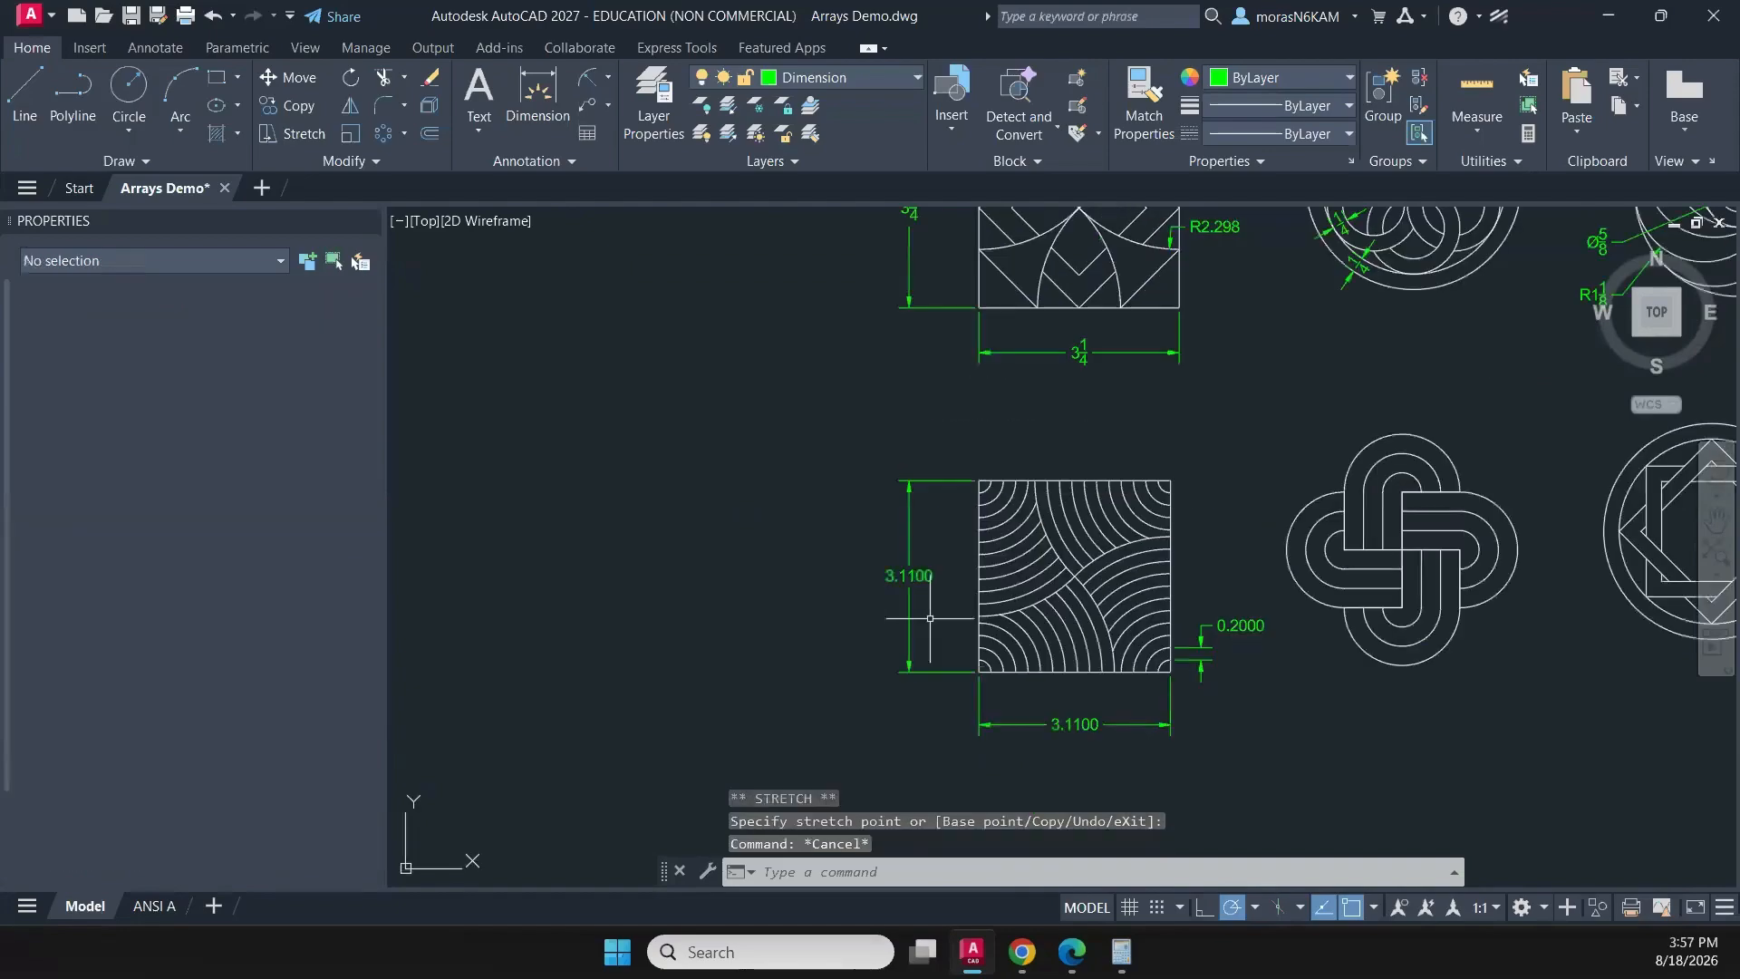
- Set the precision of the arc-filled square's three dimensions to 0.00
middle_click_drag(931, 619, 858, 571)
left_click(897, 589)
left_click(755, 661)
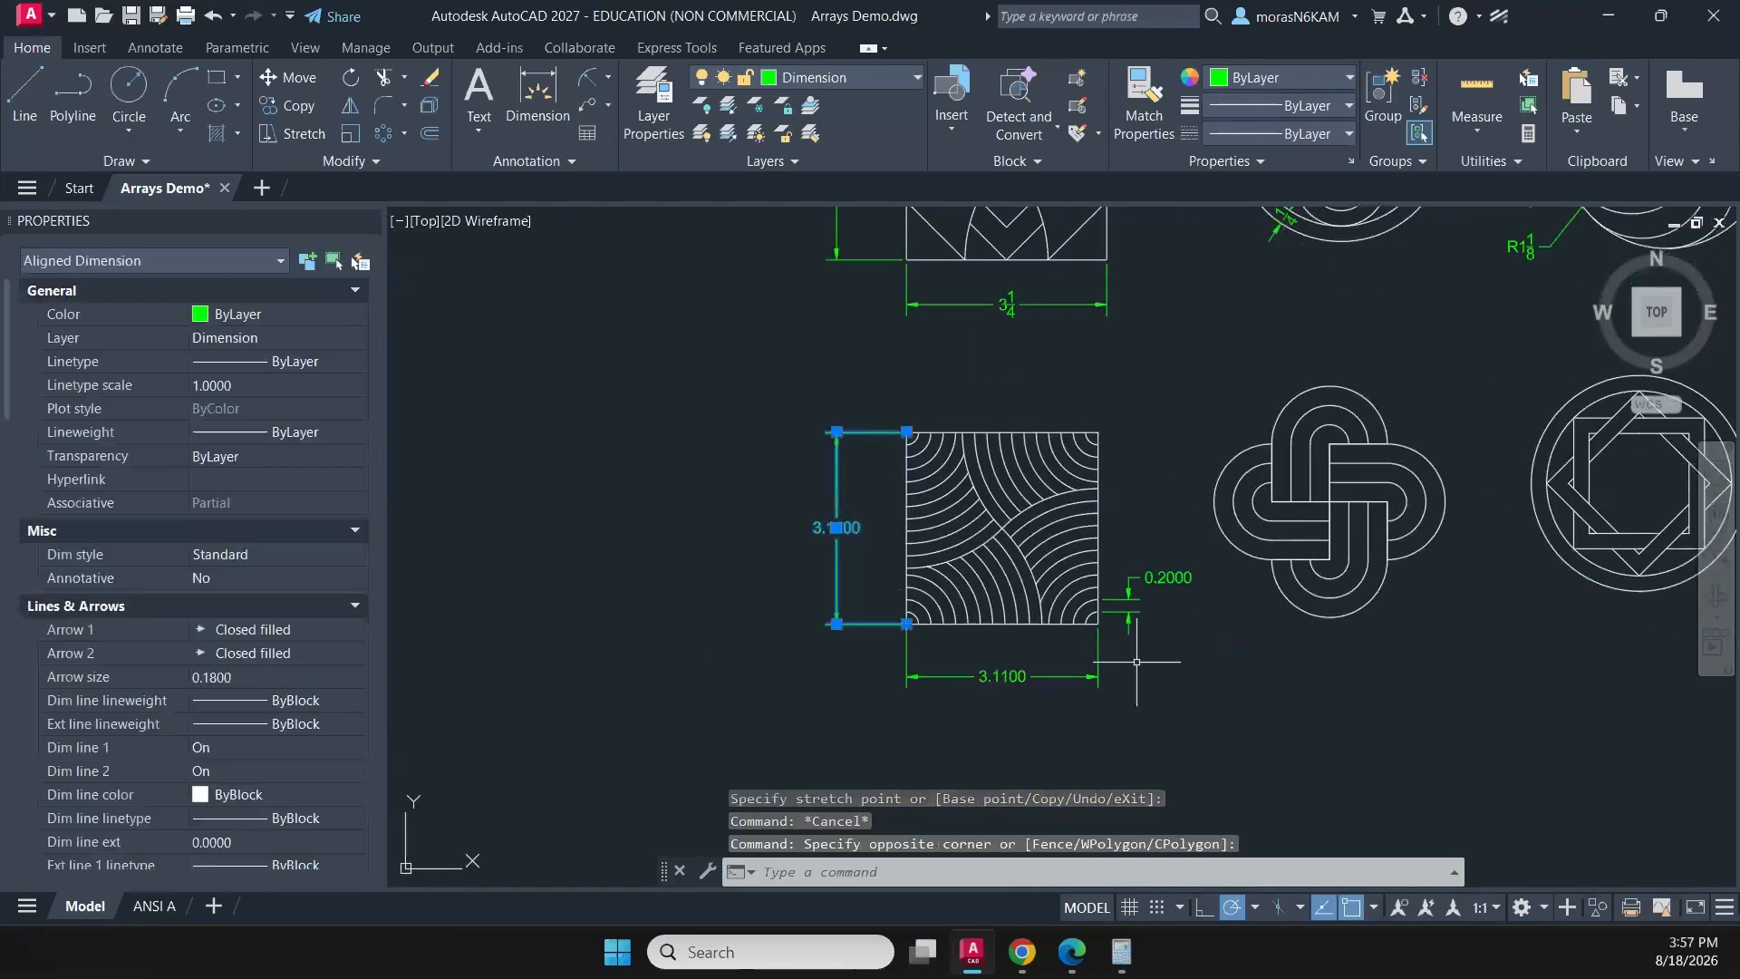
left_click(1185, 624)
left_click(1111, 566)
left_click(1071, 656)
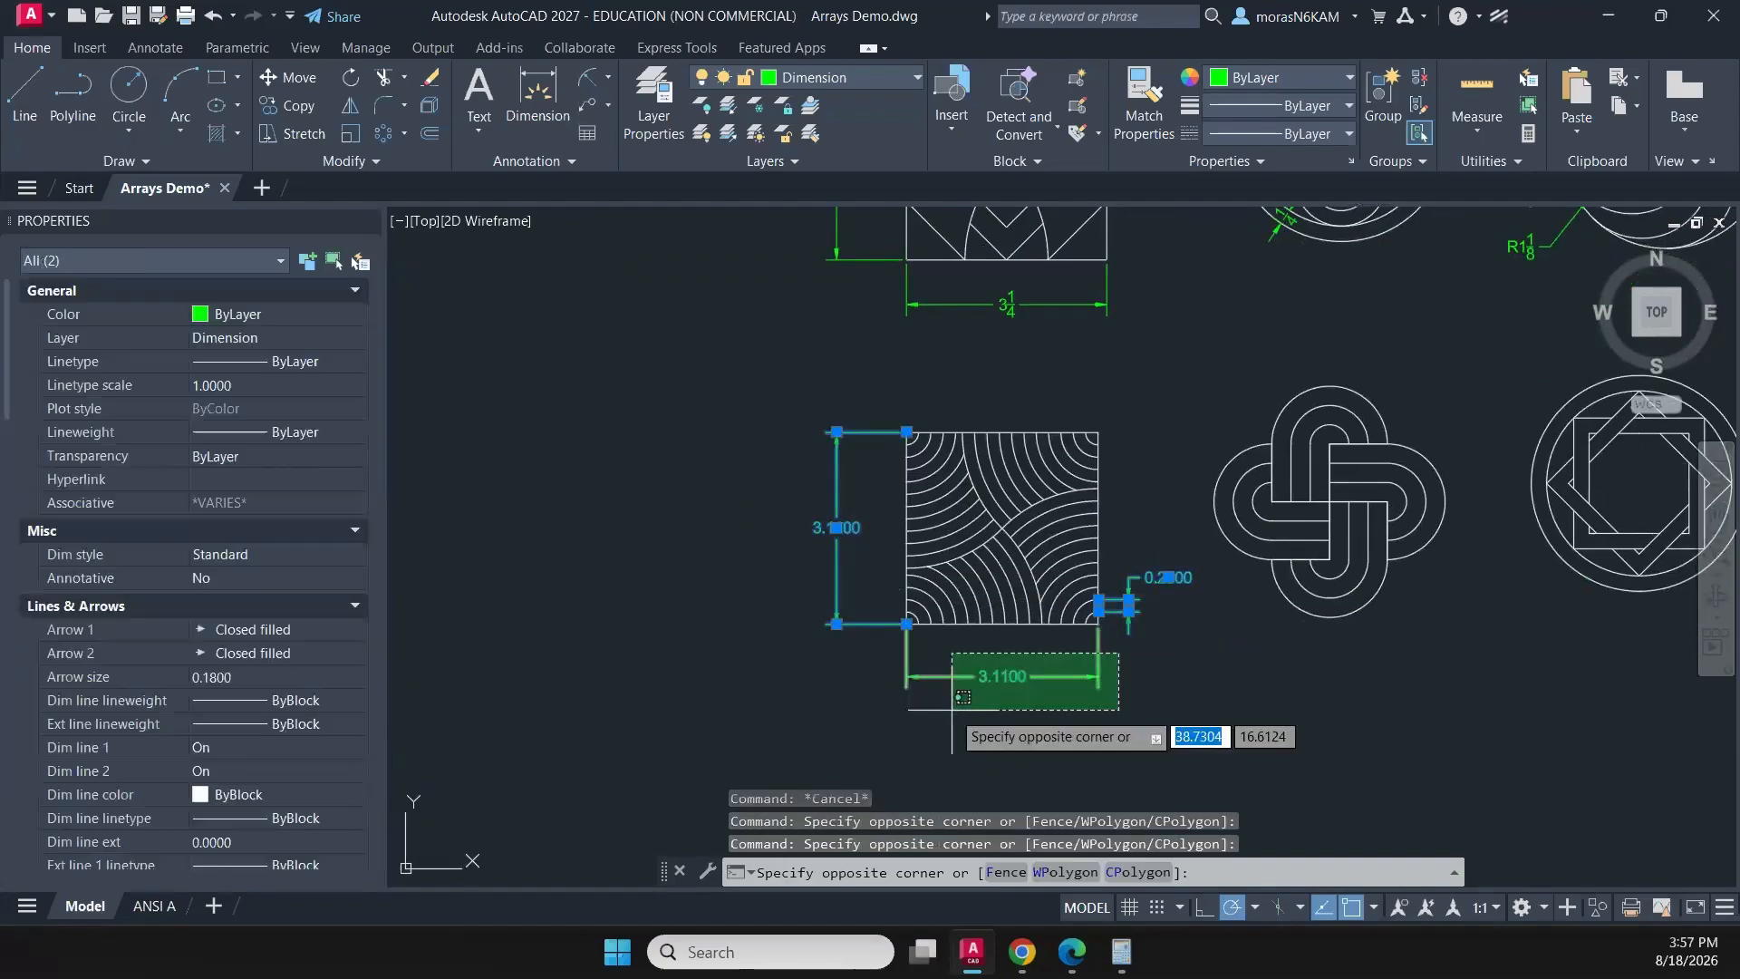
left_click(952, 710)
scroll(254, 712, "down", 3)
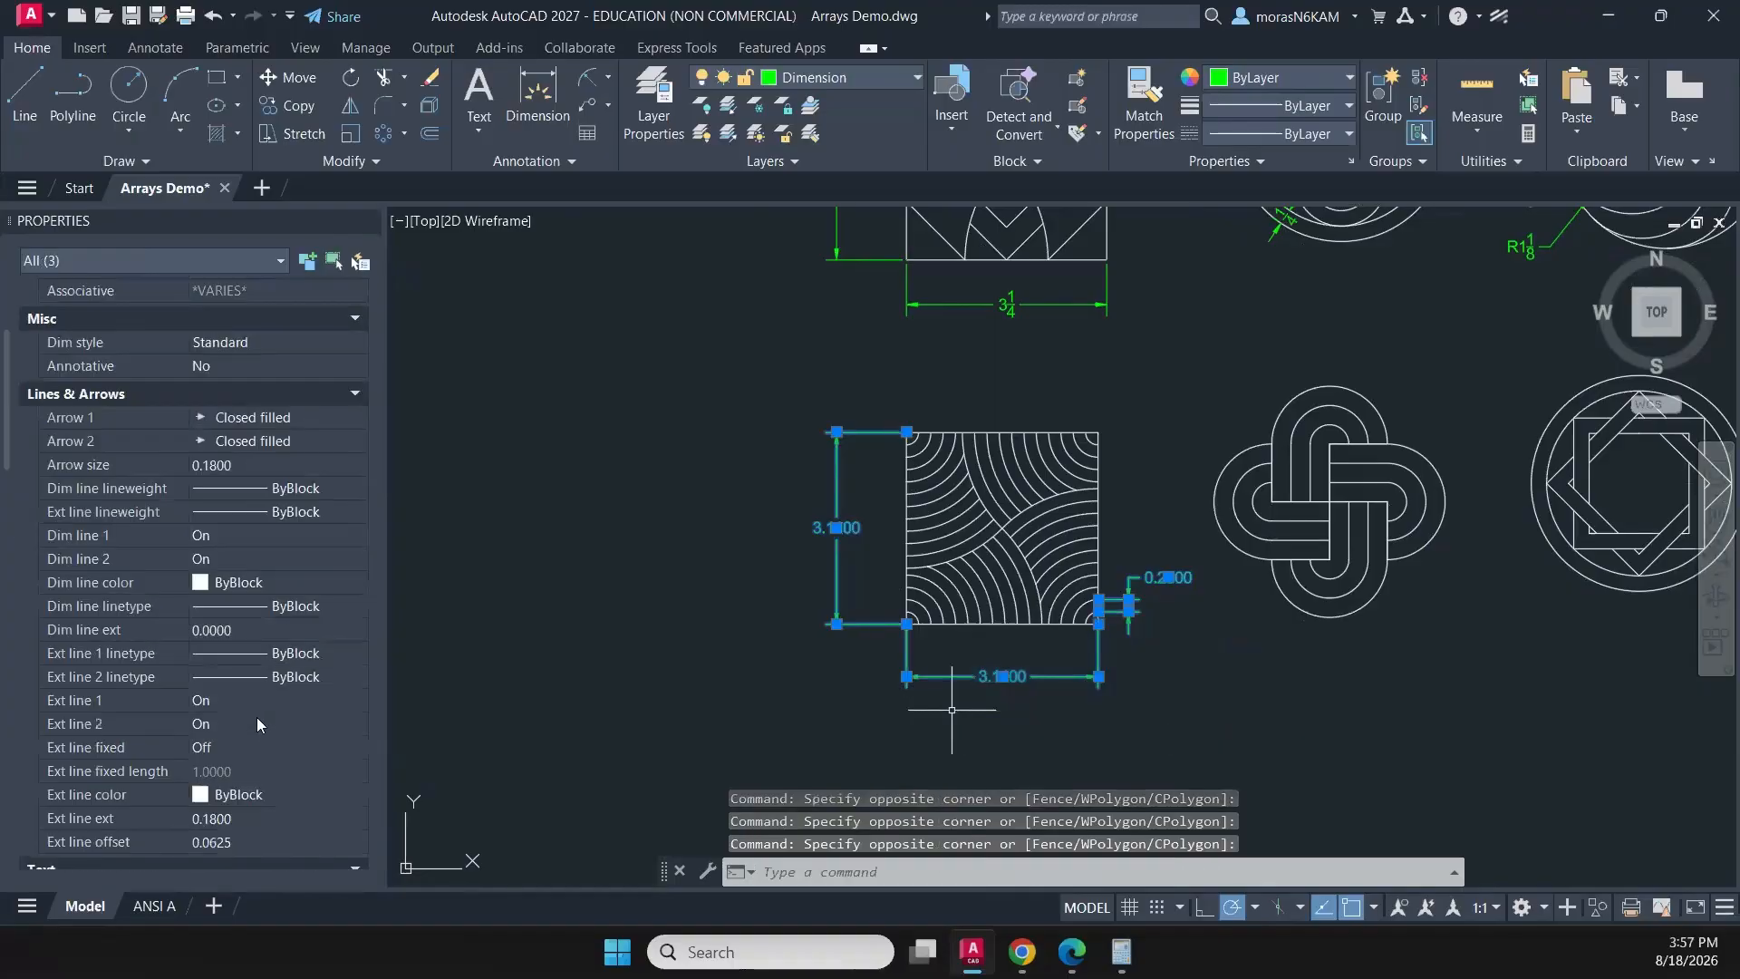
scroll(256, 716, "down", 7)
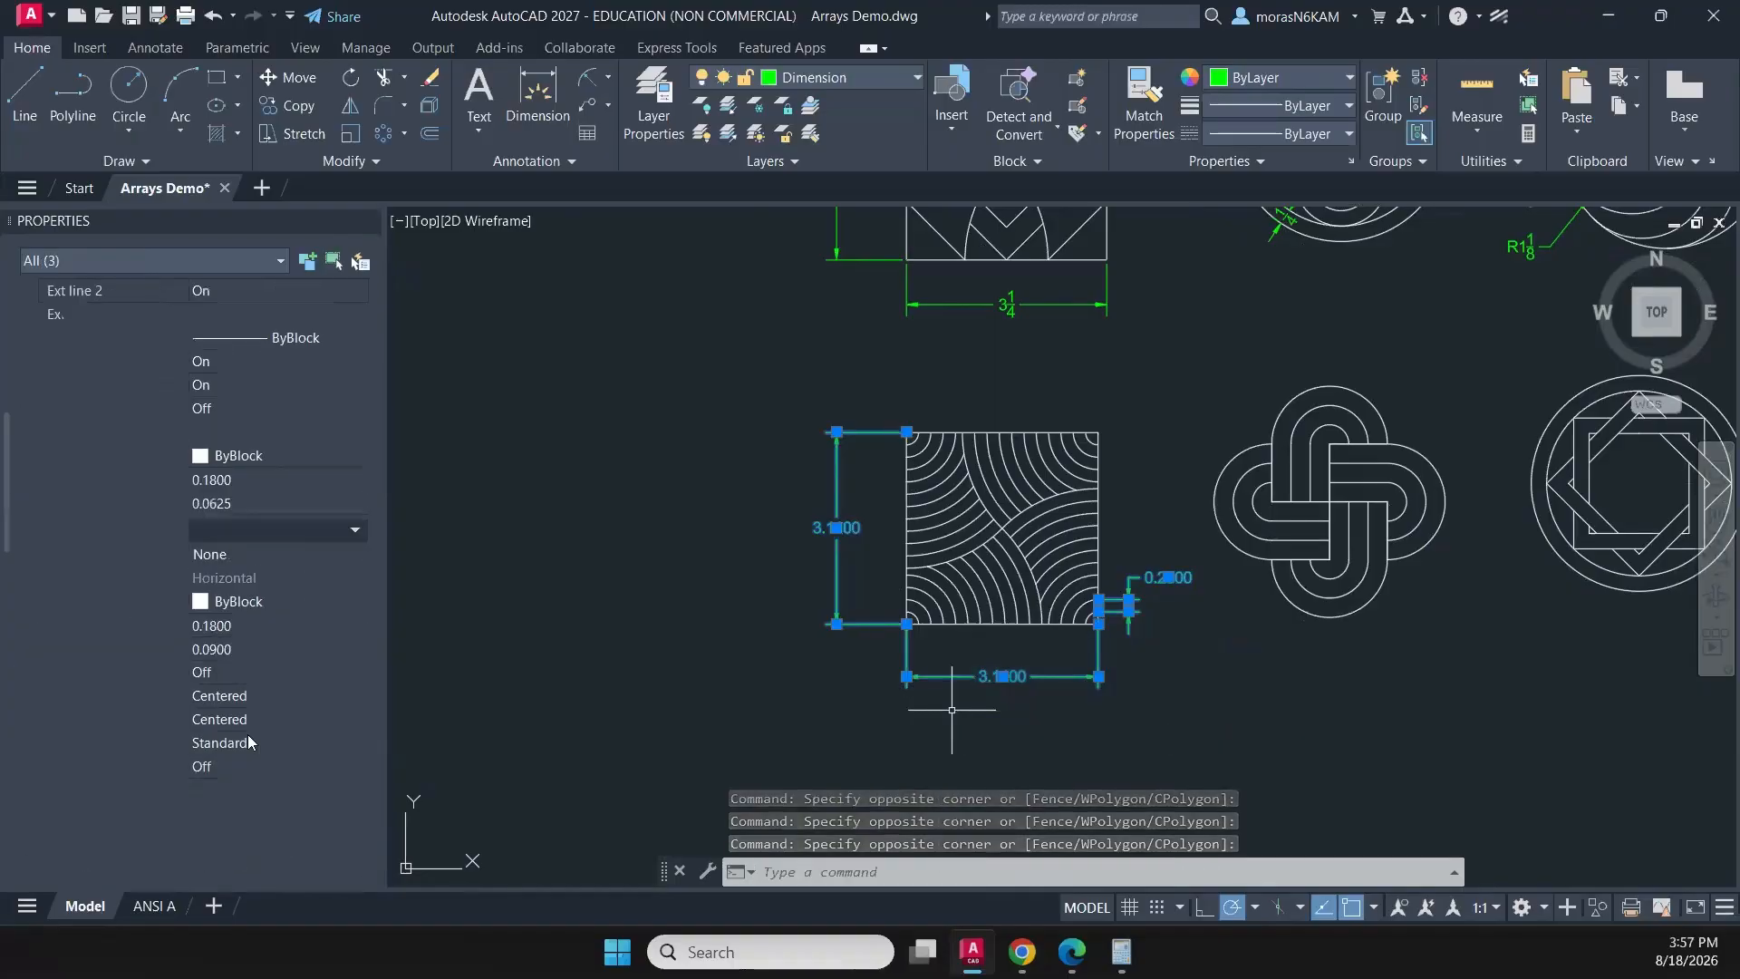
scroll(248, 738, "down", 12)
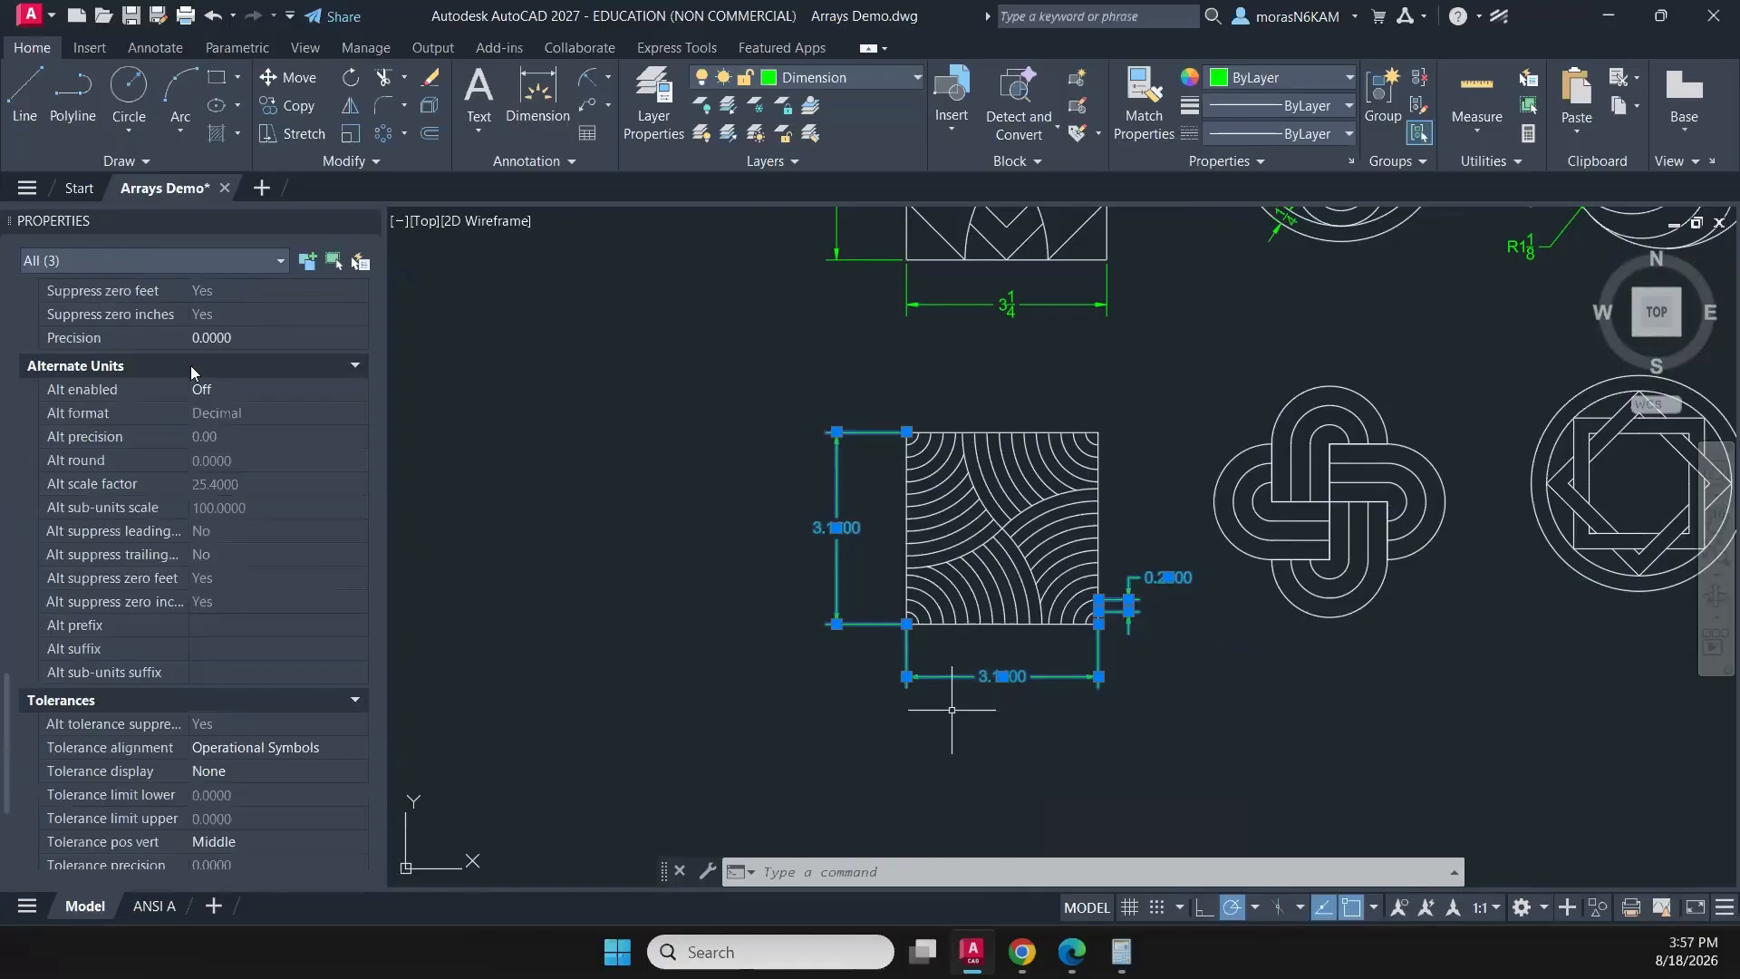
left_click(211, 339)
left_click(214, 339)
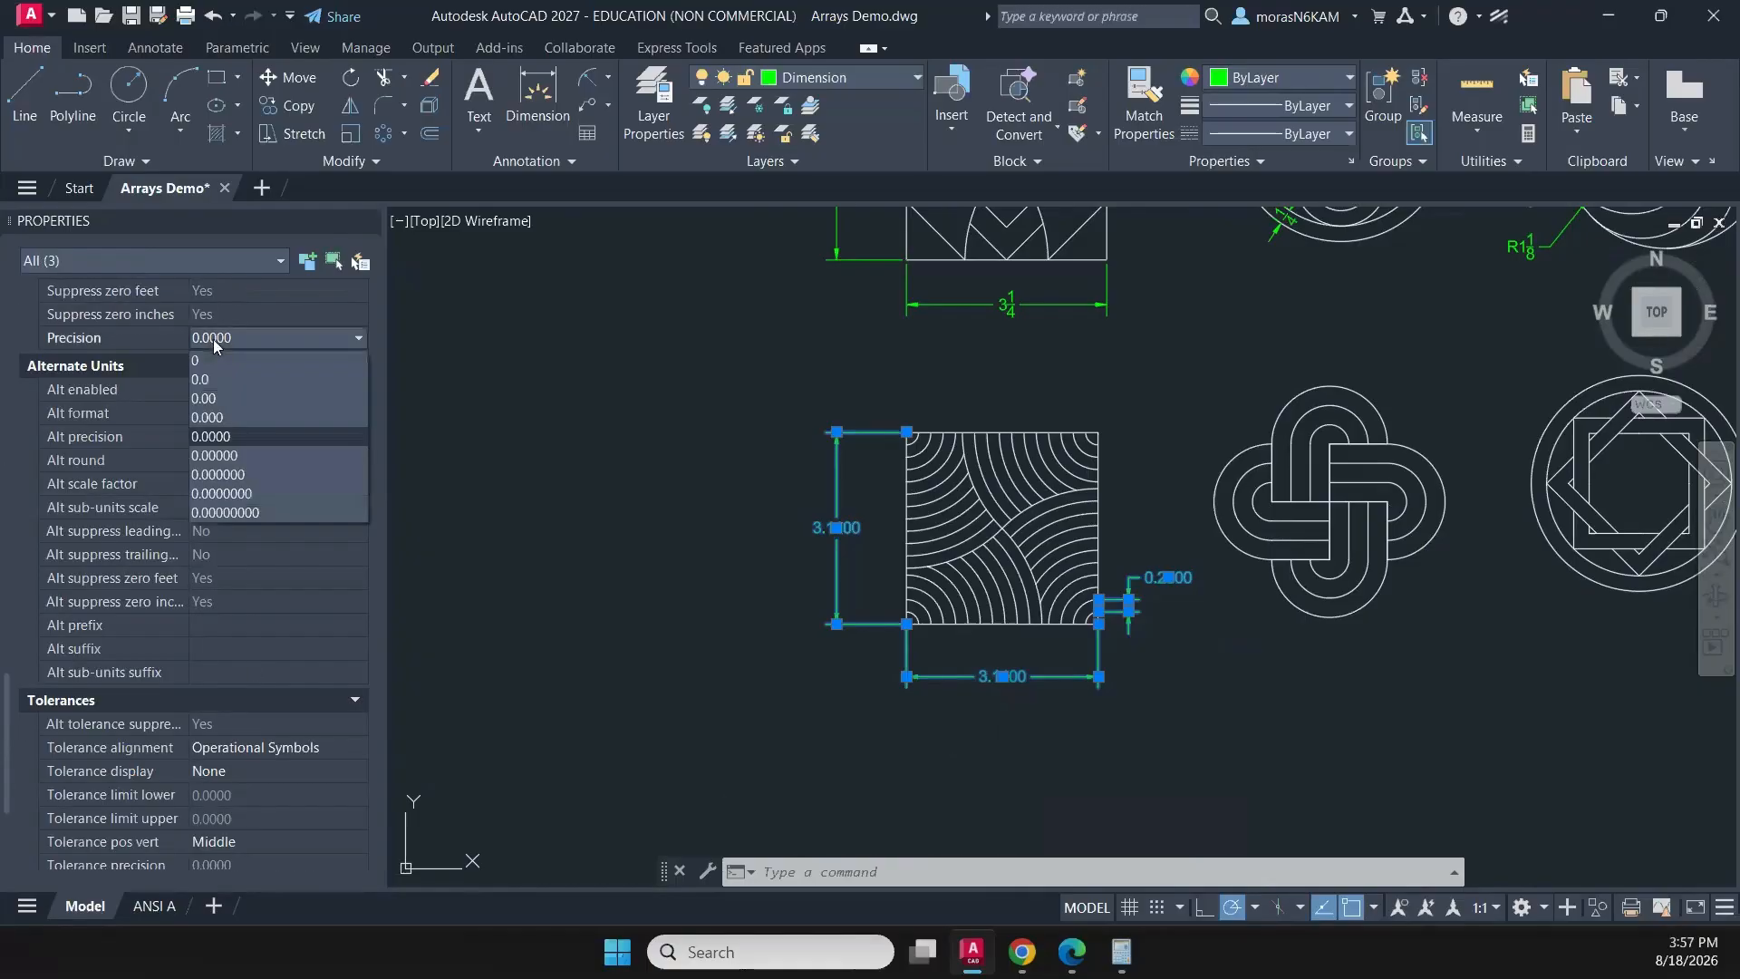
left_click(203, 397)
mouse_move(1189, 722)
middle_mouse_down()
mouse_move(1035, 723)
mouse_move(1026, 688)
mouse_move(898, 599)
middle_mouse_up()
key("Escape")
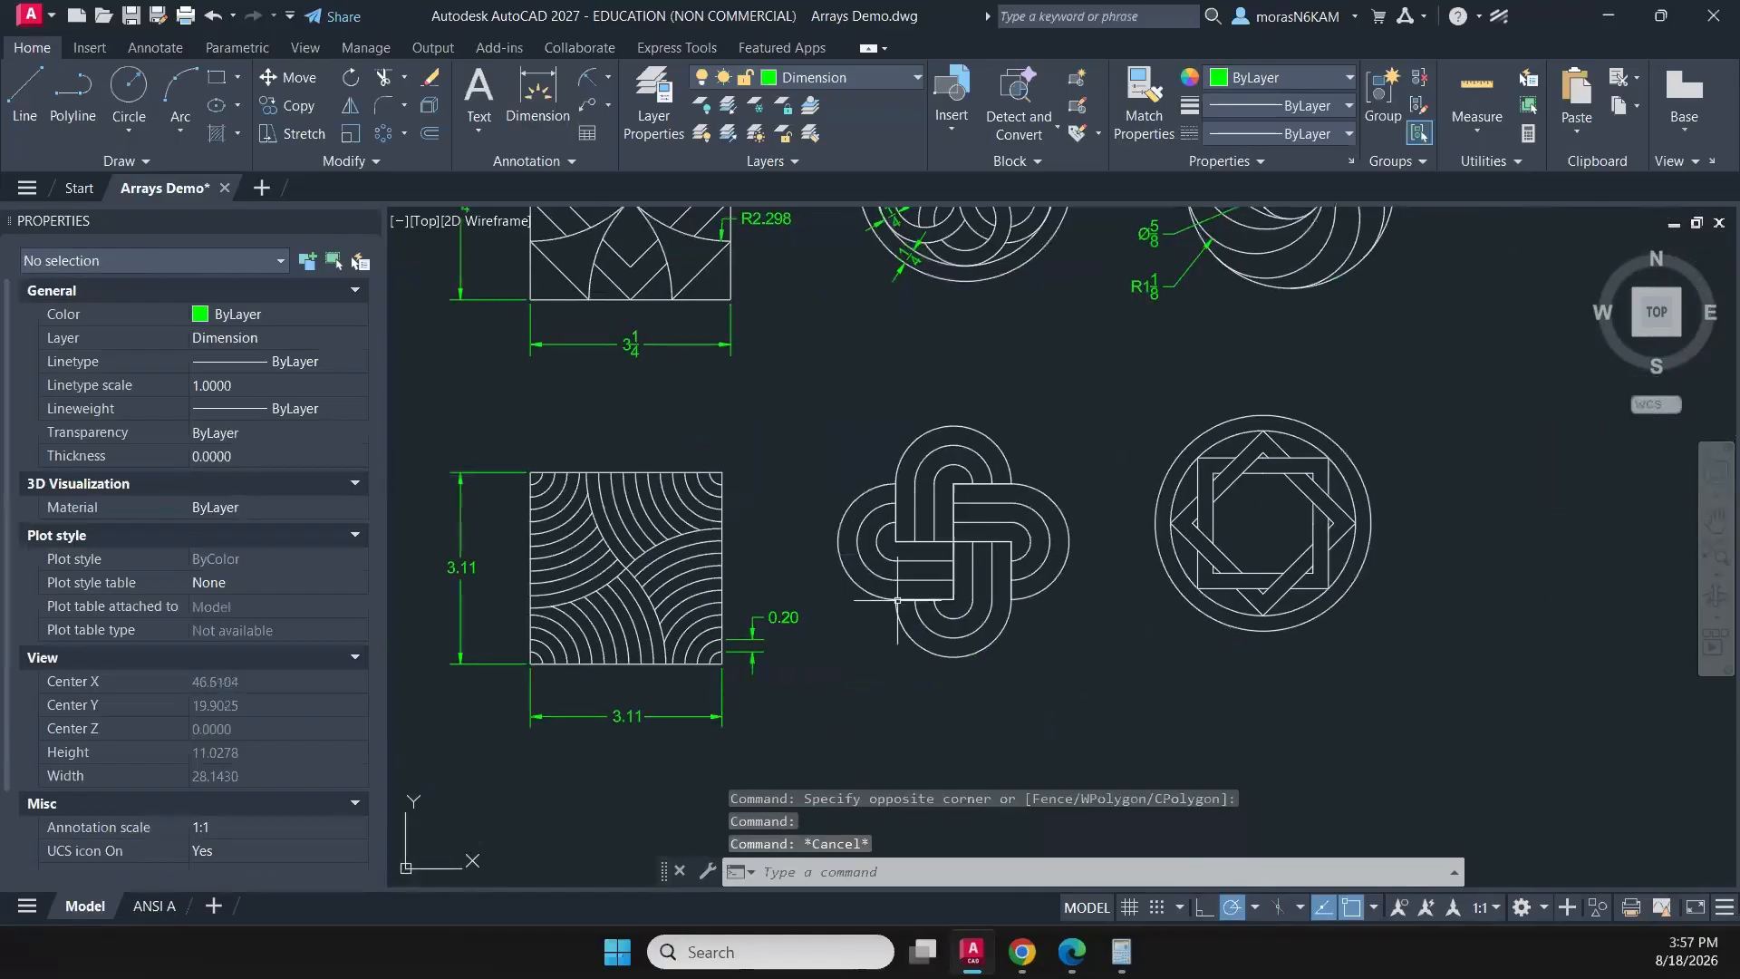
- Dimension the width of the leftmost strip in the lower arm of the interlaced loop pattern, placing the dimension inside the arm
left_click(538, 90)
scroll(983, 713, "up", 2)
left_click(936, 437)
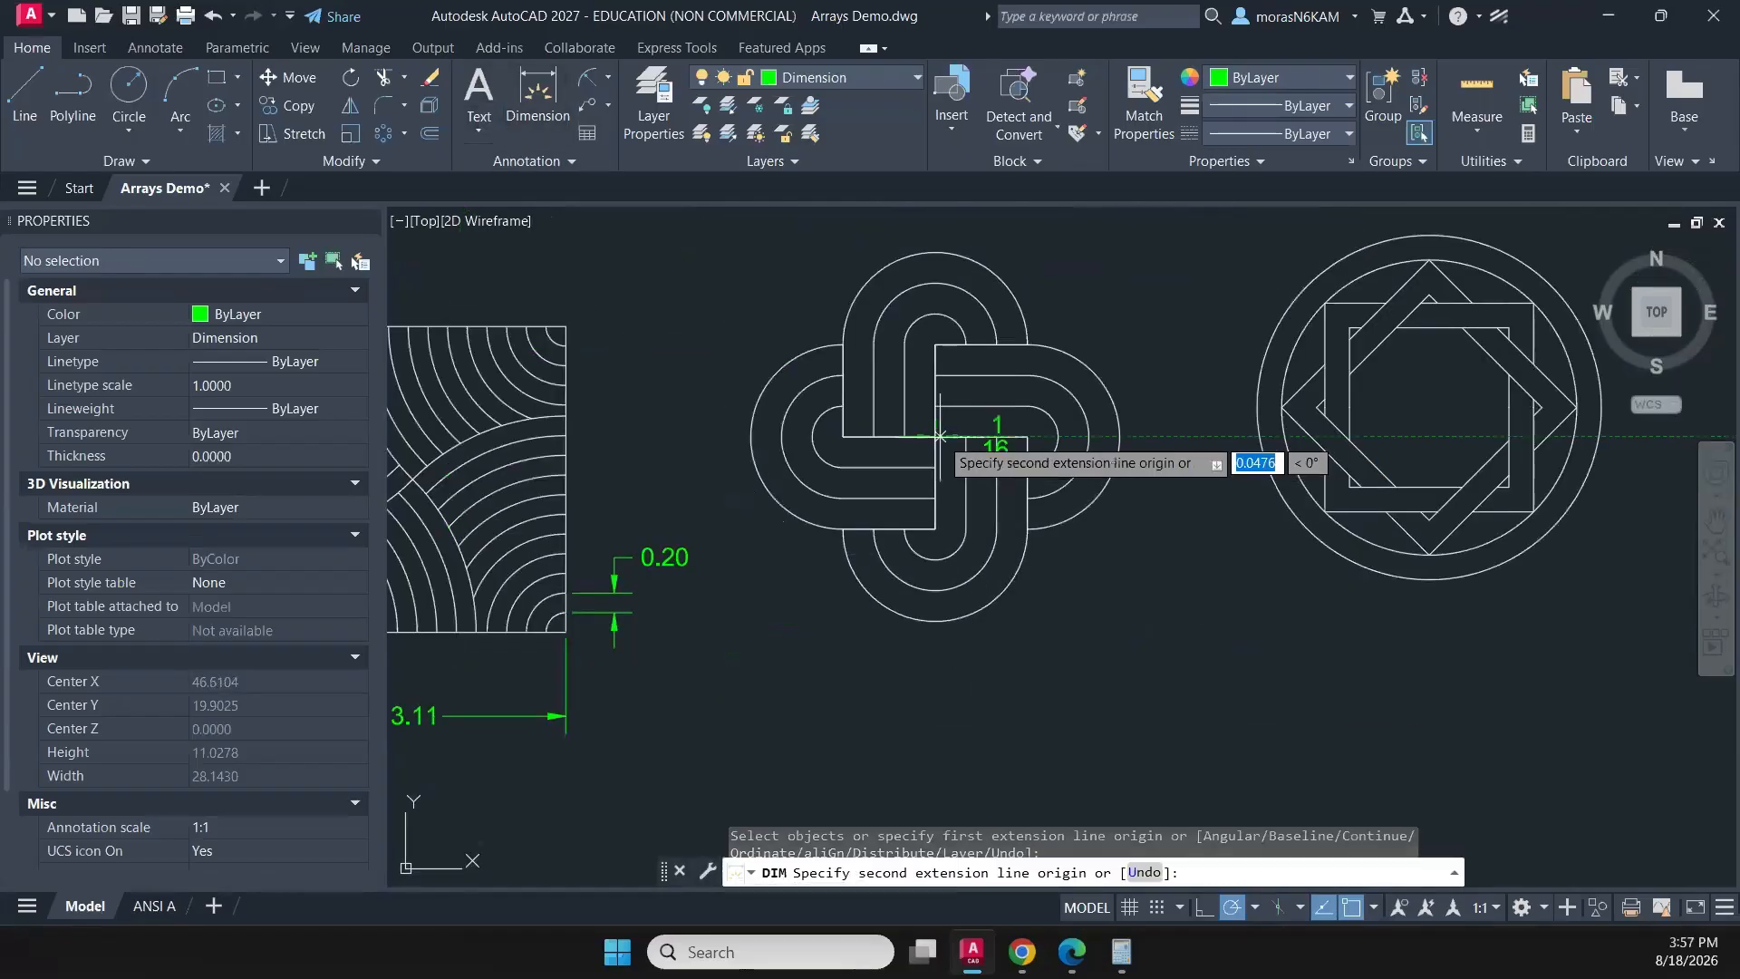
left_click(1026, 437)
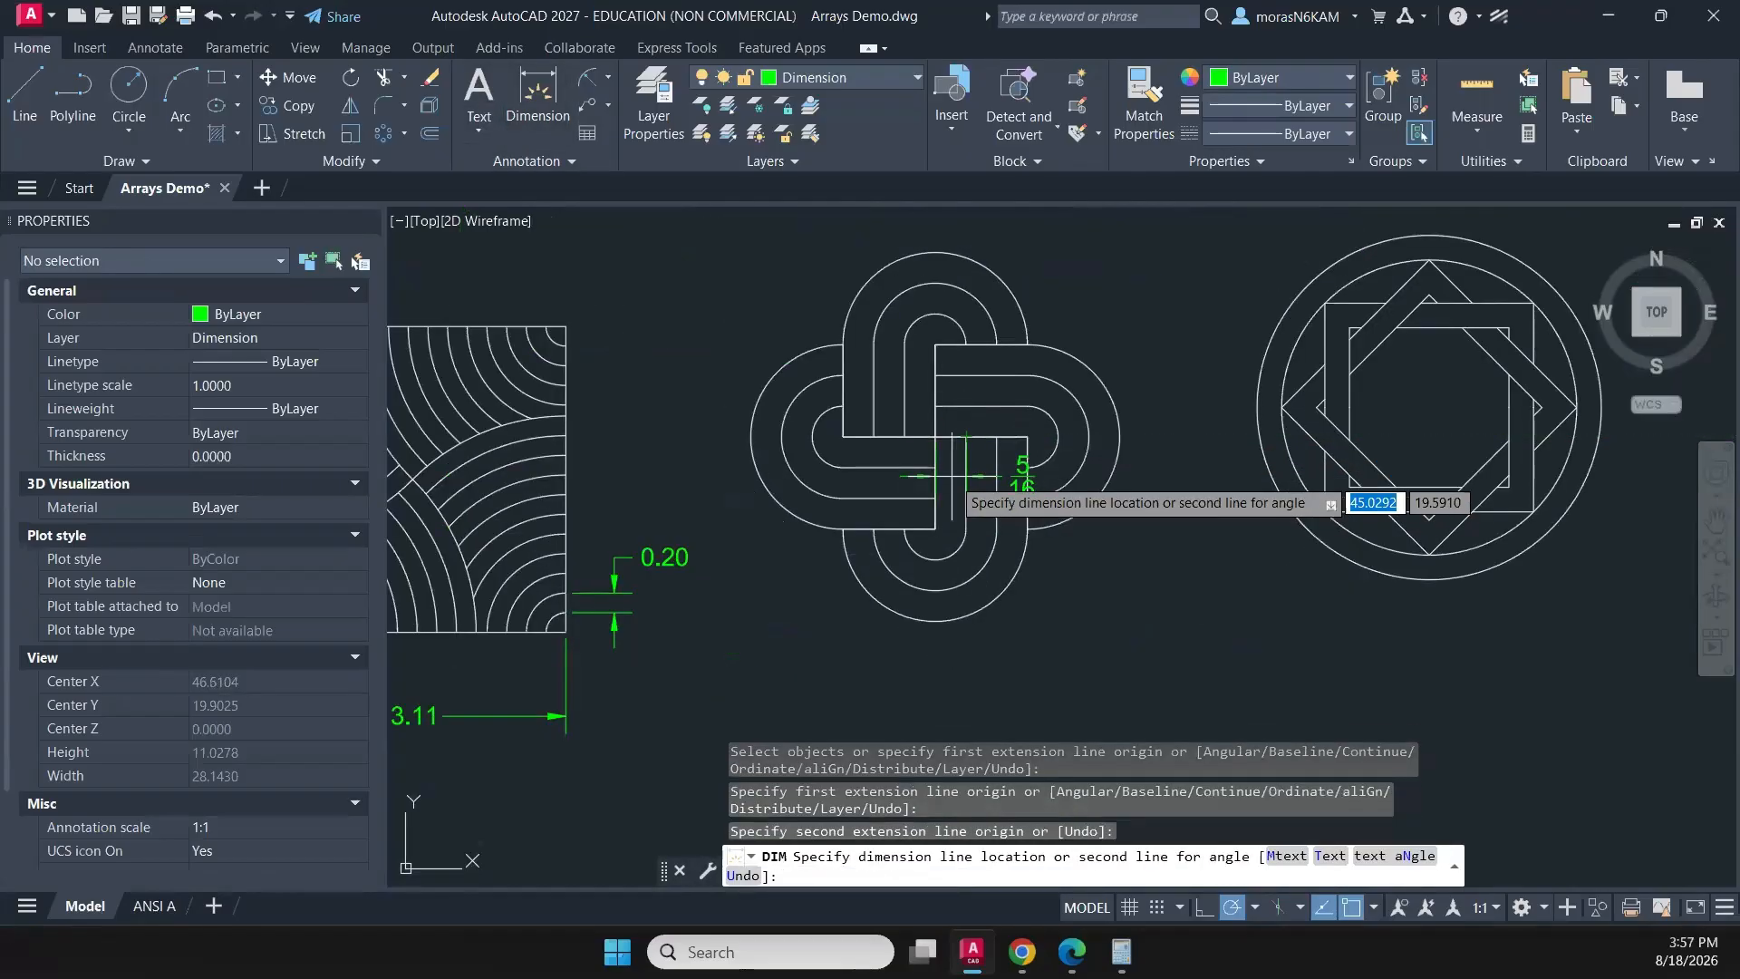
scroll(951, 473, "up", 2)
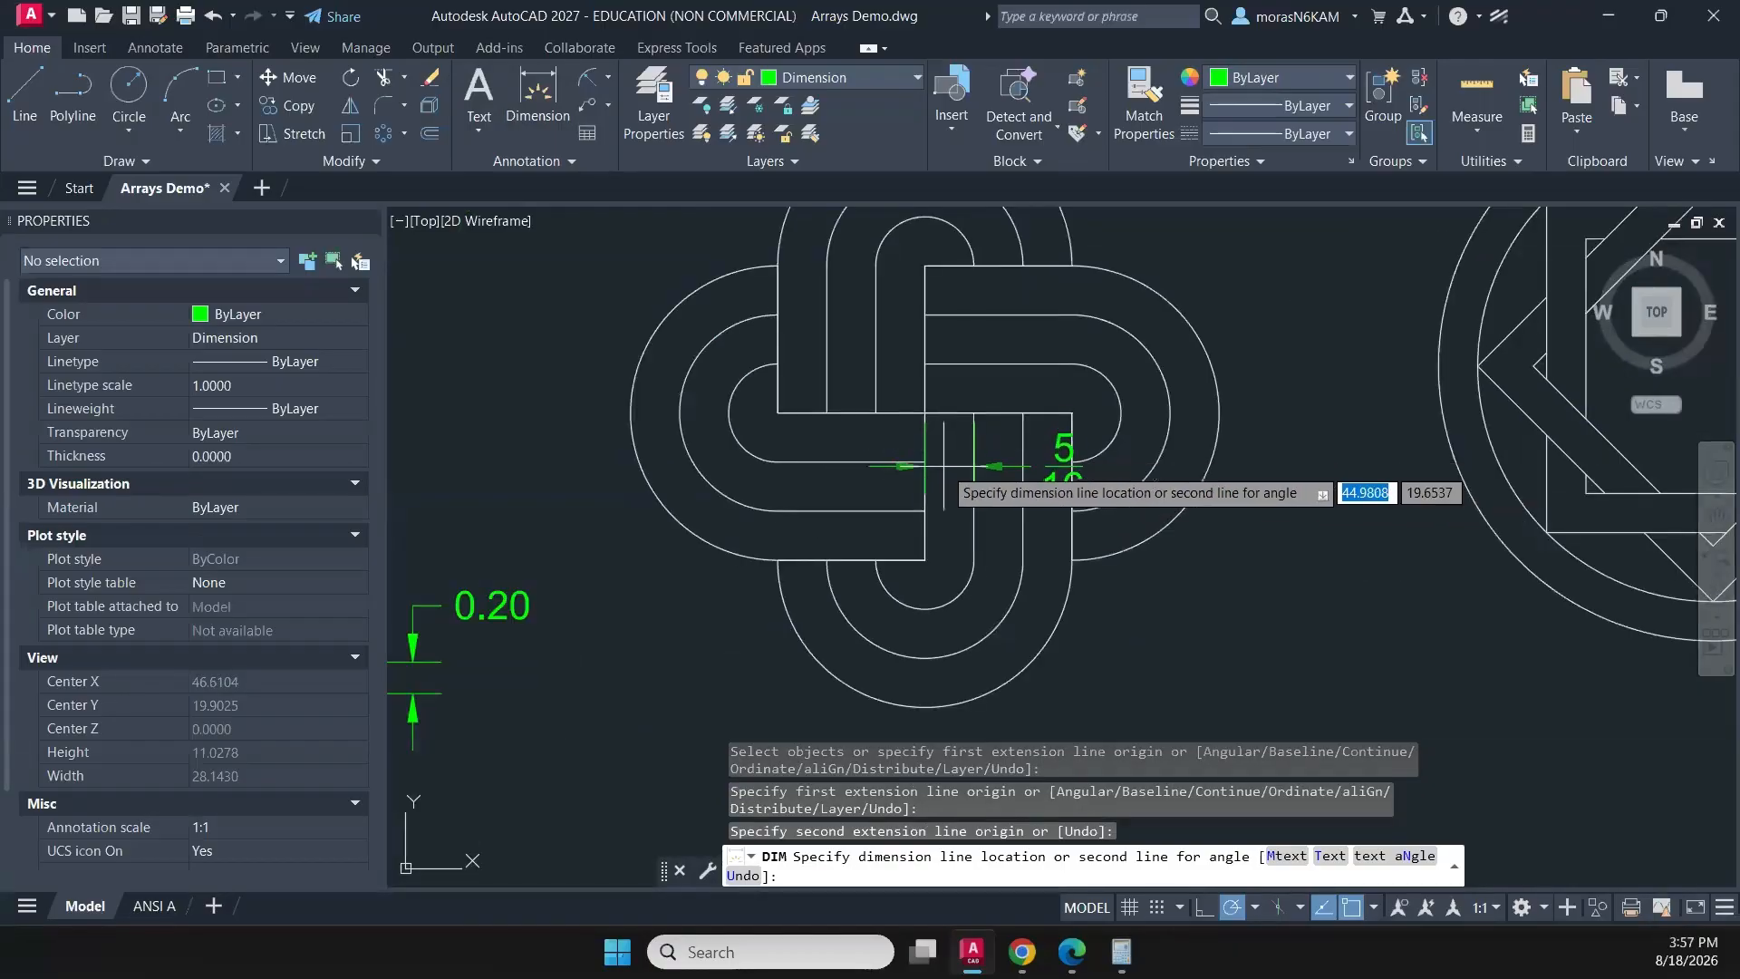
left_click(943, 465)
- Move the strip-width dimension's text between its extension lines, centred in the leftmost strip of the lower arm
scroll(1006, 464, "up", 4)
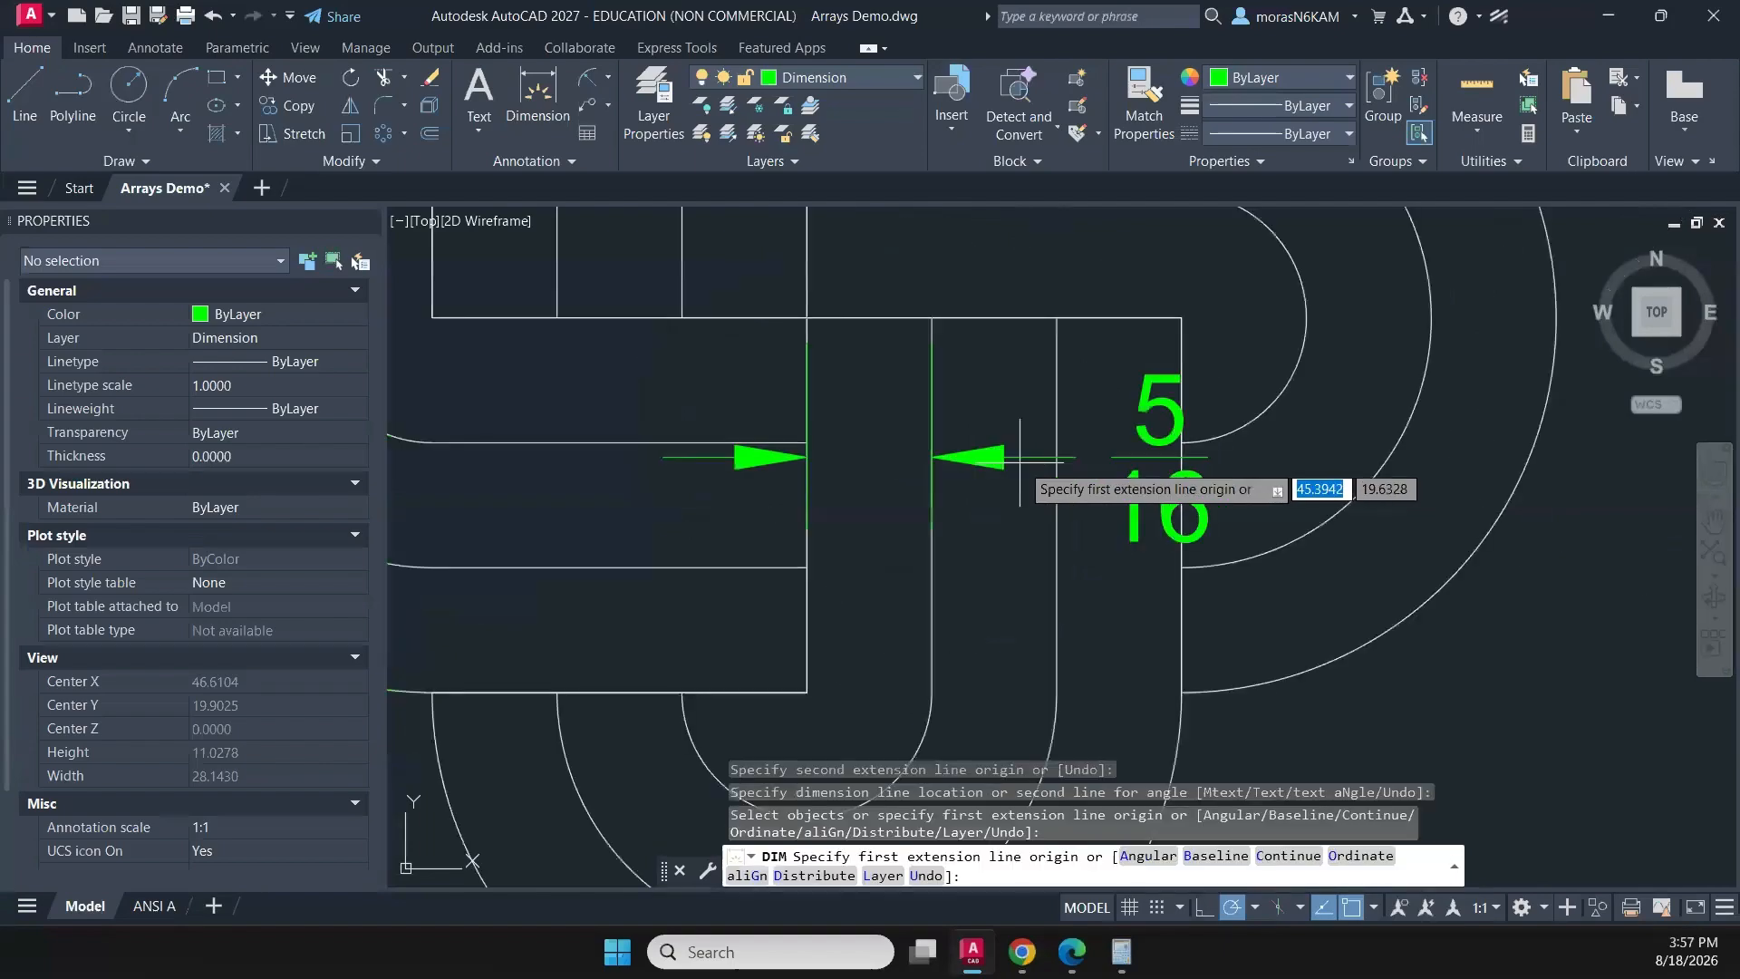
left_click(1098, 464)
left_click(1149, 453)
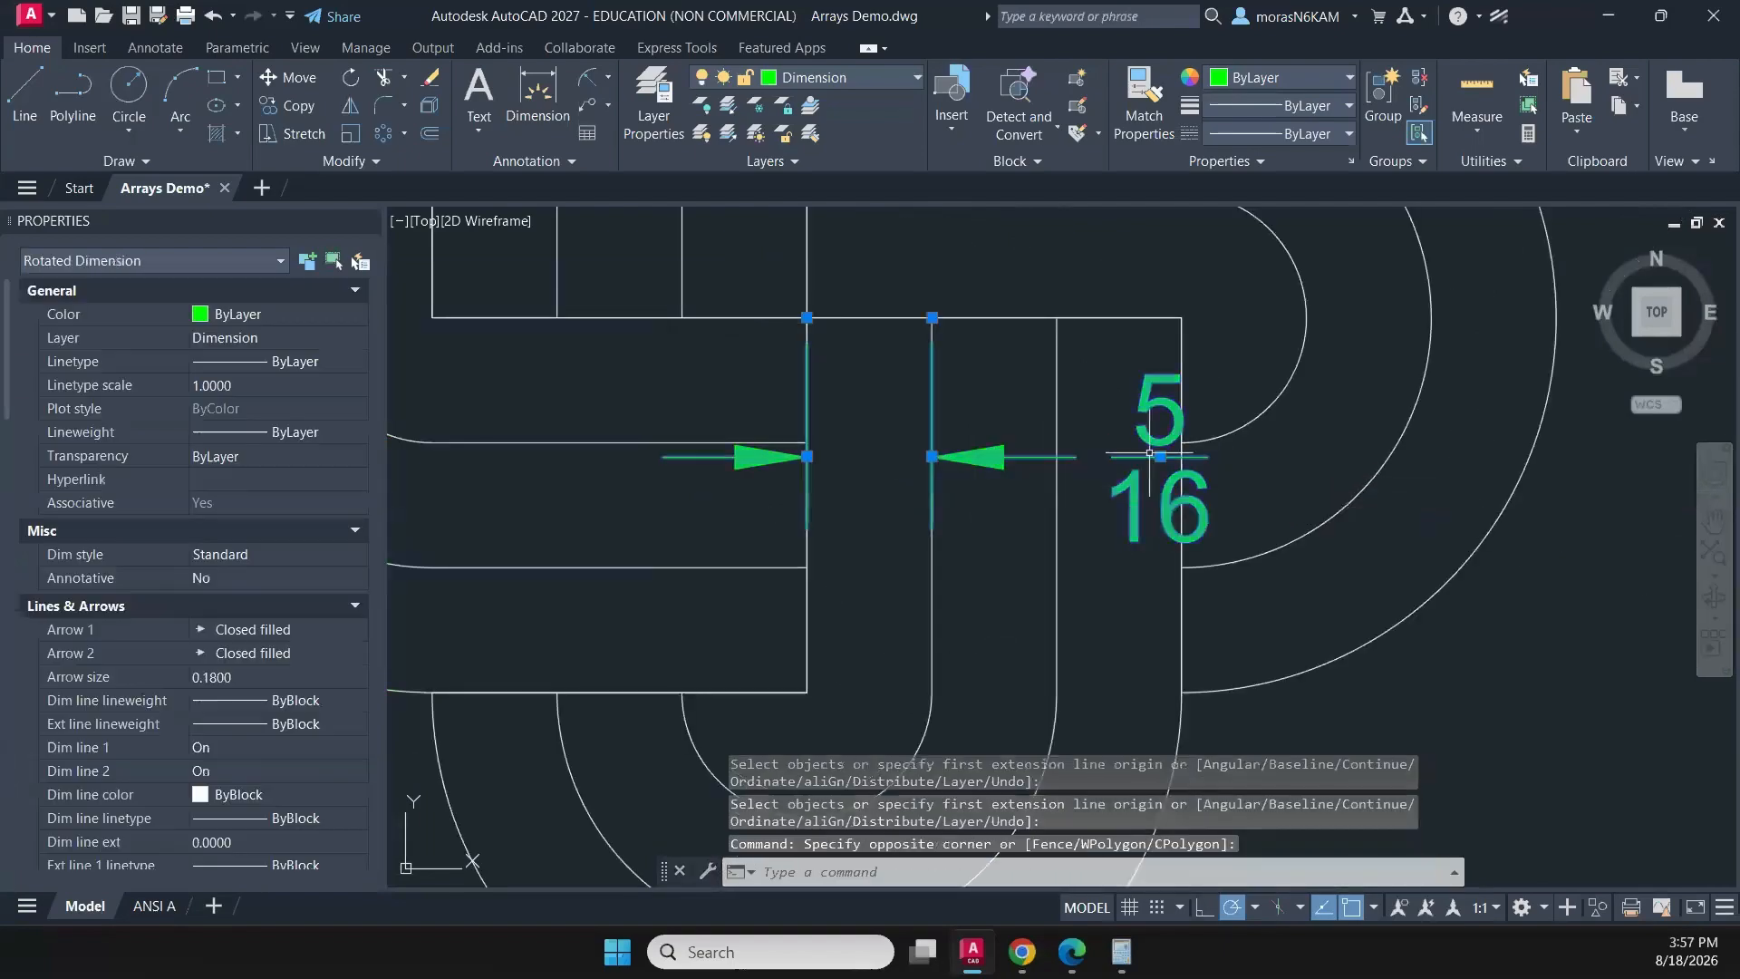
left_click(1159, 455)
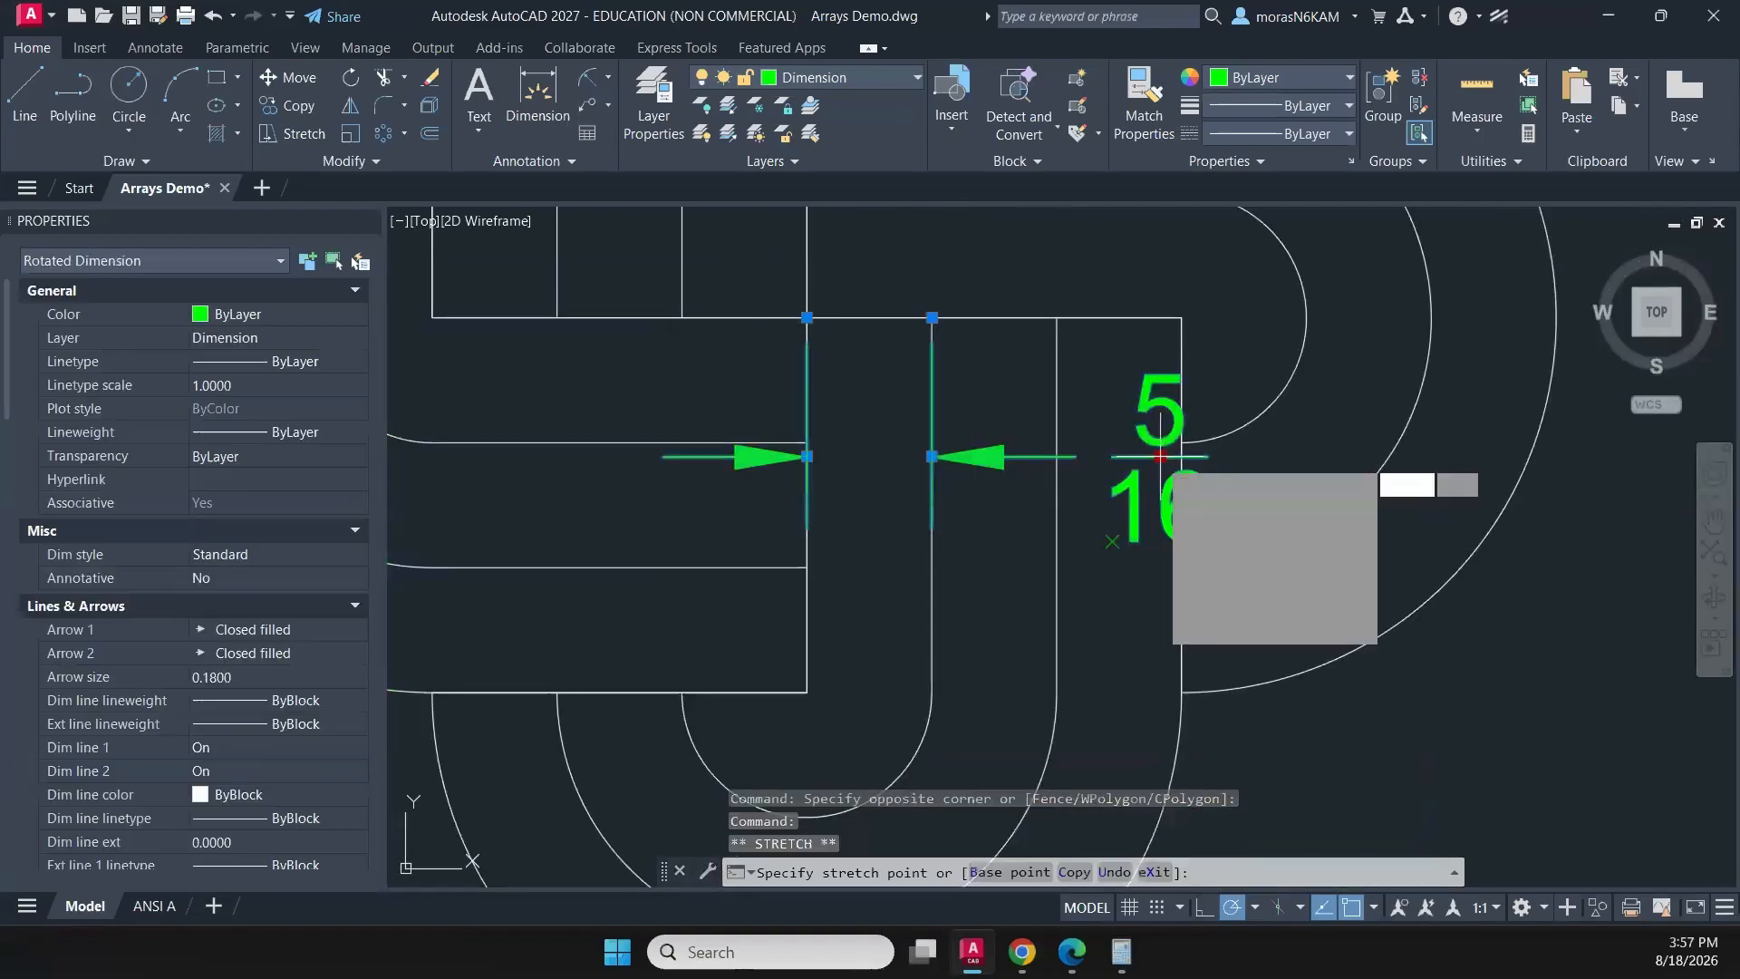
left_click(870, 456)
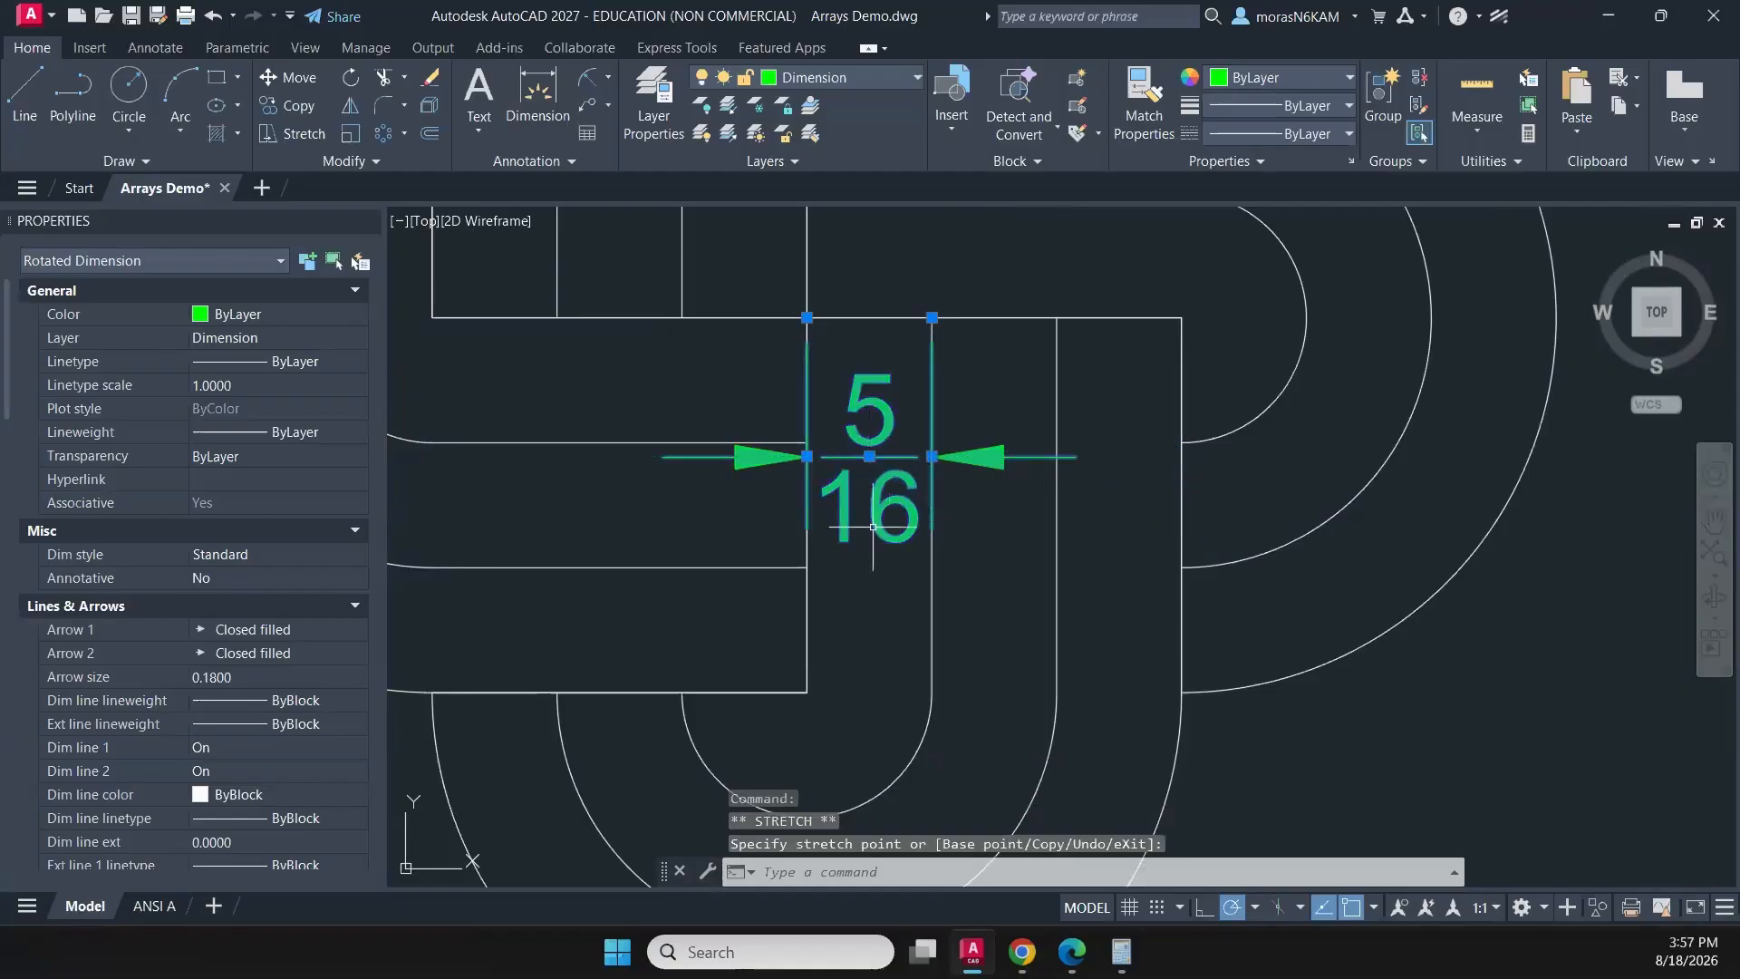
key("Escape")
- Copy the strip-width dimension onto the middle and right strips of the lower arm, using the leftmost strip's upper-left corner as base point
left_click(899, 407)
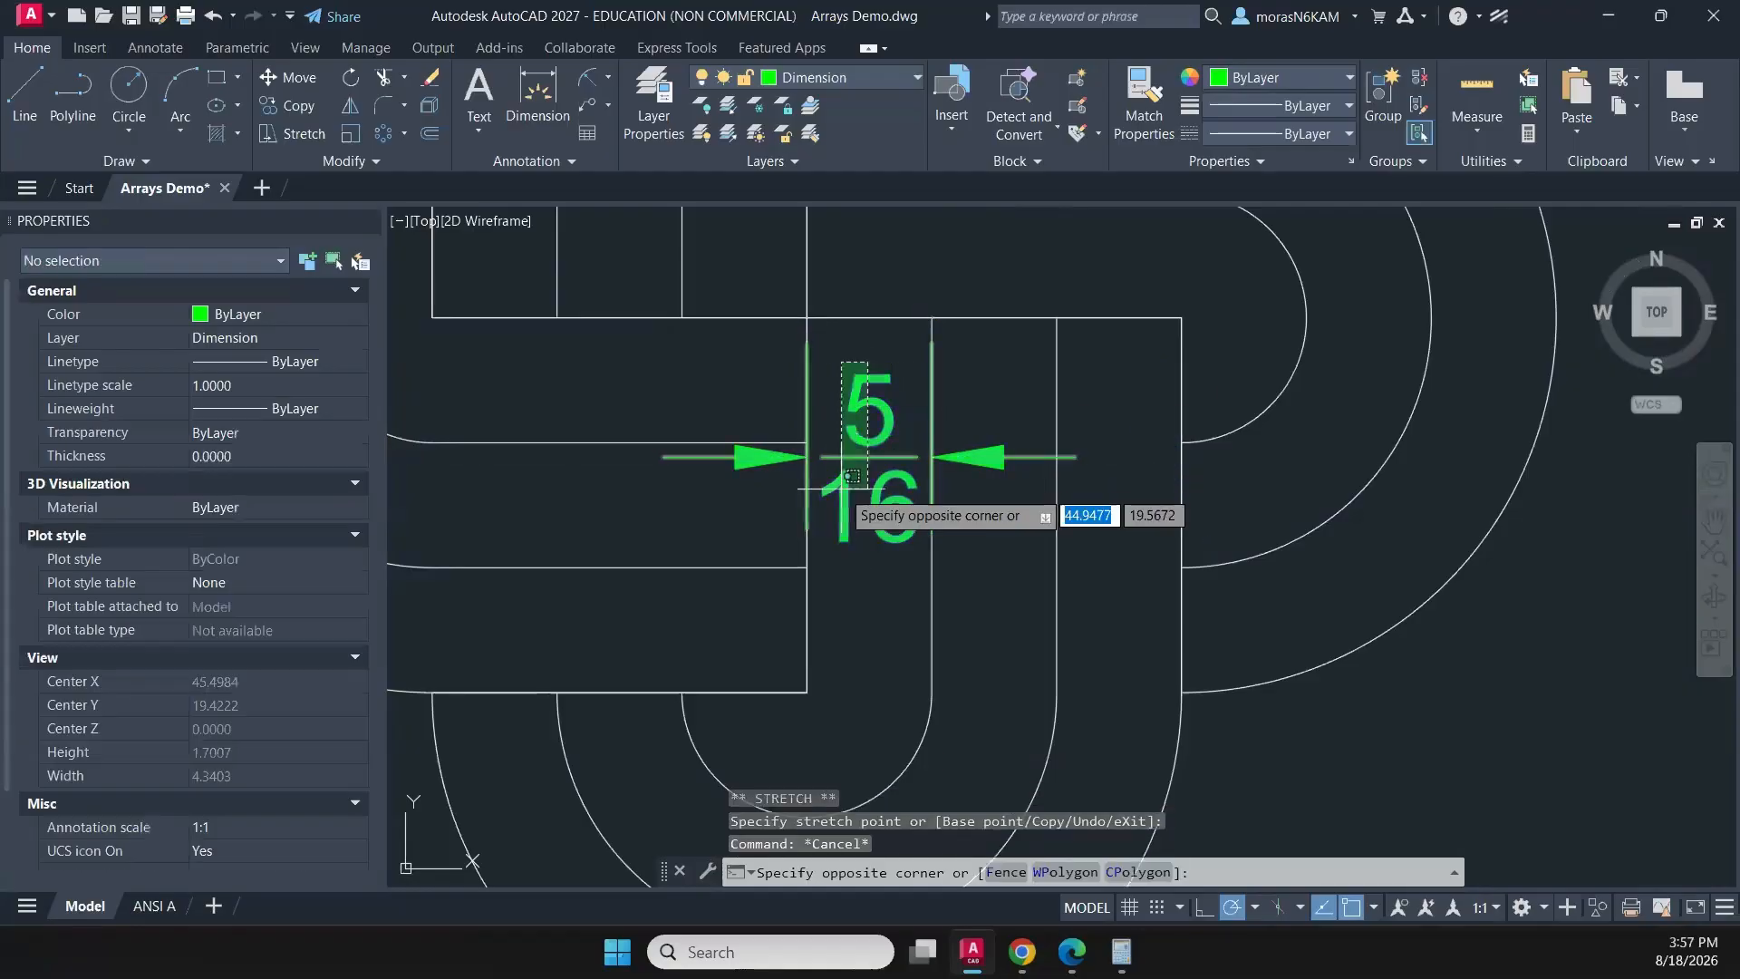
left_click(842, 487)
type("co")
key("Return")
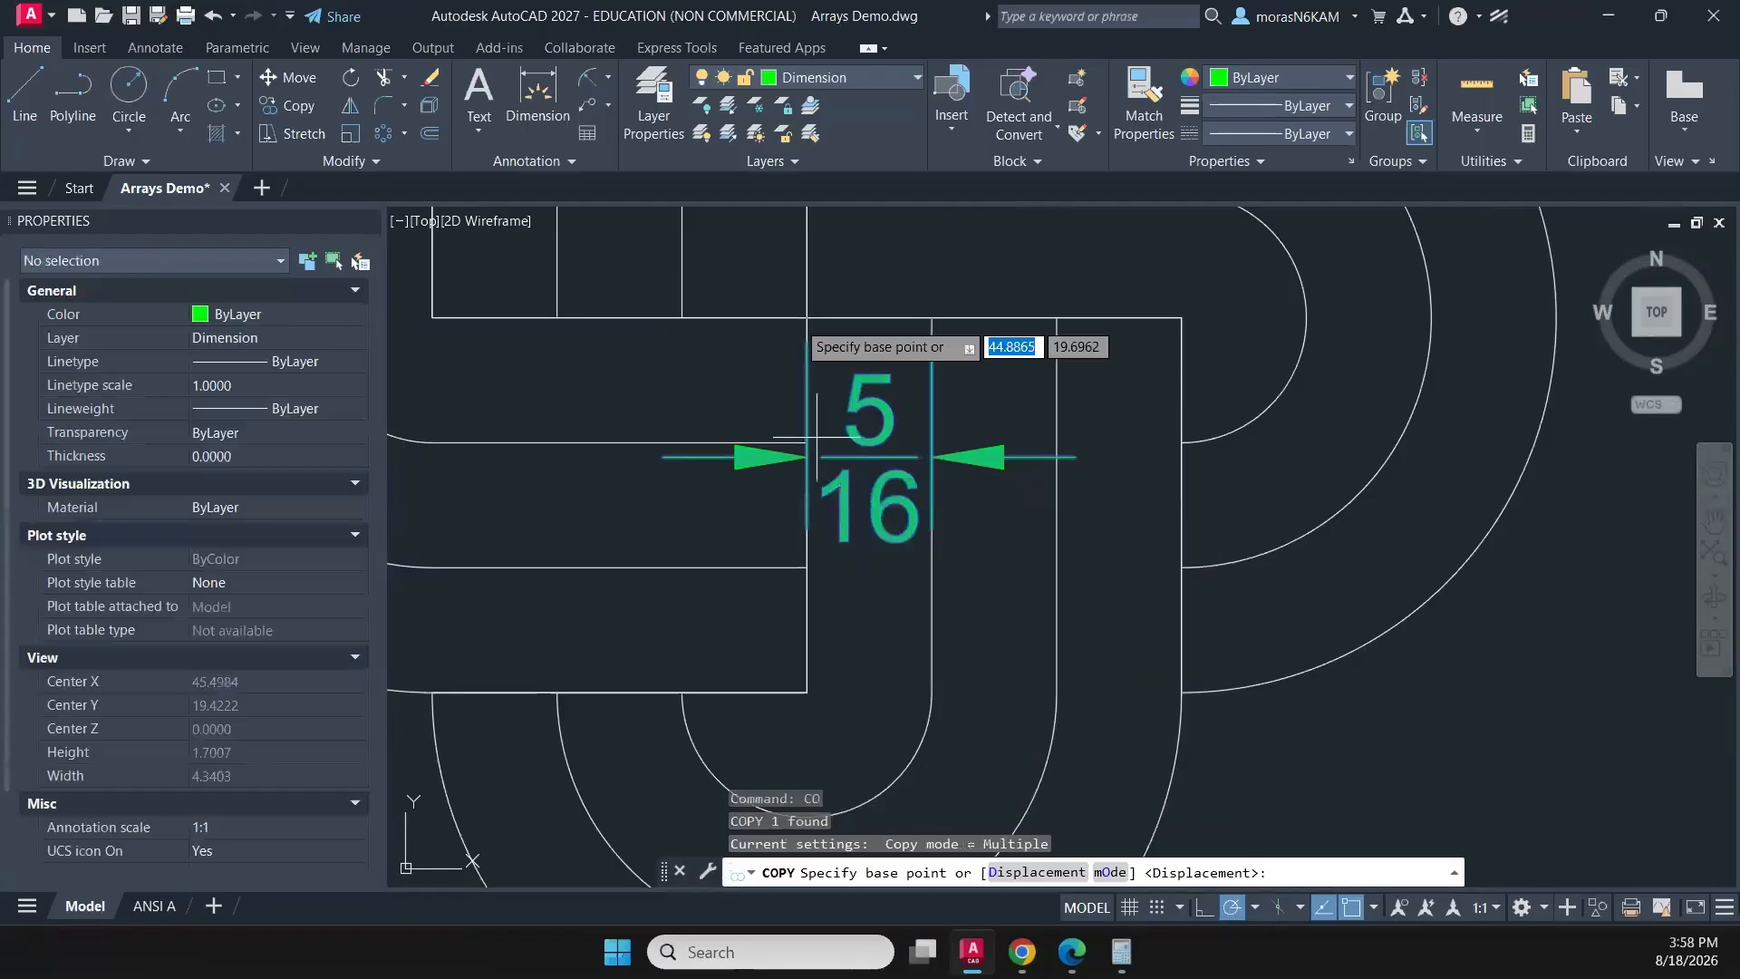
left_click(807, 316)
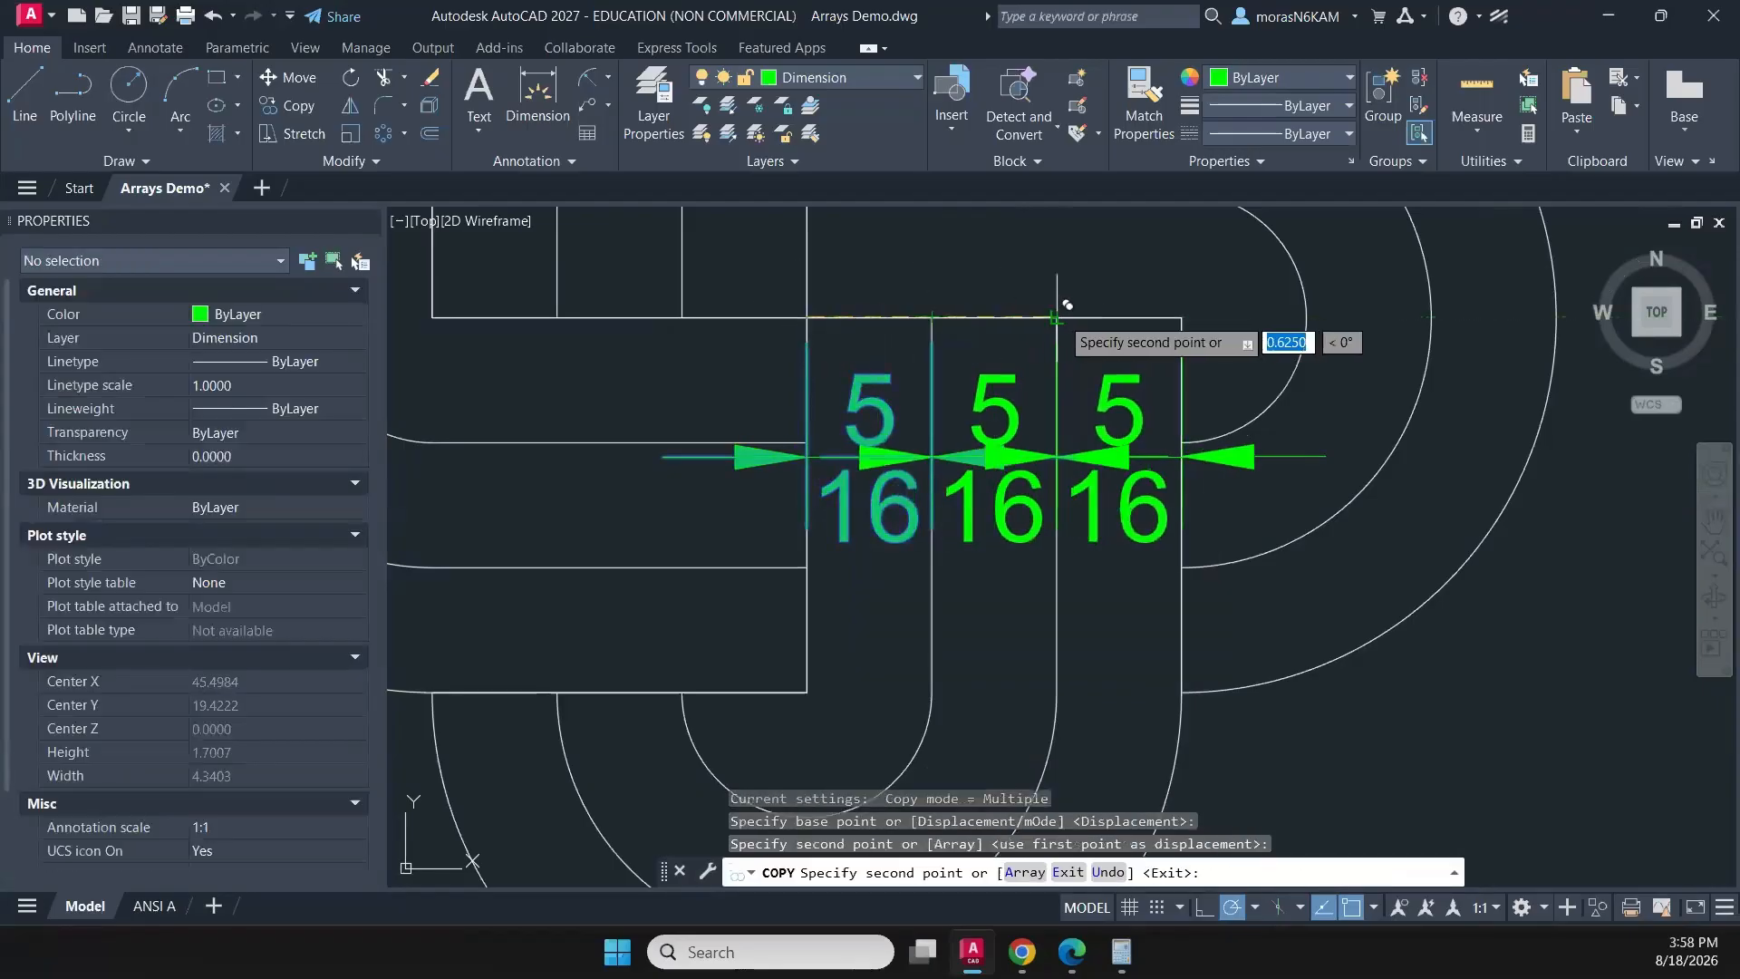
left_click(1056, 316)
key("Escape")
- Stagger the copied strip-width dimensions by moving the middle one down about 0.31 and the right one down along its strip
left_click(1024, 539)
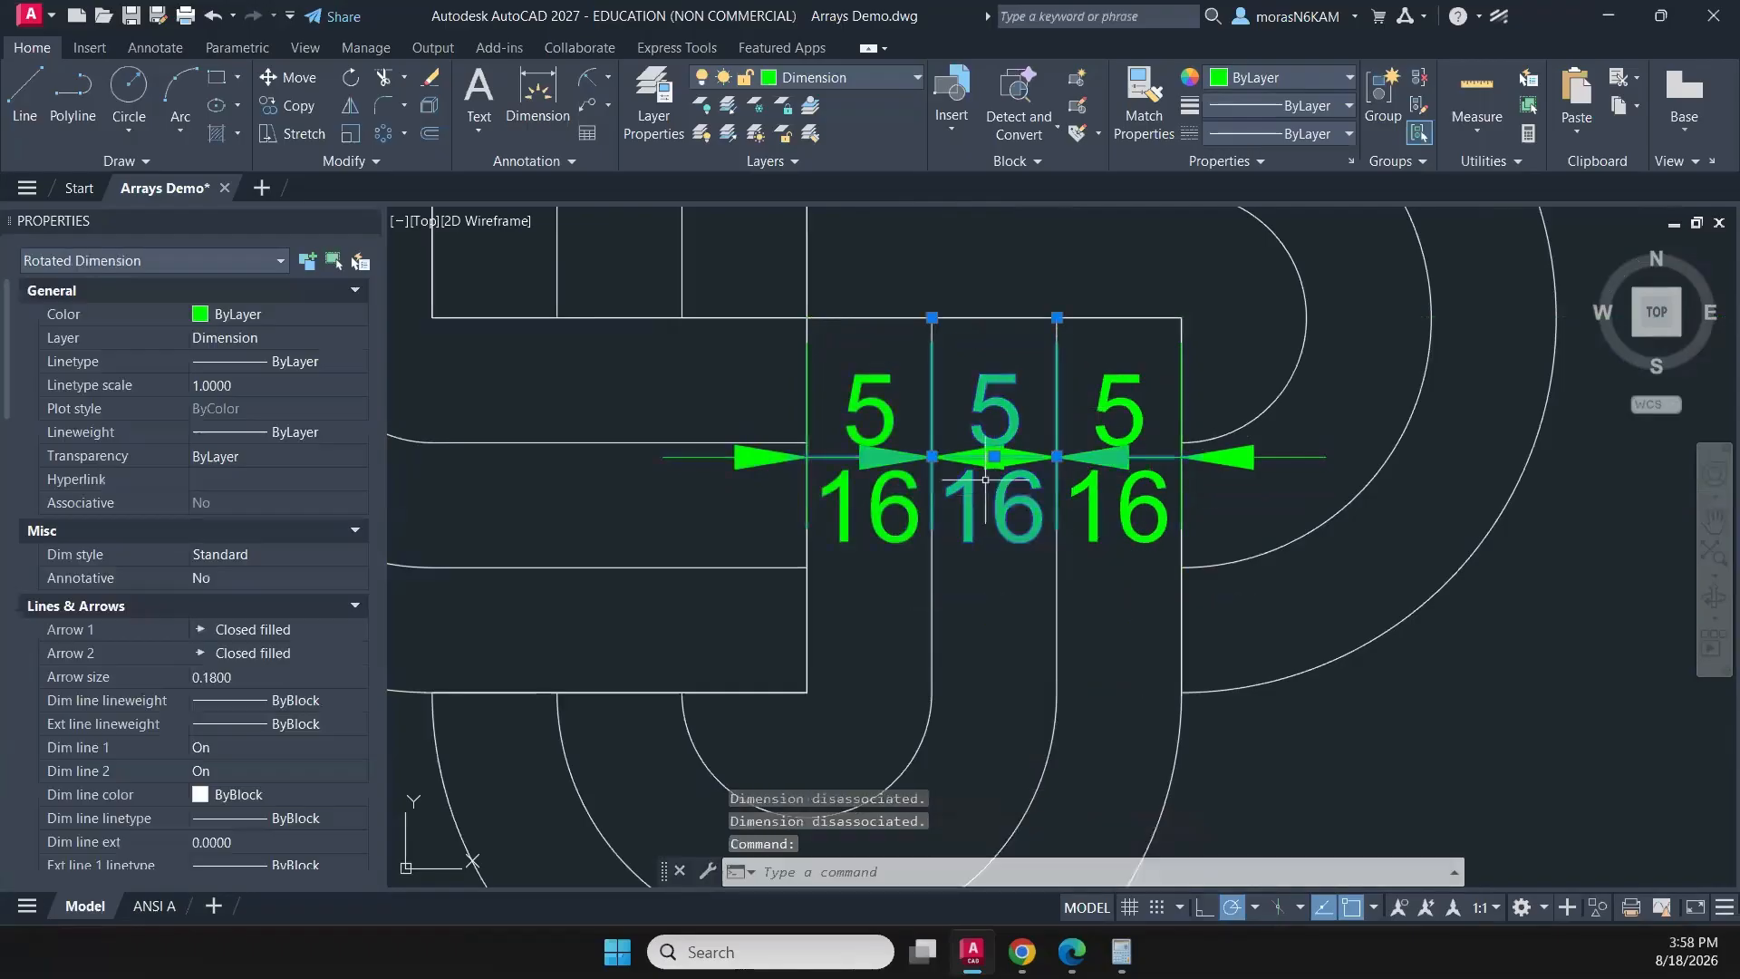
left_click(994, 456)
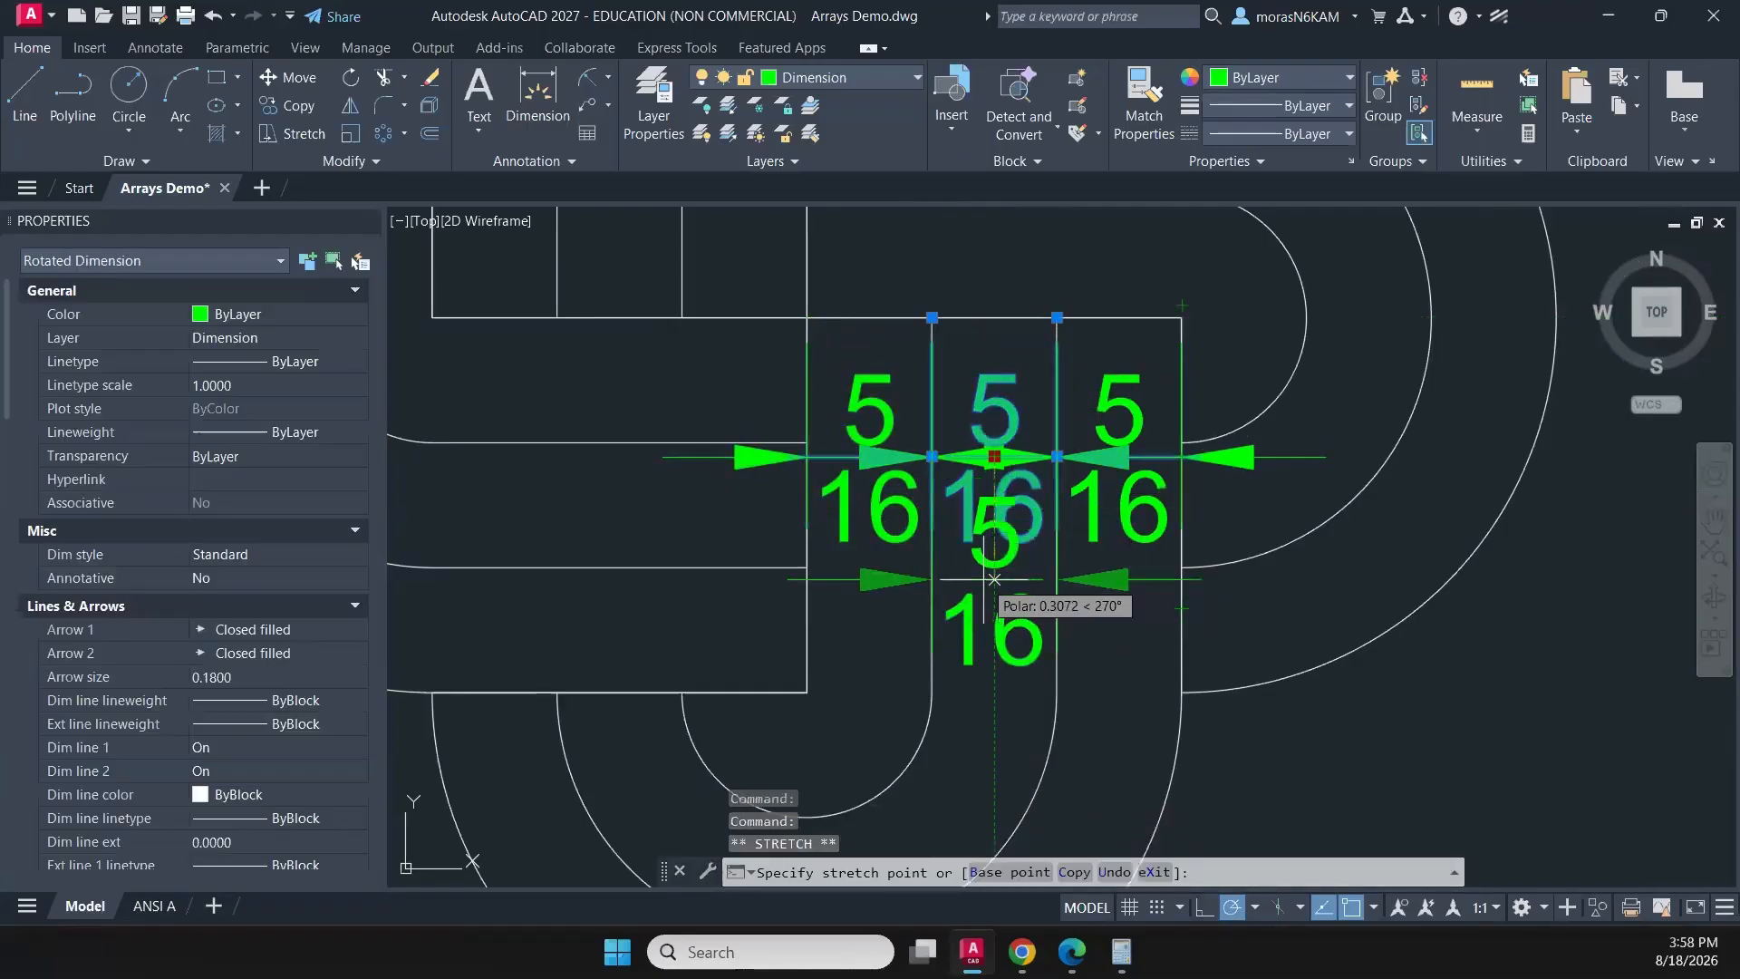
left_click(995, 578)
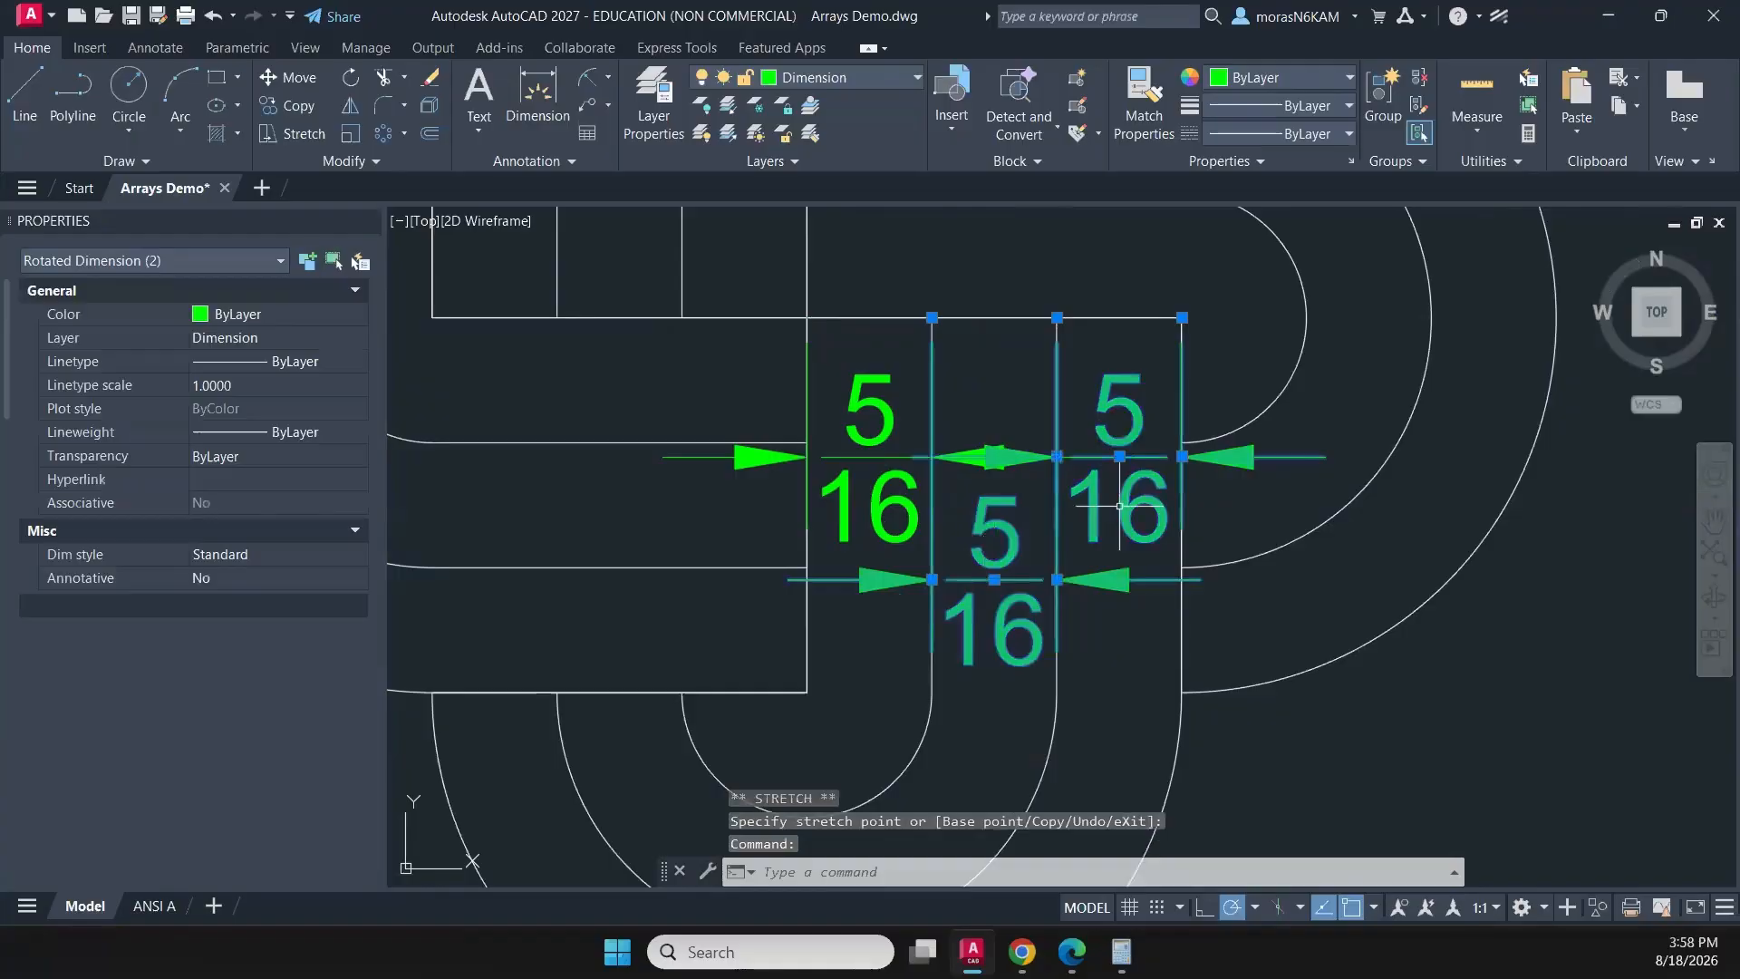
left_click(1113, 468)
left_click(1119, 456)
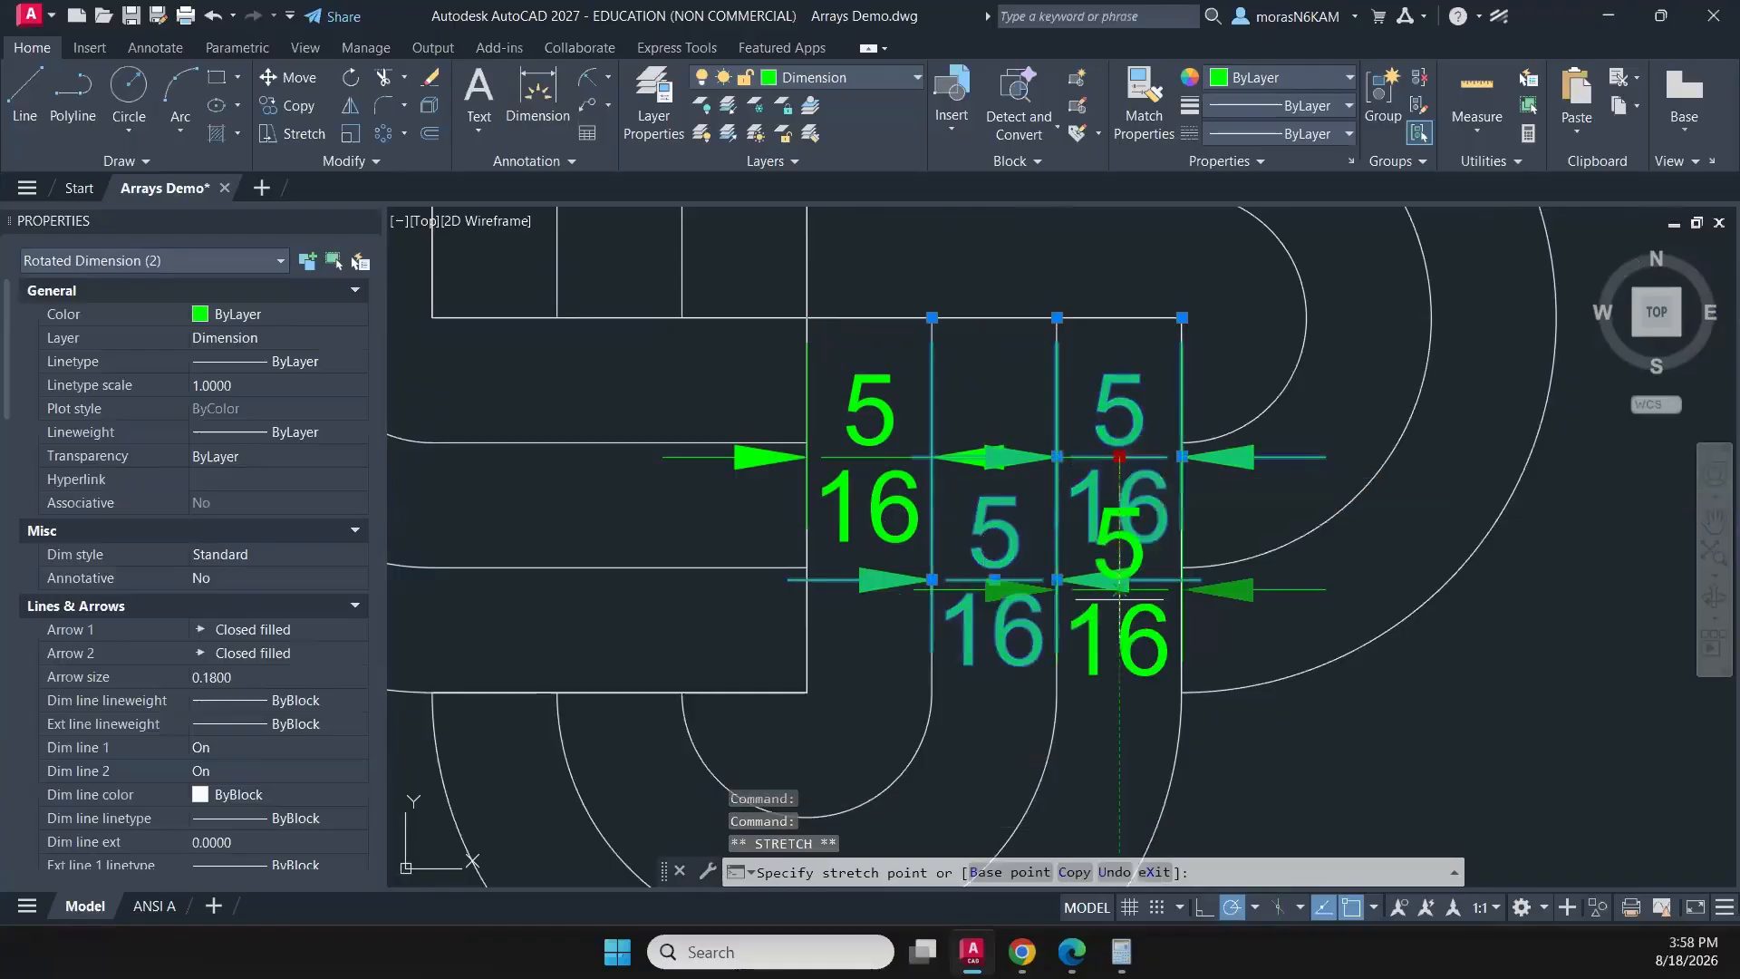
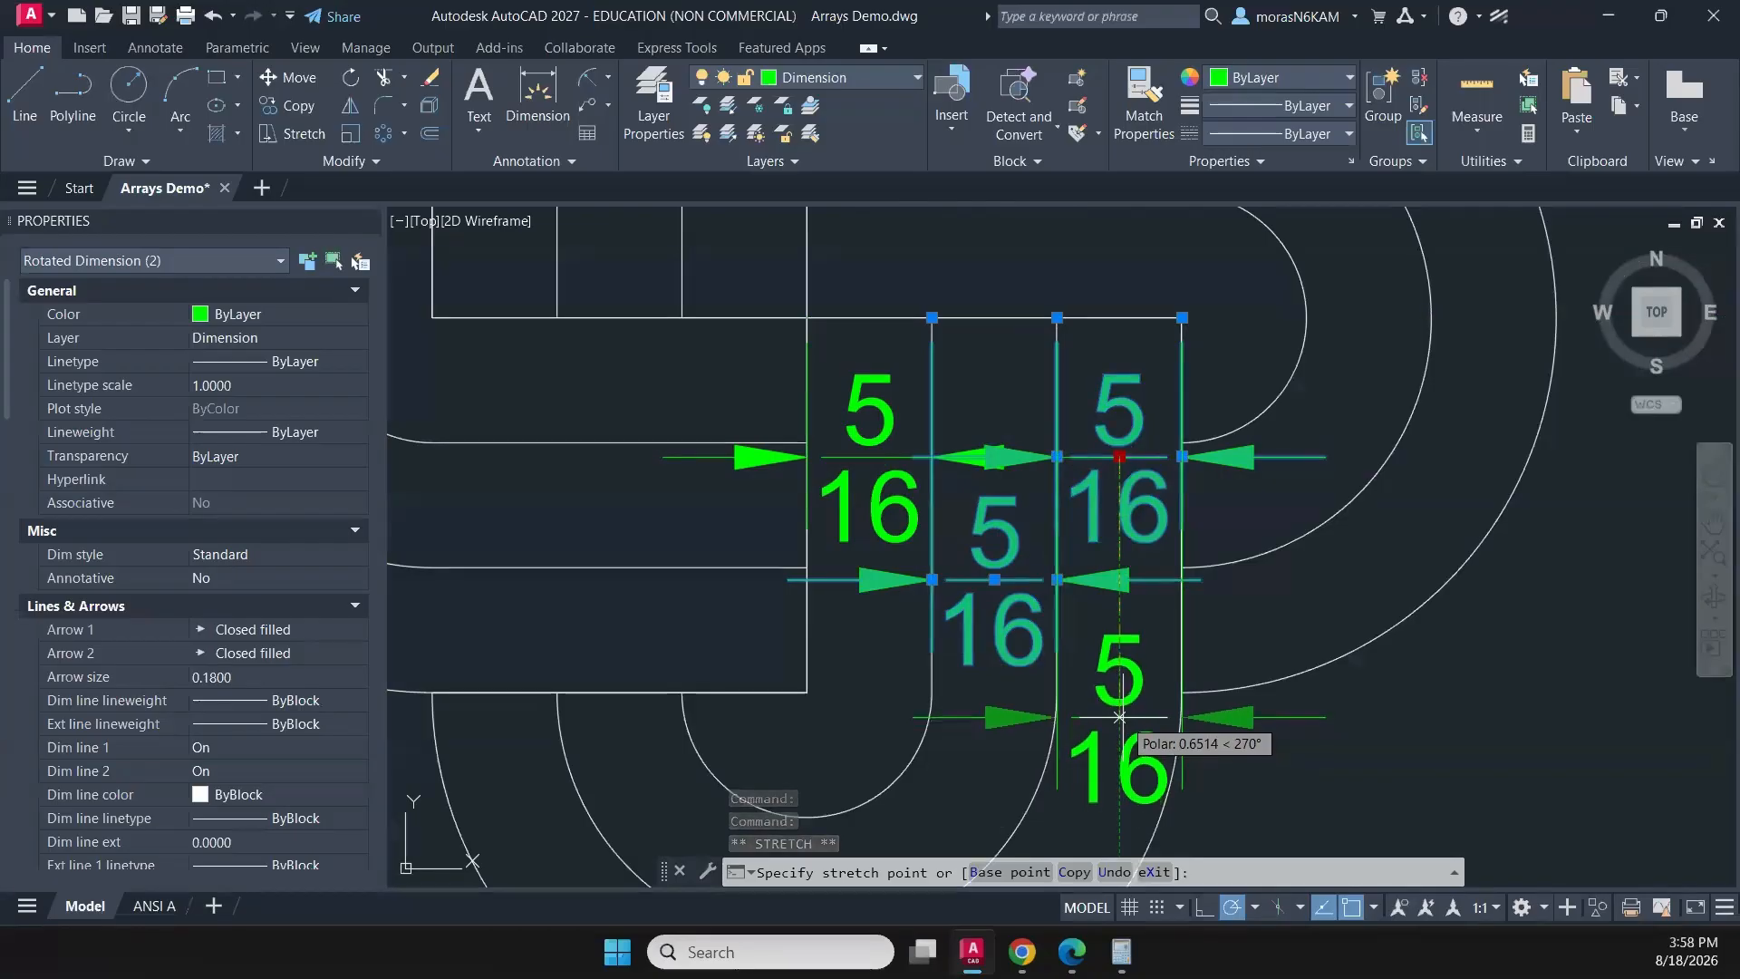
- Place the right strip-width dimension in the lower arm about 0.65 straight below its copied position
left_click(1120, 713)
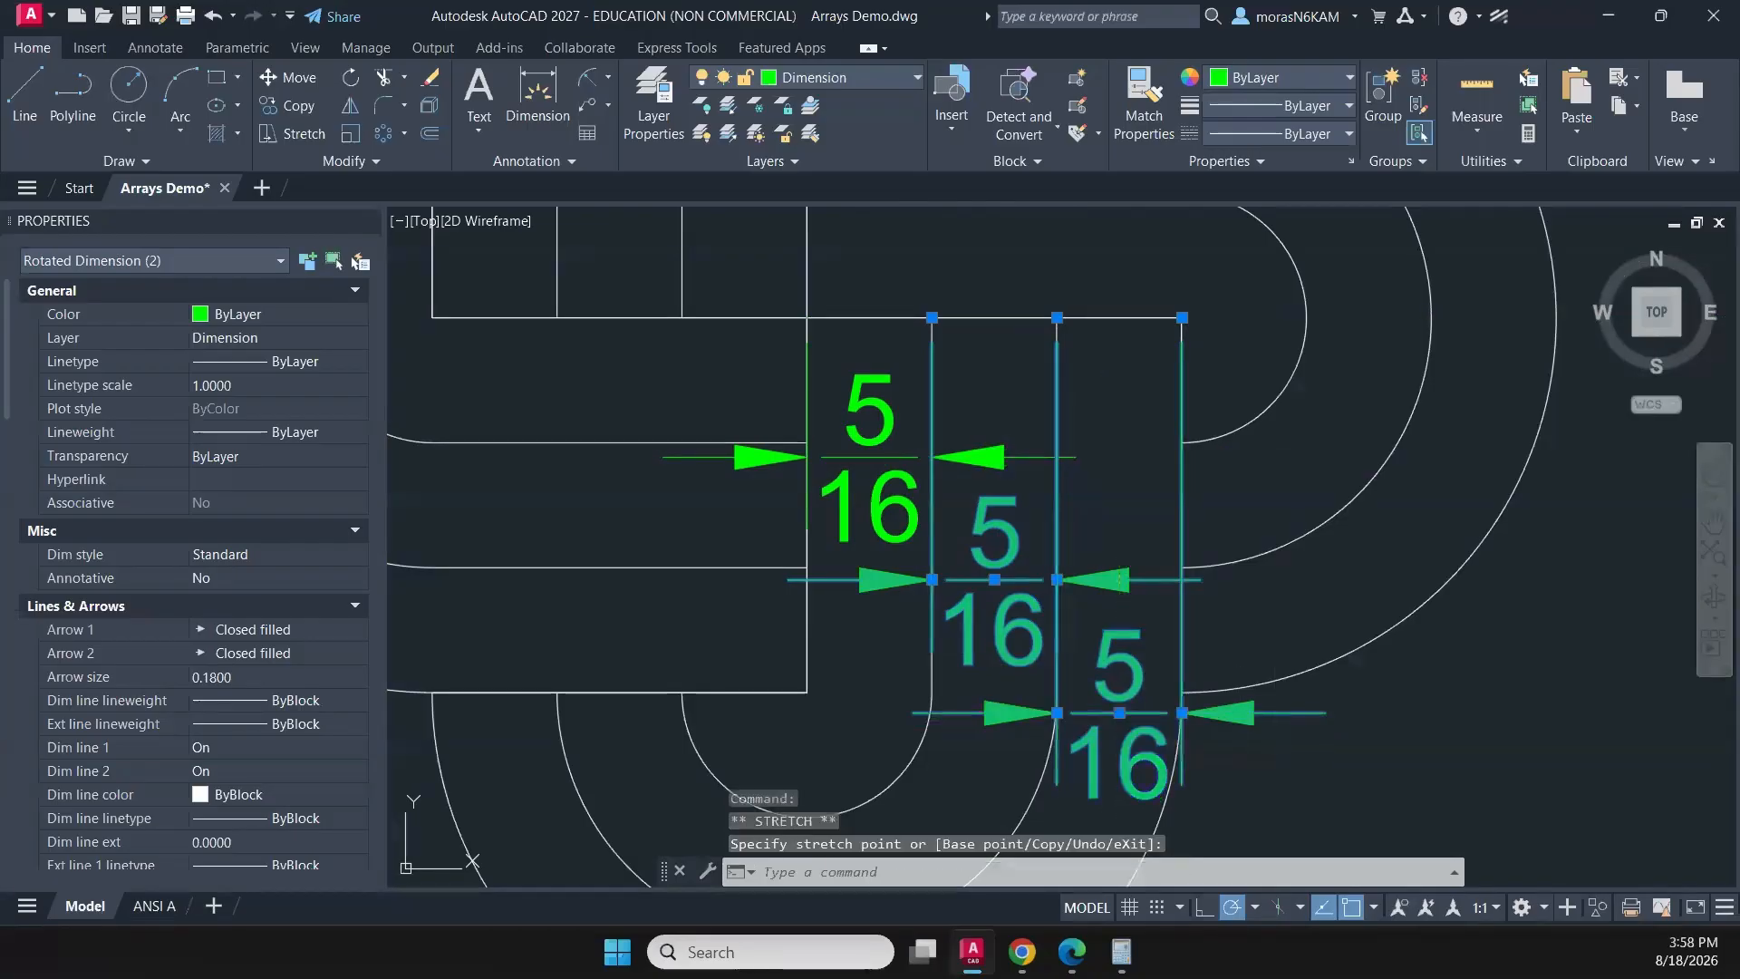
key("Escape")
- Add a diameter dimension to the outer circle of the eight-pointed star pattern, placing its text outside the circle at the upper left
scroll(1294, 695, "down", 1)
scroll(1279, 699, "down", 2)
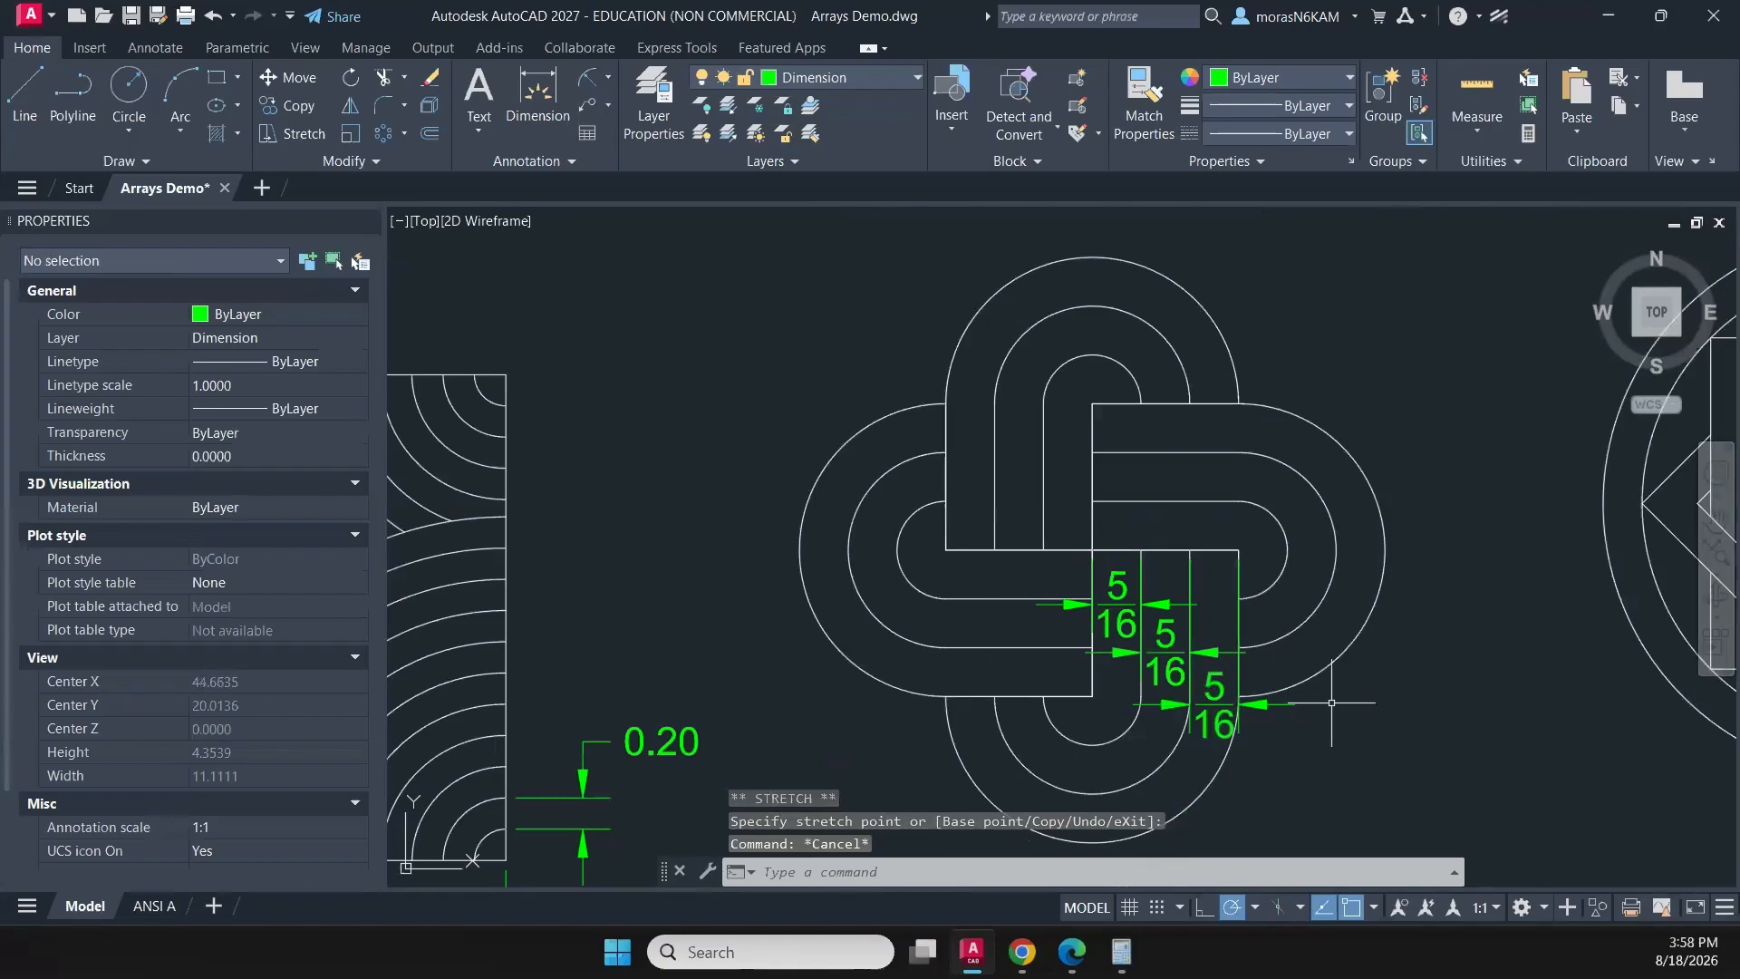
mouse_move(1336, 679)
middle_mouse_down()
mouse_move(1100, 628)
mouse_move(1154, 620)
mouse_move(943, 620)
middle_mouse_up()
scroll(1137, 603, "down", 2)
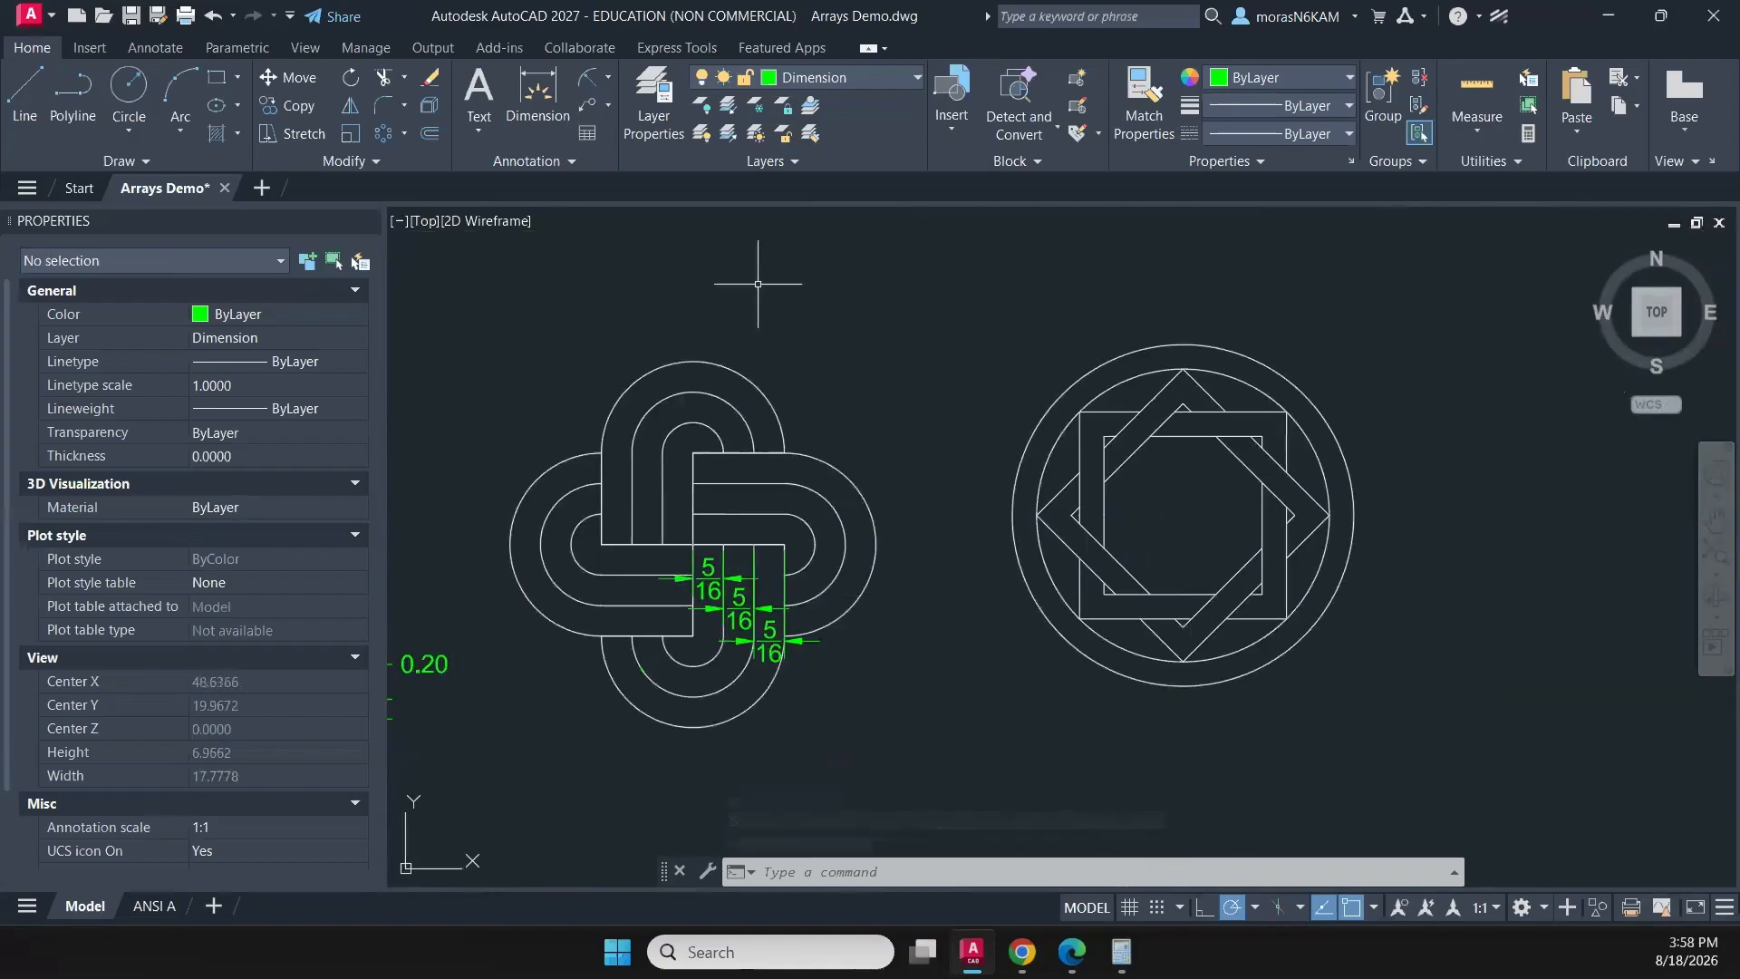
left_click(608, 86)
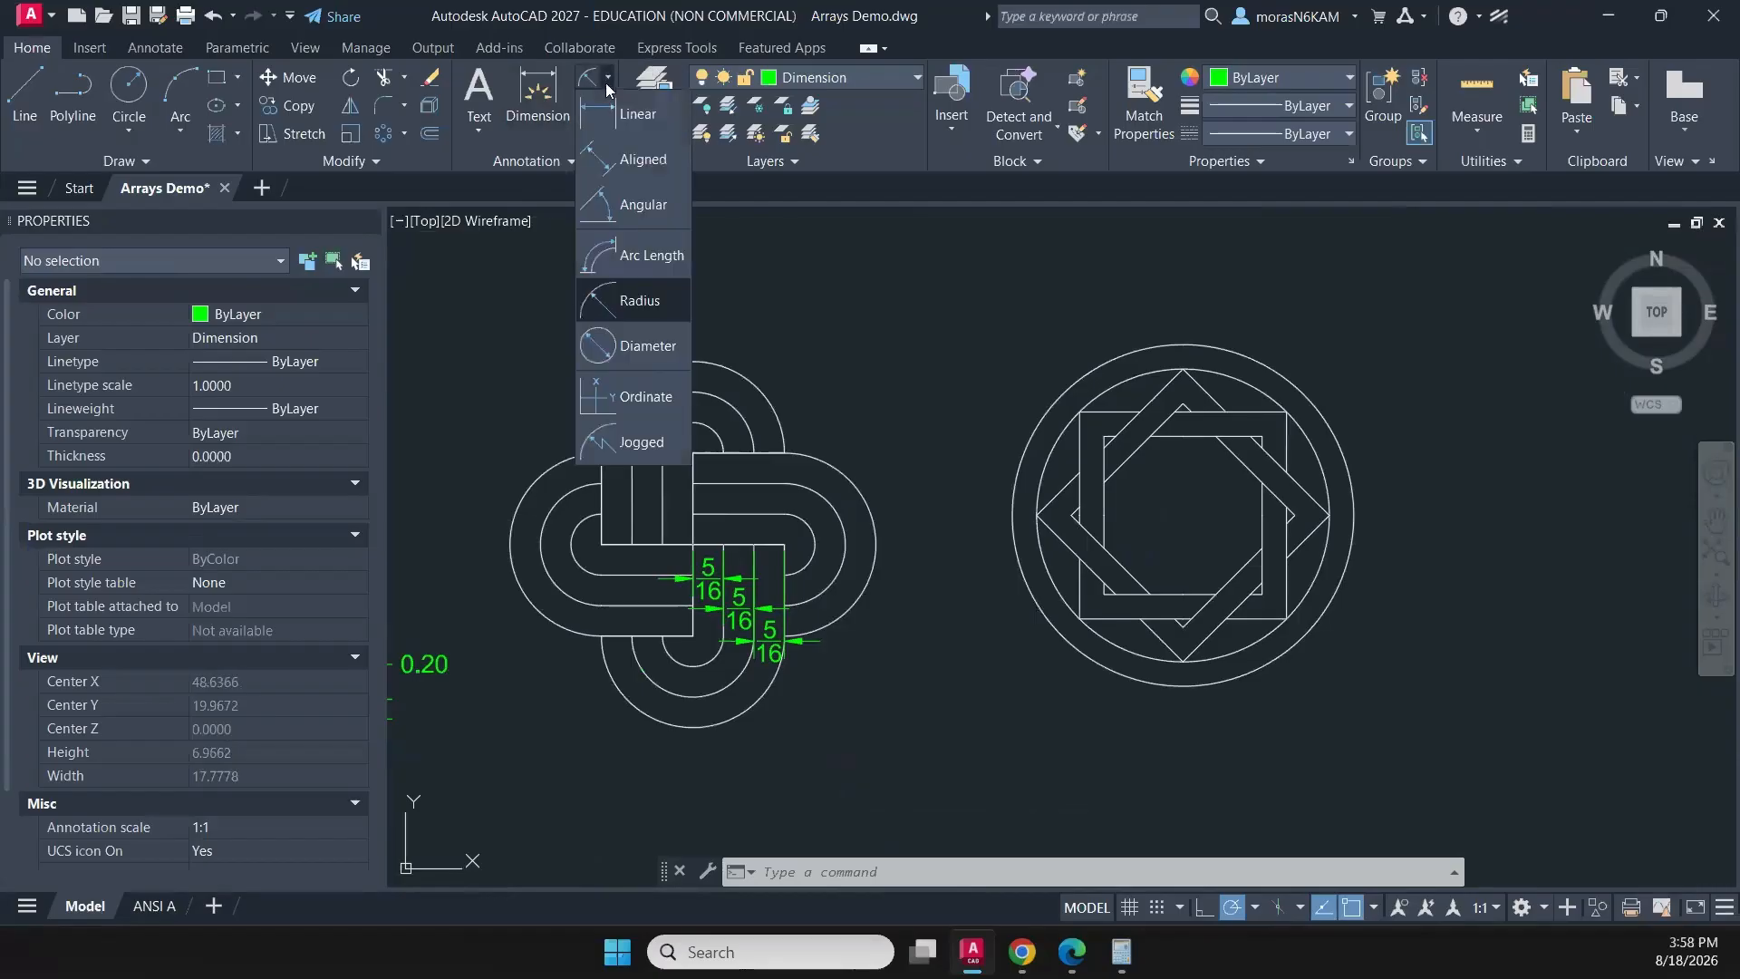
left_click(617, 341)
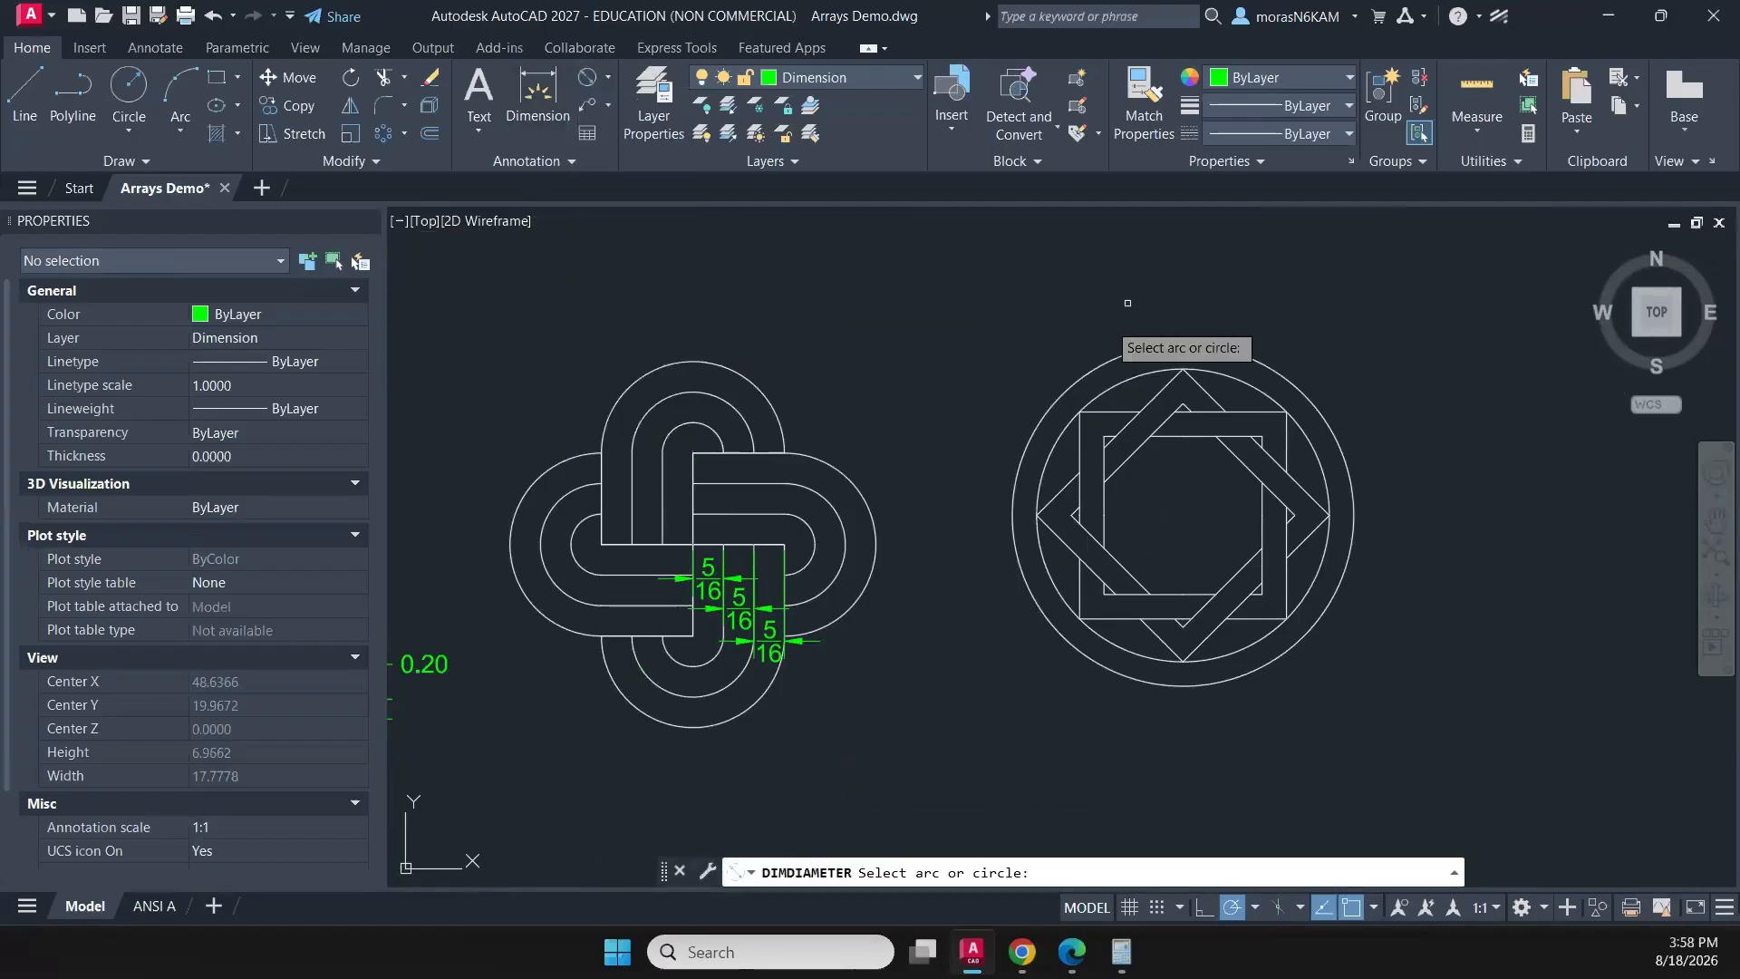
left_click(1092, 372)
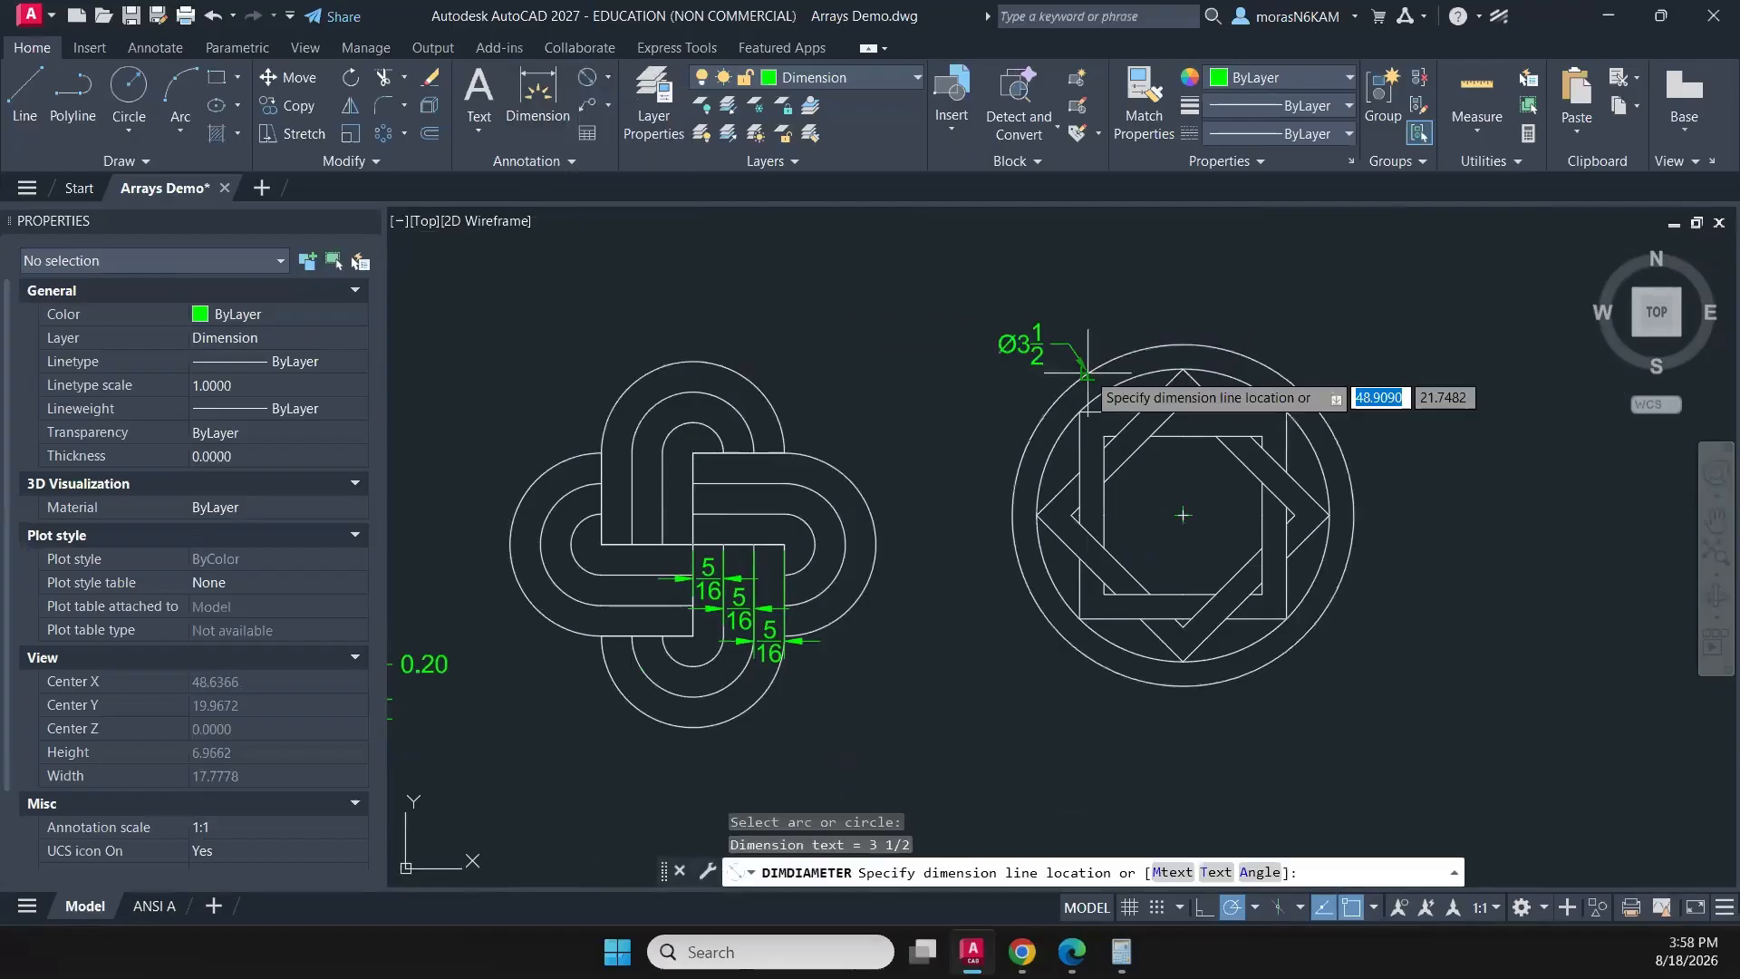
left_click(1006, 359)
- Dimension the width between the parallel edges of the rotated square's lower-left strip in the star pattern
left_click(535, 96)
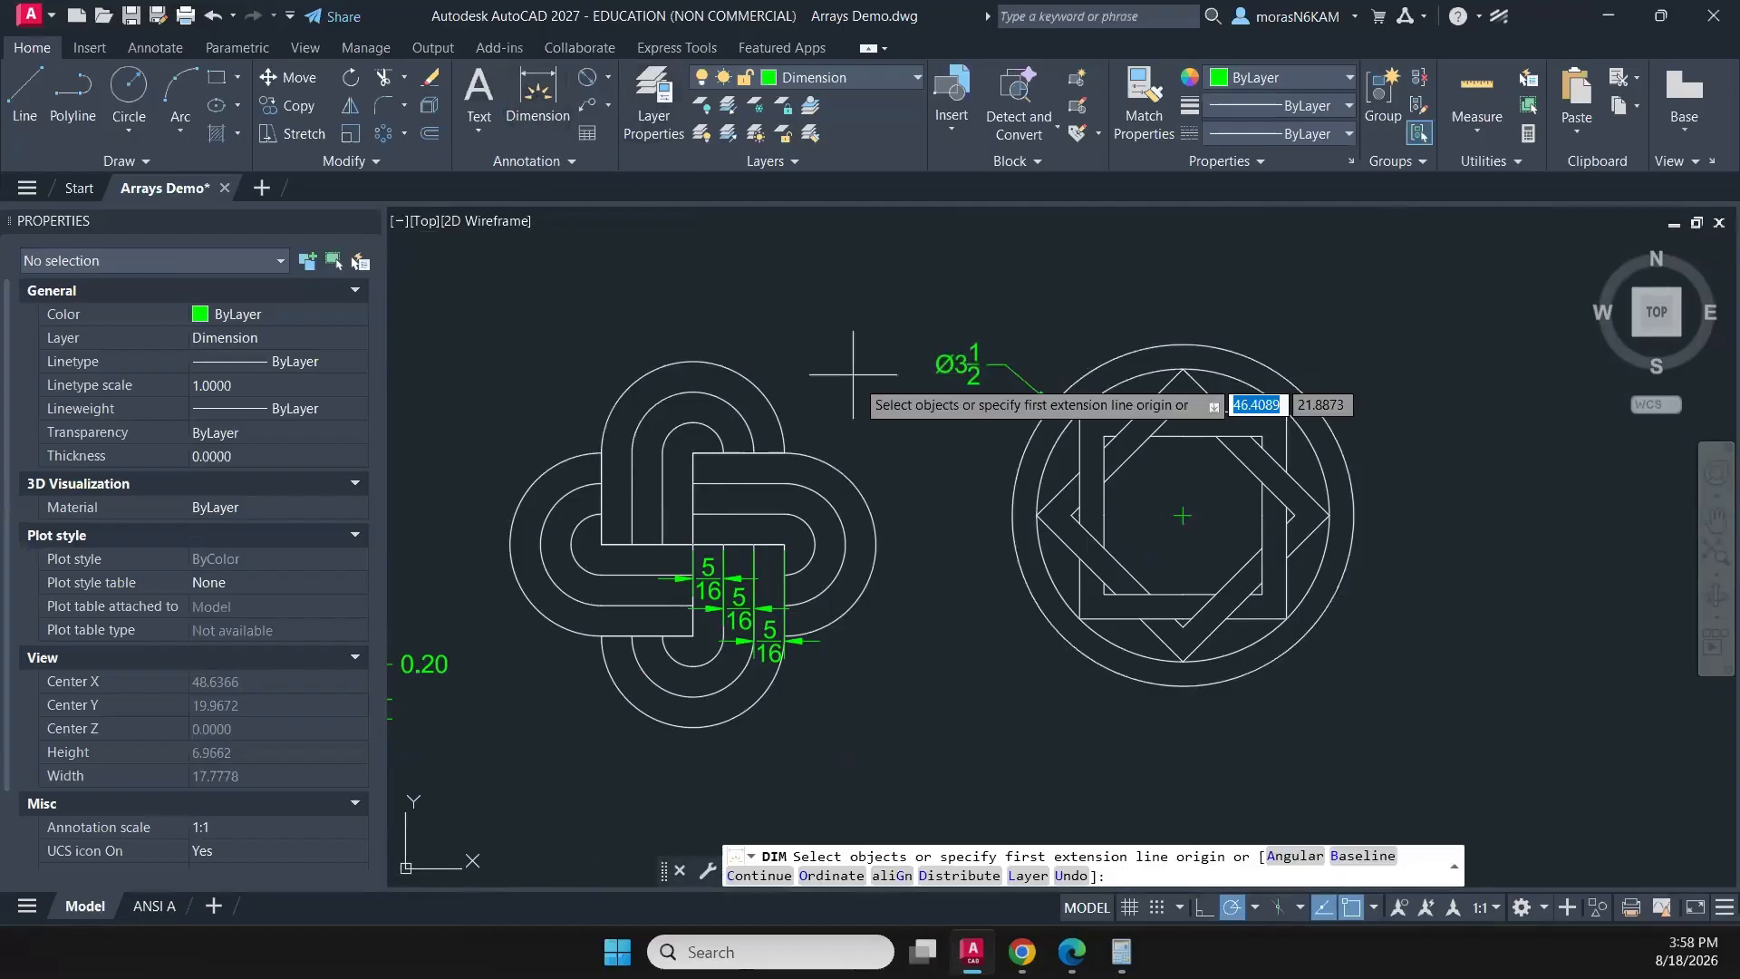
left_click(1095, 576)
scroll(1114, 556, "up", 6)
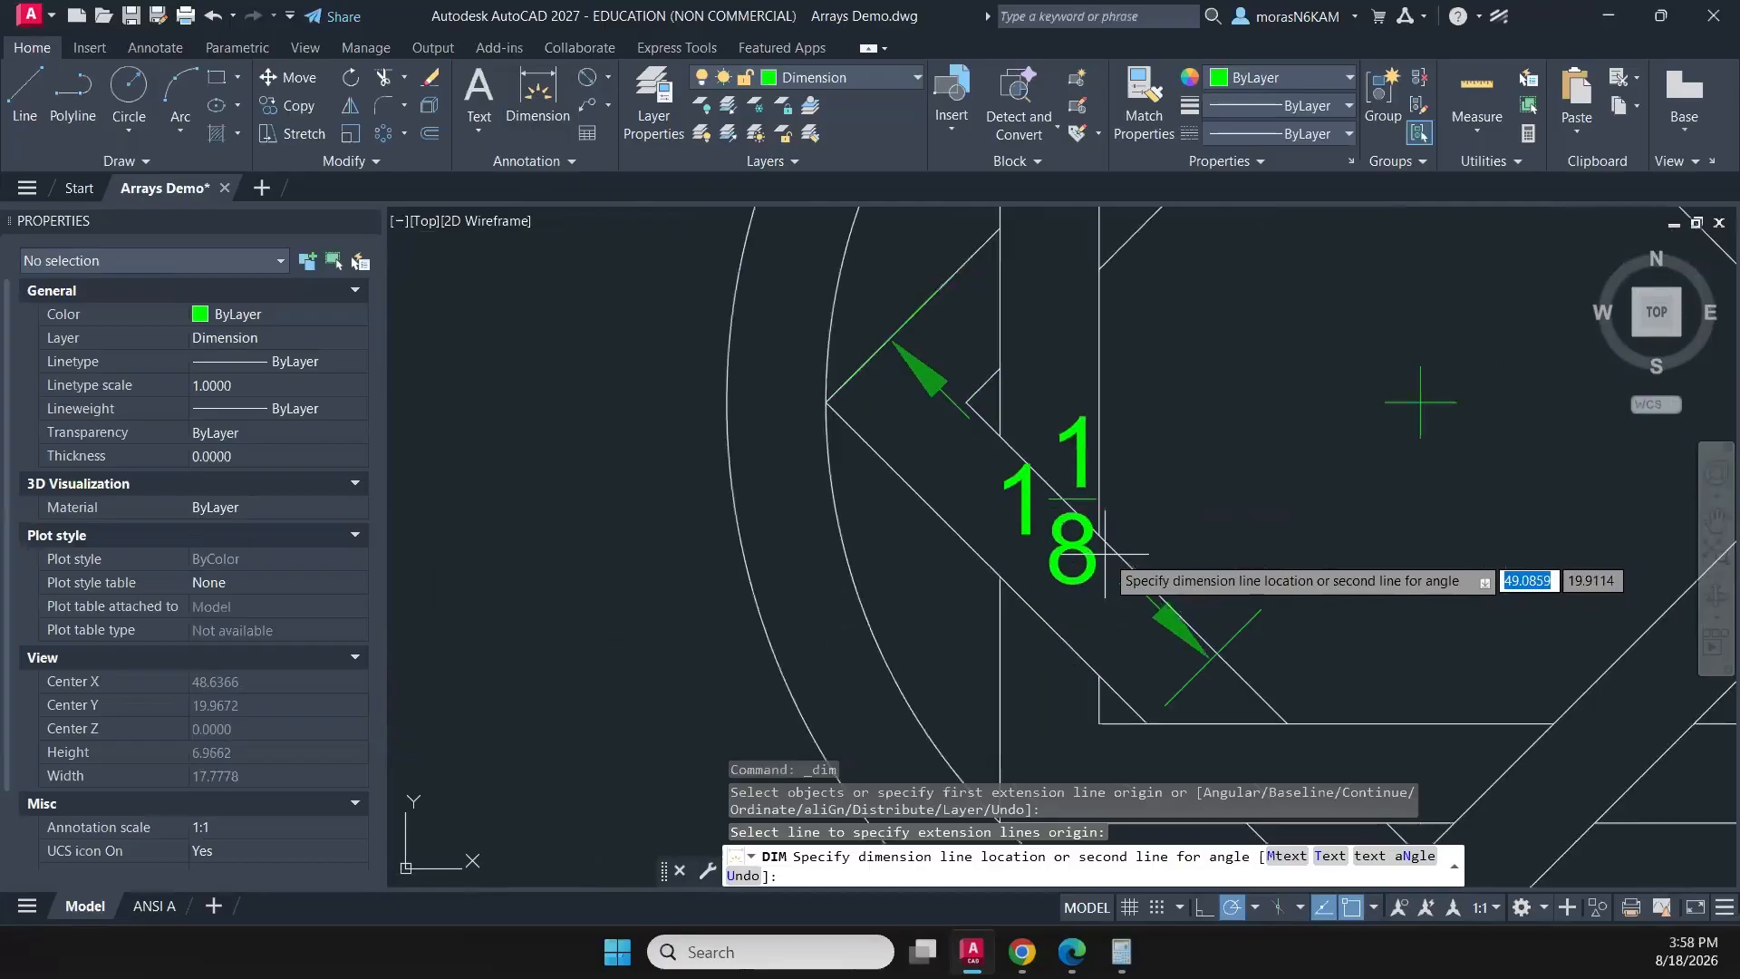
left_click(1107, 544)
left_click(1106, 545)
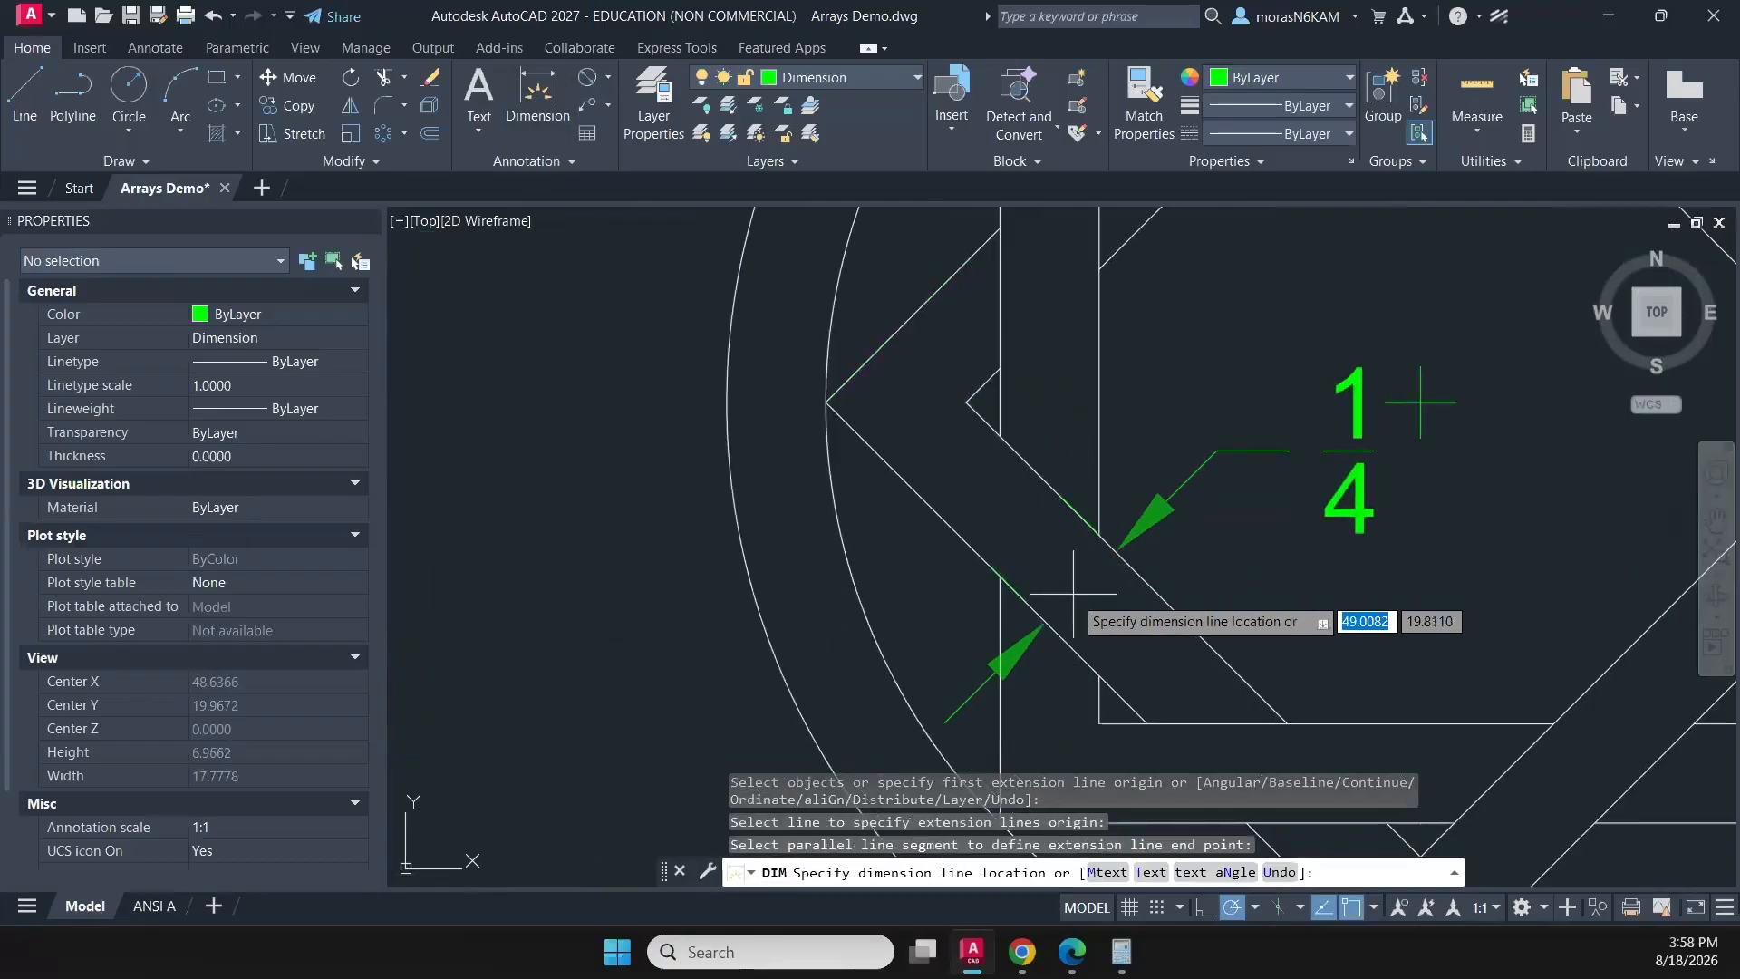
left_click(1073, 584)
- Try a diameter dimension on the star pattern's inner circle, then erase it
middle_click_drag(1071, 597, 1054, 419)
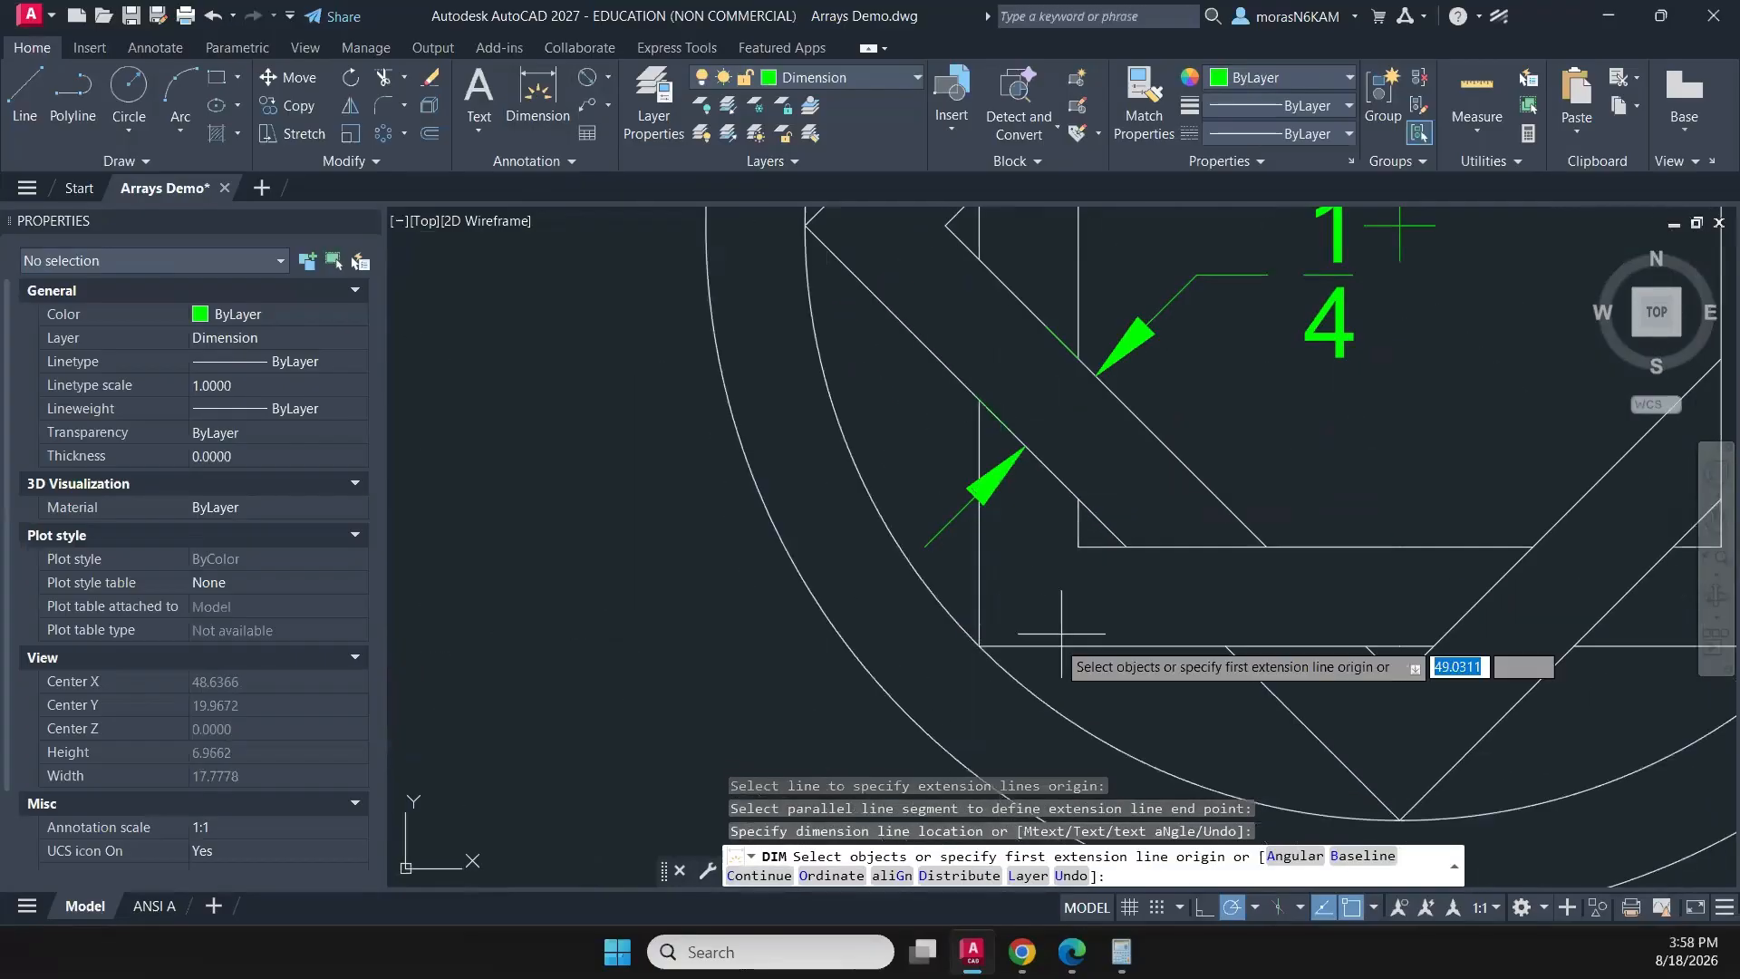
middle_click_drag(1051, 650, 1006, 533)
left_click(1021, 595)
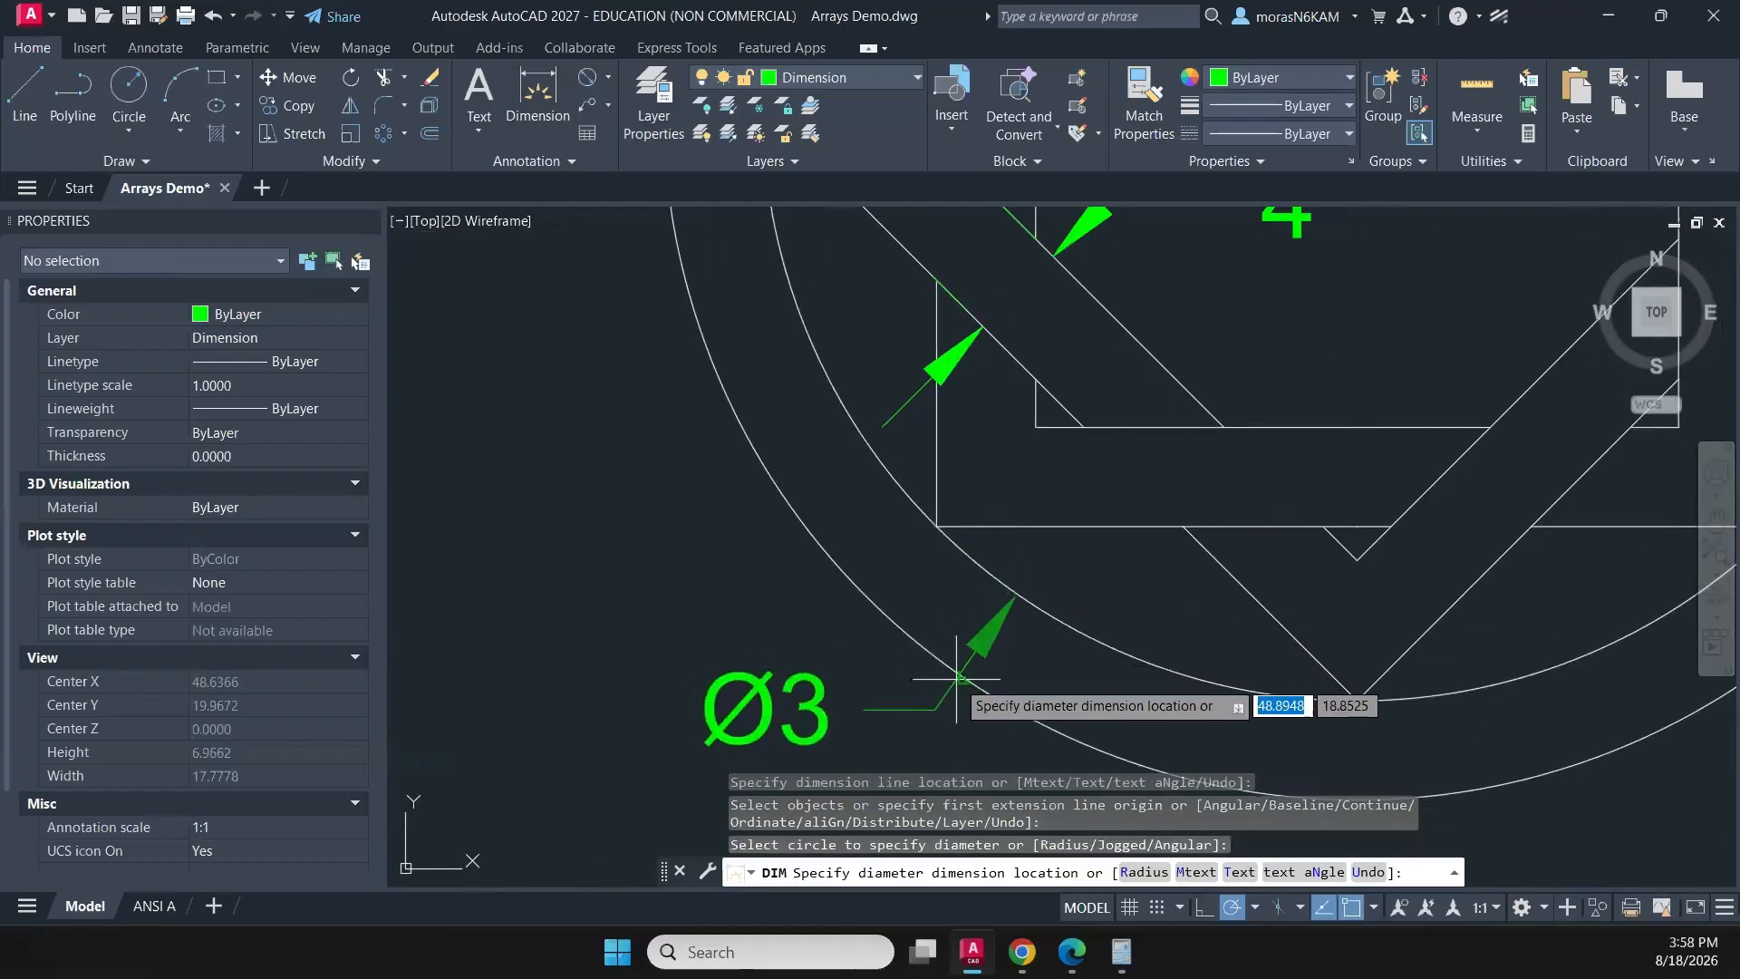
left_click(963, 687)
key("Escape")
left_click(1022, 660)
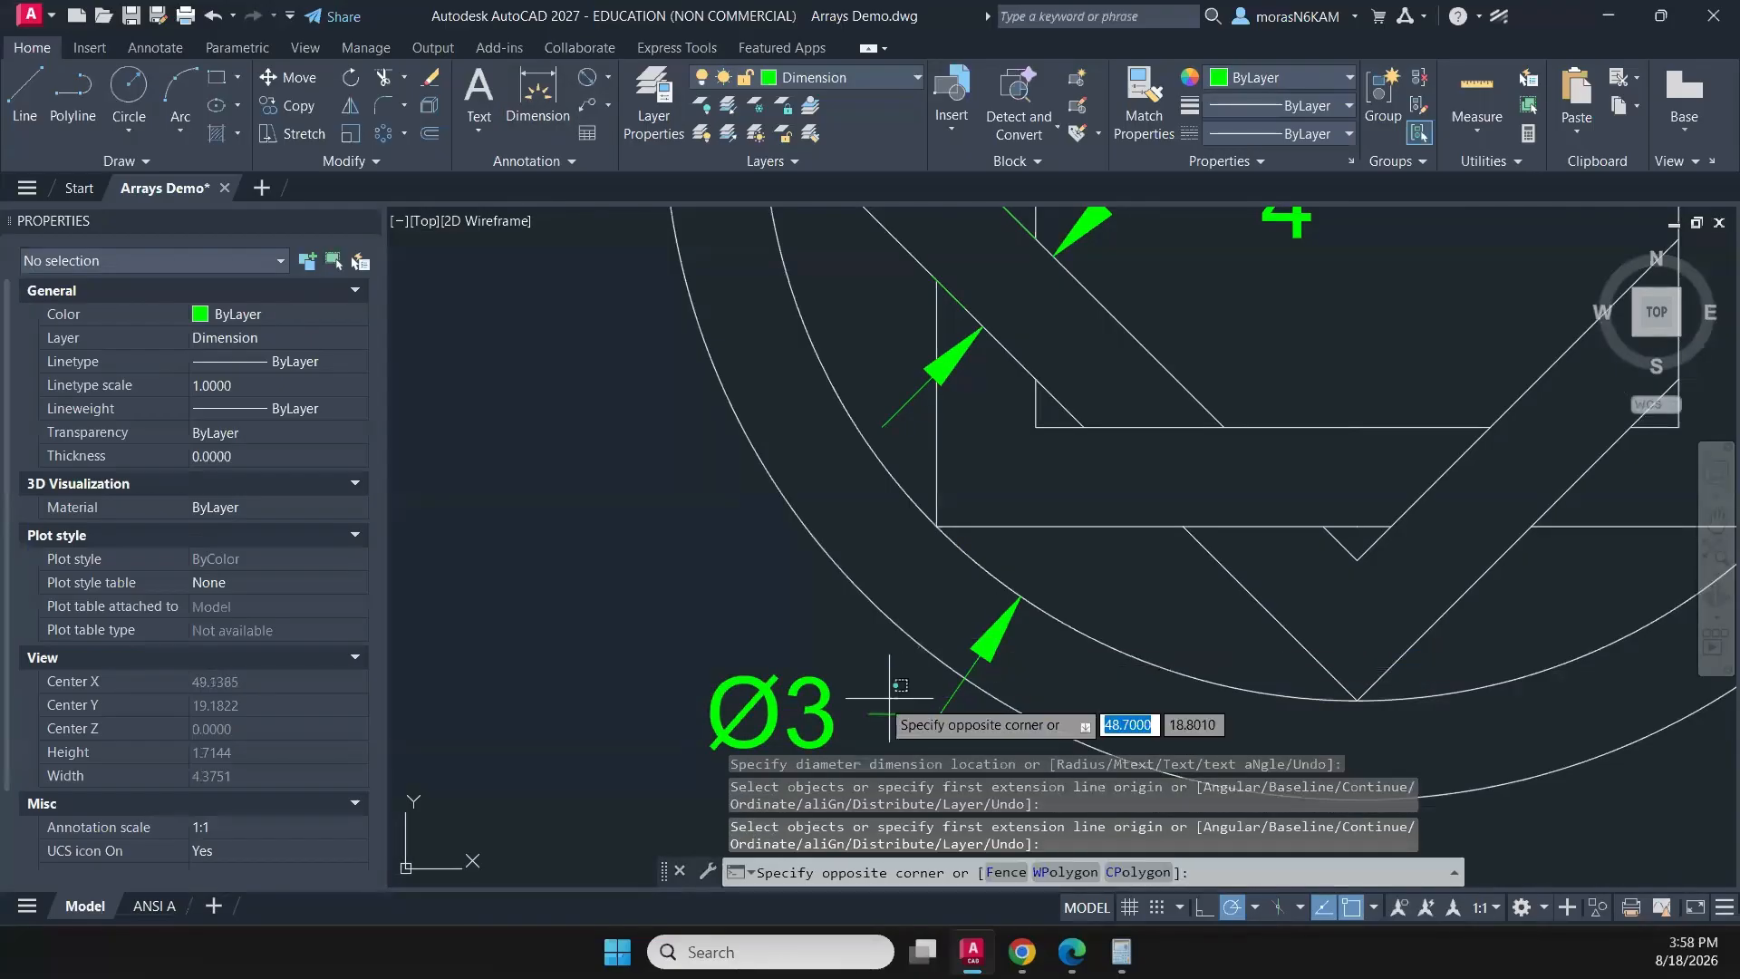
left_click(752, 752)
key("Delete")
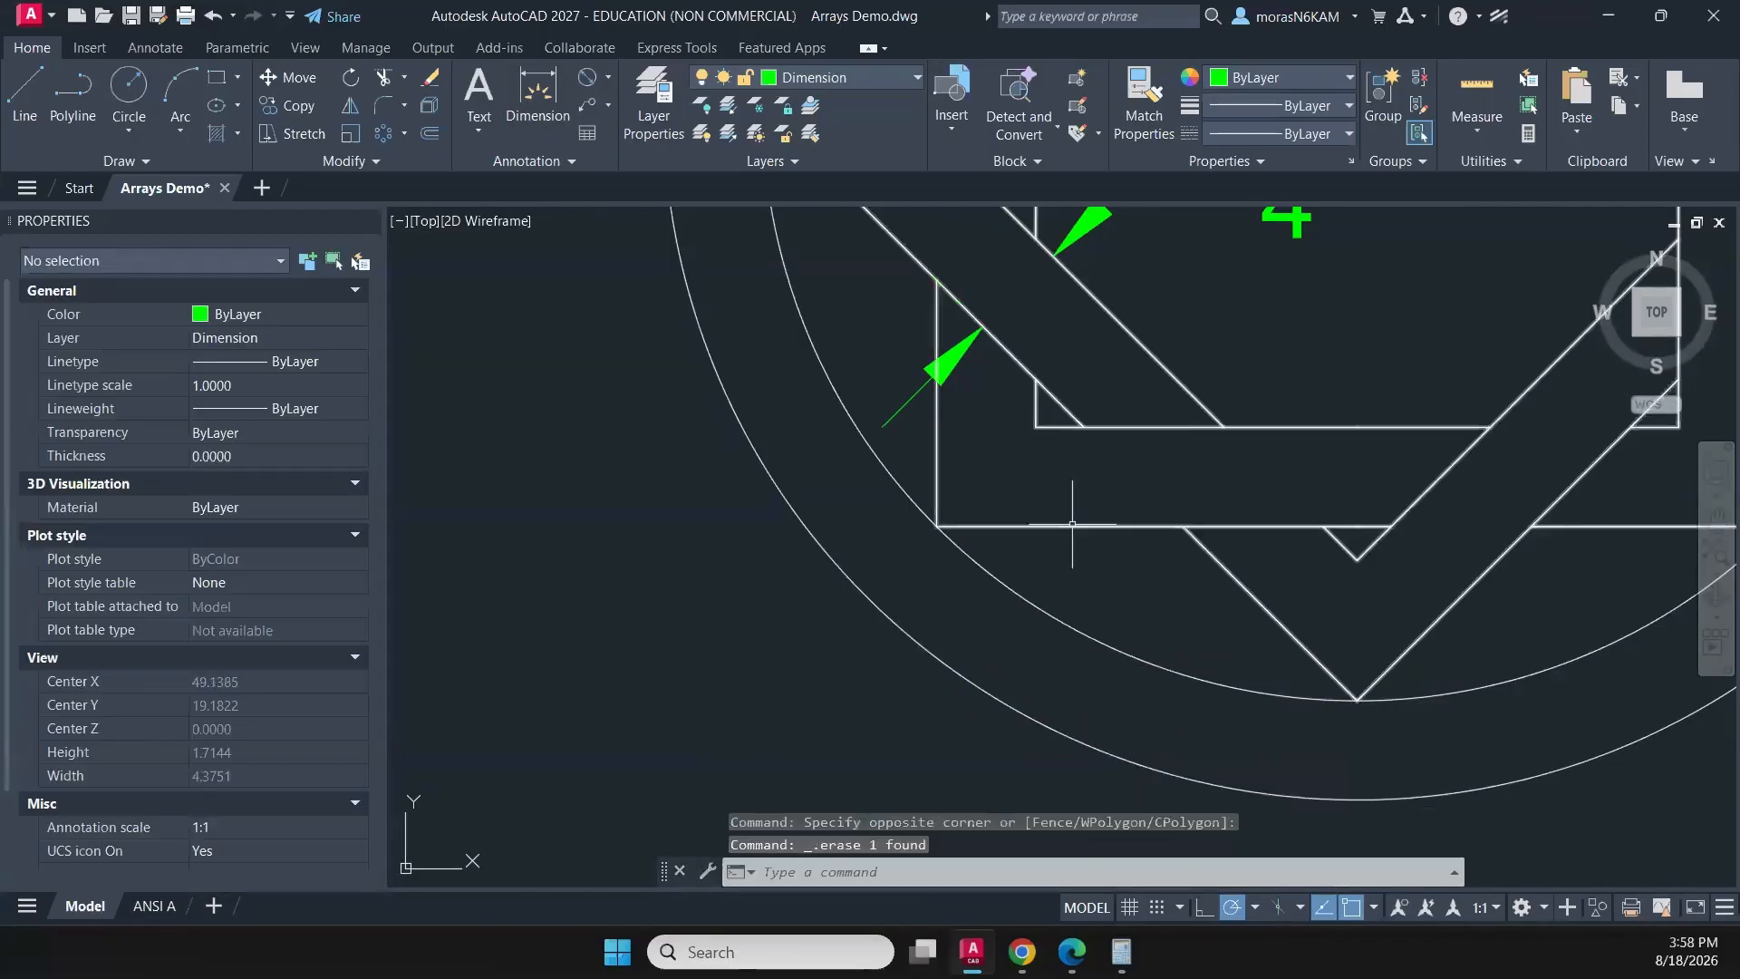
- Apply the Aligned dimension style to the strip-width dimension in the star pattern
scroll(781, 610, "down", 7)
scroll(846, 522, "up", 3)
scroll(847, 514, "up", 3)
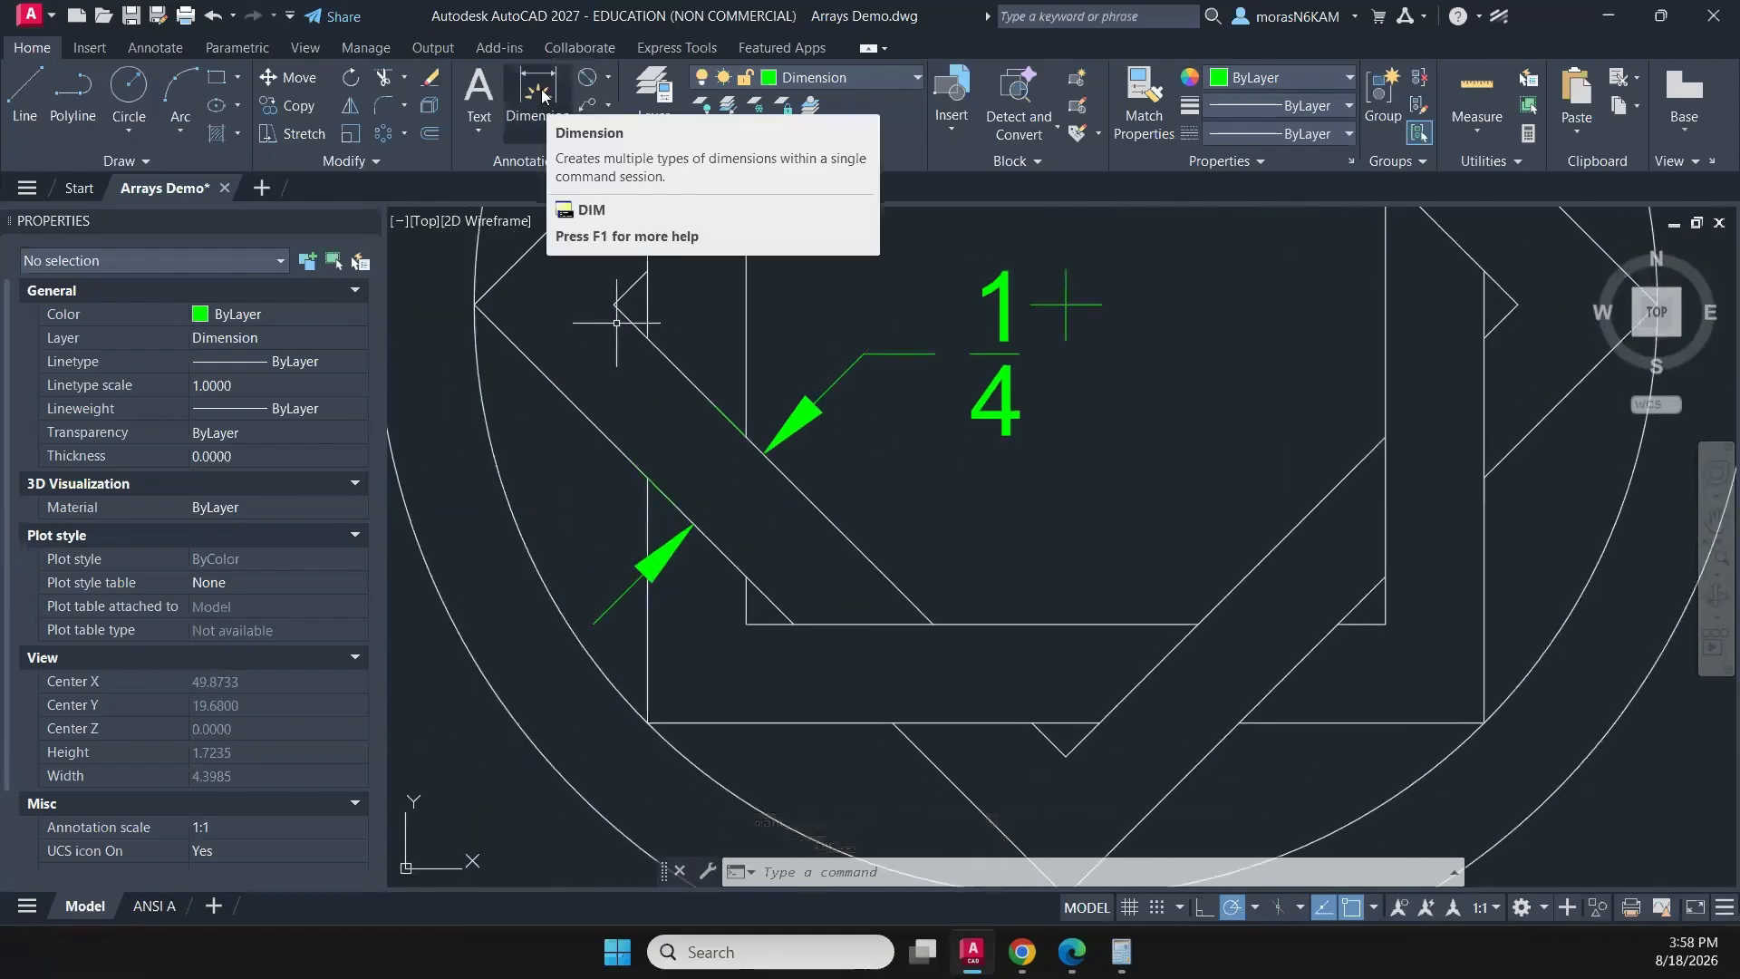
left_click(992, 347)
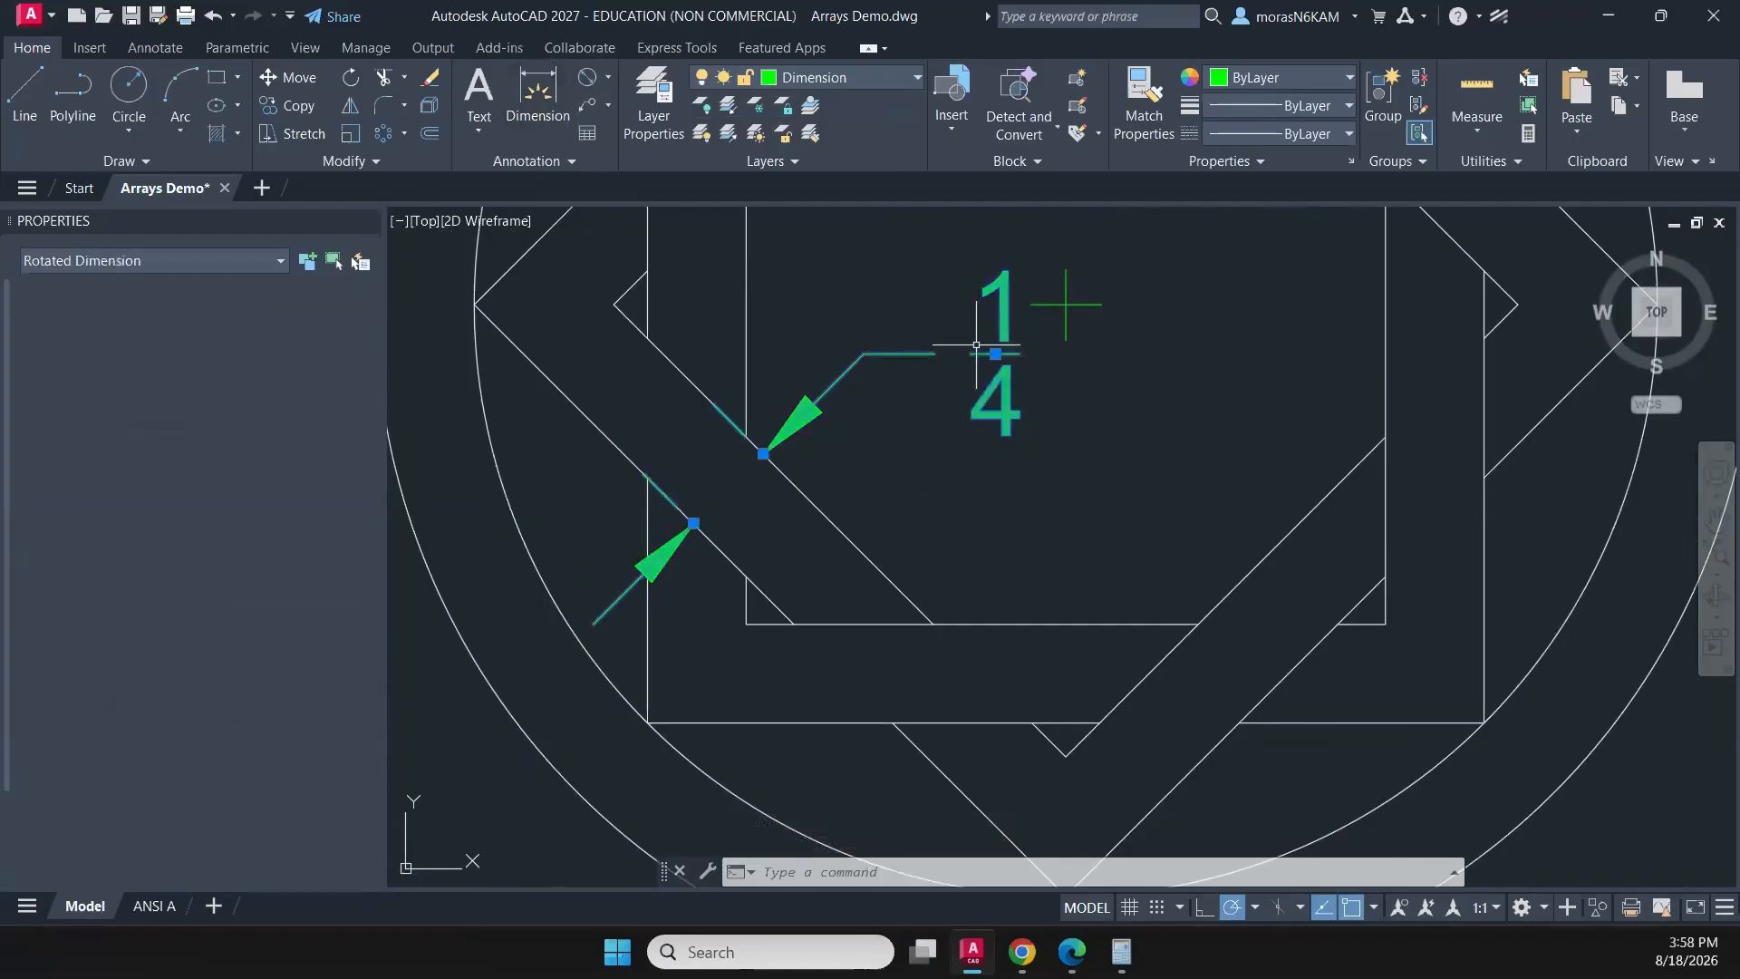
left_click(552, 160)
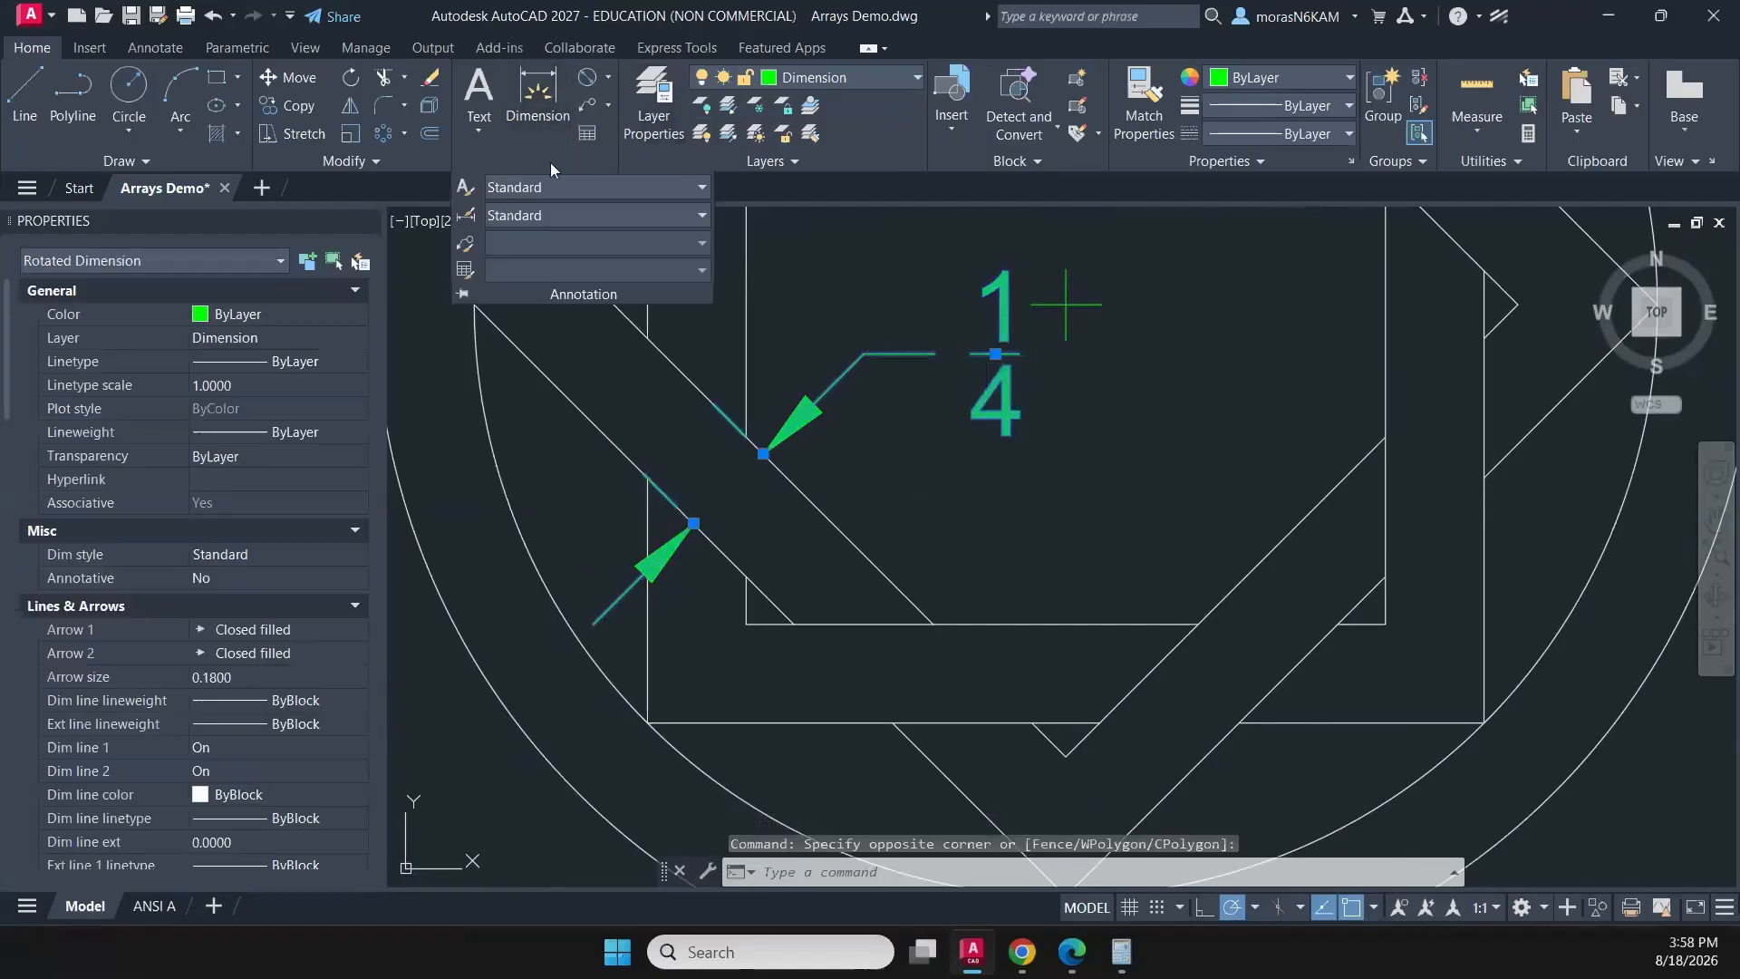
left_click(529, 215)
left_click(547, 315)
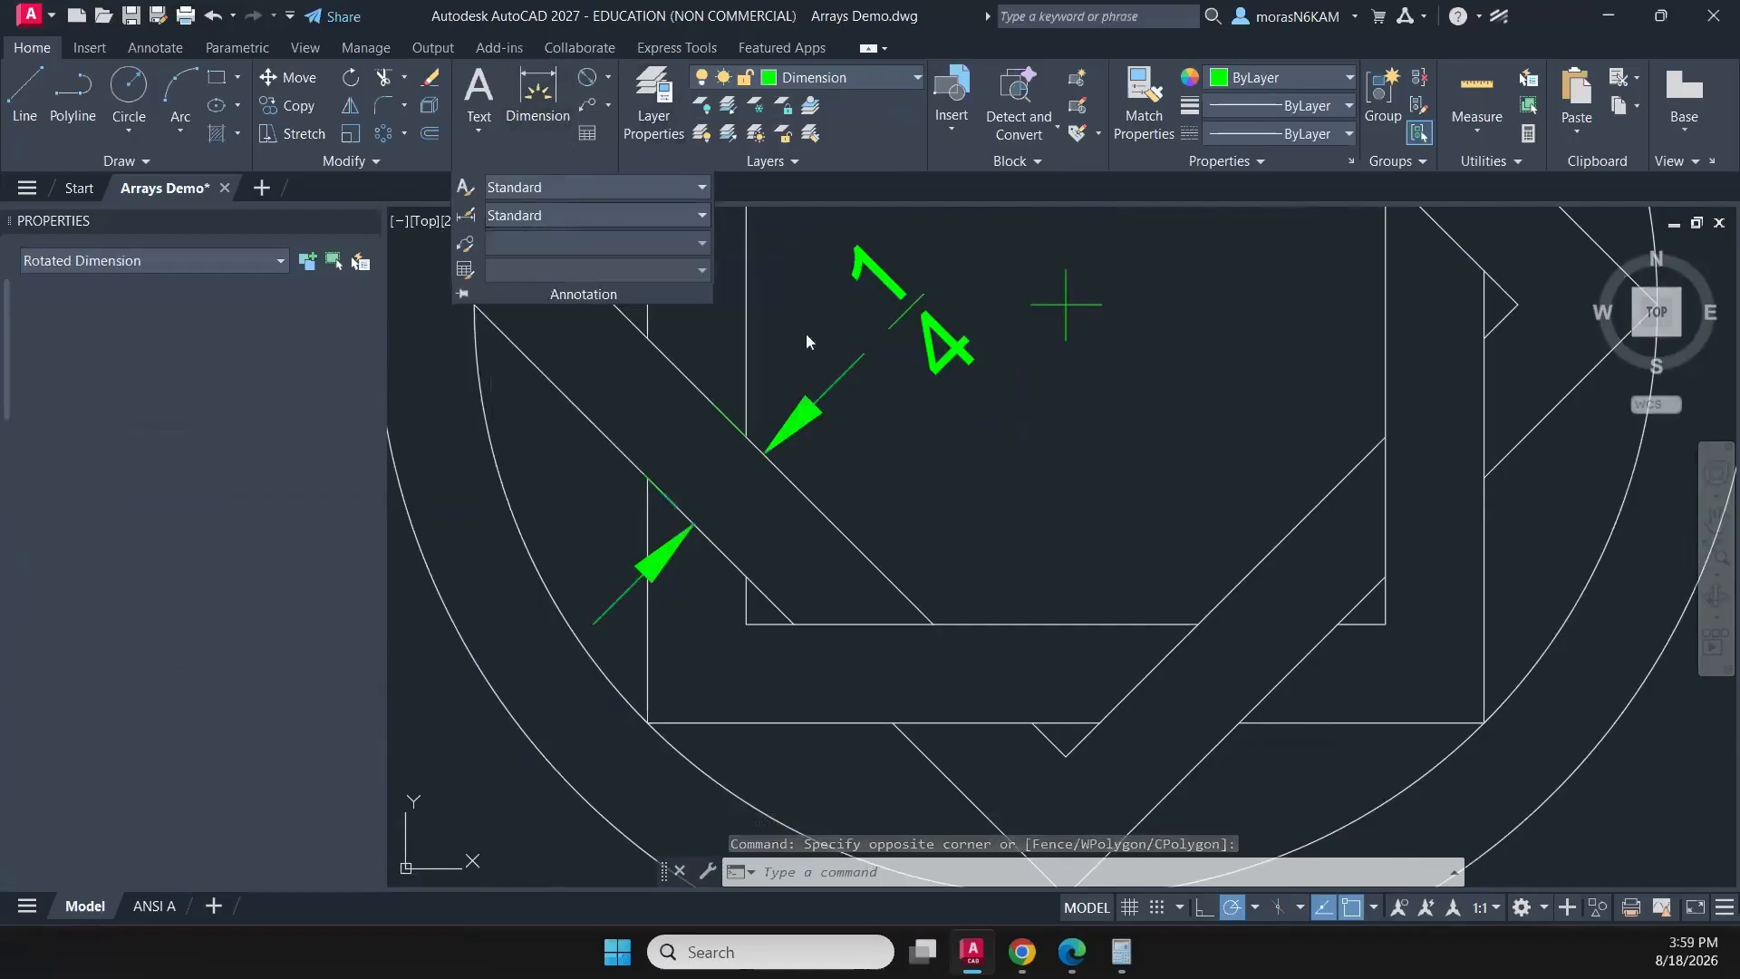
- Move the strip-width dimension's text about 0.64 at 225° so it sits centred between its extension lines
left_click(906, 310)
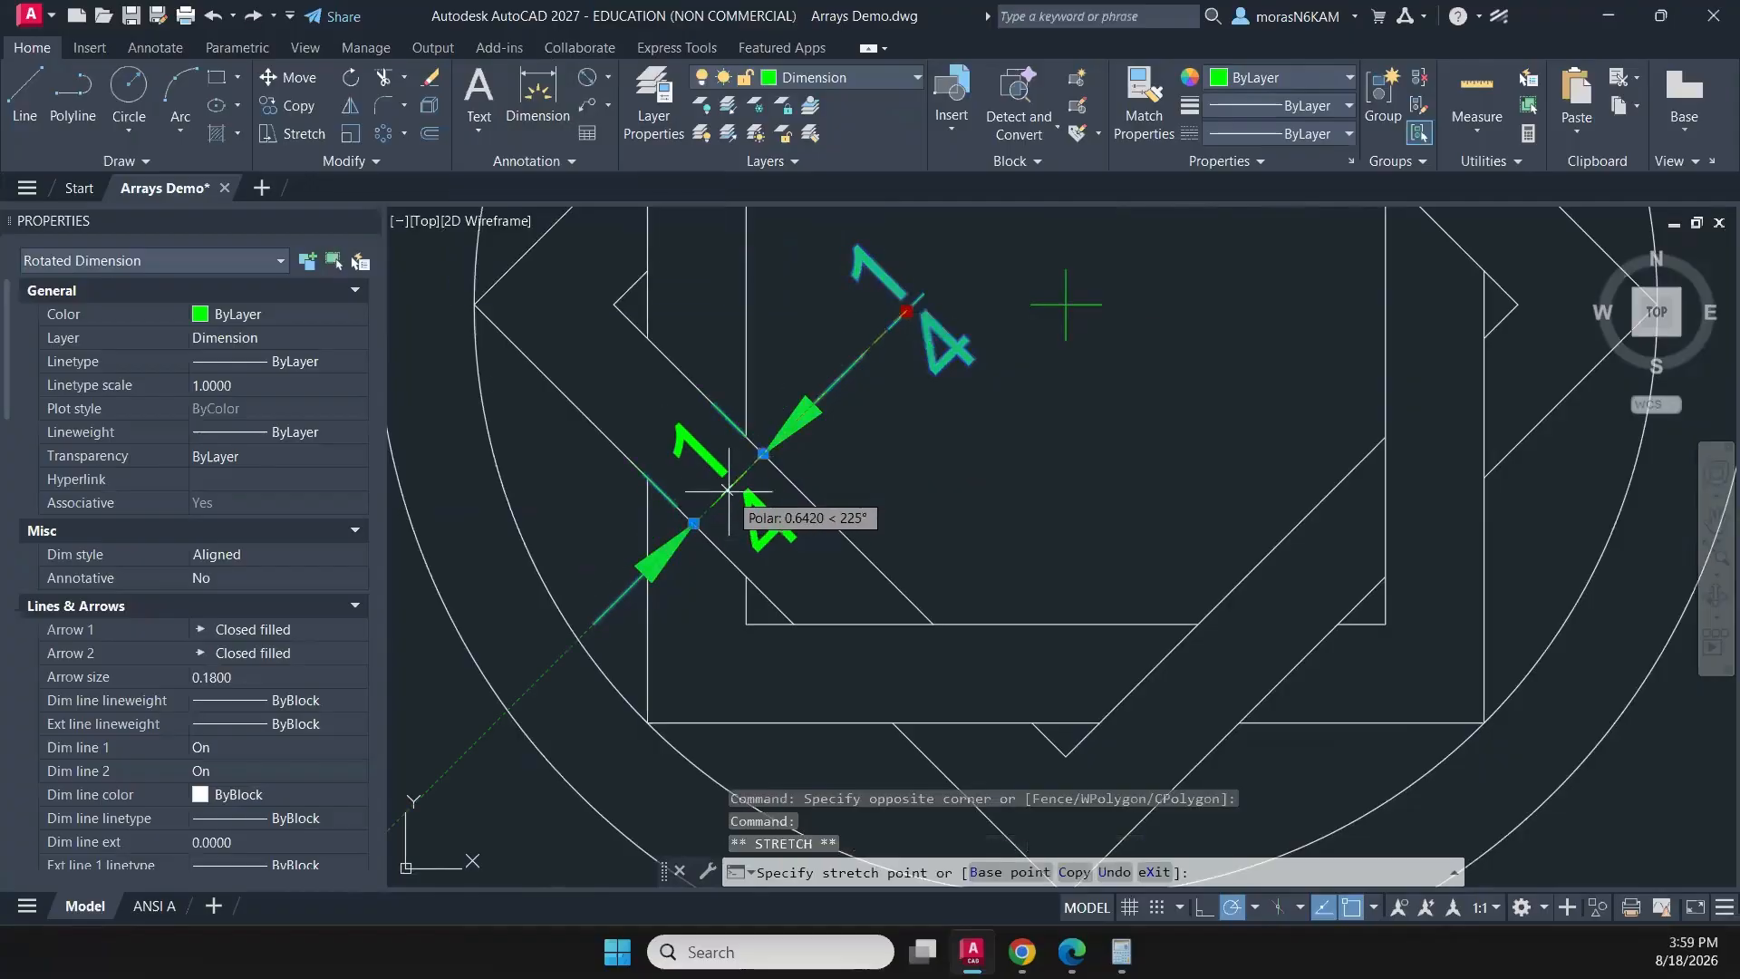
right_click(727, 490)
key("Escape")
key("Escape")
- Copy the strip-width dimension from its inner arrow tip to the upright square's lower-left corner, spanning the ring between the circles
left_click(763, 506)
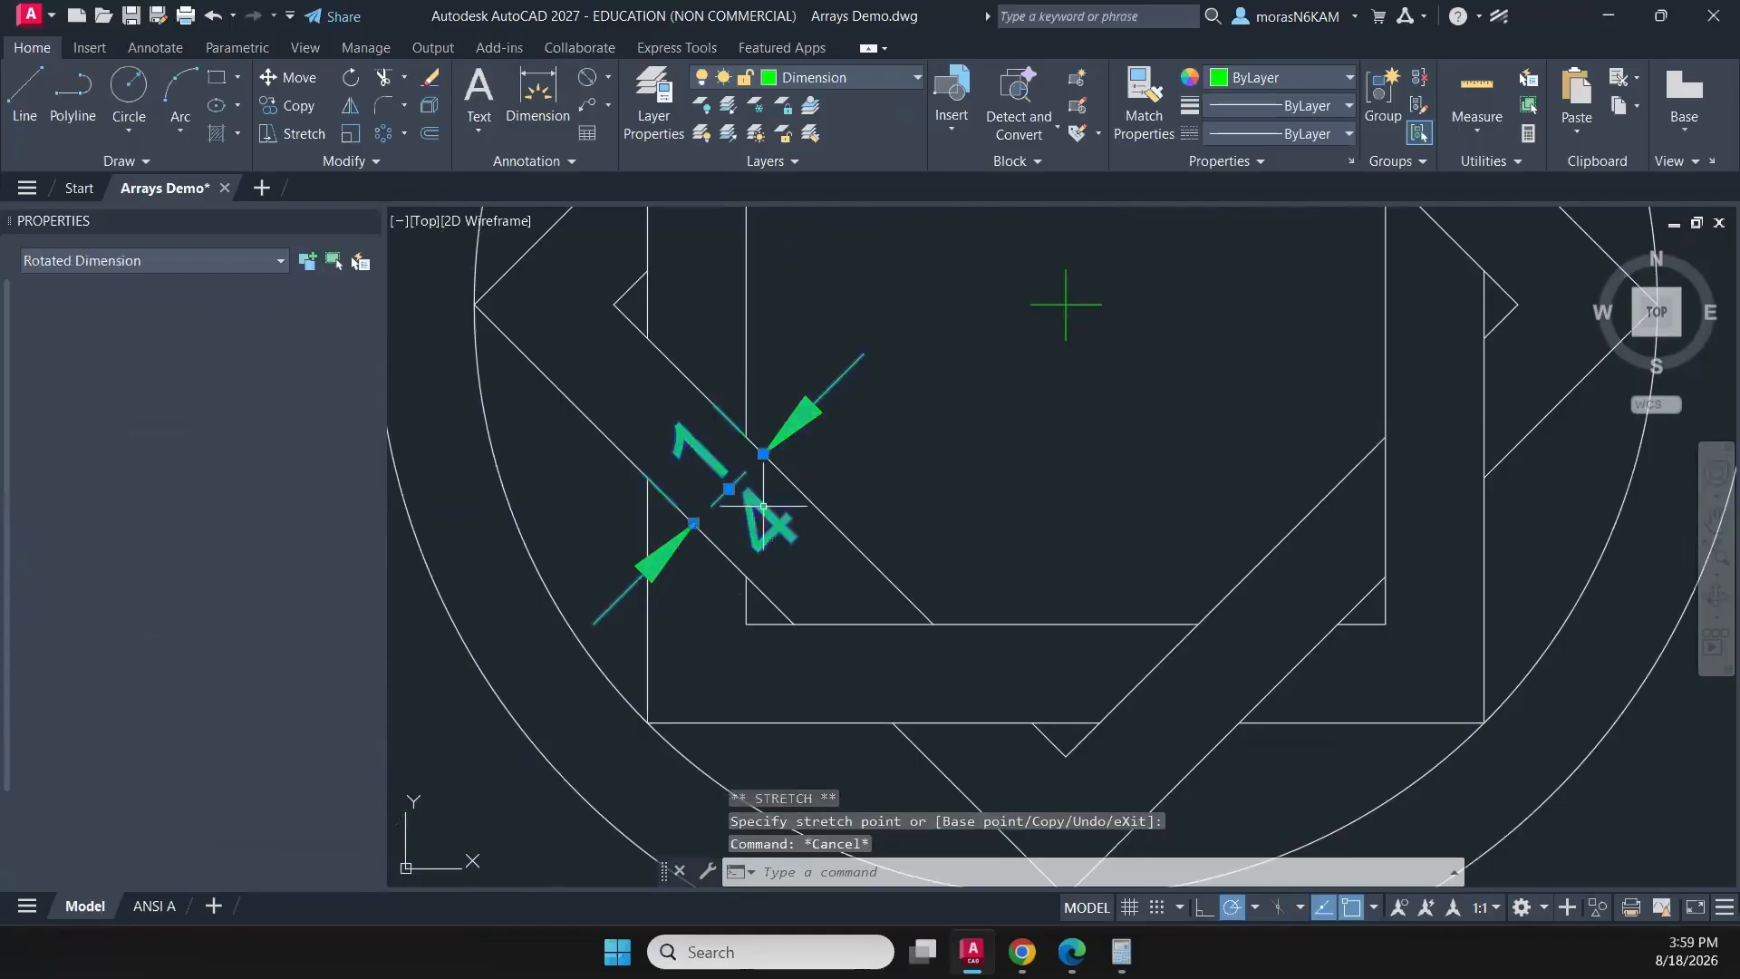
key("Return")
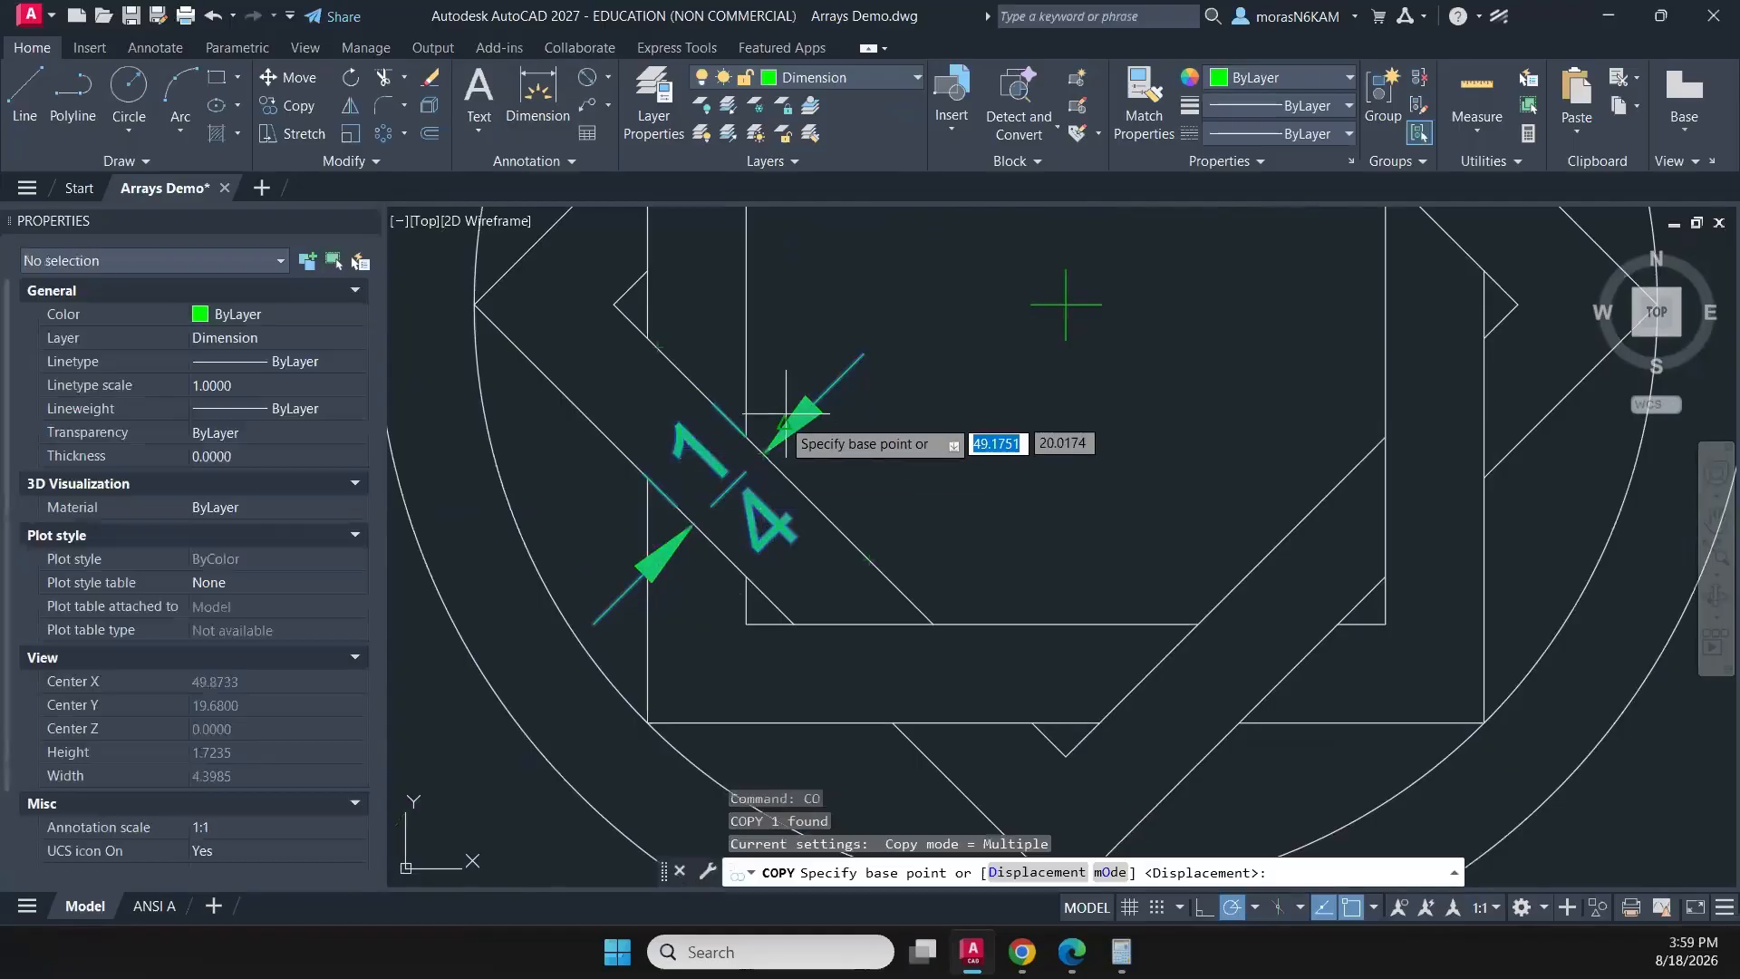
left_click(764, 452)
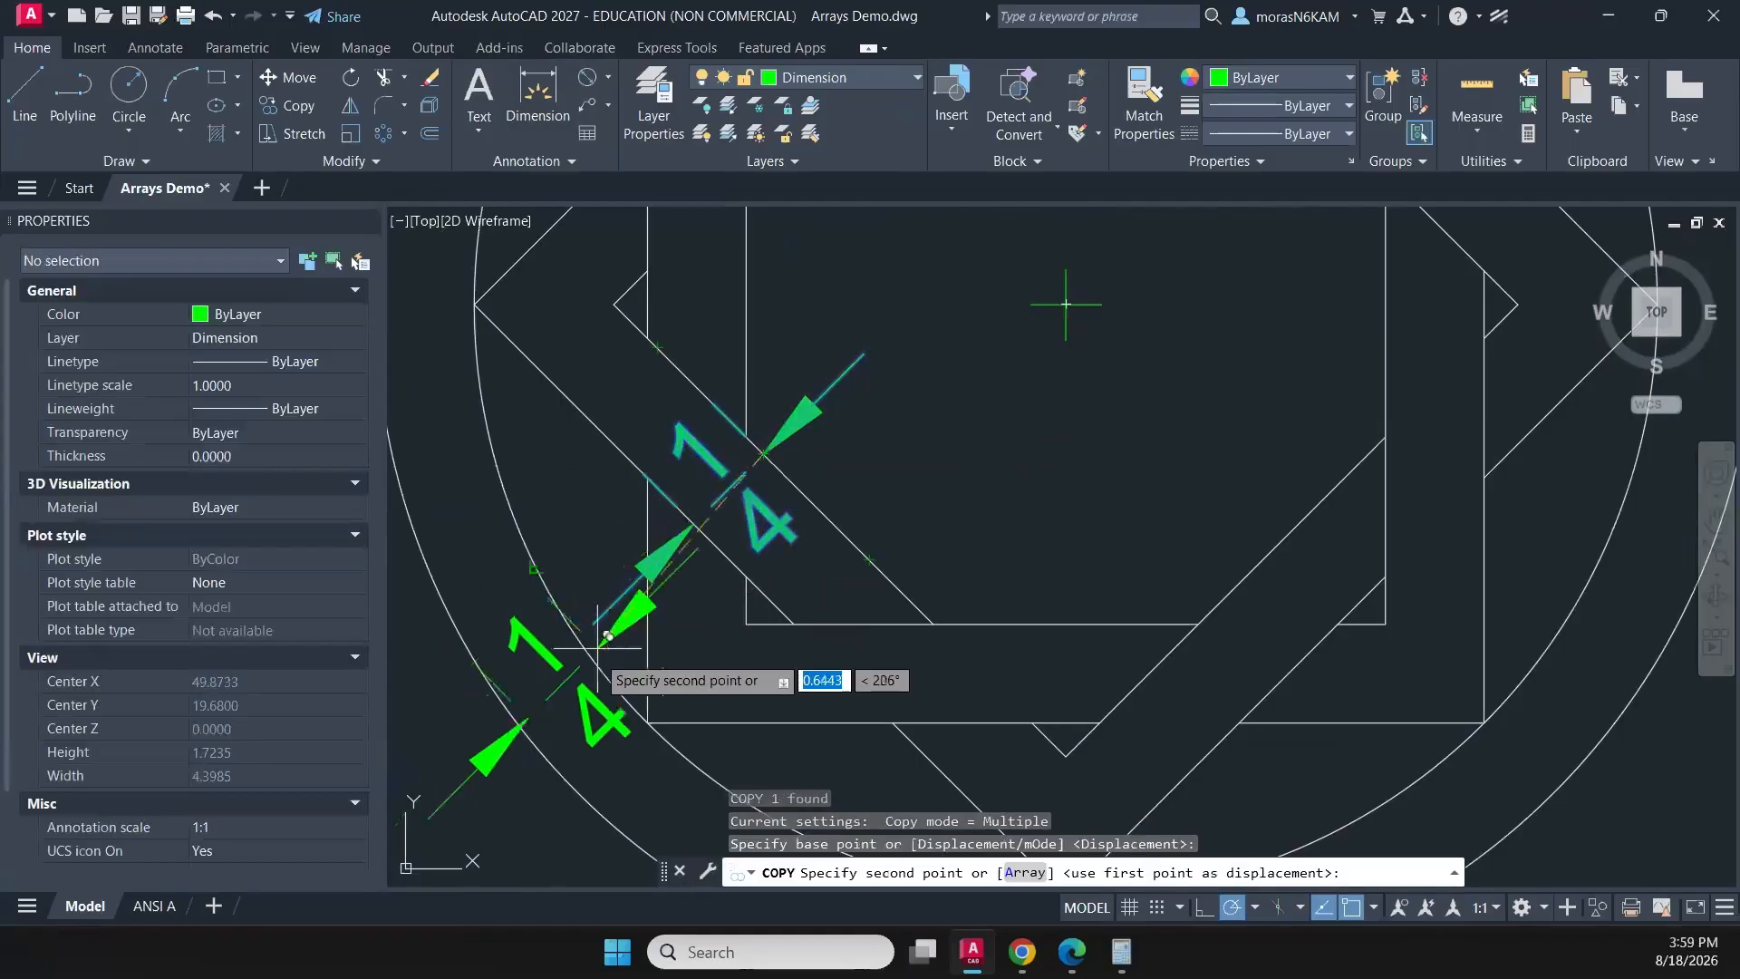
left_click(650, 721)
scroll(853, 611, "down", 2)
key("Escape")
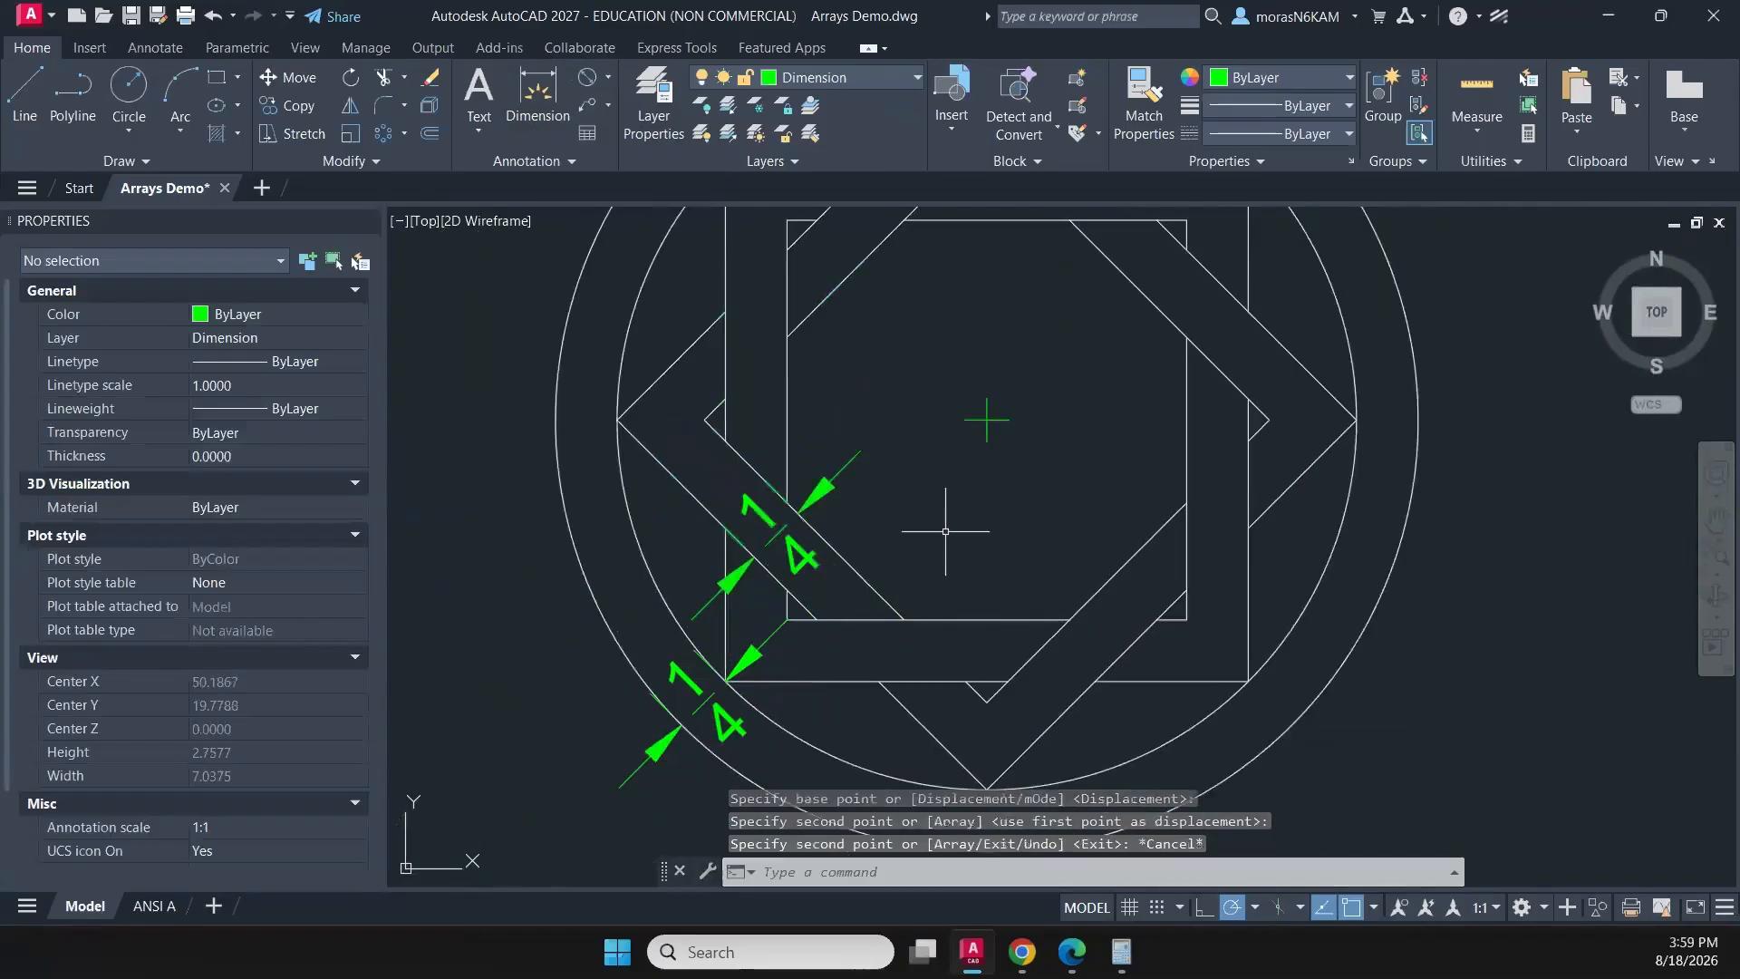
- Adjust the outer end point of the copied ring-width dimension to meet the outer circle
scroll(916, 529, "down", 2)
scroll(1001, 546, "down", 1)
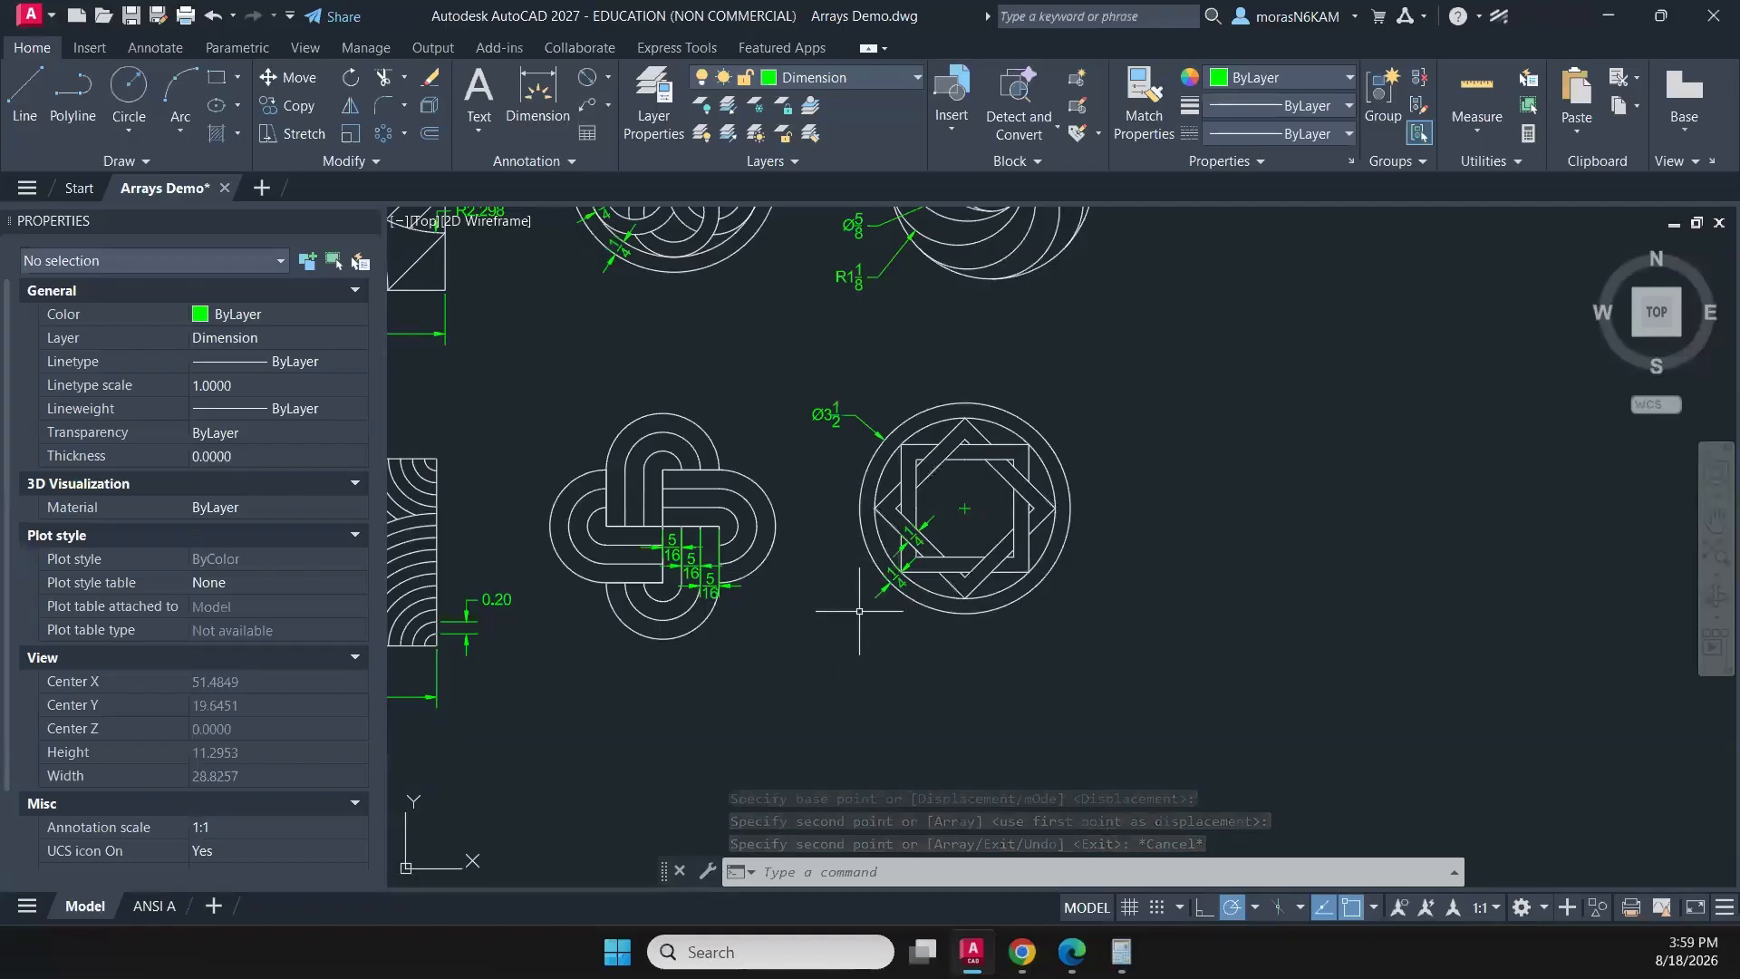
scroll(892, 582, "up", 4)
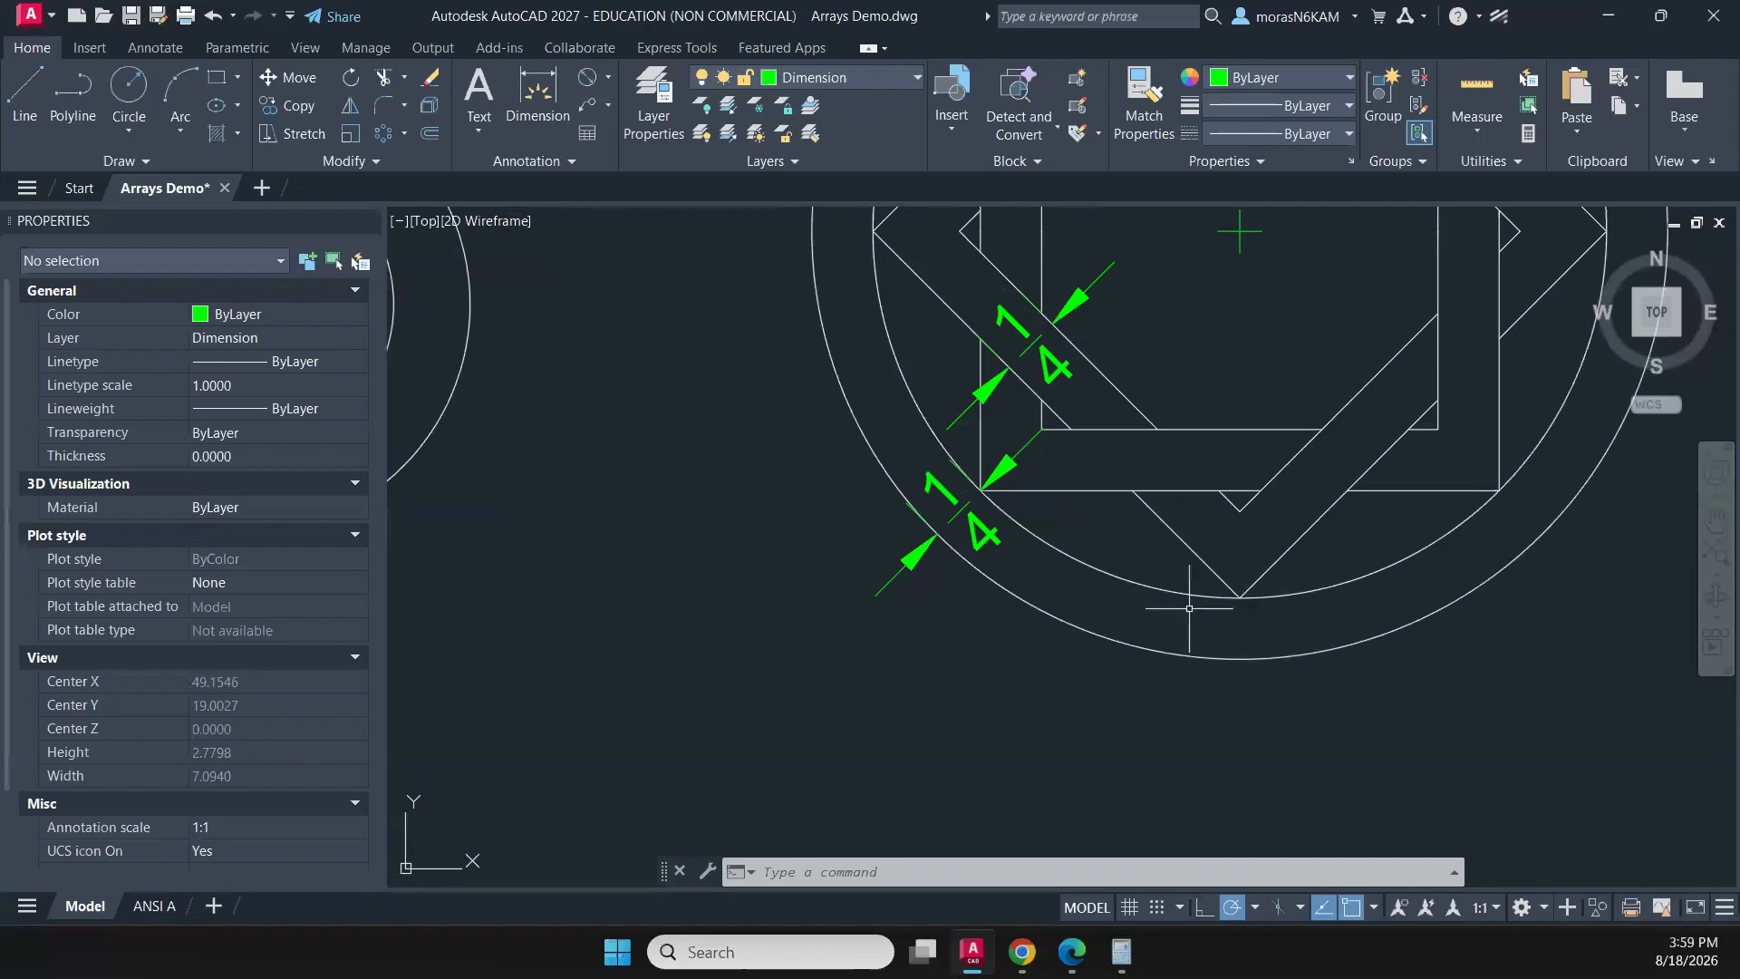
scroll(1037, 527, "up", 4)
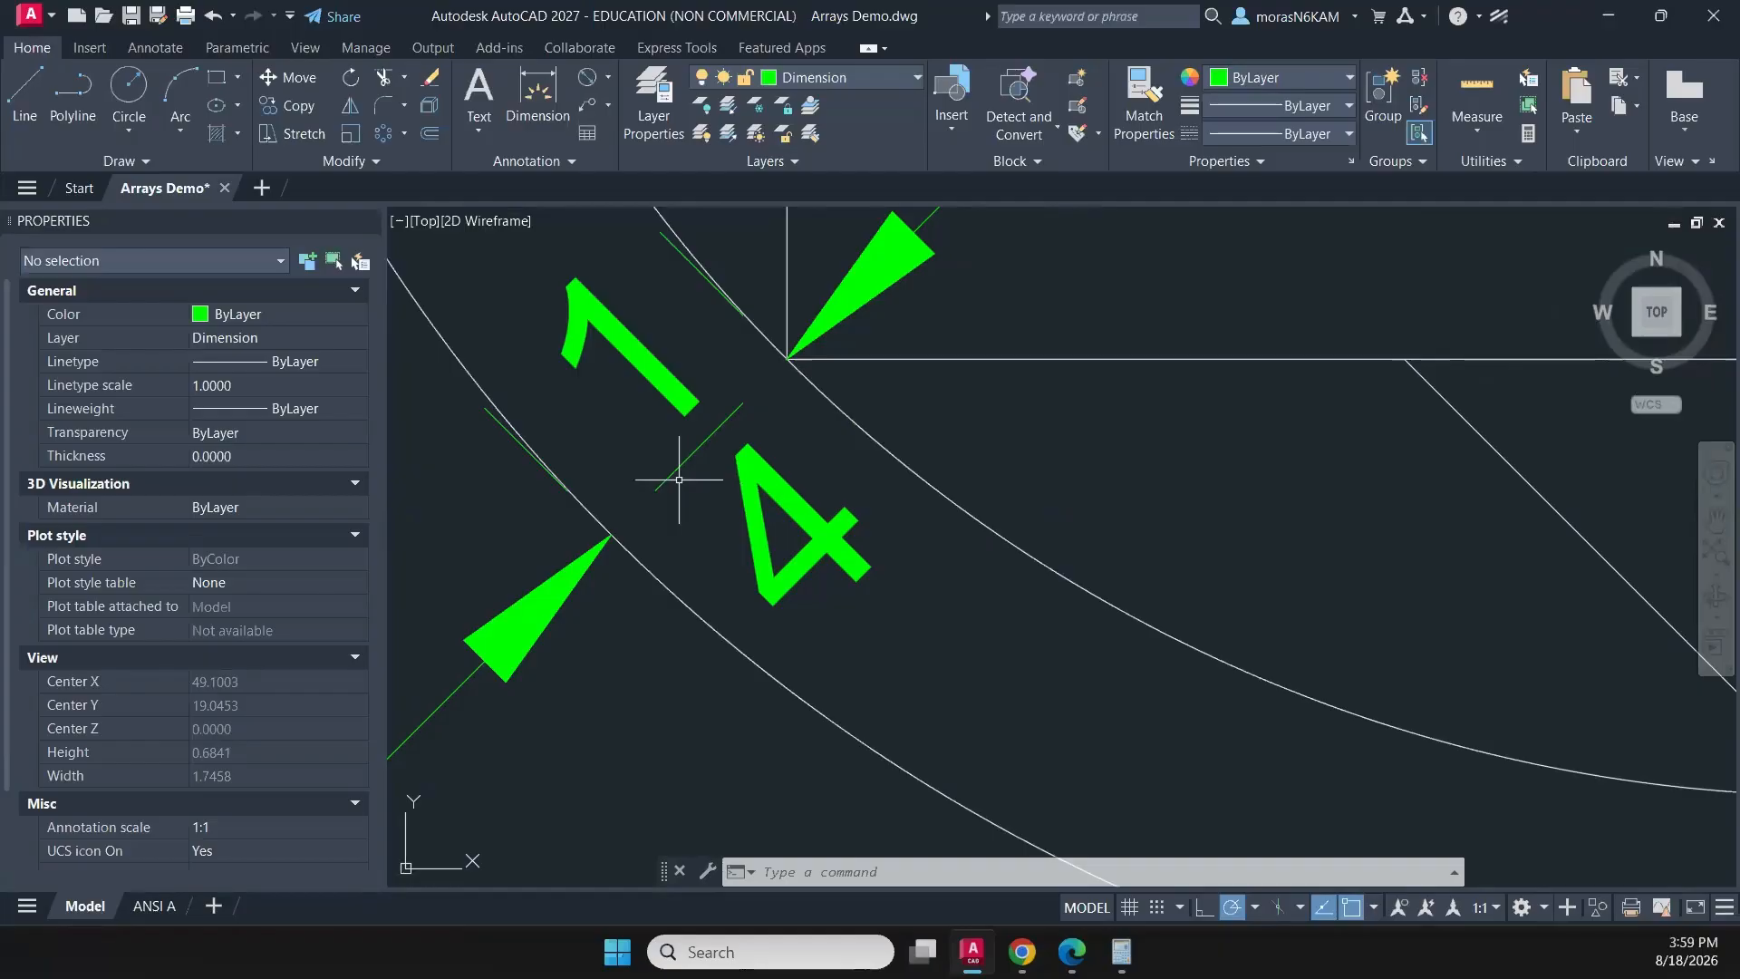
left_click(733, 464)
left_click(691, 439)
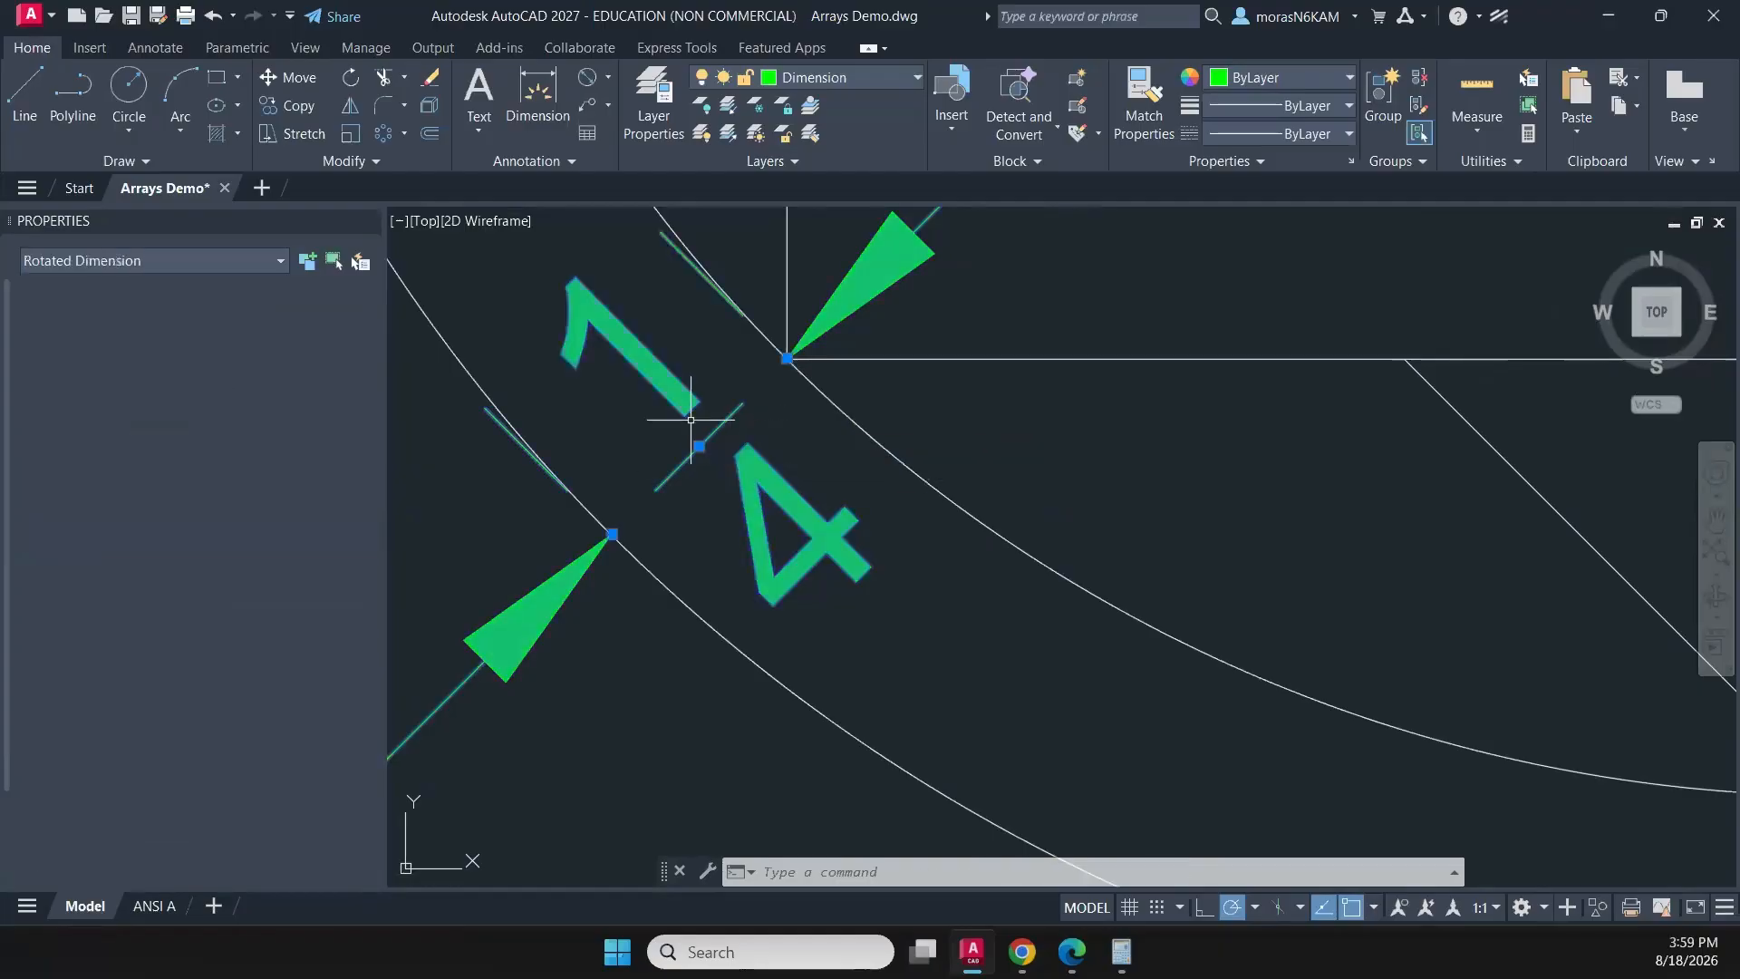
left_click(612, 534)
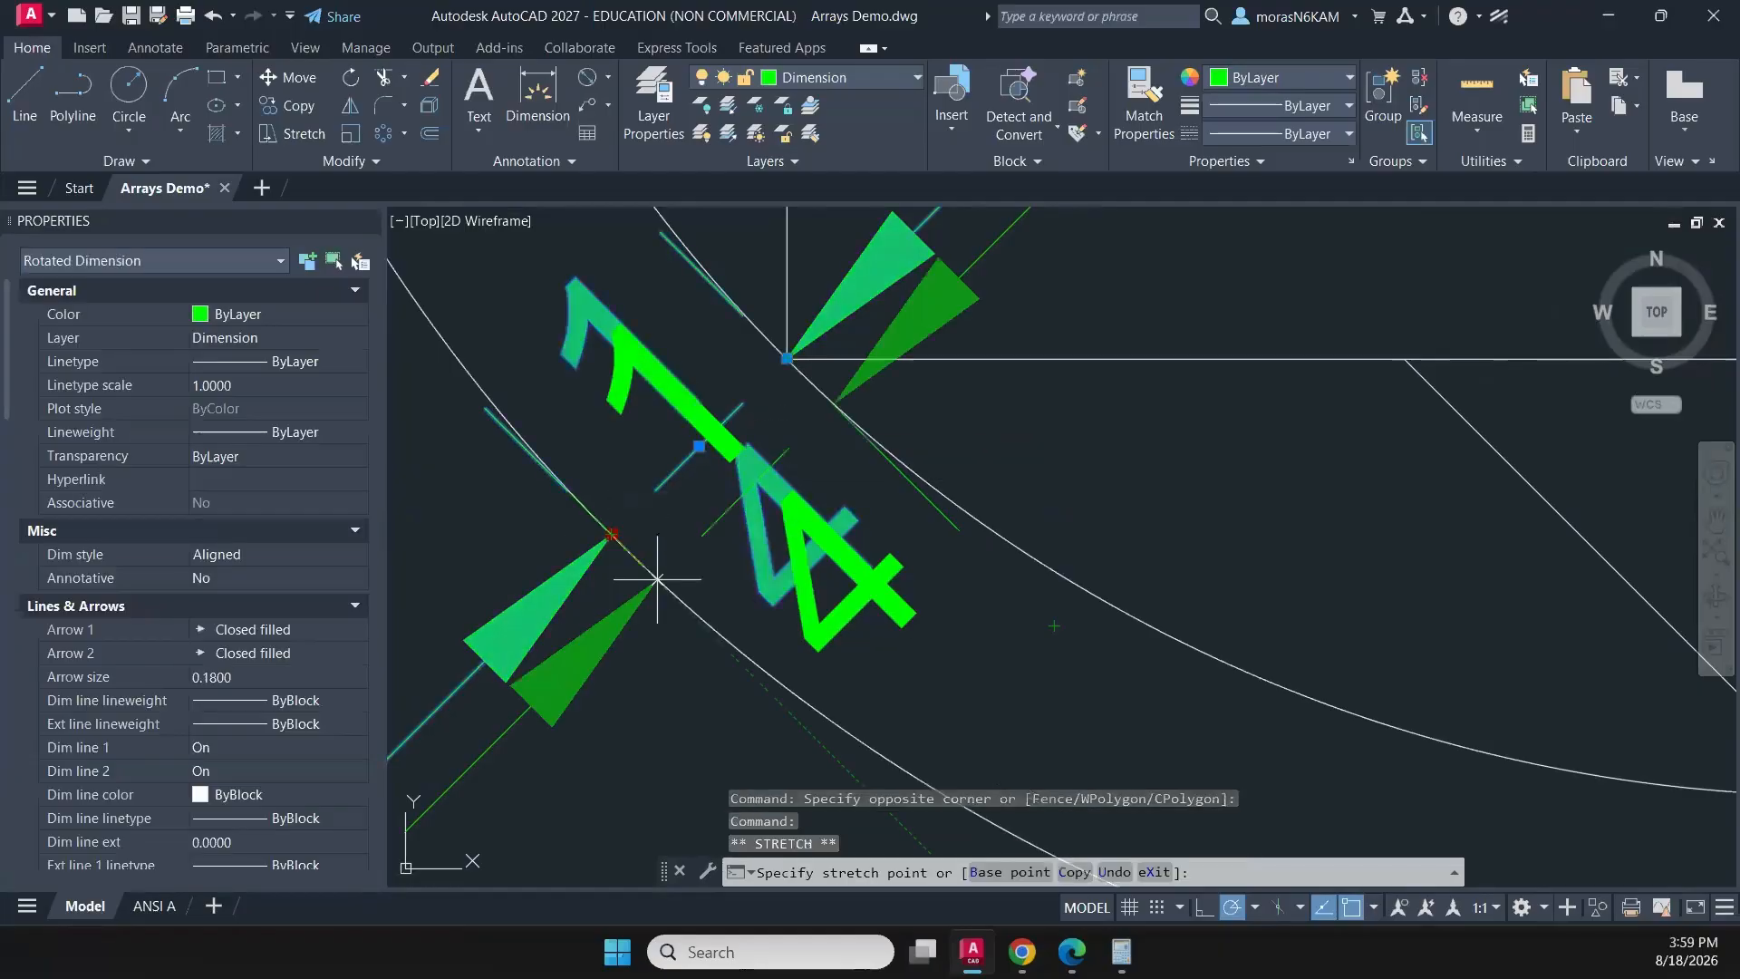
left_click(602, 553)
scroll(696, 569, "down", 5)
scroll(696, 568, "down", 6)
key("Escape")
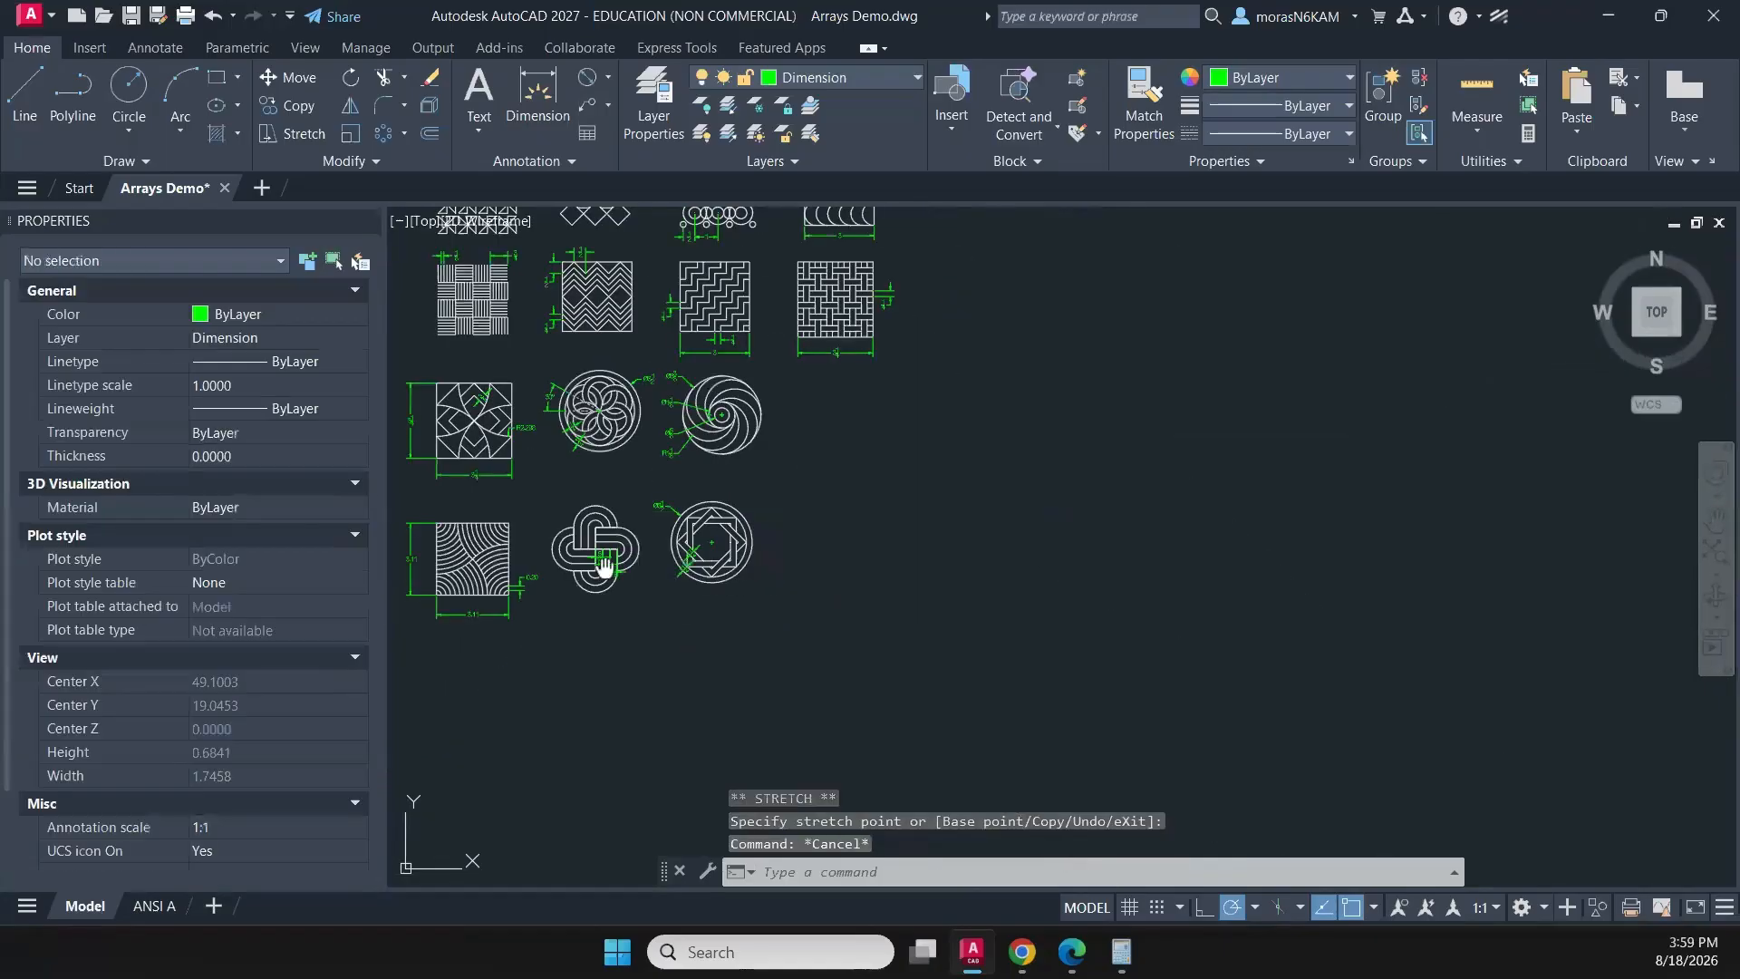
- Review all the dimensioned patterns and the ANSI A layout sheet, then return to model space
middle_click_drag(604, 568, 801, 573)
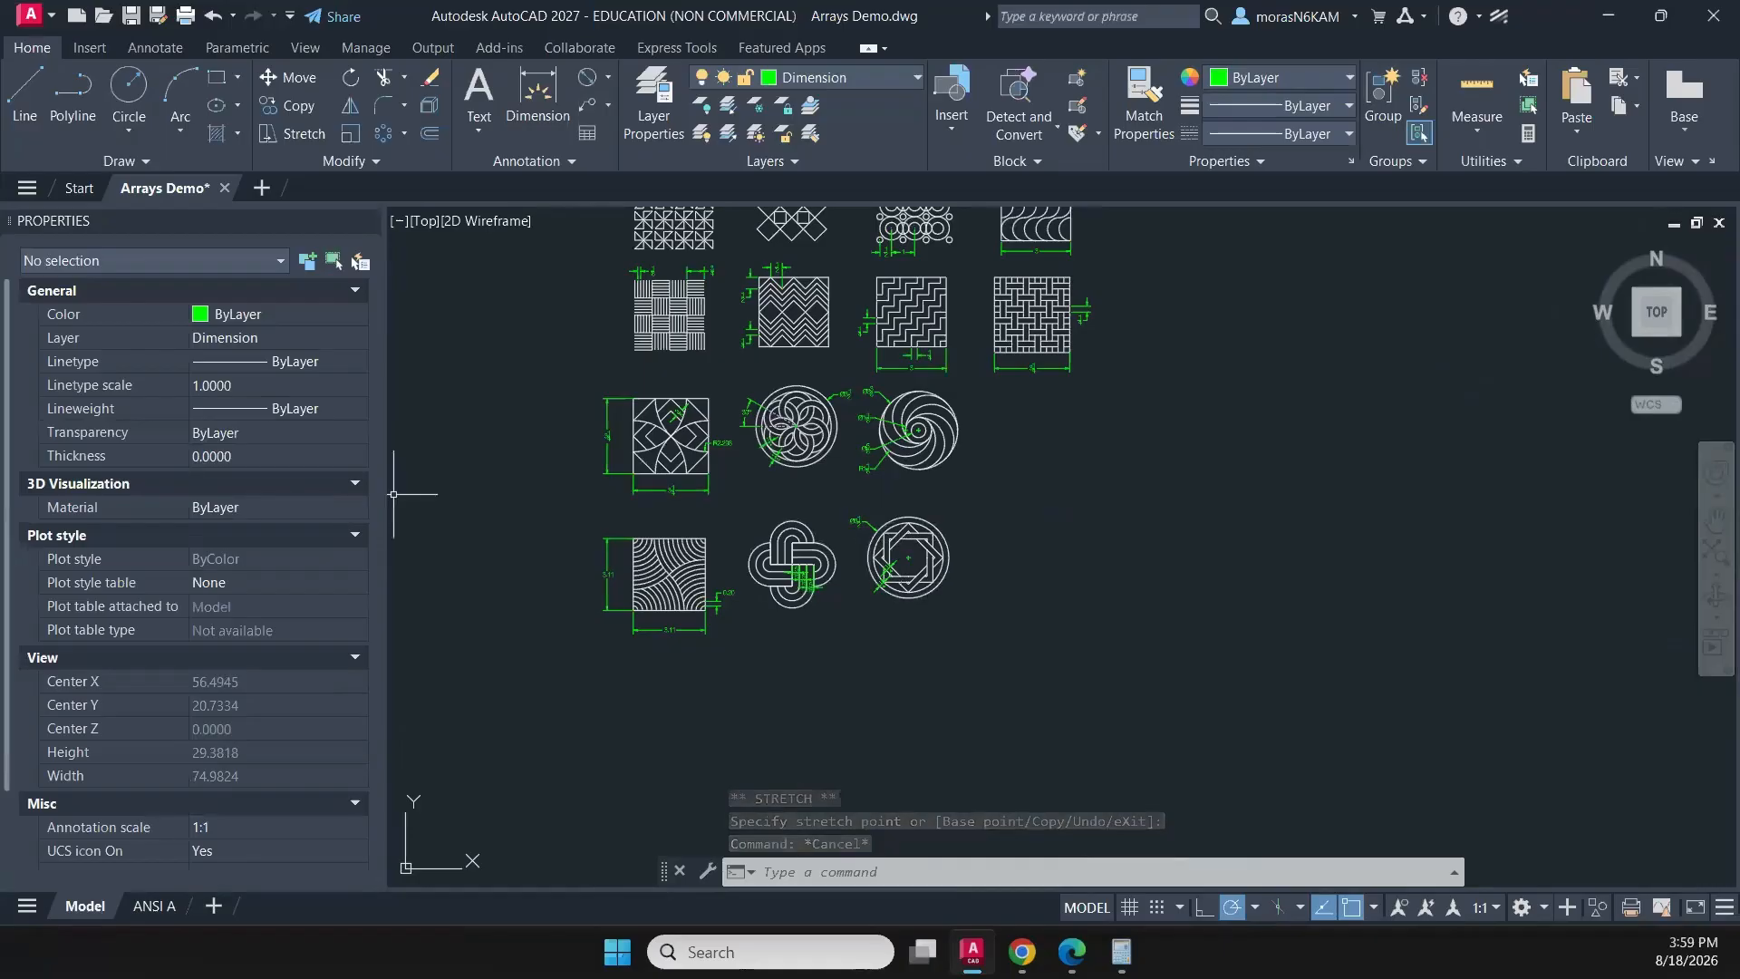
scroll(875, 462, "down", 2)
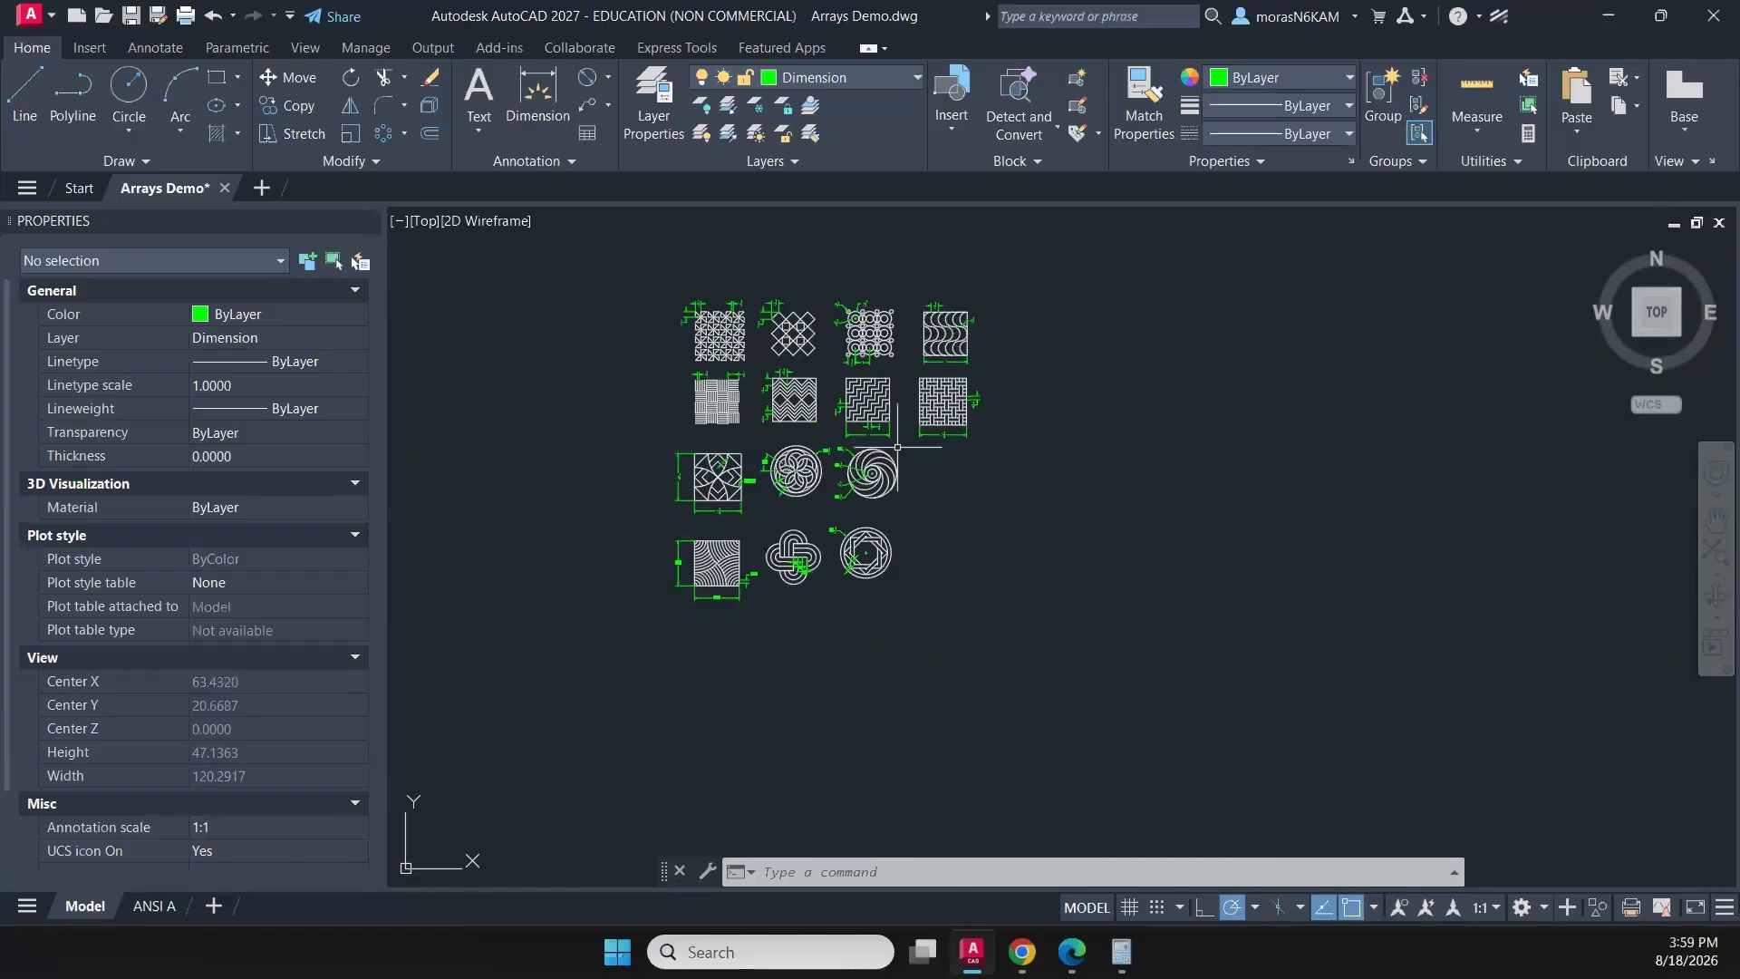
left_click(143, 911)
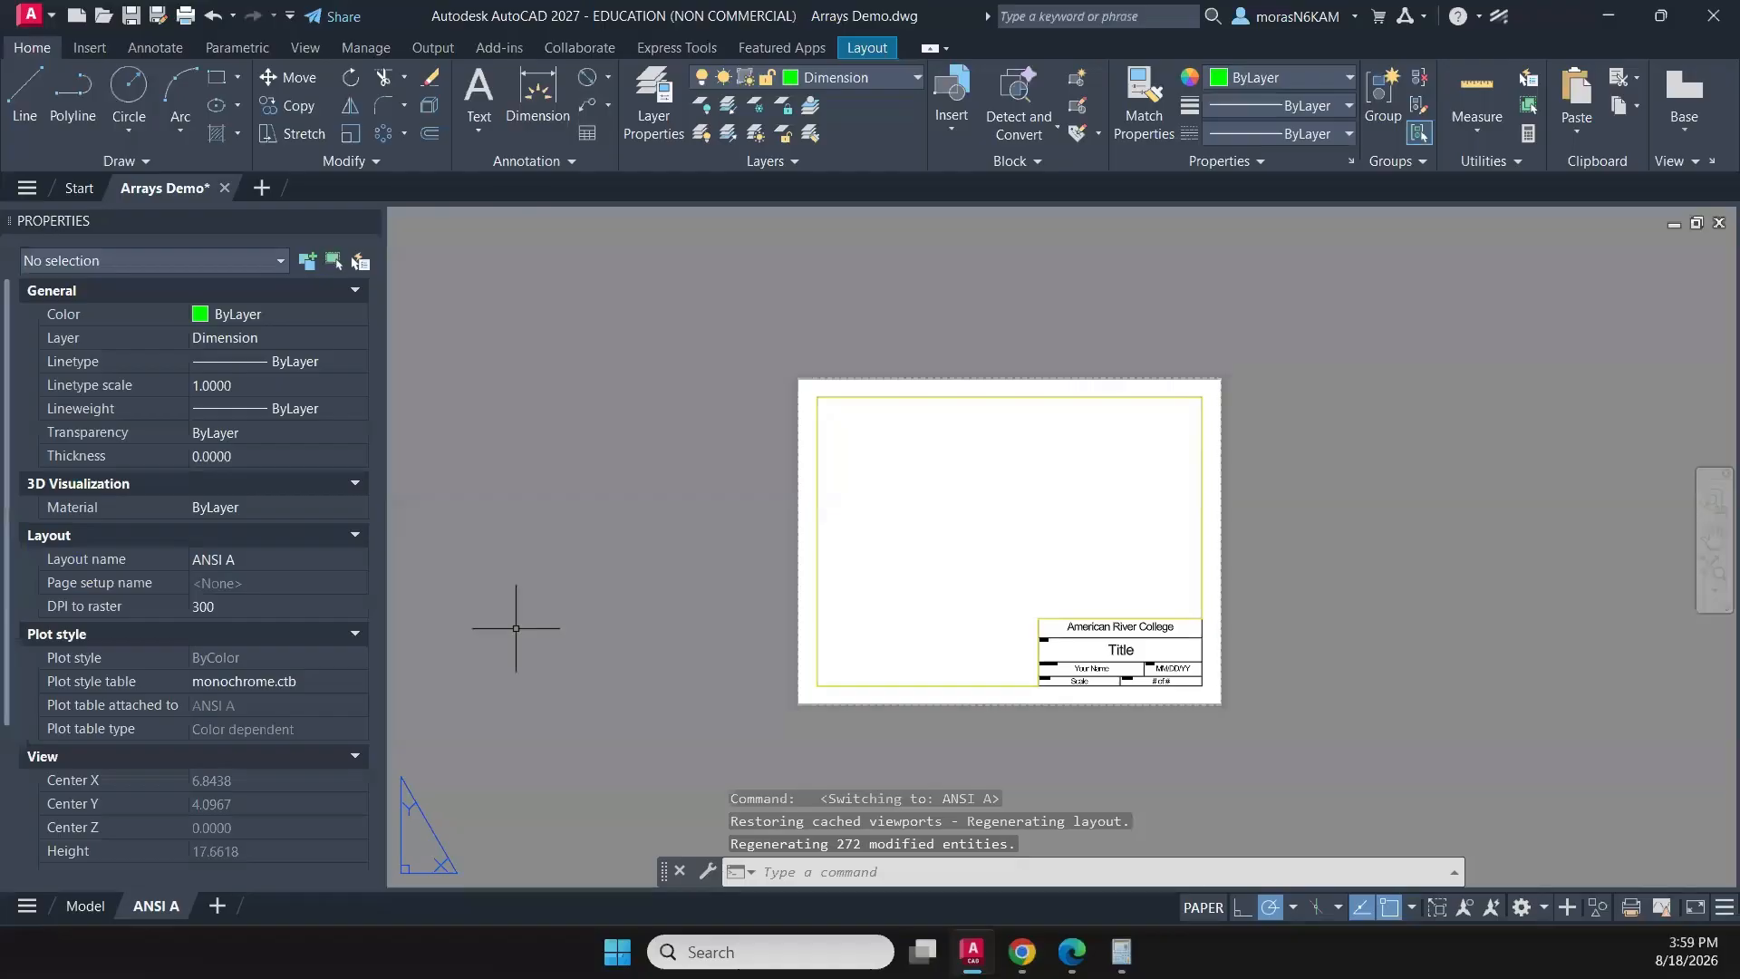
left_click(83, 906)
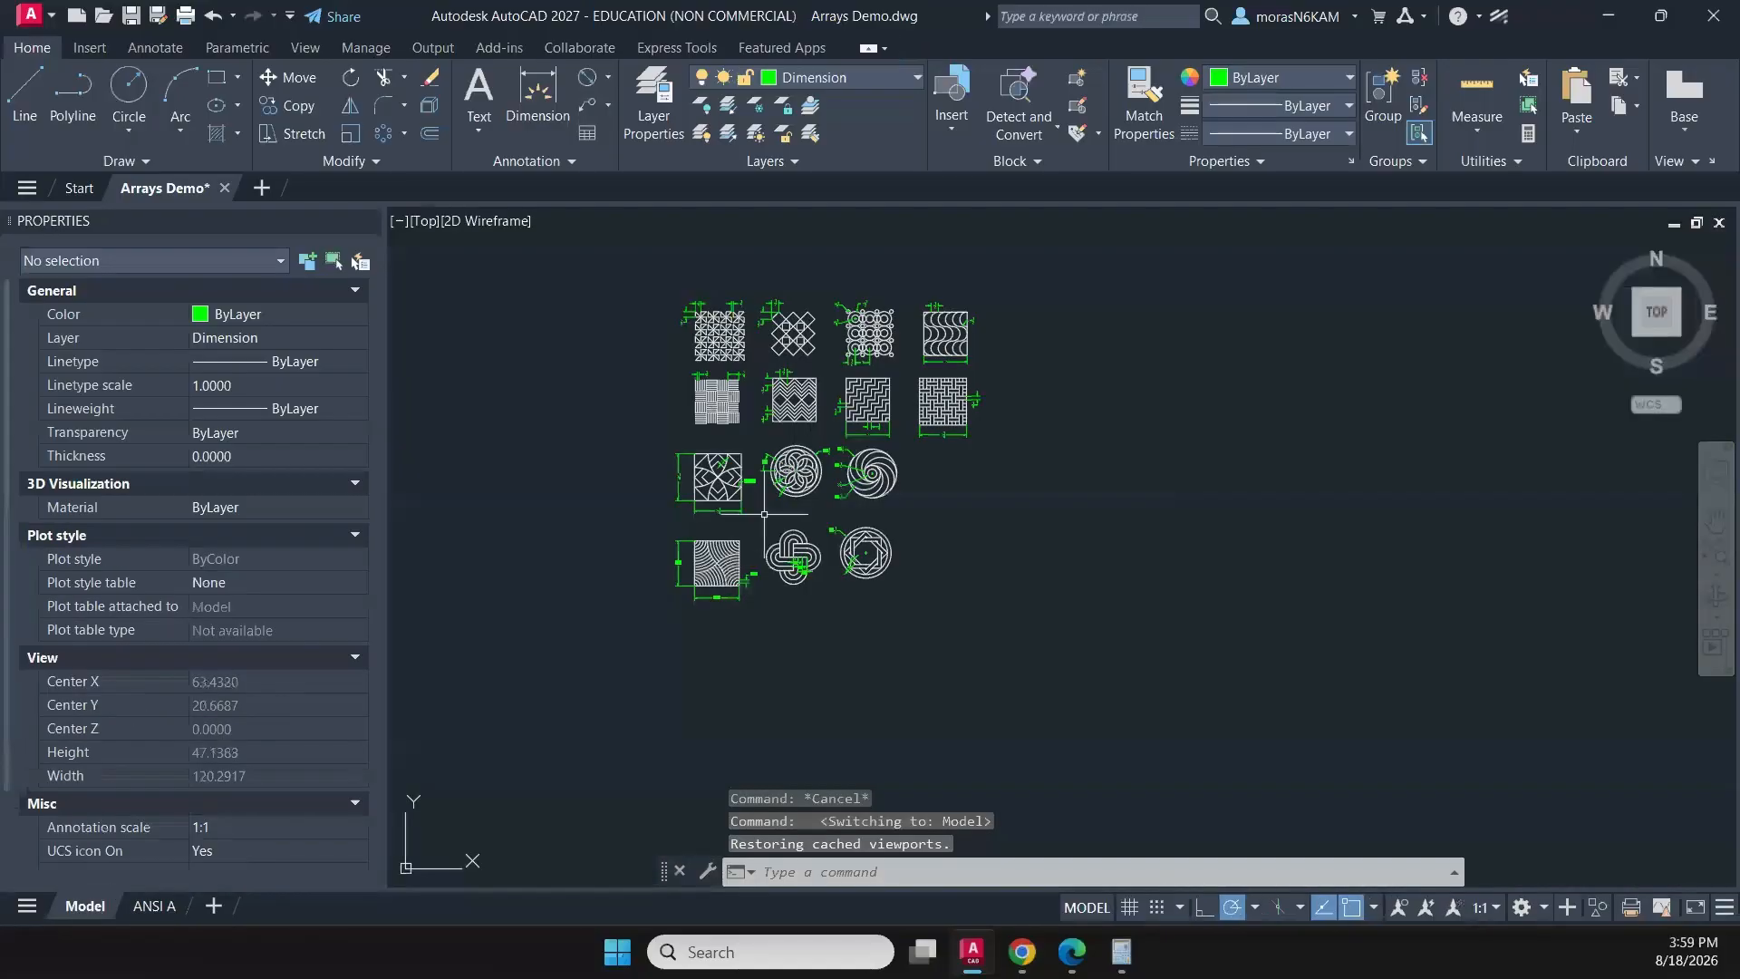
- Copy the dimensioned pinwheel pattern about 33 units straight across at 0° into the empty space beyond the pattern grid
scroll(803, 499, "up", 4)
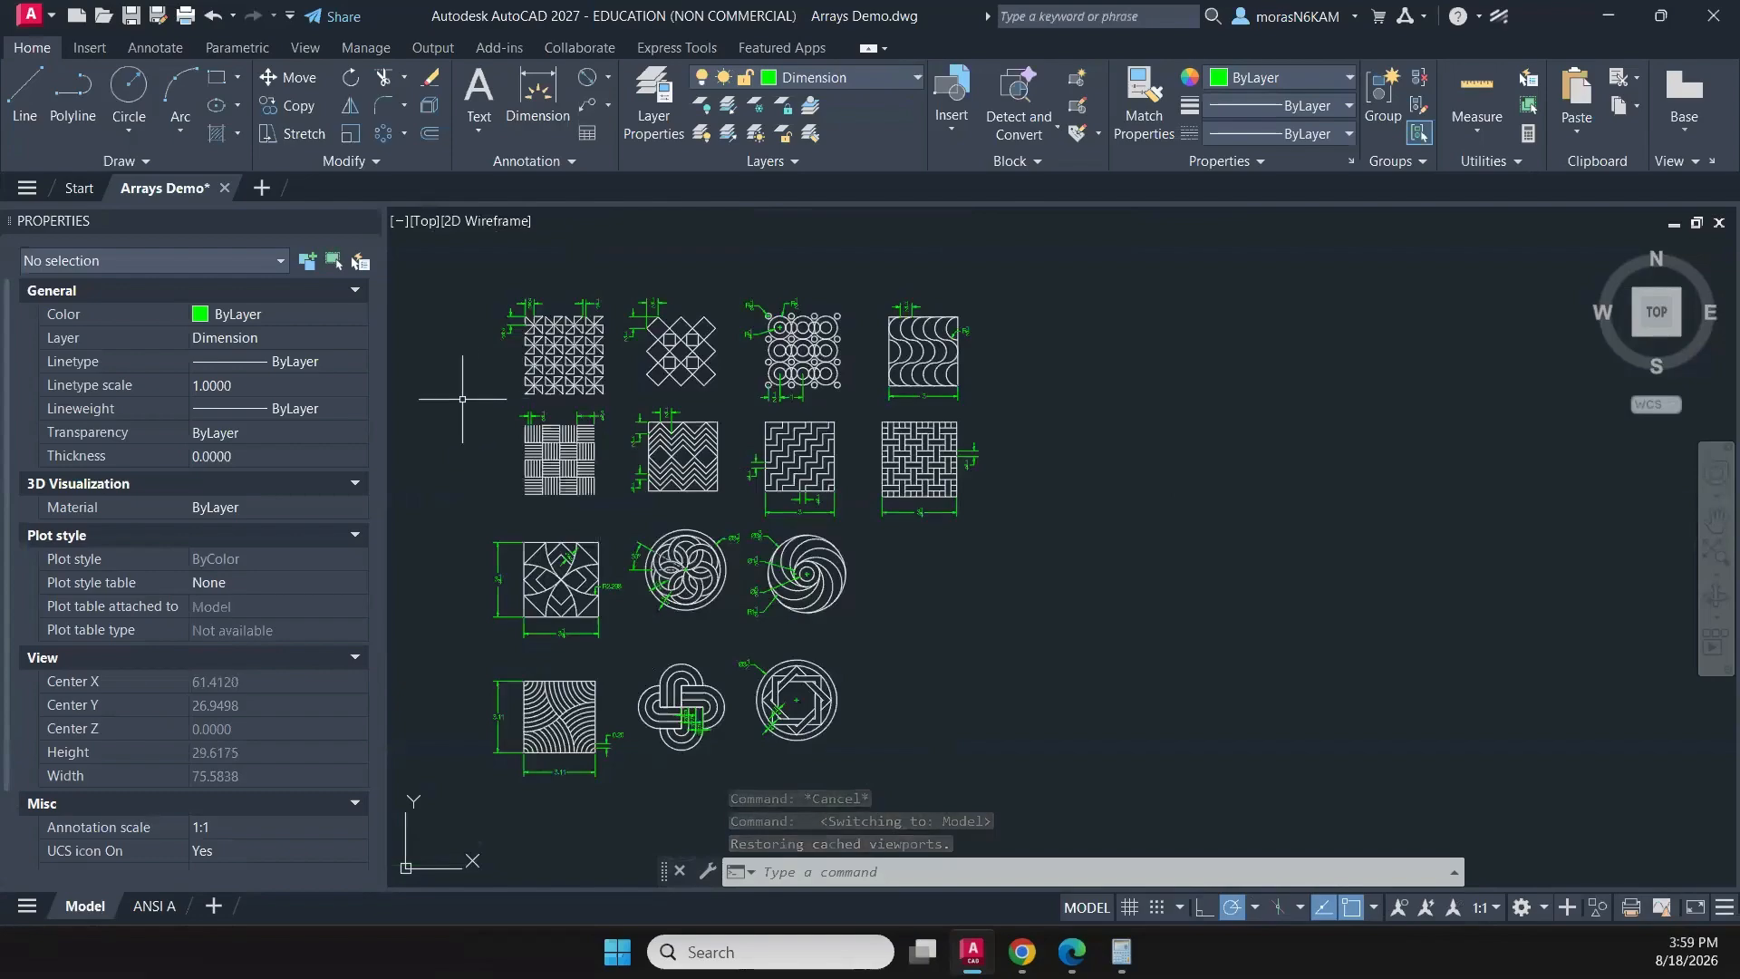
scroll(513, 348, "up", 2)
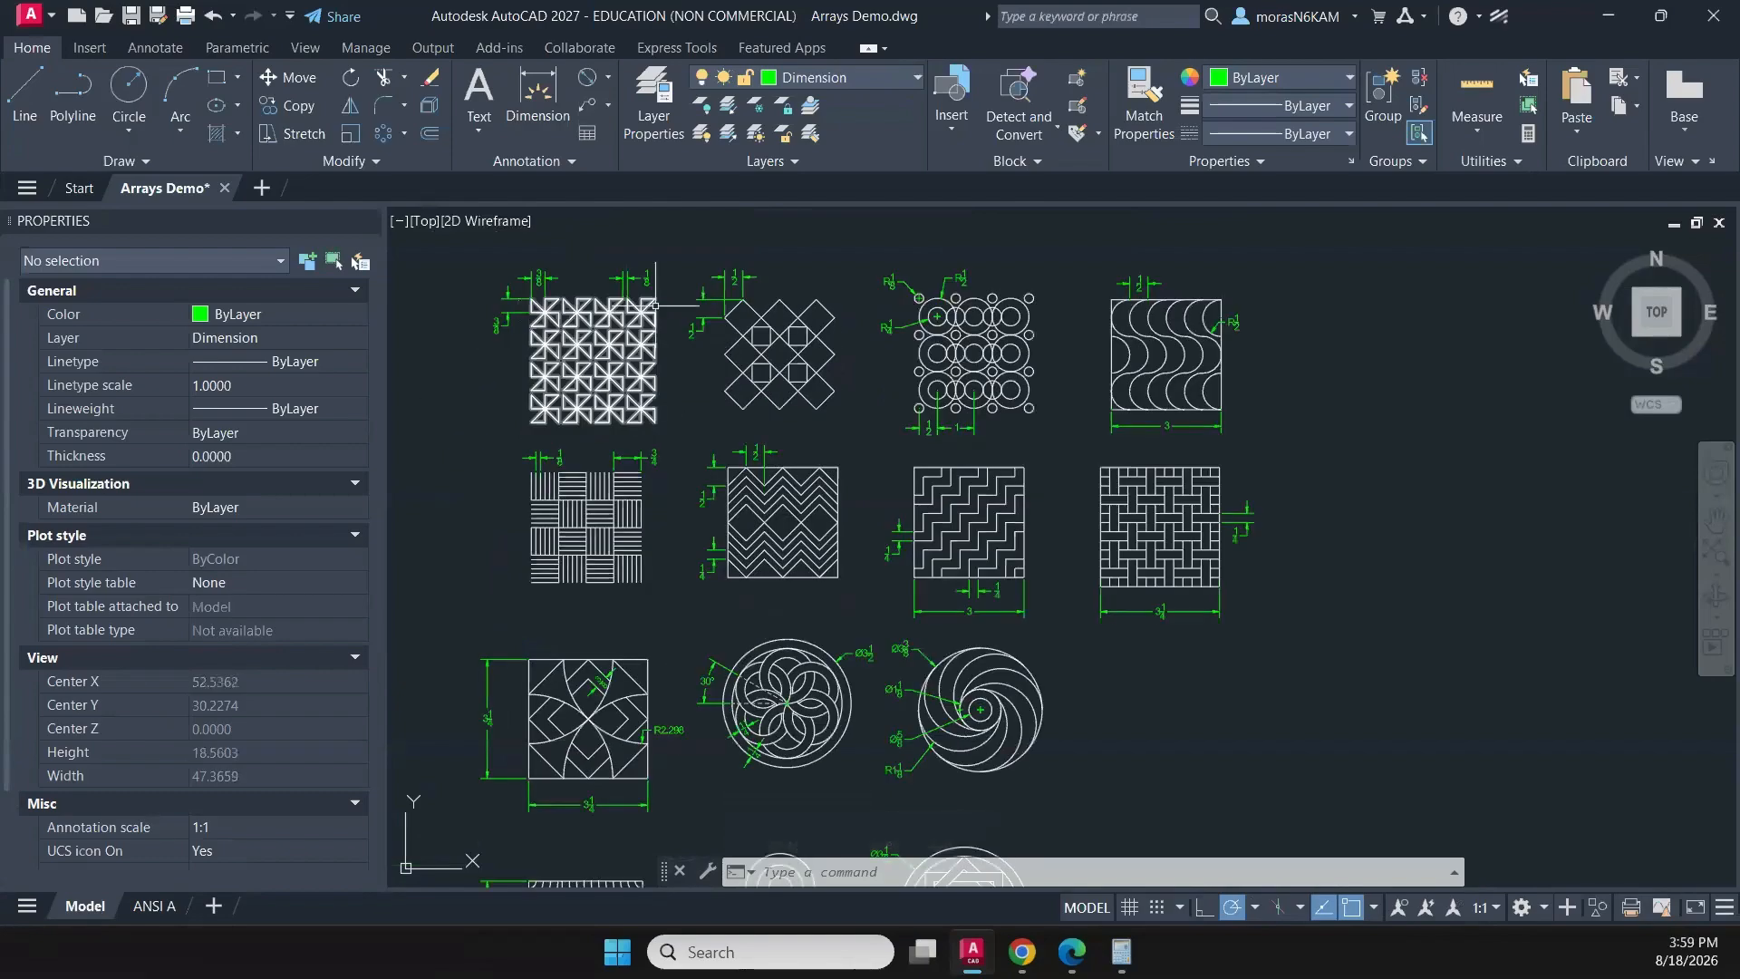
left_click(667, 253)
left_click(457, 426)
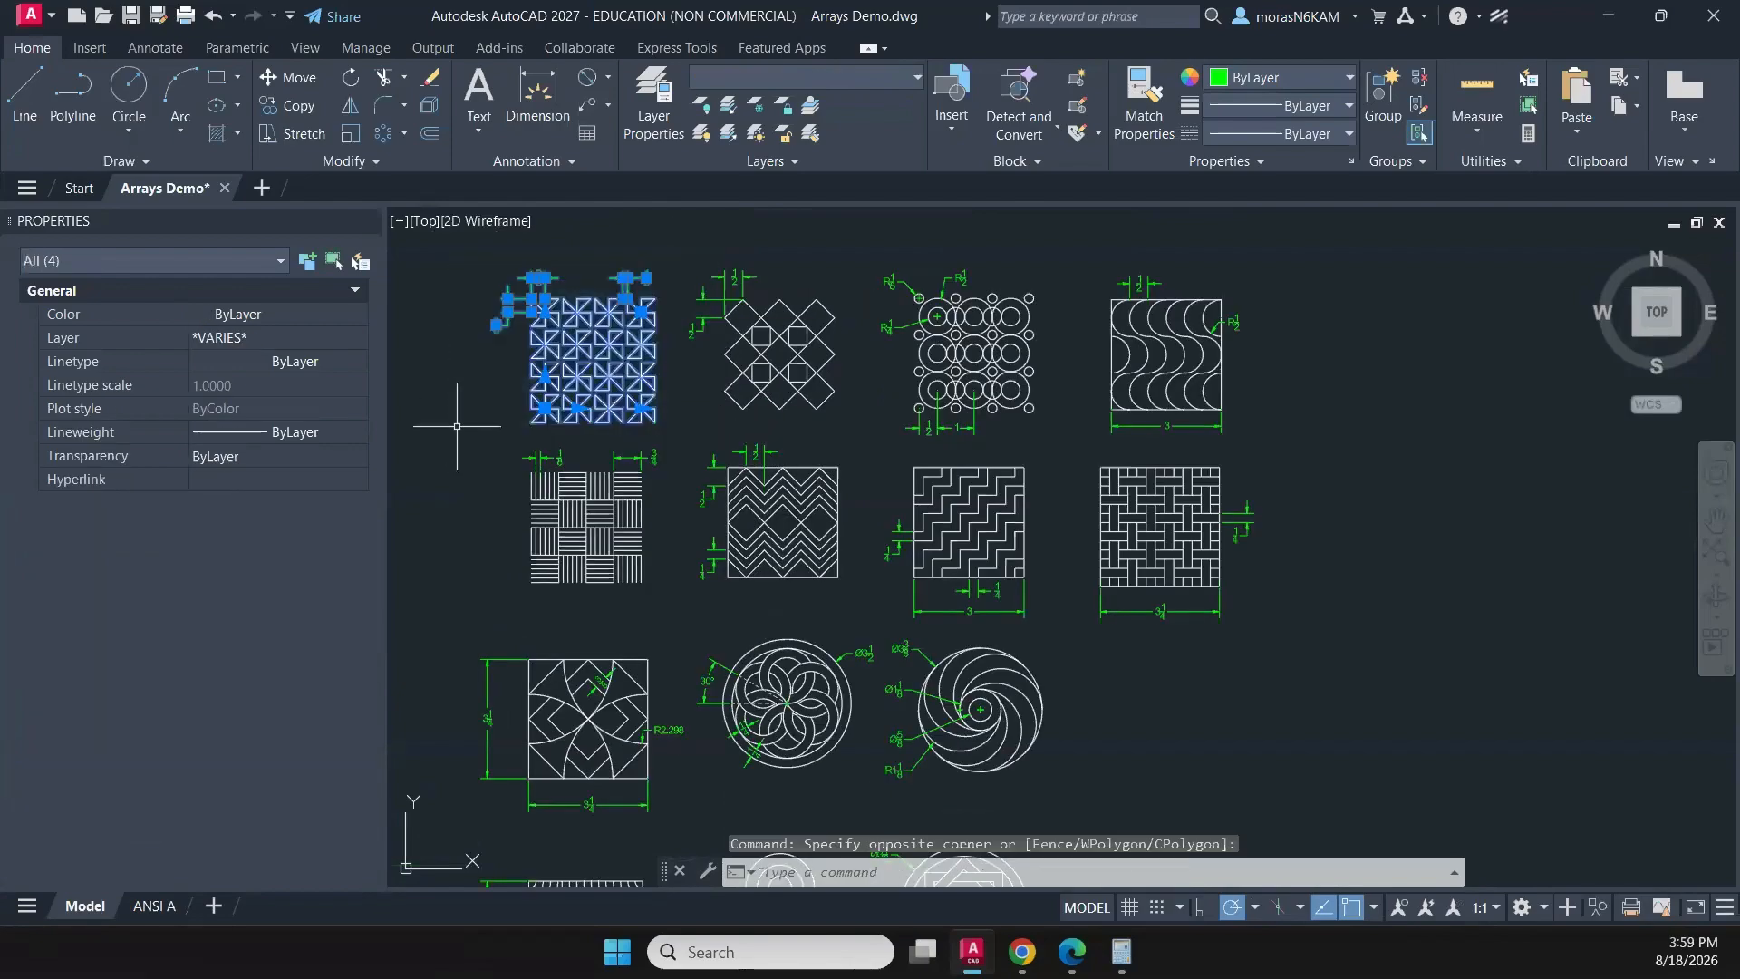
type("co")
key("Return")
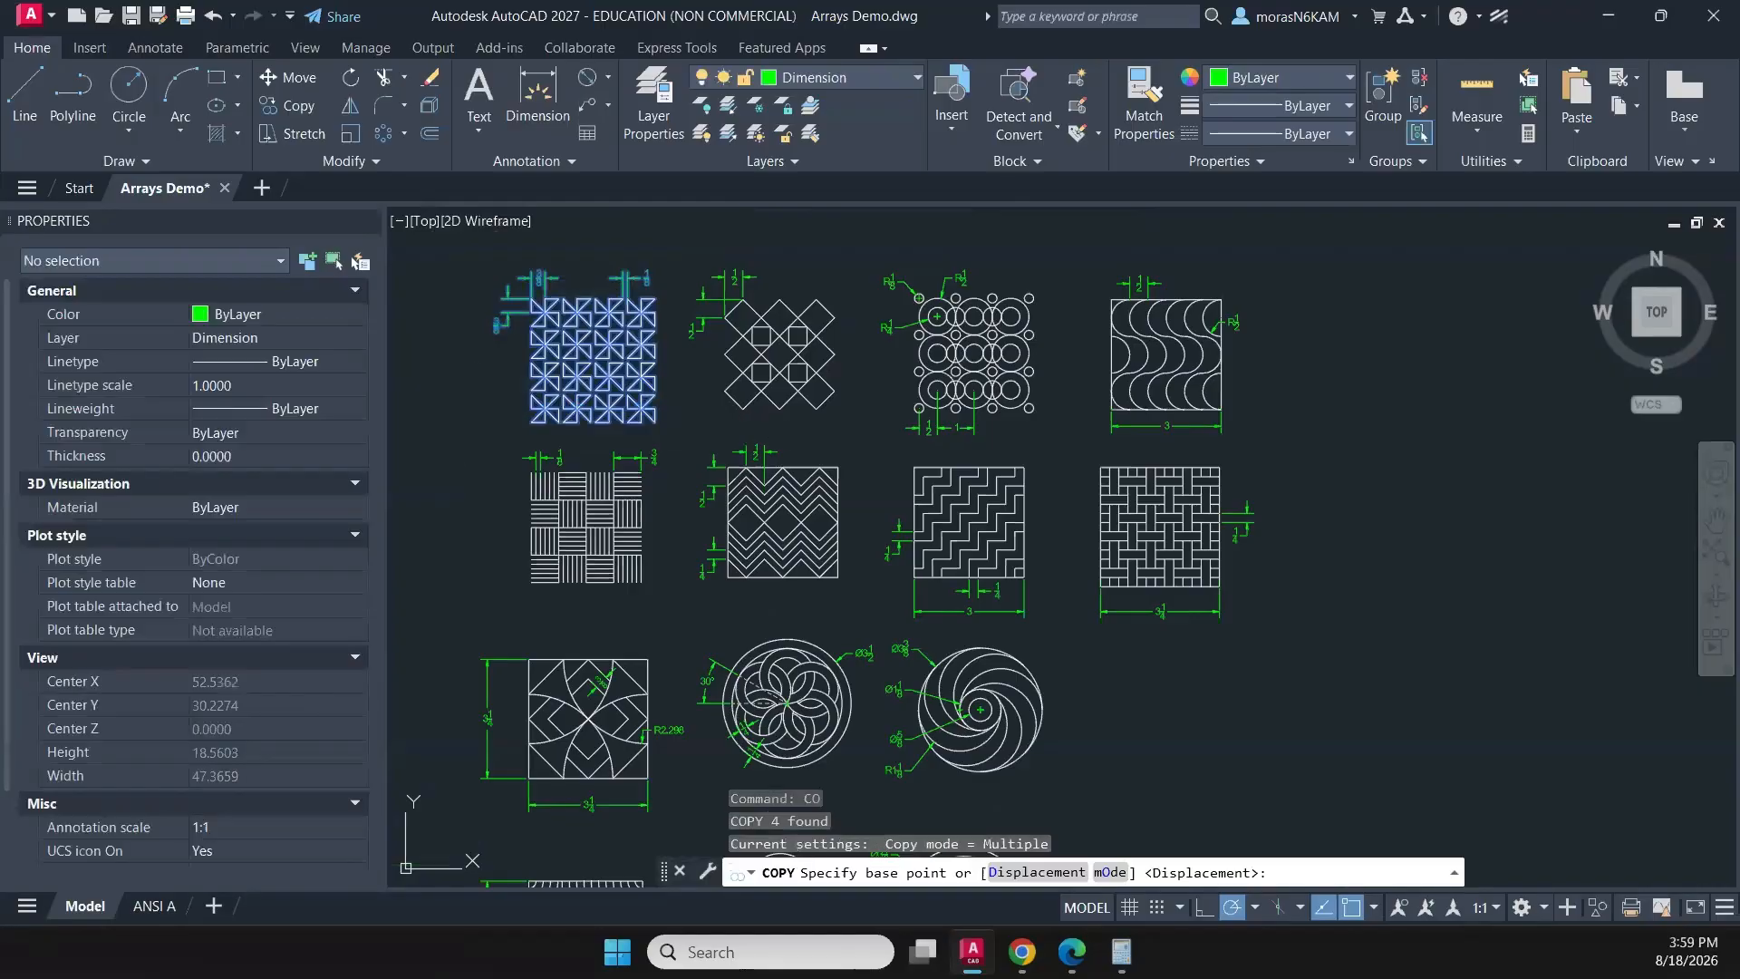
left_click(475, 408)
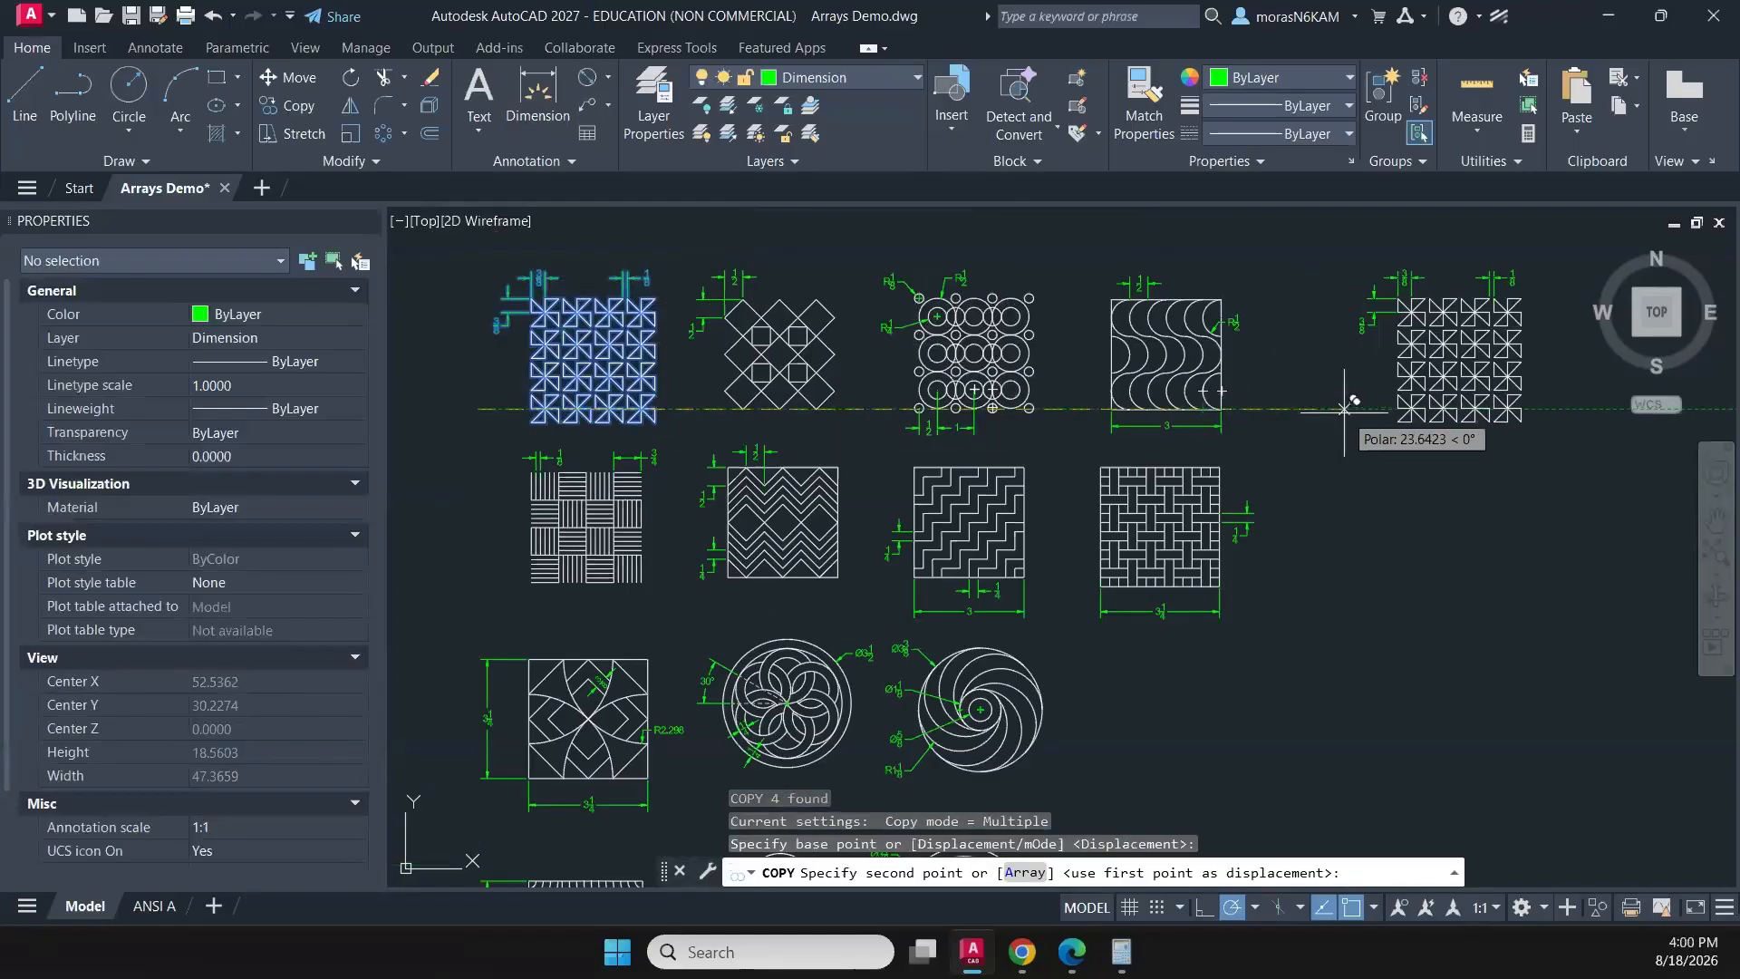
middle_click_drag(1348, 408, 974, 419)
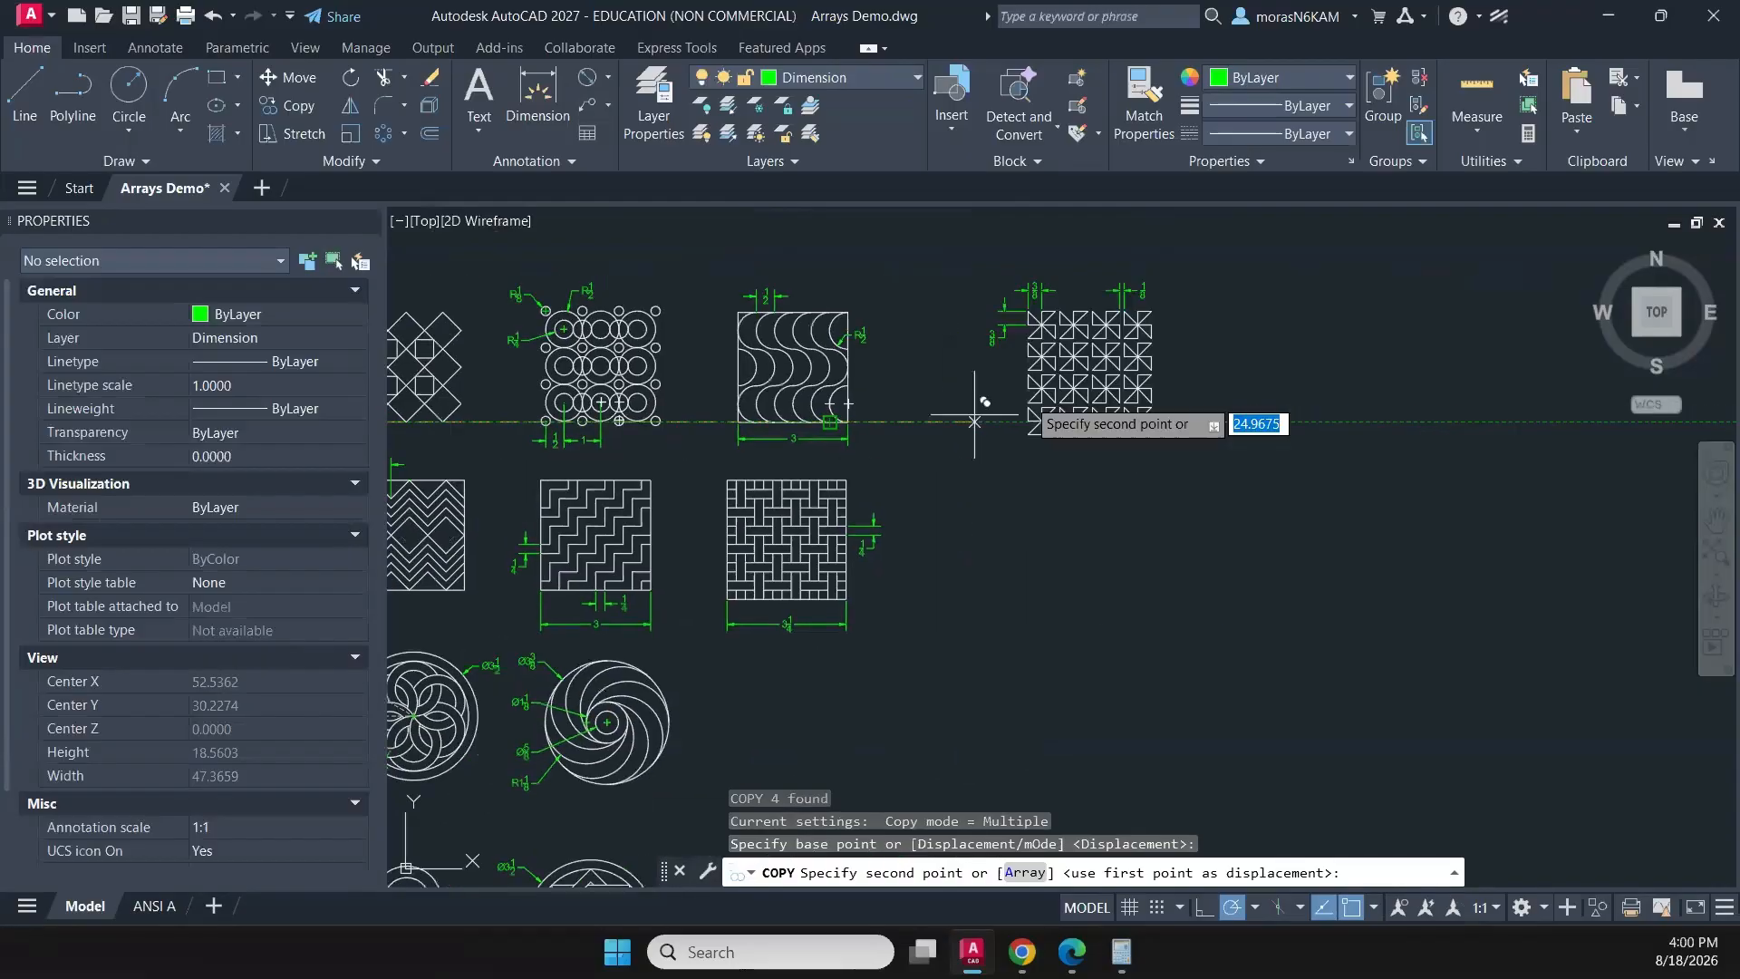
left_click(1316, 420)
middle_click_drag(1121, 453, 1181, 540)
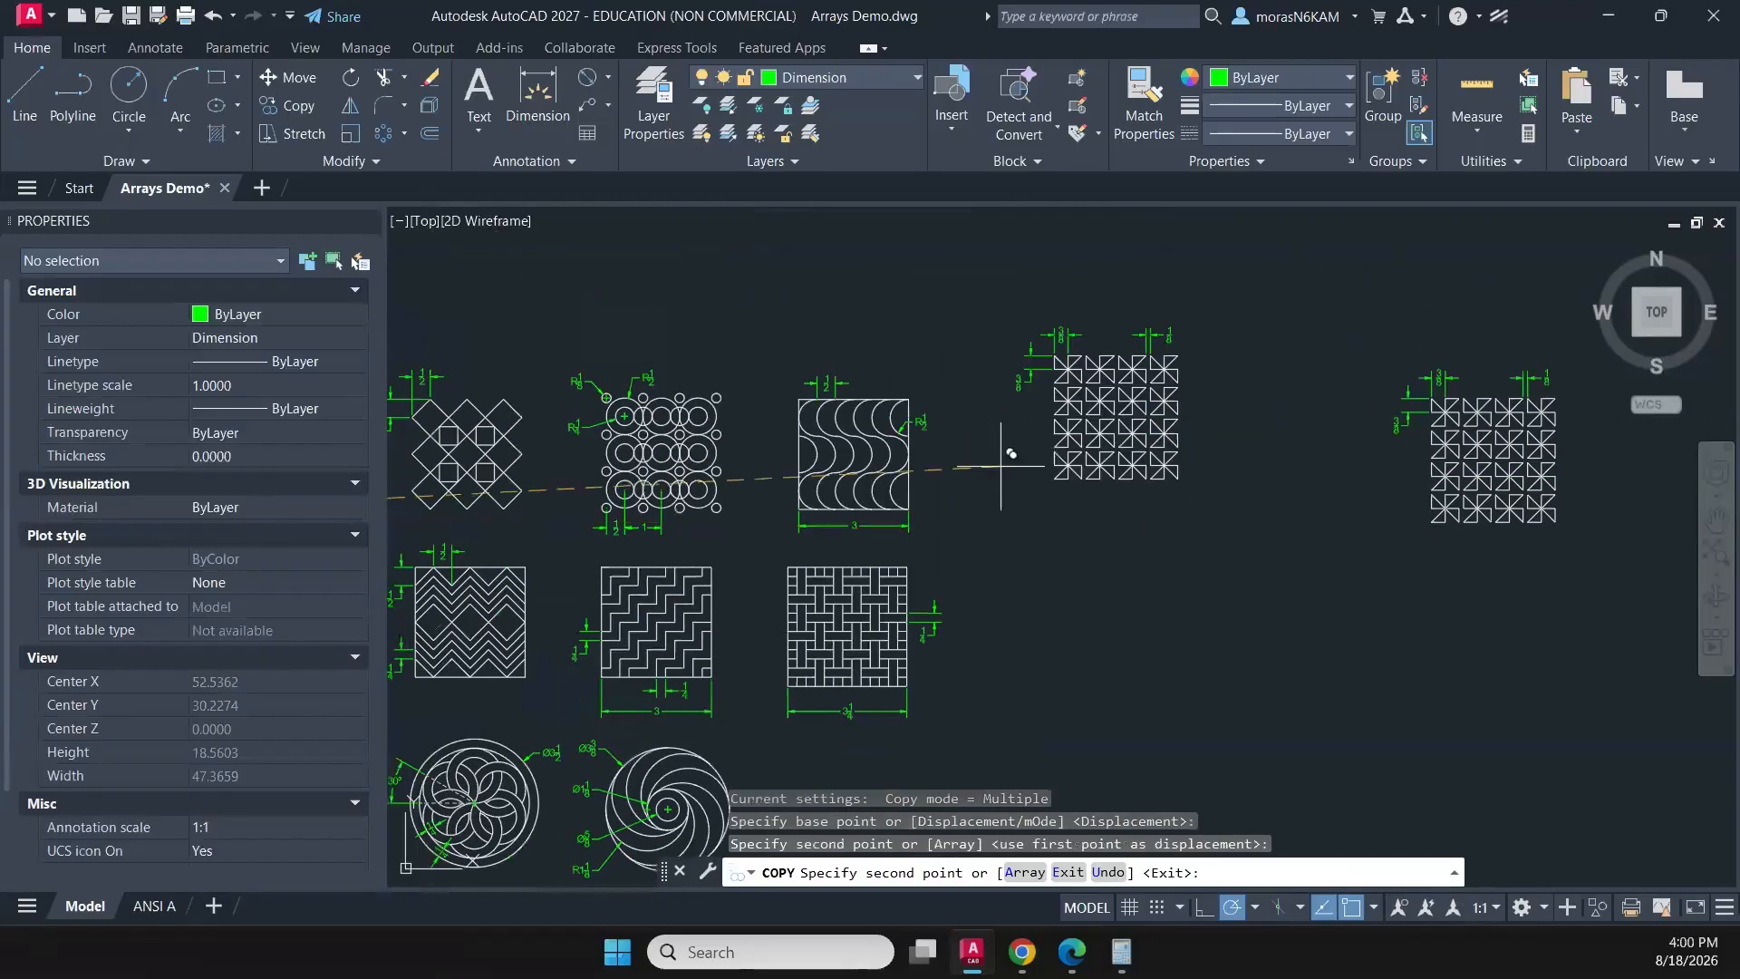
middle_click_drag(1001, 467, 1242, 438)
key("Escape")
- Copy the dimensioned wave pattern horizontally so it sits just beyond the copied pinwheel pattern in the same row
left_click(1240, 318)
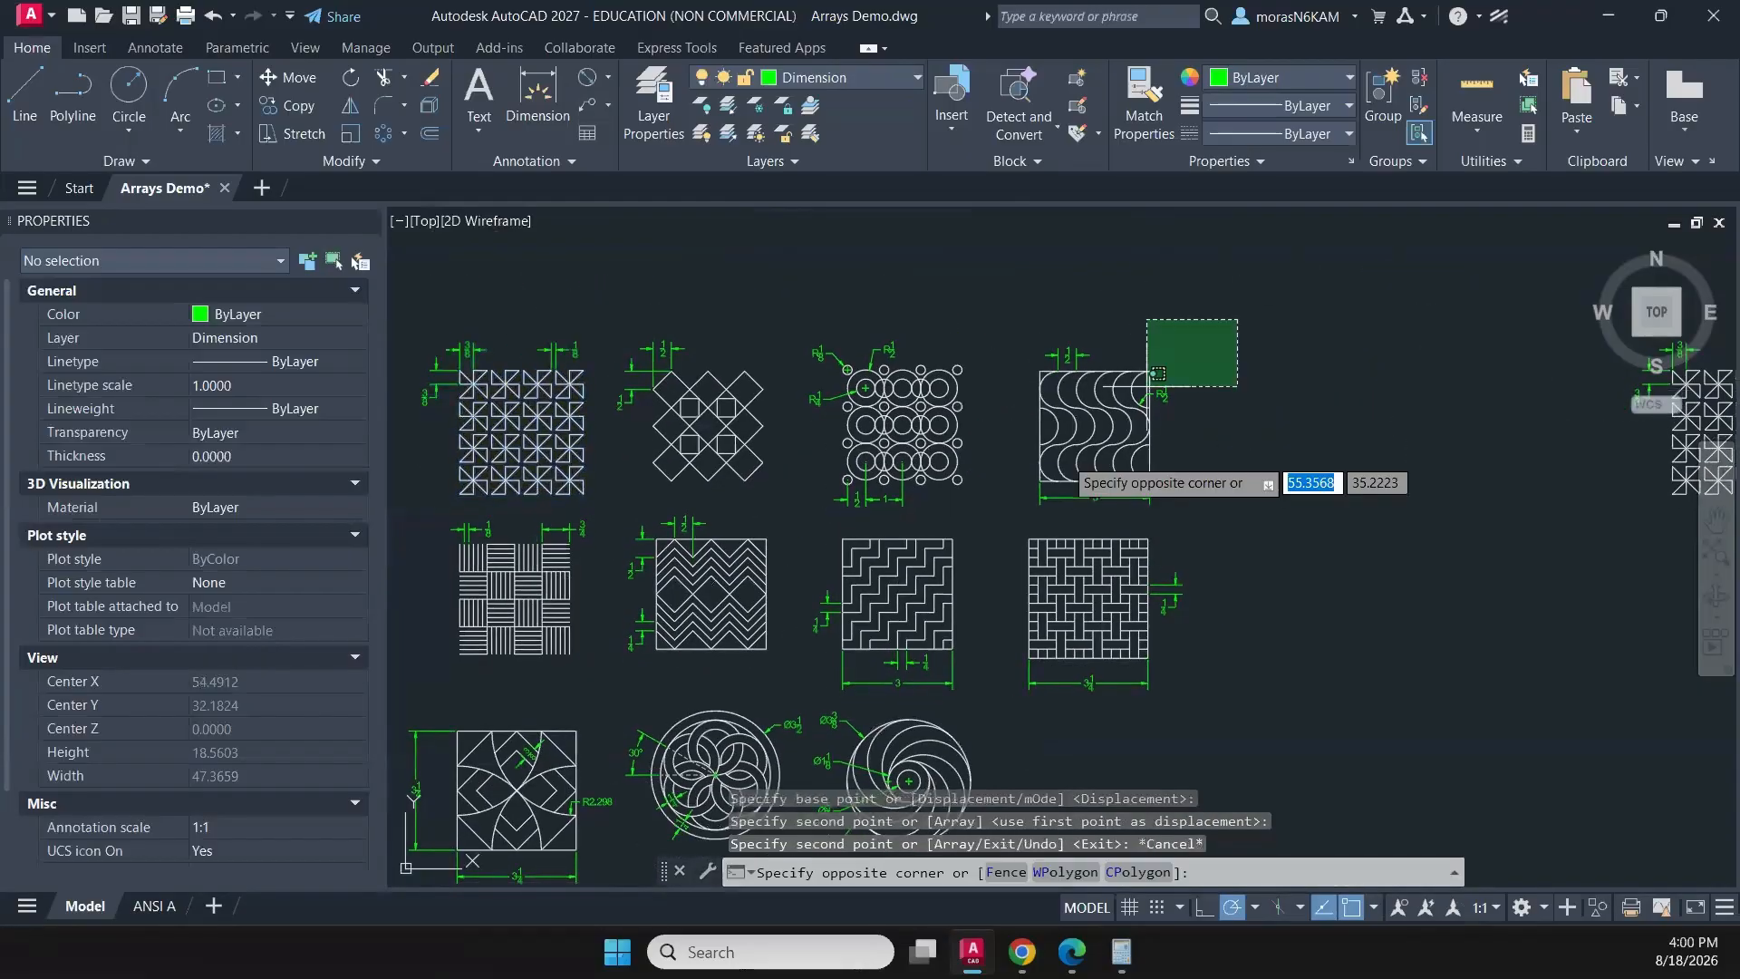
left_click(1015, 510)
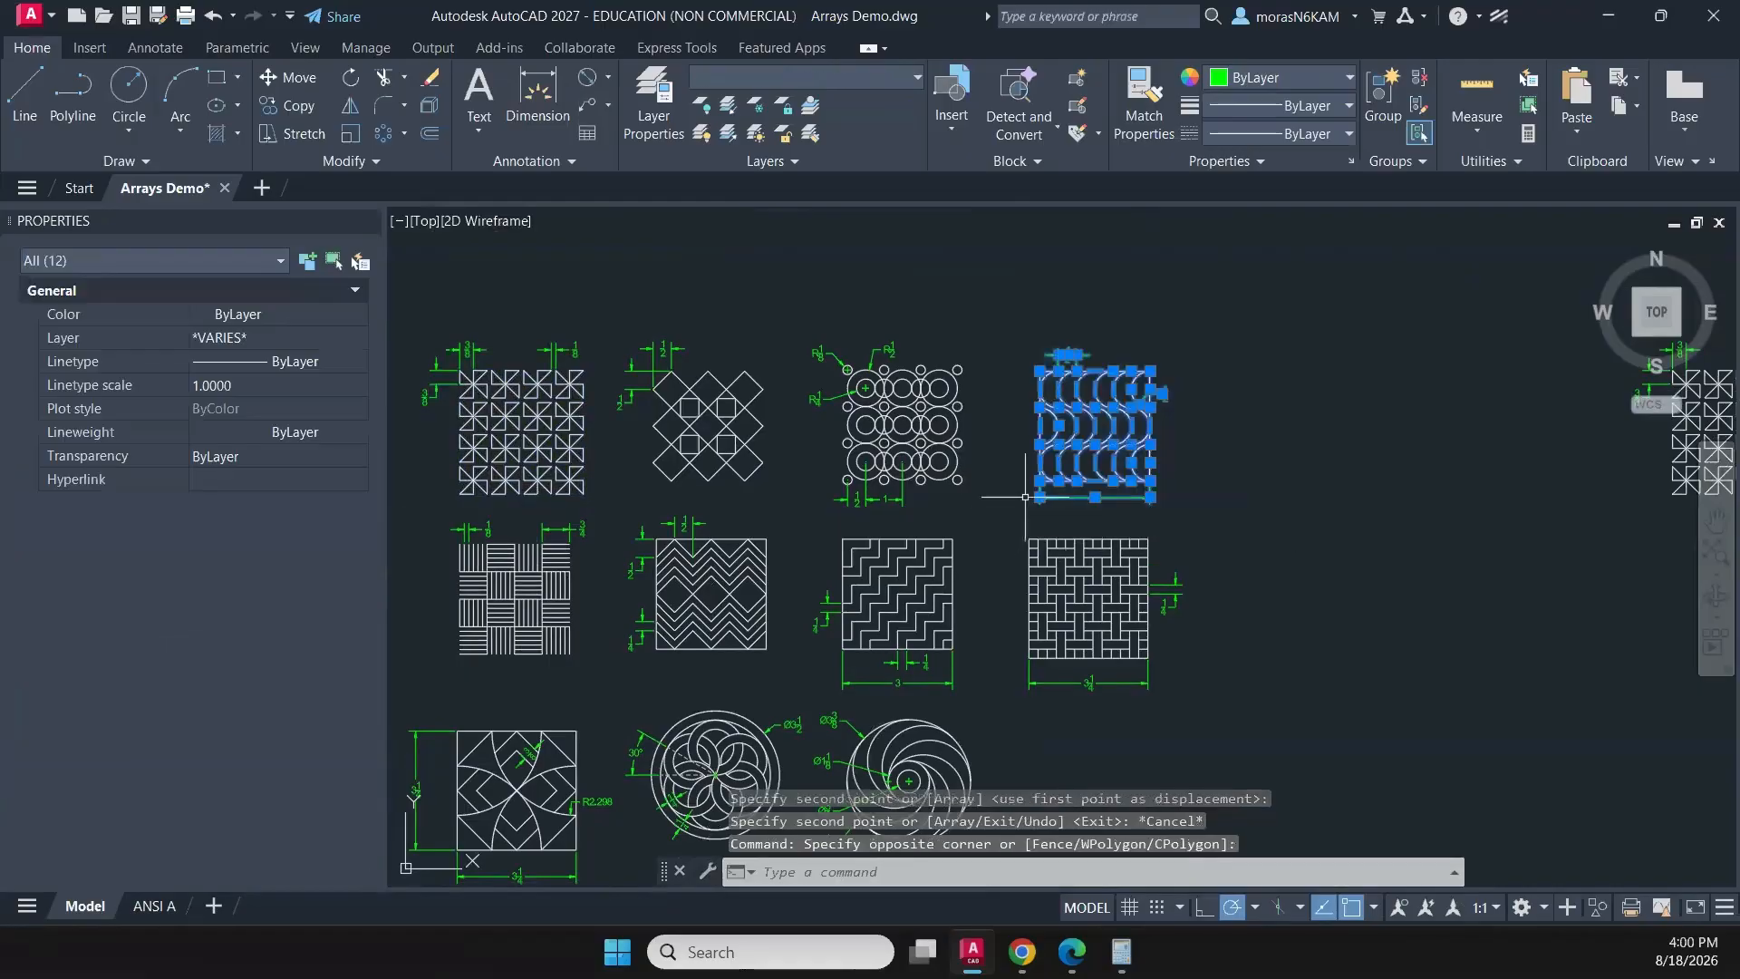
key("Return")
left_click(1035, 497)
middle_click_drag(1366, 495, 707, 553)
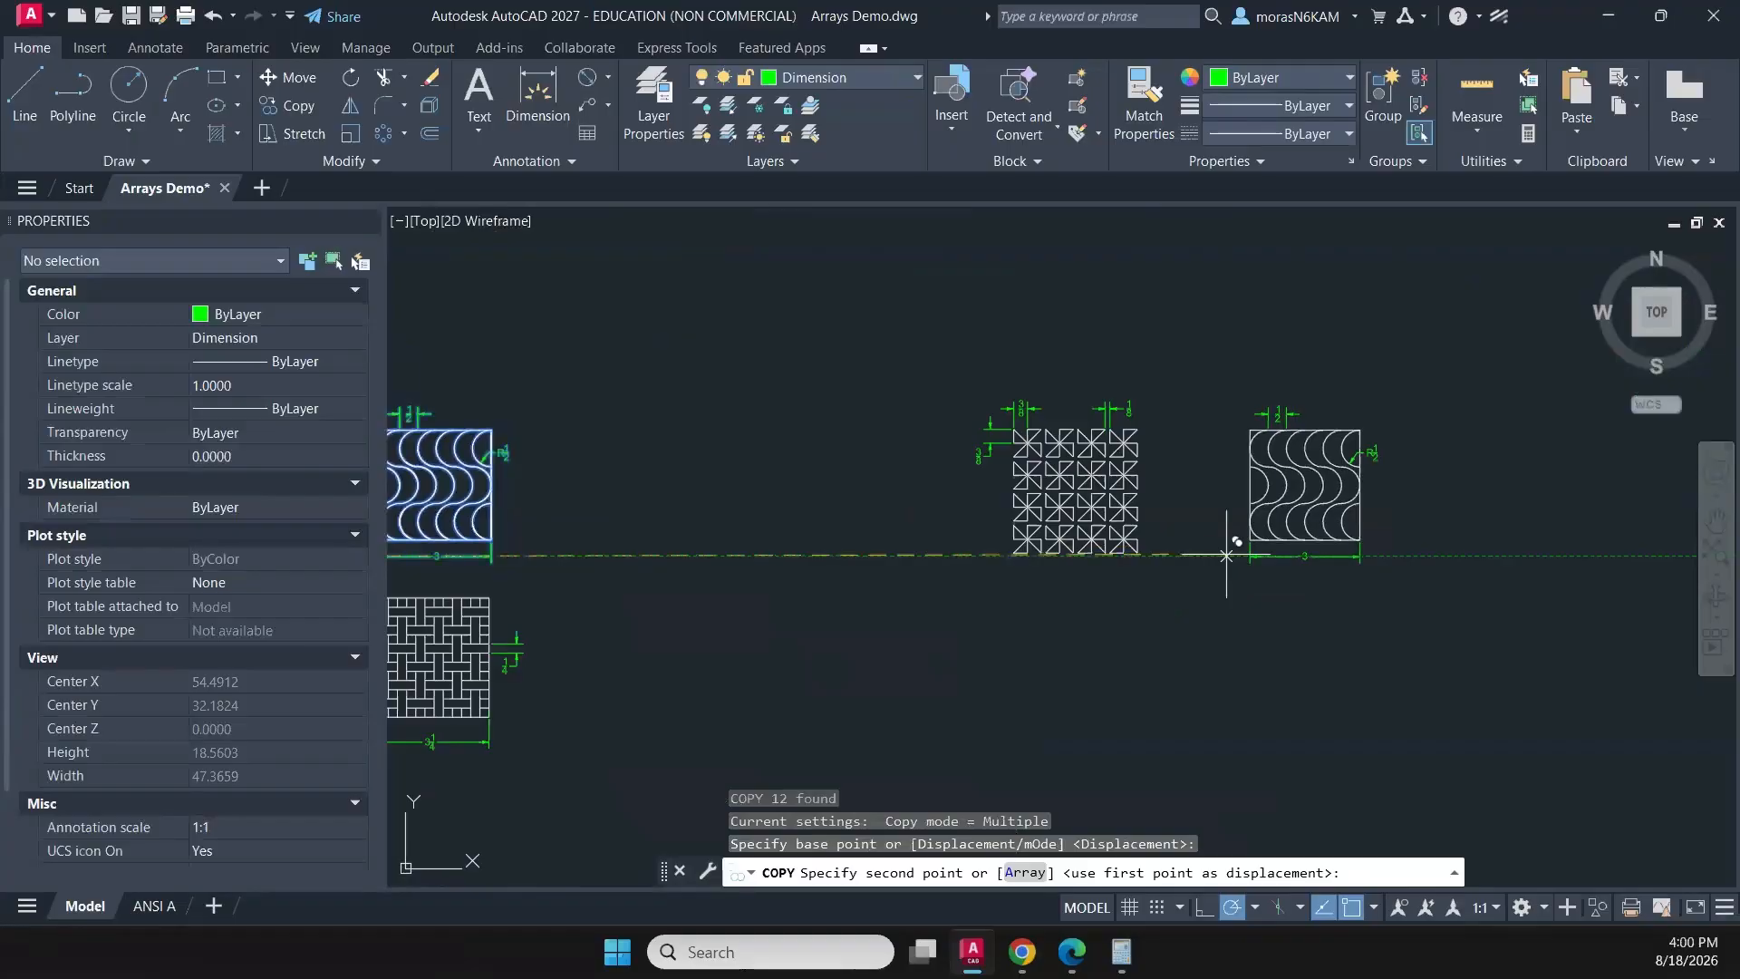
left_click(1226, 554)
middle_click_drag(786, 647, 1341, 600)
key("Escape")
- Copy the zigzag-and-diamond pattern with its dimensions to the end of the new row, beside the copied wave pattern
middle_click_drag(1071, 604, 1364, 559)
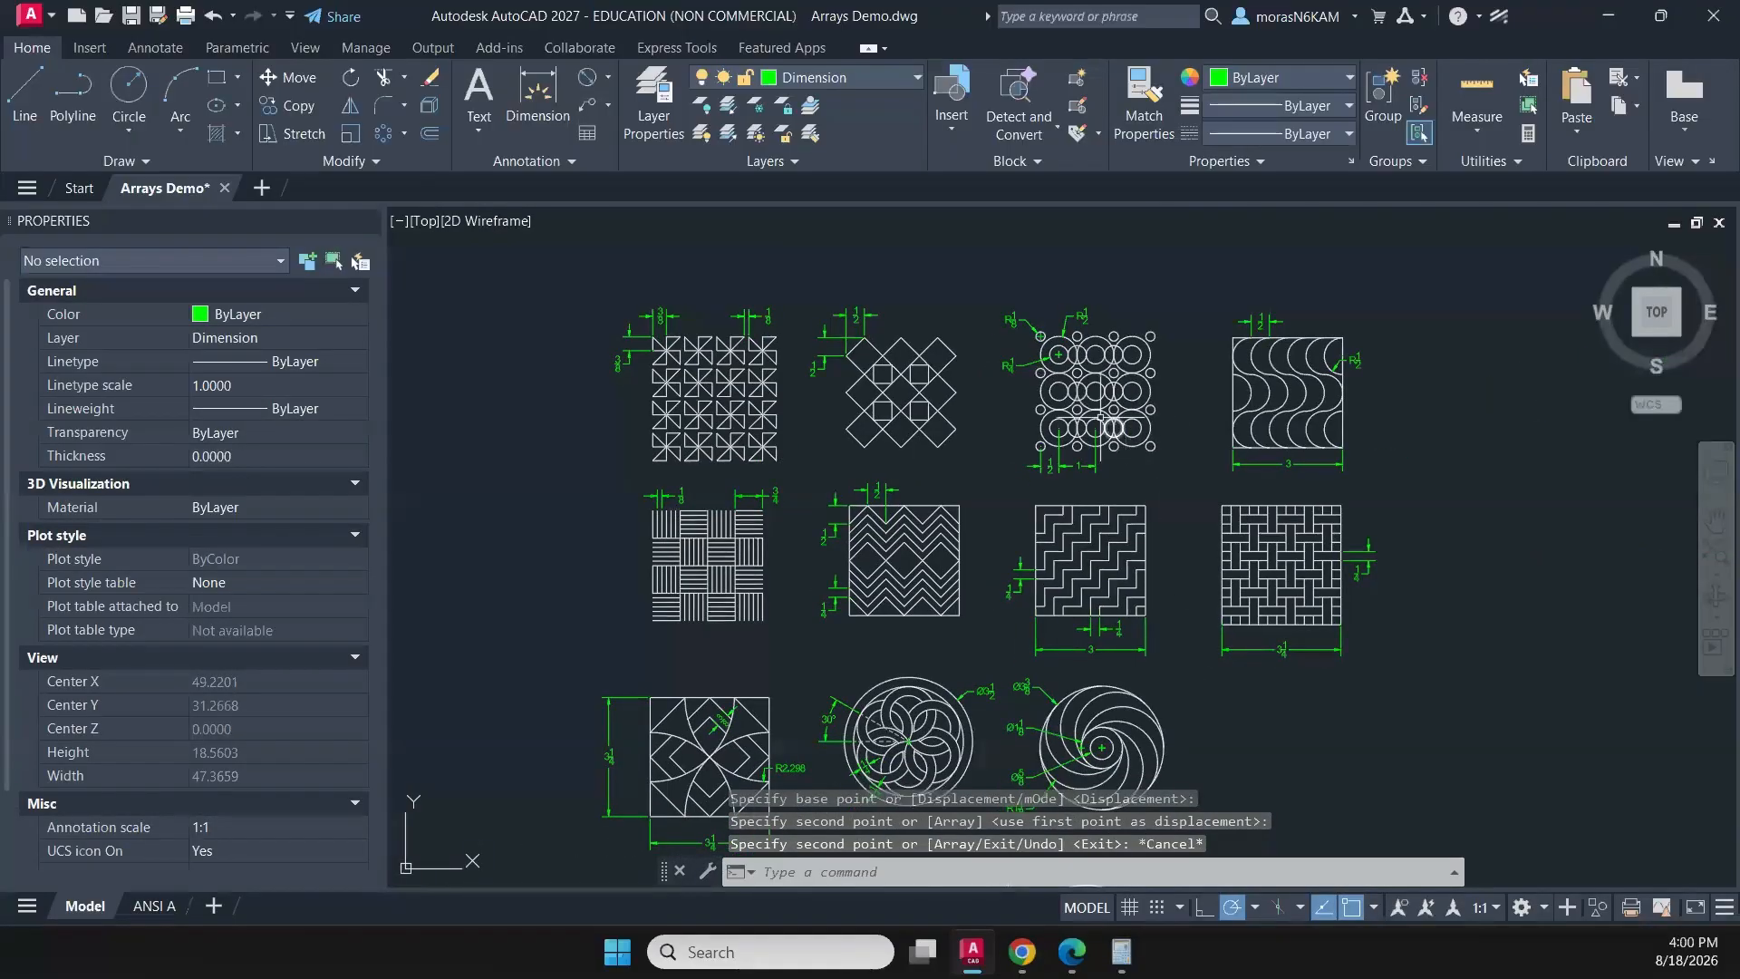
left_click(798, 474)
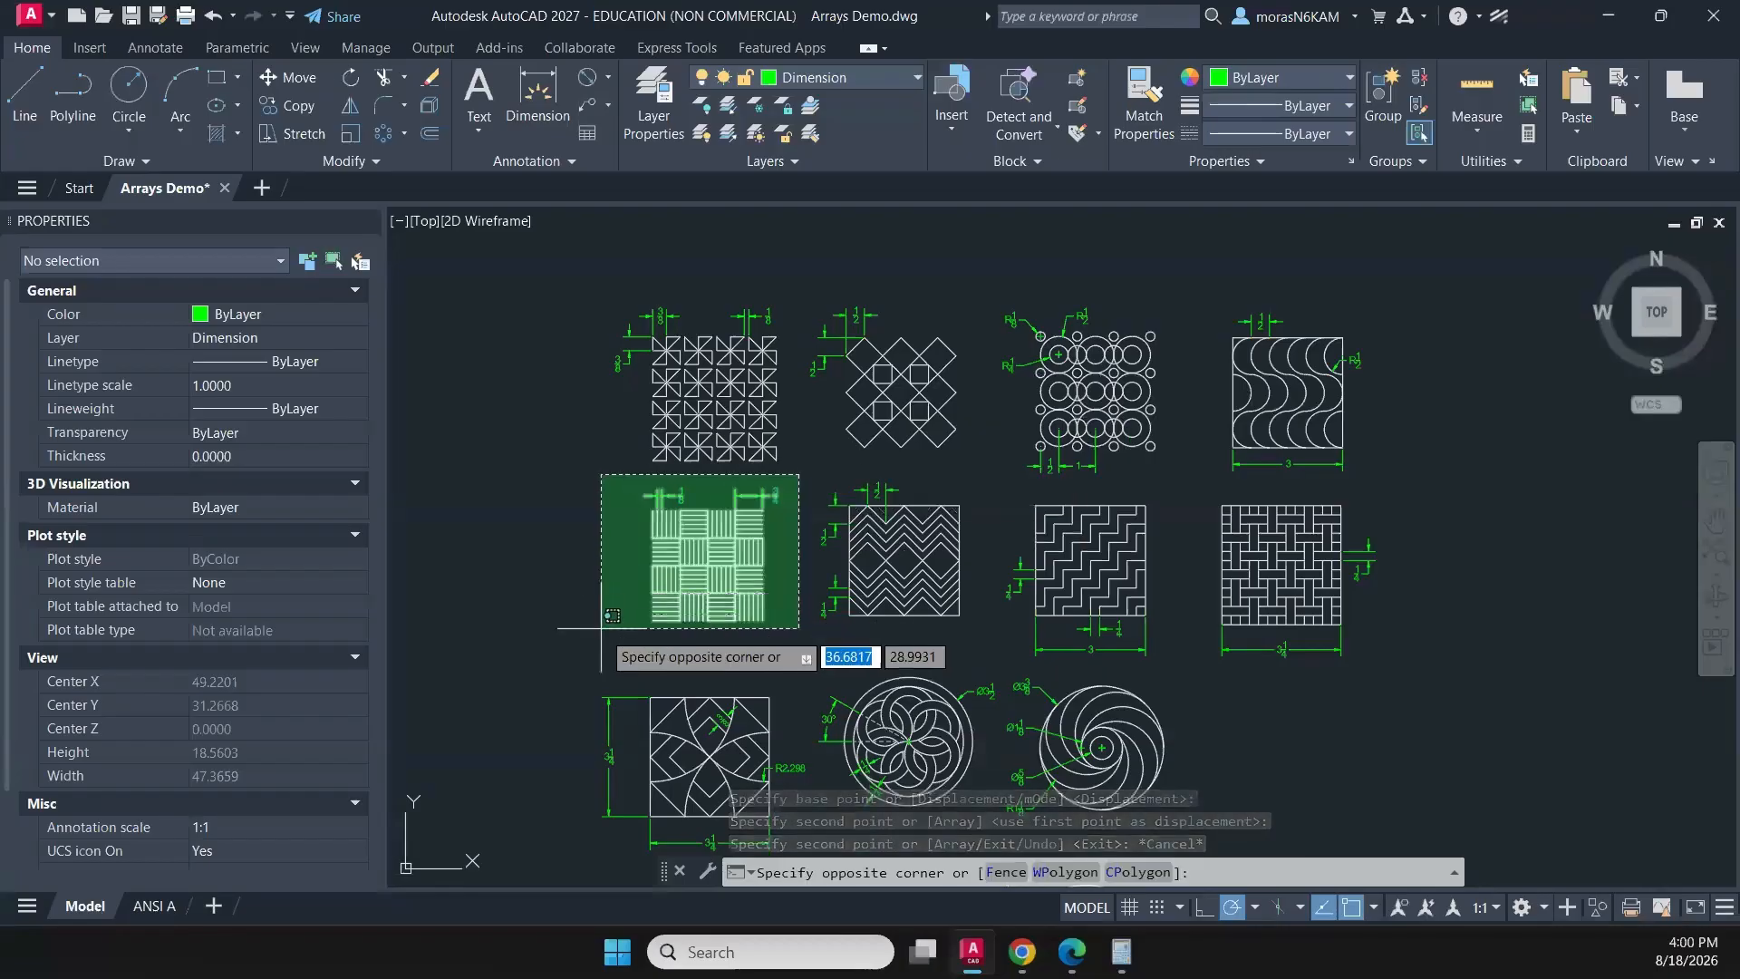
left_click(992, 631)
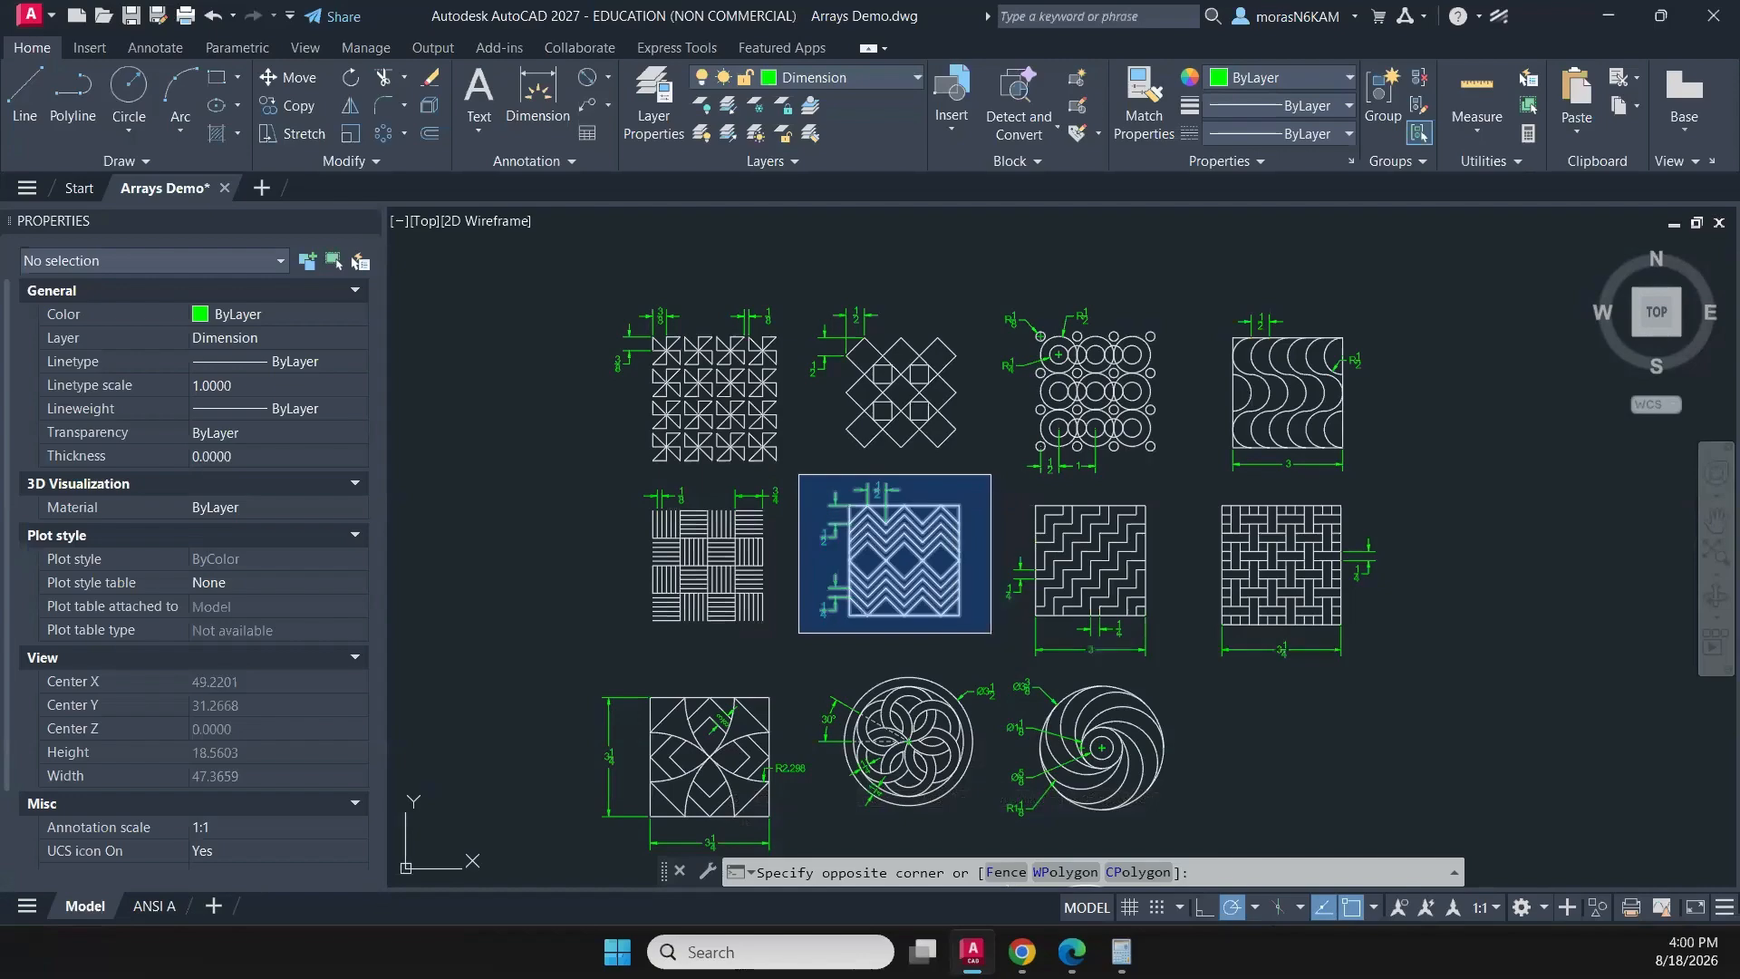
type("co")
key("Return")
left_click(976, 627)
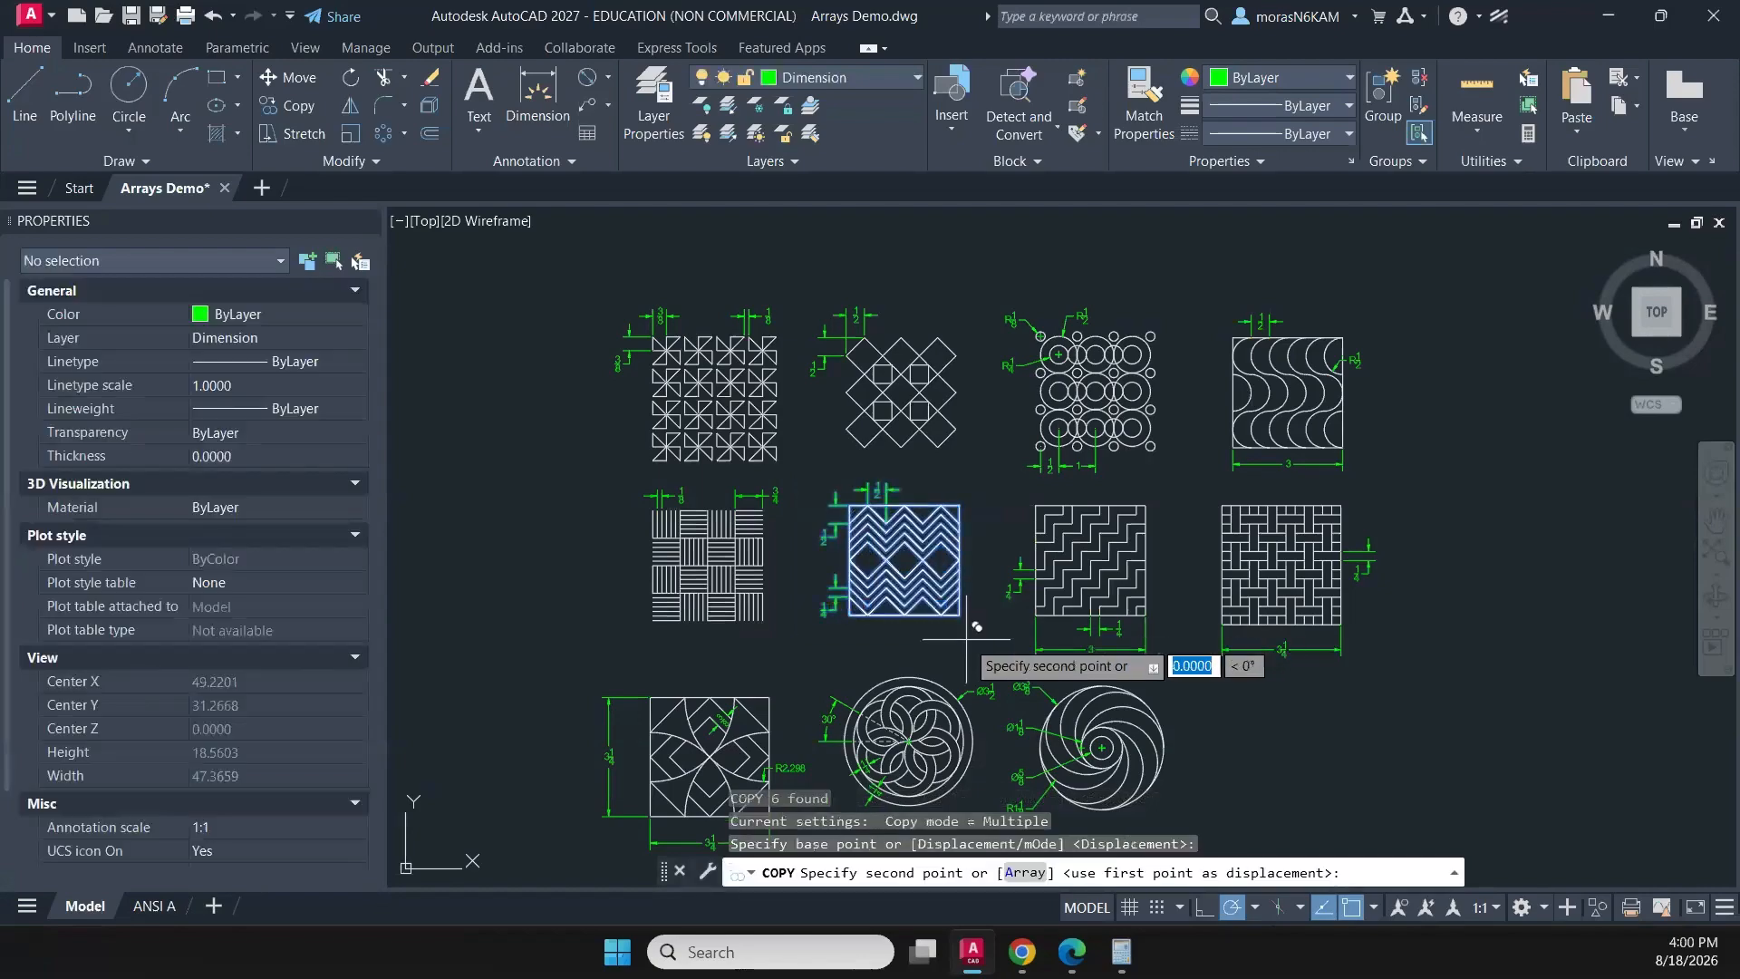
scroll(1338, 632, "down", 2)
middle_click_drag(1337, 632, 741, 631)
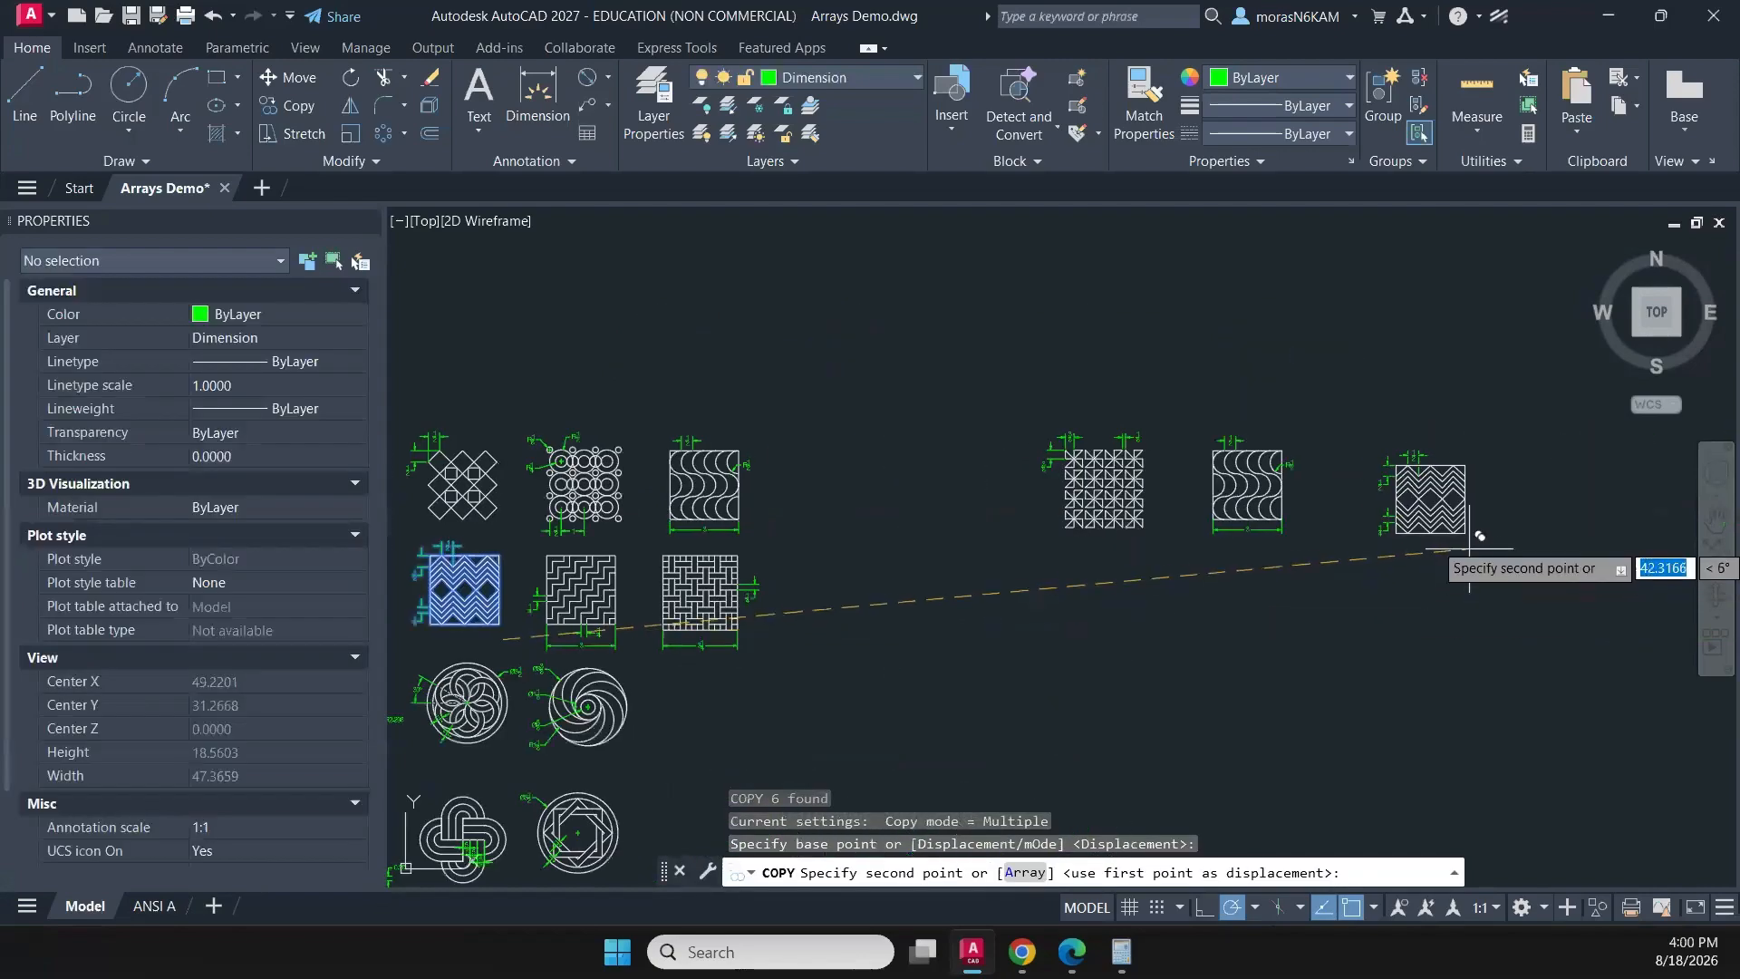
left_click(1437, 527)
middle_click_drag(1133, 714, 1328, 564)
key("Escape")
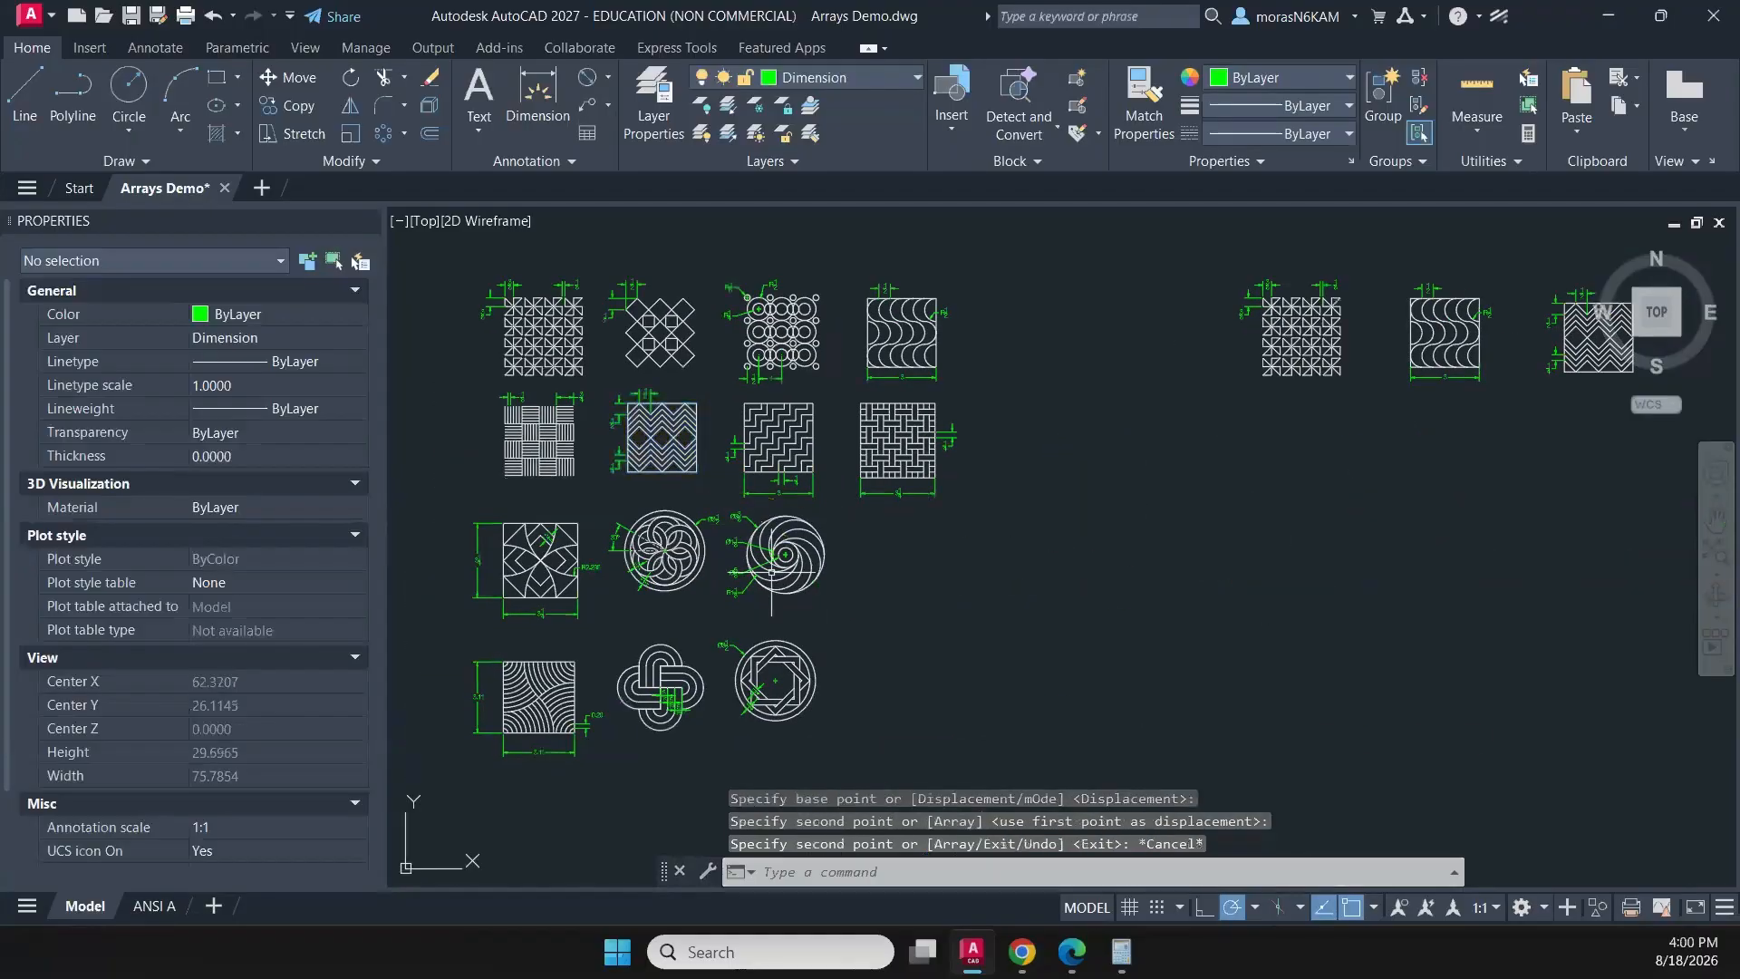
- Copy the curved-stripe square and the interlaced knot with their dimensions to a second row below the copied patterns
scroll(607, 567, "up", 2)
middle_click_drag(633, 625, 882, 424)
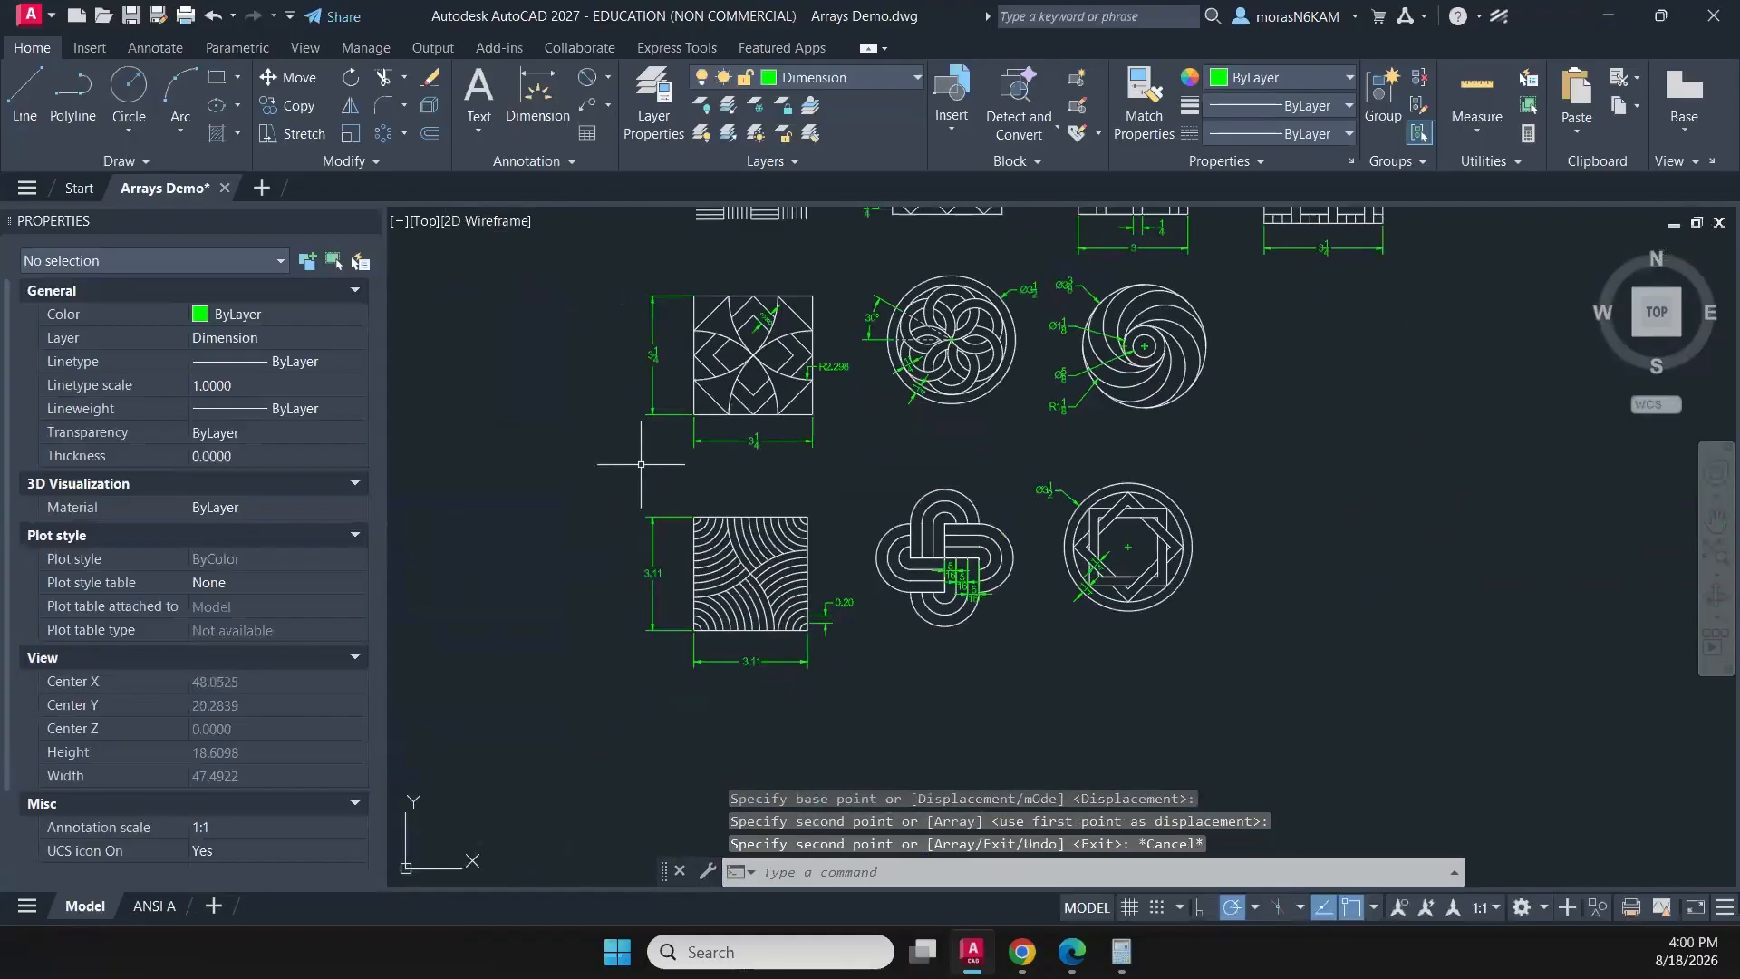
left_click(590, 479)
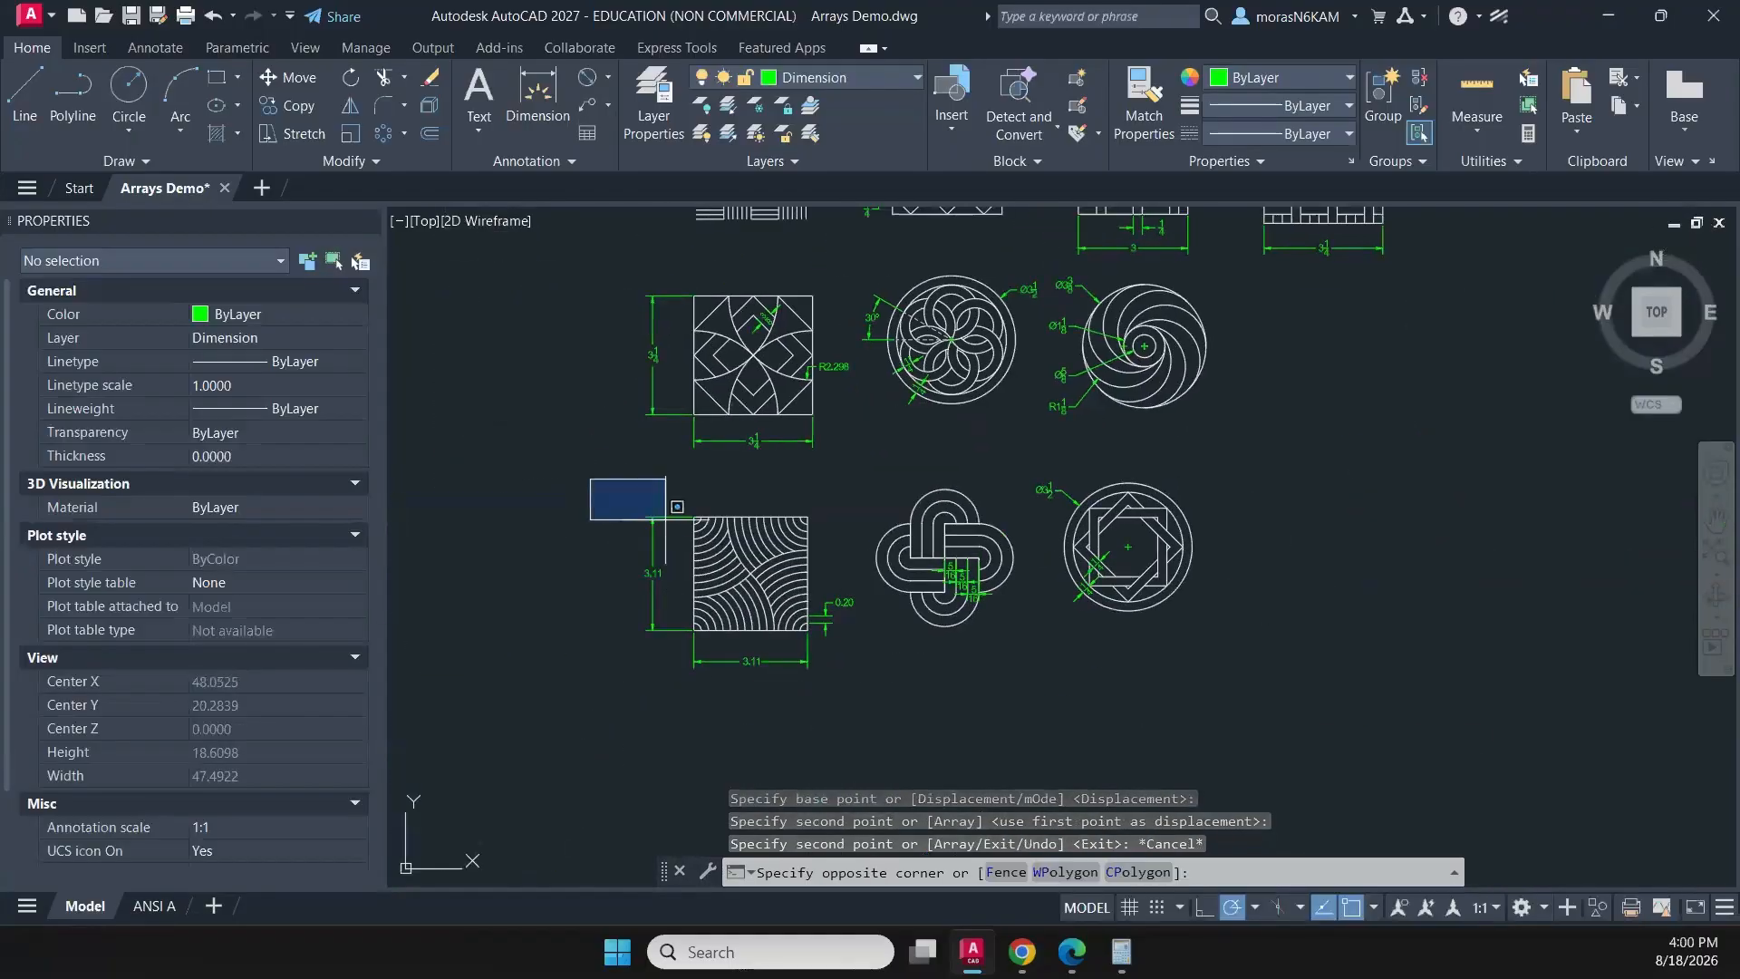
left_click(1017, 698)
type("co")
key("Return")
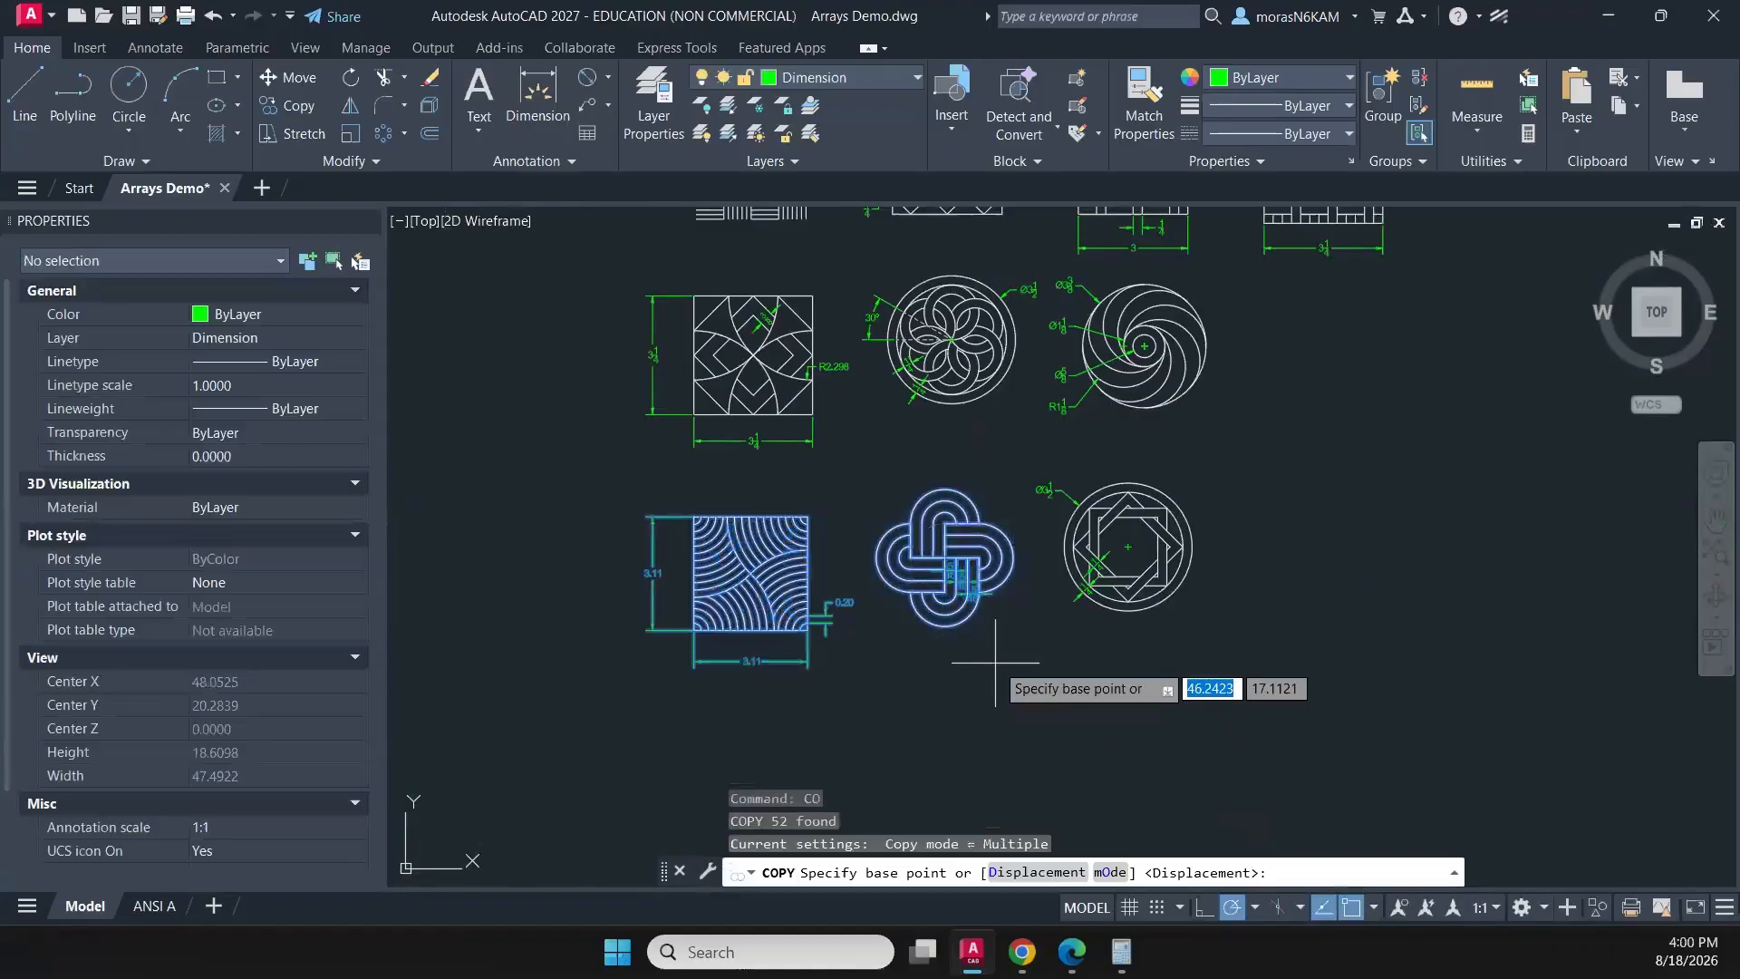
left_click(995, 648)
scroll(1091, 703, "down", 5)
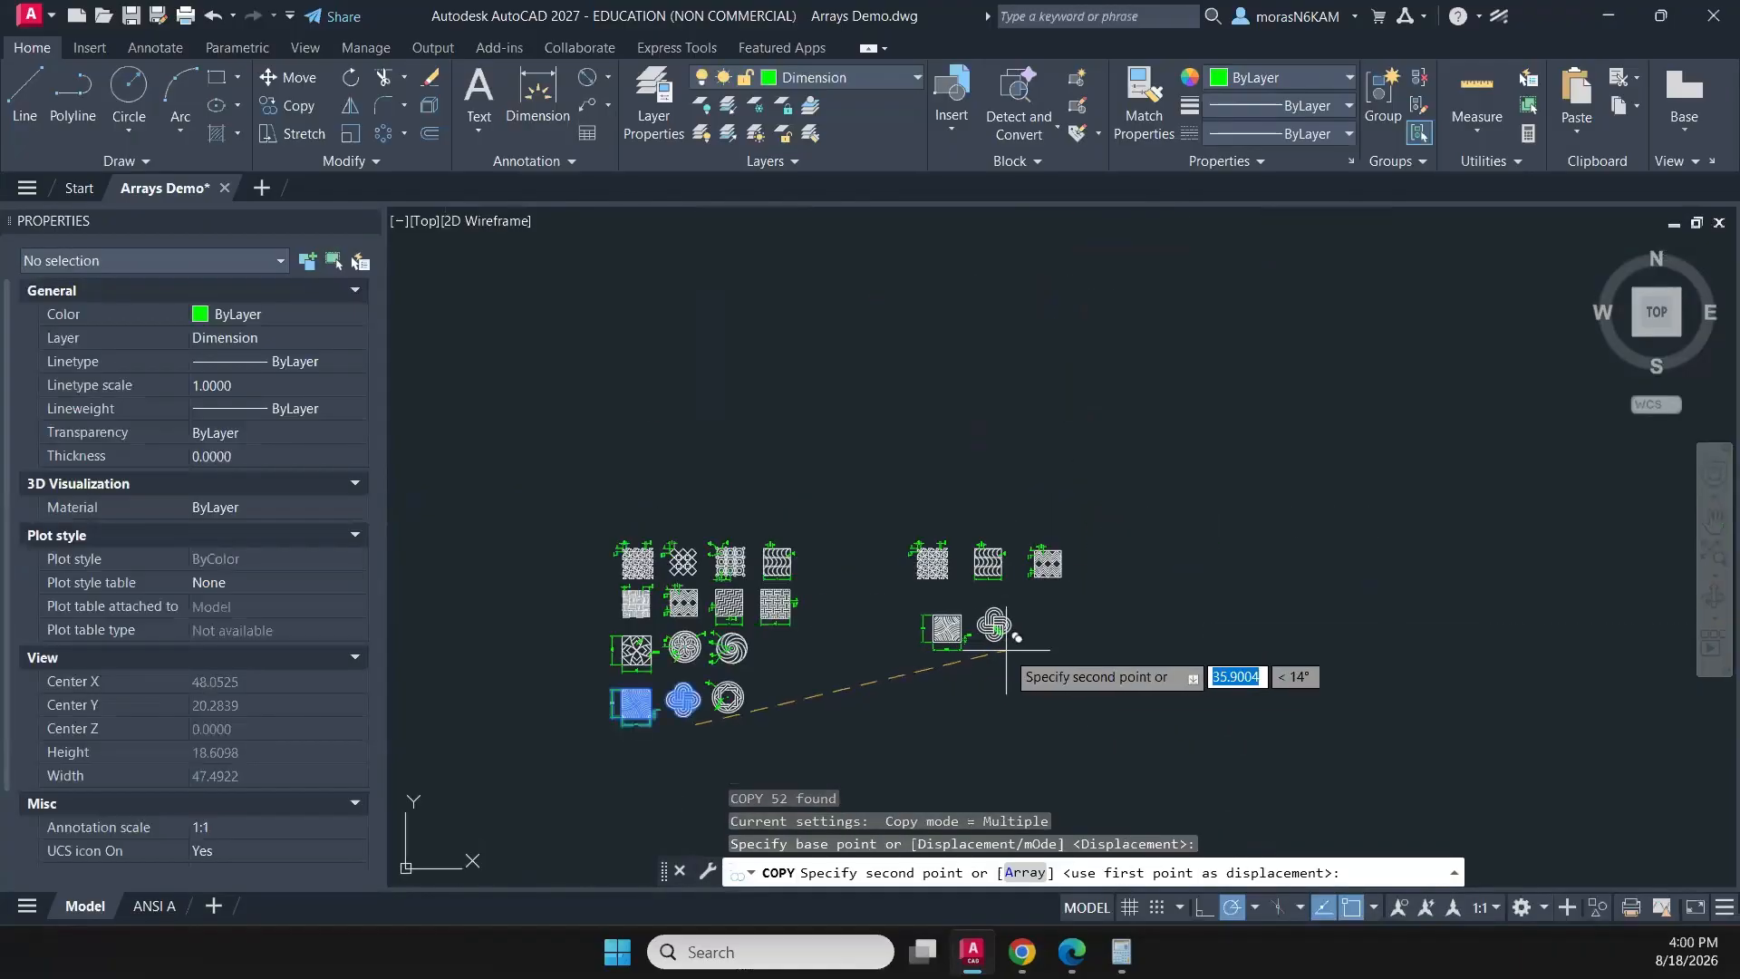
left_click(996, 647)
key("Escape")
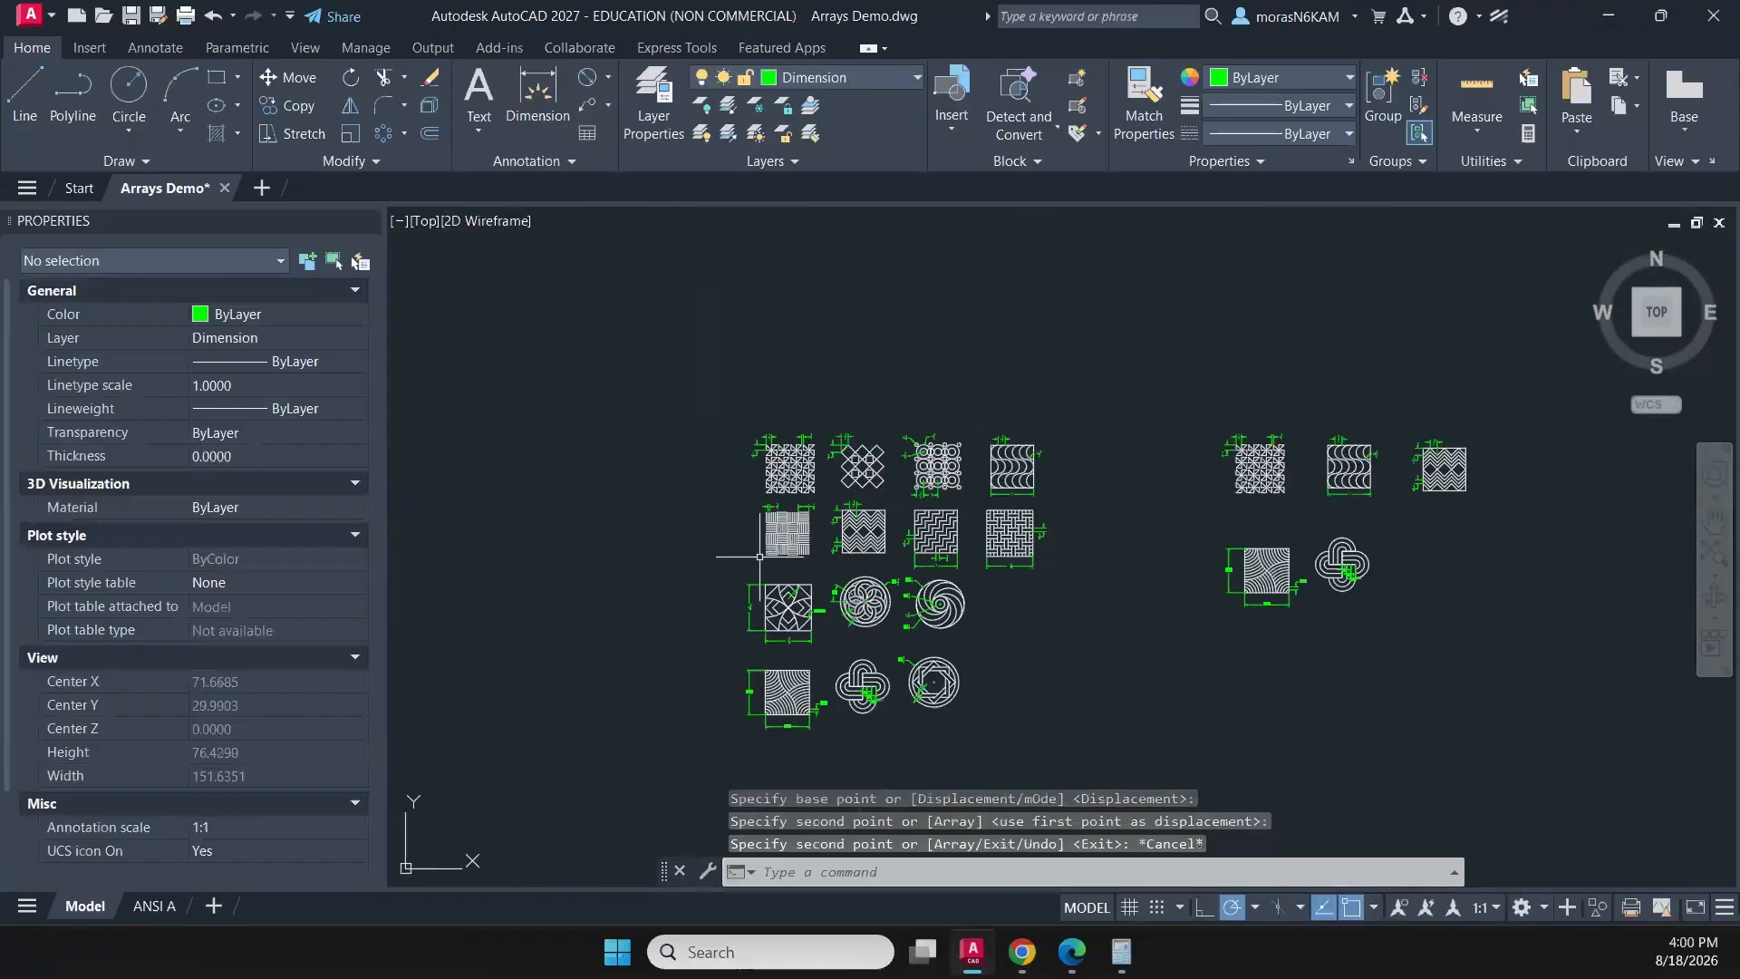
- Copy the circular petal rosette with its dimensions beside the copied knot, below the copied zigzag pattern
scroll(758, 554, "up", 5)
left_click(1107, 591)
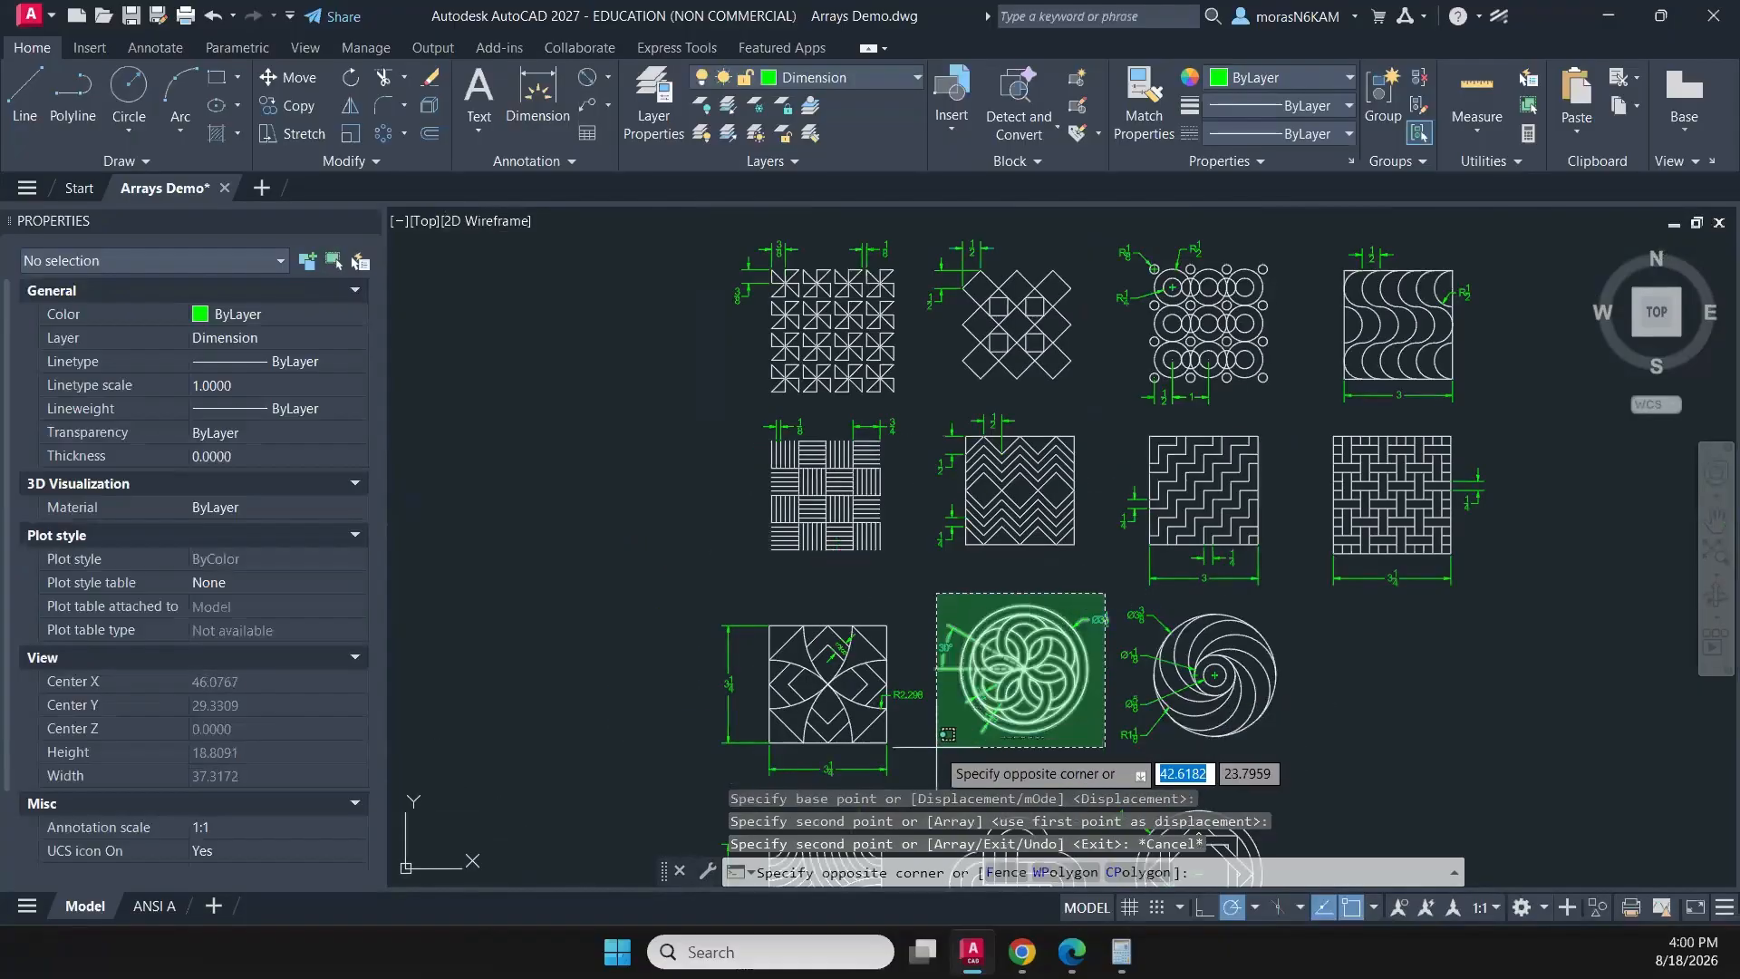
left_click(940, 745)
type("o")
key("Return")
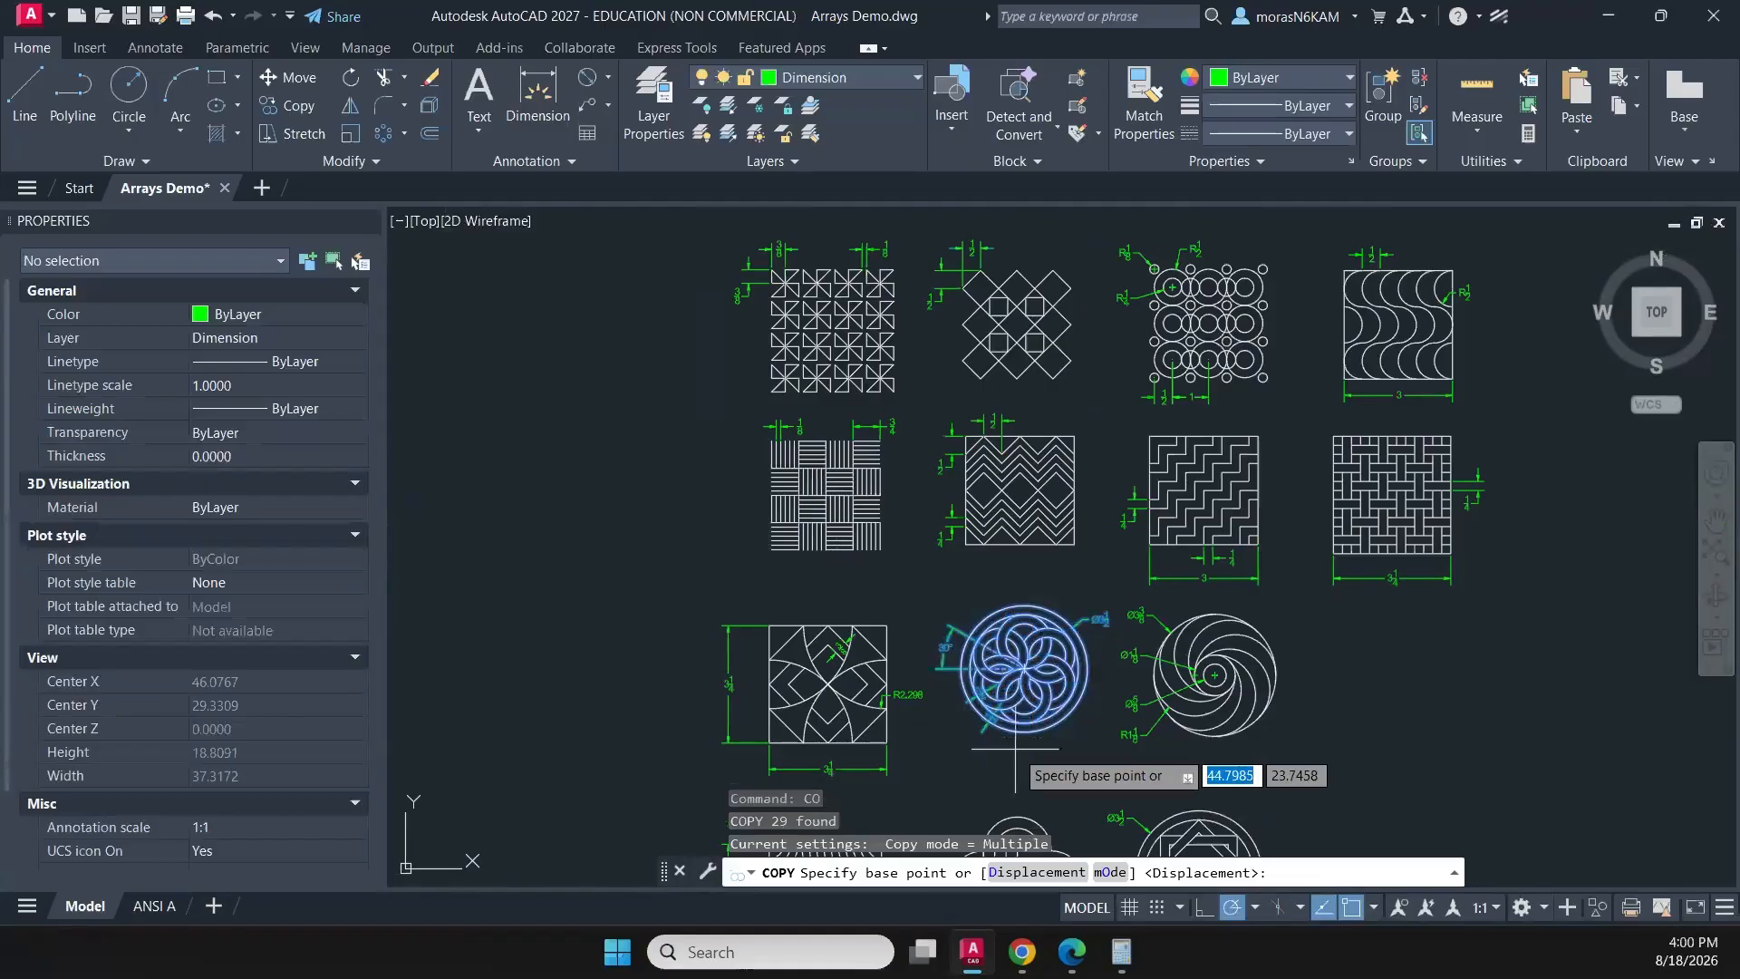
left_click(1024, 734)
middle_click_drag(1278, 686, 727, 723)
middle_click_drag(1344, 629, 777, 610)
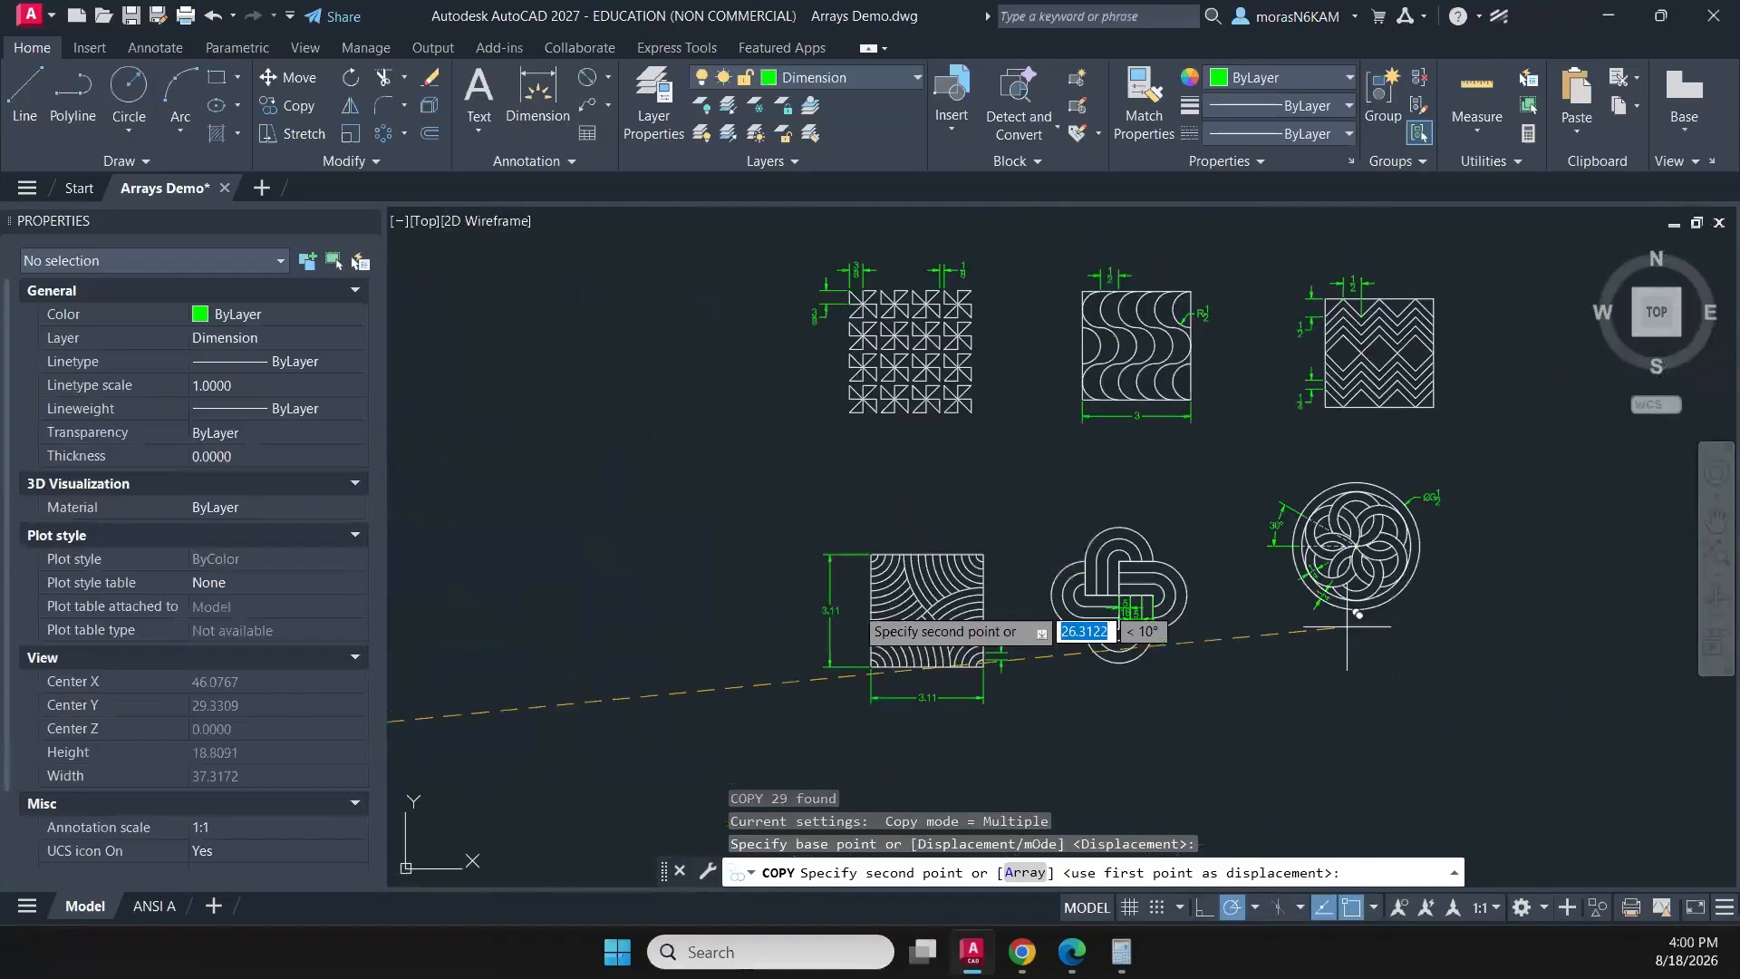
left_click(1353, 662)
key("Escape")
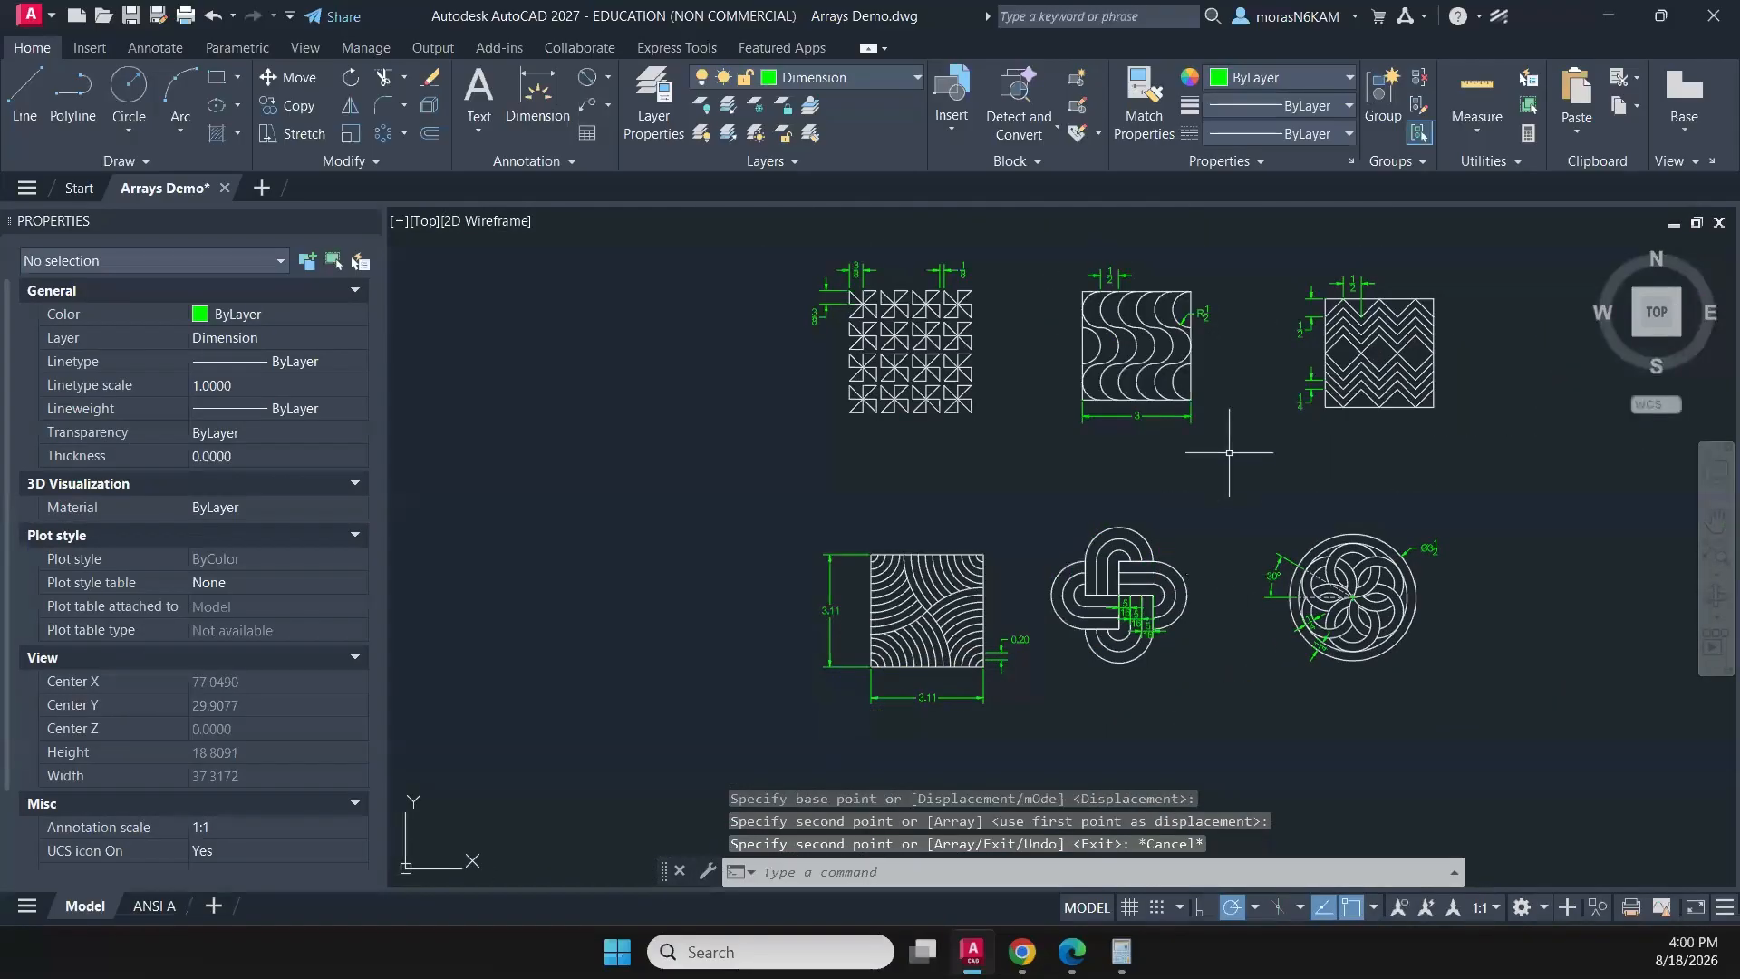
- Make CONSTRUCTION the current layer for drawing a polyline on the copied pinwheel pattern
left_click(73, 98)
scroll(790, 358, "up", 2)
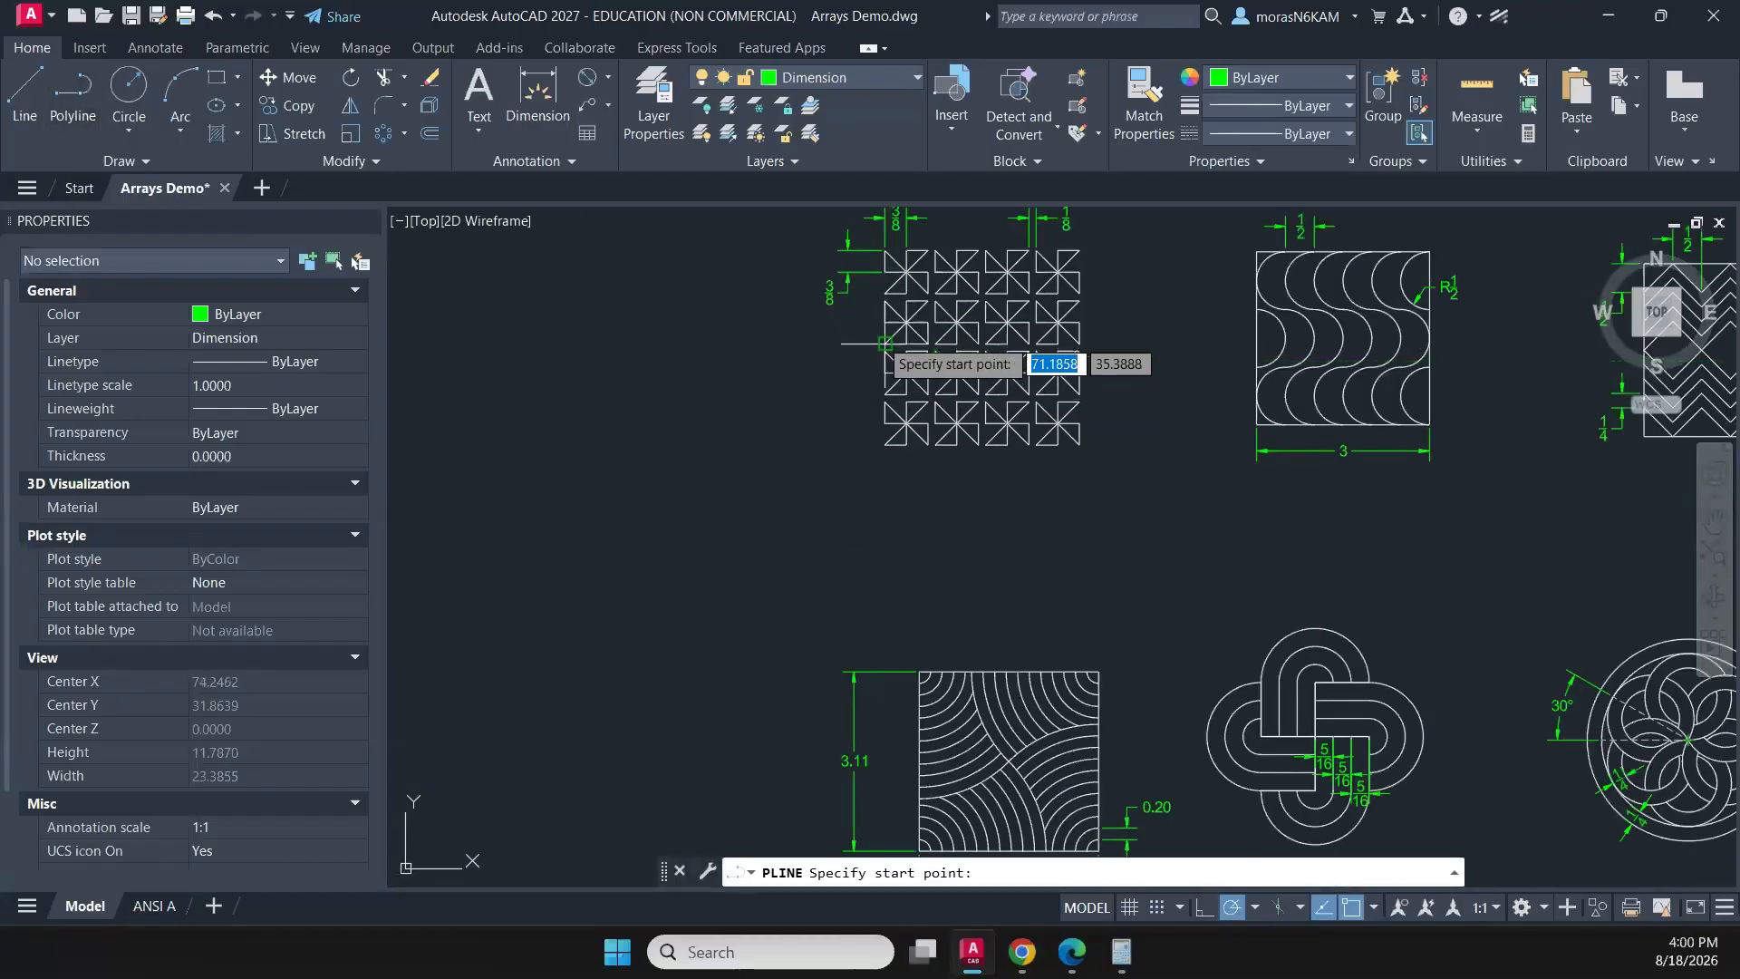
scroll(924, 362, "up", 4)
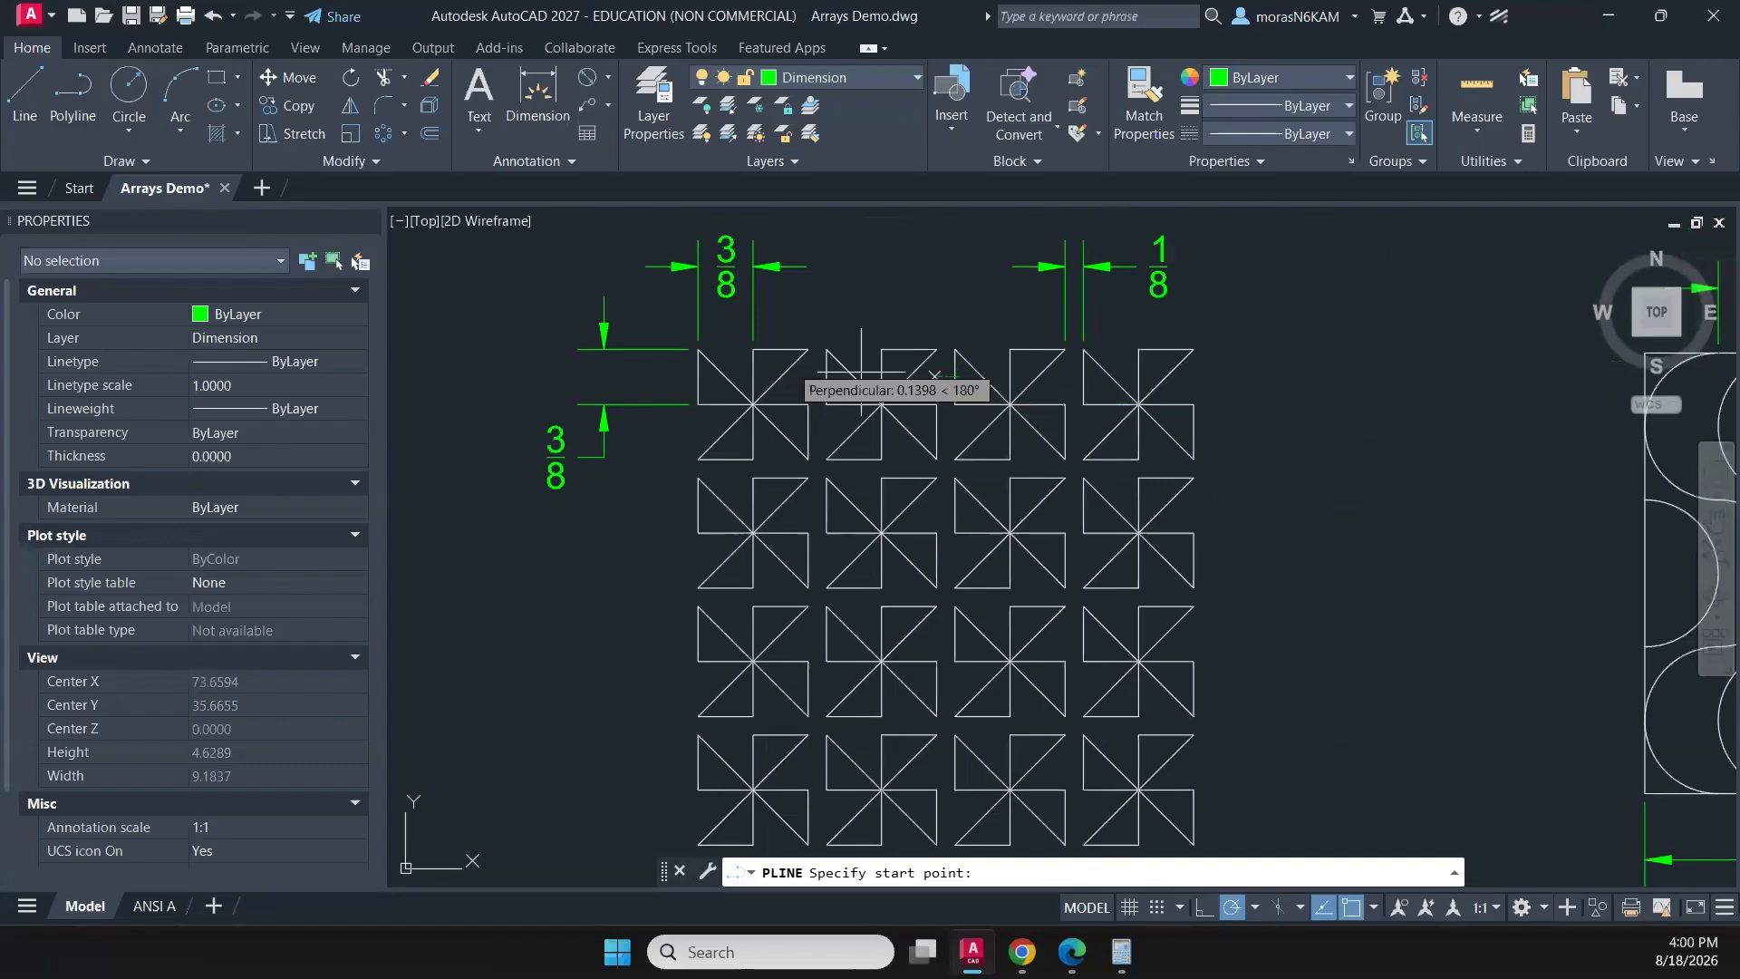
left_click(827, 77)
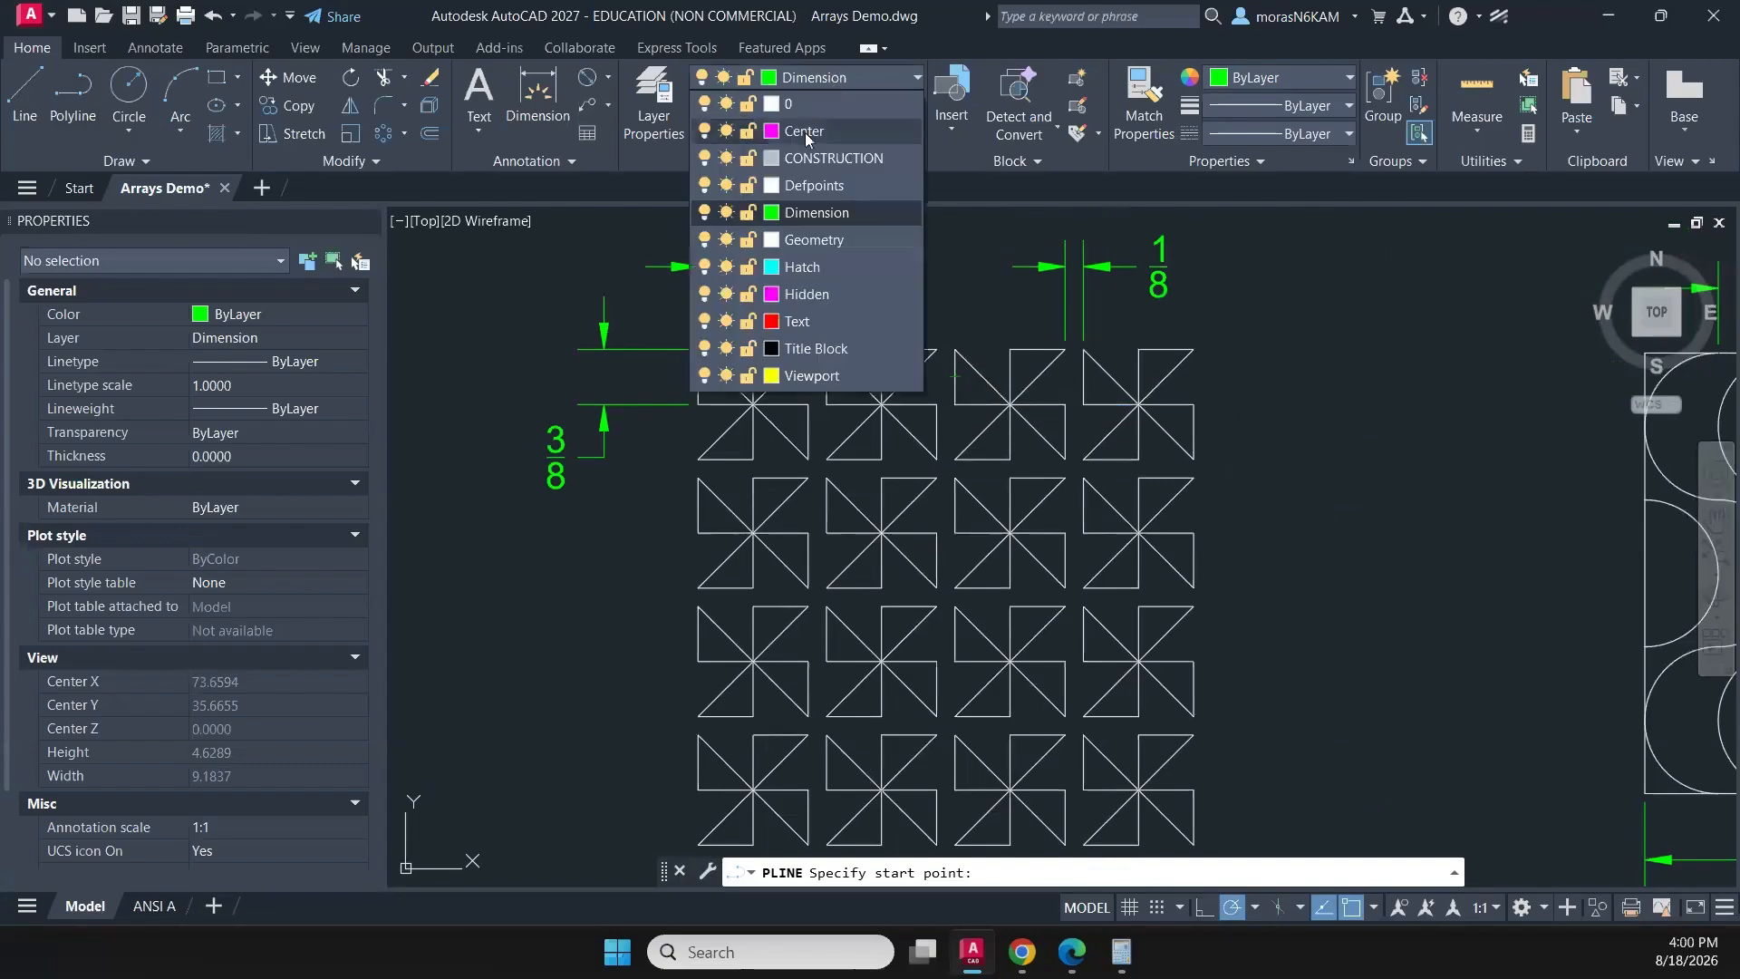
left_click(803, 160)
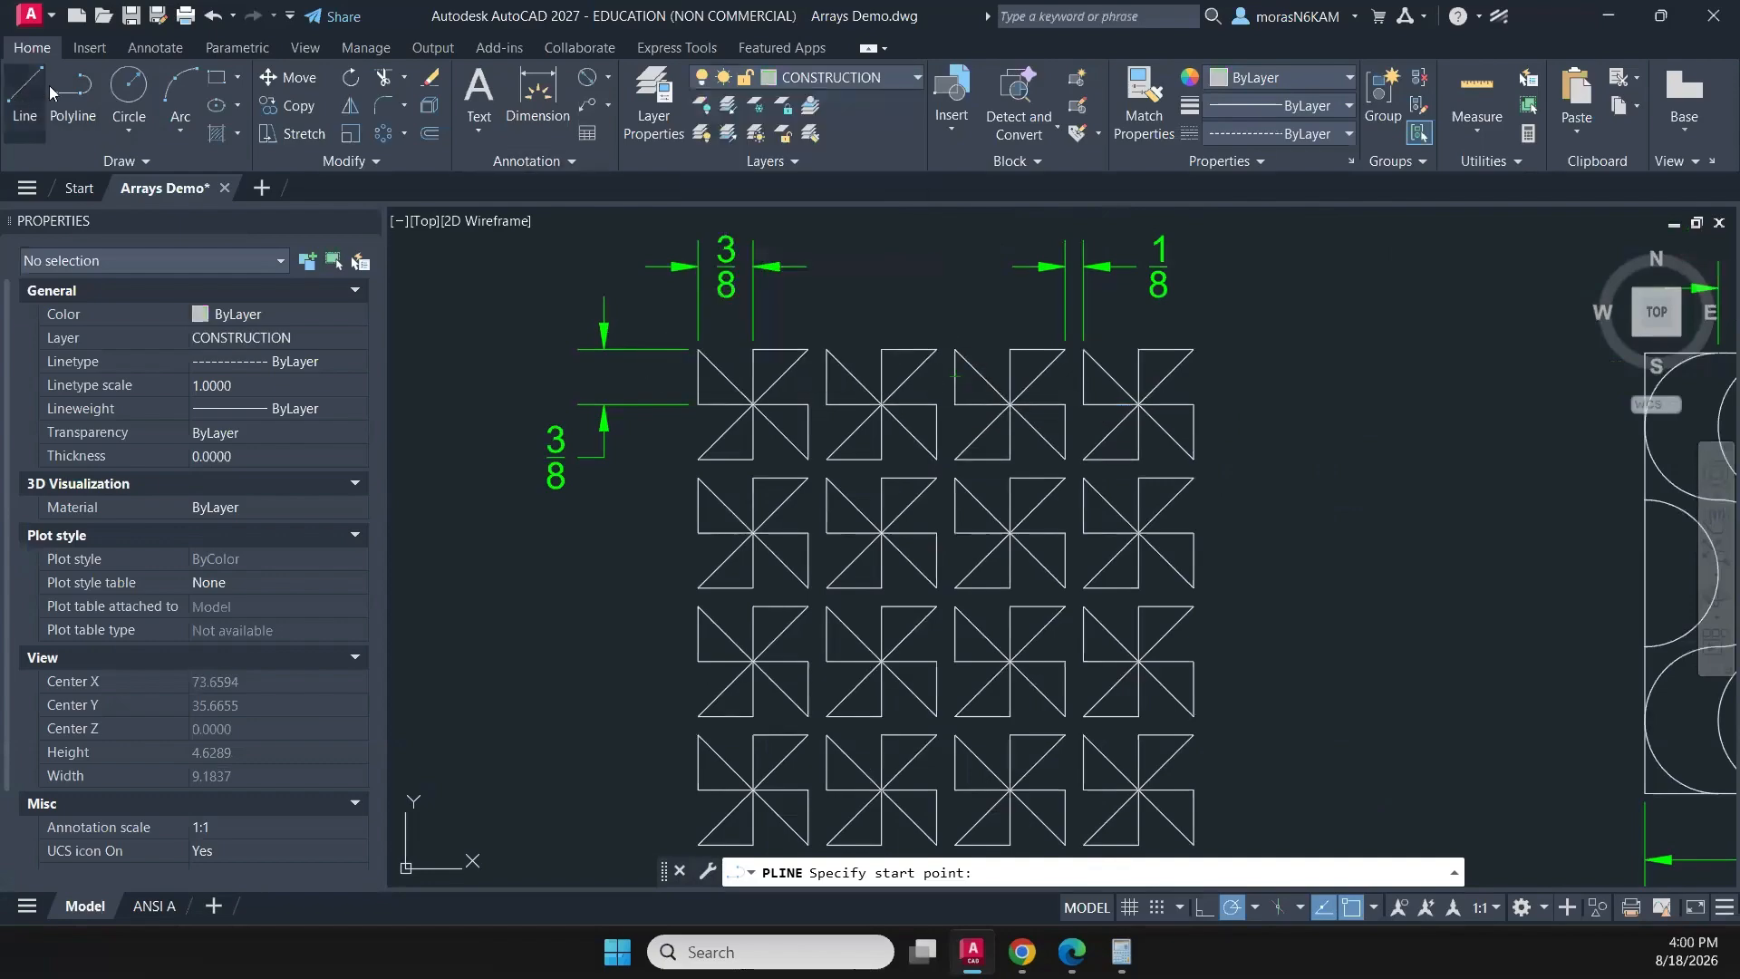
left_click(698, 348)
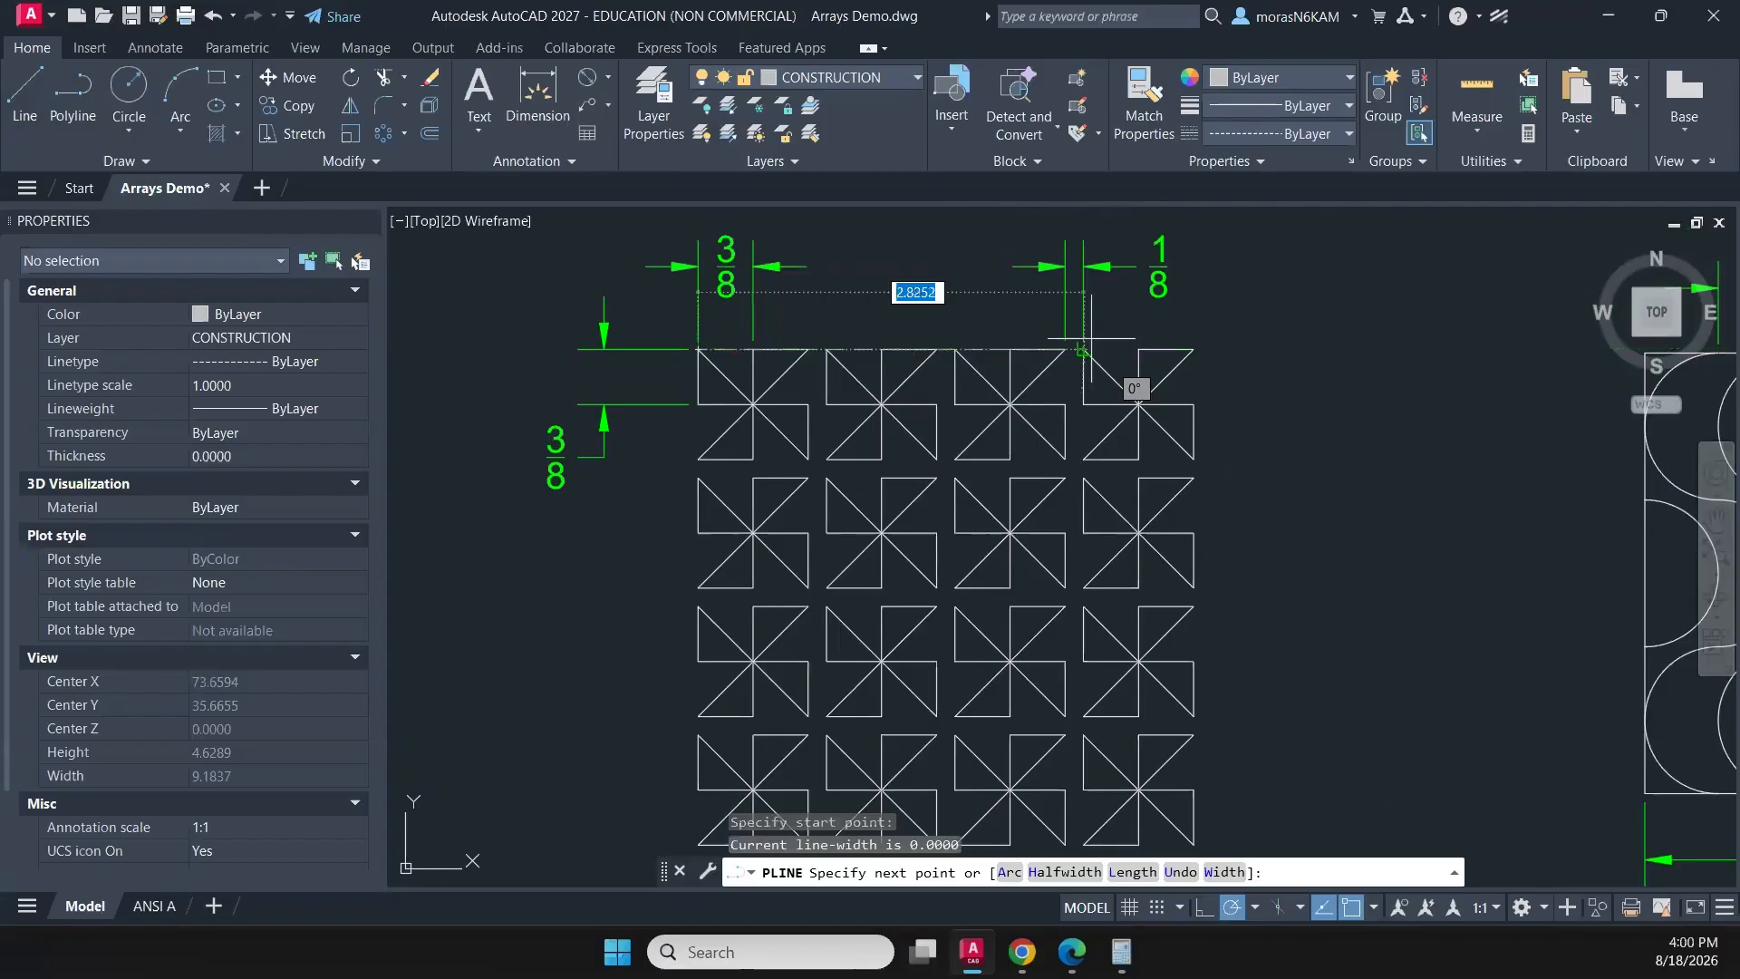
left_click(1193, 348)
left_click(936, 348)
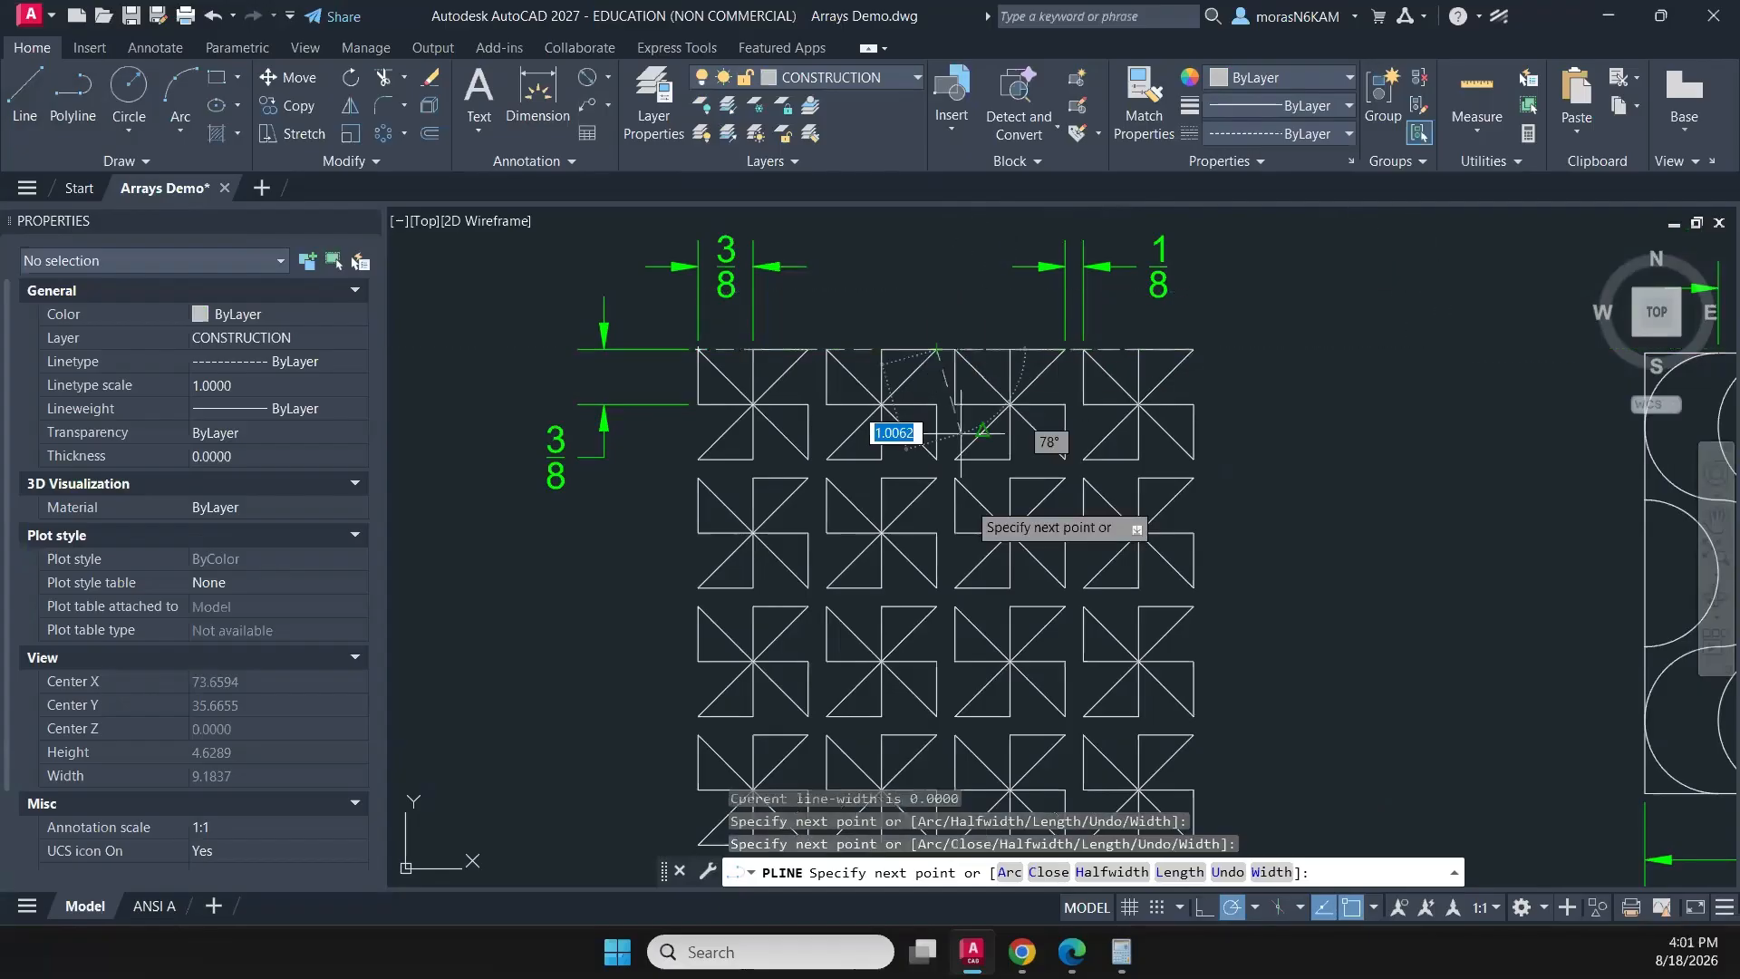
key("Escape")
left_click(941, 345)
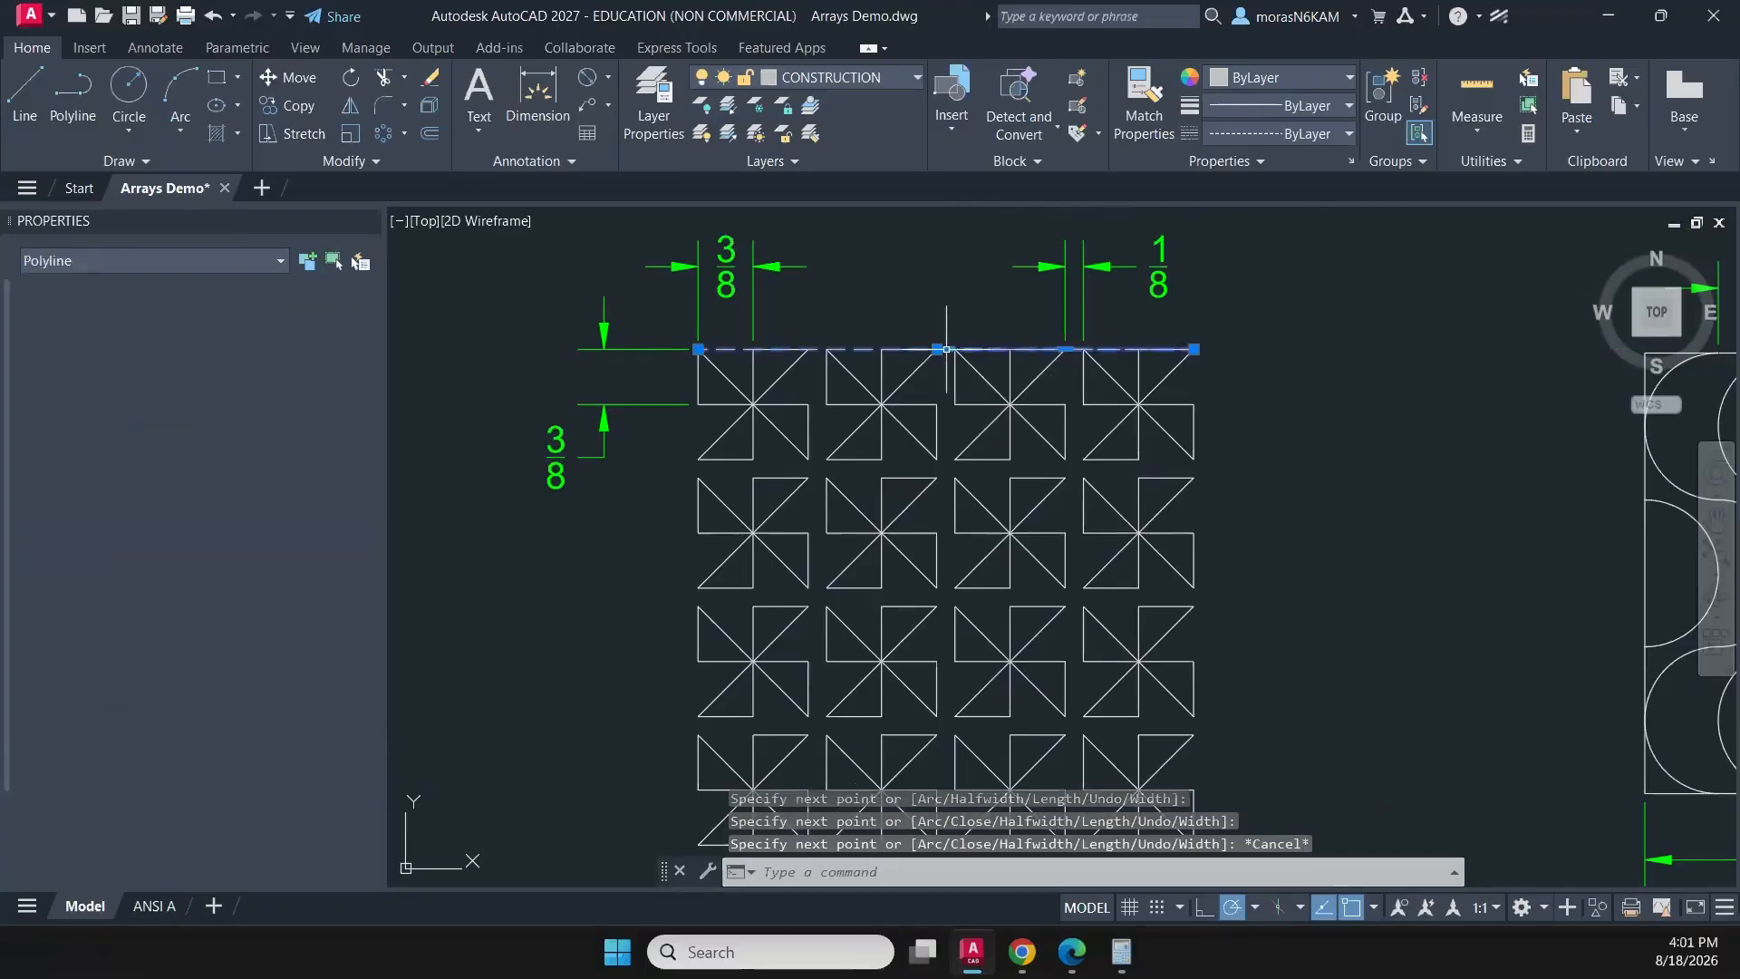
key("Delete")
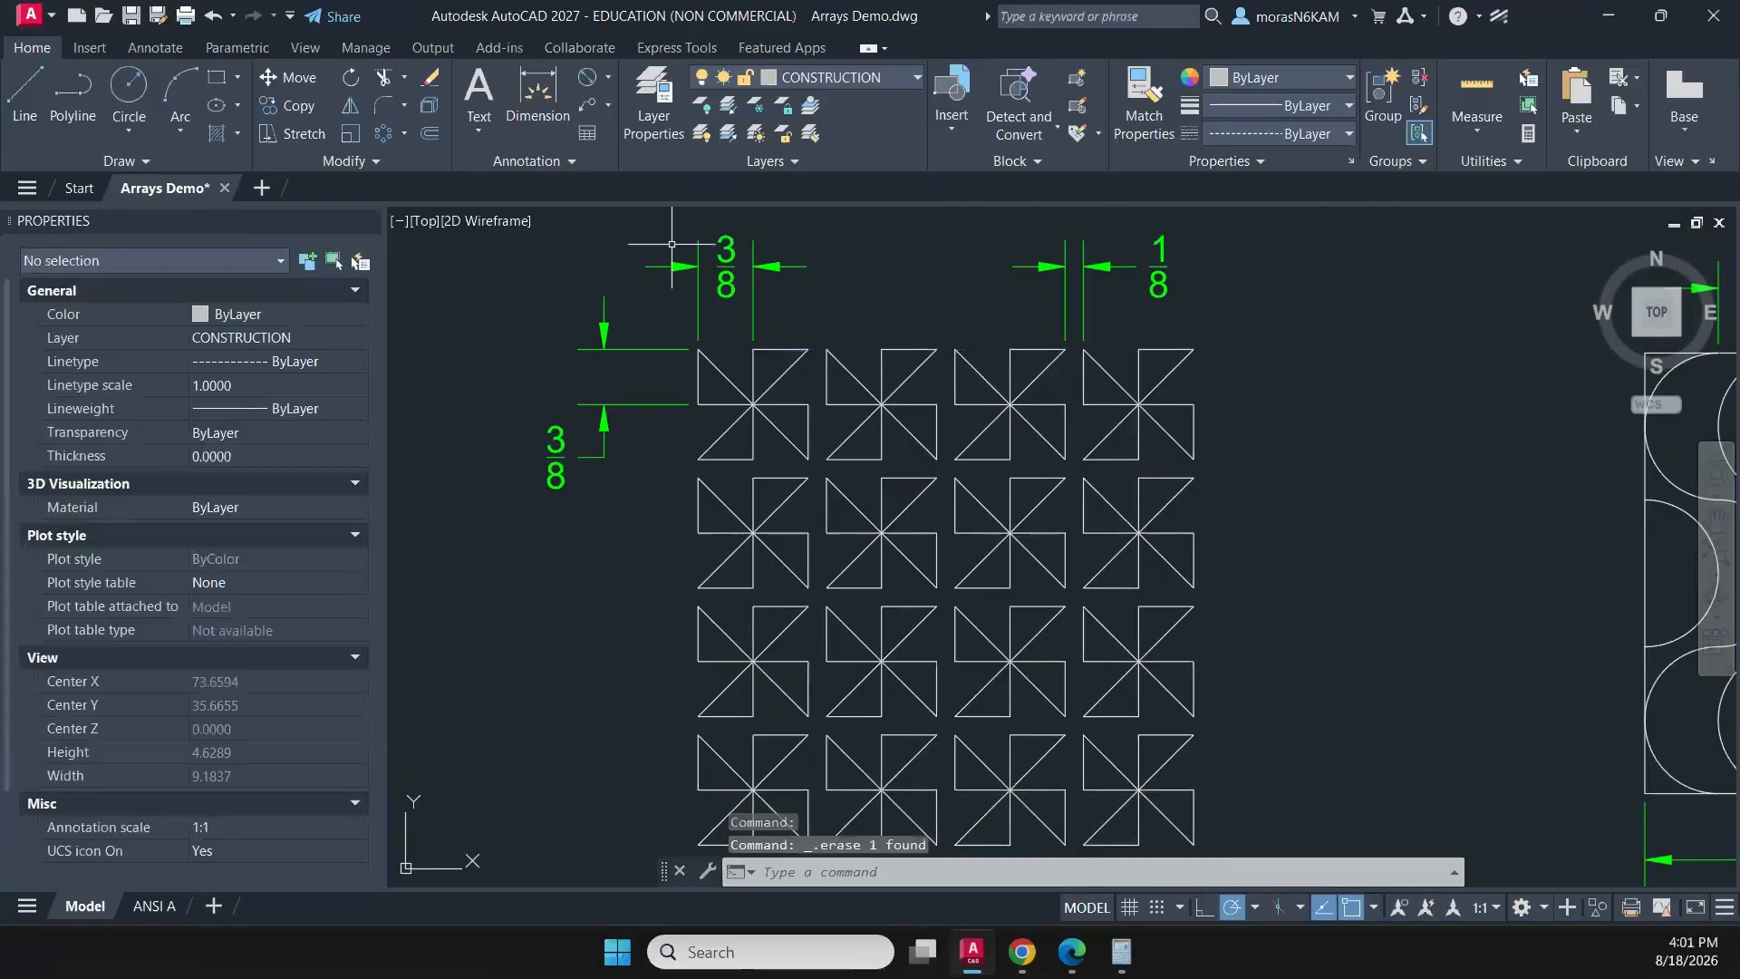
- Start a polyline along the copied pinwheel pattern's full top edge and double it back to that edge's midpoint
left_click(55, 86)
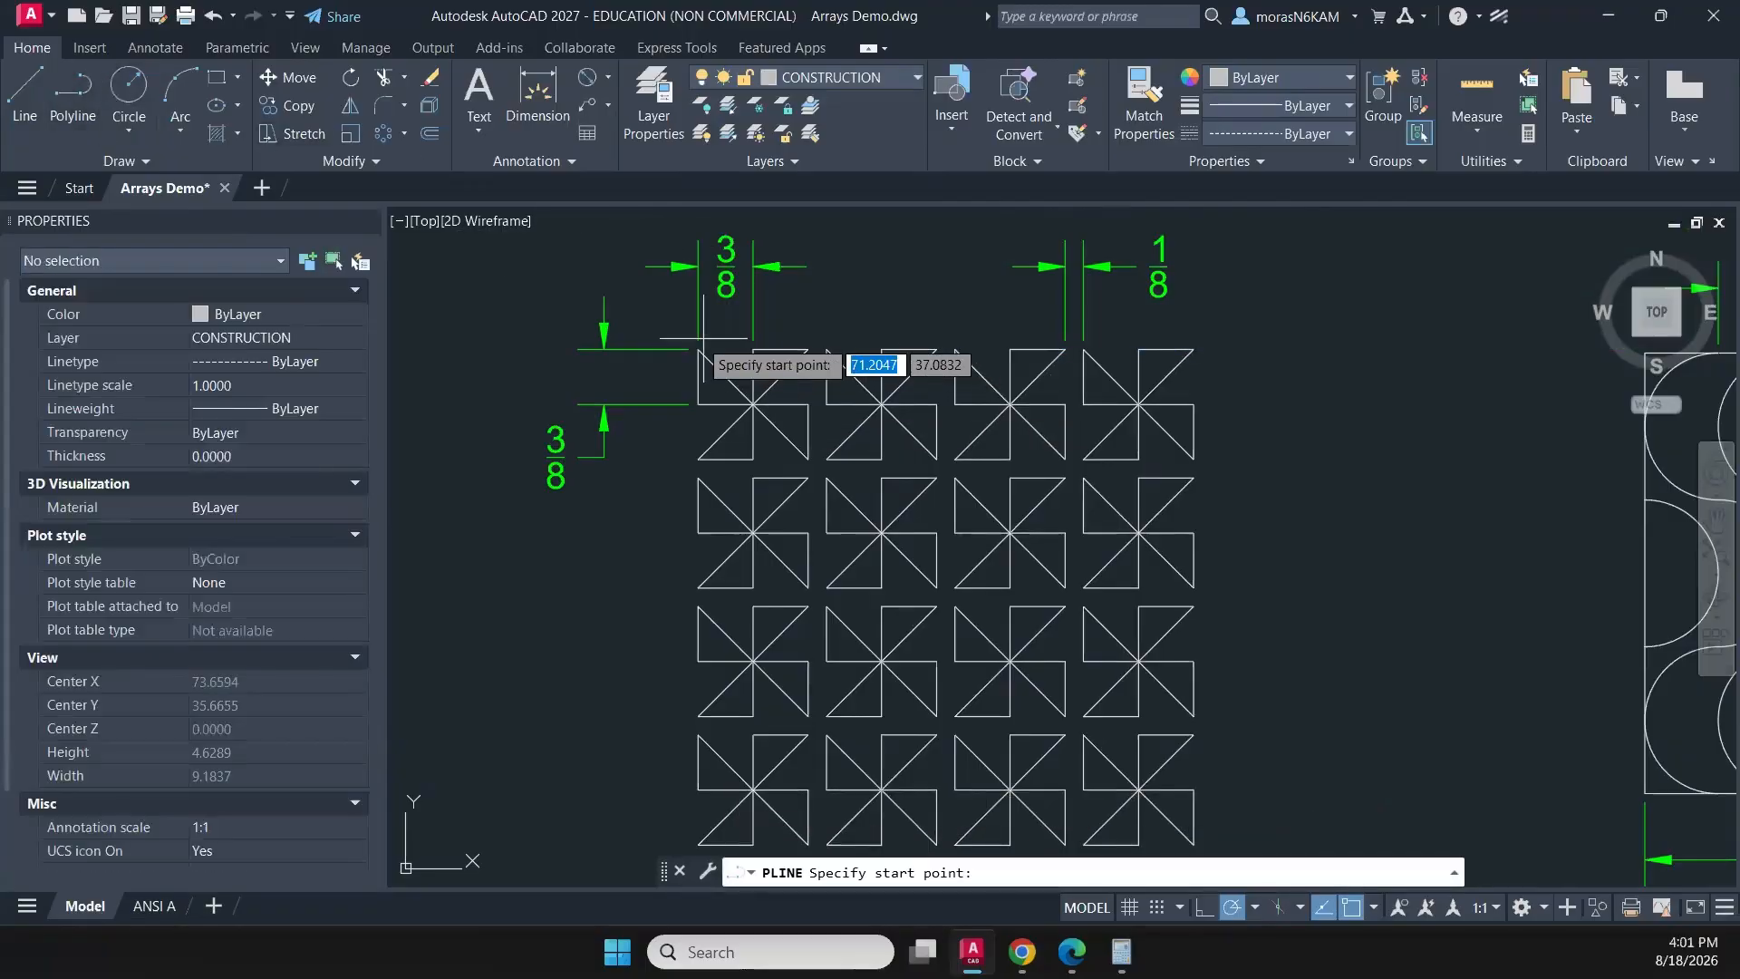
scroll(710, 348, "up", 3)
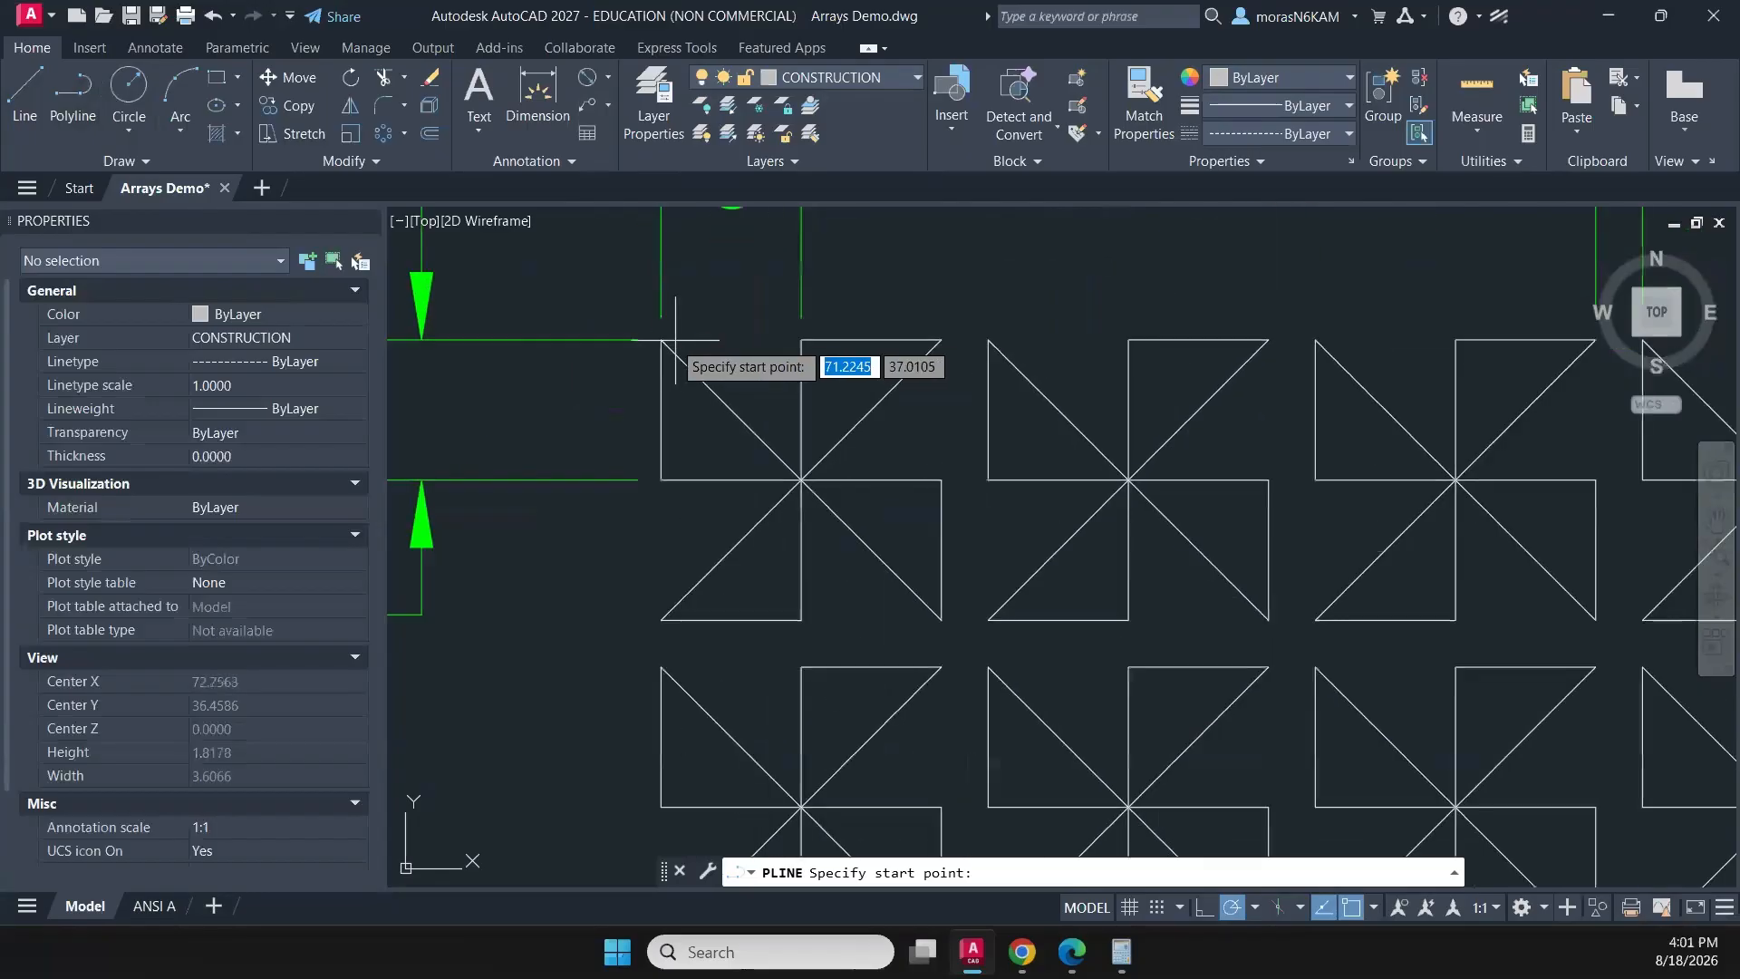
left_click(661, 340)
middle_click_drag(1267, 408, 1002, 459)
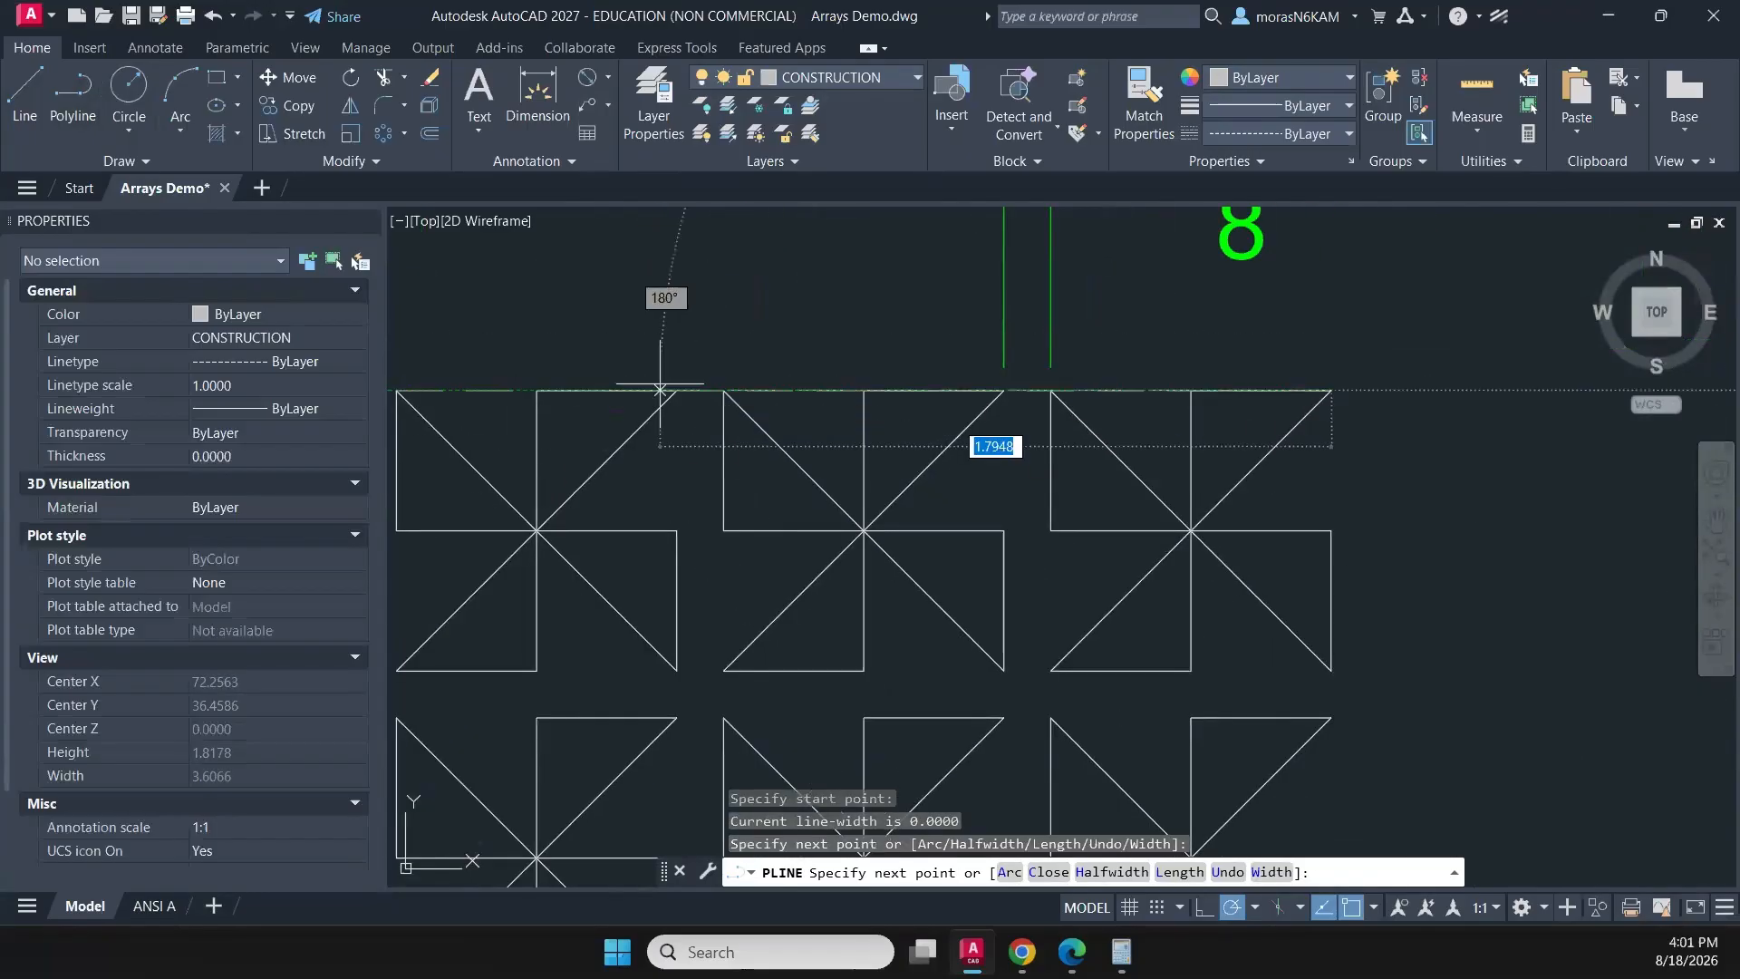
left_click(700, 390)
- Continue the polyline straight down through the pinwheel pattern's bottom edge and past the curved-stripe square below as a vertical centre guide
scroll(701, 389, "down", 4)
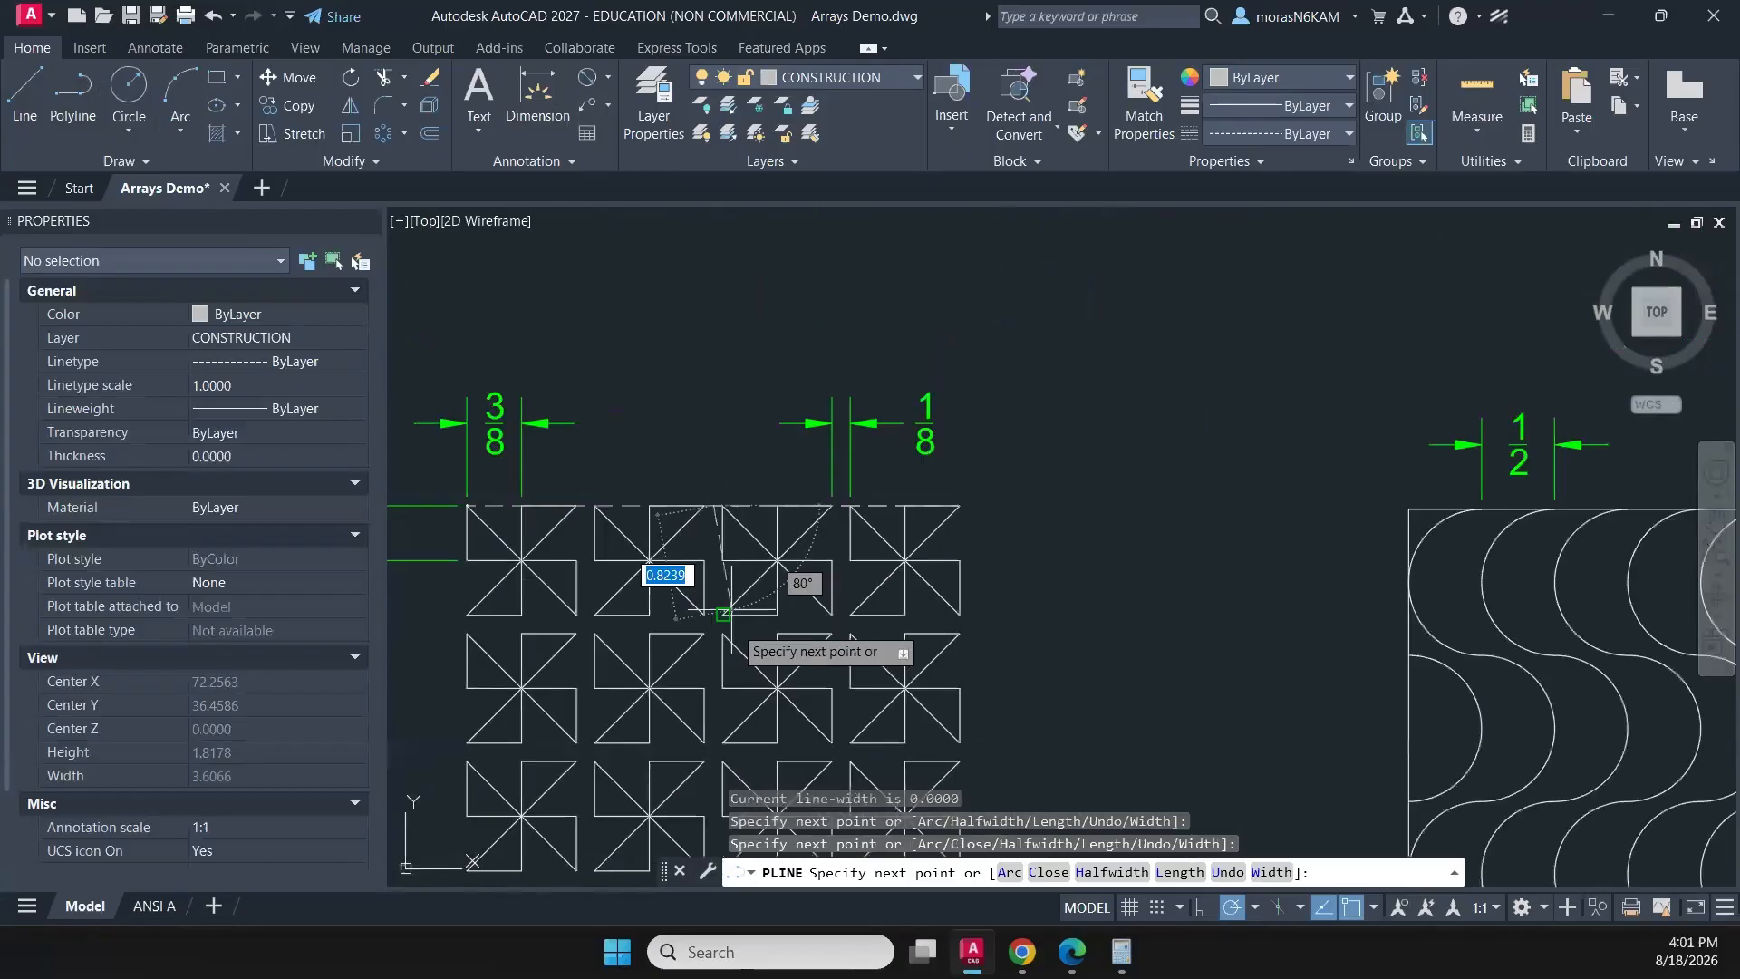
middle_click_drag(725, 561, 779, 354)
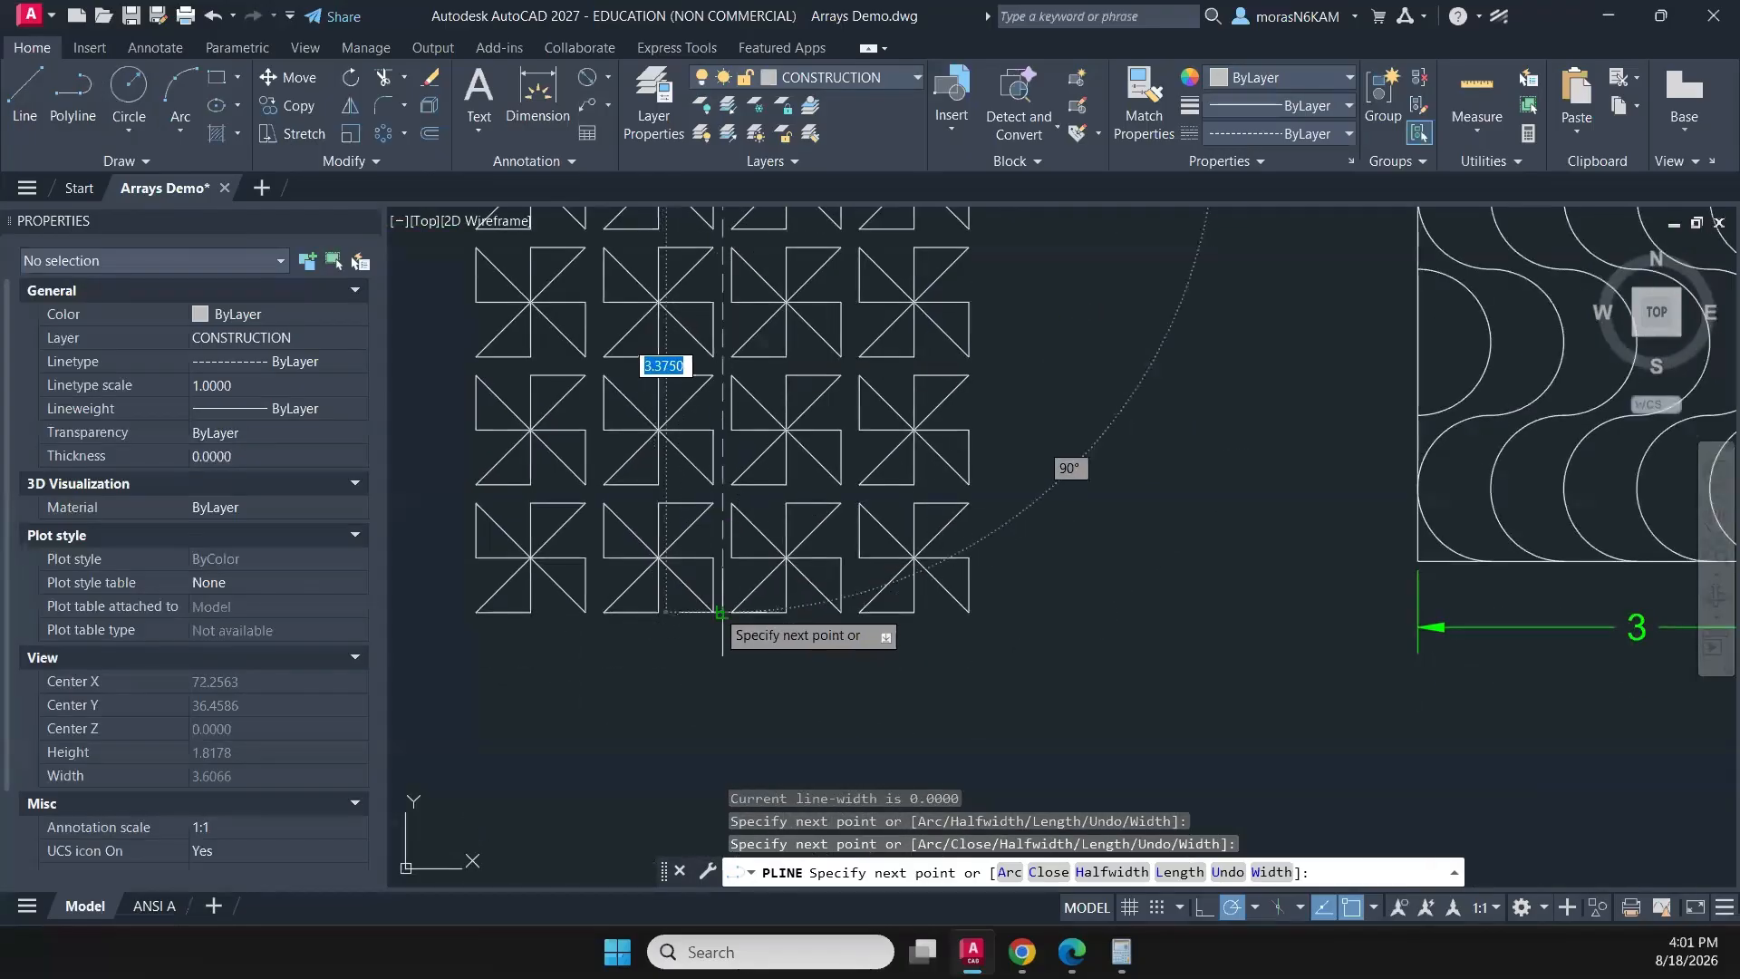
scroll(703, 609, "up", 6)
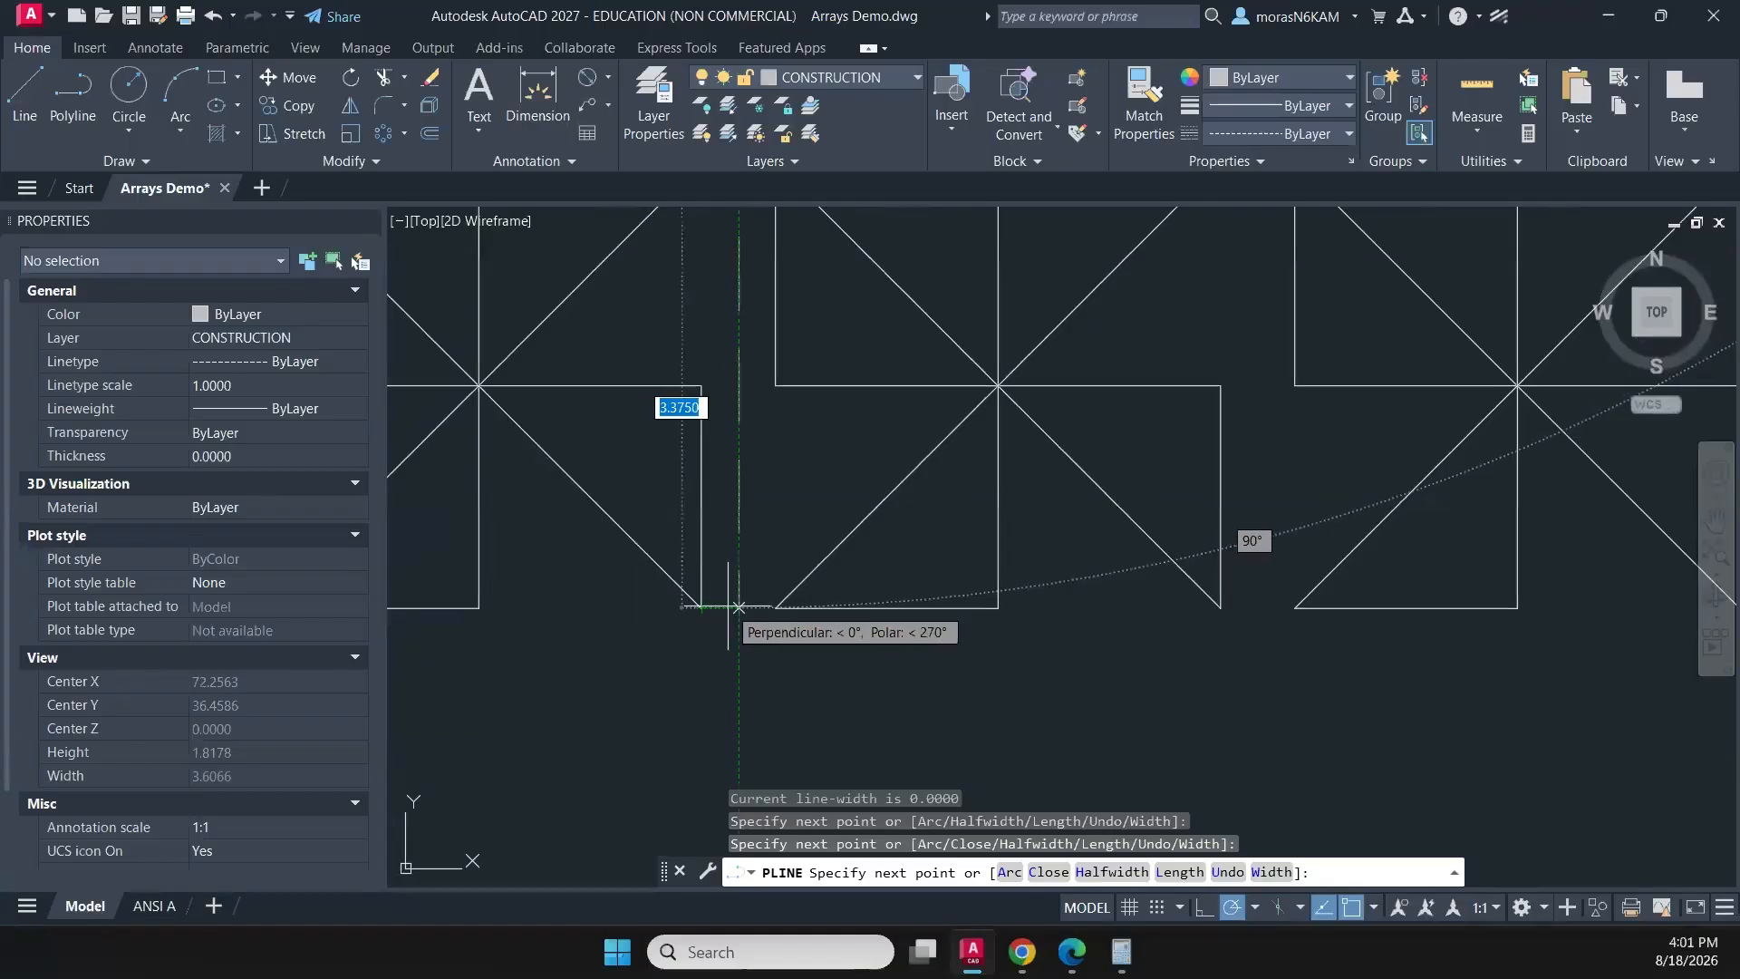
left_click(736, 607)
scroll(779, 625, "down", 10)
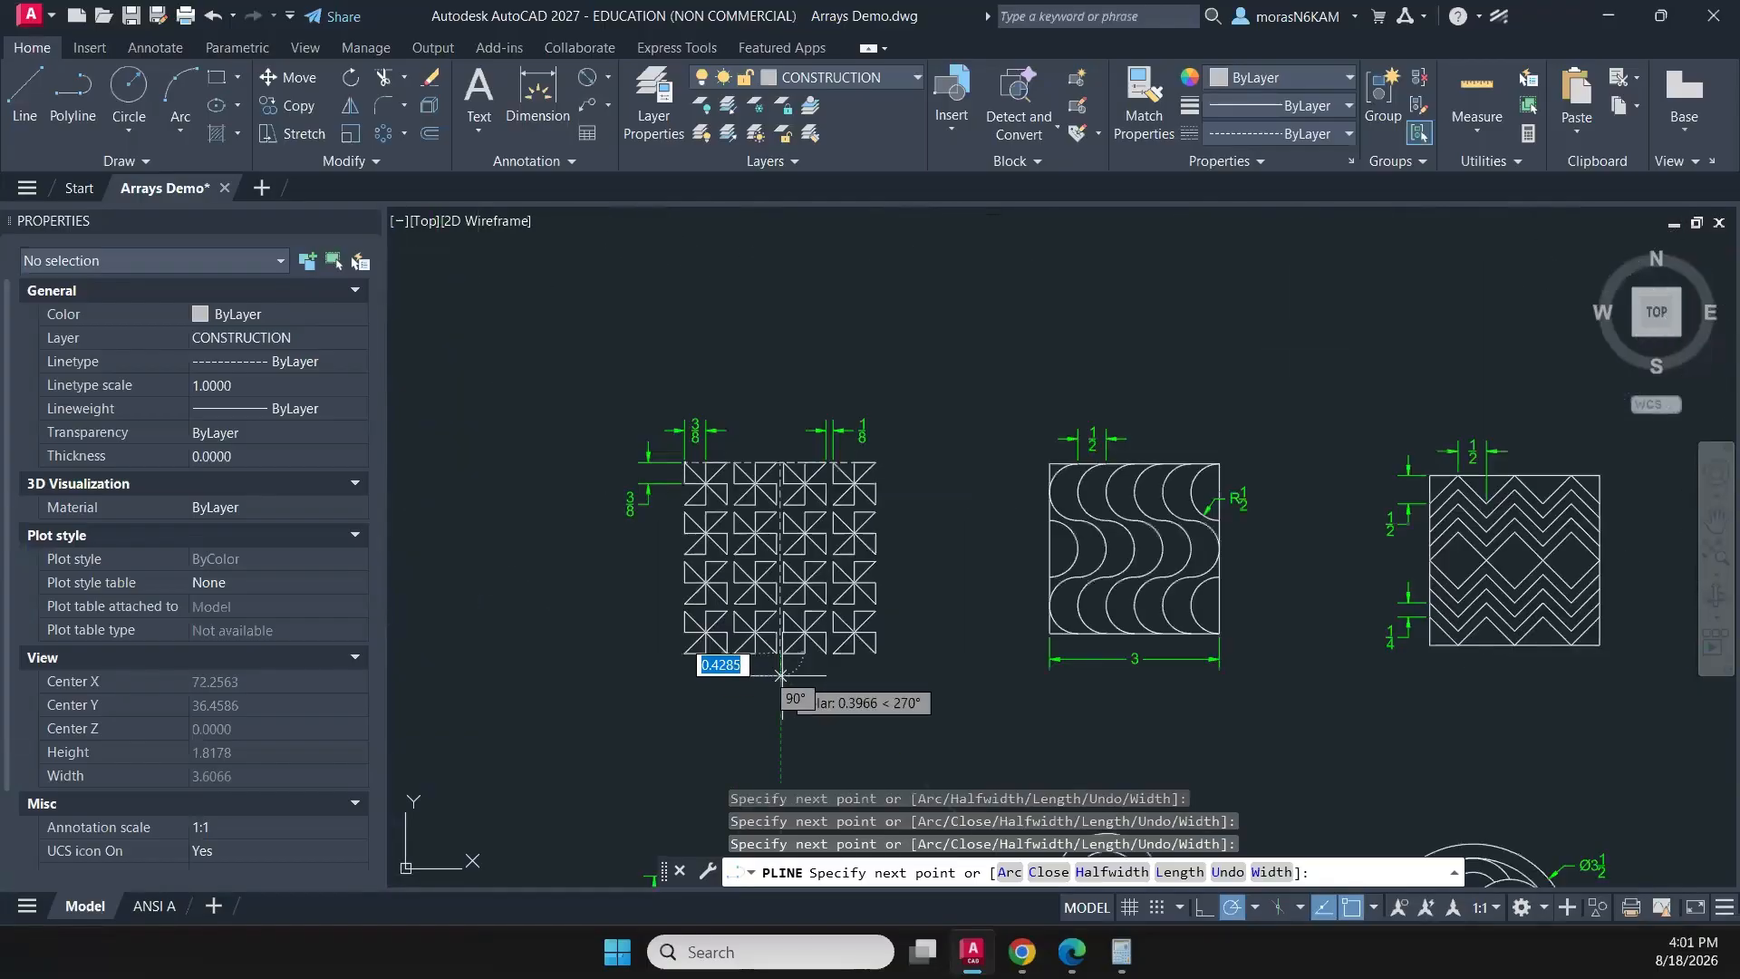
middle_click_drag(786, 678, 783, 288)
middle_click_drag(773, 740, 821, 500)
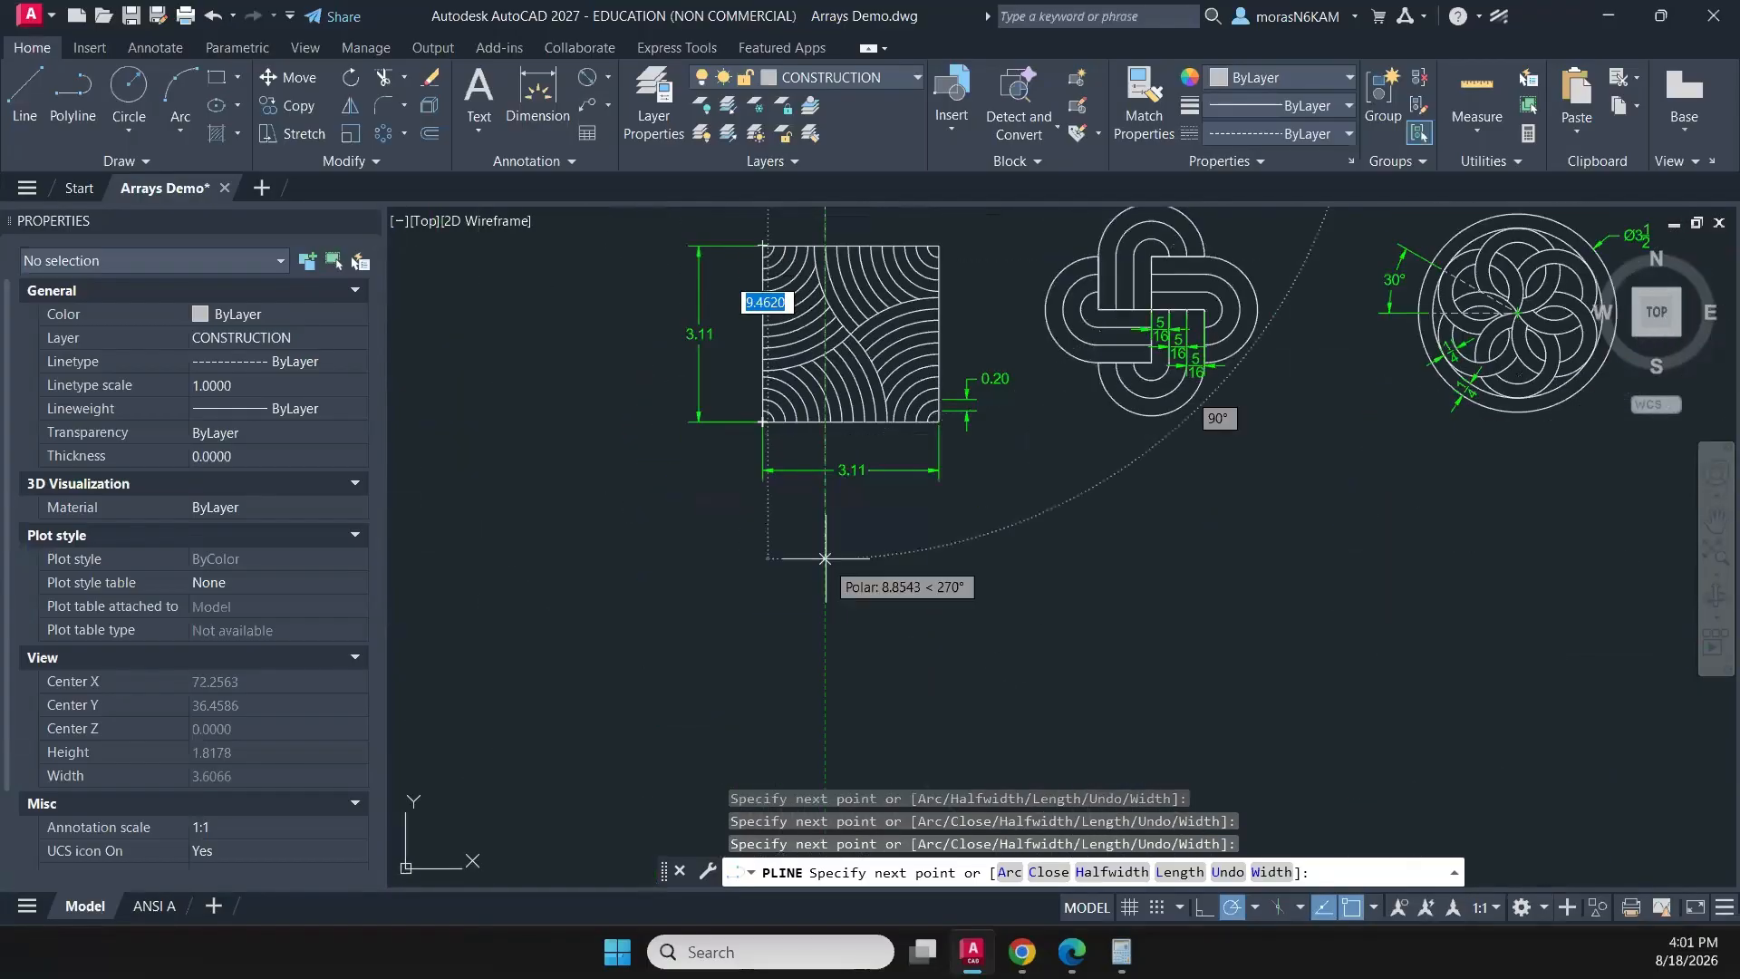
scroll(807, 508, "down", 4)
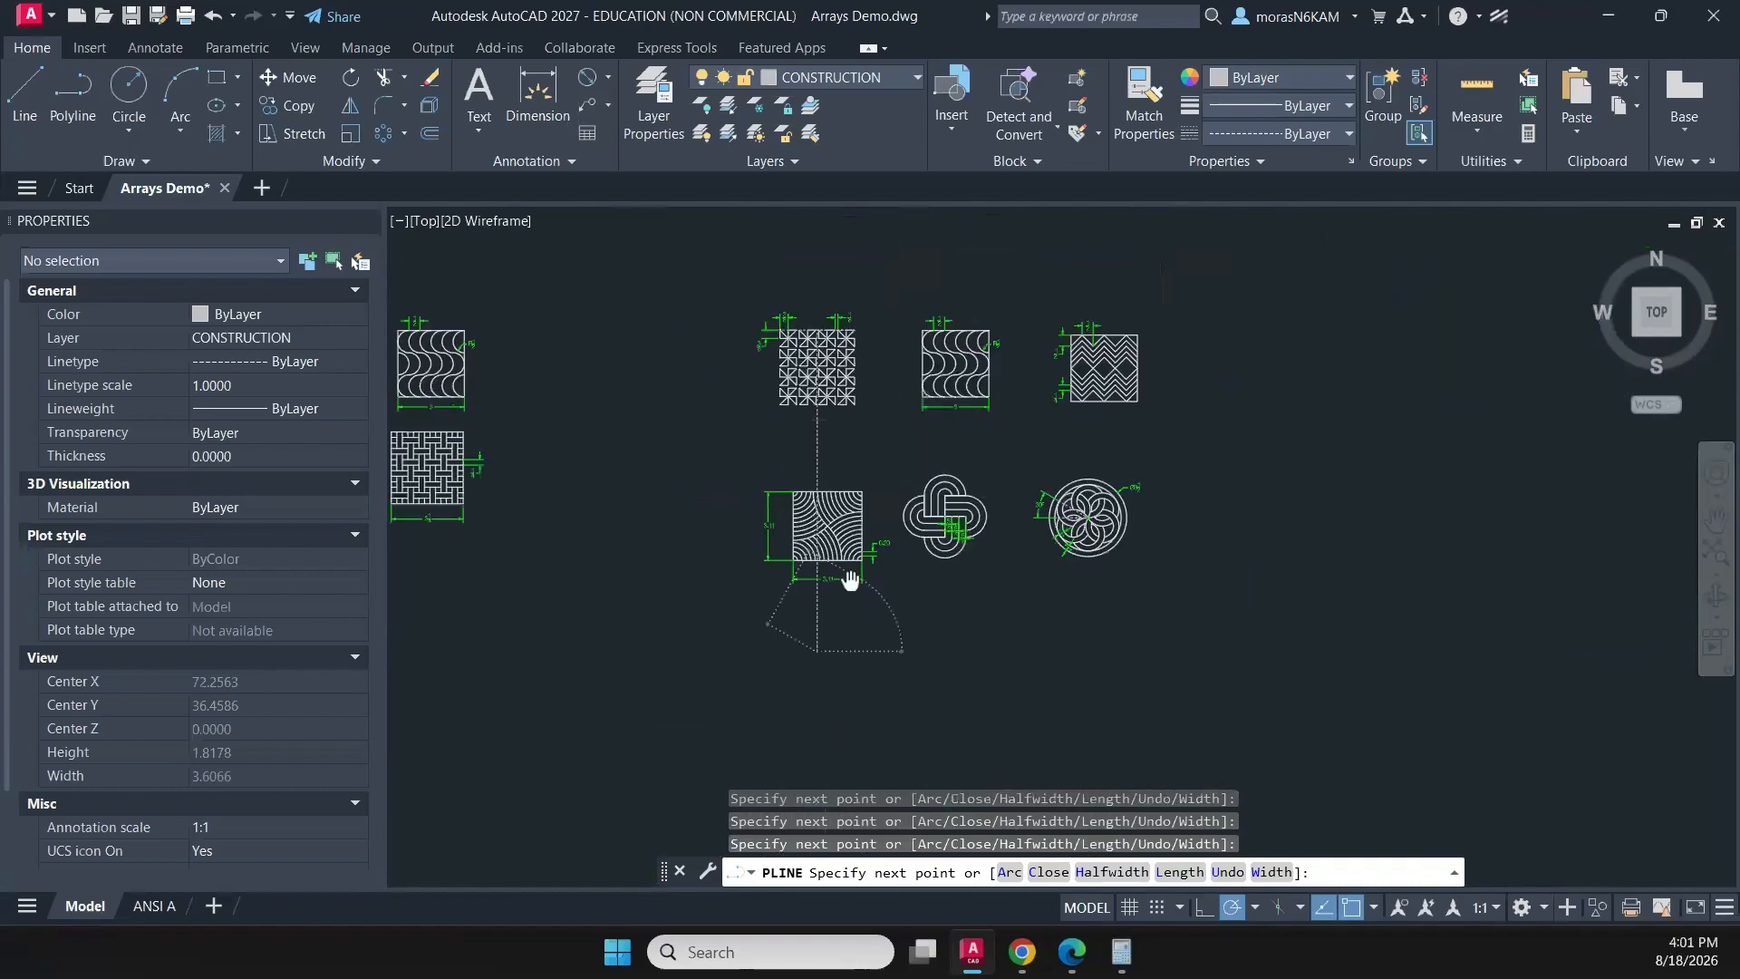
key("Escape")
- Draw a horizontal polyline guide from the pinwheel pattern's top-right corner across the top row, past the zigzag pattern
scroll(897, 417, "up", 3)
scroll(895, 404, "up", 2)
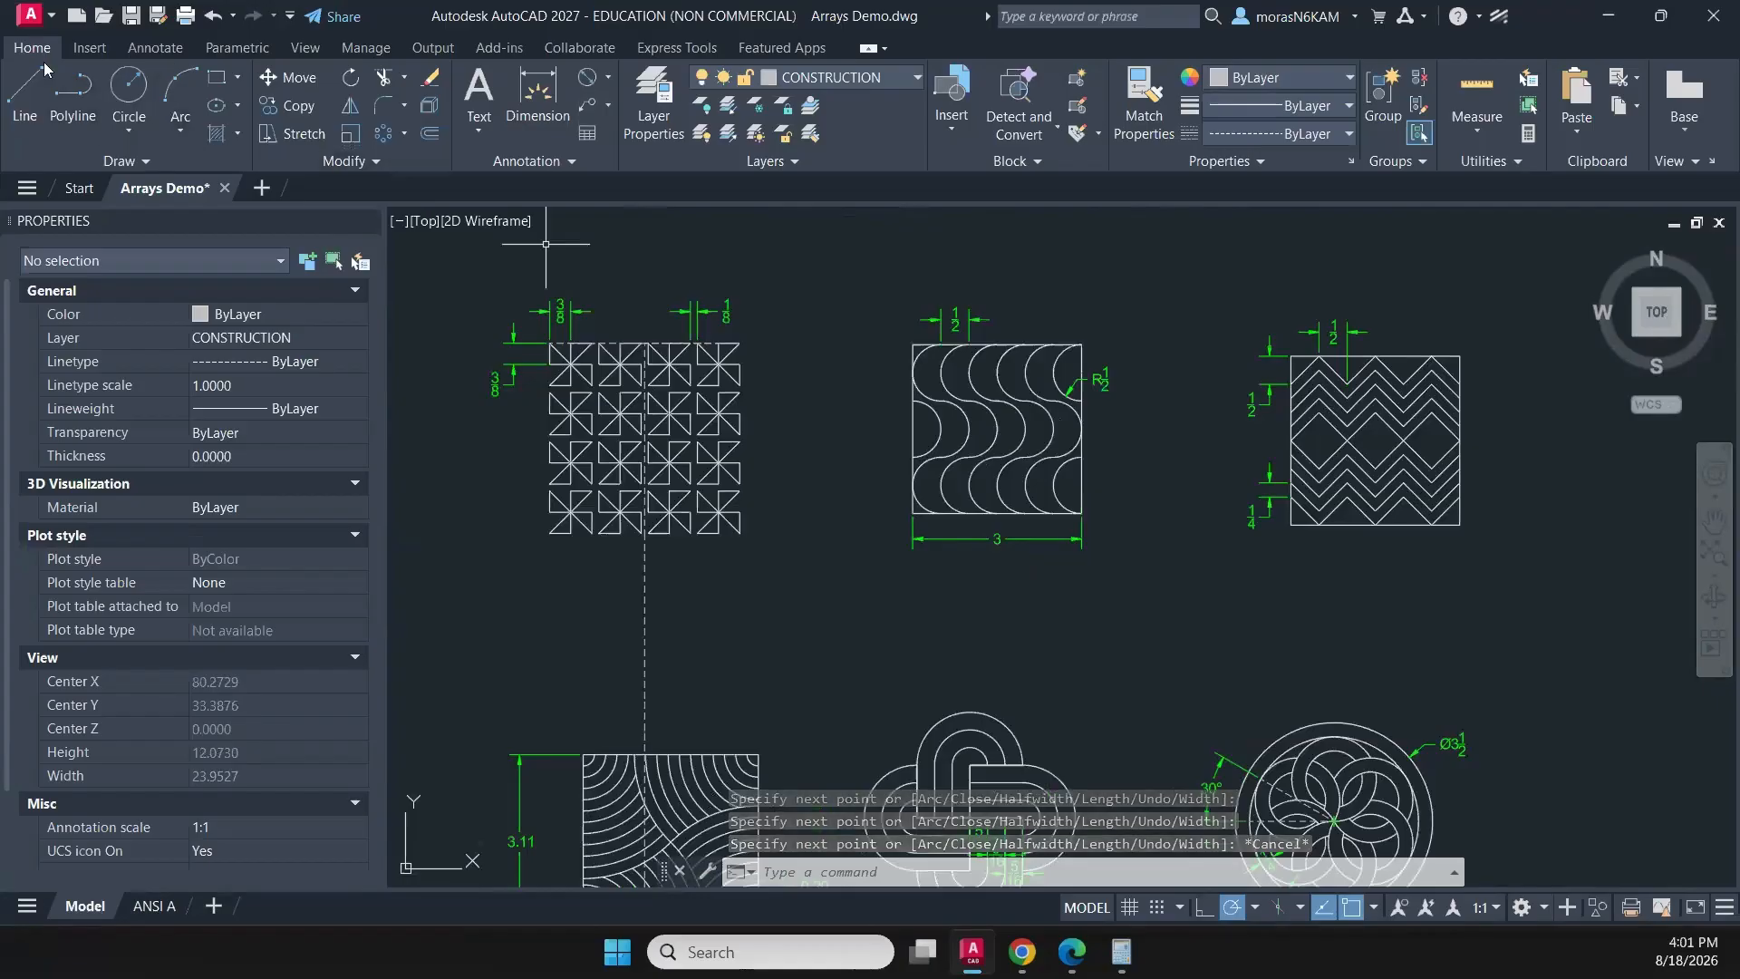
left_click(68, 86)
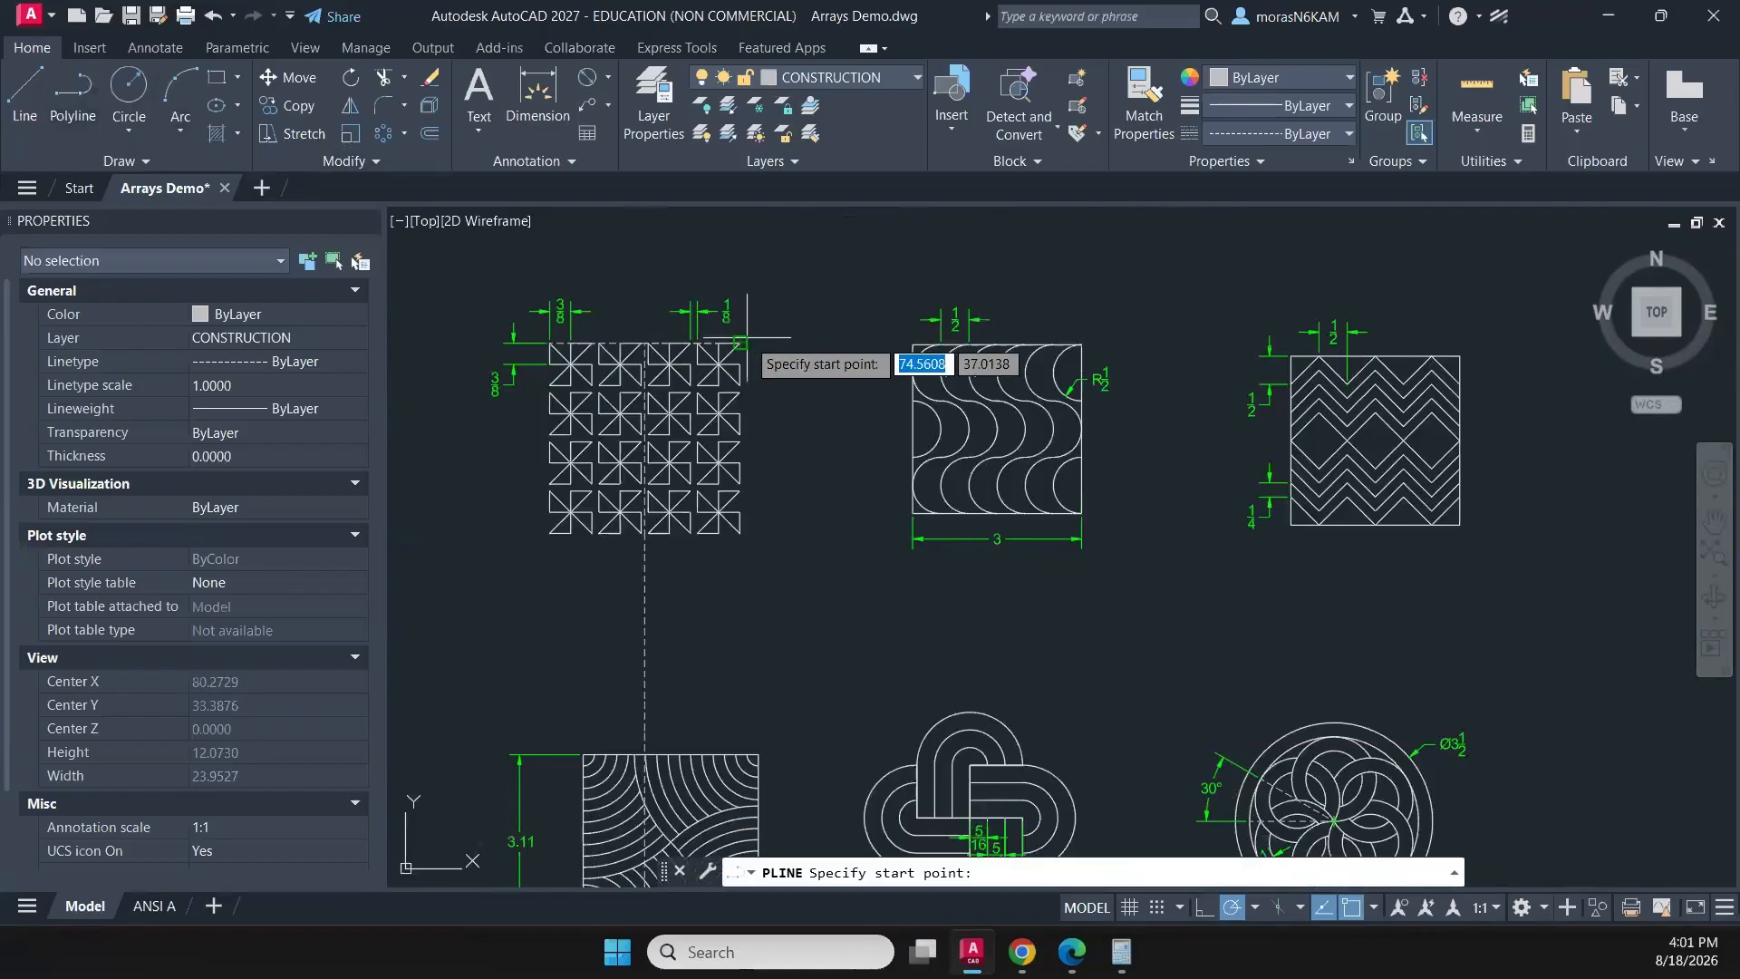
left_click(741, 342)
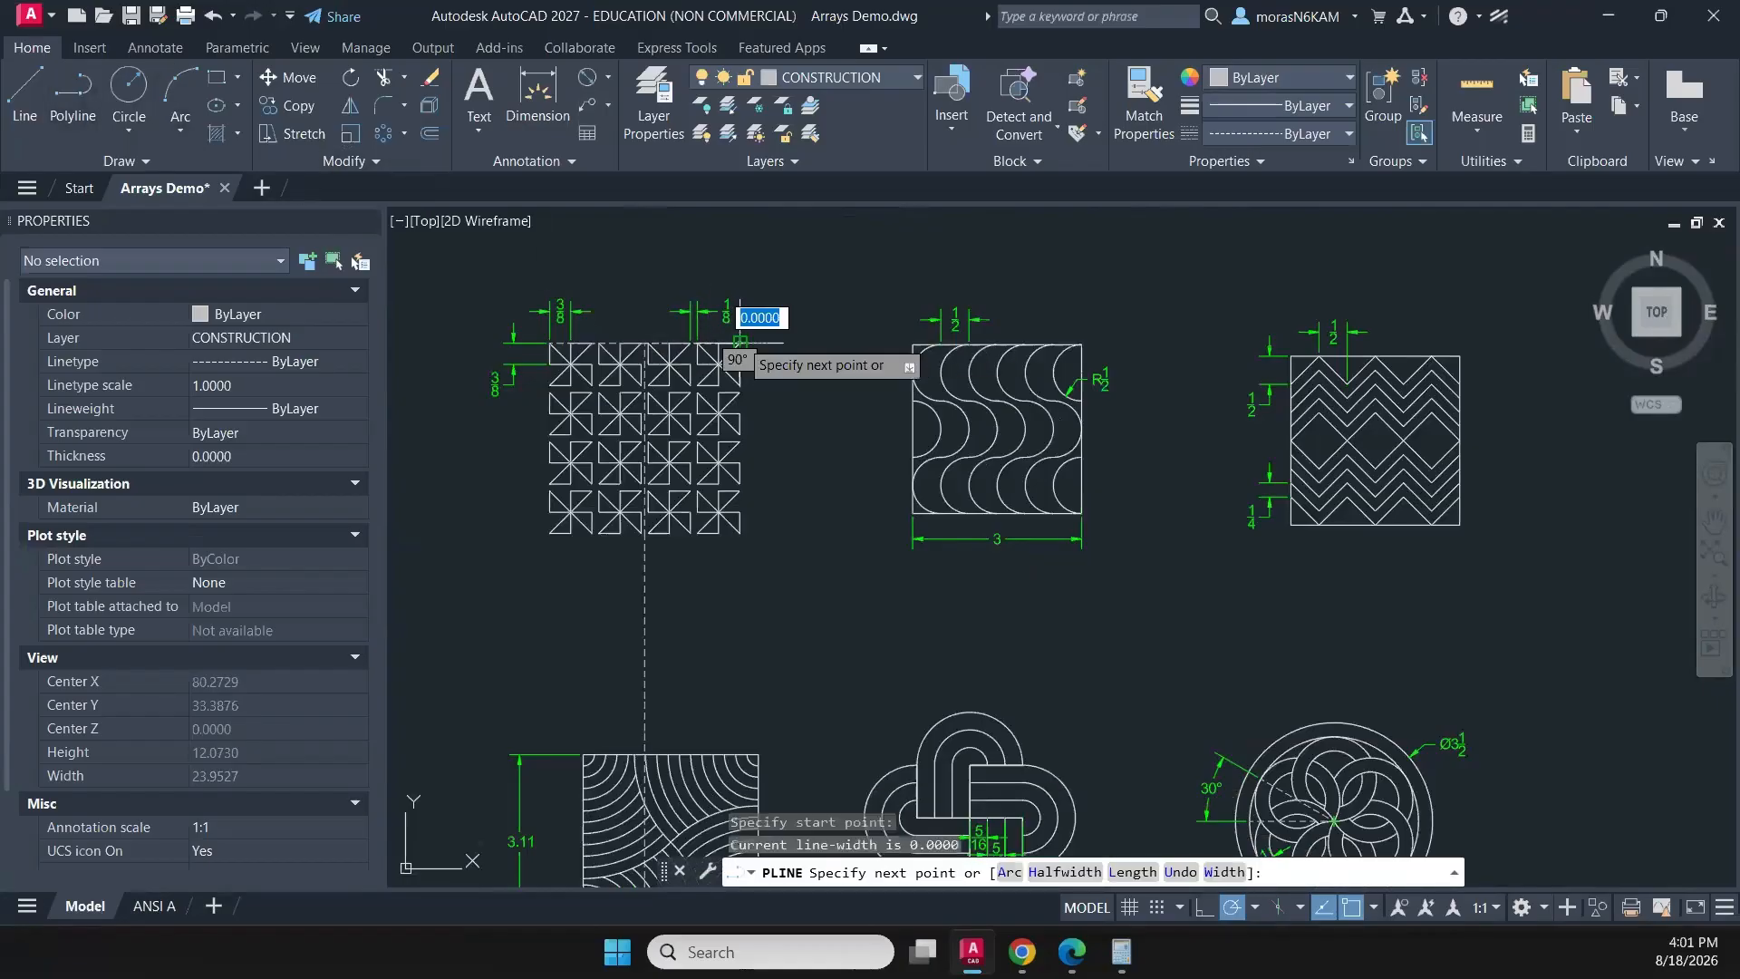
middle_click_drag(1169, 343, 750, 400)
left_click(1306, 403)
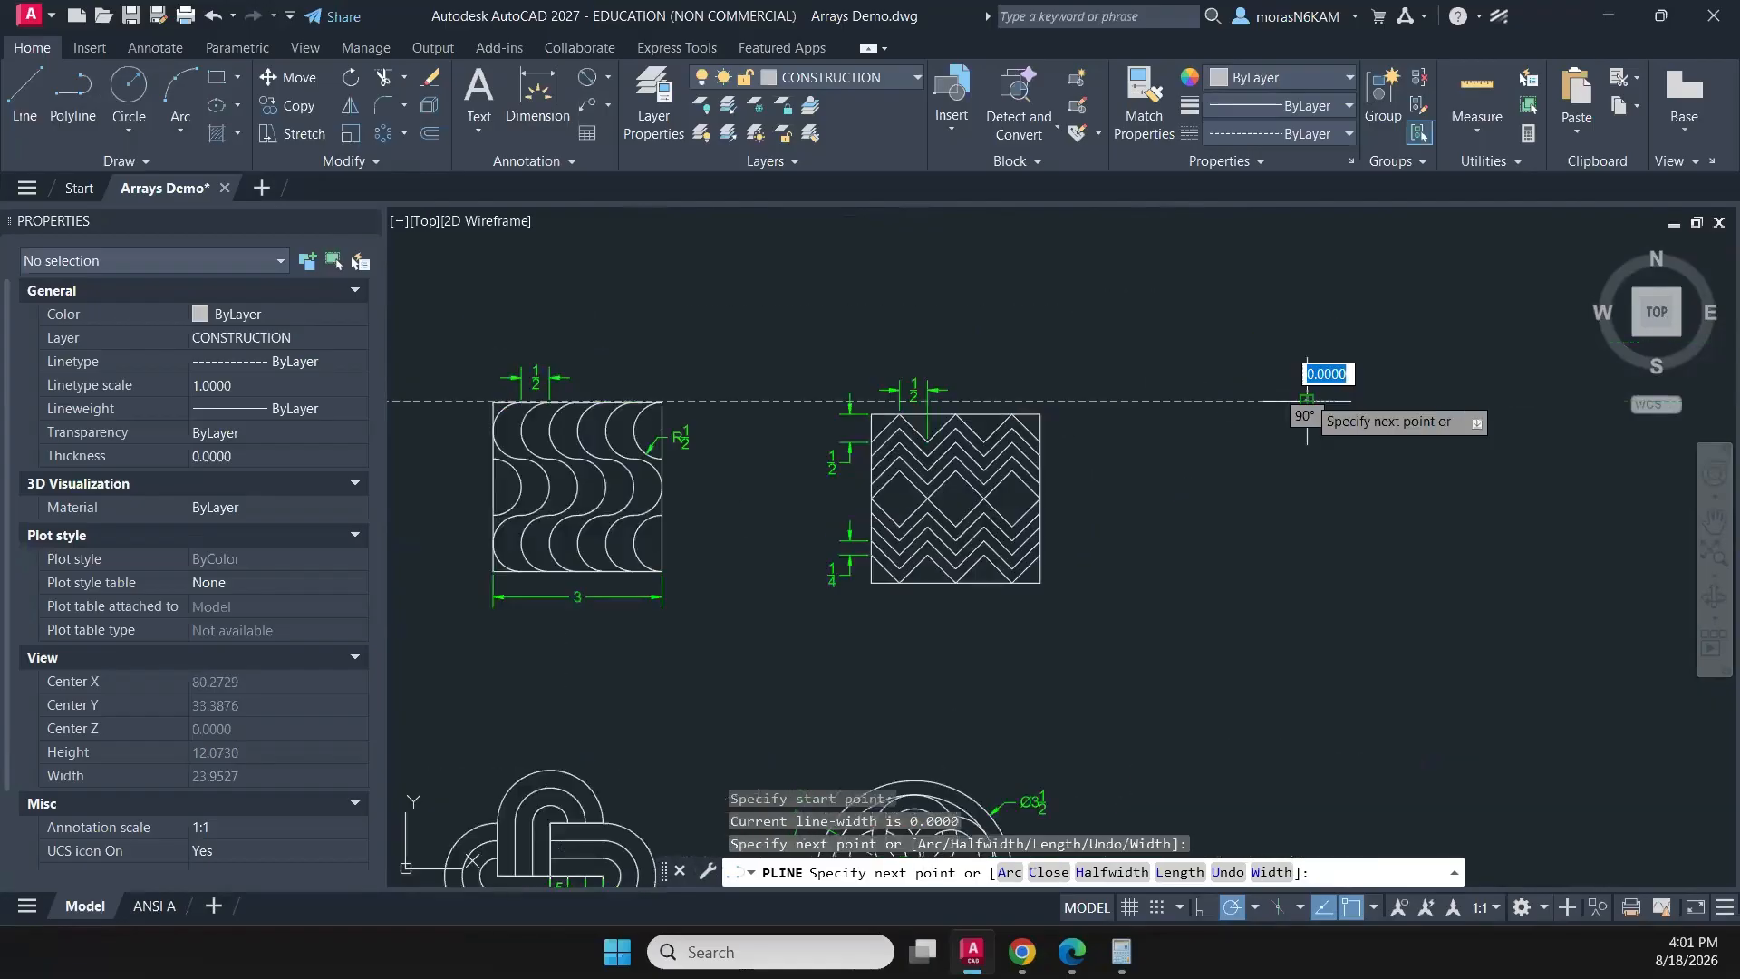
middle_click_drag(682, 518, 1077, 466)
key("Escape")
- Move the copied wave pattern with its dimensions vertically so its top edge lies on the horizontal guide
left_click(820, 281)
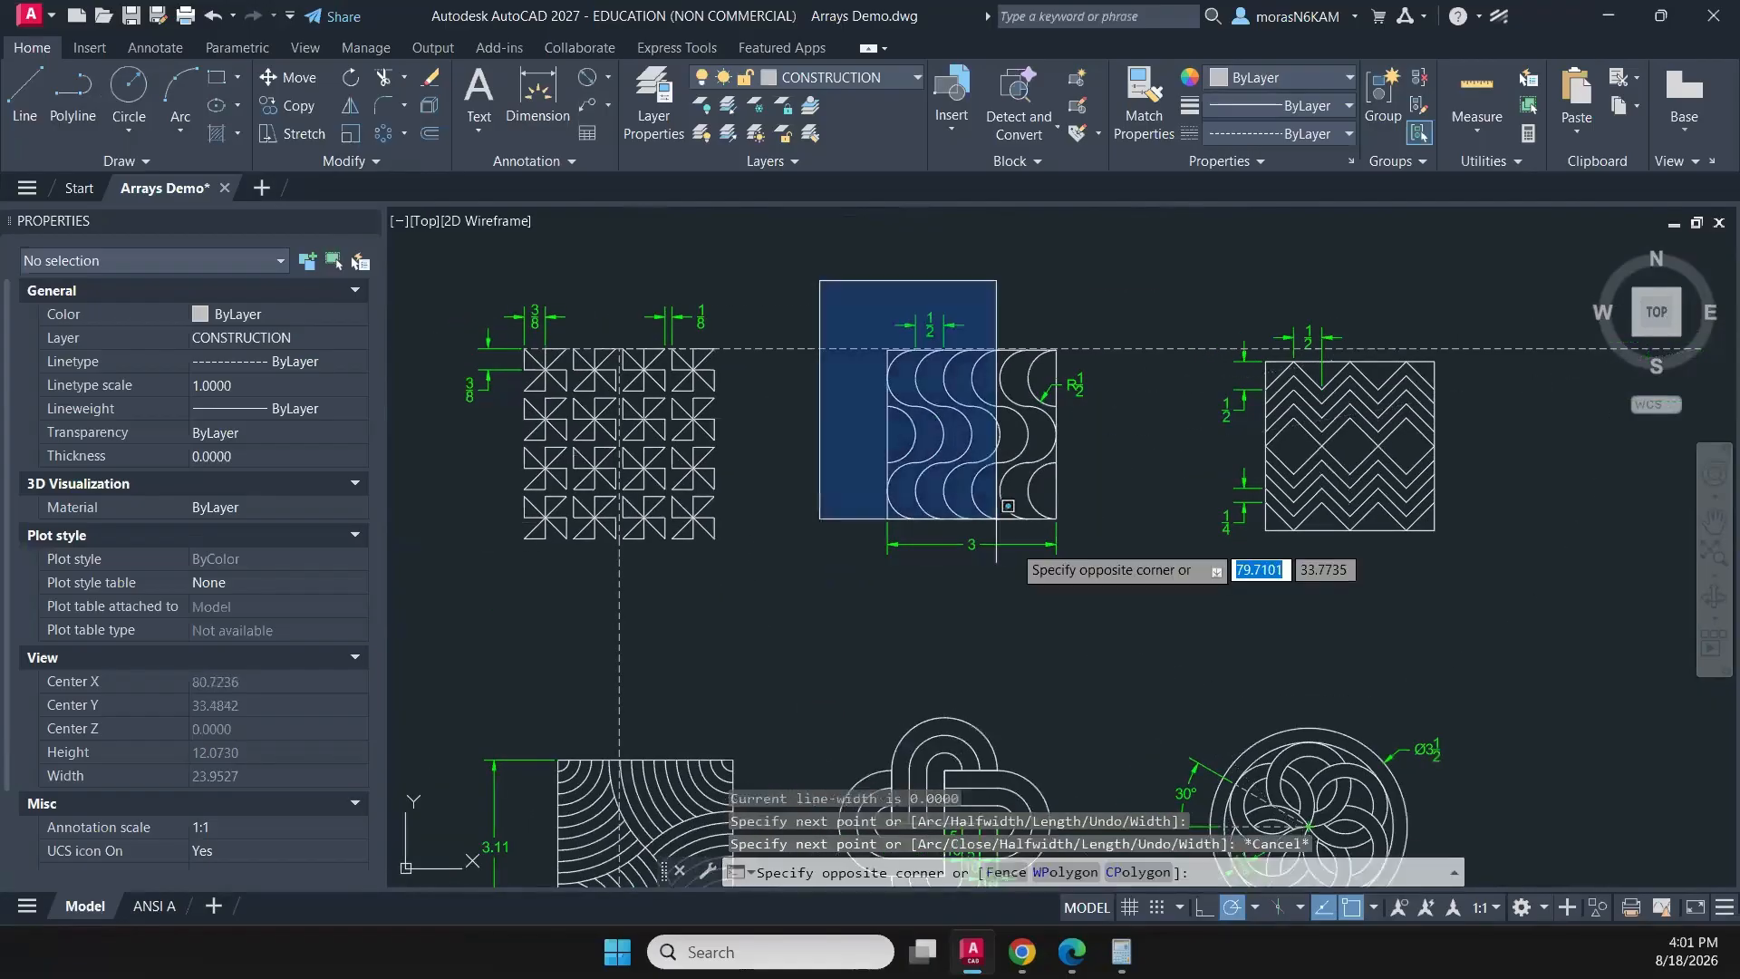
left_click(1115, 620)
type("m")
key("Return")
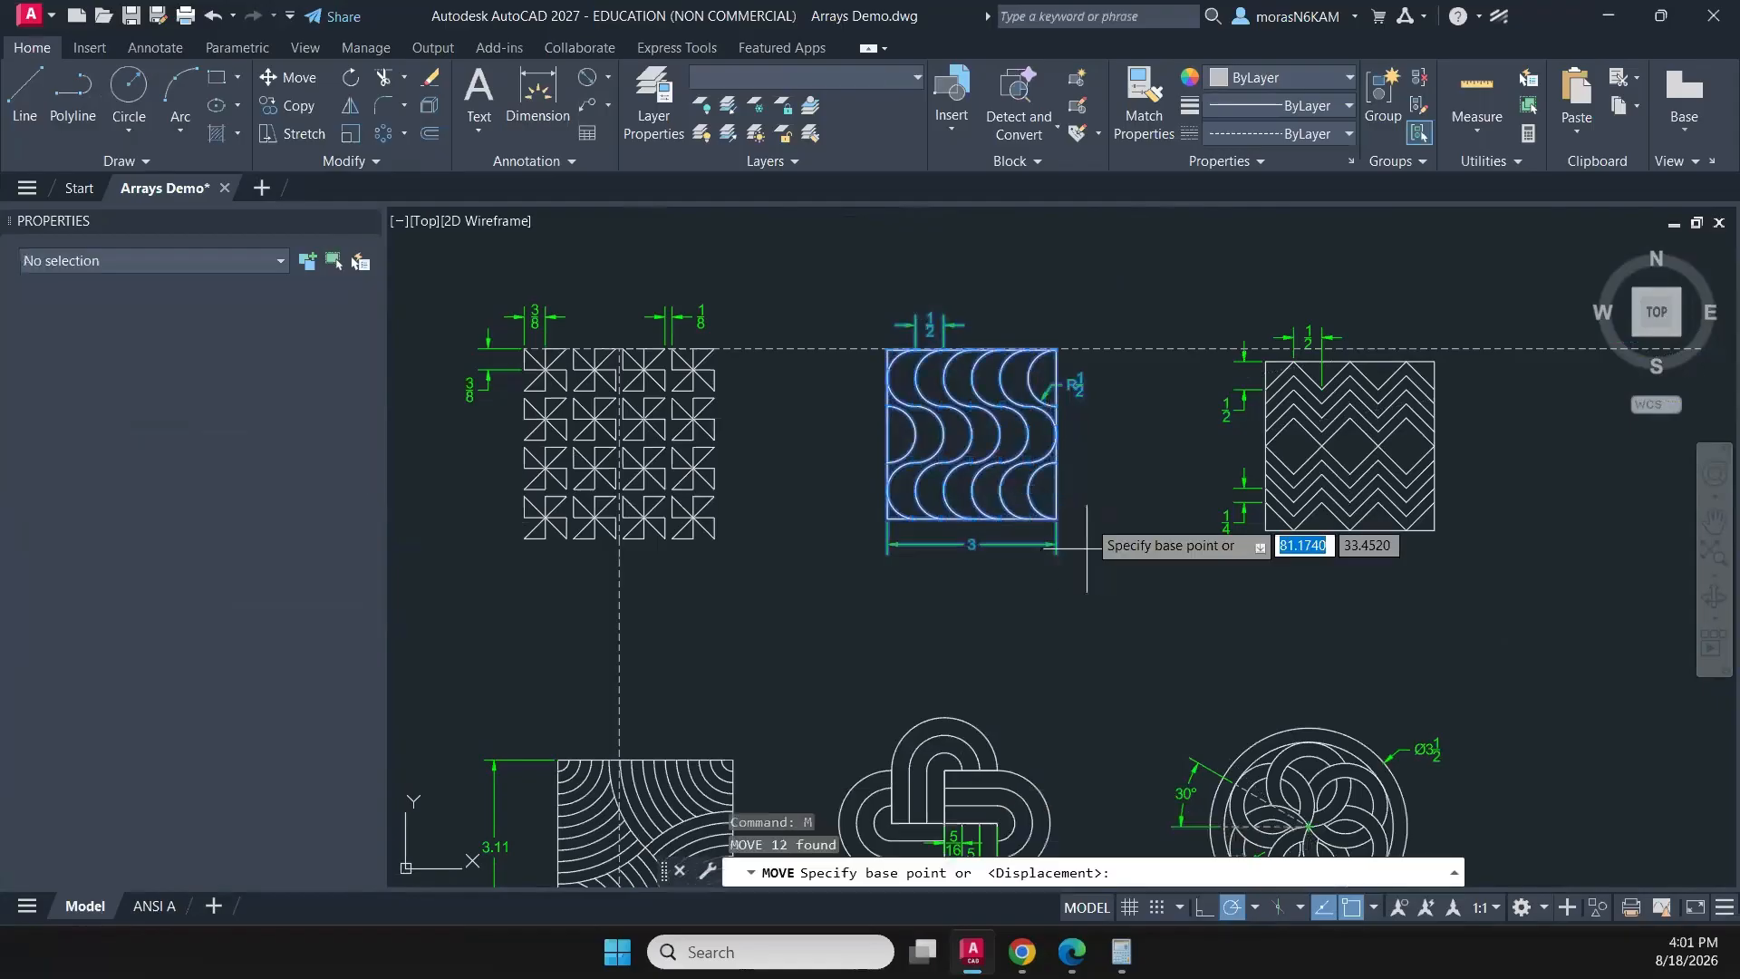
scroll(1056, 362, "up", 4)
left_click(1051, 377)
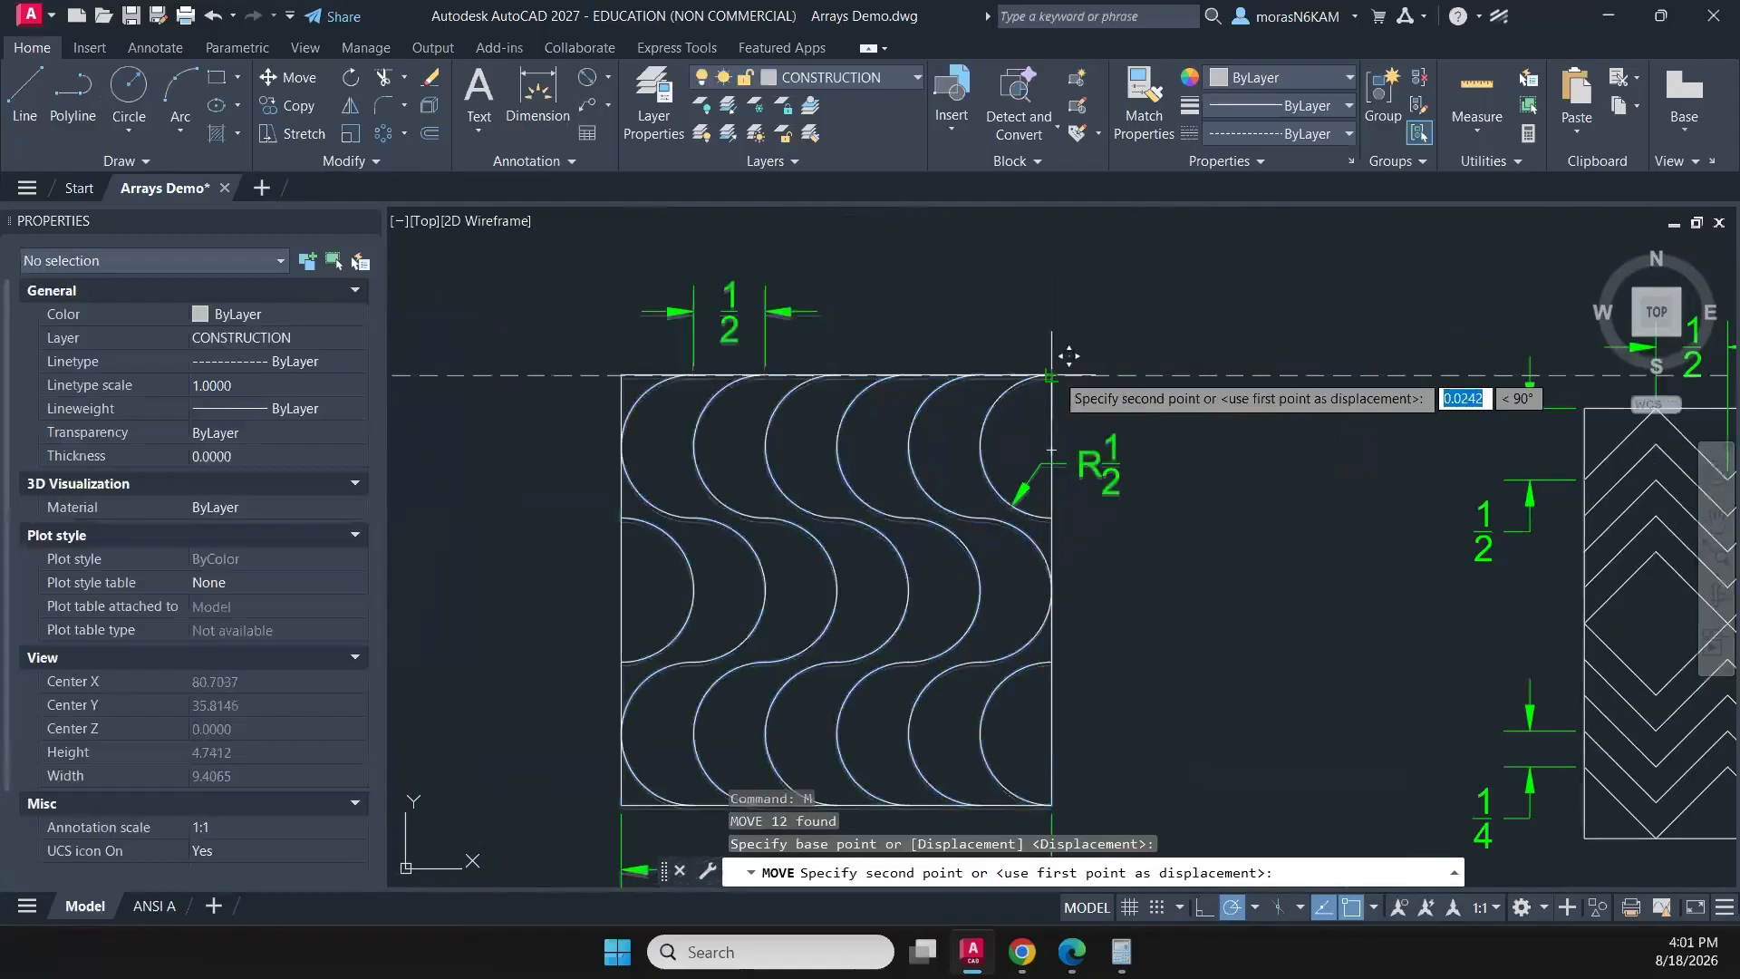
scroll(1166, 458, "down", 5)
left_click(970, 419)
- Move the copied zigzag-and-diamond pattern with its dimensions straight up so its top edge lies on the horizontal guide
left_click(1044, 407)
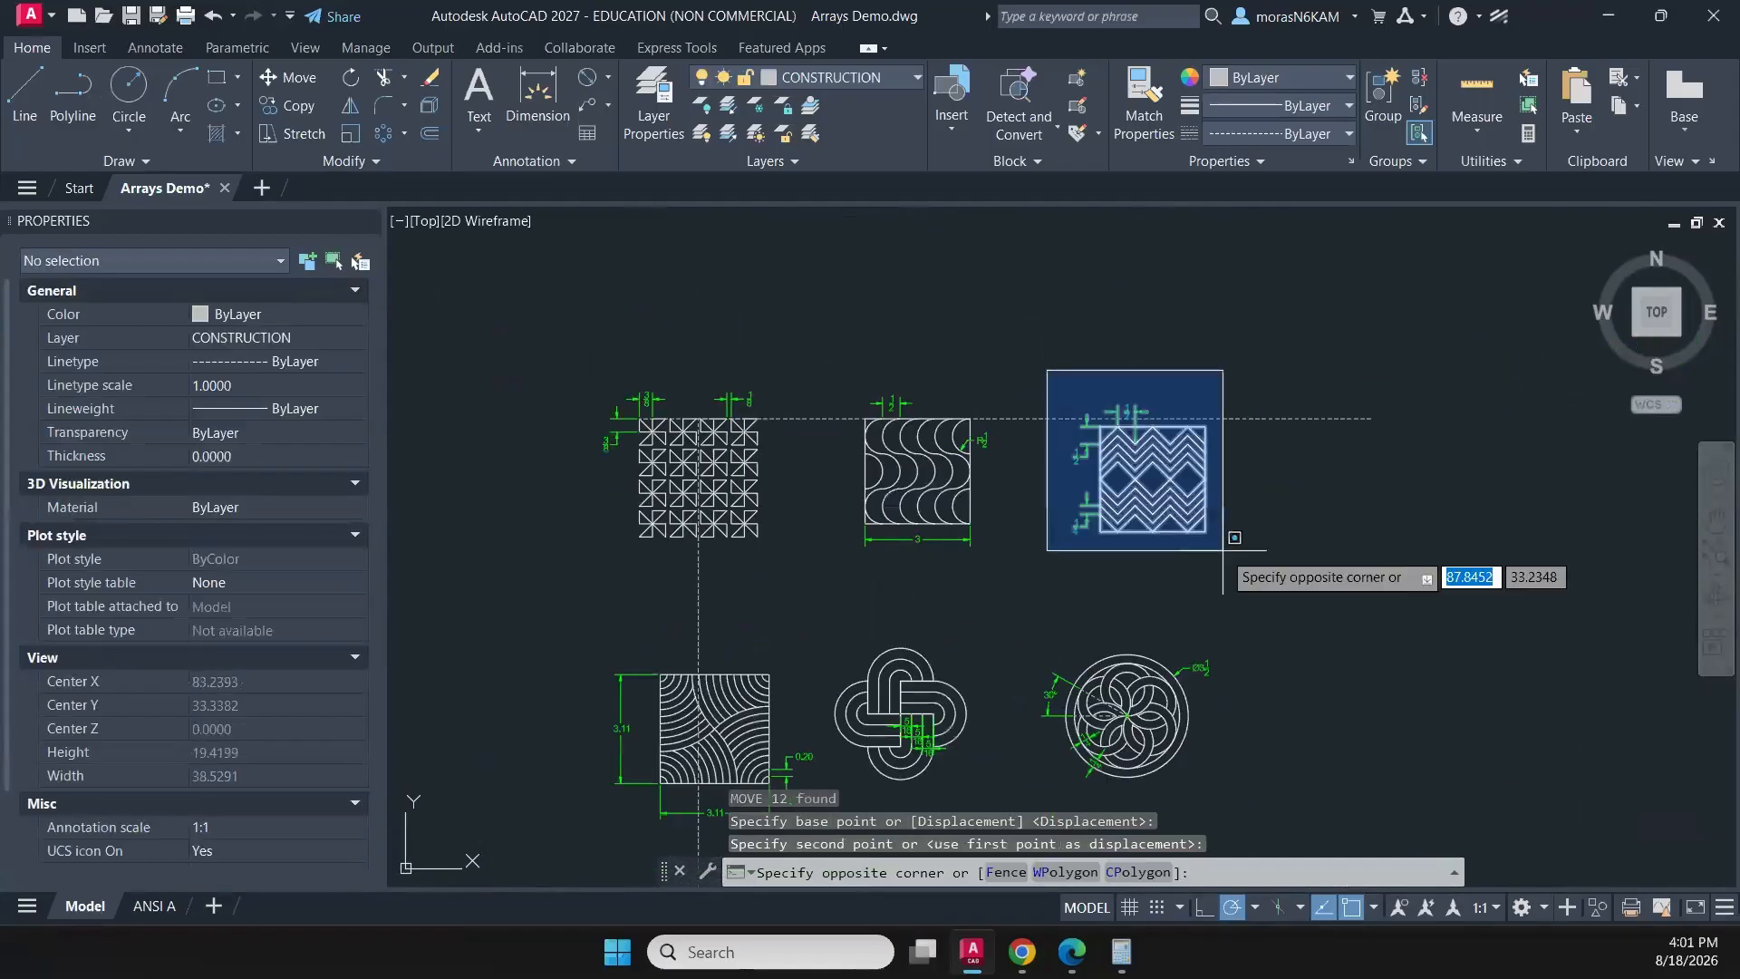
left_click(1231, 569)
type("m")
key("Return")
scroll(1203, 432, "up", 2)
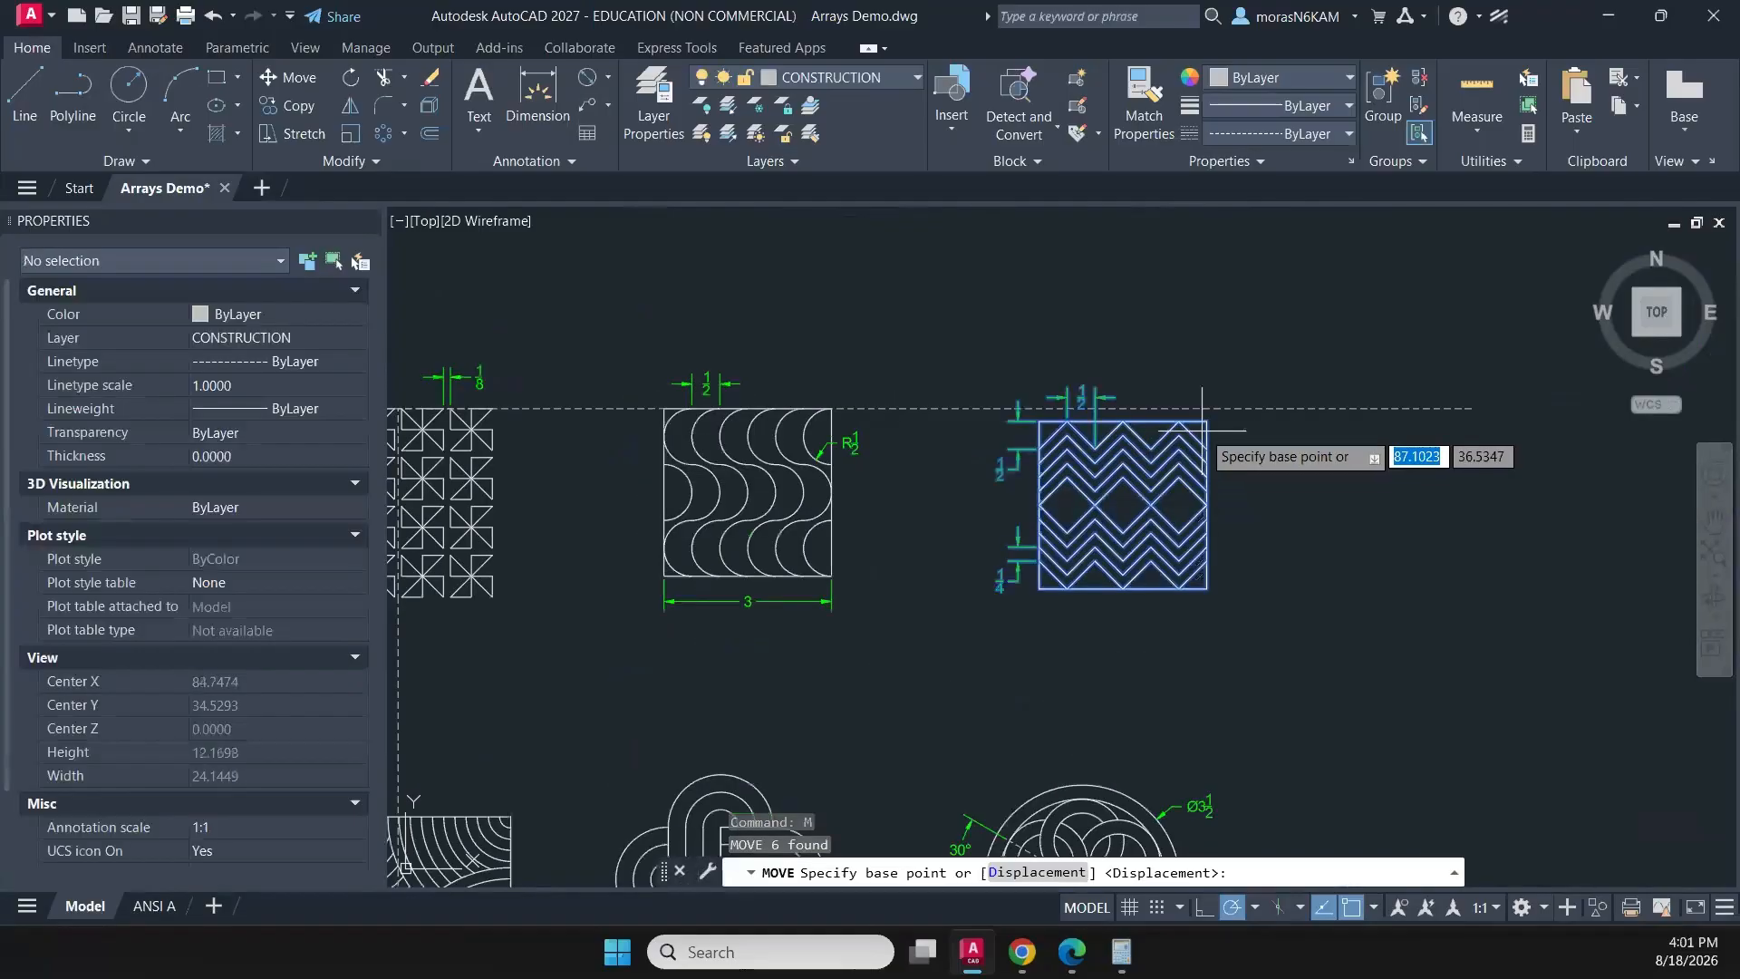
left_click(1207, 421)
left_click(1207, 409)
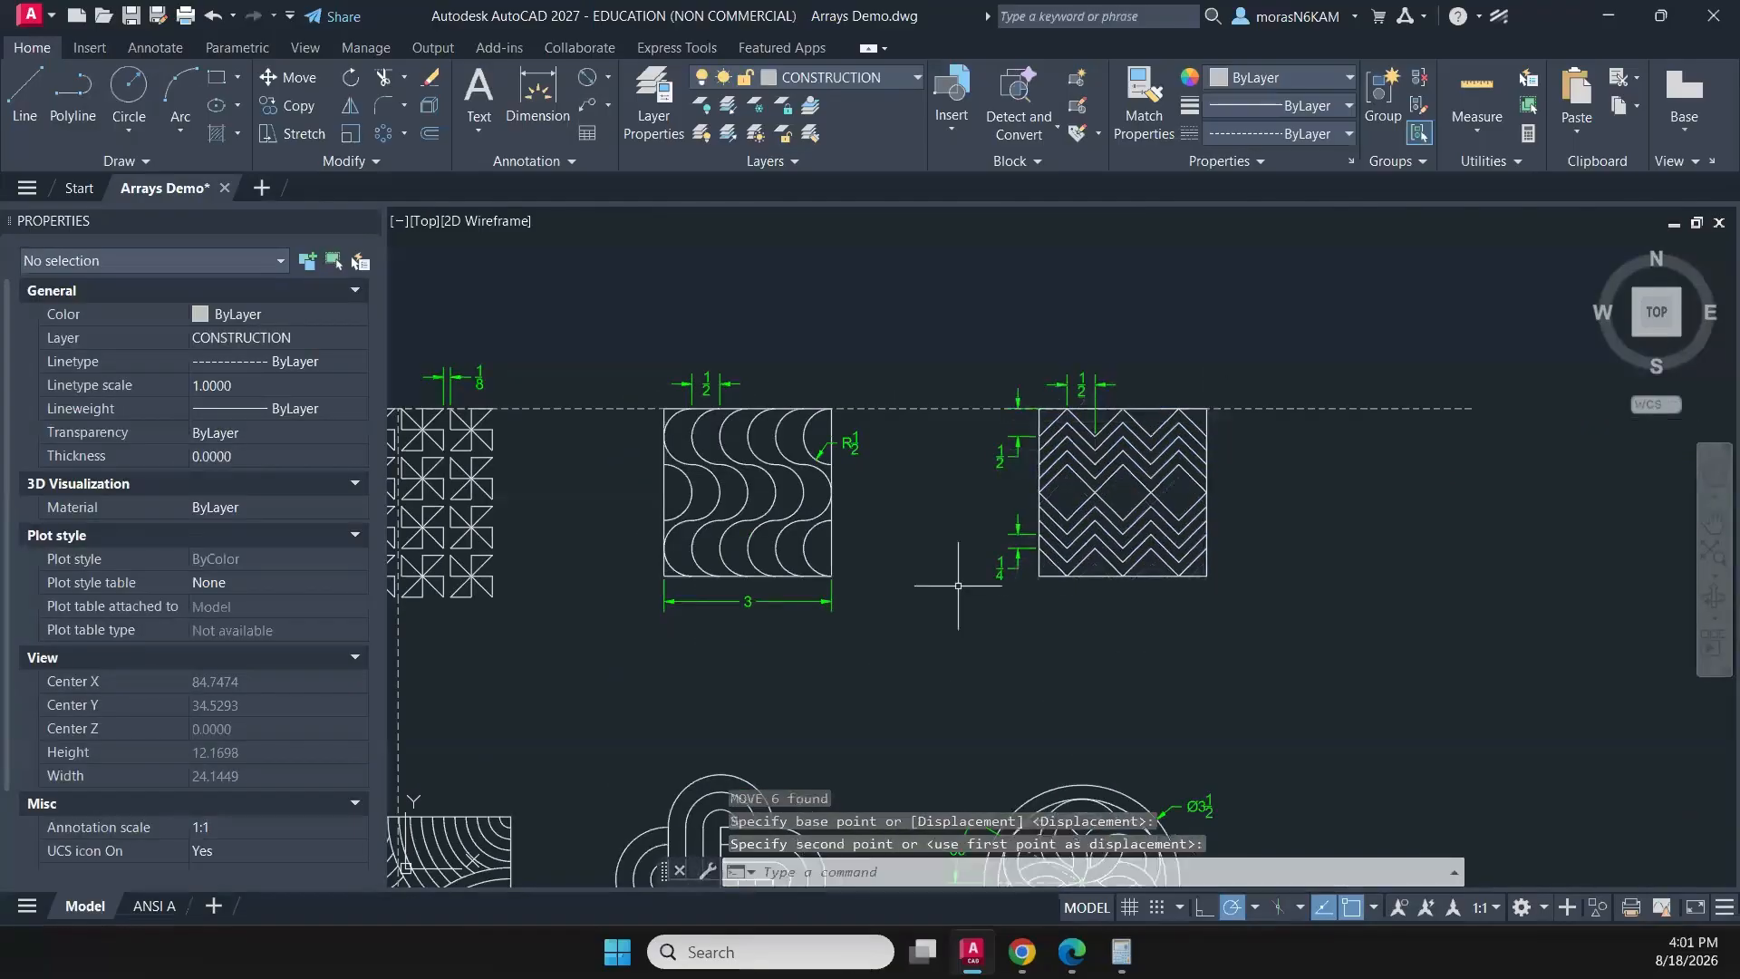
- Move the curved-stripe square with its dimensions horizontally so its centre lies on the vertical guide below the pinwheel pattern
middle_click_drag(942, 612, 1347, 252)
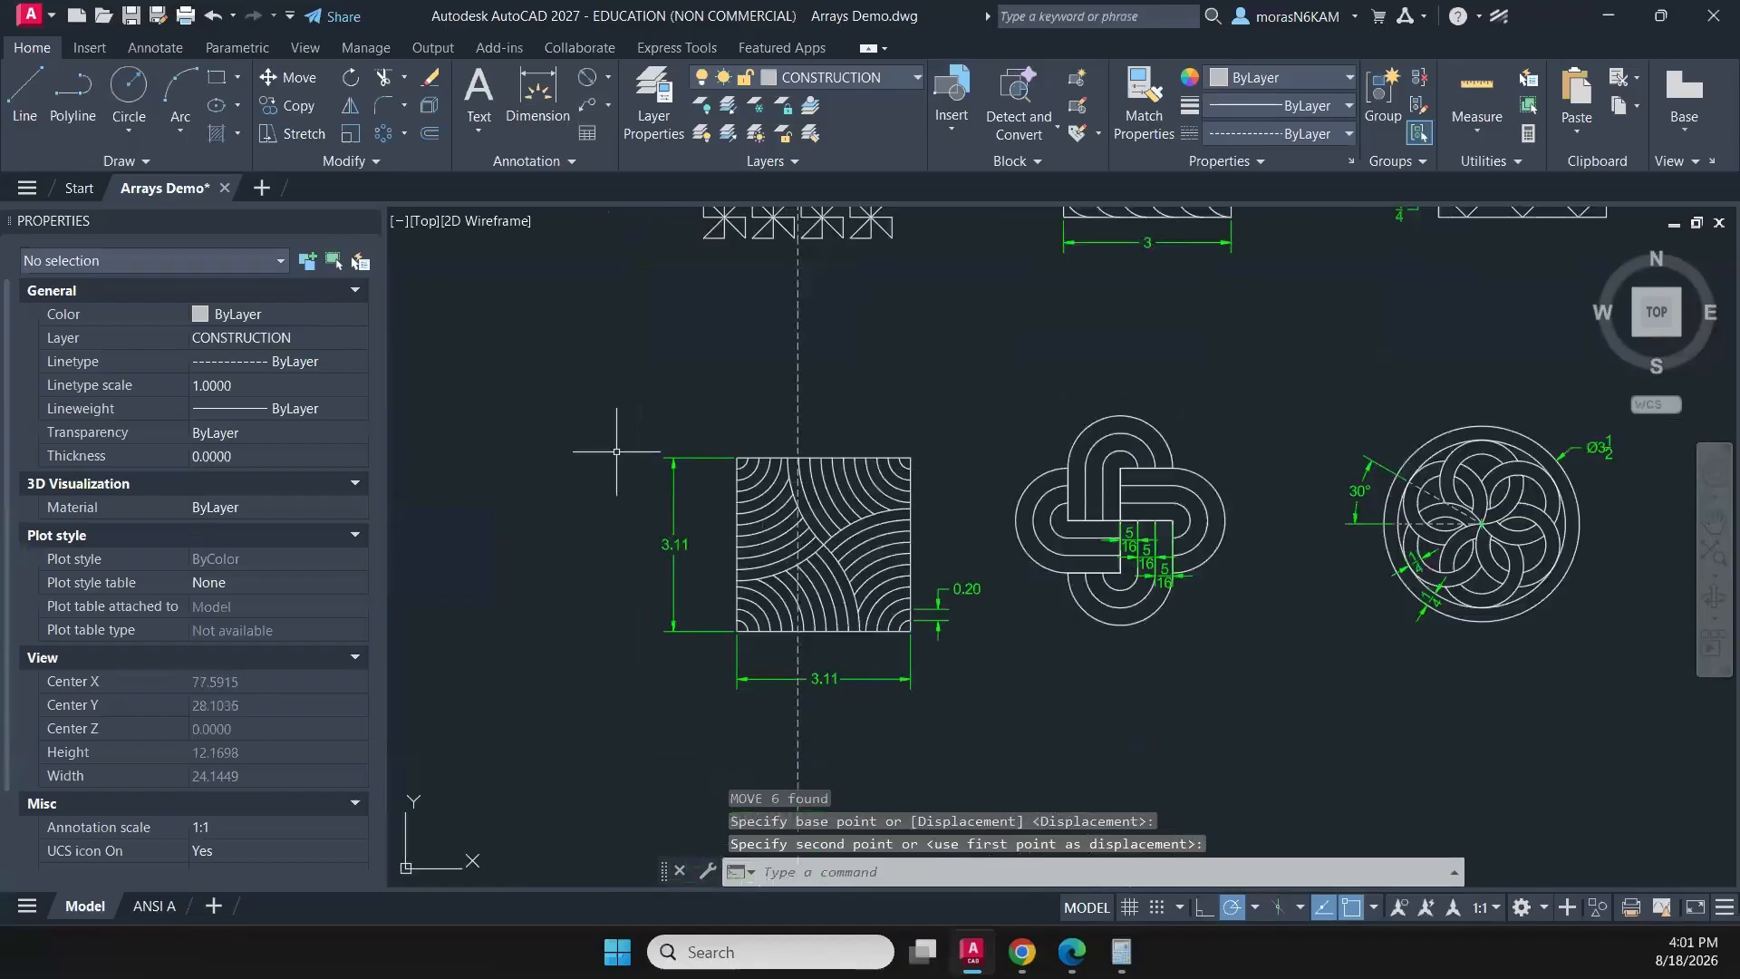
key("Escape")
left_click(608, 440)
left_click(1020, 737)
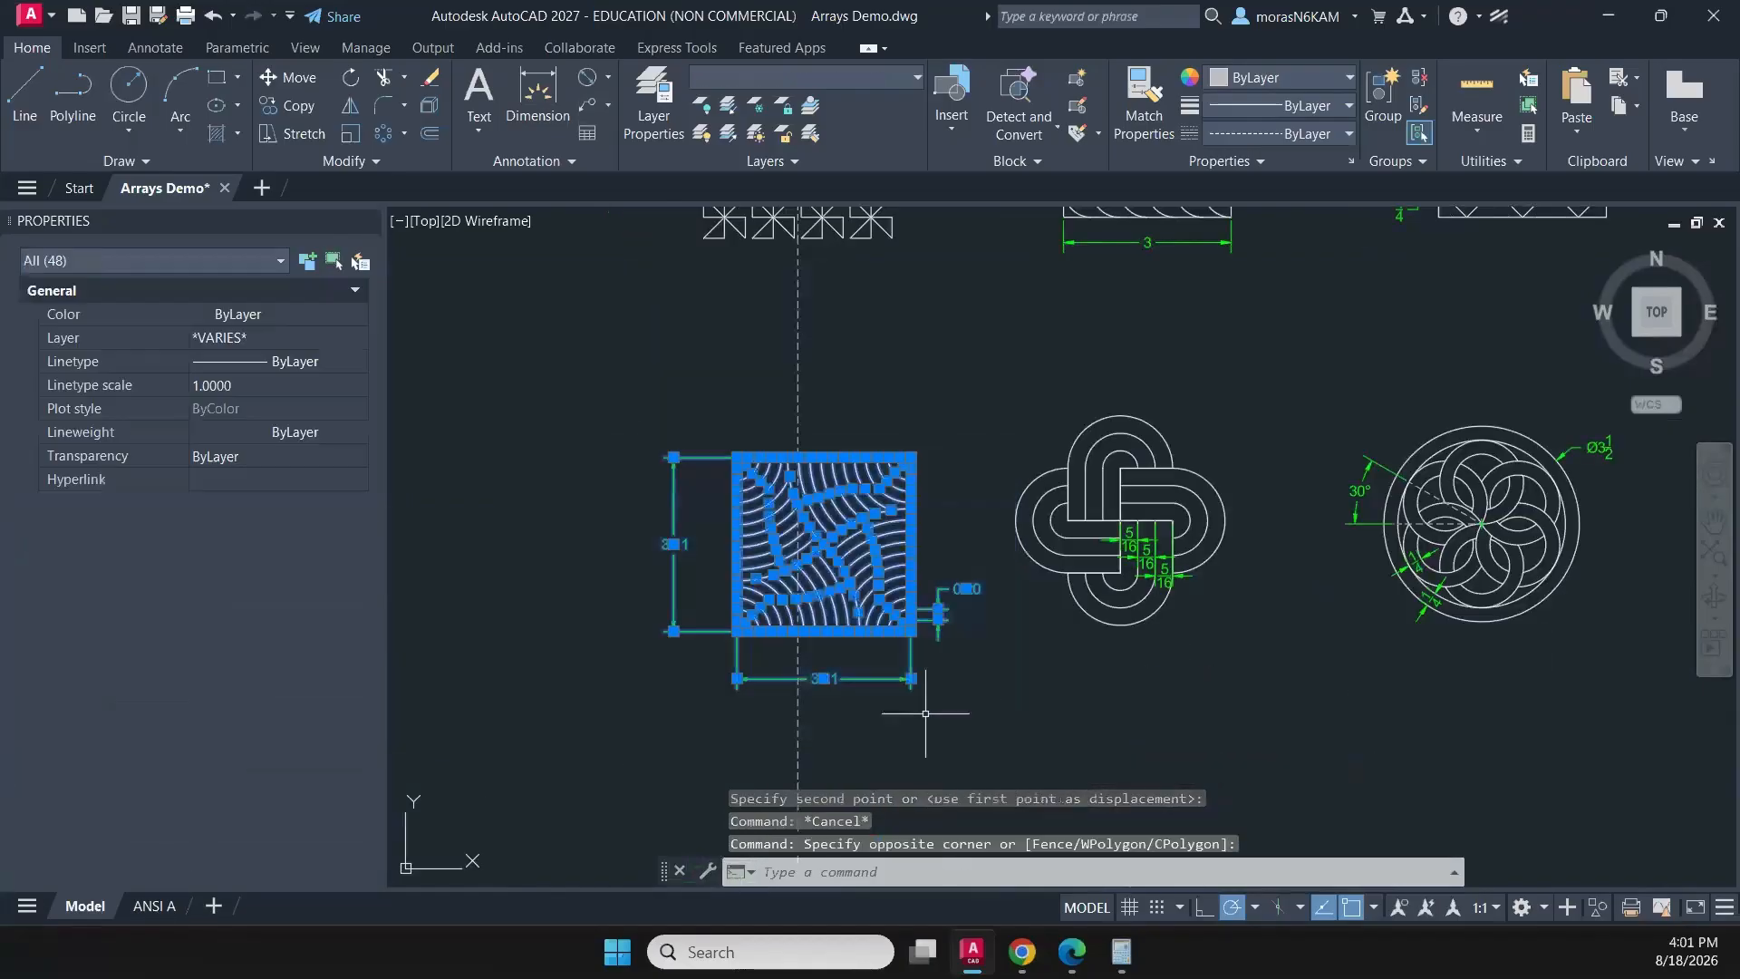
scroll(785, 541, "up", 4)
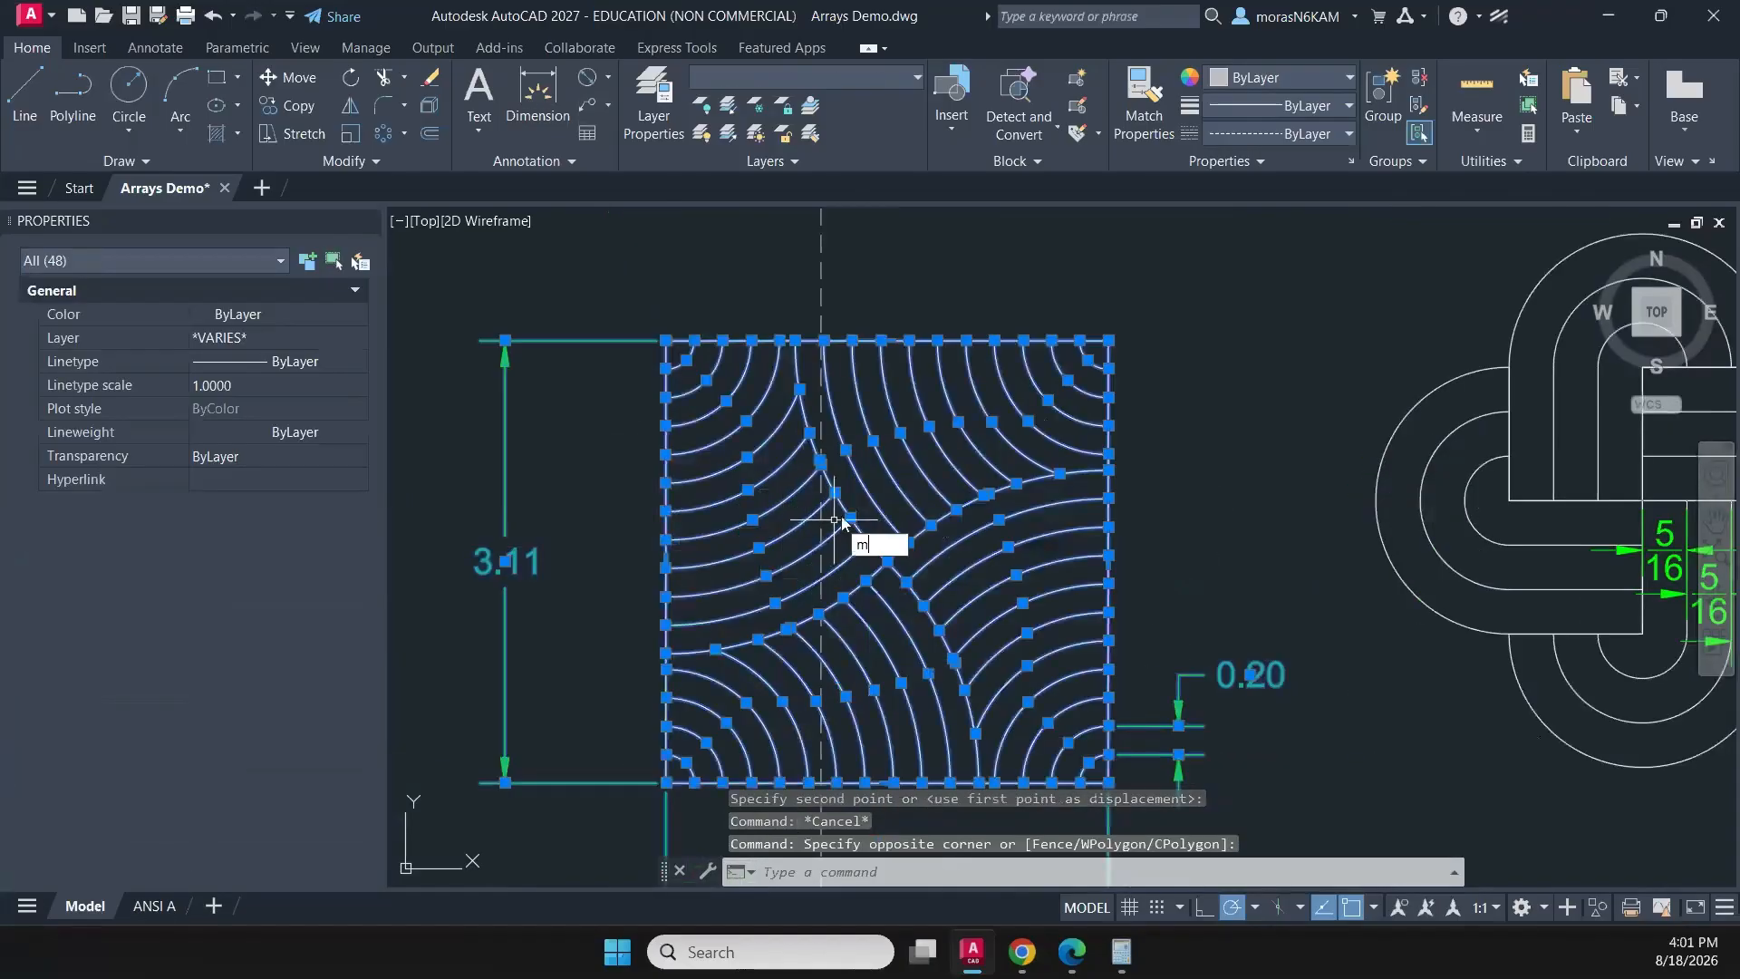
key("Return")
left_click(887, 561)
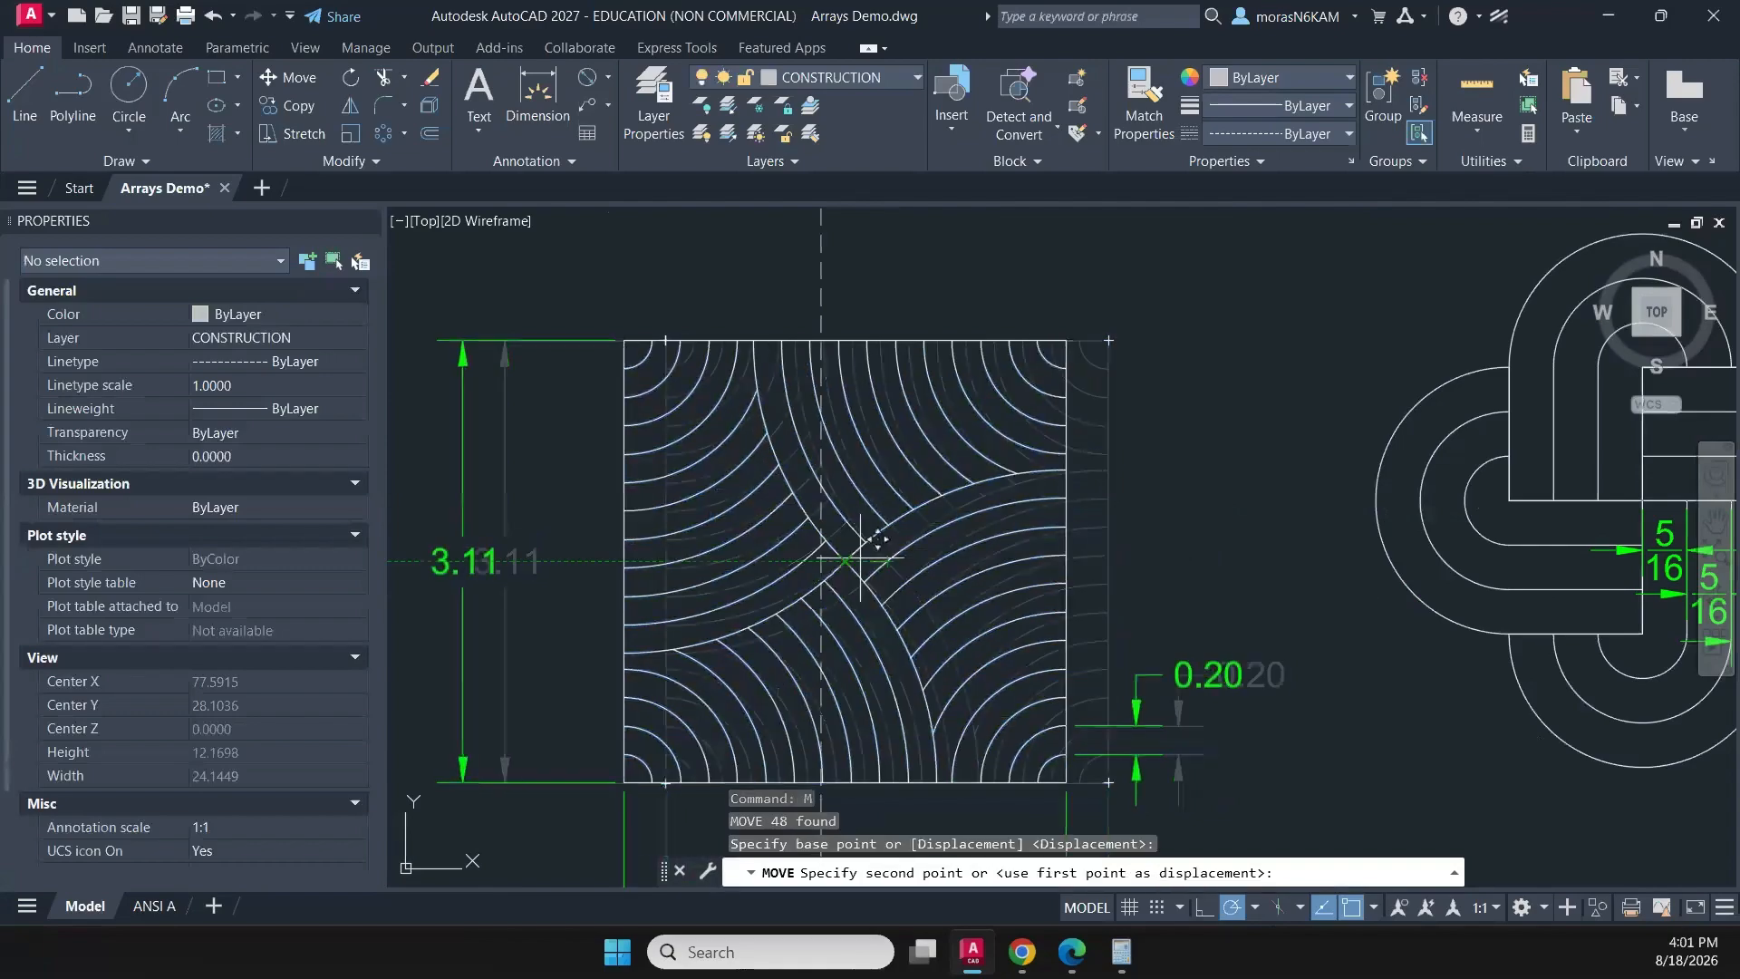
left_click(821, 561)
scroll(898, 574, "down", 6)
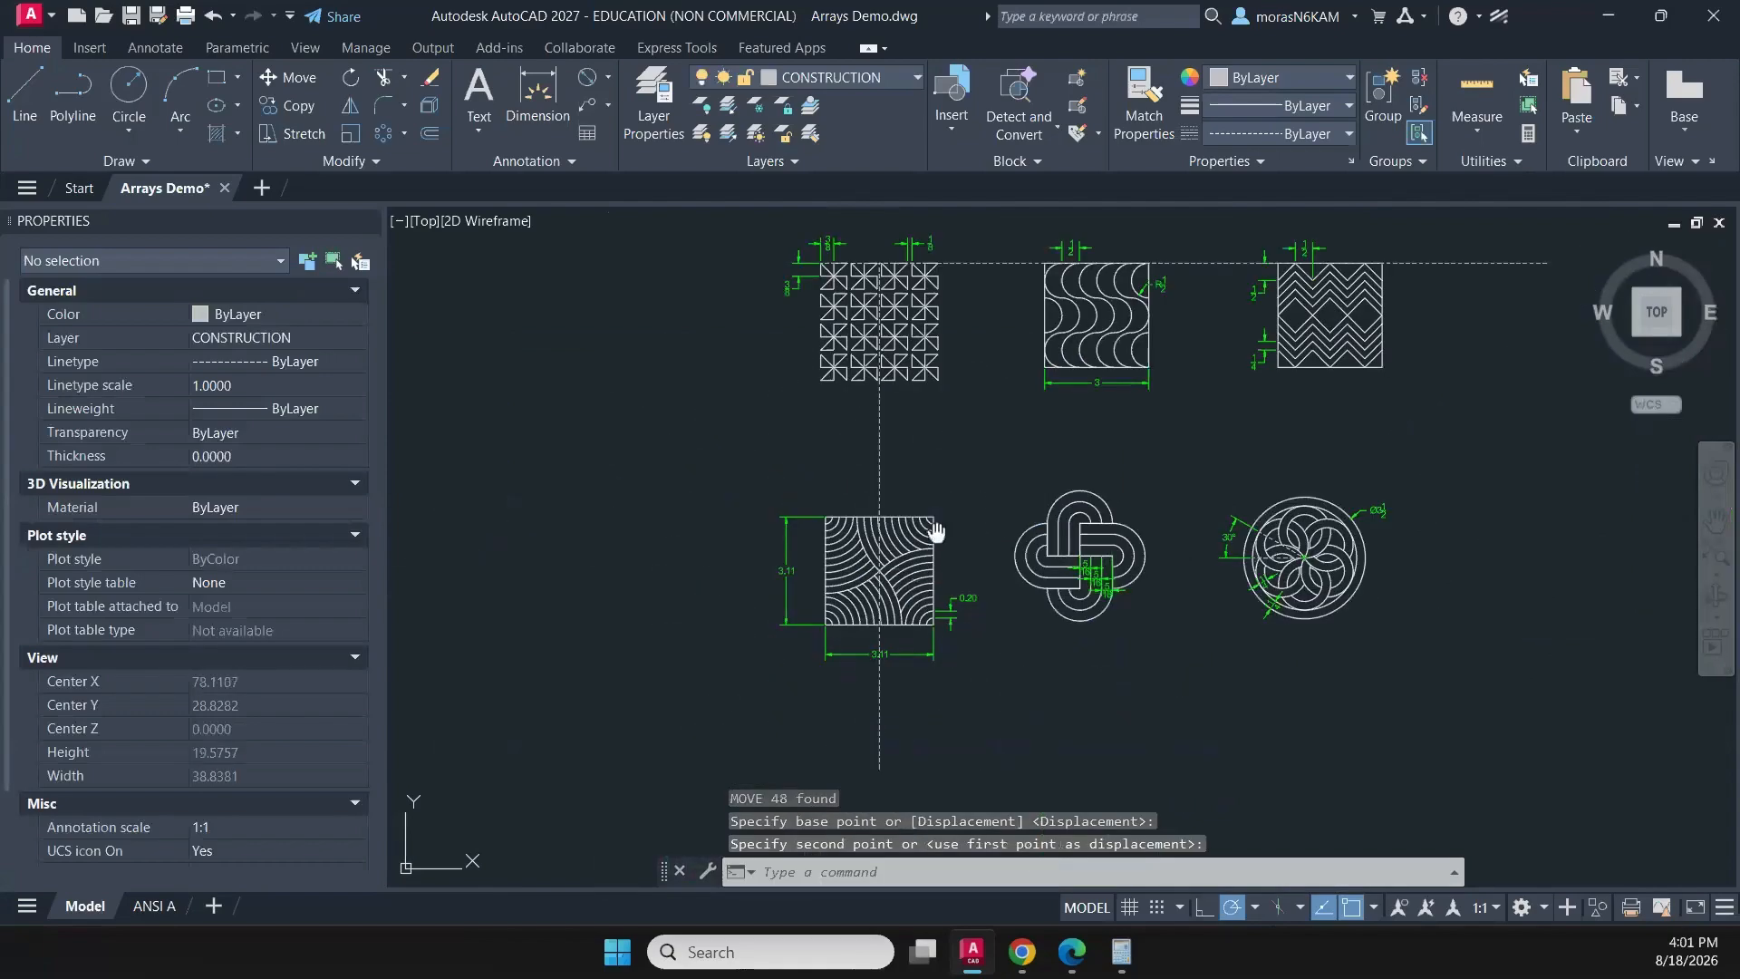
- Move the vertical guide polyline from the pinwheel pattern's top midpoint to the top midpoint of the wave pattern
middle_click_drag(936, 532, 826, 582)
key("Escape")
left_click(798, 505)
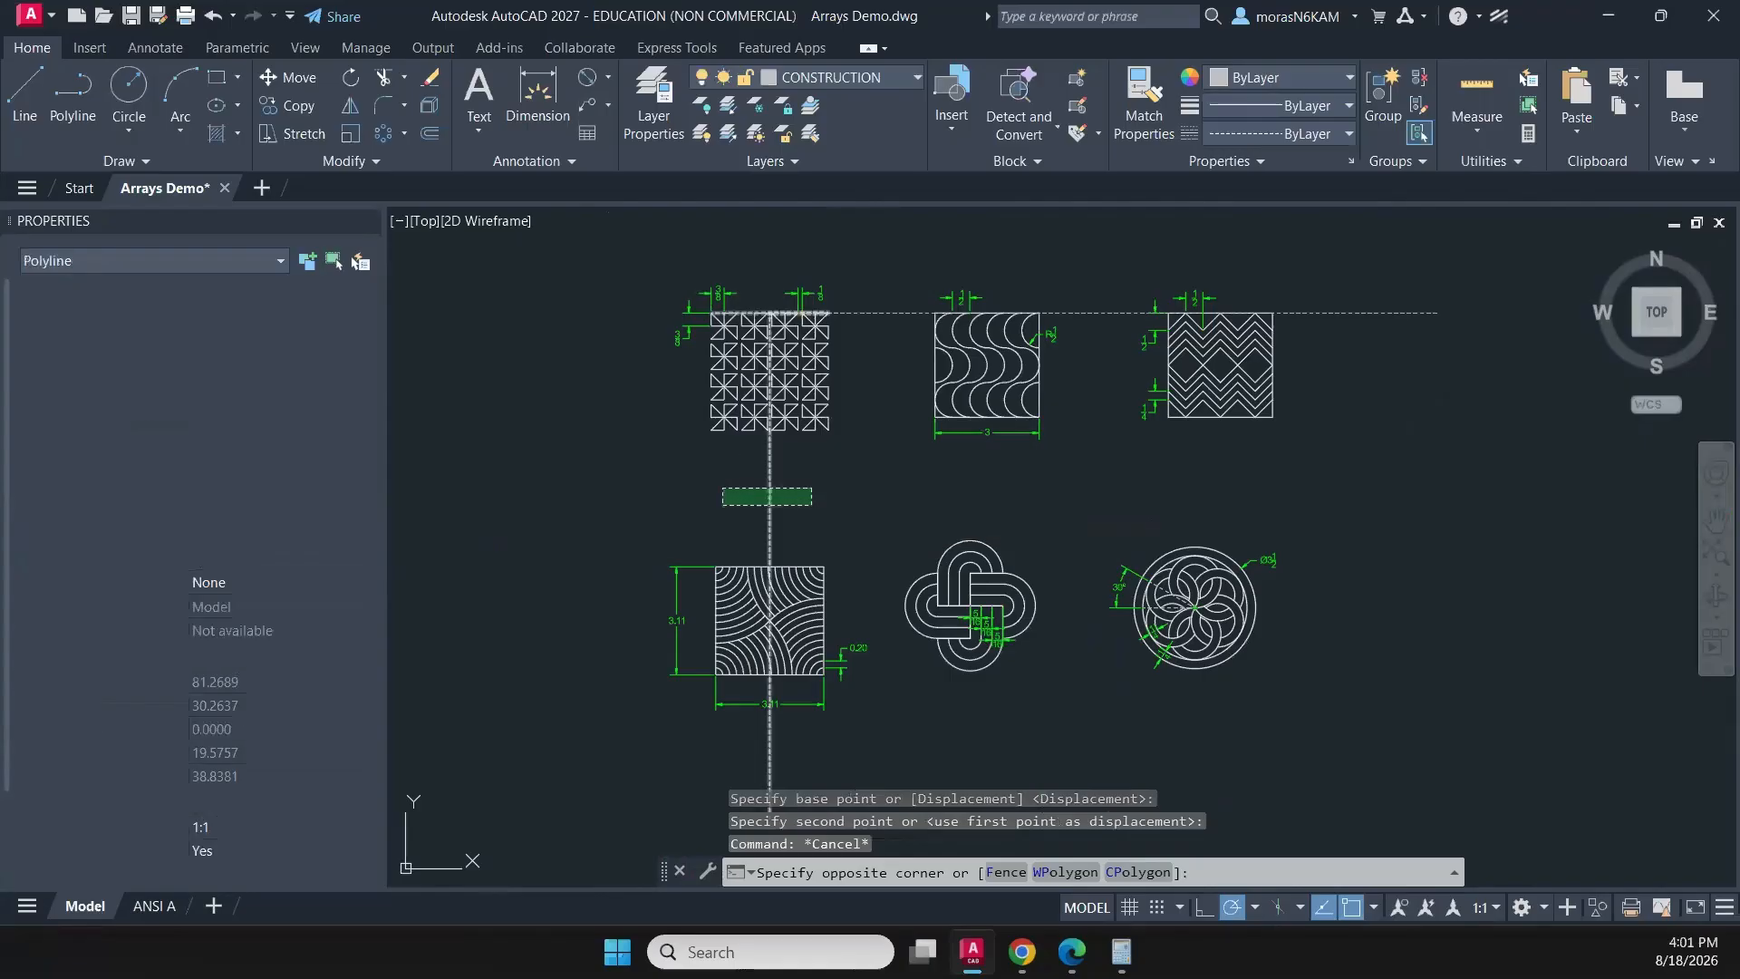
left_click(755, 473)
middle_click_drag(755, 477, 672, 524)
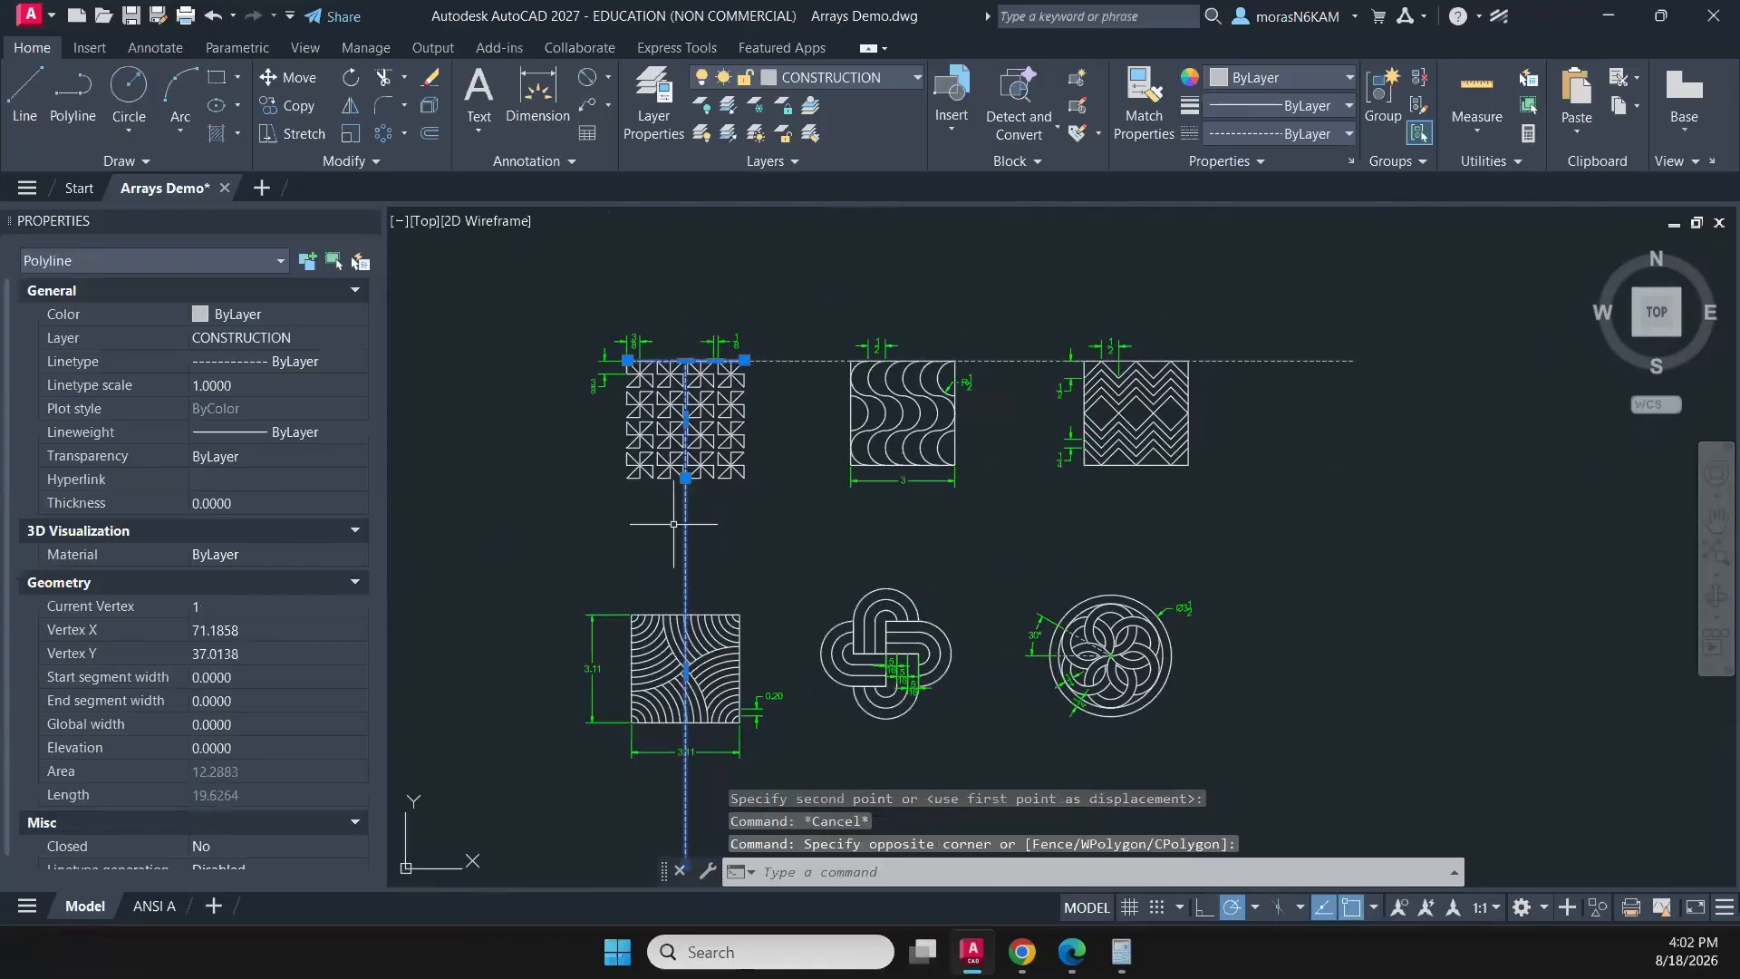
type("m")
key("Return")
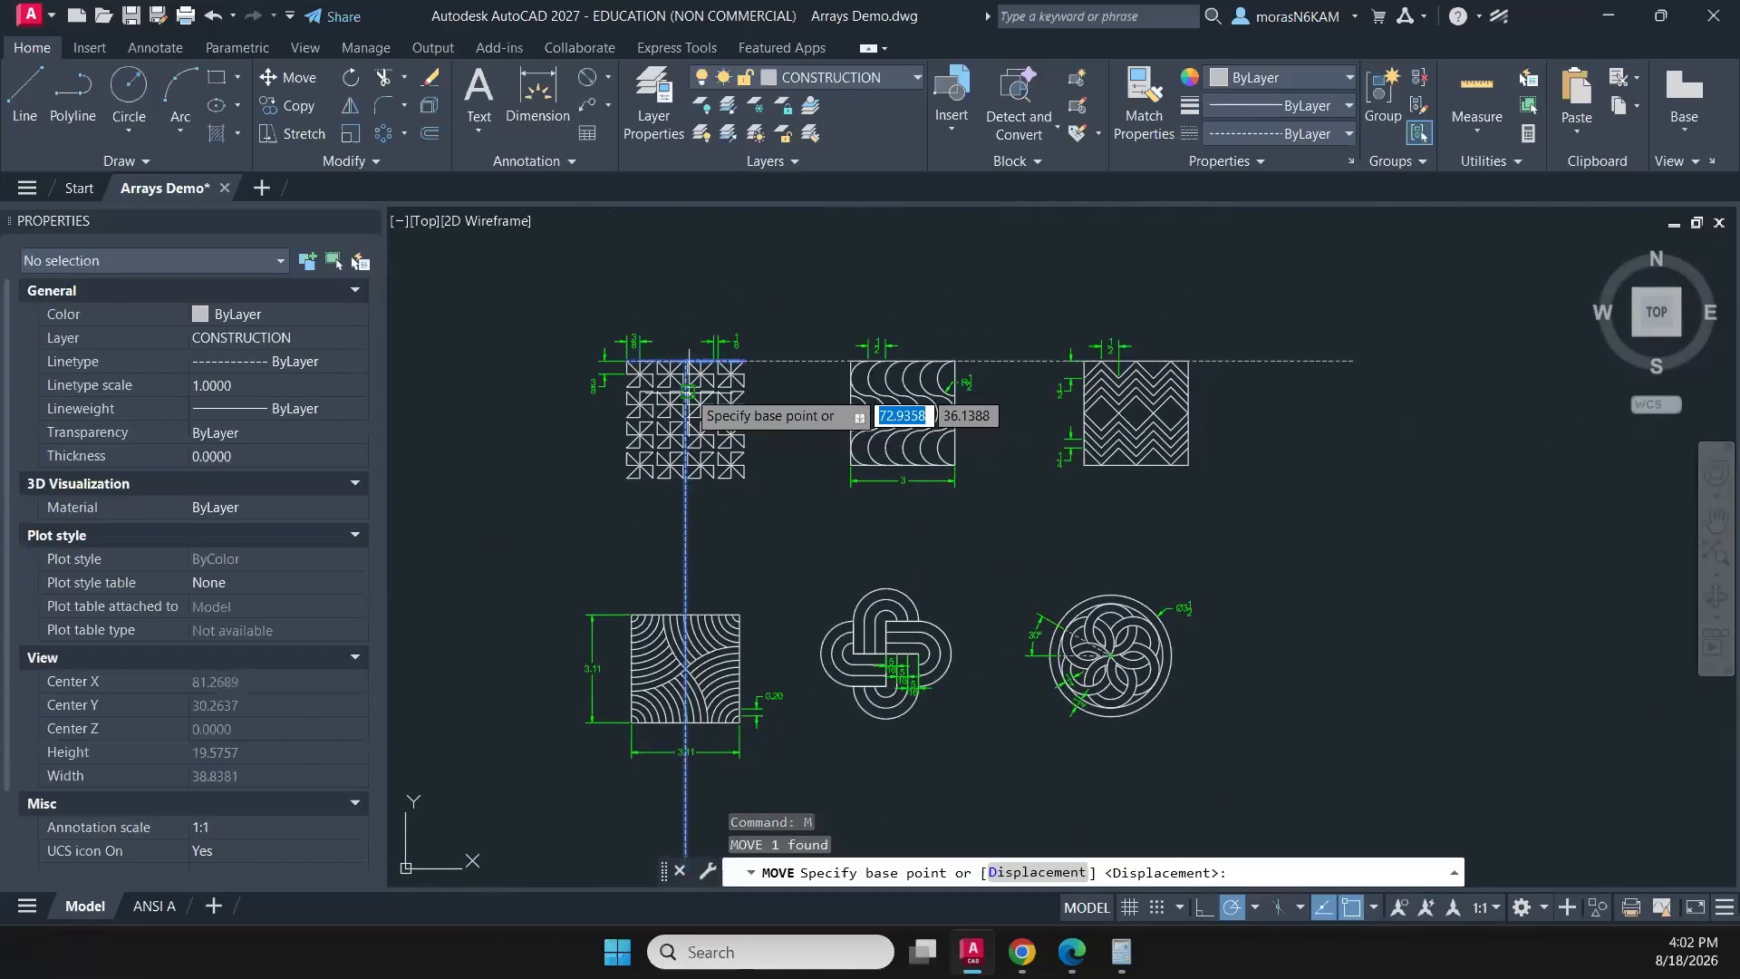
scroll(686, 387, "up", 2)
scroll(689, 435, "up", 4)
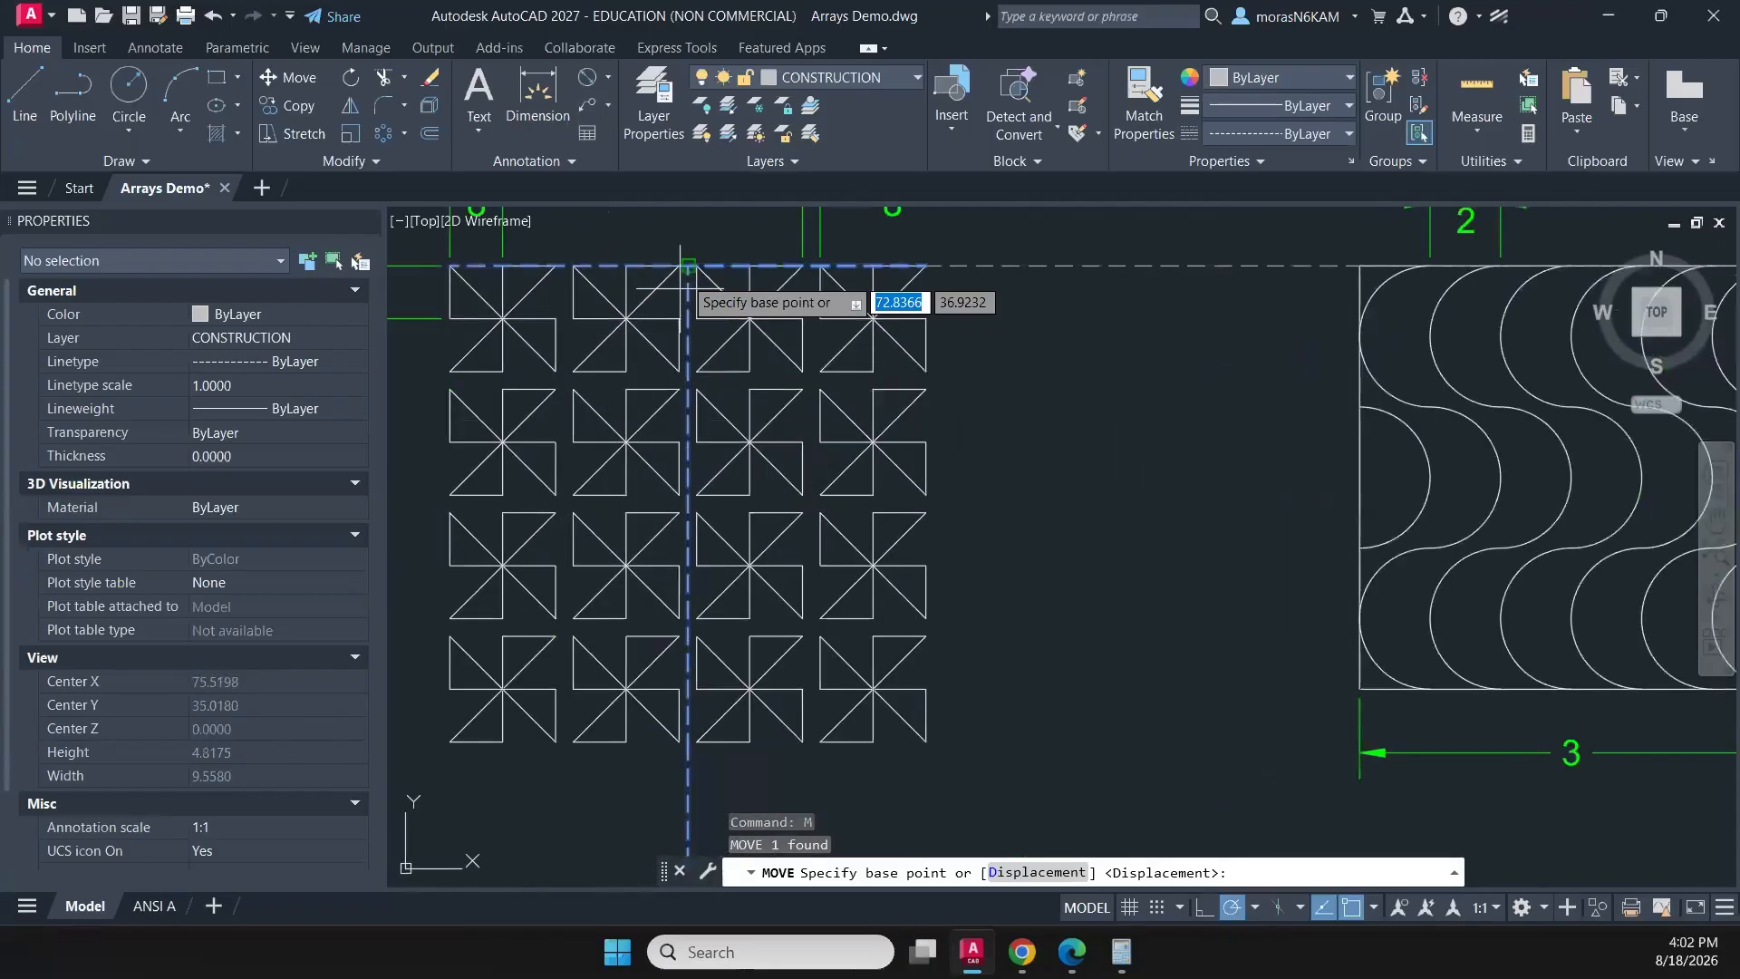
left_click(688, 265)
middle_click_drag(759, 231, 408, 357)
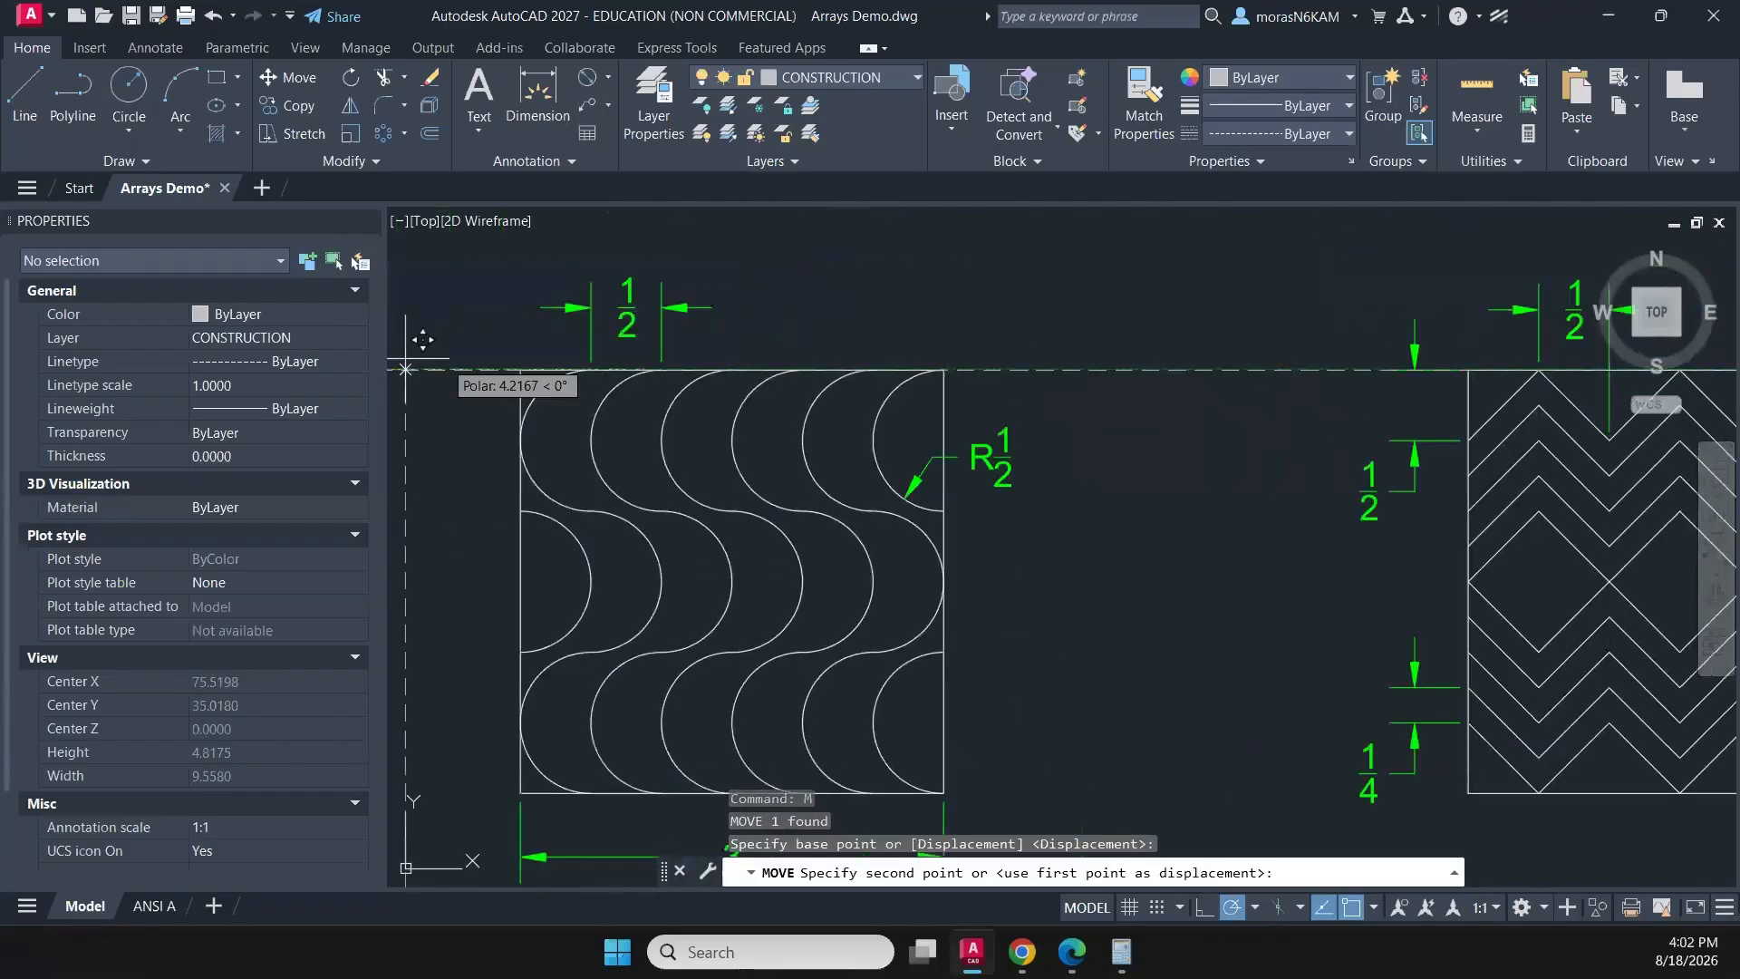
left_click(732, 370)
- Move the interlaced knot with its dimensions horizontally from its top point onto the vertical guide below the wave pattern
scroll(732, 370, "down", 6)
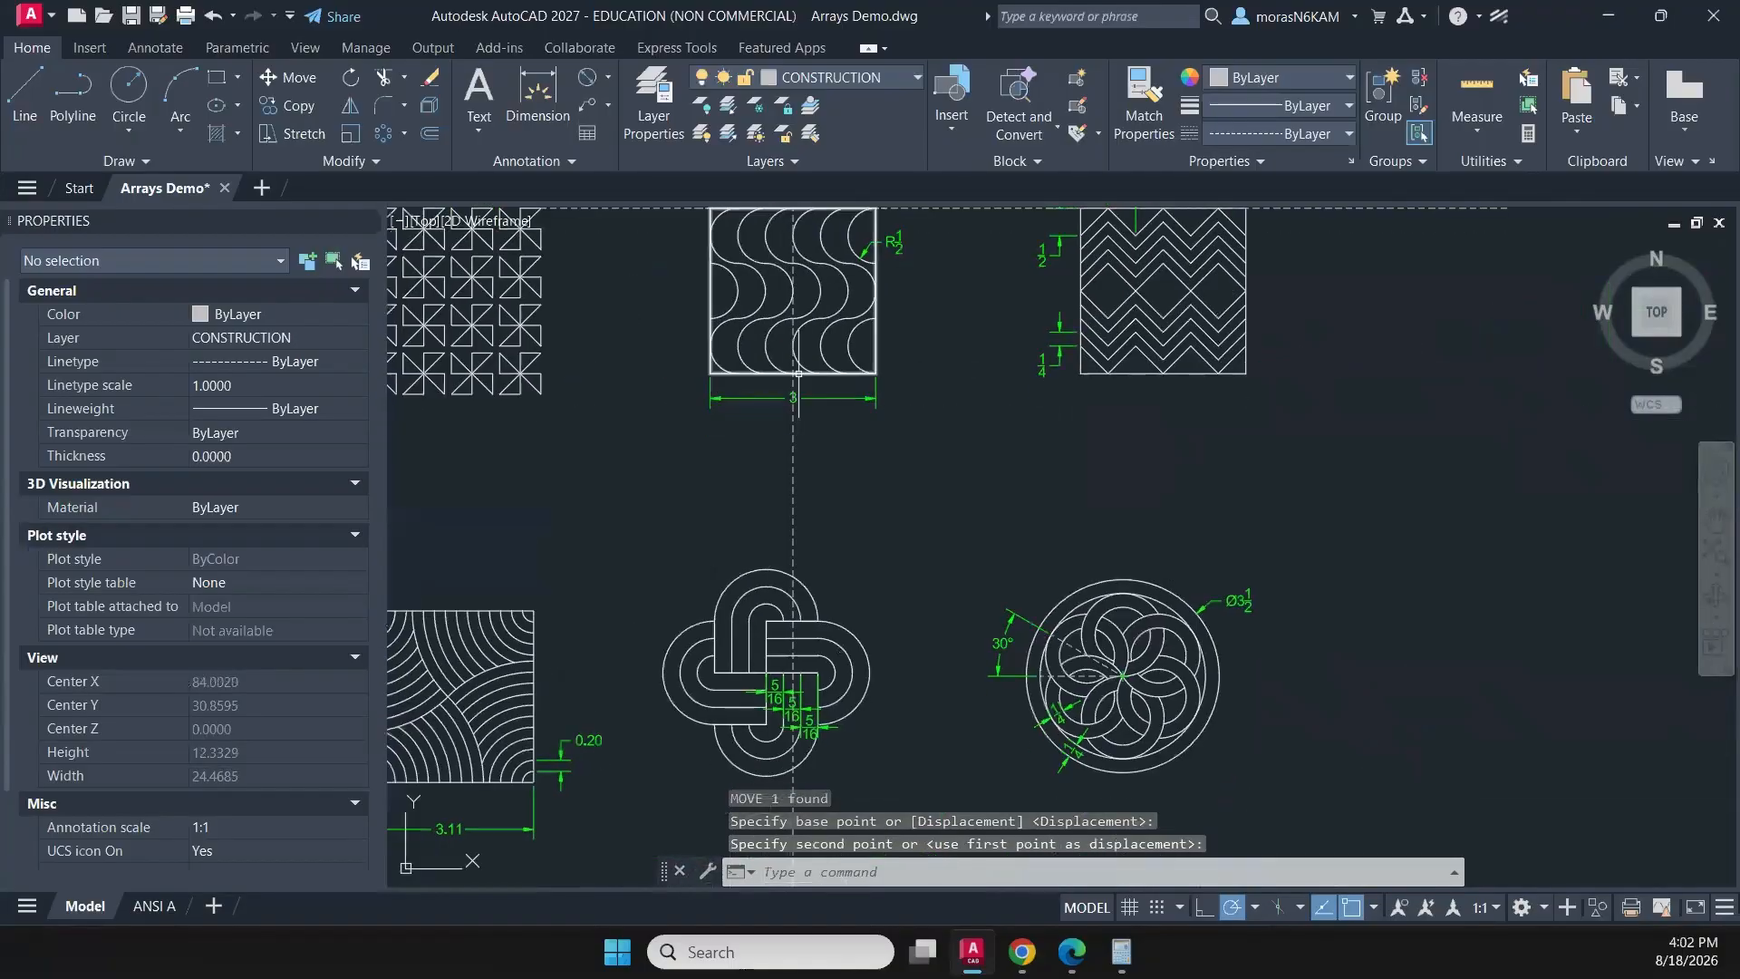
left_click(655, 510)
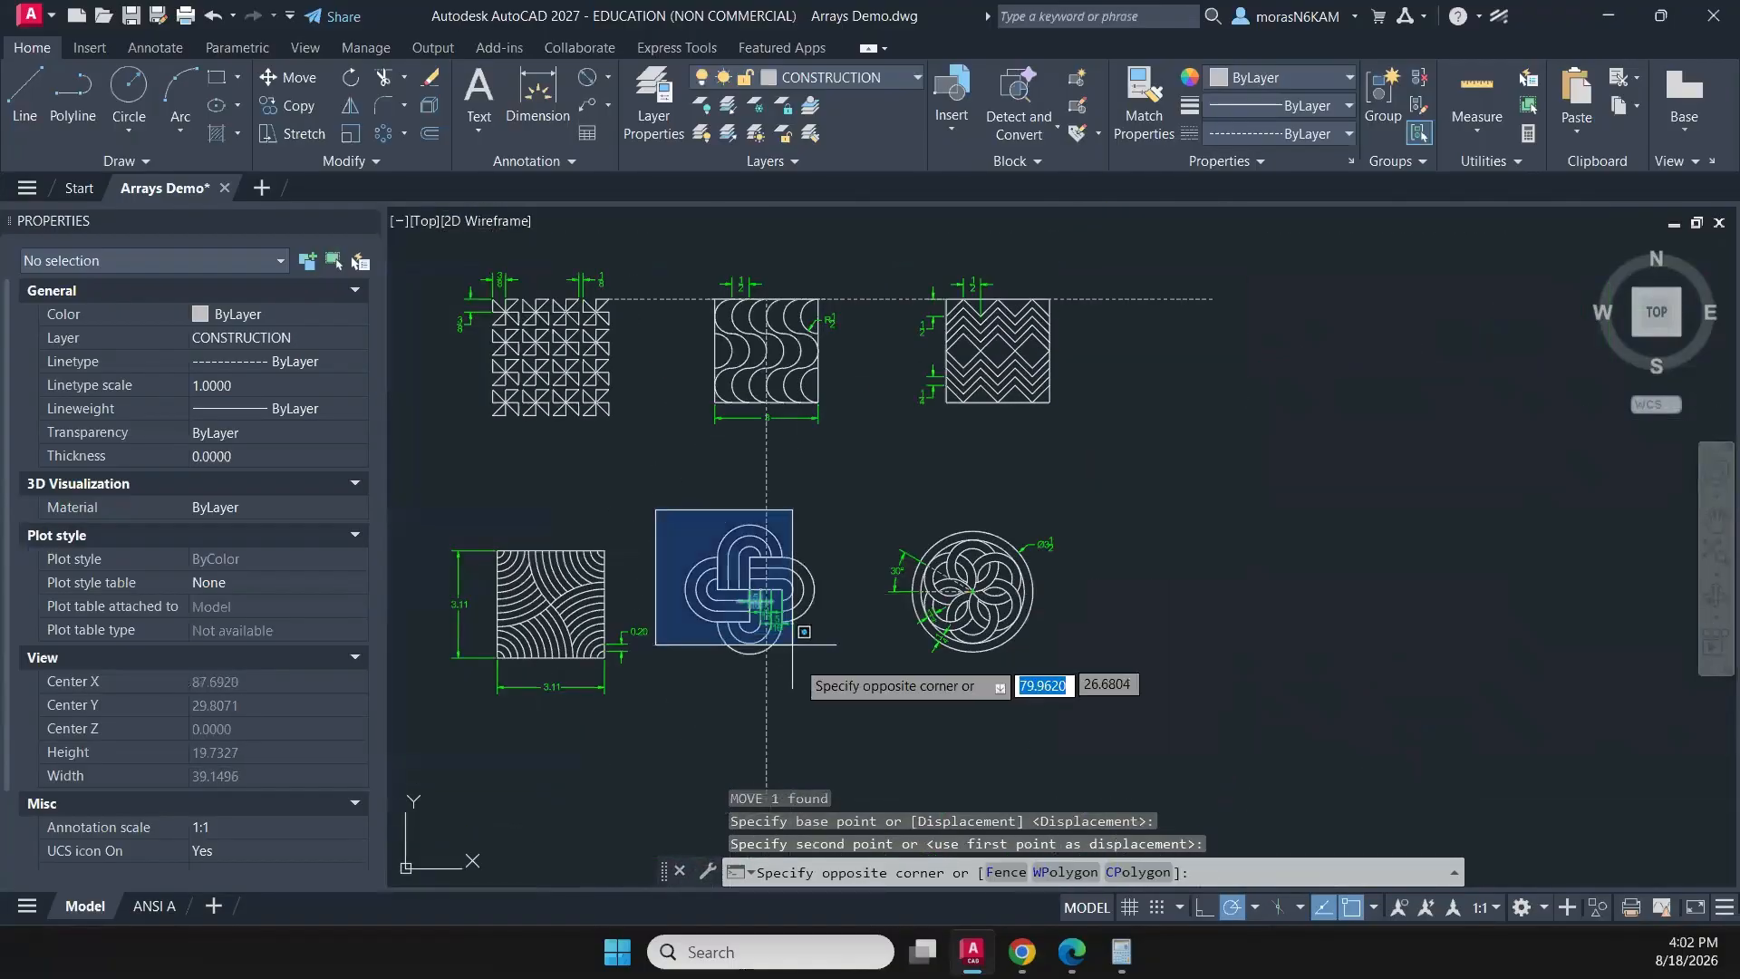
left_click(826, 686)
type("m")
key("Return")
scroll(786, 544, "up", 4)
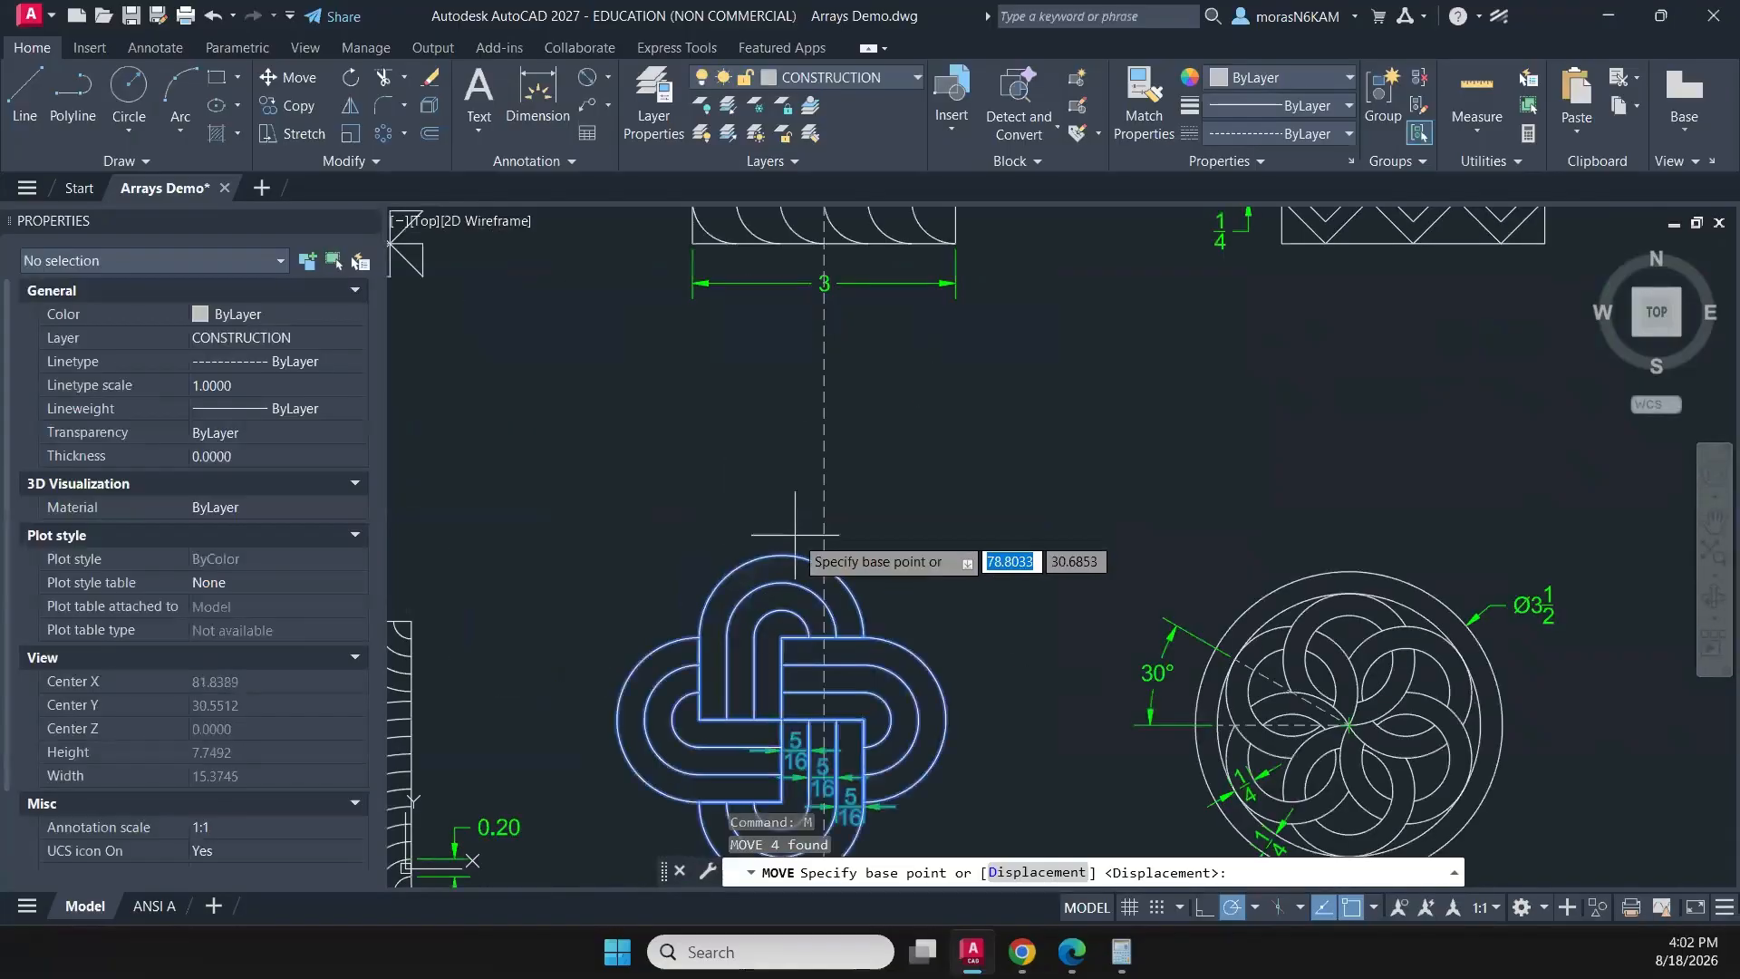
left_click(781, 553)
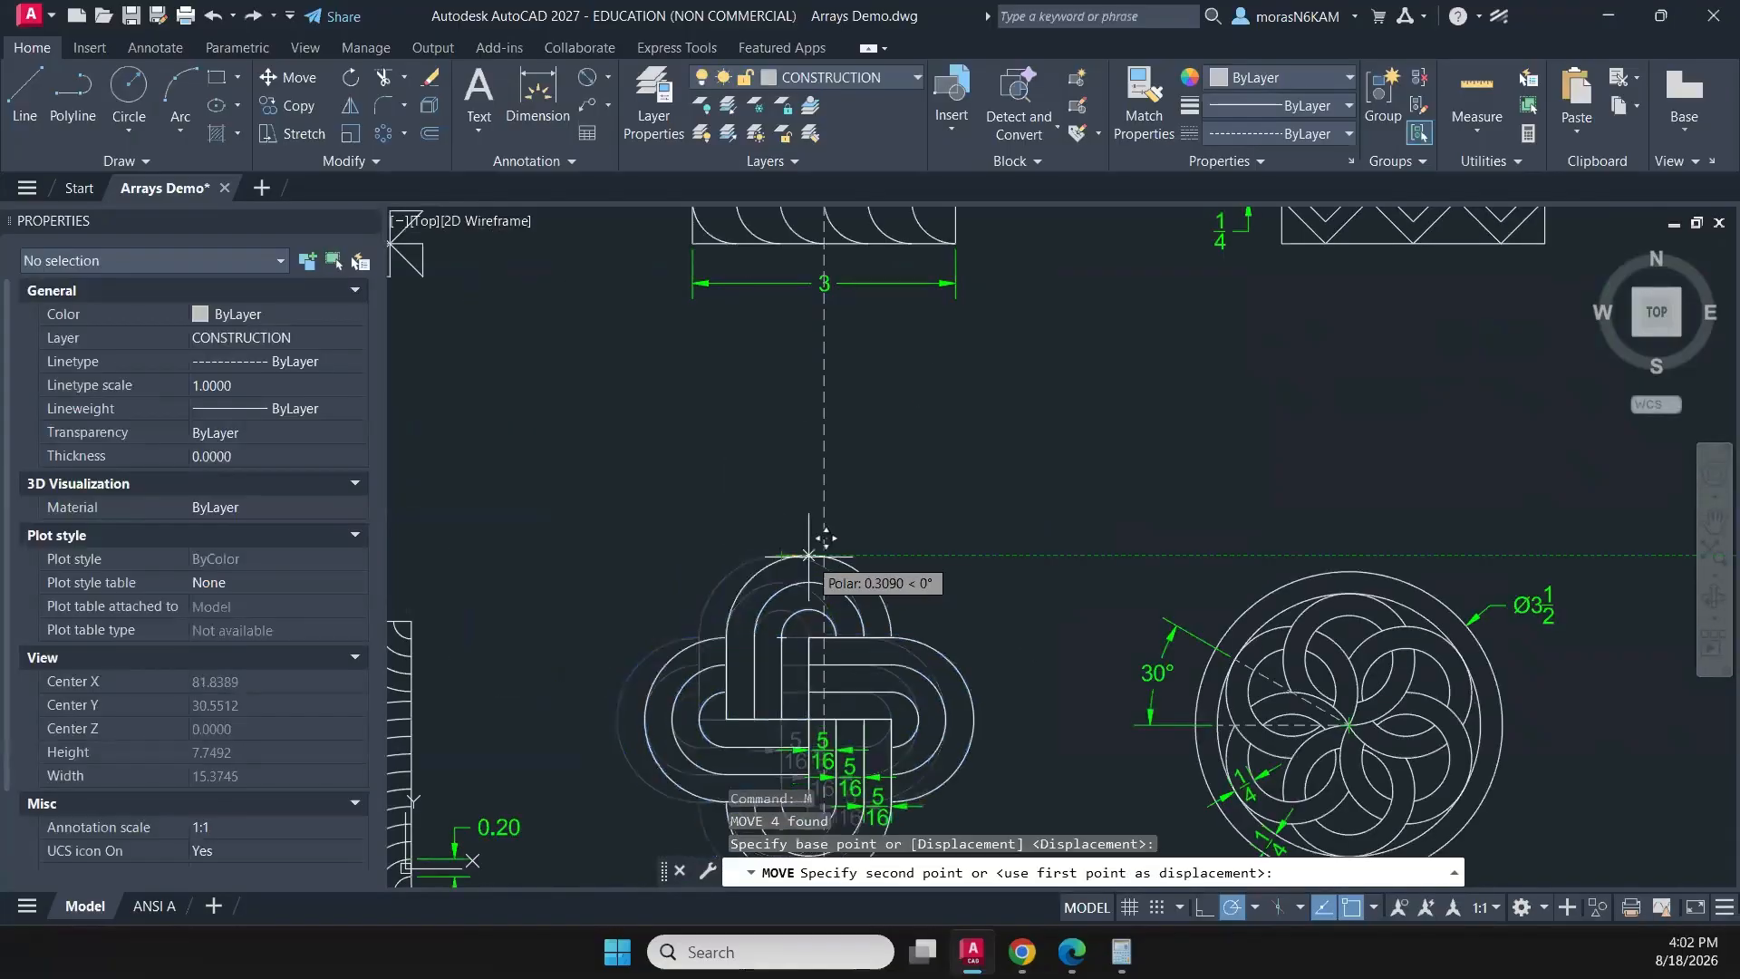
key("Escape")
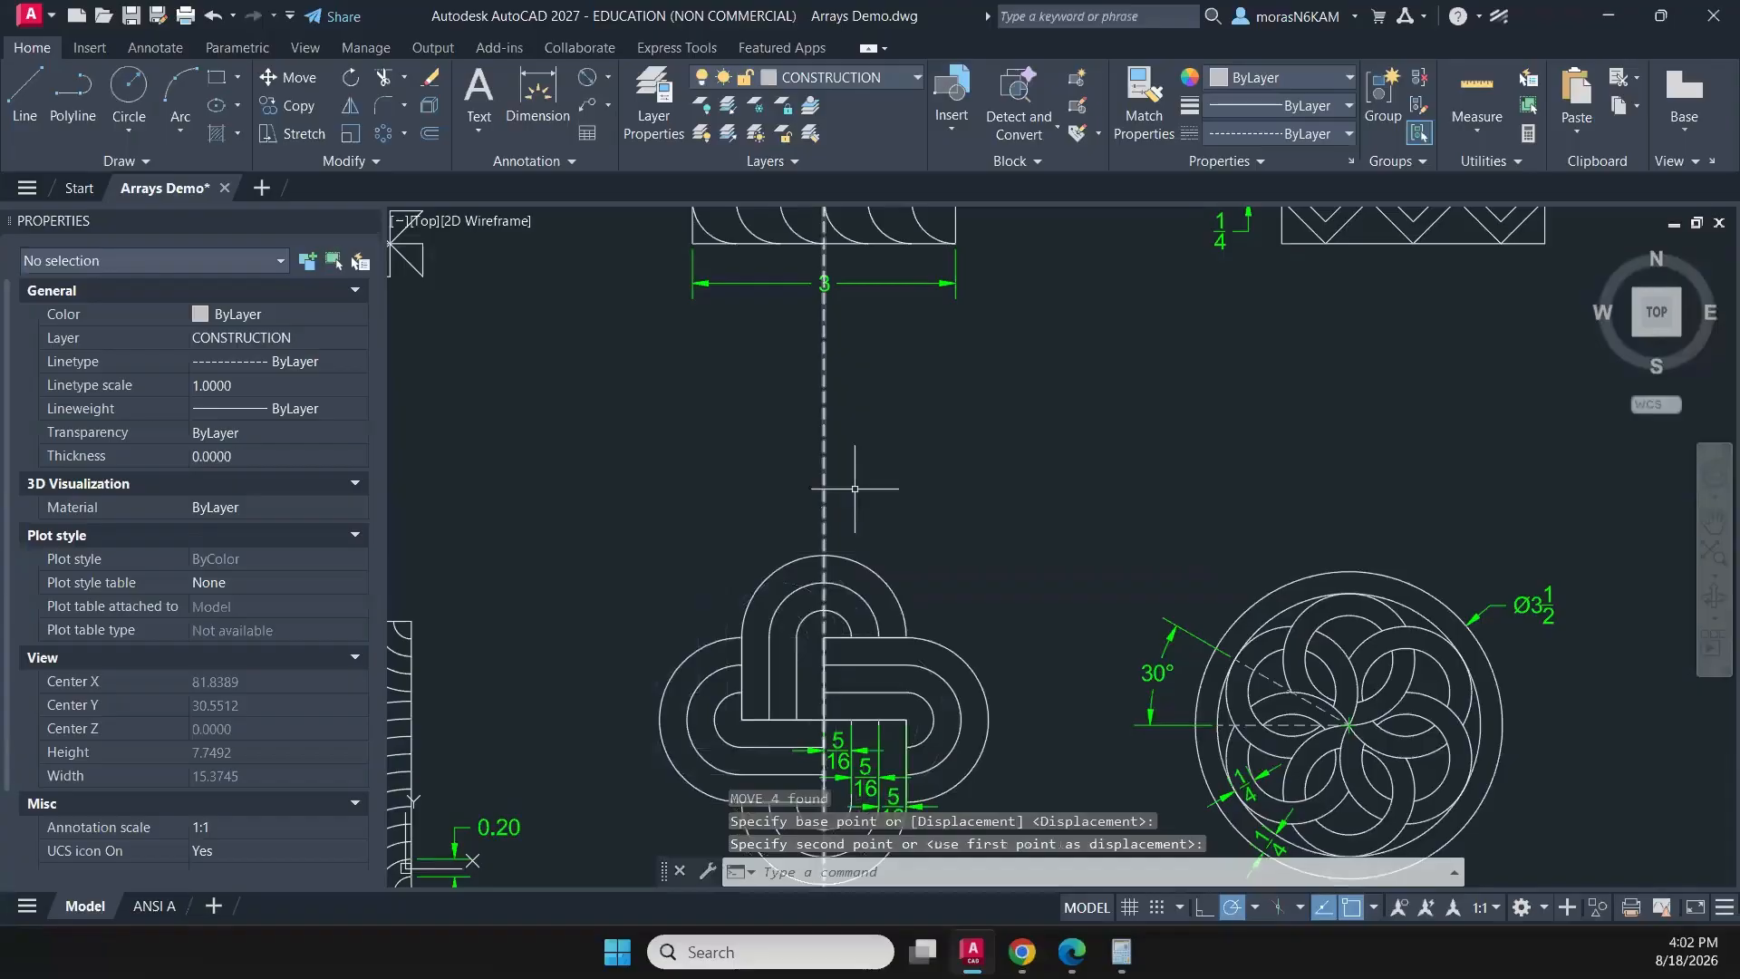
- Move the vertical guide polyline from the wave pattern's top midpoint to the top midpoint of the zigzag-and-diamond pattern
scroll(721, 539, "down", 6)
left_click(724, 522)
left_click(684, 544)
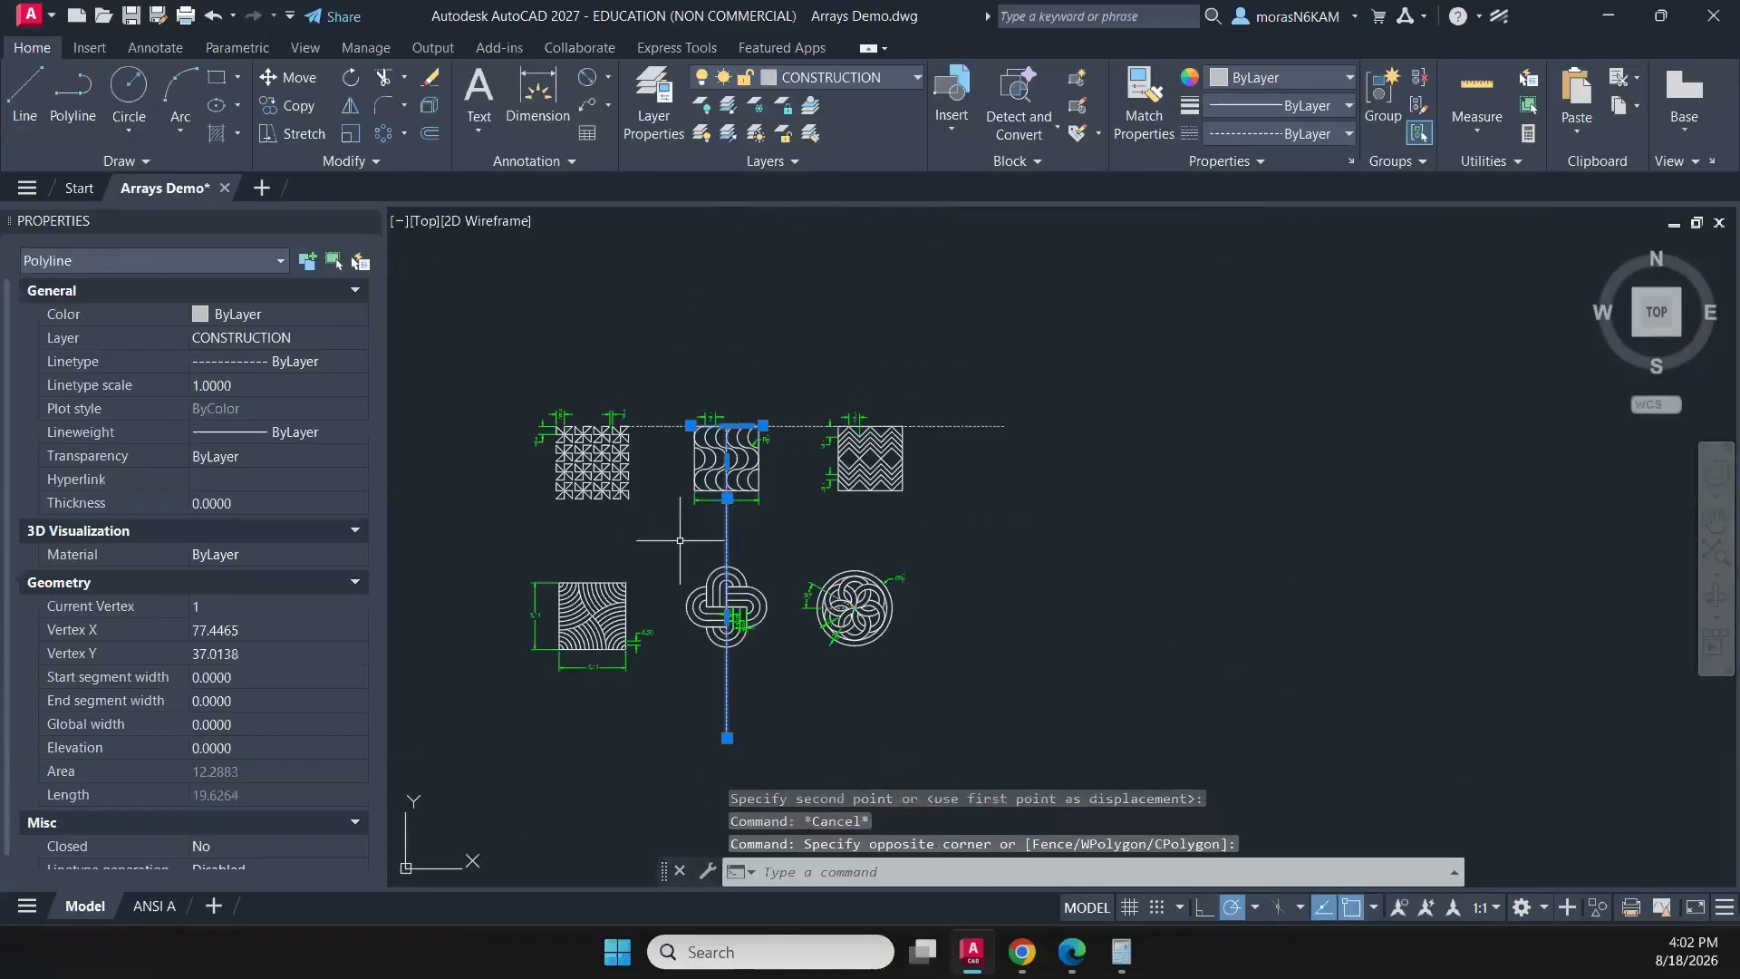
type("m")
key("Return")
scroll(702, 423, "up", 8)
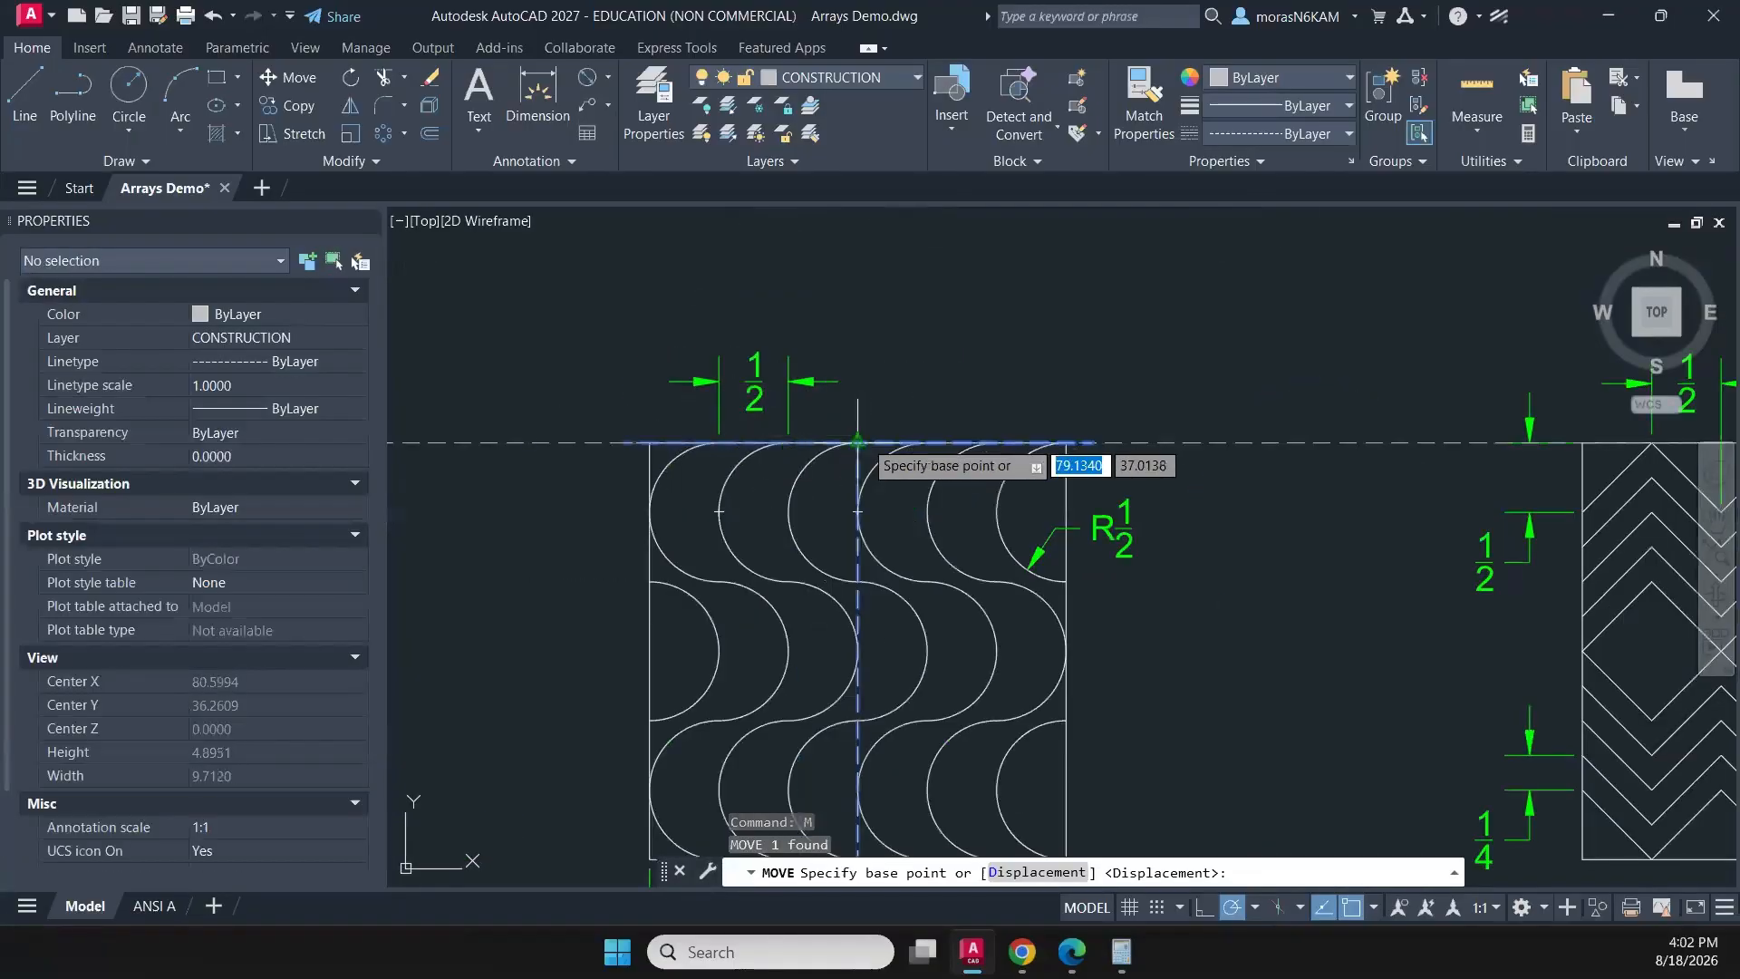
left_click(857, 442)
middle_click_drag(1017, 496, 348, 501)
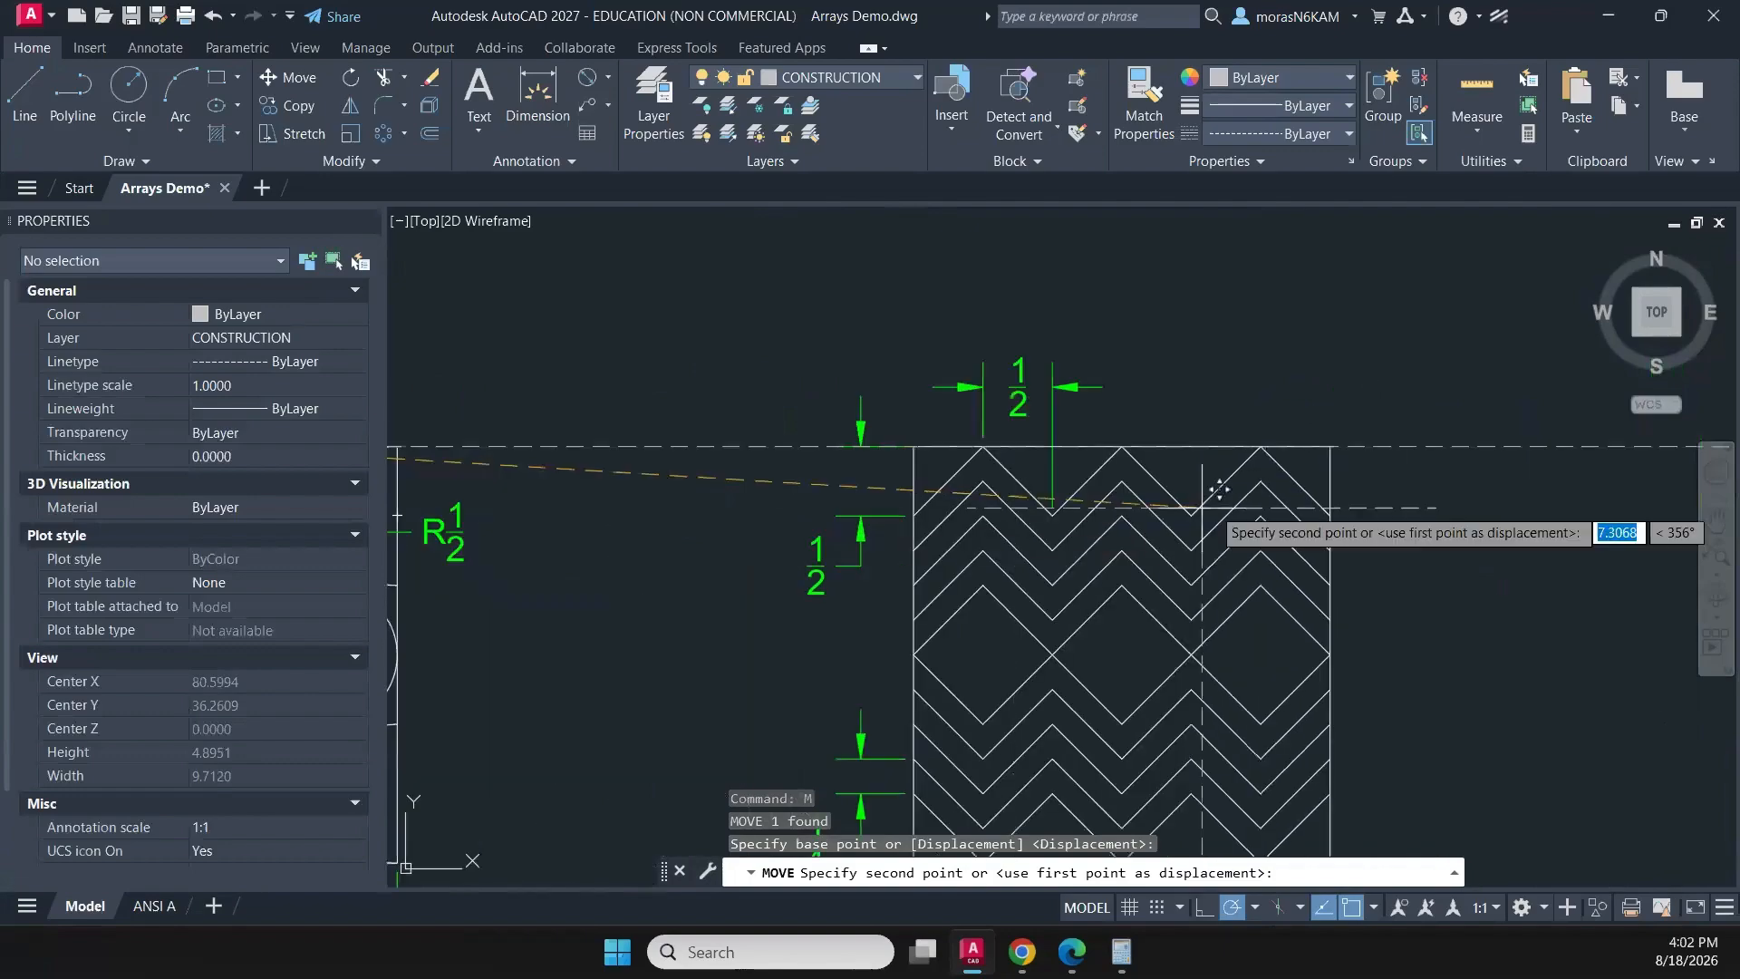
left_click(1131, 426)
- Move the circular rosette with its dimensions by its centre point onto the vertical guide below the zigzag-and-diamond pattern
scroll(891, 510, "down", 6)
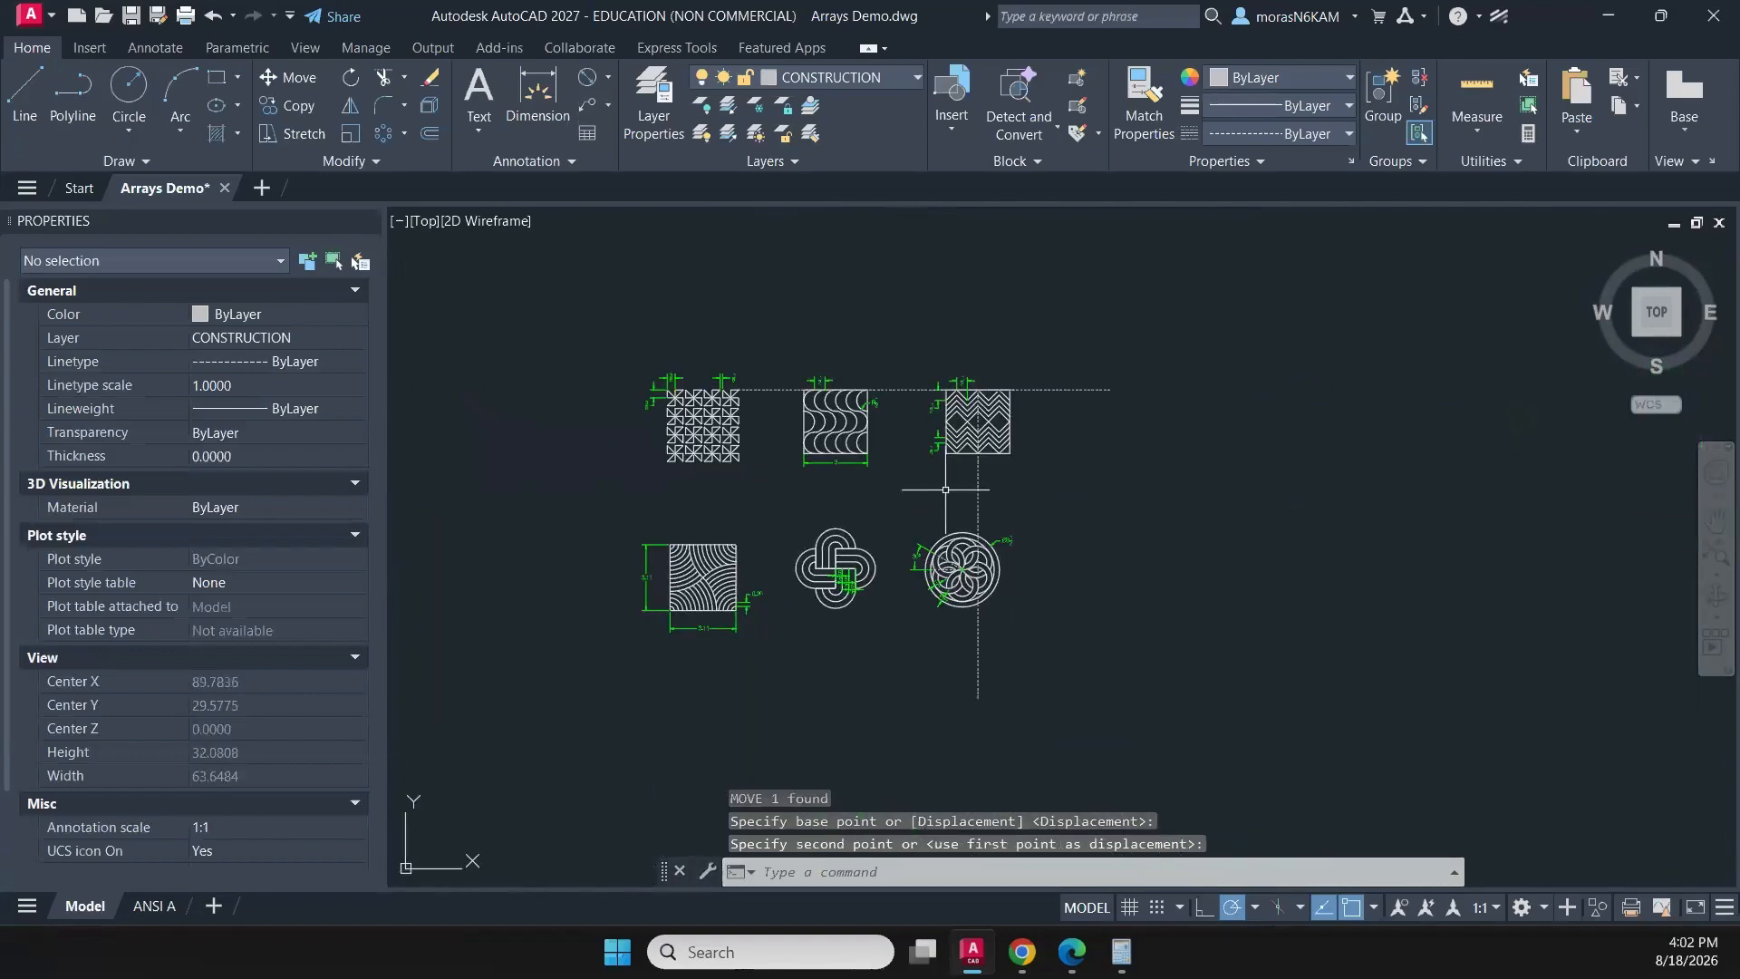
left_click(891, 510)
left_click(1118, 701)
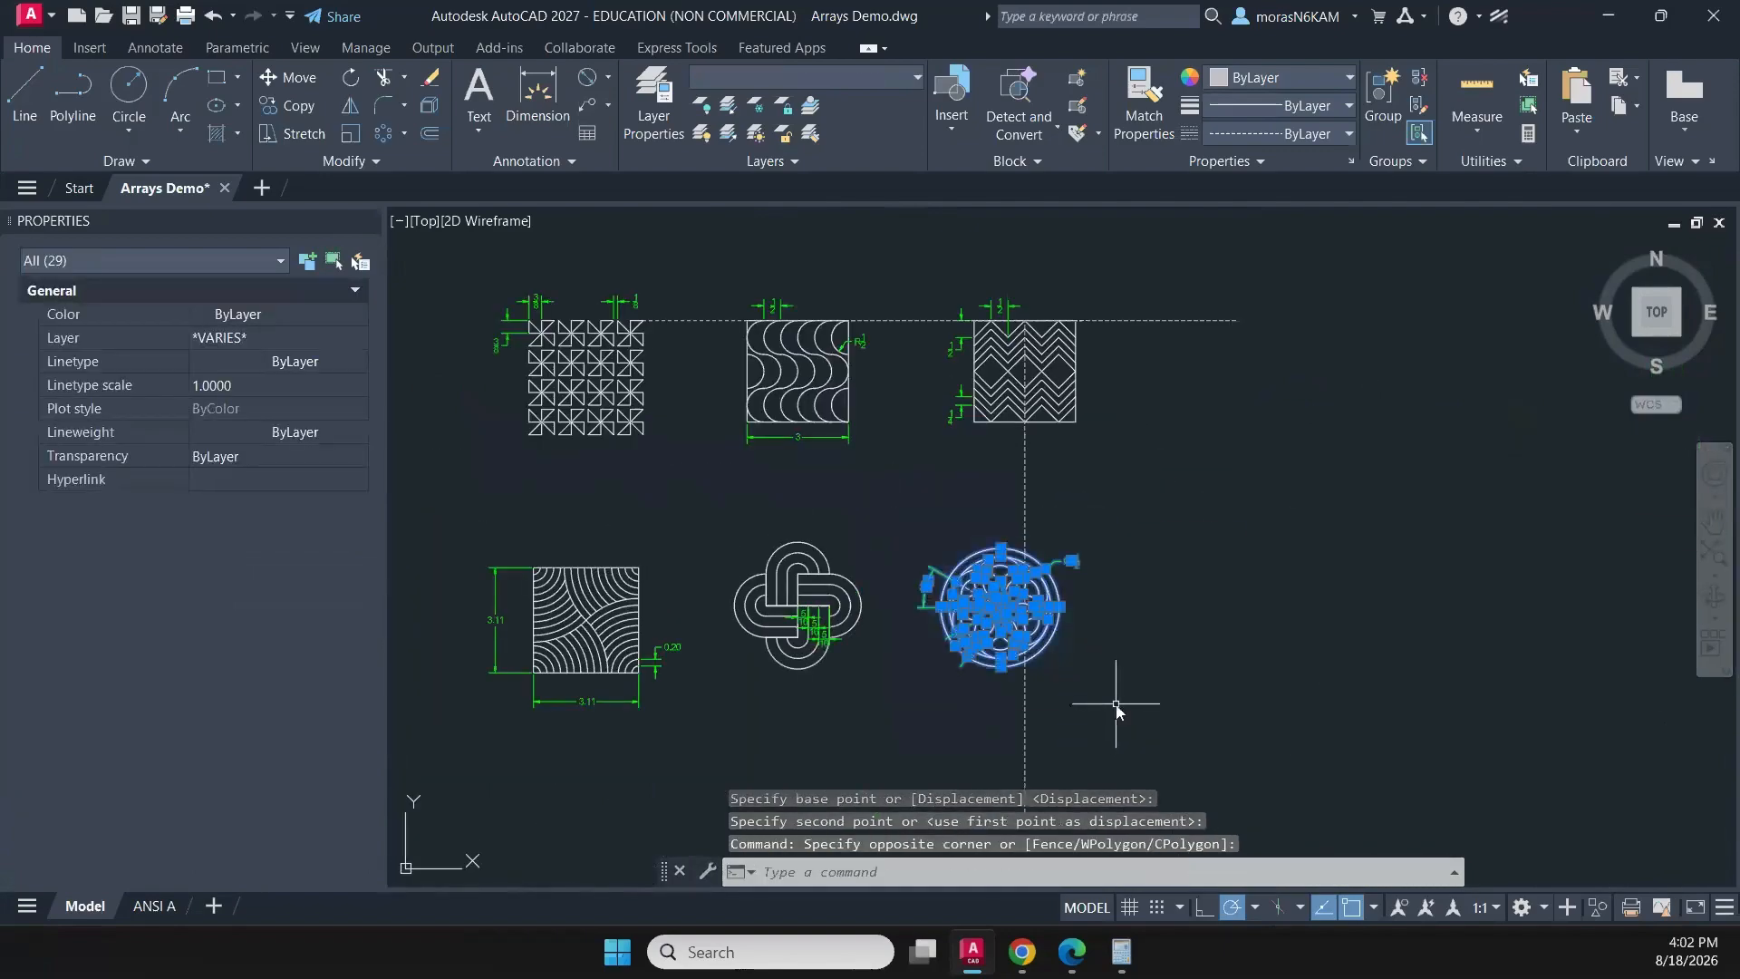
type("m")
key("Return")
scroll(1025, 637, "up", 5)
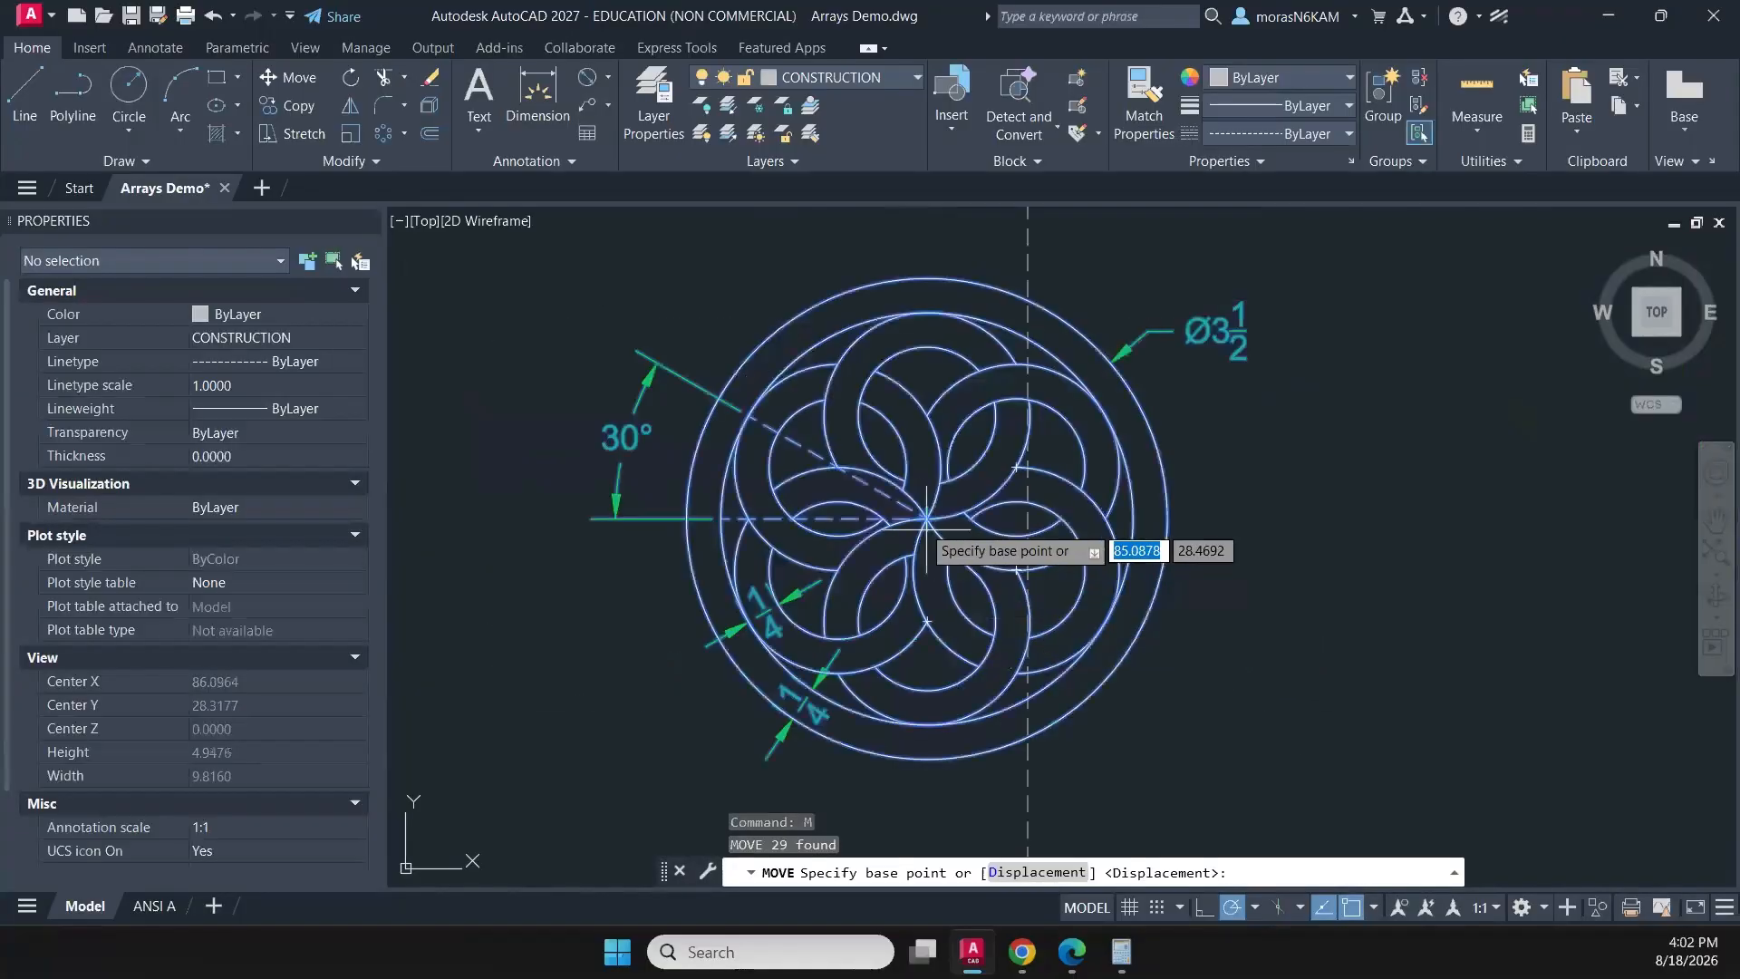
scroll(977, 535, "up", 7)
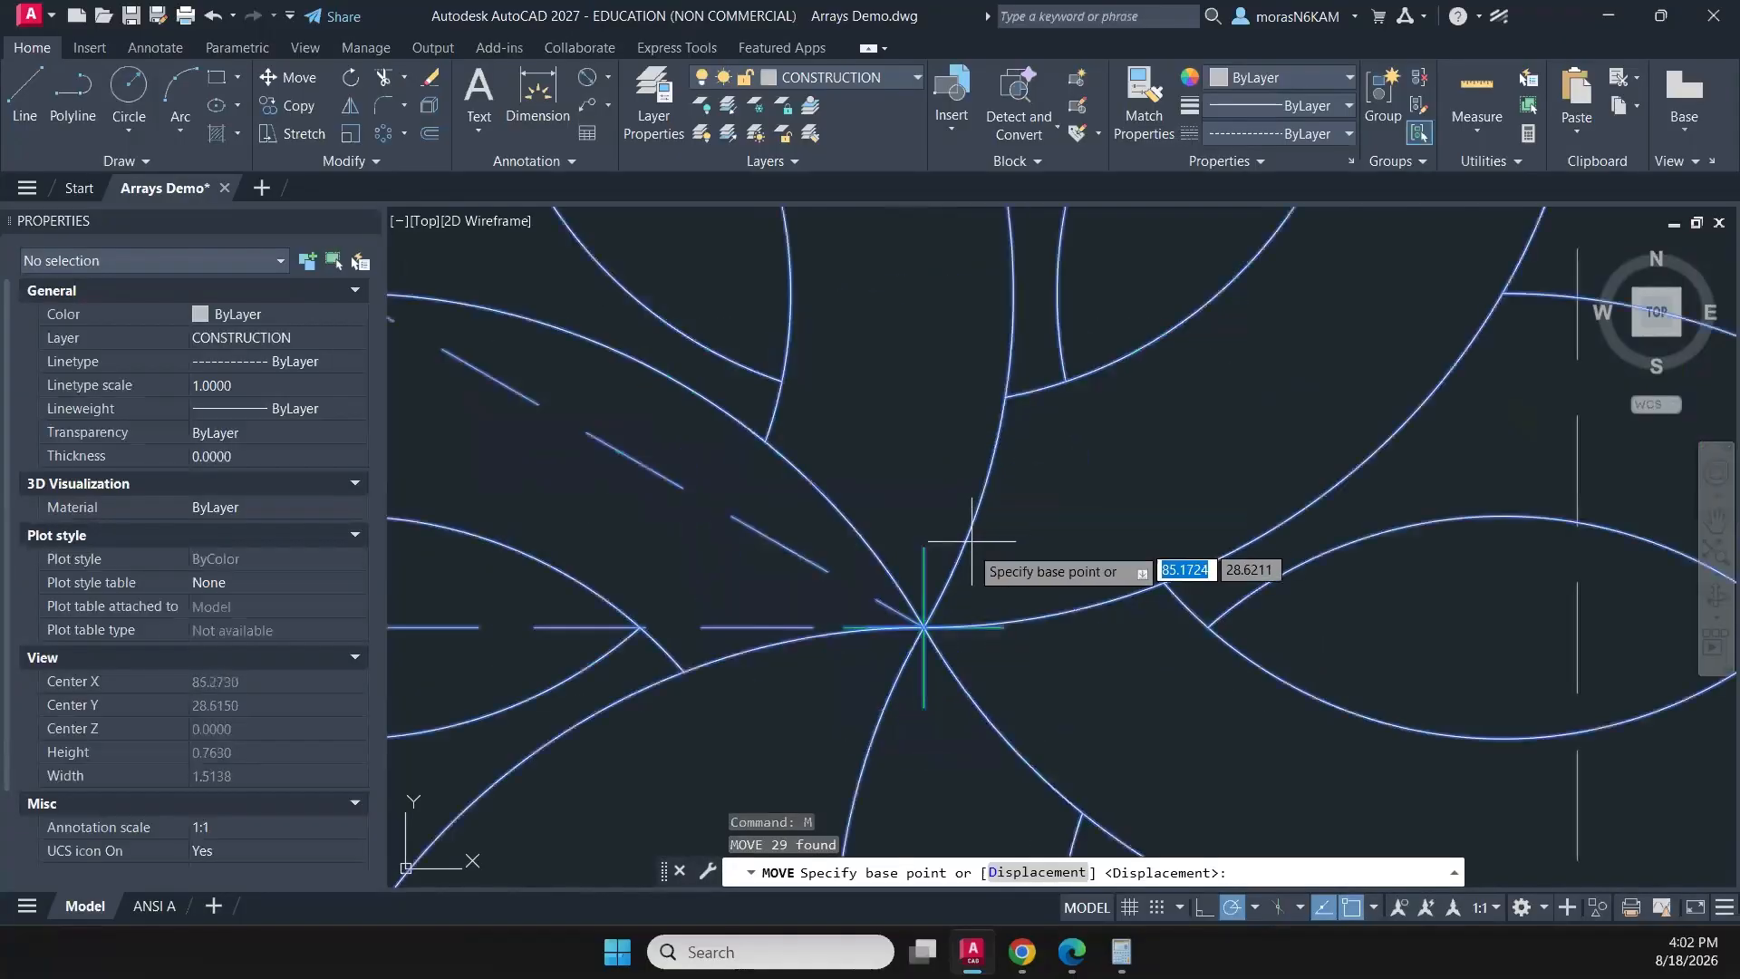
left_click(923, 625)
scroll(1351, 610, "down", 8)
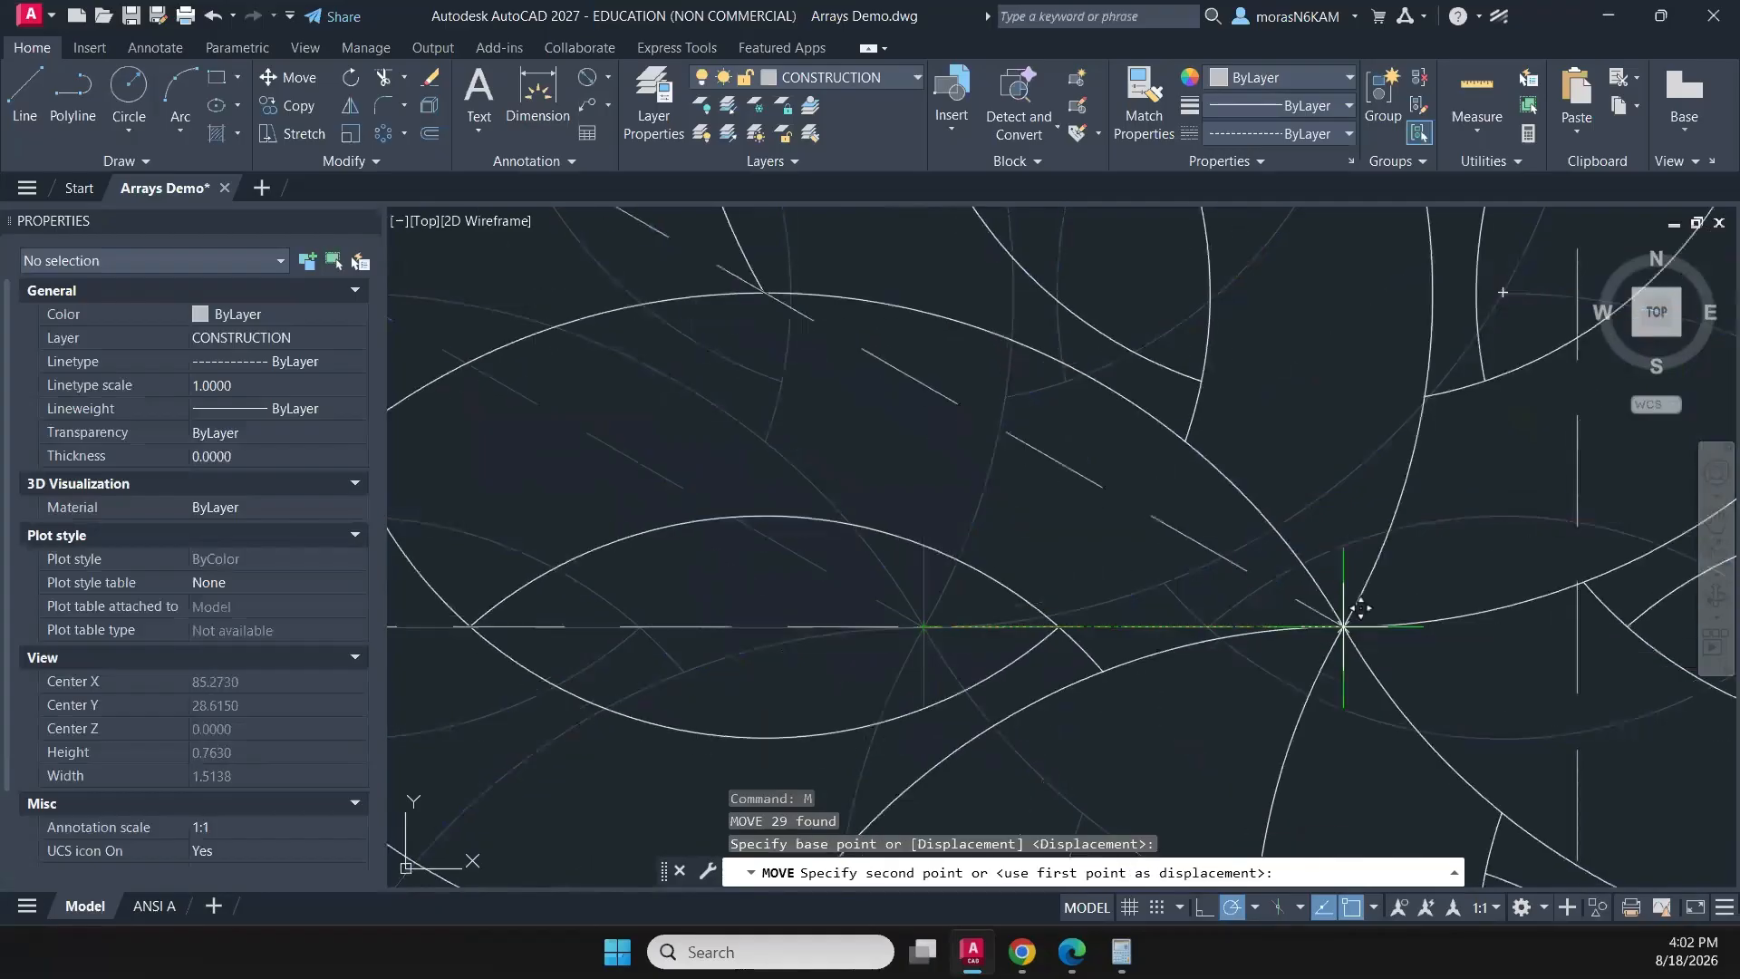
middle_click_drag(1359, 610, 1151, 600)
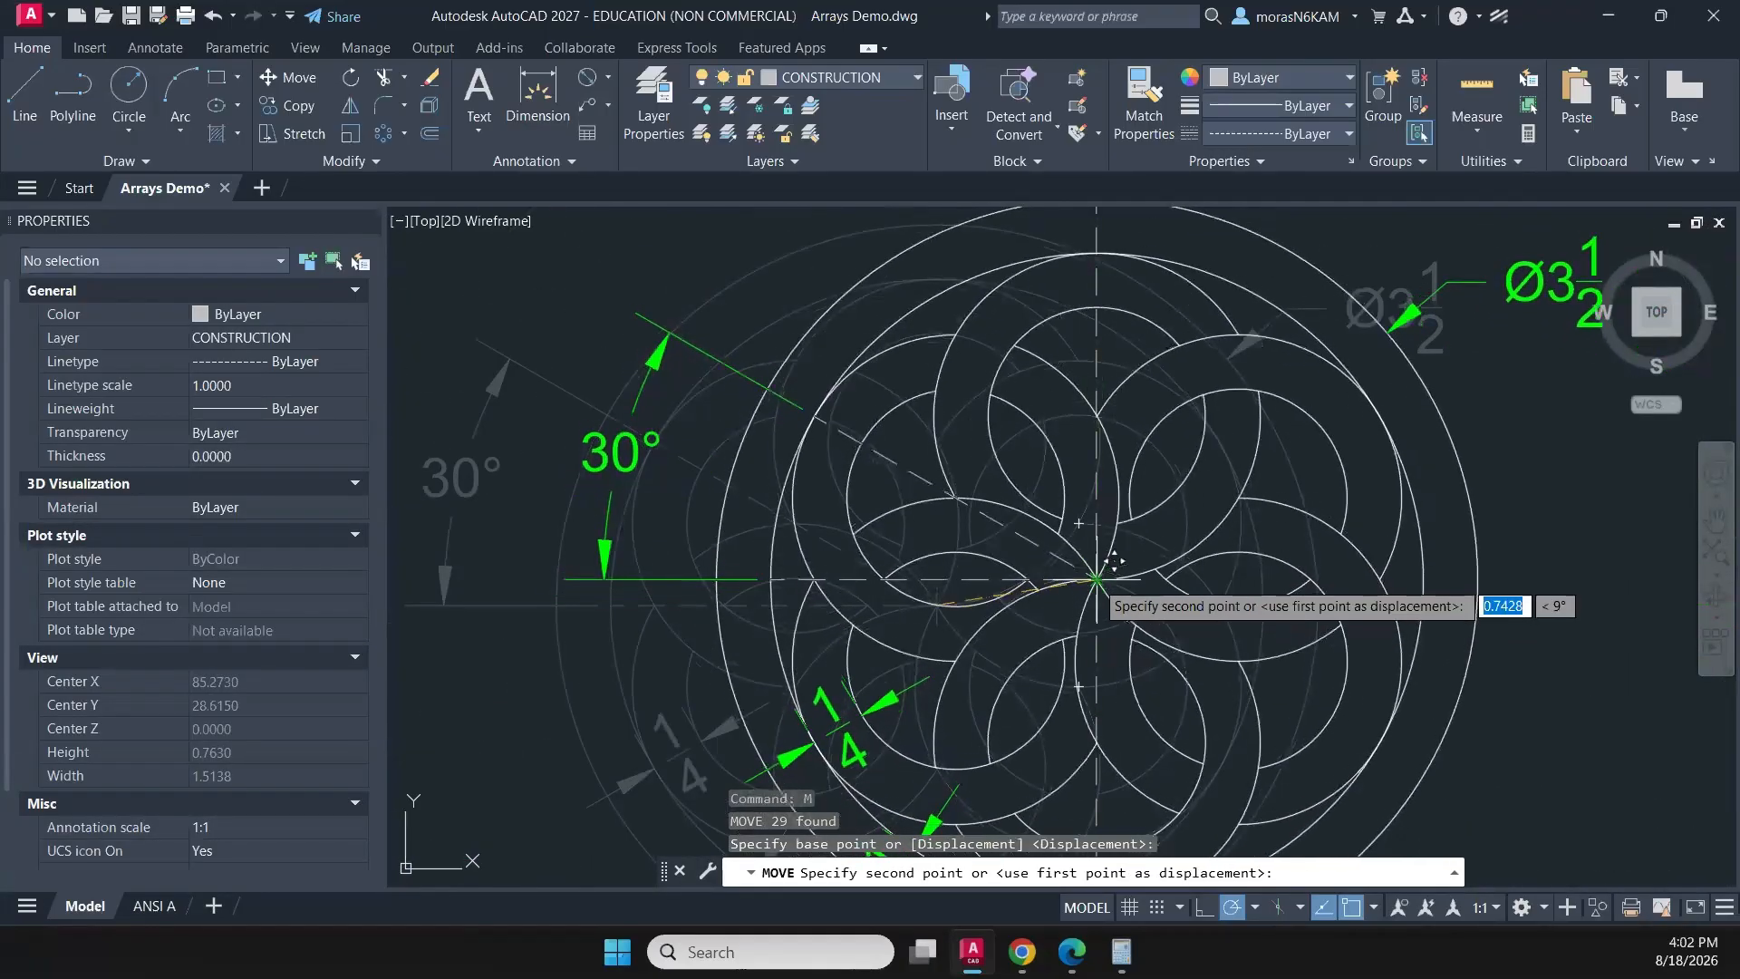
left_click(1114, 562)
- Move the curved-stripe square with its dimensions straight up about 1.4 units, closer to the pinwheel pattern
scroll(1087, 607, "down", 10)
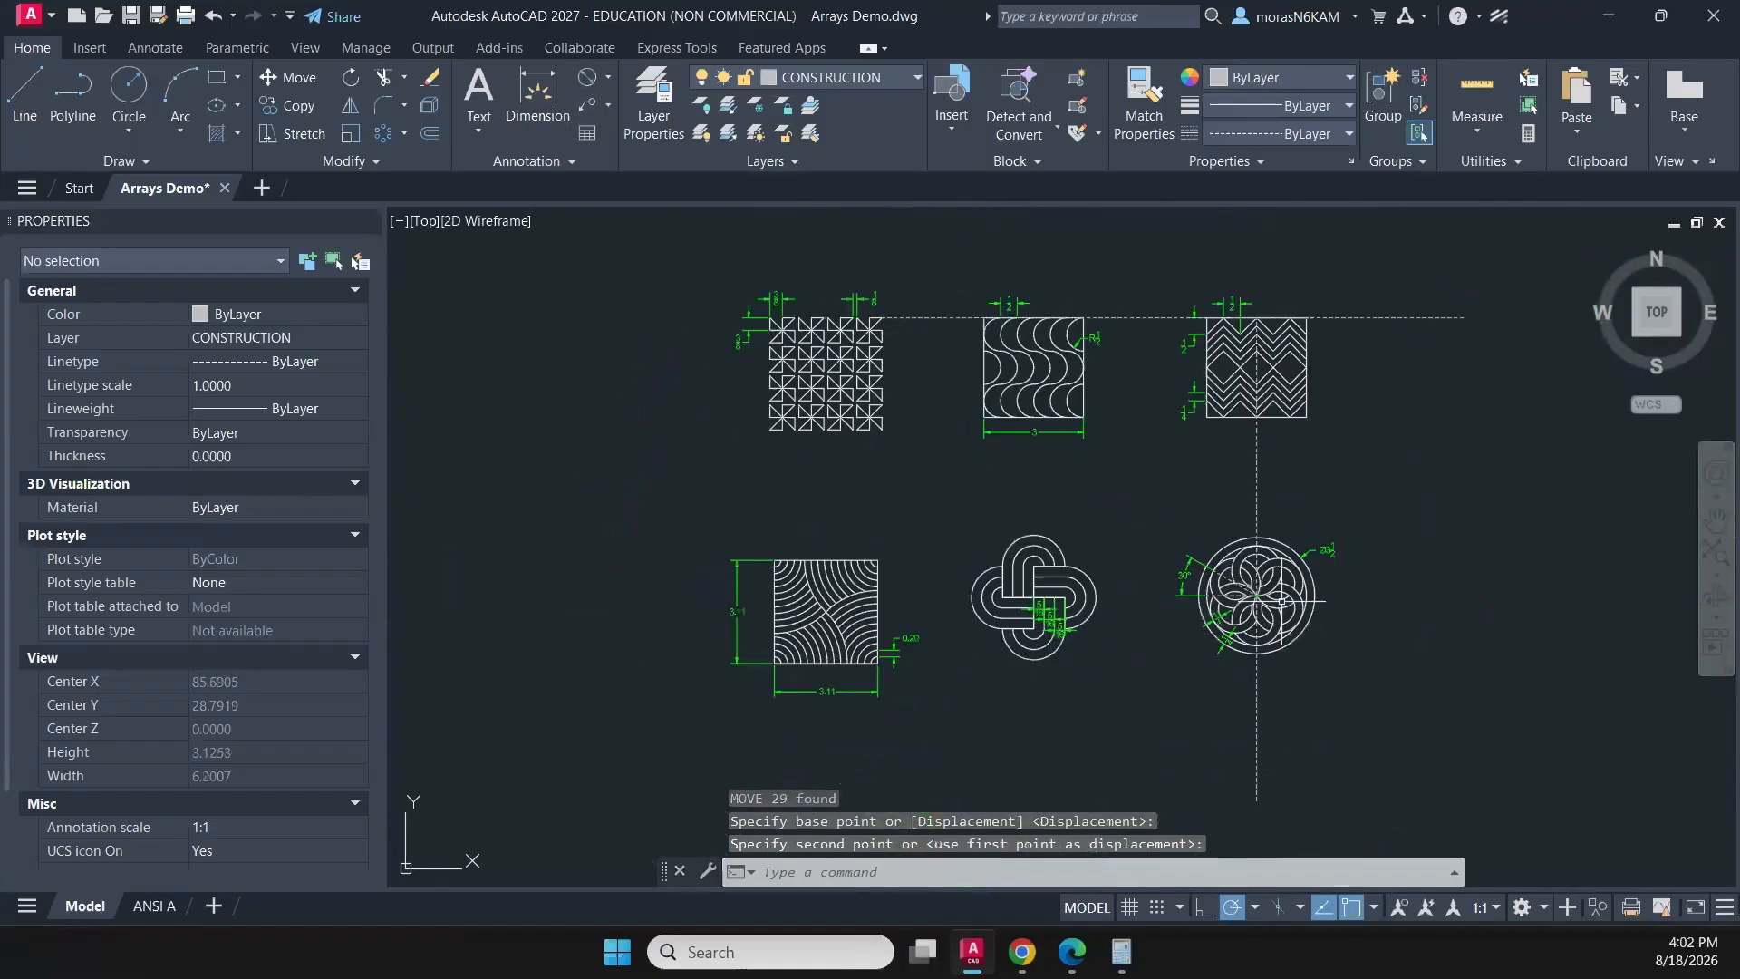
middle_click_drag(1090, 610, 939, 564)
scroll(918, 508, "up", 3)
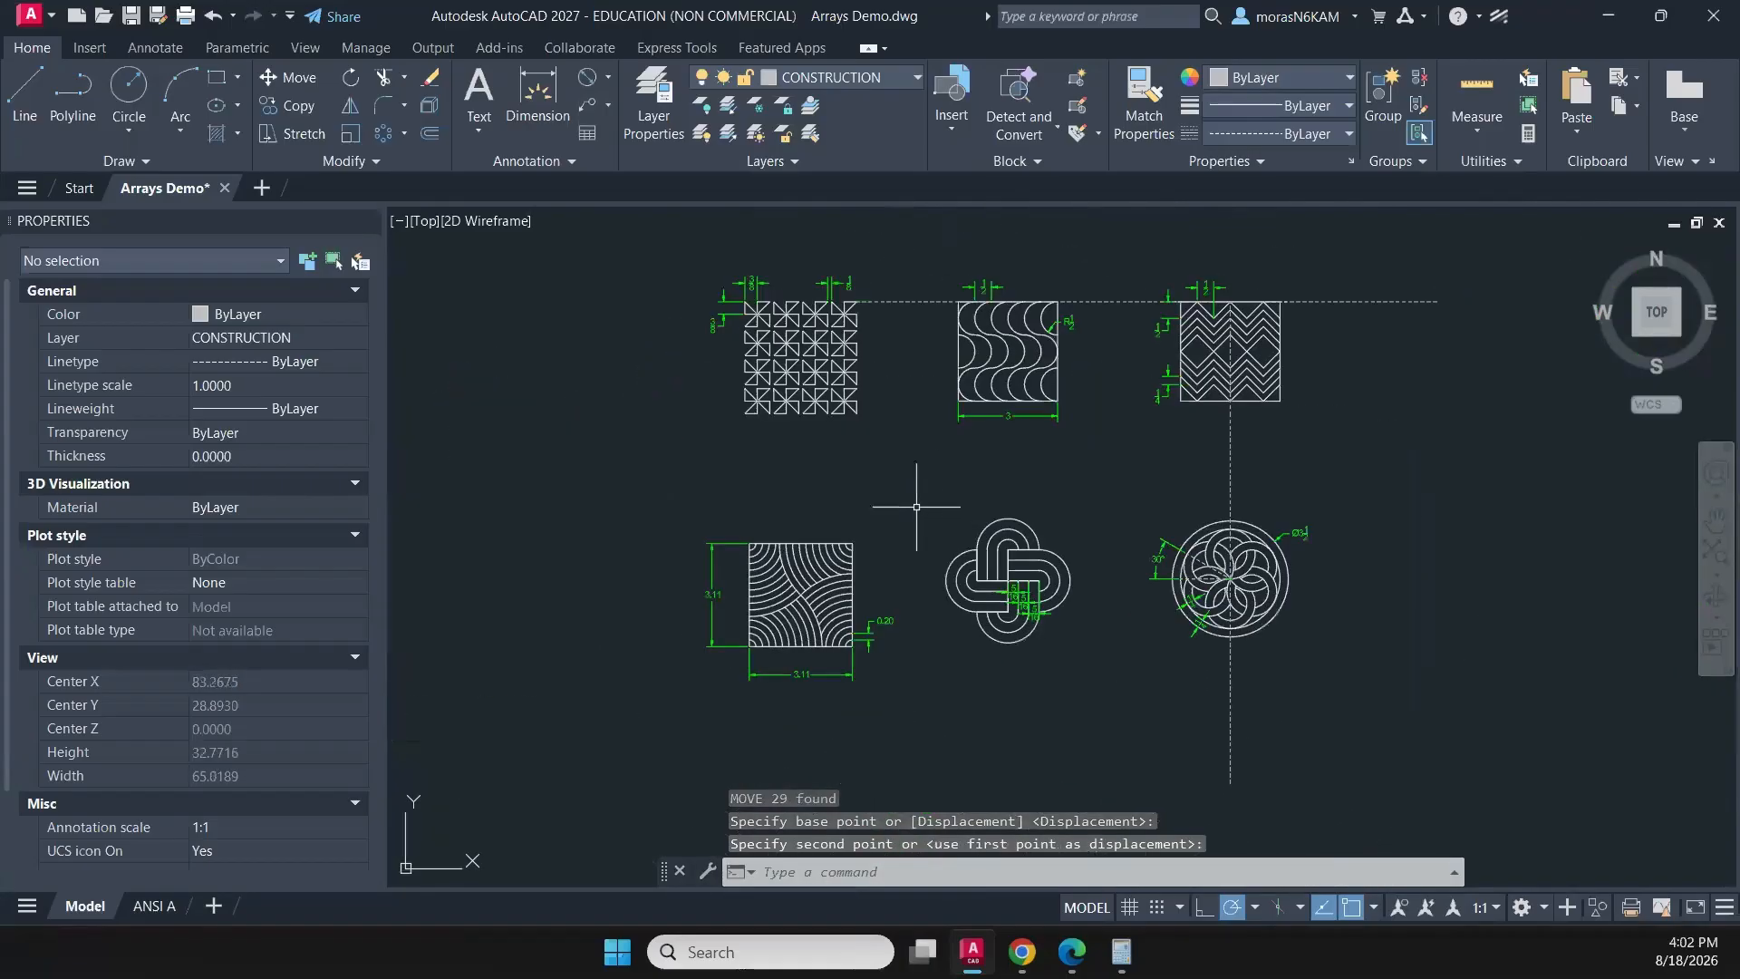
left_click(895, 516)
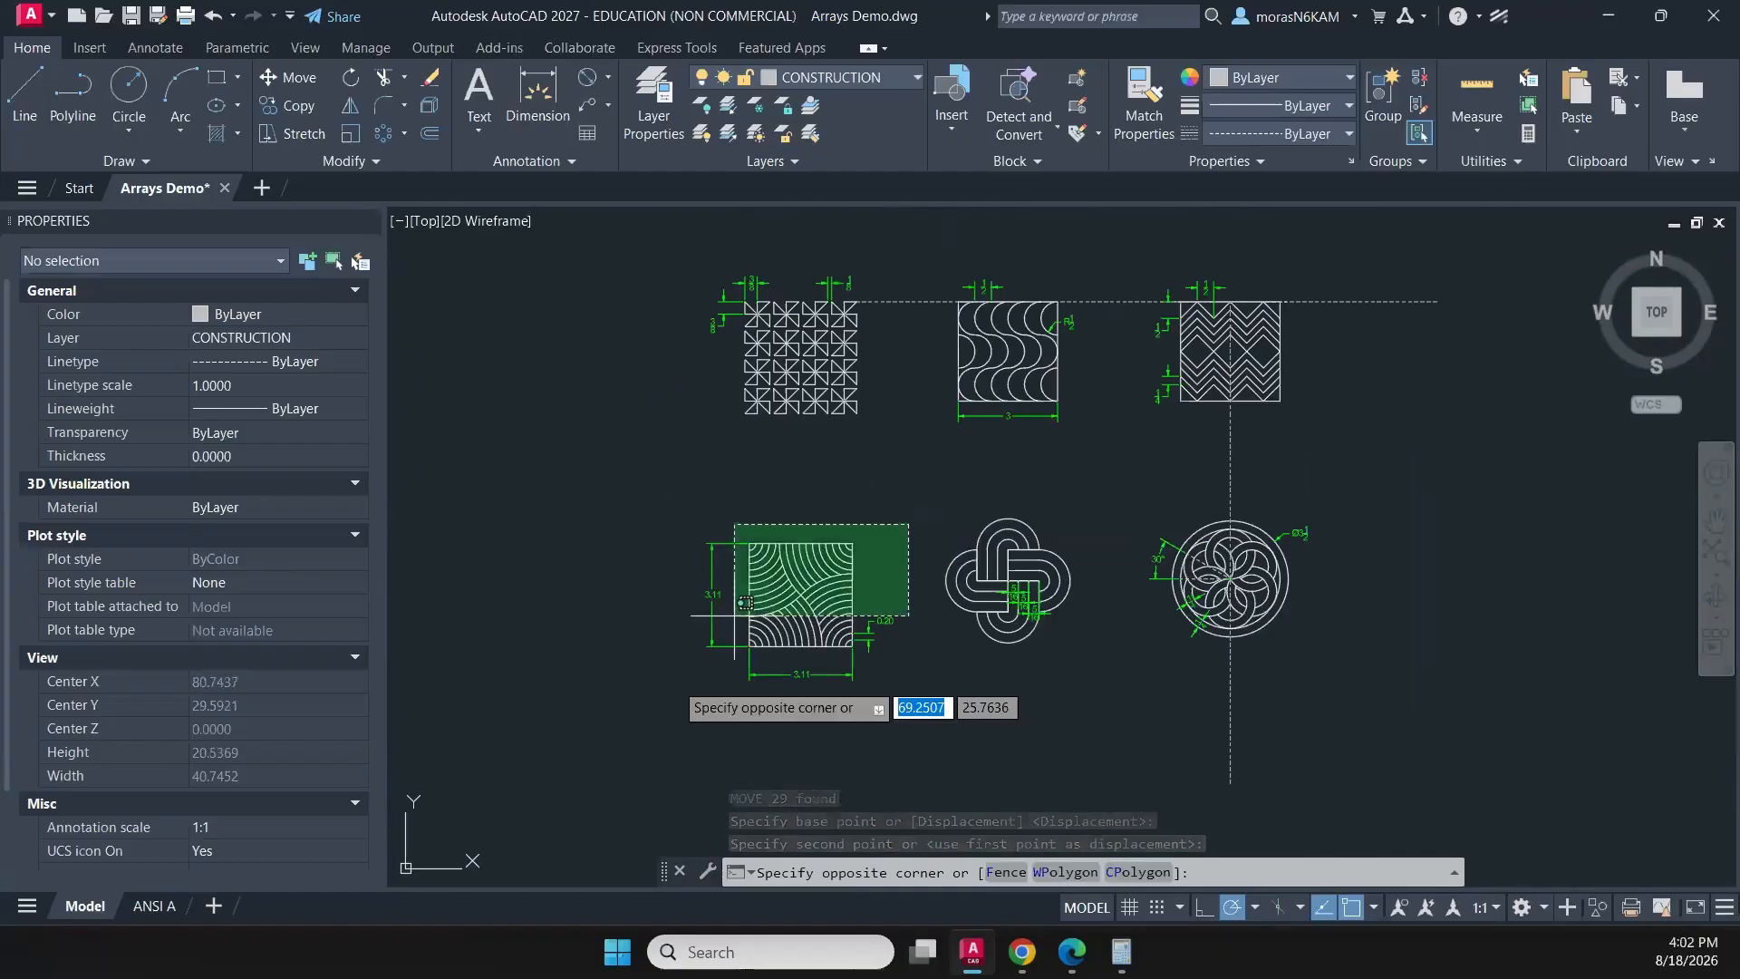
left_click(644, 712)
type("m")
key("Return")
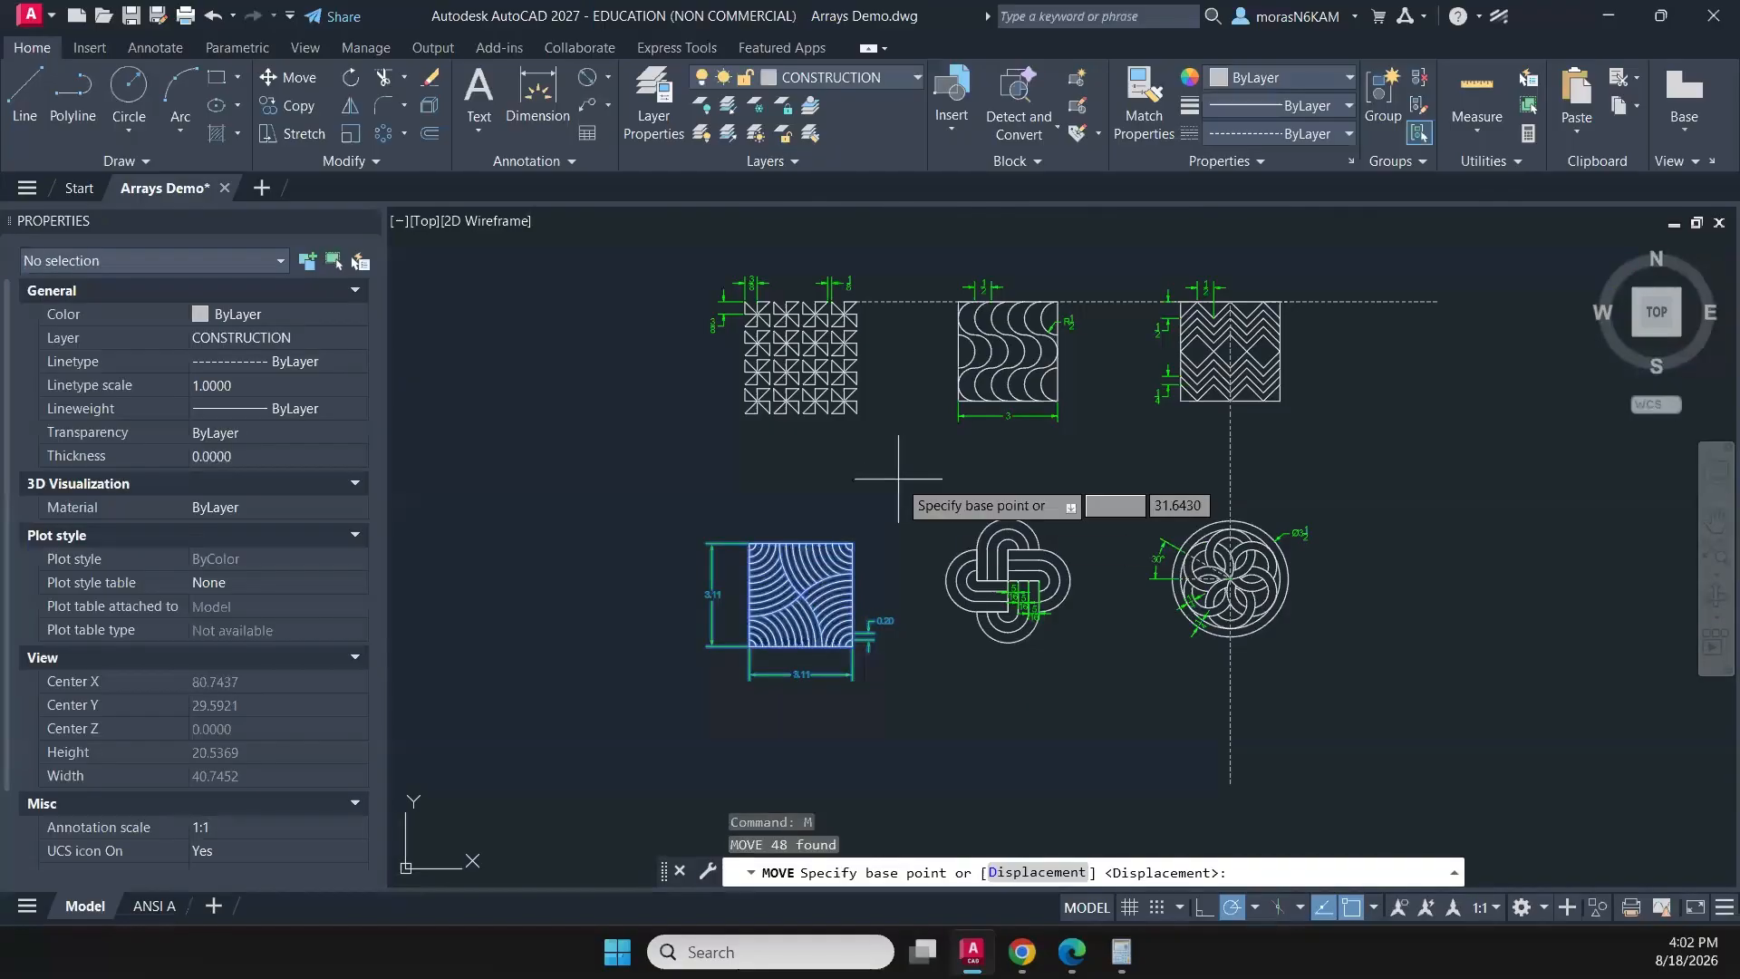
scroll(843, 538, "up", 4)
left_click(836, 537)
scroll(815, 538, "down", 4)
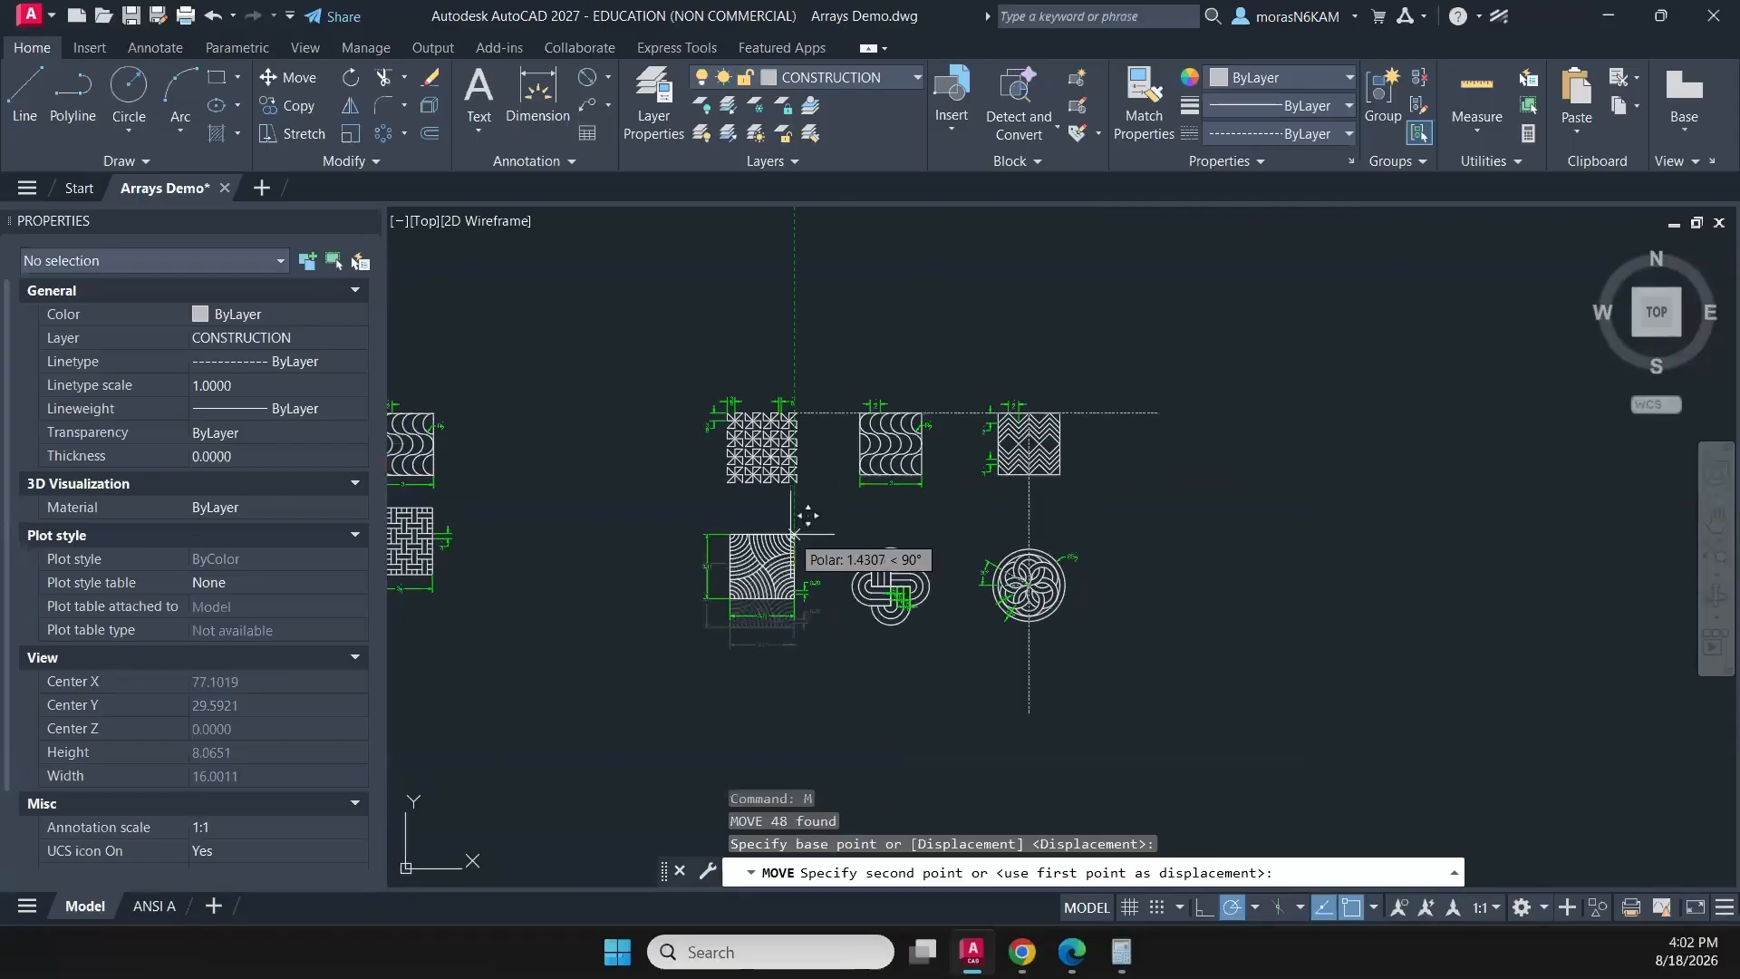
left_click(795, 532)
scroll(843, 504, "up", 2)
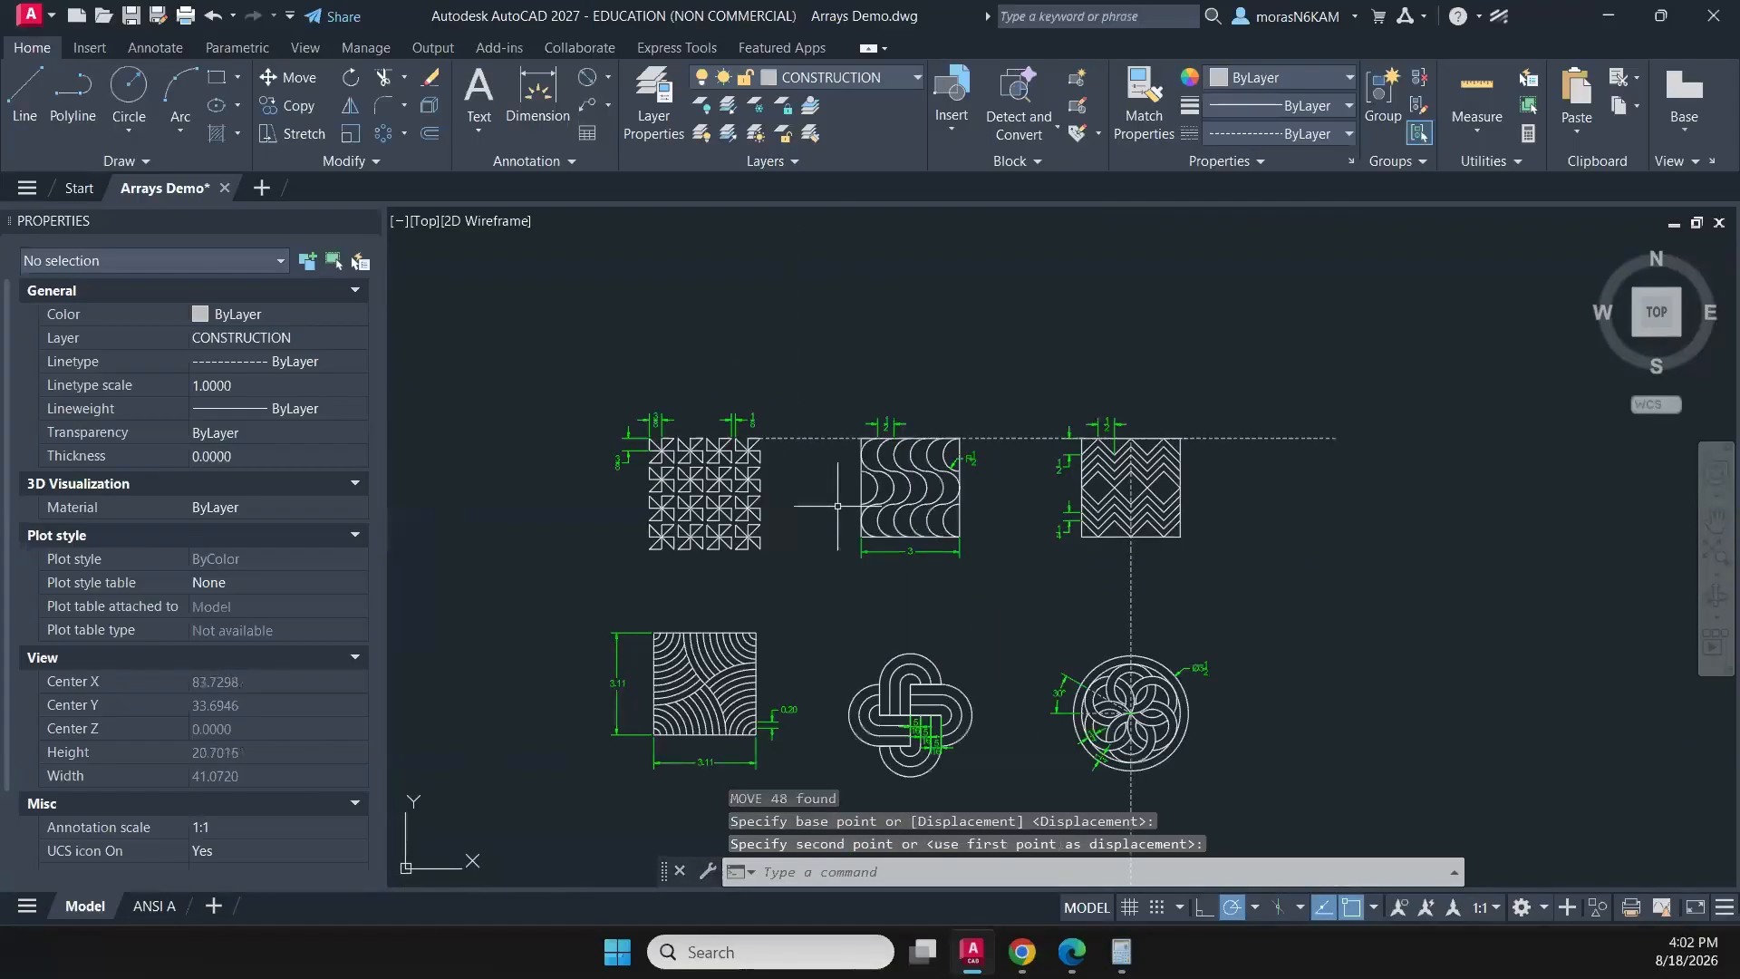
scroll(815, 595, "up", 2)
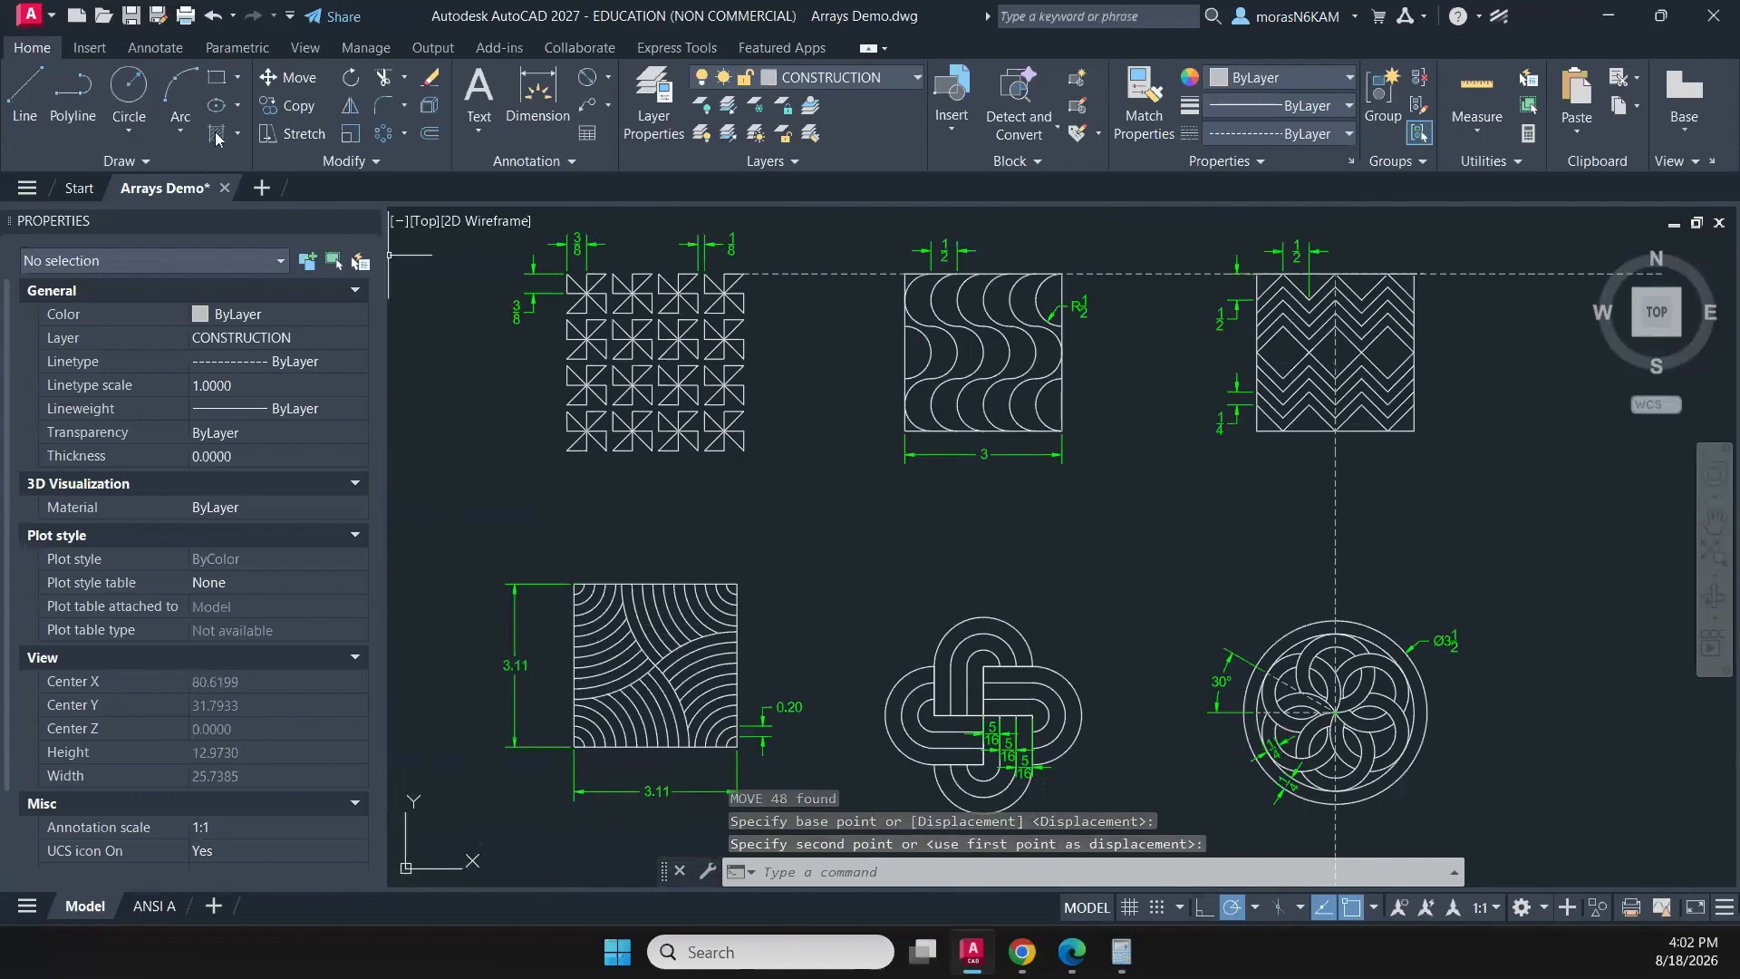
left_click(74, 109)
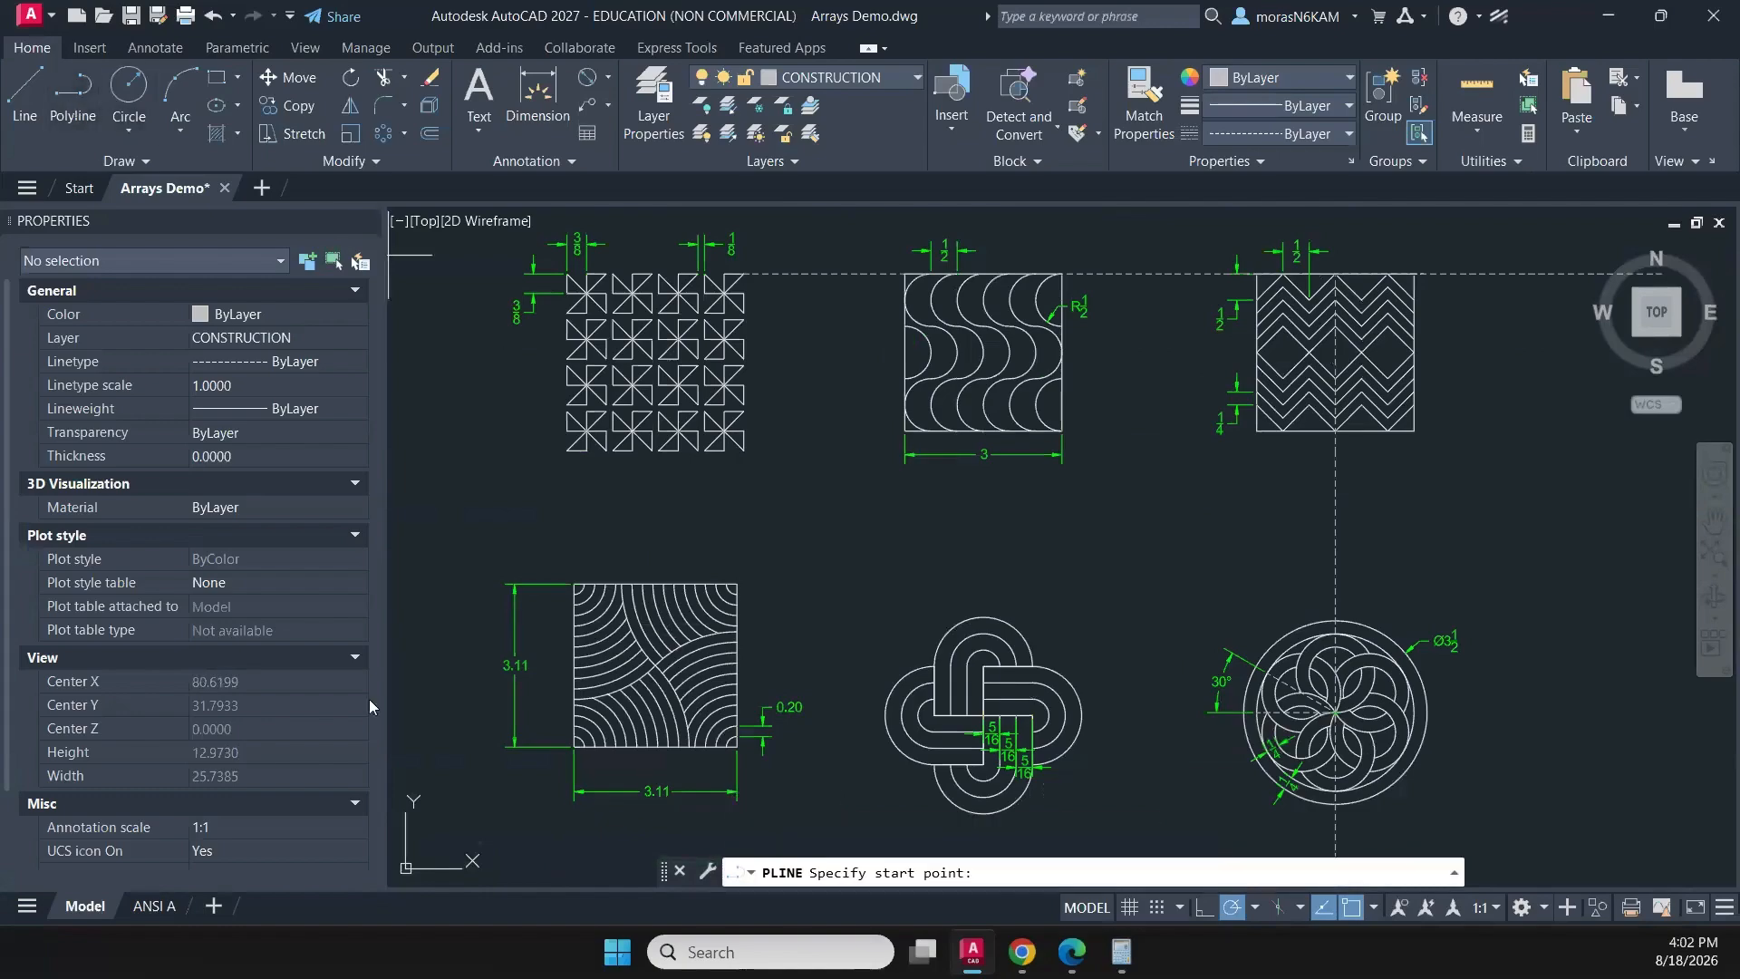
left_click(580, 741)
middle_click_drag(1287, 725, 953, 642)
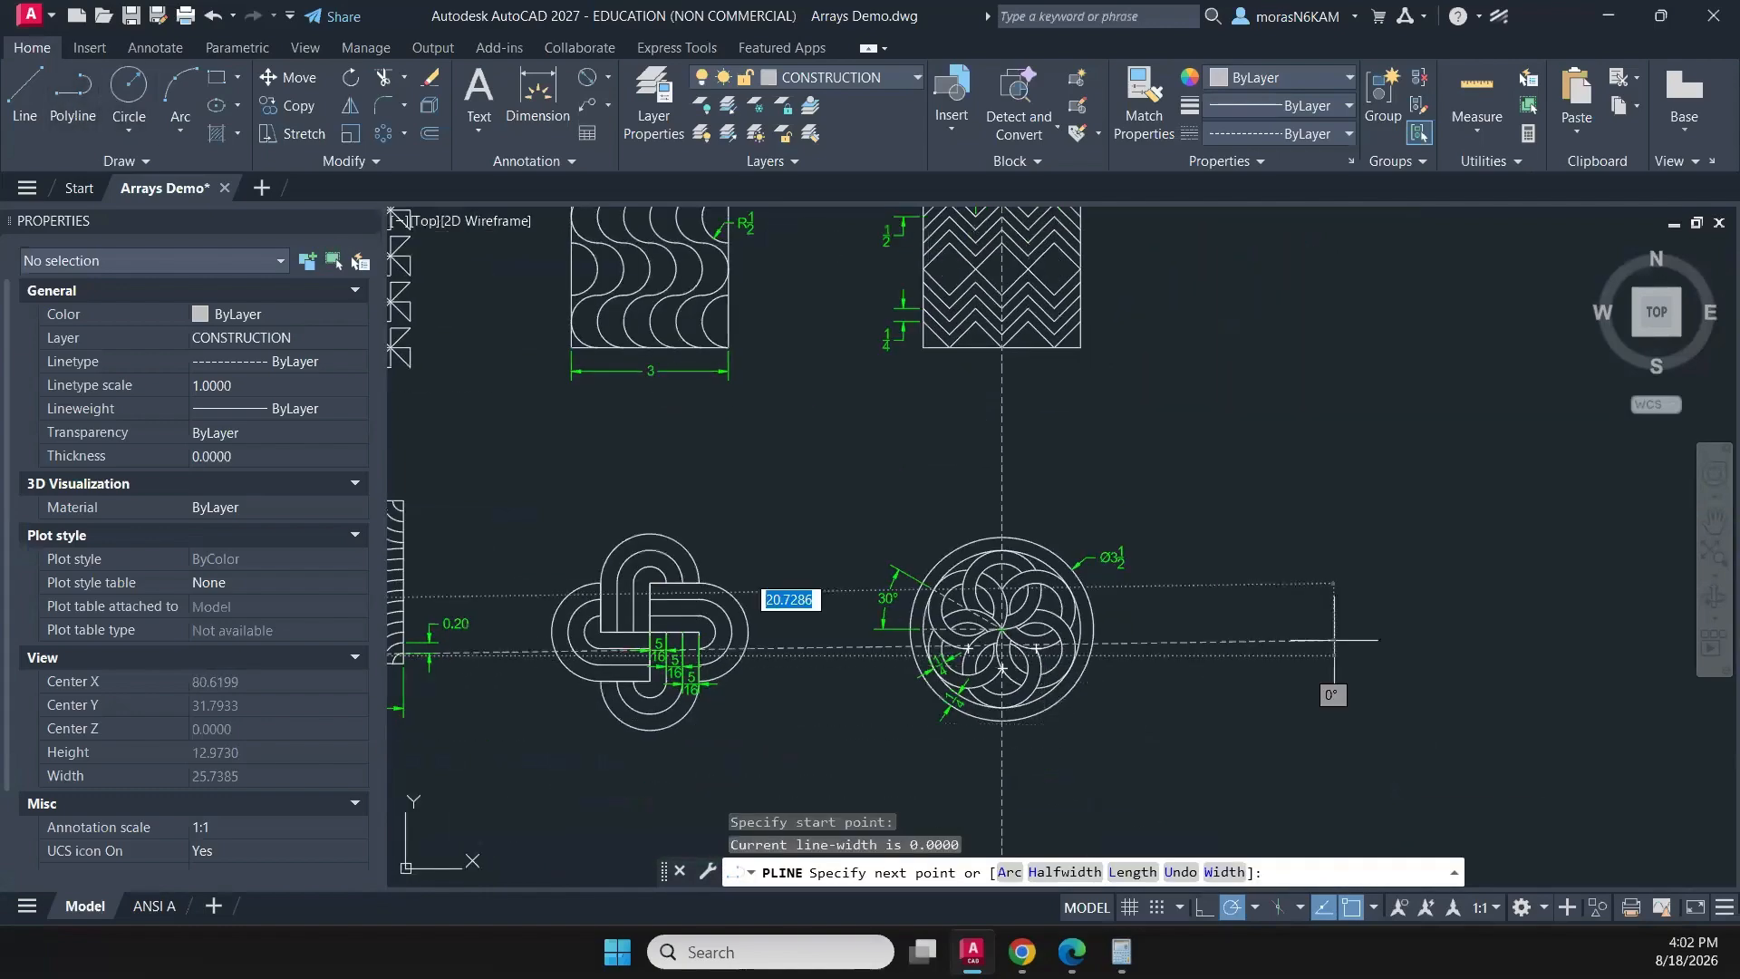
middle_click_drag(1240, 650, 1590, 559)
key("Escape")
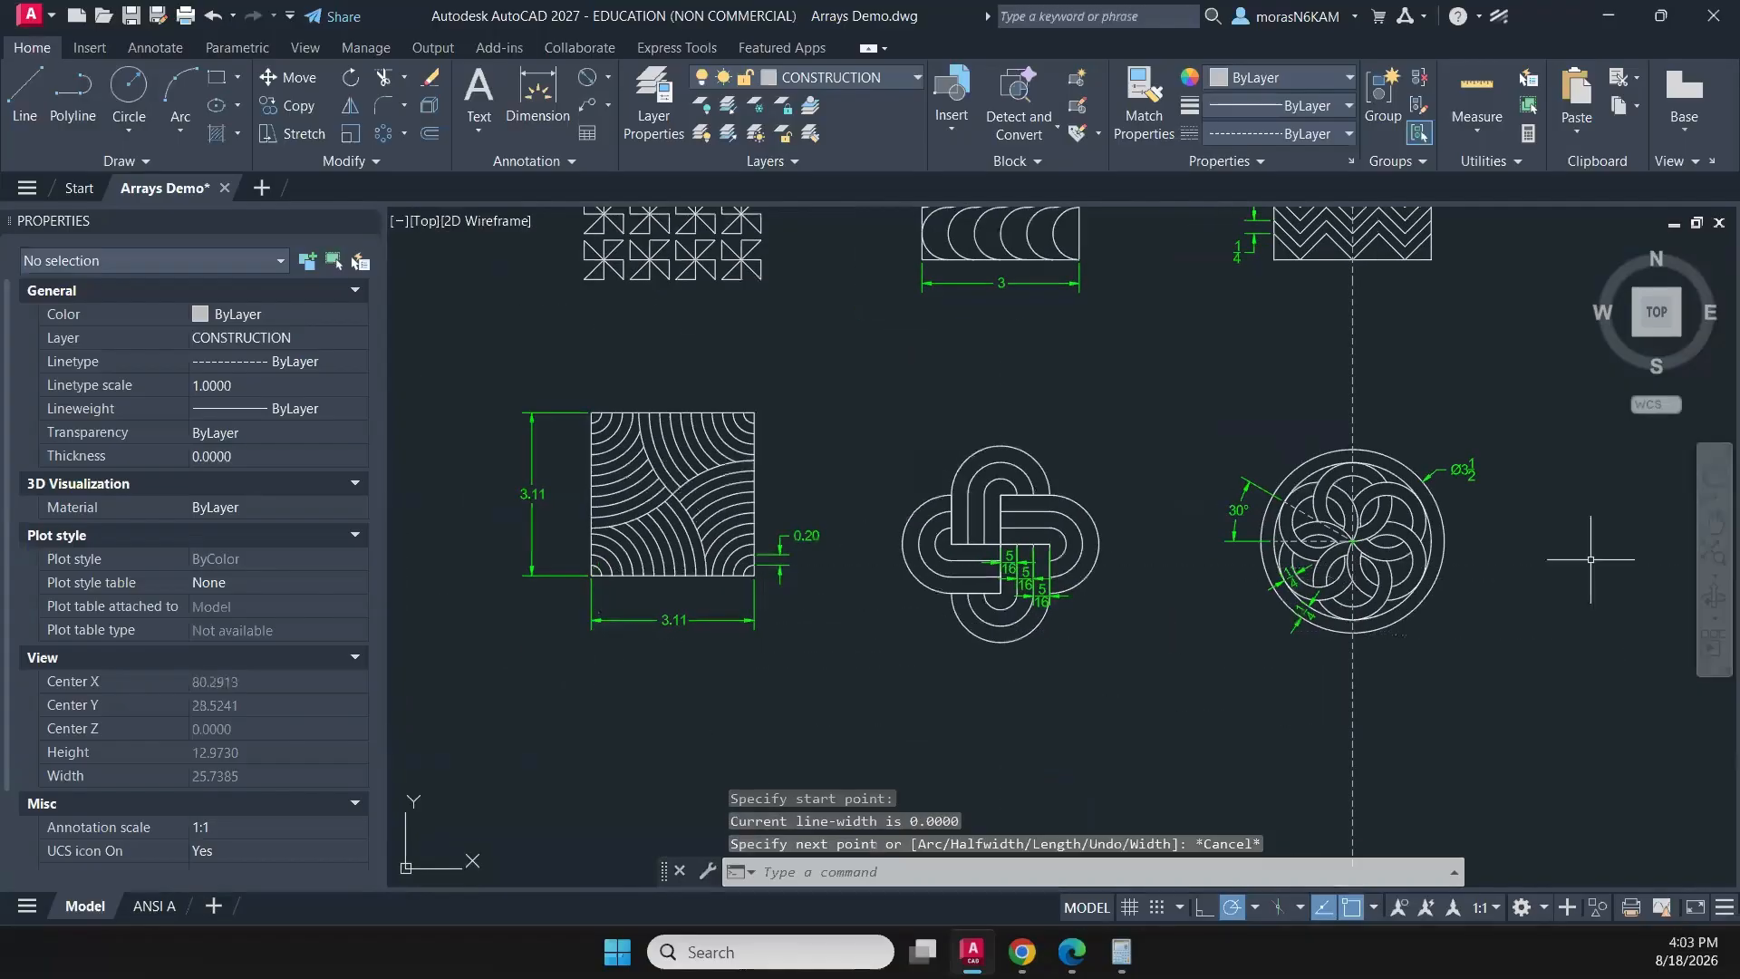
- Move the horizontal guide polyline from the pinwheel pattern's top-right corner to the bottom-right corner of the curved-stripe square
middle_click_drag(733, 239, 754, 523)
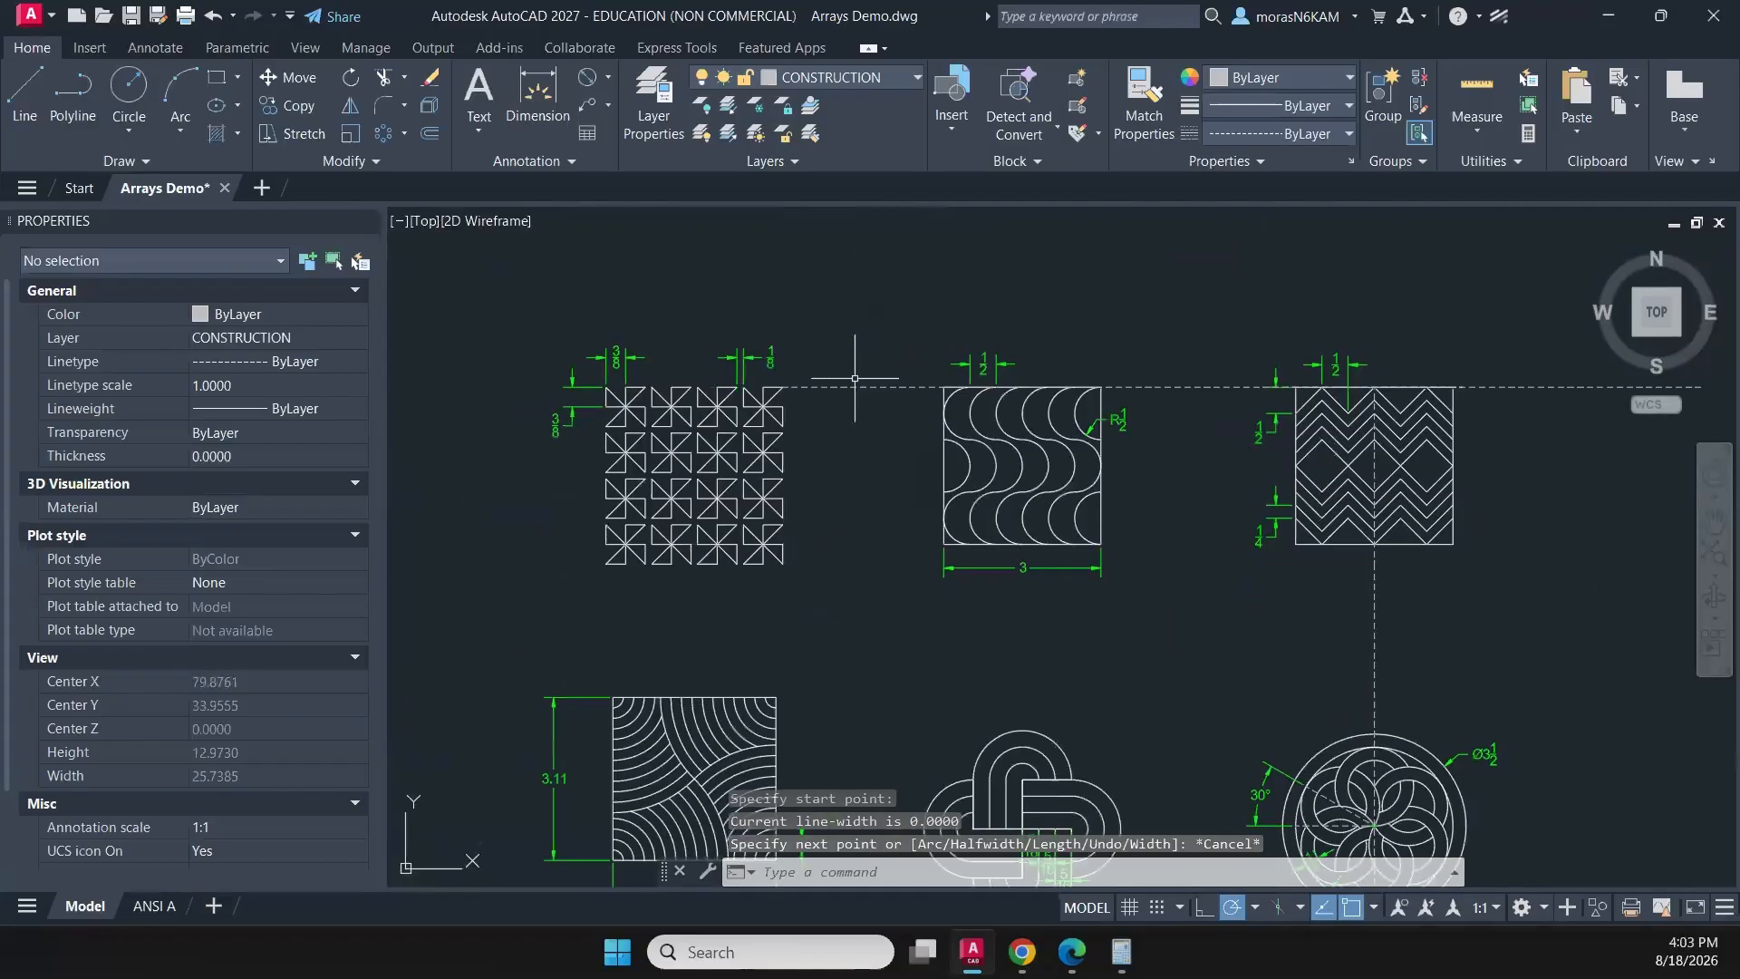
left_click(856, 378)
left_click(833, 424)
type("m")
key("Return")
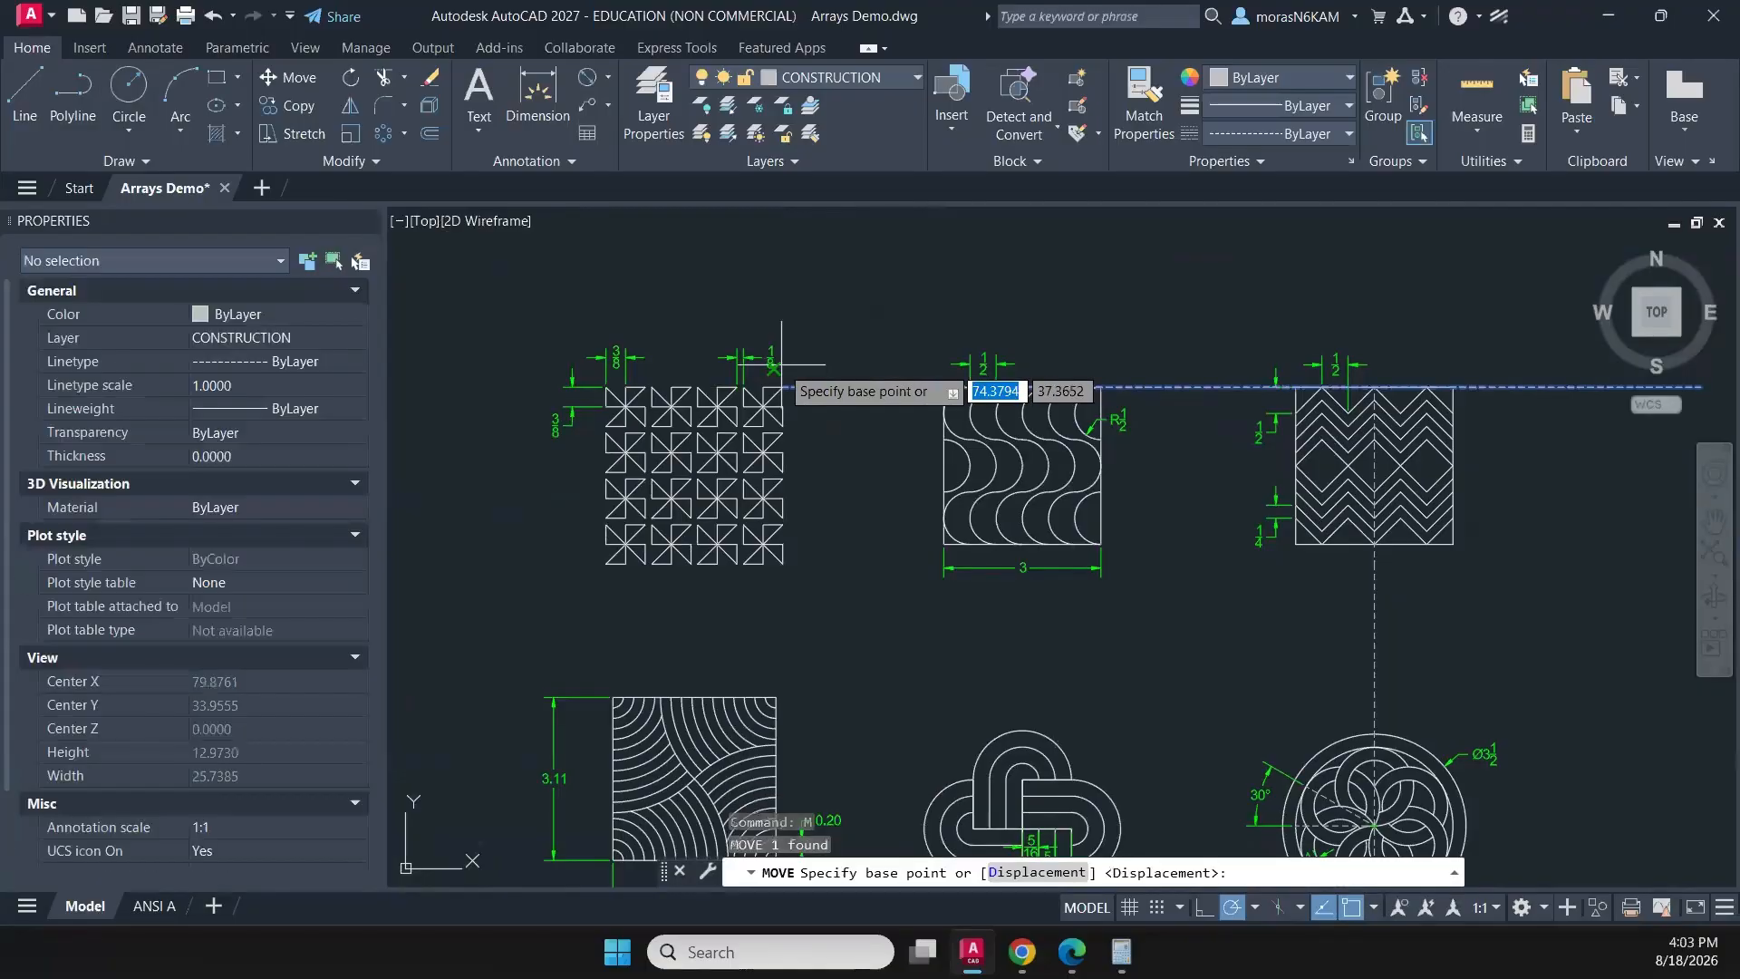
left_click(784, 387)
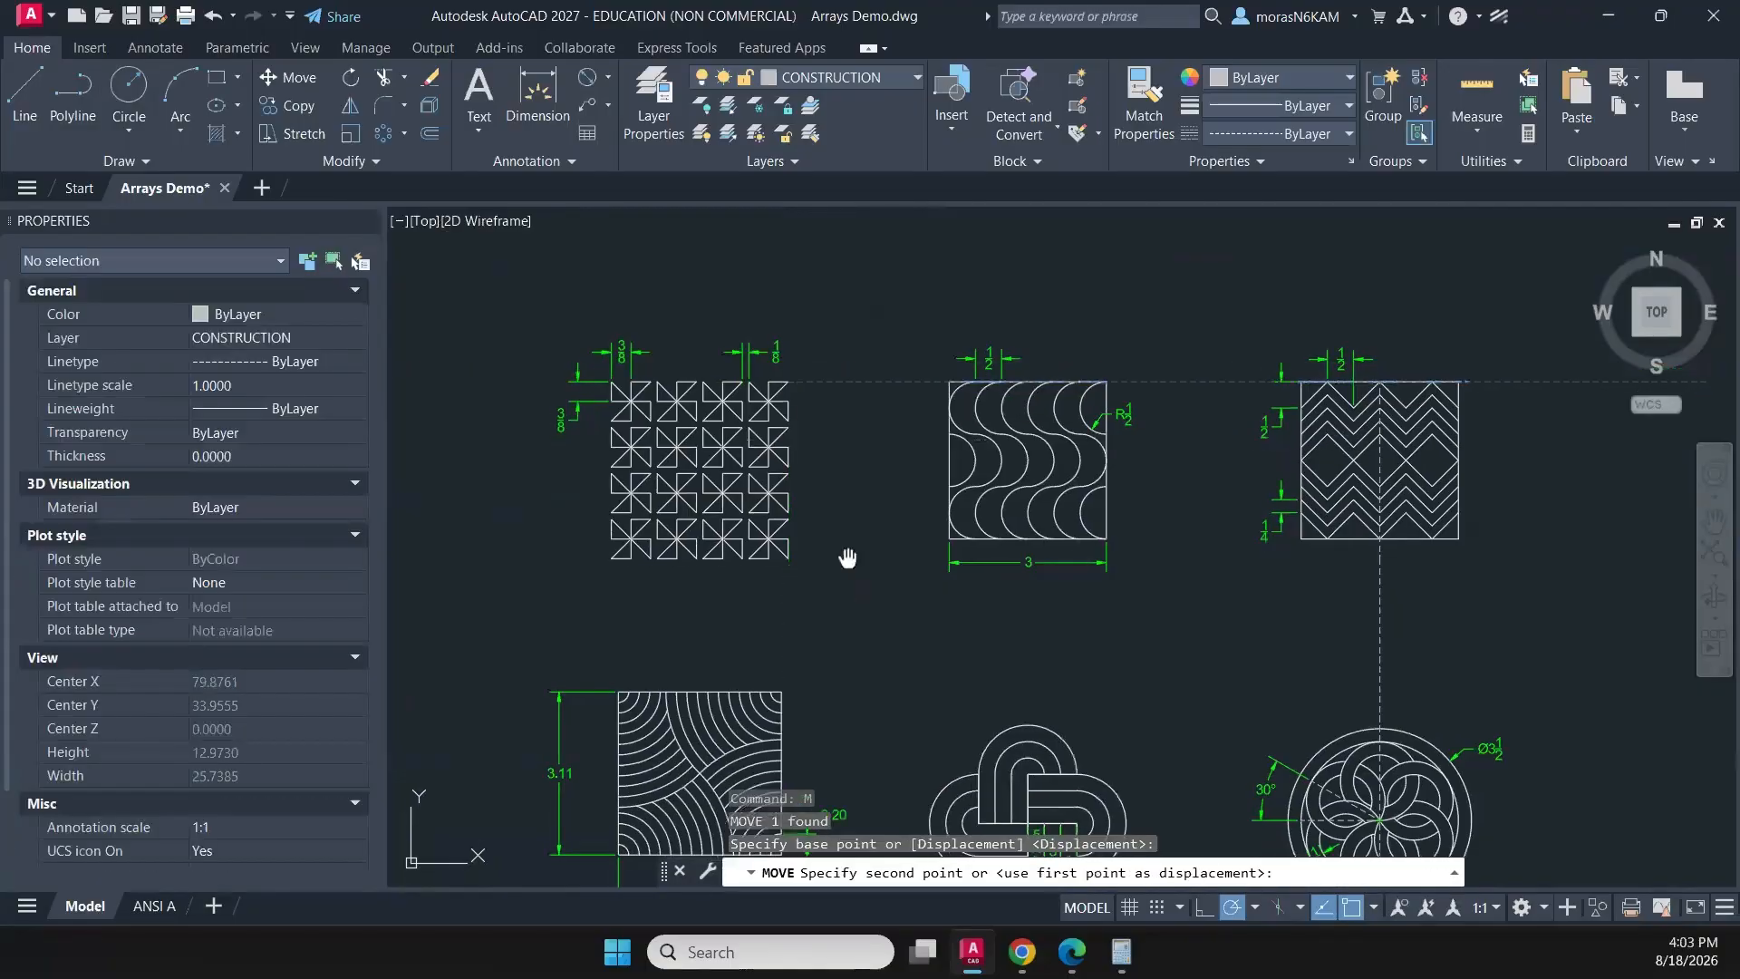
middle_click_drag(847, 556, 887, 280)
scroll(833, 580, "up", 5)
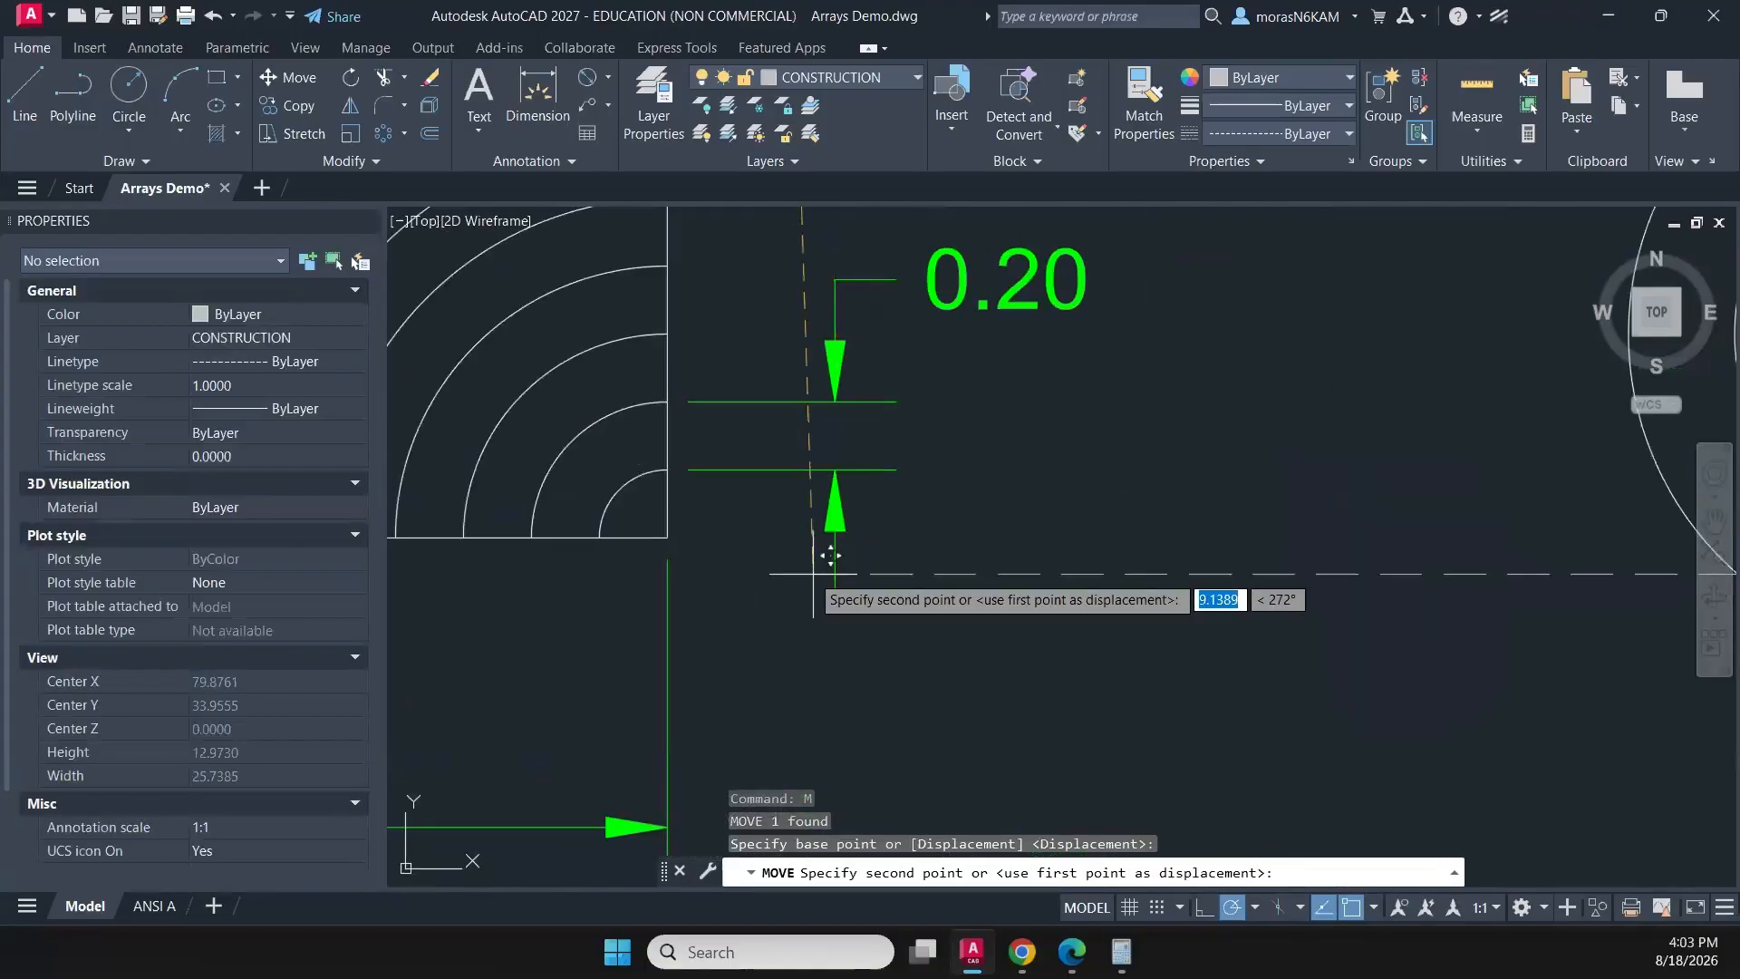
left_click(668, 538)
- Move the interlaced knot with its dimensions straight up so its bottom point lies on the horizontal guide
scroll(915, 591, "down", 8)
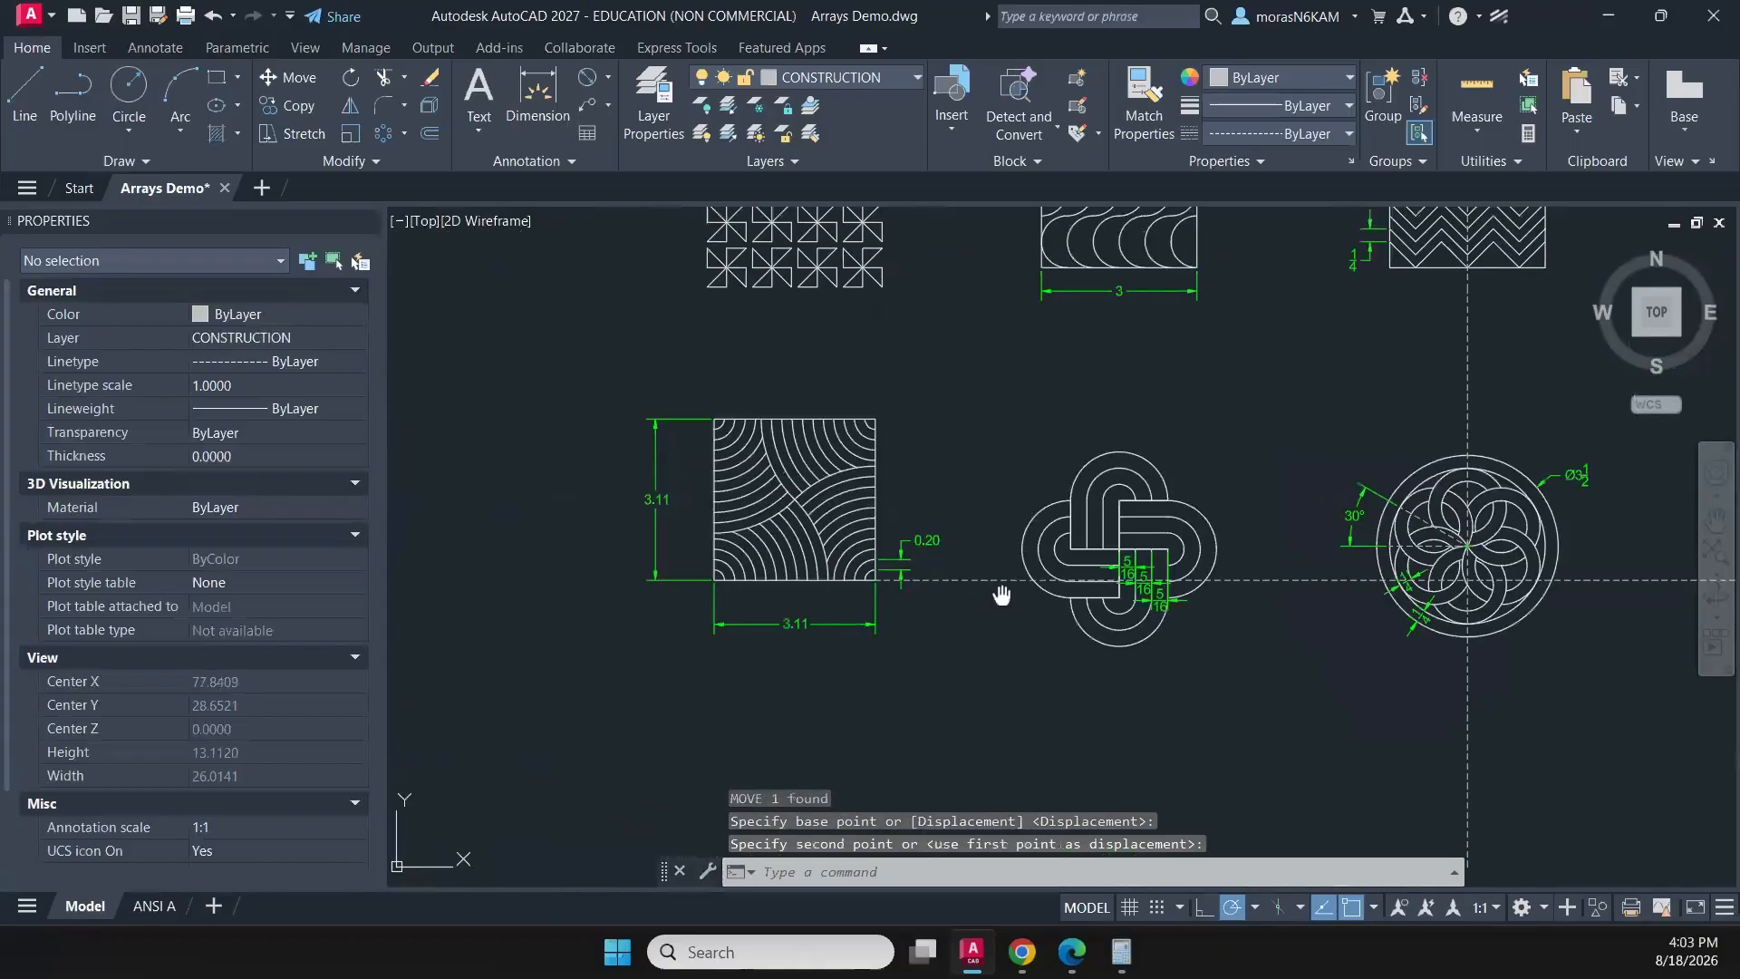
middle_click_drag(1002, 595, 664, 563)
left_click(654, 384)
left_click(928, 659)
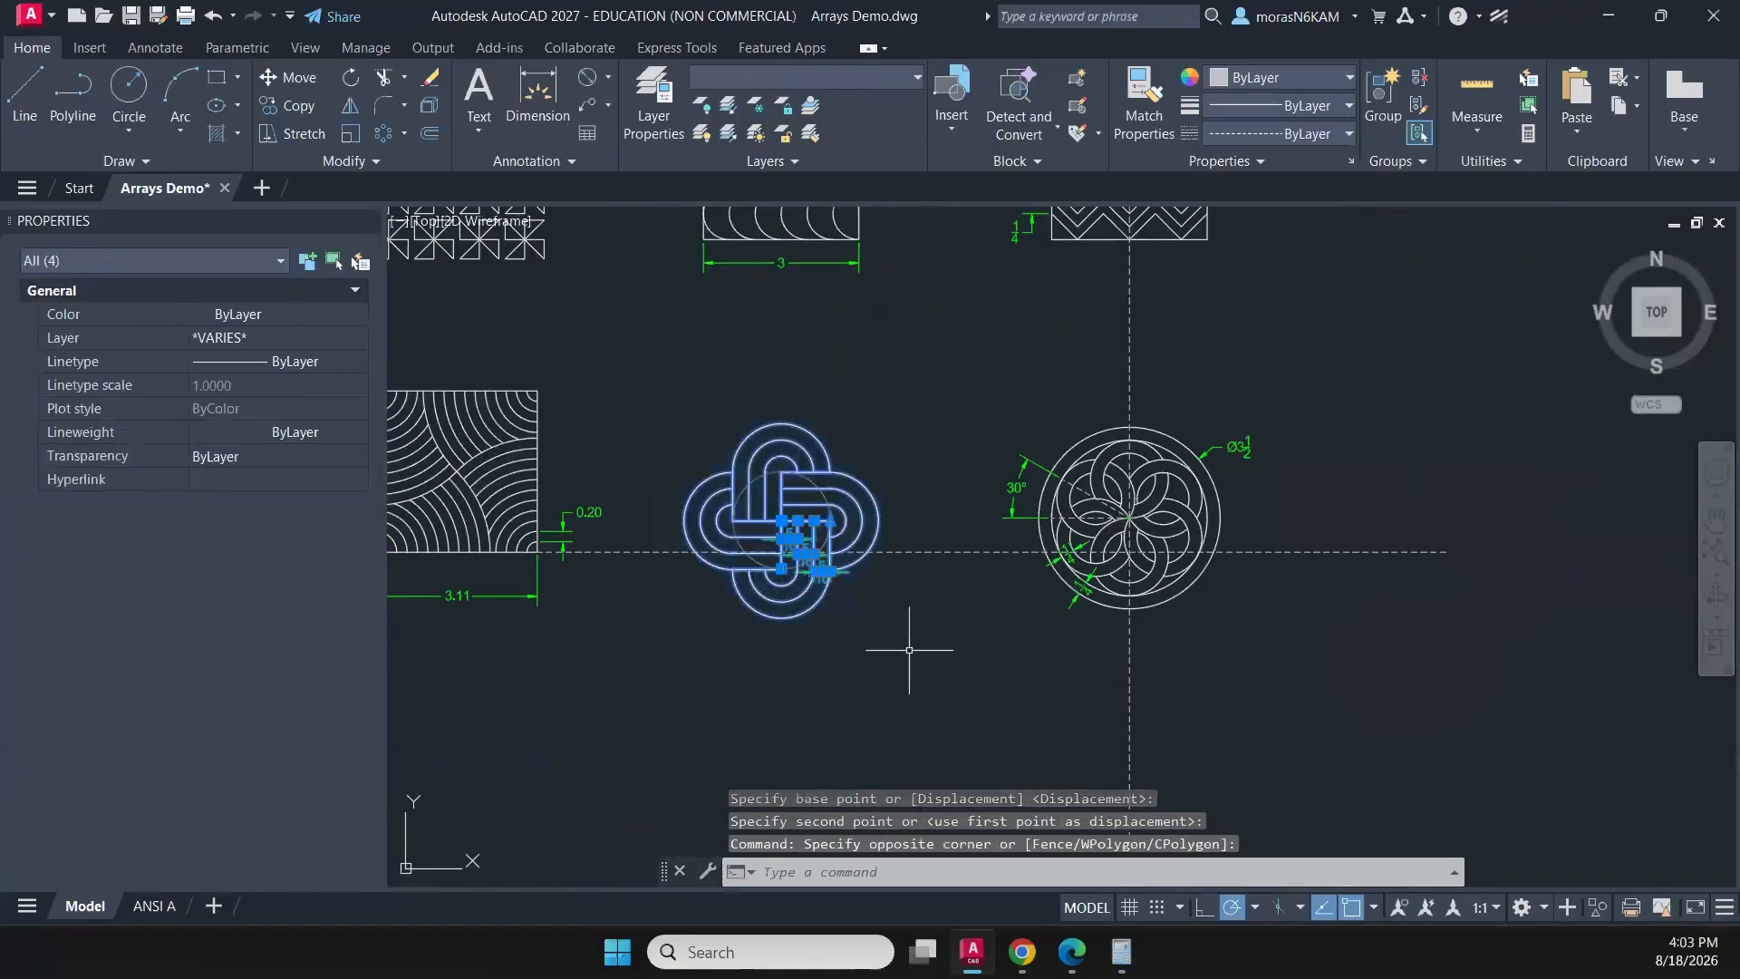
type("m")
key("Return")
scroll(780, 630, "up", 3)
left_click(775, 621)
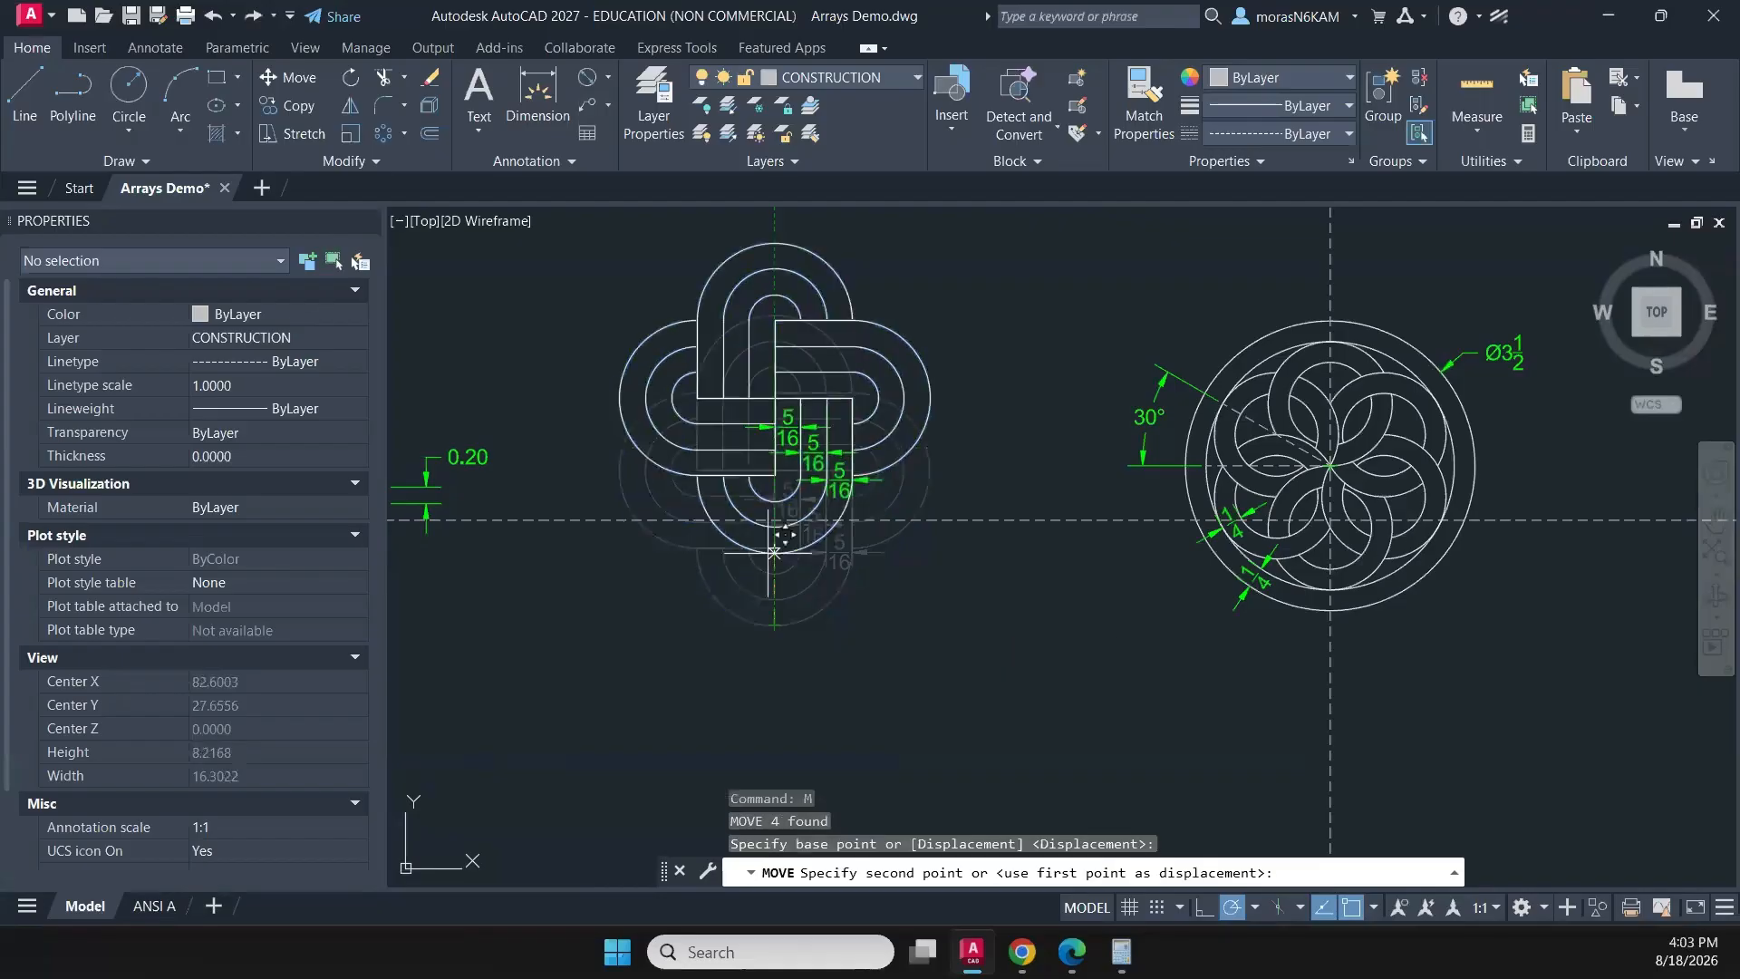
scroll(775, 546, "up", 5)
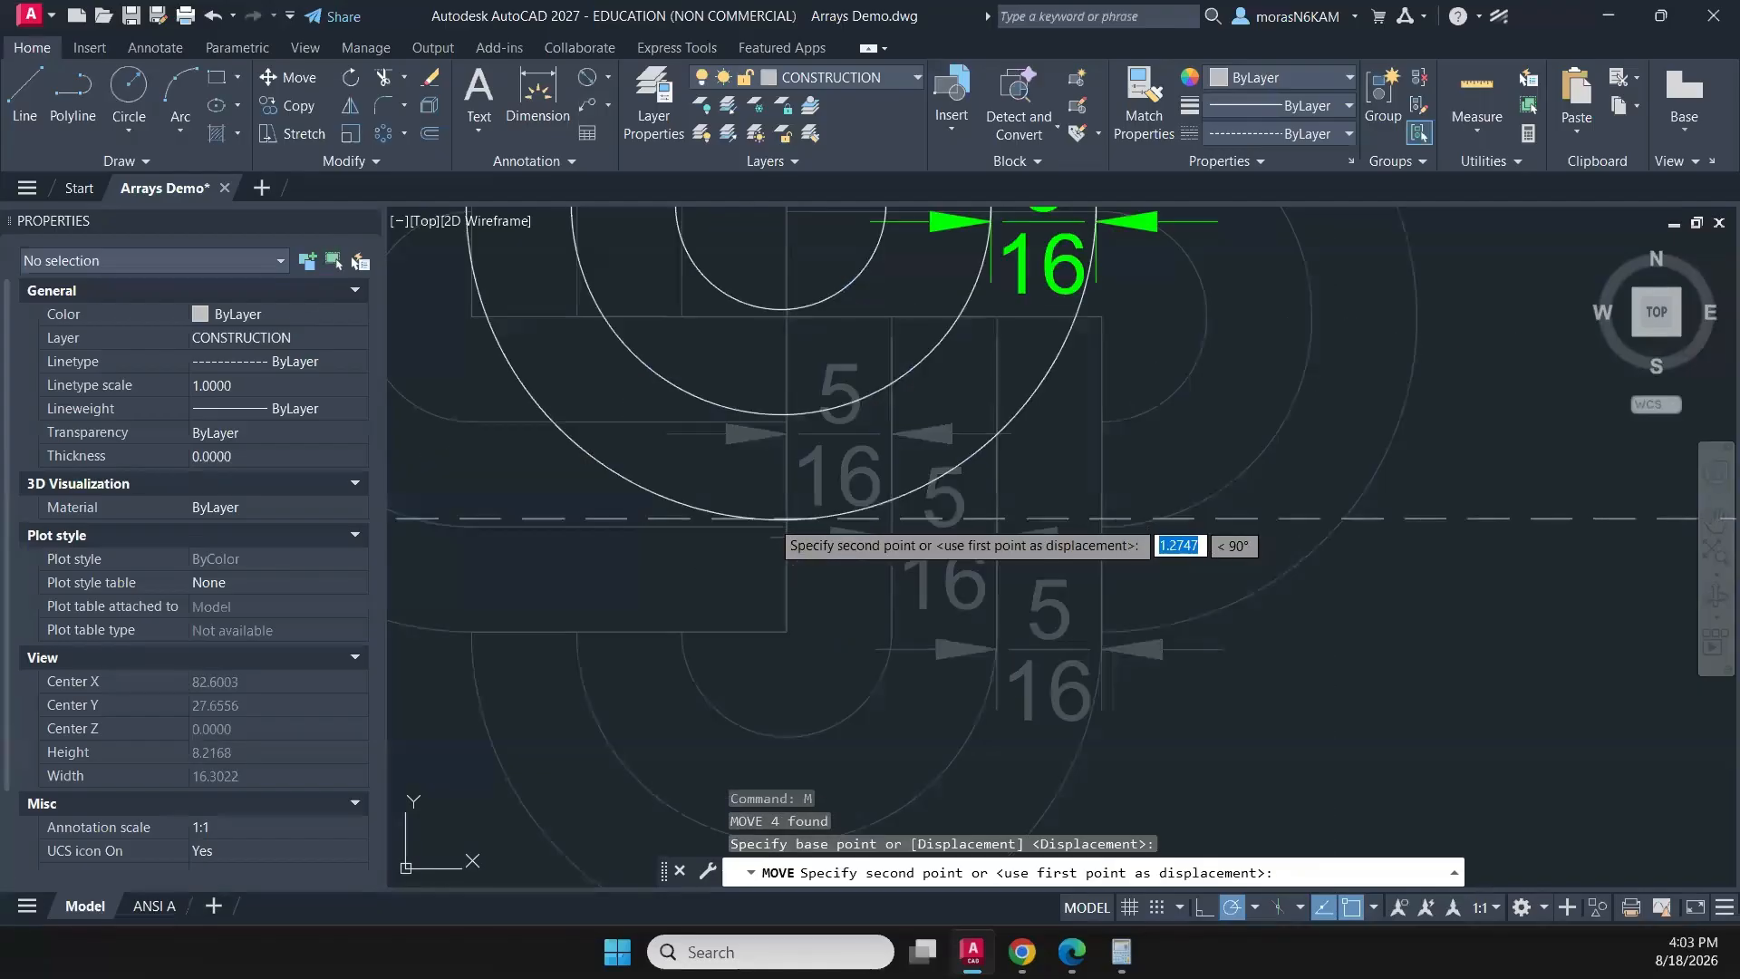
left_click(786, 517)
- Move the circular rosette with its dimensions straight up so its outer circle's bottom quadrant lies on the intersection of both guides
scroll(1117, 575, "down", 5)
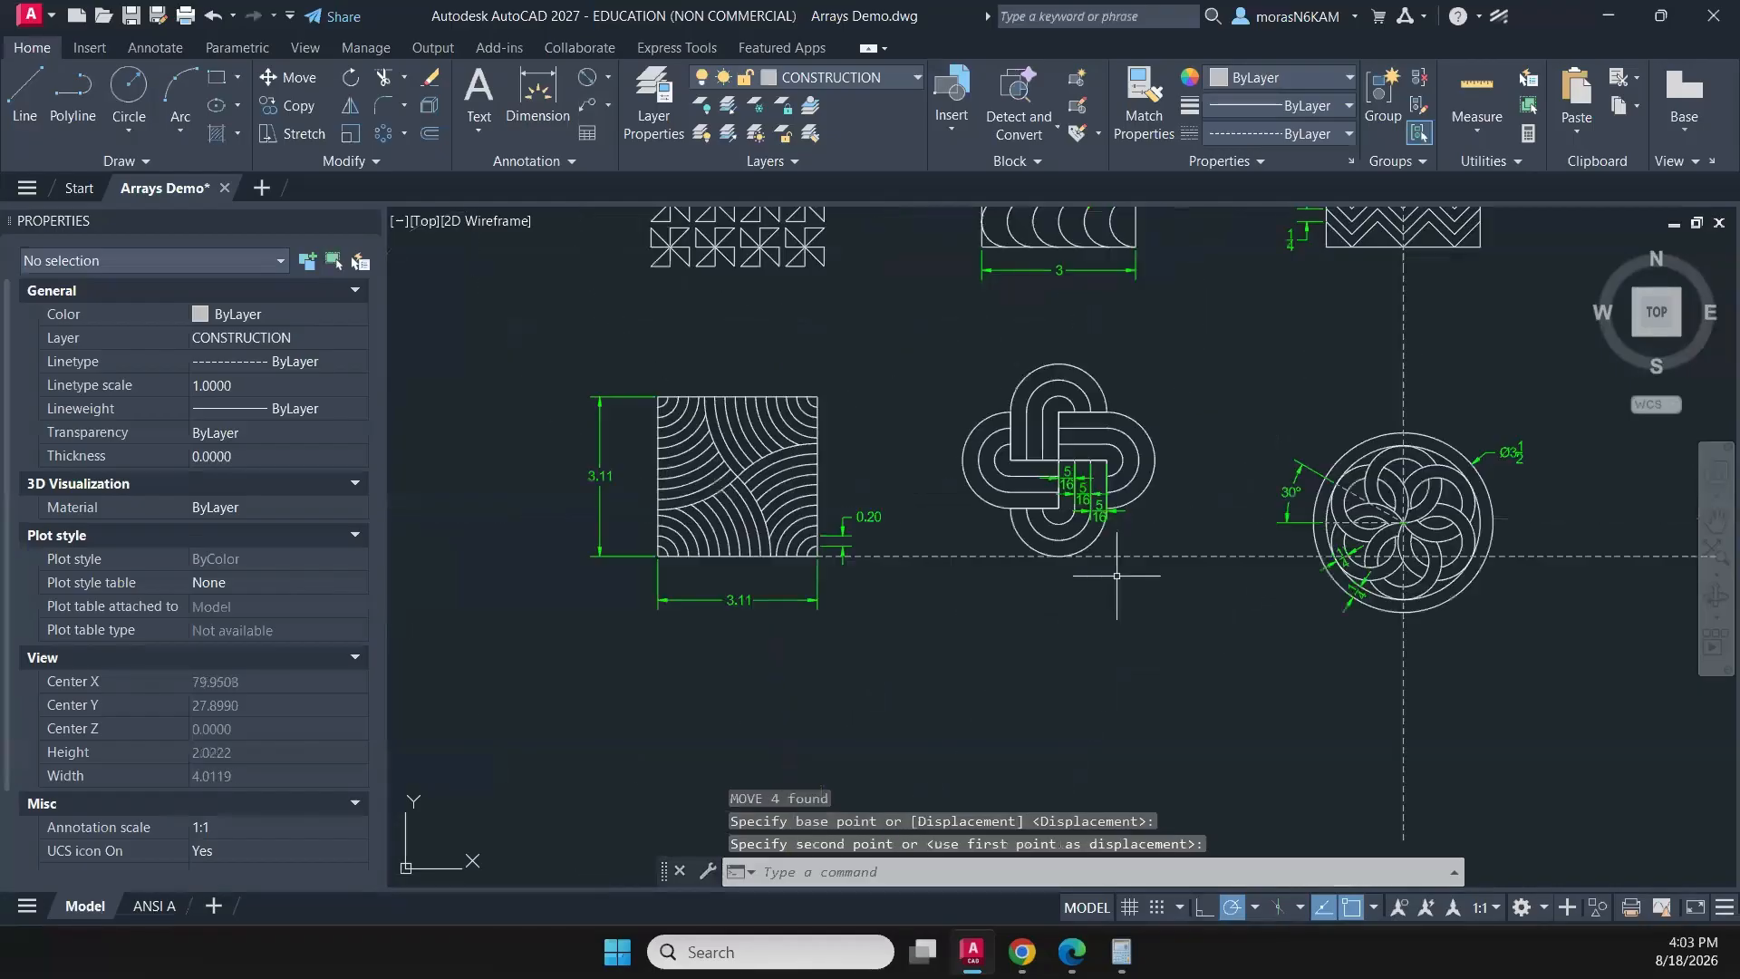
middle_click_drag(1242, 368, 1002, 377)
left_click(1000, 380)
left_click(1346, 704)
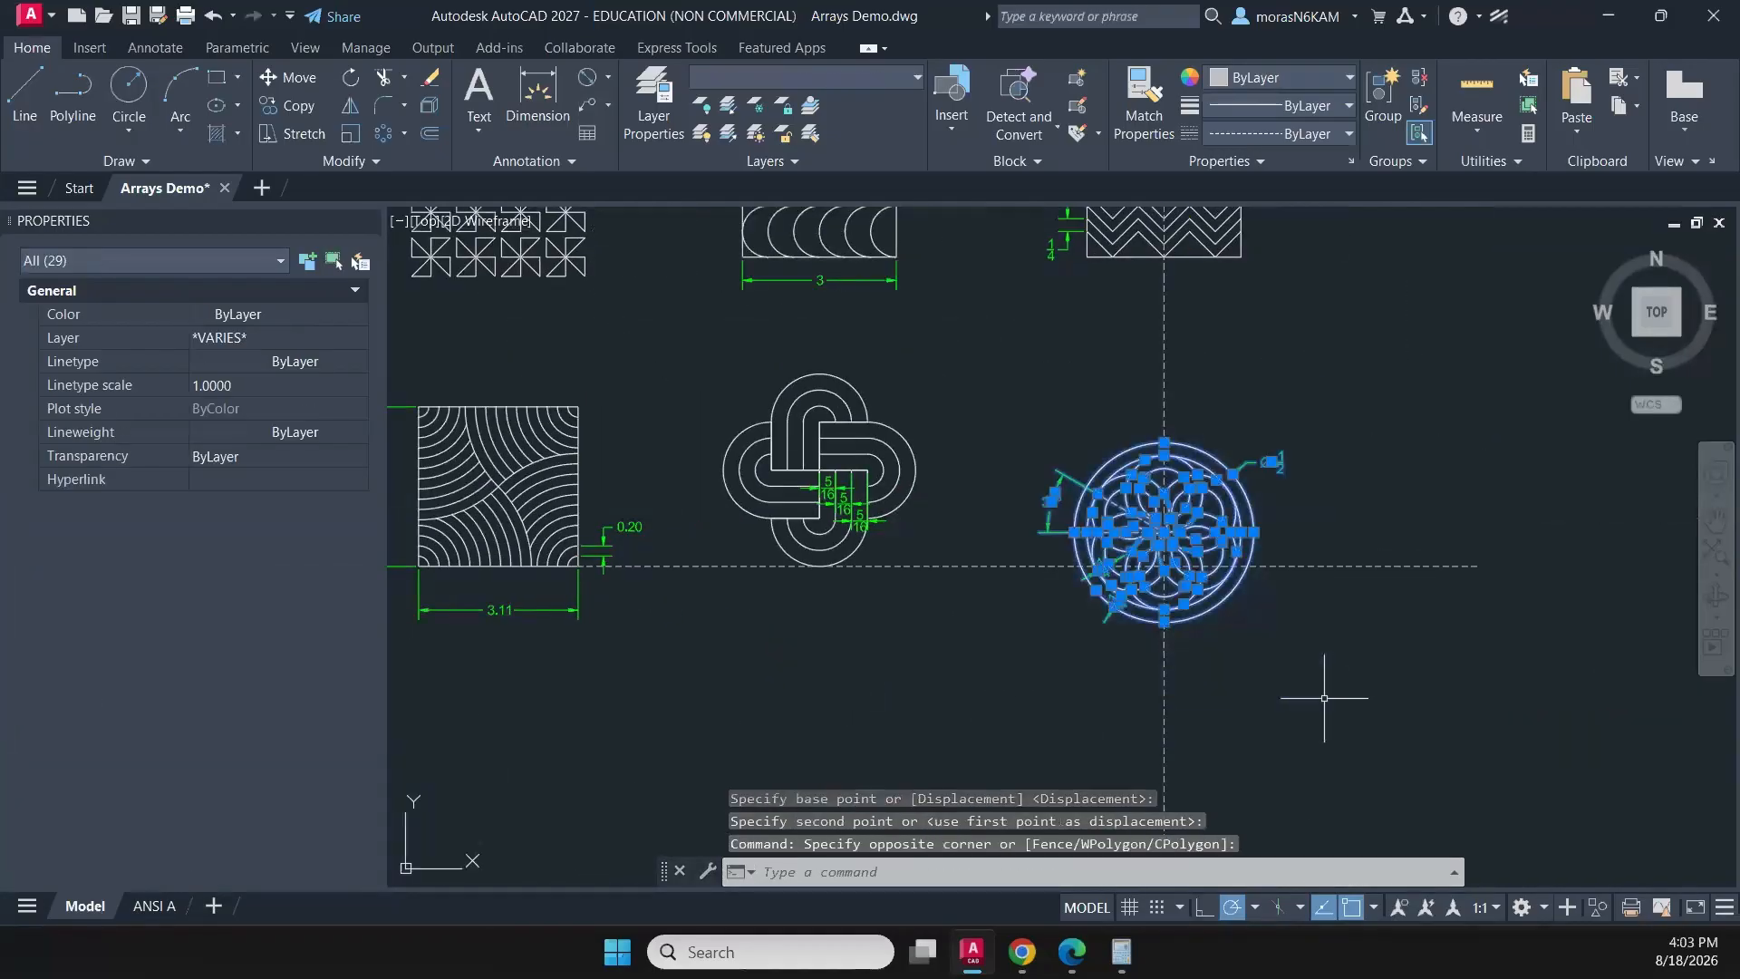
type("m")
key("Return")
scroll(1189, 632, "up", 4)
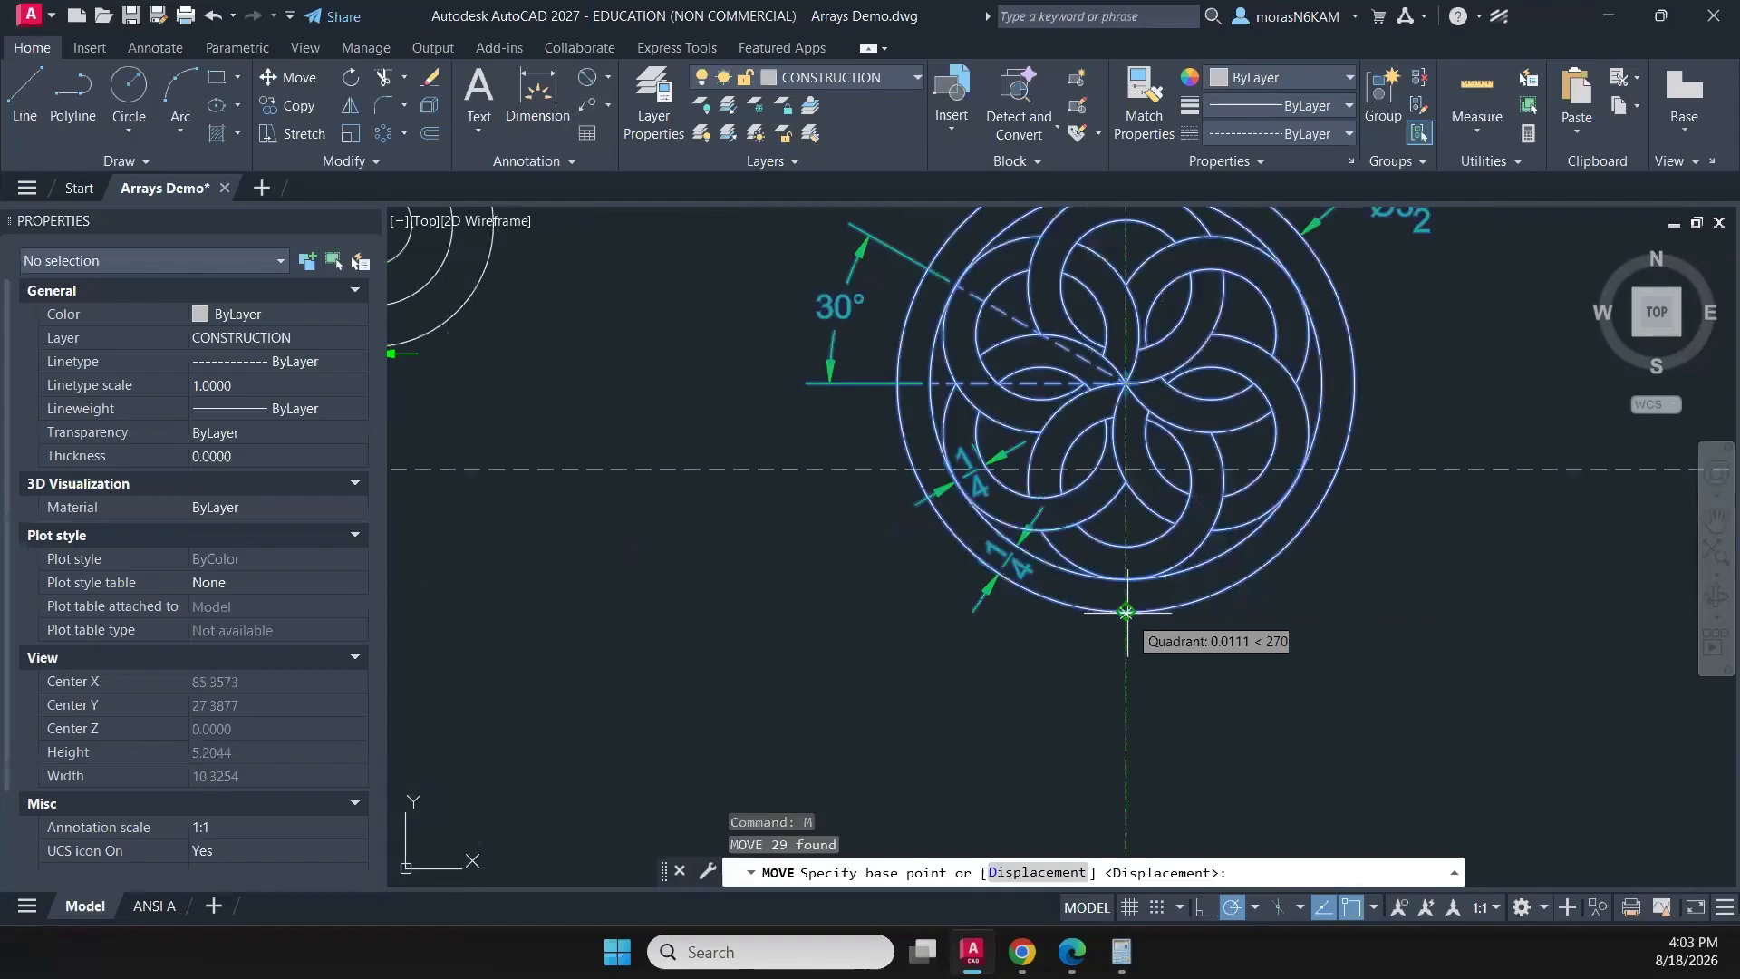
left_click(1126, 612)
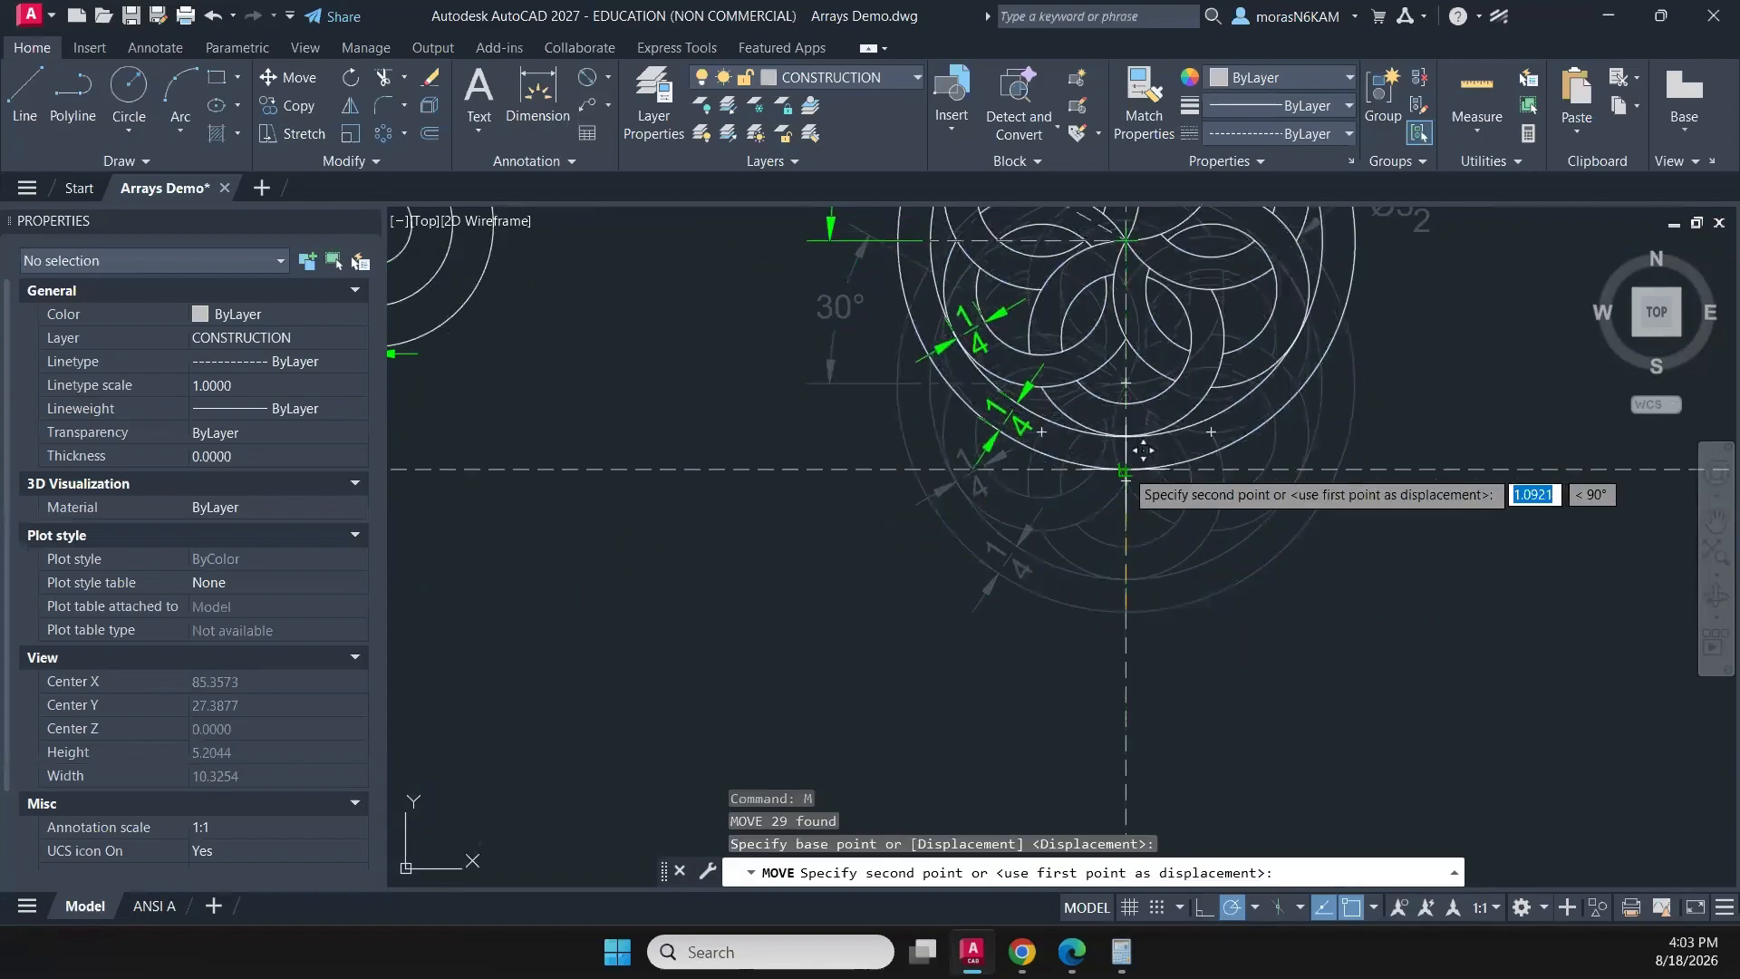
left_click(1124, 468)
scroll(1178, 490, "down", 6)
key("Escape")
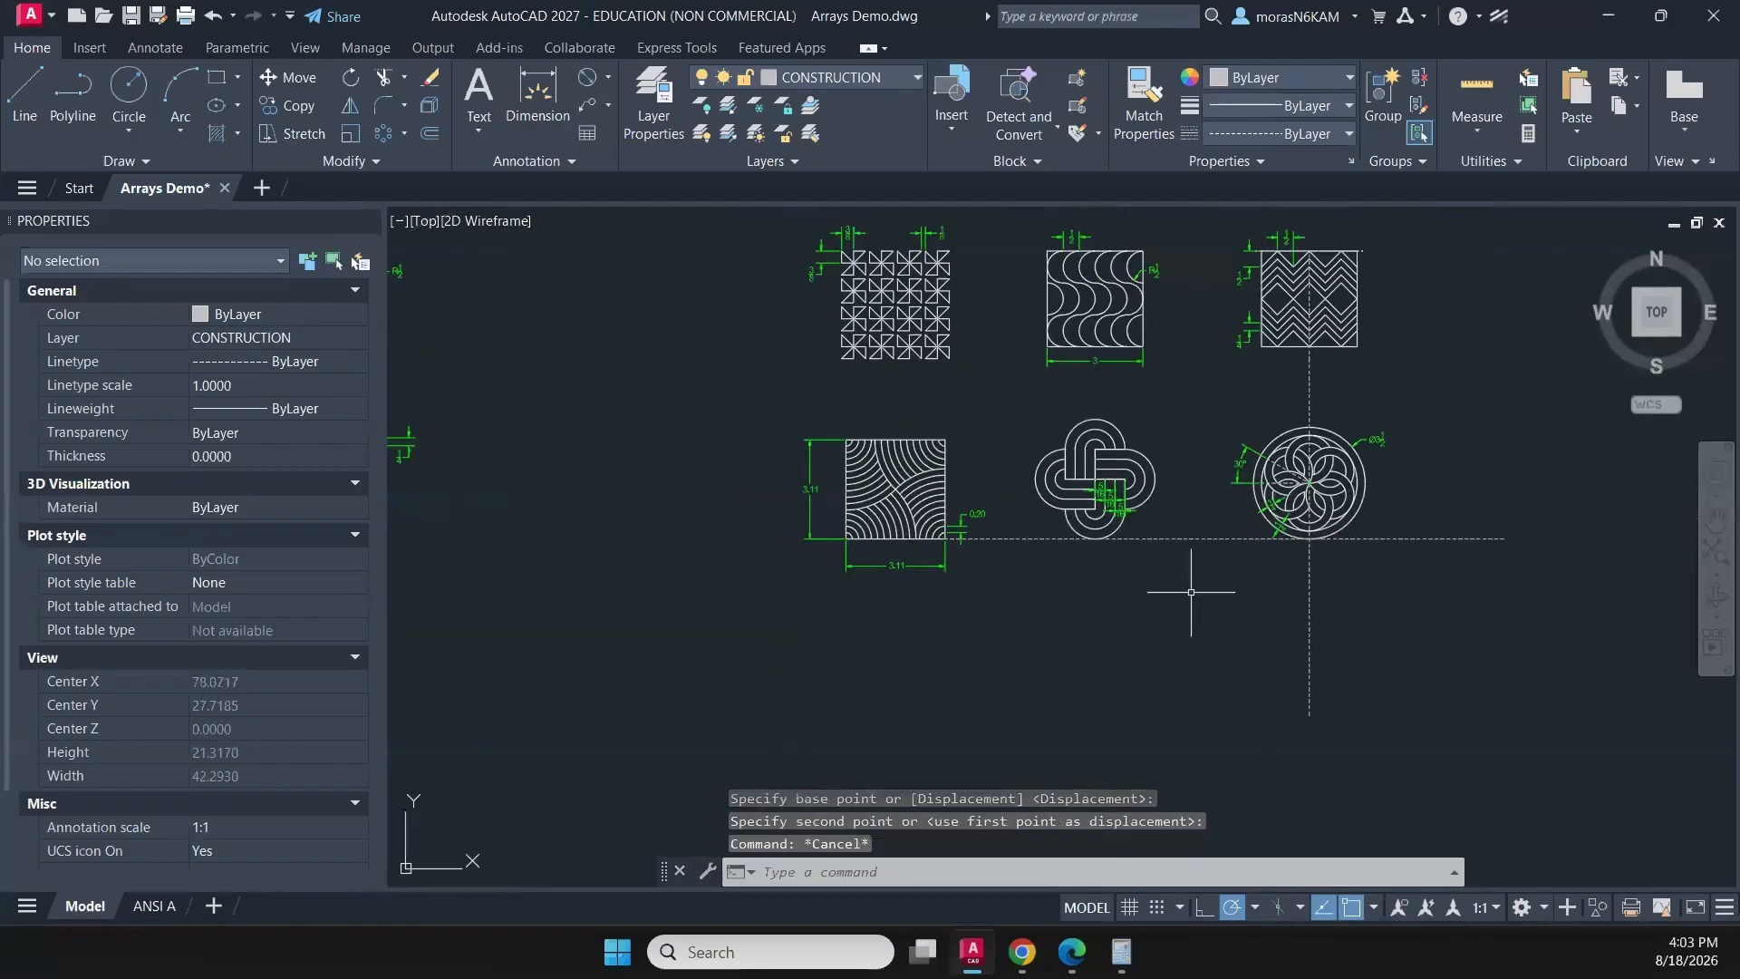
- Erase the horizontal and vertical construction guide polylines from the aligned pattern layout
scroll(1087, 542, "up", 2)
left_click(981, 525)
left_click(942, 578)
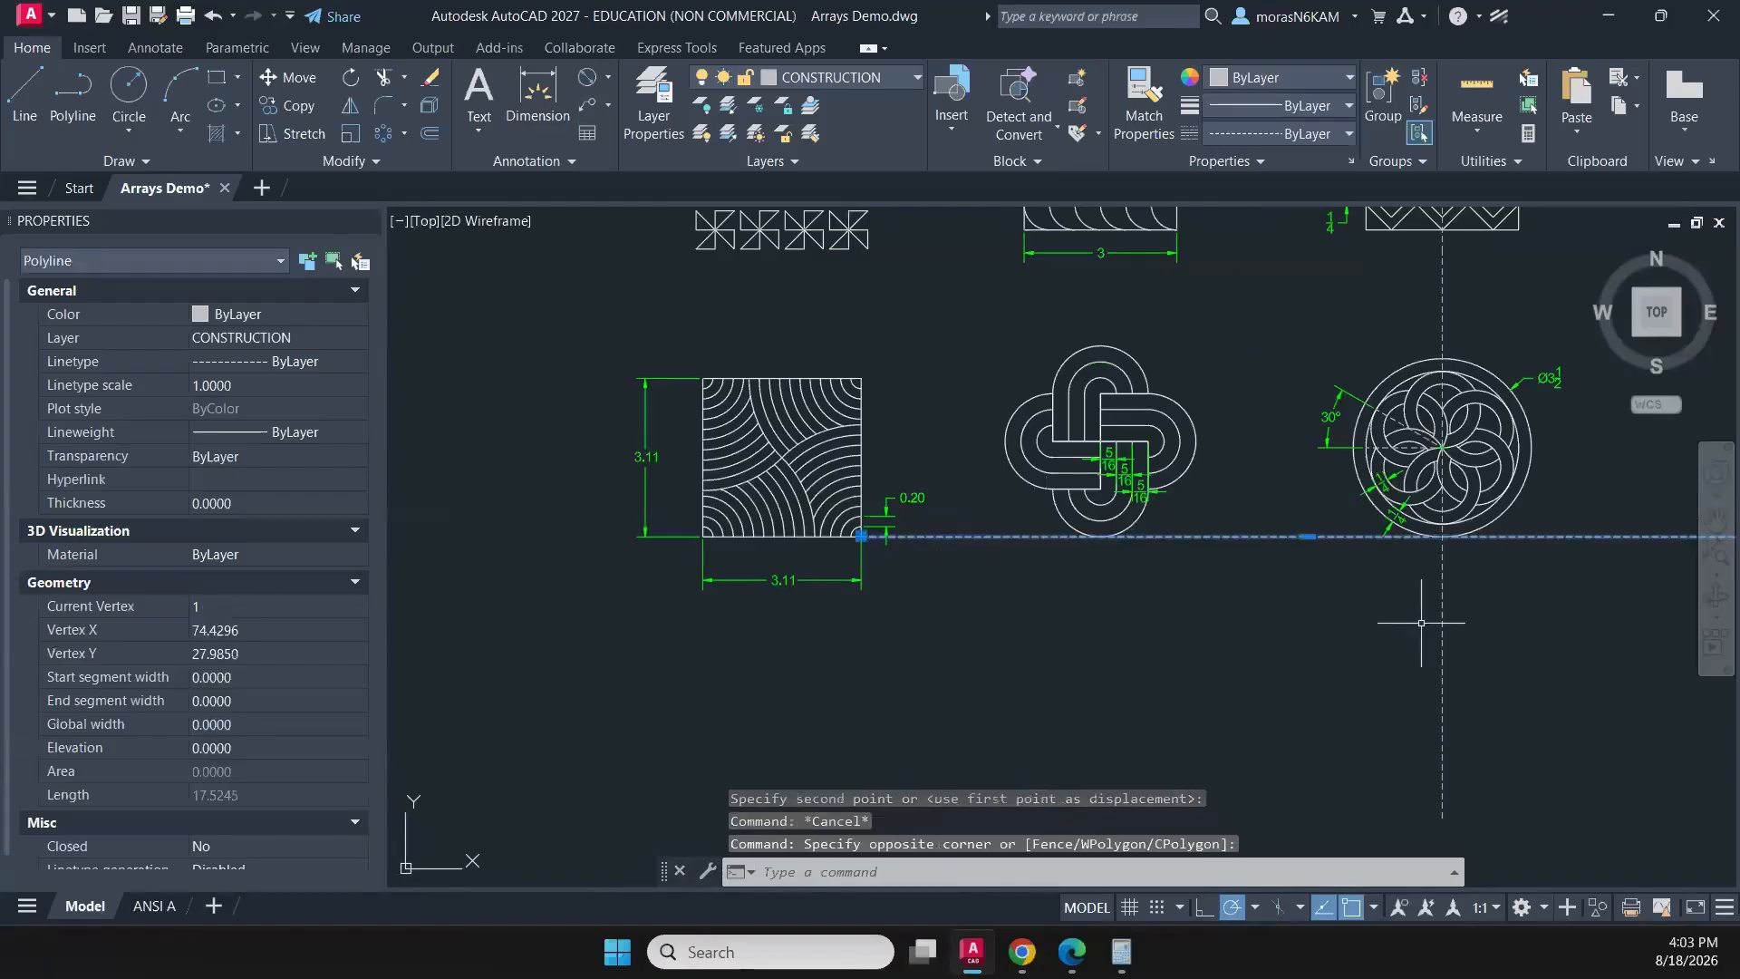
left_click(1498, 621)
left_click(1328, 691)
key("Delete")
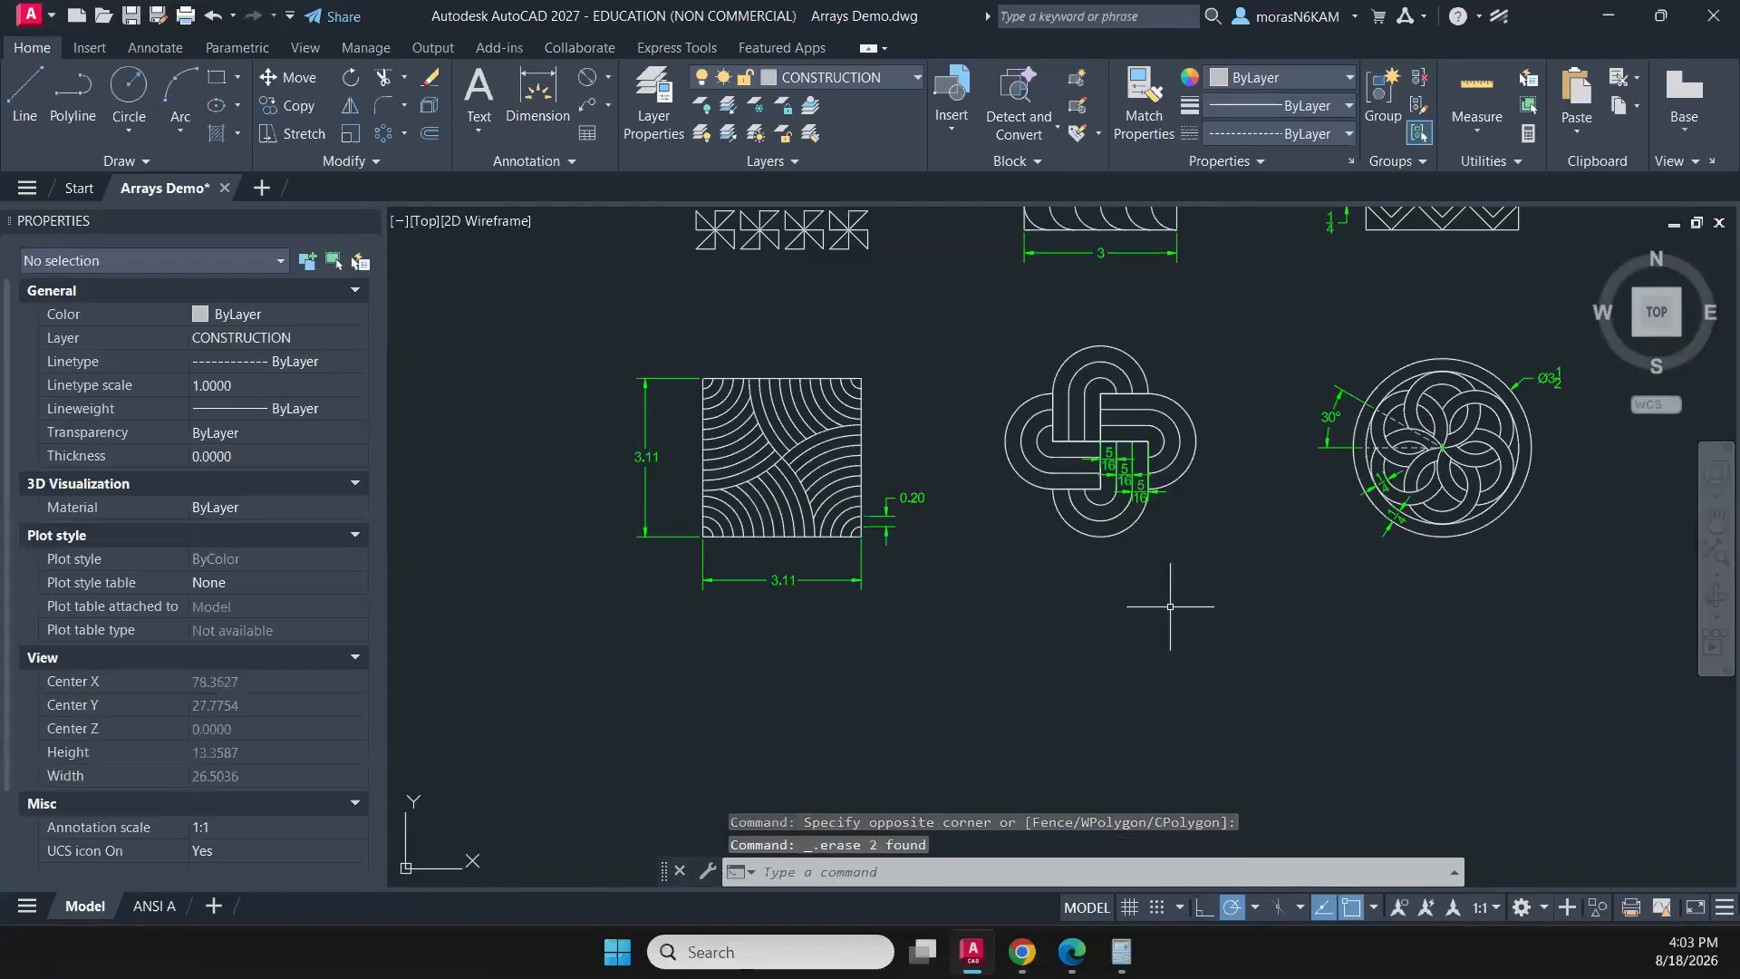
scroll(1014, 602, "down", 3)
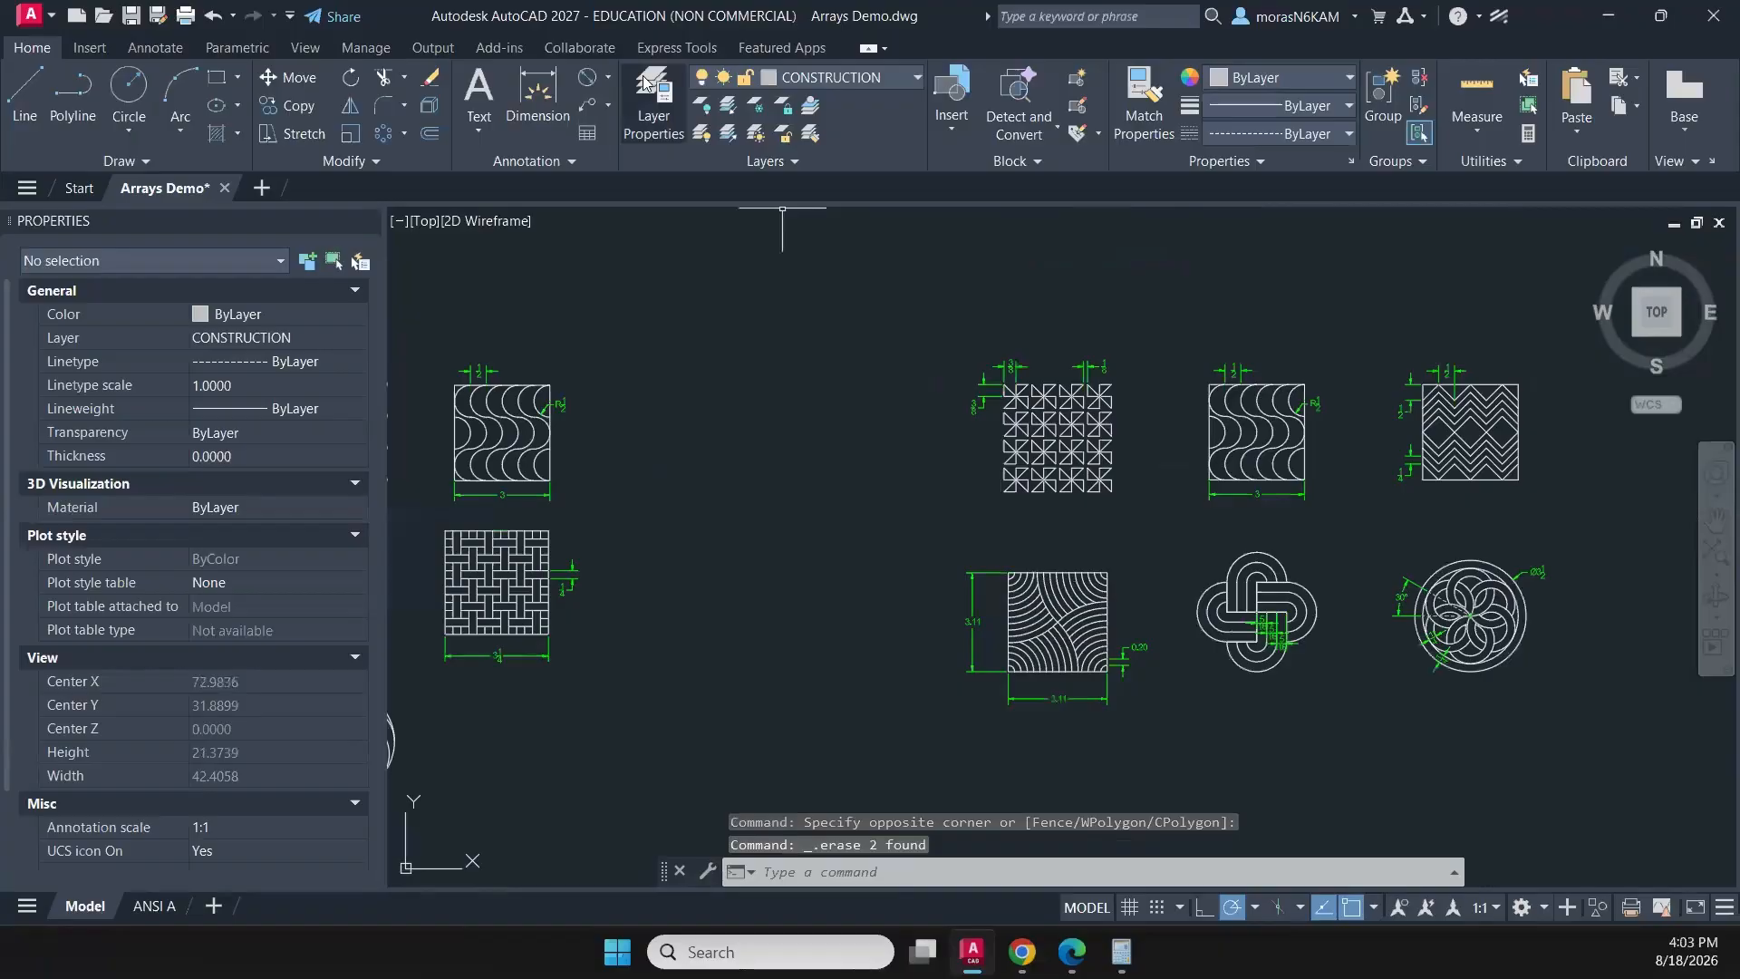
- Draw a vertical construction polyline about 13.94 units long just left of the pinwheel pattern, extending down past the curved-stripe square
left_click(62, 101)
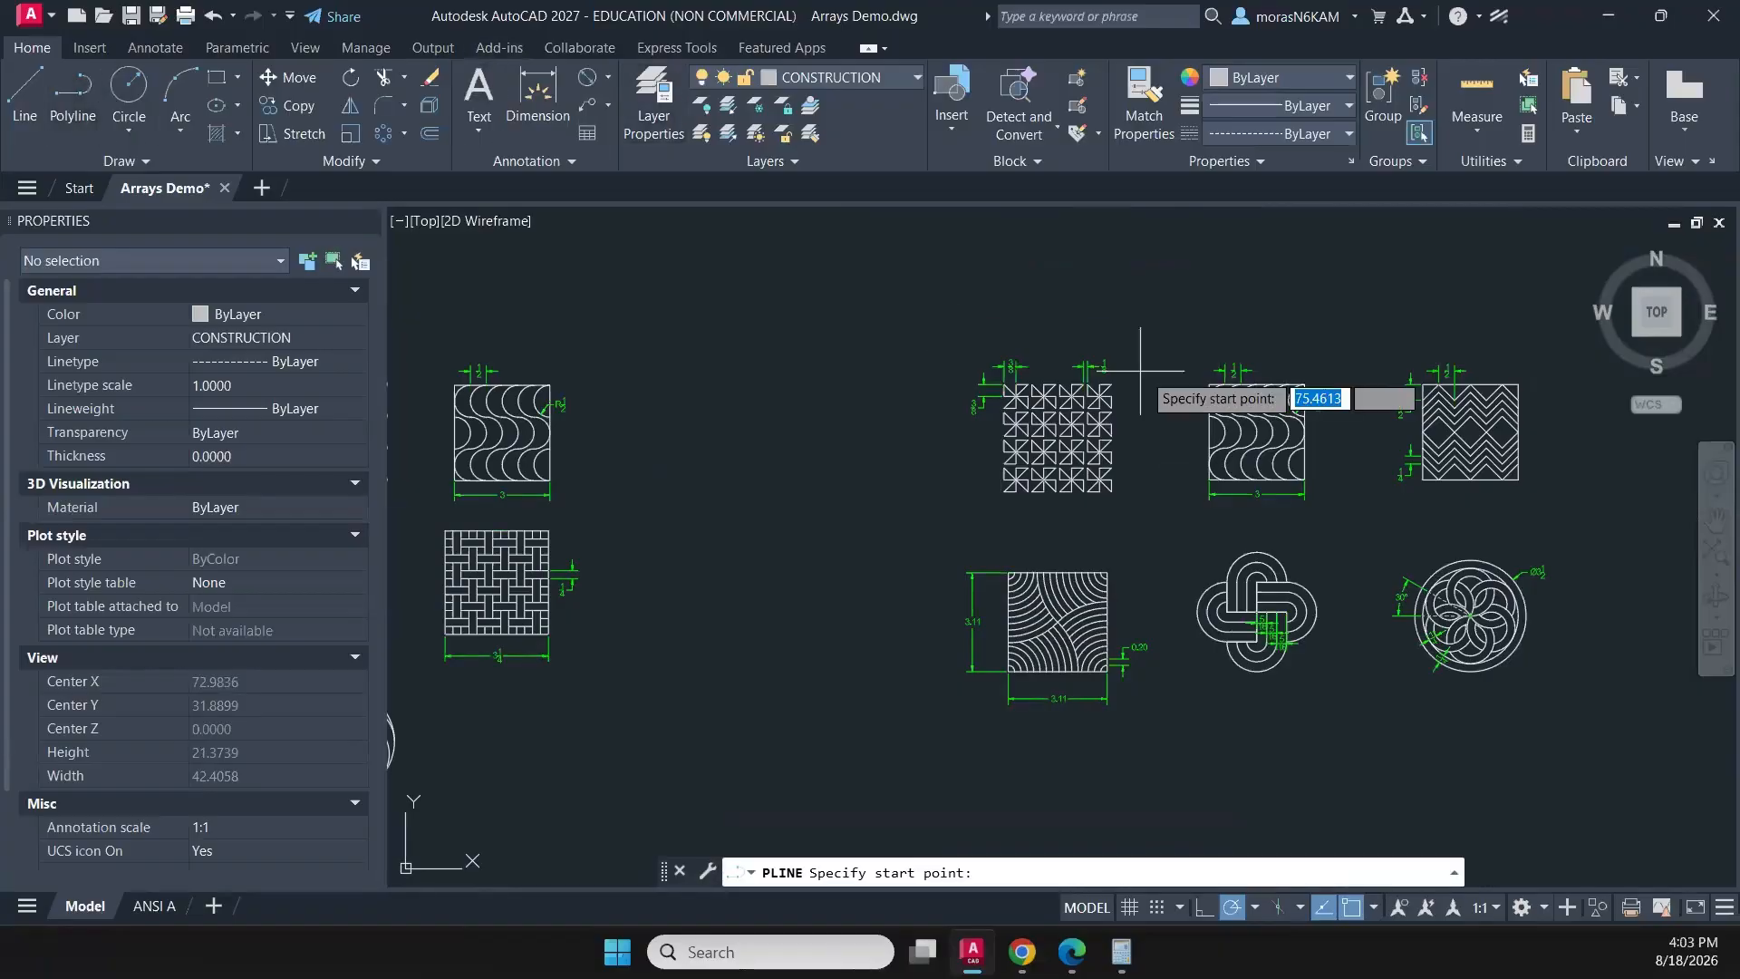
middle_click_drag(1128, 367, 988, 305)
scroll(928, 324, "up", 2)
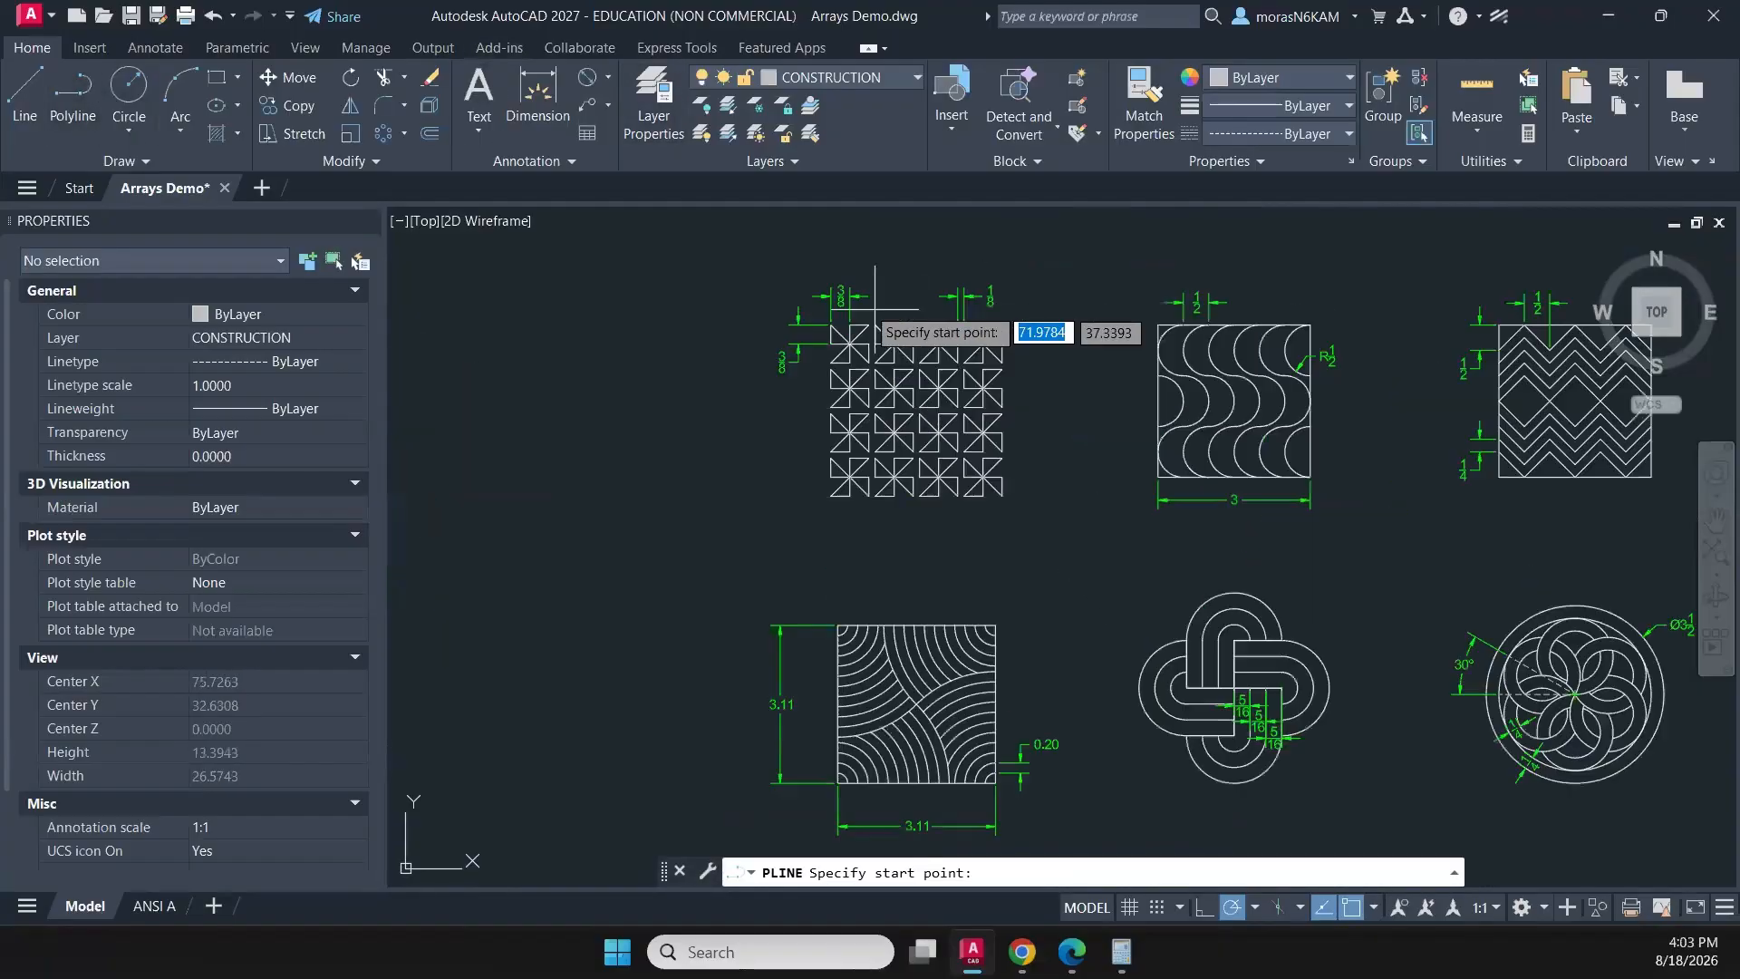
left_click(805, 272)
middle_click_drag(809, 646, 805, 400)
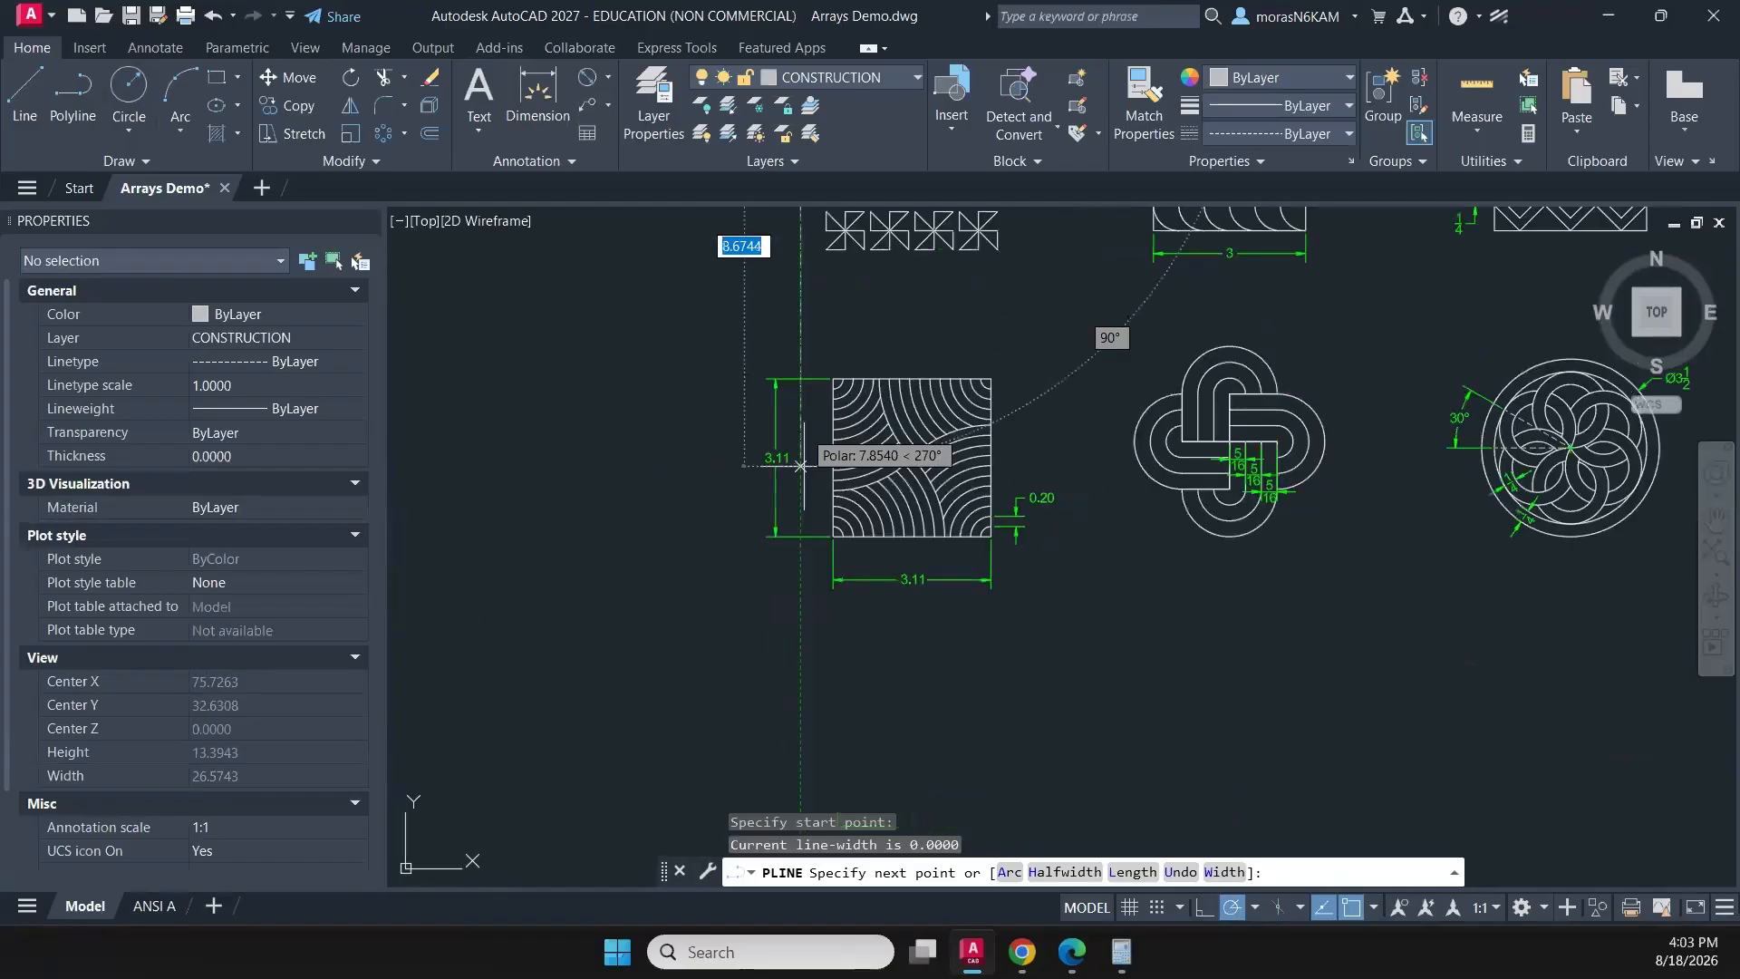
left_click(800, 732)
middle_click_drag(800, 492, 856, 616)
key("Escape")
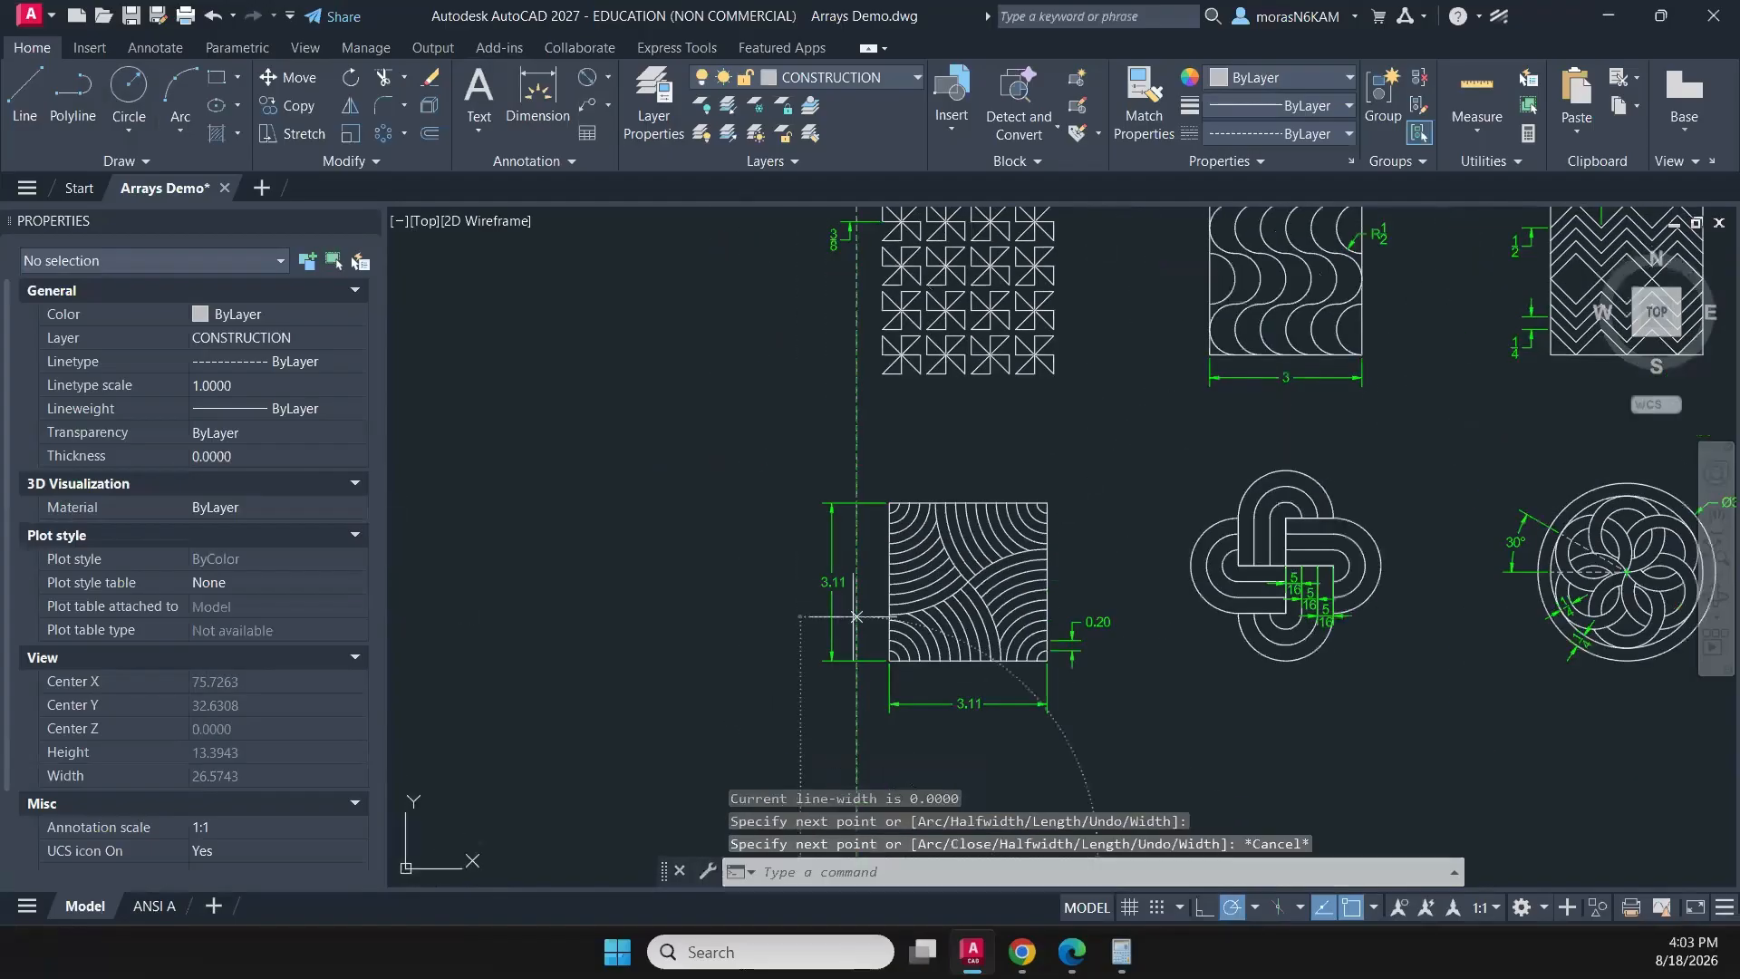
- Stretch the pinwheel pattern's vertical 3/8 dimension sideways so its dimension line lies on the vertical guide
scroll(879, 397, "up", 4)
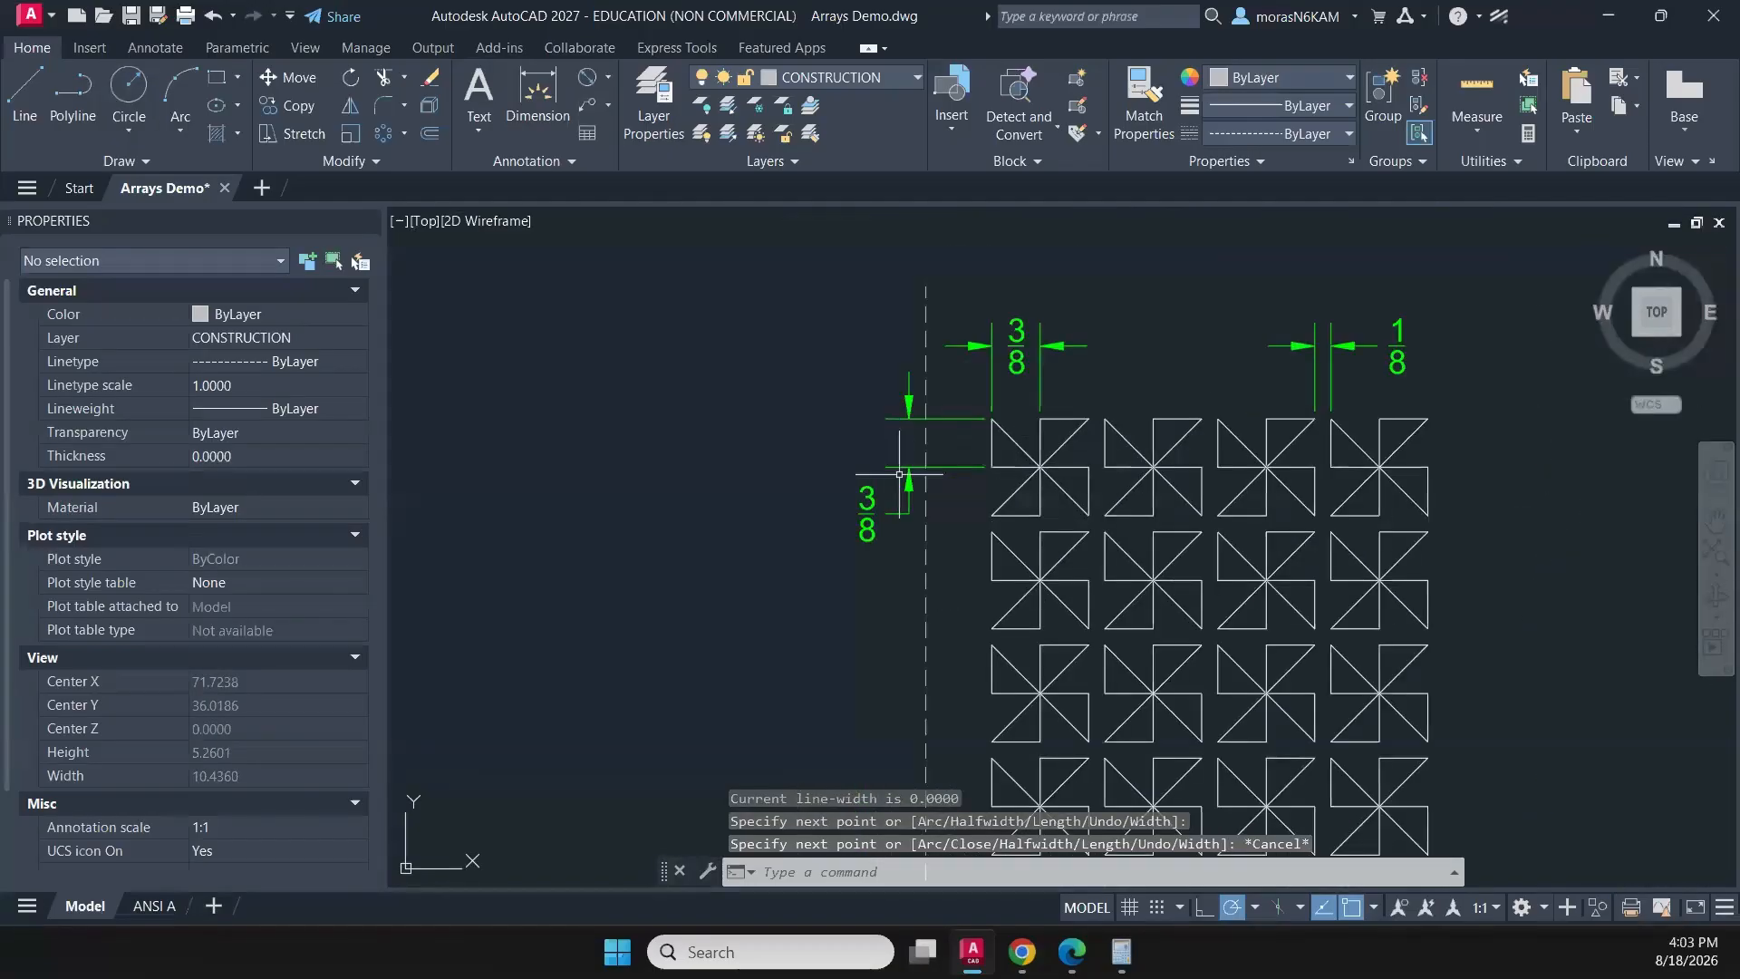
left_click(899, 474)
left_click(835, 556)
left_click(909, 467)
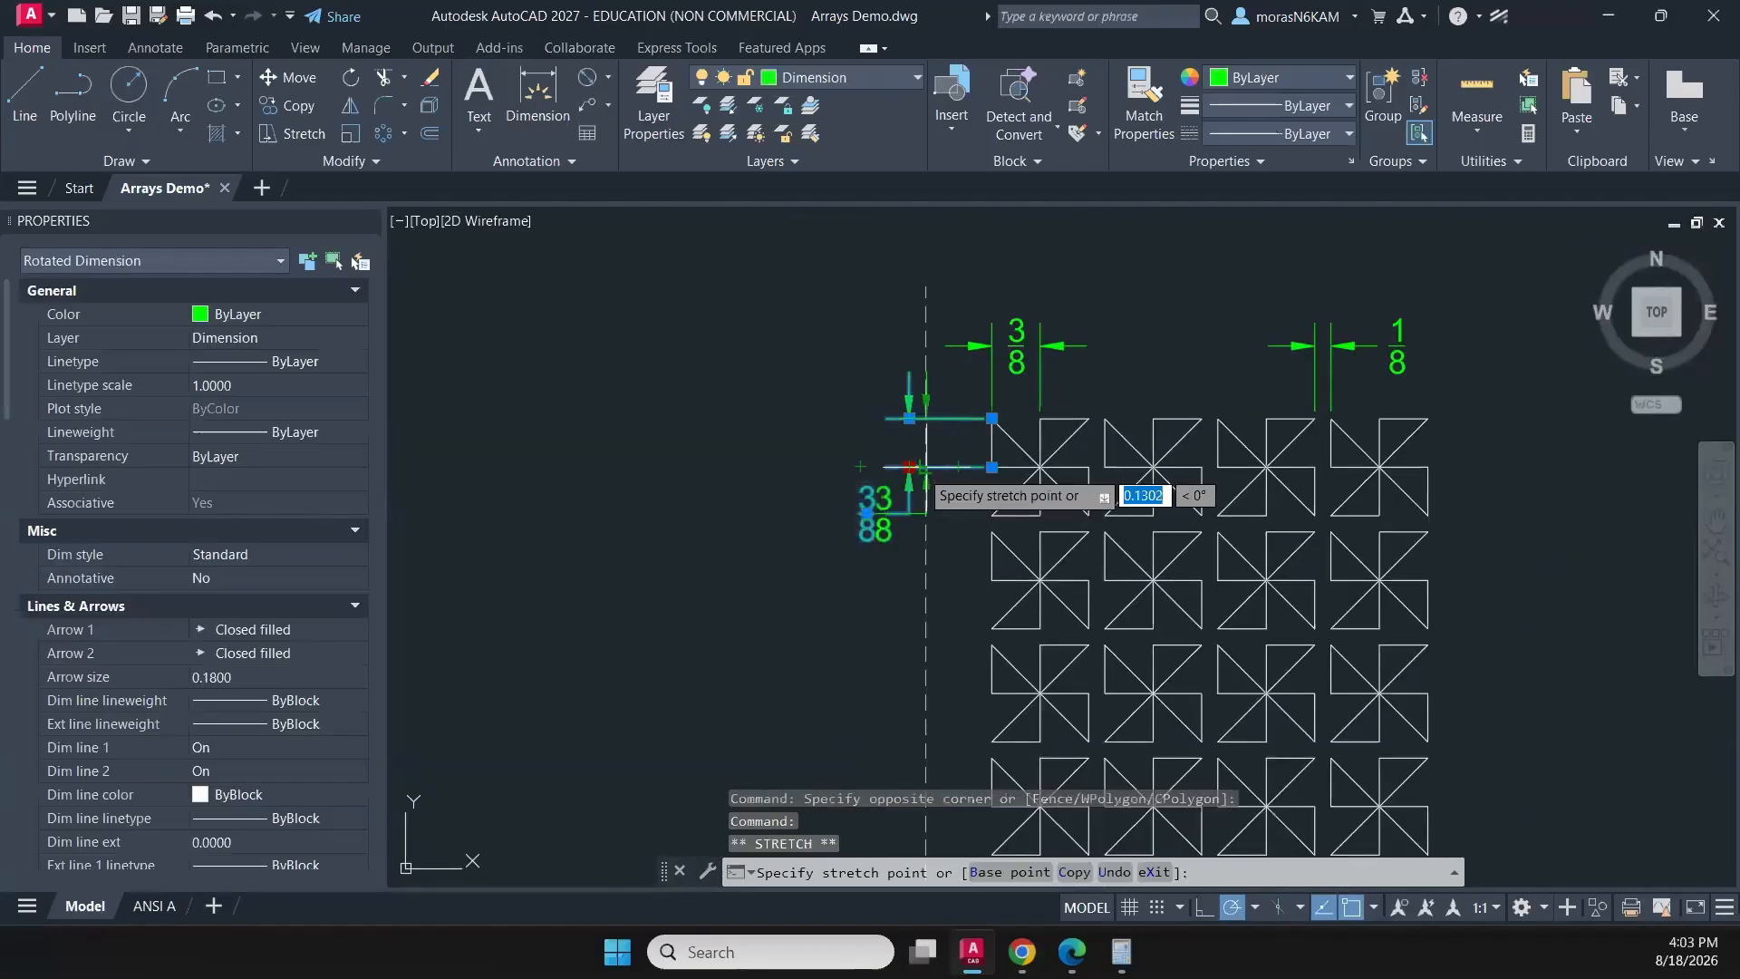
middle_click_drag(936, 555, 949, 171)
- Stretch the curved-stripe square's vertical 3.11 dimension sideways so its dimension line lies on the vertical guide
scroll(944, 525, "down", 4)
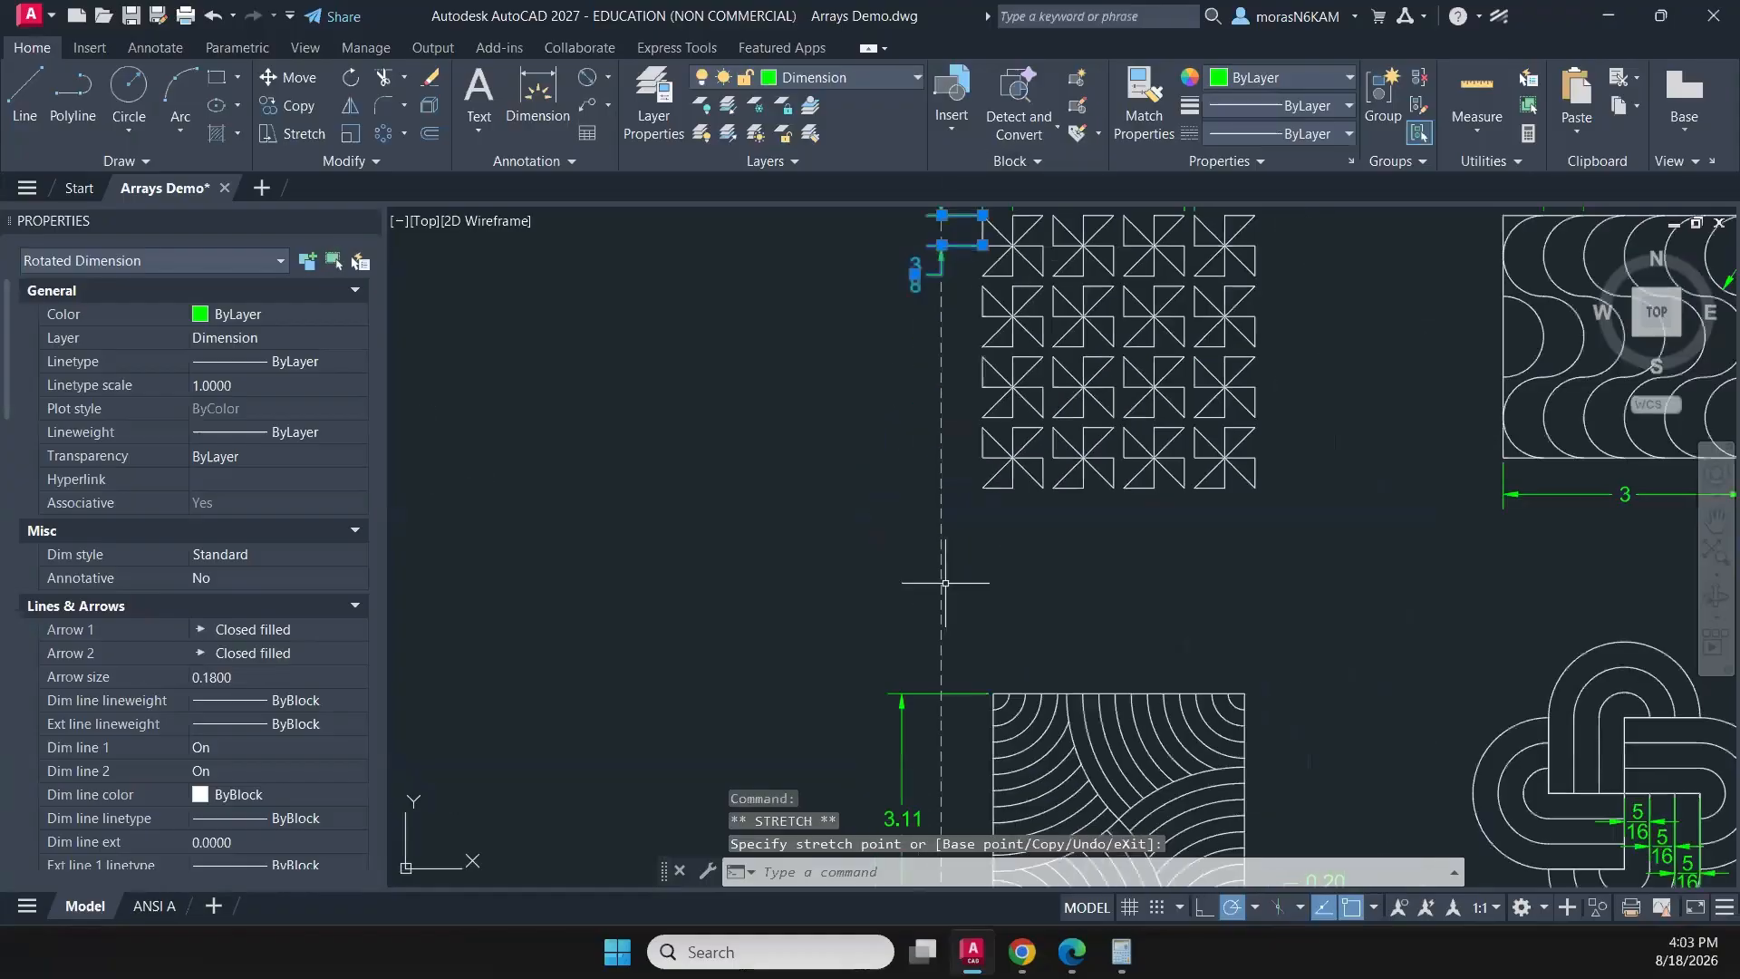
middle_click_drag(931, 587, 937, 394)
left_click(926, 482)
left_click(888, 556)
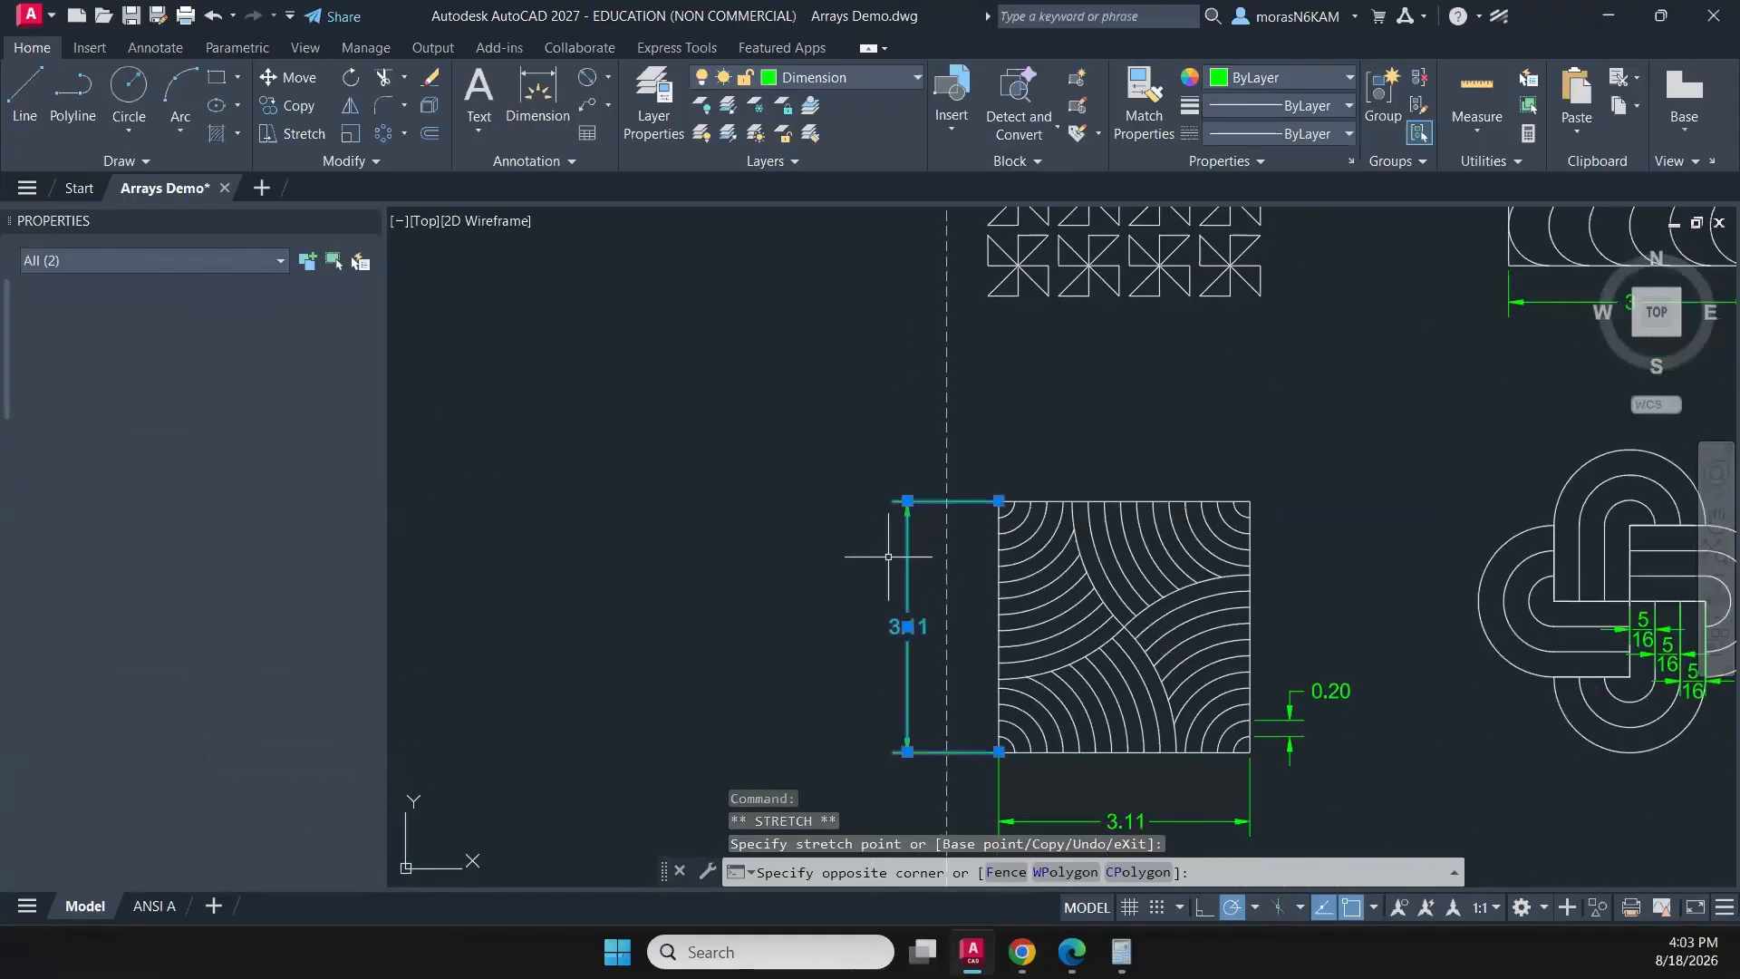
left_click(907, 501)
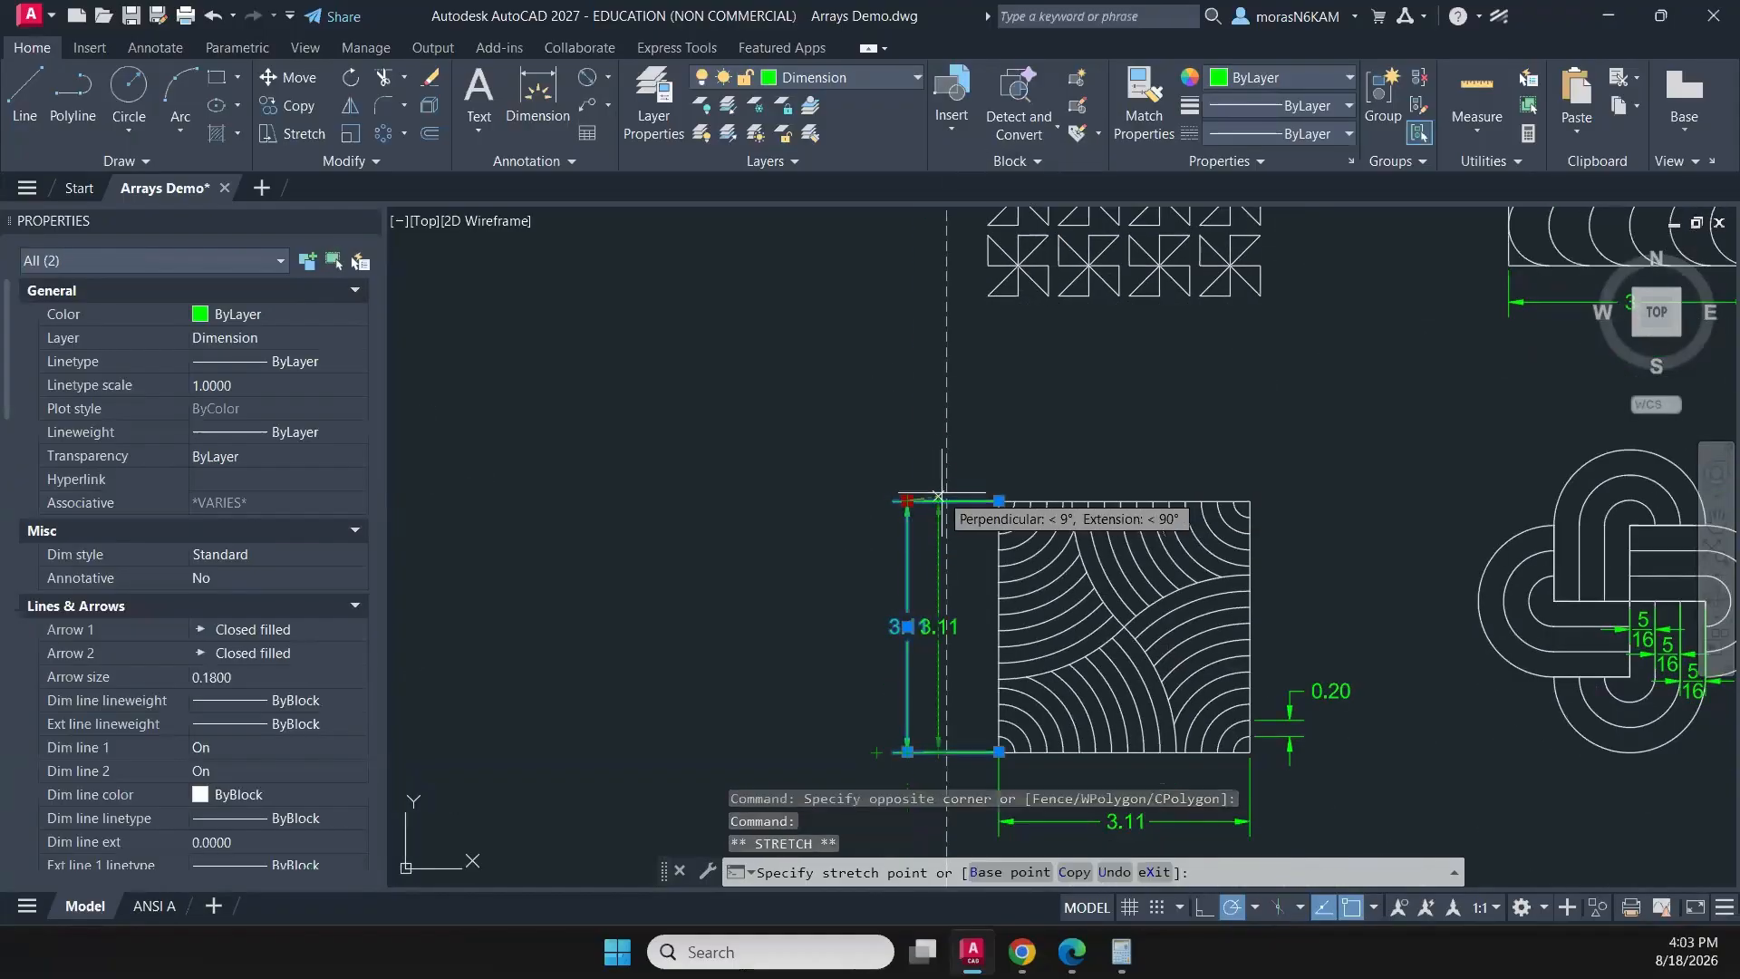
left_click(947, 501)
scroll(1034, 535, "down", 4)
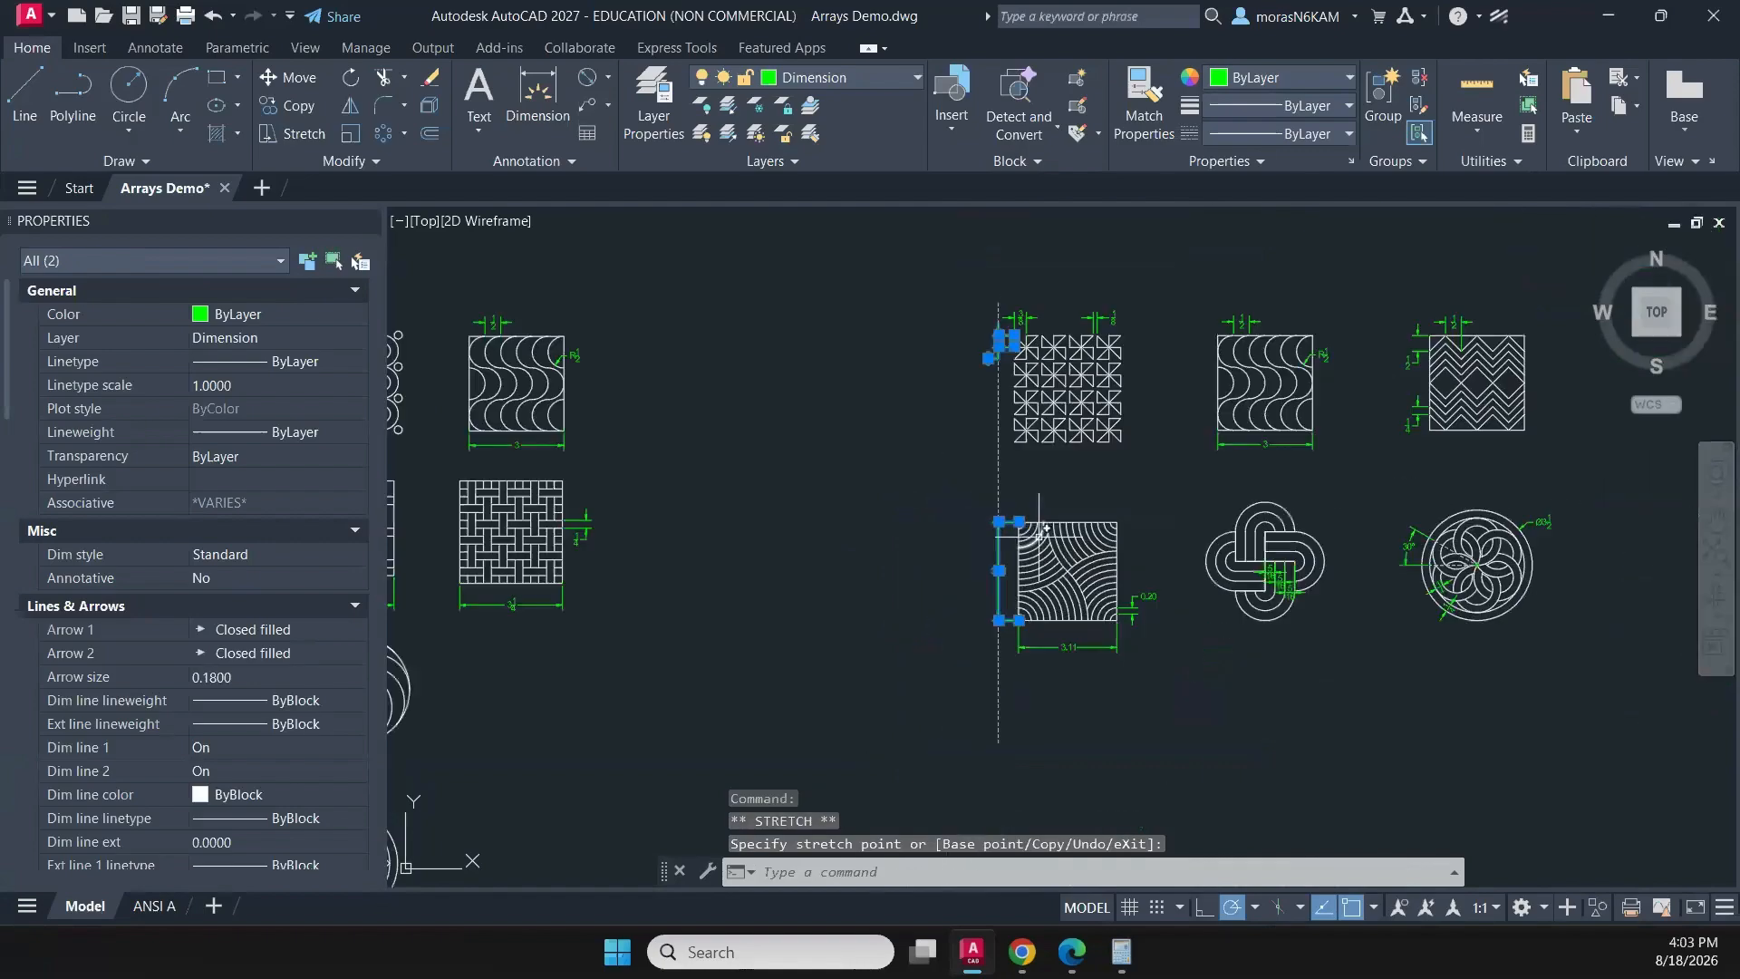
middle_click_drag(1040, 536, 920, 622)
scroll(870, 471, "up", 3)
scroll(858, 496, "up", 3)
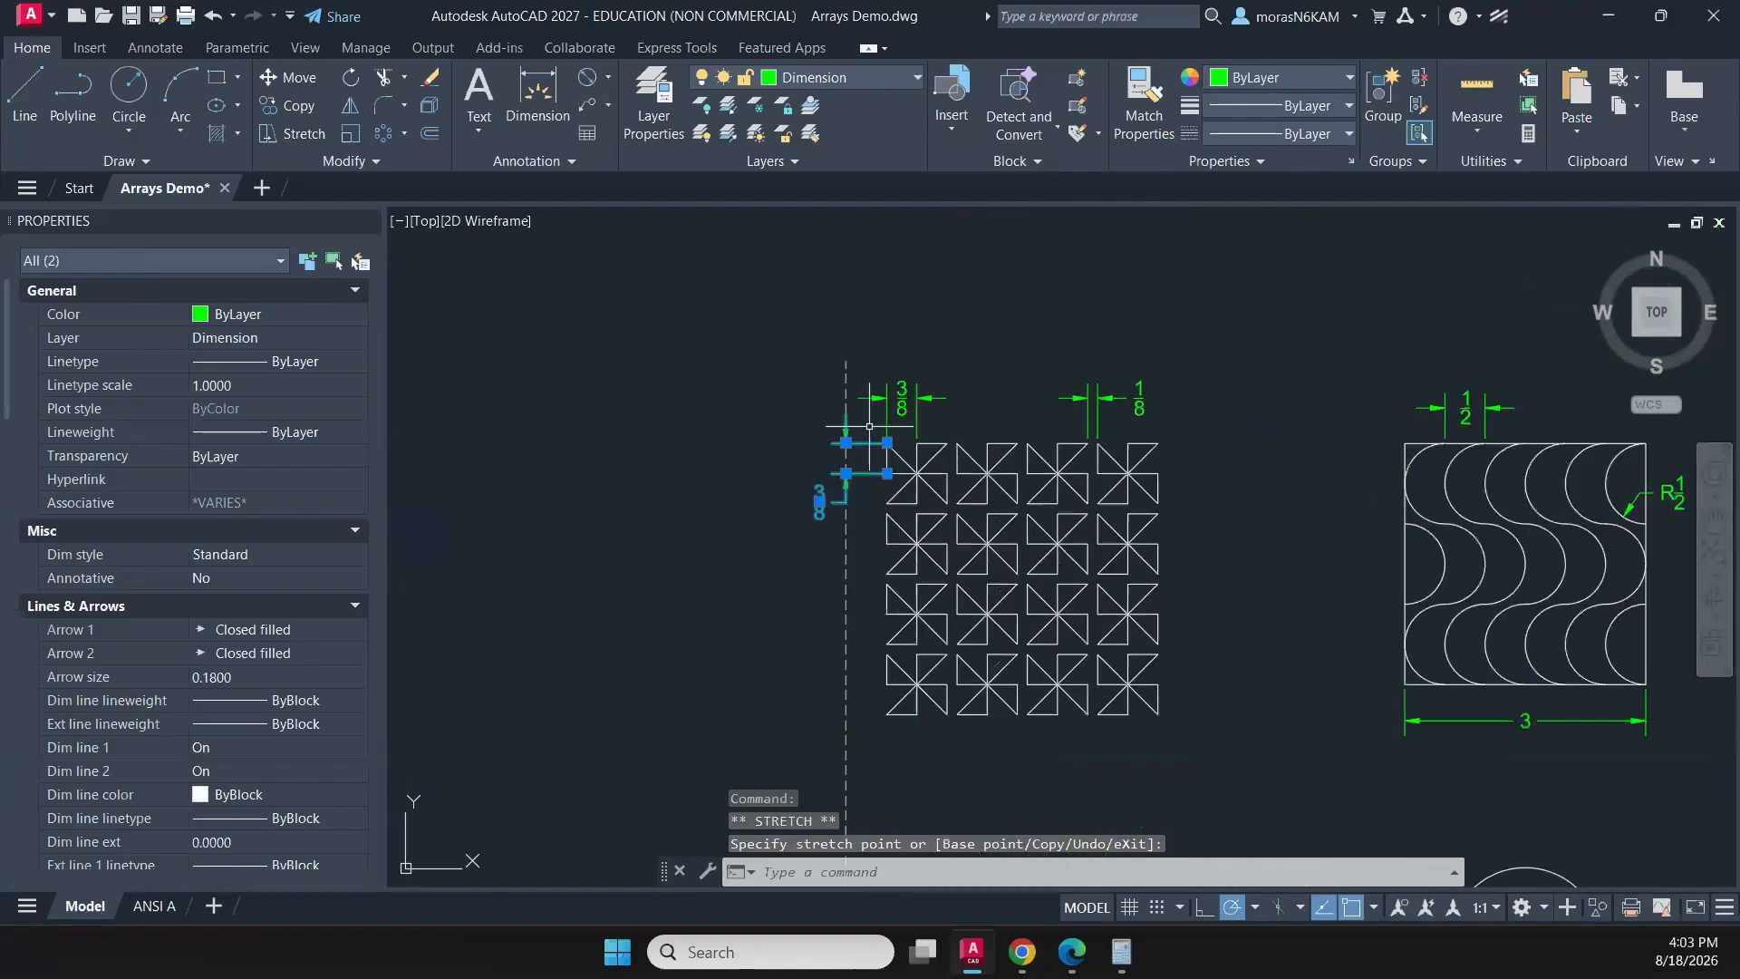
key("Escape")
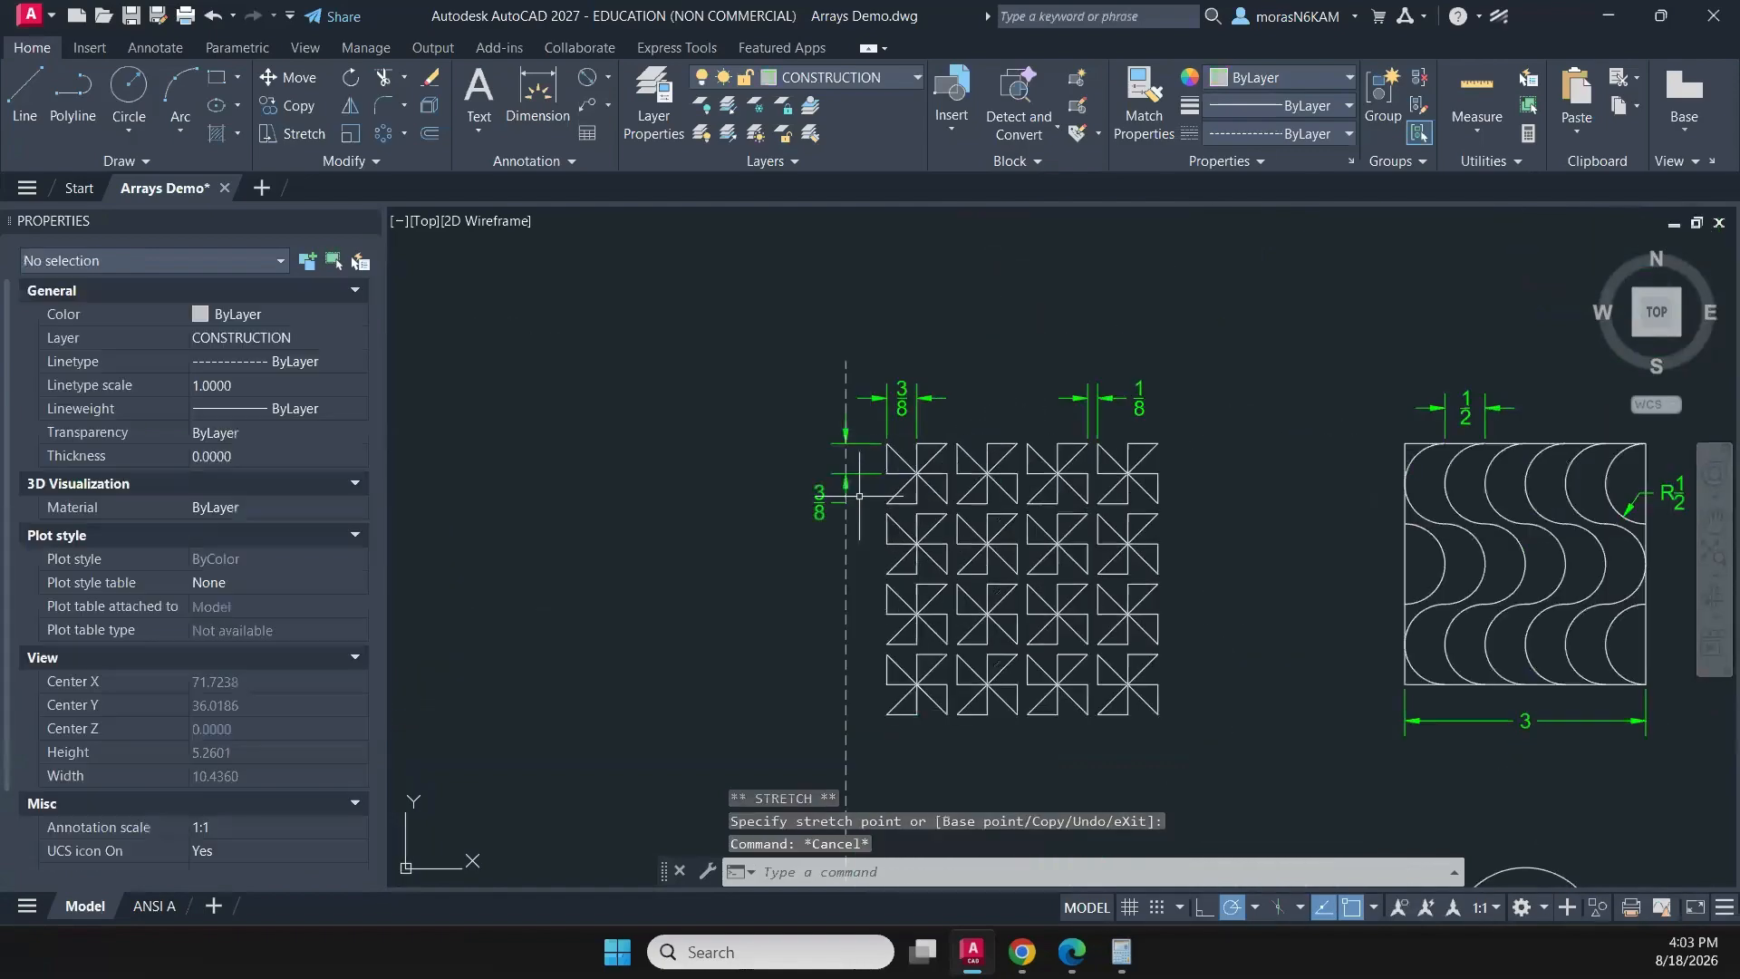
left_click(25, 88)
scroll(1235, 583, "up", 4)
scroll(1235, 555, "down", 3)
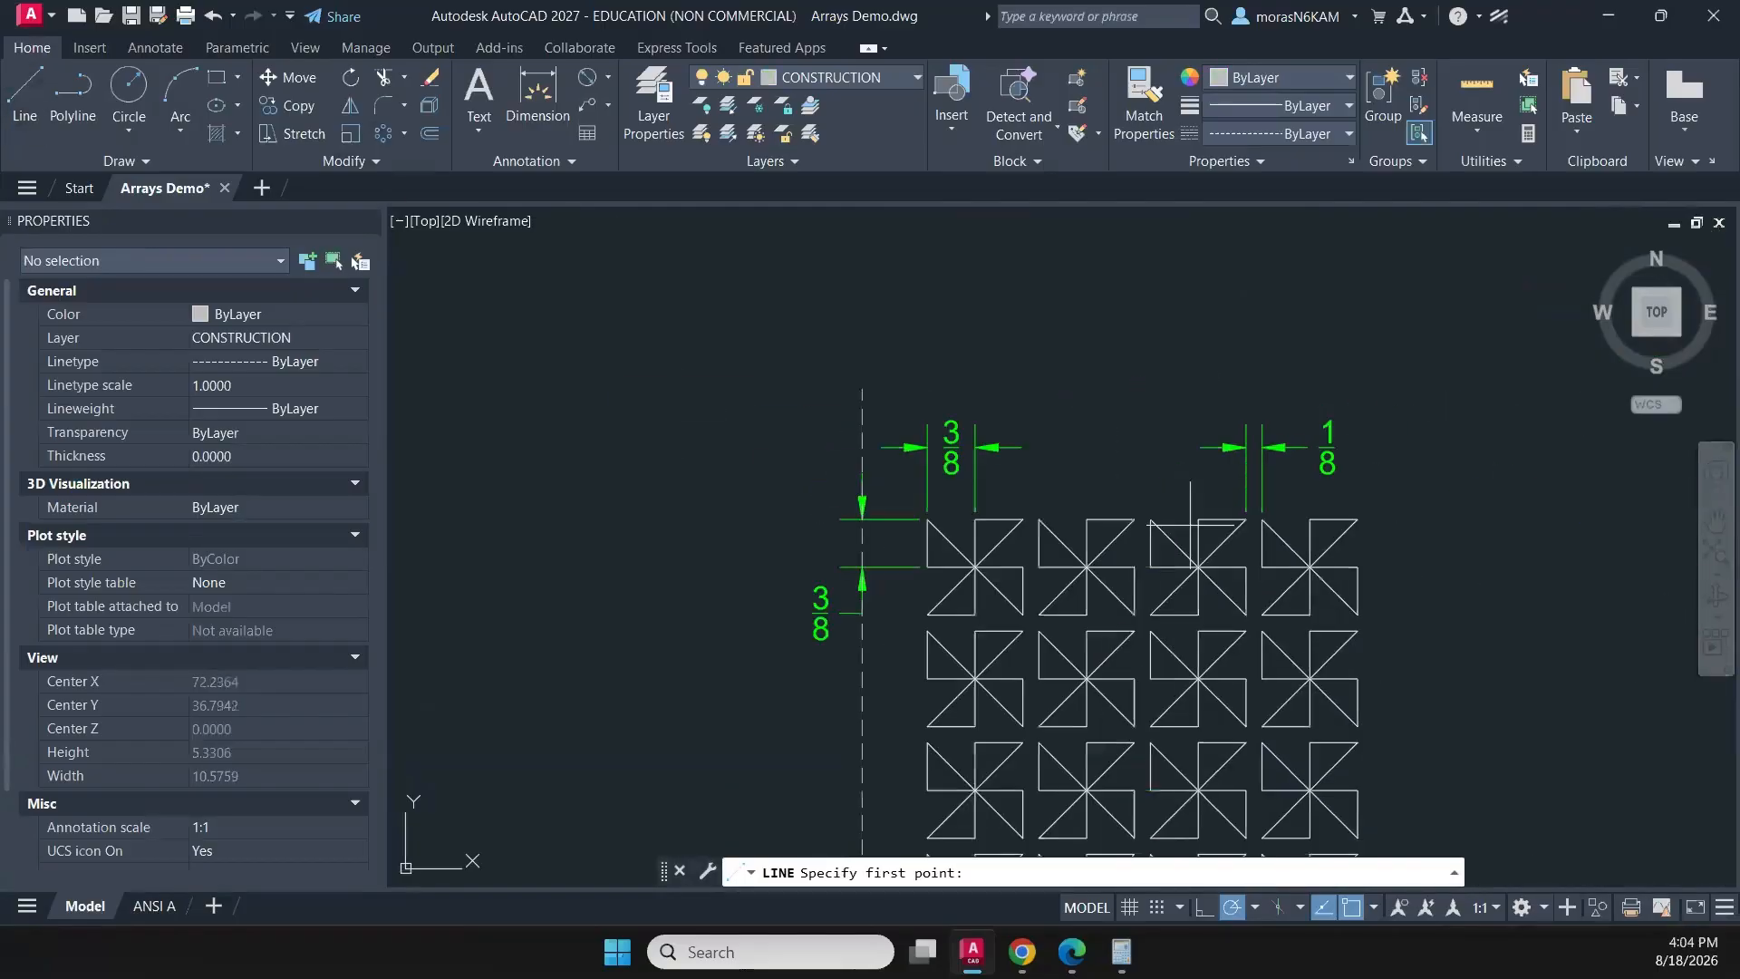
key("Escape")
- Rotate a copy of the vertical guide polyline to horizontal, using its point level with the pinwheel's upper 3/8 dimension line as base point
left_click(868, 460)
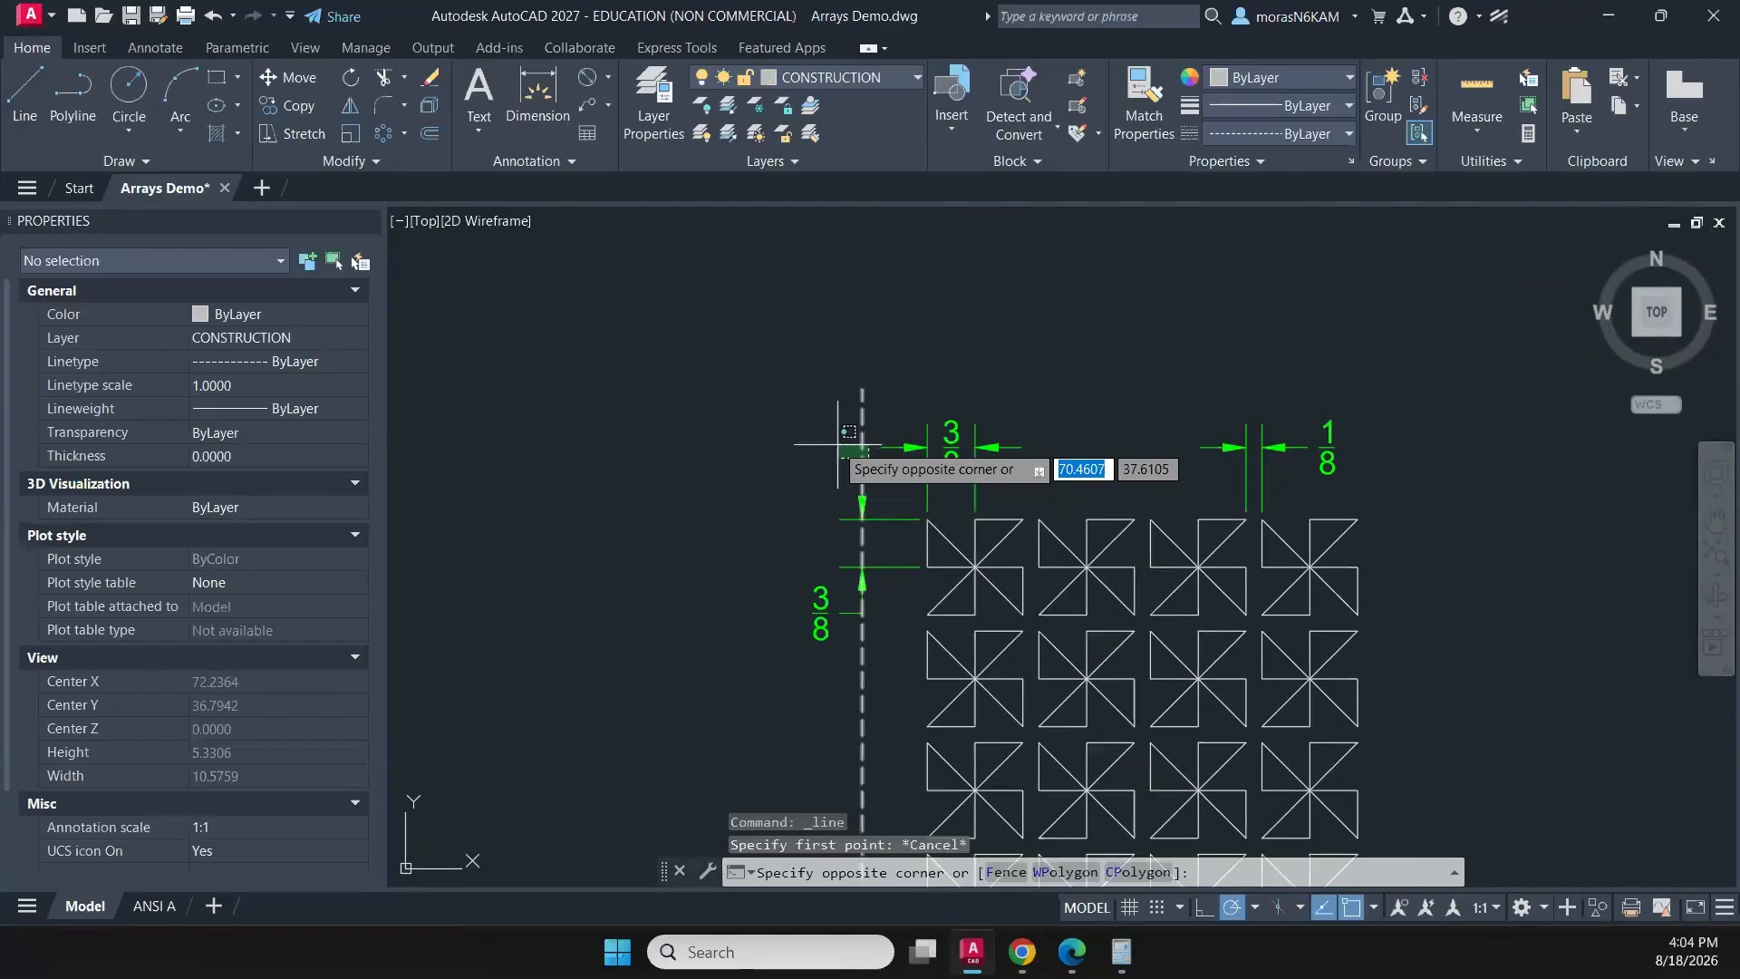
left_click(834, 445)
type("rotat")
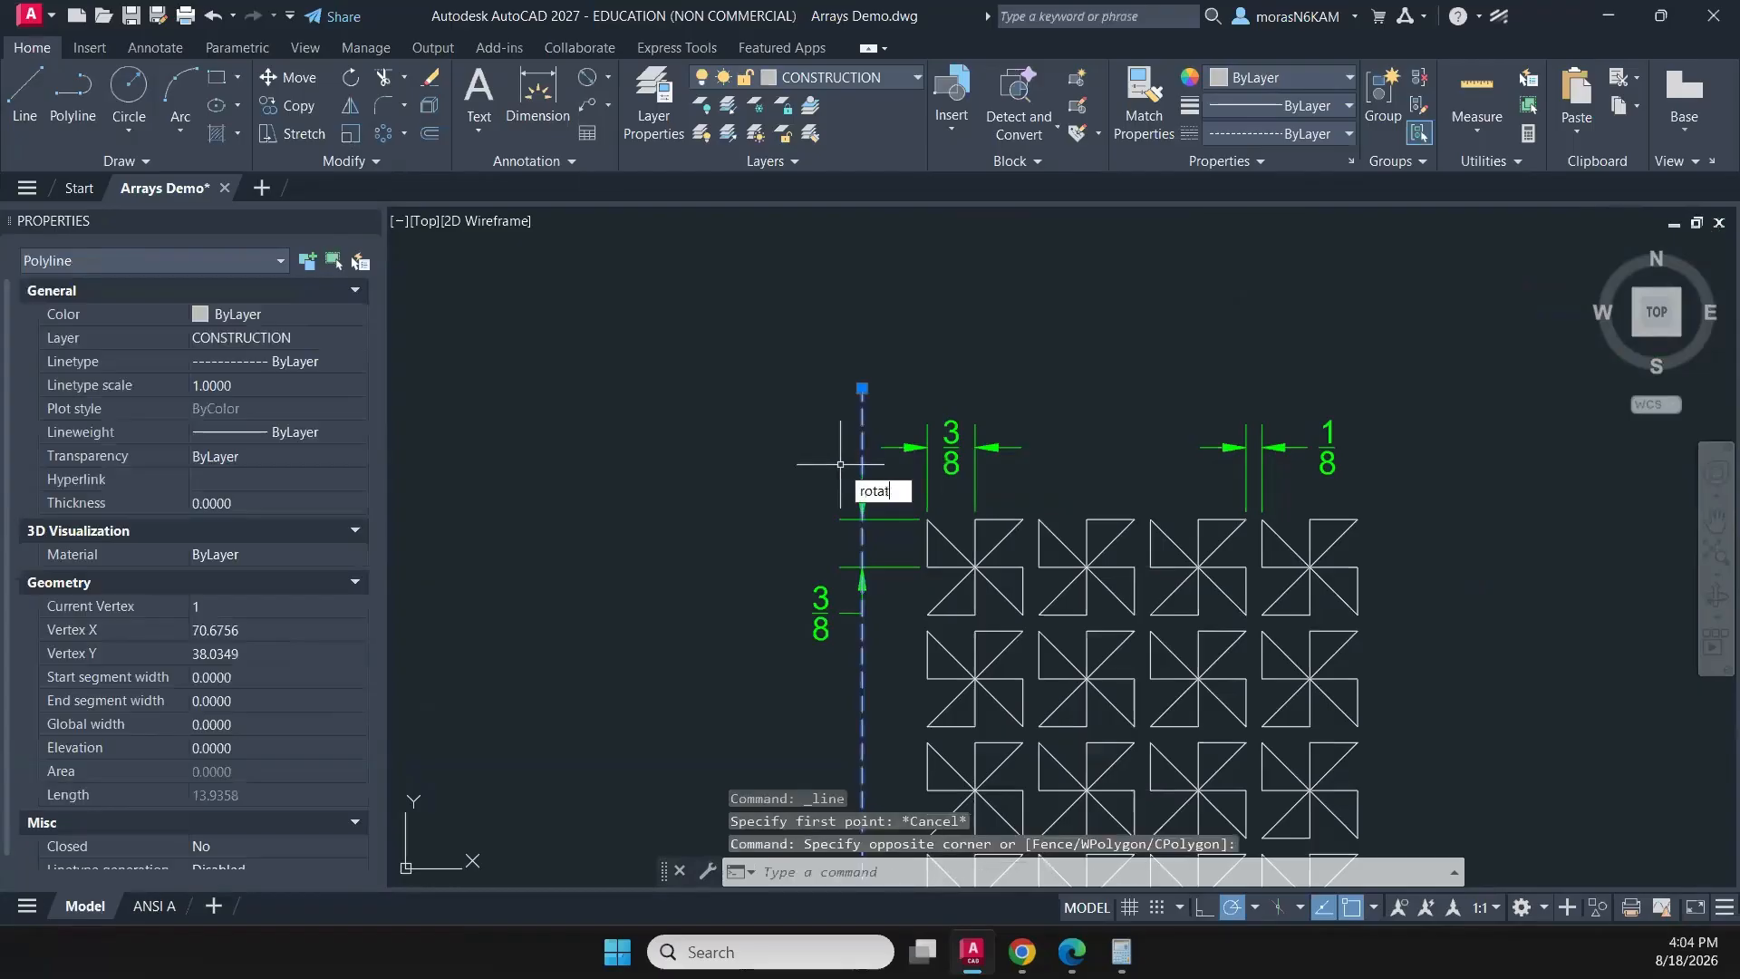
type("e")
key("Return")
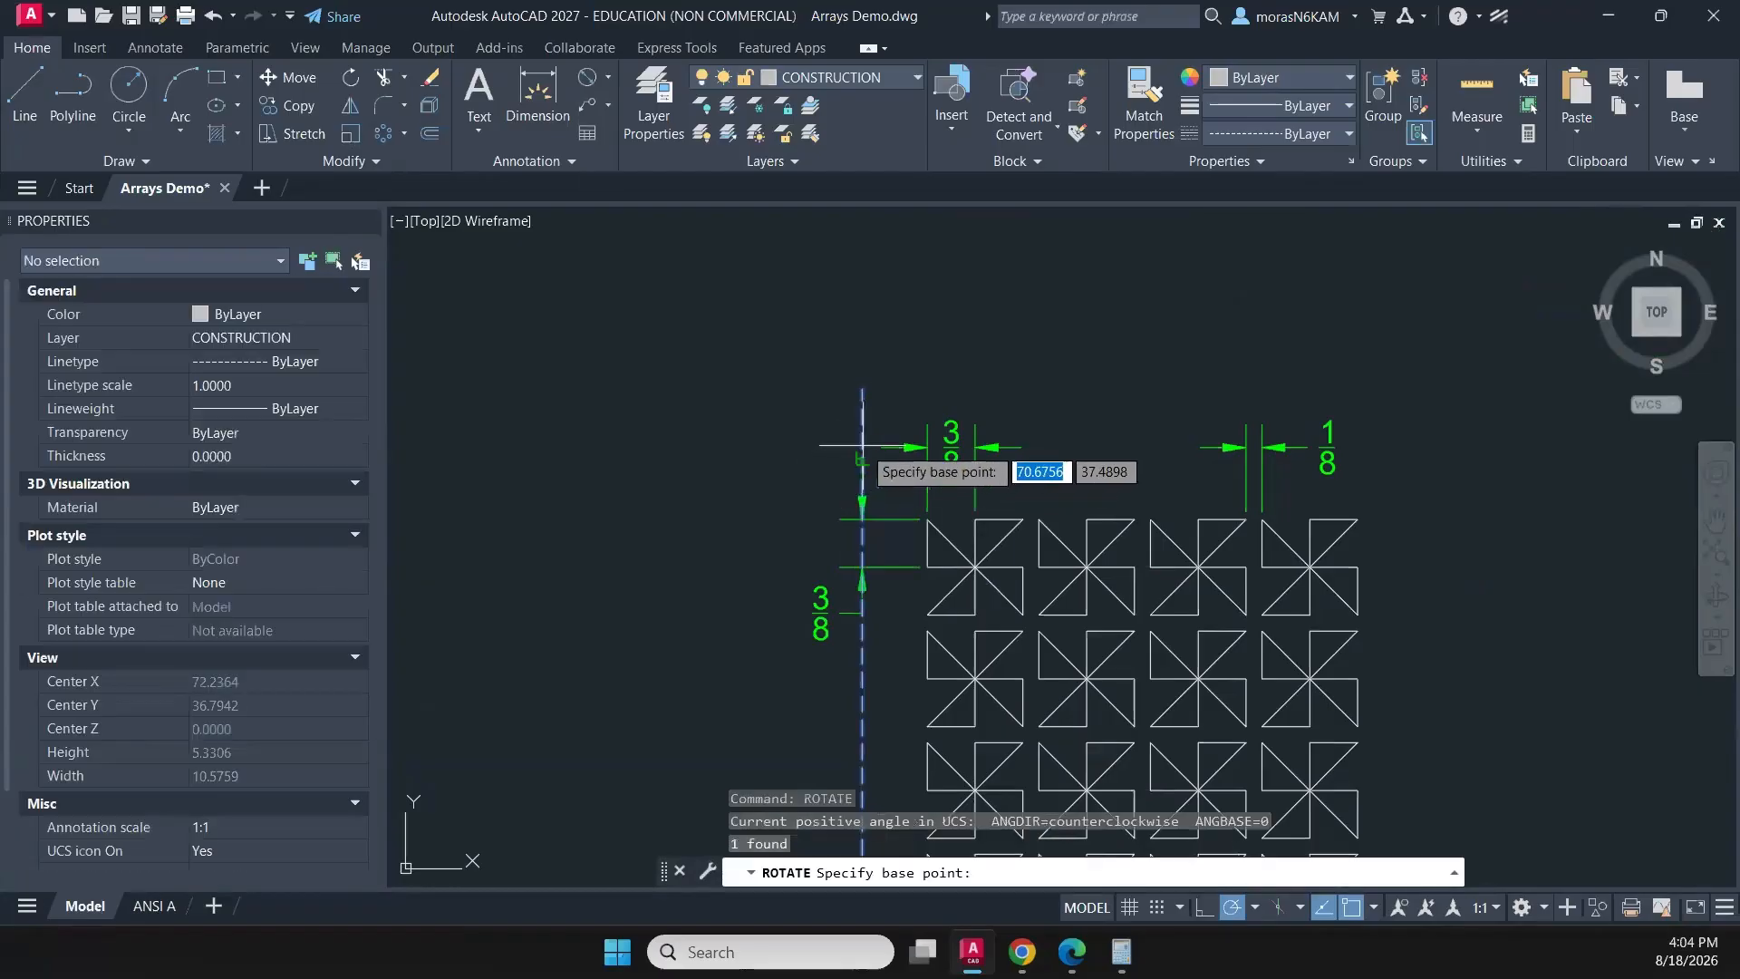
scroll(862, 445, "up", 2)
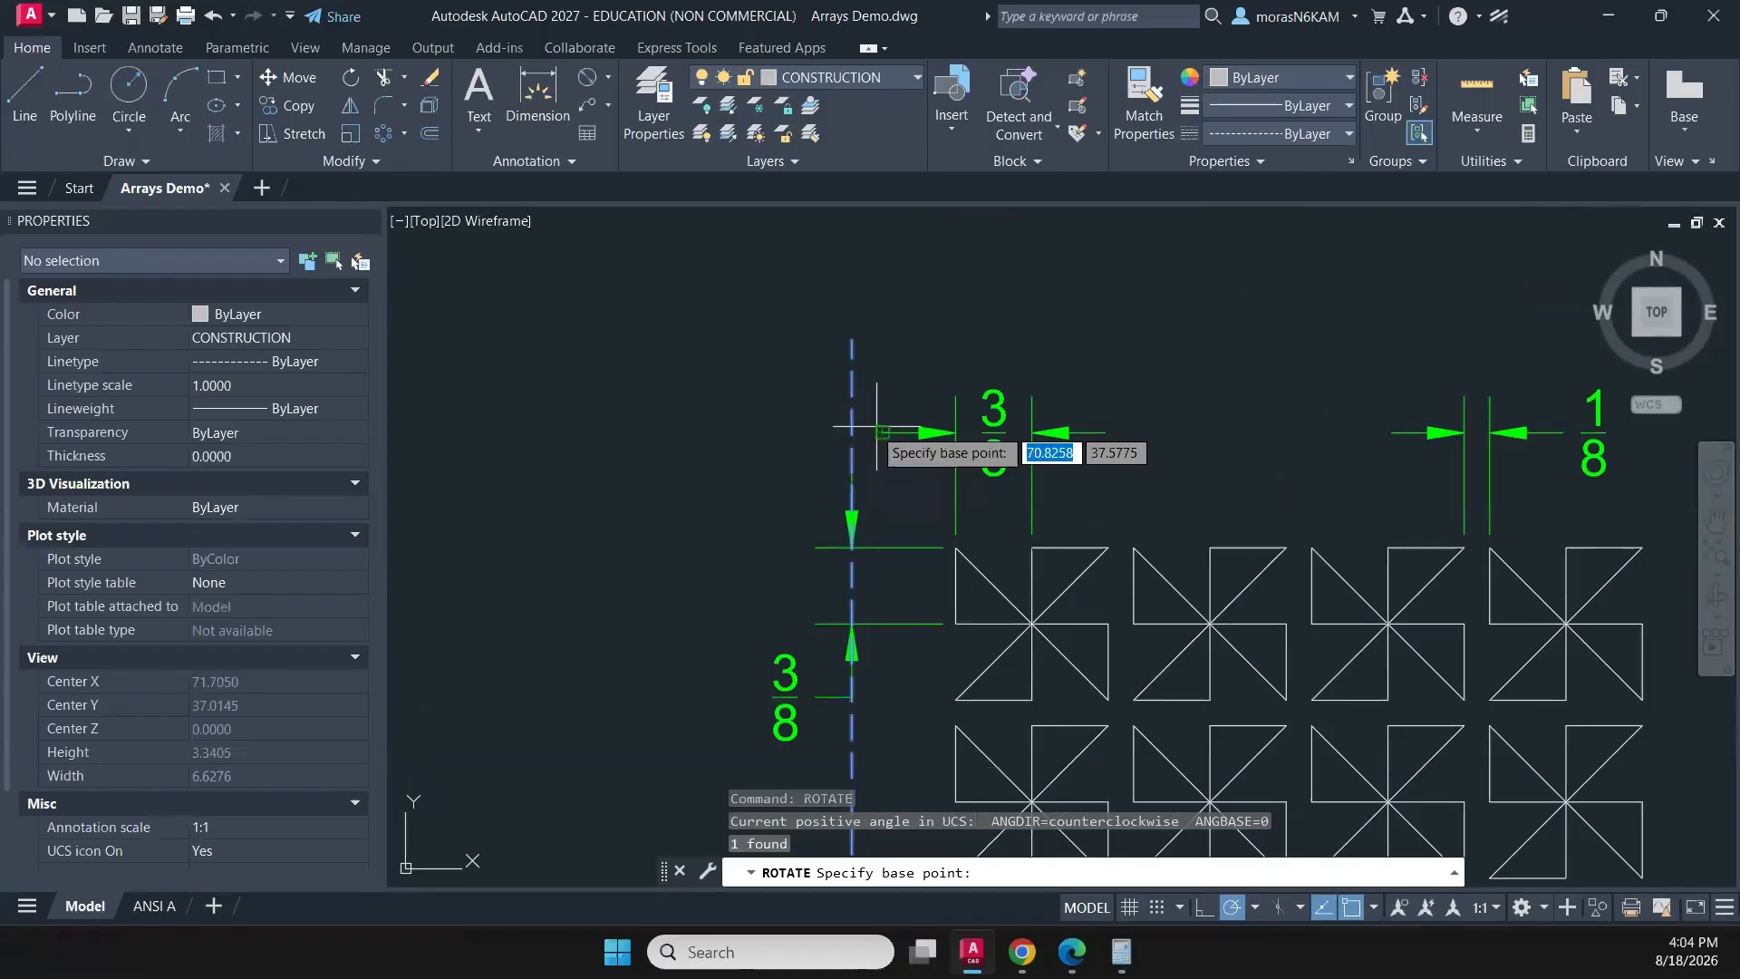
left_click(852, 432)
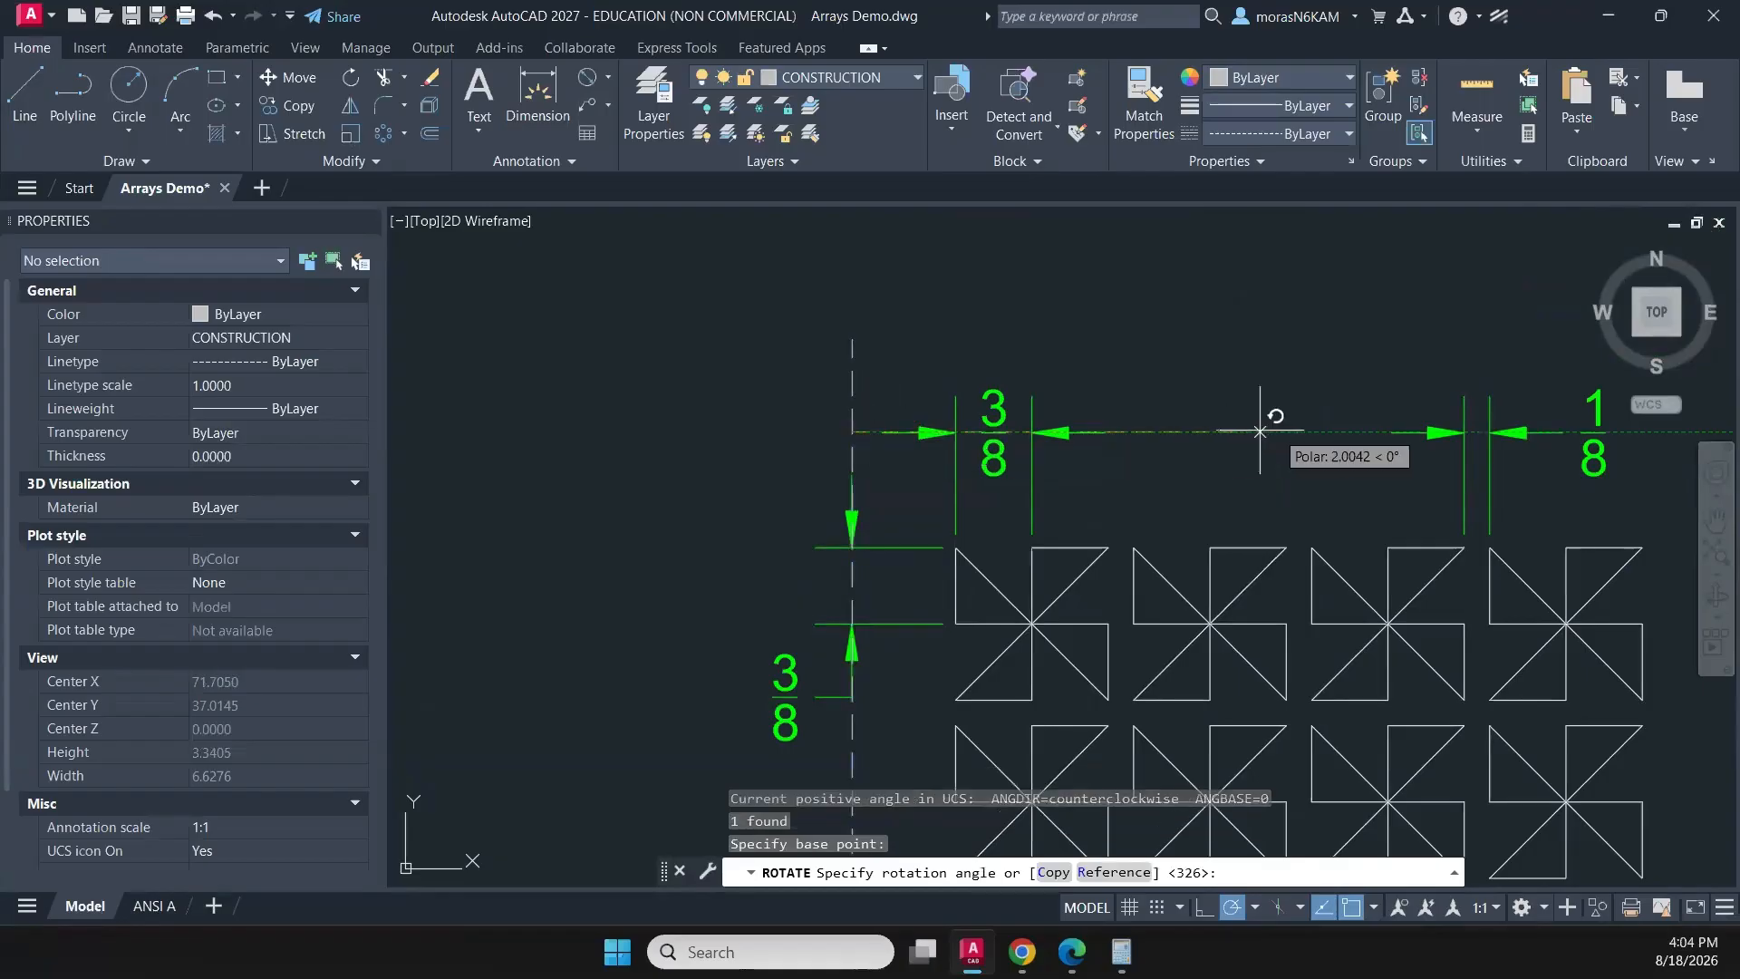
scroll(1274, 435, "down", 2)
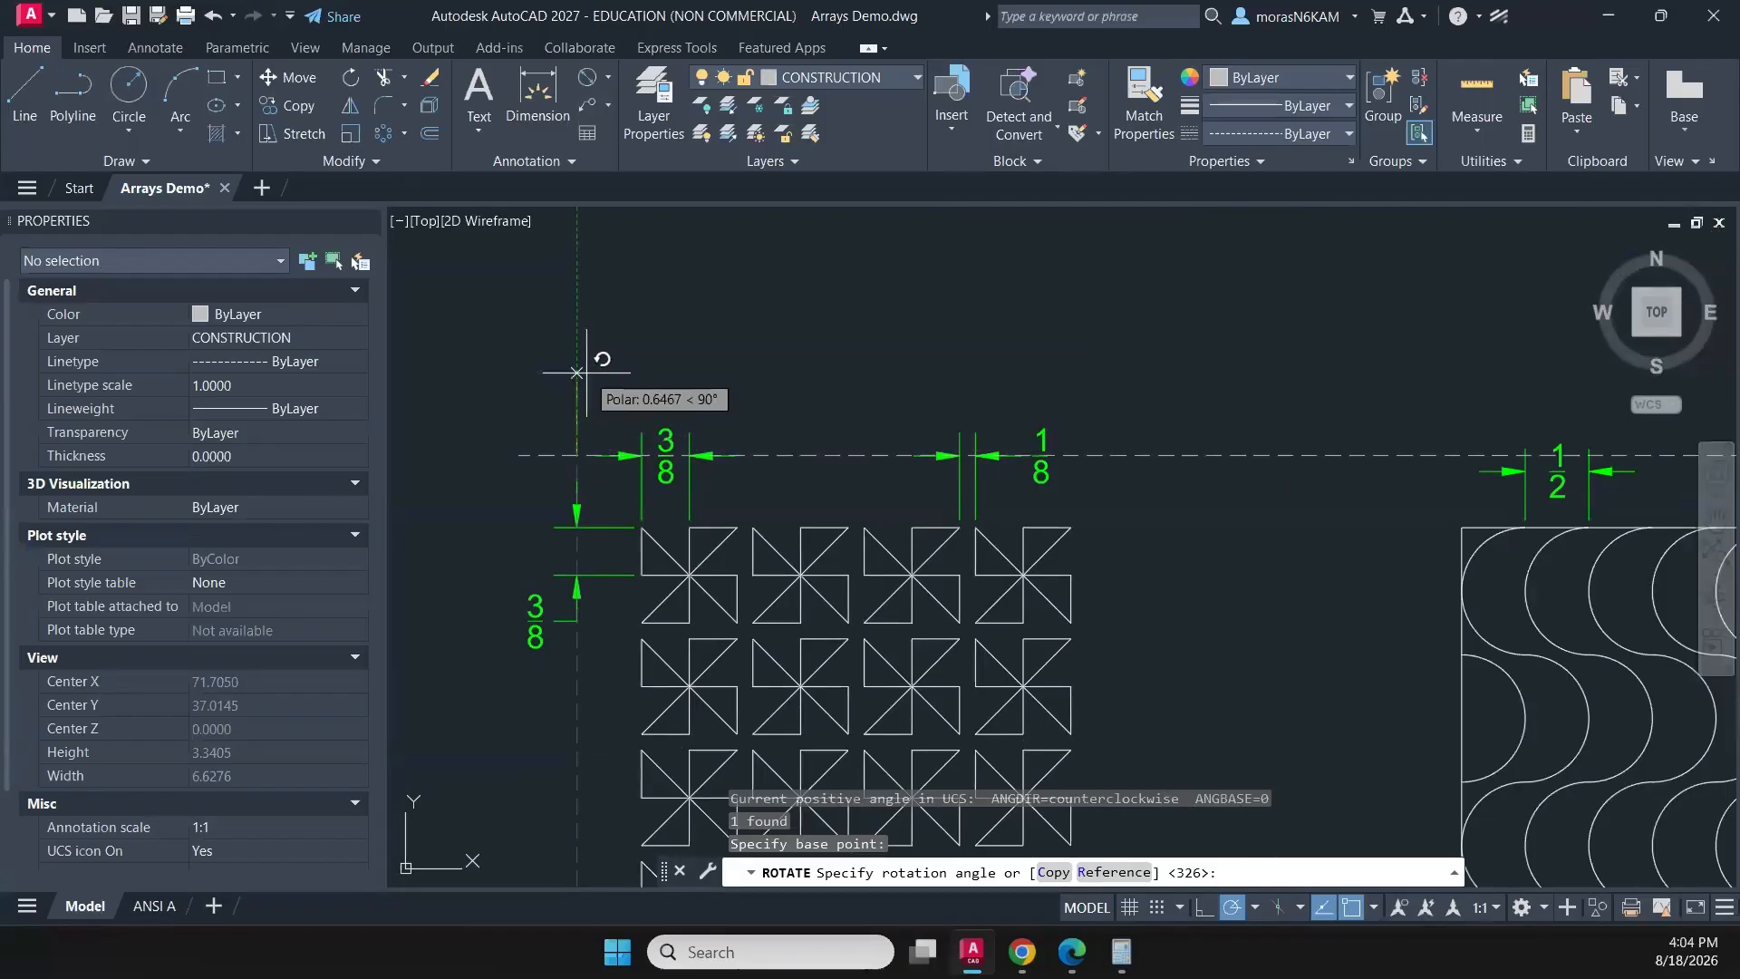
type("c")
key("Return")
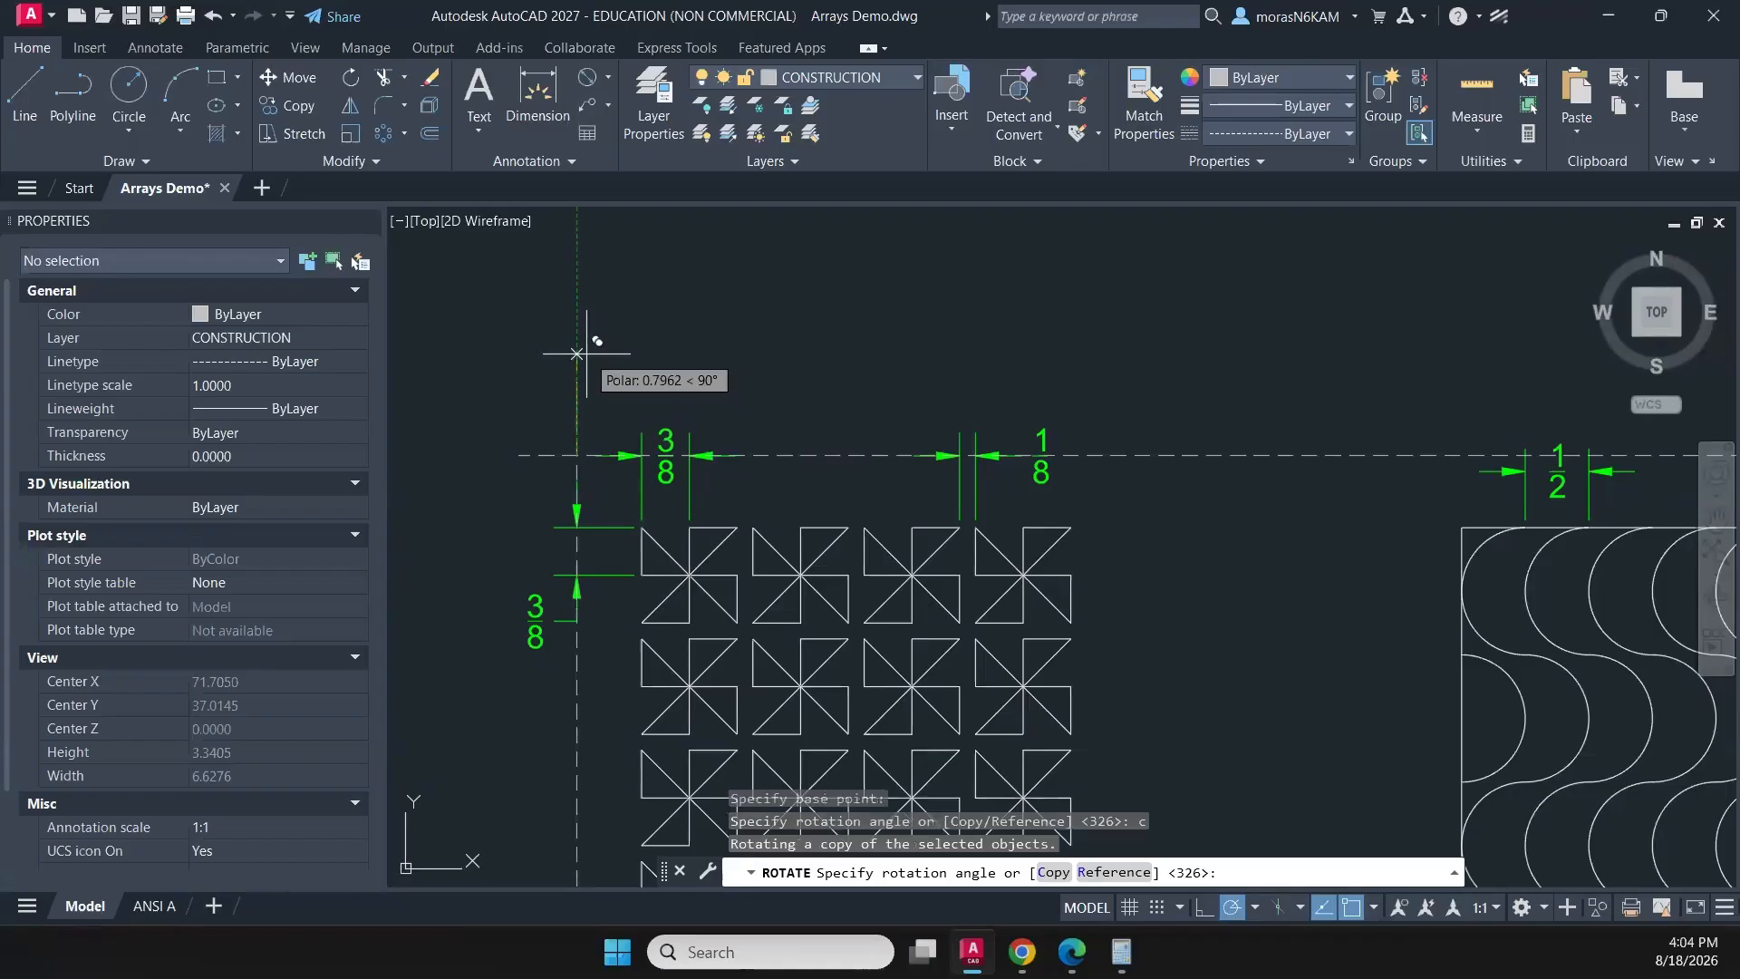
left_click(576, 353)
- Stretch the 1/2 dimension above the wave pattern so its dimension line lies on the horizontal guide
scroll(759, 474, "up", 2)
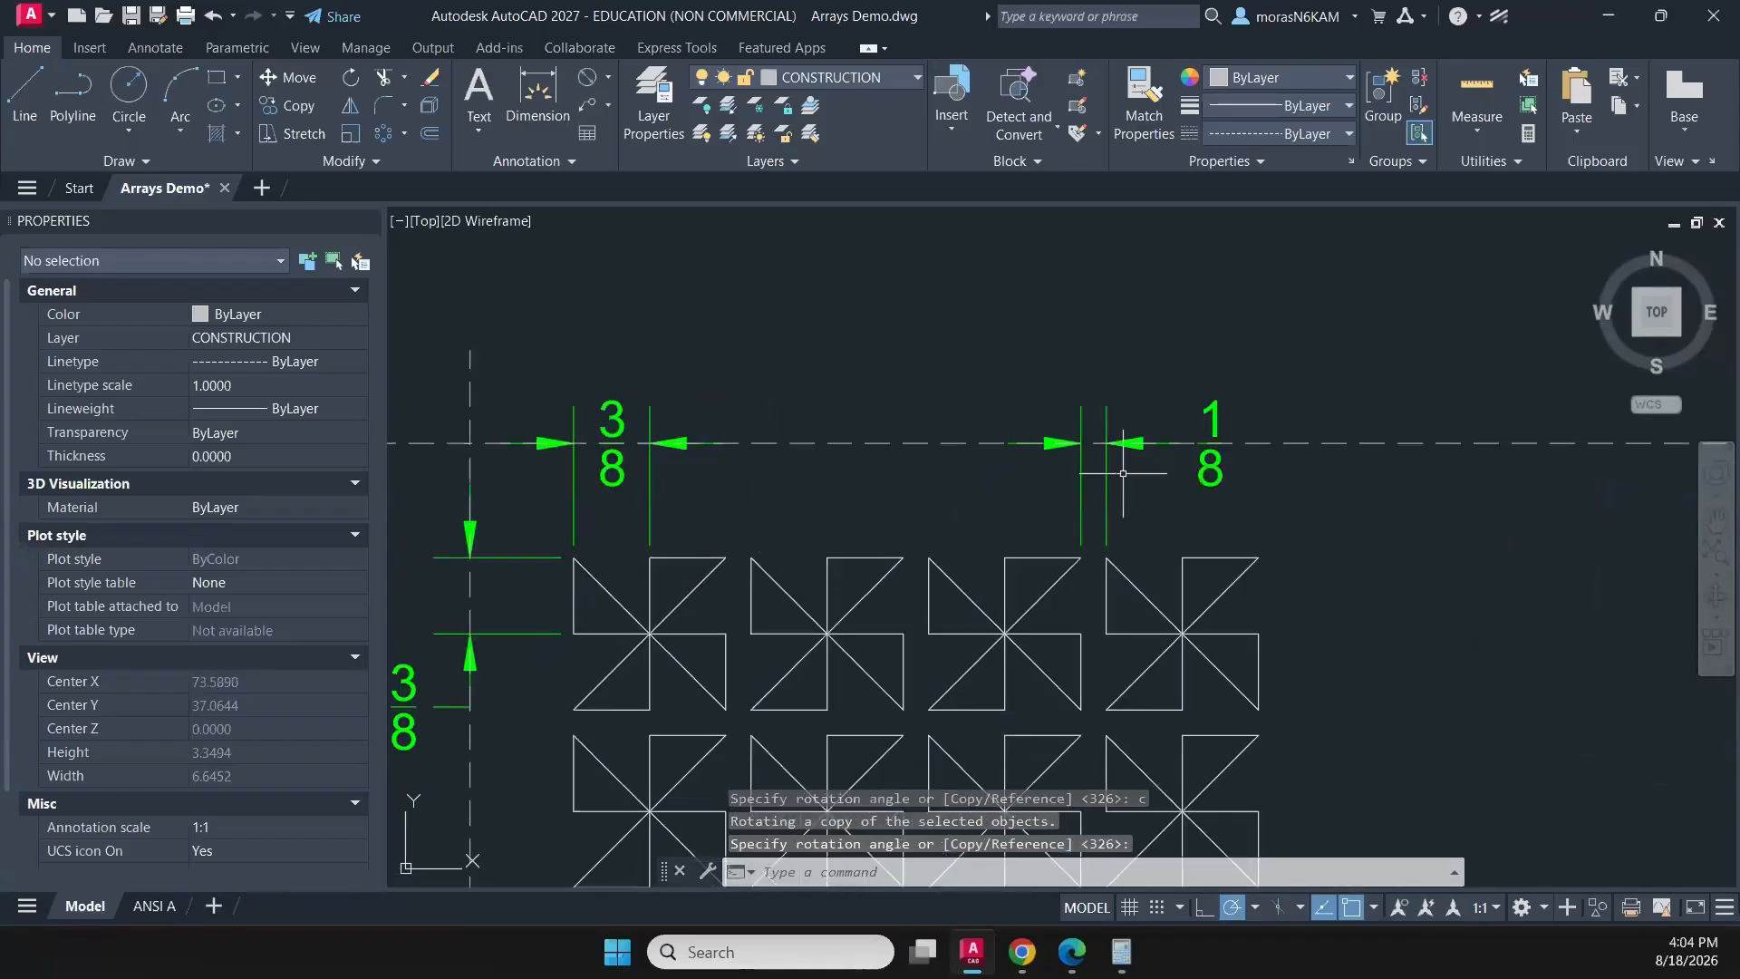
scroll(1187, 478, "down", 4)
scroll(915, 497, "up", 3)
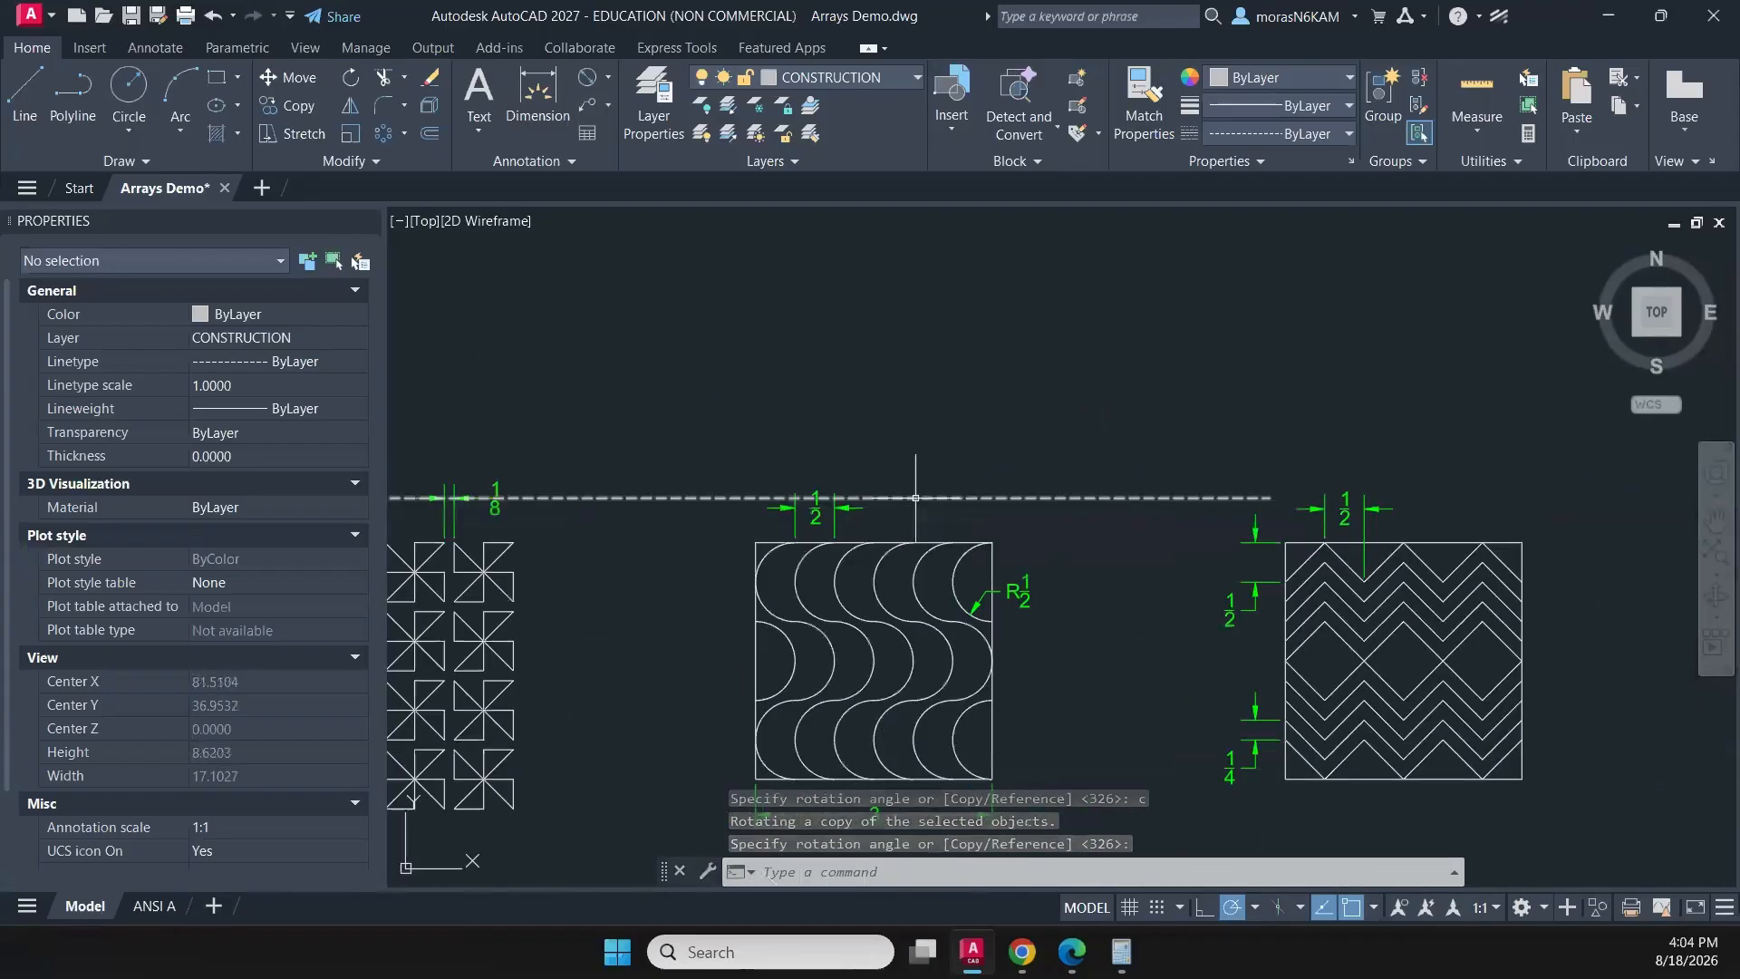
left_click(829, 512)
left_click(836, 494)
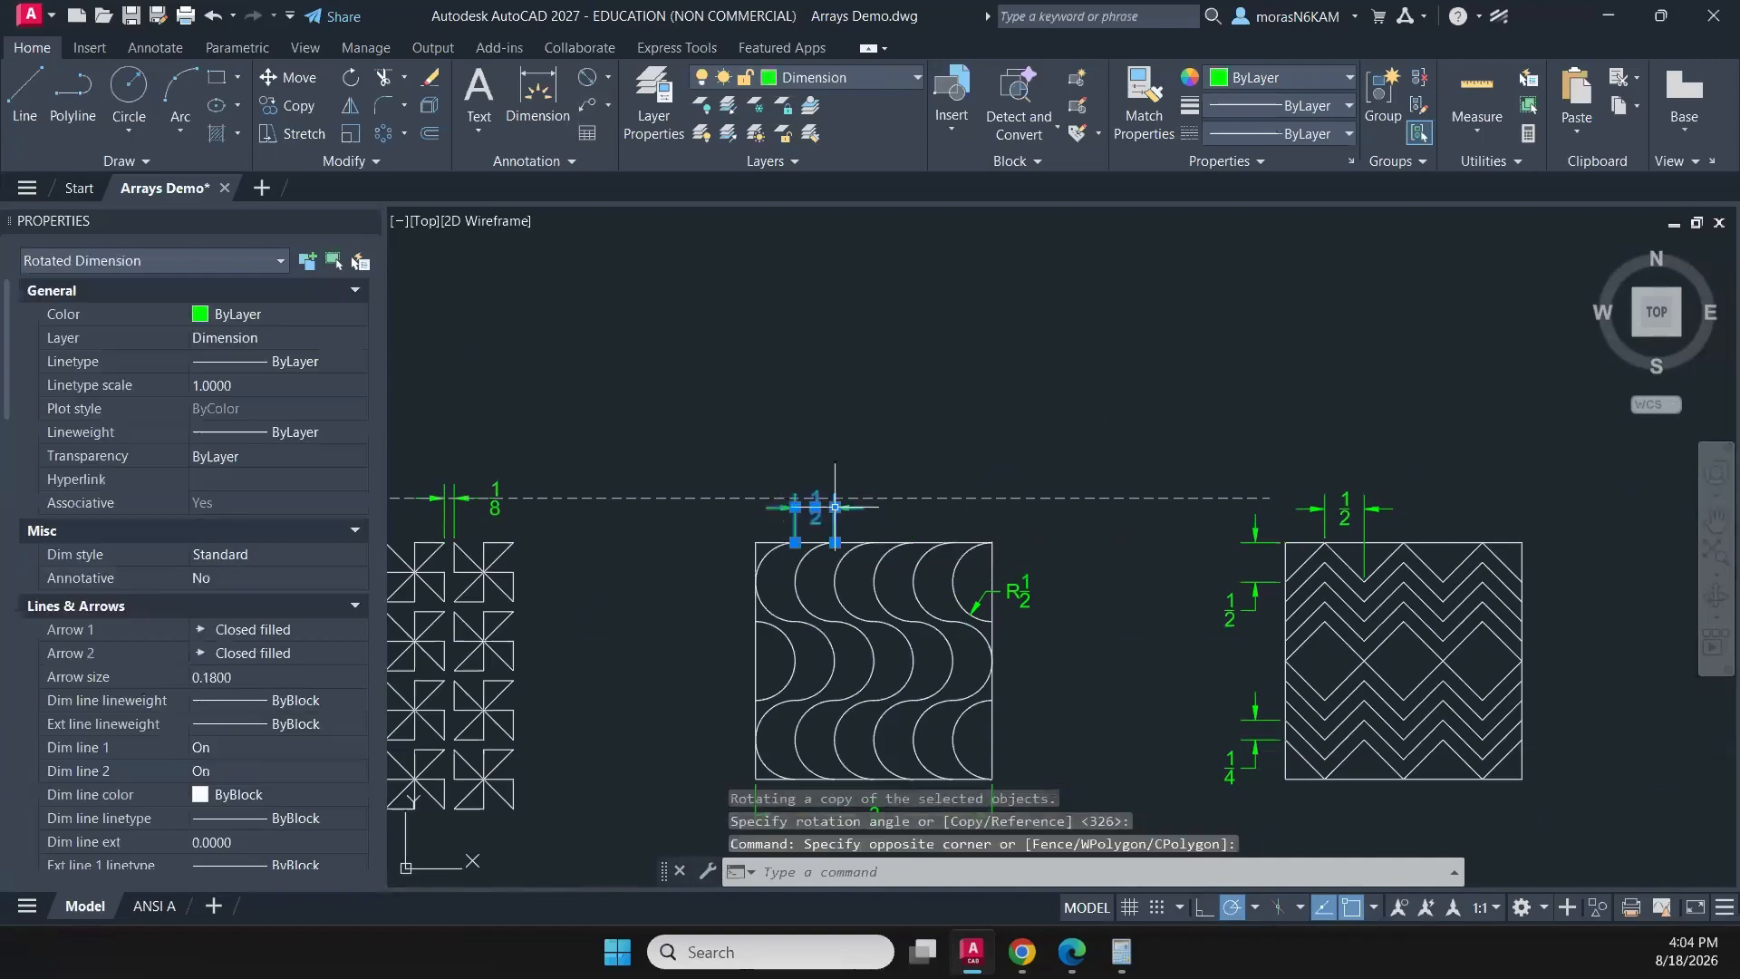
left_click(835, 507)
middle_click_drag(1118, 496, 809, 521)
- Stretch the right end of the horizontal guide polyline past the right side of the zigzag pattern
left_click(983, 531)
left_click(933, 518)
left_click(961, 524)
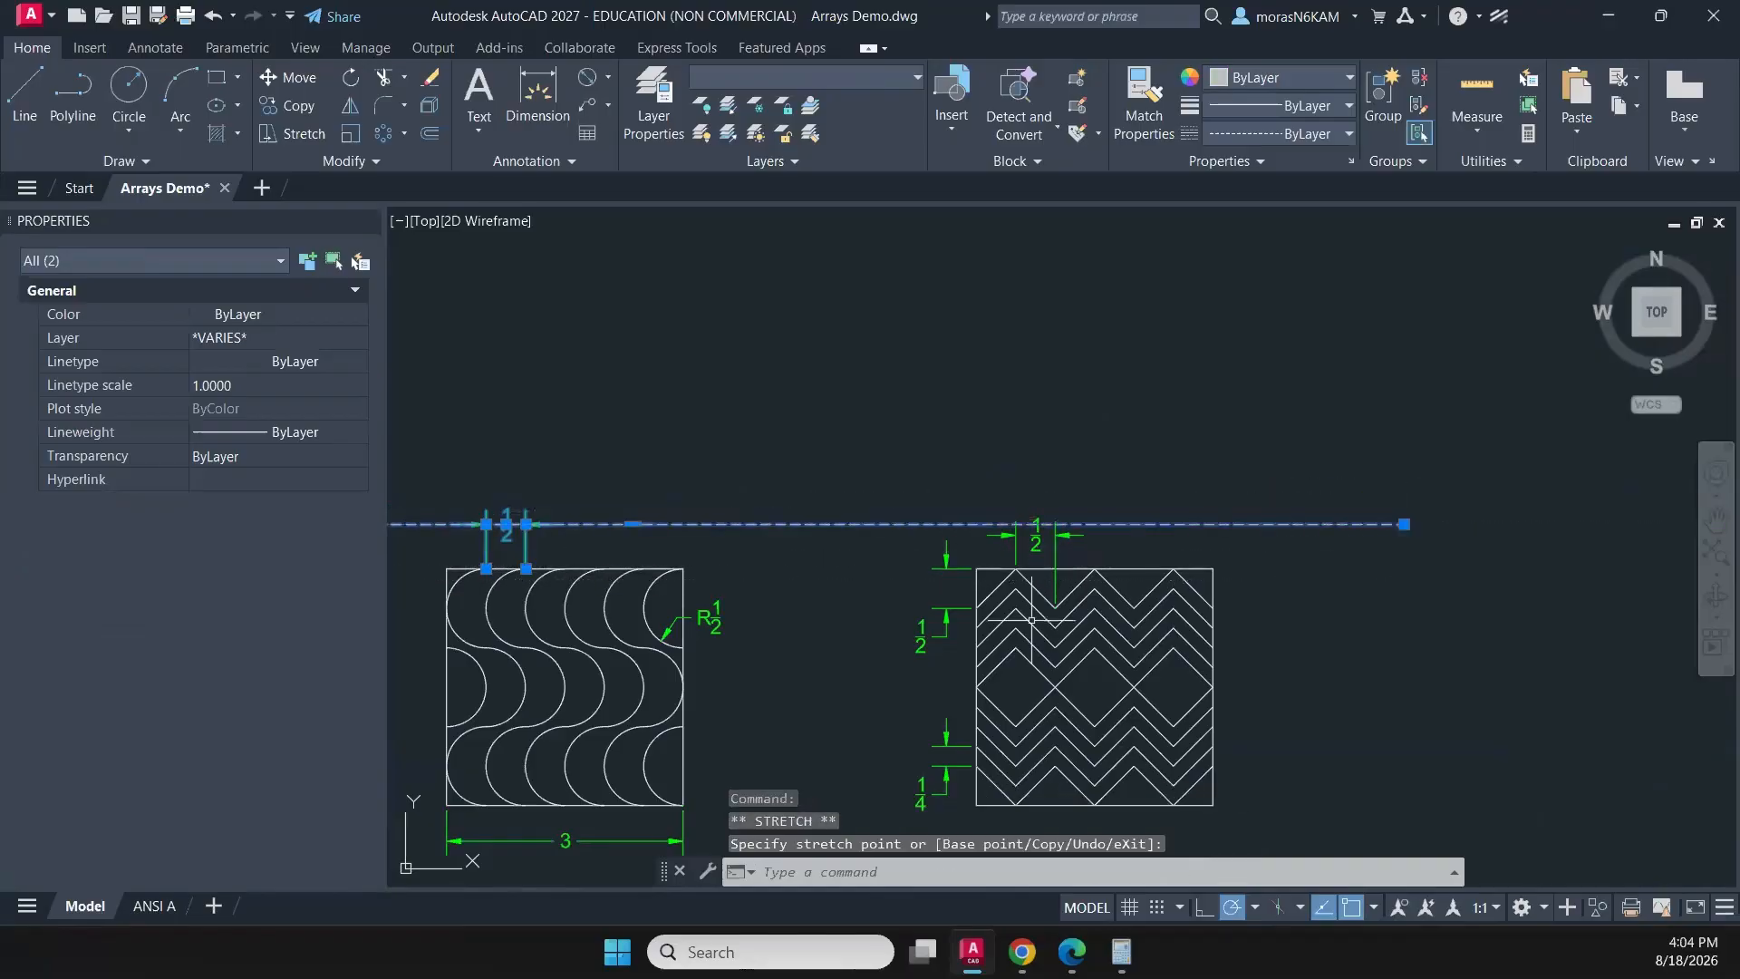
scroll(1030, 620, "up", 4)
key("Escape")
- Stretch the 1/2 dimension above the zigzag pattern so its dimension line lies on the horizontal guide
left_click(1122, 451)
left_click(970, 488)
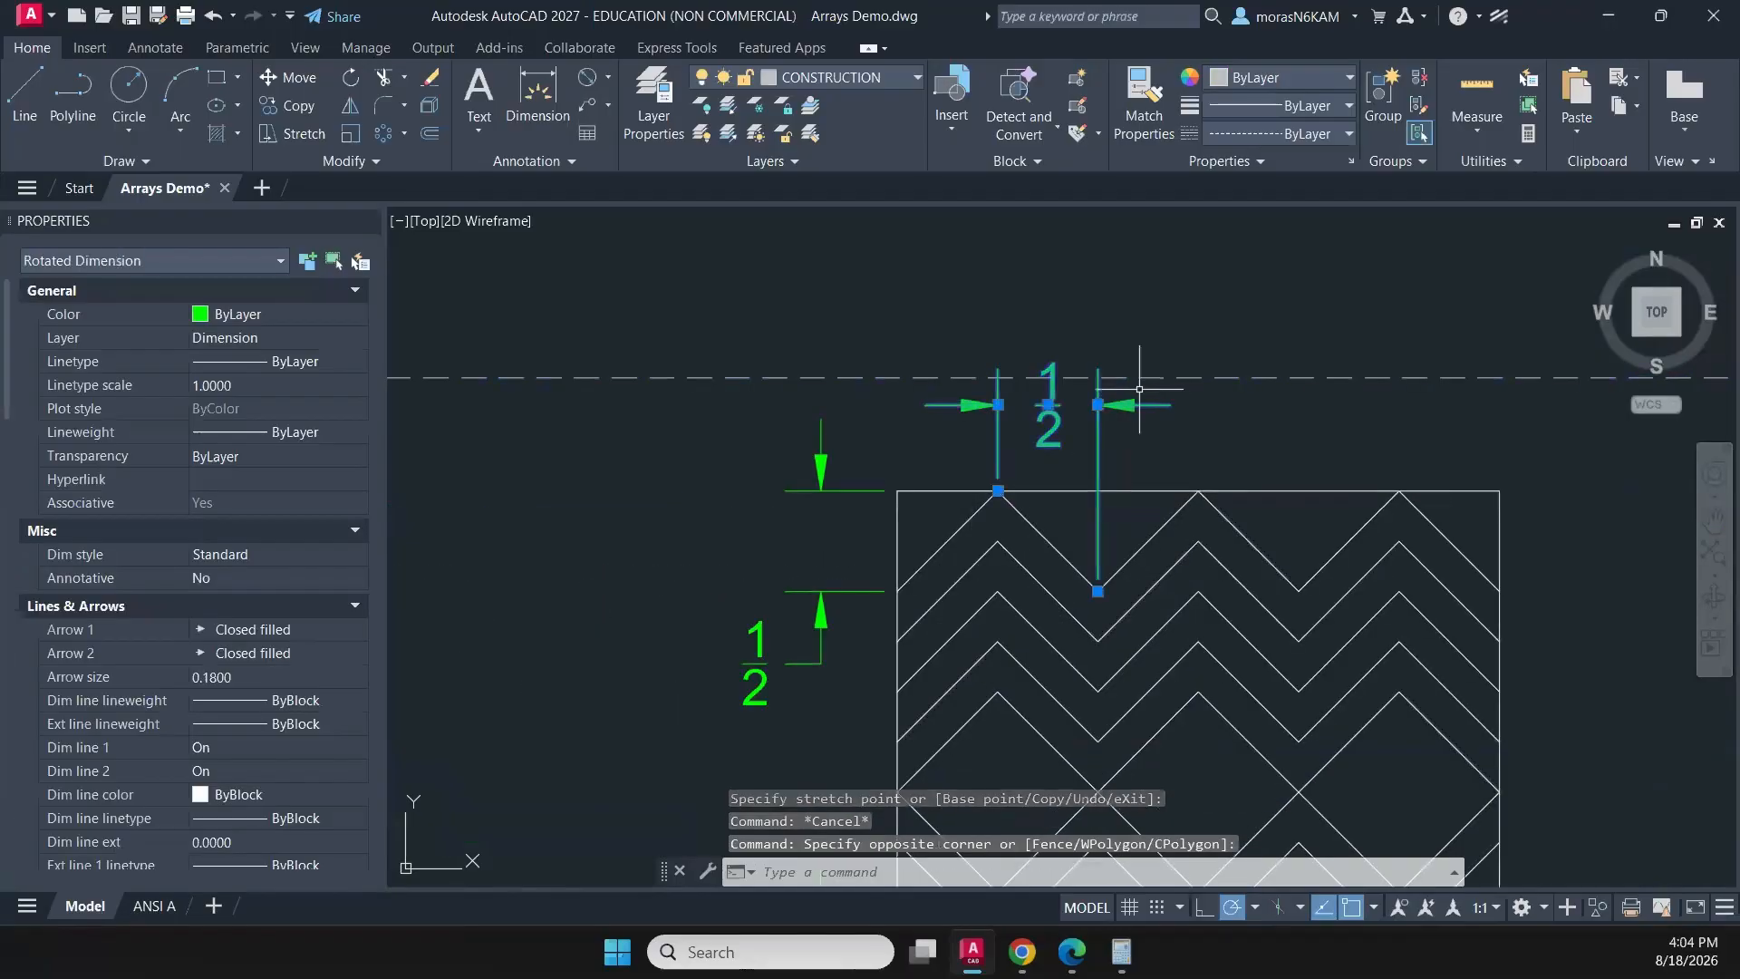
left_click(1098, 404)
key("Escape")
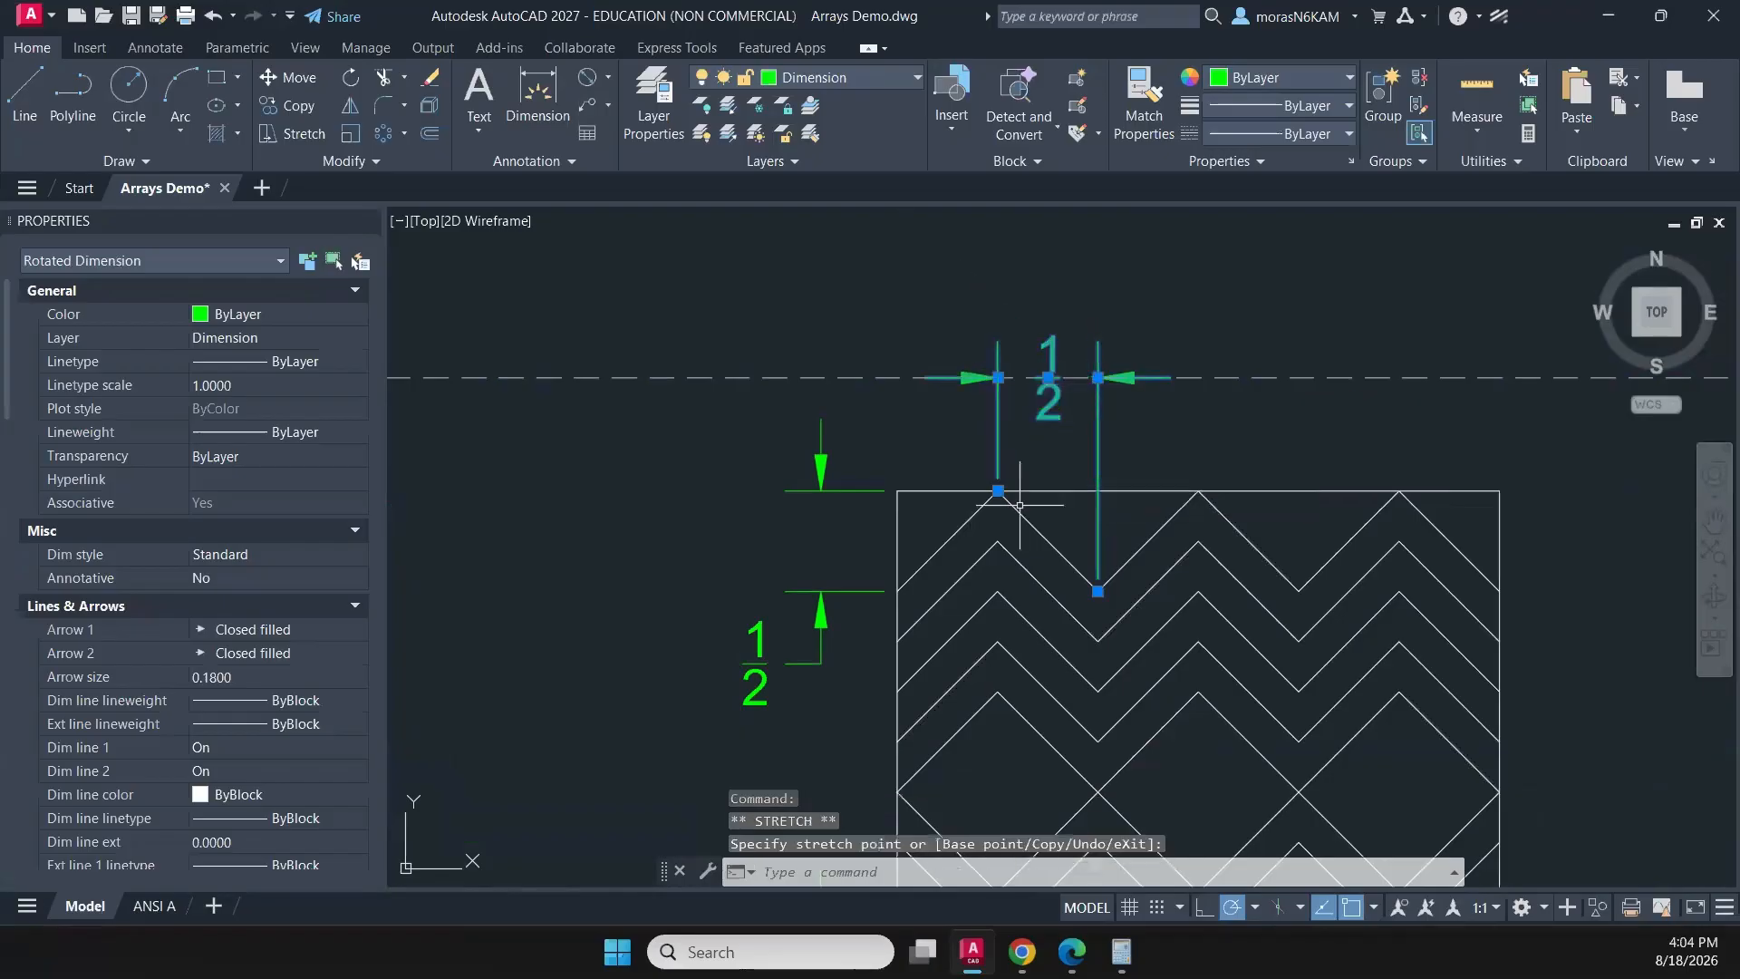
scroll(1004, 489, "down", 4)
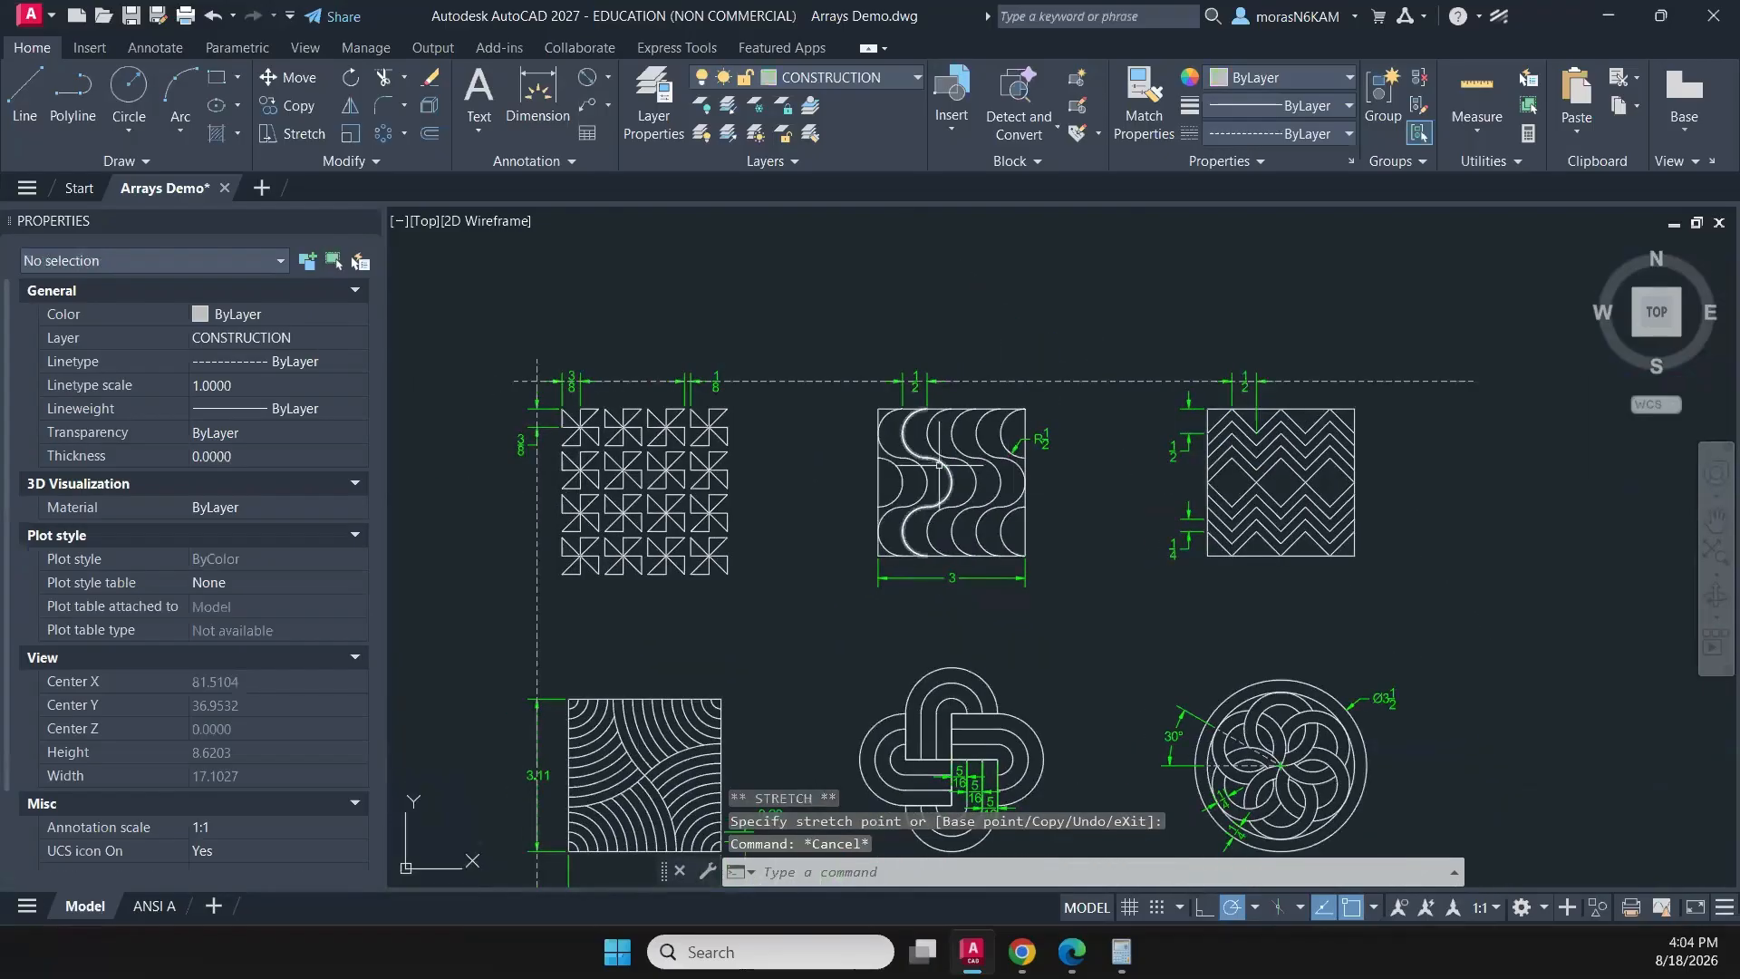
scroll(927, 603, "down", 2)
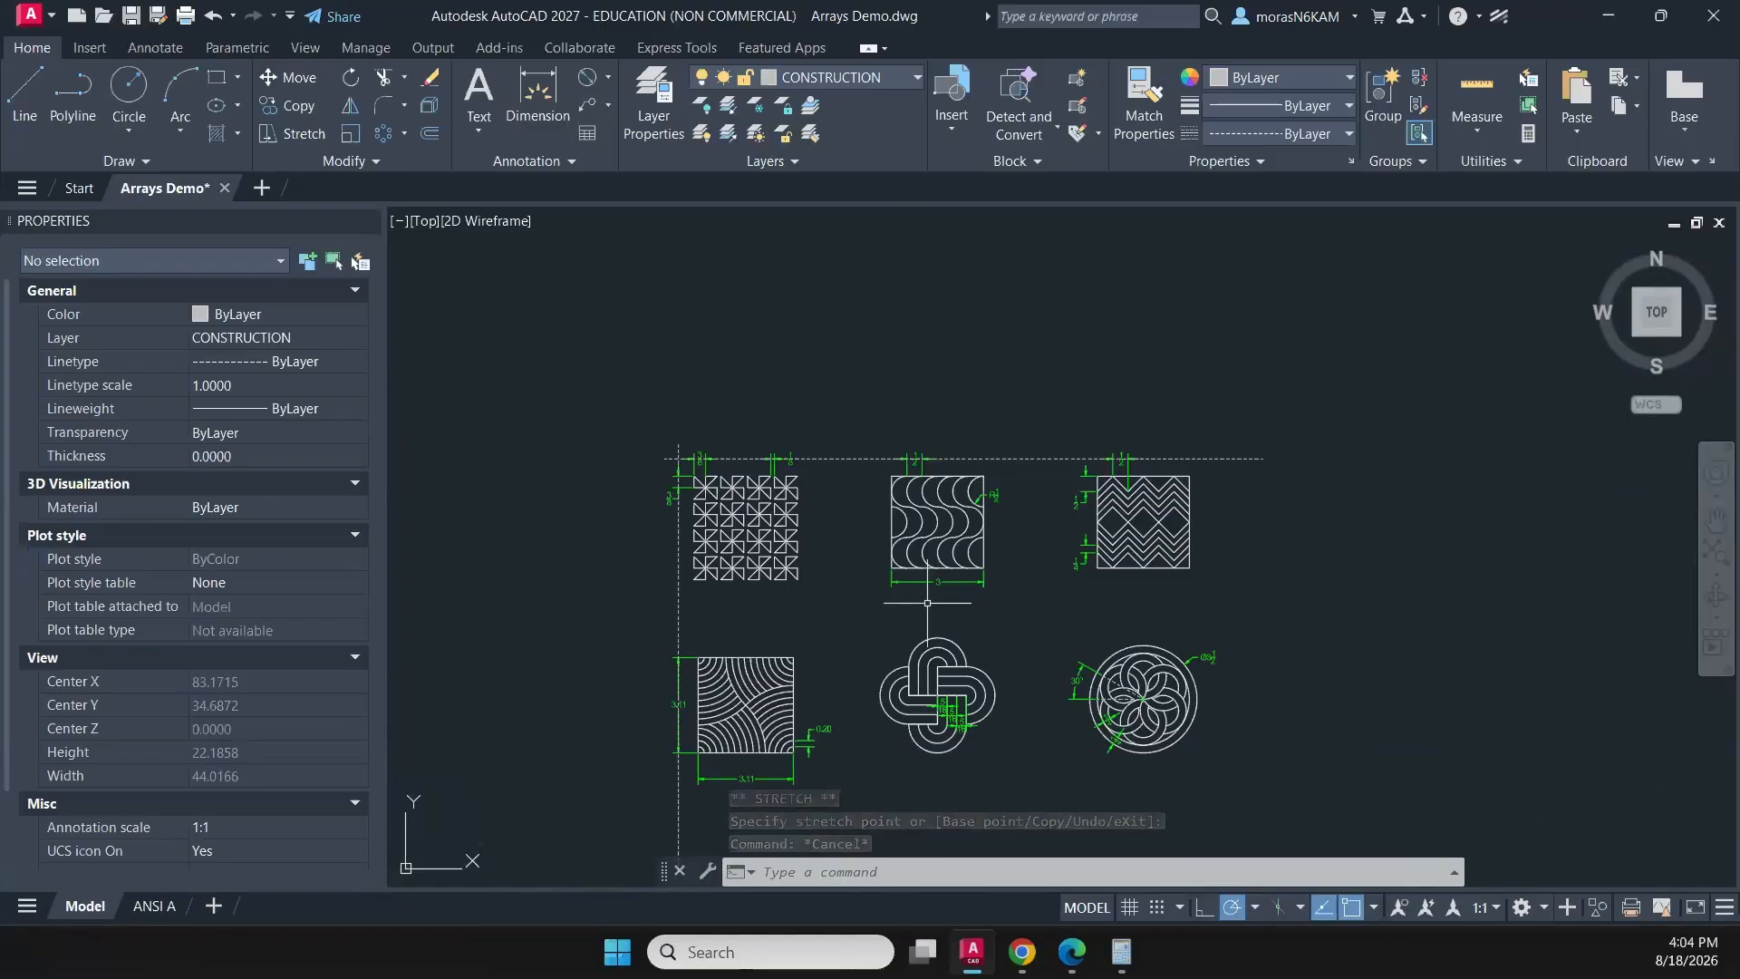
- Move the horizontal 3.11 dimension below the curved-stripe square about 0.3 units closer to the square
middle_click_drag(855, 653, 815, 487)
scroll(707, 615, "up", 2)
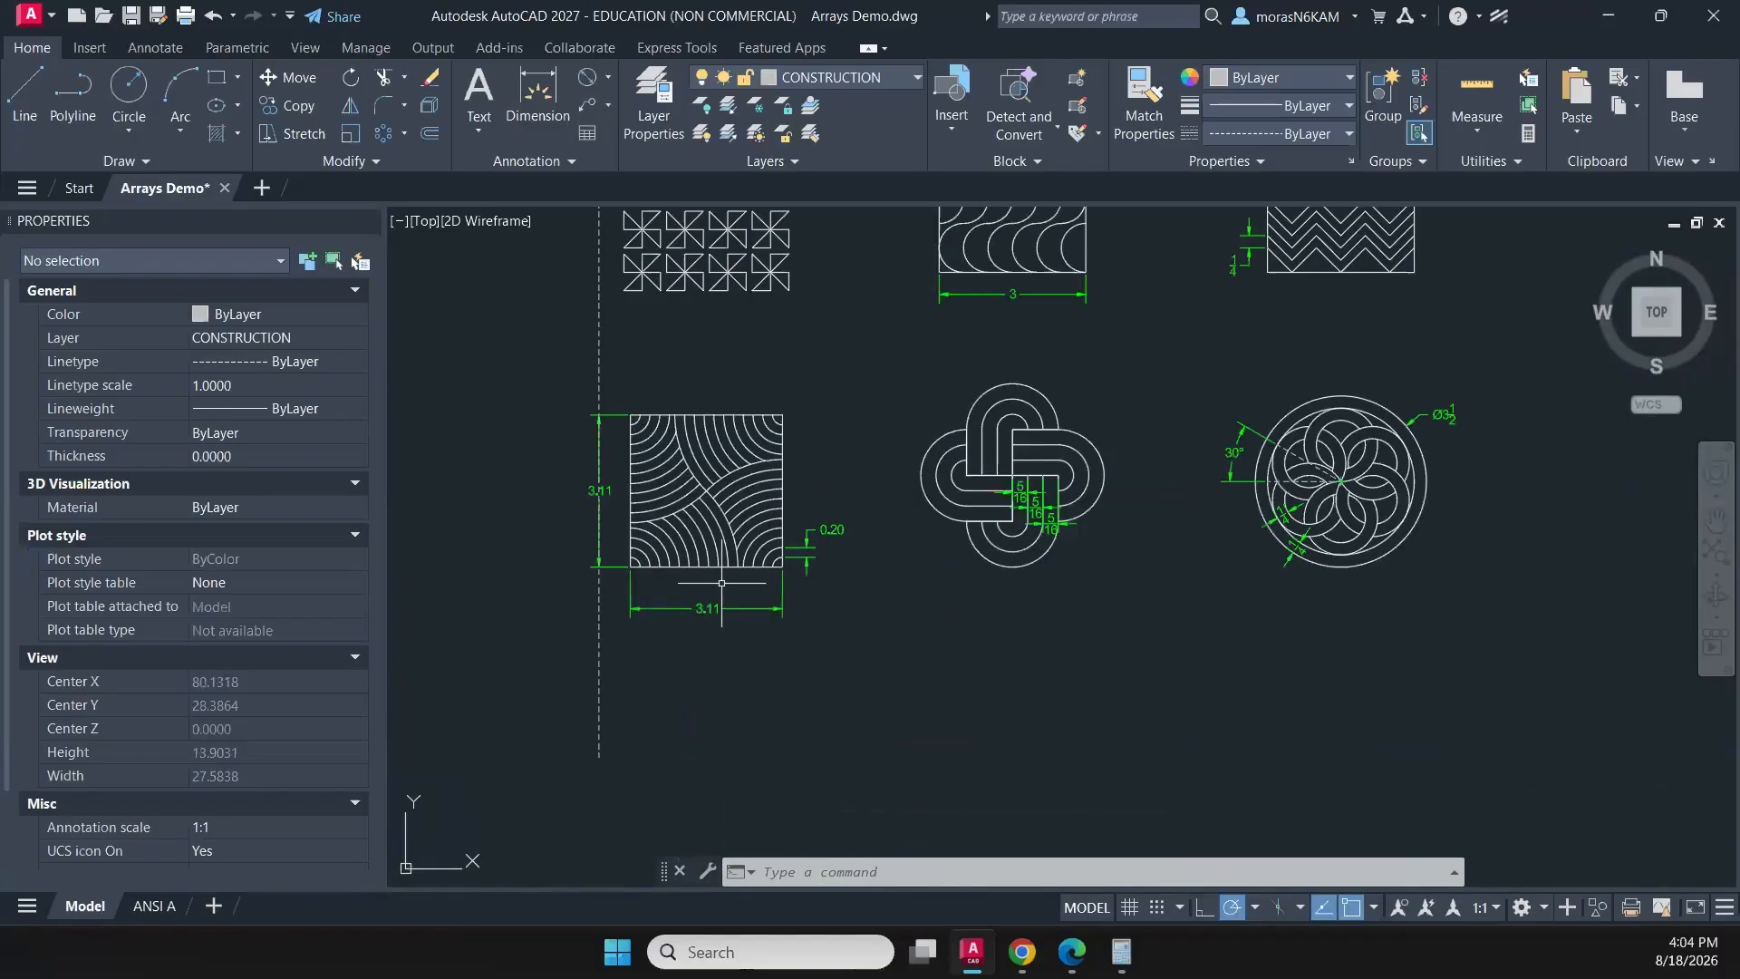
left_click(713, 610)
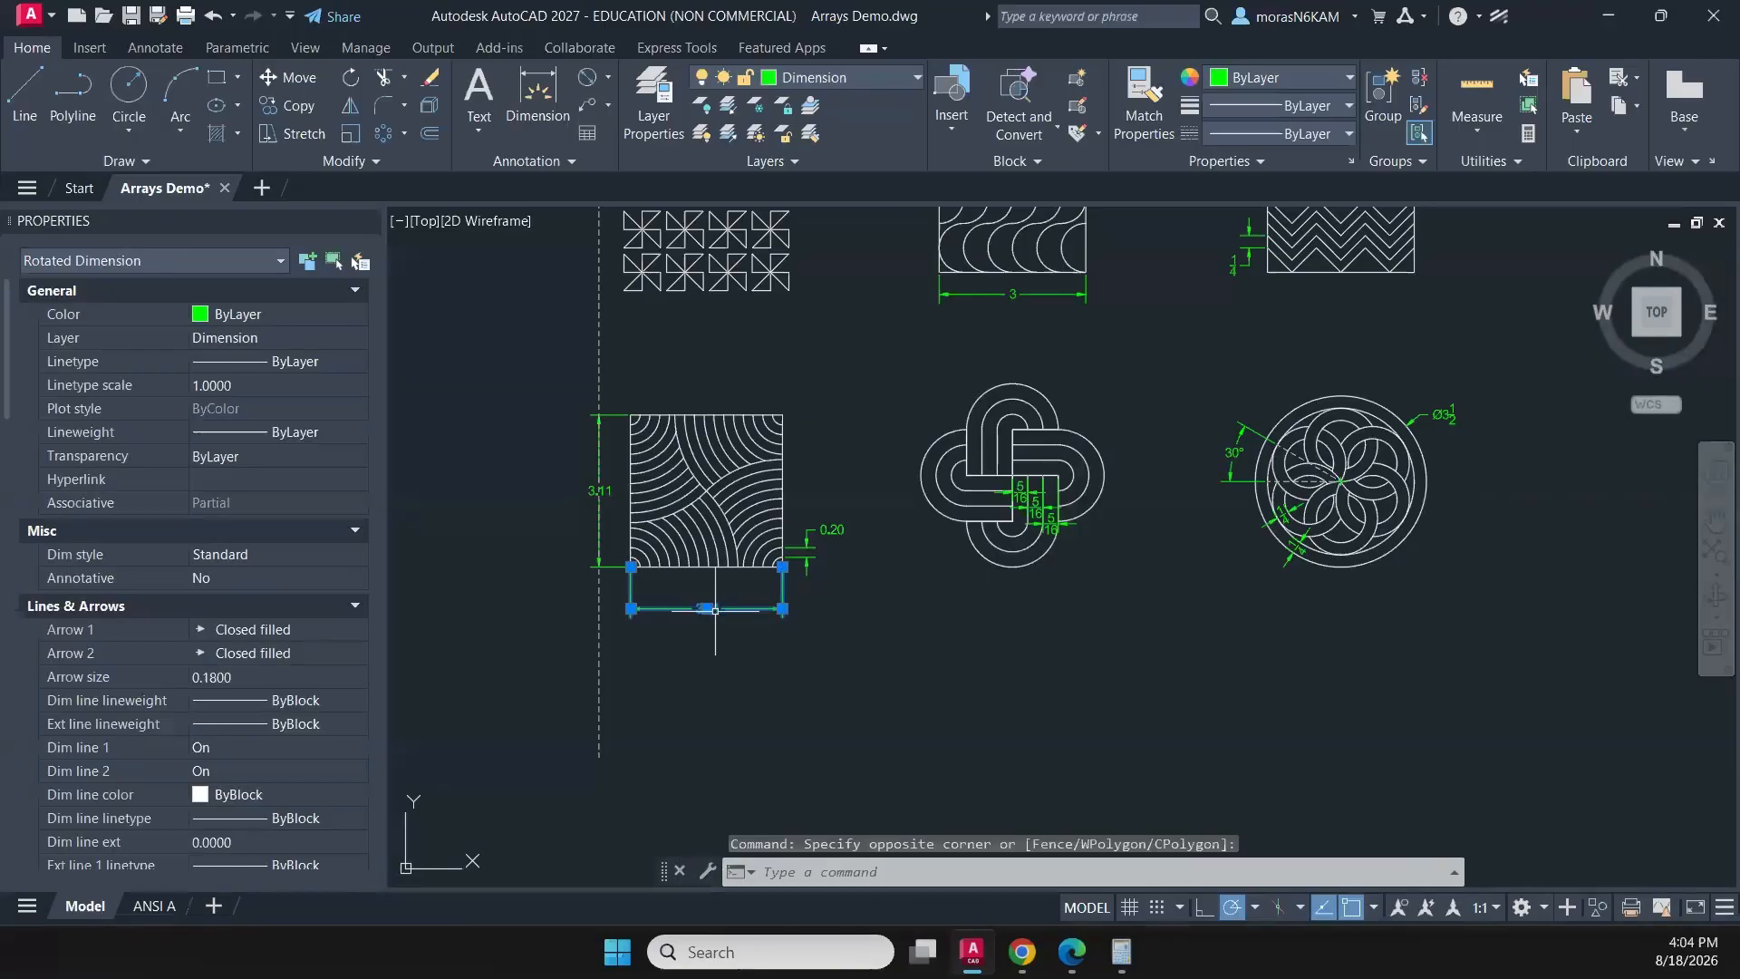
left_click(710, 609)
scroll(699, 594, "up", 2)
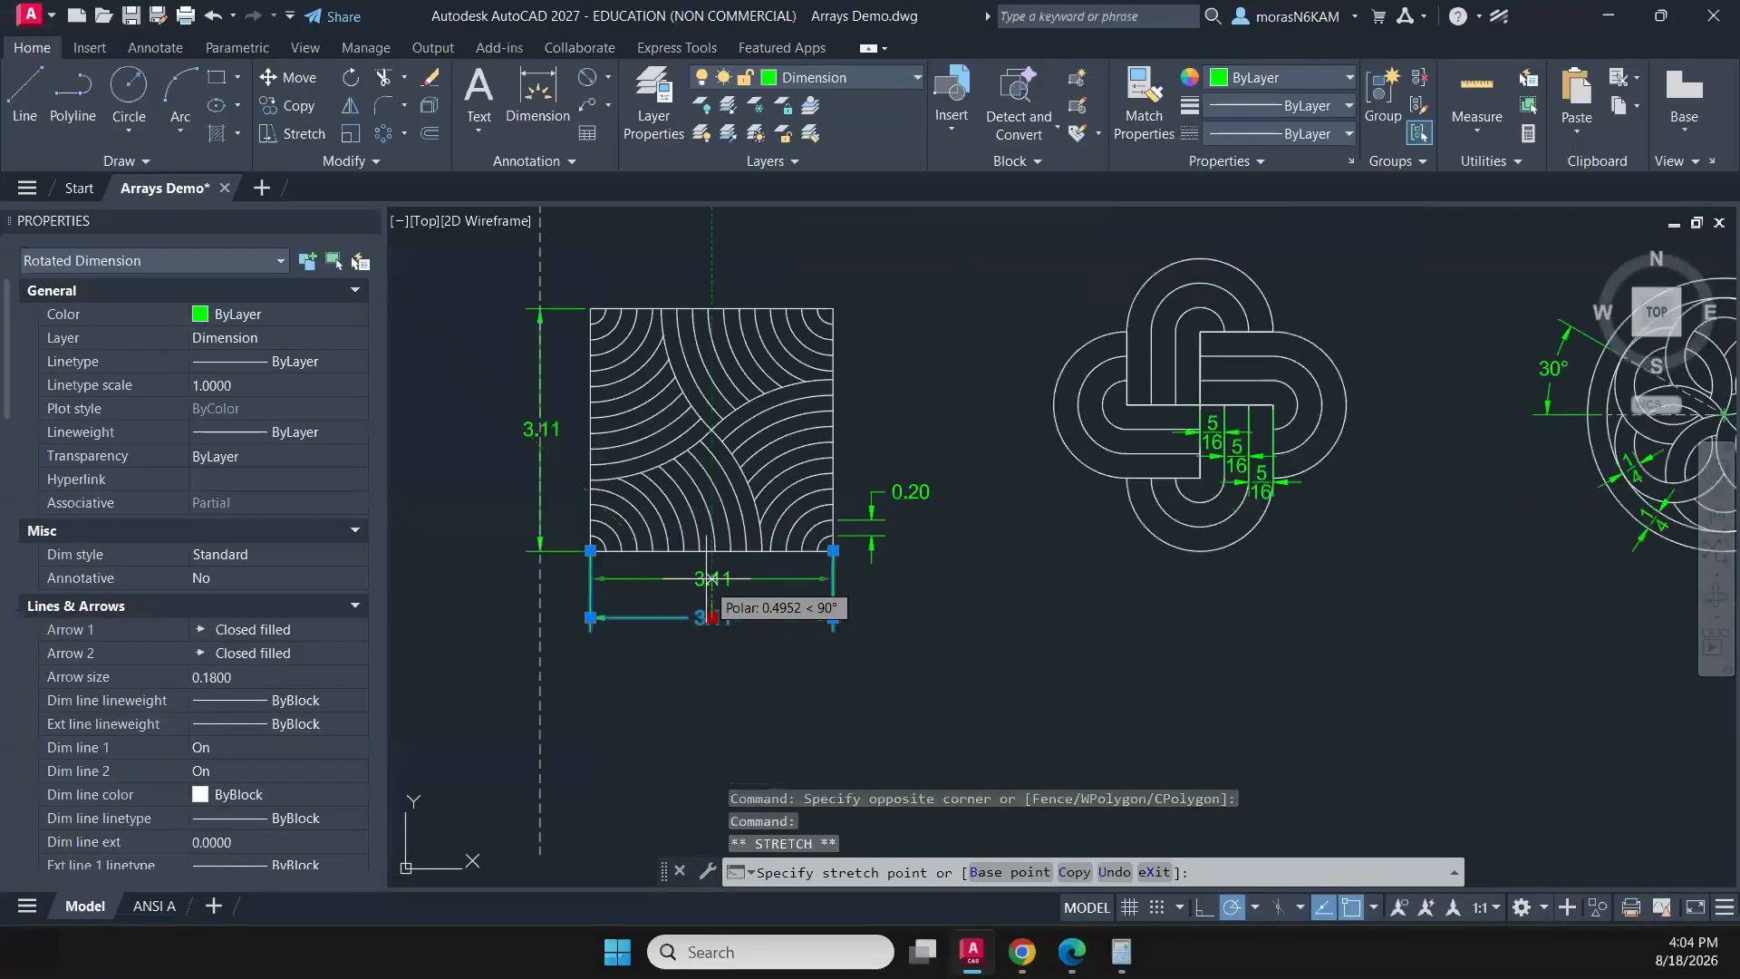
scroll(708, 593, "up", 3)
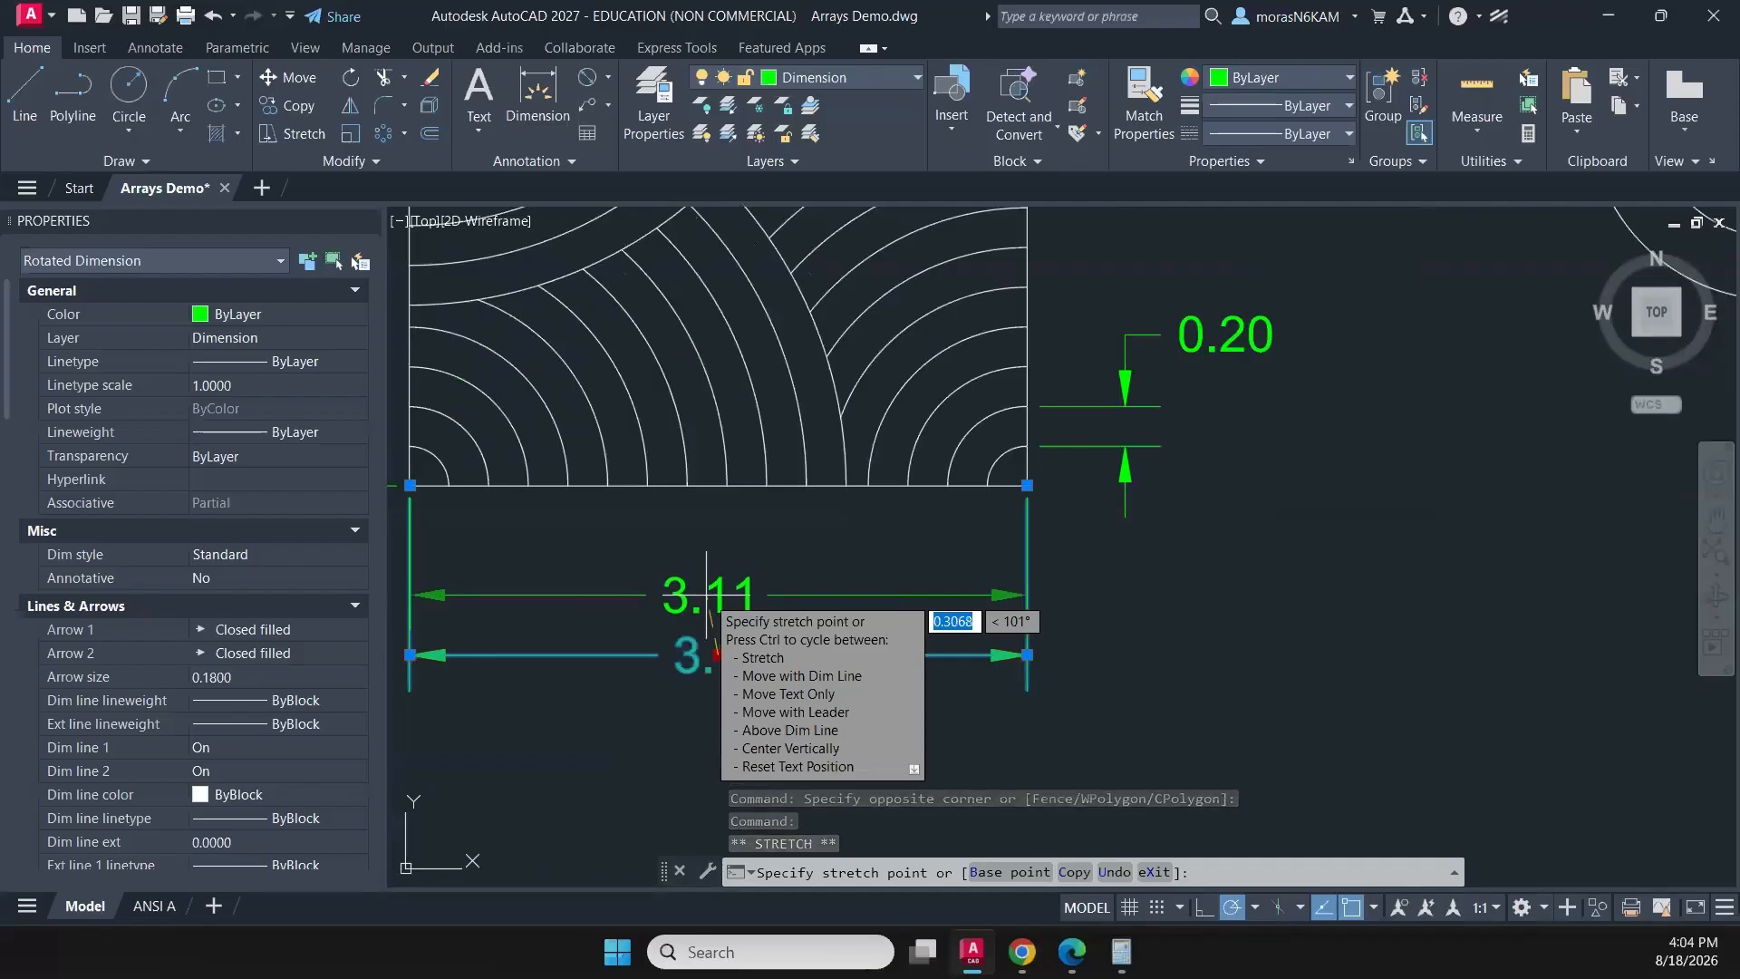
left_click(707, 595)
scroll(704, 607, "down", 4)
key("Escape")
middle_click_drag(804, 612, 603, 725)
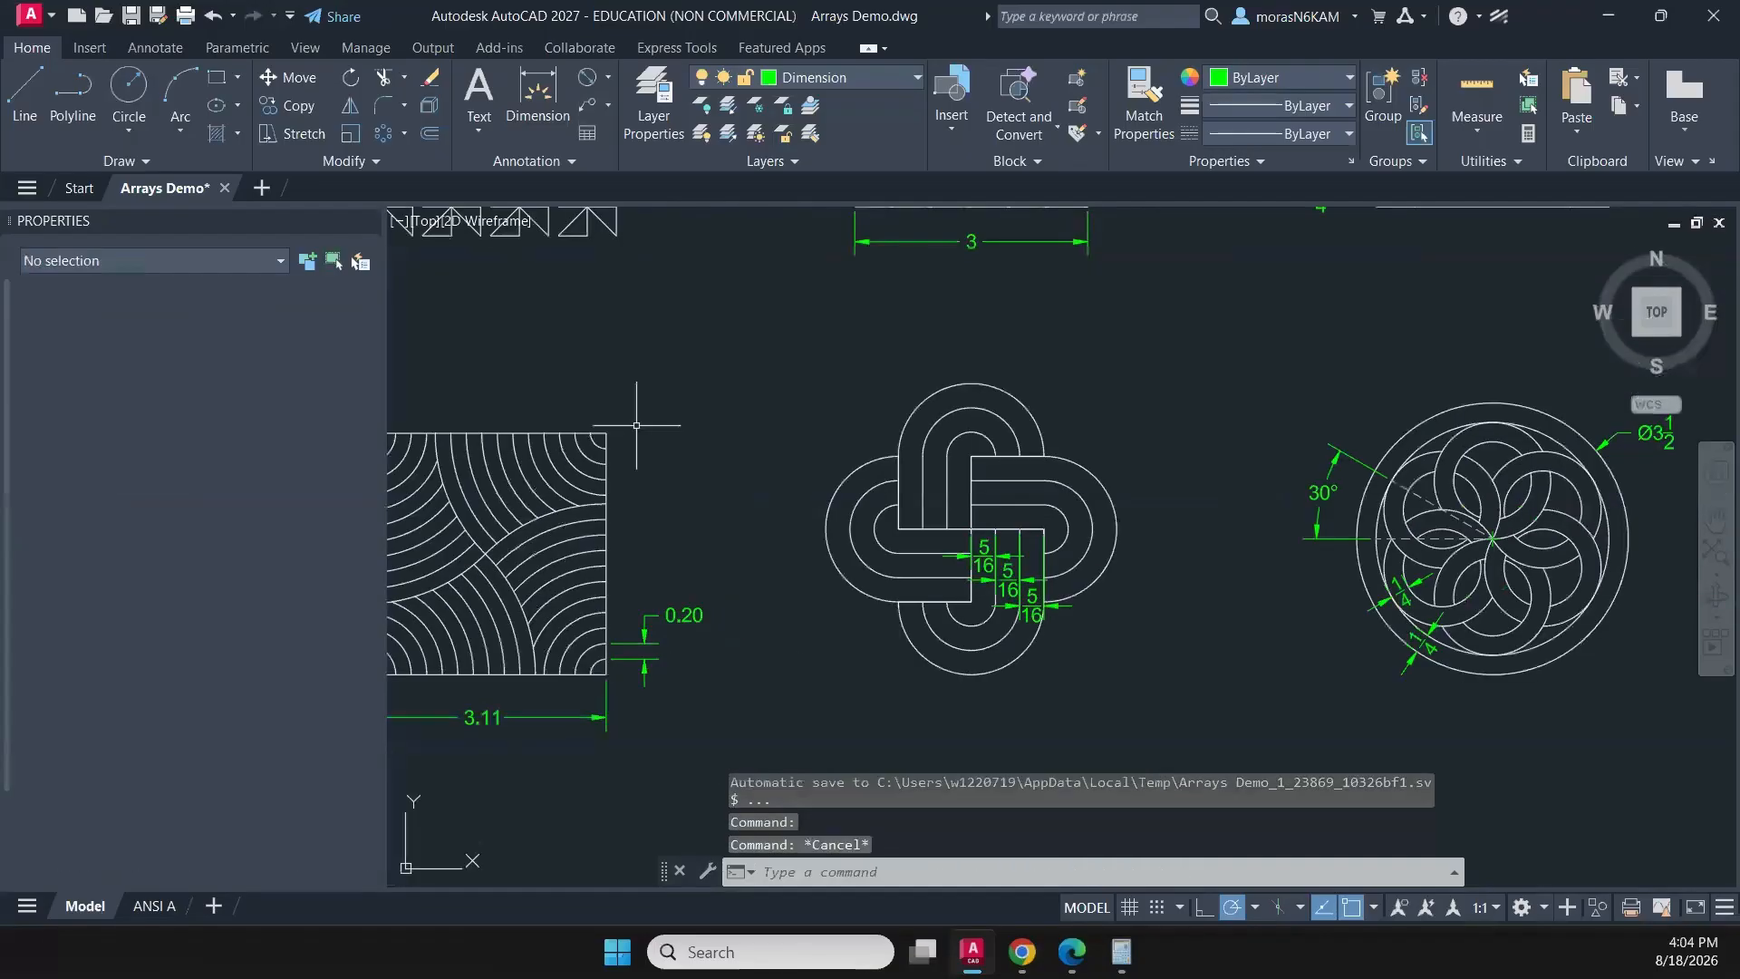
scroll(636, 424, "down", 3)
middle_click_drag(652, 403, 635, 433)
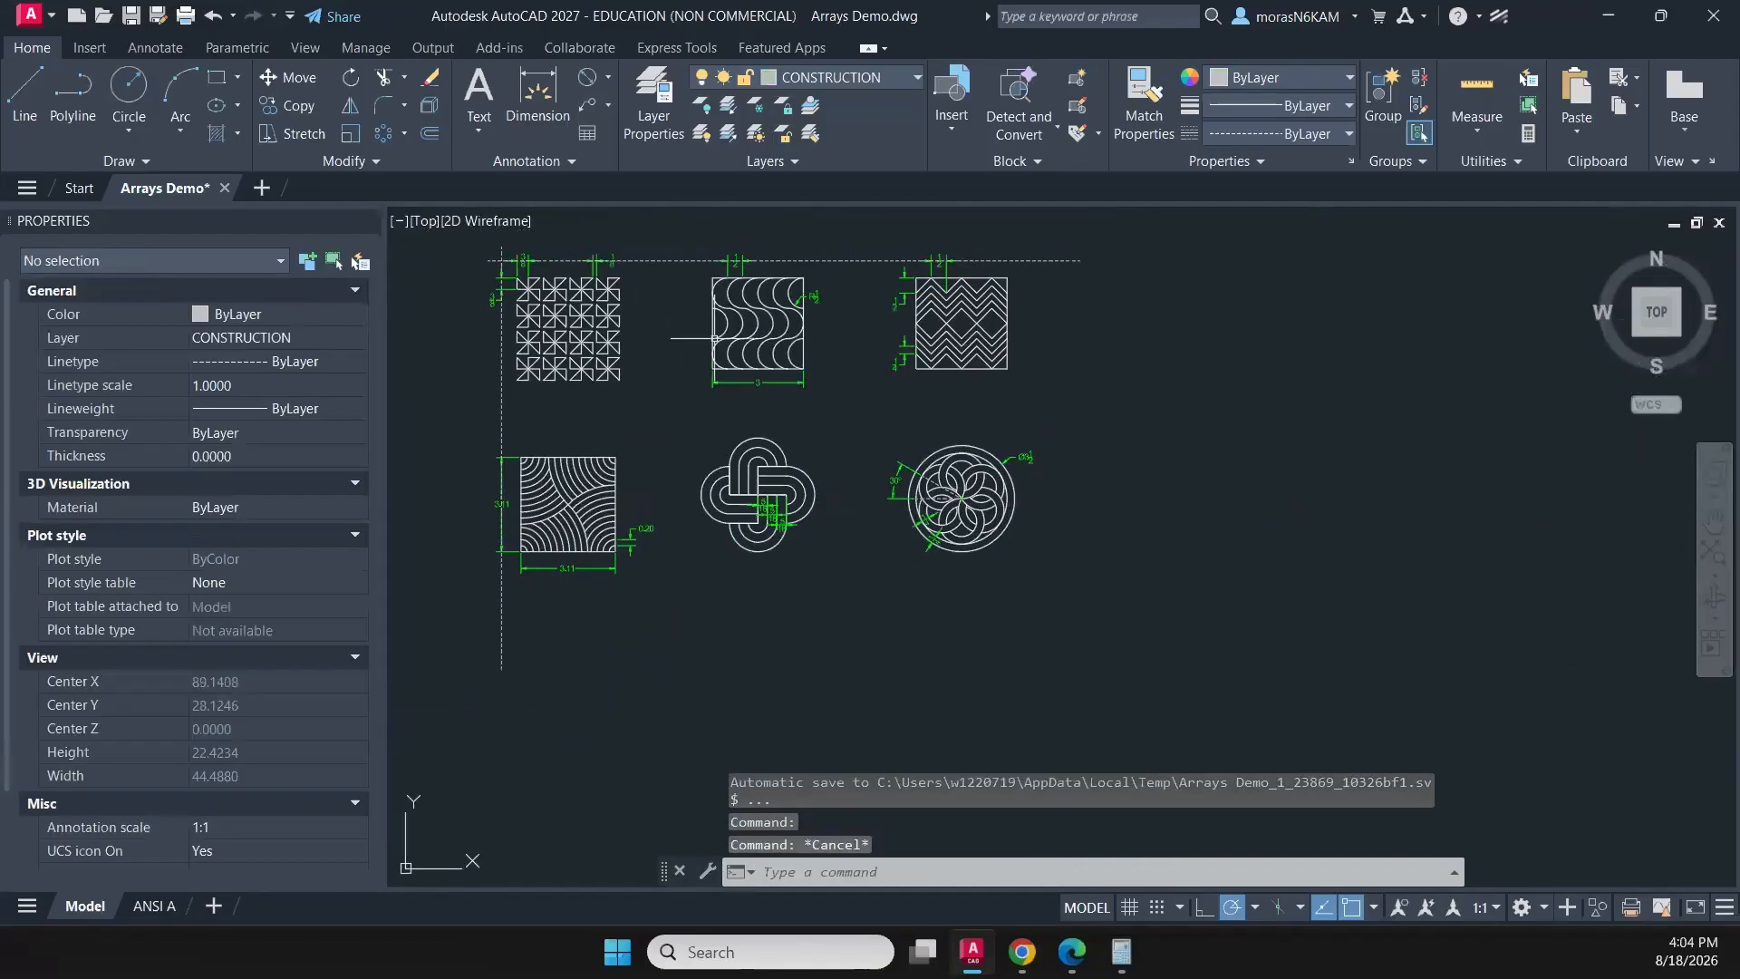
middle_click_drag(839, 321, 775, 368)
scroll(760, 354, "up", 2)
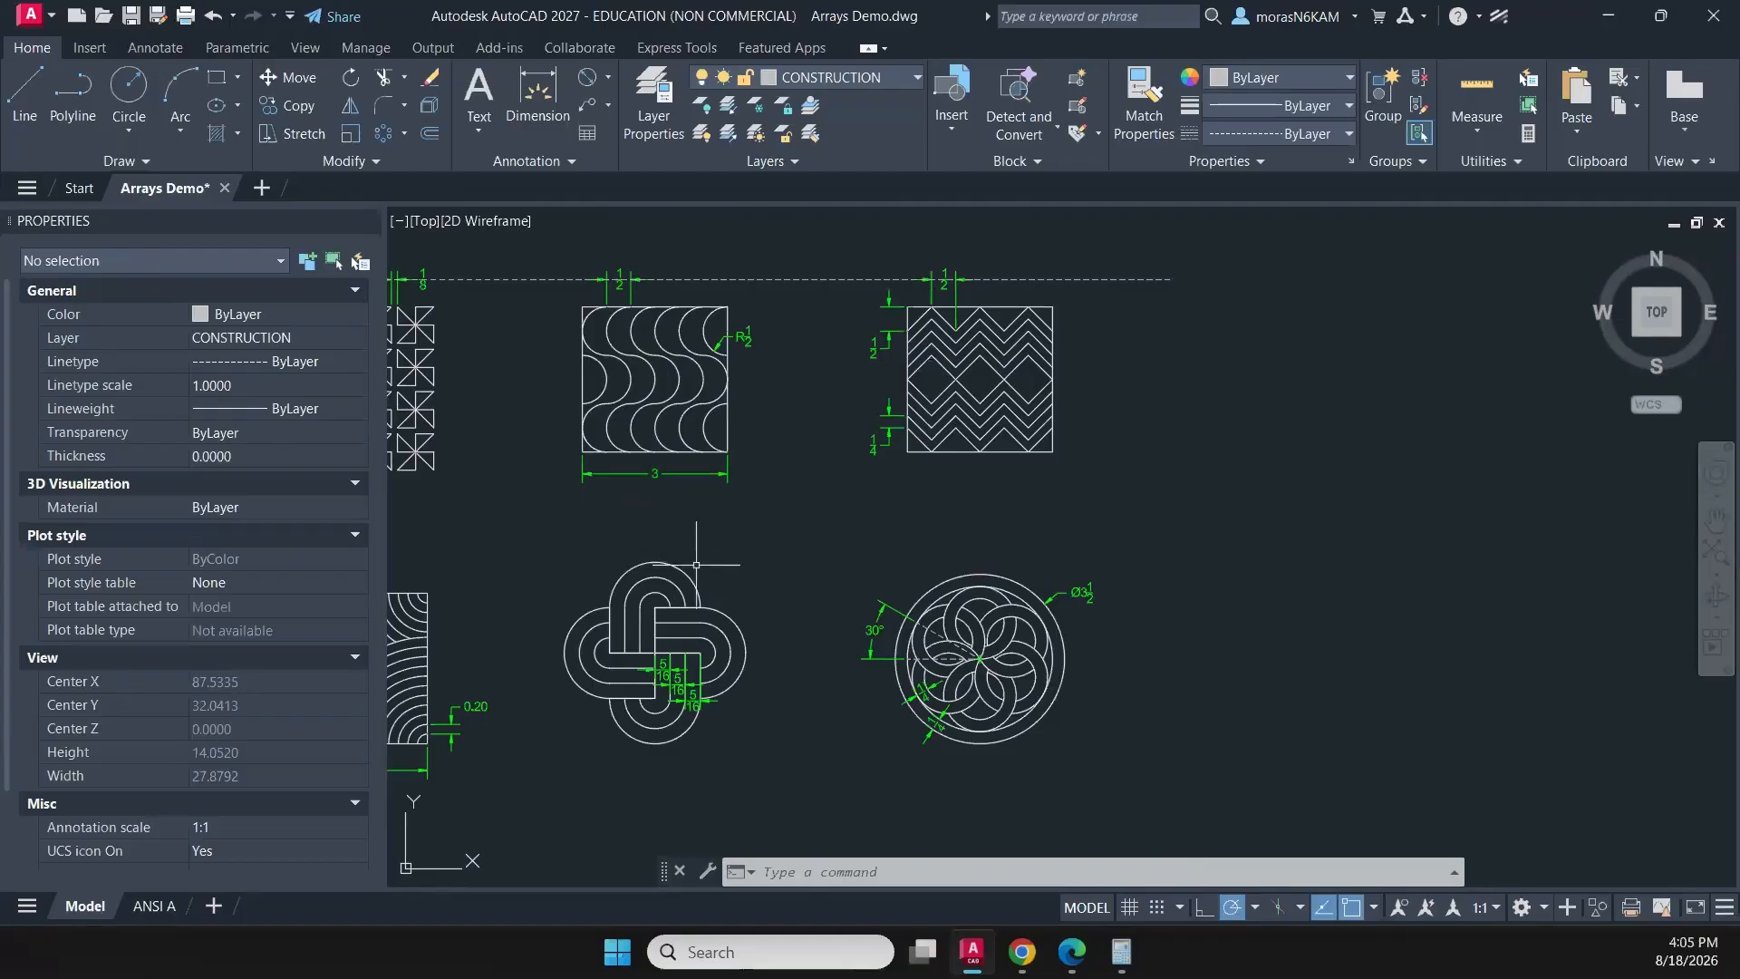
- Move the middle and right columns of patterns with their dimensions about 1.08 units left, toward the first column
mouse_move(702, 562)
middle_mouse_down()
mouse_move(946, 479)
mouse_move(886, 586)
middle_mouse_up()
scroll(886, 586, "up", 2)
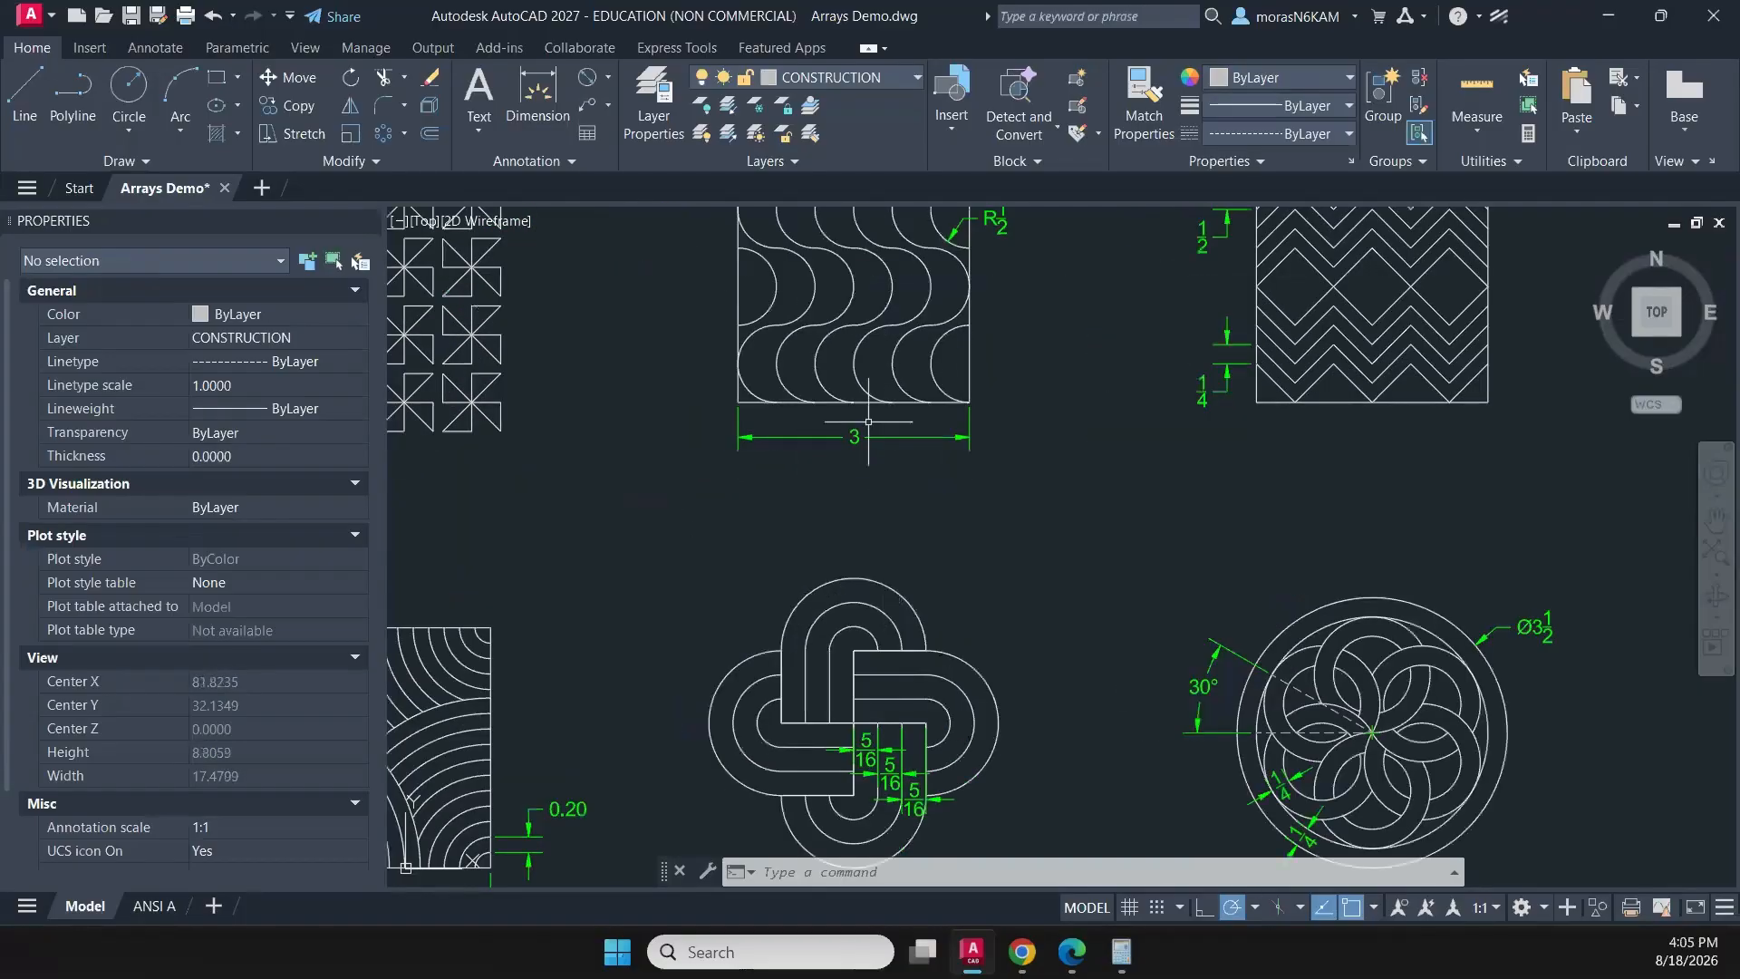
scroll(853, 435, "down", 4)
left_click(770, 287)
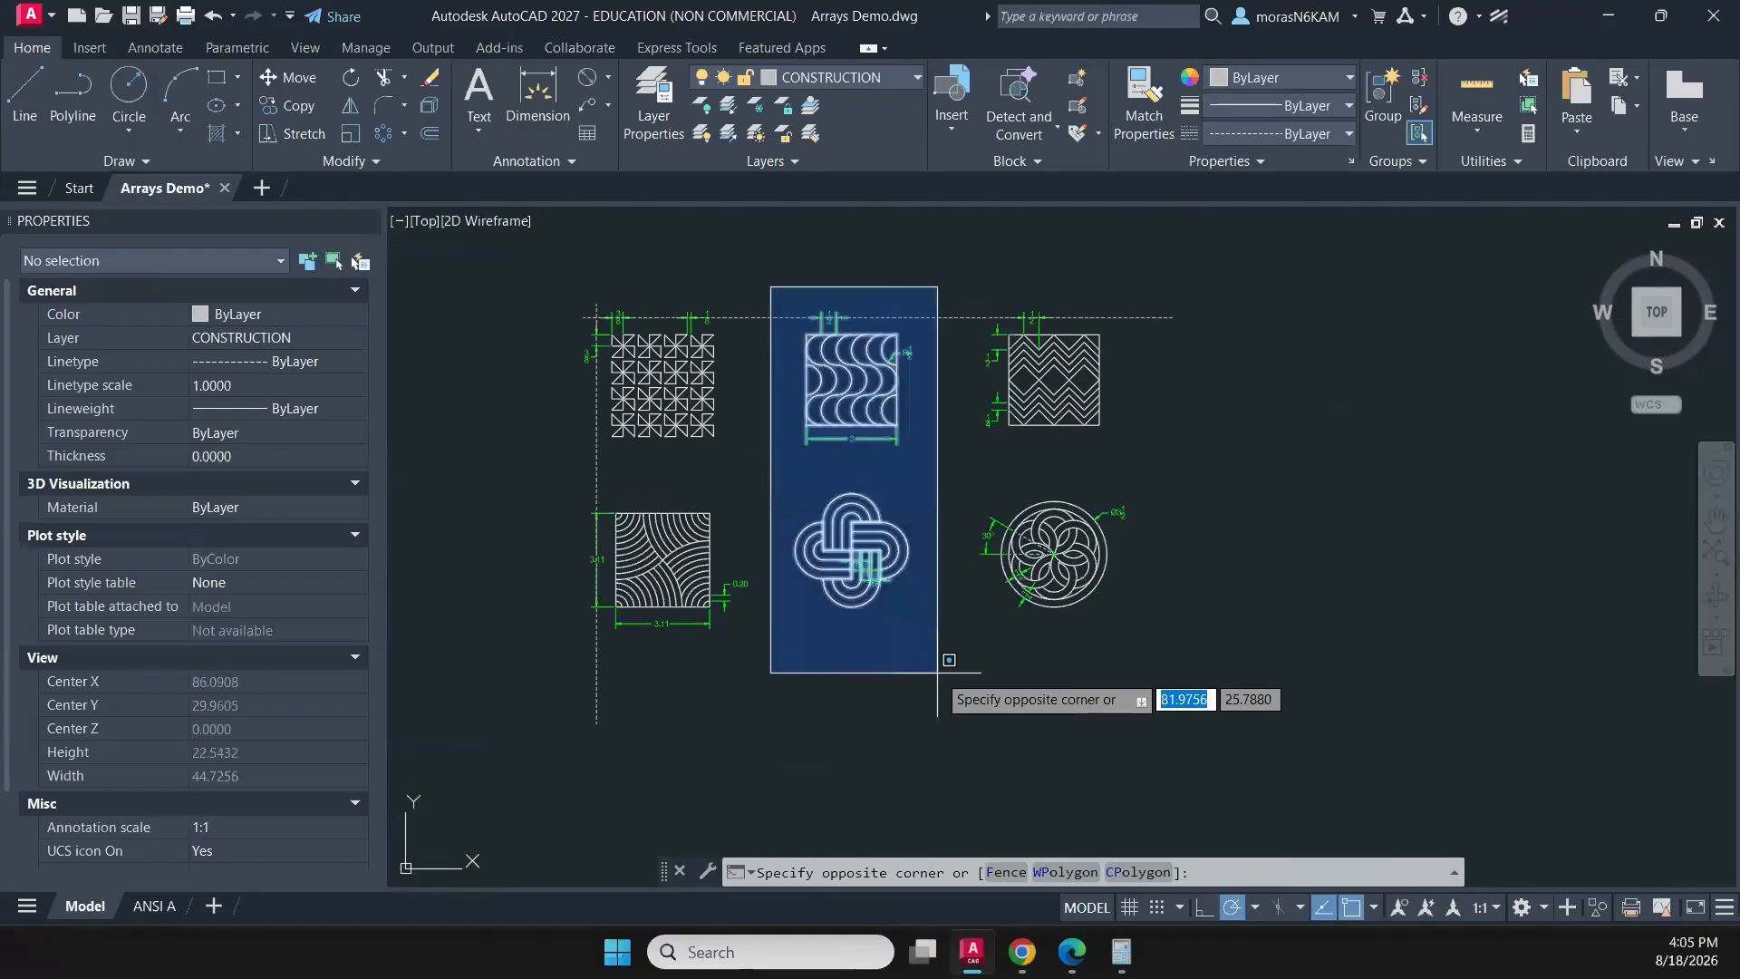
left_click(1146, 672)
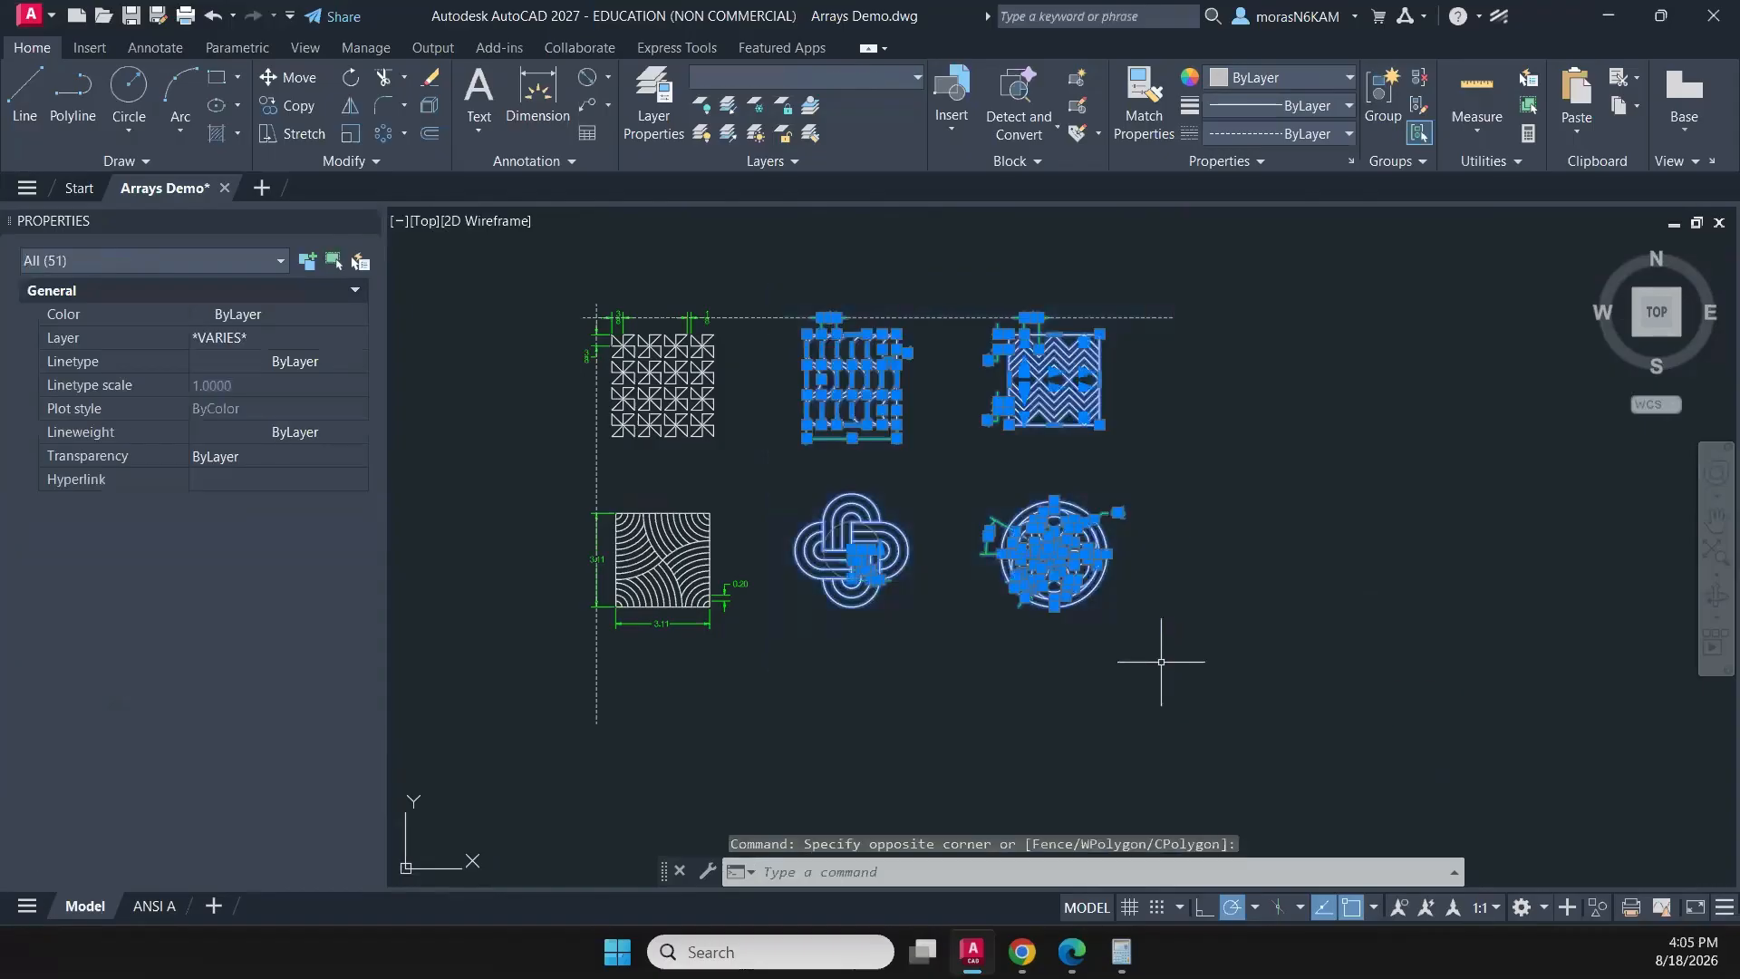
type("m")
key("Return")
left_click(879, 642)
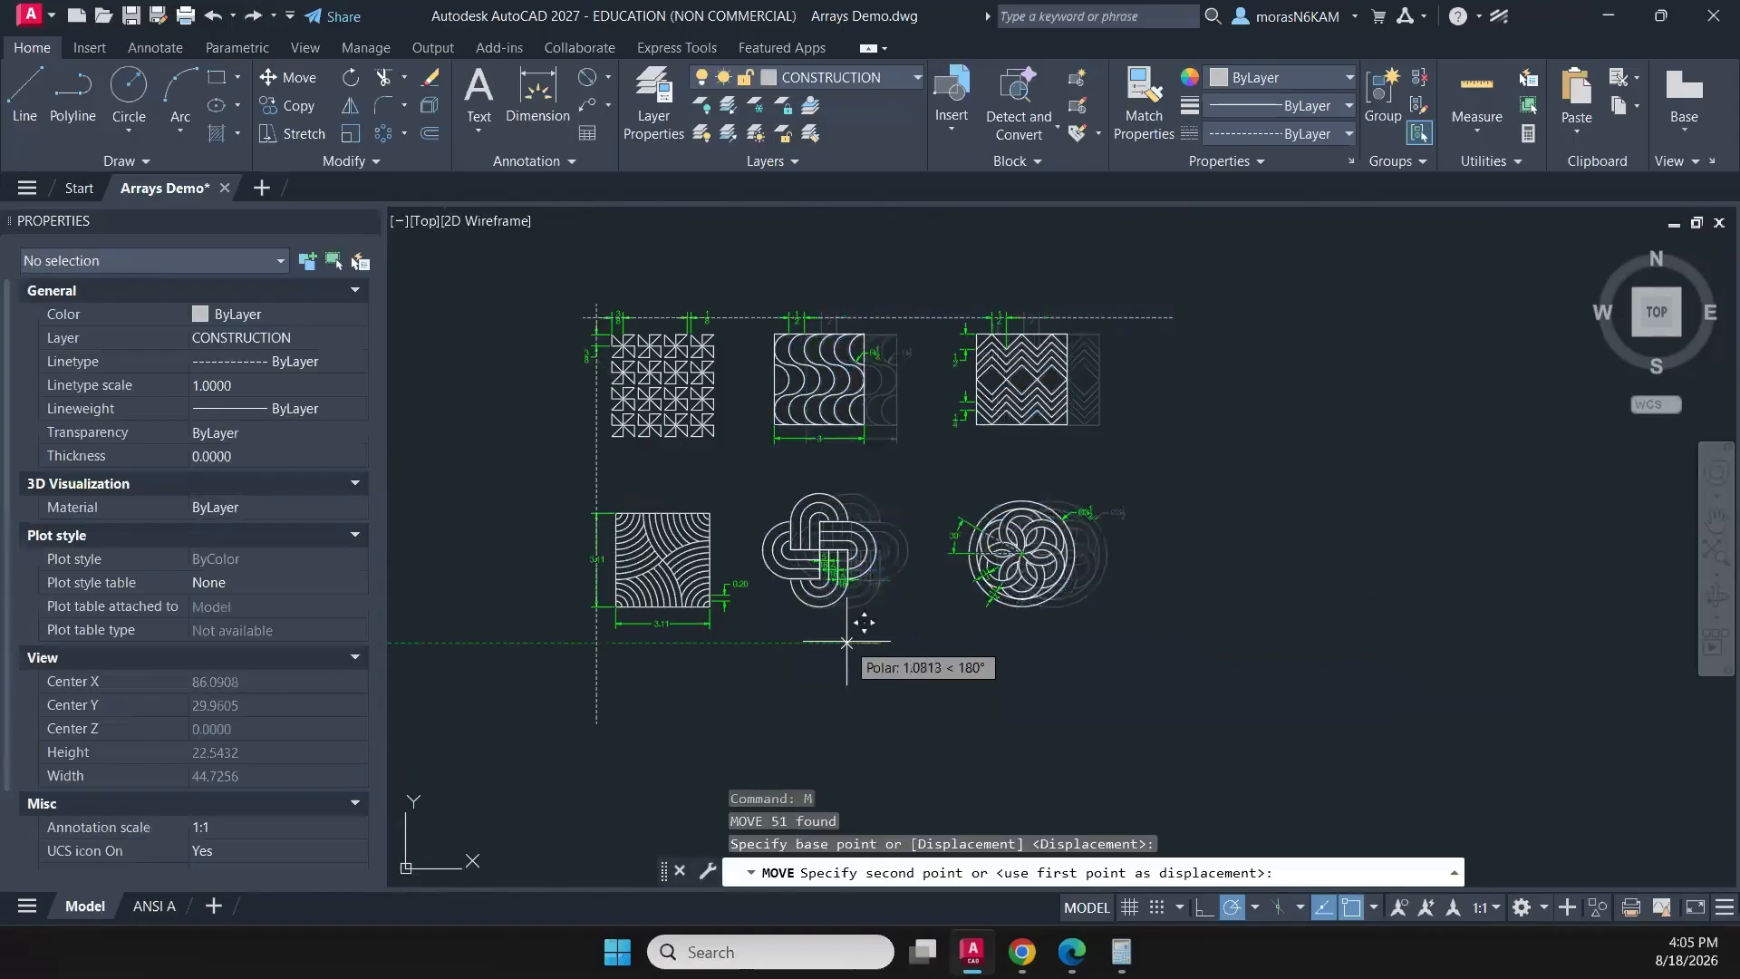
left_click(846, 642)
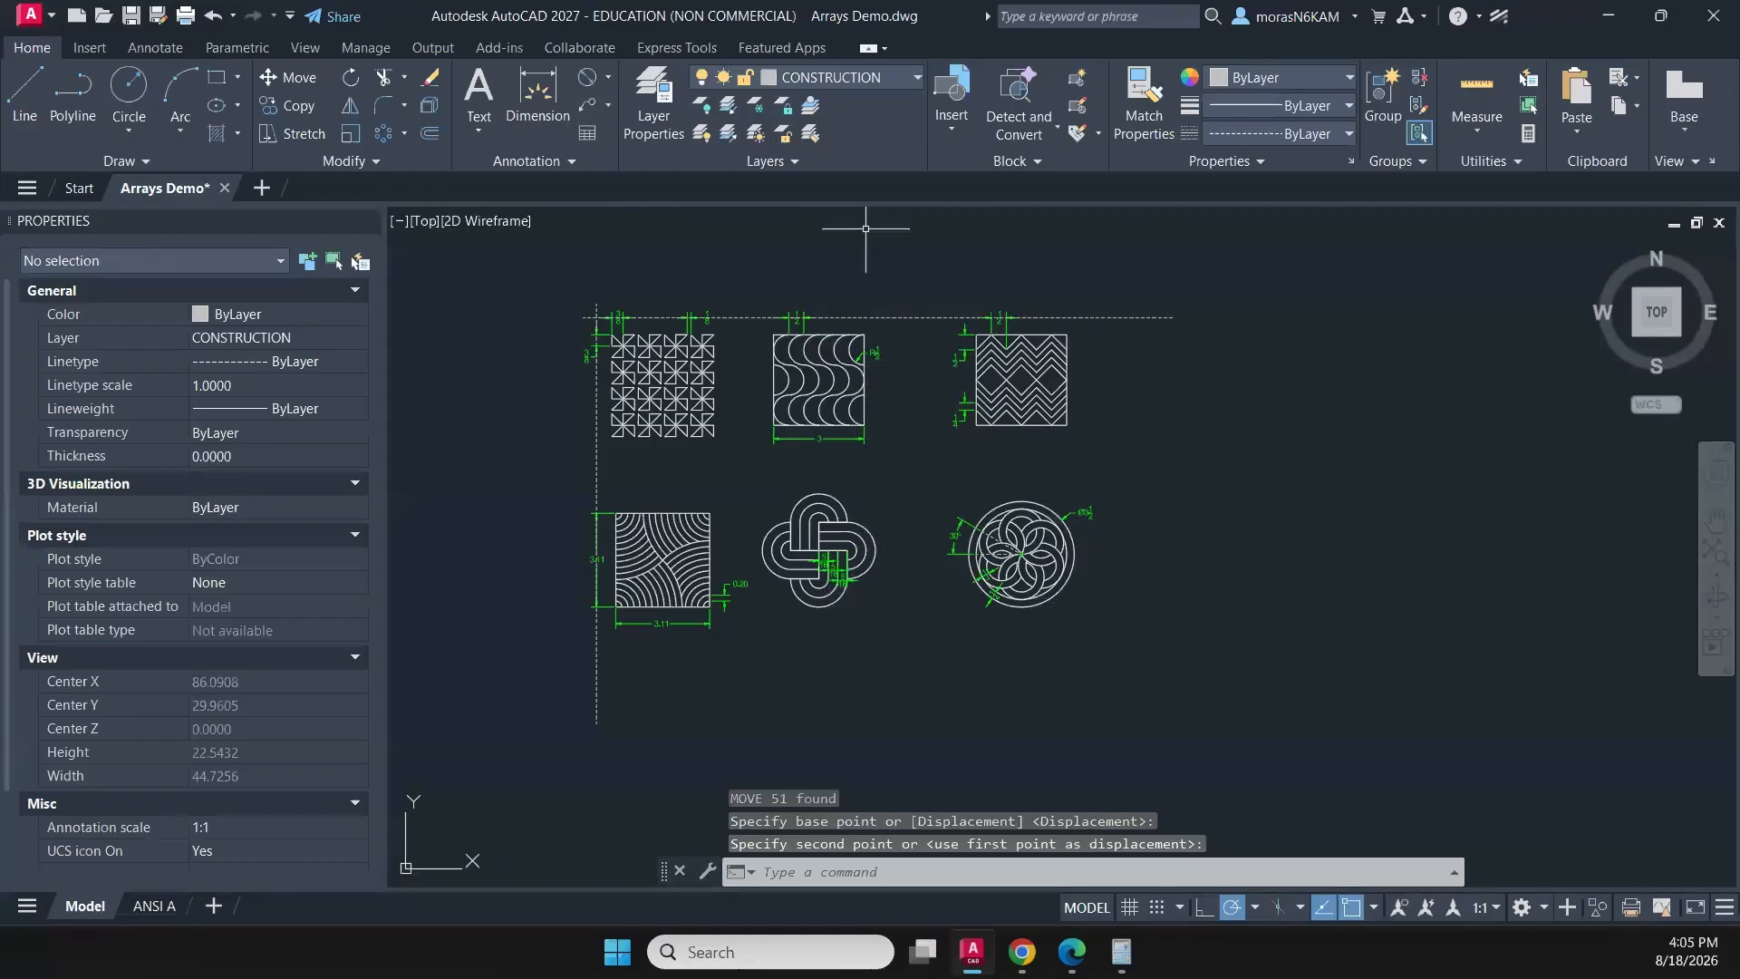
- Move the zigzag and circular flower patterns with their dimensions about 1.32 units left, toward the middle column
left_click(897, 246)
left_click(1126, 660)
type("m")
key("Return")
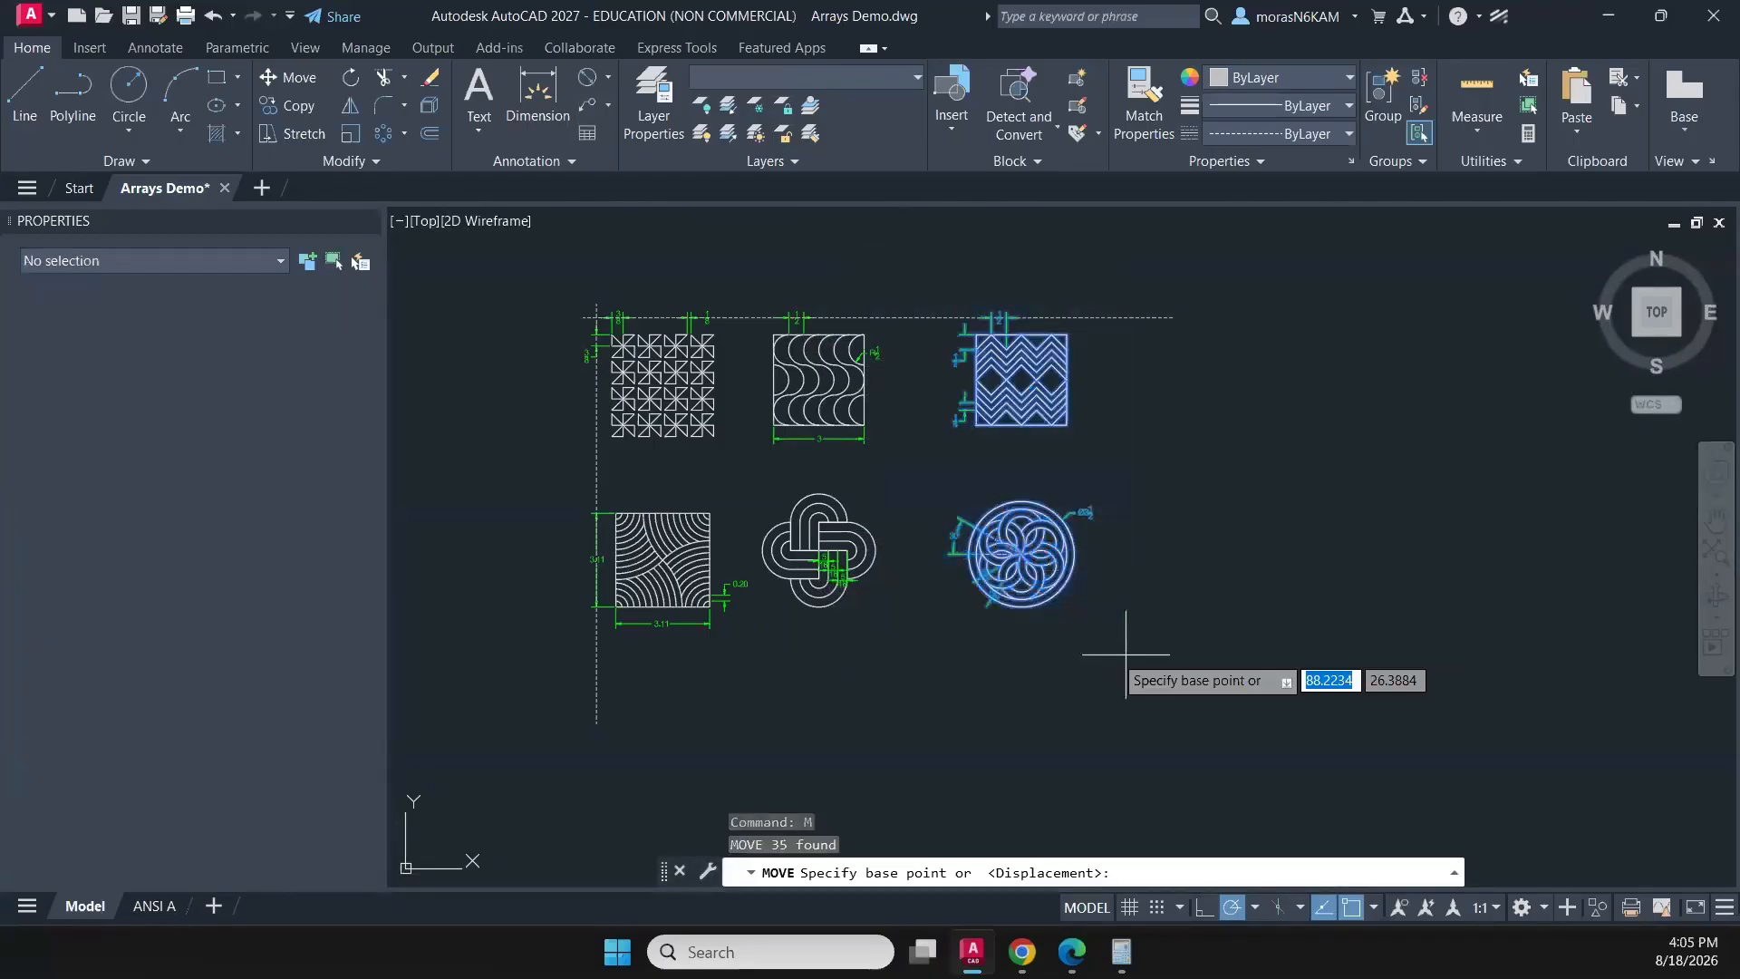
left_click(1073, 651)
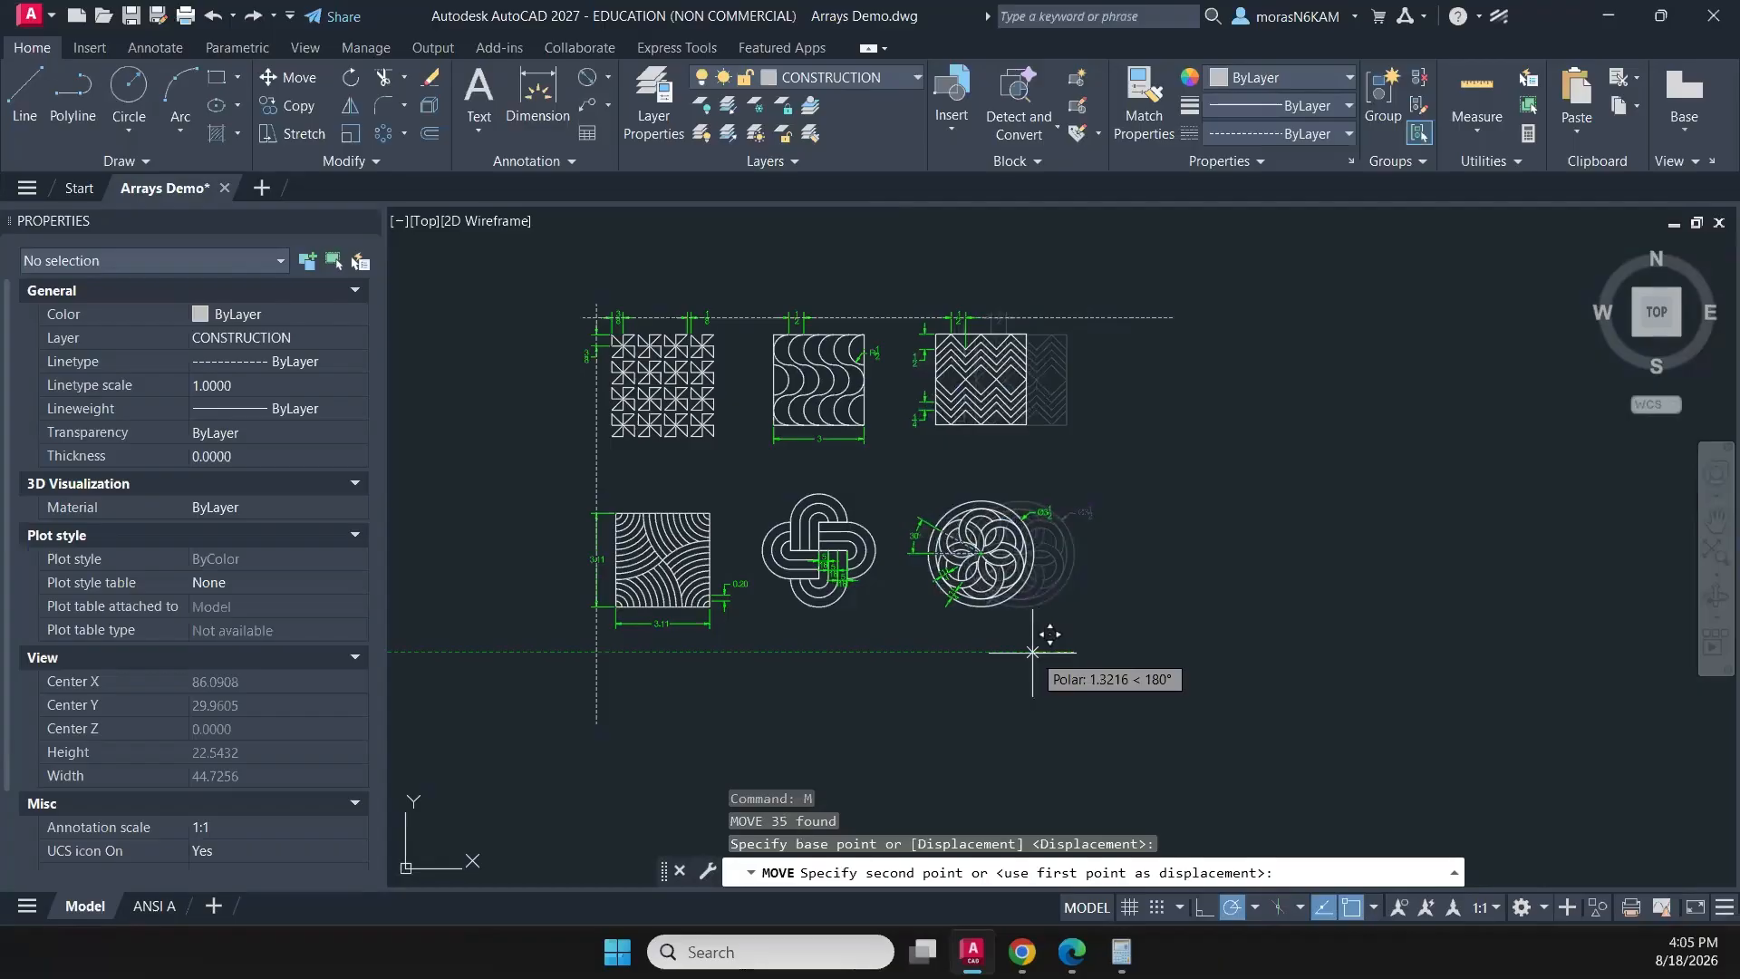
left_click(1031, 652)
key("Escape")
- Delete the horizontal and vertical dashed construction guide polylines around the copied patterns
left_click(1109, 287)
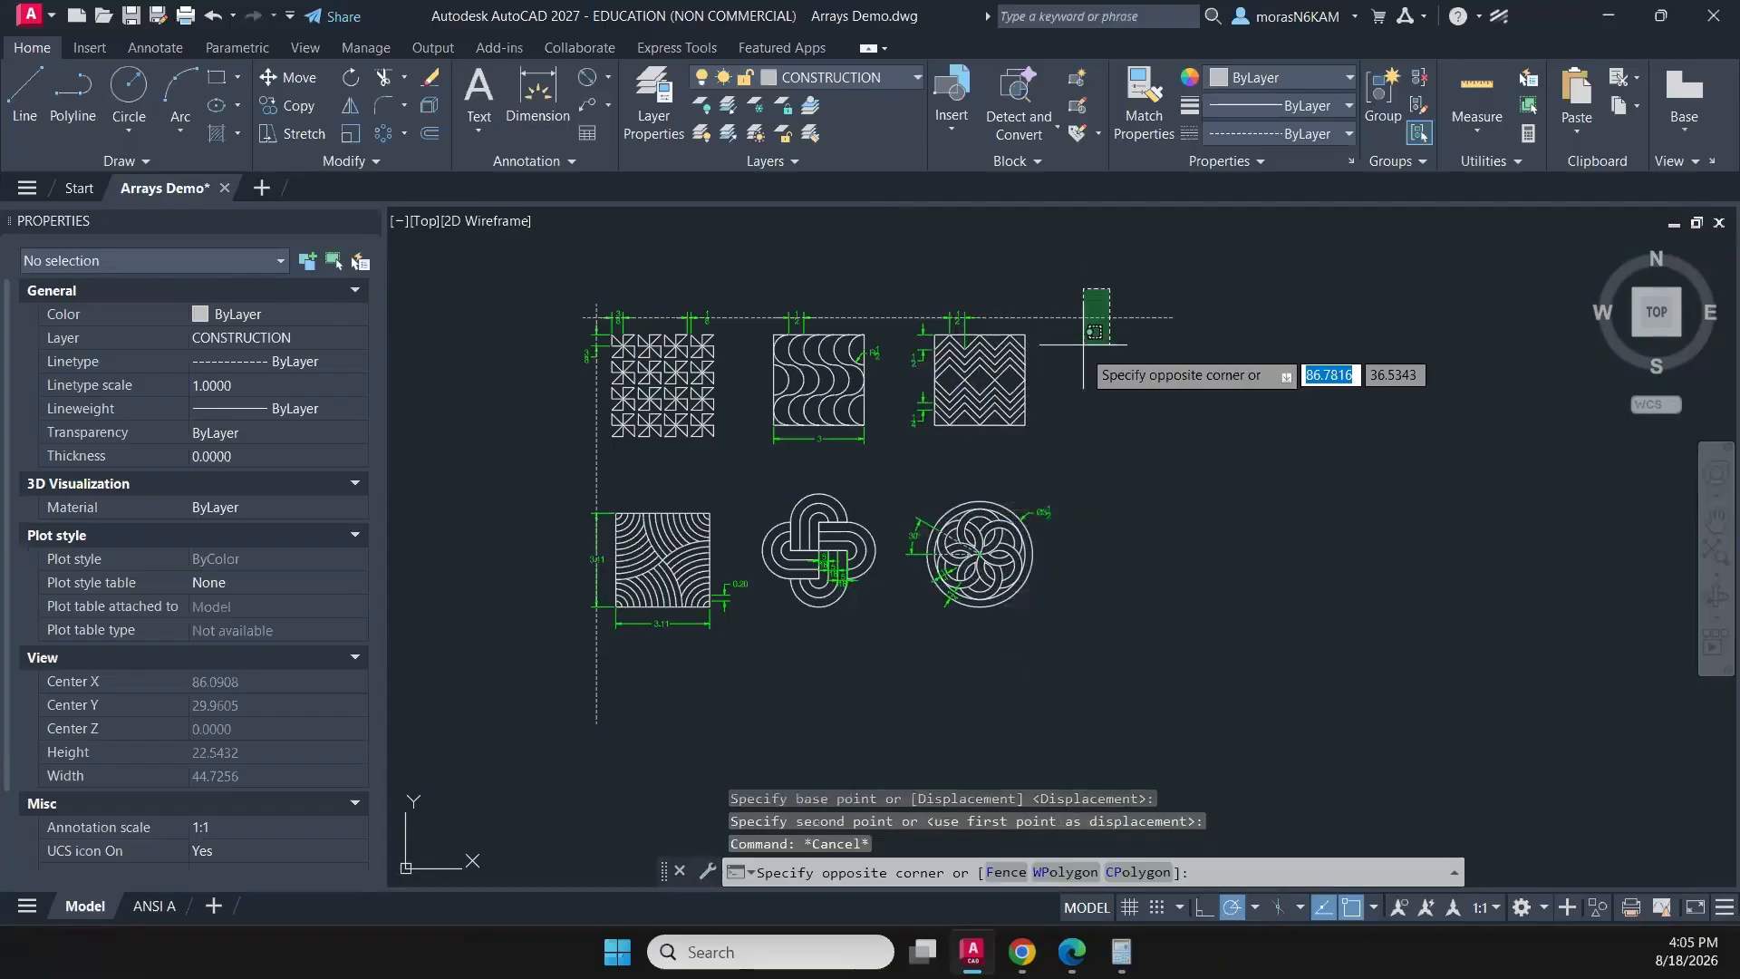
left_click(1080, 346)
left_click(597, 489)
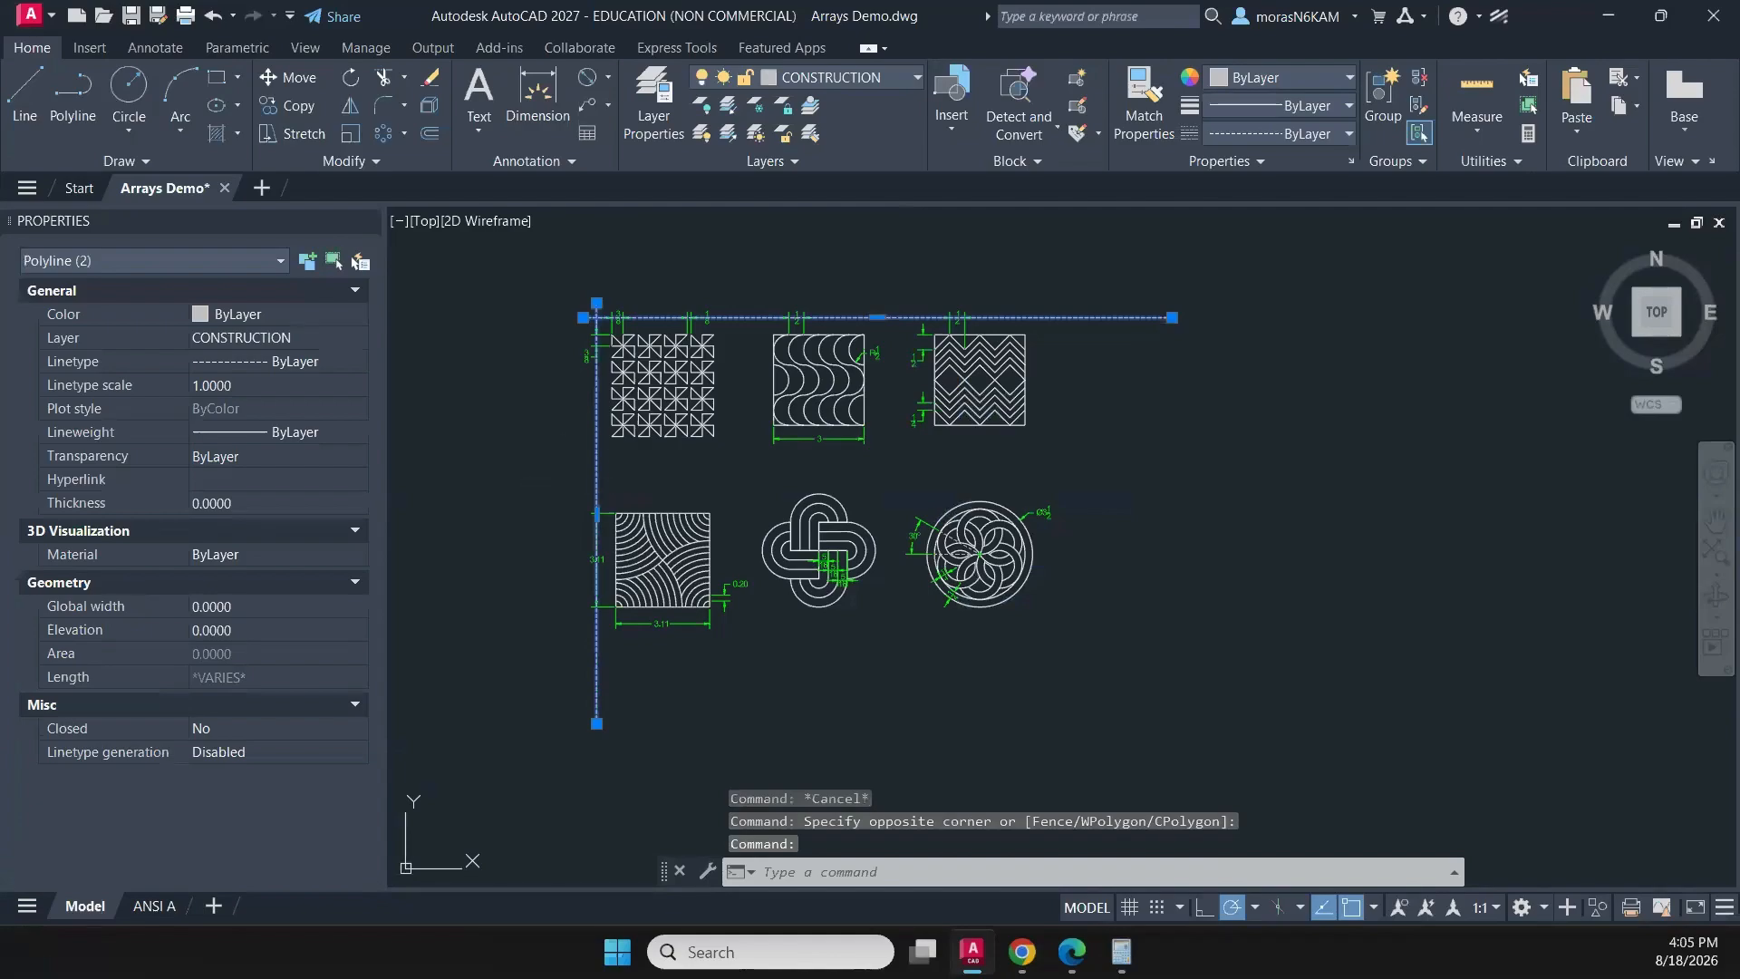
key("Delete")
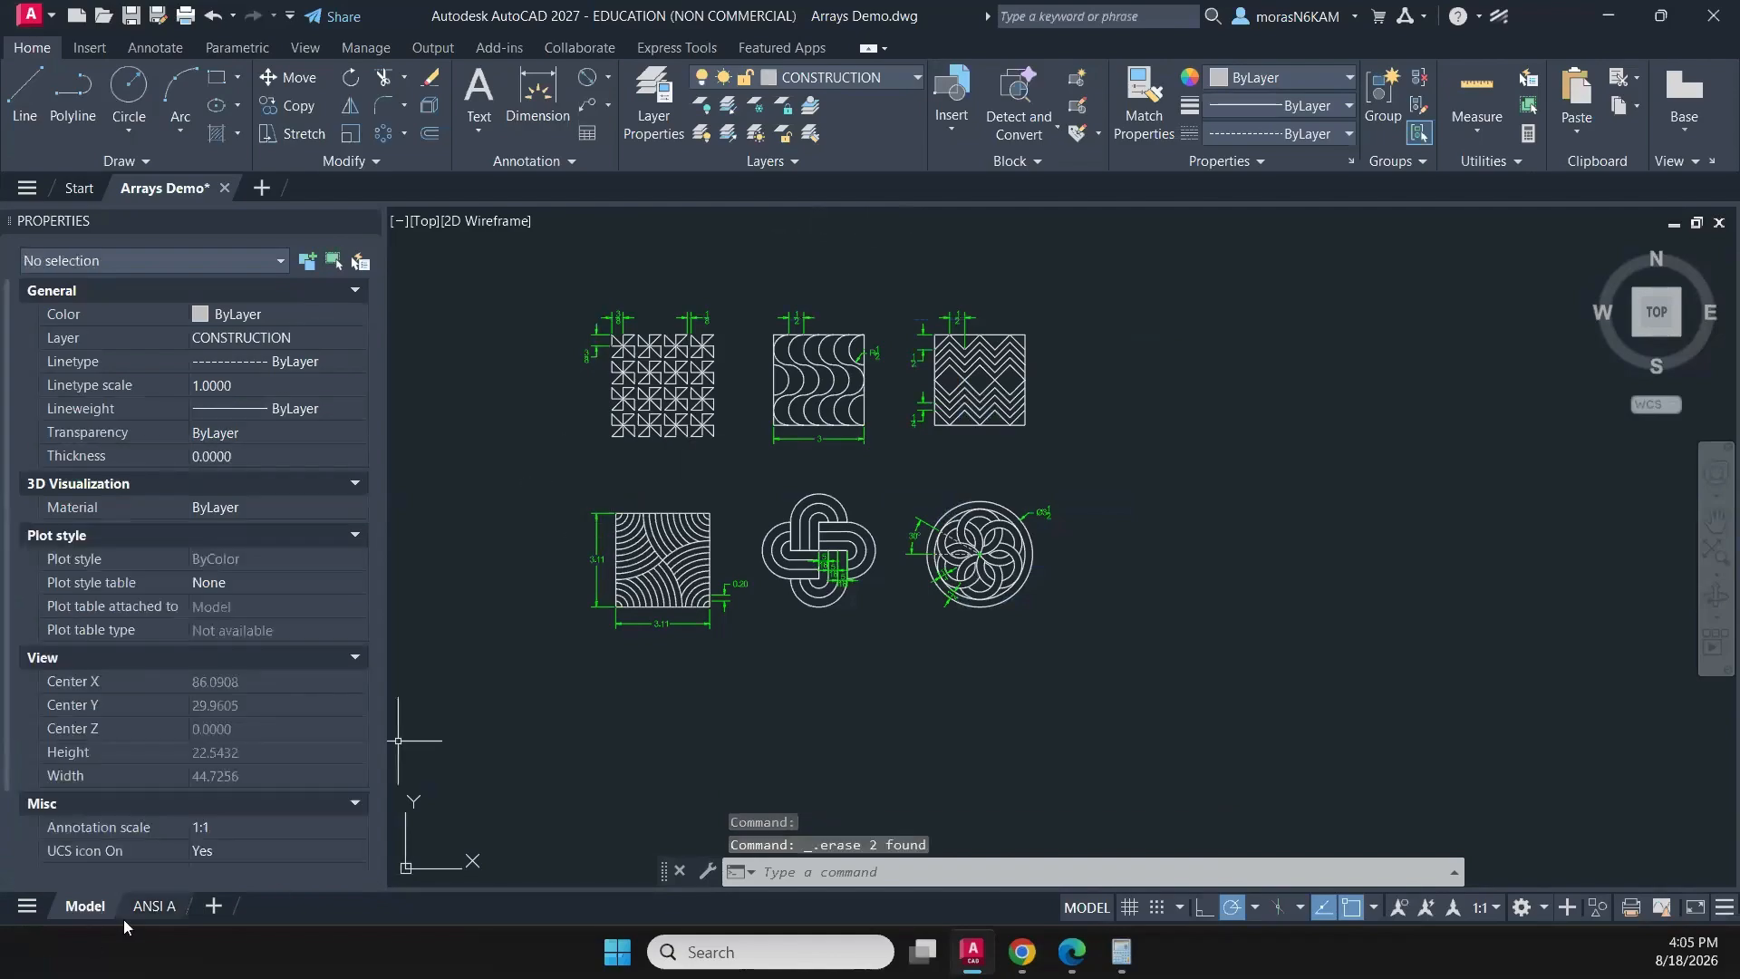
- Activate the viewport on the ANSI A layout and close the Properties palette
left_click(154, 905)
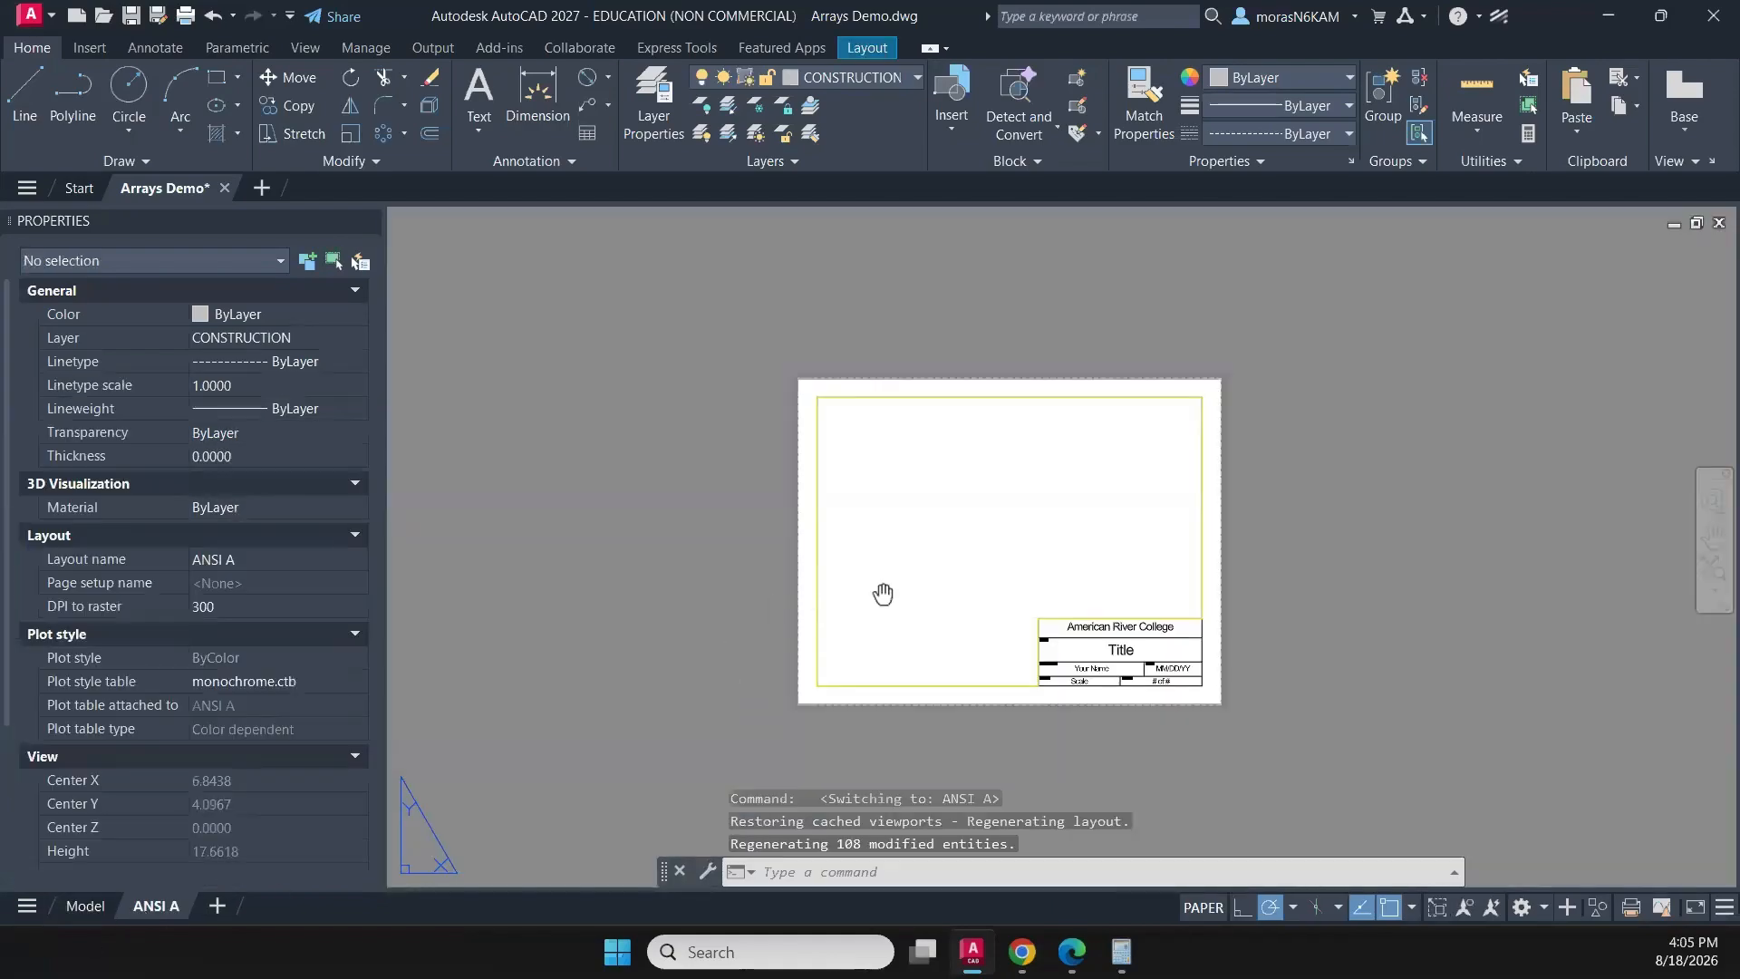
middle_click_drag(883, 593, 718, 582)
double_click(707, 572)
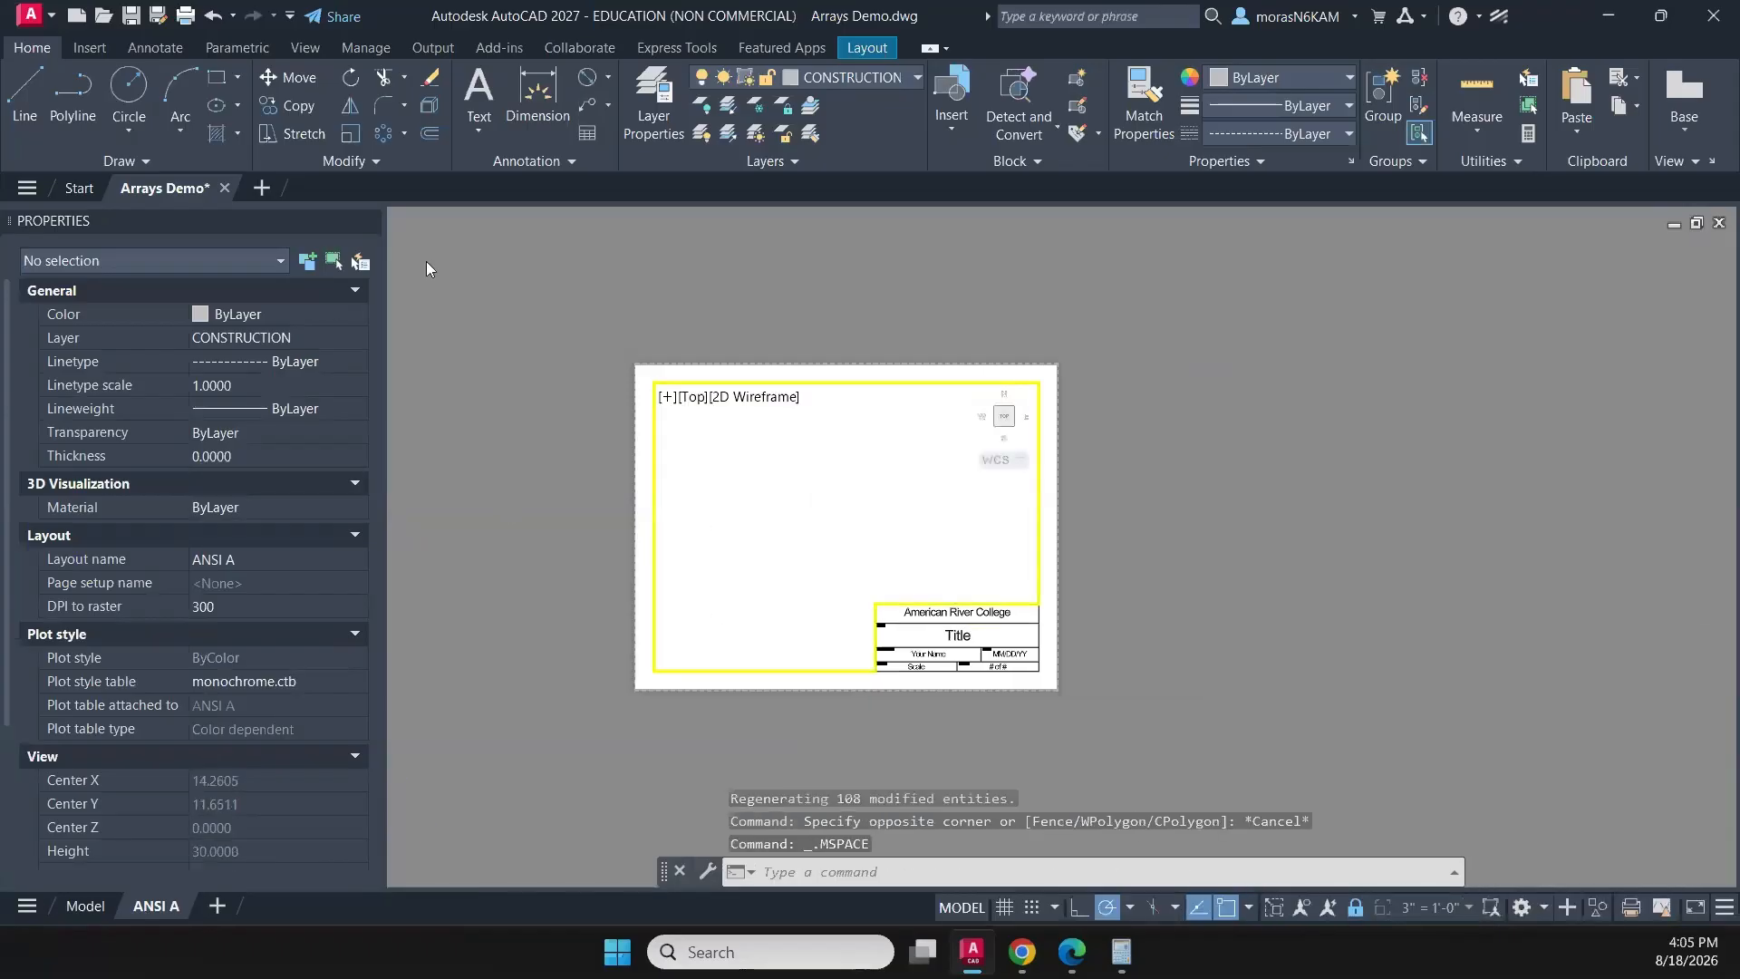
left_click(367, 222)
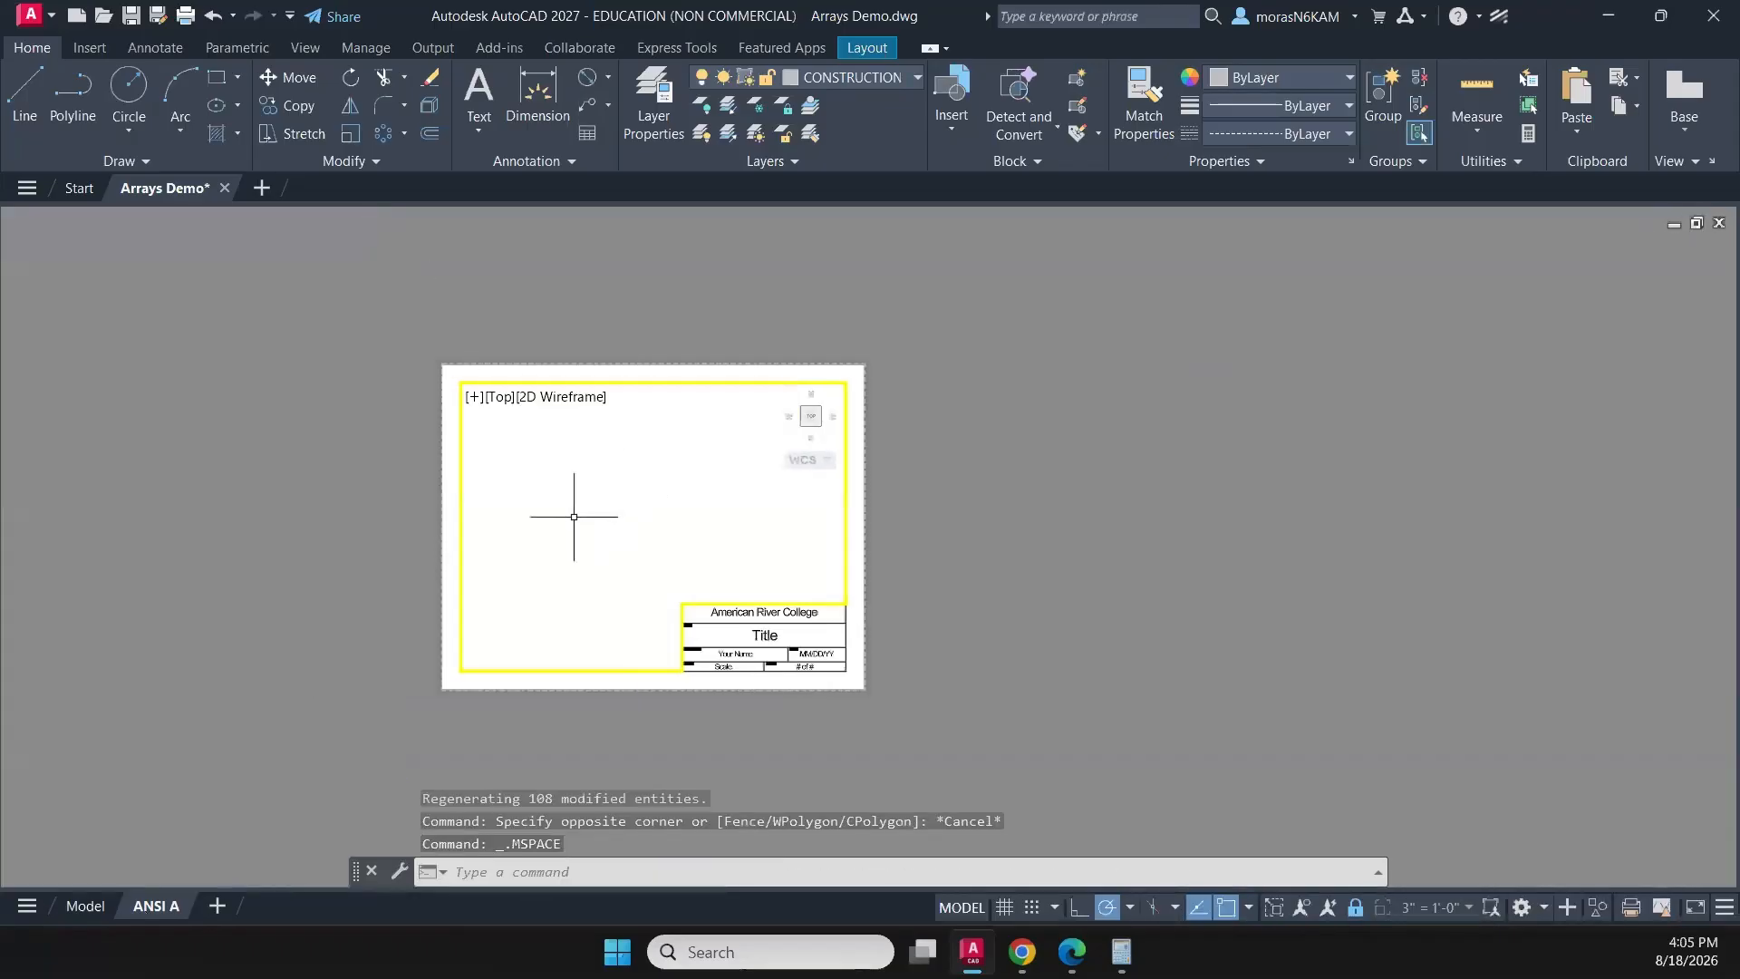
scroll(574, 524, "up", 4)
scroll(677, 472, "down", 2)
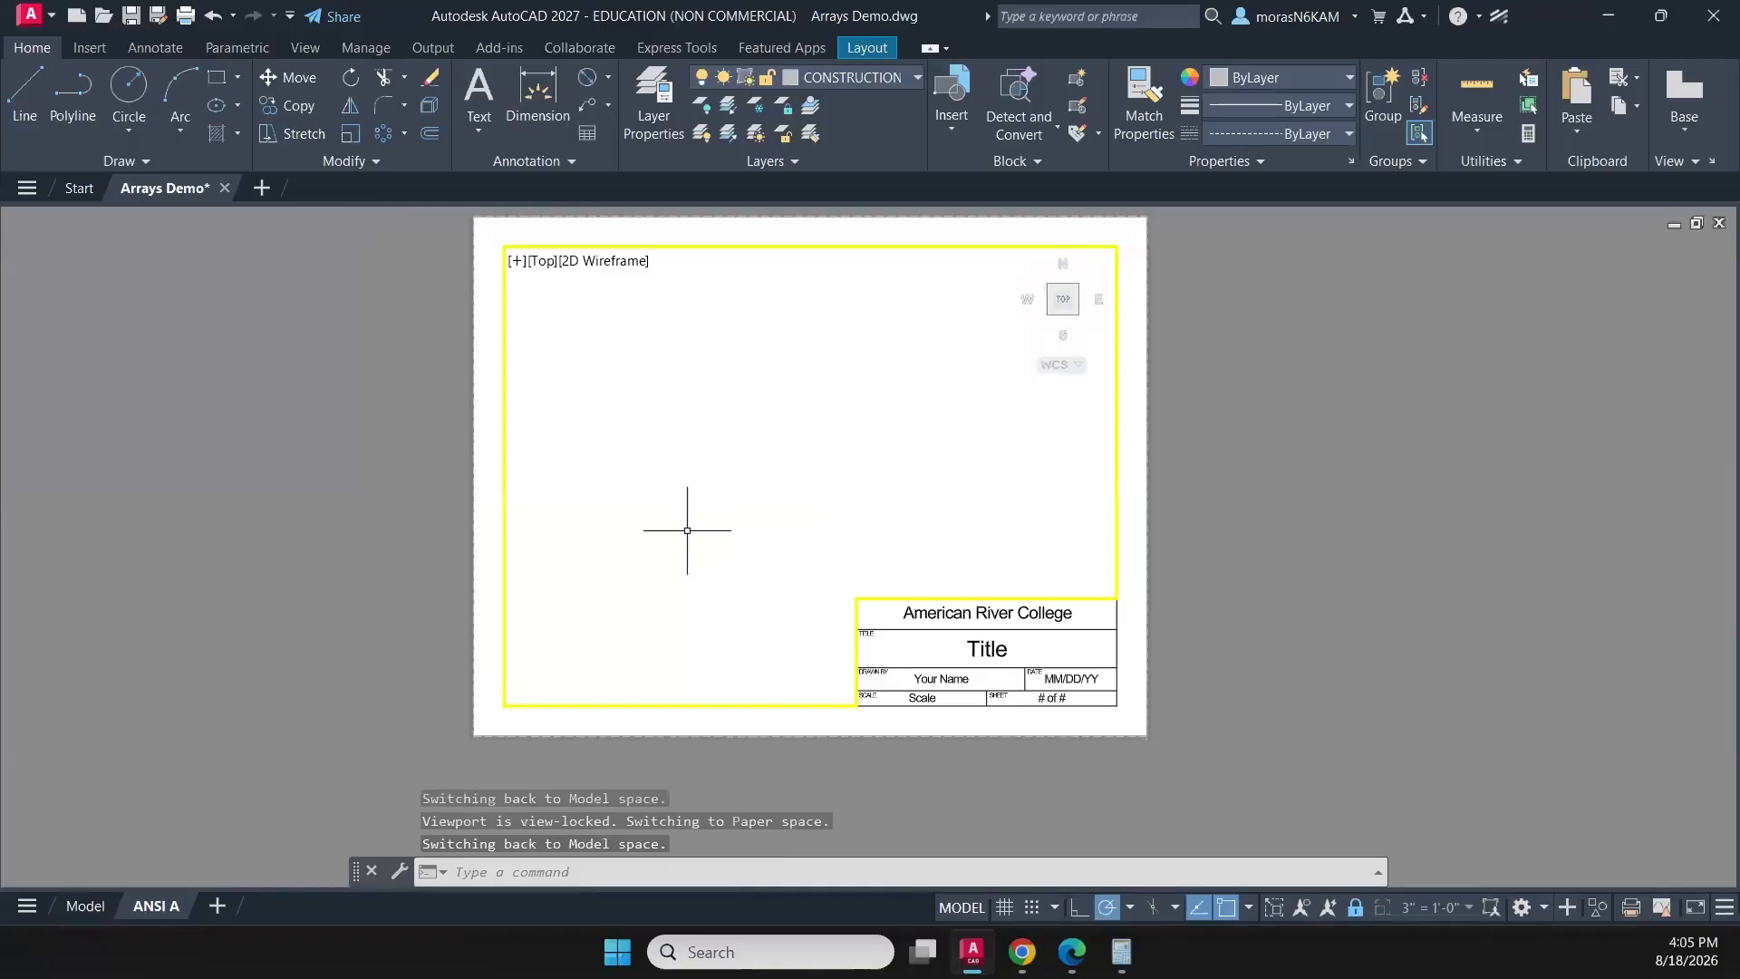
middle_click_drag(756, 559, 743, 577)
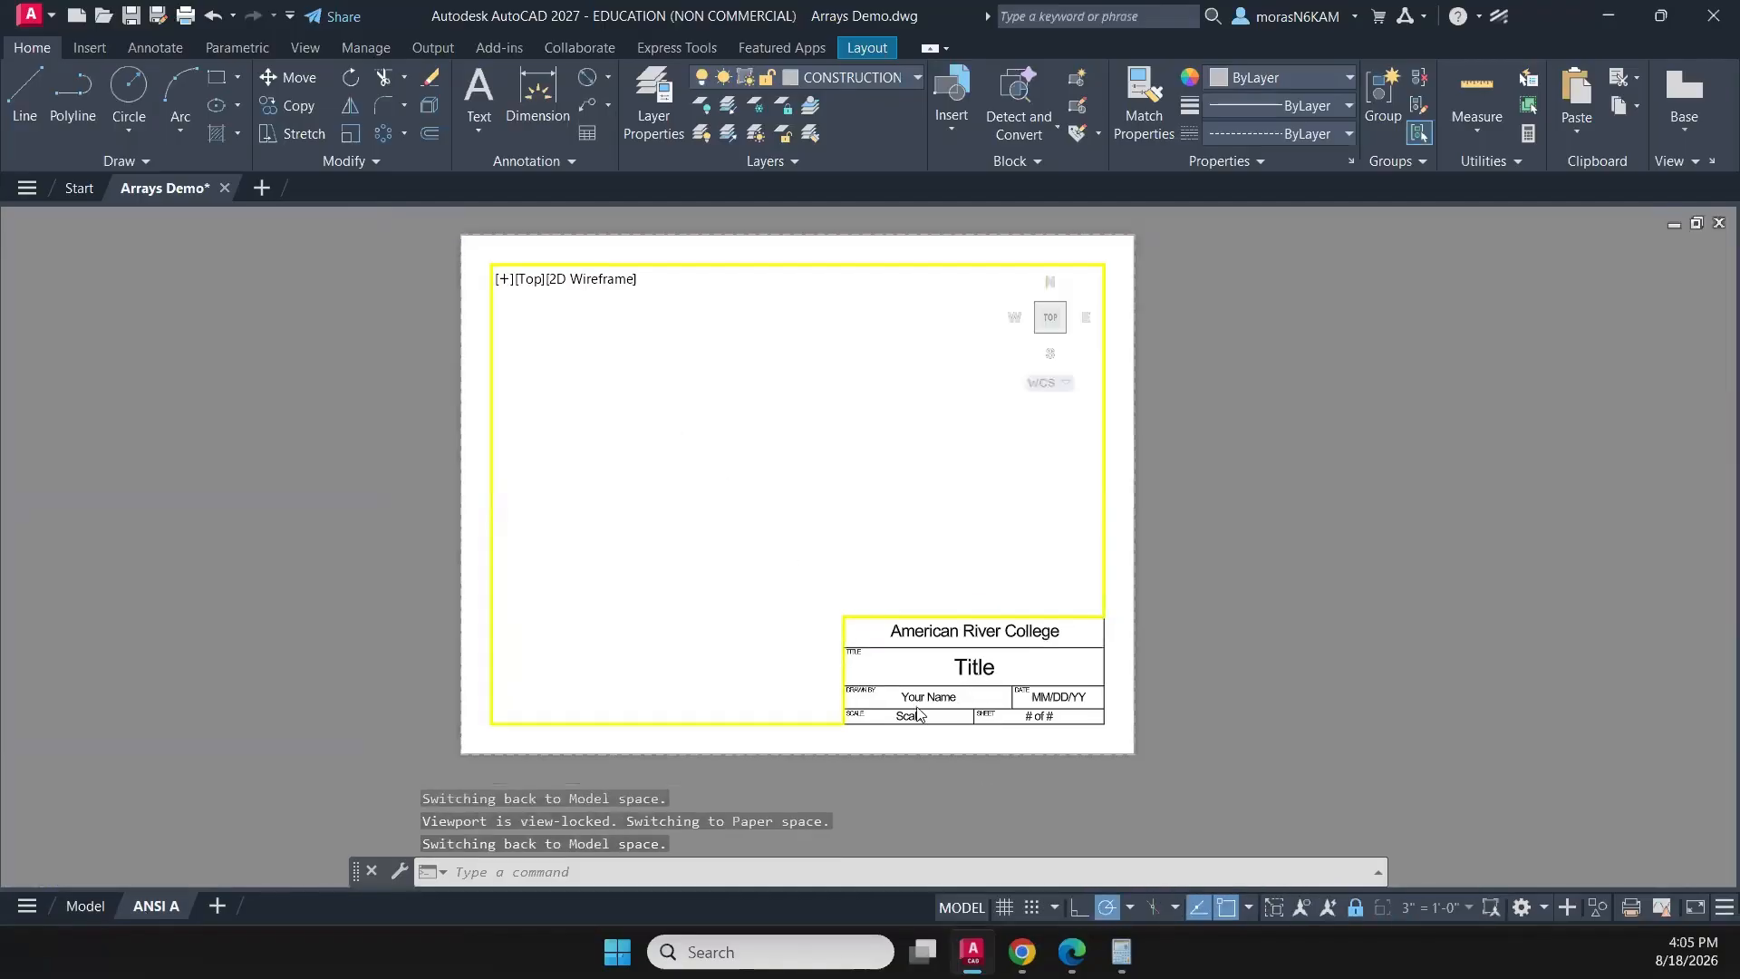
left_click(808, 594)
left_click(718, 575)
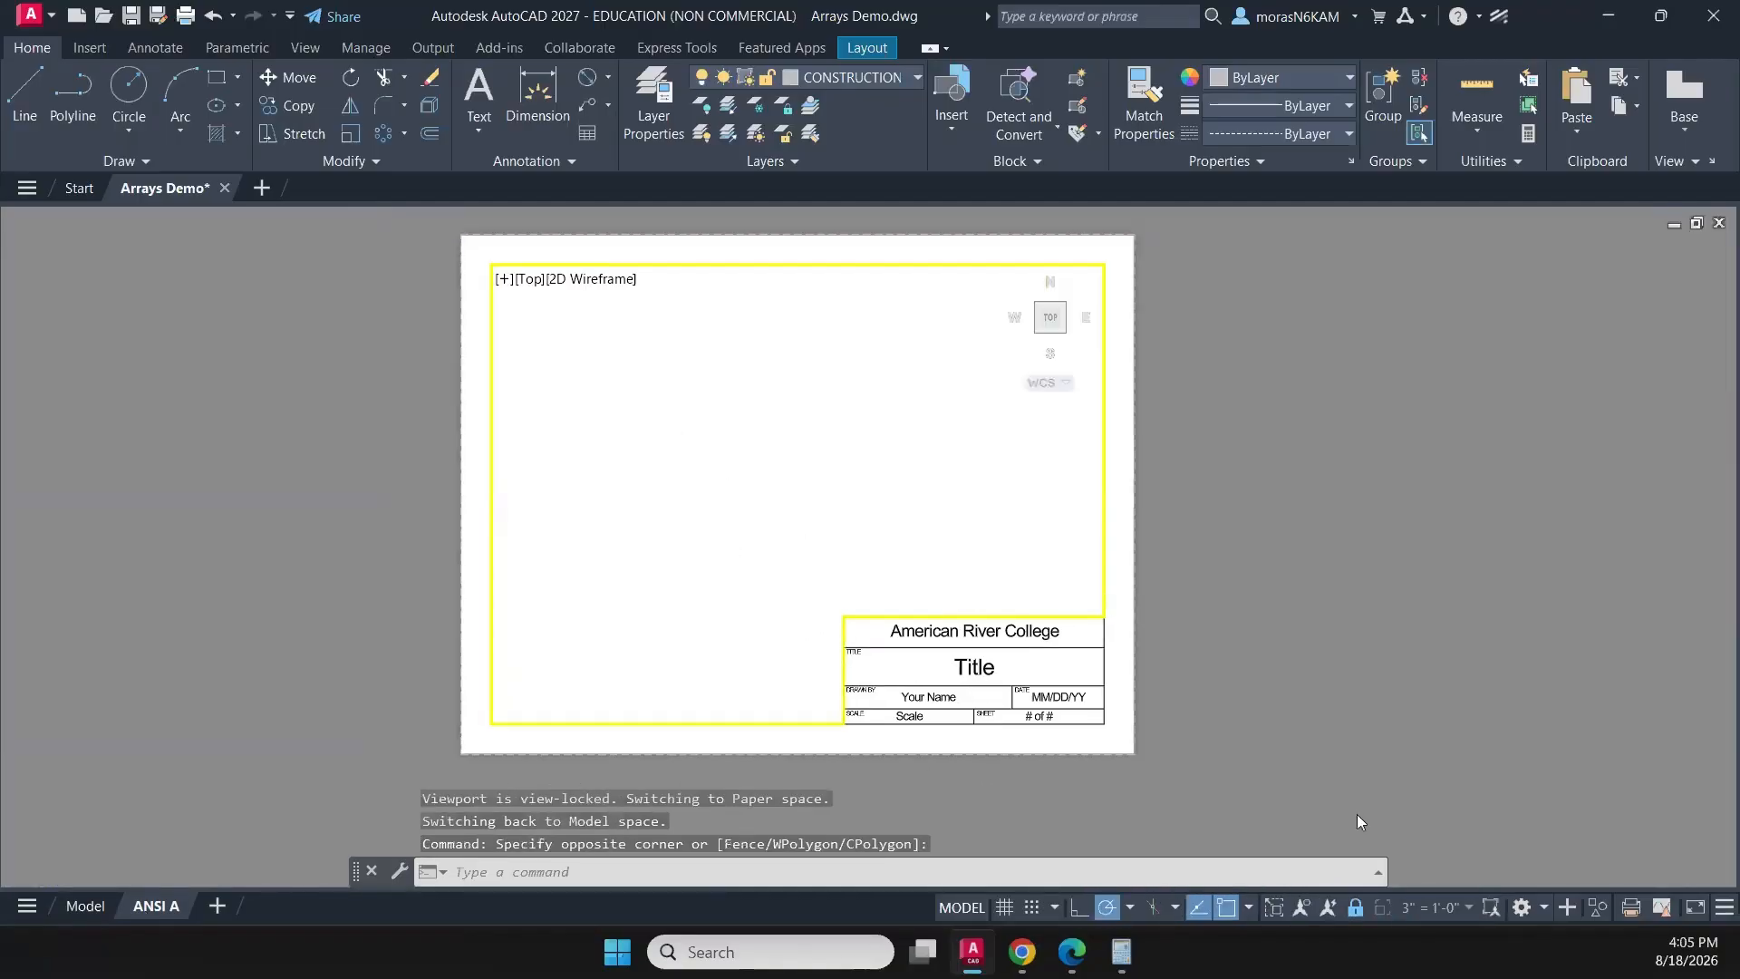
- Unlock the ANSI A viewport and frame the six copied patterns inside it at a scale of about 0.59
left_click(1357, 911)
scroll(893, 486, "down", 3)
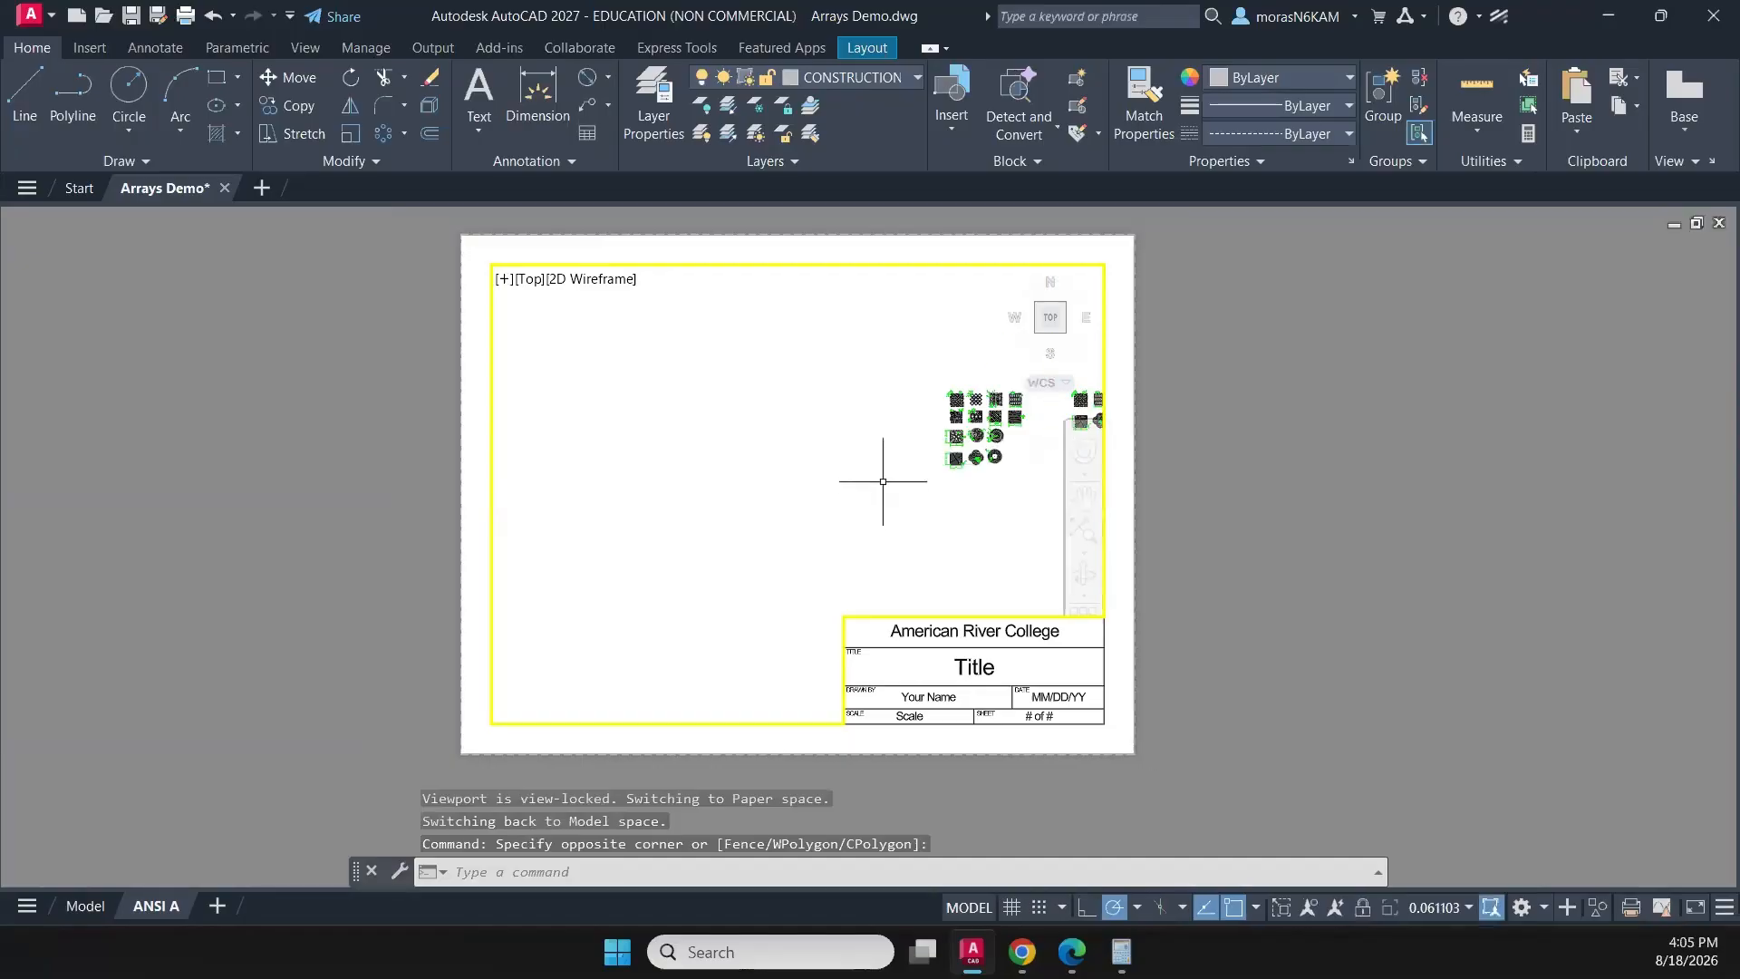
middle_click_drag(886, 489, 653, 500)
scroll(838, 435, "up", 8)
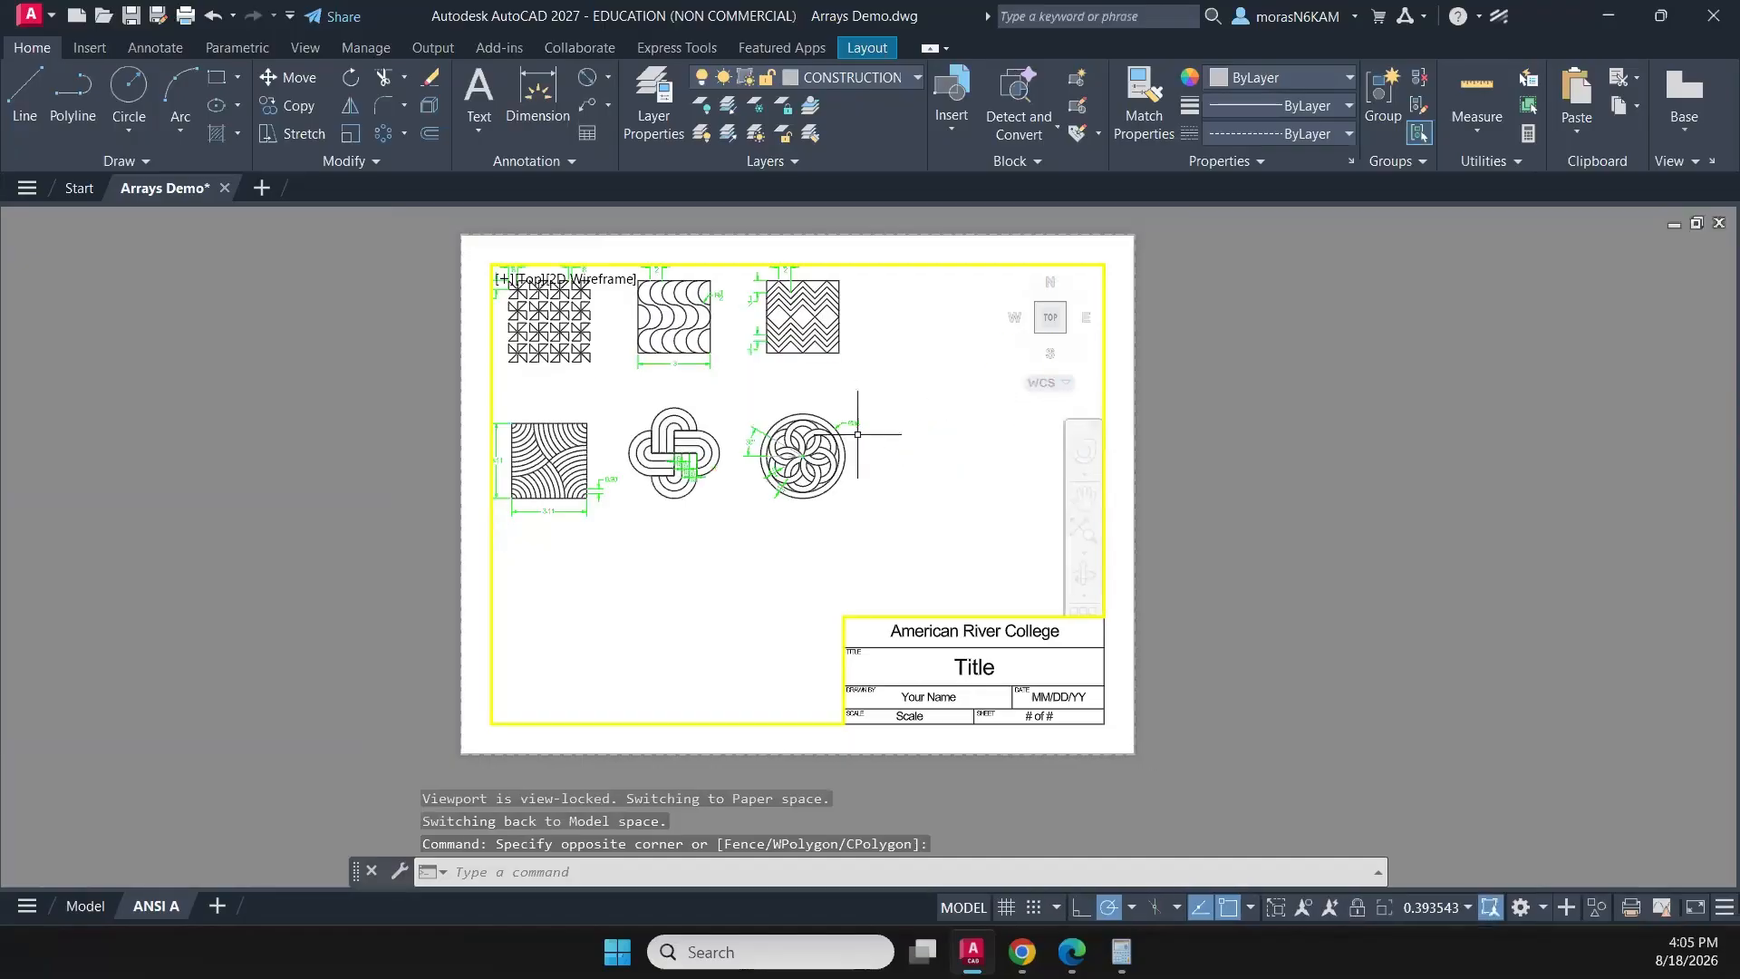
middle_click_drag(863, 407, 1038, 495)
scroll(964, 503, "up", 2)
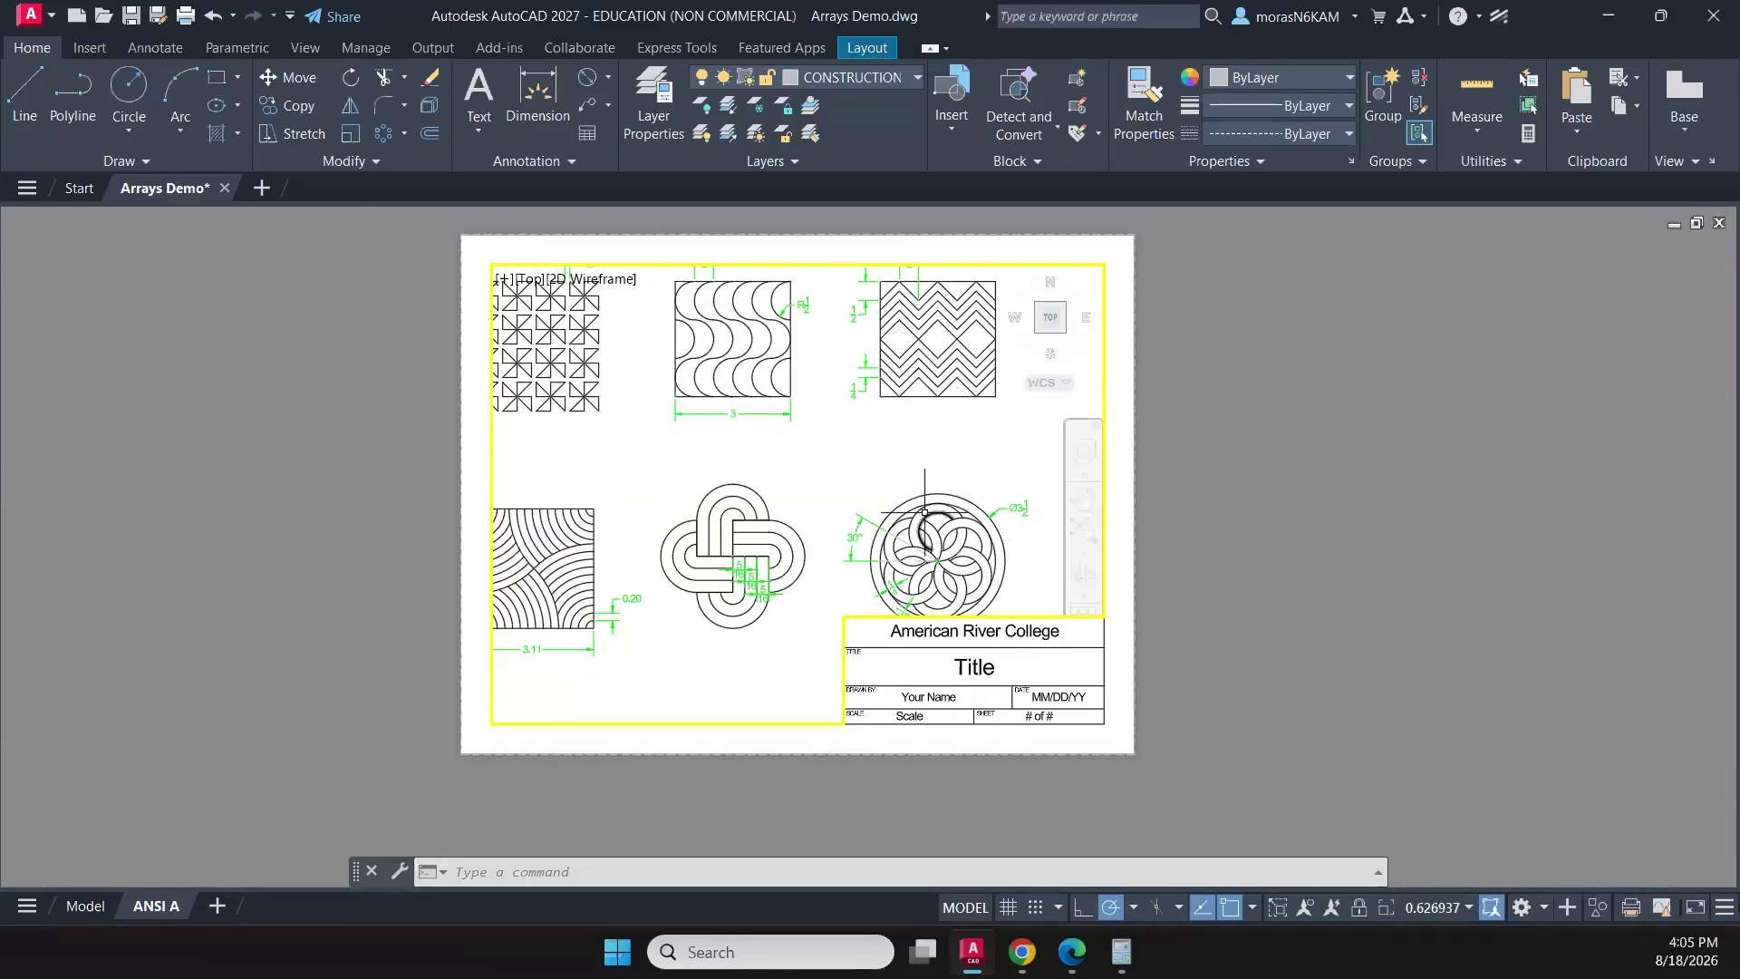
scroll(882, 488, "up", 4)
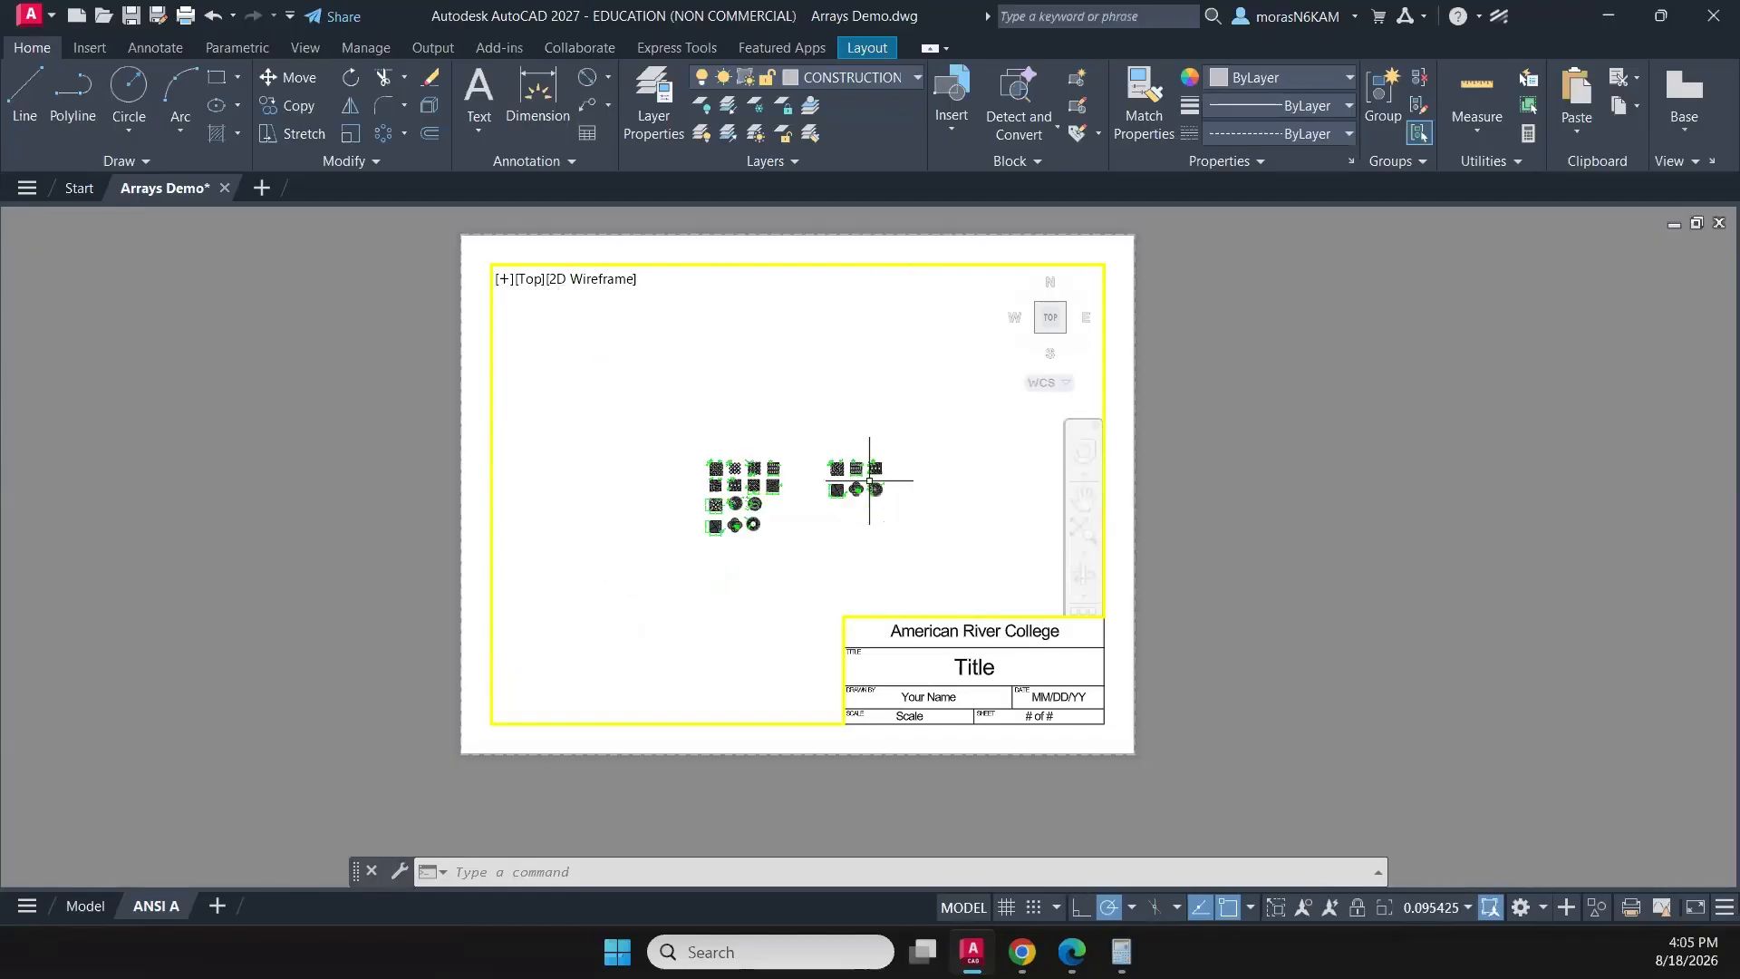
scroll(851, 474, "down", 4)
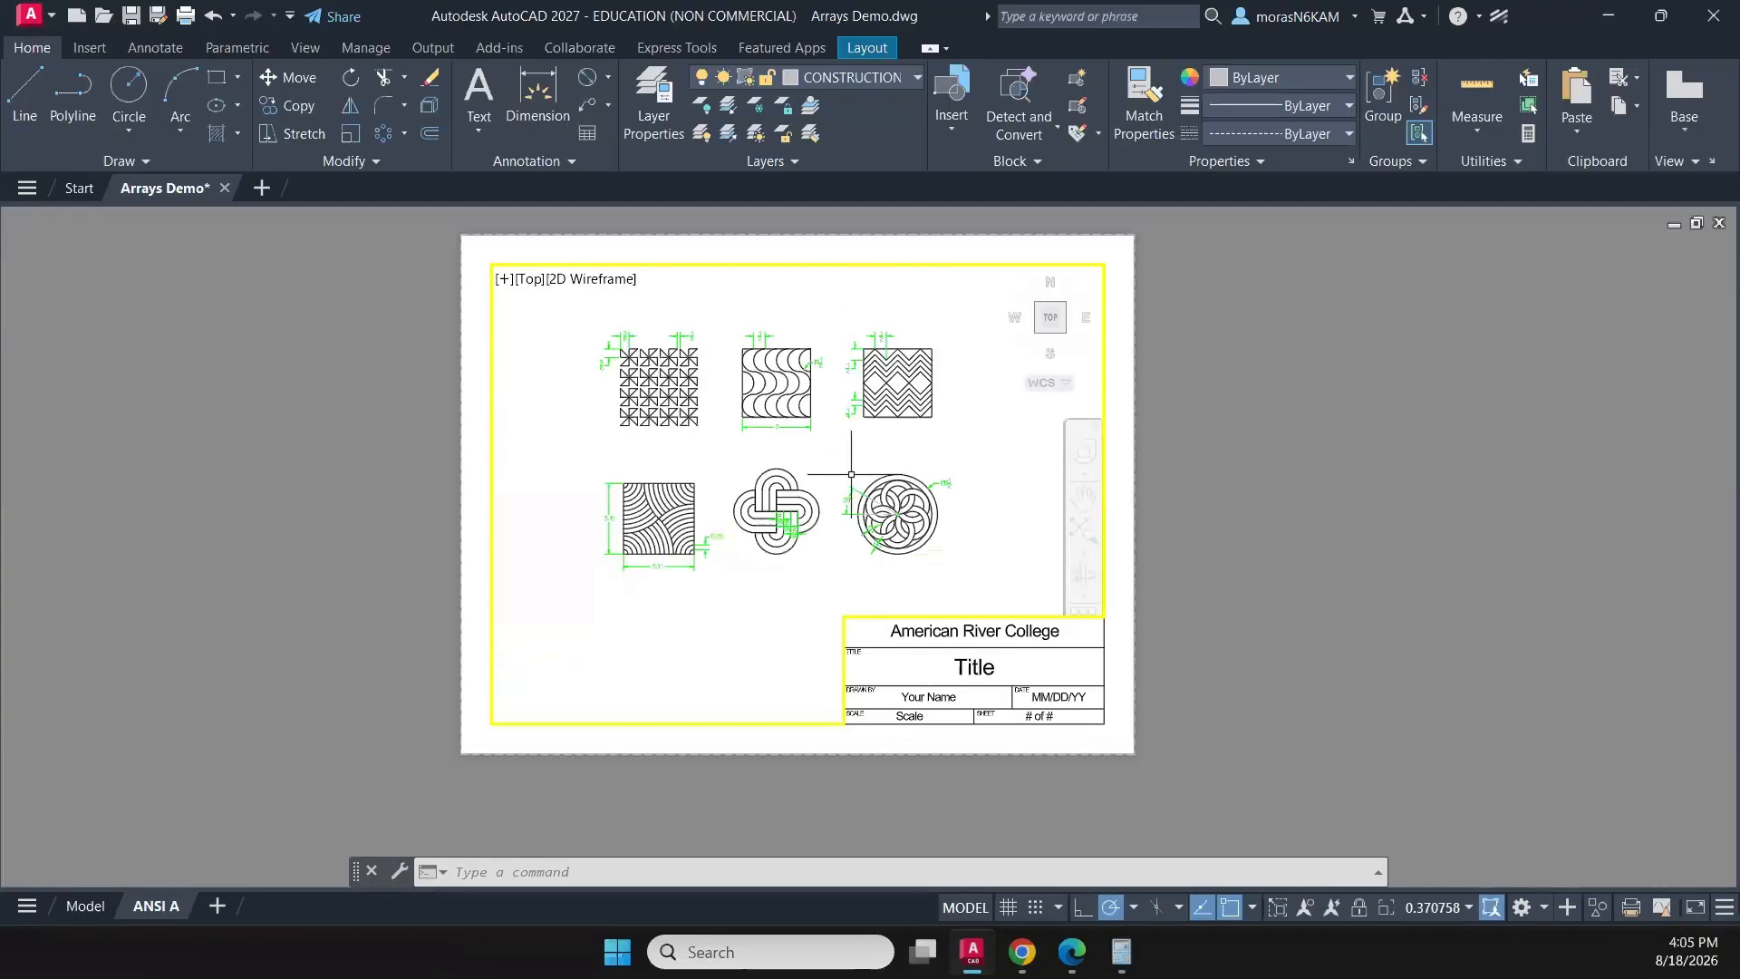
scroll(842, 473, "up", 3)
middle_click_drag(841, 471, 900, 503)
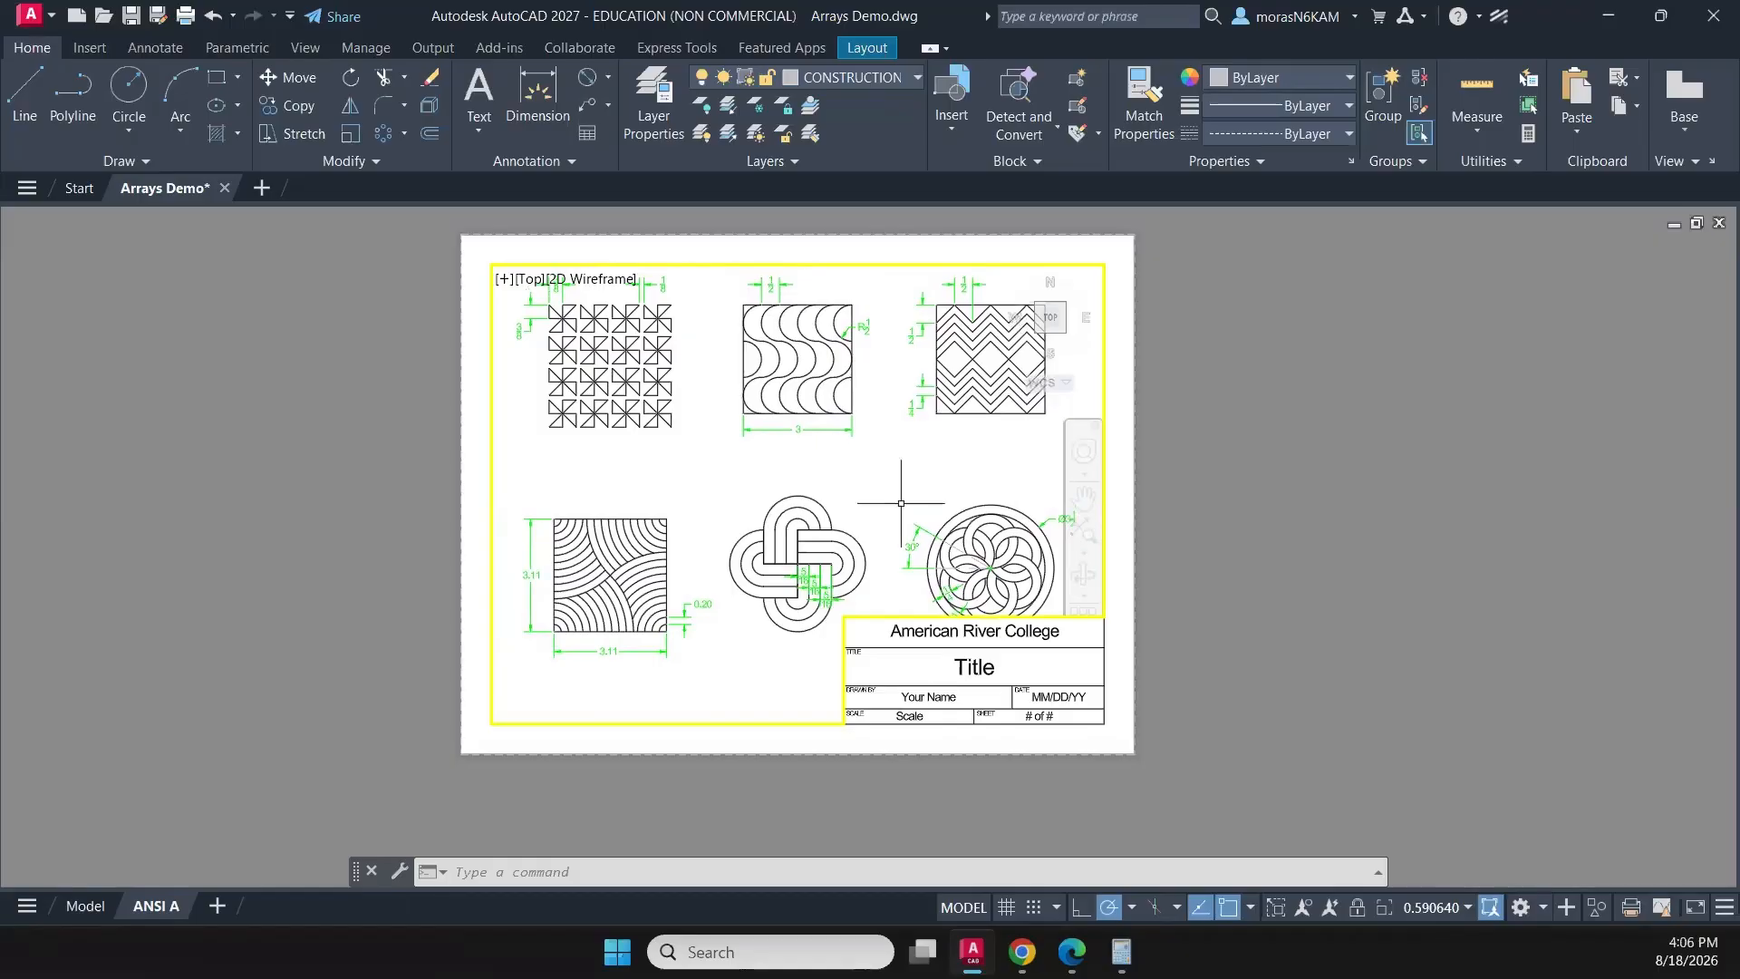
- Move the lower row of three patterns with their dimensions in model space about 1.02 units up
left_click(75, 906)
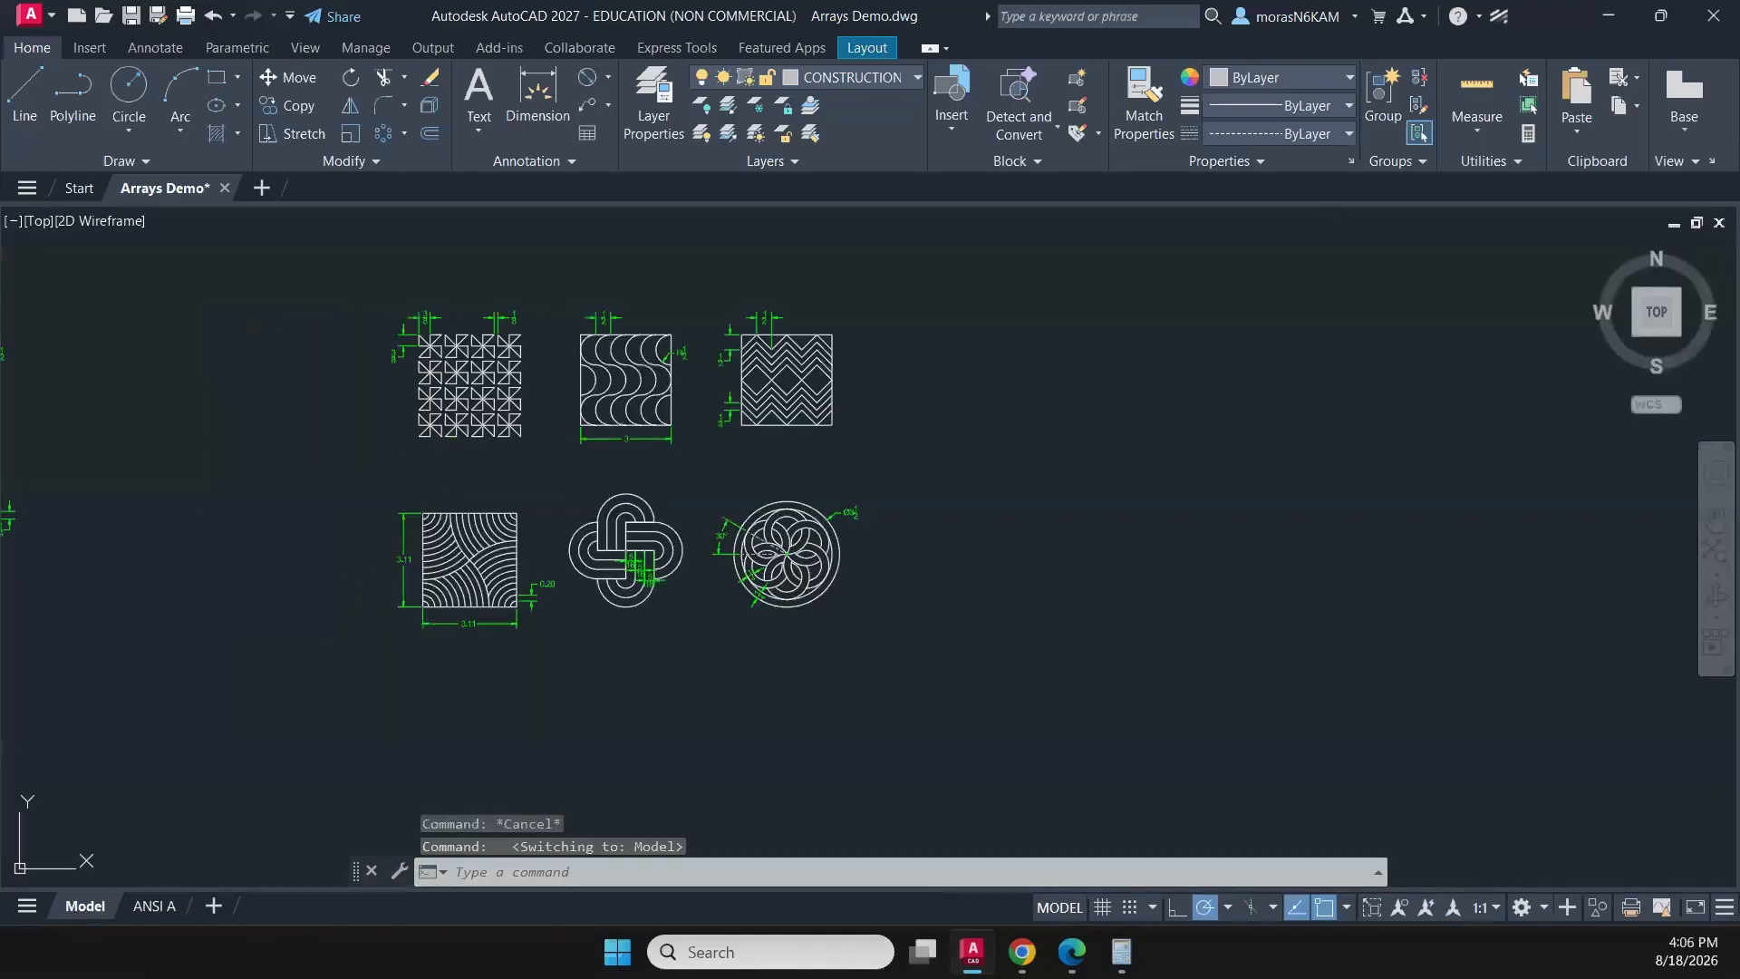
left_click(372, 458)
left_click(895, 687)
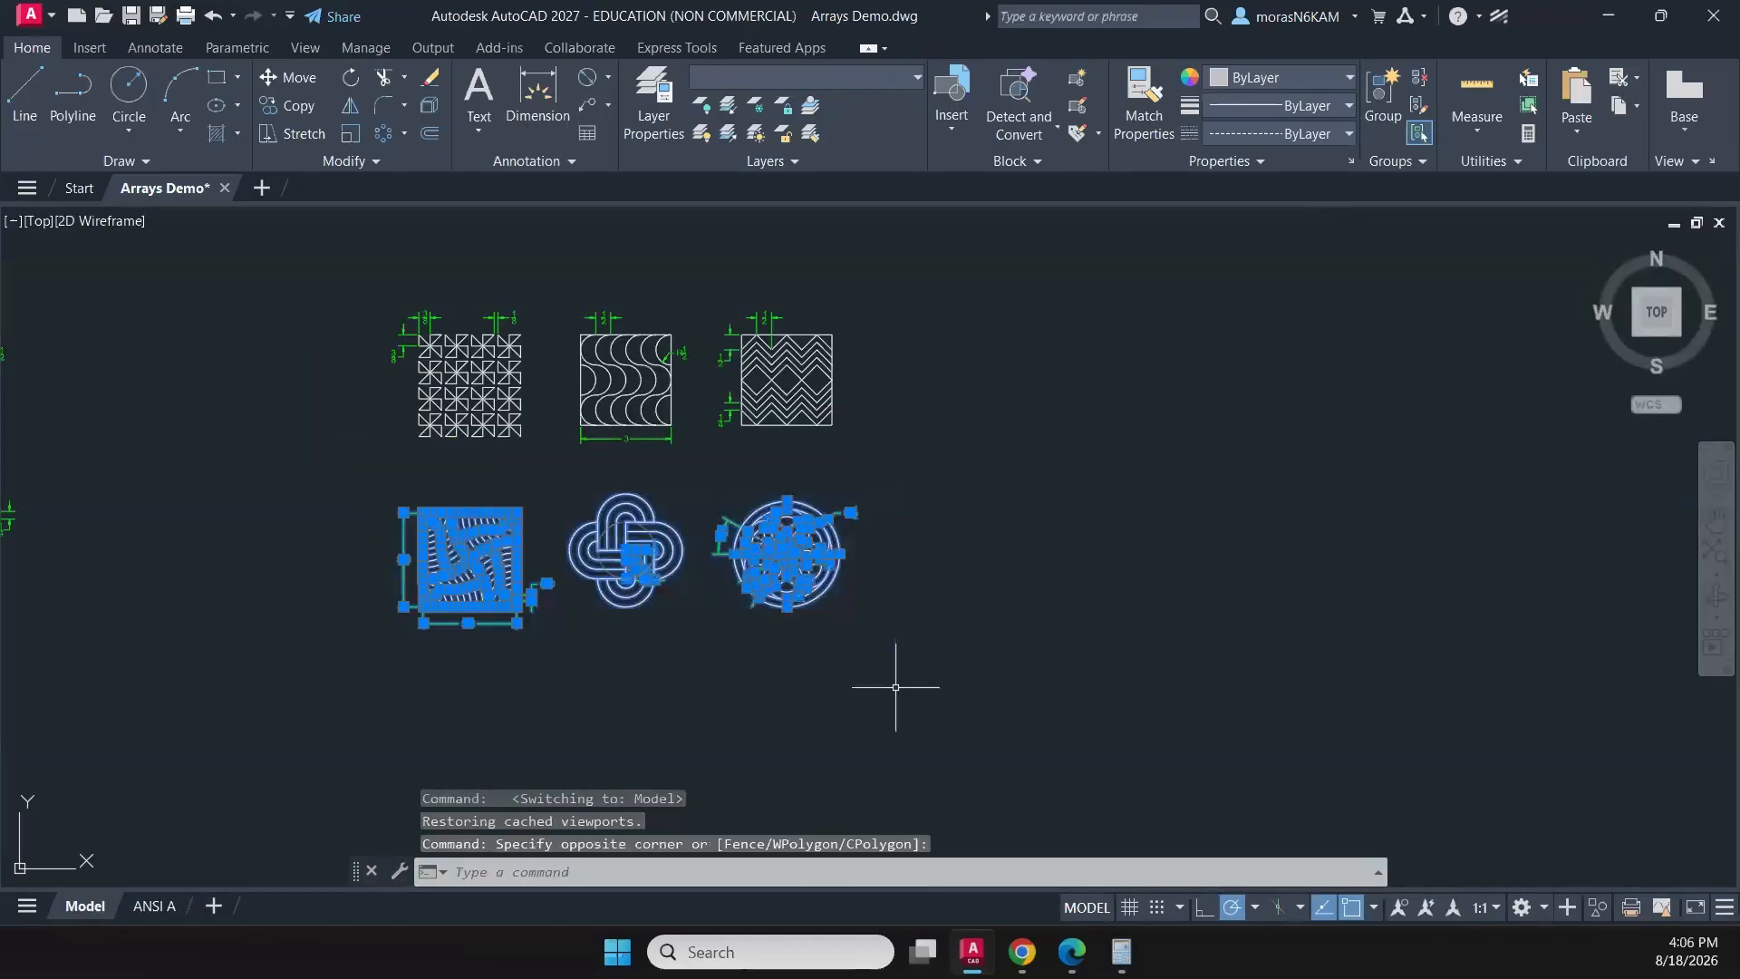
type("M")
key("Return")
left_click(889, 621)
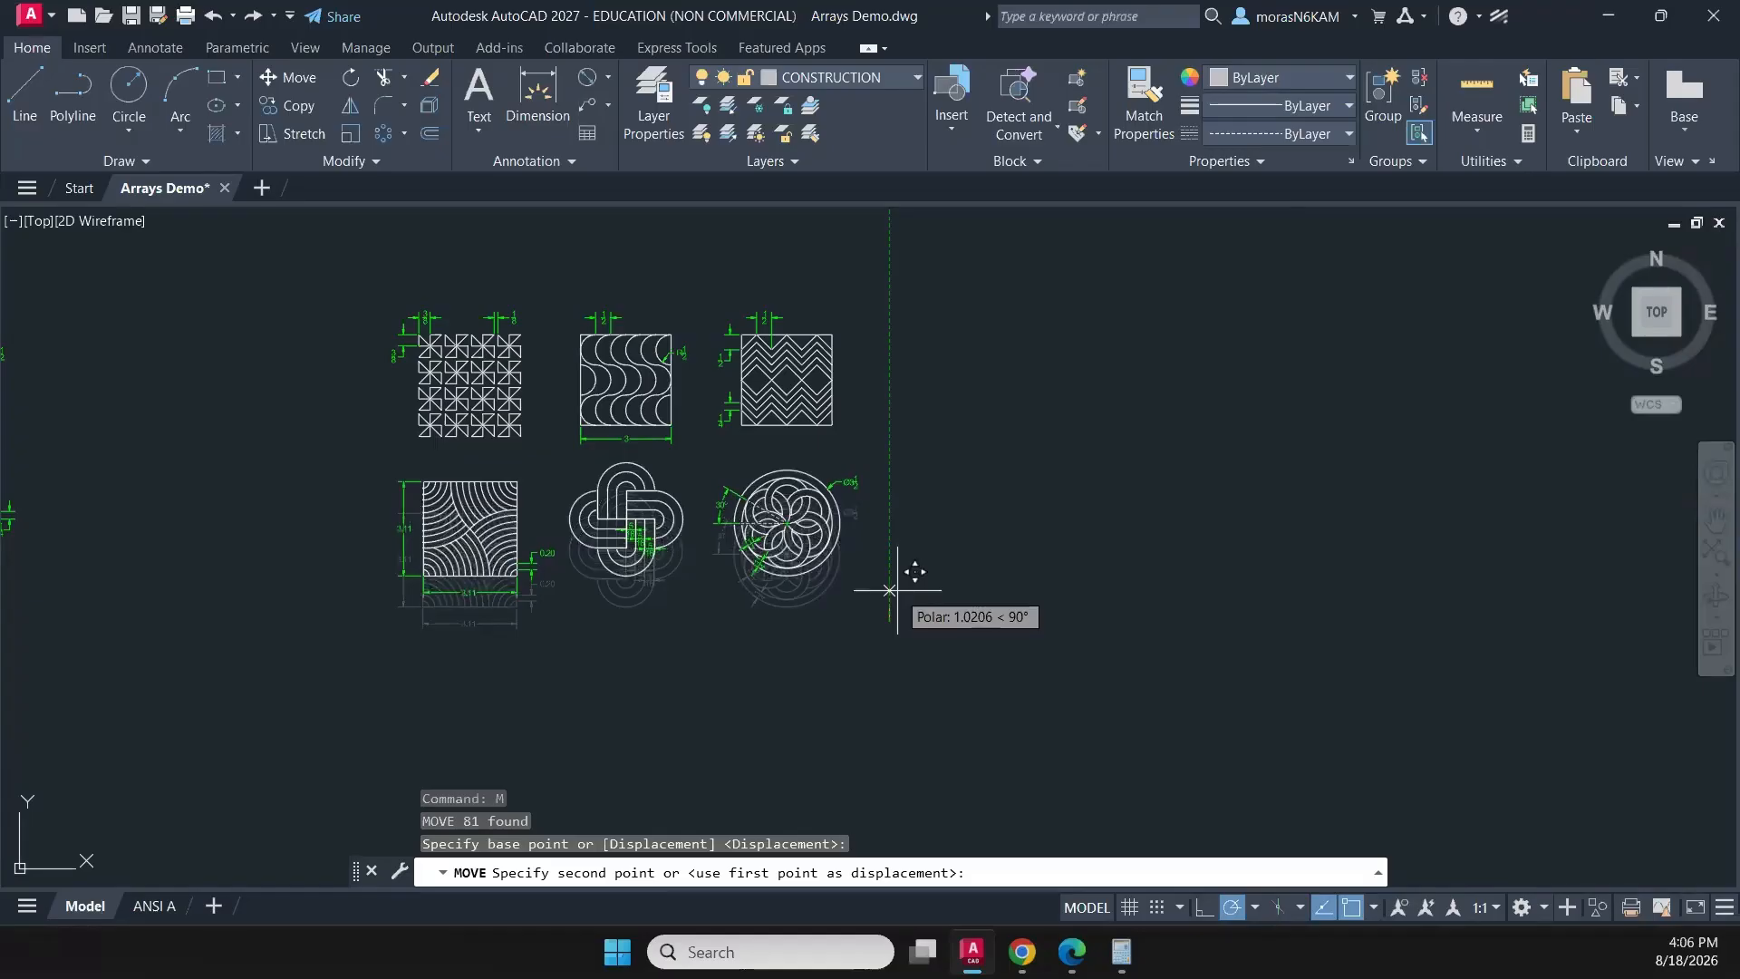
left_click(898, 590)
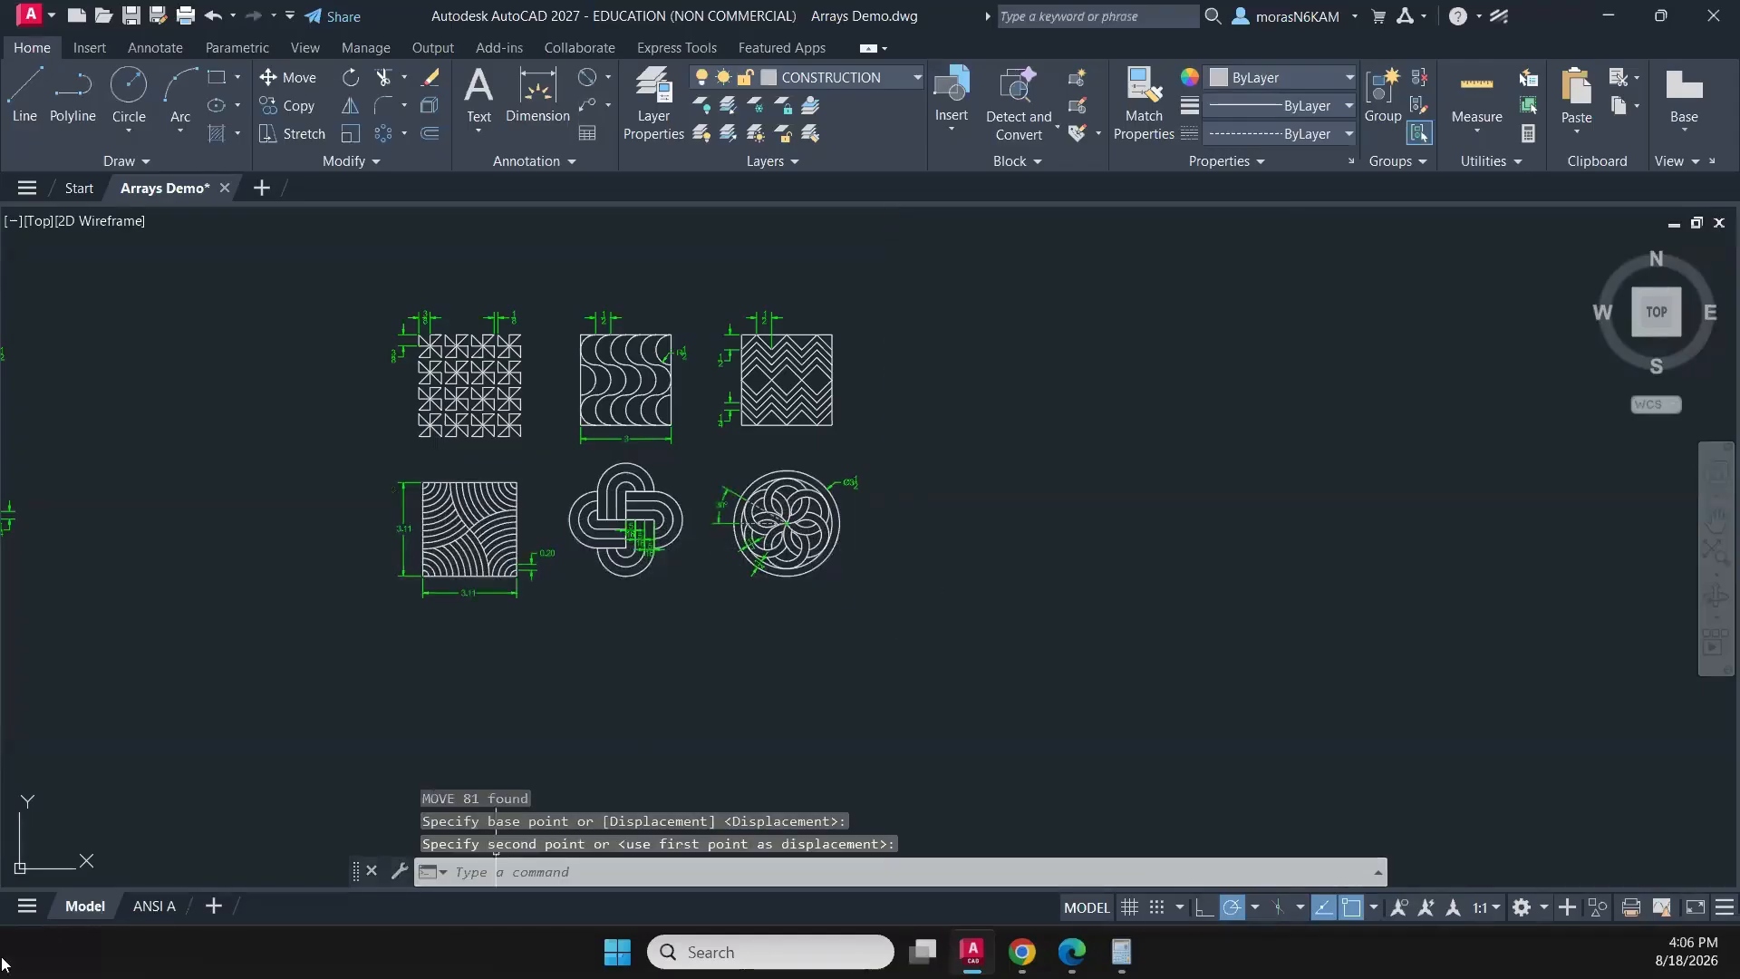
- Return to paper space on the ANSI A layout with the viewport locked and set the title block's title to Arrays
left_click(154, 905)
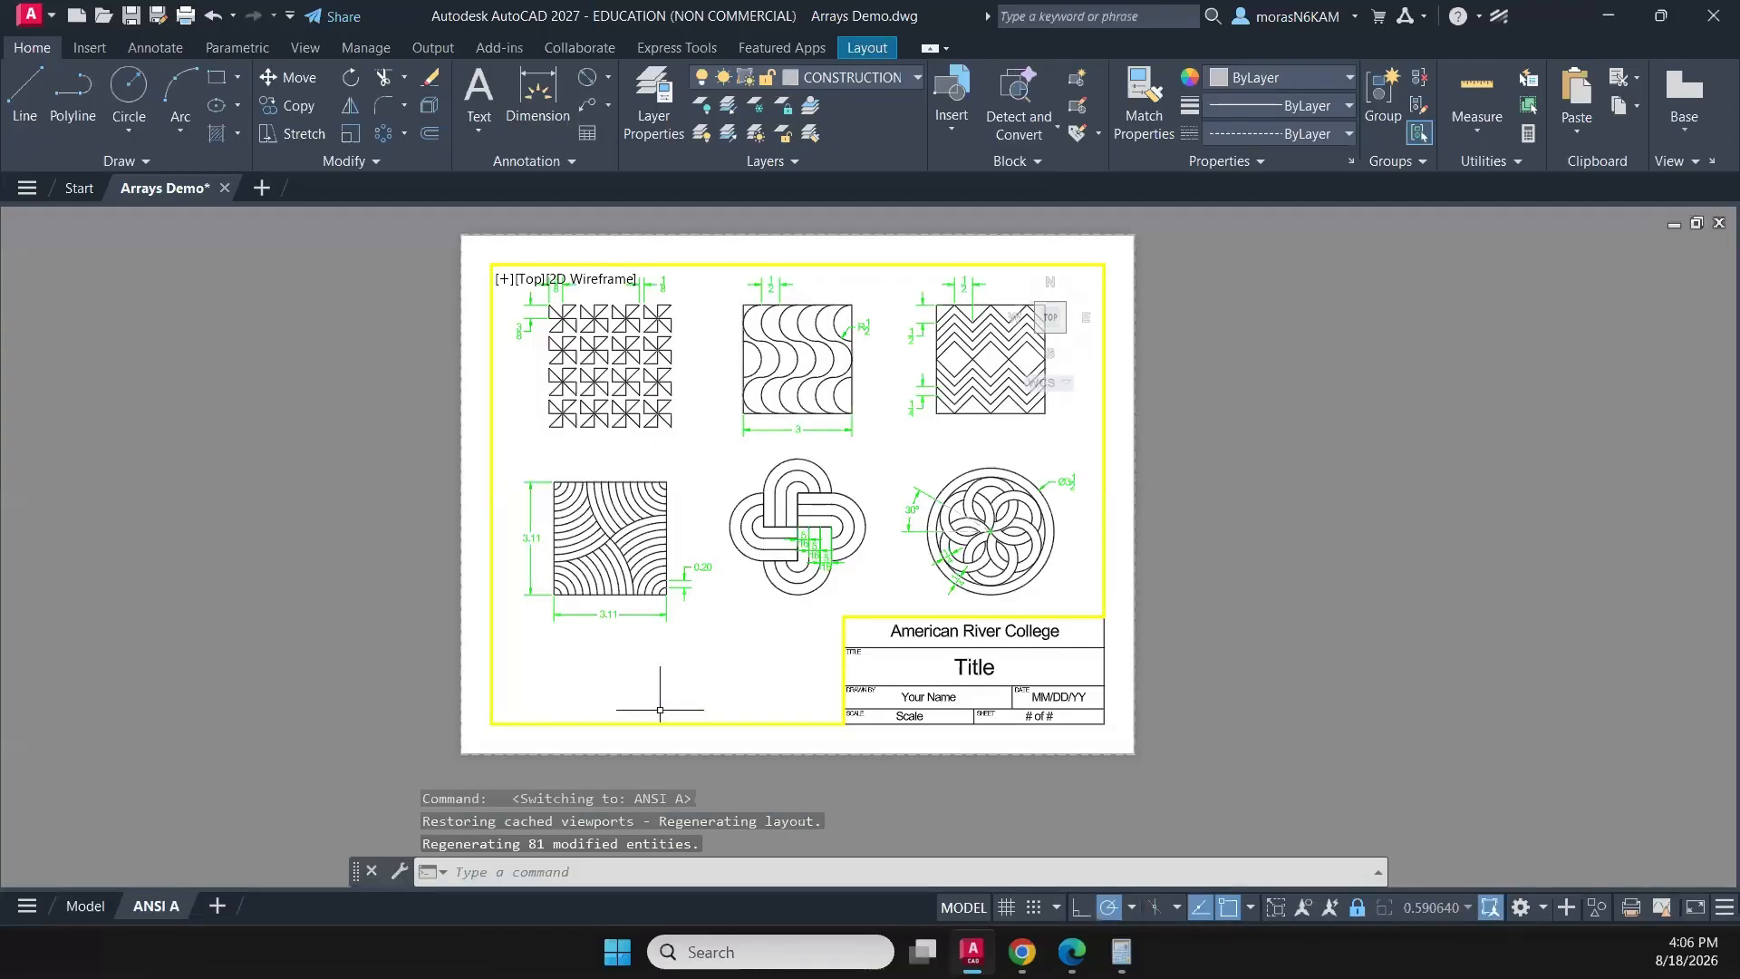
double_click(974, 691)
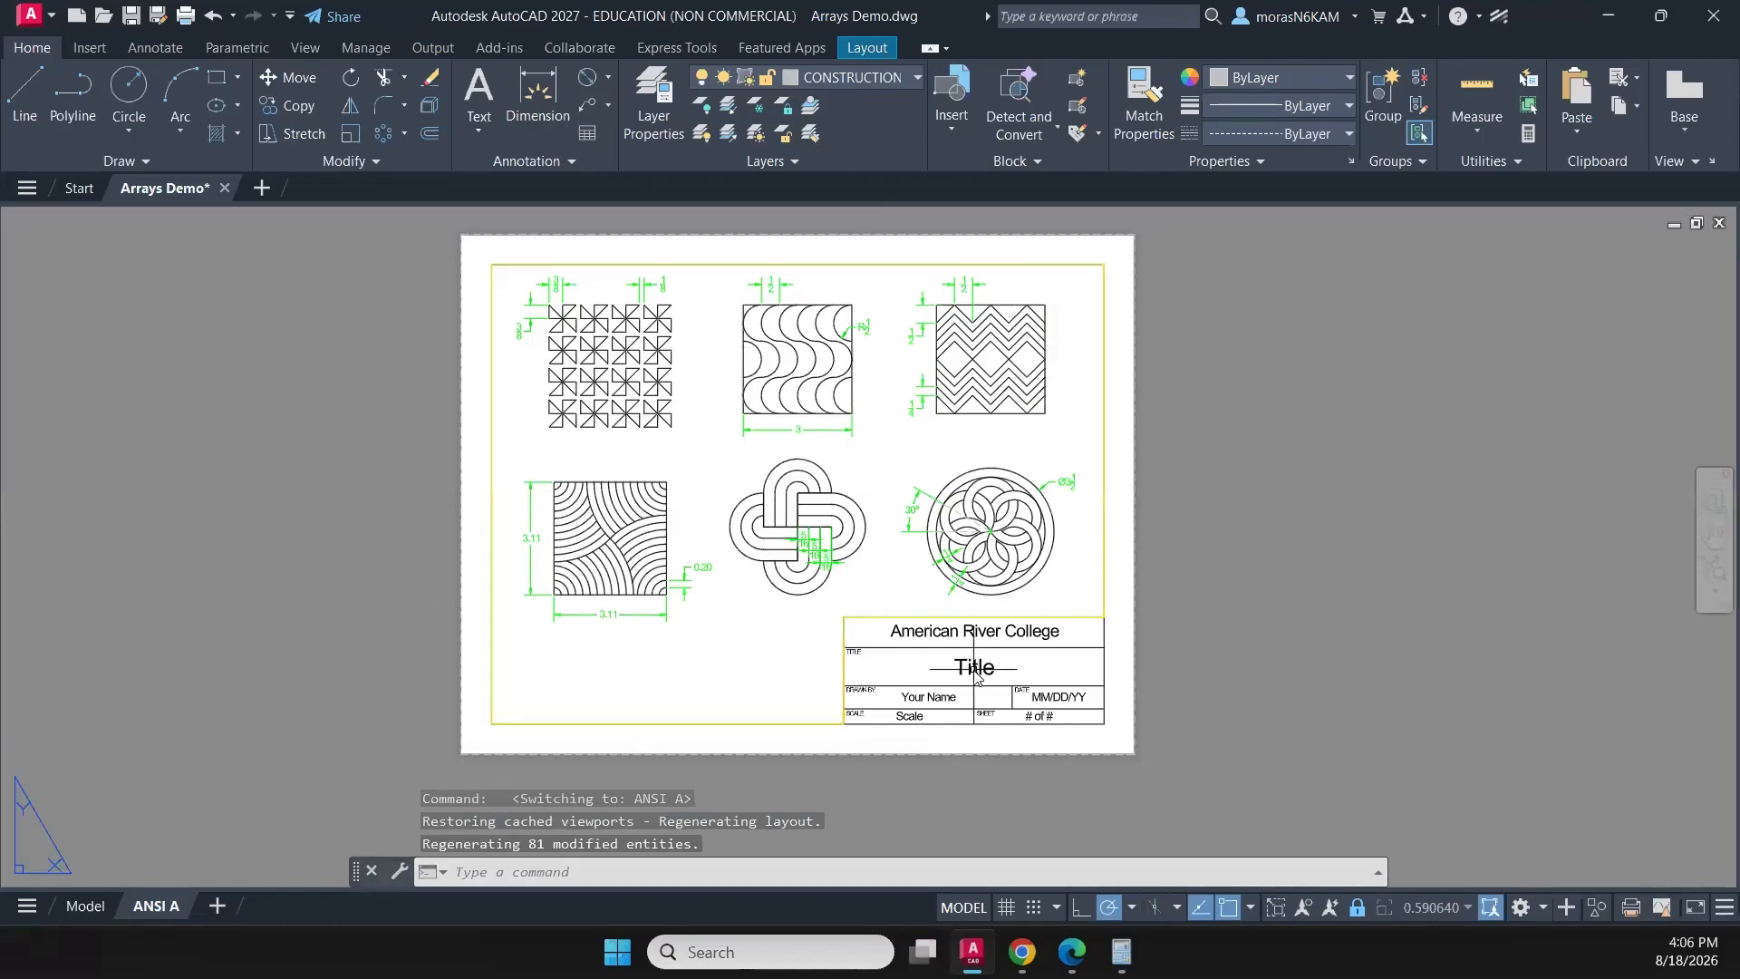
double_click(980, 675)
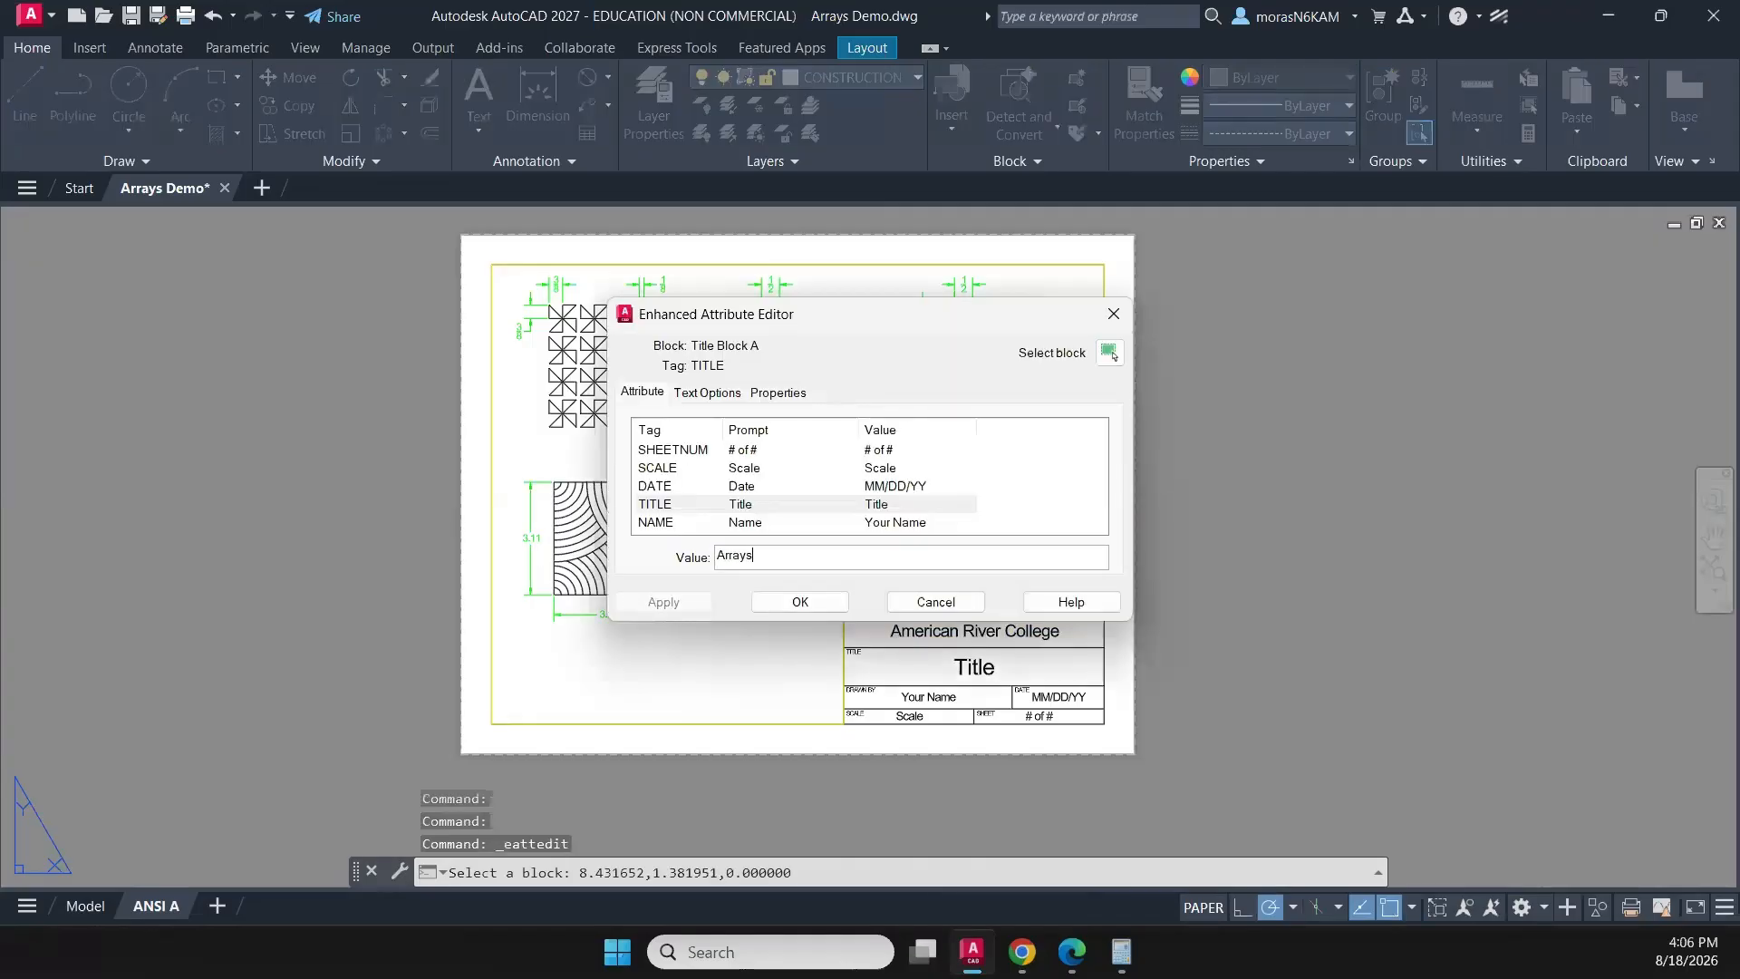
left_click(800, 602)
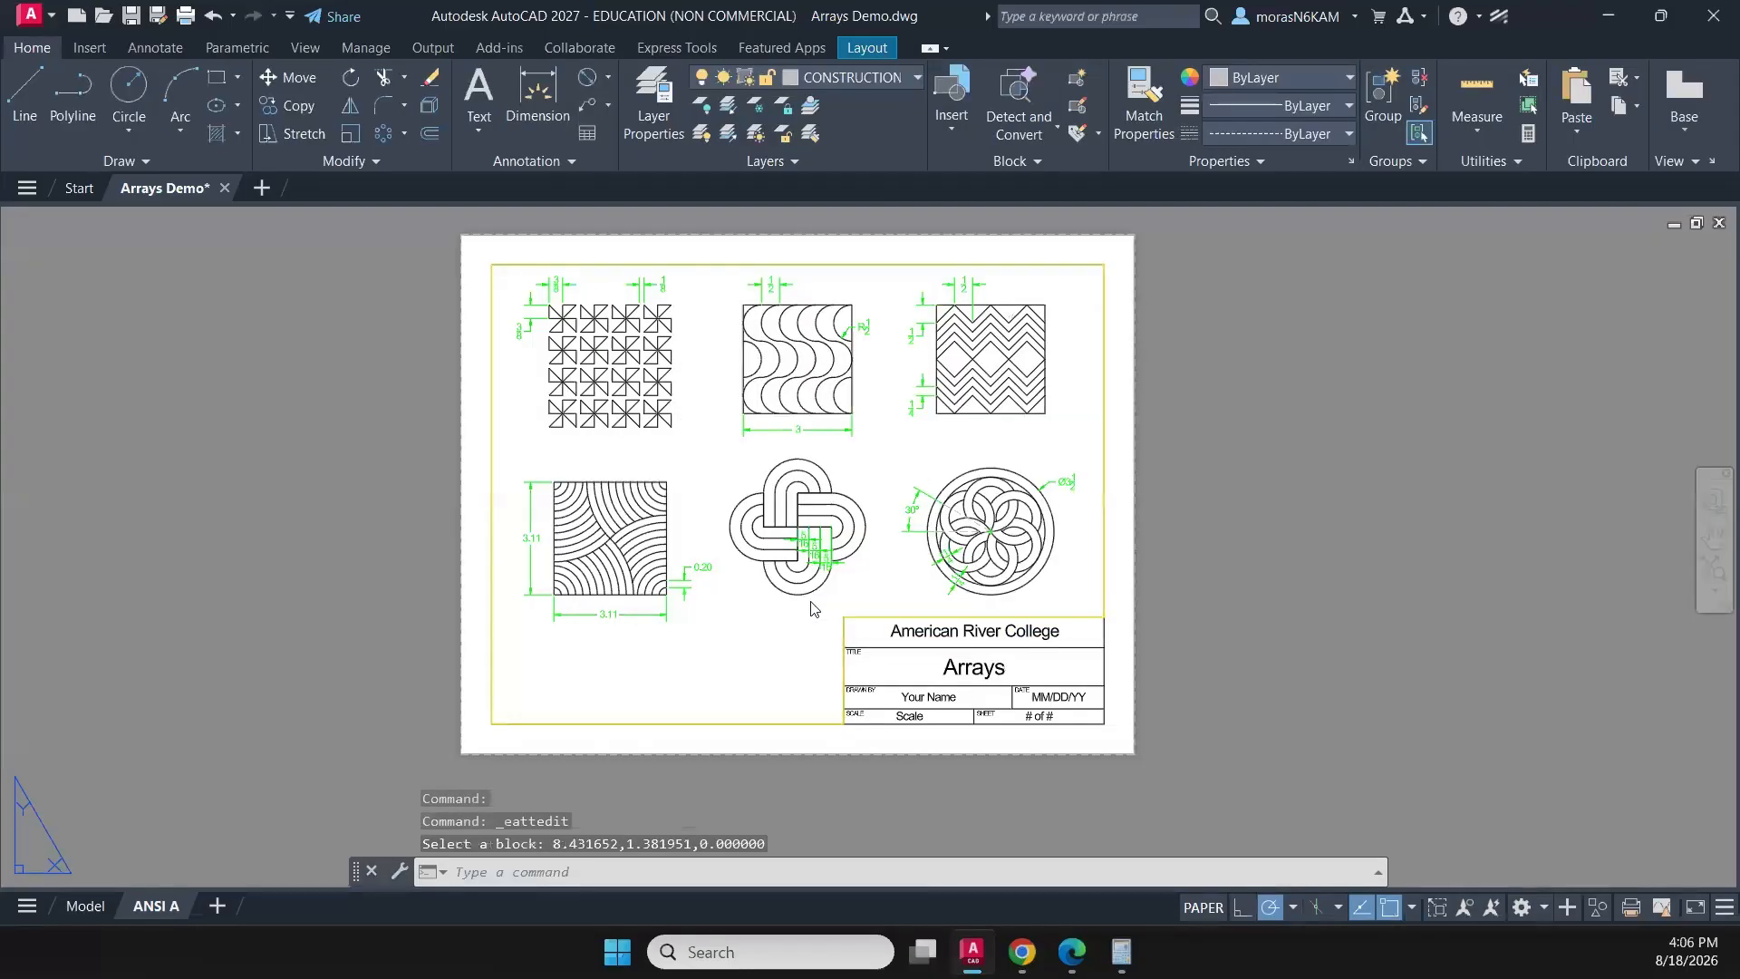
- Fill in the drafter's name in the title block and set its date to 08/18/26
double_click(937, 691)
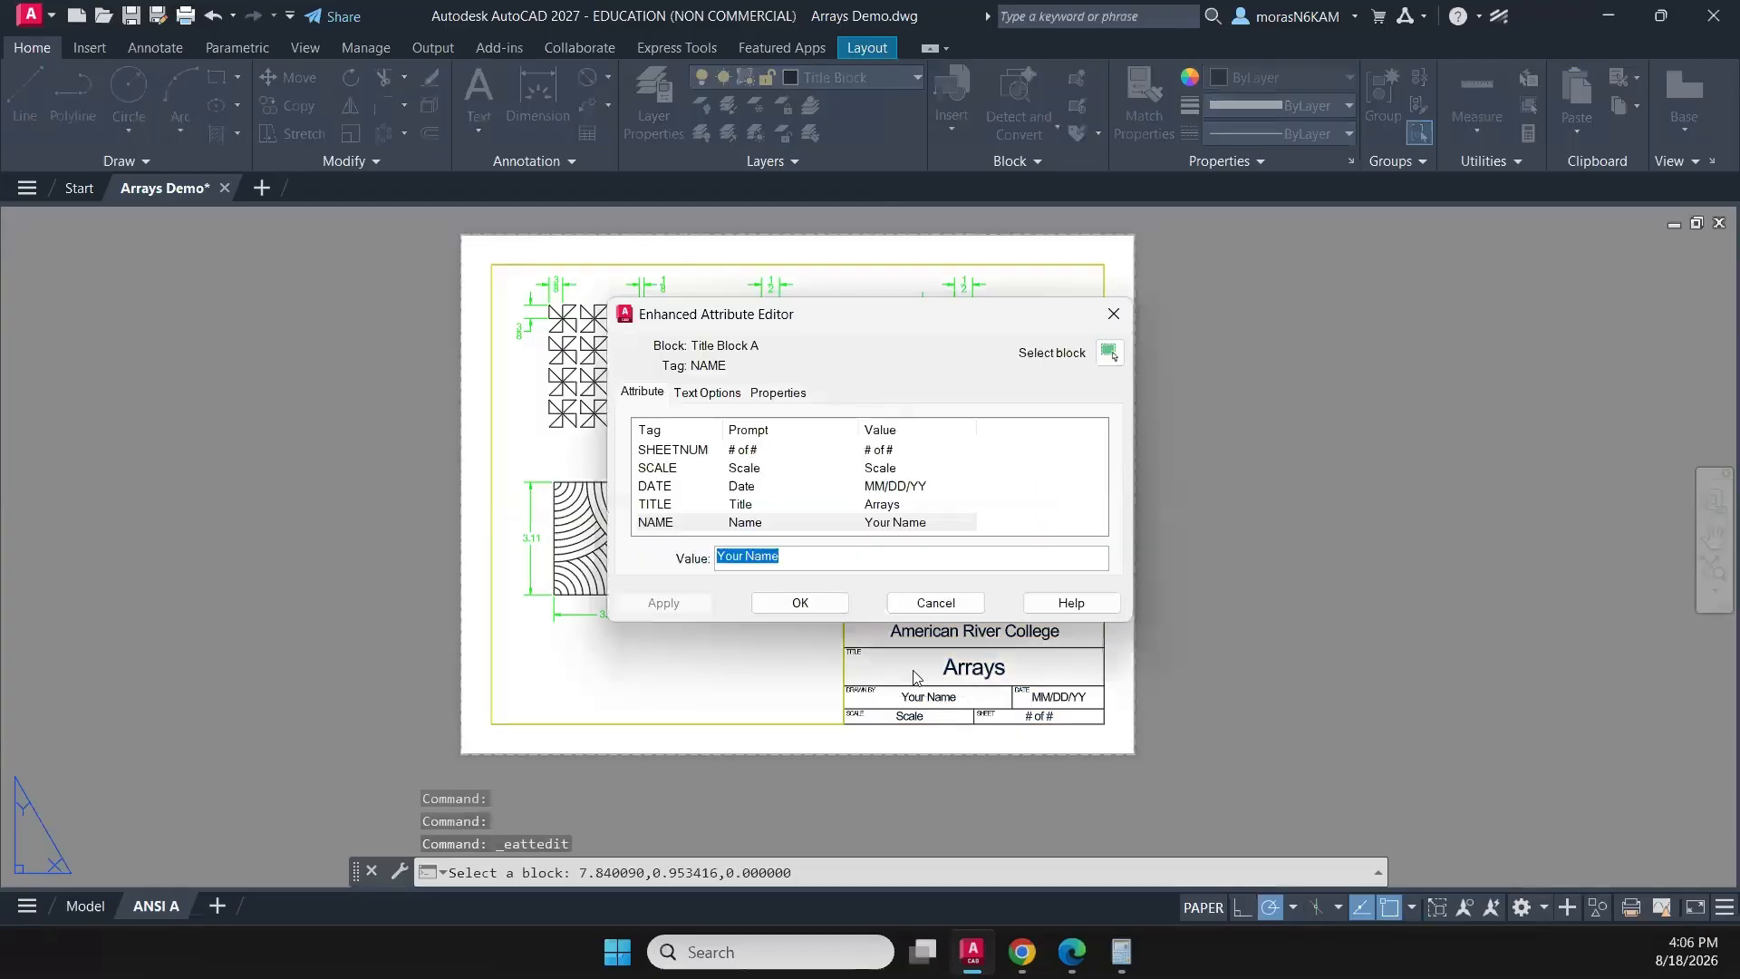
type("Prof. Mora")
left_click(905, 489)
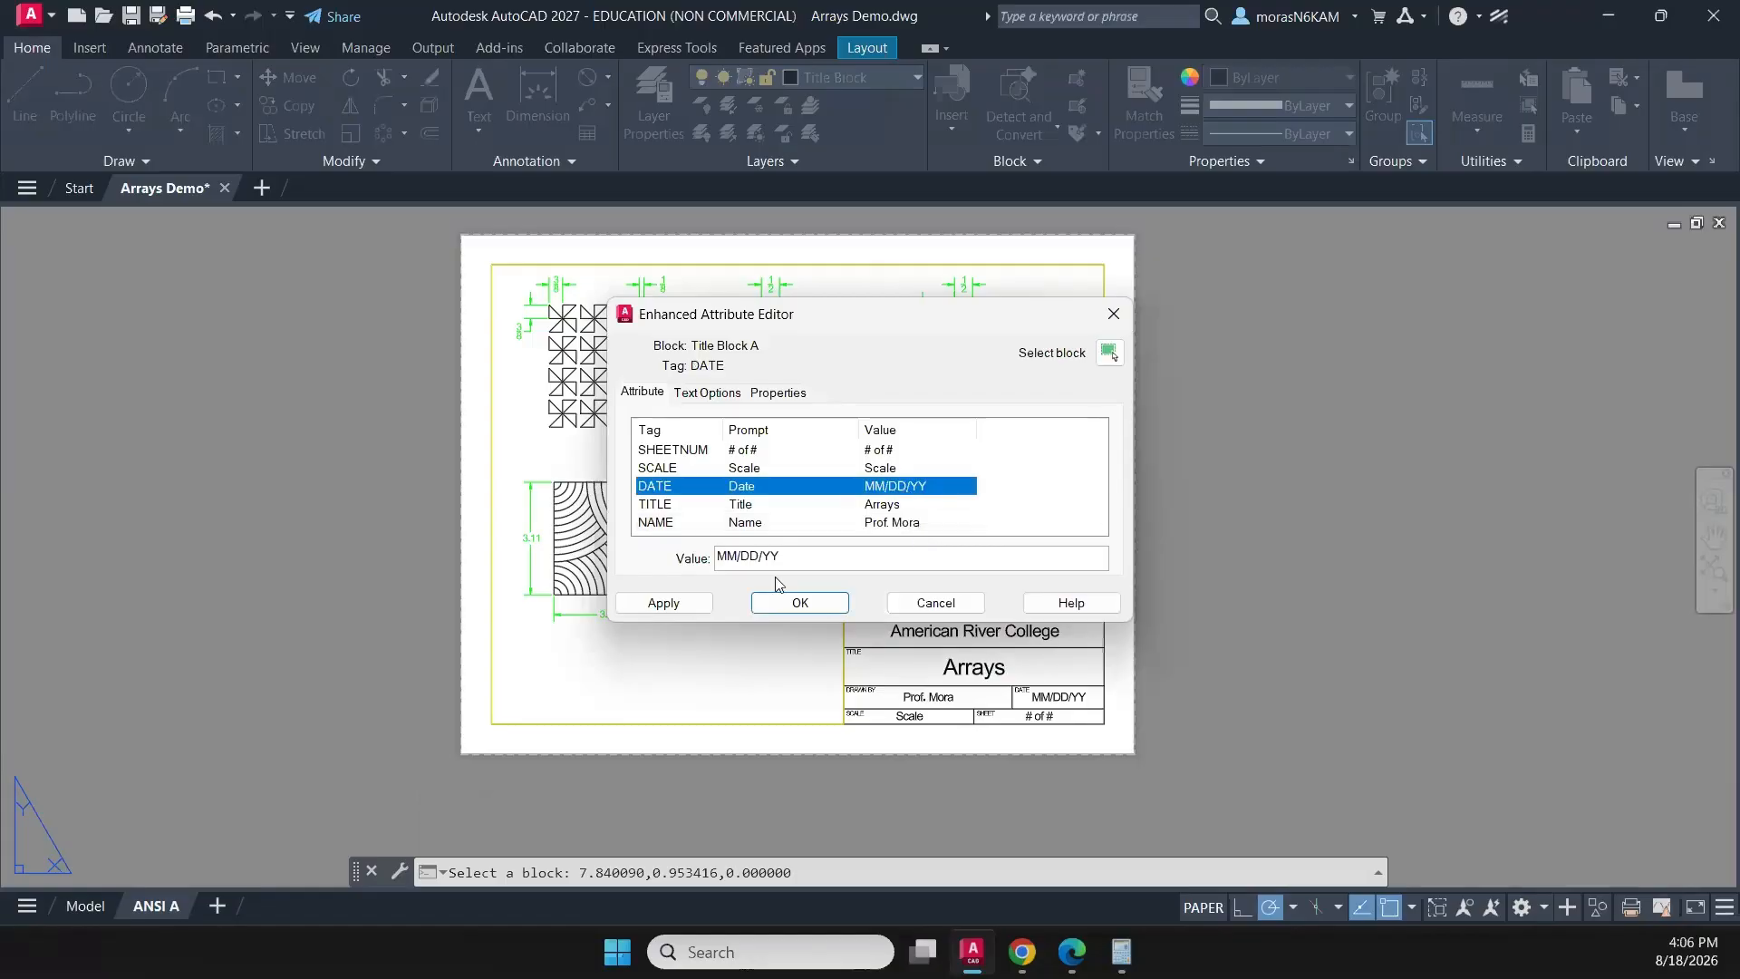
left_click_drag(777, 557, 666, 558)
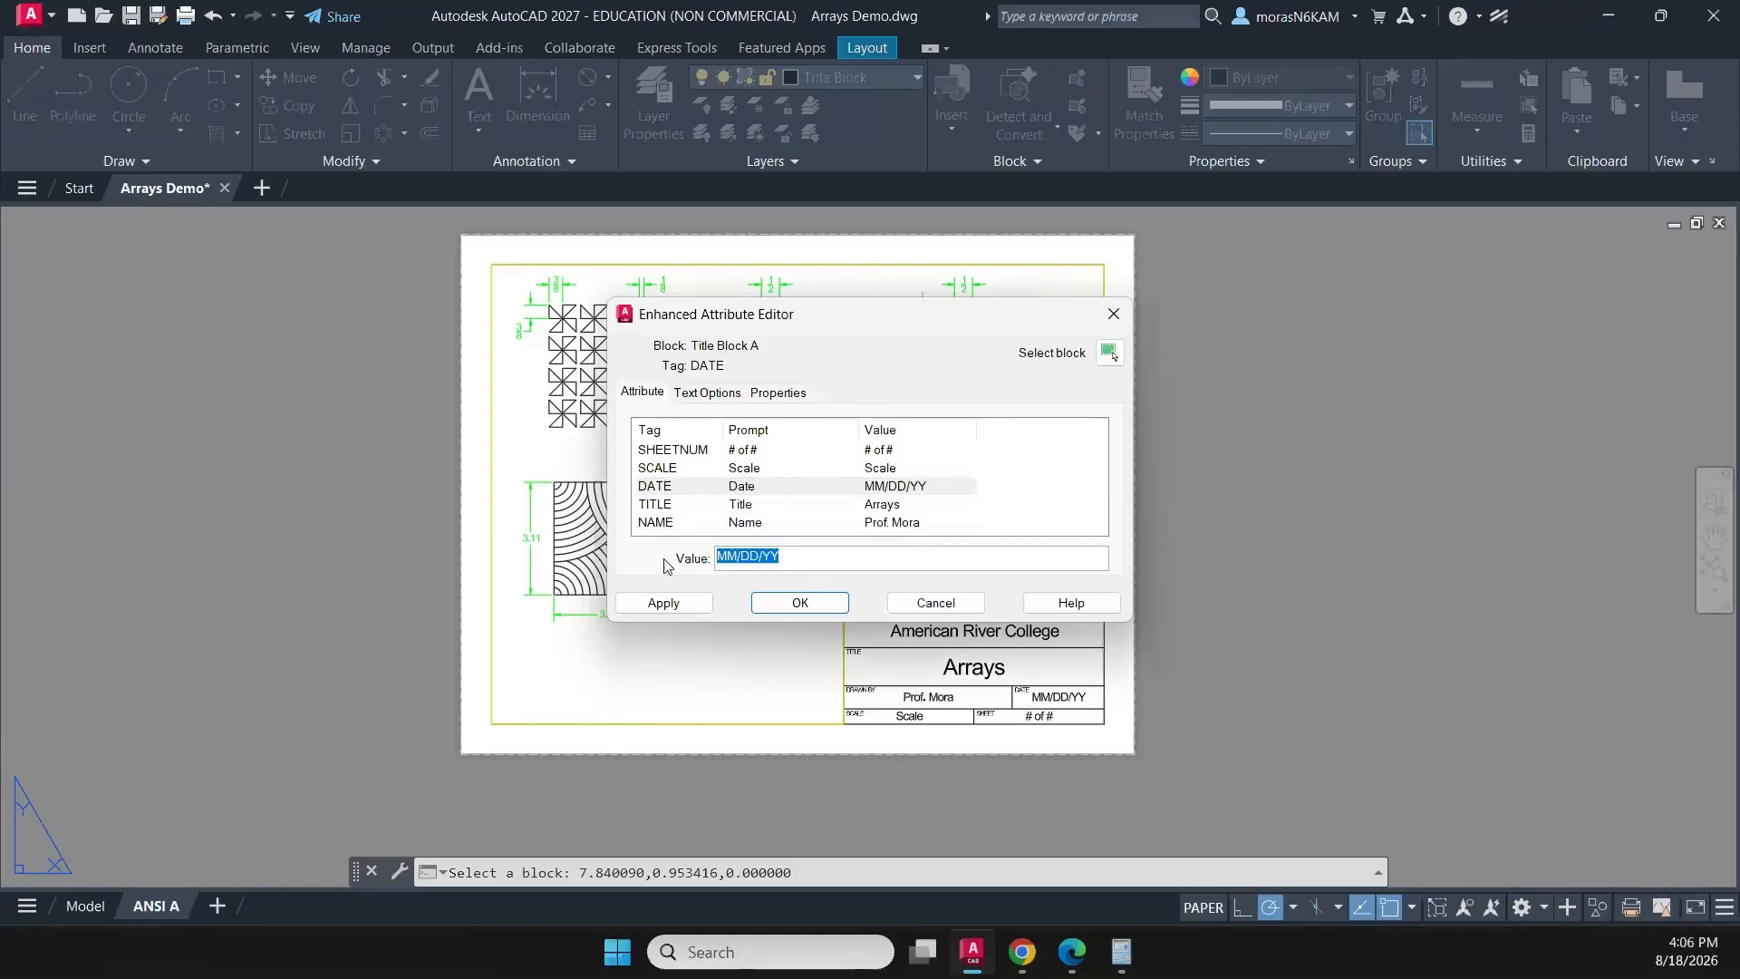
type("08/18/26")
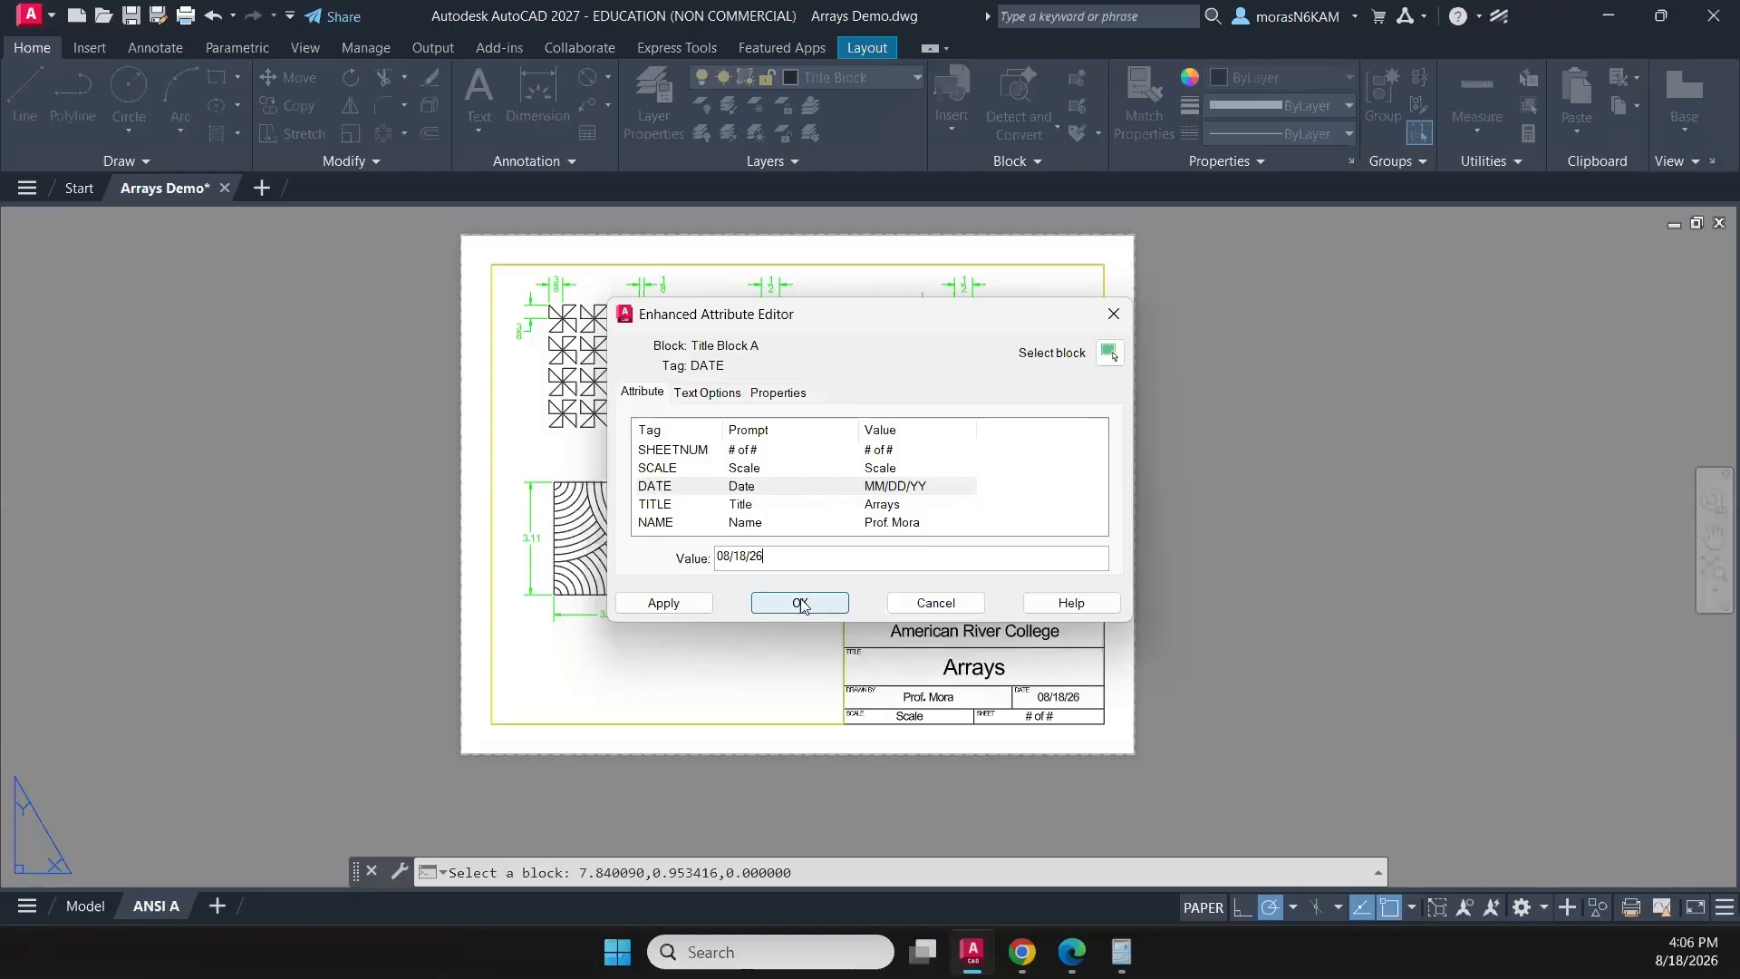
- Set the title block's sheet number to 1 of 1 and its scale to N.T.S., and save the drawing
left_click(876, 450)
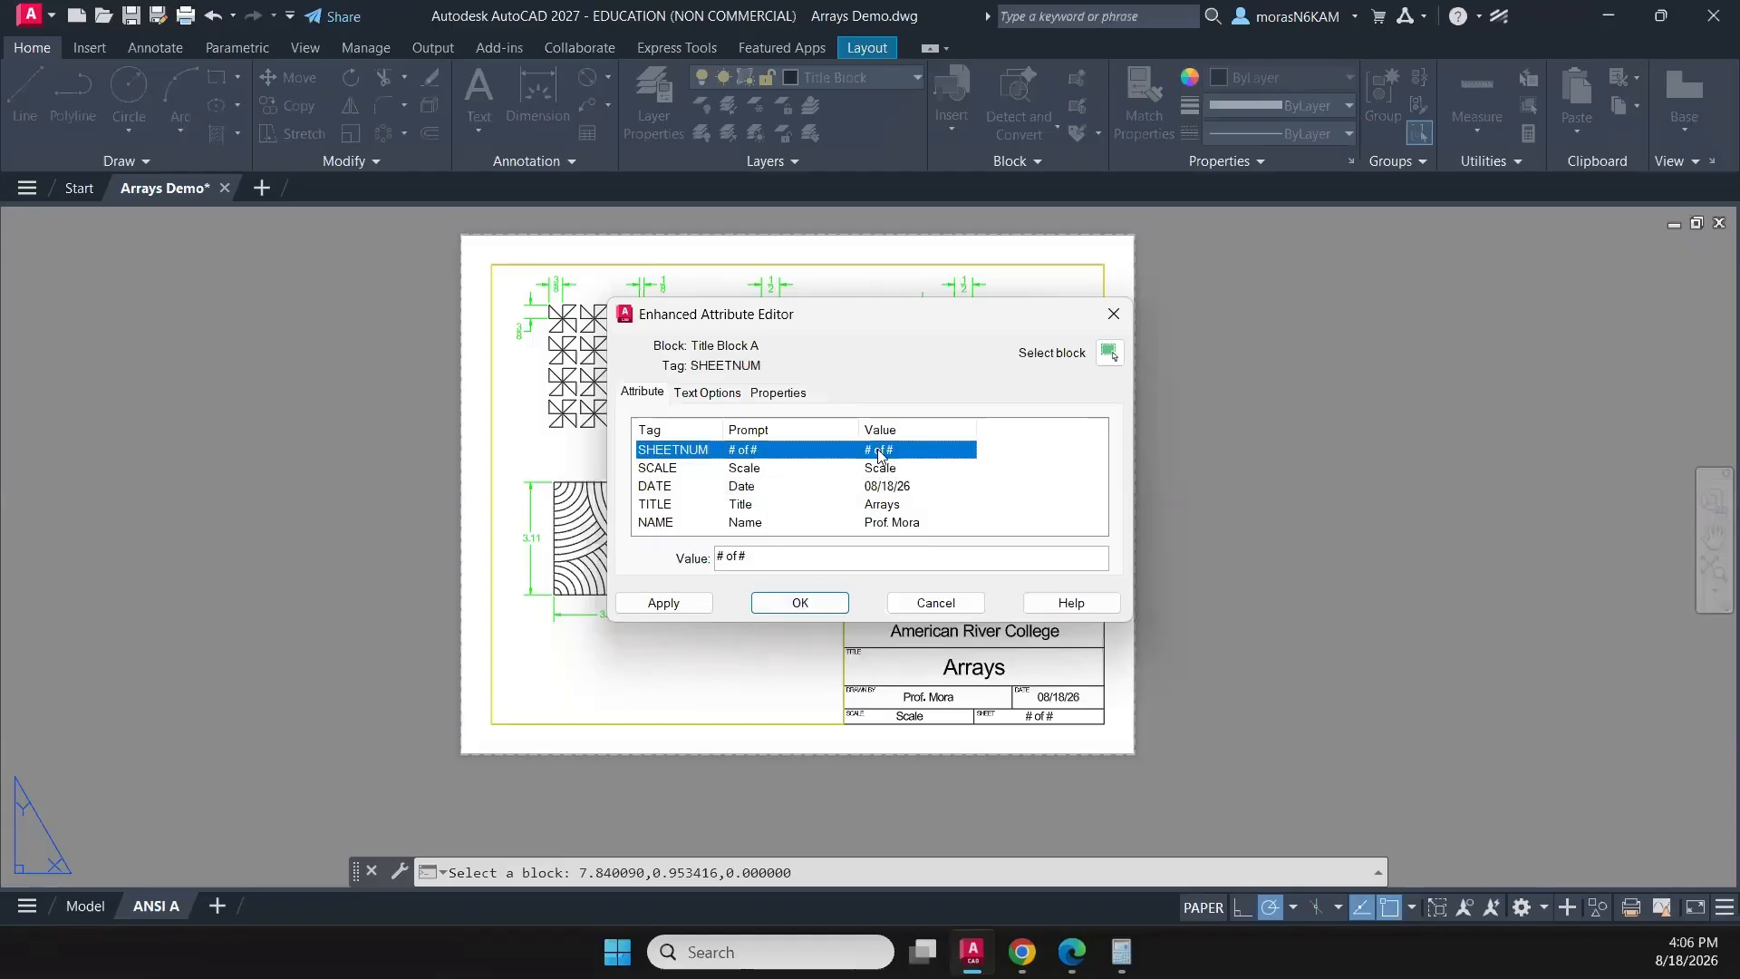
key("Tab")
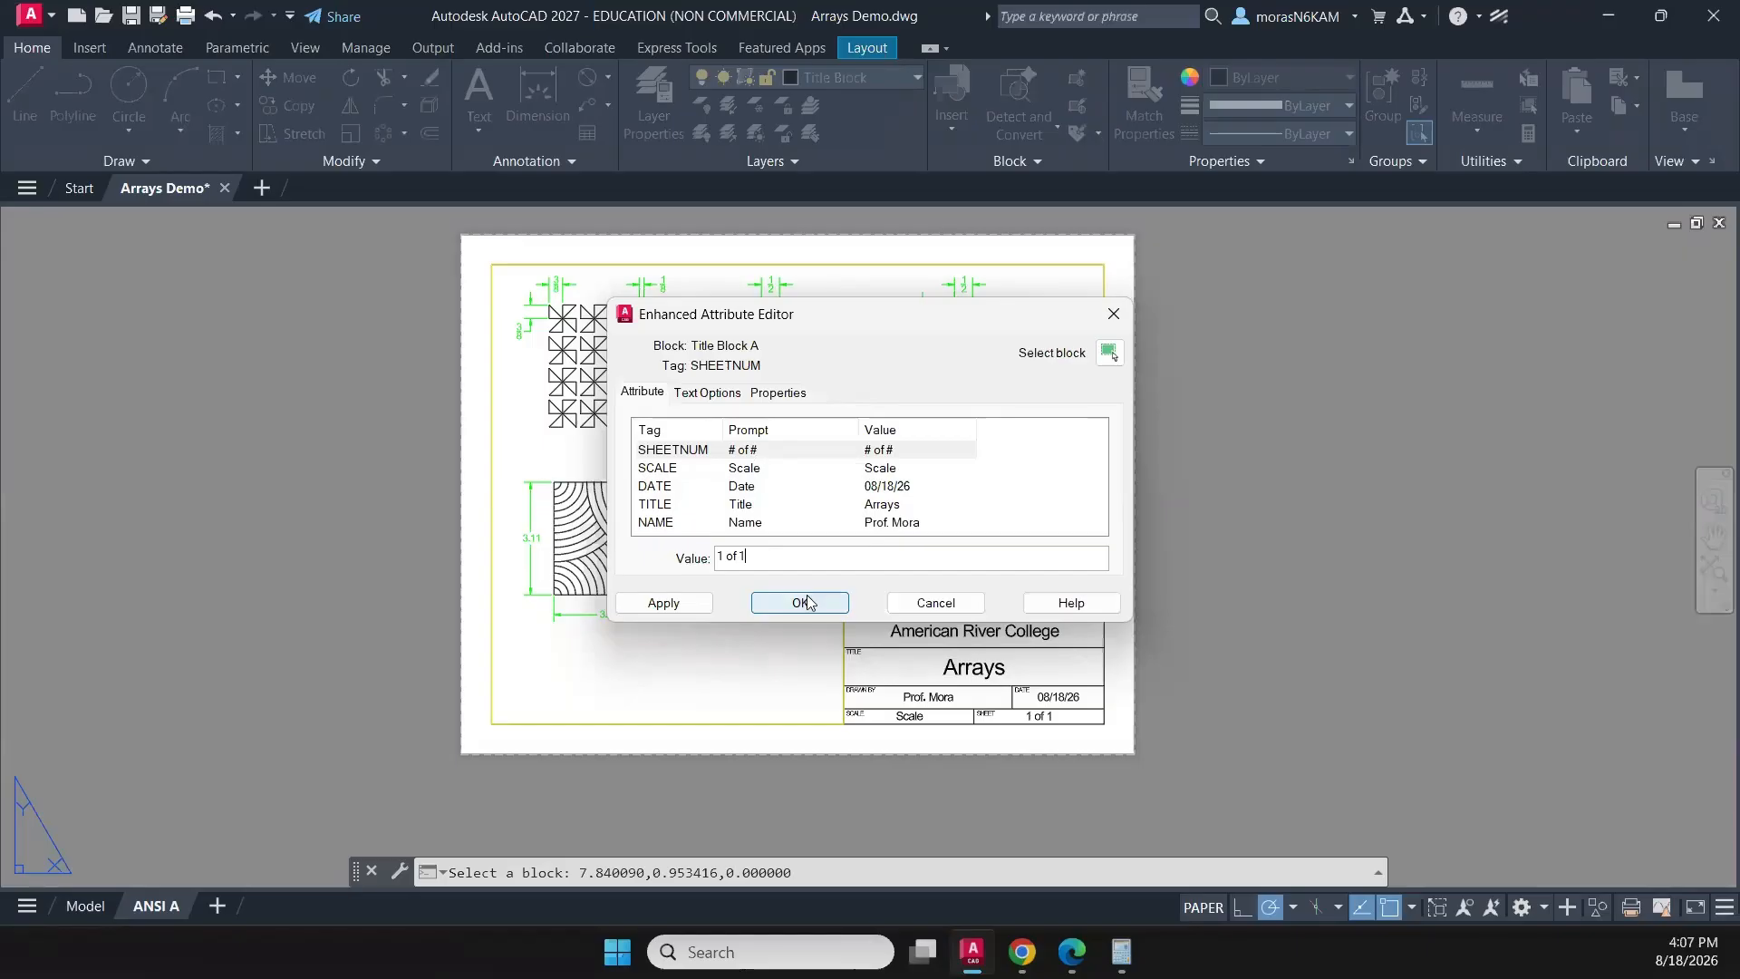
left_click(881, 468)
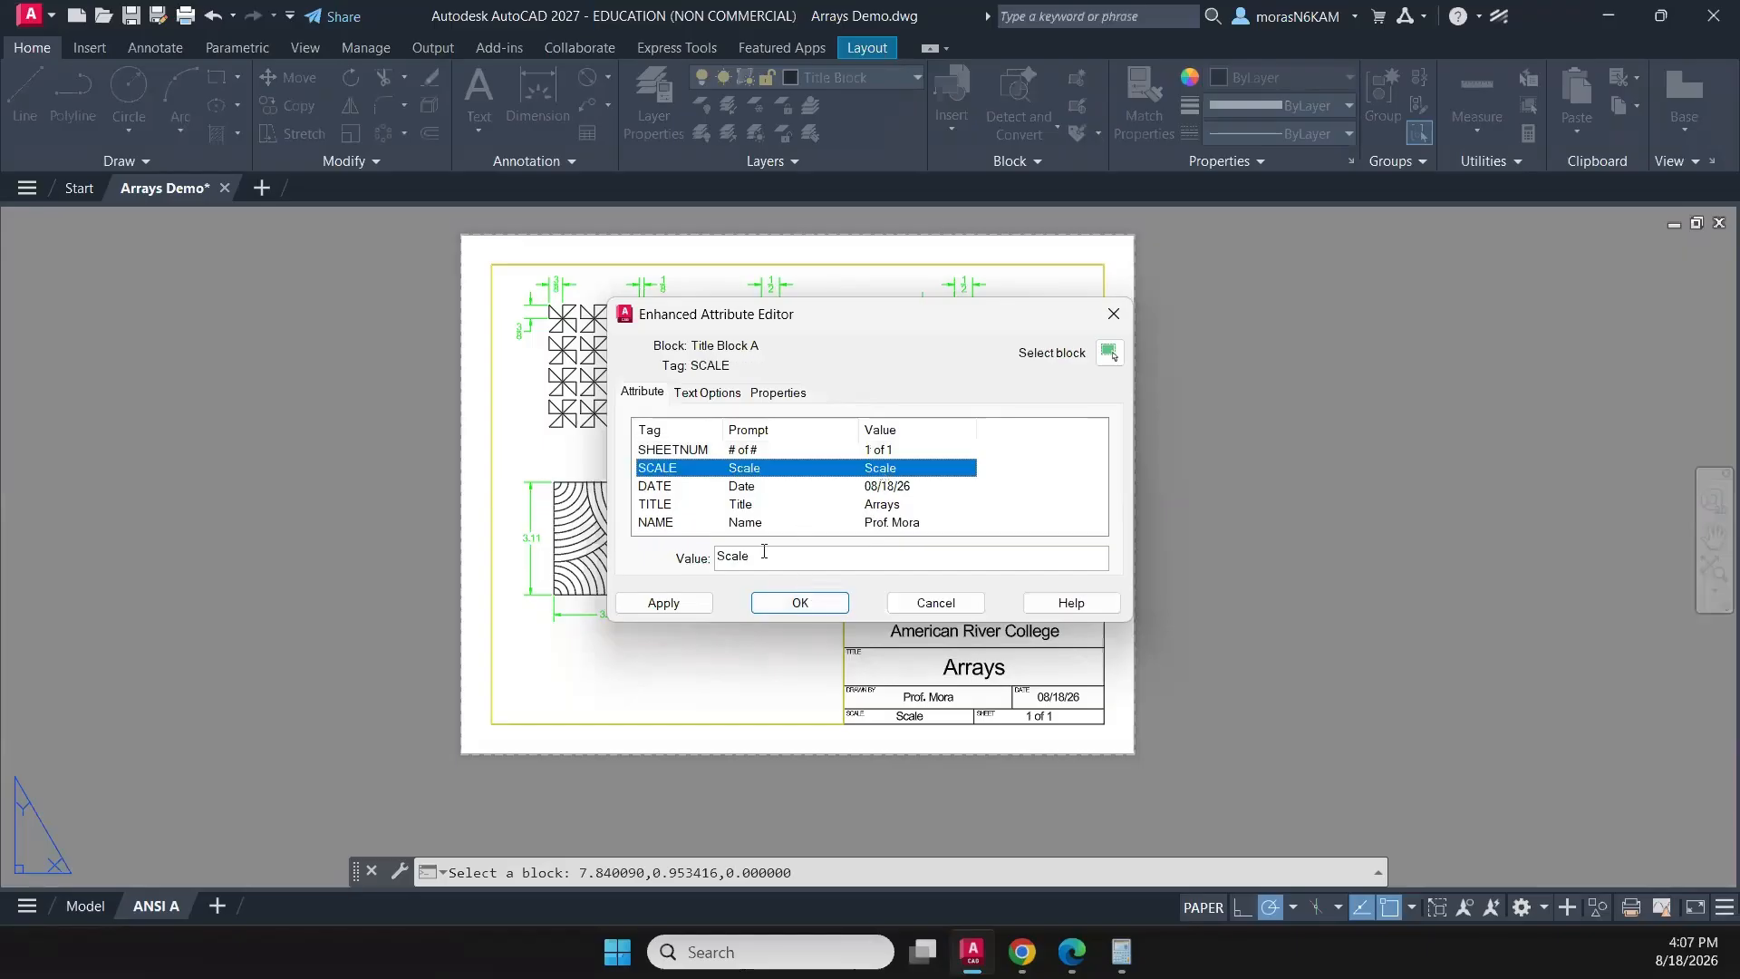
key("Tab")
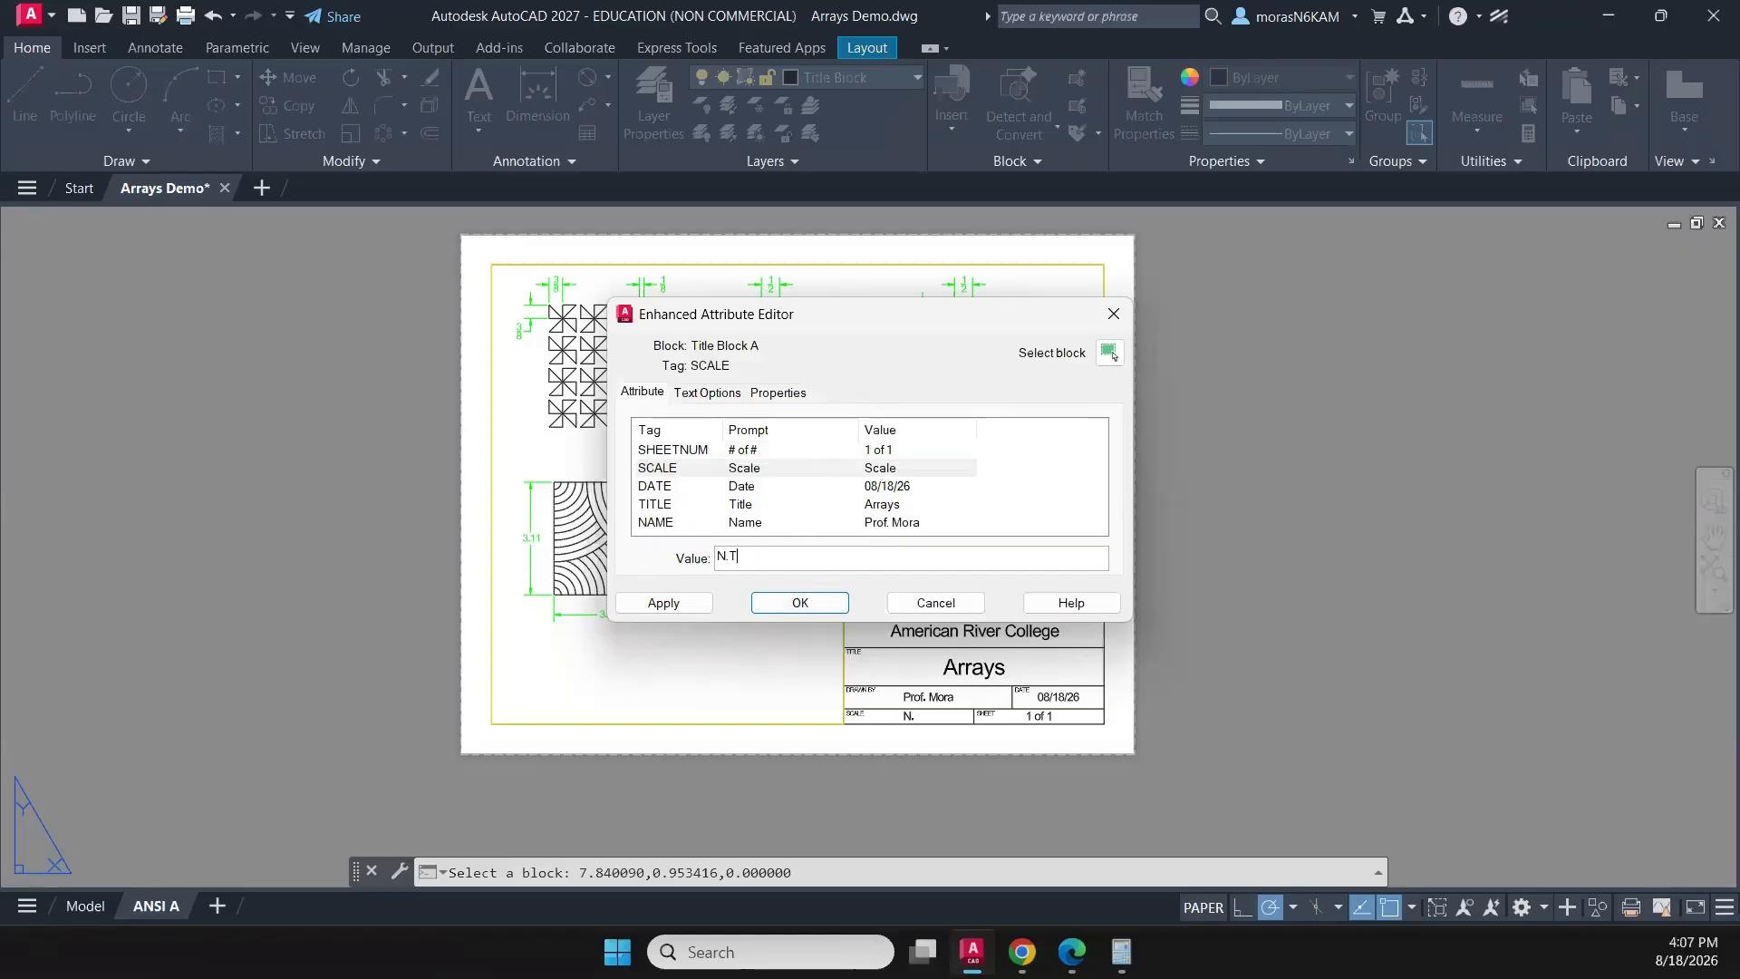
left_click(799, 604)
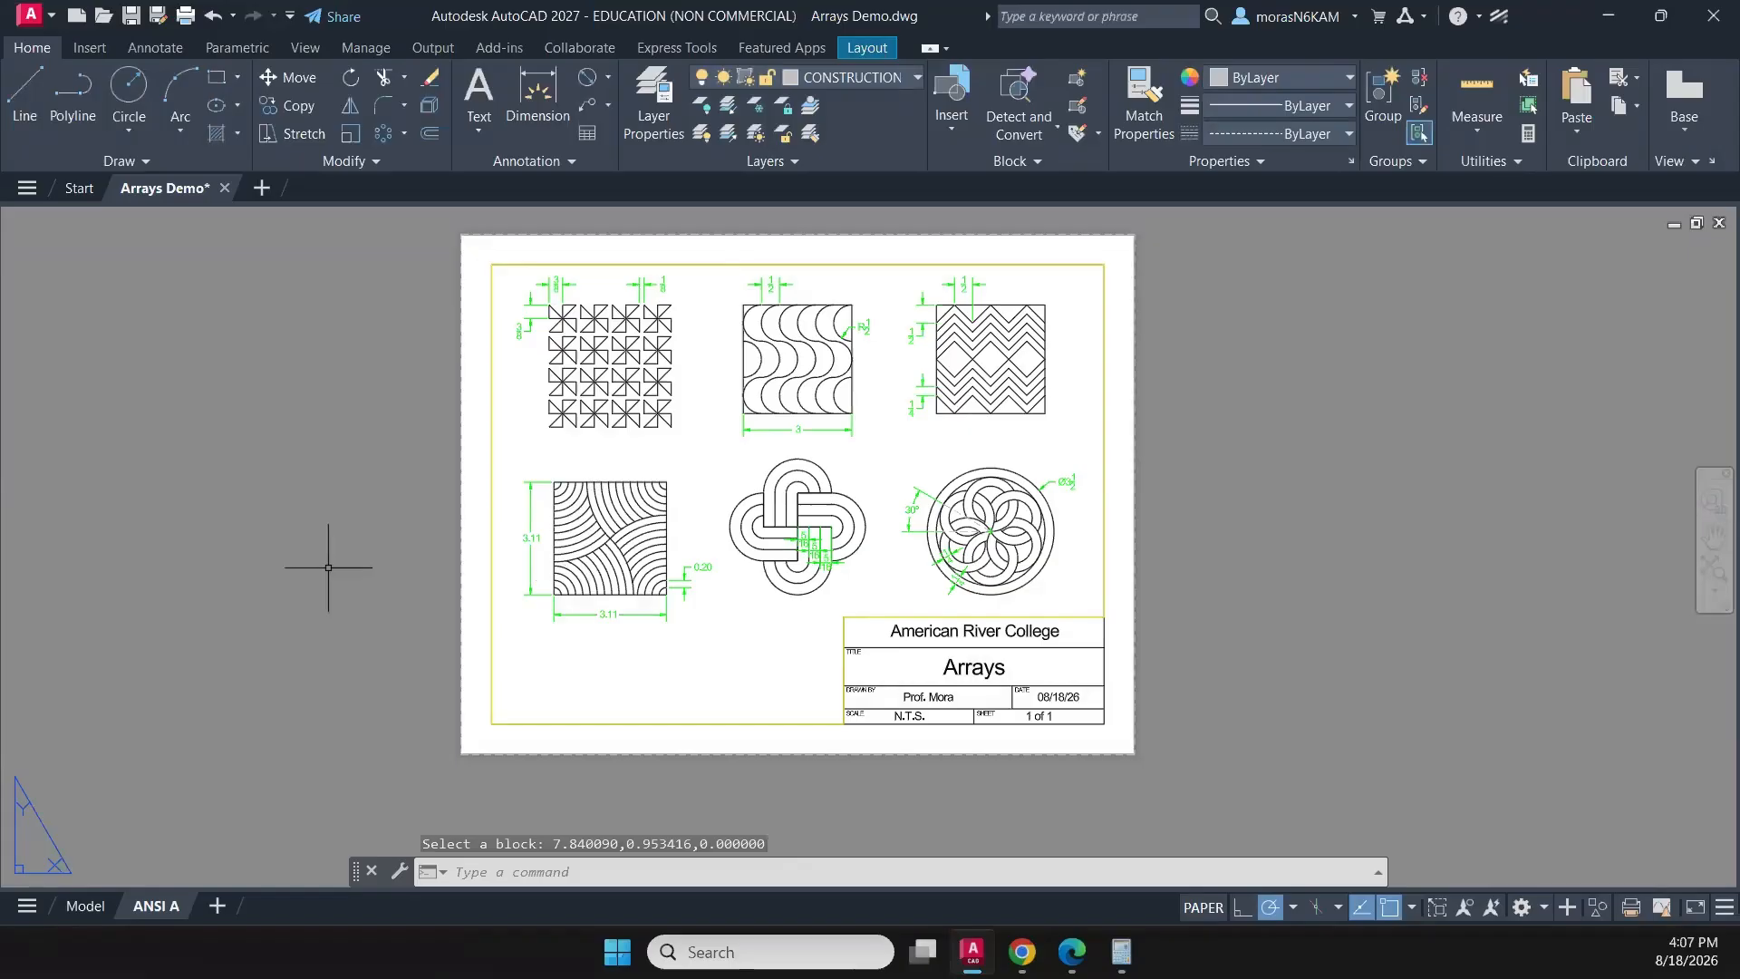
key("Escape")
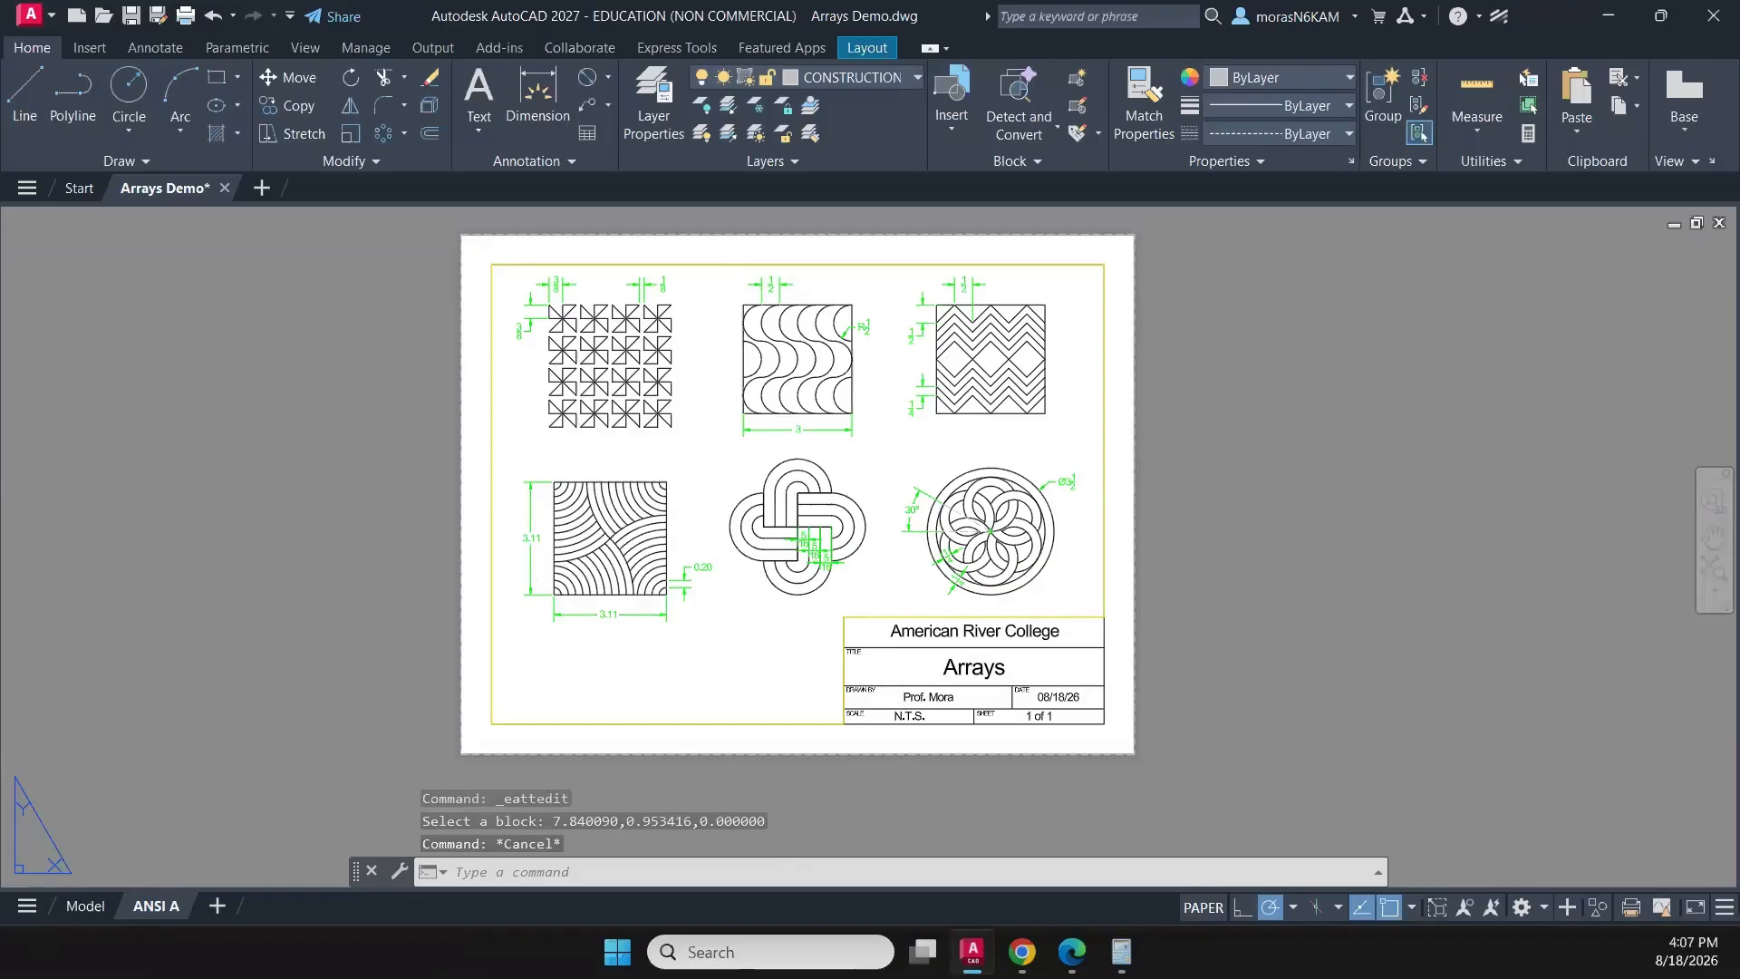
key("ctrl+s")
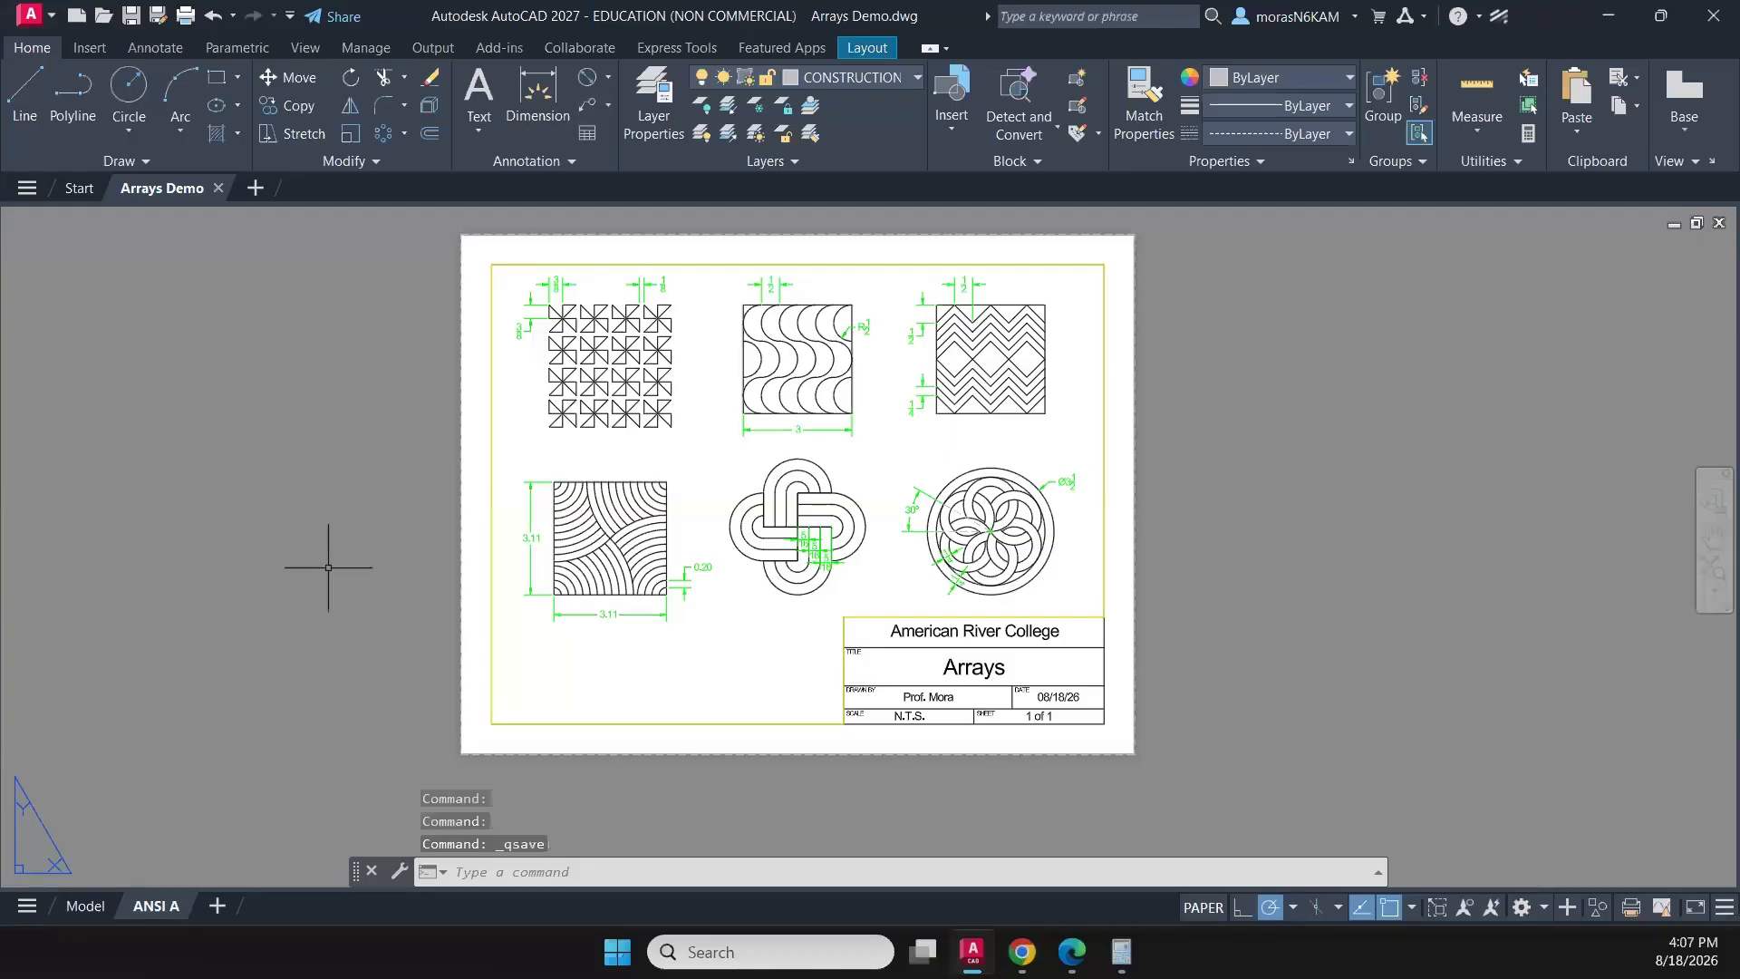
- Preview the ANSI A layout's plot to check the six patterns and title block, and cancel the plot
type("plot")
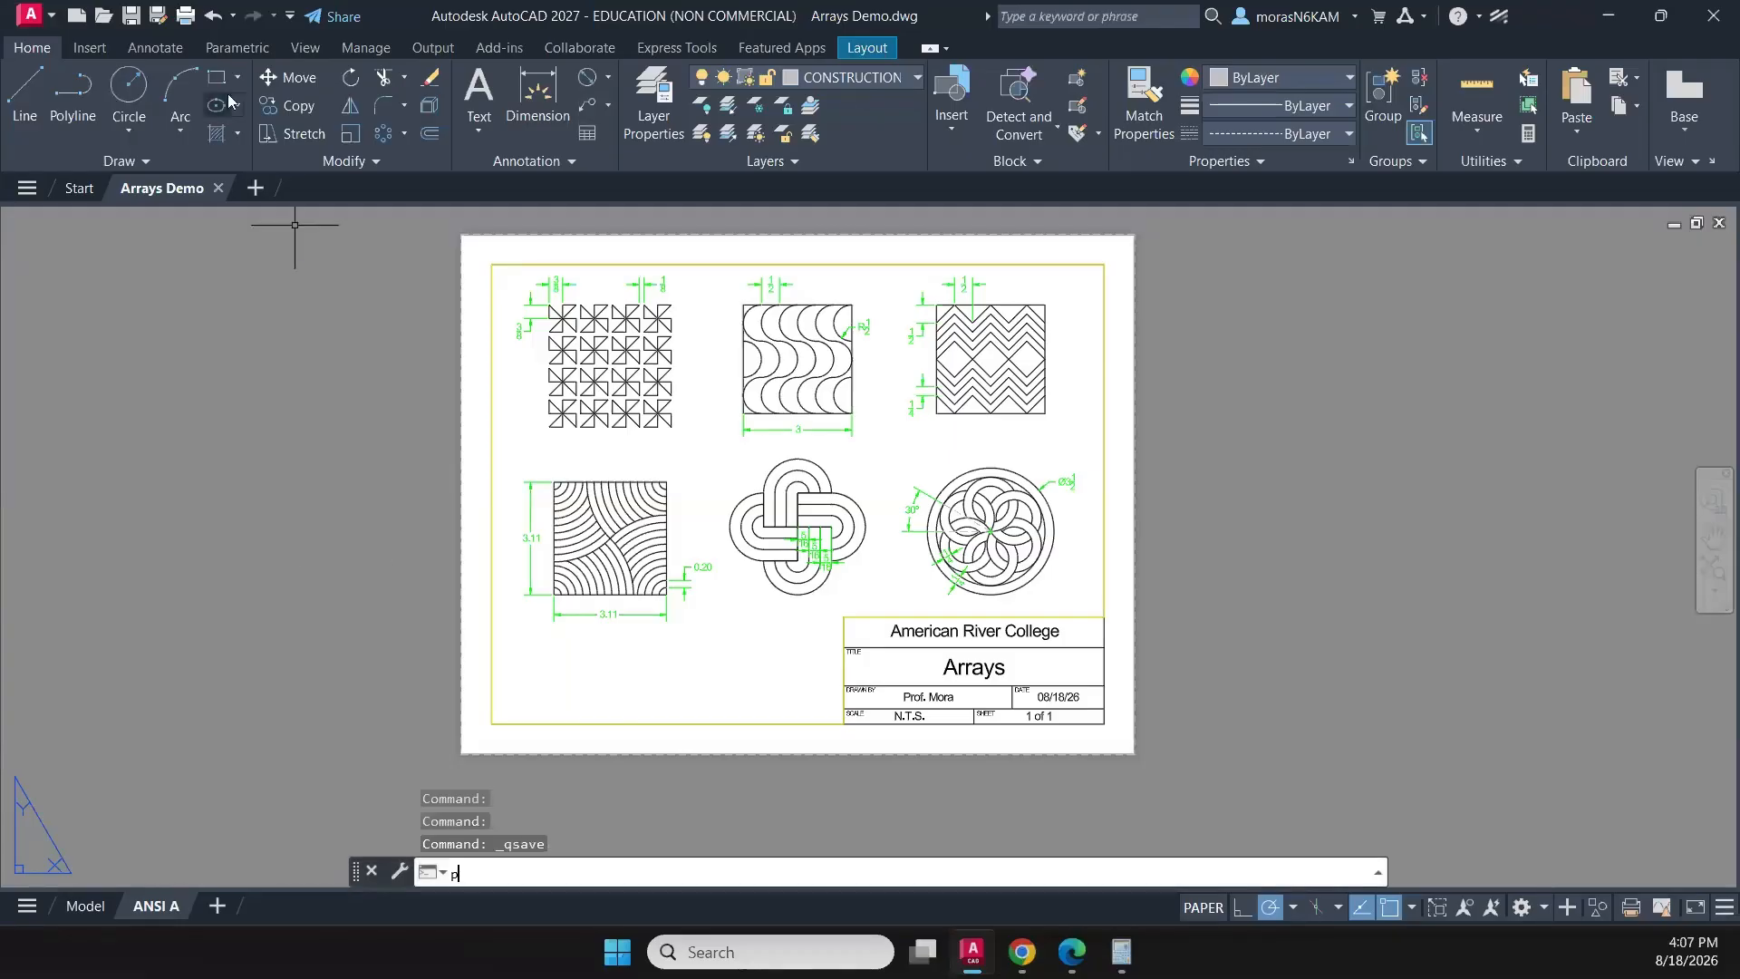
key("Return")
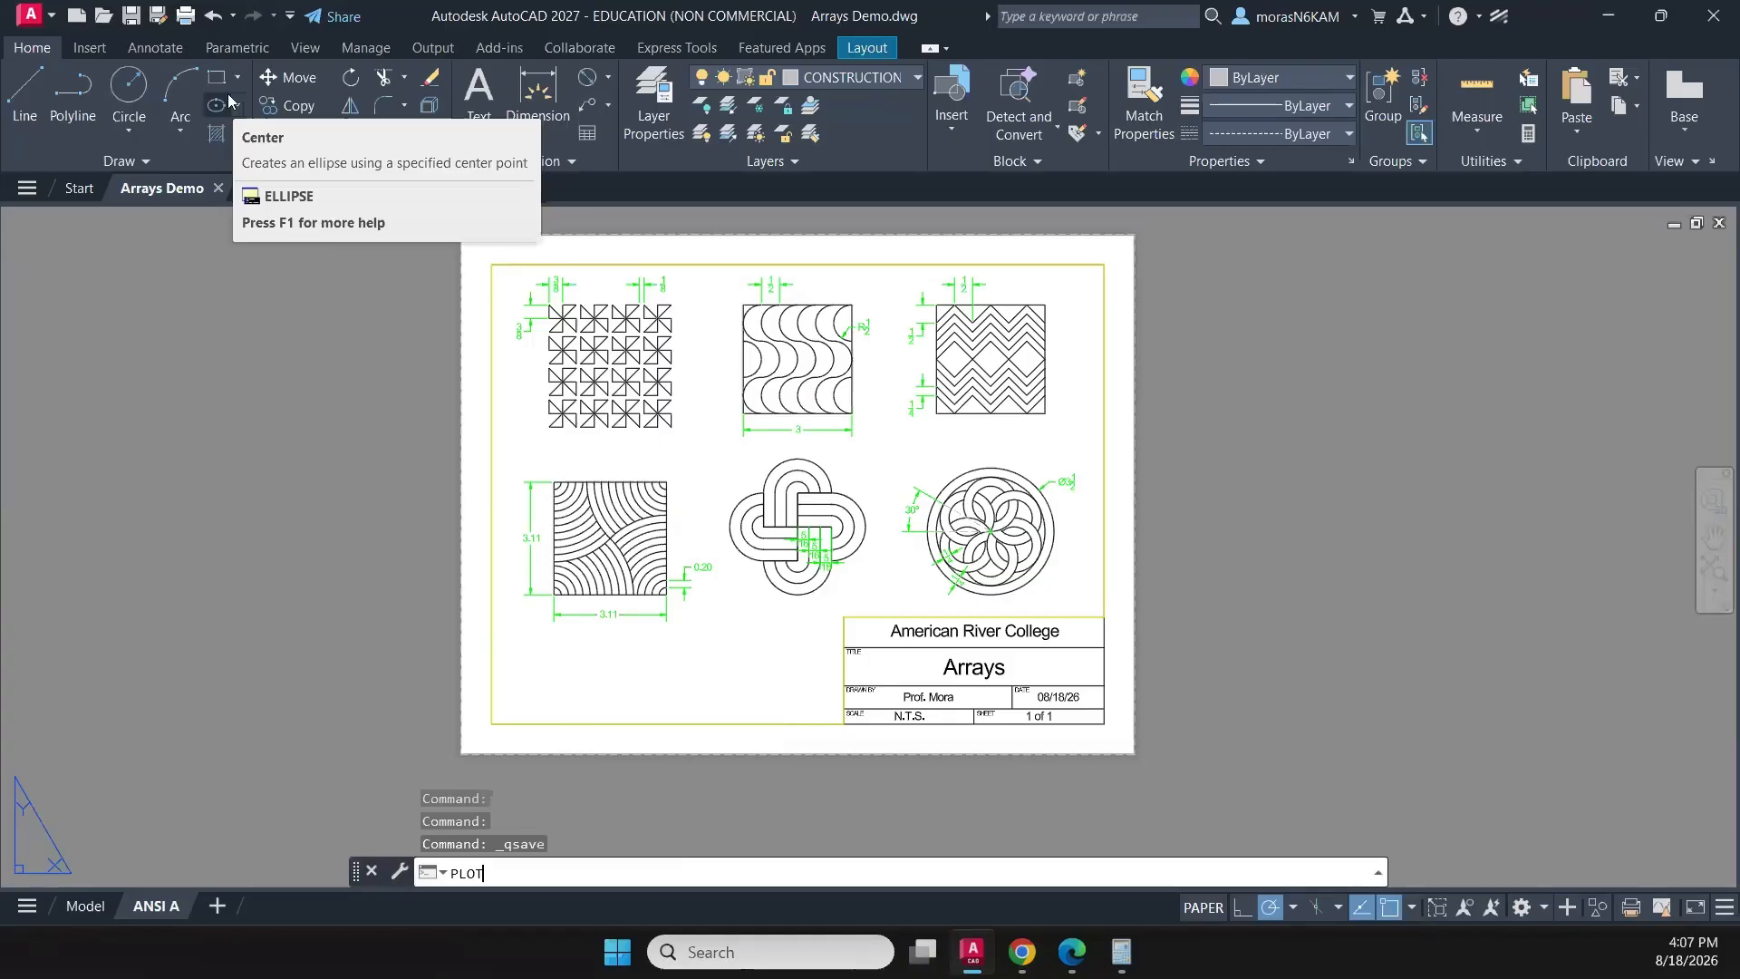
key("Return")
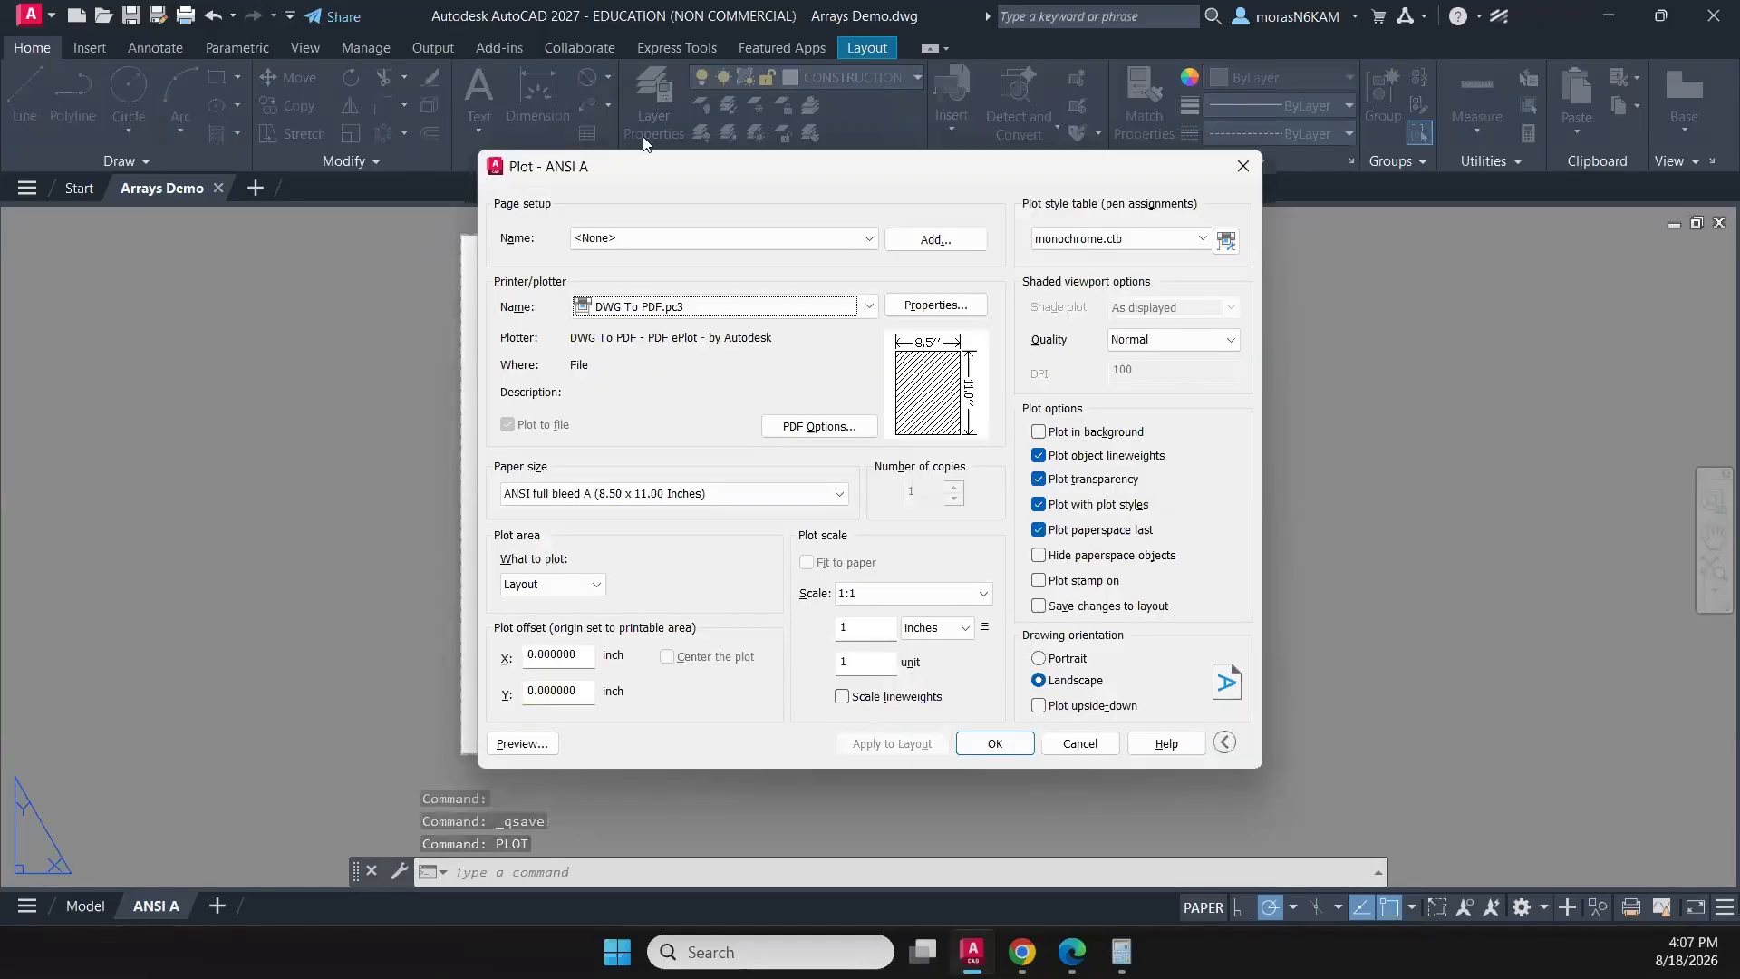
left_click(535, 744)
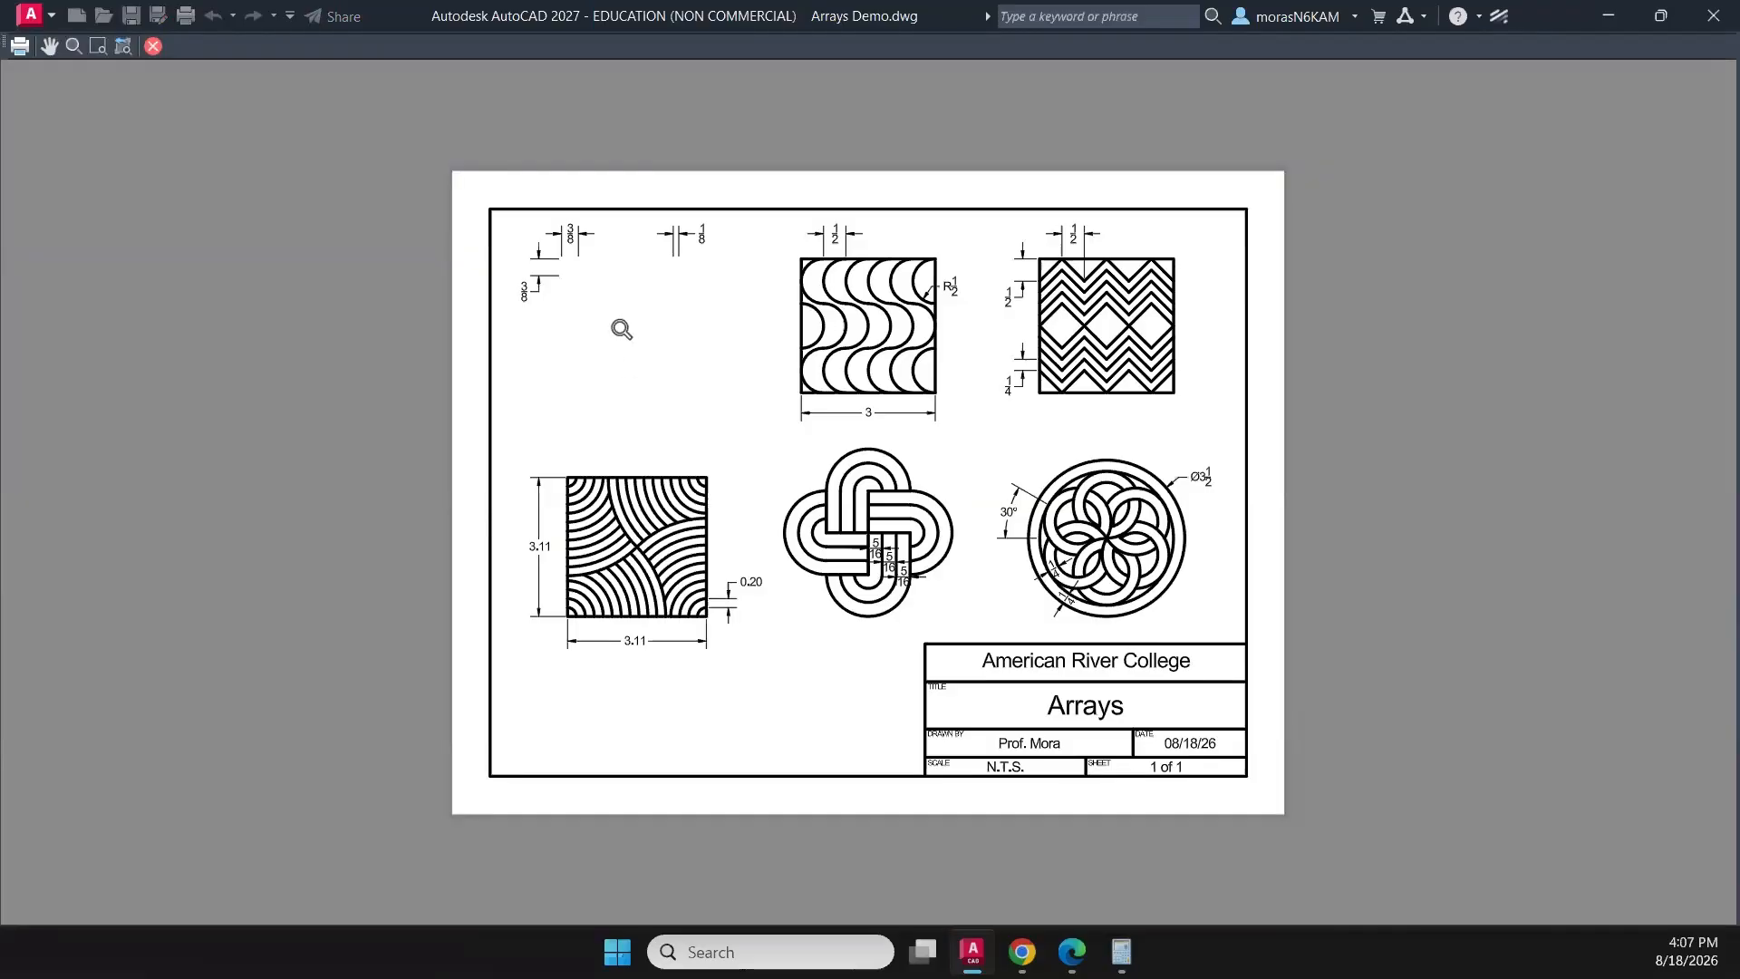
left_click(154, 47)
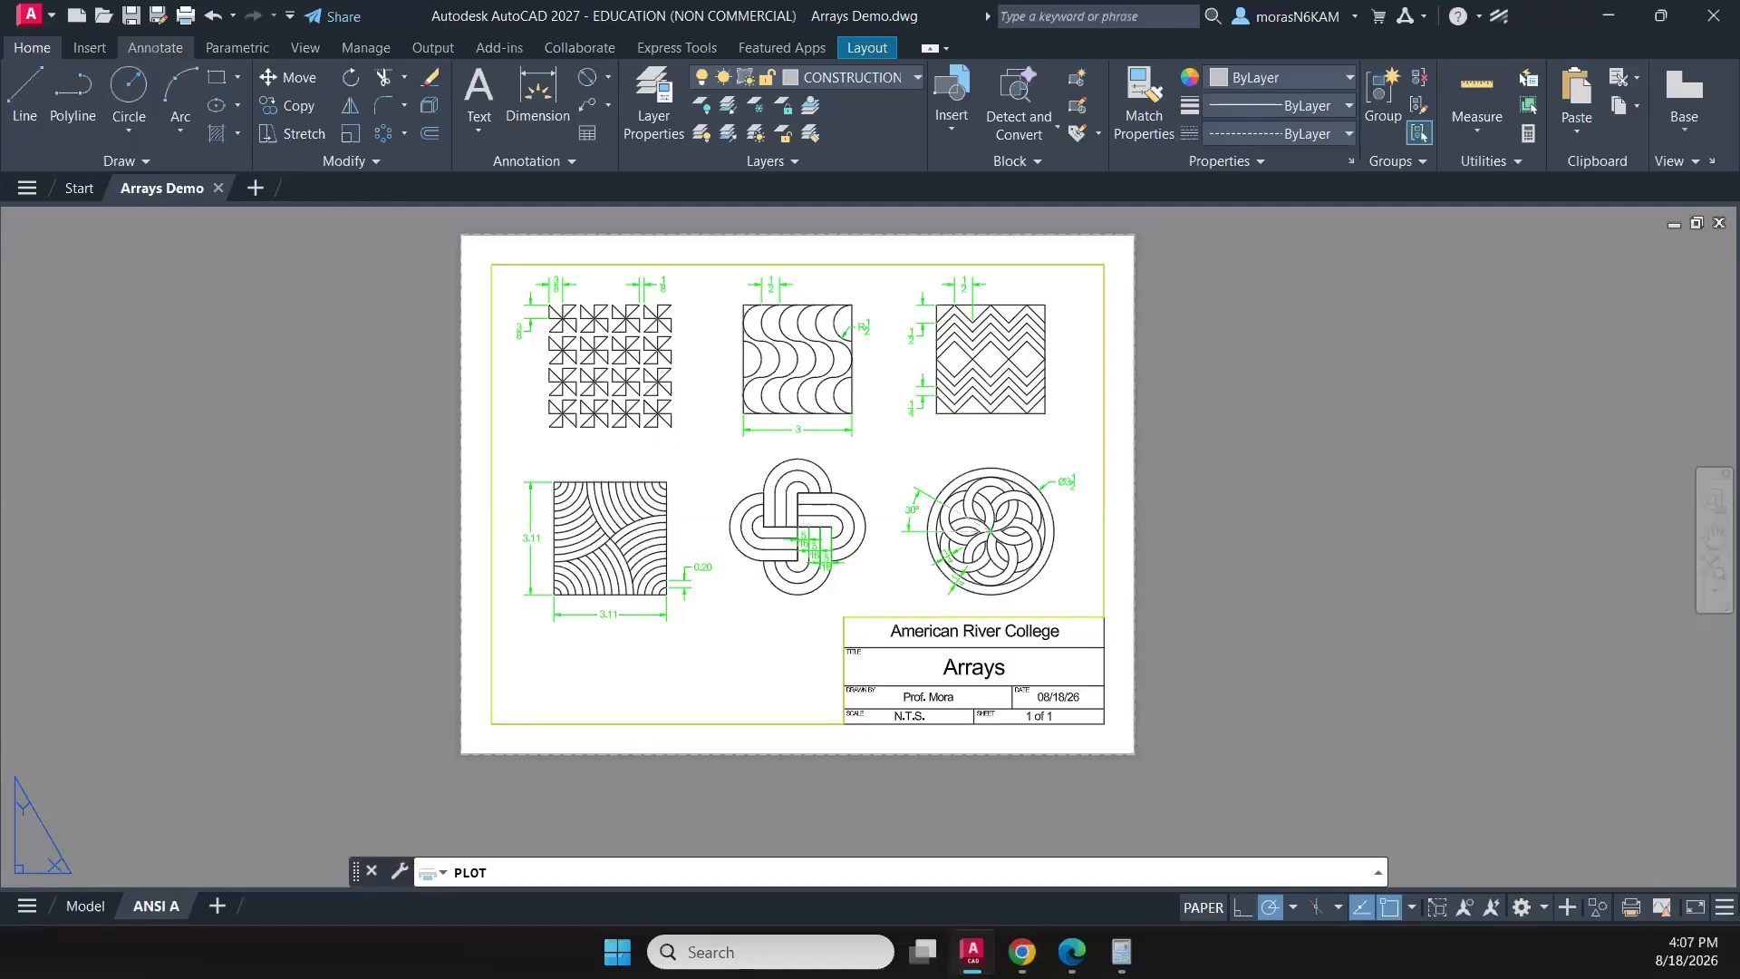
left_click(1087, 745)
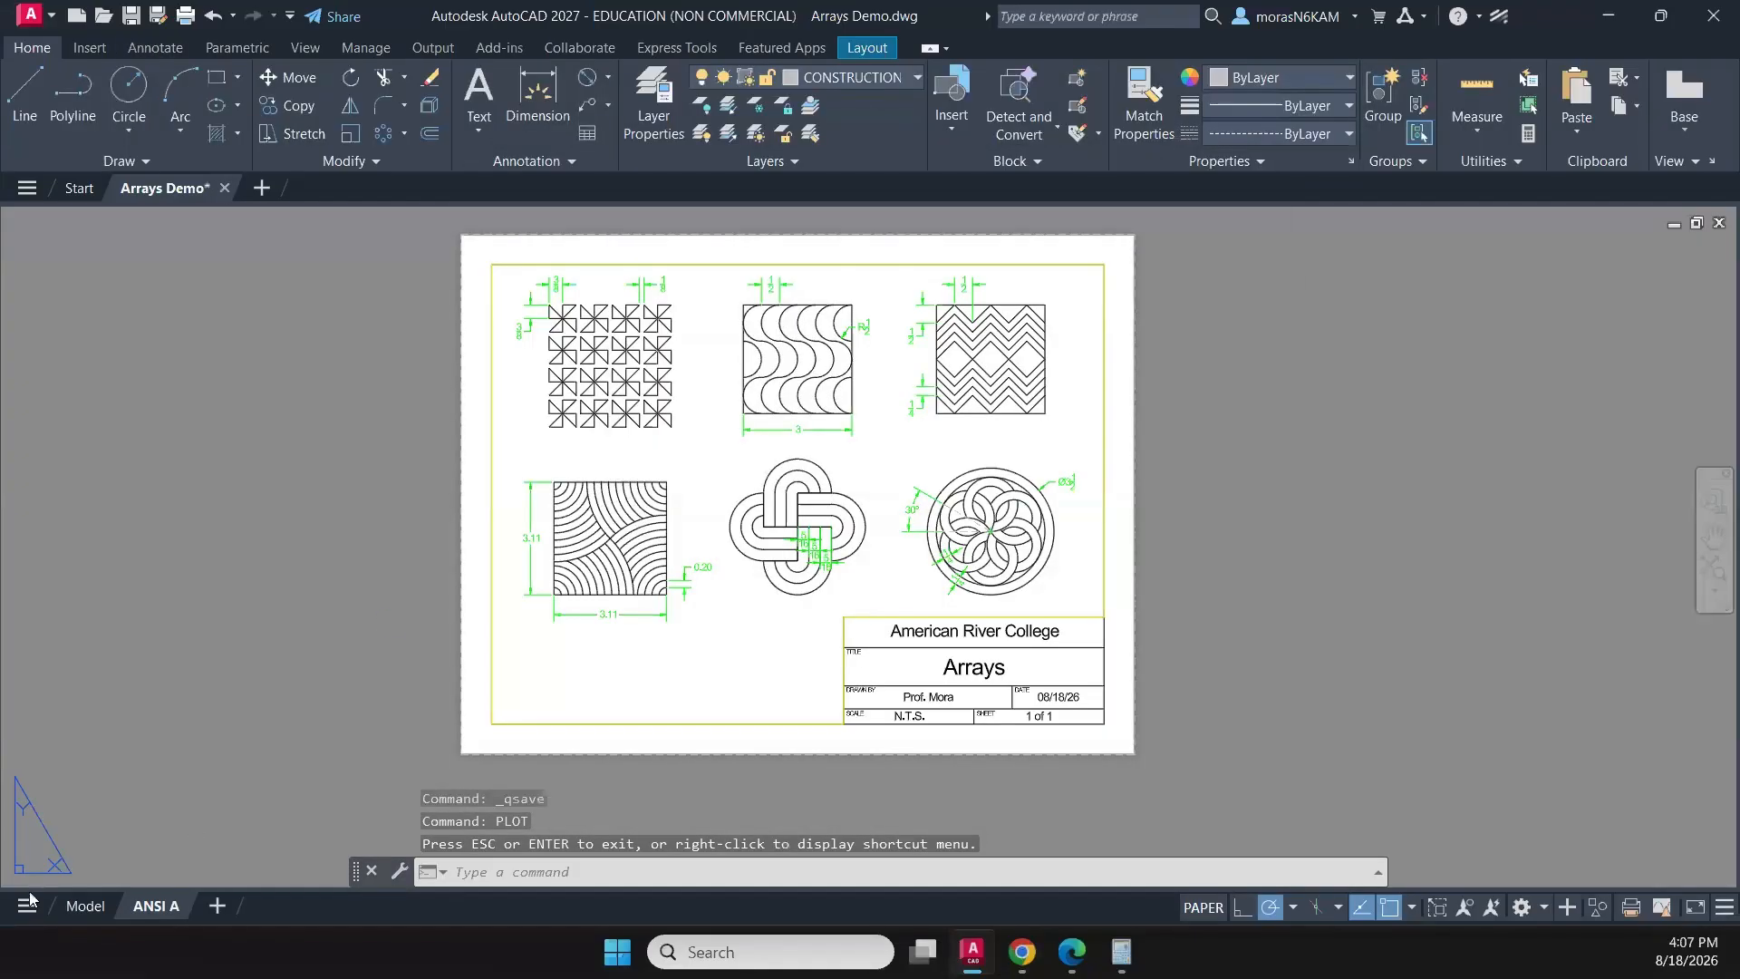
- Move the copied 4 by 4 triangle array in model space to the Geometry layer and clear the selection
left_click(91, 906)
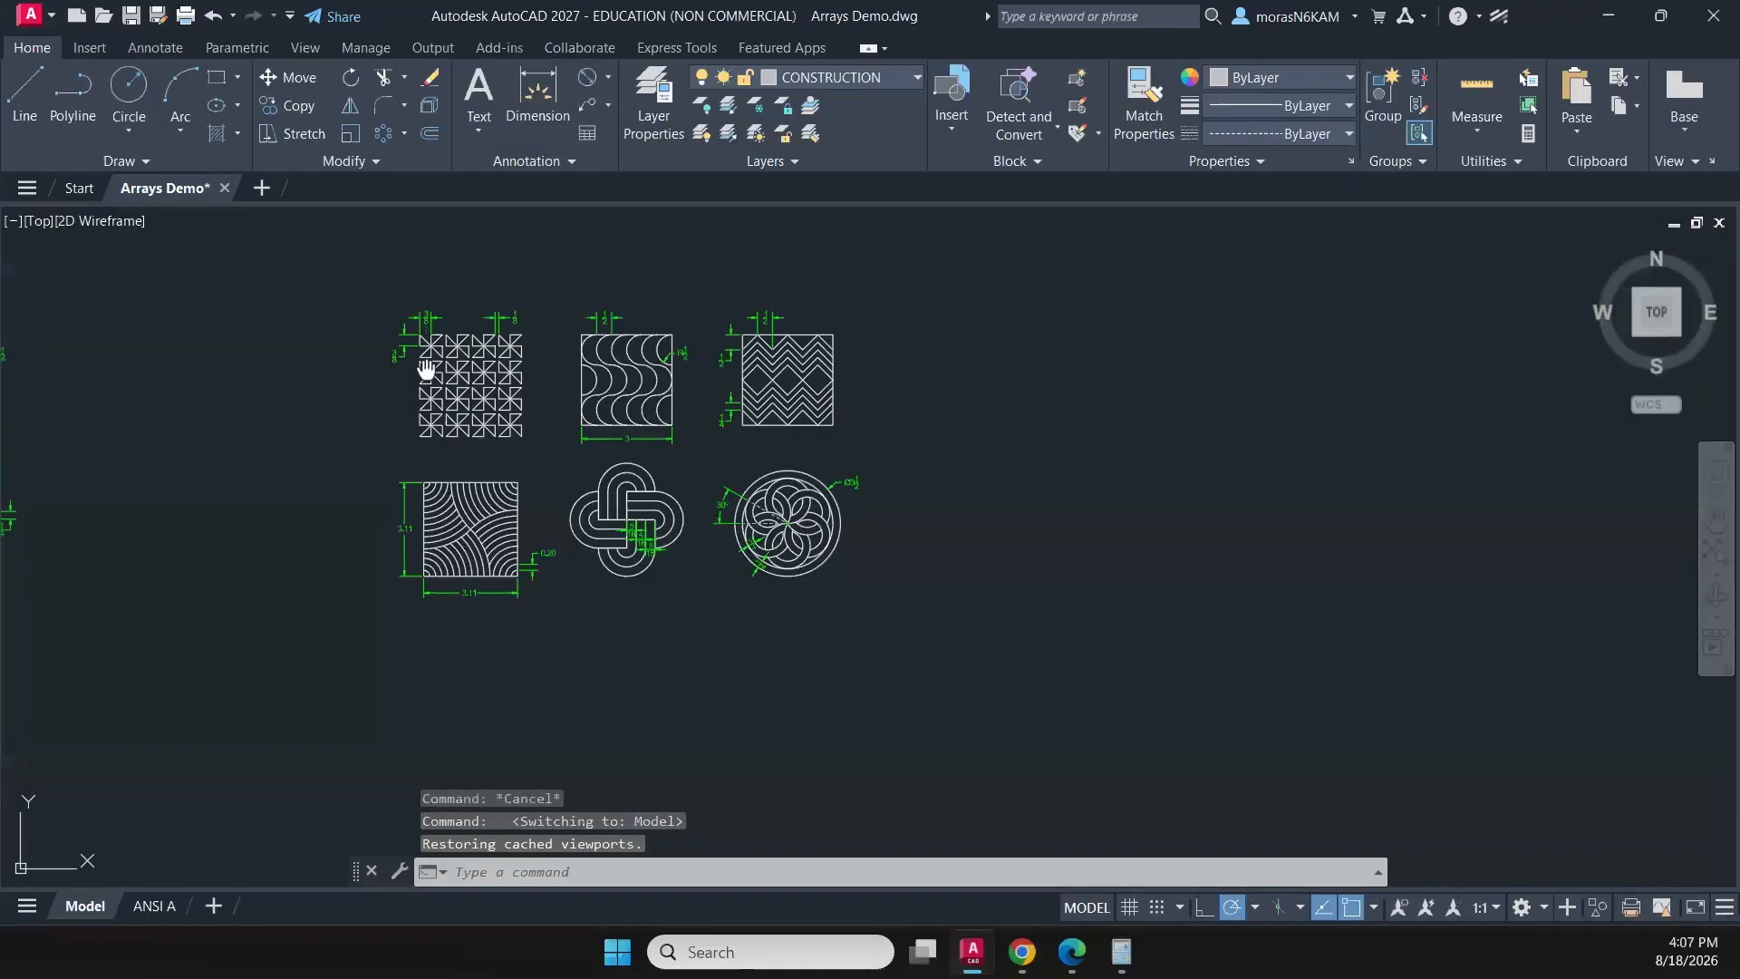
middle_click_drag(441, 384, 579, 402)
left_click(610, 410)
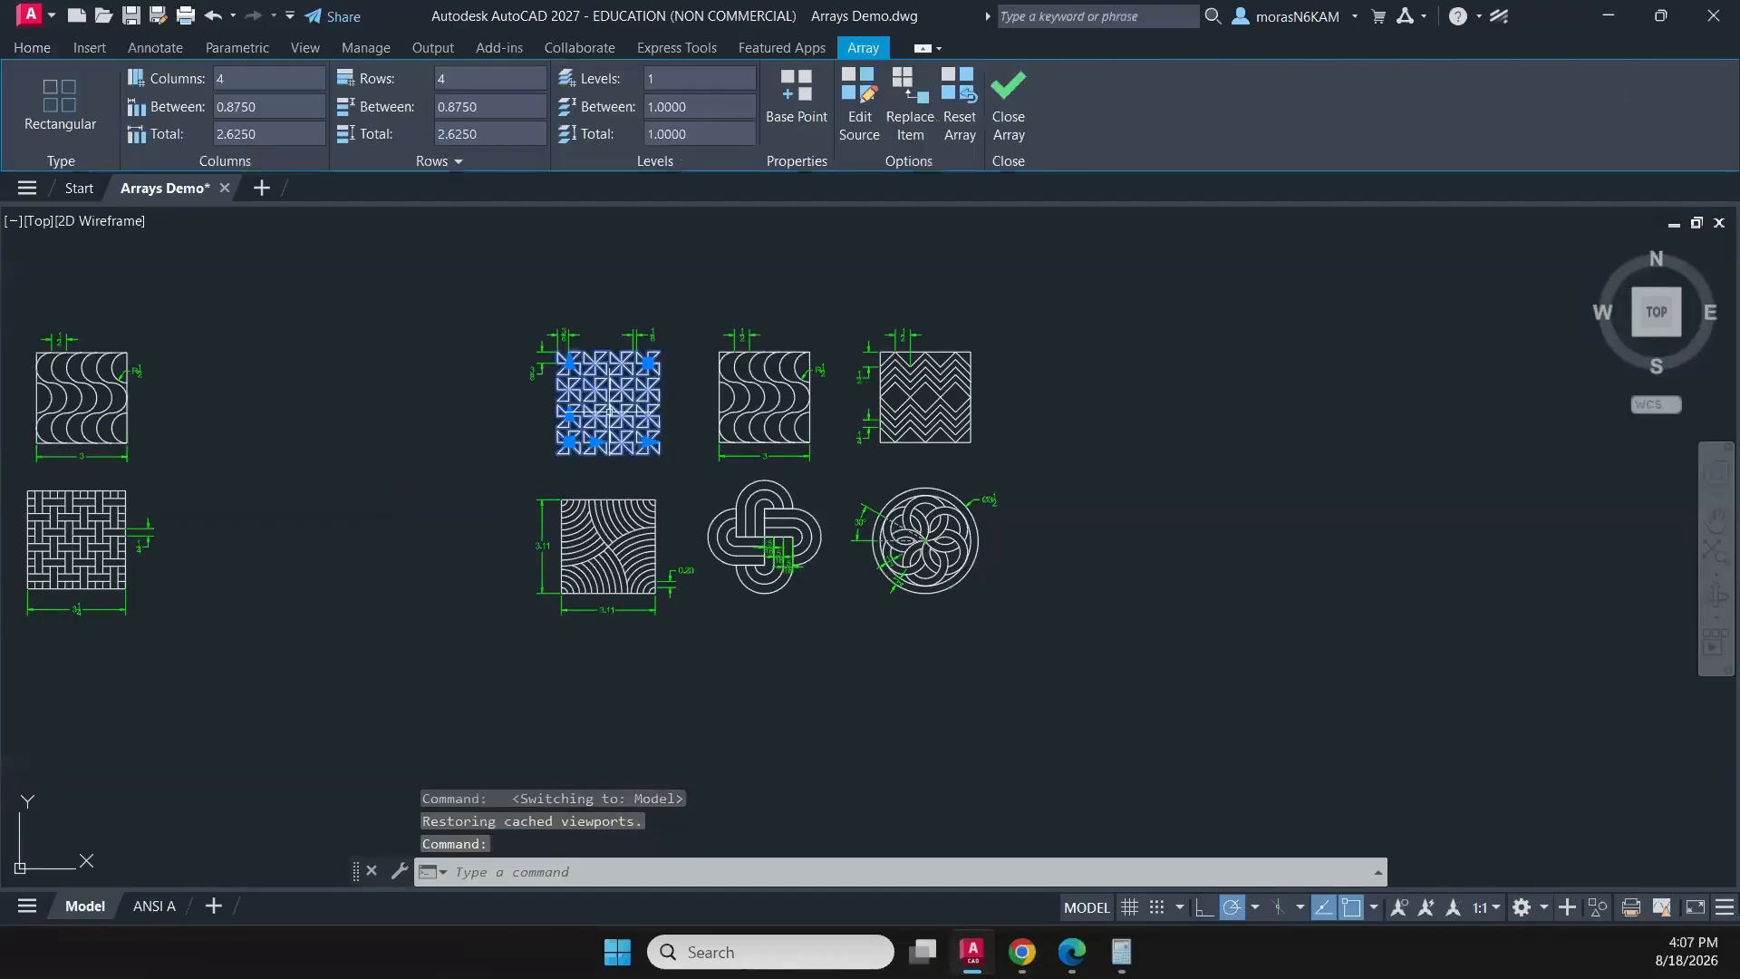
left_click(33, 47)
left_click(828, 80)
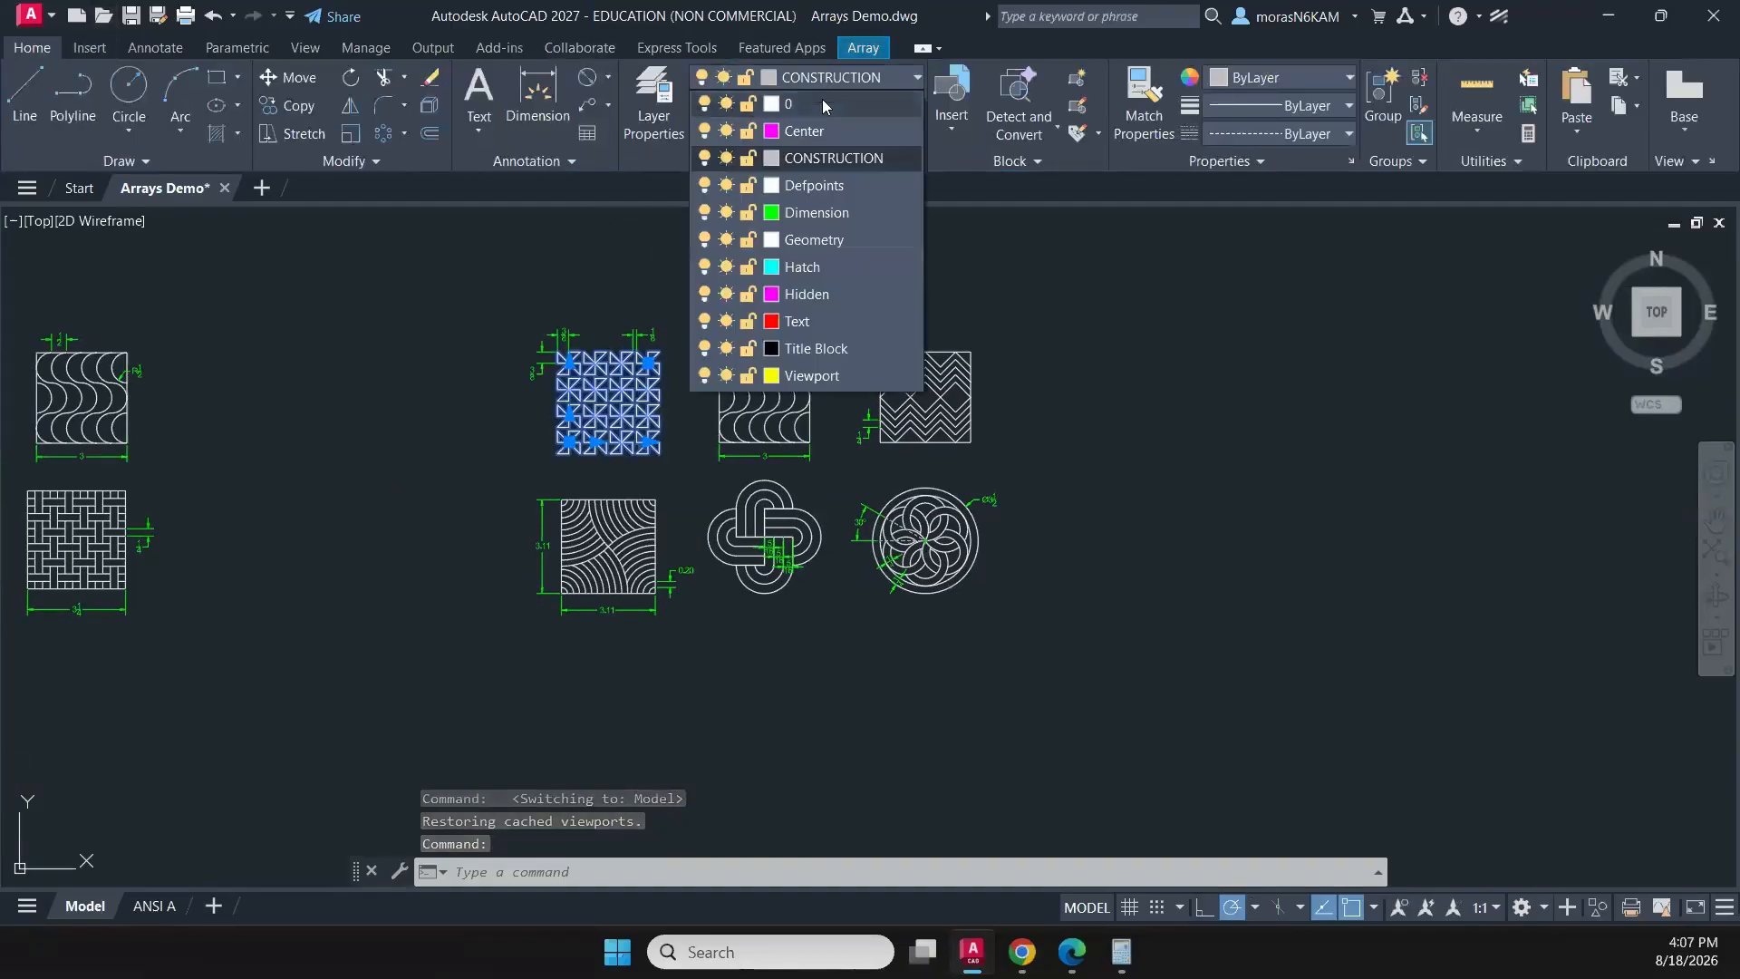
left_click(824, 241)
left_click(580, 372)
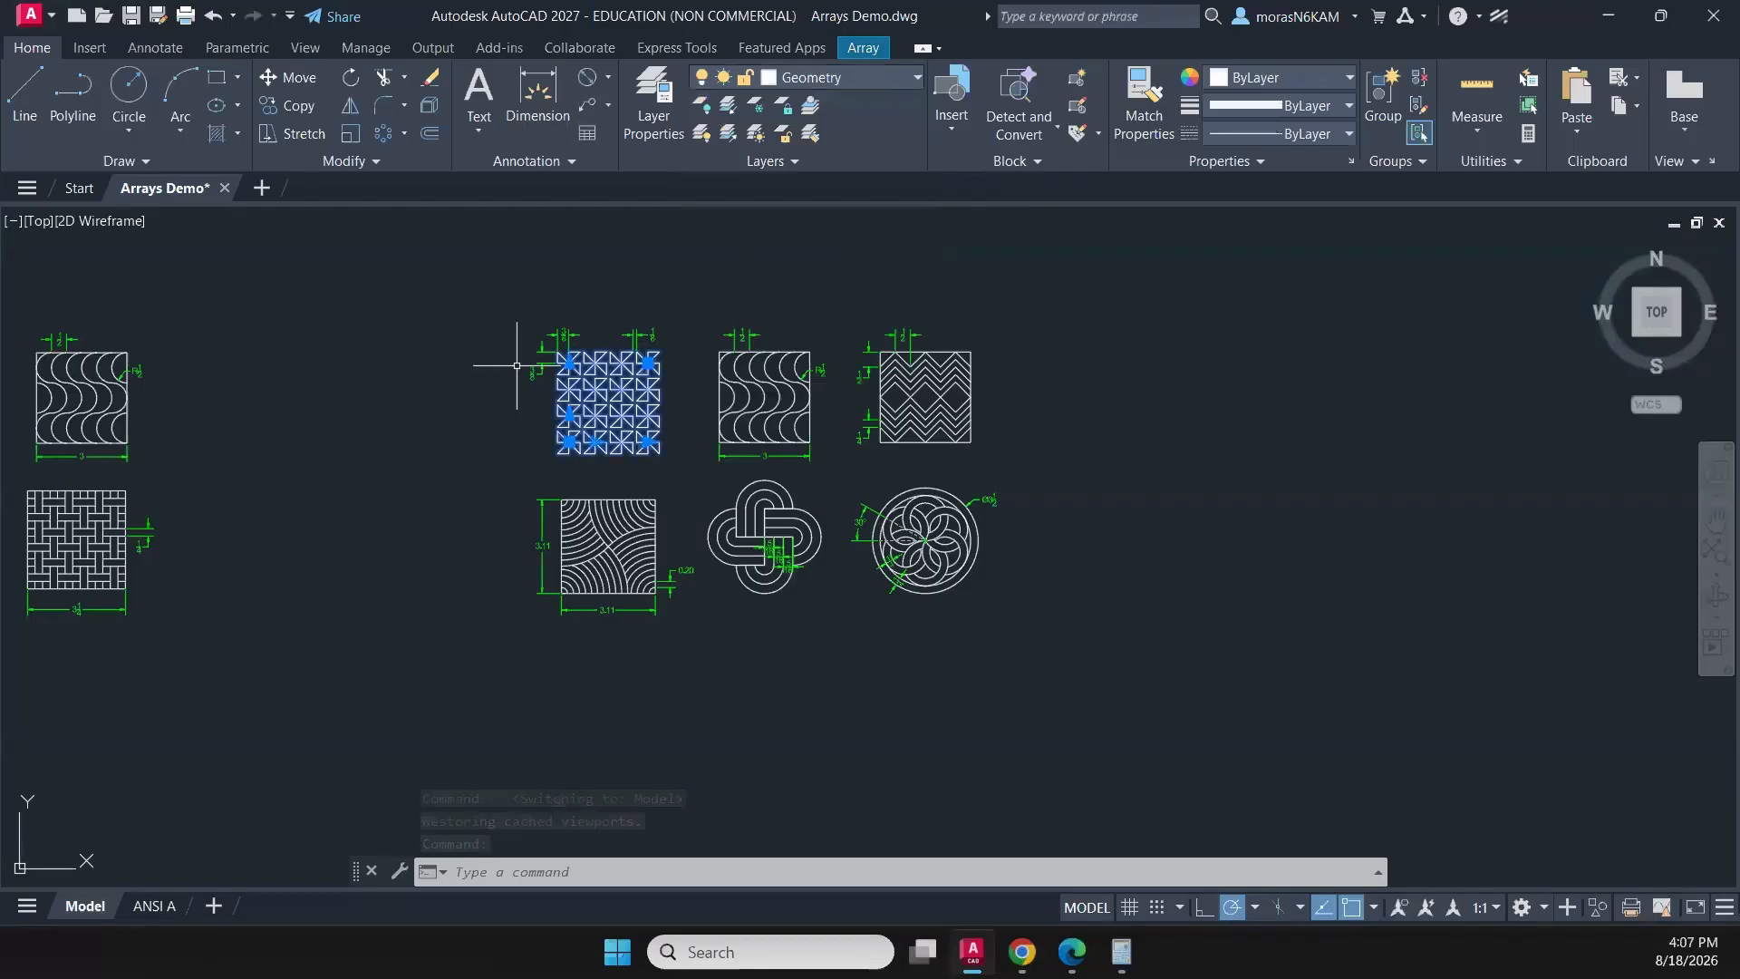
middle_click_drag(466, 377, 818, 280)
middle_click_drag(439, 329, 1014, 444)
key("Escape")
- Move the original 4 by 4 triangle array to the Geometry layer and clear the selection
left_click(551, 432)
left_click(37, 48)
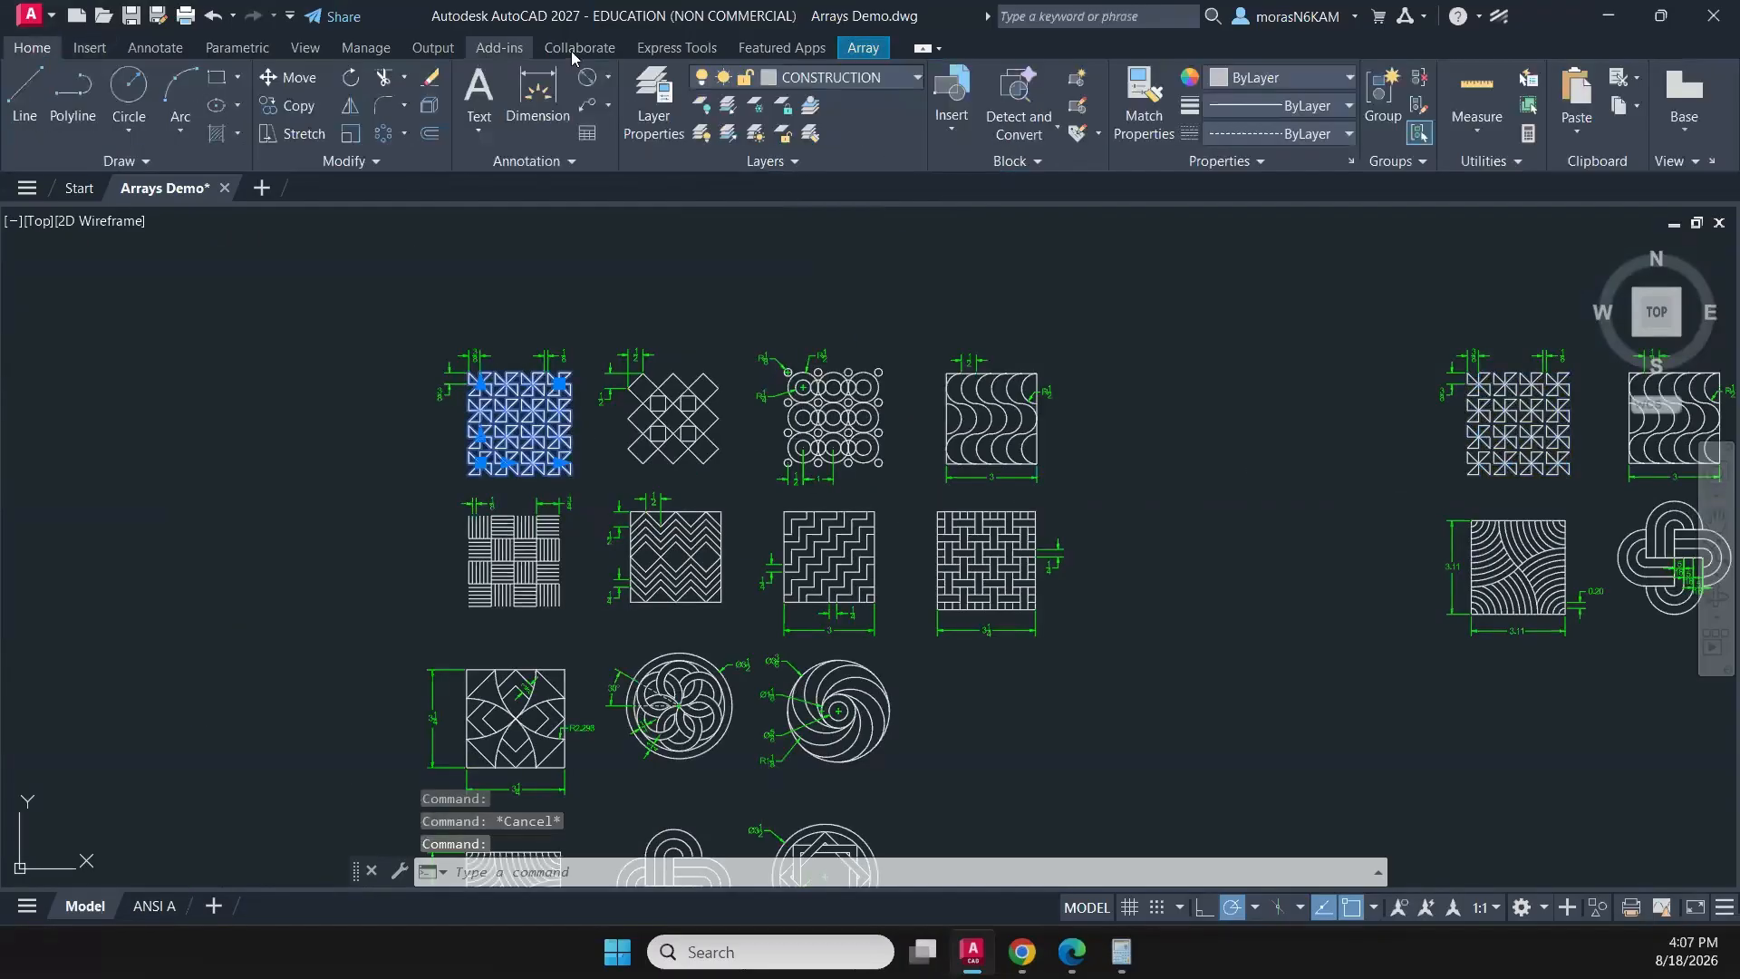
left_click(814, 79)
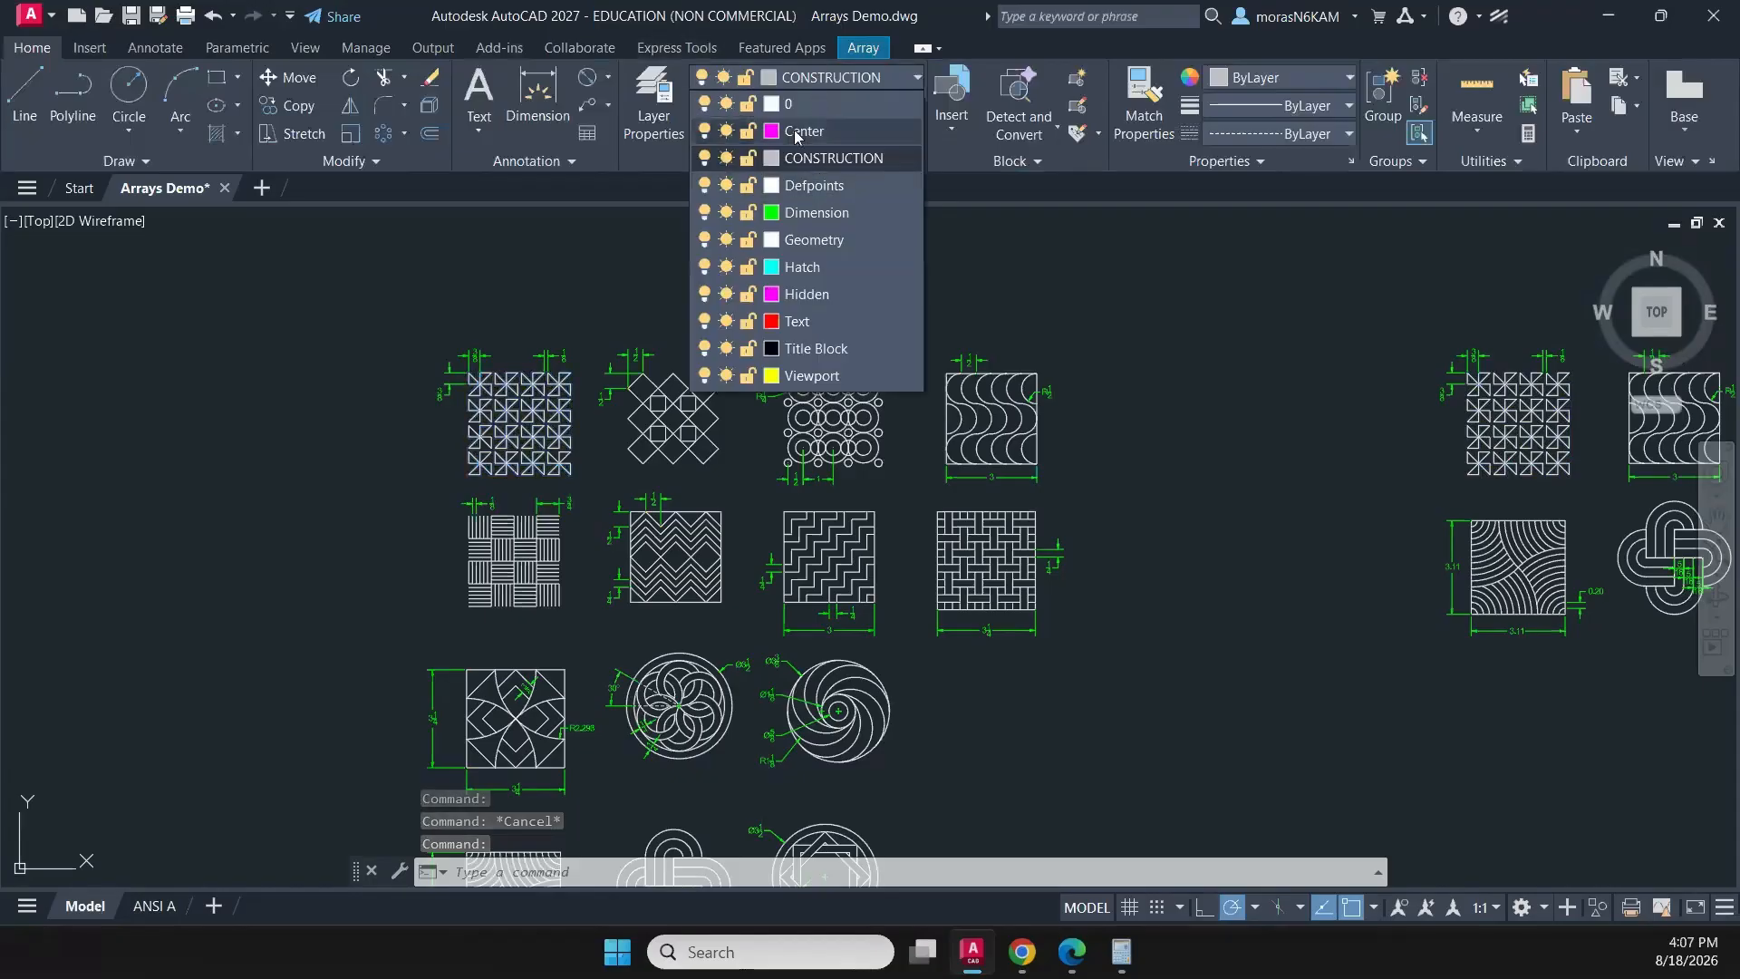
left_click(804, 239)
key("Escape")
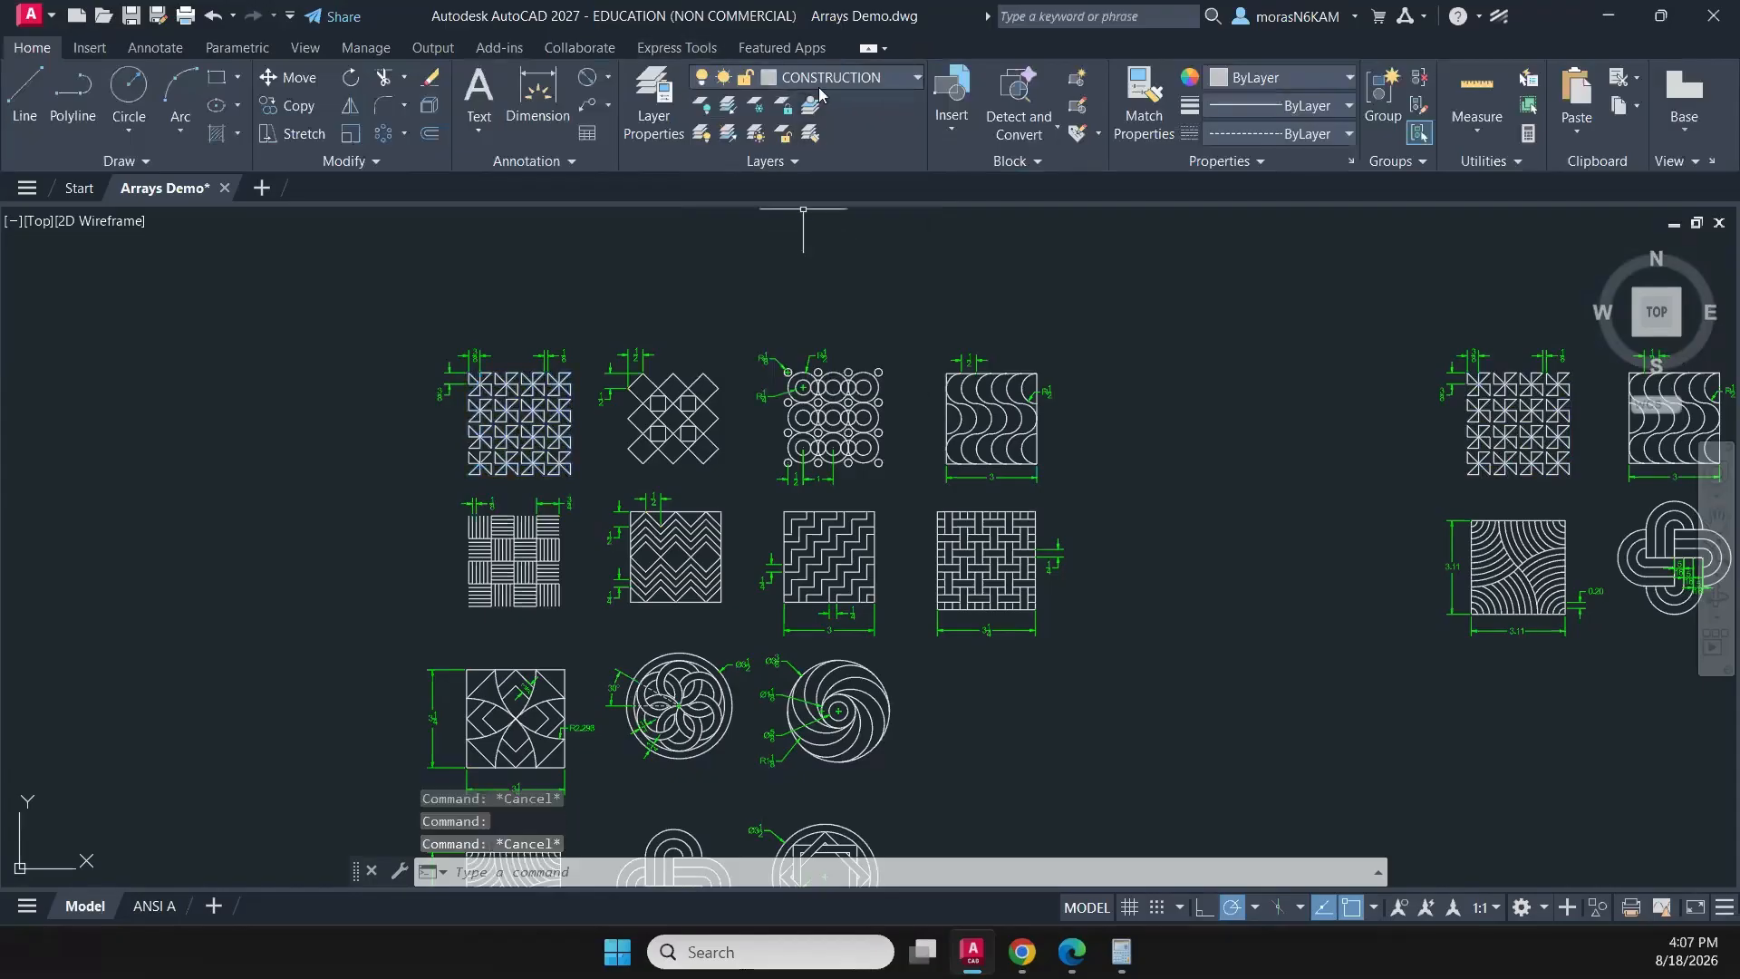
- Try to freeze the CONSTRUCTION layer, and make layer 0 the current layer
left_click(824, 81)
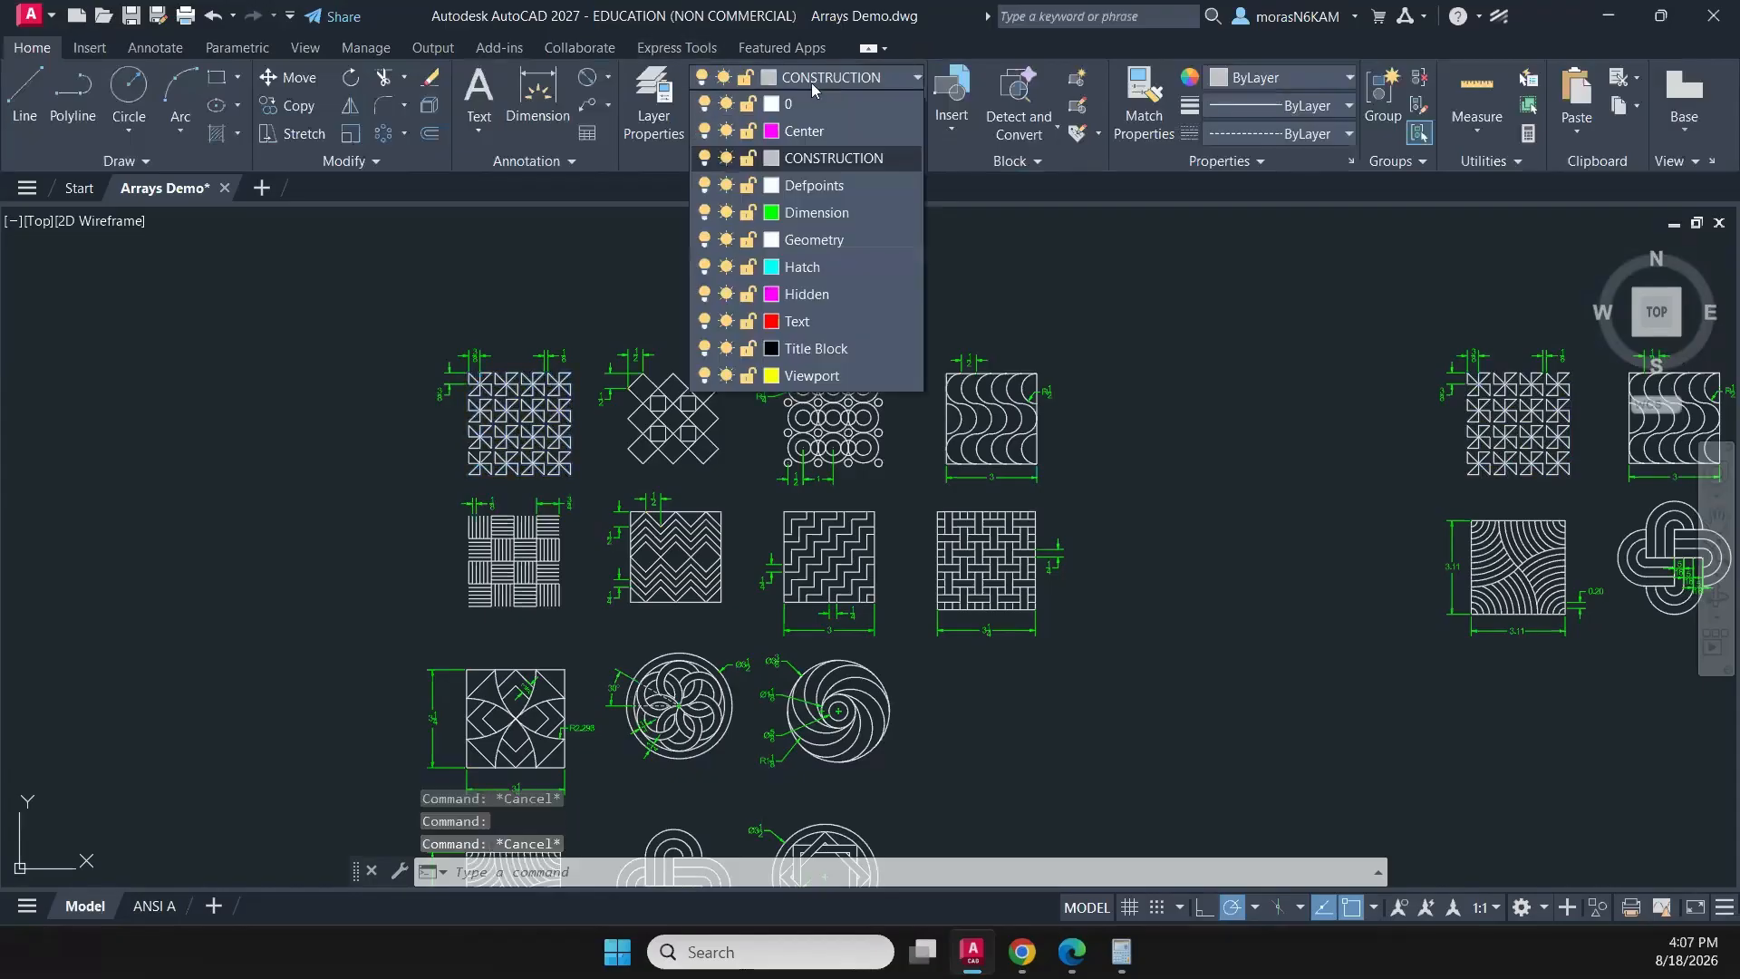
left_click(725, 157)
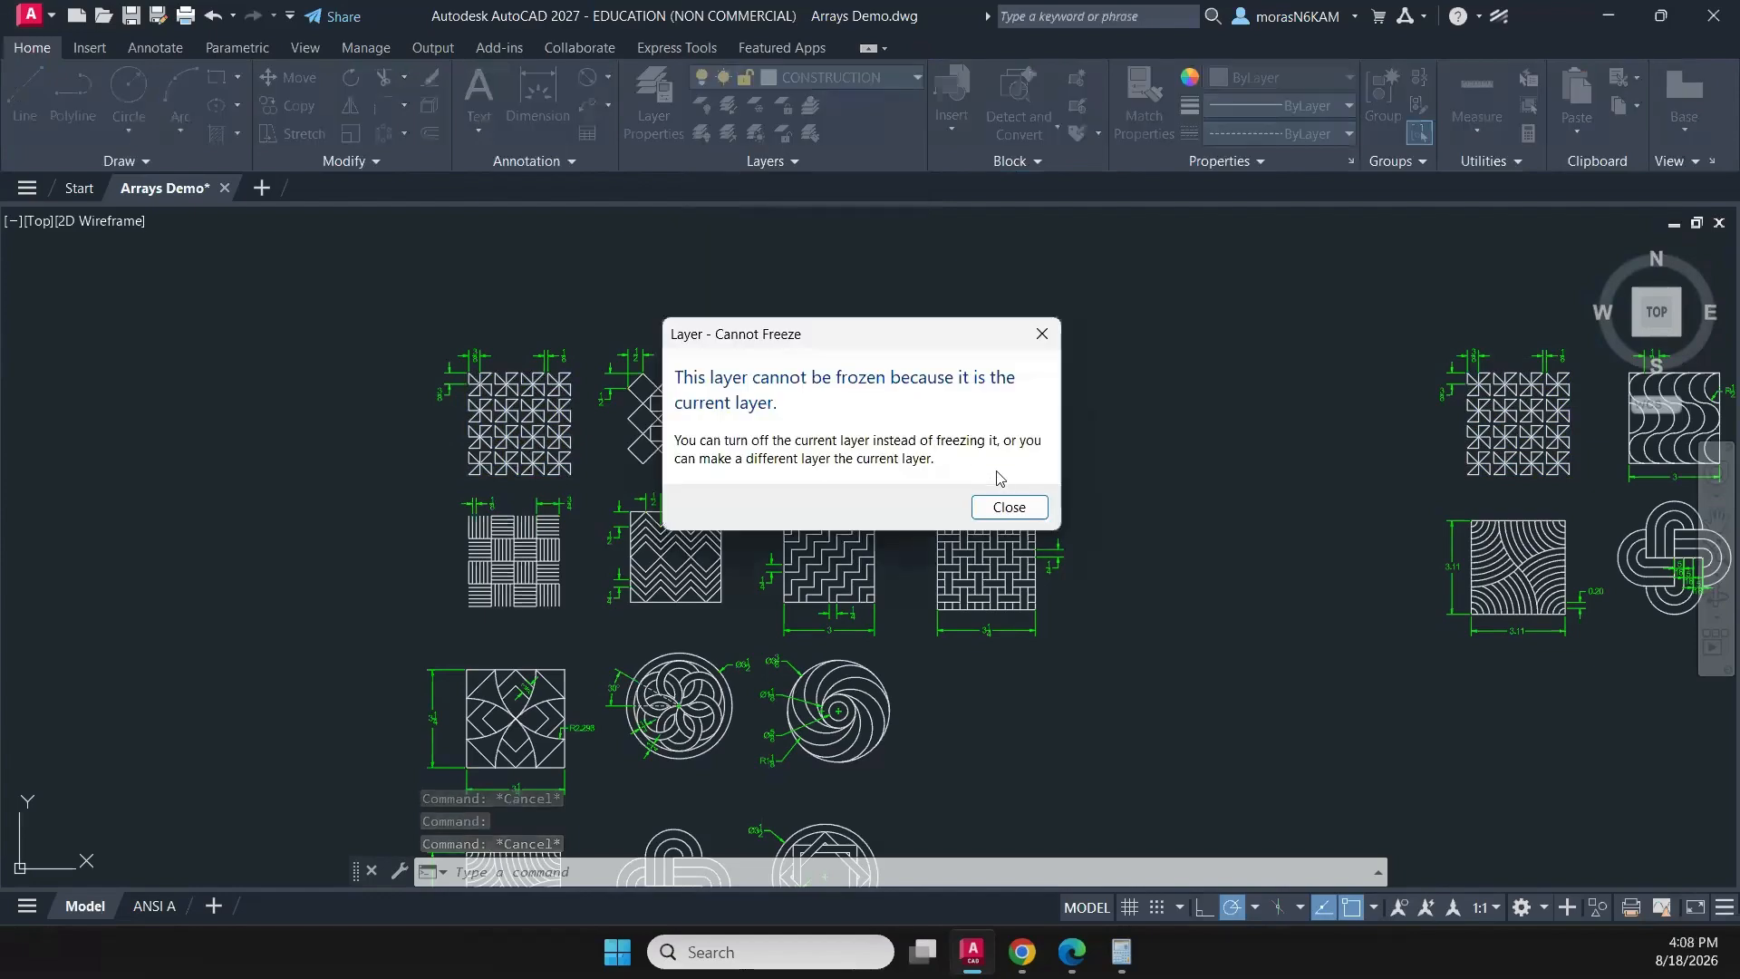
left_click(1002, 504)
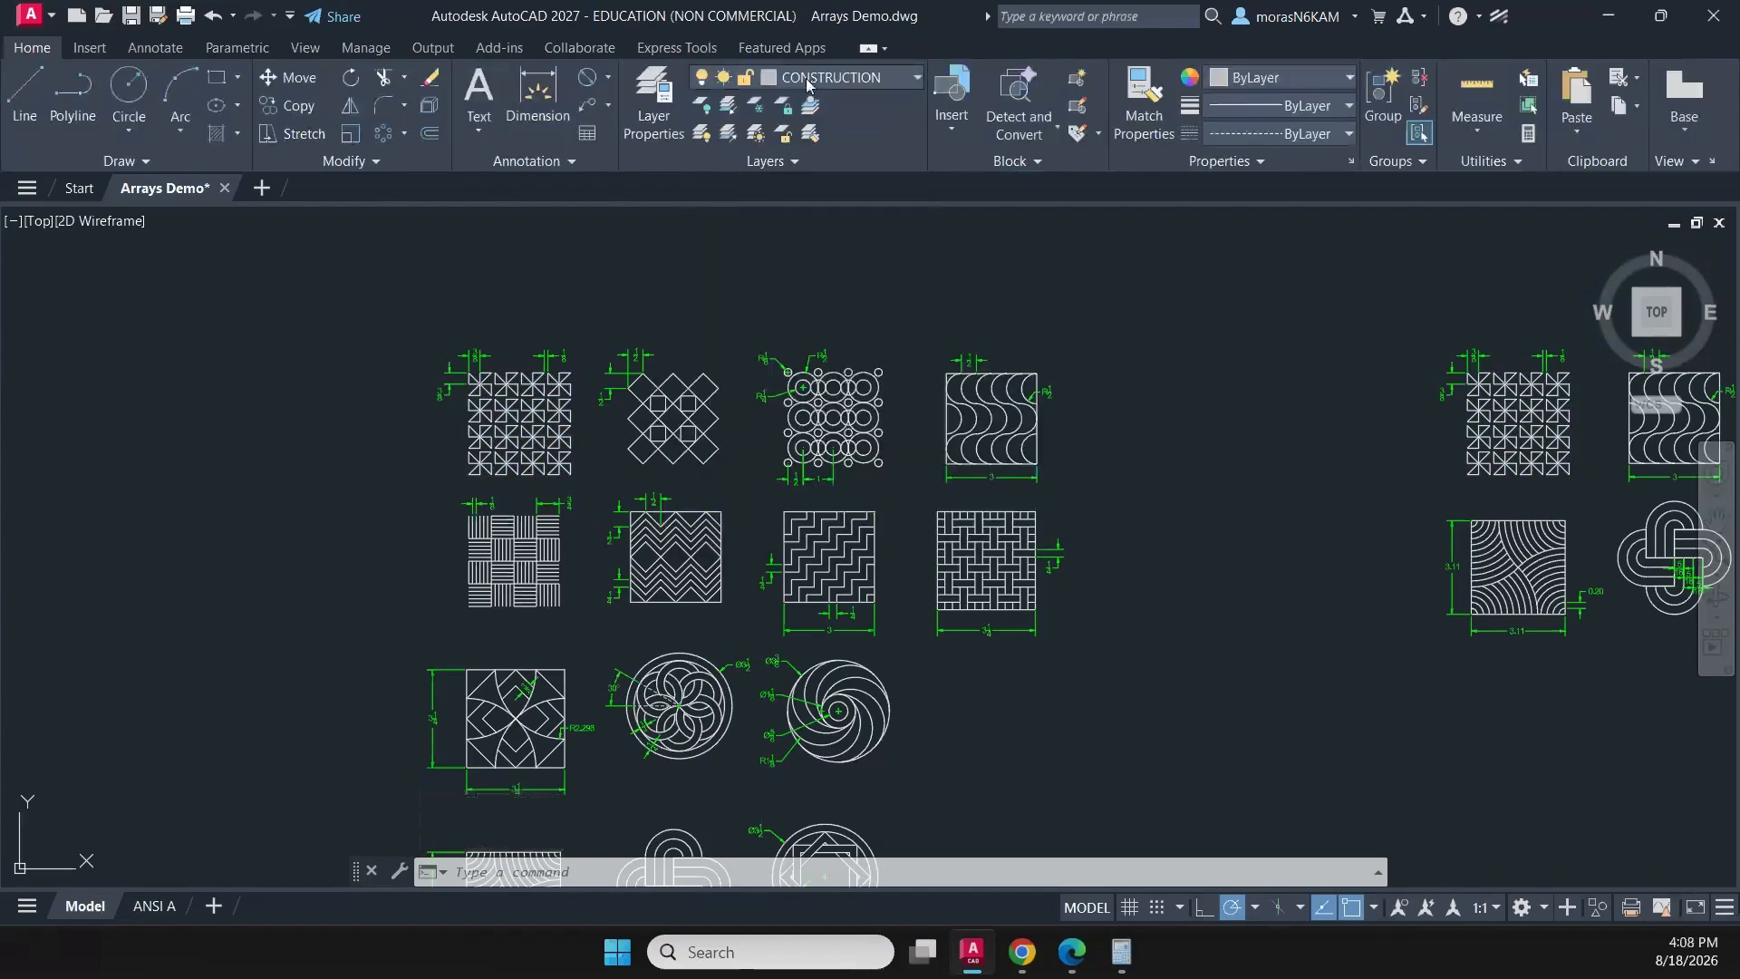
left_click(801, 82)
left_click(772, 104)
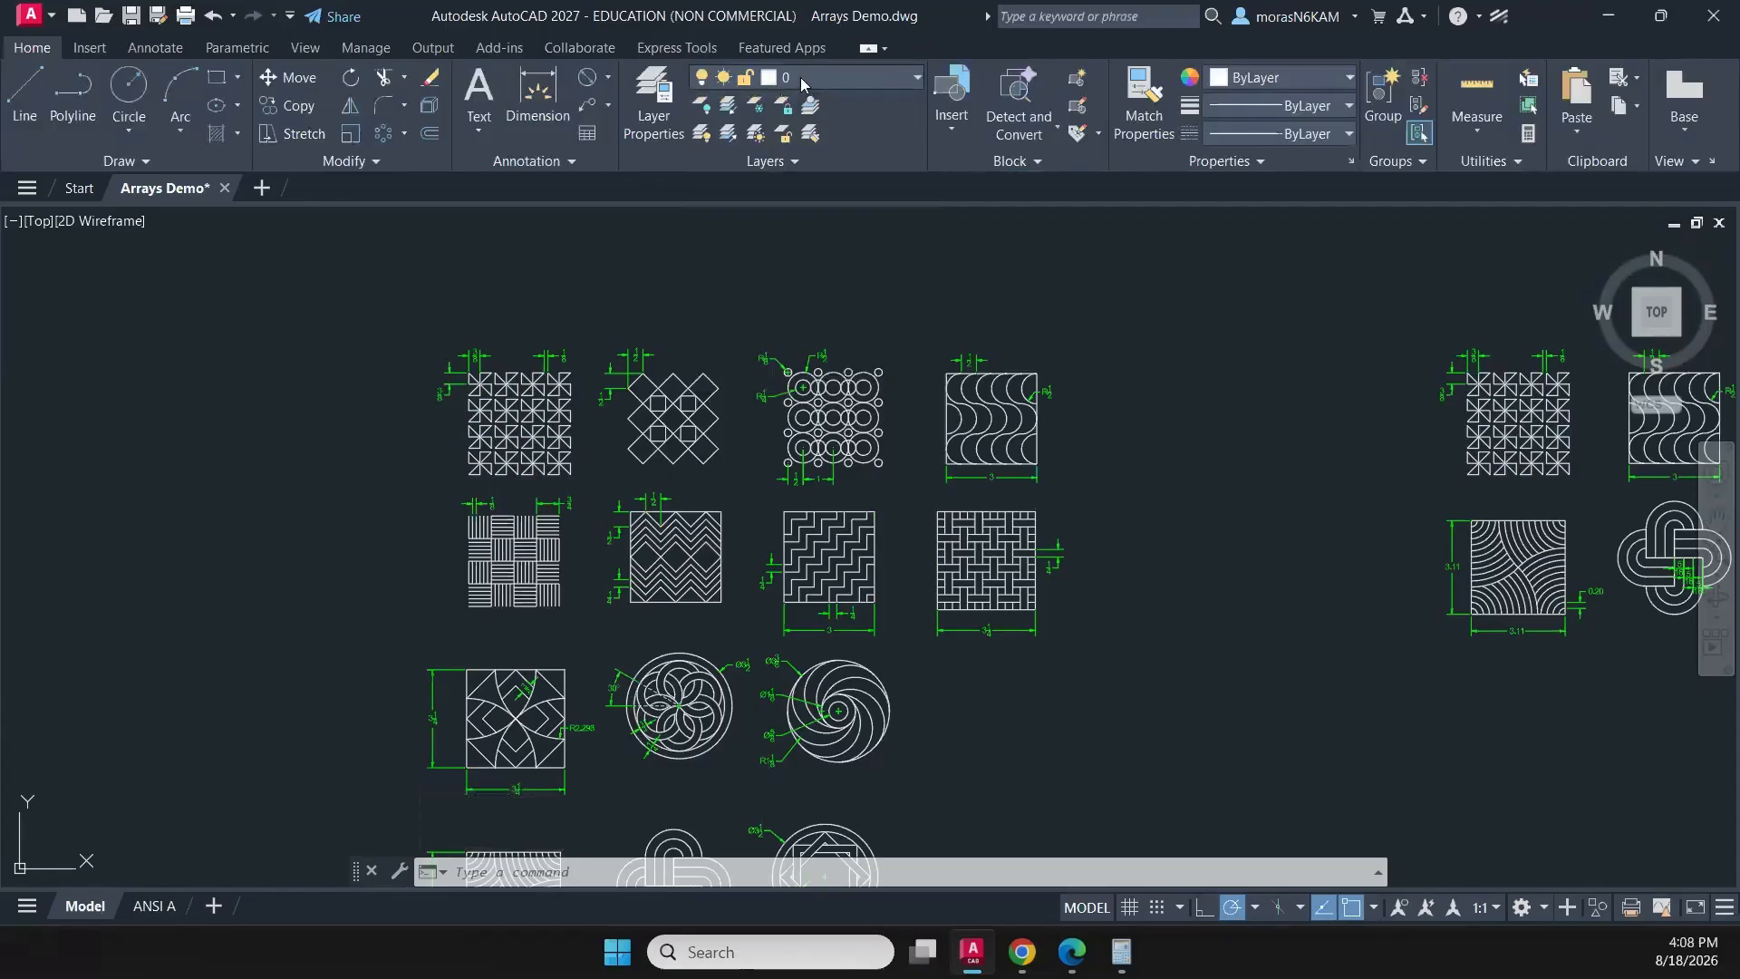
- Turn the CONSTRUCTION layer off to check all the patterns in model space, and turn it back on
left_click(803, 79)
left_click(704, 157)
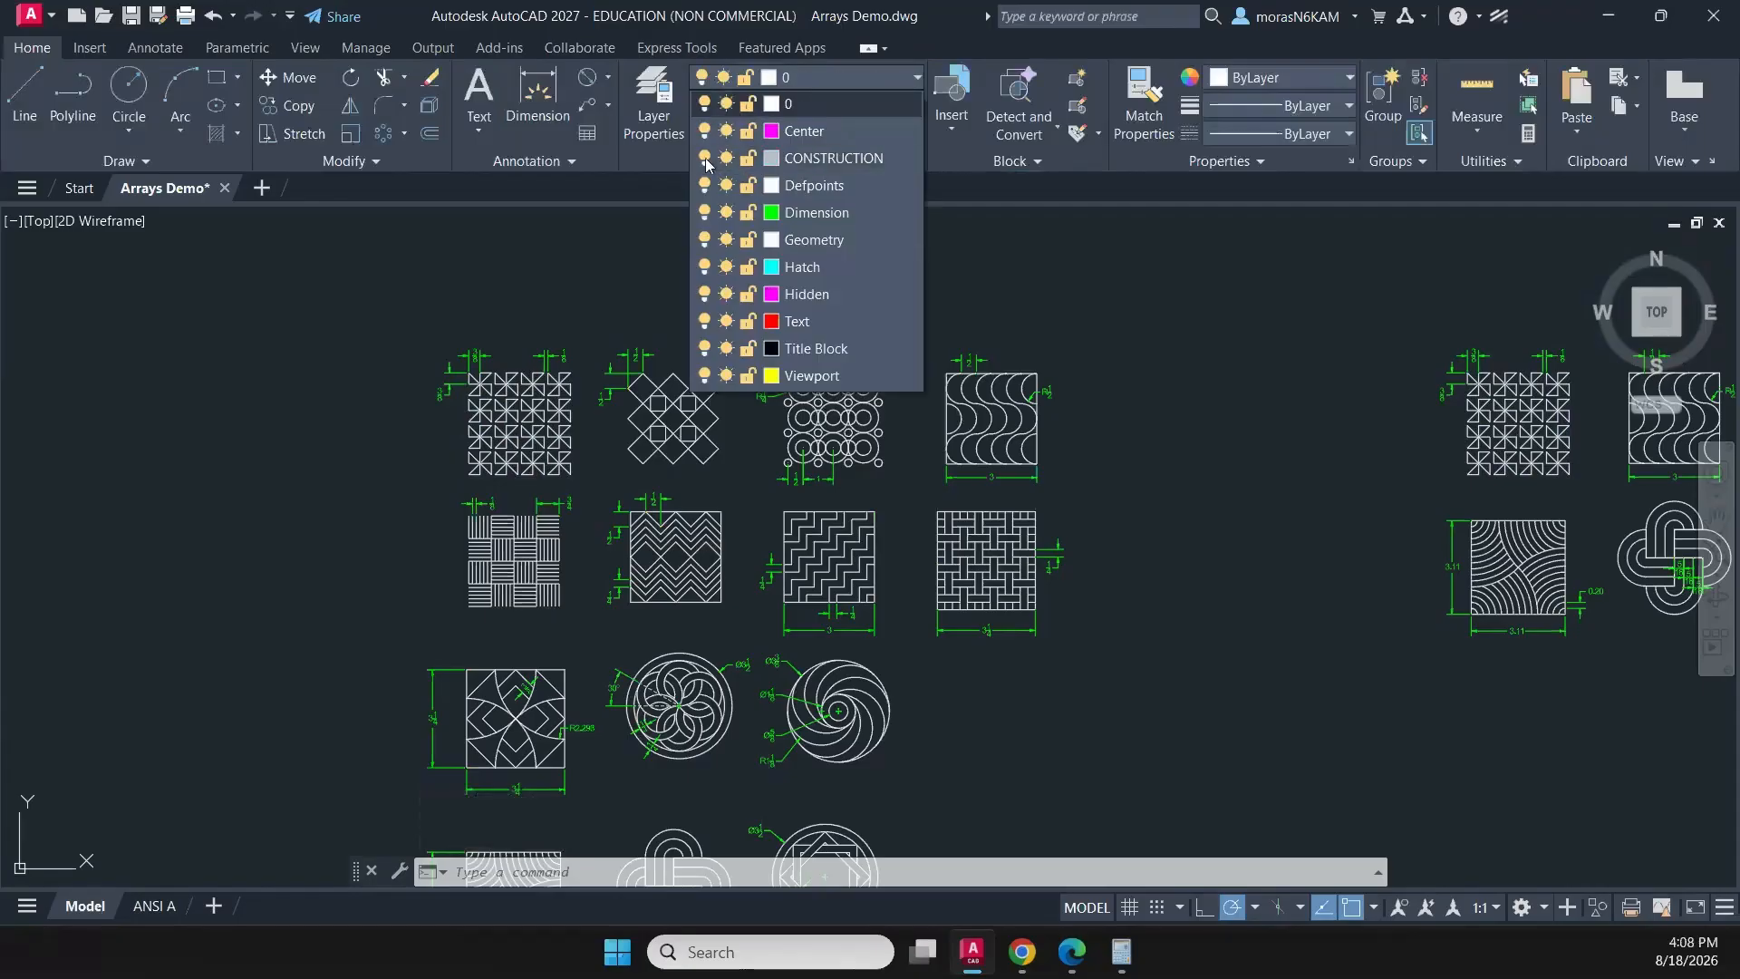
scroll(1069, 290, "down", 5)
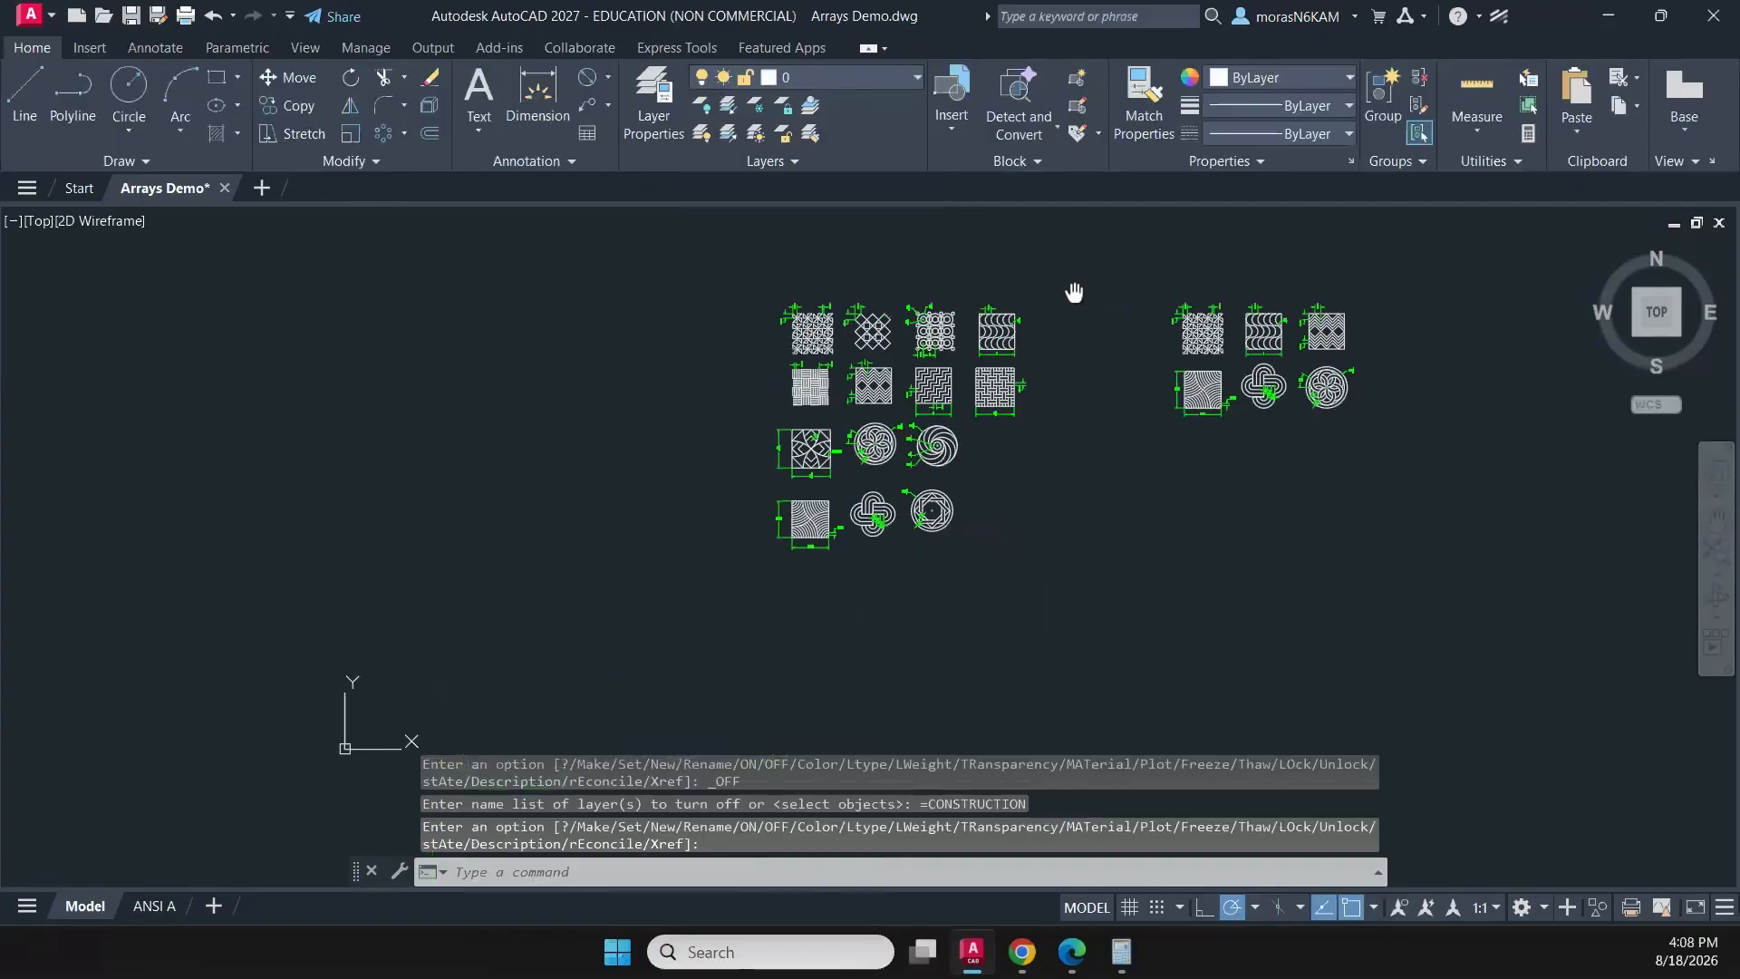
scroll(1005, 295, "up", 2)
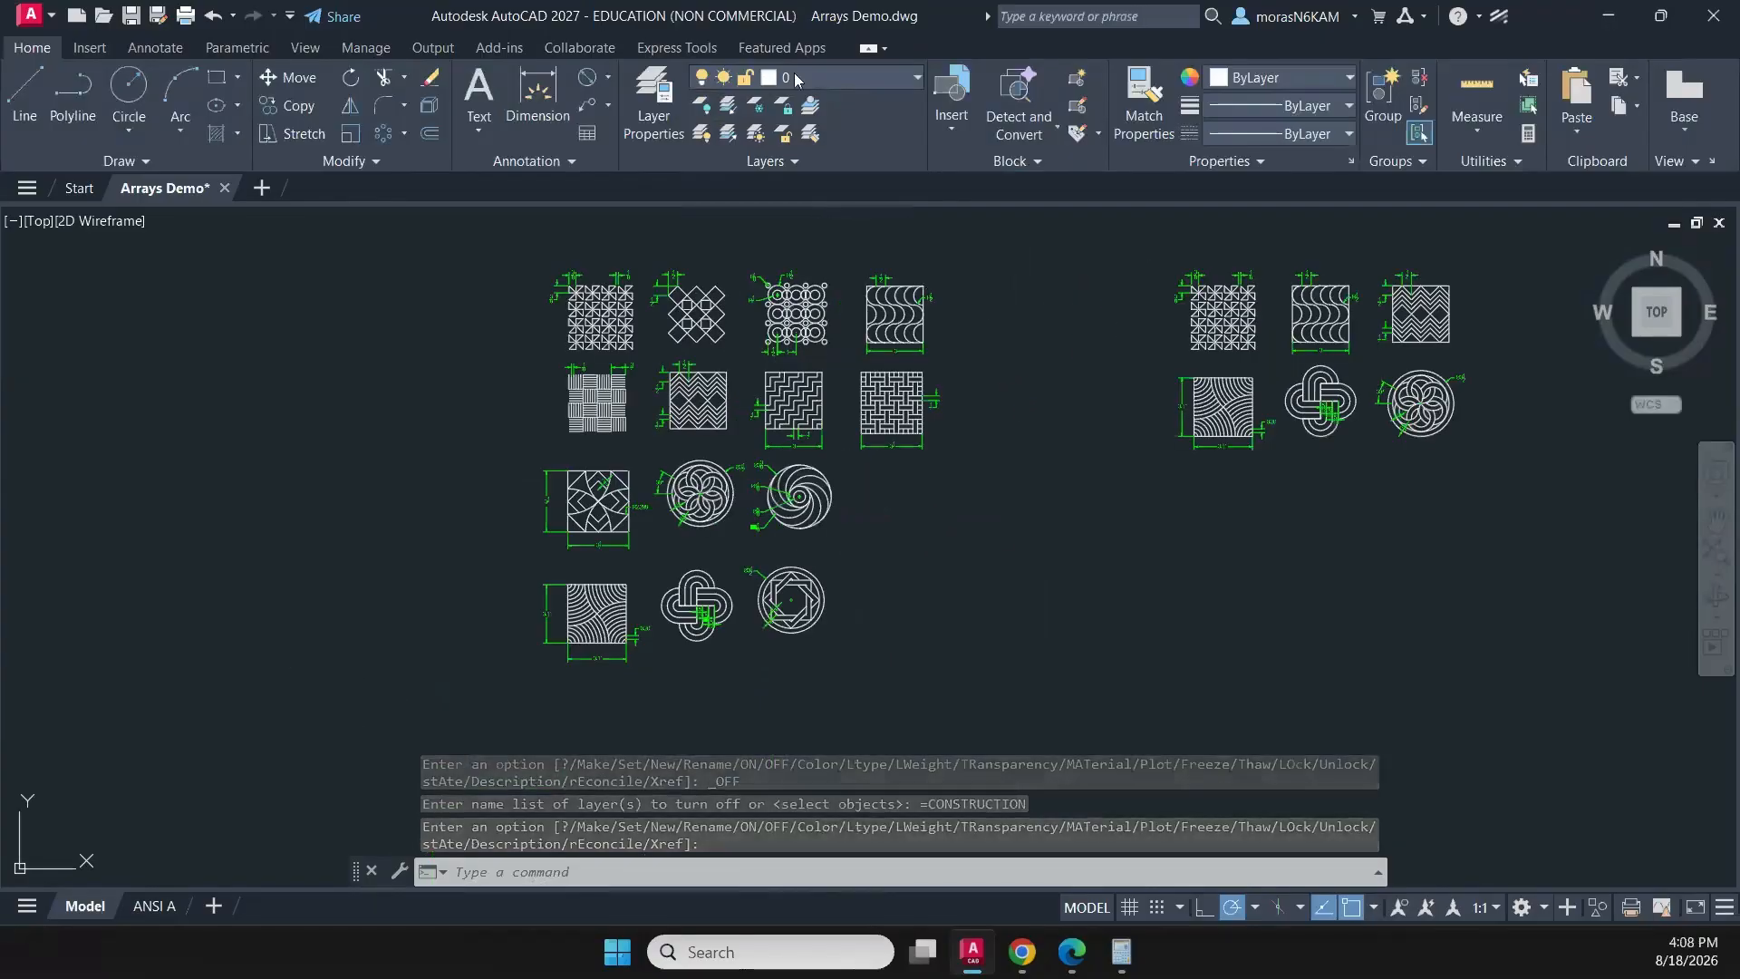
left_click(772, 78)
left_click(704, 158)
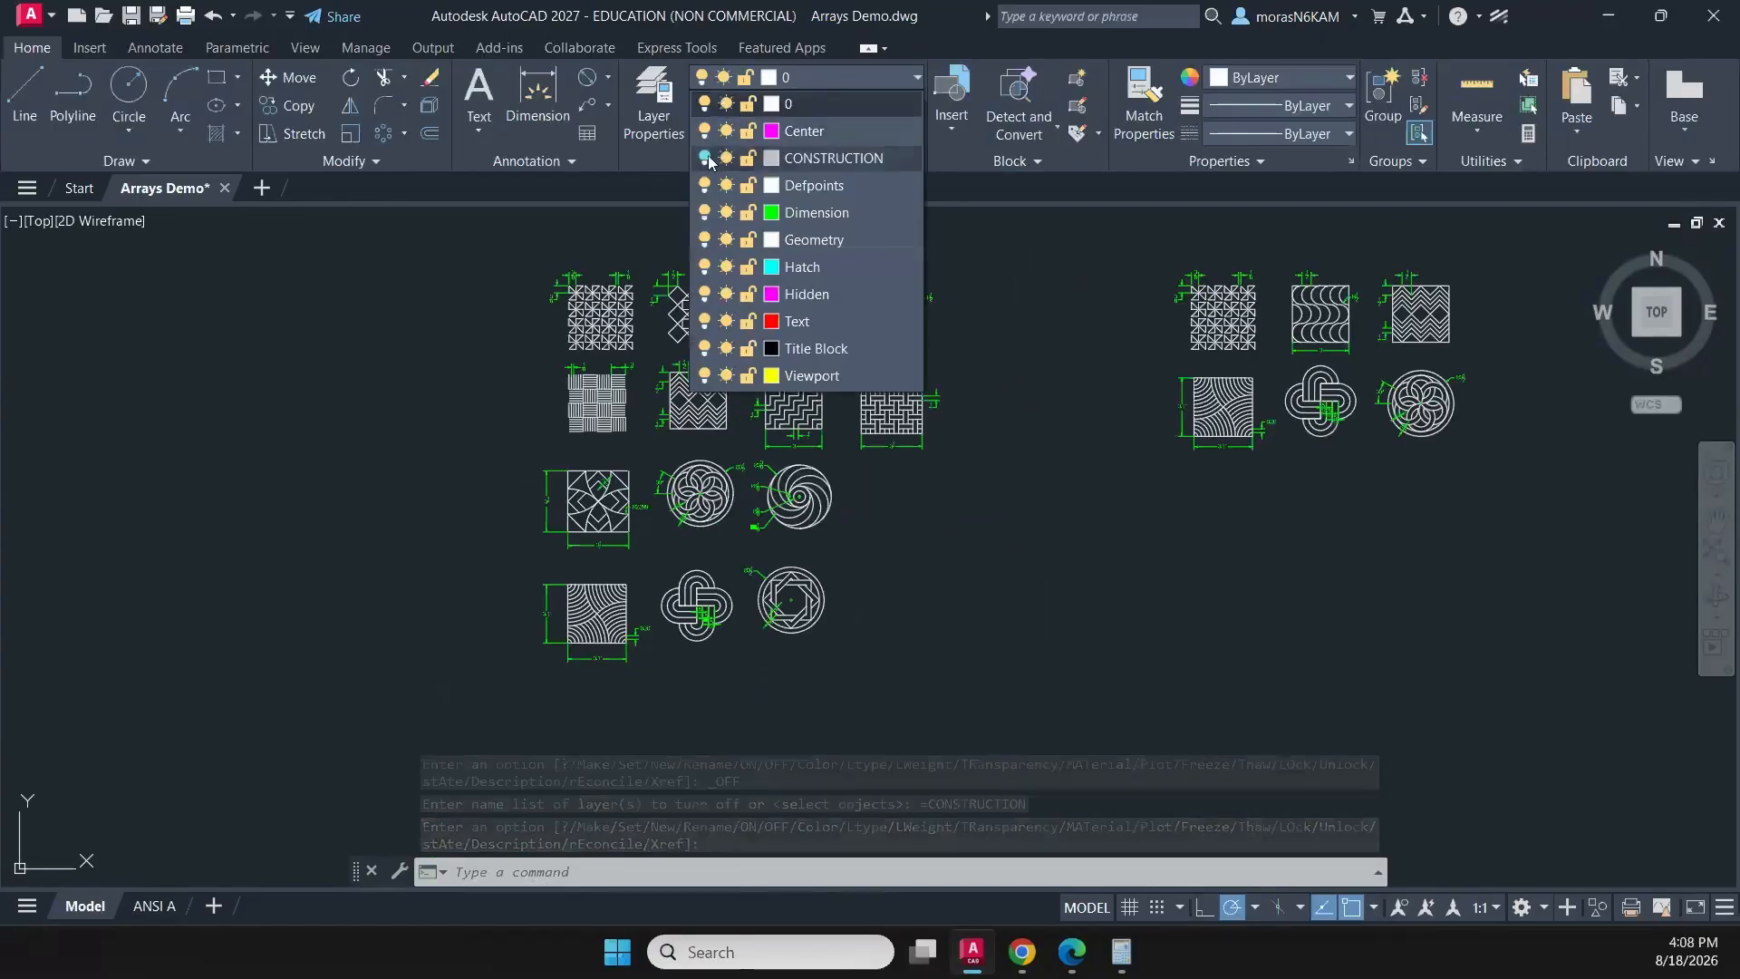
- Preview the plot of the ANSI A layout and send it to the PDF plotter
left_click(149, 906)
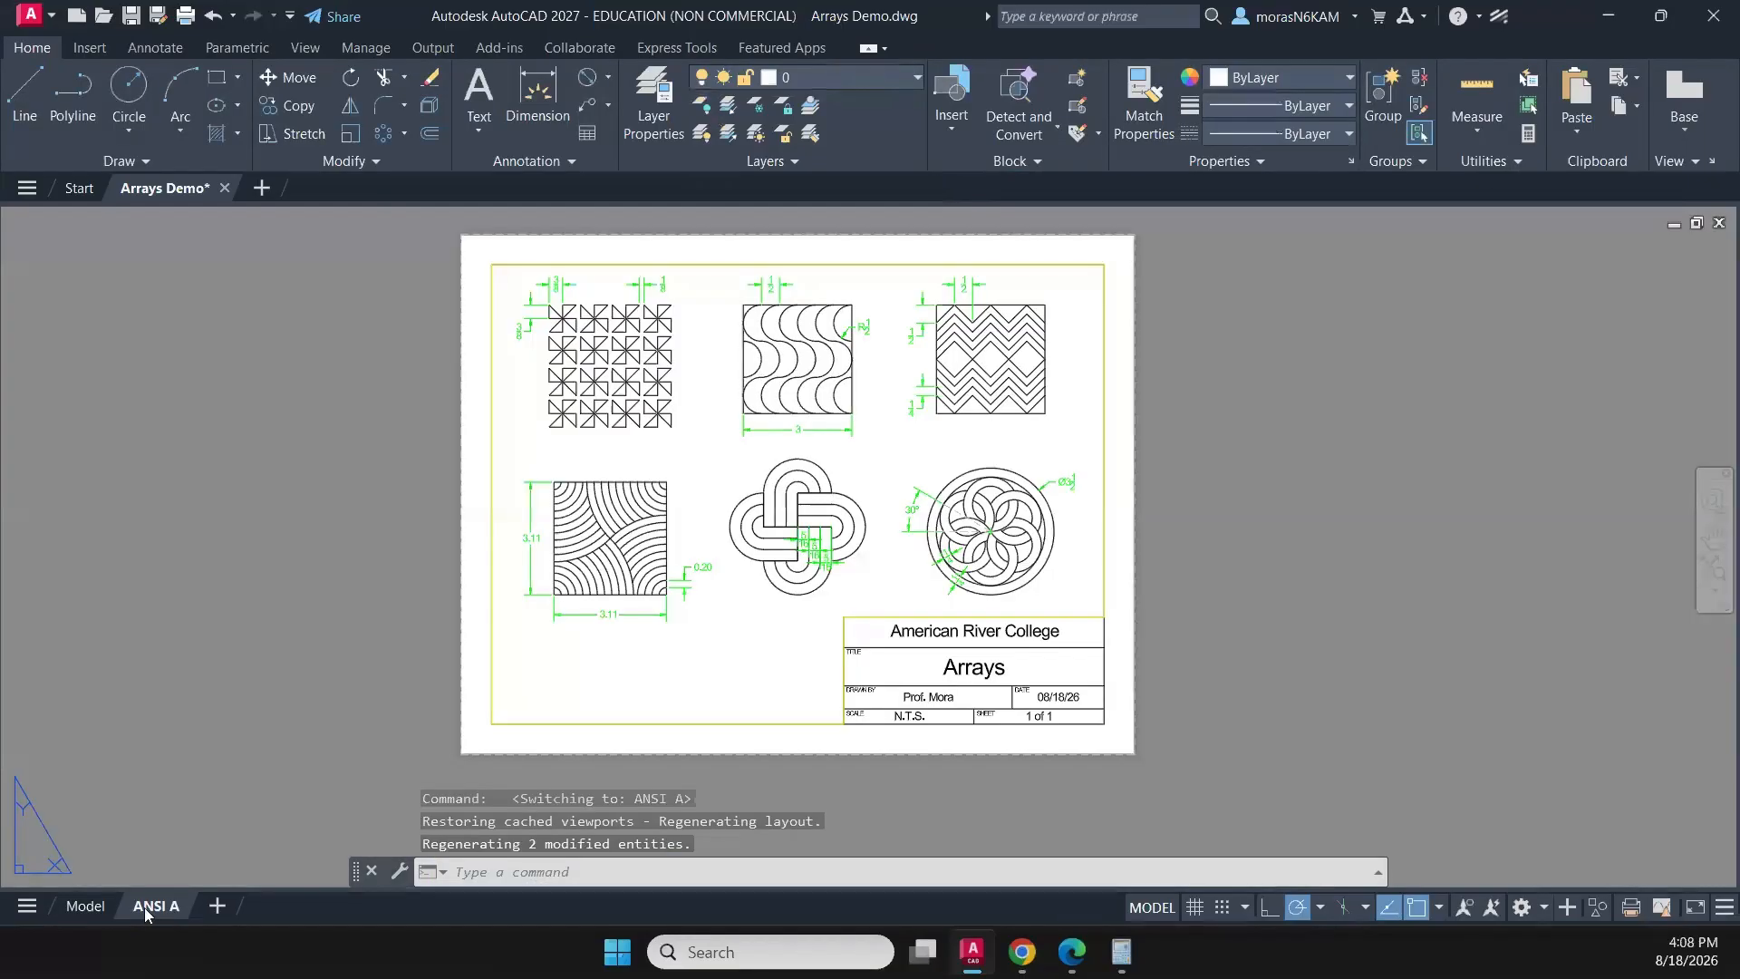
type("PRE")
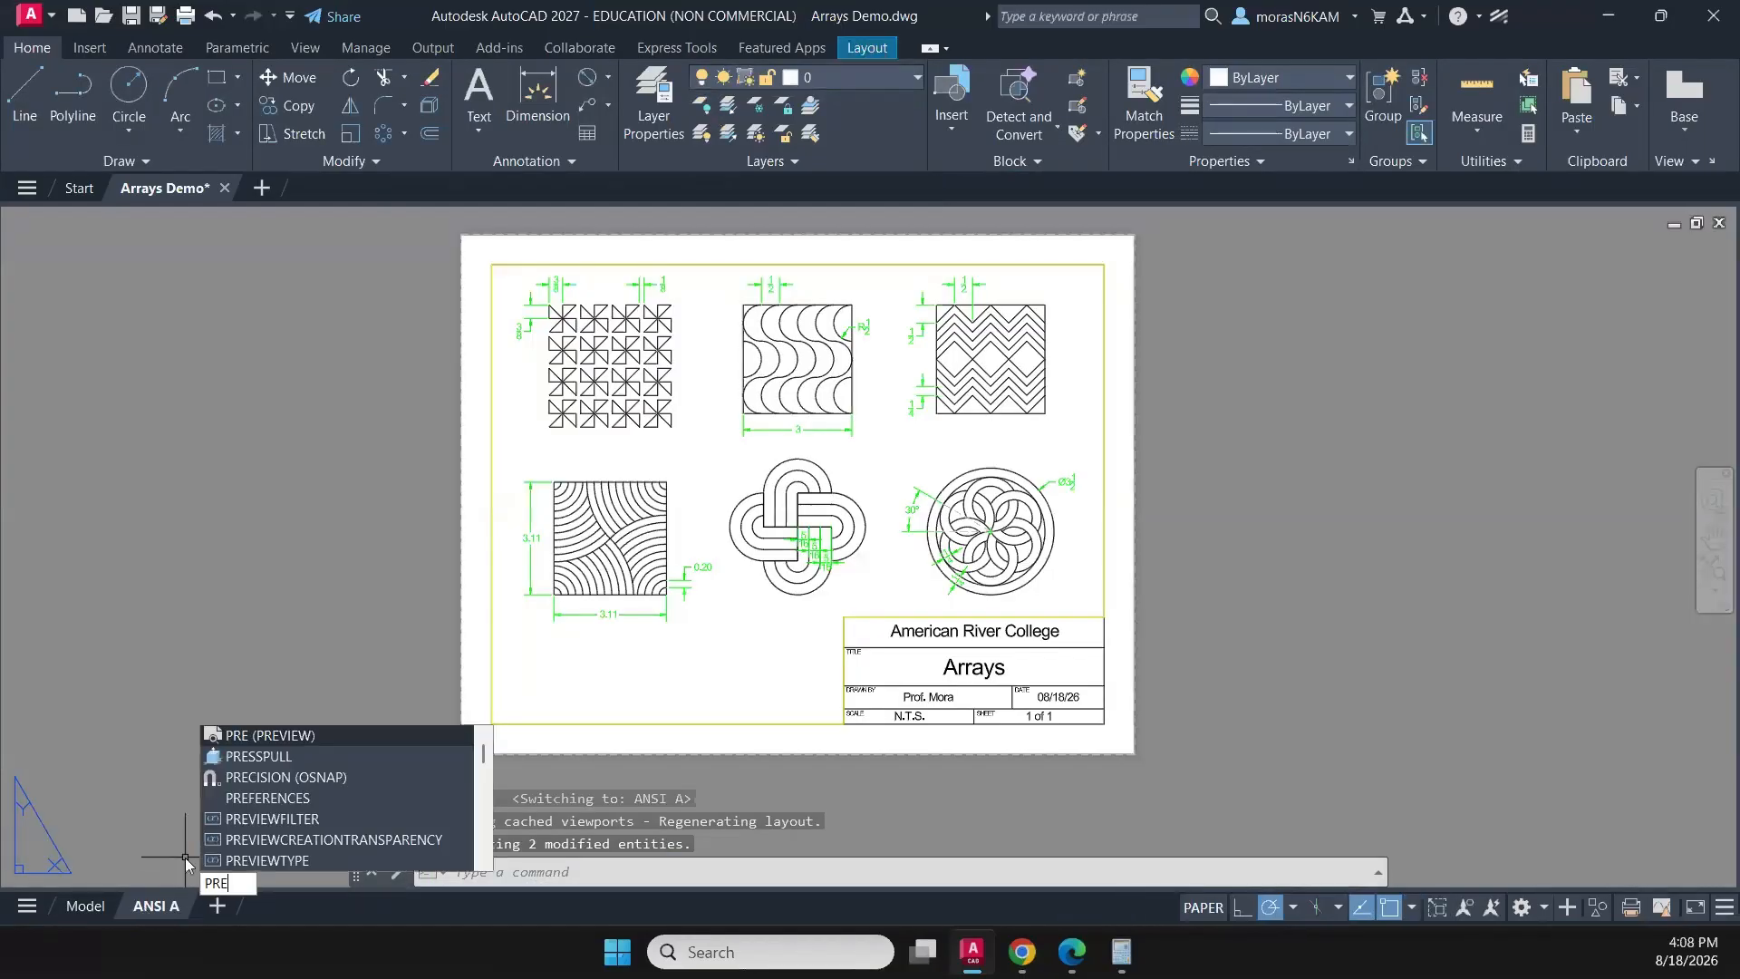
key("Return")
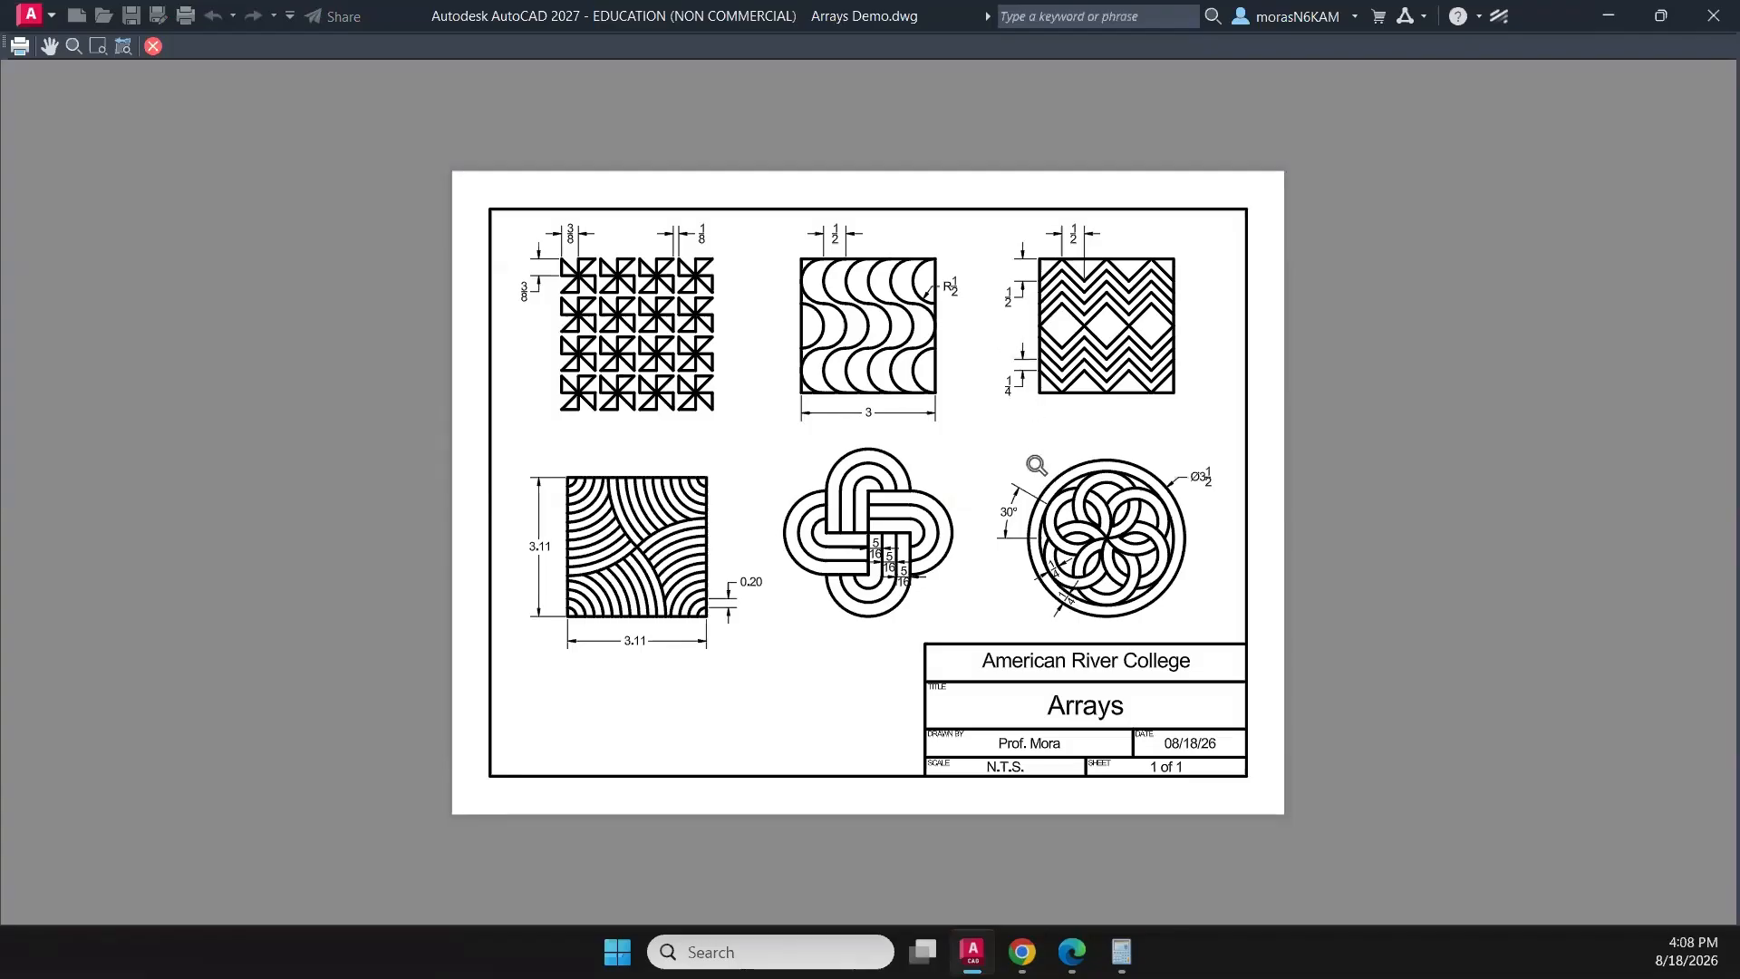
left_click(18, 50)
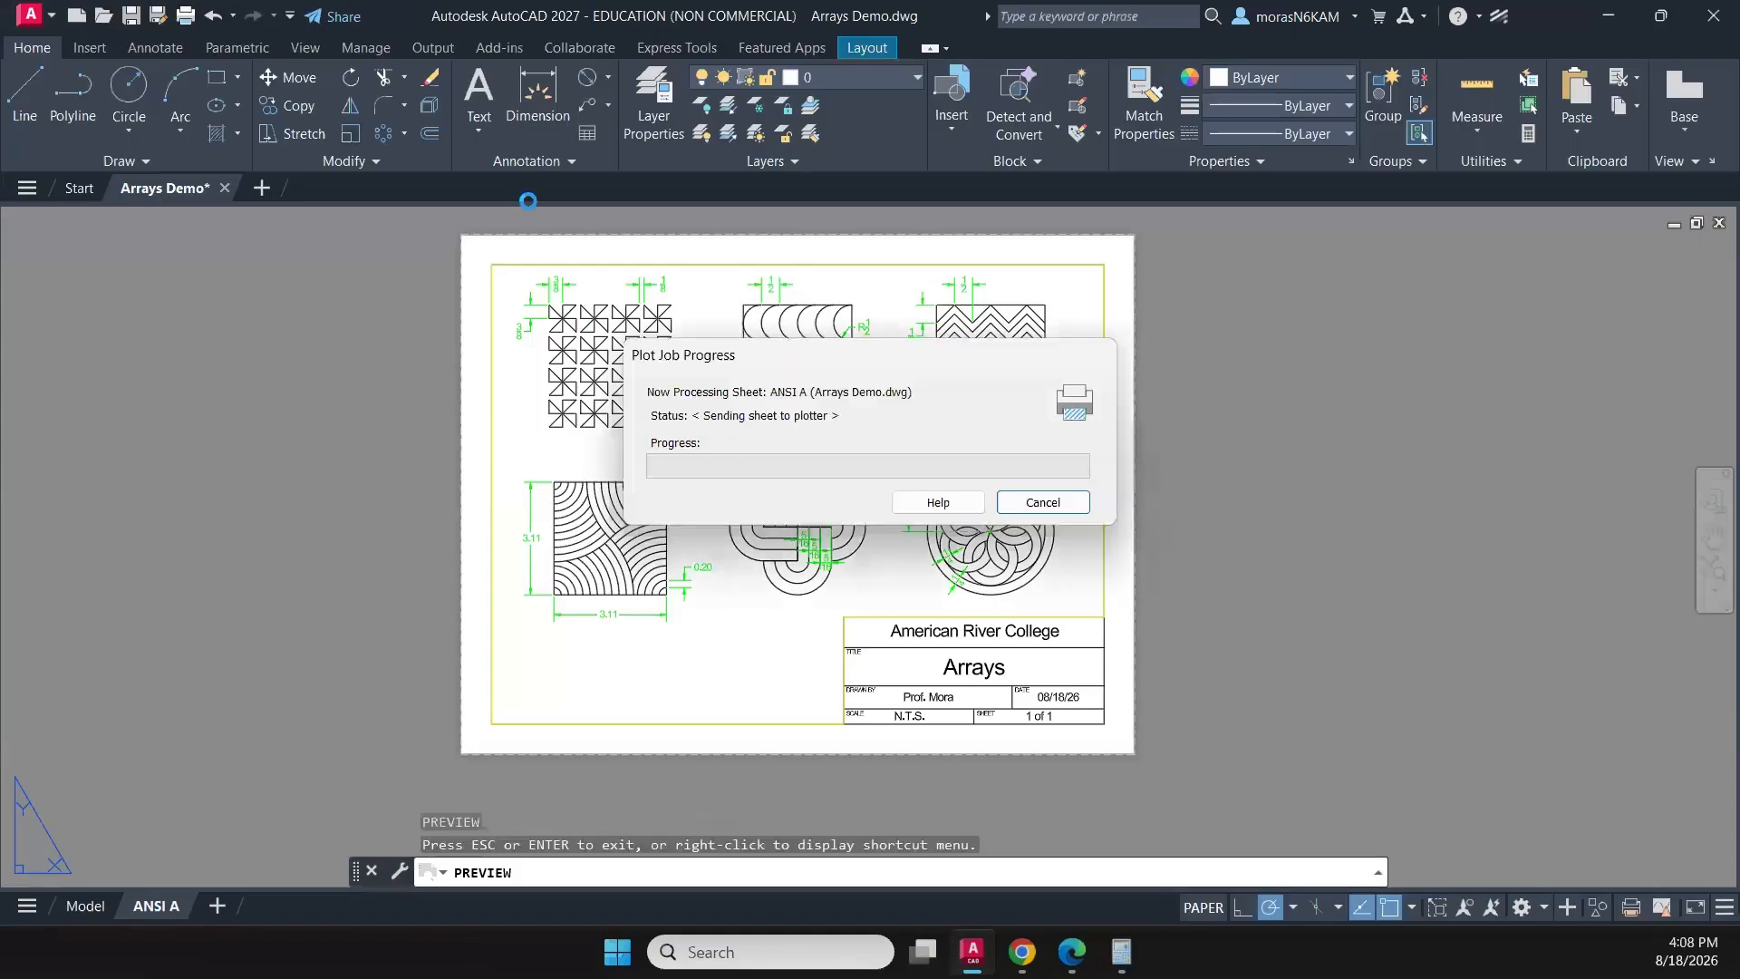
- Browse to the DESGN 301 folder's Section 4 - Advanced Commands subfolder on the V: drive as the plot file location
left_click(691, 204)
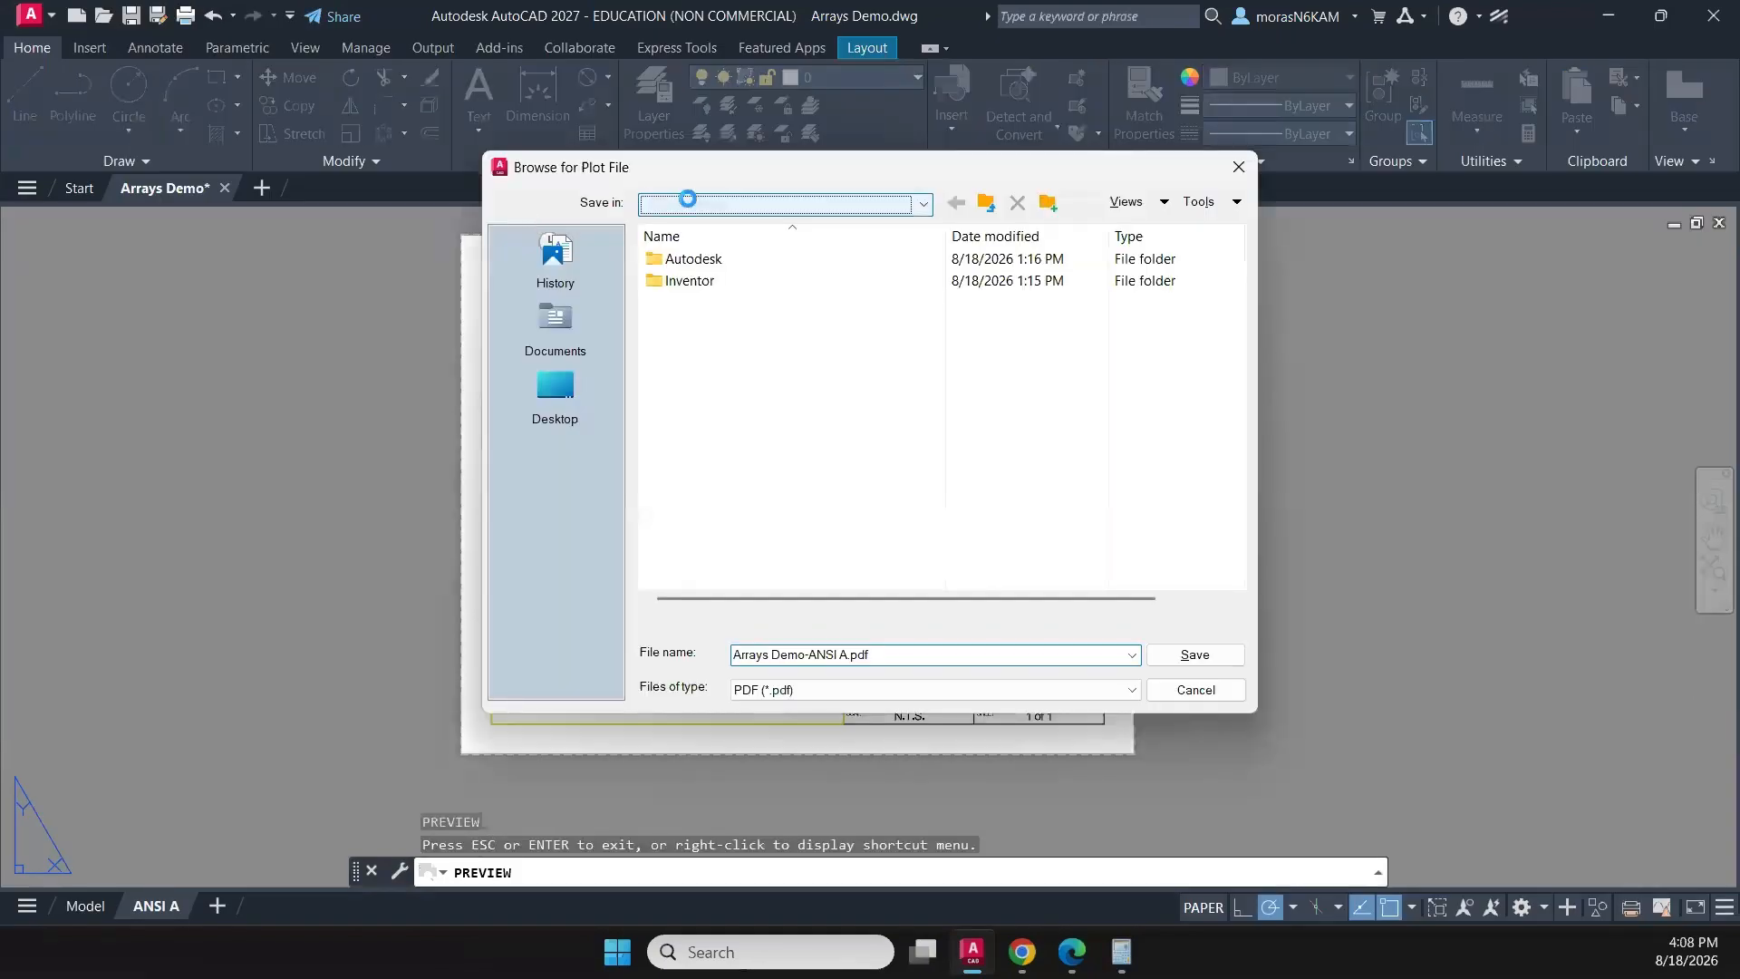
left_click(806, 371)
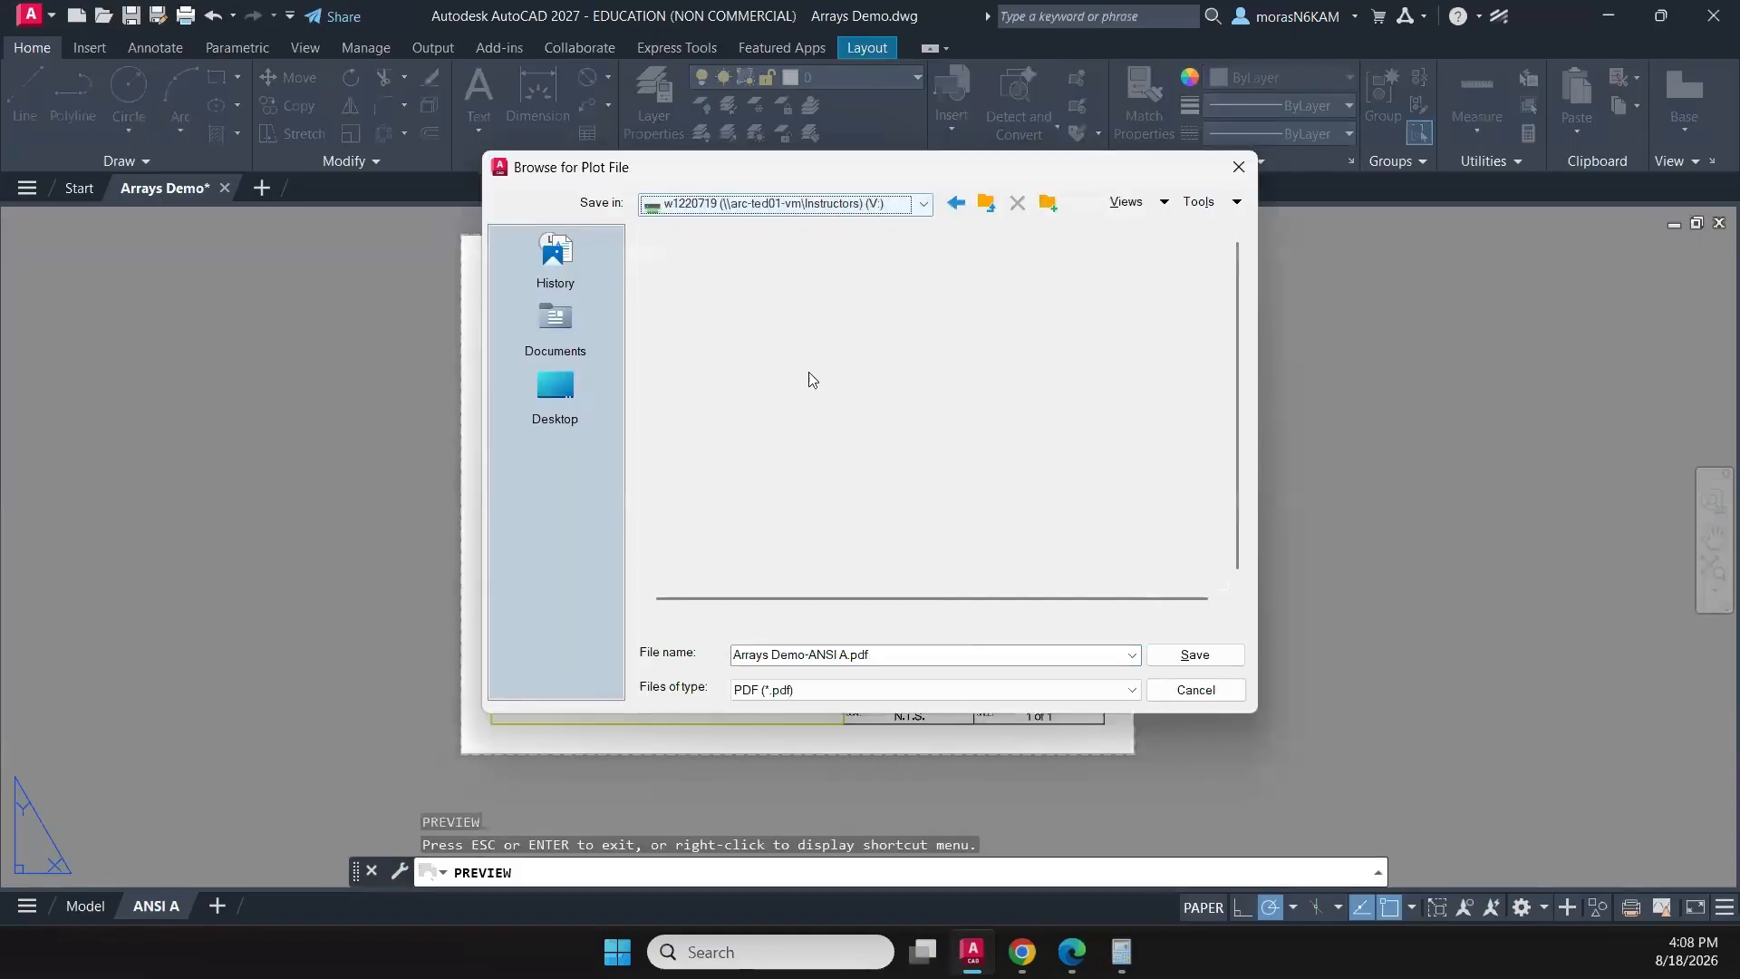
double_click(708, 263)
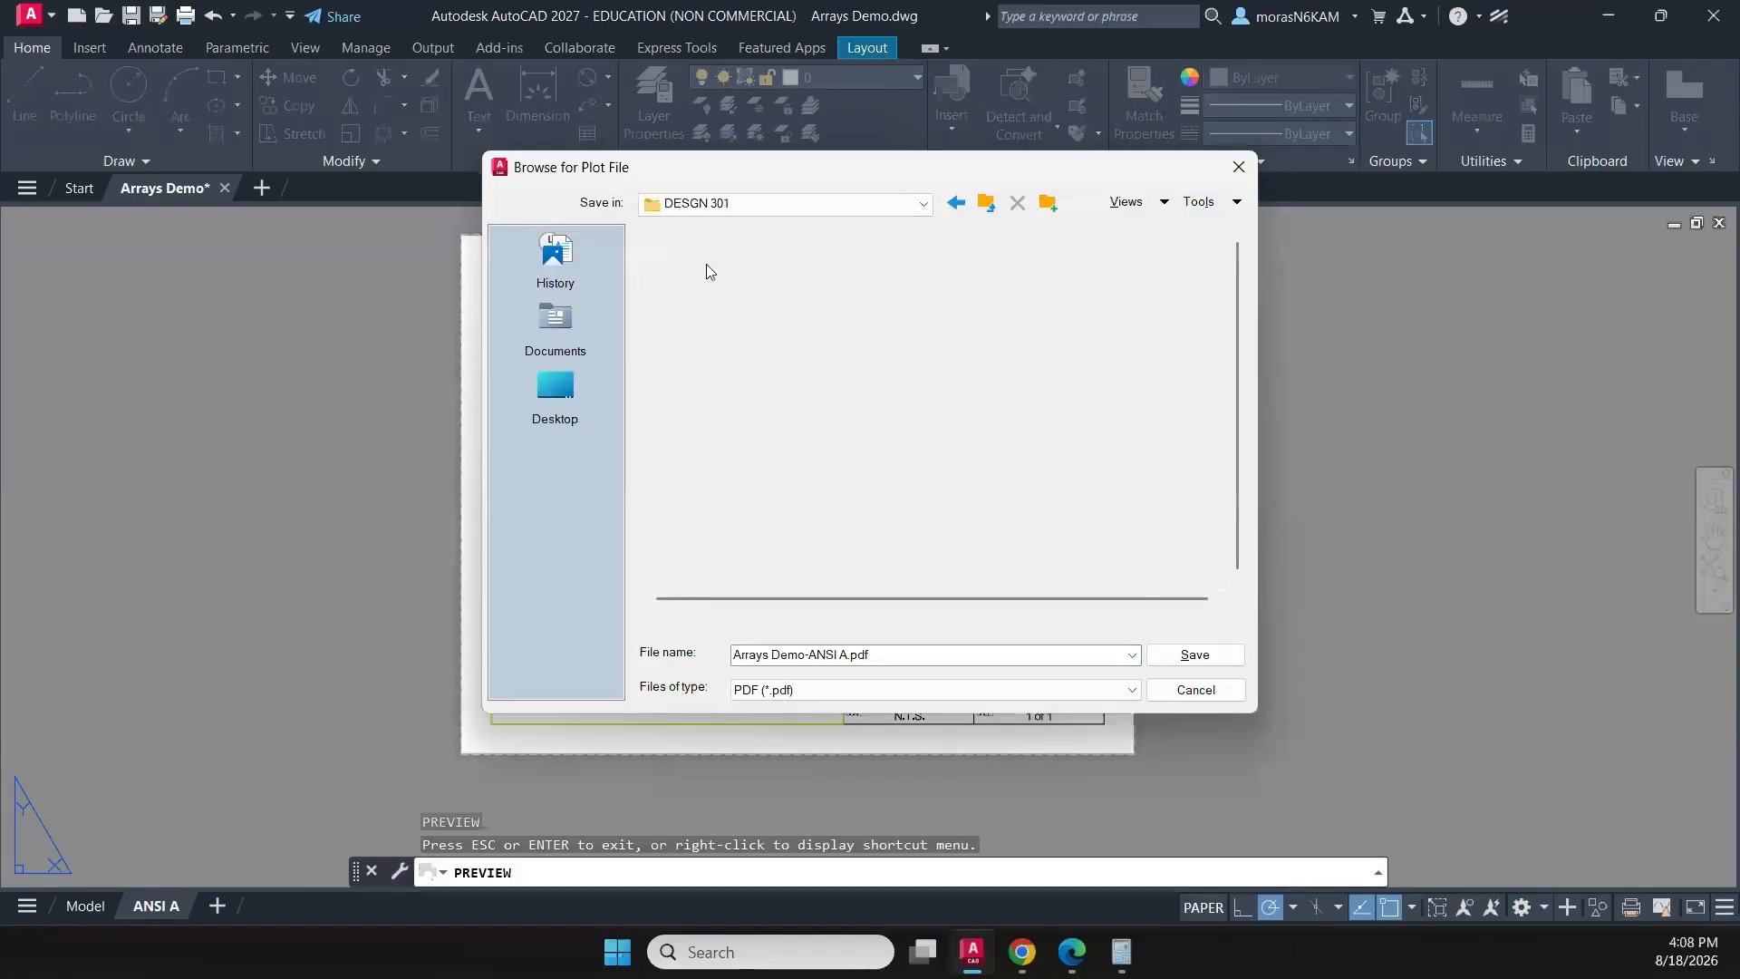
double_click(713, 280)
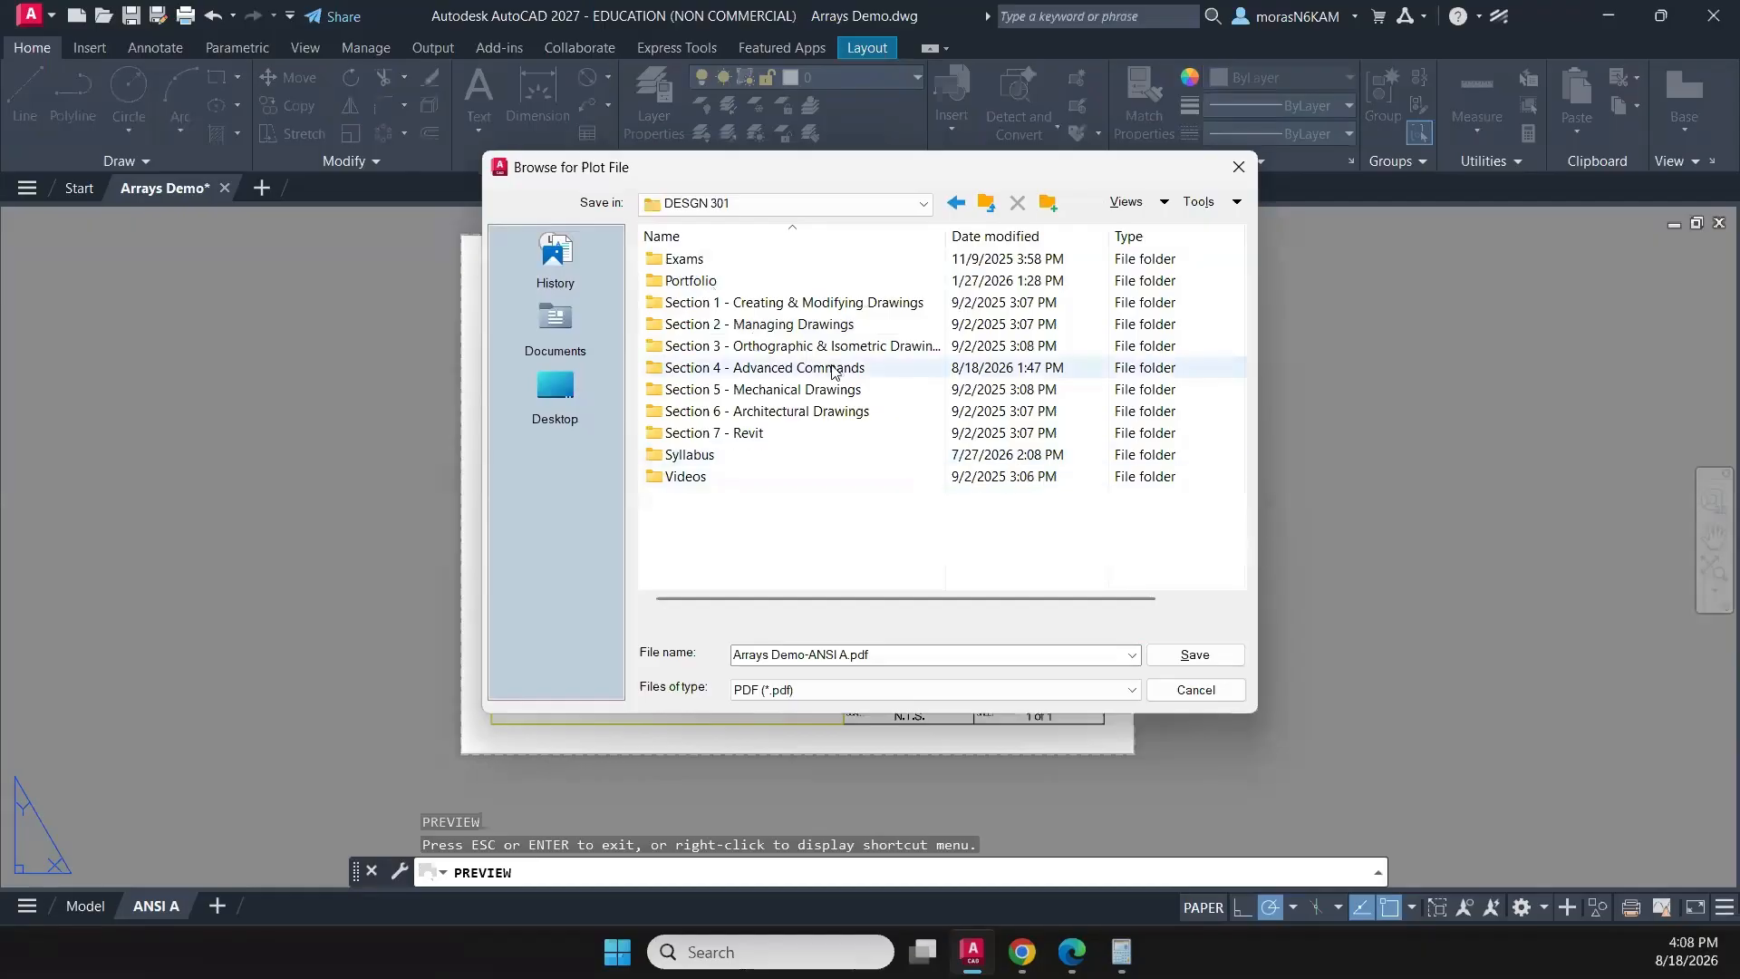
double_click(834, 368)
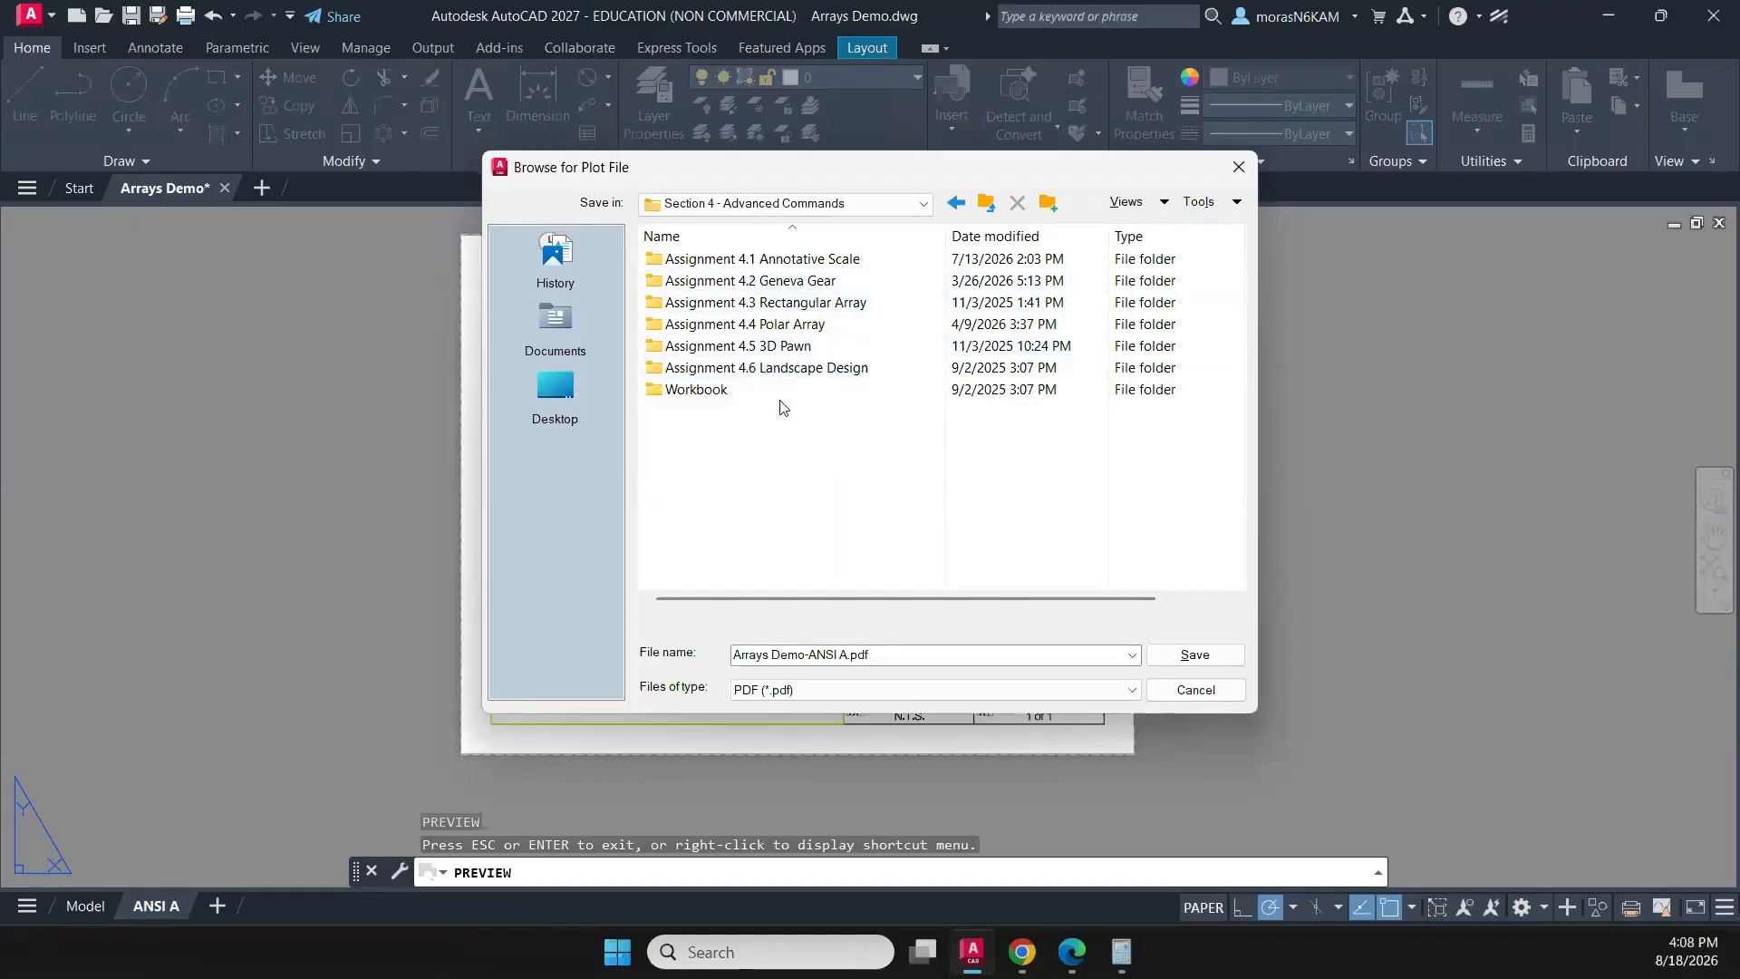
- Create a folder named Assignment 4.3 Arrays and save the plot in it as Arrays Demo-ANSI A.pdf
right_click(734, 444)
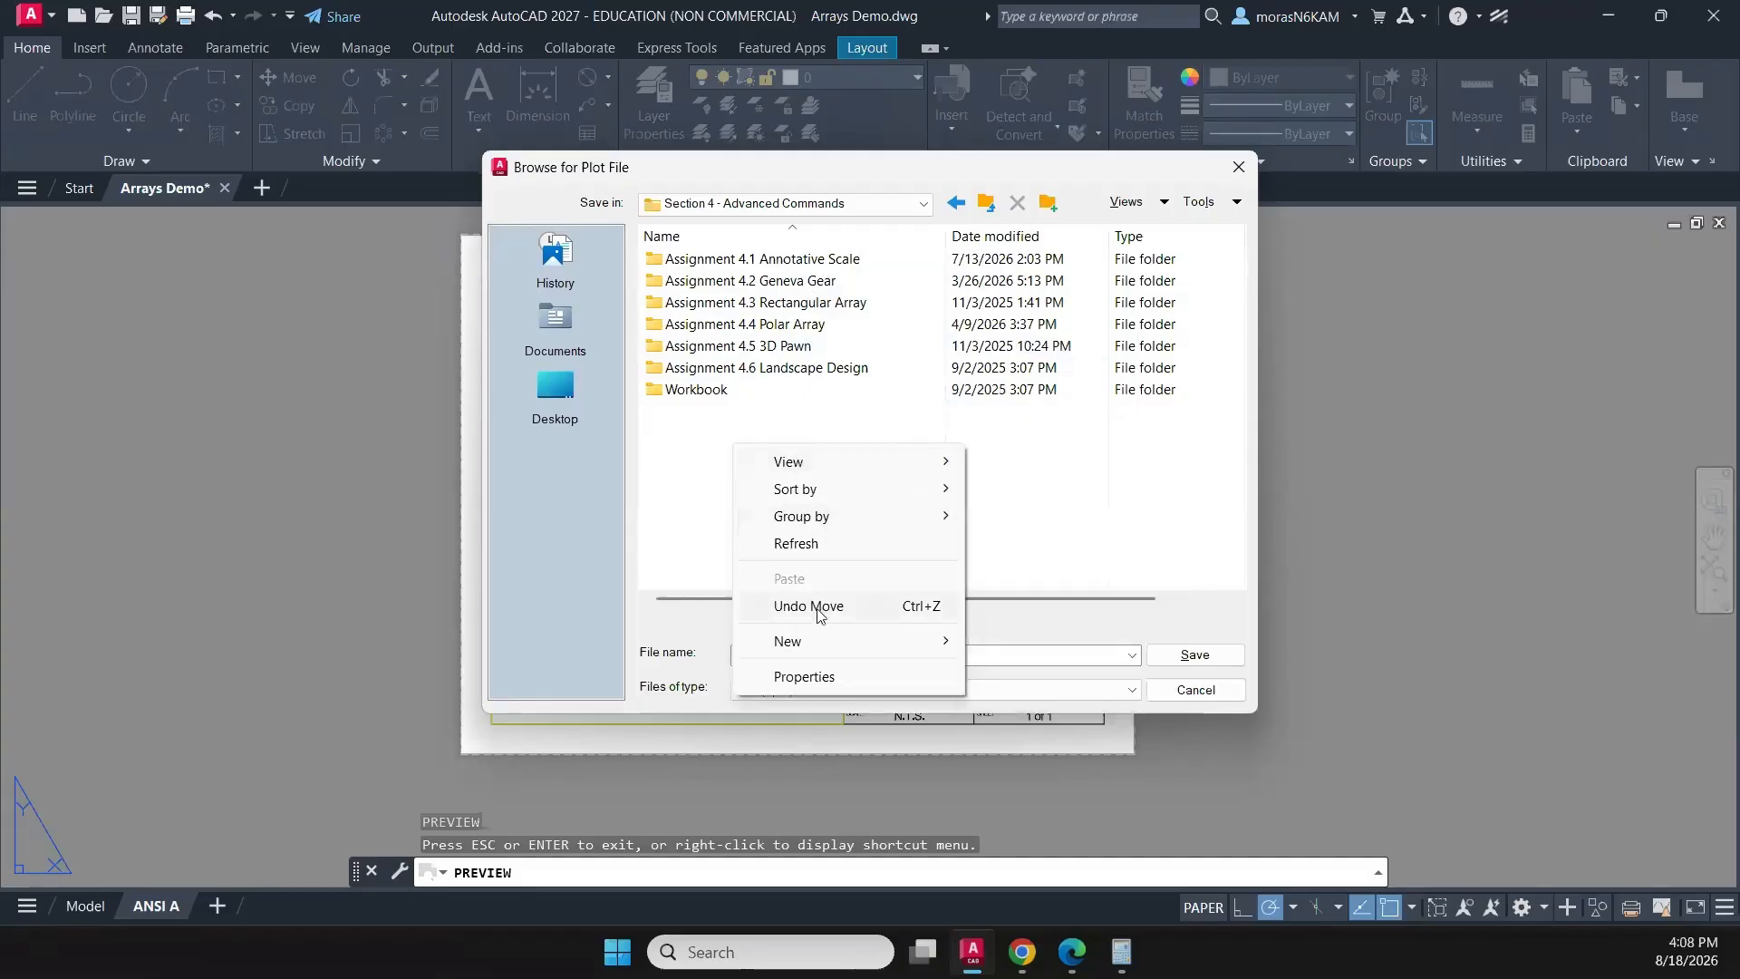
mouse_move(765, 643)
left_click(996, 644)
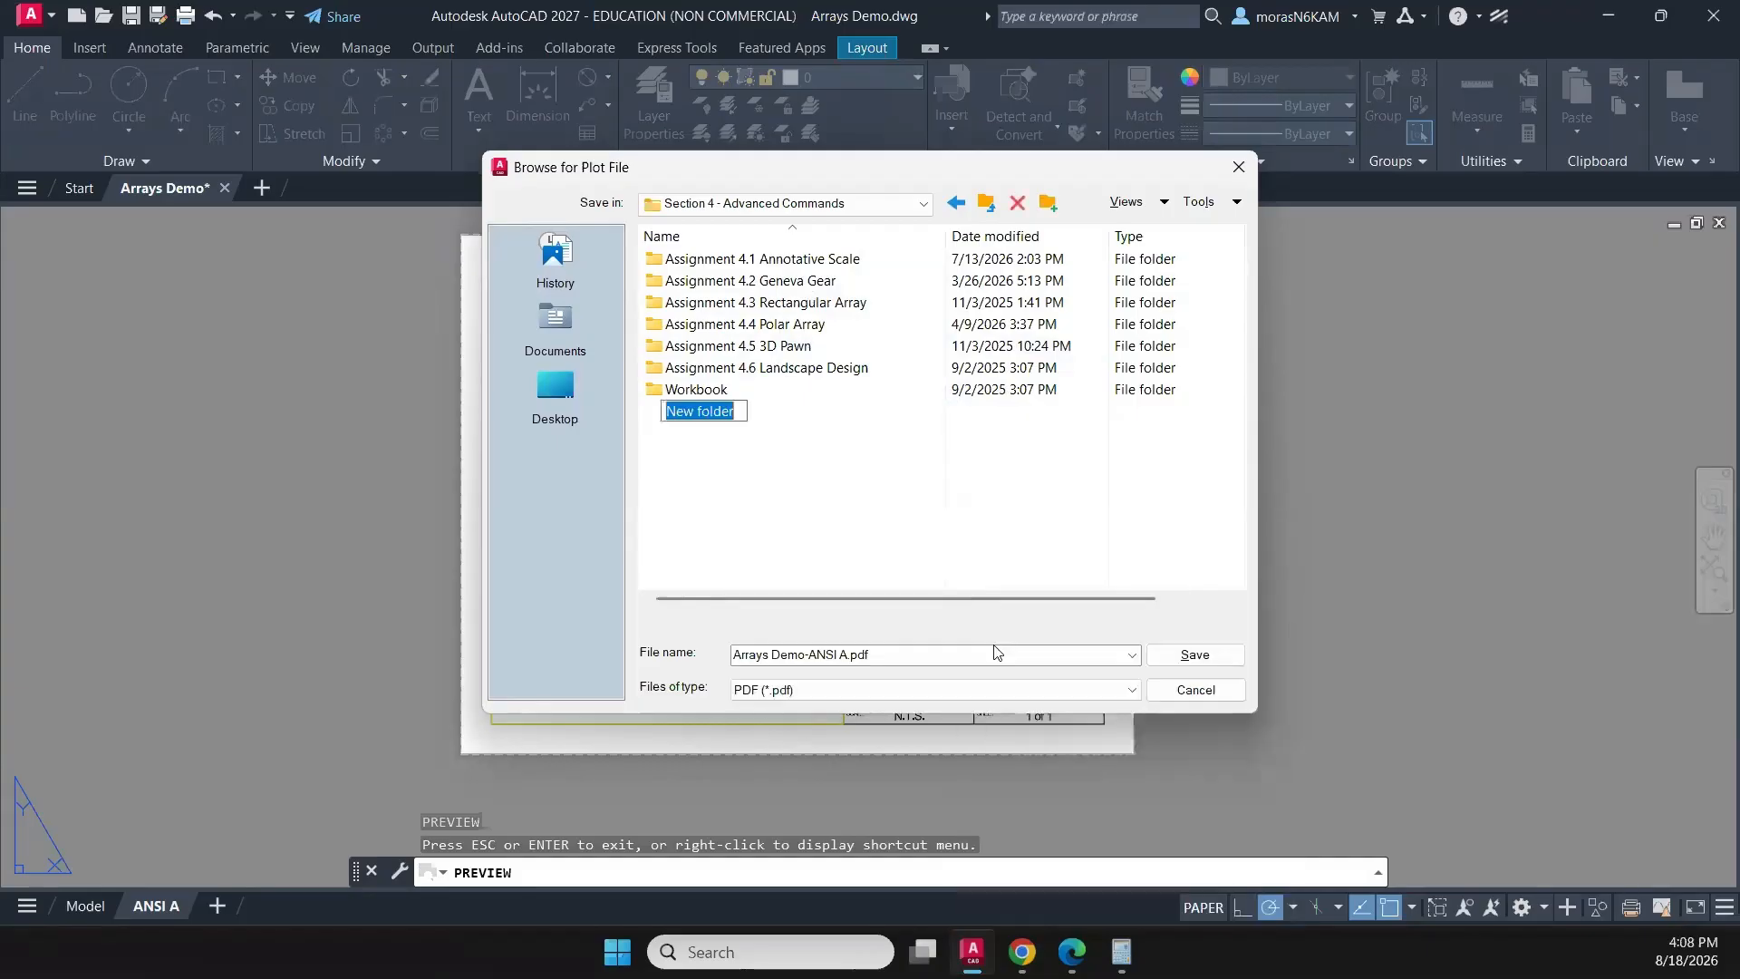
type("Assignm")
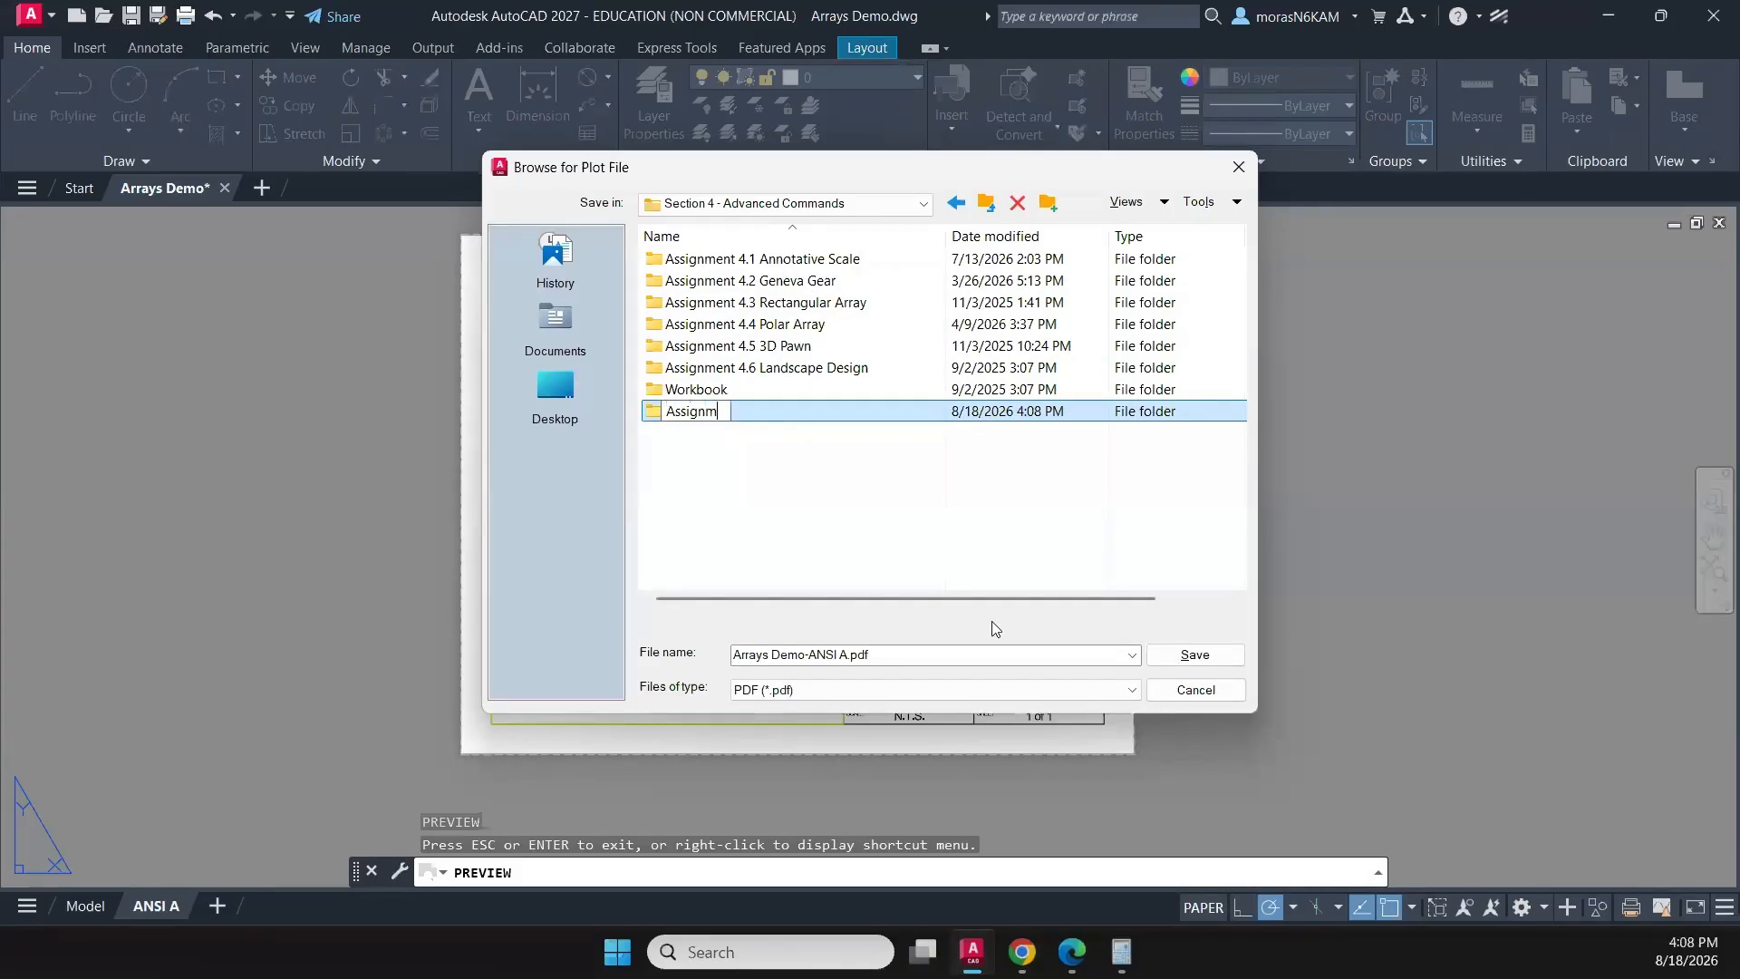
type("ent 4.3 Arrays")
key("Return")
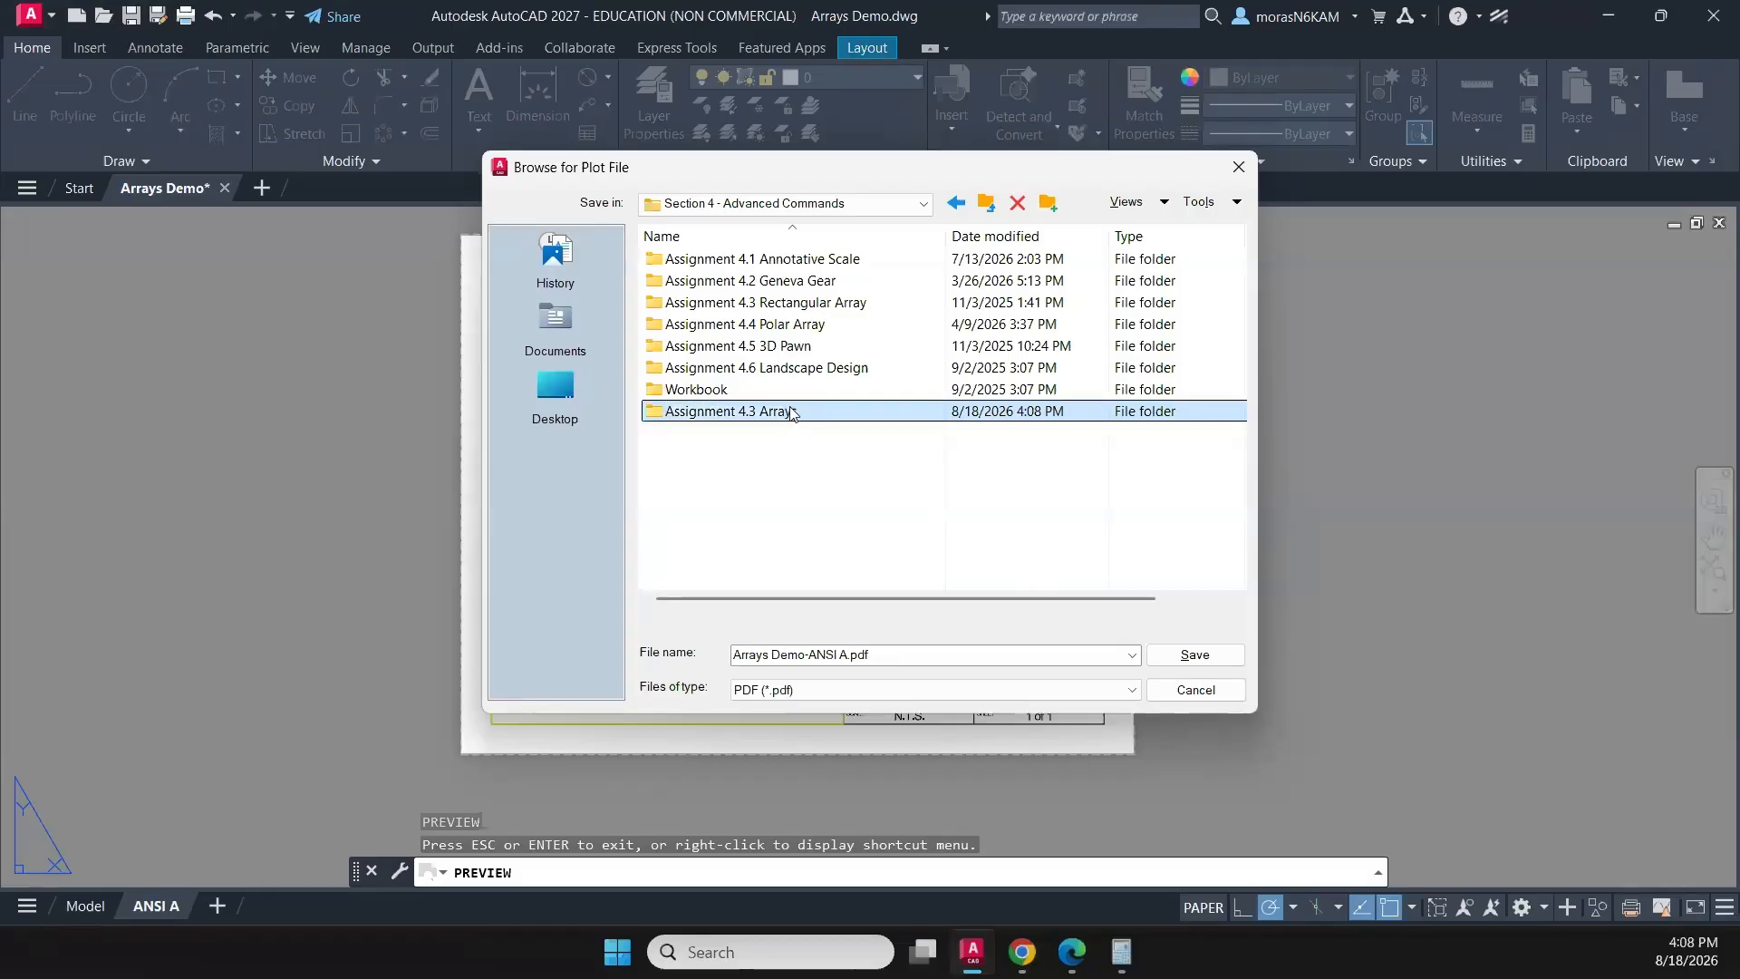
double_click(792, 412)
left_click(1181, 655)
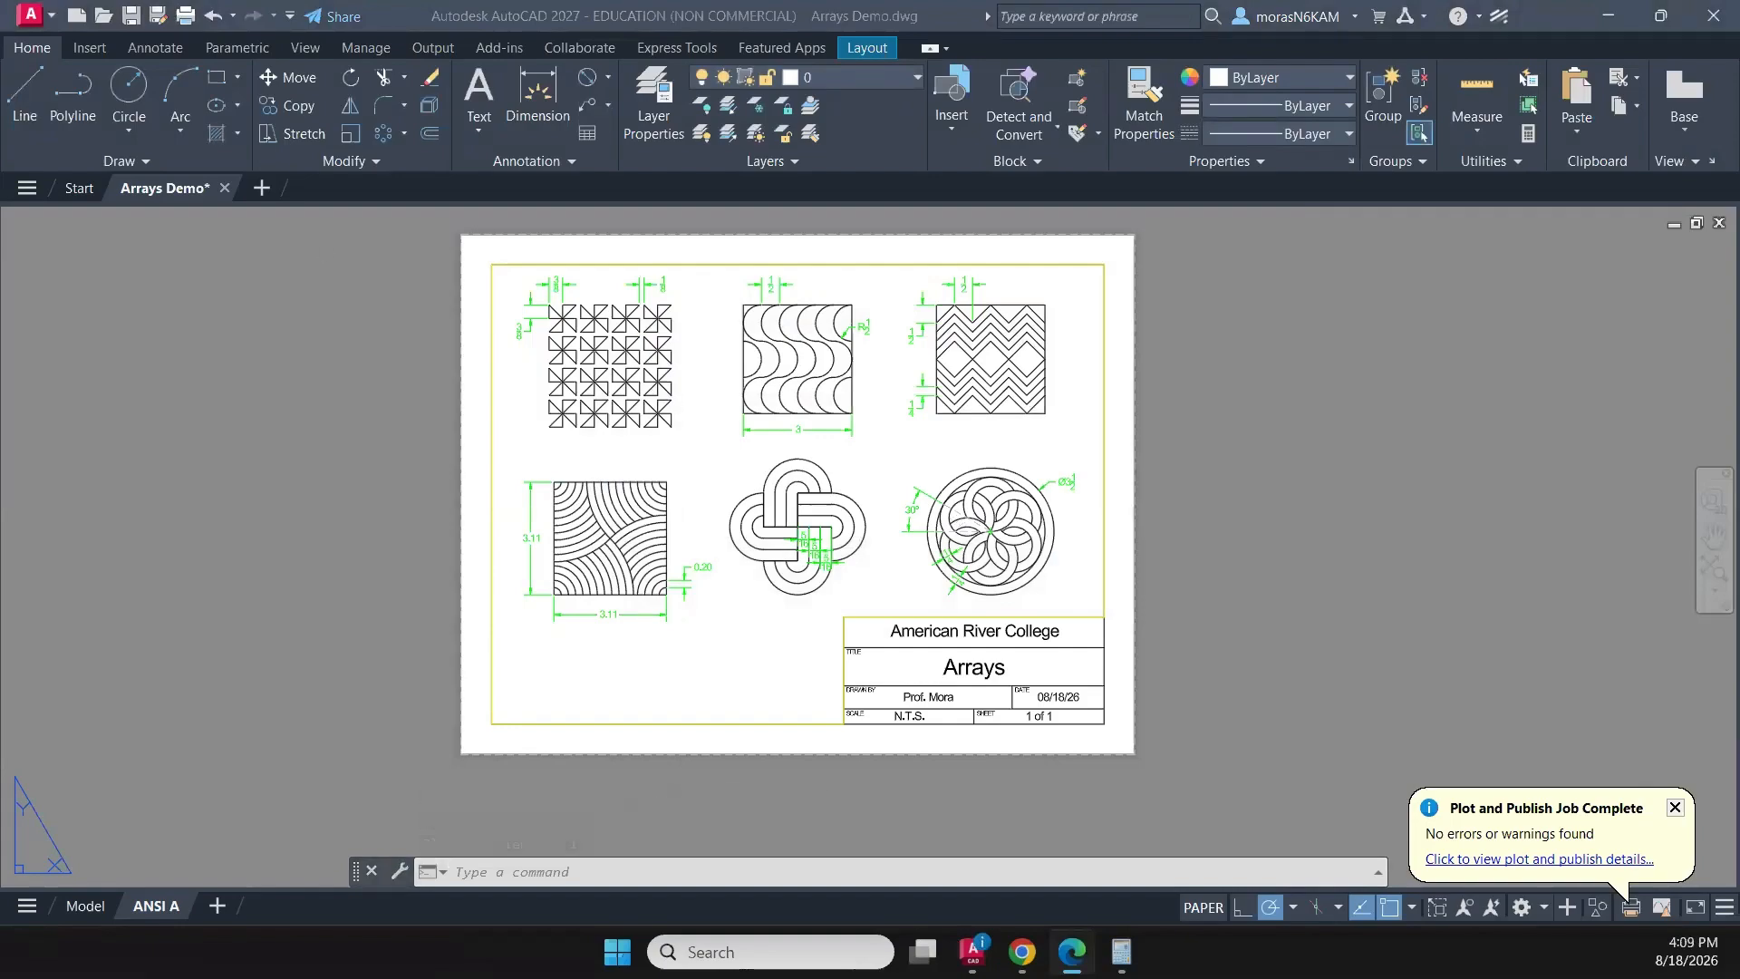
- Maximize the plotted PDF in the Edge browser and review the six arrays and the title block
left_click_drag(0, 290, 1092, 173)
left_click(1217, 179)
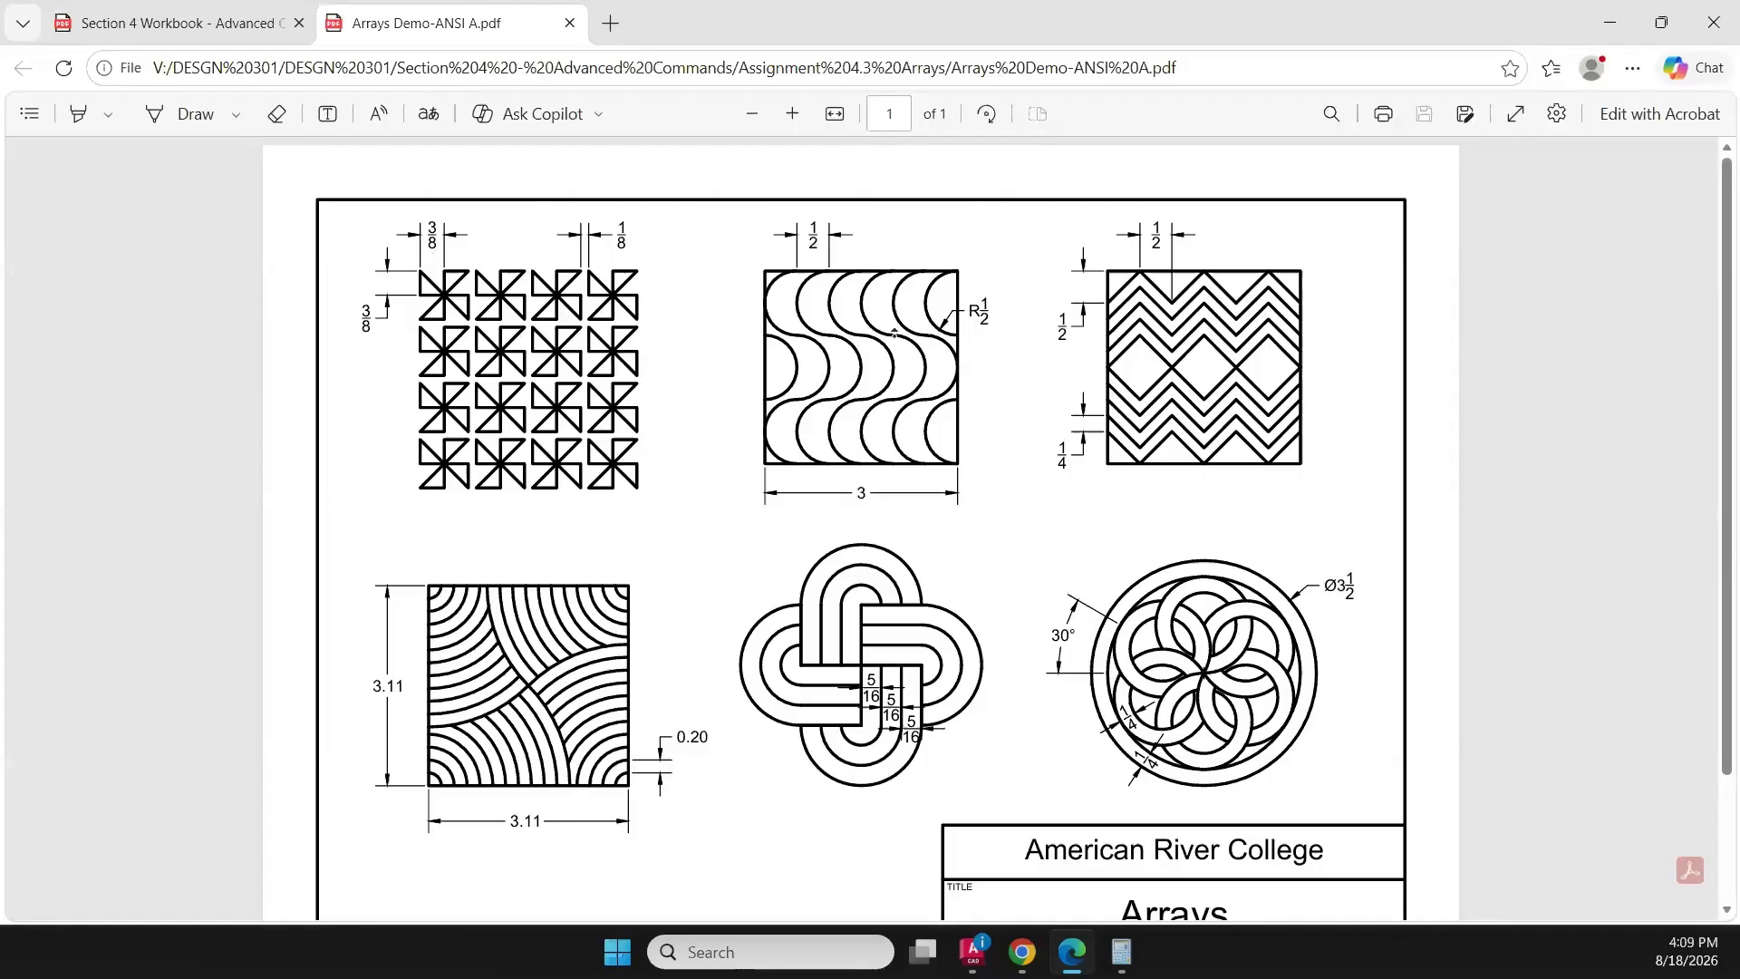
scroll(924, 426, "down", 3)
scroll(1015, 444, "up", 2)
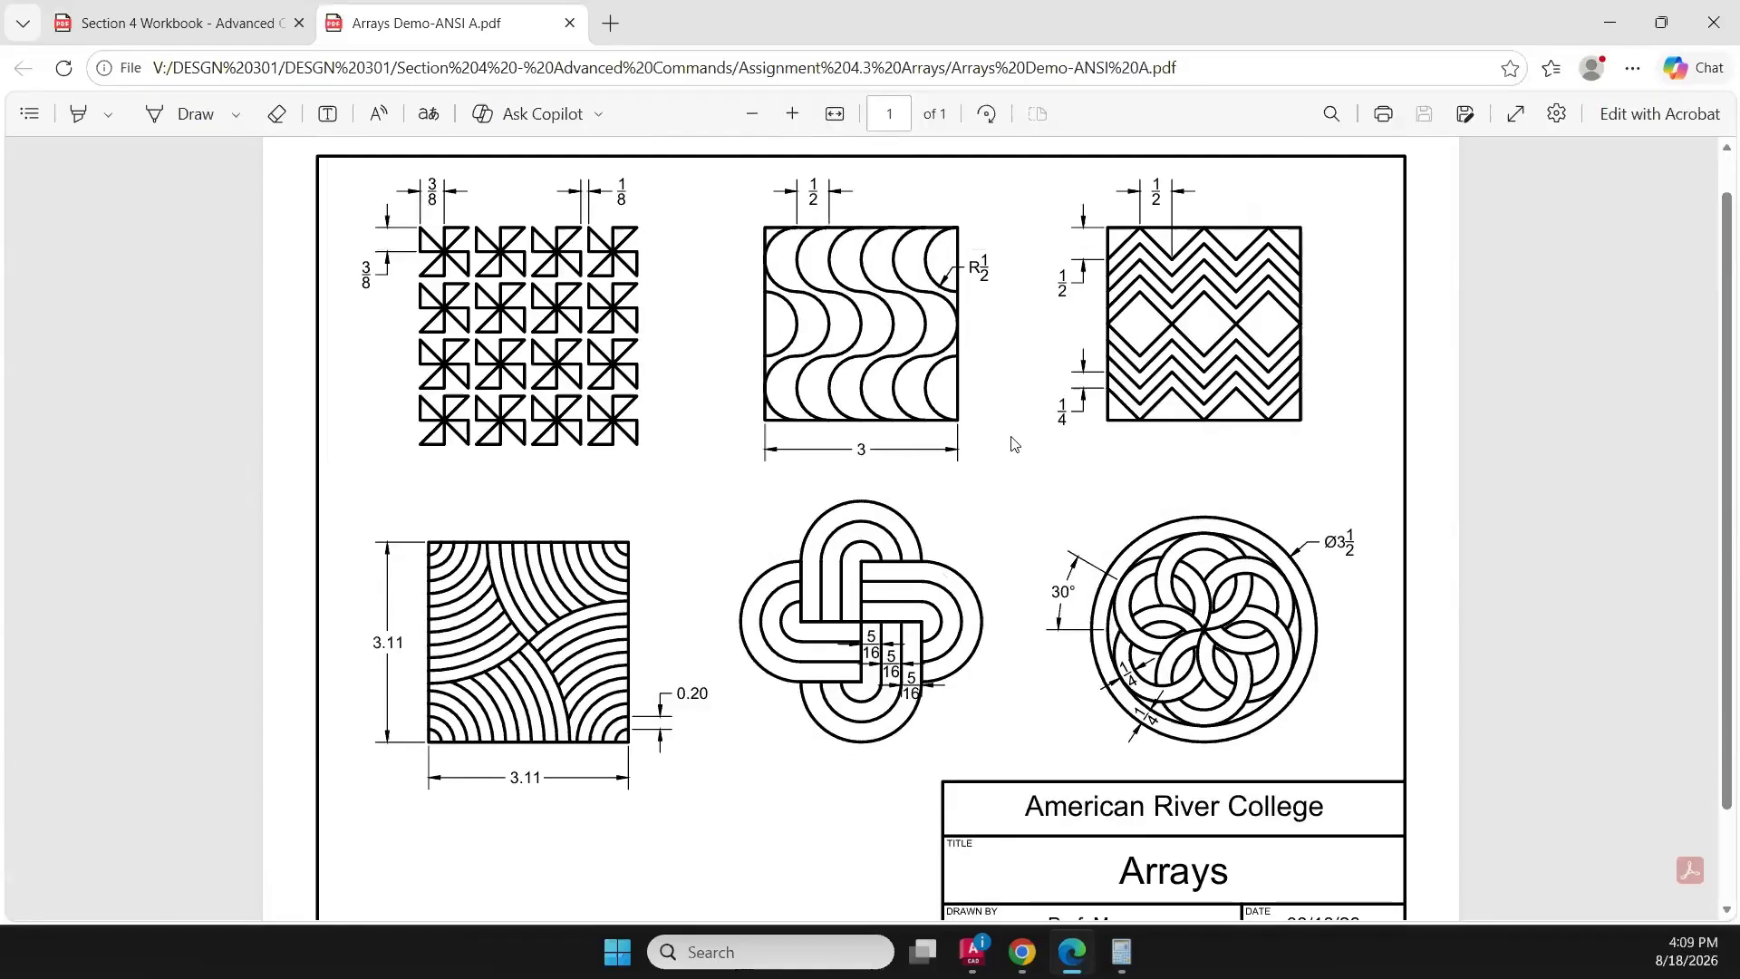